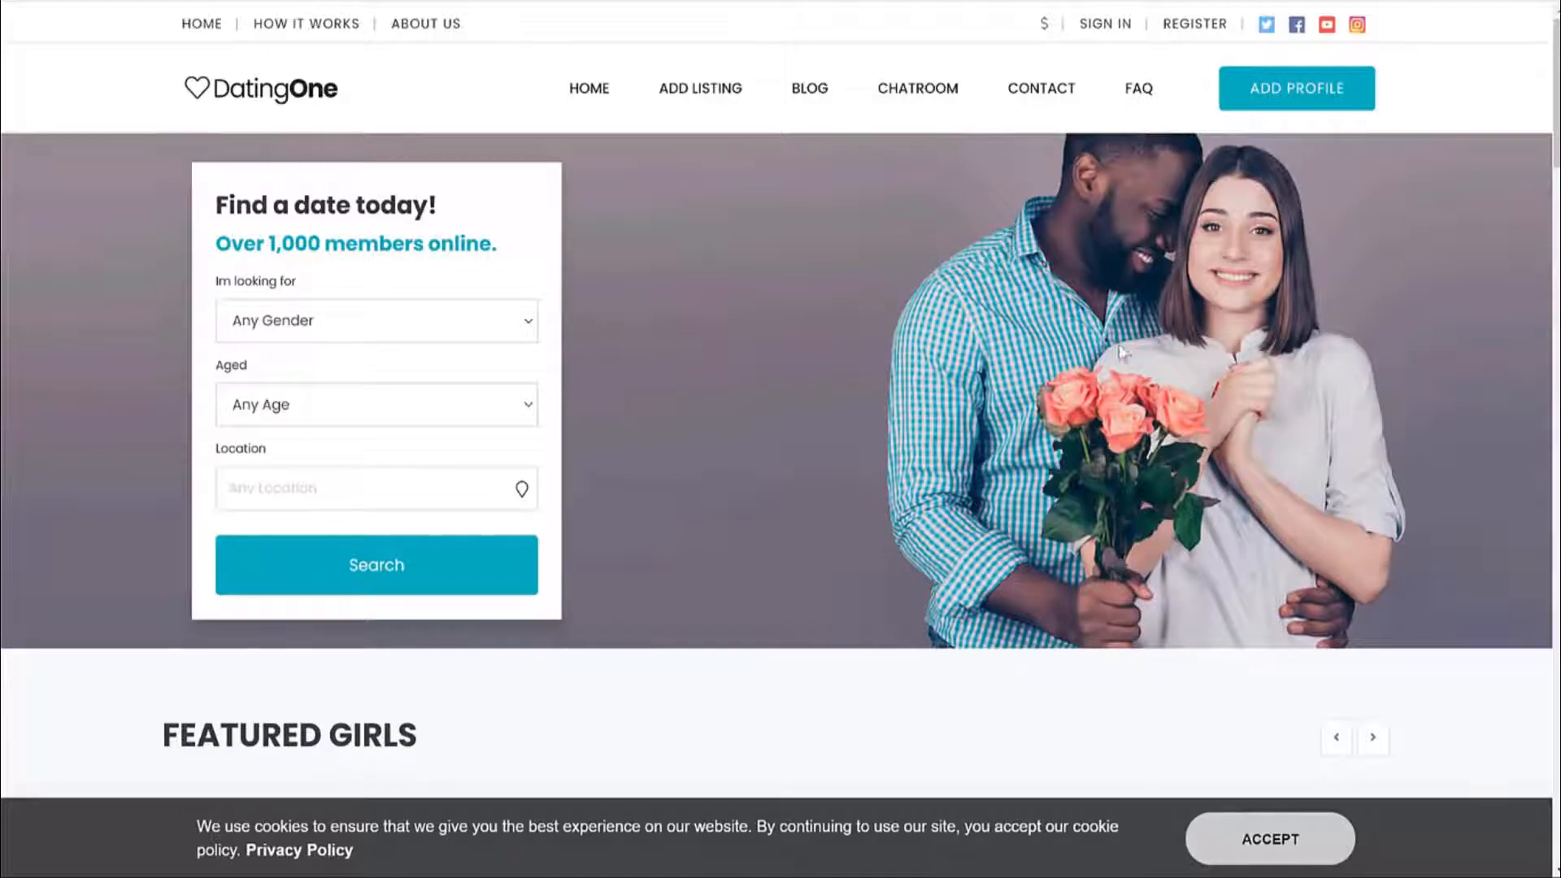
Set the hero search form to look for Female members aged 20+.
{"action": "scroll", "coordinate": [1321, 488], "scroll_direction": "down", "scroll_amount": 4}
{"action": "scroll", "coordinate": [1319, 496], "scroll_direction": "down", "scroll_amount": 8}
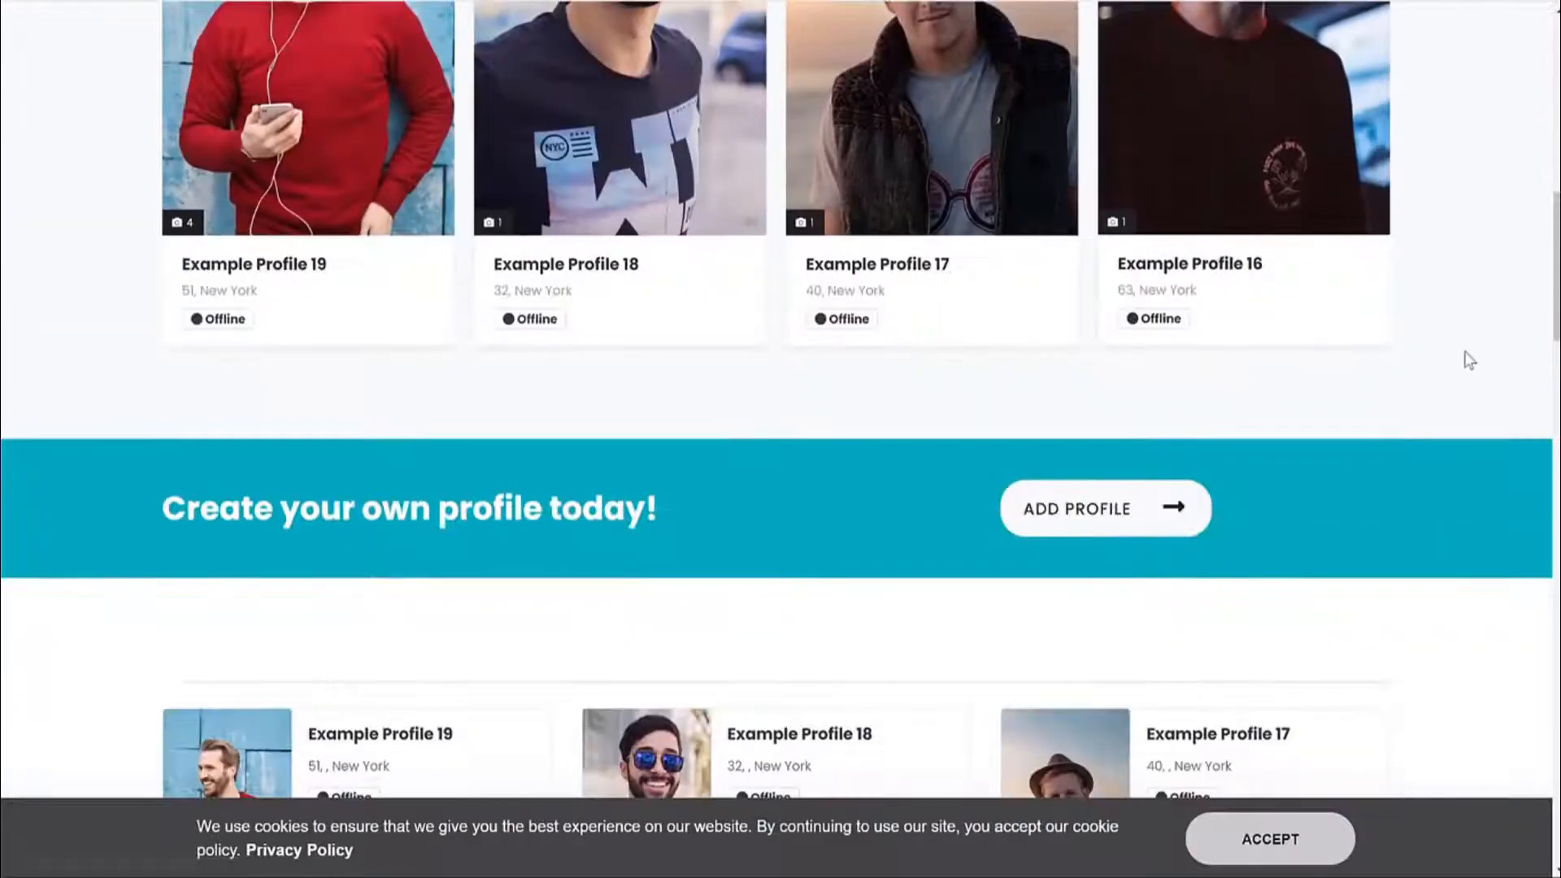
{"action": "scroll", "coordinate": [1468, 359], "scroll_direction": "up", "scroll_amount": 10}
{"action": "scroll", "coordinate": [1473, 367], "scroll_direction": "up", "scroll_amount": 2}
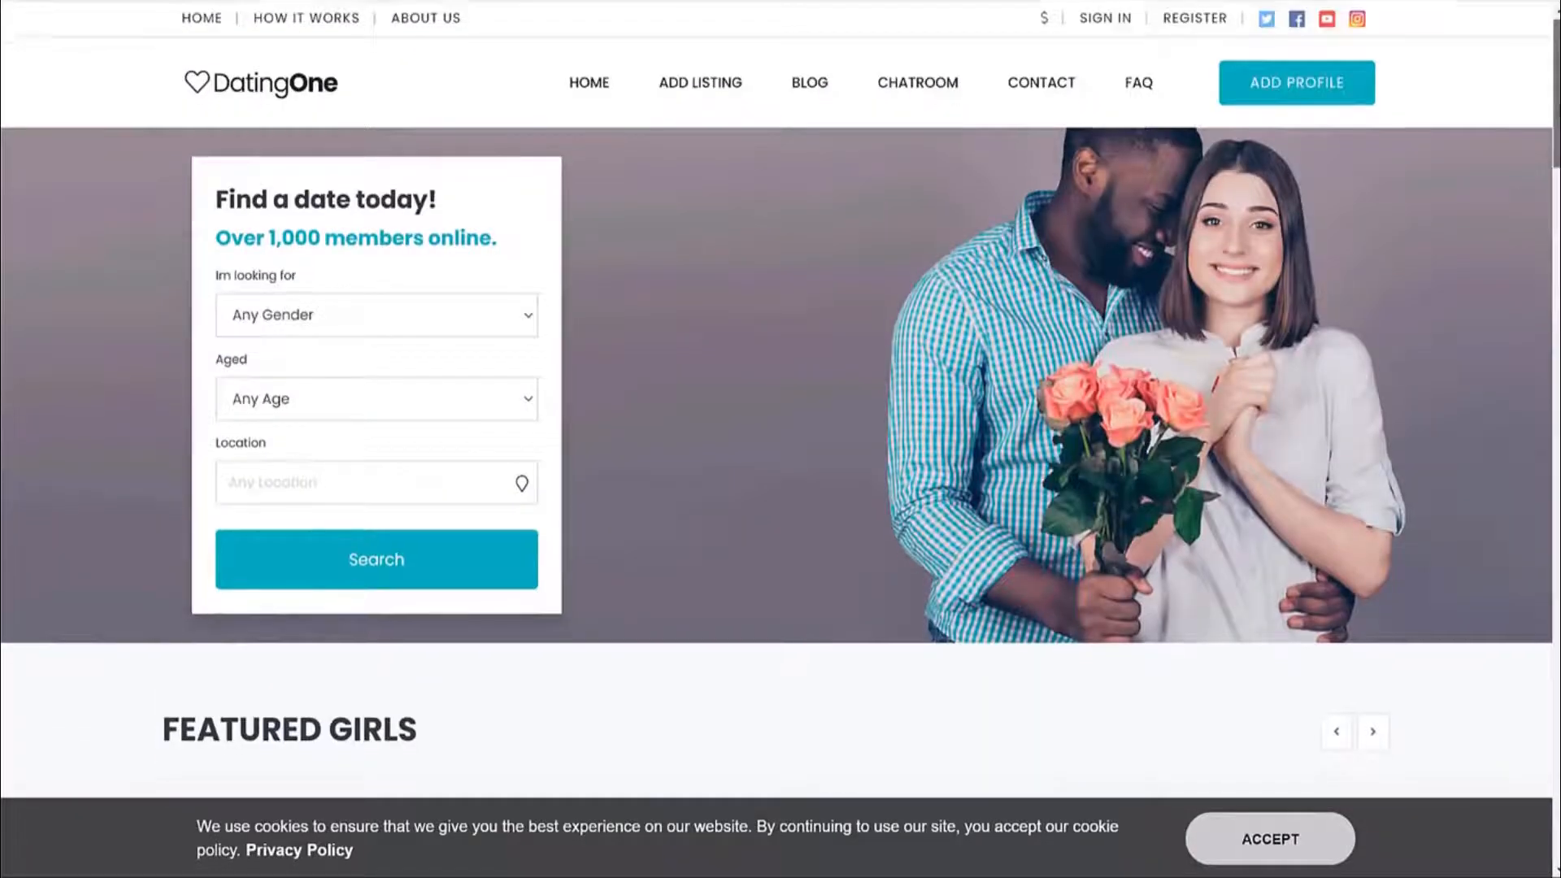
{"action": "scroll", "coordinate": [1474, 367], "scroll_direction": "down", "scroll_amount": 7}
{"action": "scroll", "coordinate": [780, 398], "scroll_direction": "down", "scroll_amount": 14}
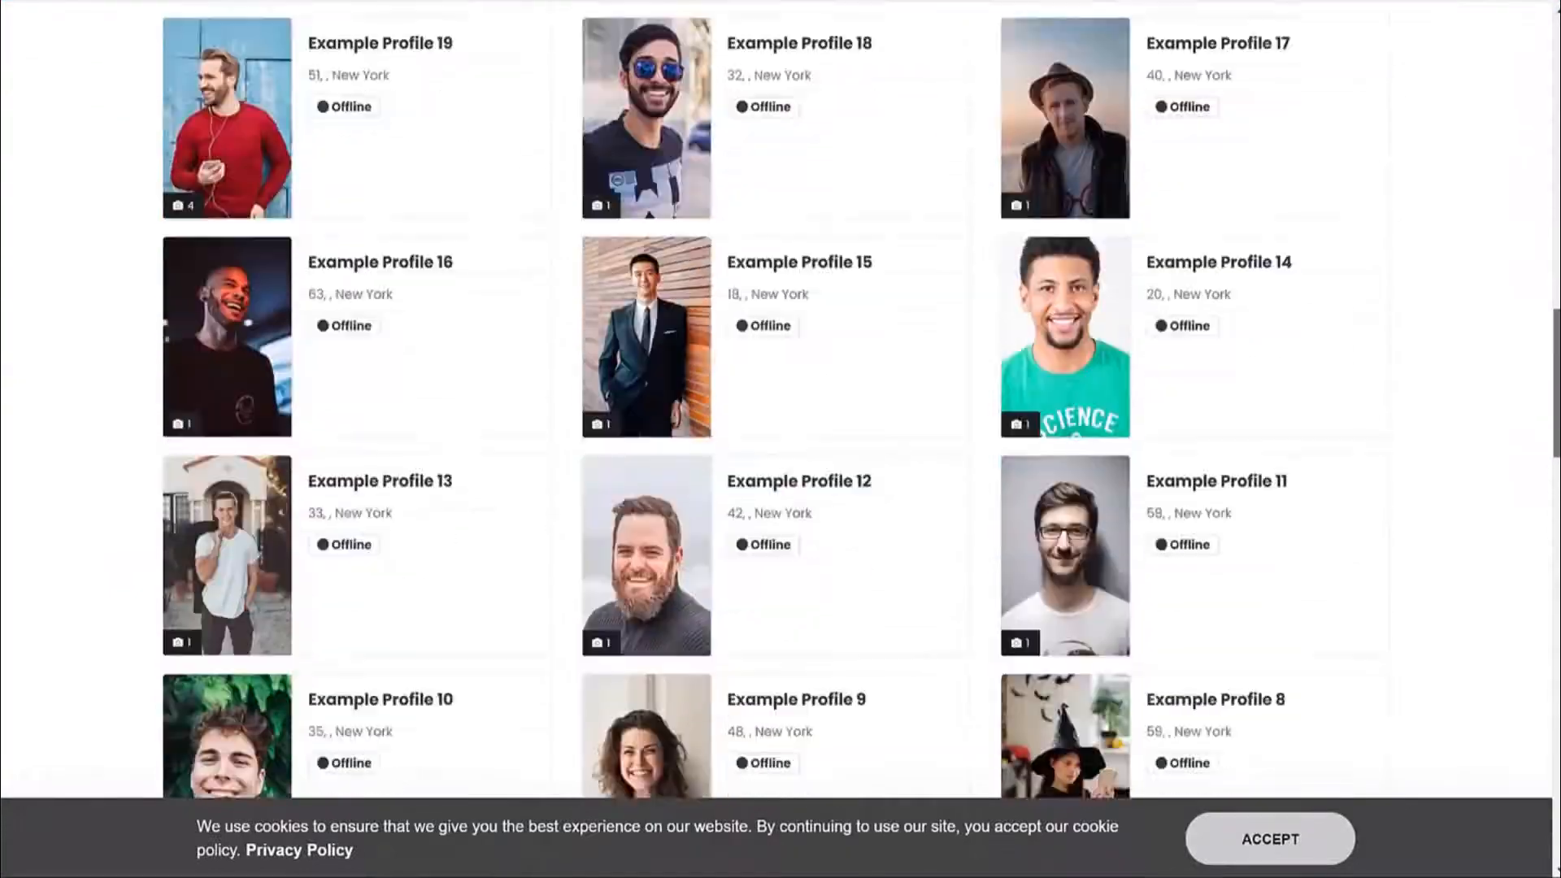
{"action": "left_click_drag", "start_coordinate": [1556, 340], "coordinate": [1554, 50]}
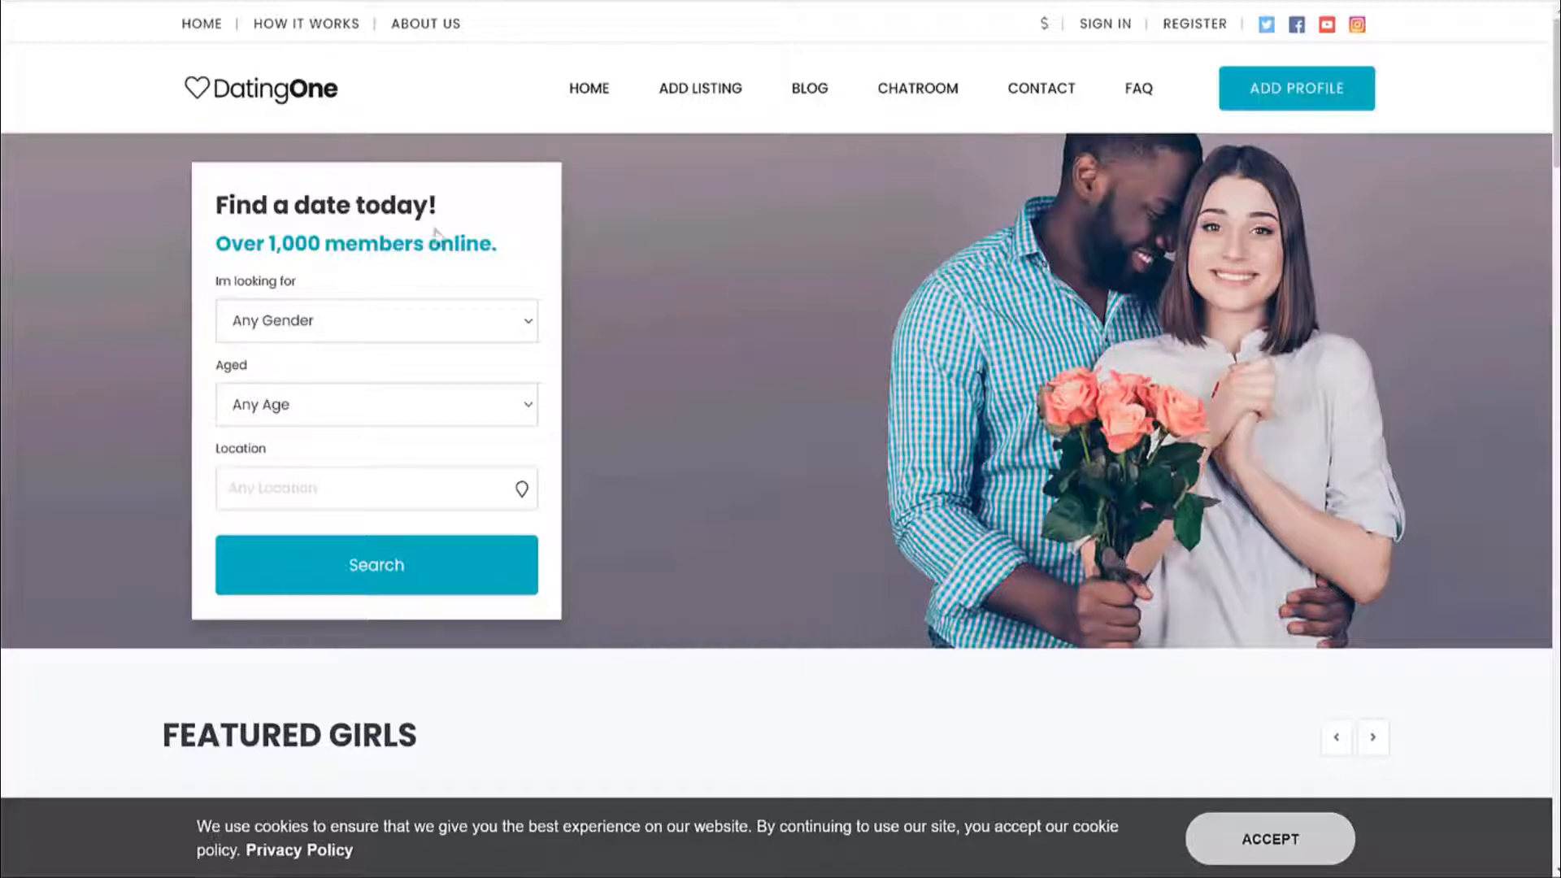
{"action": "left_click_drag", "start_coordinate": [220, 282], "coordinate": [378, 298]}
{"action": "left_click", "coordinate": [374, 322]}
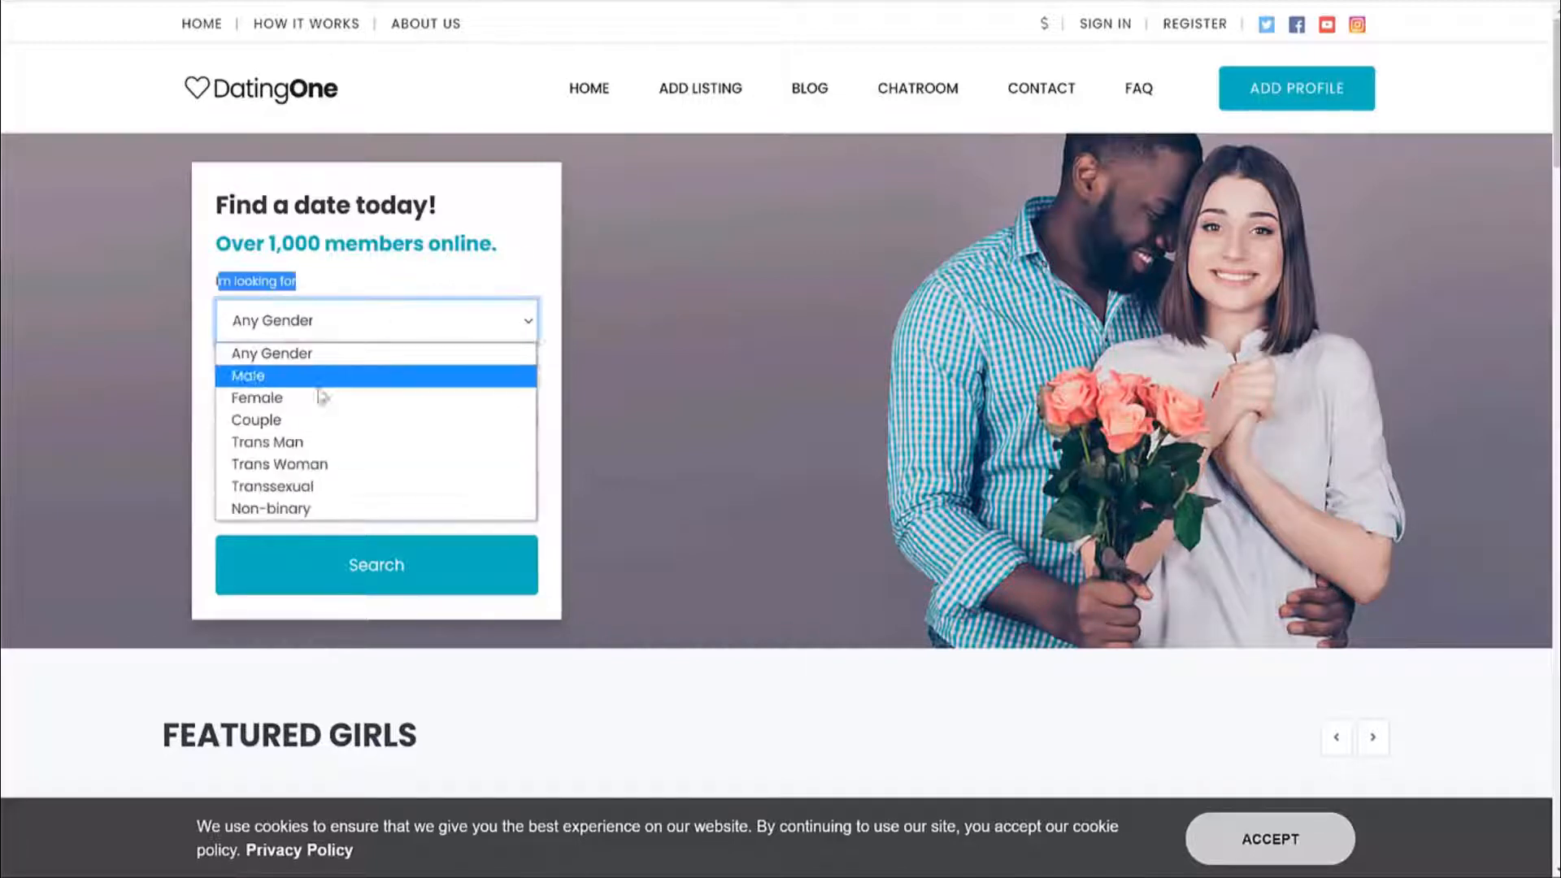
{"action": "left_click", "coordinate": [317, 395]}
{"action": "left_click", "coordinate": [314, 401]}
{"action": "left_click", "coordinate": [290, 460]}
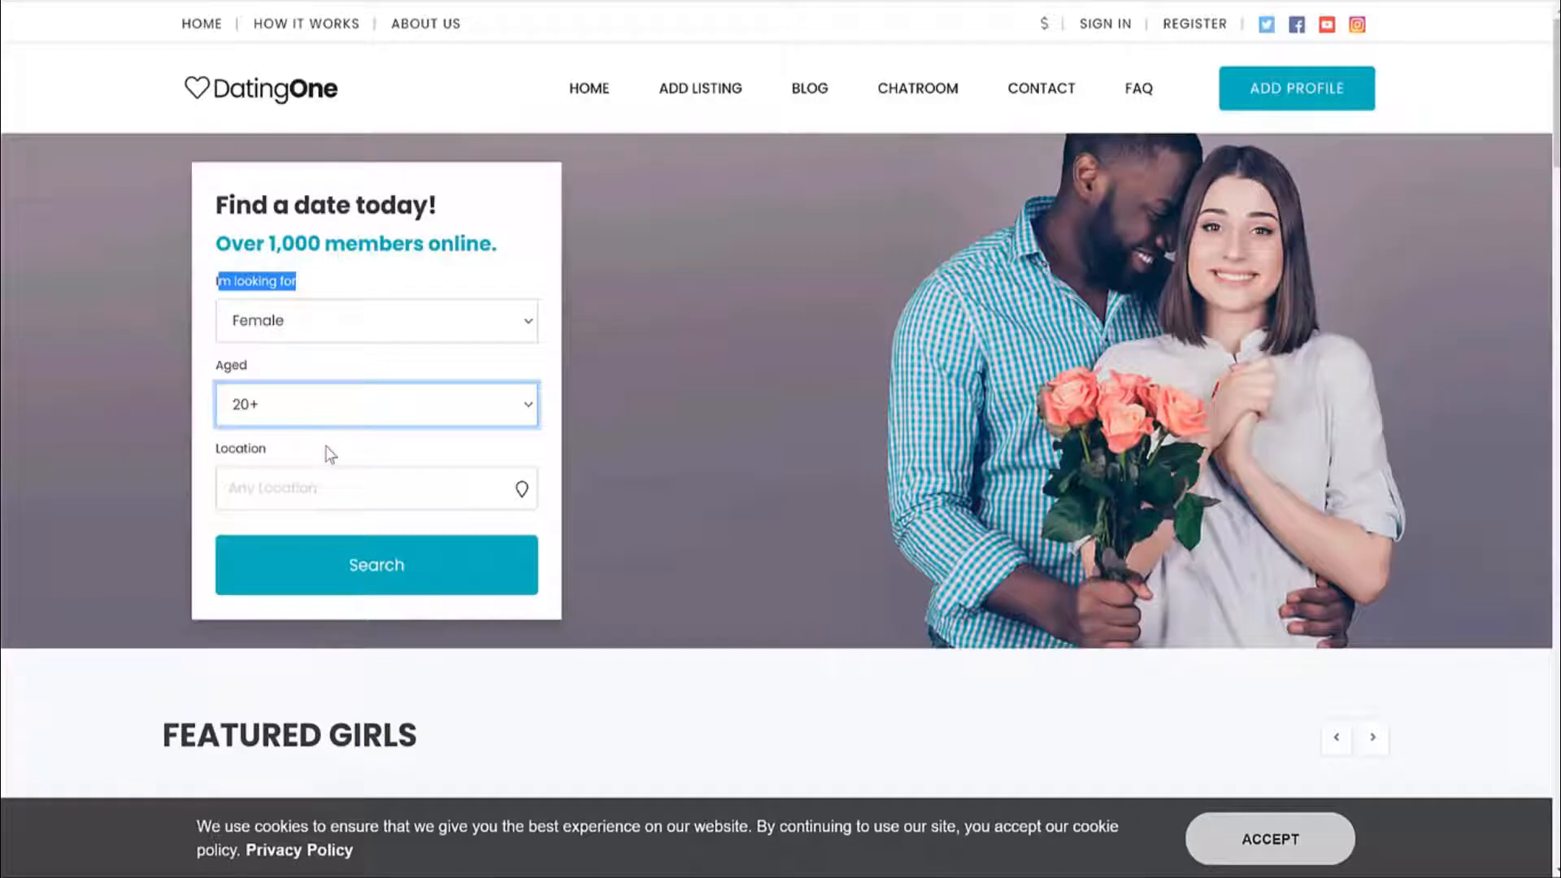
Run the search to reach the Get Access Now! Bronze, Silver and Gold packages.
{"action": "left_click", "coordinate": [327, 488]}
{"action": "left_click", "coordinate": [327, 446]}
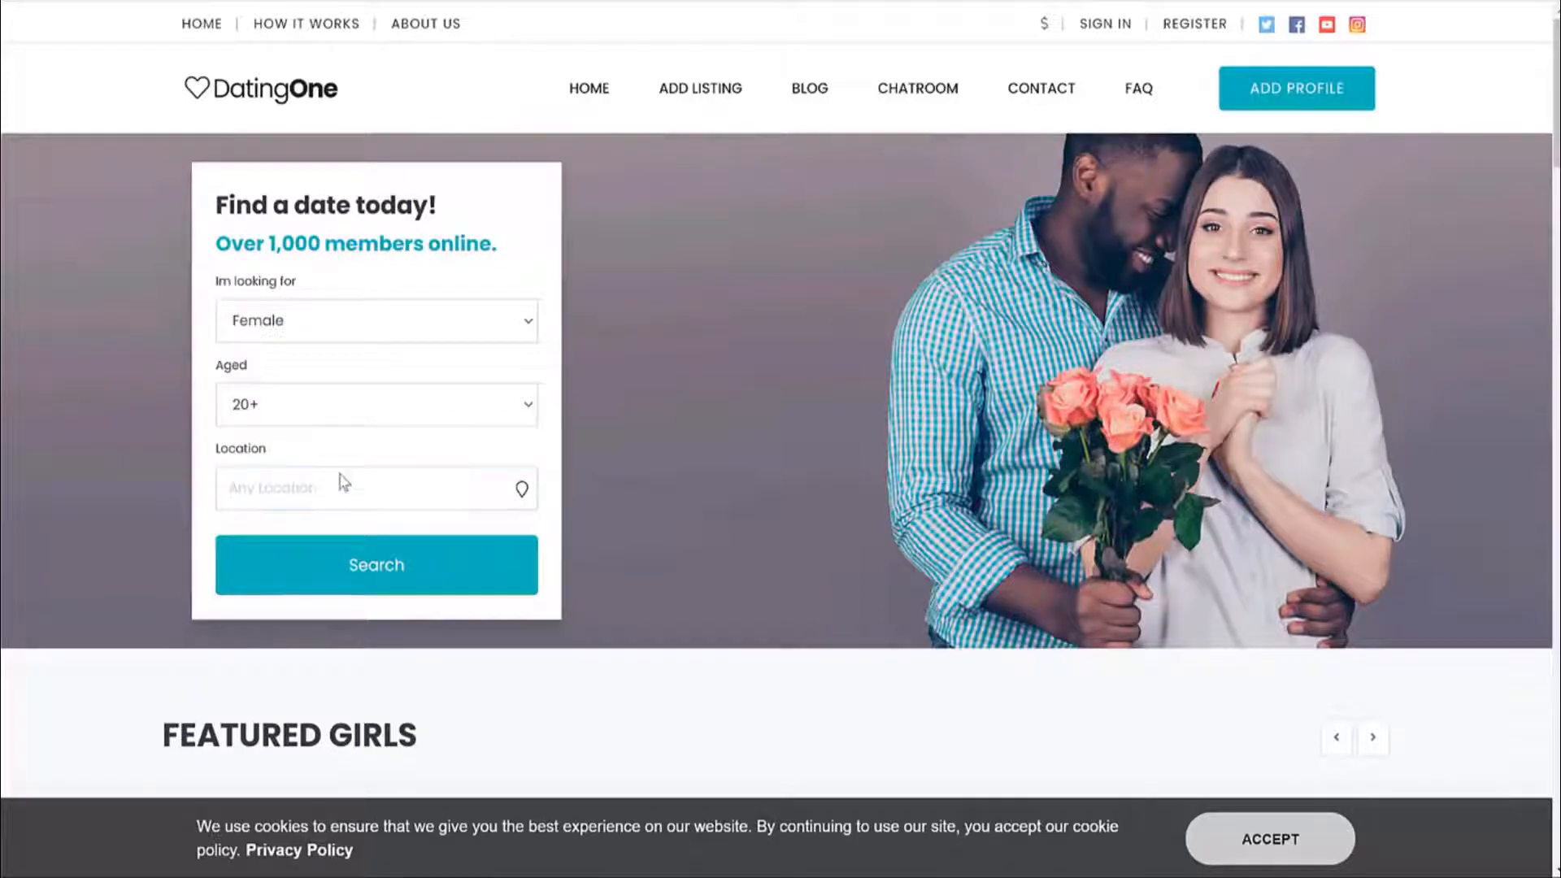
{"action": "left_click", "coordinate": [367, 578]}
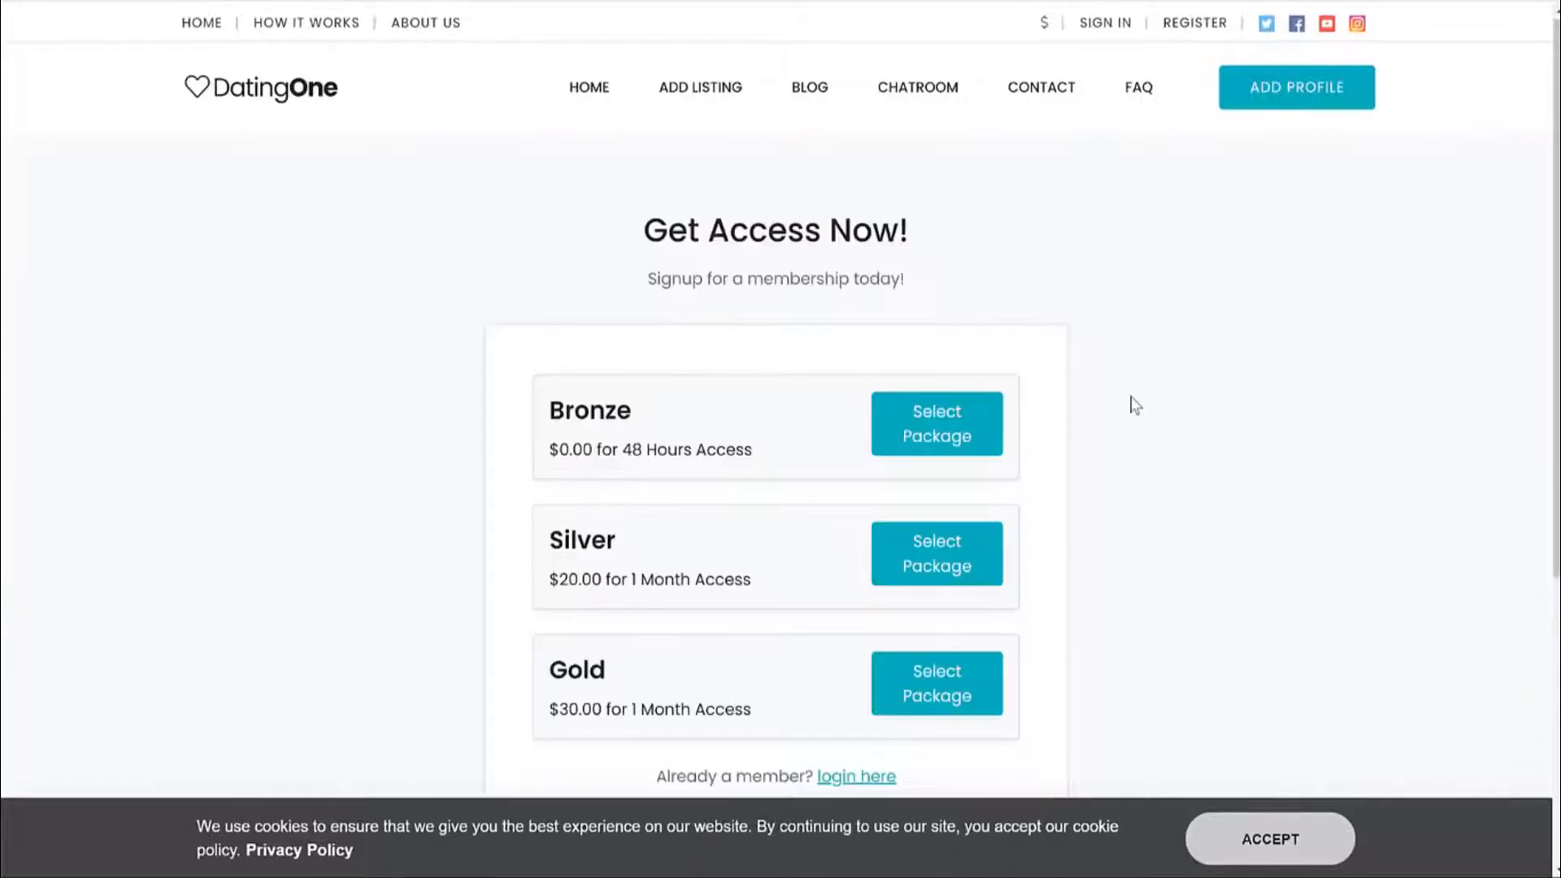
{"action": "scroll", "coordinate": [1139, 408], "scroll_direction": "down", "scroll_amount": 3}
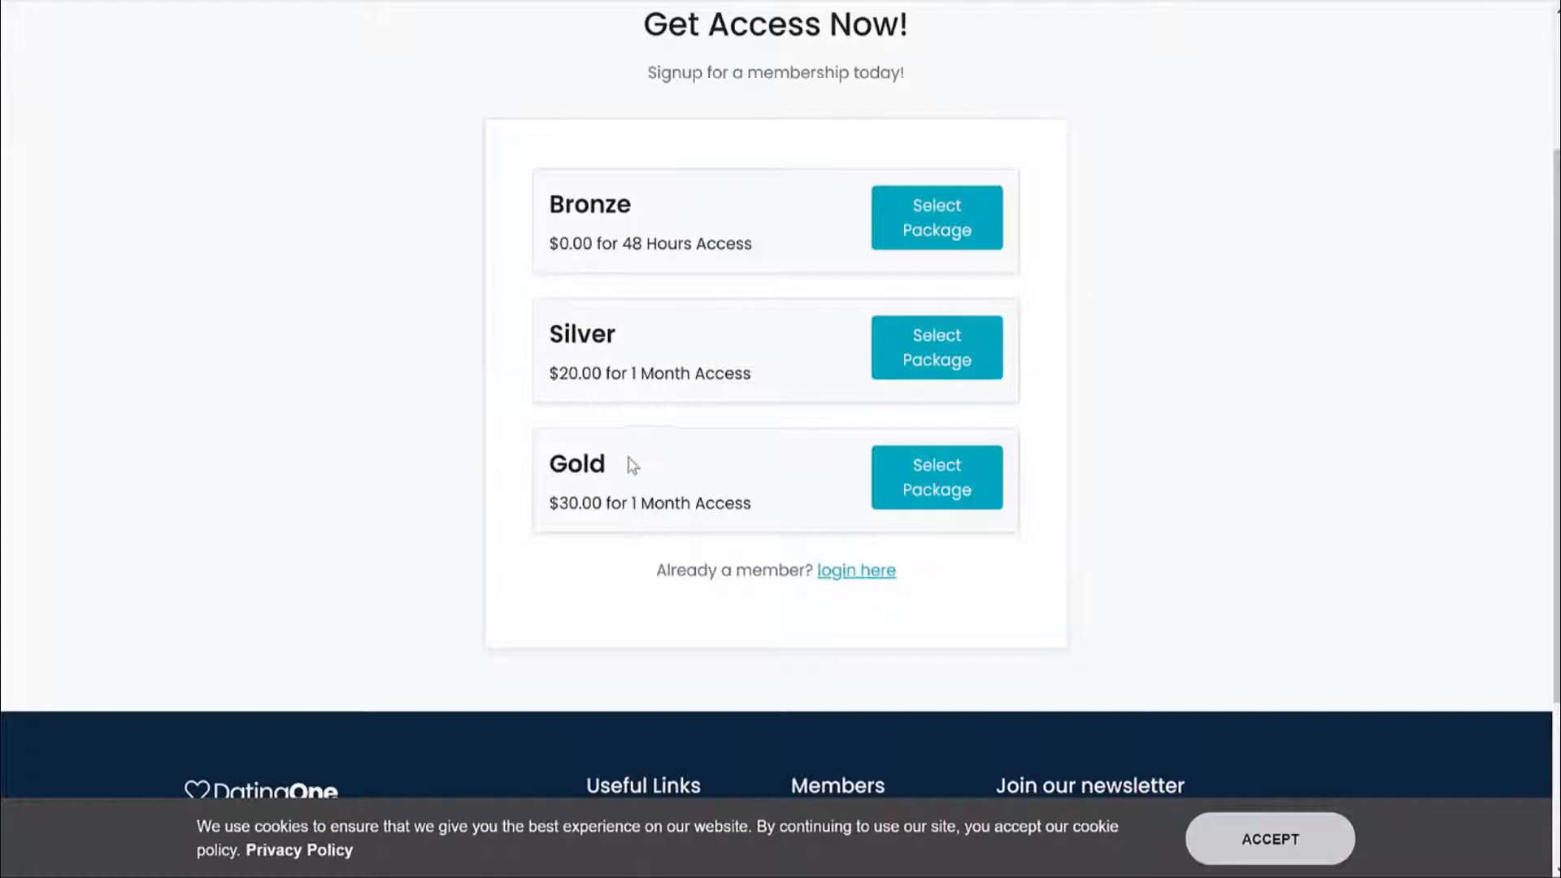
{"action": "scroll", "coordinate": [813, 425], "scroll_direction": "up", "scroll_amount": 3}
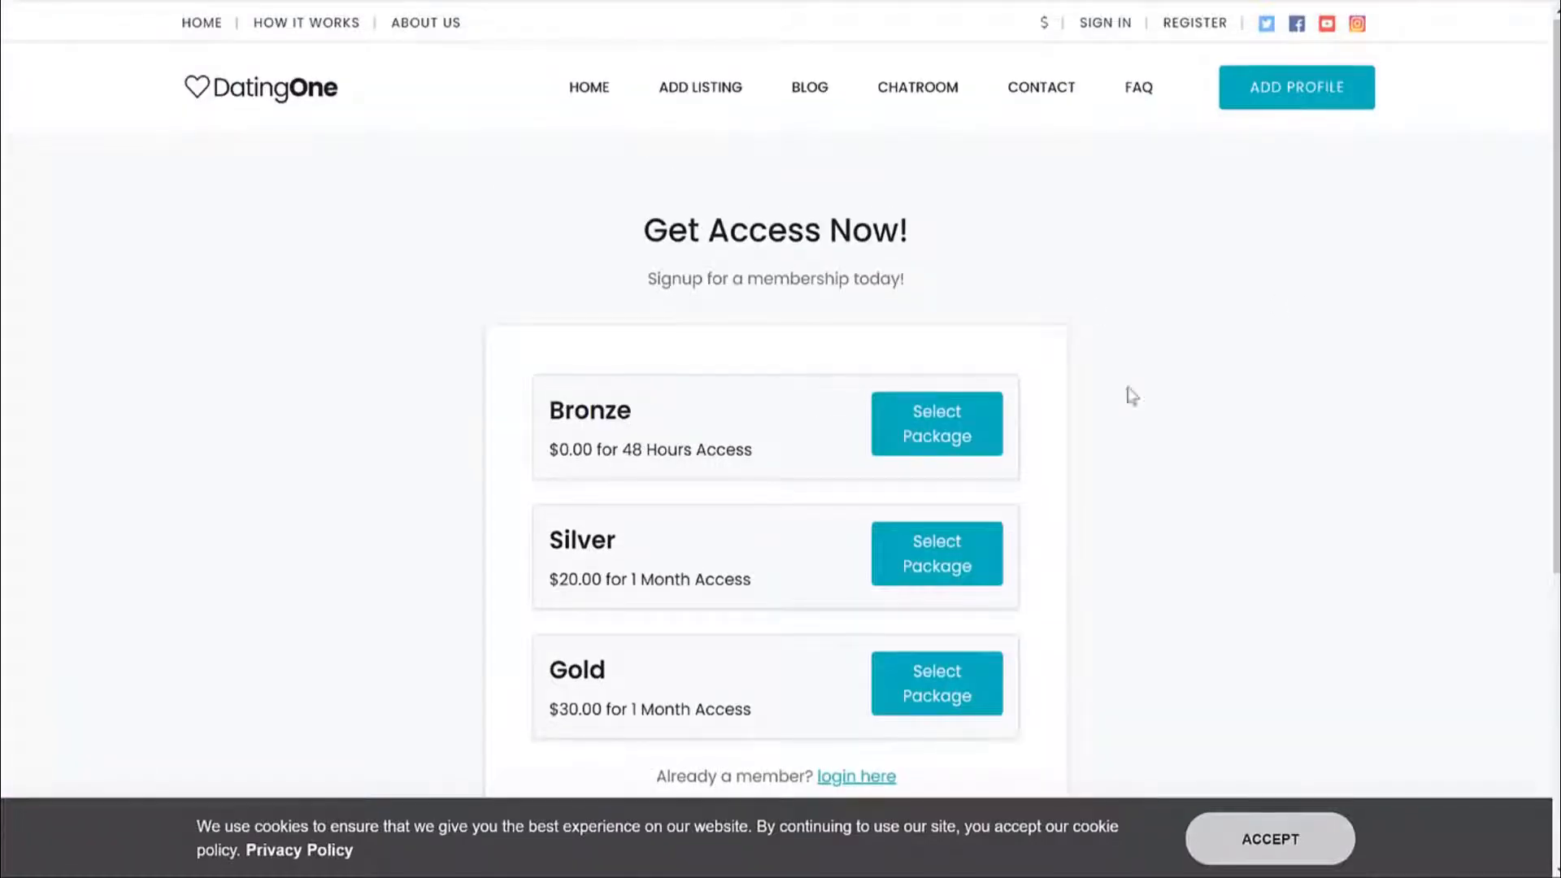
Pick the free Bronze package and go to the New Member sign-up form.
{"action": "left_click", "coordinate": [964, 435]}
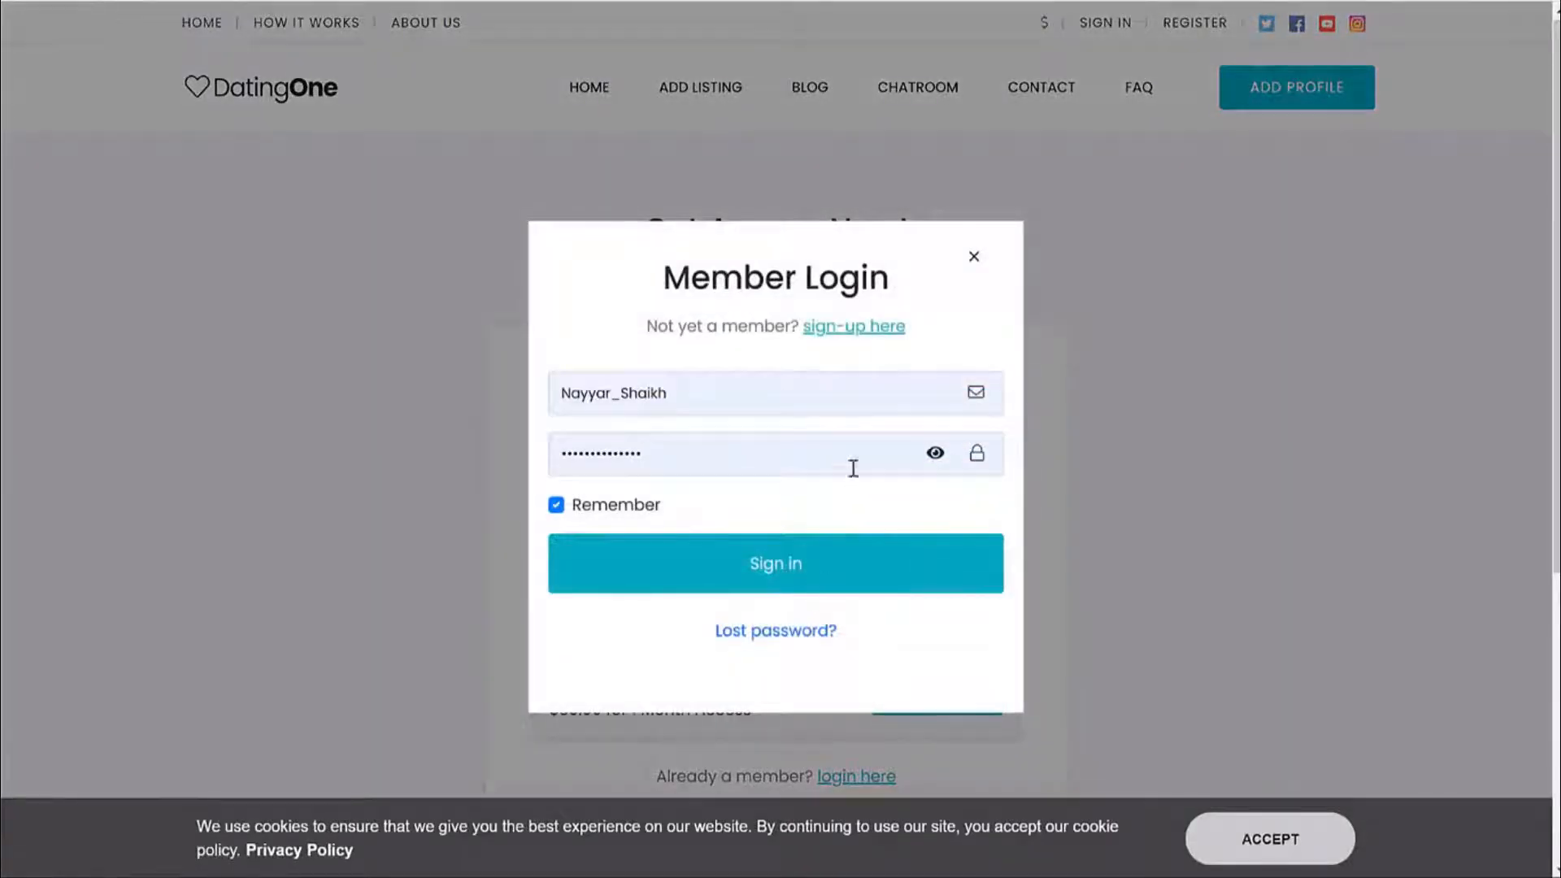
{"action": "left_click", "coordinate": [862, 331]}
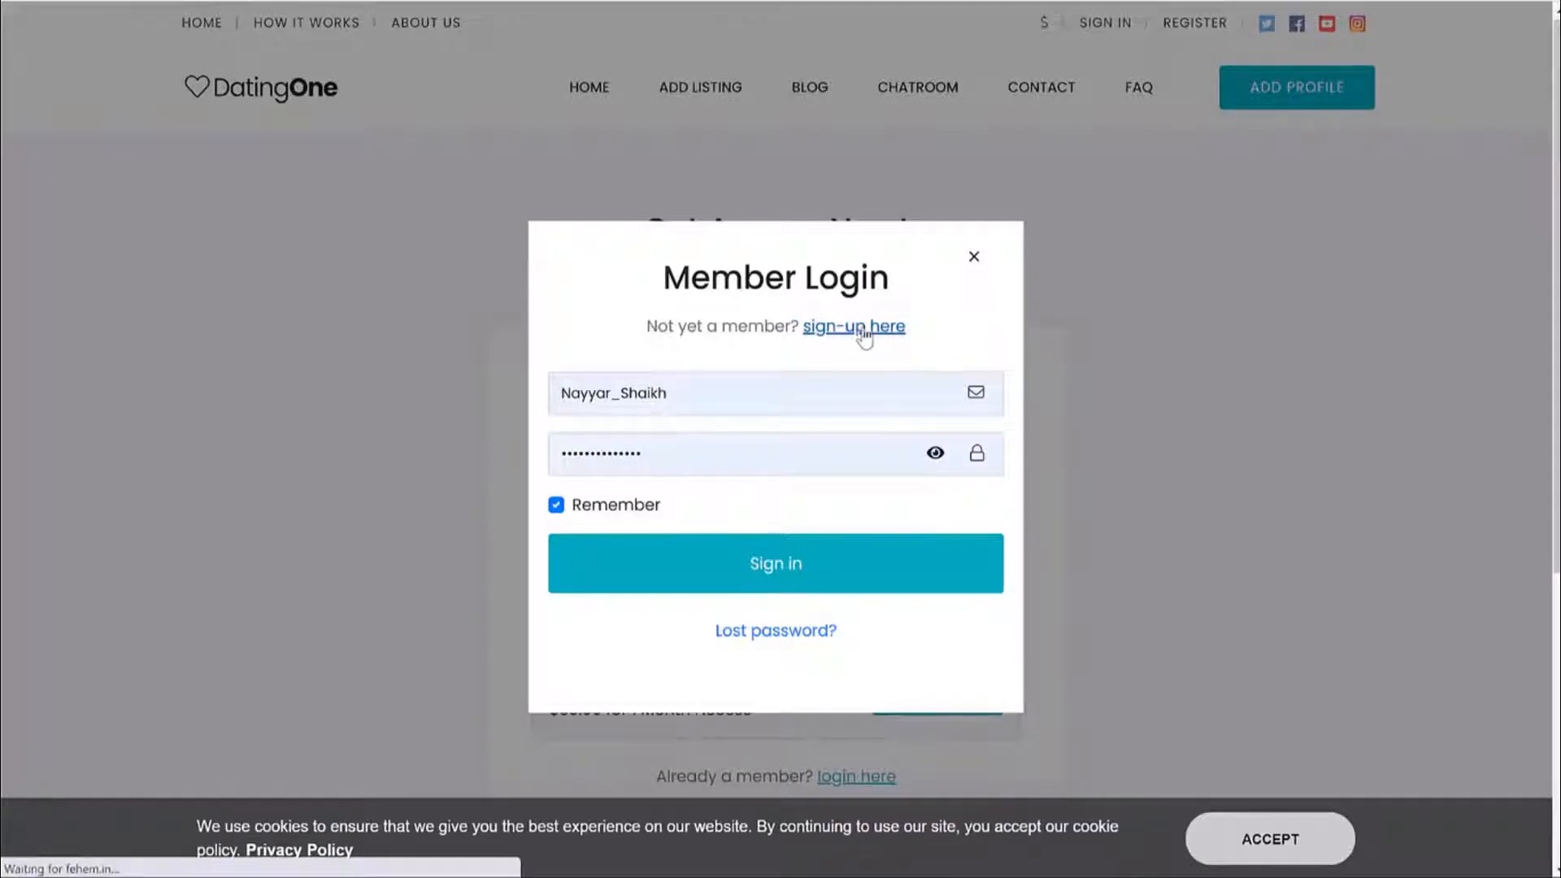
{"action": "scroll", "coordinate": [1142, 333], "scroll_direction": "down", "scroll_amount": 4}
{"action": "scroll", "coordinate": [913, 271], "scroll_direction": "up", "scroll_amount": 2}
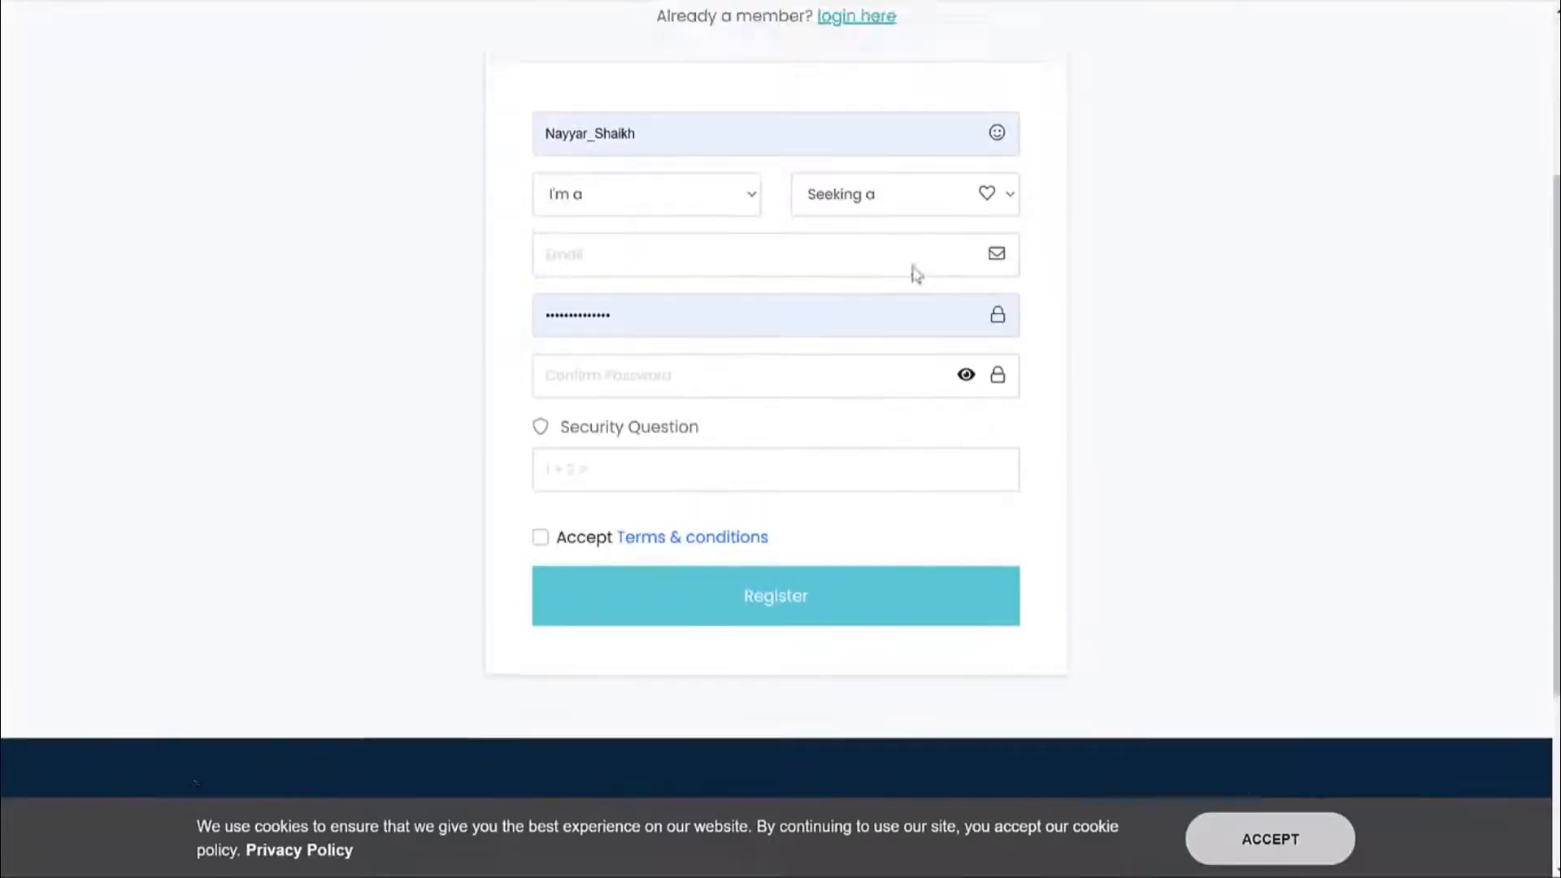
Check the registration form's gender options without choosing, then return to the homepage.
{"action": "left_click", "coordinate": [648, 258]}
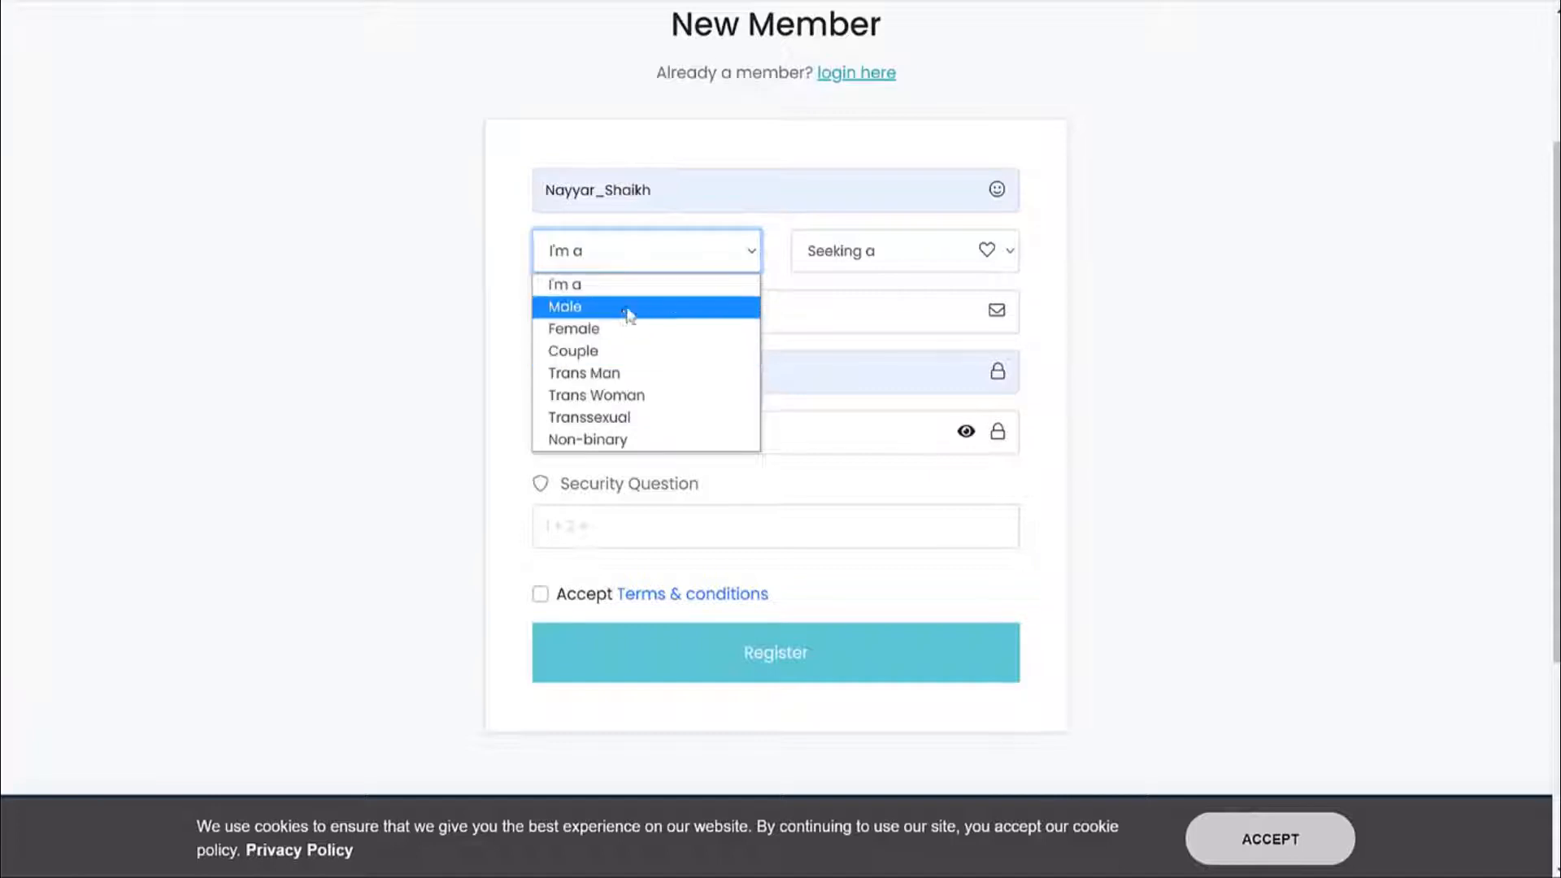
{"action": "left_click", "coordinate": [1104, 273]}
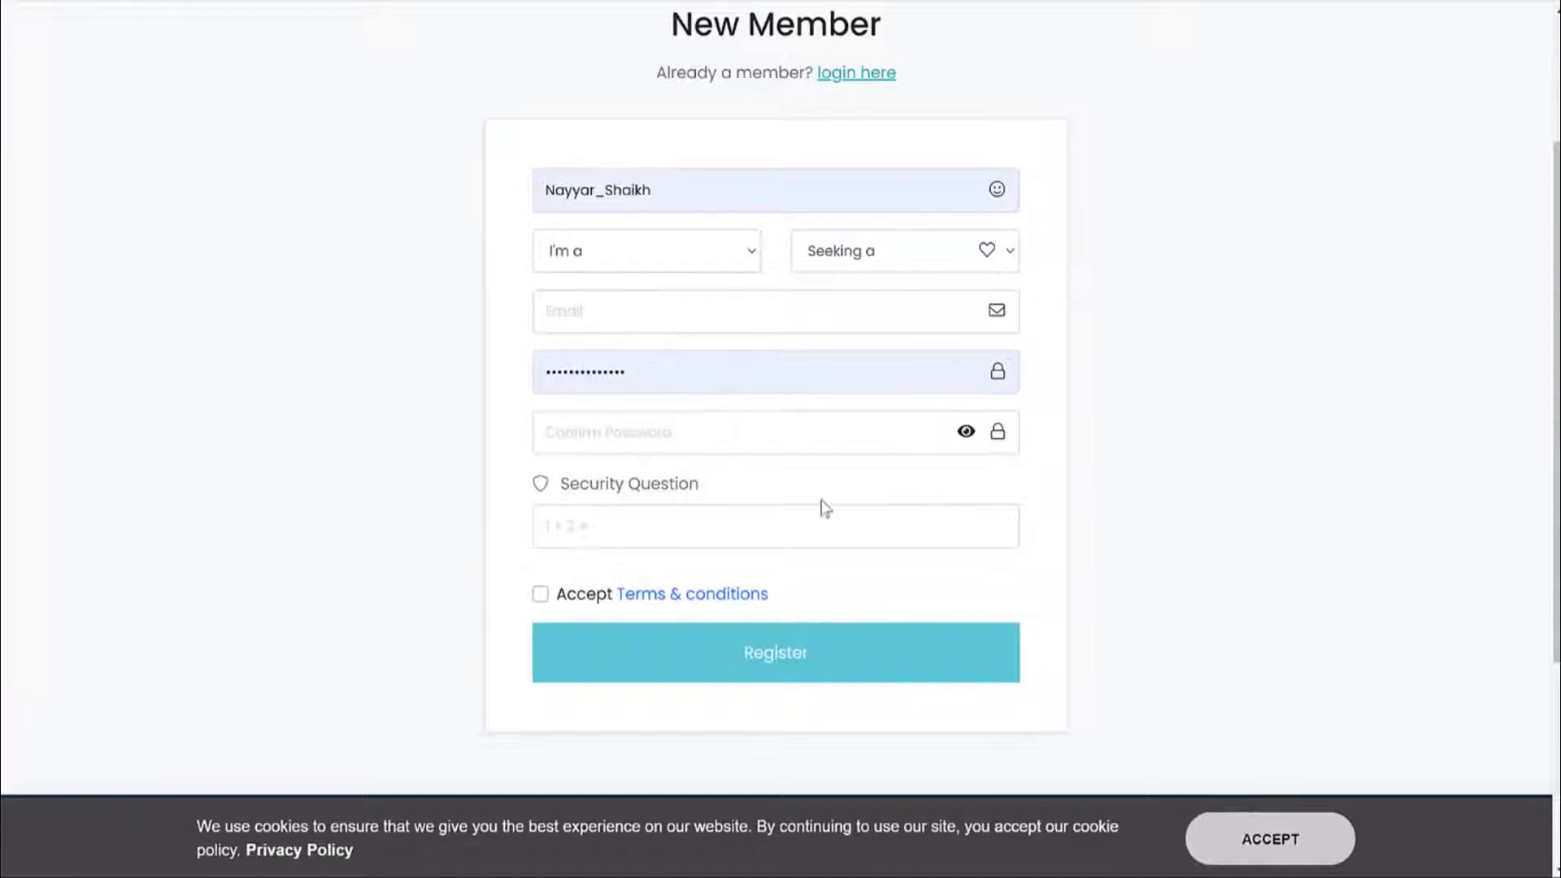
{"action": "scroll", "coordinate": [805, 471], "scroll_direction": "up", "scroll_amount": 3}
{"action": "left_click", "coordinate": [589, 87]}
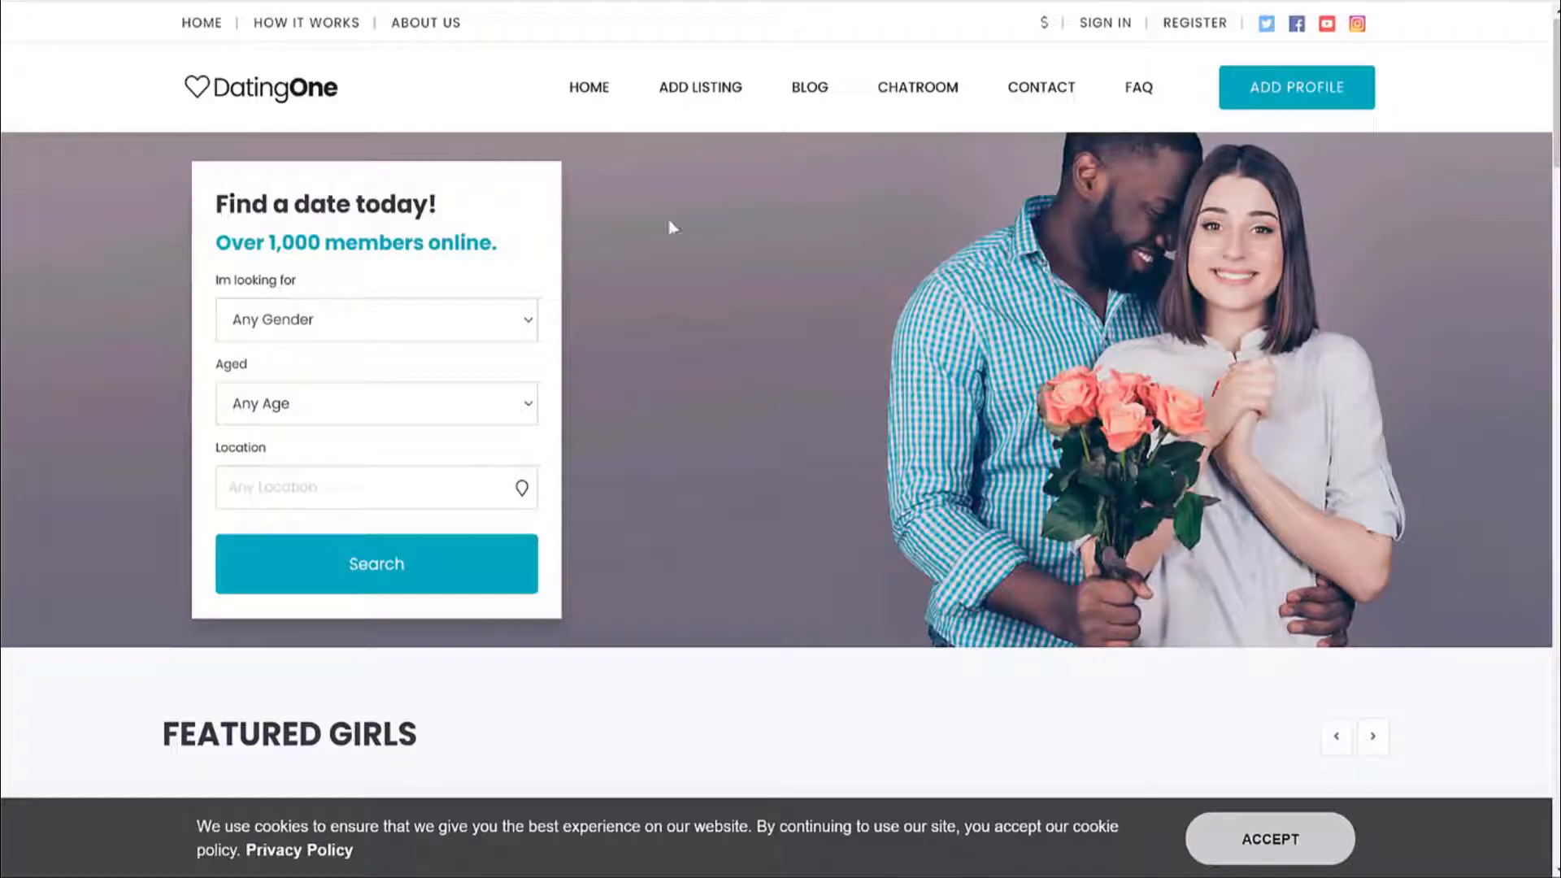
{"action": "scroll", "coordinate": [777, 310], "scroll_direction": "down", "scroll_amount": 7}
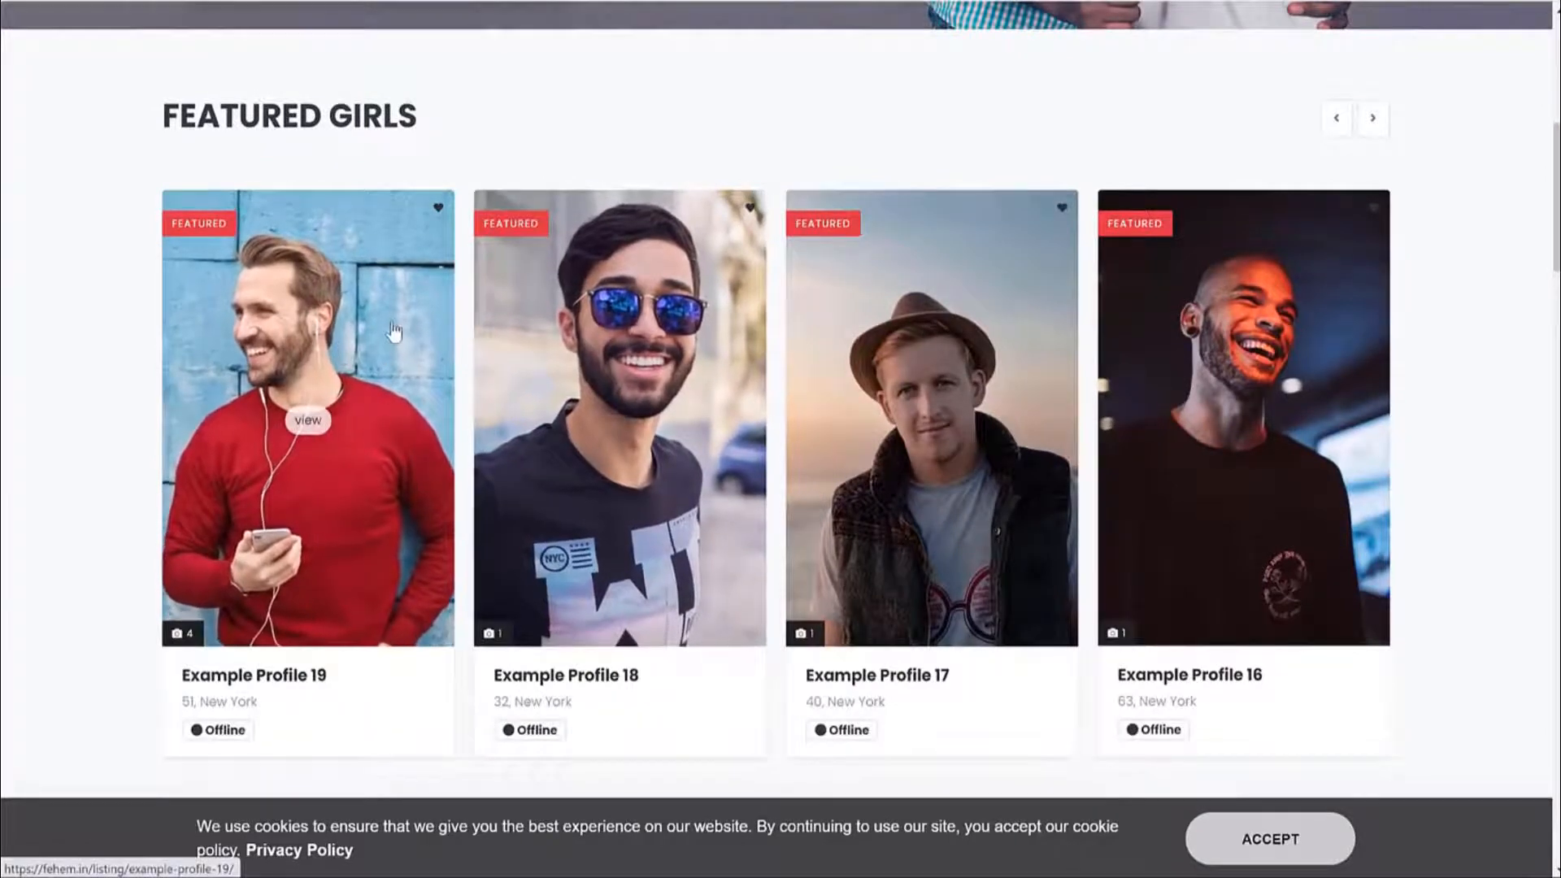
{"action": "left_click", "coordinate": [349, 296]}
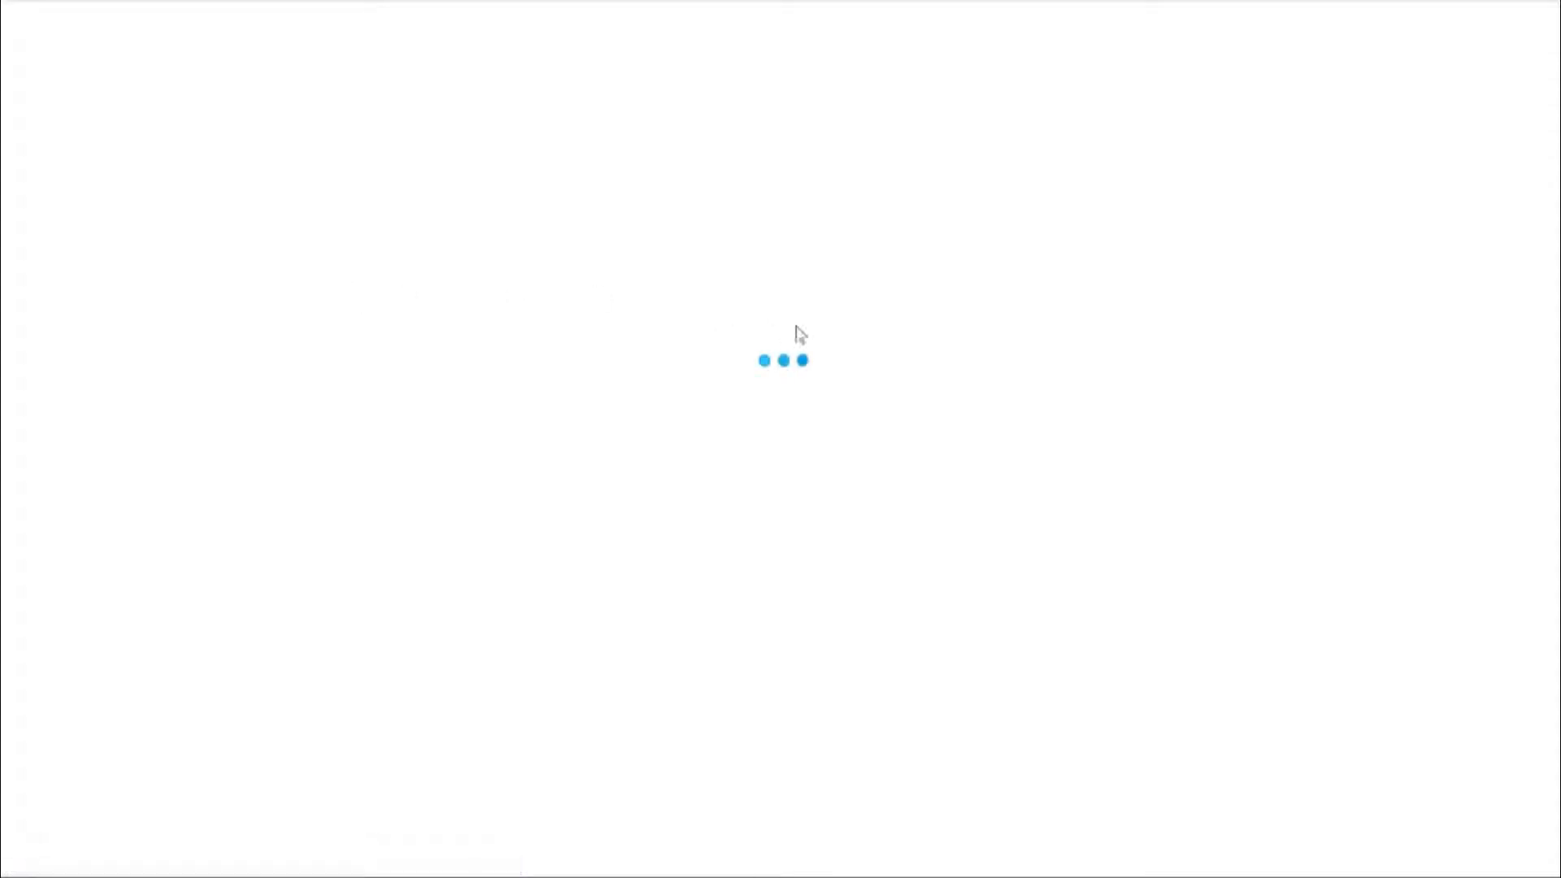
{"action": "scroll", "coordinate": [1011, 422], "scroll_direction": "down", "scroll_amount": 4}
{"action": "scroll", "coordinate": [1011, 422], "scroll_direction": "up", "scroll_amount": 3}
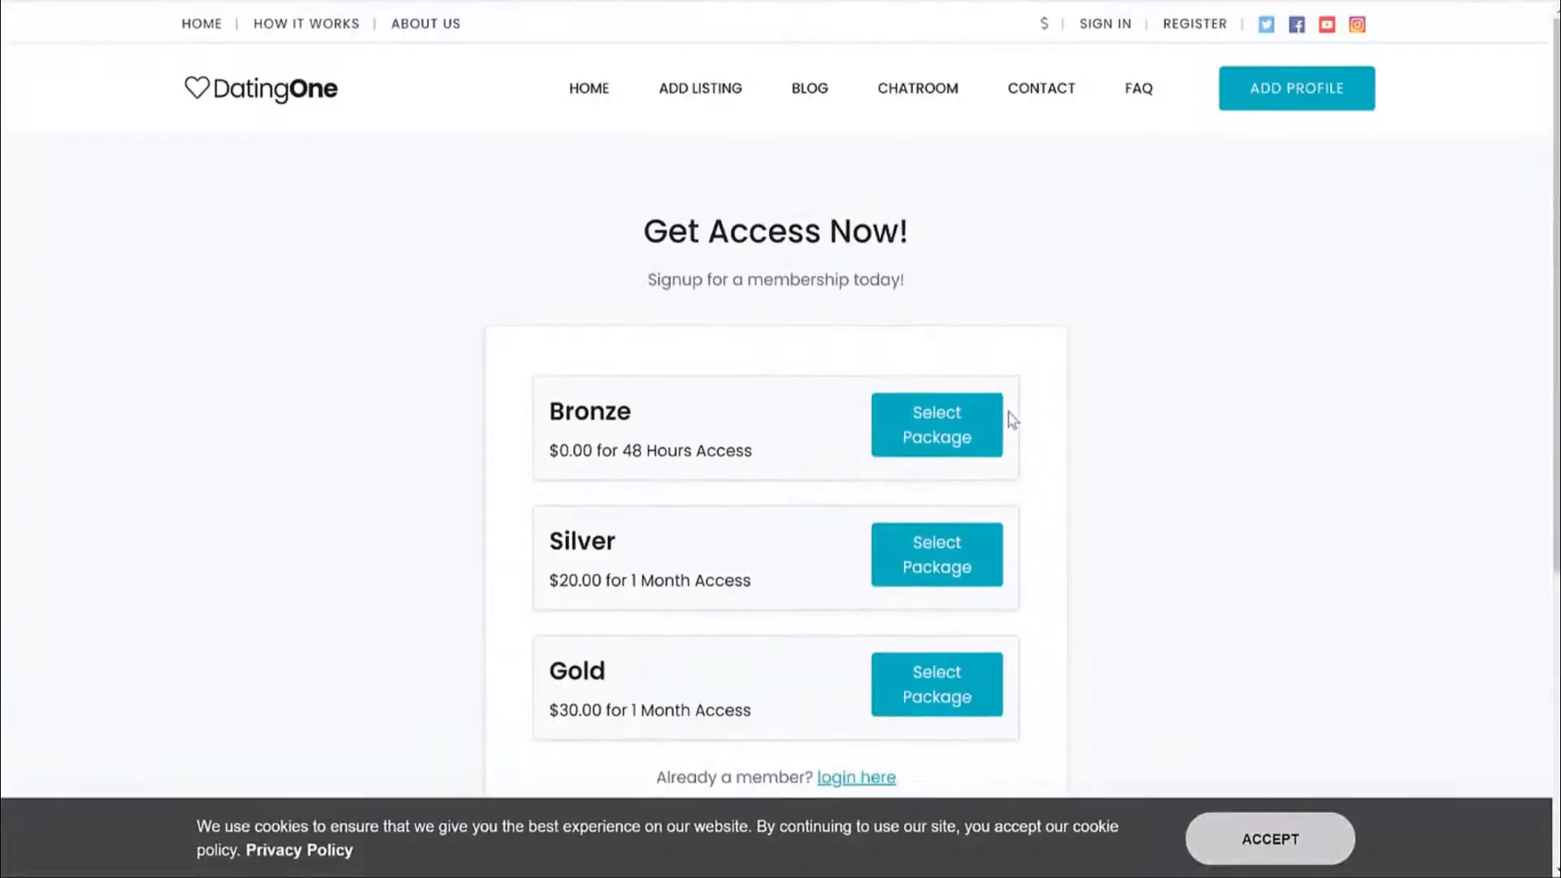
{"action": "left_click", "coordinate": [283, 104]}
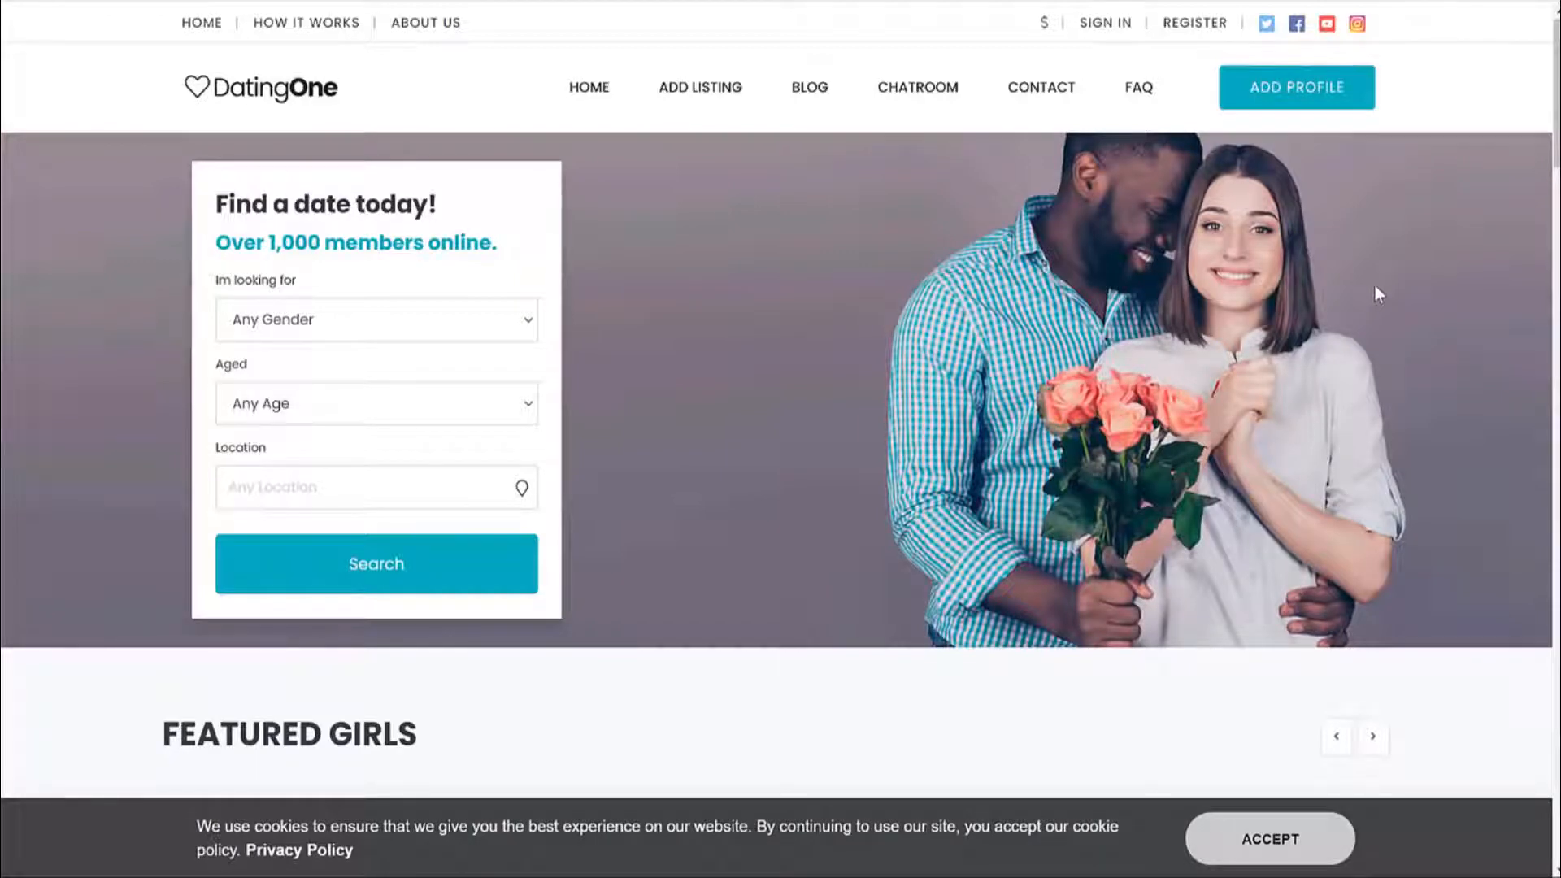
Sign in as a member with the saved credentials.
{"action": "left_click", "coordinate": [1116, 25]}
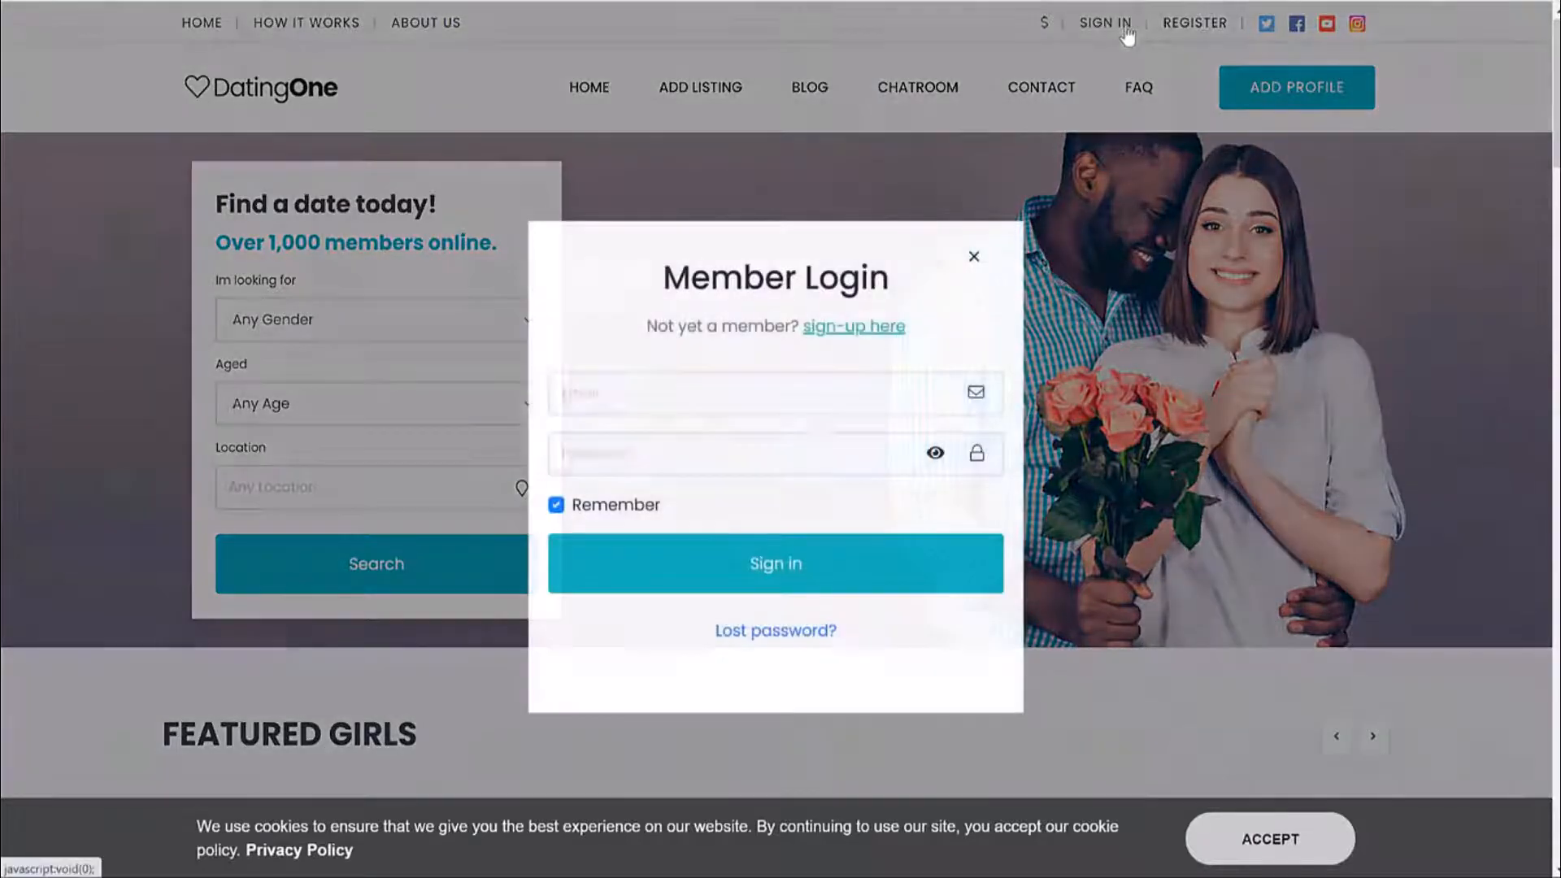
{"action": "left_click", "coordinate": [776, 565]}
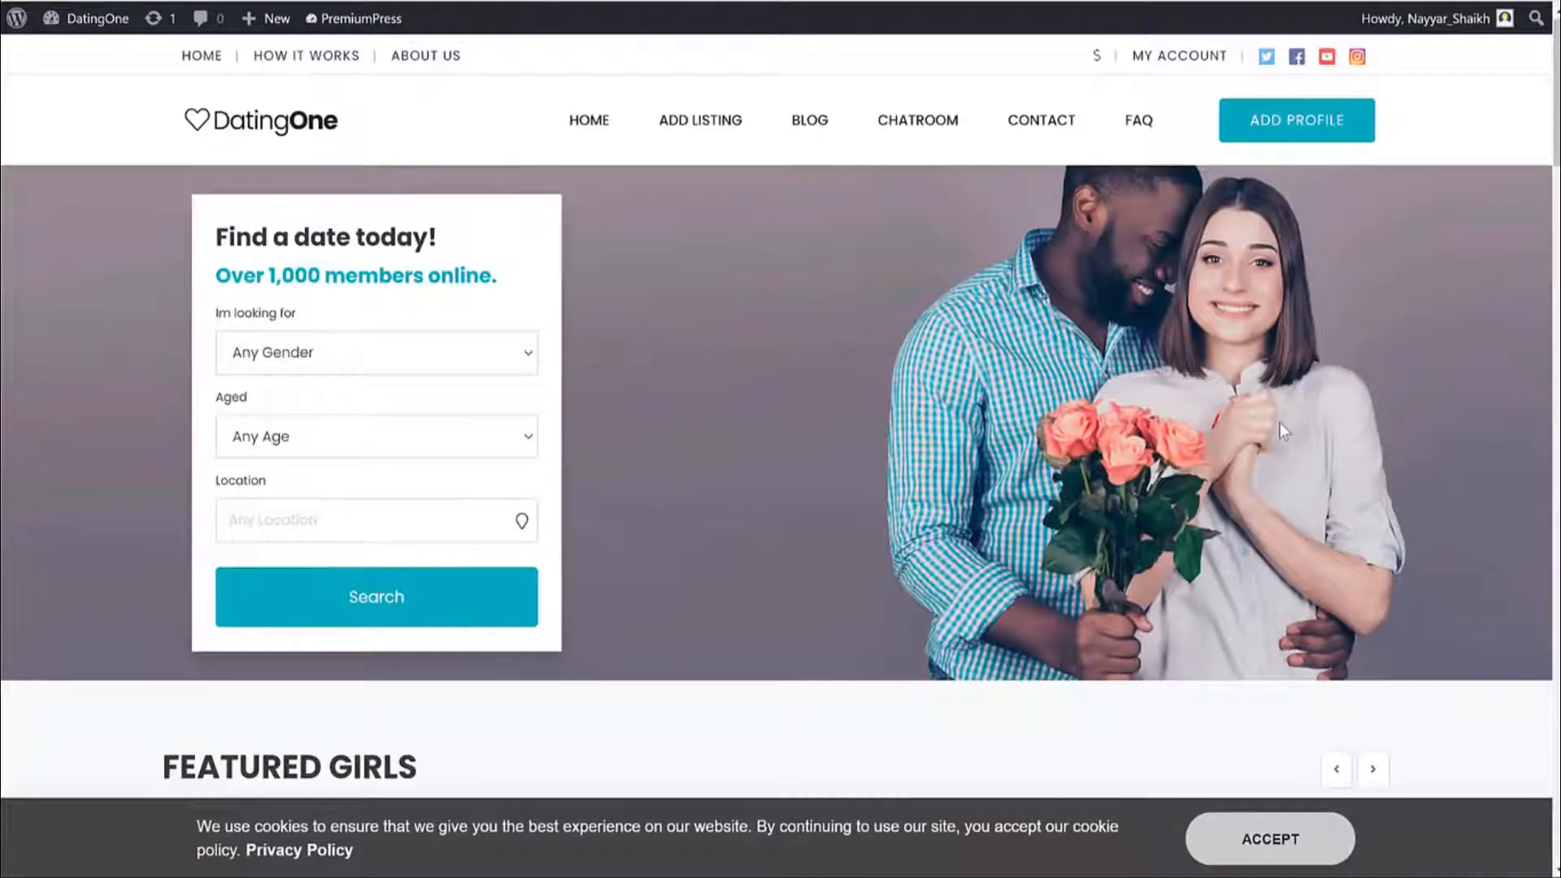
{"action": "scroll", "coordinate": [1288, 426], "scroll_direction": "down", "scroll_amount": 3}
{"action": "scroll", "coordinate": [1287, 426], "scroll_direction": "up", "scroll_amount": 3}
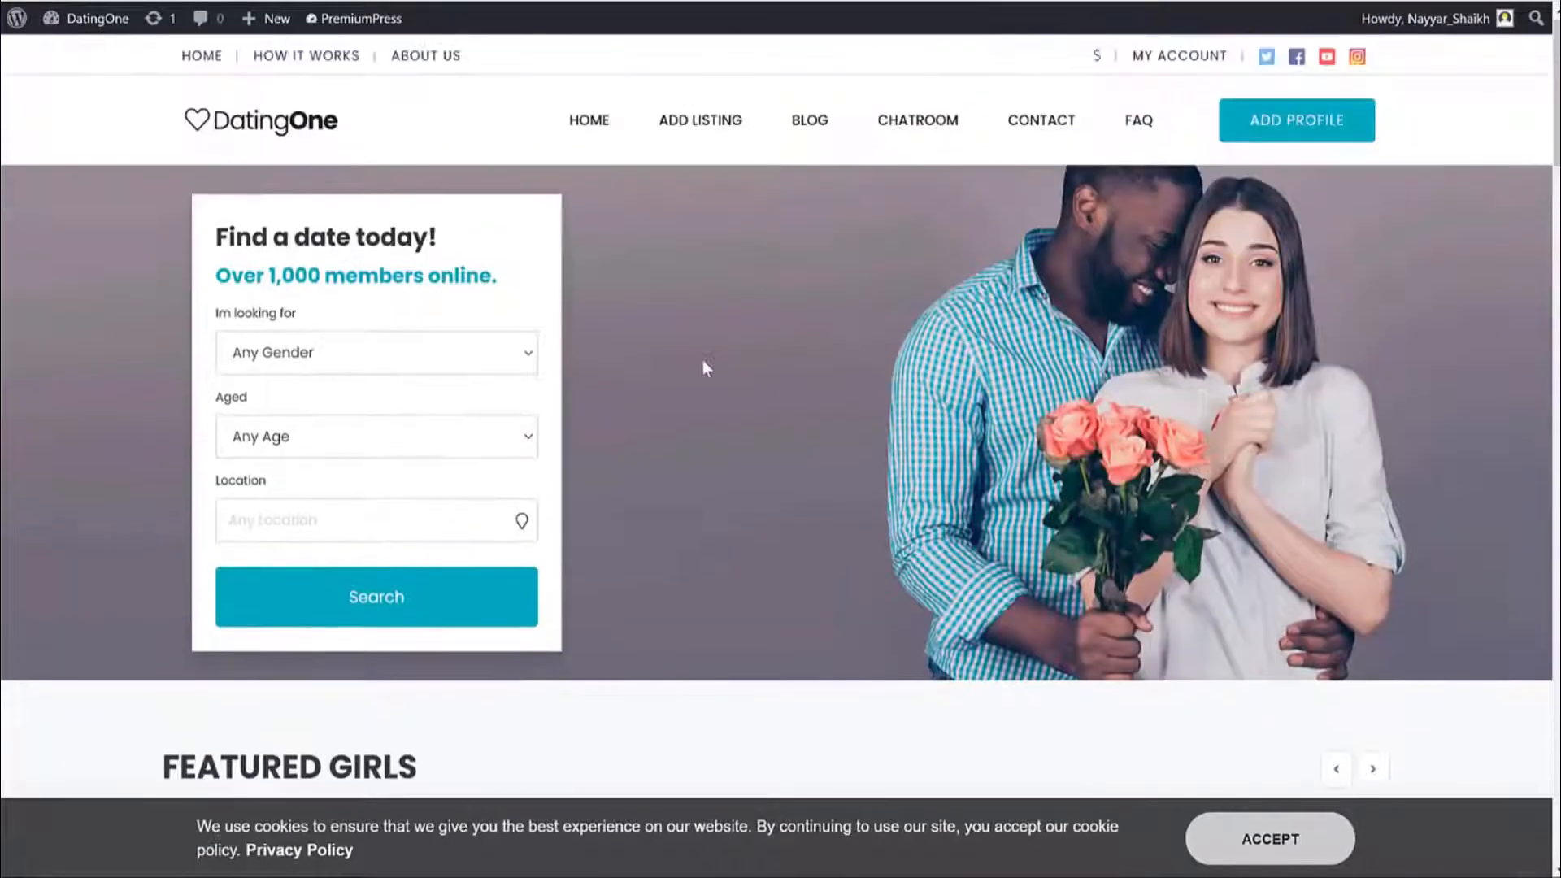
Search for Female members aged 20+ and browse the 18 matching profiles.
{"action": "left_click", "coordinate": [329, 364]}
{"action": "left_click", "coordinate": [309, 425]}
{"action": "left_click", "coordinate": [453, 437]}
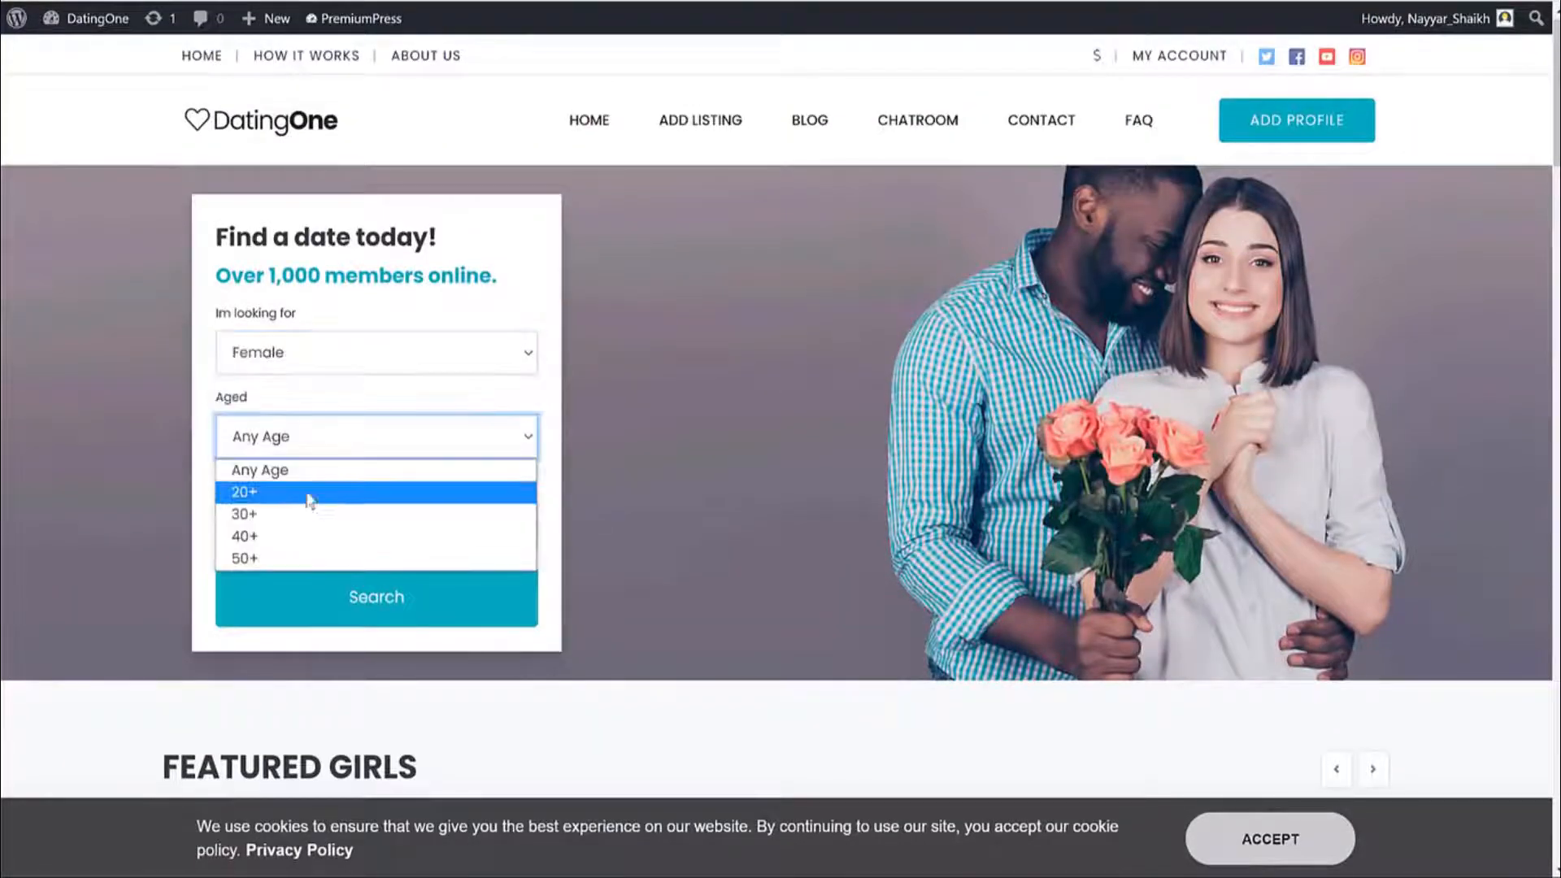
{"action": "left_click", "coordinate": [309, 494]}
{"action": "left_click", "coordinate": [350, 592]}
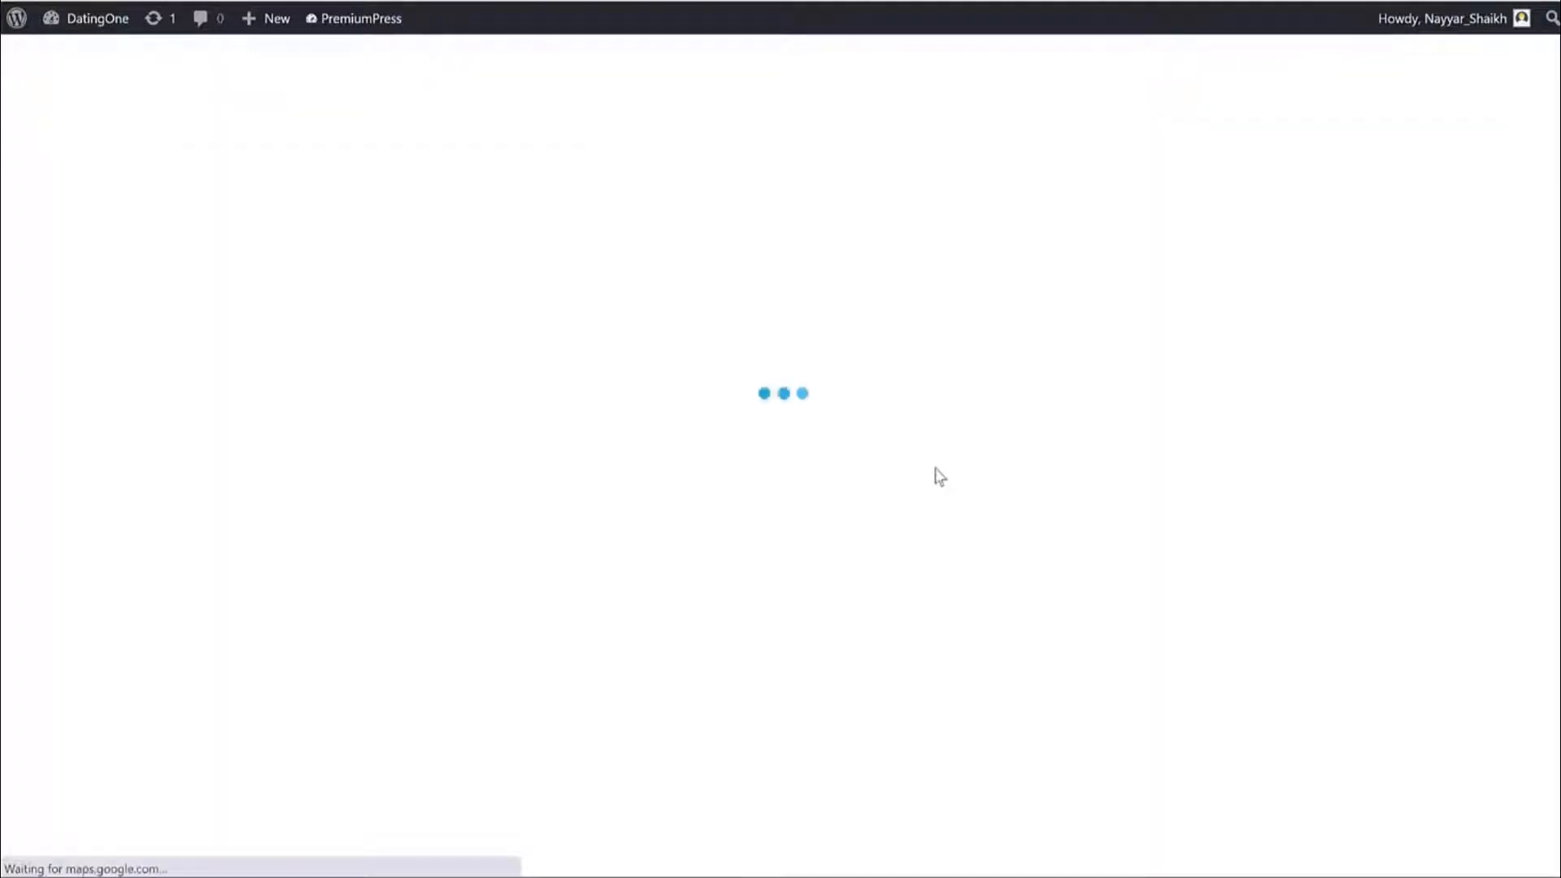
{"action": "scroll", "coordinate": [1382, 386], "scroll_direction": "down", "scroll_amount": 3}
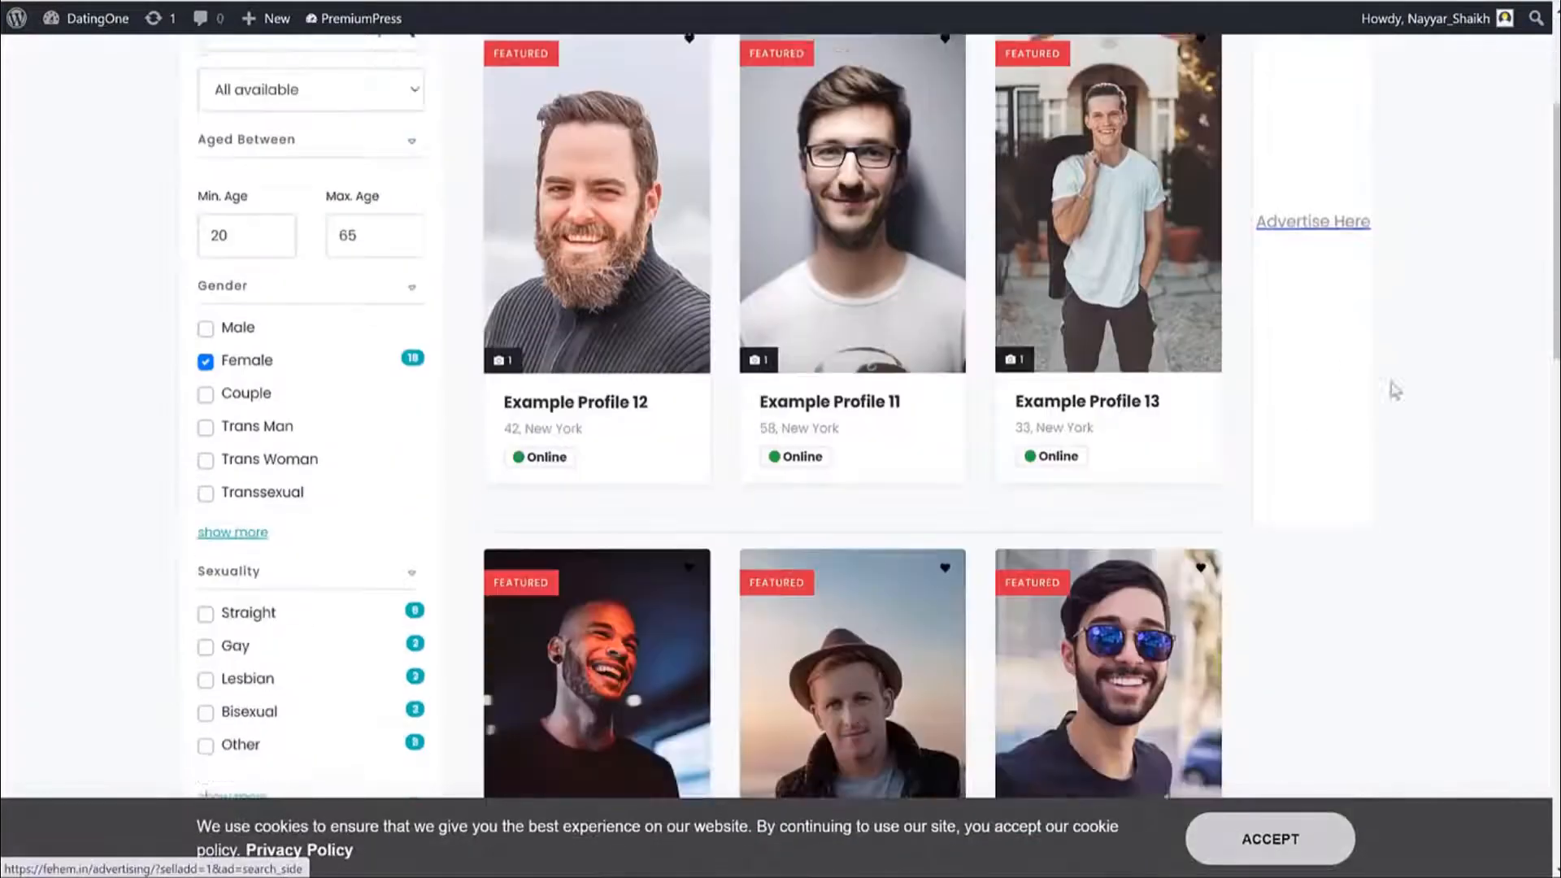
{"action": "scroll", "coordinate": [1396, 391], "scroll_direction": "down", "scroll_amount": 5}
{"action": "scroll", "coordinate": [1425, 387], "scroll_direction": "up", "scroll_amount": 8}
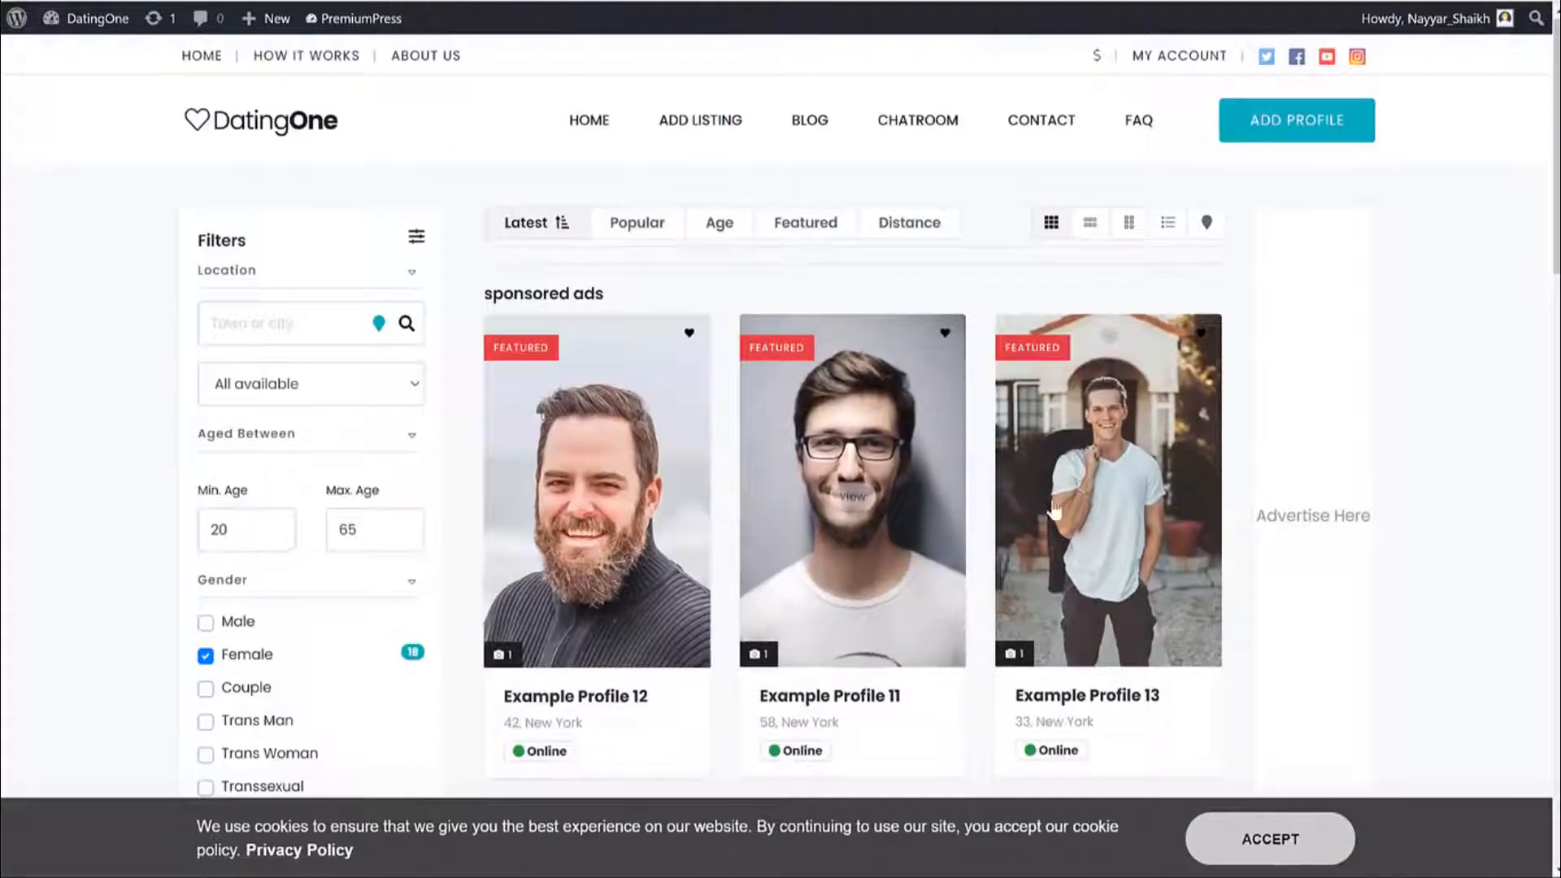
{"action": "scroll", "coordinate": [1234, 485], "scroll_direction": "down", "scroll_amount": 5}
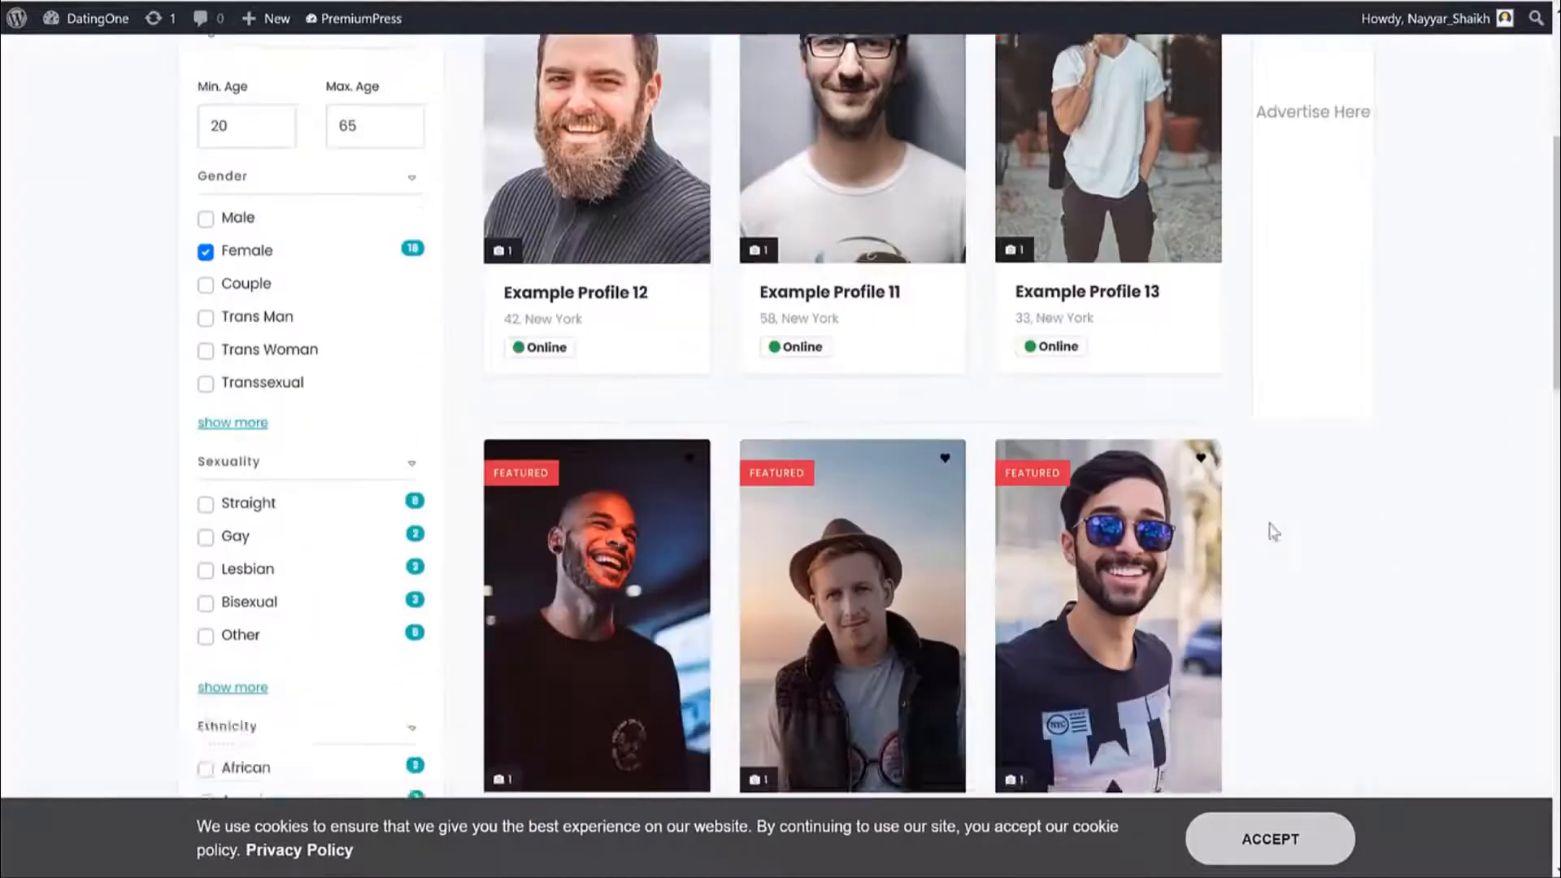
{"action": "scroll", "coordinate": [1379, 529], "scroll_direction": "down", "scroll_amount": 10}
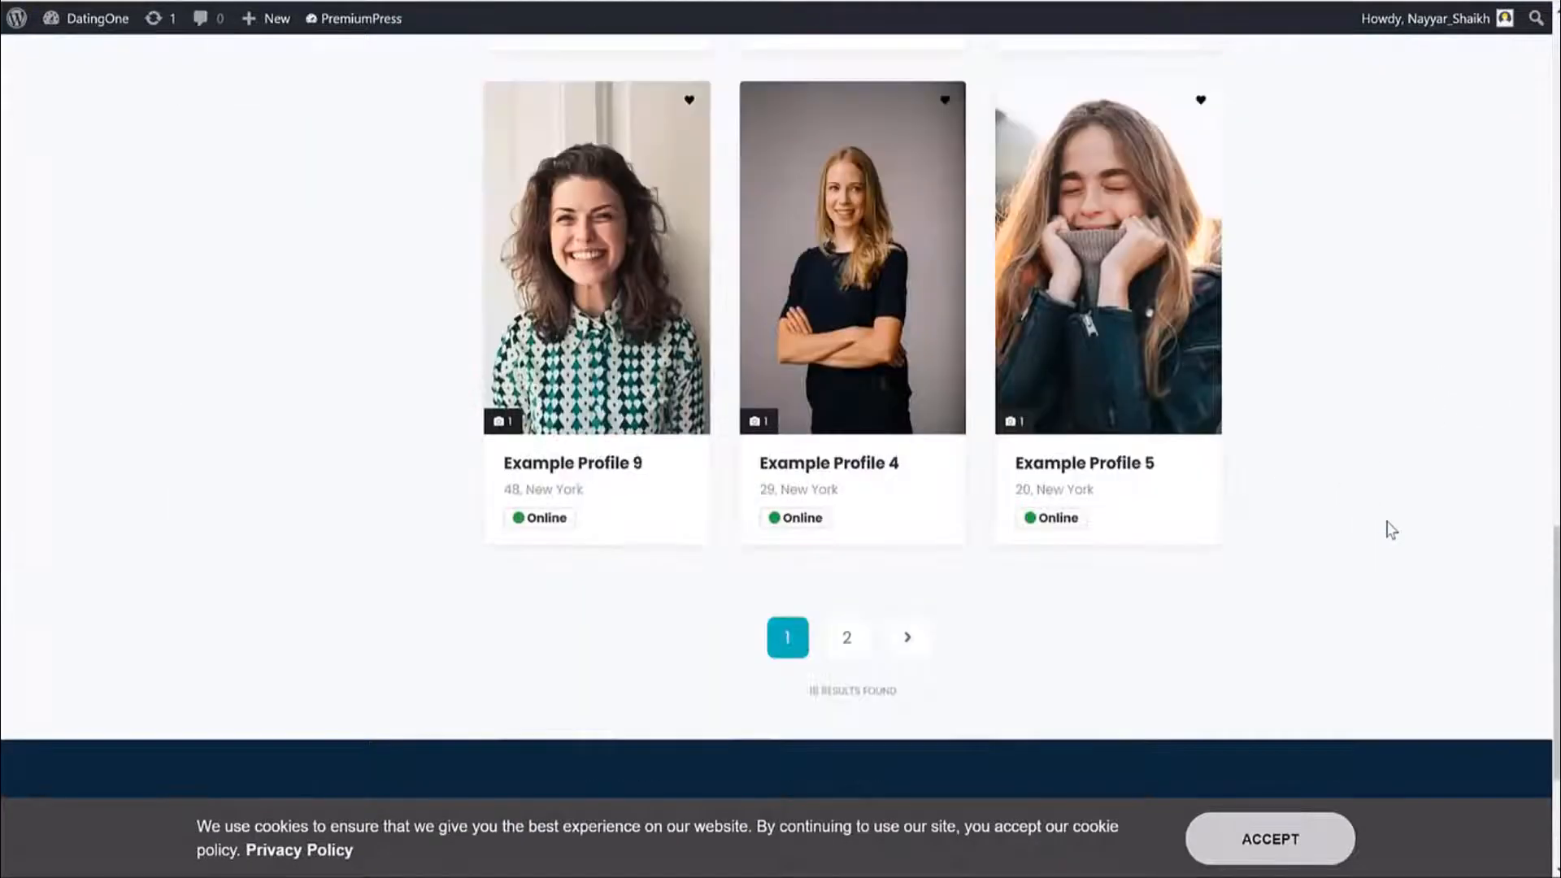
{"action": "scroll", "coordinate": [1392, 530], "scroll_direction": "up", "scroll_amount": 15}
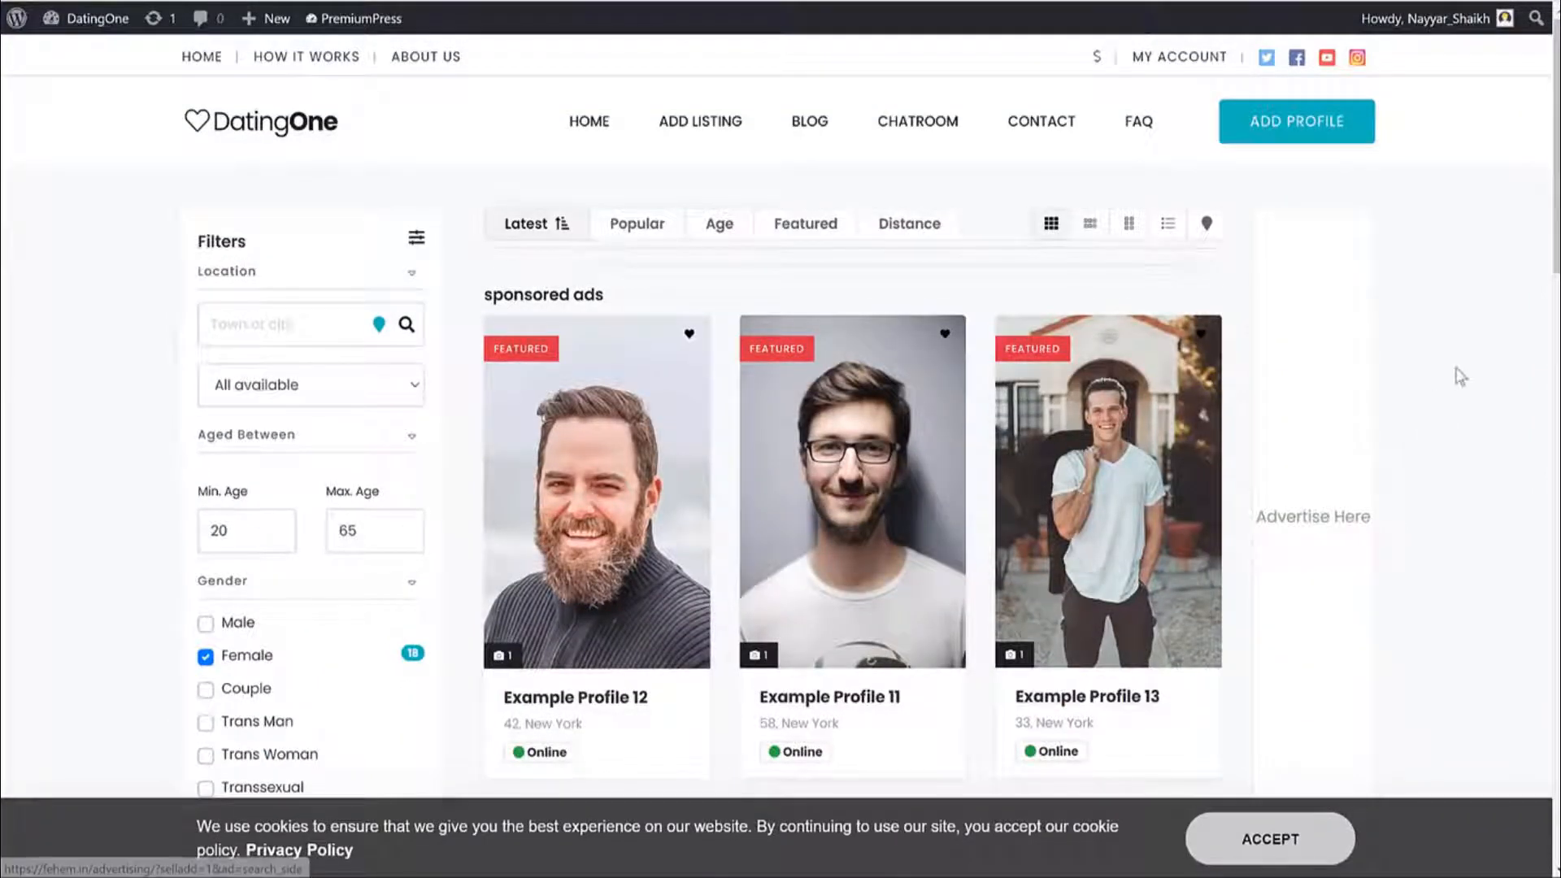
Change the Min. Age filter to 30.
{"action": "scroll", "coordinate": [1500, 390], "scroll_direction": "down", "scroll_amount": 3}
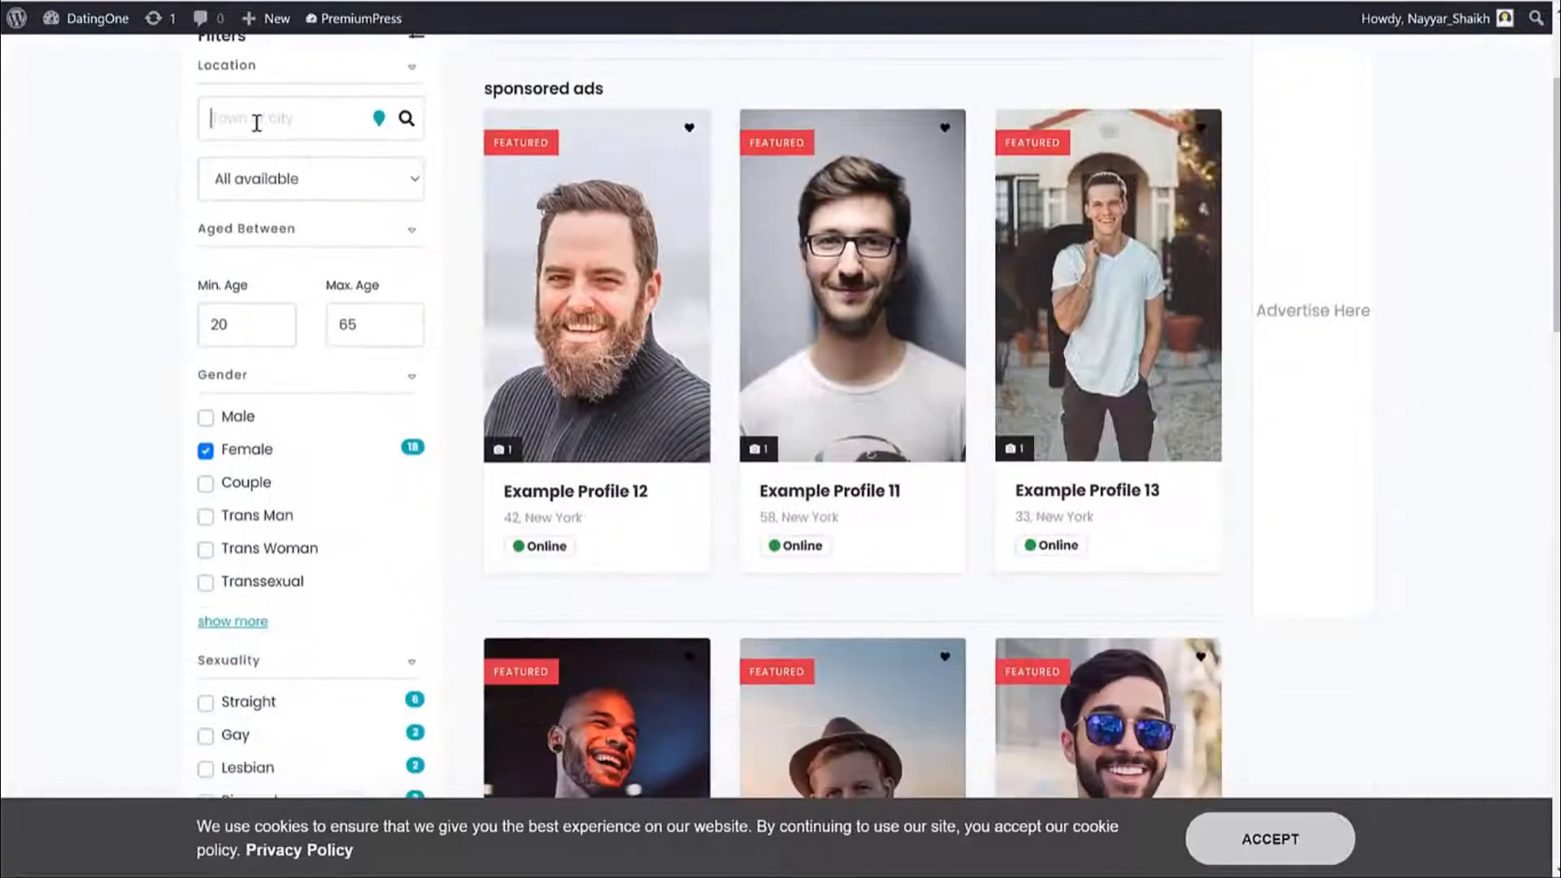
{"action": "left_click", "coordinate": [305, 123]}
{"action": "scroll", "coordinate": [306, 307], "scroll_direction": "up", "scroll_amount": 3}
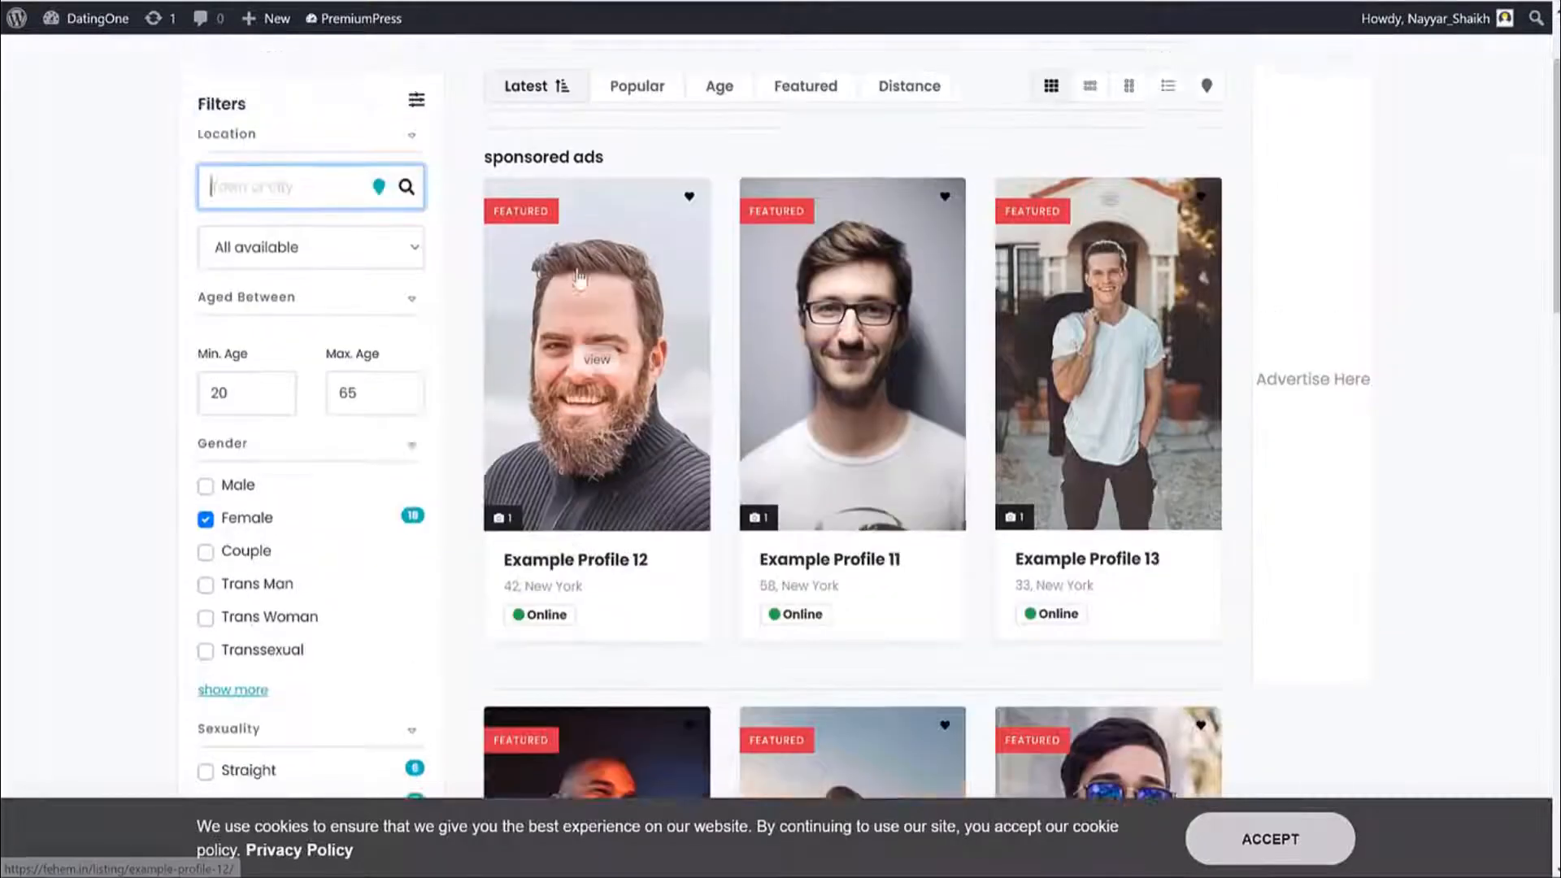
{"action": "scroll", "coordinate": [324, 321], "scroll_direction": "down", "scroll_amount": 4}
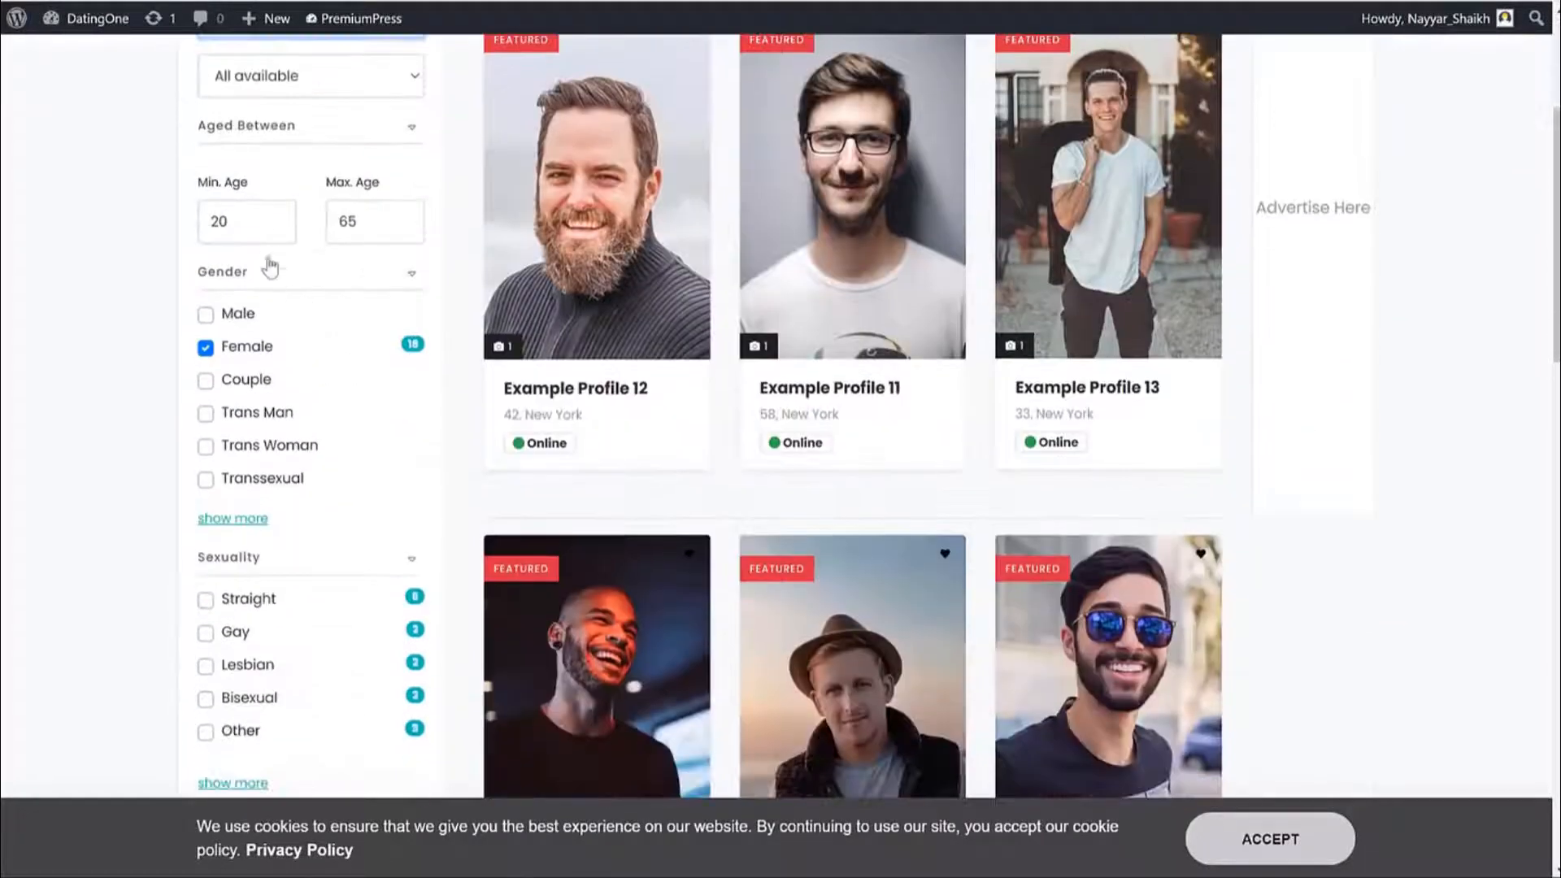
{"action": "double_click", "coordinate": [239, 217]}
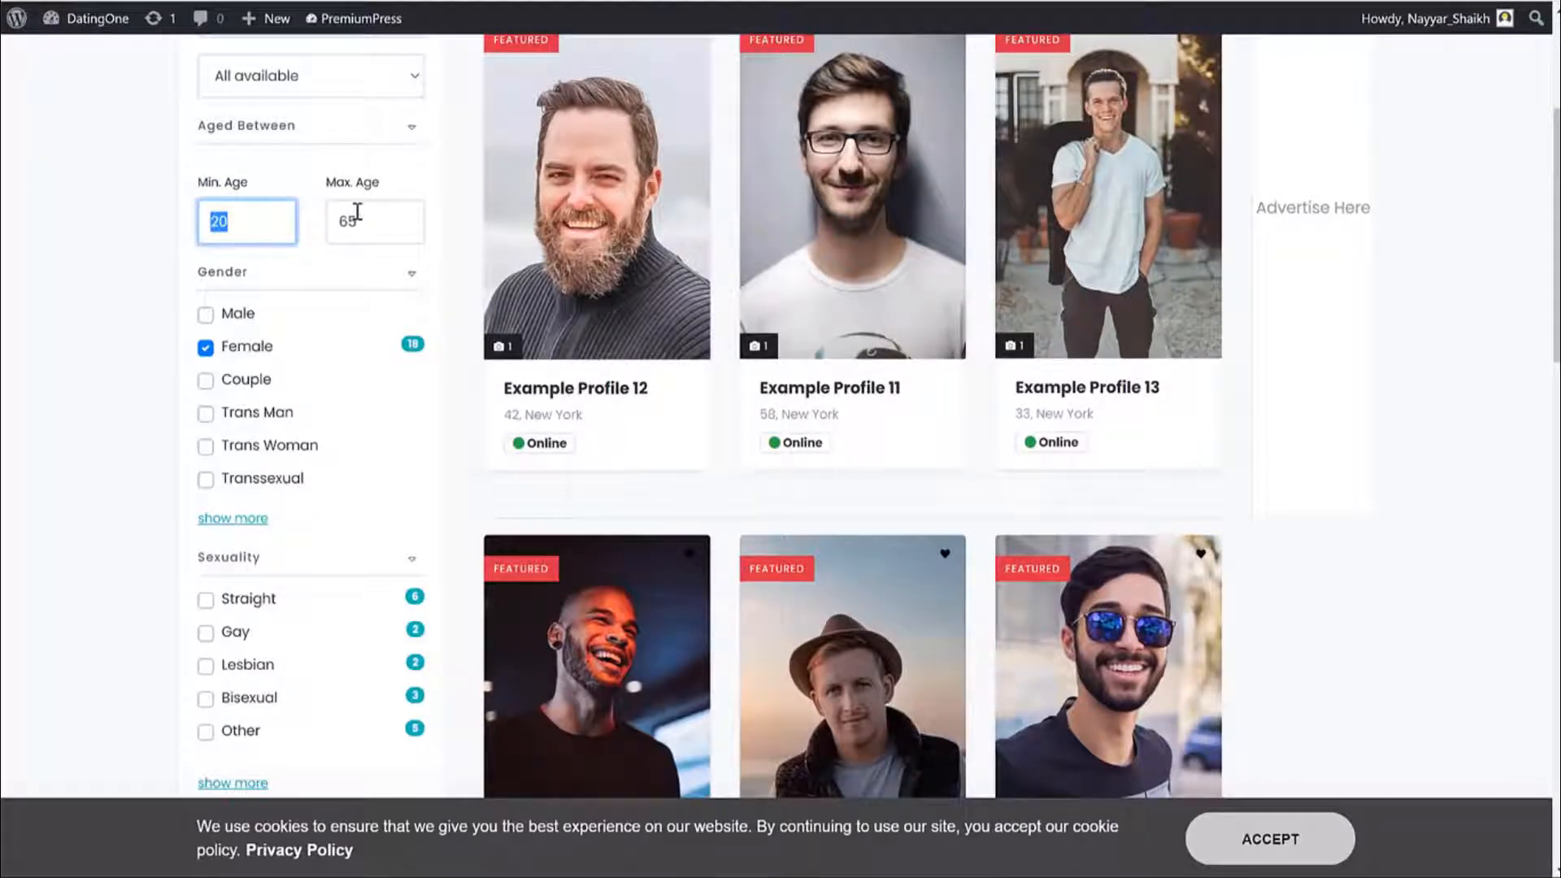
{"action": "type", "text": "30"}
{"action": "left_click", "coordinate": [345, 272]}
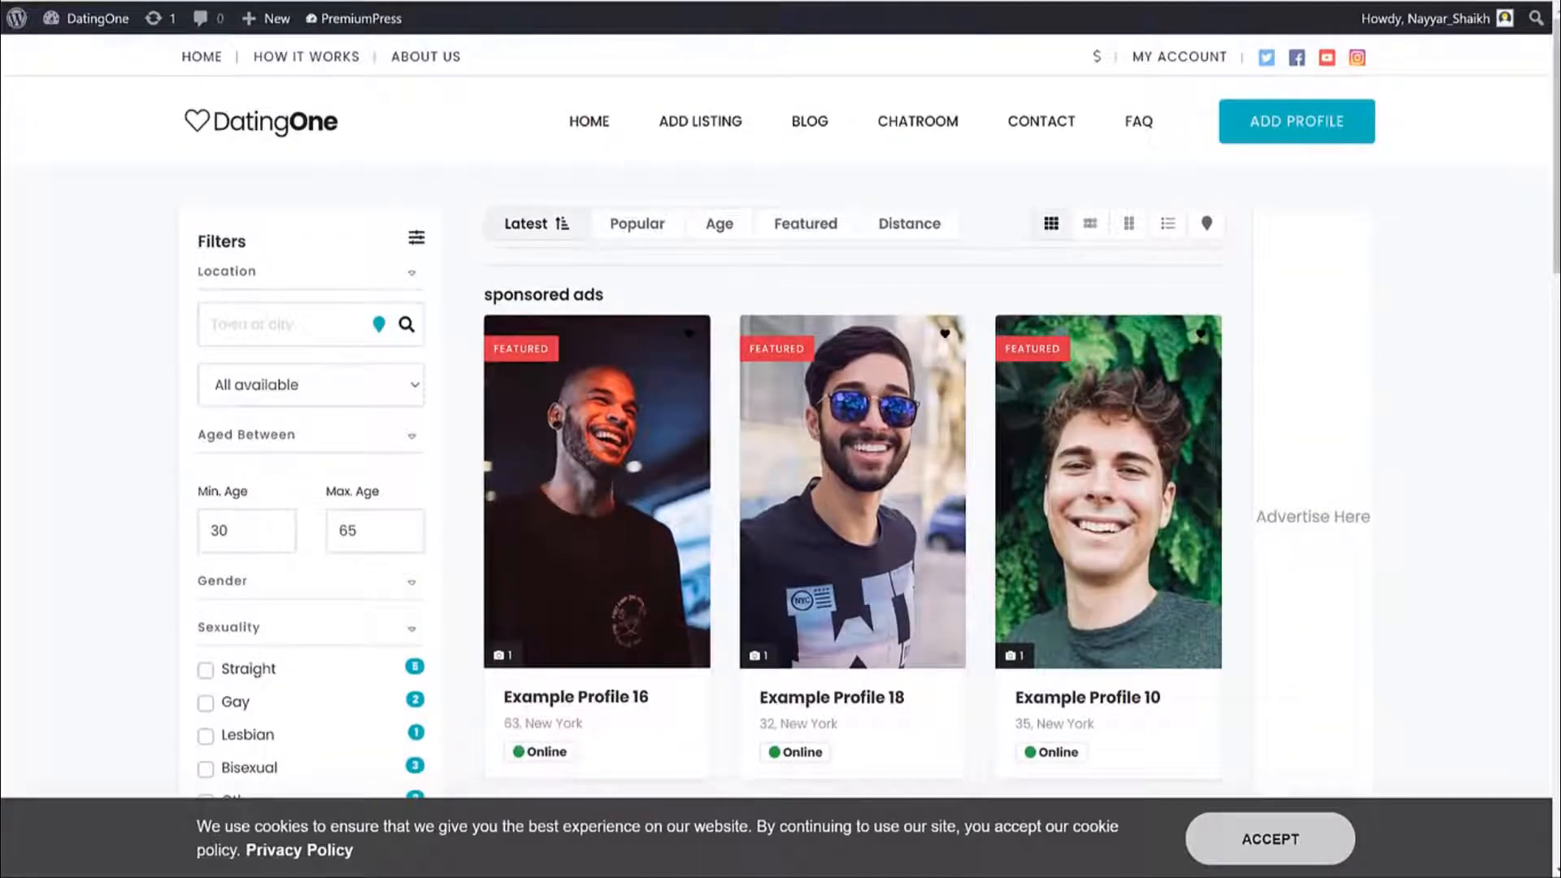
Expand the Gender filter to confirm 13 female matches aged 30 to 65.
{"action": "scroll", "coordinate": [1139, 406], "scroll_direction": "down", "scroll_amount": 4}
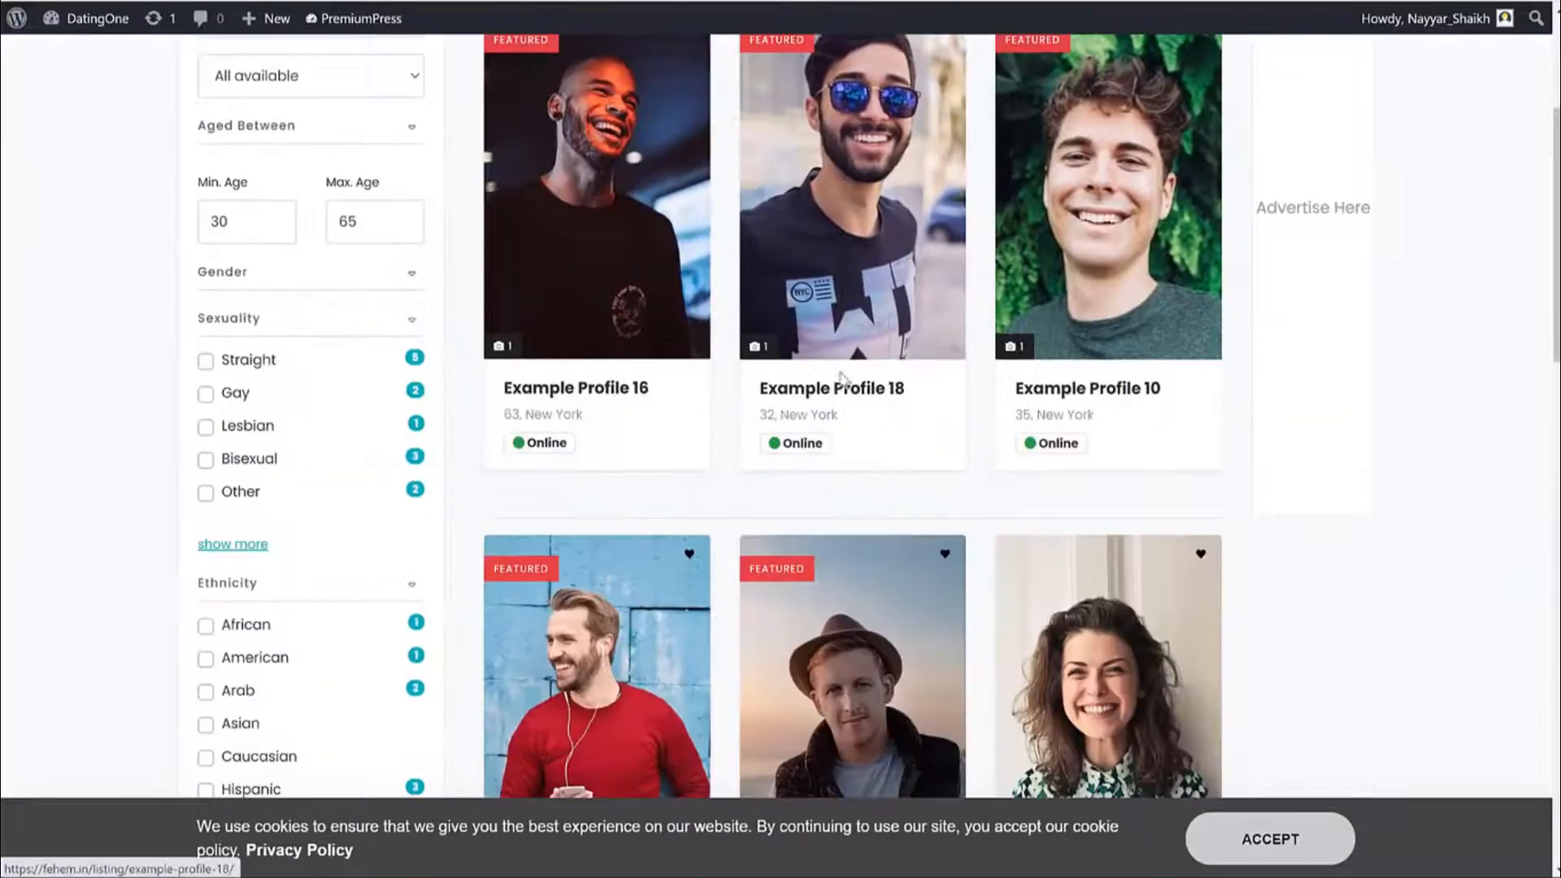
{"action": "left_click", "coordinate": [286, 278]}
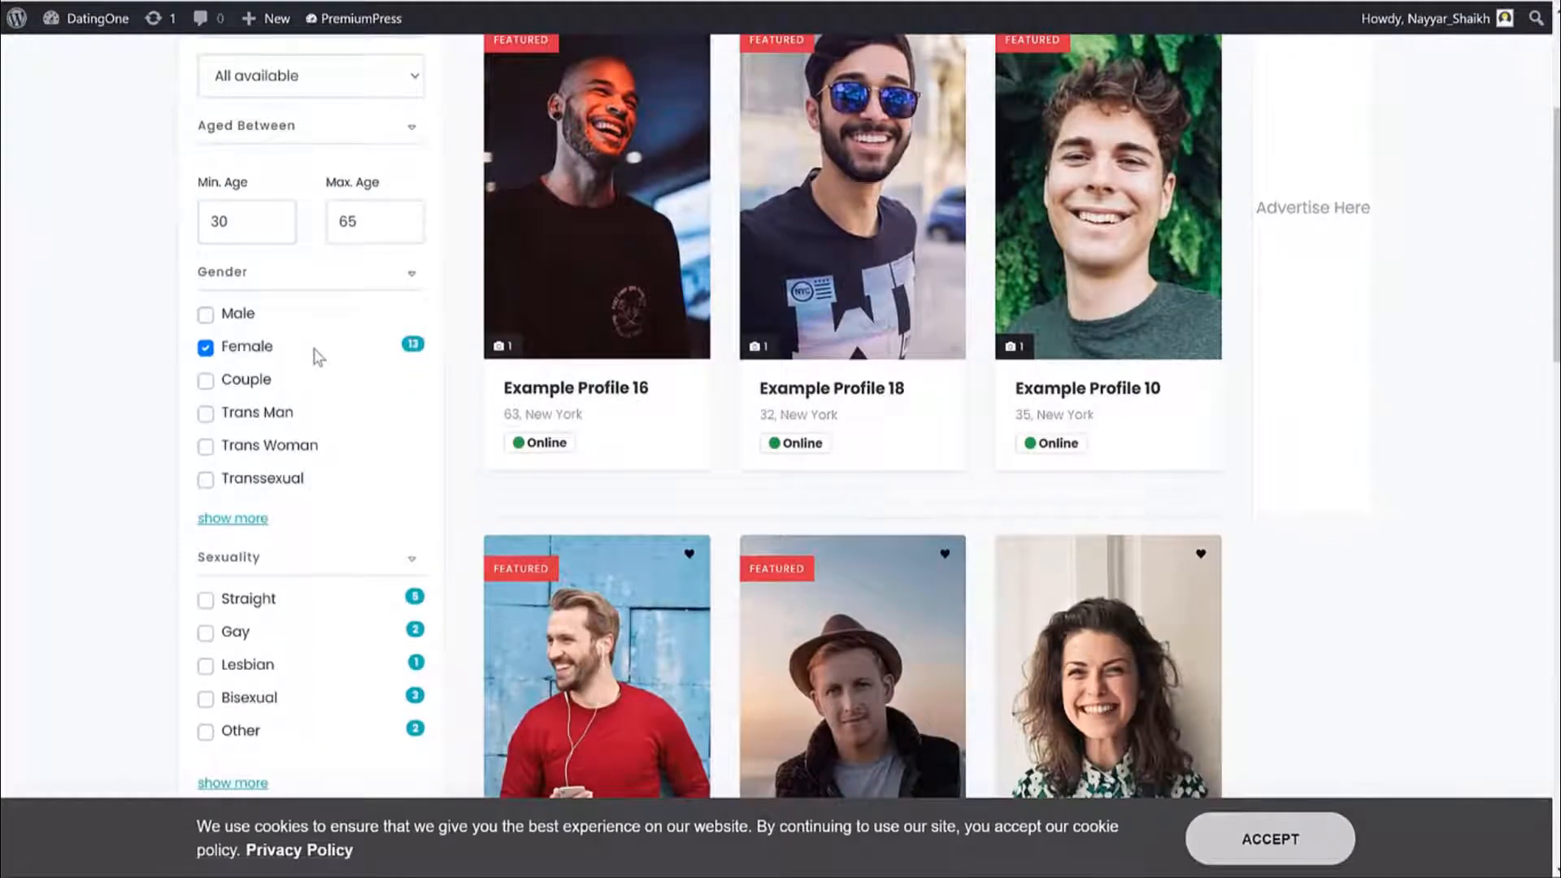
{"action": "scroll", "coordinate": [335, 352], "scroll_direction": "down", "scroll_amount": 4}
{"action": "scroll", "coordinate": [348, 341], "scroll_direction": "down", "scroll_amount": 5}
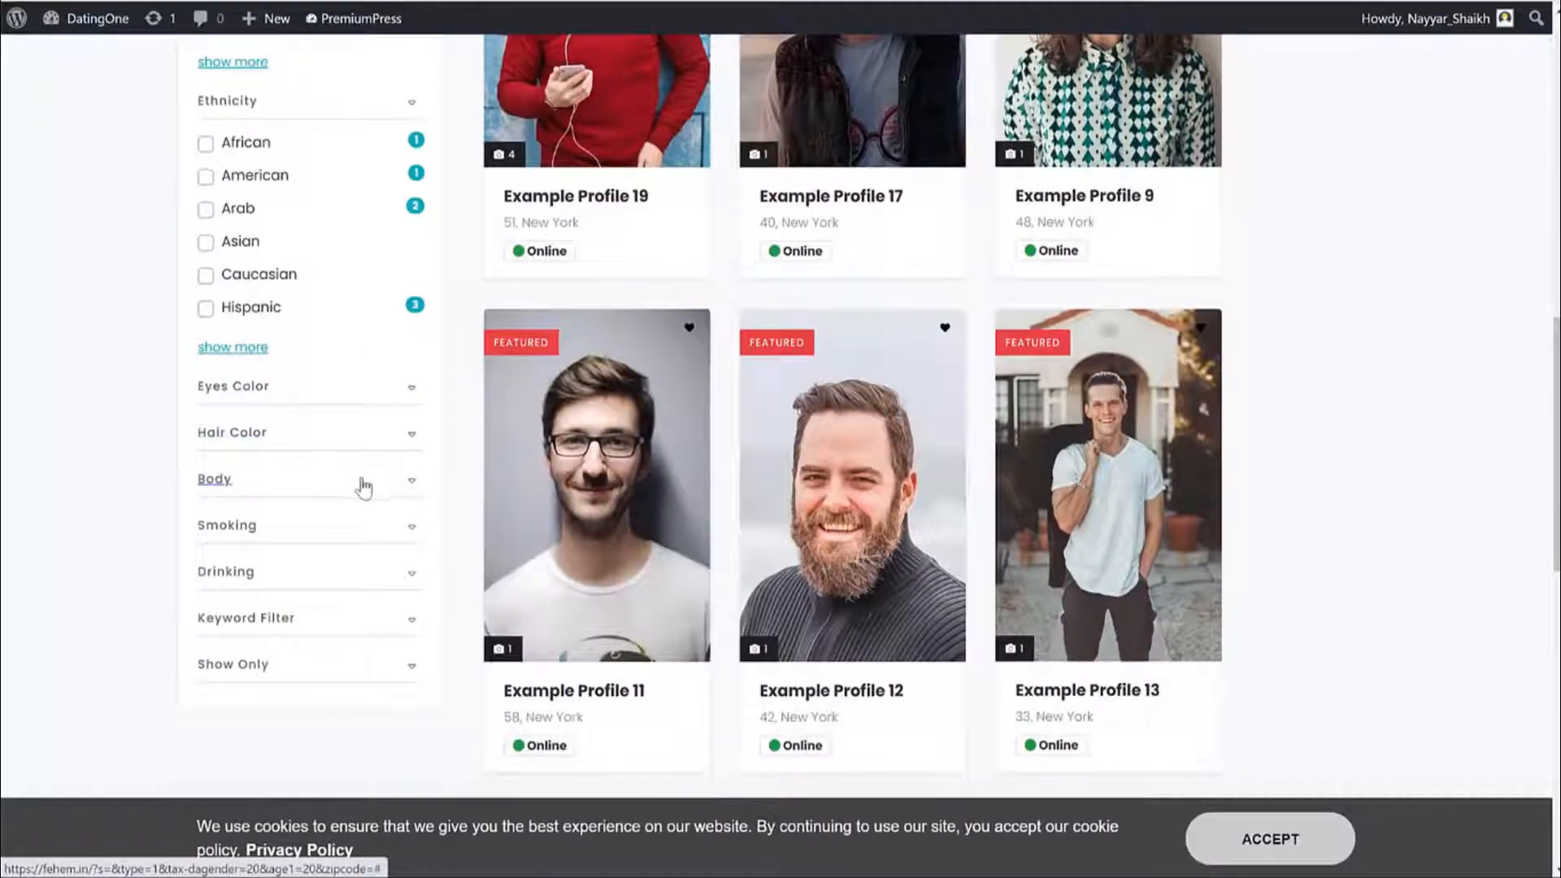
{"action": "scroll", "coordinate": [342, 573], "scroll_direction": "up", "scroll_amount": 10}
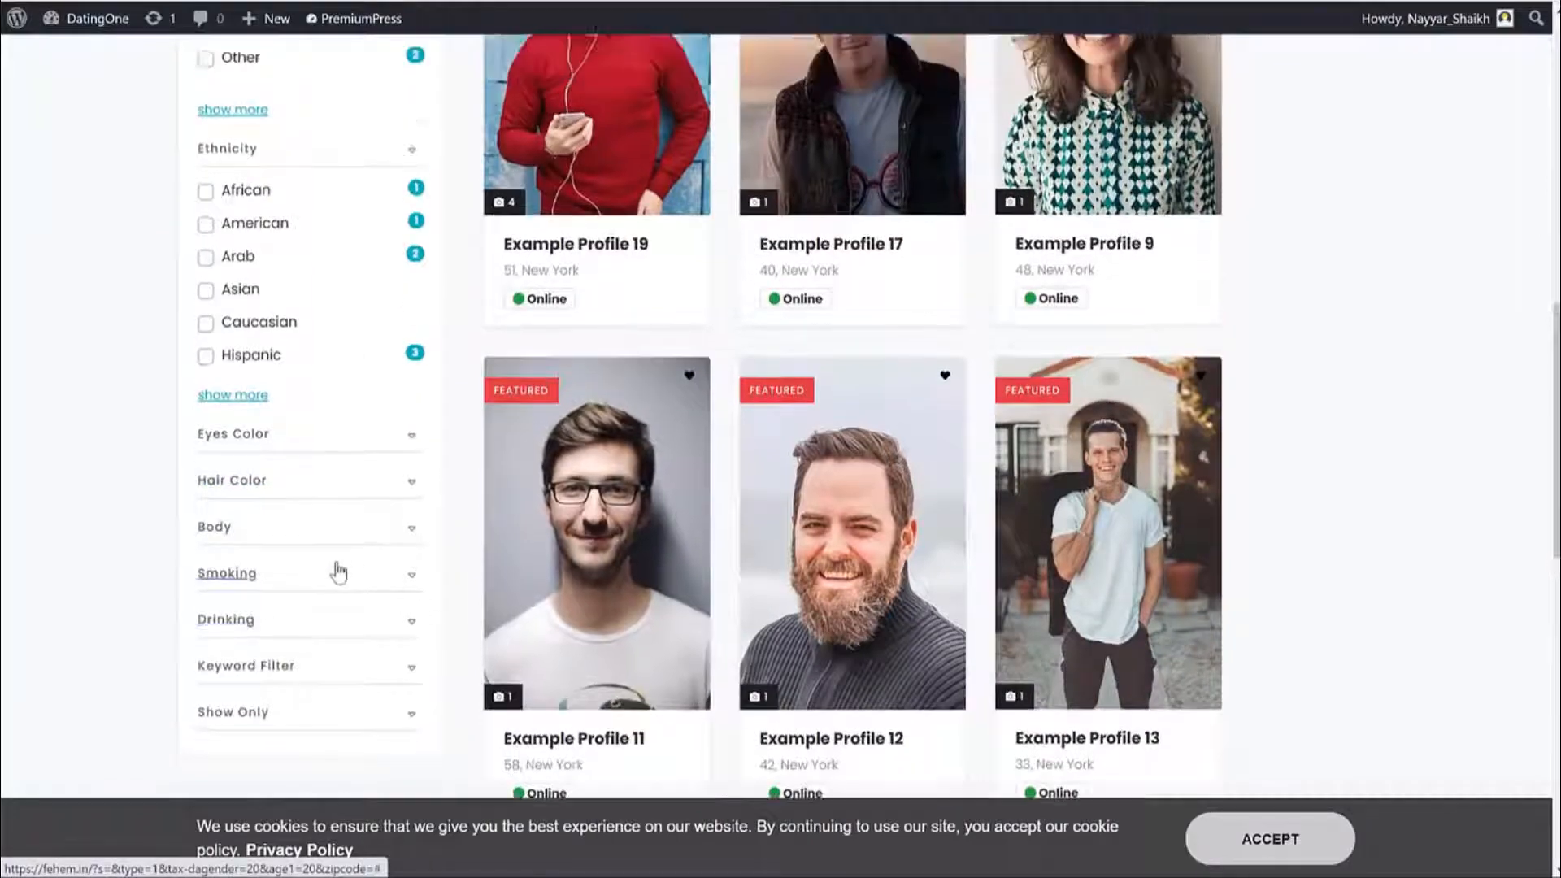
{"action": "scroll", "coordinate": [1329, 388], "scroll_direction": "up", "scroll_amount": 3}
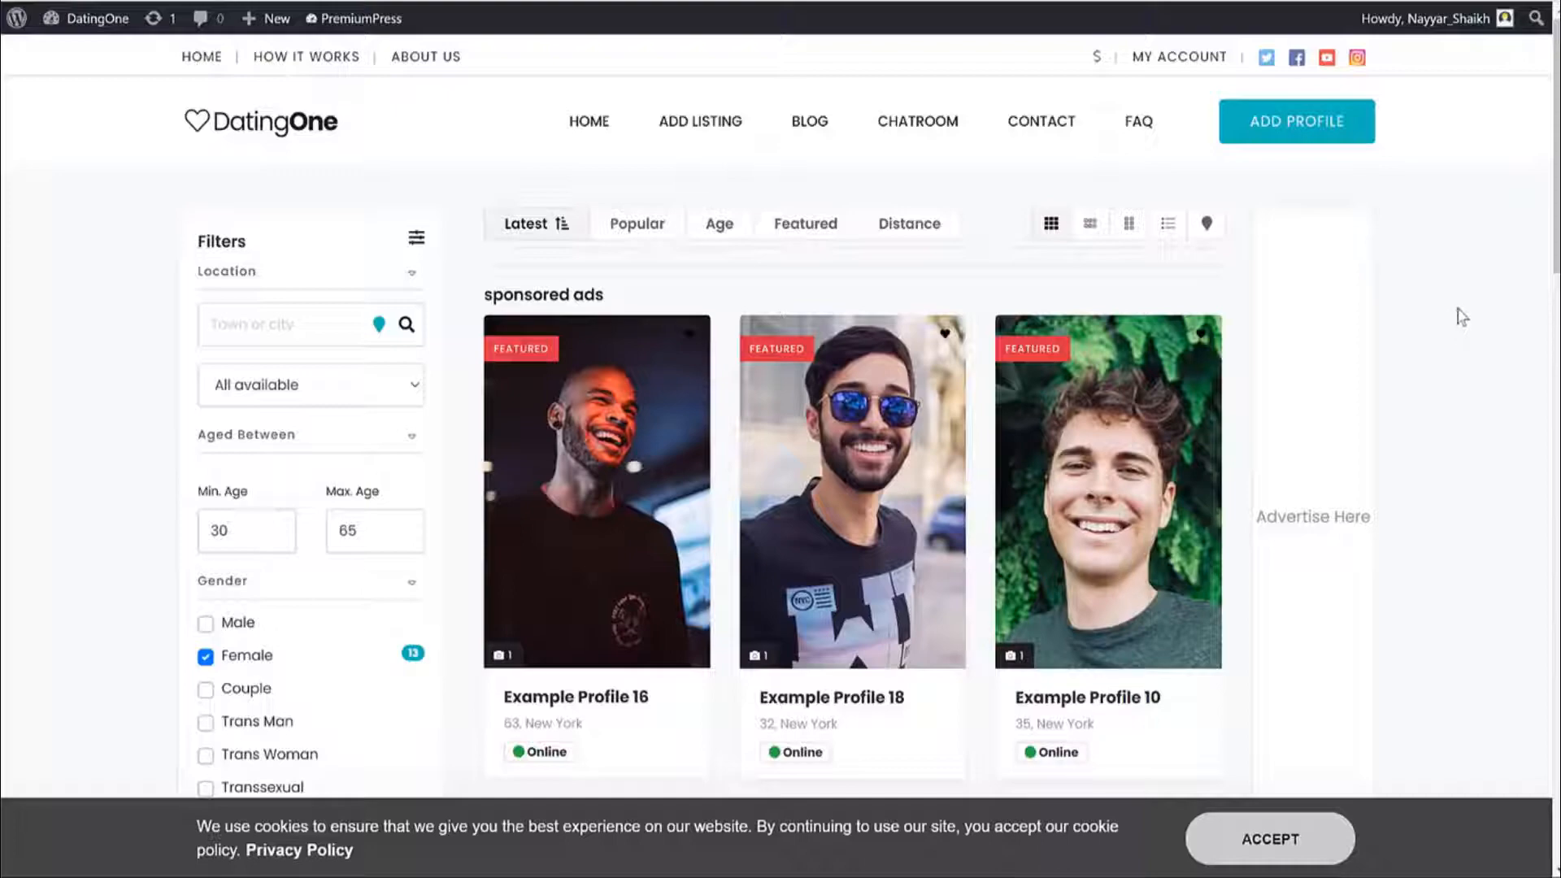
{"action": "scroll", "coordinate": [1422, 314], "scroll_direction": "down", "scroll_amount": 1}
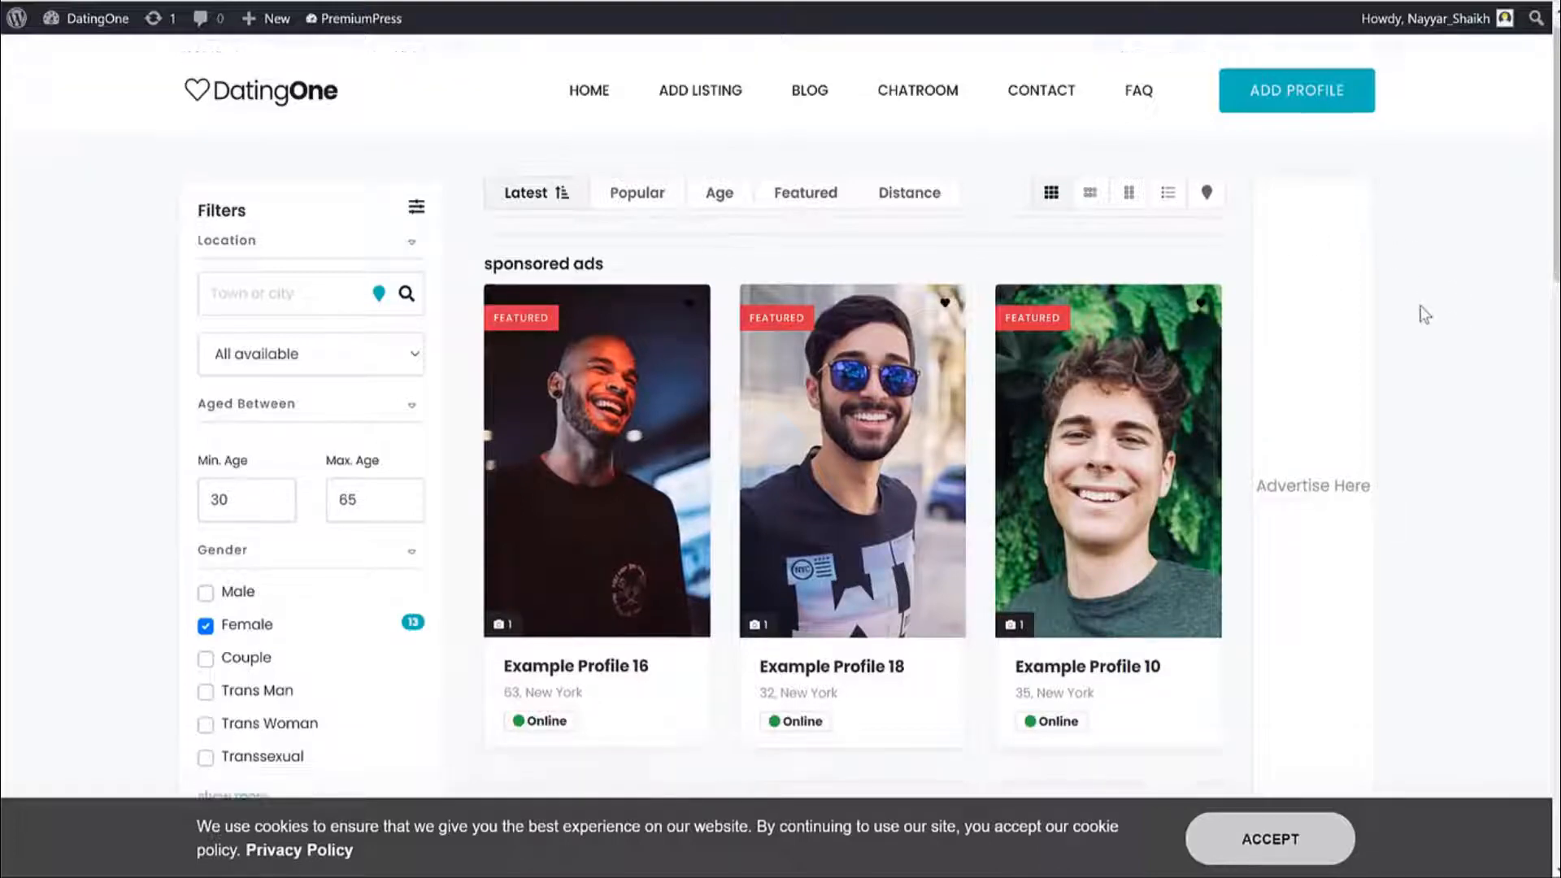
{"action": "scroll", "coordinate": [1421, 315], "scroll_direction": "up", "scroll_amount": 1}
Sort the results by Popular, Age, Featured and Distance in turn.
{"action": "left_click", "coordinate": [639, 232]}
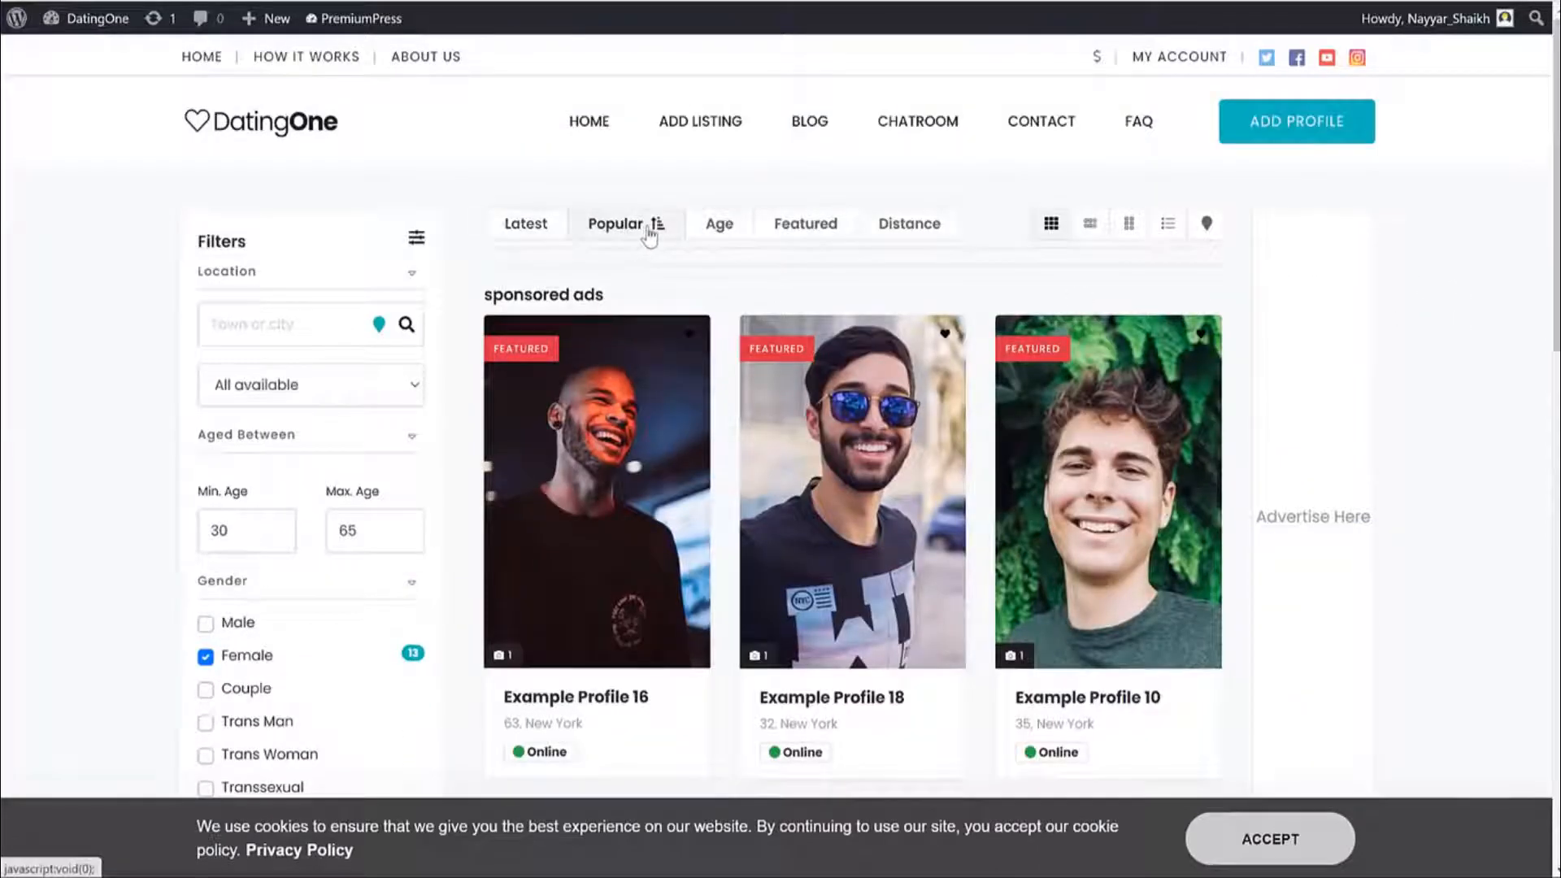
{"action": "left_click", "coordinate": [721, 238]}
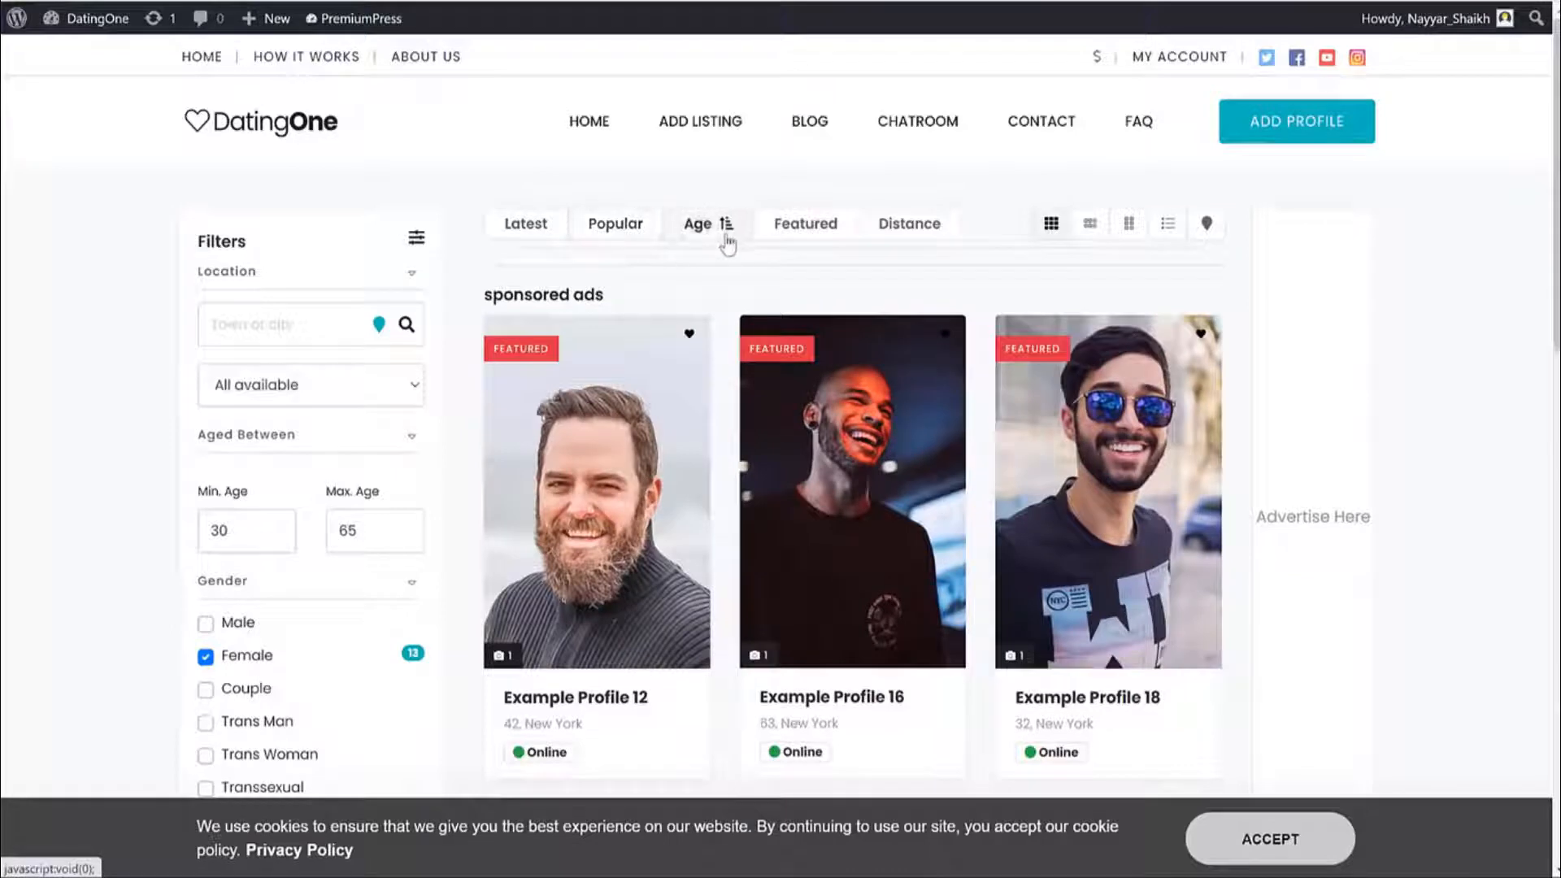
{"action": "left_click", "coordinate": [811, 234]}
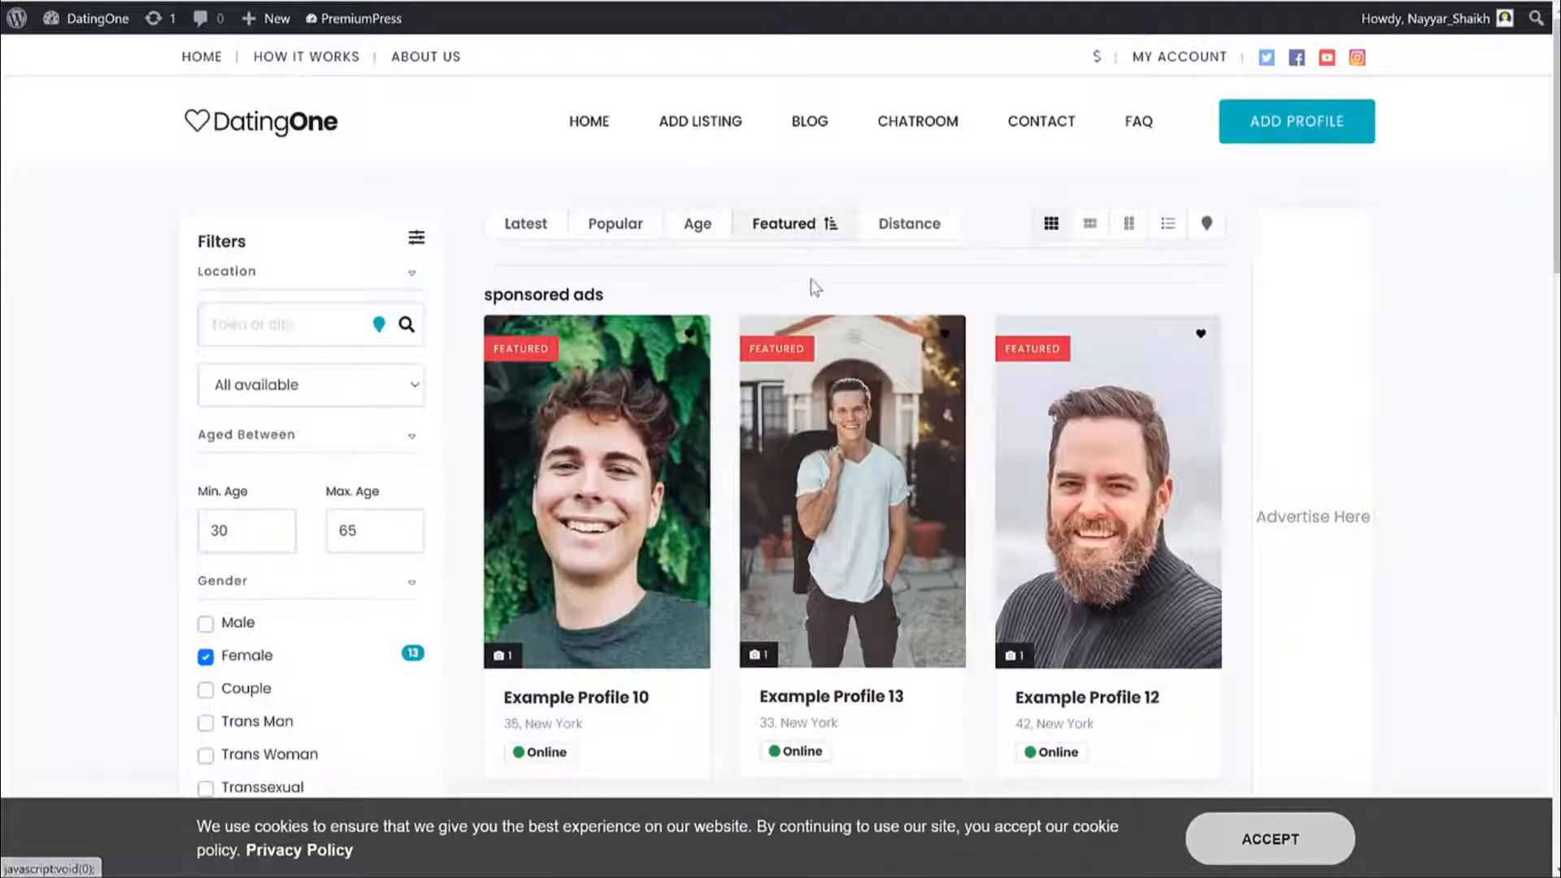
{"action": "left_click", "coordinate": [901, 230]}
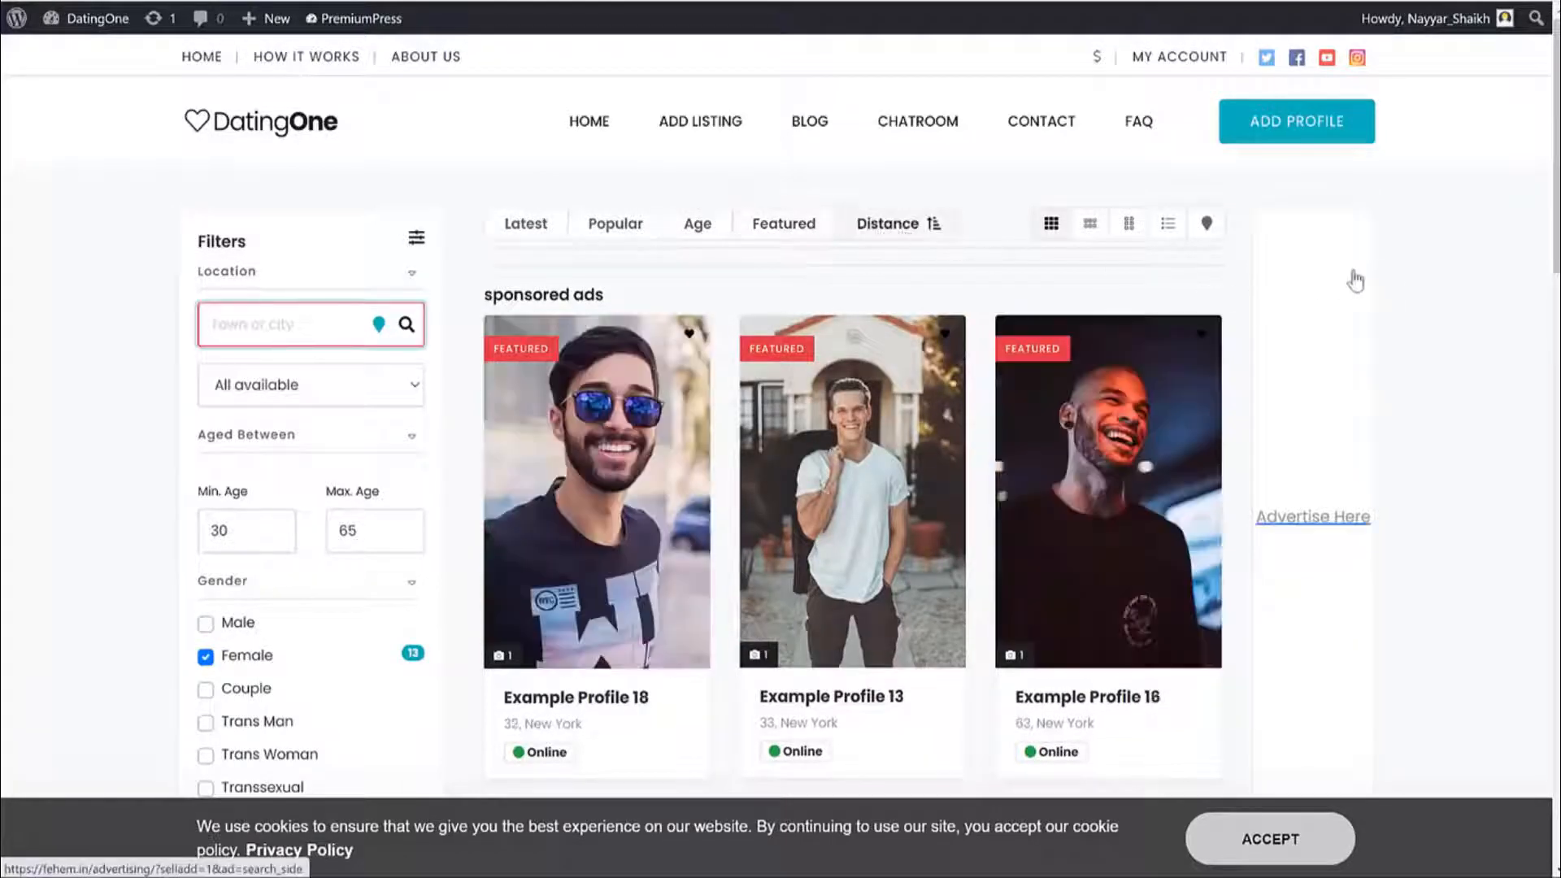
View the Search Side advertising package, then return to the DatingOne home page.
{"action": "scroll", "coordinate": [1446, 335], "scroll_direction": "down", "scroll_amount": 3}
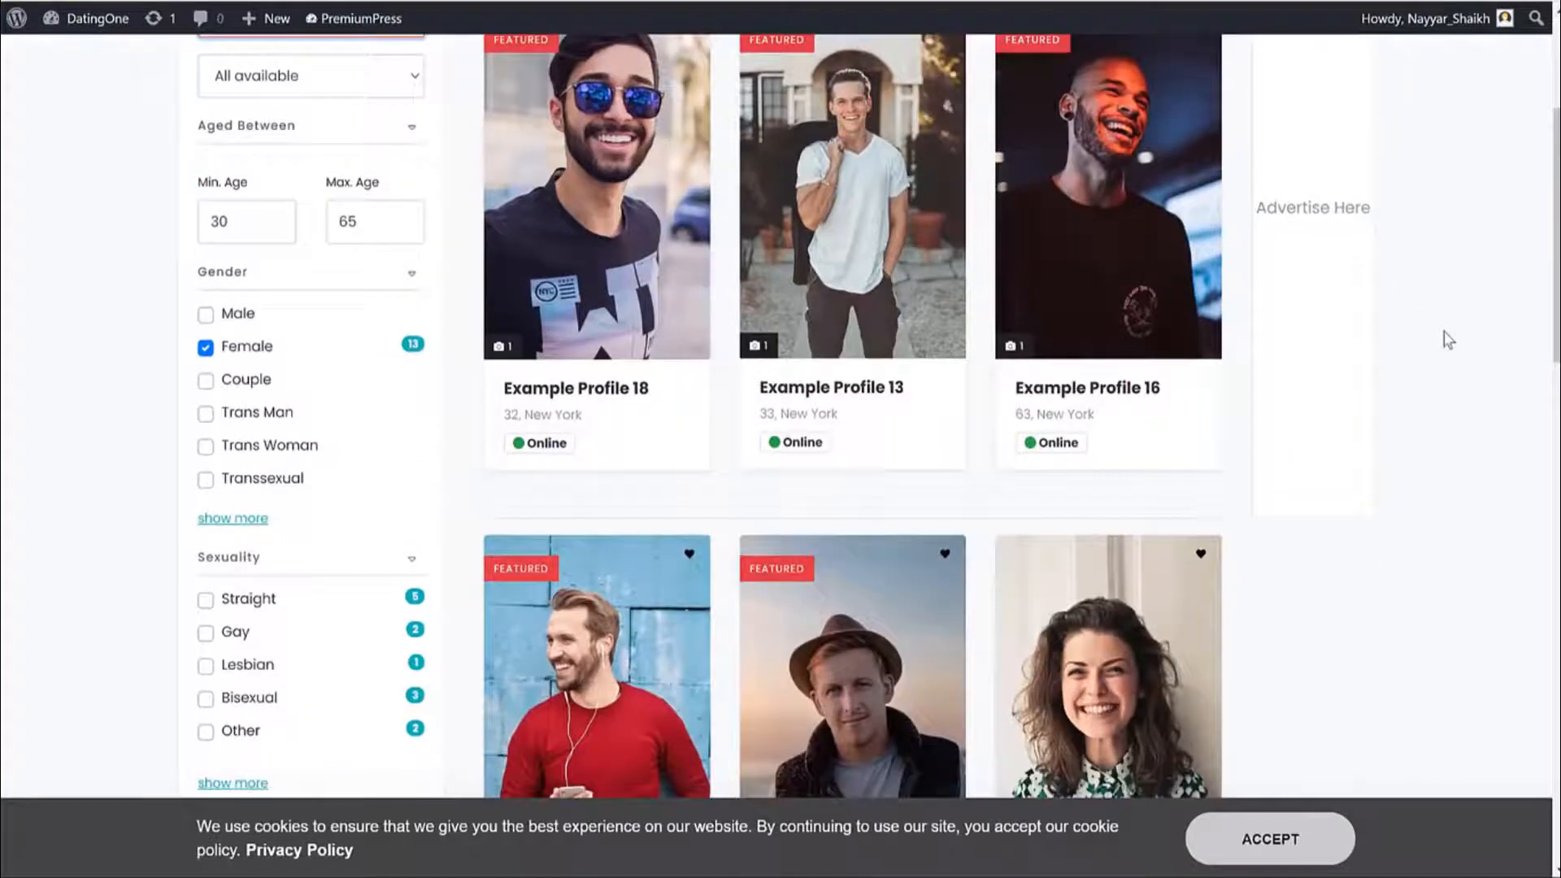
{"action": "scroll", "coordinate": [1448, 339], "scroll_direction": "up", "scroll_amount": 3}
{"action": "scroll", "coordinate": [1447, 340], "scroll_direction": "down", "scroll_amount": 1}
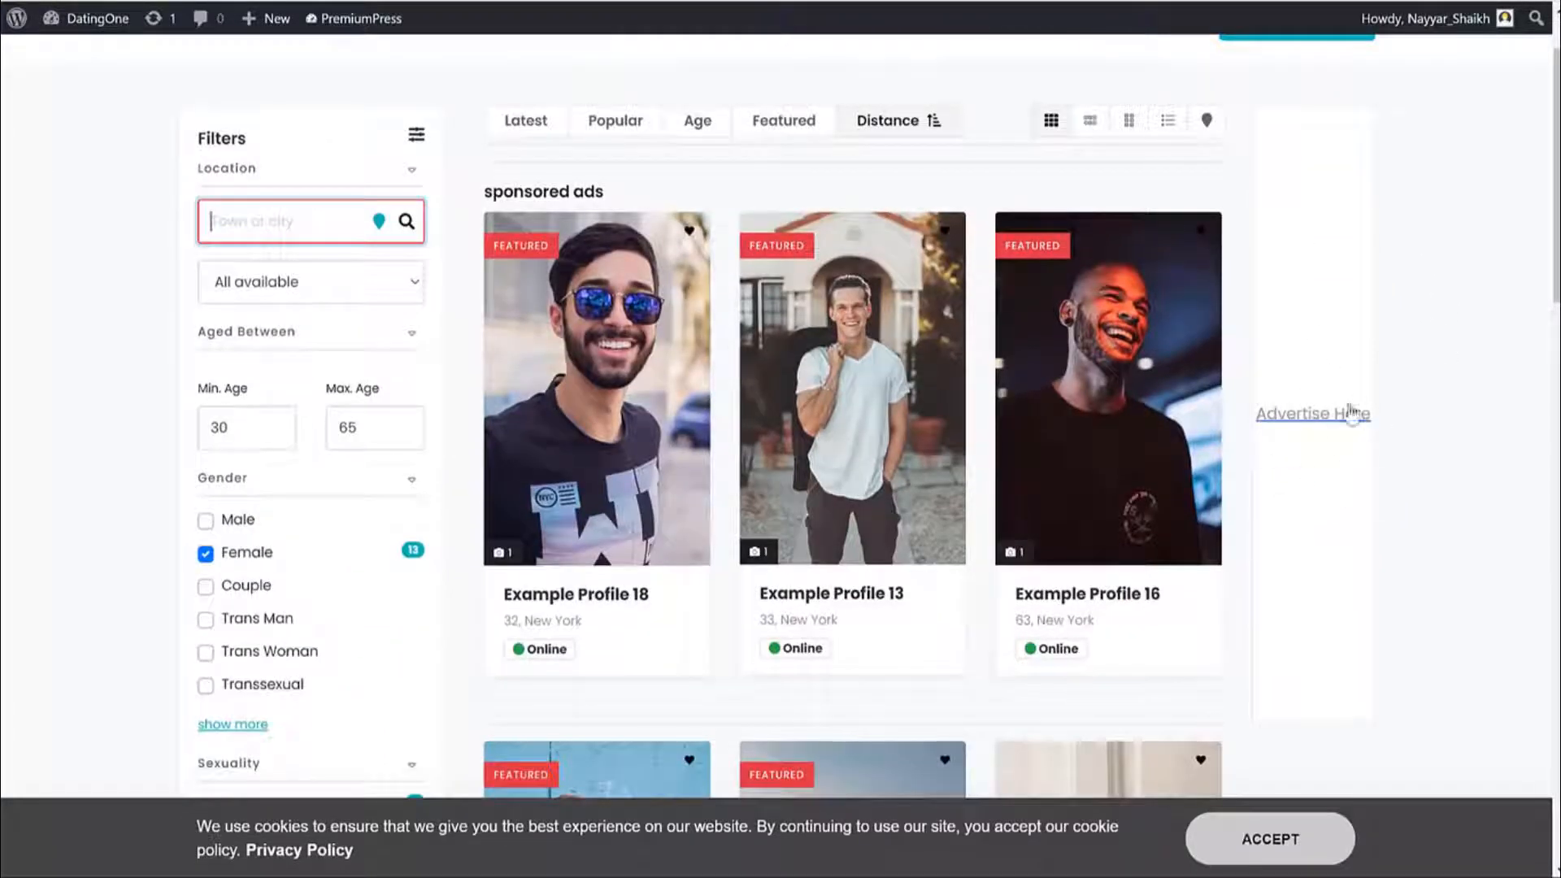
{"action": "scroll", "coordinate": [1423, 427], "scroll_direction": "up", "scroll_amount": 1}
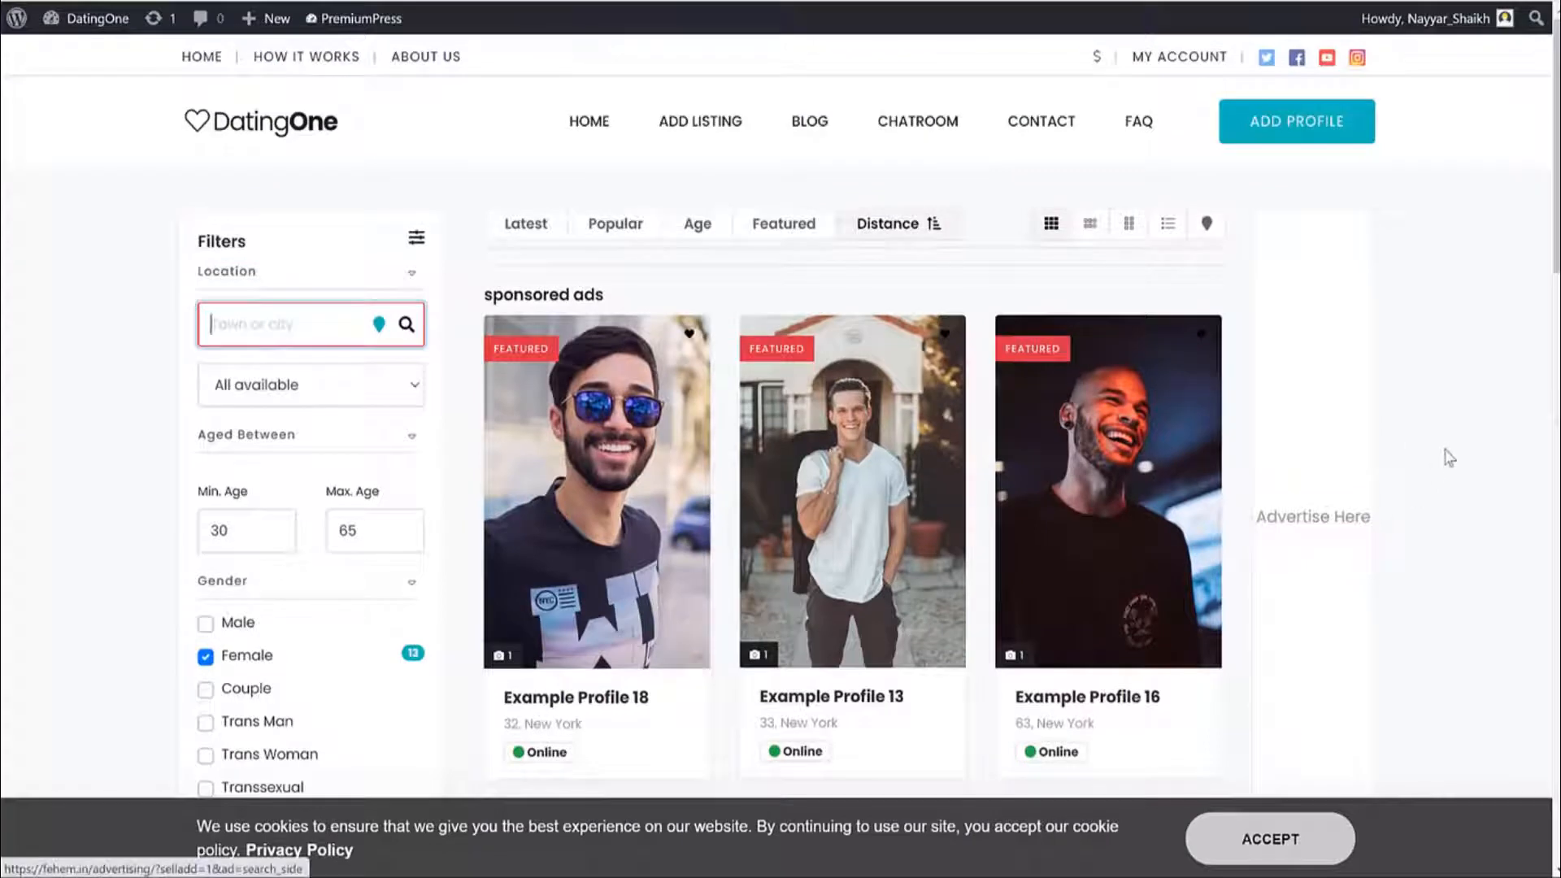
{"action": "scroll", "coordinate": [1453, 456], "scroll_direction": "down", "scroll_amount": 1}
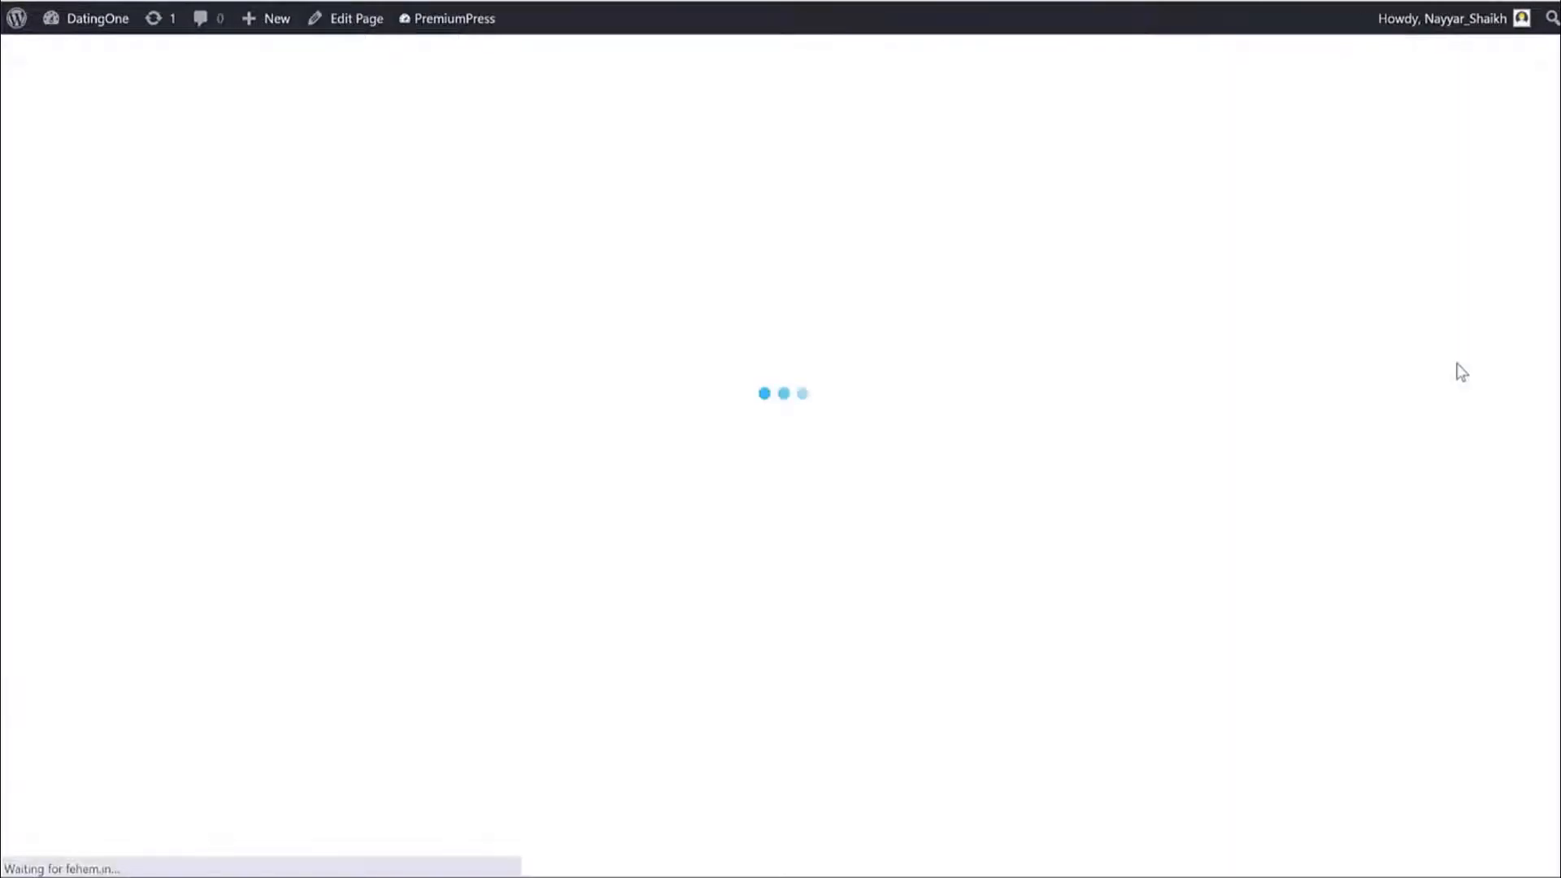
{"action": "scroll", "coordinate": [1317, 415], "scroll_direction": "down", "scroll_amount": 3}
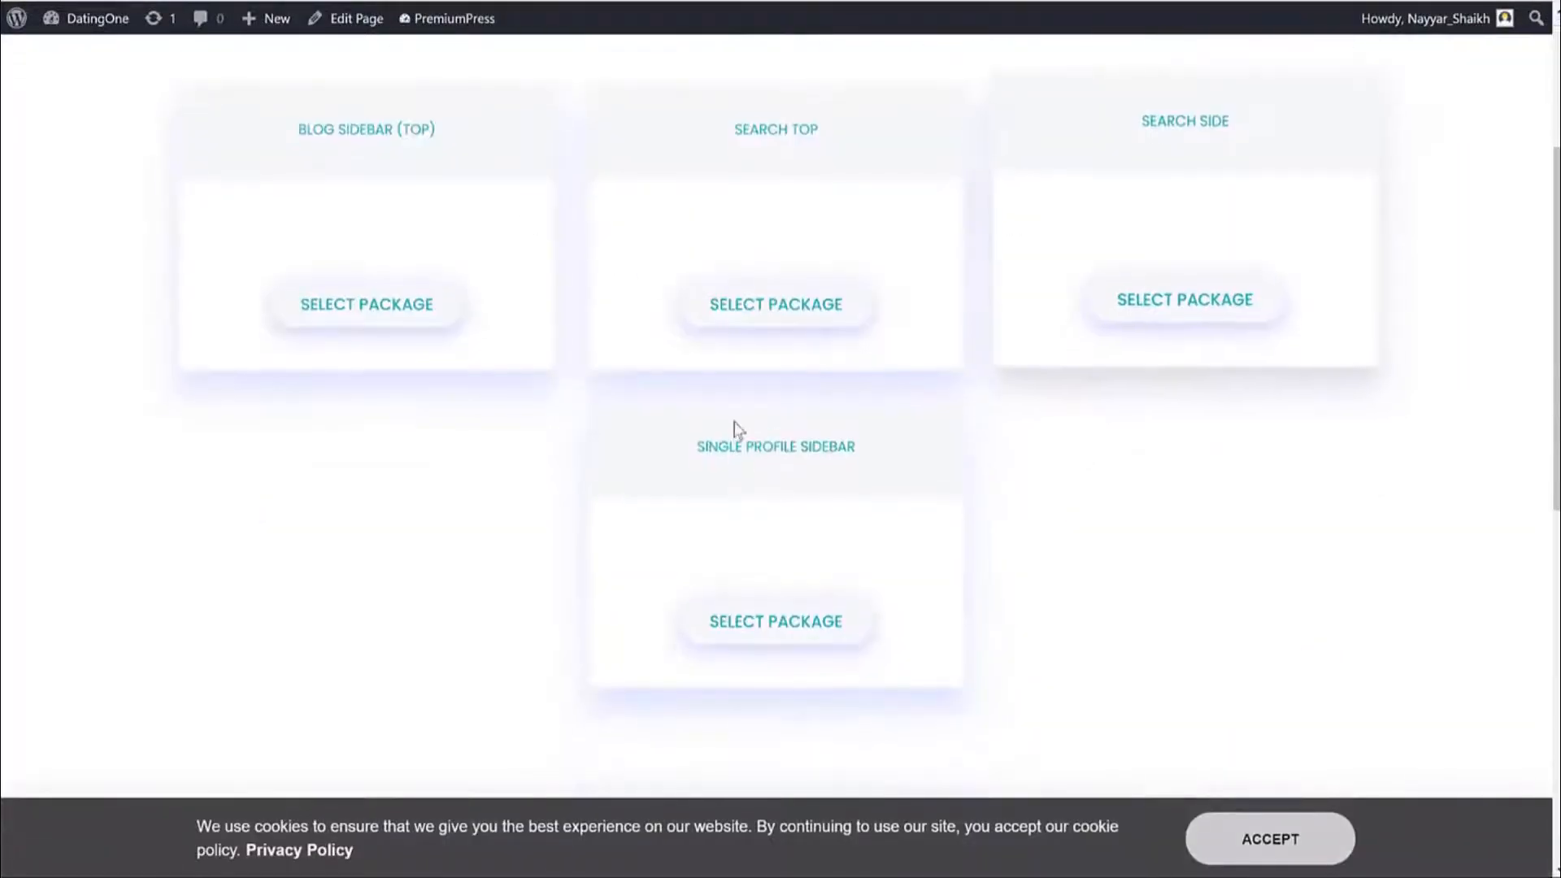
{"action": "left_click", "coordinate": [1069, 354]}
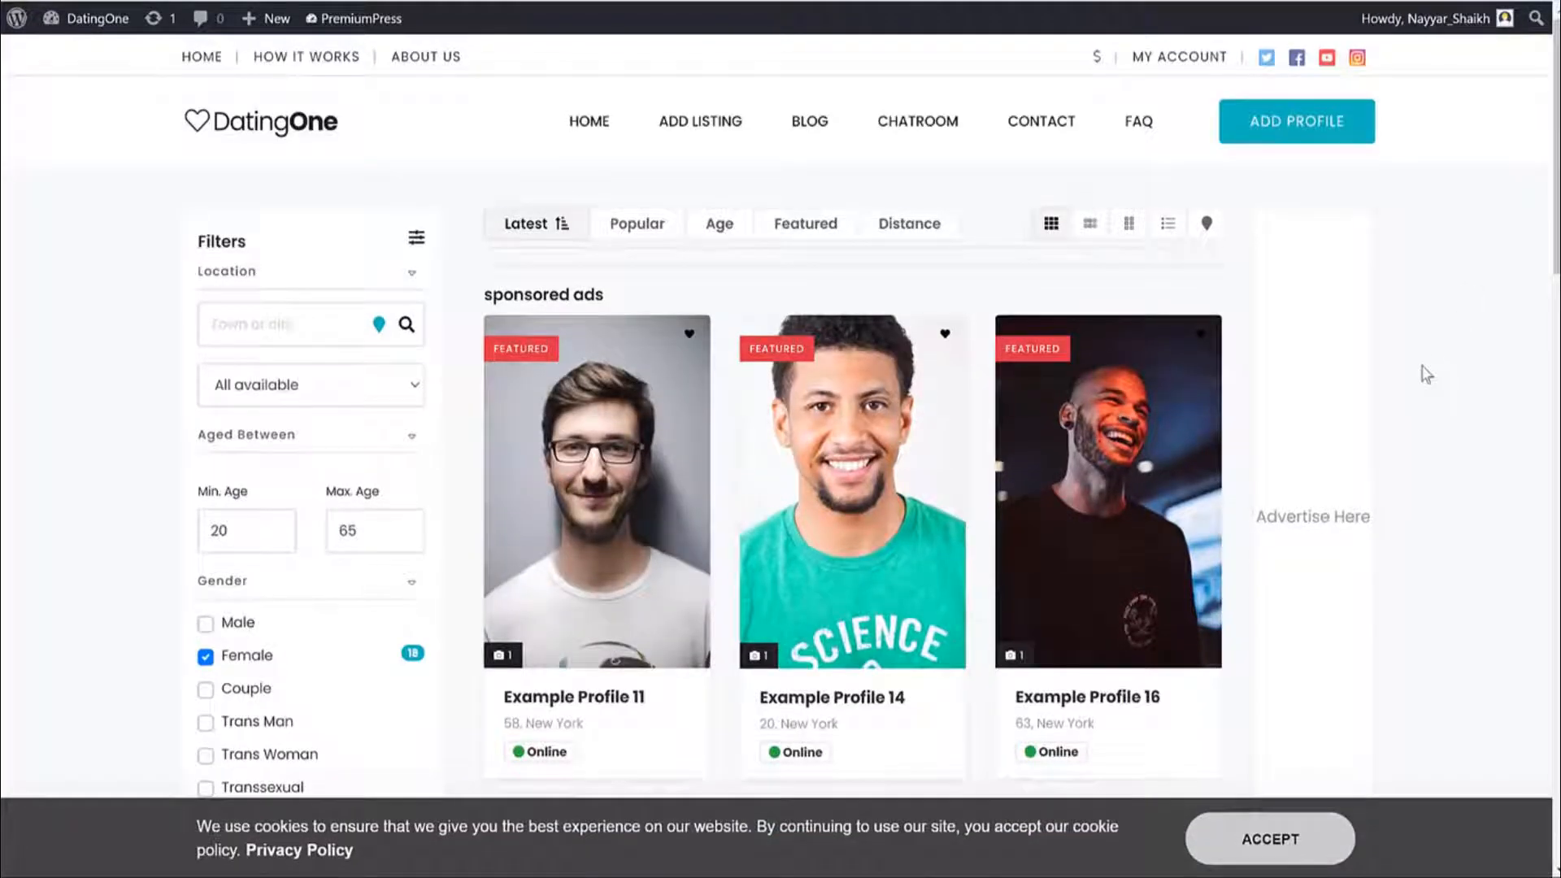
{"action": "left_click", "coordinate": [244, 122]}
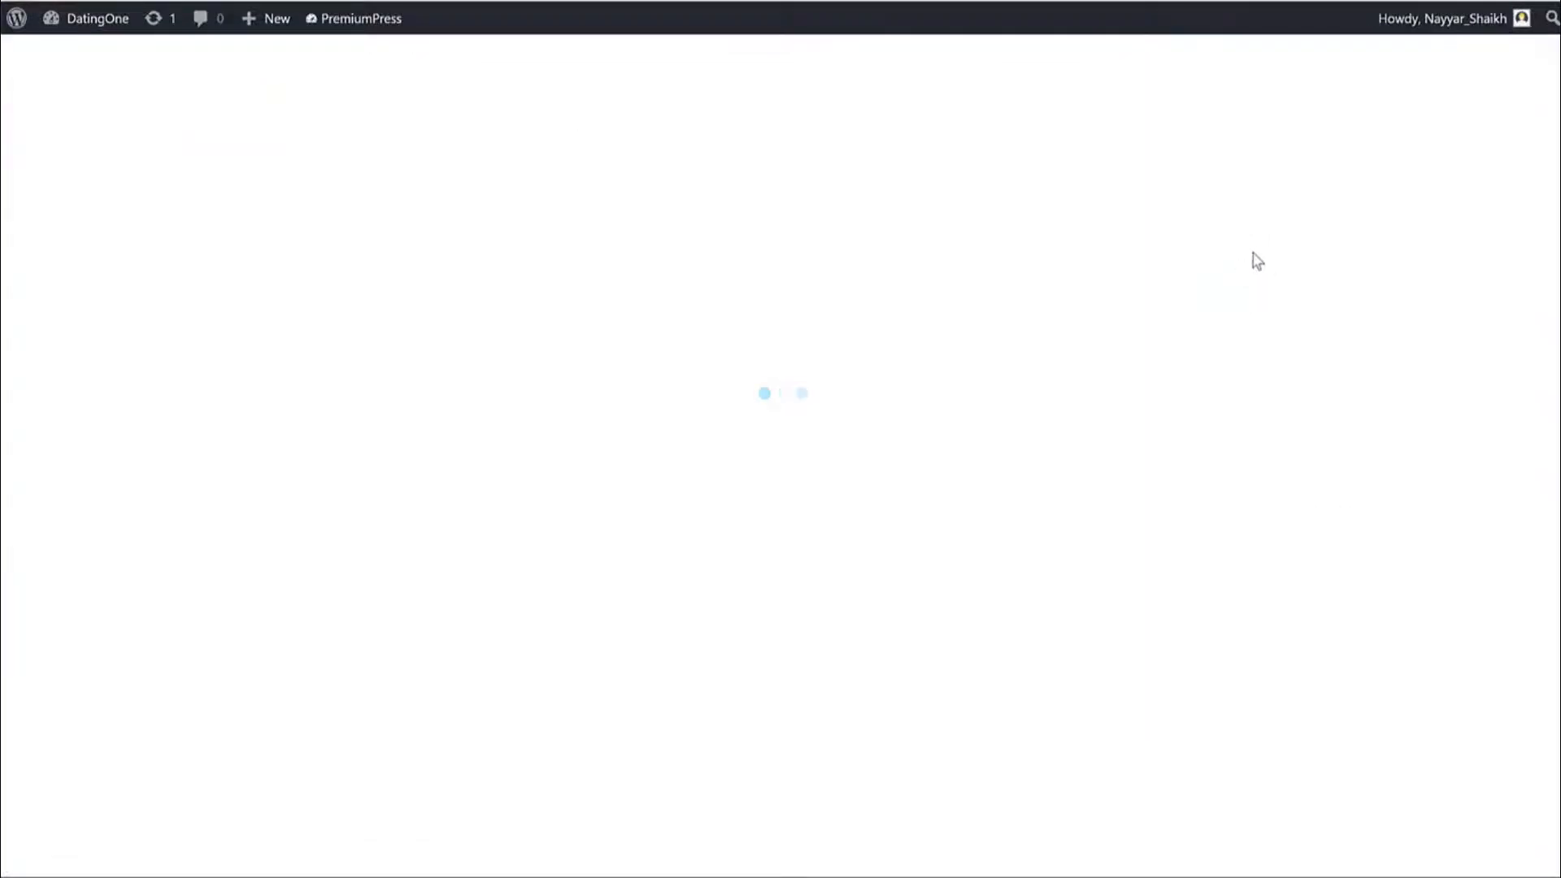
{"action": "scroll", "coordinate": [1118, 302], "scroll_direction": "down", "scroll_amount": 5}
{"action": "scroll", "coordinate": [1120, 307], "scroll_direction": "down", "scroll_amount": 4}
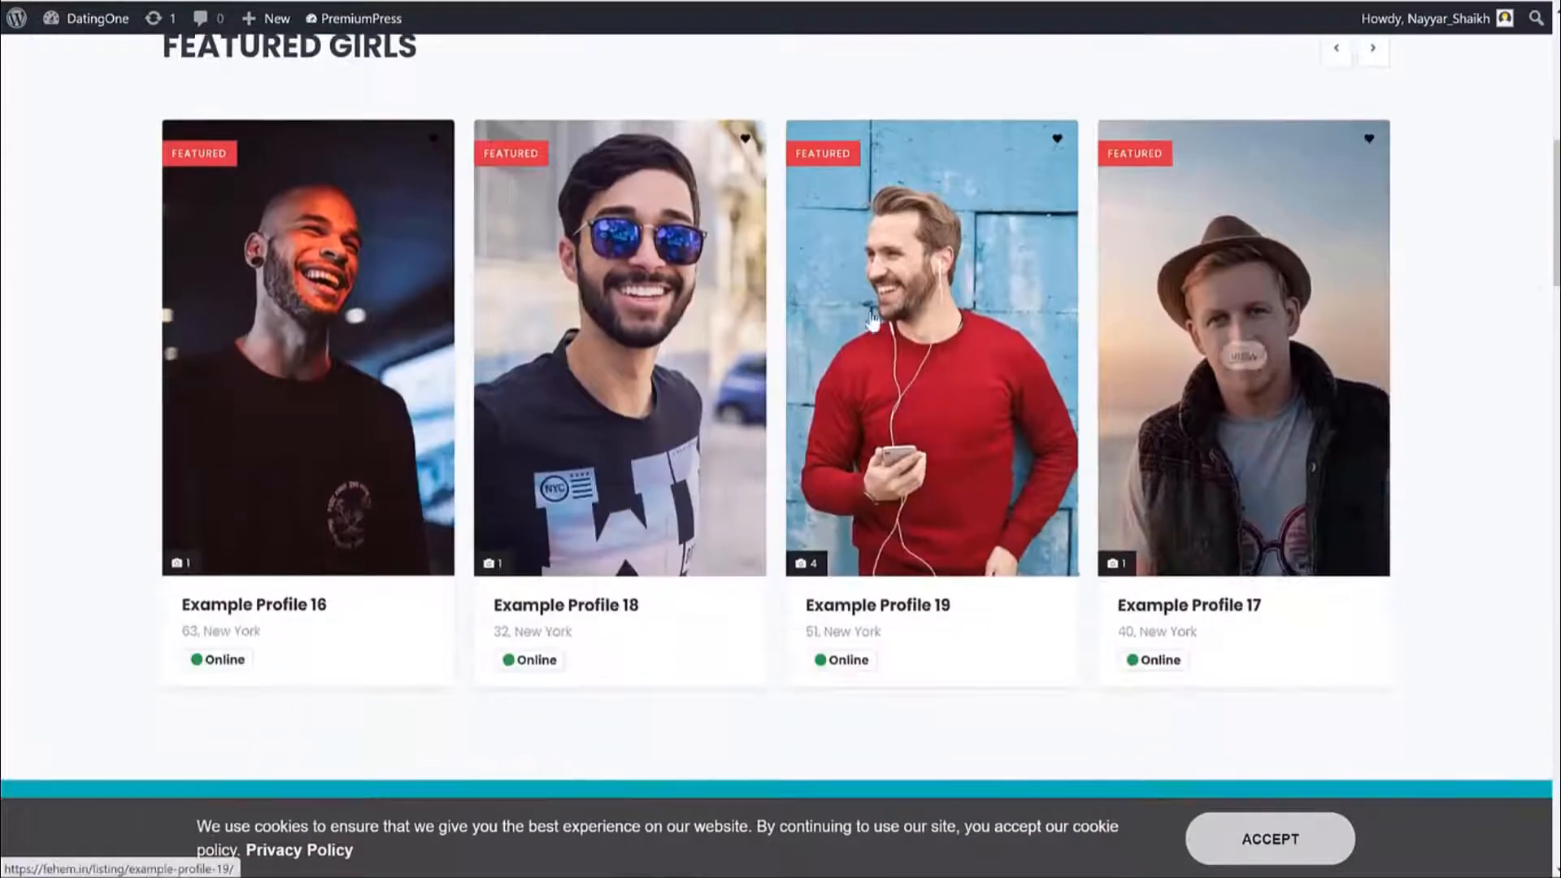
{"action": "left_click", "coordinate": [912, 297]}
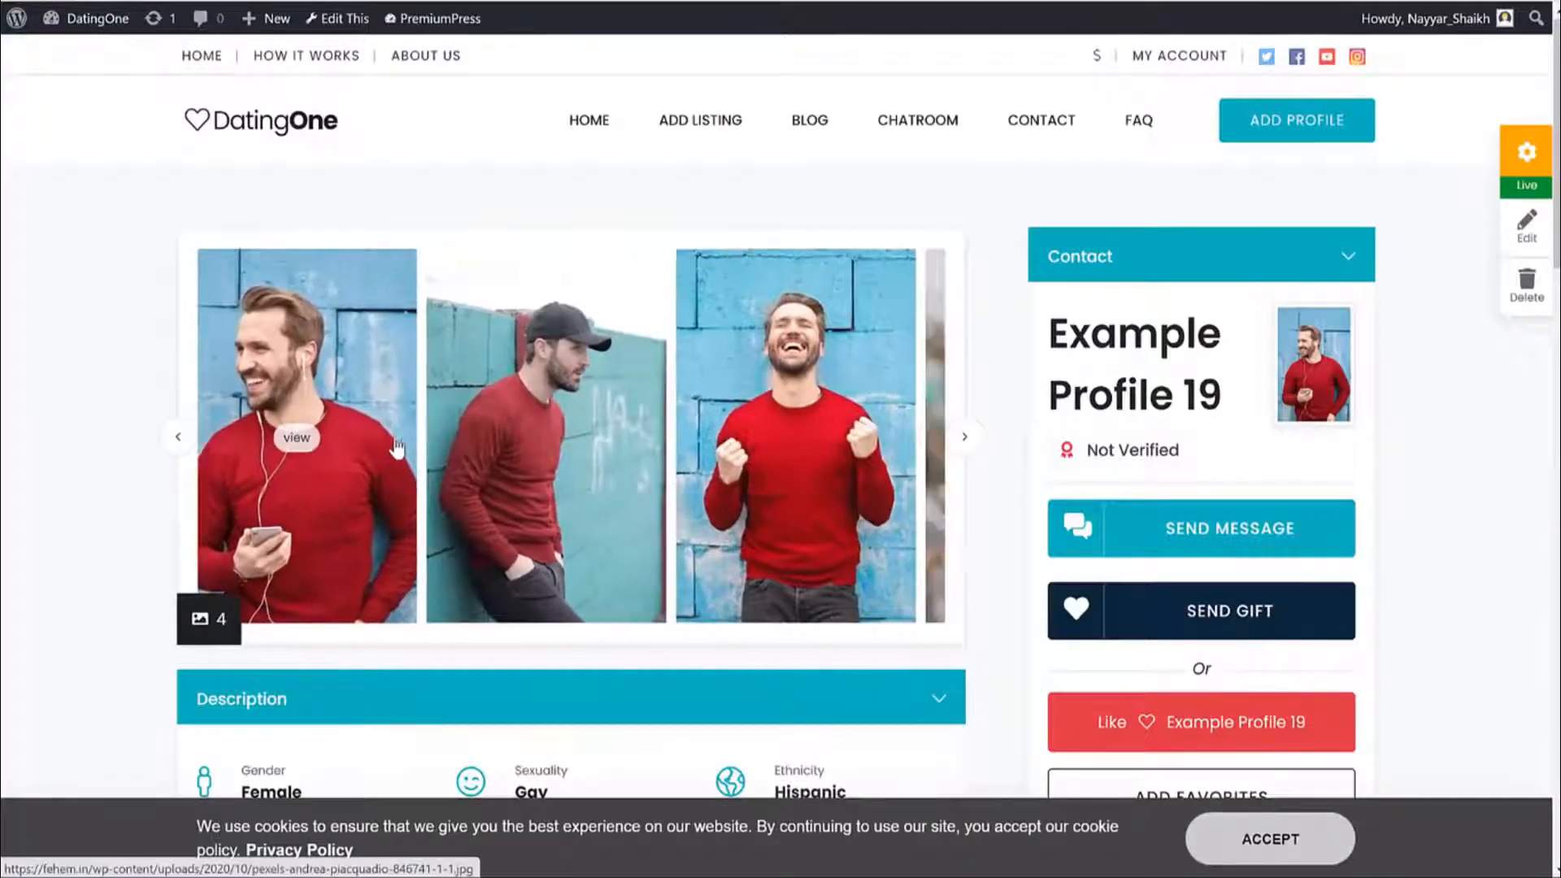
{"action": "left_click", "coordinate": [553, 454]}
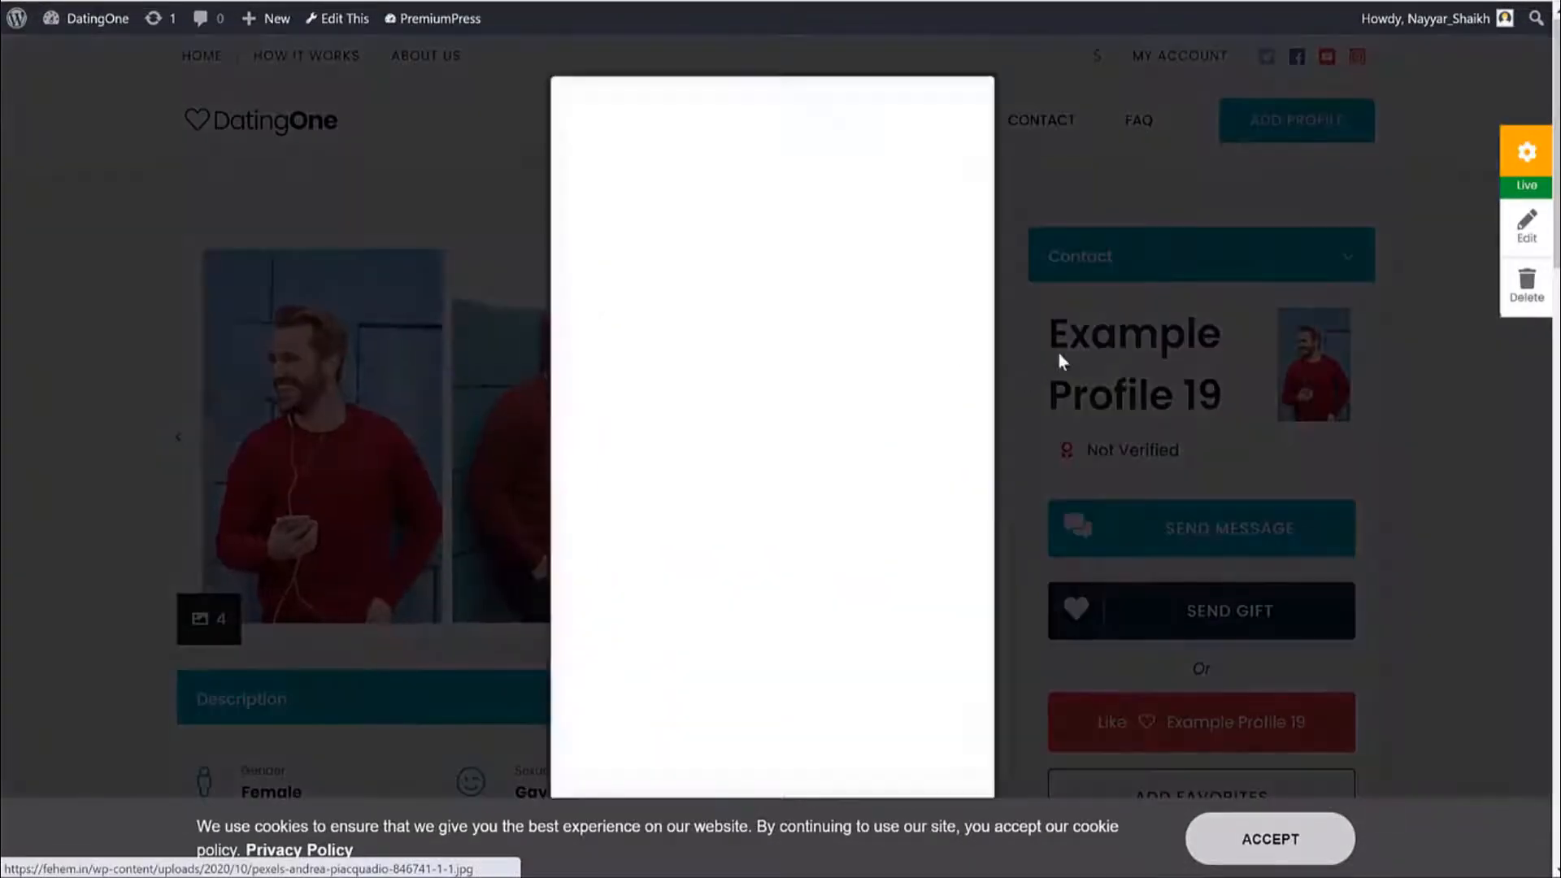
{"action": "left_click", "coordinate": [1058, 353]}
{"action": "scroll", "coordinate": [886, 467], "scroll_direction": "down", "scroll_amount": 6}
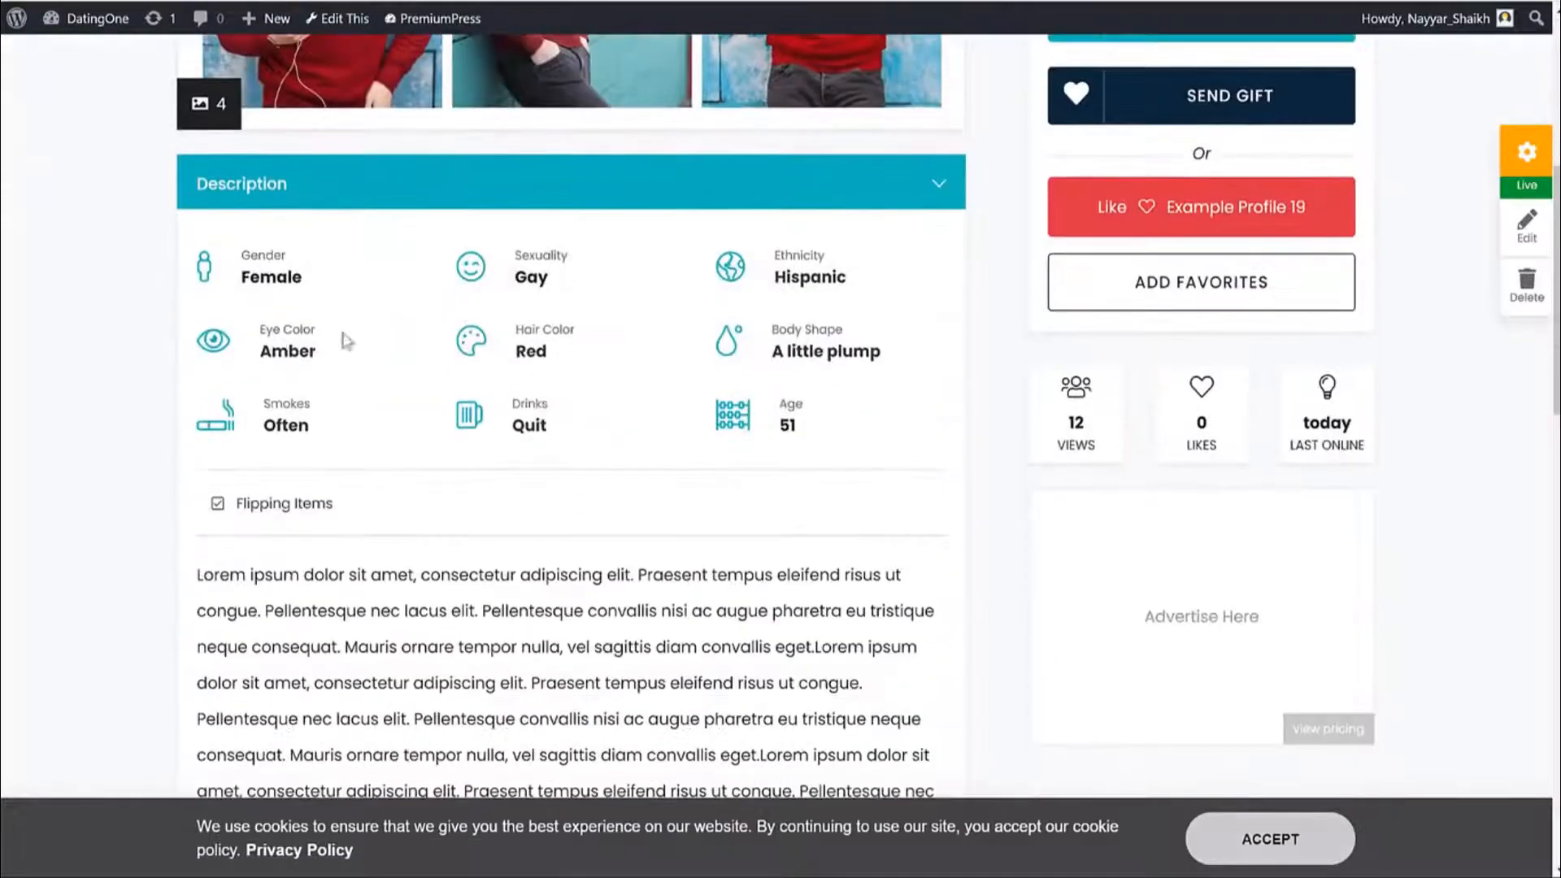
{"action": "left_click_drag", "start_coordinate": [238, 278], "coordinate": [349, 286]}
{"action": "left_click", "coordinate": [348, 286]}
{"action": "scroll", "coordinate": [351, 325], "scroll_direction": "up", "scroll_amount": 4}
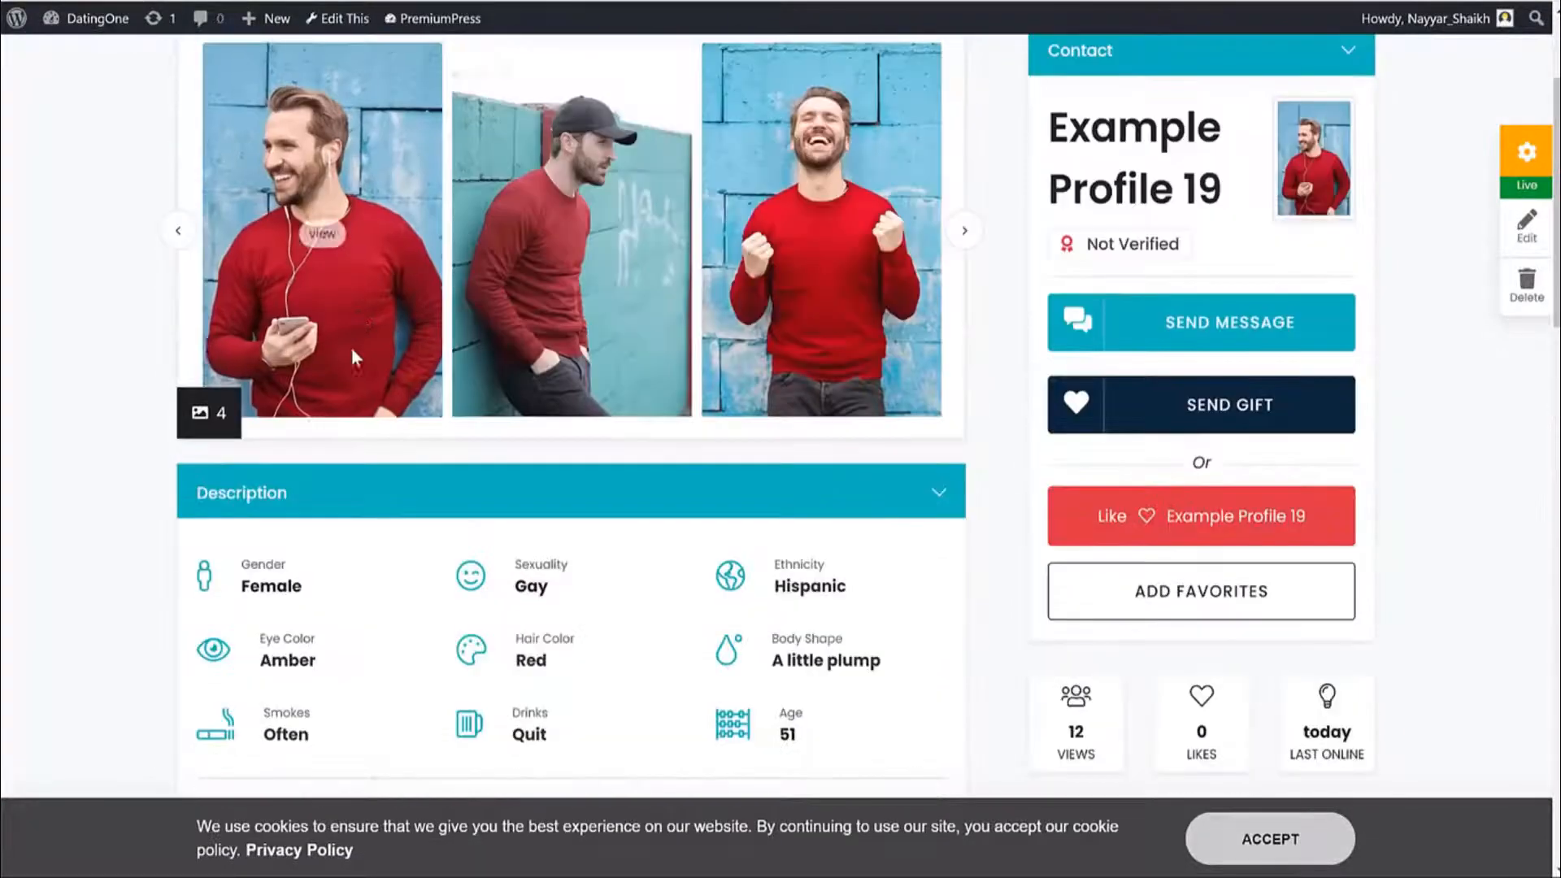
{"action": "double_click", "coordinate": [294, 582]}
{"action": "left_click", "coordinate": [296, 585]}
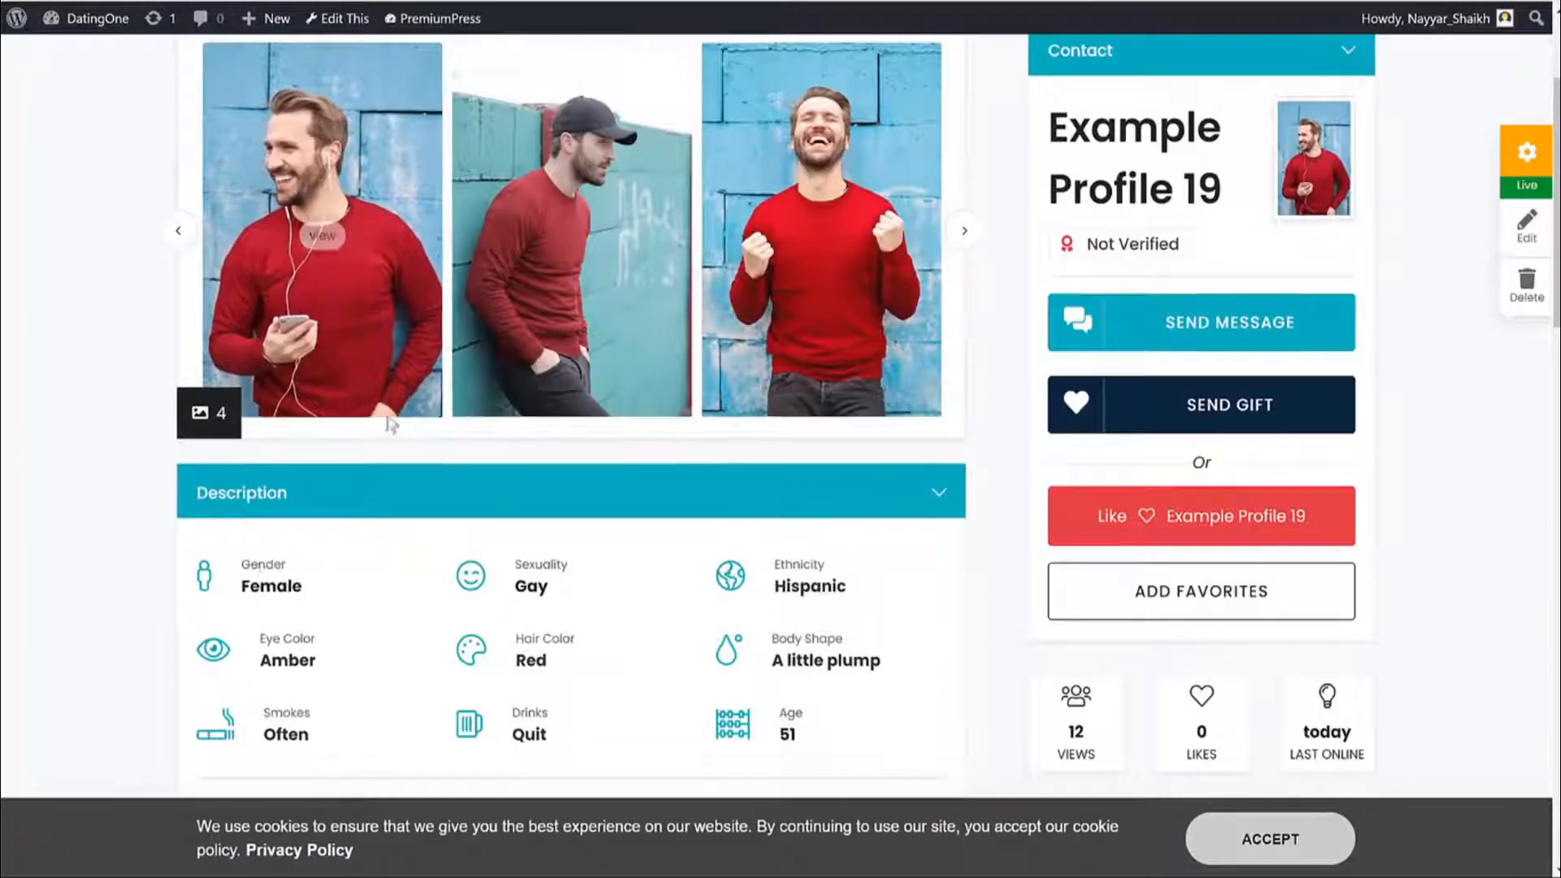
{"action": "scroll", "coordinate": [506, 486], "scroll_direction": "down", "scroll_amount": 3}
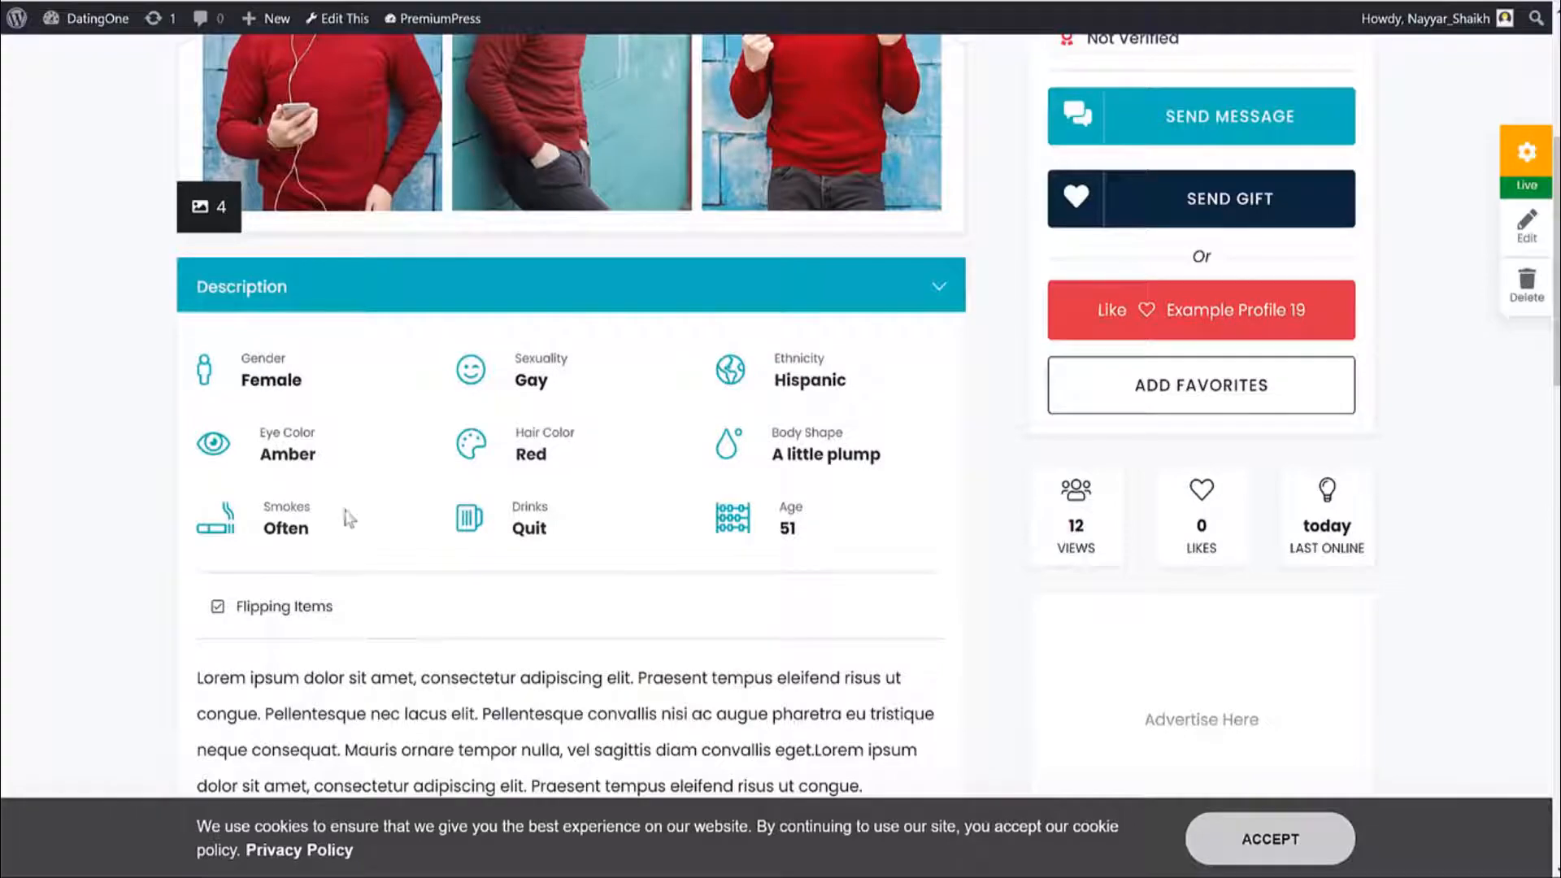
{"action": "scroll", "coordinate": [429, 529], "scroll_direction": "down", "scroll_amount": 4}
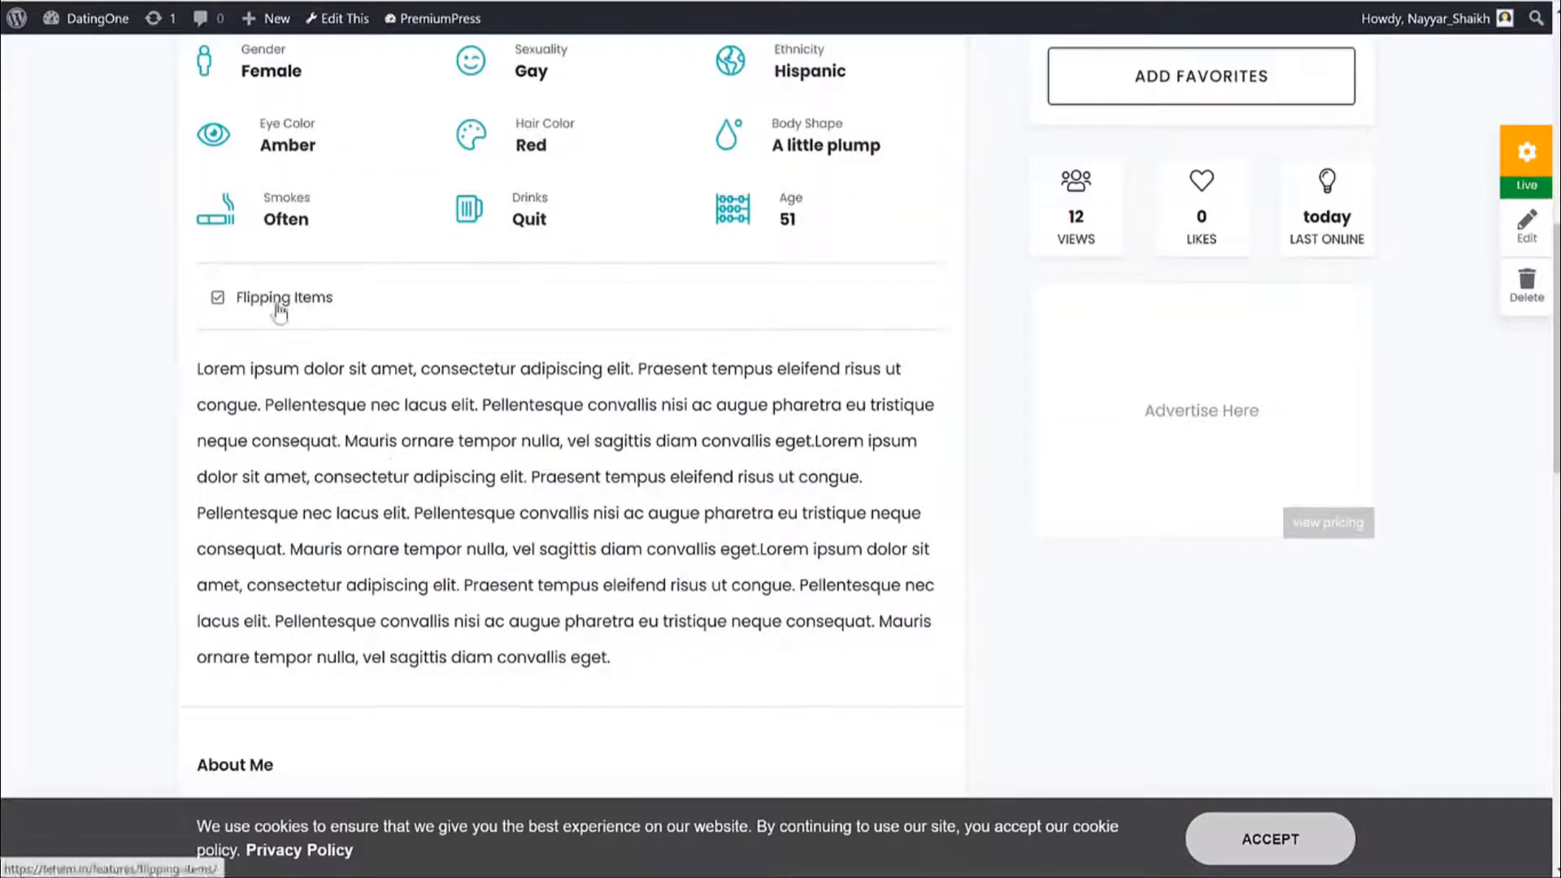
{"action": "left_click_drag", "start_coordinate": [252, 372], "coordinate": [647, 621]}
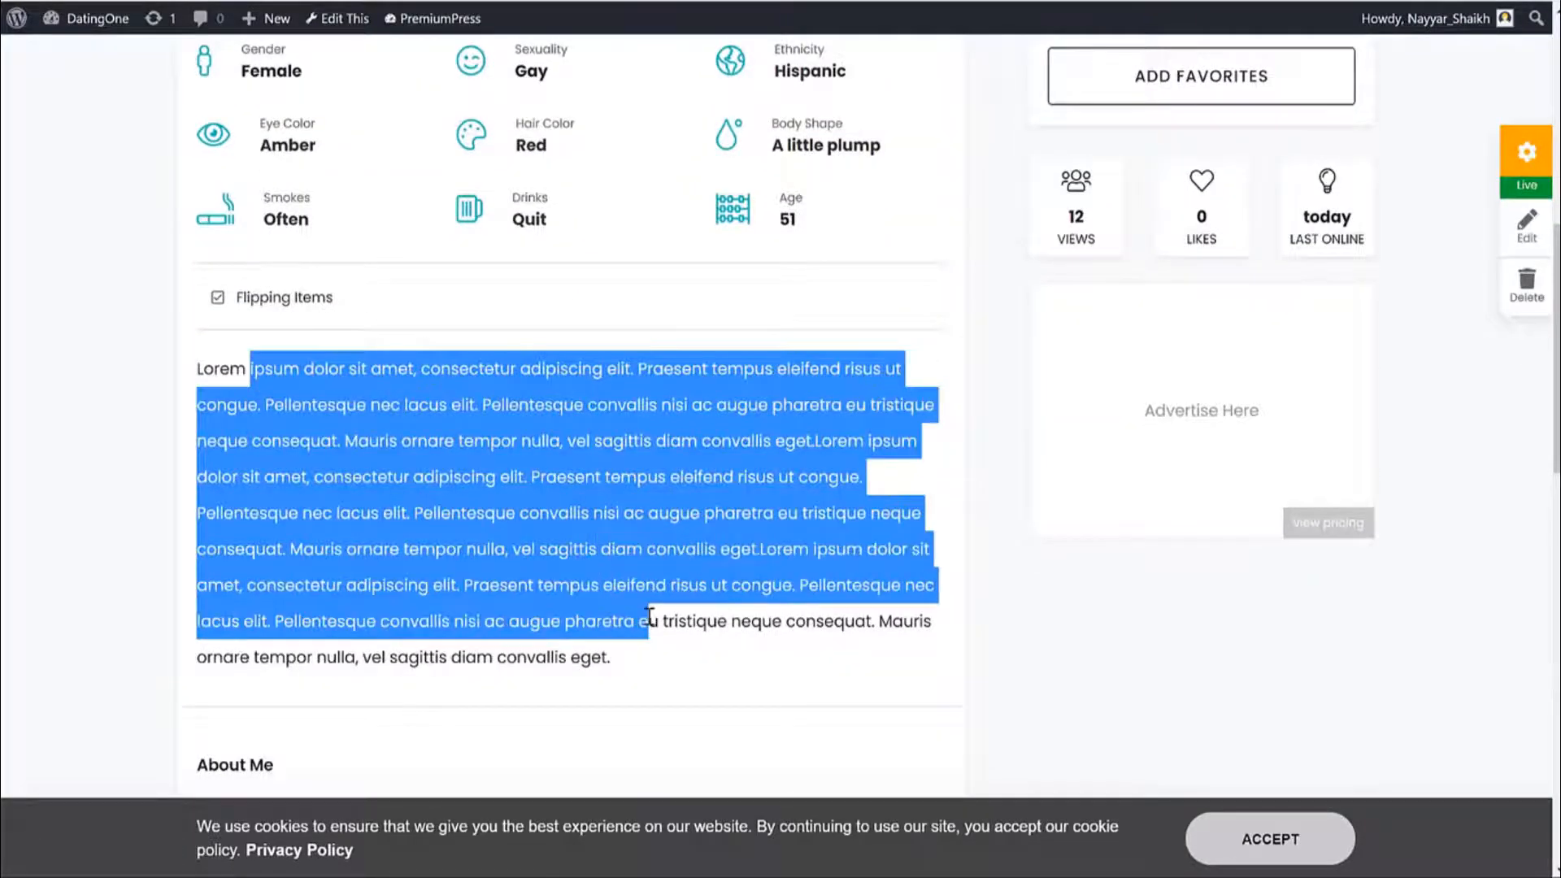
{"action": "left_click", "coordinate": [708, 587]}
{"action": "scroll", "coordinate": [708, 586], "scroll_direction": "down", "scroll_amount": 8}
{"action": "scroll", "coordinate": [568, 331], "scroll_direction": "down", "scroll_amount": 7}
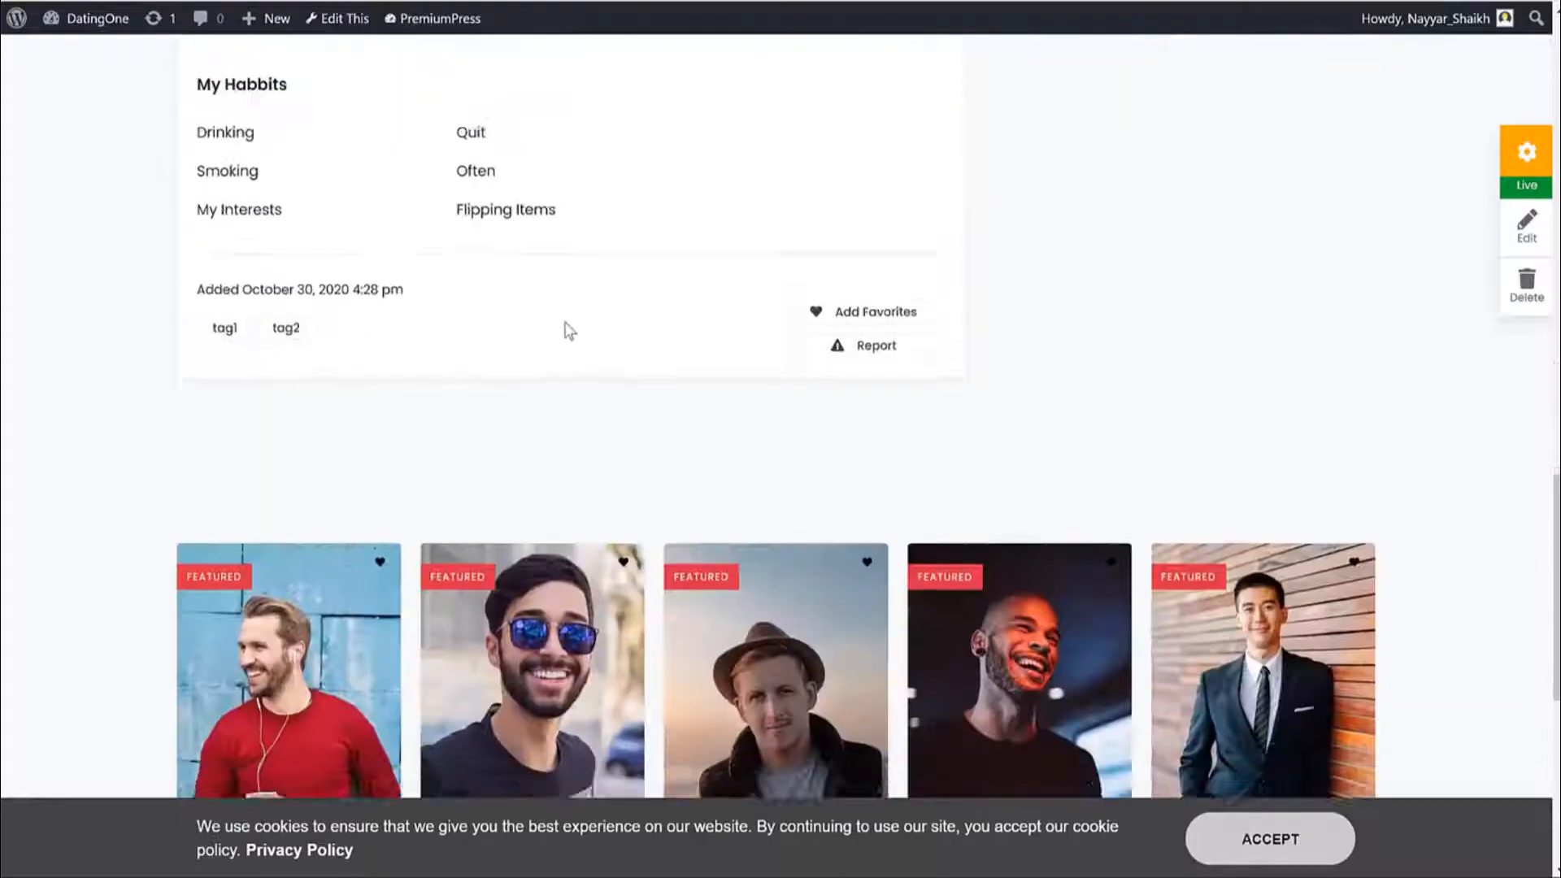
{"action": "scroll", "coordinate": [568, 334], "scroll_direction": "up", "scroll_amount": 5}
{"action": "scroll", "coordinate": [602, 342], "scroll_direction": "down", "scroll_amount": 5}
{"action": "scroll", "coordinate": [602, 345], "scroll_direction": "up", "scroll_amount": 3}
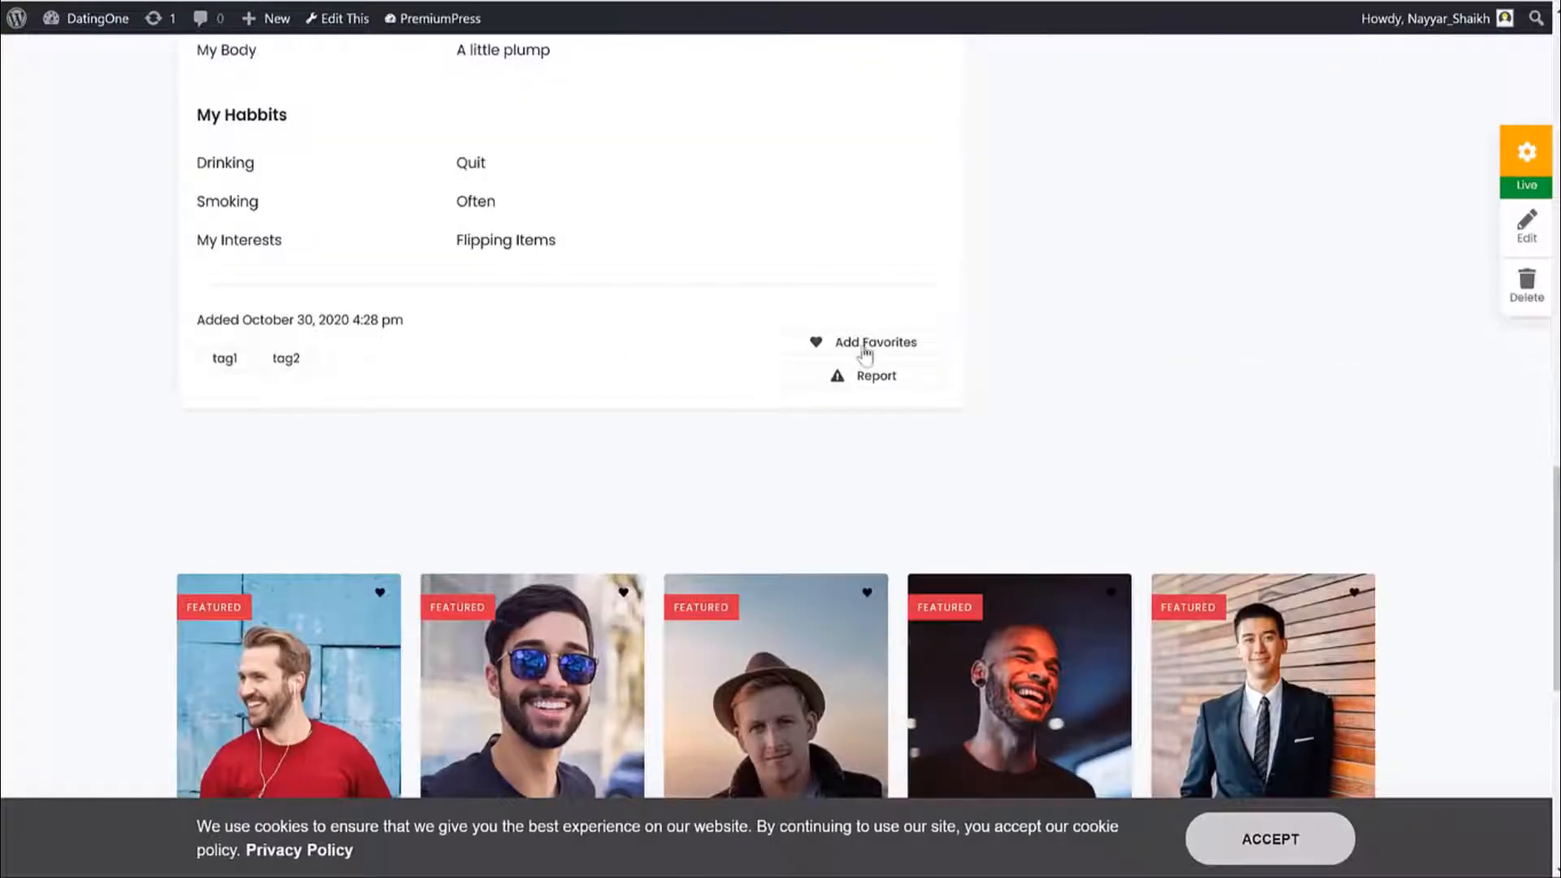
{"action": "scroll", "coordinate": [1080, 422], "scroll_direction": "up", "scroll_amount": 10}
{"action": "scroll", "coordinate": [1071, 436], "scroll_direction": "up", "scroll_amount": 7}
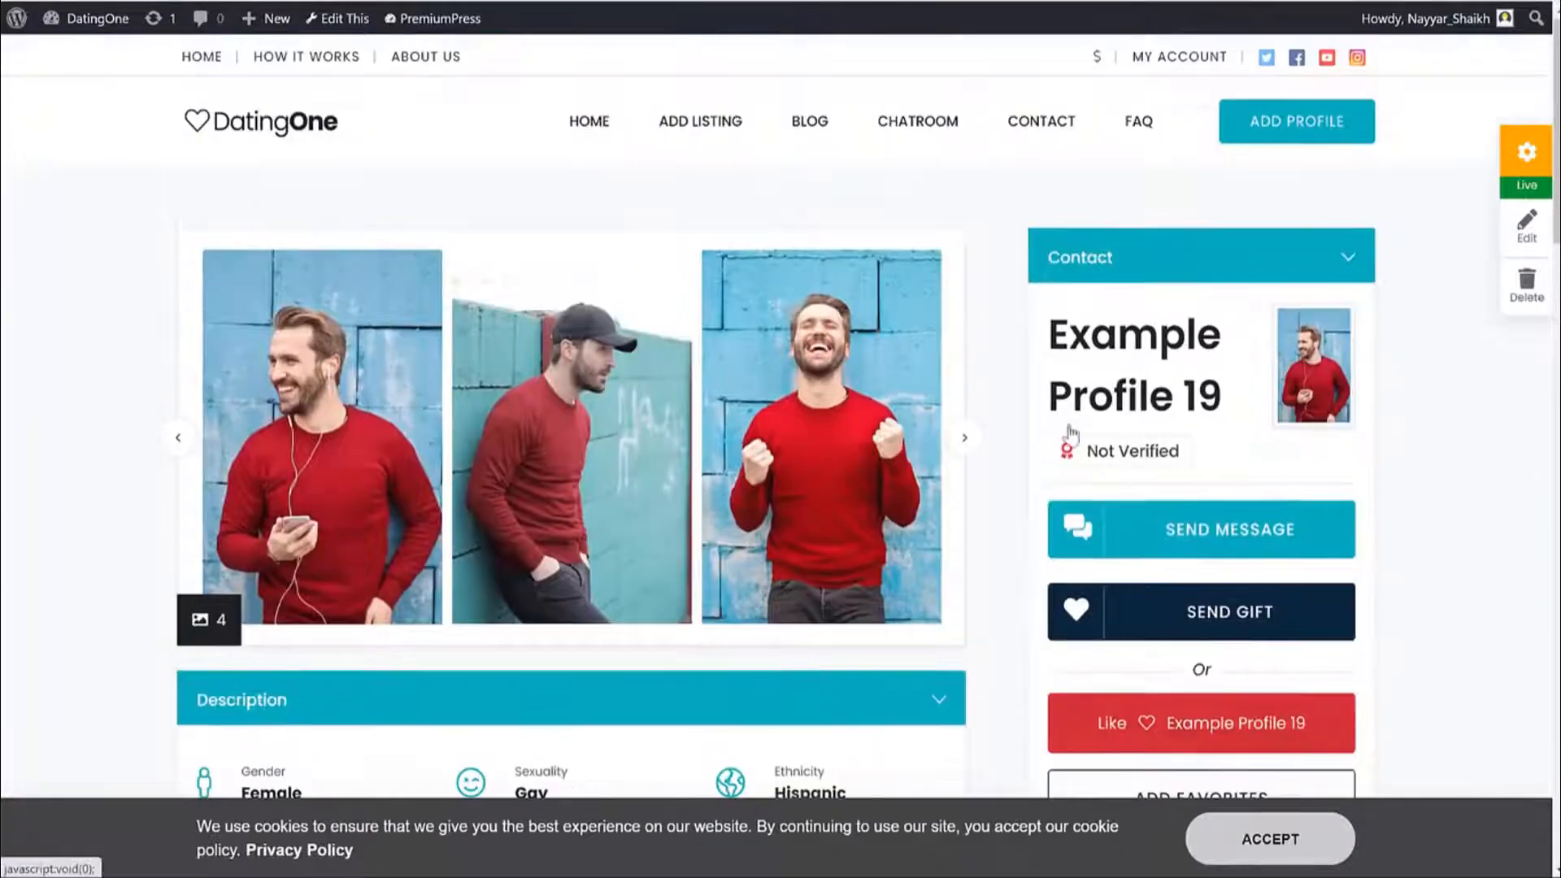
Start a message to Example Profile 19, then close it unsent.
{"action": "left_click", "coordinate": [1236, 543]}
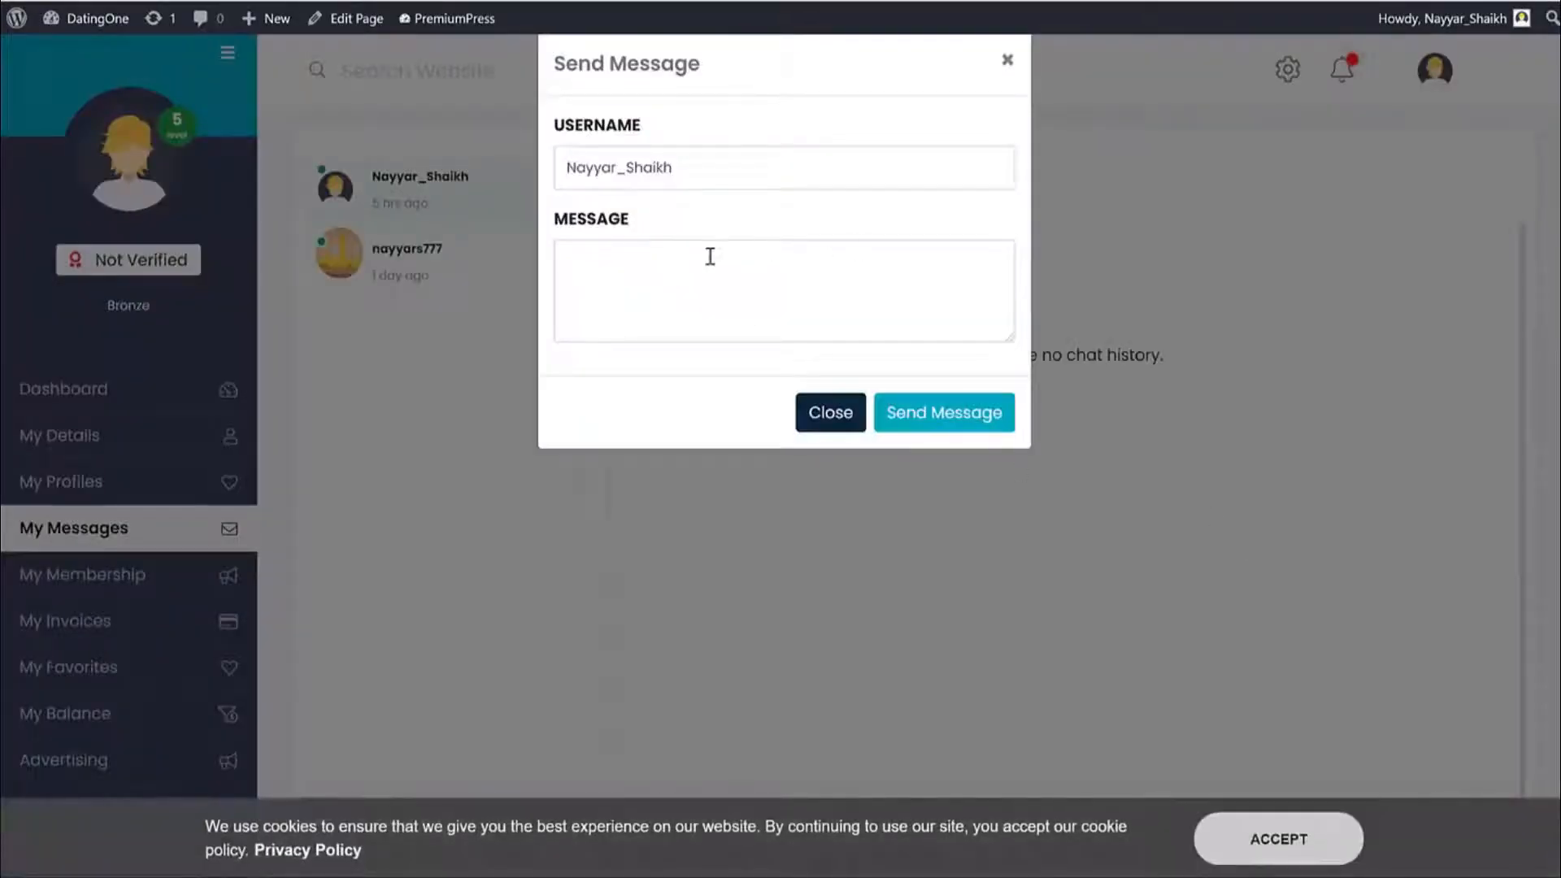
{"action": "left_click", "coordinate": [720, 317]}
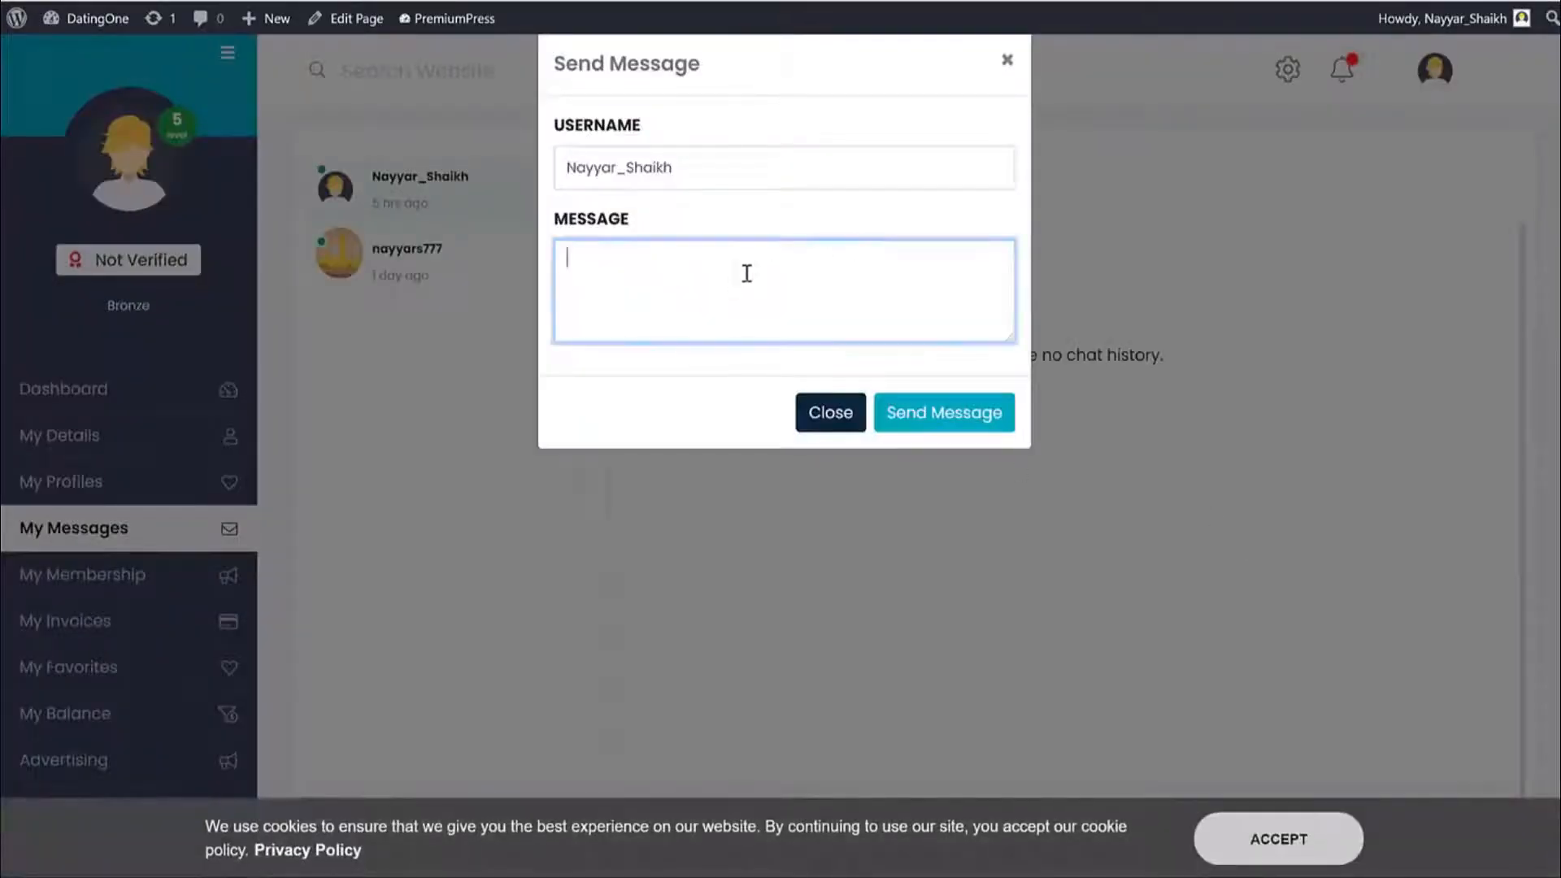
{"action": "left_click", "coordinate": [857, 416]}
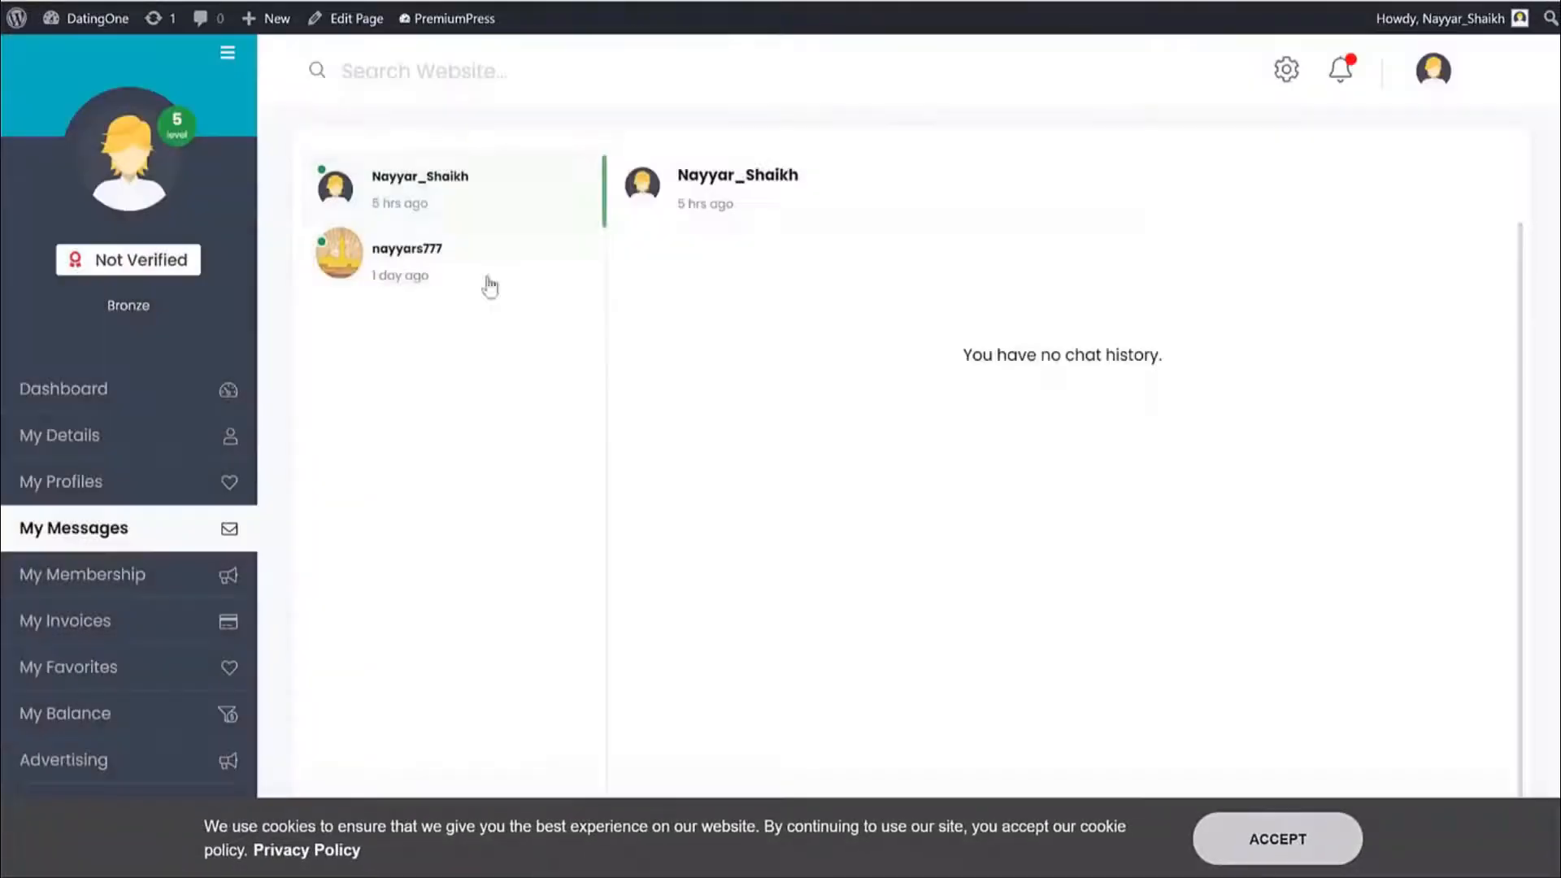
Read both My Messages conversations, then go back to the home page.
{"action": "left_click", "coordinate": [430, 258]}
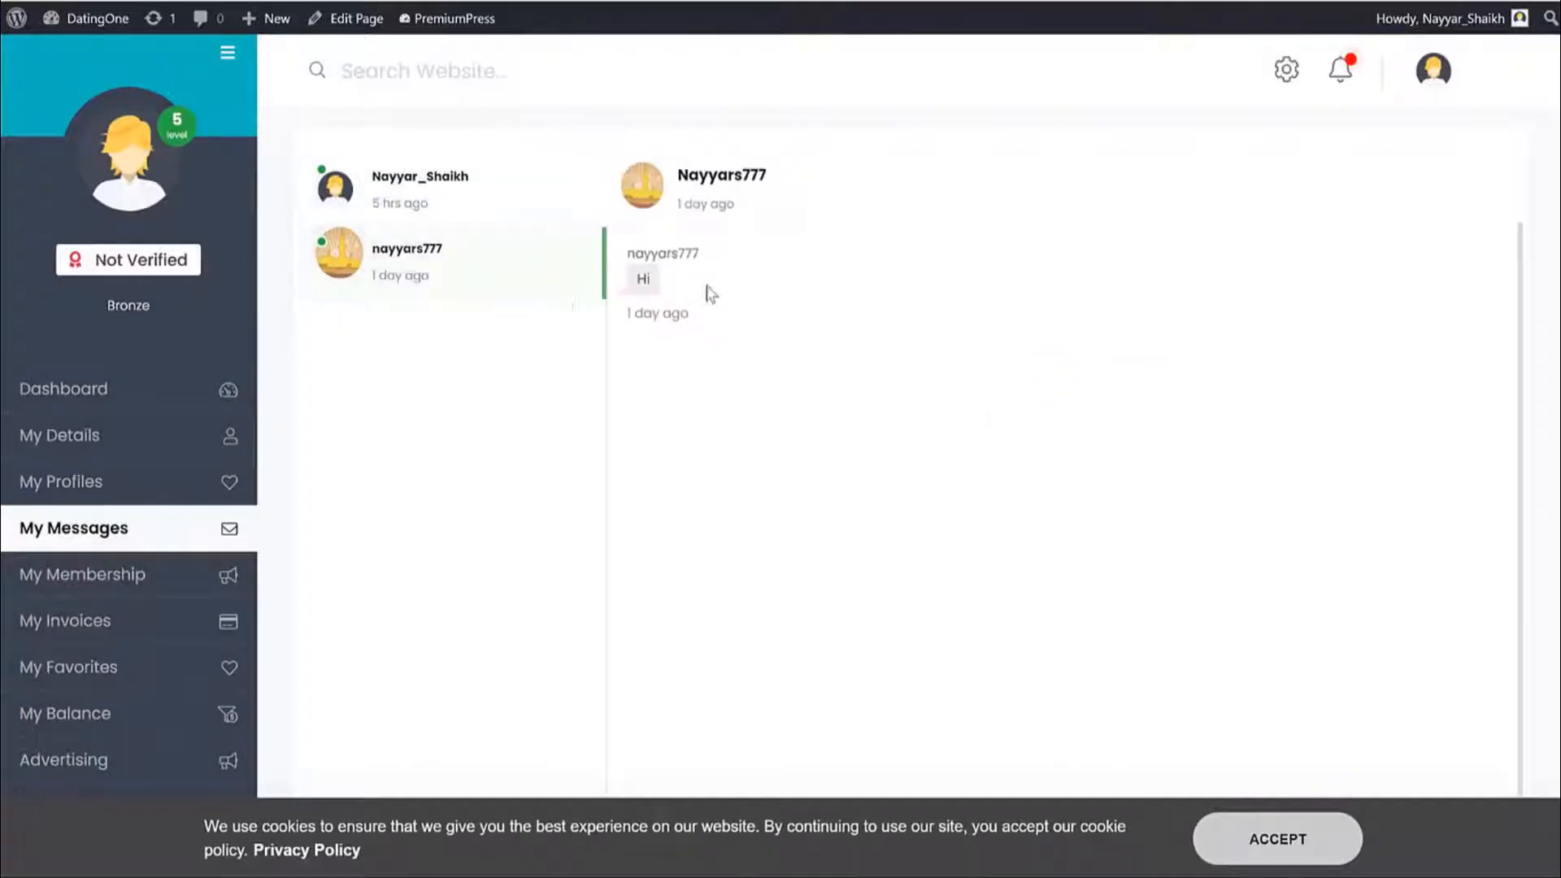
{"action": "left_click", "coordinate": [422, 207]}
{"action": "left_click", "coordinate": [436, 277]}
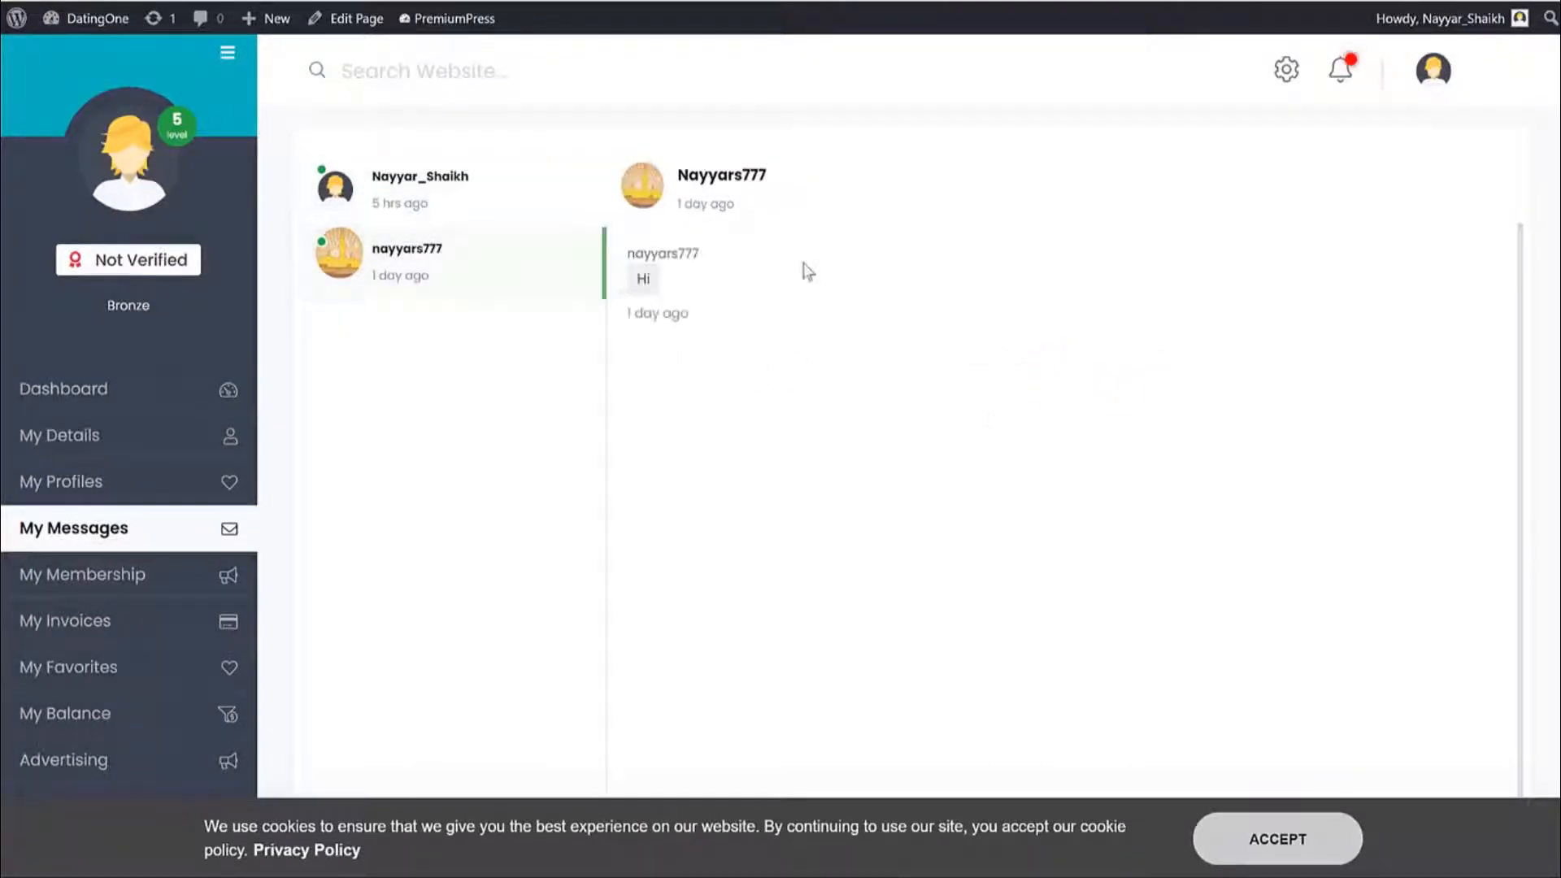
{"action": "left_click", "coordinate": [227, 56]}
{"action": "left_click", "coordinate": [115, 112]}
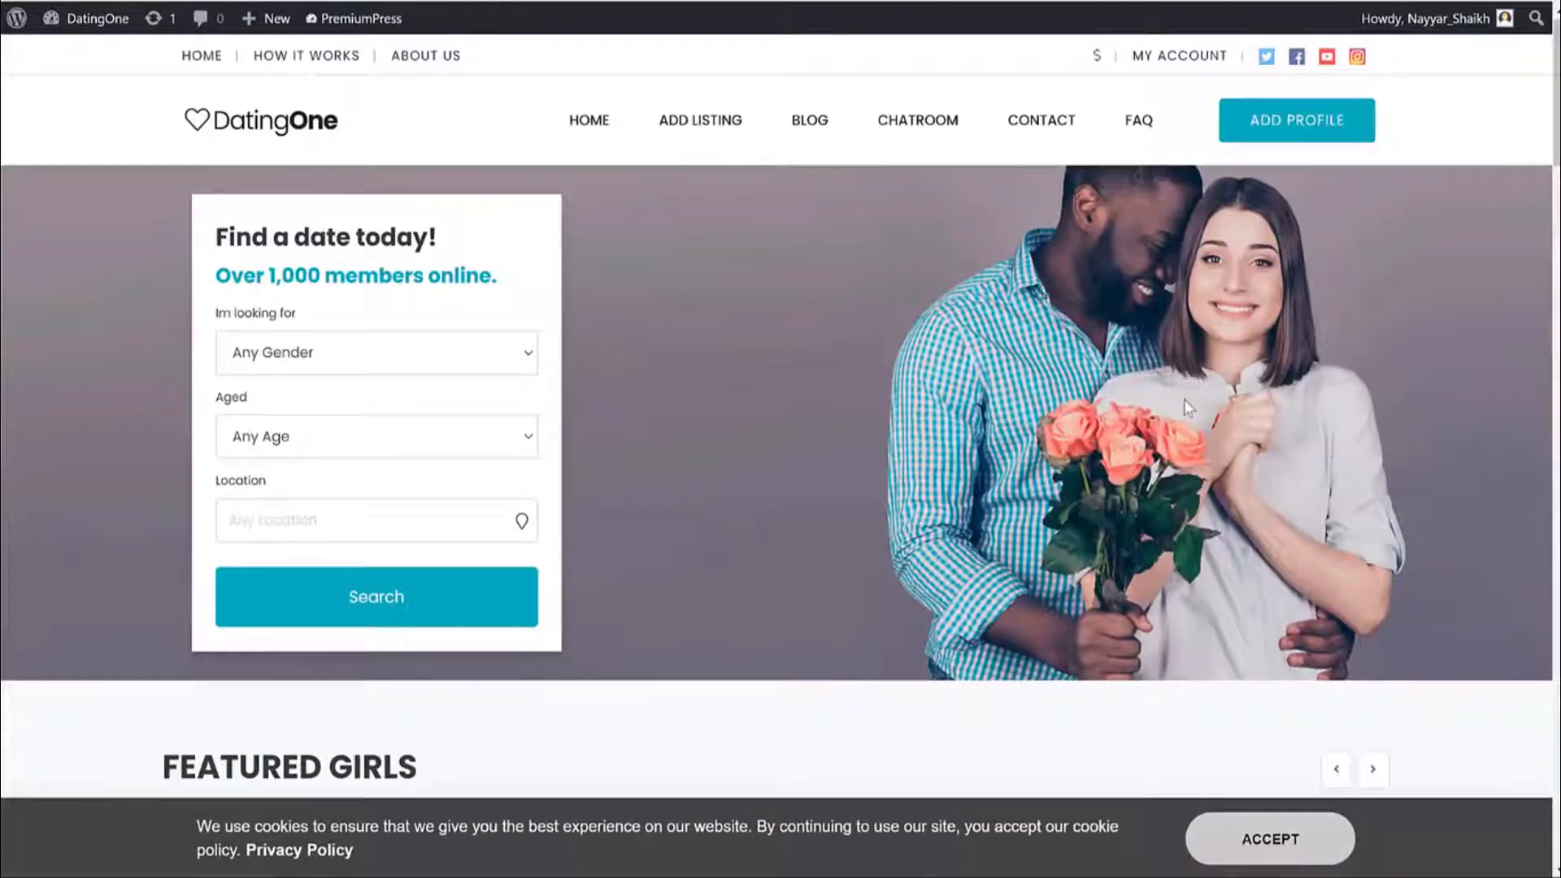
Page through the Featured Girls carousel on the home page.
{"action": "scroll", "coordinate": [1261, 429], "scroll_direction": "down", "scroll_amount": 8}
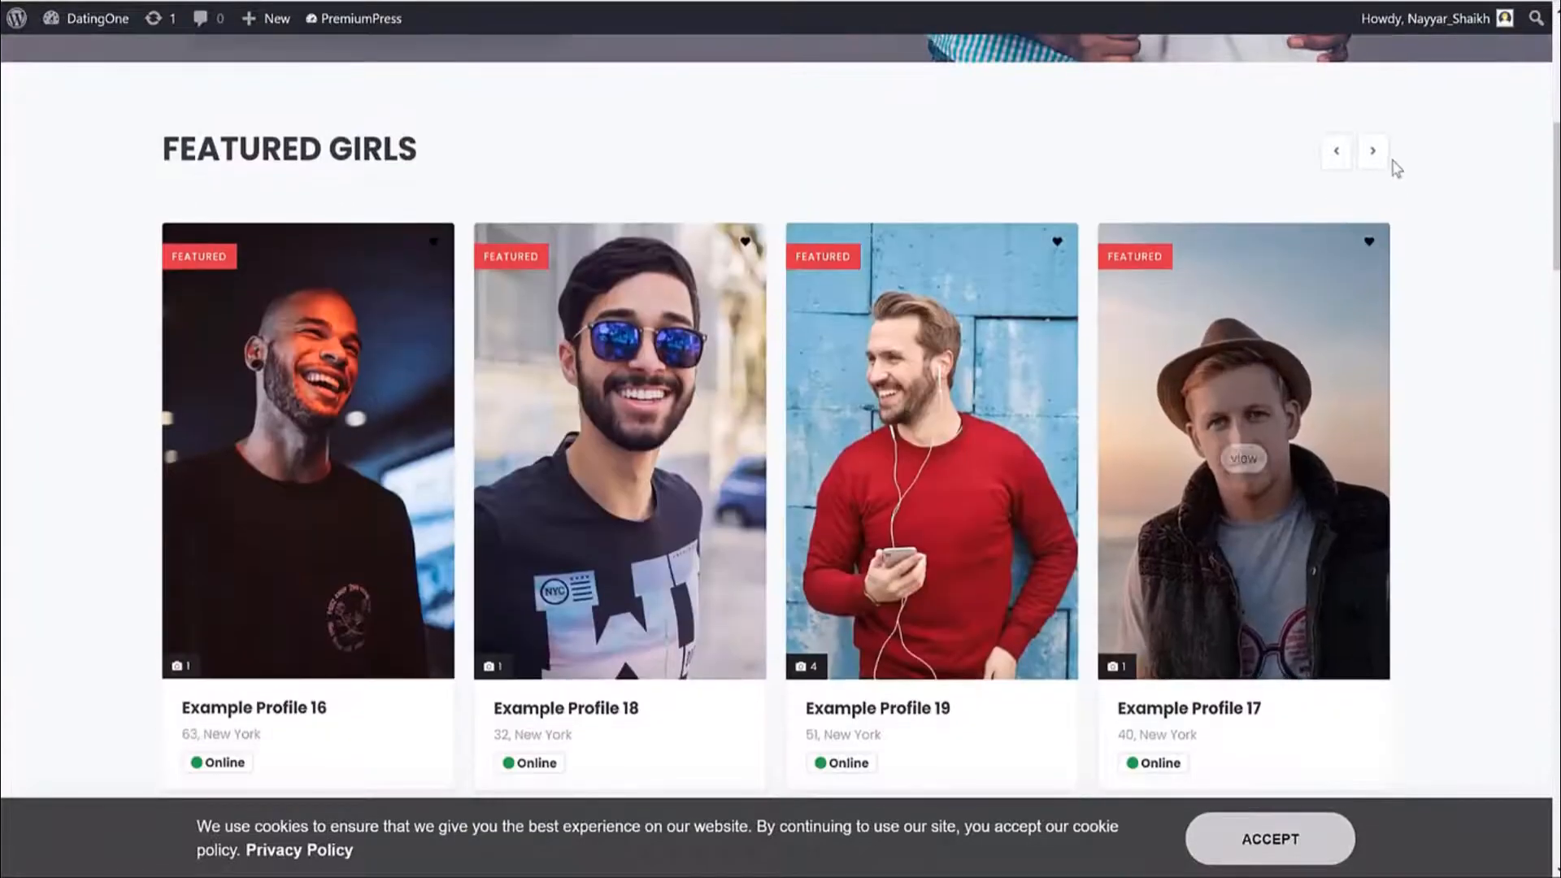
{"action": "left_click", "coordinate": [1374, 151]}
{"action": "left_click", "coordinate": [1384, 160]}
{"action": "left_click", "coordinate": [1385, 160]}
{"action": "left_click", "coordinate": [1385, 160]}
{"action": "left_click", "coordinate": [1384, 160]}
{"action": "left_click", "coordinate": [1384, 160]}
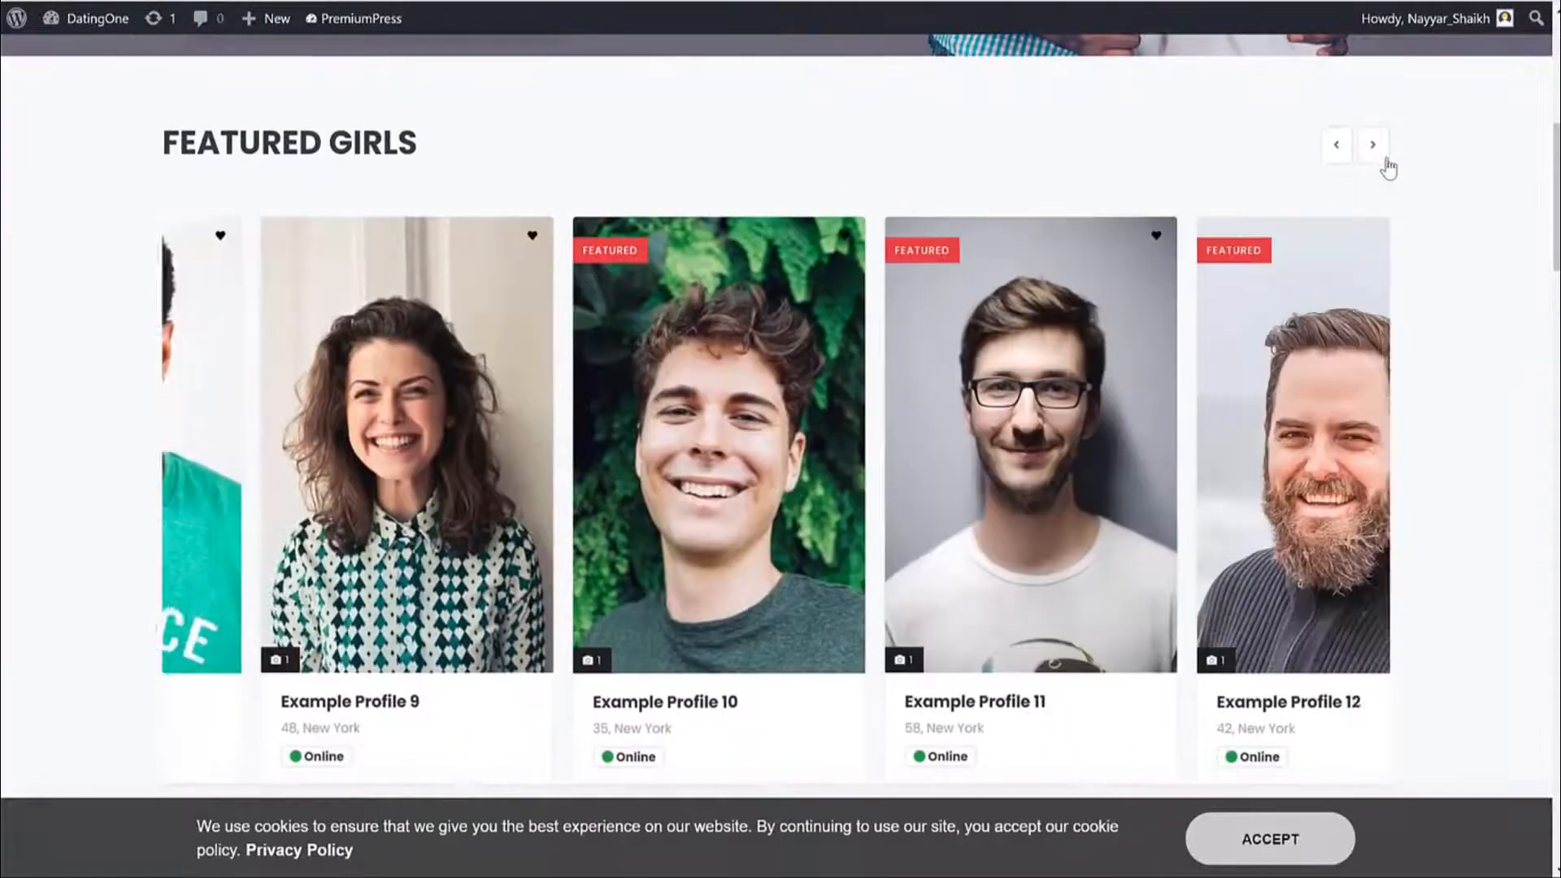
{"action": "left_click", "coordinate": [1384, 160]}
Accept the cookie notice and return to the top of the page.
{"action": "scroll", "coordinate": [1498, 333], "scroll_direction": "down", "scroll_amount": 7}
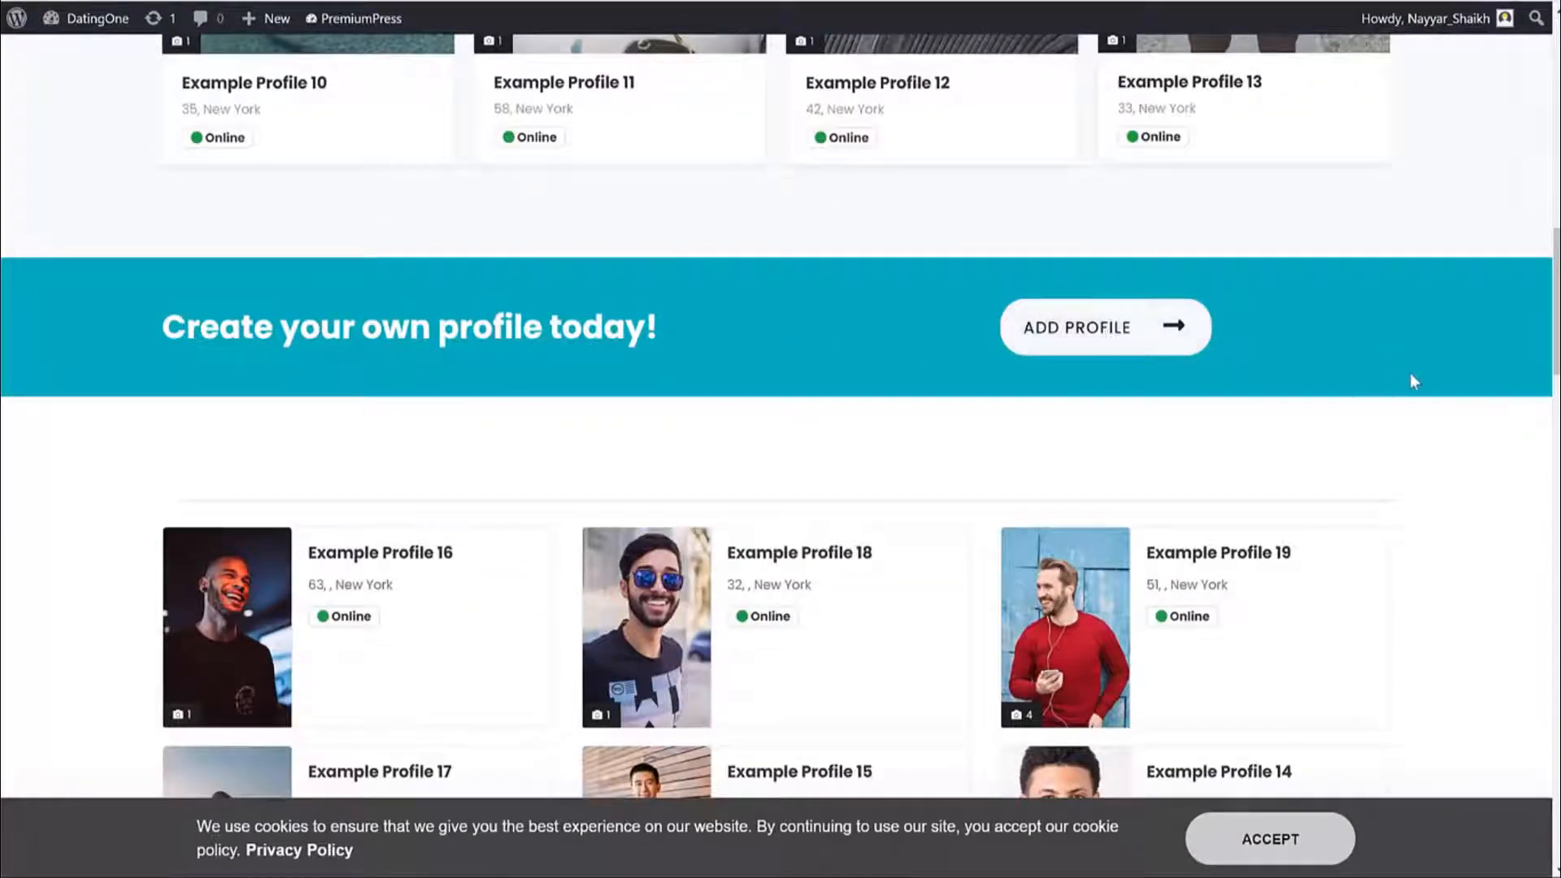
{"action": "scroll", "coordinate": [1447, 423], "scroll_direction": "down", "scroll_amount": 15}
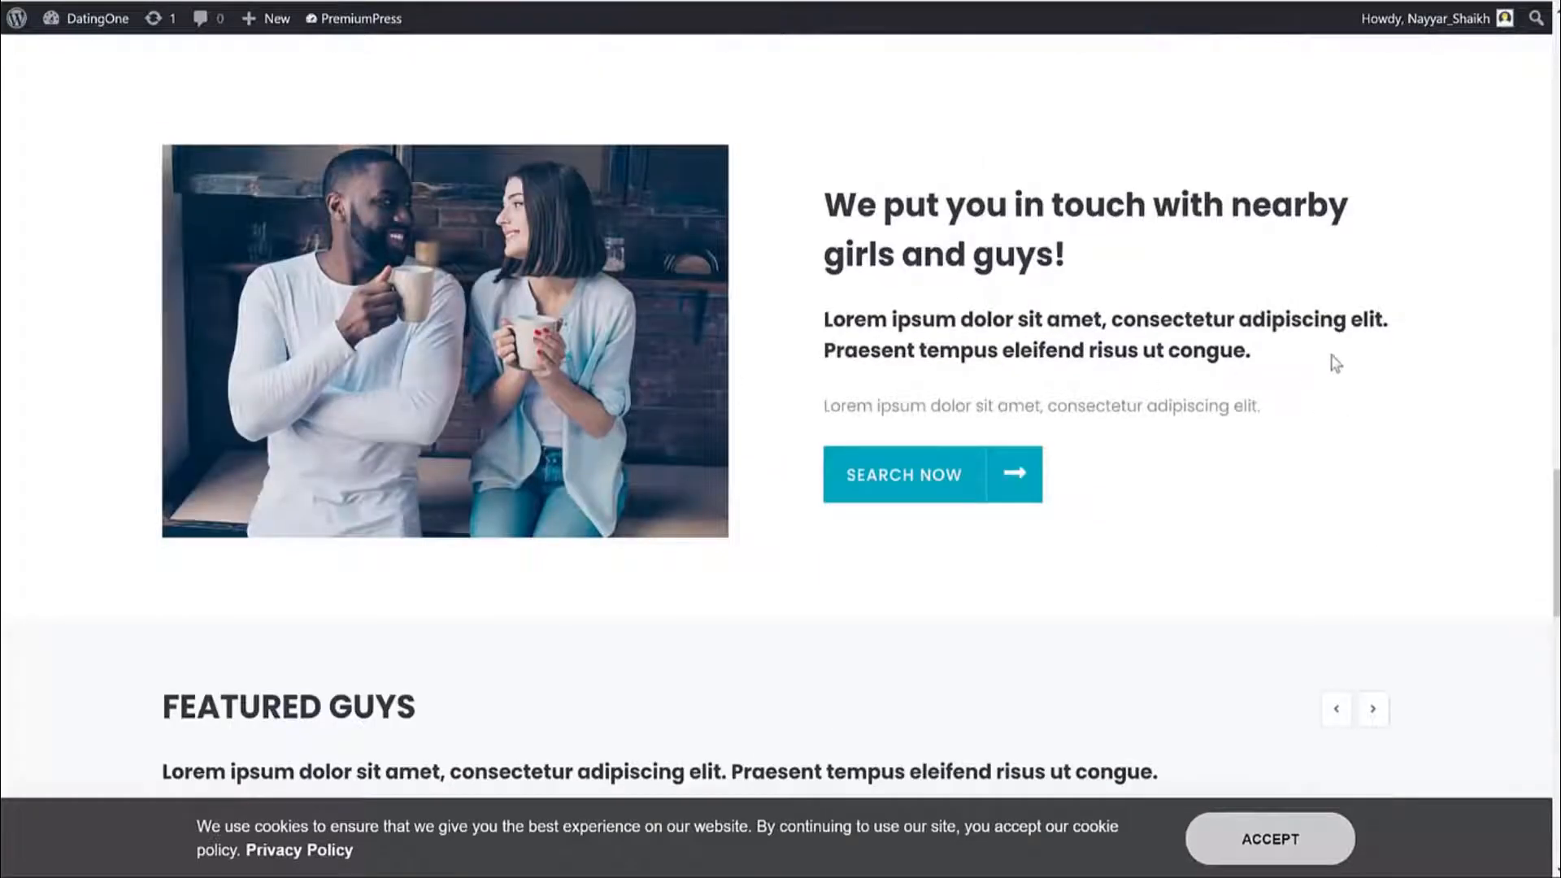
{"action": "scroll", "coordinate": [1335, 355], "scroll_direction": "down", "scroll_amount": 9}
{"action": "scroll", "coordinate": [1423, 321], "scroll_direction": "up", "scroll_amount": 4}
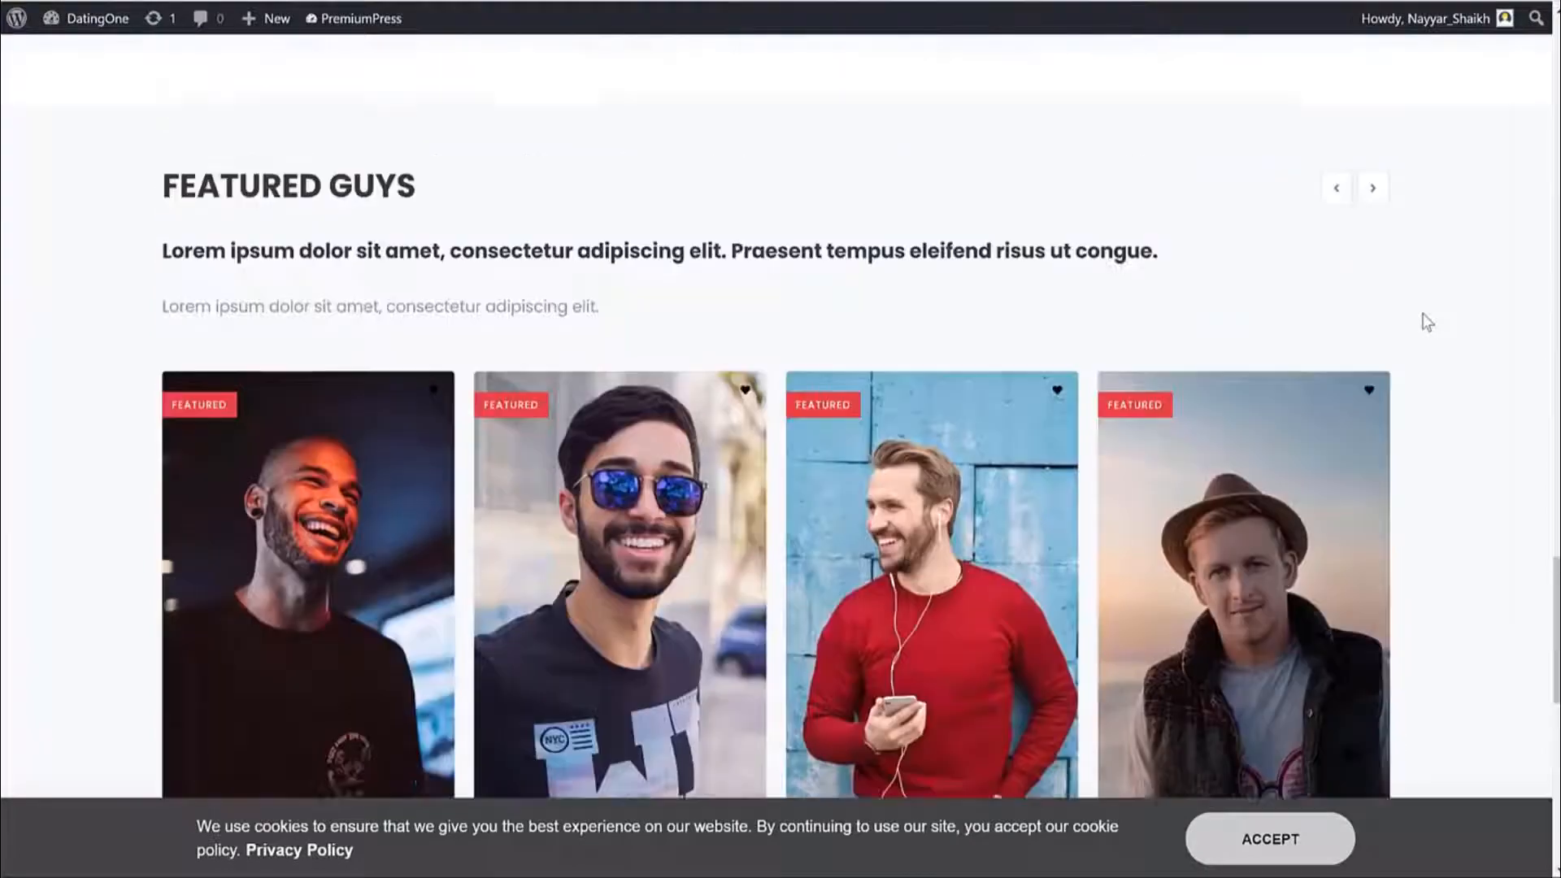
{"action": "scroll", "coordinate": [1427, 322], "scroll_direction": "down", "scroll_amount": 4}
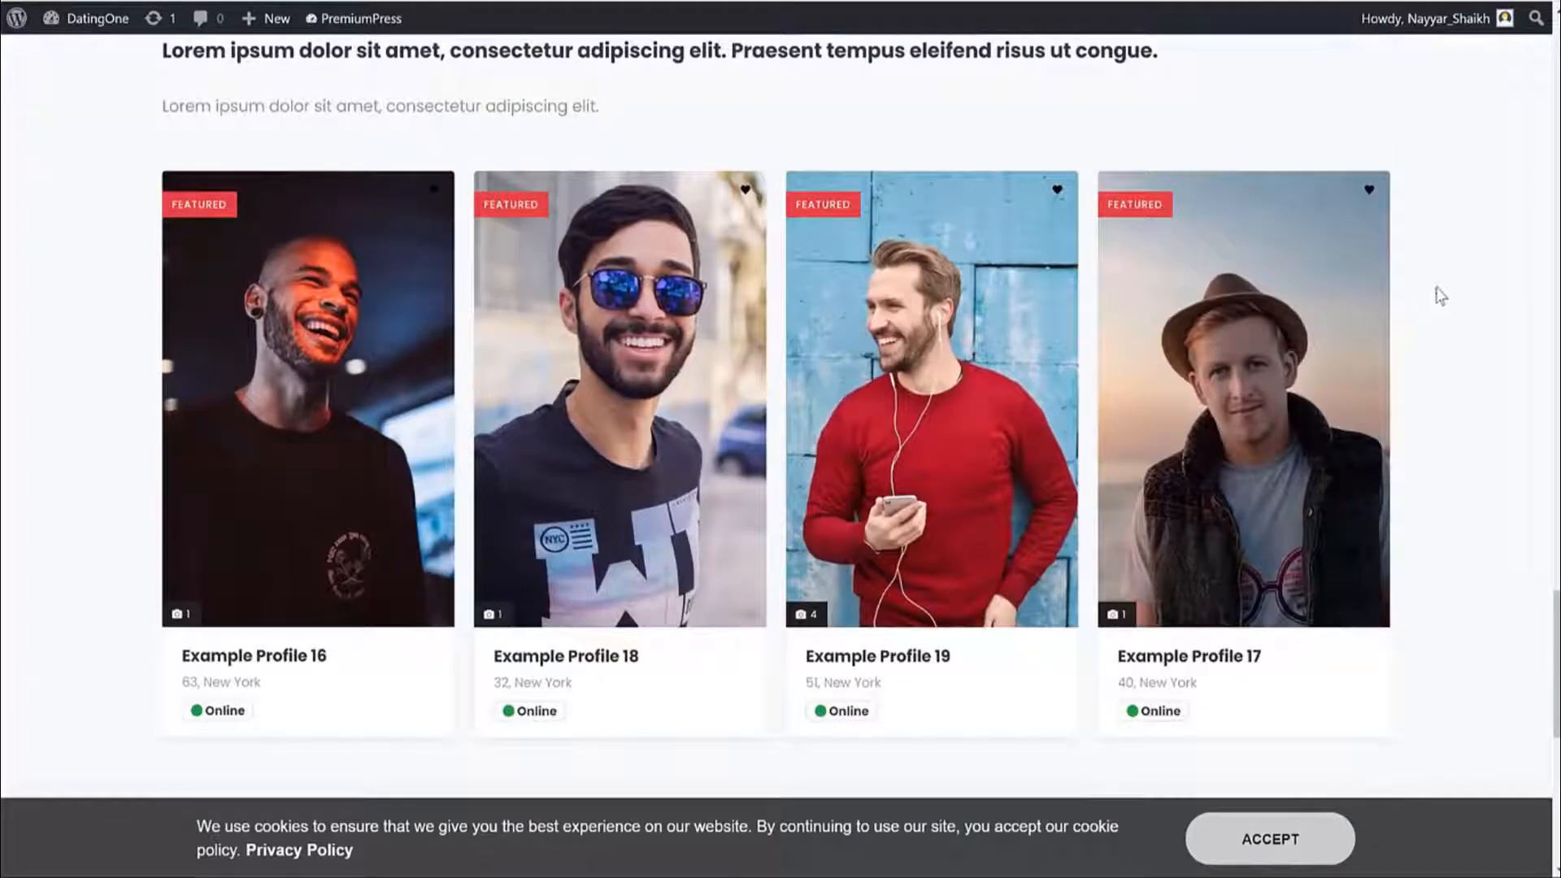
{"action": "scroll", "coordinate": [1449, 317], "scroll_direction": "down", "scroll_amount": 10}
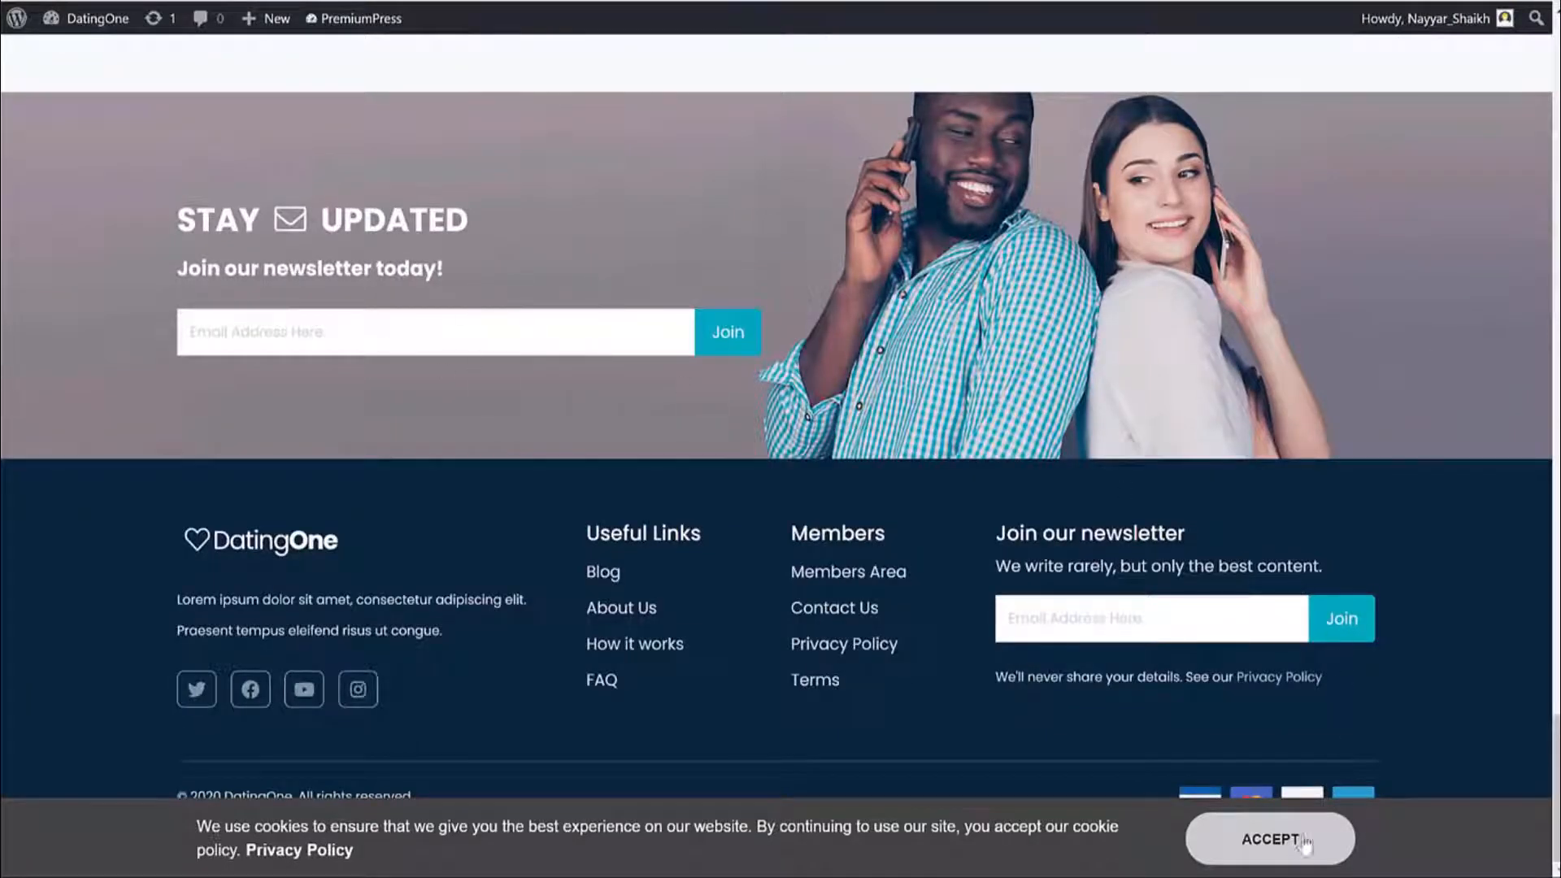
{"action": "left_click_drag", "start_coordinate": [200, 823], "coordinate": [446, 859]}
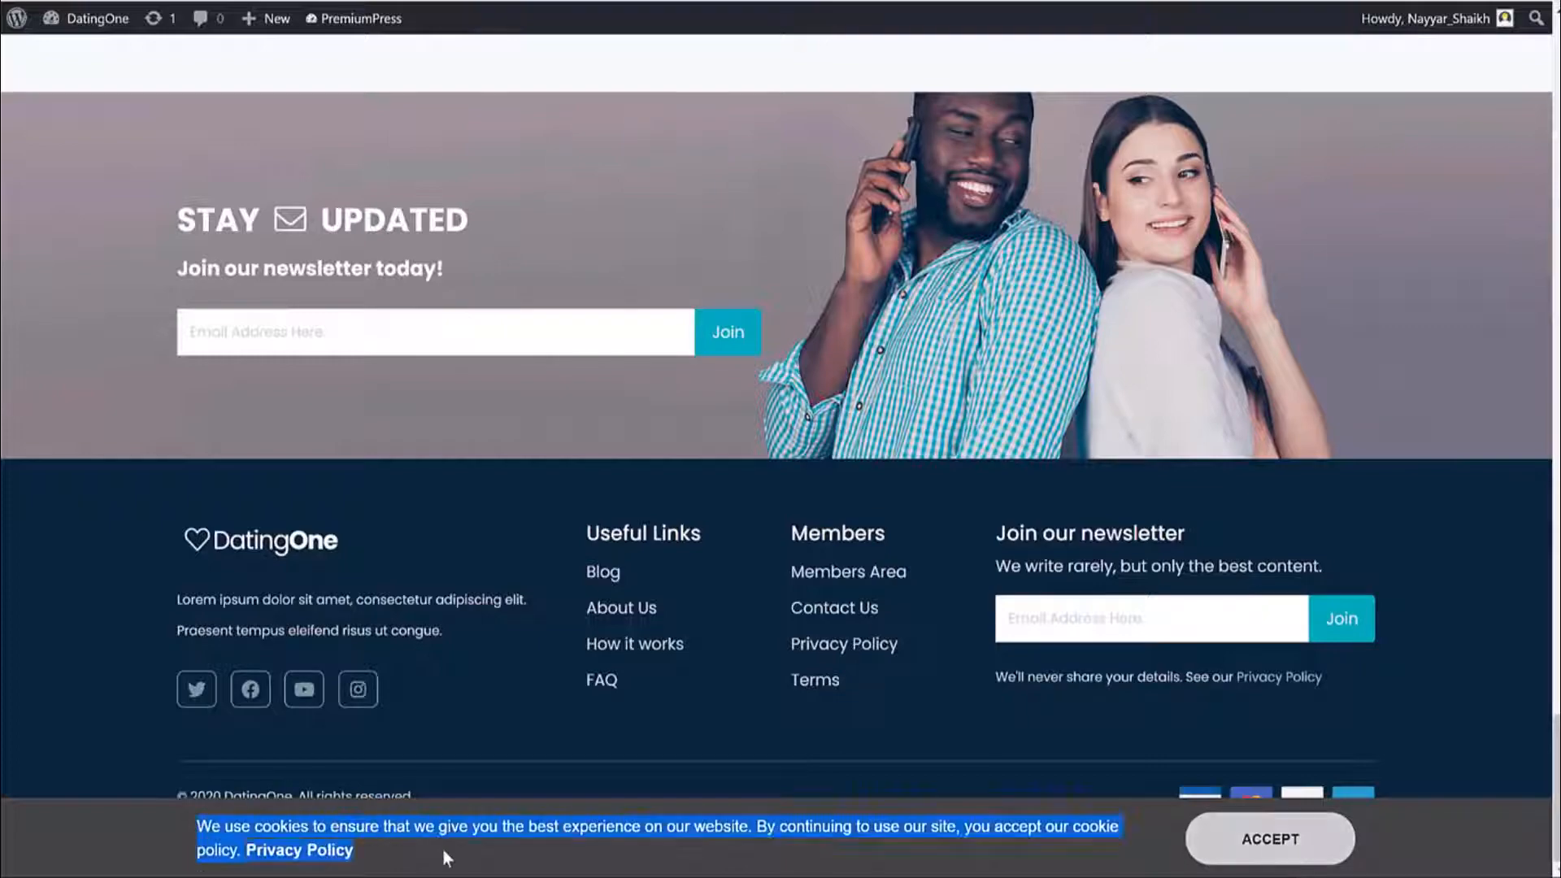
{"action": "left_click", "coordinate": [1333, 862]}
{"action": "scroll", "coordinate": [1453, 643], "scroll_direction": "up", "scroll_amount": 10}
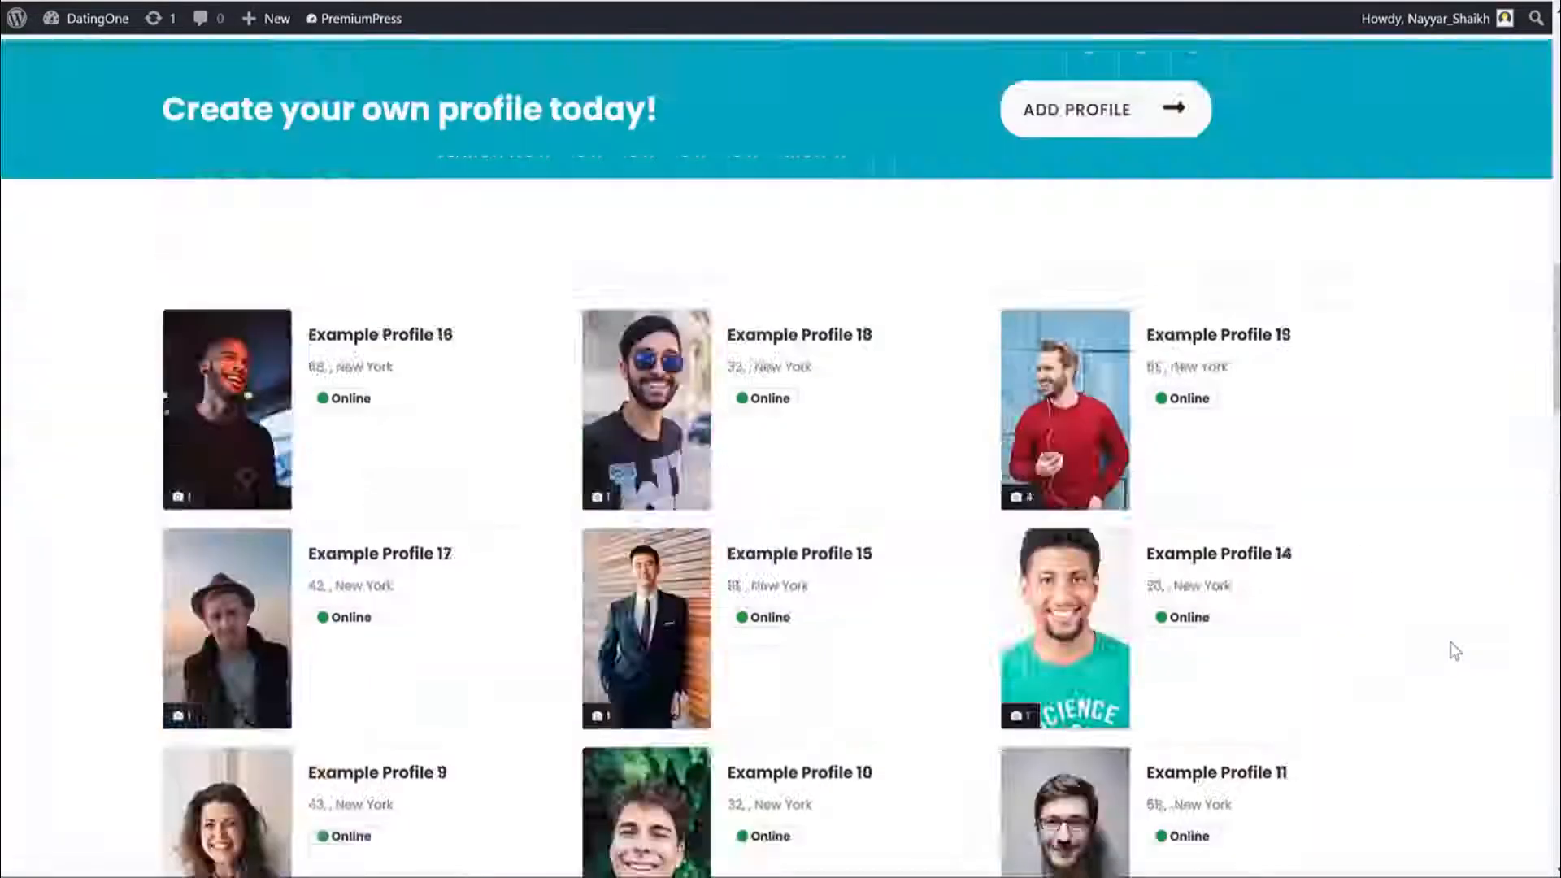
{"action": "scroll", "coordinate": [1455, 651], "scroll_direction": "up", "scroll_amount": 5}
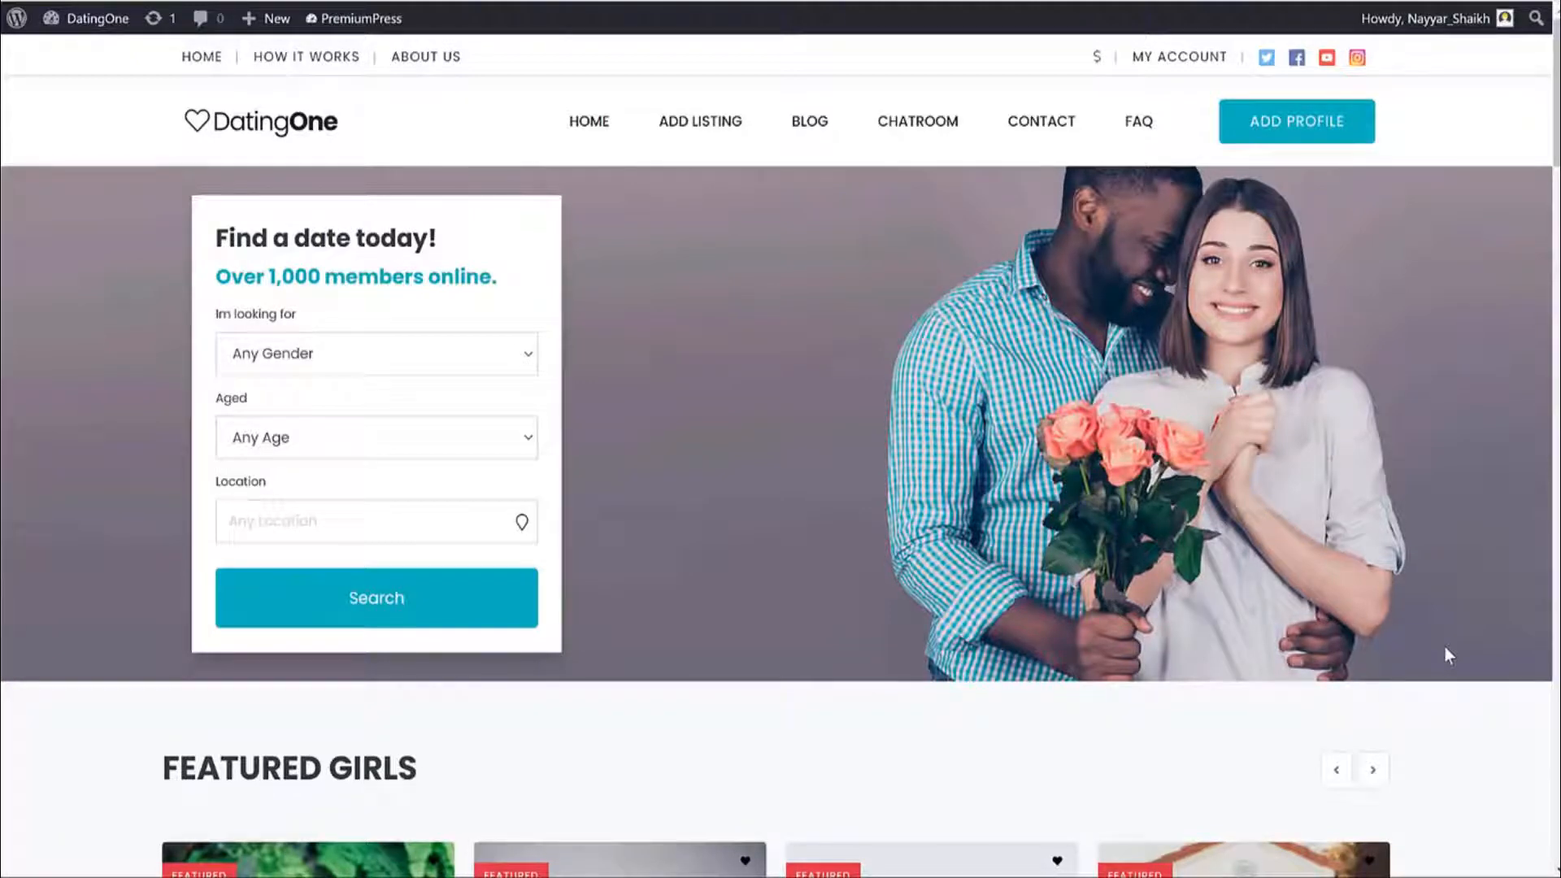
Open MY ACCOUNT and check the Active membership, 0 likes and 54 profile views.
{"action": "left_click", "coordinate": [1168, 65]}
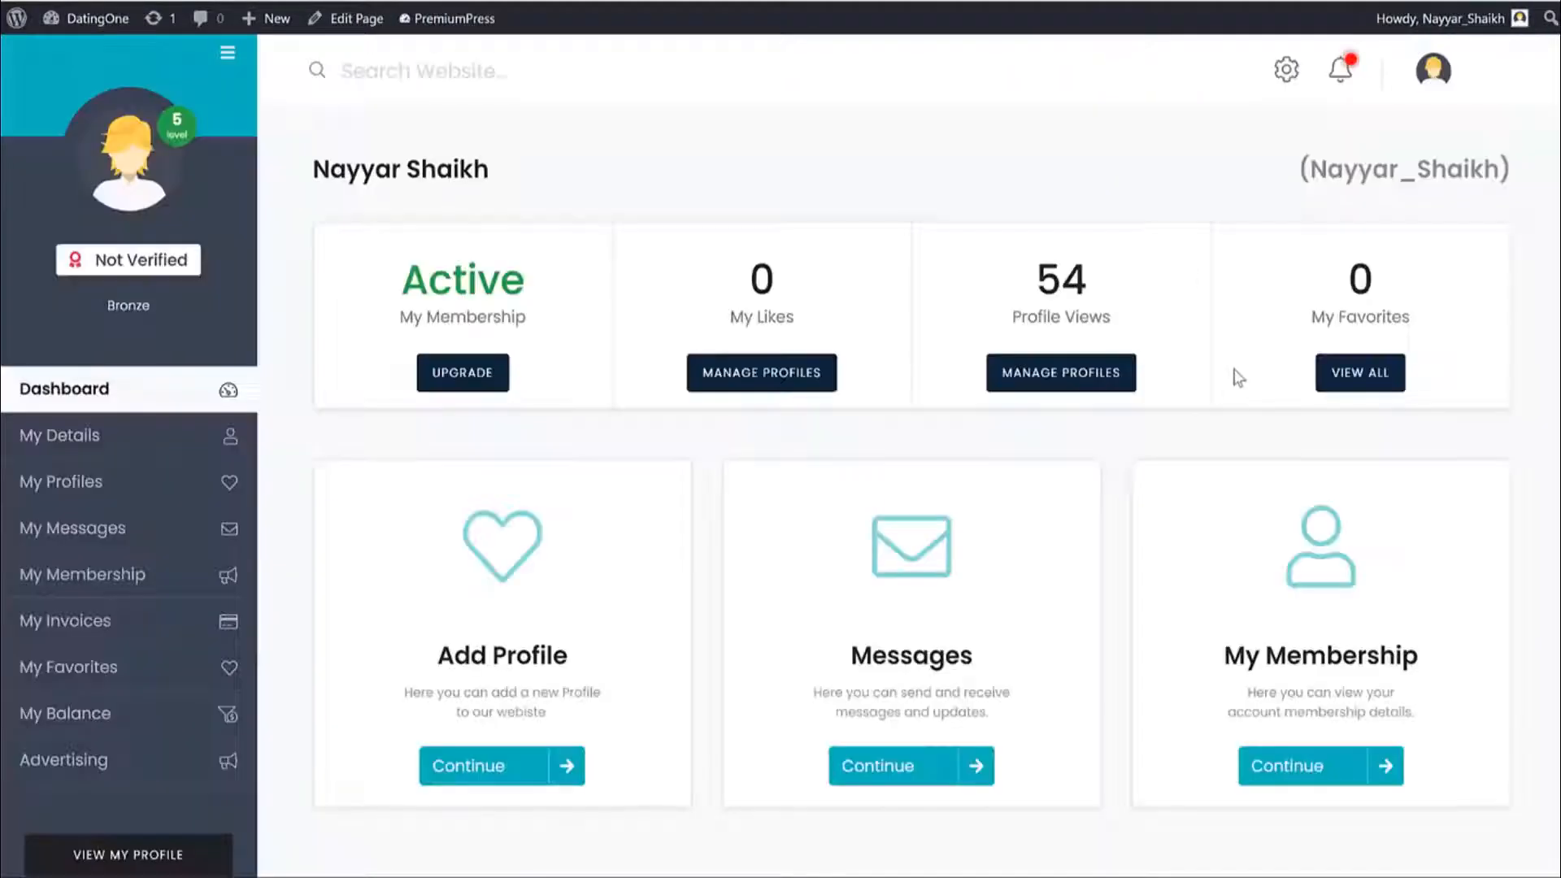
{"action": "scroll", "coordinate": [1422, 396], "scroll_direction": "down", "scroll_amount": 10}
{"action": "scroll", "coordinate": [1423, 396], "scroll_direction": "up", "scroll_amount": 10}
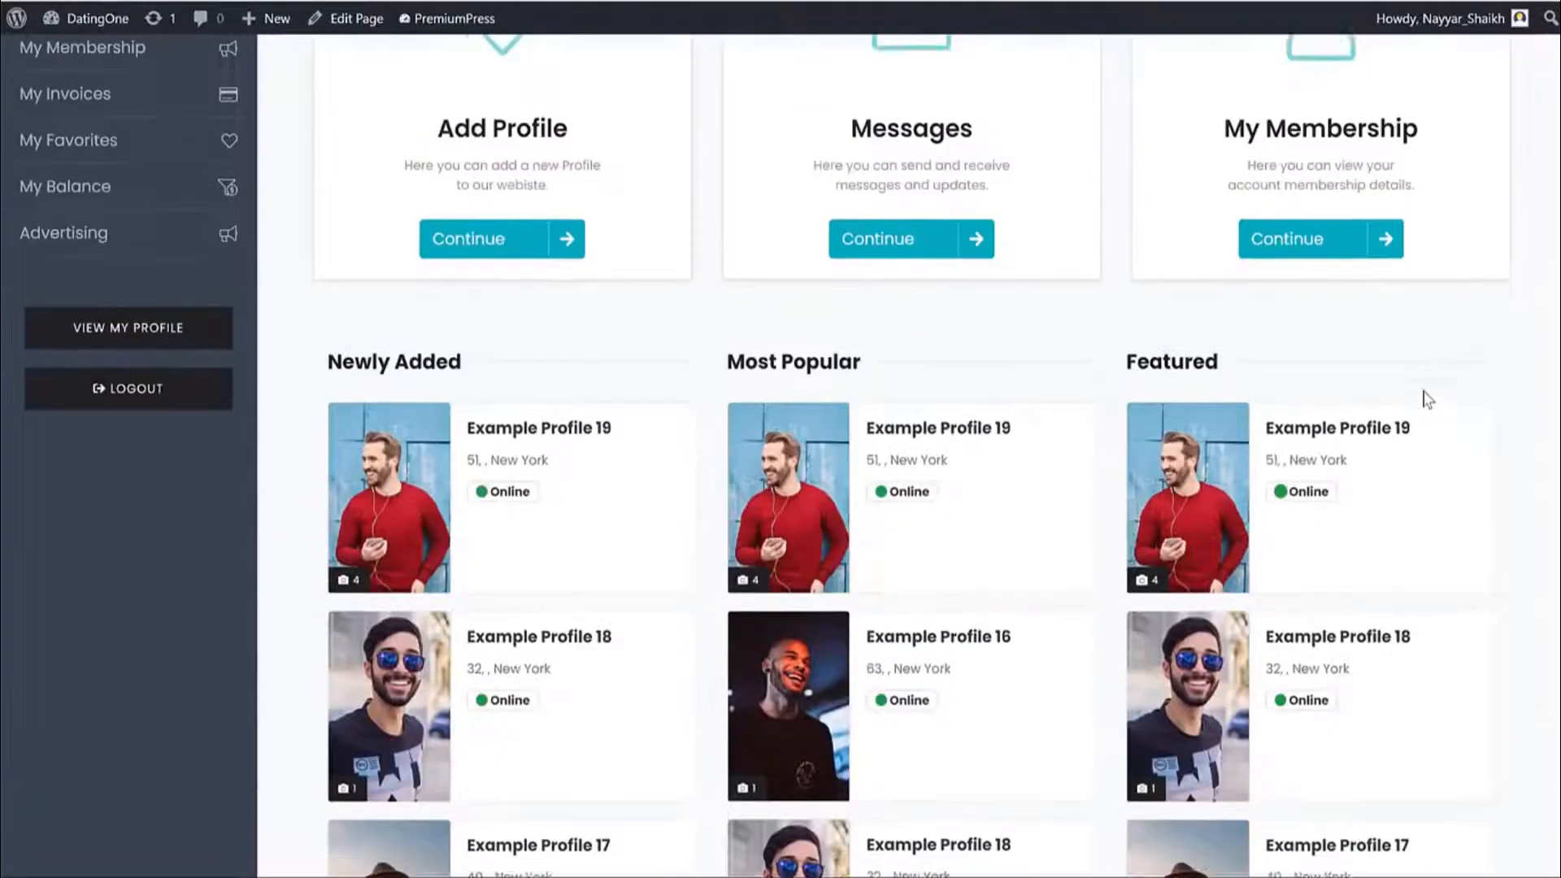
{"action": "left_click_drag", "start_coordinate": [400, 281], "coordinate": [547, 292]}
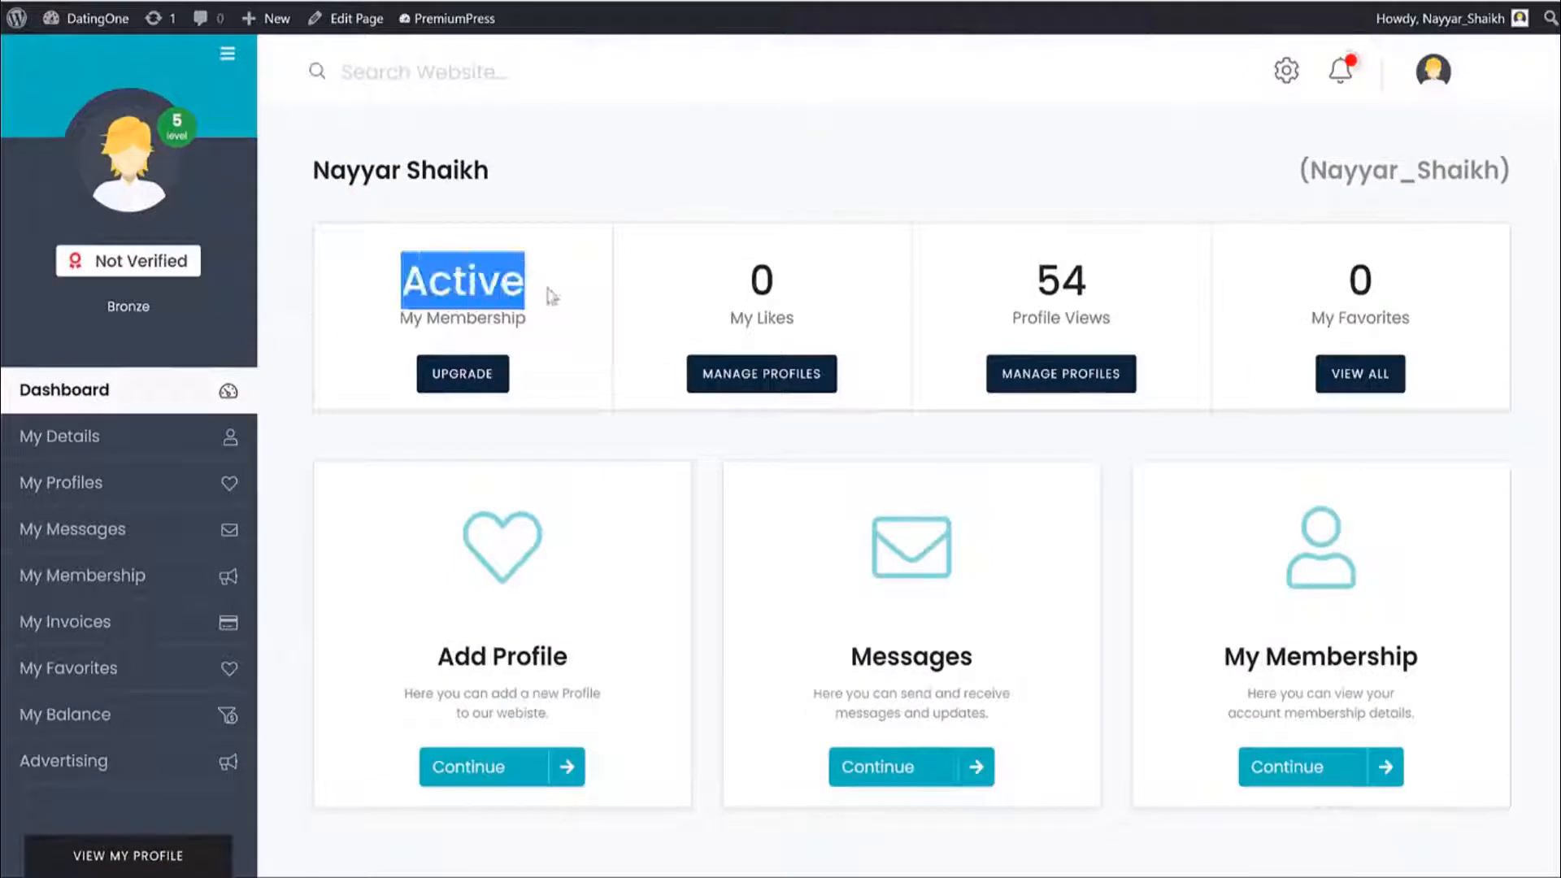
{"action": "left_click", "coordinate": [724, 307]}
{"action": "left_click_drag", "start_coordinate": [909, 322], "coordinate": [744, 293]}
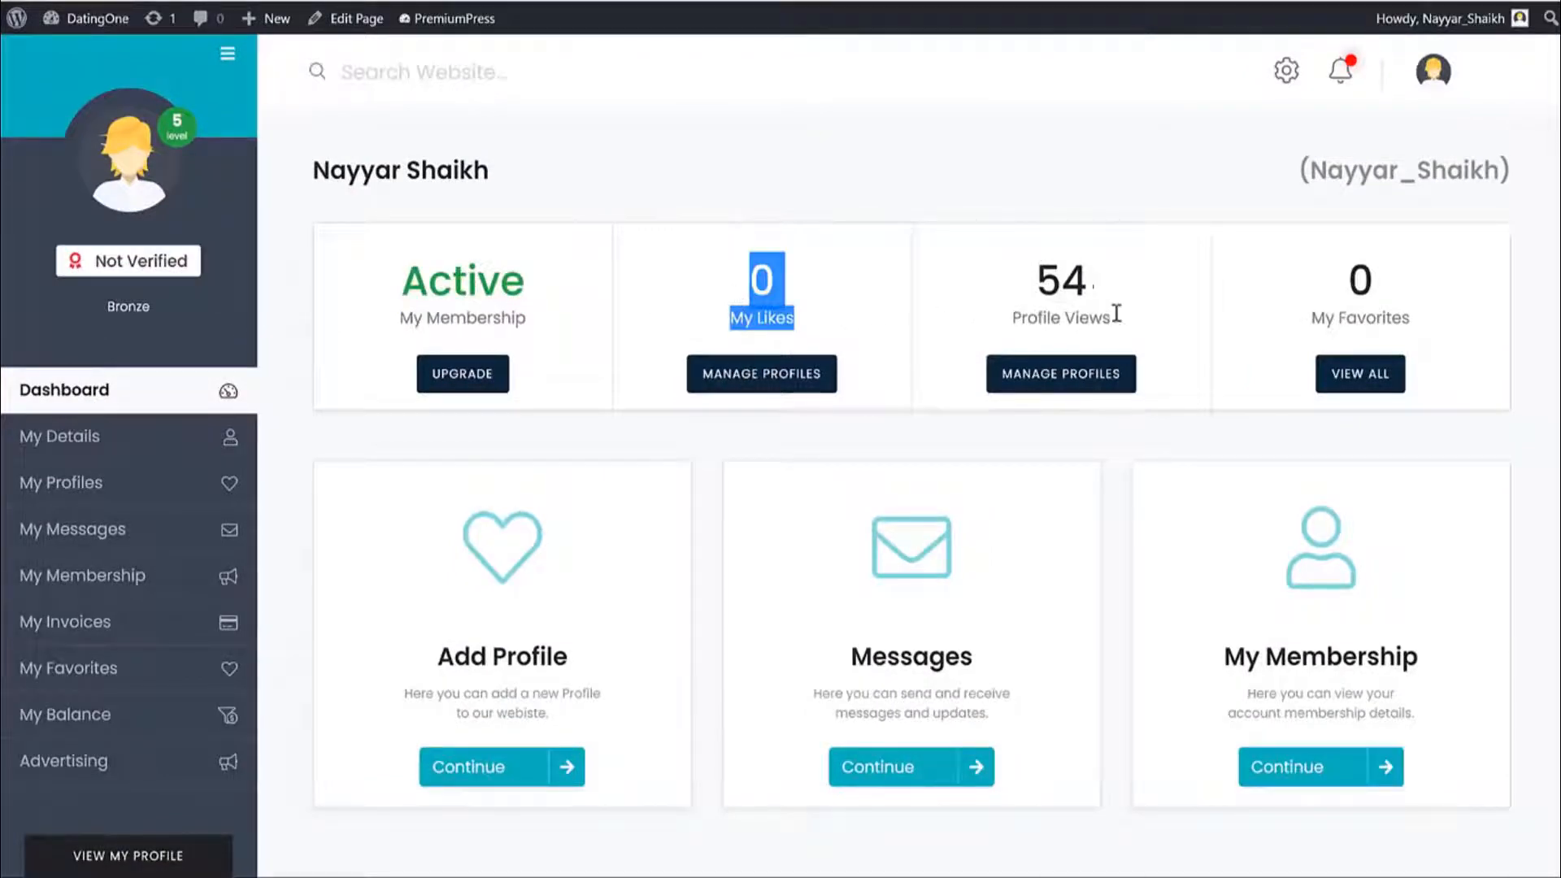
{"action": "left_click_drag", "start_coordinate": [1114, 317], "coordinate": [1020, 268]}
{"action": "left_click", "coordinate": [1086, 300]}
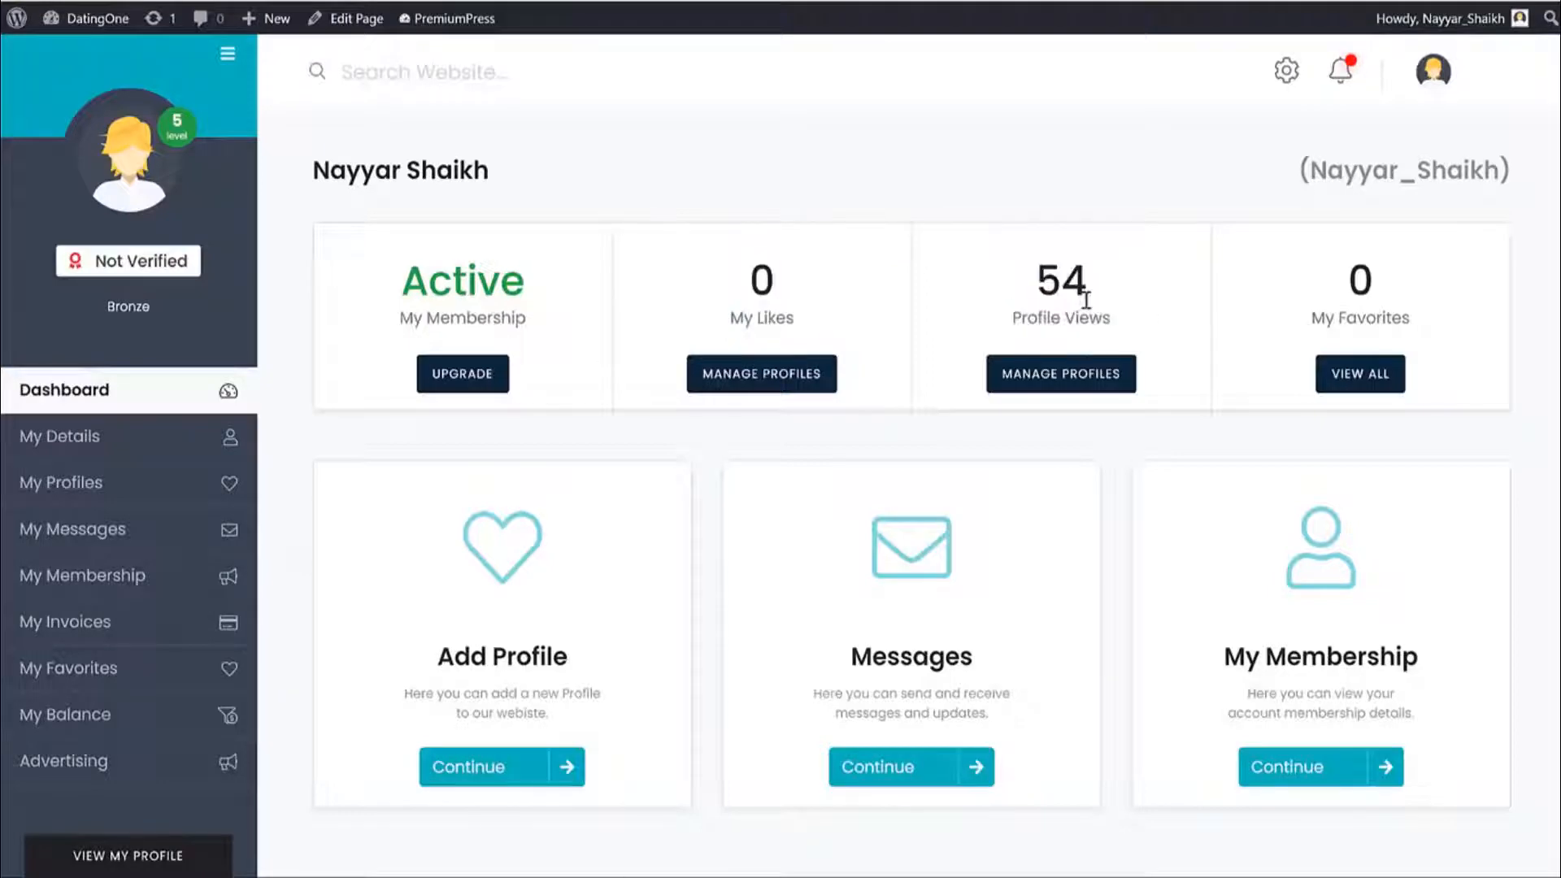
{"action": "scroll", "coordinate": [1540, 443], "scroll_direction": "down", "scroll_amount": 4}
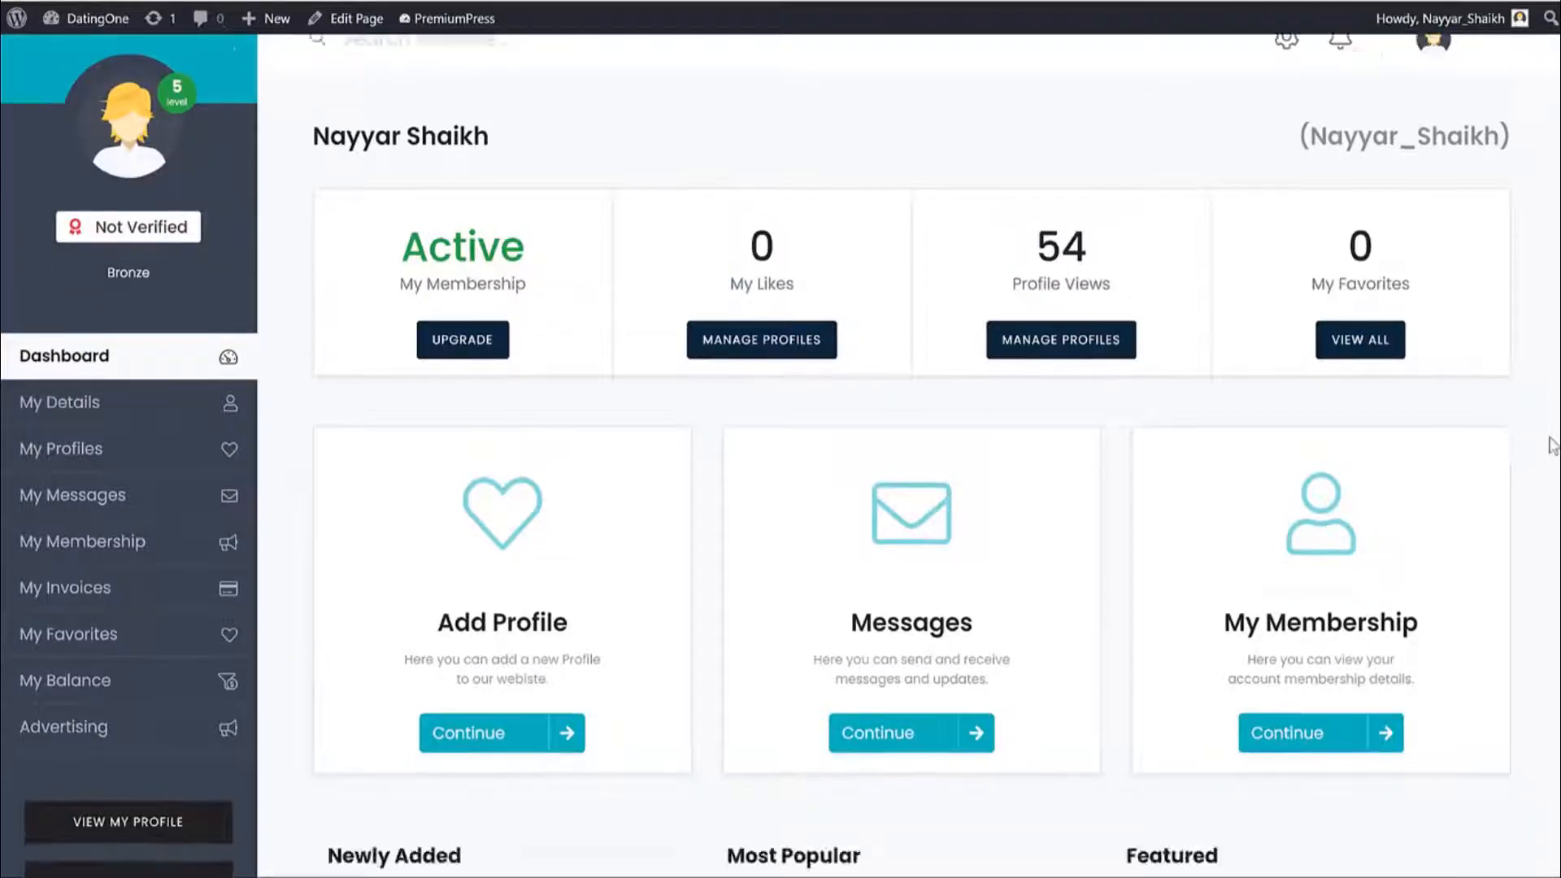
{"action": "scroll", "coordinate": [1536, 443], "scroll_direction": "up", "scroll_amount": 3}
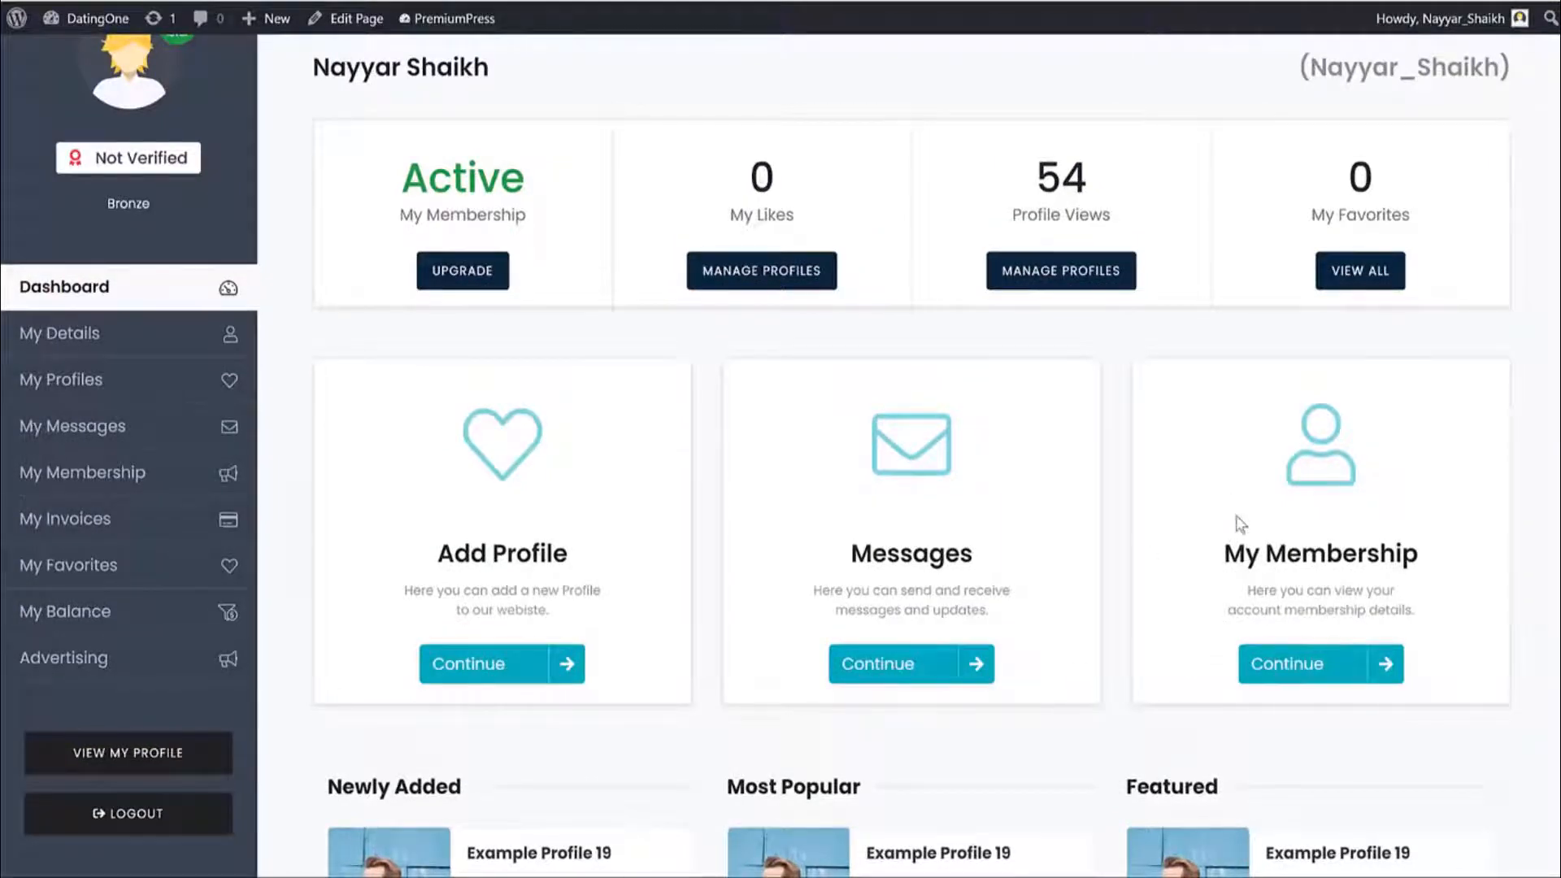
{"action": "scroll", "coordinate": [732, 528], "scroll_direction": "up", "scroll_amount": 2}
Step through the personal details, profiles and messages pages to reach My Membership.
{"action": "left_click", "coordinate": [112, 439]}
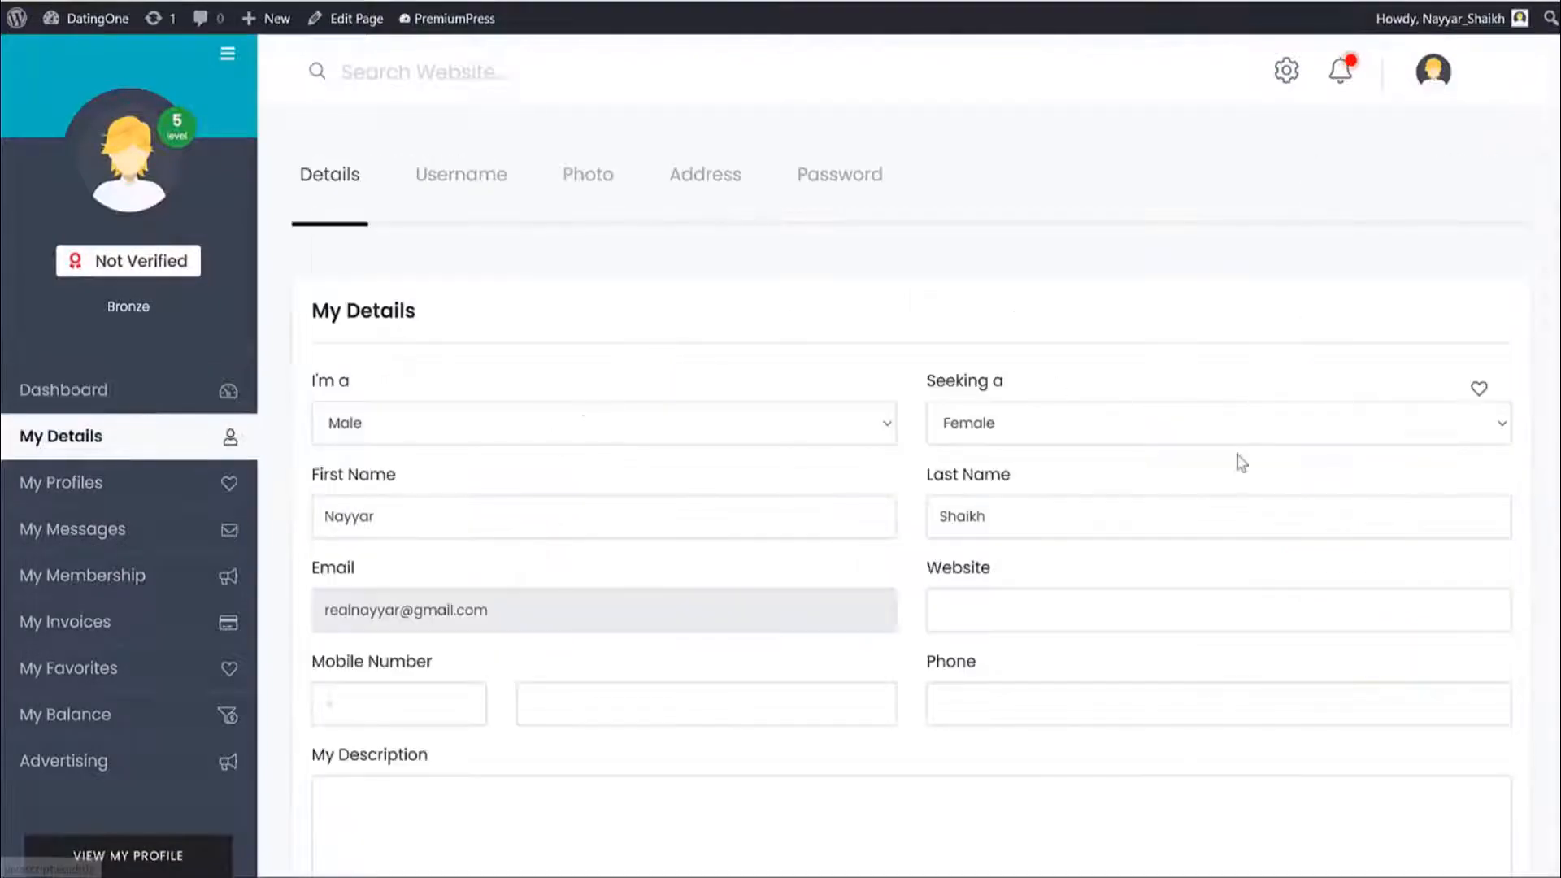
{"action": "scroll", "coordinate": [1237, 463], "scroll_direction": "down", "scroll_amount": 3}
{"action": "scroll", "coordinate": [1236, 470], "scroll_direction": "up", "scroll_amount": 3}
{"action": "left_click", "coordinate": [115, 486]}
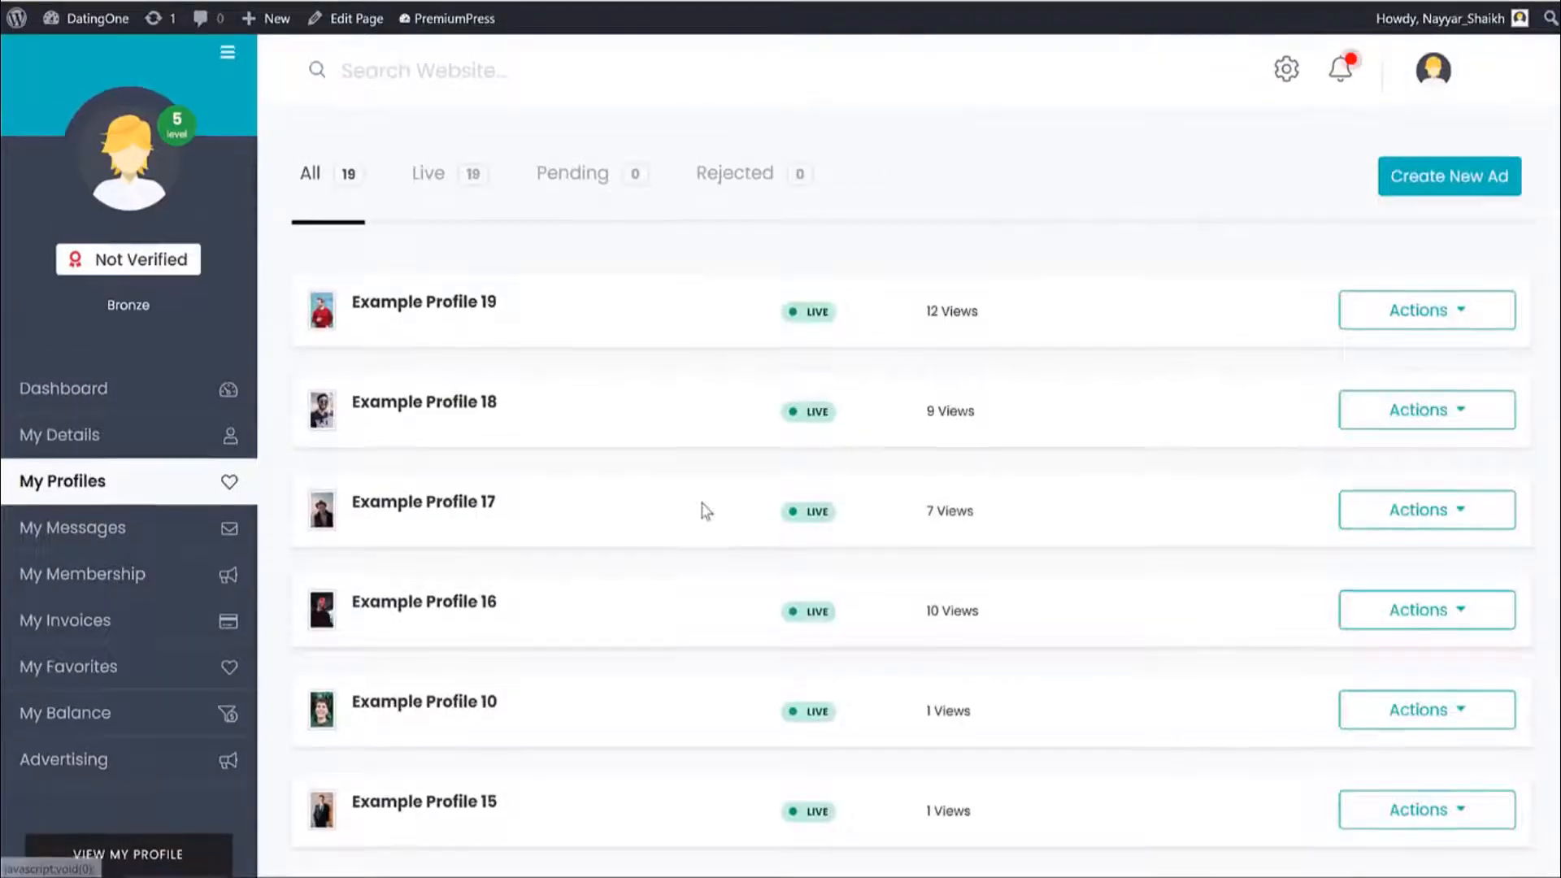
{"action": "scroll", "coordinate": [706, 510], "scroll_direction": "down", "scroll_amount": 10}
{"action": "scroll", "coordinate": [706, 510], "scroll_direction": "up", "scroll_amount": 7}
{"action": "scroll", "coordinate": [704, 511], "scroll_direction": "up", "scroll_amount": 6}
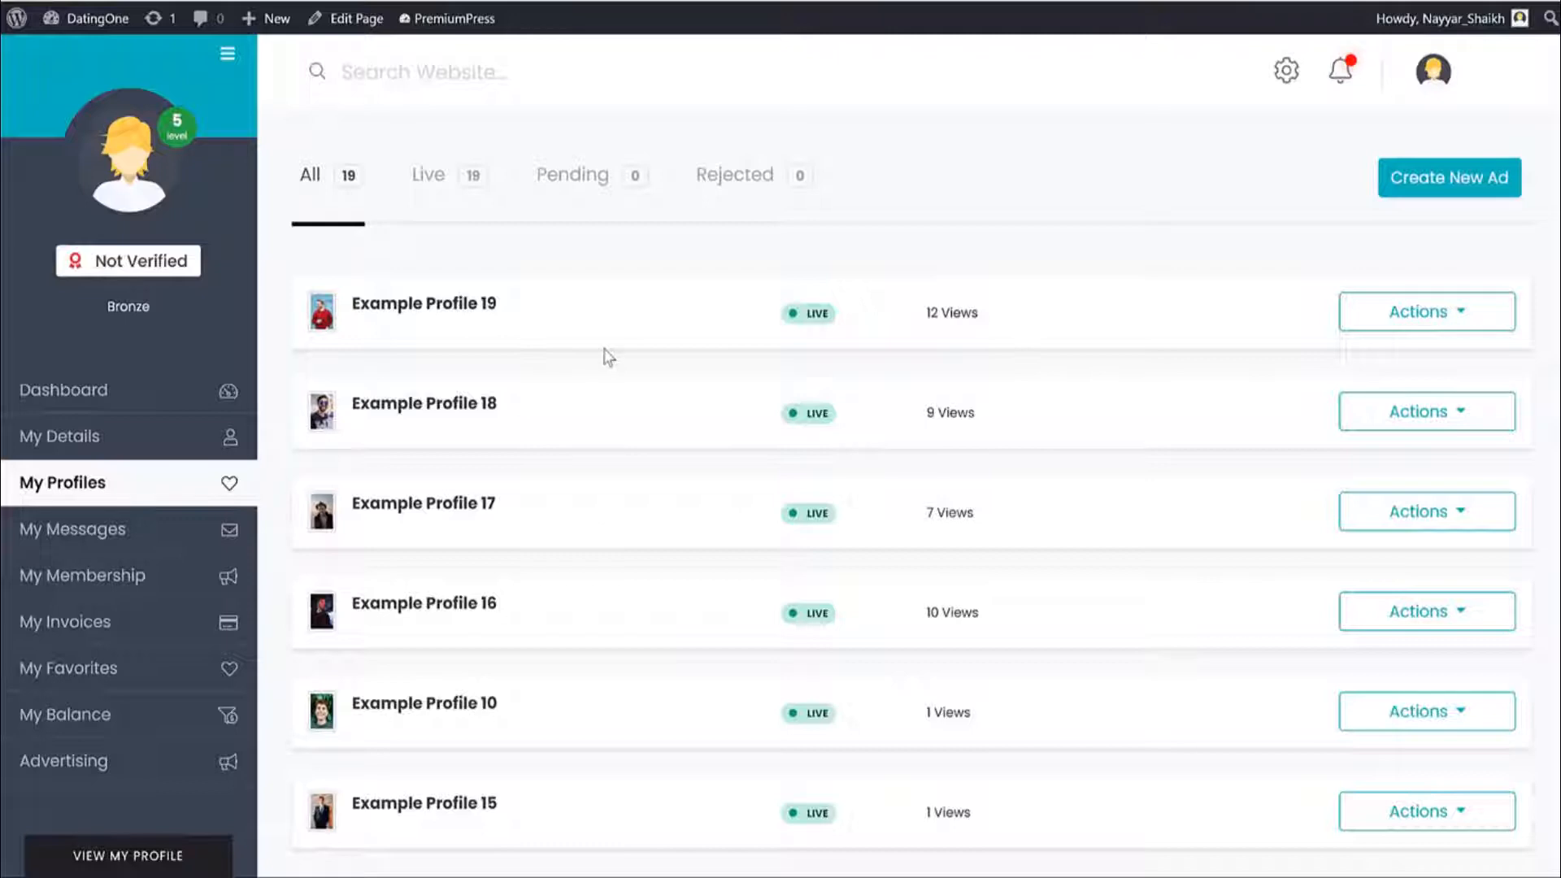
{"action": "left_click", "coordinate": [115, 529]}
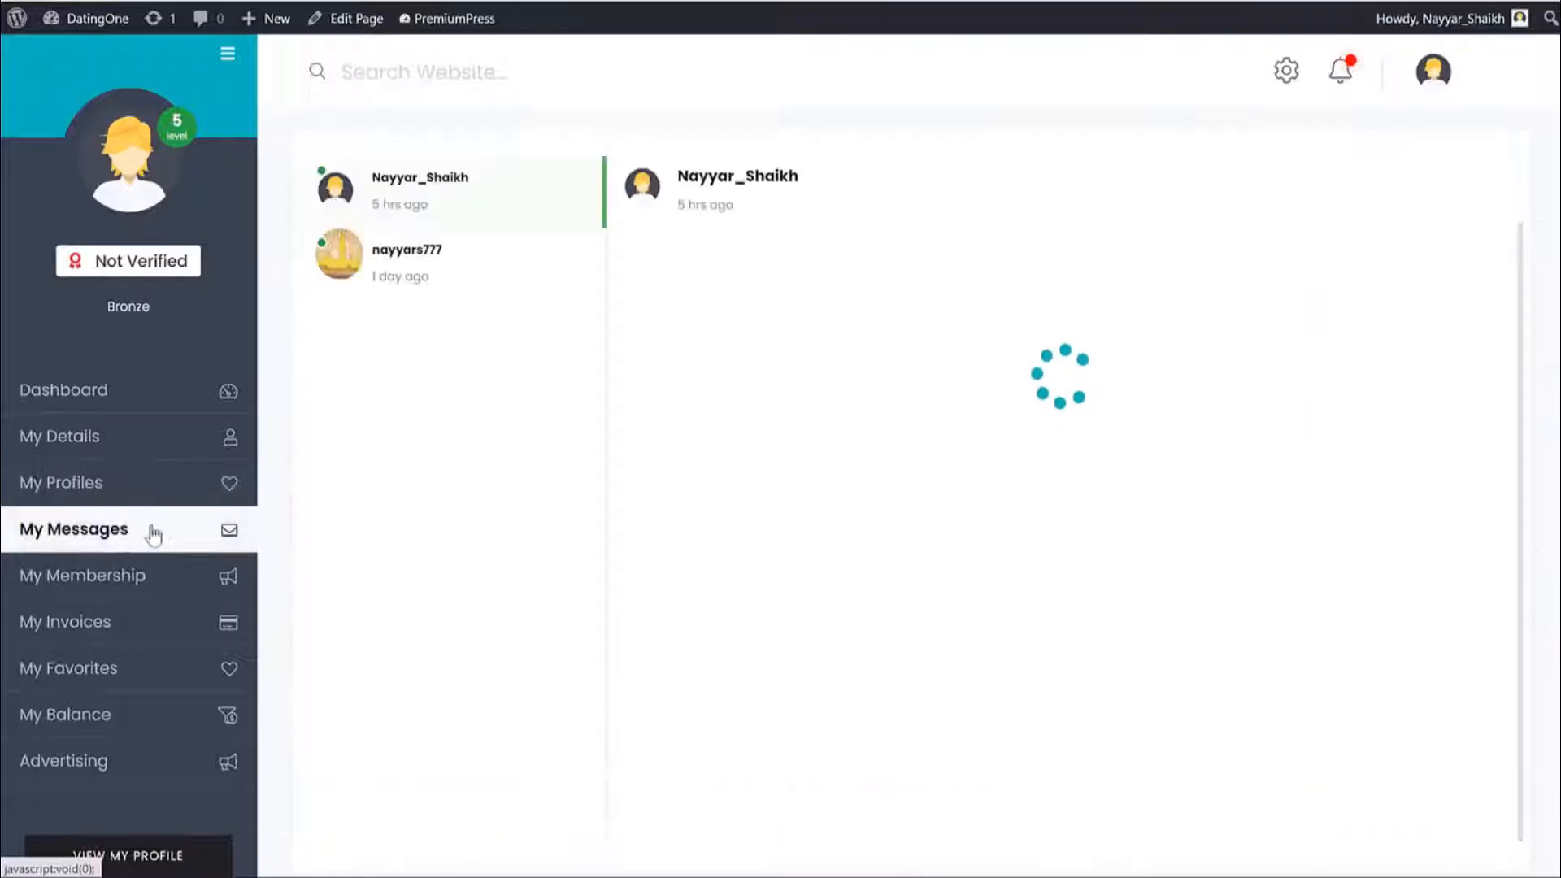
{"action": "left_click", "coordinate": [153, 581]}
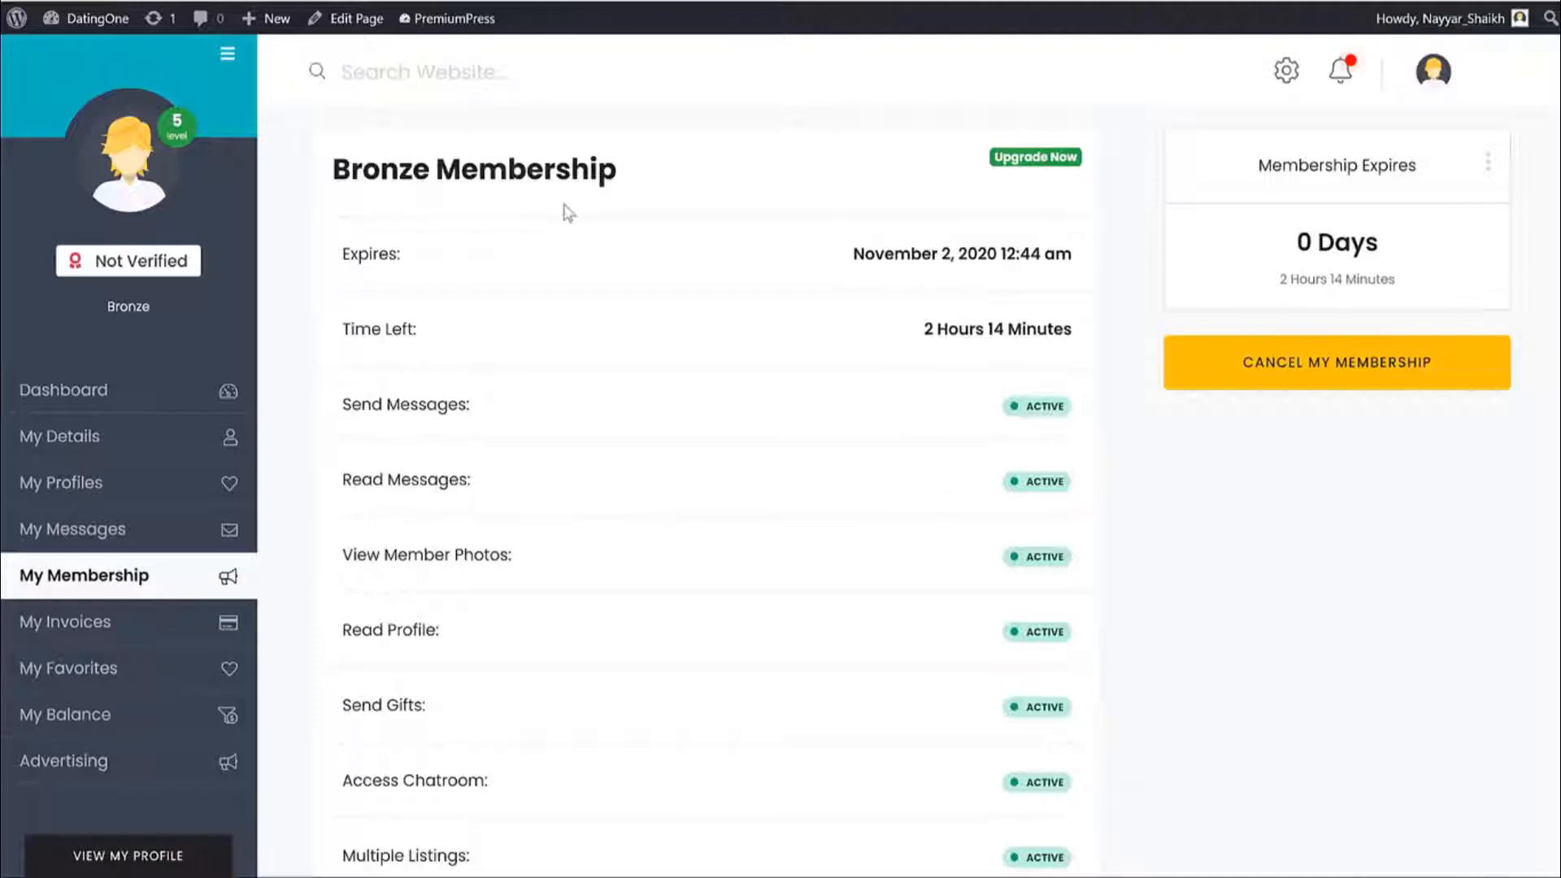
Highlight the Bronze Membership heading and its Read Messages and Read Profile features.
{"action": "left_click_drag", "start_coordinate": [631, 178], "coordinate": [333, 162]}
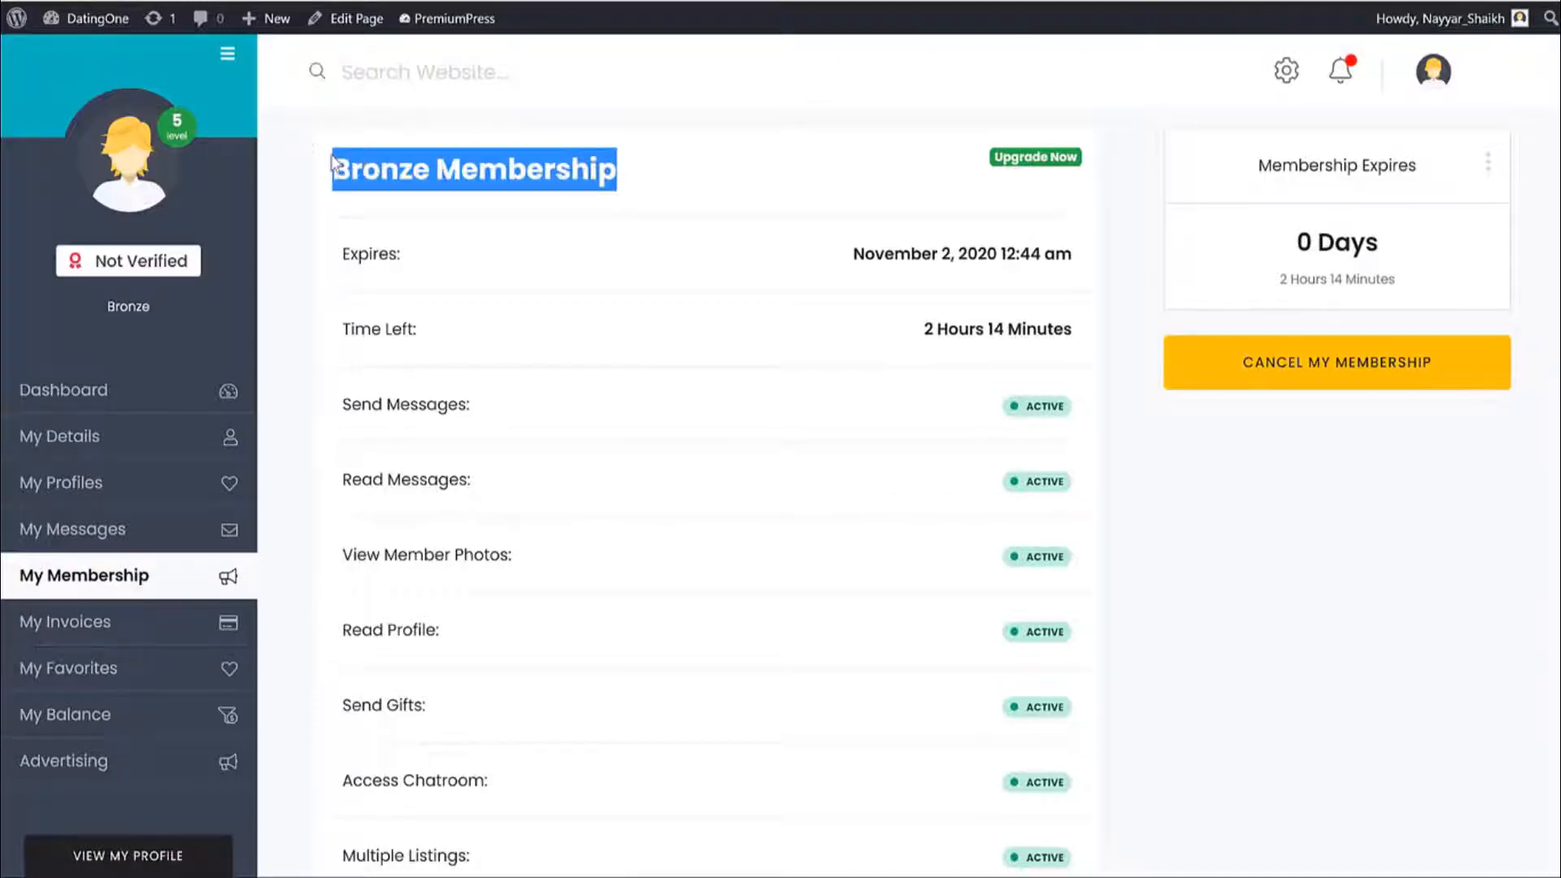
{"action": "scroll", "coordinate": [638, 163], "scroll_direction": "down", "scroll_amount": 3}
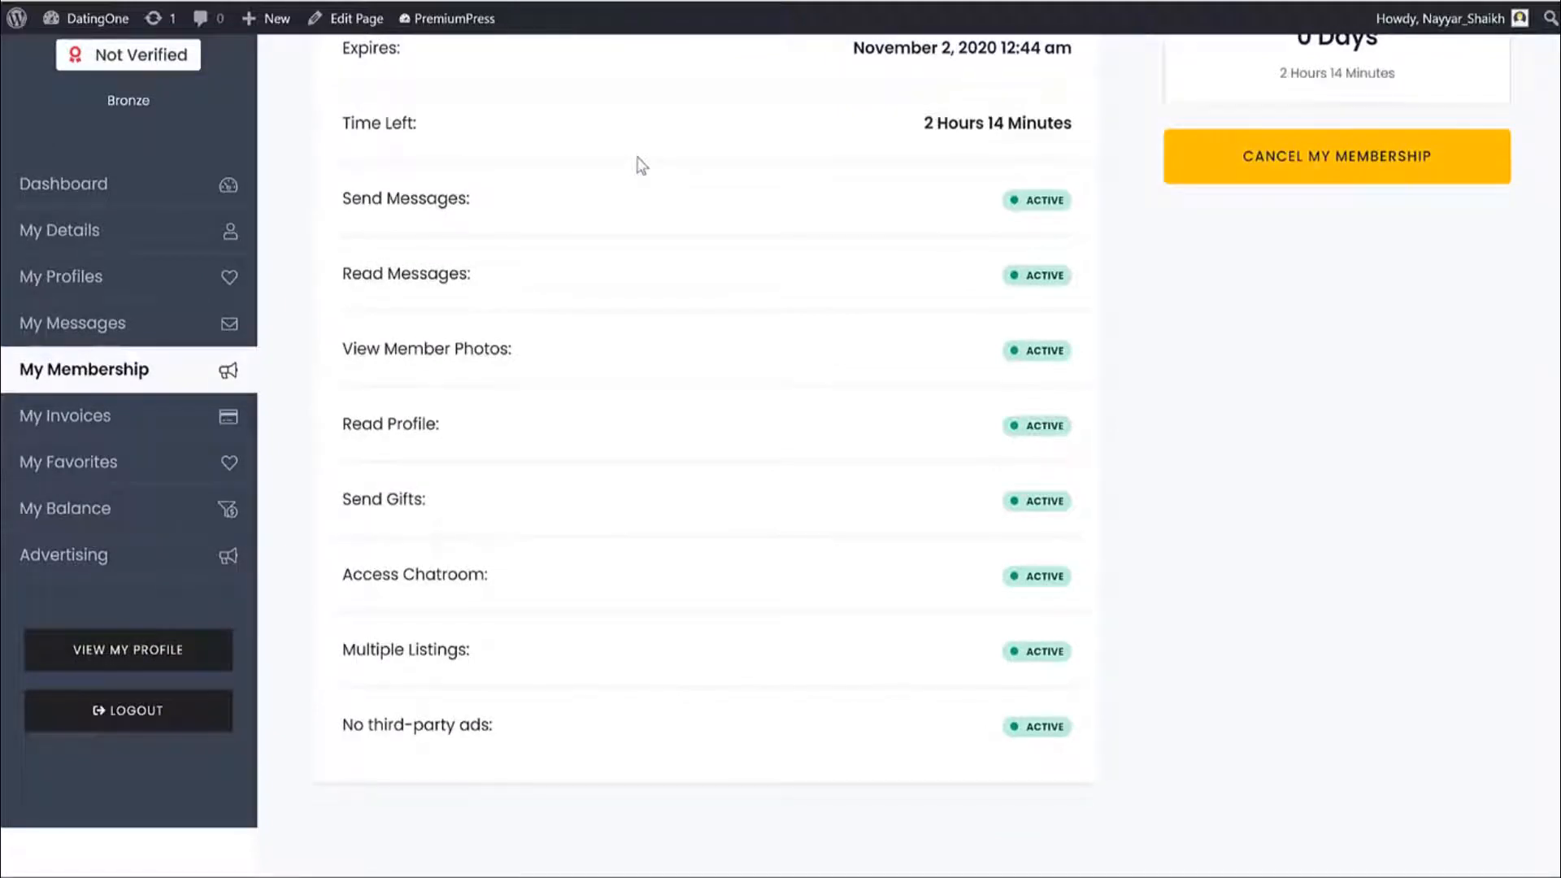
{"action": "scroll", "coordinate": [642, 166], "scroll_direction": "up", "scroll_amount": 3}
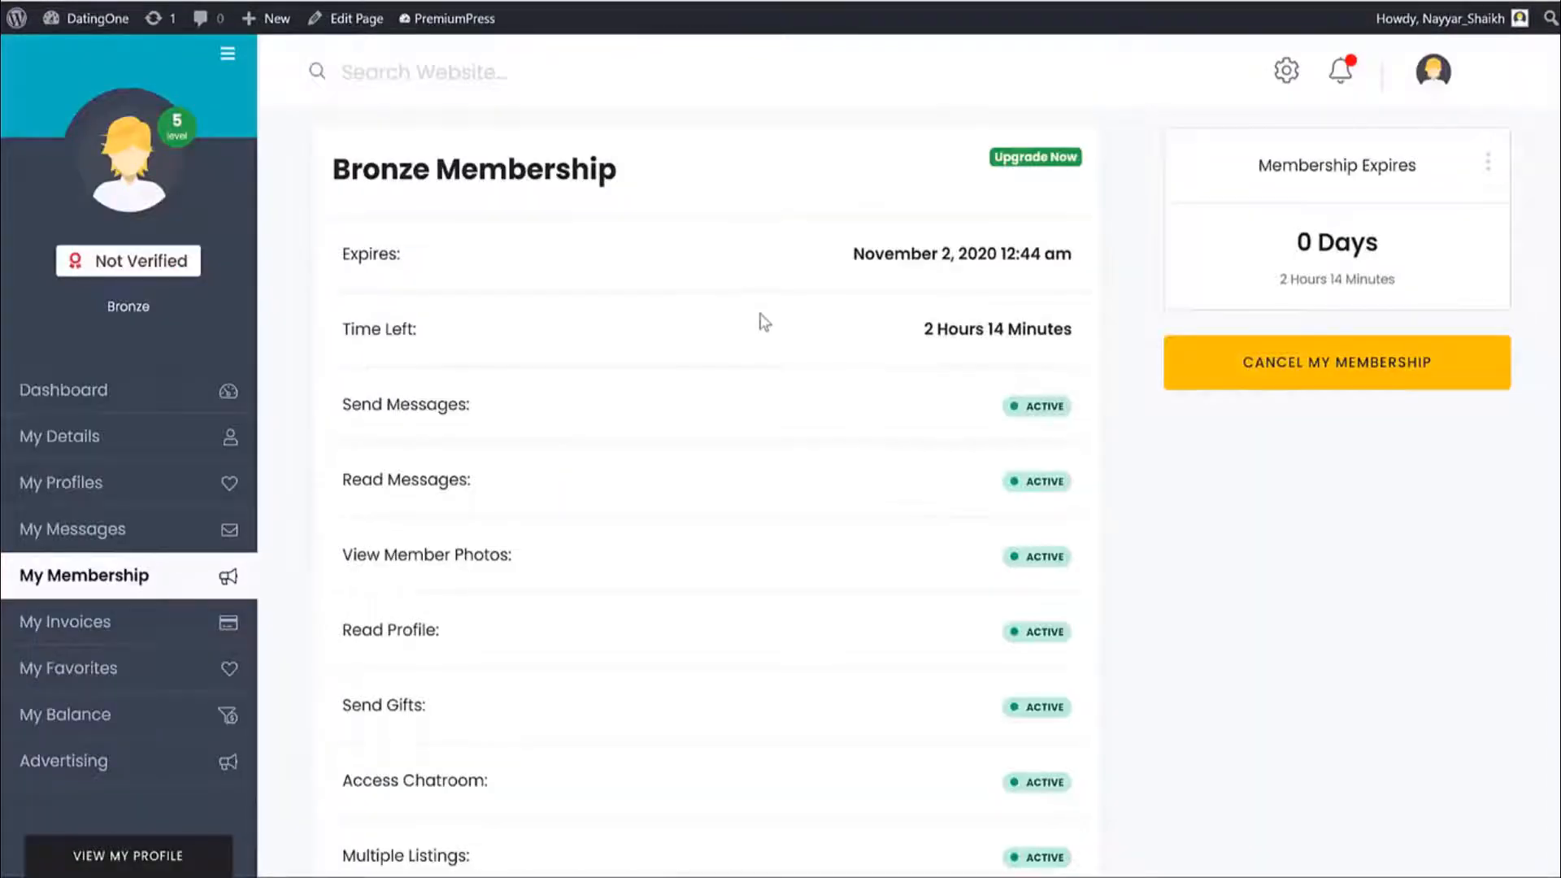
{"action": "scroll", "coordinate": [761, 323], "scroll_direction": "down", "scroll_amount": 3}
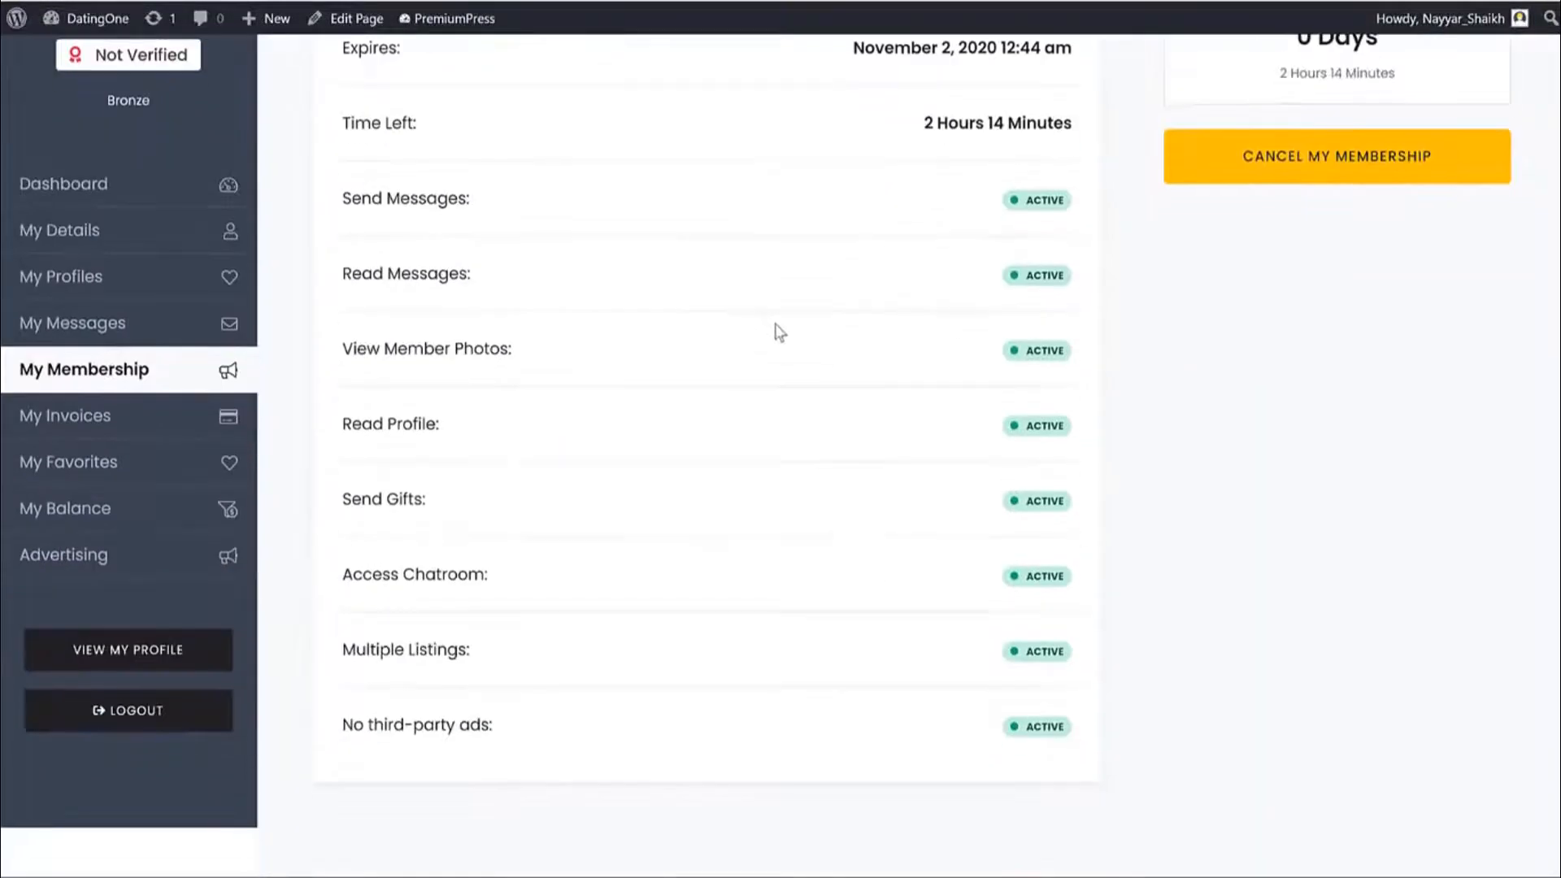
{"action": "left_click_drag", "start_coordinate": [472, 203], "coordinate": [347, 198]}
{"action": "left_click_drag", "start_coordinate": [475, 276], "coordinate": [329, 291]}
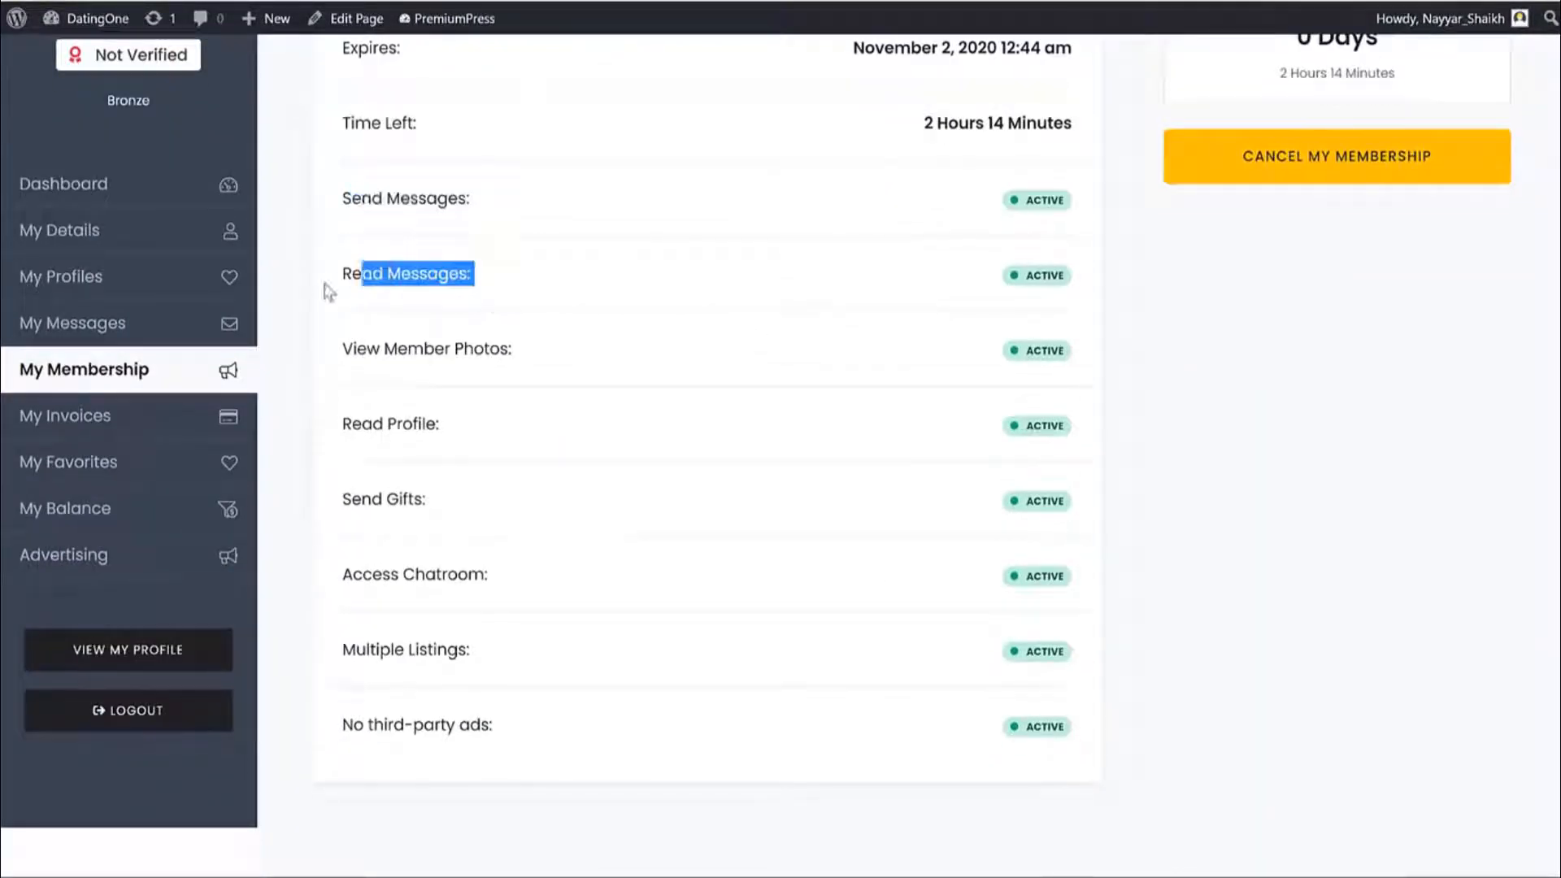
{"action": "left_click", "coordinate": [330, 292]}
{"action": "left_click_drag", "start_coordinate": [471, 423], "coordinate": [356, 419]}
{"action": "left_click", "coordinate": [349, 423]}
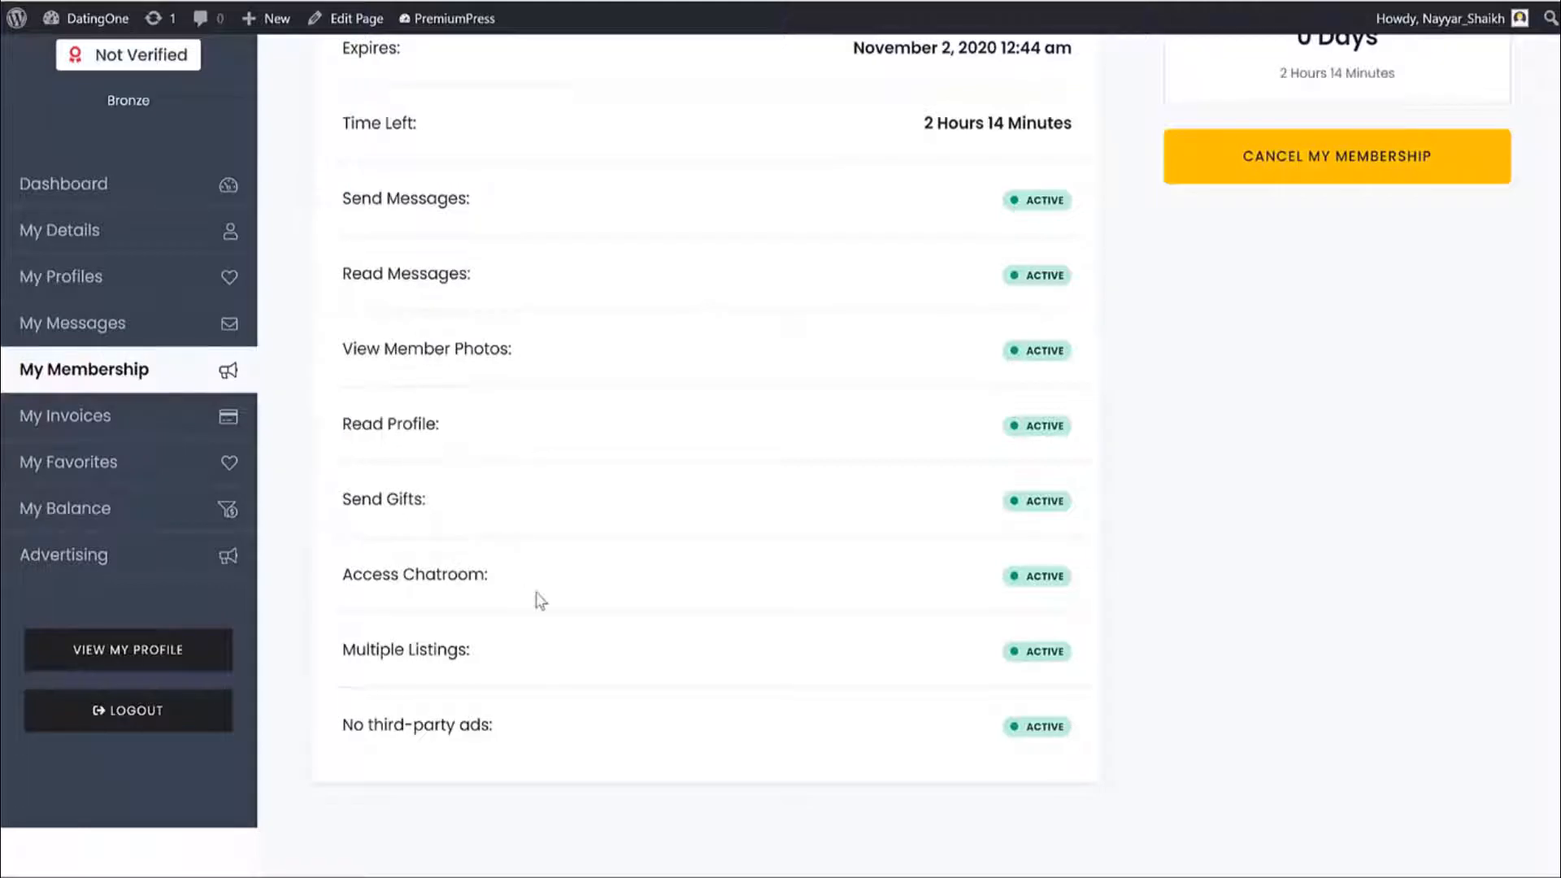
Review the remaining membership features, then open My Invoices listing 10 paid transactions.
{"action": "scroll", "coordinate": [537, 599], "scroll_direction": "up", "scroll_amount": 3}
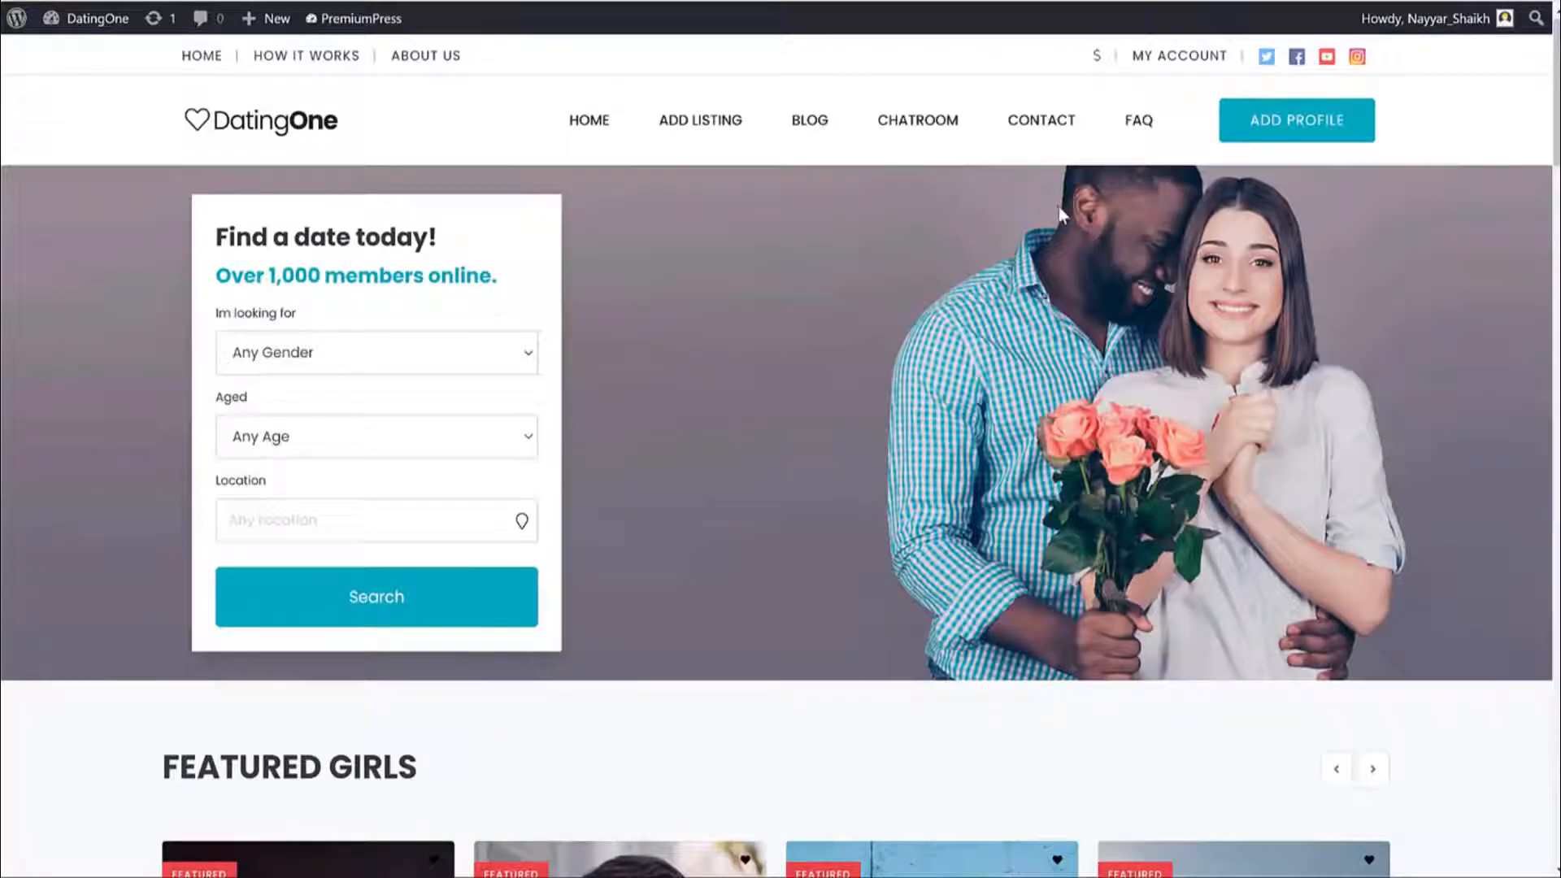
{"action": "scroll", "coordinate": [1333, 296], "scroll_direction": "down", "scroll_amount": 6}
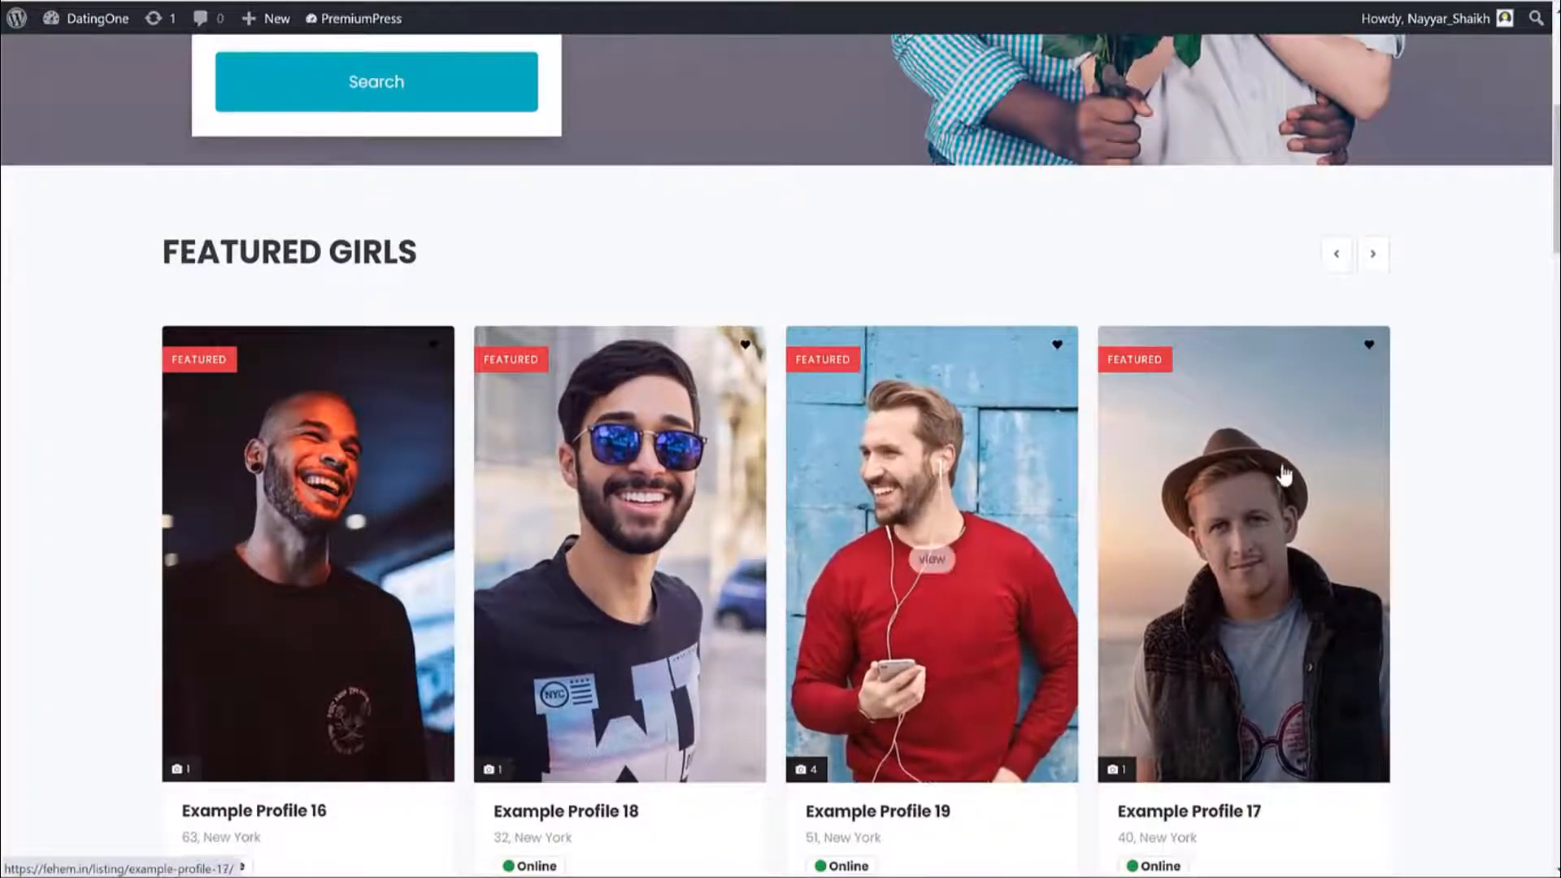
{"action": "scroll", "coordinate": [1299, 477], "scroll_direction": "up", "scroll_amount": 3}
{"action": "scroll", "coordinate": [1298, 477], "scroll_direction": "up", "scroll_amount": 3}
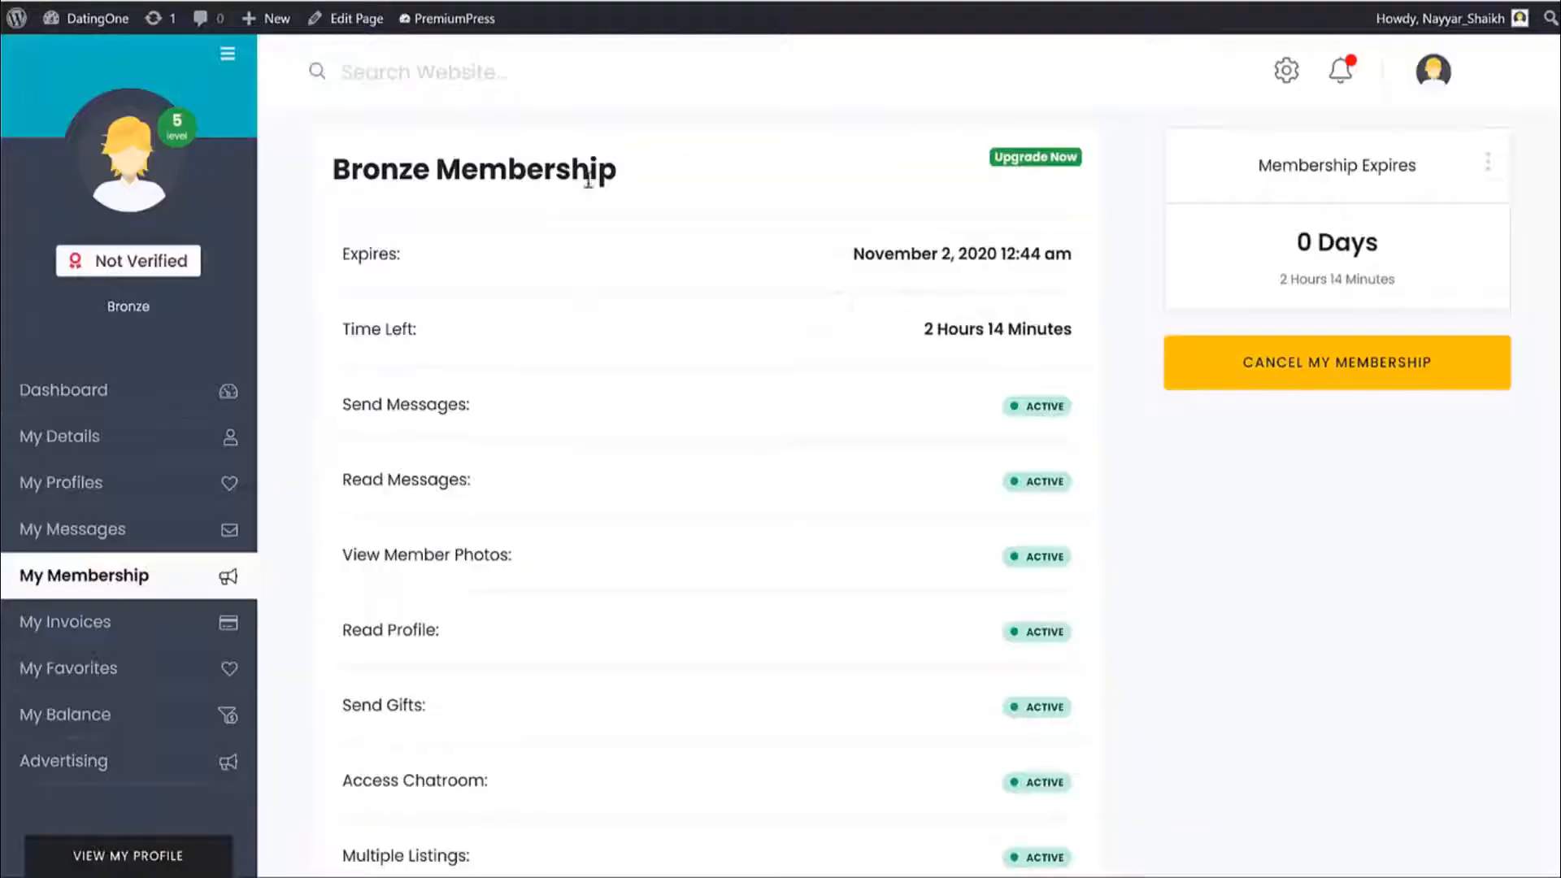
{"action": "scroll", "coordinate": [844, 387], "scroll_direction": "down", "scroll_amount": 3}
{"action": "scroll", "coordinate": [984, 343], "scroll_direction": "up", "scroll_amount": 3}
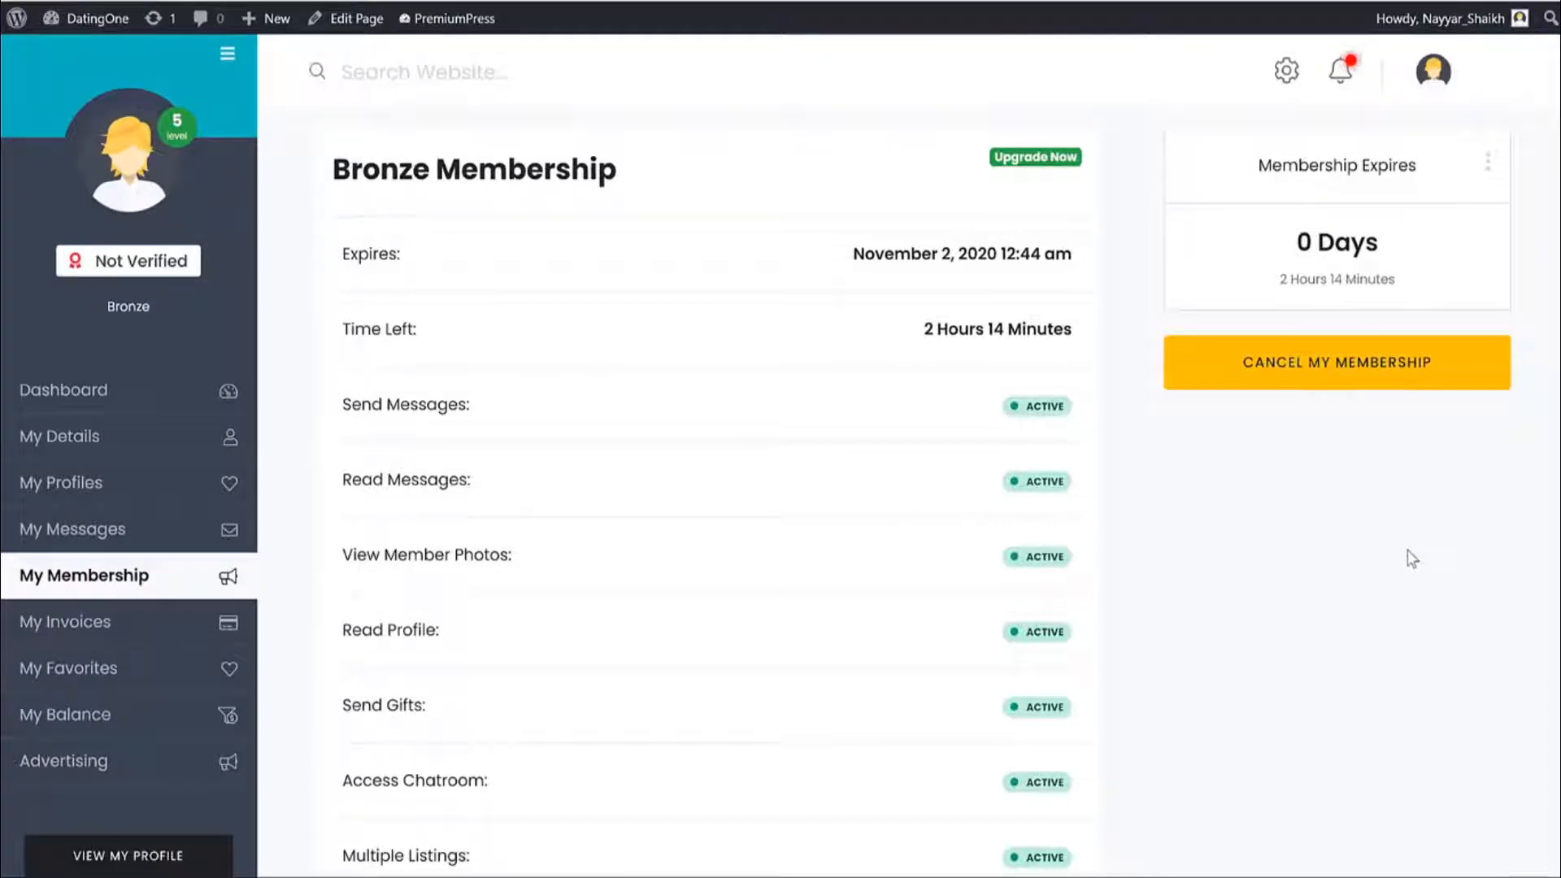
{"action": "scroll", "coordinate": [978, 653], "scroll_direction": "down", "scroll_amount": 3}
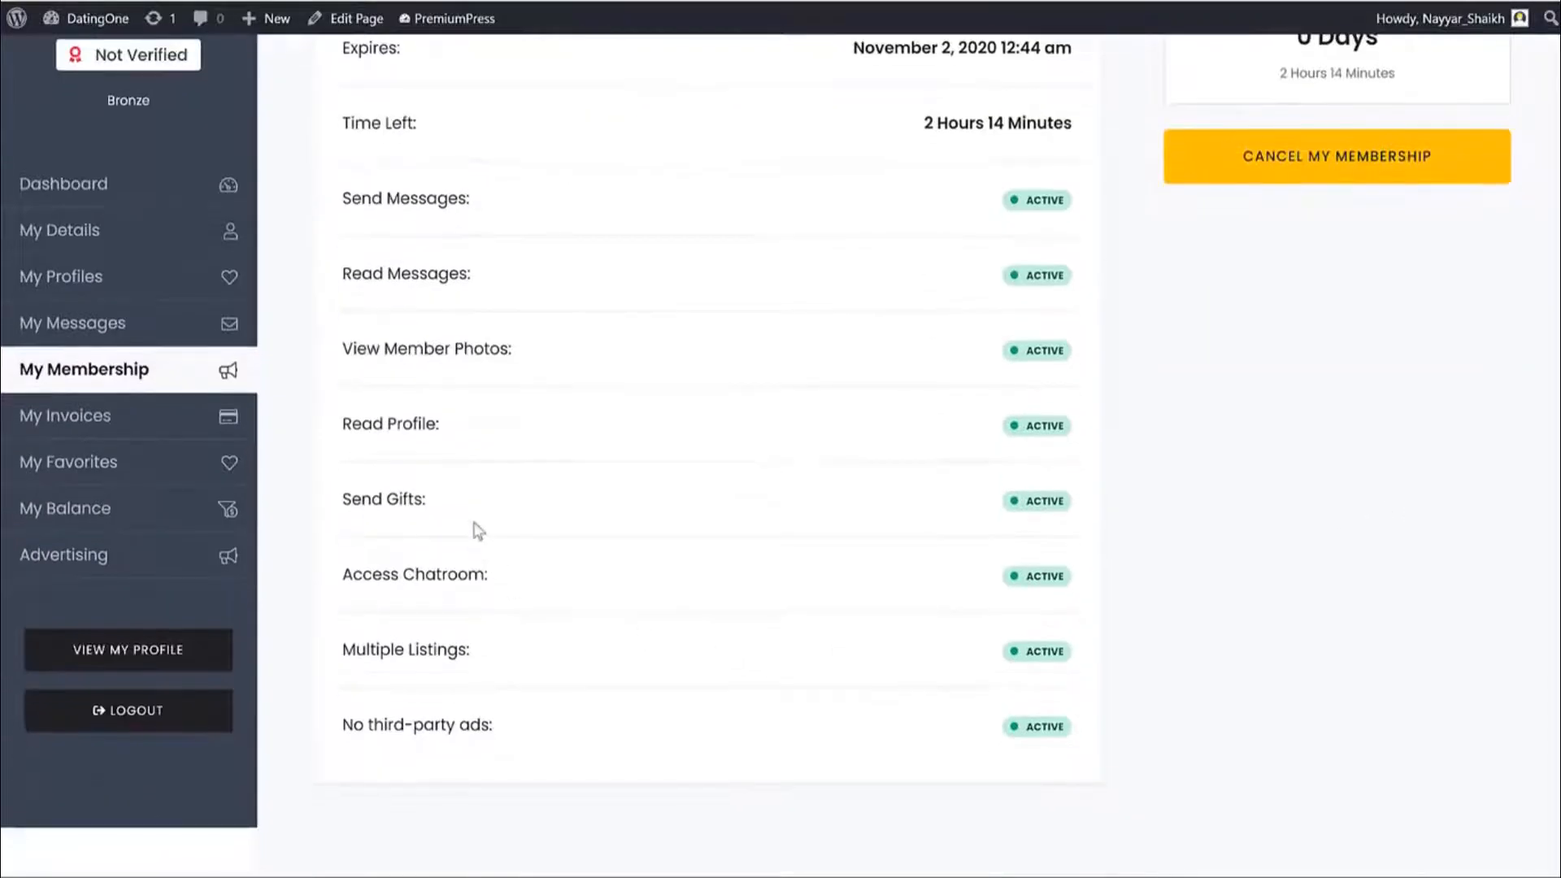
{"action": "left_click_drag", "start_coordinate": [467, 573], "coordinate": [352, 573]}
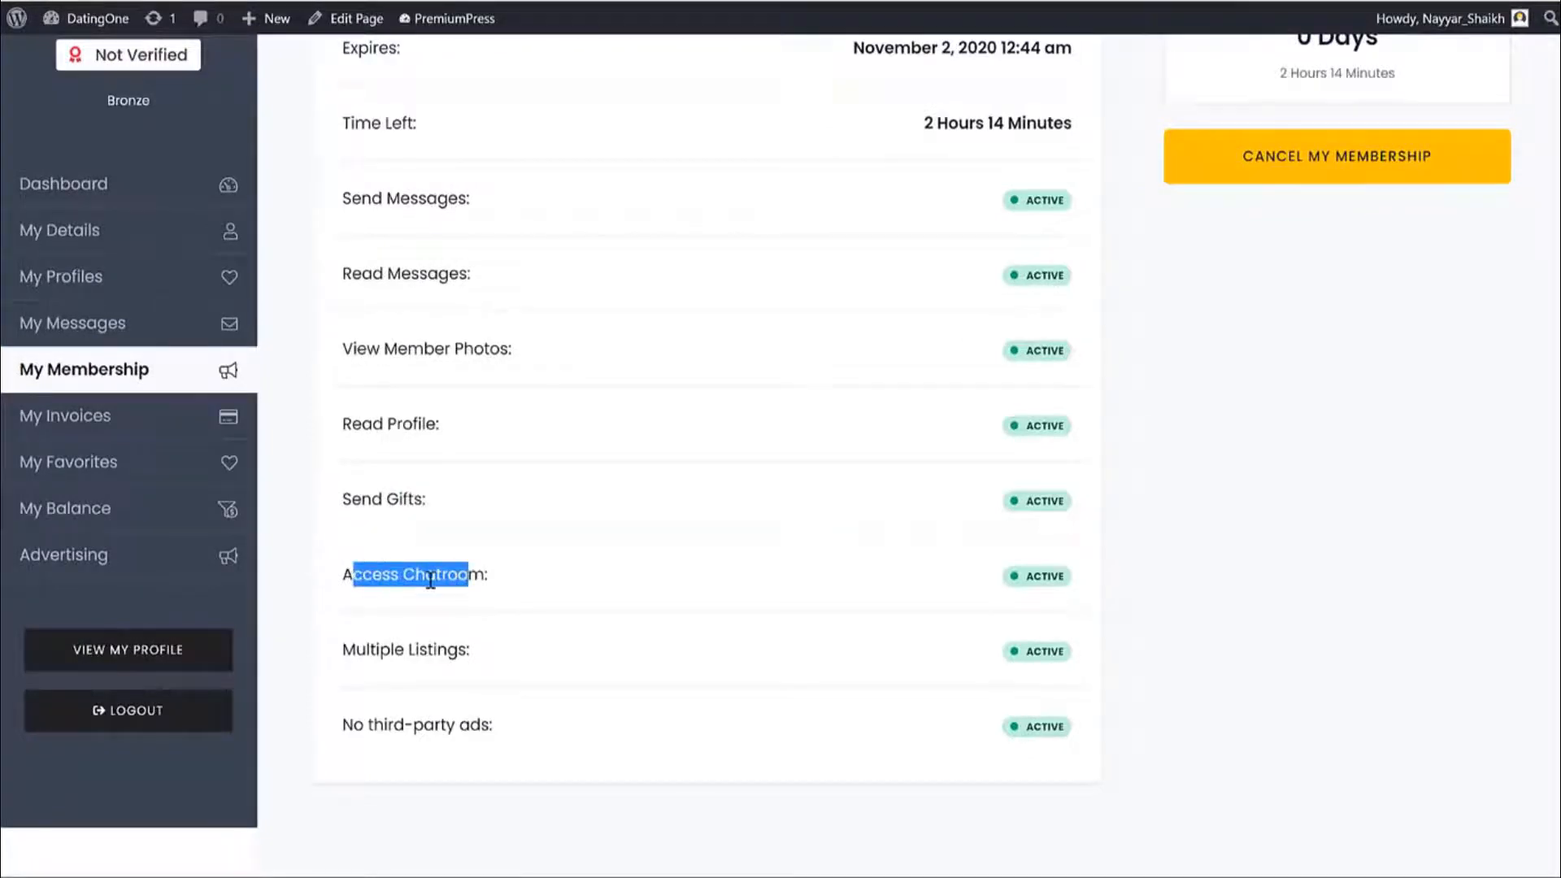
{"action": "scroll", "coordinate": [431, 577], "scroll_direction": "up", "scroll_amount": 3}
{"action": "left_click_drag", "start_coordinate": [467, 481], "coordinate": [344, 481]}
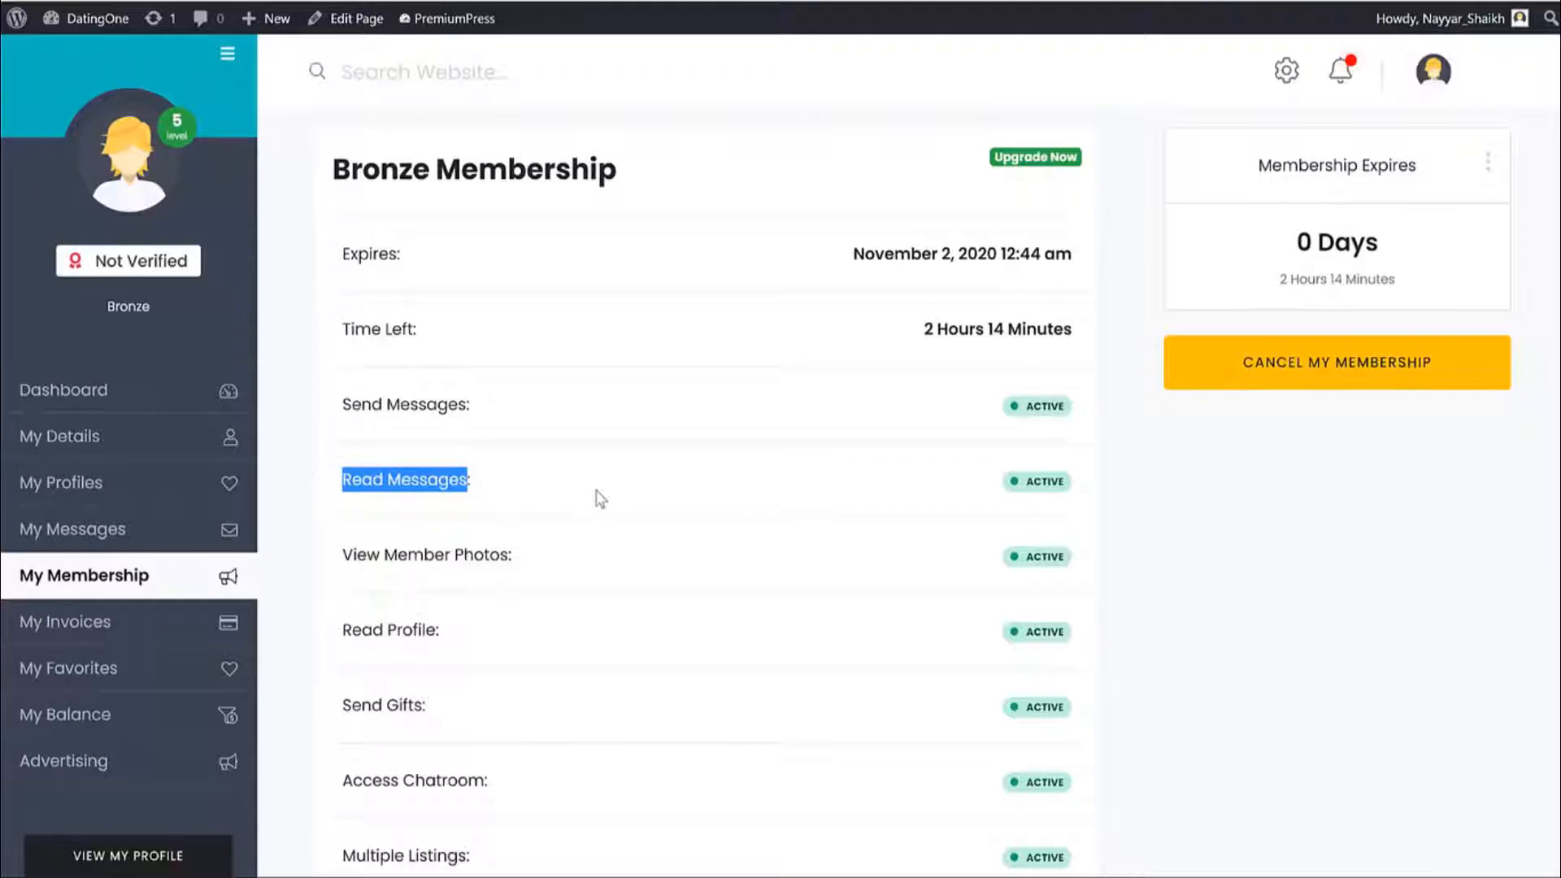
{"action": "left_click", "coordinate": [160, 630]}
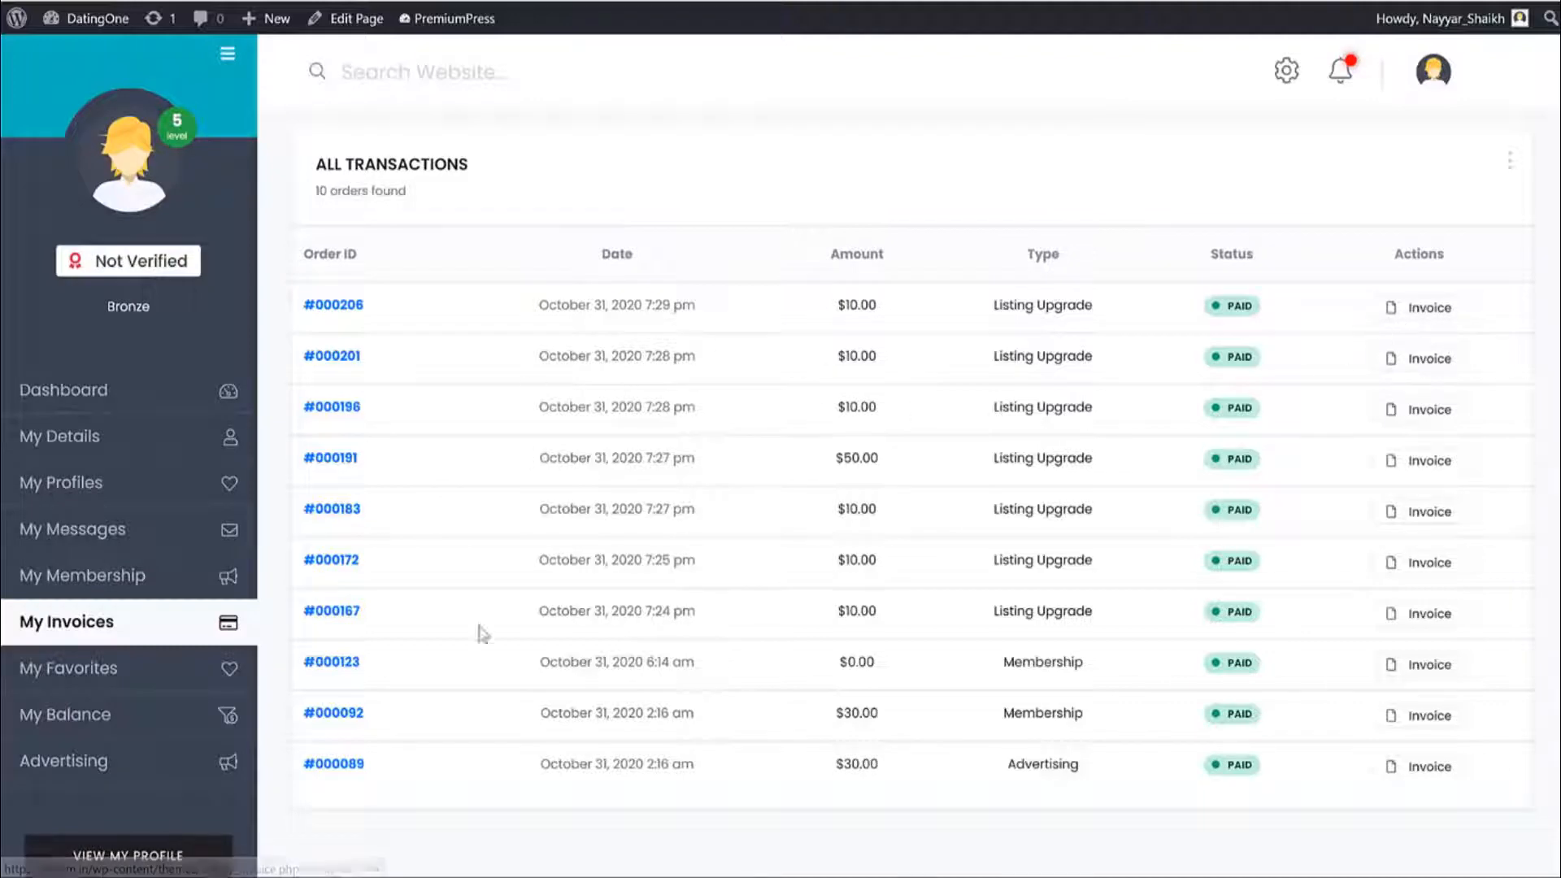
Check My Favorites, then open Advertising showing the pending #91 Search Side 175x600 banner campaign.
{"action": "left_click", "coordinate": [129, 683]}
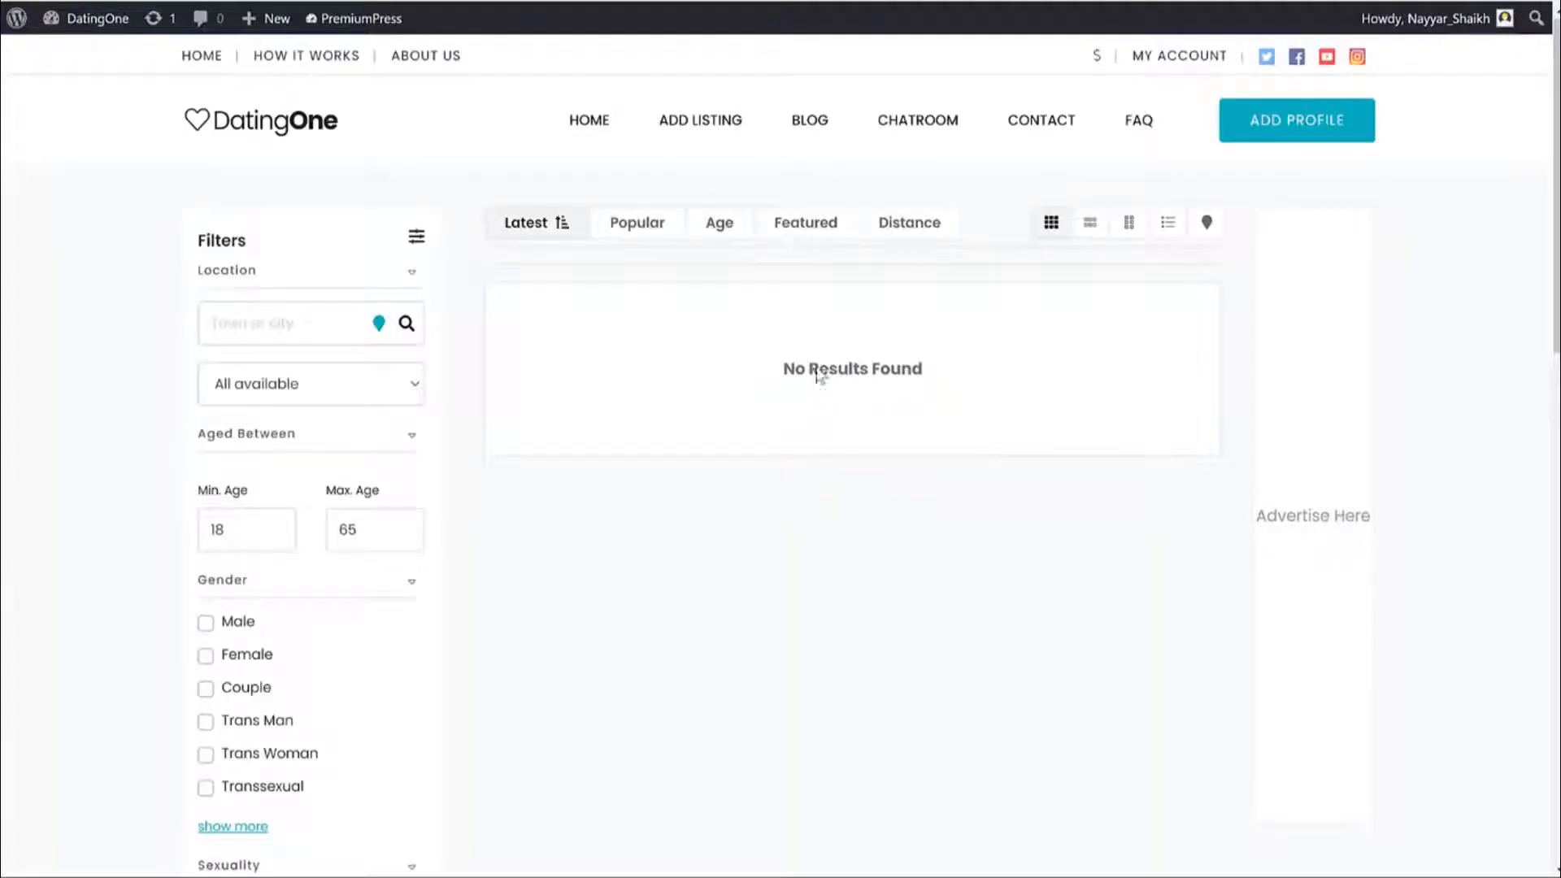
{"action": "key", "text": "alt+Left"}
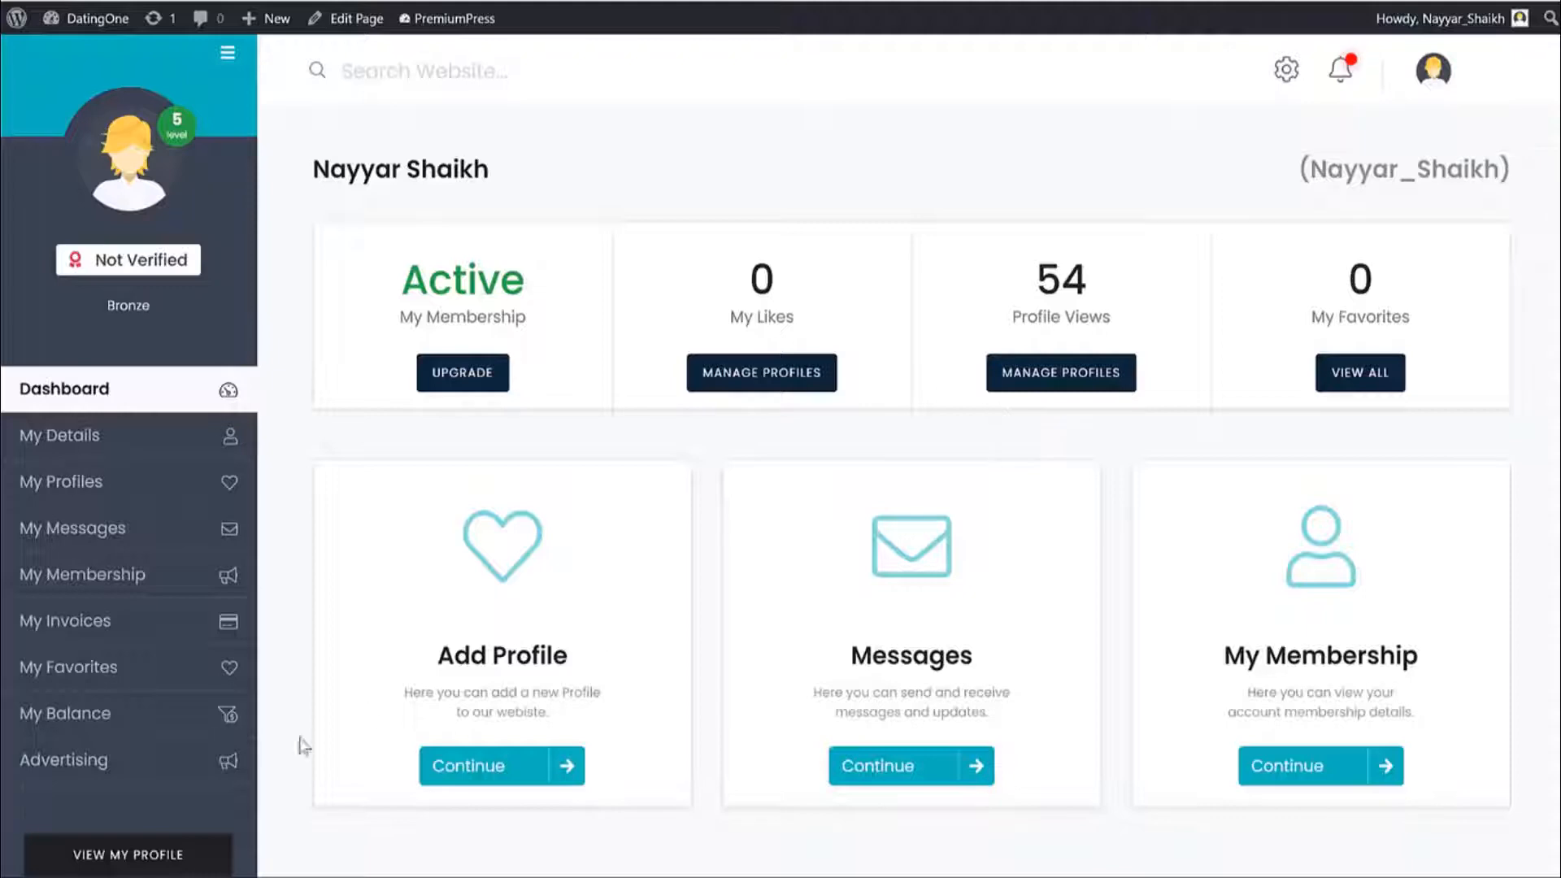
{"action": "left_click", "coordinate": [81, 760]}
{"action": "scroll", "coordinate": [1311, 461], "scroll_direction": "down", "scroll_amount": 4}
{"action": "scroll", "coordinate": [1315, 466], "scroll_direction": "up", "scroll_amount": 4}
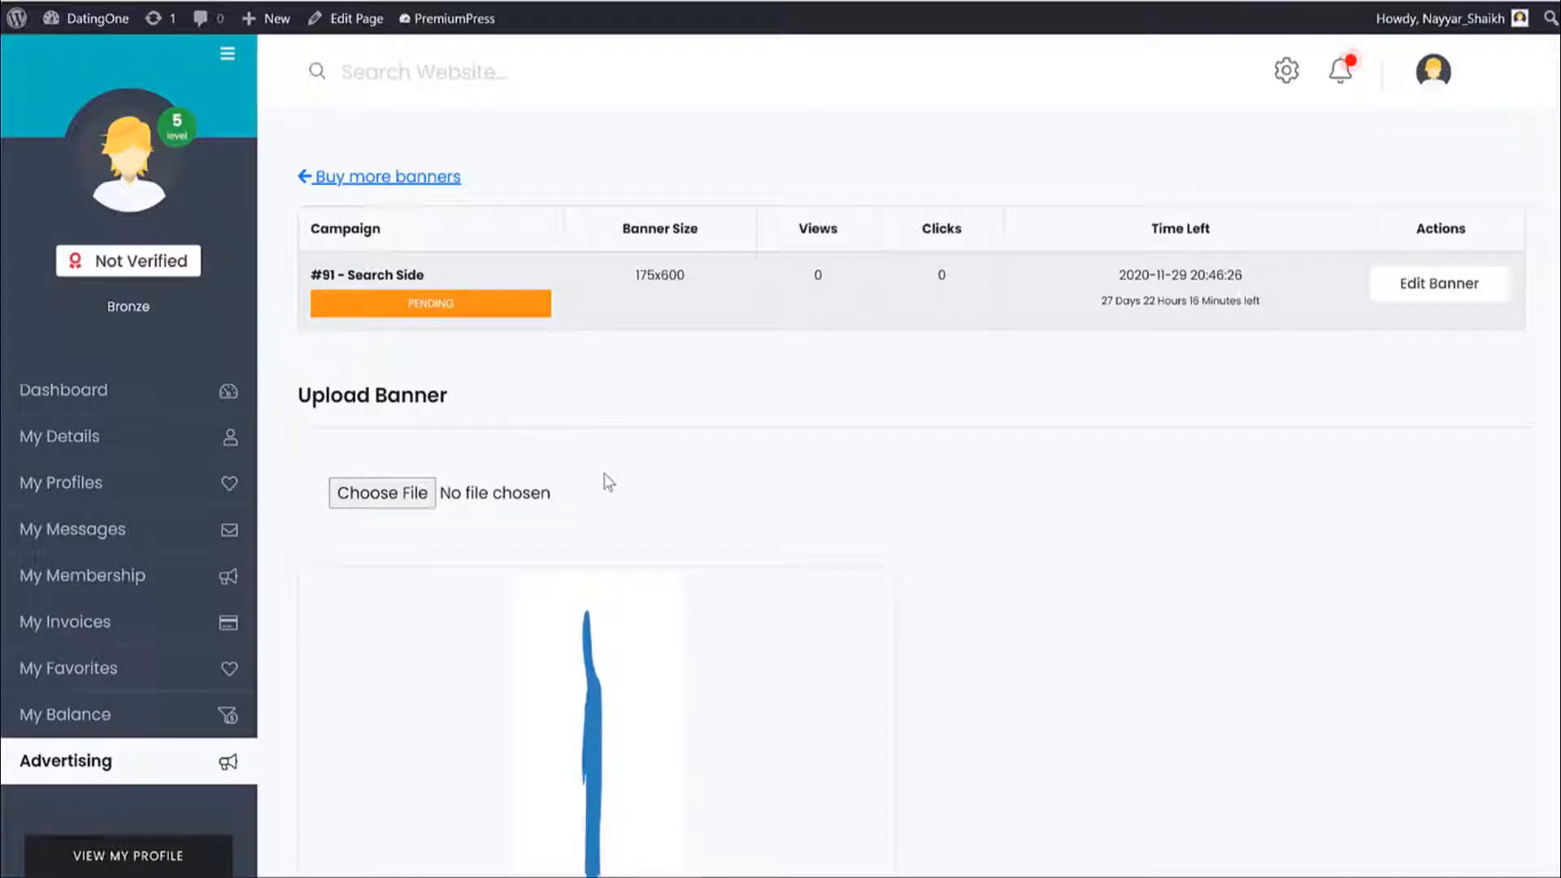
Review the Advertising Pricing packages such as Blog Sidebar (Top) and Search Top, then return home.
{"action": "left_click", "coordinate": [414, 179]}
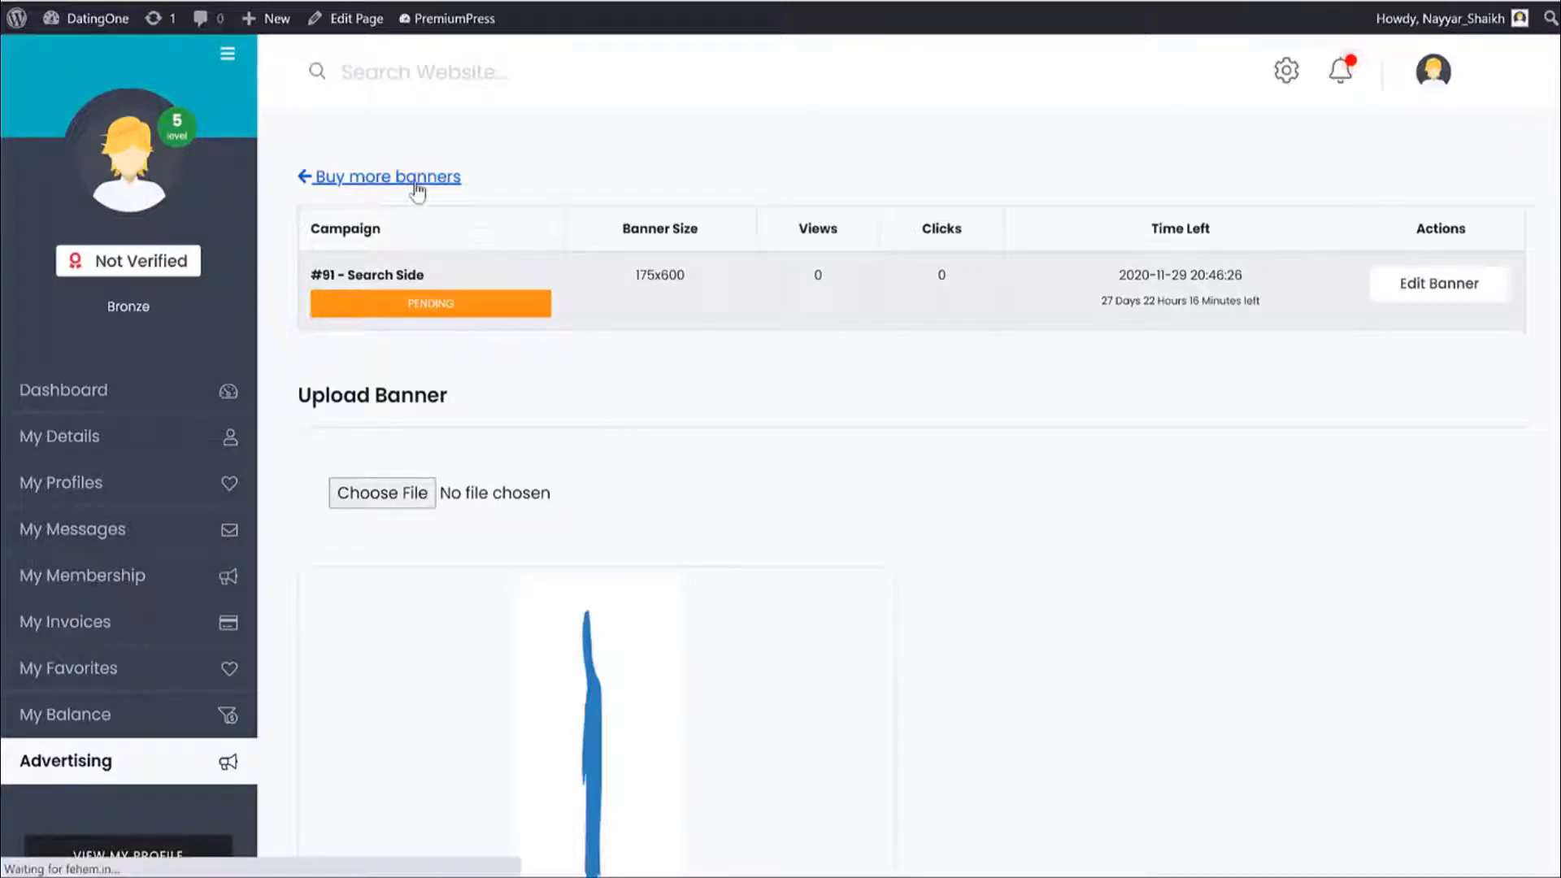
{"action": "scroll", "coordinate": [959, 331], "scroll_direction": "down", "scroll_amount": 3}
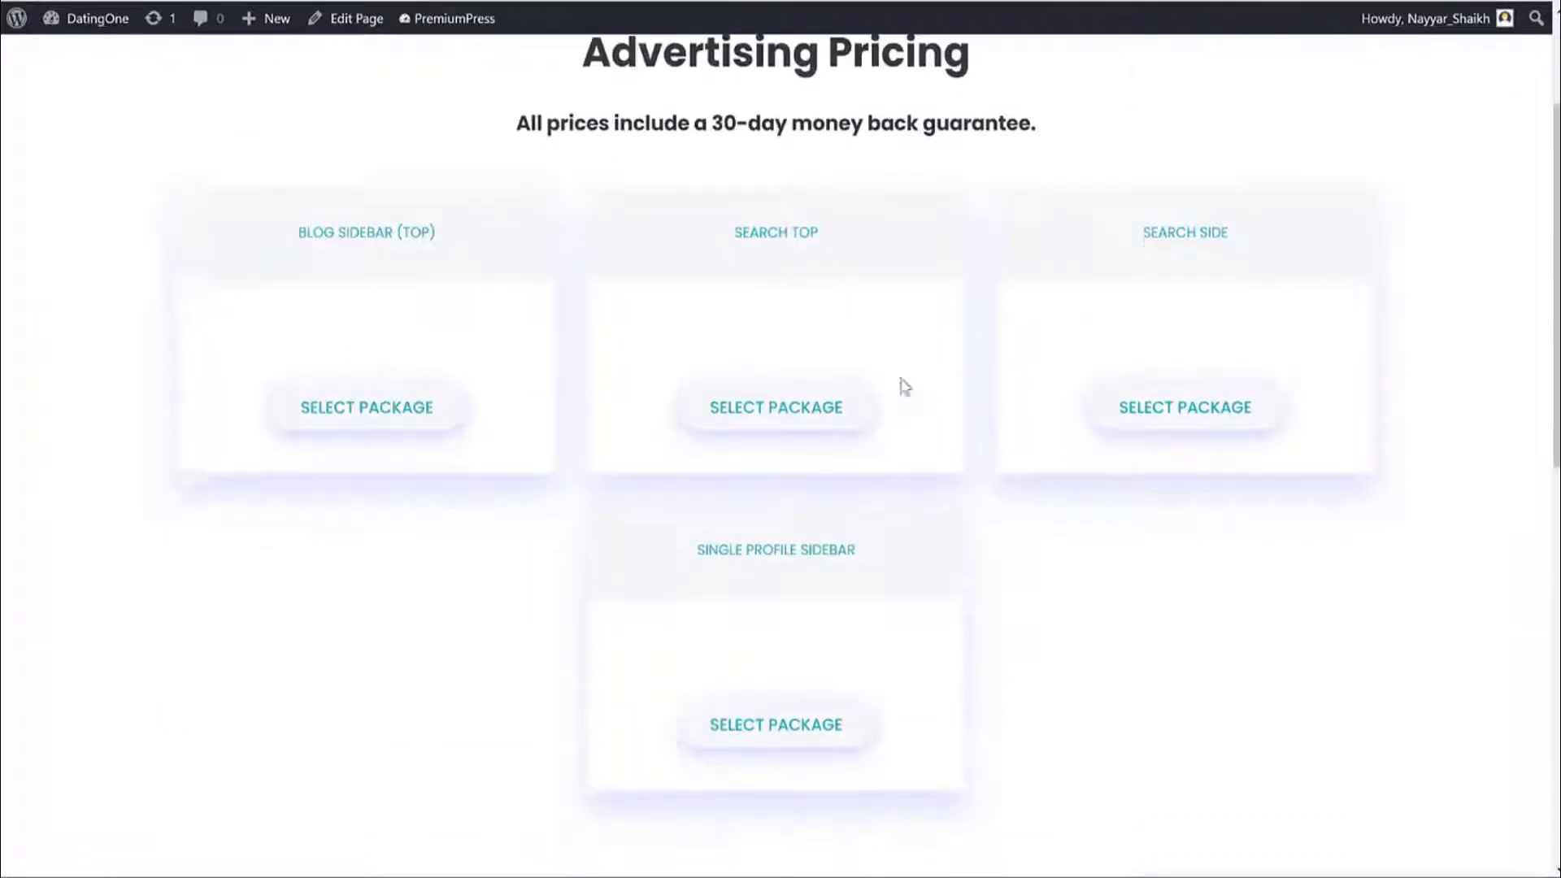
{"action": "left_click_drag", "start_coordinate": [296, 216], "coordinate": [428, 216]}
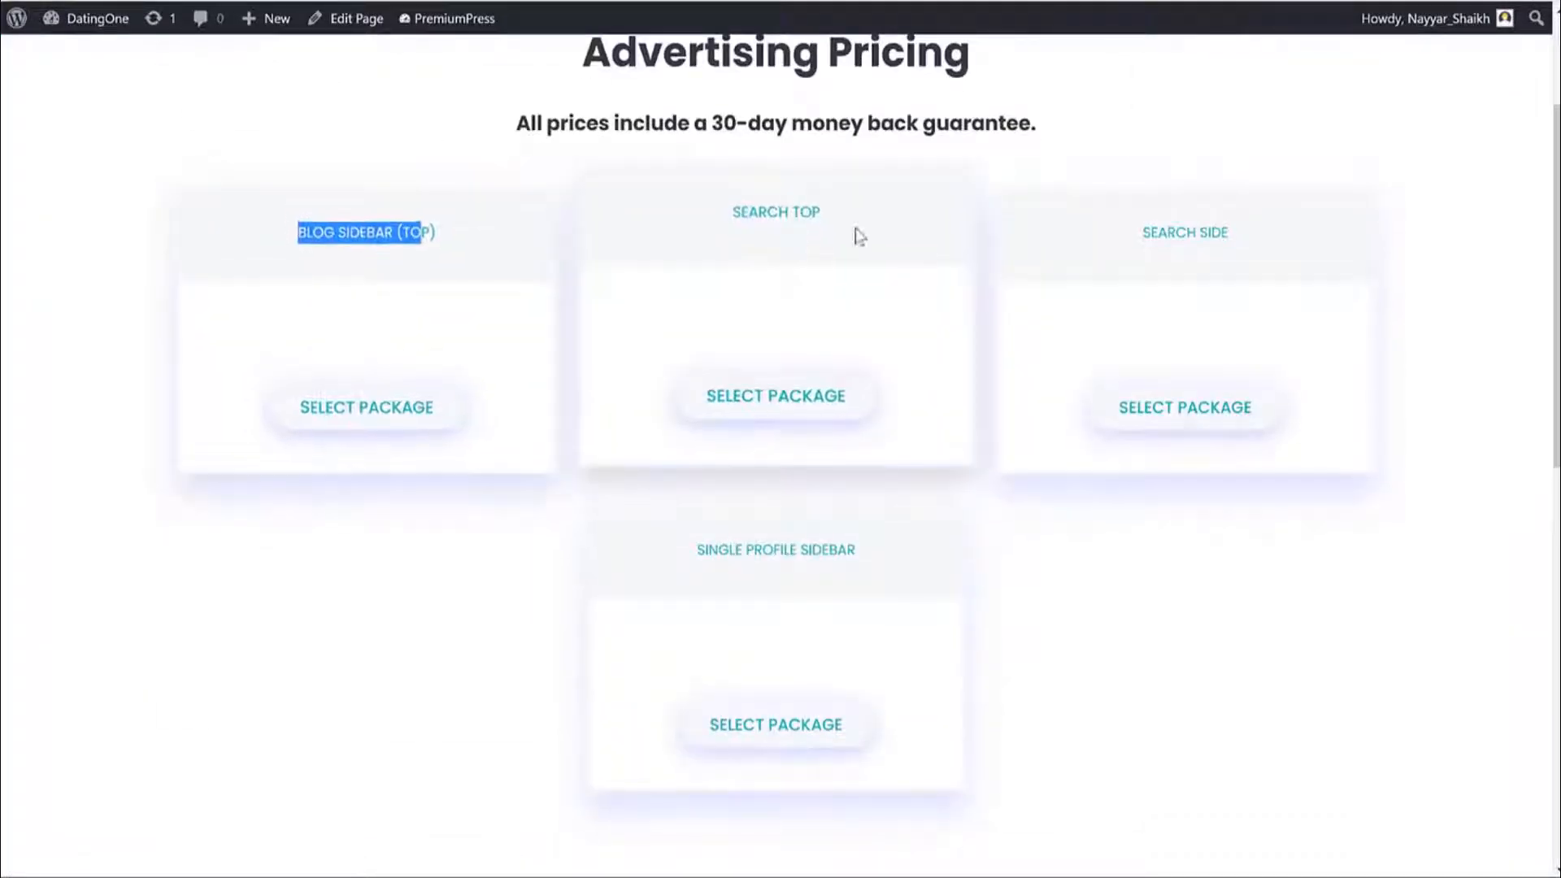
{"action": "left_click_drag", "start_coordinate": [821, 212], "coordinate": [733, 213]}
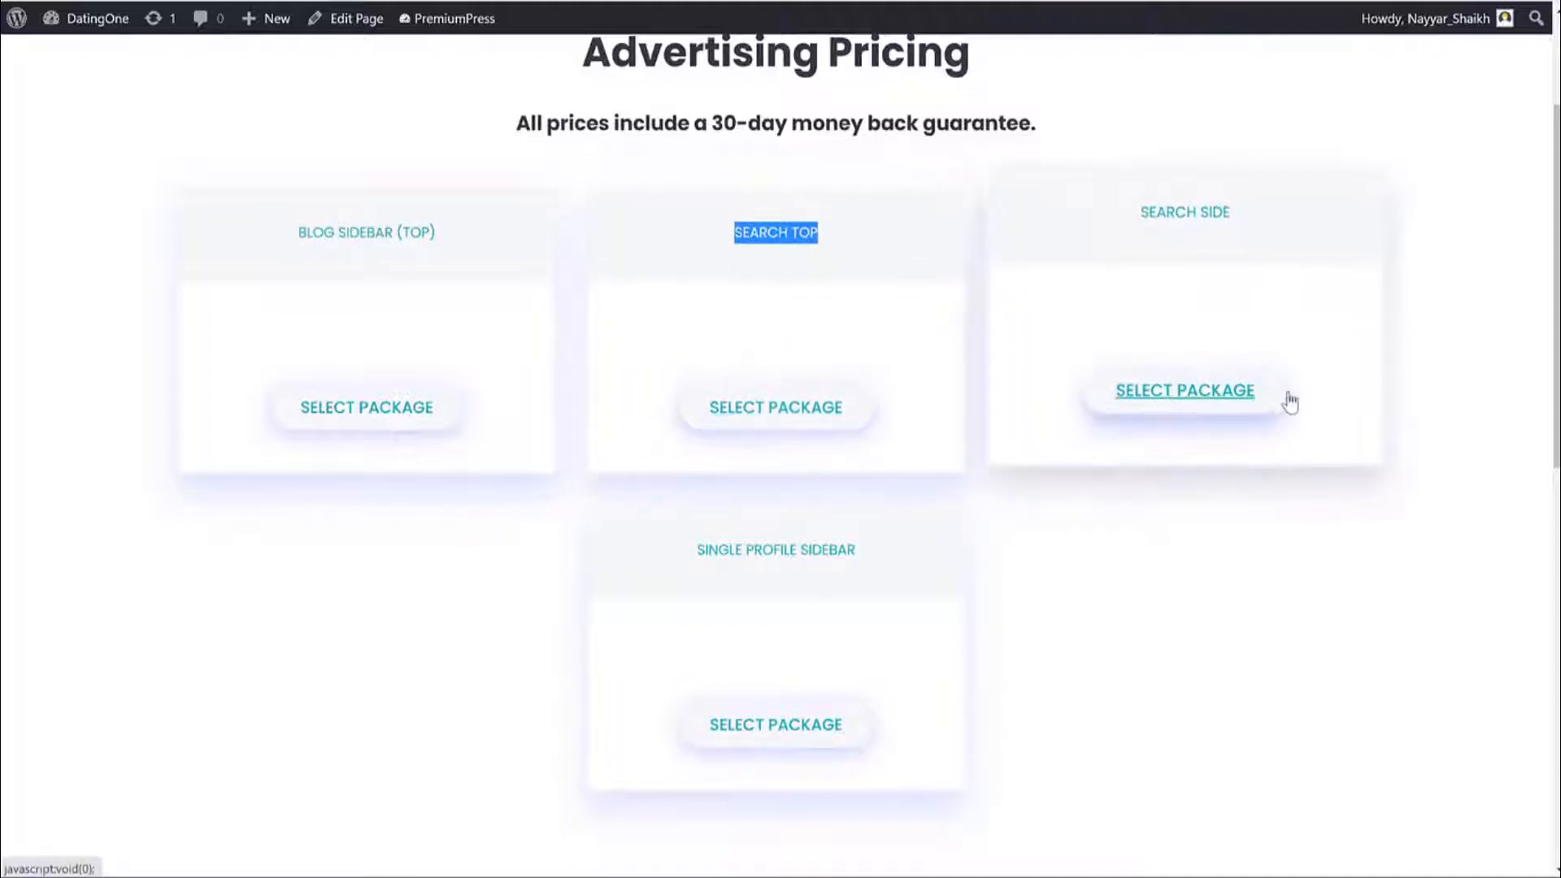
{"action": "scroll", "coordinate": [1433, 314], "scroll_direction": "up", "scroll_amount": 3}
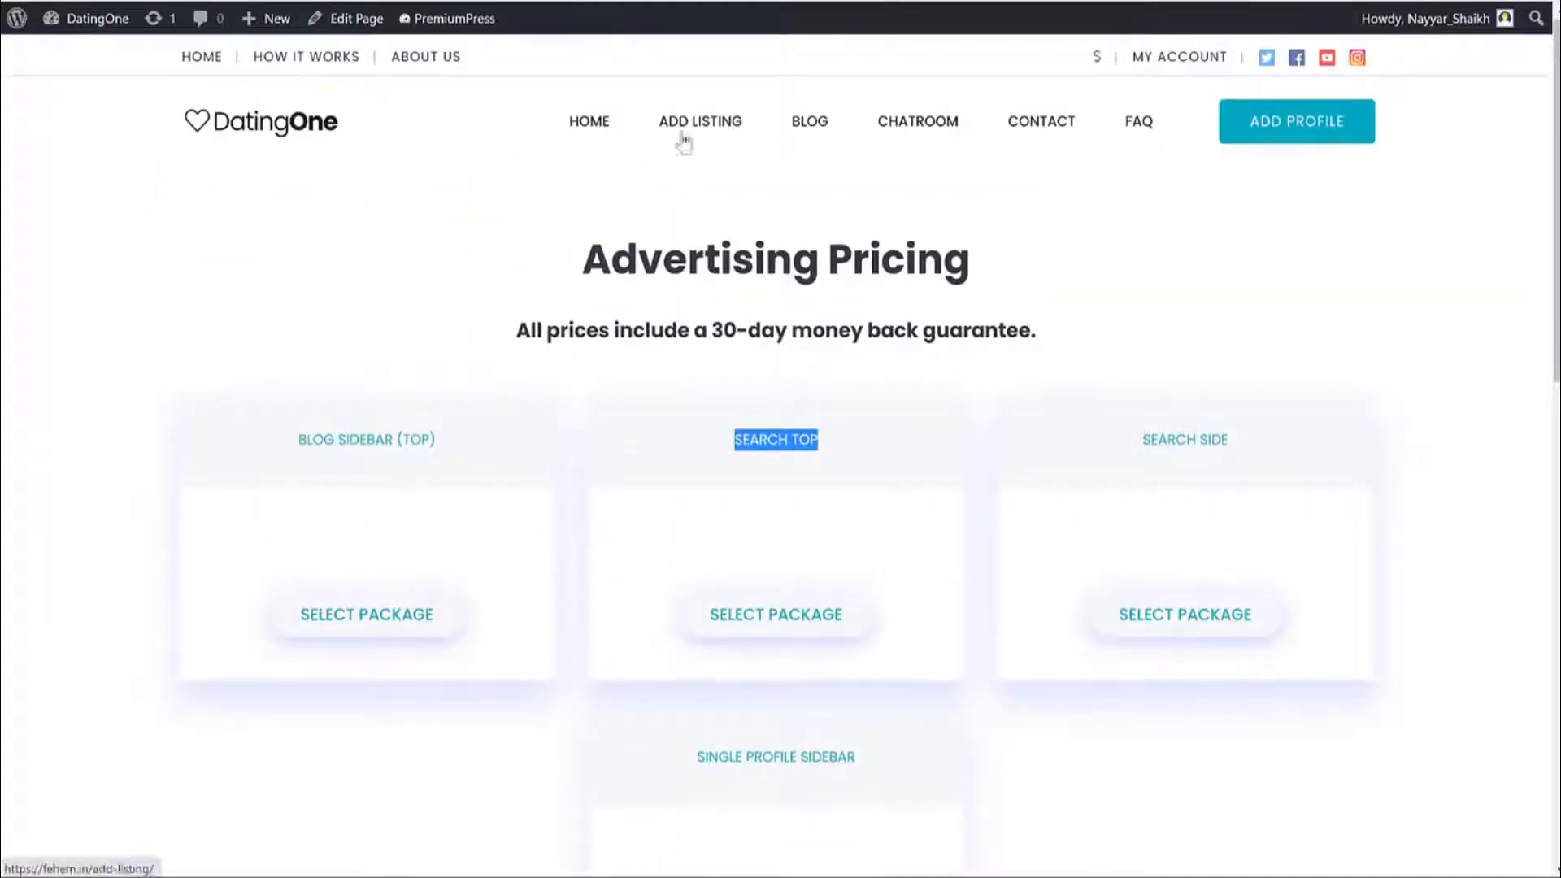
{"action": "left_click", "coordinate": [254, 130]}
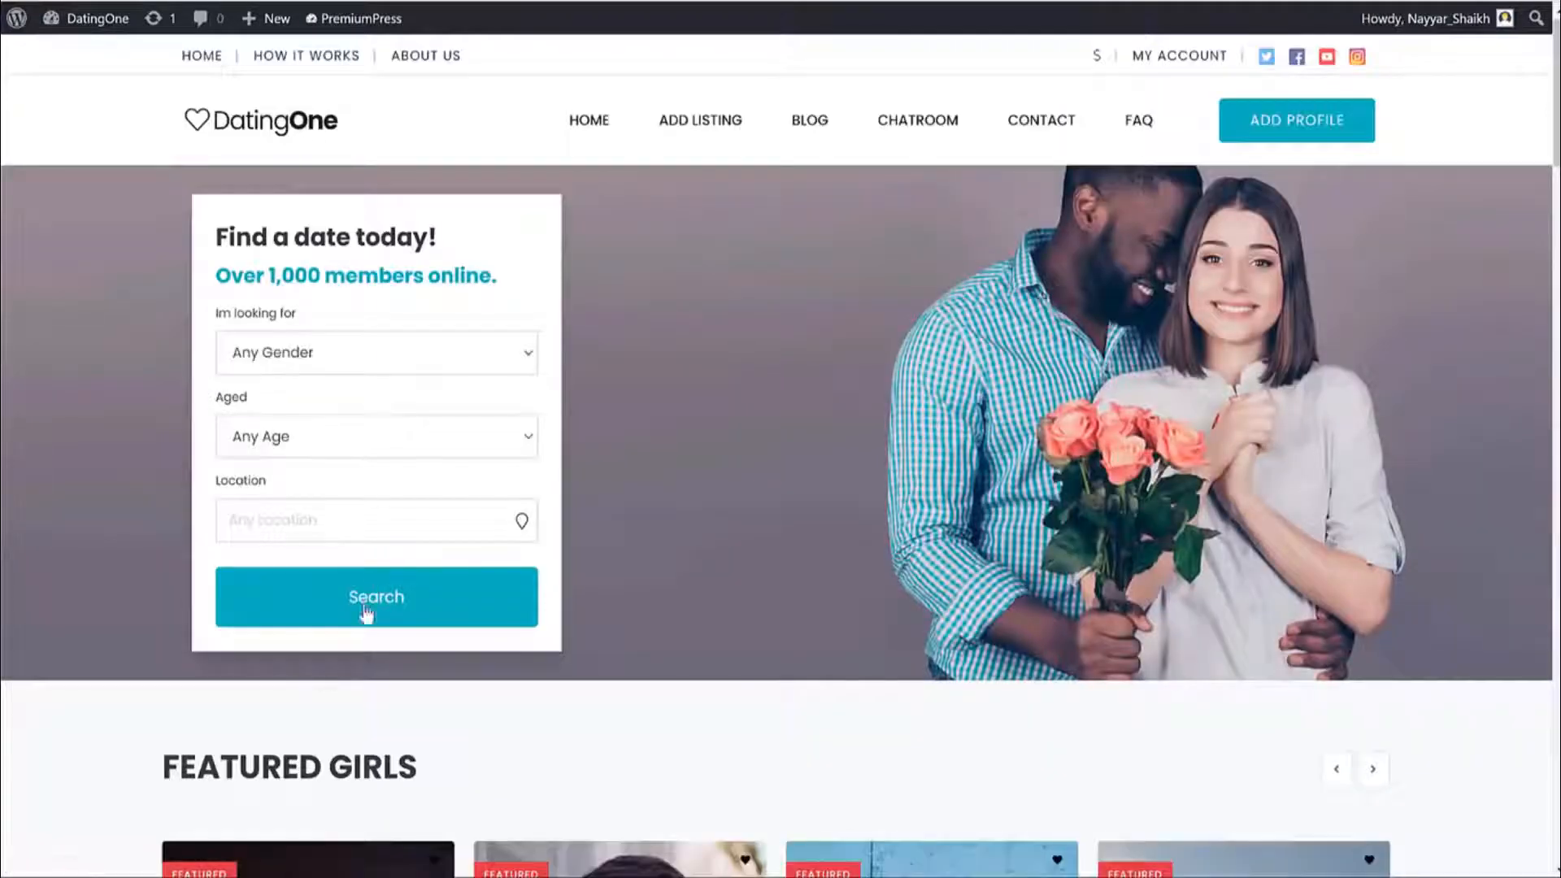
Search with the default filters, review the sponsored ads results, then go to Add Profile.
{"action": "left_click", "coordinate": [363, 616]}
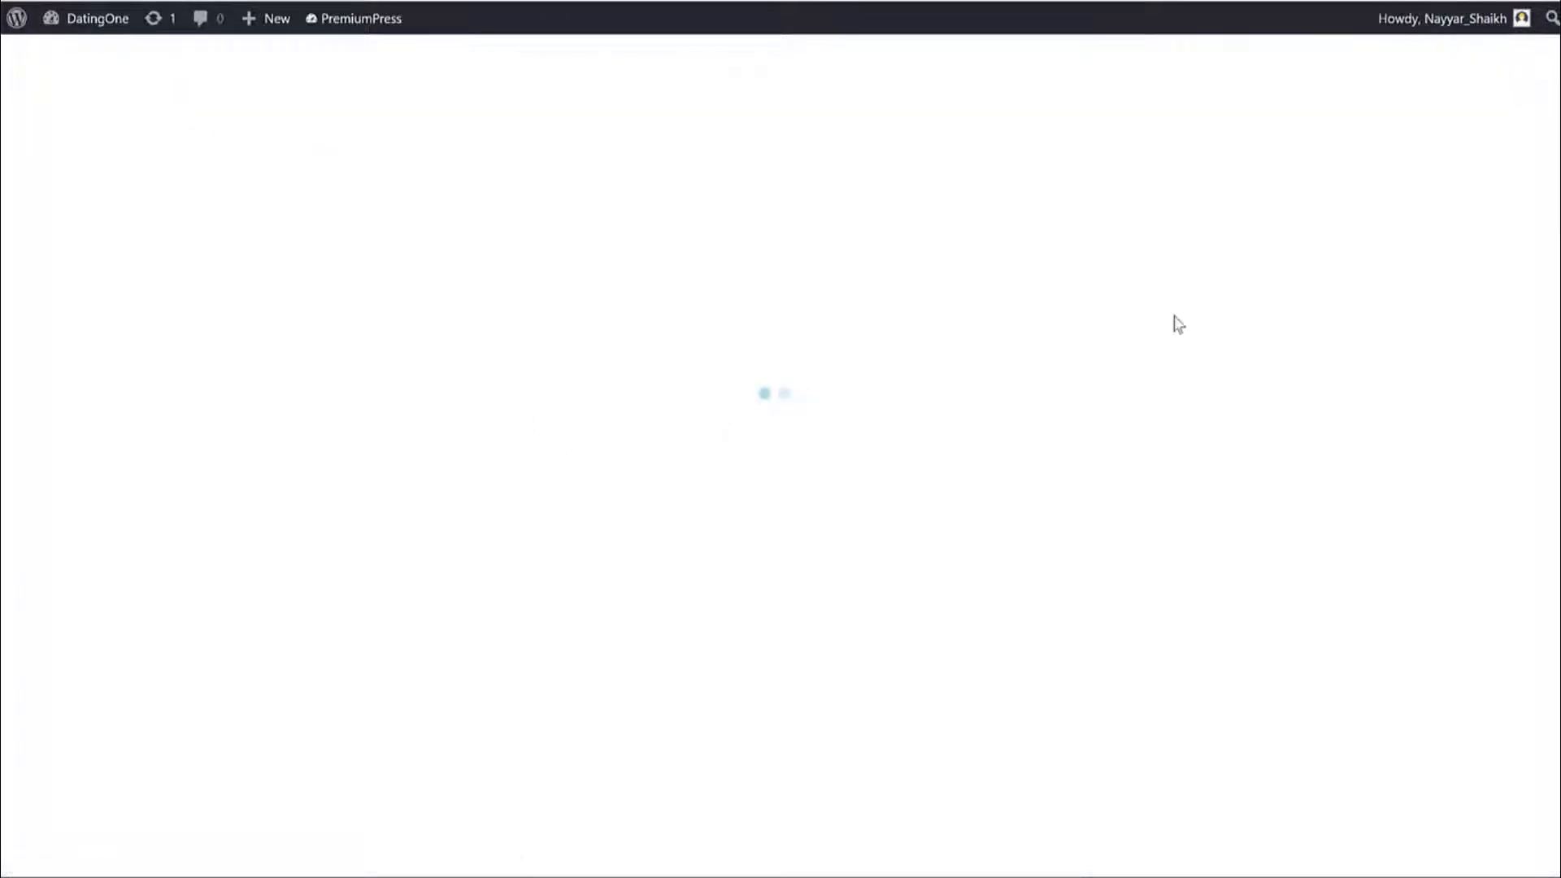
{"action": "left_click_drag", "start_coordinate": [655, 303], "coordinate": [469, 298]}
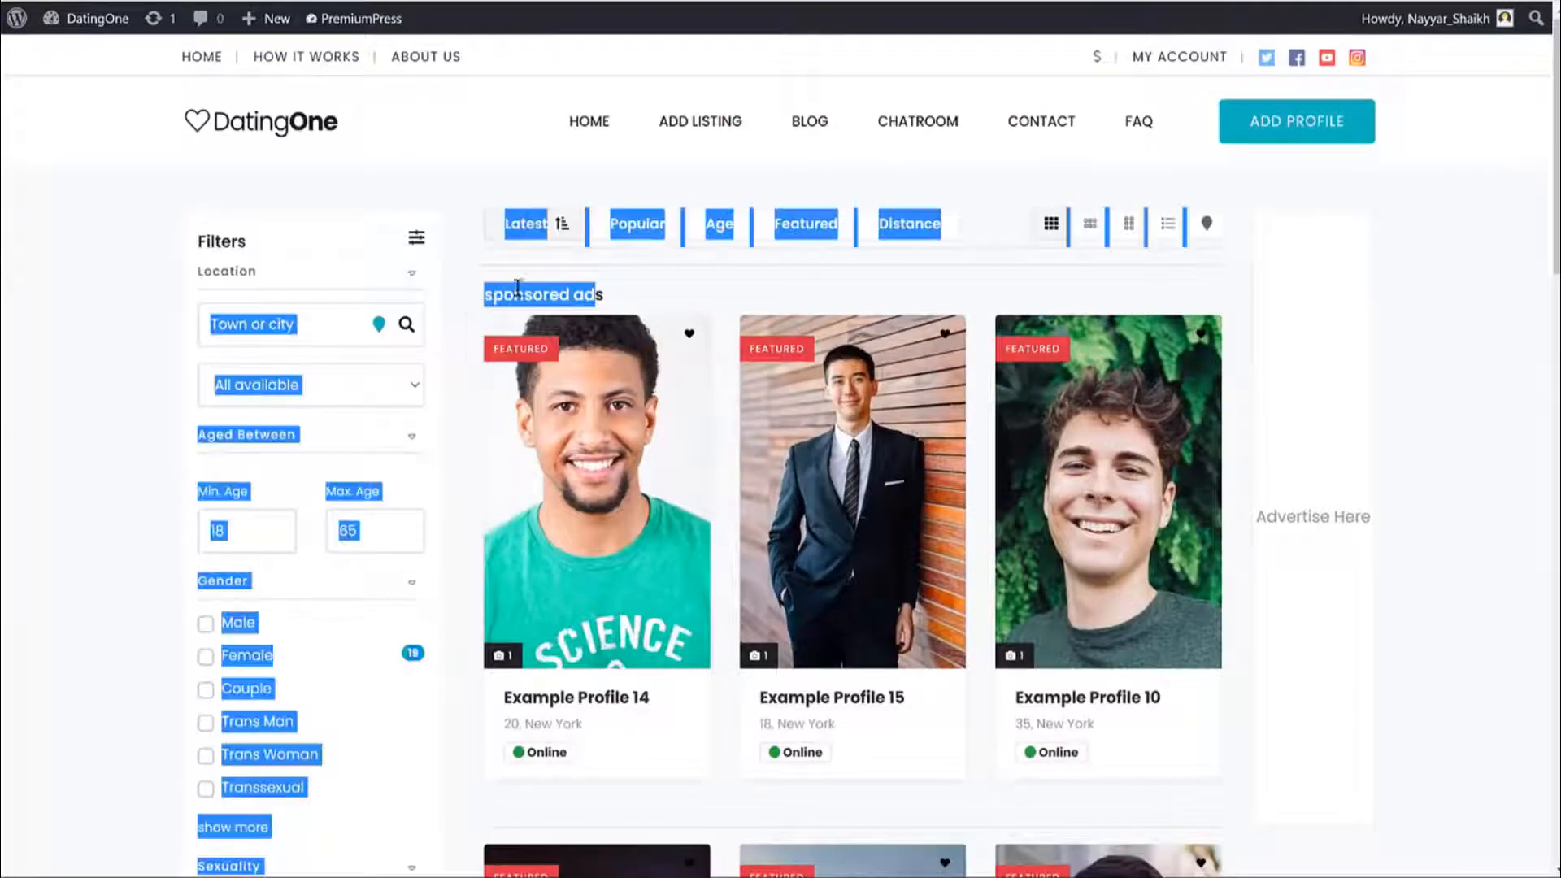
{"action": "left_click", "coordinate": [468, 299]}
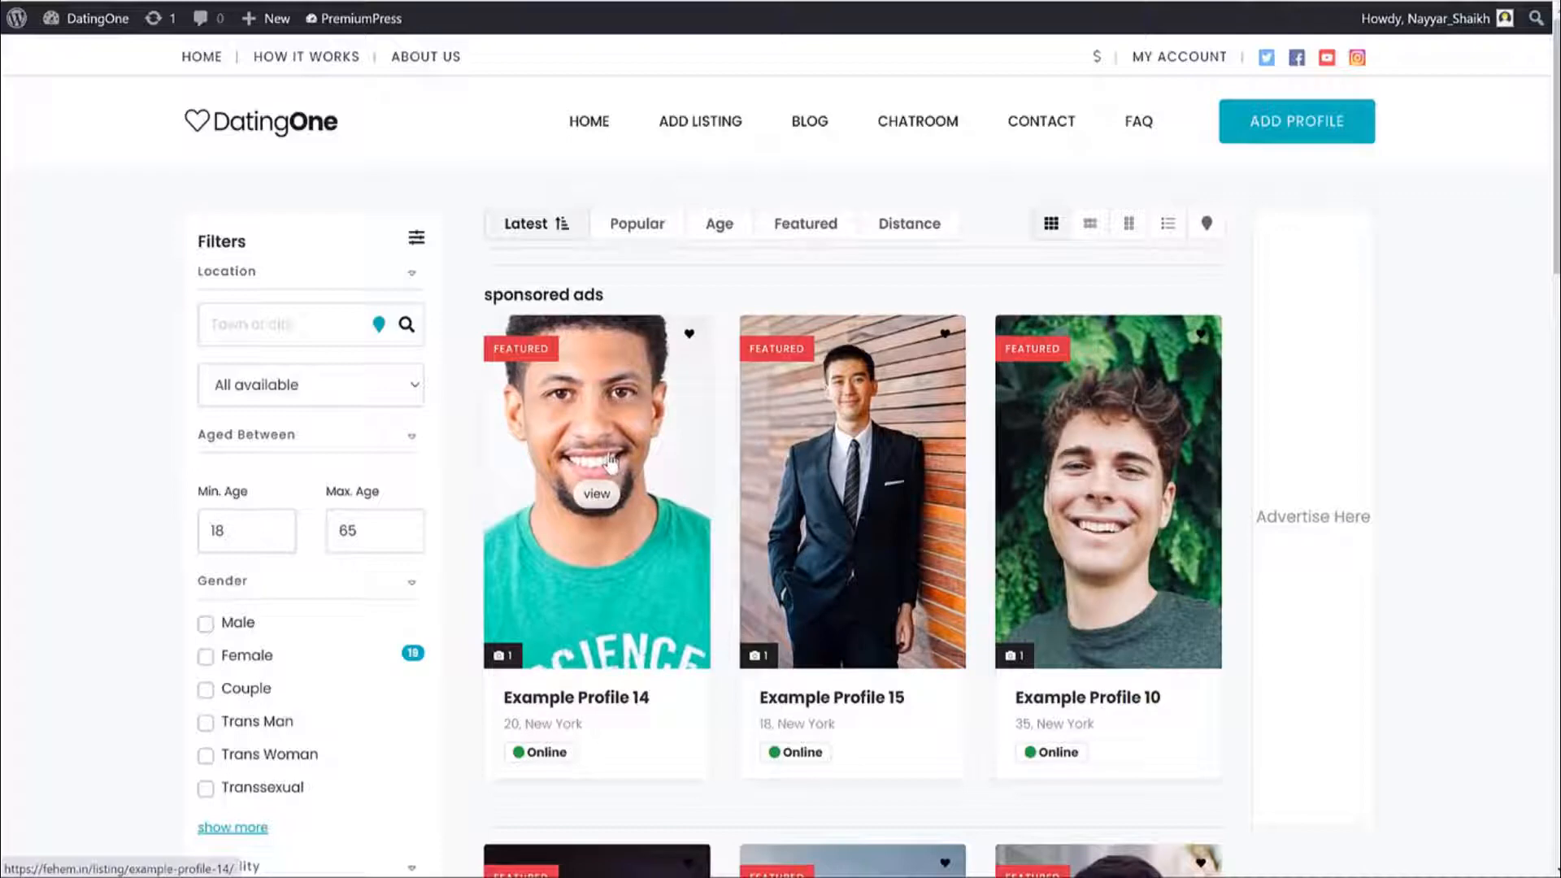
{"action": "triple_click", "coordinate": [610, 297]}
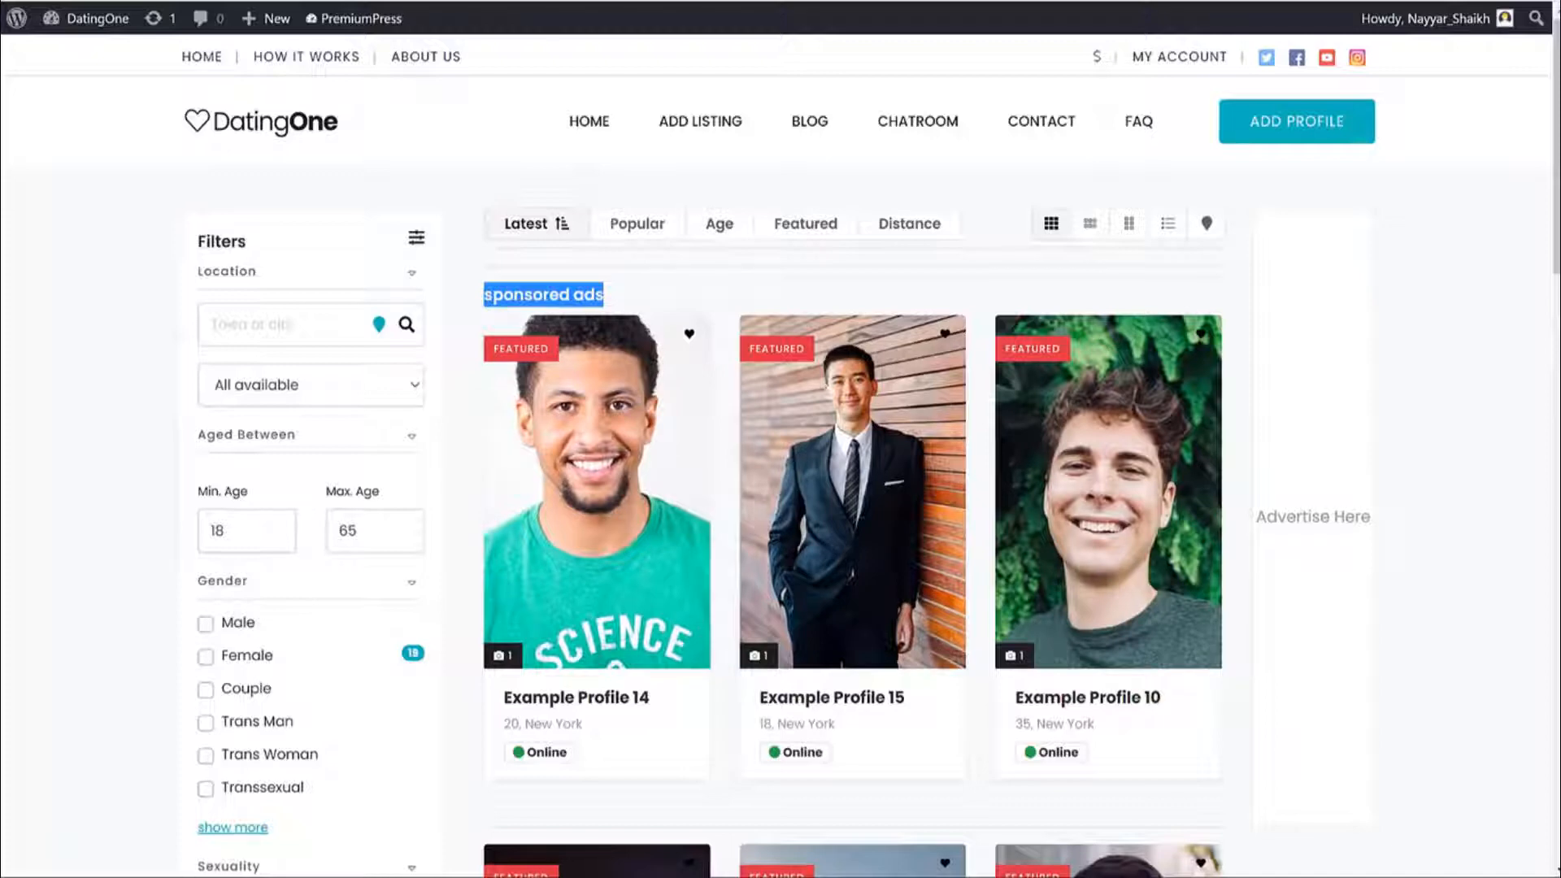
{"action": "left_click", "coordinate": [1296, 130]}
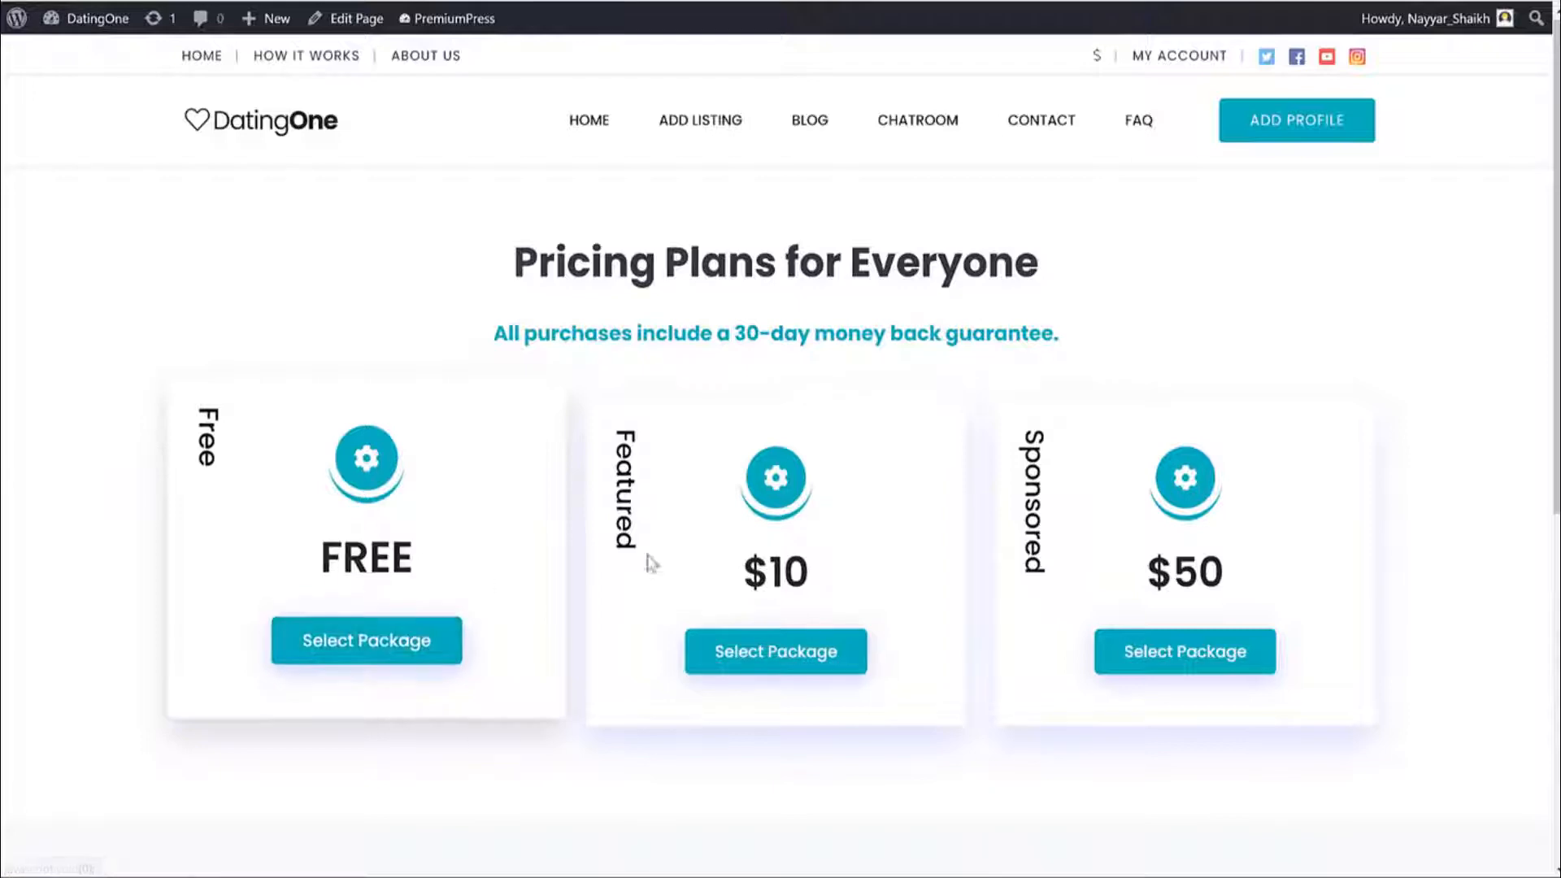
{"action": "left_click_drag", "start_coordinate": [836, 564], "coordinate": [734, 578]}
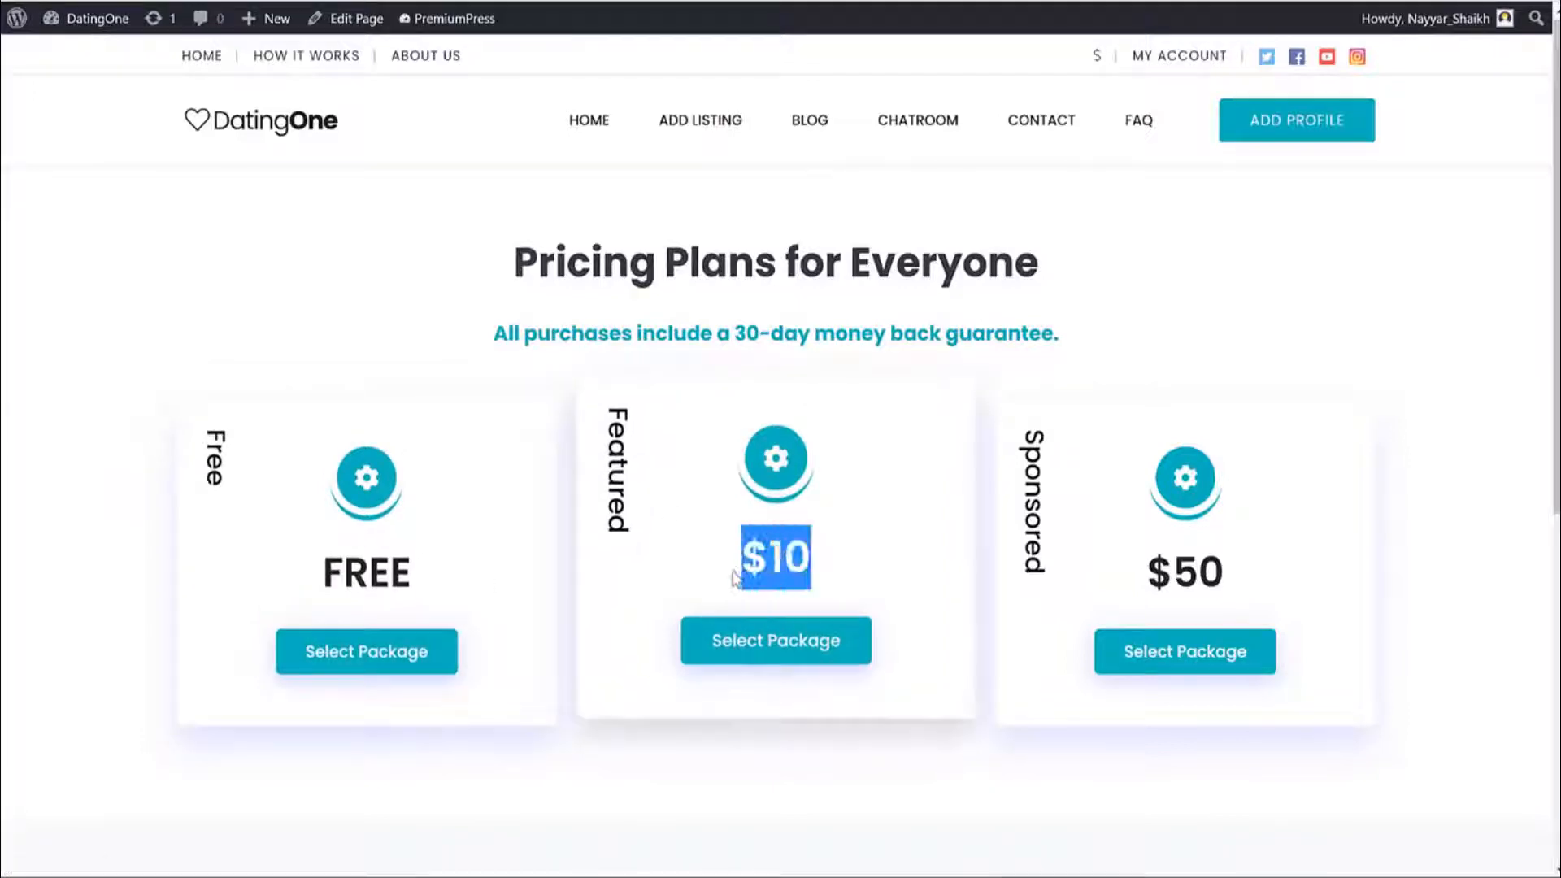
{"action": "left_click", "coordinate": [281, 2]}
{"action": "scroll", "coordinate": [915, 460], "scroll_direction": "down", "scroll_amount": 1}
{"action": "scroll", "coordinate": [913, 459], "scroll_direction": "down", "scroll_amount": 8}
{"action": "scroll", "coordinate": [671, 374], "scroll_direction": "up", "scroll_amount": 3}
{"action": "left_click_drag", "start_coordinate": [1227, 557], "coordinate": [1154, 555]}
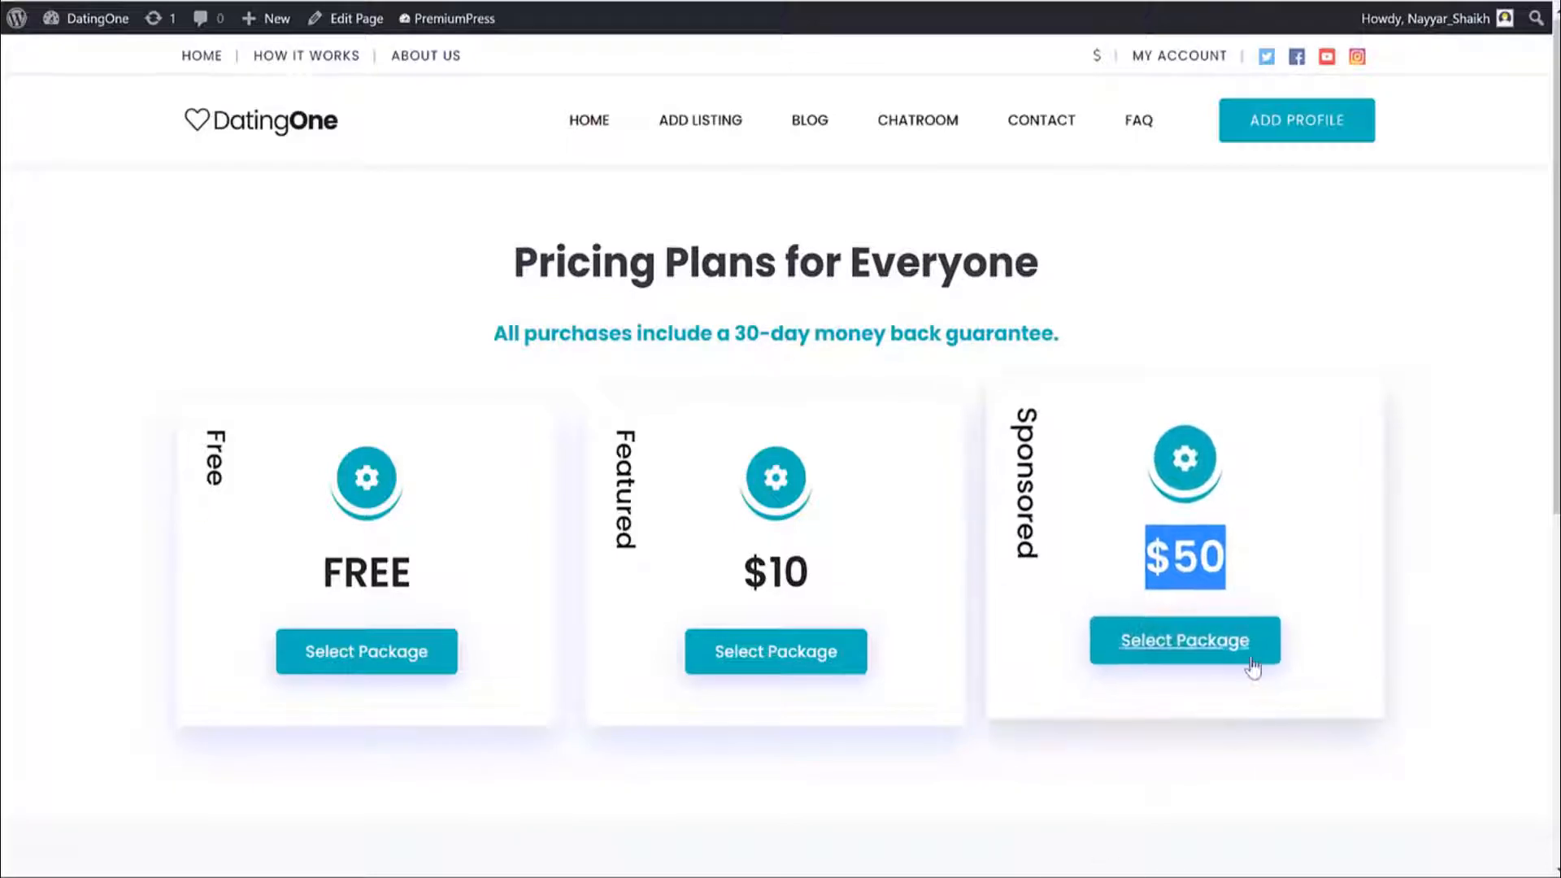
Pick the Free package, look through the add-profile form, then go to the blog.
{"action": "left_click", "coordinate": [431, 650]}
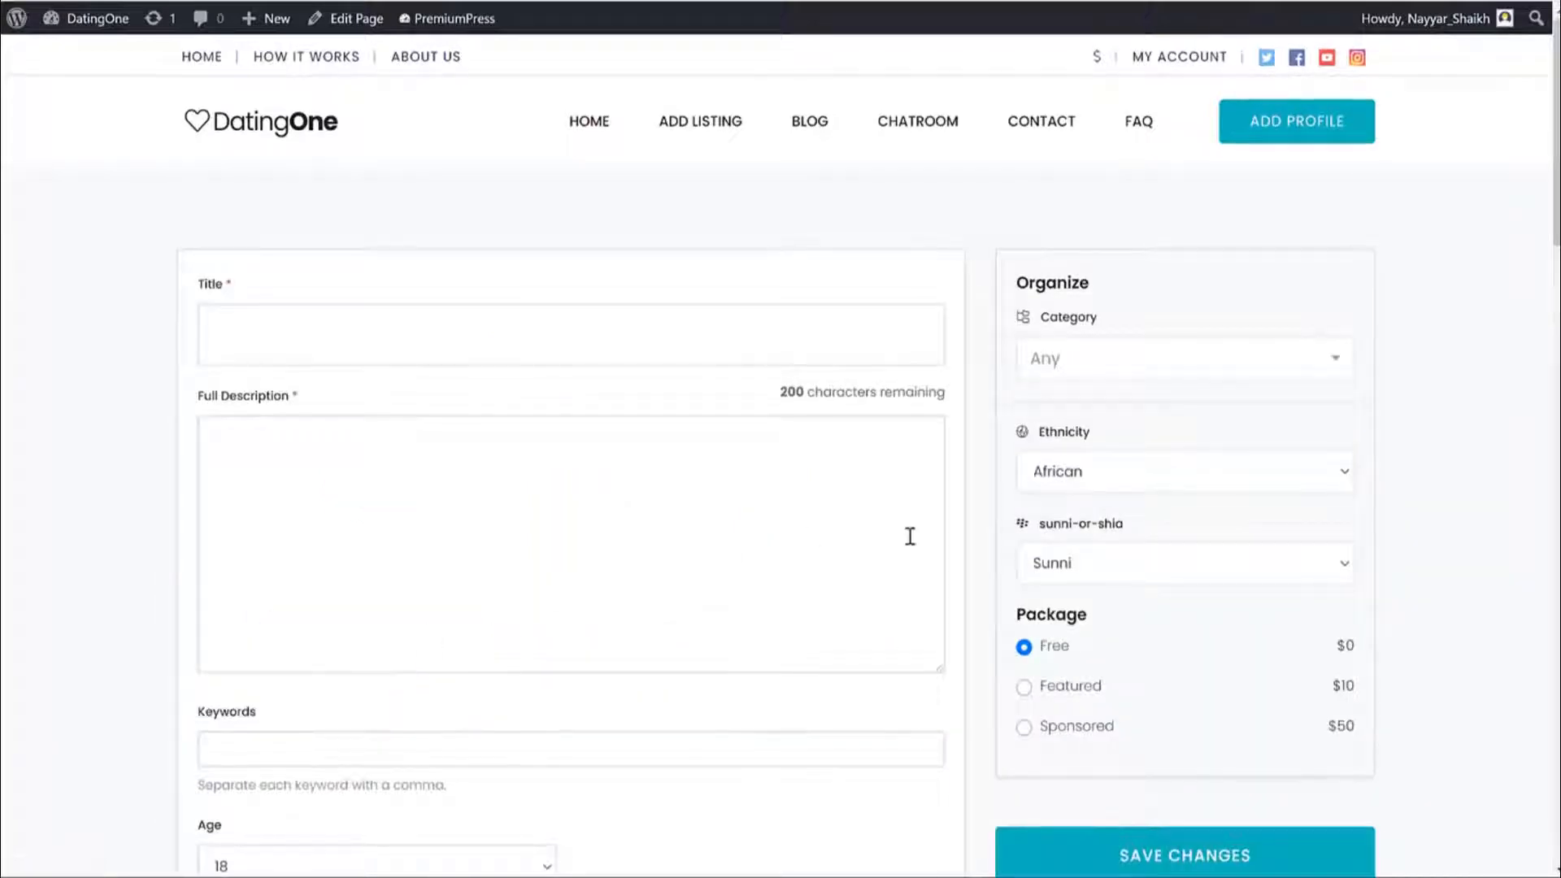
{"action": "scroll", "coordinate": [1435, 520], "scroll_direction": "down", "scroll_amount": 15}
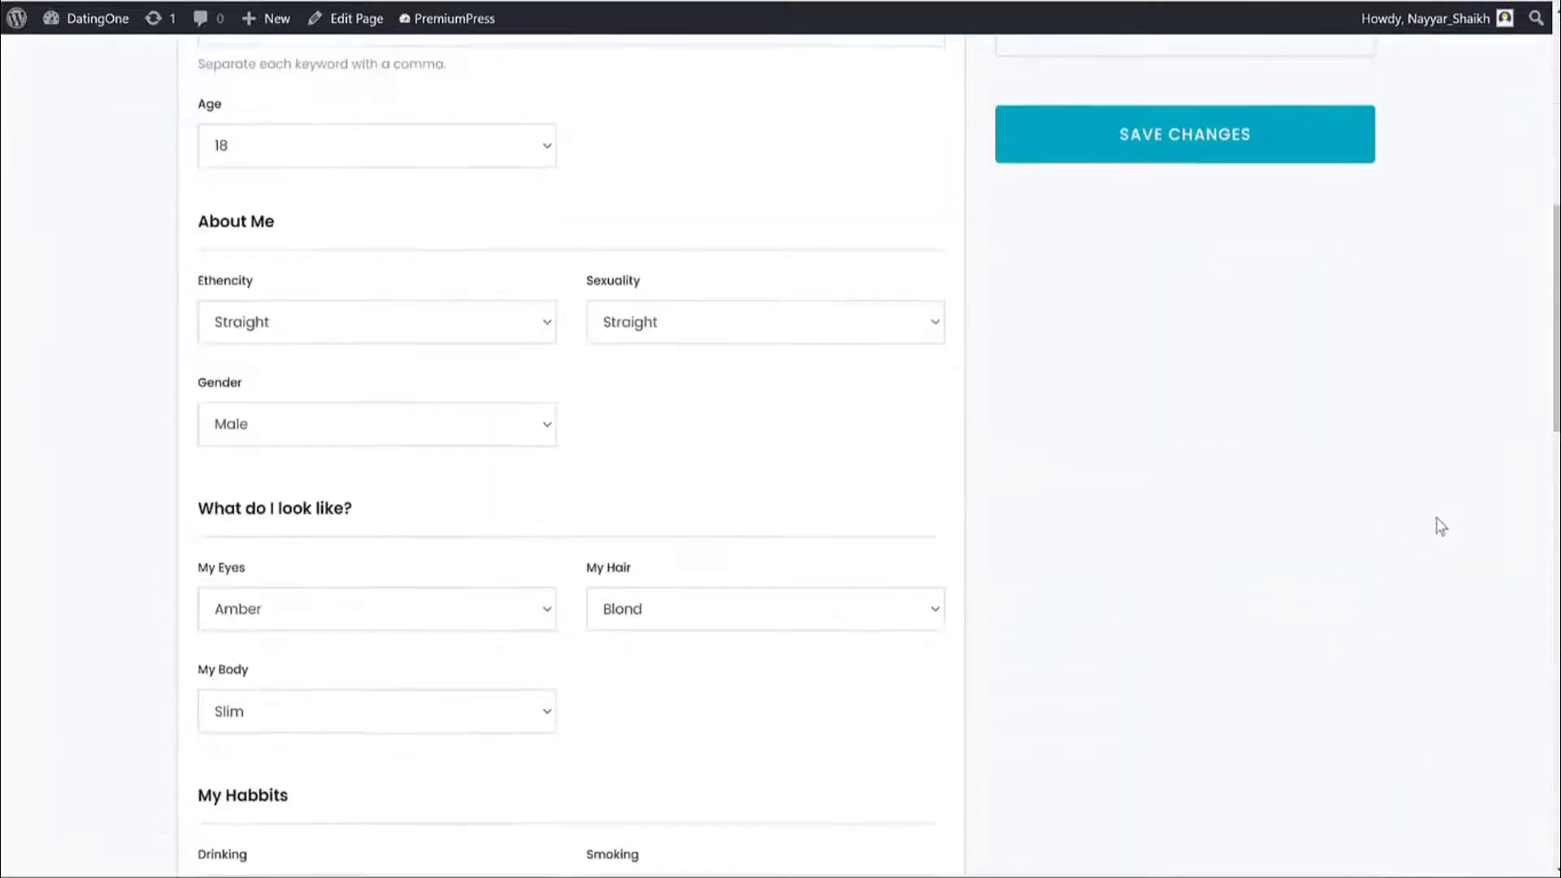
{"action": "scroll", "coordinate": [1437, 524], "scroll_direction": "up", "scroll_amount": 9}
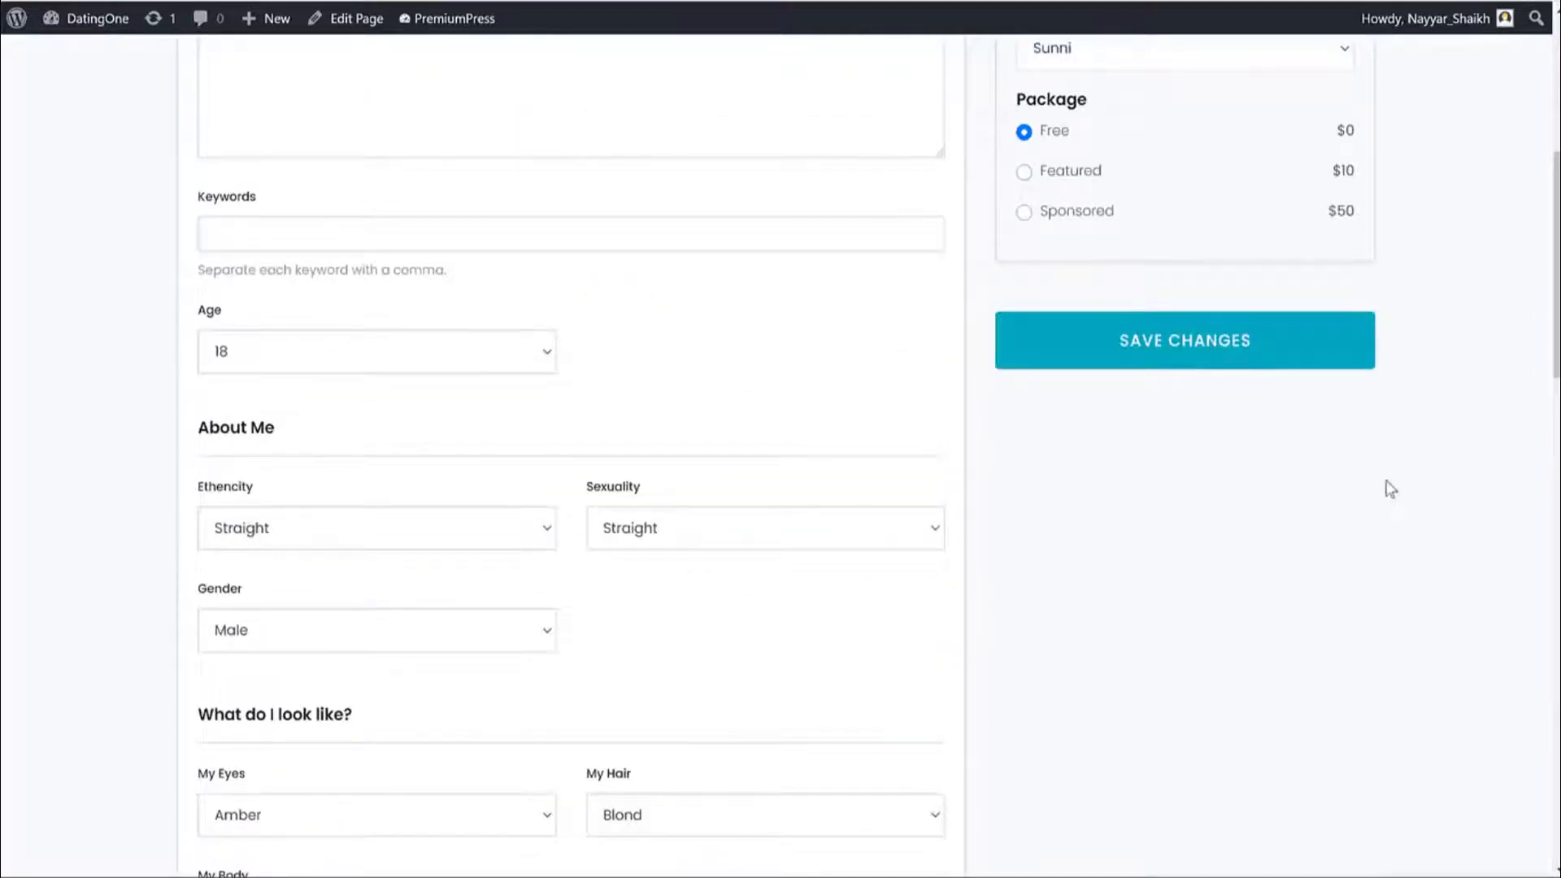
{"action": "scroll", "coordinate": [1387, 488], "scroll_direction": "up", "scroll_amount": 6}
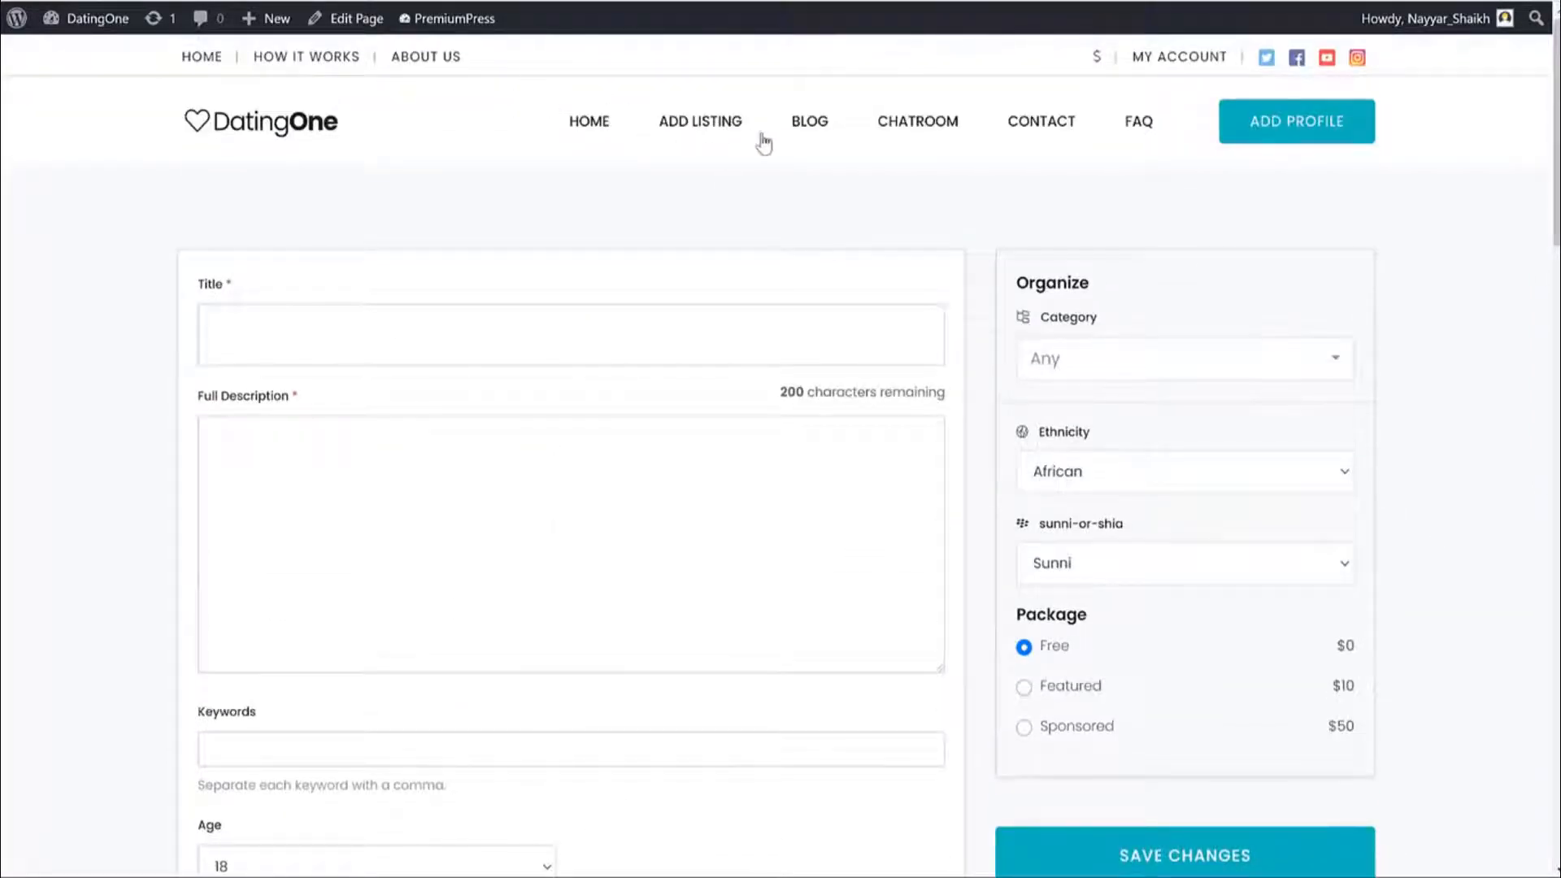
{"action": "left_click", "coordinate": [802, 132]}
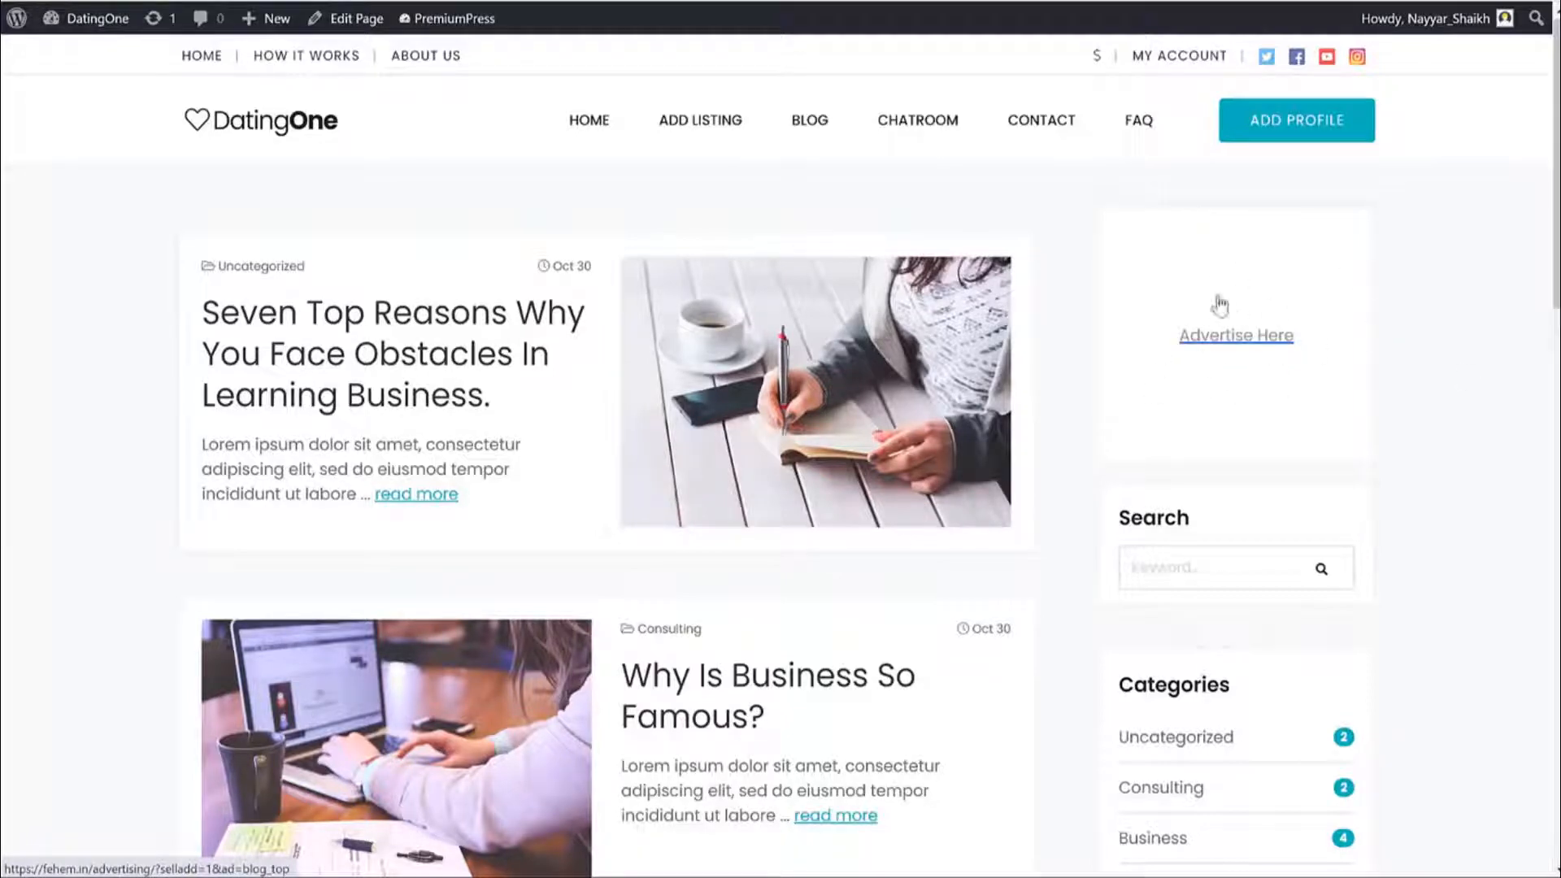
Scroll through the blog posts like 'Why Is Business So Famous?'.
{"action": "scroll", "coordinate": [1404, 474], "scroll_direction": "down", "scroll_amount": 6}
{"action": "scroll", "coordinate": [1406, 475], "scroll_direction": "up", "scroll_amount": 5}
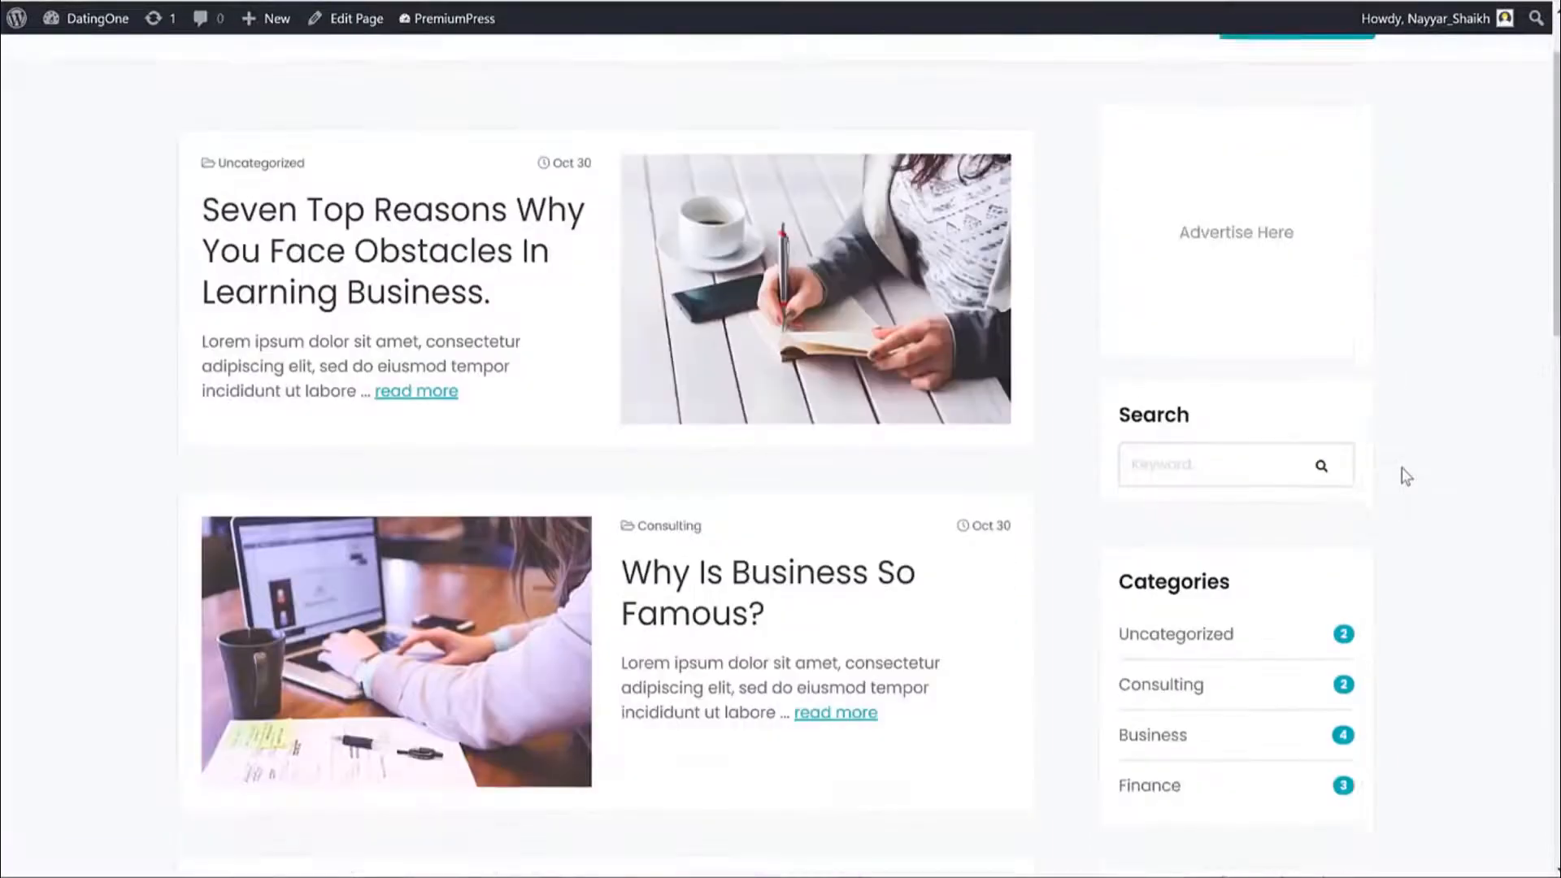
{"action": "scroll", "coordinate": [1406, 475], "scroll_direction": "up", "scroll_amount": 2}
{"action": "scroll", "coordinate": [1411, 494], "scroll_direction": "down", "scroll_amount": 8}
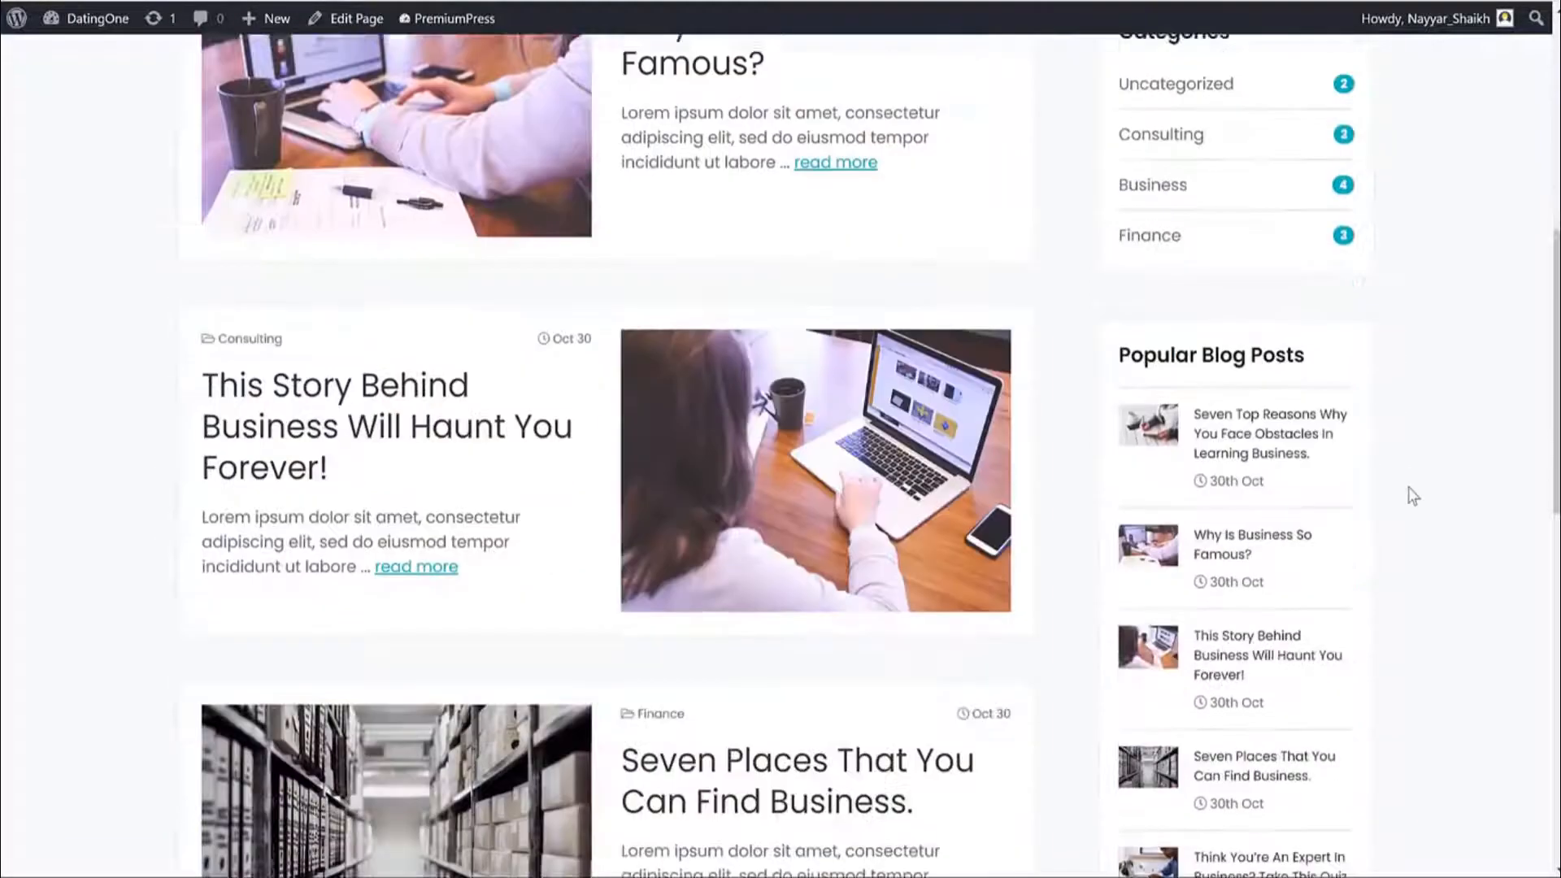
{"action": "scroll", "coordinate": [1411, 495], "scroll_direction": "down", "scroll_amount": 4}
{"action": "scroll", "coordinate": [1412, 495], "scroll_direction": "up", "scroll_amount": 12}
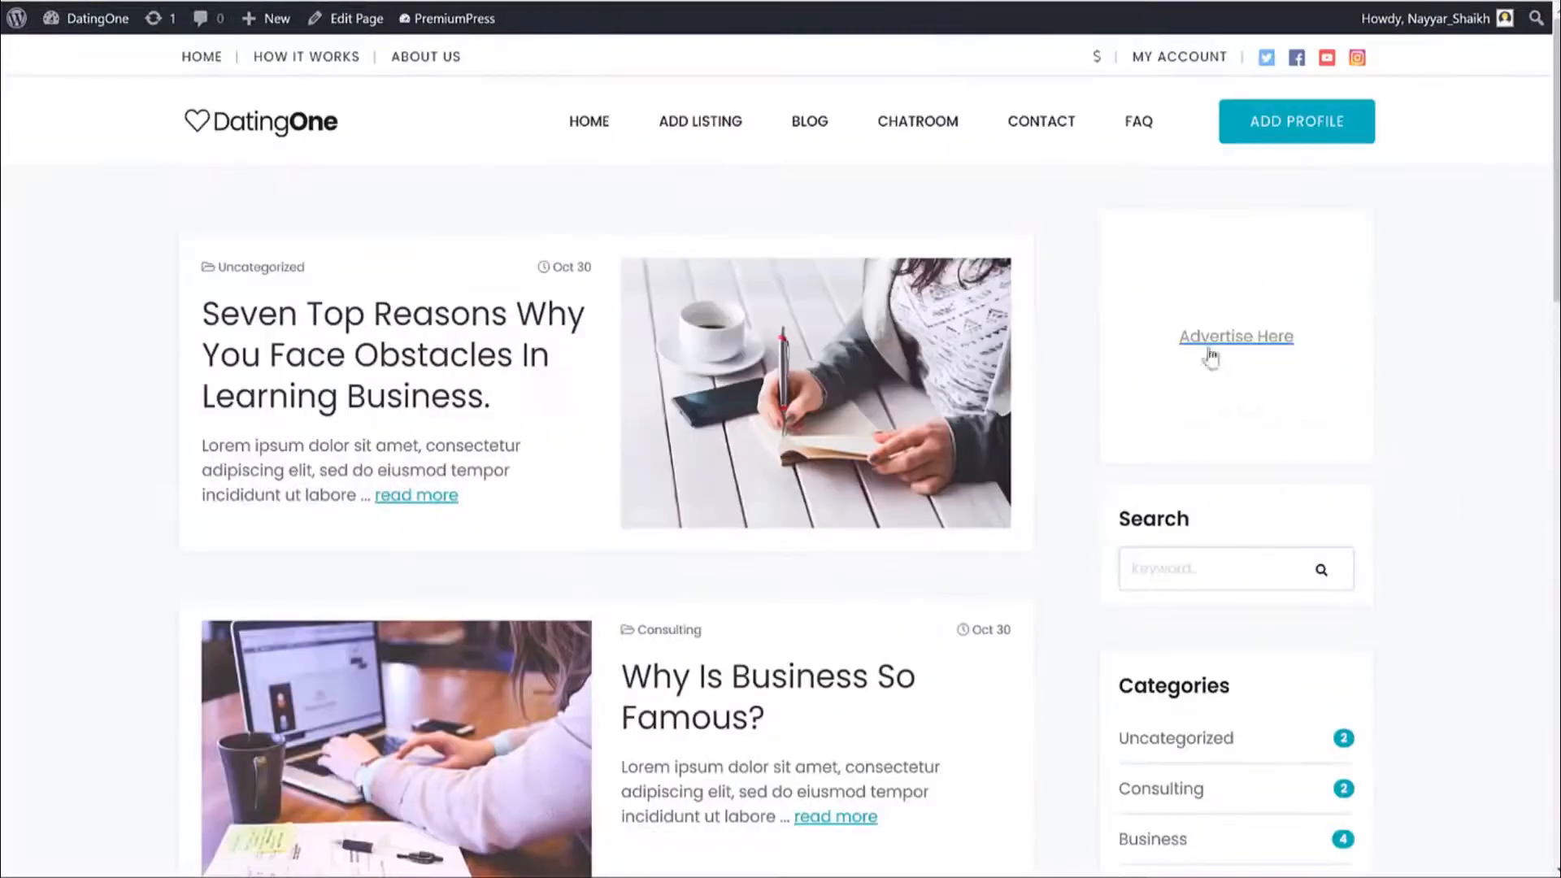
View the Chatroom's welcome message and member list, then head to the Contact page.
{"action": "left_click", "coordinate": [921, 132]}
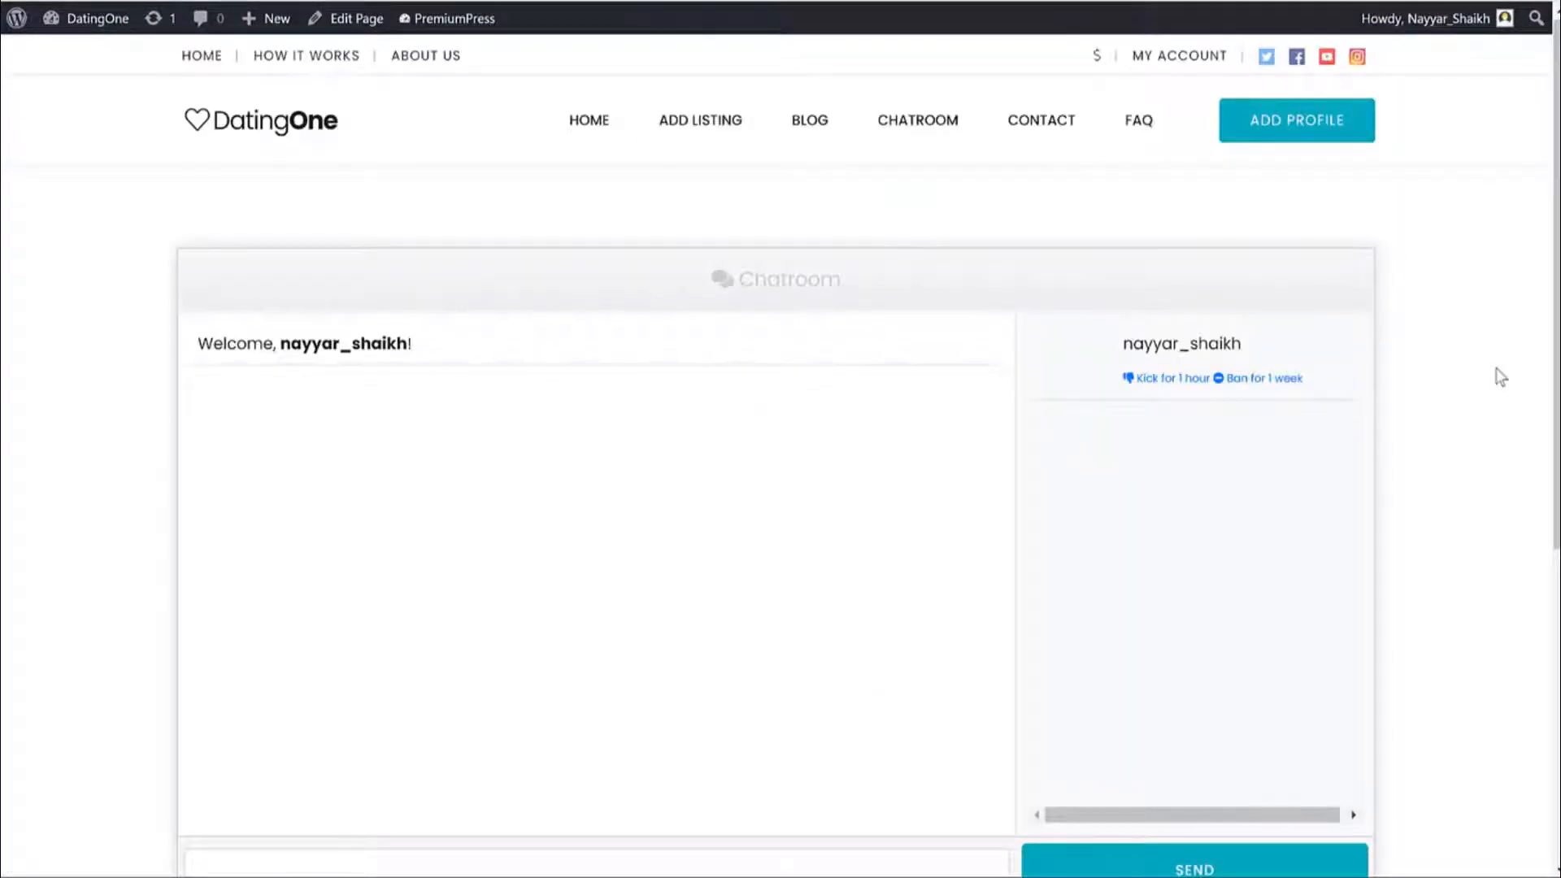
{"action": "scroll", "coordinate": [1245, 563], "scroll_direction": "down", "scroll_amount": 3}
{"action": "scroll", "coordinate": [1262, 559], "scroll_direction": "up", "scroll_amount": 3}
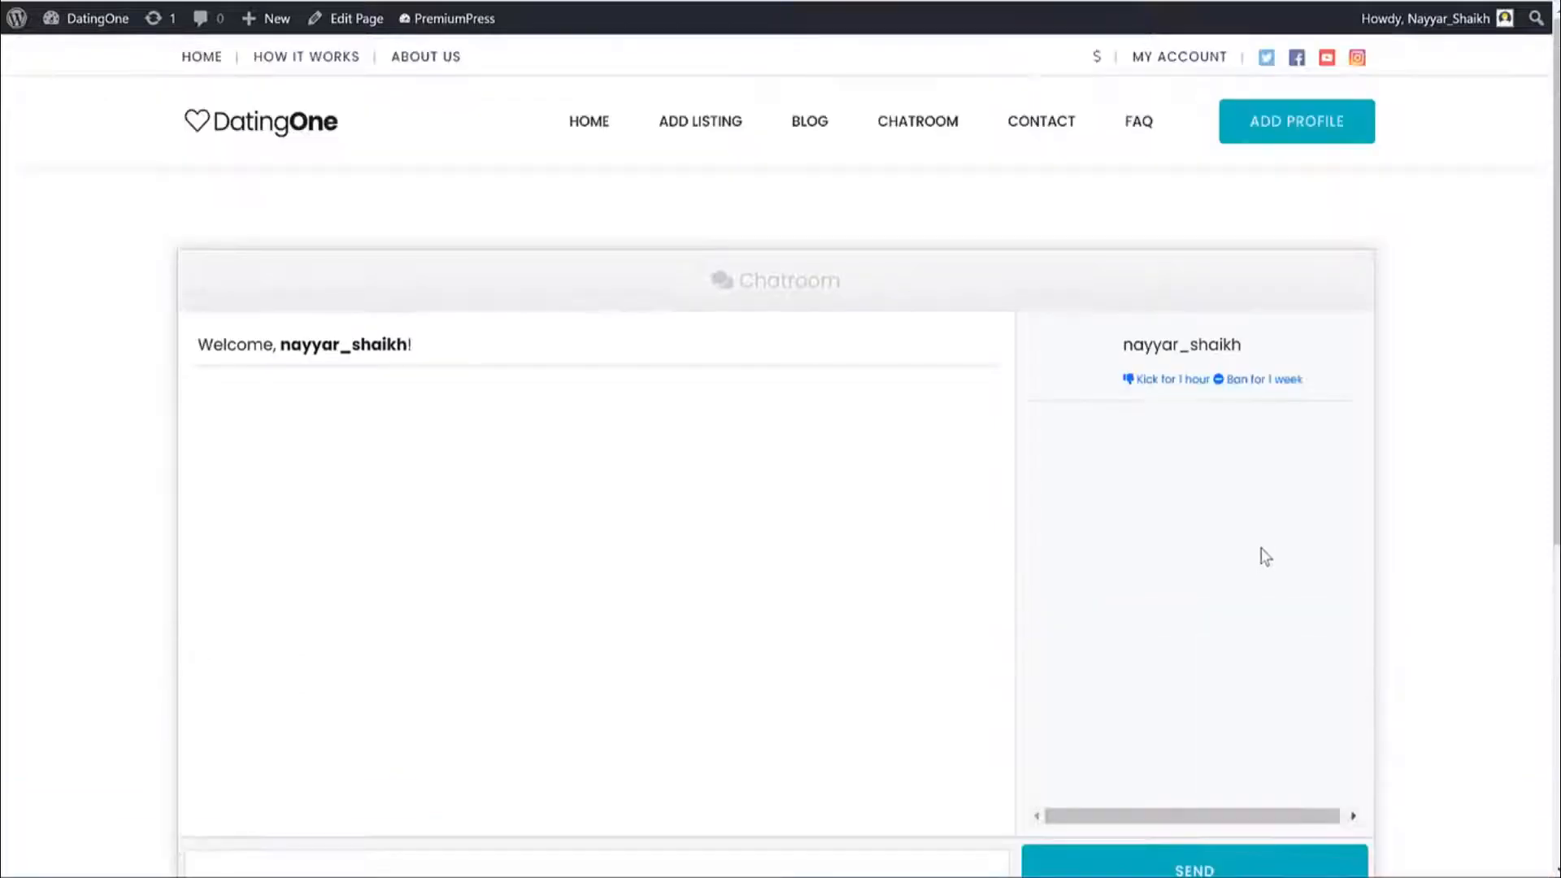
{"action": "left_click", "coordinate": [1046, 132]}
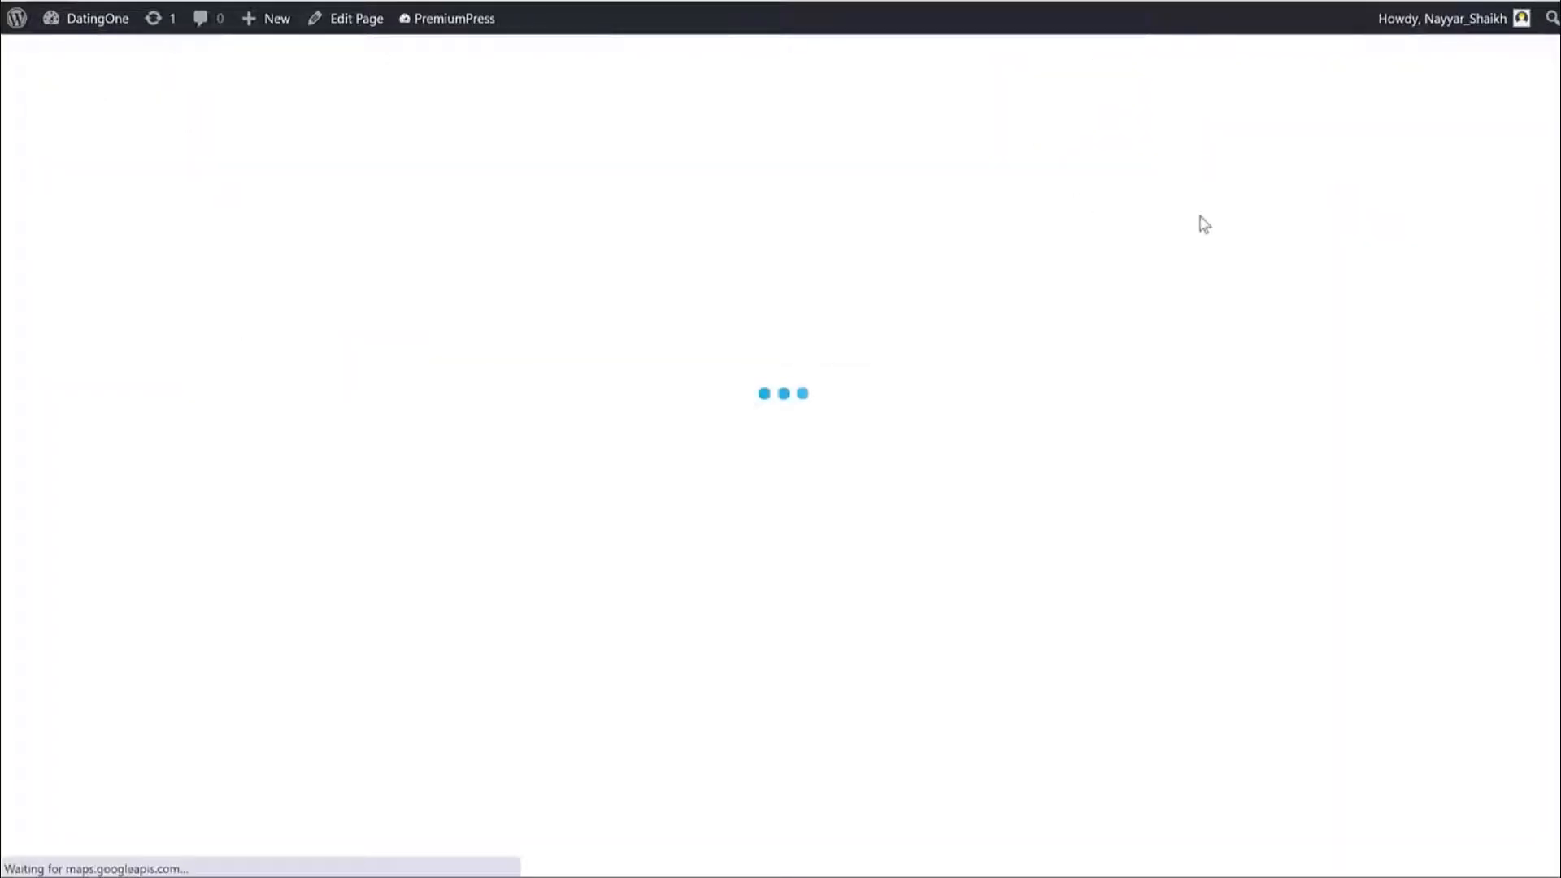
Look over Contact Us, then browse the How It Works feature blocks and FAQ titles.
{"action": "scroll", "coordinate": [1179, 268], "scroll_direction": "down", "scroll_amount": 5}
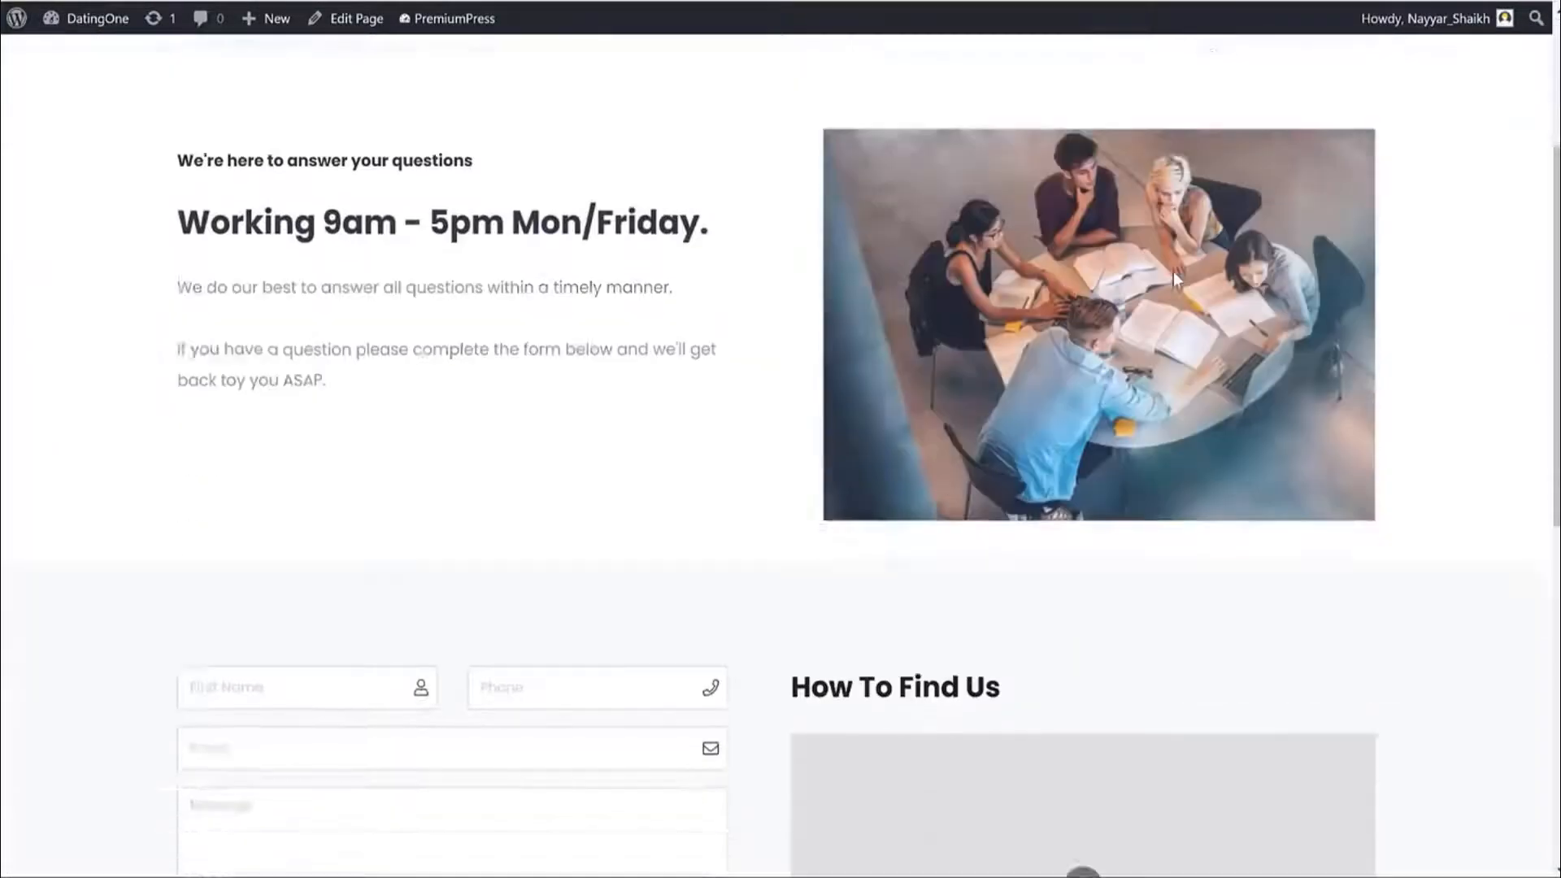
{"action": "scroll", "coordinate": [1174, 279], "scroll_direction": "up", "scroll_amount": 5}
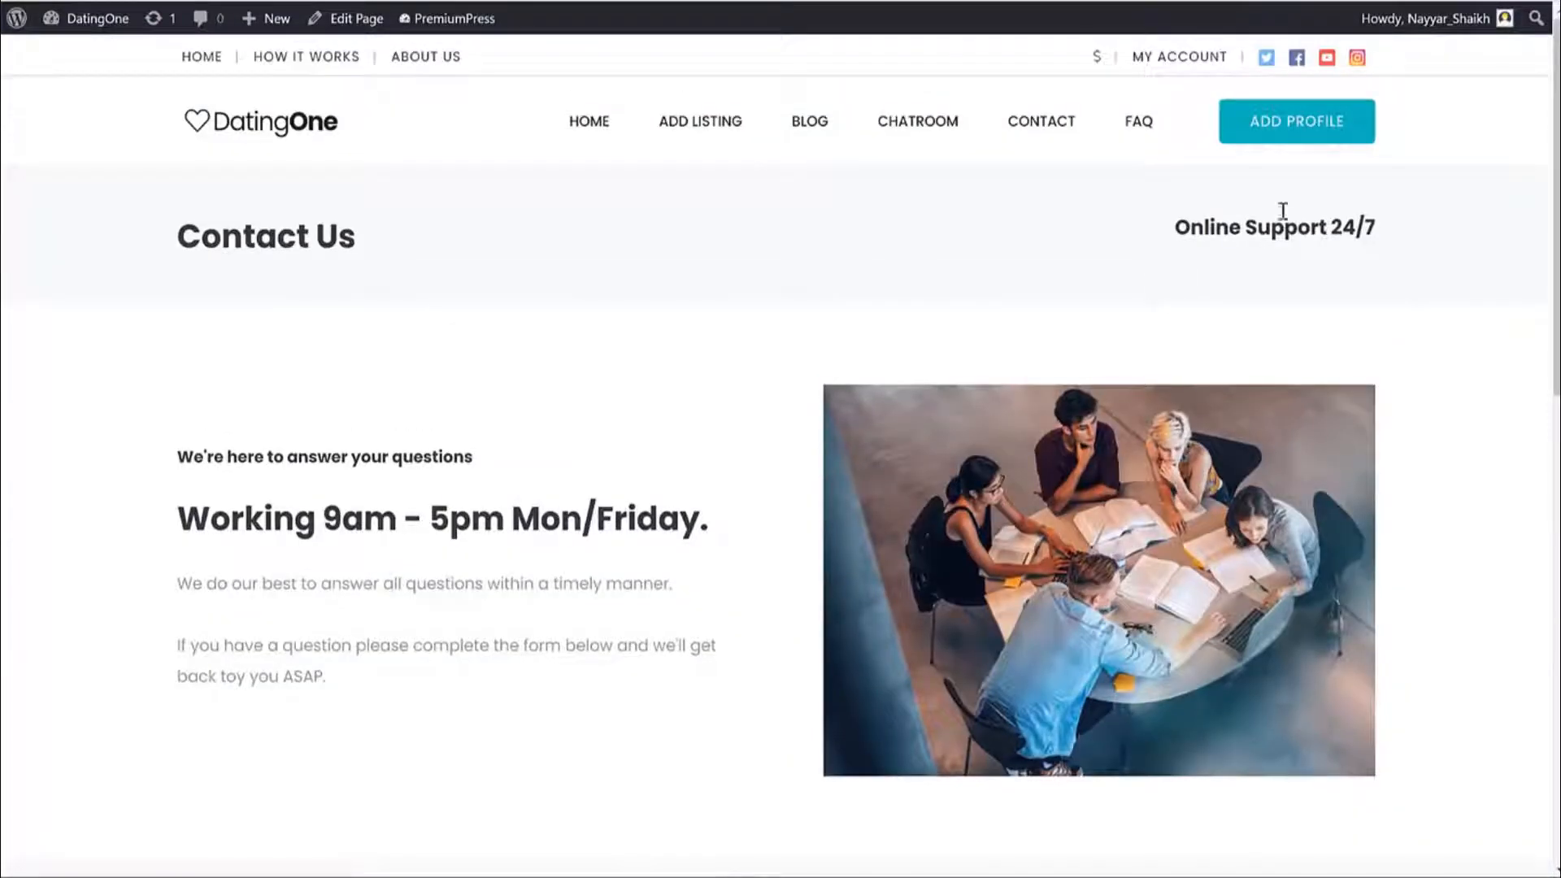
{"action": "left_click", "coordinate": [314, 70]}
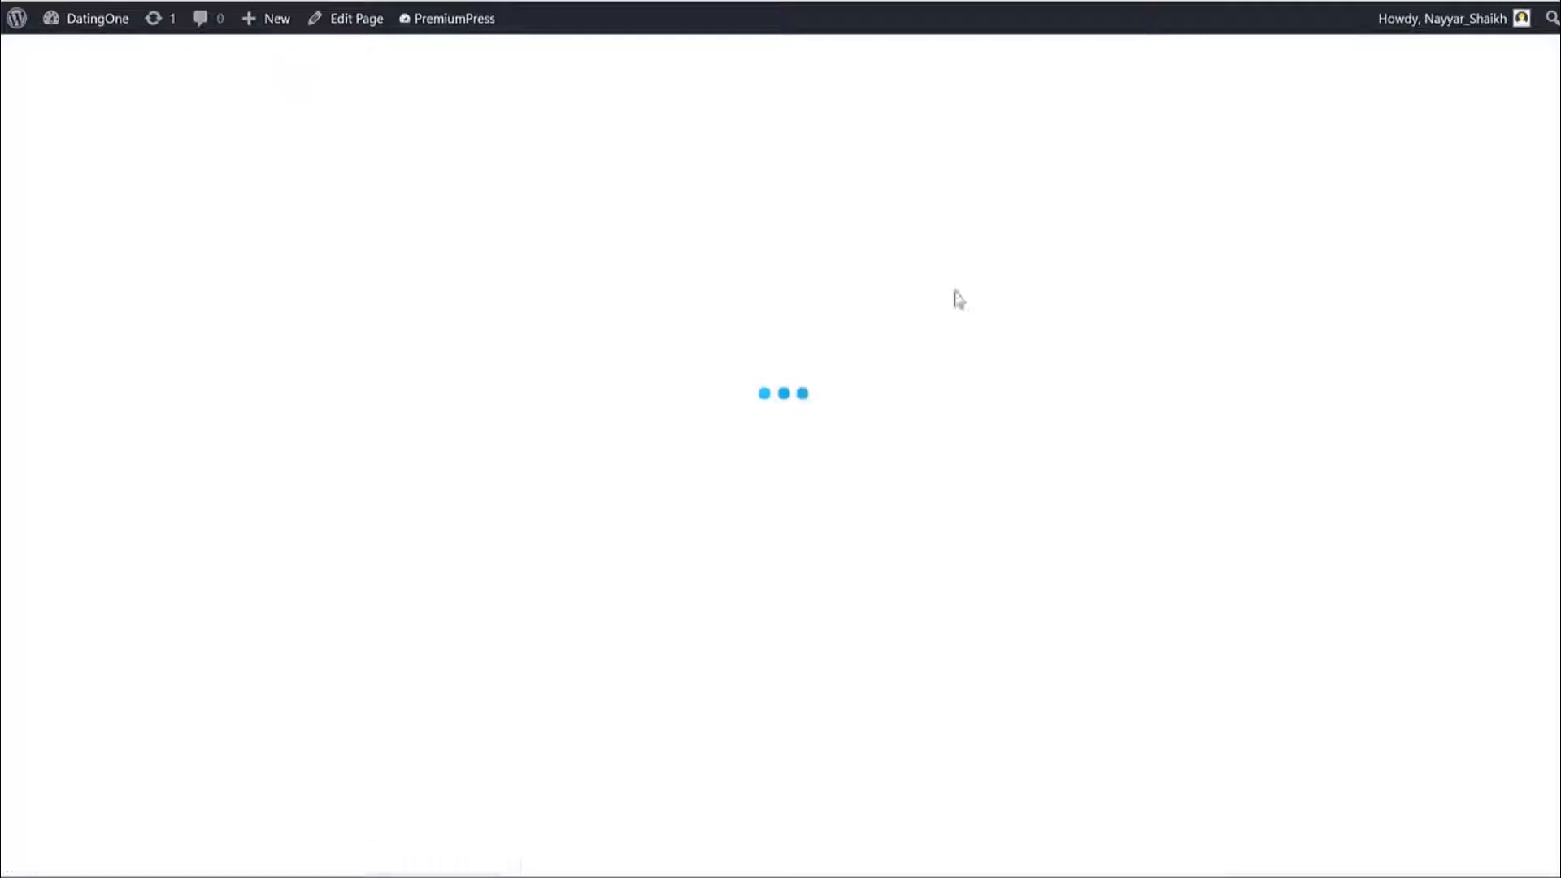
{"action": "scroll", "coordinate": [1063, 363], "scroll_direction": "down", "scroll_amount": 10}
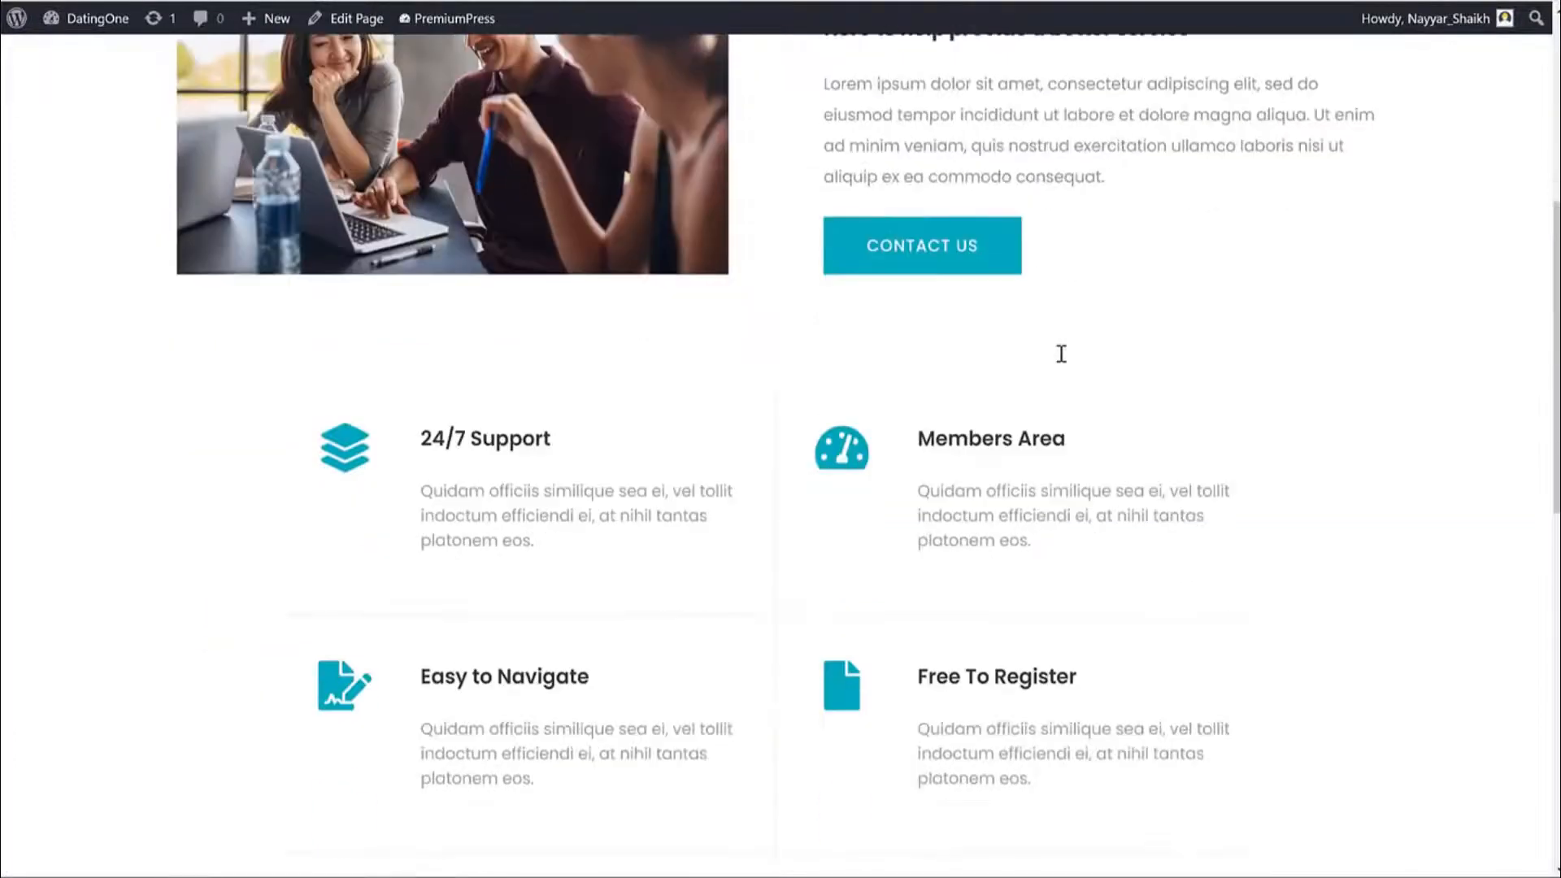
{"action": "scroll", "coordinate": [746, 428], "scroll_direction": "down", "scroll_amount": 10}
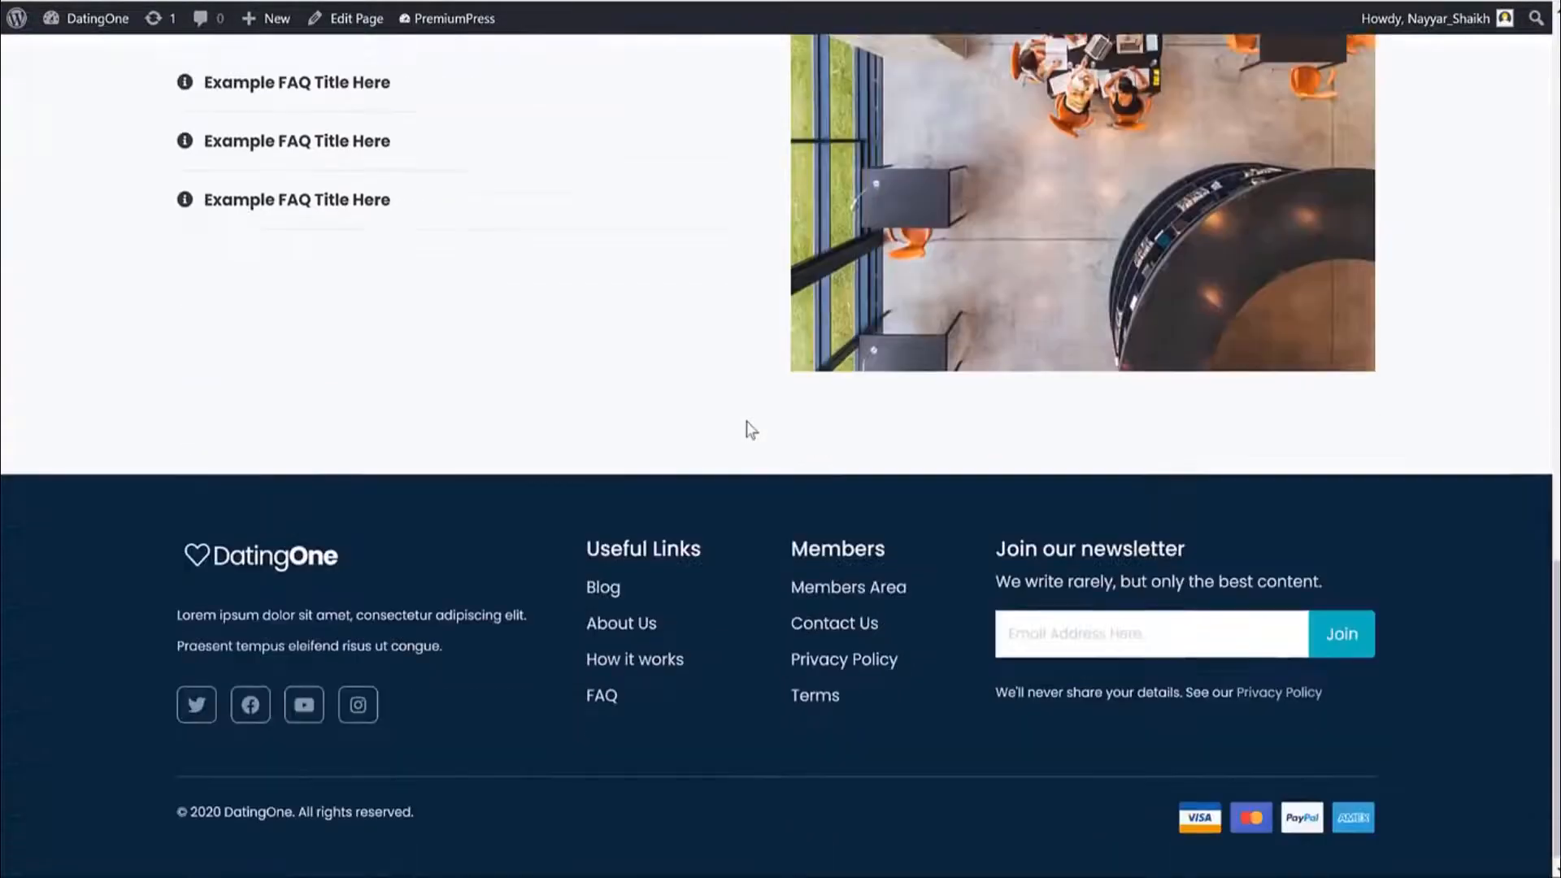
{"action": "scroll", "coordinate": [745, 428], "scroll_direction": "up", "scroll_amount": 20}
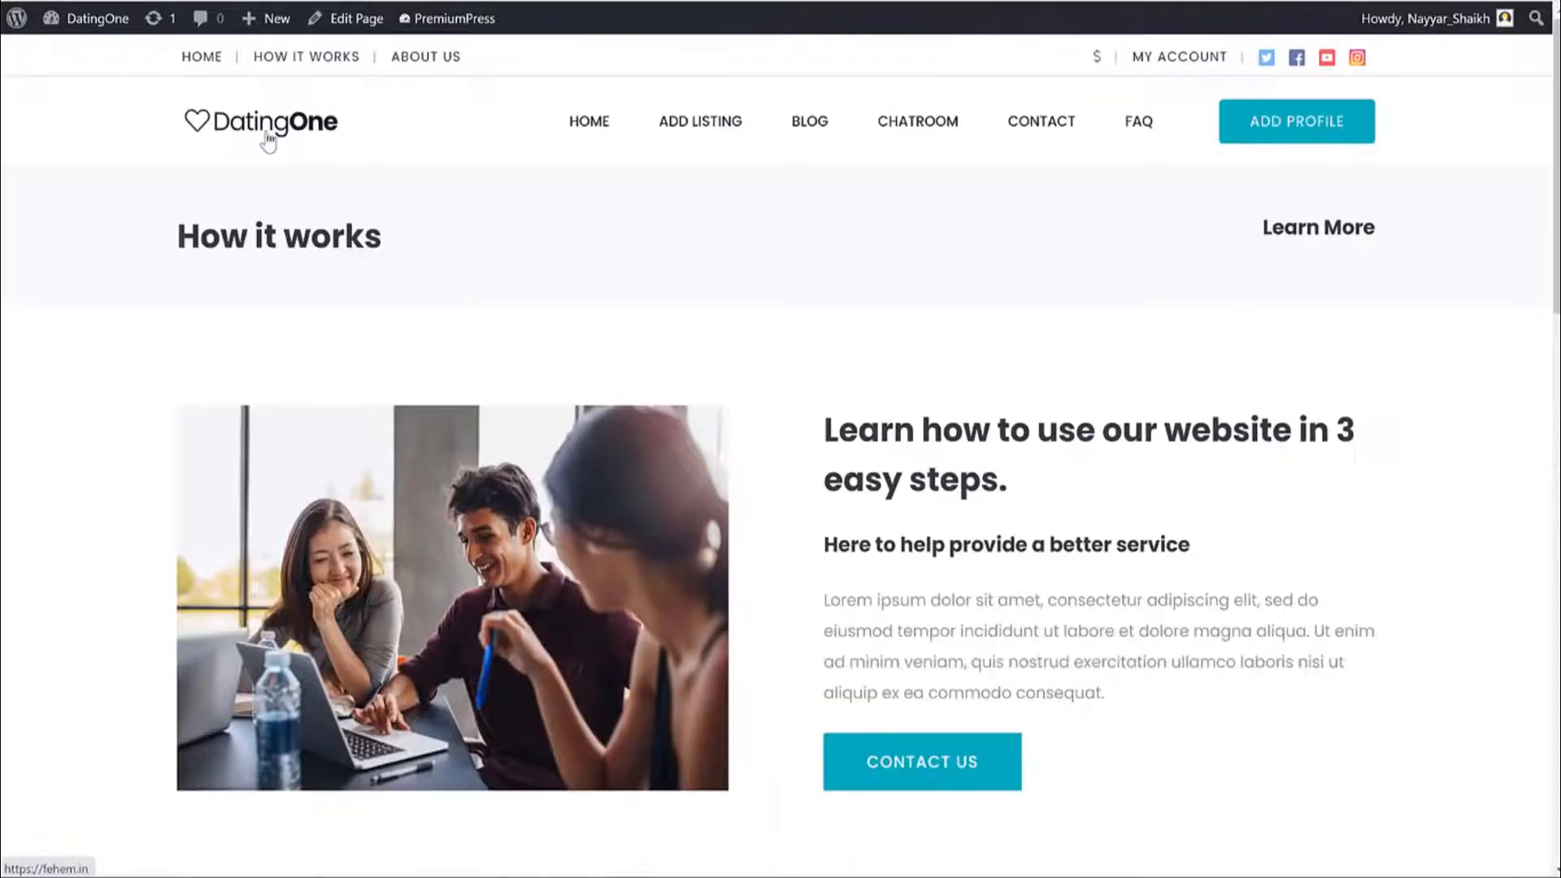
Go back to the home page with the 'Find a date today!' search form.
{"action": "key", "text": "alt+Left"}
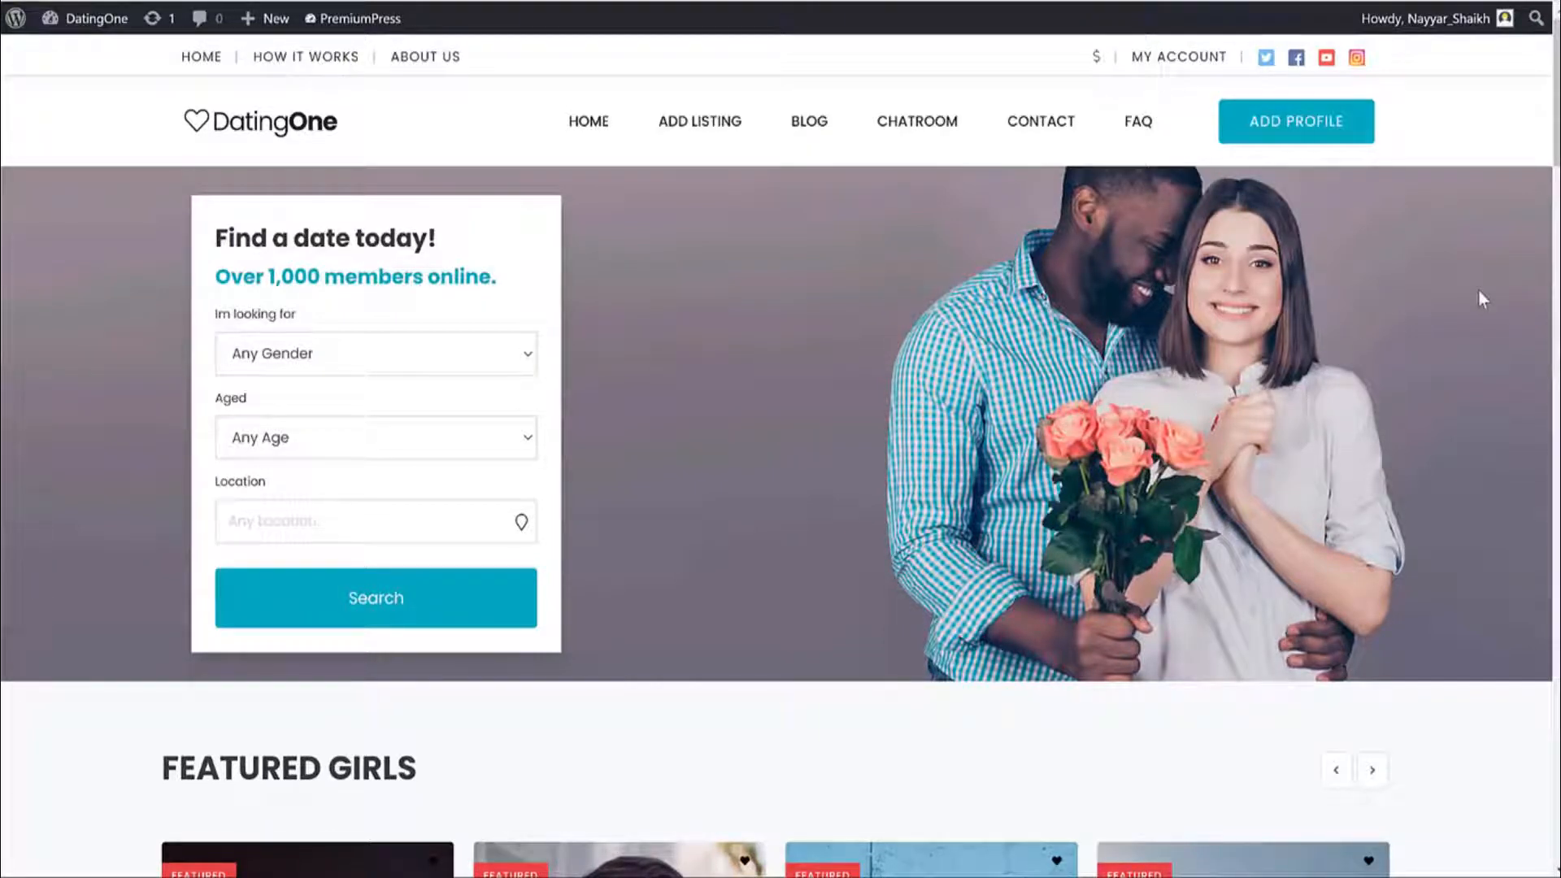
Scroll through the home page's featured profiles, return to the top, and open a new tab.
{"action": "scroll", "coordinate": [1478, 295], "scroll_direction": "down", "scroll_amount": 5}
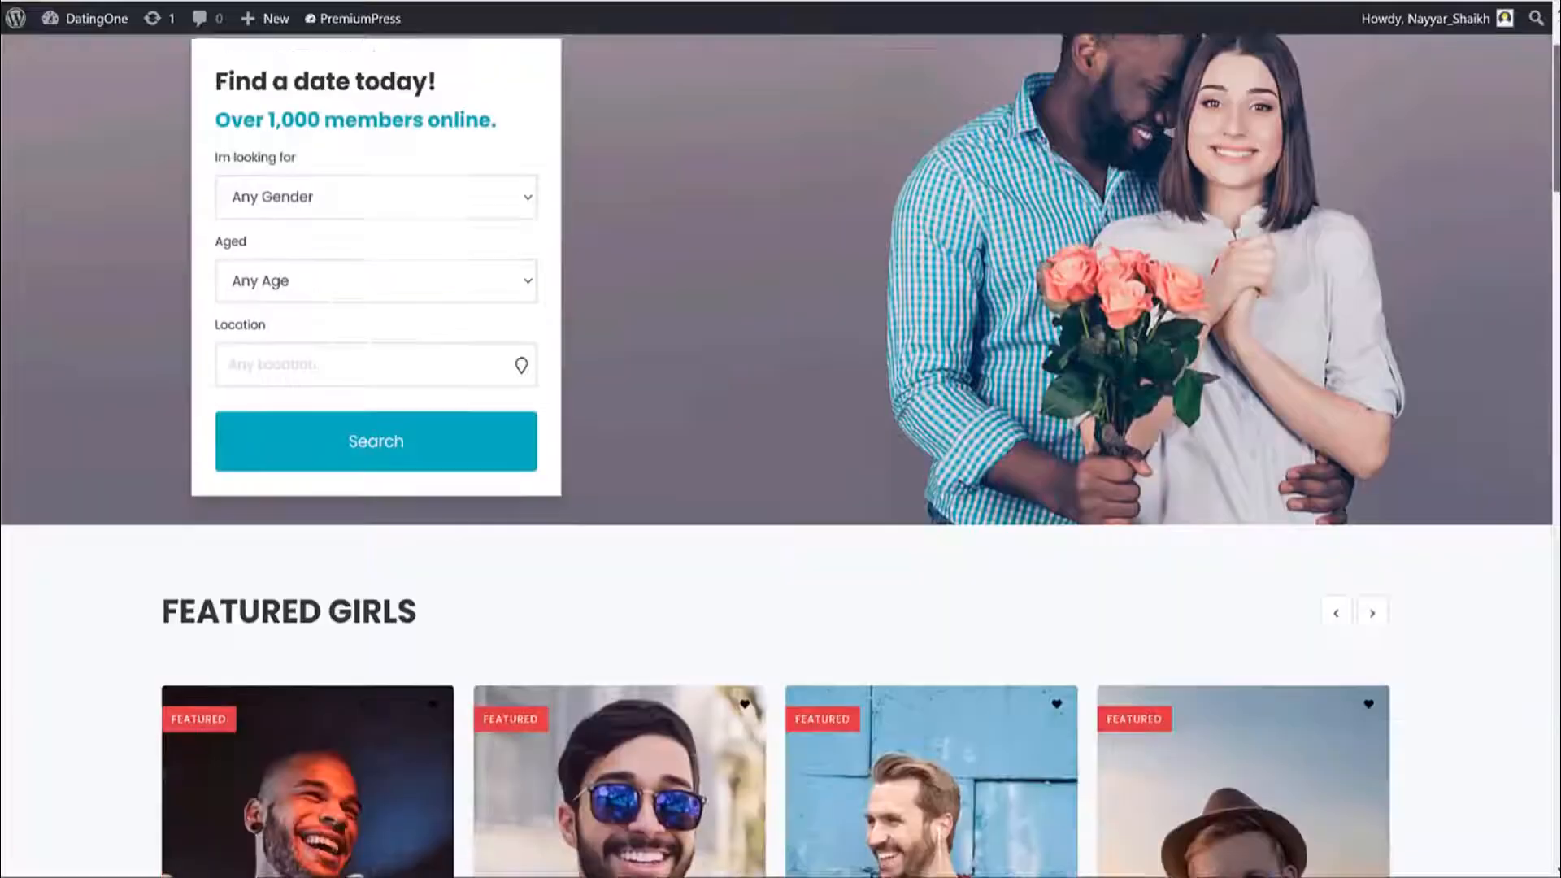
{"action": "scroll", "coordinate": [1478, 295], "scroll_direction": "down", "scroll_amount": 18}
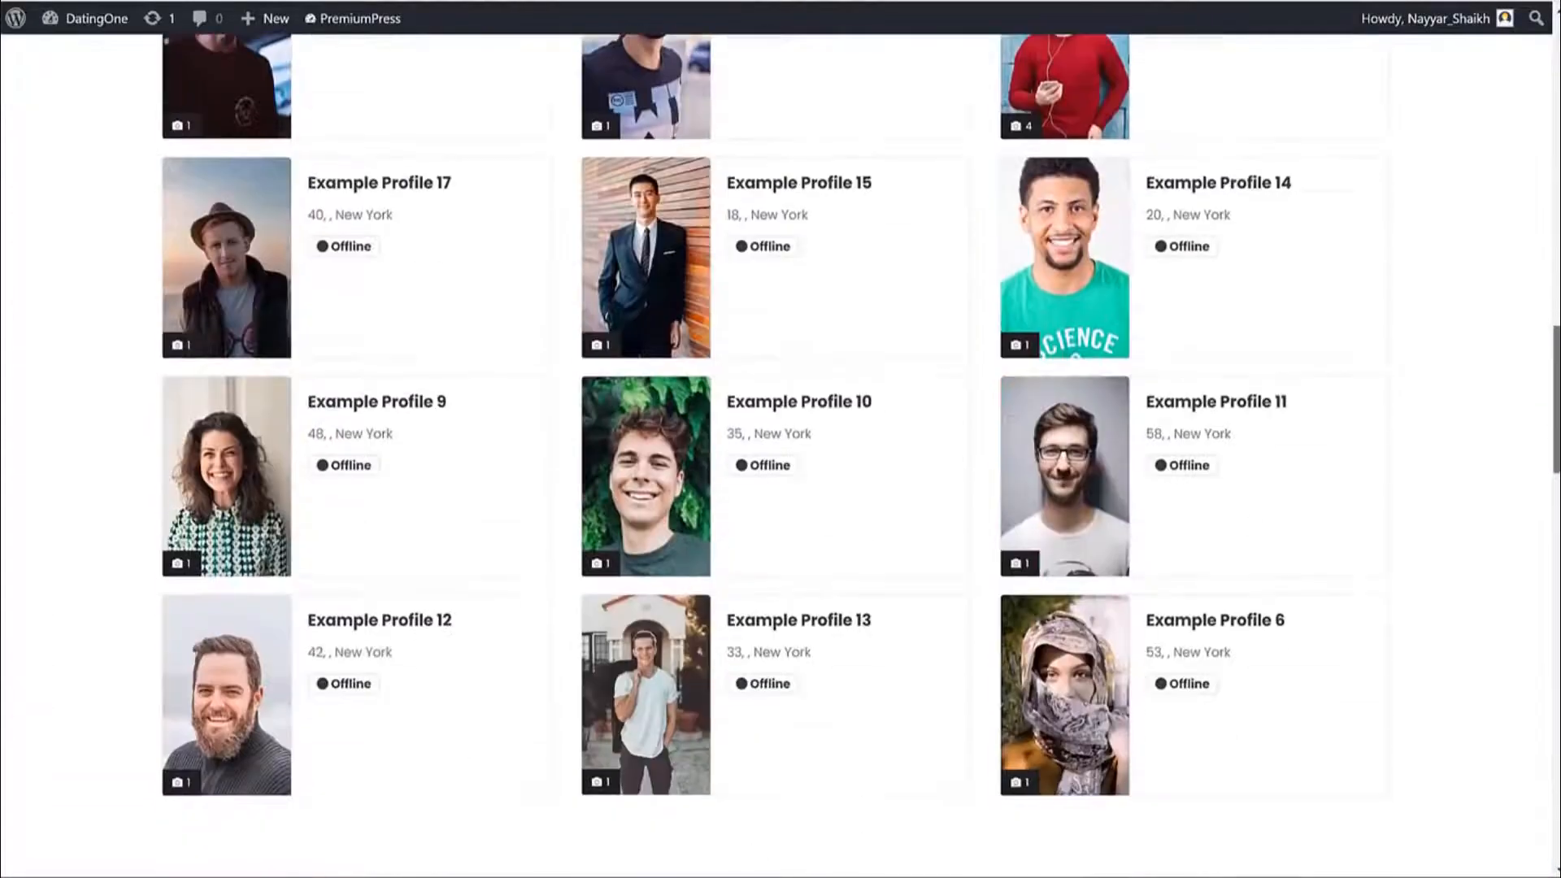
{"action": "left_click_drag", "start_coordinate": [1556, 514], "coordinate": [1556, 148]}
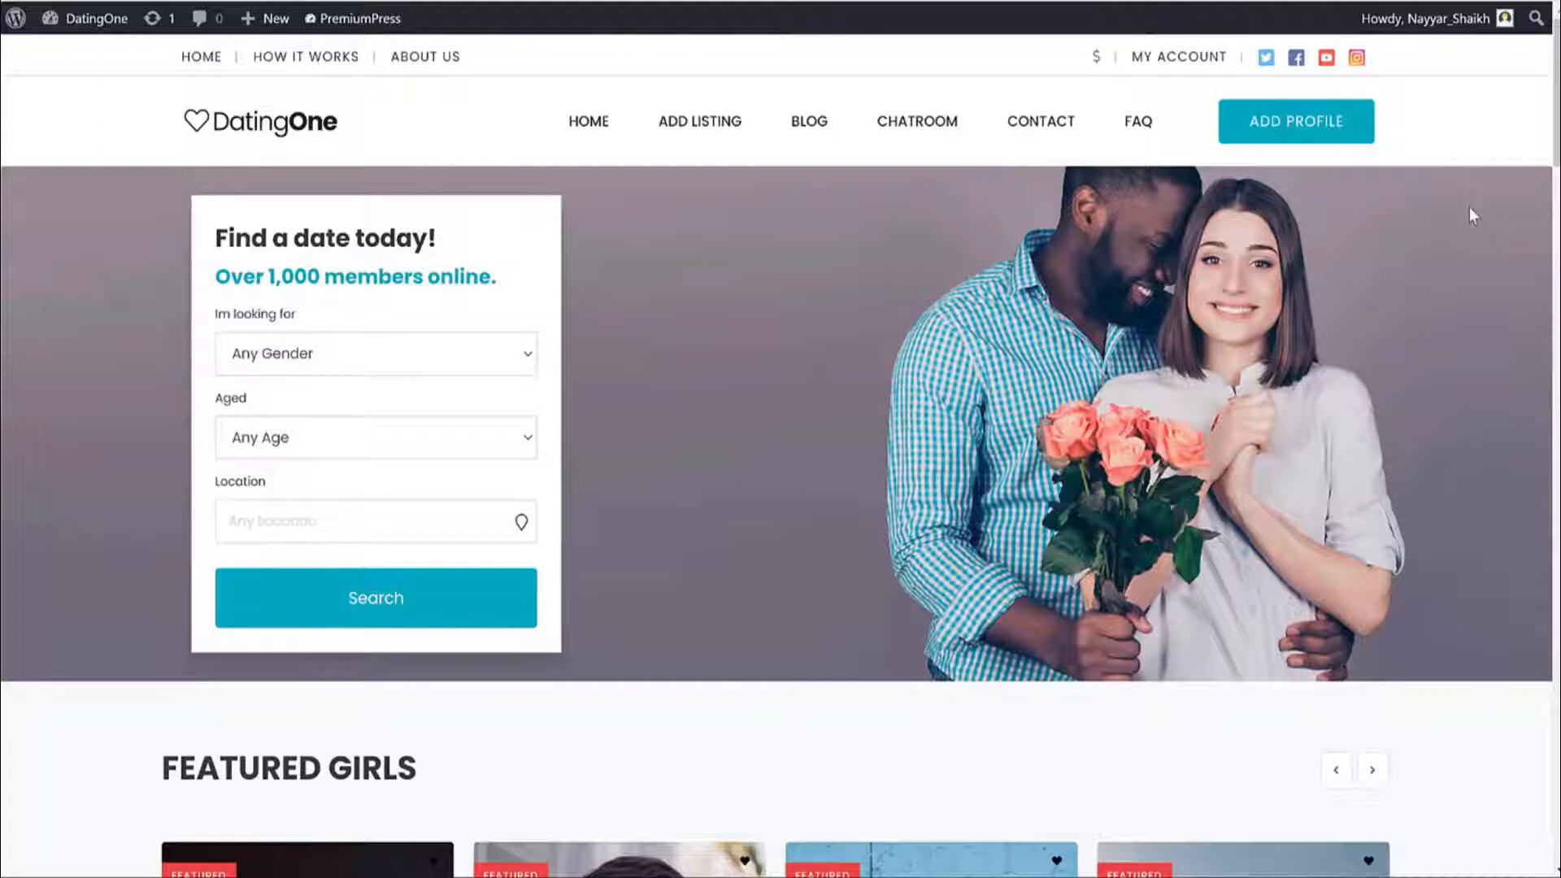
{"action": "key", "text": "ctrl+t"}
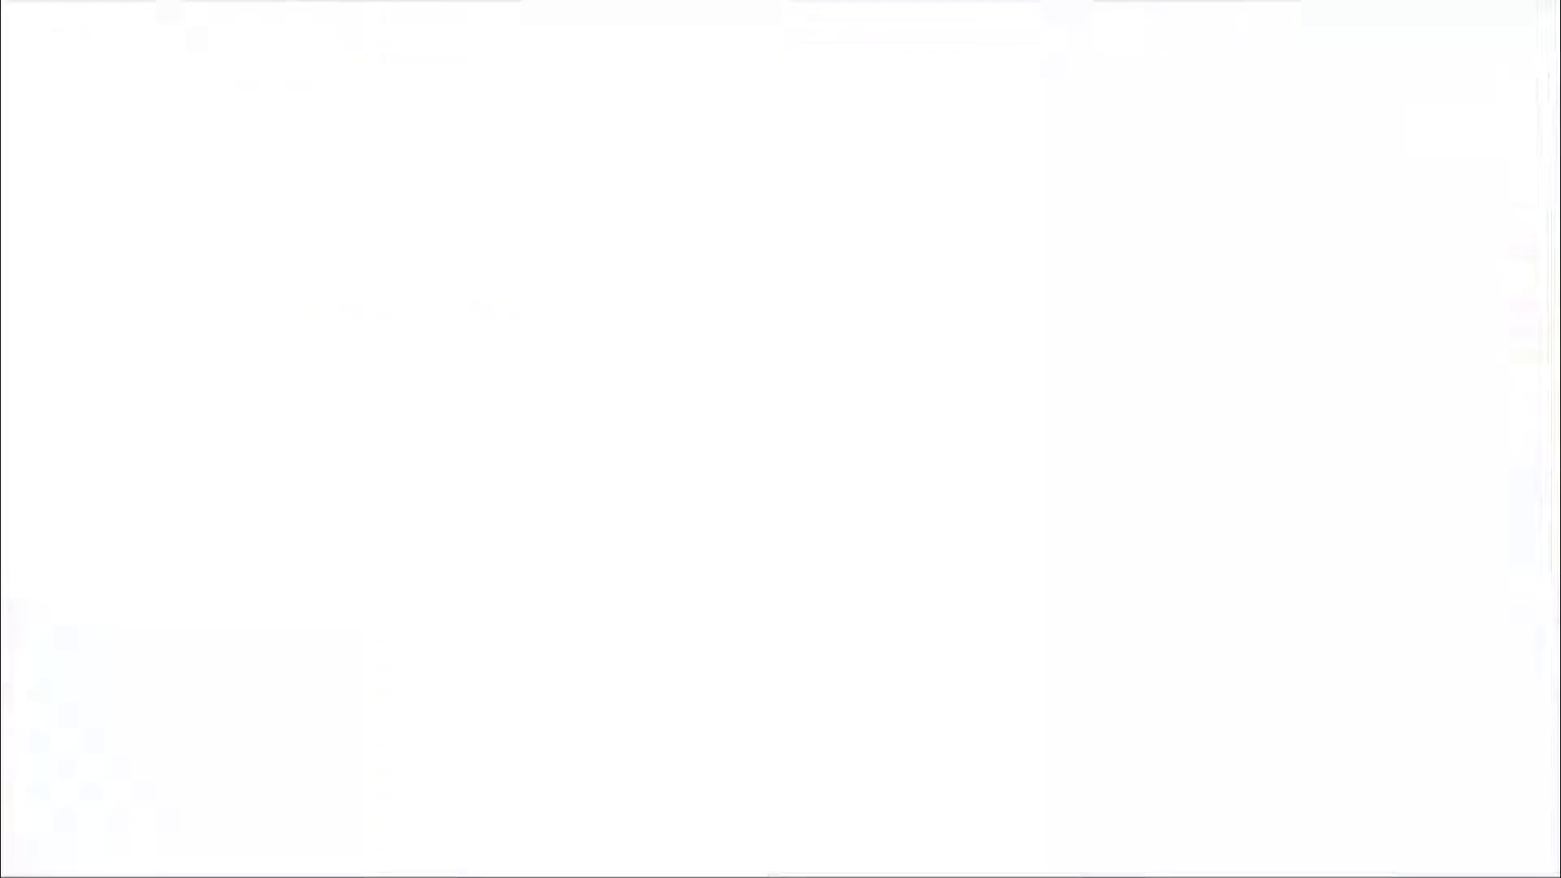
Load the SiteGround hosting plans via the bloggdude.com/sq short link and scroll them.
{"action": "type", "text": "bloggdude.com/s"}
{"action": "type", "text": "q"}
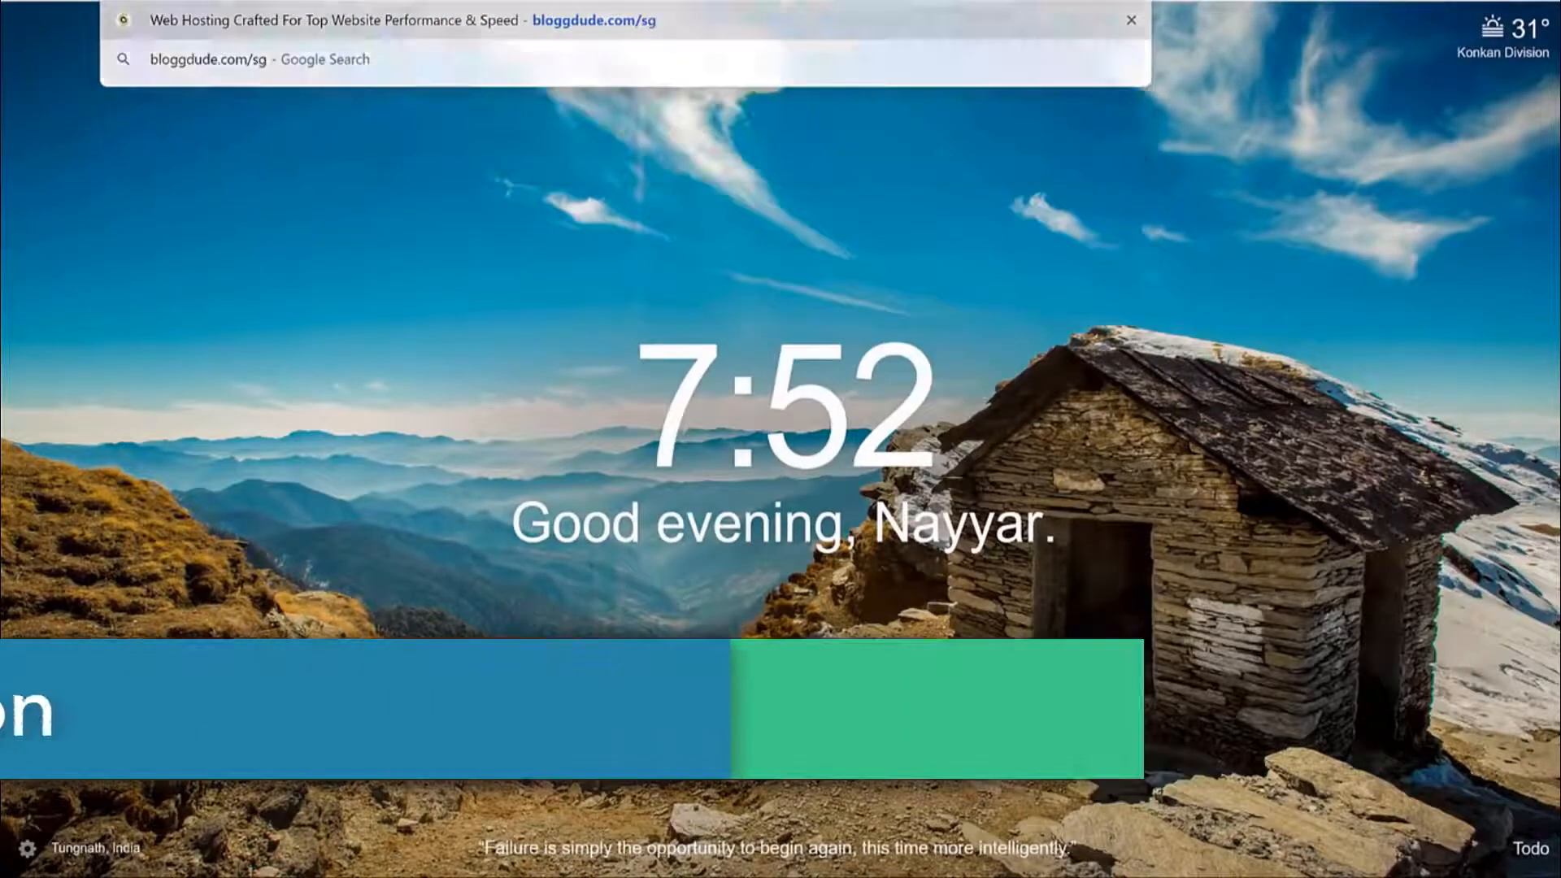
{"action": "key", "text": "Return"}
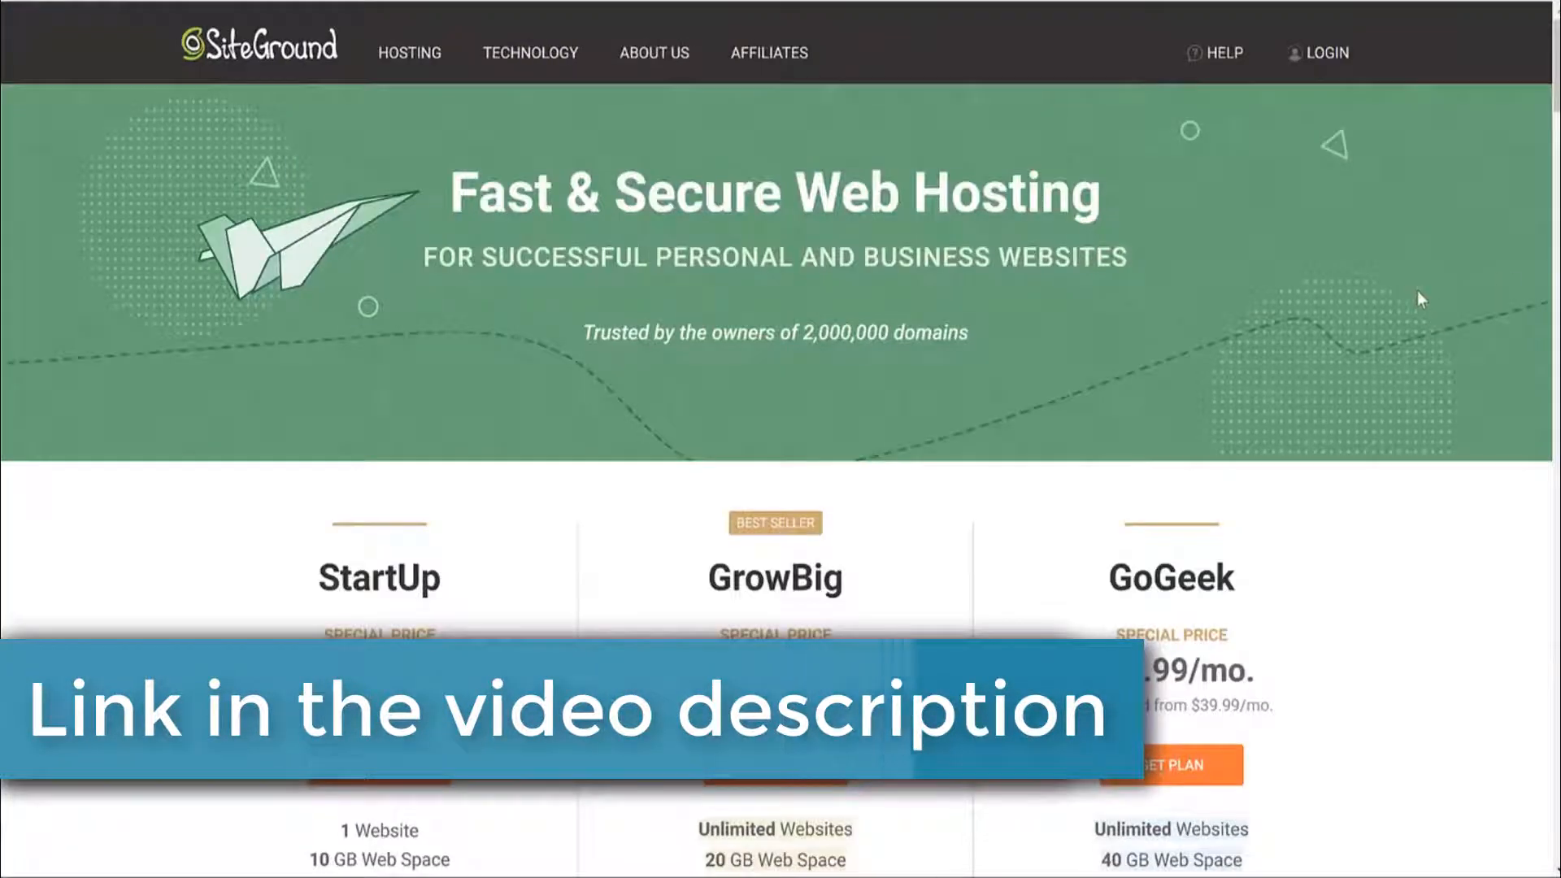
{"action": "scroll", "coordinate": [1414, 509], "scroll_direction": "down", "scroll_amount": 6}
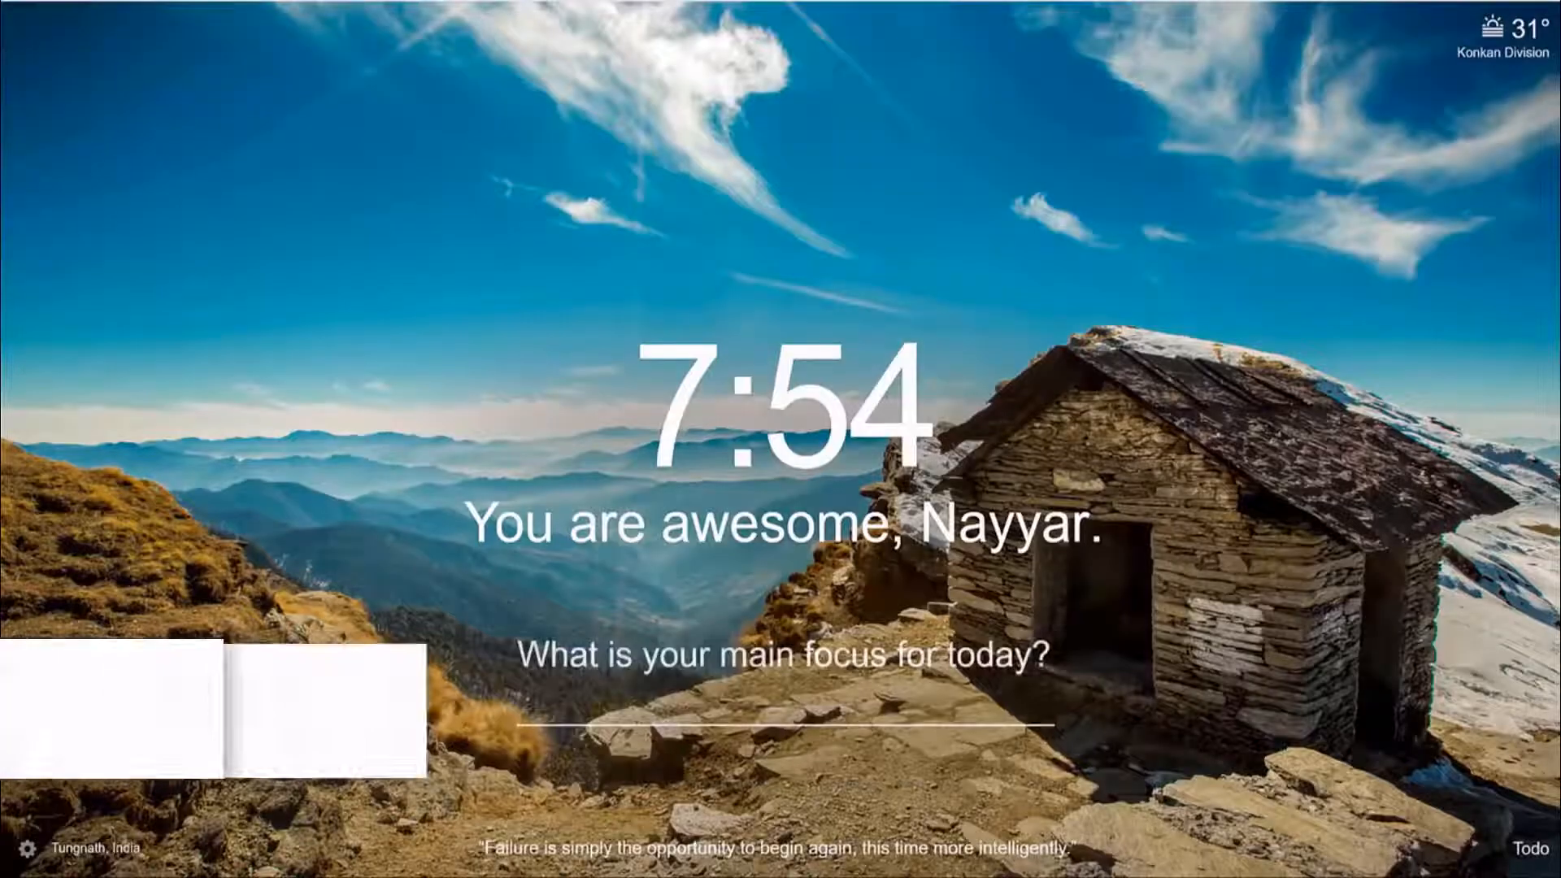
Enter the bloggdude.com/f short link to load the FastComet hosting page.
{"action": "type", "text": "bloggdude.com/f"}
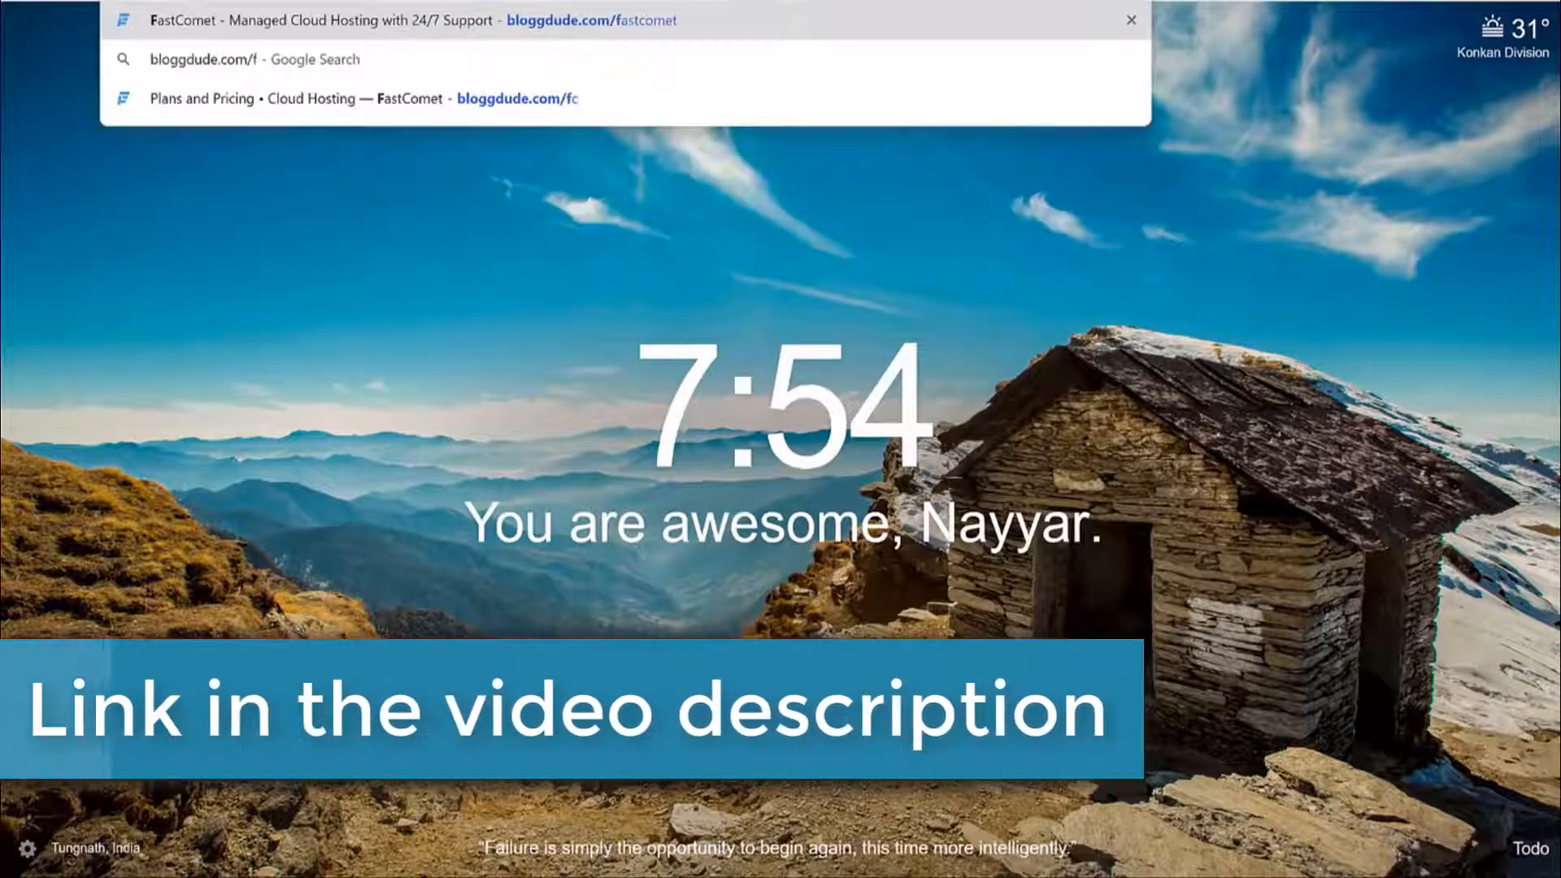
{"action": "key", "text": "Return"}
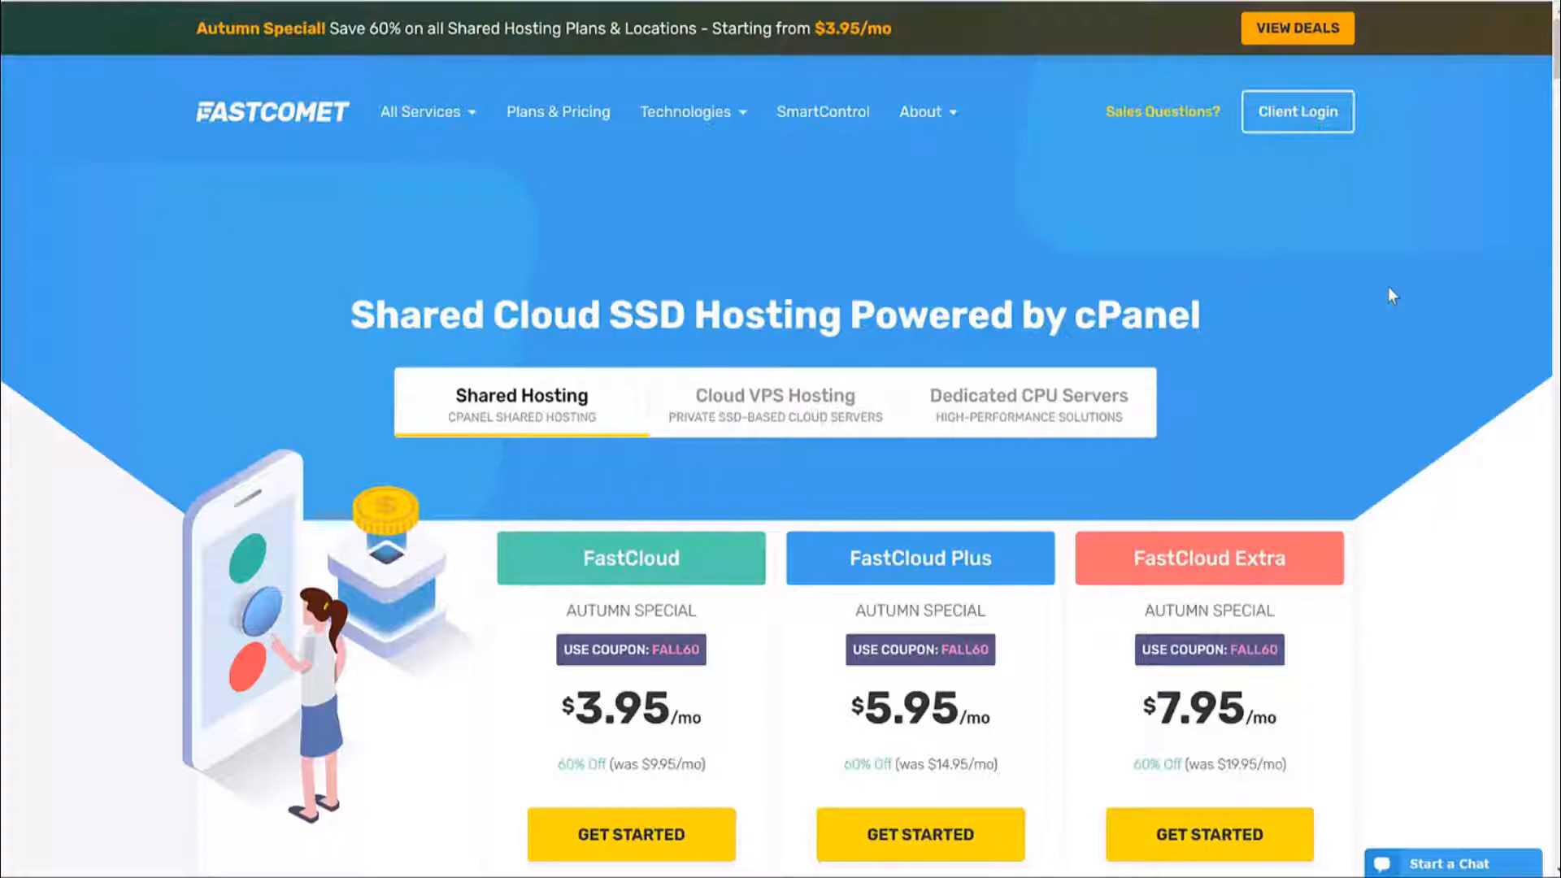
{"action": "scroll", "coordinate": [1390, 345], "scroll_direction": "down", "scroll_amount": 3}
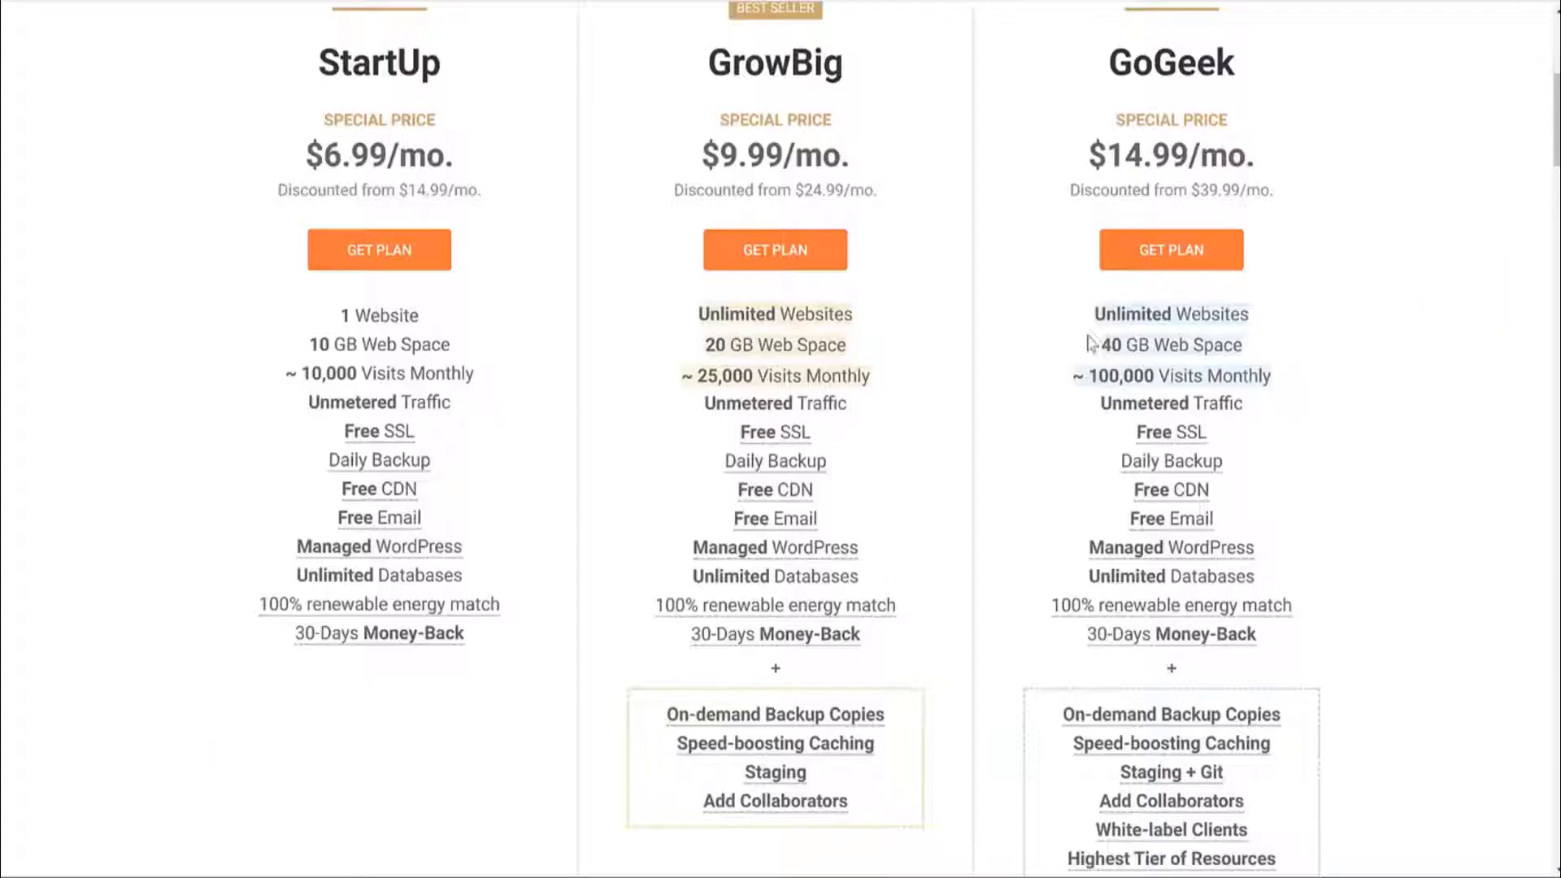
{"action": "scroll", "coordinate": [1057, 325], "scroll_direction": "up", "scroll_amount": 3}
{"action": "left_click_drag", "start_coordinate": [707, 272], "coordinate": [894, 355]}
{"action": "left_click", "coordinate": [876, 283]}
{"action": "scroll", "coordinate": [877, 283], "scroll_direction": "down", "scroll_amount": 3}
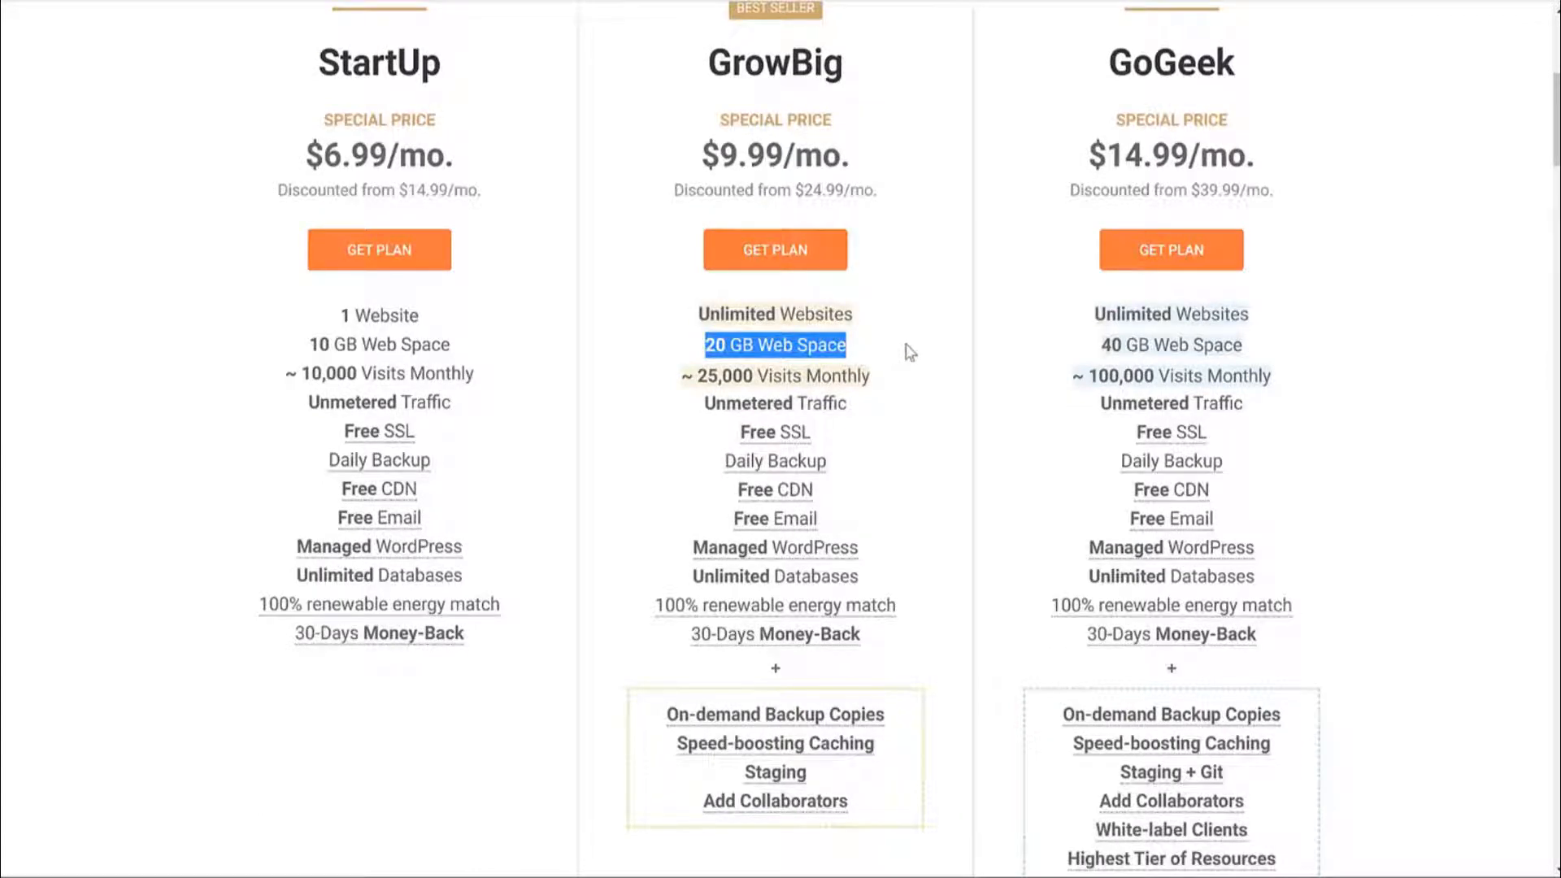
{"action": "left_click_drag", "start_coordinate": [879, 374], "coordinate": [708, 369]}
{"action": "left_click", "coordinate": [725, 396]}
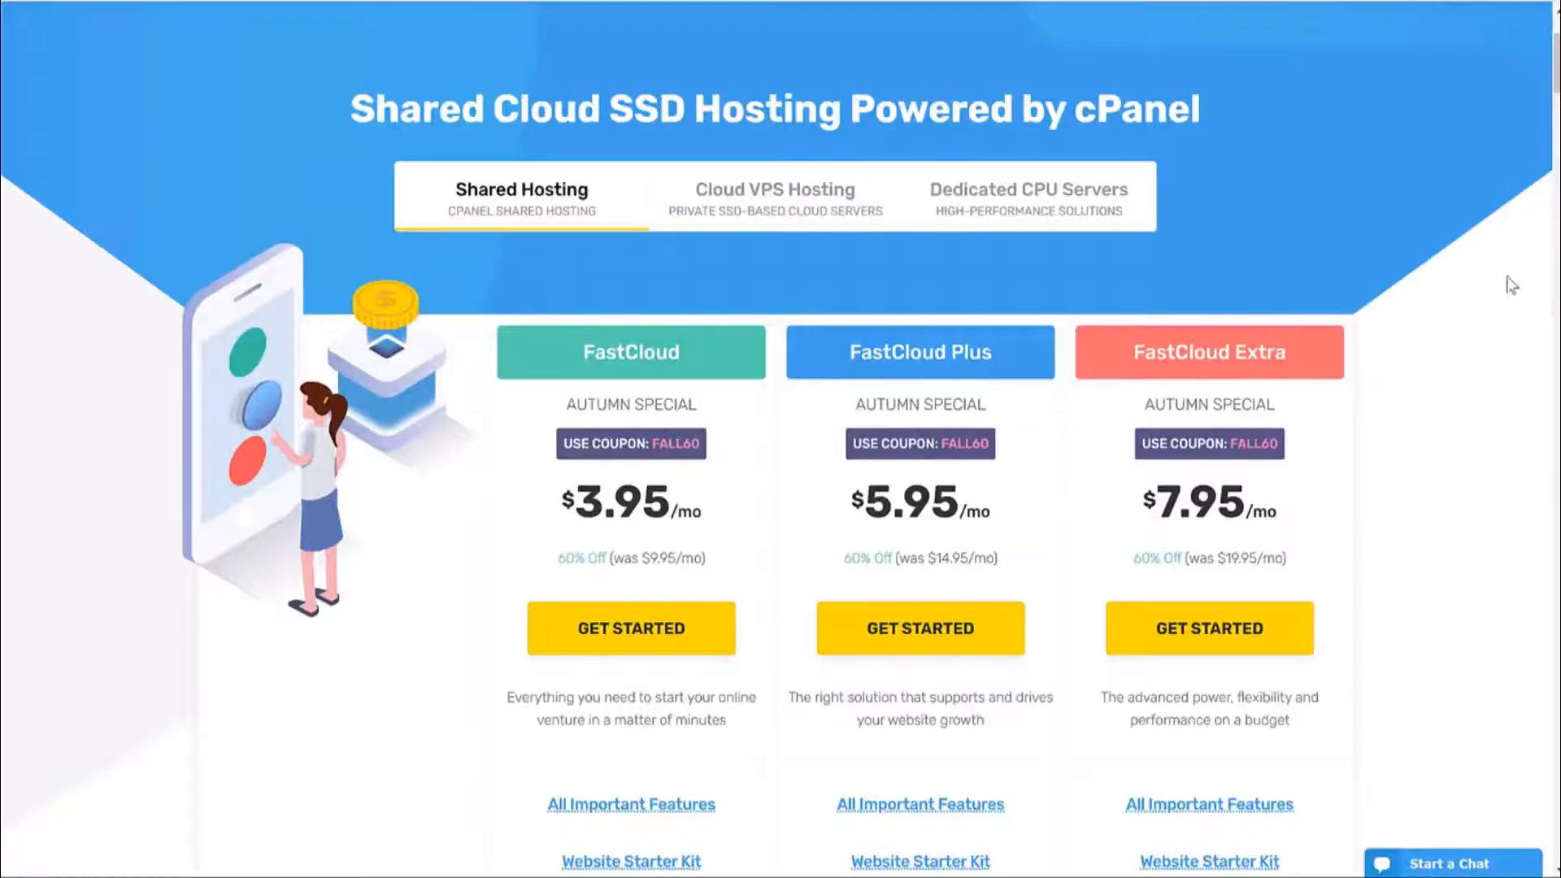
{"action": "scroll", "coordinate": [955, 188], "scroll_direction": "down", "scroll_amount": 3}
Scroll FastComet's pricing table to compare the three FastCloud plans' SSD space.
{"action": "left_click_drag", "start_coordinate": [842, 148], "coordinate": [1013, 147]}
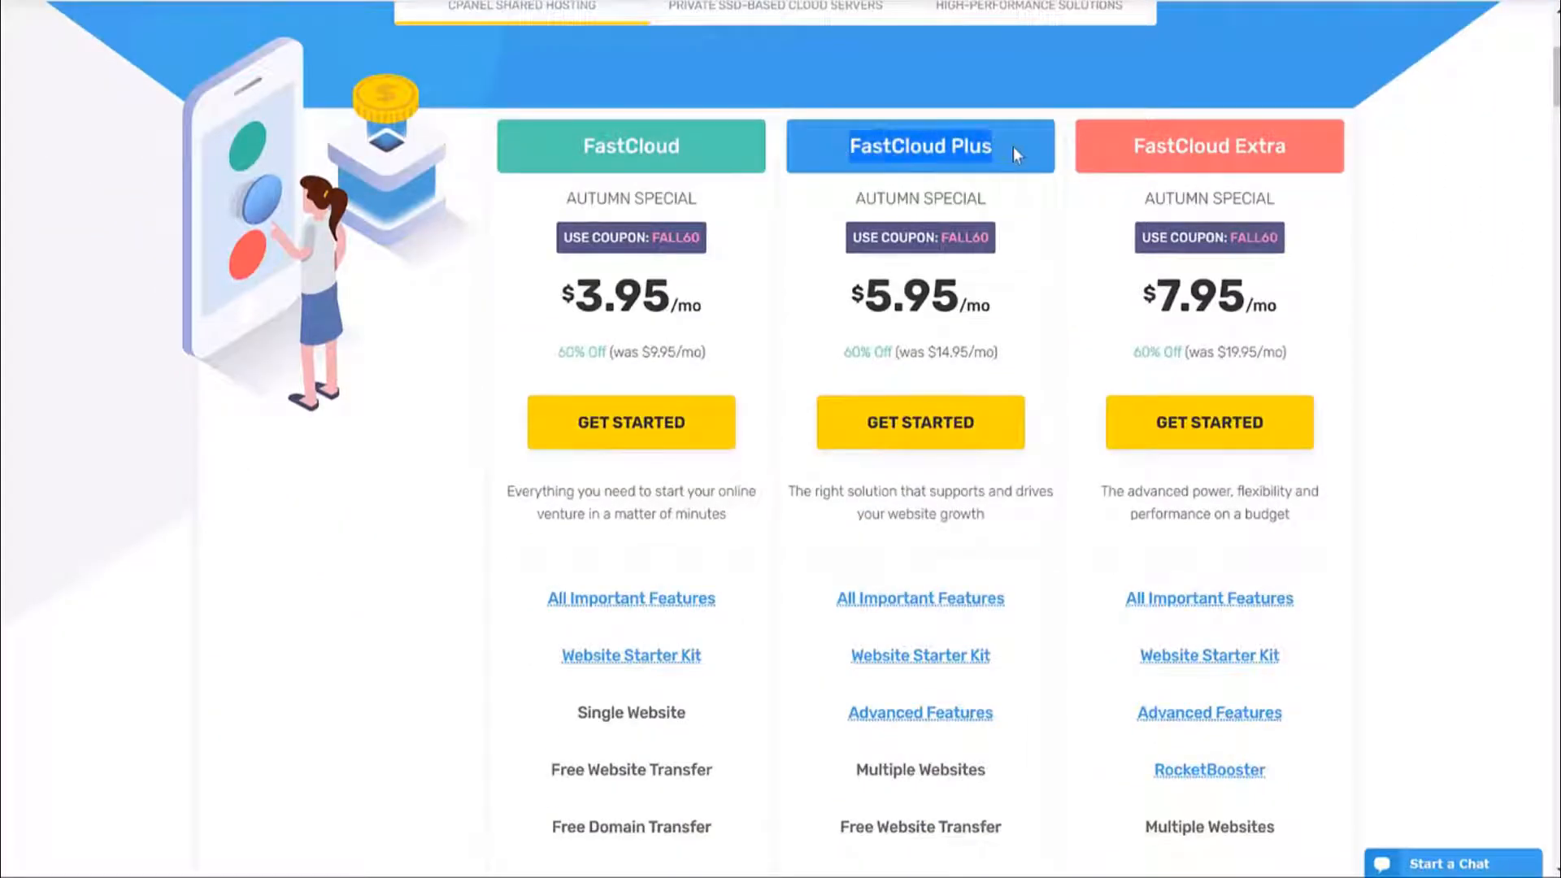
{"action": "scroll", "coordinate": [1028, 192], "scroll_direction": "down", "scroll_amount": 1}
{"action": "scroll", "coordinate": [1028, 195], "scroll_direction": "down", "scroll_amount": 2}
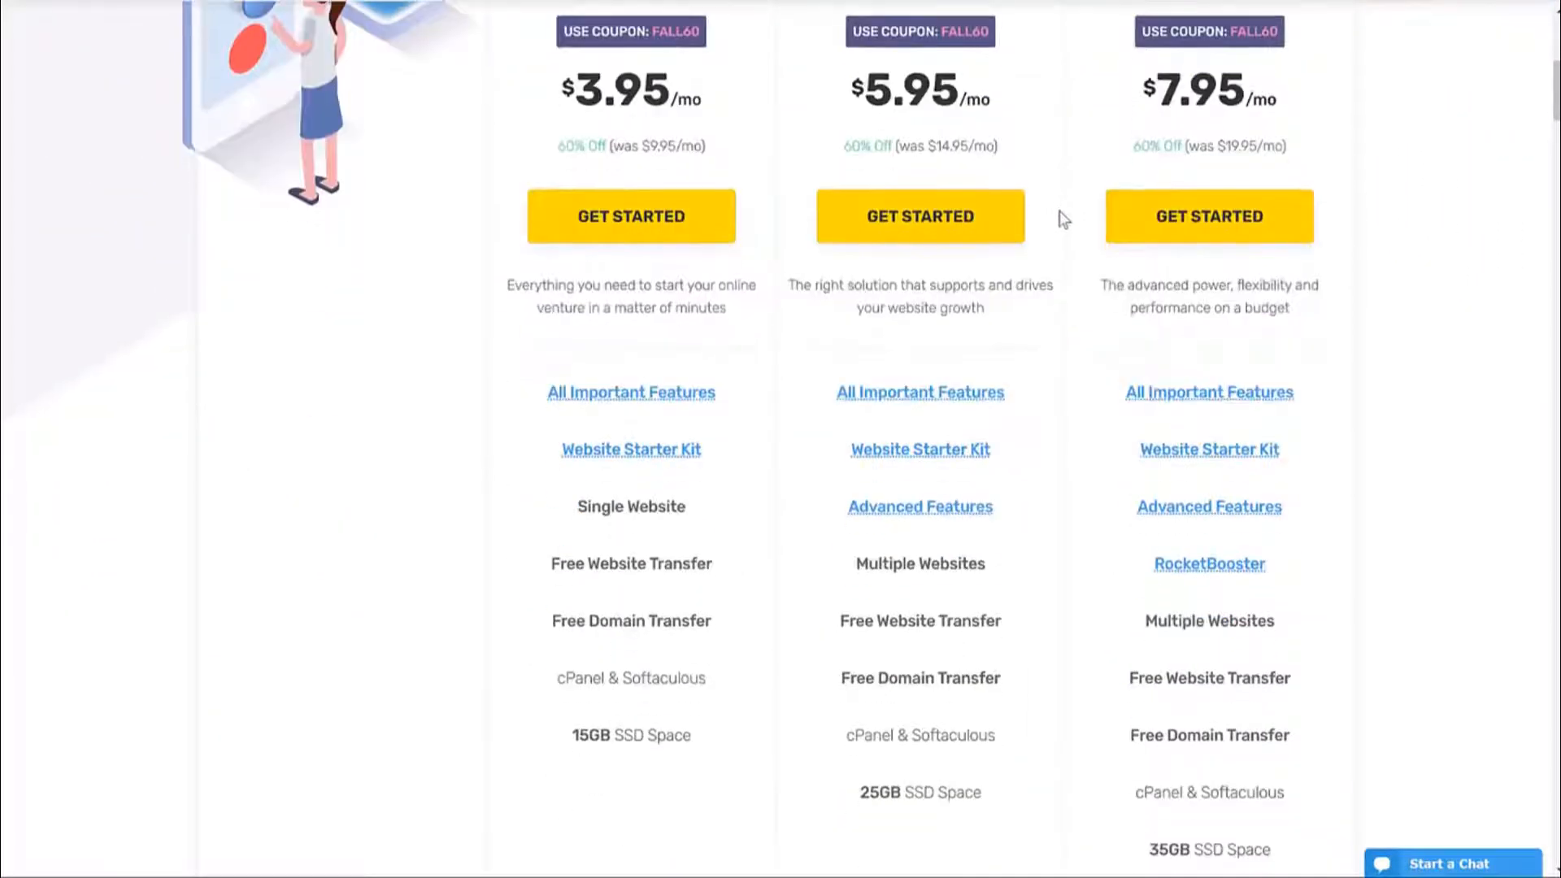
{"action": "scroll", "coordinate": [952, 461], "scroll_direction": "down", "scroll_amount": 1}
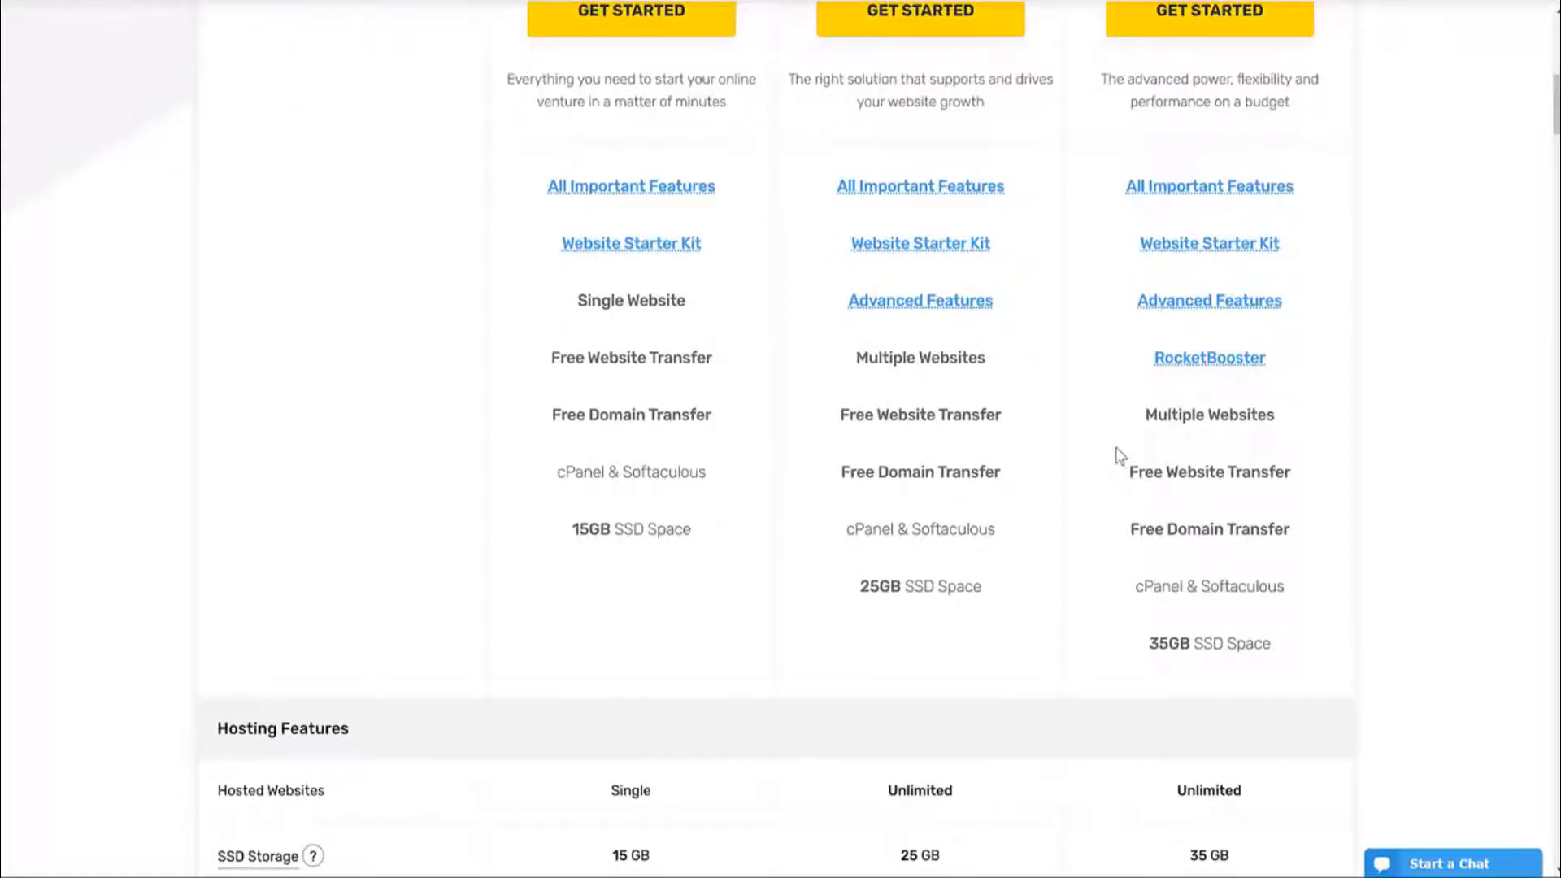
{"action": "scroll", "coordinate": [1038, 603], "scroll_direction": "down", "scroll_amount": 1}
{"action": "left_click_drag", "start_coordinate": [962, 474], "coordinate": [862, 483]}
{"action": "left_click", "coordinate": [965, 484]}
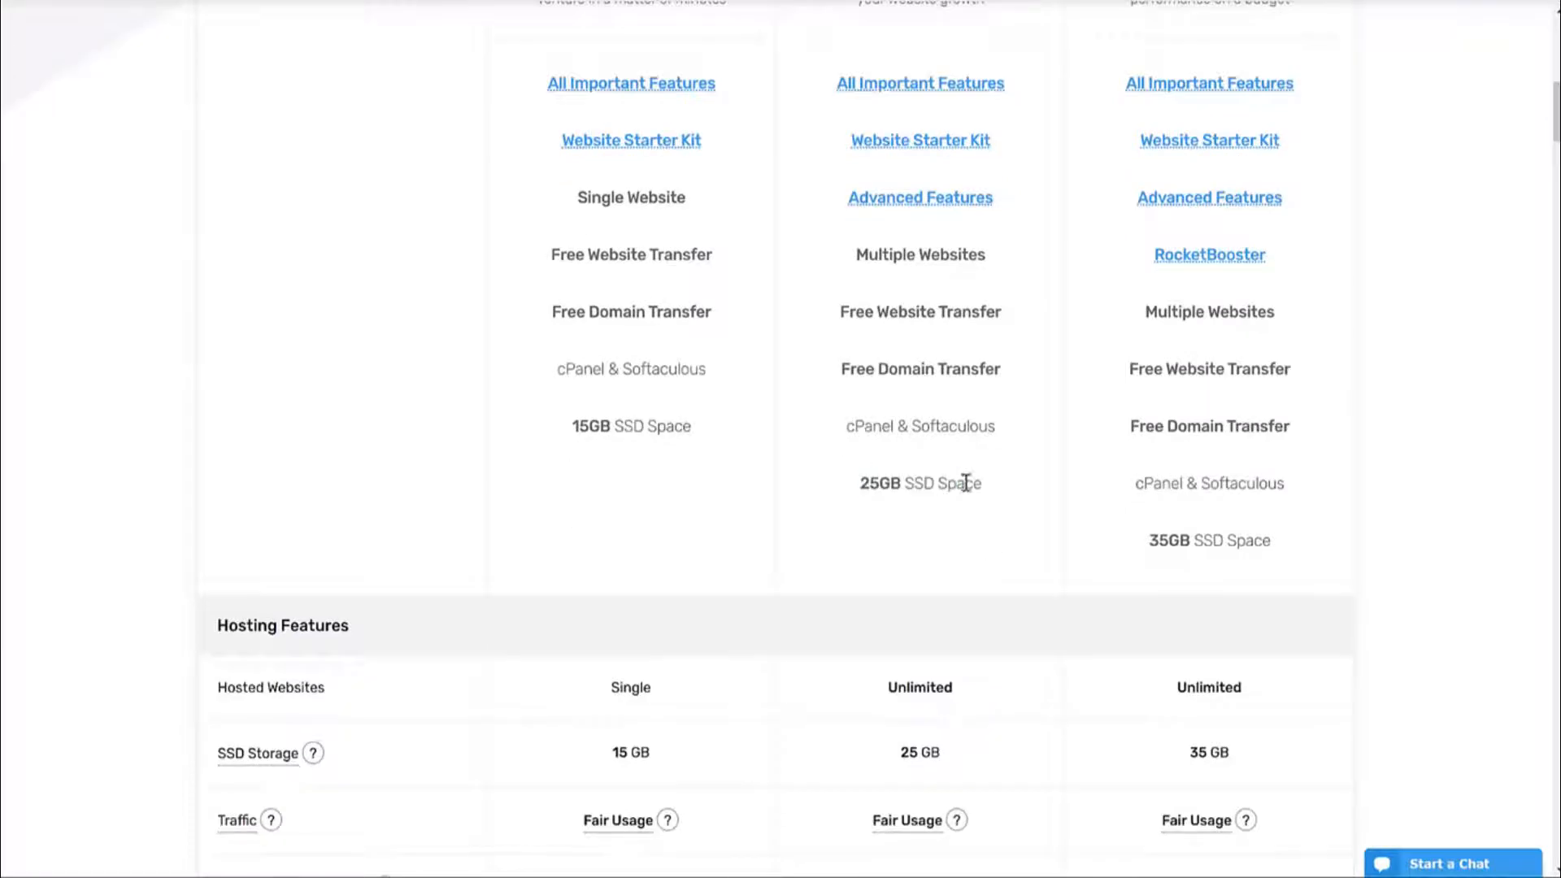
Start ordering the $5.95/mo FastCloud Plus plan.
{"action": "scroll", "coordinate": [1408, 244], "scroll_direction": "up", "scroll_amount": 5}
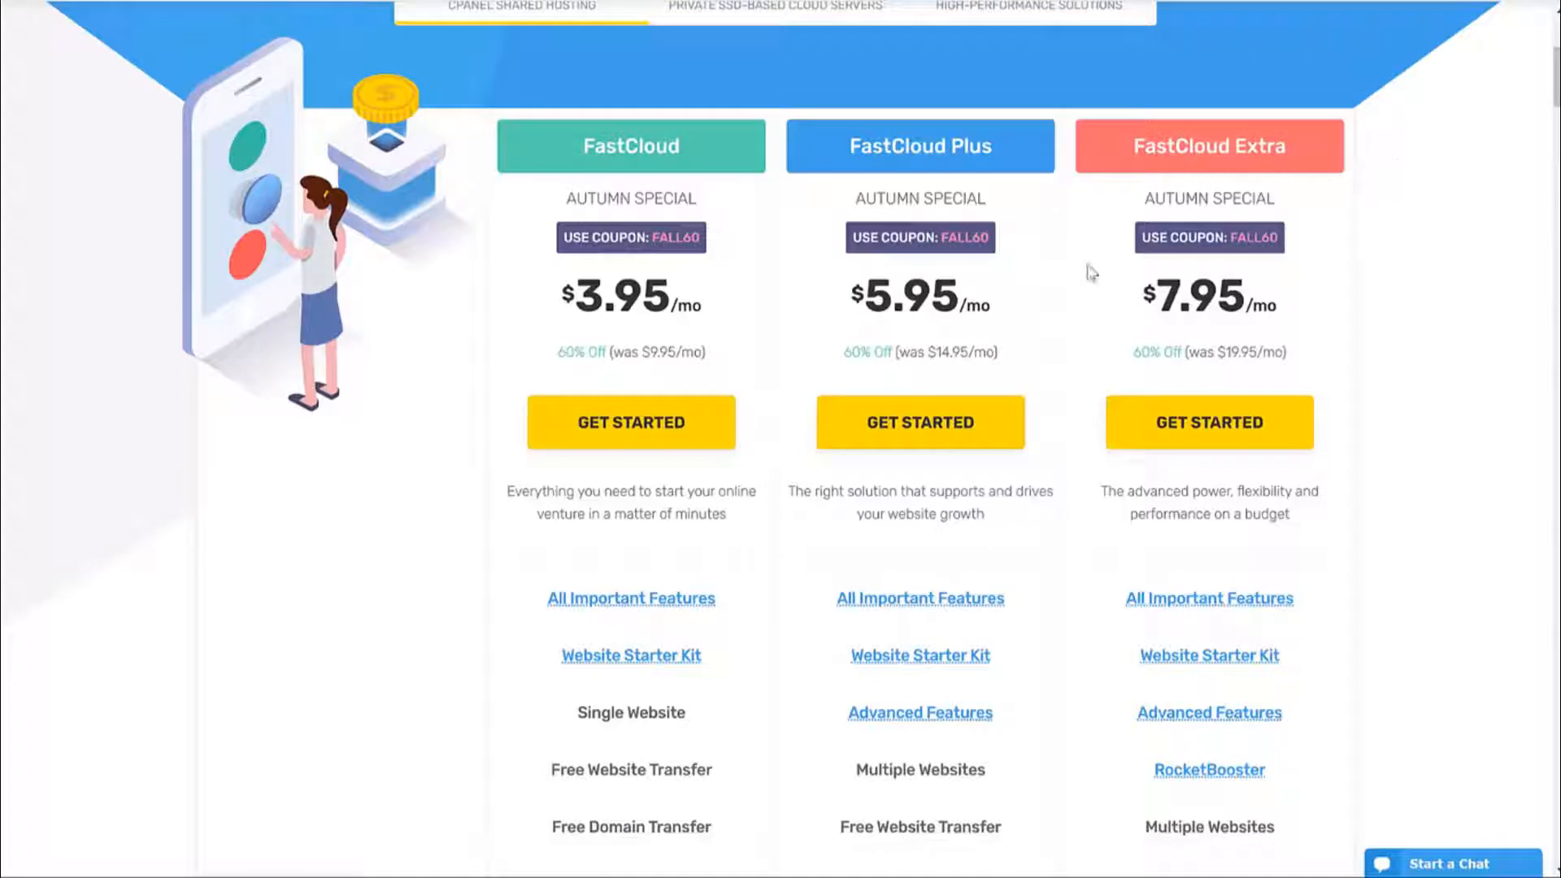
{"action": "left_click_drag", "start_coordinate": [845, 148], "coordinate": [966, 149]}
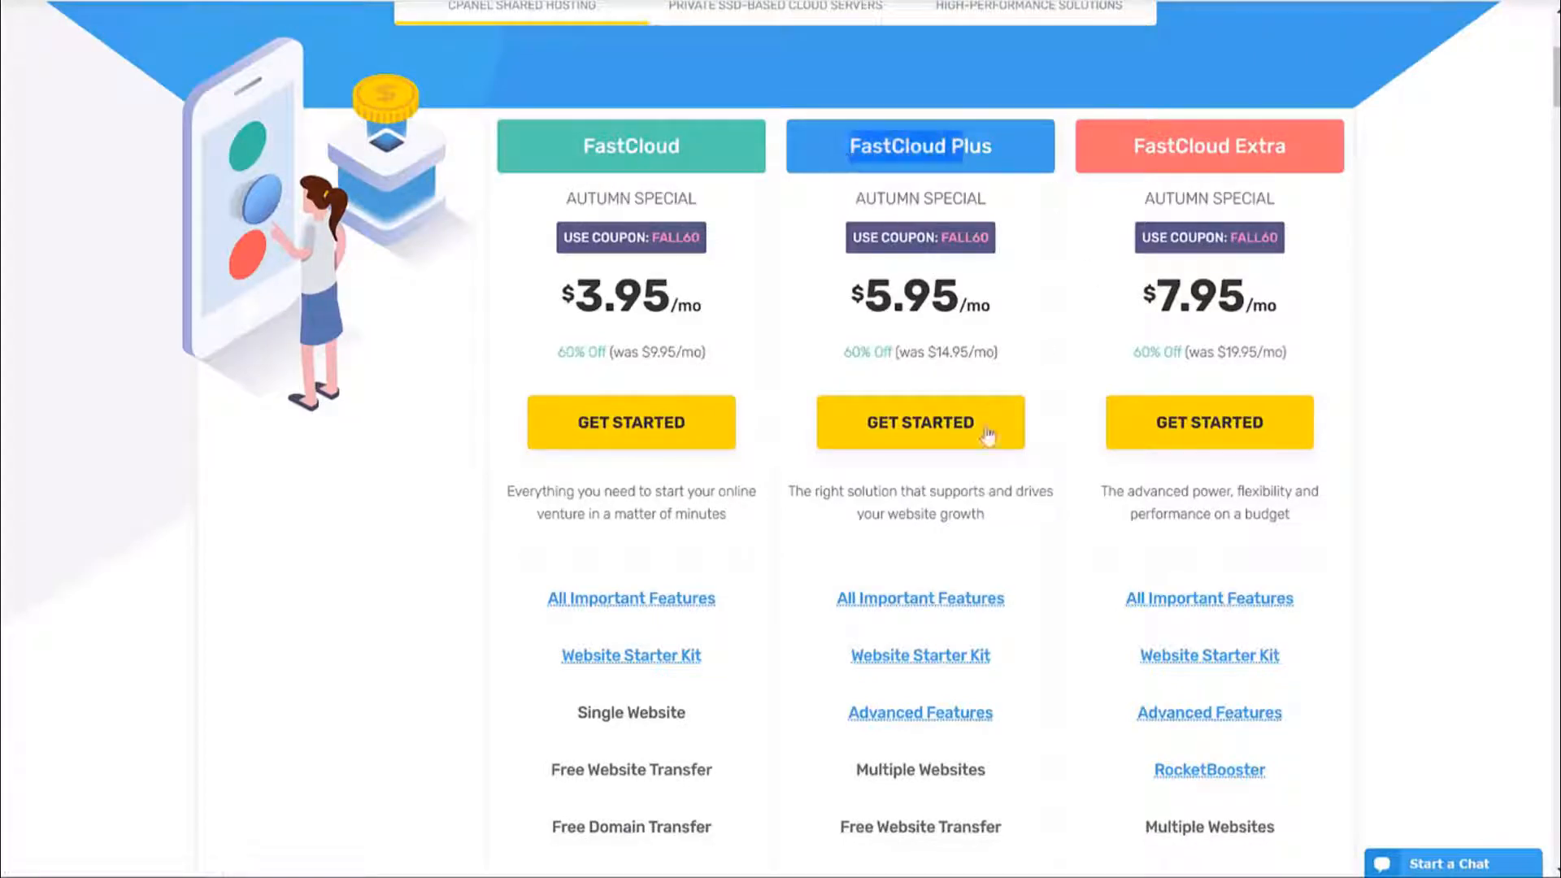
{"action": "left_click", "coordinate": [921, 443]}
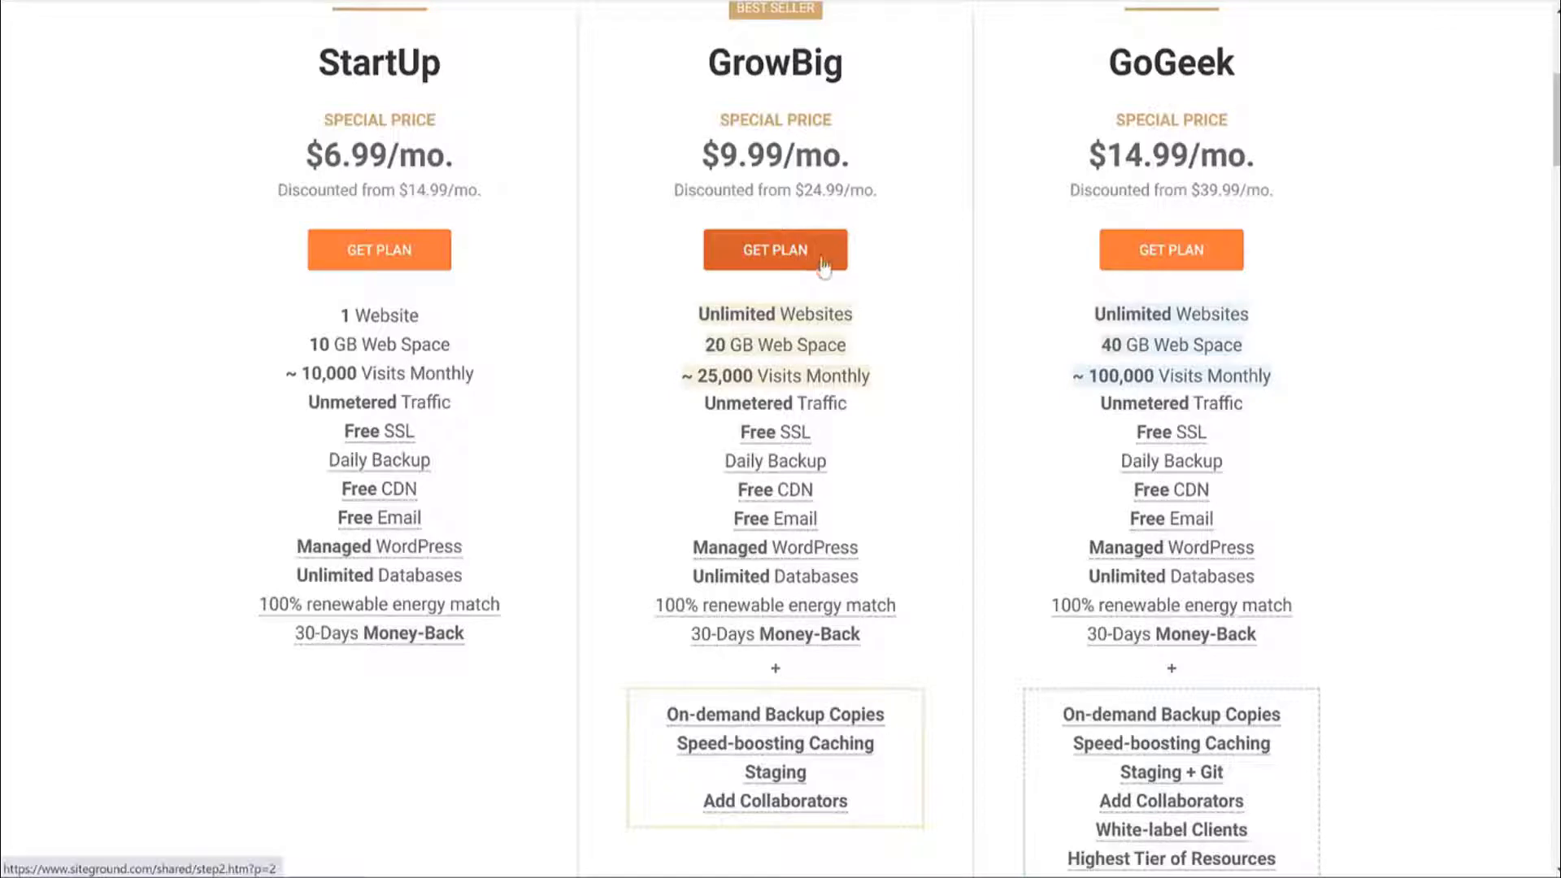
Order SiteGround's GrowBig plan and type the domain name on the Choose Domain step.
{"action": "left_click", "coordinate": [822, 266]}
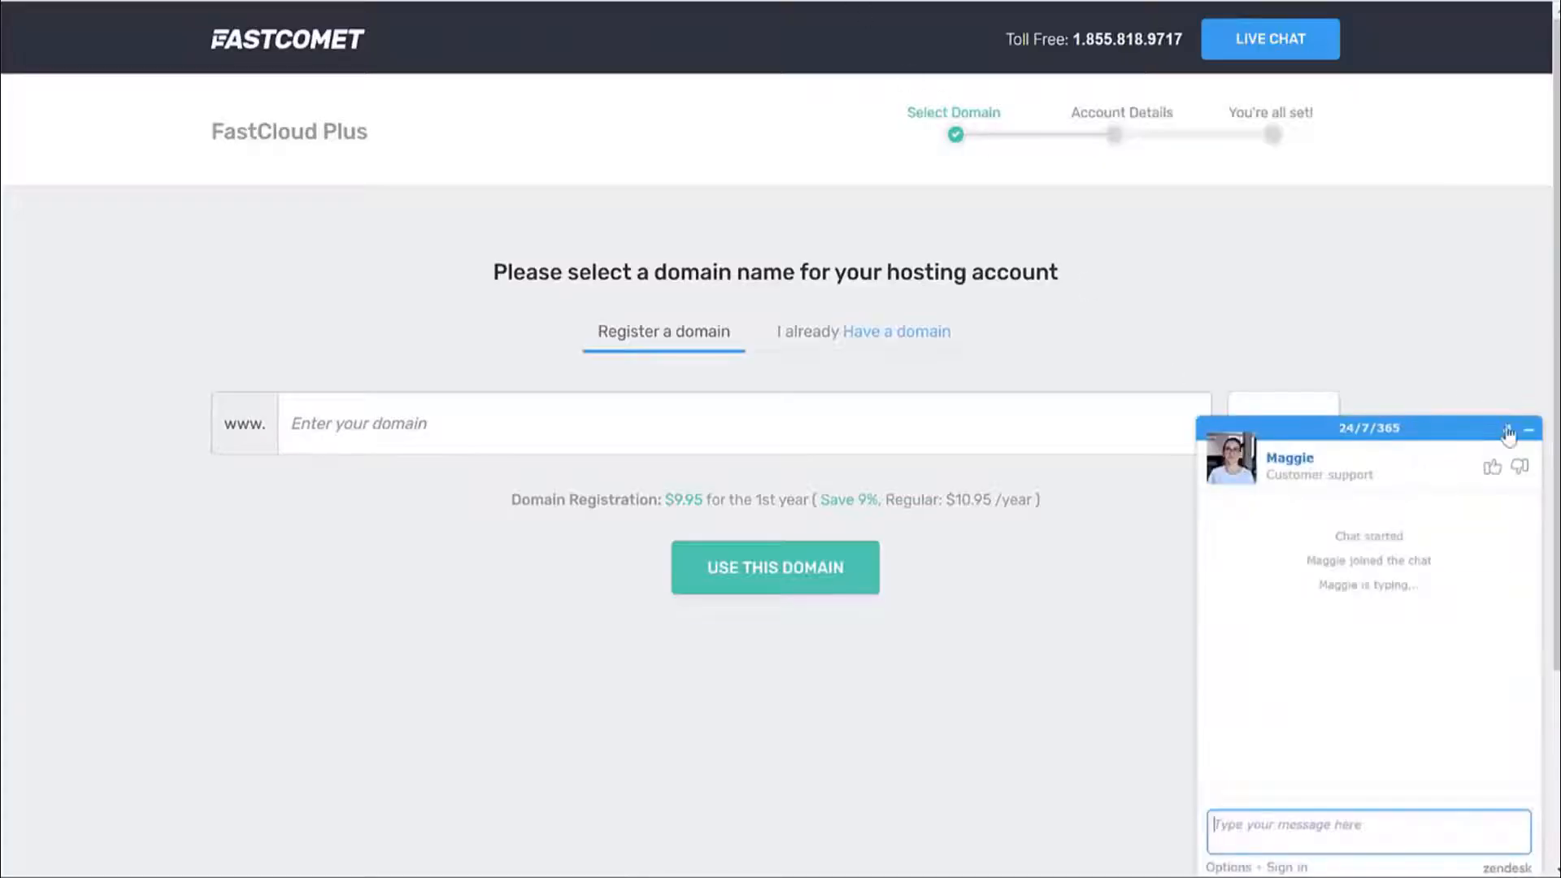
{"action": "left_click", "coordinate": [1509, 426]}
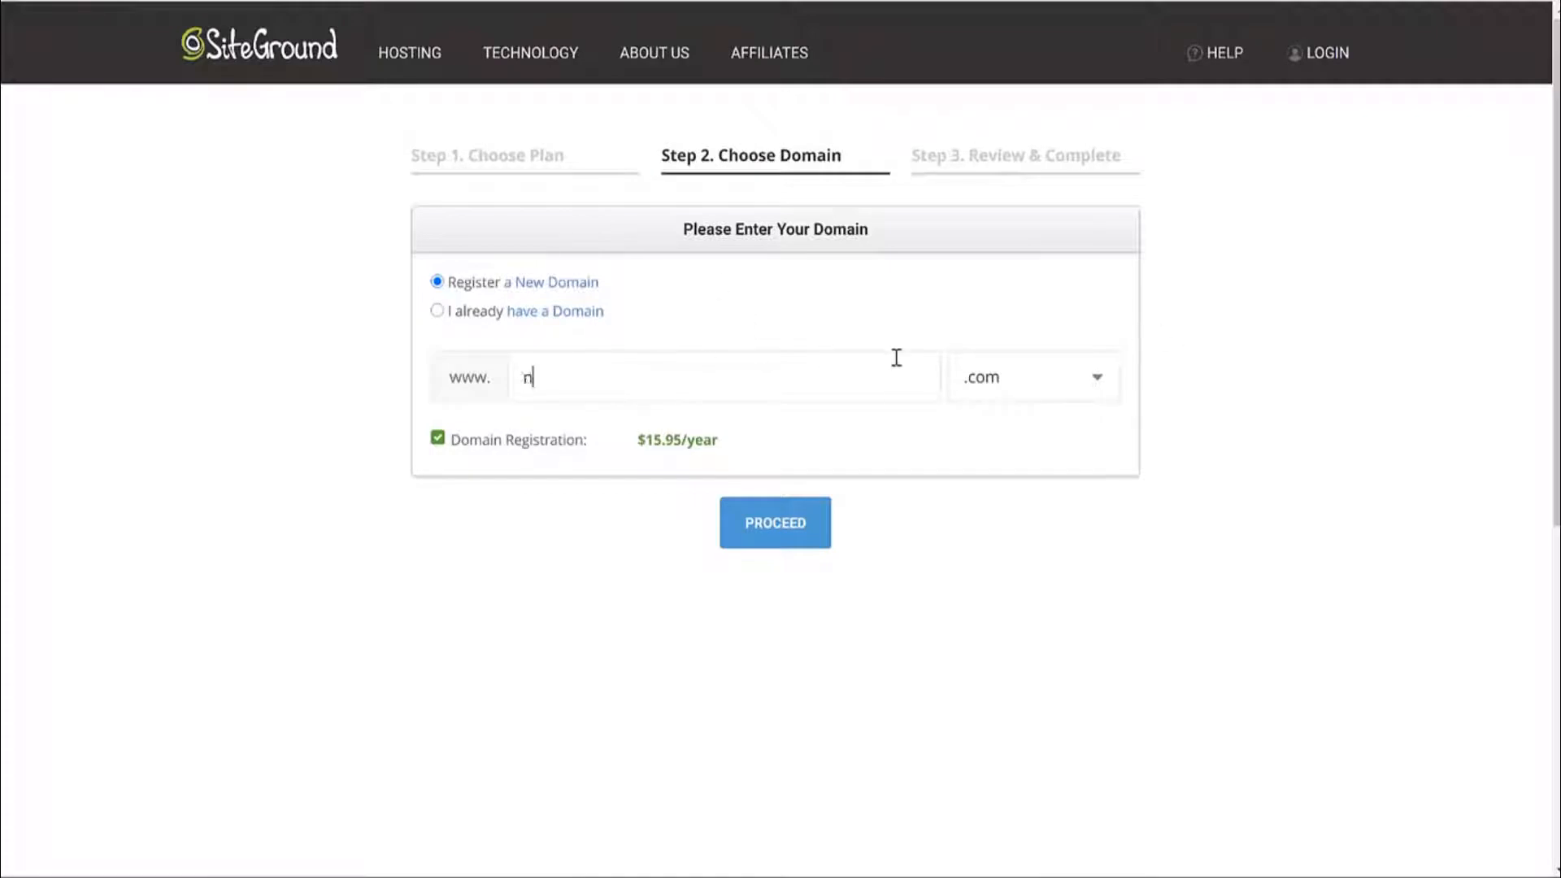
{"action": "type", "text": "yarshaikh"}
{"action": "left_click_drag", "start_coordinate": [732, 382], "coordinate": [504, 384]}
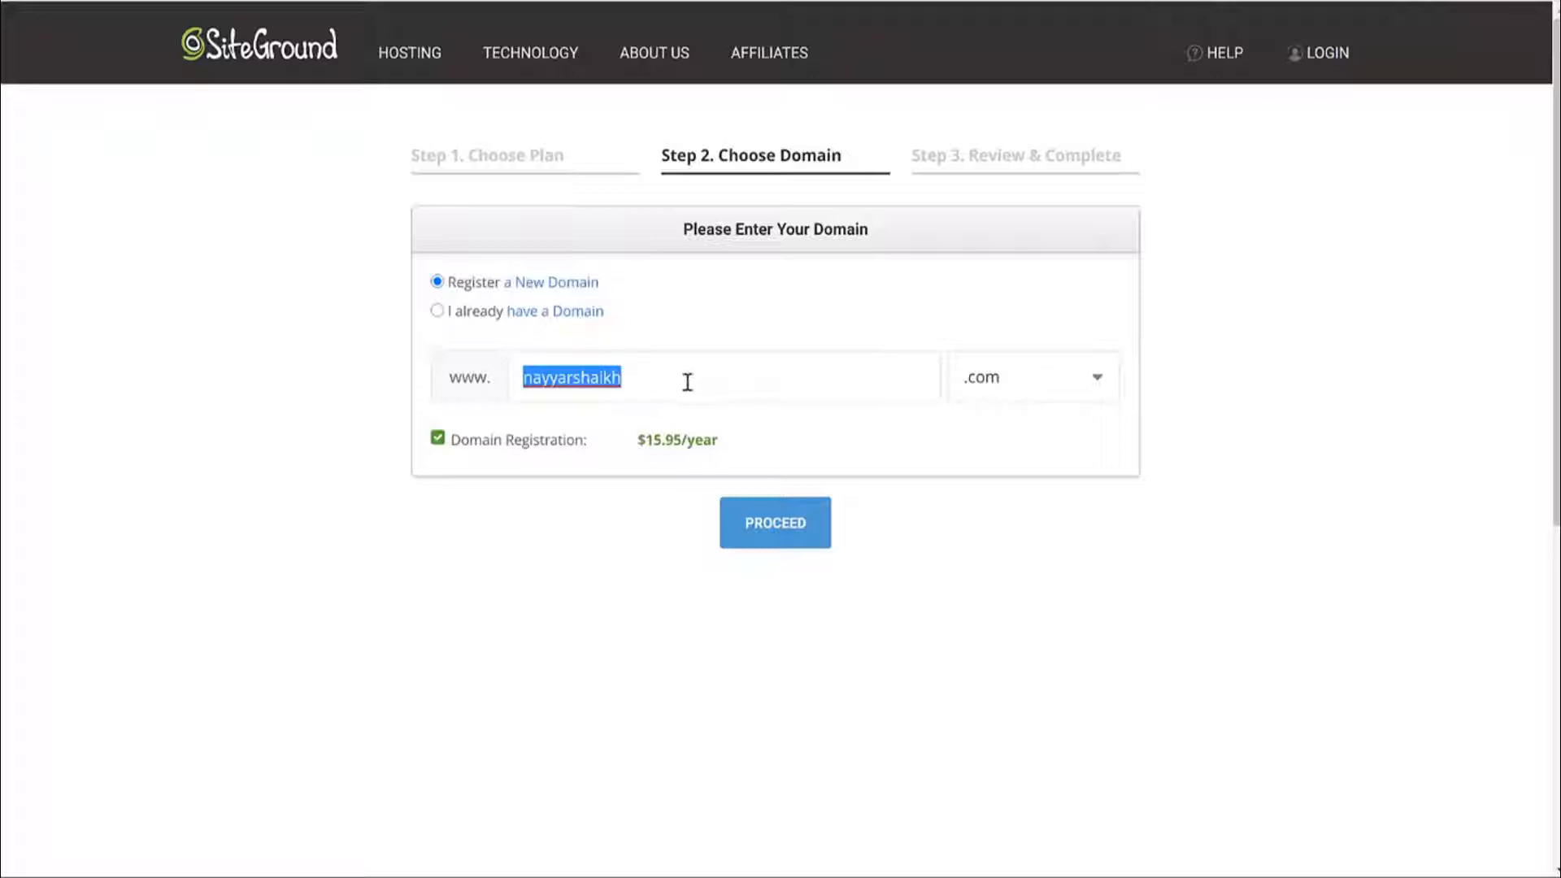
Review the domain extension list, then switch to 'I already have a Domain' with the full domain.
{"action": "left_click", "coordinate": [1057, 398]}
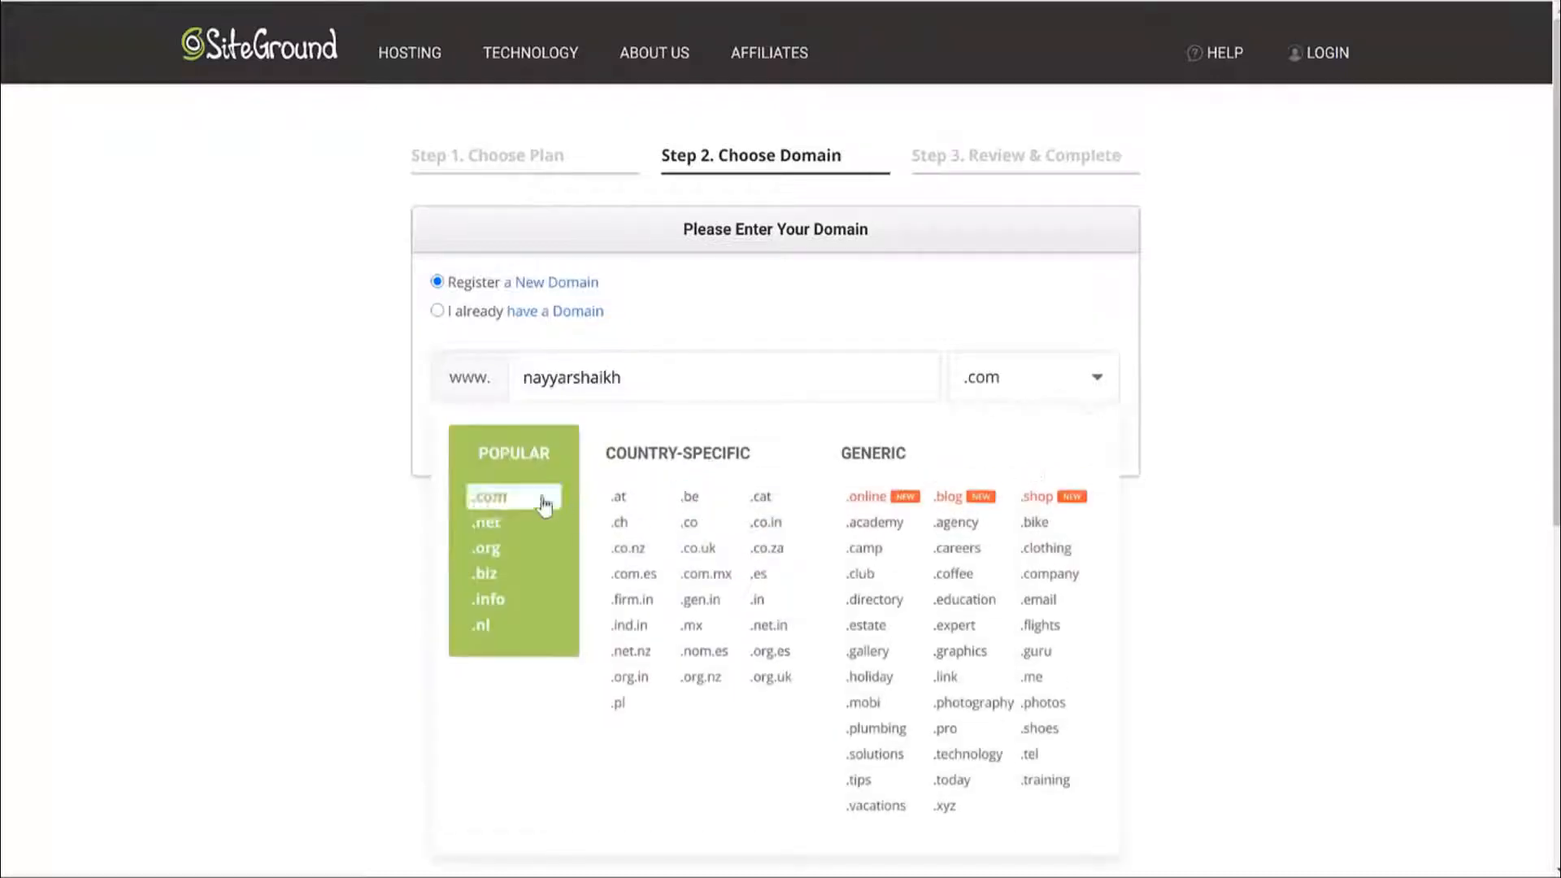
{"action": "scroll", "coordinate": [569, 521], "scroll_direction": "down", "scroll_amount": 1}
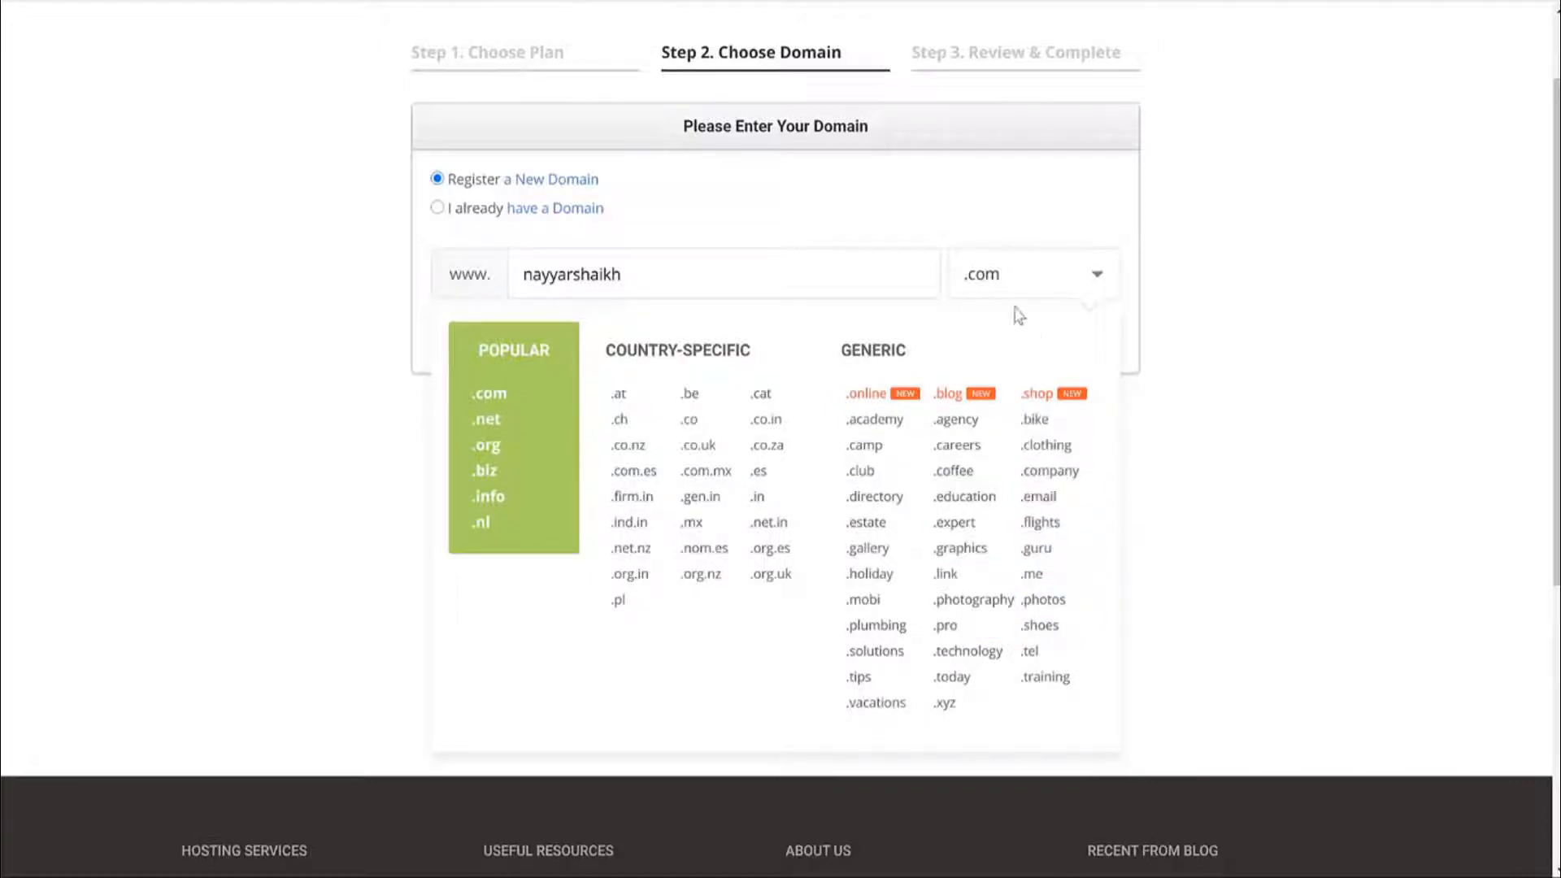
{"action": "left_click", "coordinate": [1214, 282]}
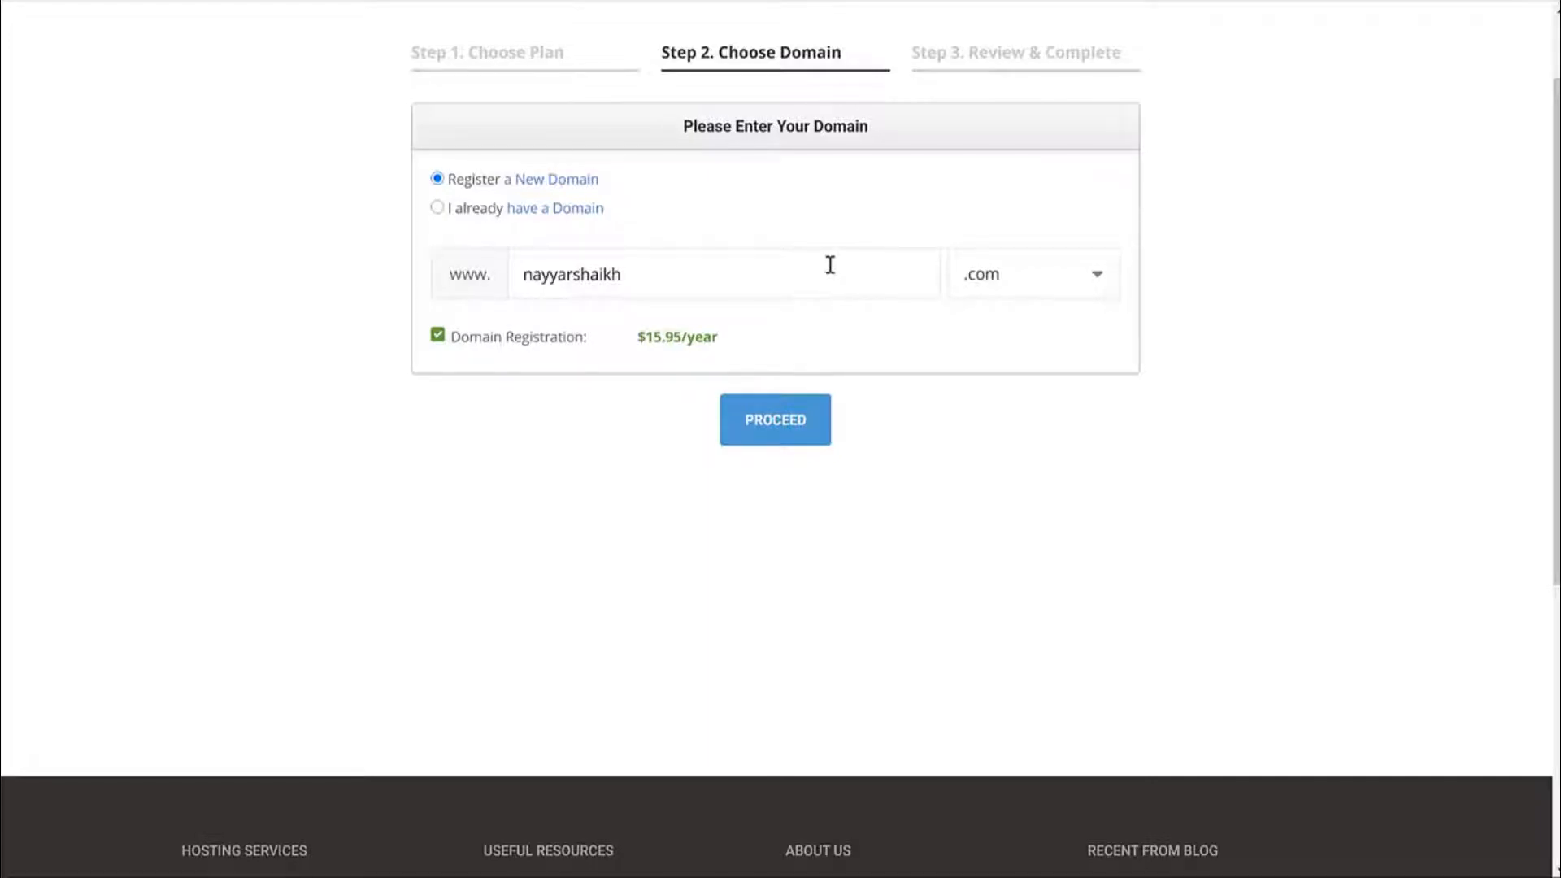
{"action": "left_click", "coordinate": [471, 212]}
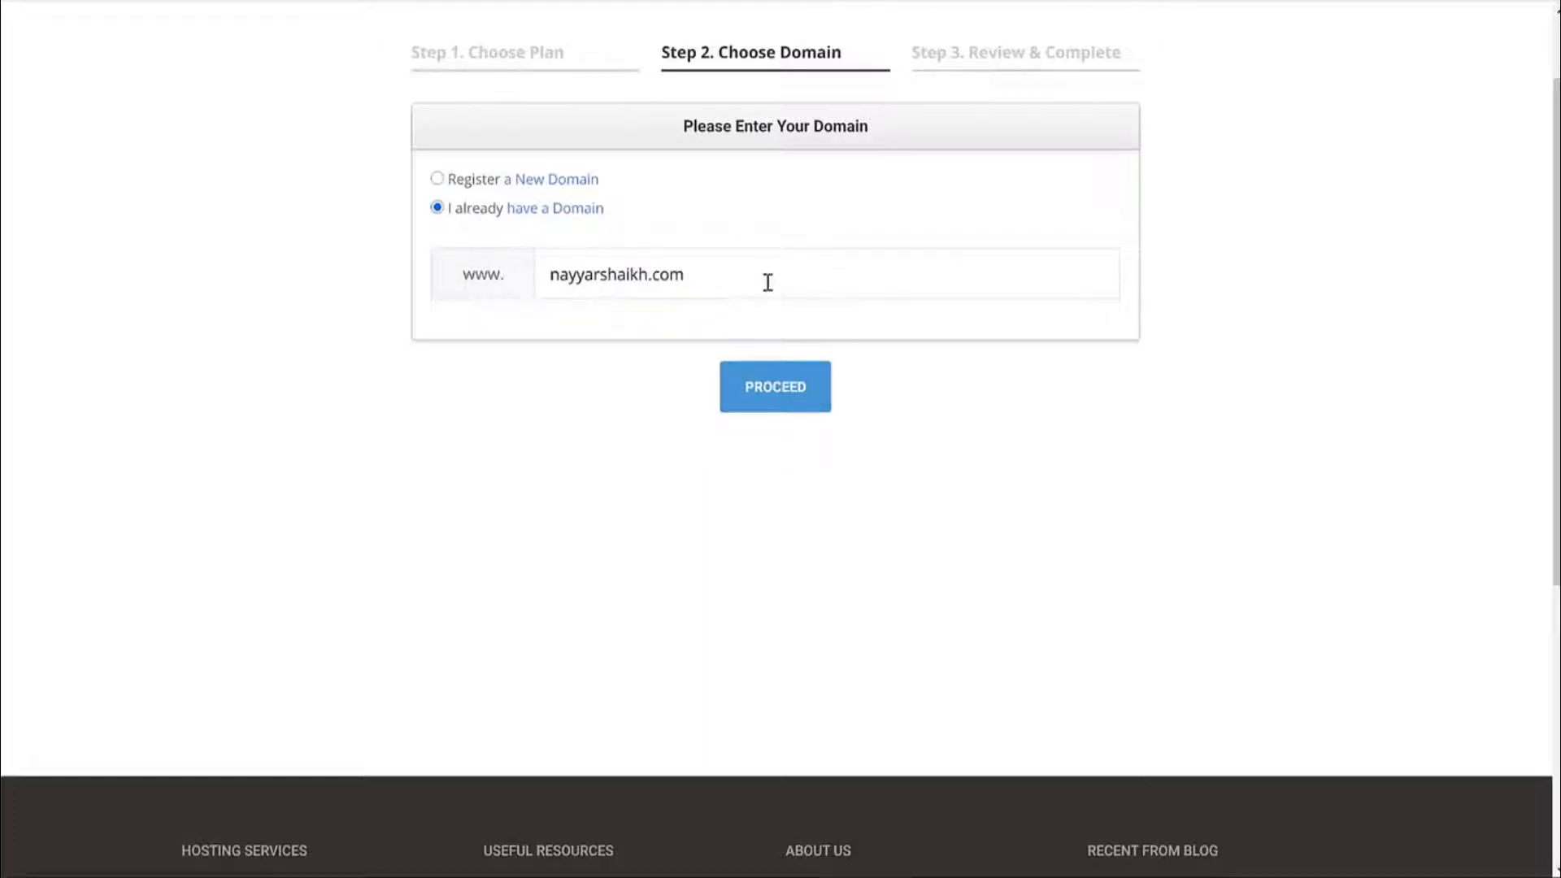
{"action": "left_click_drag", "start_coordinate": [687, 274], "coordinate": [549, 275]}
{"action": "key", "text": "ctrl+c"}
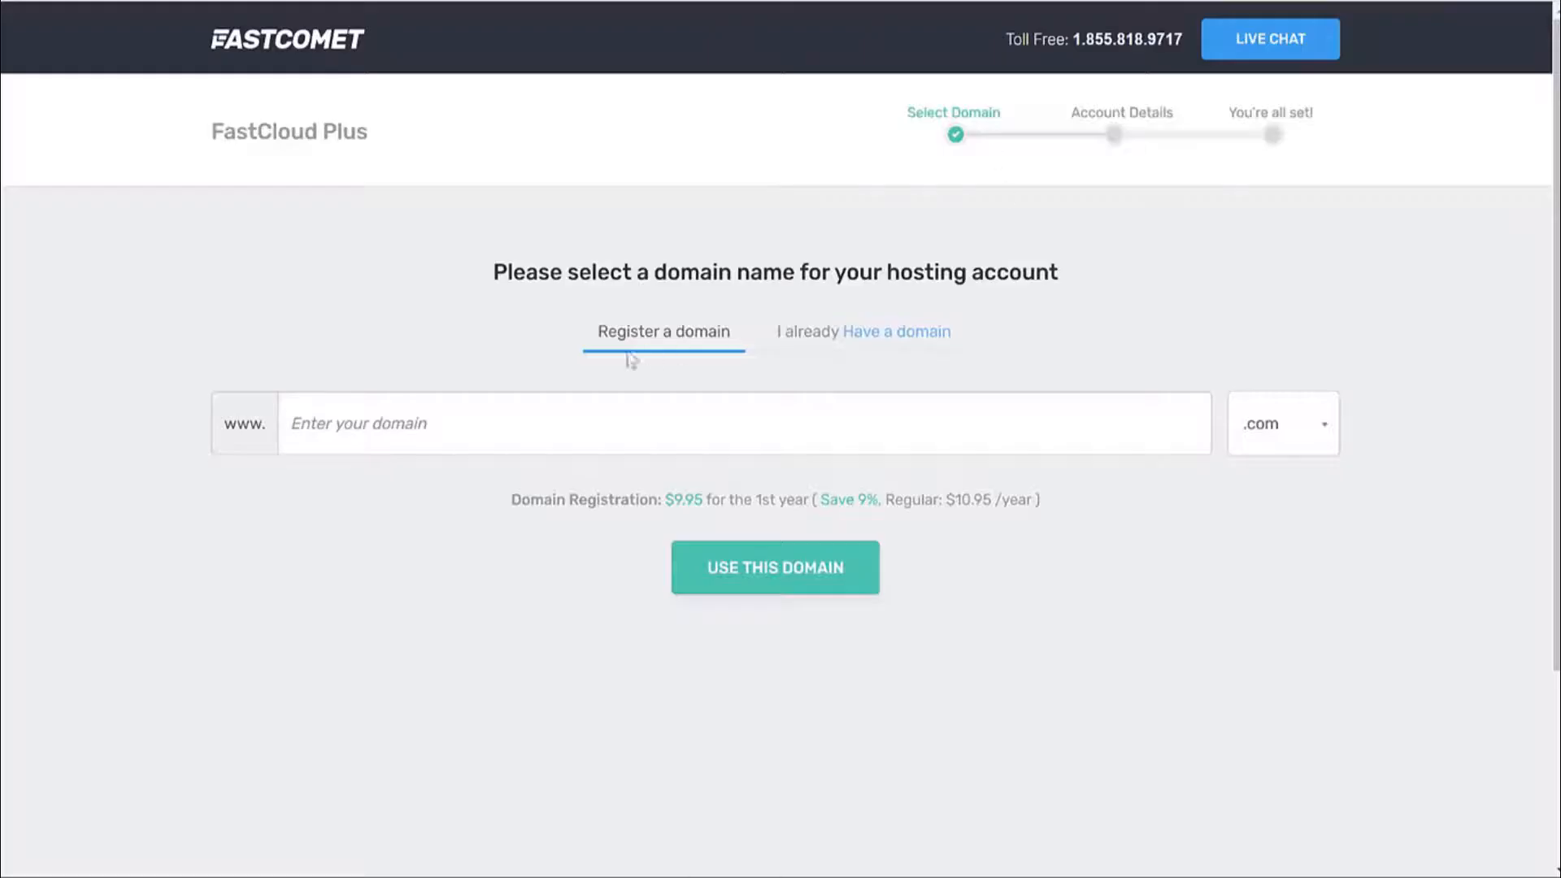
Paste the domain into FastComet's domain field and check the .com extension list.
{"action": "left_click", "coordinate": [608, 400]}
{"action": "key", "text": "ctrl+v"}
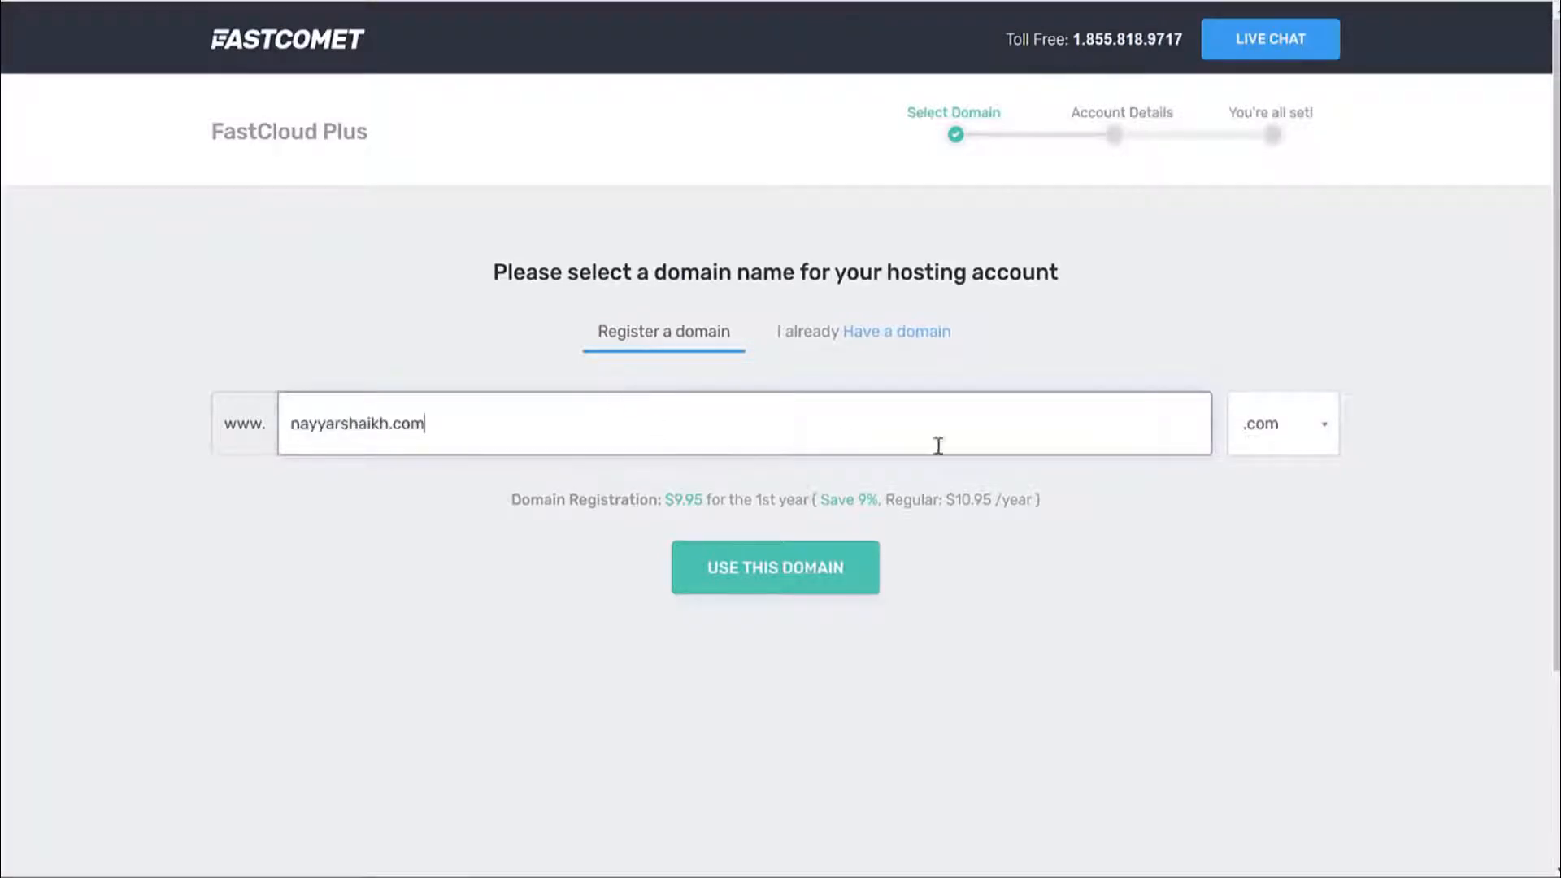
{"action": "left_click", "coordinate": [1303, 429]}
{"action": "scroll", "coordinate": [327, 567], "scroll_direction": "down", "scroll_amount": 3}
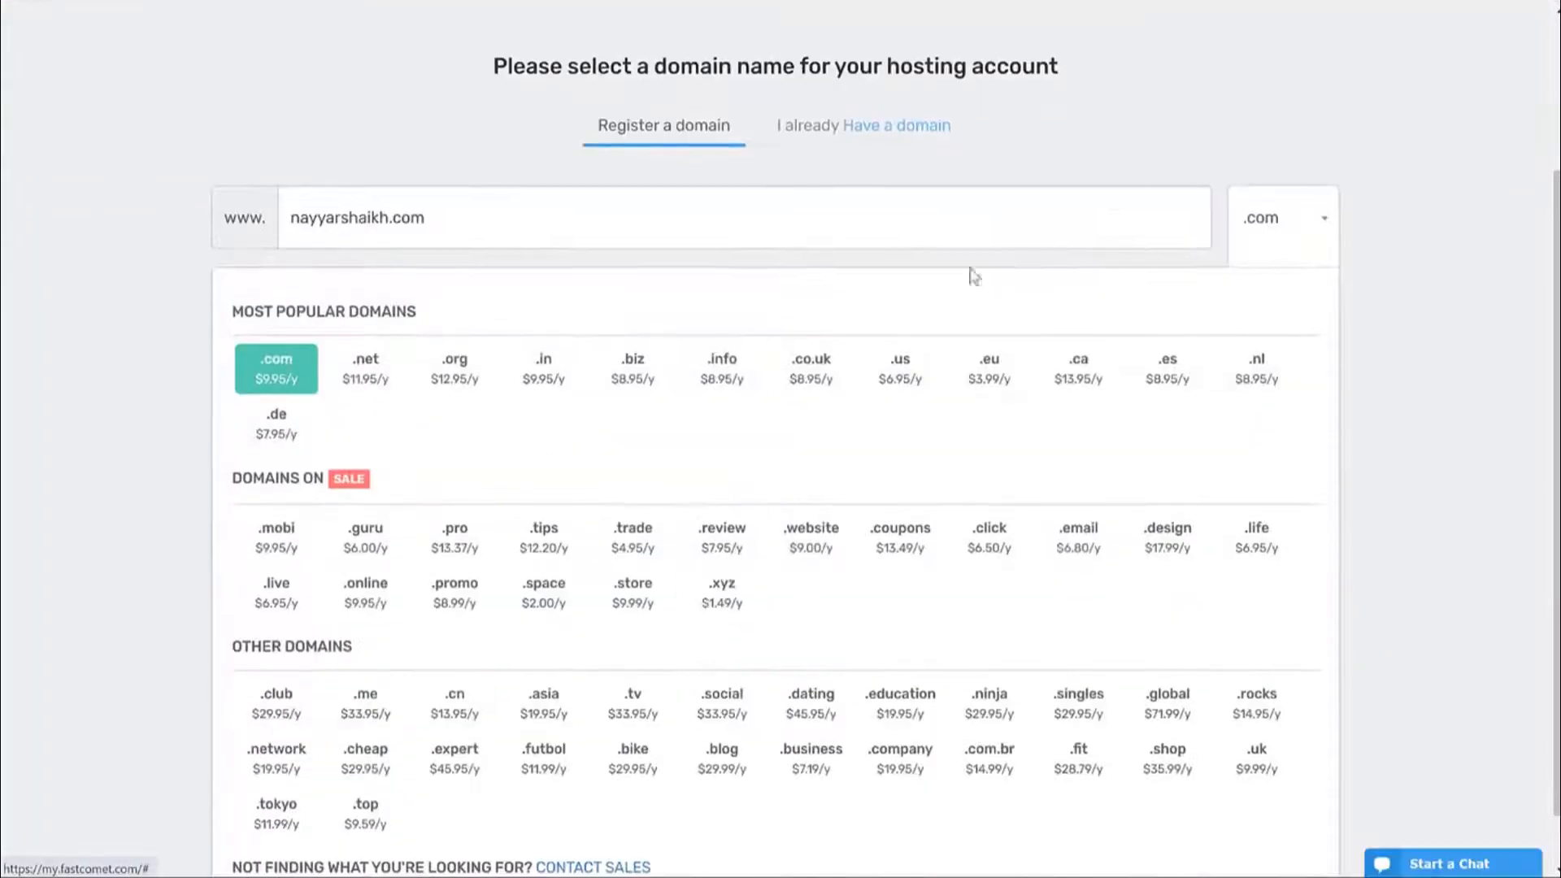
{"action": "left_click", "coordinate": [1256, 220]}
Switch to 'I already Have a domain', paste the domain and continue with it.
{"action": "left_click", "coordinate": [842, 143]}
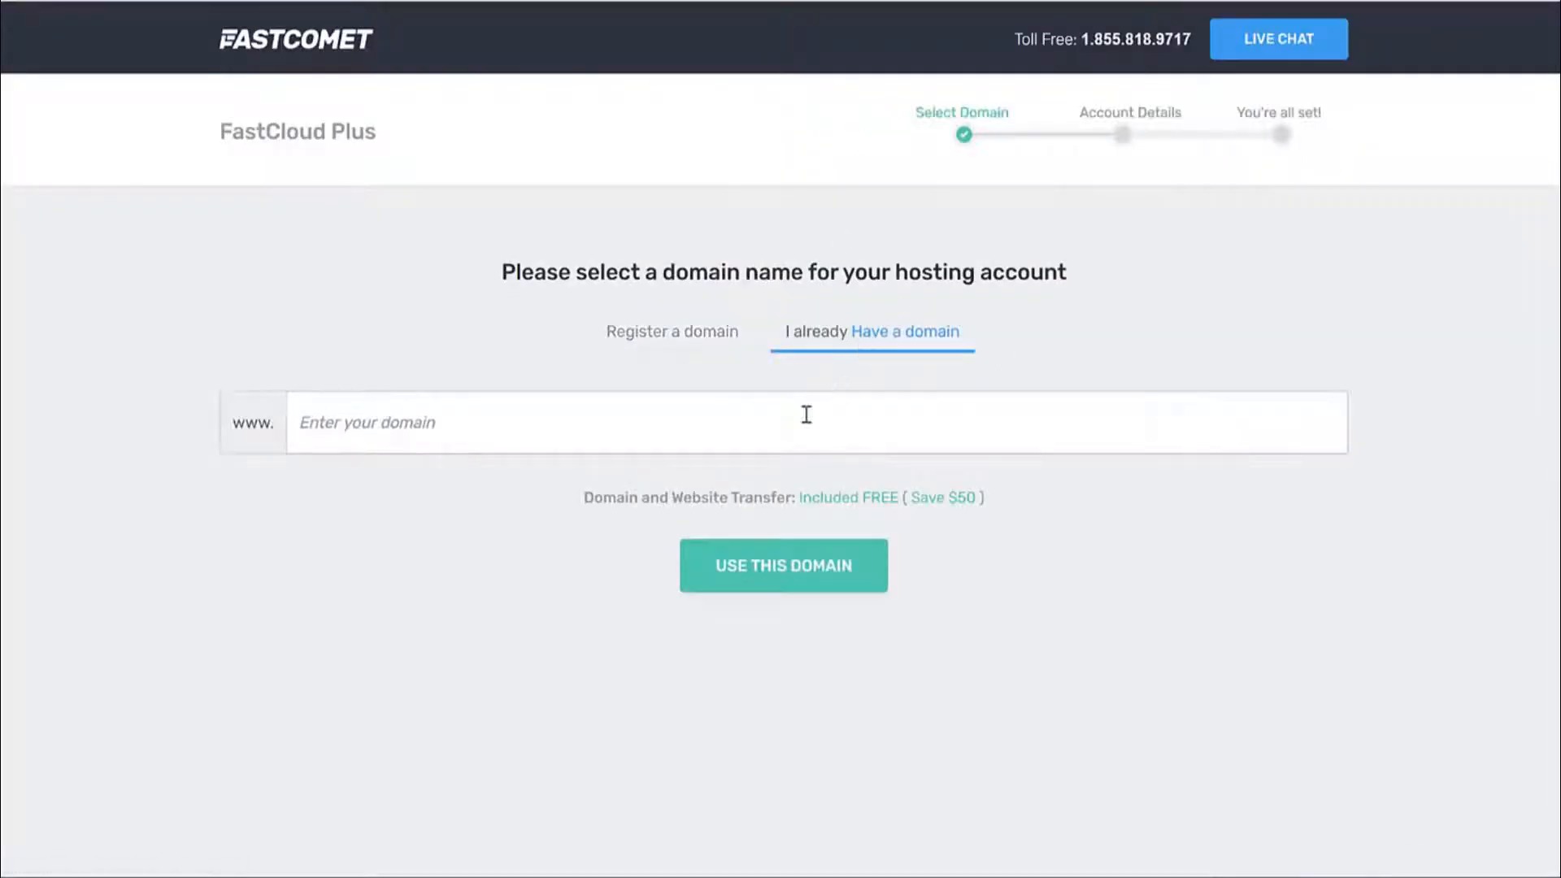
{"action": "left_click", "coordinate": [806, 415]}
{"action": "key", "text": "ctrl+v"}
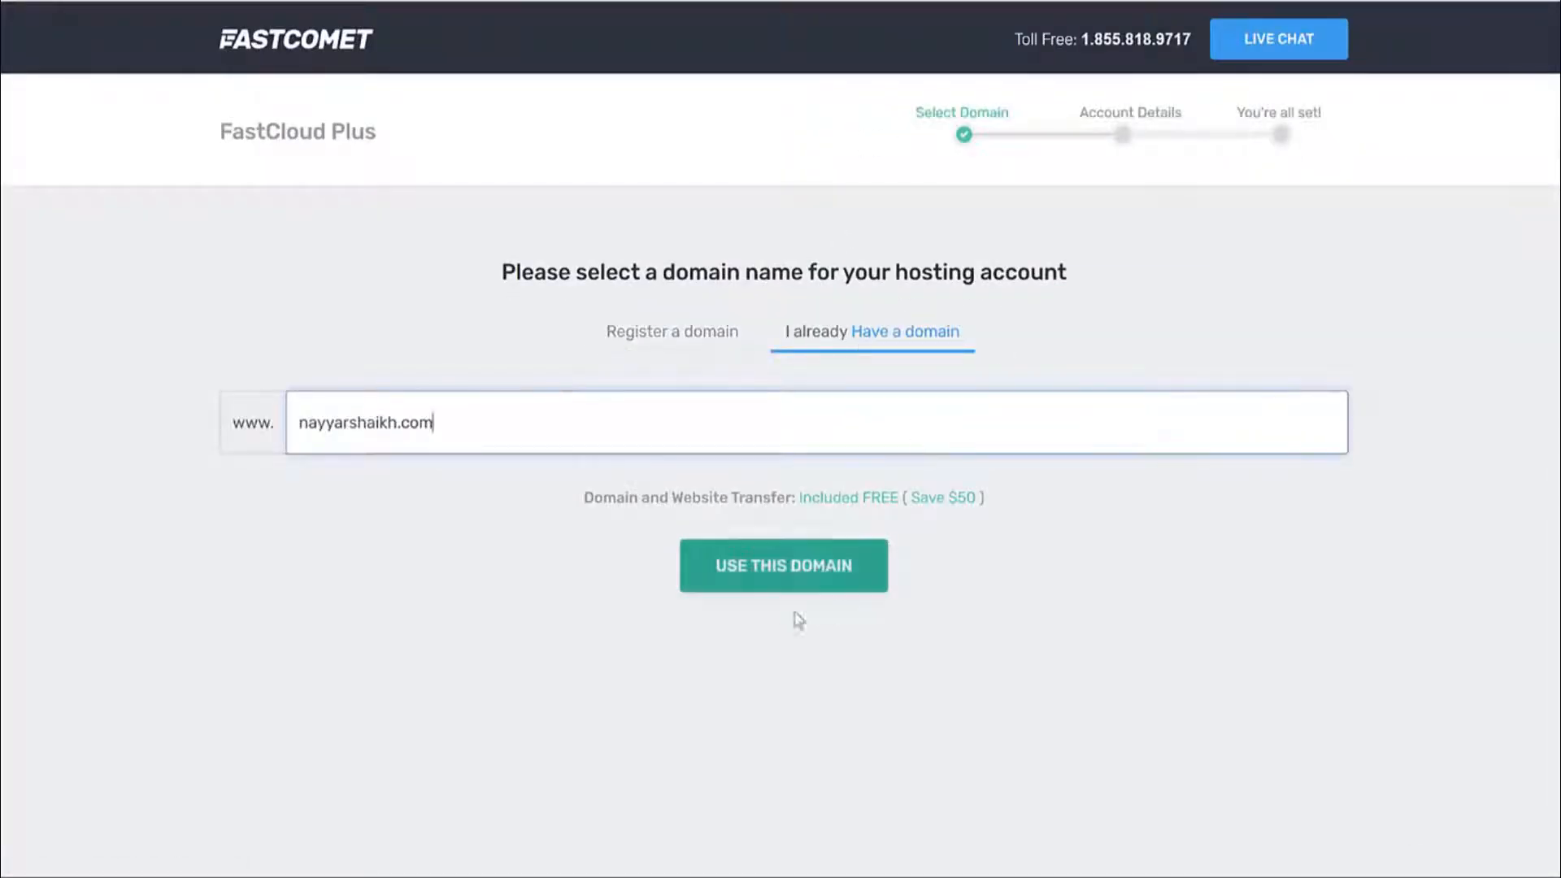
{"action": "left_click", "coordinate": [801, 571]}
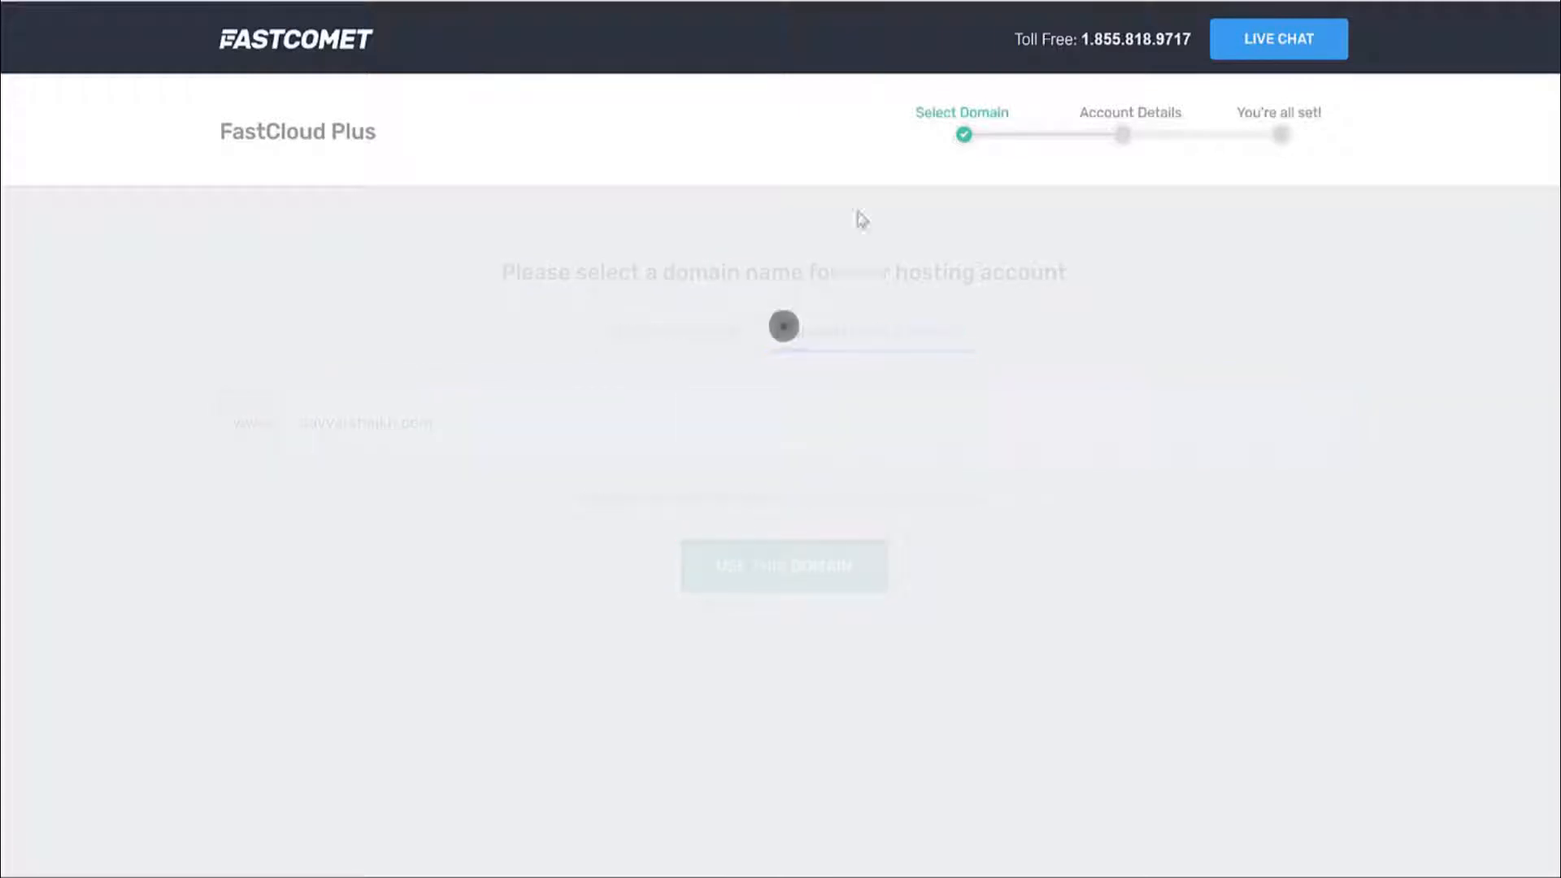
Scroll the checkout, reviewing the Email, Master Password and Datacenter Location fields.
{"action": "scroll", "coordinate": [1231, 338], "scroll_direction": "down", "scroll_amount": 5}
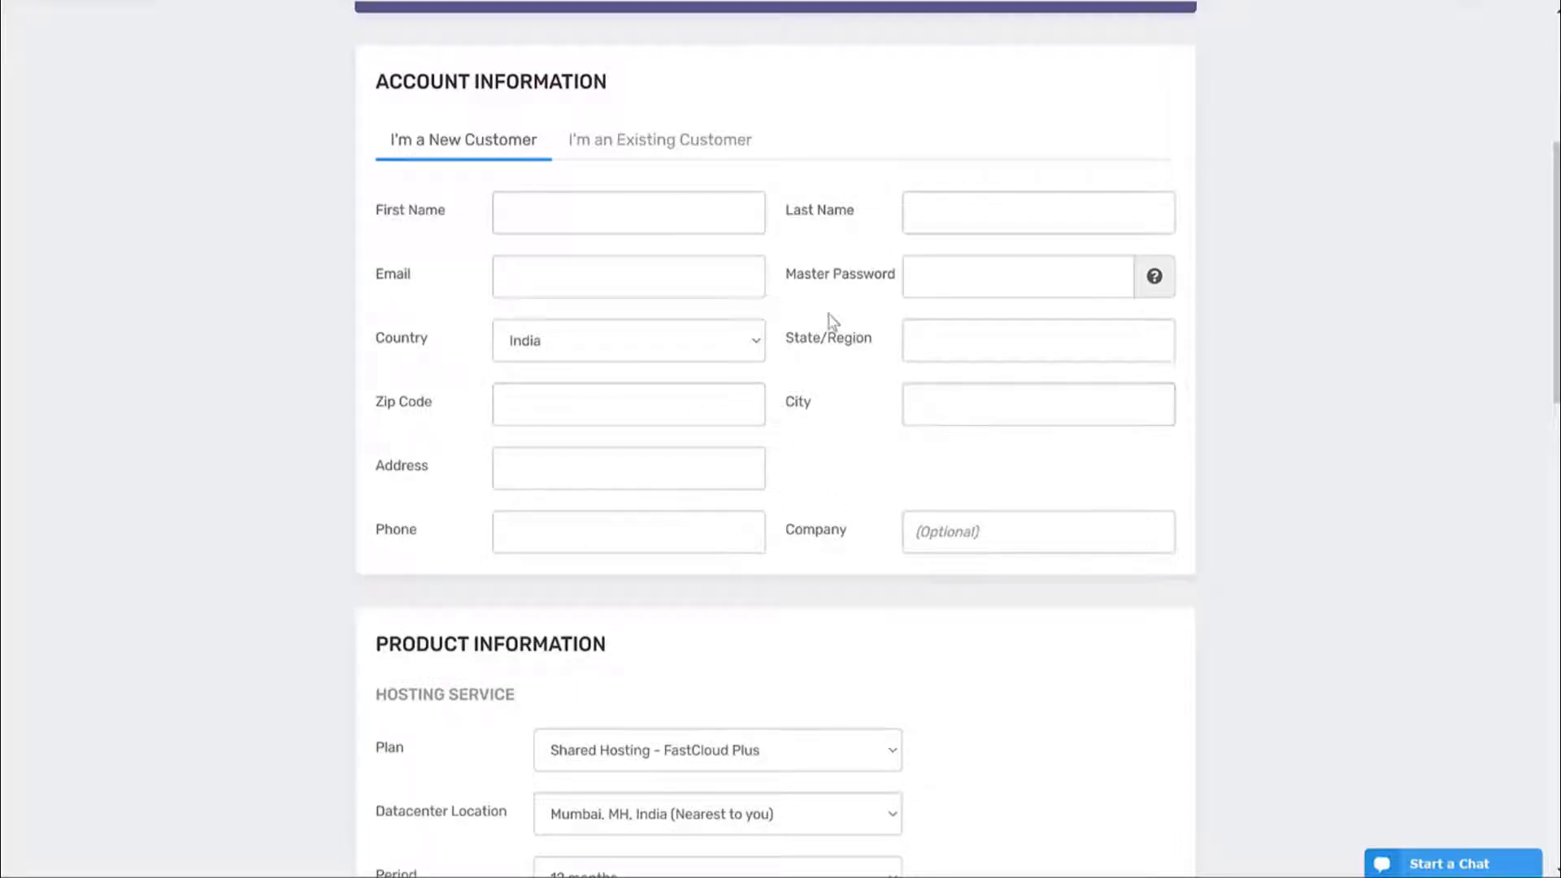
{"action": "double_click", "coordinate": [393, 274]}
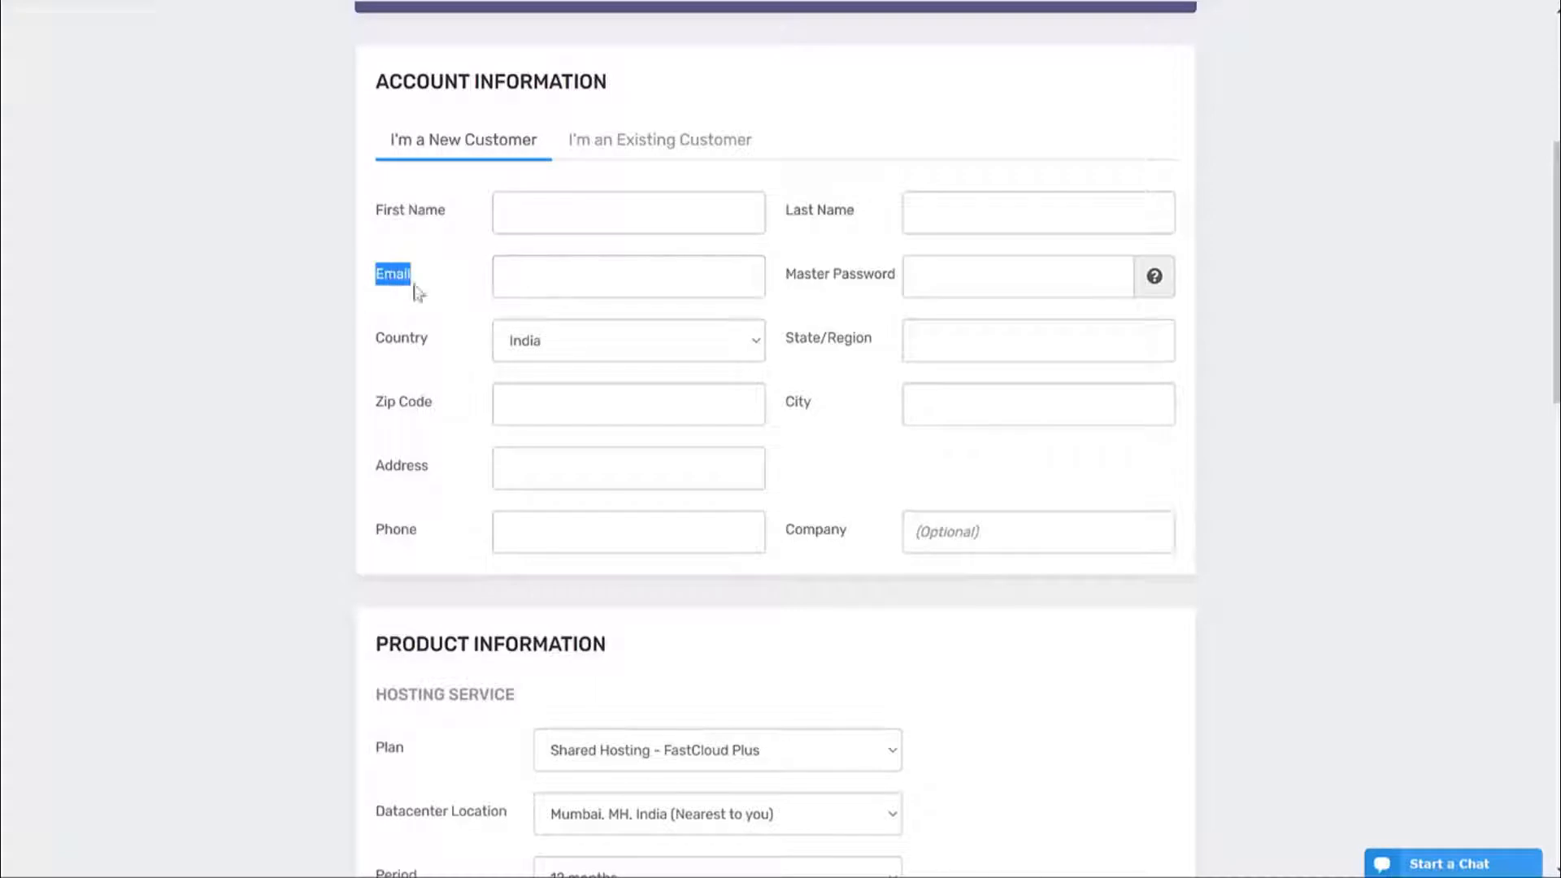
{"action": "left_click_drag", "start_coordinate": [895, 278], "coordinate": [784, 283]}
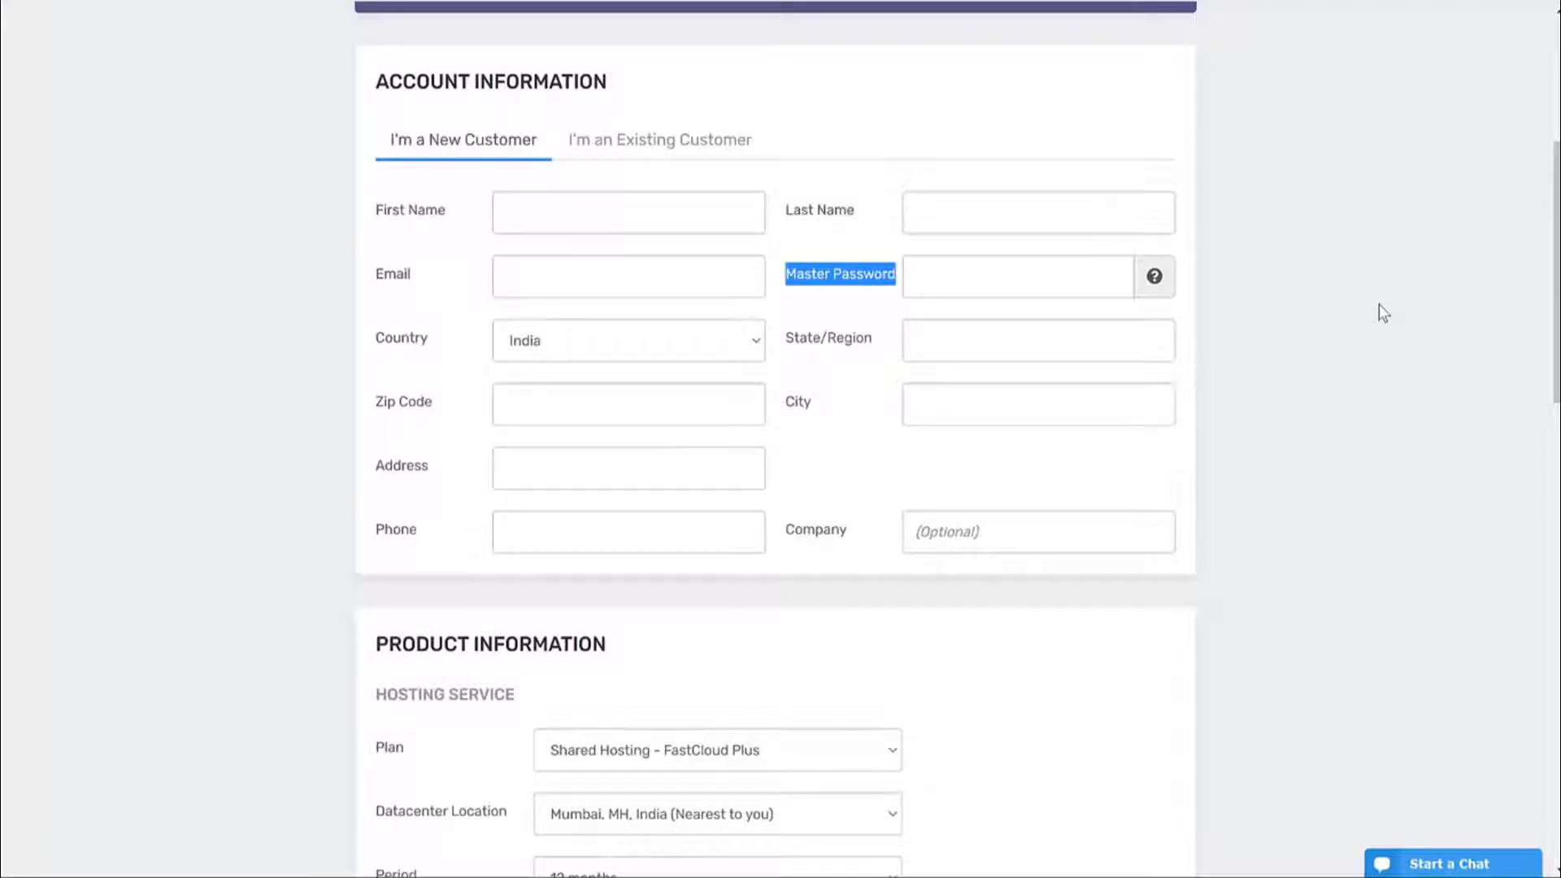
{"action": "double_click", "coordinate": [403, 277]}
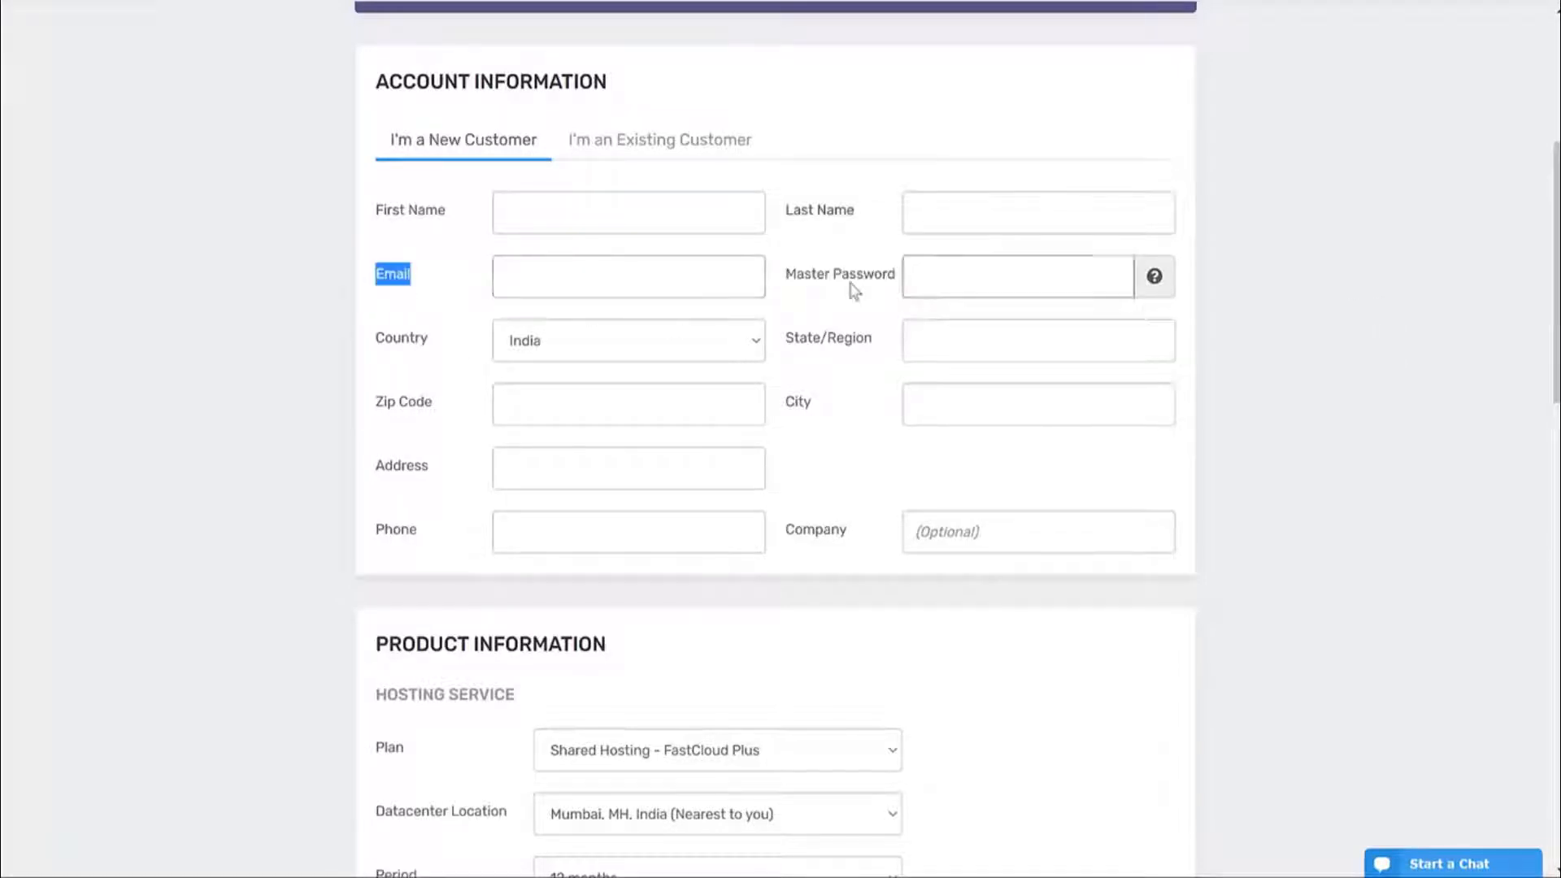
{"action": "scroll", "coordinate": [1280, 390], "scroll_direction": "down", "scroll_amount": 6}
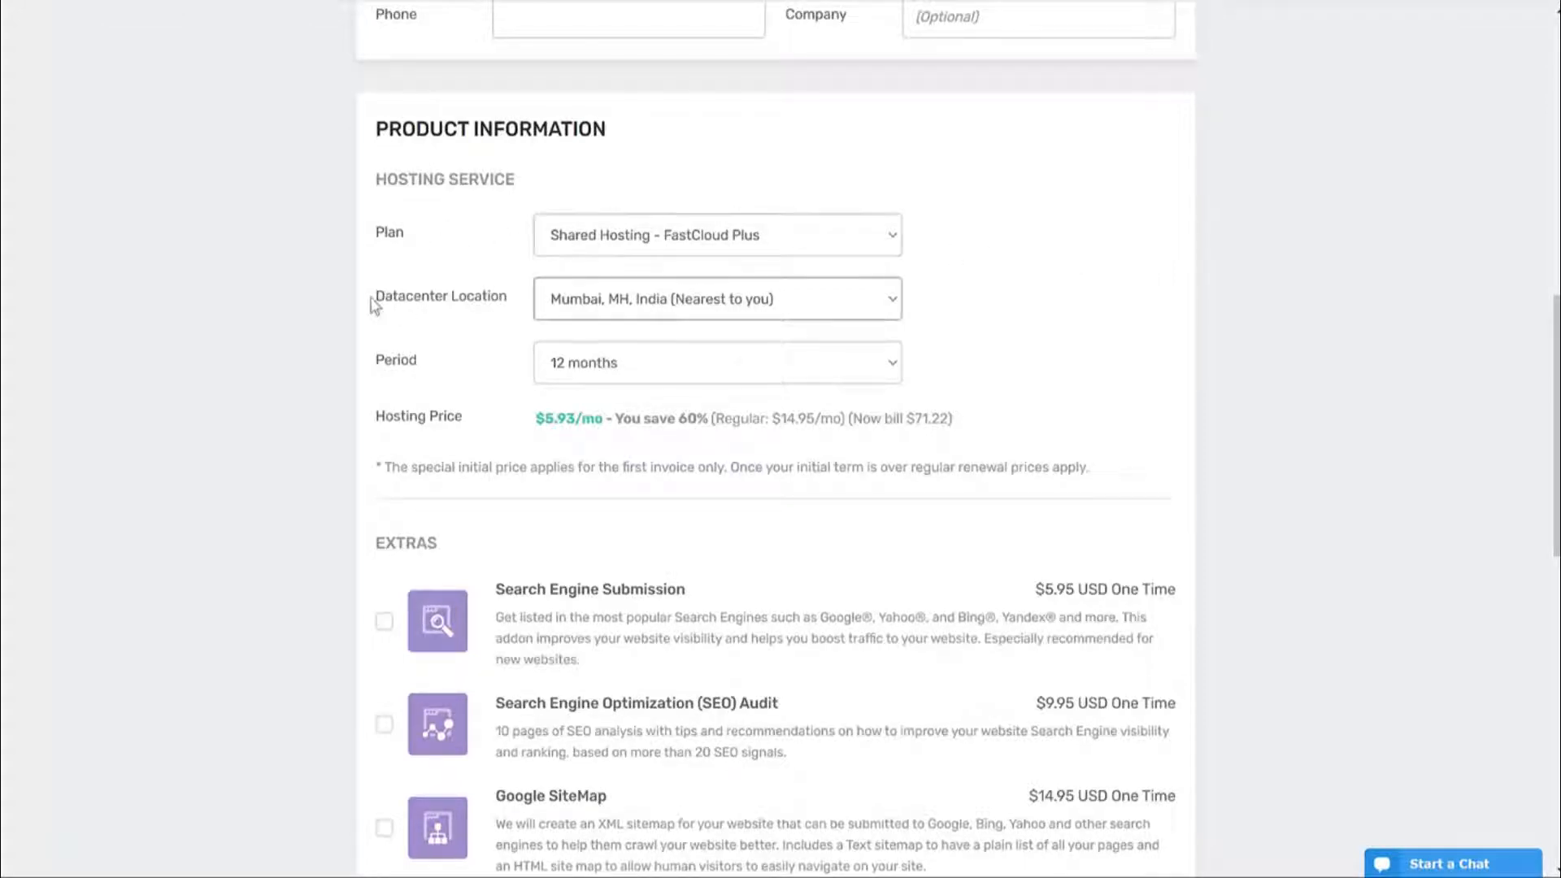
{"action": "left_click_drag", "start_coordinate": [373, 303], "coordinate": [510, 306]}
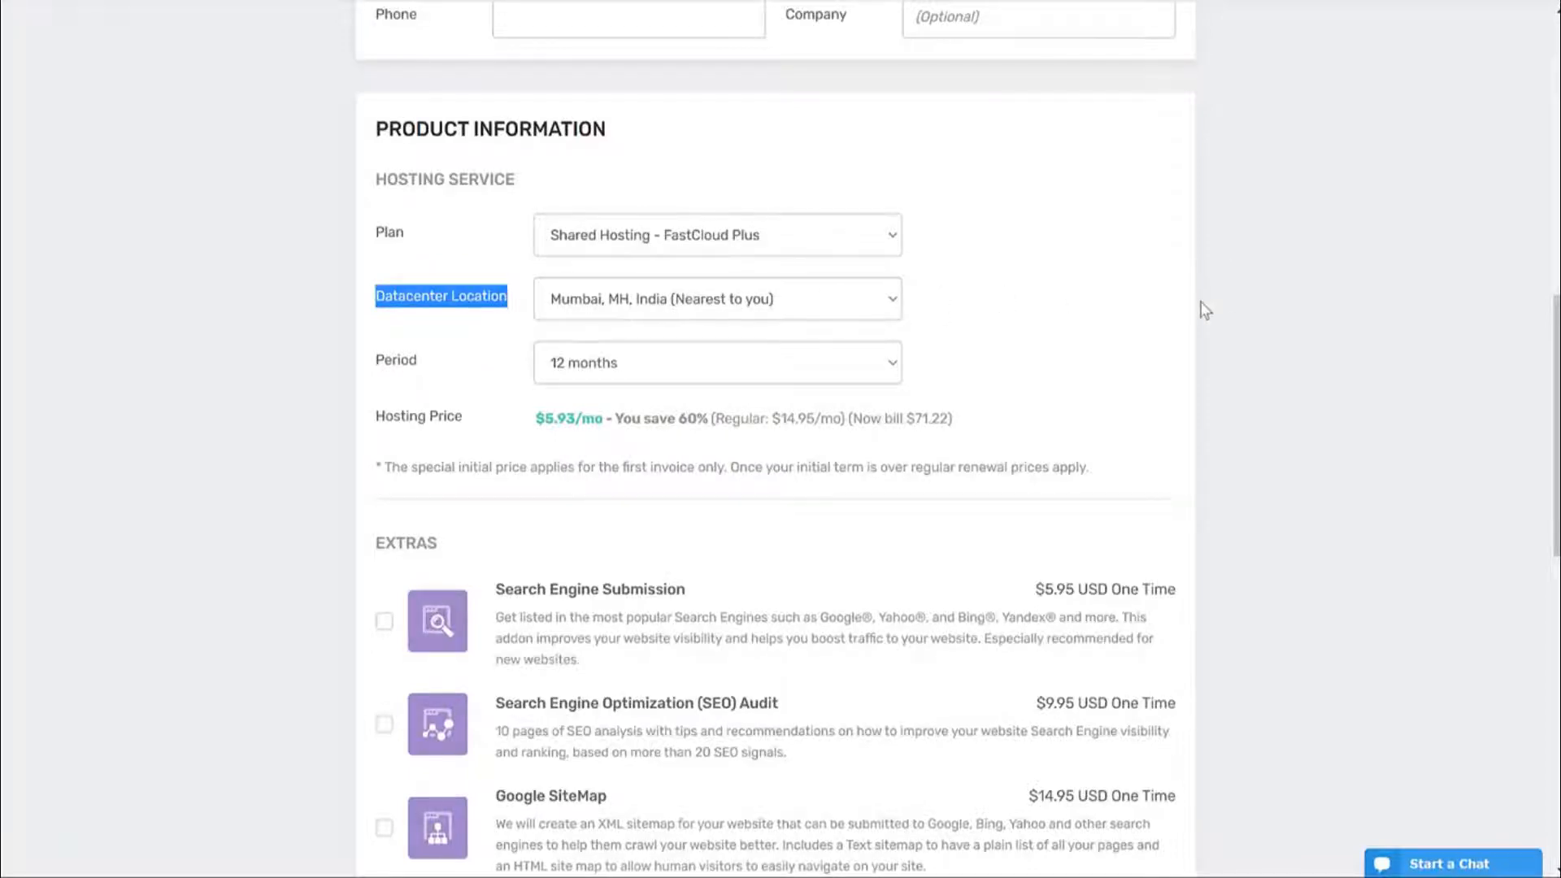
{"action": "scroll", "coordinate": [1204, 313], "scroll_direction": "down", "scroll_amount": 10}
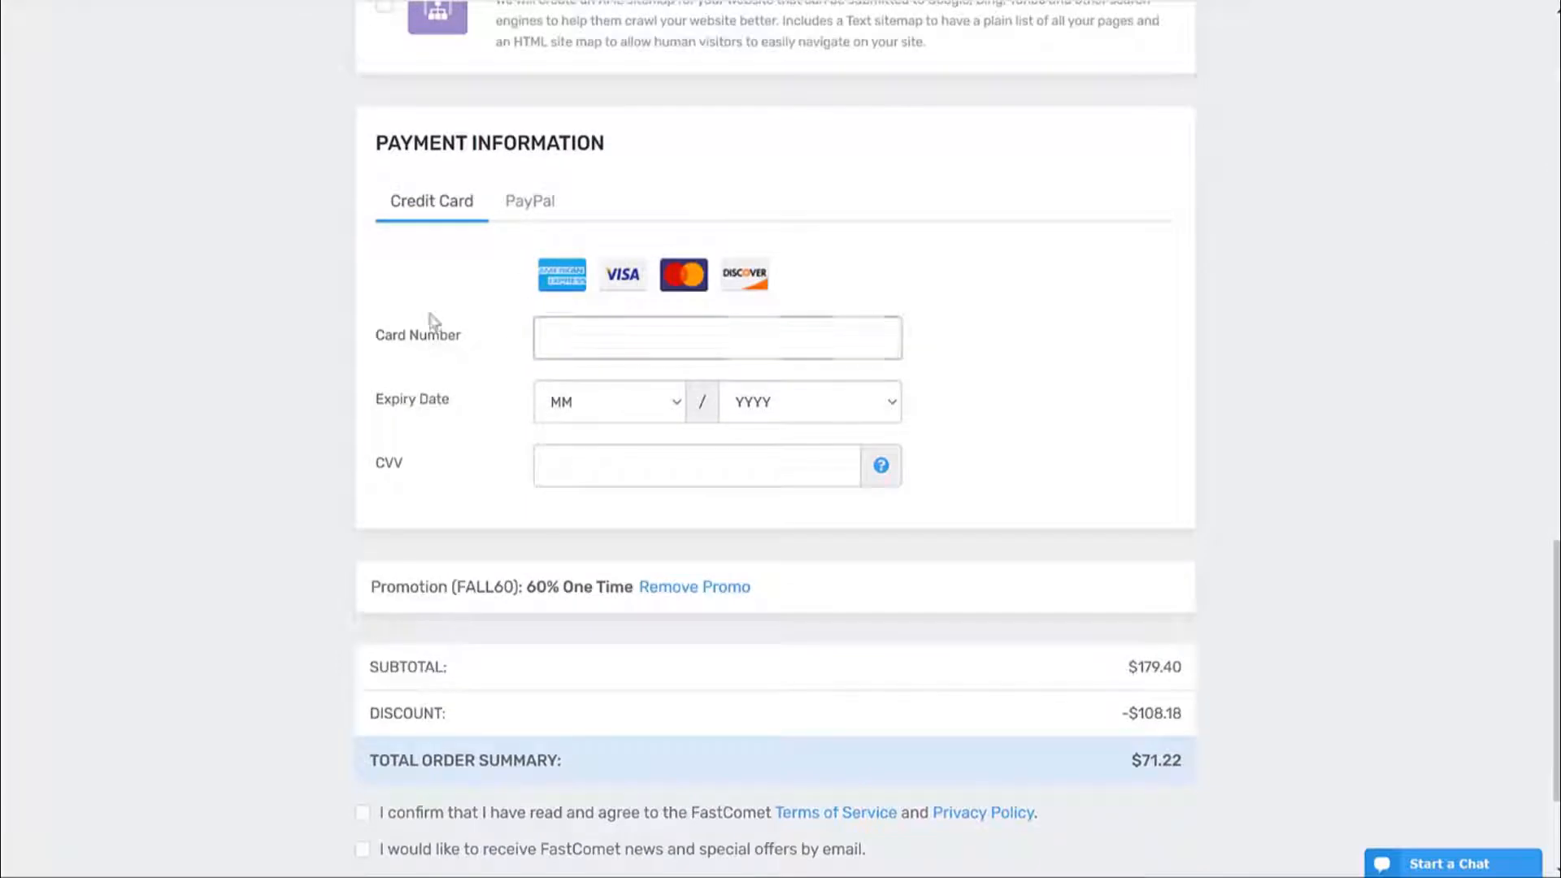
Keep credit card as payment, accept the Terms of Service and opt into FastComet news.
{"action": "left_click", "coordinate": [532, 218]}
{"action": "left_click", "coordinate": [435, 211]}
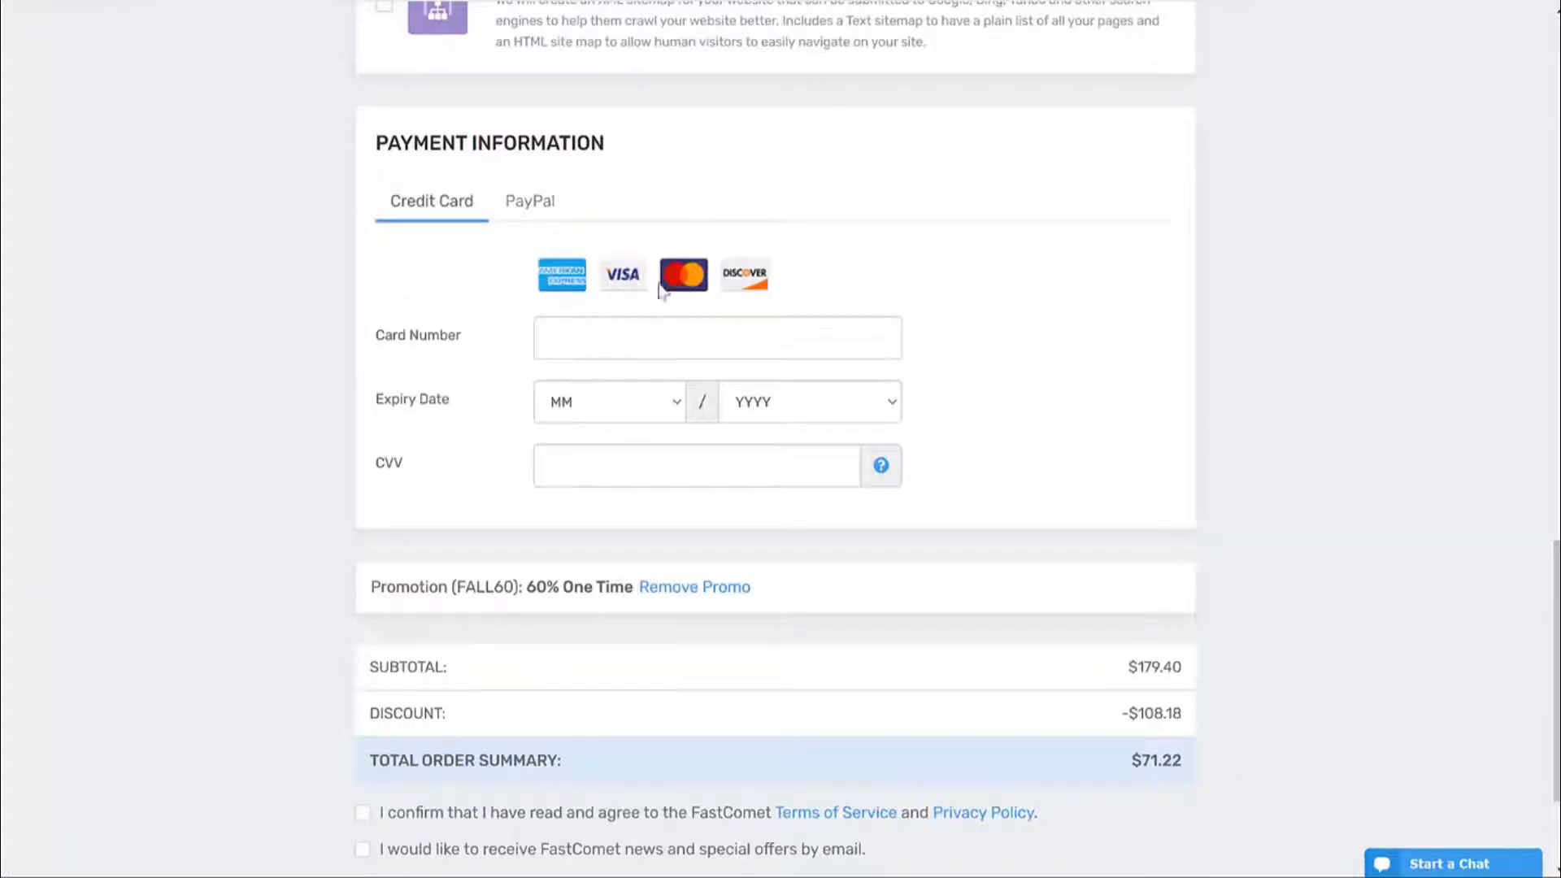
{"action": "scroll", "coordinate": [1346, 314], "scroll_direction": "down", "scroll_amount": 2}
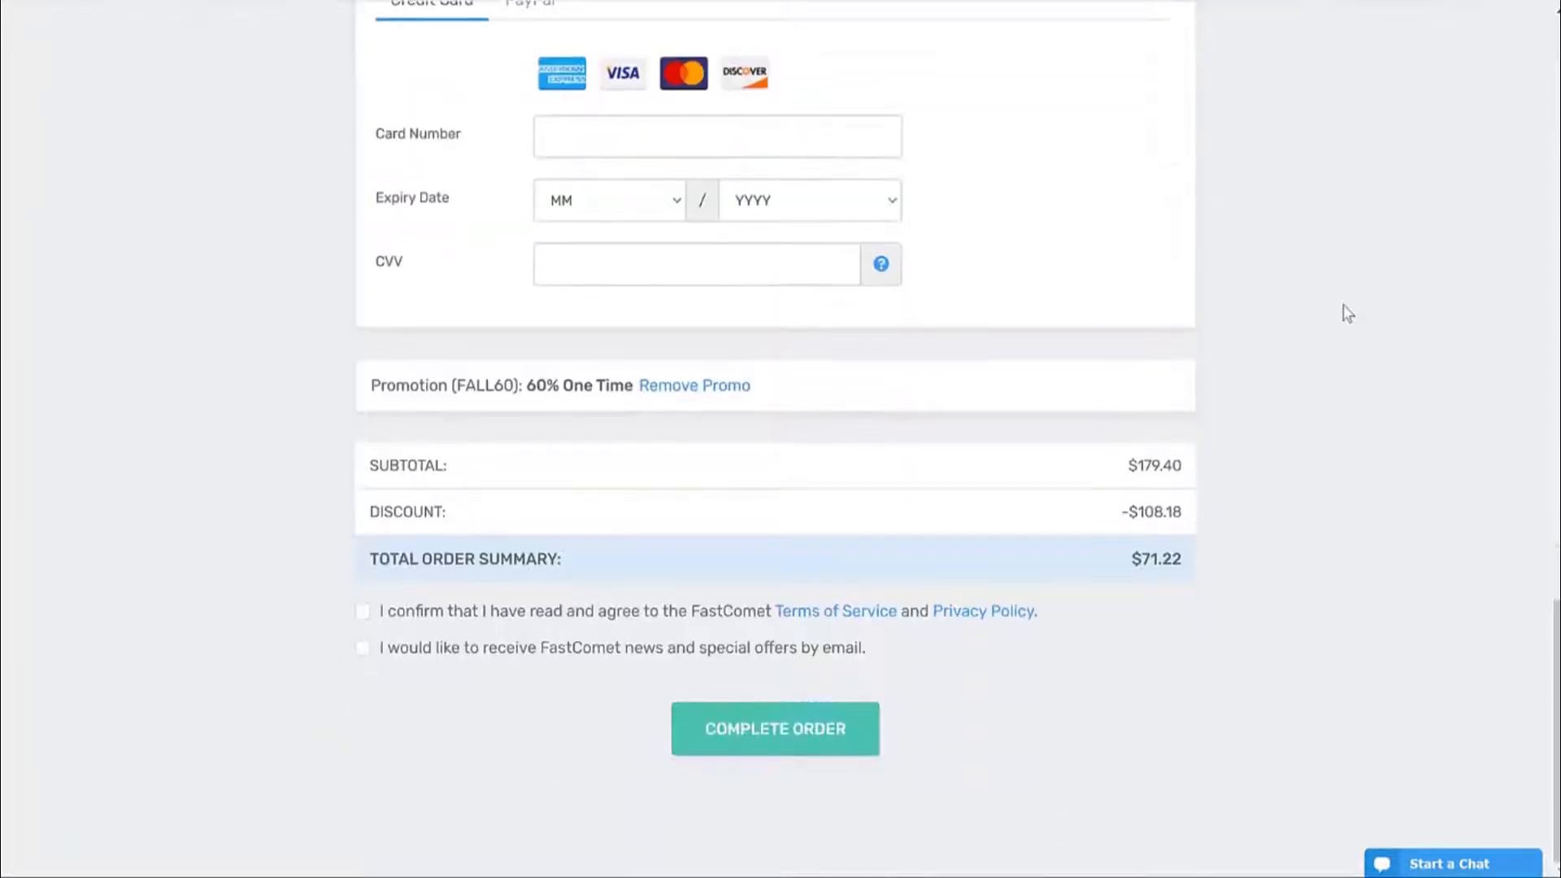
{"action": "left_click", "coordinate": [517, 612]}
{"action": "left_click", "coordinate": [587, 651]}
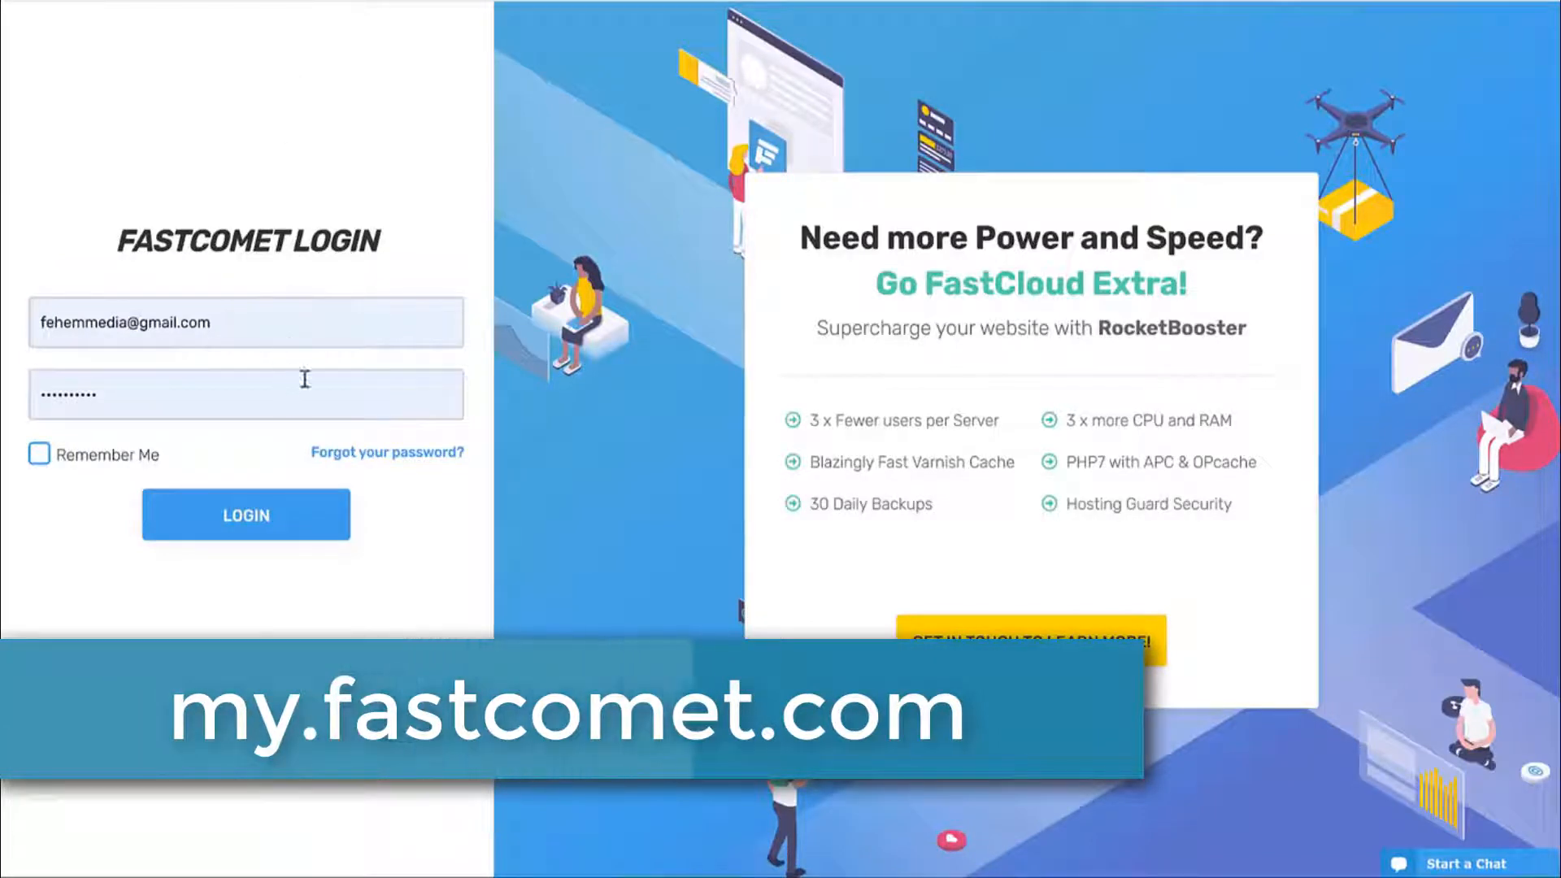
Log in to the FastComet Client Area and locate the fehem.in plan under Active Products.
{"action": "left_click", "coordinate": [247, 533]}
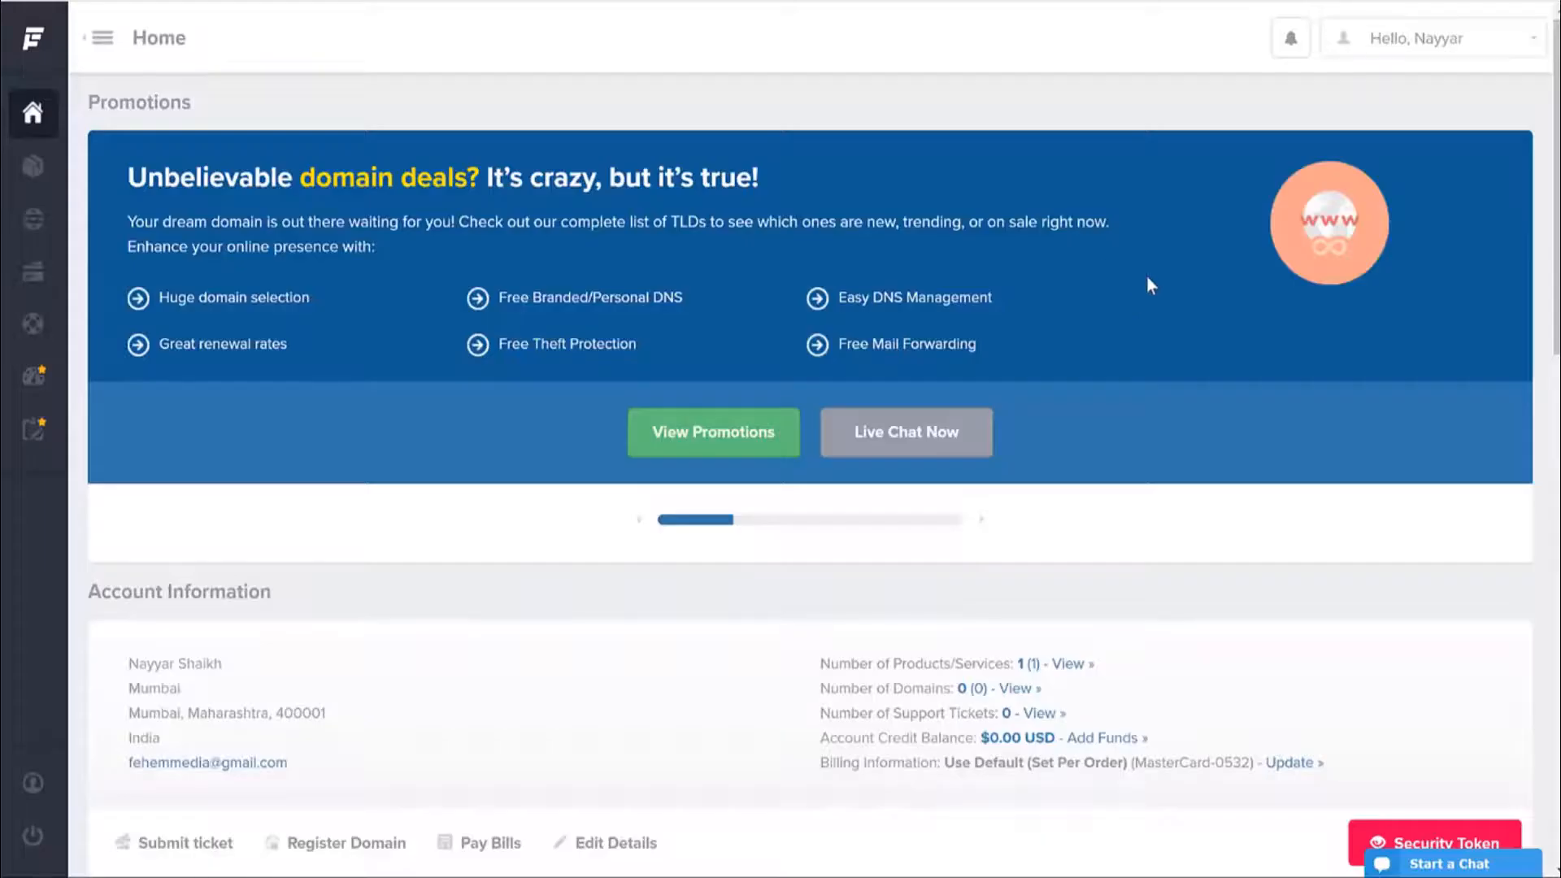
{"action": "scroll", "coordinate": [1146, 275], "scroll_direction": "down", "scroll_amount": 10}
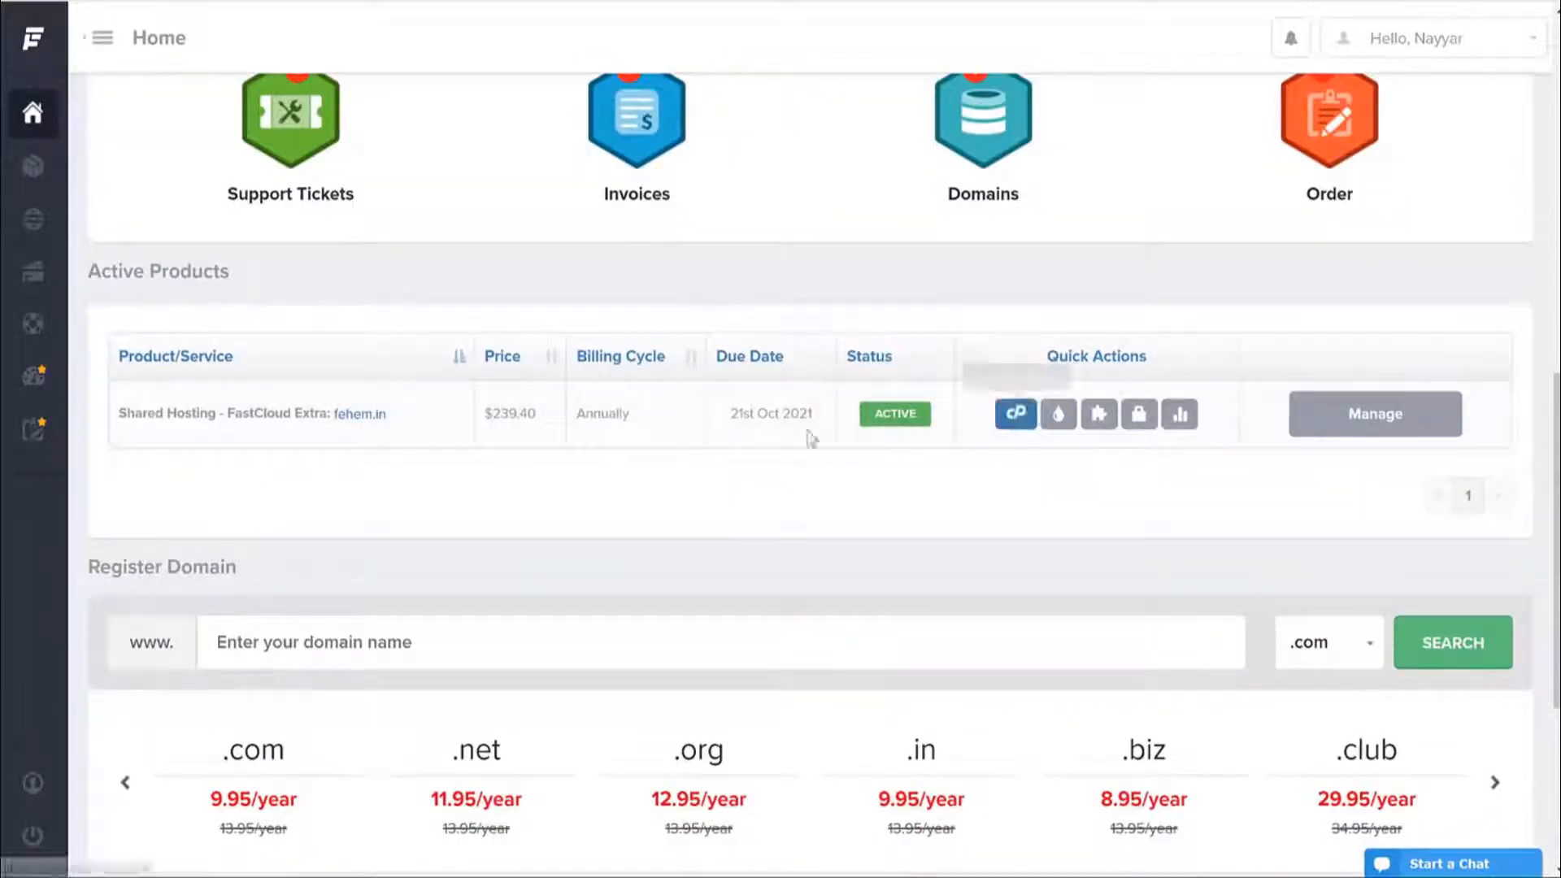
{"action": "left_click_drag", "start_coordinate": [388, 416], "coordinate": [333, 425]}
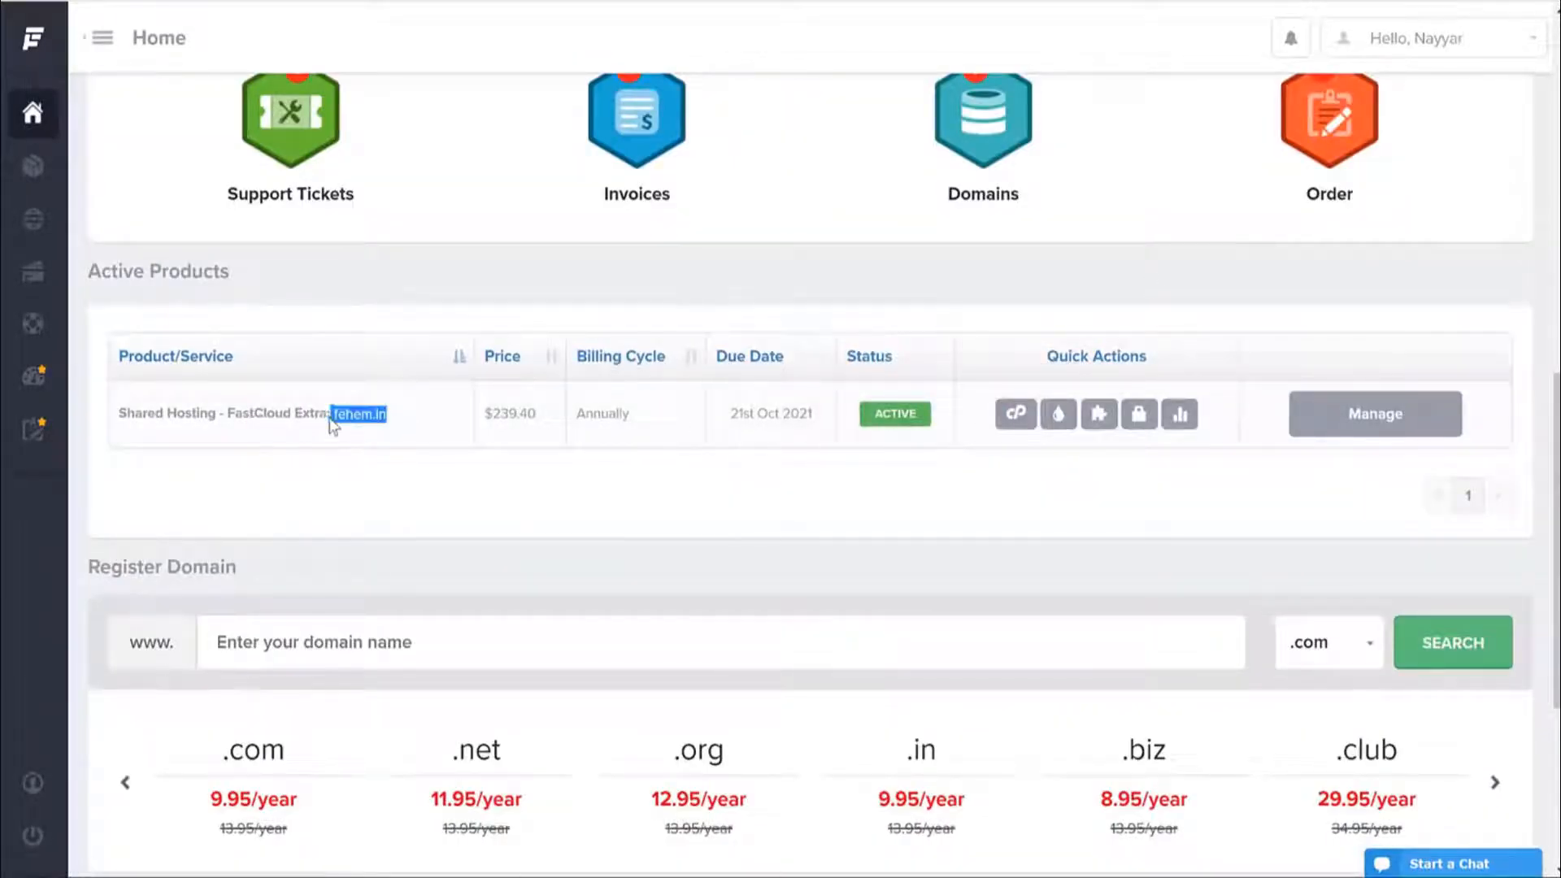
{"action": "left_click", "coordinate": [463, 498]}
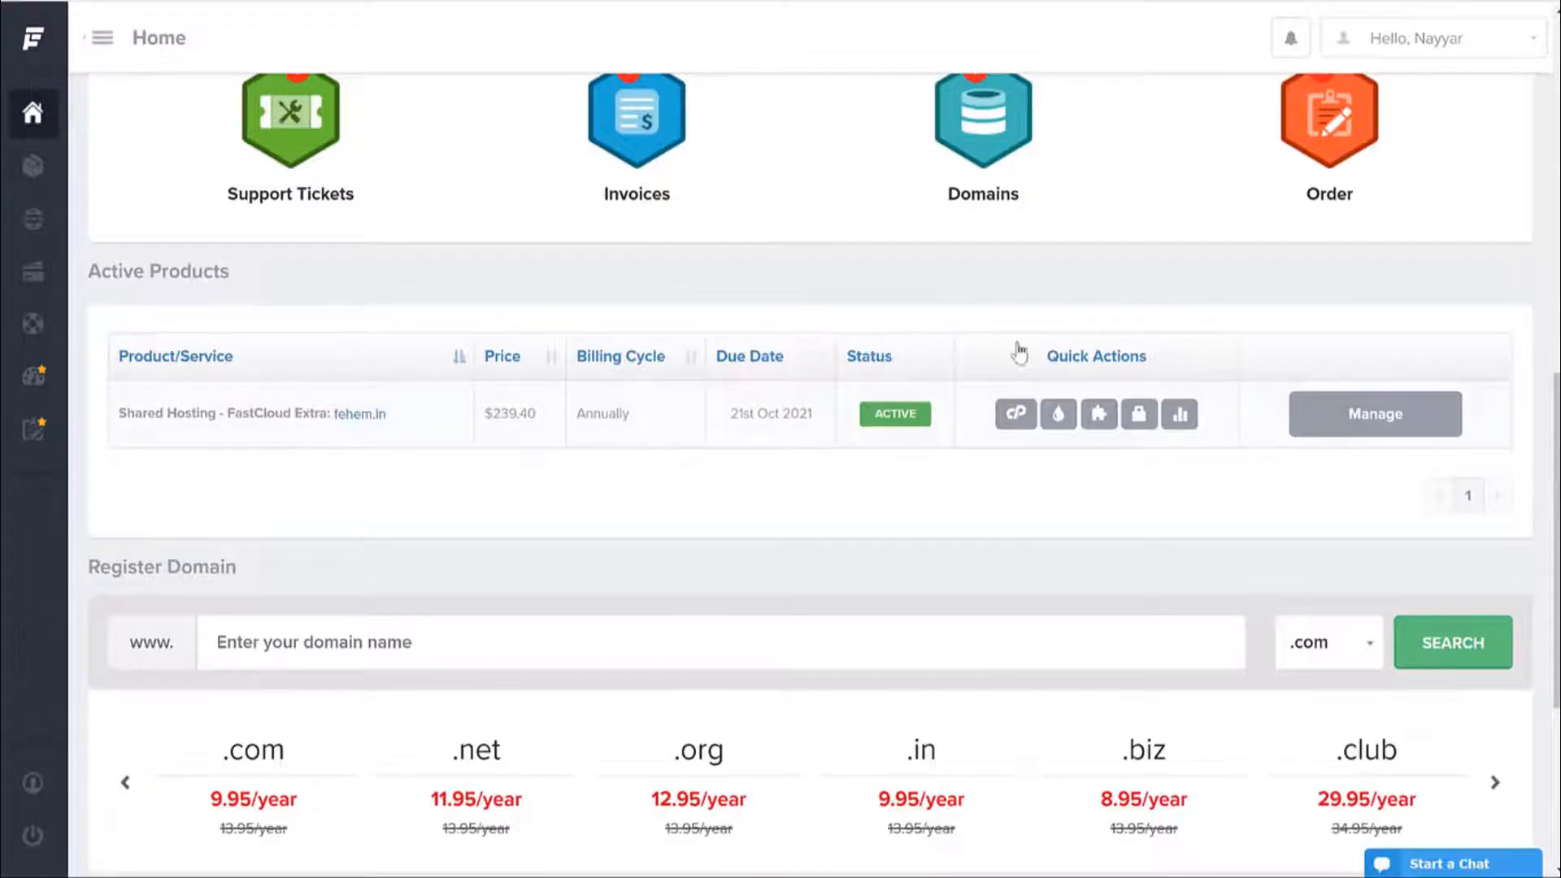
Open cPanel for fehem.in, filling the master password from saved entries.
{"action": "left_click", "coordinate": [1015, 415]}
{"action": "left_click", "coordinate": [774, 385]}
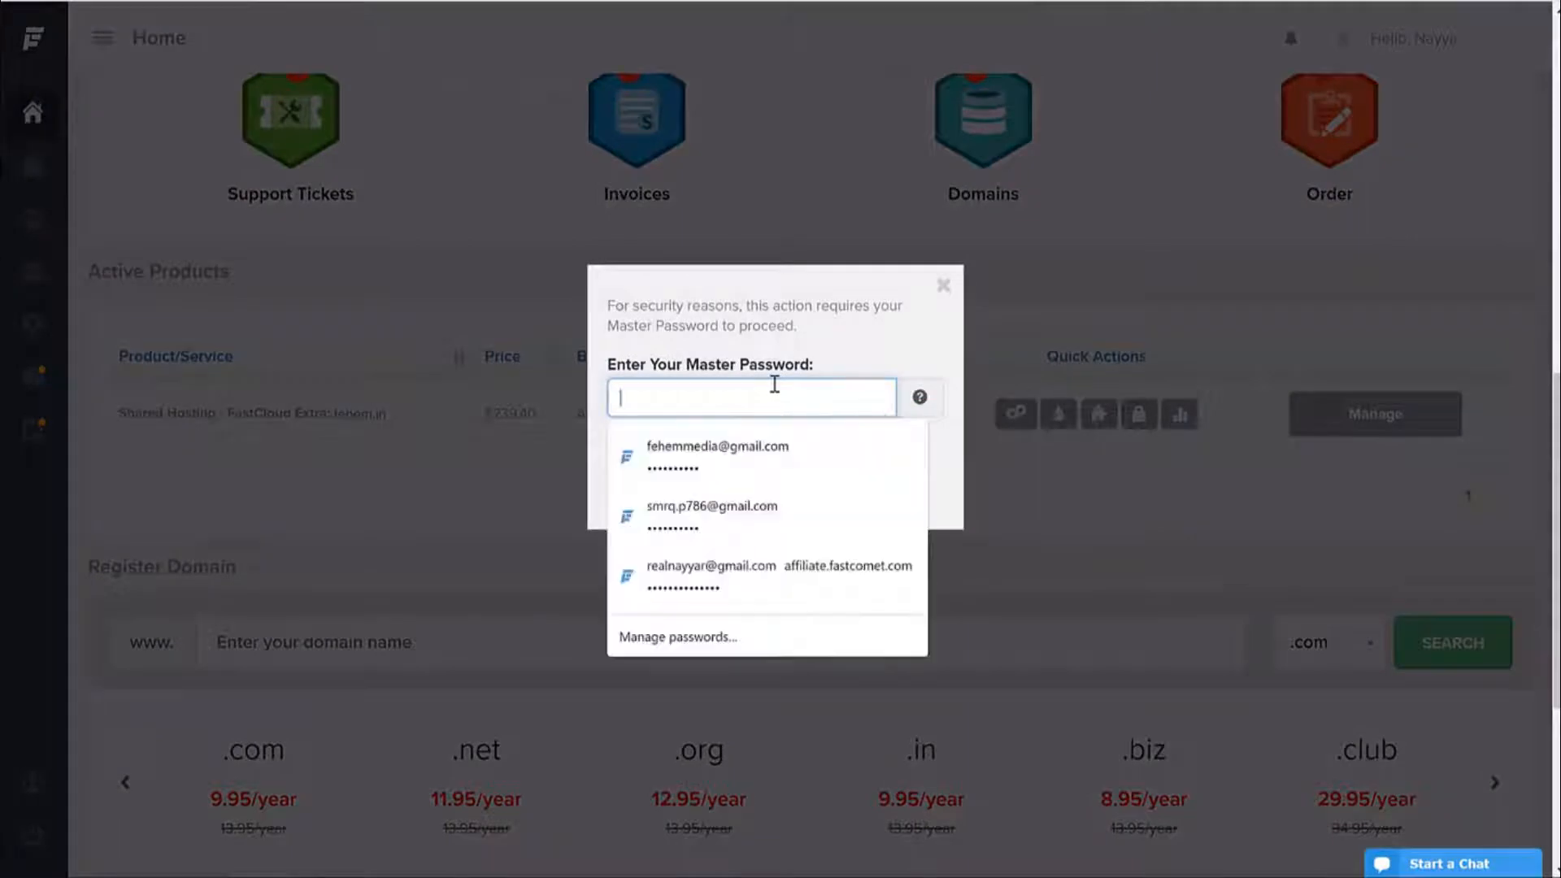
{"action": "left_click", "coordinate": [754, 460]}
{"action": "left_click", "coordinate": [758, 471]}
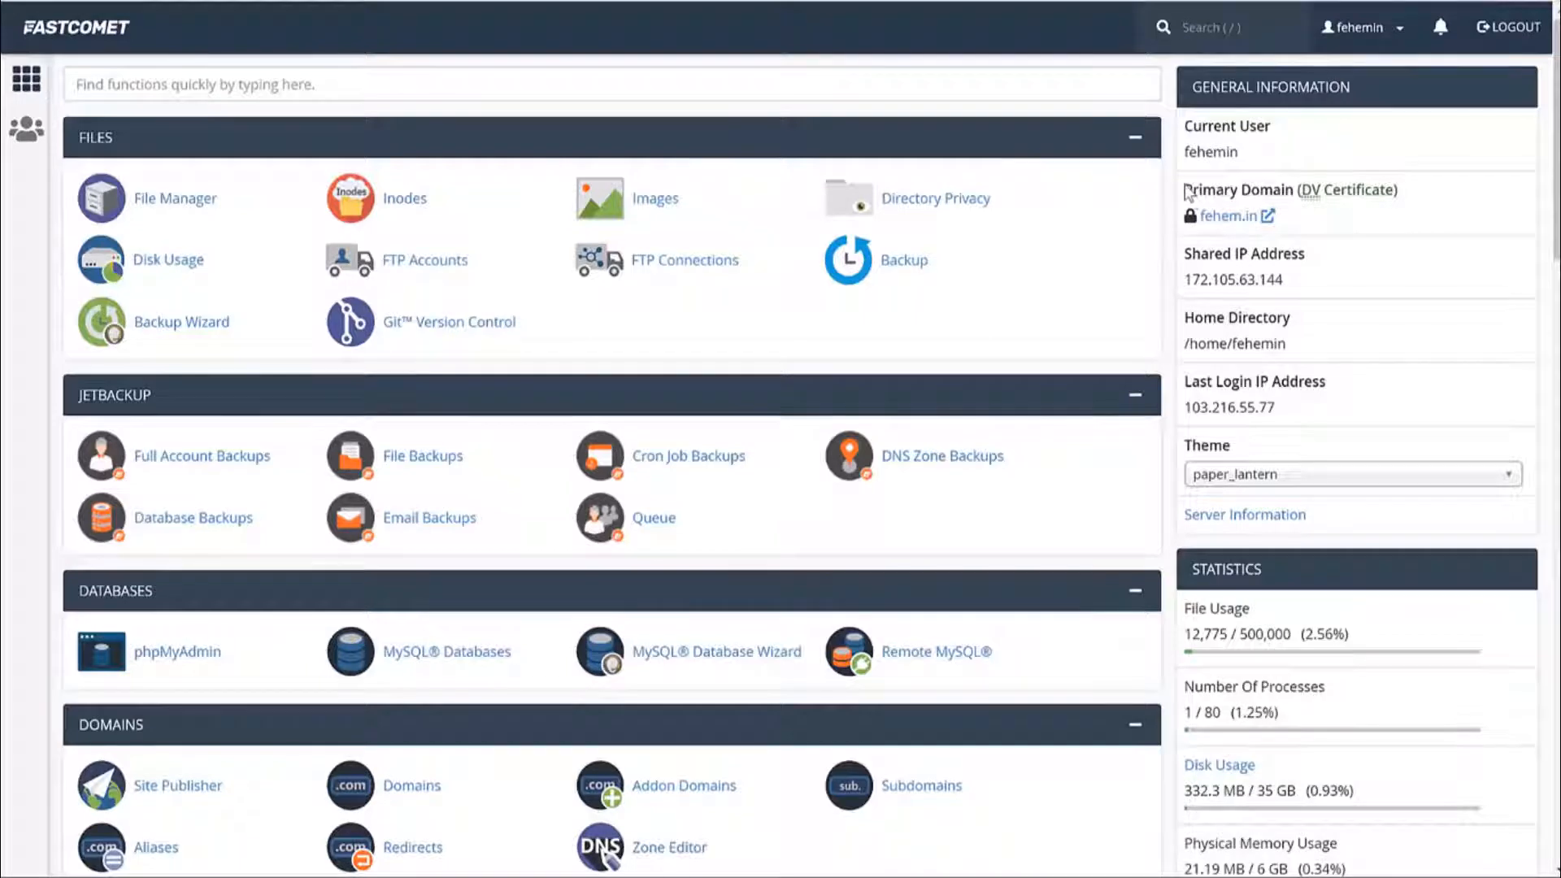
{"action": "left_click_drag", "start_coordinate": [1186, 191], "coordinate": [1379, 198]}
{"action": "triple_click", "coordinate": [1378, 197]}
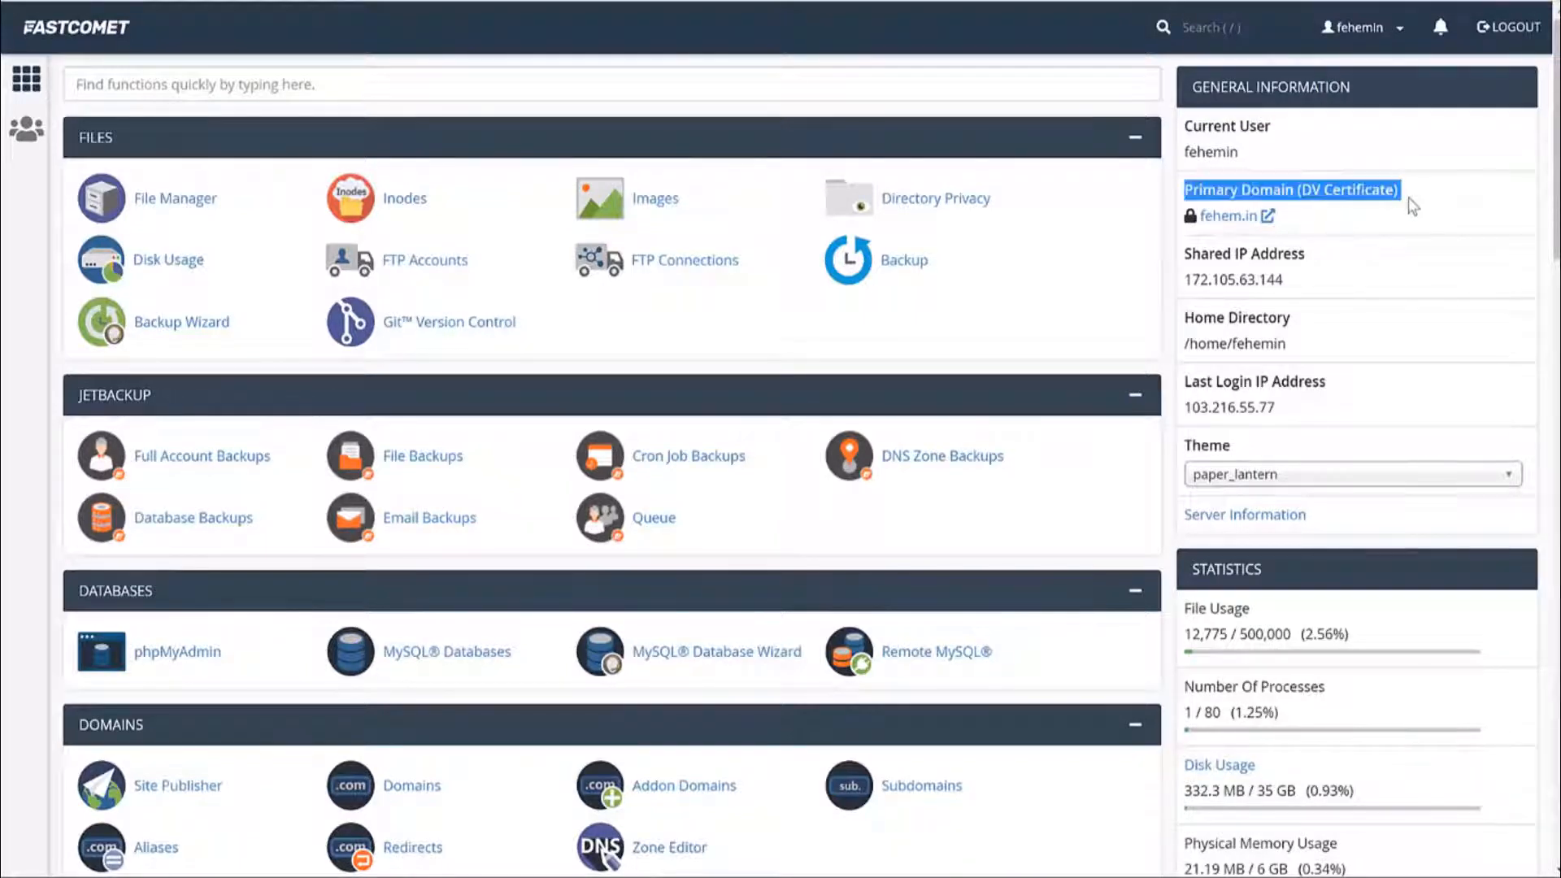
{"action": "left_click", "coordinate": [1409, 199]}
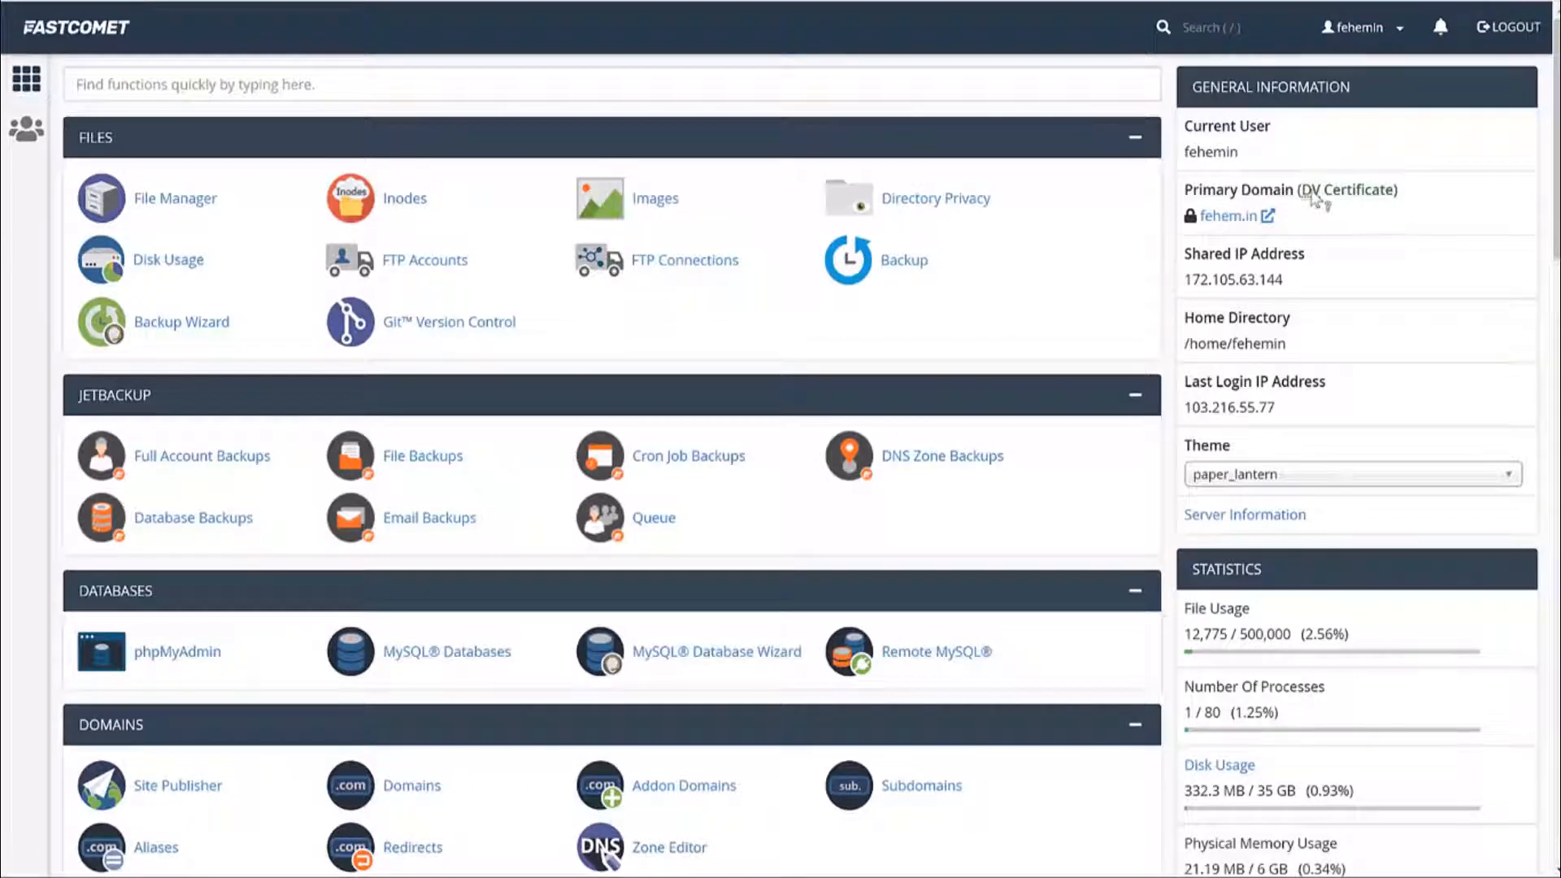
{"action": "left_click_drag", "start_coordinate": [1313, 197], "coordinate": [1401, 198]}
{"action": "left_click", "coordinate": [1423, 207]}
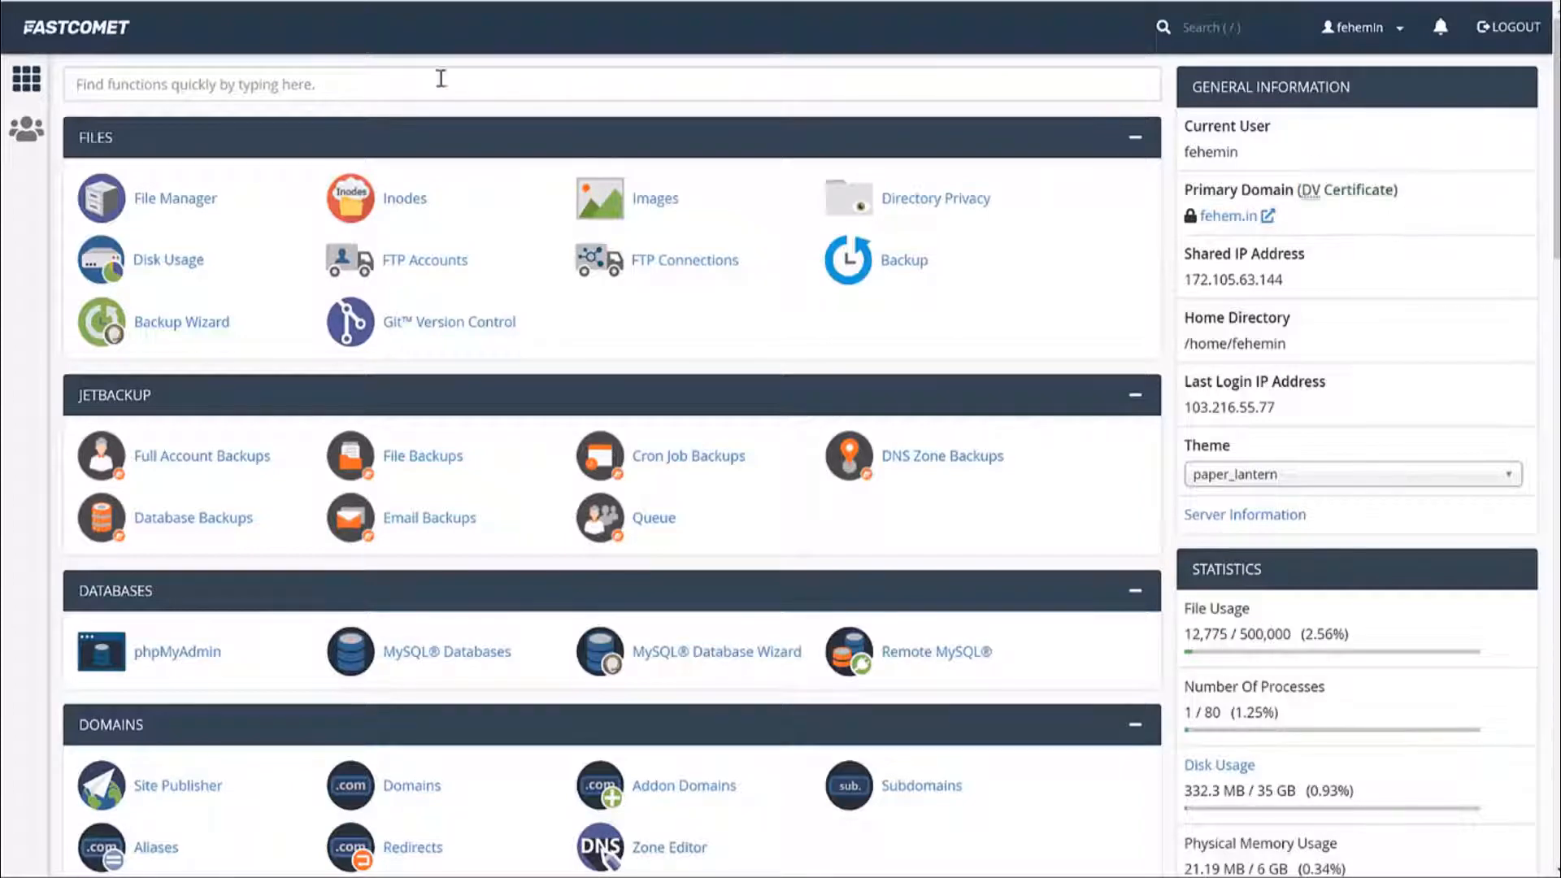
{"action": "left_click", "coordinate": [218, 82]}
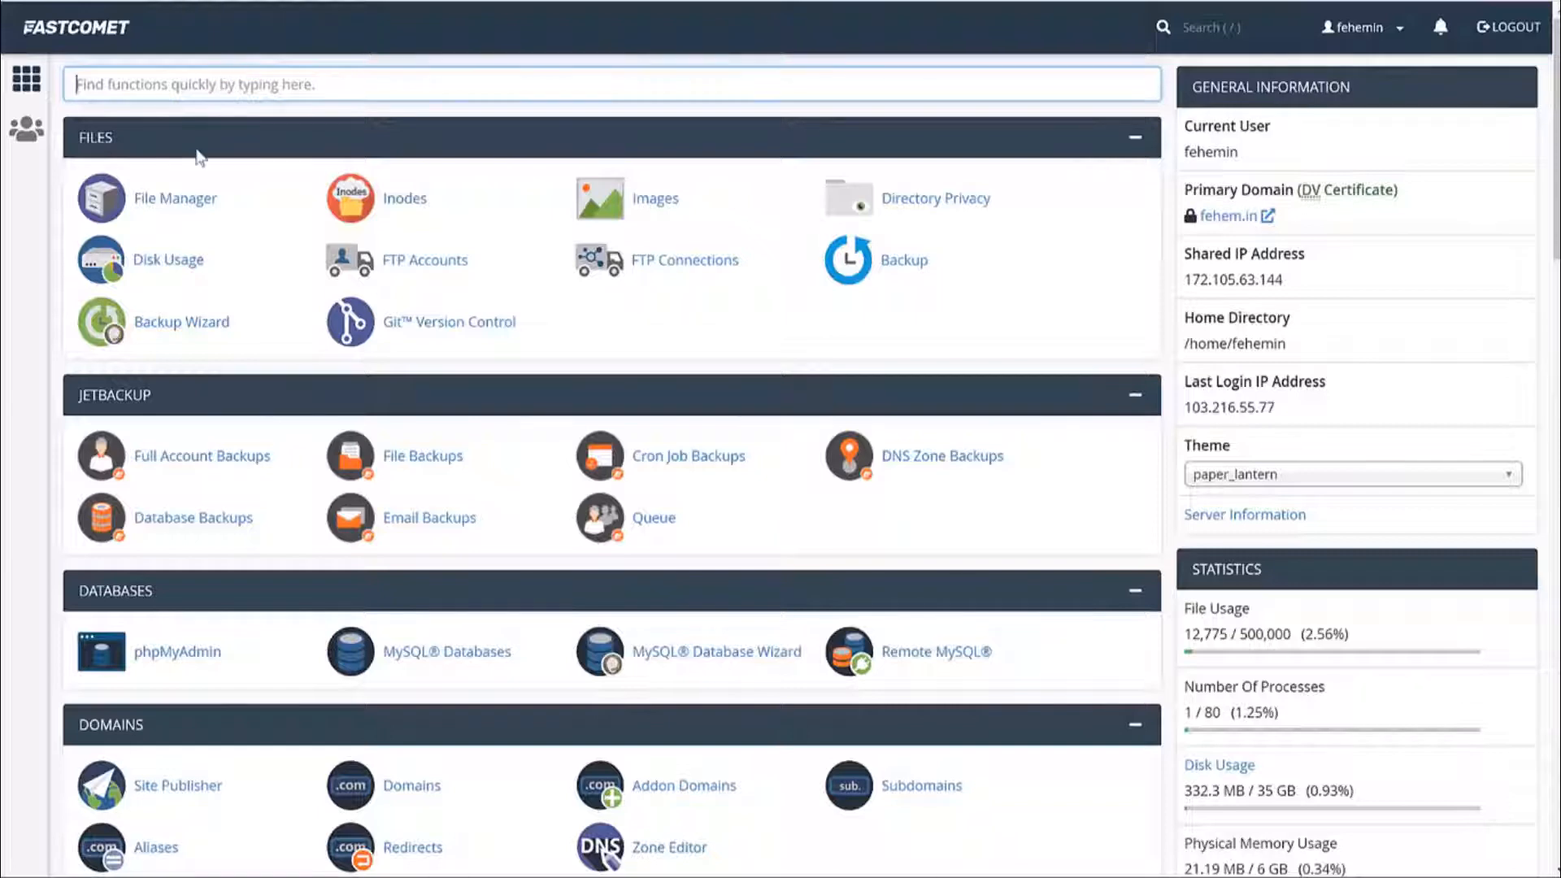
{"action": "type", "text": "lets"}
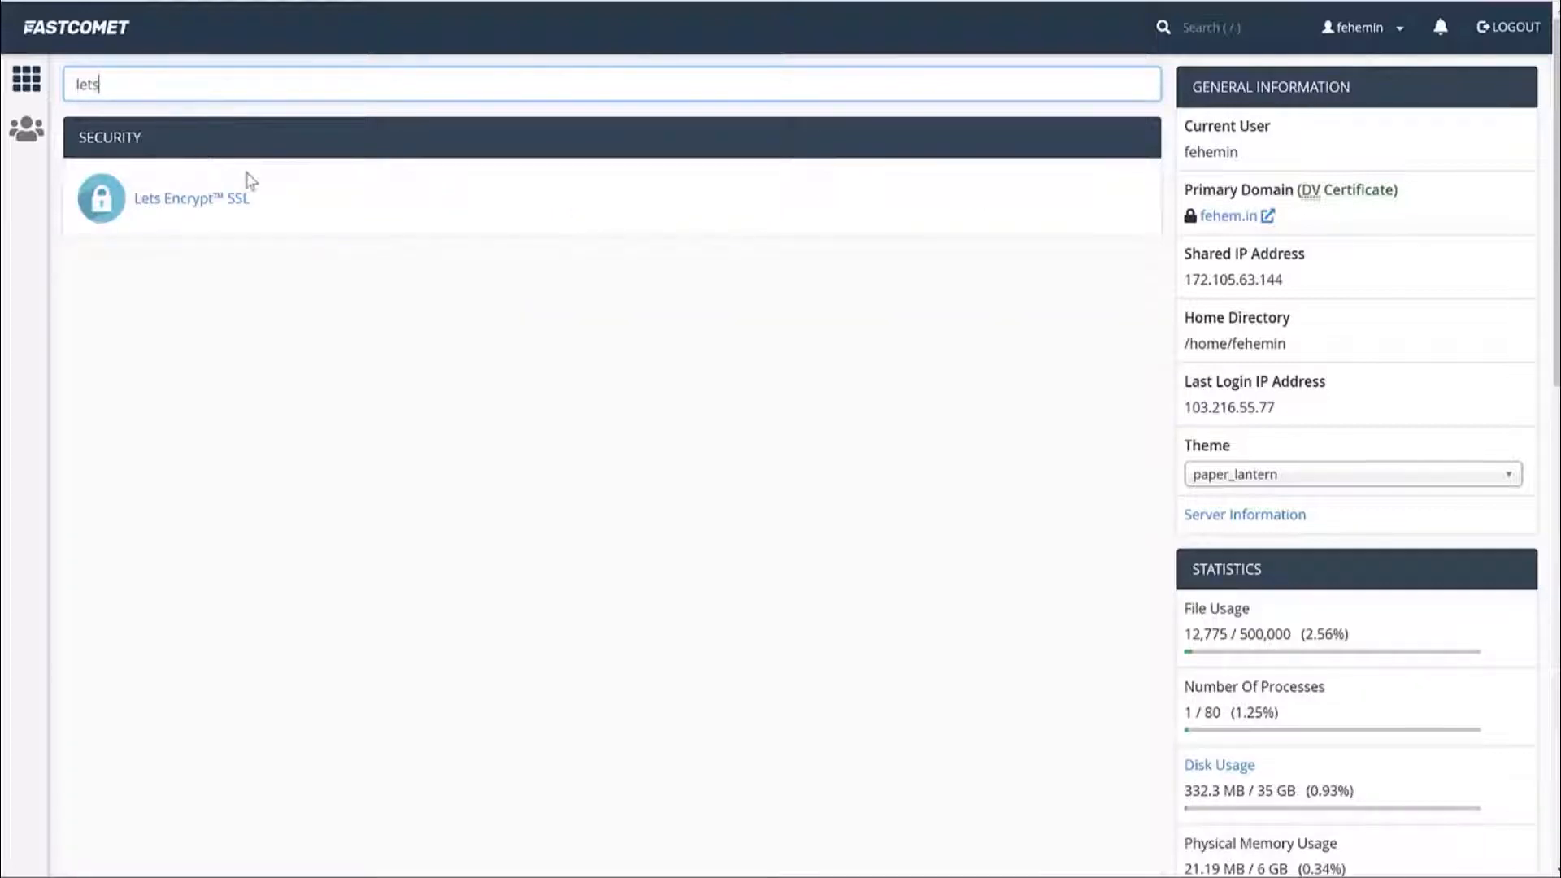
{"action": "left_click", "coordinate": [203, 213]}
{"action": "scroll", "coordinate": [681, 415], "scroll_direction": "down", "scroll_amount": 3}
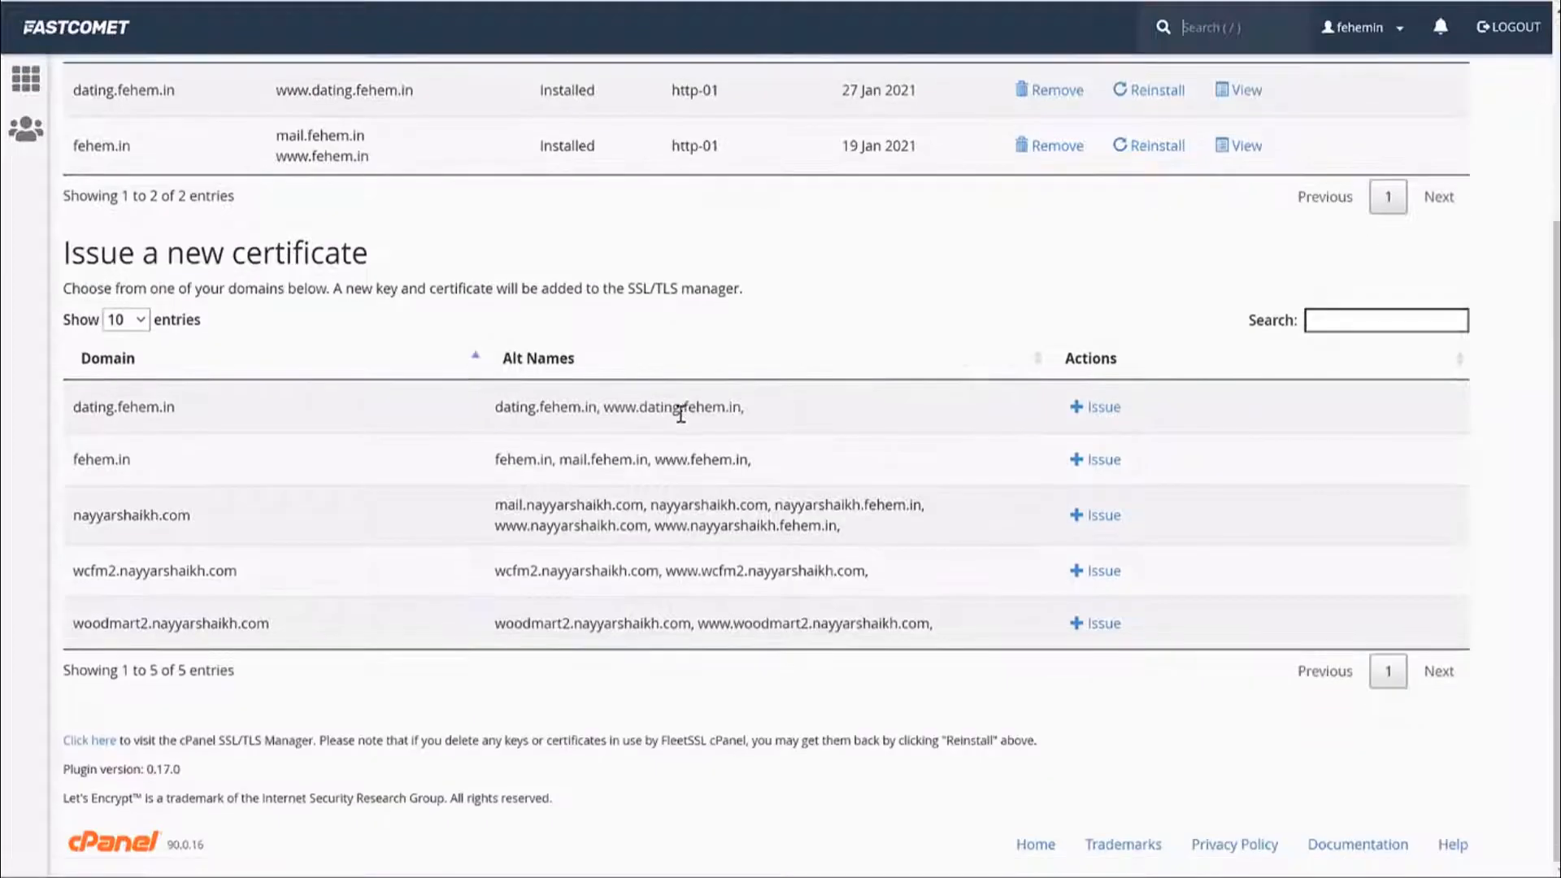
{"action": "left_click_drag", "start_coordinate": [138, 469], "coordinate": [71, 468]}
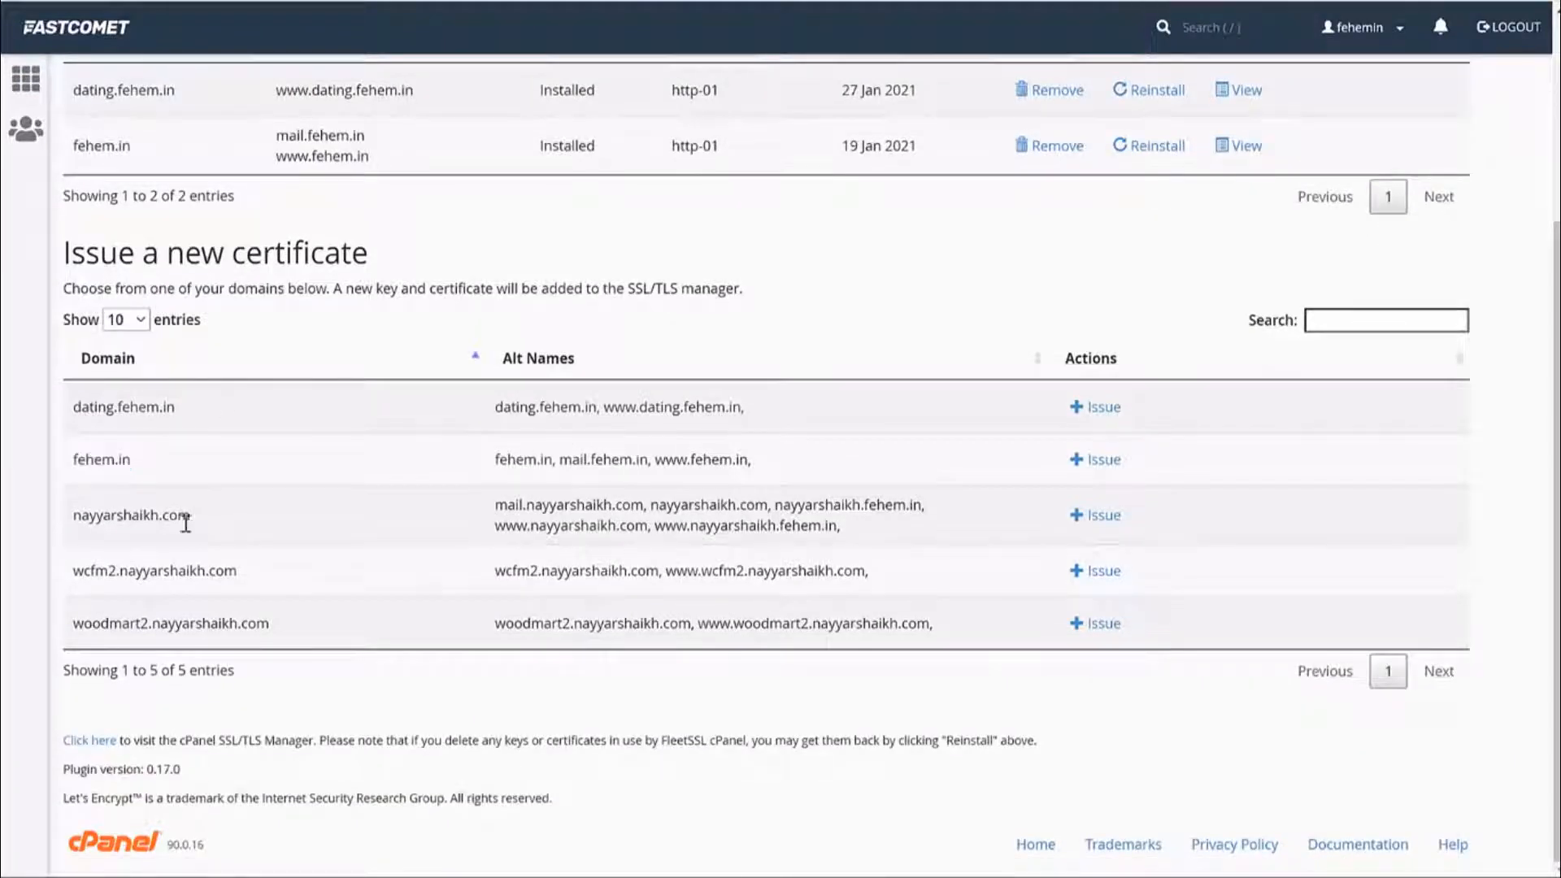
{"action": "left_click_drag", "start_coordinate": [194, 517], "coordinate": [75, 524]}
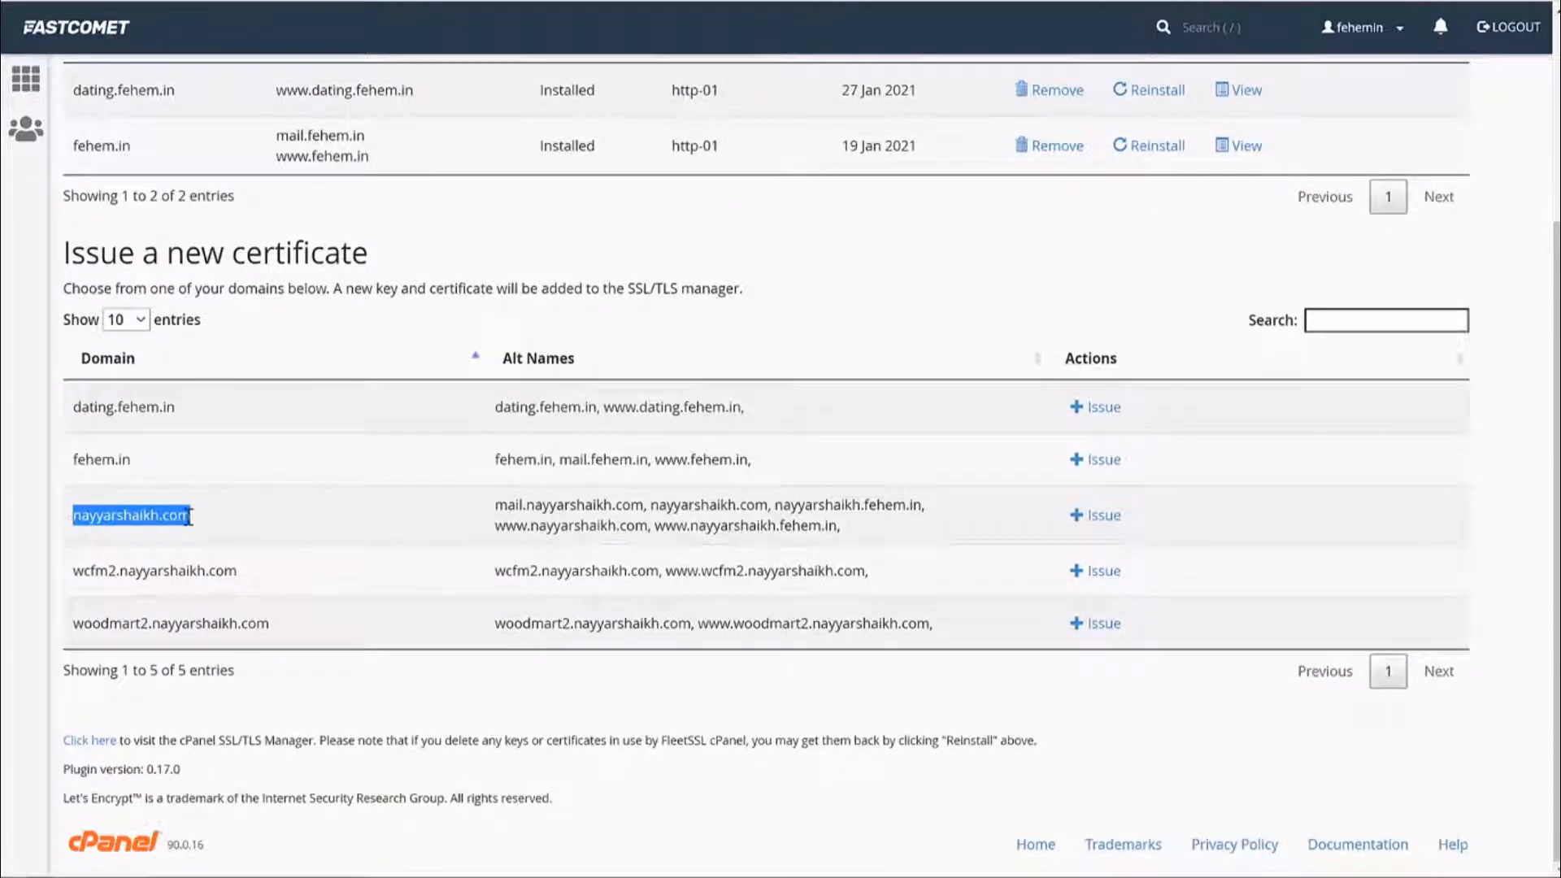
{"action": "left_click", "coordinate": [1112, 520]}
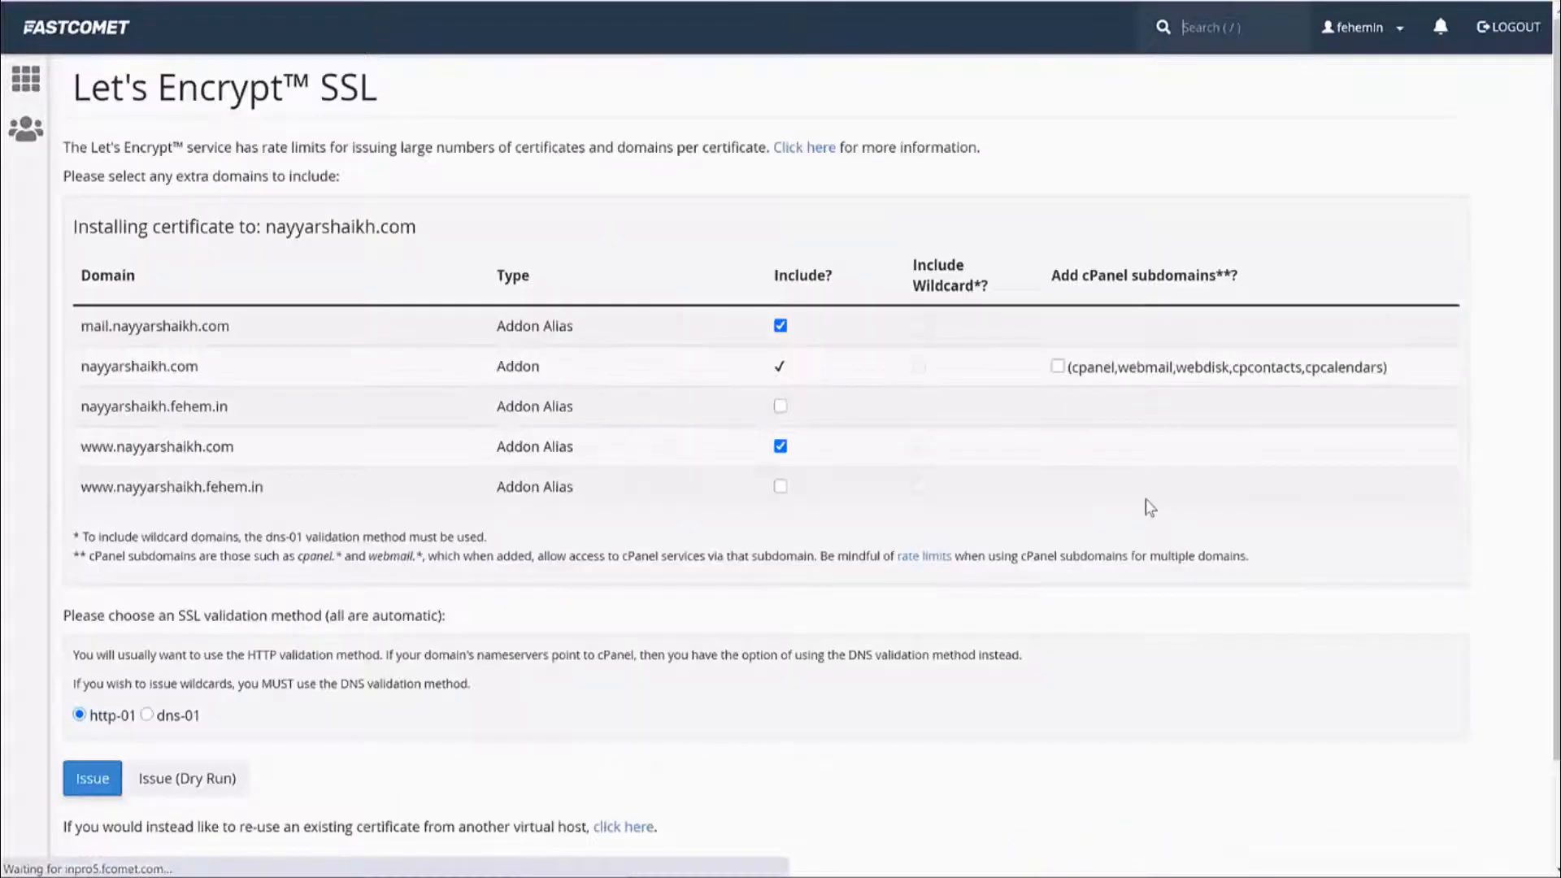
{"action": "scroll", "coordinate": [1143, 505], "scroll_direction": "down", "scroll_amount": 2}
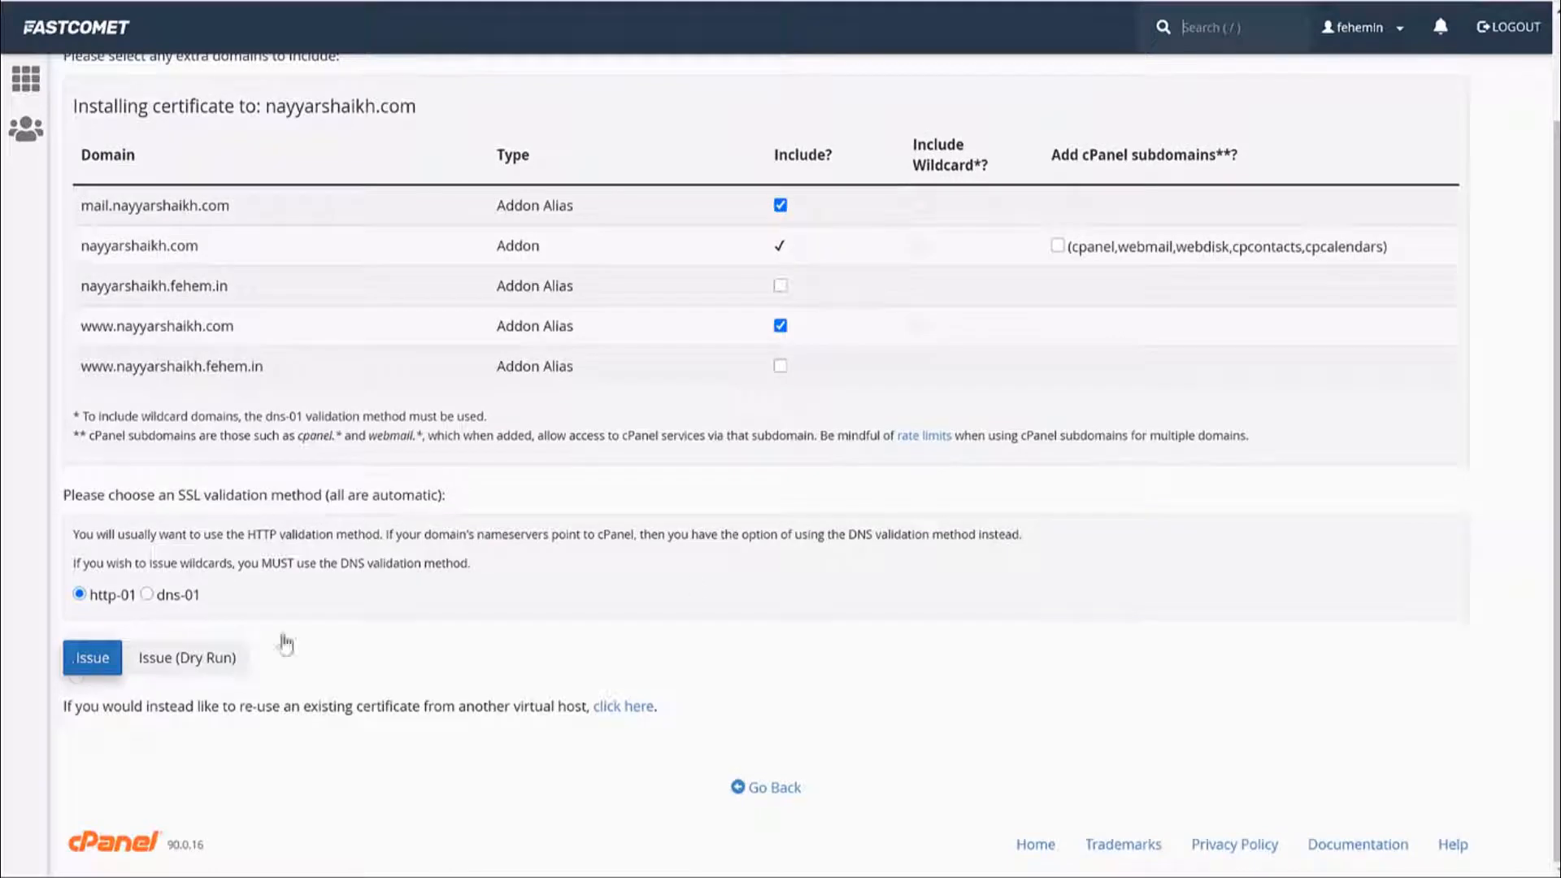
{"action": "scroll", "coordinate": [867, 566], "scroll_direction": "up", "scroll_amount": 2}
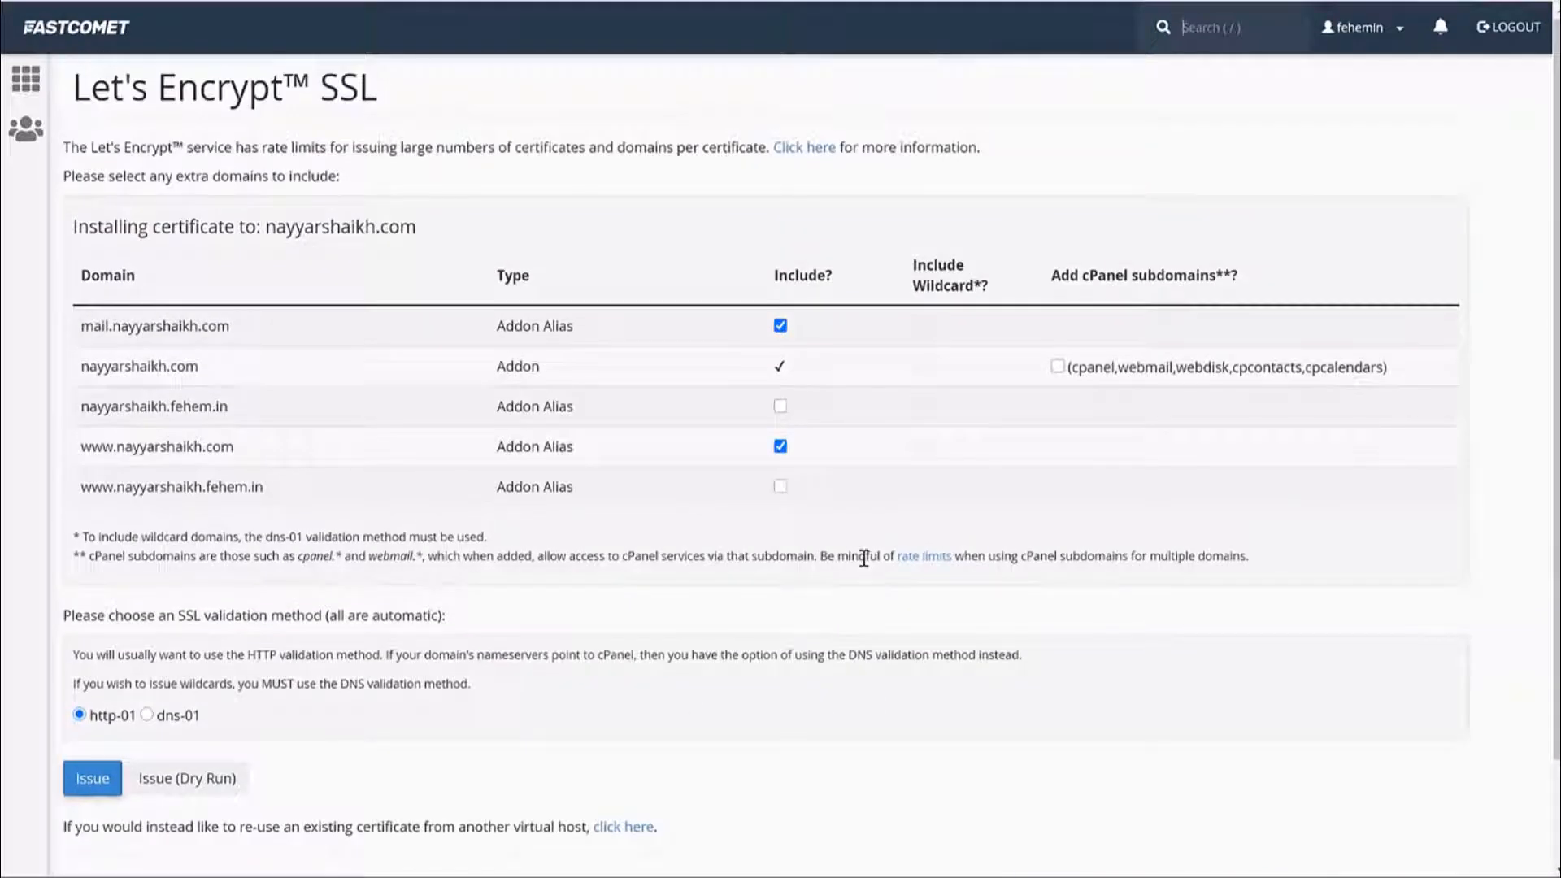
{"action": "left_click", "coordinate": [90, 44]}
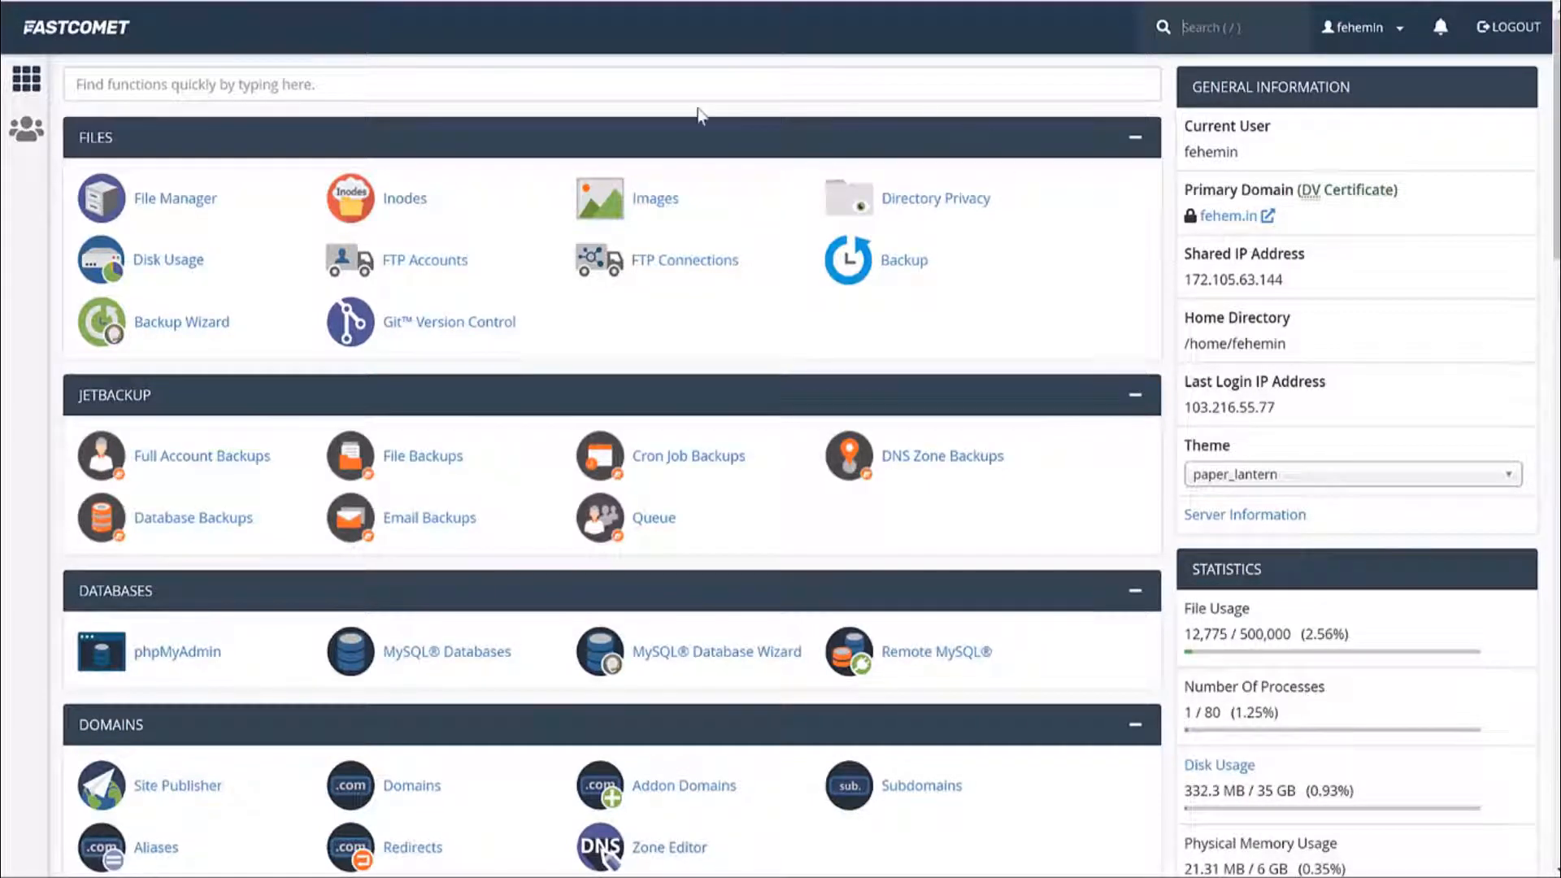
Start a new WordPress install from Softaculous, found via a 'sof' cPanel search.
{"action": "left_click", "coordinate": [516, 87]}
{"action": "type", "text": "softa"}
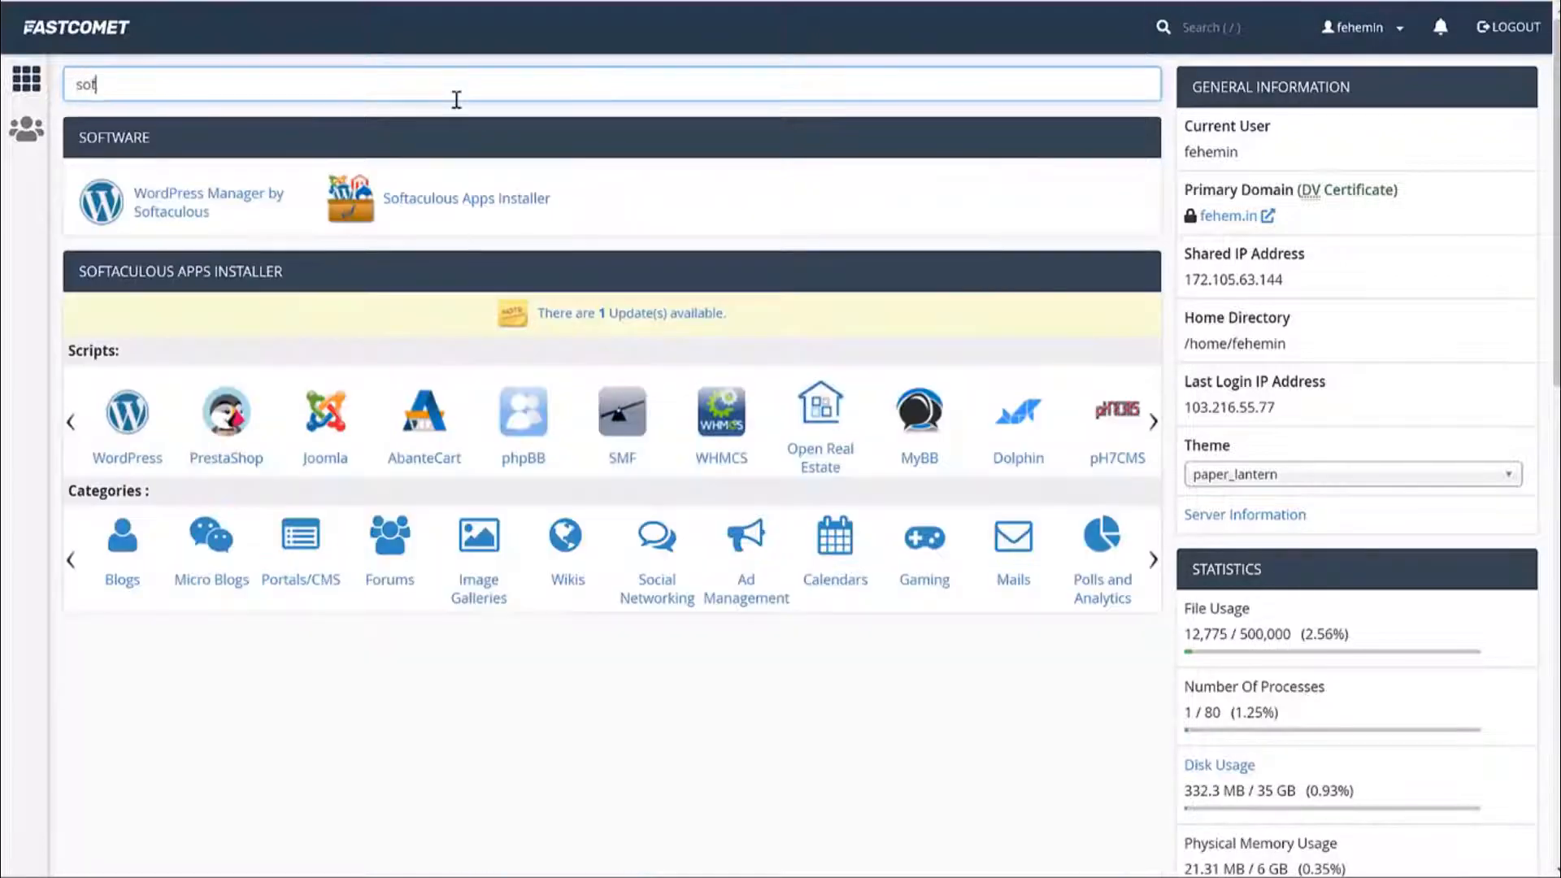
{"action": "left_click", "coordinate": [447, 203]}
{"action": "mouse_move", "coordinate": [602, 496]}
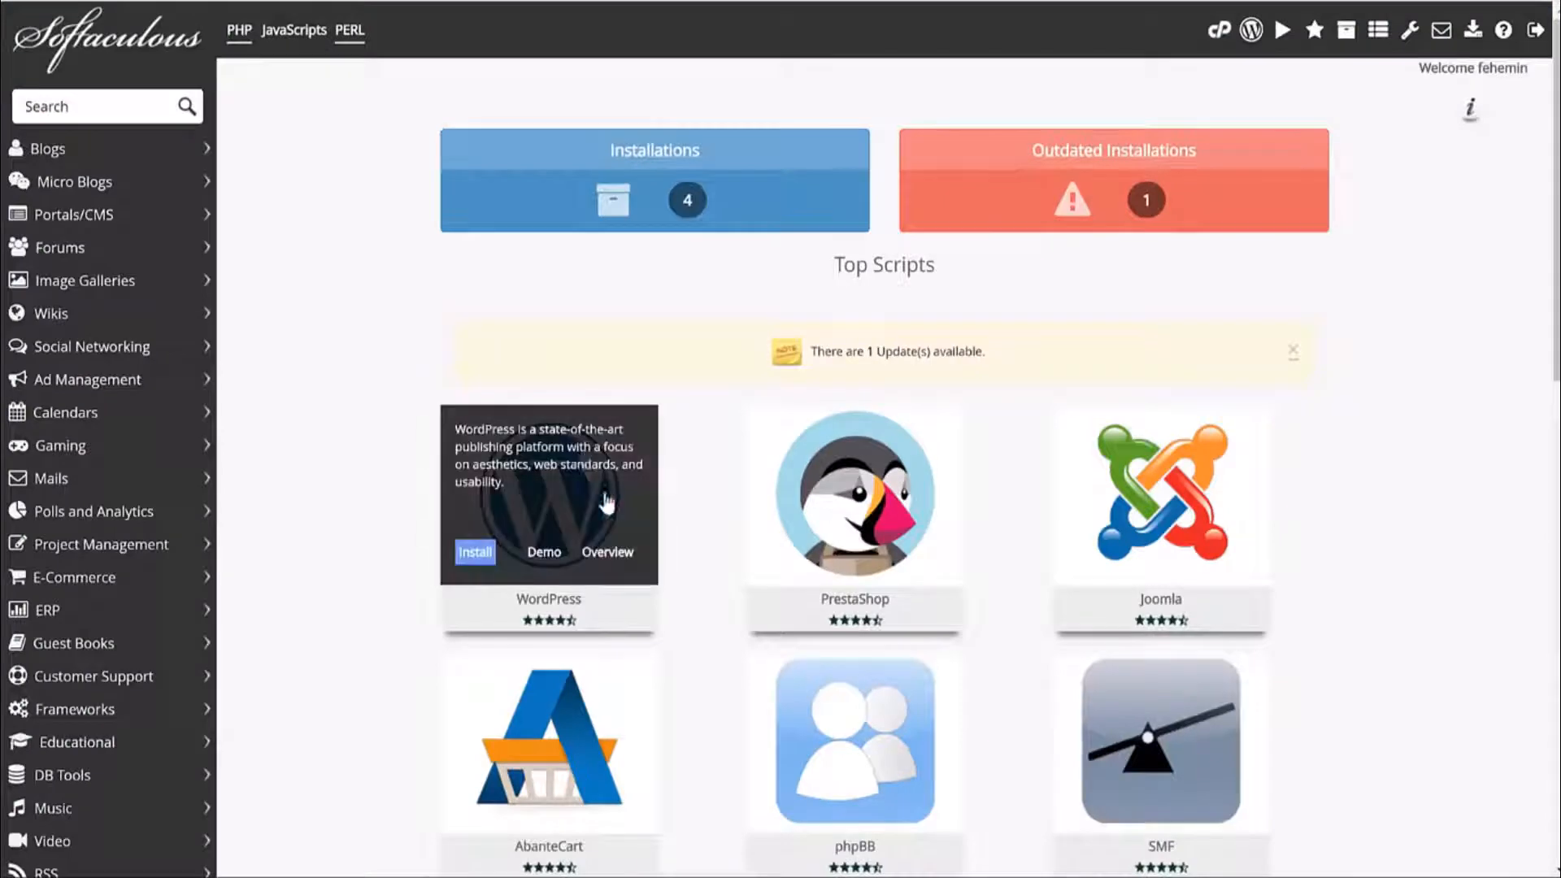
{"action": "left_click", "coordinate": [475, 552]}
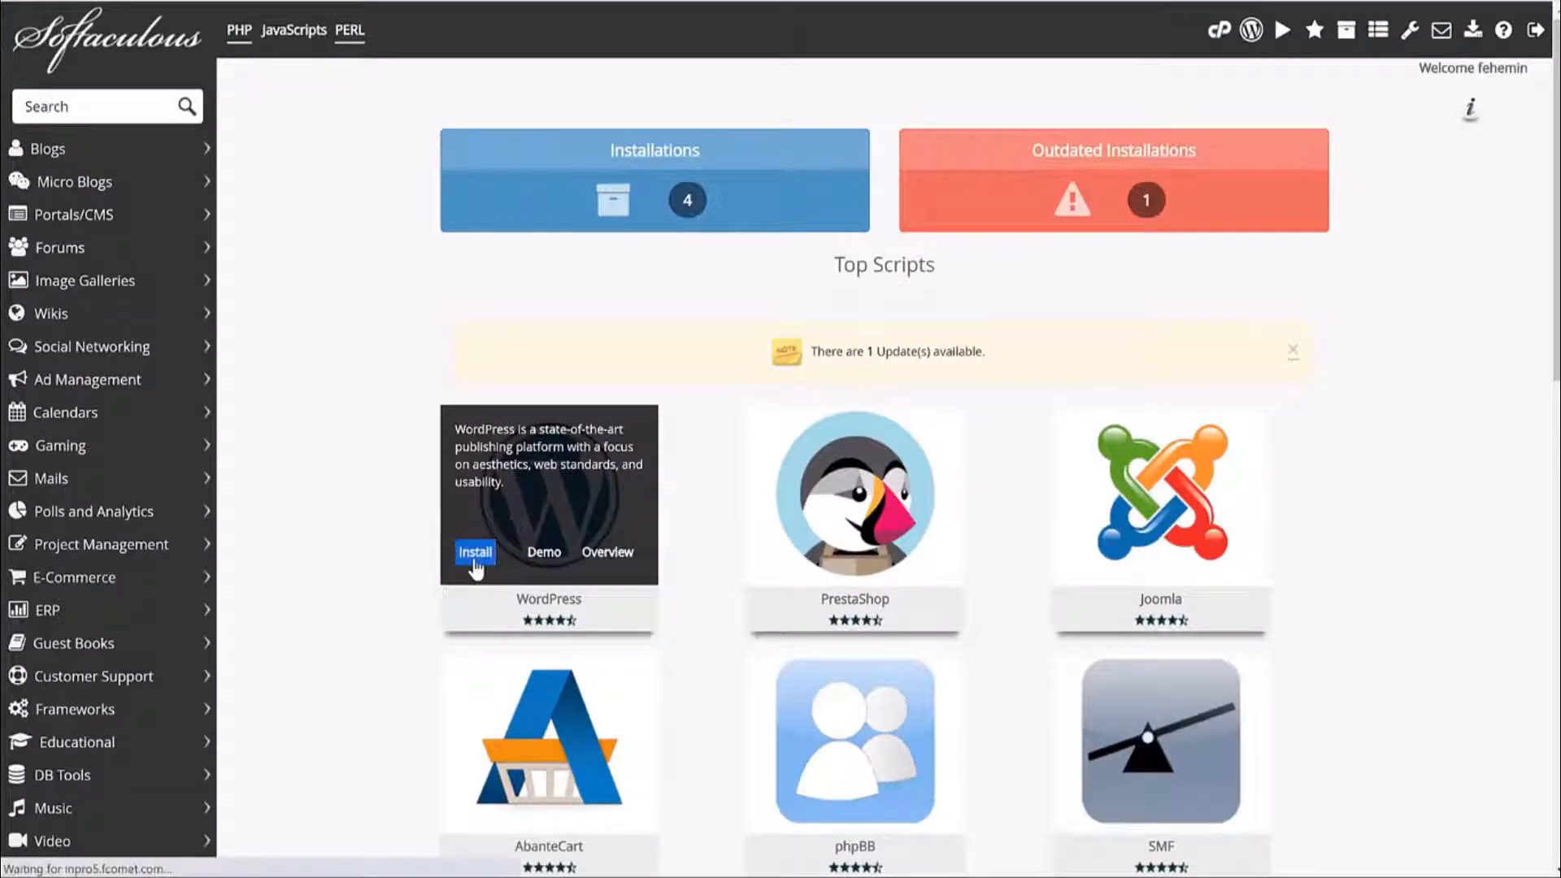
{"action": "scroll", "coordinate": [921, 310], "scroll_direction": "down", "scroll_amount": 3}
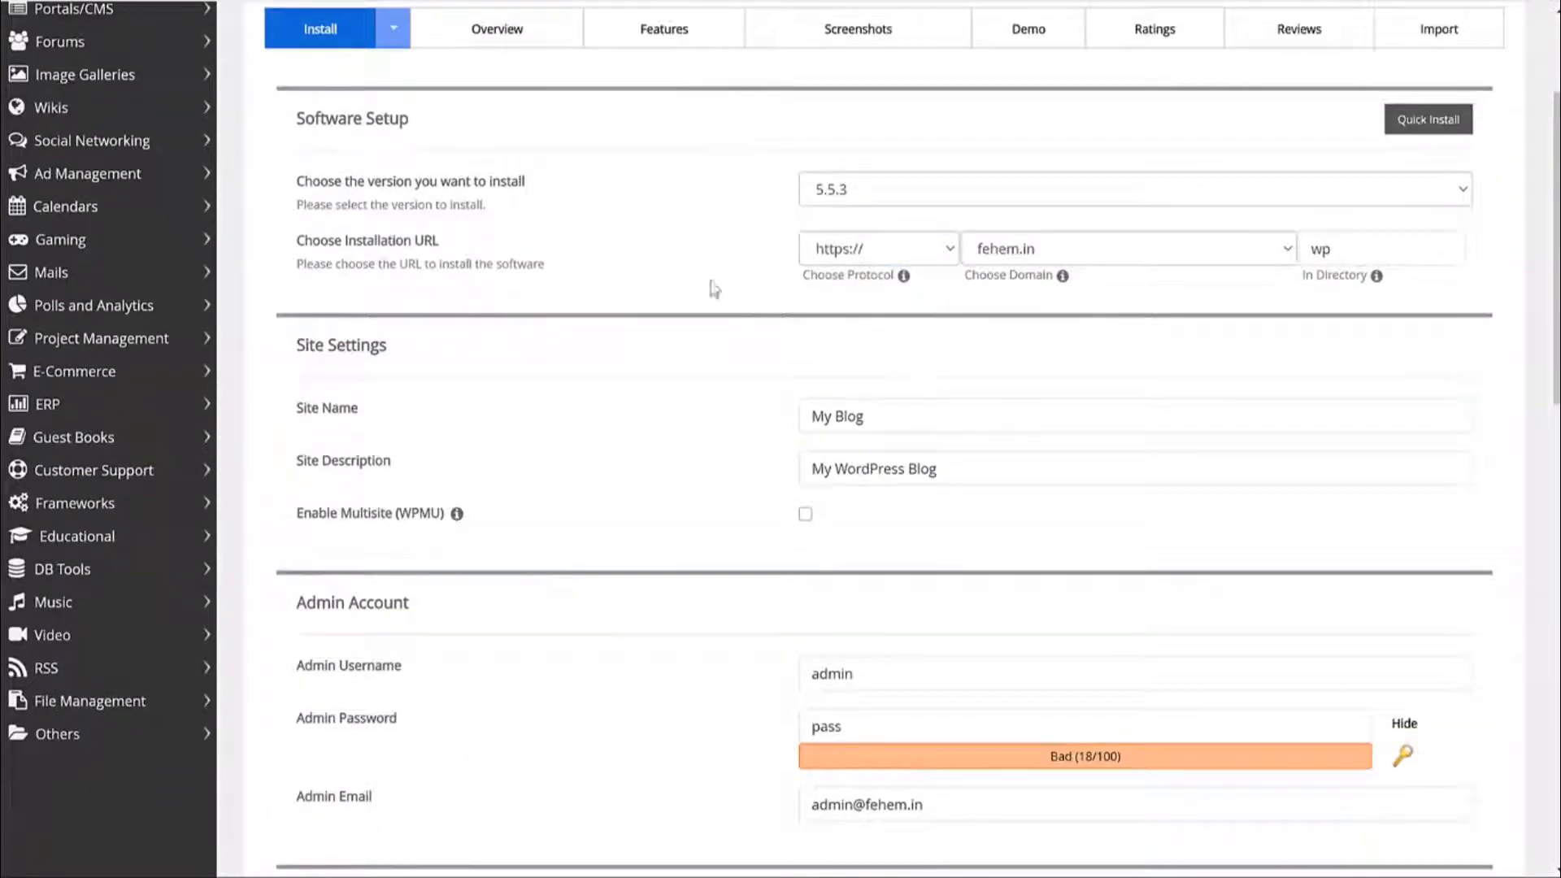
{"action": "left_click_drag", "start_coordinate": [806, 274], "coordinate": [895, 278]}
{"action": "left_click", "coordinate": [824, 294]}
{"action": "left_click", "coordinate": [837, 260]}
{"action": "left_click", "coordinate": [865, 325]}
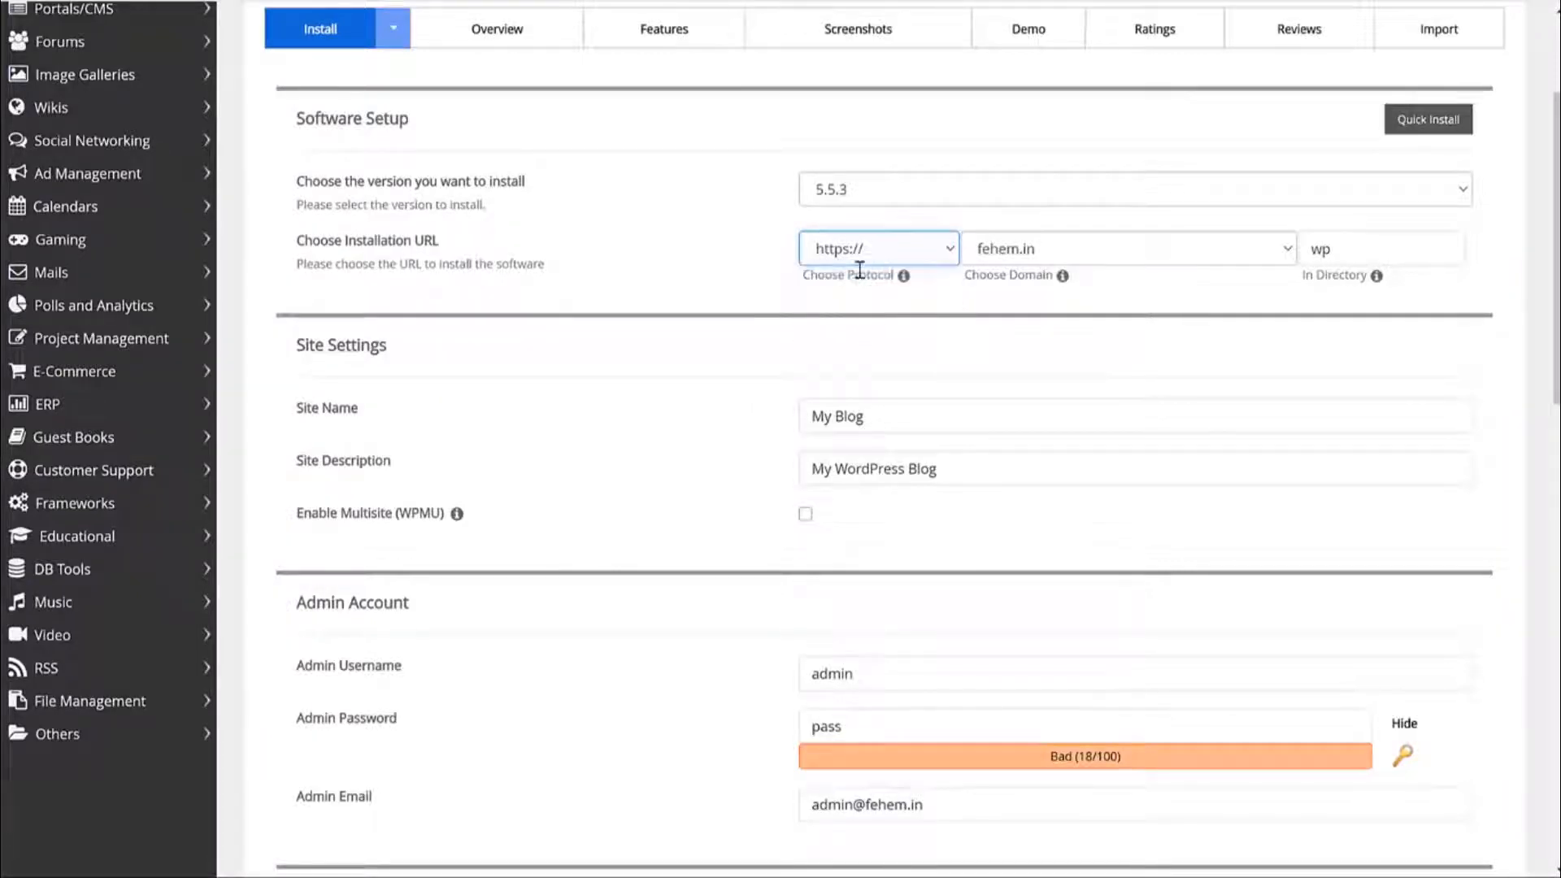
{"action": "left_click", "coordinate": [862, 259]}
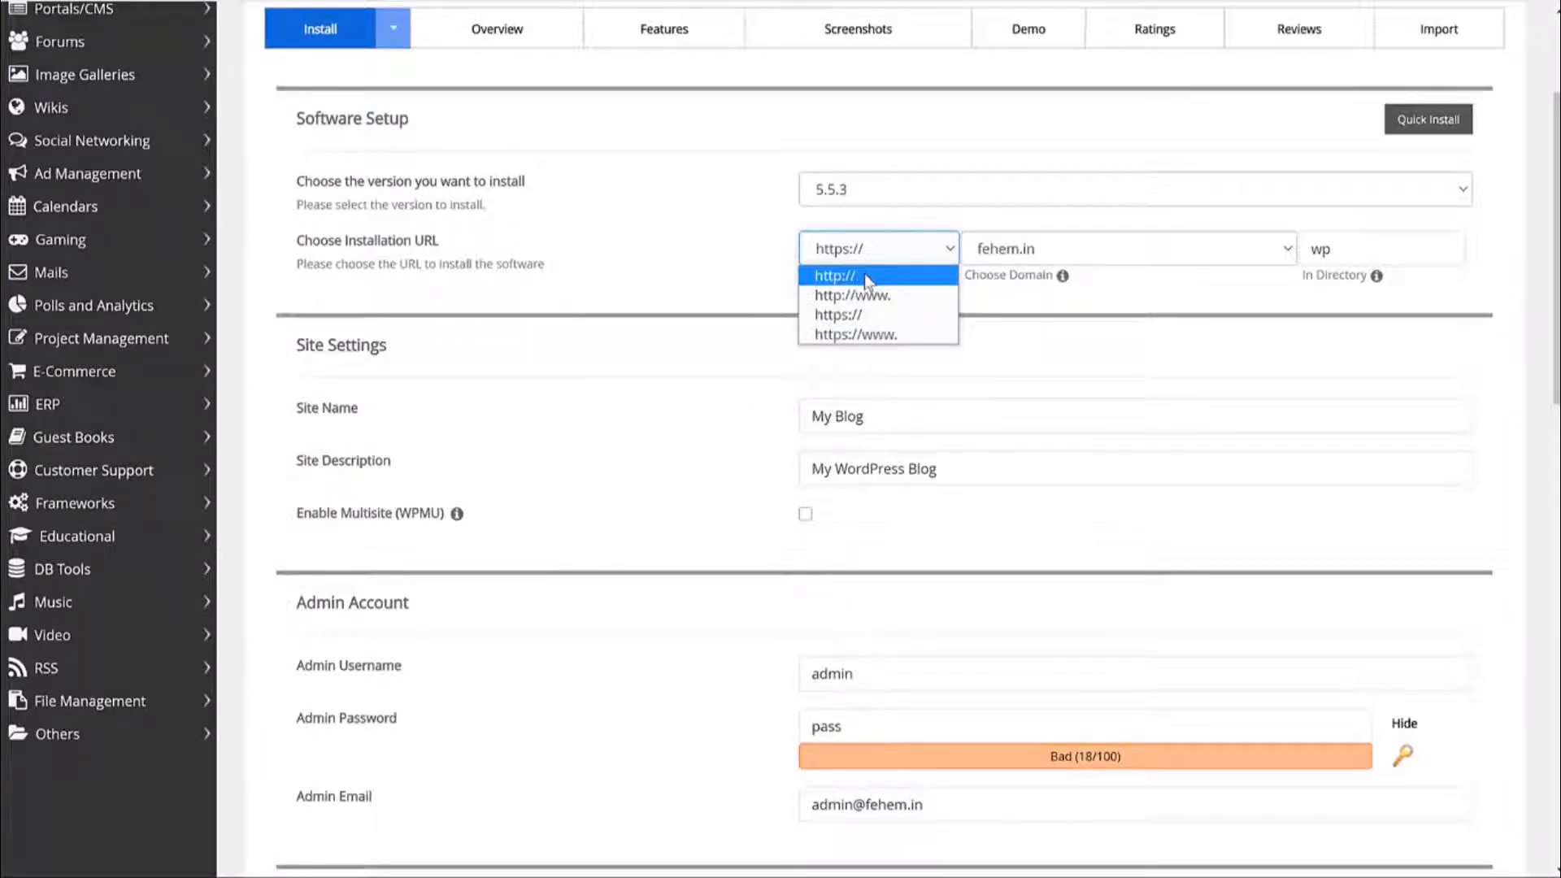
{"action": "left_click", "coordinate": [856, 319]}
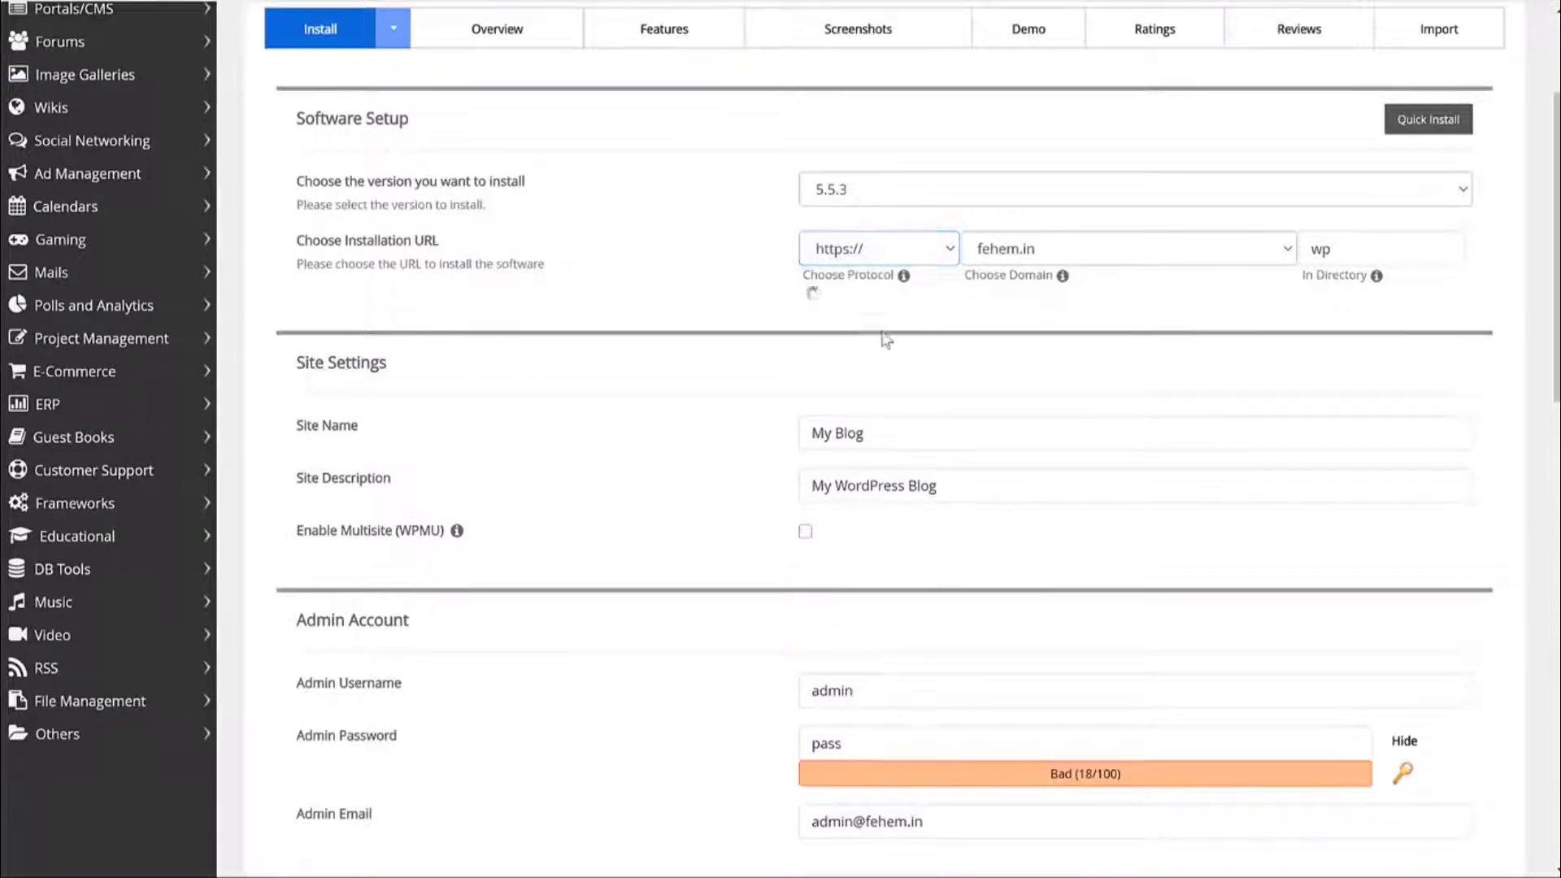
{"action": "left_click", "coordinate": [1055, 248]}
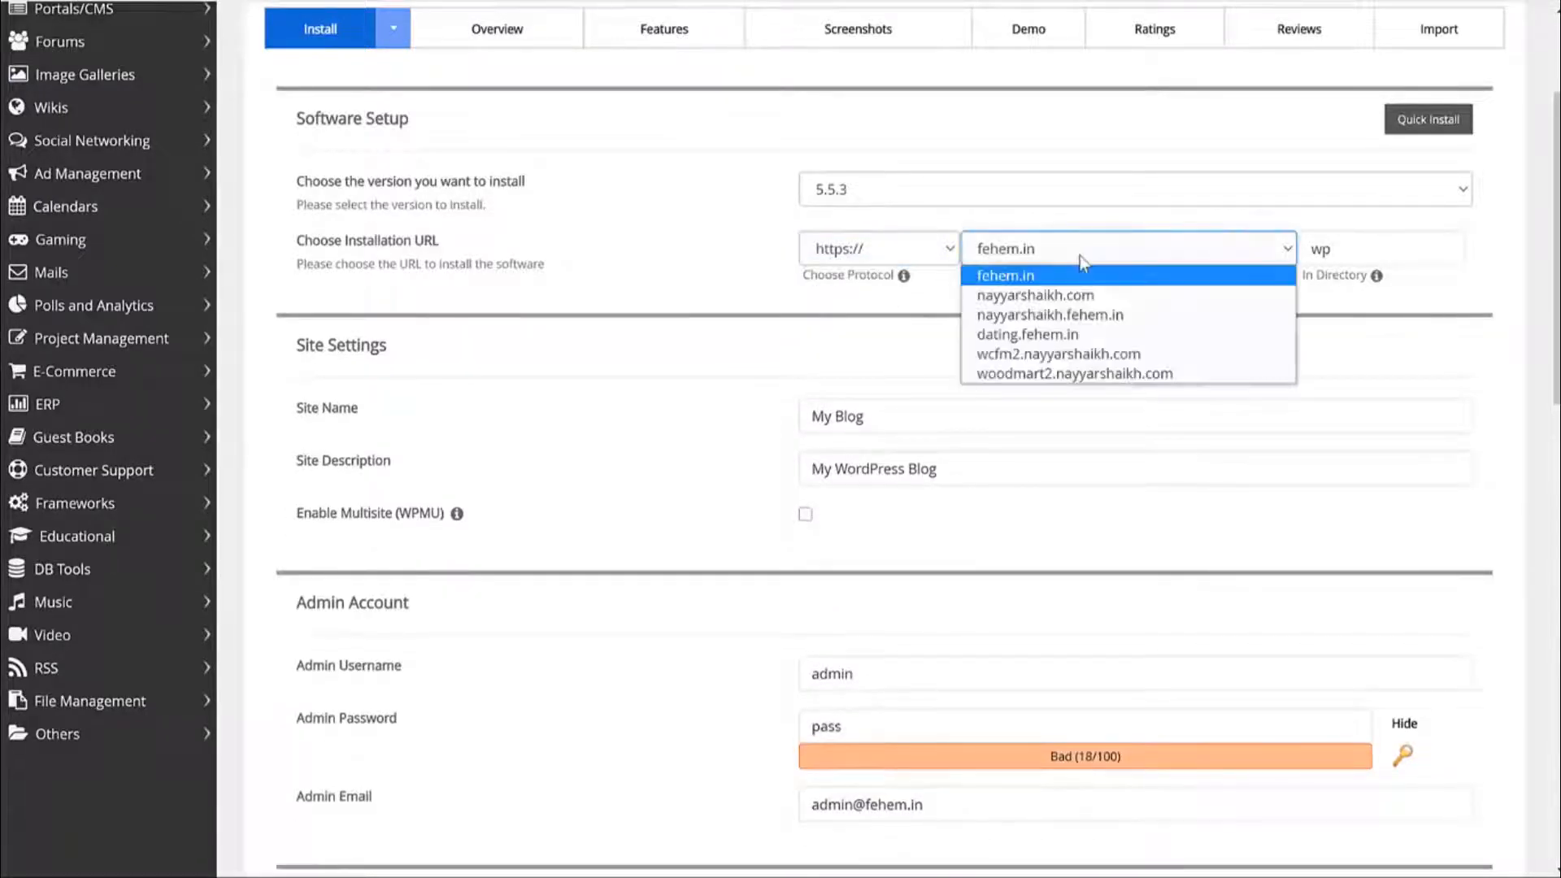
{"action": "left_click", "coordinate": [1032, 335]}
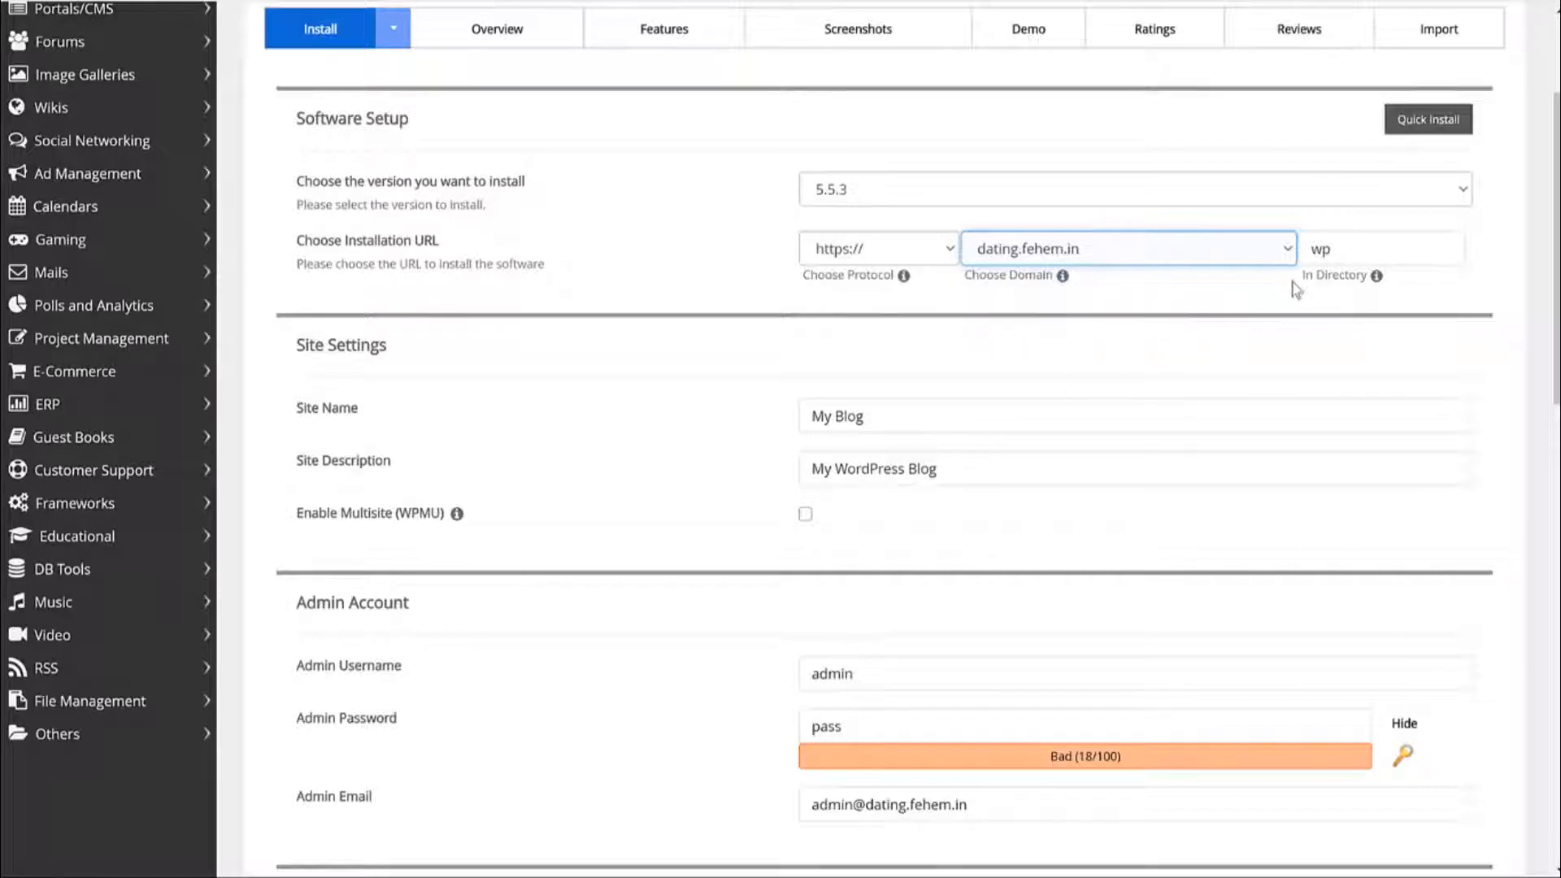
Delete 'wp' so the In Directory box is empty.
{"action": "left_click_drag", "start_coordinate": [1298, 288], "coordinate": [1367, 279]}
{"action": "left_click", "coordinate": [1366, 284]}
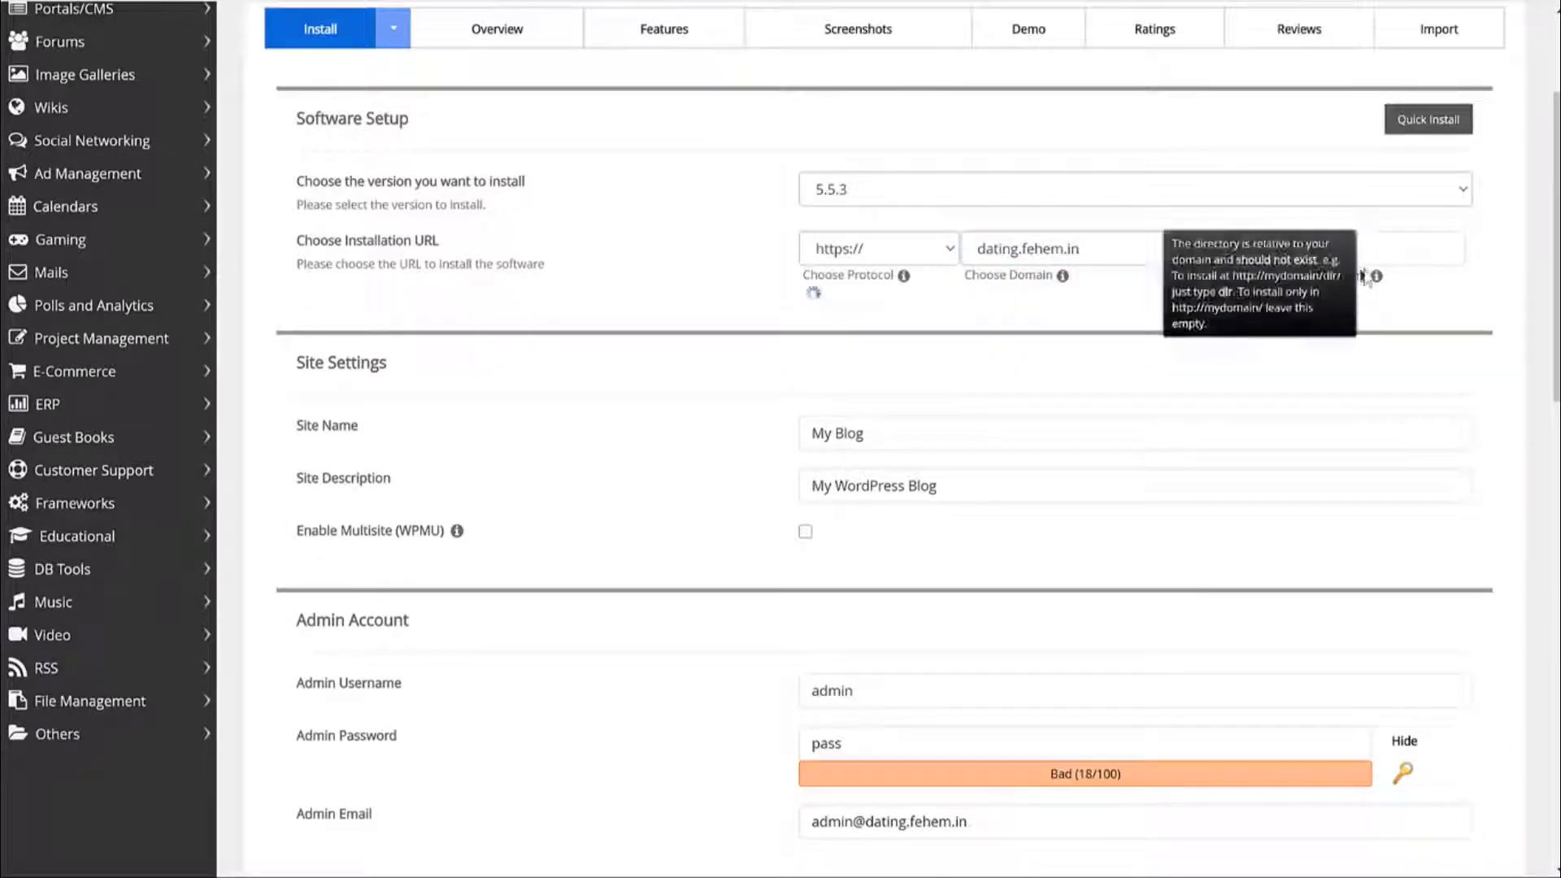
{"action": "left_click", "coordinate": [1402, 252]}
{"action": "double_click", "coordinate": [1401, 253]}
{"action": "key", "text": "BackSpace"}
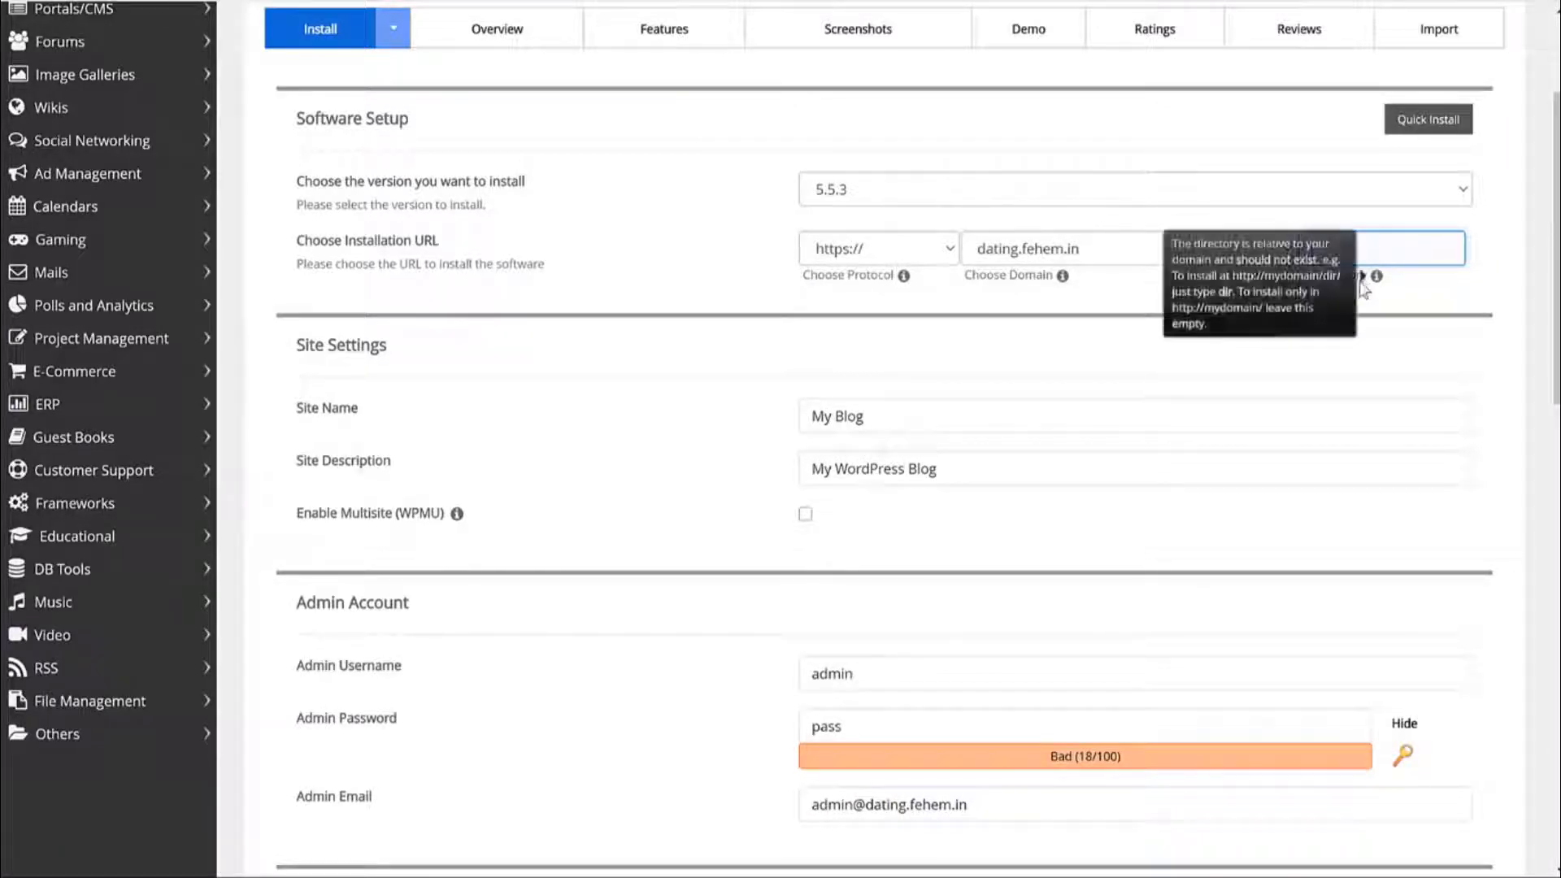
Review Site Name 'My Blog' and Site Description 'My WordPress Blog'.
{"action": "scroll", "coordinate": [1457, 336], "scroll_direction": "down", "scroll_amount": 2}
{"action": "scroll", "coordinate": [1456, 336], "scroll_direction": "down", "scroll_amount": 2}
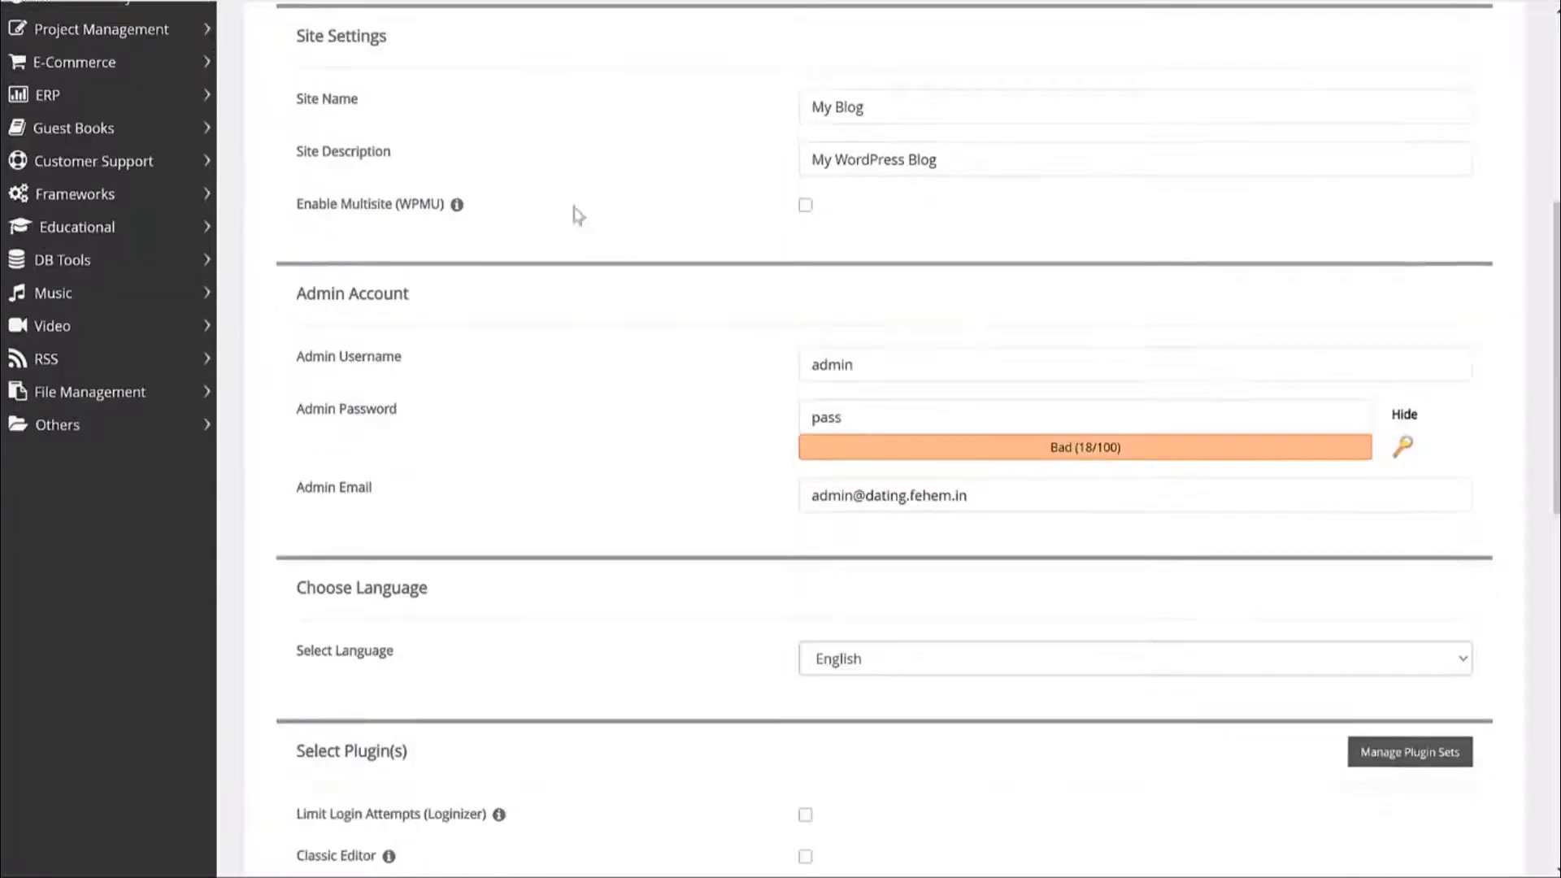
{"action": "left_click_drag", "start_coordinate": [990, 161], "coordinate": [582, 165]}
{"action": "left_click", "coordinate": [631, 170]}
{"action": "scroll", "coordinate": [913, 195], "scroll_direction": "up", "scroll_amount": 1}
{"action": "left_click_drag", "start_coordinate": [913, 199], "coordinate": [610, 217]}
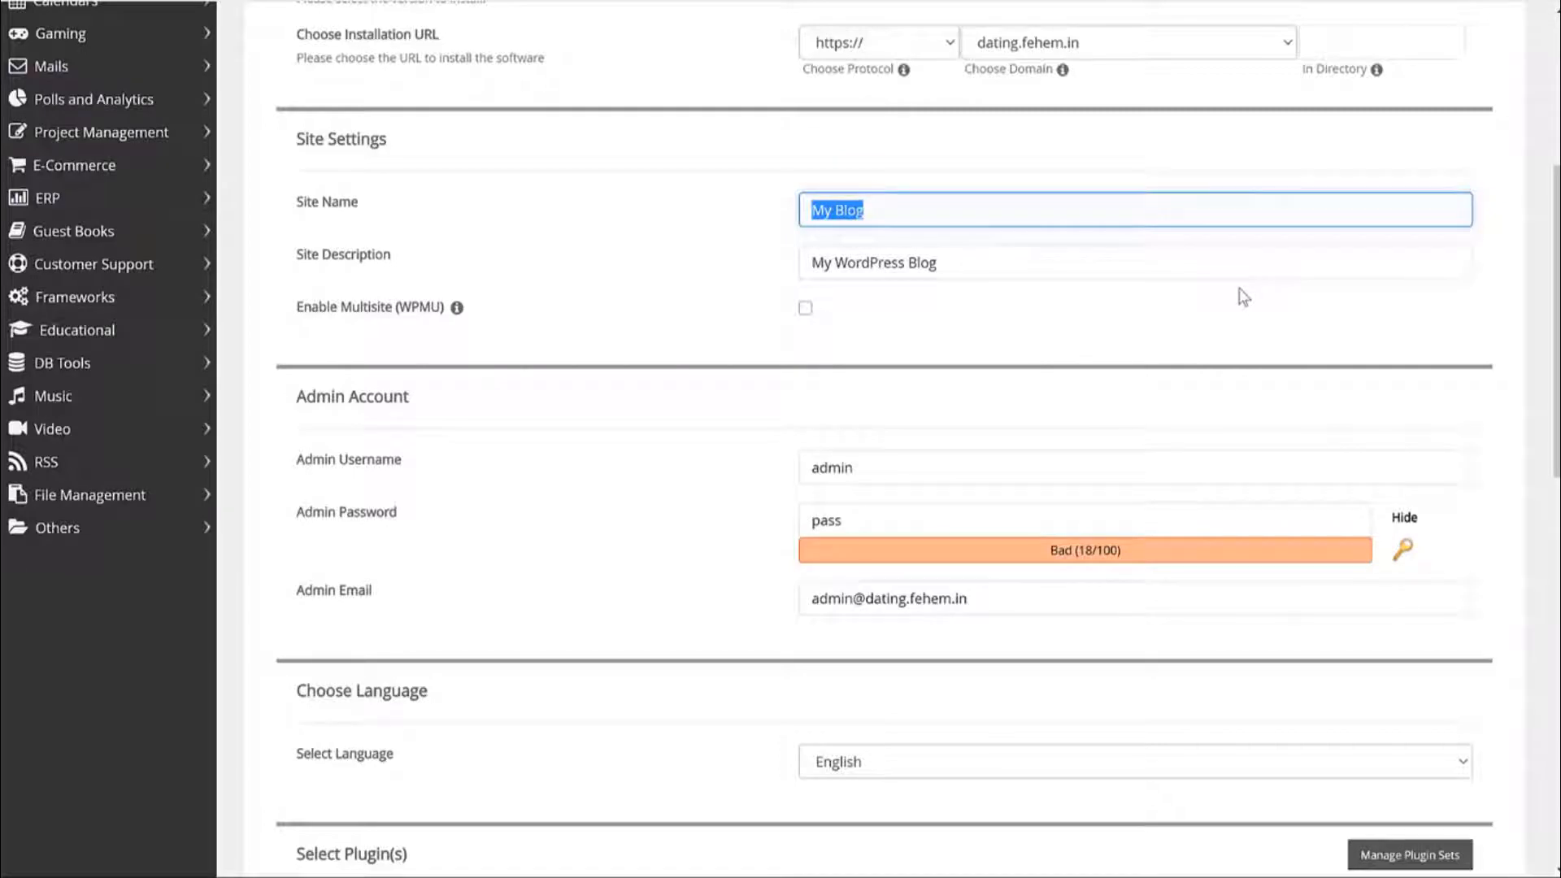
{"action": "left_click_drag", "start_coordinate": [393, 257], "coordinate": [297, 258]}
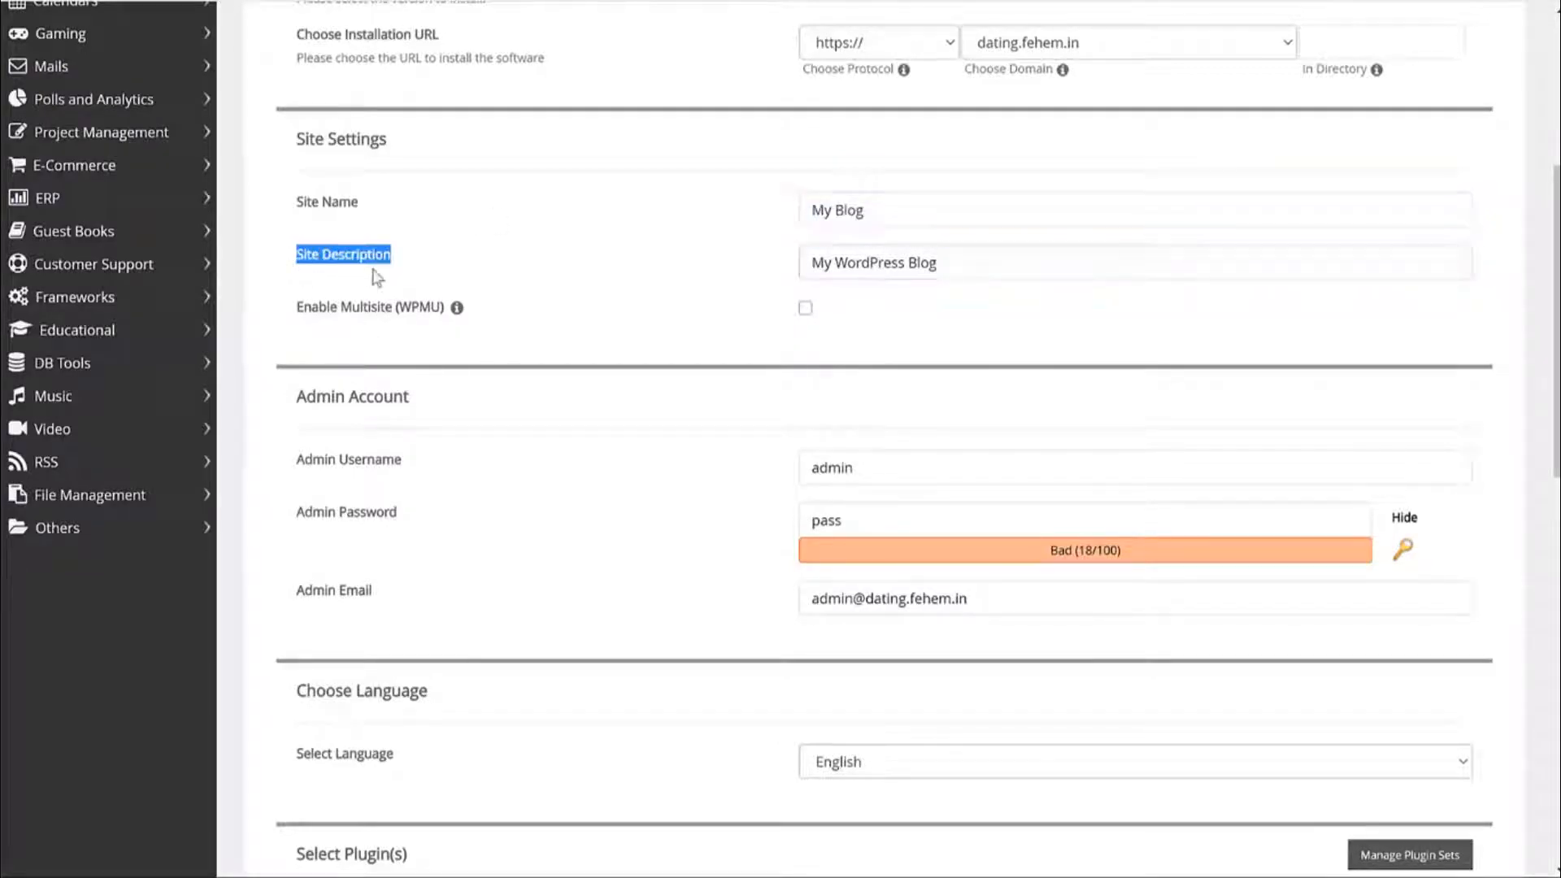
{"action": "triple_click", "coordinate": [1003, 253]}
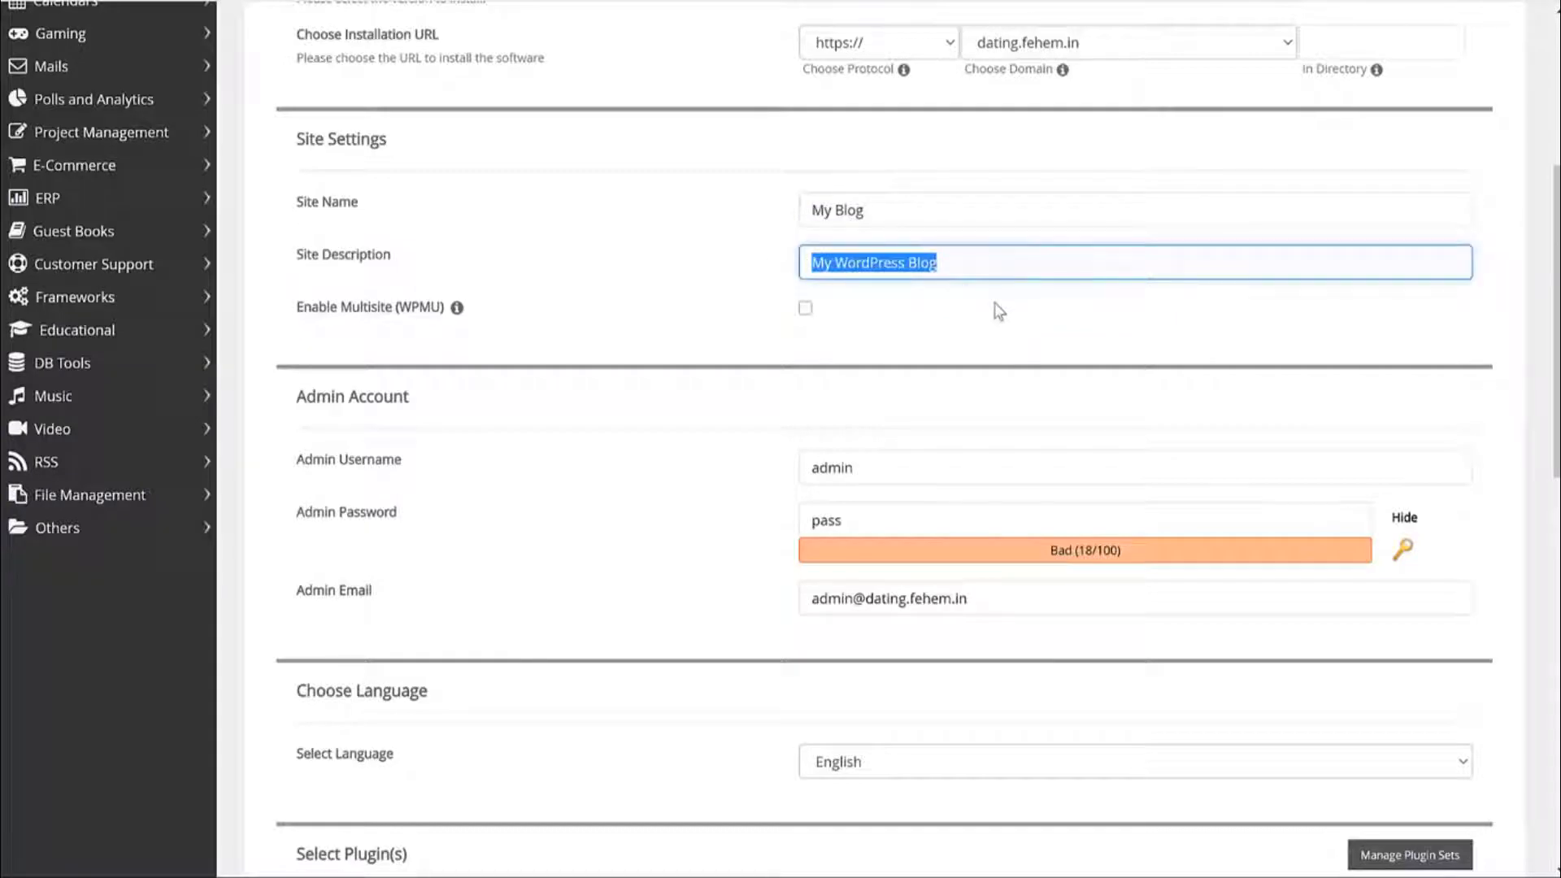
{"action": "scroll", "coordinate": [1008, 325], "scroll_direction": "down", "scroll_amount": 4}
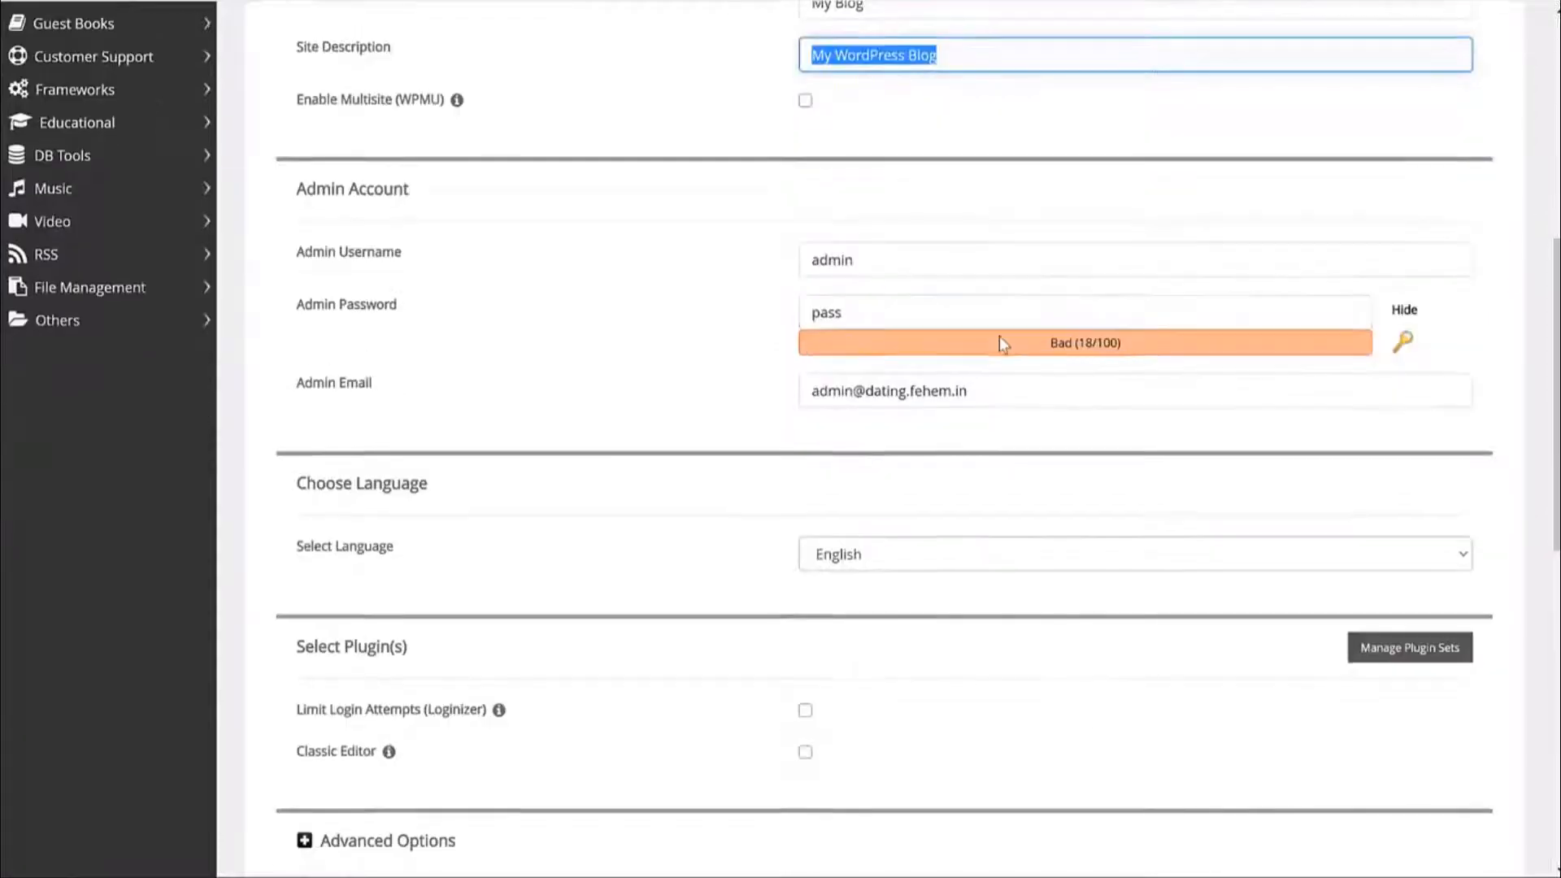
Replace the default admin username and enter a new Strong (91/100) admin password.
{"action": "triple_click", "coordinate": [399, 89]}
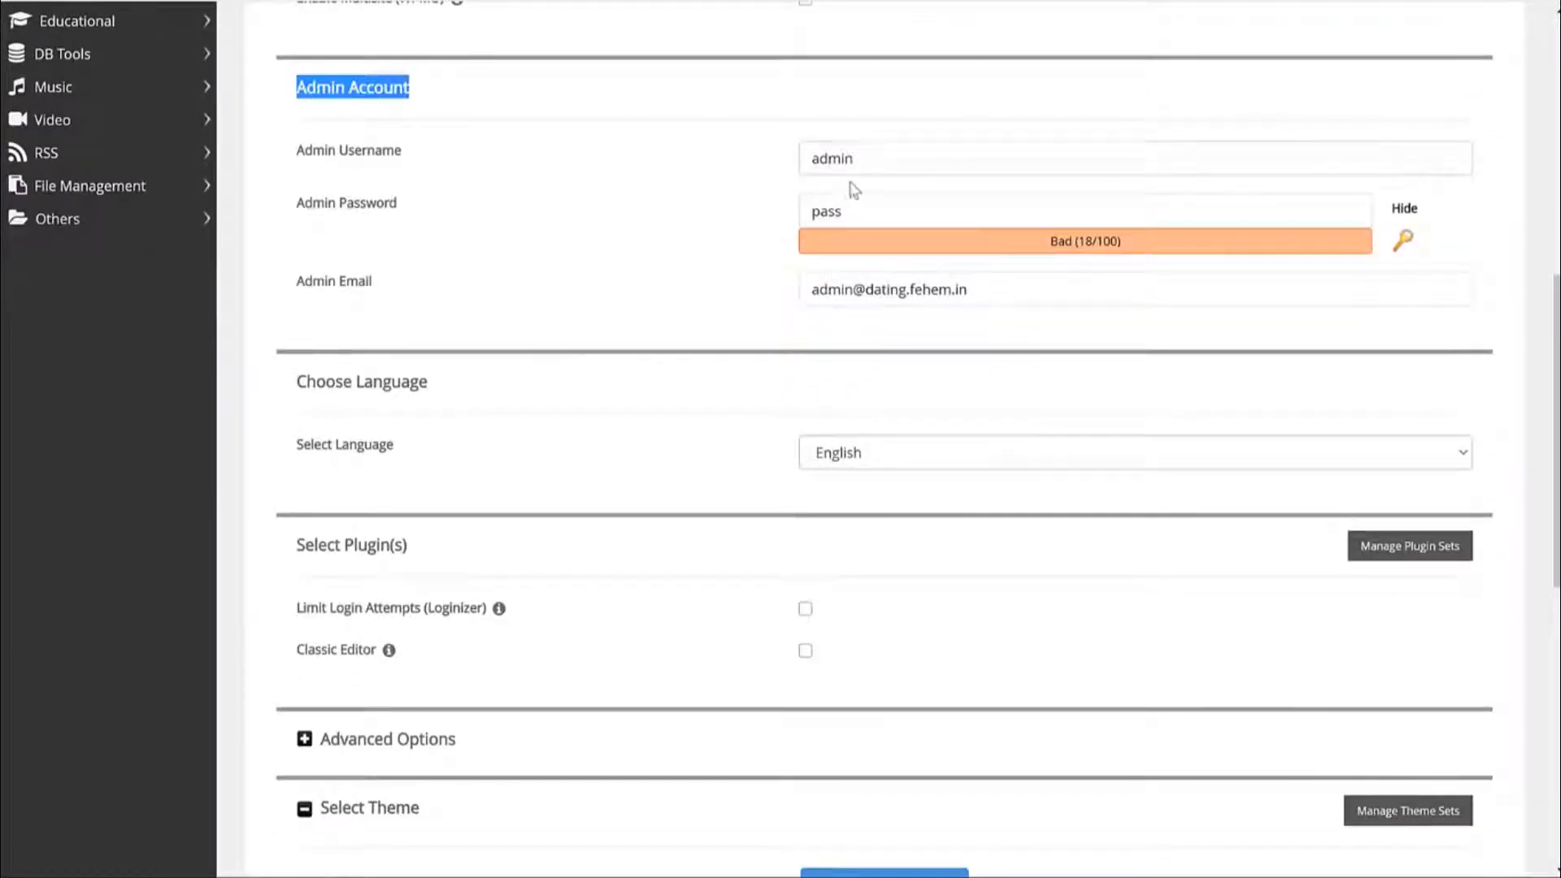
{"action": "double_click", "coordinate": [878, 156]}
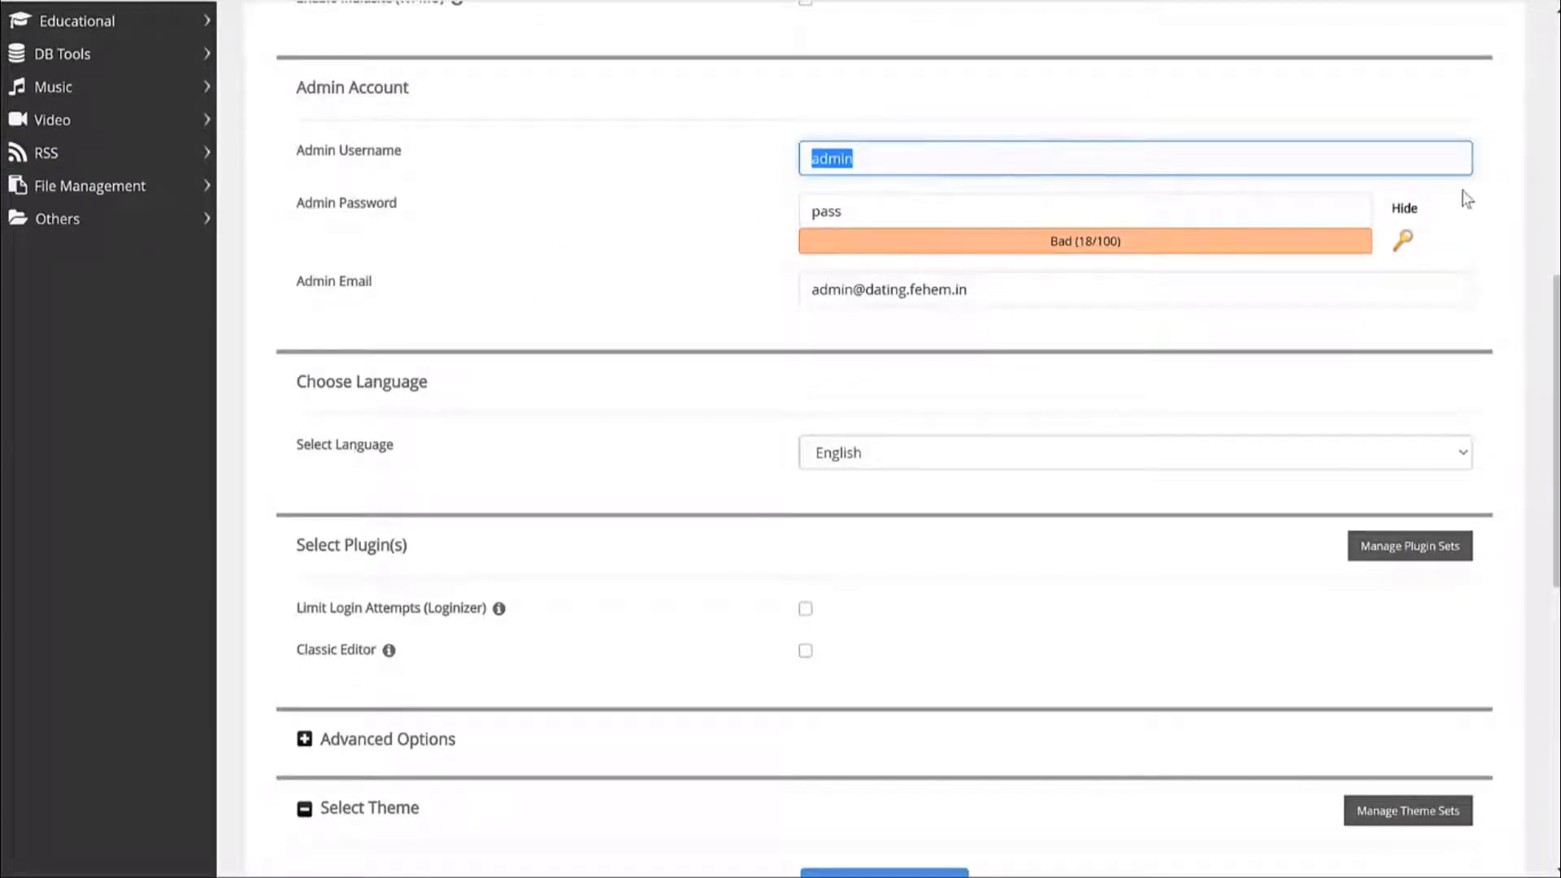
{"action": "type", "text": "Nayyar_Shaikh"}
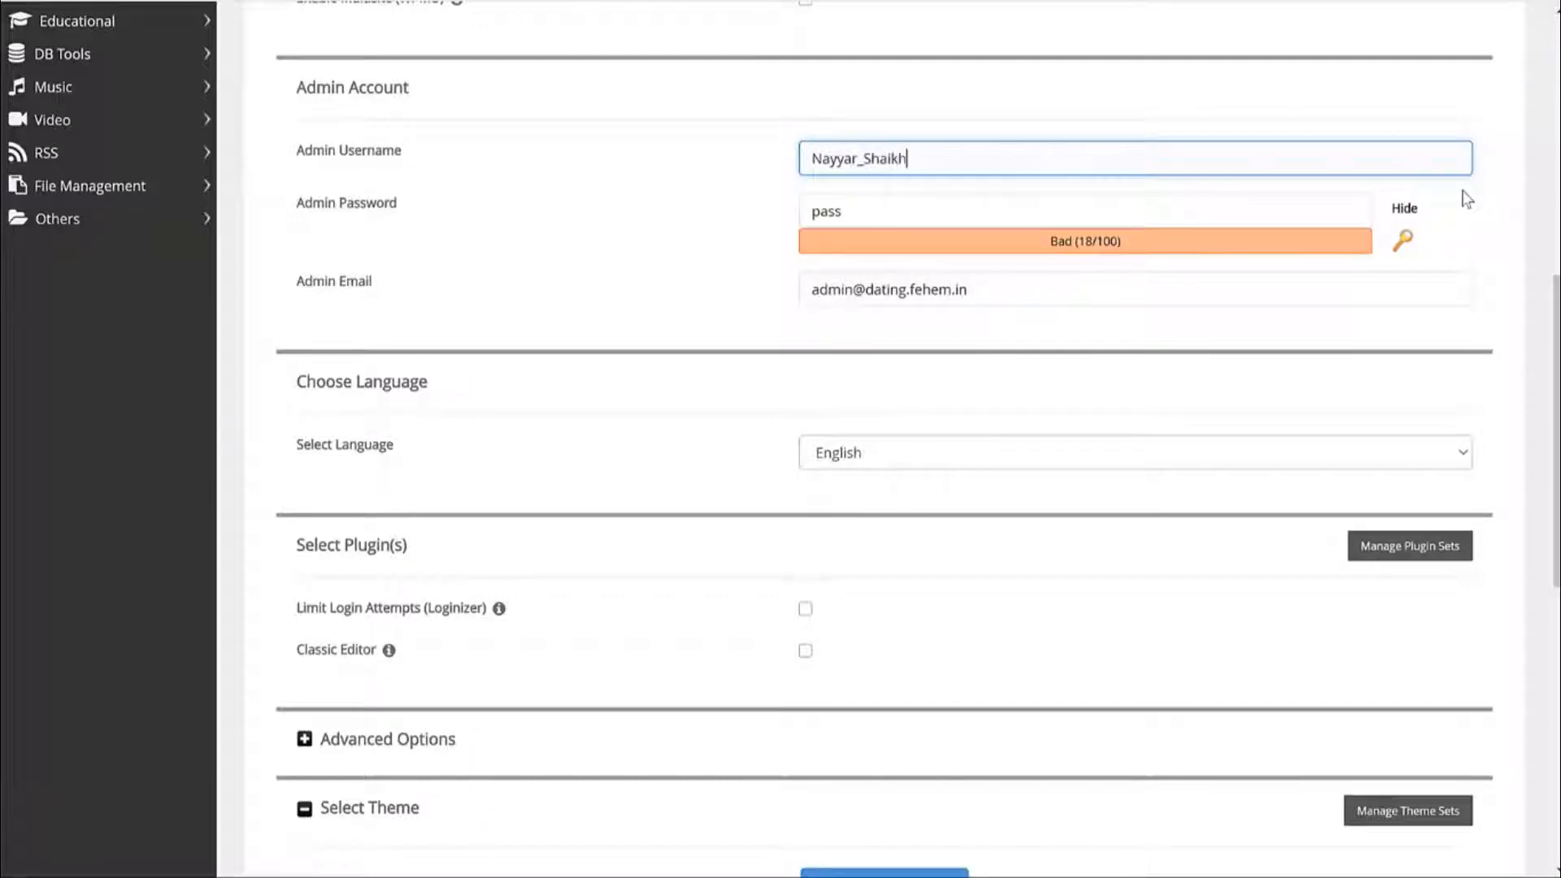
{"action": "left_click", "coordinate": [1406, 209]}
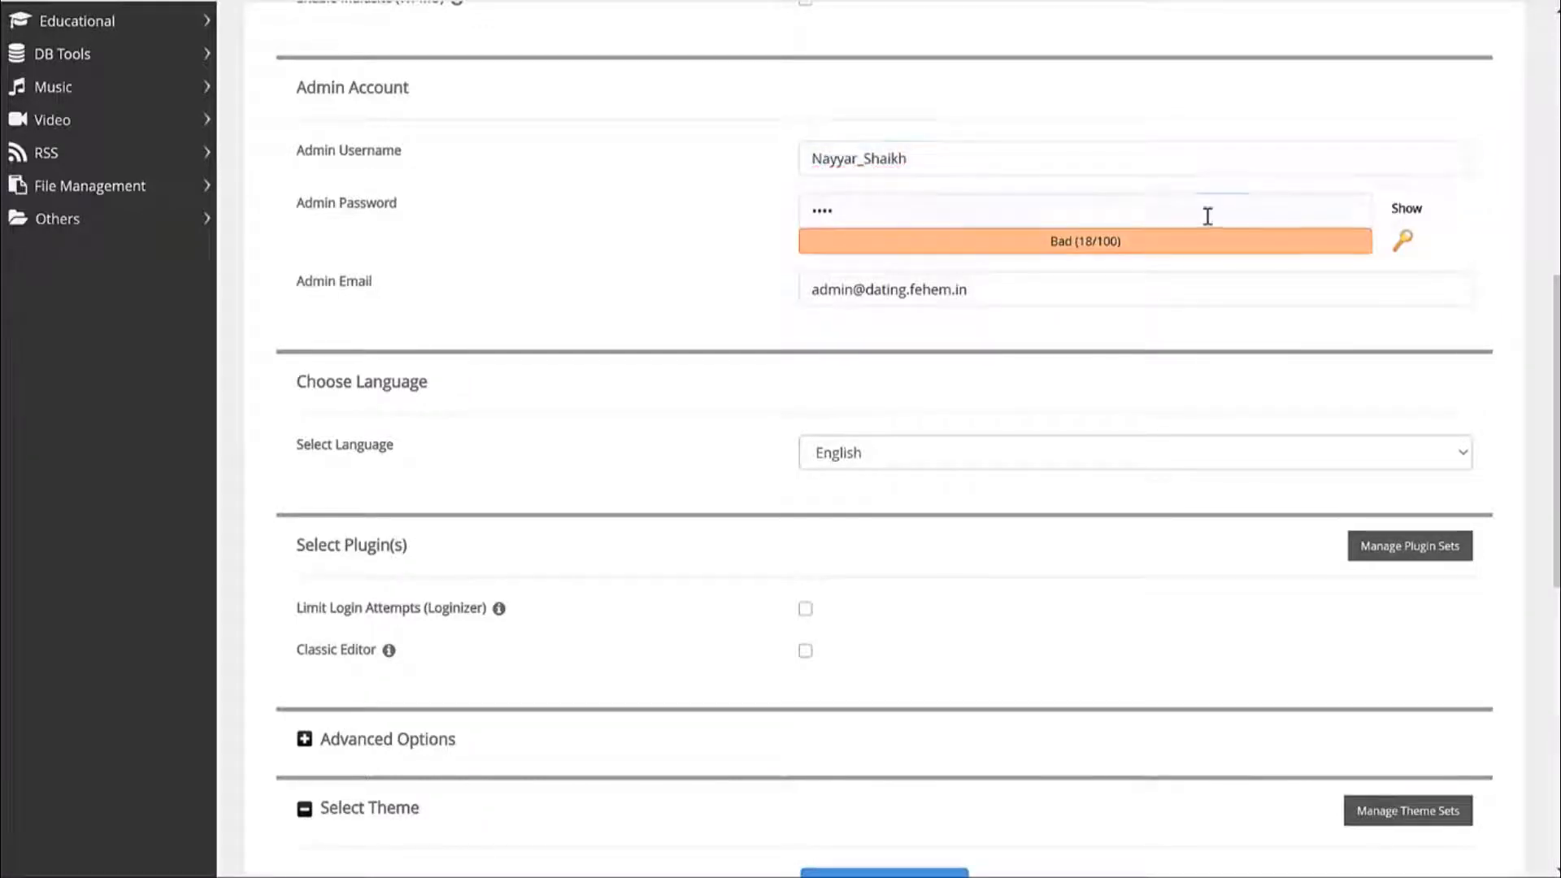
{"action": "double_click", "coordinate": [1207, 216]}
{"action": "type", "text": "N"}
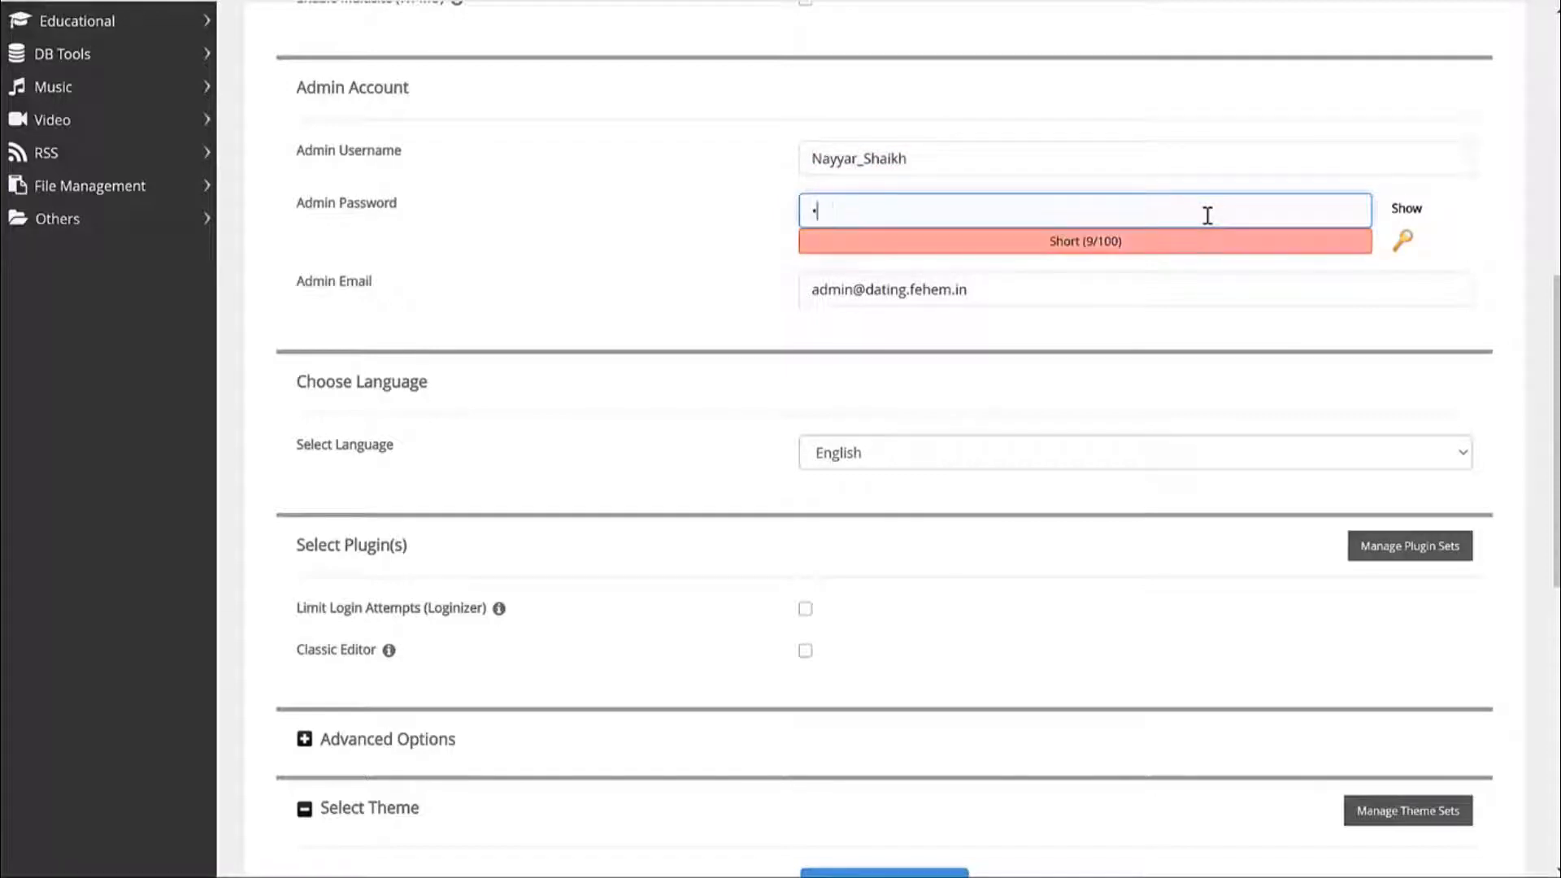
{"action": "type", "text": "••••••••"}
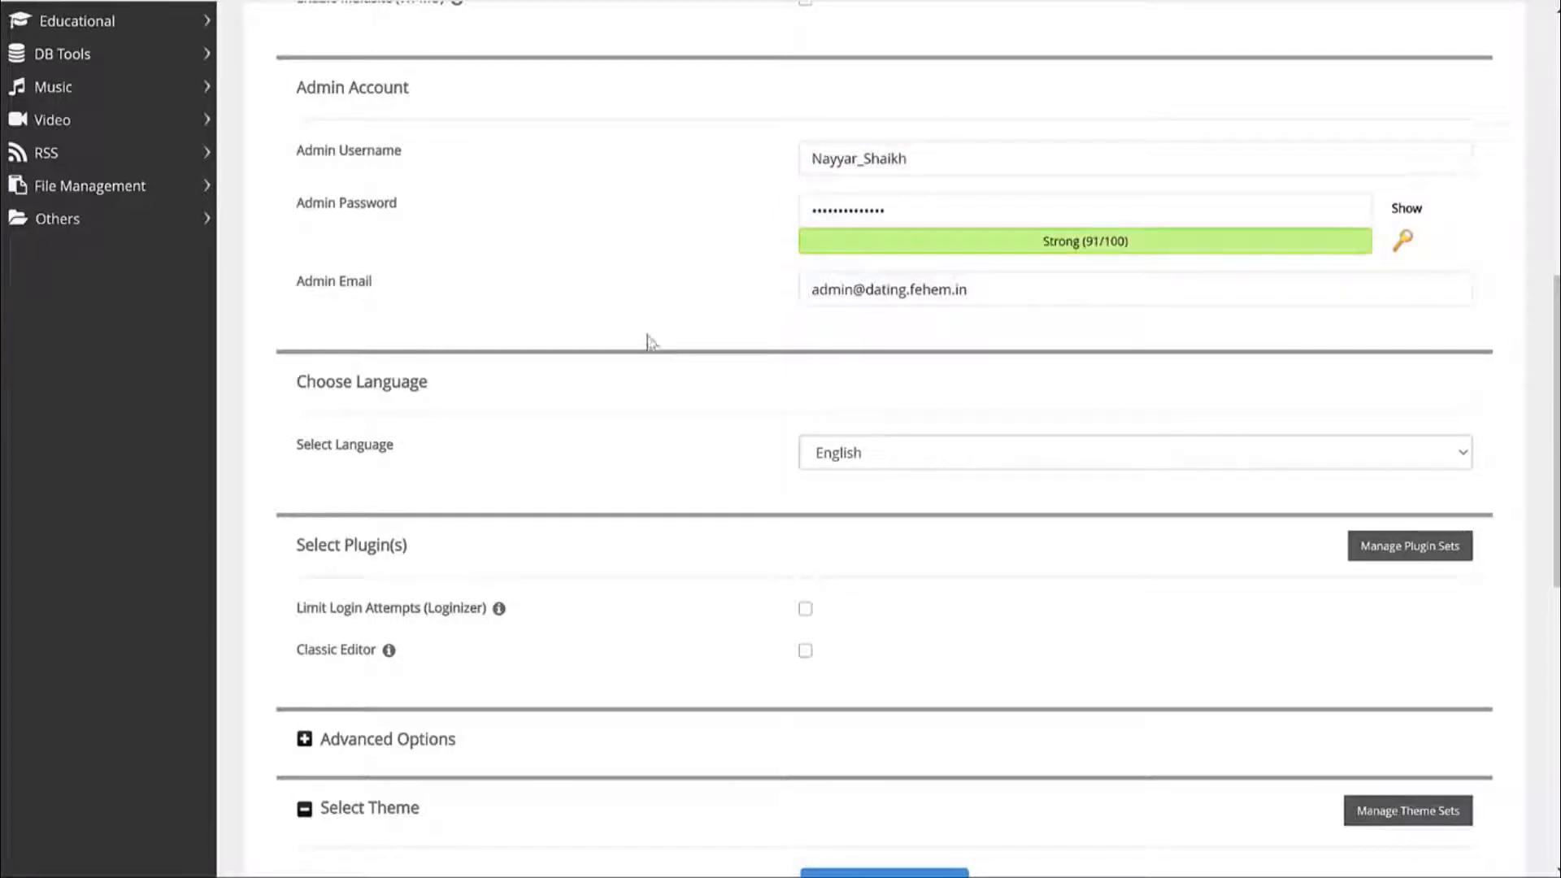
Replace the Admin Email with the owner's own e-mail address.
{"action": "triple_click", "coordinate": [350, 287]}
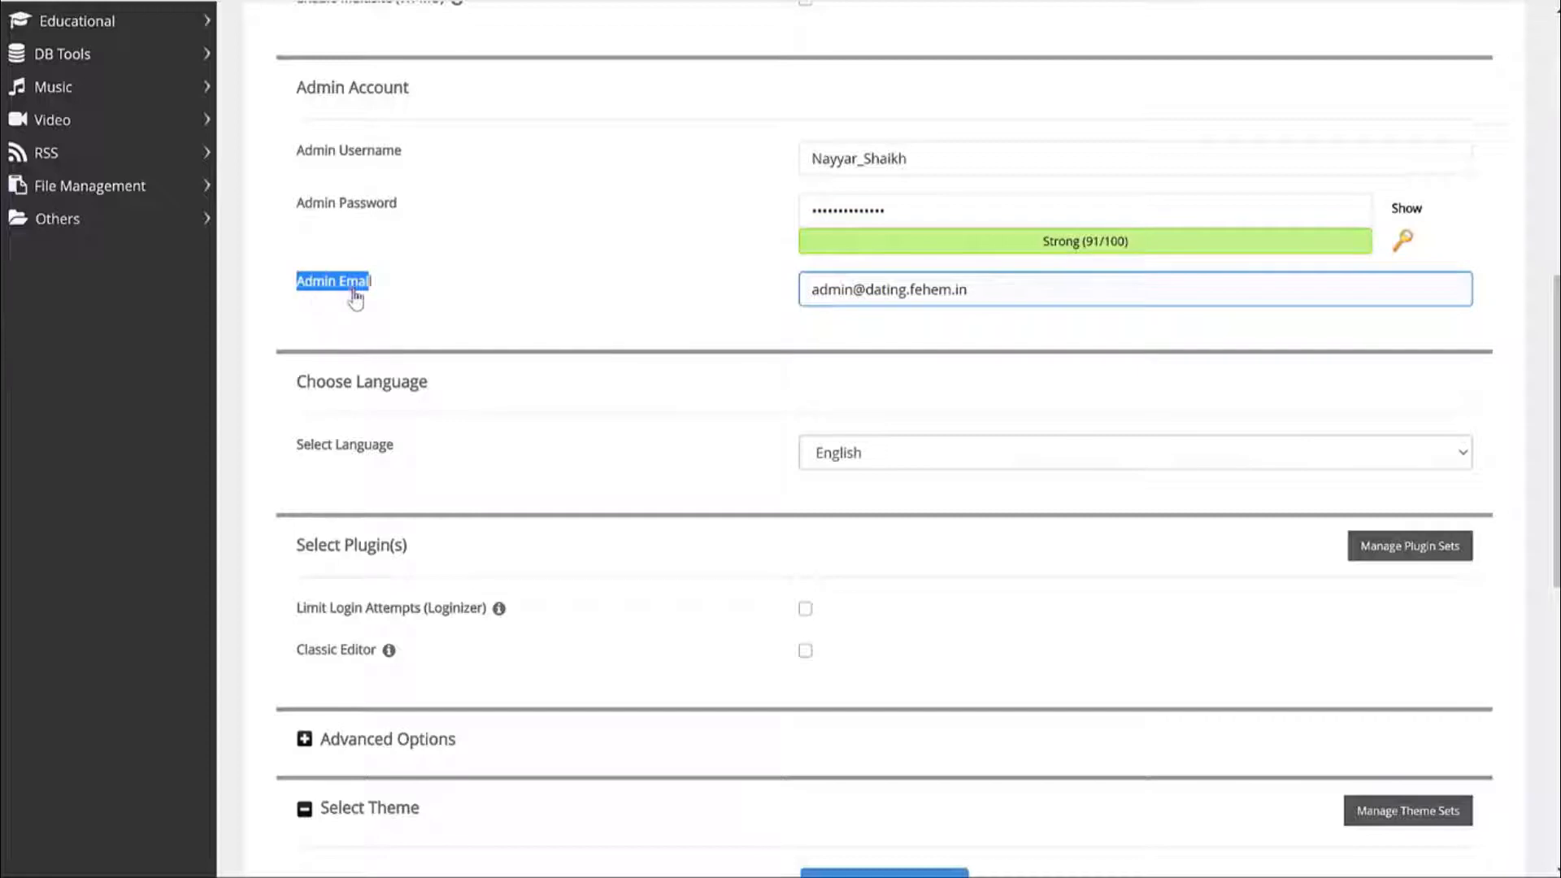
{"action": "triple_click", "coordinate": [941, 285]}
{"action": "key", "text": "BackSpace"}
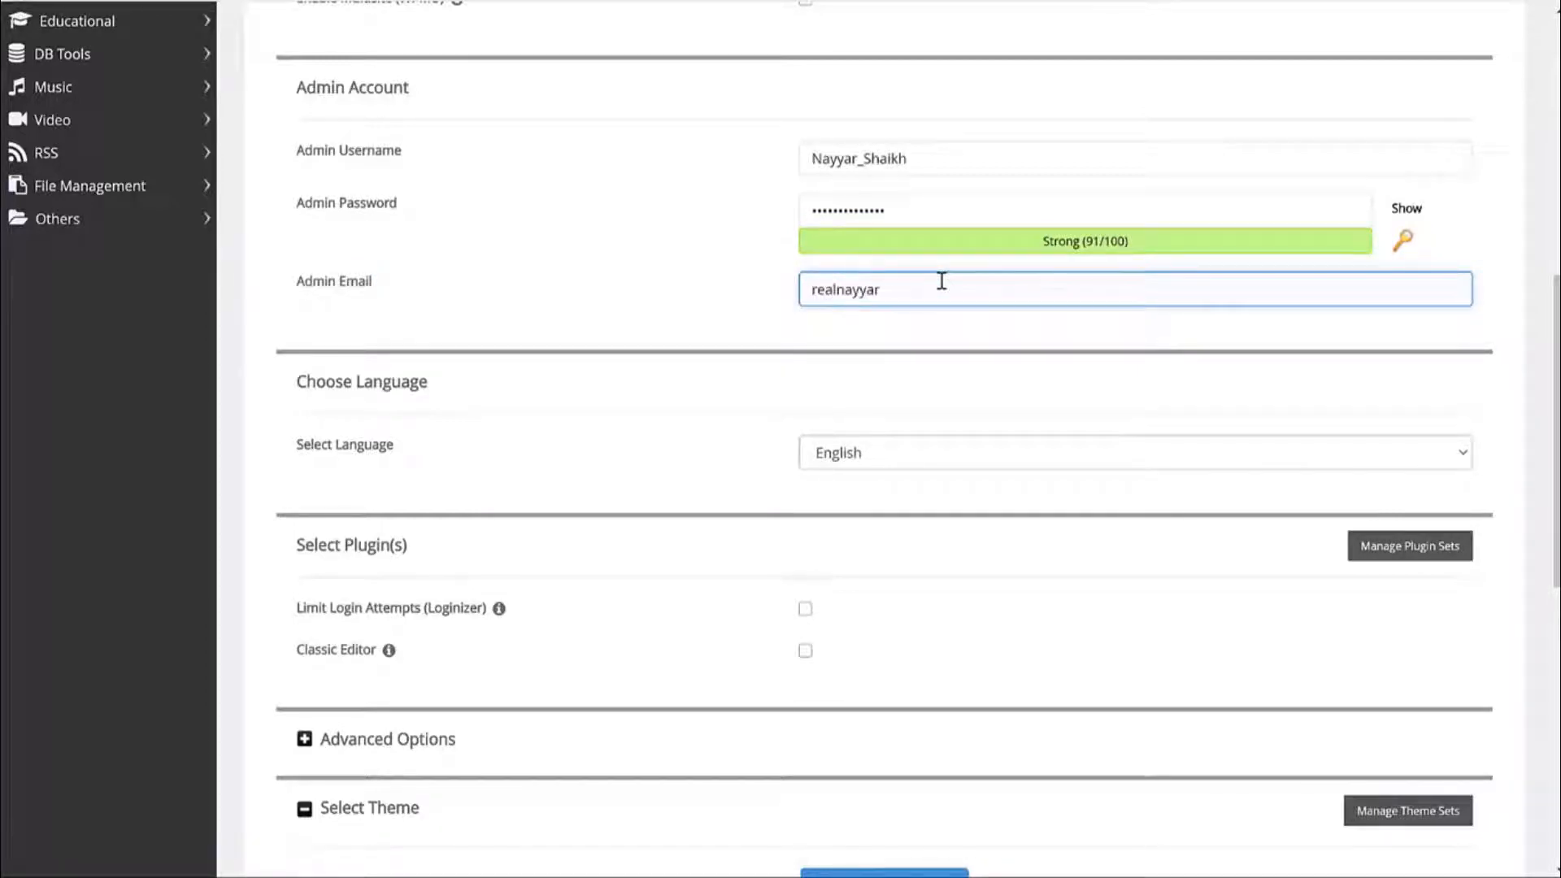
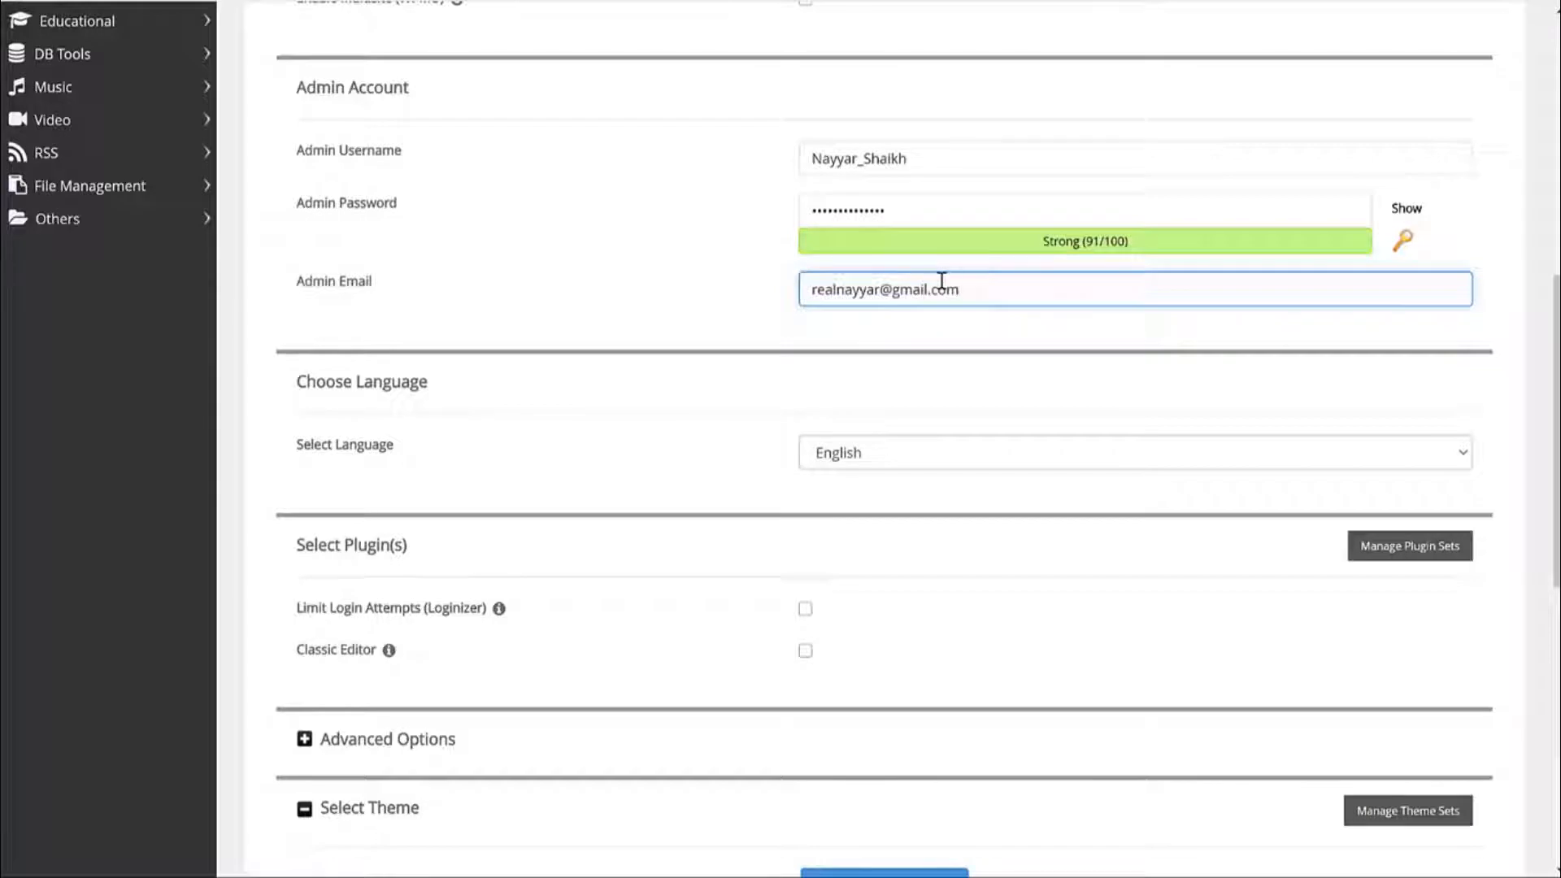
{"action": "scroll", "coordinate": [941, 281], "scroll_direction": "down", "scroll_amount": 10}
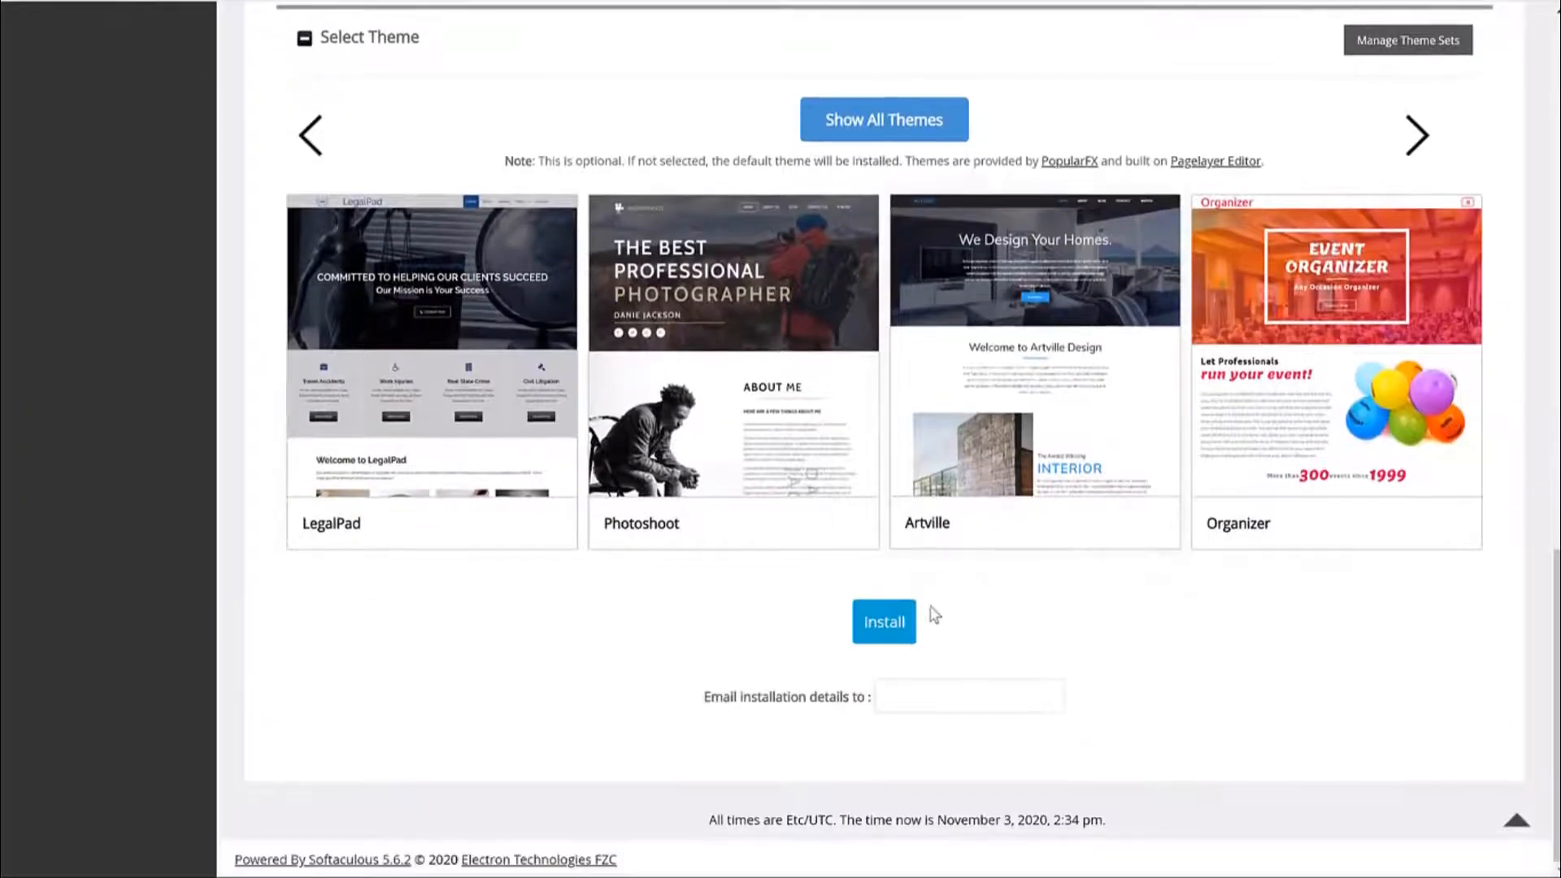
Install WordPress and open the new dating.fehem.in blog in a new tab.
{"action": "left_click", "coordinate": [885, 621]}
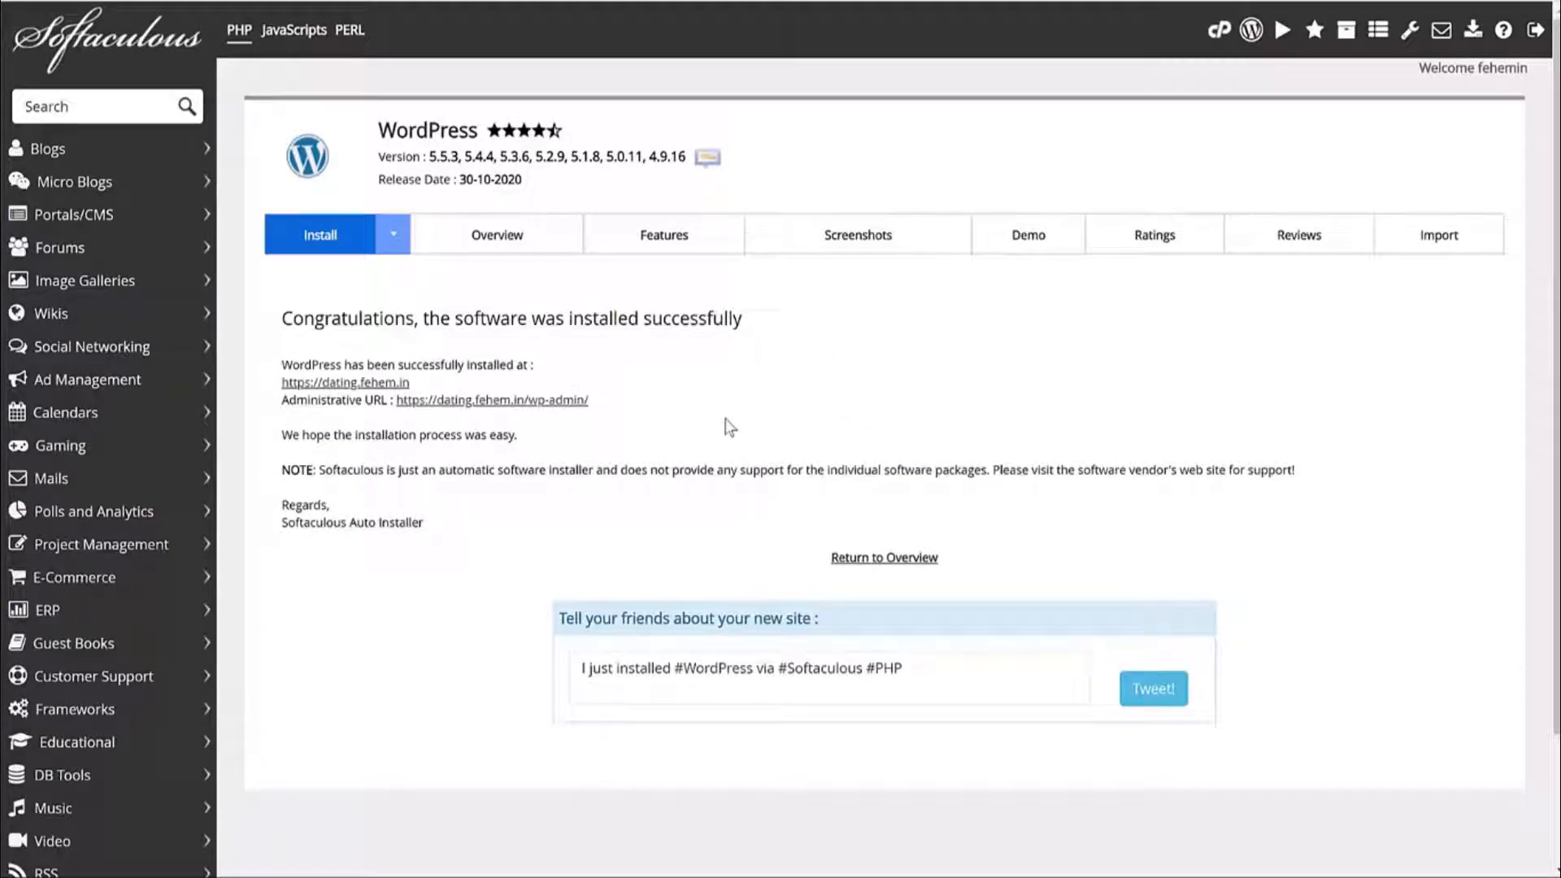
{"action": "right_click", "coordinate": [369, 391]}
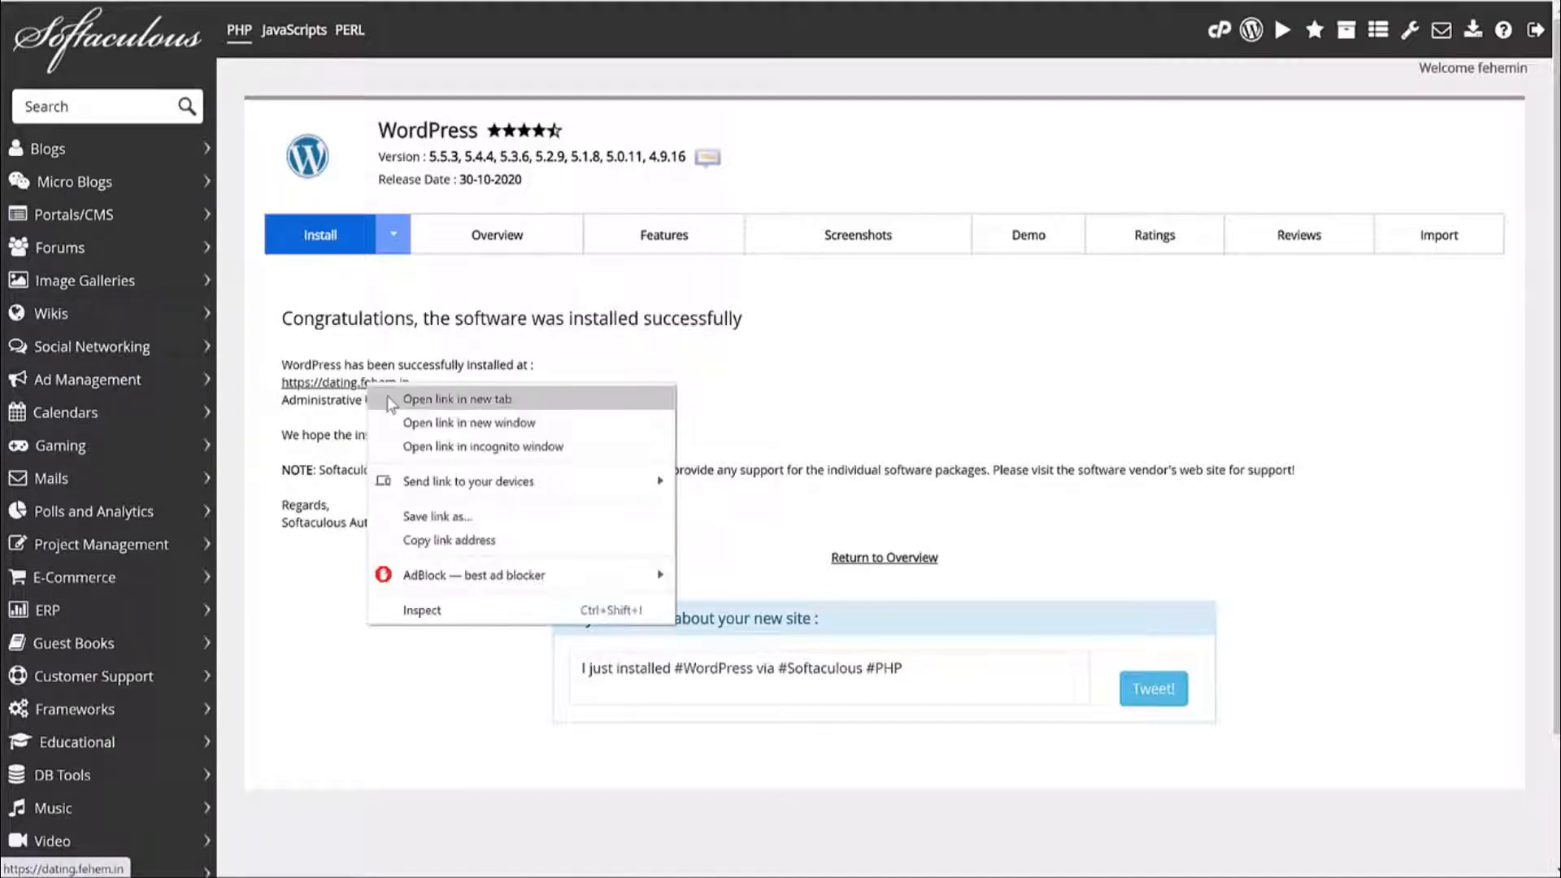
{"action": "left_click", "coordinate": [387, 404]}
{"action": "left_click", "coordinate": [1093, 1]}
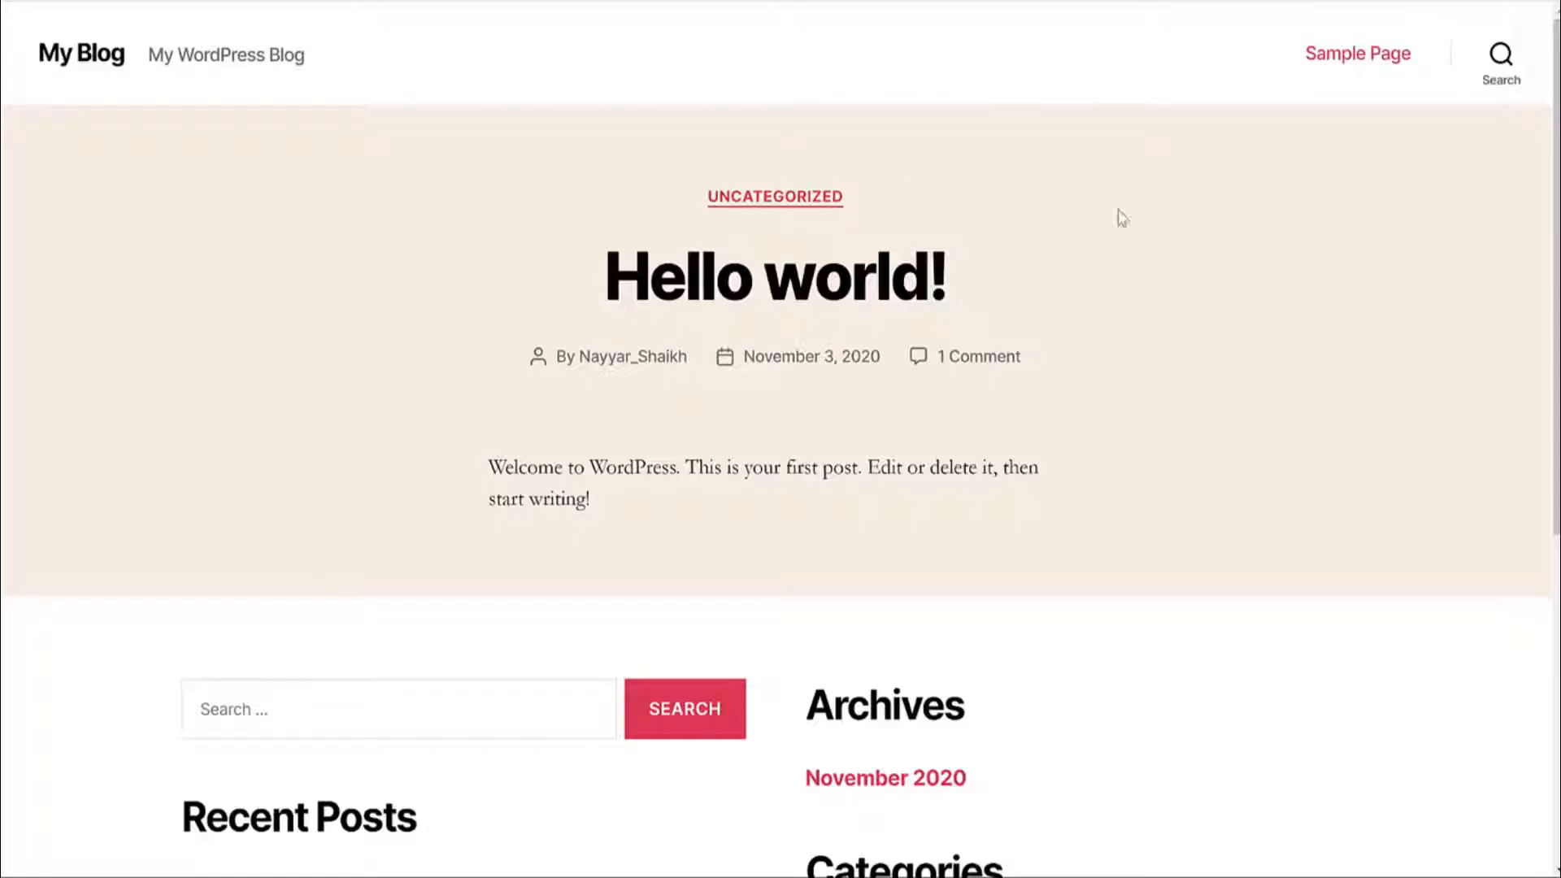
{"action": "left_click", "coordinate": [918, 1]}
Open the wp-admin dashboard in a new tab, then return to the success page.
{"action": "right_click", "coordinate": [535, 396]}
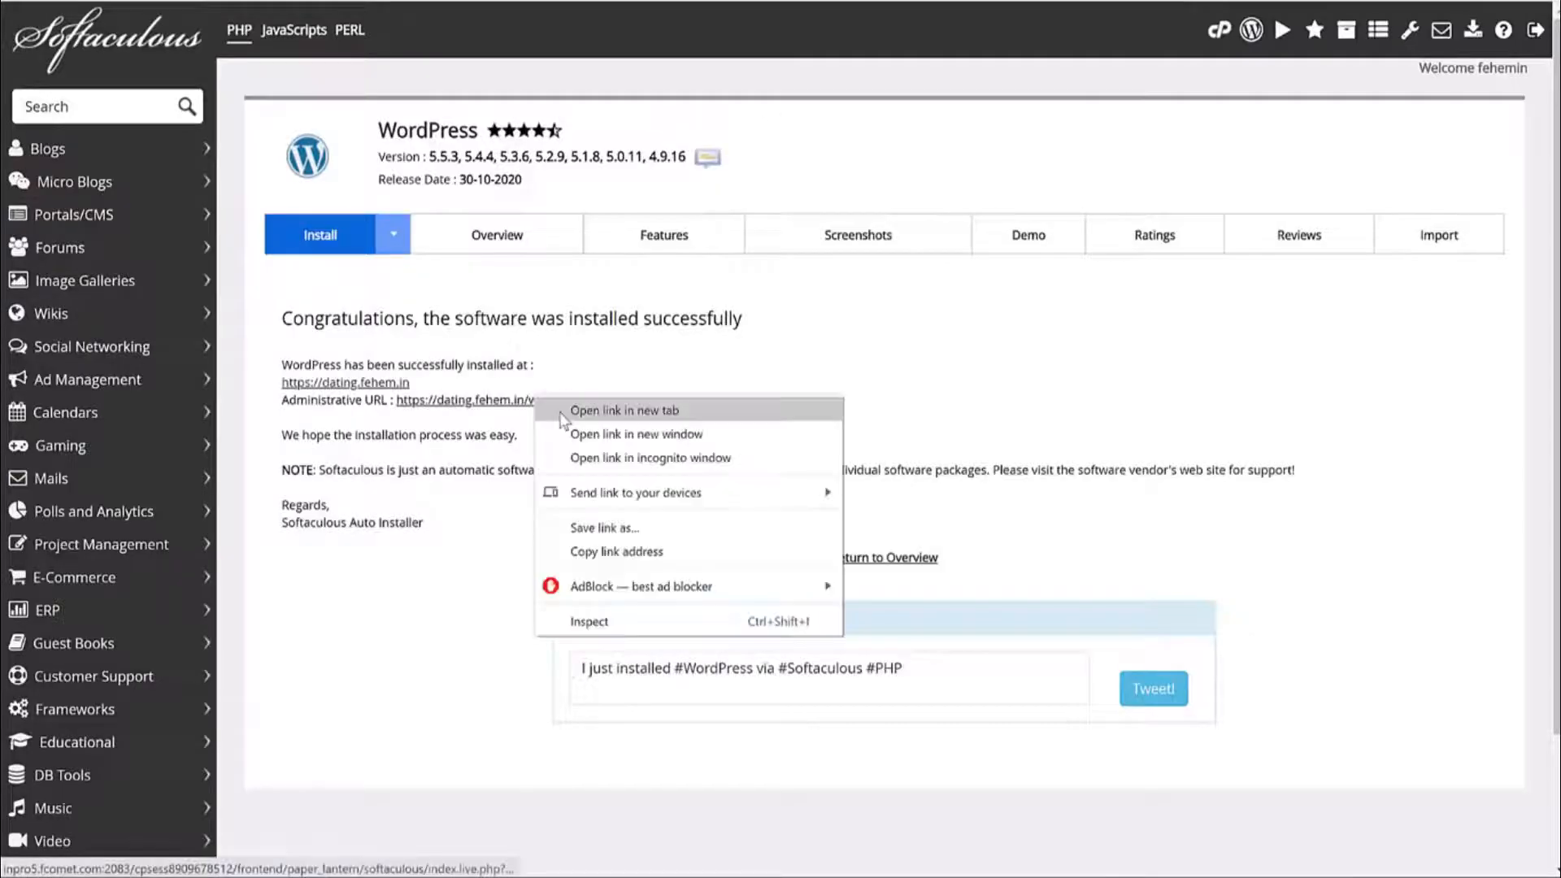
{"action": "left_click", "coordinate": [561, 413]}
{"action": "left_click", "coordinate": [1093, 1]}
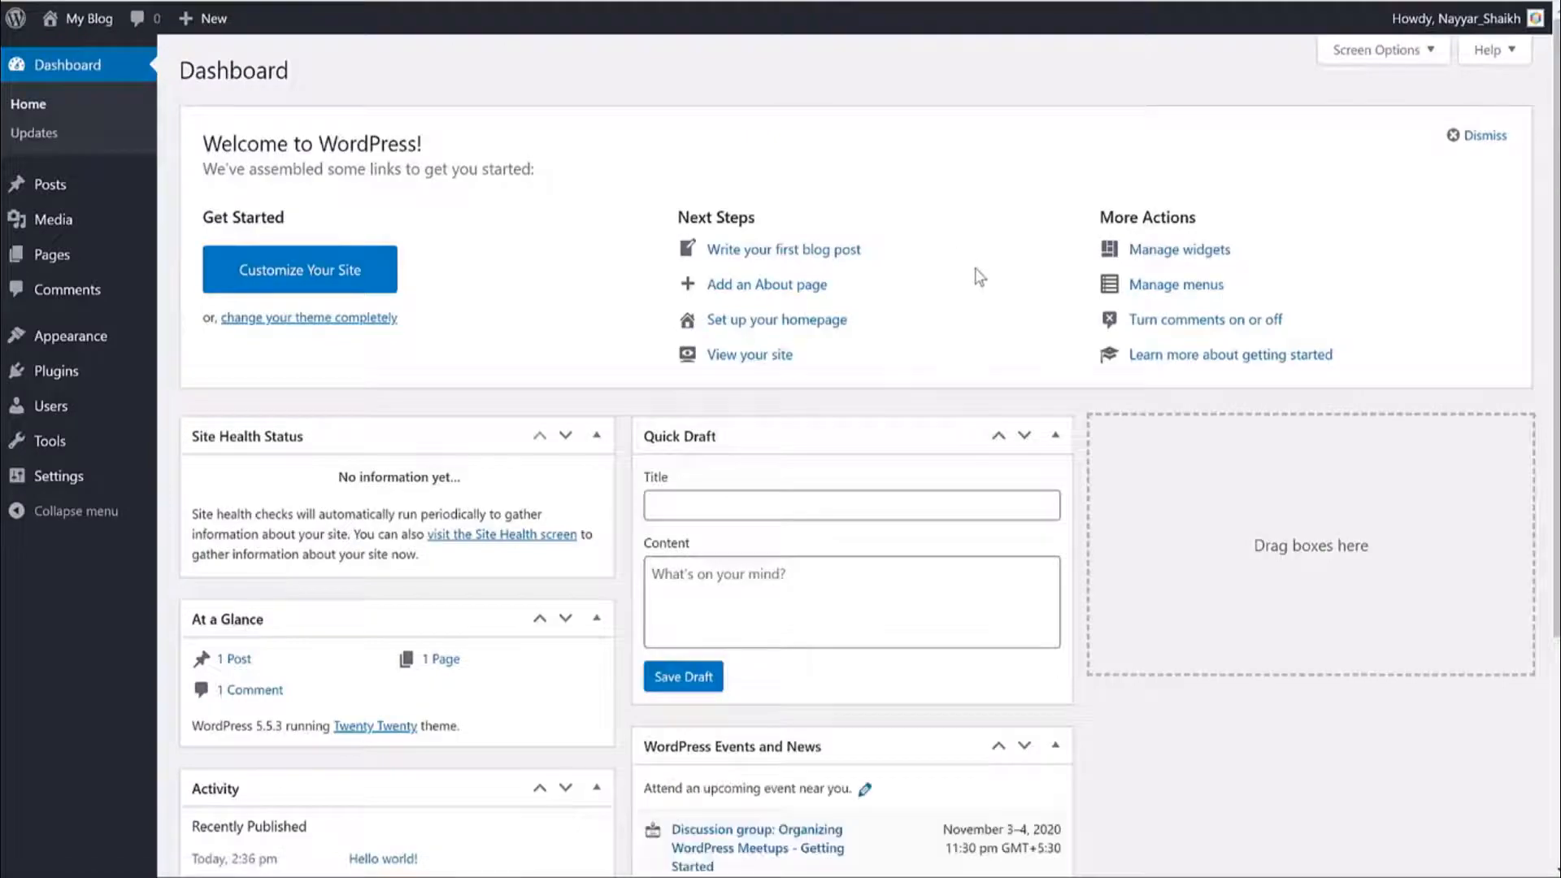
{"action": "left_click", "coordinate": [805, 1]}
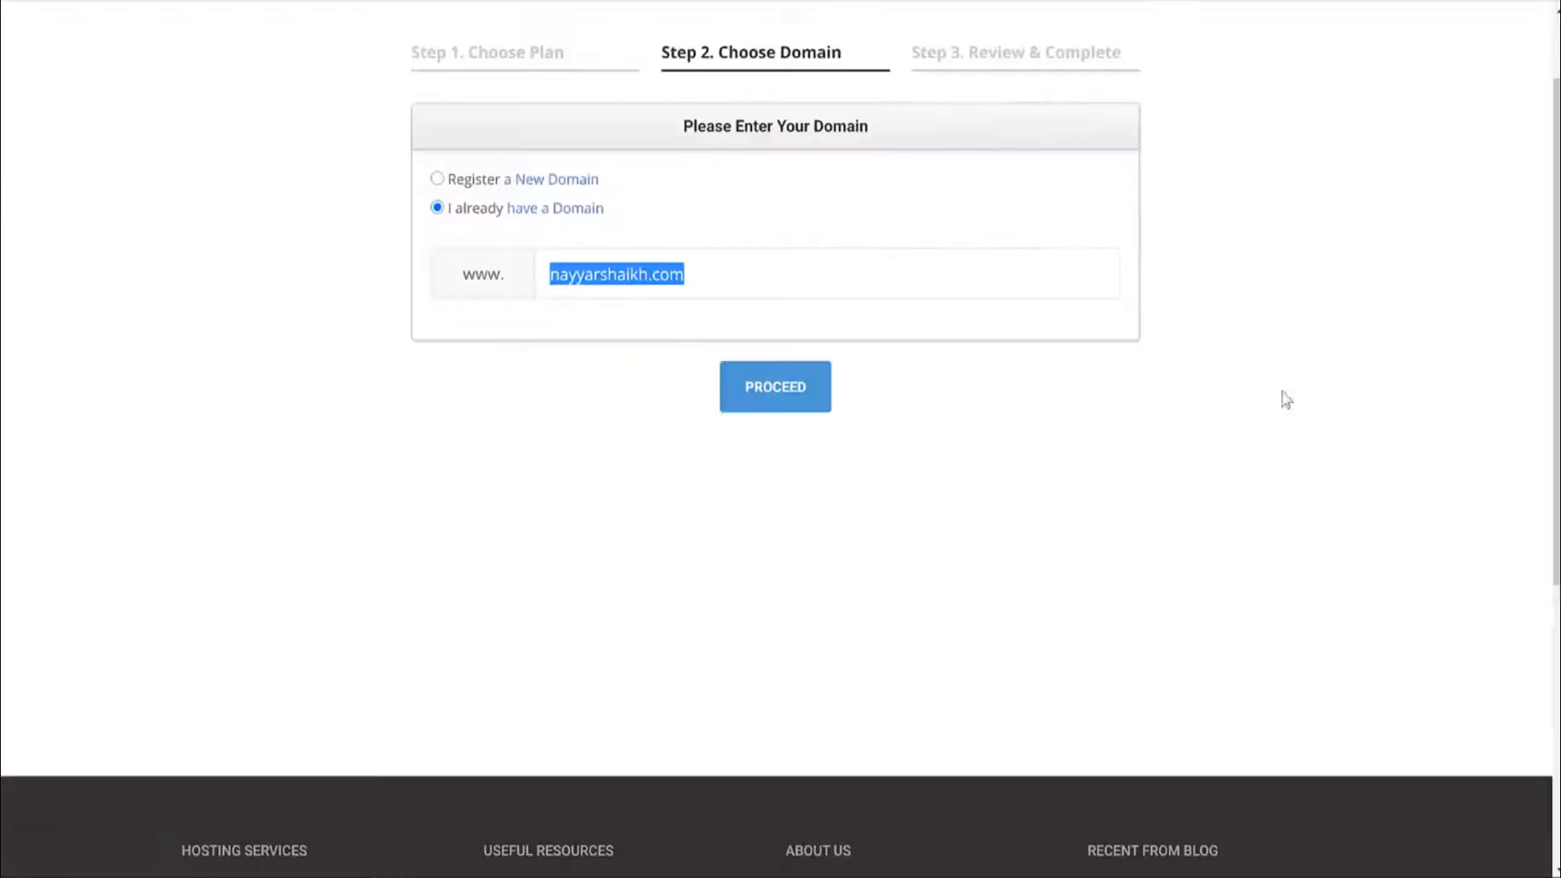
{"action": "left_click", "coordinate": [1314, 380]}
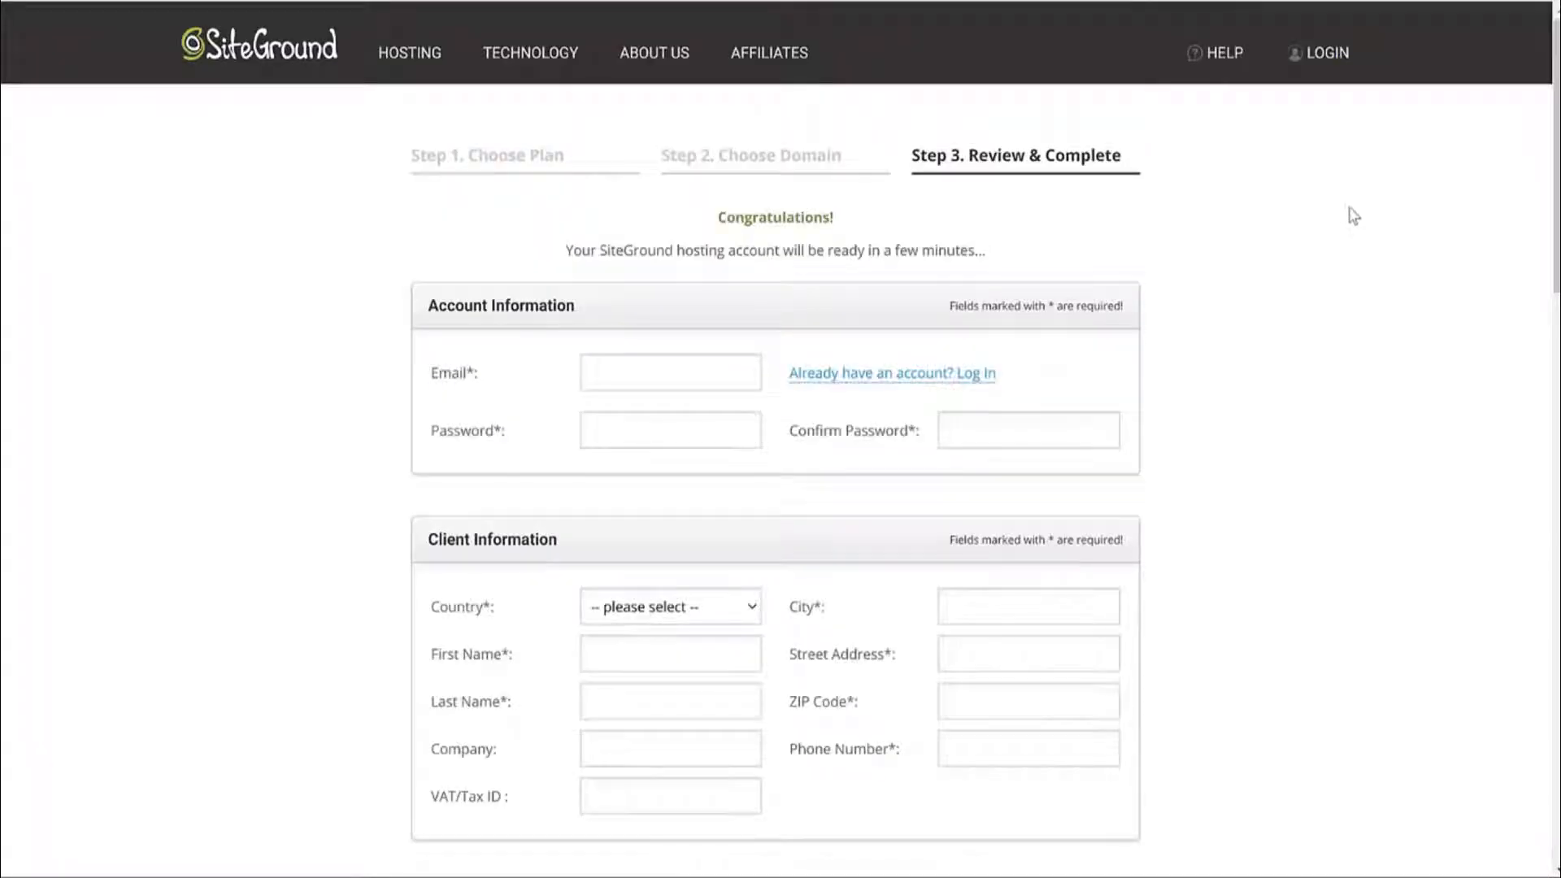
Scroll SiteGround's Step 3 Review & Complete form, looking over the account Password field.
{"action": "scroll", "coordinate": [1346, 215], "scroll_direction": "down", "scroll_amount": 2}
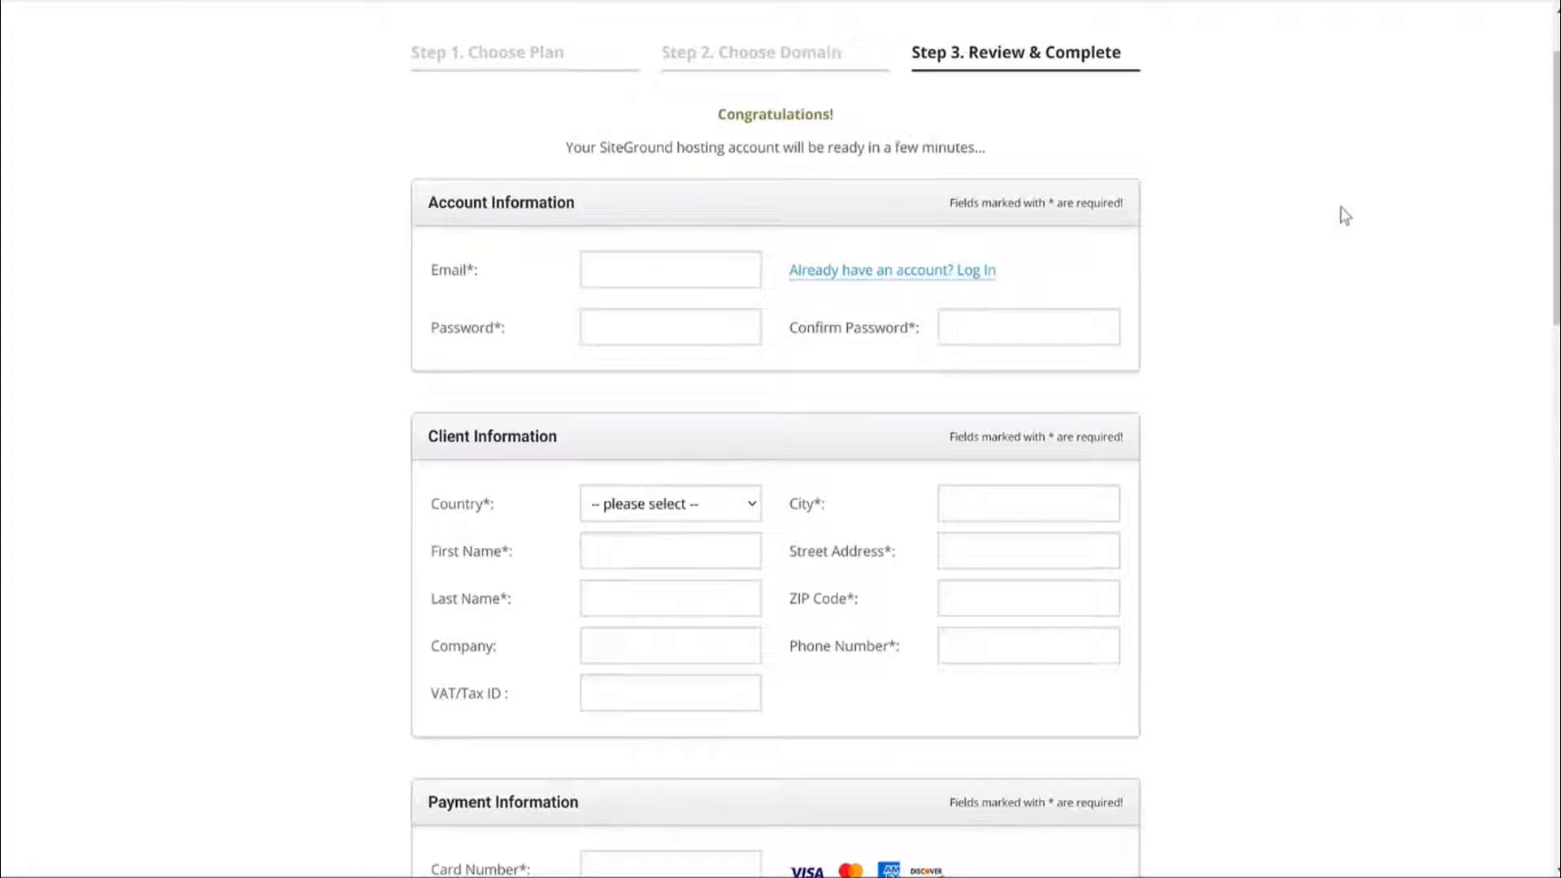
{"action": "scroll", "coordinate": [1343, 215], "scroll_direction": "up", "scroll_amount": 1}
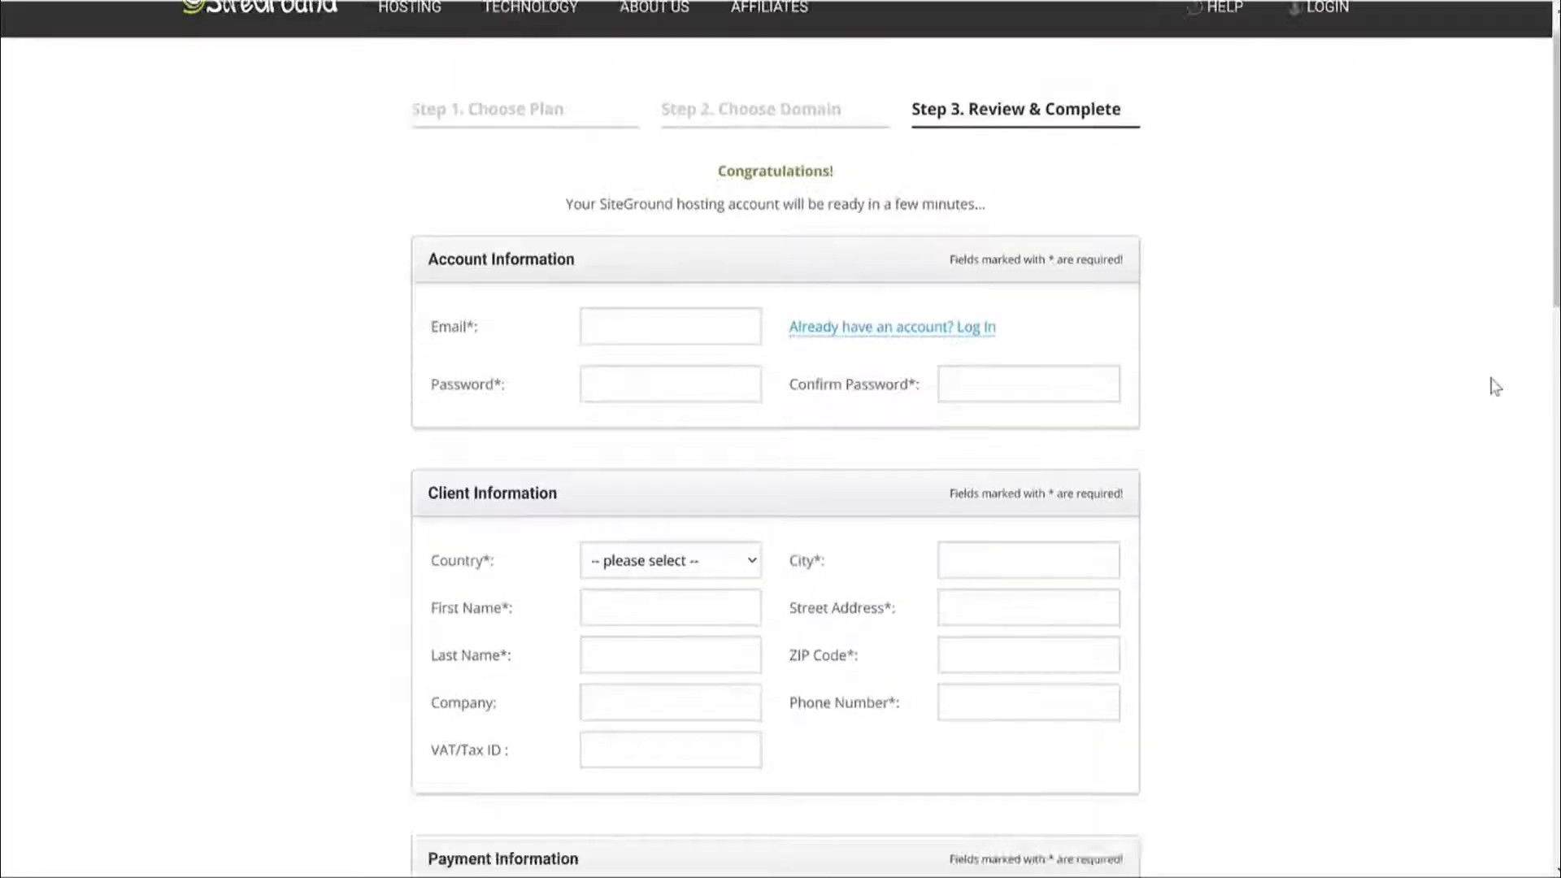
{"action": "scroll", "coordinate": [582, 129], "scroll_direction": "down", "scroll_amount": 2}
{"action": "left_click_drag", "start_coordinate": [488, 172], "coordinate": [419, 174]}
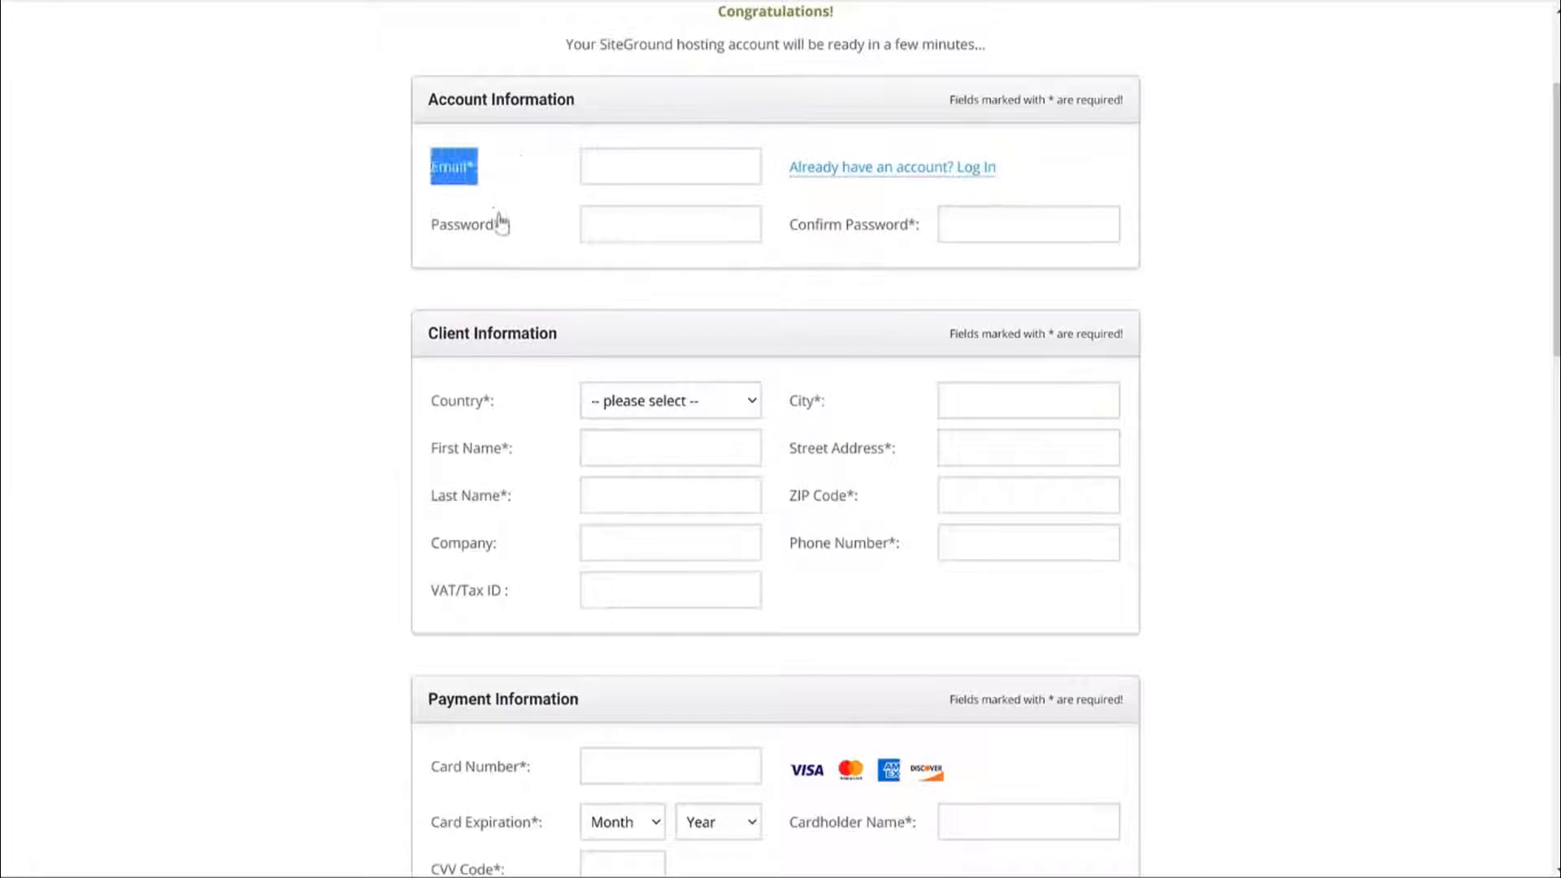
{"action": "left_click_drag", "start_coordinate": [437, 232], "coordinate": [509, 247]}
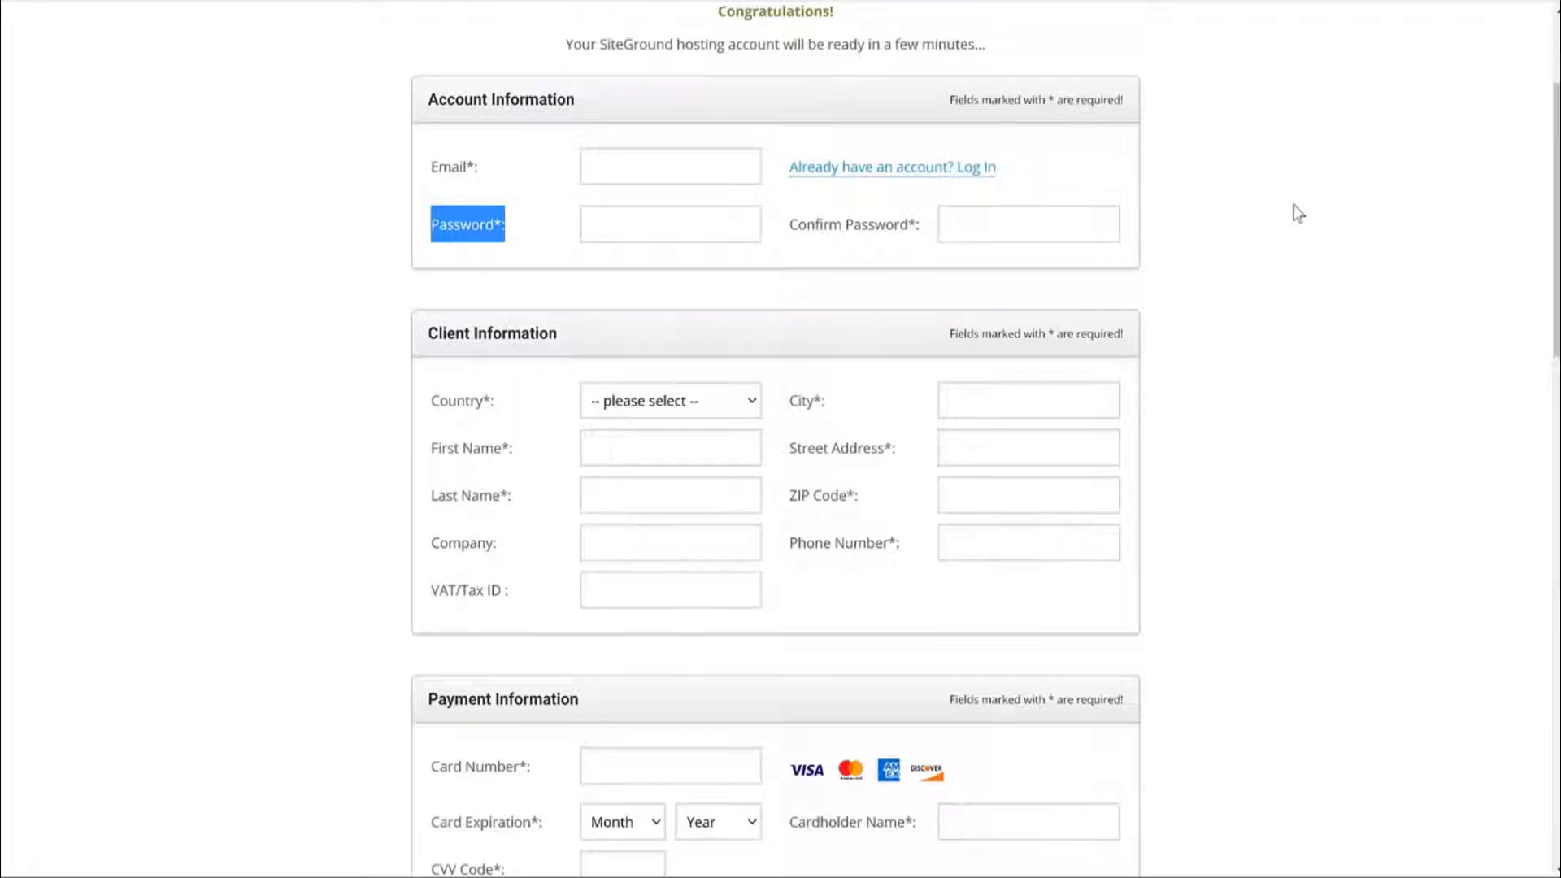
{"action": "scroll", "coordinate": [1297, 215], "scroll_direction": "down", "scroll_amount": 1}
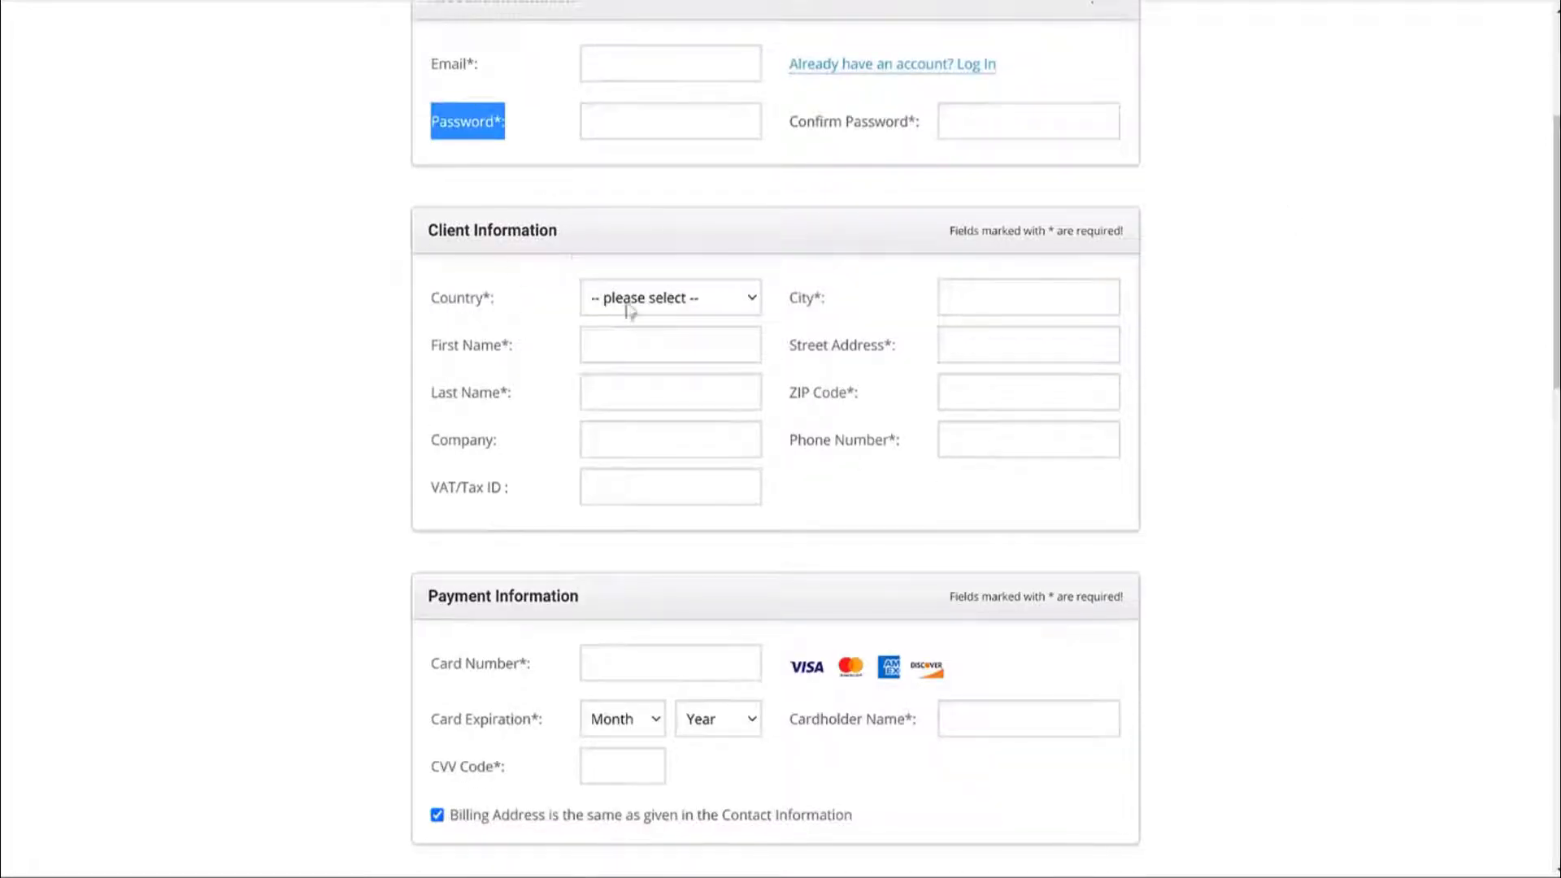
Try India, United States and Pakistan as the country, hitting the country-unavailable error.
{"action": "left_click", "coordinate": [630, 302]}
{"action": "left_click", "coordinate": [634, 362]}
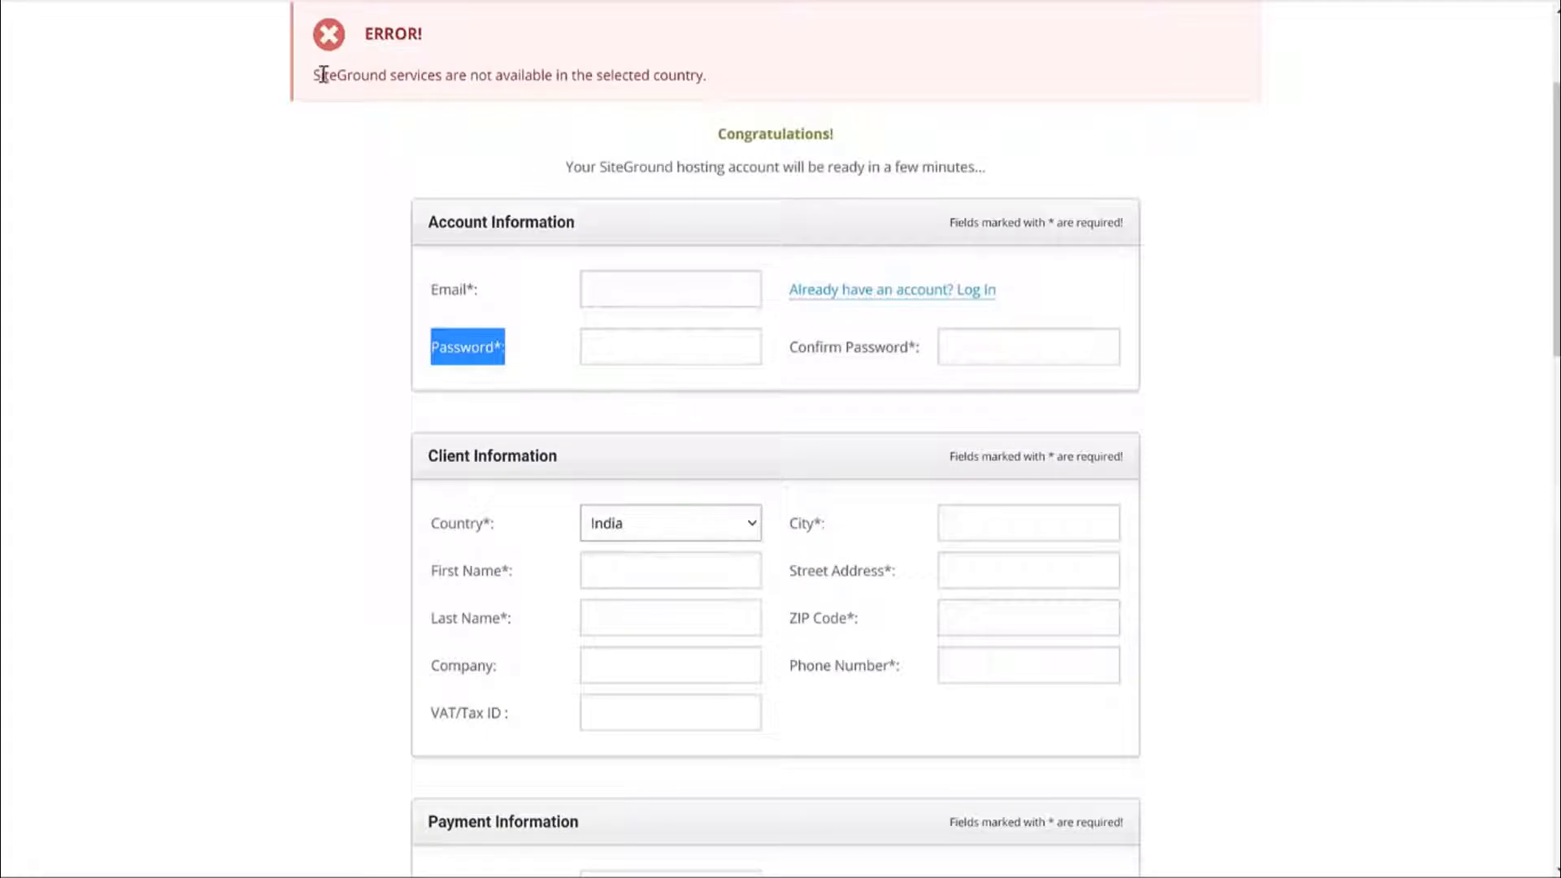
{"action": "left_click_drag", "start_coordinate": [322, 74], "coordinate": [749, 79]}
{"action": "left_click", "coordinate": [746, 80]}
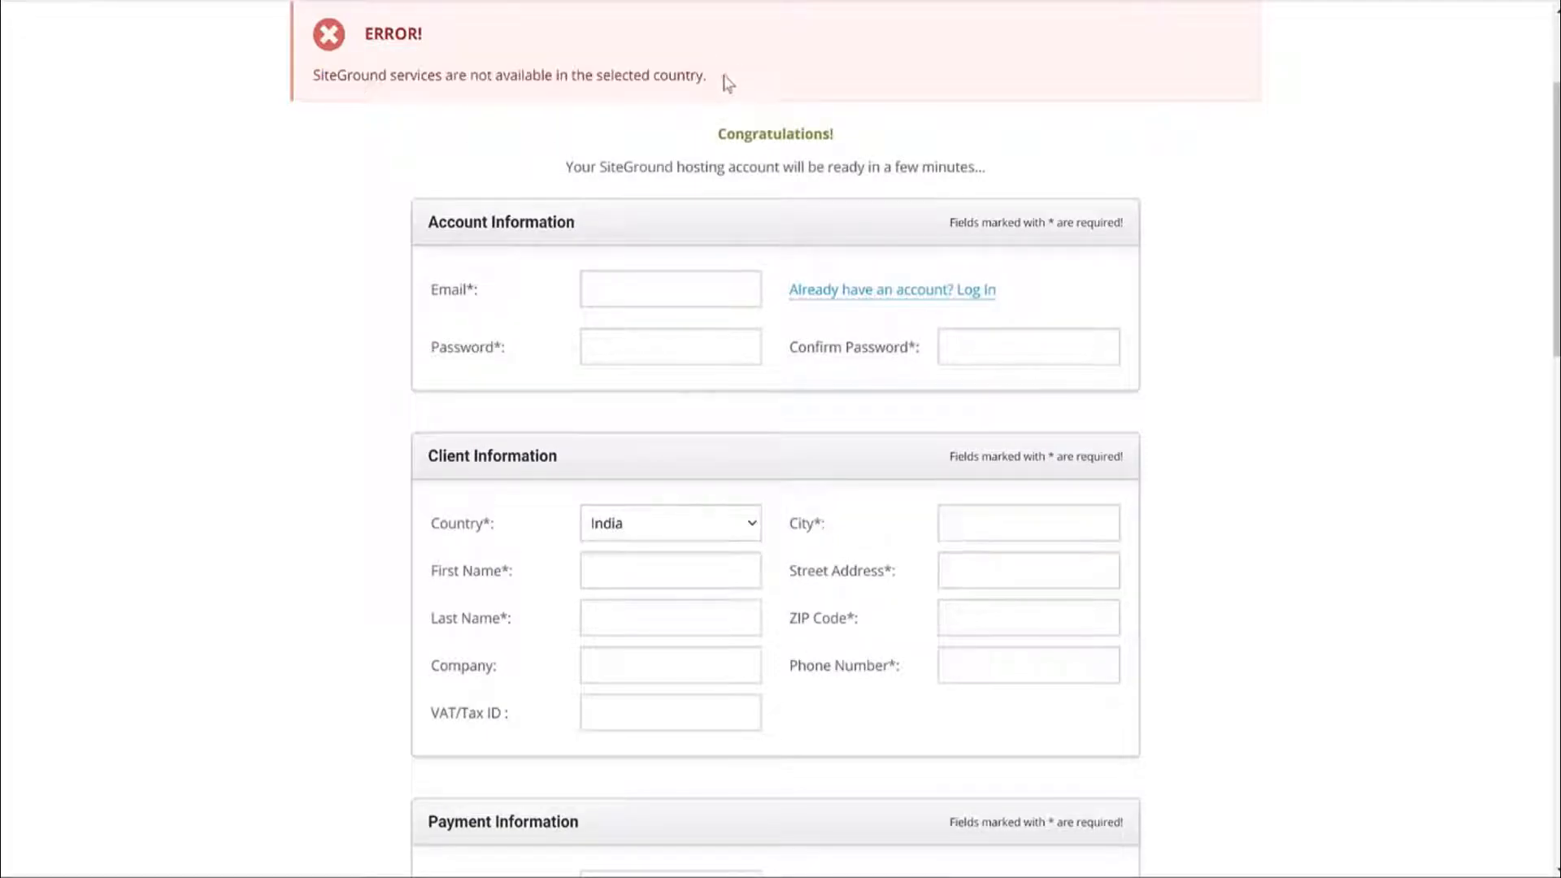
{"action": "left_click", "coordinate": [674, 529]}
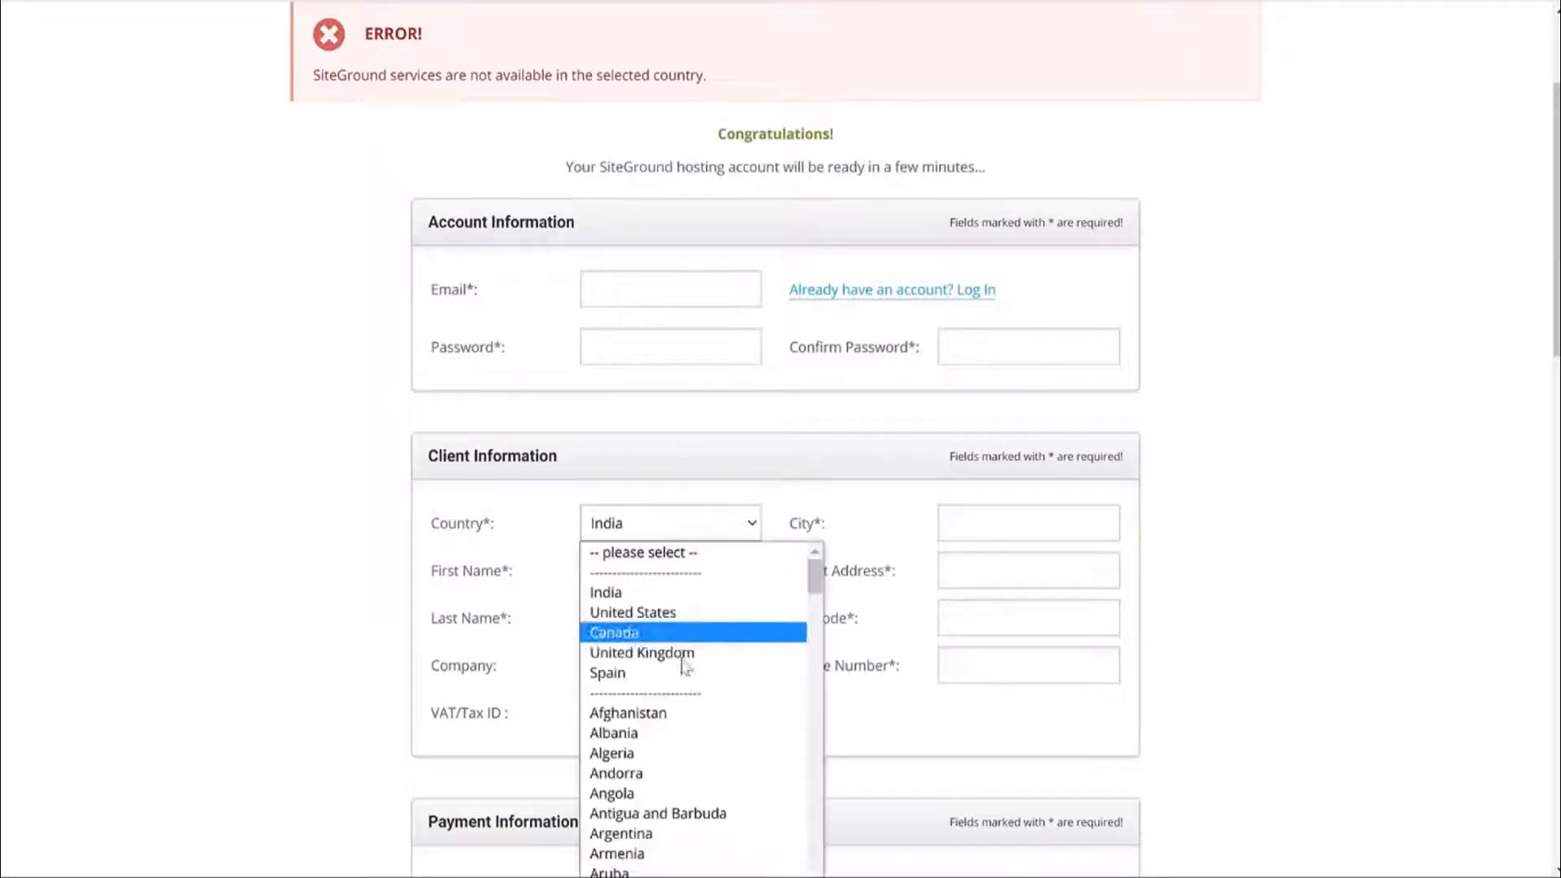
{"action": "left_click", "coordinate": [668, 595]}
{"action": "left_click", "coordinate": [671, 523]}
{"action": "left_click", "coordinate": [638, 607]}
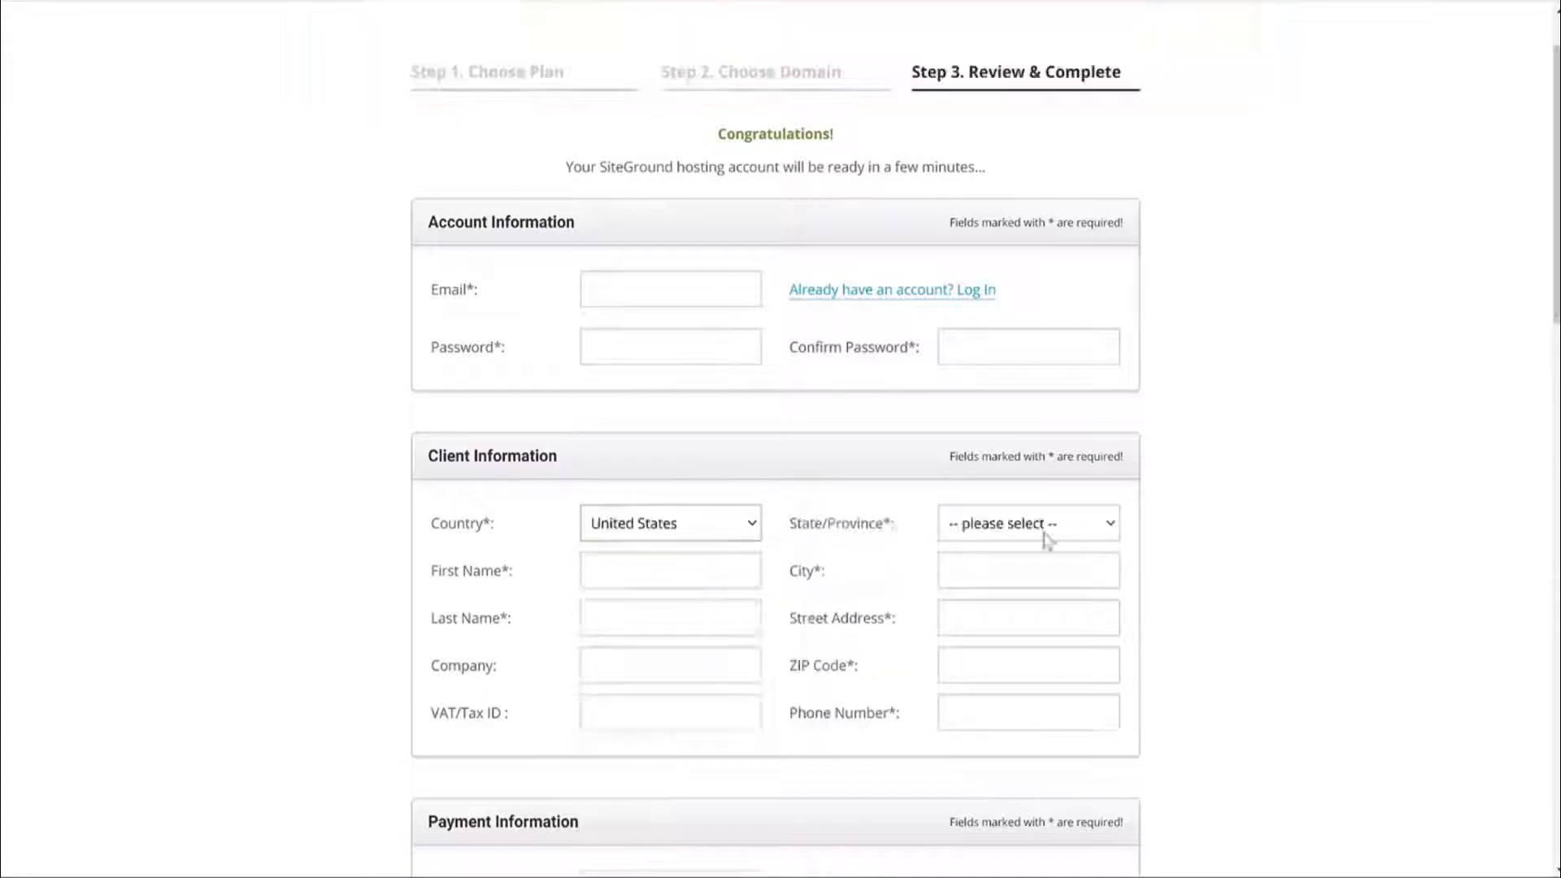
{"action": "left_click", "coordinate": [666, 527]}
{"action": "scroll", "coordinate": [707, 569], "scroll_direction": "down", "scroll_amount": 8}
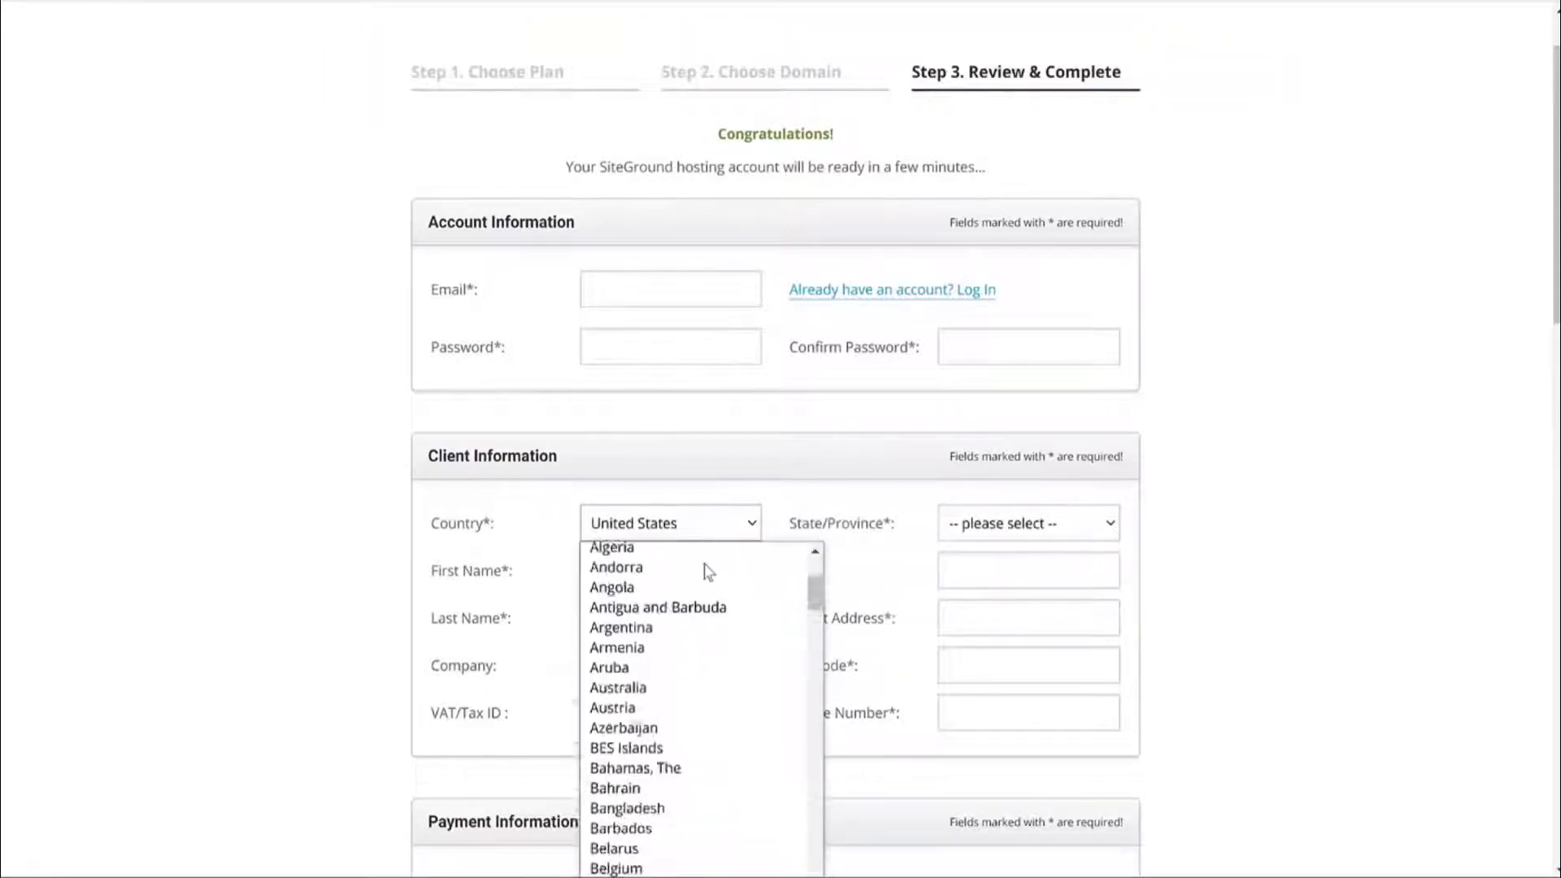
{"action": "key", "text": "p"}
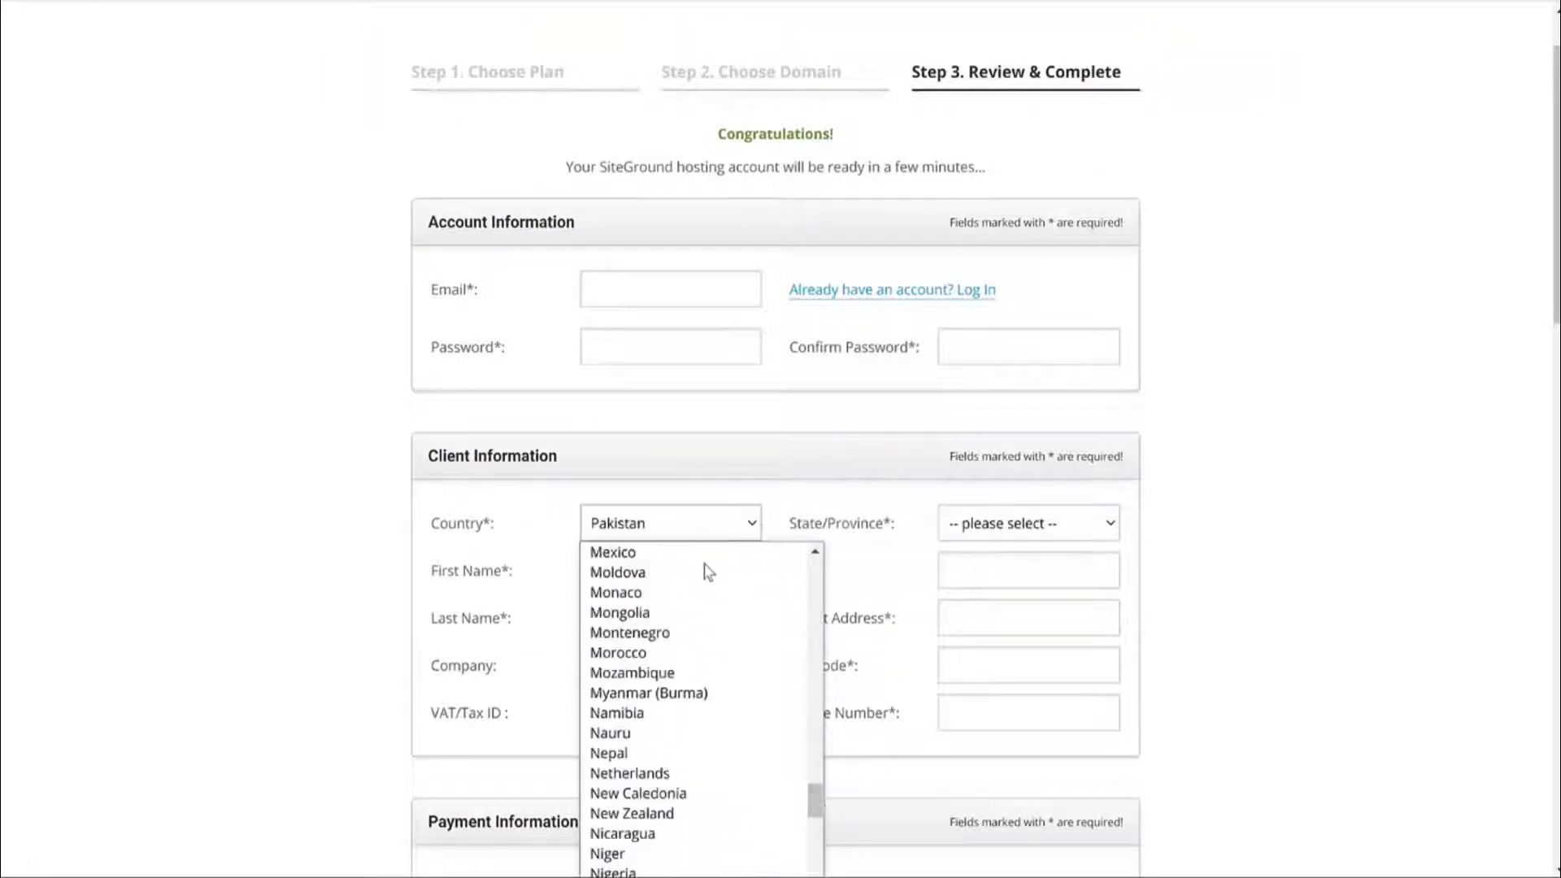
{"action": "key", "text": "Return"}
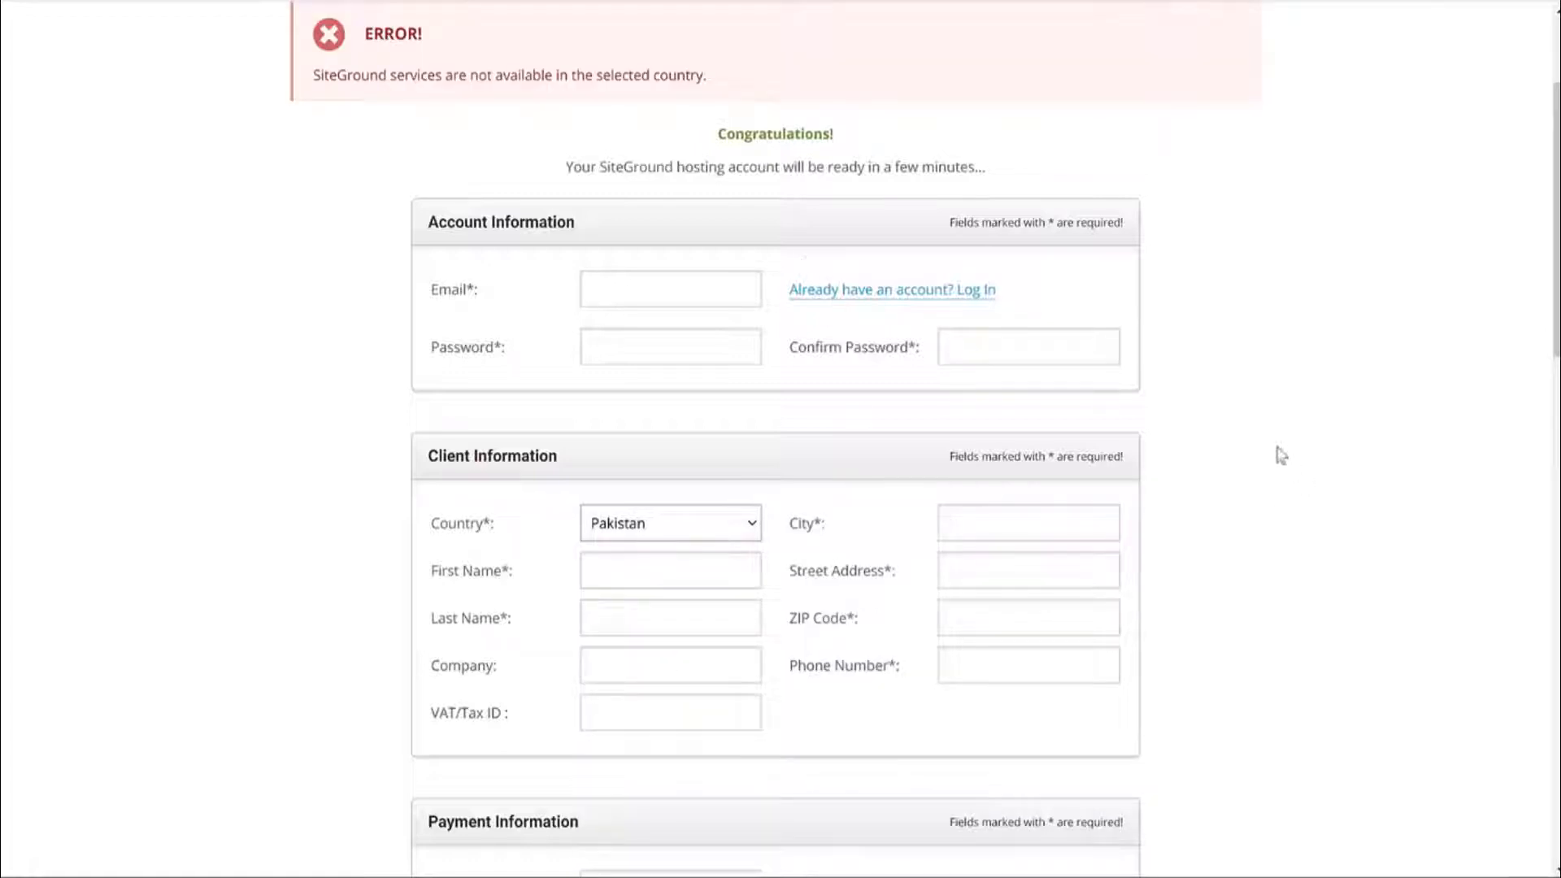
{"action": "left_click_drag", "start_coordinate": [560, 77], "coordinate": [782, 83]}
{"action": "left_click", "coordinate": [782, 82]}
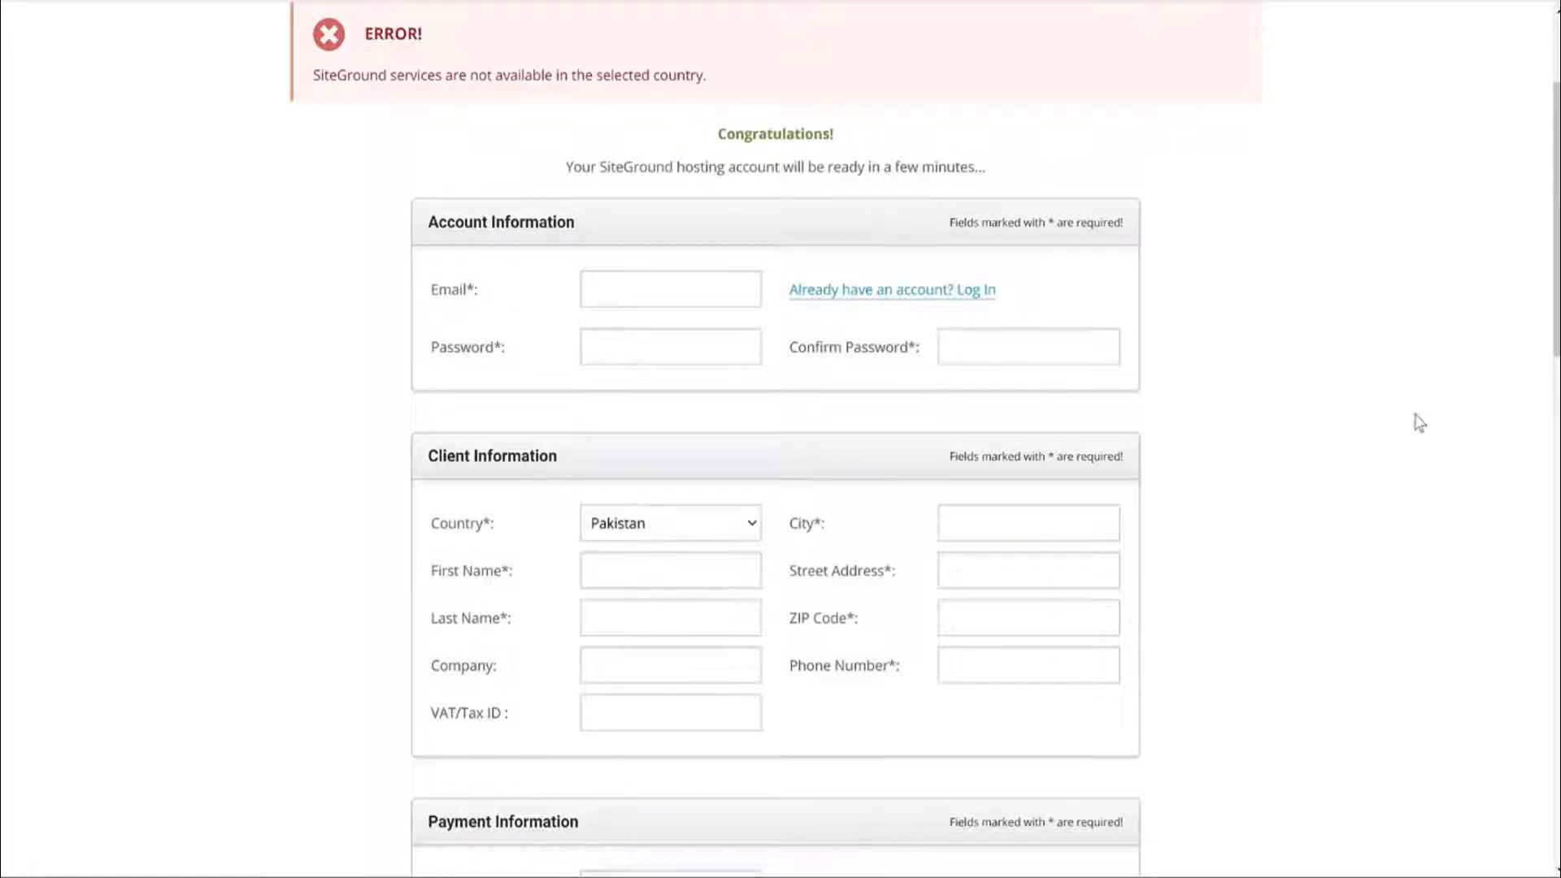
Accept the terms of service and opt into news and offers by email.
{"action": "scroll", "coordinate": [1250, 431], "scroll_direction": "down", "scroll_amount": 5}
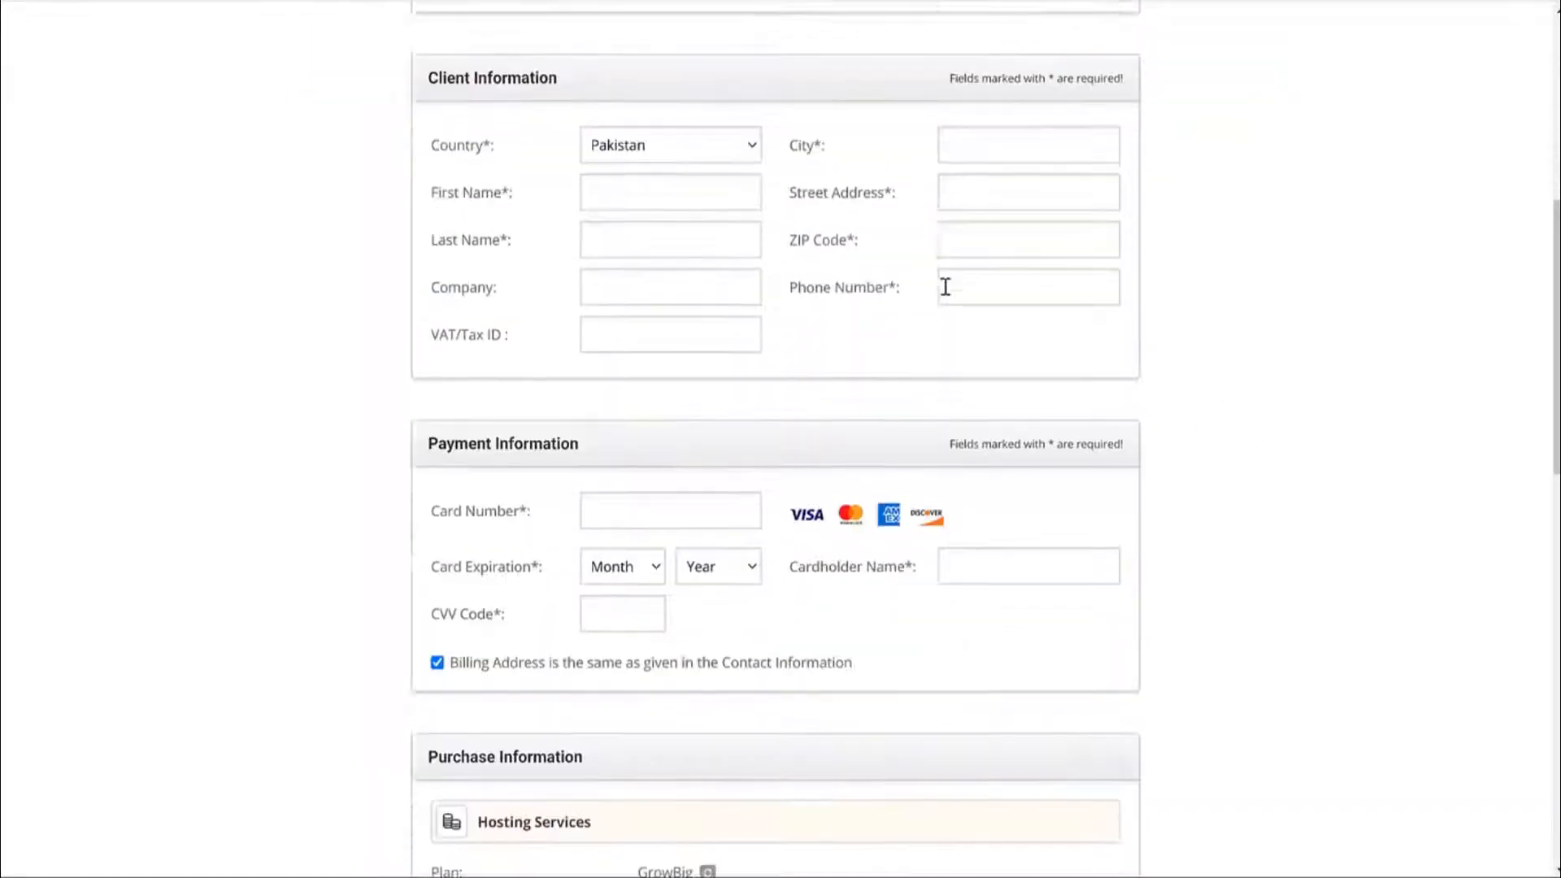
{"action": "scroll", "coordinate": [945, 286], "scroll_direction": "down", "scroll_amount": 3}
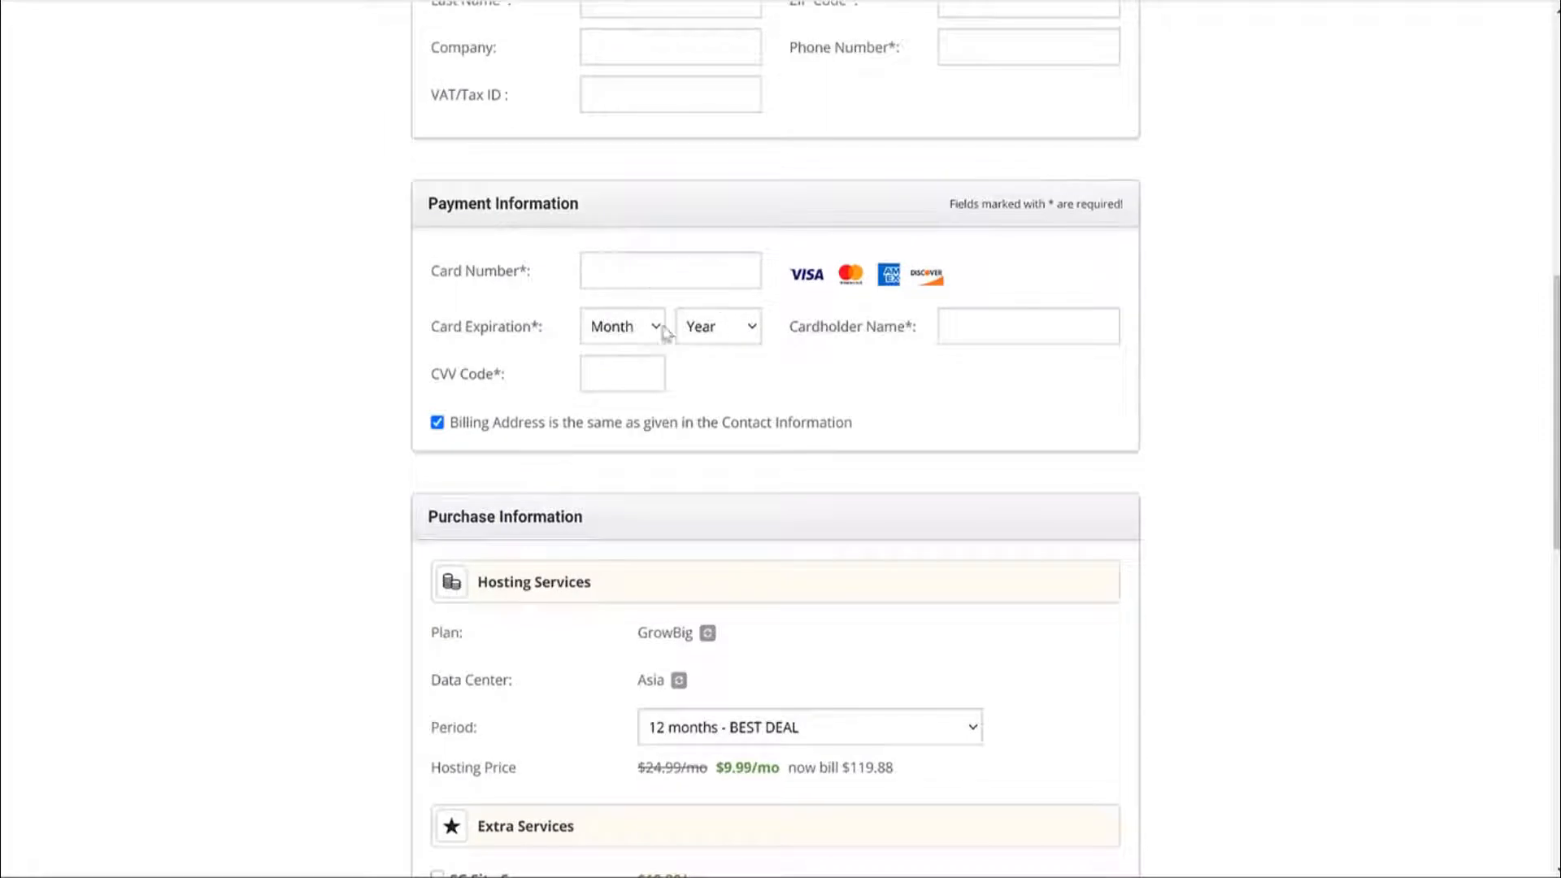
{"action": "scroll", "coordinate": [1160, 418], "scroll_direction": "down", "scroll_amount": 6}
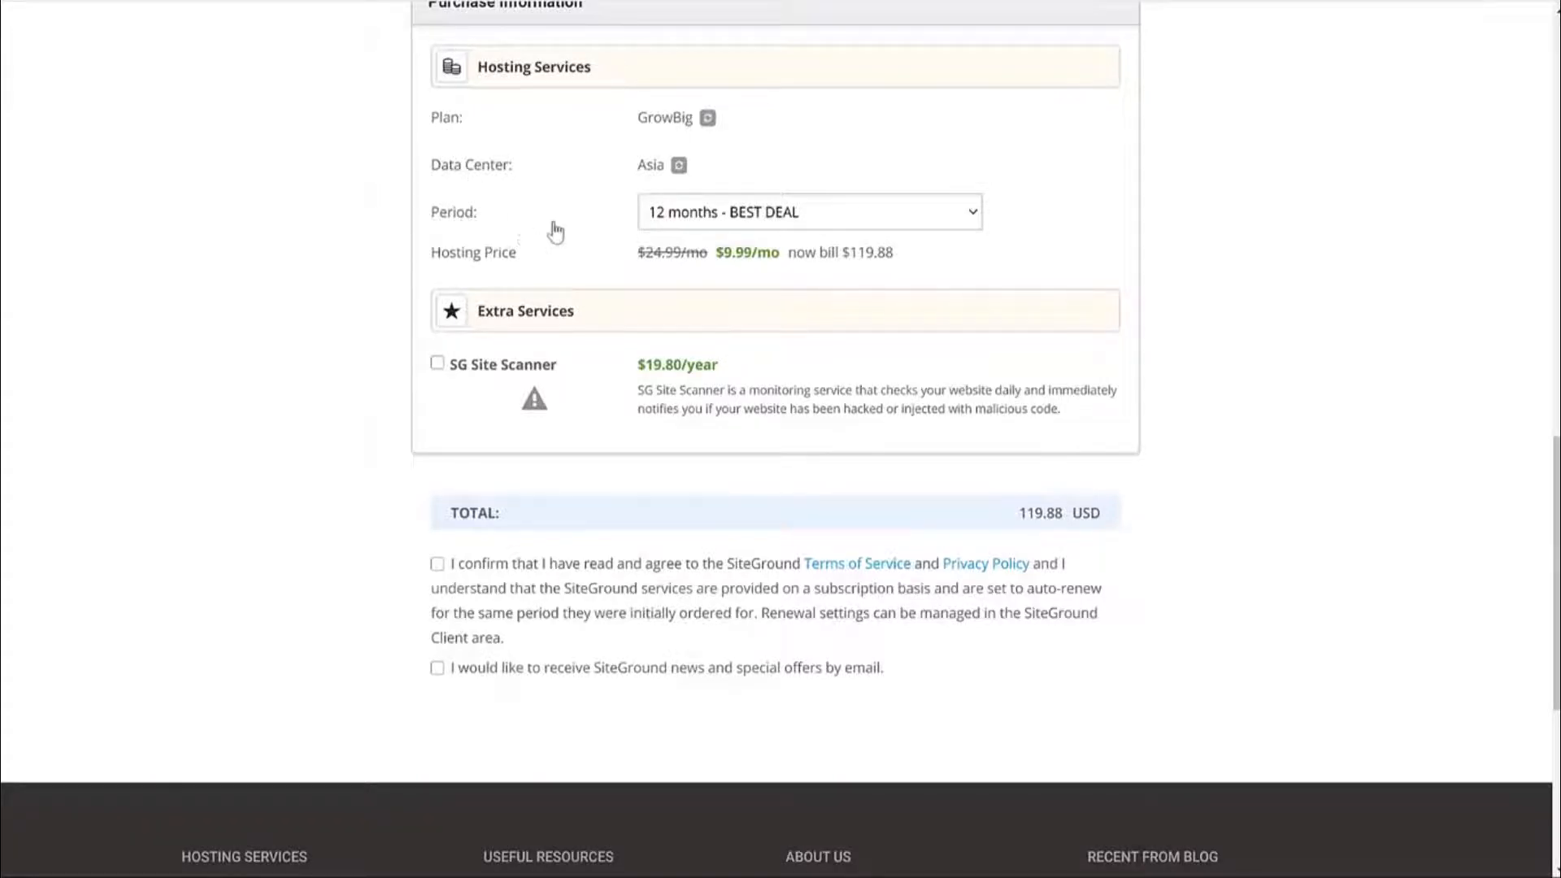
{"action": "scroll", "coordinate": [528, 239], "scroll_direction": "down", "scroll_amount": 2}
{"action": "left_click", "coordinate": [437, 358]}
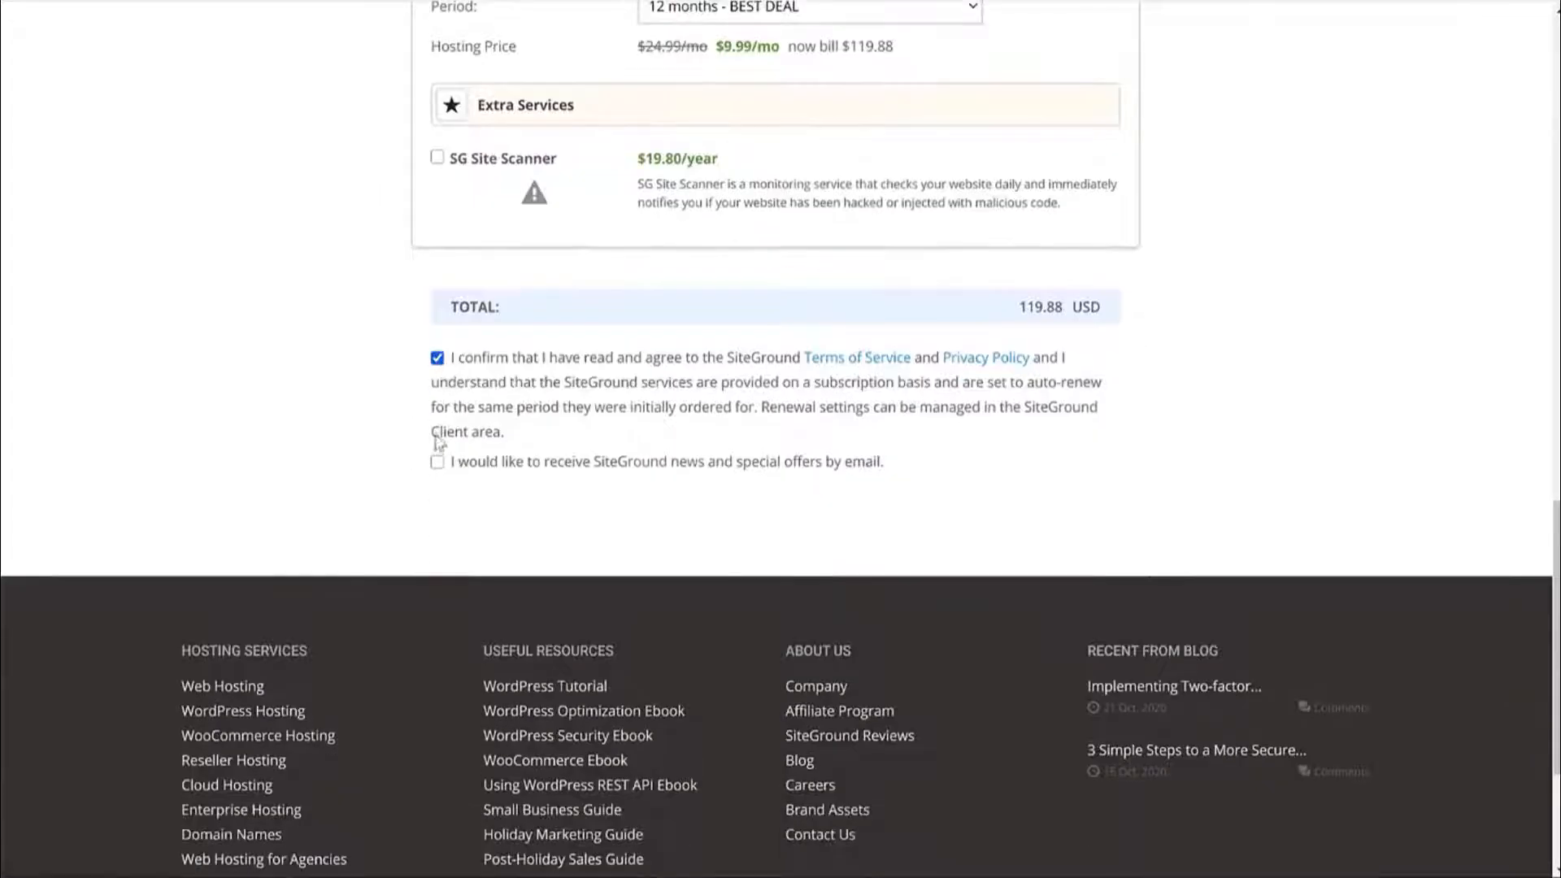
{"action": "left_click", "coordinate": [438, 462]}
{"action": "scroll", "coordinate": [1335, 519], "scroll_direction": "down", "scroll_amount": 1}
{"action": "scroll", "coordinate": [1334, 519], "scroll_direction": "up", "scroll_amount": 5}
{"action": "scroll", "coordinate": [1335, 519], "scroll_direction": "up", "scroll_amount": 9}
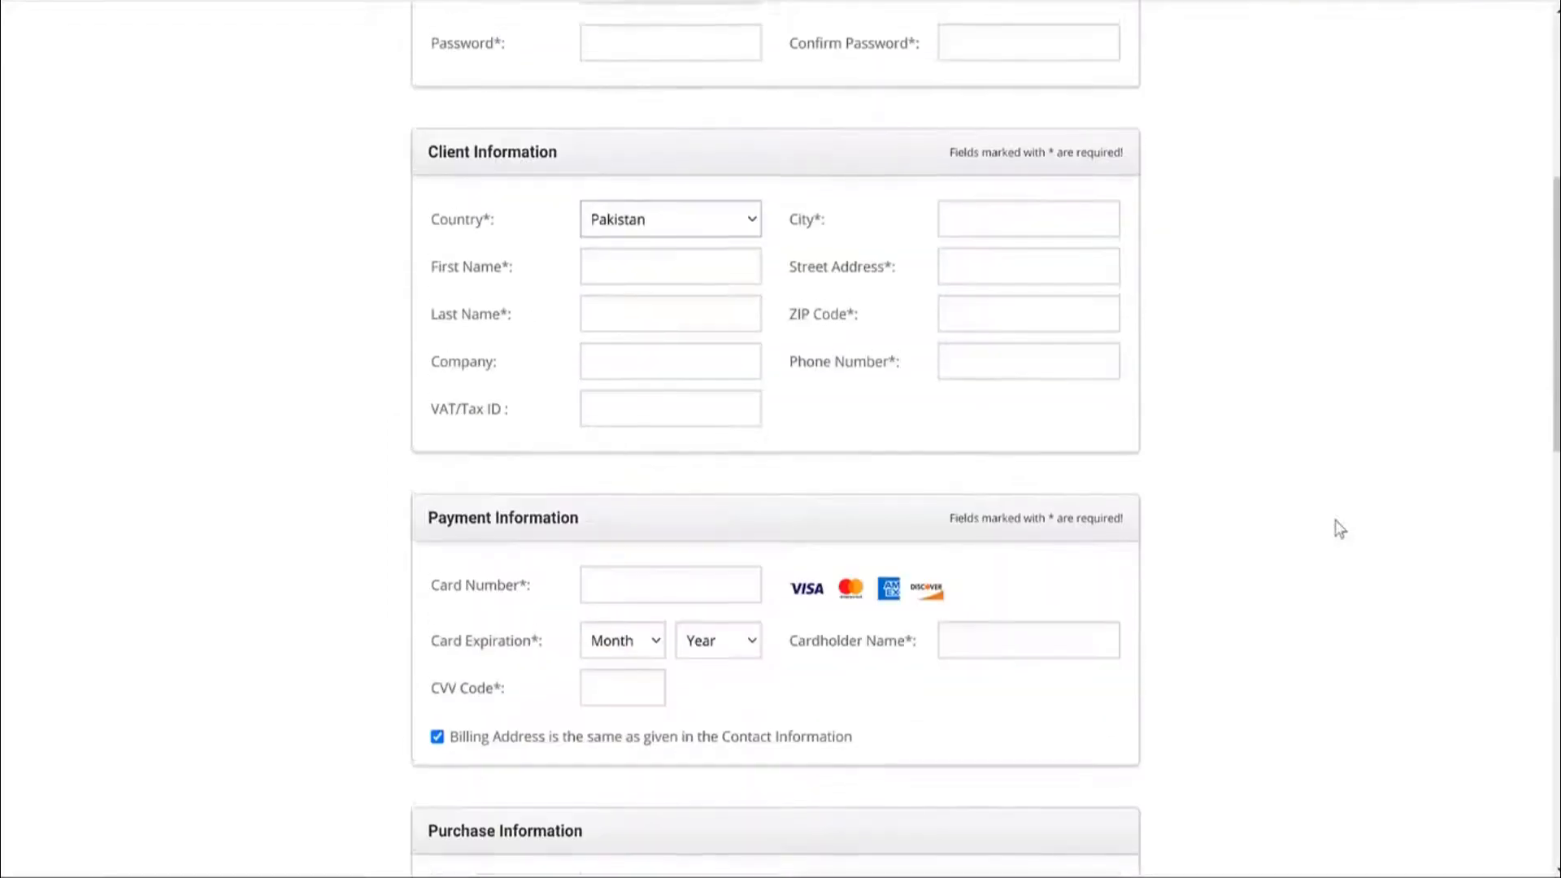
Set the country back to United States and submit the 119.88 USD order.
{"action": "left_click", "coordinate": [667, 521]}
{"action": "scroll", "coordinate": [686, 648], "scroll_direction": "up", "scroll_amount": 15}
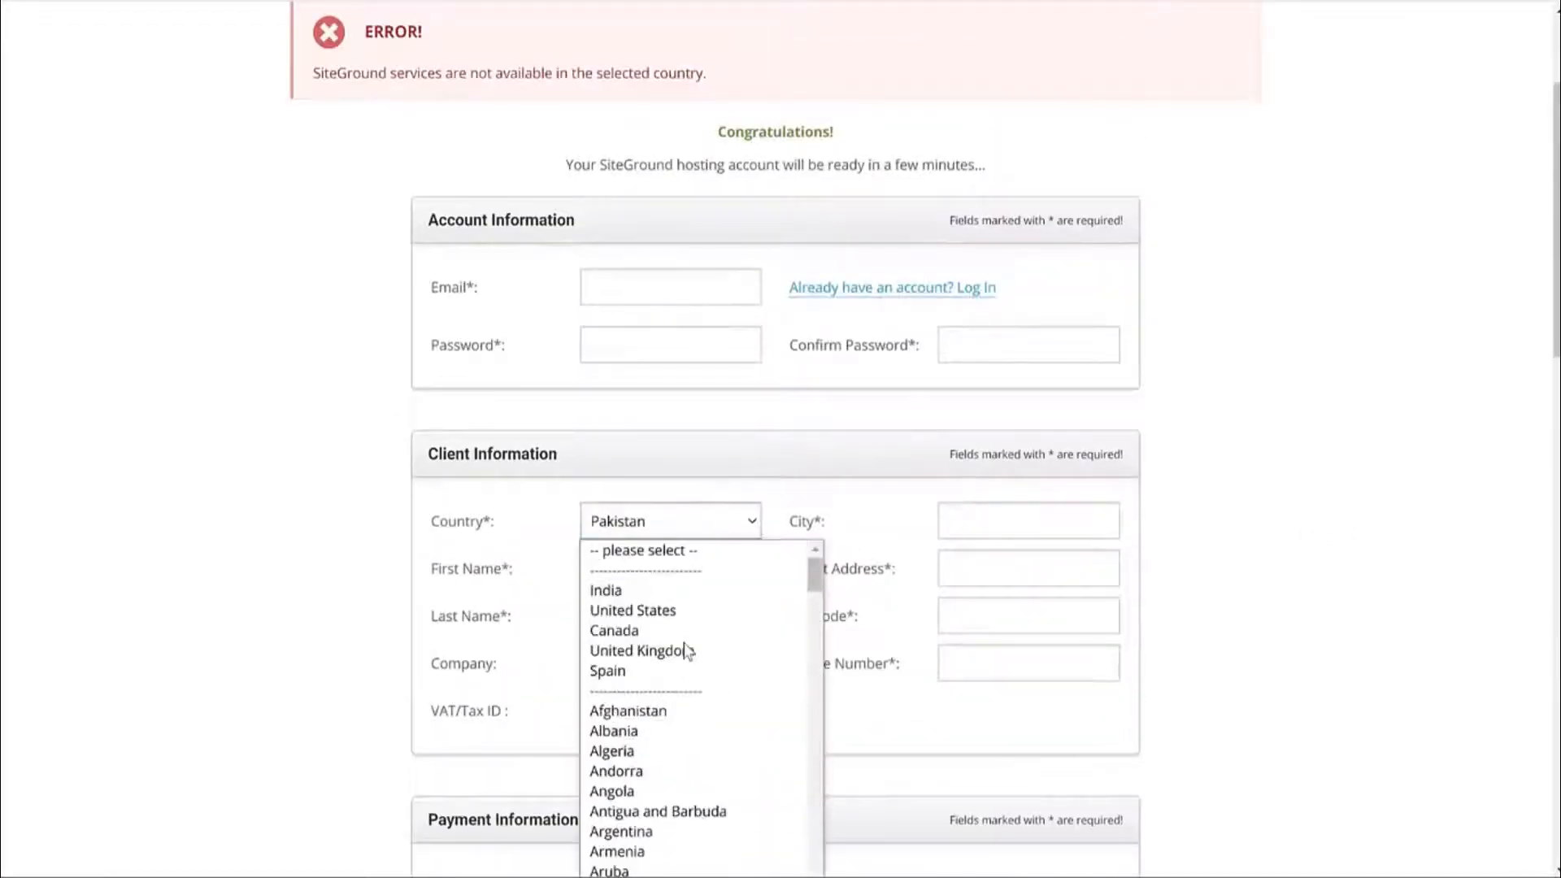
{"action": "left_click", "coordinate": [683, 607]}
{"action": "scroll", "coordinate": [1315, 604], "scroll_direction": "down", "scroll_amount": 8}
{"action": "scroll", "coordinate": [1316, 604], "scroll_direction": "down", "scroll_amount": 8}
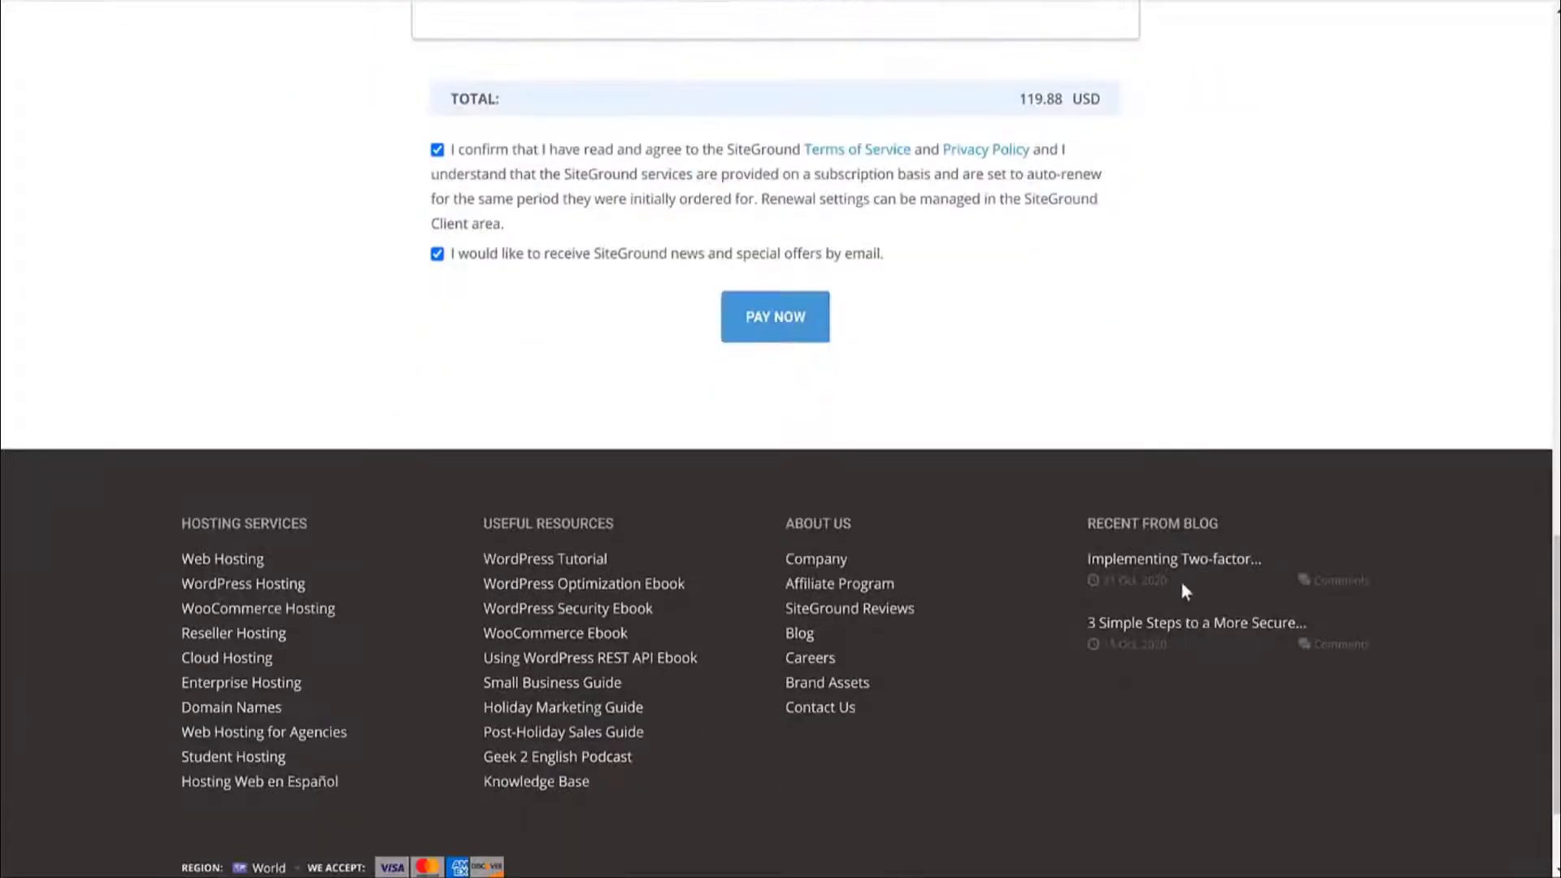
{"action": "left_click", "coordinate": [787, 324]}
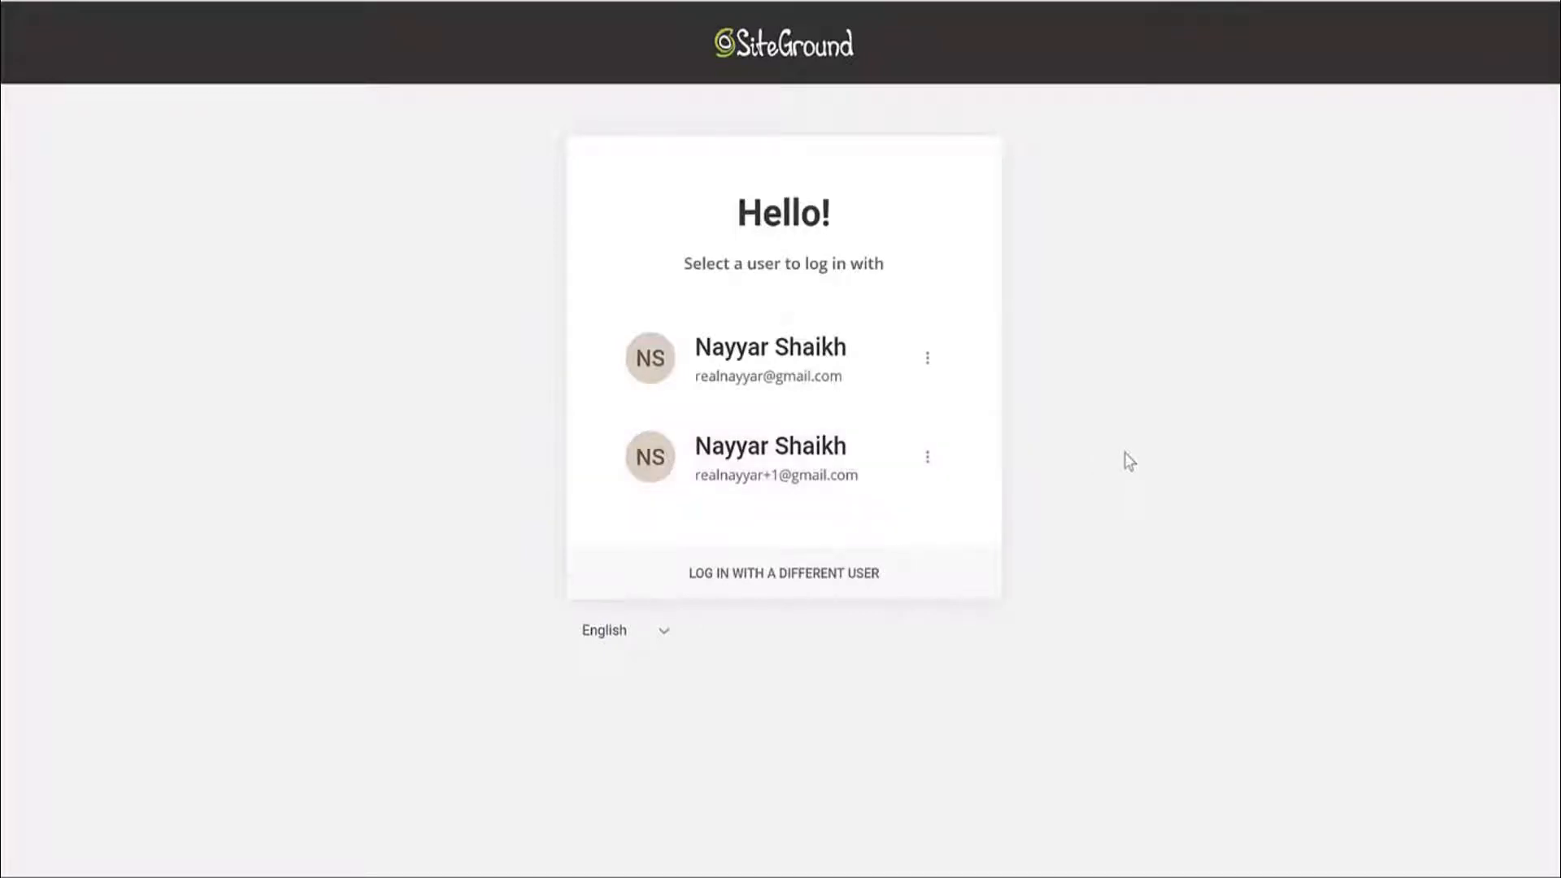
Log in to SiteGround as the second saved user with the autofilled password.
{"action": "left_click", "coordinate": [783, 471]}
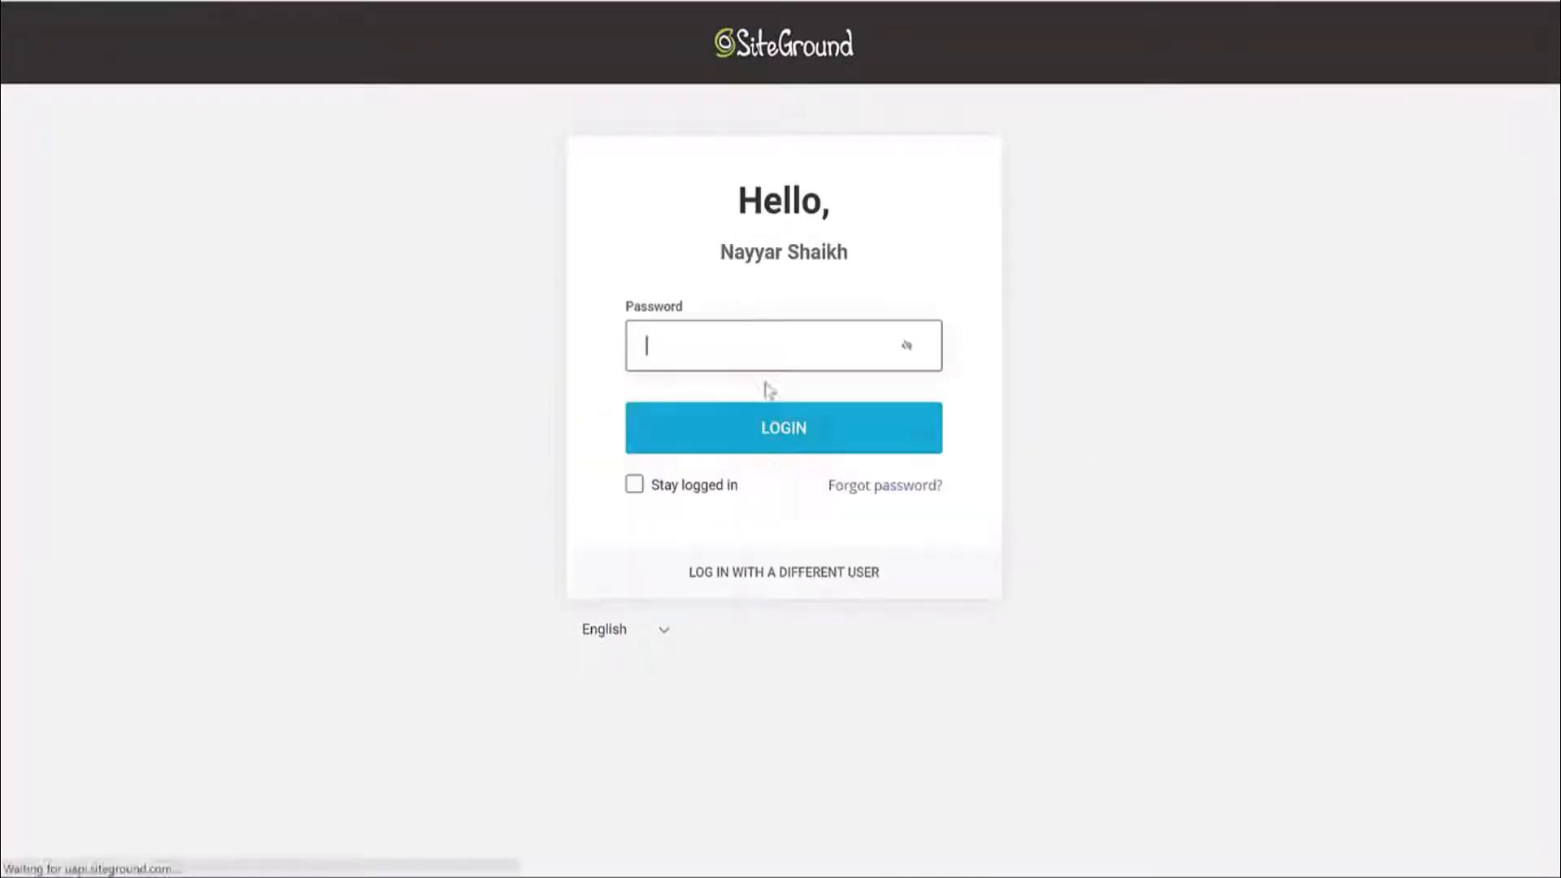
{"action": "left_click", "coordinate": [765, 355]}
{"action": "left_click", "coordinate": [783, 515]}
{"action": "left_click", "coordinate": [817, 442]}
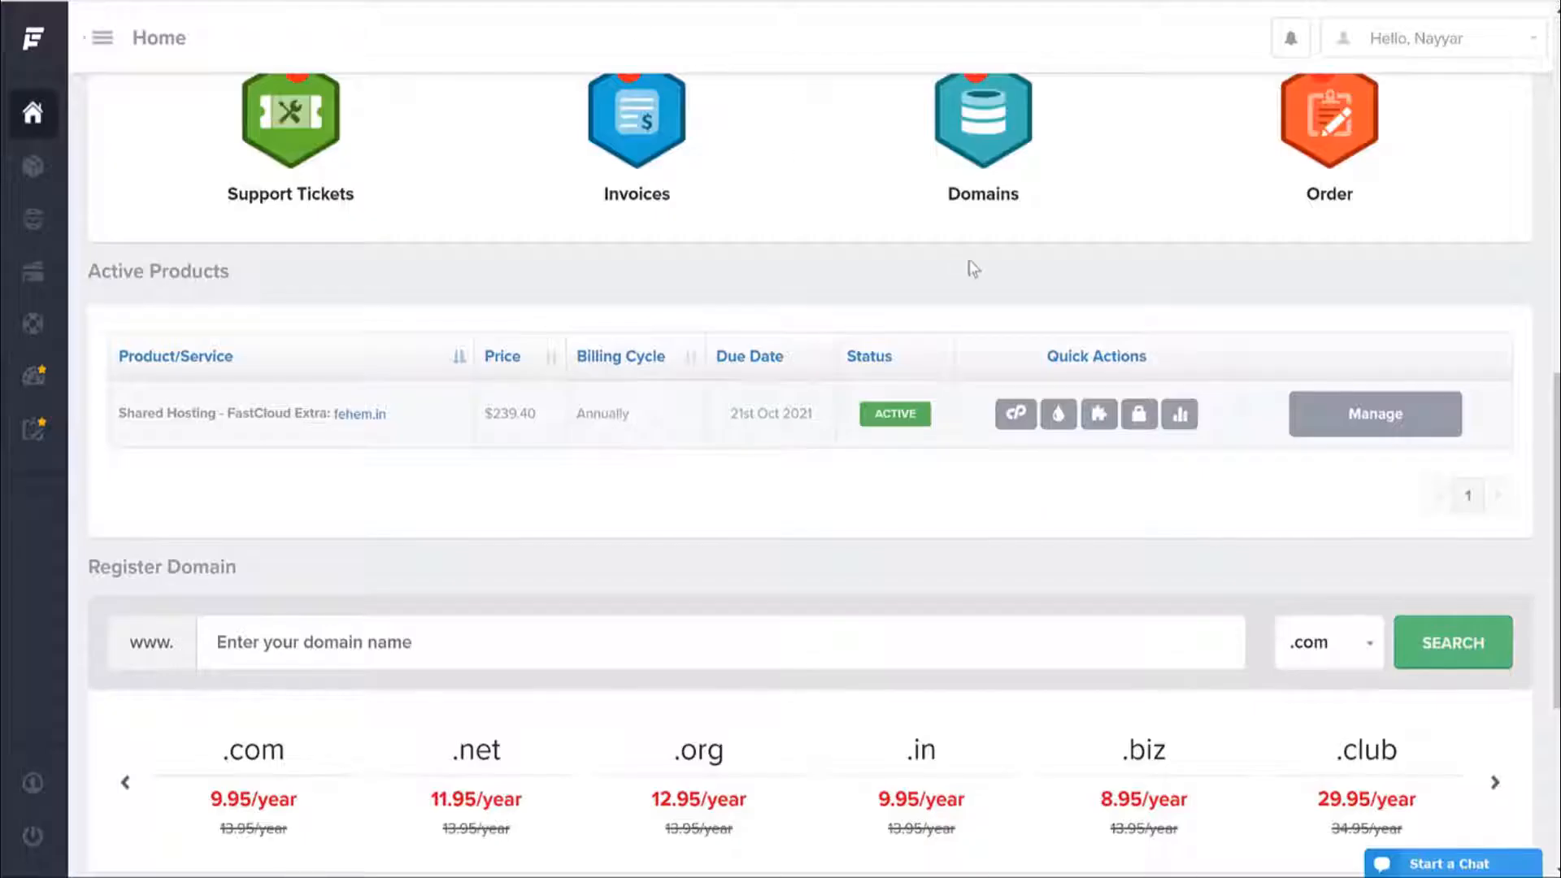
Go to Websites and open Site Tools for the last site in the list.
{"action": "scroll", "coordinate": [968, 265], "scroll_direction": "up", "scroll_amount": 10}
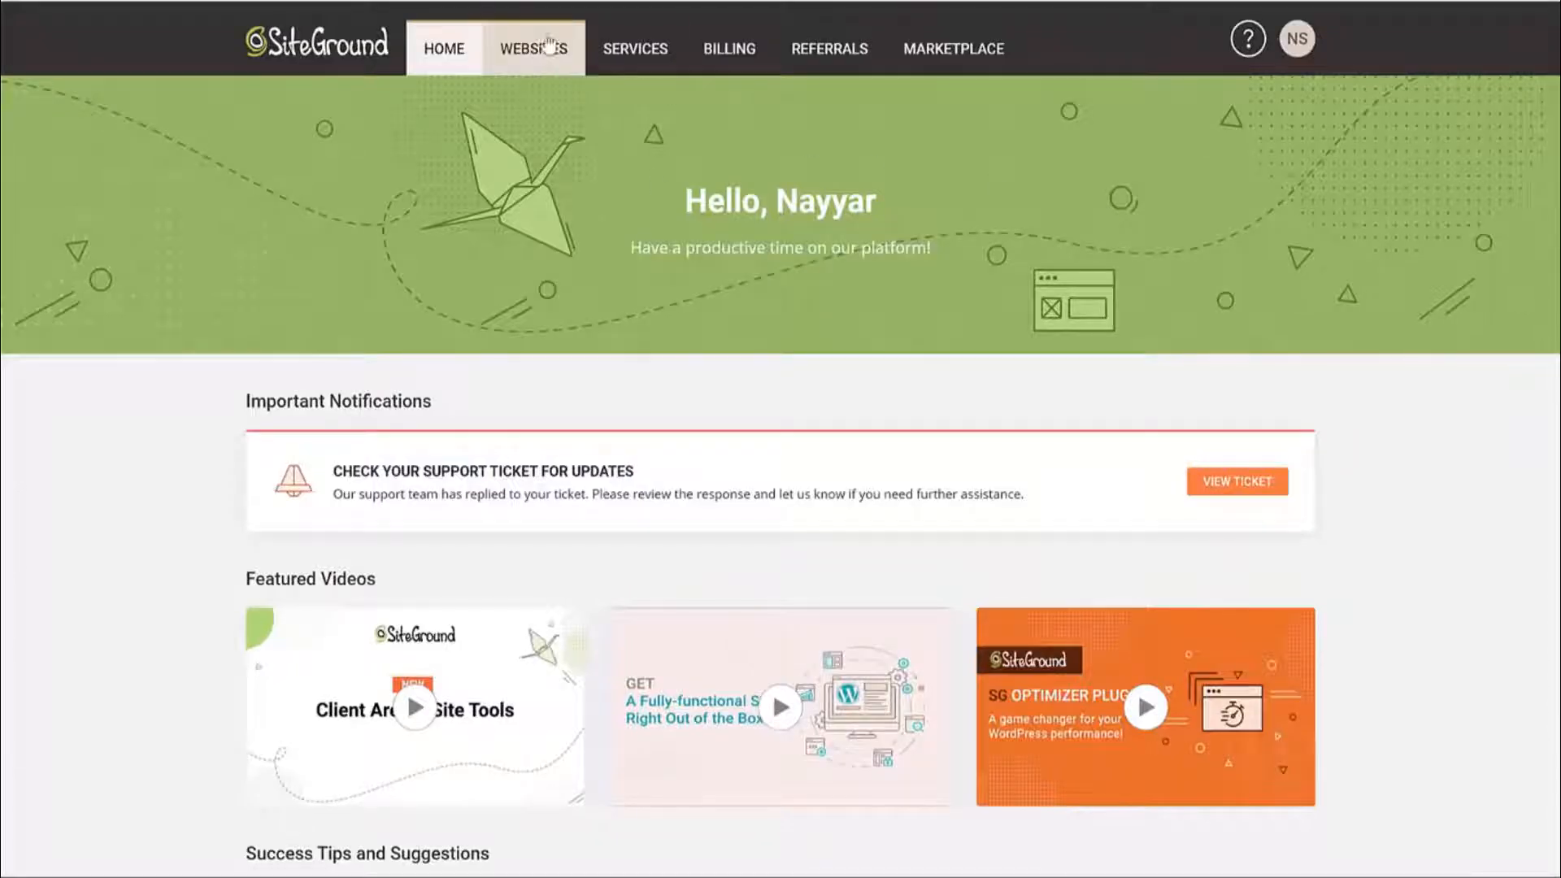
{"action": "left_click", "coordinate": [514, 51]}
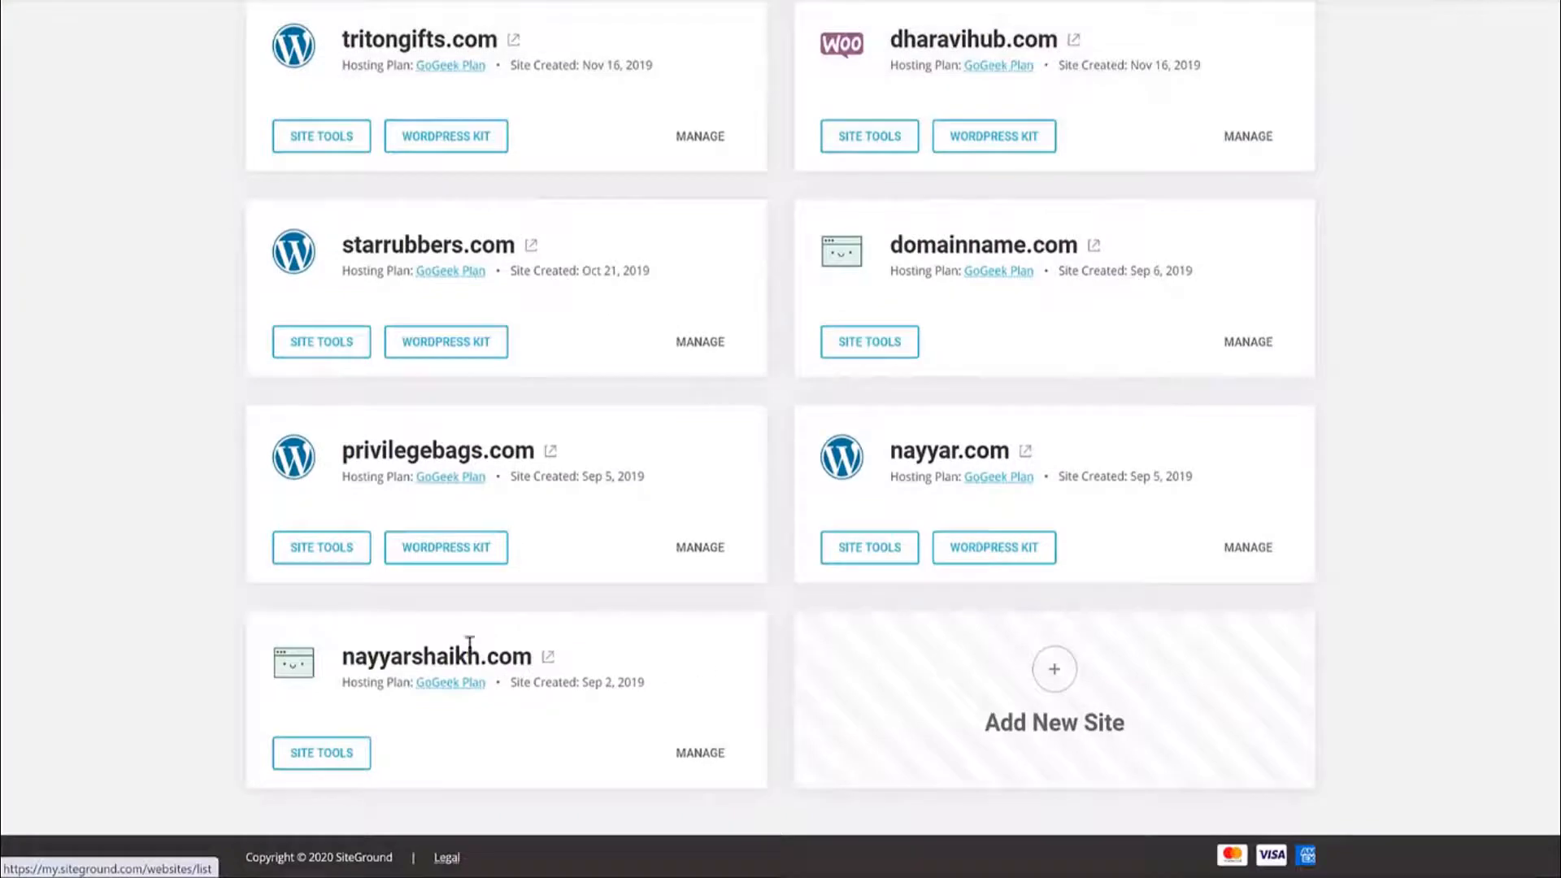
{"action": "left_click_drag", "start_coordinate": [345, 651], "coordinate": [534, 650]}
{"action": "left_click", "coordinate": [530, 642]}
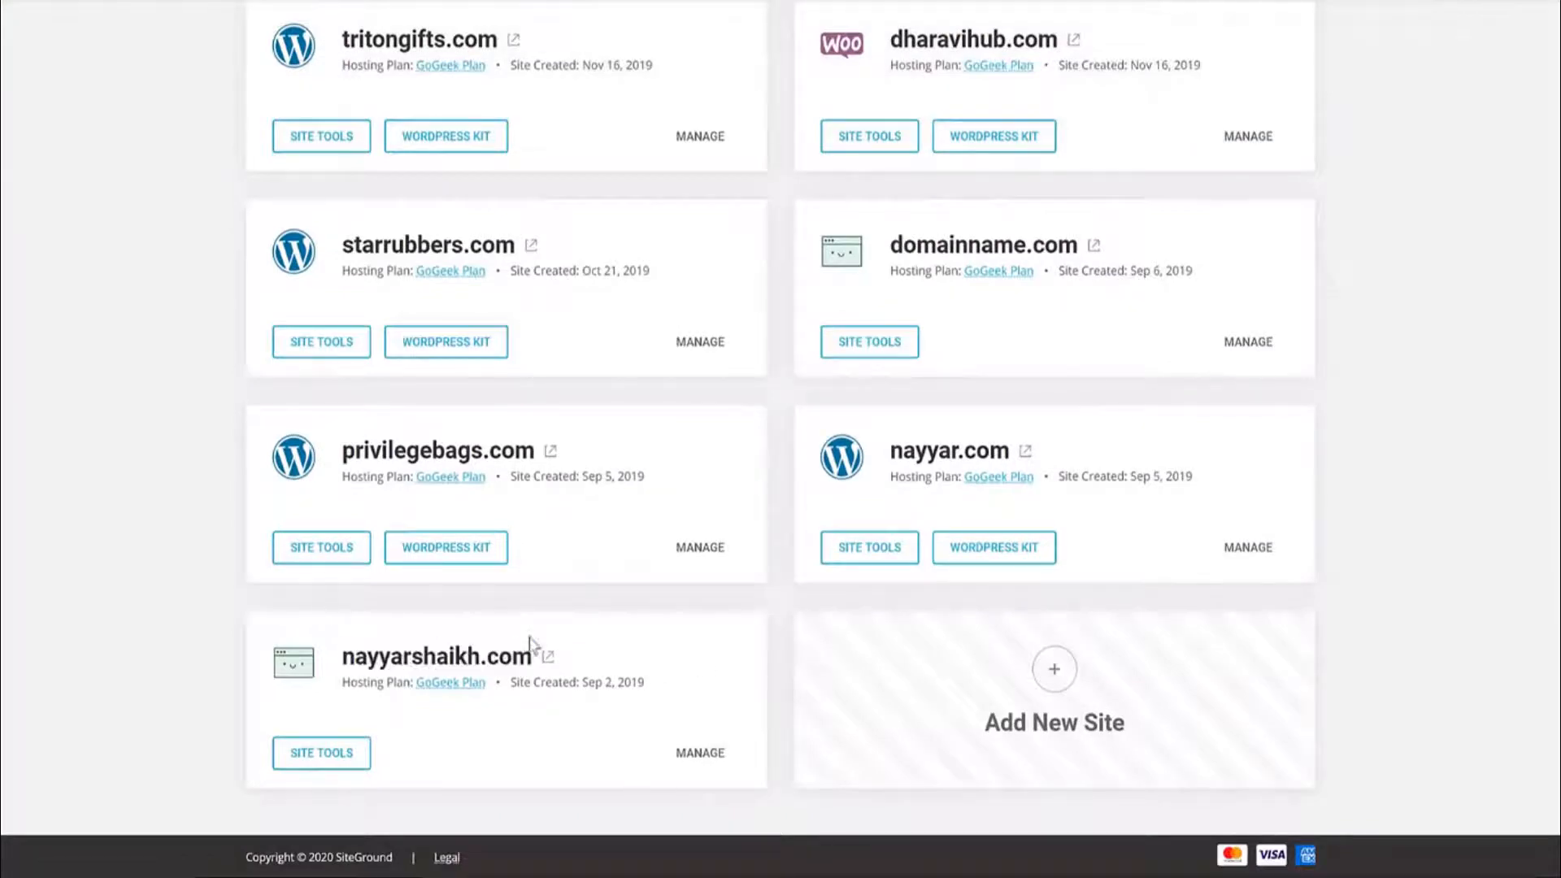
{"action": "left_click", "coordinate": [335, 757]}
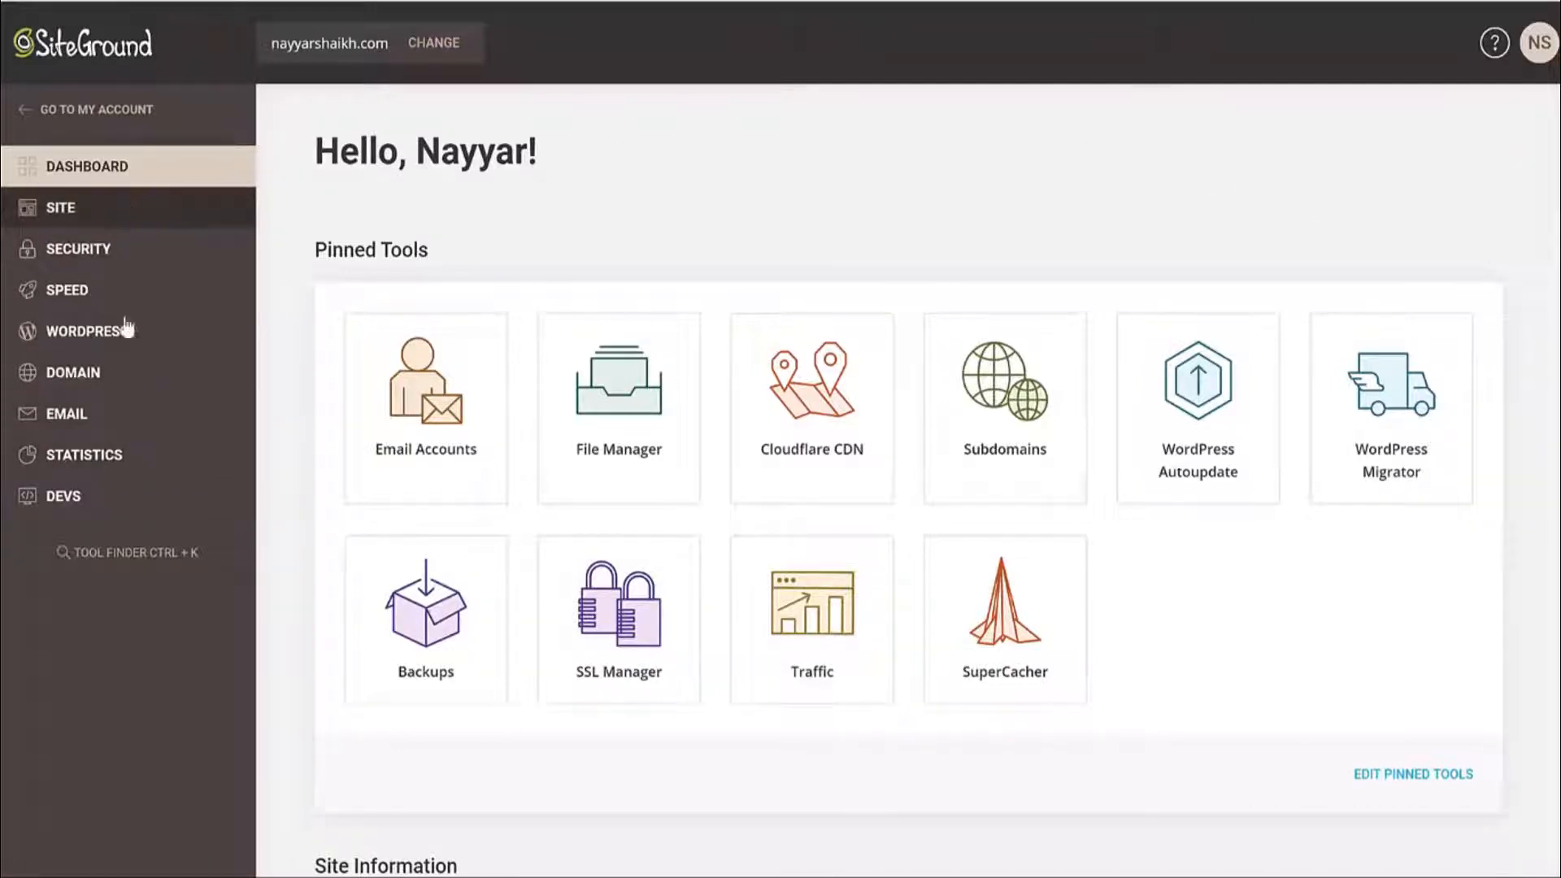
Open SSL Manager under Security and select the car2 subdomain.
{"action": "left_click", "coordinate": [96, 254]}
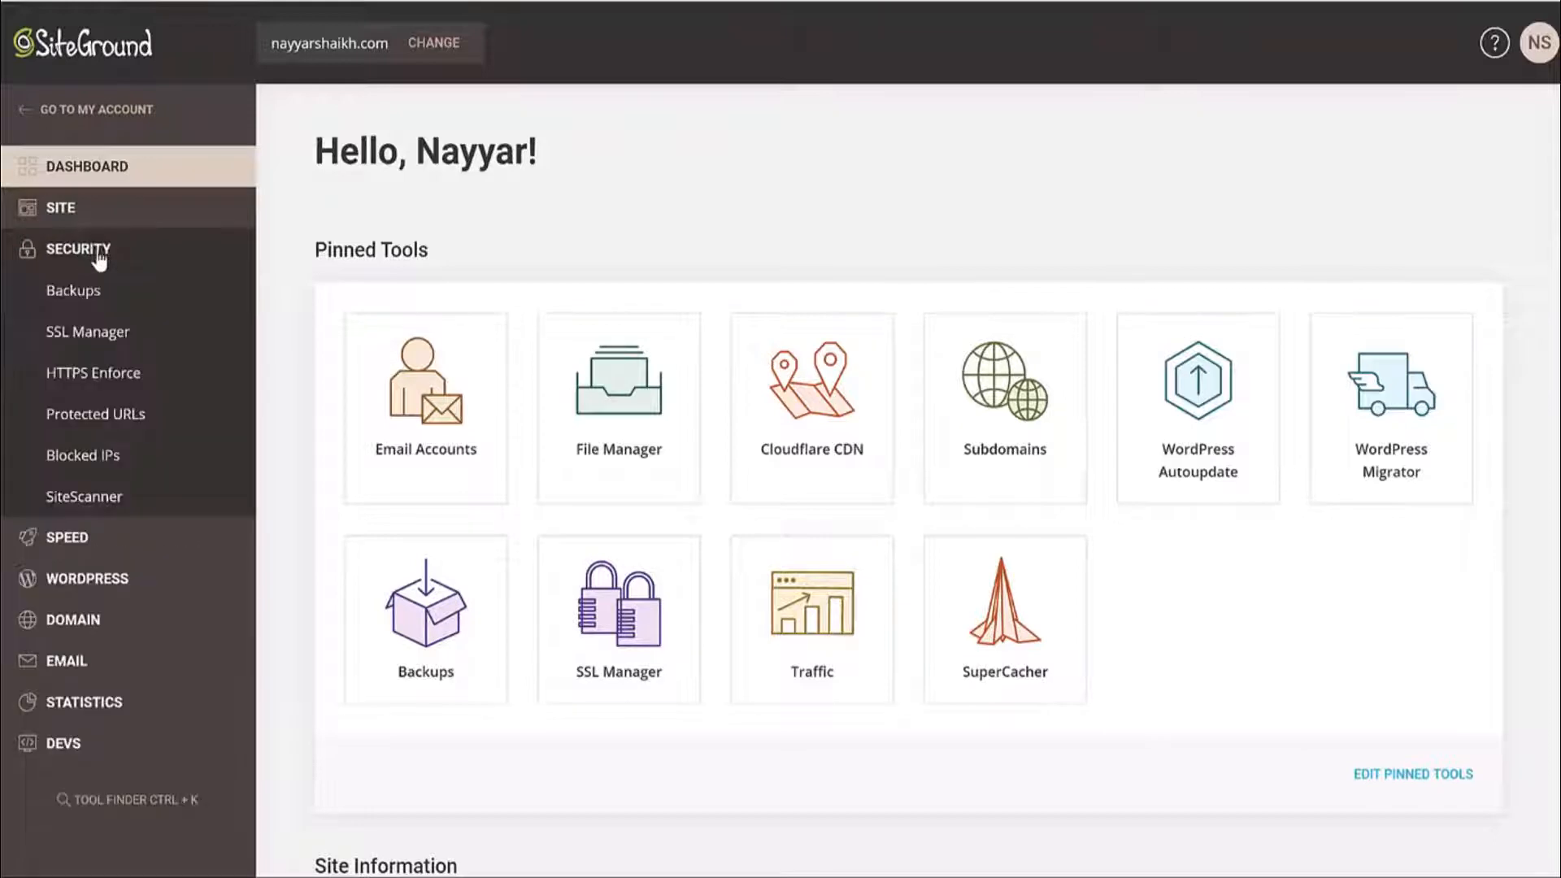
{"action": "left_click", "coordinate": [93, 344]}
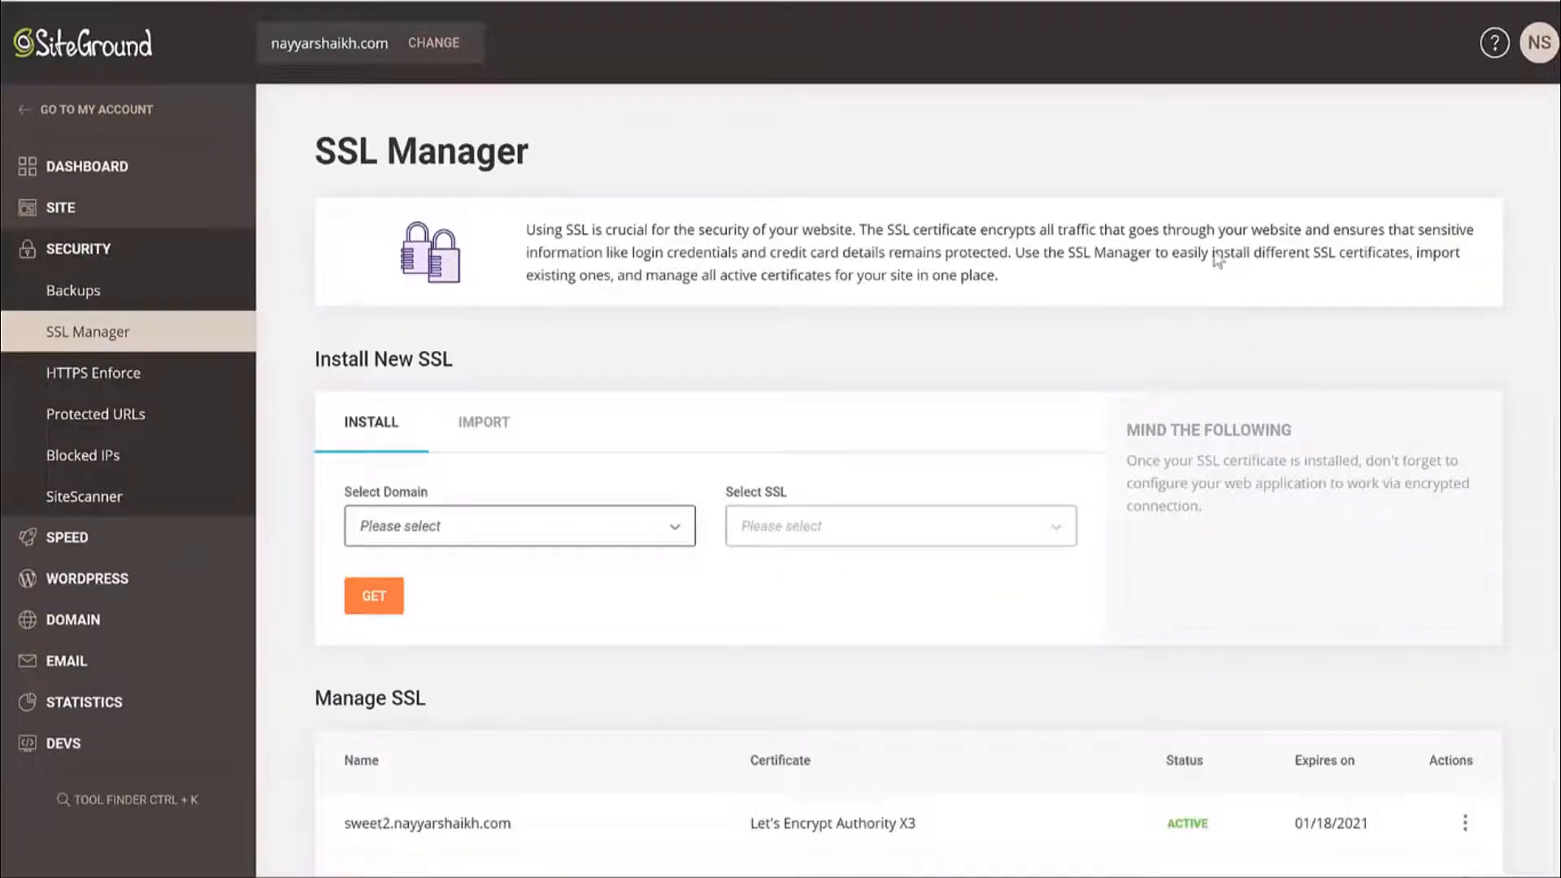
{"action": "scroll", "coordinate": [1195, 303], "scroll_direction": "down", "scroll_amount": 3}
{"action": "left_click", "coordinate": [569, 325]}
{"action": "scroll", "coordinate": [561, 374], "scroll_direction": "down", "scroll_amount": 10}
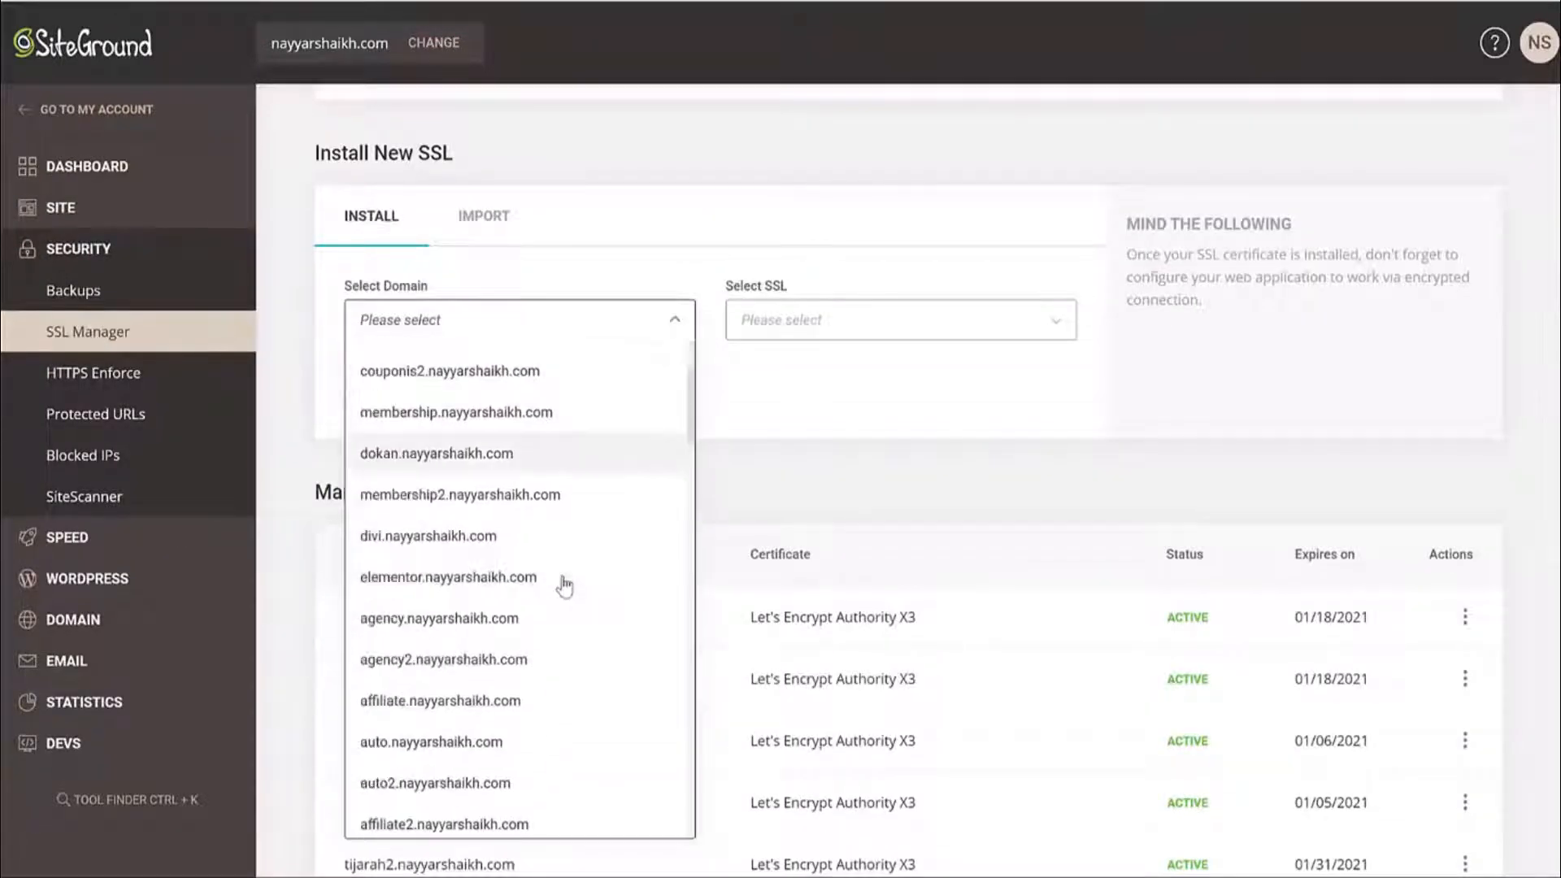
{"action": "left_click", "coordinate": [494, 470]}
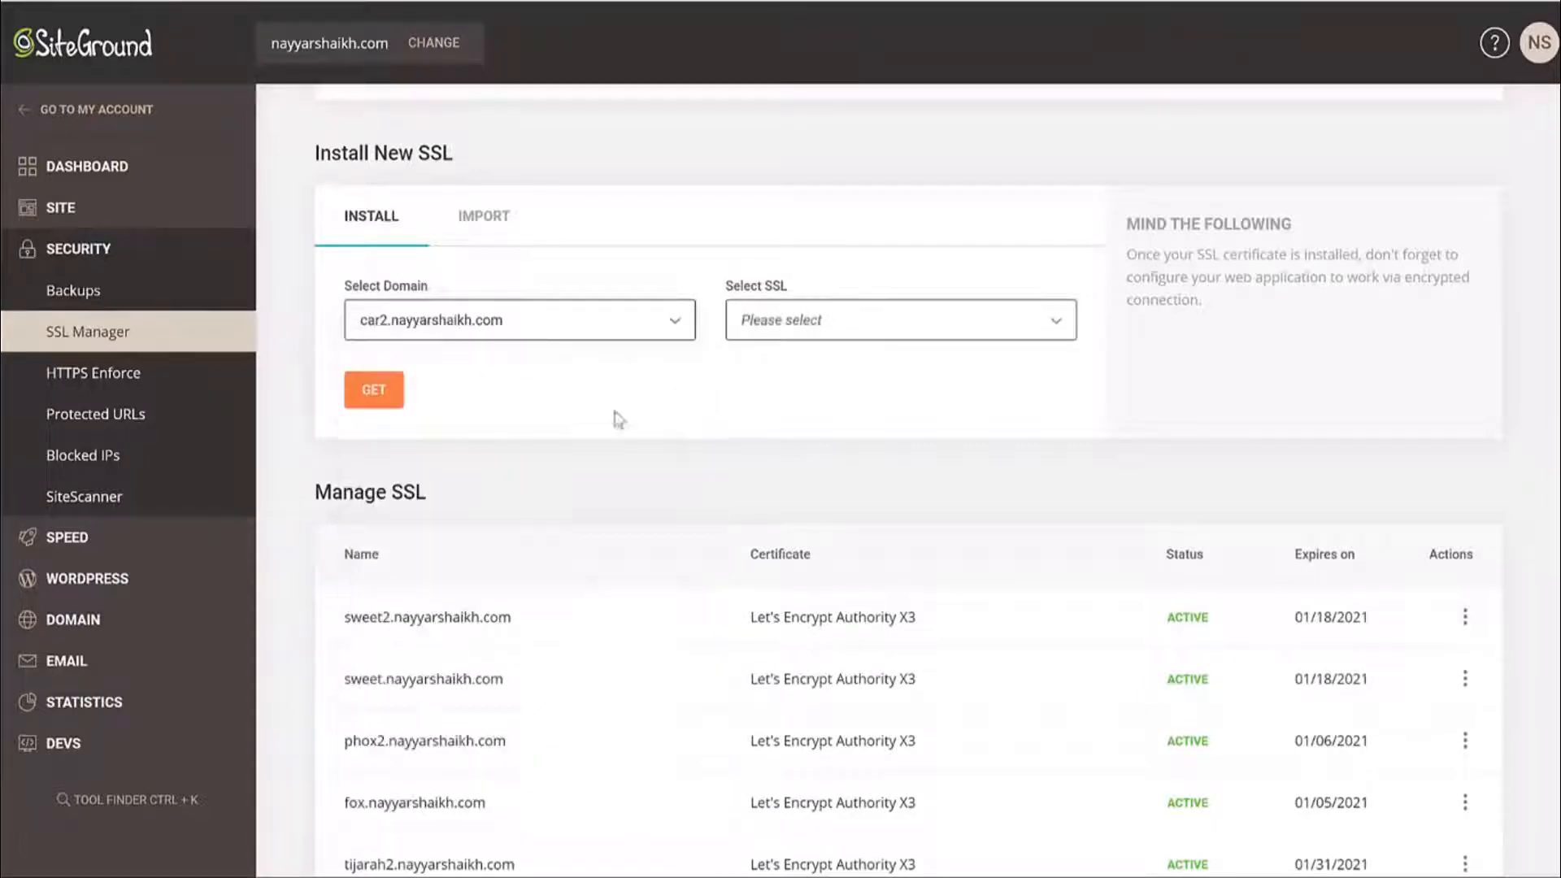
Confirm Let's Encrypt is the current SSL and check the listed certificates are Active.
{"action": "left_click_drag", "start_coordinate": [728, 291], "coordinate": [817, 323]}
{"action": "left_click", "coordinate": [817, 323]}
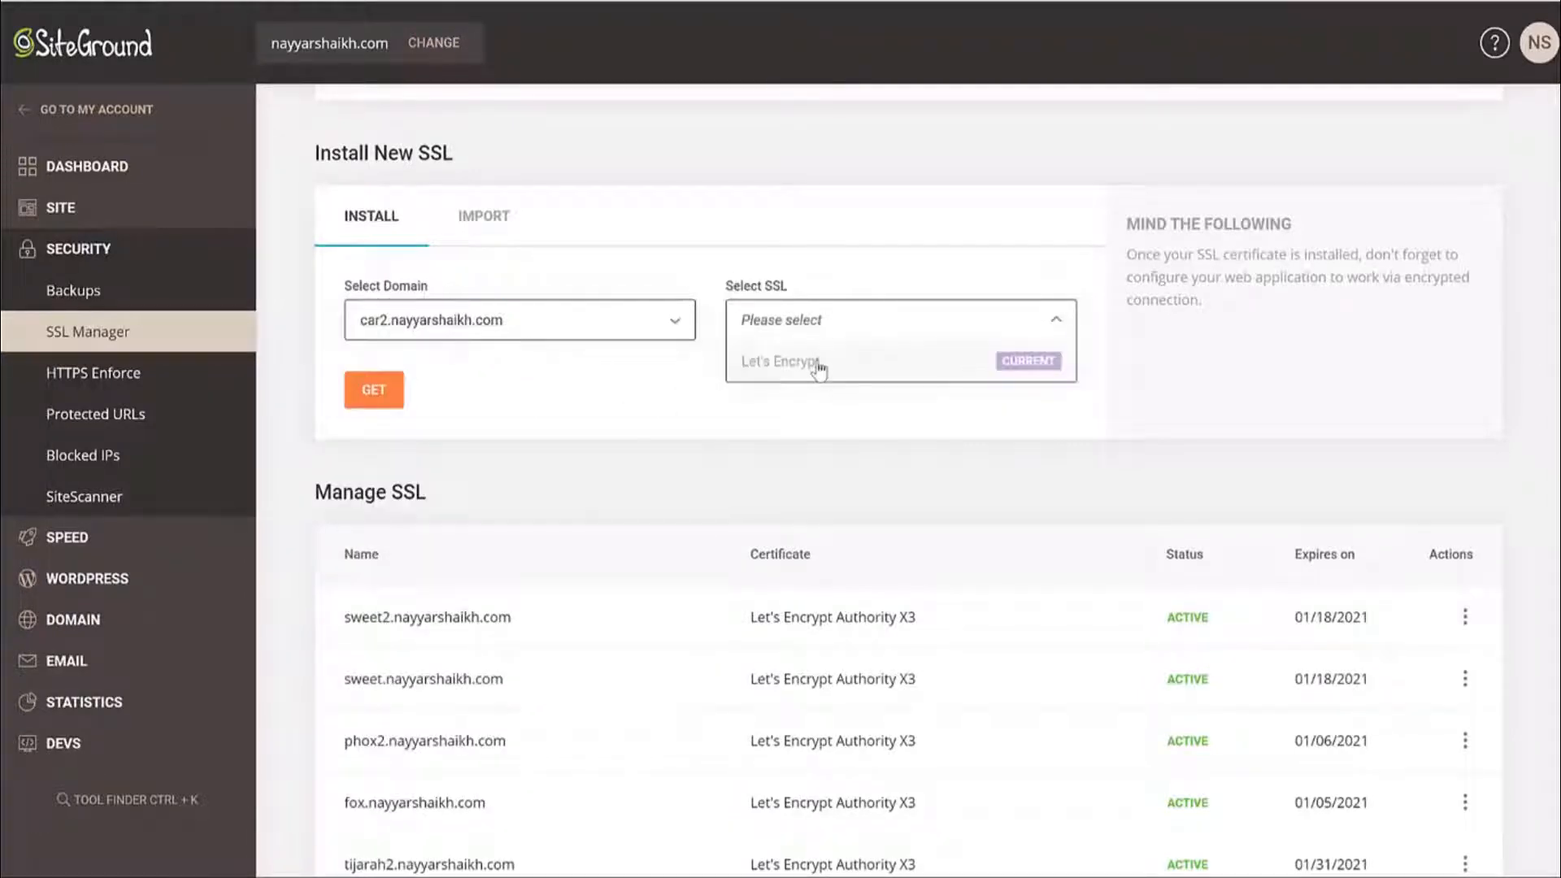
{"action": "left_click", "coordinate": [648, 437]}
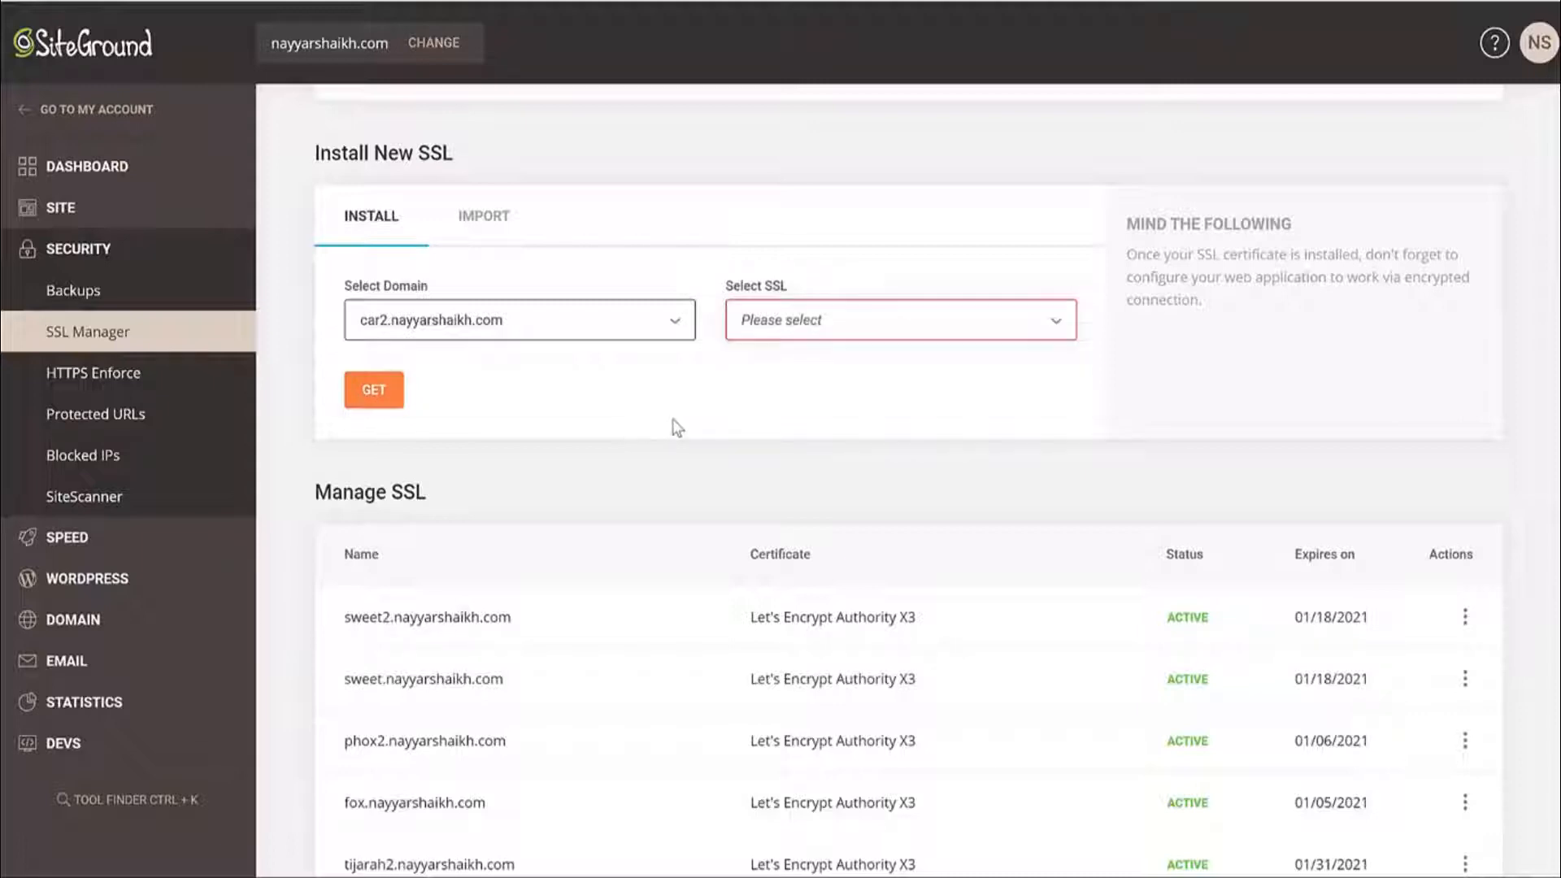
{"action": "scroll", "coordinate": [691, 446], "scroll_direction": "down", "scroll_amount": 4}
{"action": "left_click_drag", "start_coordinate": [528, 312], "coordinate": [354, 313]}
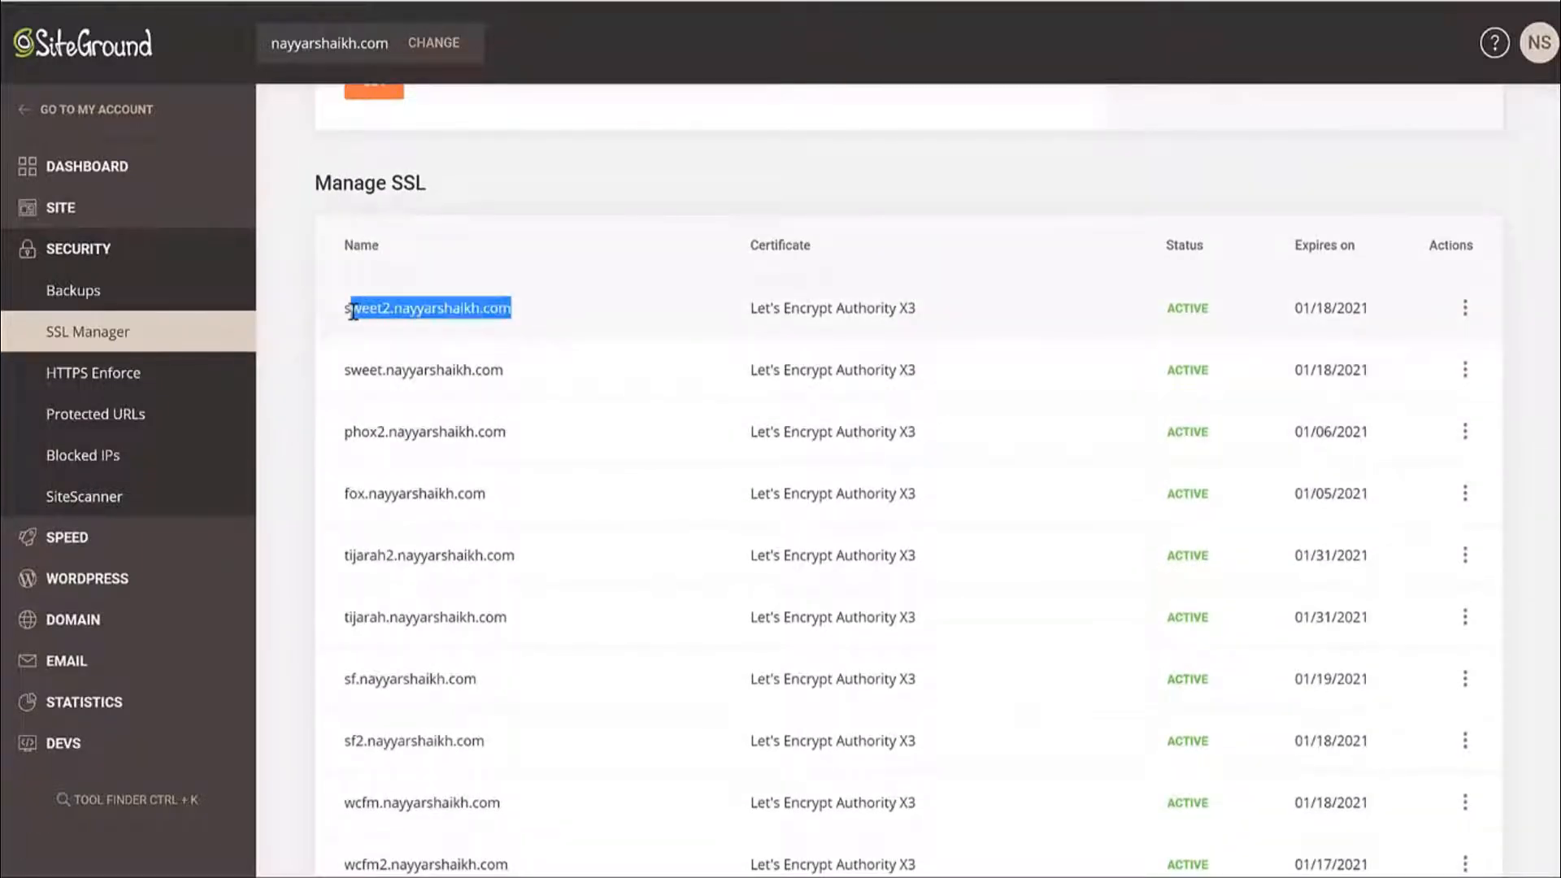
{"action": "left_click_drag", "start_coordinate": [1220, 313], "coordinate": [1158, 317]}
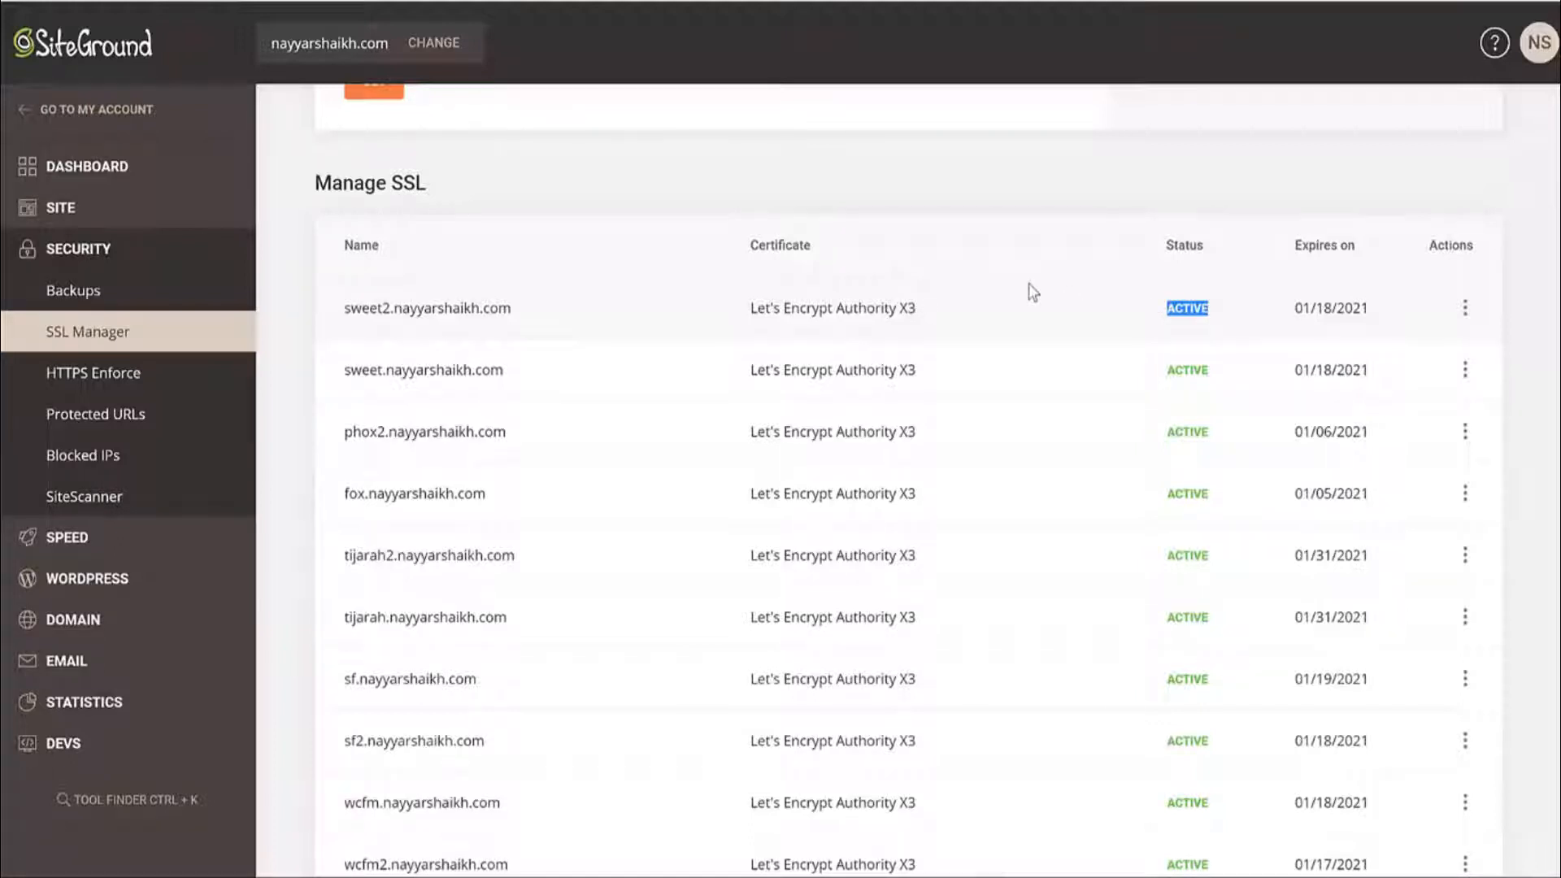
{"action": "left_click", "coordinate": [97, 587]}
In WordPress Install & Manage, choose a plain WordPress install on the phox subdomain.
{"action": "left_click", "coordinate": [105, 633]}
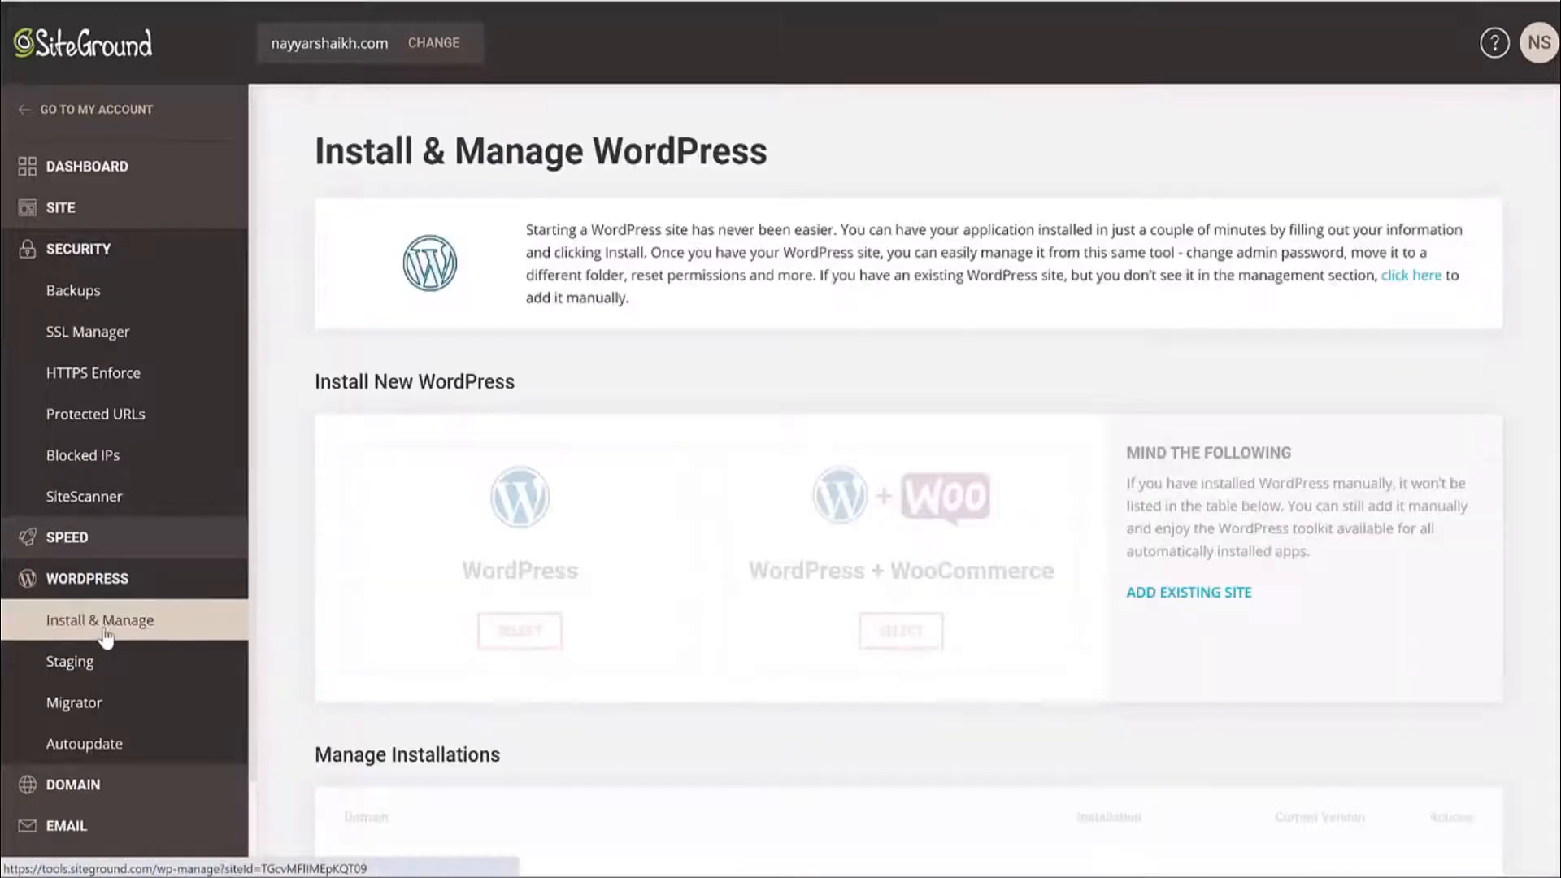
{"action": "scroll", "coordinate": [1314, 408], "scroll_direction": "down", "scroll_amount": 3}
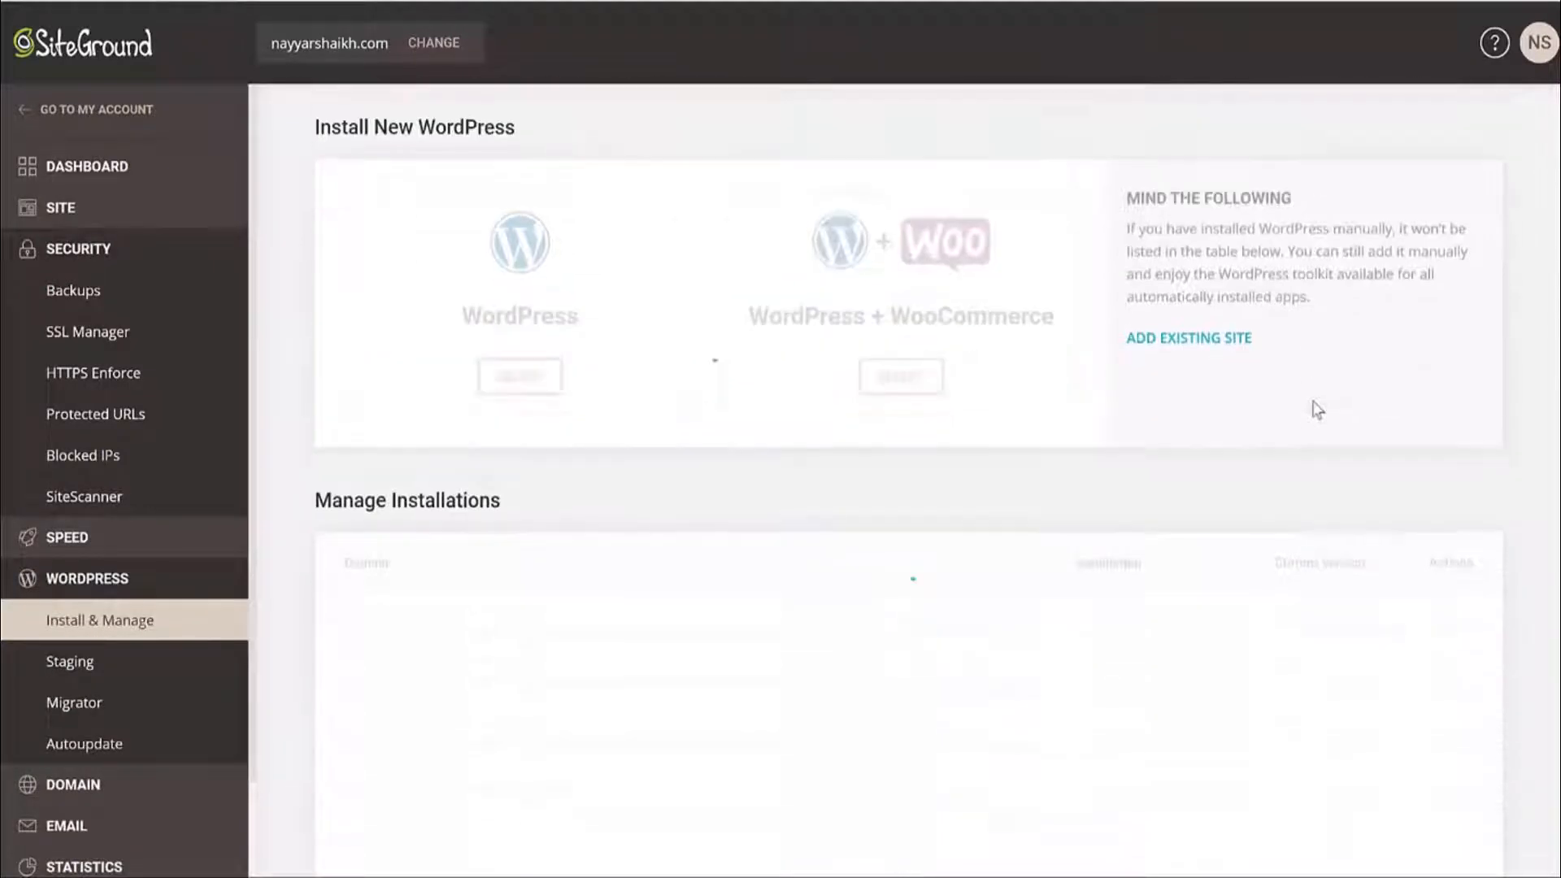
{"action": "scroll", "coordinate": [1129, 387], "scroll_direction": "up", "scroll_amount": 1}
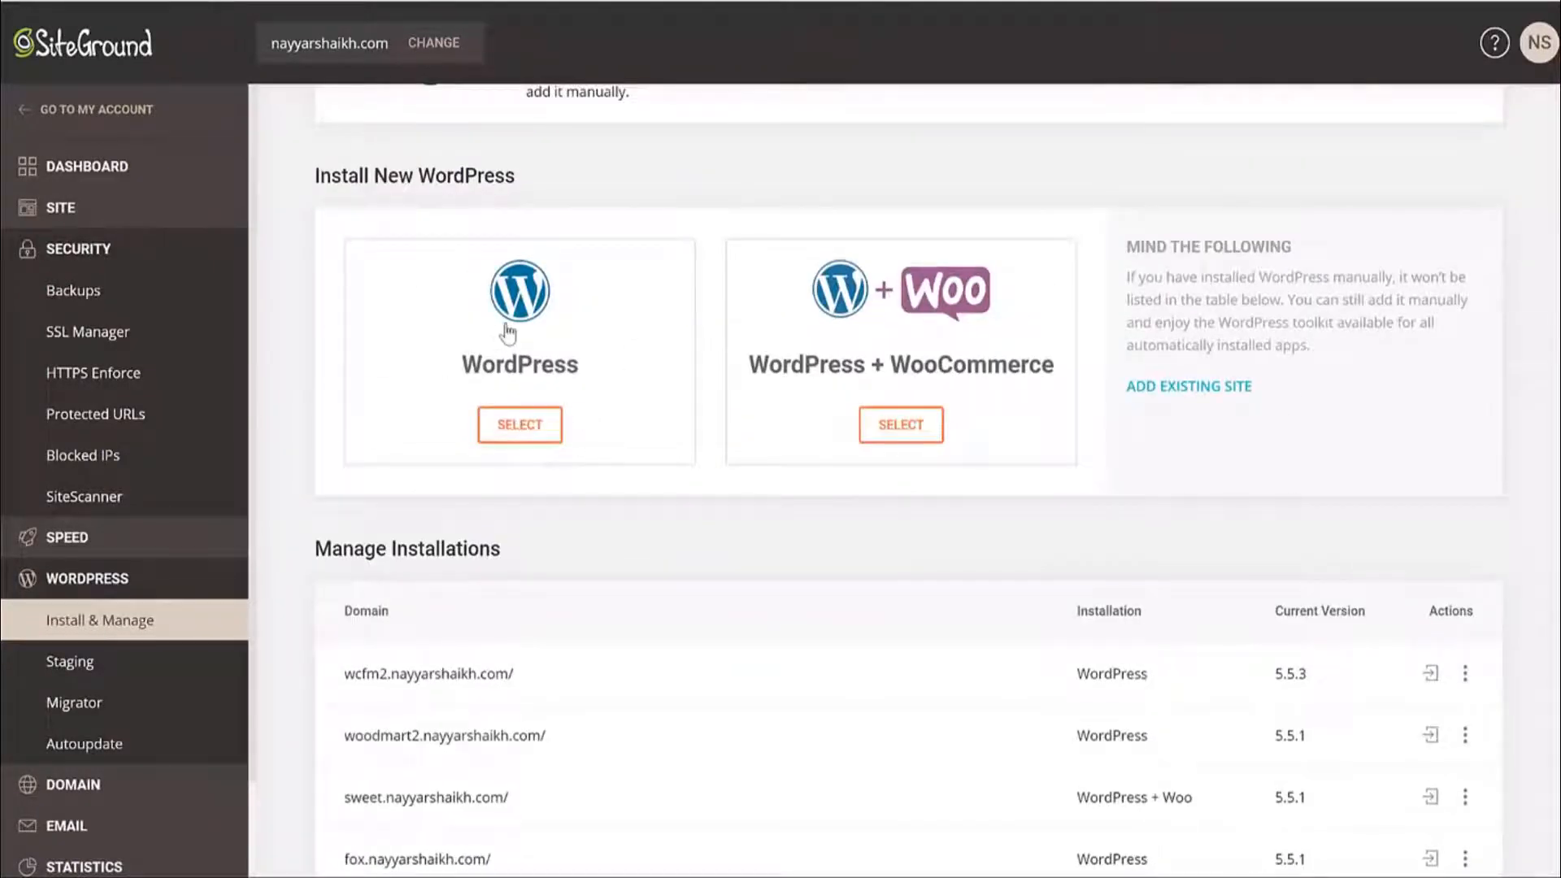
{"action": "left_click", "coordinate": [508, 333]}
{"action": "scroll", "coordinate": [667, 386], "scroll_direction": "down", "scroll_amount": 4}
{"action": "left_click", "coordinate": [506, 302]}
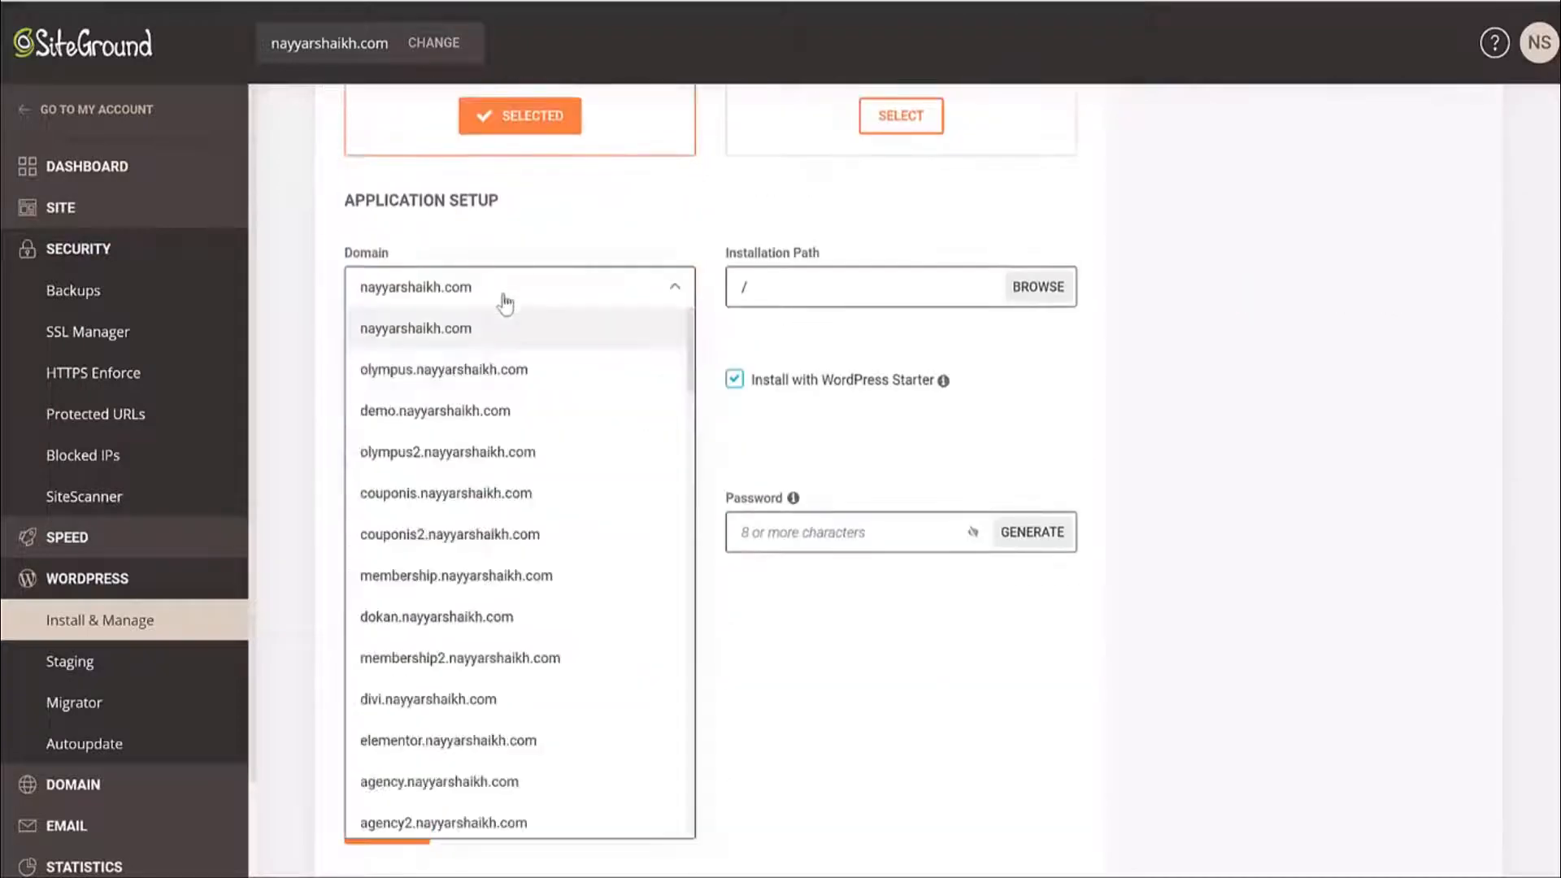
{"action": "scroll", "coordinate": [520, 626], "scroll_direction": "down", "scroll_amount": 10}
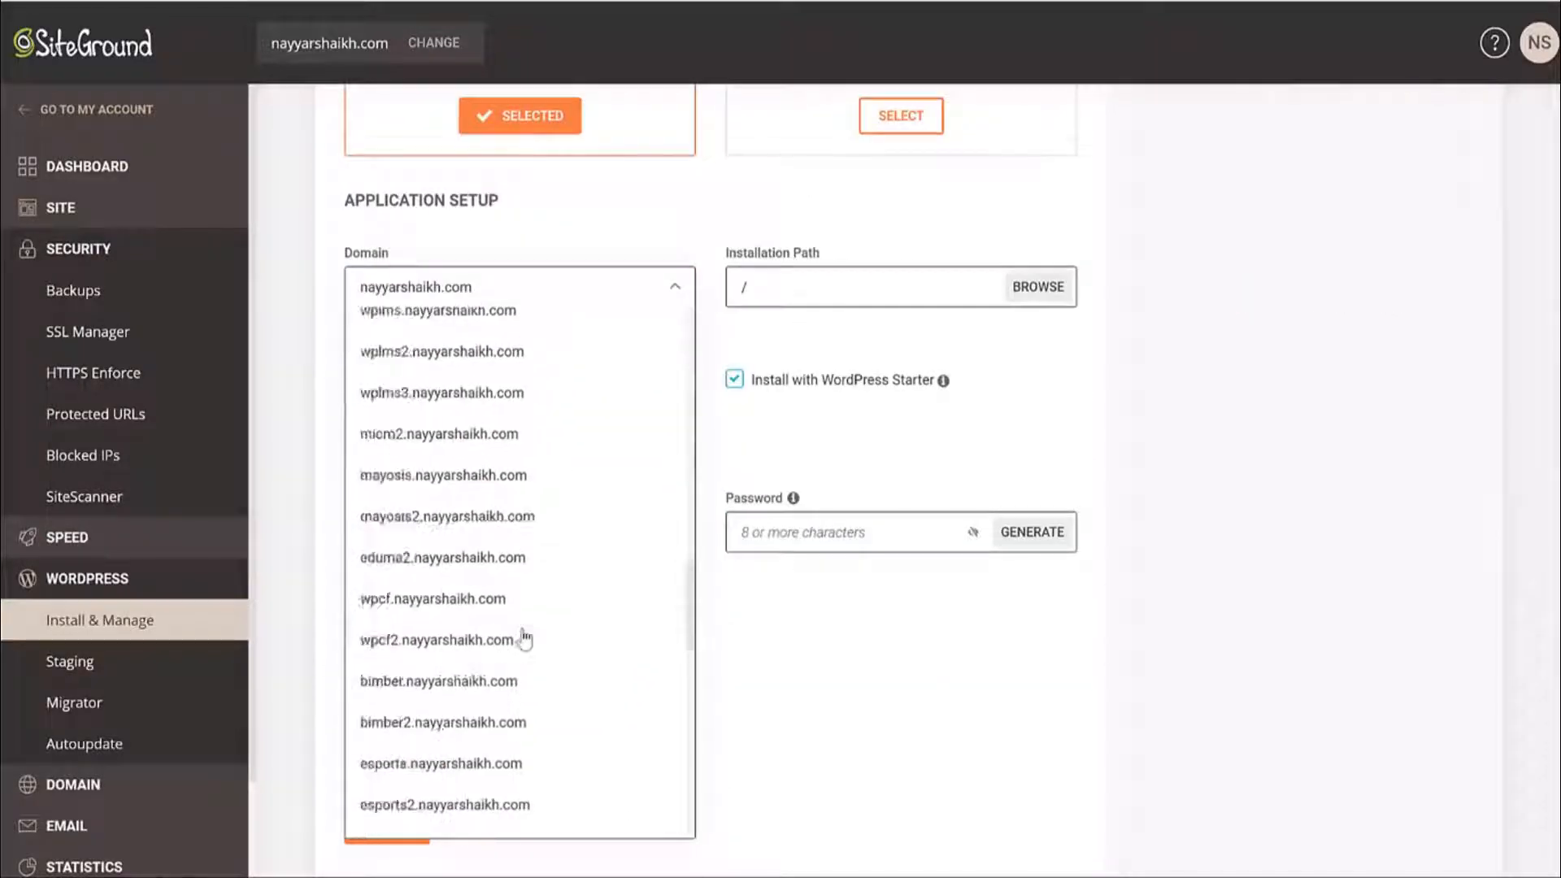
{"action": "scroll", "coordinate": [524, 640], "scroll_direction": "down", "scroll_amount": 5}
{"action": "left_click", "coordinate": [508, 638]}
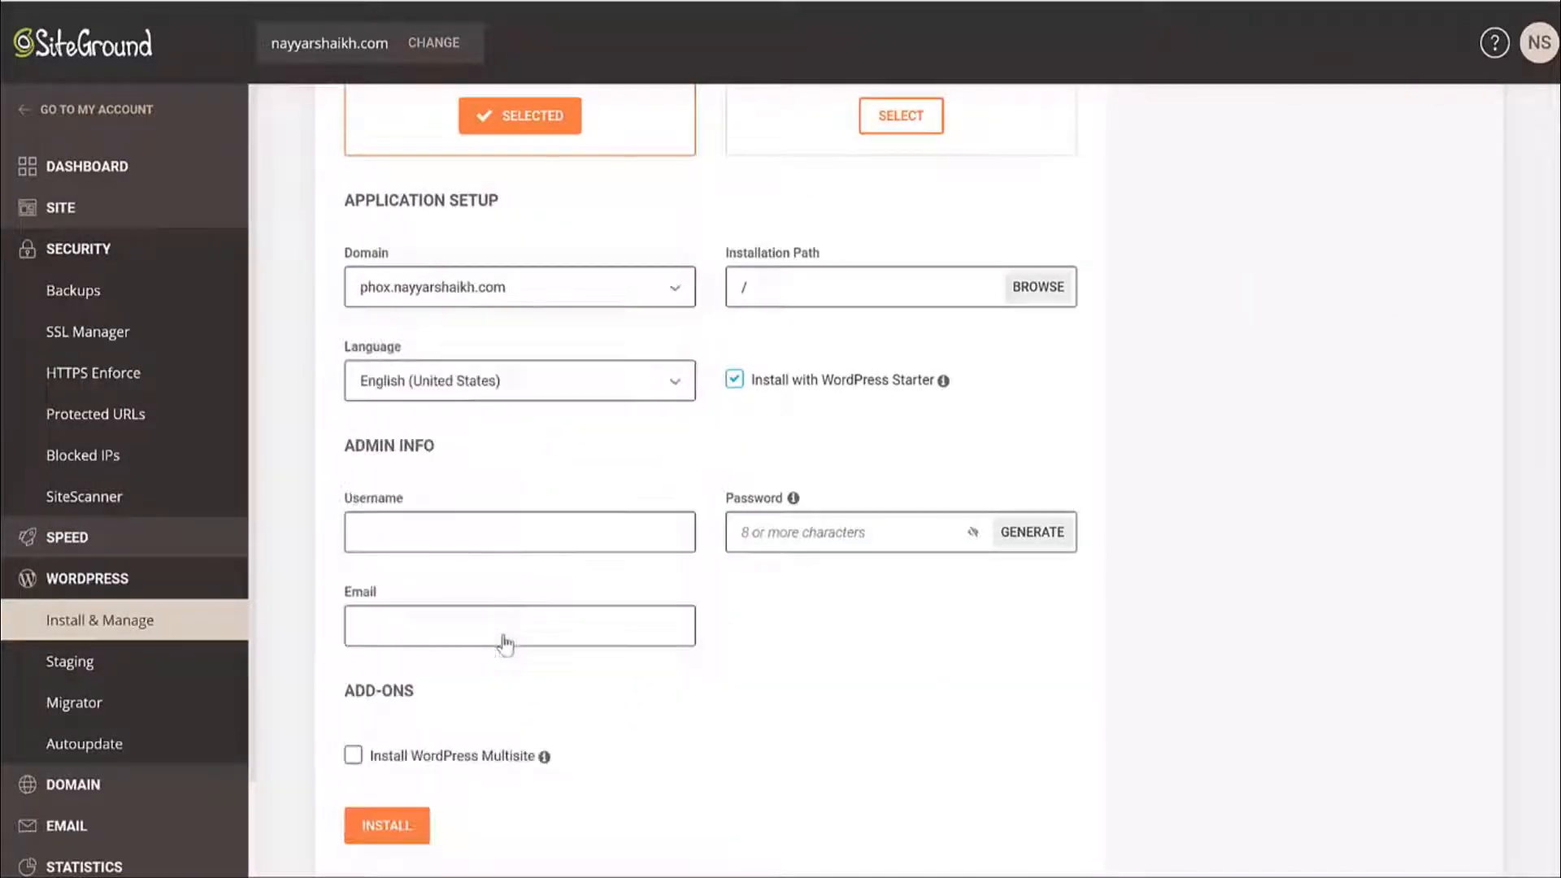
Check the installation path and untick Install with WordPress Starter.
{"action": "left_click", "coordinate": [803, 283]}
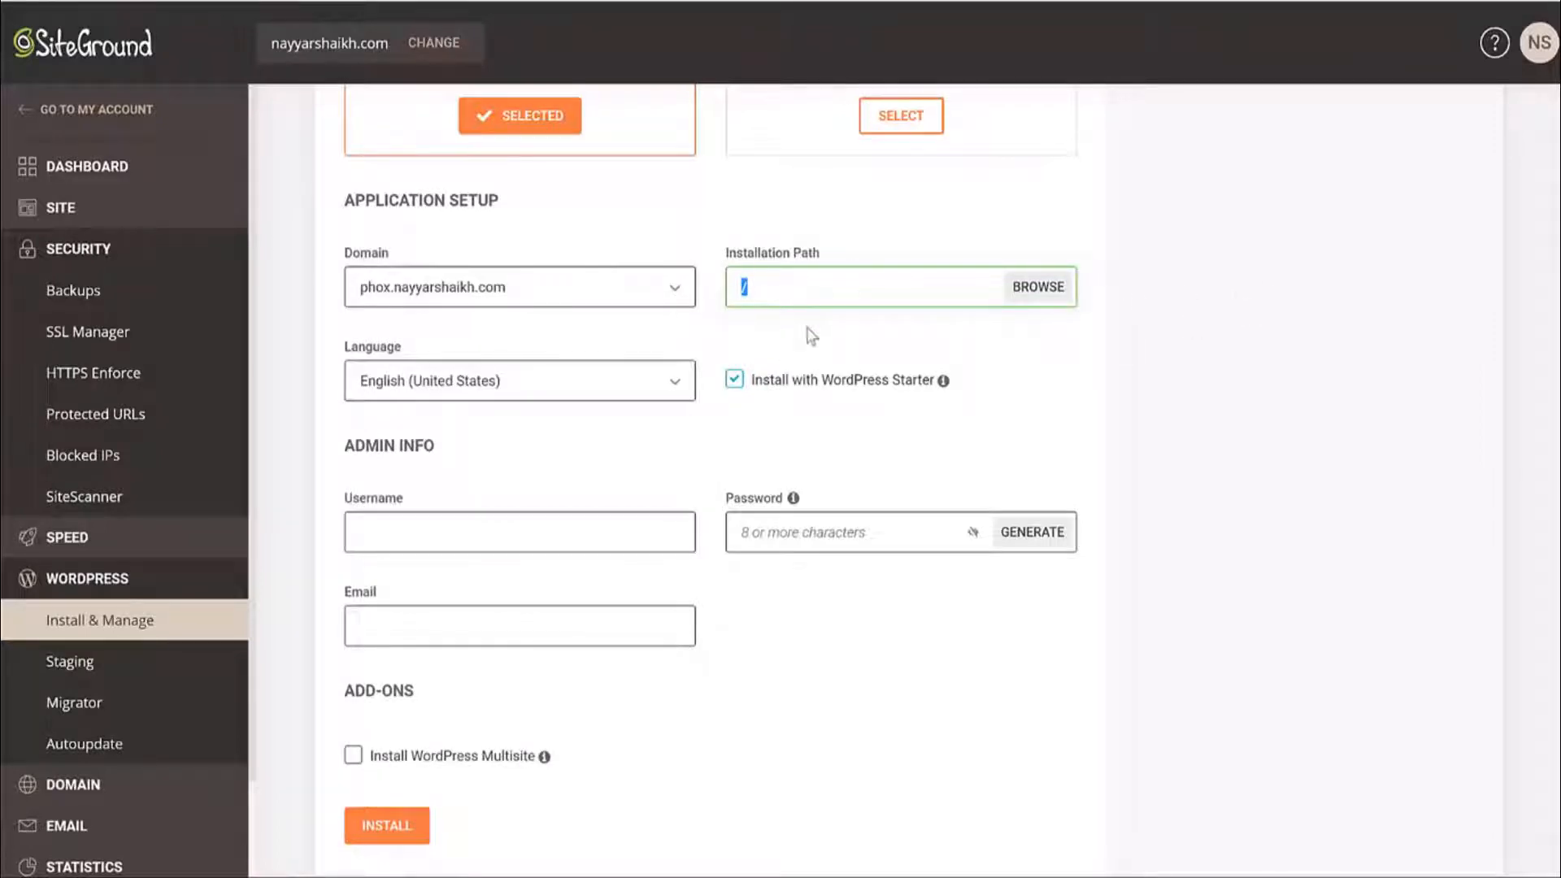
{"action": "scroll", "coordinate": [1006, 350], "scroll_direction": "down", "scroll_amount": 1}
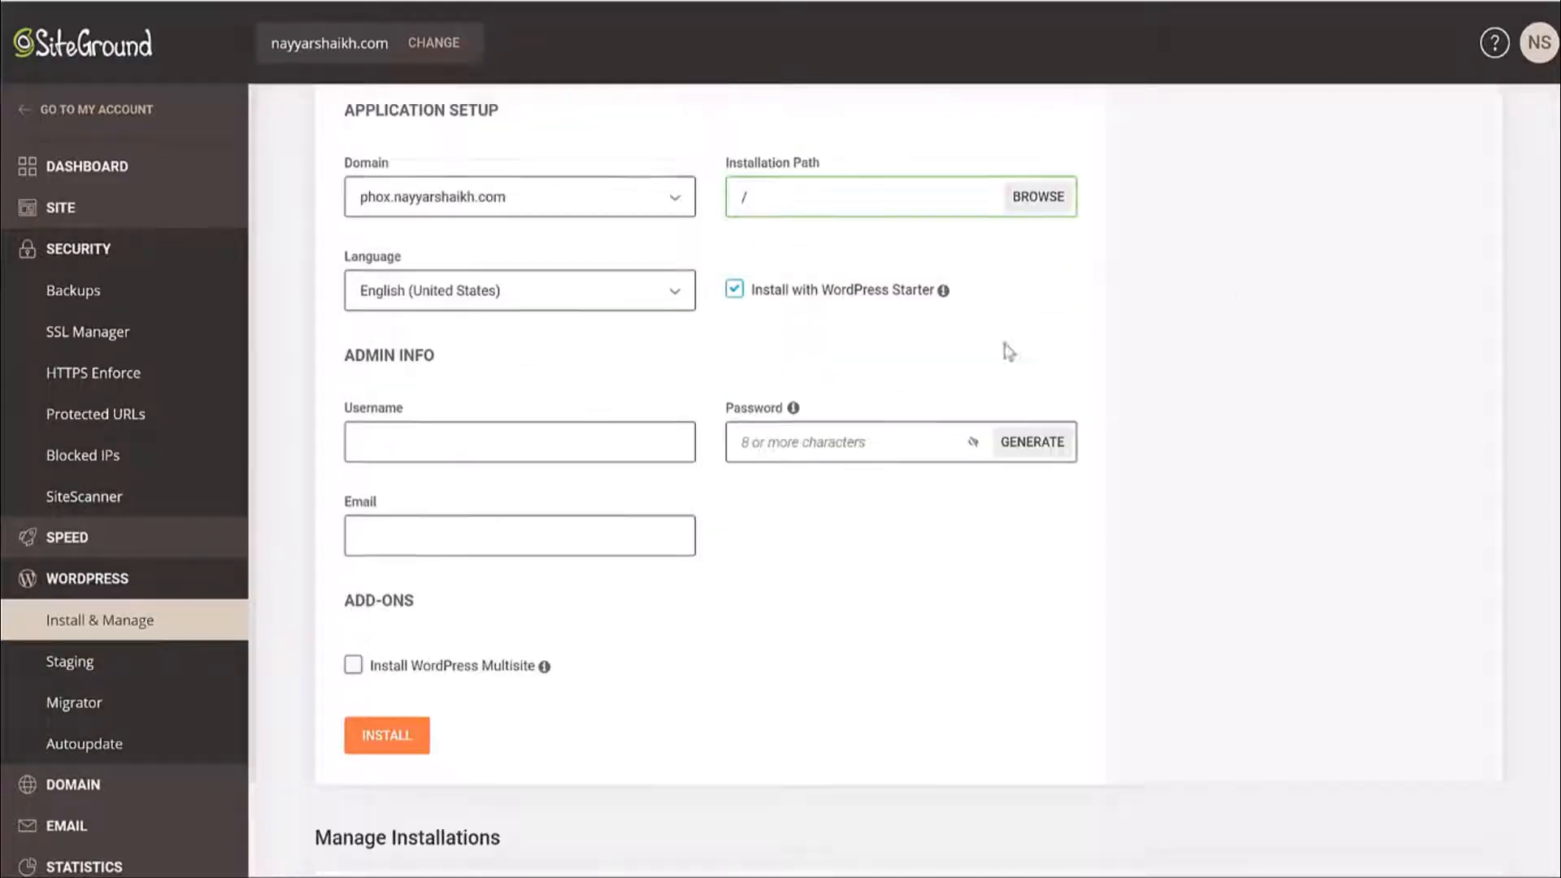
{"action": "left_click", "coordinate": [734, 276]}
{"action": "left_click_drag", "start_coordinate": [784, 286], "coordinate": [889, 284]}
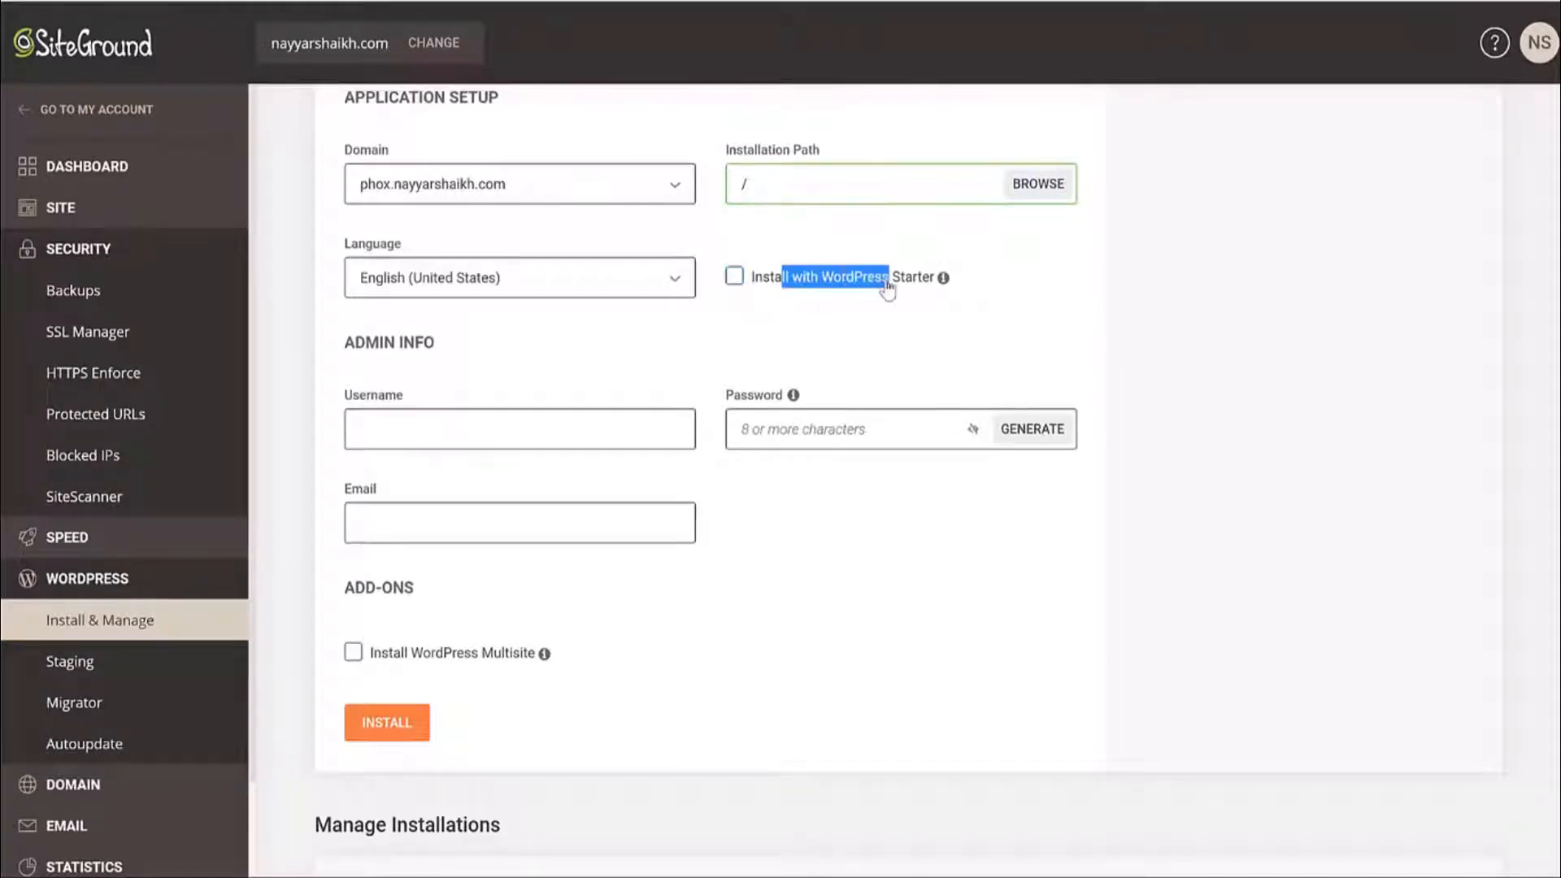
{"action": "left_click", "coordinate": [744, 290]}
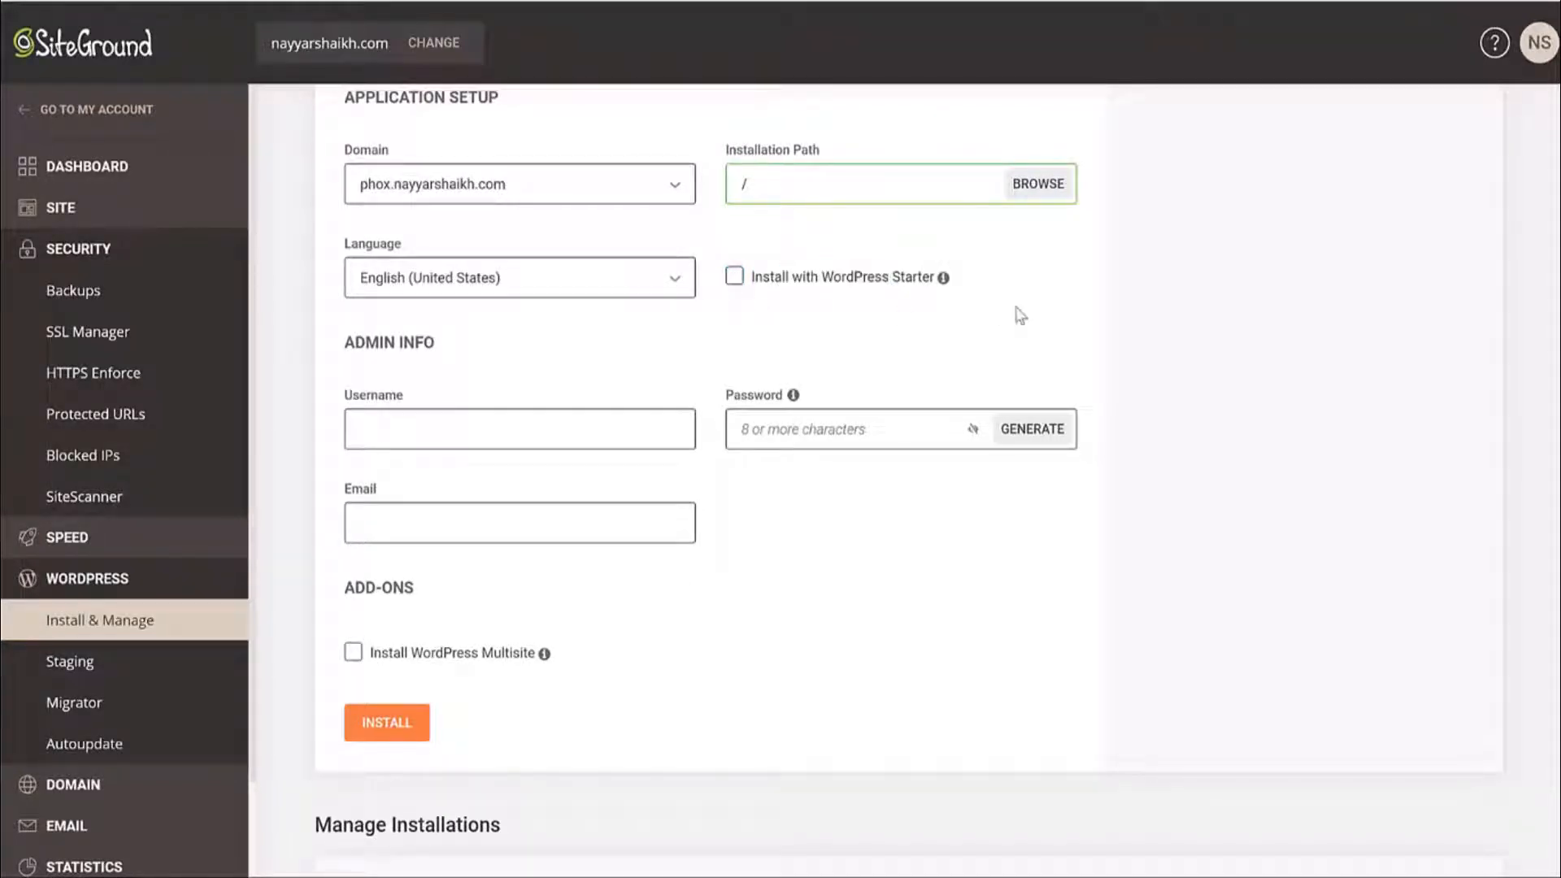
Enter the admin username, password and e-mail, then start the installation.
{"action": "scroll", "coordinate": [1138, 349], "scroll_direction": "down", "scroll_amount": 1}
{"action": "left_click", "coordinate": [473, 312]}
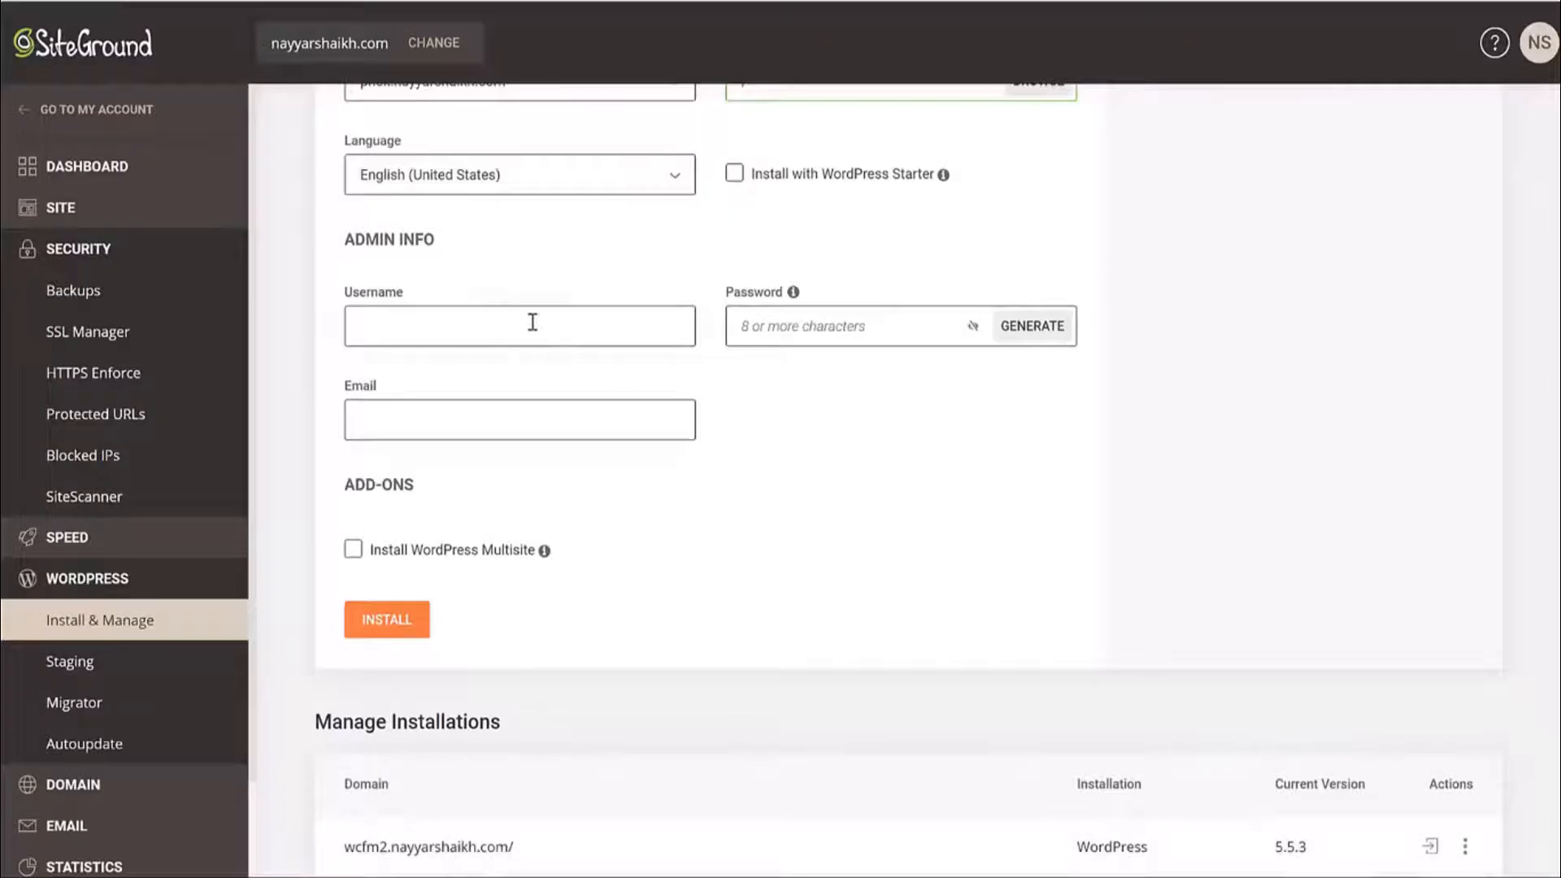
{"action": "type", "text": "Nayyar_"}
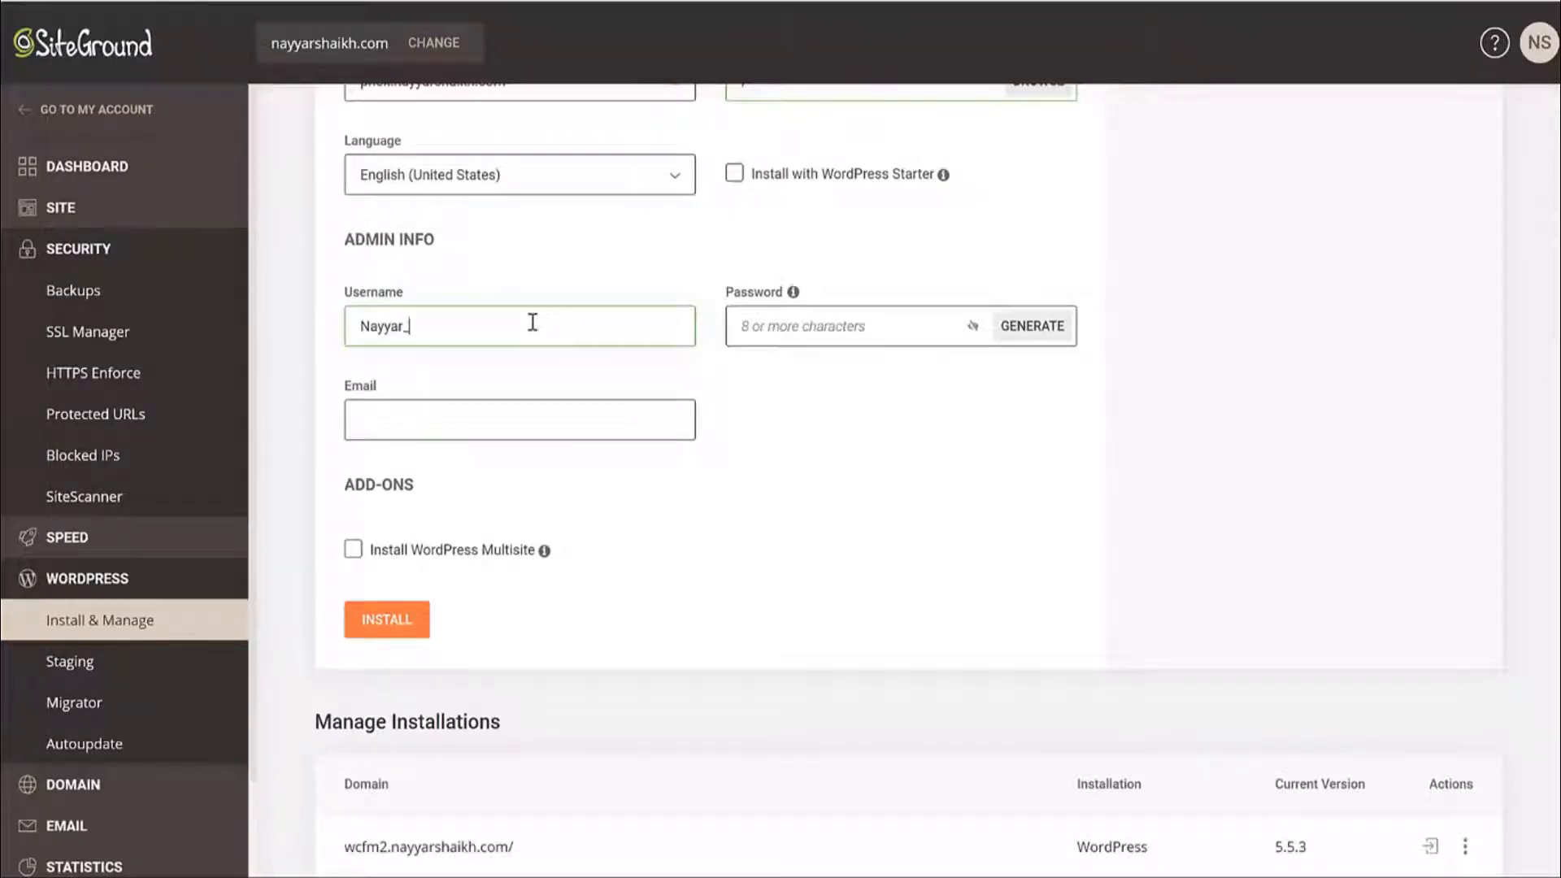
{"action": "type", "text": "Shaik••••••••••"}
{"action": "left_click", "coordinate": [538, 420]}
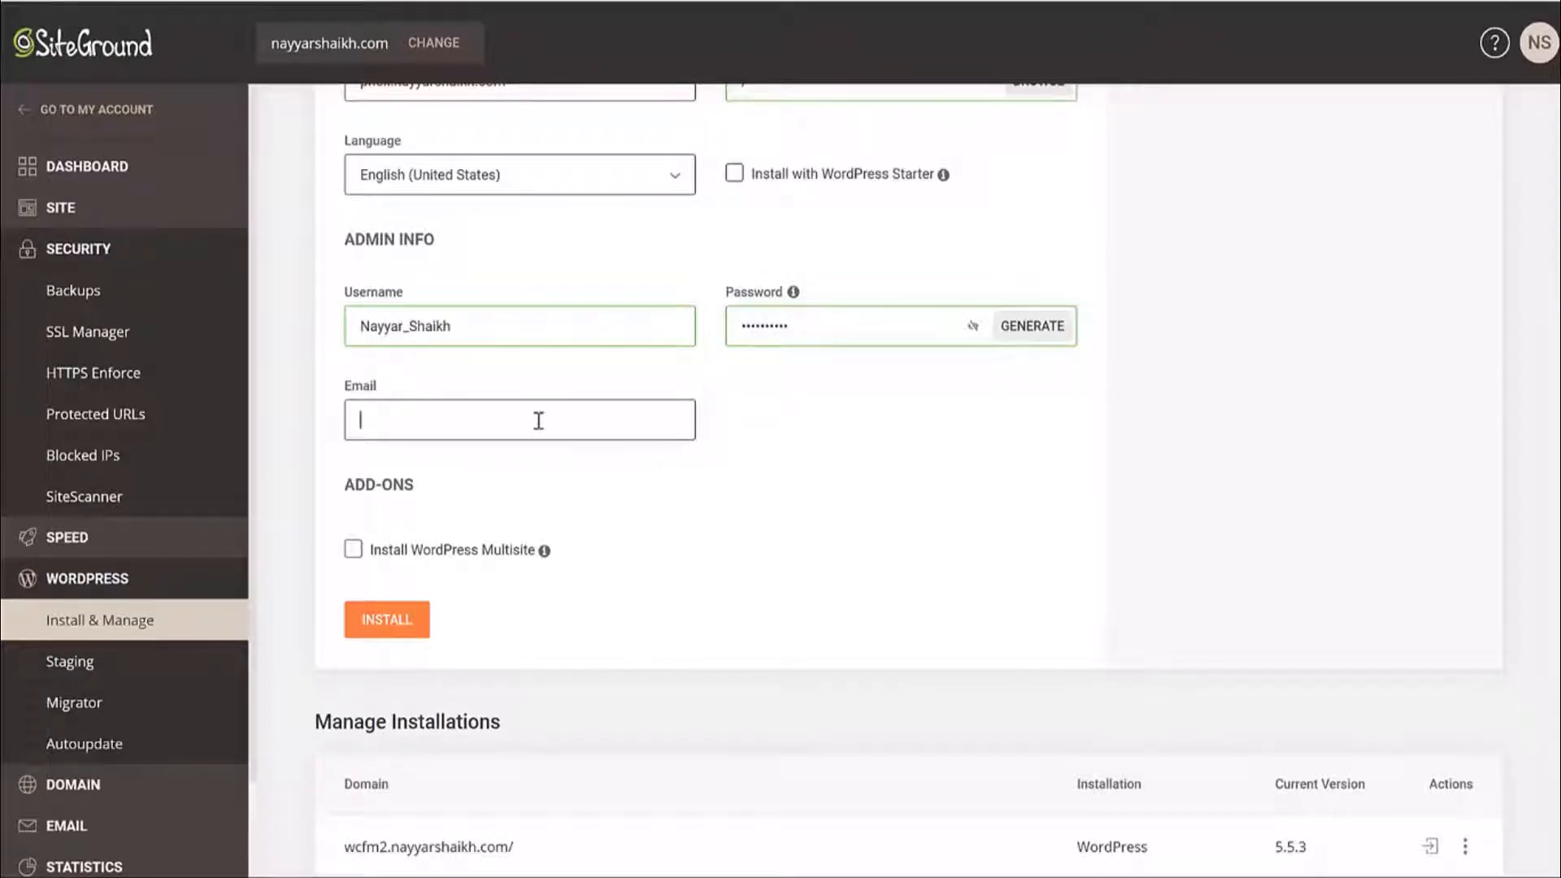
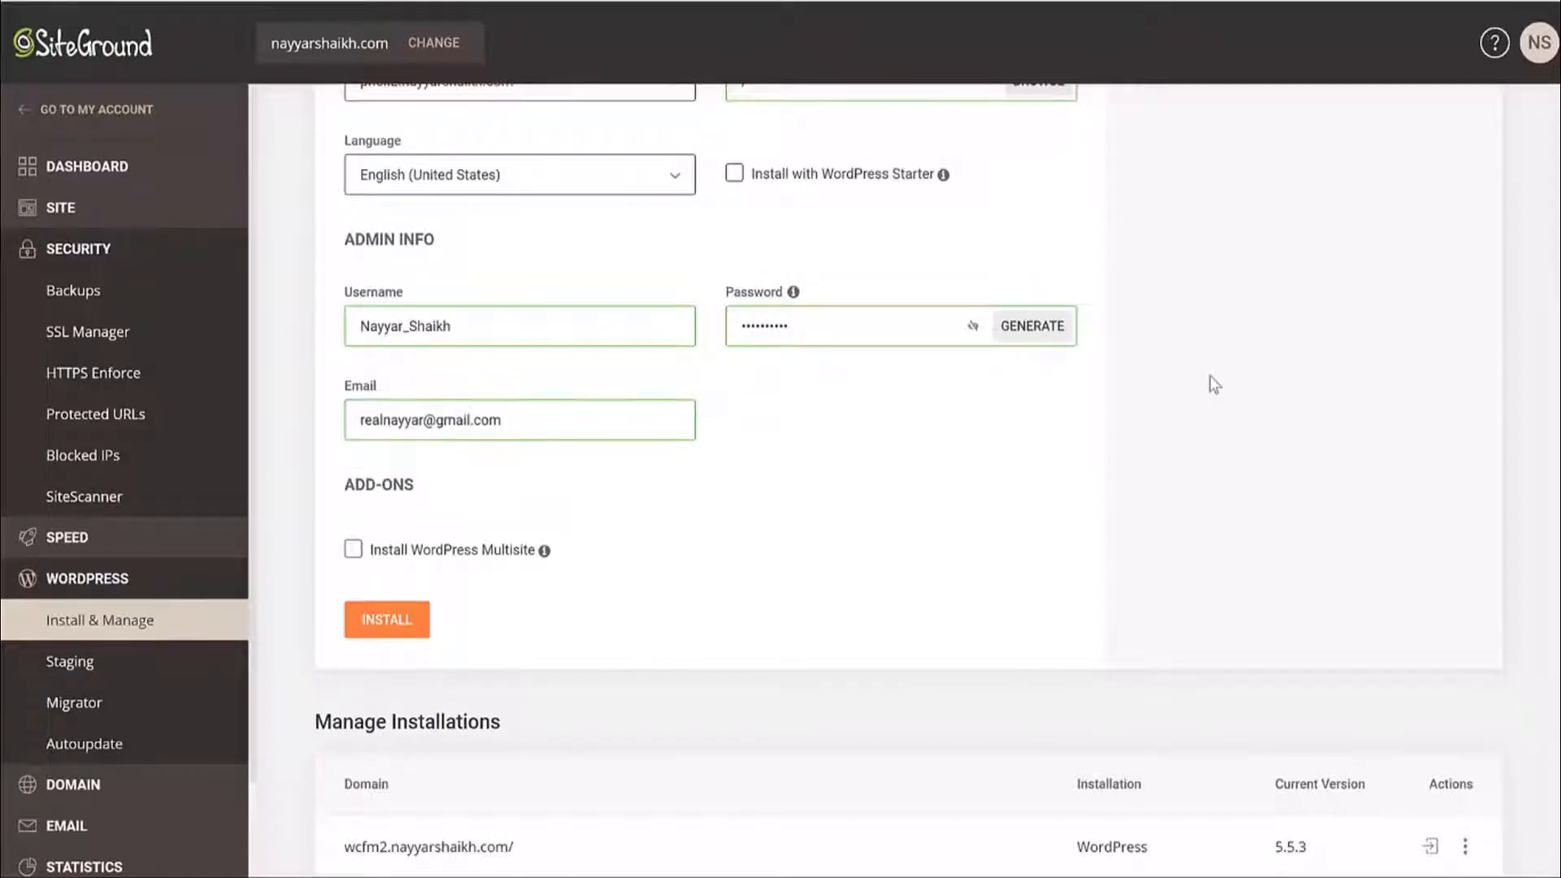
{"action": "left_click", "coordinate": [387, 620]}
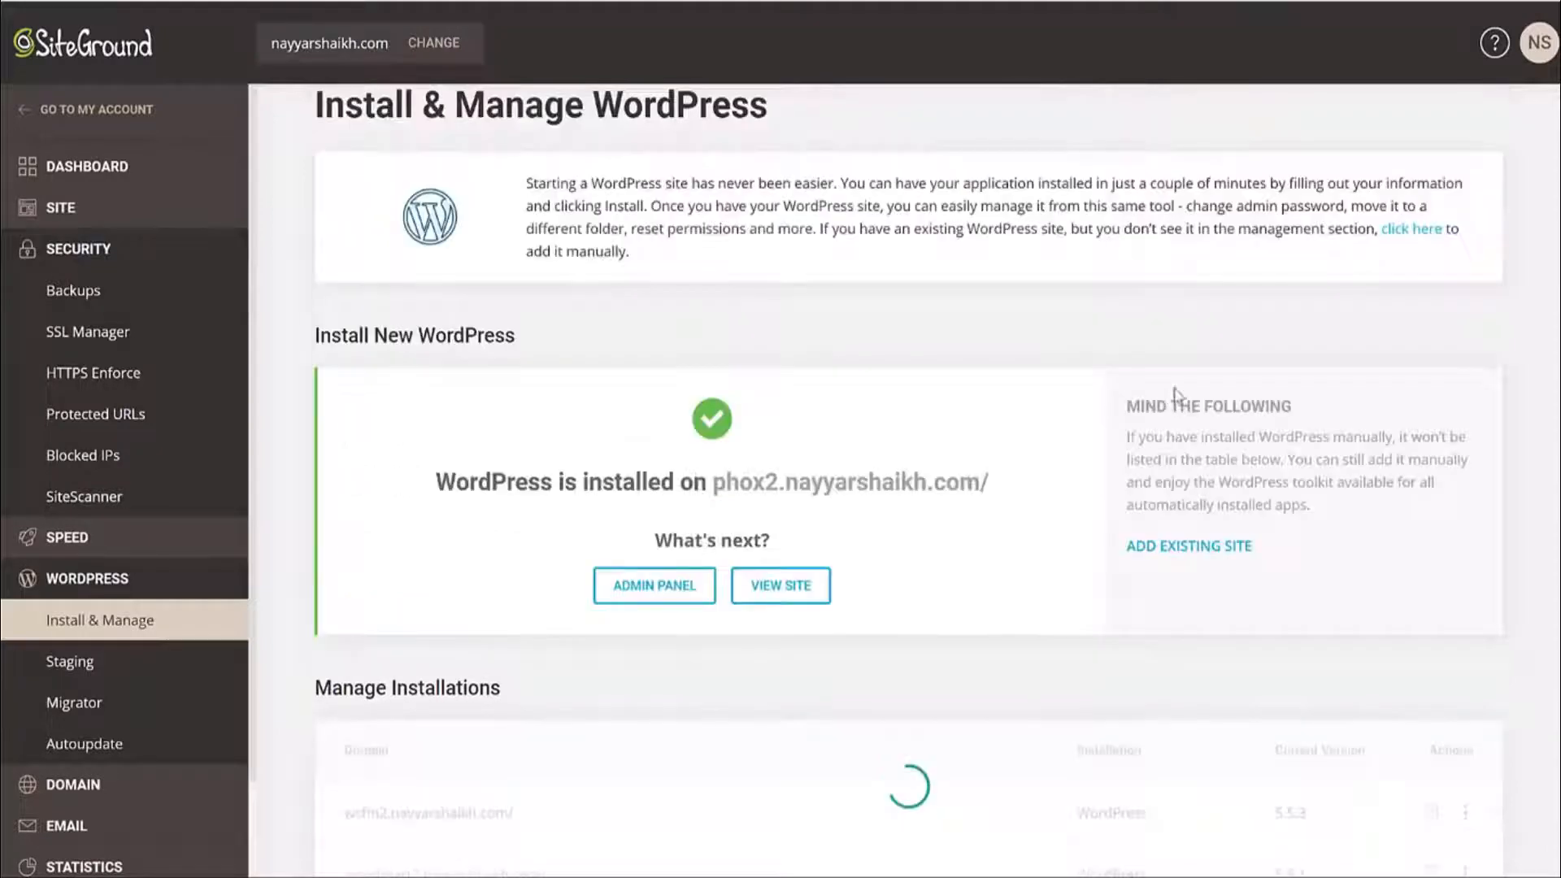
Open the new phox2 site, then its admin panel to reach the WordPress dashboard.
{"action": "scroll", "coordinate": [1020, 349], "scroll_direction": "down", "scroll_amount": 3}
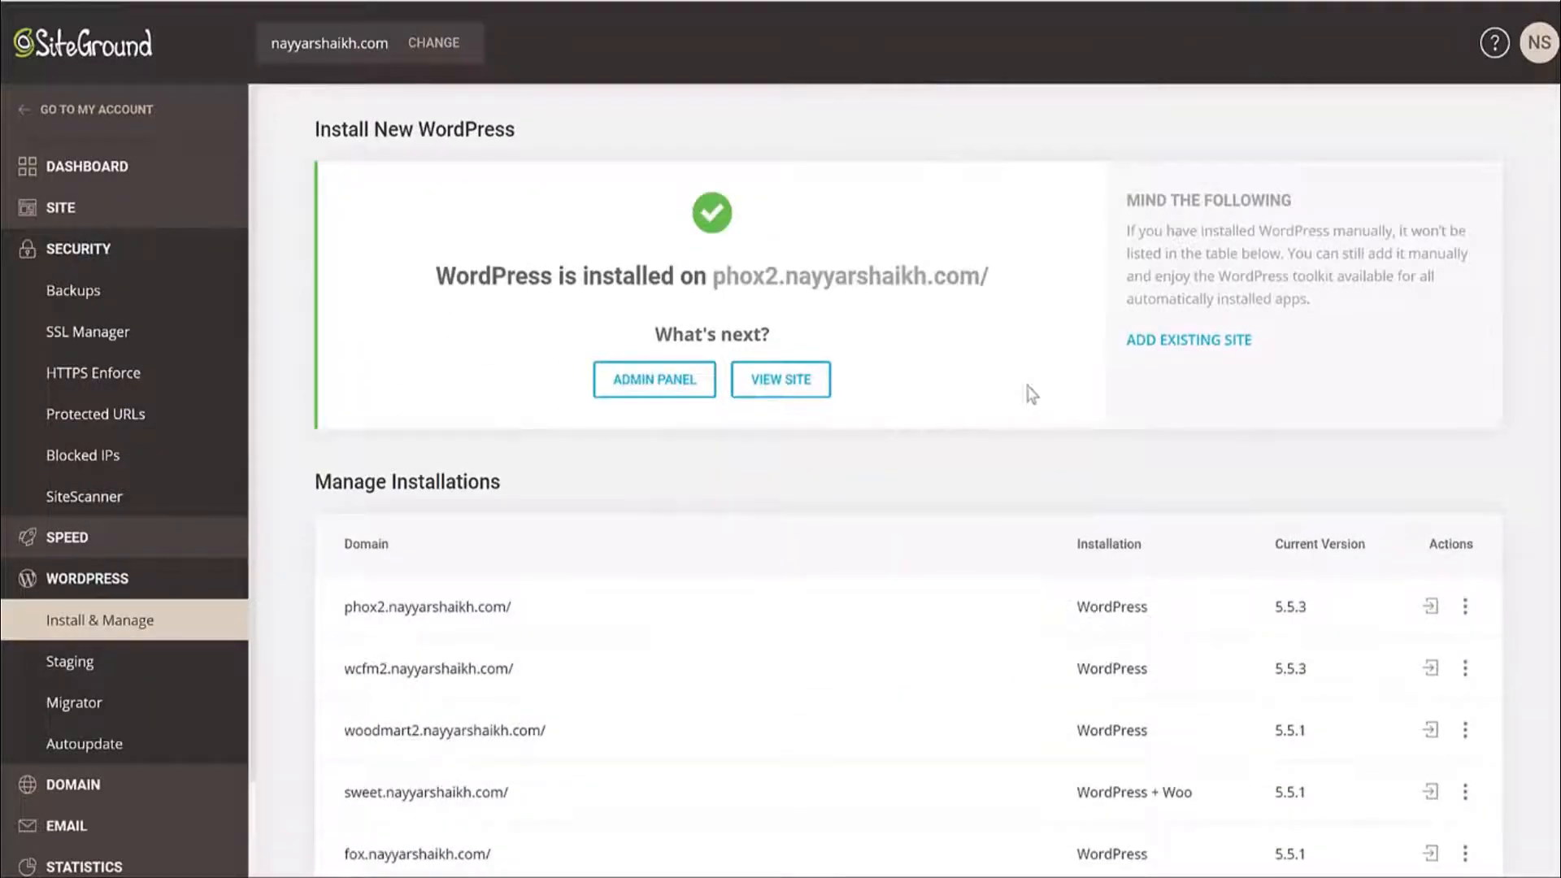
{"action": "right_click", "coordinate": [736, 389]}
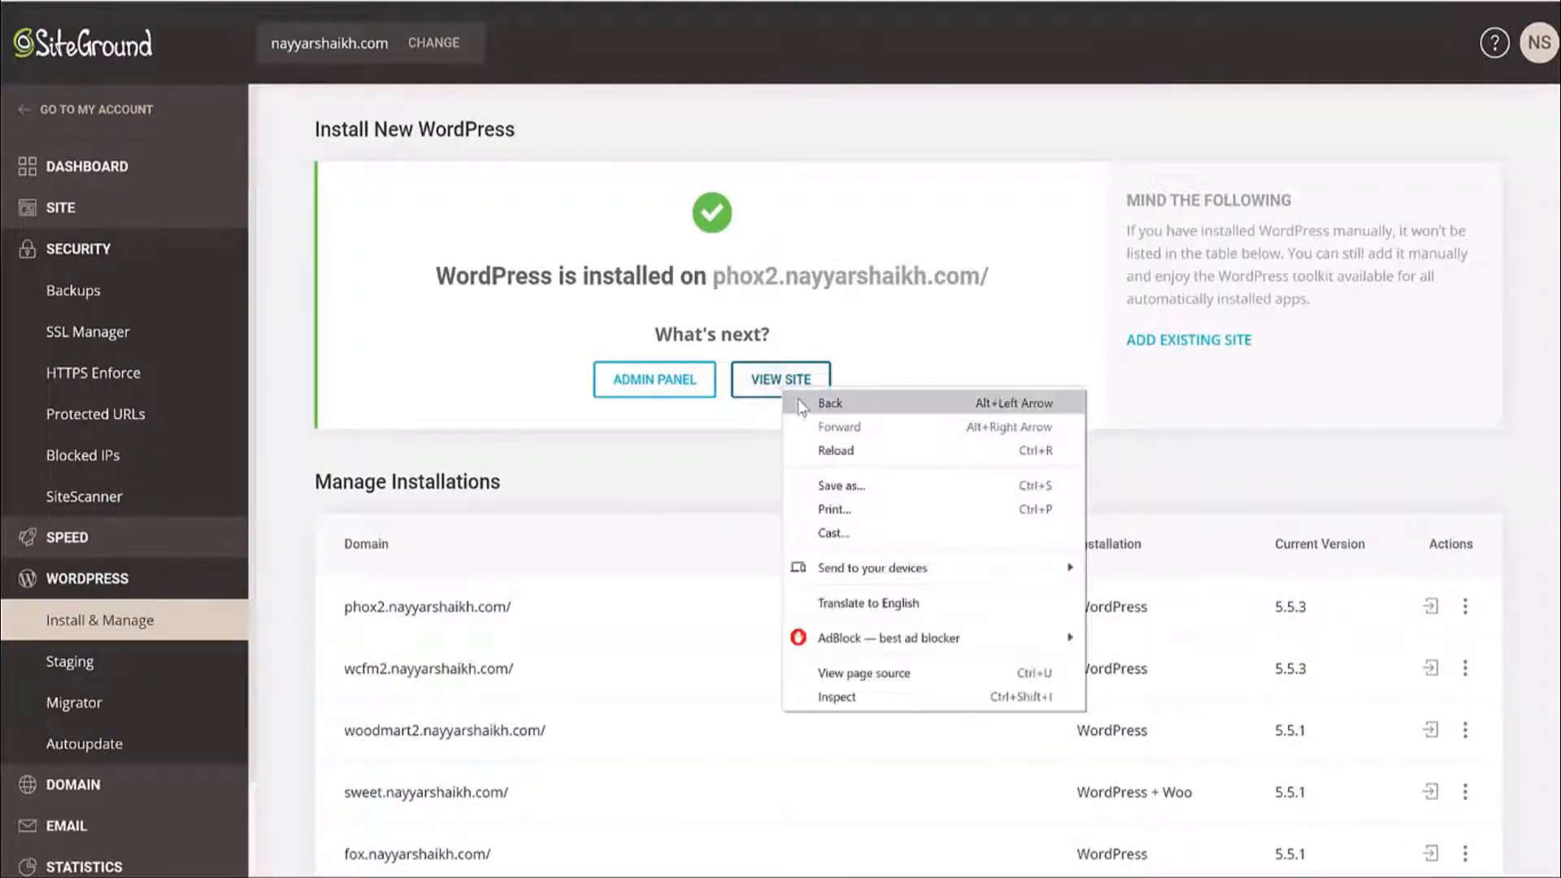
{"action": "left_click", "coordinate": [734, 467]}
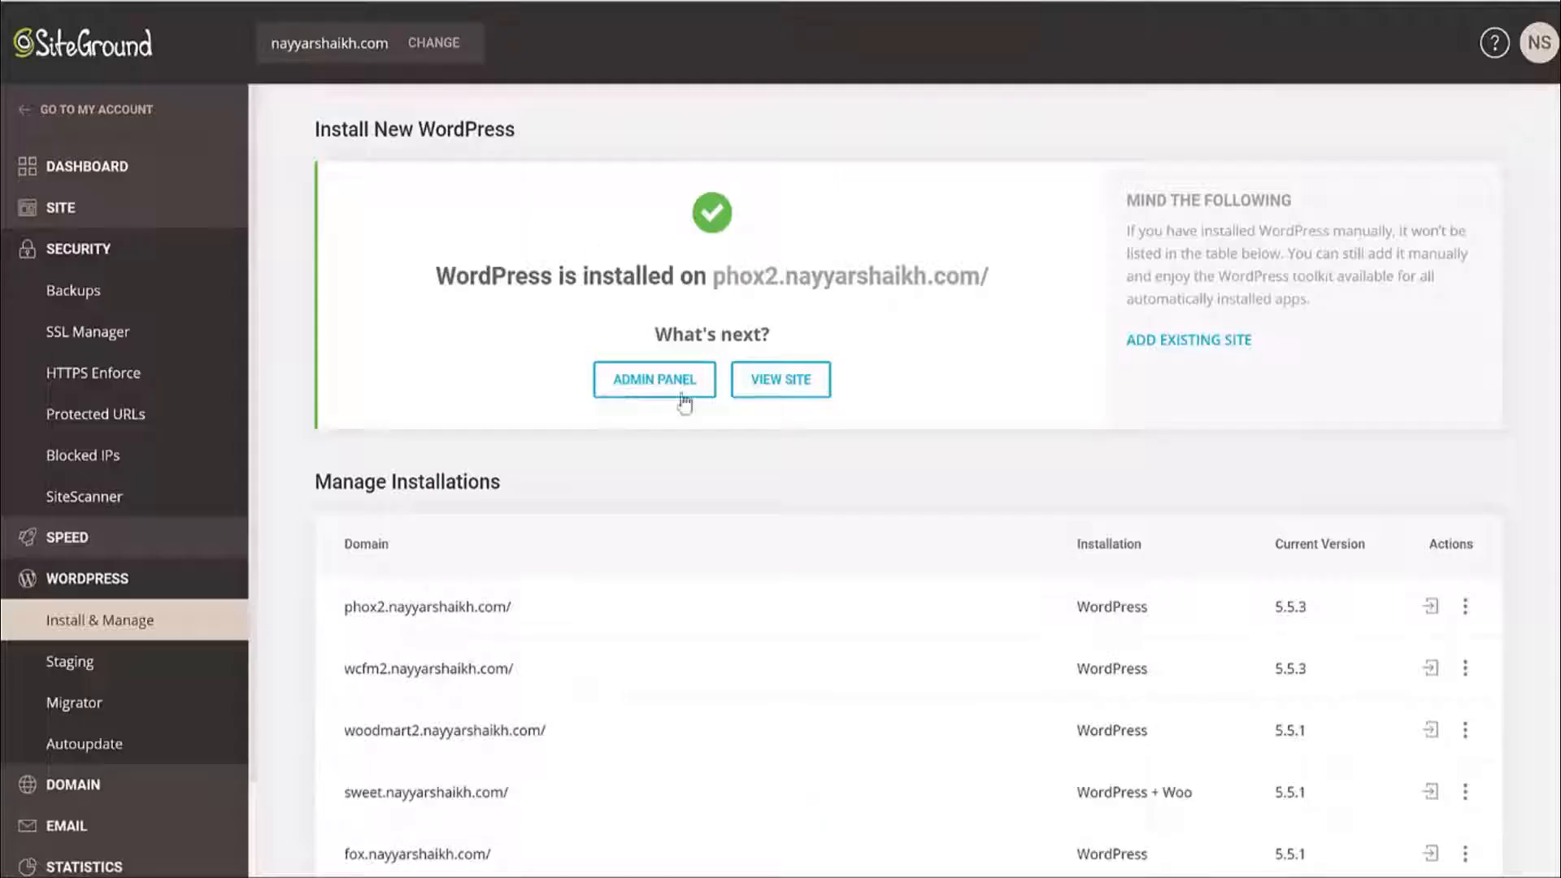
{"action": "left_click", "coordinate": [680, 389]}
{"action": "scroll", "coordinate": [669, 436], "scroll_direction": "down", "scroll_amount": 3}
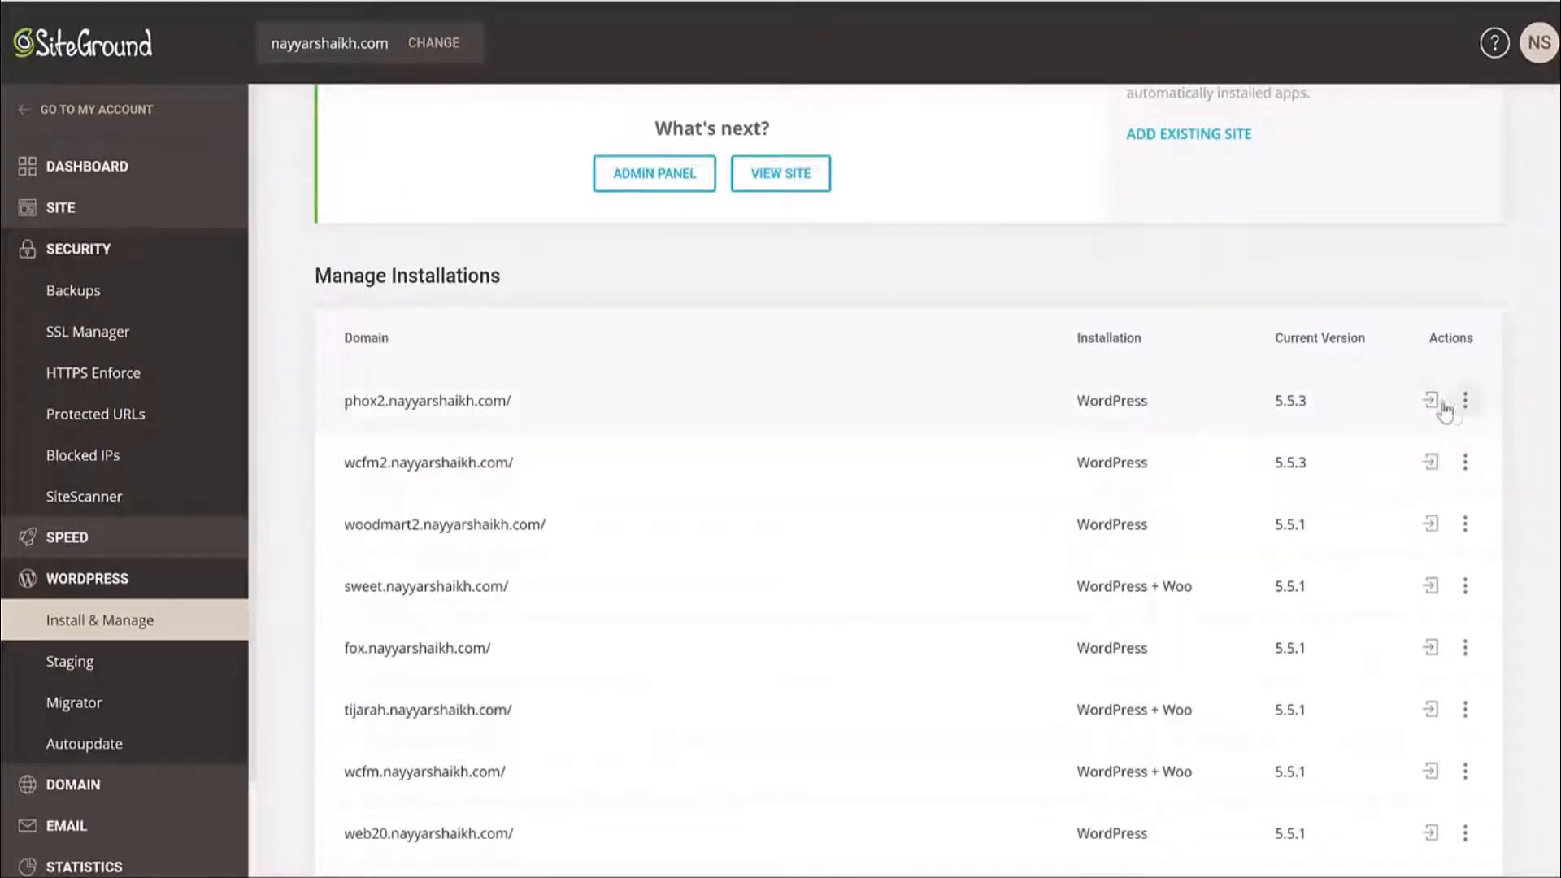
{"action": "left_click_drag", "start_coordinate": [514, 401], "coordinate": [343, 401]}
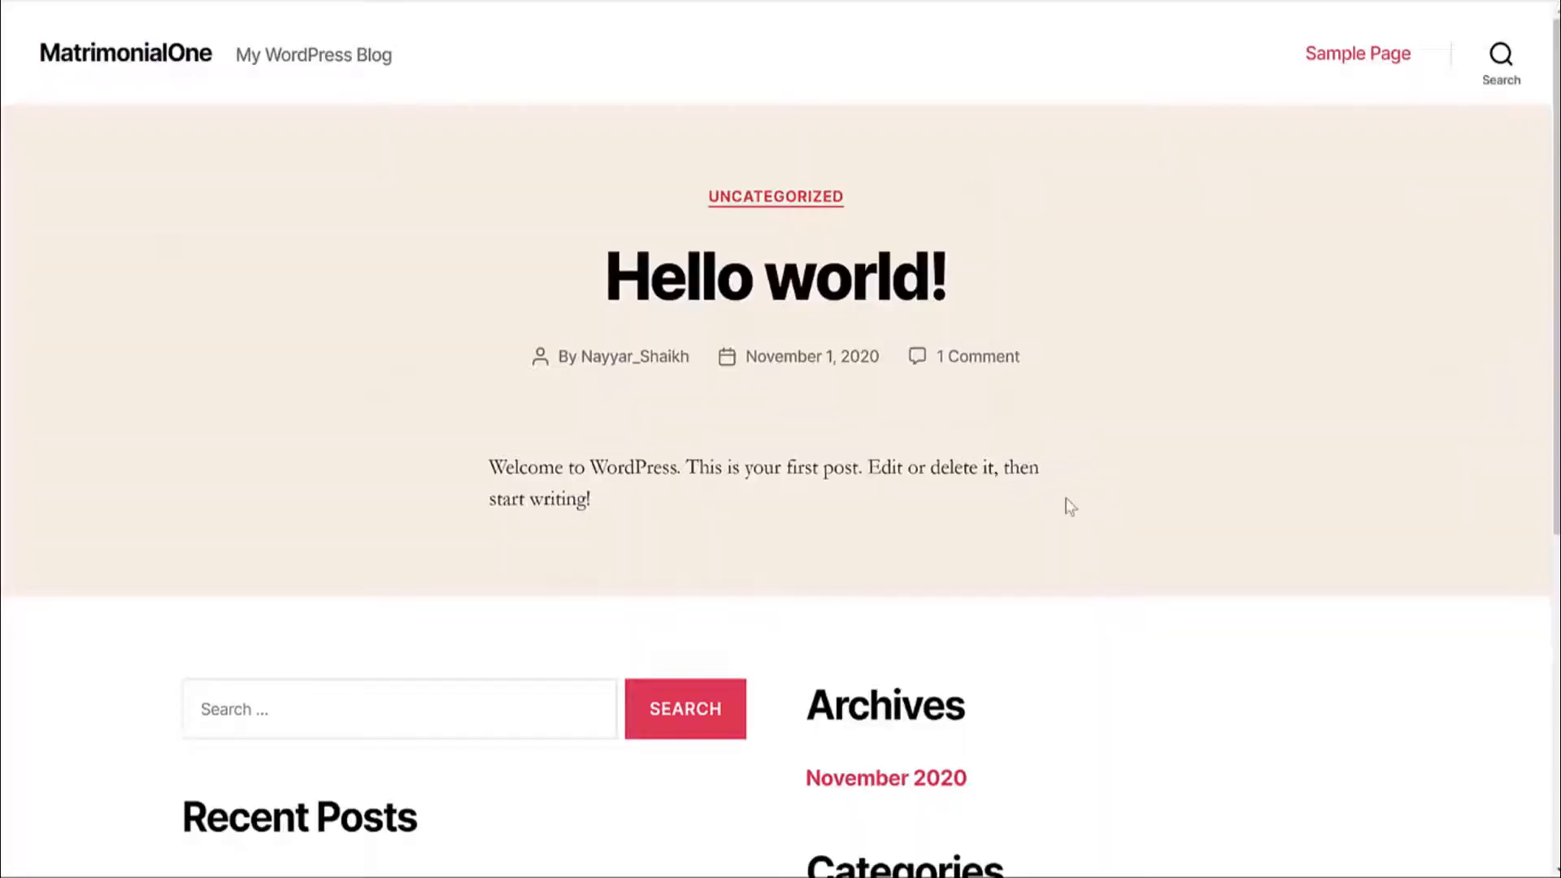
{"action": "scroll", "coordinate": [1063, 506], "scroll_direction": "down", "scroll_amount": 5}
{"action": "scroll", "coordinate": [1066, 508], "scroll_direction": "up", "scroll_amount": 5}
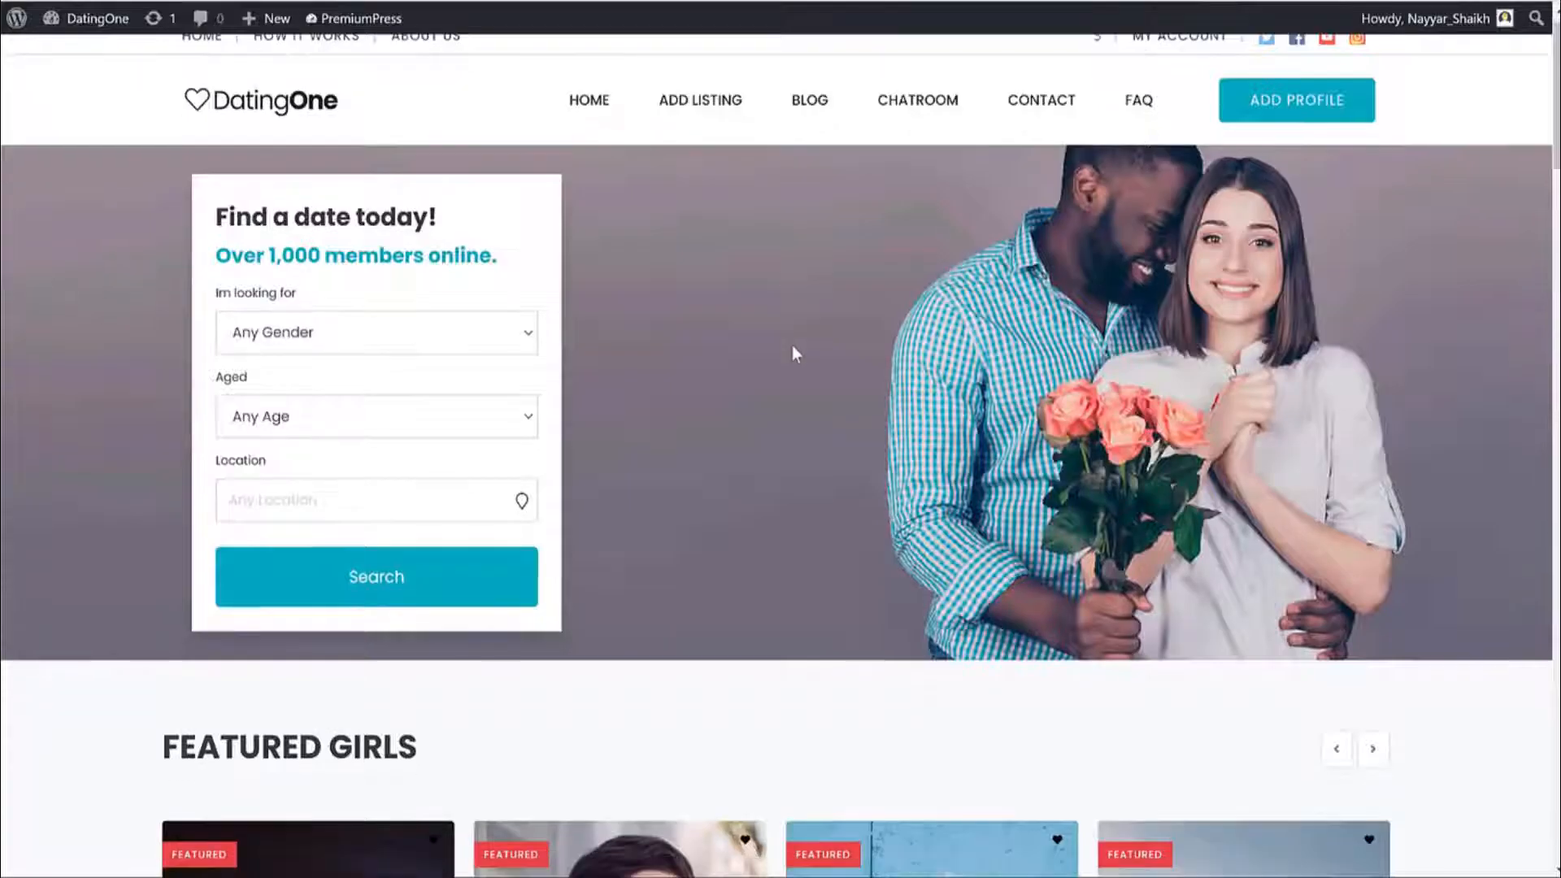
{"action": "scroll", "coordinate": [794, 348], "scroll_direction": "down", "scroll_amount": 5}
{"action": "scroll", "coordinate": [830, 213], "scroll_direction": "up", "scroll_amount": 5}
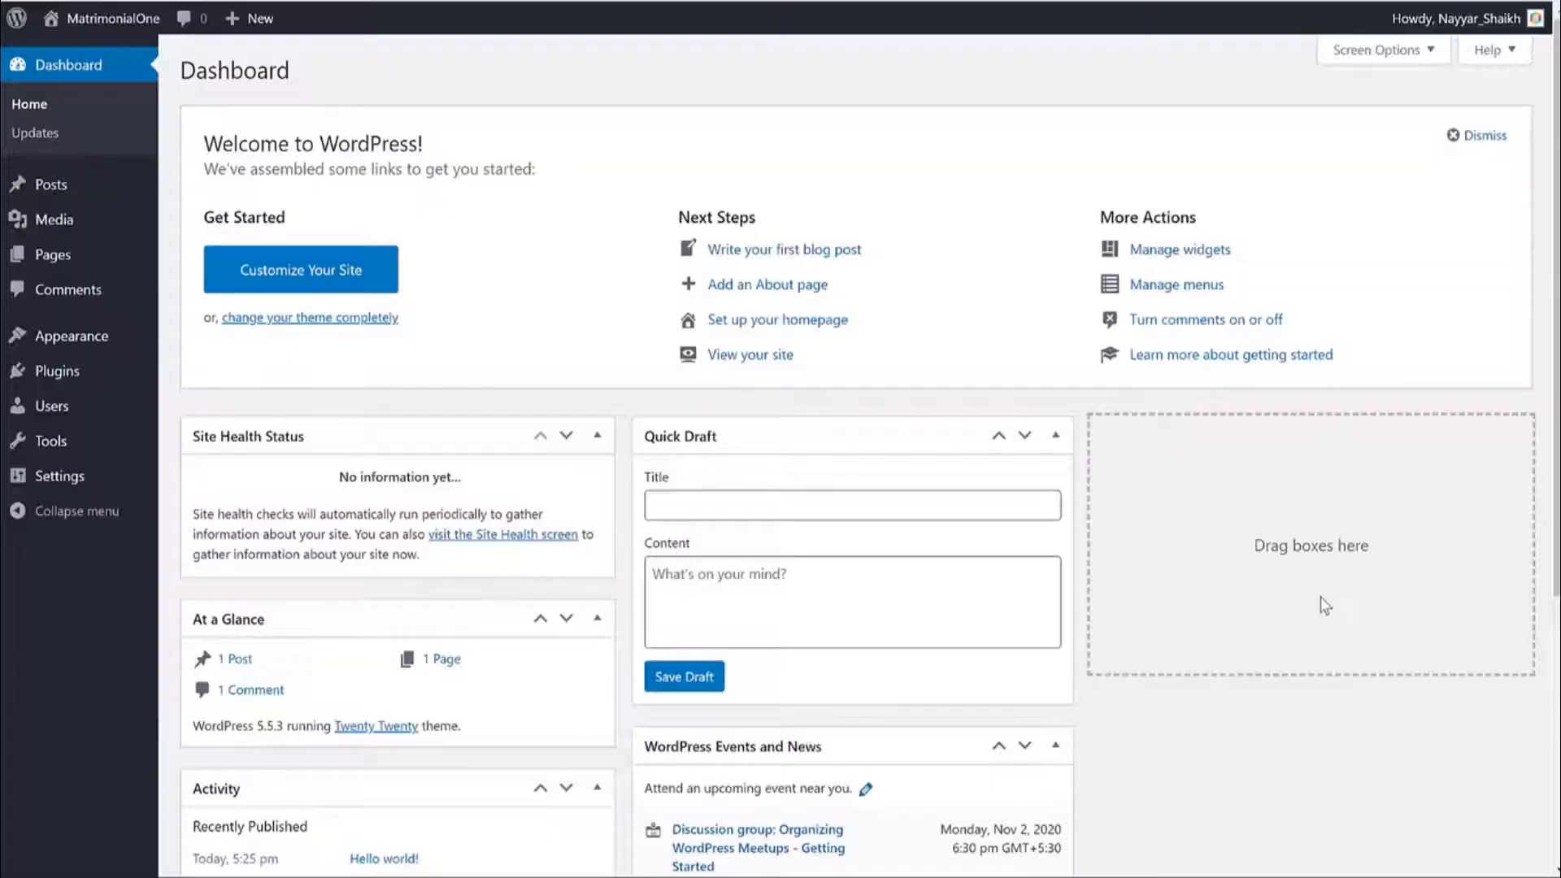
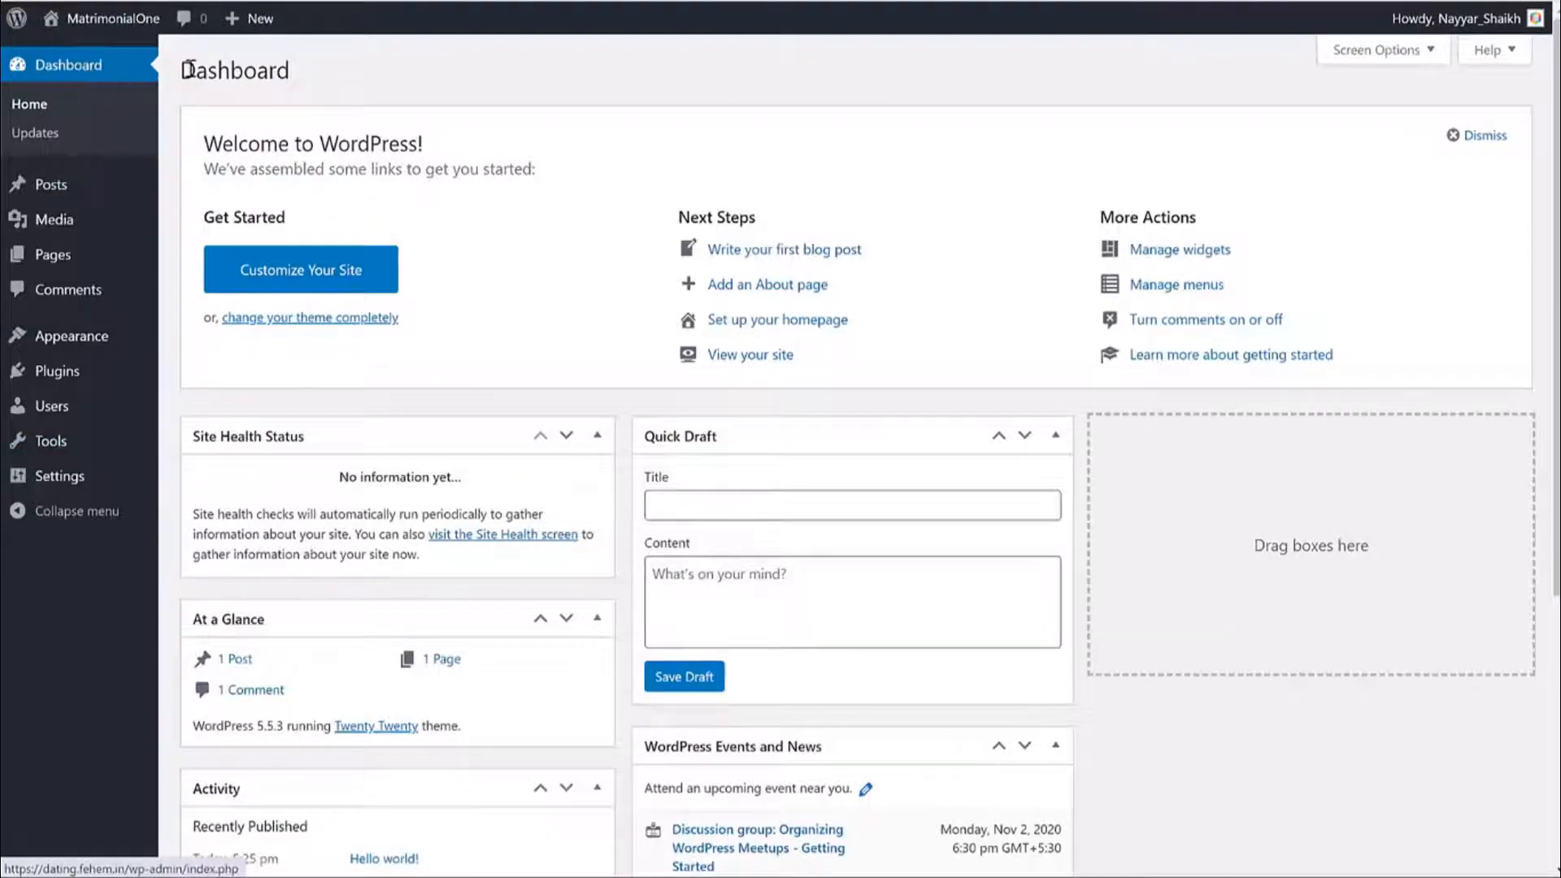
Browse the default posts list, media library, All Pages list and comments list.
{"action": "scroll", "coordinate": [1229, 329], "scroll_direction": "down", "scroll_amount": 5}
{"action": "scroll", "coordinate": [1227, 390], "scroll_direction": "up", "scroll_amount": 5}
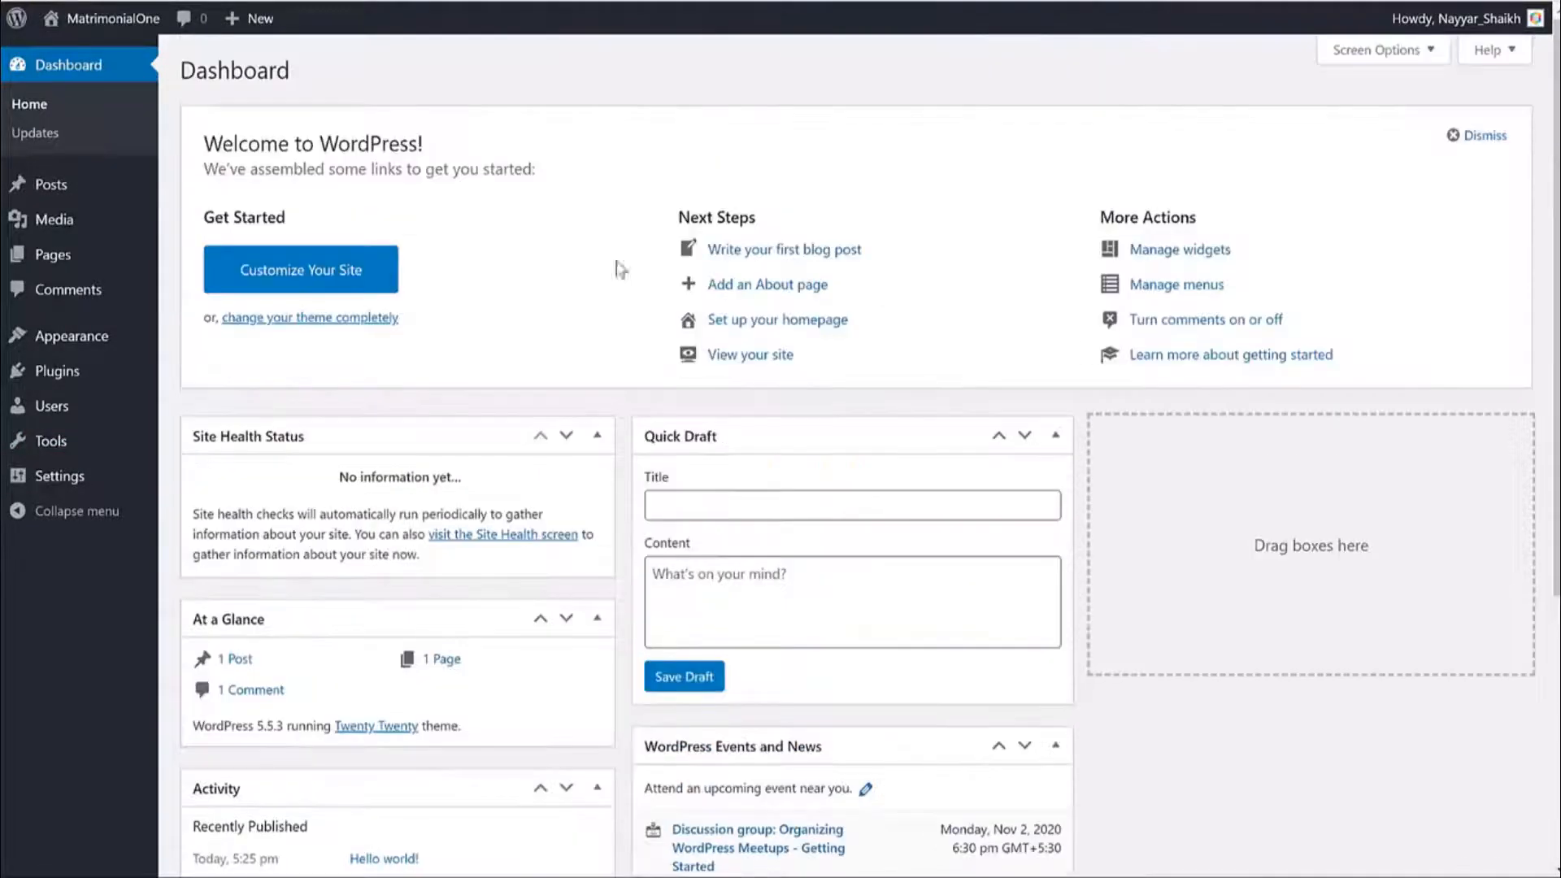
{"action": "left_click", "coordinate": [36, 182]}
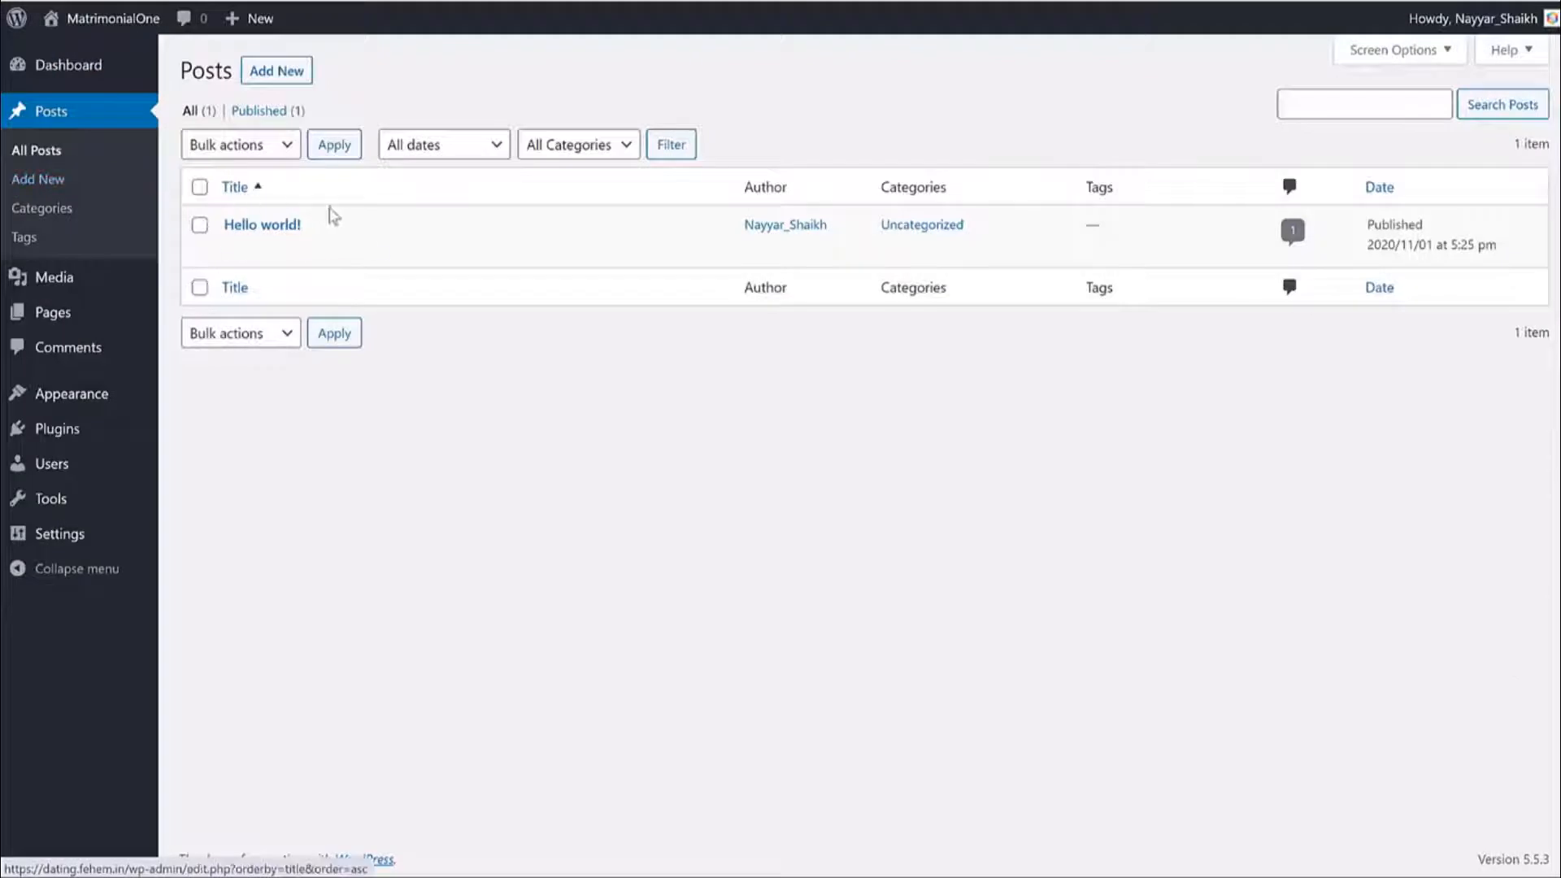
{"action": "mouse_move", "coordinate": [338, 244]}
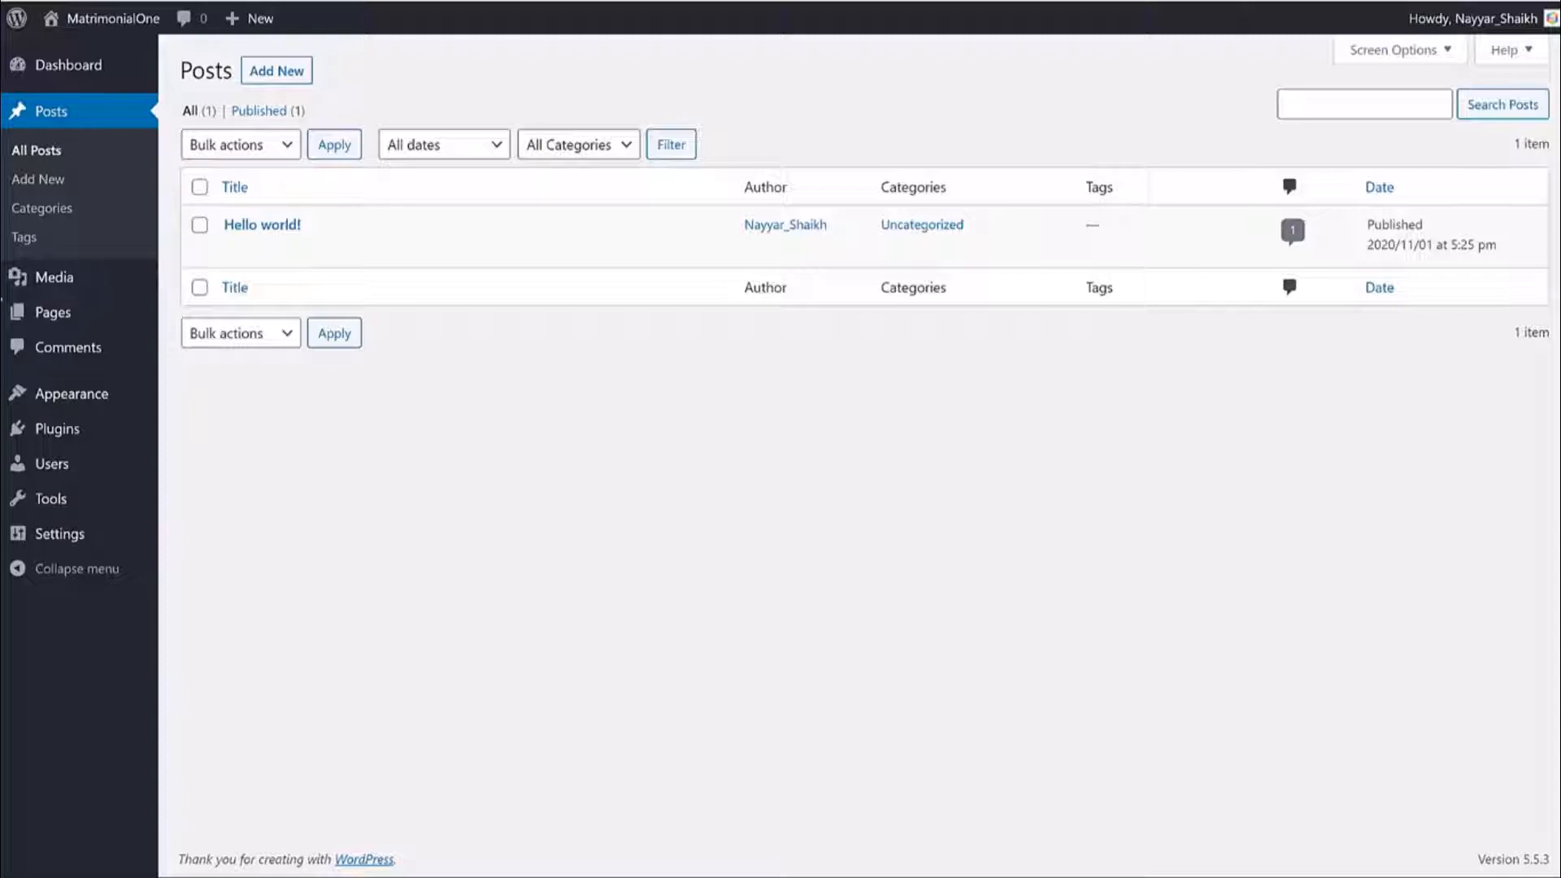
{"action": "left_click", "coordinate": [61, 297]}
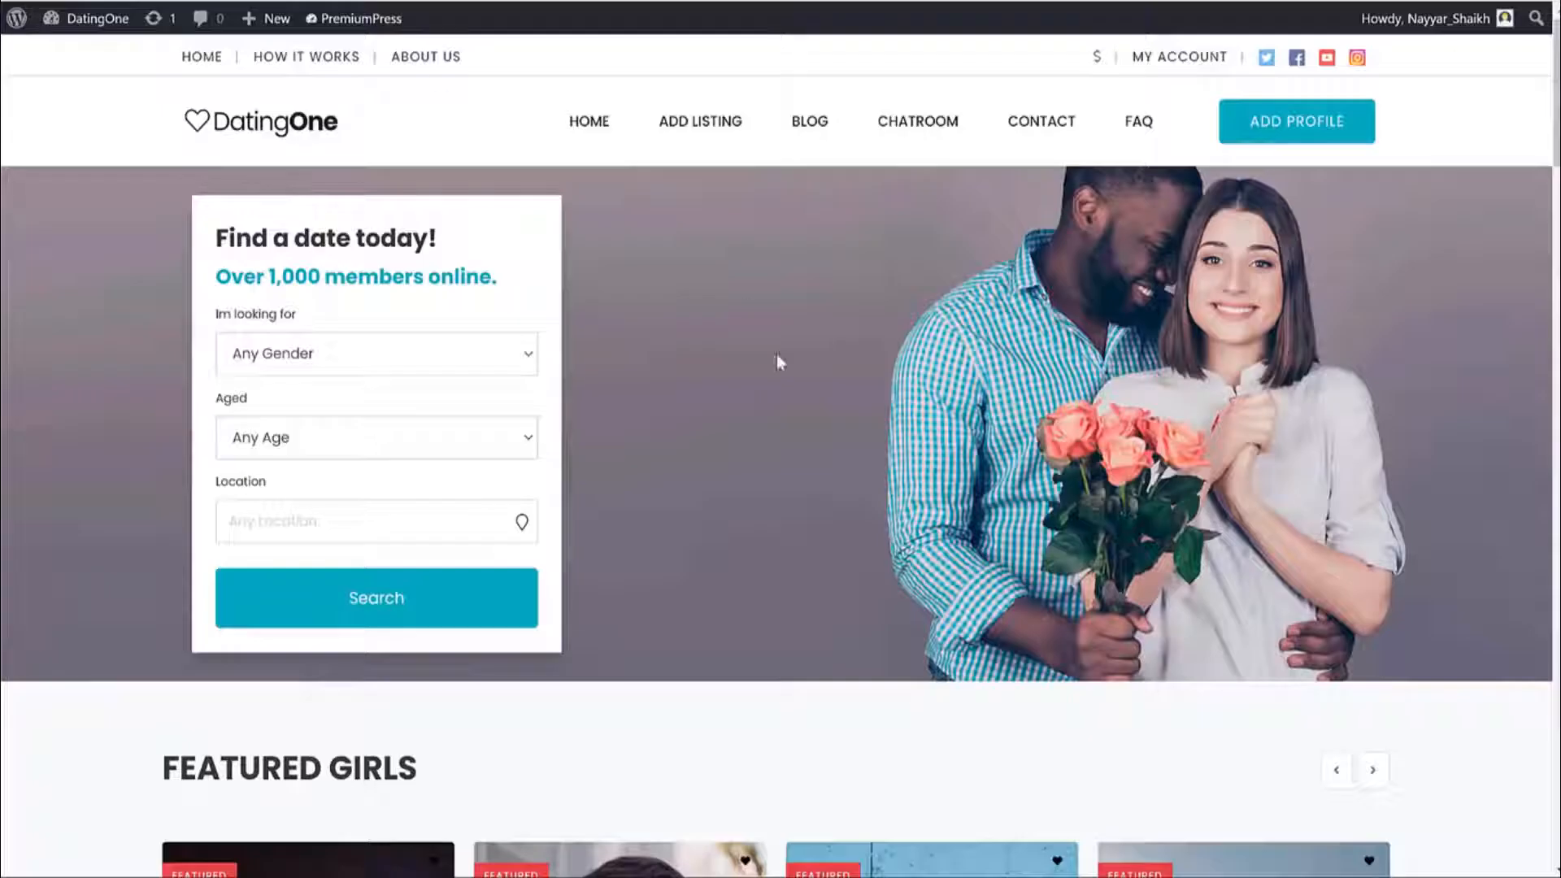
{"action": "scroll", "coordinate": [778, 359], "scroll_direction": "down", "scroll_amount": 5}
{"action": "scroll", "coordinate": [857, 537], "scroll_direction": "down", "scroll_amount": 10}
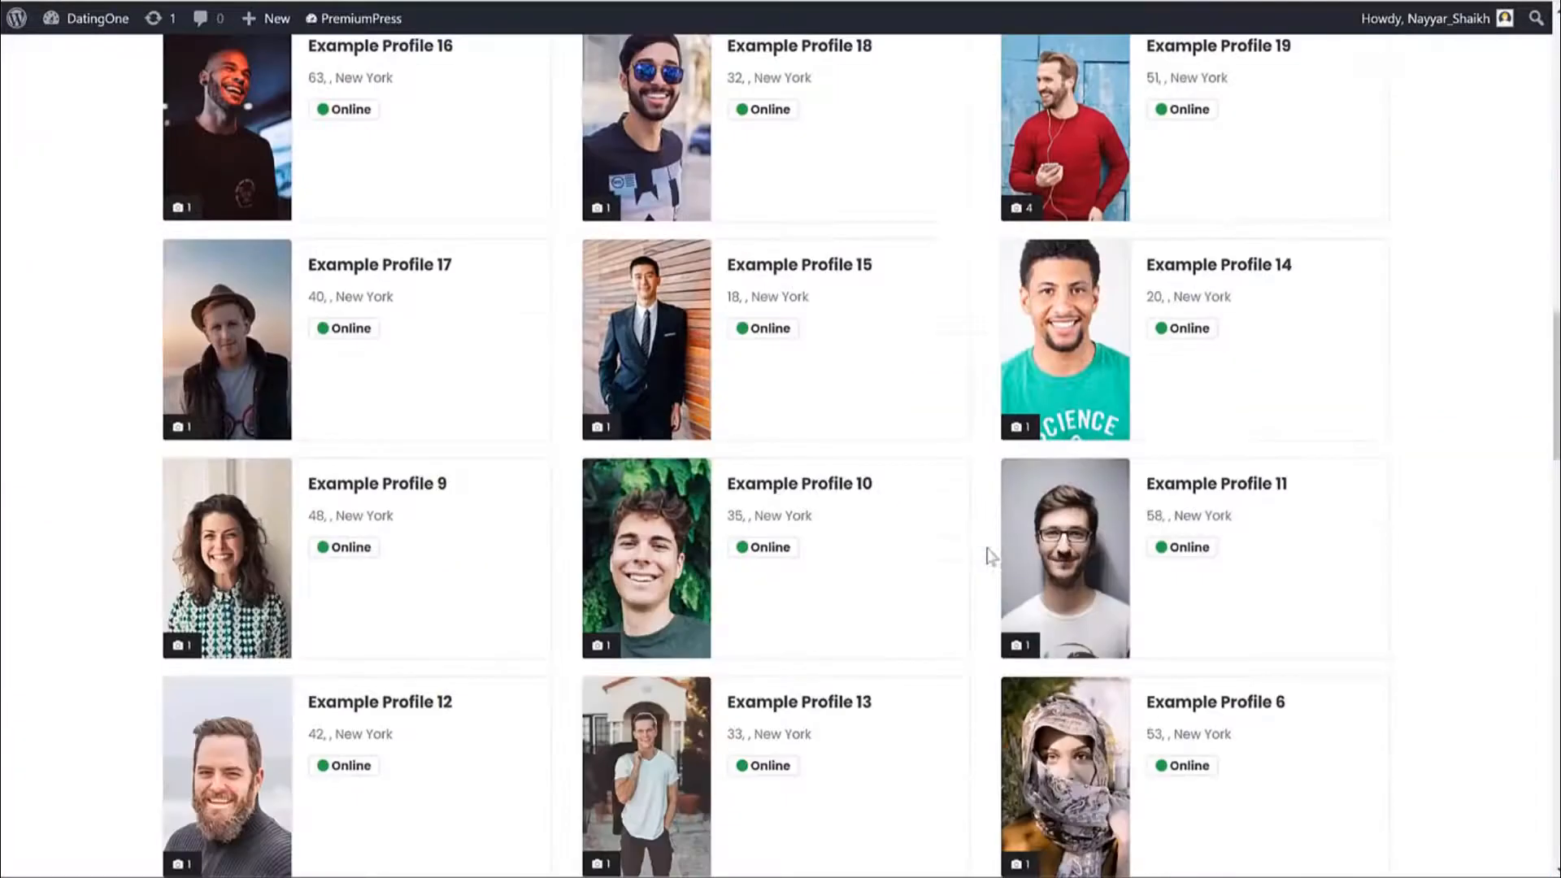
{"action": "scroll", "coordinate": [1005, 574], "scroll_direction": "up", "scroll_amount": 15}
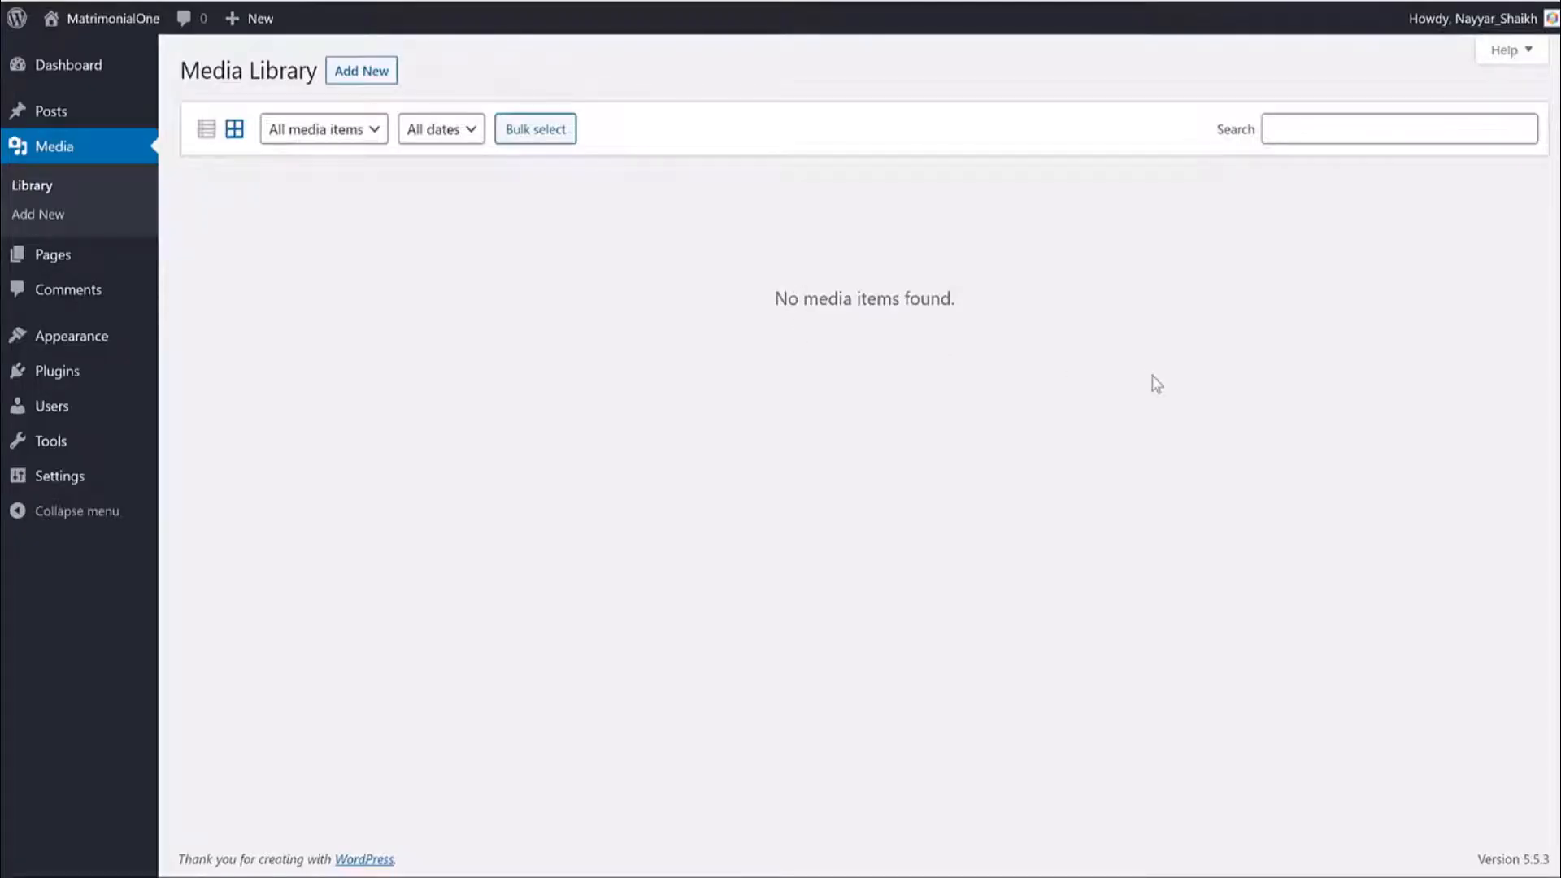
{"action": "left_click", "coordinate": [263, 259]}
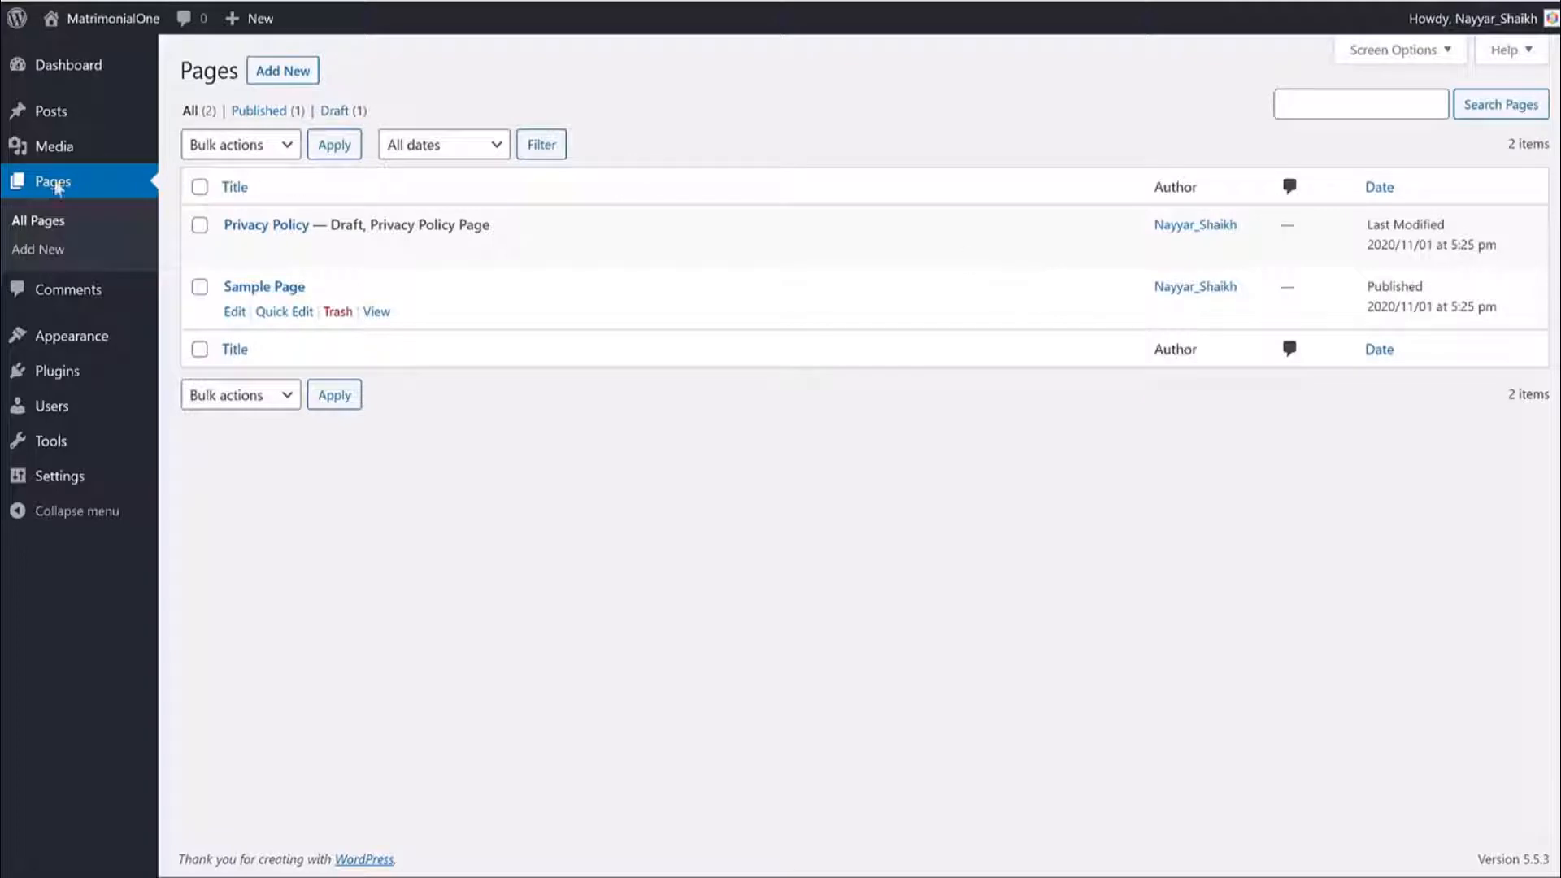
{"action": "left_click", "coordinate": [126, 295]}
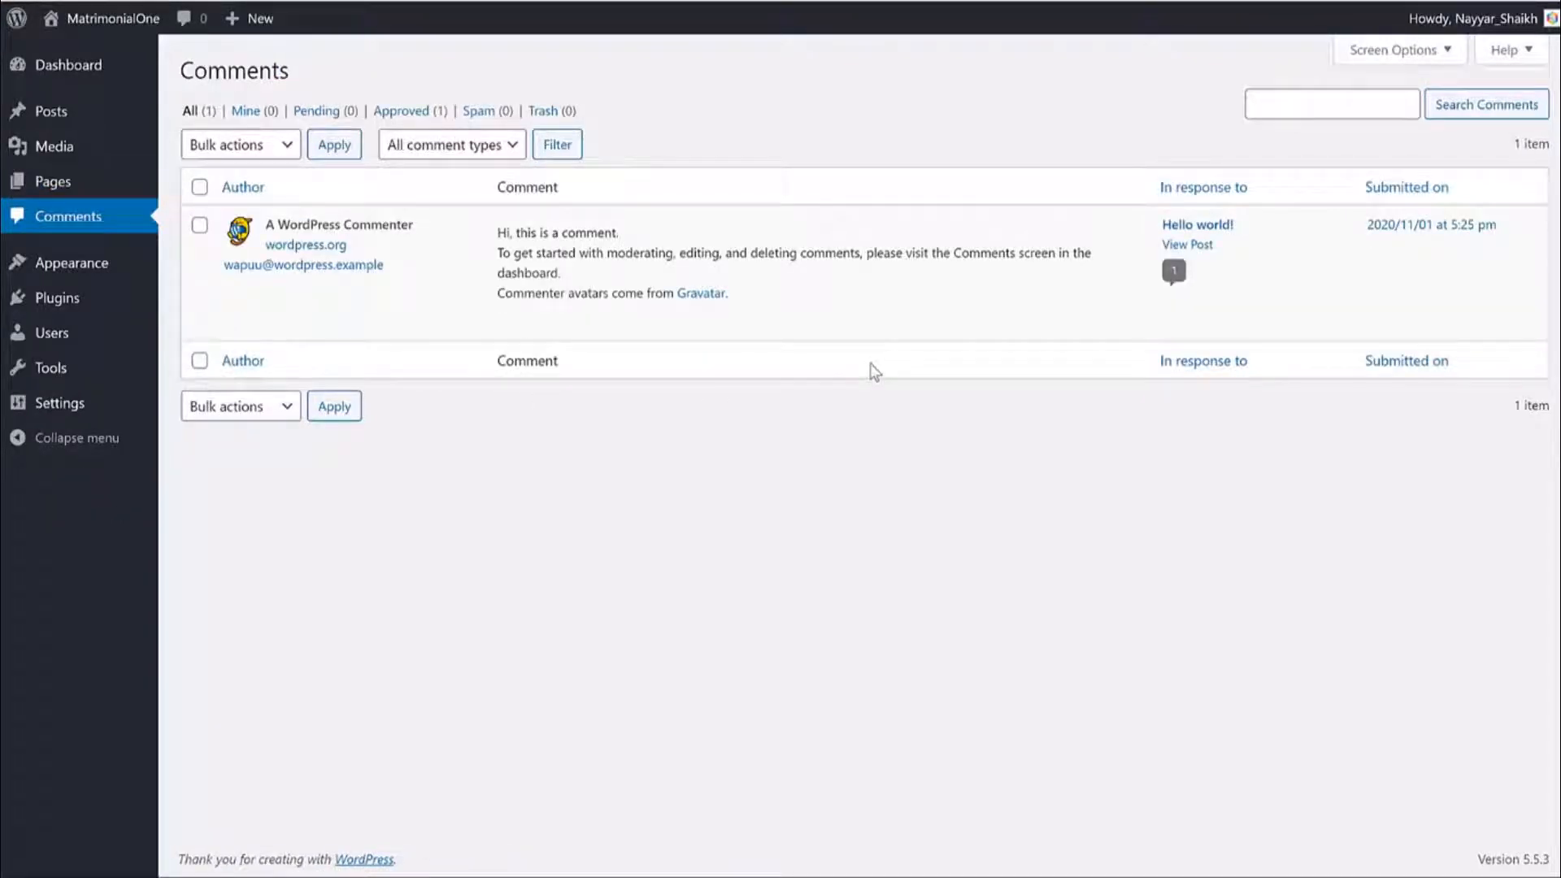
{"action": "mouse_move", "coordinate": [909, 309]}
Activate the Twenty Seventeen theme on the Themes page.
{"action": "left_click", "coordinate": [94, 275]}
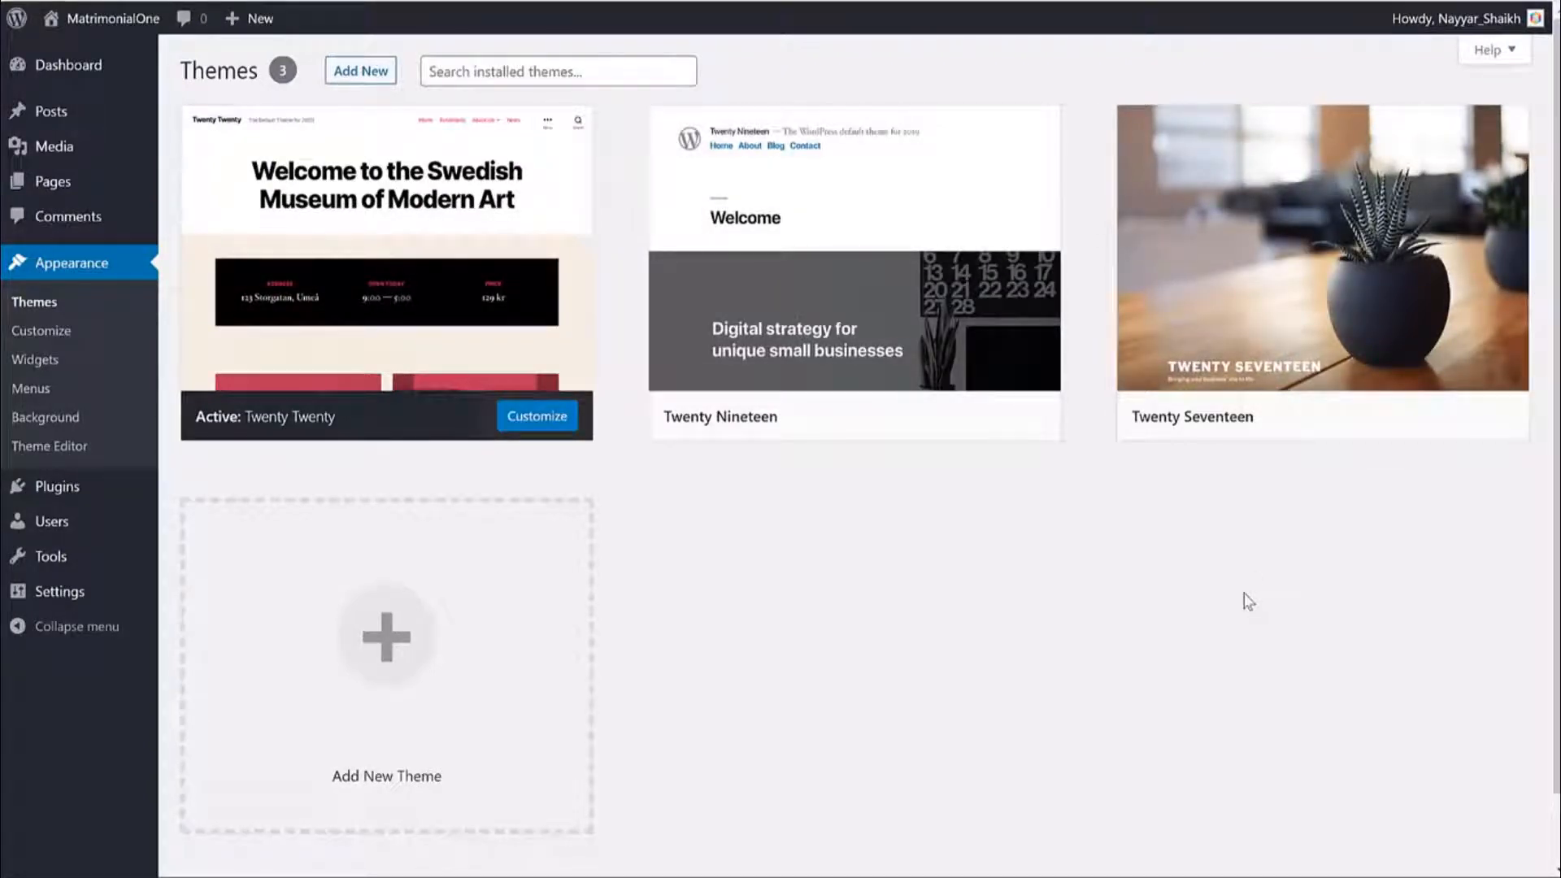
{"action": "mouse_move", "coordinate": [293, 422]}
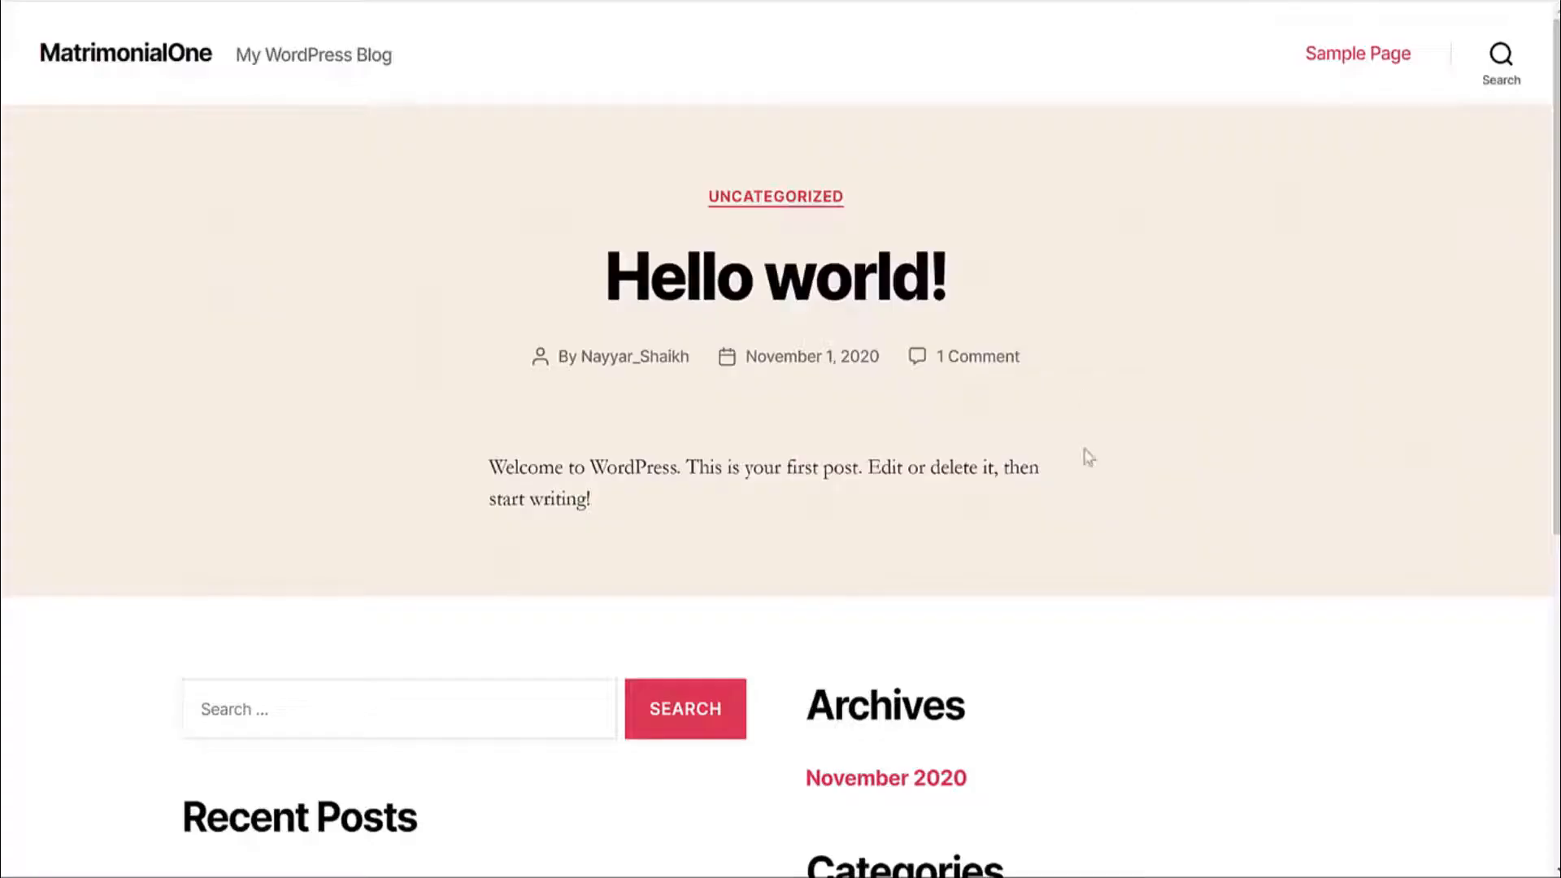
{"action": "scroll", "coordinate": [1088, 457], "scroll_direction": "down", "scroll_amount": 6}
{"action": "scroll", "coordinate": [1087, 501], "scroll_direction": "up", "scroll_amount": 5}
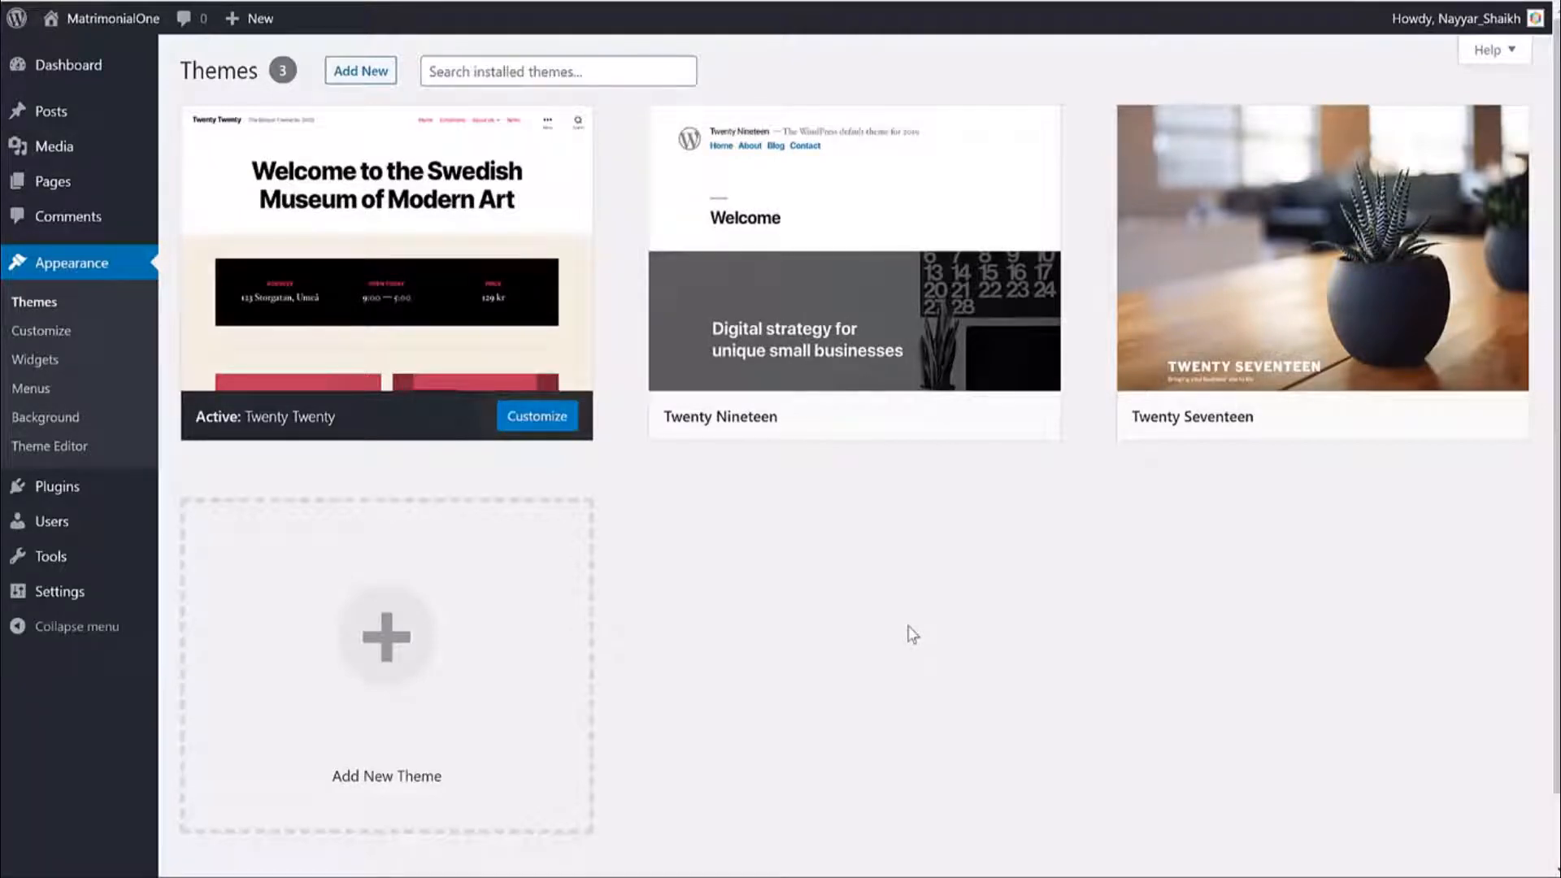
{"action": "mouse_move", "coordinate": [1203, 238]}
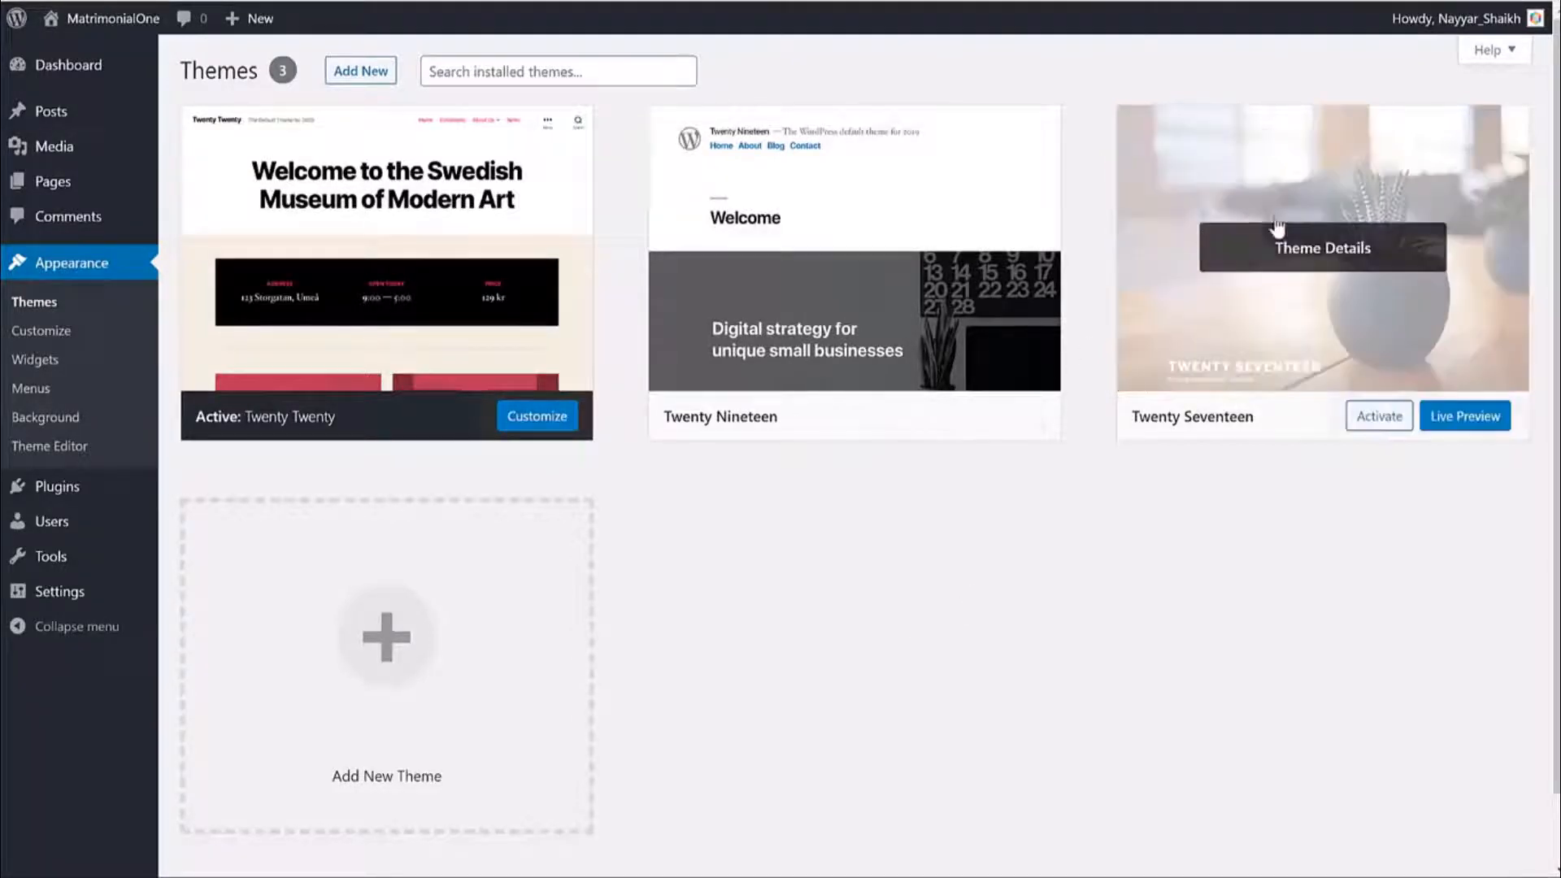
{"action": "left_click", "coordinate": [1368, 428]}
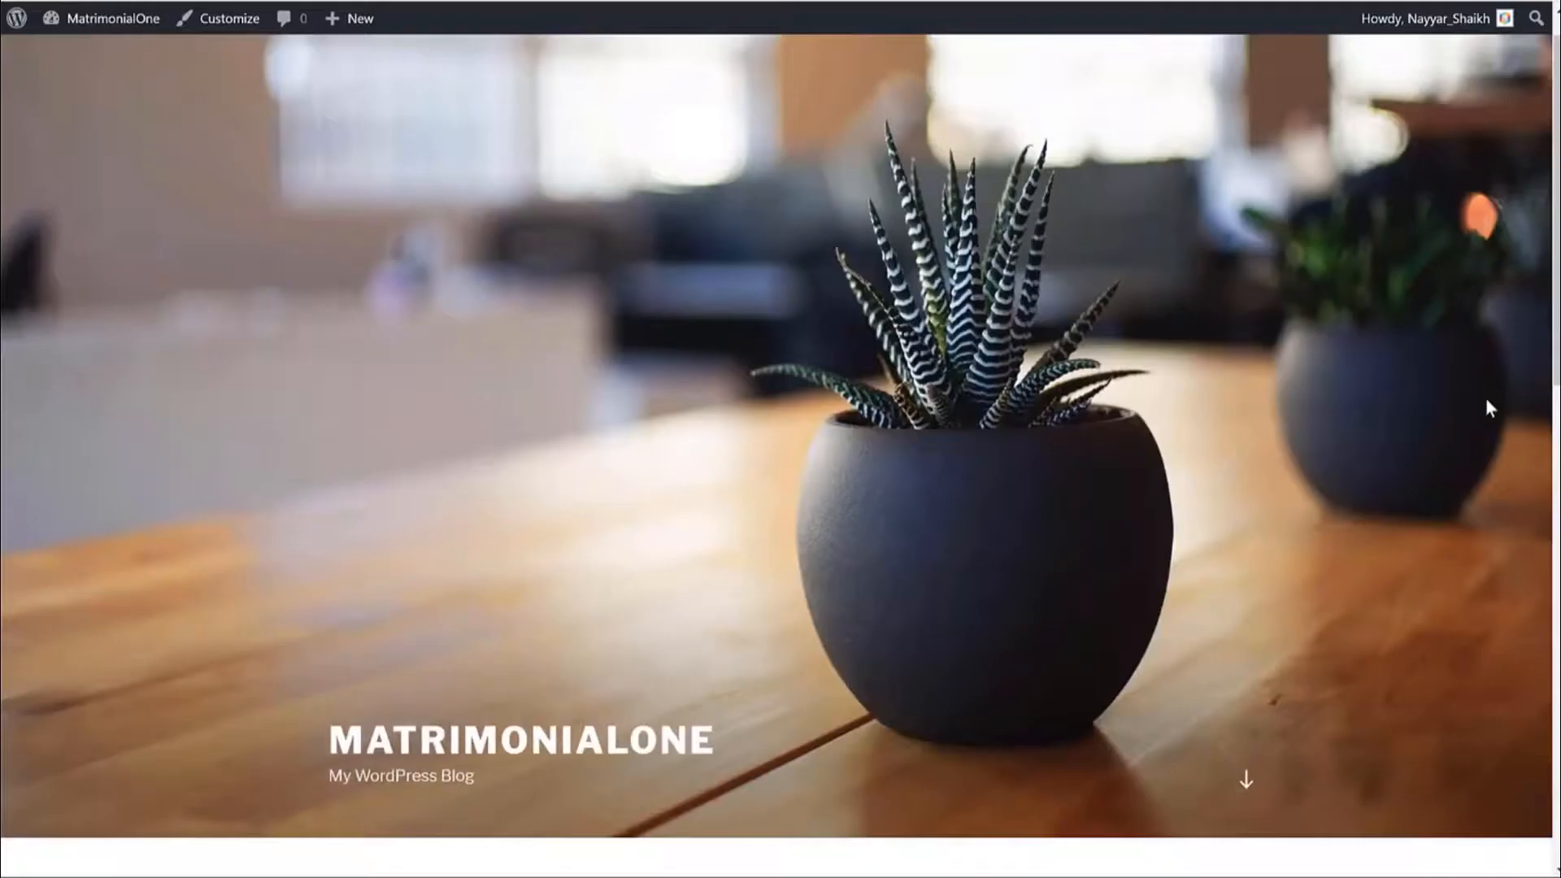
{"action": "scroll", "coordinate": [1486, 398], "scroll_direction": "down", "scroll_amount": 10}
{"action": "scroll", "coordinate": [1480, 400], "scroll_direction": "up", "scroll_amount": 10}
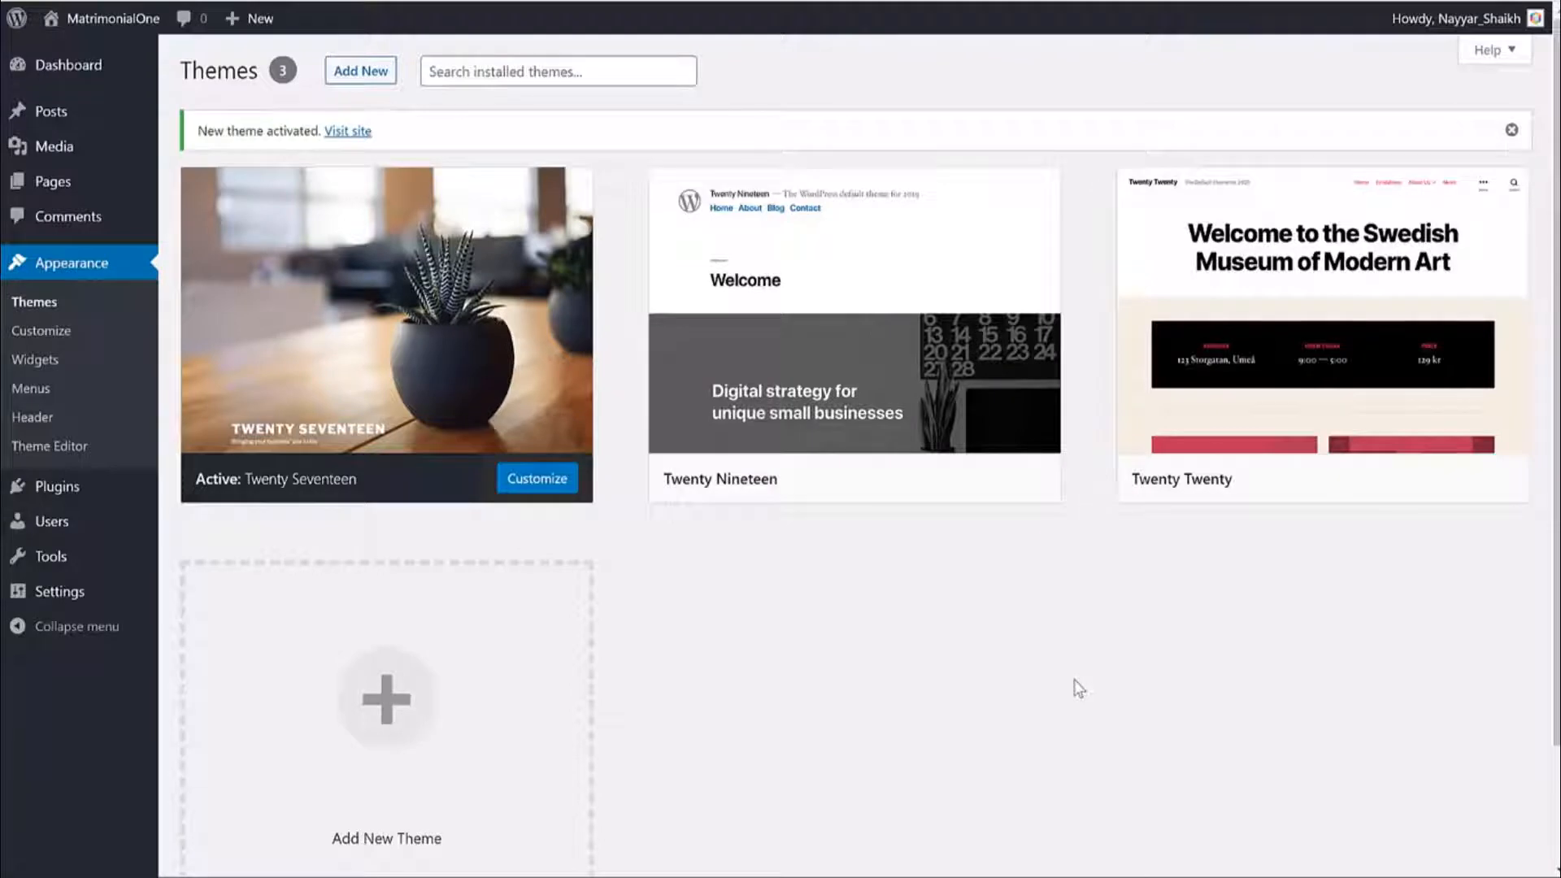
Delete the Twenty Nineteen and Twenty Twenty themes, confirming each deletion.
{"action": "left_click", "coordinate": [837, 367]}
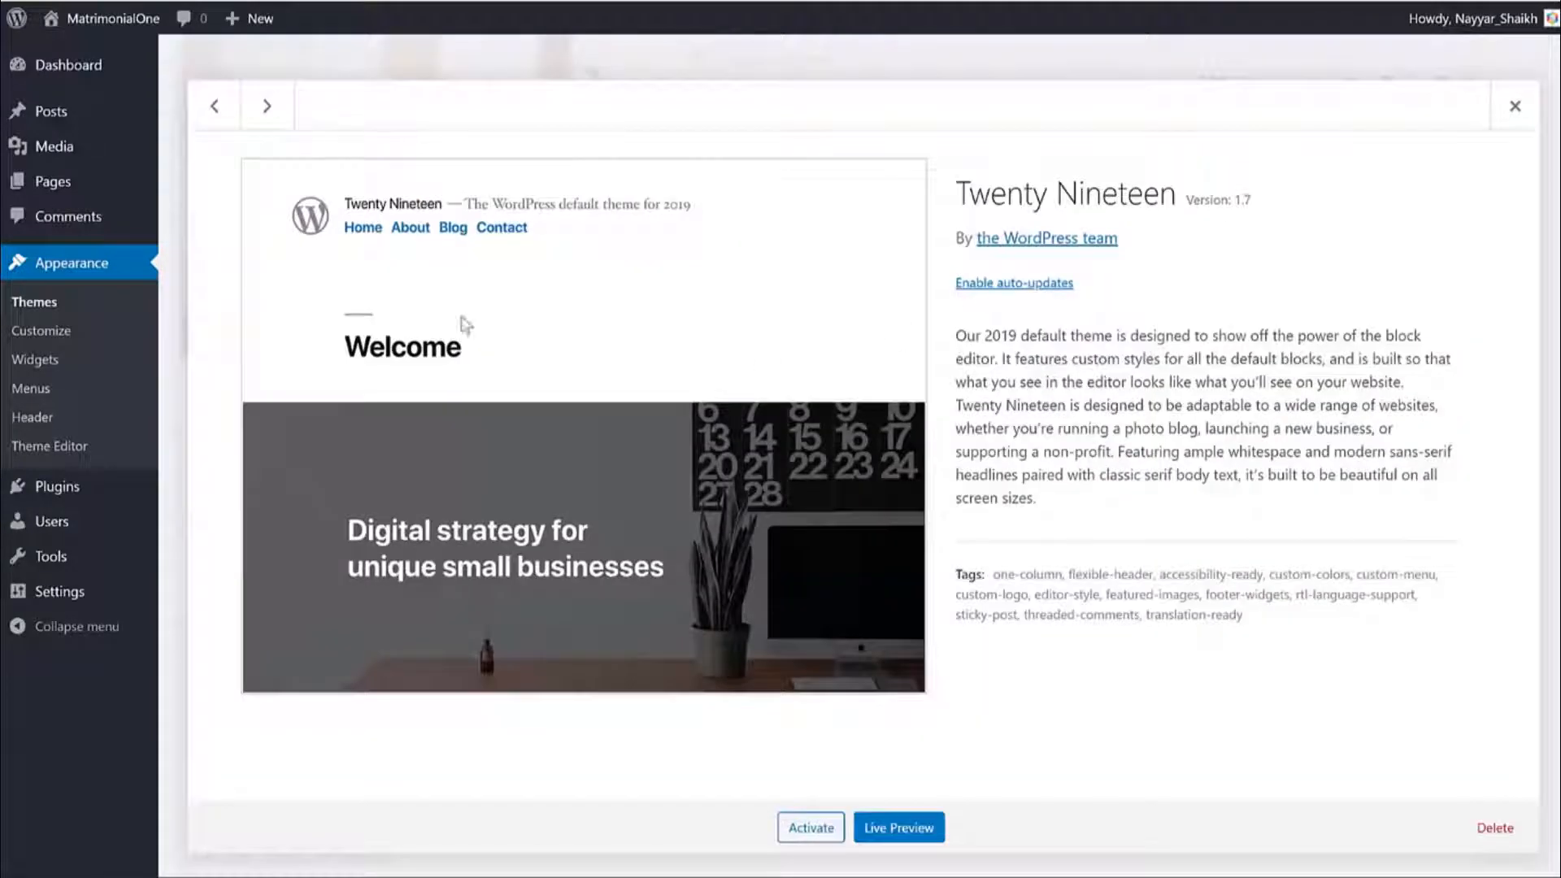
{"action": "left_click", "coordinate": [1476, 828]}
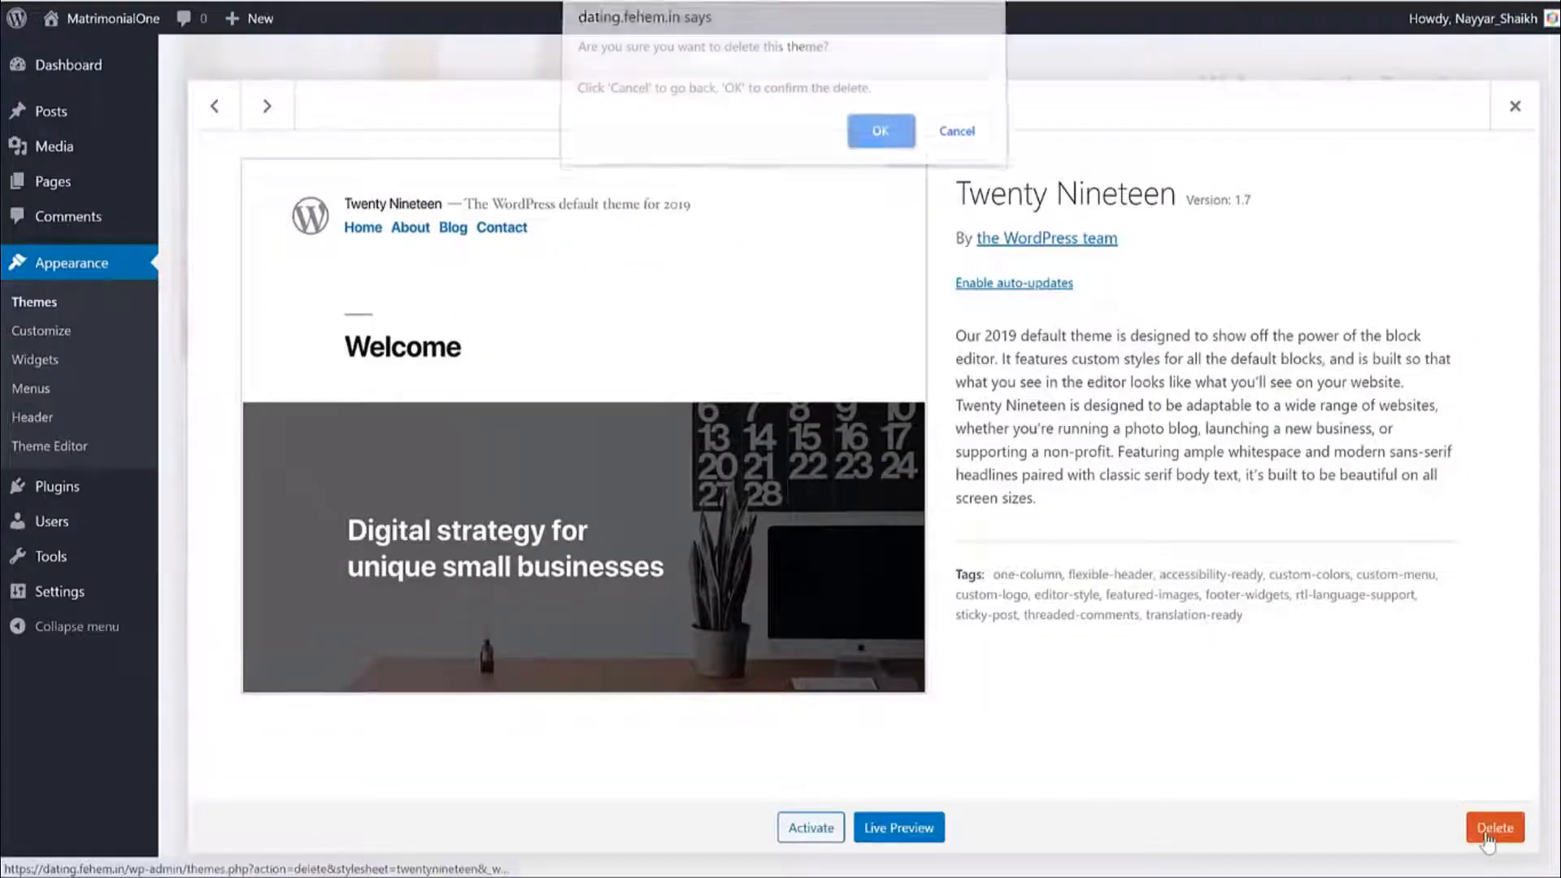
{"action": "left_click", "coordinate": [879, 141]}
{"action": "left_click", "coordinate": [798, 258]}
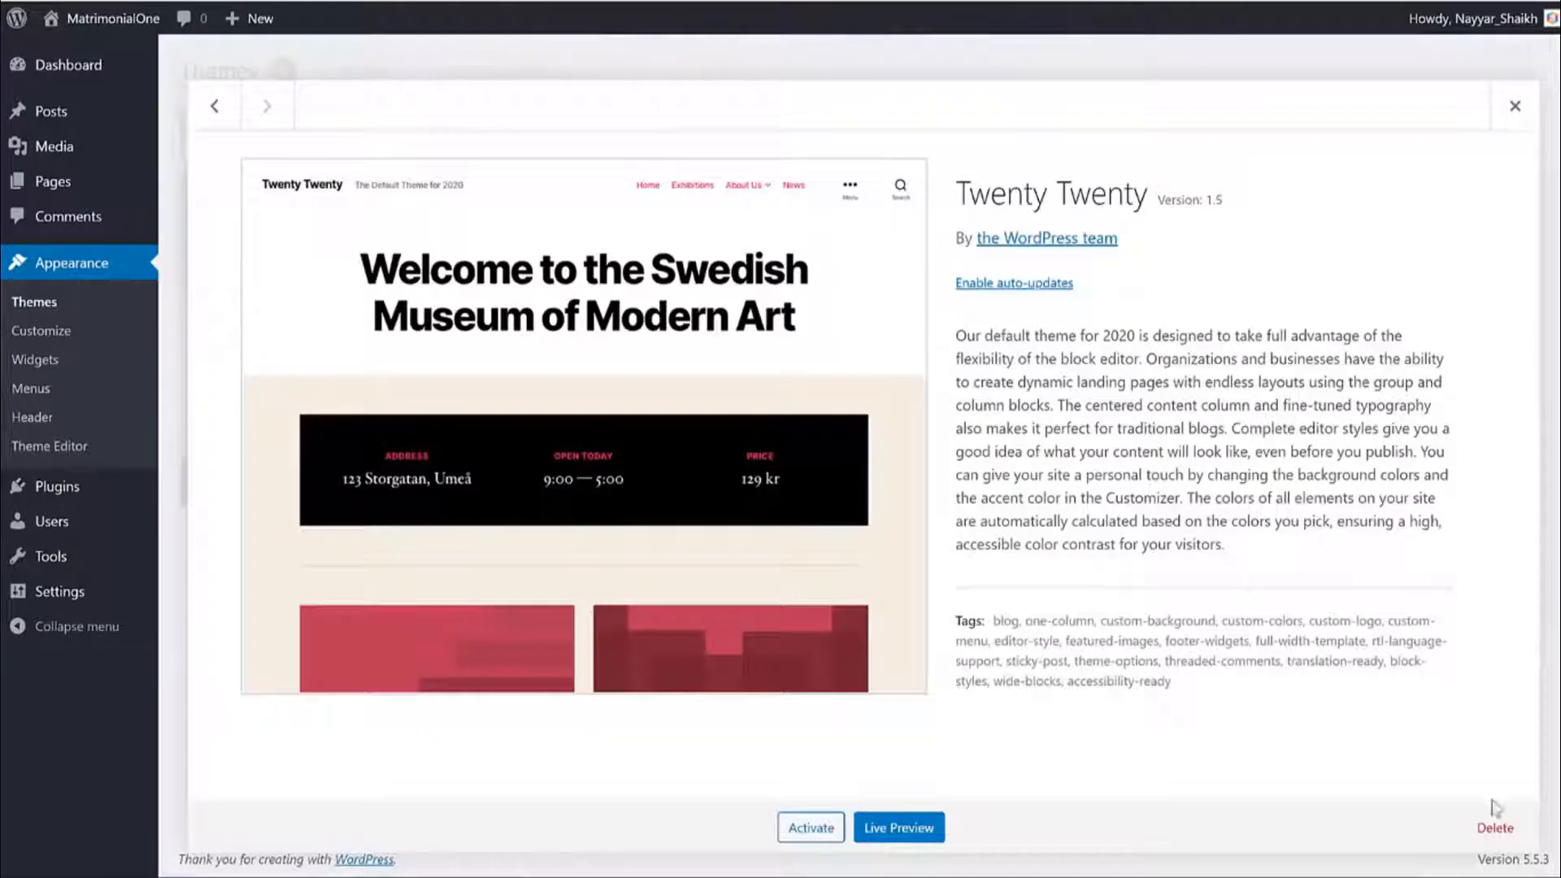
{"action": "left_click", "coordinate": [1495, 828]}
{"action": "left_click", "coordinate": [879, 133]}
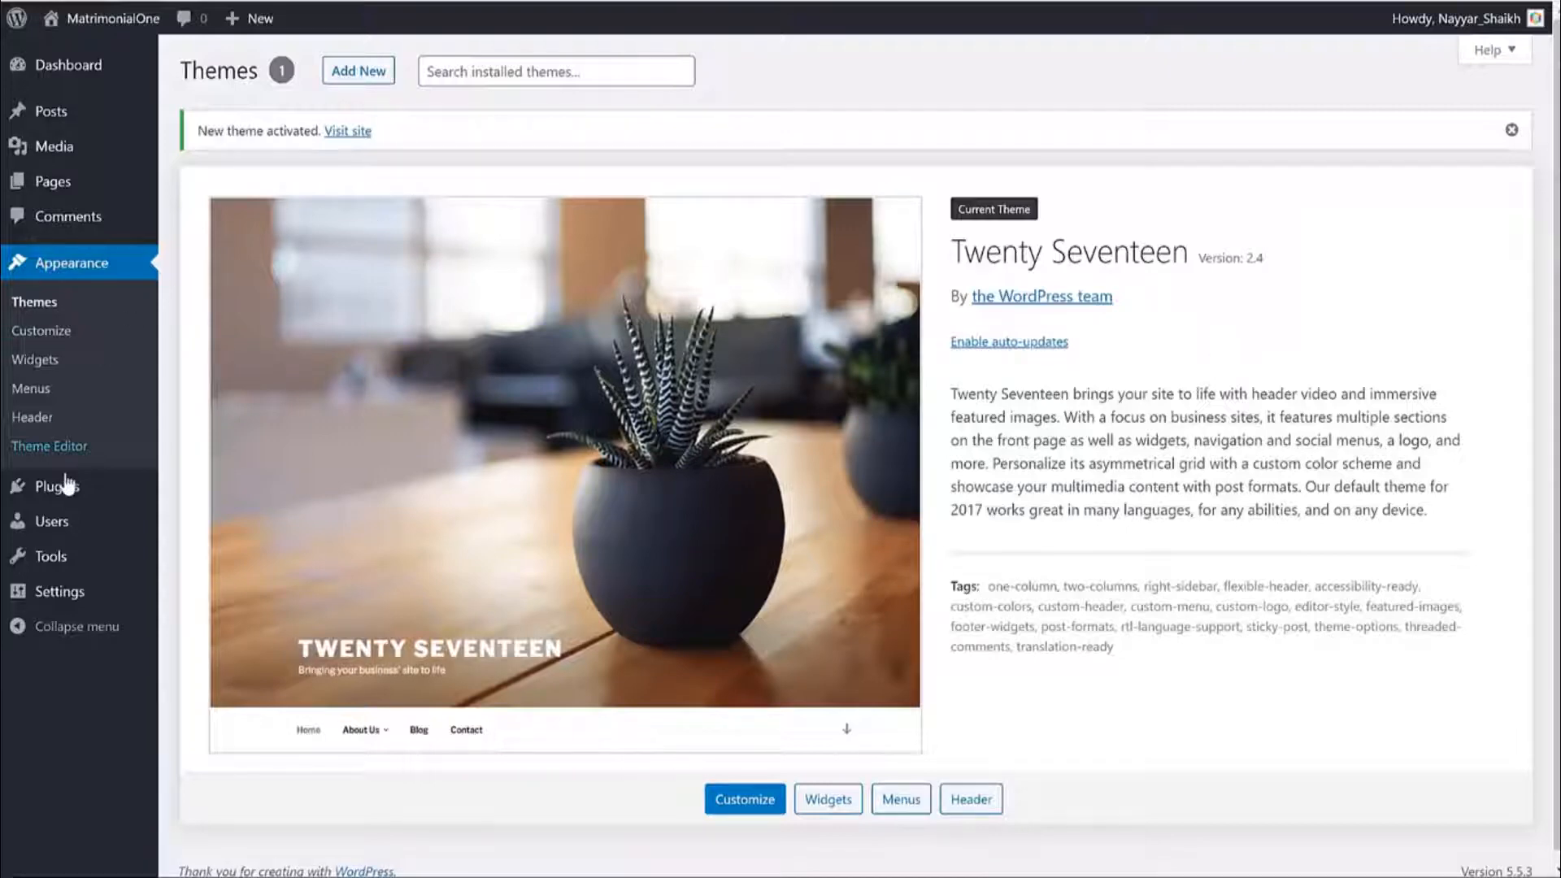
Delete the Akismet Anti-Spam and Hello Dolly plugins, leaving no plugins installed.
{"action": "left_click", "coordinate": [76, 491]}
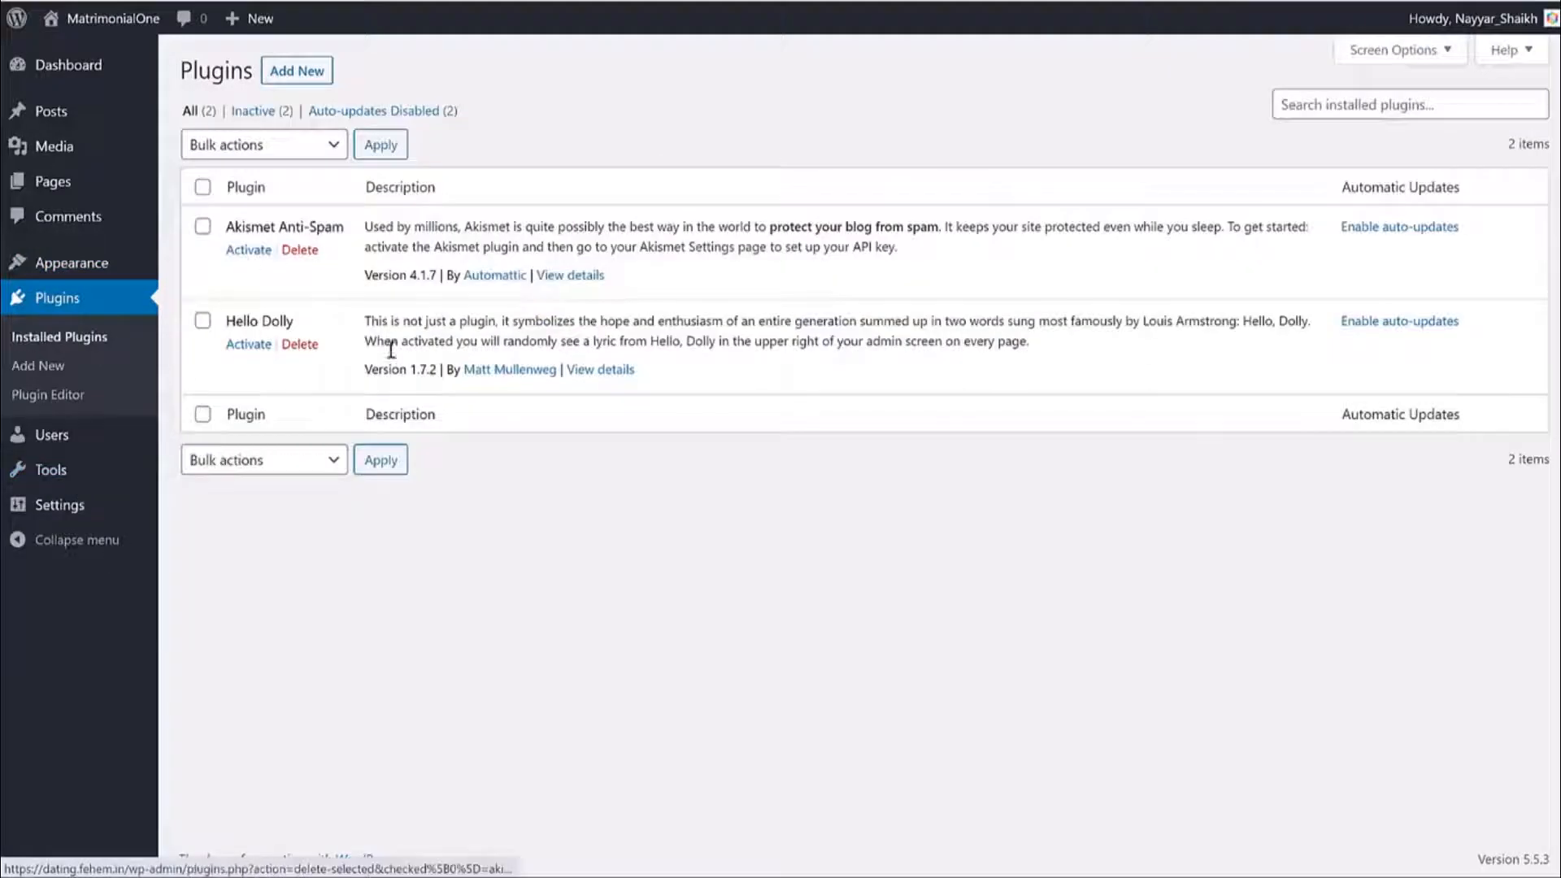
{"action": "left_click", "coordinate": [294, 250]}
{"action": "left_click", "coordinate": [851, 104]}
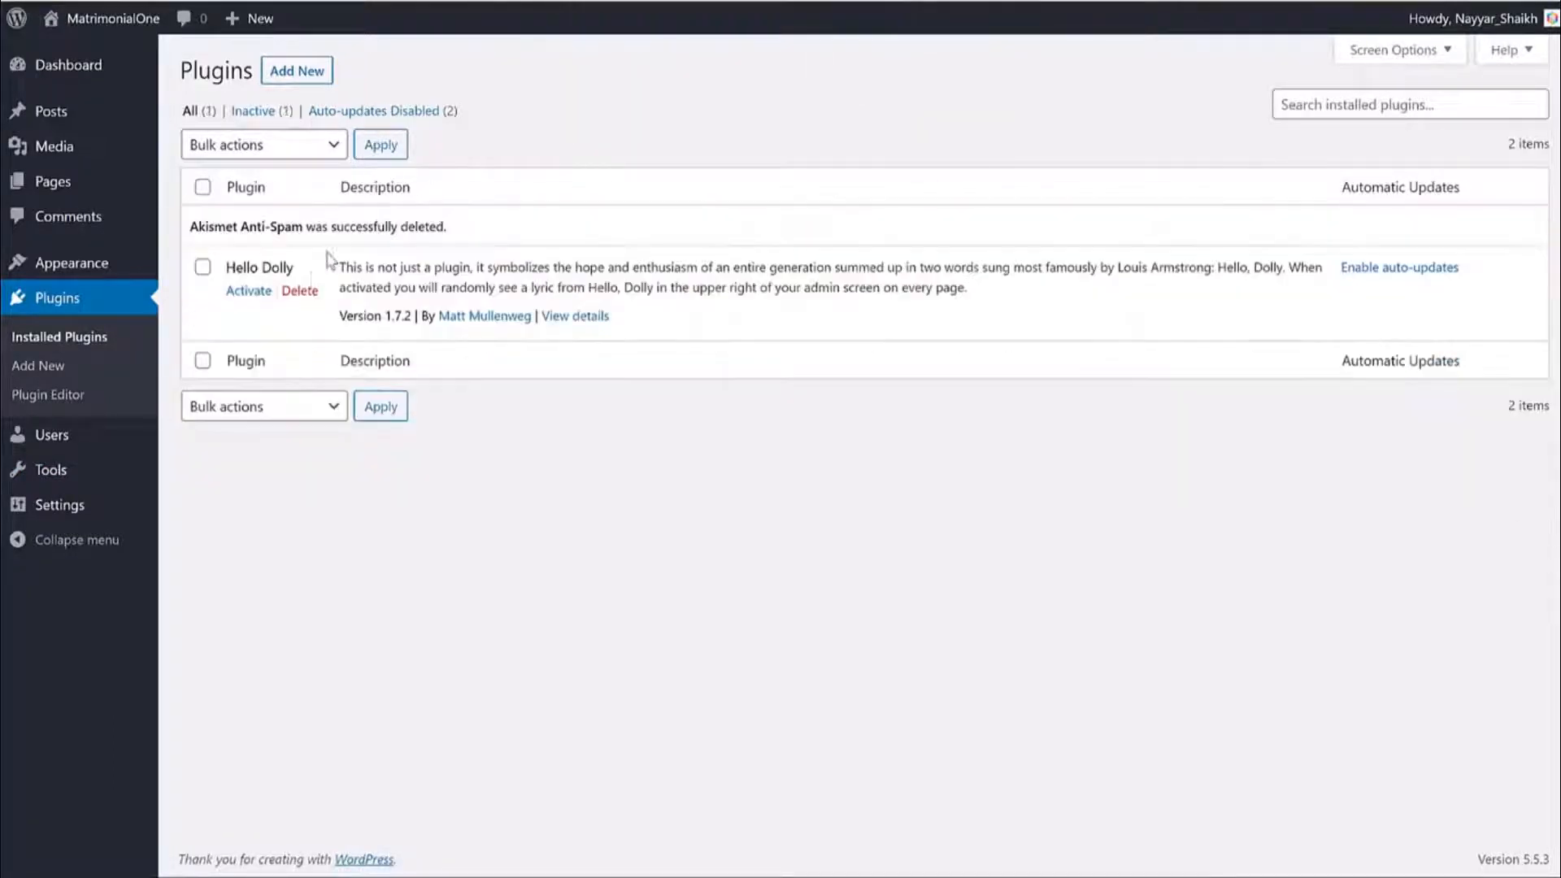
{"action": "left_click", "coordinate": [299, 290]}
{"action": "left_click", "coordinate": [885, 102]}
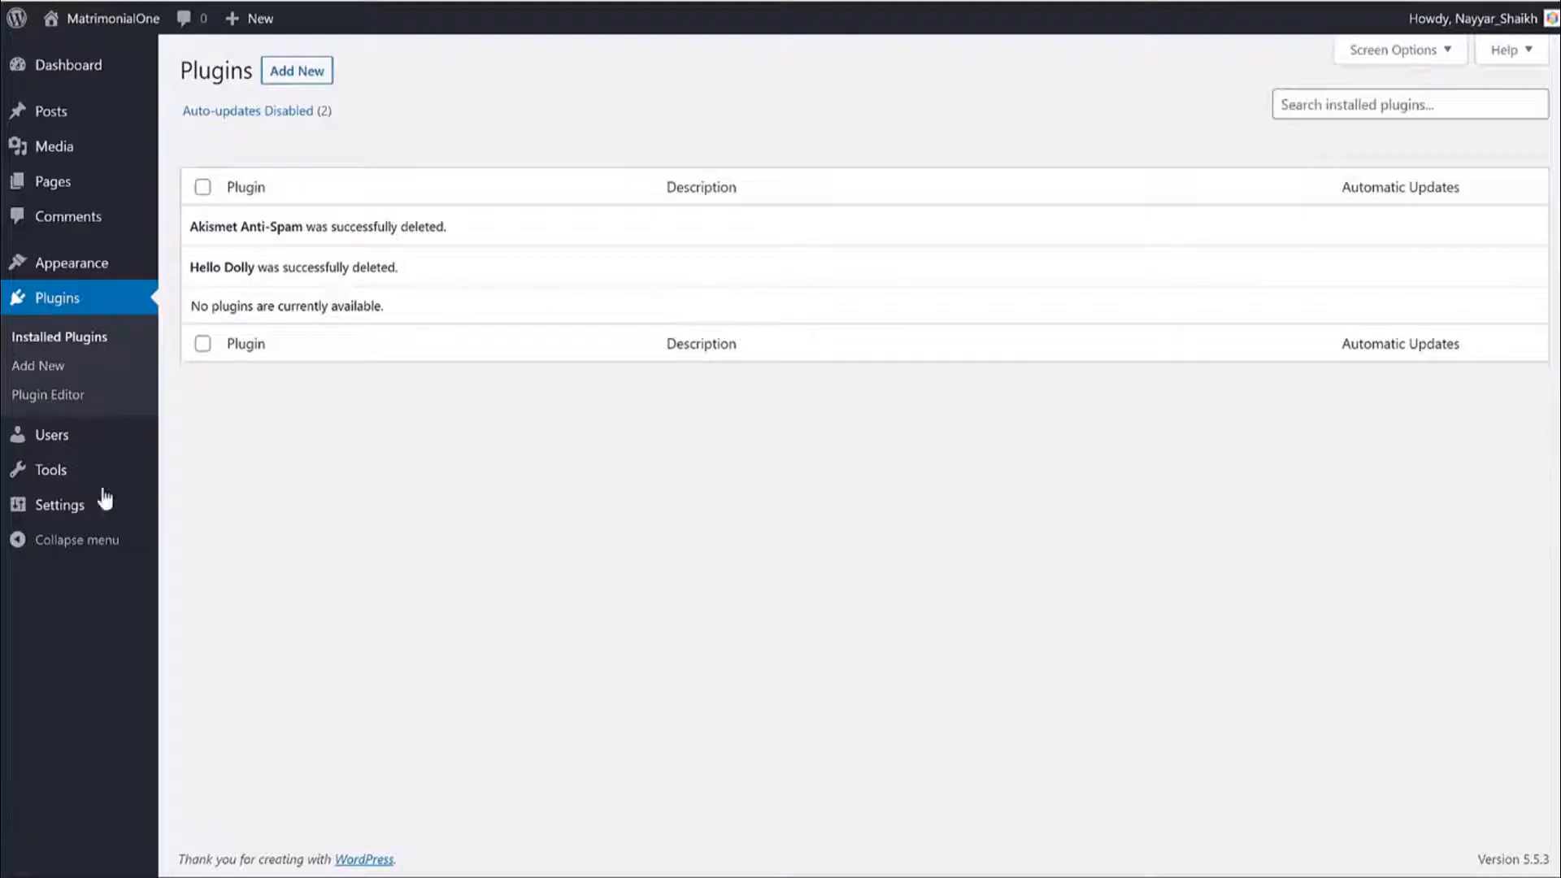
{"action": "left_click", "coordinate": [80, 511]}
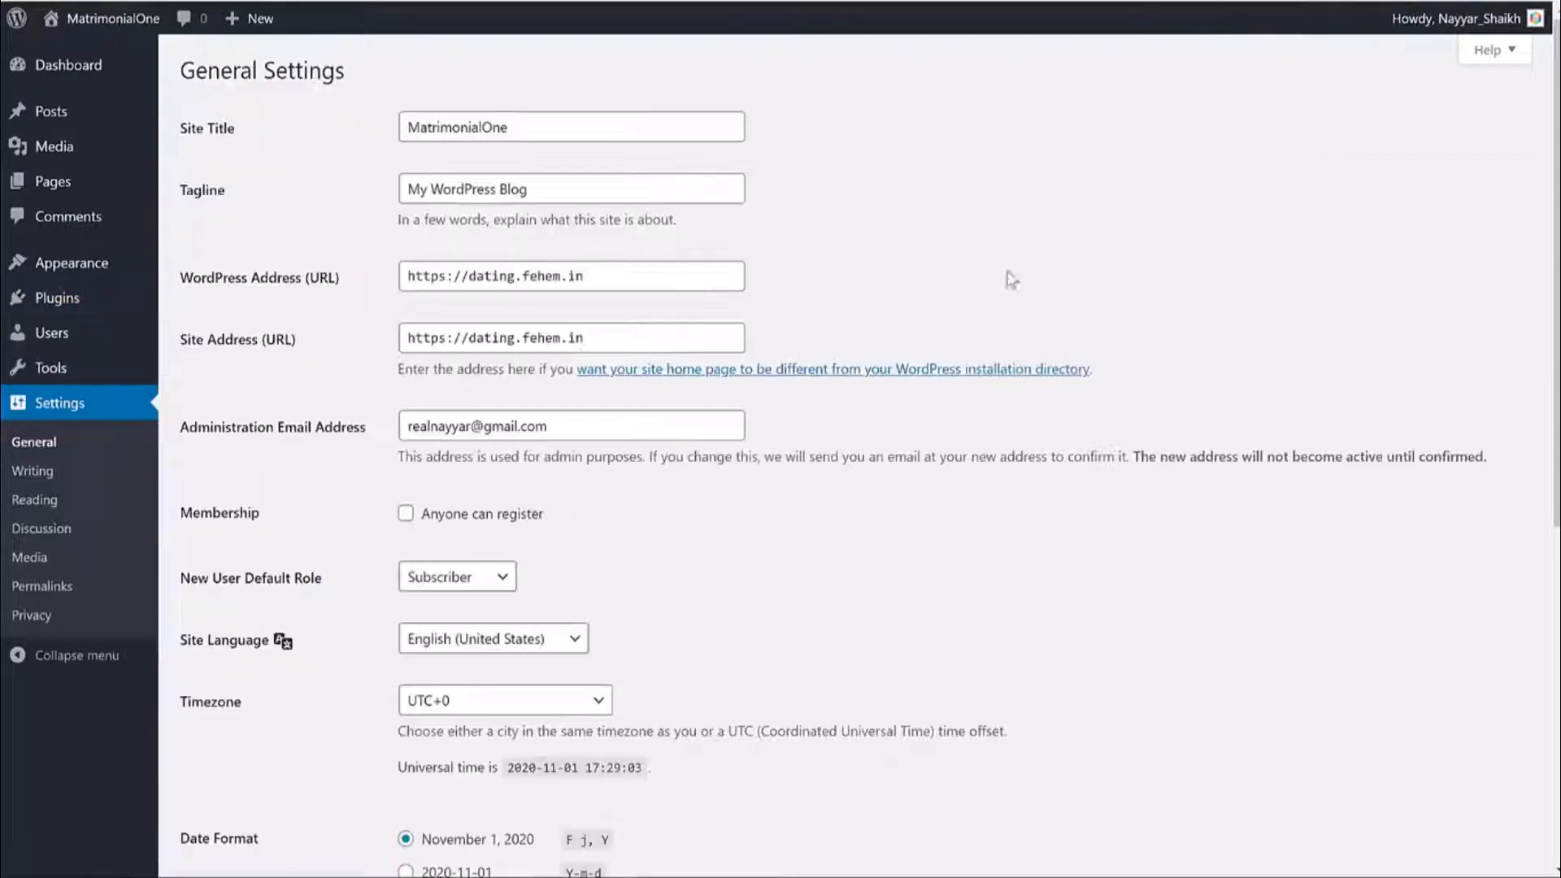
Review the site title, tagline and WordPress Address fields in General Settings.
{"action": "left_click_drag", "start_coordinate": [525, 130], "coordinate": [408, 173]}
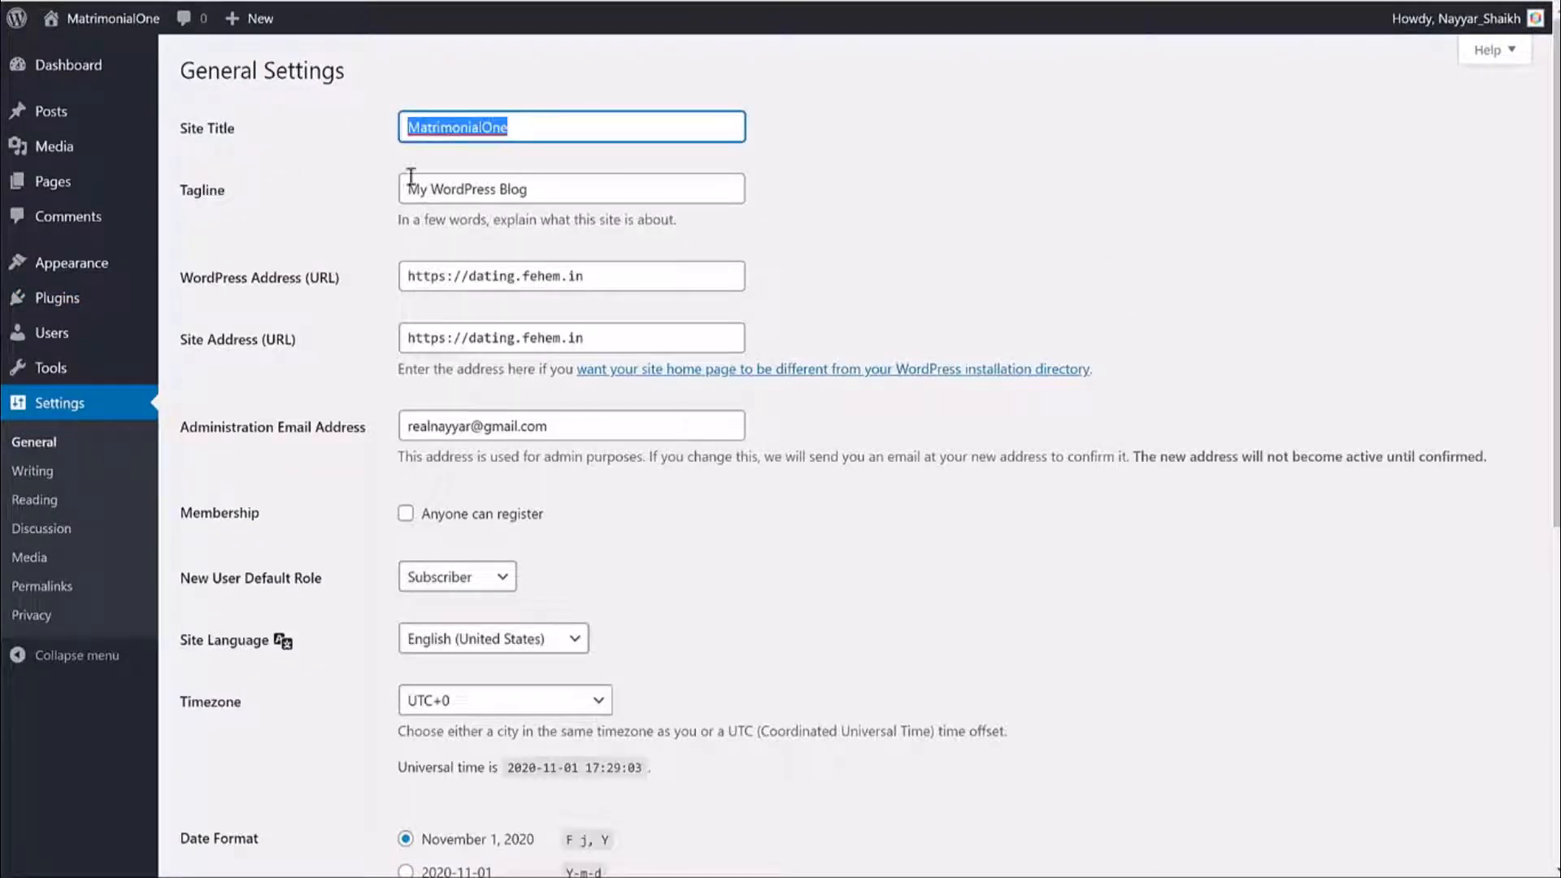
{"action": "left_click_drag", "start_coordinate": [545, 185], "coordinate": [356, 194]}
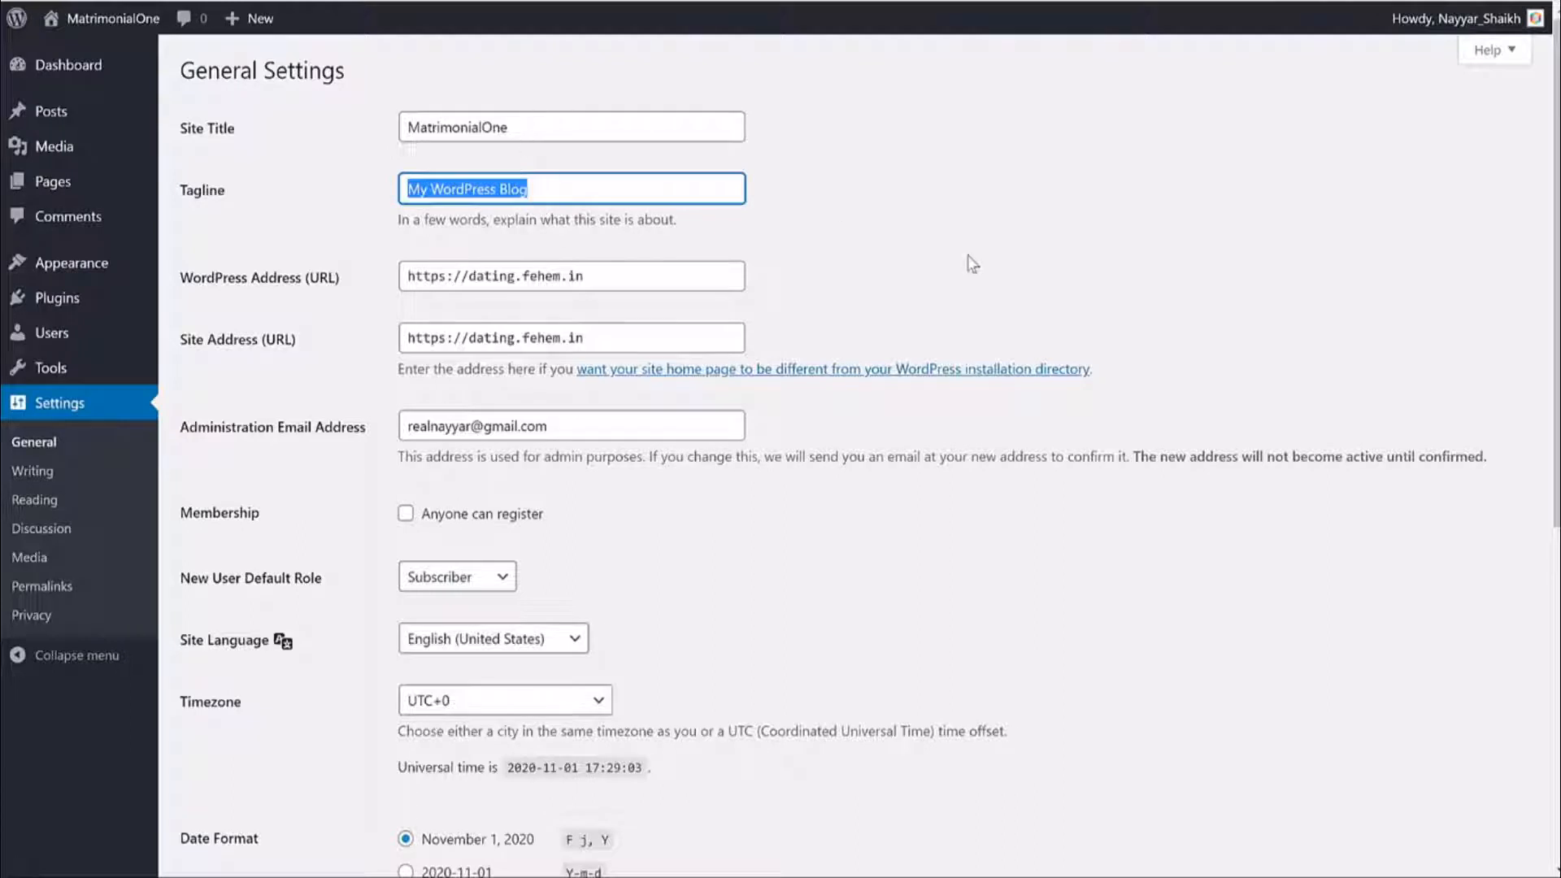
{"action": "scroll", "coordinate": [972, 269], "scroll_direction": "down", "scroll_amount": 2}
{"action": "scroll", "coordinate": [972, 269], "scroll_direction": "up", "scroll_amount": 1}
{"action": "left_click_drag", "start_coordinate": [183, 187], "coordinate": [188, 237]}
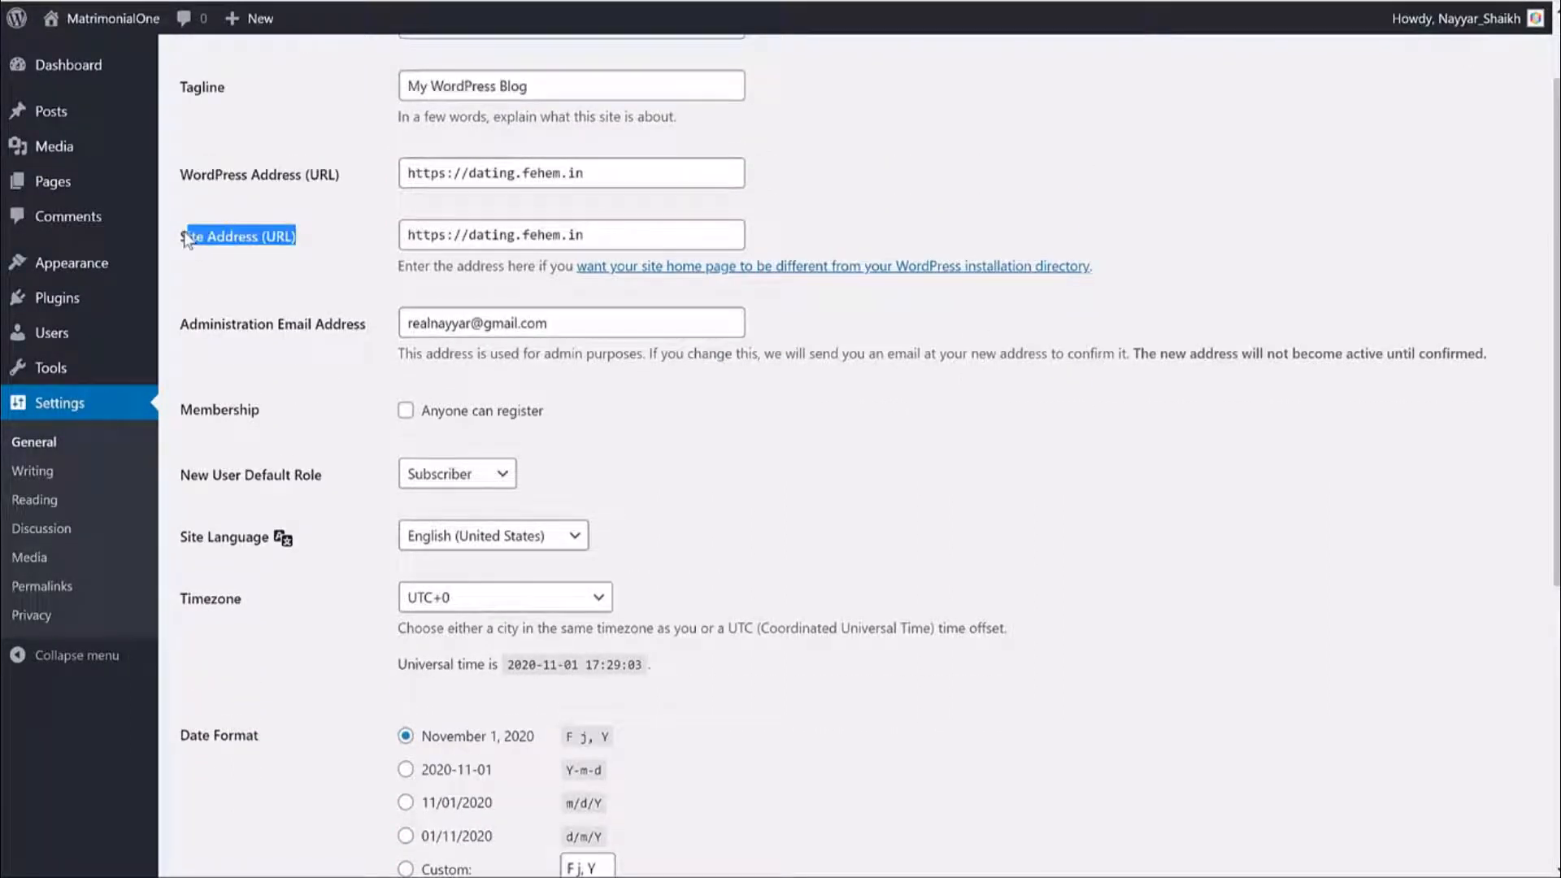
{"action": "double_click", "coordinate": [434, 174]}
{"action": "left_click", "coordinate": [444, 175]}
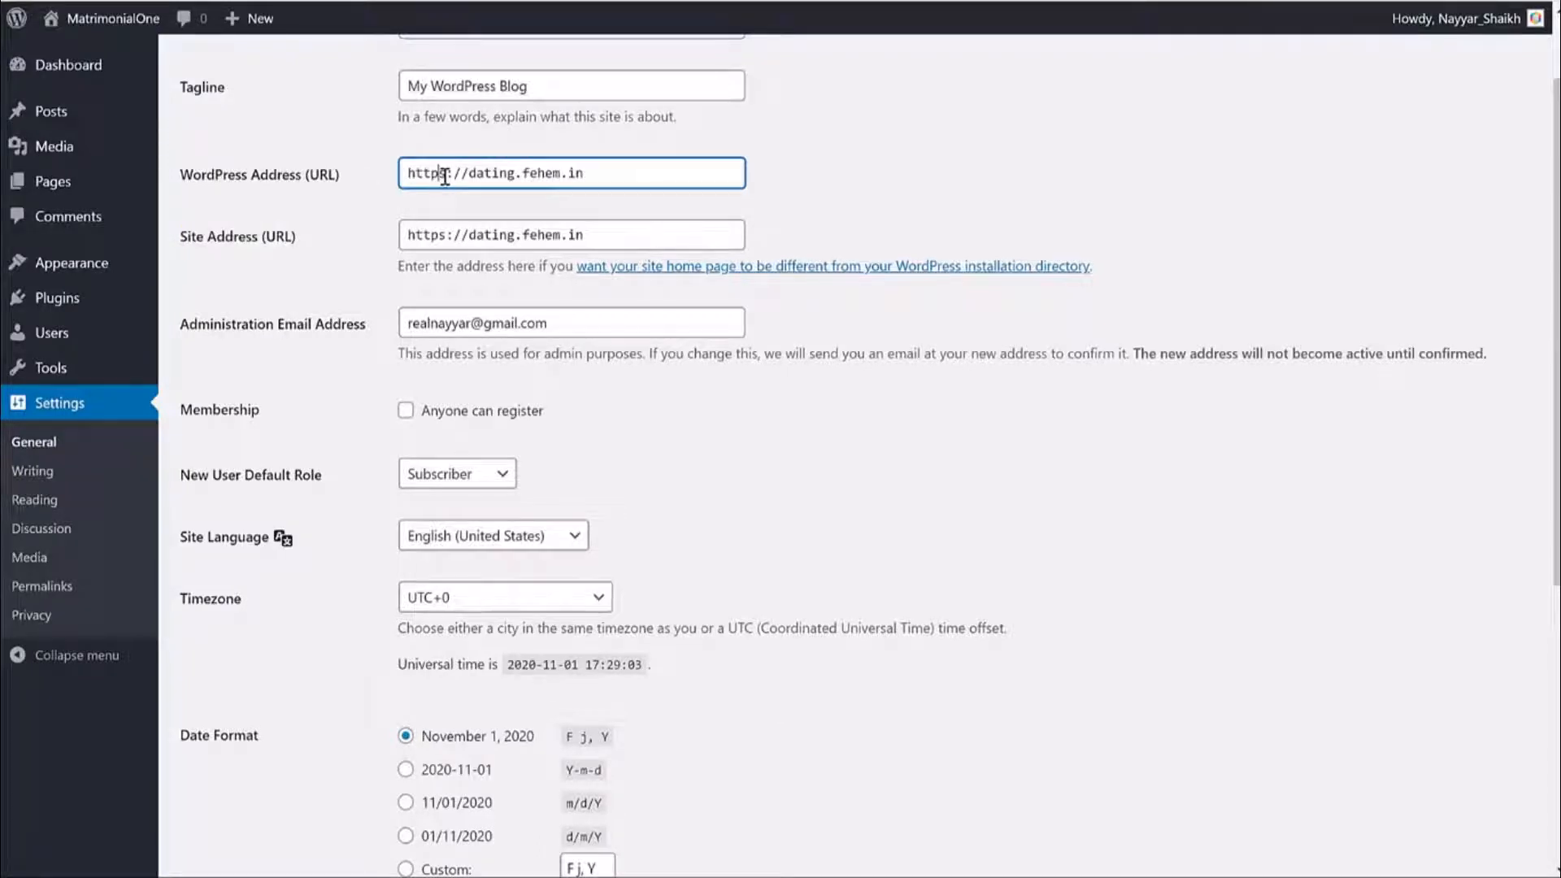
{"action": "left_click_drag", "start_coordinate": [448, 176], "coordinate": [288, 187]}
Switch both site addresses to http, restore https, and check the connection security details.
{"action": "left_click", "coordinate": [447, 171]}
{"action": "key", "text": "BackSpace"}
{"action": "left_click", "coordinate": [439, 236]}
{"action": "key", "text": "BackSpace"}
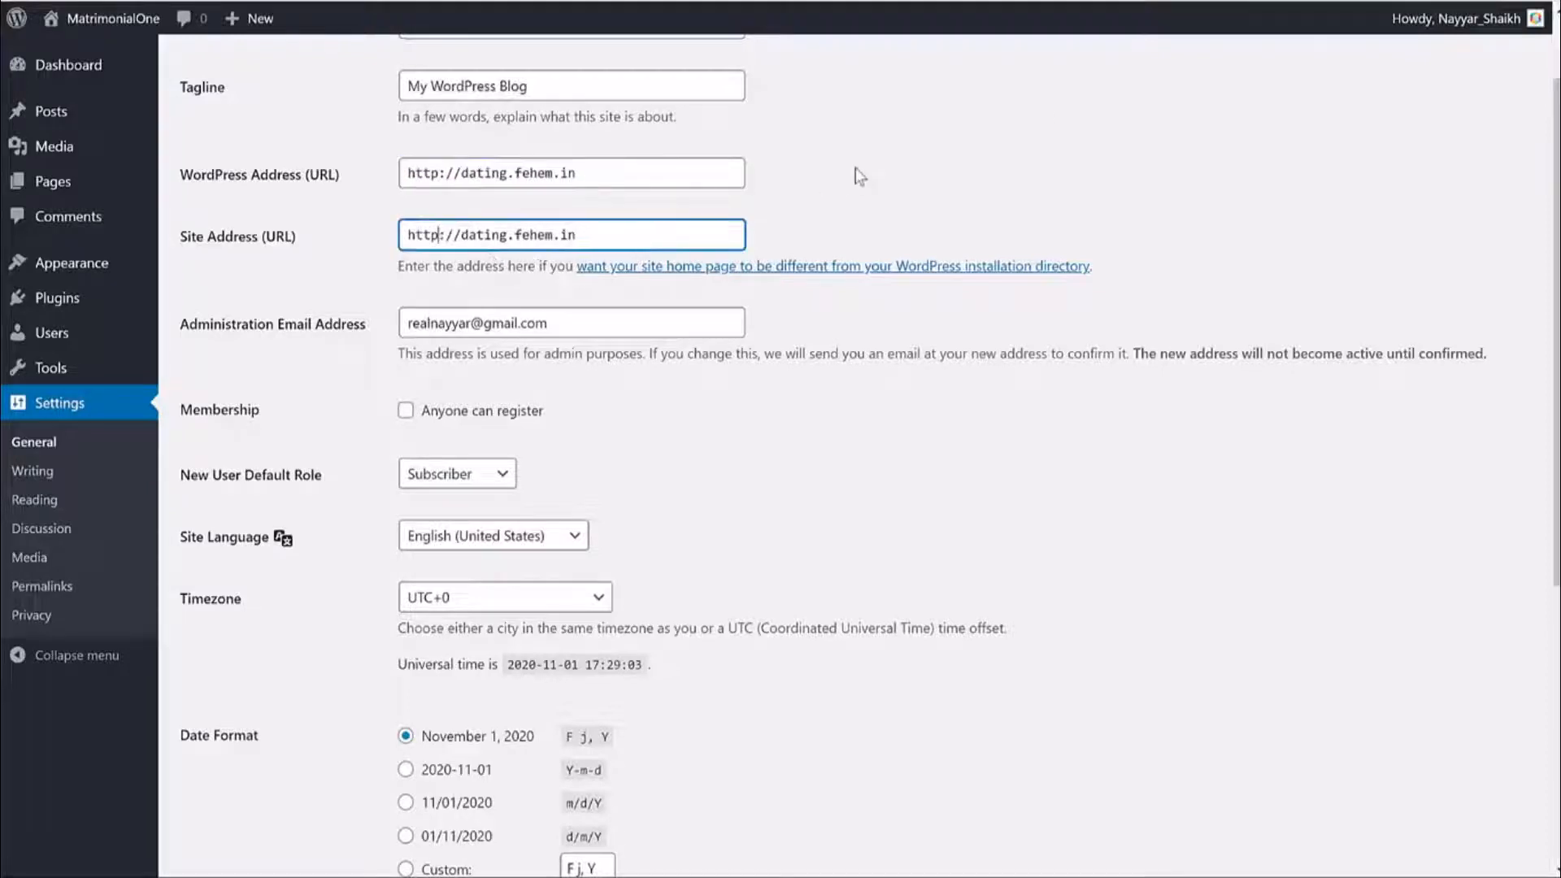
{"action": "left_click", "coordinate": [856, 167]}
{"action": "left_click_drag", "start_coordinate": [440, 174], "coordinate": [368, 197]}
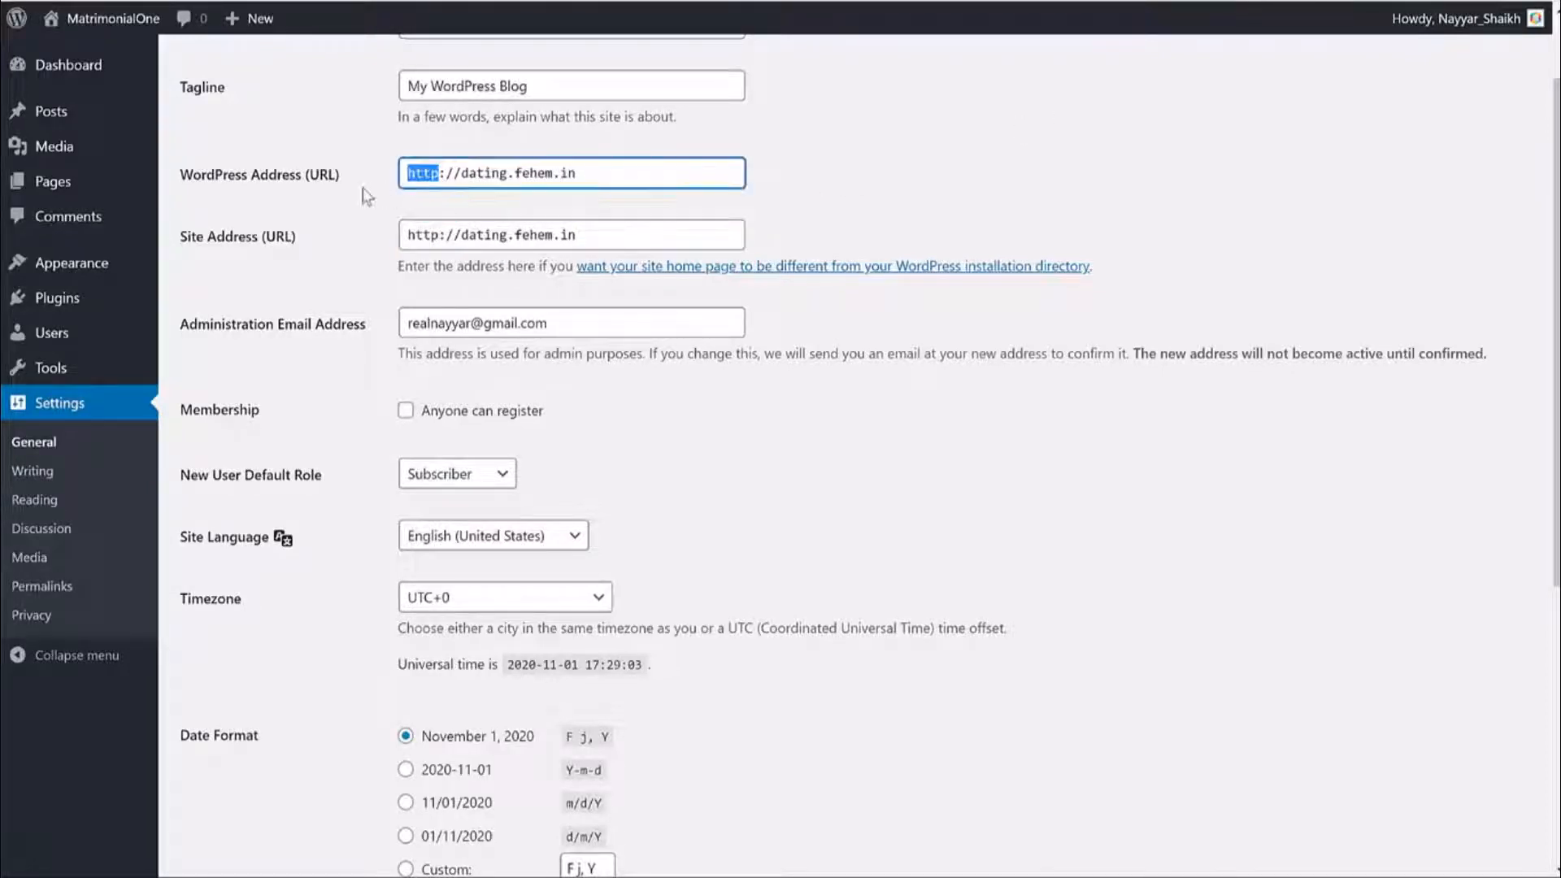
{"action": "left_click", "coordinate": [449, 198]}
{"action": "left_click", "coordinate": [441, 175]}
{"action": "type", "text": "s"}
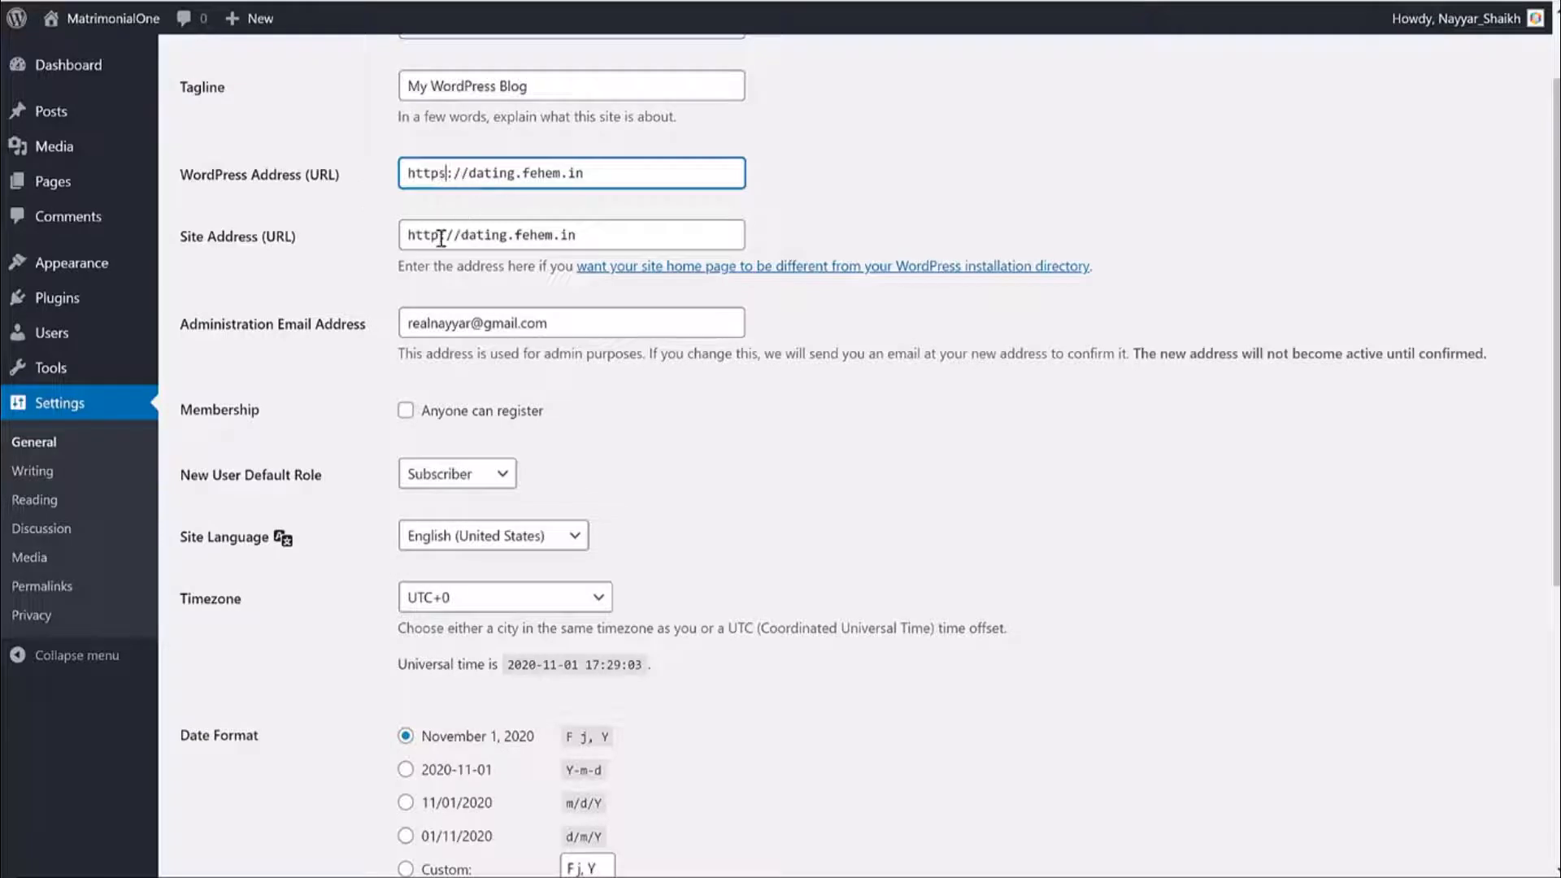
{"action": "left_click", "coordinate": [446, 236]}
{"action": "type", "text": "s"}
{"action": "left_click_drag", "start_coordinate": [451, 235], "coordinate": [339, 236]}
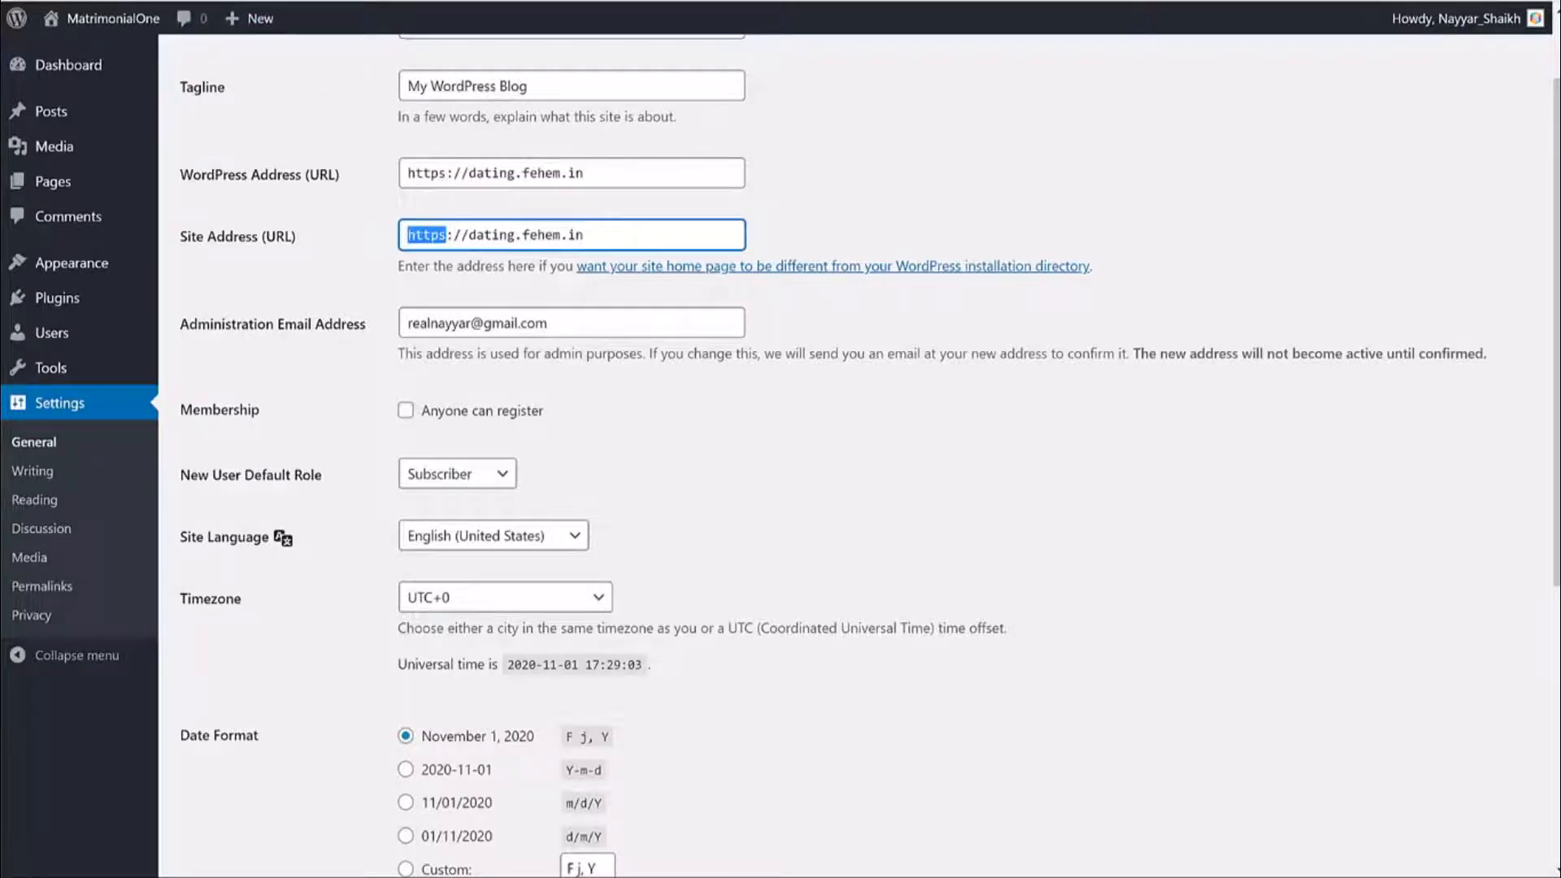
{"action": "left_click", "coordinate": [119, 0]}
{"action": "left_click", "coordinate": [407, 13]}
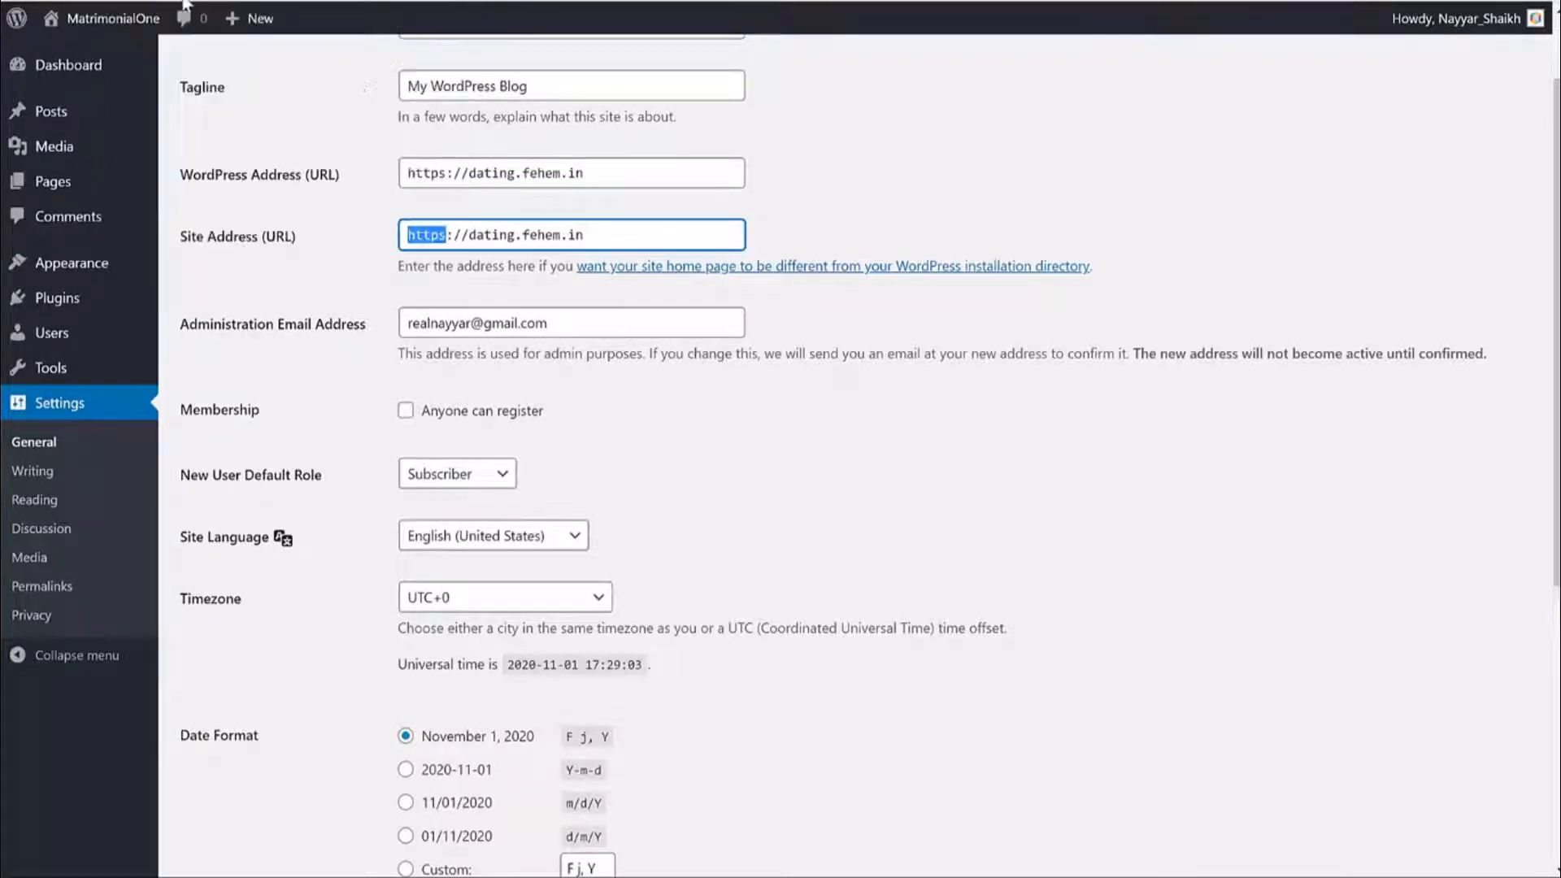
{"action": "left_click", "coordinate": [121, 0]}
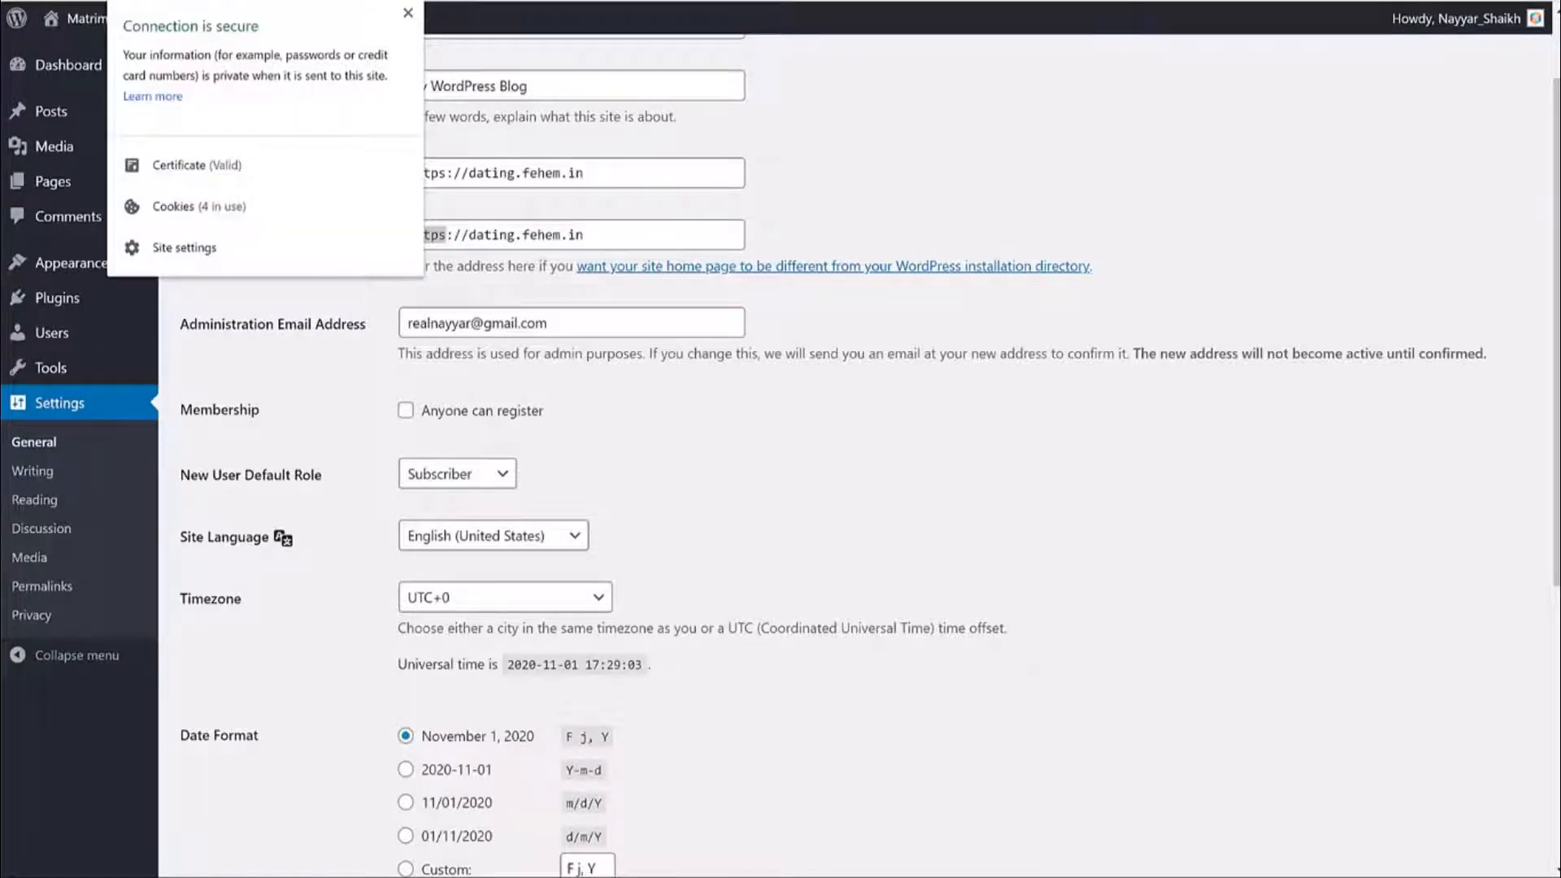
{"action": "left_click", "coordinate": [407, 13]}
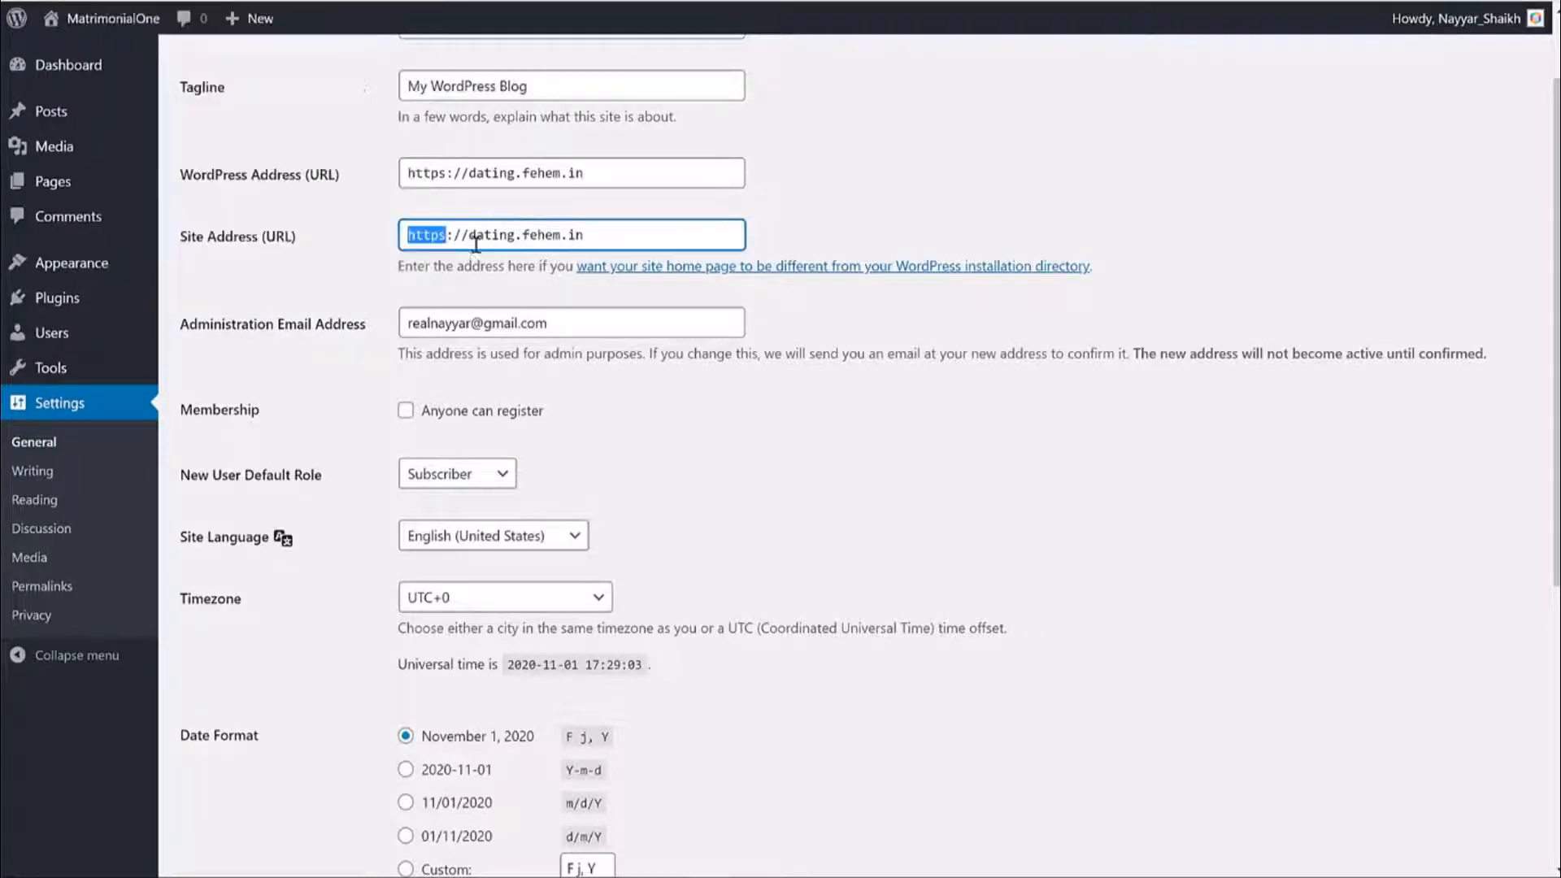
Tick 'Anyone can register' under Membership.
{"action": "left_click", "coordinate": [876, 410]}
{"action": "triple_click", "coordinate": [603, 323]}
{"action": "scroll", "coordinate": [630, 374], "scroll_direction": "down", "scroll_amount": 3}
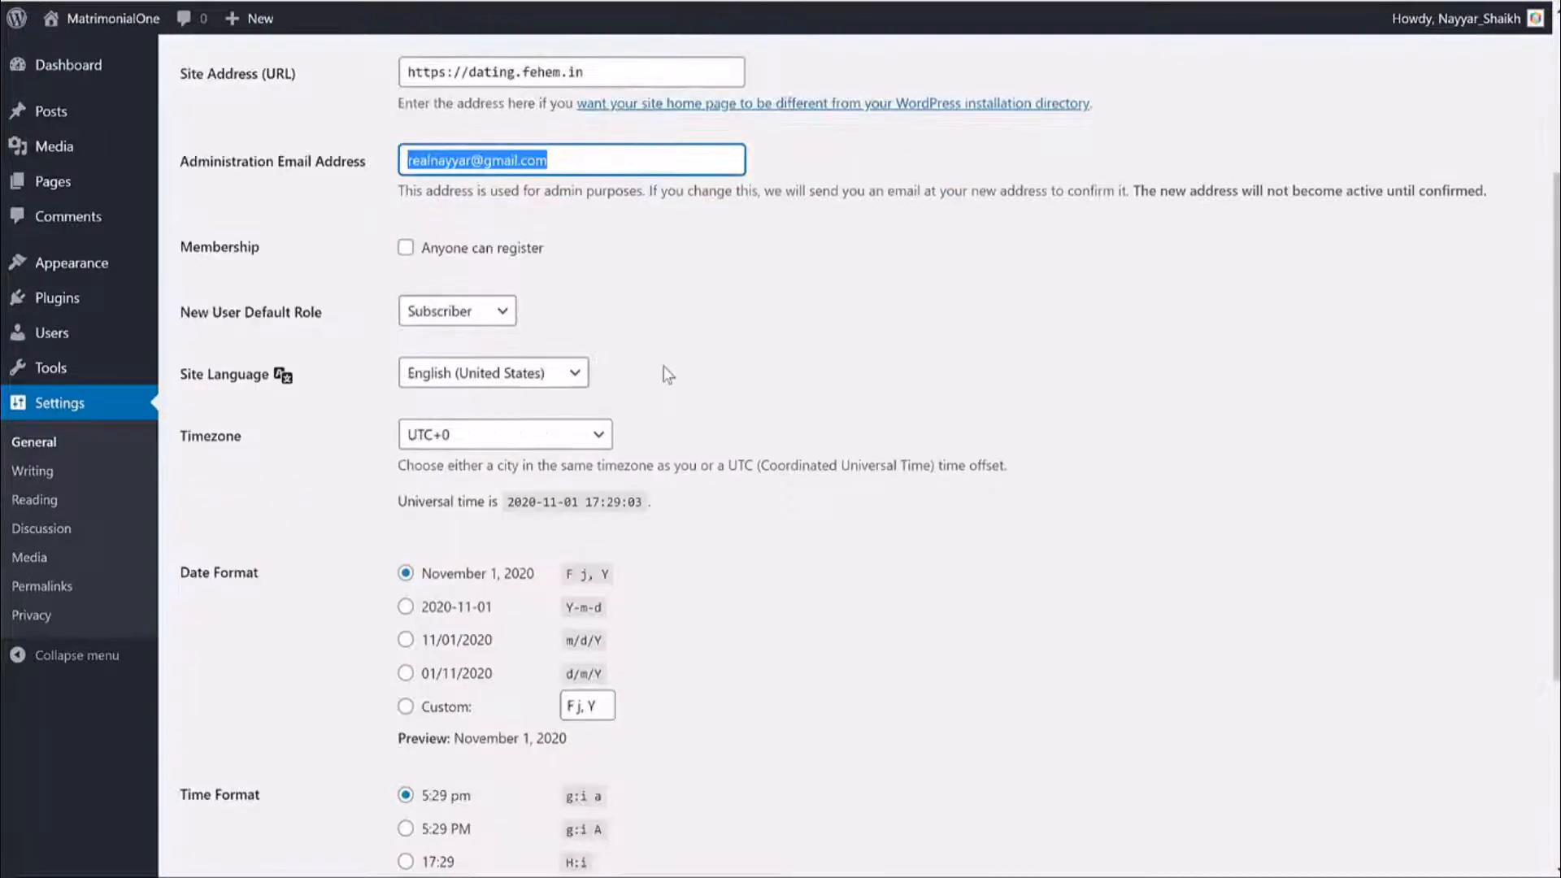
{"action": "left_click", "coordinate": [695, 190]}
{"action": "left_click_drag", "start_coordinate": [169, 201], "coordinate": [289, 229]}
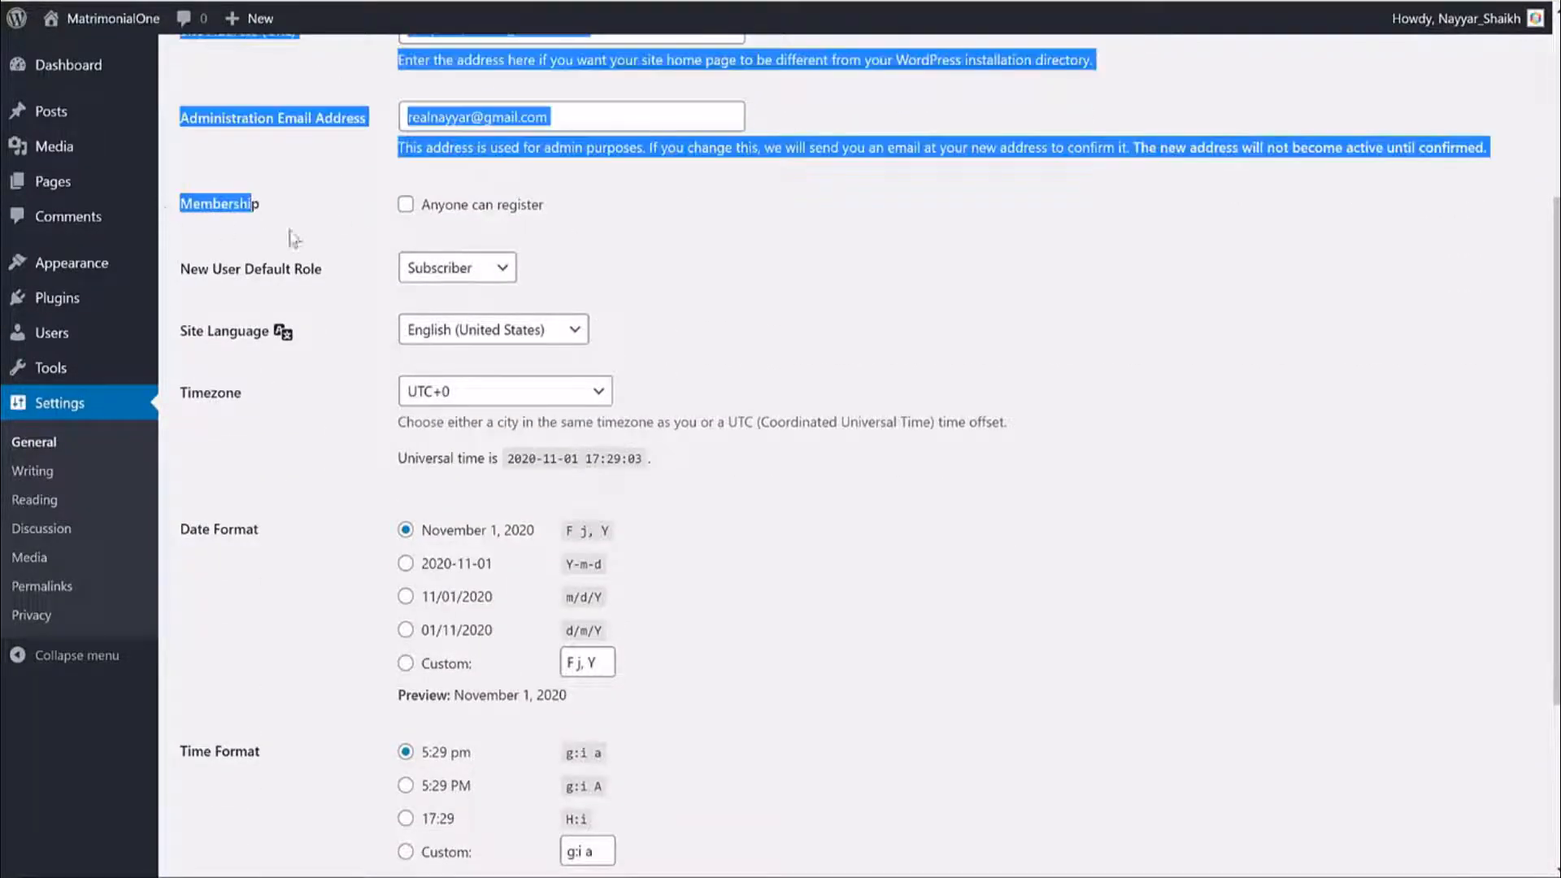
{"action": "left_click", "coordinate": [445, 212]}
{"action": "left_click_drag", "start_coordinate": [553, 215], "coordinate": [423, 213]}
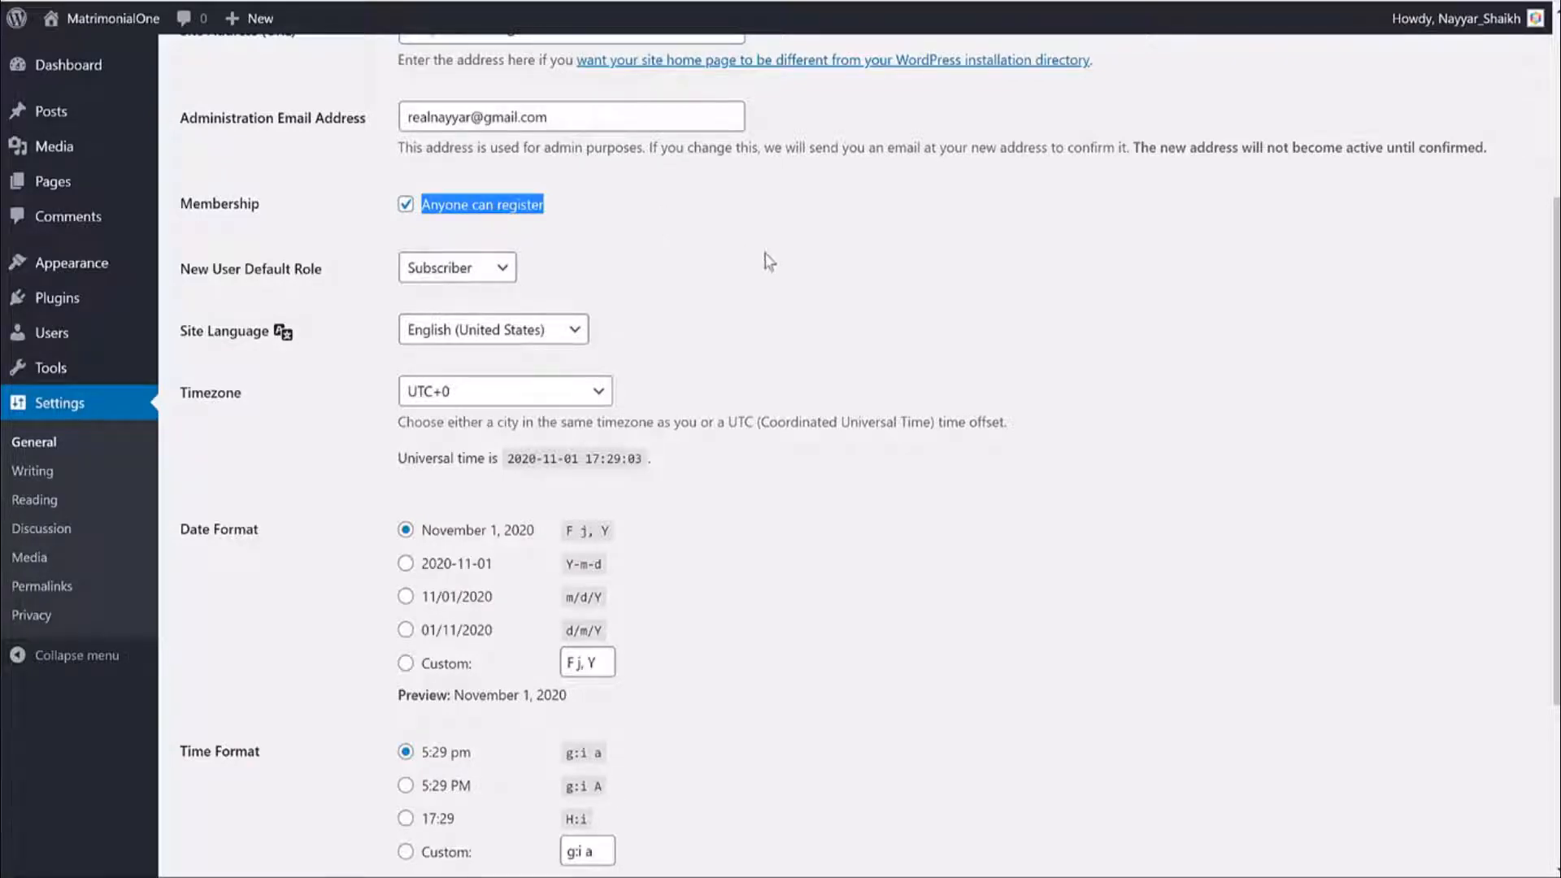
Set the timezone to Kolkata, save the general settings, then go to Permalink Settings.
{"action": "scroll", "coordinate": [731, 269], "scroll_direction": "down", "scroll_amount": 1}
{"action": "left_click", "coordinate": [545, 292]}
{"action": "type", "text": "kolkata"}
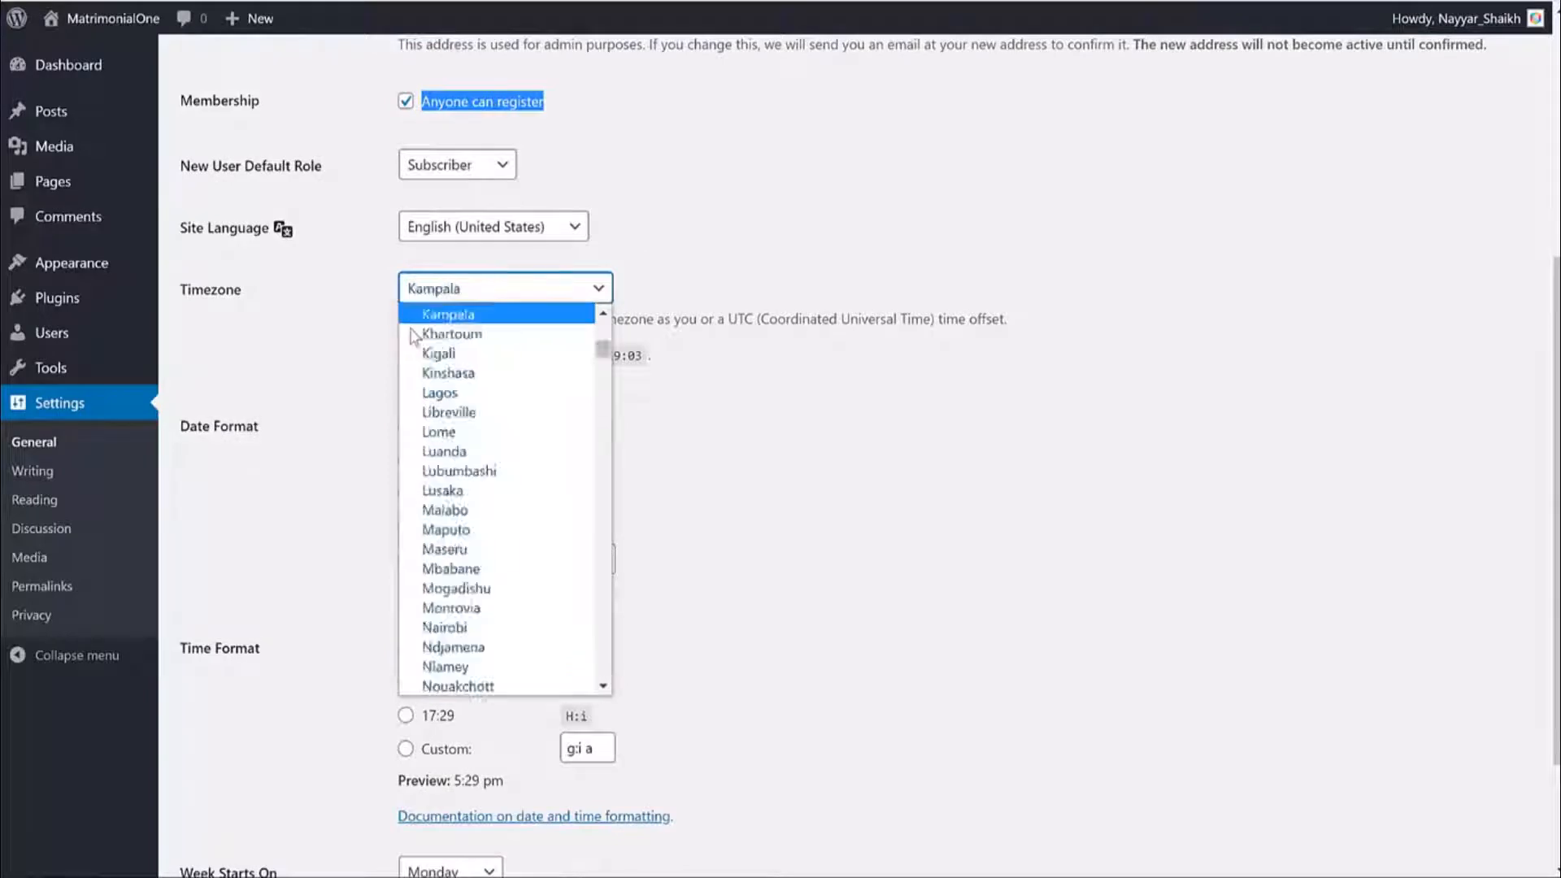
{"action": "key", "text": "Return"}
{"action": "left_click", "coordinate": [388, 346]}
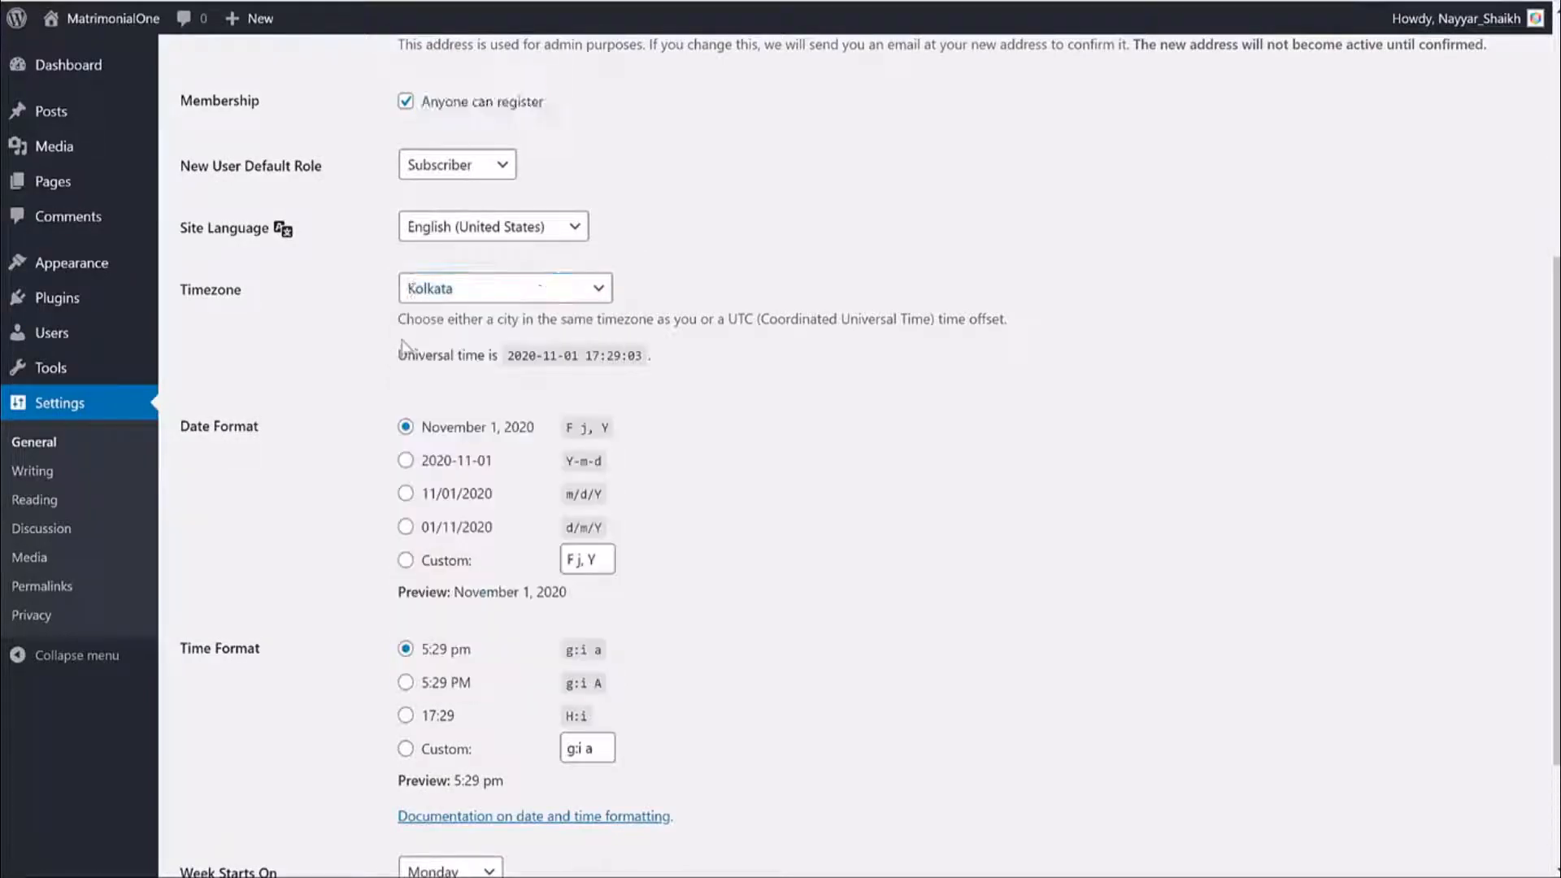
{"action": "scroll", "coordinate": [955, 423], "scroll_direction": "down", "scroll_amount": 2}
{"action": "left_click", "coordinate": [252, 769]}
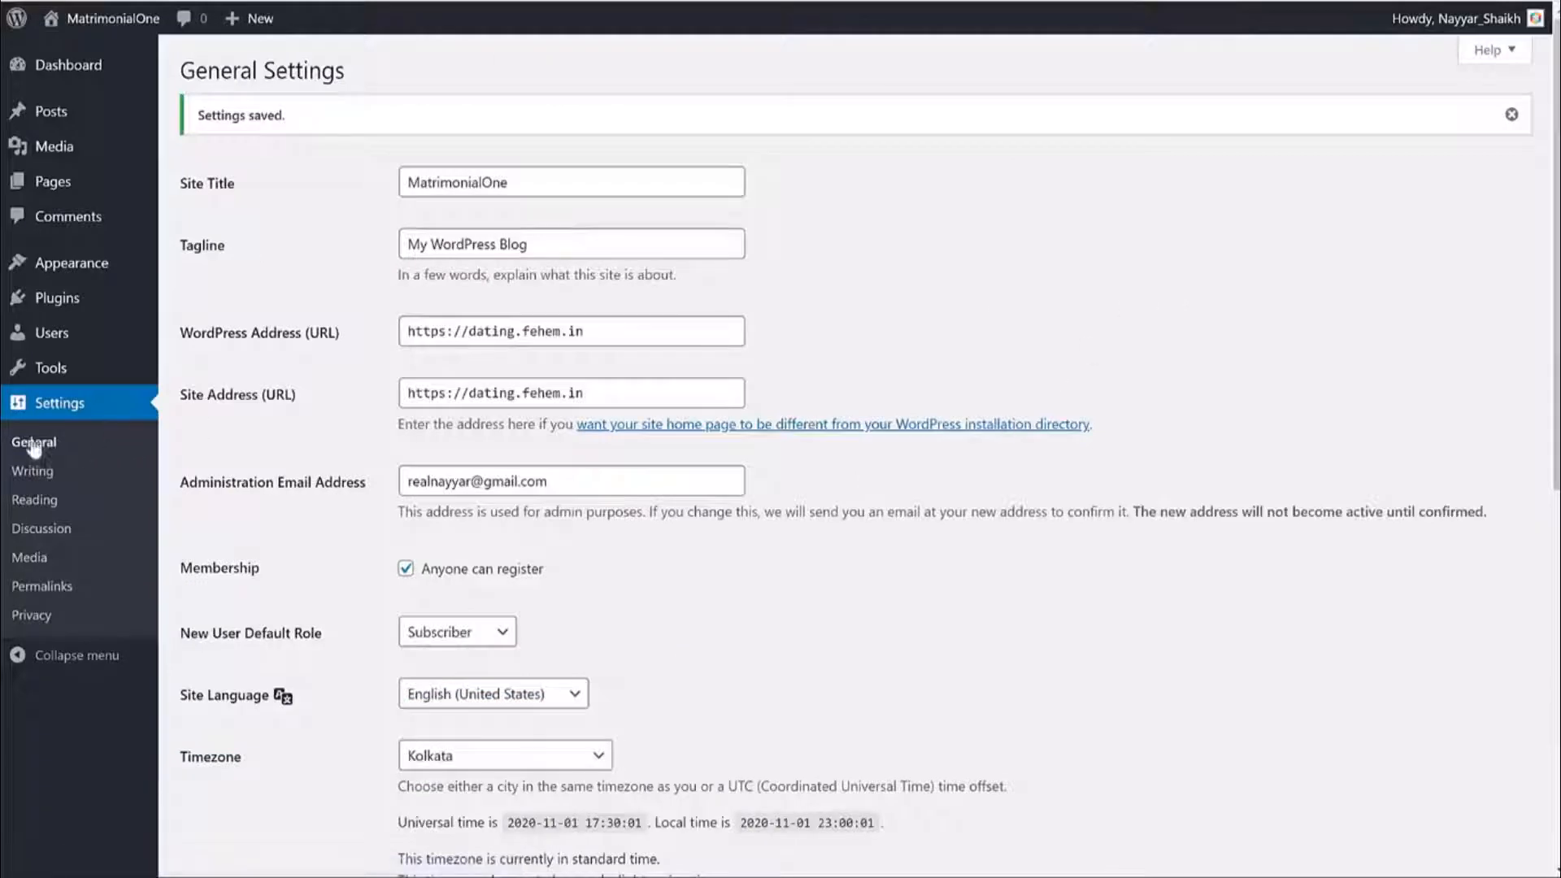
{"action": "left_click", "coordinate": [48, 587]}
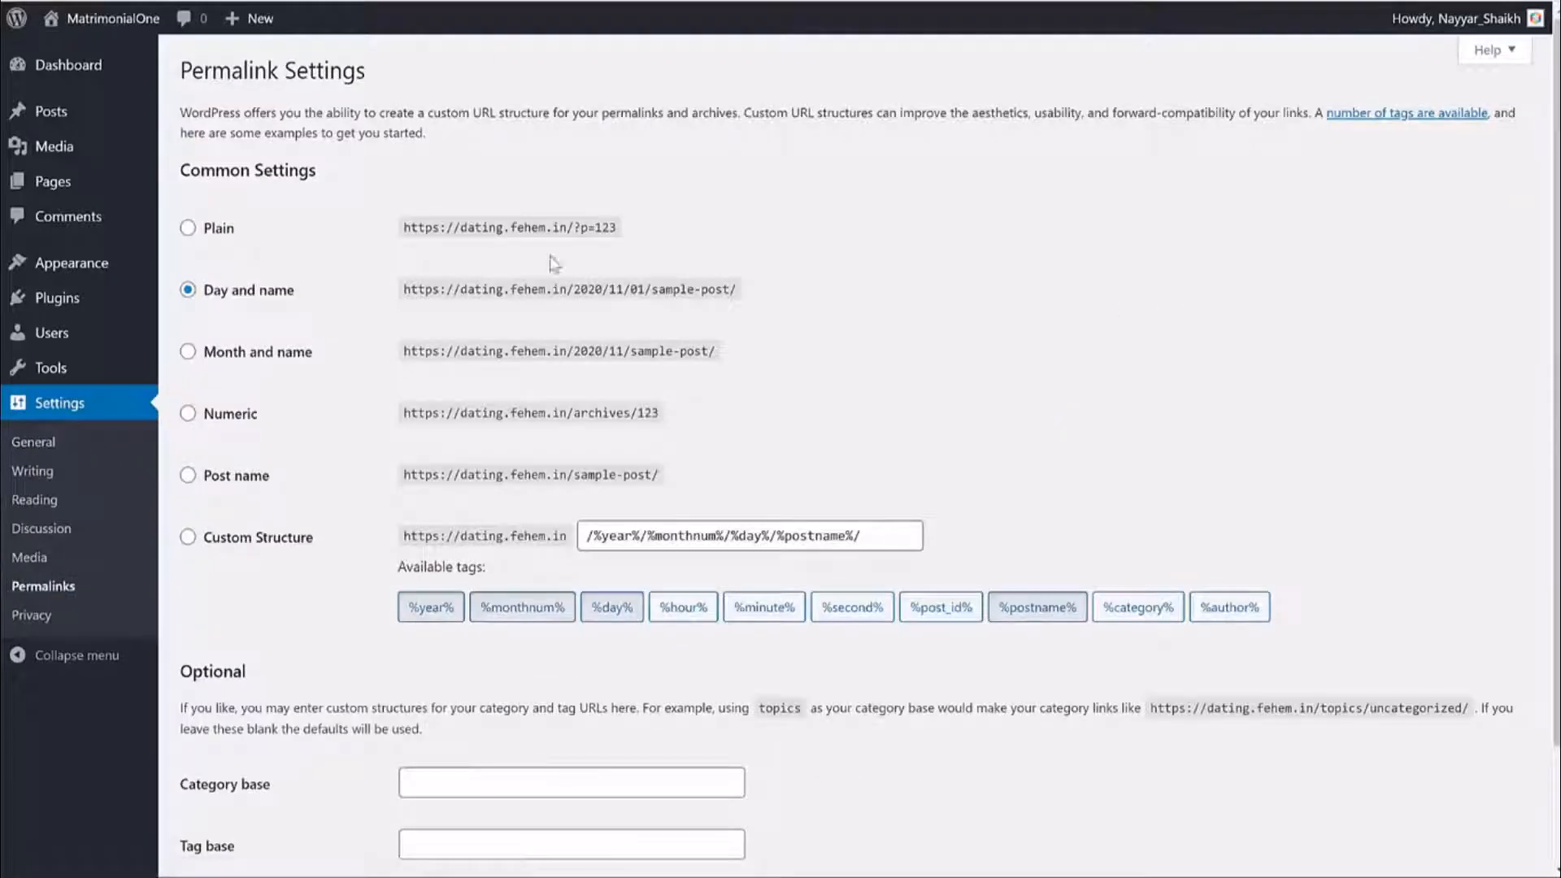
{"action": "left_click", "coordinate": [188, 229]}
Save the Post name (/%postname%/) permalink structure and return to the Dashboard.
{"action": "left_click", "coordinate": [258, 293]}
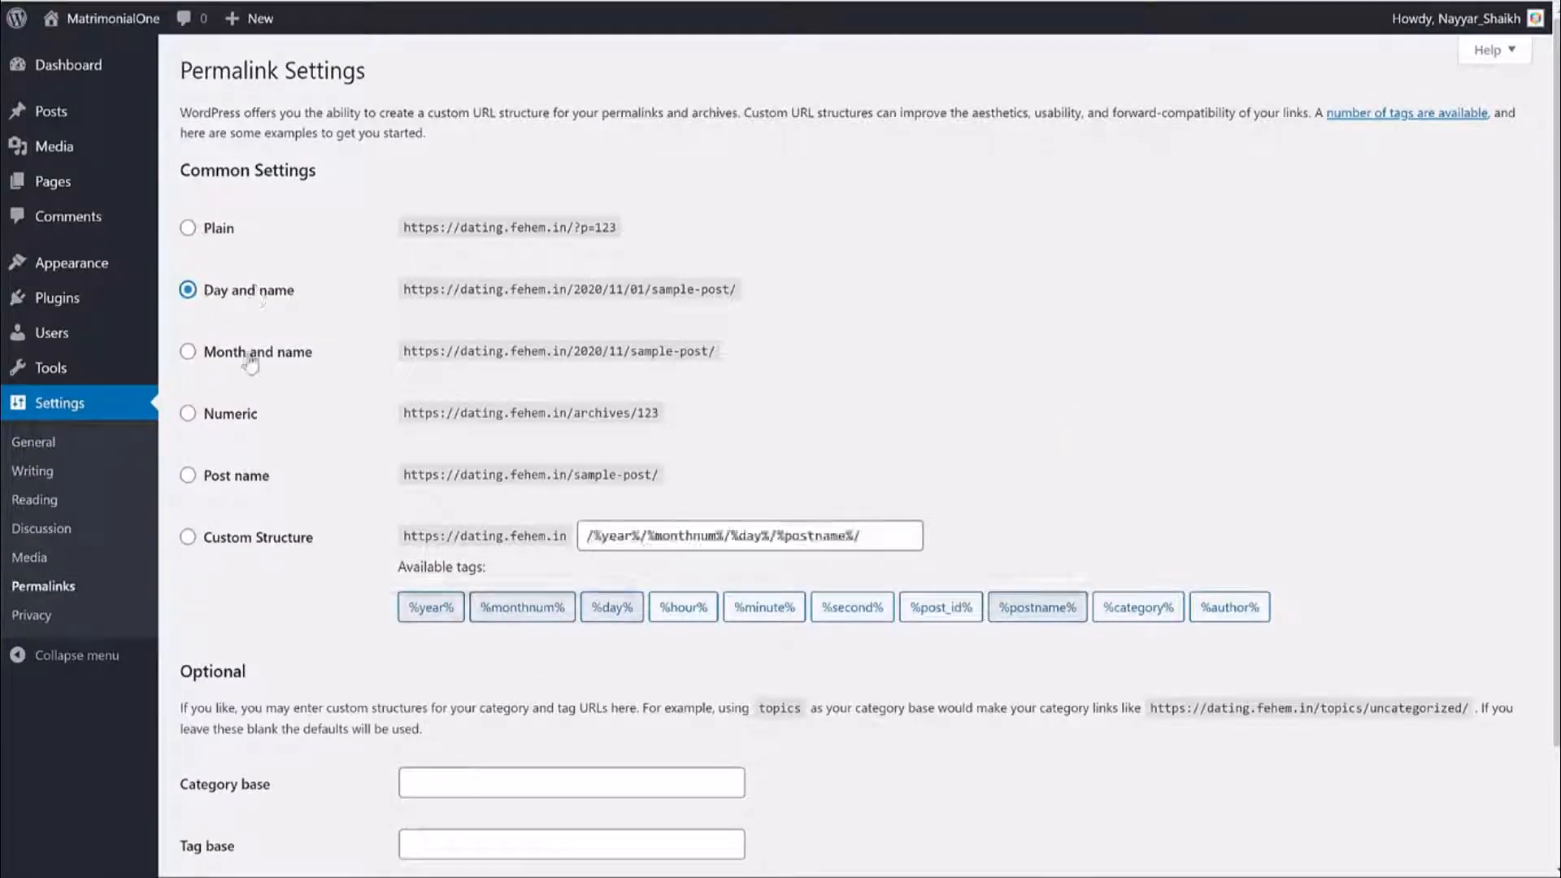
{"action": "left_click", "coordinate": [248, 355]}
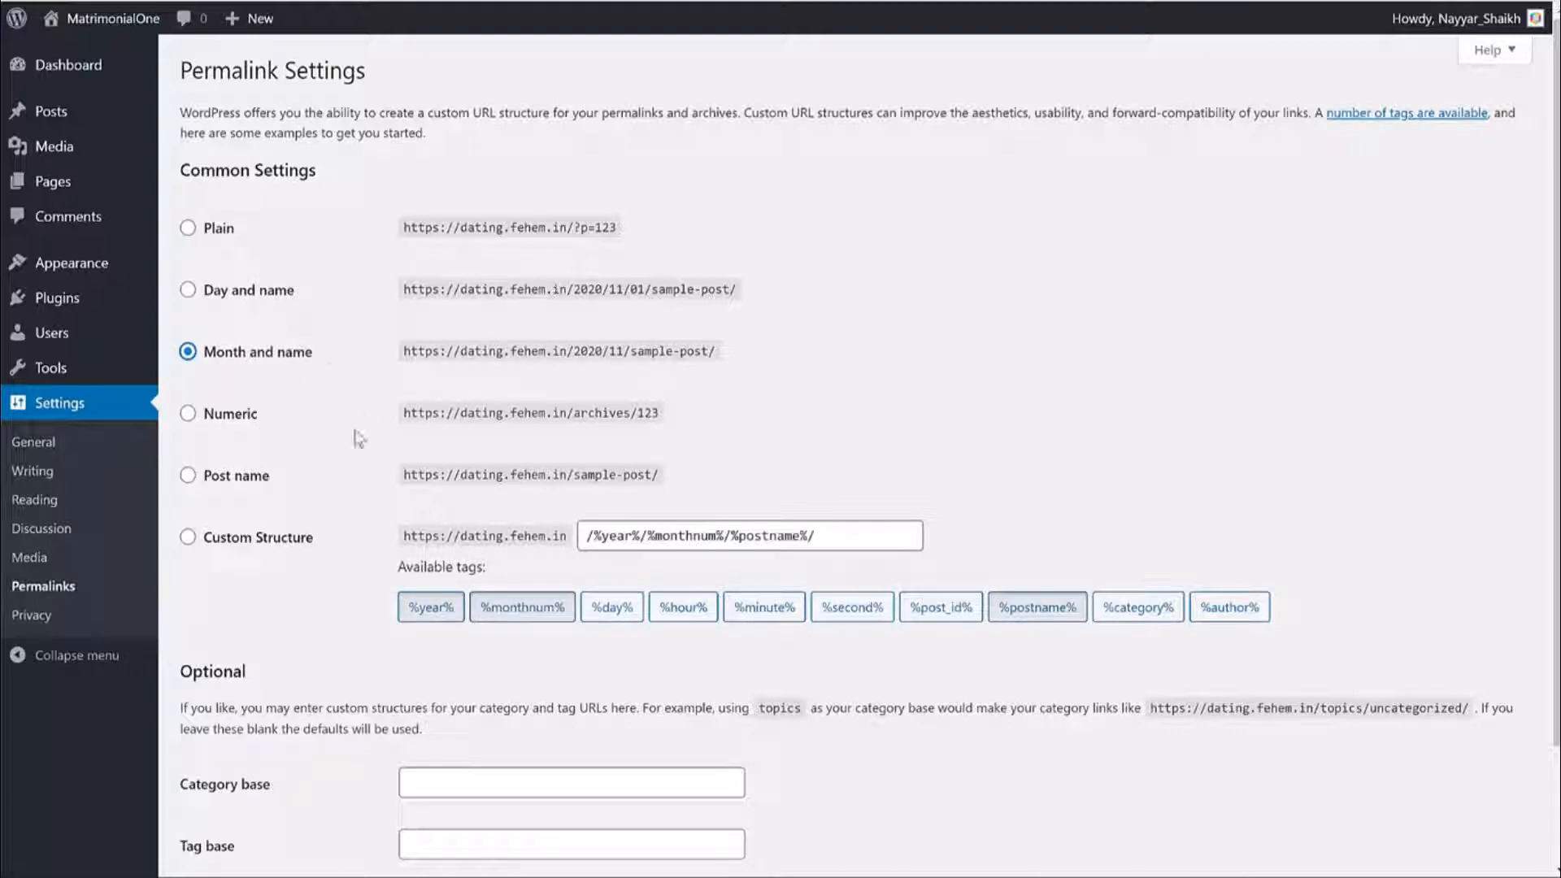
{"action": "left_click", "coordinate": [229, 487]}
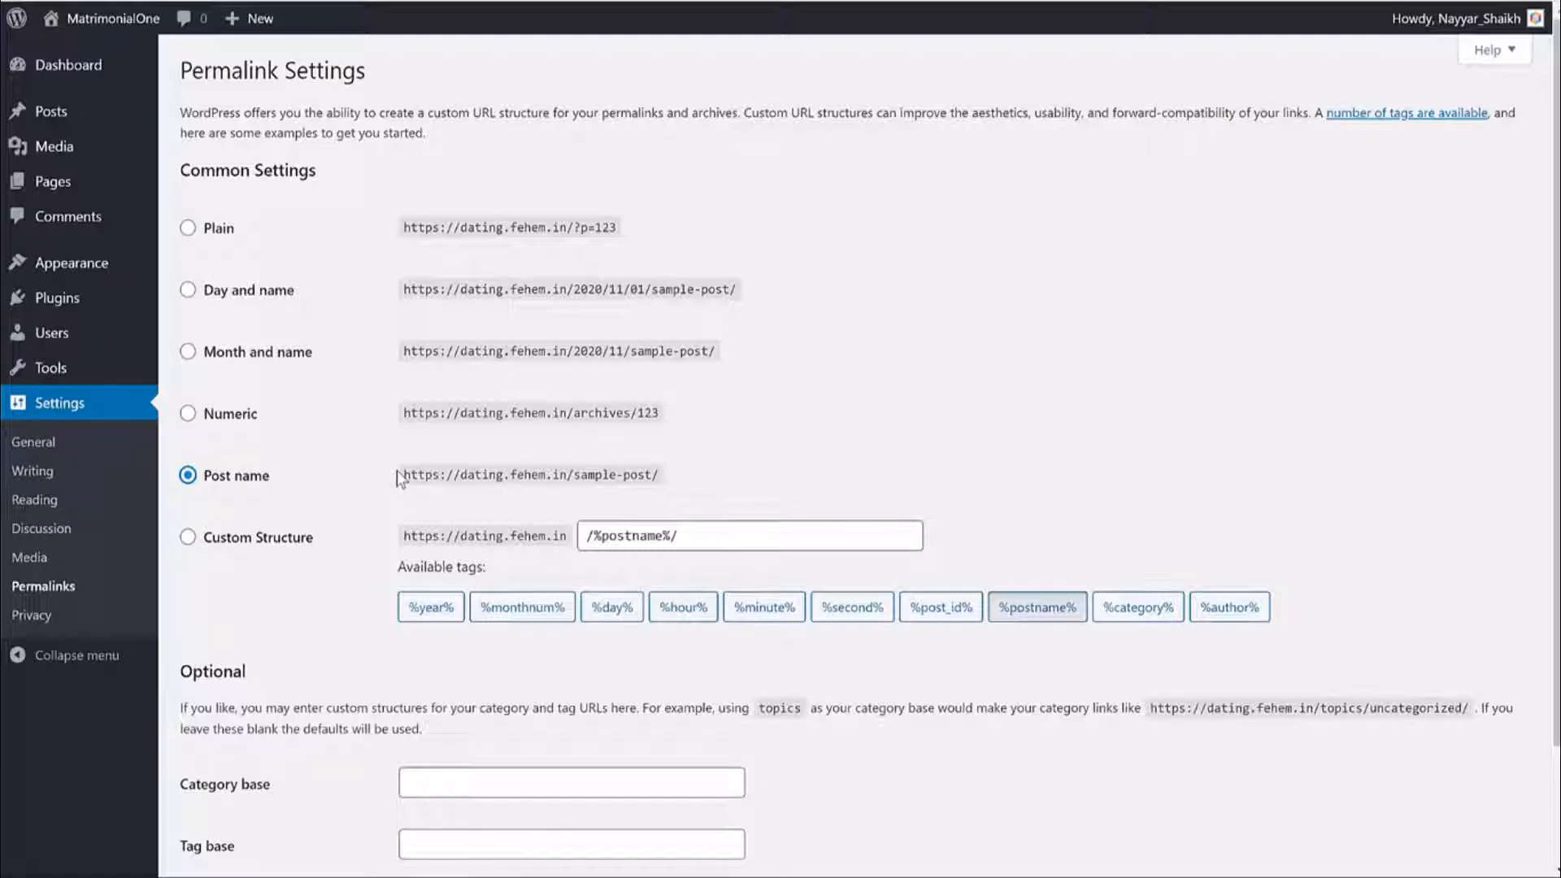
{"action": "left_click_drag", "start_coordinate": [398, 480], "coordinate": [662, 481]}
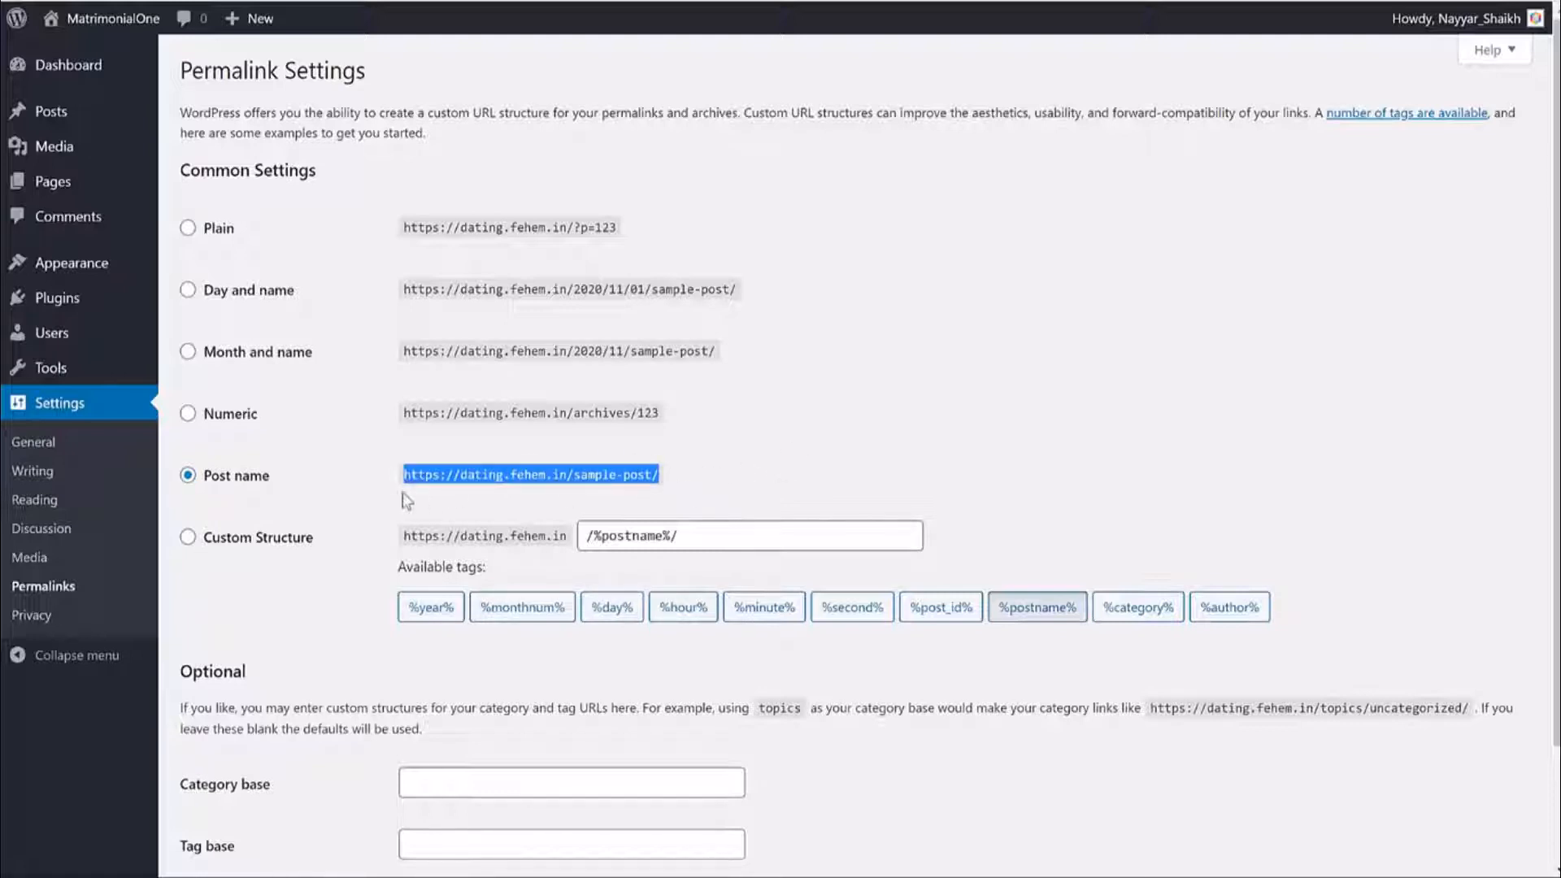
{"action": "left_click", "coordinate": [262, 490]}
{"action": "scroll", "coordinate": [373, 522], "scroll_direction": "down", "scroll_amount": 2}
{"action": "left_click", "coordinate": [230, 777]}
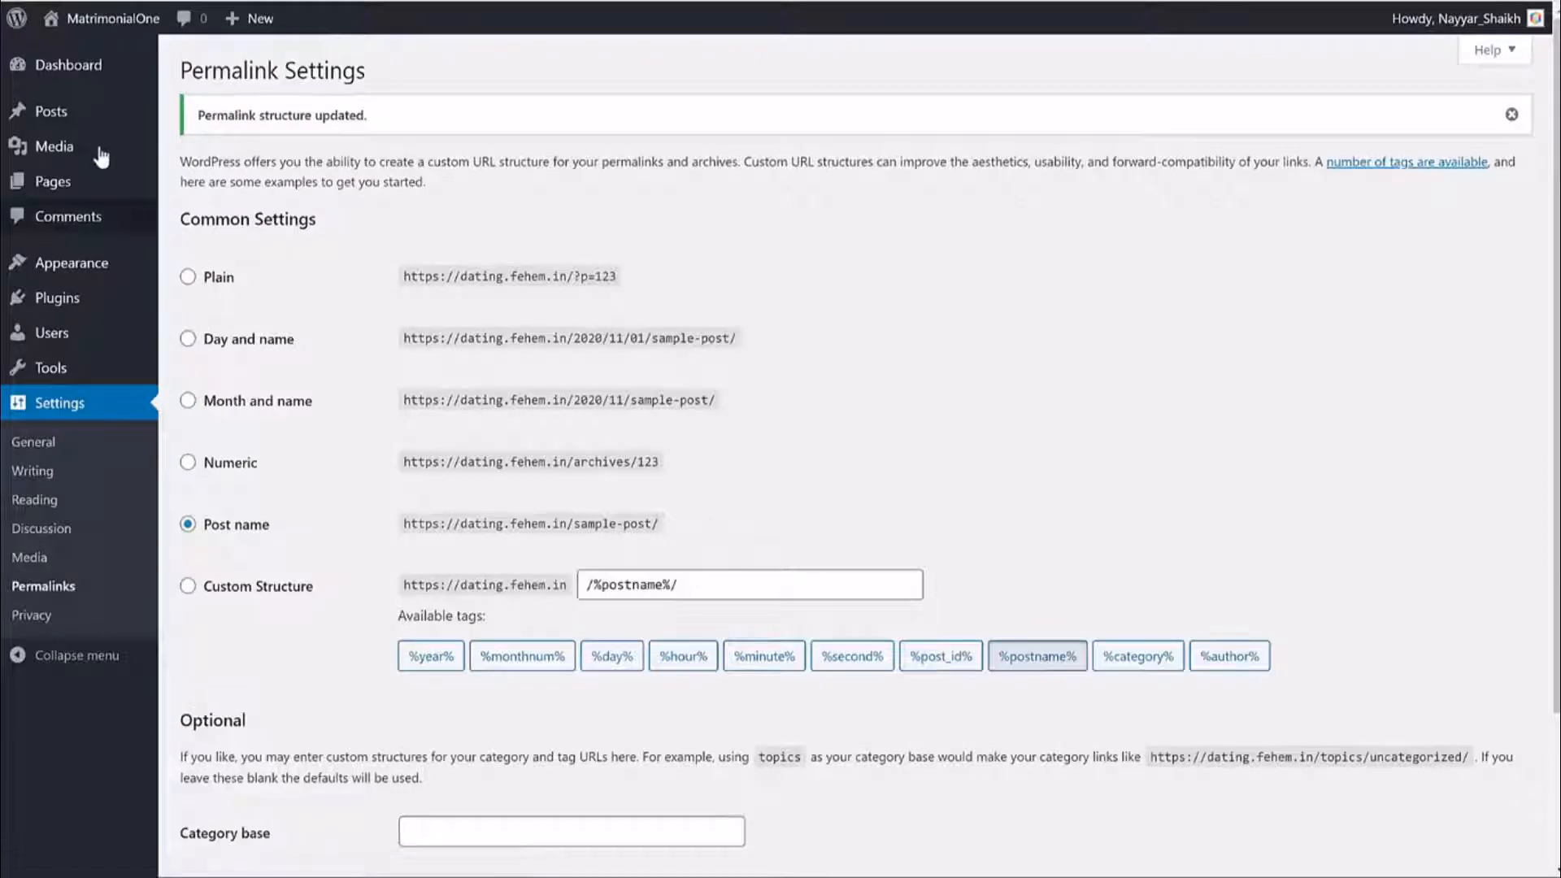
{"action": "left_click", "coordinate": [86, 79]}
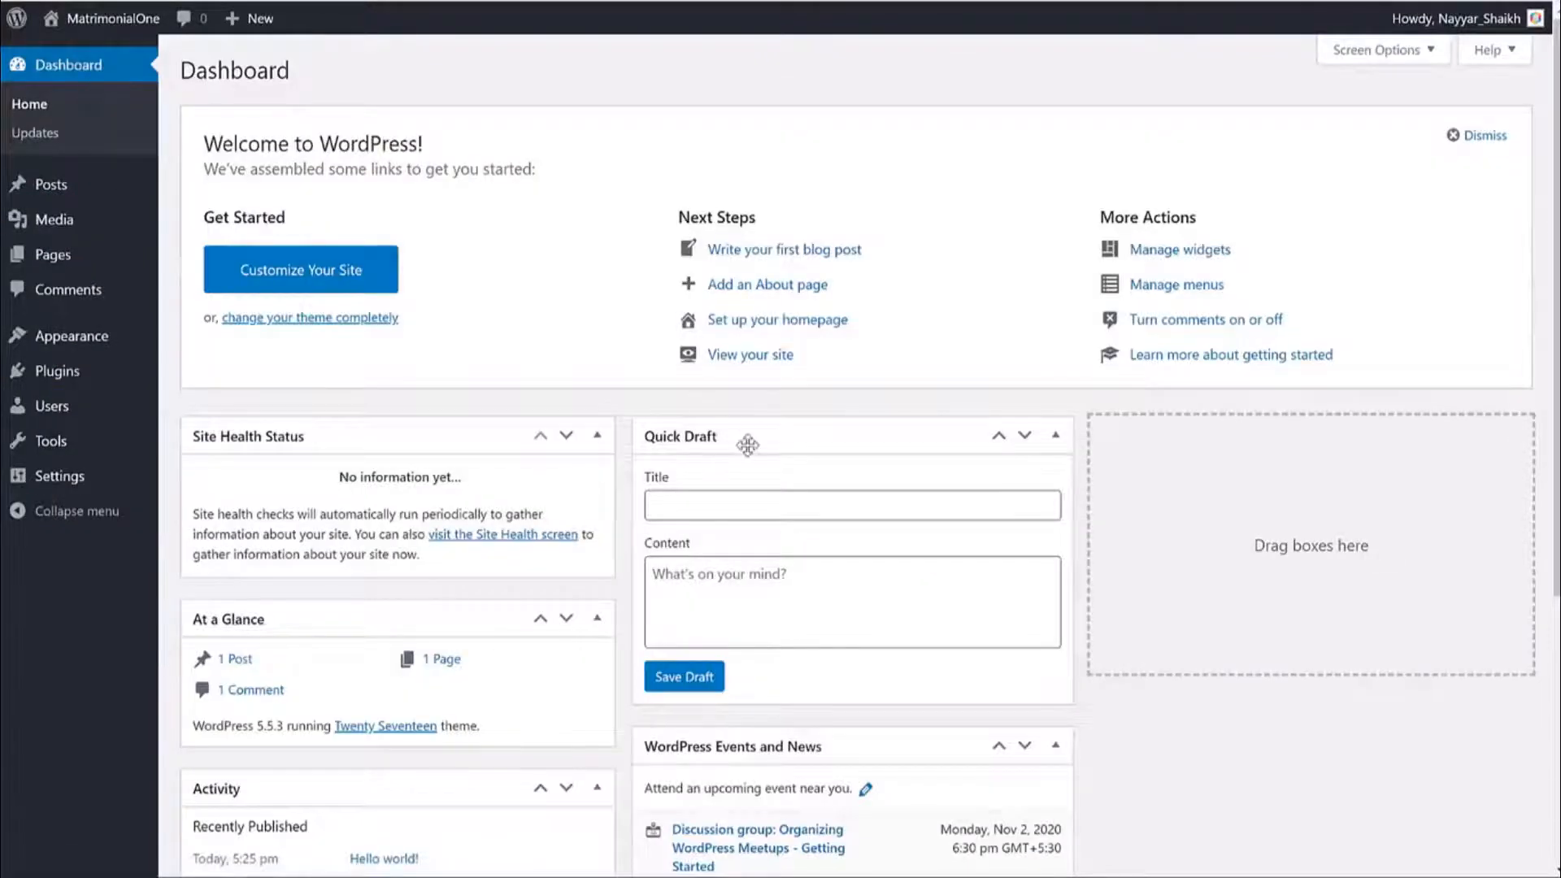
Hide Site Health Status, At a Glance, Activity, Quick Draft, Events and News, and Welcome.
{"action": "scroll", "coordinate": [748, 445], "scroll_direction": "down", "scroll_amount": 5}
{"action": "scroll", "coordinate": [773, 480], "scroll_direction": "up", "scroll_amount": 5}
{"action": "scroll", "coordinate": [822, 481], "scroll_direction": "down", "scroll_amount": 5}
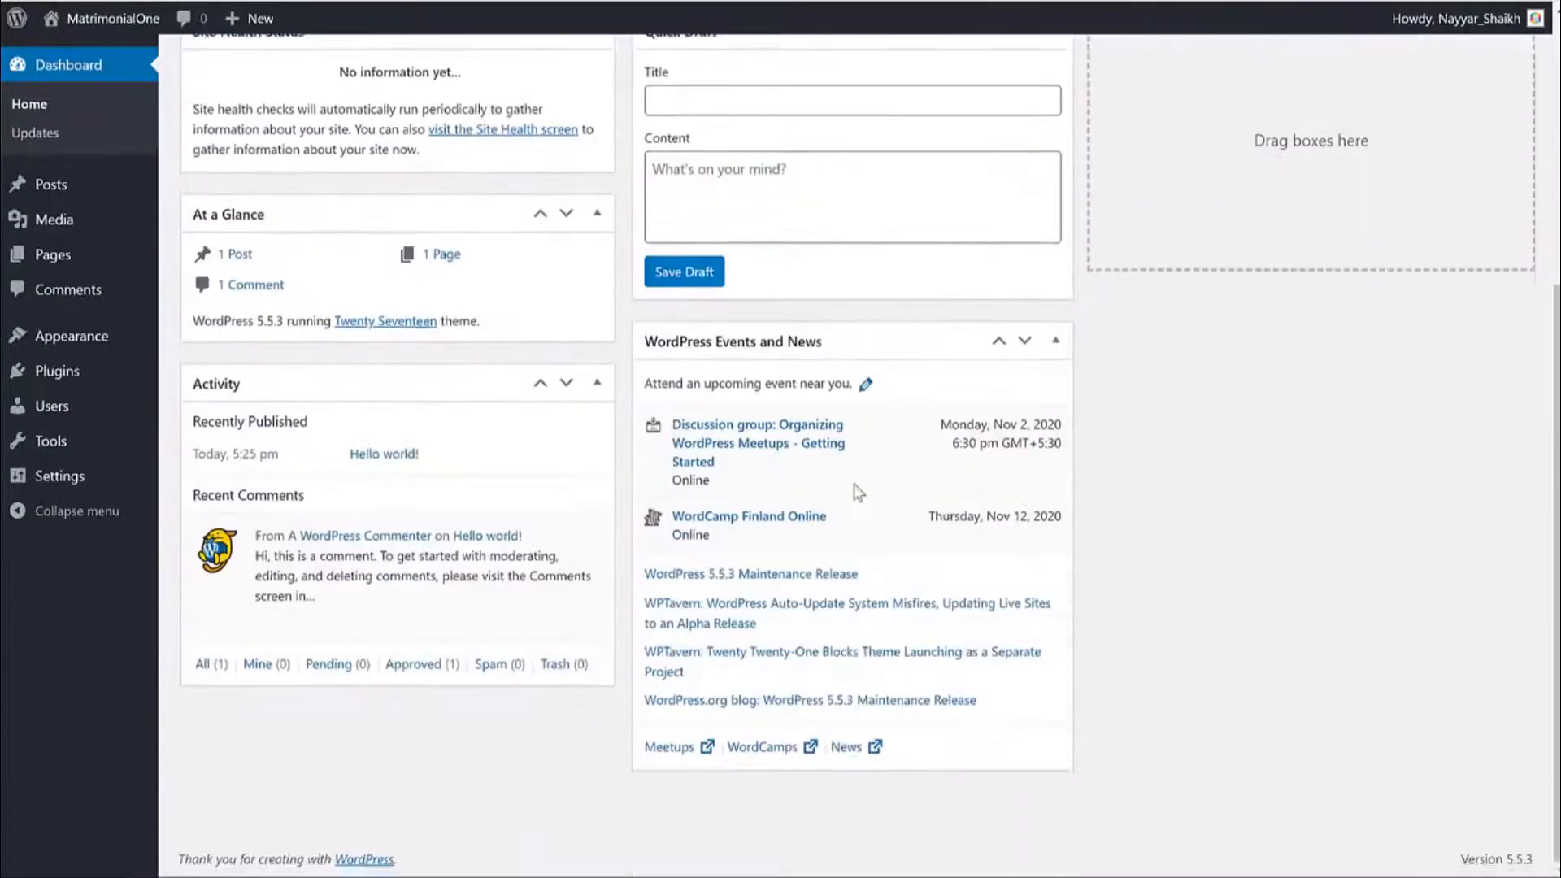
{"action": "scroll", "coordinate": [858, 492], "scroll_direction": "up", "scroll_amount": 5}
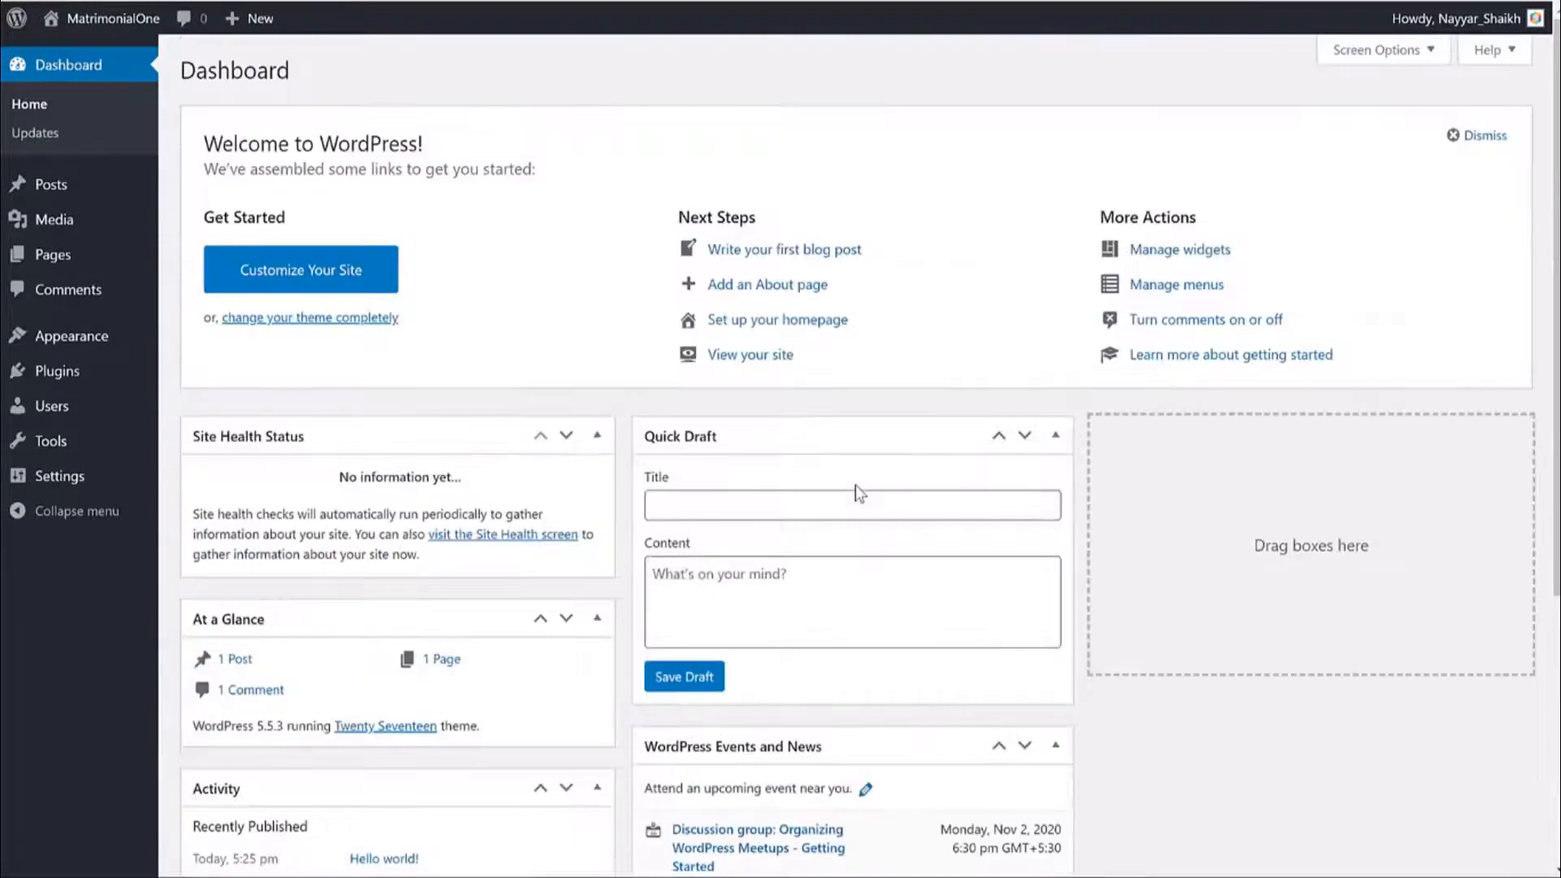
{"action": "left_click", "coordinate": [1374, 51]}
{"action": "left_click", "coordinate": [299, 95]}
{"action": "left_click", "coordinate": [407, 95]}
{"action": "left_click", "coordinate": [468, 95]}
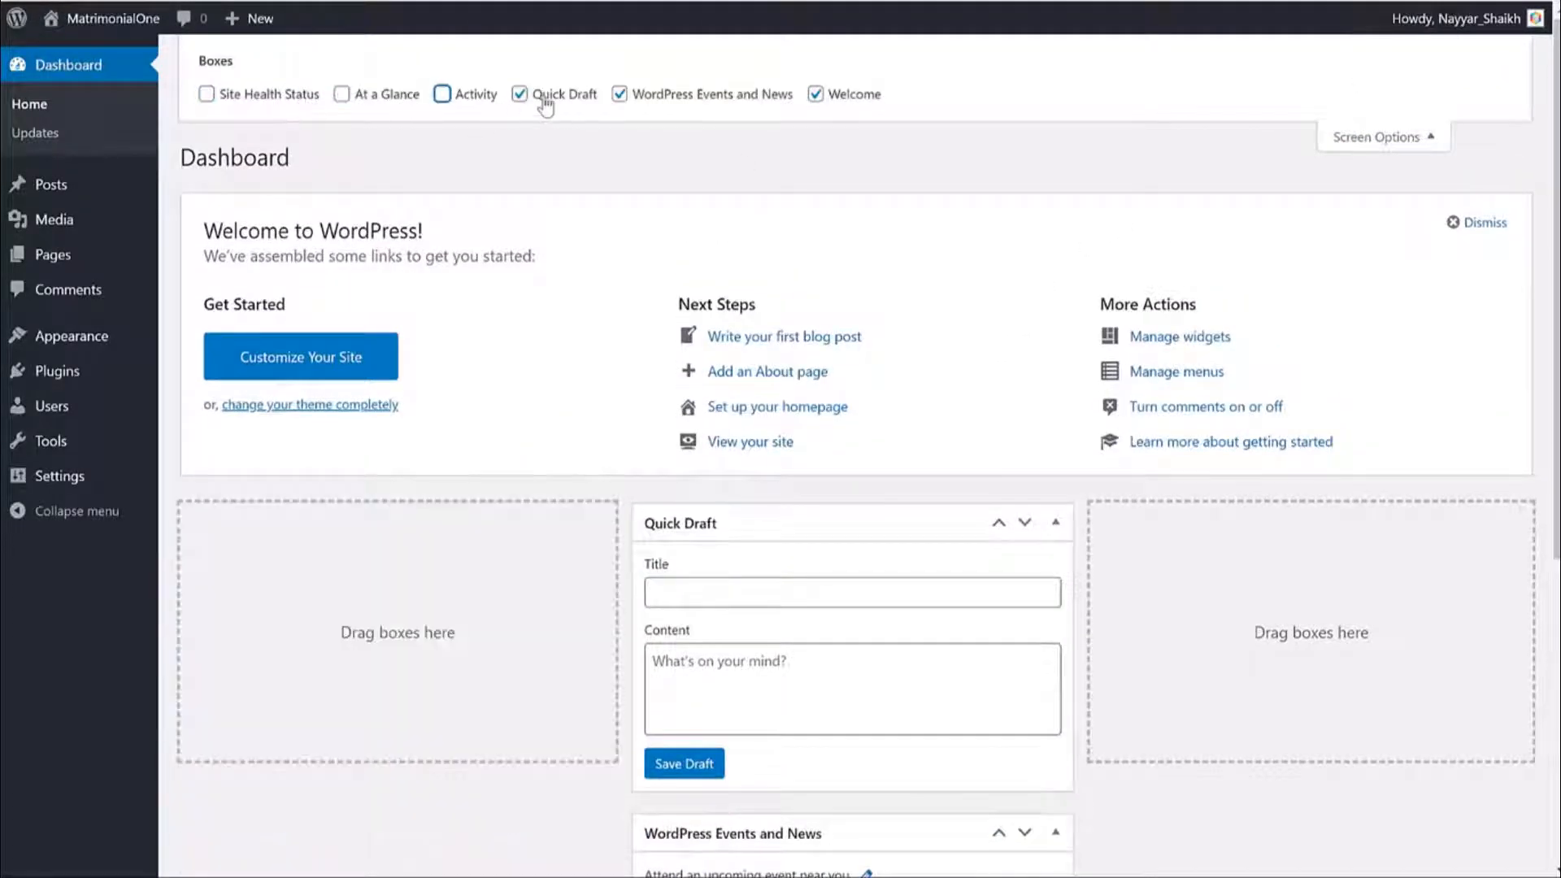
{"action": "left_click", "coordinate": [545, 96]}
{"action": "left_click", "coordinate": [781, 95]}
{"action": "left_click", "coordinate": [853, 96]}
{"action": "left_click", "coordinate": [1426, 138]}
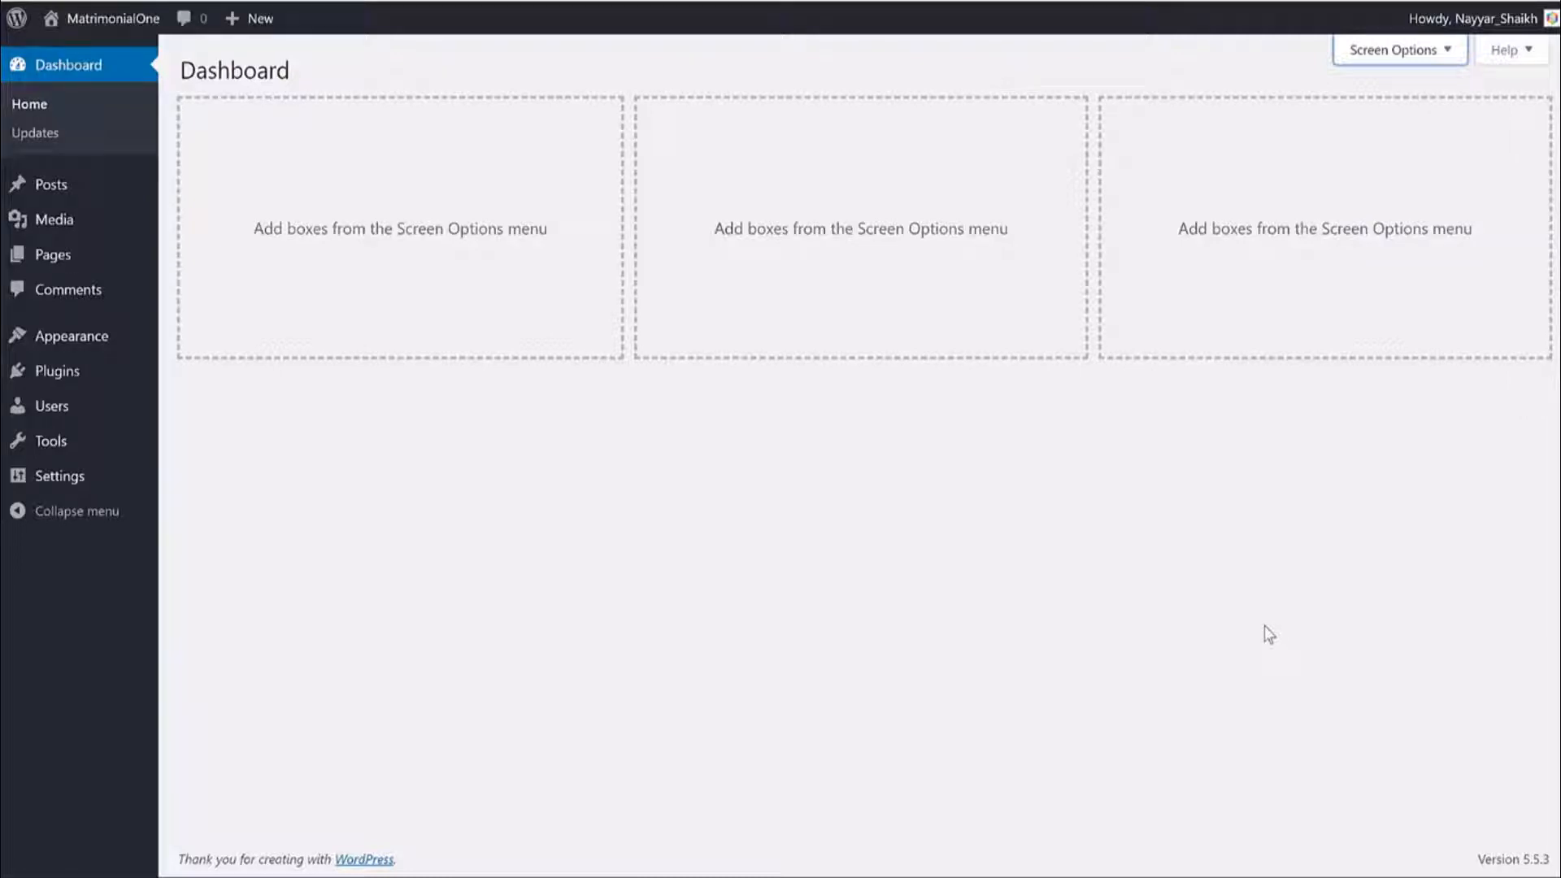
{"action": "left_click", "coordinate": [1191, 582]}
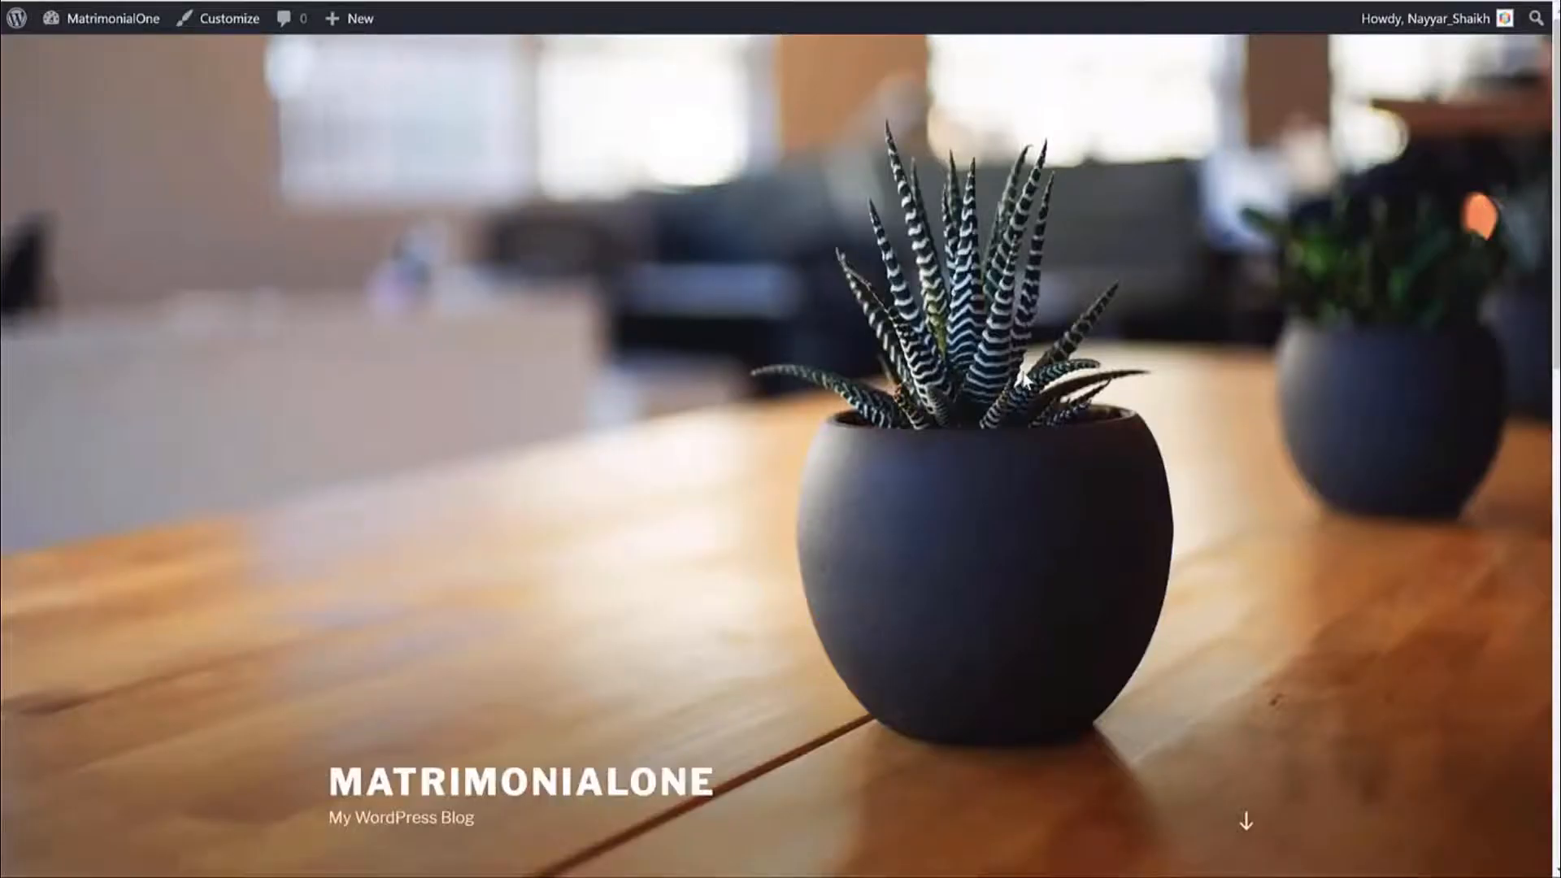
Scroll through the front-end home page, then go to Appearance > Themes.
{"action": "scroll", "coordinate": [1091, 486], "scroll_direction": "down", "scroll_amount": 15}
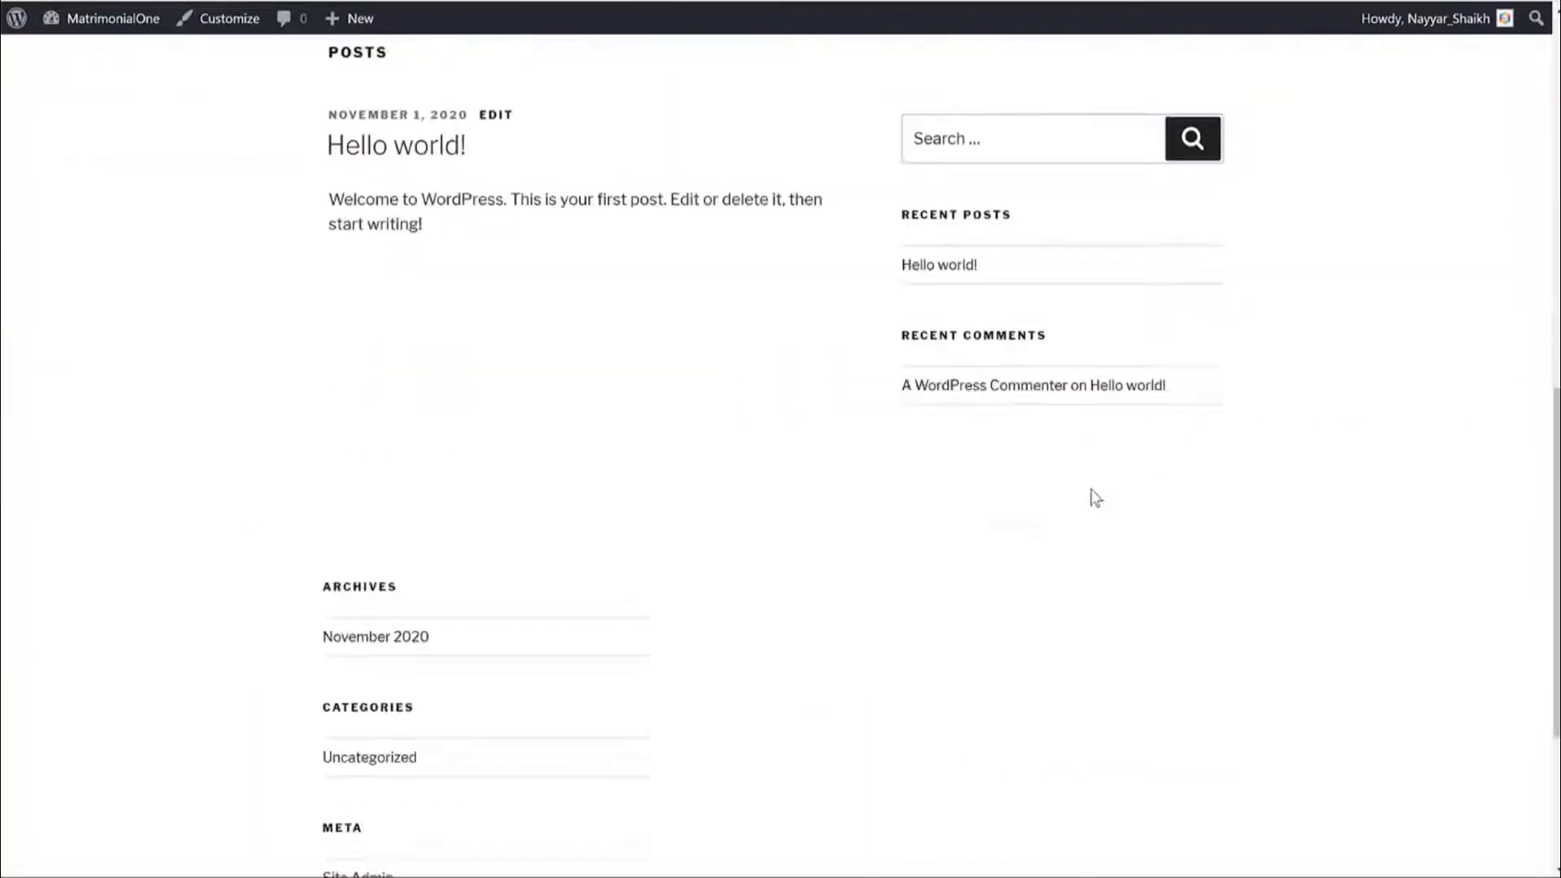
{"action": "scroll", "coordinate": [1088, 492], "scroll_direction": "up", "scroll_amount": 14}
{"action": "scroll", "coordinate": [1086, 491], "scroll_direction": "up", "scroll_amount": 2}
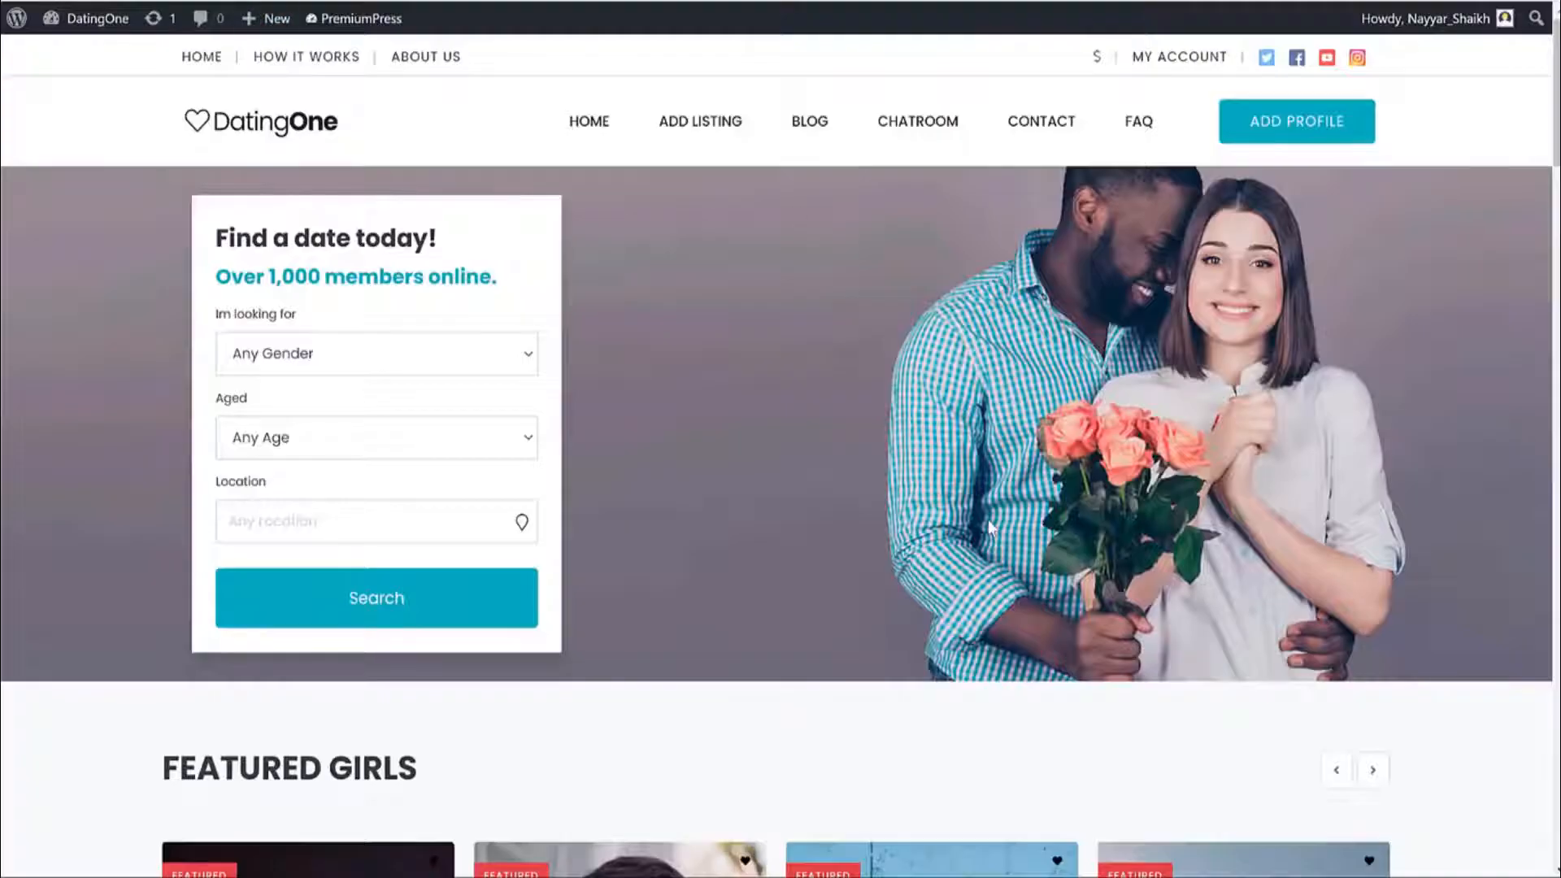
{"action": "scroll", "coordinate": [987, 520], "scroll_direction": "down", "scroll_amount": 12}
{"action": "scroll", "coordinate": [983, 515], "scroll_direction": "up", "scroll_amount": 11}
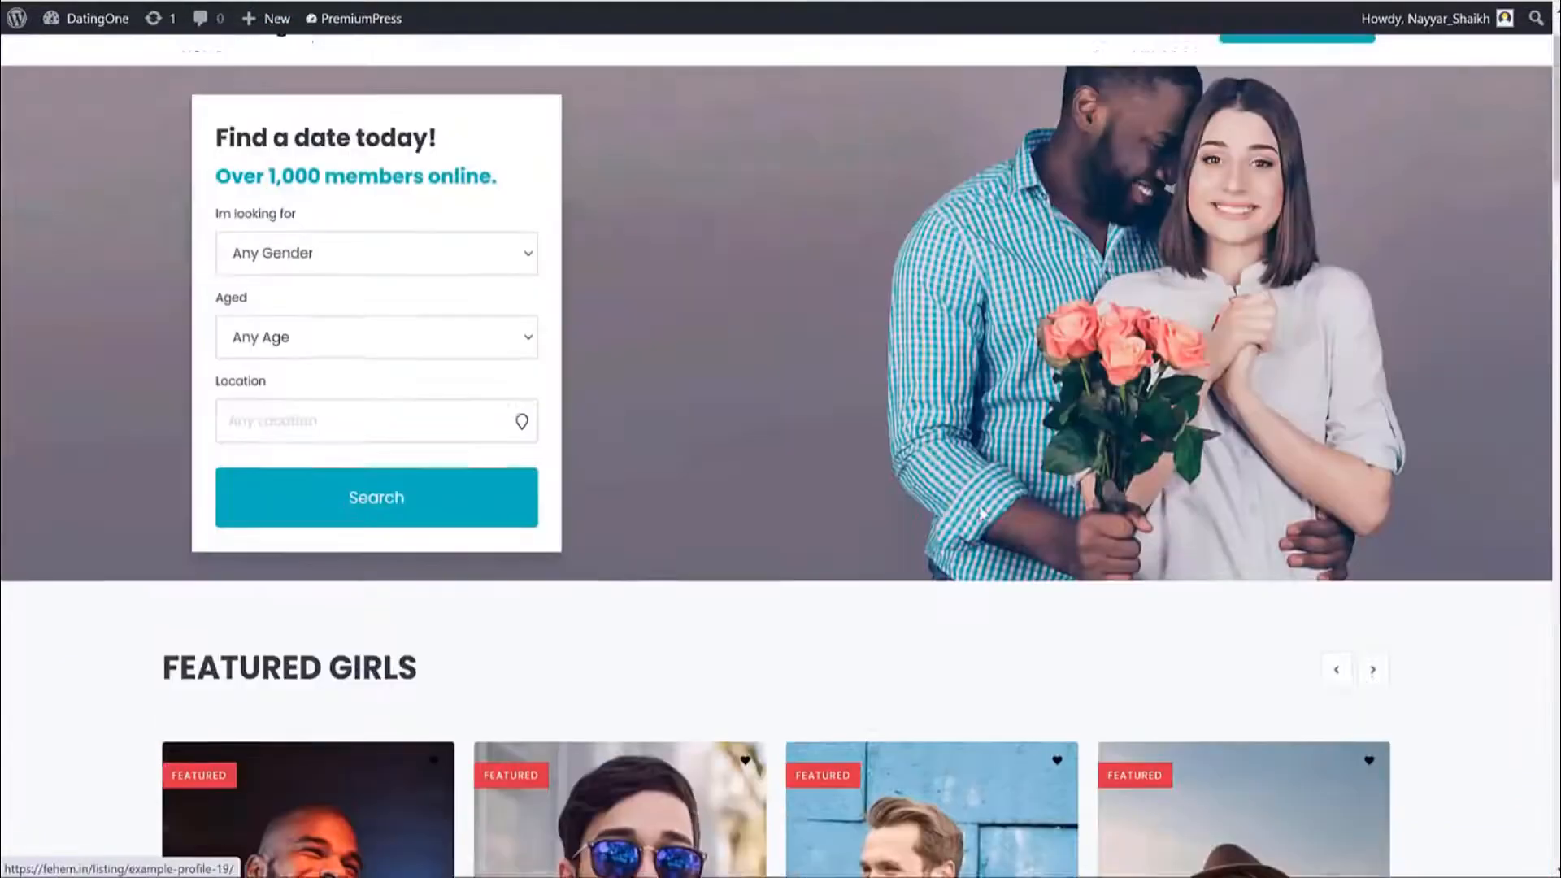
{"action": "scroll", "coordinate": [981, 513], "scroll_direction": "up", "scroll_amount": 2}
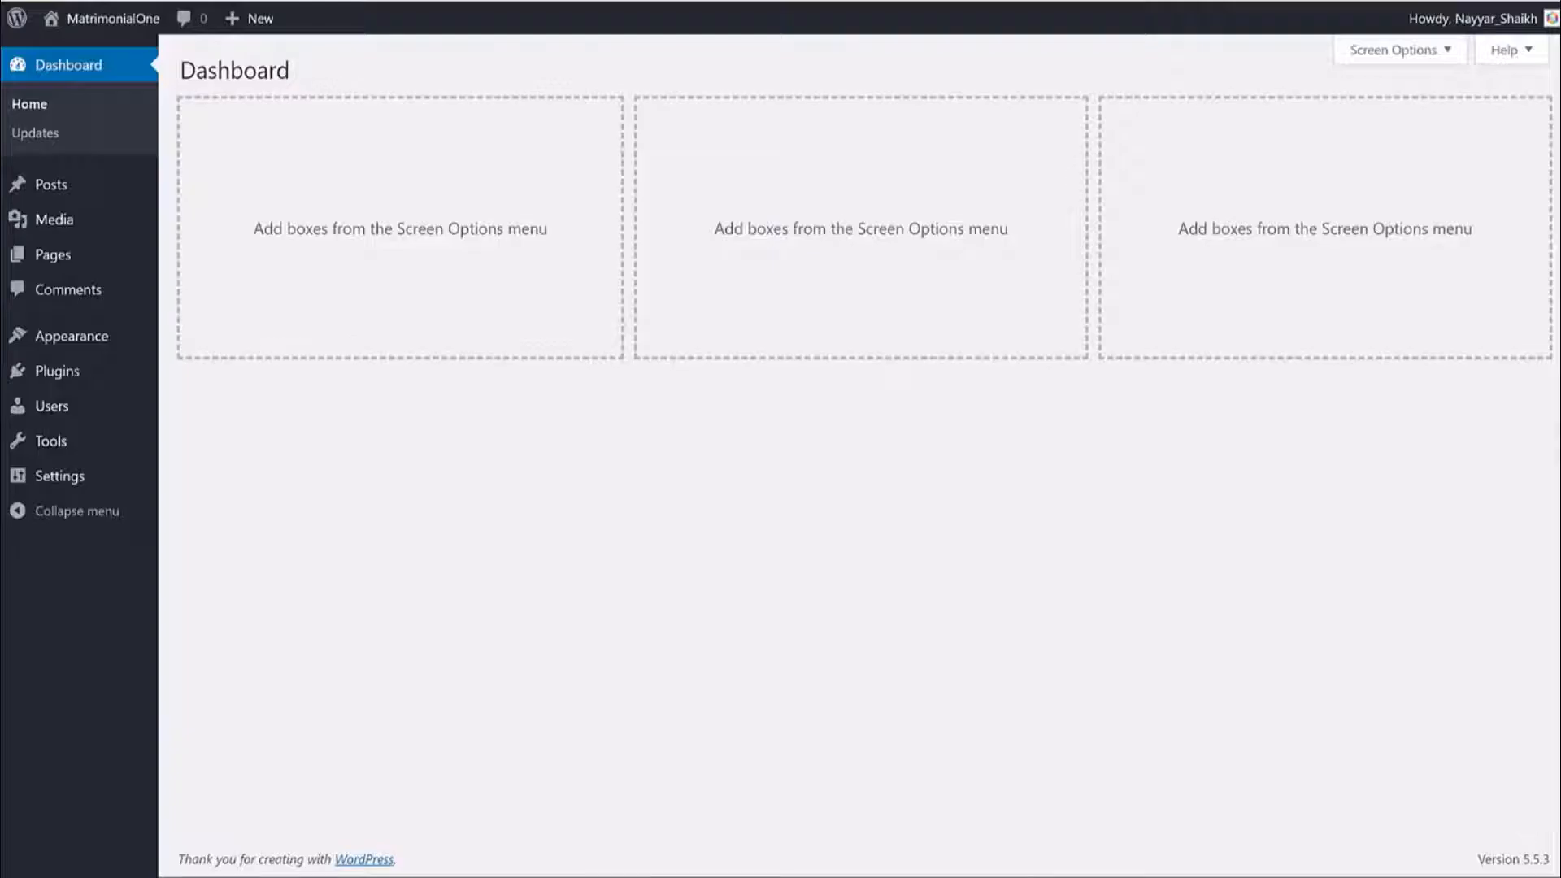
{"action": "left_click", "coordinate": [85, 336]}
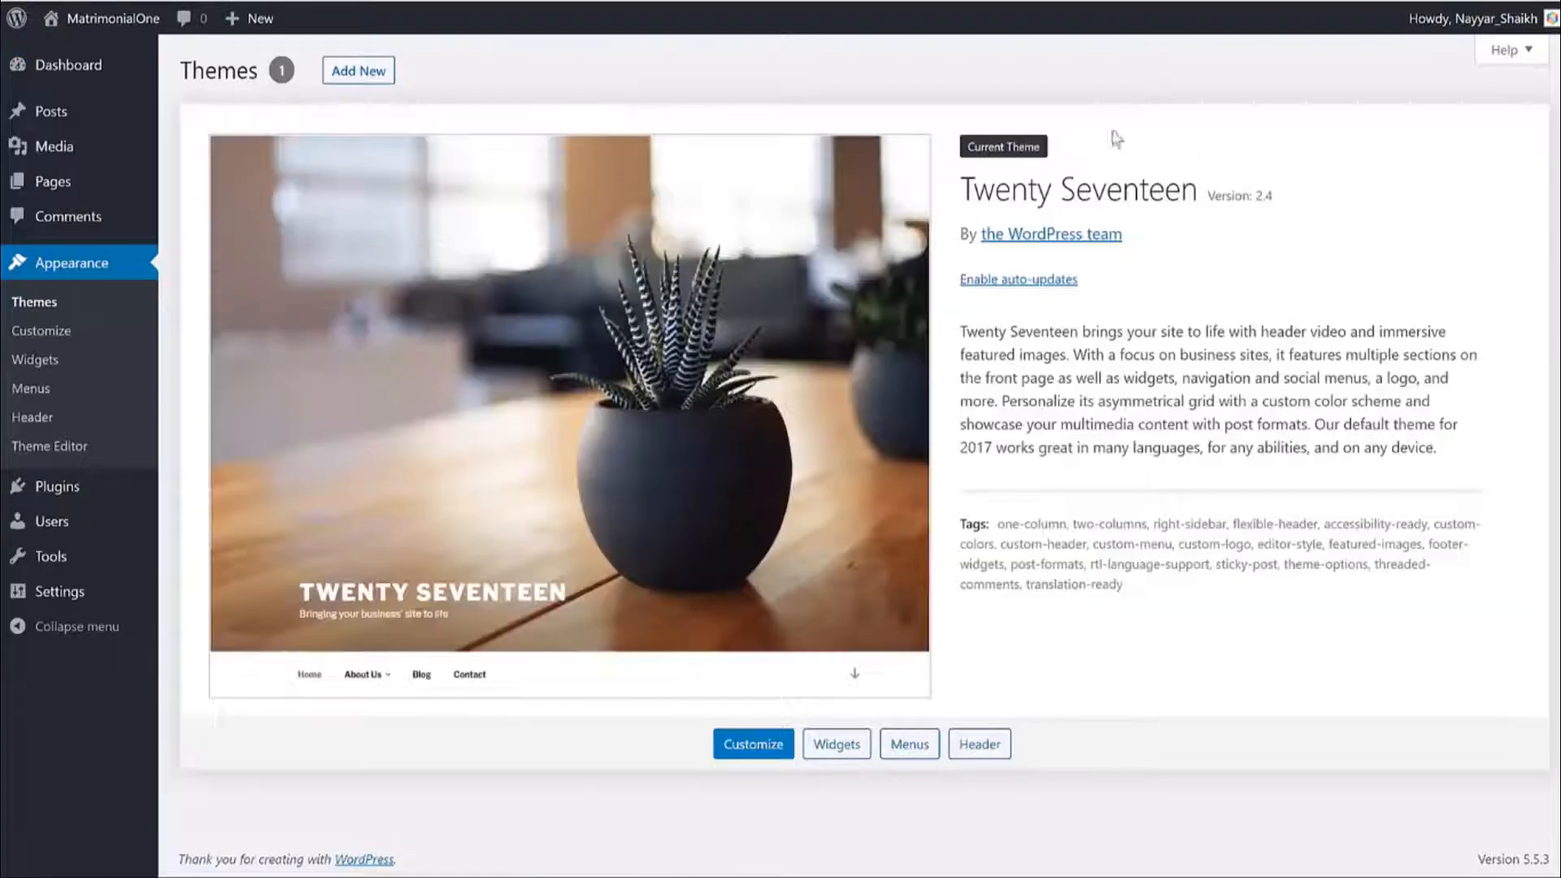
Load bloggdude.com/dating in a new browser tab.
{"action": "key", "text": "ctrl+t"}
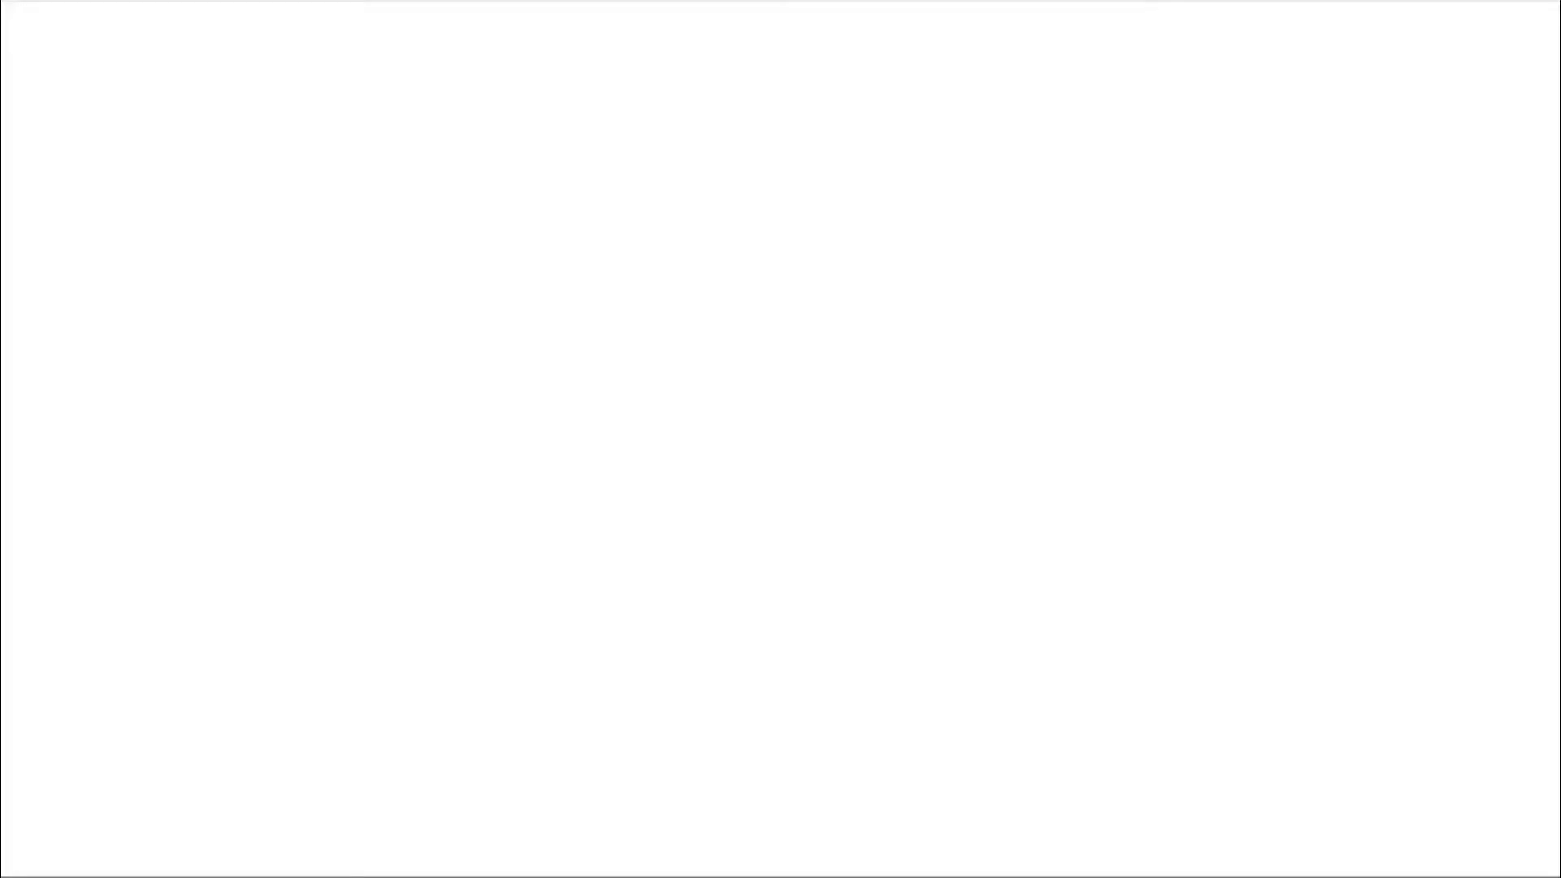
{"action": "type", "text": "bloggdude.com"}
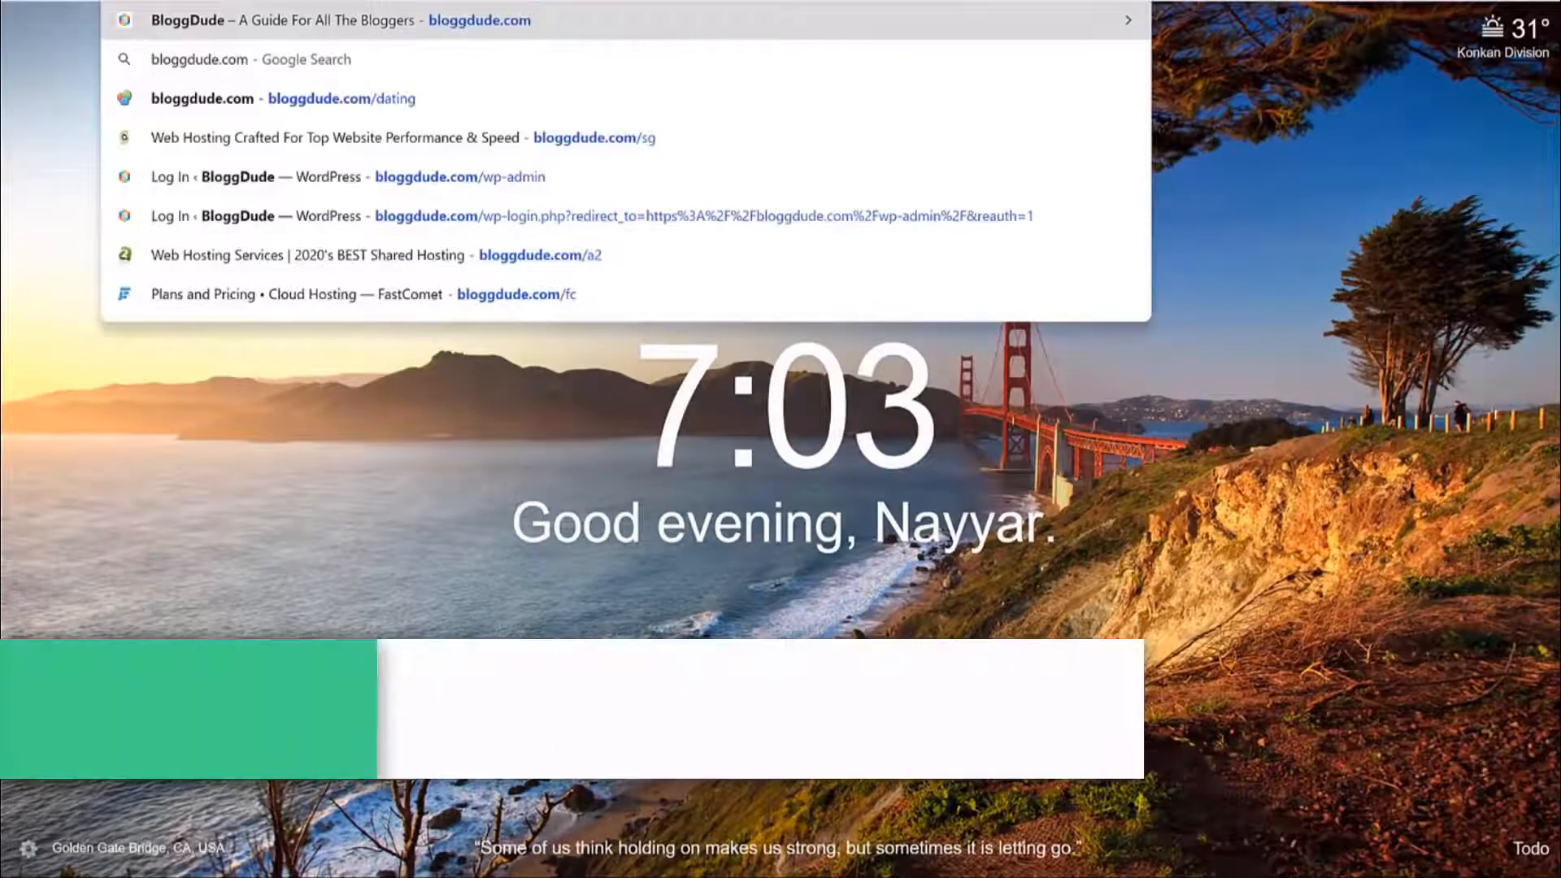
{"action": "type", "text": "/dating"}
{"action": "key", "text": "Return"}
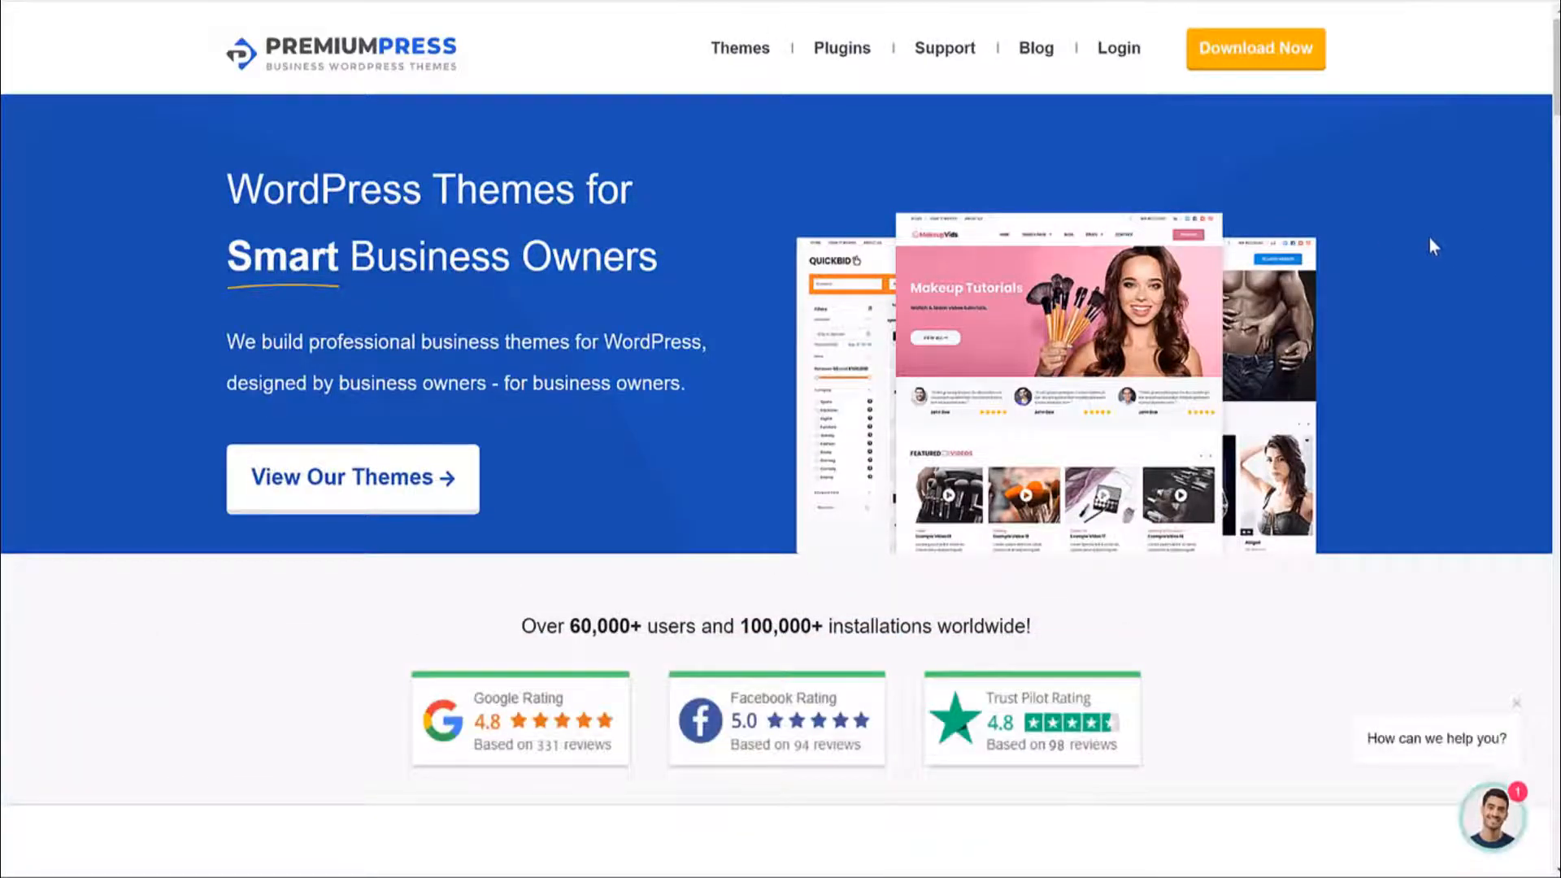
Find the Dating Theme in the themes list and open its product page.
{"action": "scroll", "coordinate": [1433, 244], "scroll_direction": "down", "scroll_amount": 15}
{"action": "scroll", "coordinate": [1433, 251], "scroll_direction": "down", "scroll_amount": 12}
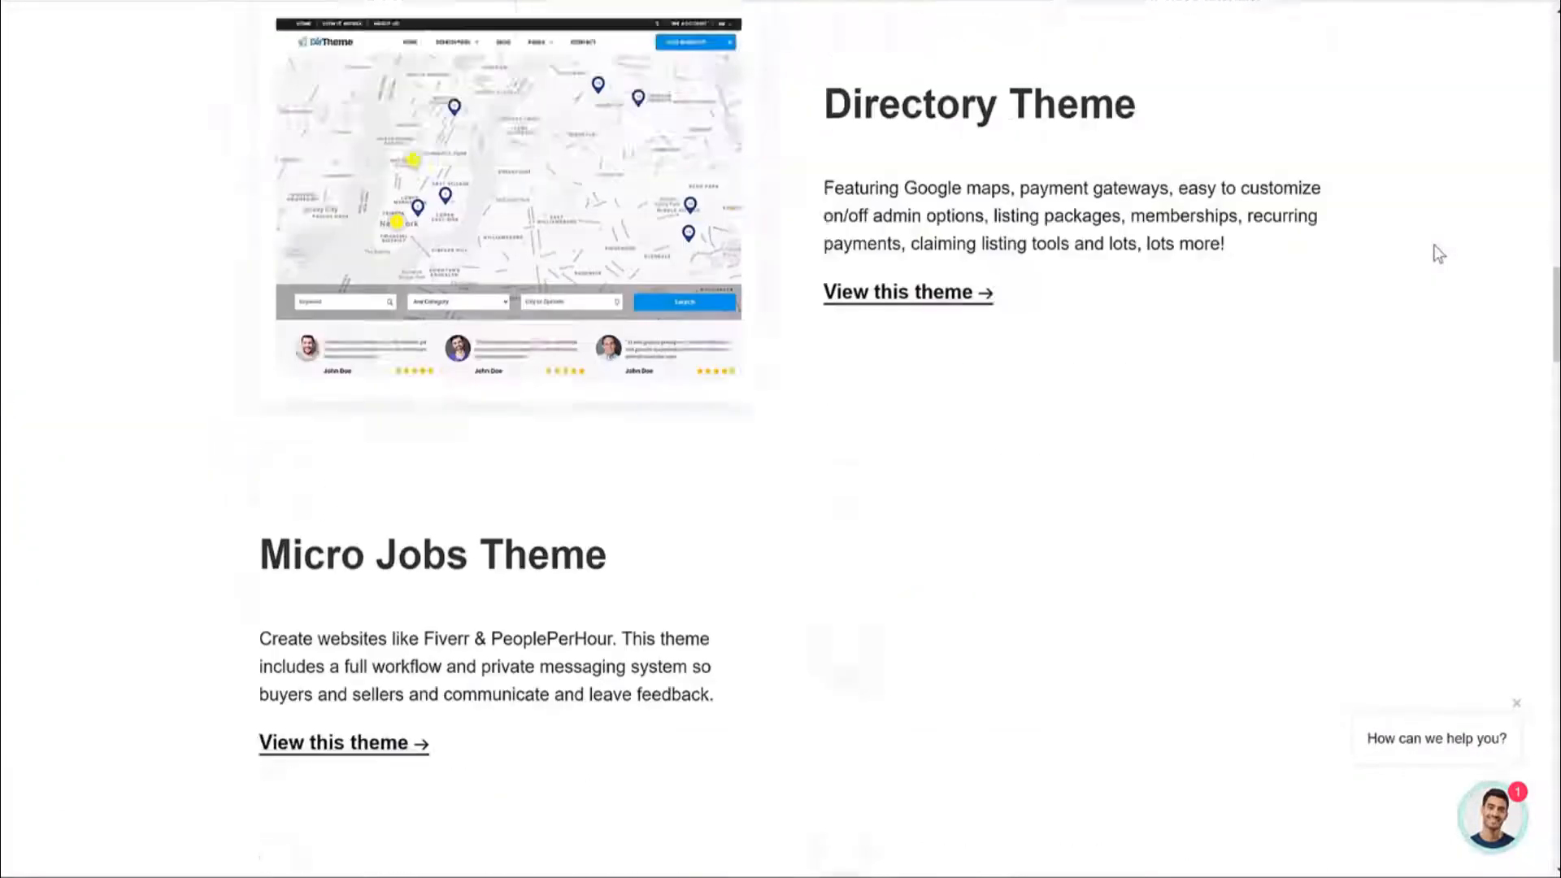
{"action": "scroll", "coordinate": [1301, 268], "scroll_direction": "up", "scroll_amount": 5}
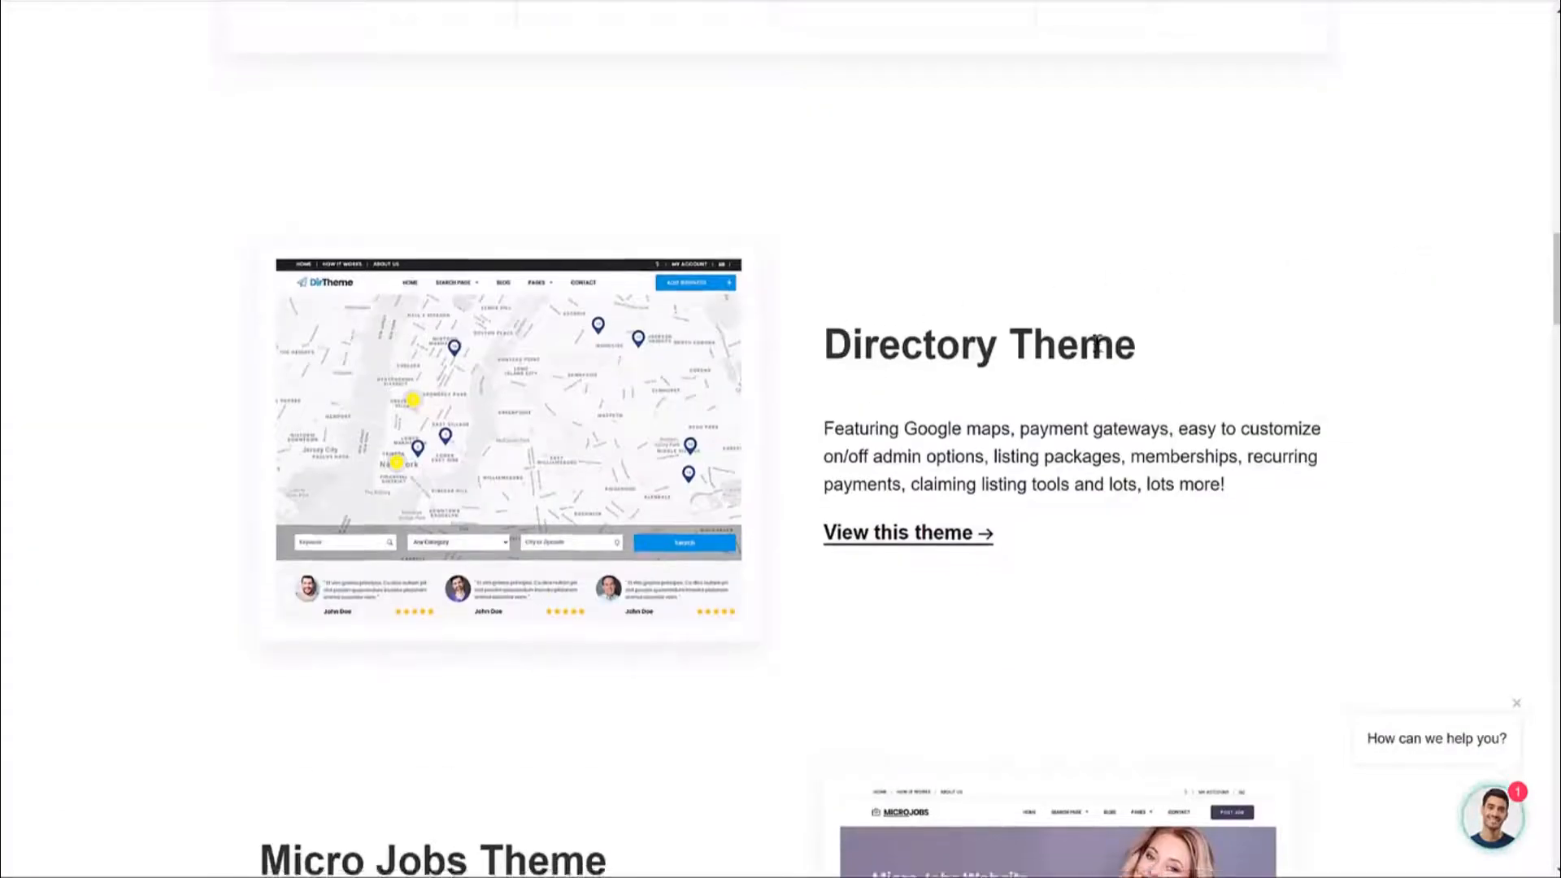
{"action": "scroll", "coordinate": [837, 338], "scroll_direction": "down", "scroll_amount": 15}
{"action": "scroll", "coordinate": [946, 377], "scroll_direction": "down", "scroll_amount": 15}
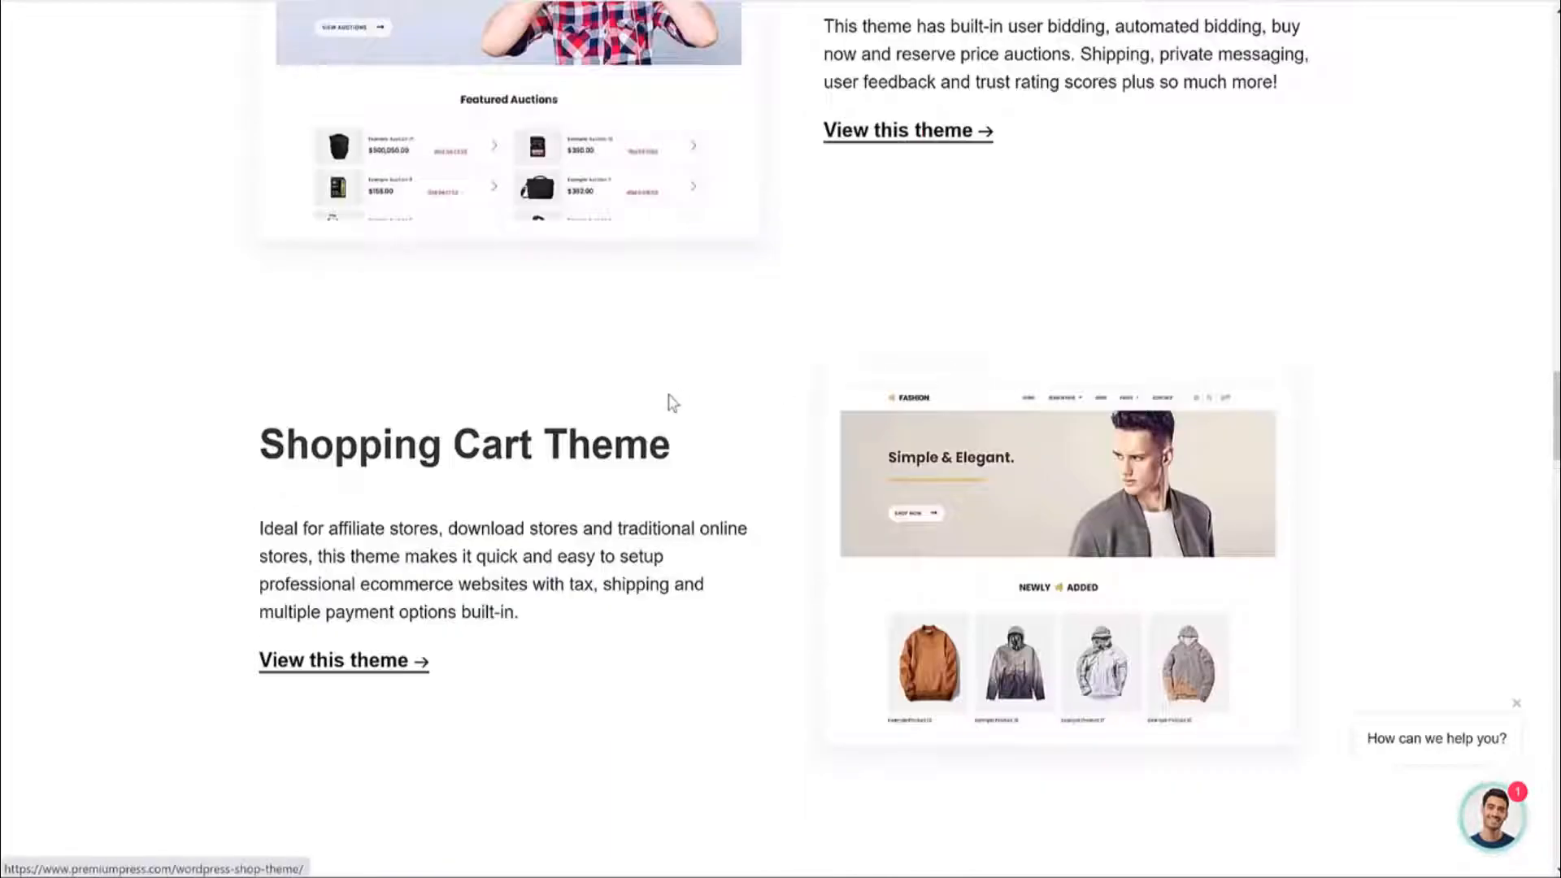
{"action": "scroll", "coordinate": [935, 328], "scroll_direction": "down", "scroll_amount": 18}
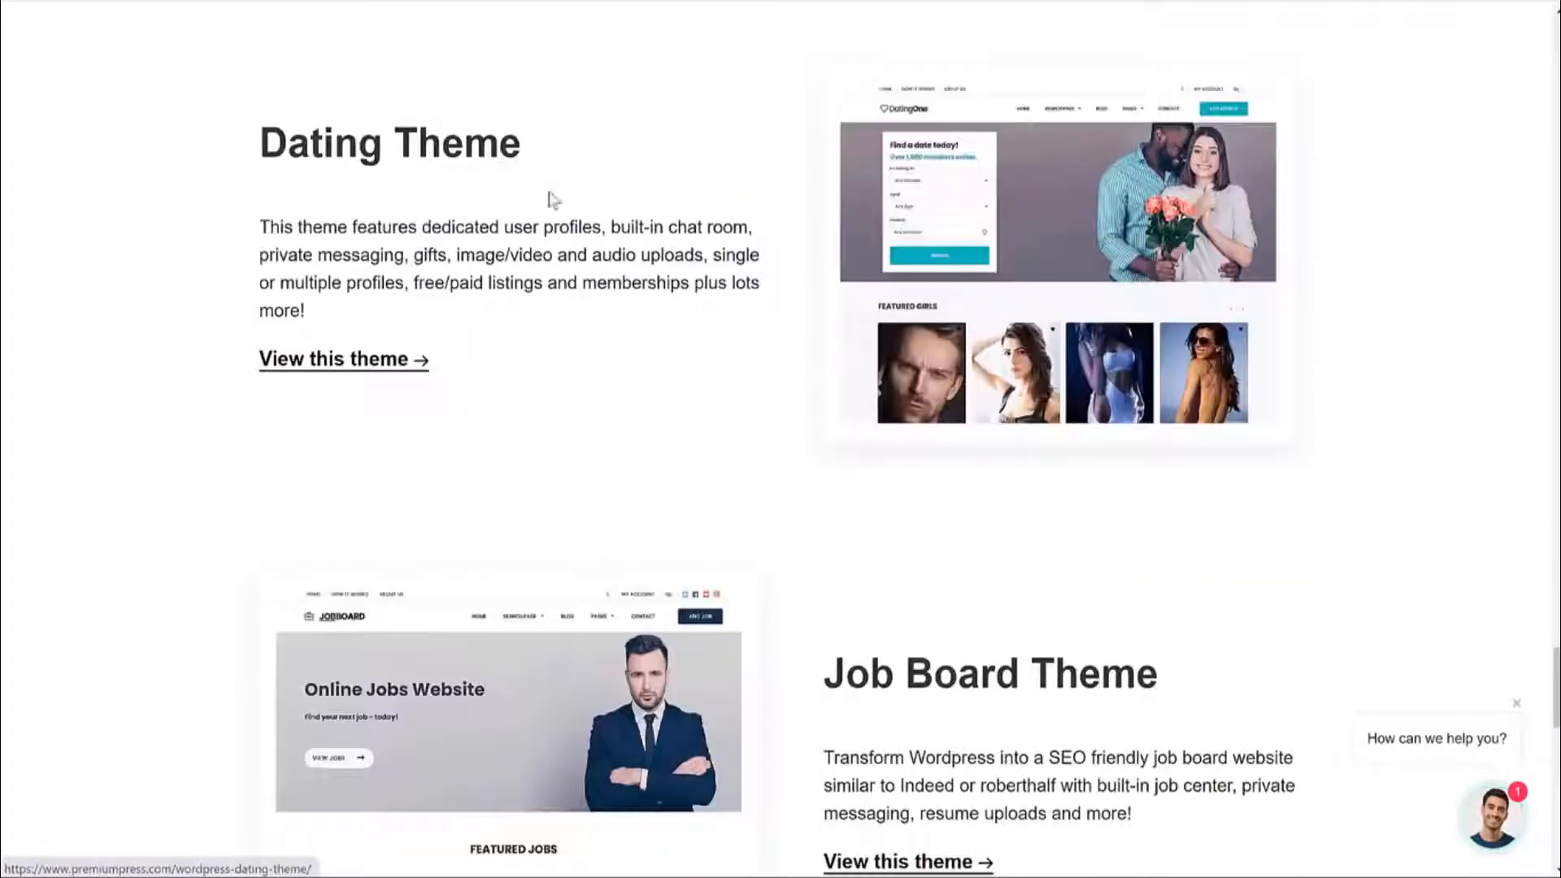
{"action": "left_click_drag", "start_coordinate": [260, 126], "coordinate": [564, 150]}
{"action": "left_click", "coordinate": [569, 162]}
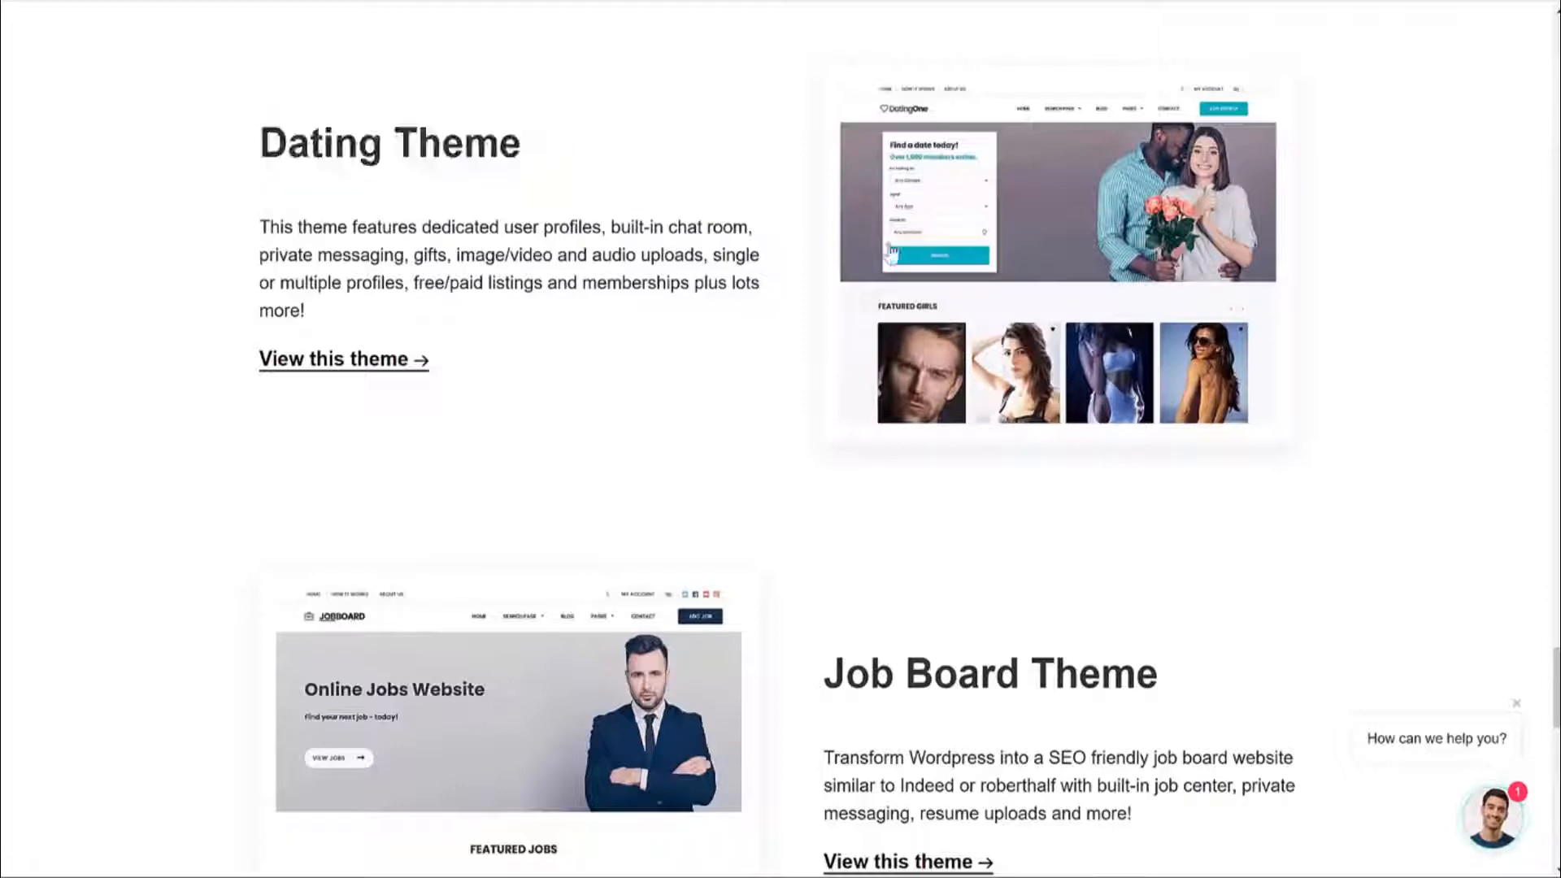
{"action": "scroll", "coordinate": [345, 464], "scroll_direction": "up", "scroll_amount": 1}
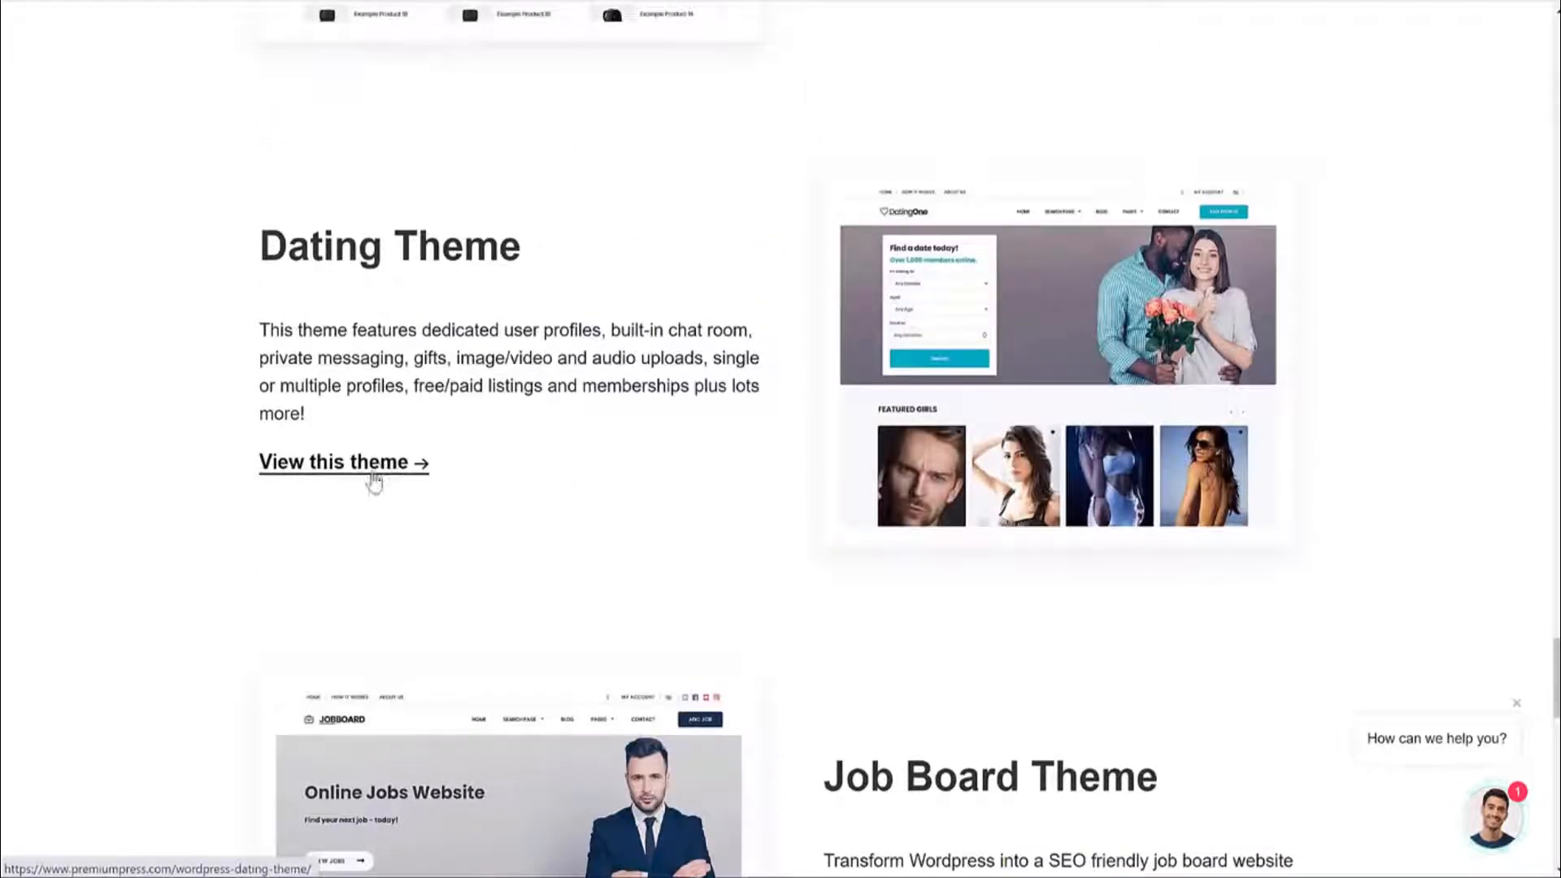
{"action": "left_click", "coordinate": [374, 479]}
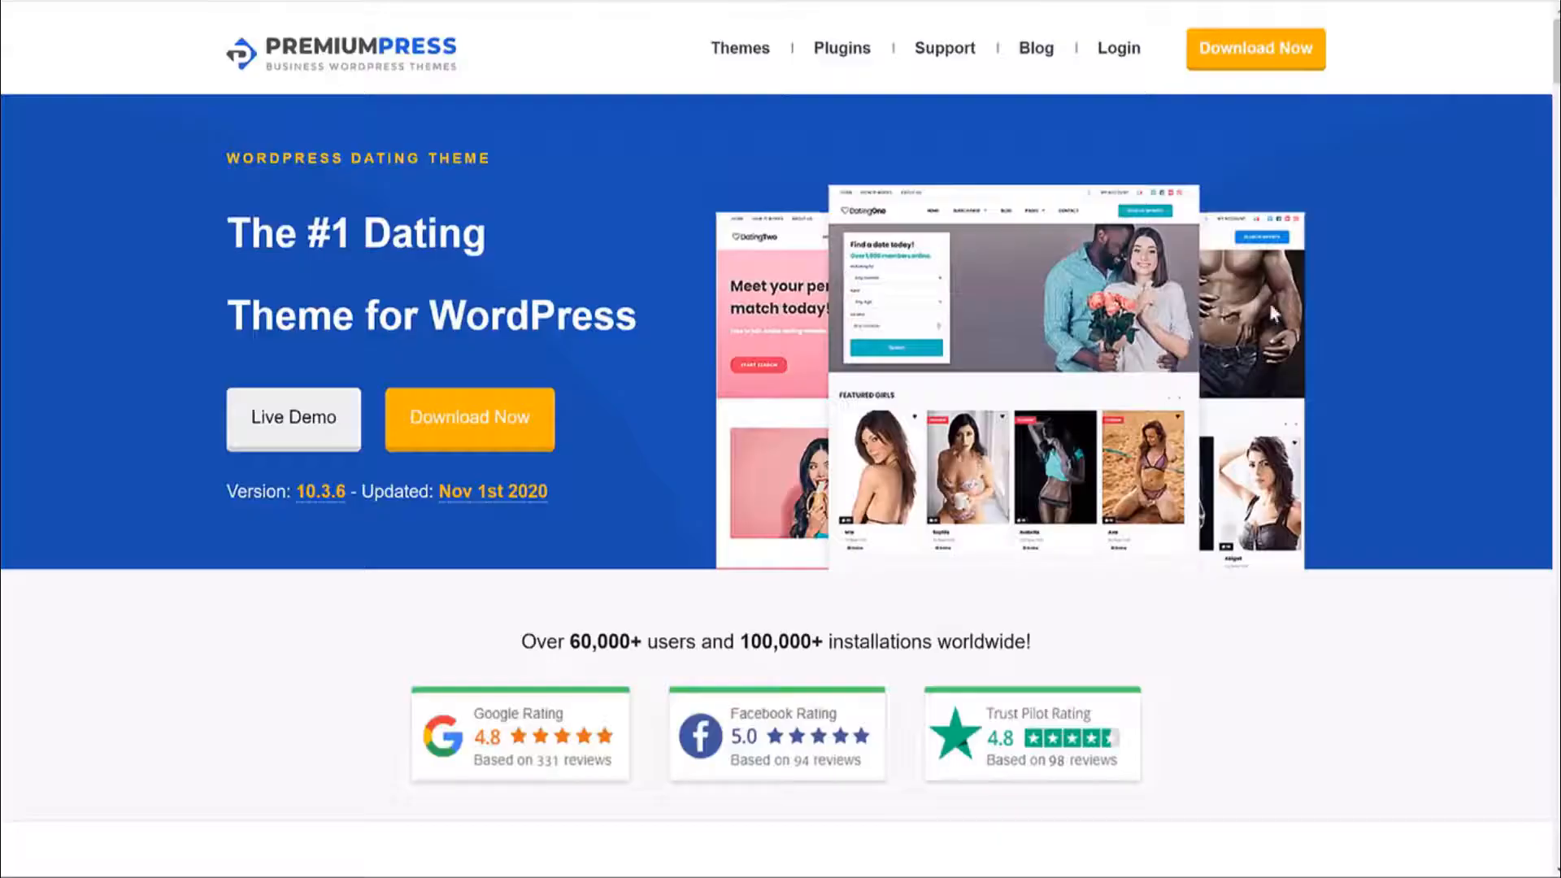
{"action": "left_click", "coordinate": [470, 441]}
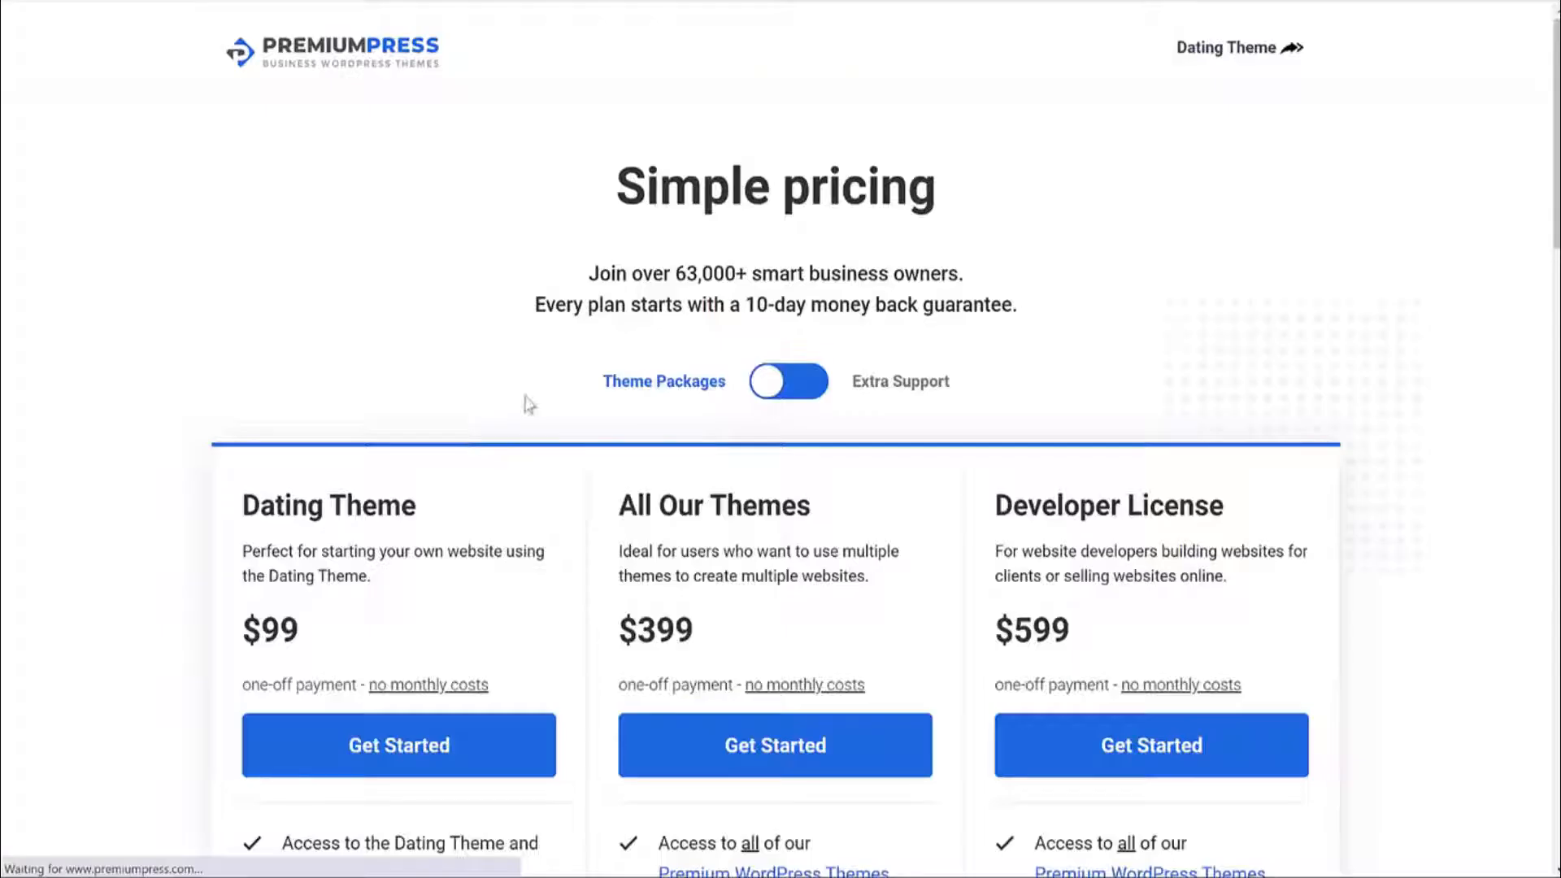
{"action": "scroll", "coordinate": [1205, 393], "scroll_direction": "down", "scroll_amount": 5}
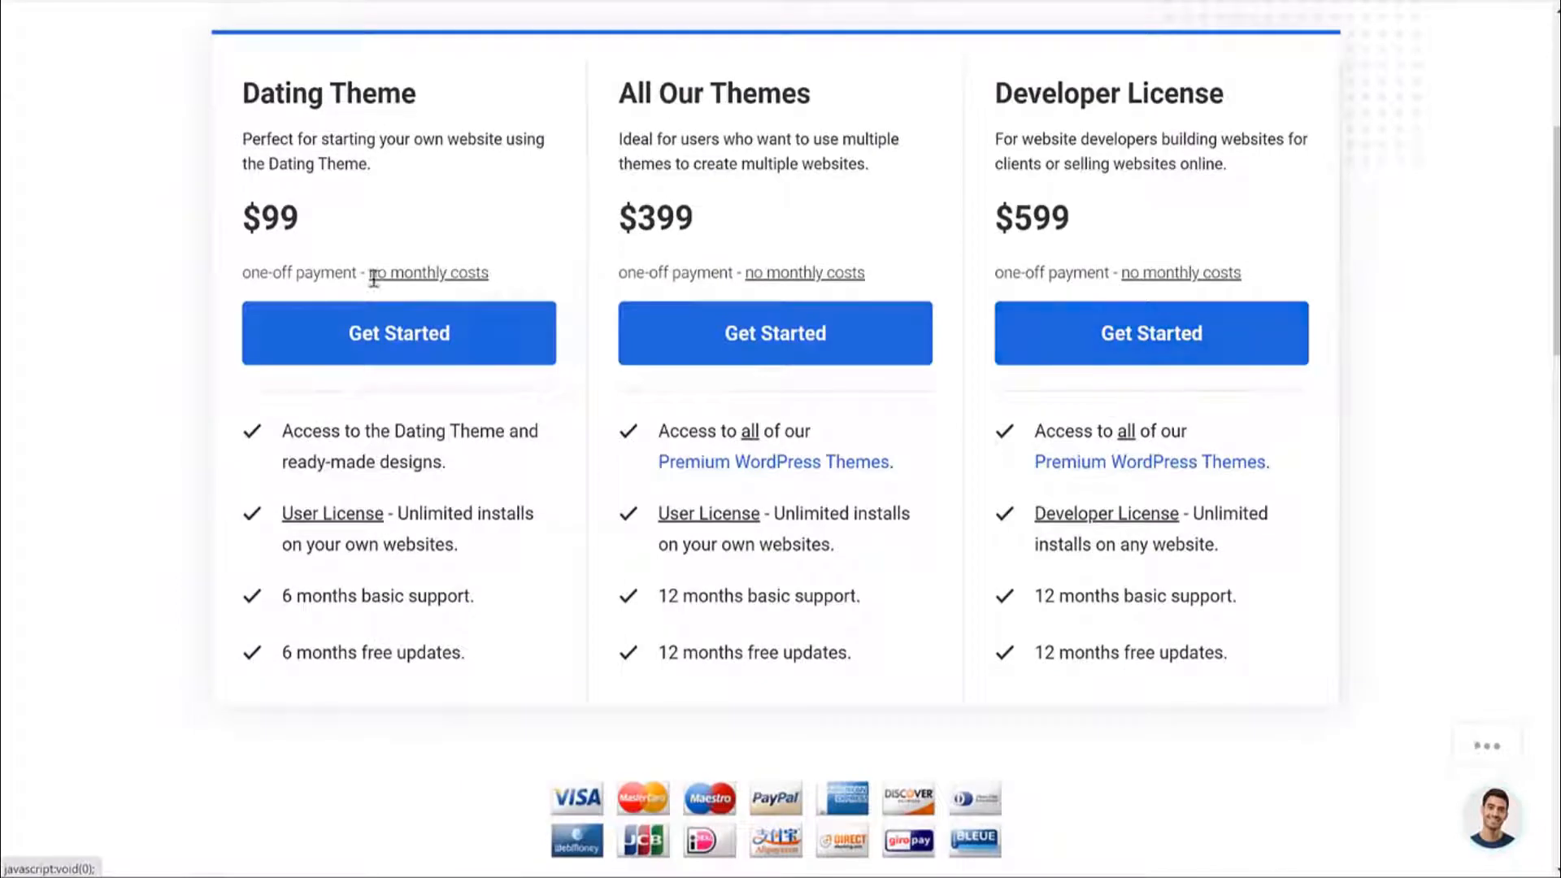
{"action": "left_click_drag", "start_coordinate": [315, 227], "coordinate": [241, 218]}
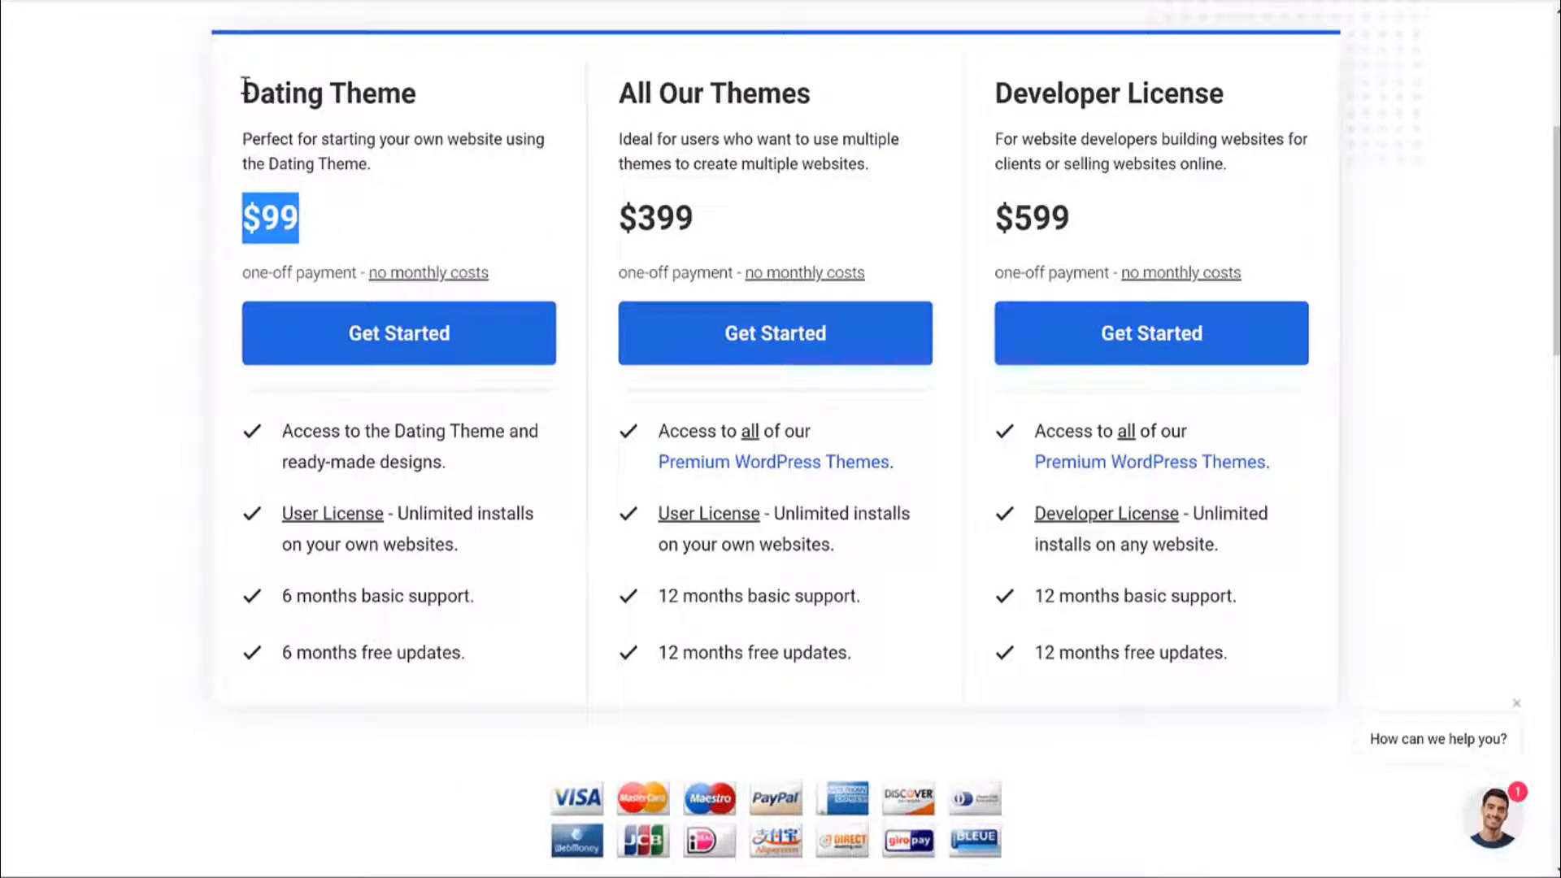
{"action": "left_click_drag", "start_coordinate": [327, 213], "coordinate": [219, 183]}
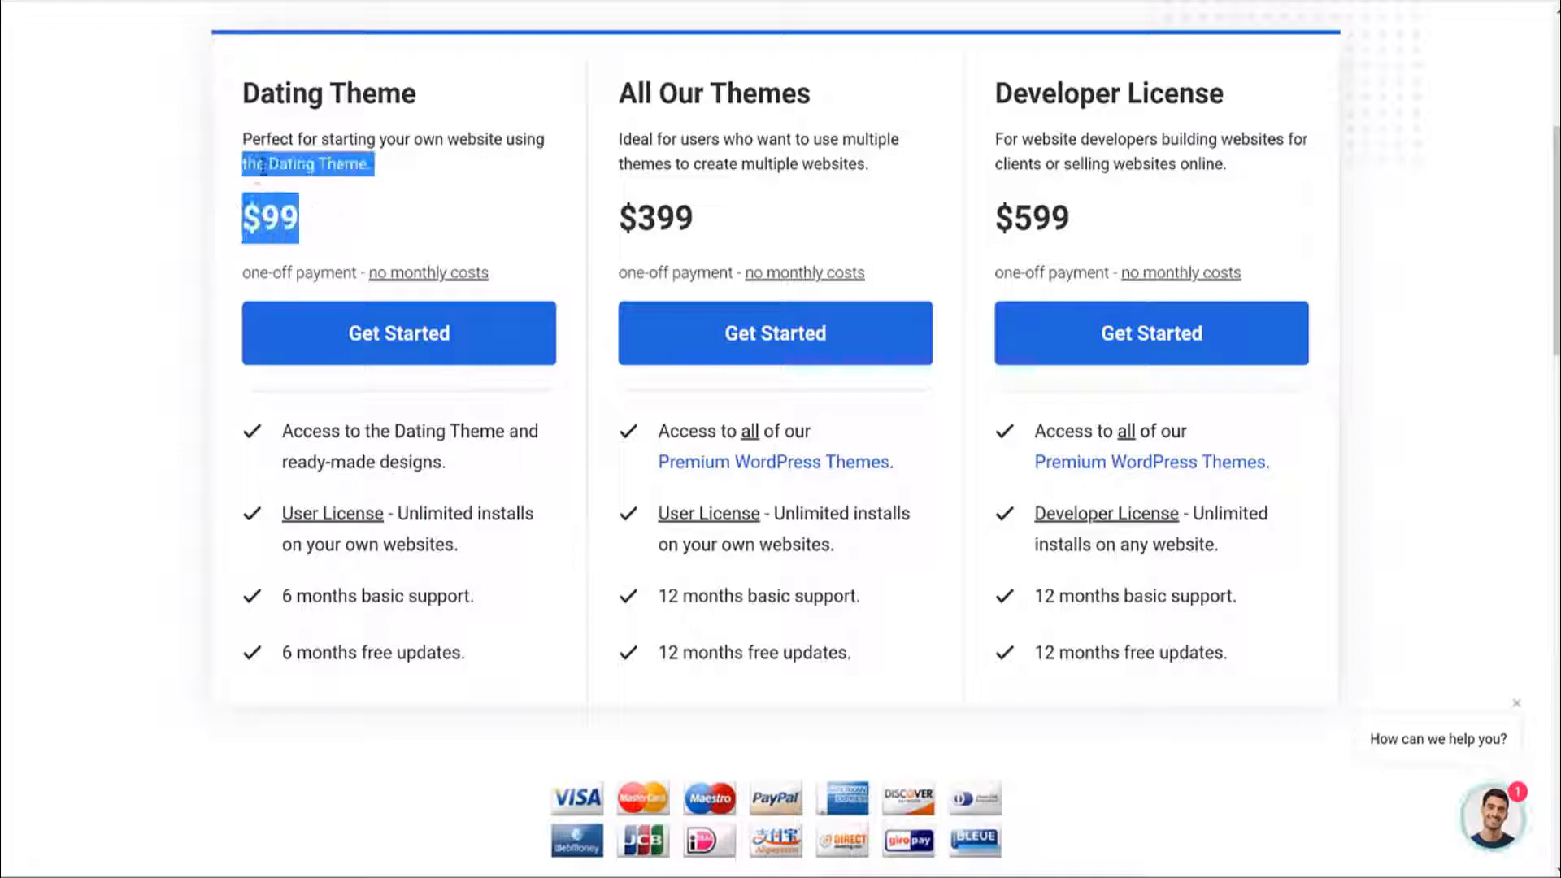
{"action": "left_click", "coordinate": [323, 224]}
{"action": "left_click_drag", "start_coordinate": [323, 225], "coordinate": [209, 209]}
{"action": "left_click", "coordinate": [250, 204]}
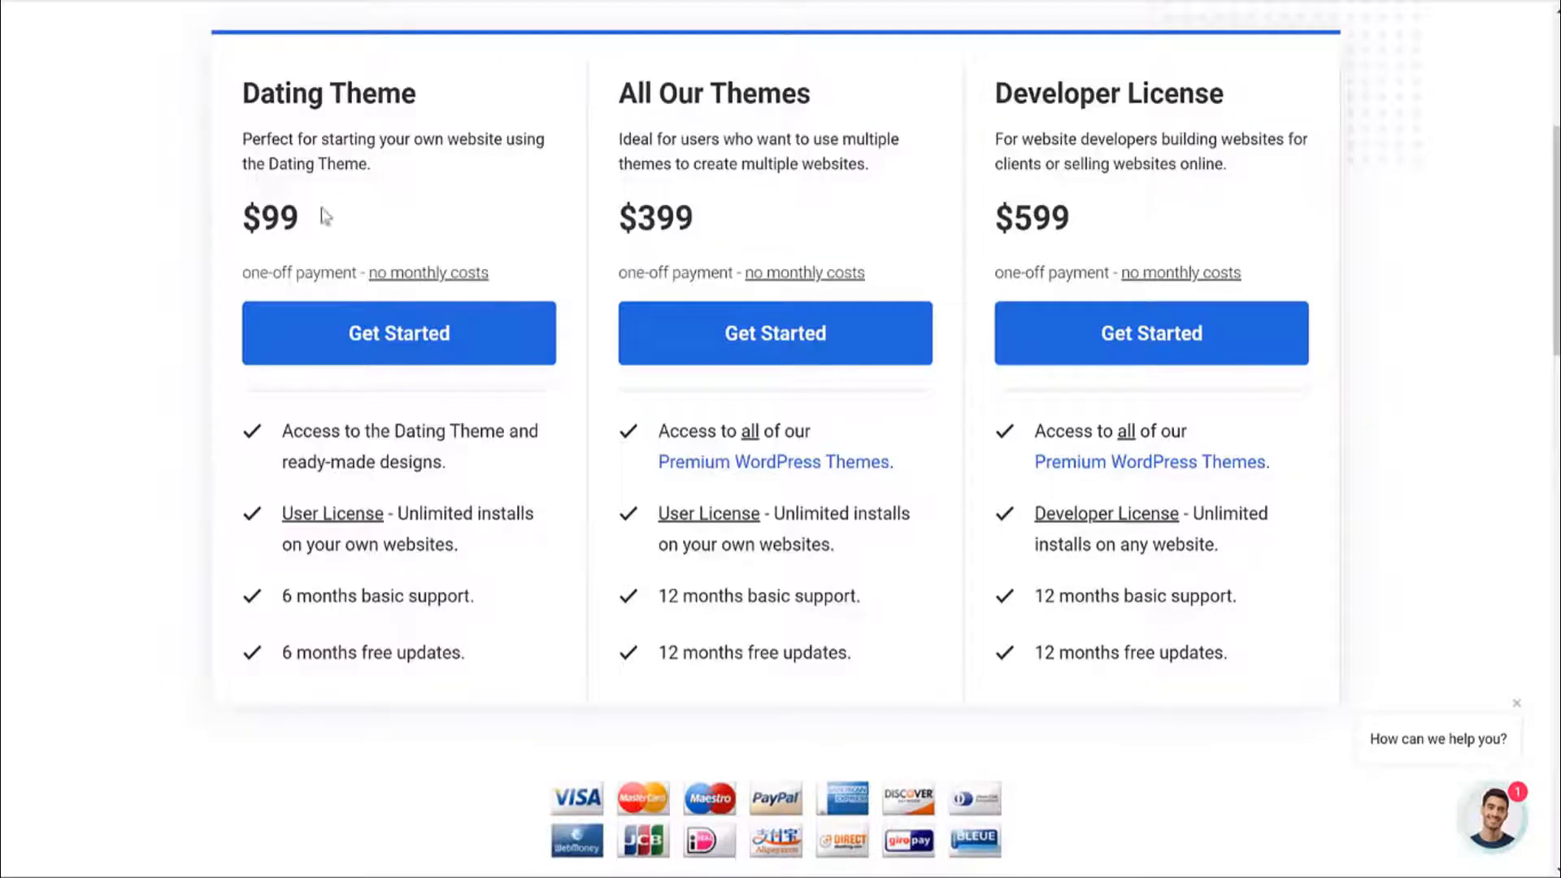
{"action": "left_click_drag", "start_coordinate": [685, 221], "coordinate": [599, 219]}
{"action": "scroll", "coordinate": [695, 297], "scroll_direction": "up", "scroll_amount": 5}
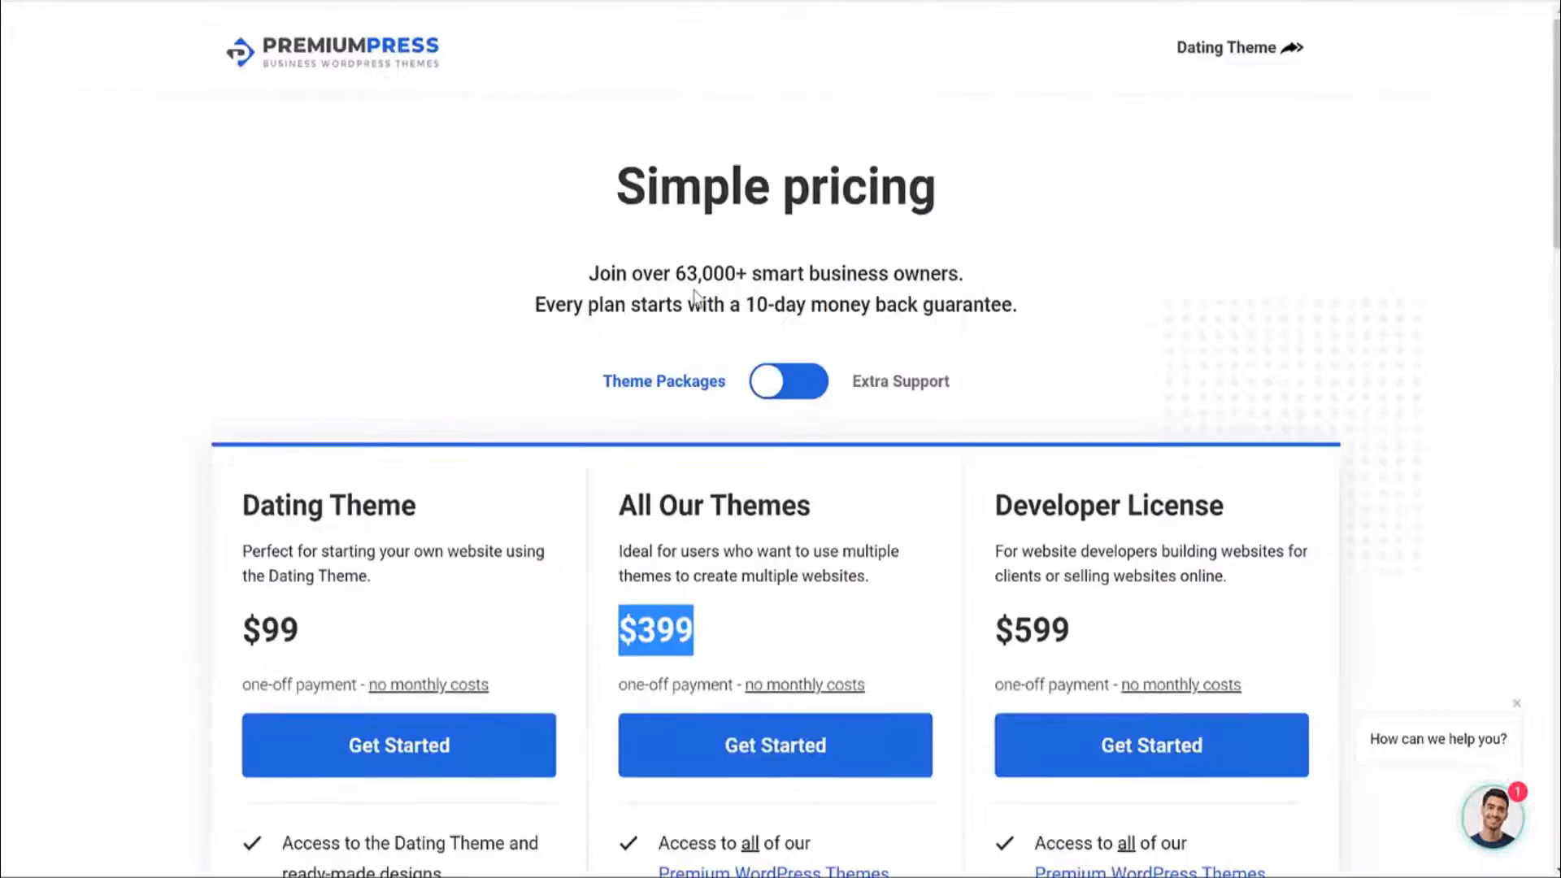
{"action": "left_click", "coordinate": [1192, 53]}
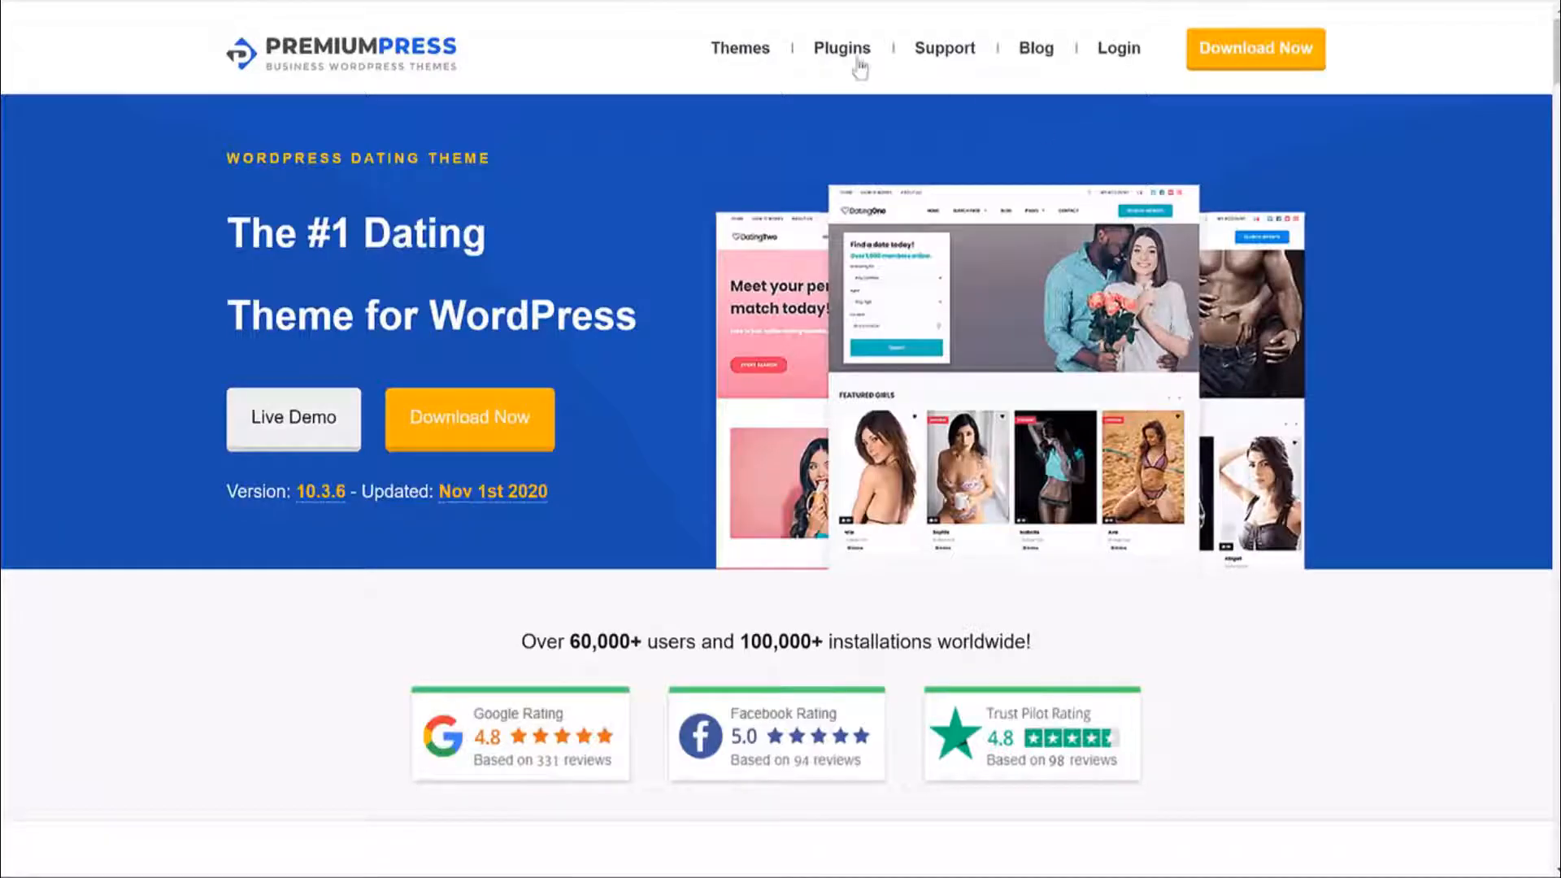
{"action": "left_click", "coordinate": [762, 51]}
{"action": "scroll", "coordinate": [1175, 560], "scroll_direction": "down", "scroll_amount": 15}
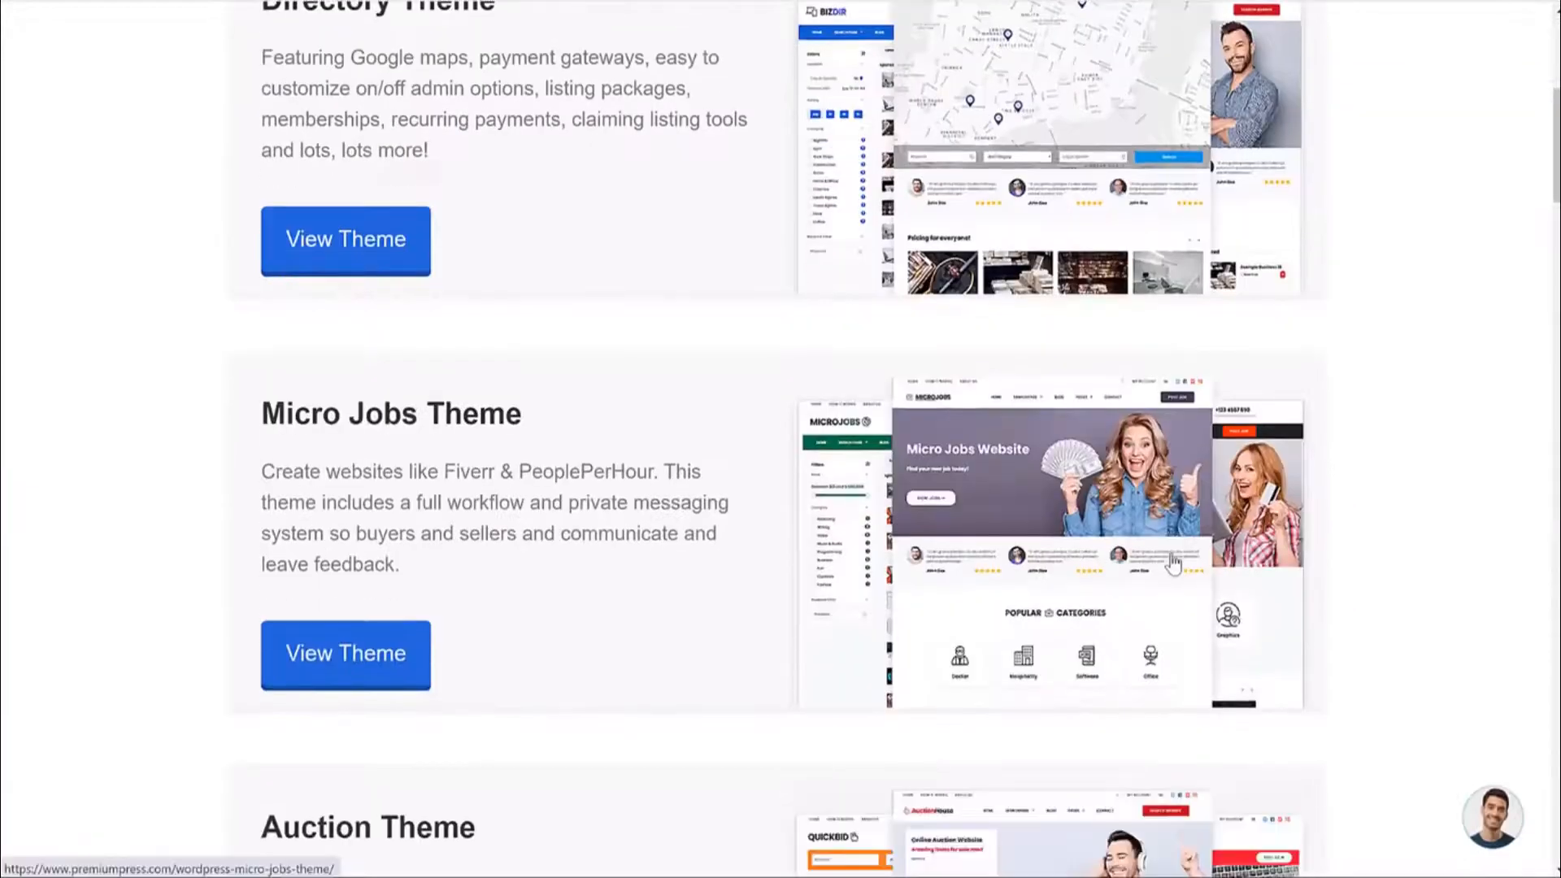
{"action": "scroll", "coordinate": [1175, 560], "scroll_direction": "down", "scroll_amount": 20}
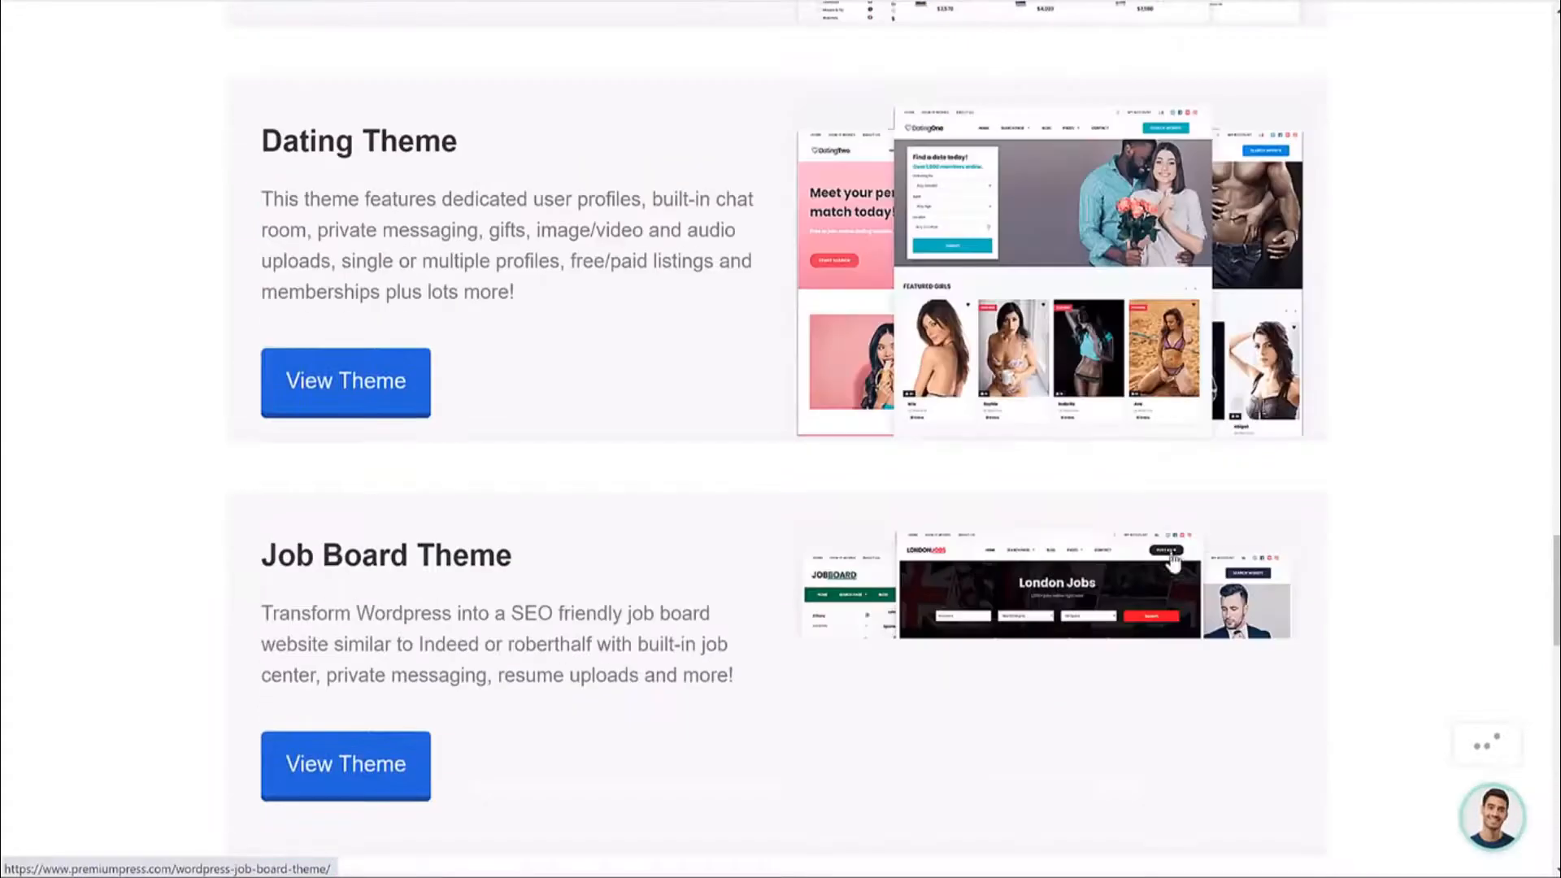
{"action": "scroll", "coordinate": [1173, 561], "scroll_direction": "down", "scroll_amount": 6}
{"action": "scroll", "coordinate": [840, 443], "scroll_direction": "up", "scroll_amount": 14}
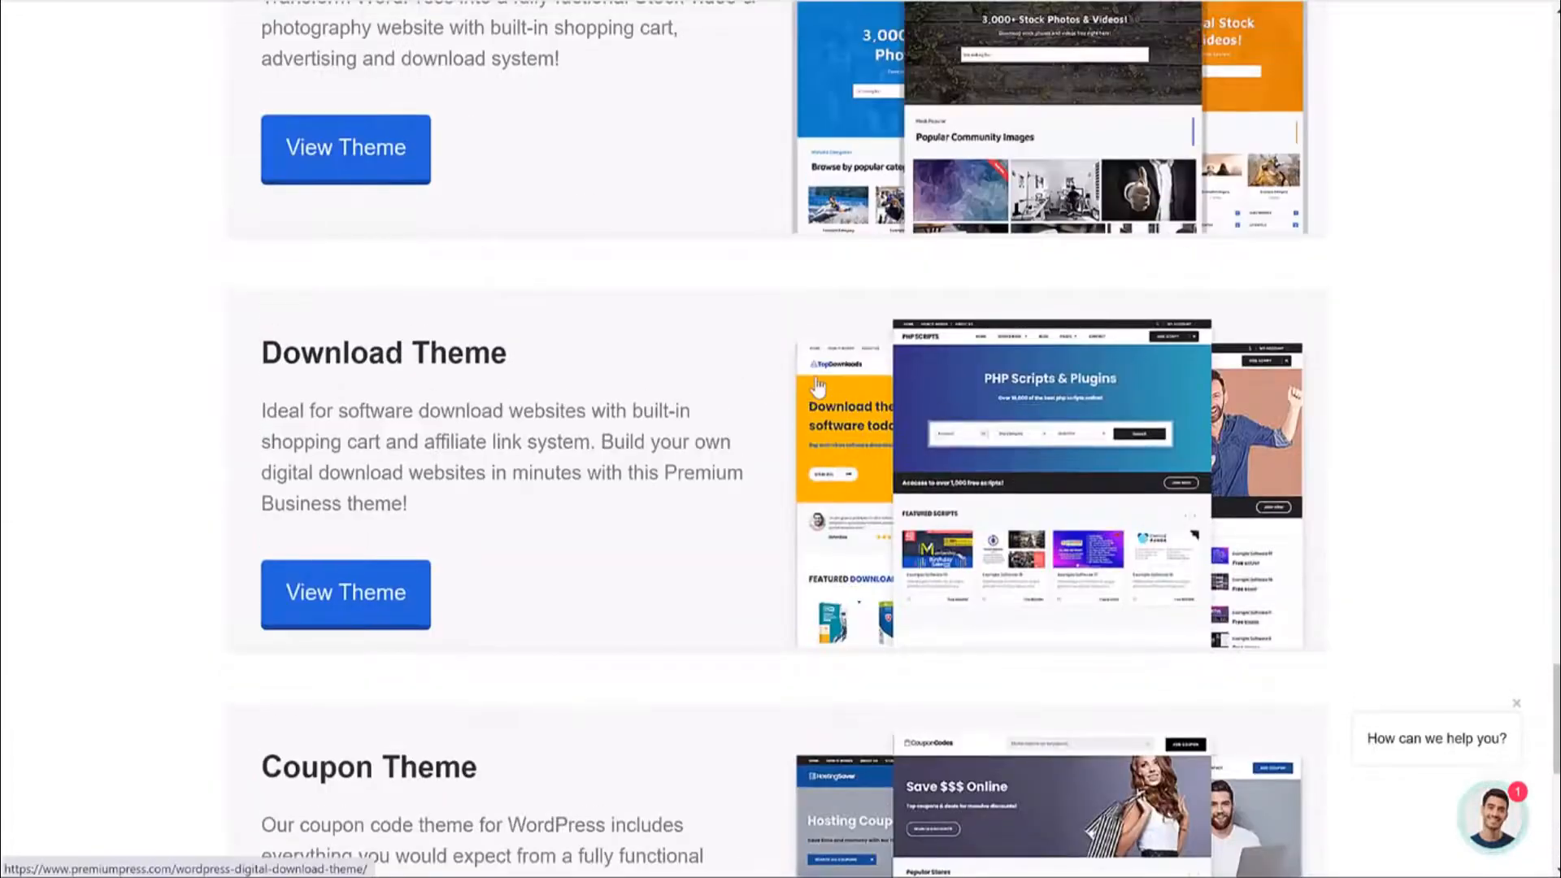
{"action": "scroll", "coordinate": [840, 443], "scroll_direction": "up", "scroll_amount": 12}
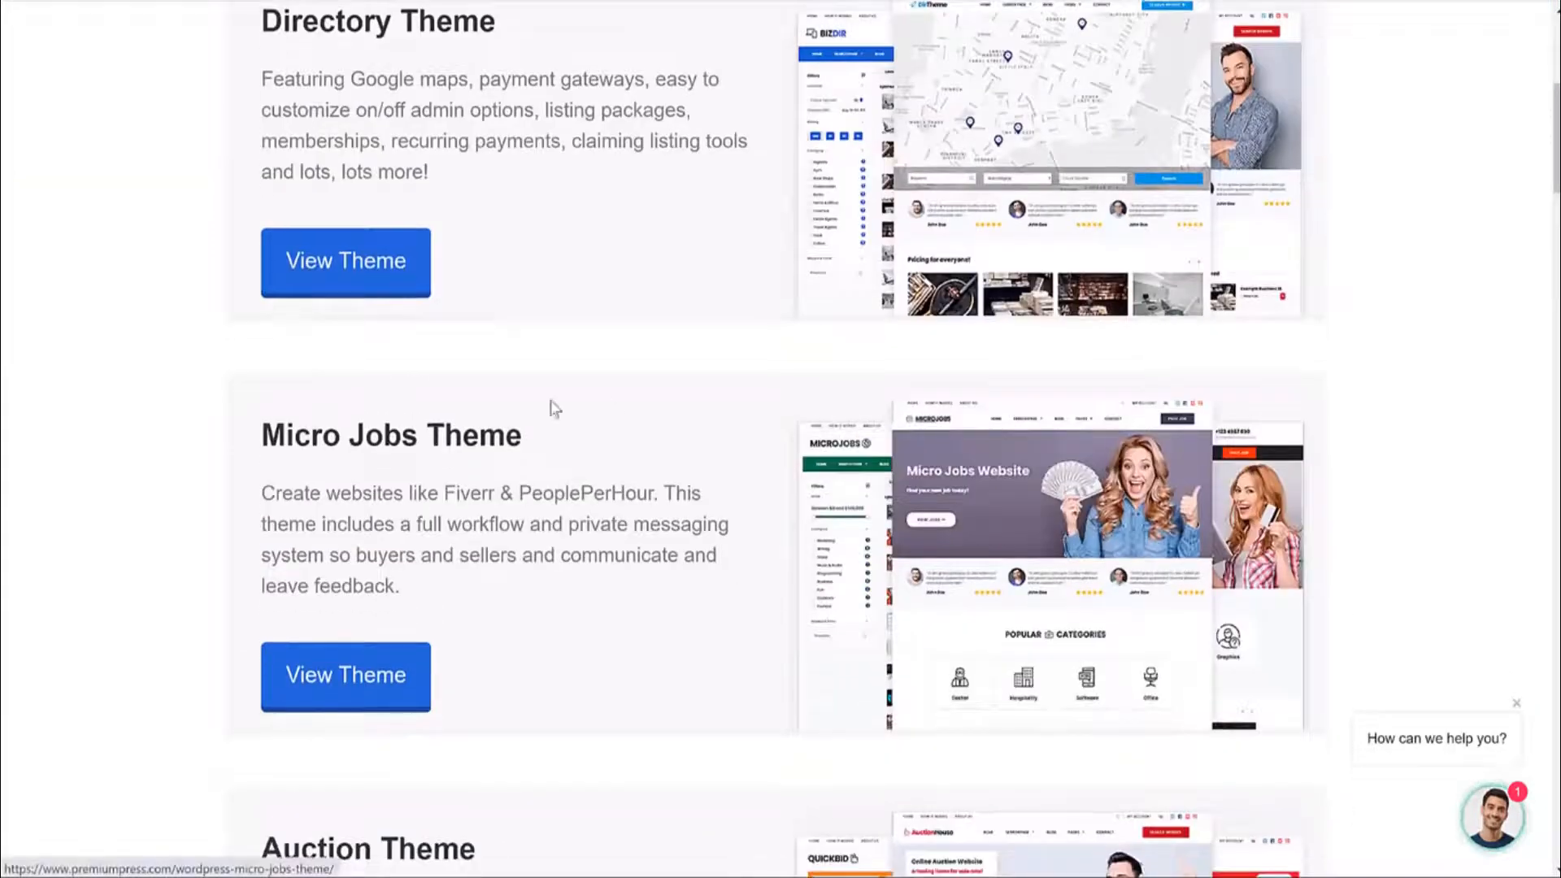
{"action": "scroll", "coordinate": [1154, 451], "scroll_direction": "down", "scroll_amount": 6}
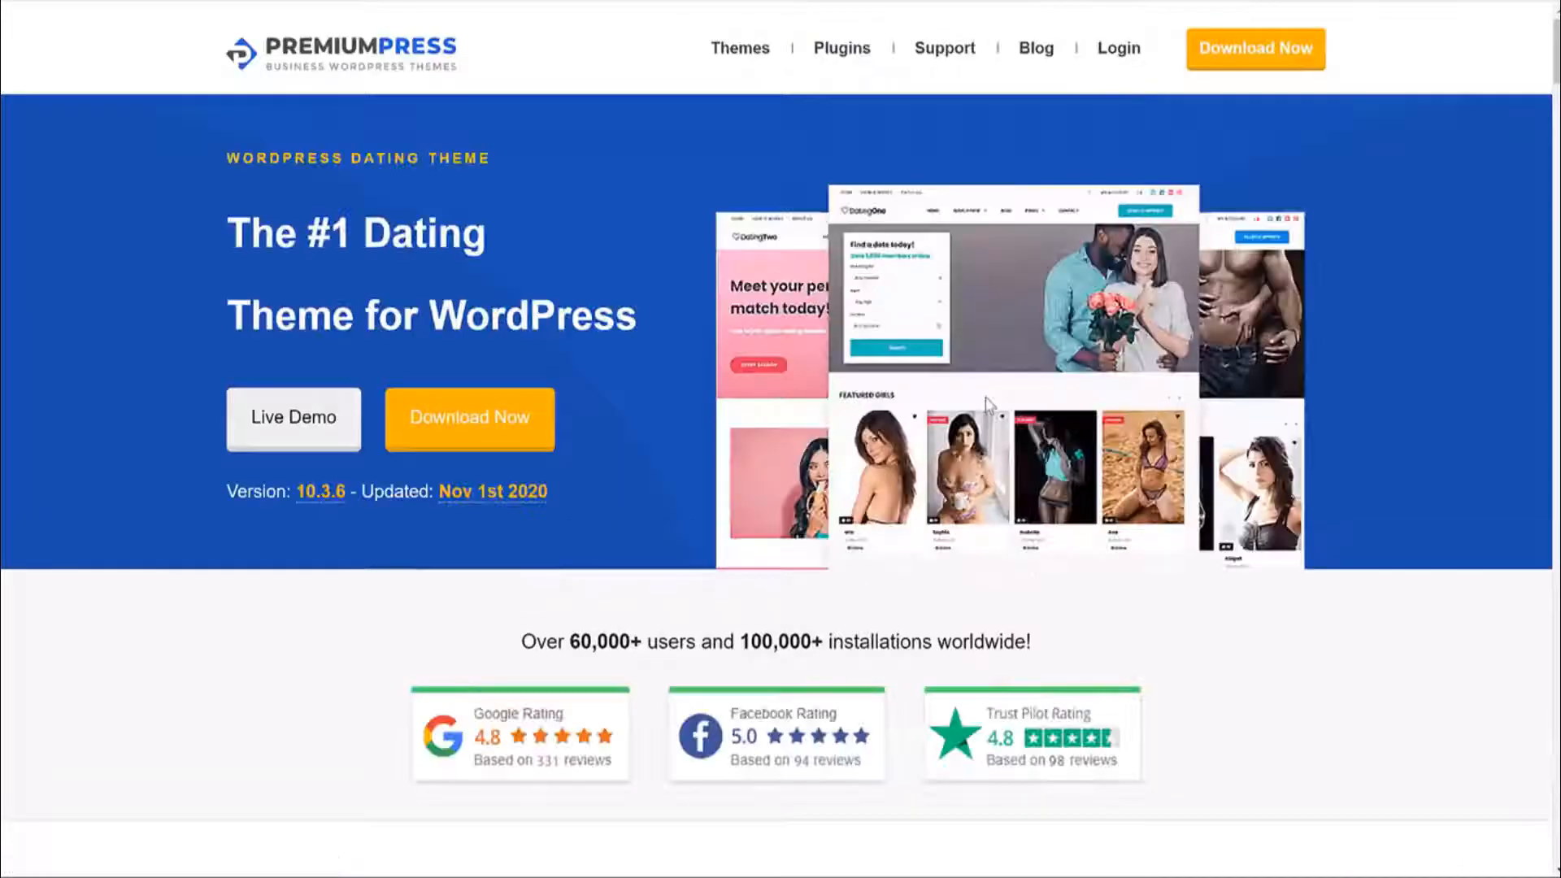
{"action": "left_click", "coordinate": [506, 445]}
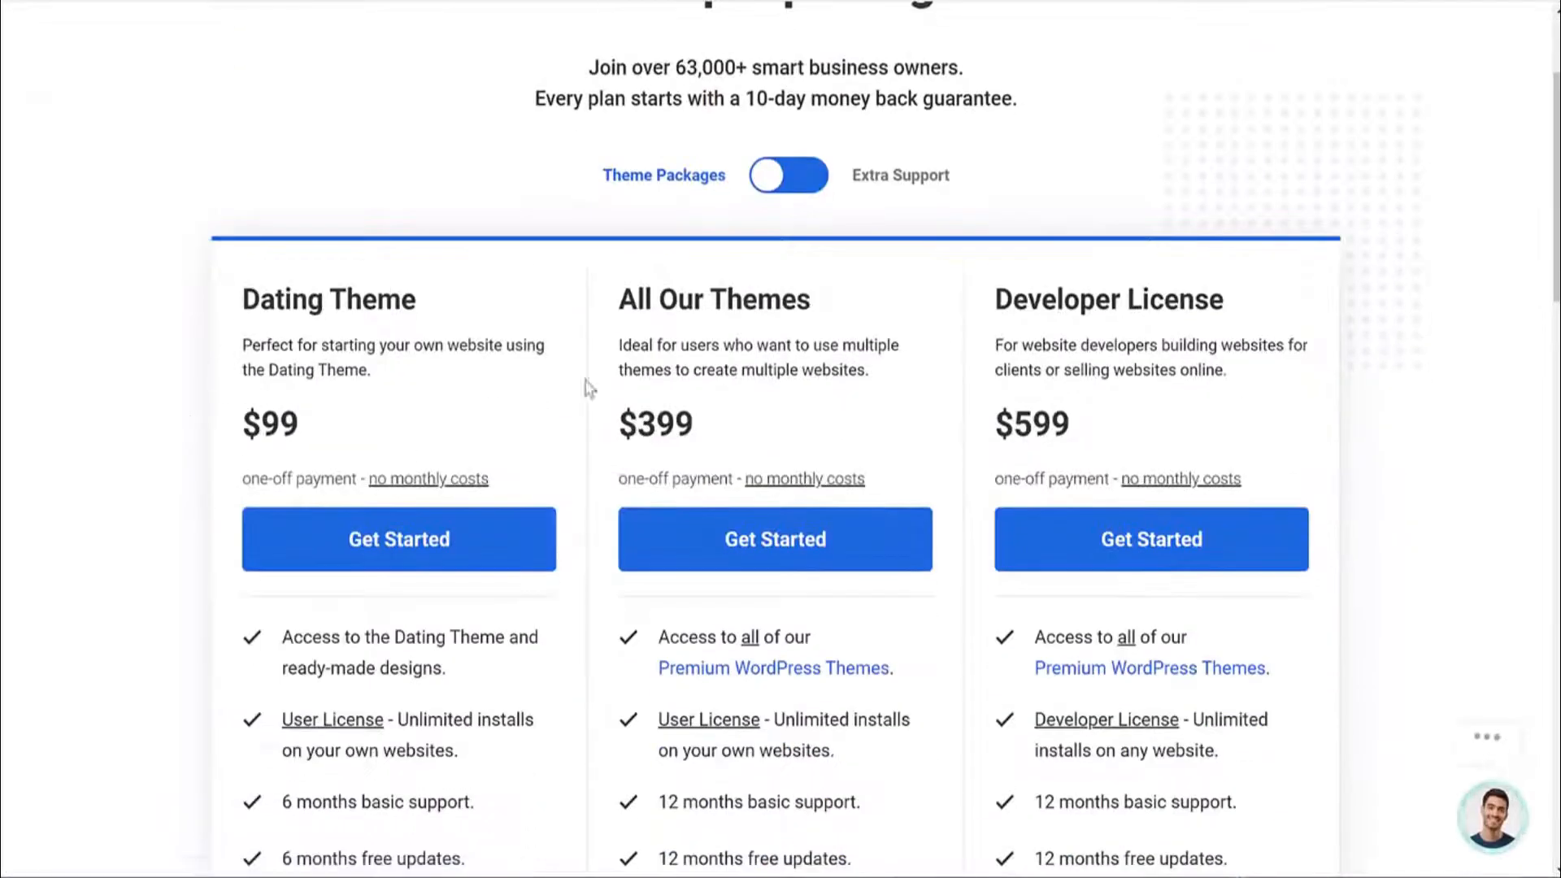
{"action": "scroll", "coordinate": [627, 394], "scroll_direction": "down", "scroll_amount": 2}
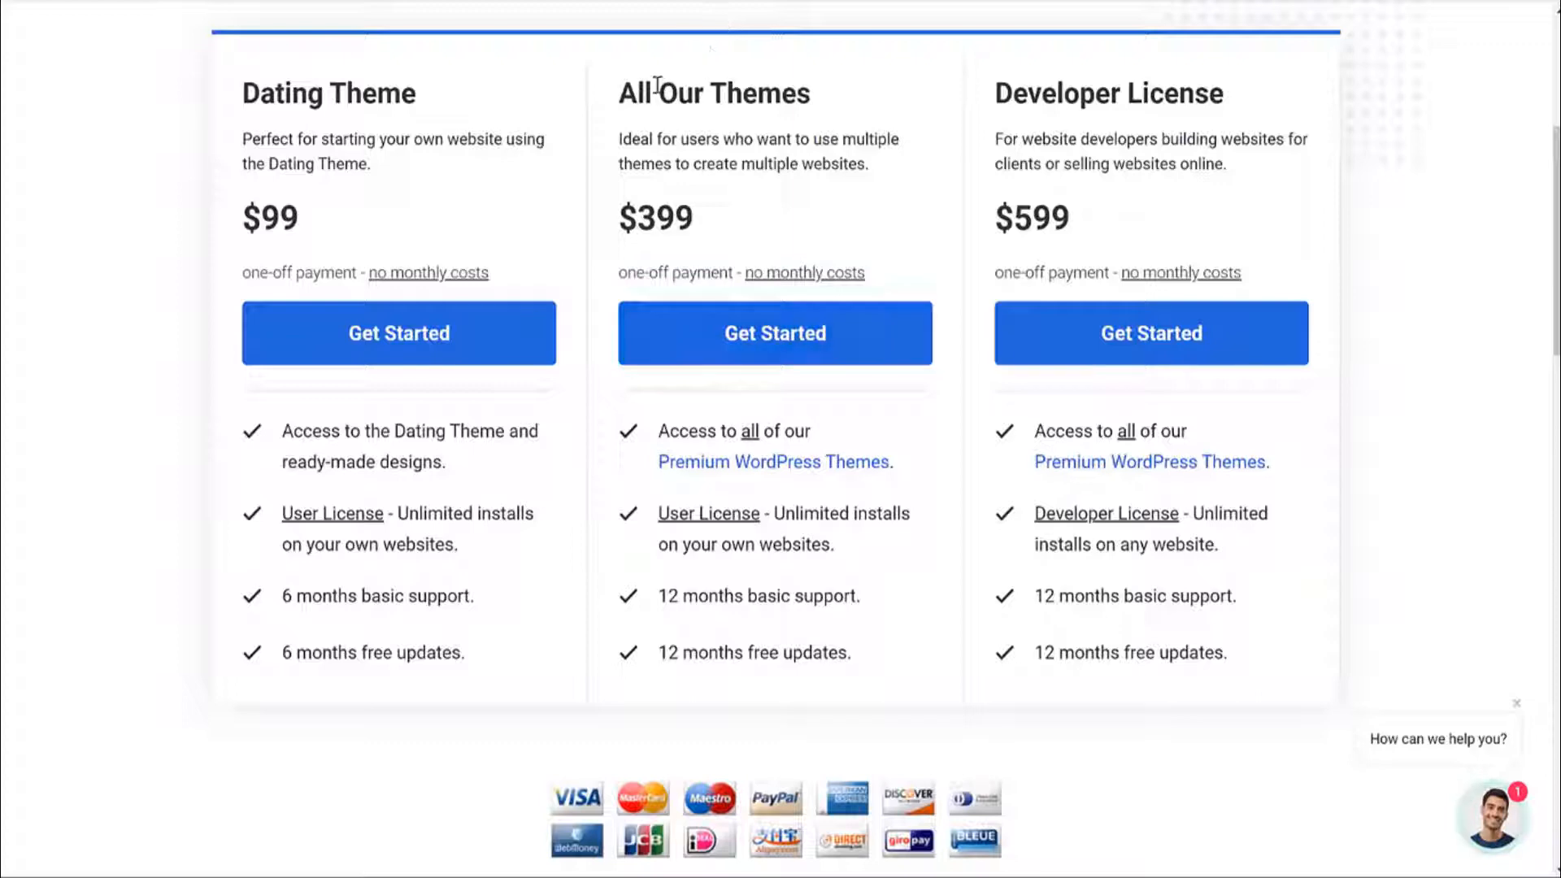
{"action": "left_click_drag", "start_coordinate": [638, 88], "coordinate": [802, 69]}
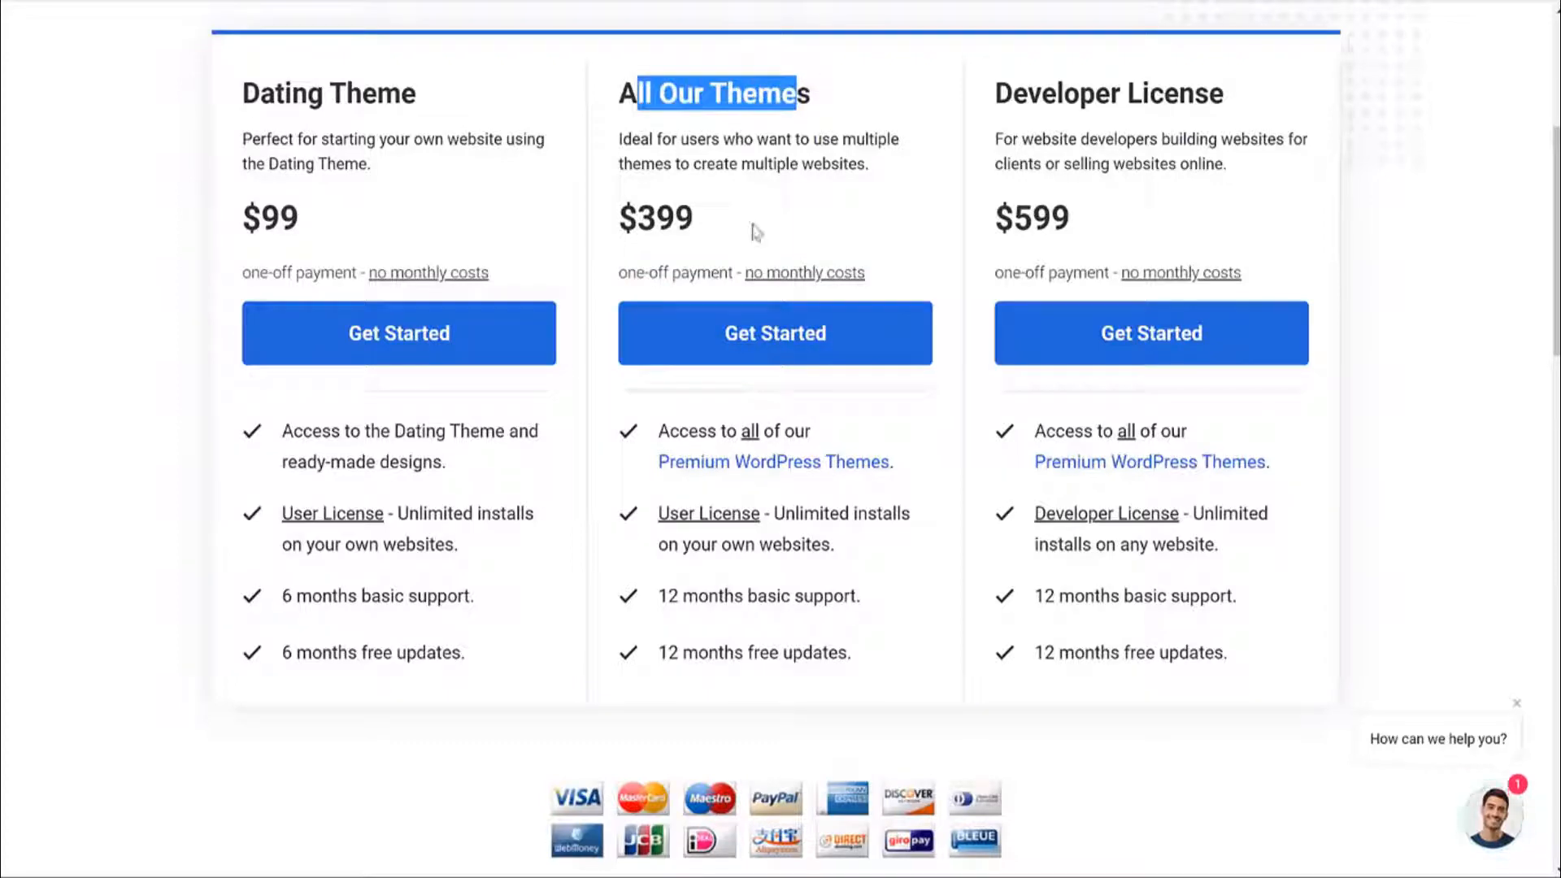
{"action": "left_click", "coordinate": [822, 209]}
{"action": "left_click", "coordinate": [465, 346]}
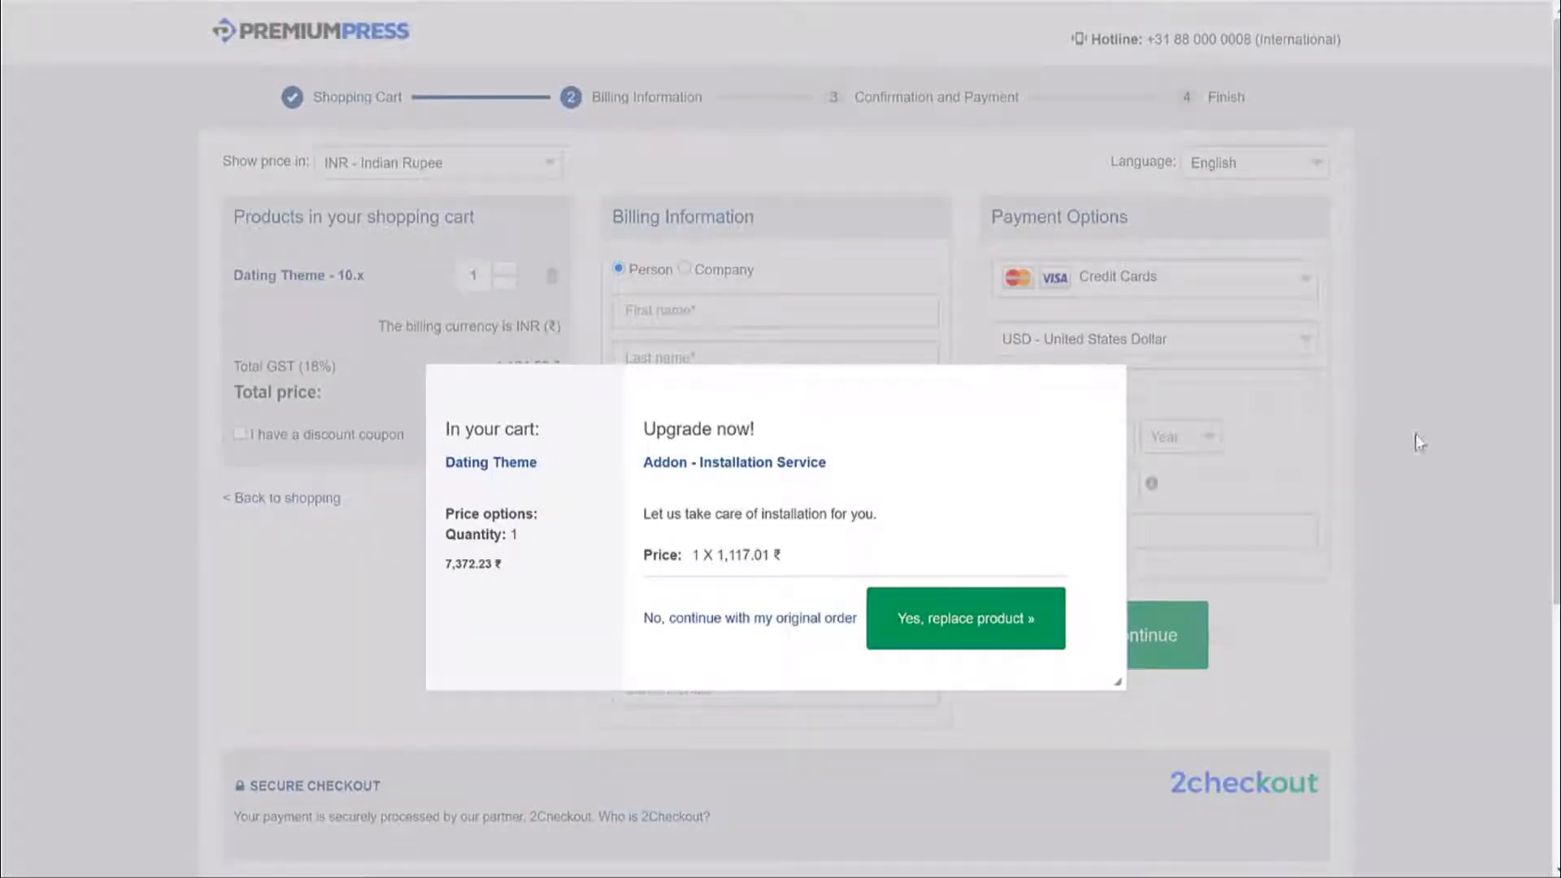
{"action": "key", "text": "alt+Left"}
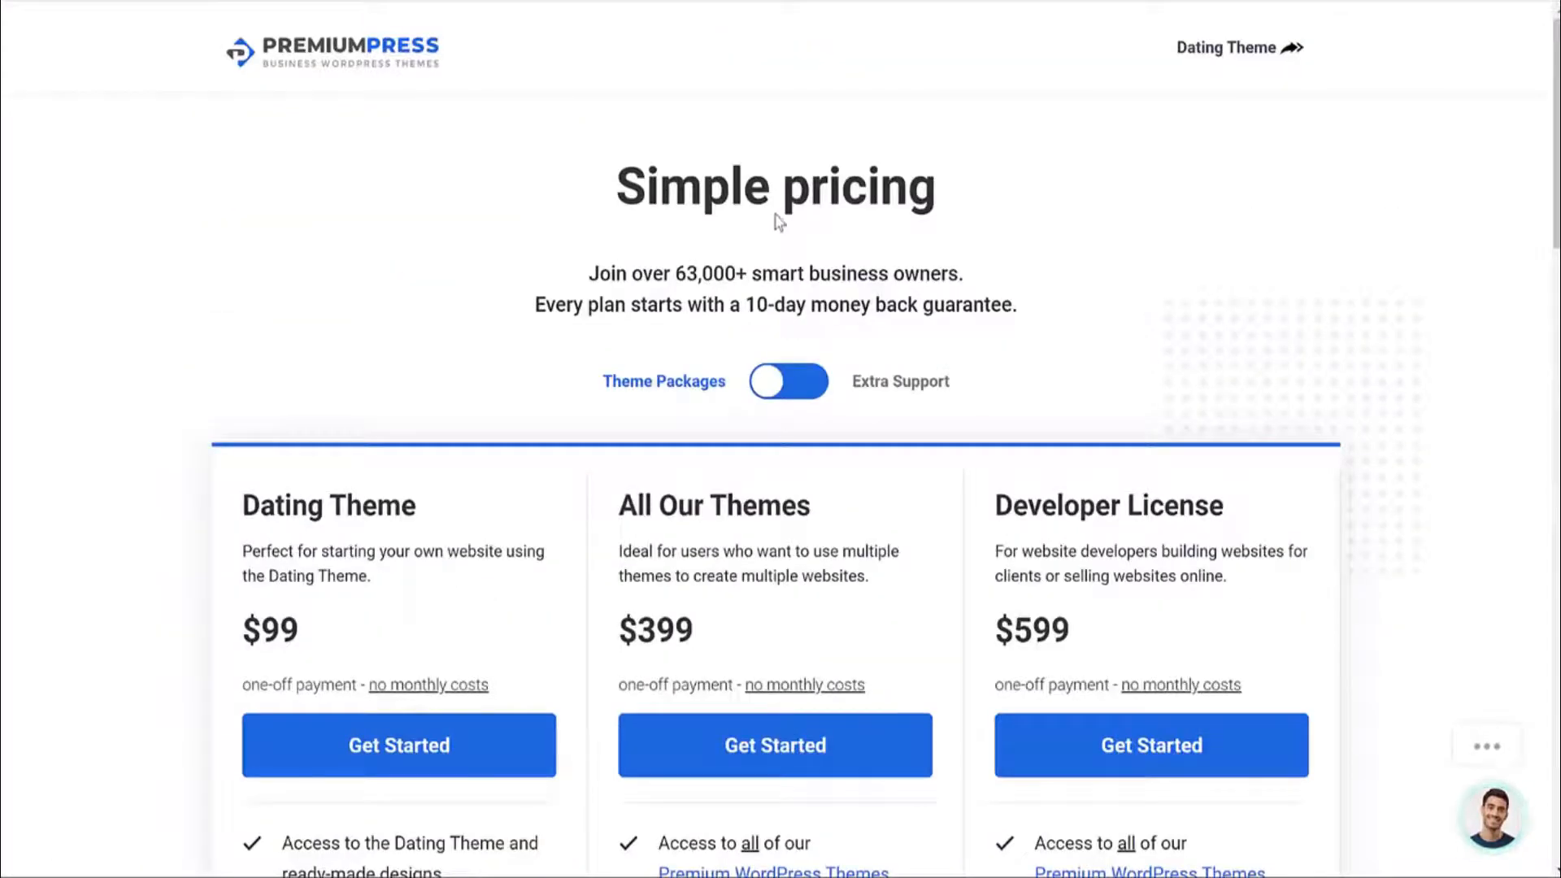
{"action": "key", "text": "alt+Left"}
Log in to the PremiumPress member area with the account e-mail and reach the downloads list.
{"action": "left_click", "coordinate": [1118, 49]}
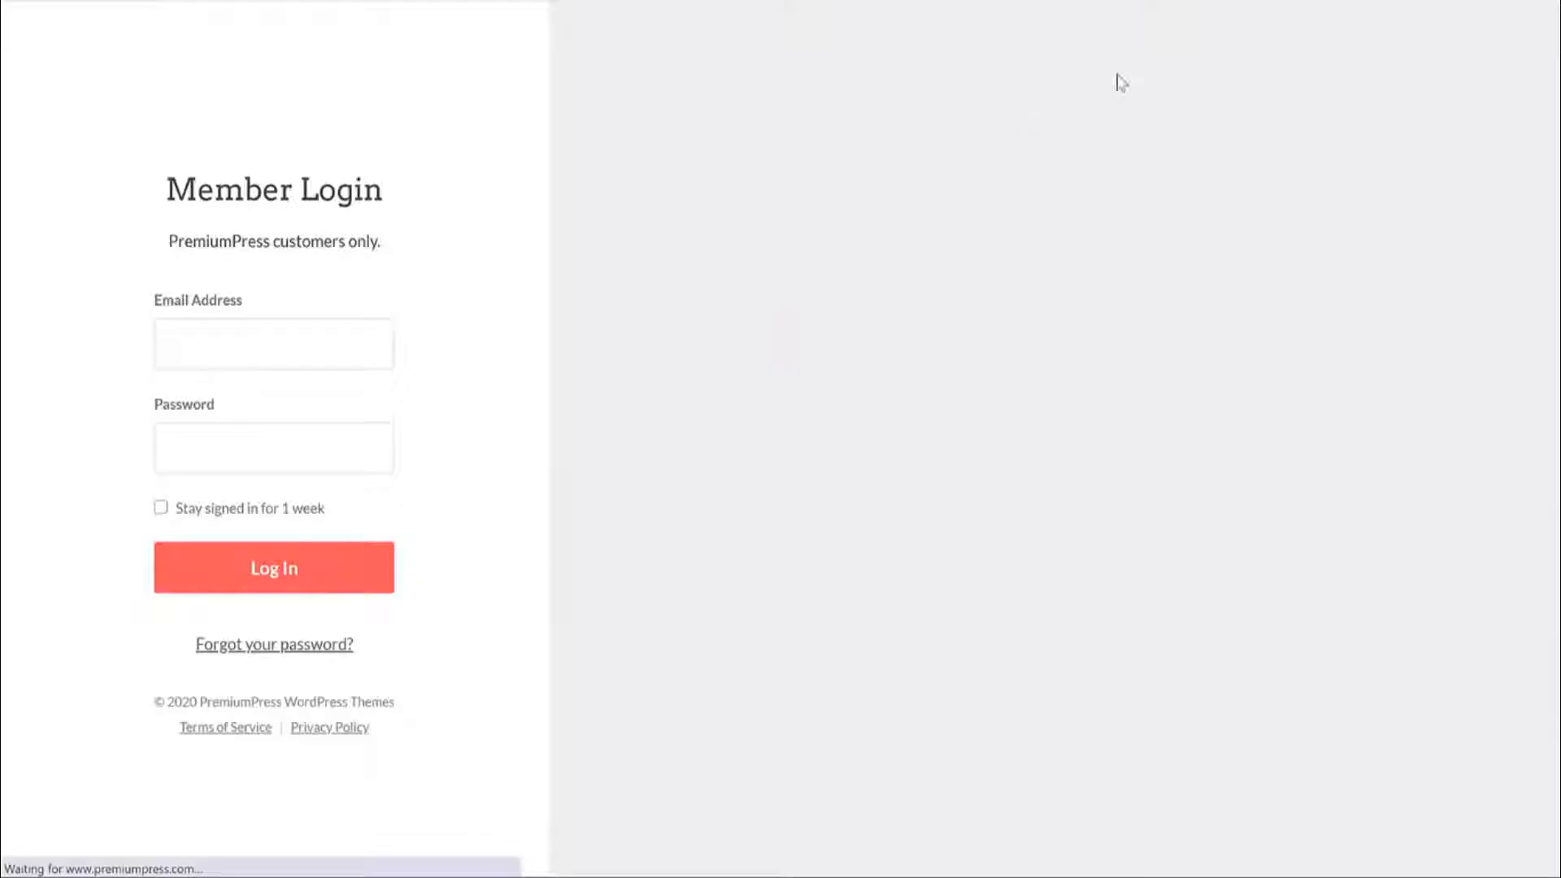
{"action": "left_click", "coordinate": [253, 416]}
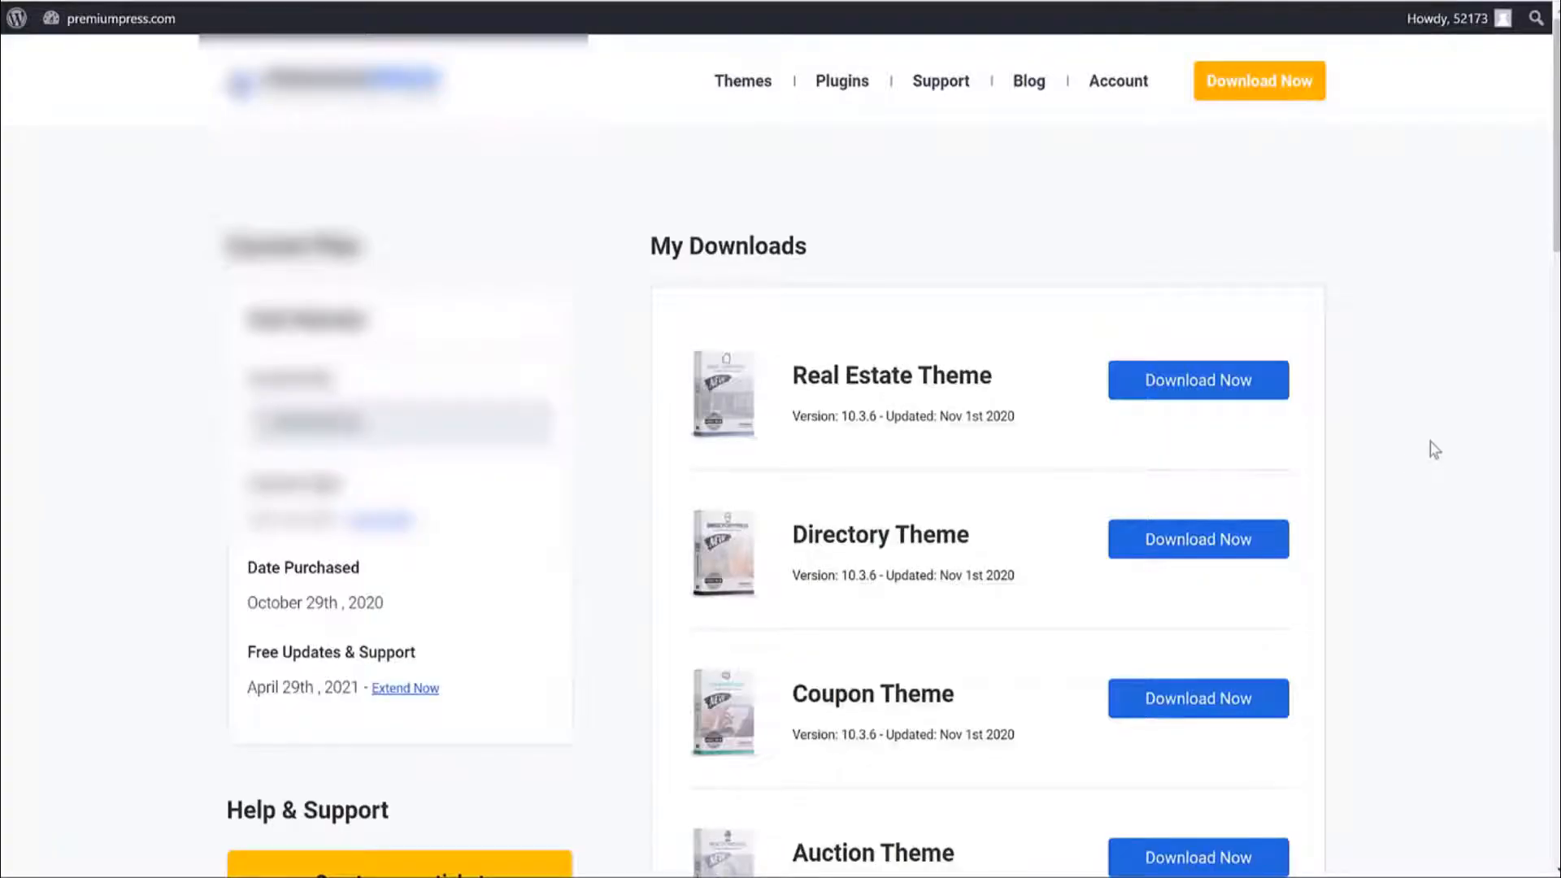
{"action": "scroll", "coordinate": [1434, 450], "scroll_direction": "down", "scroll_amount": 10}
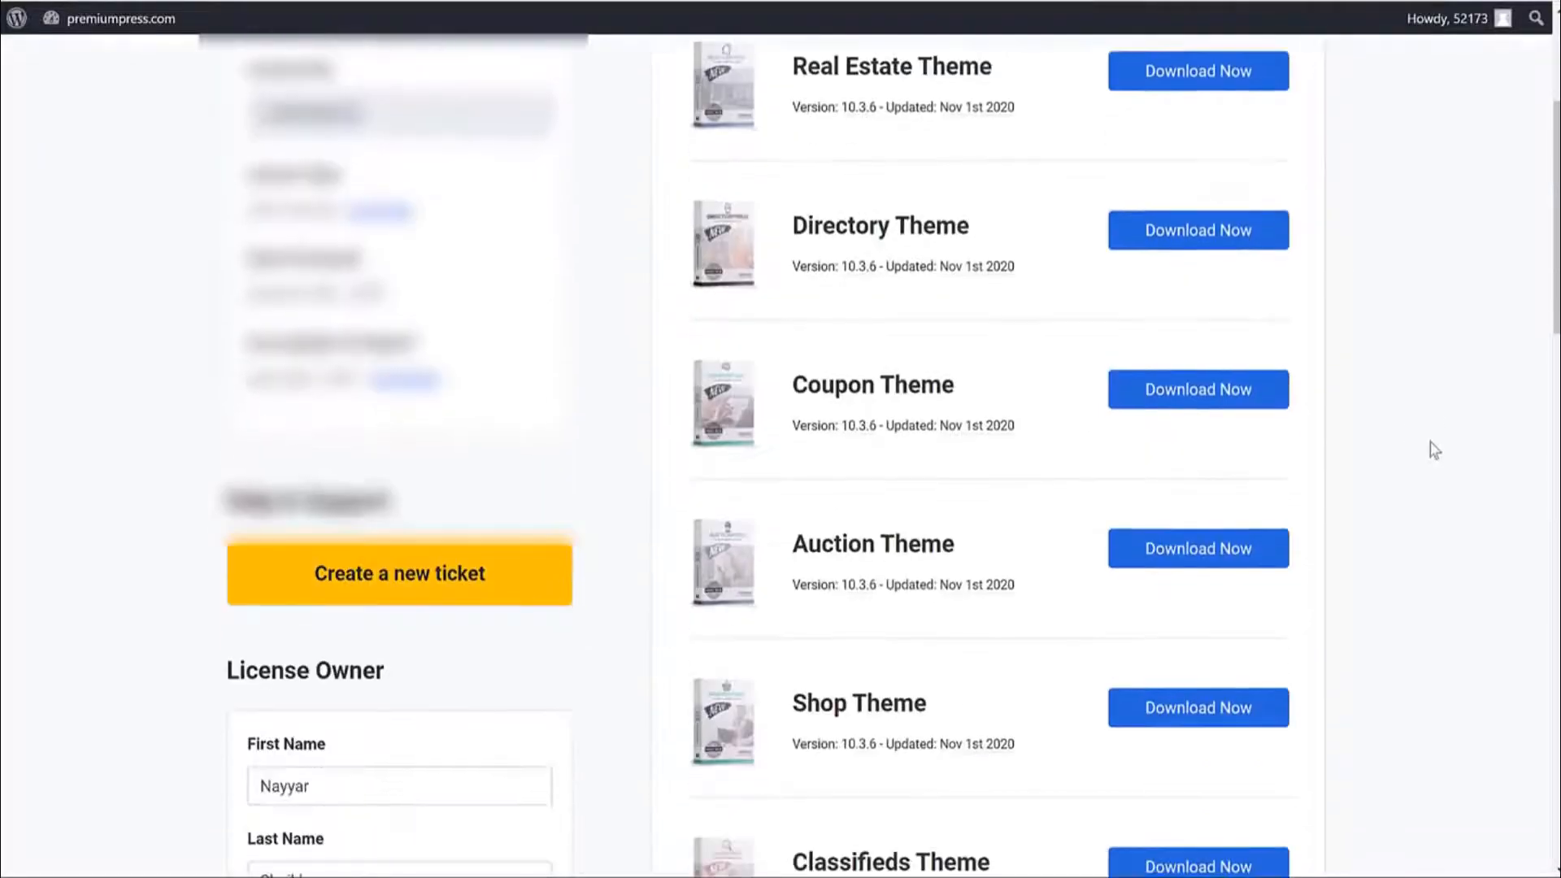
{"action": "scroll", "coordinate": [1434, 450], "scroll_direction": "down", "scroll_amount": 11}
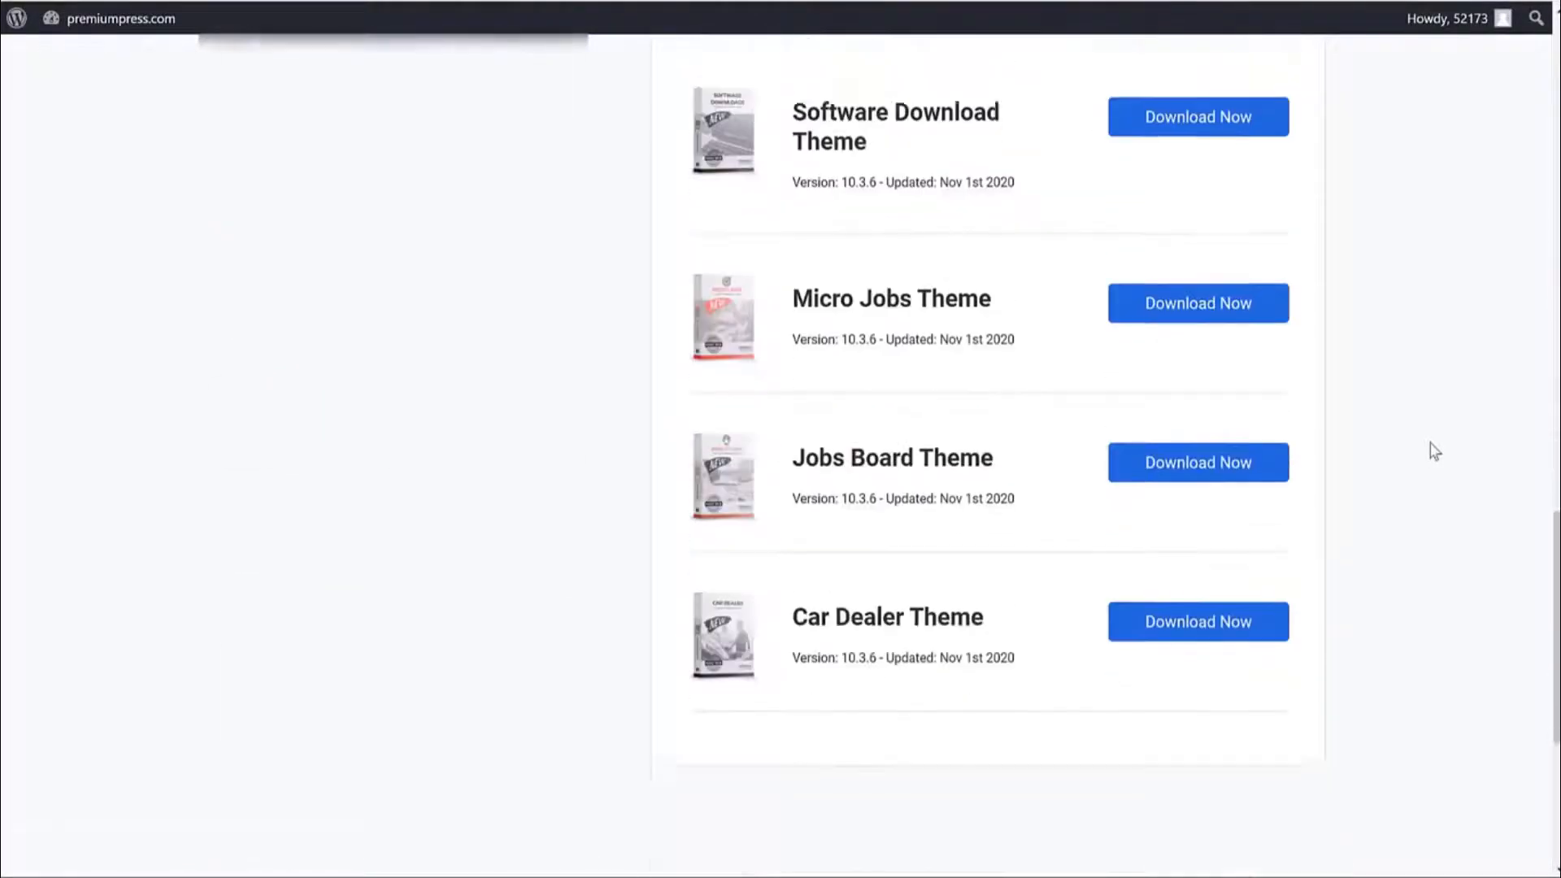
{"action": "scroll", "coordinate": [1434, 452], "scroll_direction": "up", "scroll_amount": 6}
{"action": "scroll", "coordinate": [1435, 452], "scroll_direction": "up", "scroll_amount": 10}
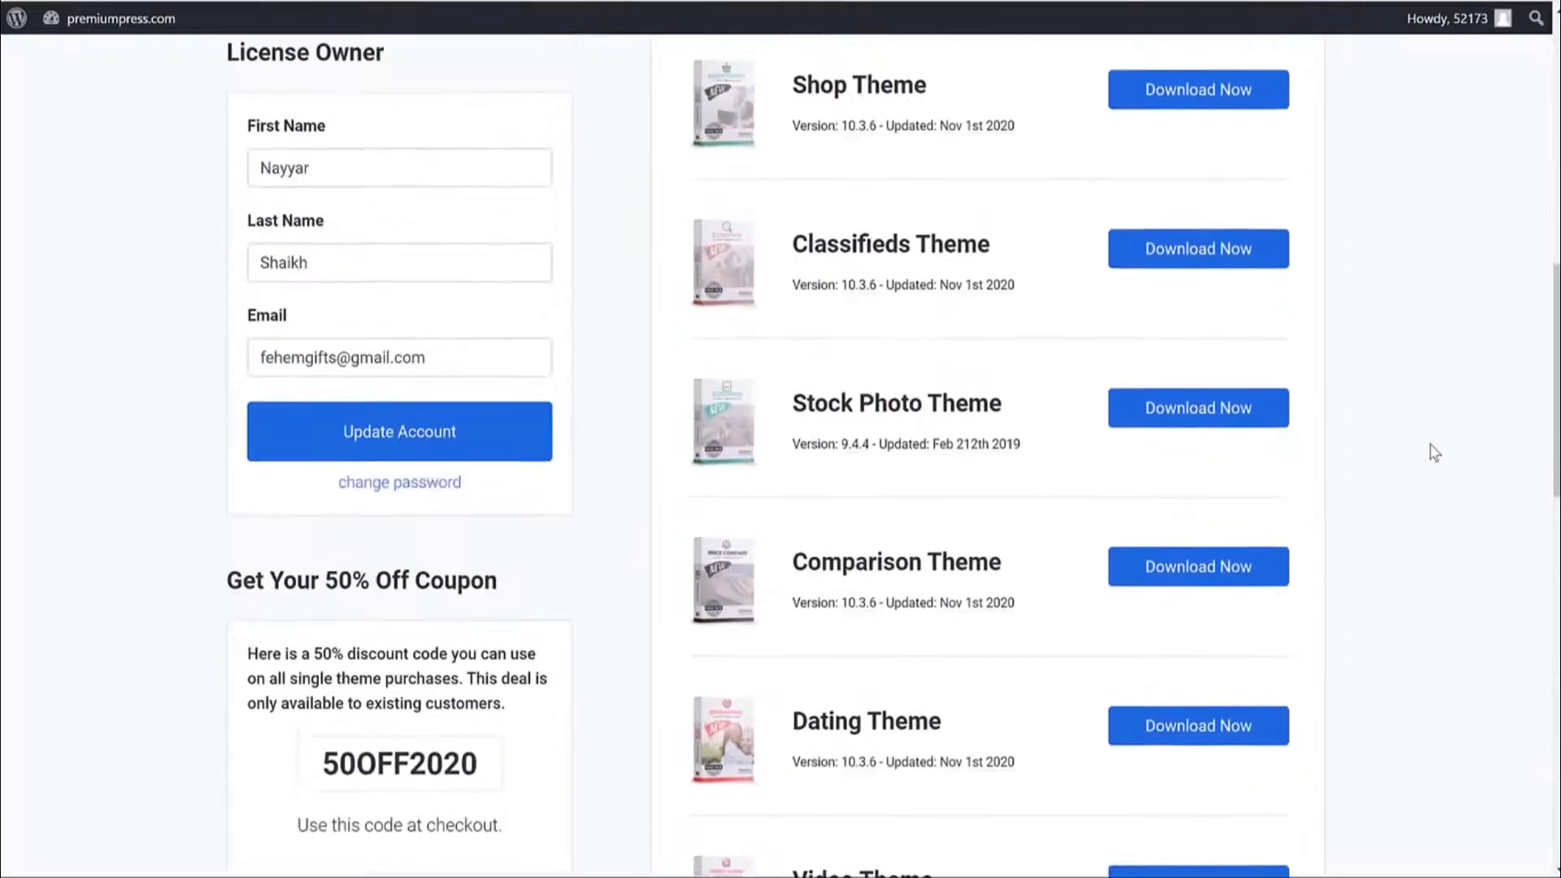
{"action": "scroll", "coordinate": [1382, 452], "scroll_direction": "down", "scroll_amount": 7}
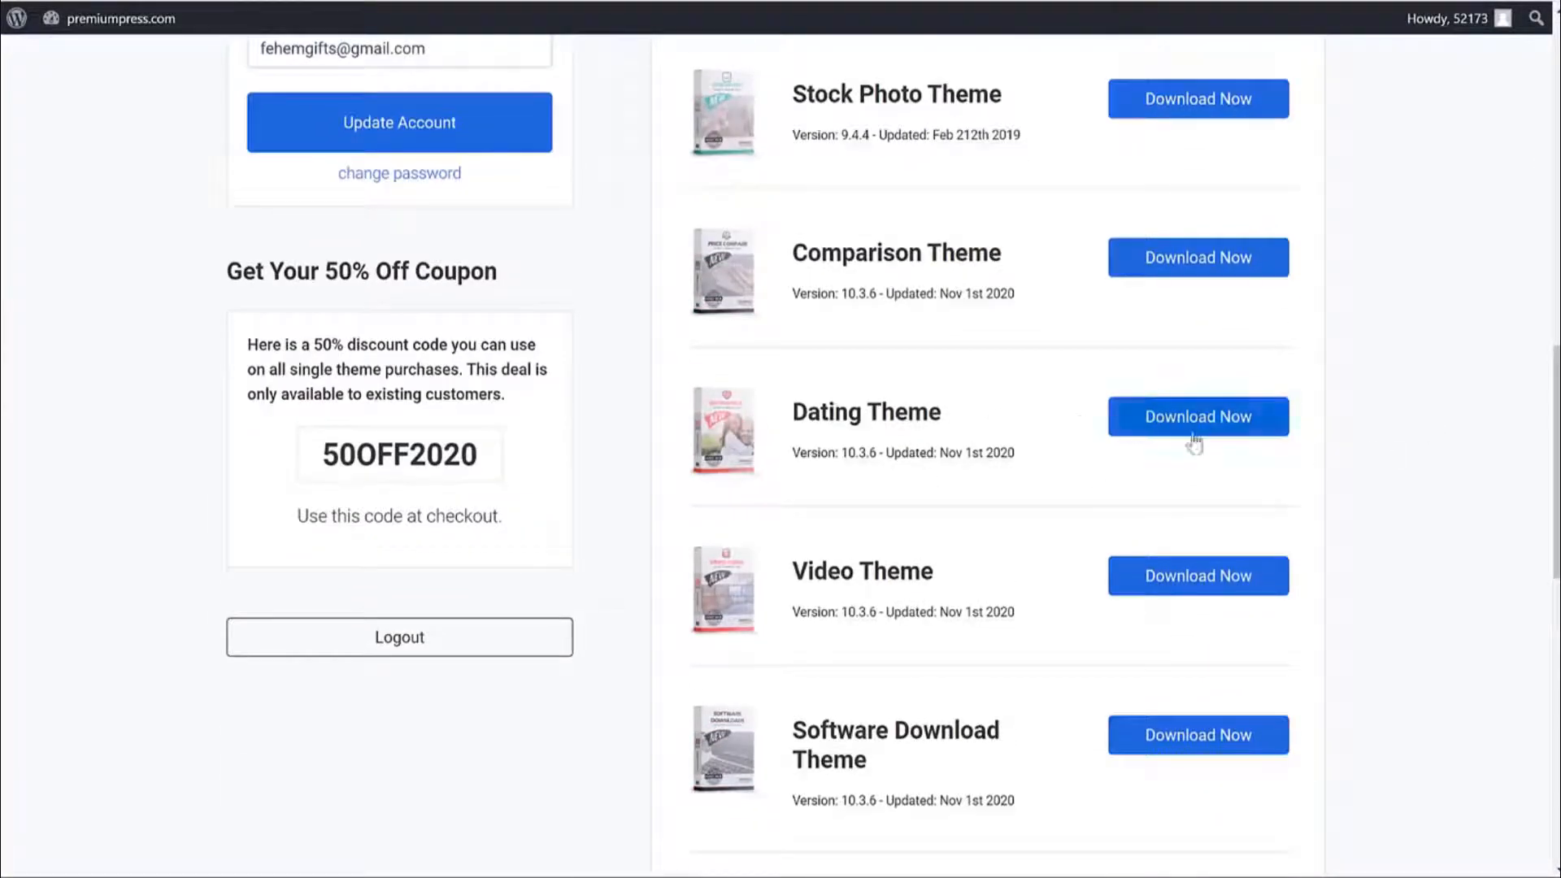
Start the Dating Theme download, cancel it, and hide the downloads bar.
{"action": "left_click", "coordinate": [1196, 439]}
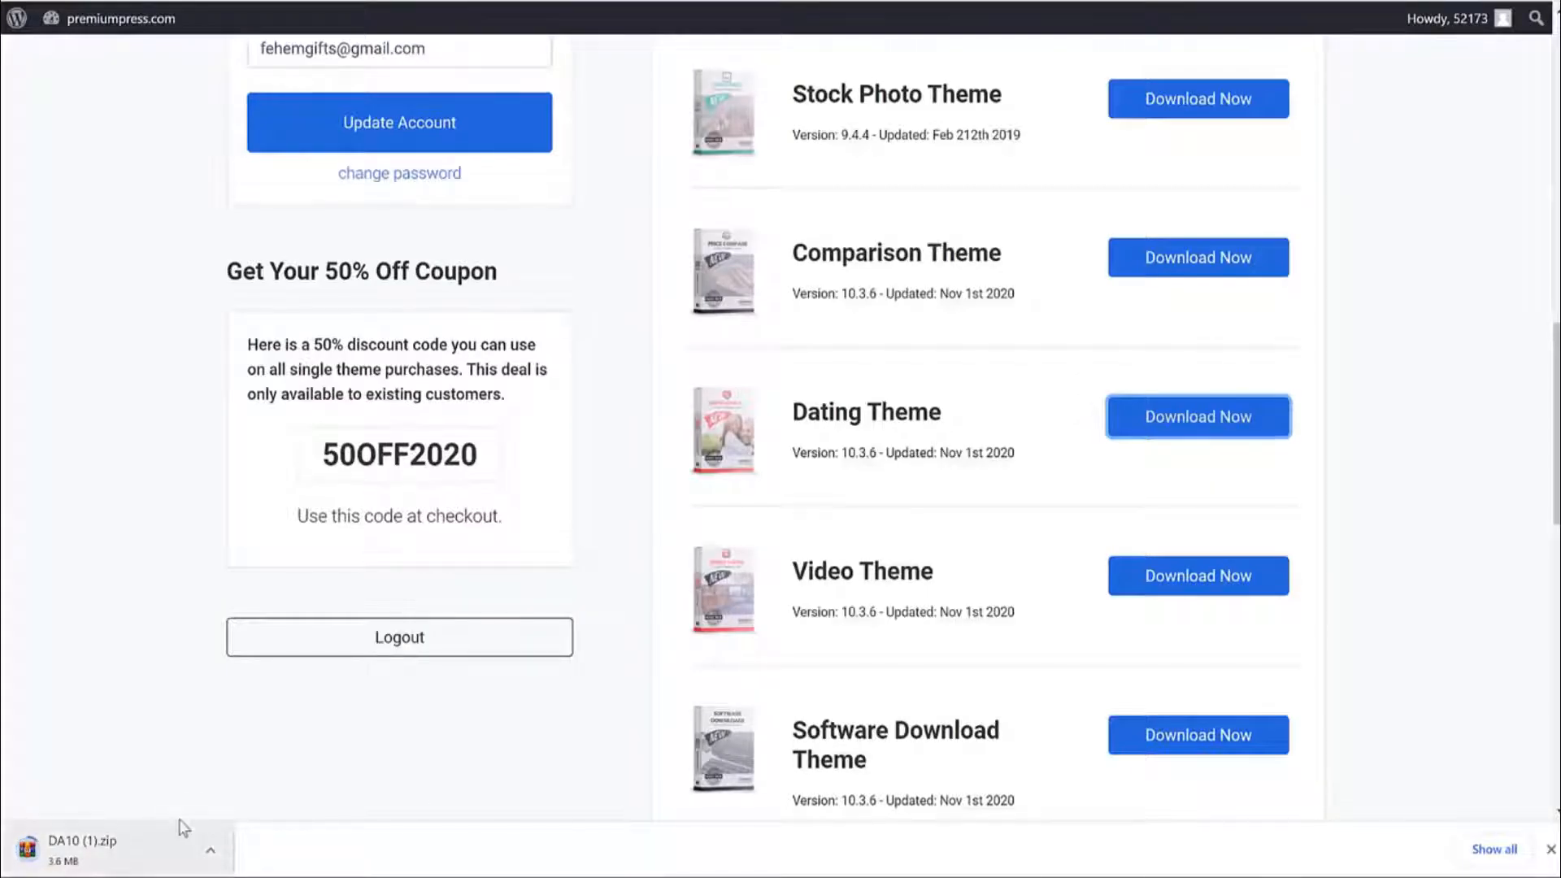
{"action": "left_click", "coordinate": [210, 853]}
{"action": "left_click", "coordinate": [251, 824]}
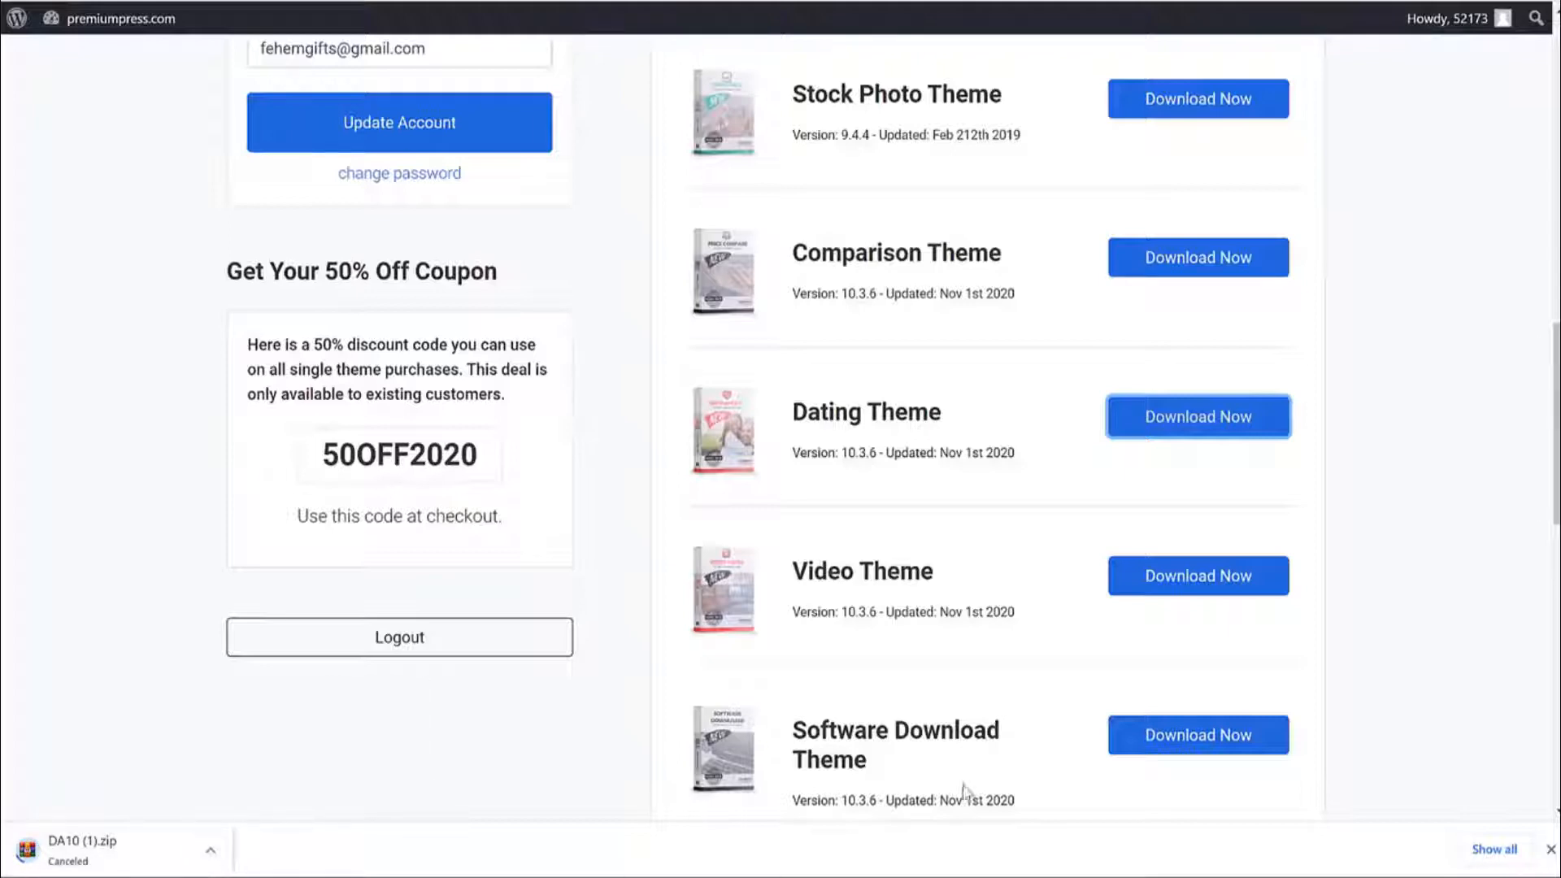
{"action": "left_click", "coordinate": [1549, 850]}
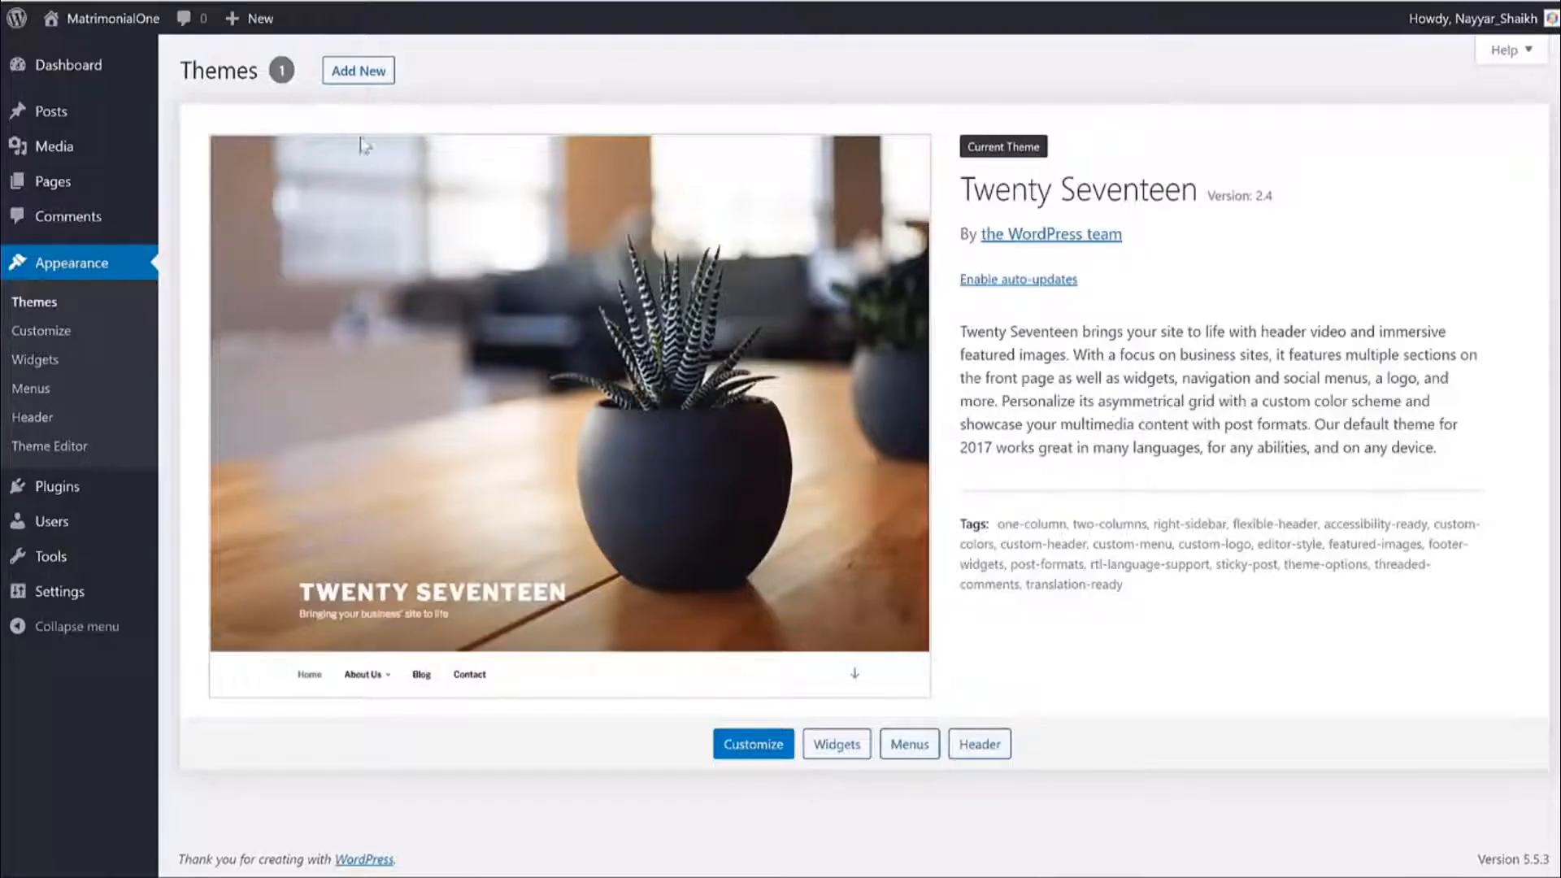
Upload DA10.zip from the Dating PremiumPress folder, install it and activate the Dating Theme.
{"action": "left_click", "coordinate": [358, 75]}
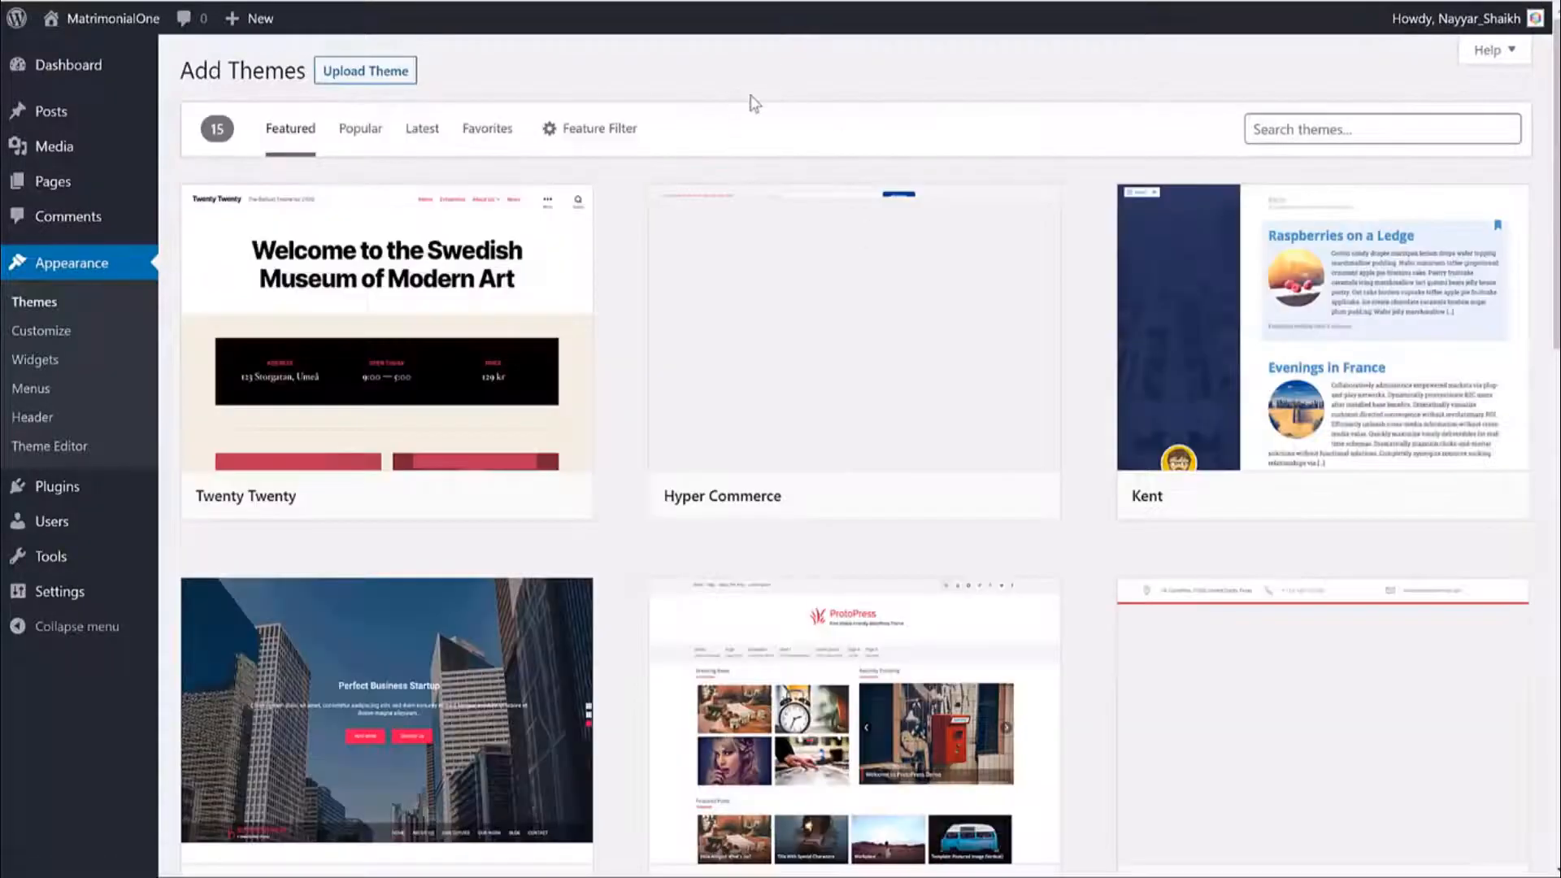
{"action": "left_click", "coordinate": [348, 73]}
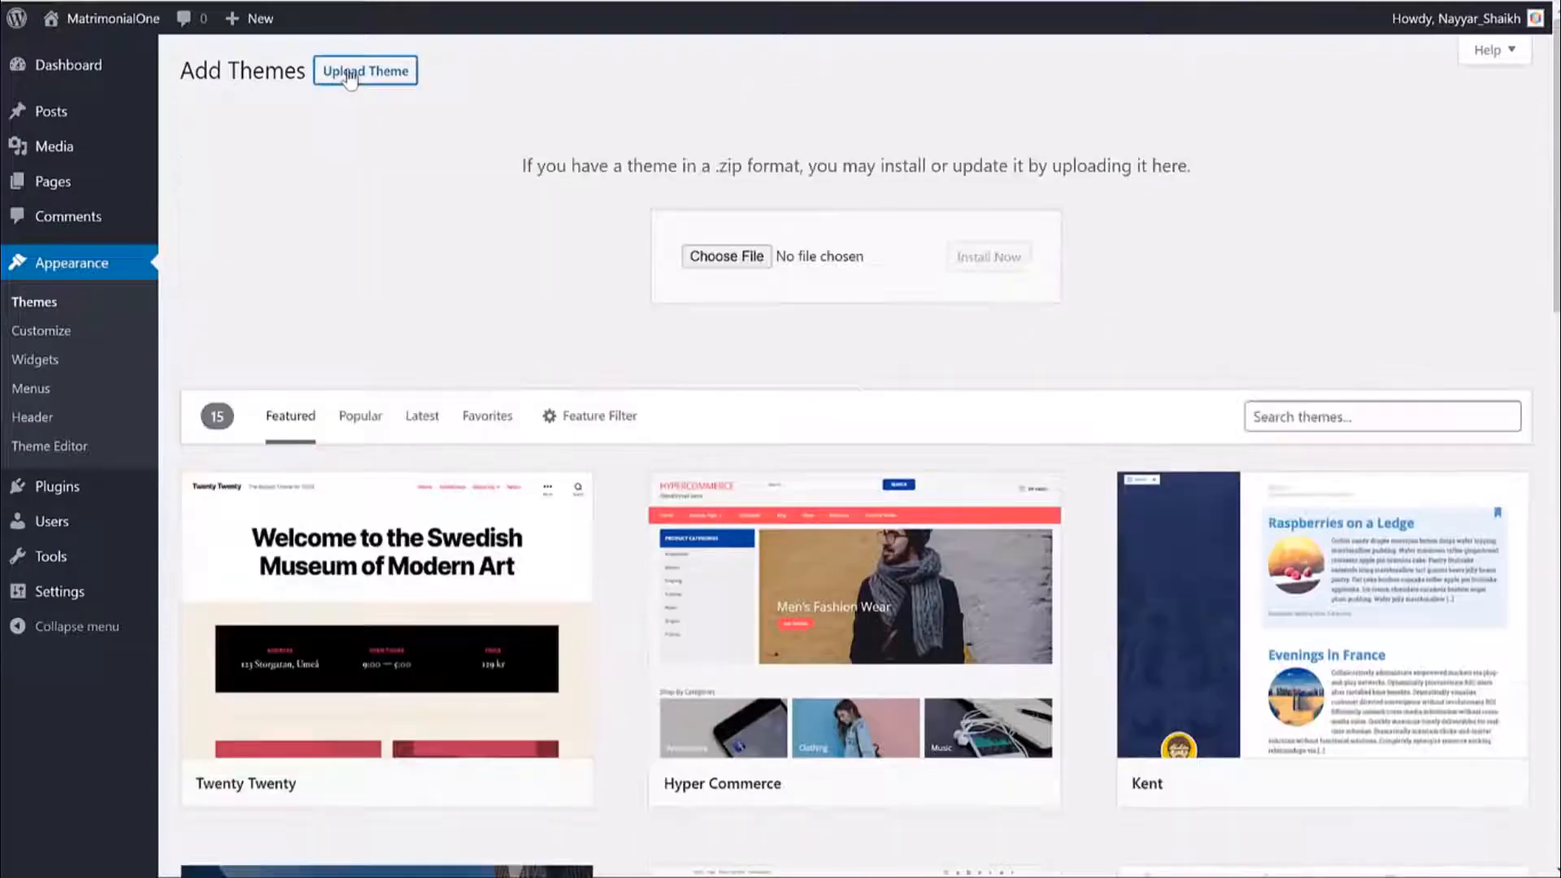
{"action": "left_click", "coordinate": [699, 254]}
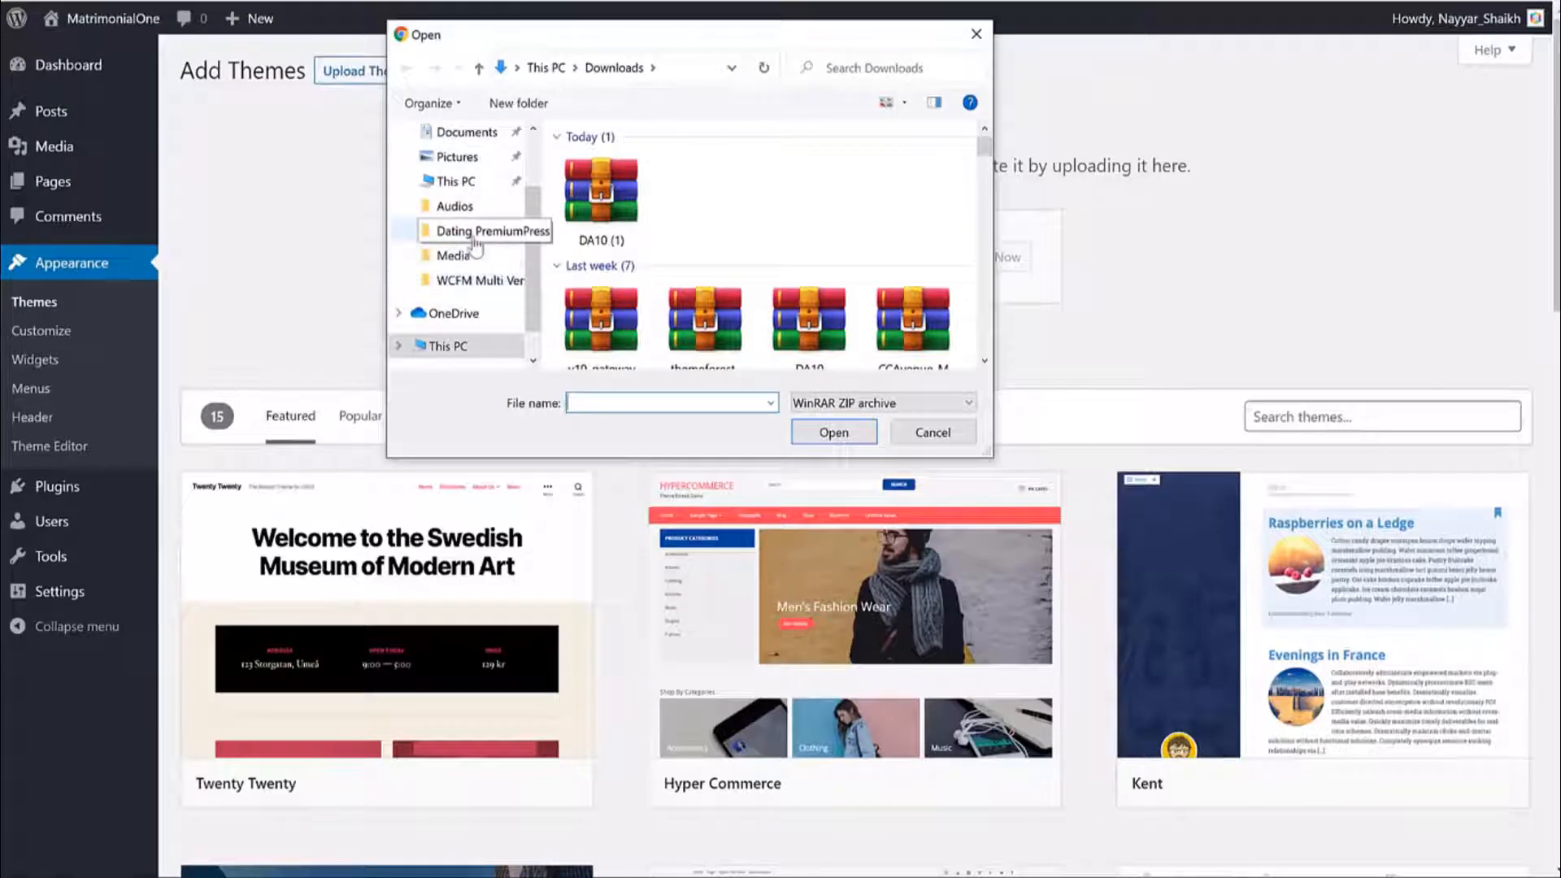
{"action": "left_click", "coordinate": [475, 240]}
{"action": "left_click", "coordinate": [640, 213]}
{"action": "left_click", "coordinate": [816, 432]}
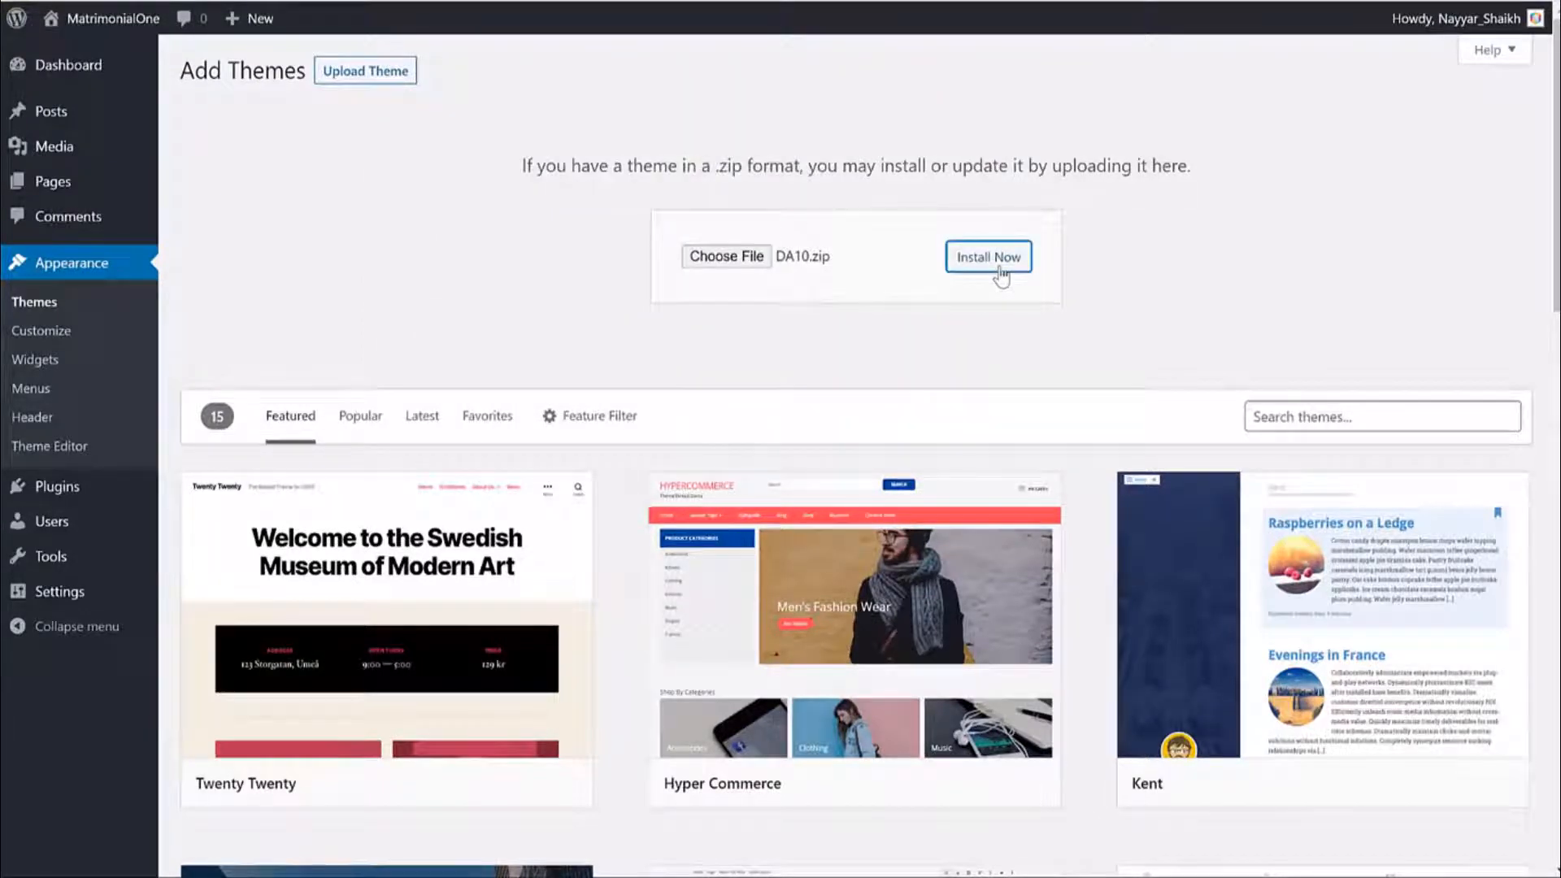
{"action": "left_click", "coordinate": [1000, 275]}
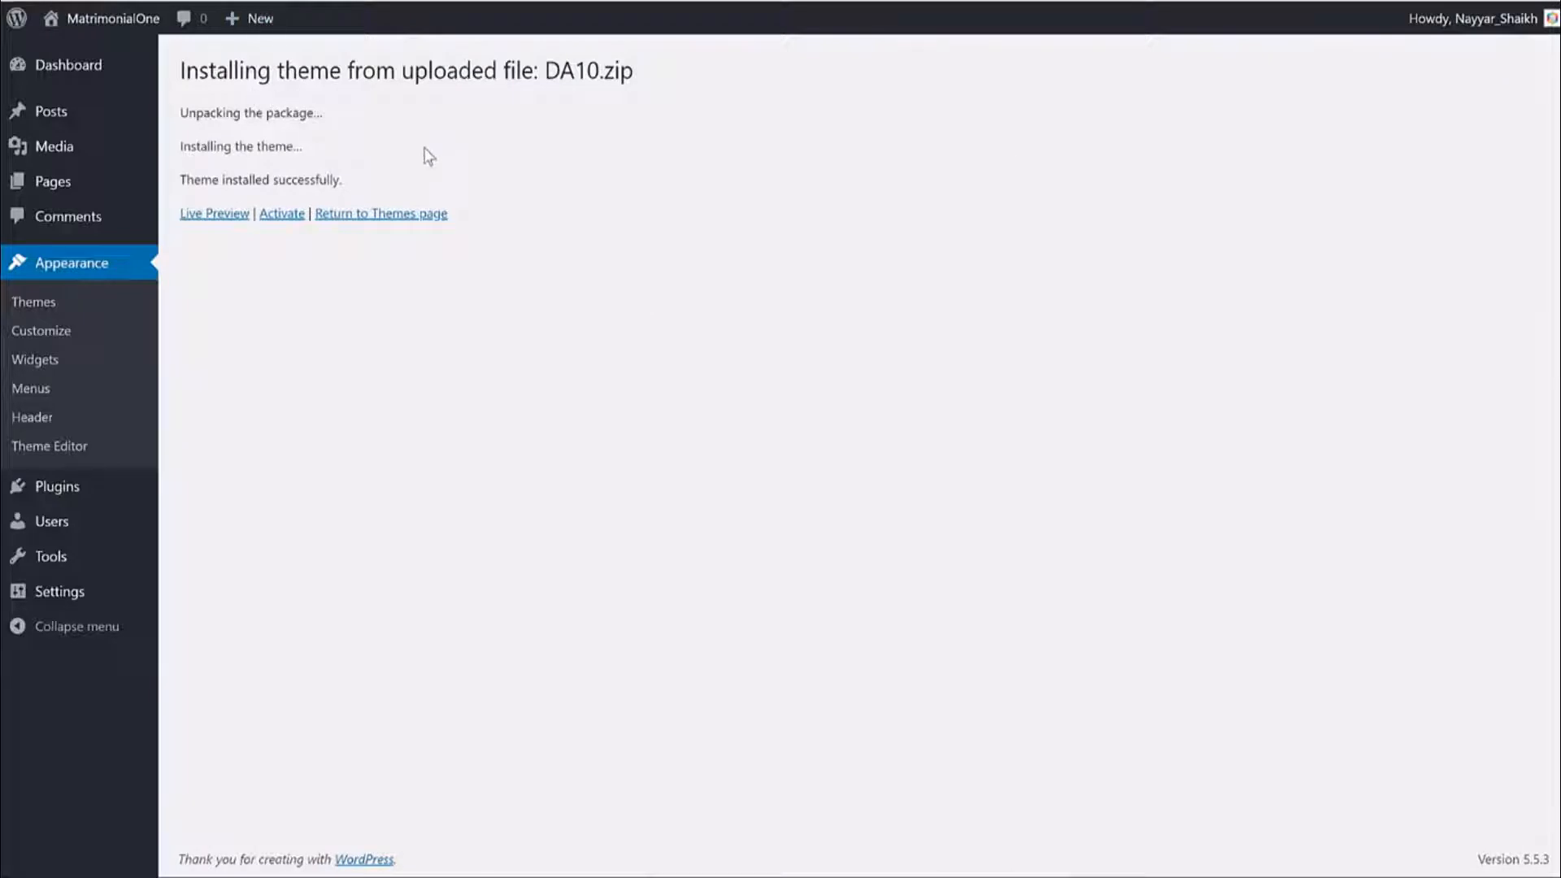
{"action": "left_click", "coordinate": [284, 216]}
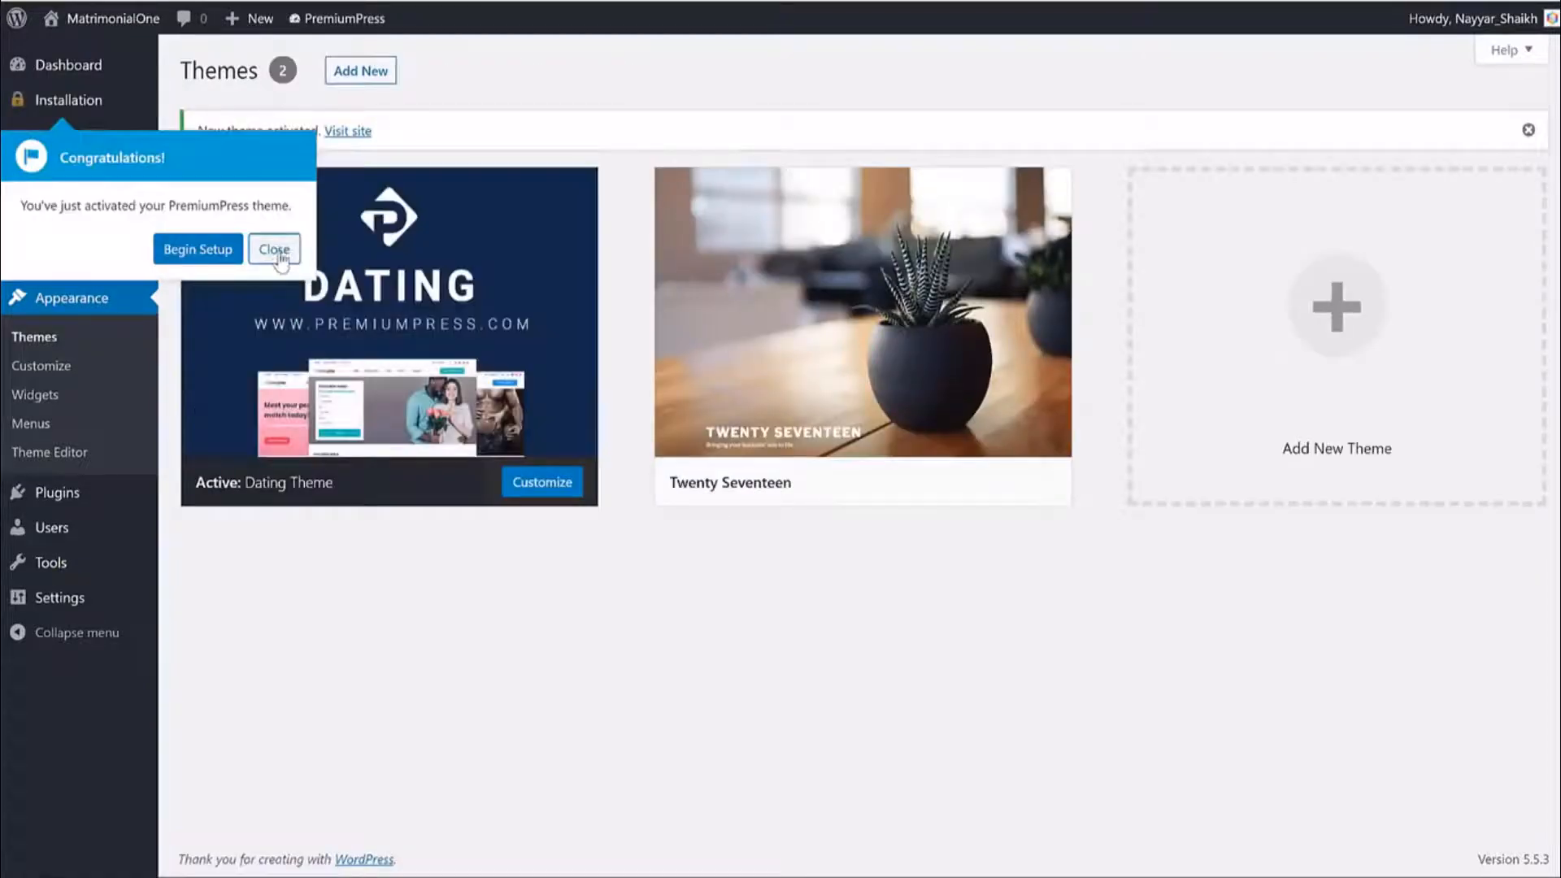
Dismiss the congratulations message, delete Twenty Seventeen, and open the PremiumPress Installation page.
{"action": "left_click", "coordinate": [281, 257]}
{"action": "left_click", "coordinate": [939, 392]}
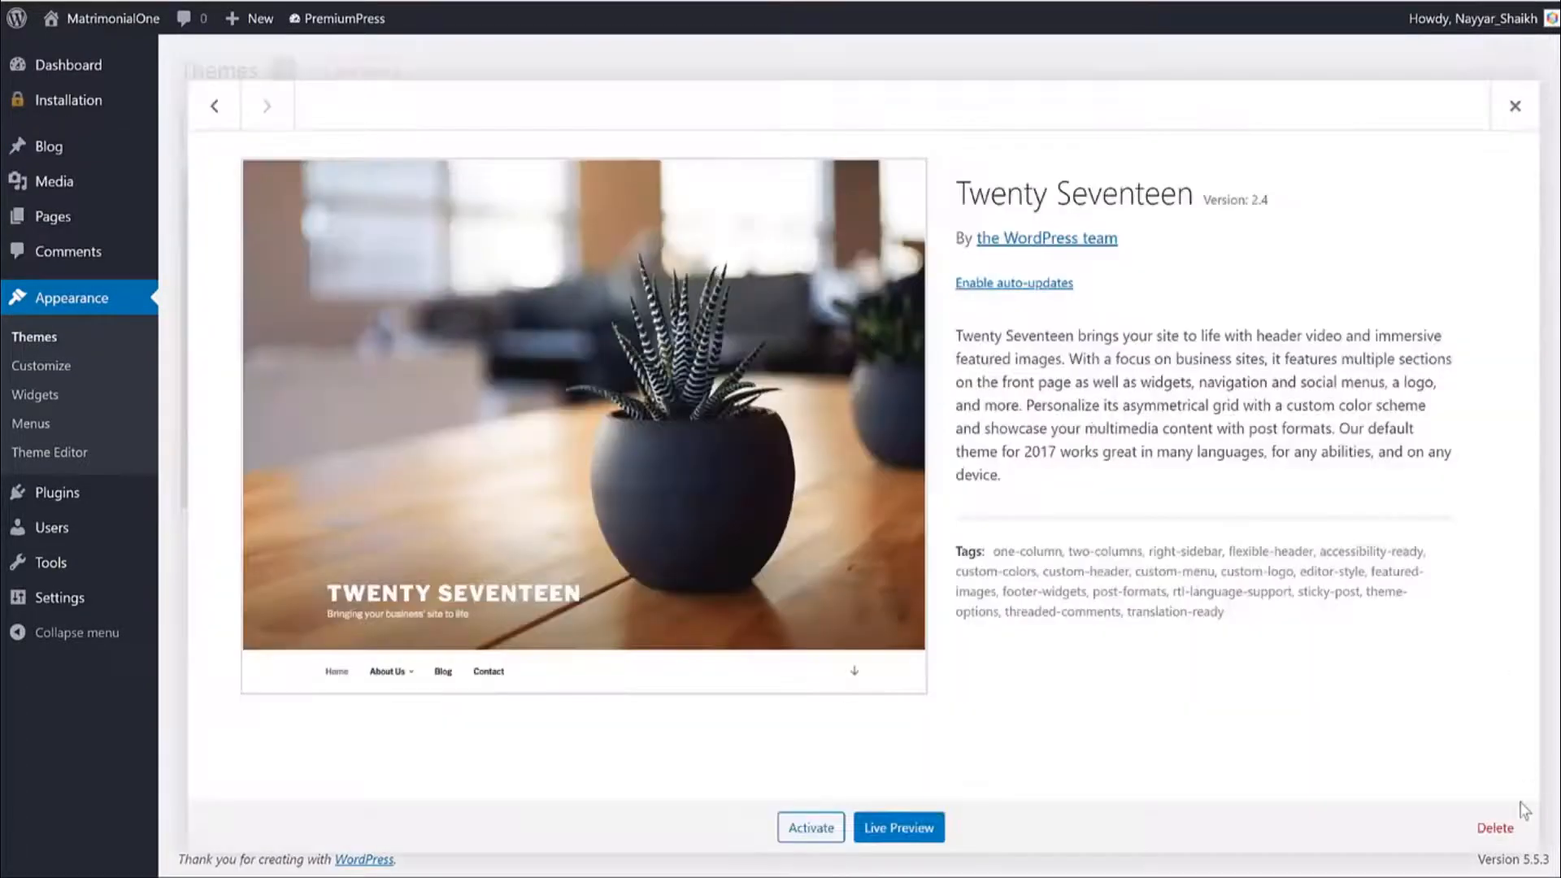
{"action": "left_click", "coordinate": [1496, 827]}
{"action": "left_click", "coordinate": [882, 139]}
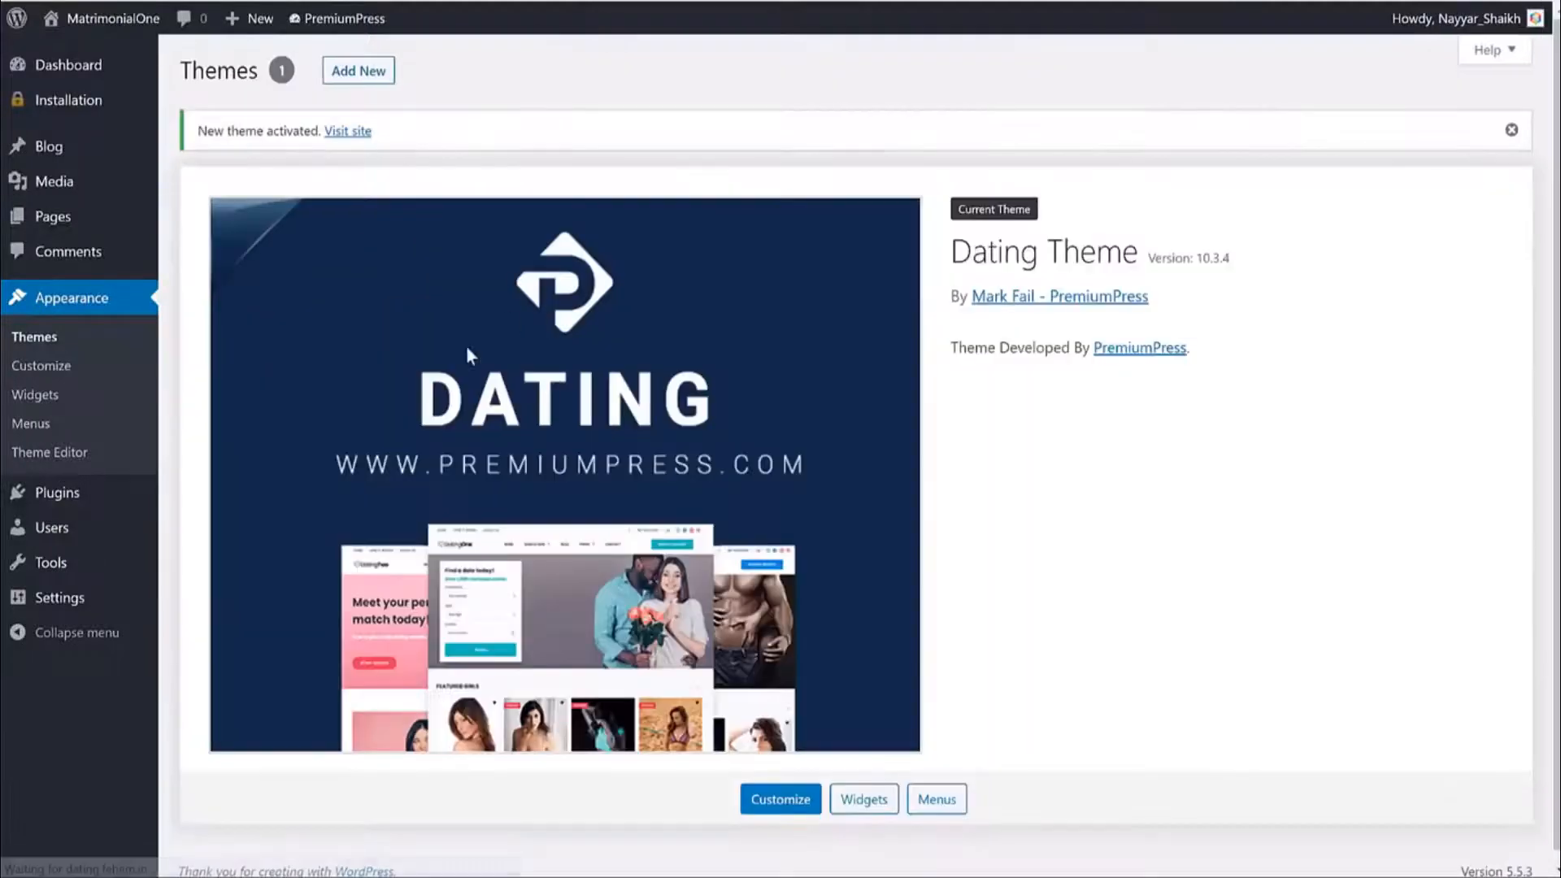
{"action": "left_click", "coordinate": [71, 104]}
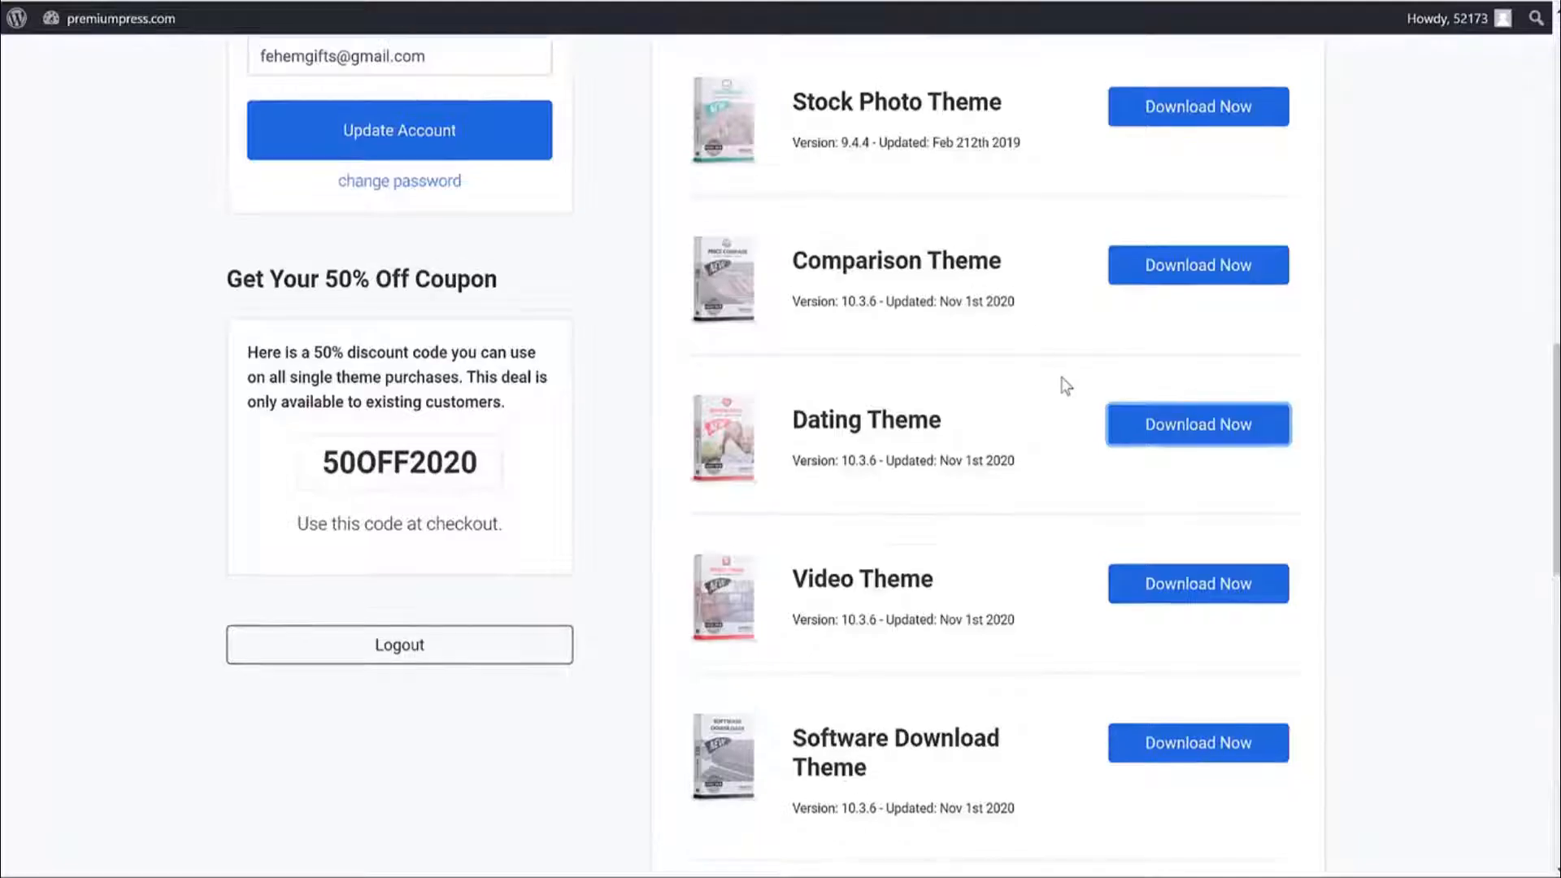
Paste the account's order ID into Avangate Order ID, agree to the terms, and continue.
{"action": "scroll", "coordinate": [1063, 383], "scroll_direction": "up", "scroll_amount": 15}
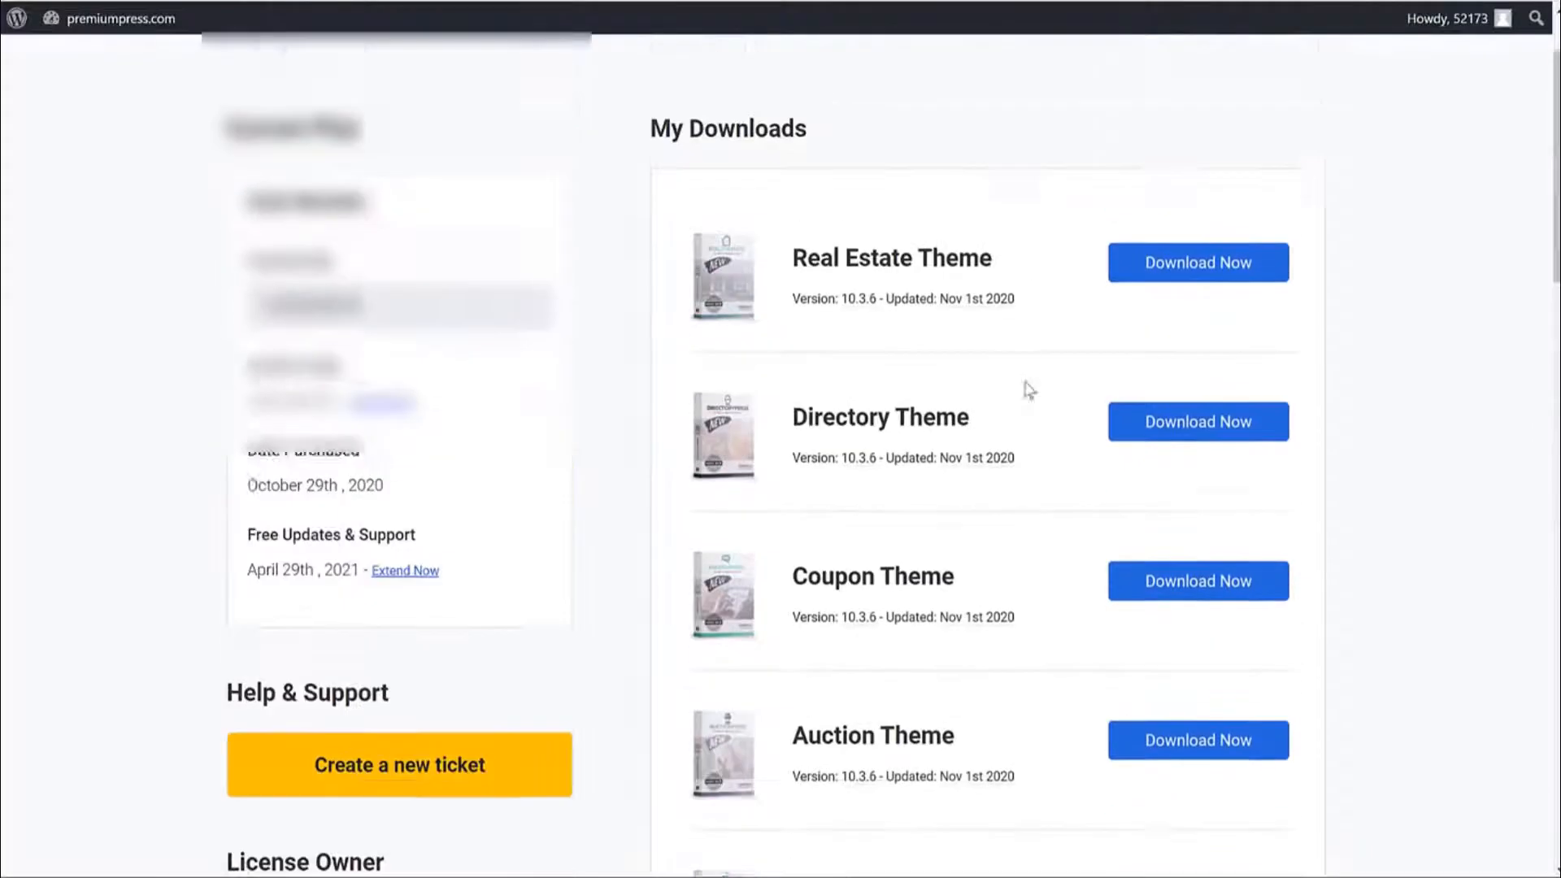
{"action": "double_click", "coordinate": [333, 420]}
{"action": "right_click", "coordinate": [321, 409]}
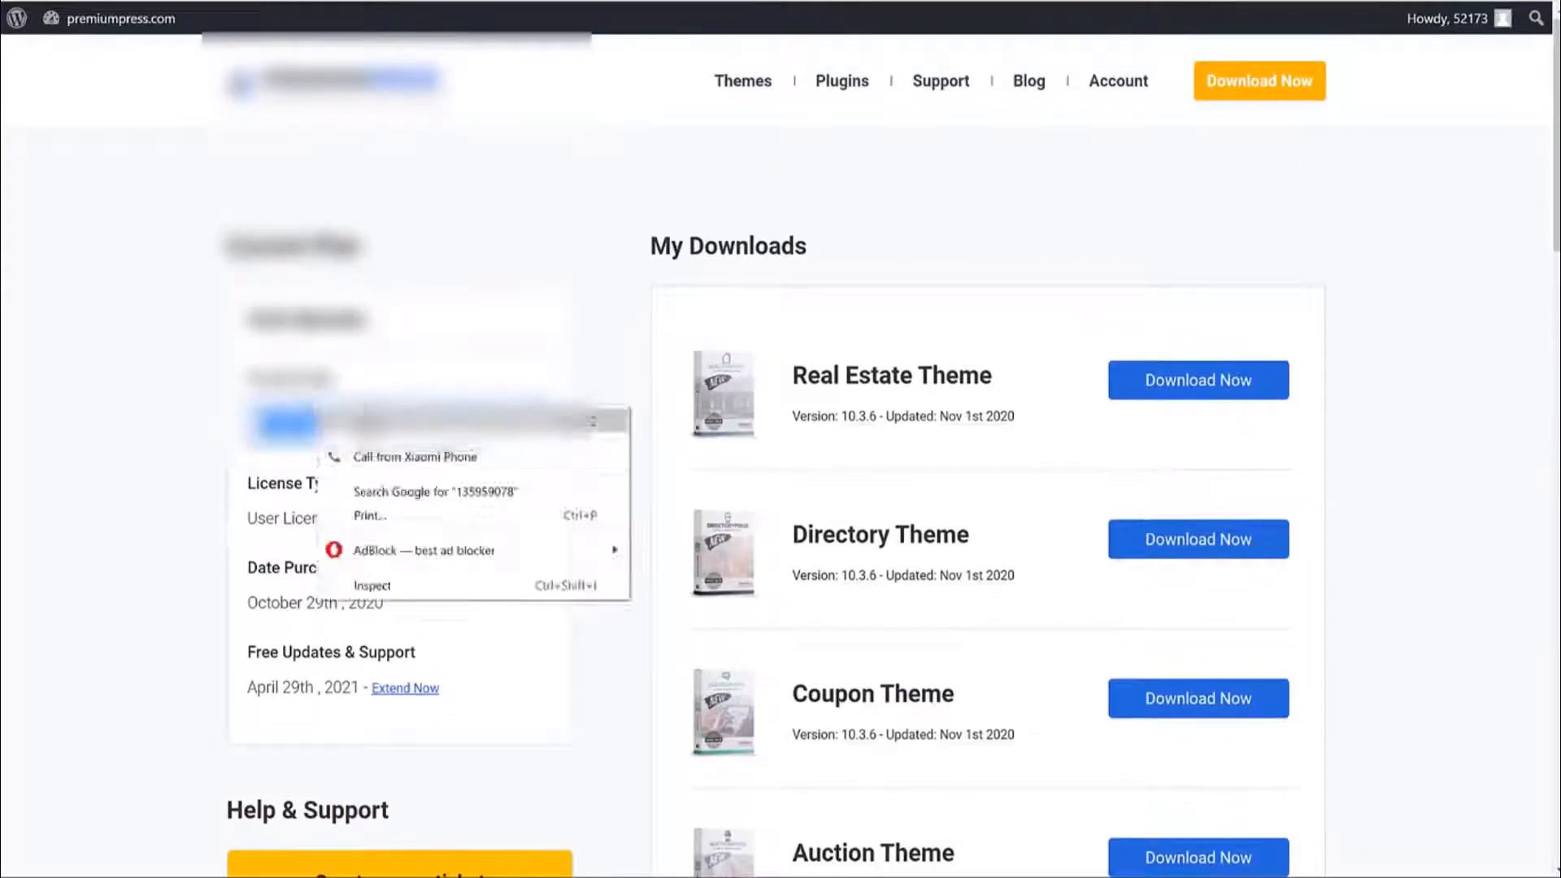
{"action": "left_click", "coordinate": [368, 423]}
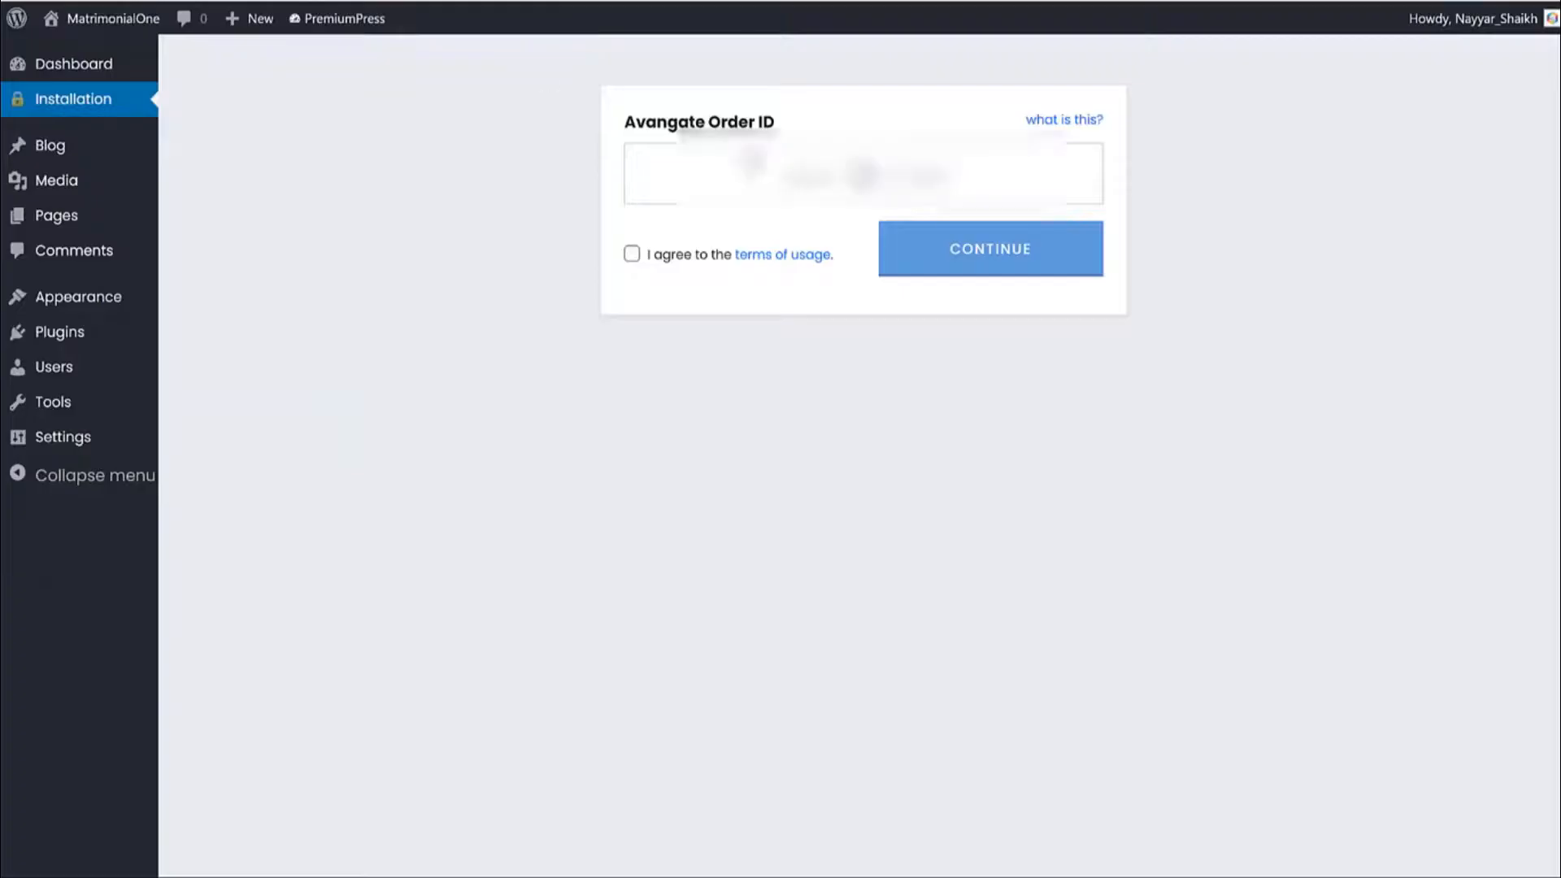
{"action": "key", "text": "ctrl+v"}
{"action": "left_click", "coordinate": [634, 256]}
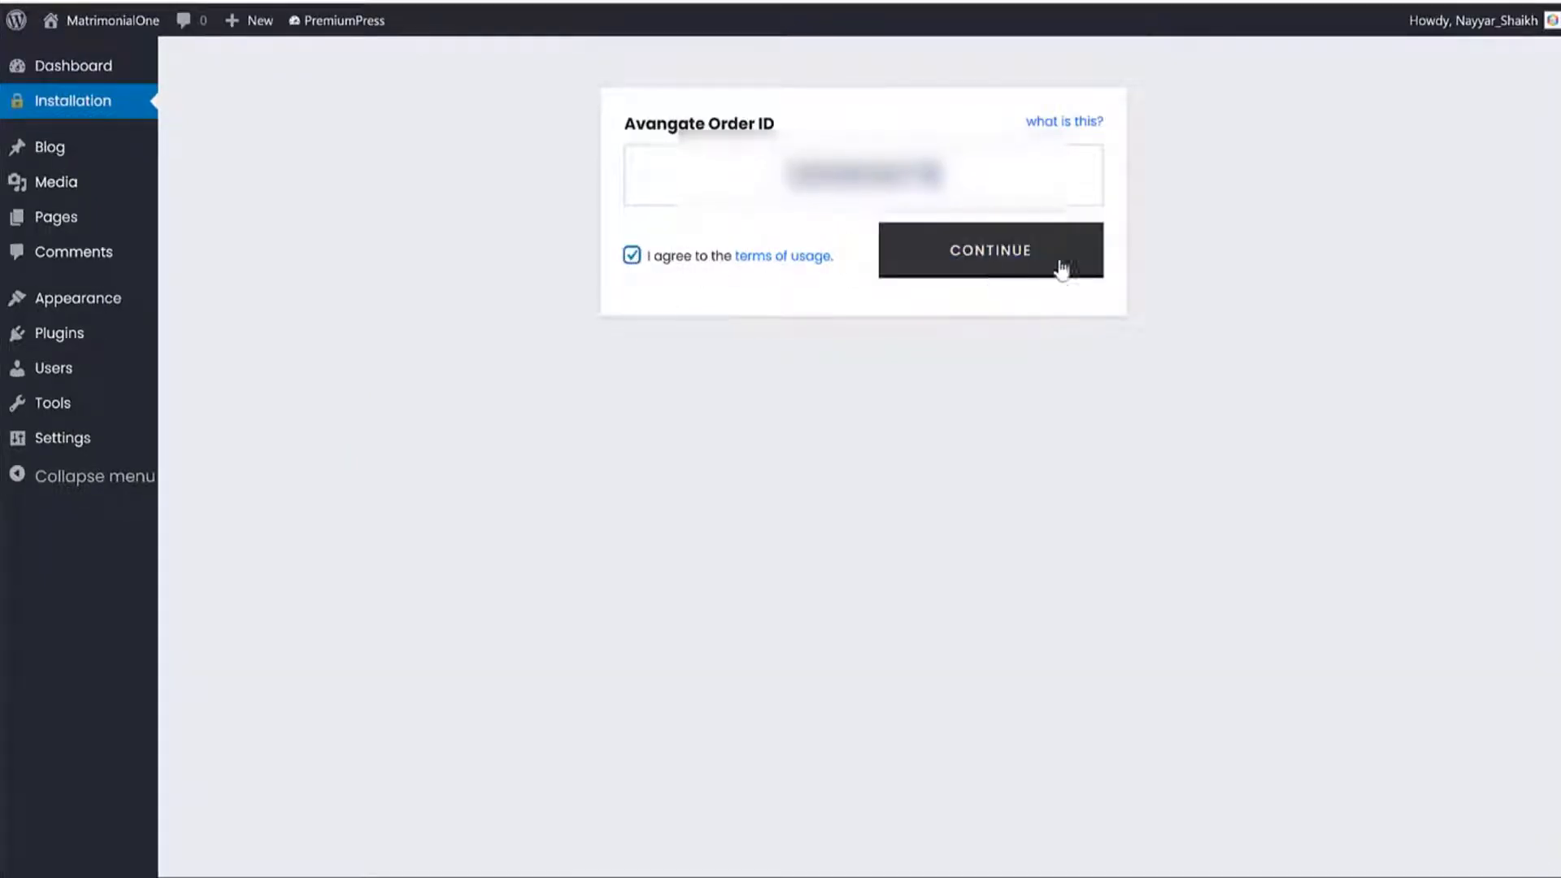
{"action": "left_click", "coordinate": [990, 275]}
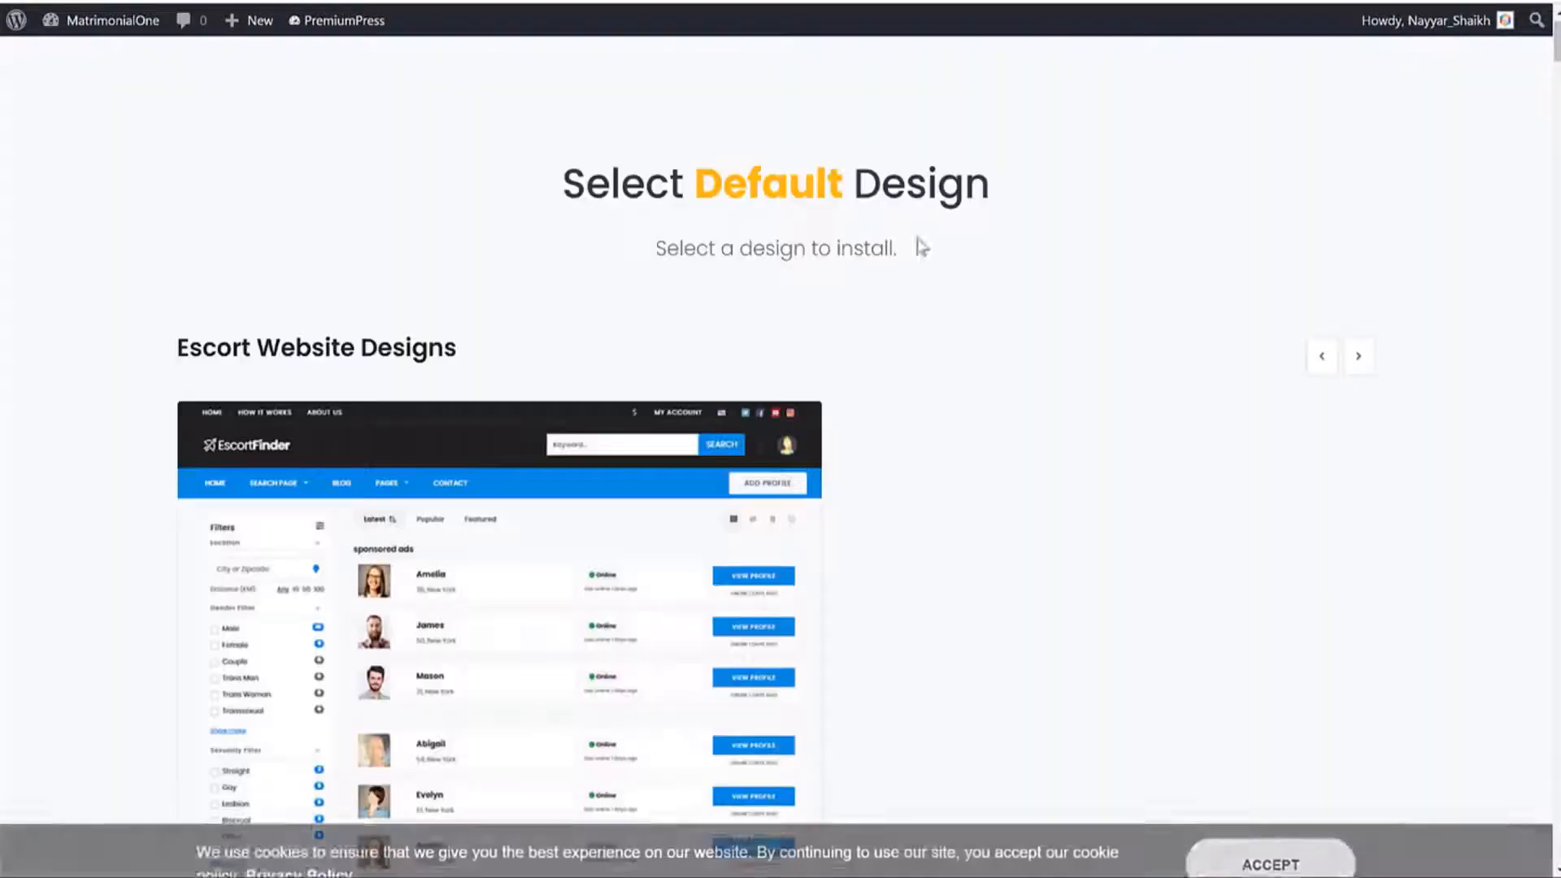
Install the fourth Dating Website Design, with the find-a-date search box, as the default.
{"action": "scroll", "coordinate": [1341, 352], "scroll_direction": "down", "scroll_amount": 6}
{"action": "scroll", "coordinate": [1346, 355], "scroll_direction": "down", "scroll_amount": 10}
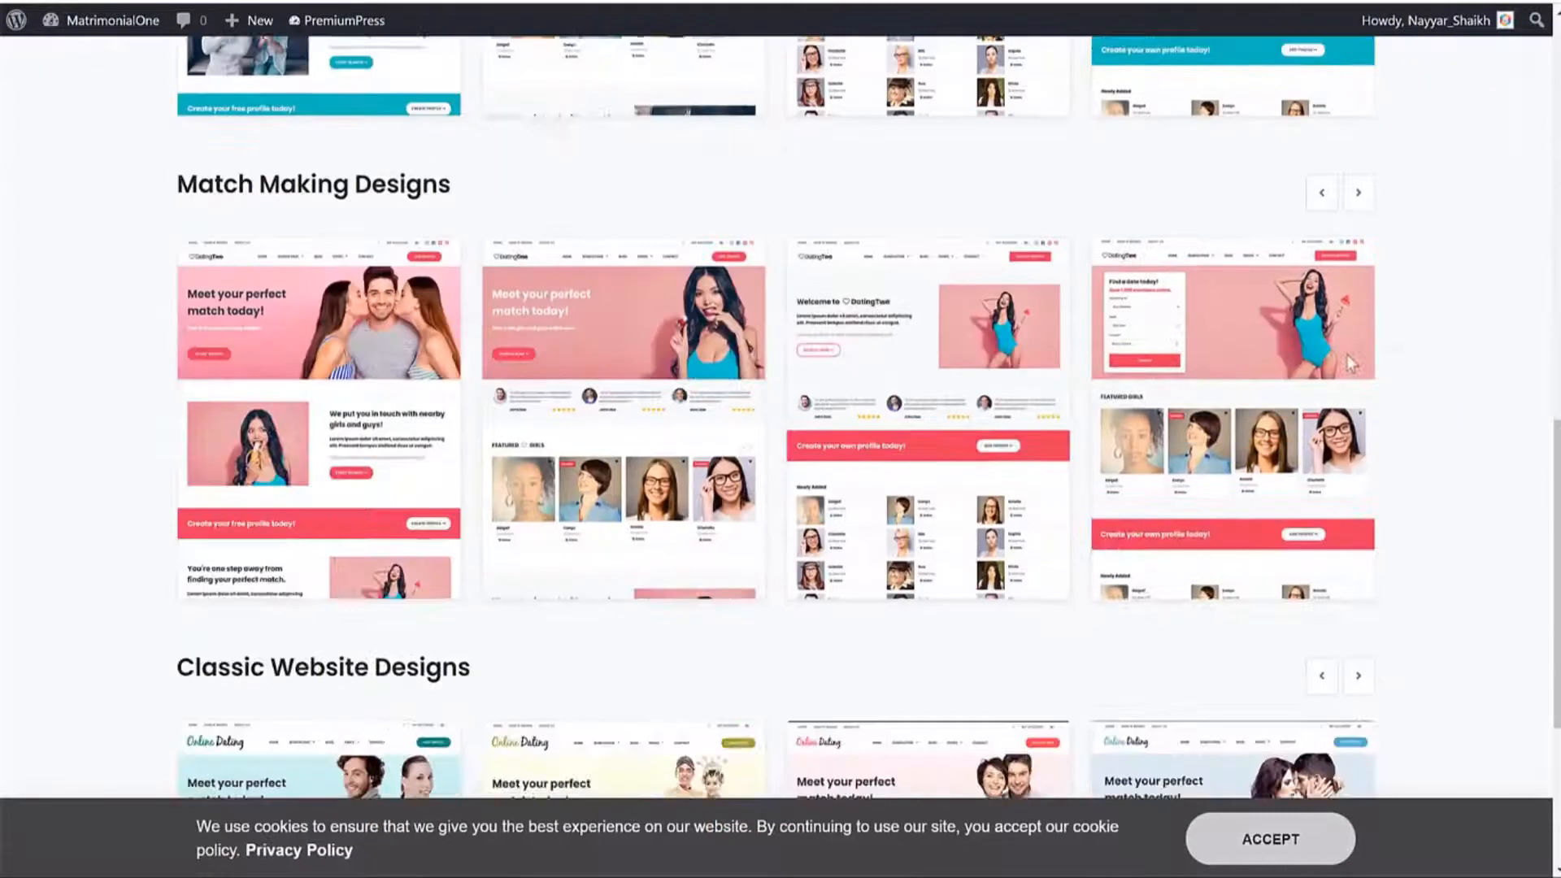
{"action": "scroll", "coordinate": [1373, 388], "scroll_direction": "up", "scroll_amount": 10}
{"action": "scroll", "coordinate": [1372, 389], "scroll_direction": "up", "scroll_amount": 6}
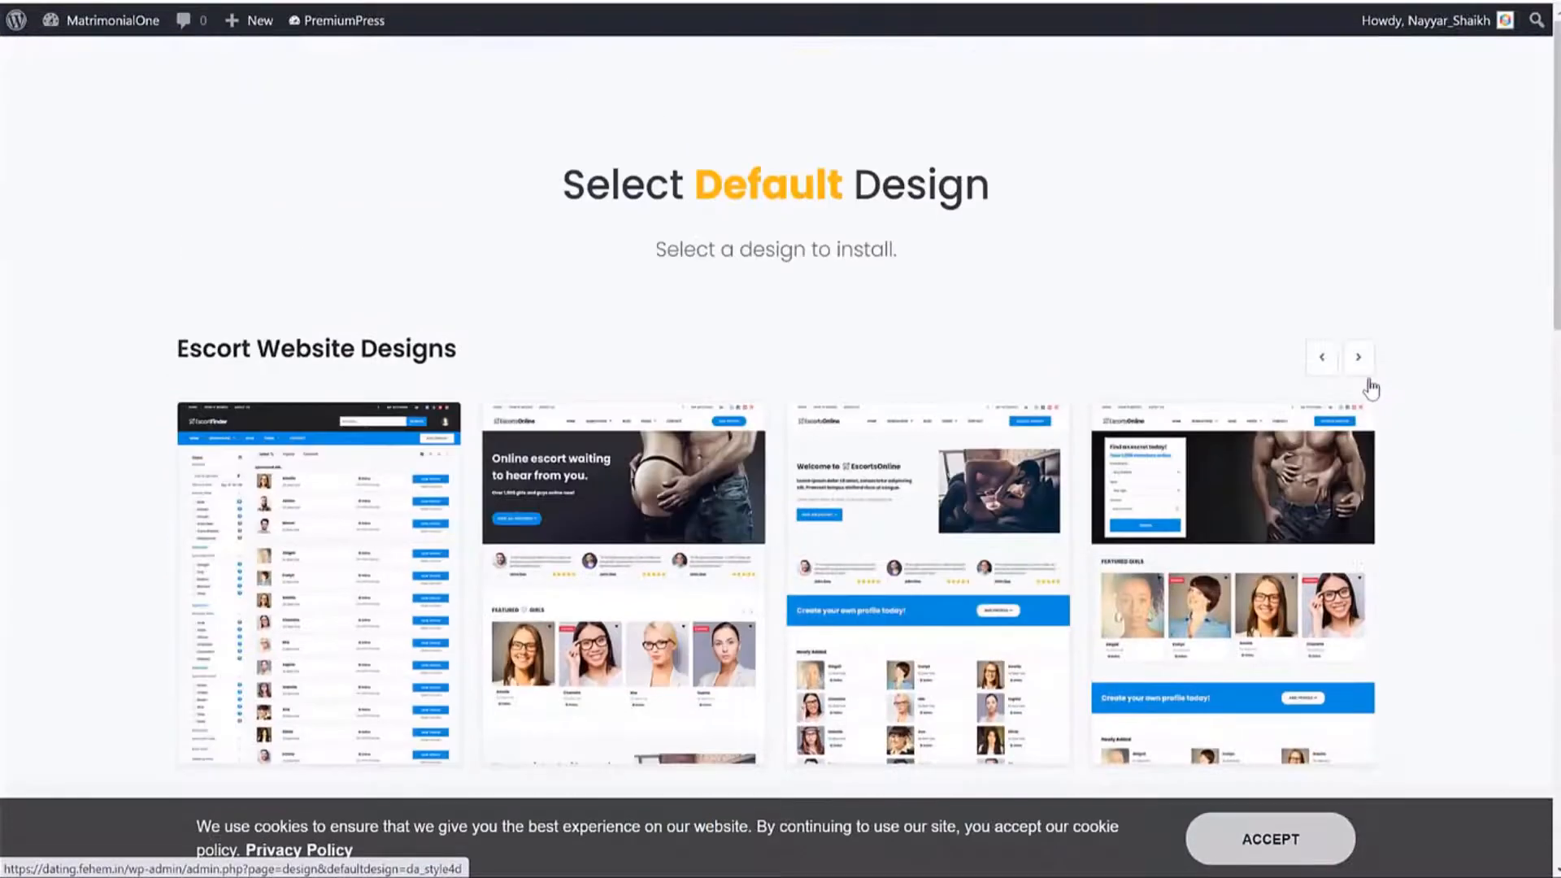
{"action": "scroll", "coordinate": [1444, 370], "scroll_direction": "down", "scroll_amount": 4}
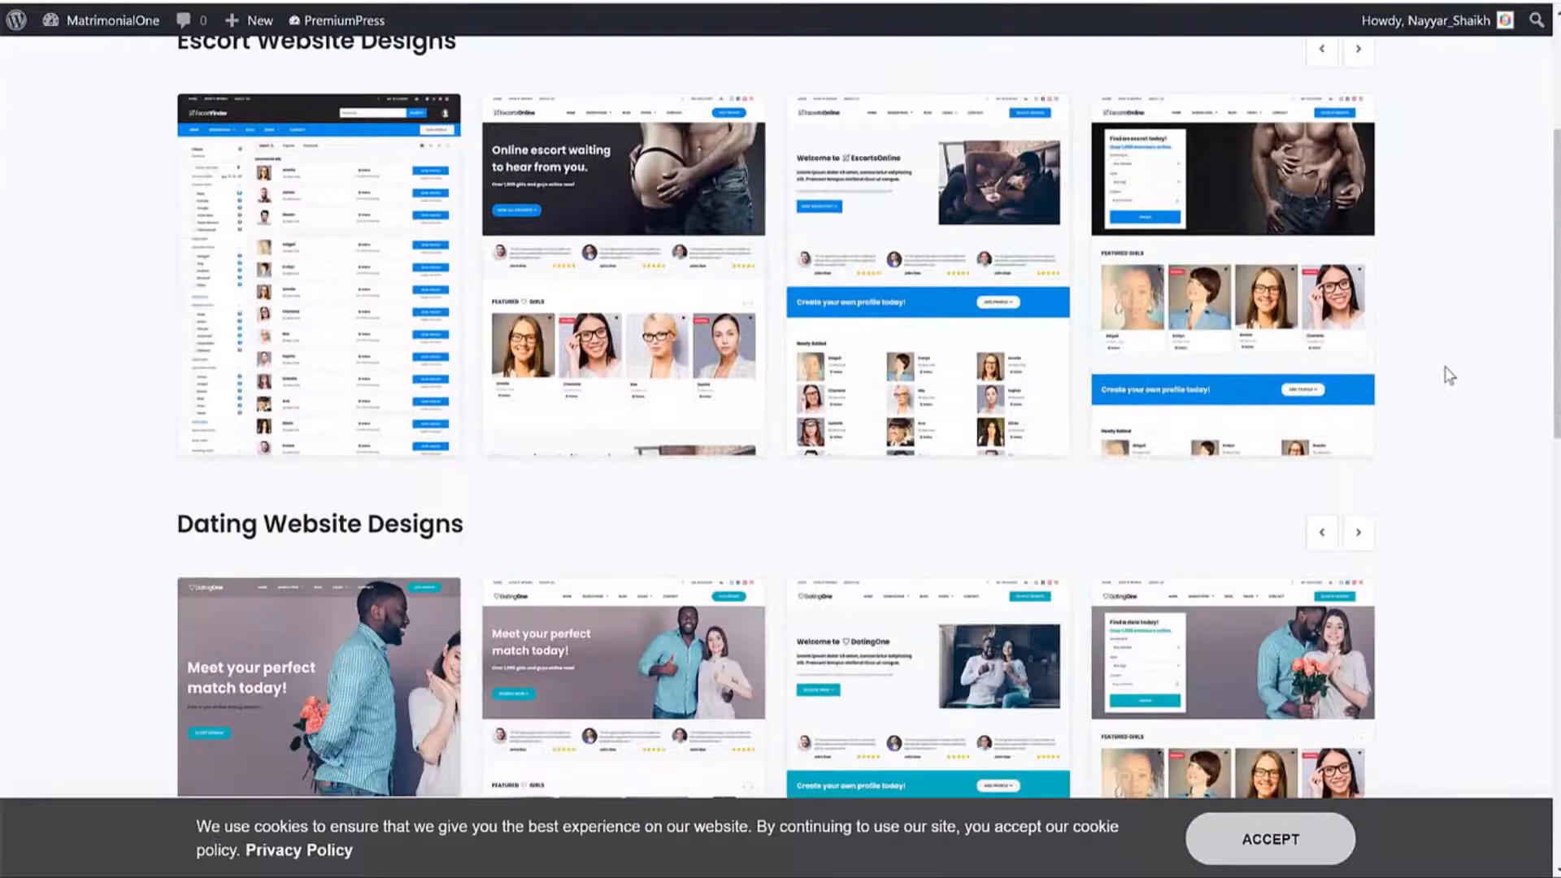
{"action": "scroll", "coordinate": [1446, 372], "scroll_direction": "up", "scroll_amount": 4}
{"action": "scroll", "coordinate": [1475, 362], "scroll_direction": "down", "scroll_amount": 5}
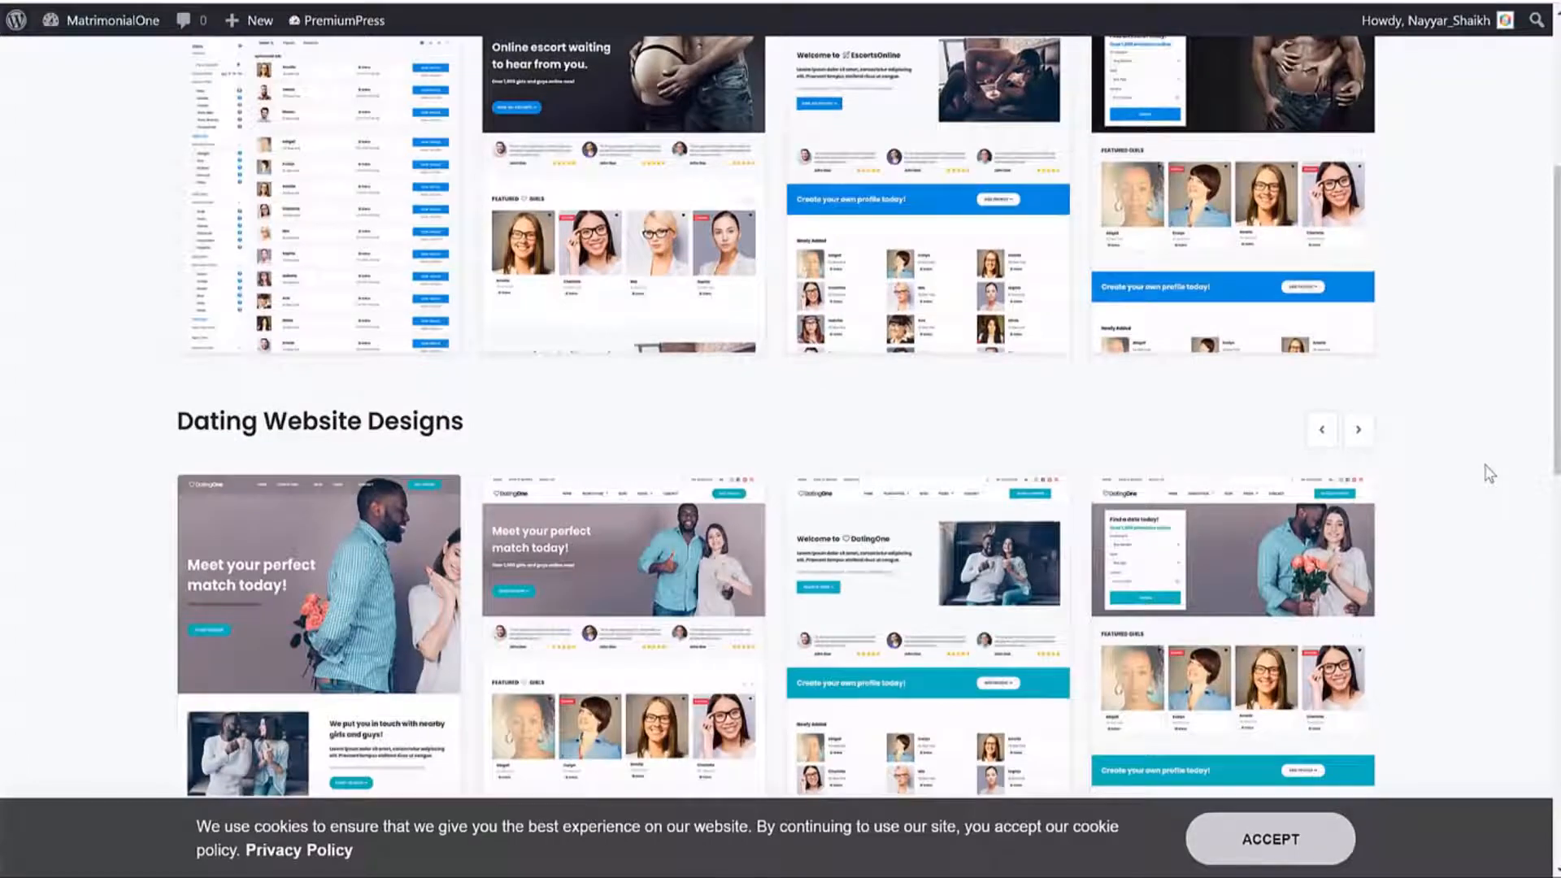
{"action": "scroll", "coordinate": [1488, 471], "scroll_direction": "down", "scroll_amount": 4}
{"action": "scroll", "coordinate": [1488, 470], "scroll_direction": "up", "scroll_amount": 9}
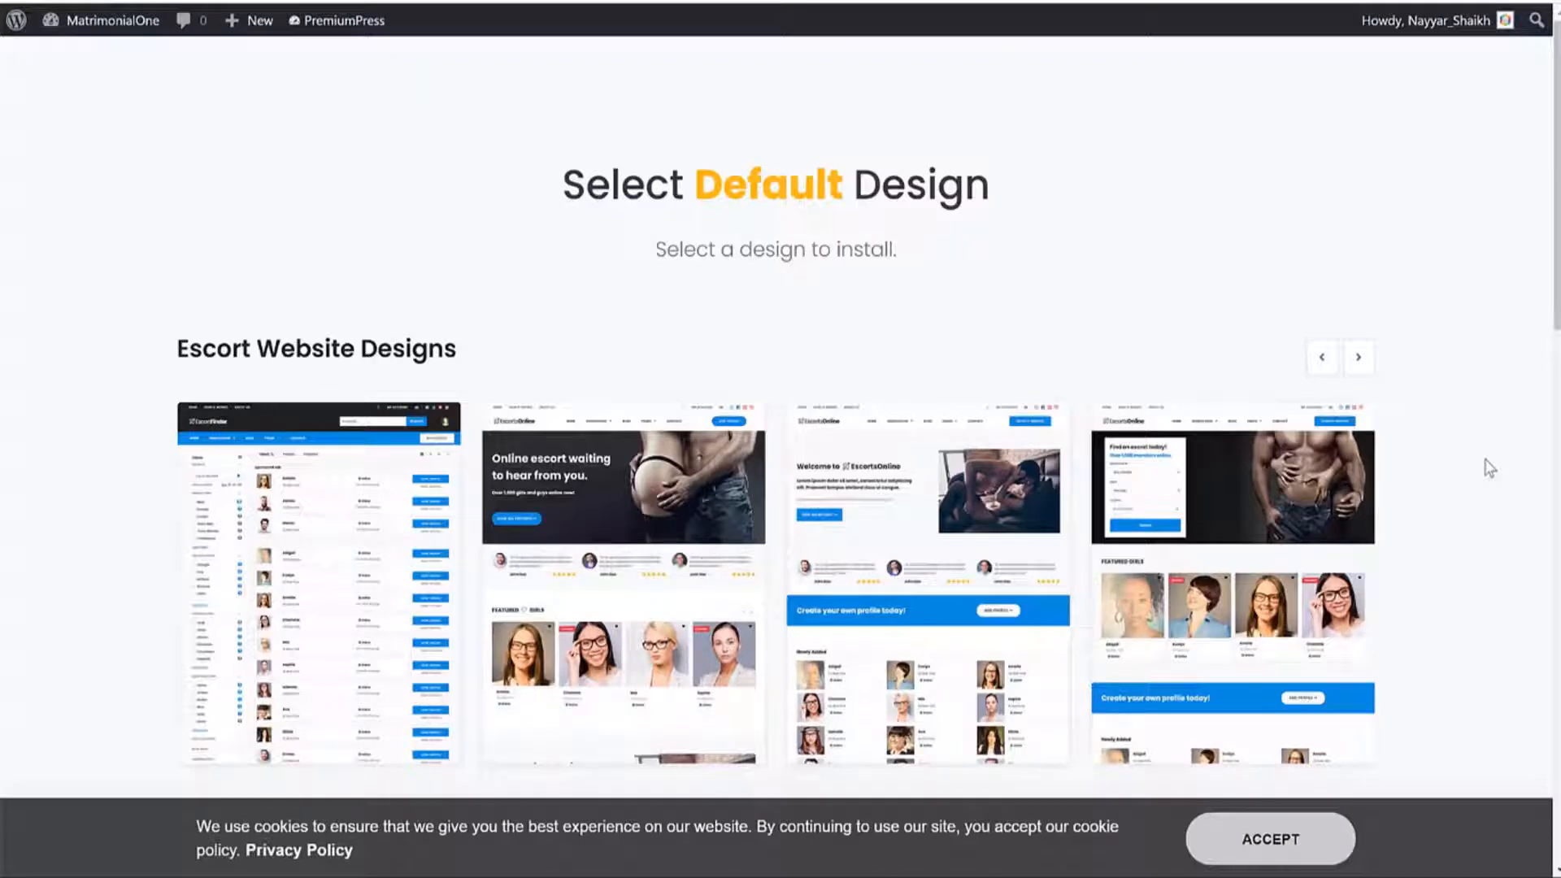
{"action": "scroll", "coordinate": [1489, 468], "scroll_direction": "down", "scroll_amount": 6}
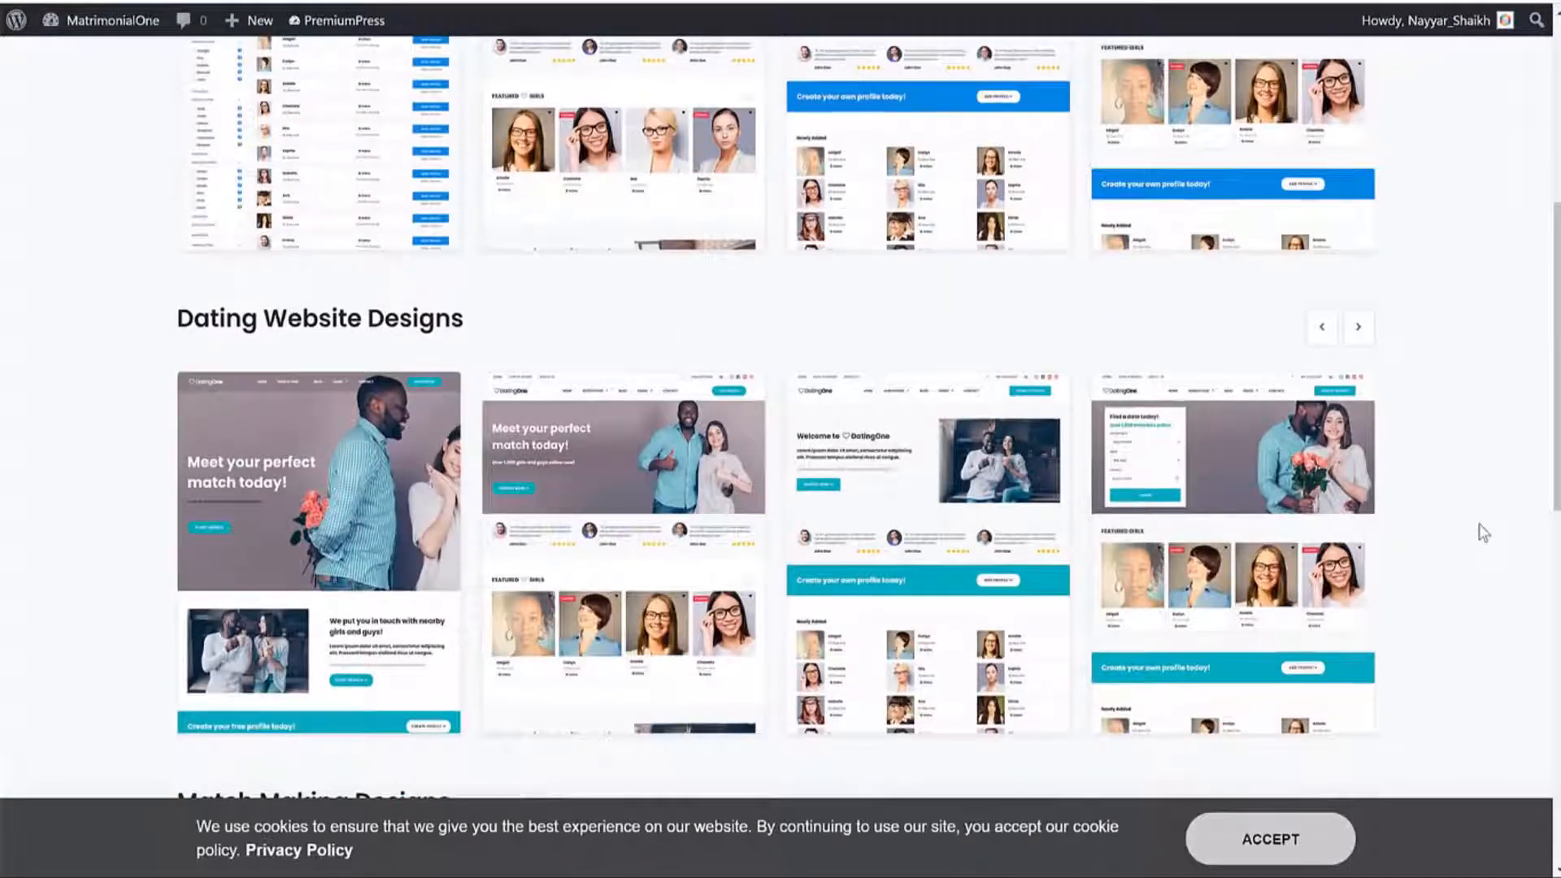
{"action": "scroll", "coordinate": [1476, 529], "scroll_direction": "down", "scroll_amount": 3}
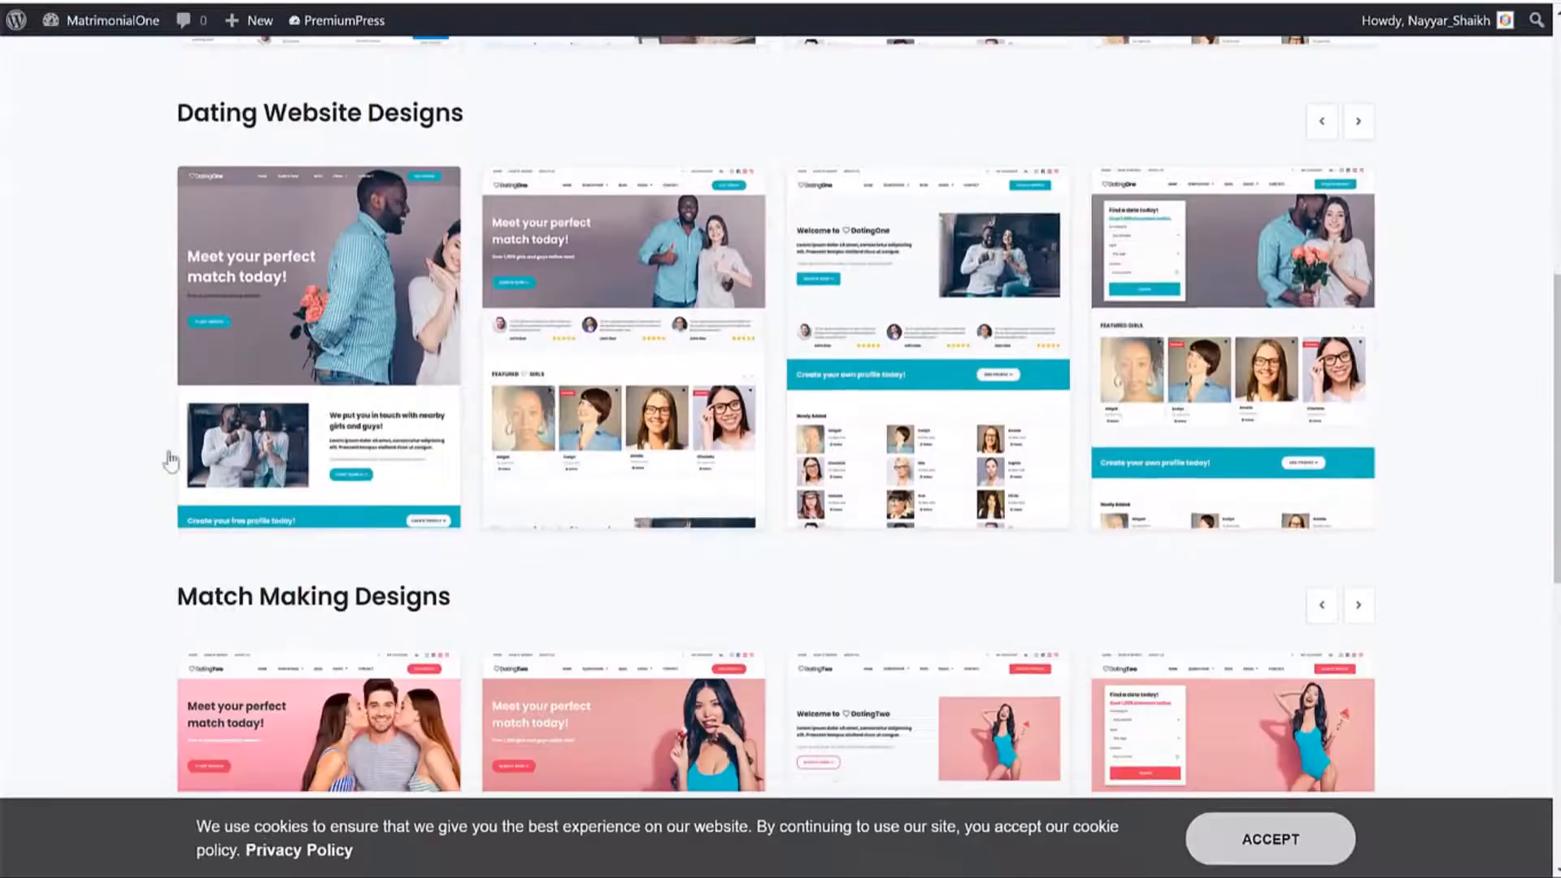
{"action": "scroll", "coordinate": [1382, 412], "scroll_direction": "down", "scroll_amount": 3}
{"action": "scroll", "coordinate": [1435, 404], "scroll_direction": "down", "scroll_amount": 5}
{"action": "scroll", "coordinate": [1435, 408], "scroll_direction": "up", "scroll_amount": 8}
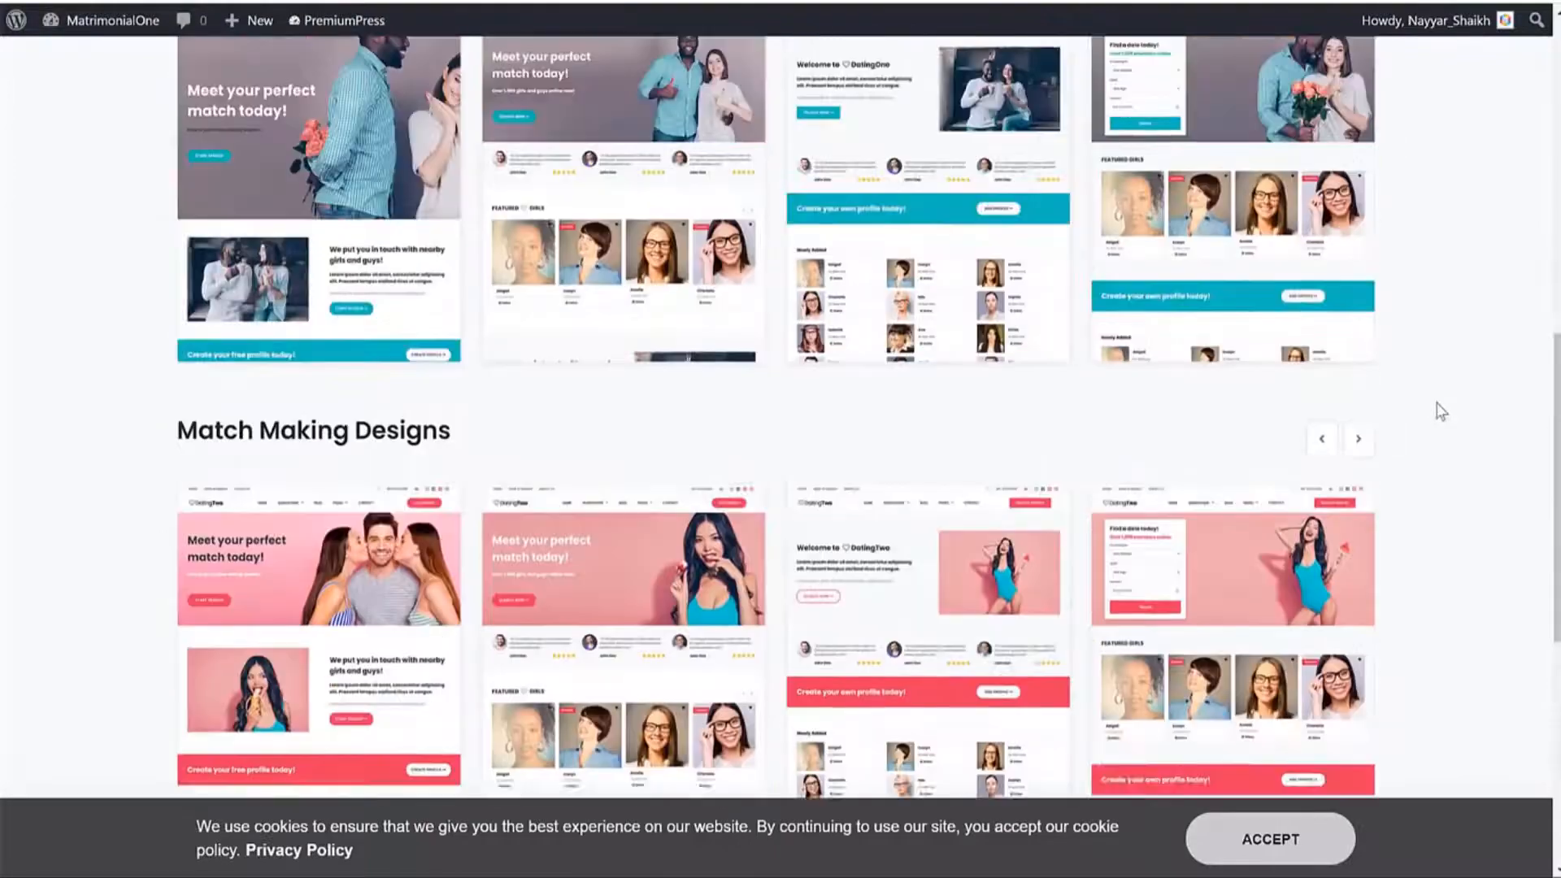
{"action": "mouse_move", "coordinate": [1225, 271]}
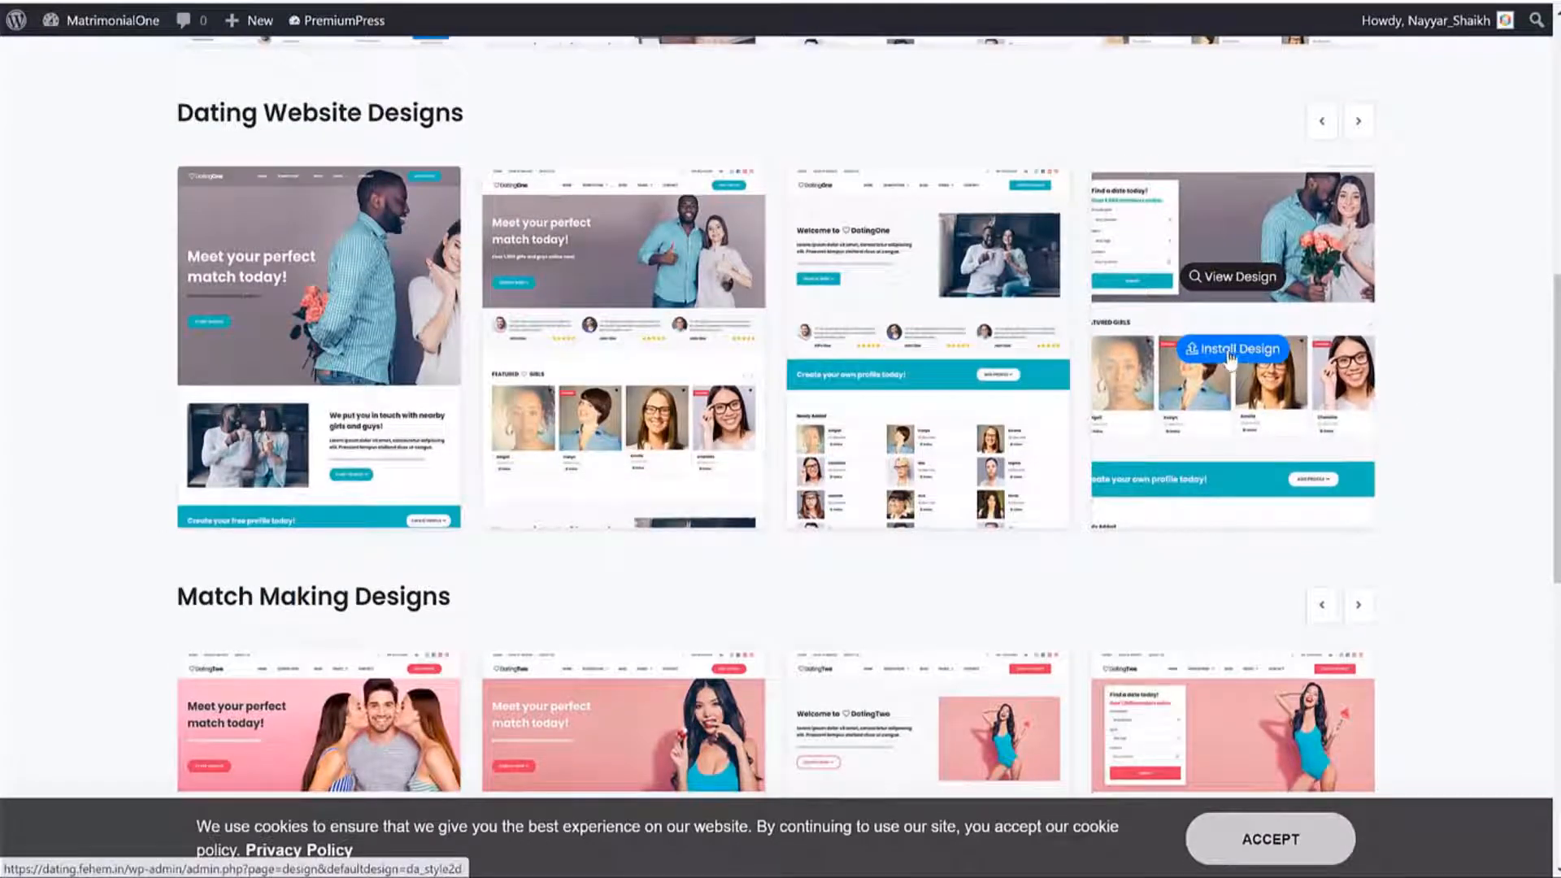
{"action": "left_click", "coordinate": [1231, 356]}
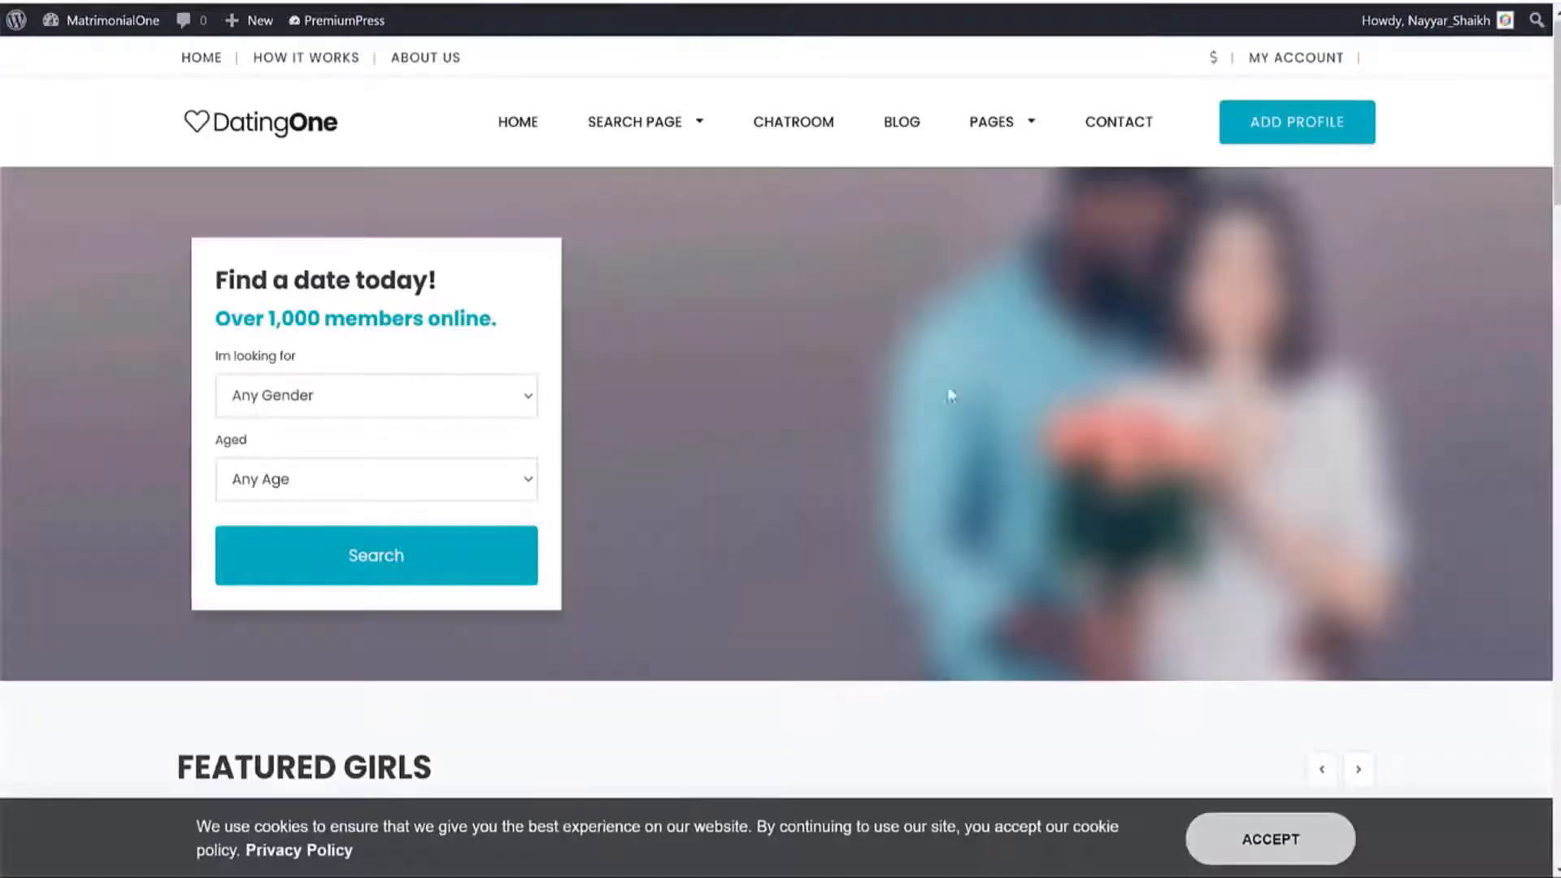
Scroll through the new DatingOne homepage, accept the cookie bar, and return to the top.
{"action": "scroll", "coordinate": [1146, 535], "scroll_direction": "down", "scroll_amount": 15}
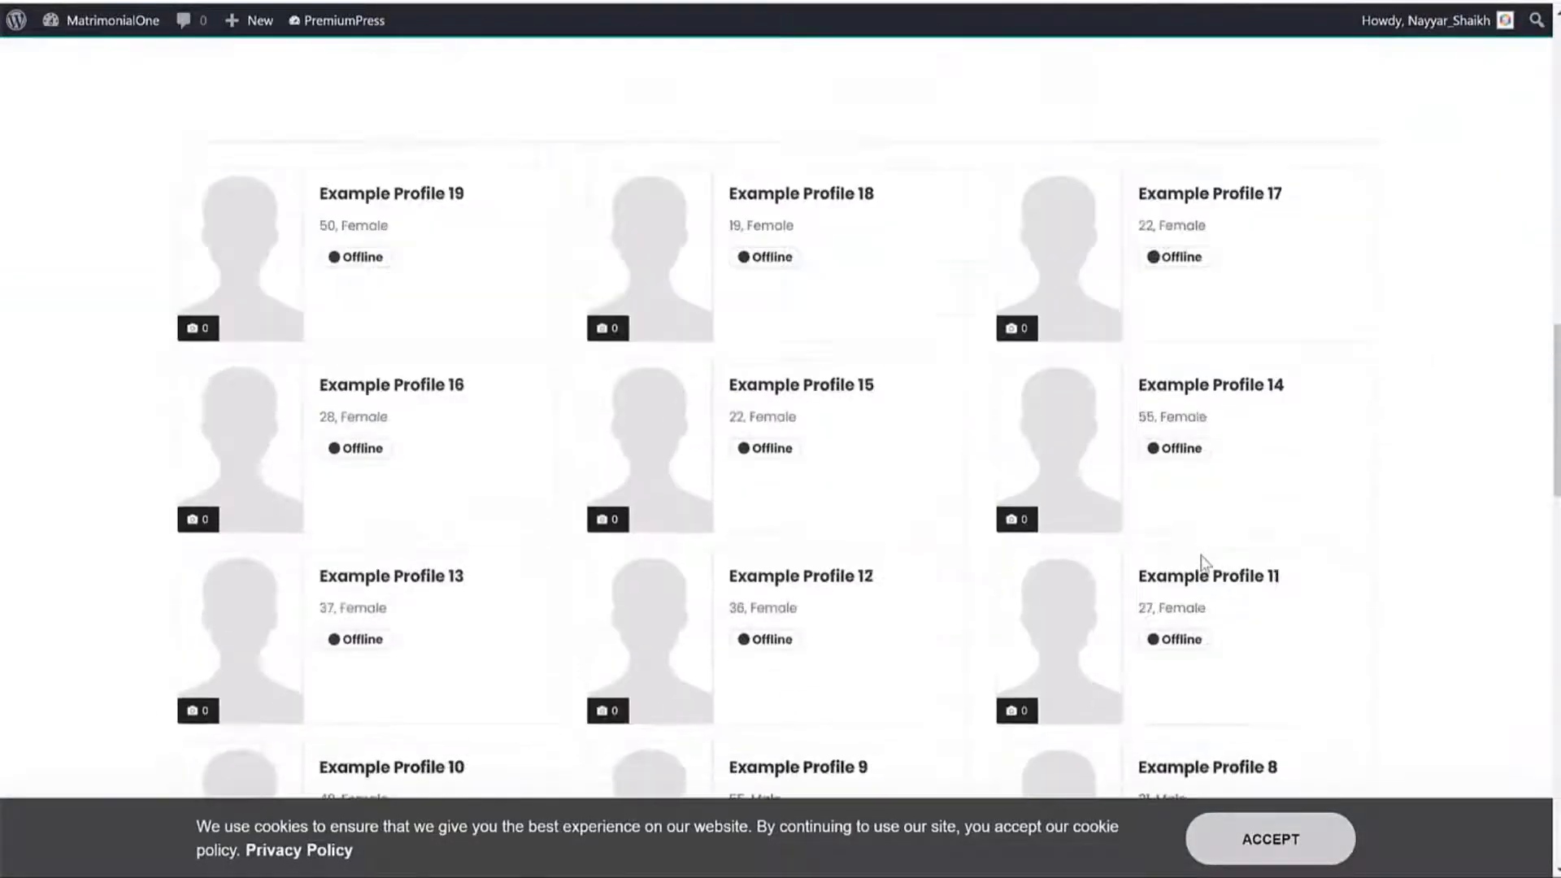
{"action": "scroll", "coordinate": [1205, 564], "scroll_direction": "down", "scroll_amount": 15}
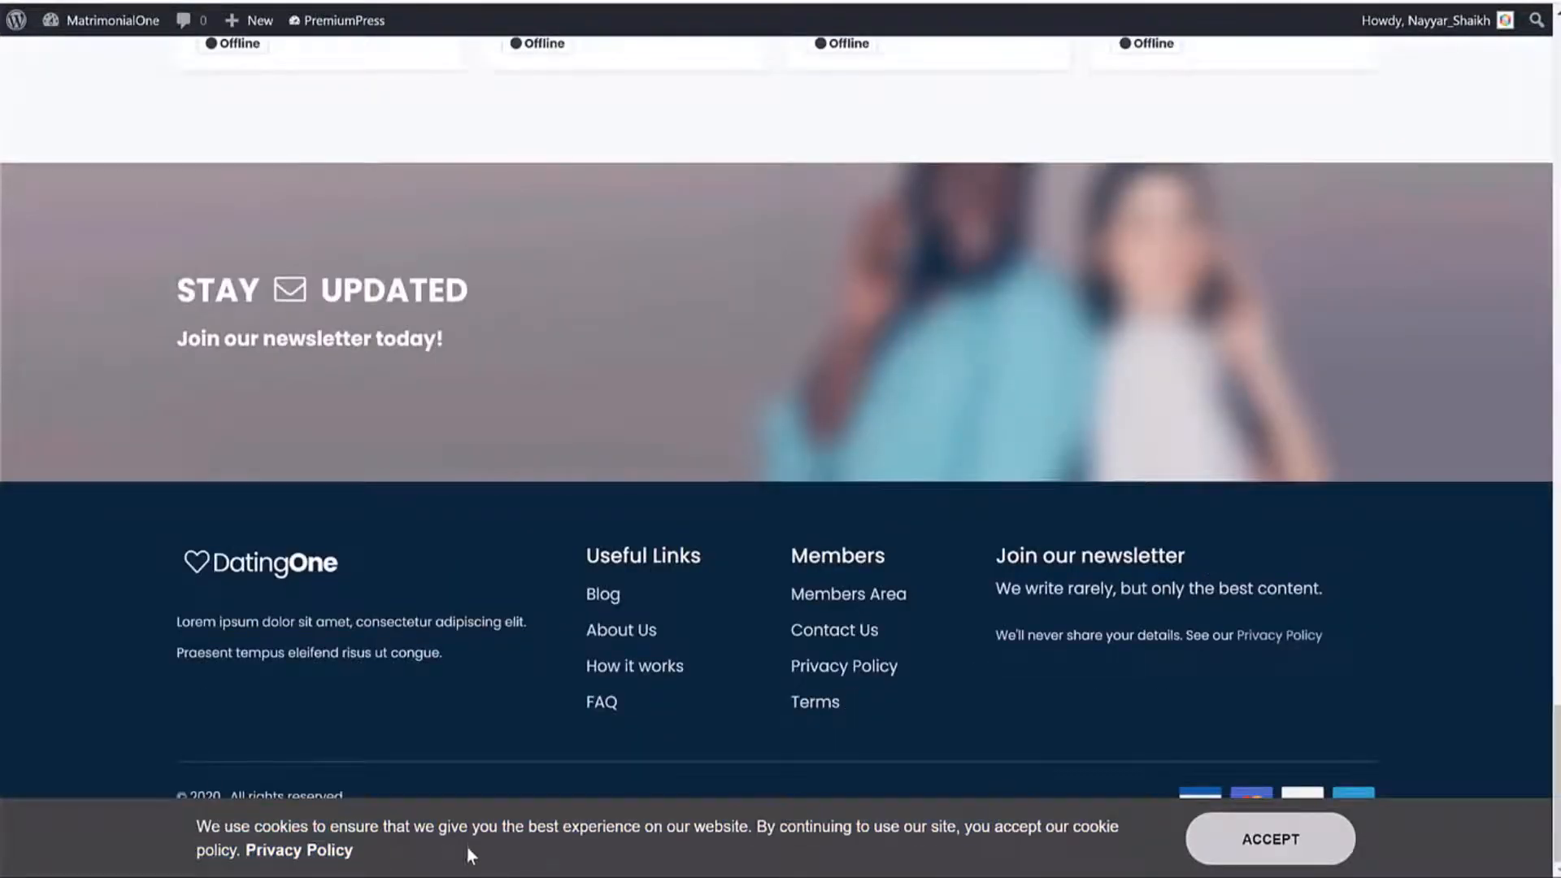
{"action": "left_click", "coordinate": [1272, 839]}
{"action": "scroll", "coordinate": [1296, 833], "scroll_direction": "up", "scroll_amount": 20}
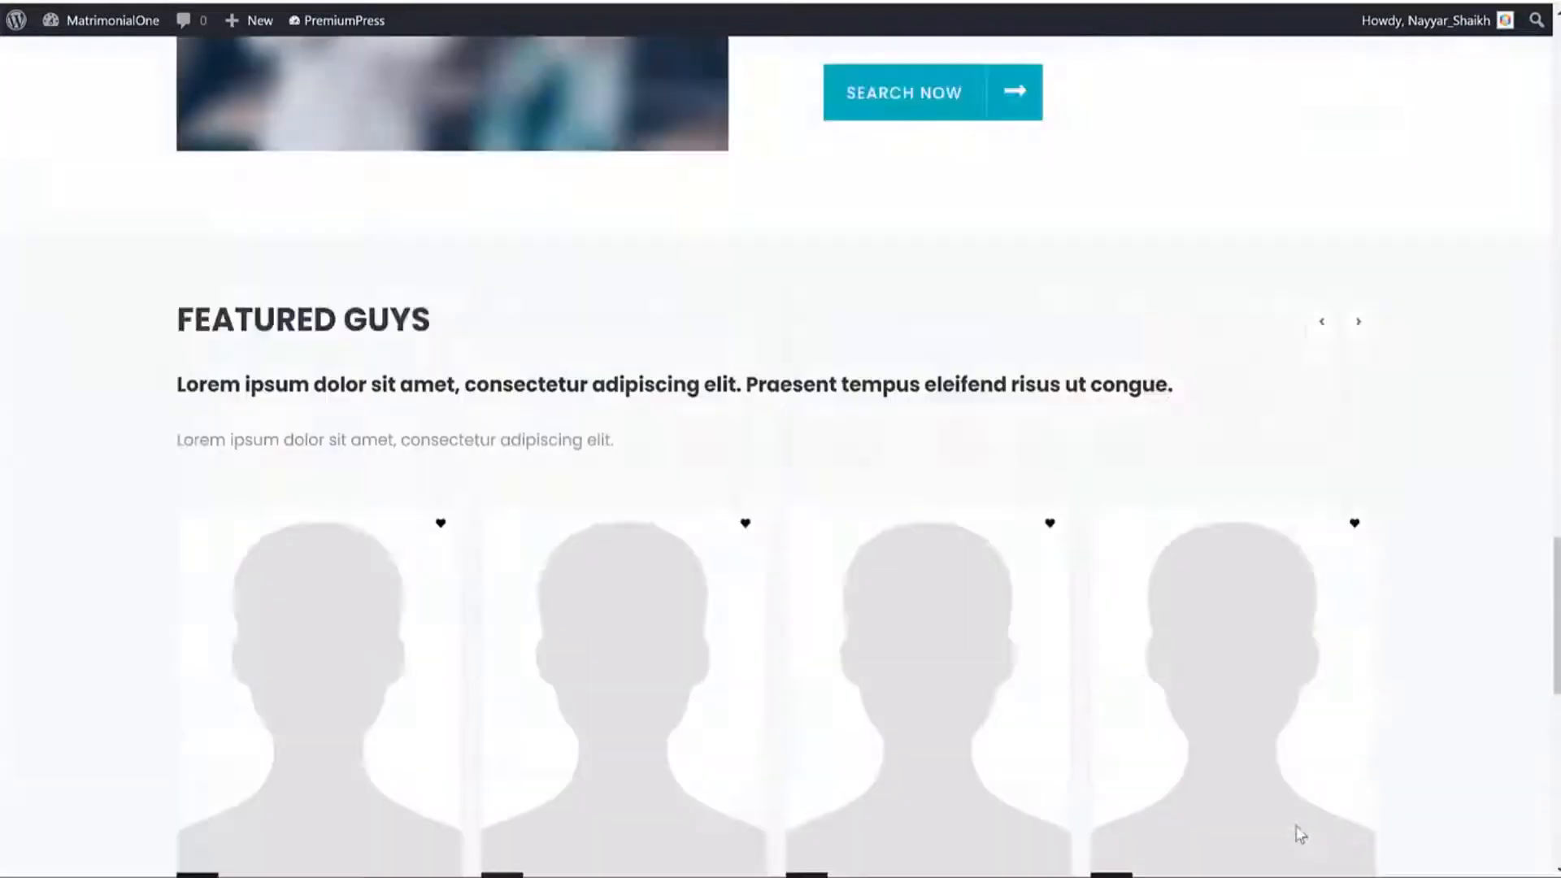
{"action": "scroll", "coordinate": [1069, 398], "scroll_direction": "up", "scroll_amount": 3}
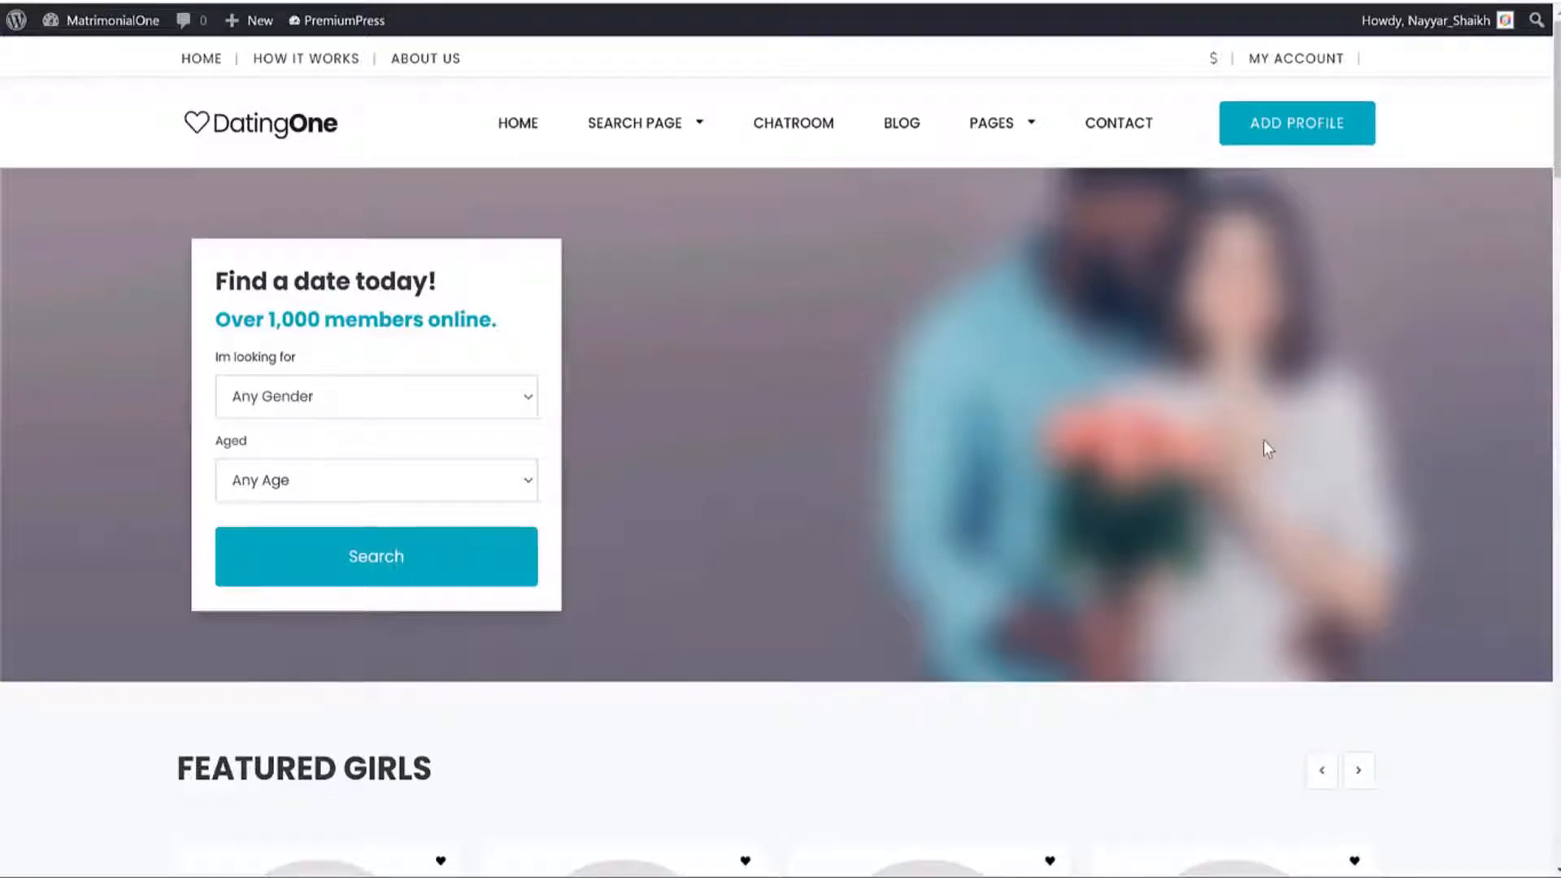
Open bloggdude.com in a new browser tab.
{"action": "key", "text": "ctrl+t"}
{"action": "type", "text": "b"}
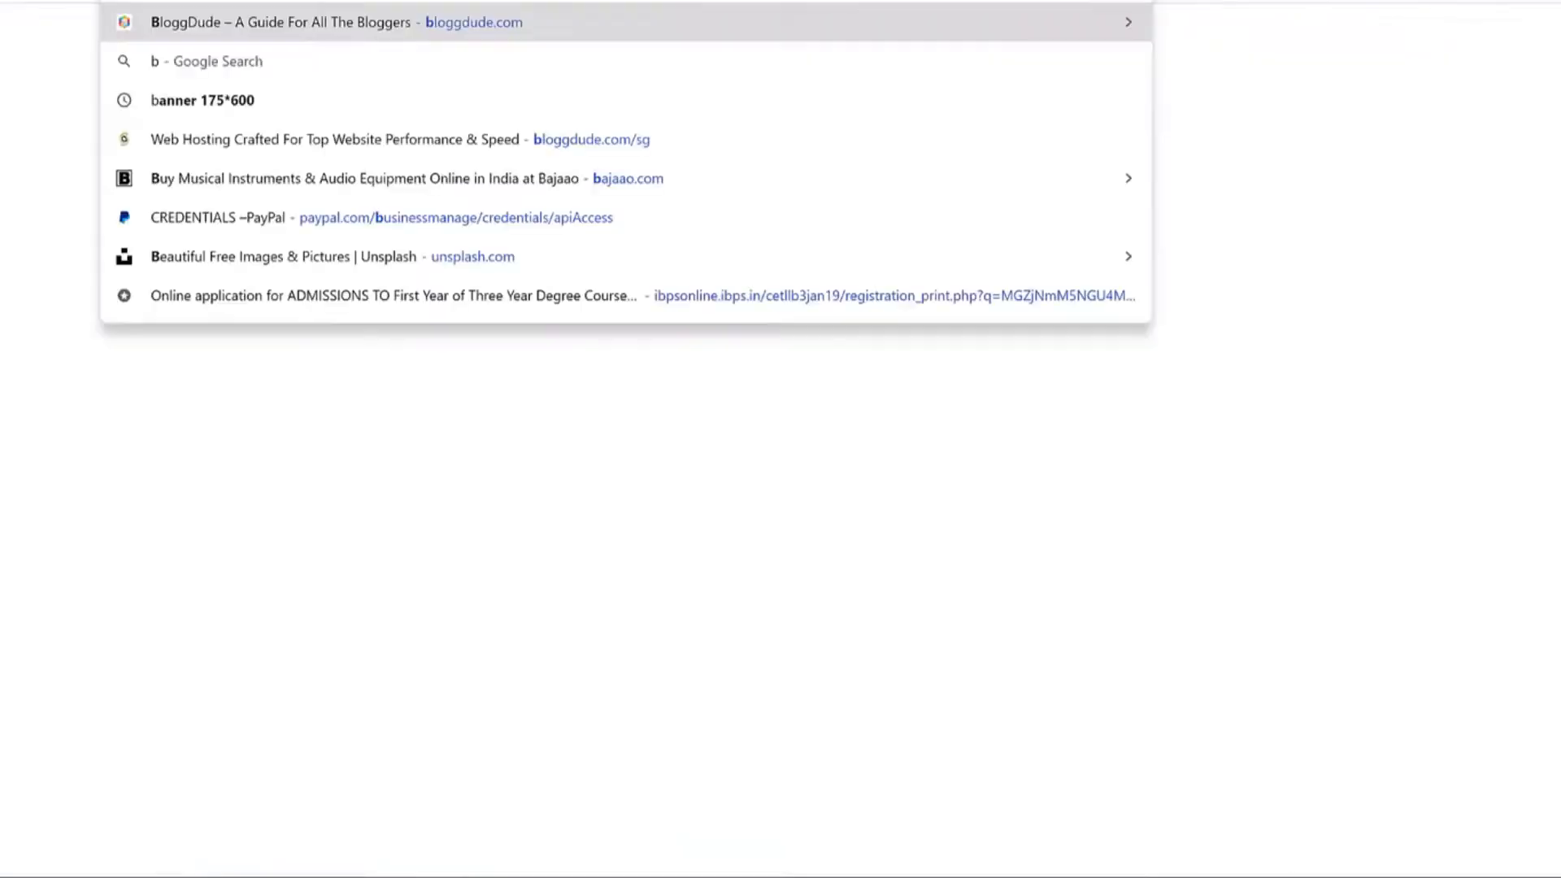
{"action": "key", "text": "Return"}
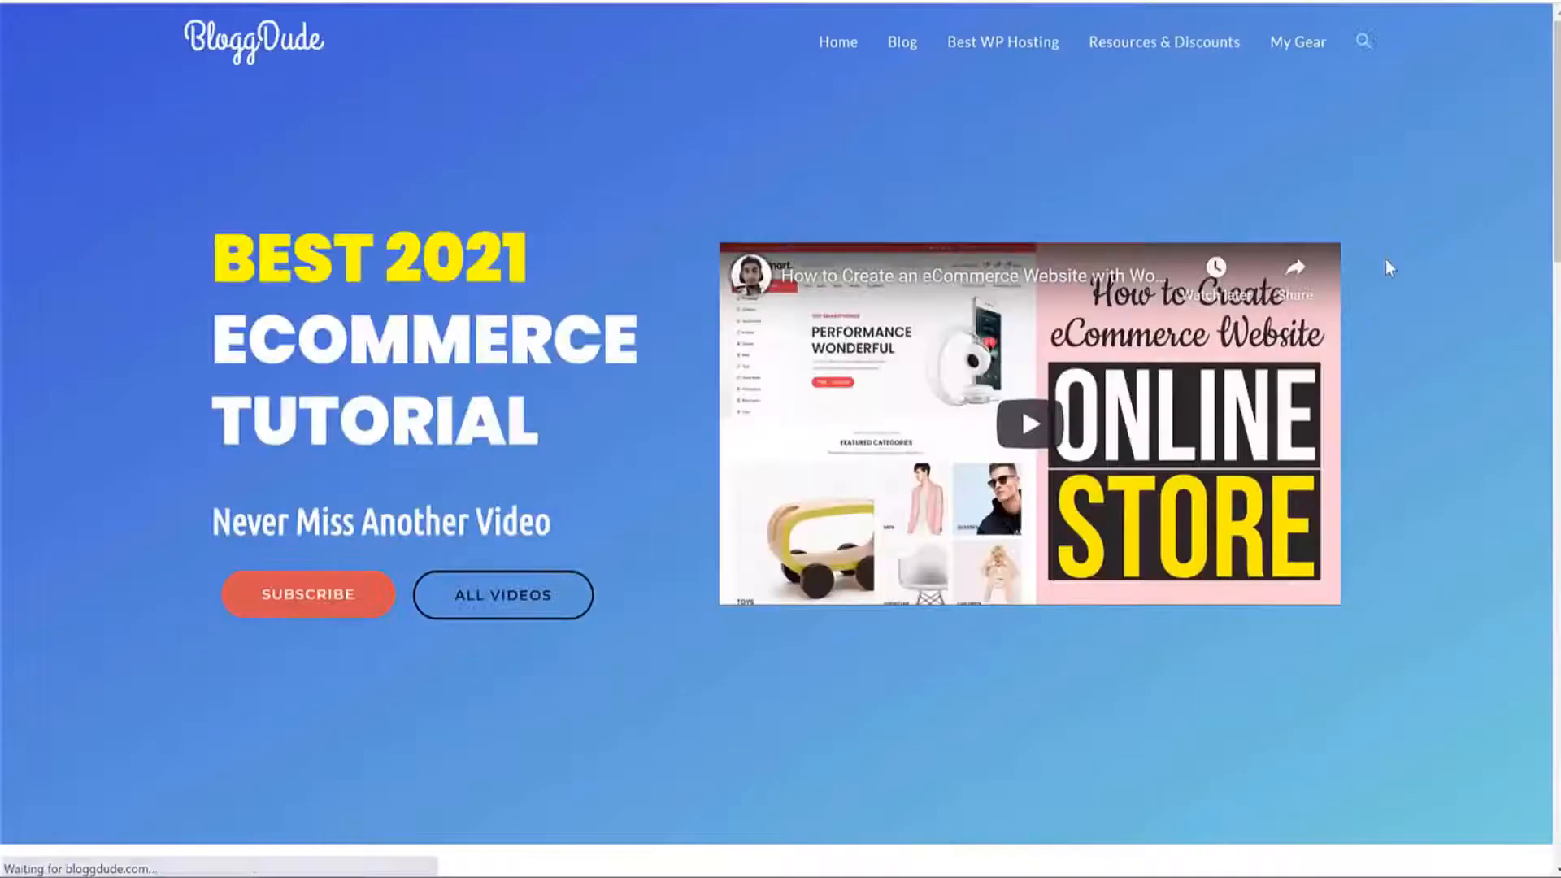
{"action": "scroll", "coordinate": [1398, 289], "scroll_direction": "down", "scroll_amount": 15}
{"action": "scroll", "coordinate": [1400, 289], "scroll_direction": "up", "scroll_amount": 6}
{"action": "scroll", "coordinate": [1400, 289], "scroll_direction": "up", "scroll_amount": 1}
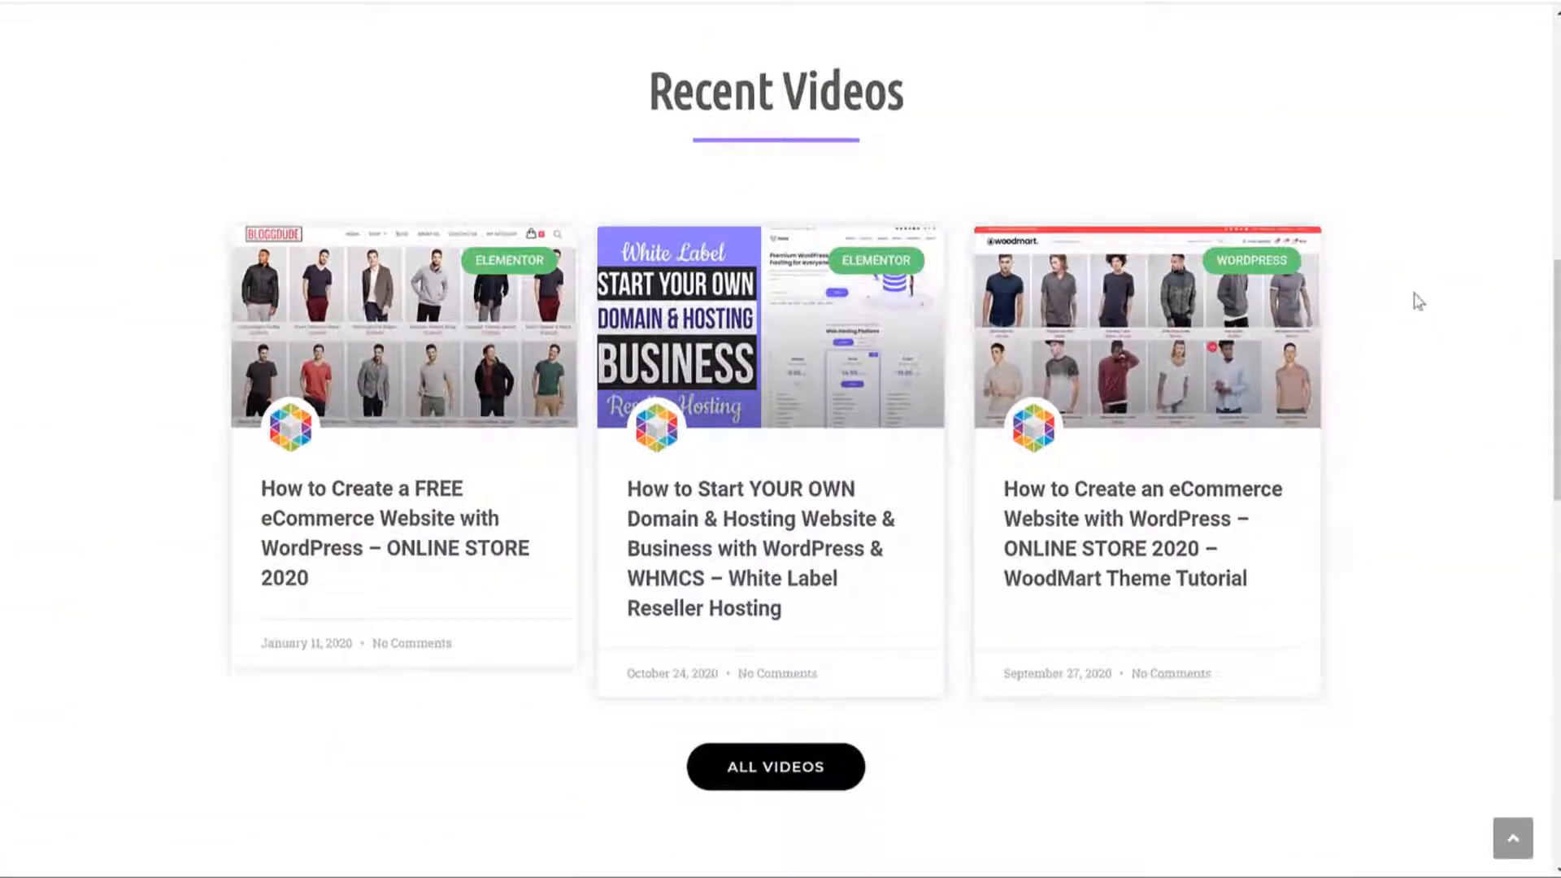
Open the hosting business tutorial and scroll to its Download Free Images button.
{"action": "left_click", "coordinate": [761, 537]}
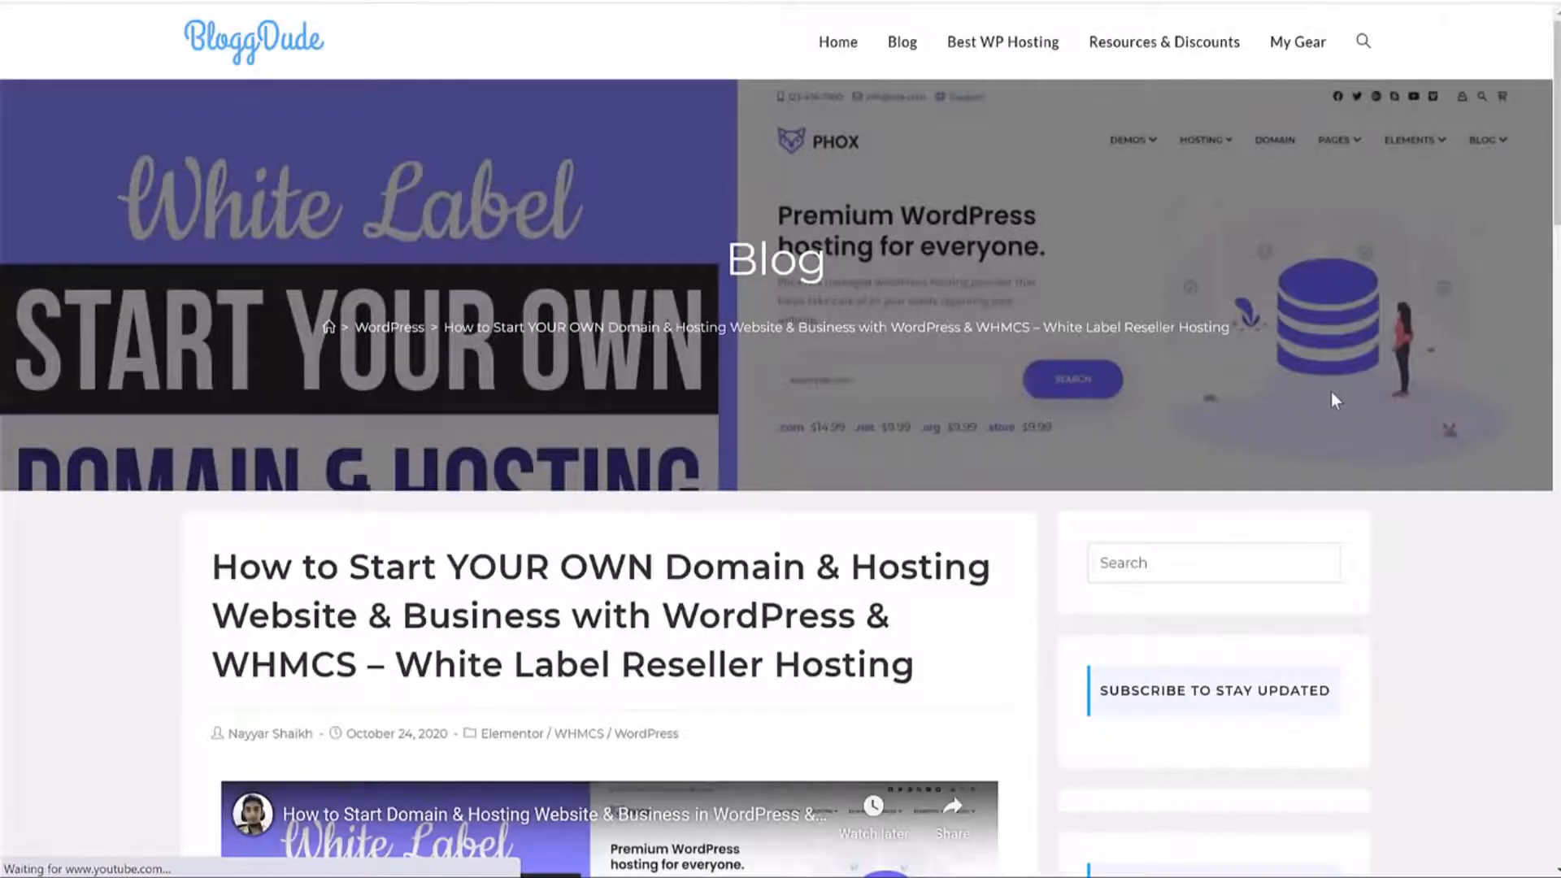
{"action": "scroll", "coordinate": [1332, 394], "scroll_direction": "down", "scroll_amount": 6}
{"action": "scroll", "coordinate": [1332, 394], "scroll_direction": "down", "scroll_amount": 2}
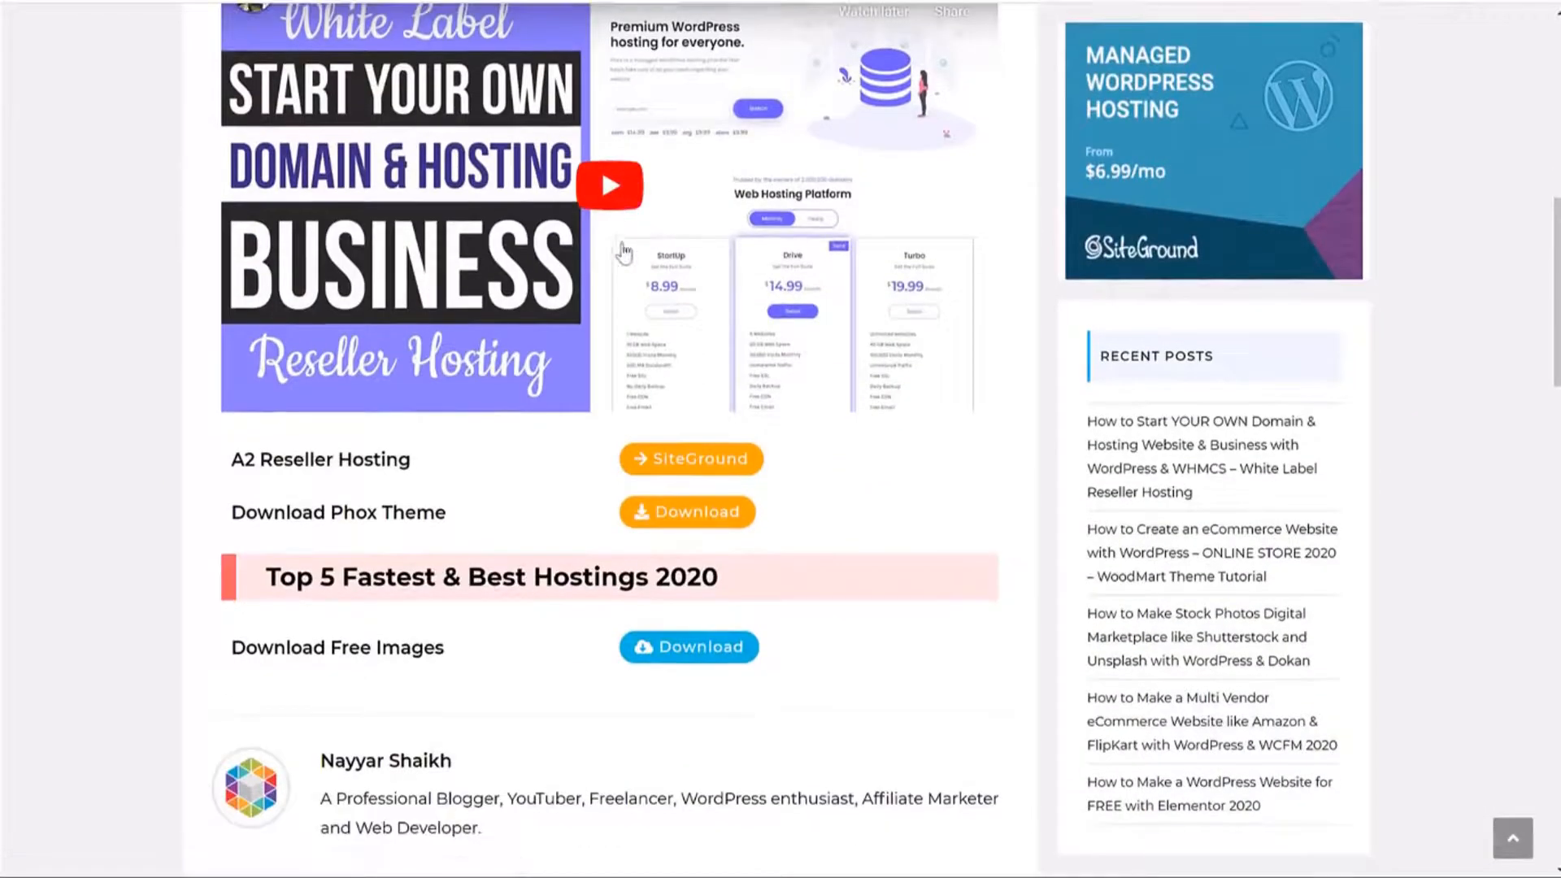
{"action": "scroll", "coordinate": [626, 248], "scroll_direction": "up", "scroll_amount": 1}
{"action": "scroll", "coordinate": [299, 523], "scroll_direction": "down", "scroll_amount": 3}
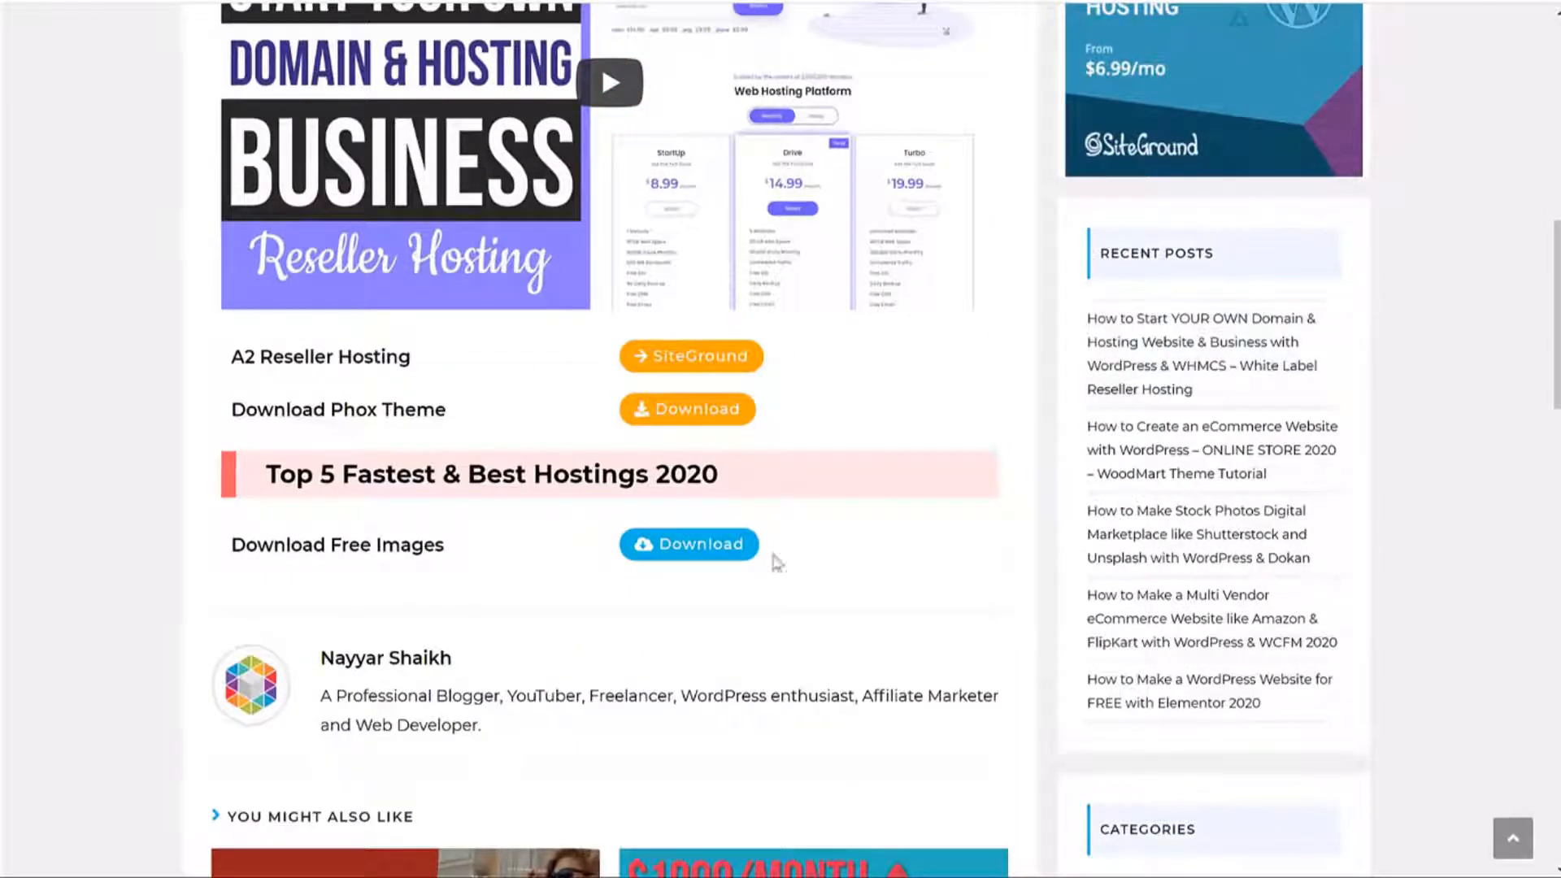
{"action": "left_click_drag", "start_coordinate": [222, 537], "coordinate": [469, 543]}
{"action": "left_click", "coordinate": [470, 544]}
Switch to the Dating PremiumPress folder and open its Media folder.
{"action": "key", "text": "alt+Tab"}
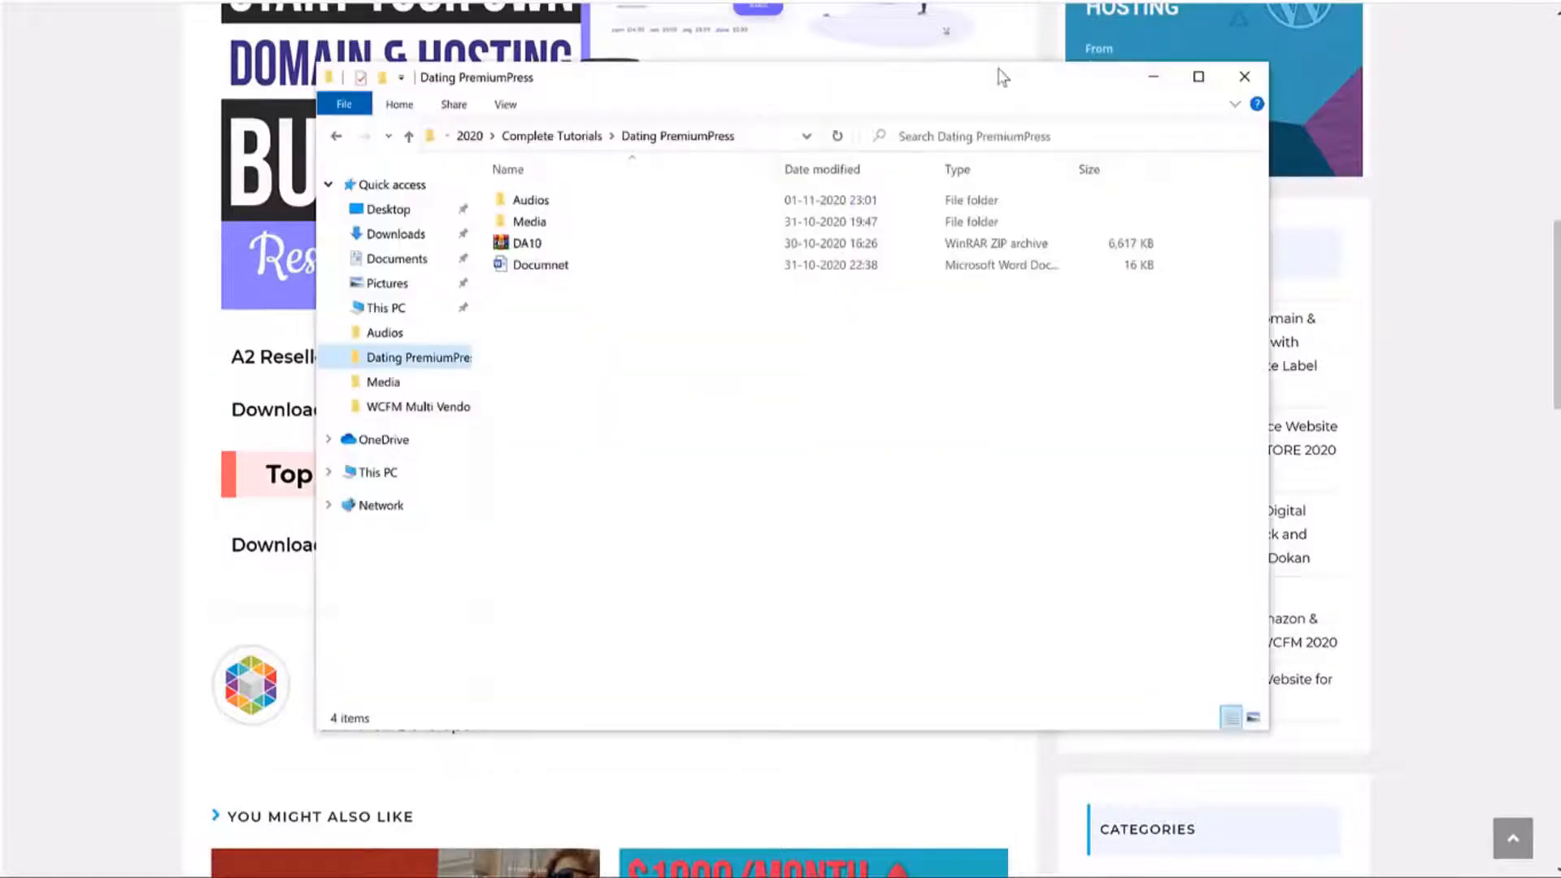
{"action": "right_click", "coordinate": [521, 244]}
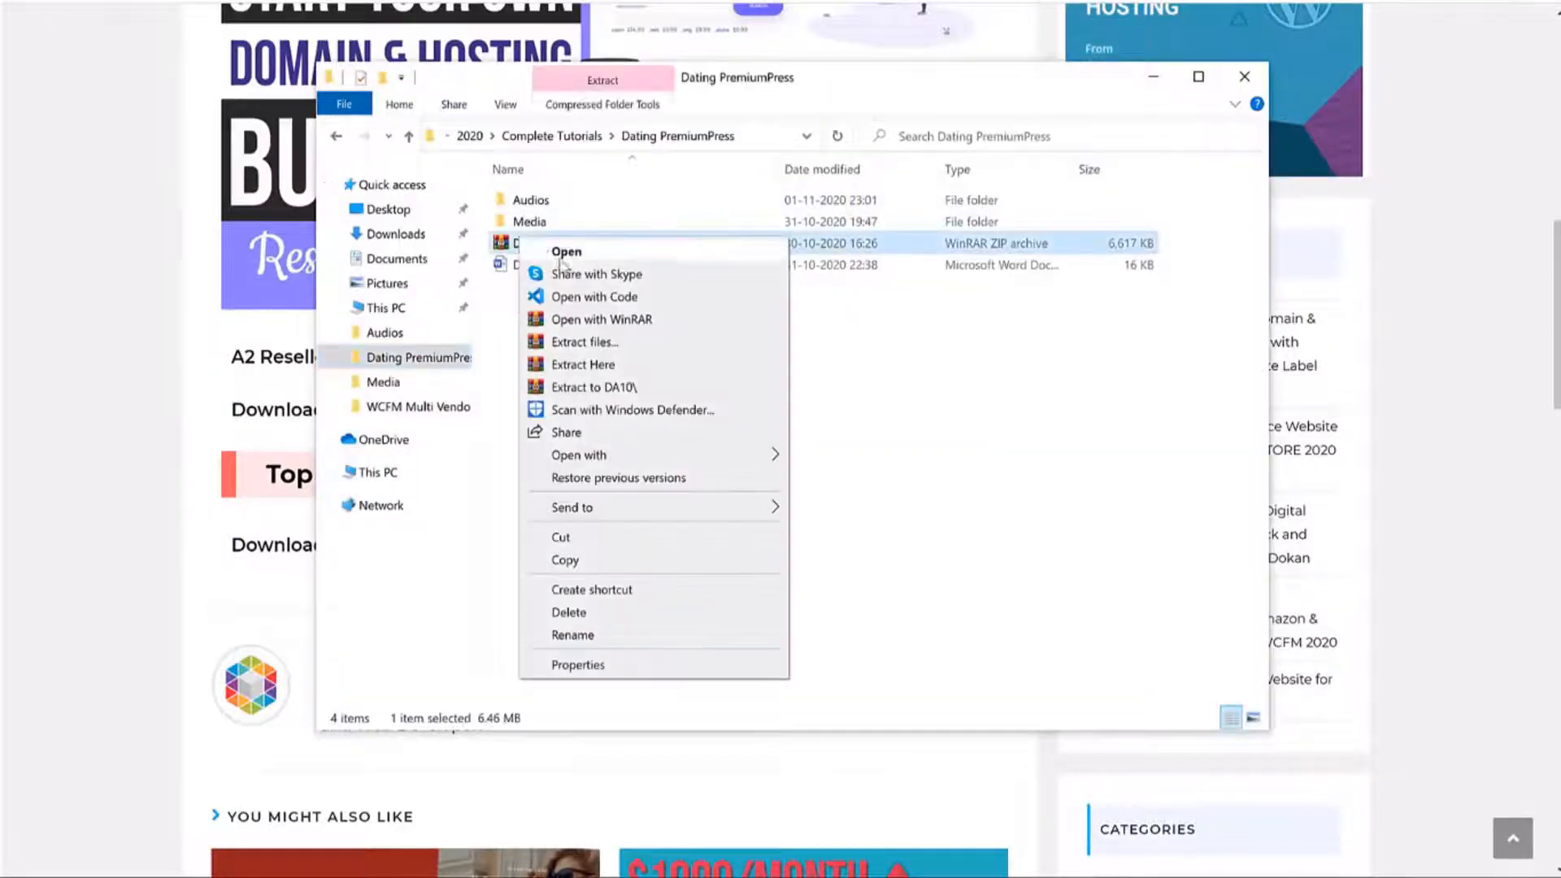
{"action": "left_click", "coordinate": [883, 349]}
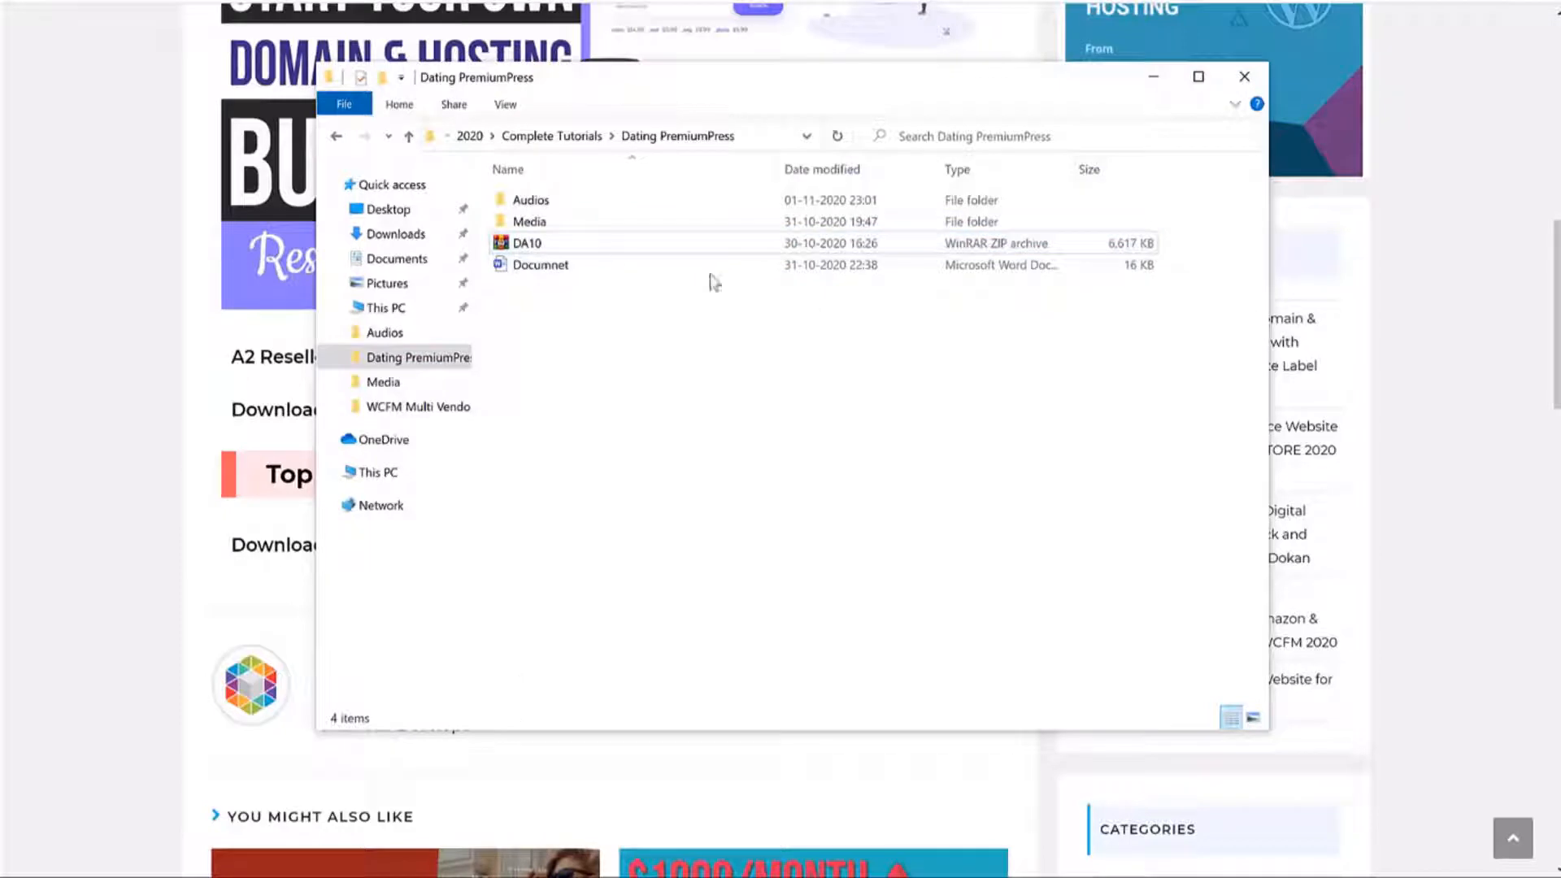
{"action": "double_click", "coordinate": [529, 221]}
{"action": "double_click", "coordinate": [650, 244]}
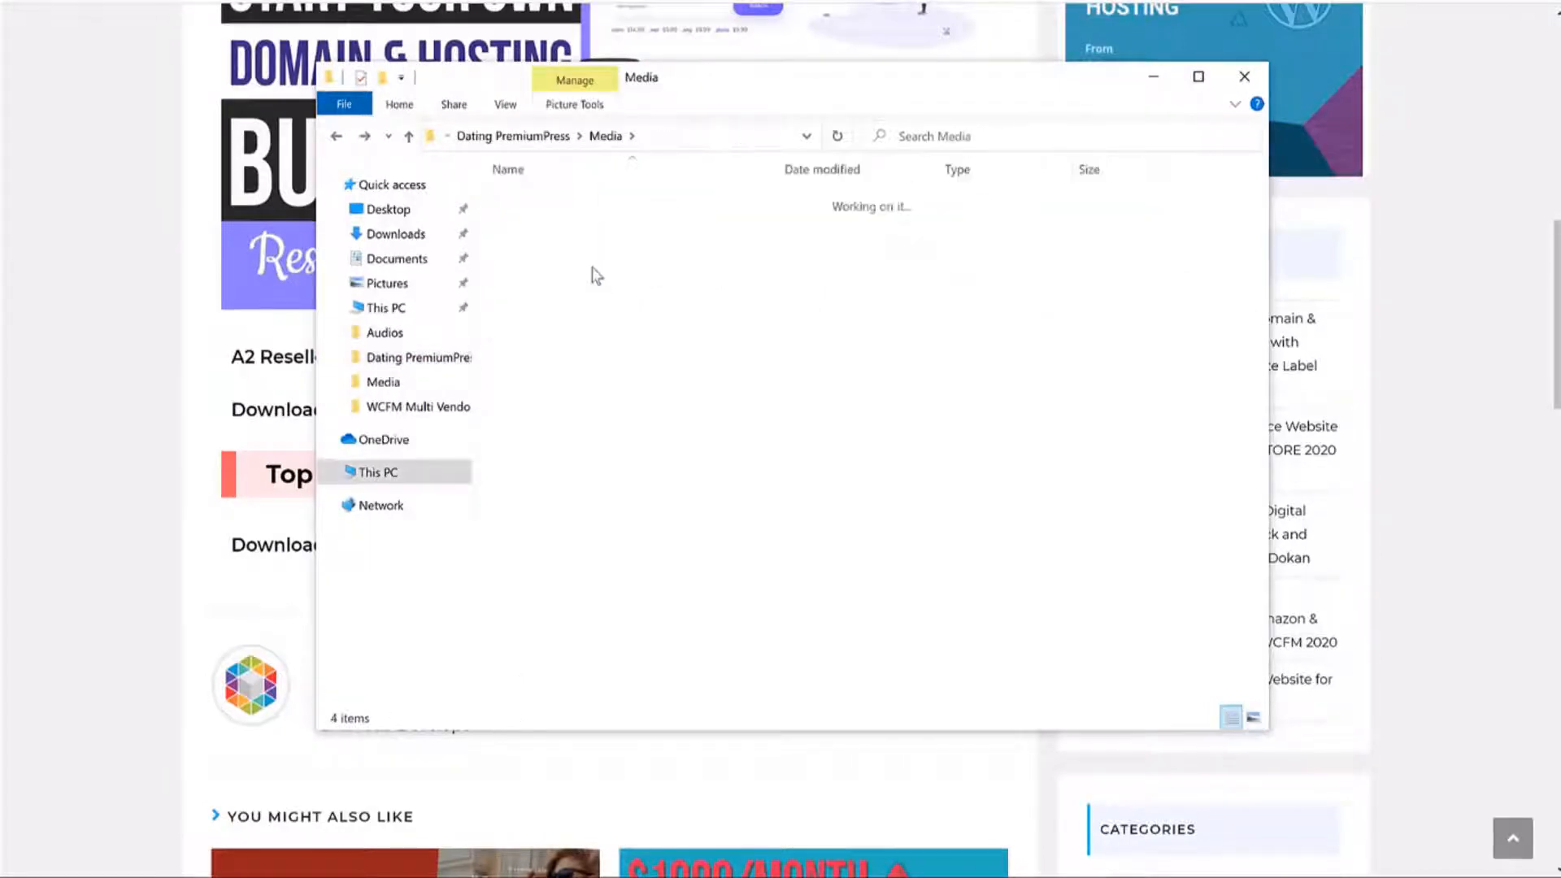
{"action": "key", "text": "alt+Left"}
{"action": "double_click", "coordinate": [582, 227]}
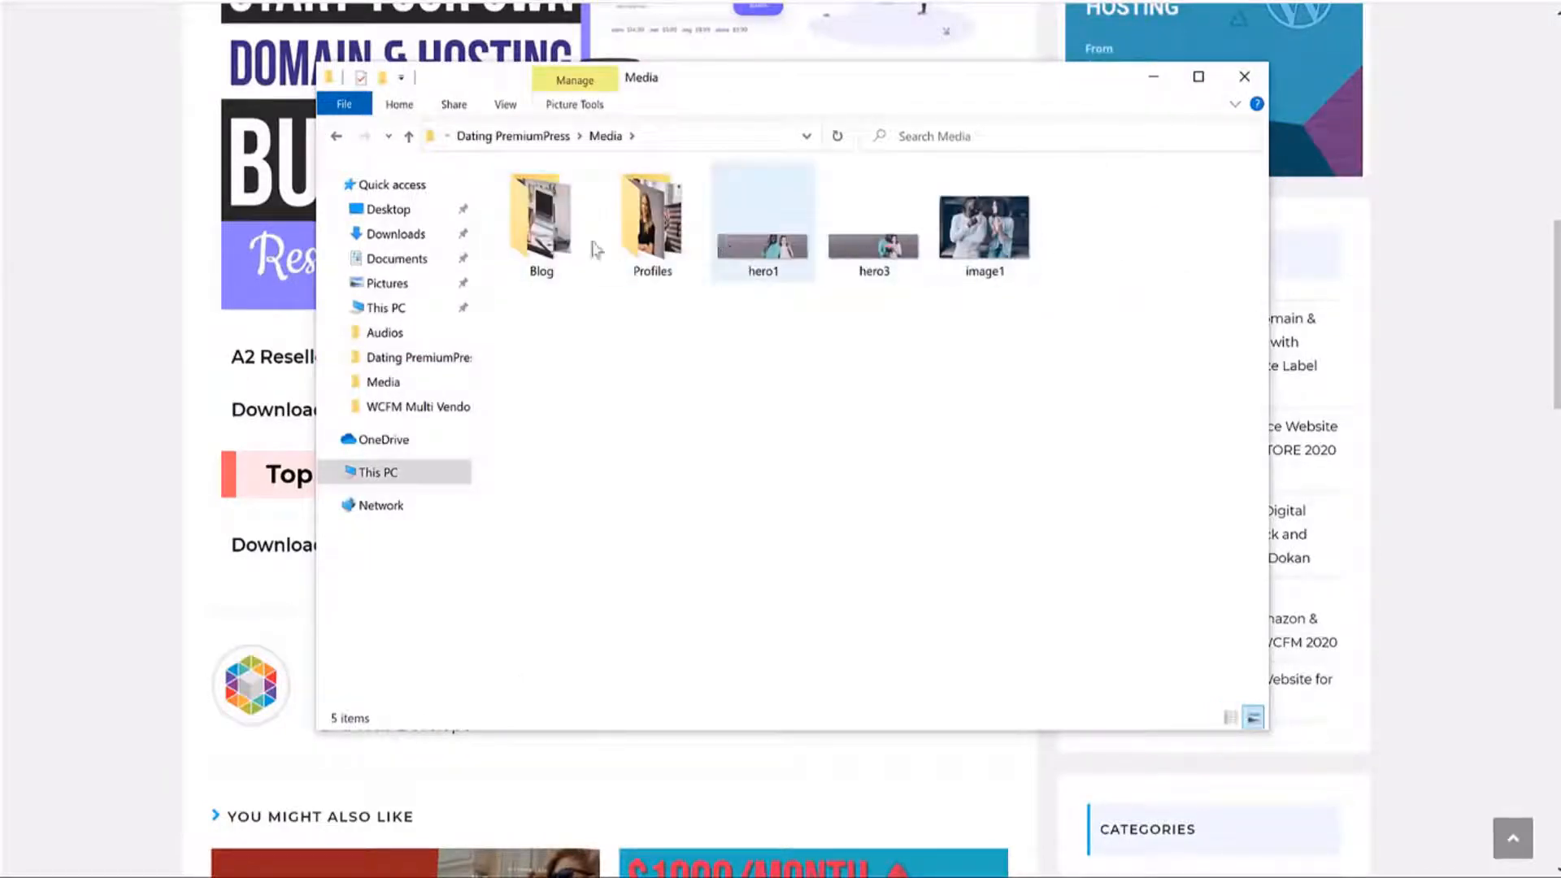
Browse the Blog and Profiles folders, preview hero1, then minimize File Explorer.
{"action": "double_click", "coordinate": [541, 220]}
{"action": "key", "text": "alt+Left"}
{"action": "left_click", "coordinate": [622, 218]}
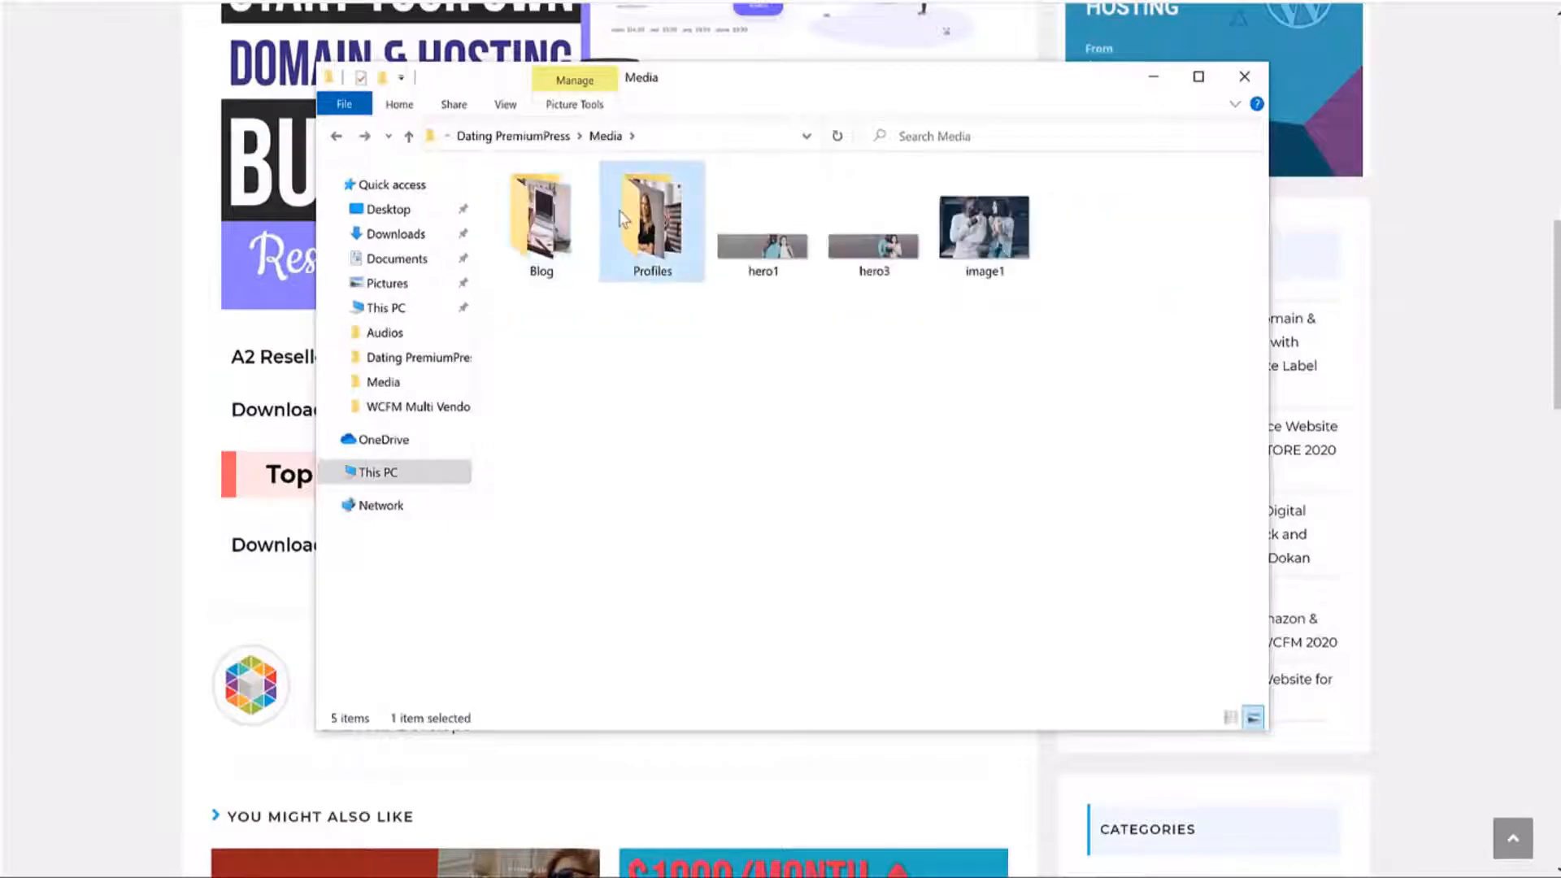
{"action": "double_click", "coordinate": [622, 218]}
{"action": "key", "text": "alt+Left"}
{"action": "left_click", "coordinate": [794, 255]}
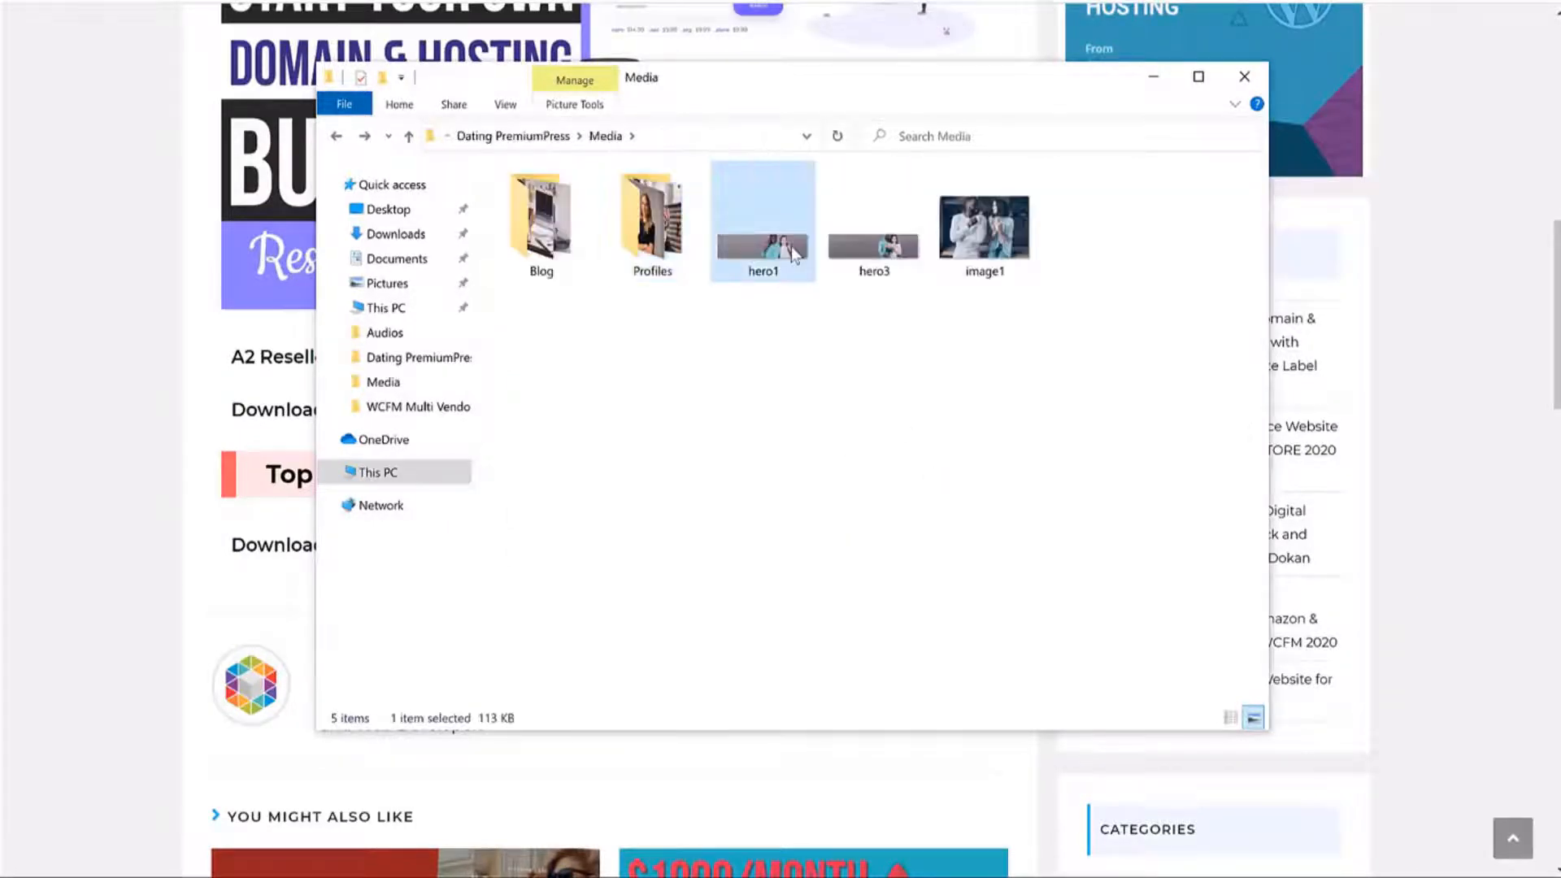
{"action": "double_click", "coordinate": [793, 256]}
{"action": "left_click", "coordinate": [1132, 32]}
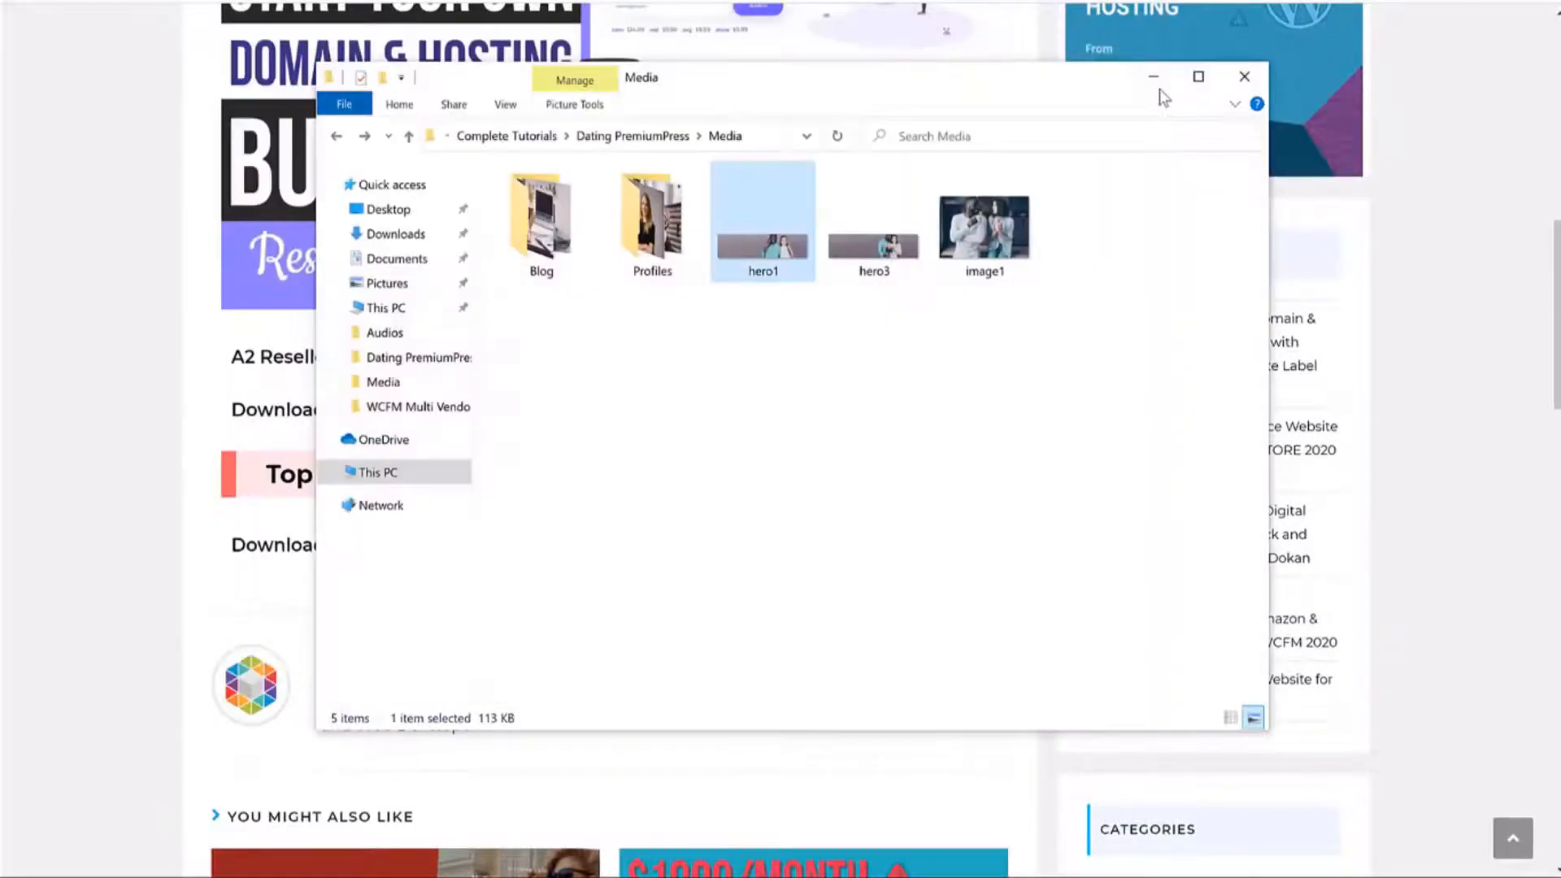
{"action": "left_click", "coordinate": [1154, 77]}
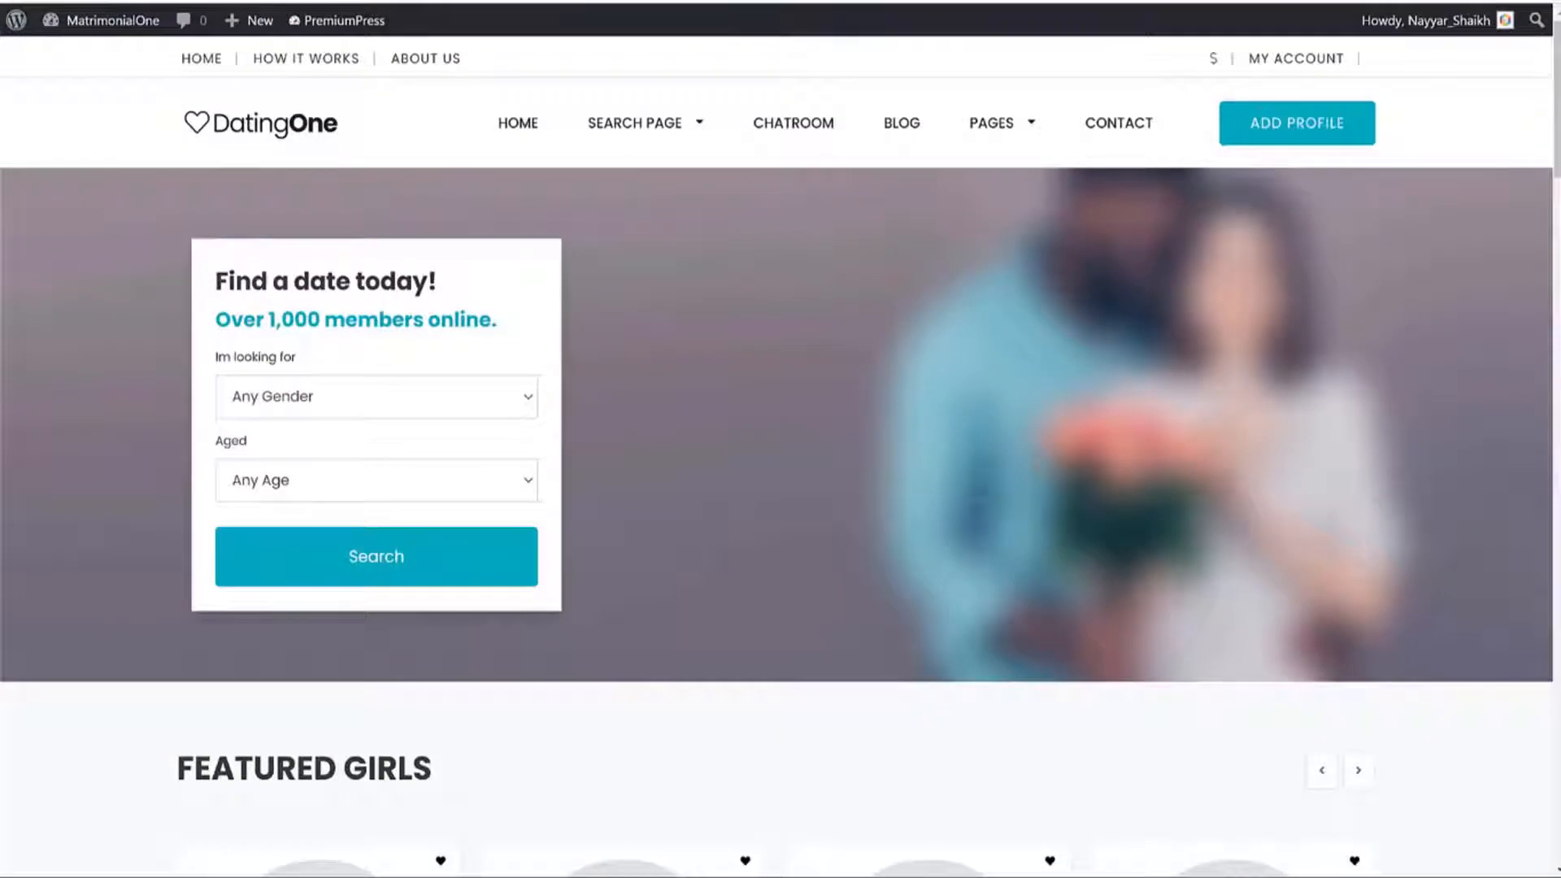
Browse the home page, open Add Profile with the Free package, then click the logo to return home.
{"action": "scroll", "coordinate": [1174, 386], "scroll_direction": "down", "scroll_amount": 10}
{"action": "scroll", "coordinate": [1174, 386], "scroll_direction": "up", "scroll_amount": 10}
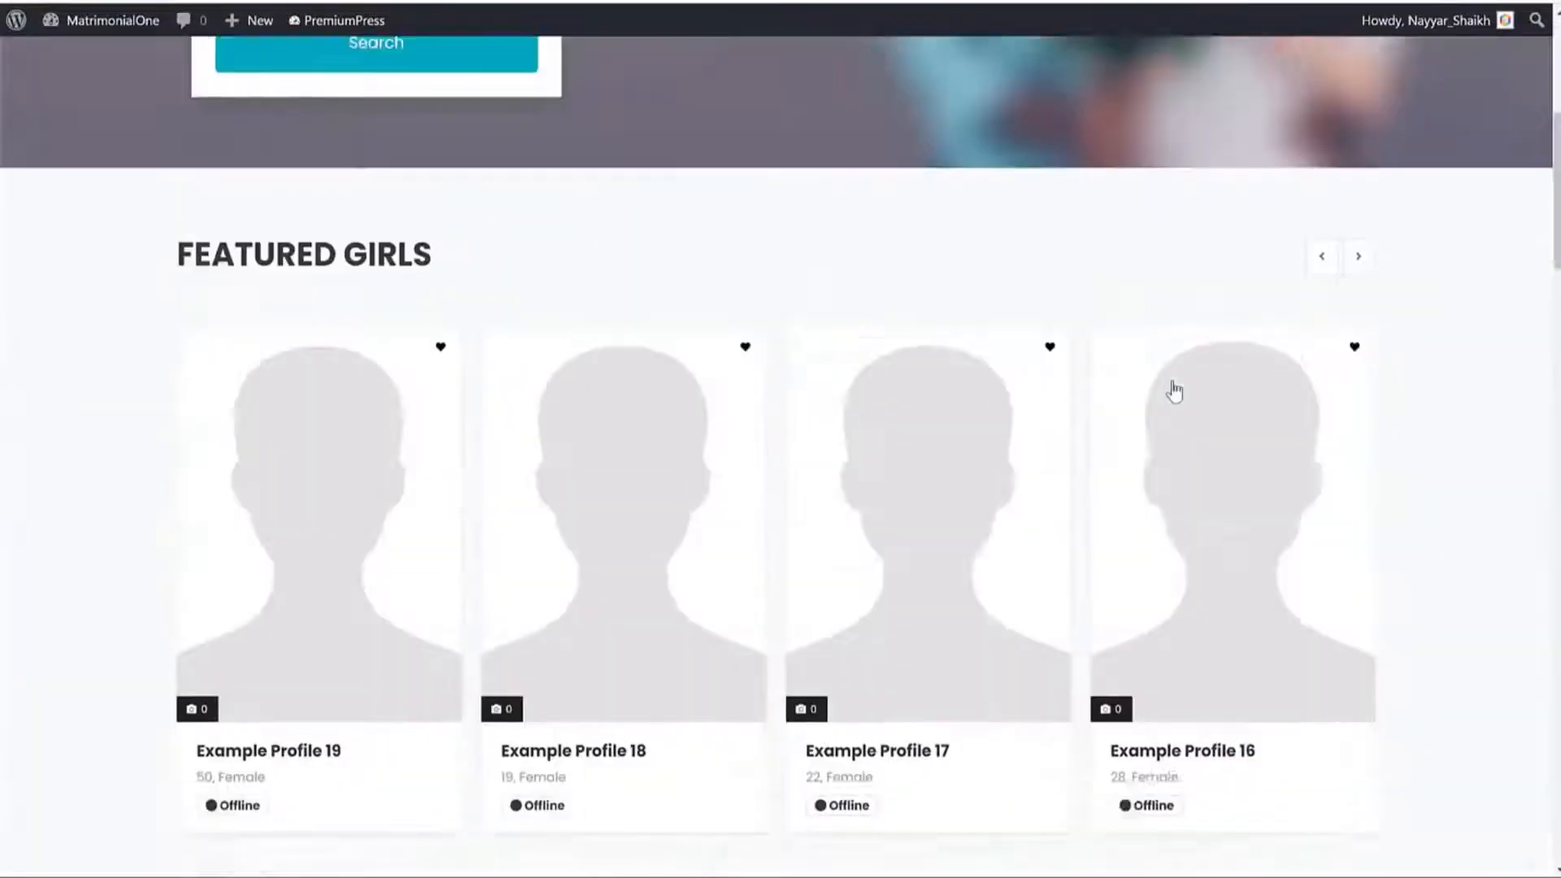
{"action": "scroll", "coordinate": [1172, 381], "scroll_direction": "down", "scroll_amount": 15}
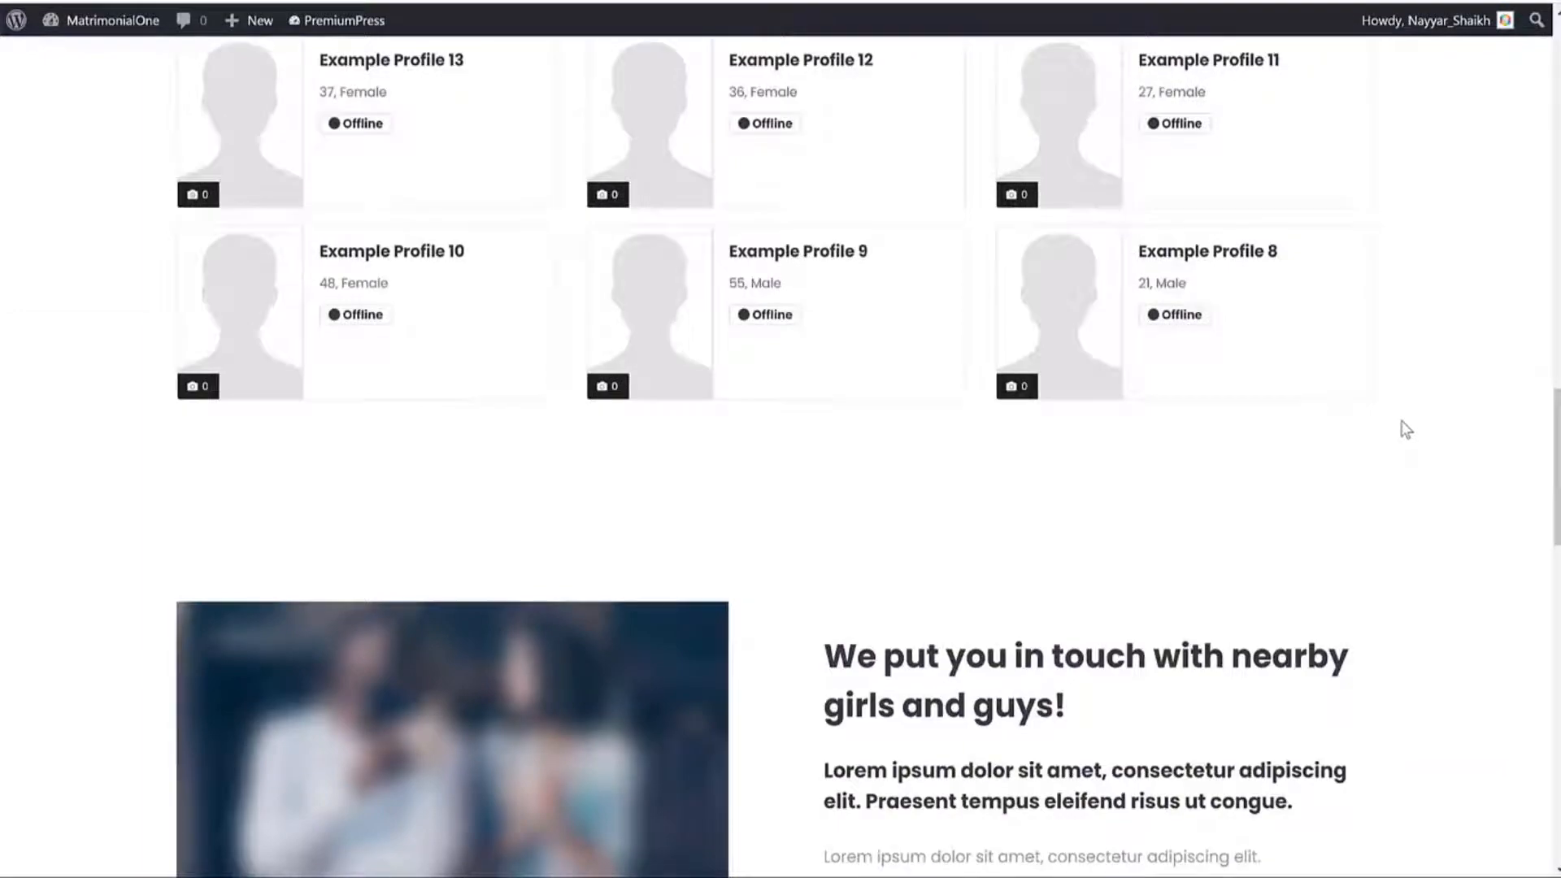
{"action": "scroll", "coordinate": [1384, 509], "scroll_direction": "down", "scroll_amount": 10}
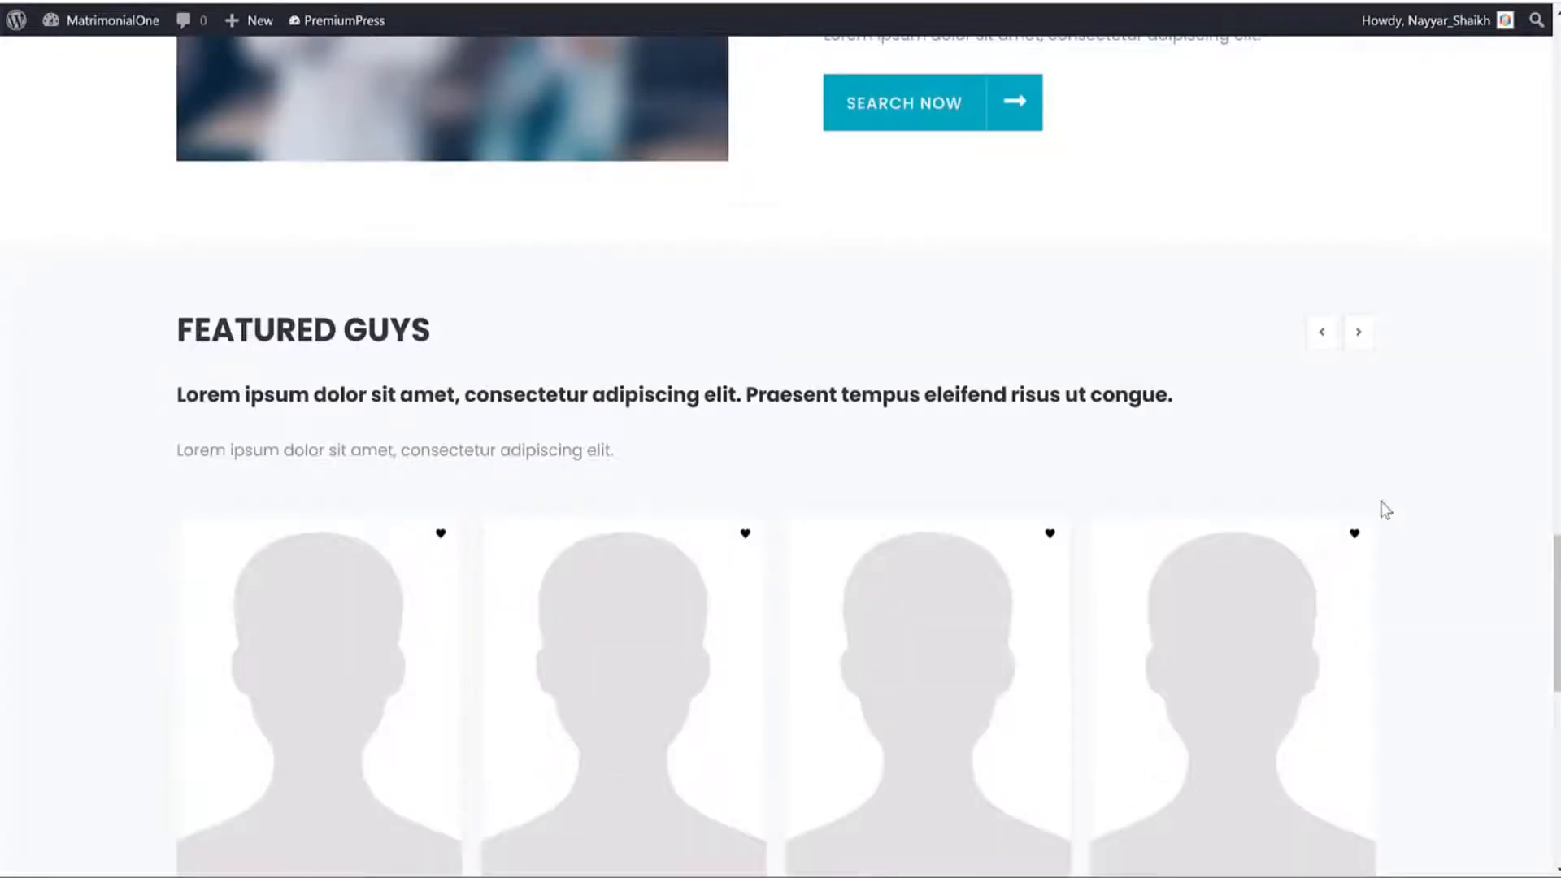
{"action": "scroll", "coordinate": [1386, 510], "scroll_direction": "down", "scroll_amount": 10}
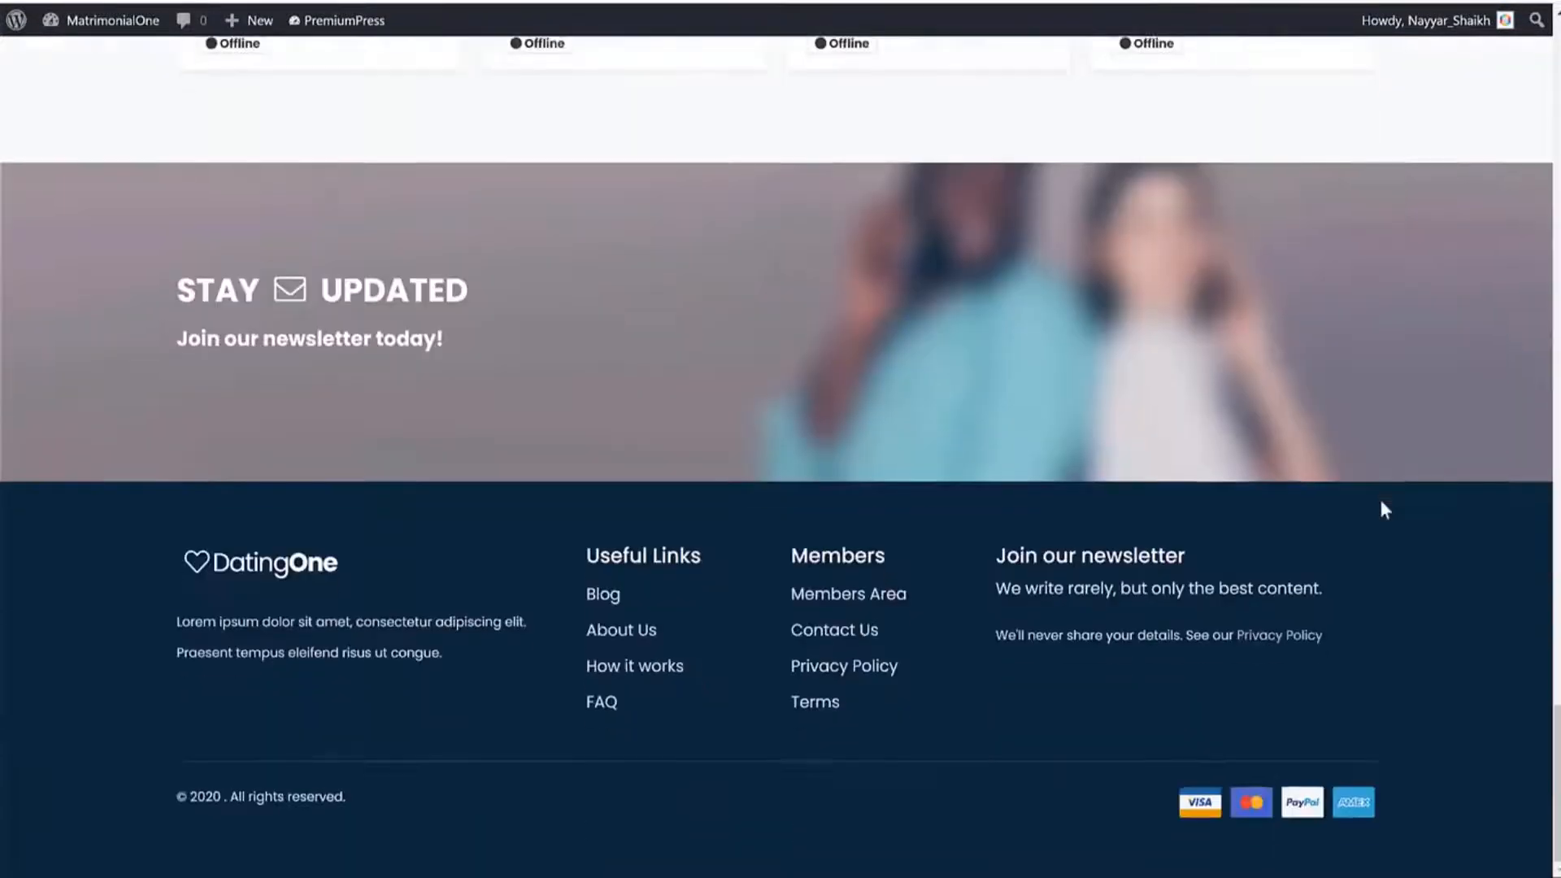
{"action": "key", "text": "Home"}
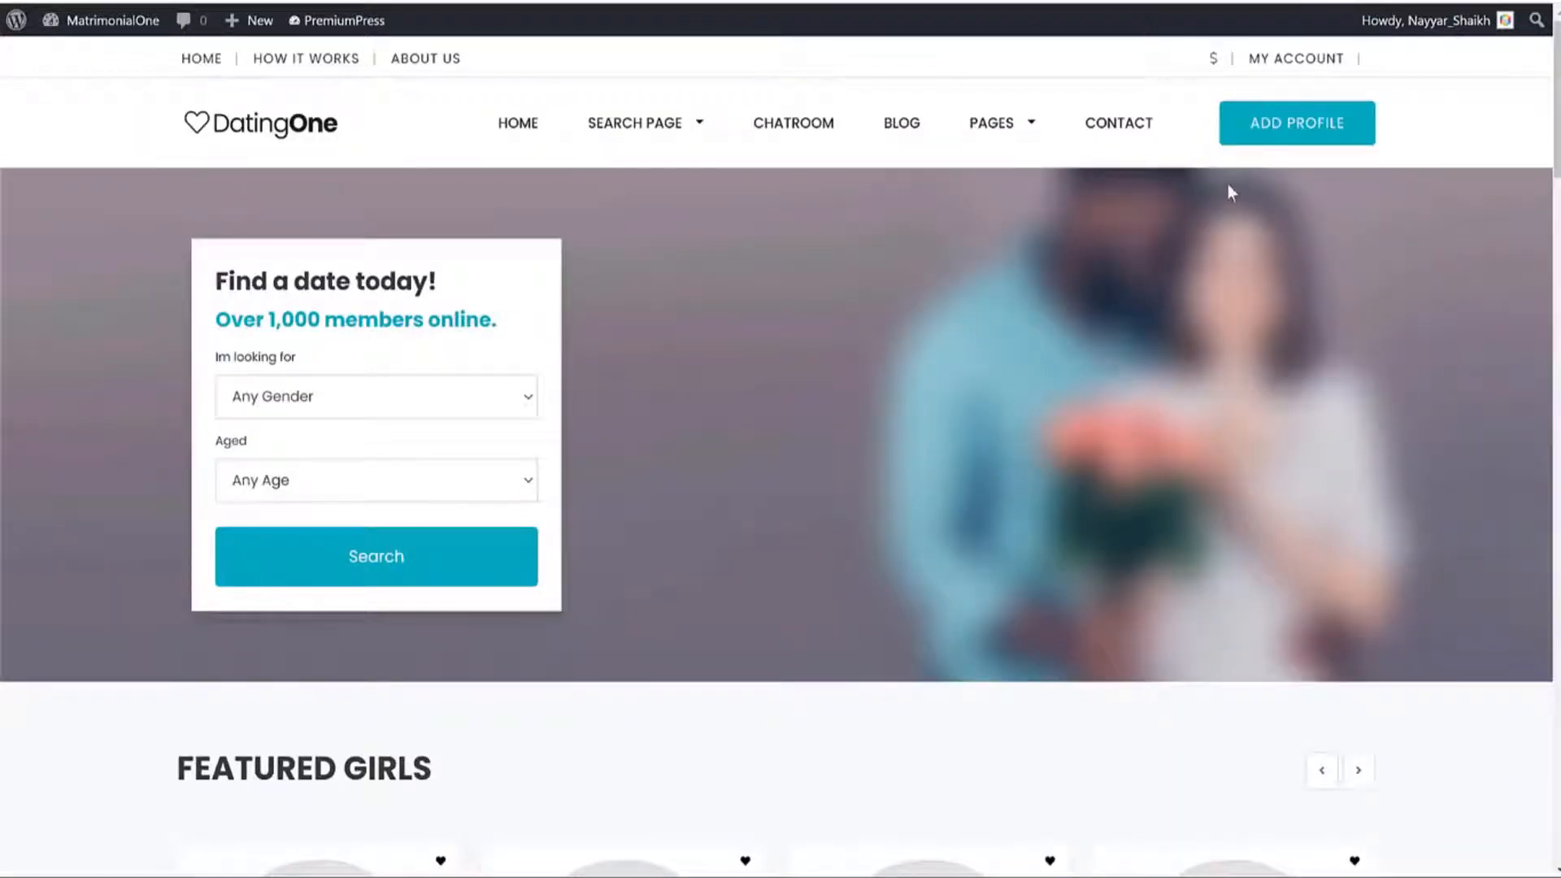
{"action": "left_click", "coordinate": [1295, 132]}
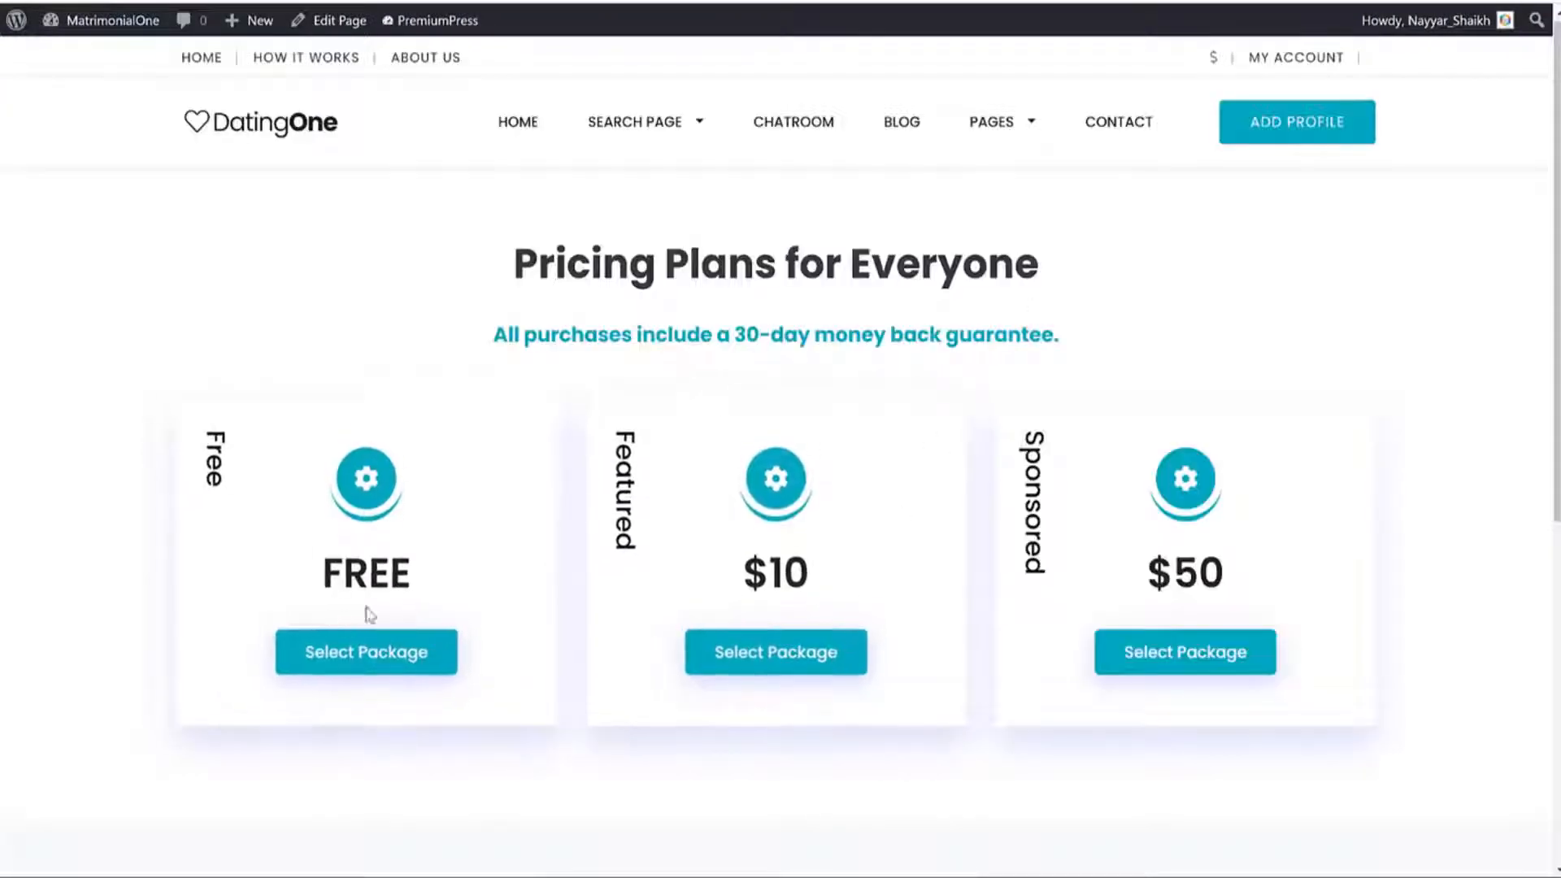
{"action": "left_click", "coordinate": [392, 647]}
{"action": "scroll", "coordinate": [391, 646], "scroll_direction": "down", "scroll_amount": 5}
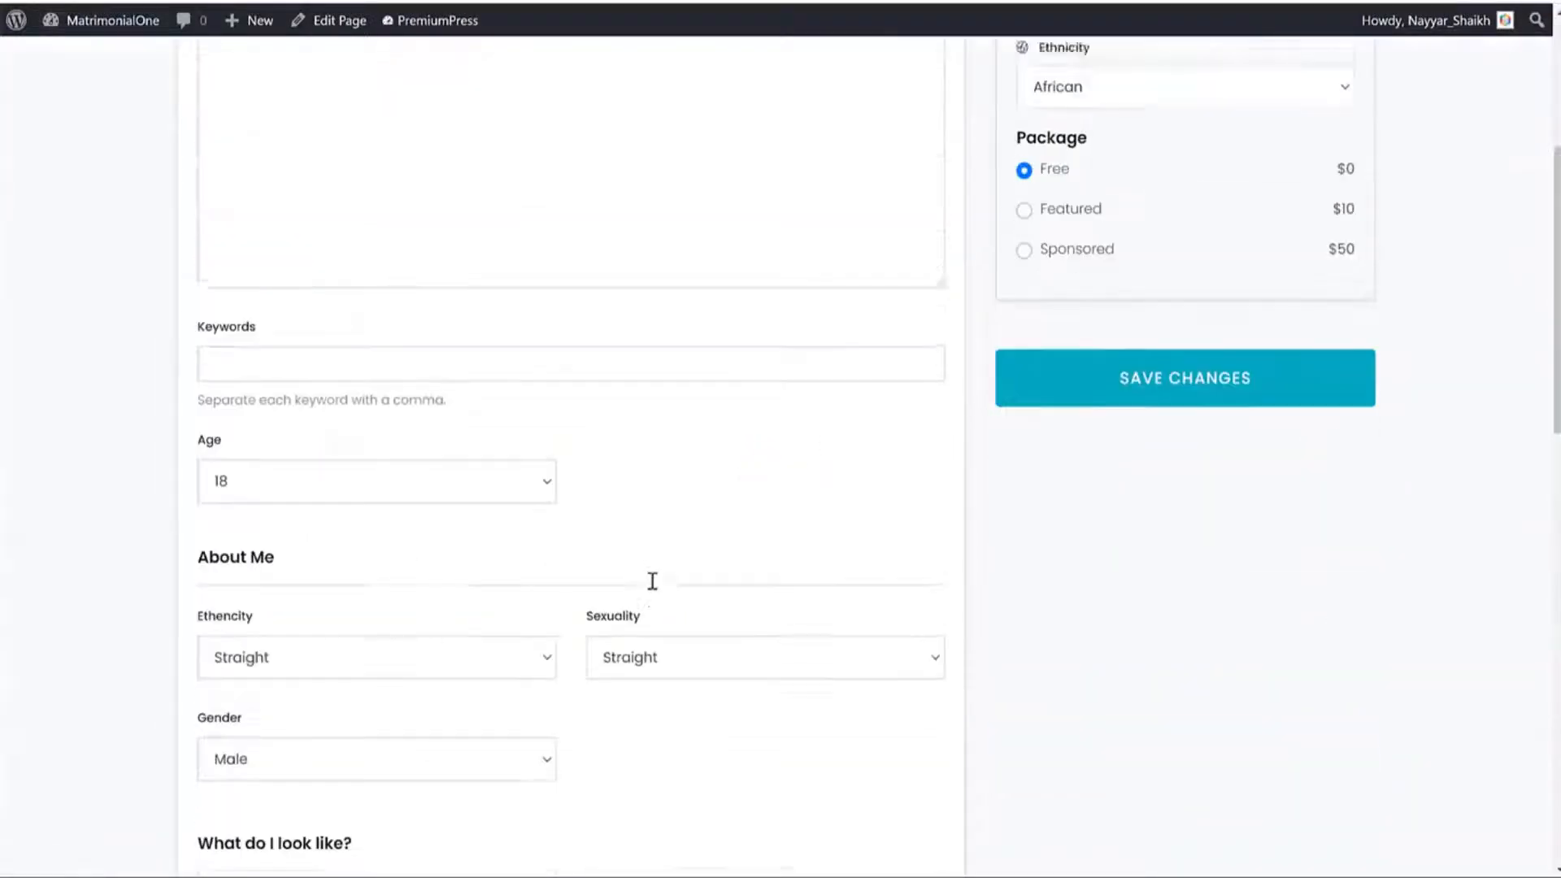
{"action": "scroll", "coordinate": [651, 583], "scroll_direction": "up", "scroll_amount": 5}
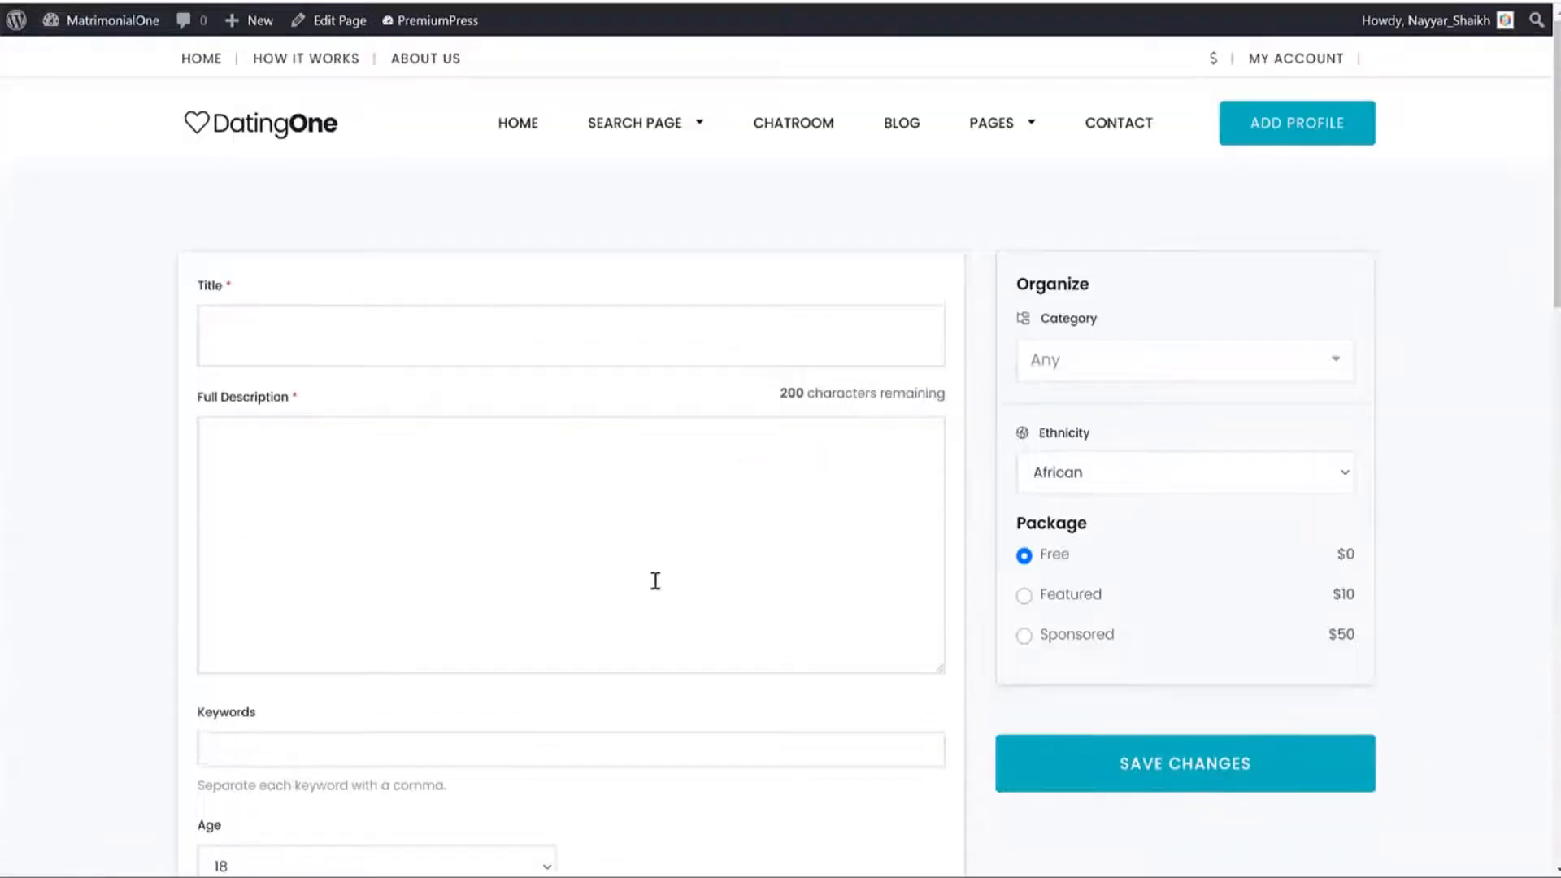
{"action": "left_click", "coordinate": [278, 130]}
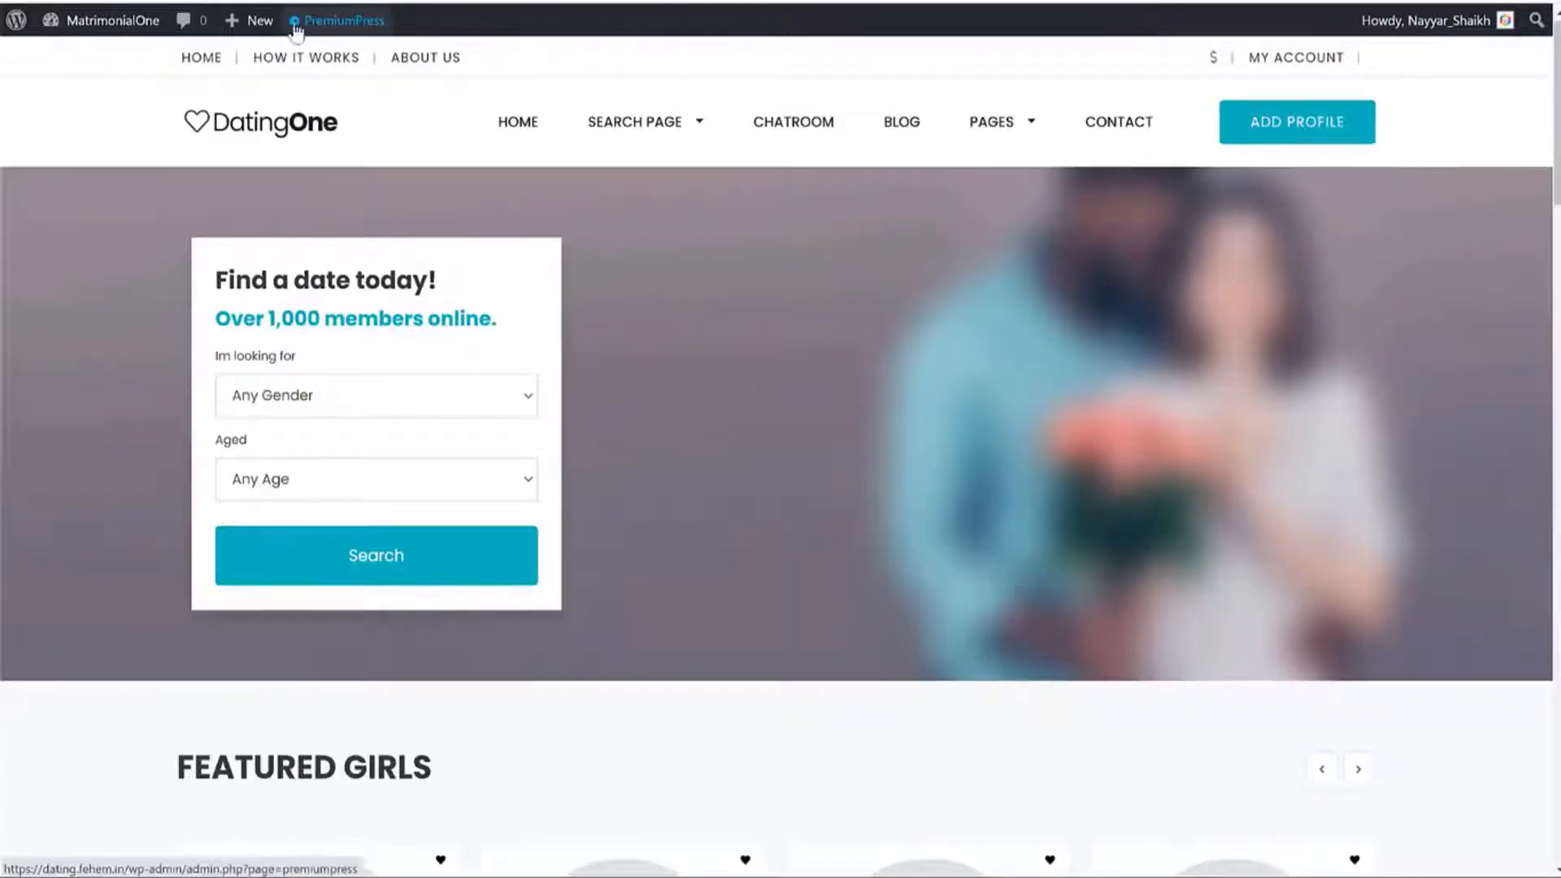
Load the dating site in a new incognito window.
{"action": "left_click", "coordinate": [1544, 1]}
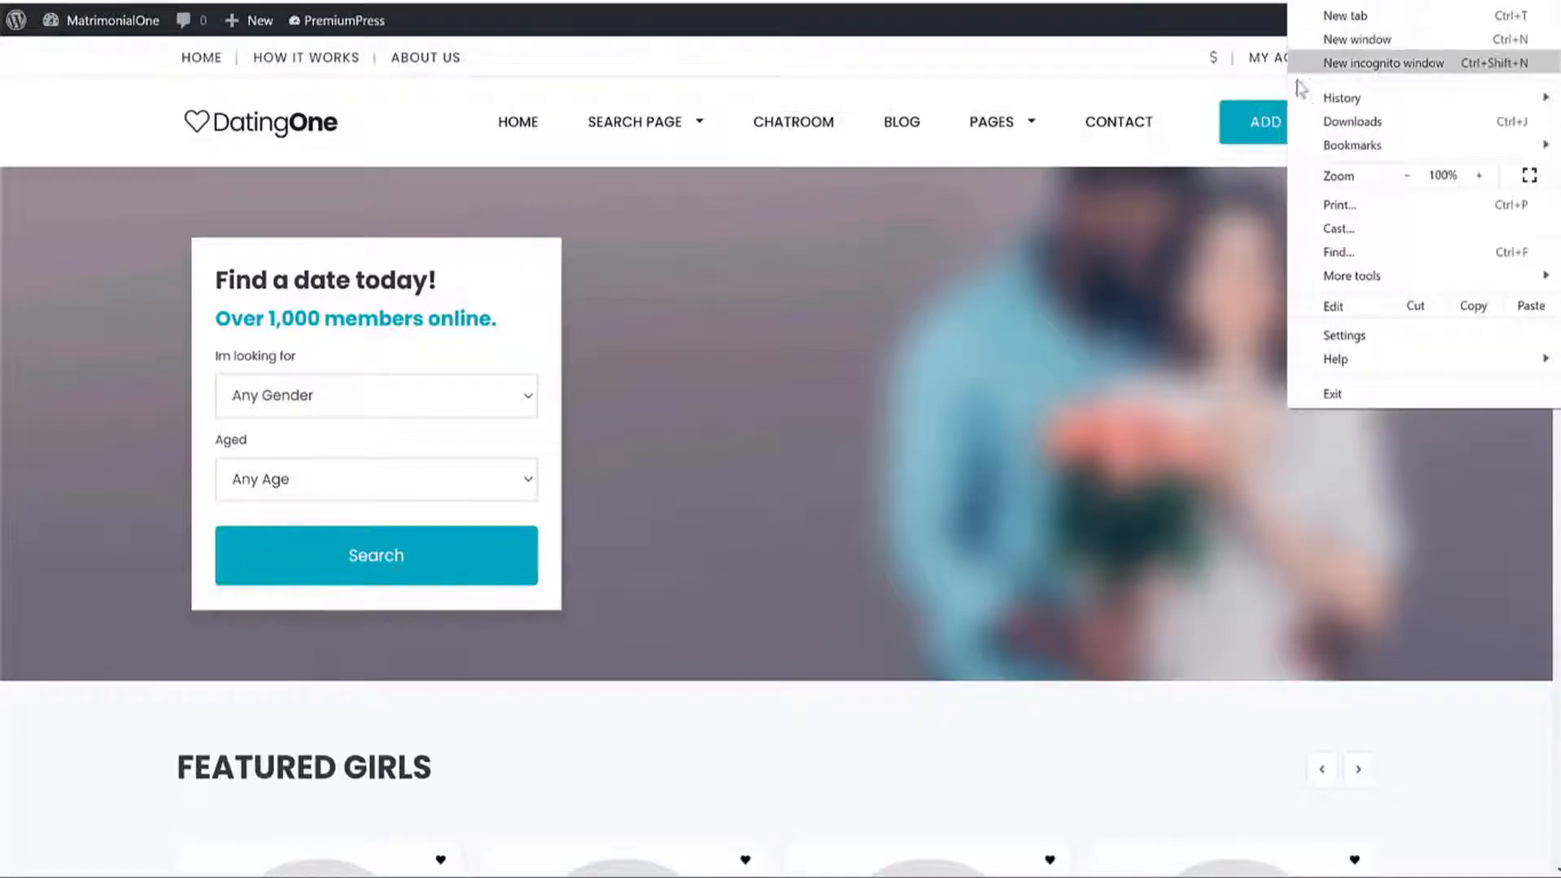
{"action": "left_click", "coordinate": [1381, 66]}
{"action": "type", "text": "https://dating.fshere.in/"}
{"action": "key", "text": "Return"}
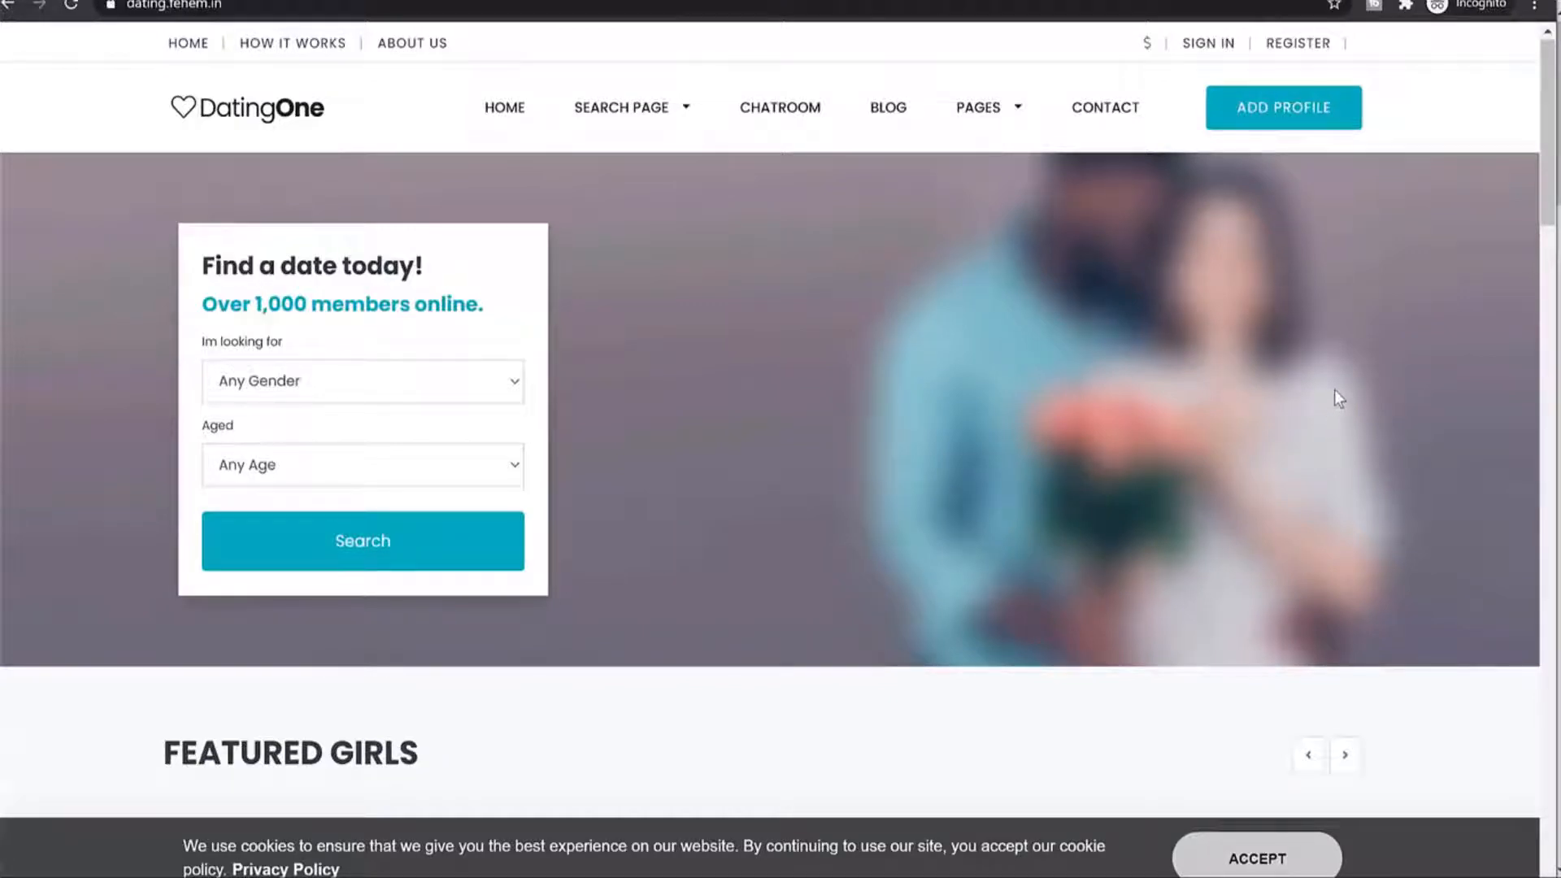
View Example Profile 18 as a logged-out visitor, then go back home.
{"action": "scroll", "coordinate": [1364, 384], "scroll_direction": "down", "scroll_amount": 10}
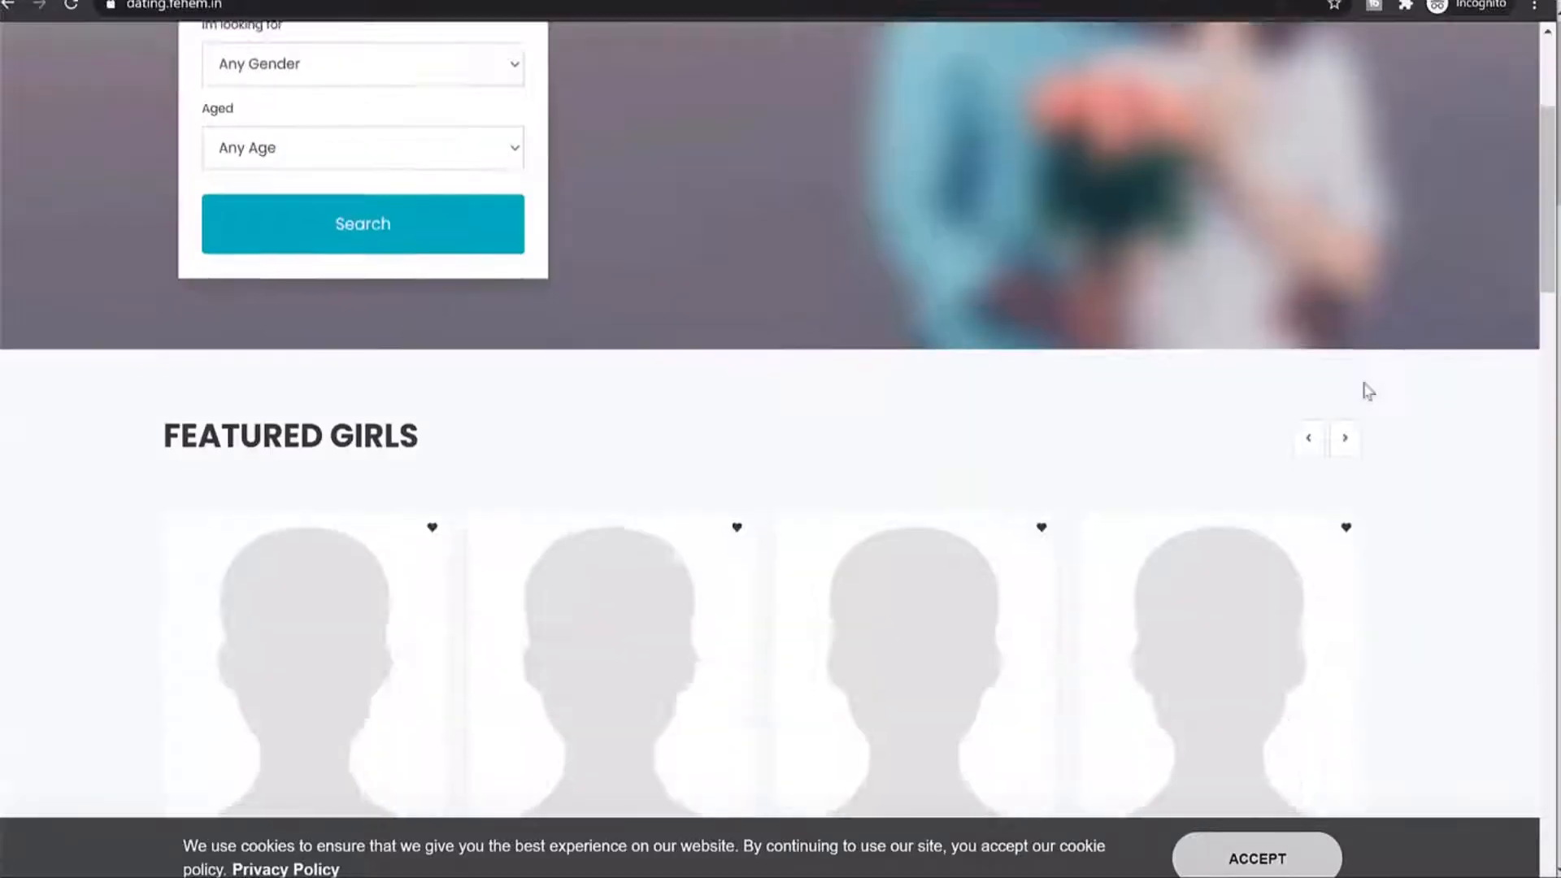
{"action": "scroll", "coordinate": [1369, 384], "scroll_direction": "up", "scroll_amount": 3}
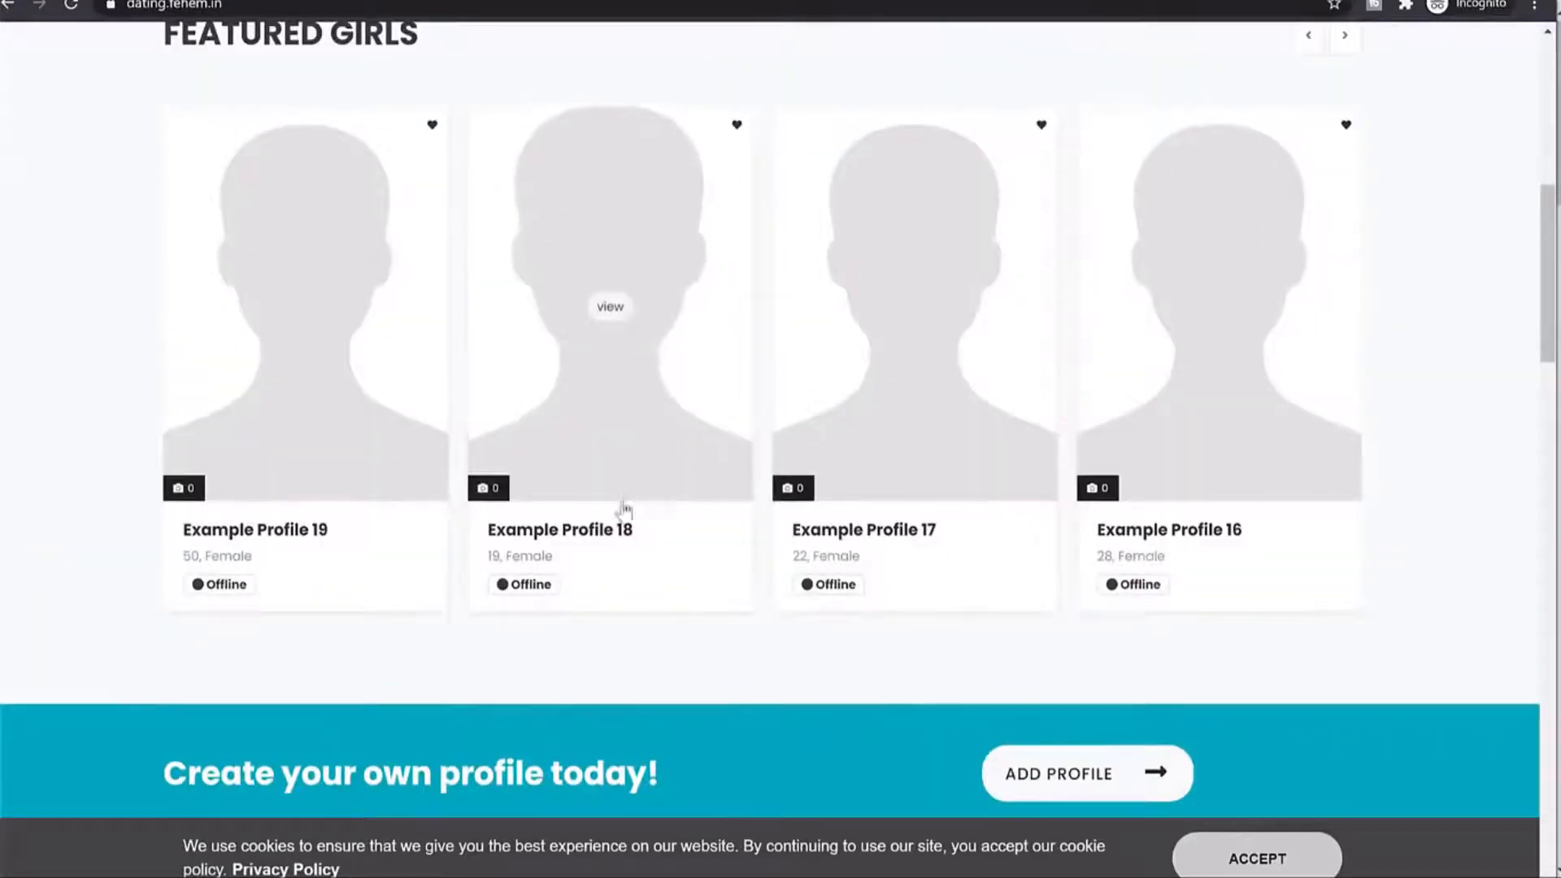
{"action": "left_click", "coordinate": [624, 392]}
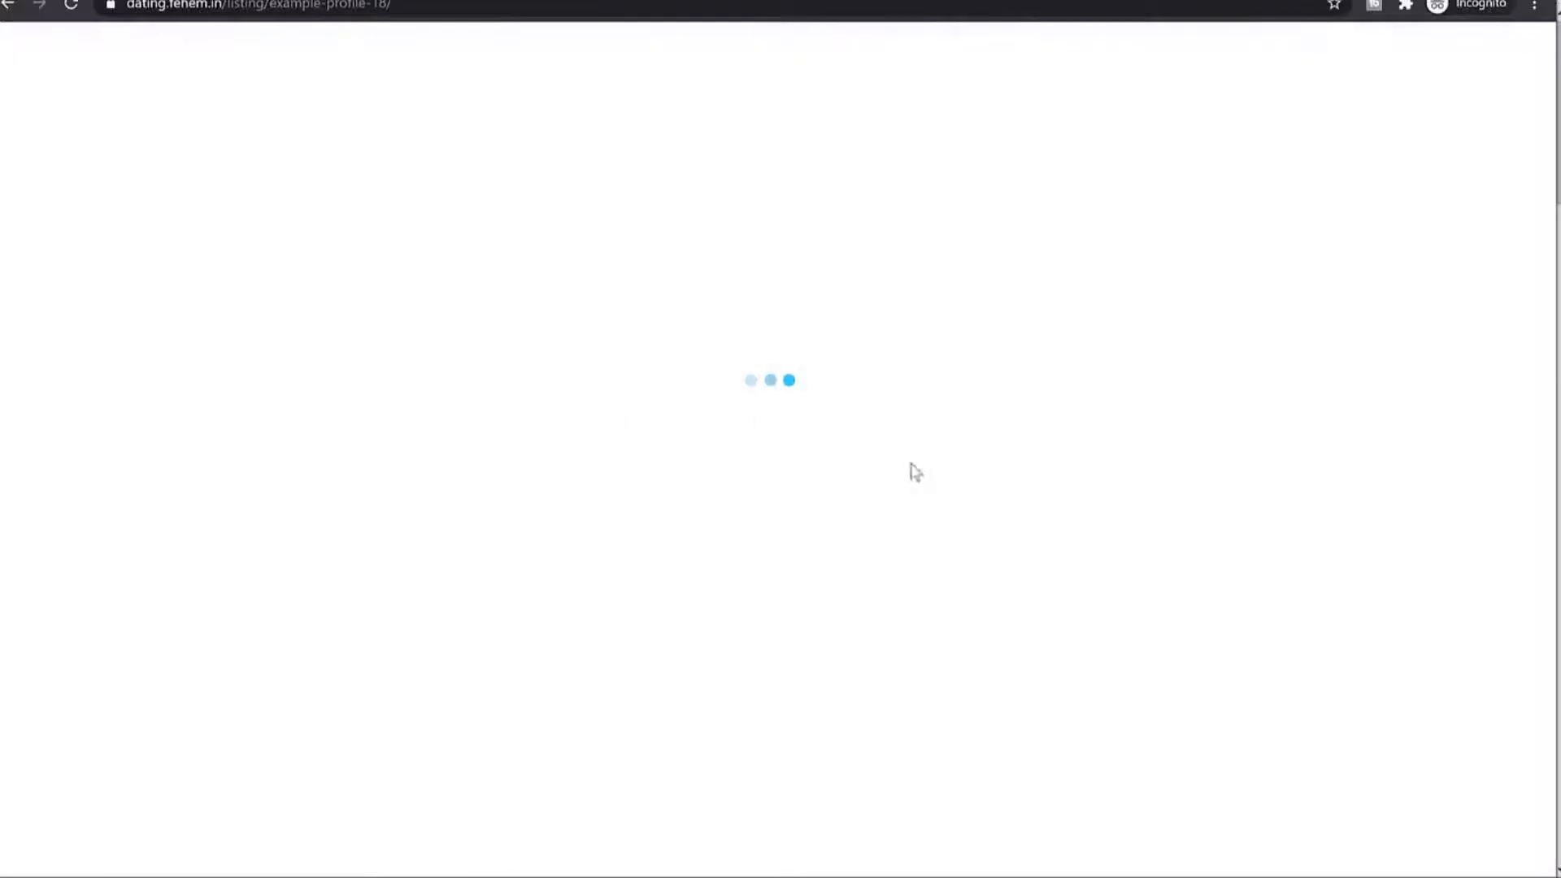
{"action": "scroll", "coordinate": [1462, 452], "scroll_direction": "down", "scroll_amount": 2}
{"action": "scroll", "coordinate": [1457, 447], "scroll_direction": "down", "scroll_amount": 11}
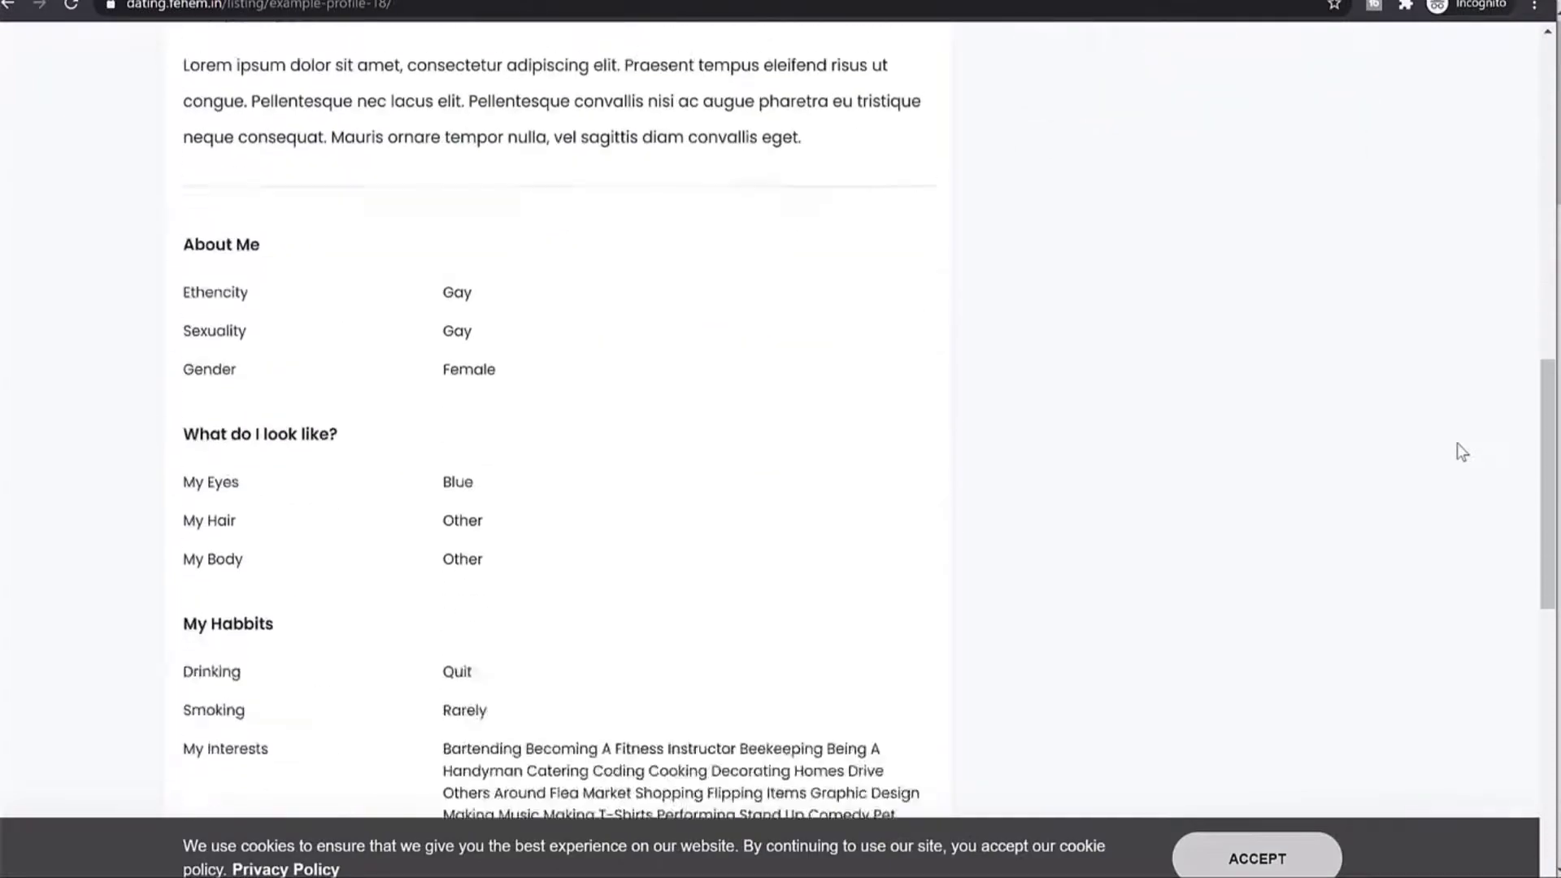
{"action": "scroll", "coordinate": [1457, 448], "scroll_direction": "up", "scroll_amount": 12}
{"action": "scroll", "coordinate": [1456, 449], "scroll_direction": "up", "scroll_amount": 2}
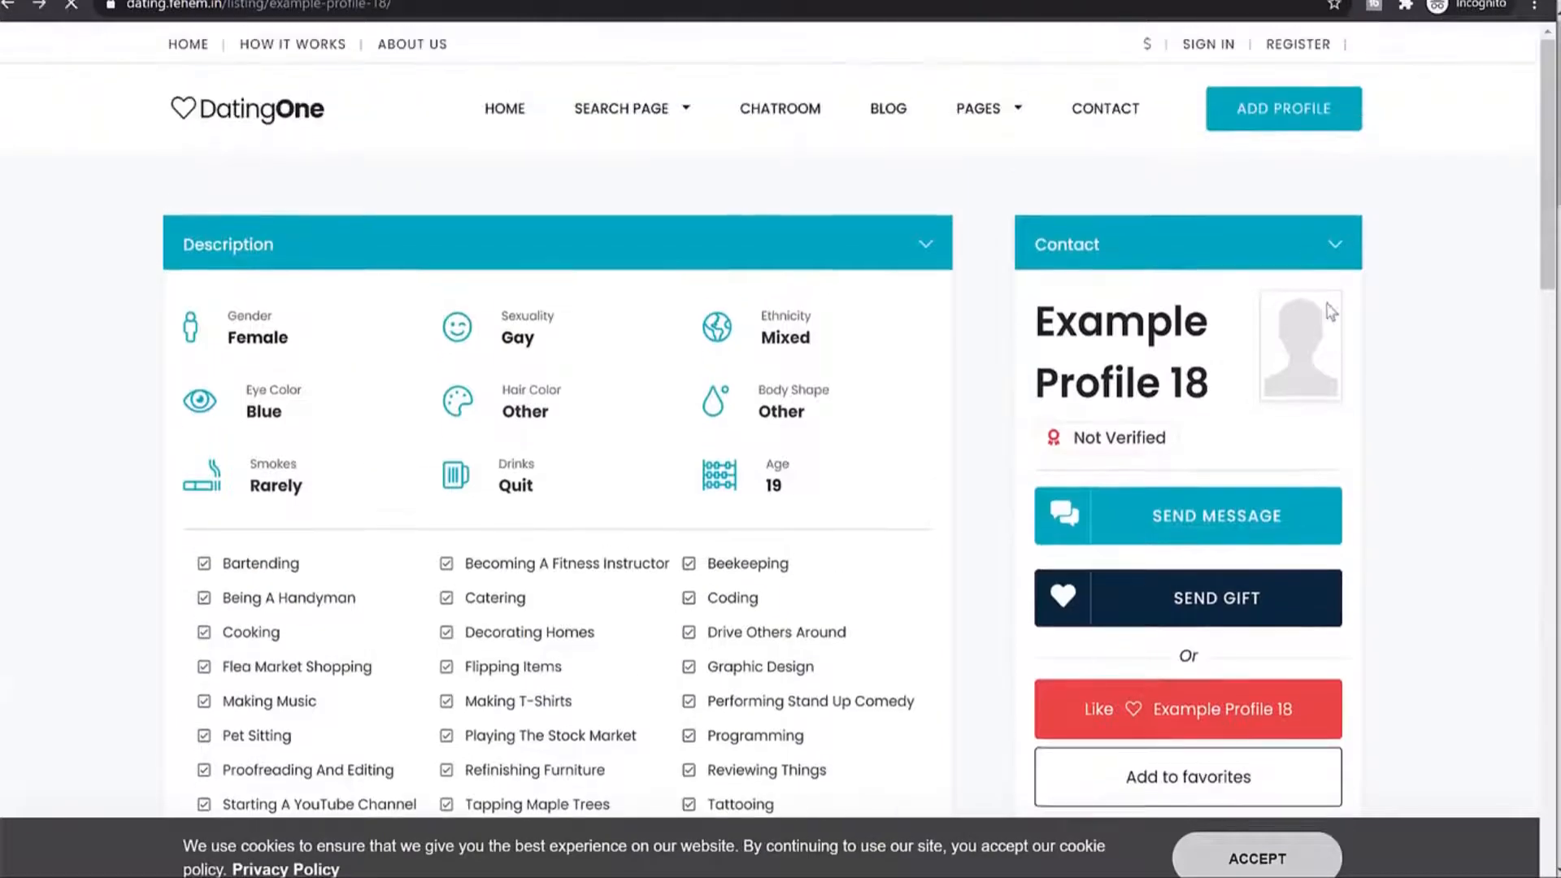
{"action": "key", "text": "alt+Left"}
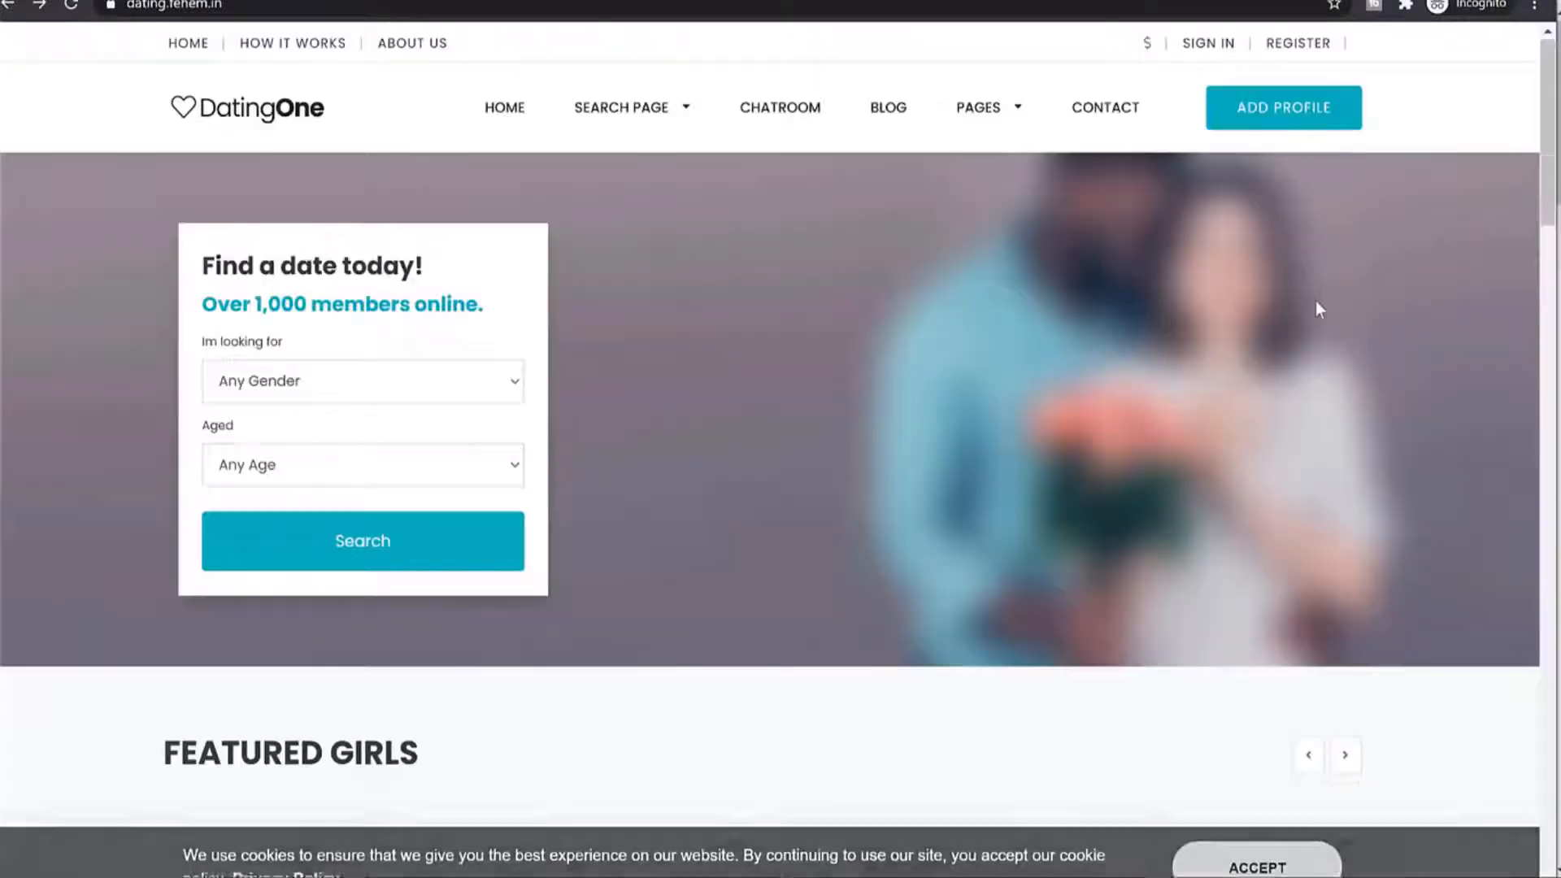
Try Add Profile while logged out, reaching the login page, and go back.
{"action": "left_click", "coordinate": [1278, 108]}
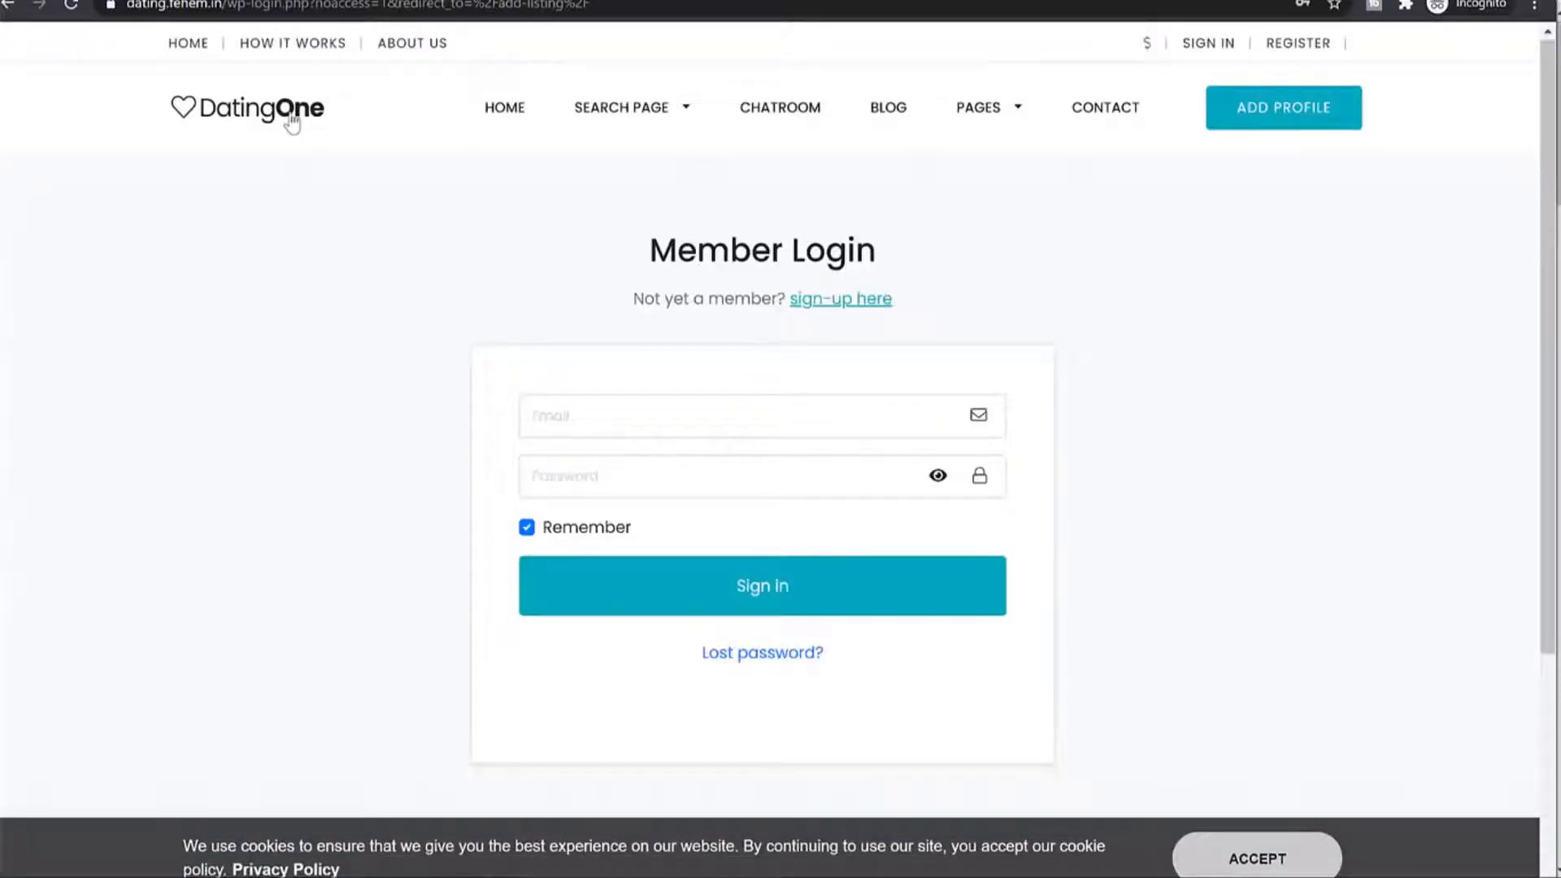
{"action": "key", "text": "alt+Left"}
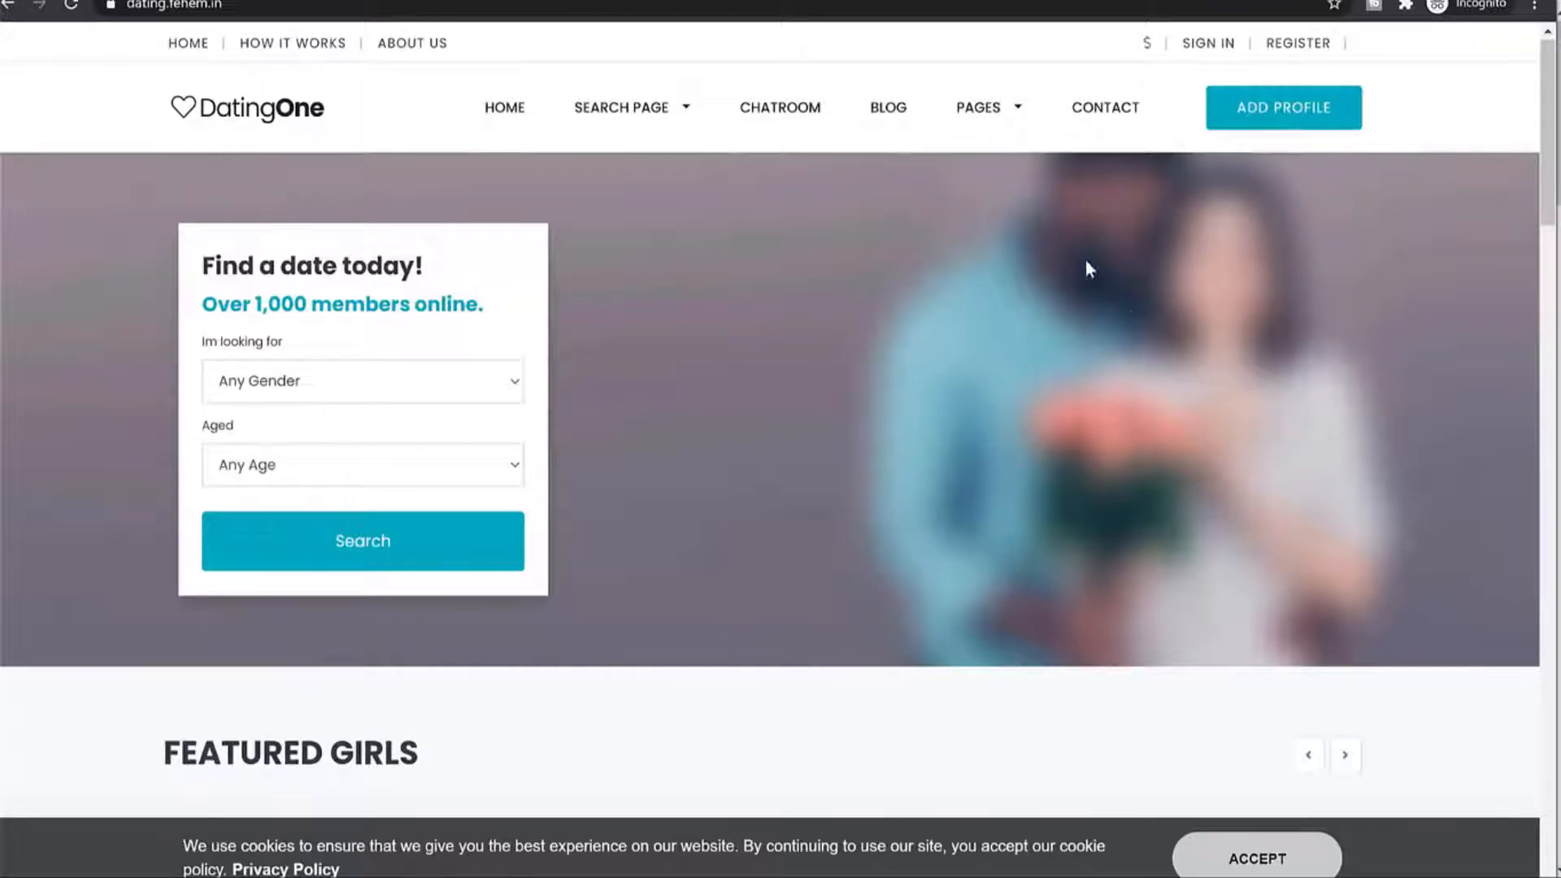
{"action": "scroll", "coordinate": [1077, 378], "scroll_direction": "down", "scroll_amount": 7}
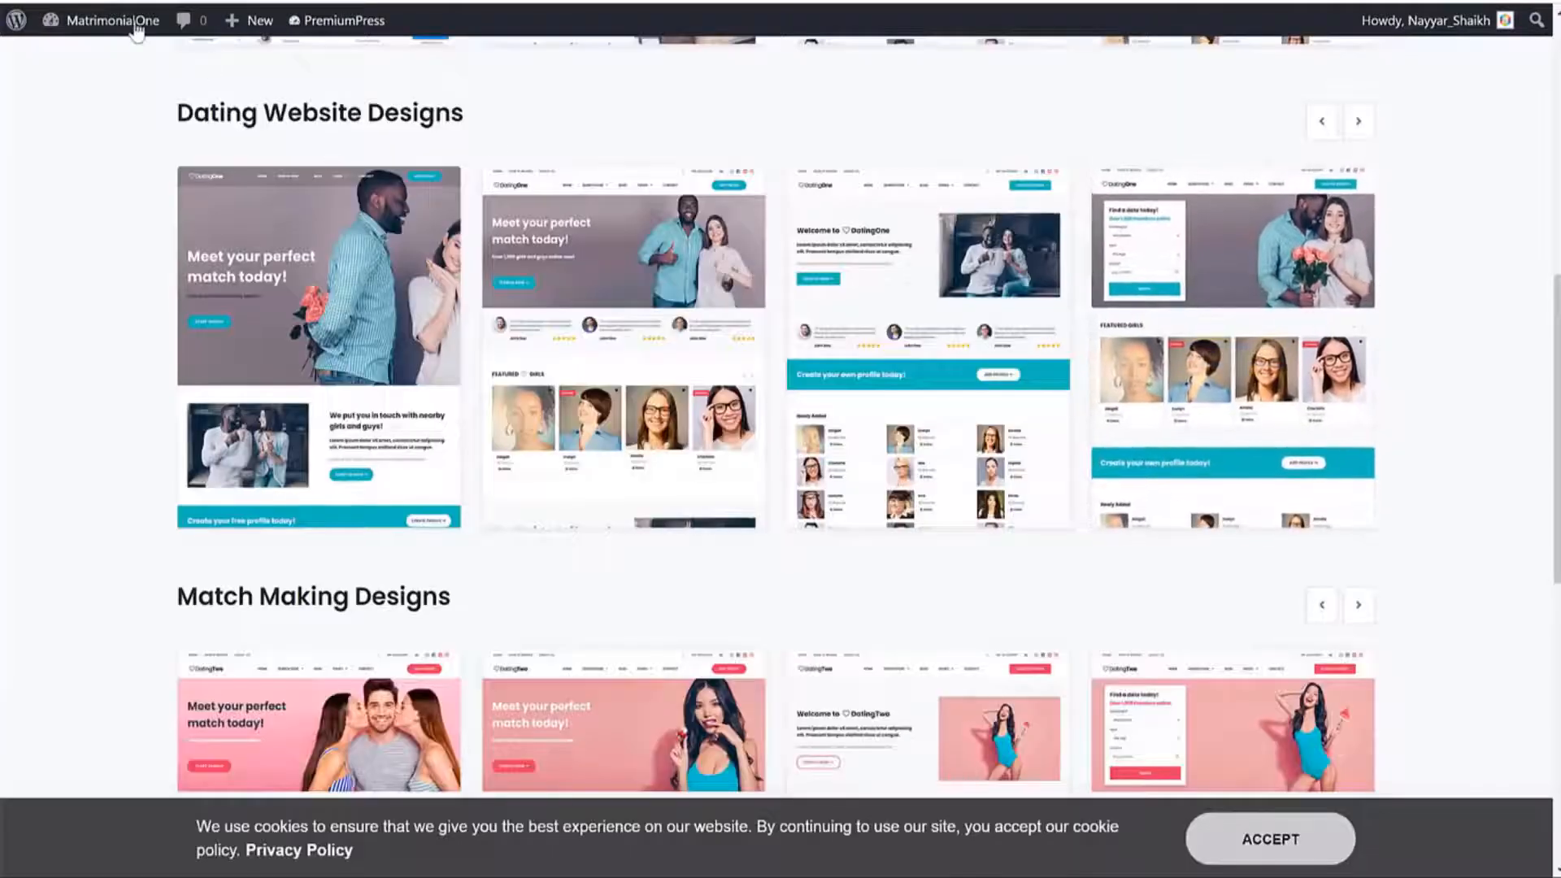
Go from the Dashboard to PremiumPress and open its Settings overview.
{"action": "left_click", "coordinate": [61, 52]}
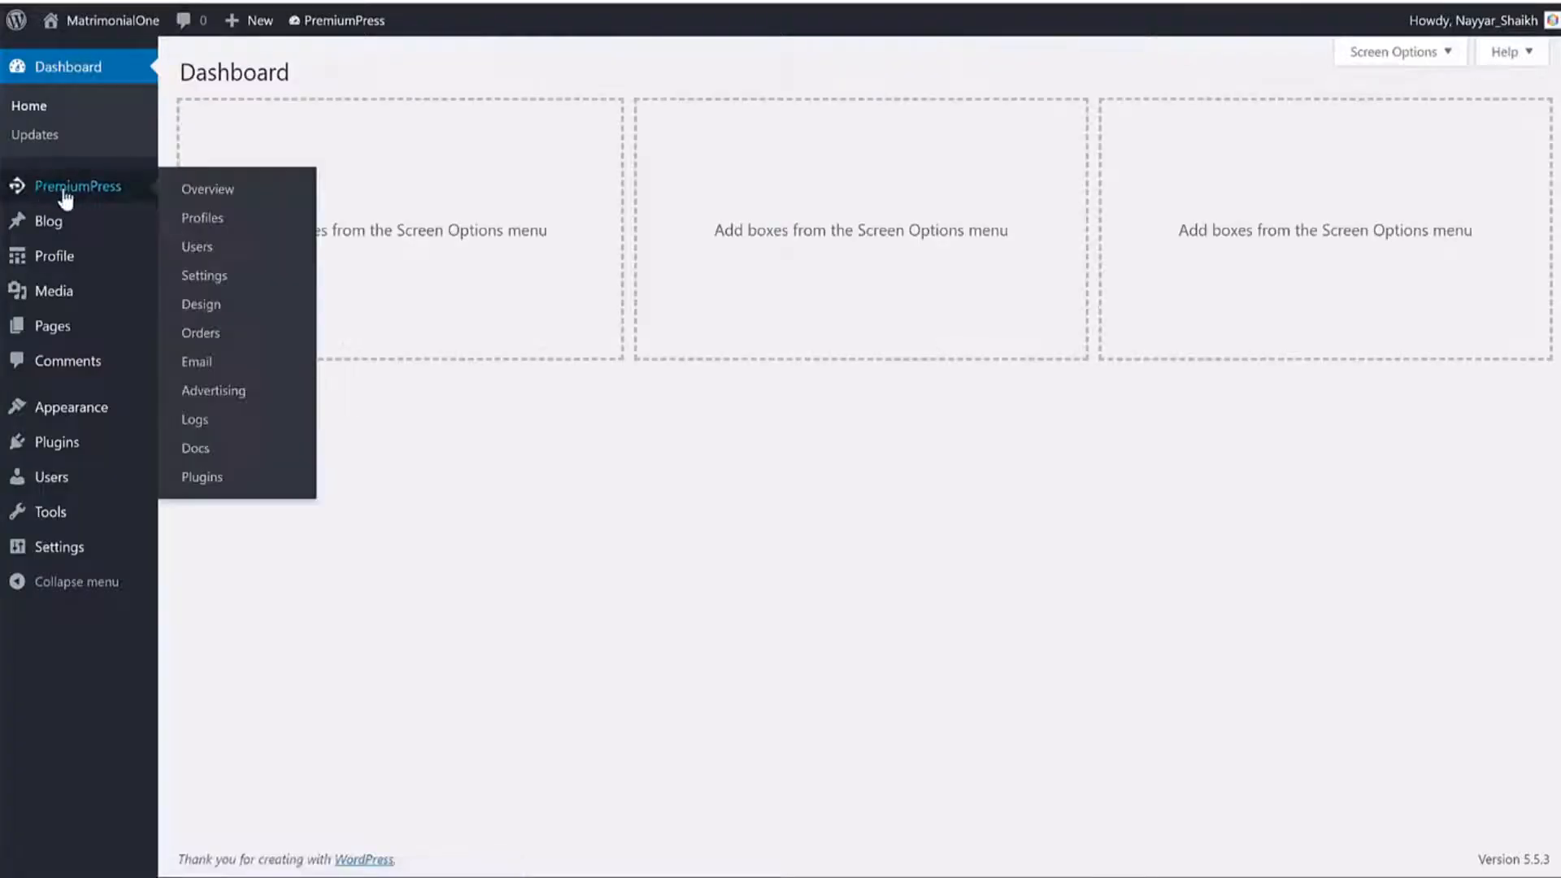
{"action": "left_click", "coordinate": [74, 188]}
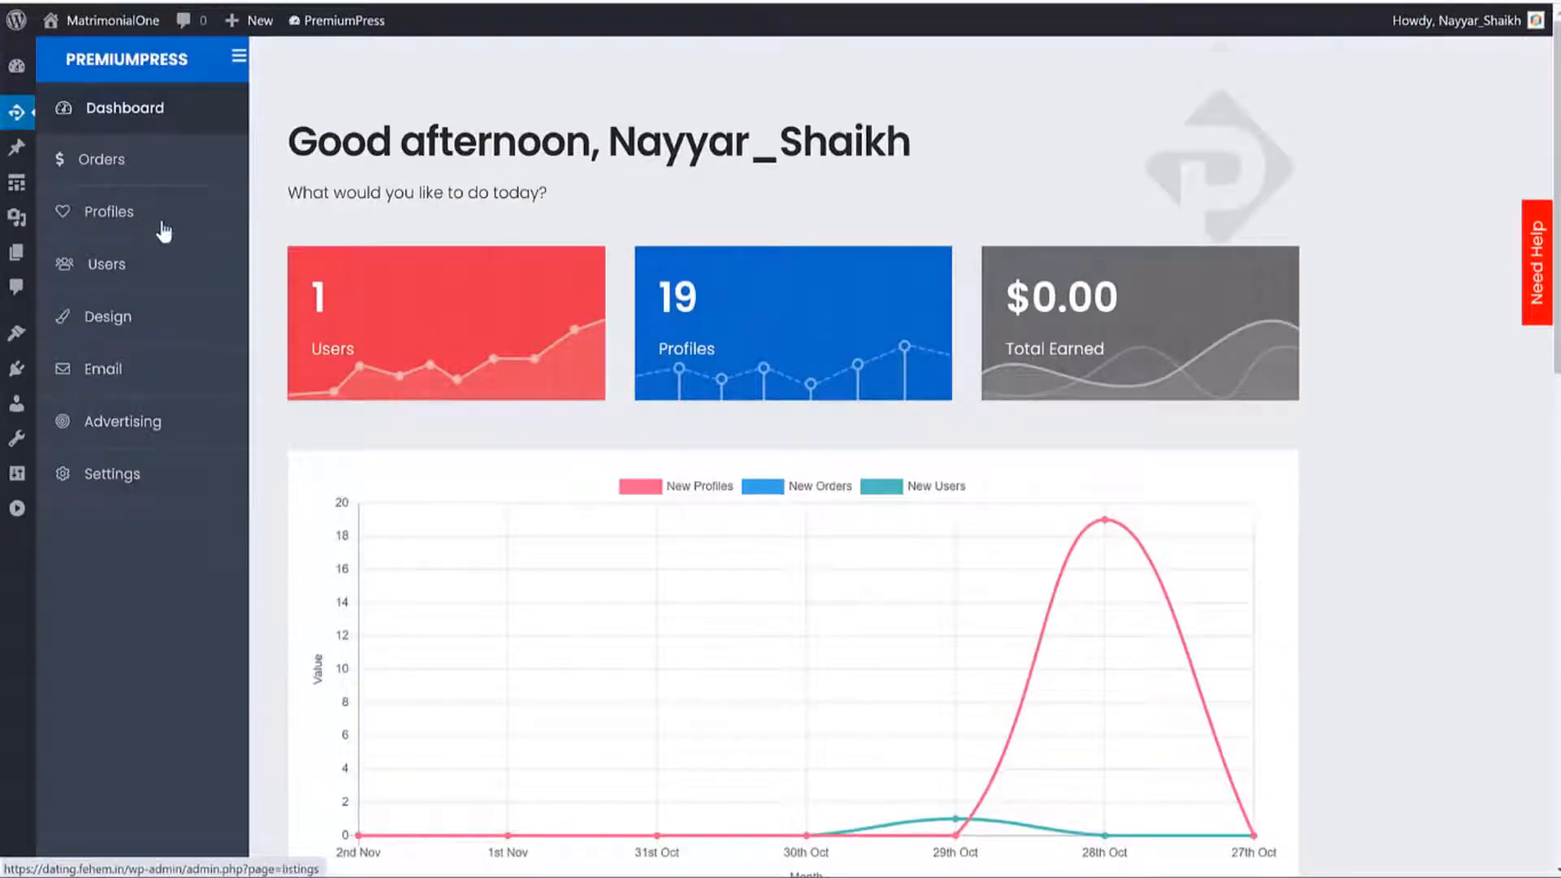
{"action": "scroll", "coordinate": [184, 237], "scroll_direction": "down", "scroll_amount": 3}
{"action": "scroll", "coordinate": [416, 289], "scroll_direction": "up", "scroll_amount": 2}
{"action": "scroll", "coordinate": [413, 282], "scroll_direction": "up", "scroll_amount": 1}
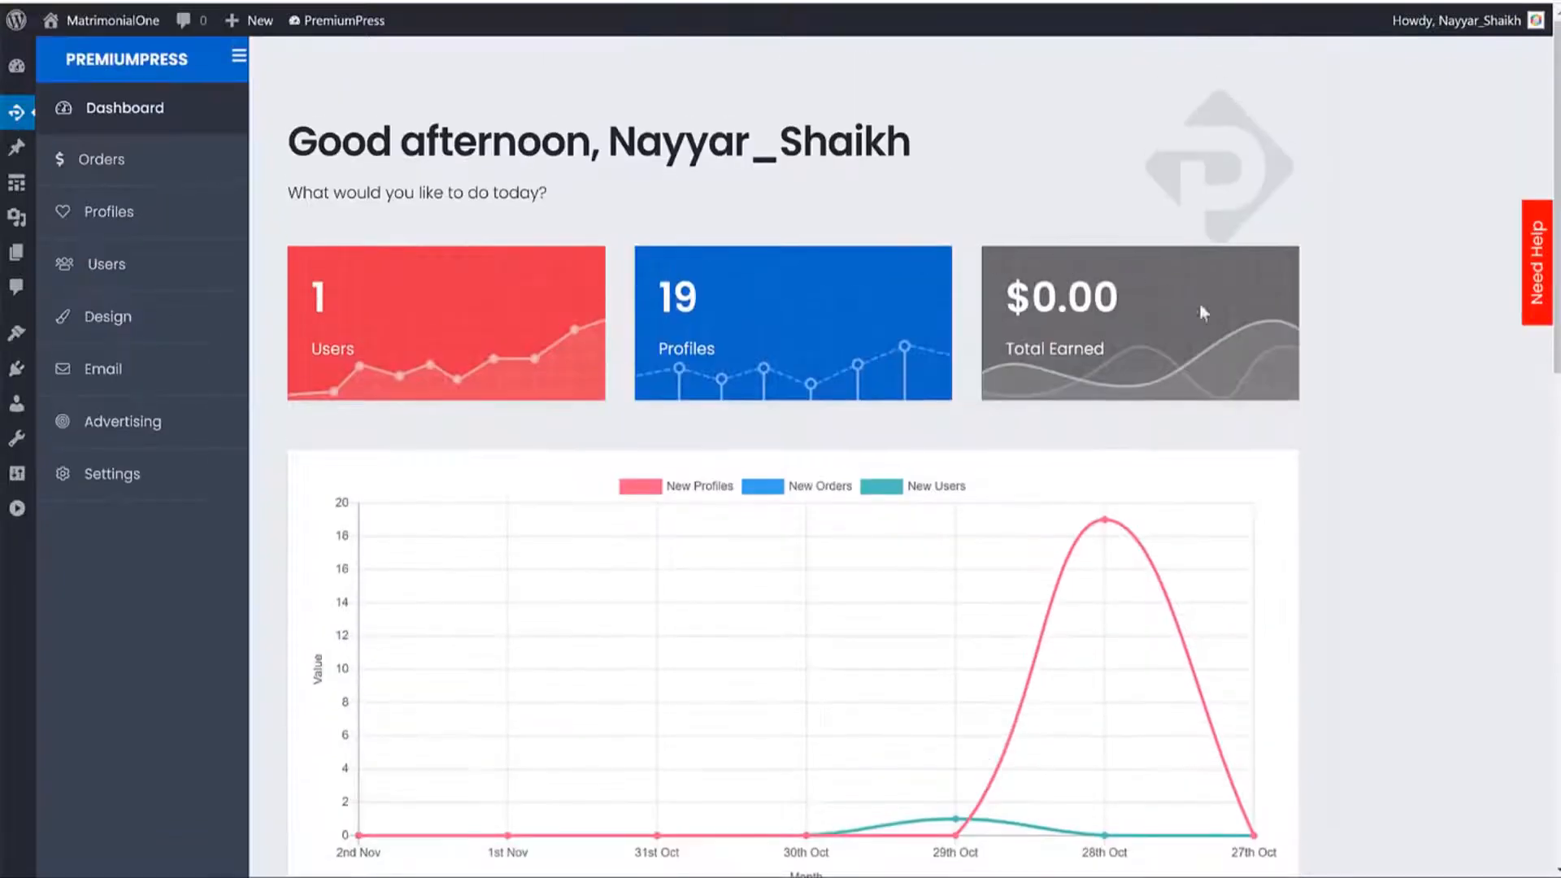
{"action": "left_click", "coordinate": [131, 484]}
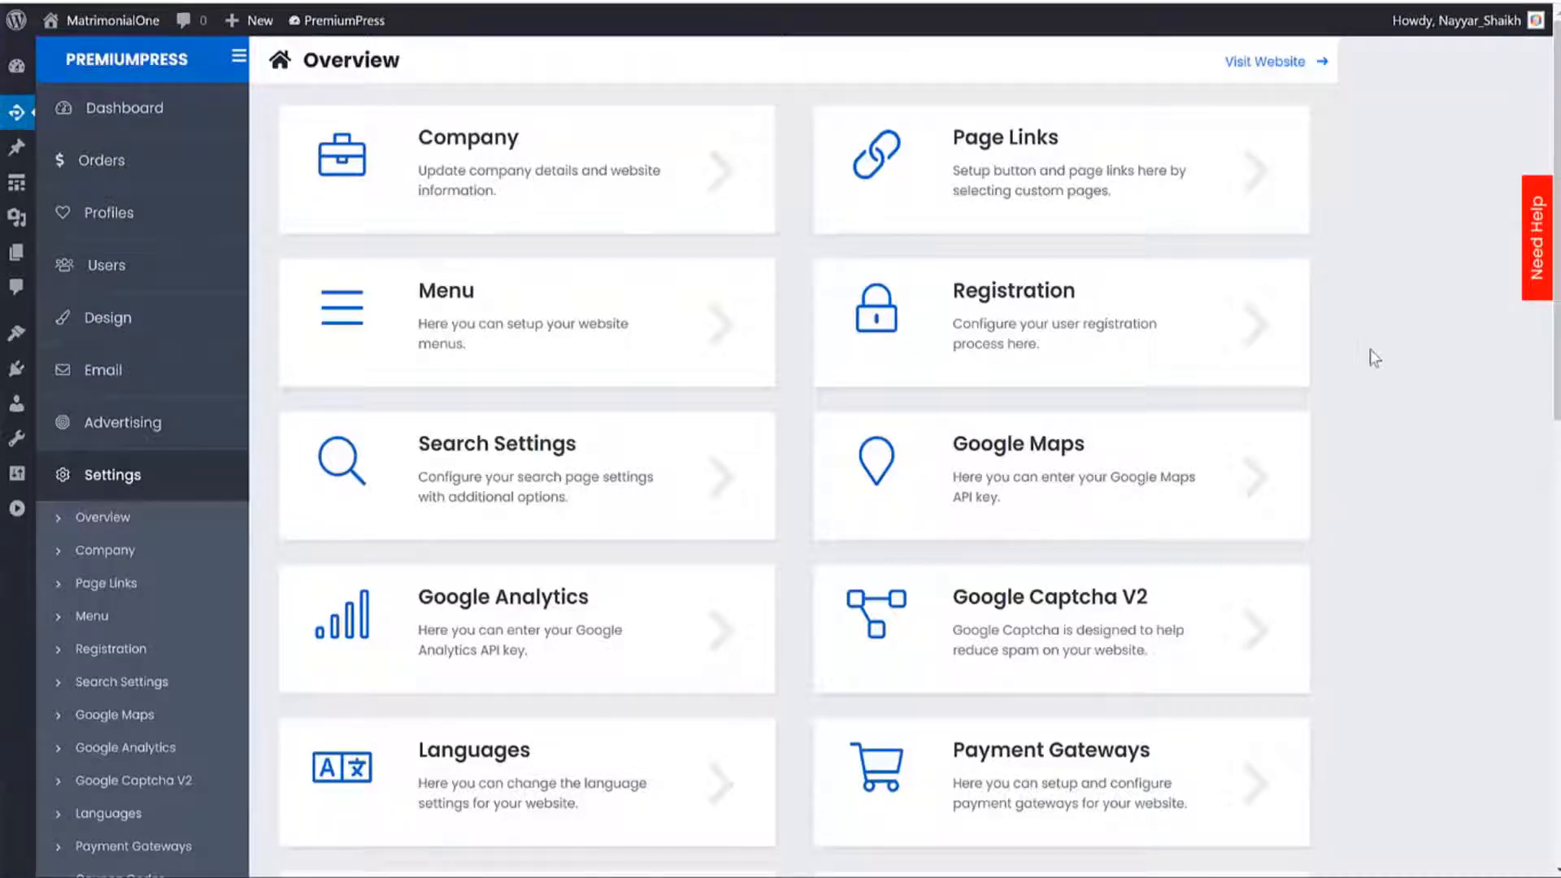
Open the Registration settings, pointing out Allow Registrations.
{"action": "scroll", "coordinate": [439, 373], "scroll_direction": "down", "scroll_amount": 3}
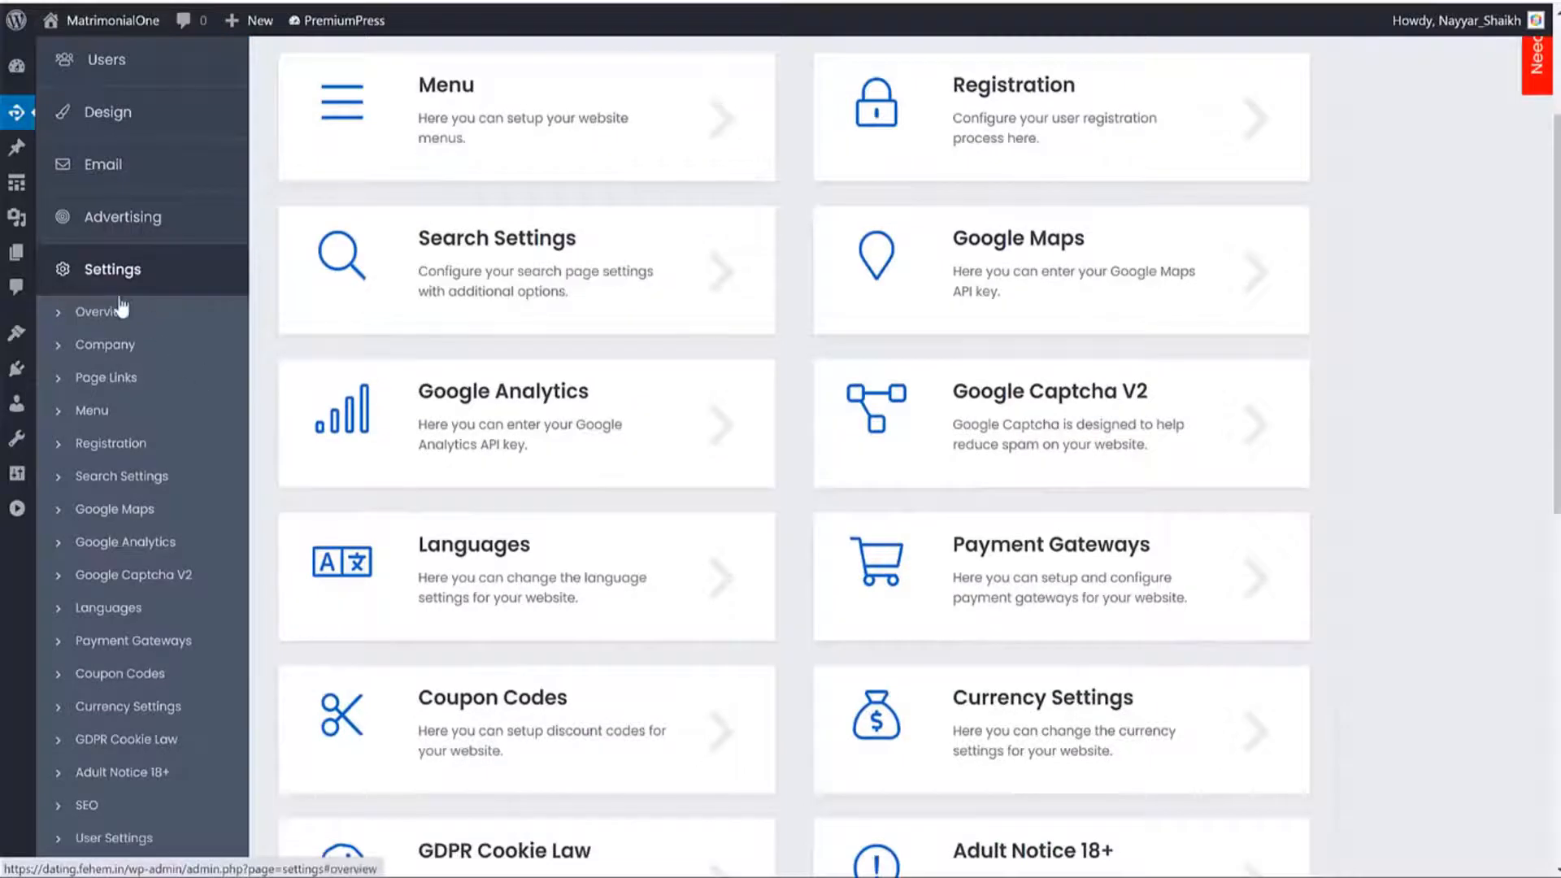
{"action": "left_click", "coordinate": [130, 446]}
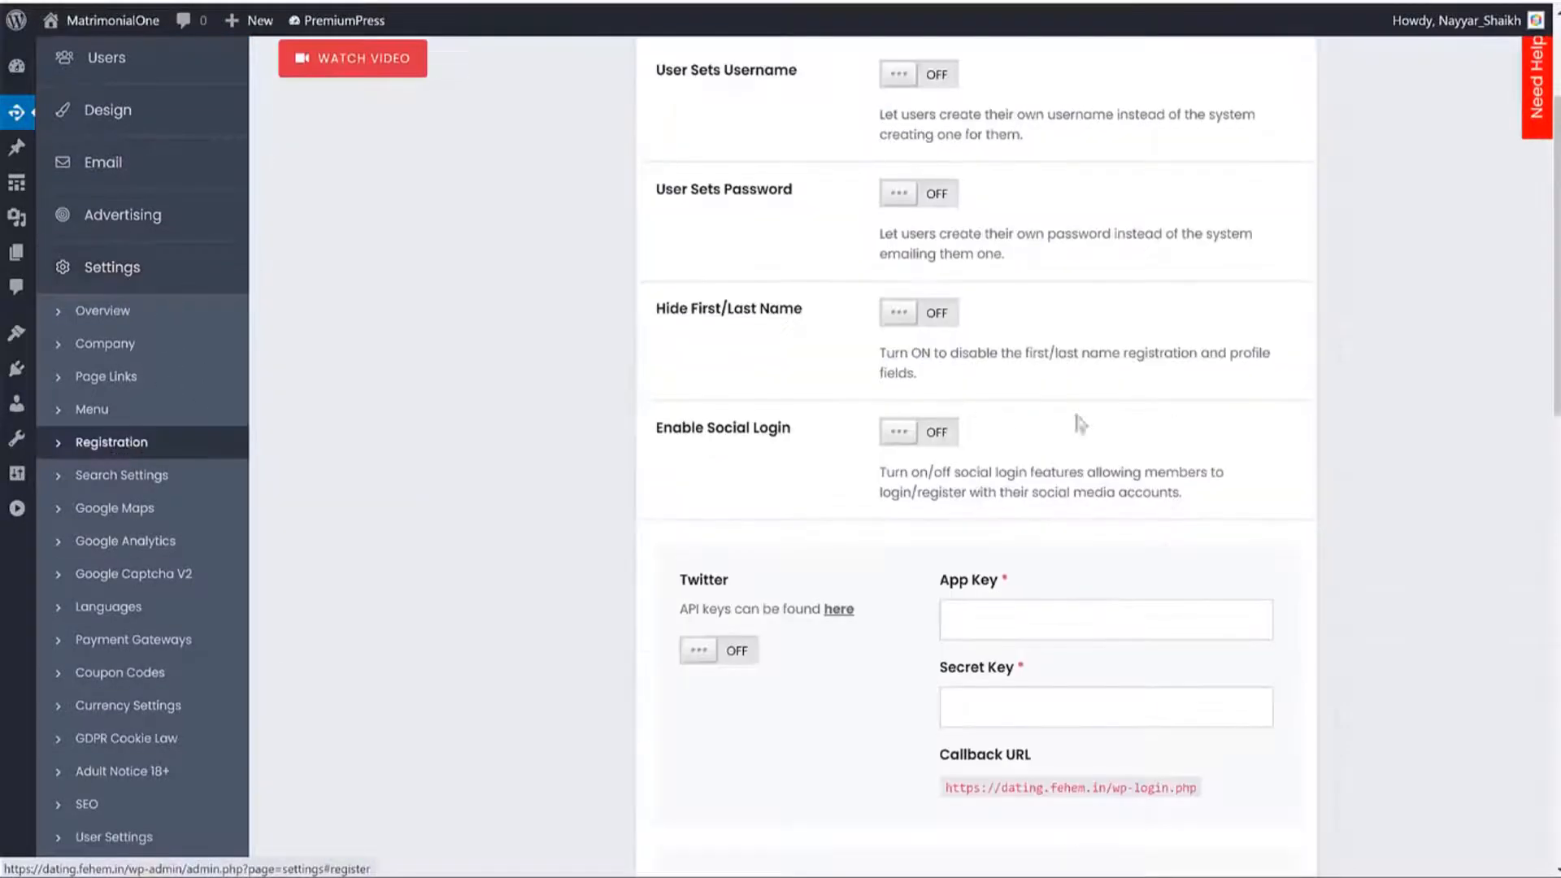
{"action": "scroll", "coordinate": [1137, 423], "scroll_direction": "up", "scroll_amount": 3}
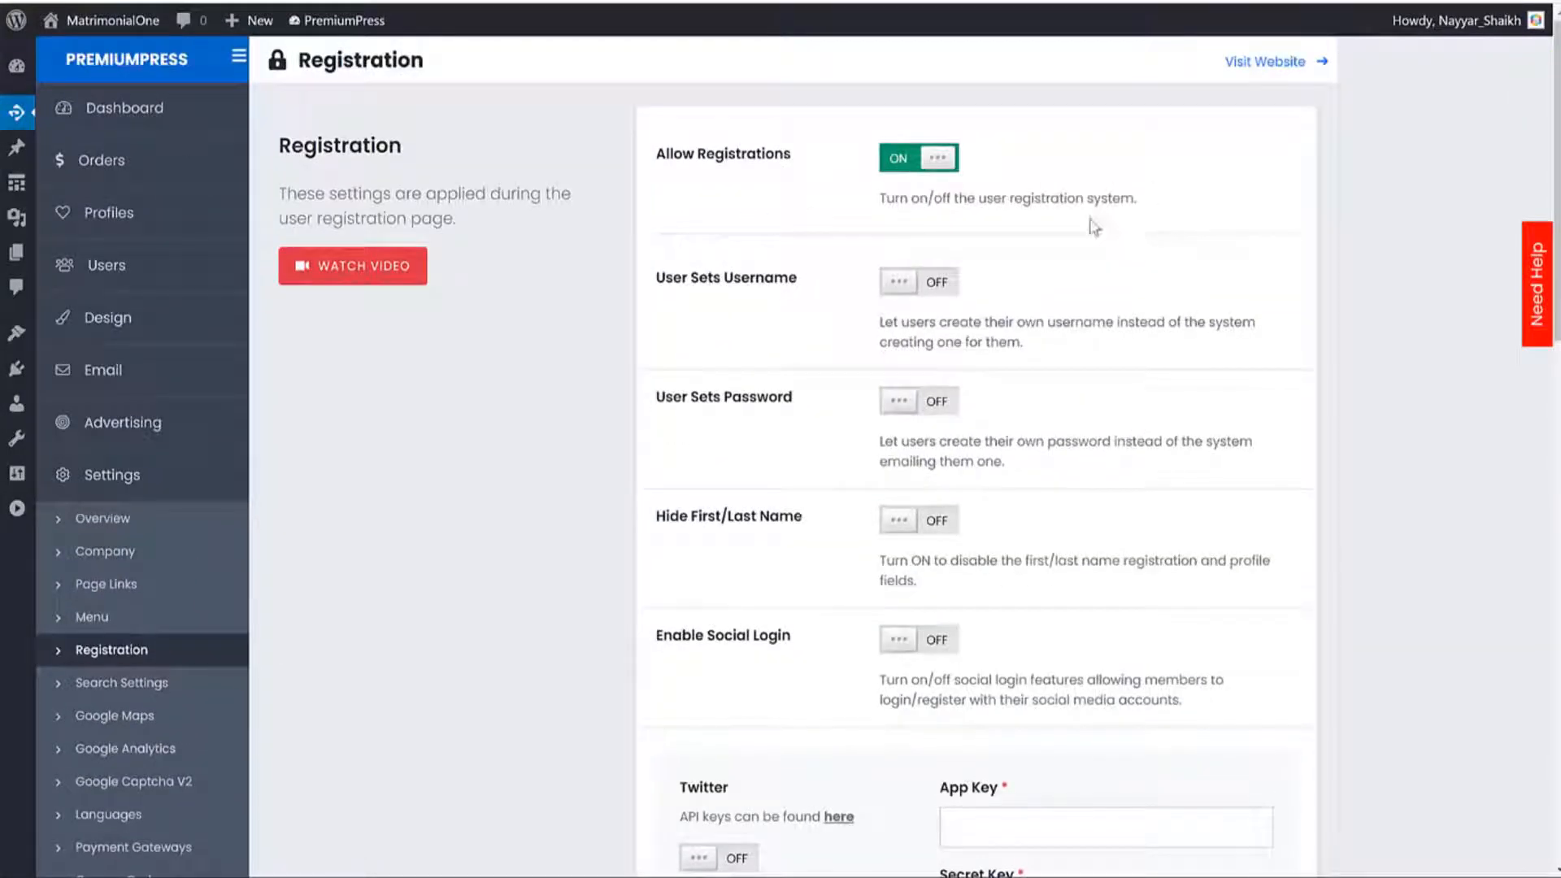
{"action": "left_click_drag", "start_coordinate": [789, 154], "coordinate": [660, 167]}
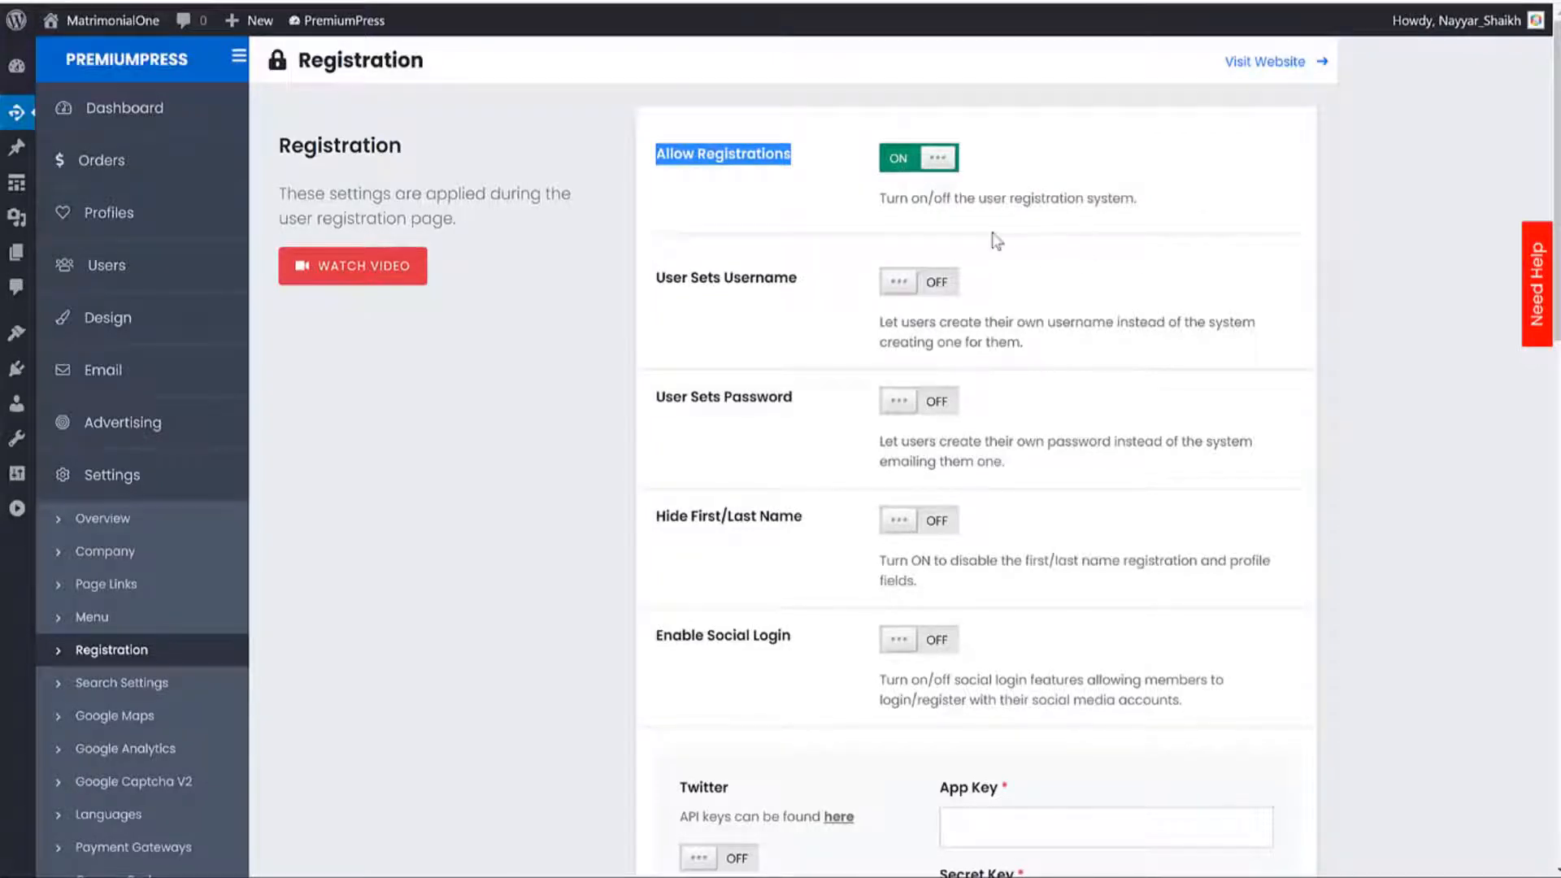
Switch User Sets Username and User Sets Password to ON, then save the settings.
{"action": "mouse_move", "coordinate": [657, 286]}
{"action": "left_mouse_down"}
{"action": "mouse_move", "coordinate": [805, 286]}
{"action": "mouse_move", "coordinate": [657, 291]}
{"action": "left_mouse_up"}
{"action": "left_click", "coordinate": [903, 300]}
{"action": "left_click", "coordinate": [904, 301]}
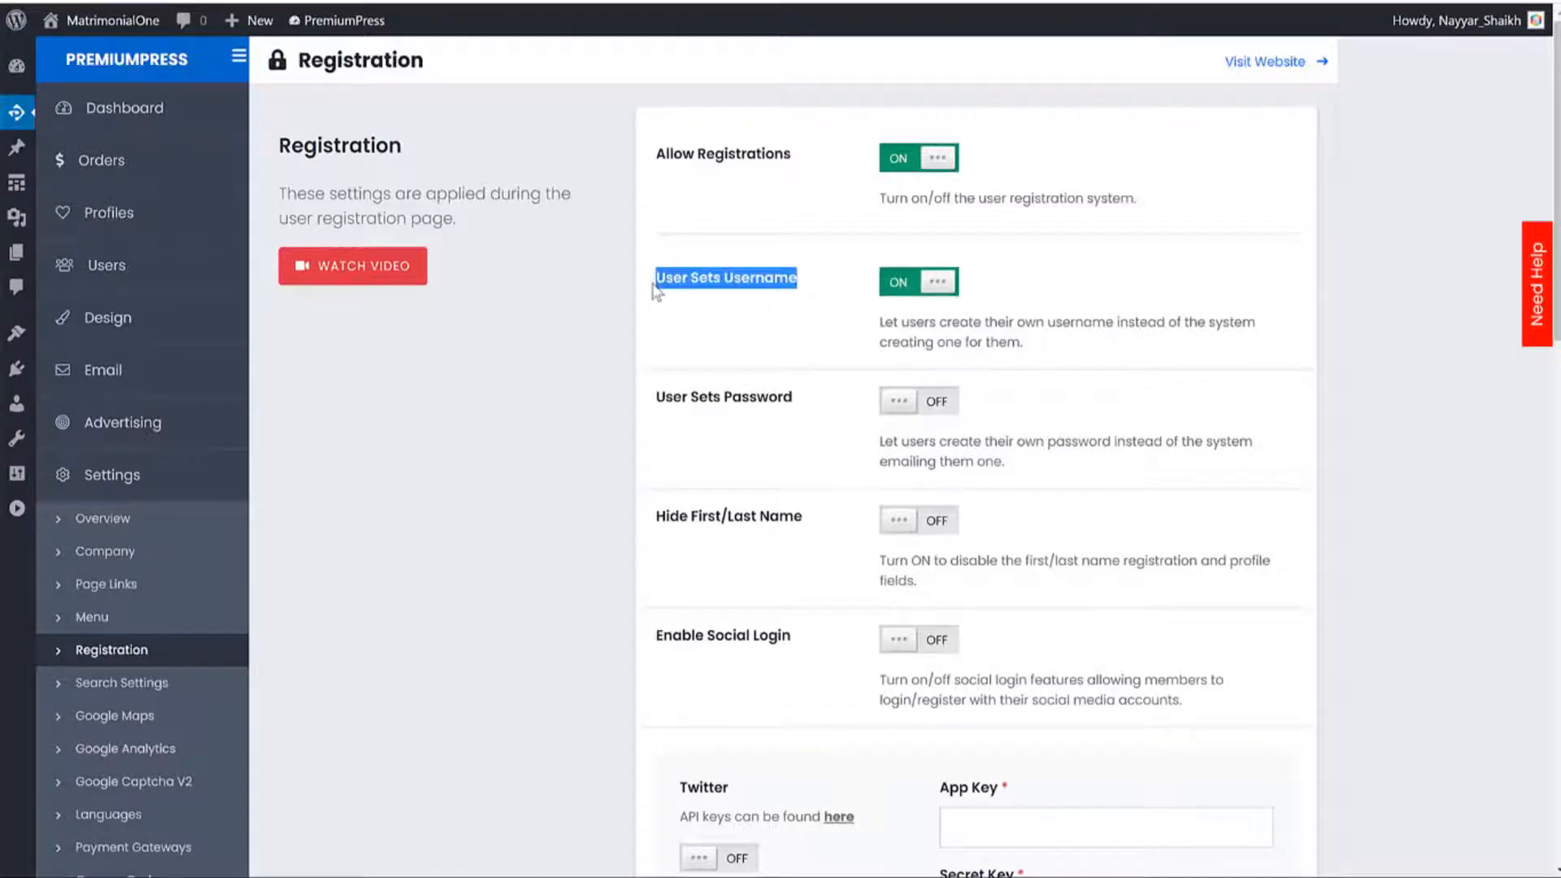
{"action": "left_click", "coordinate": [935, 291]}
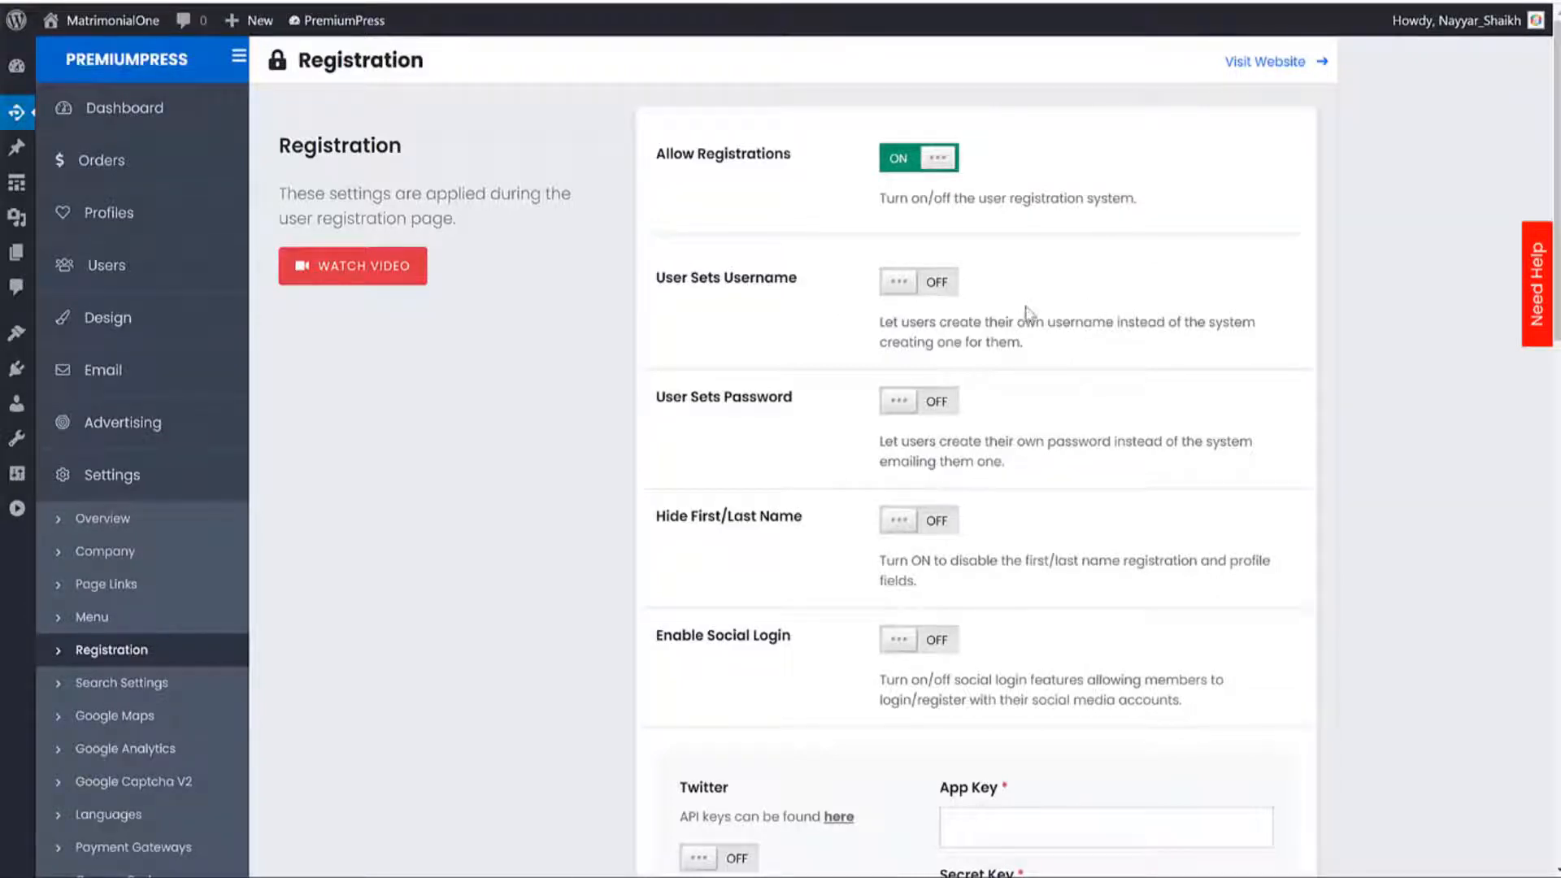
{"action": "left_click", "coordinate": [930, 289]}
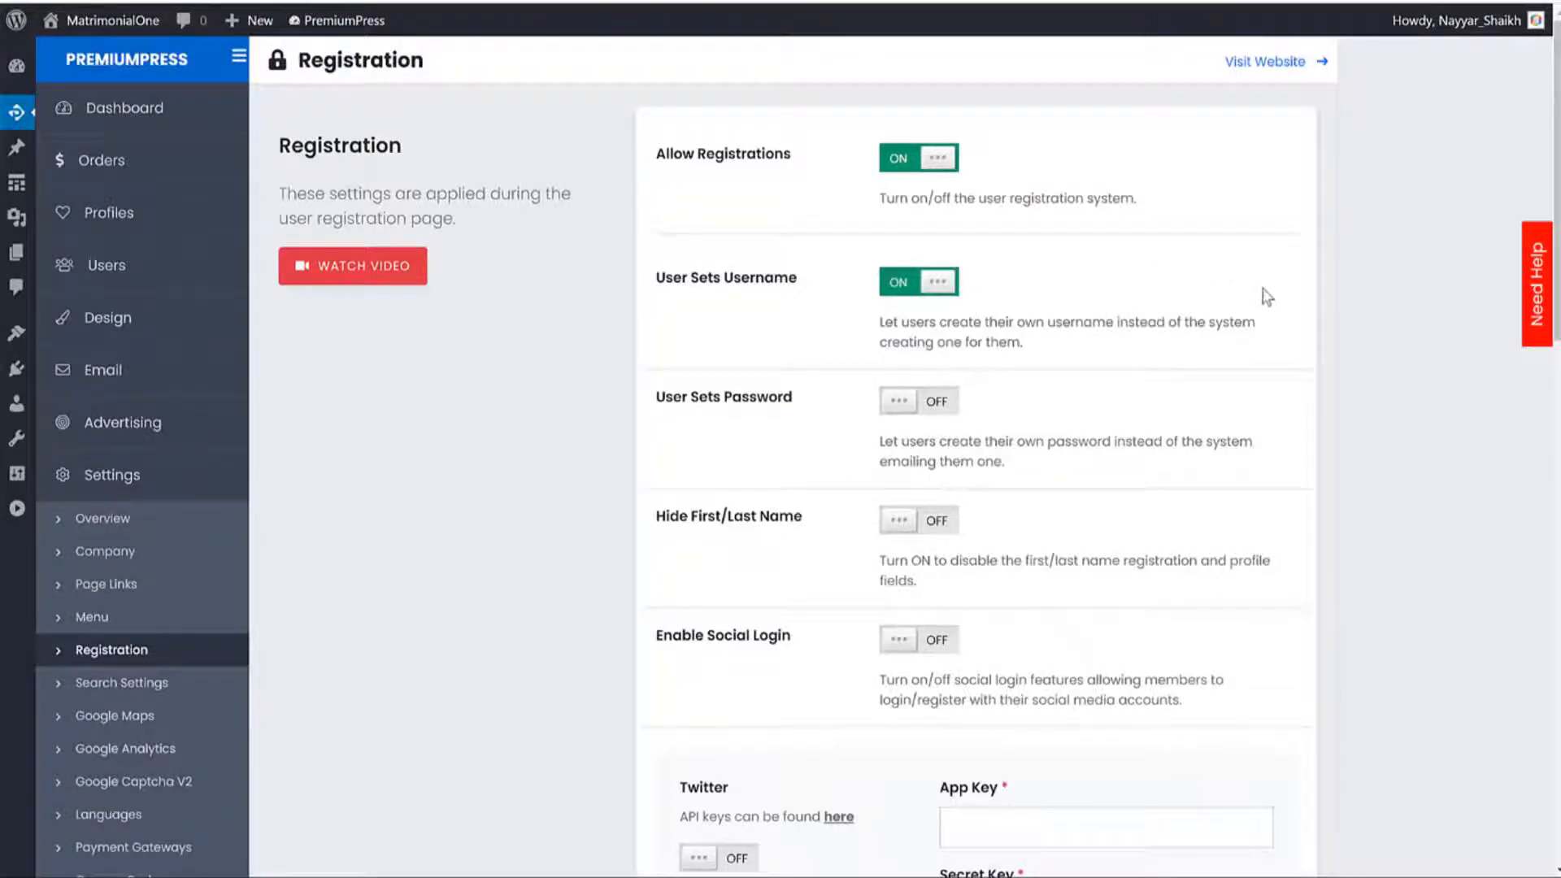
{"action": "left_click", "coordinate": [939, 415]}
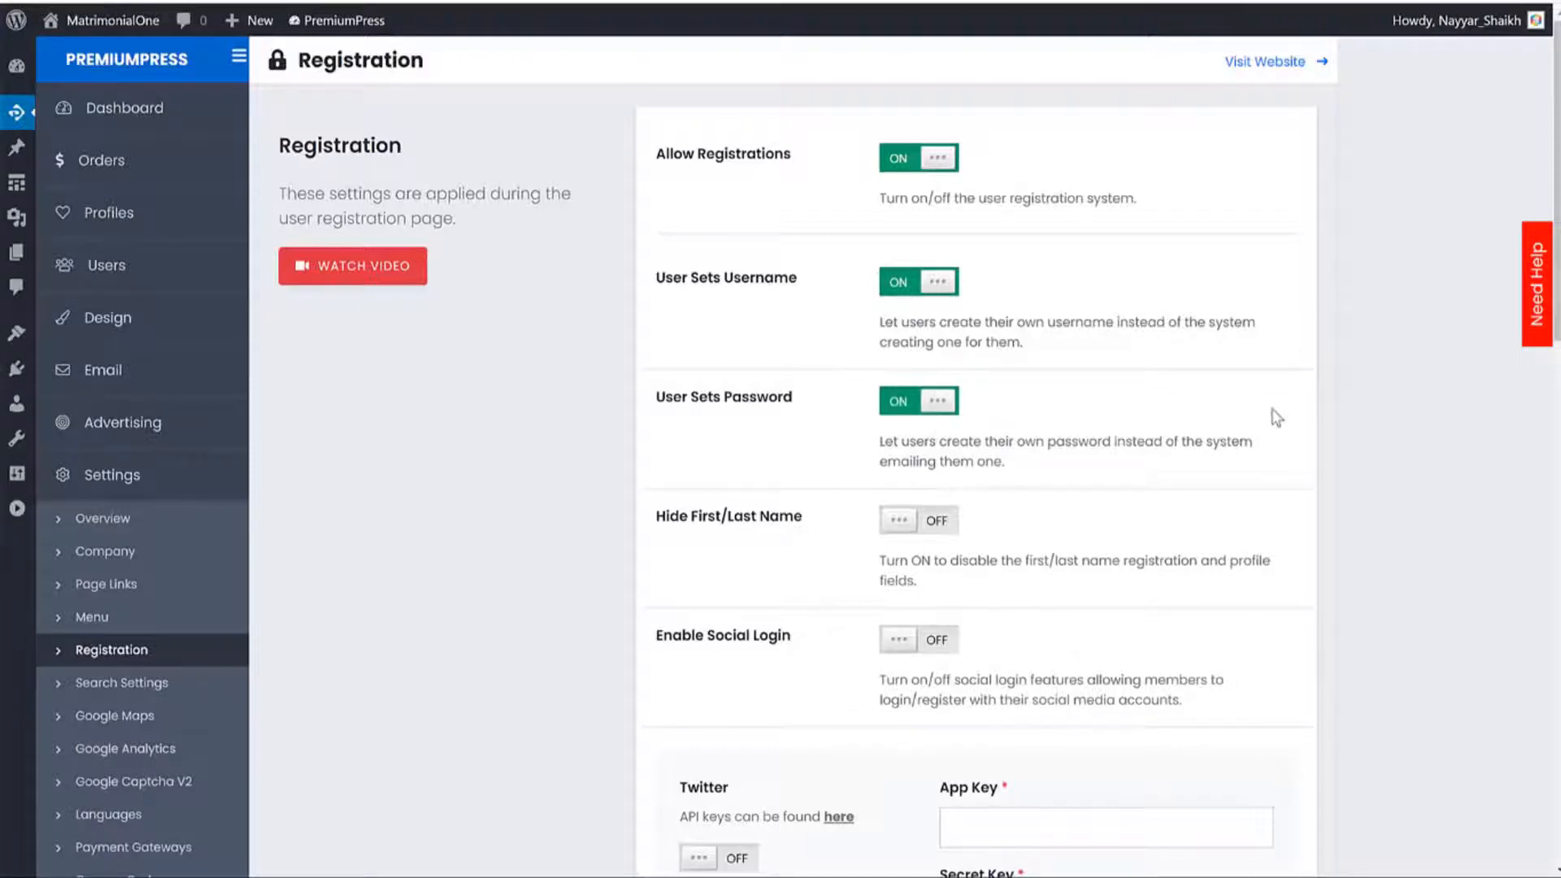
{"action": "scroll", "coordinate": [1163, 423], "scroll_direction": "down", "scroll_amount": 3}
{"action": "left_click_drag", "start_coordinate": [799, 342], "coordinate": [665, 314]}
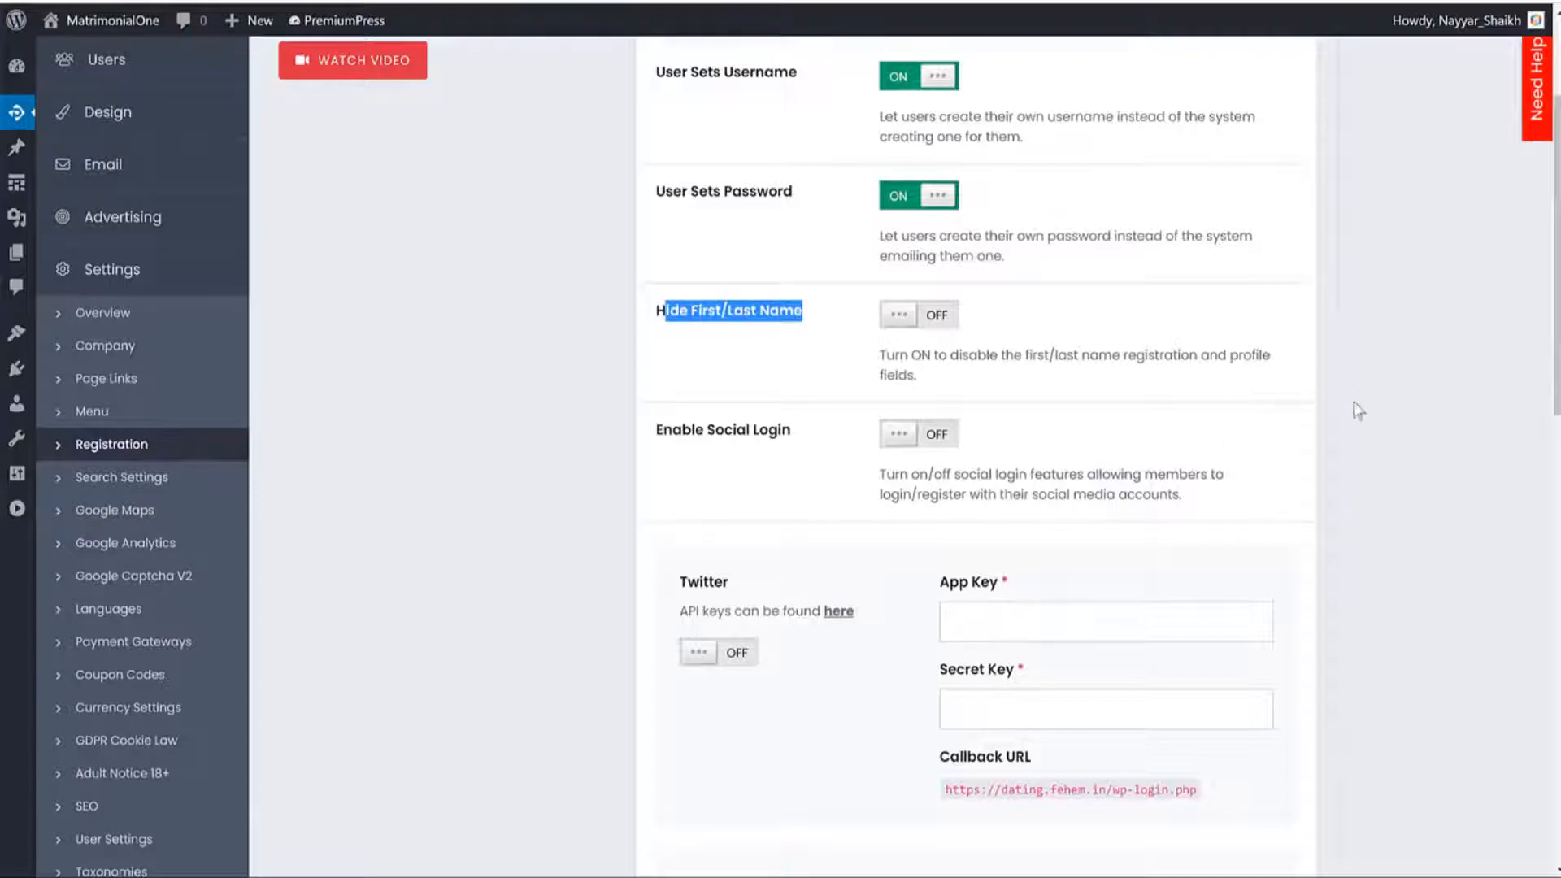
{"action": "scroll", "coordinate": [1260, 418], "scroll_direction": "down", "scroll_amount": 15}
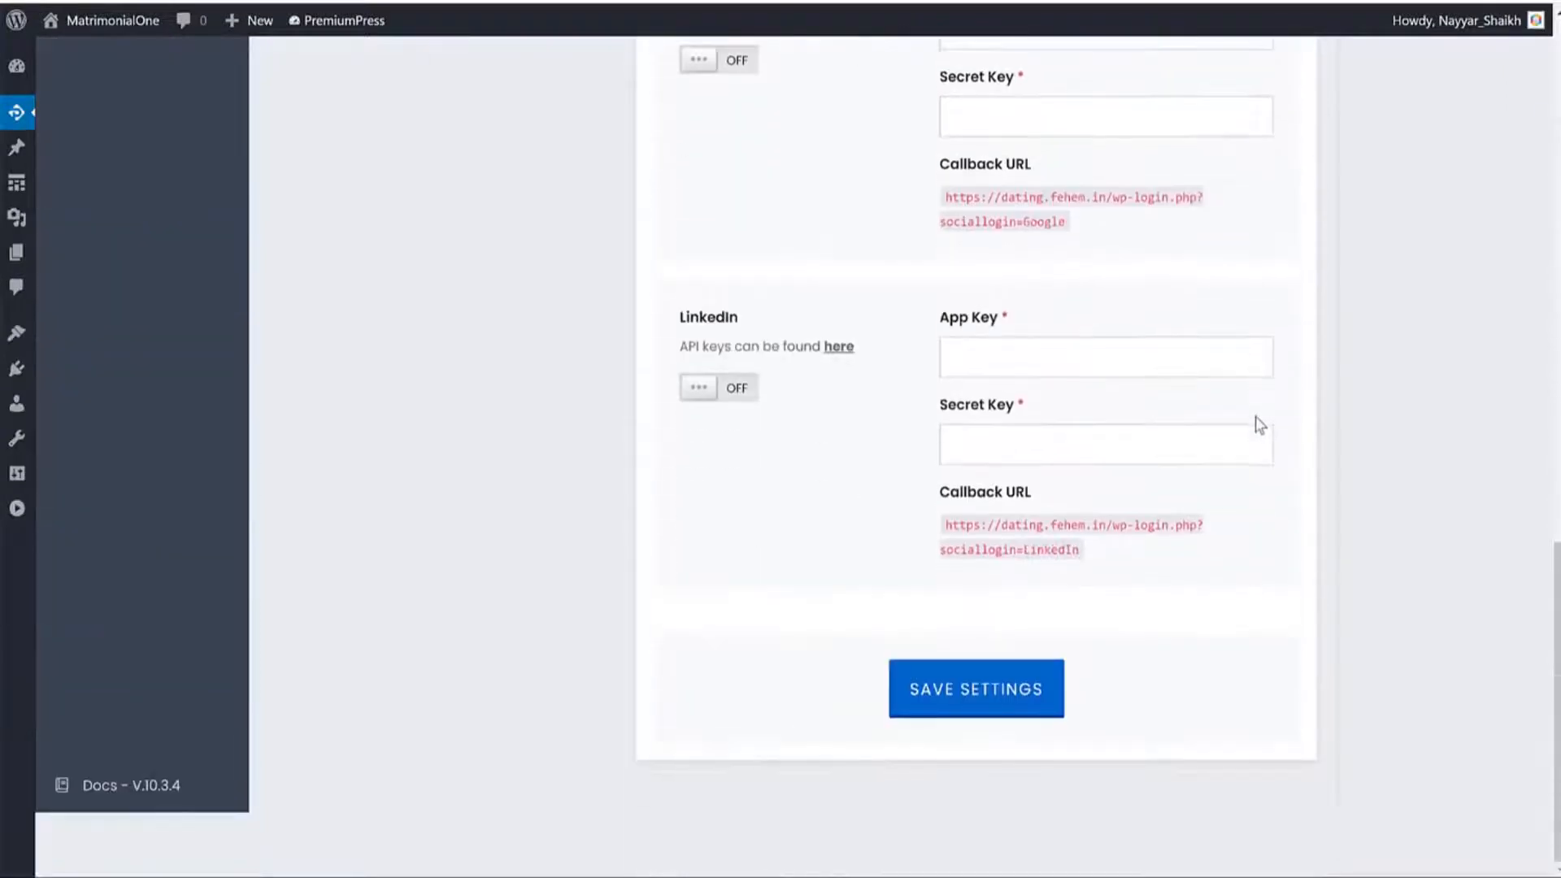
{"action": "left_click", "coordinate": [943, 705]}
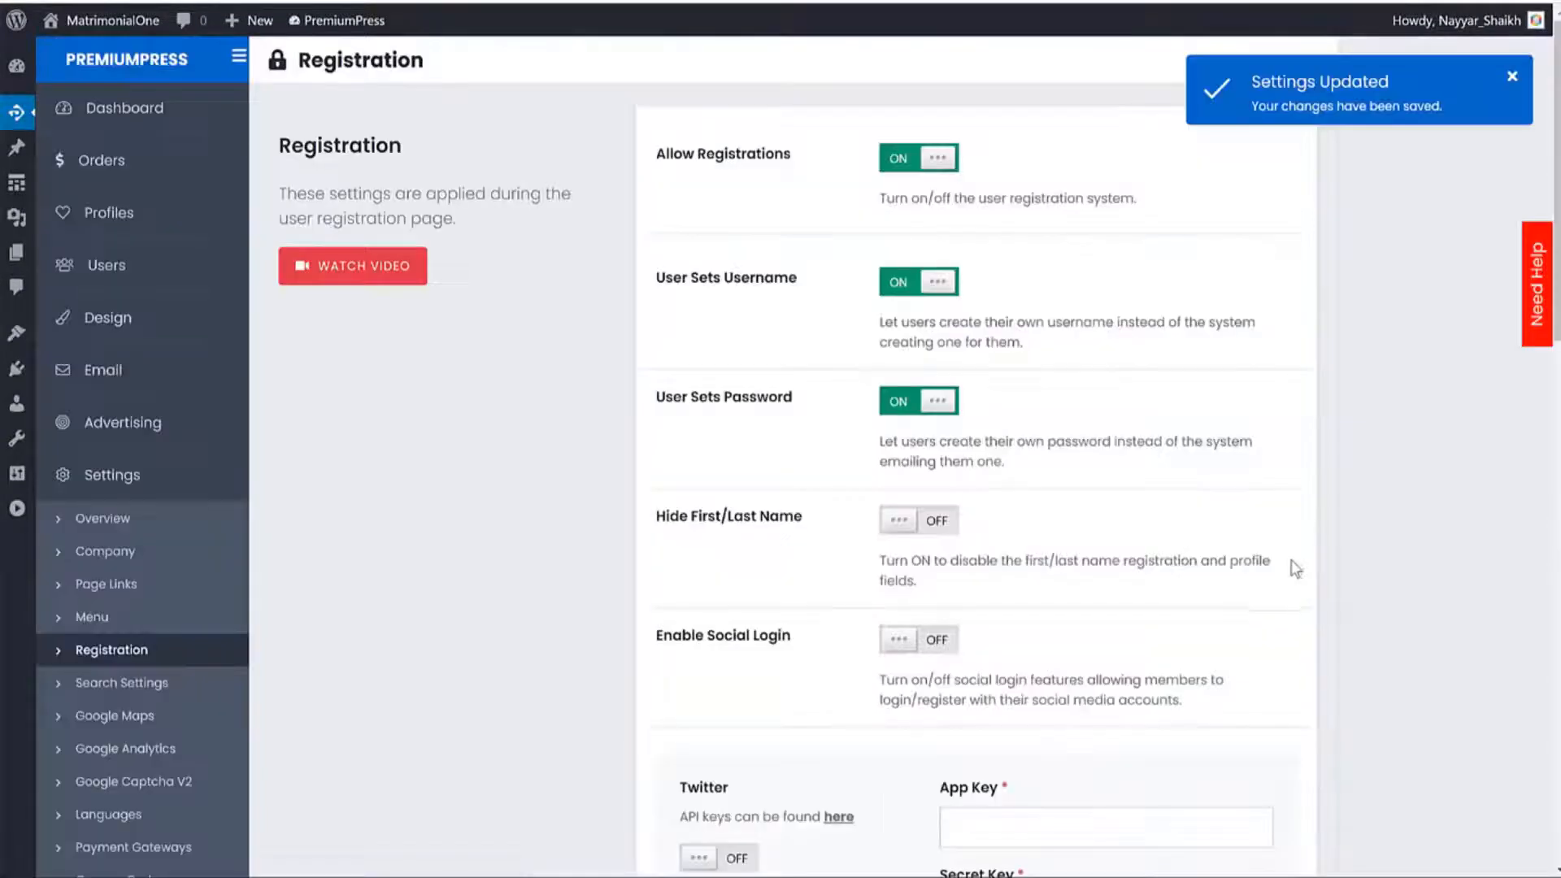
{"action": "scroll", "coordinate": [195, 596], "scroll_direction": "down", "scroll_amount": 3}
Check that Search Settings show 12 search results per page.
{"action": "left_click", "coordinate": [202, 478]}
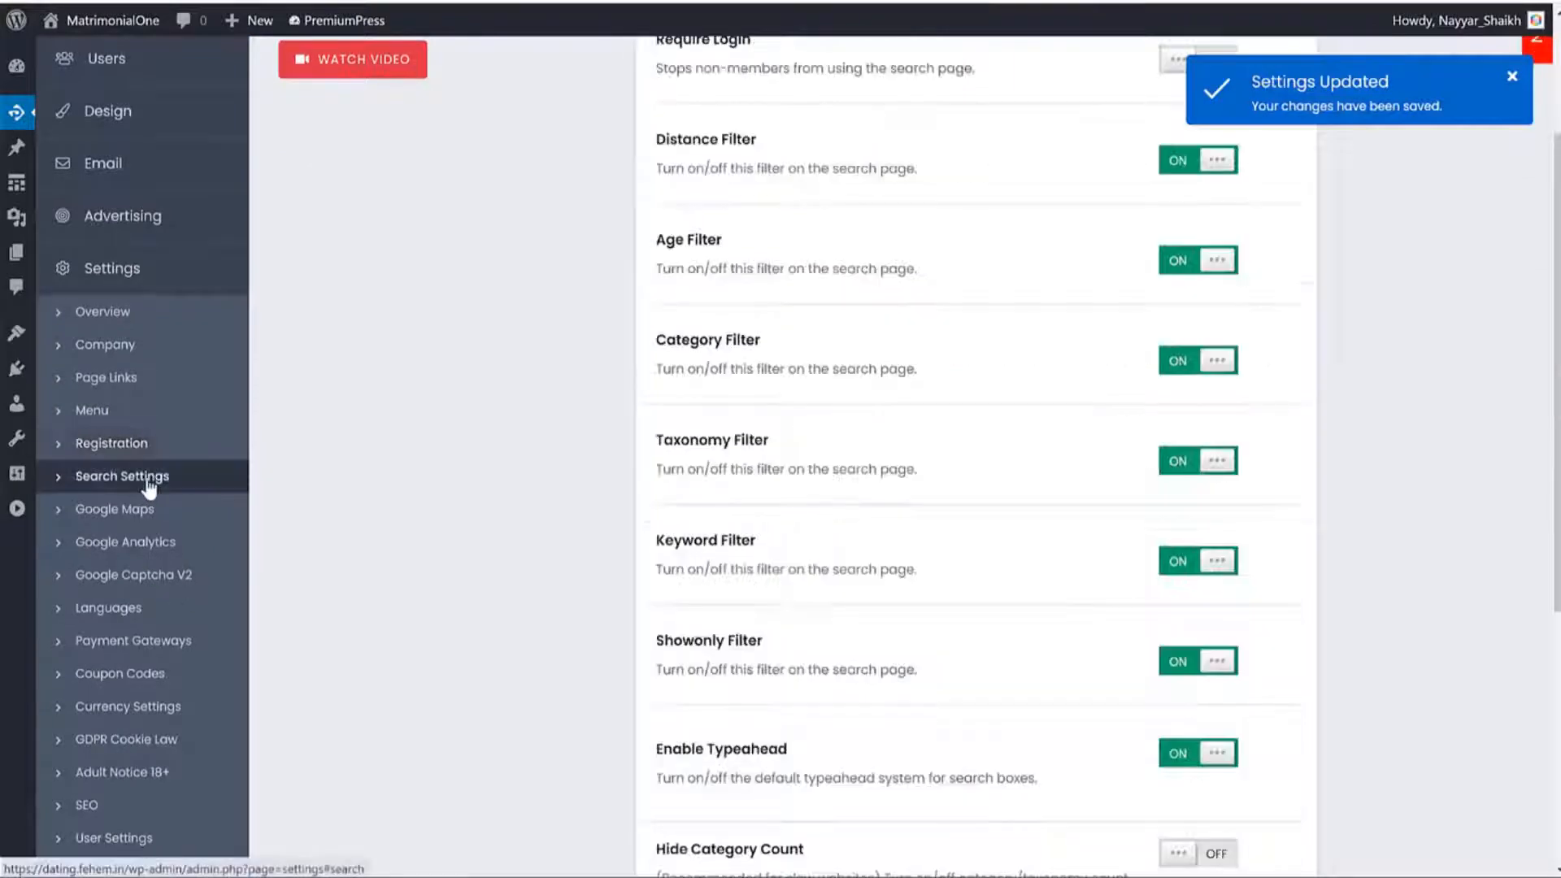
{"action": "scroll", "coordinate": [228, 496], "scroll_direction": "up", "scroll_amount": 3}
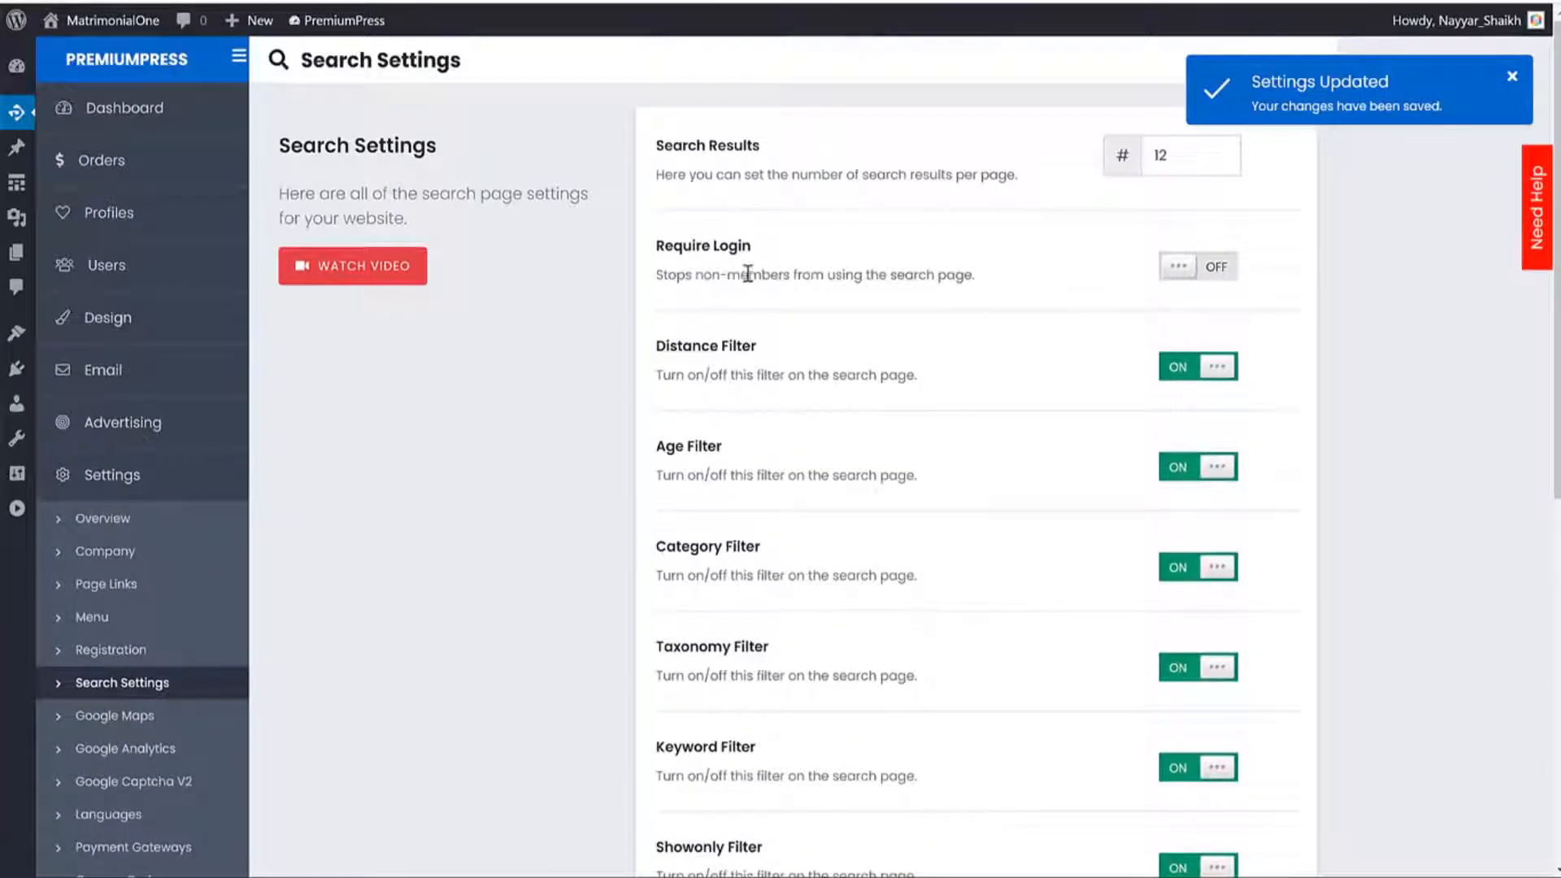
{"action": "left_click_drag", "start_coordinate": [762, 150], "coordinate": [658, 159]}
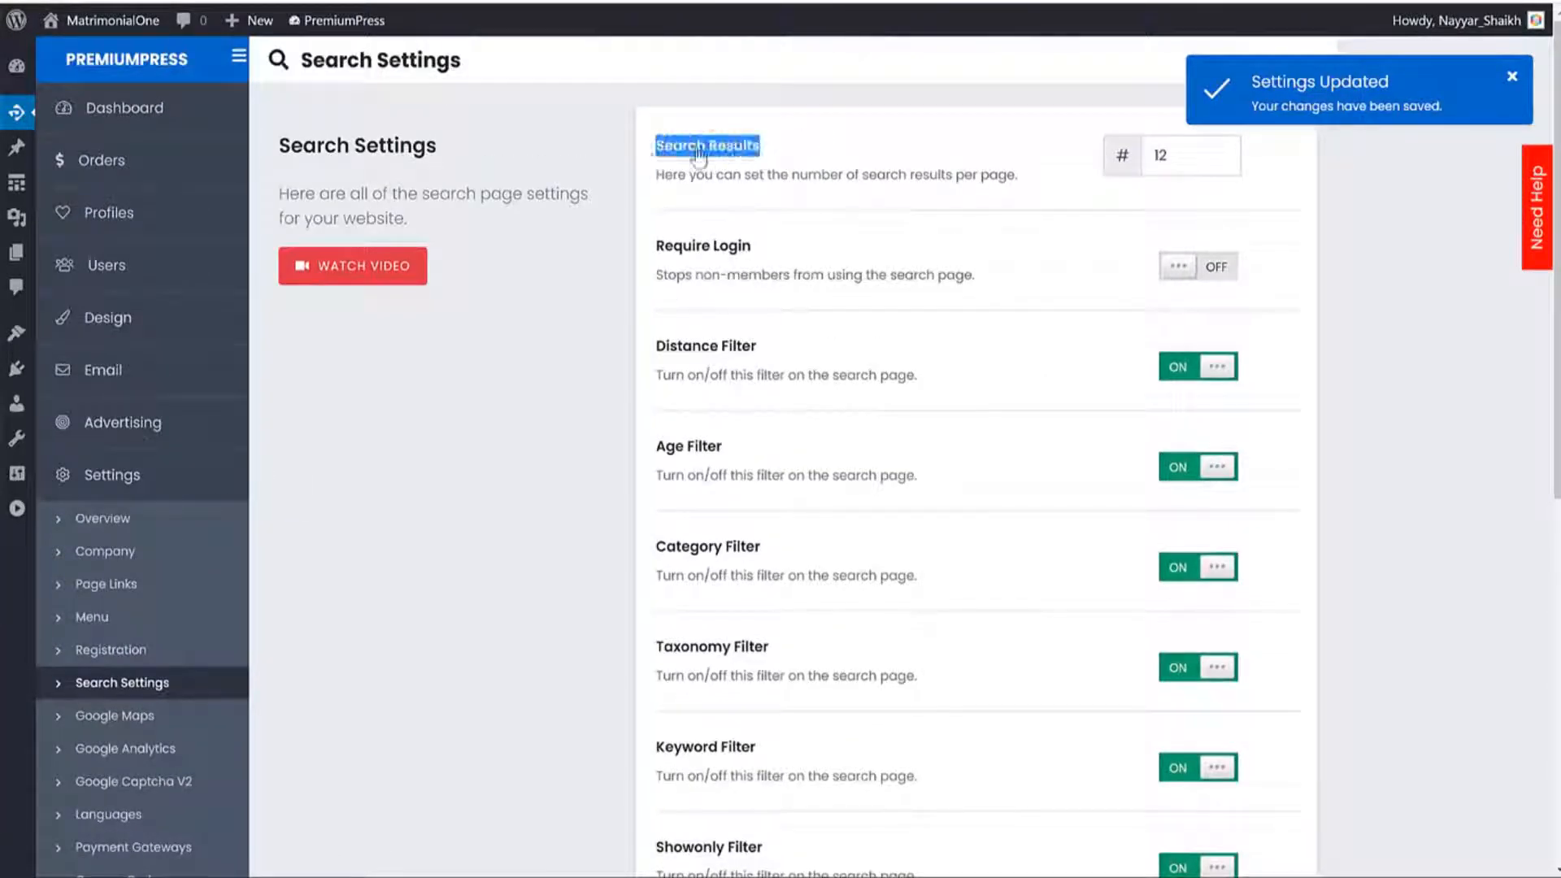
{"action": "double_click", "coordinate": [1162, 159]}
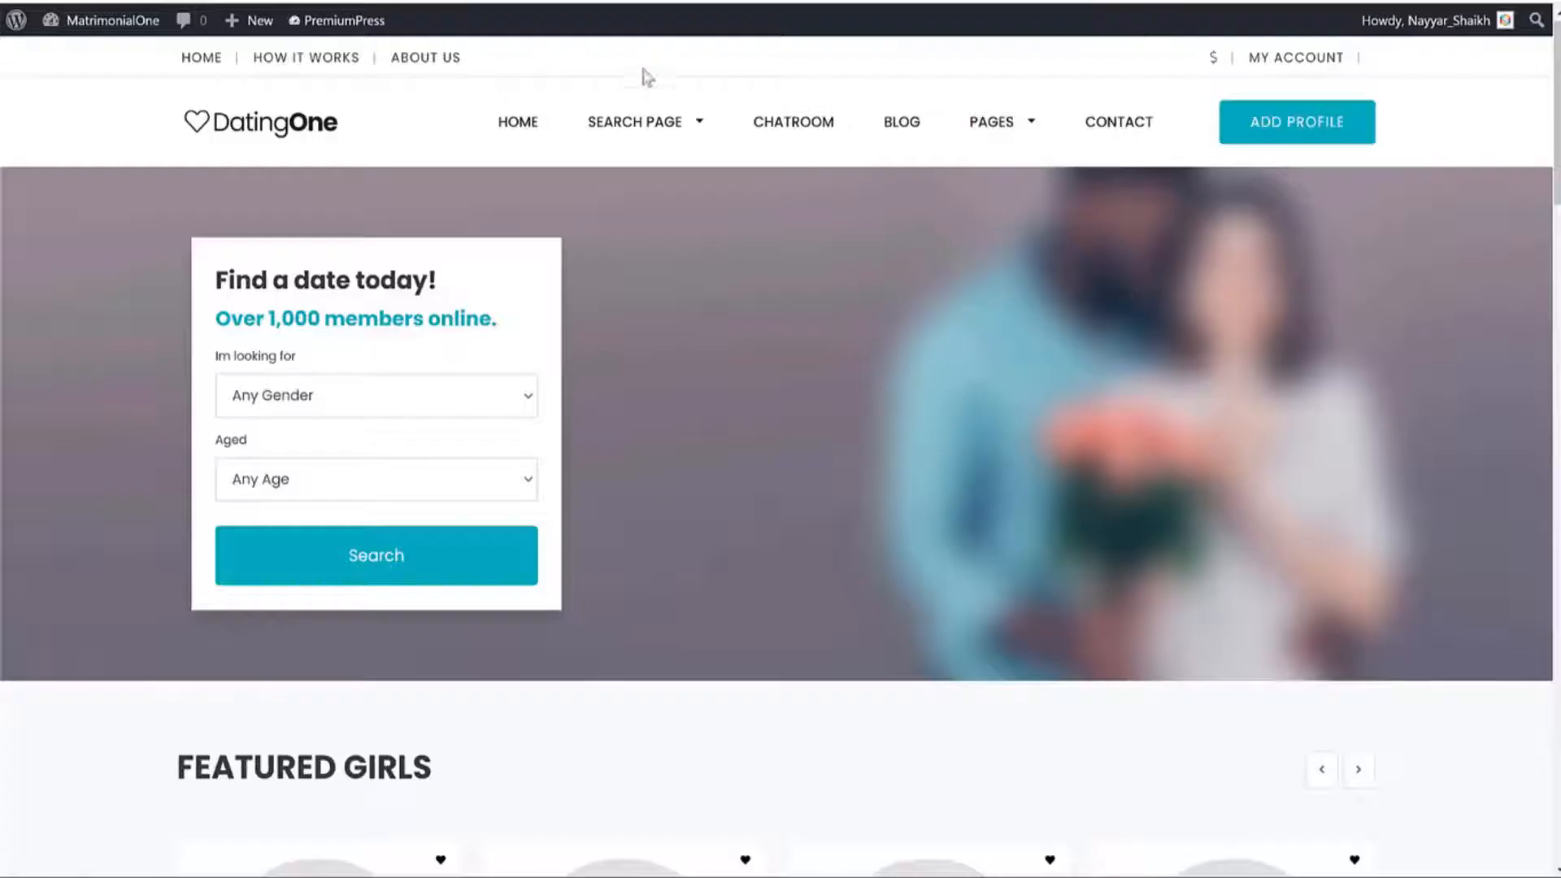
View the front-end search page listing 18 example profiles with age, gender and sexuality filters.
{"action": "left_click", "coordinate": [431, 554]}
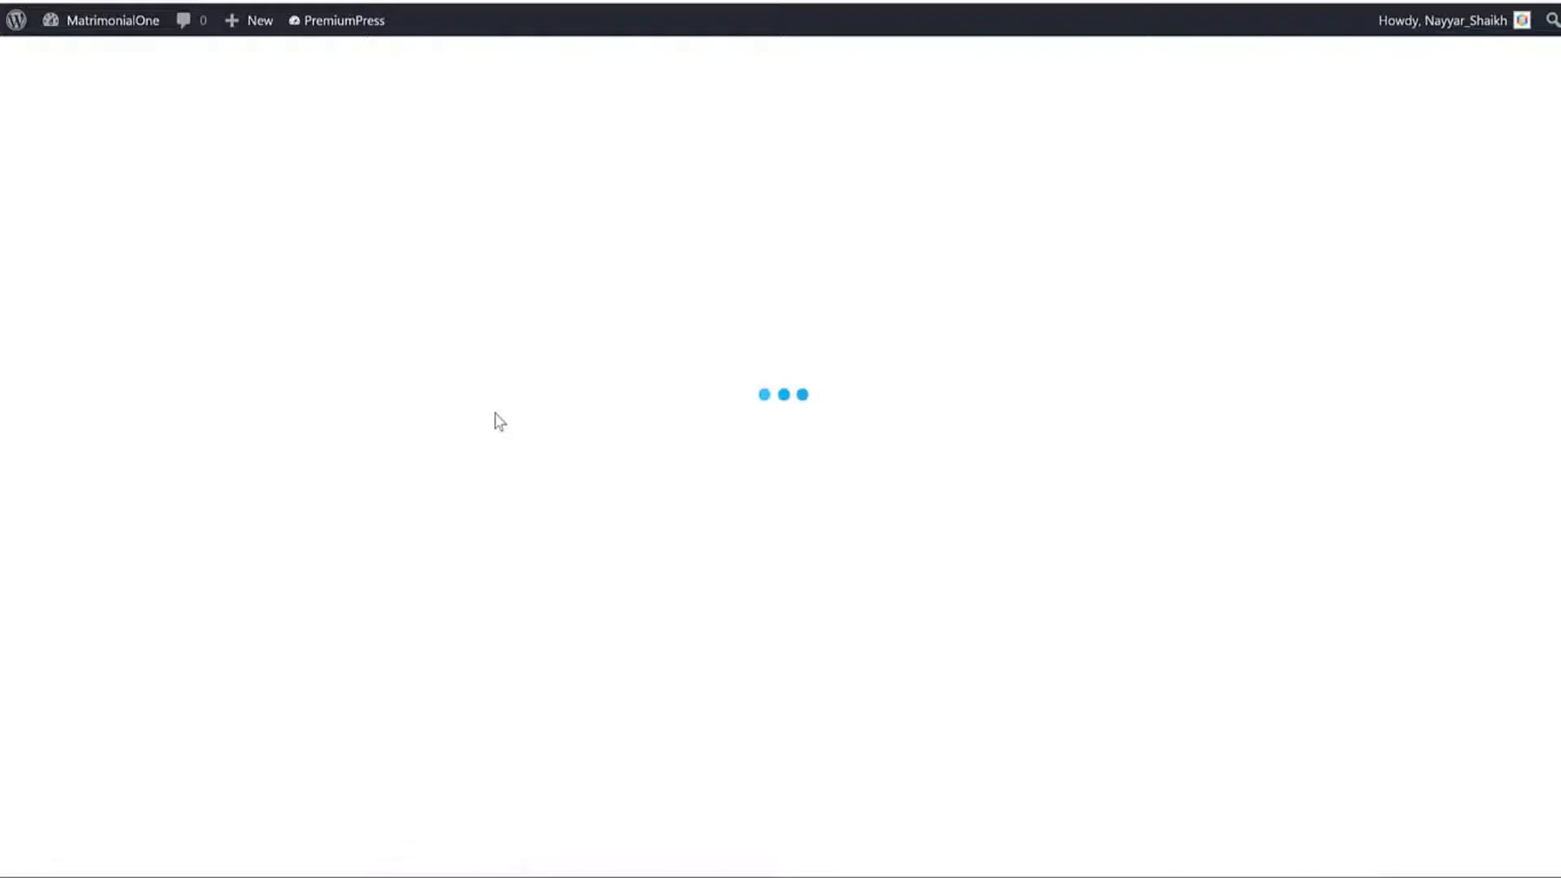
{"action": "scroll", "coordinate": [878, 407], "scroll_direction": "down", "scroll_amount": 10}
{"action": "scroll", "coordinate": [883, 411], "scroll_direction": "down", "scroll_amount": 4}
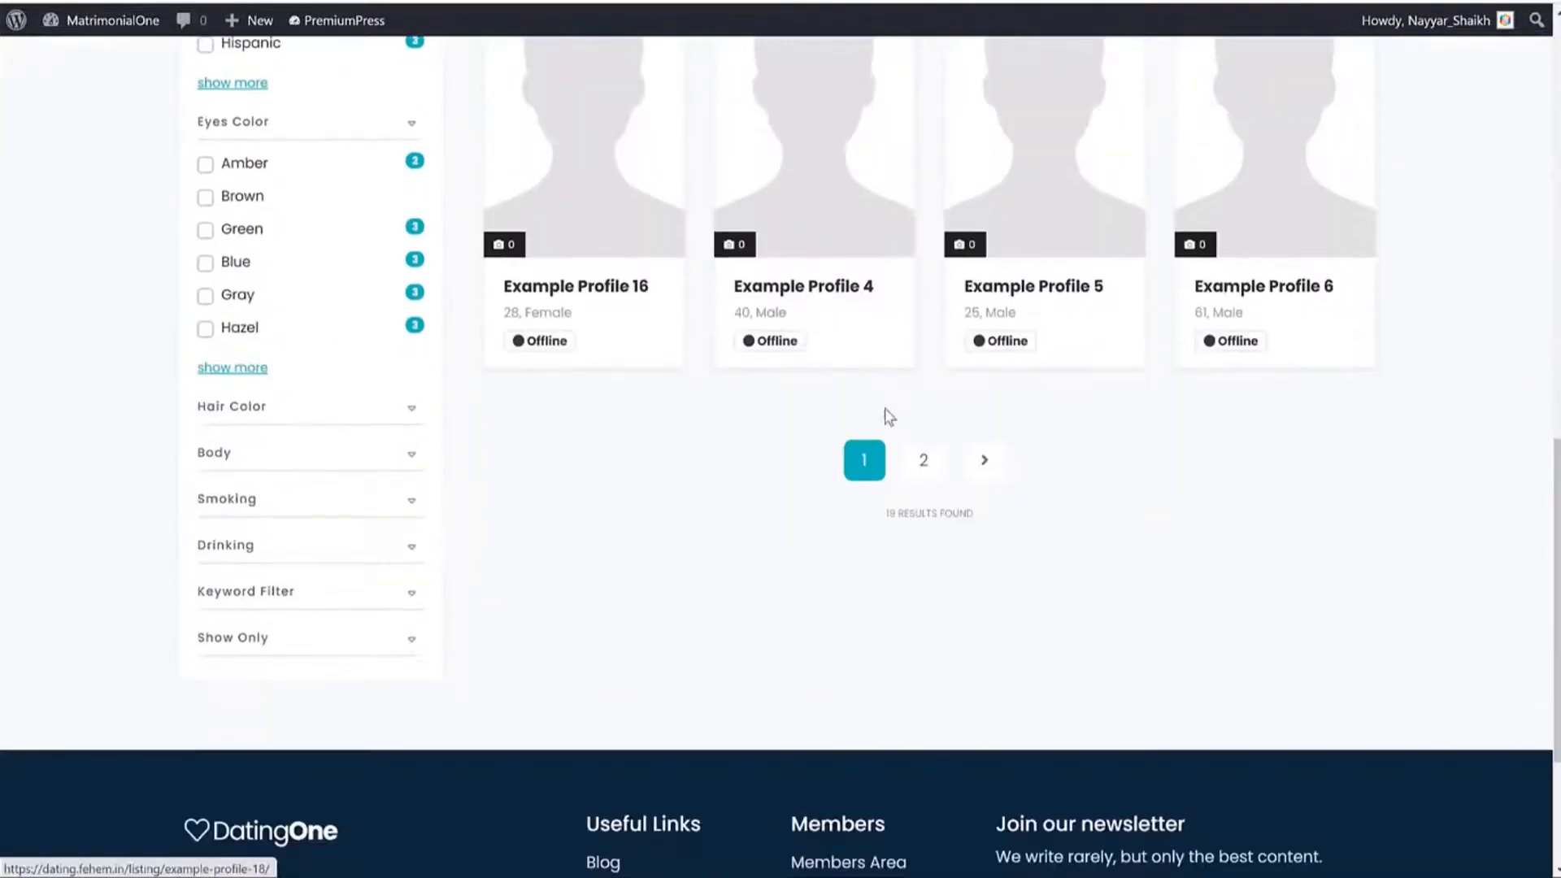
{"action": "scroll", "coordinate": [885, 416], "scroll_direction": "up", "scroll_amount": 14}
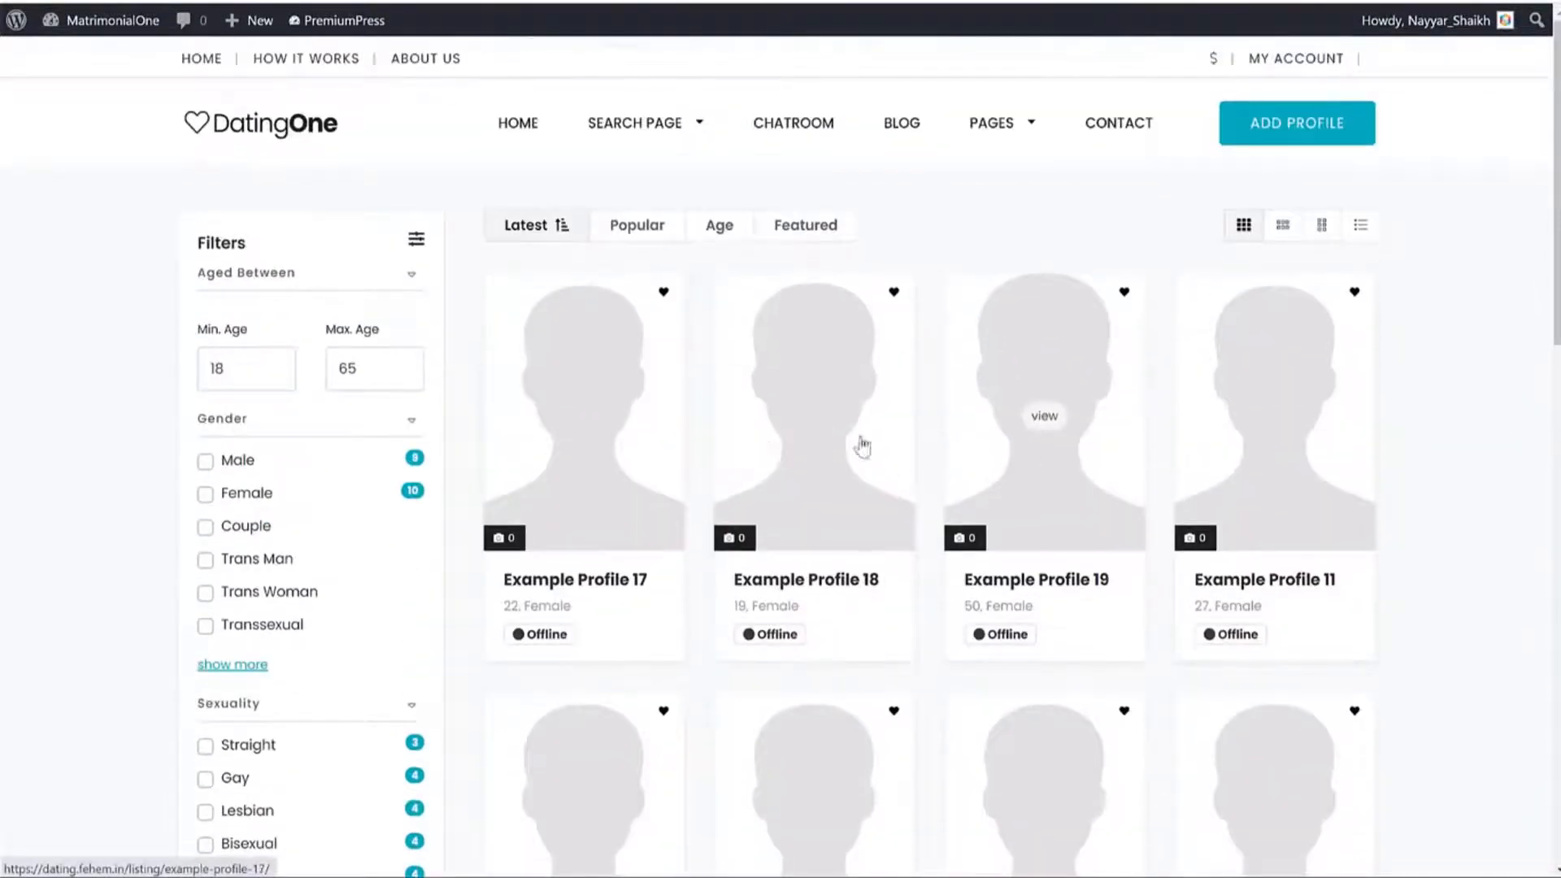
{"action": "scroll", "coordinate": [1219, 404], "scroll_direction": "down", "scroll_amount": 12}
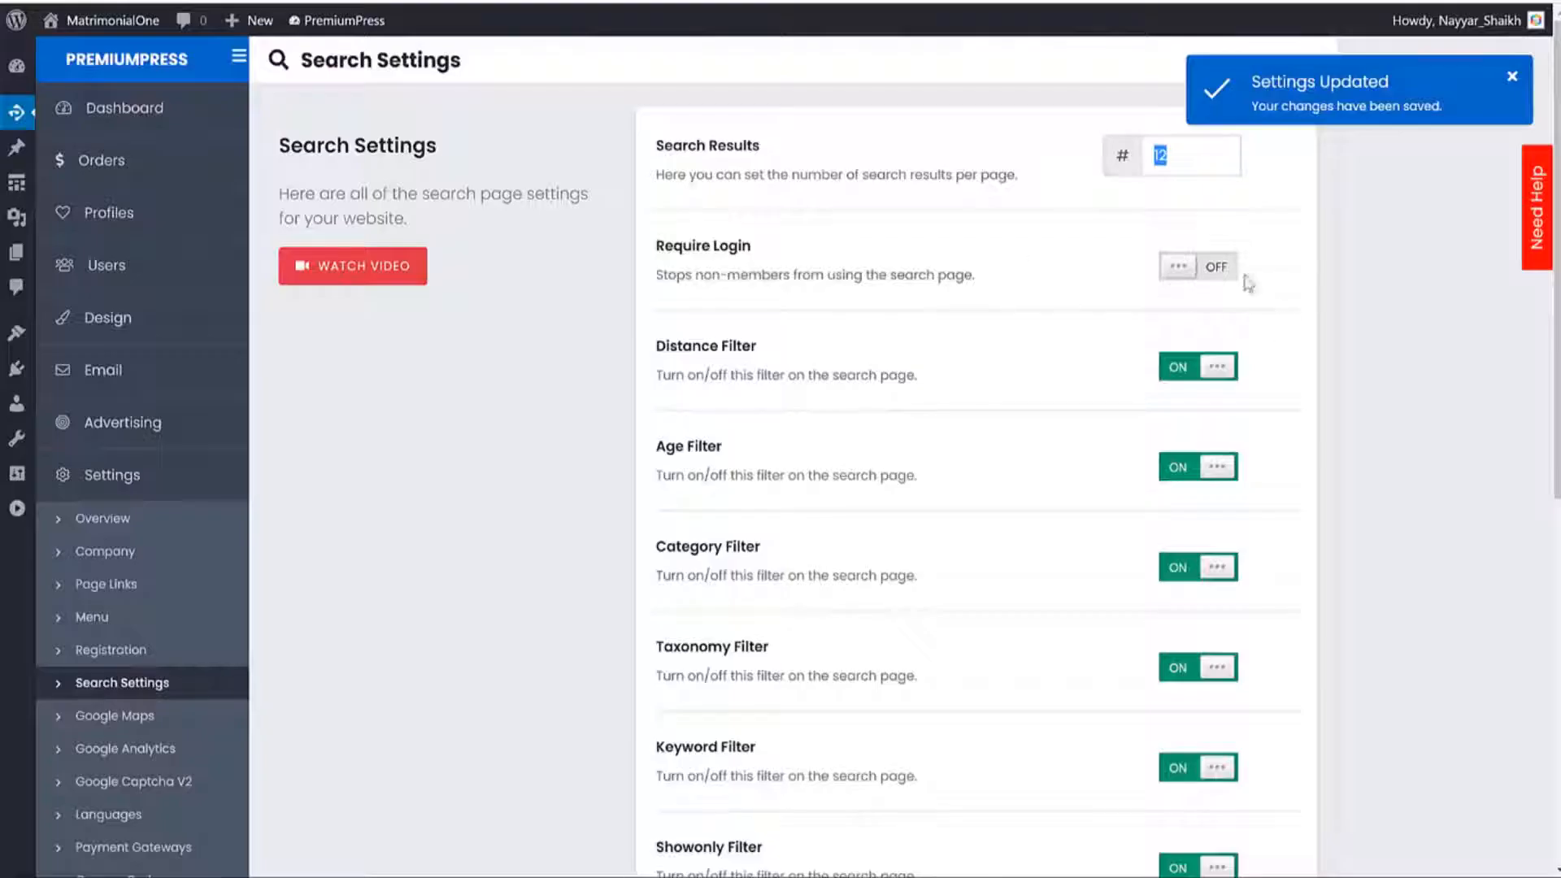
Switch Require Login on in Search Settings, then bring the logged-out private window forward.
{"action": "left_click", "coordinate": [1182, 160]}
{"action": "left_click_drag", "start_coordinate": [656, 246], "coordinate": [754, 250]}
{"action": "left_click", "coordinate": [1213, 275]}
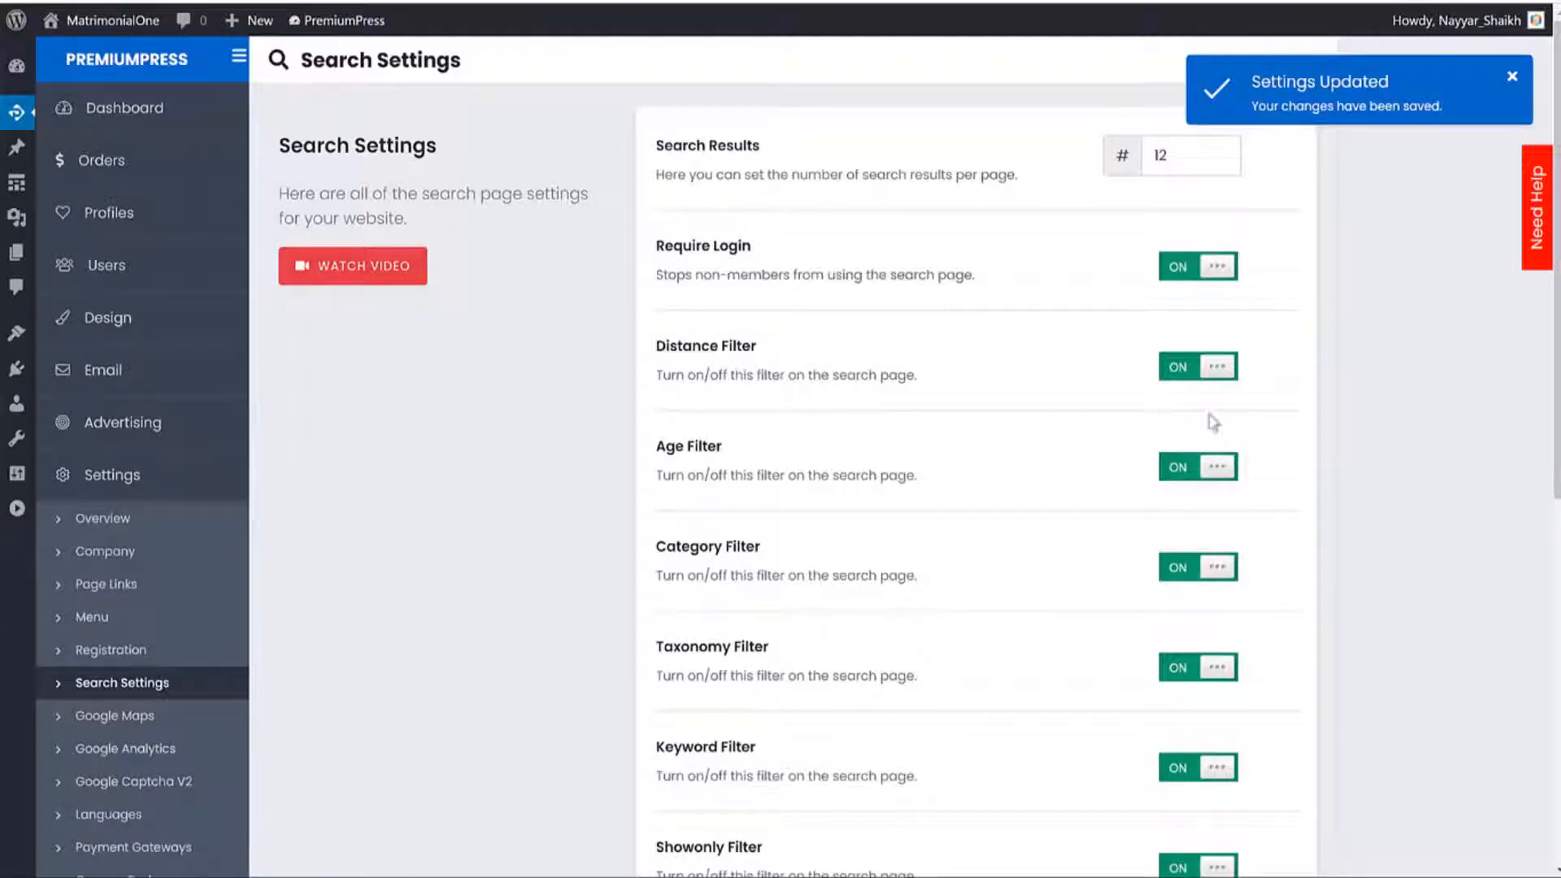
{"action": "scroll", "coordinate": [1222, 532], "scroll_direction": "down", "scroll_amount": 5}
{"action": "scroll", "coordinate": [1060, 675], "scroll_direction": "up", "scroll_amount": 4}
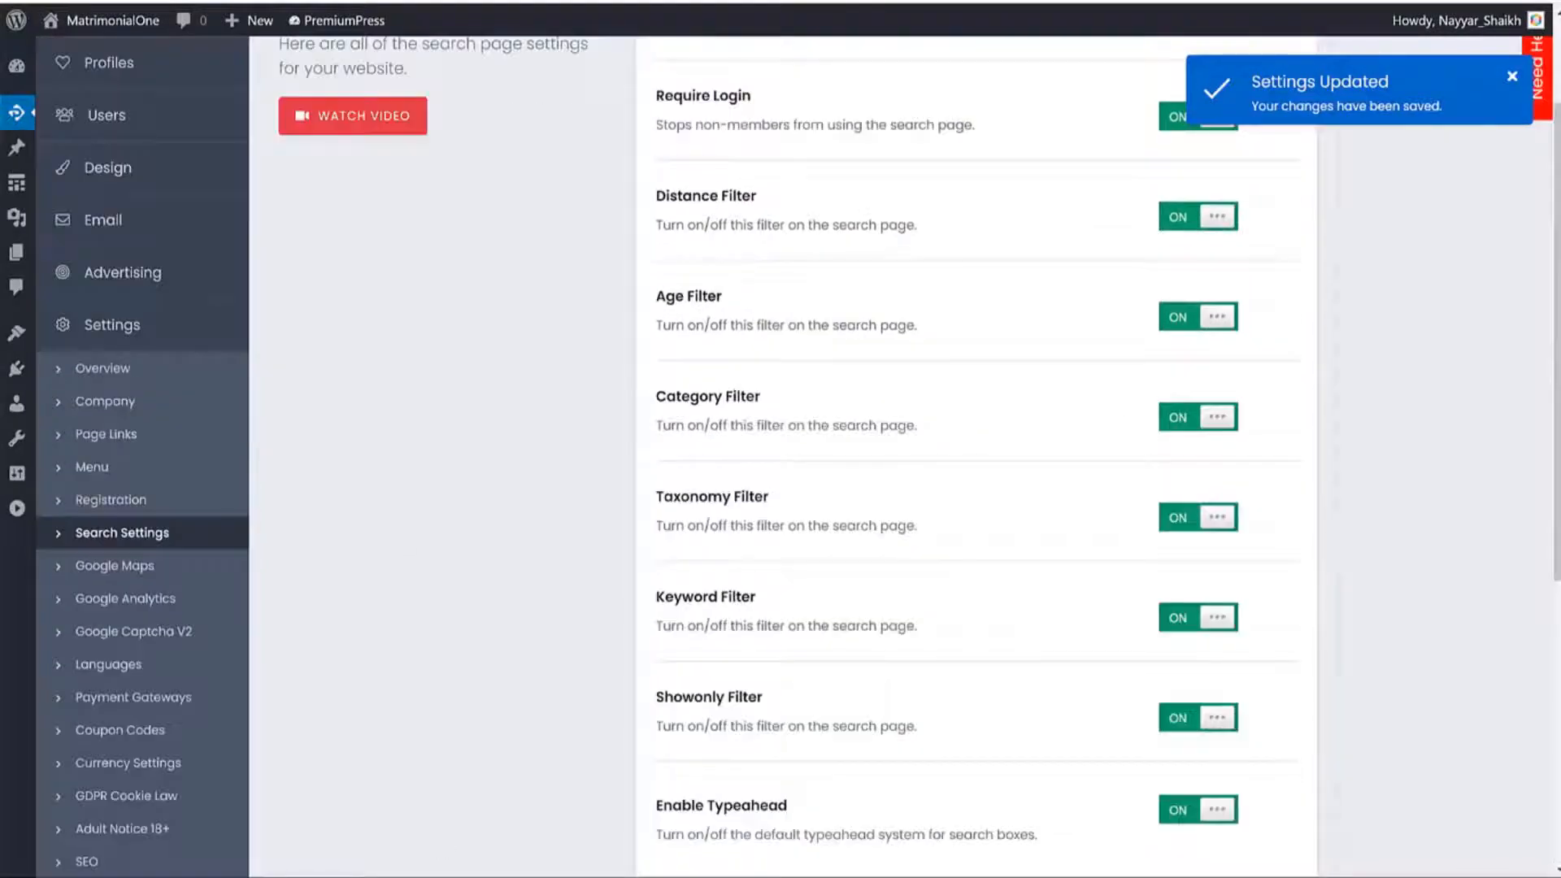
{"action": "mouse_move", "coordinate": [423, 877]}
{"action": "left_click", "coordinate": [529, 869]}
Try a visitor search, then save the search settings with wp-login.php as the redirect link.
{"action": "scroll", "coordinate": [661, 599], "scroll_direction": "up", "scroll_amount": 7}
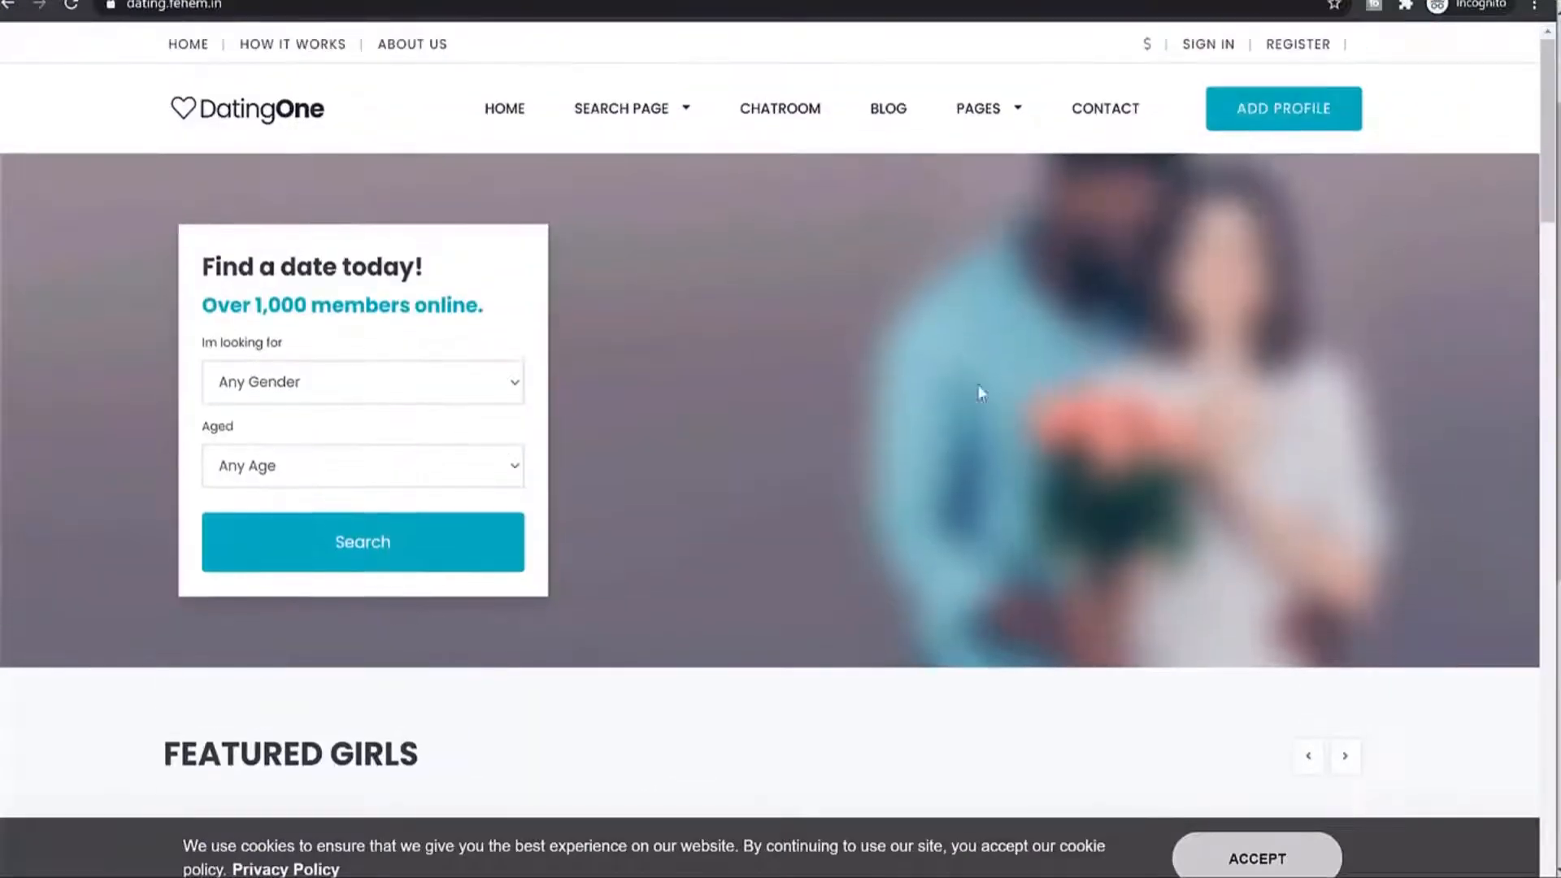
{"action": "left_click", "coordinate": [366, 556]}
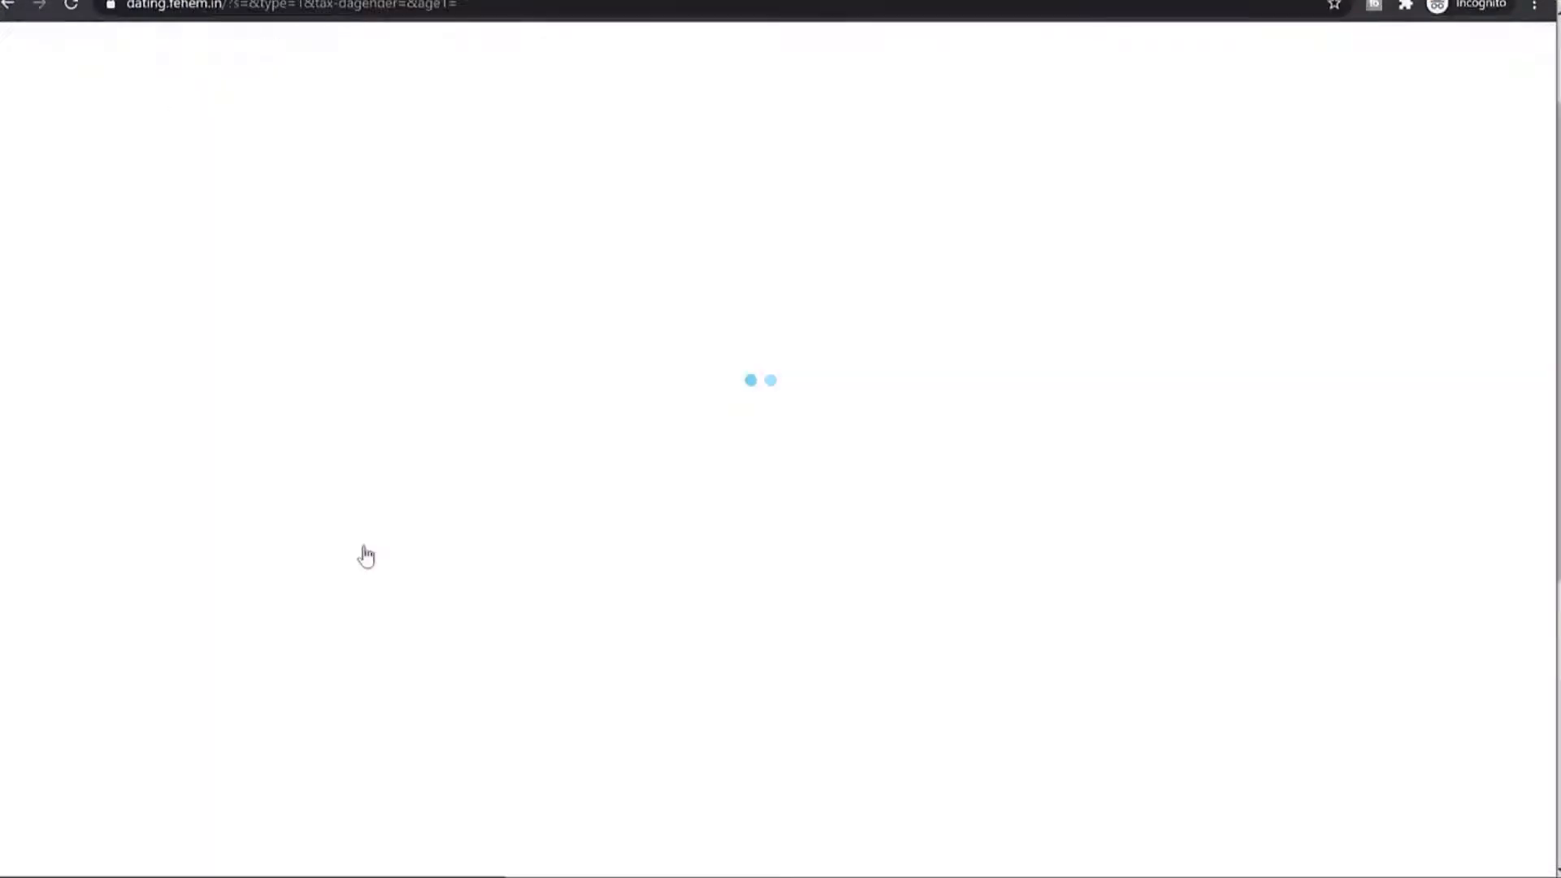
{"action": "scroll", "coordinate": [1350, 349], "scroll_direction": "down", "scroll_amount": 10}
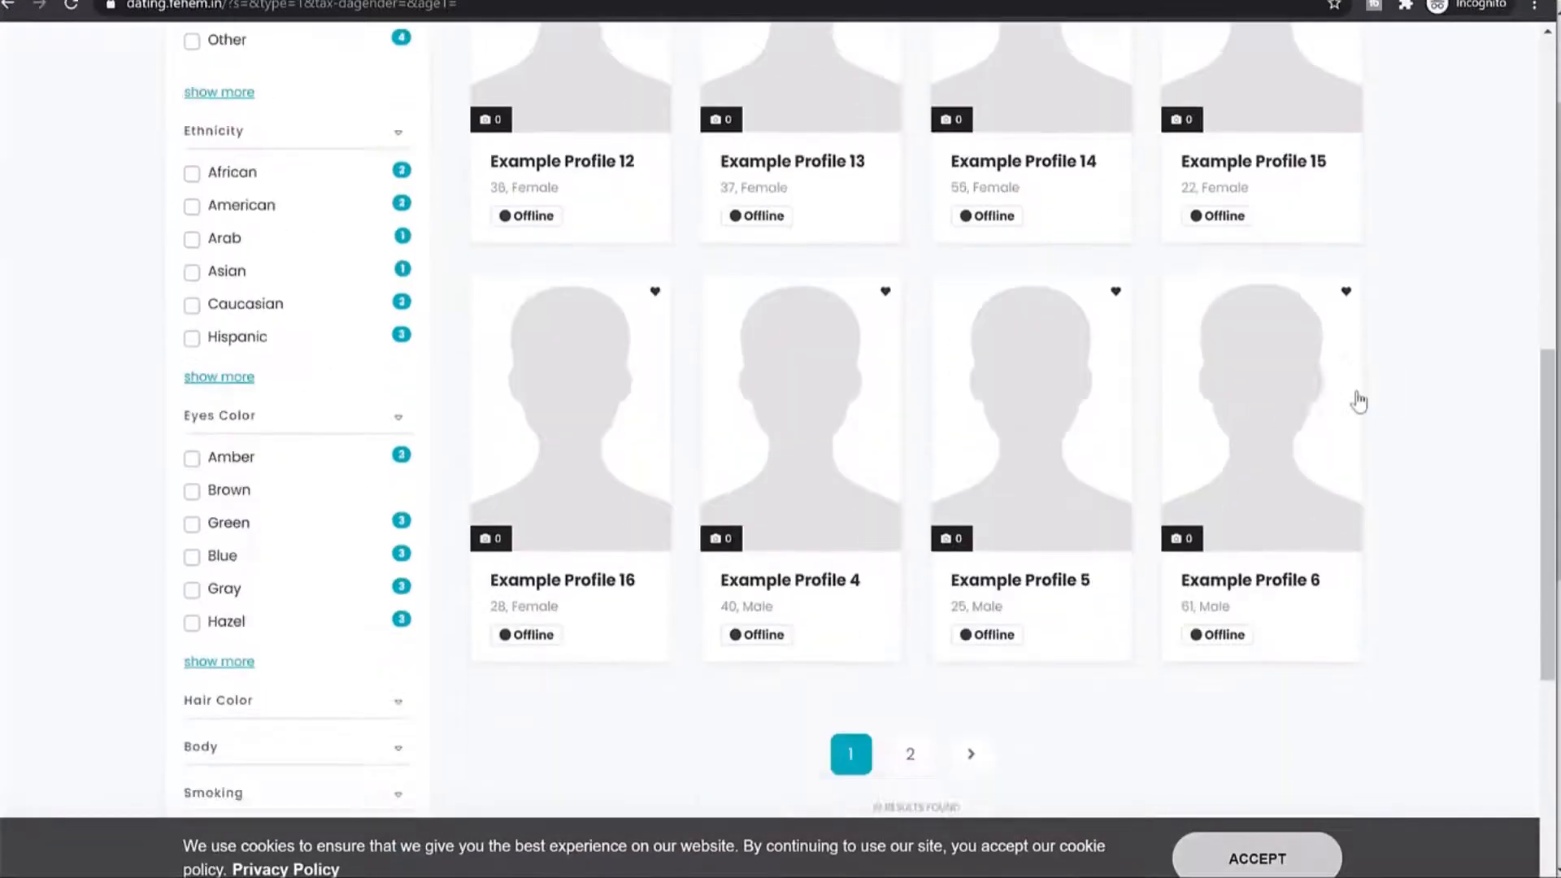
{"action": "scroll", "coordinate": [1356, 391], "scroll_direction": "up", "scroll_amount": 7}
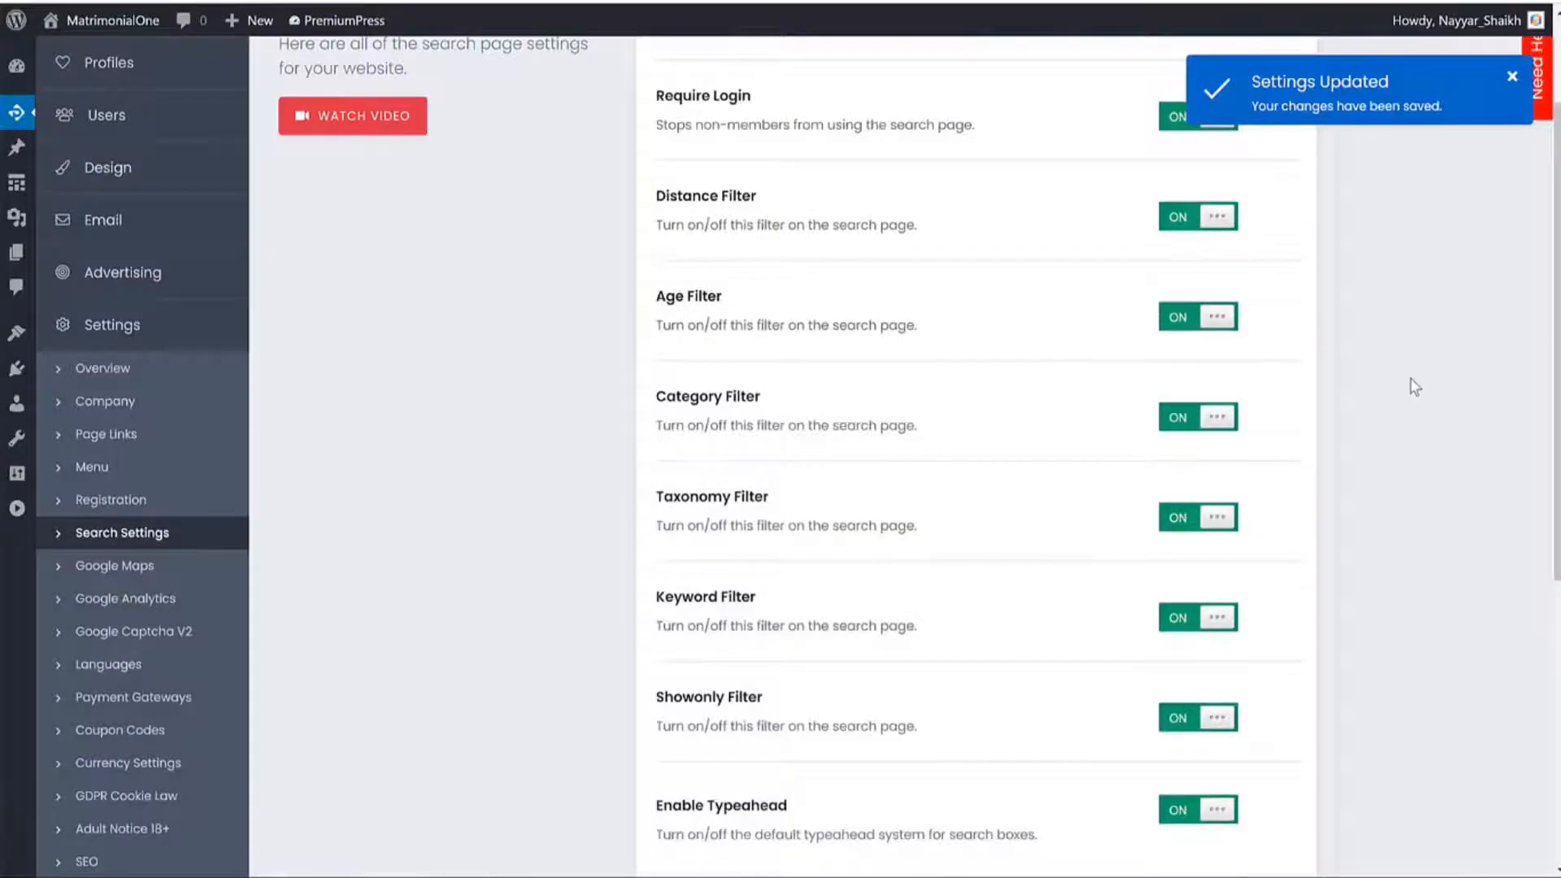
{"action": "scroll", "coordinate": [1081, 679], "scroll_direction": "down", "scroll_amount": 5}
{"action": "left_click", "coordinate": [967, 698]}
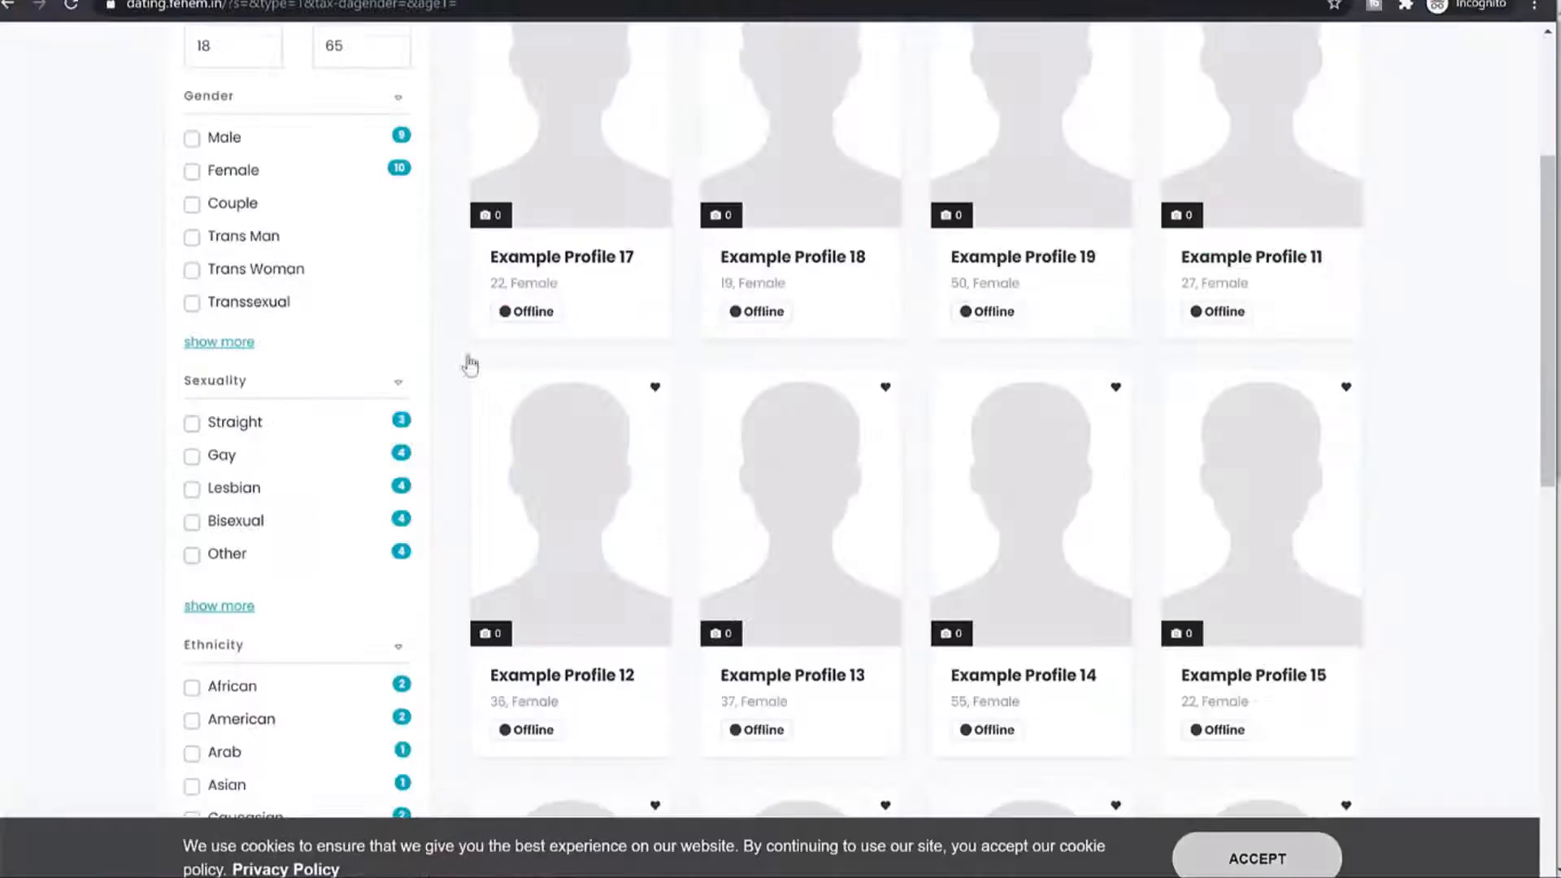
{"action": "scroll", "coordinate": [358, 296], "scroll_direction": "up", "scroll_amount": 3}
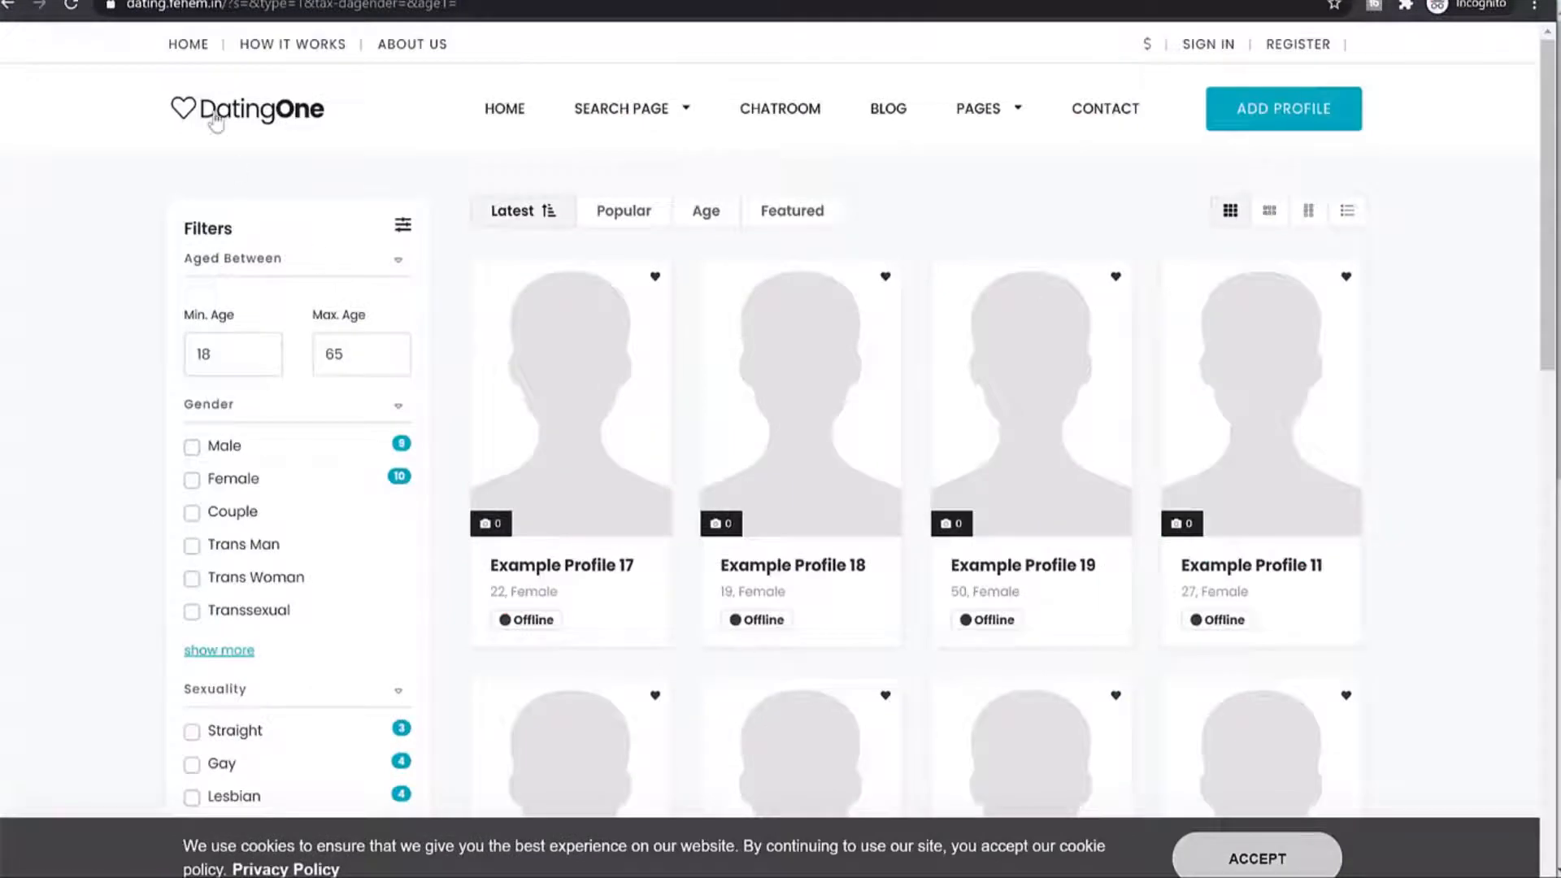
Search twice from the DatingOne home page and confirm each redirects to Member Login.
{"action": "left_click", "coordinate": [217, 122]}
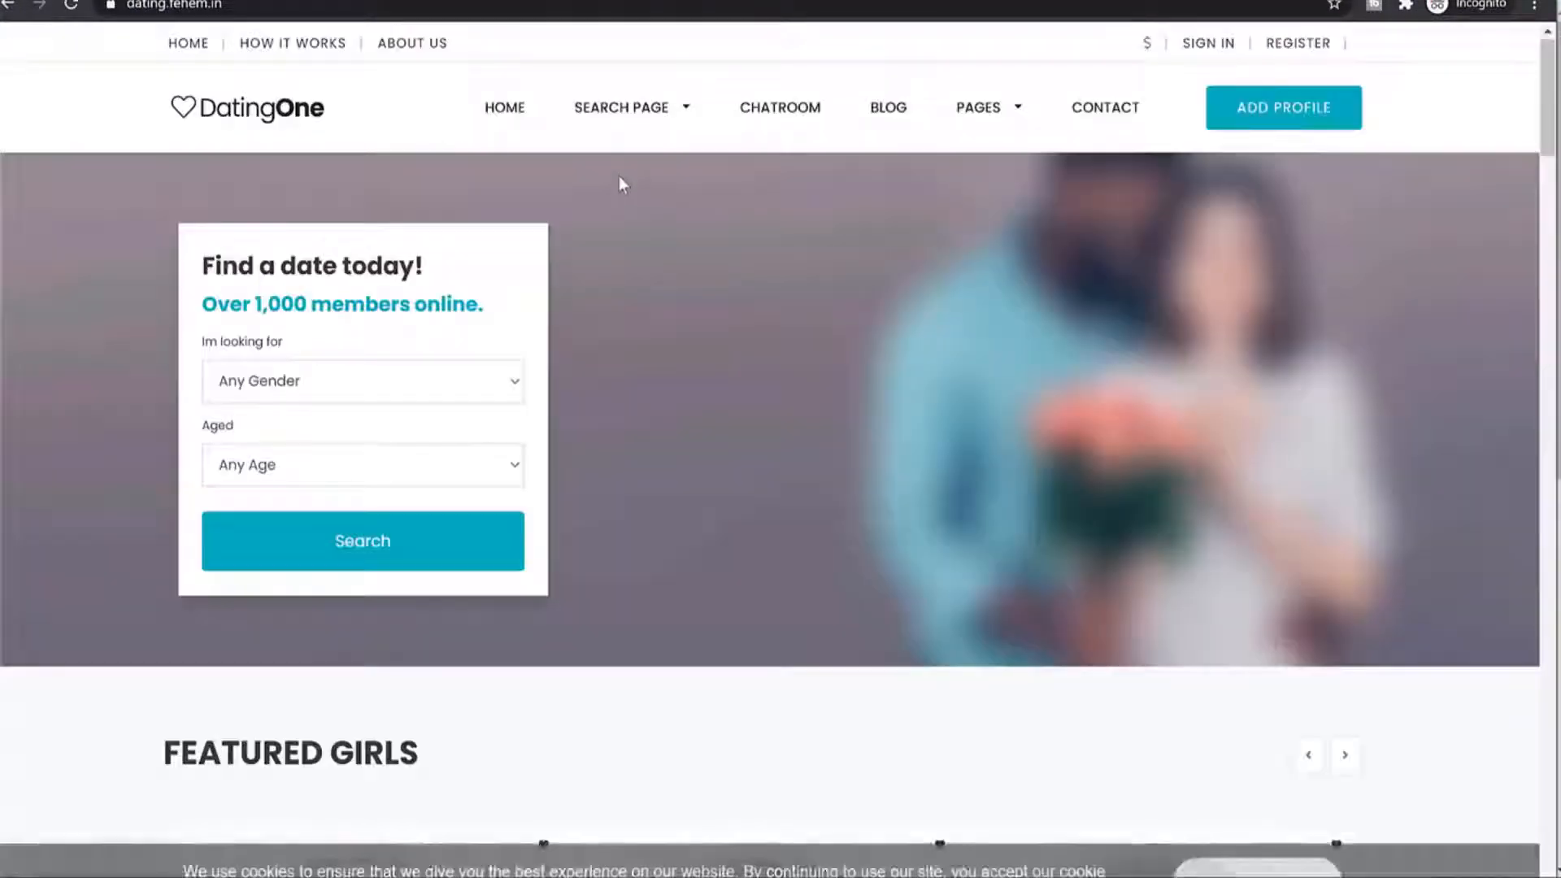
{"action": "left_click", "coordinate": [420, 553]}
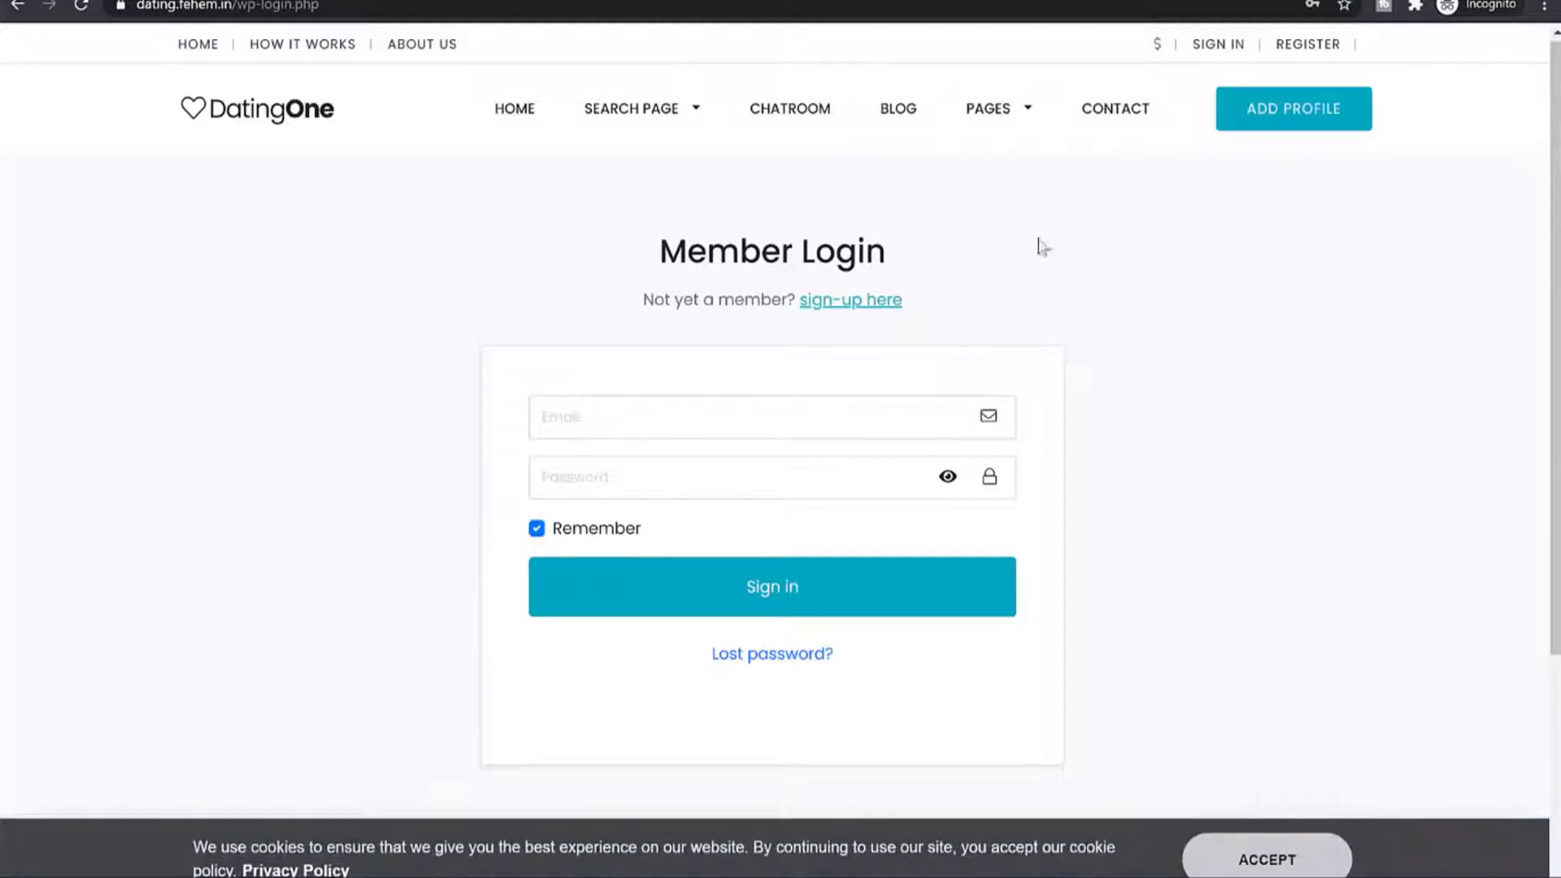
{"action": "left_click_drag", "start_coordinate": [886, 243], "coordinate": [652, 261]}
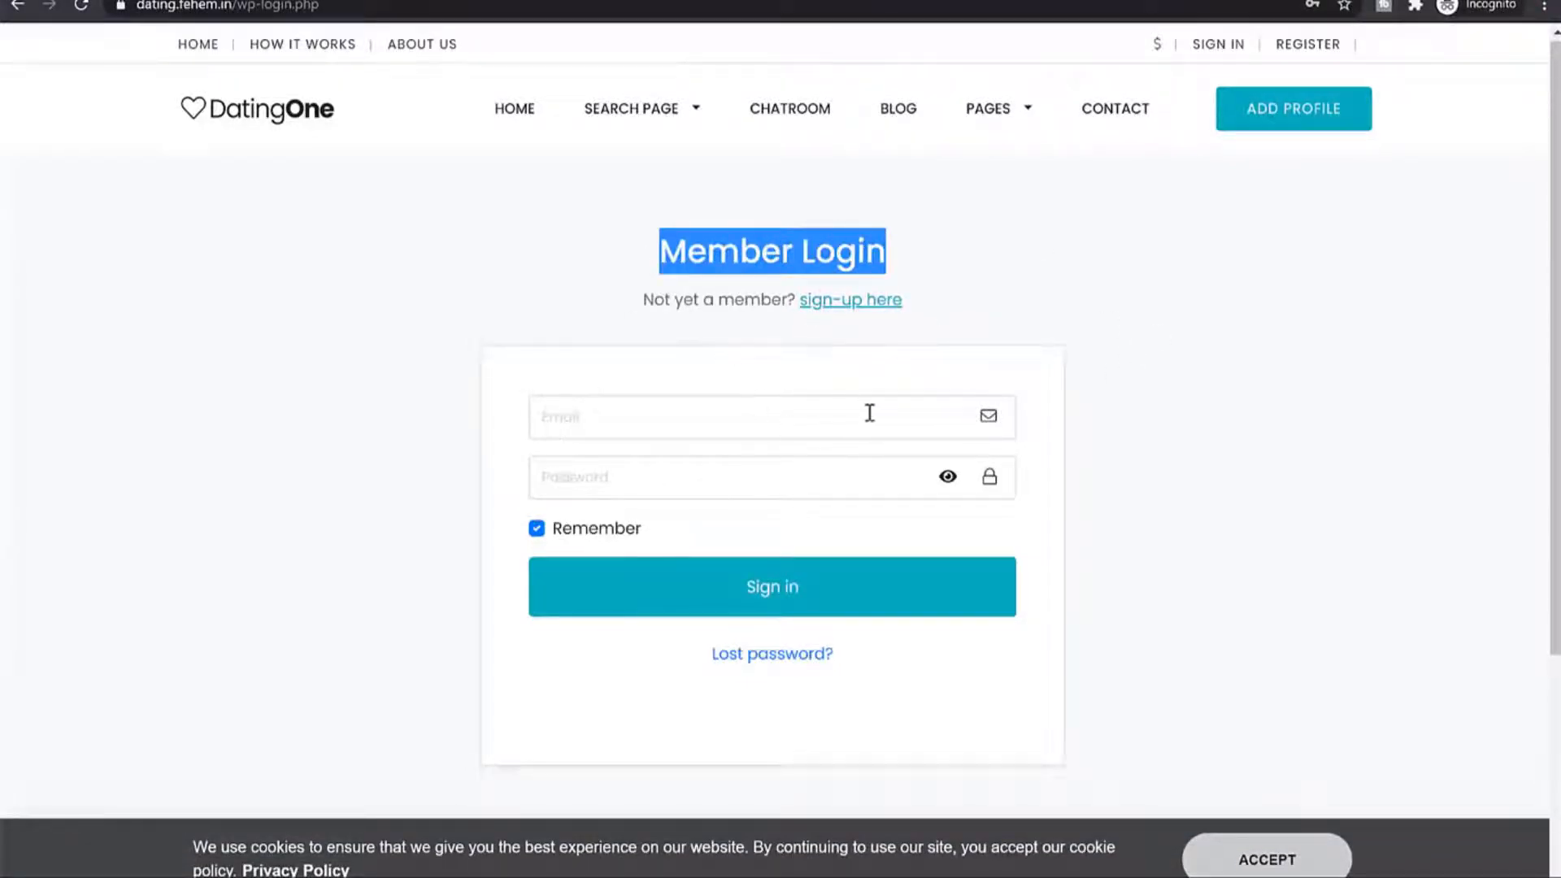
{"action": "left_click", "coordinate": [247, 106]}
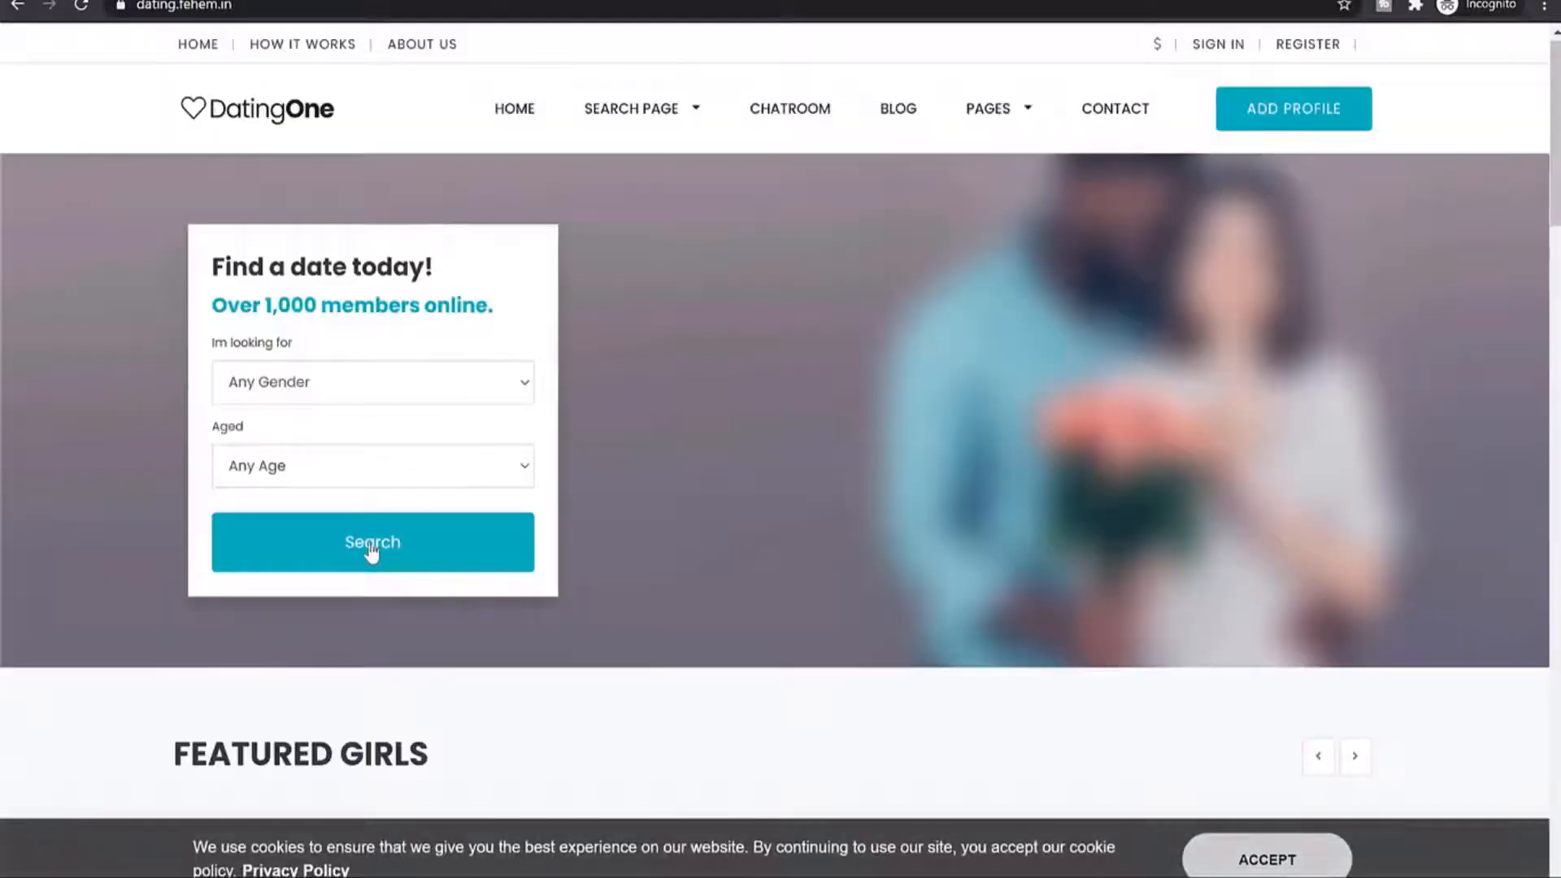
{"action": "left_click", "coordinate": [370, 540]}
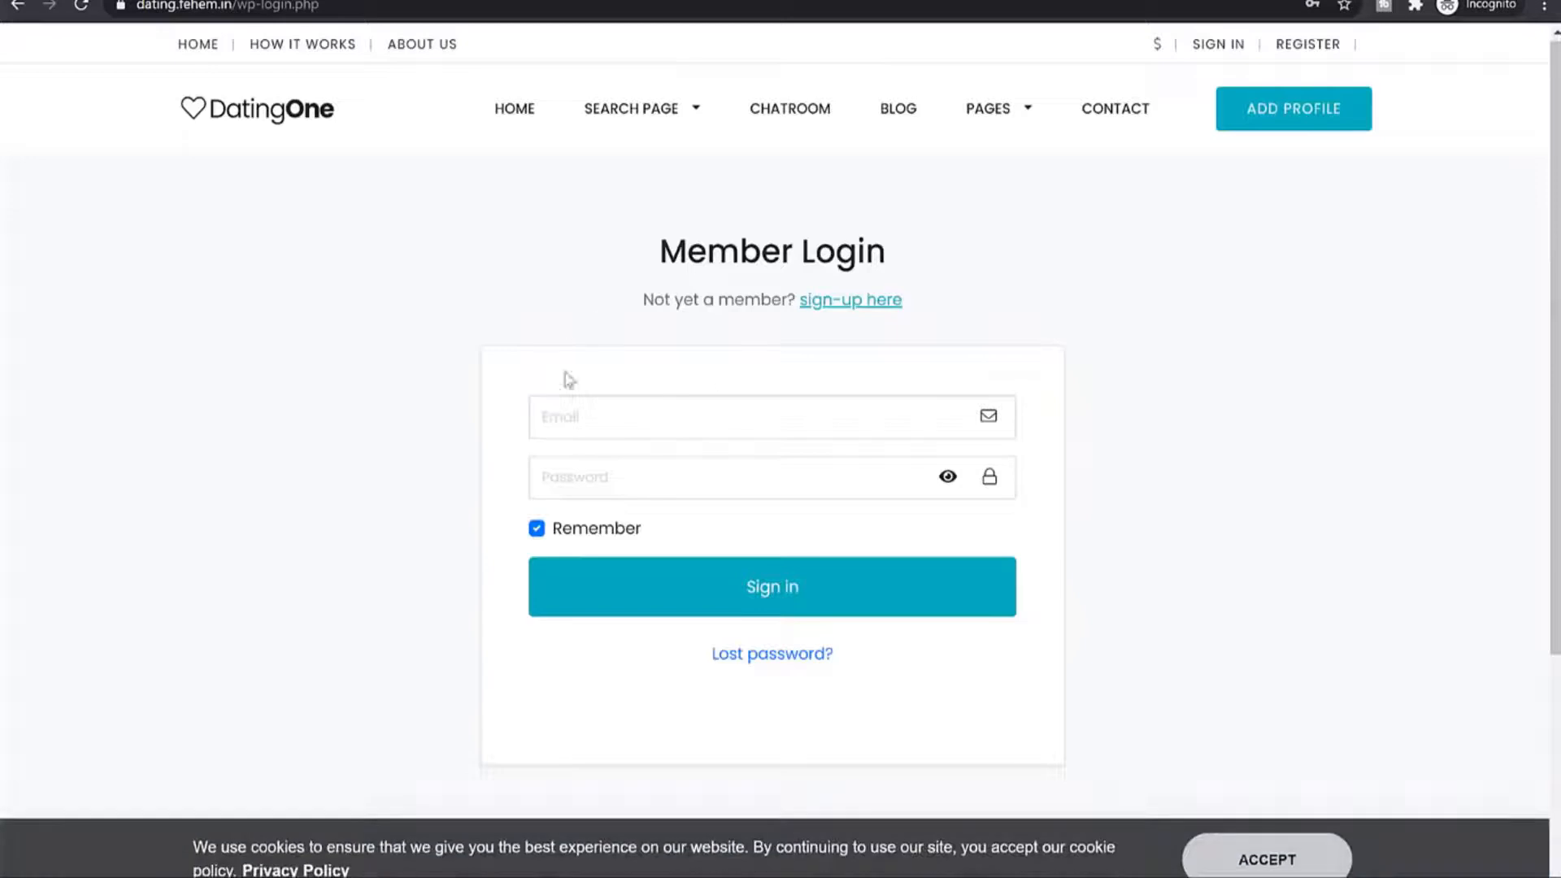
{"action": "left_click_drag", "start_coordinate": [644, 236], "coordinate": [884, 234]}
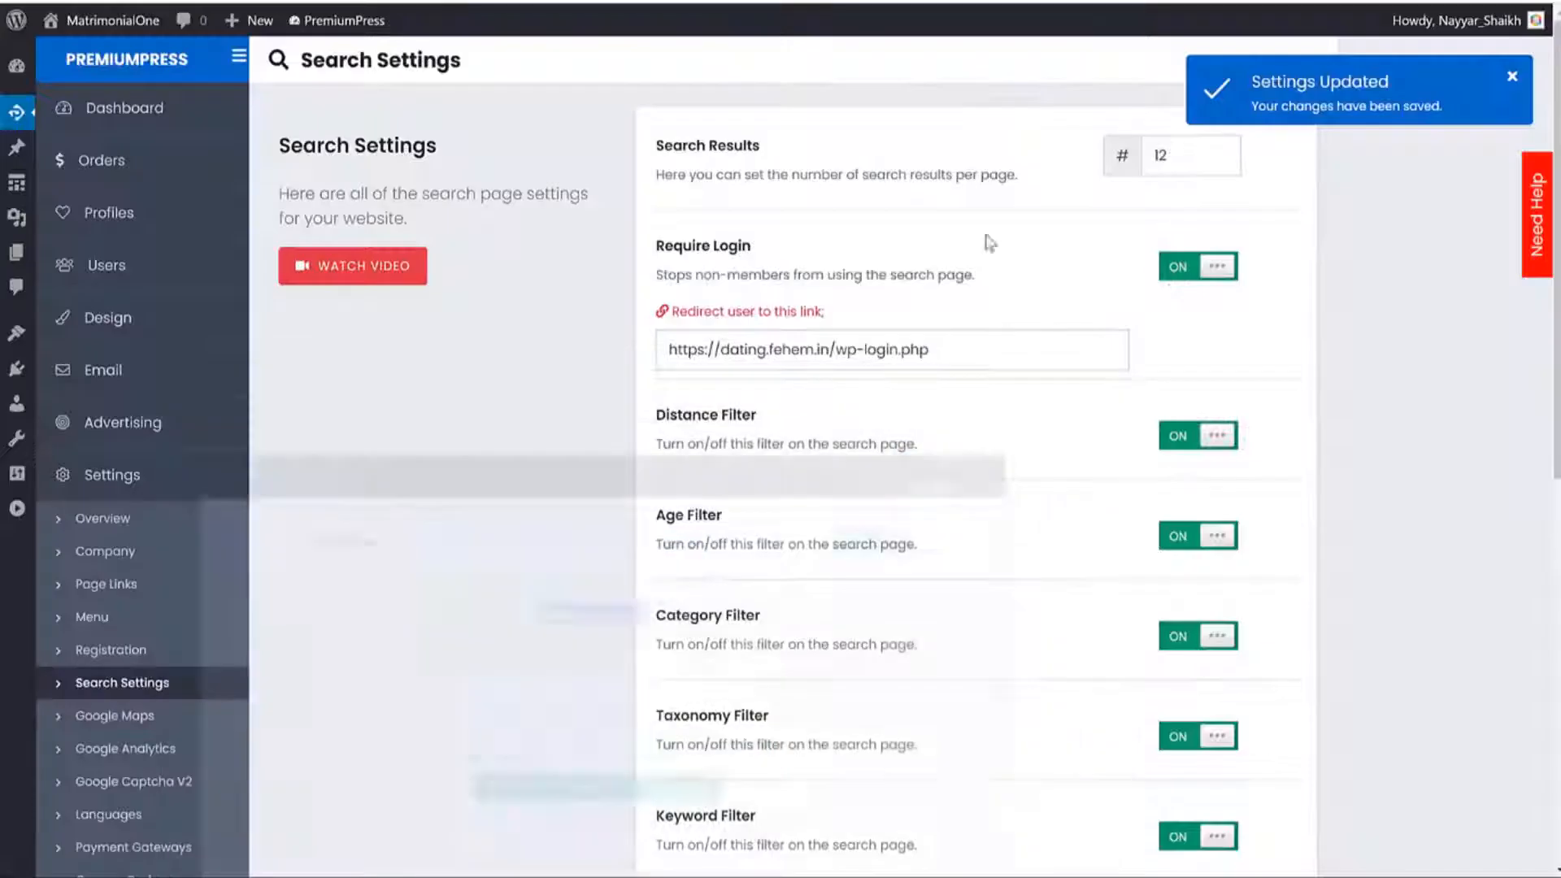
Open the Google Maps settings and leave Enable Maps switched off after toggling it.
{"action": "scroll", "coordinate": [1338, 398], "scroll_direction": "down", "scroll_amount": 3}
{"action": "scroll", "coordinate": [810, 368], "scroll_direction": "down", "scroll_amount": 5}
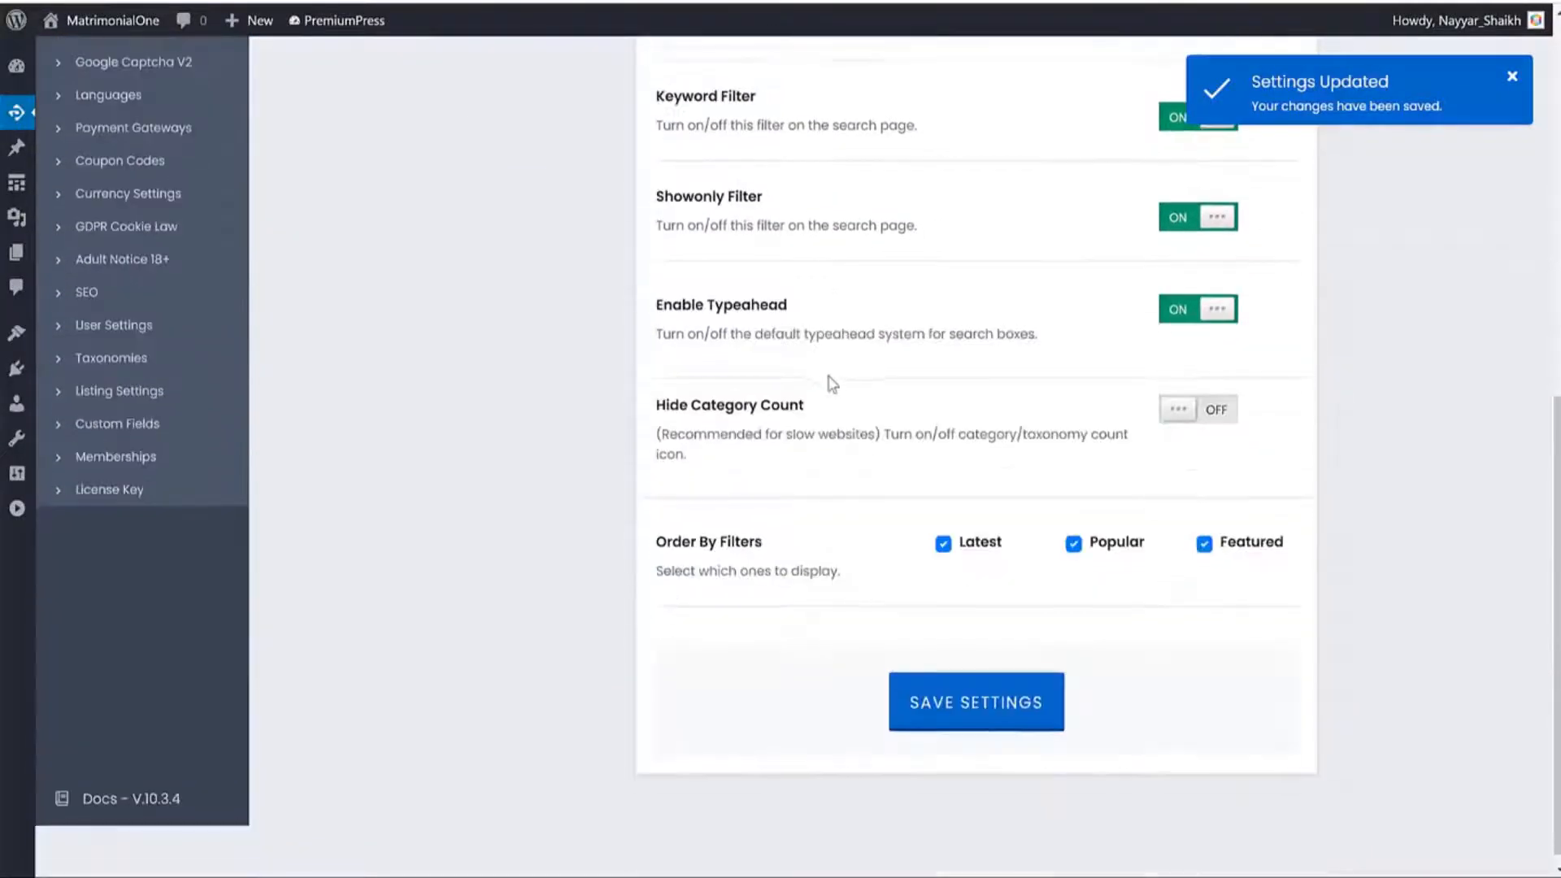
{"action": "scroll", "coordinate": [1037, 537], "scroll_direction": "up", "scroll_amount": 9}
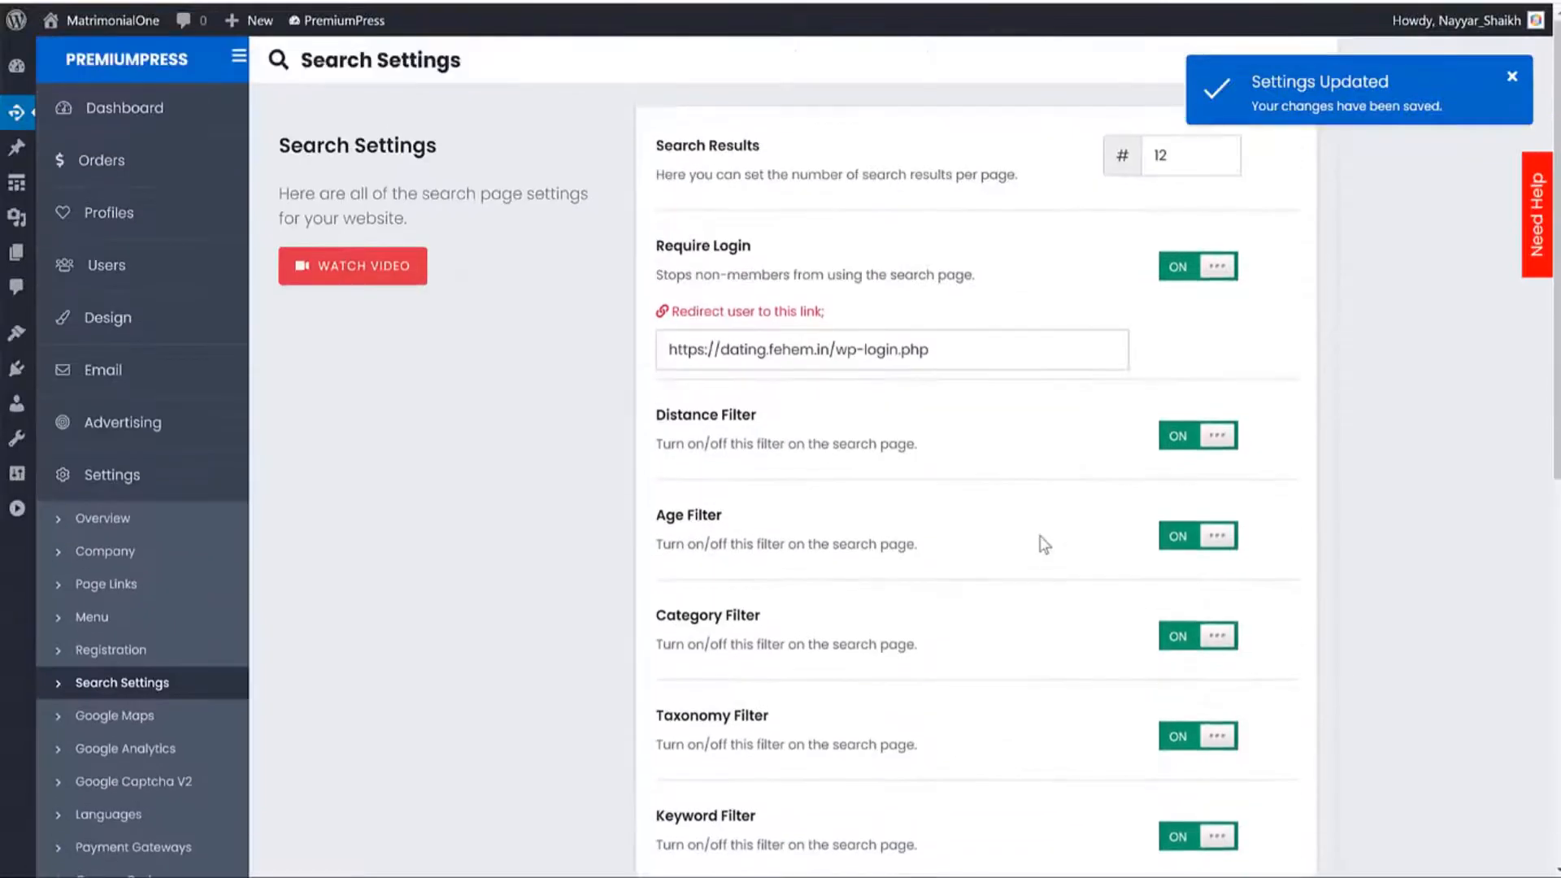
{"action": "scroll", "coordinate": [1039, 535], "scroll_direction": "down", "scroll_amount": 4}
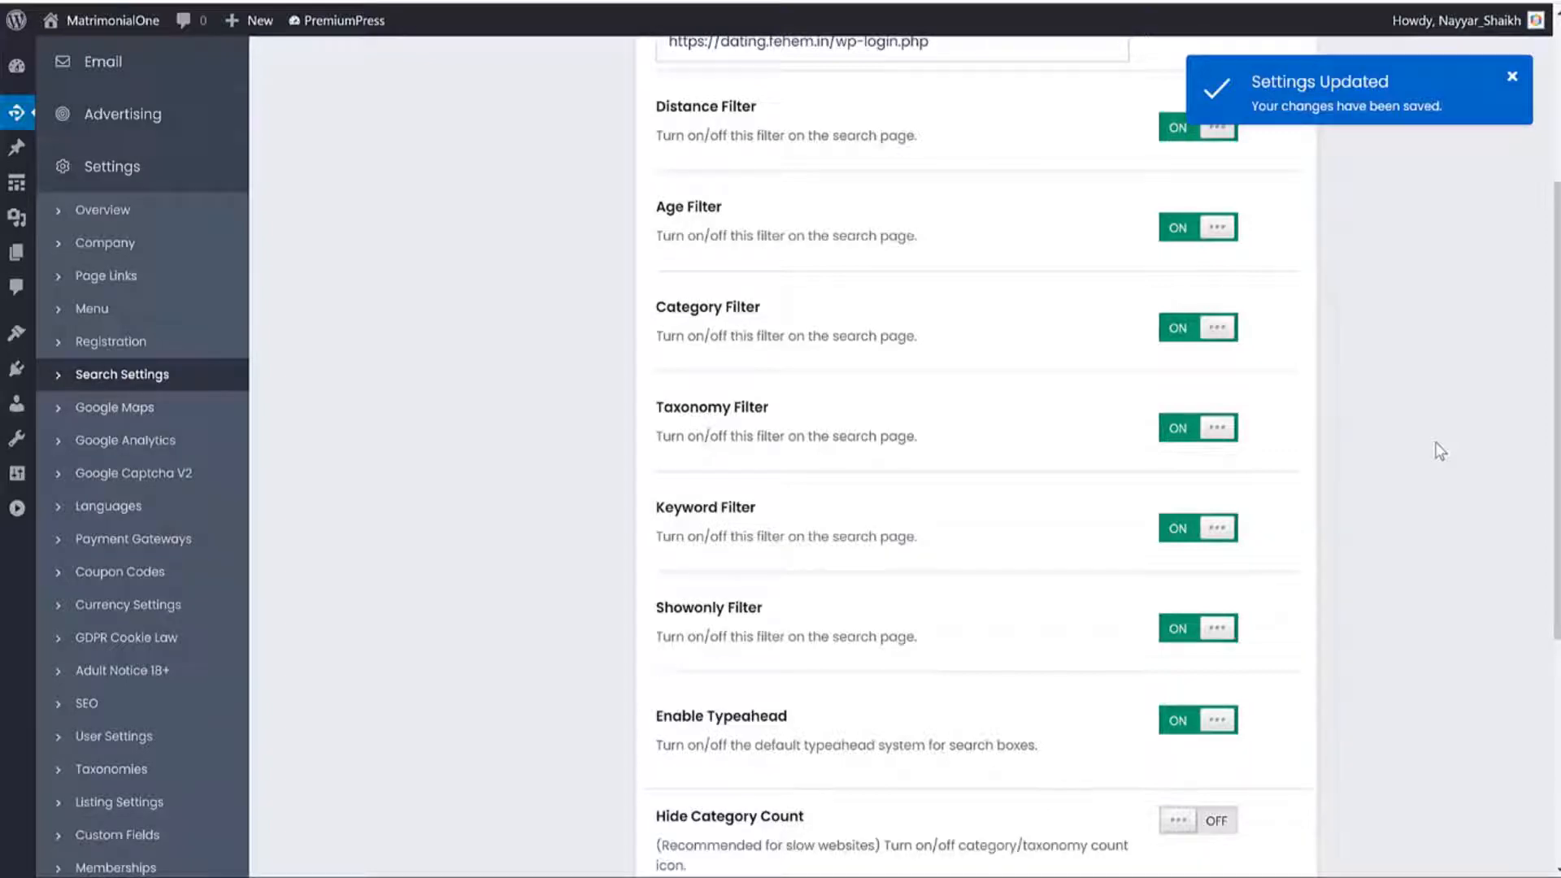
{"action": "left_click", "coordinate": [114, 411]}
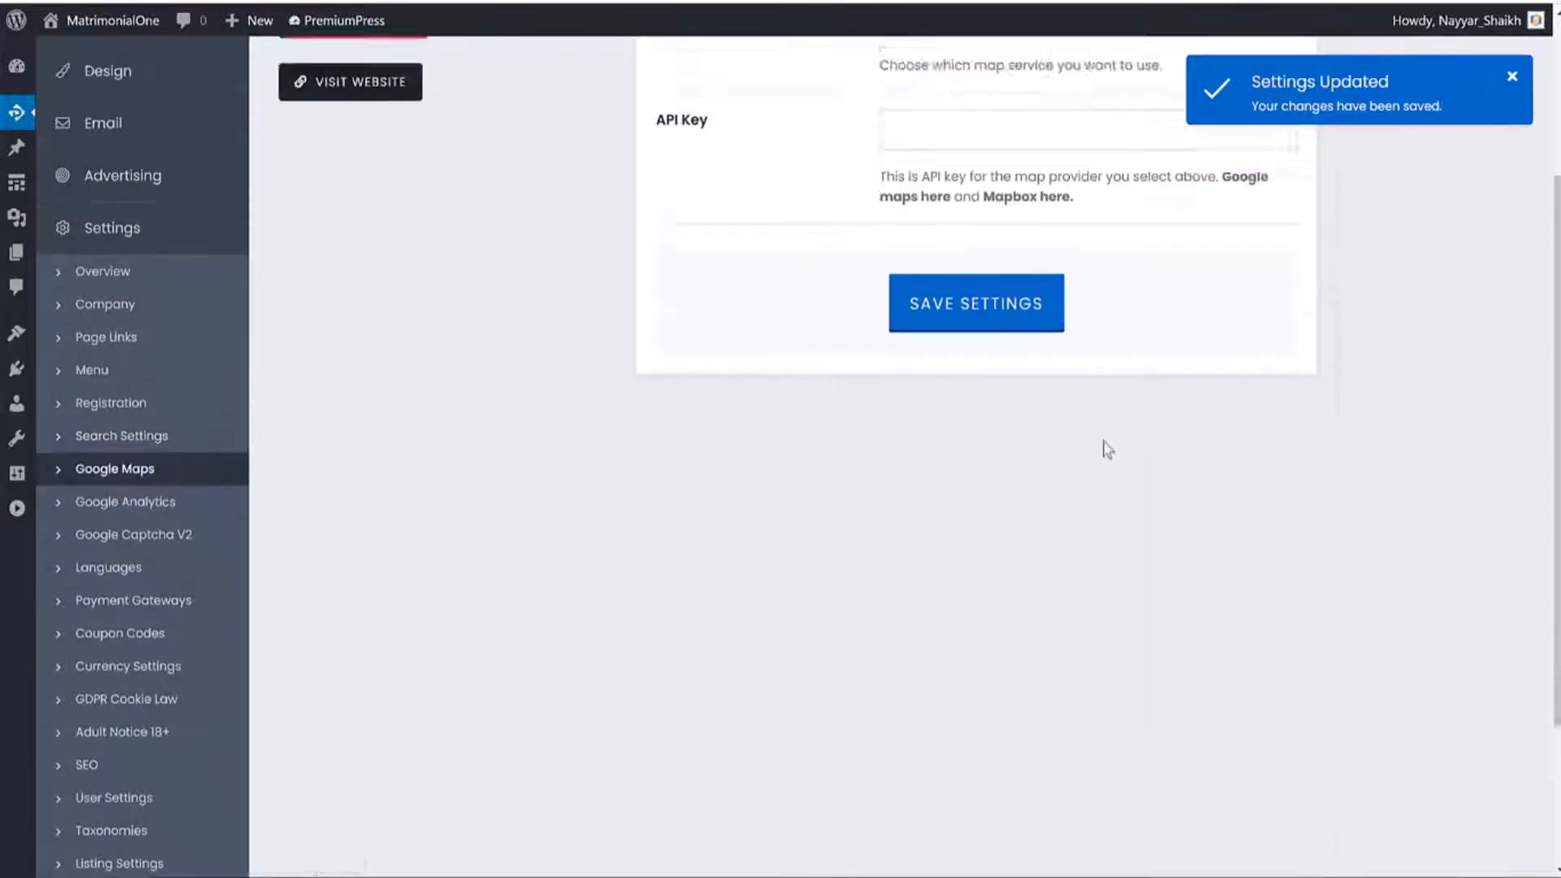
{"action": "left_click", "coordinate": [922, 159]}
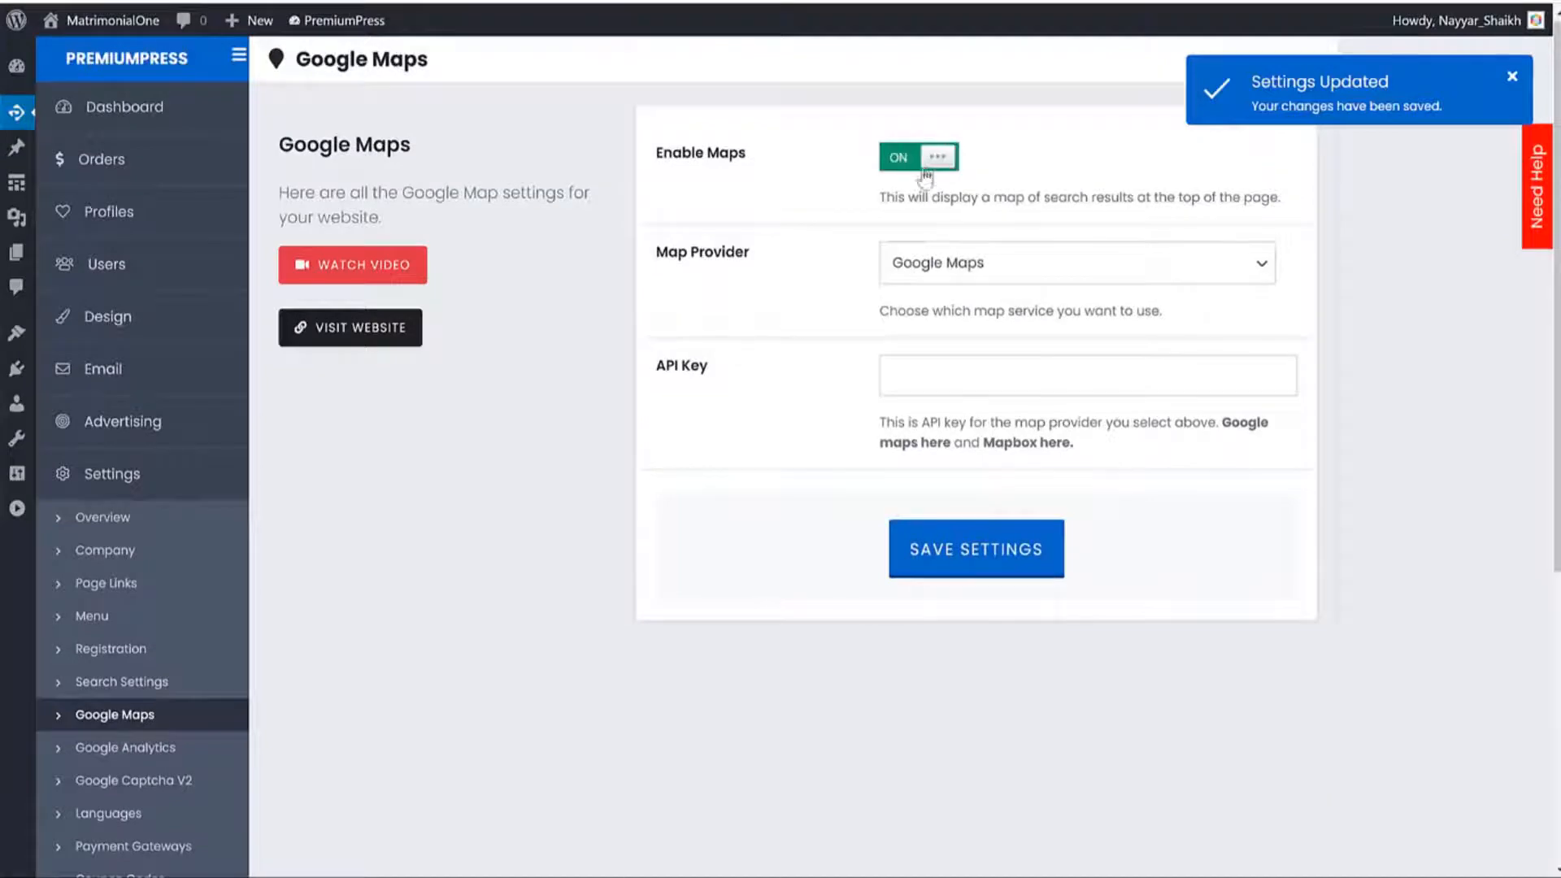
{"action": "left_click", "coordinate": [915, 161]}
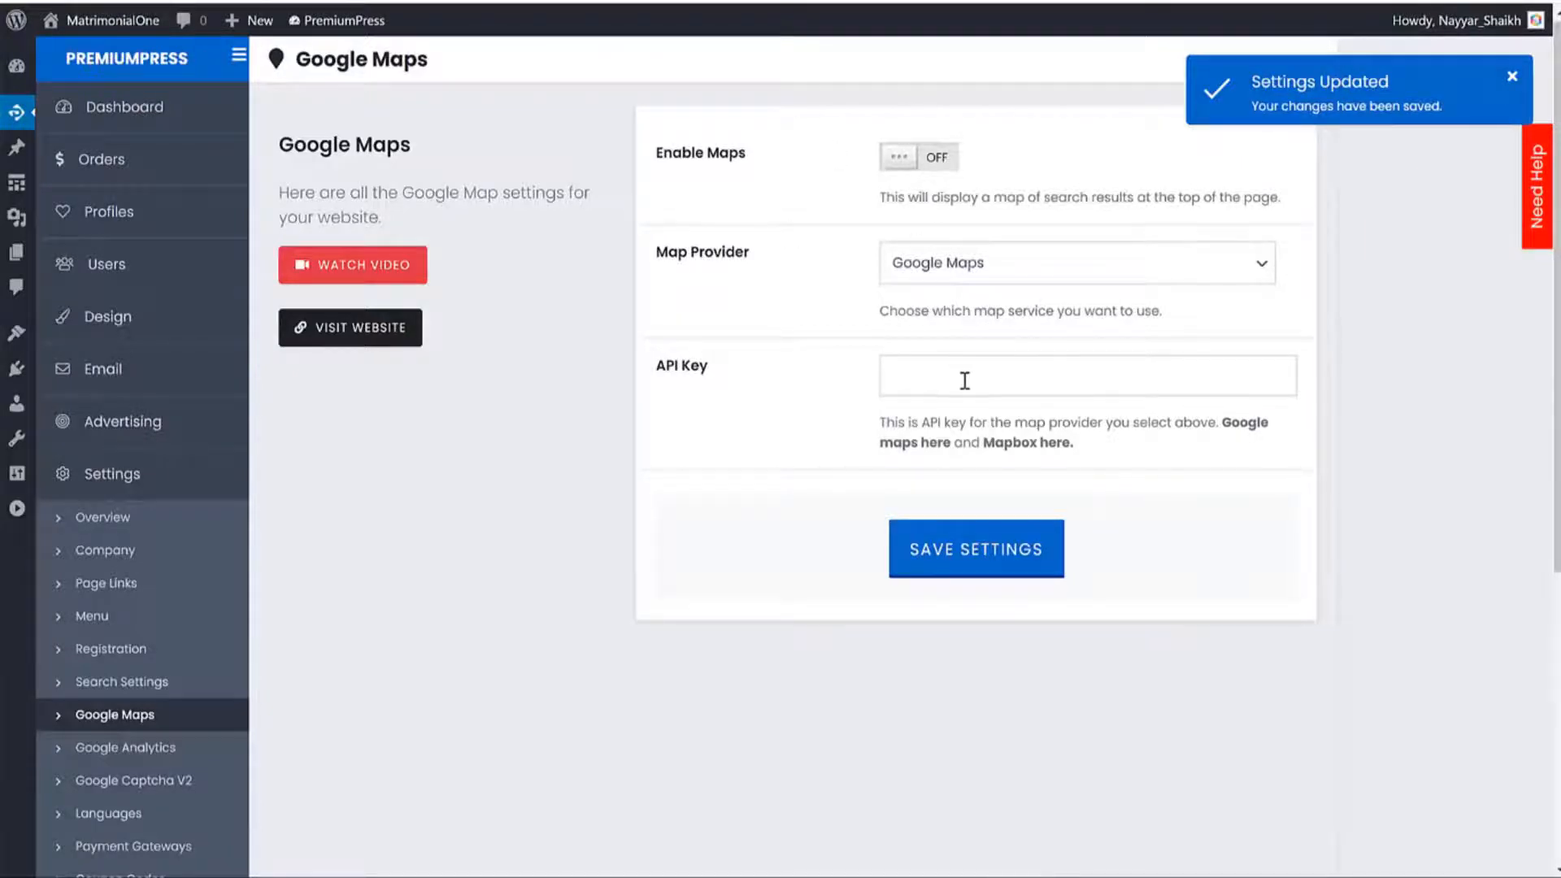
{"action": "scroll", "coordinate": [968, 383], "scroll_direction": "down", "scroll_amount": 5}
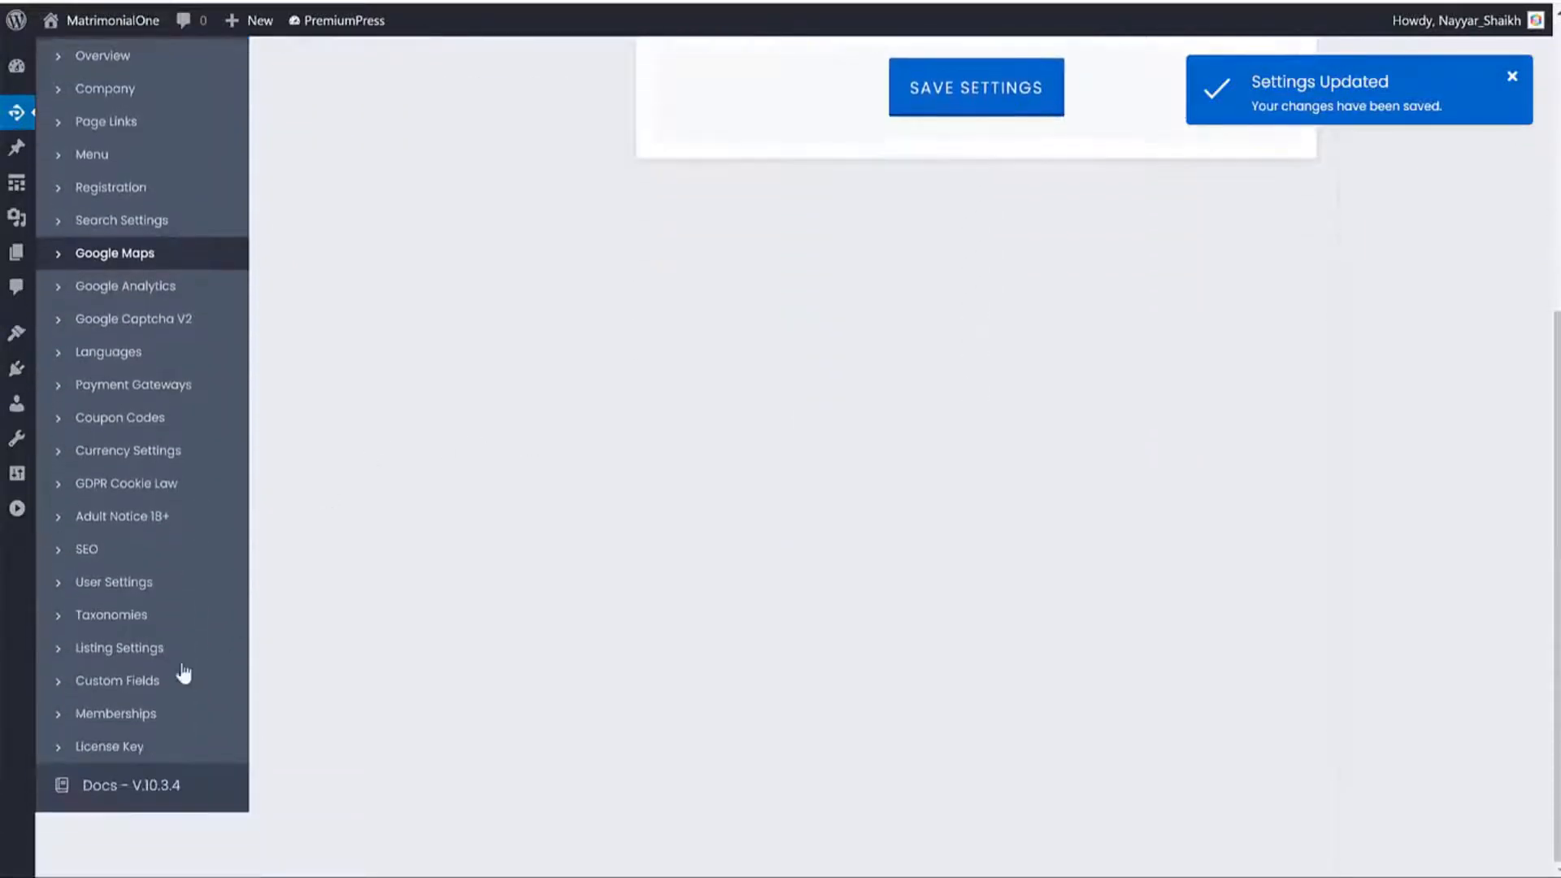
Open Listing Settings and keep How Many? at Unlimited Listings per member.
{"action": "left_click", "coordinate": [195, 647]}
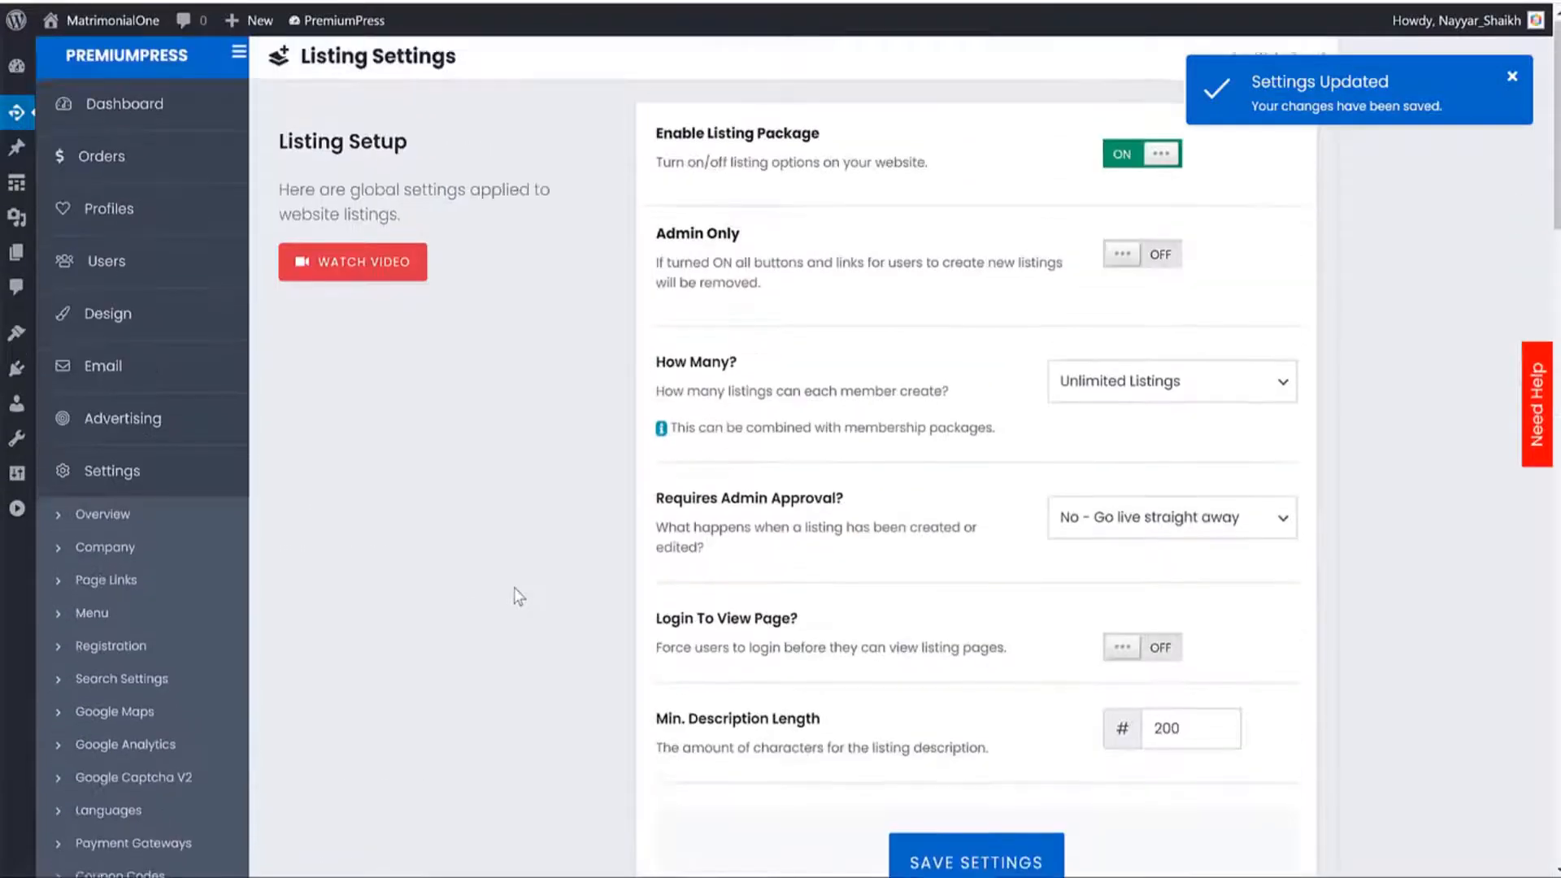
{"action": "left_click_drag", "start_coordinate": [743, 368], "coordinate": [654, 367]}
{"action": "left_click", "coordinate": [1159, 386]}
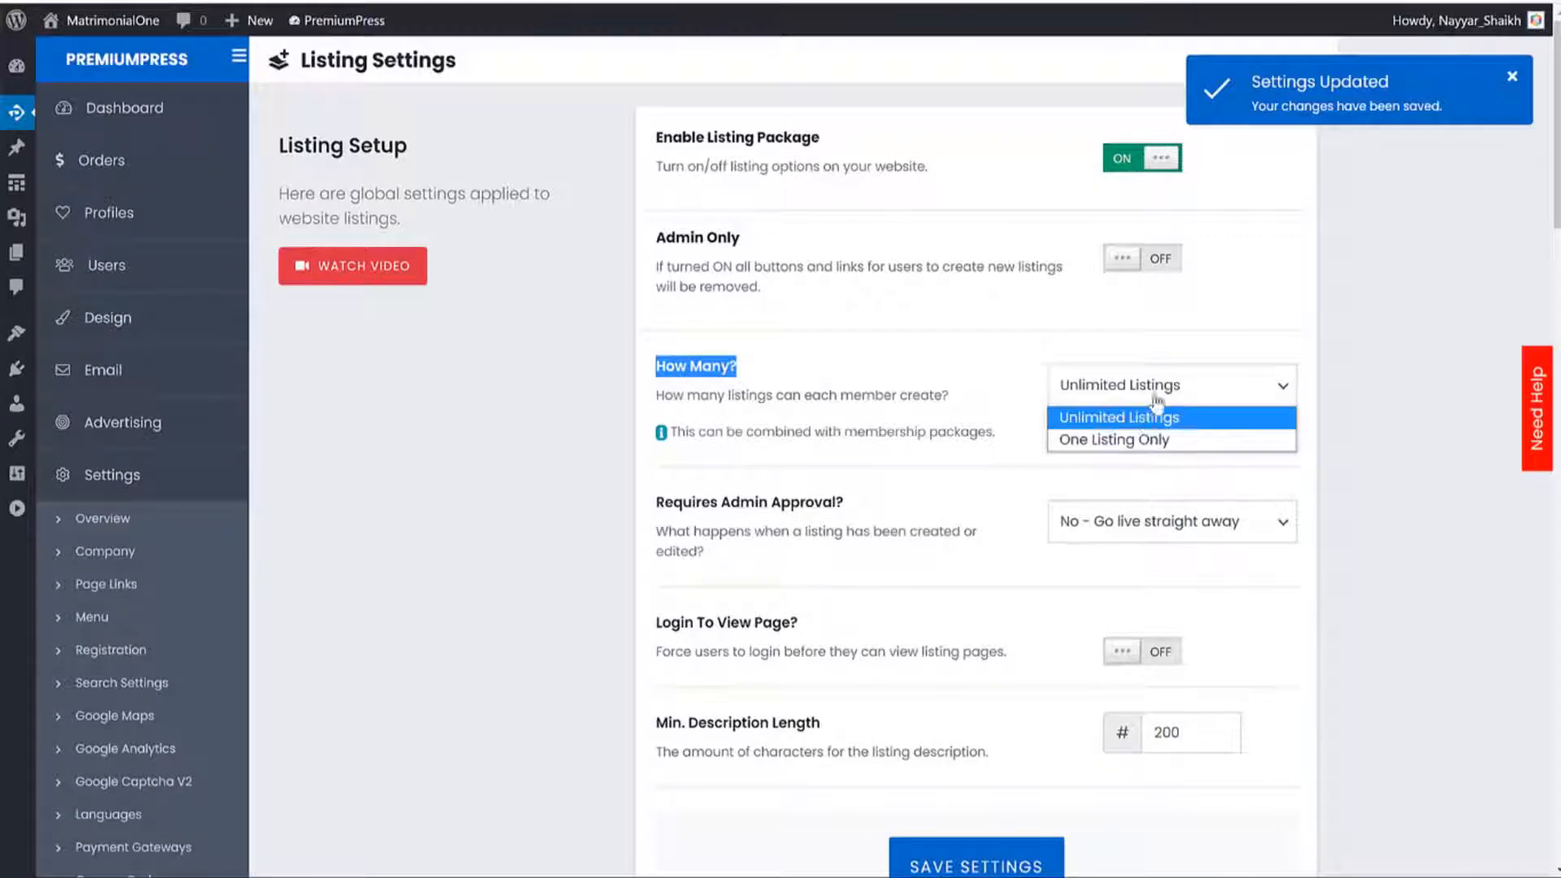
{"action": "left_click", "coordinate": [969, 352]}
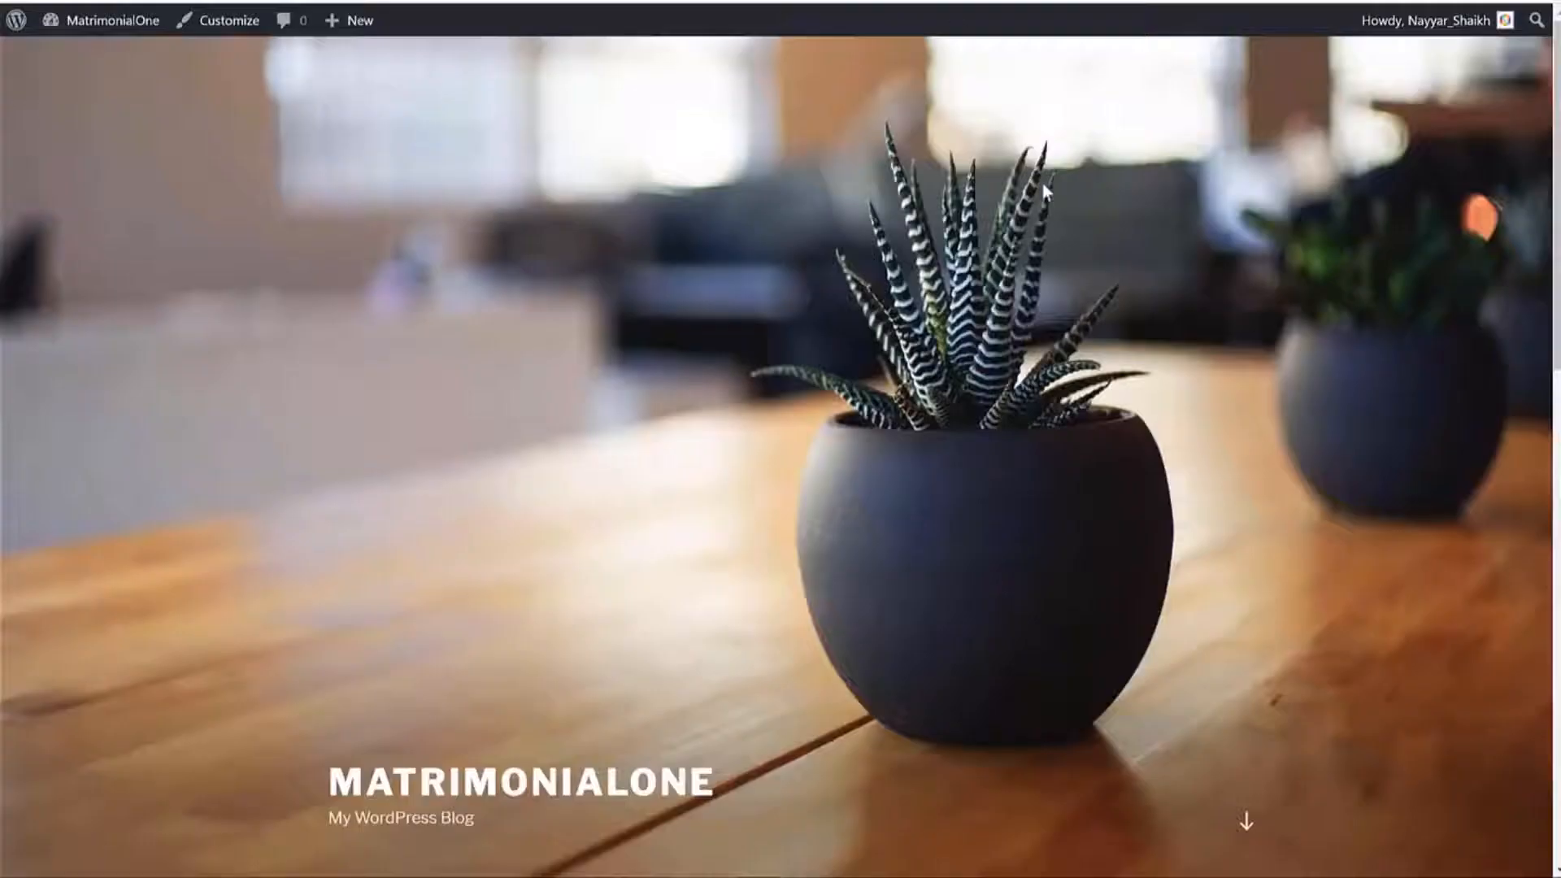
Visit the DatingOne front end, view the Add Profile pricing plans, and return home.
{"action": "left_click", "coordinate": [104, 18]}
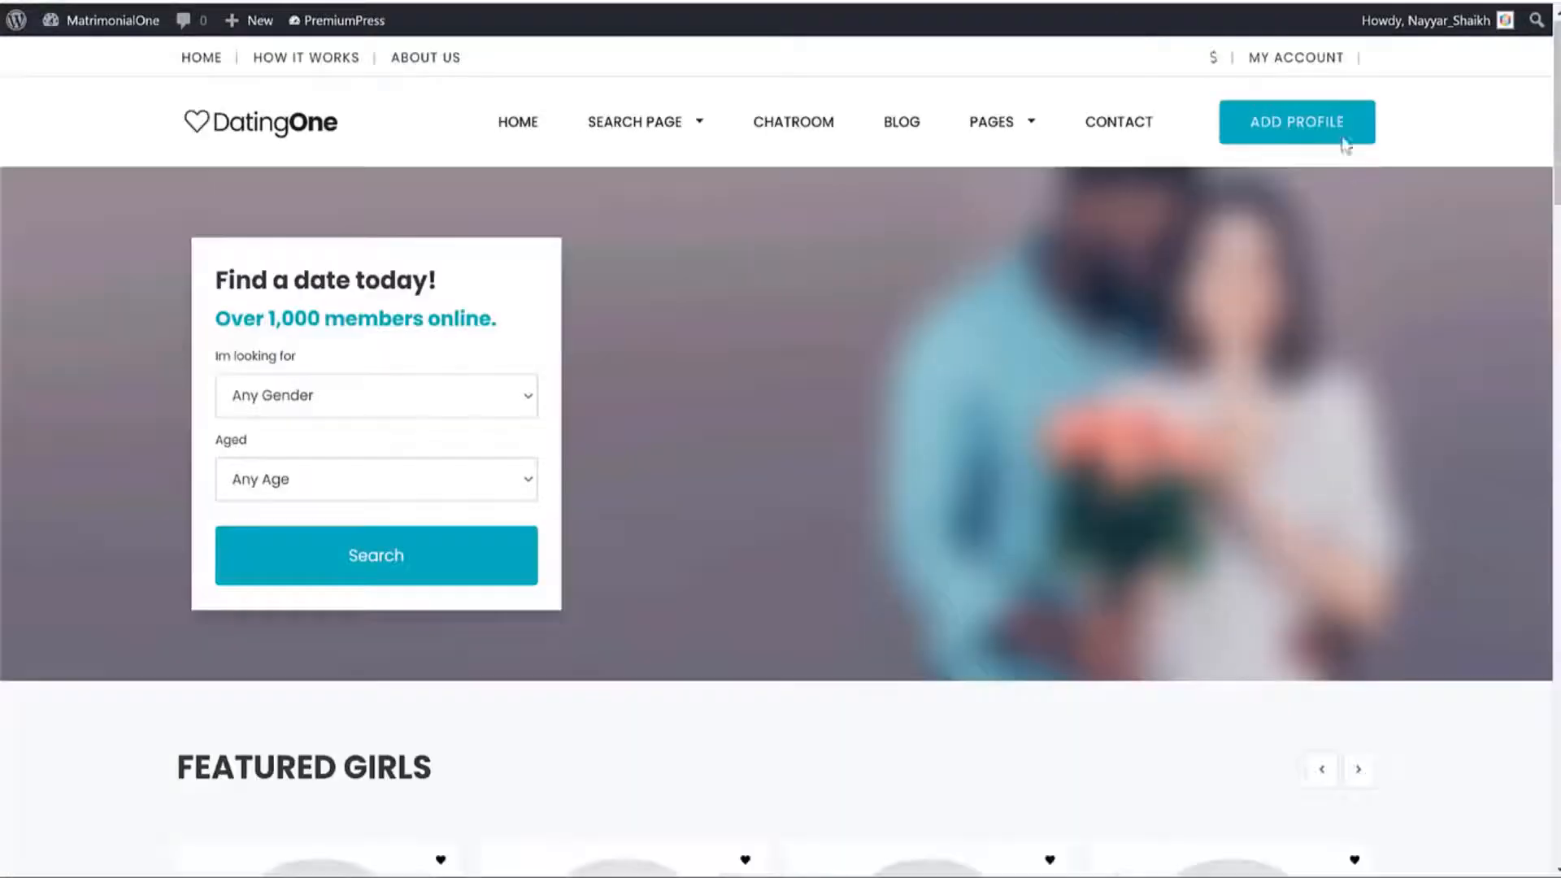
{"action": "left_click", "coordinate": [1315, 123]}
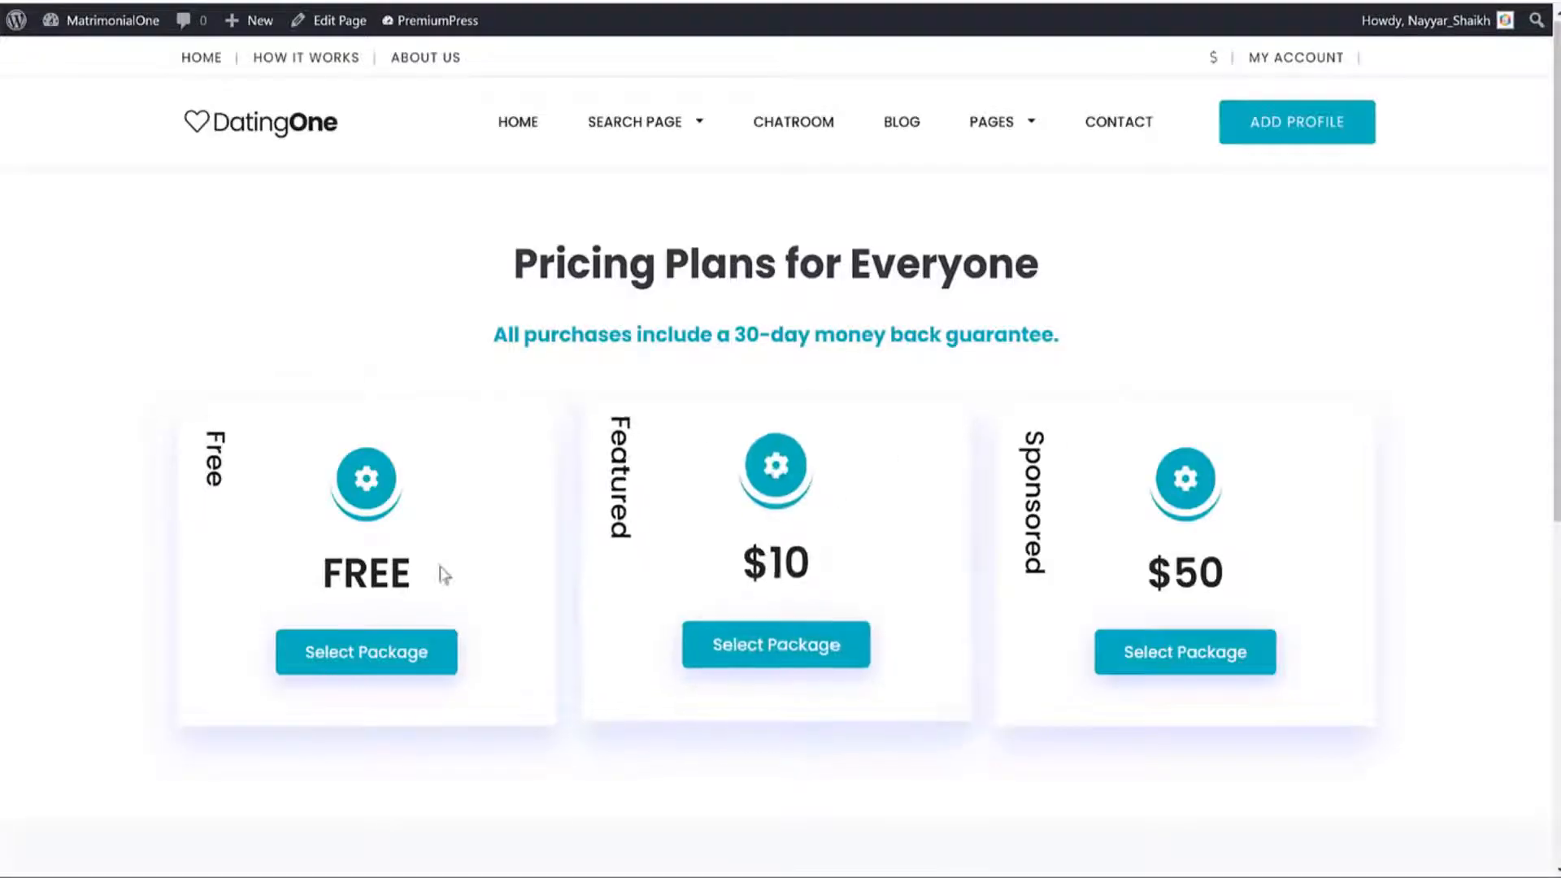
{"action": "left_click", "coordinate": [455, 626]}
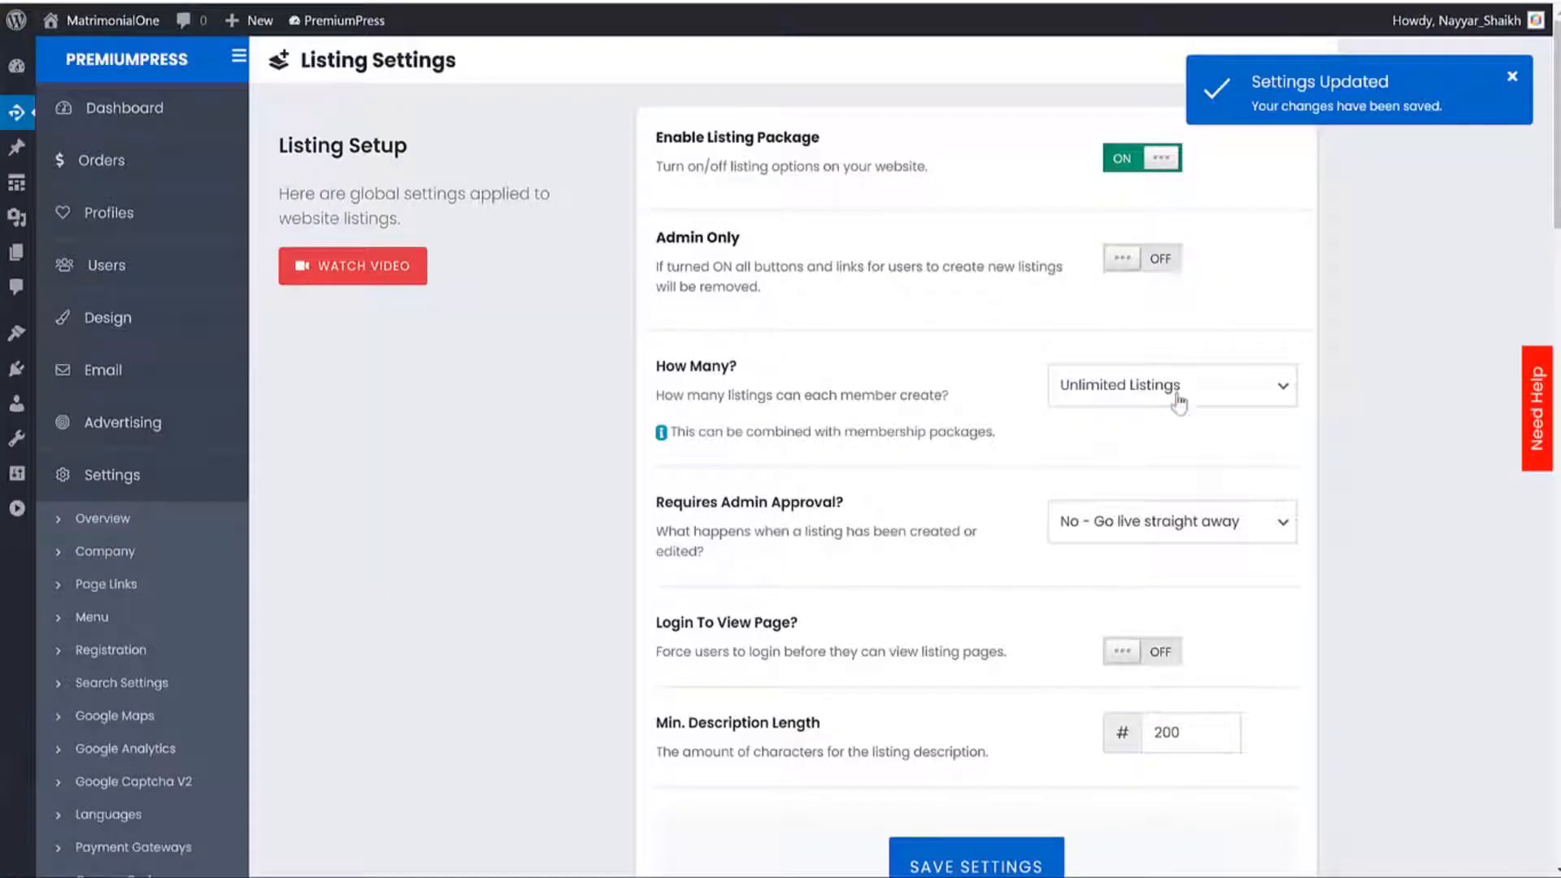
Set How Many? to One Listing Only and leave Requires Admin Approval at No.
{"action": "left_click", "coordinate": [1179, 399]}
{"action": "left_click", "coordinate": [1139, 435]}
{"action": "scroll", "coordinate": [1368, 465], "scroll_direction": "down", "scroll_amount": 1}
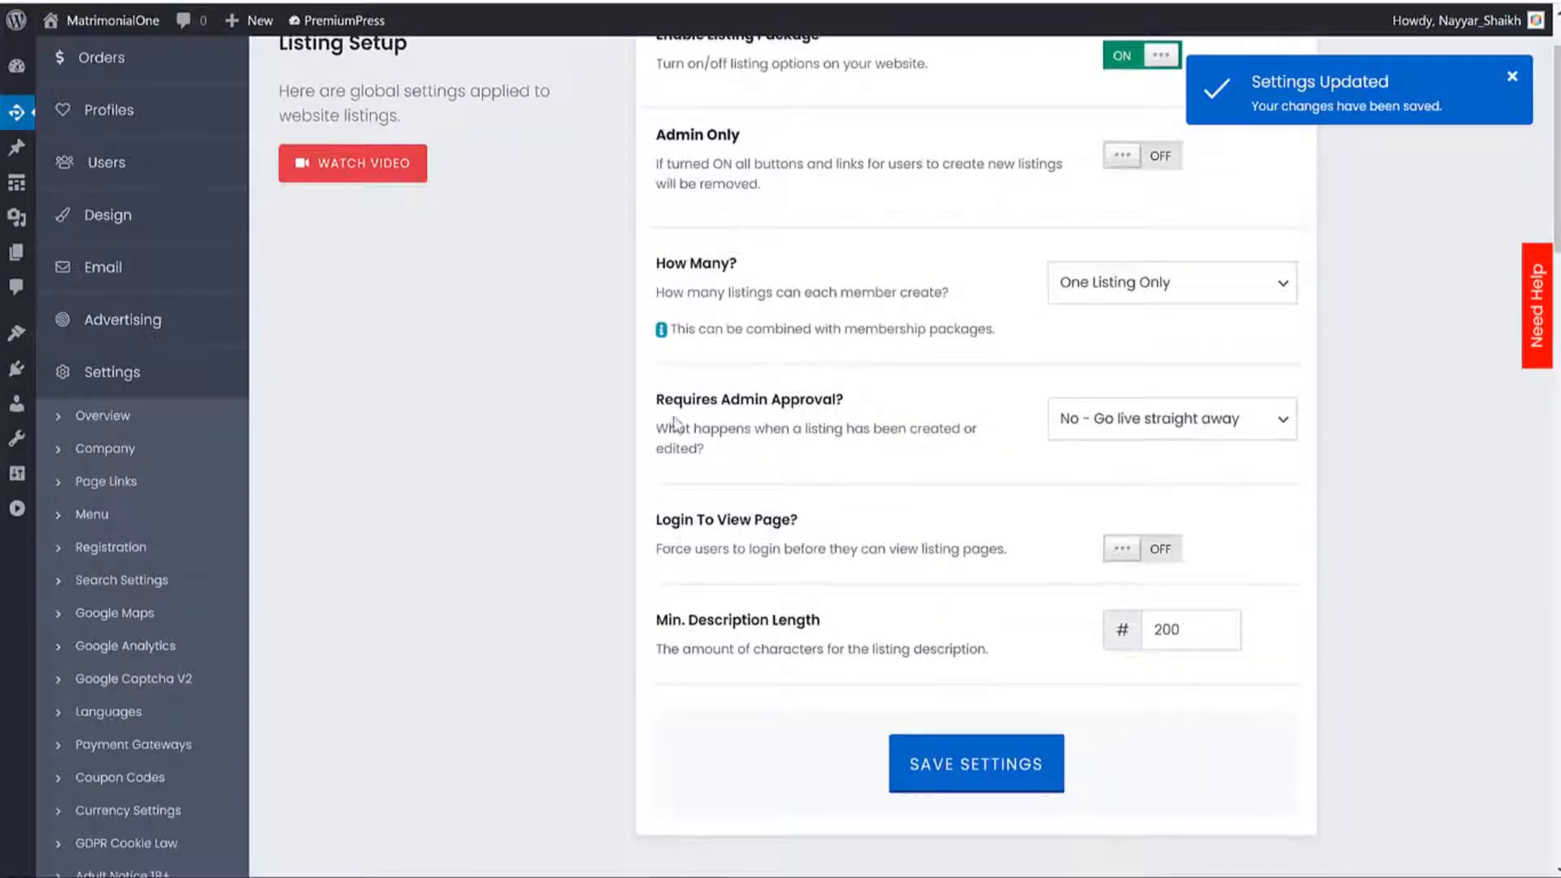
{"action": "left_click_drag", "start_coordinate": [662, 399], "coordinate": [855, 416]}
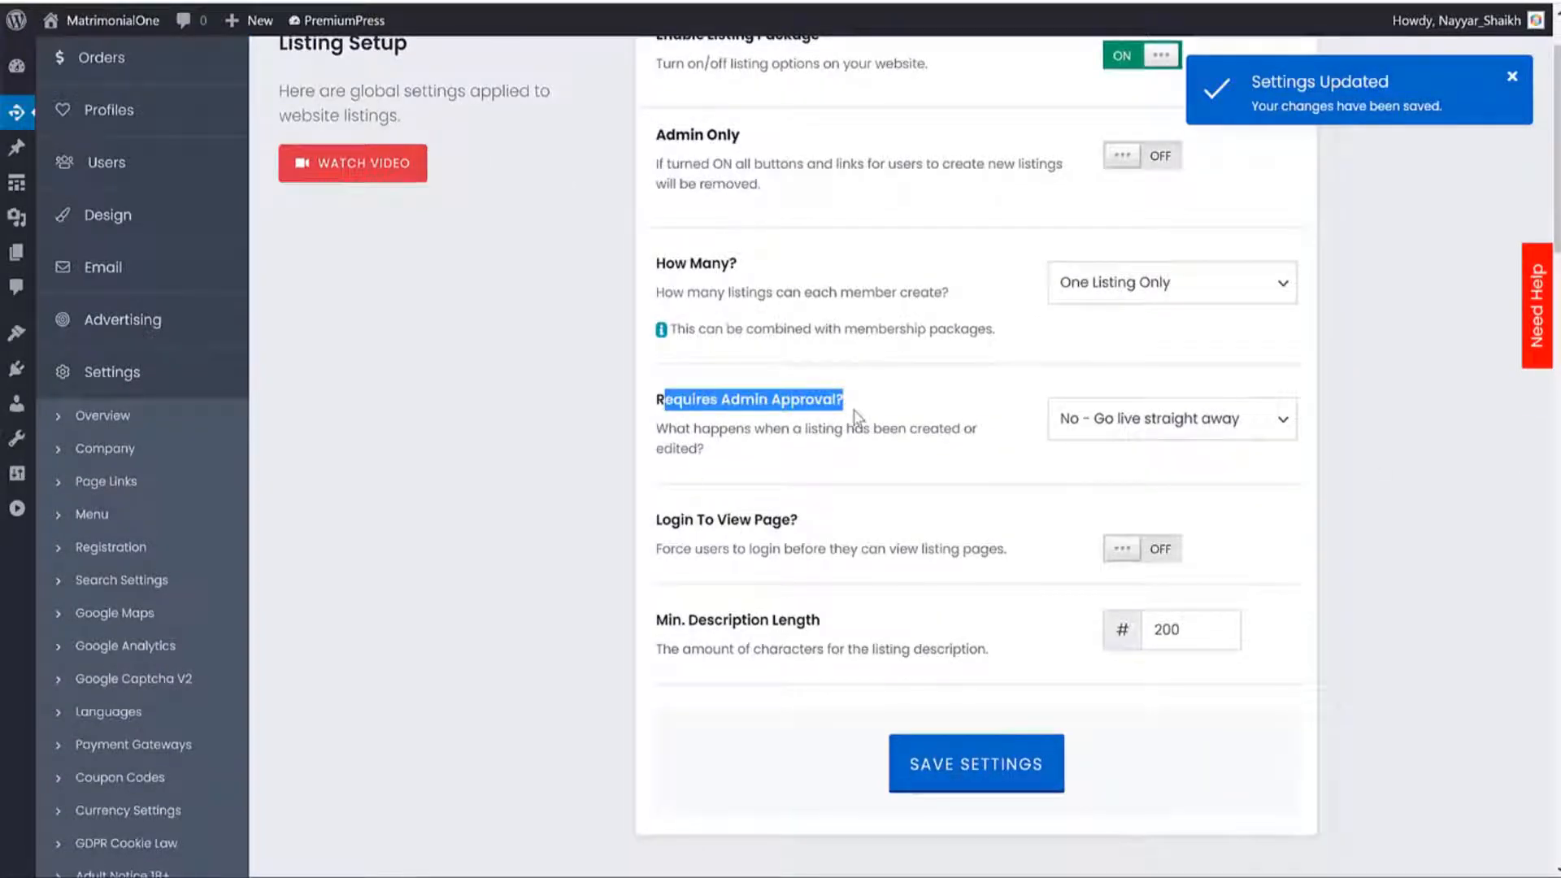
{"action": "left_click", "coordinate": [1064, 430]}
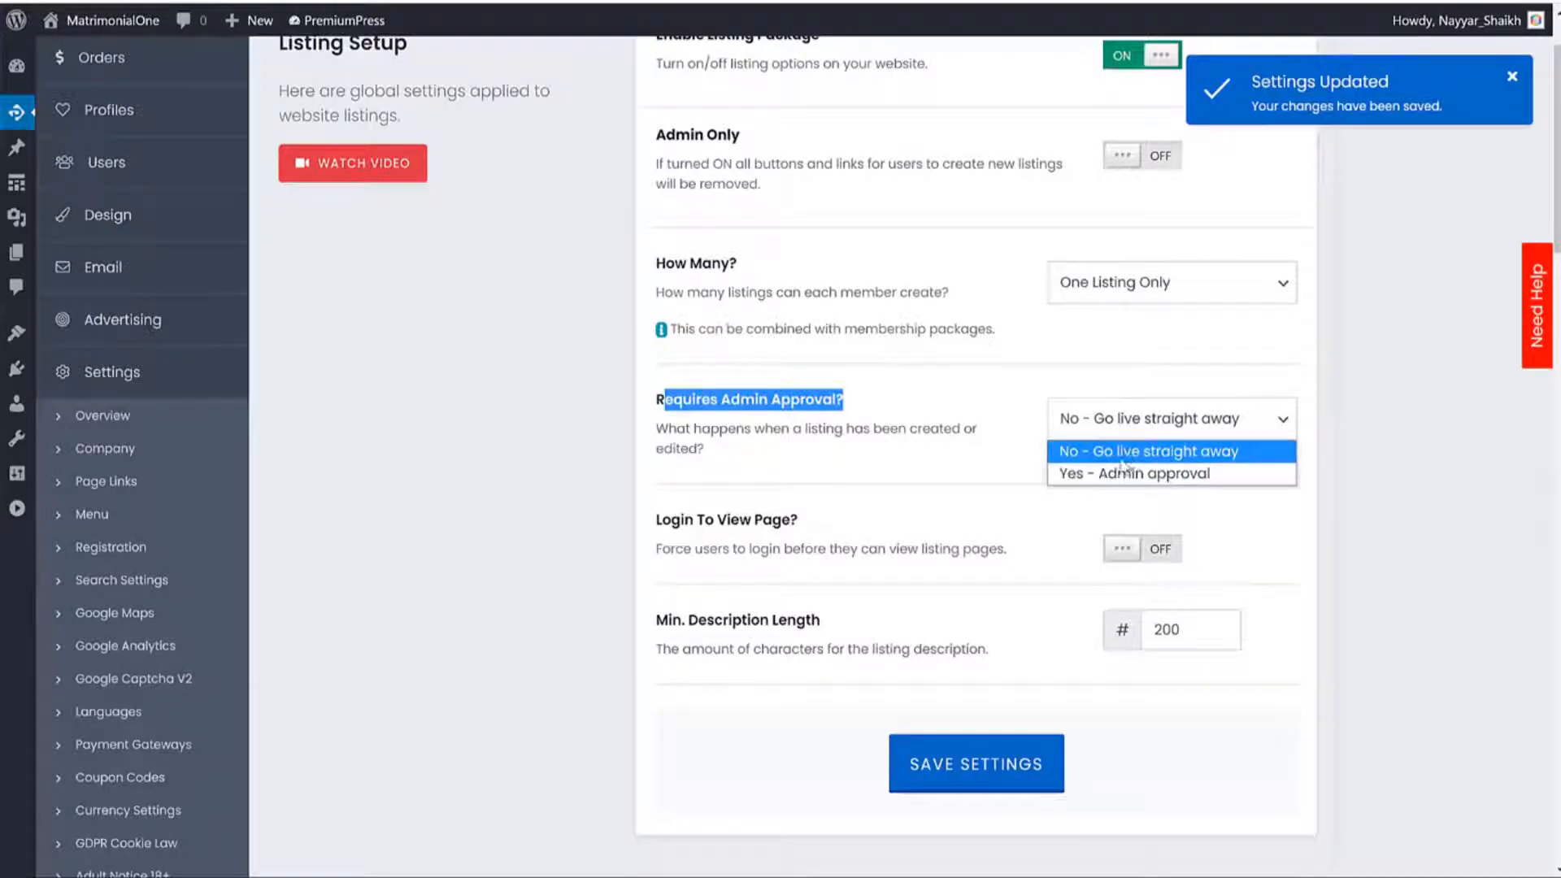
{"action": "left_click", "coordinate": [1122, 457]}
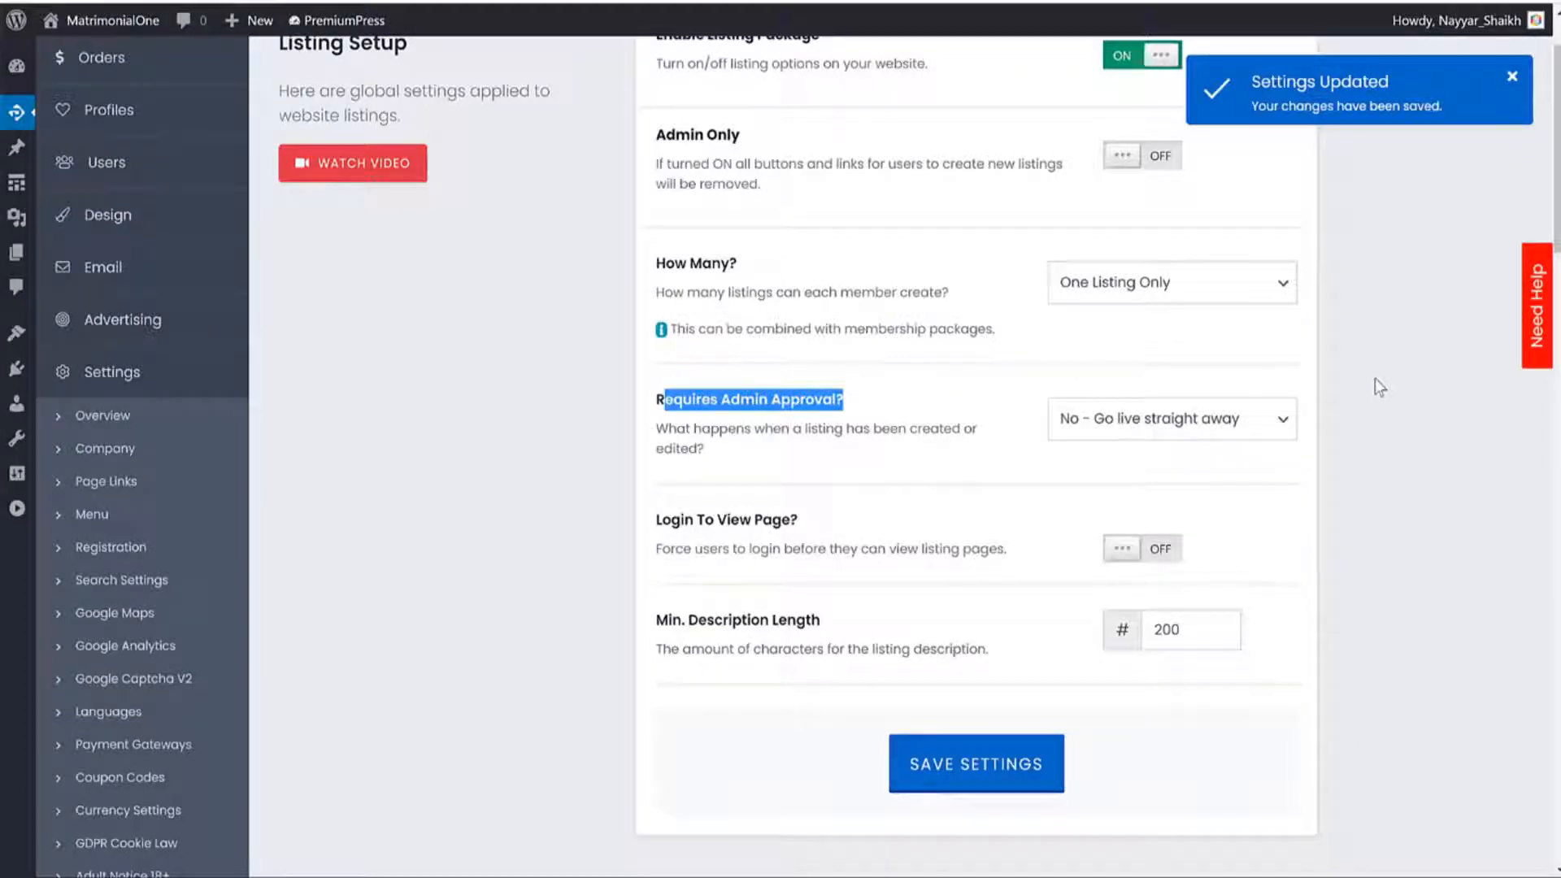
{"action": "left_click", "coordinate": [1162, 426]}
{"action": "left_click", "coordinate": [1114, 476]}
{"action": "left_click", "coordinate": [995, 453]}
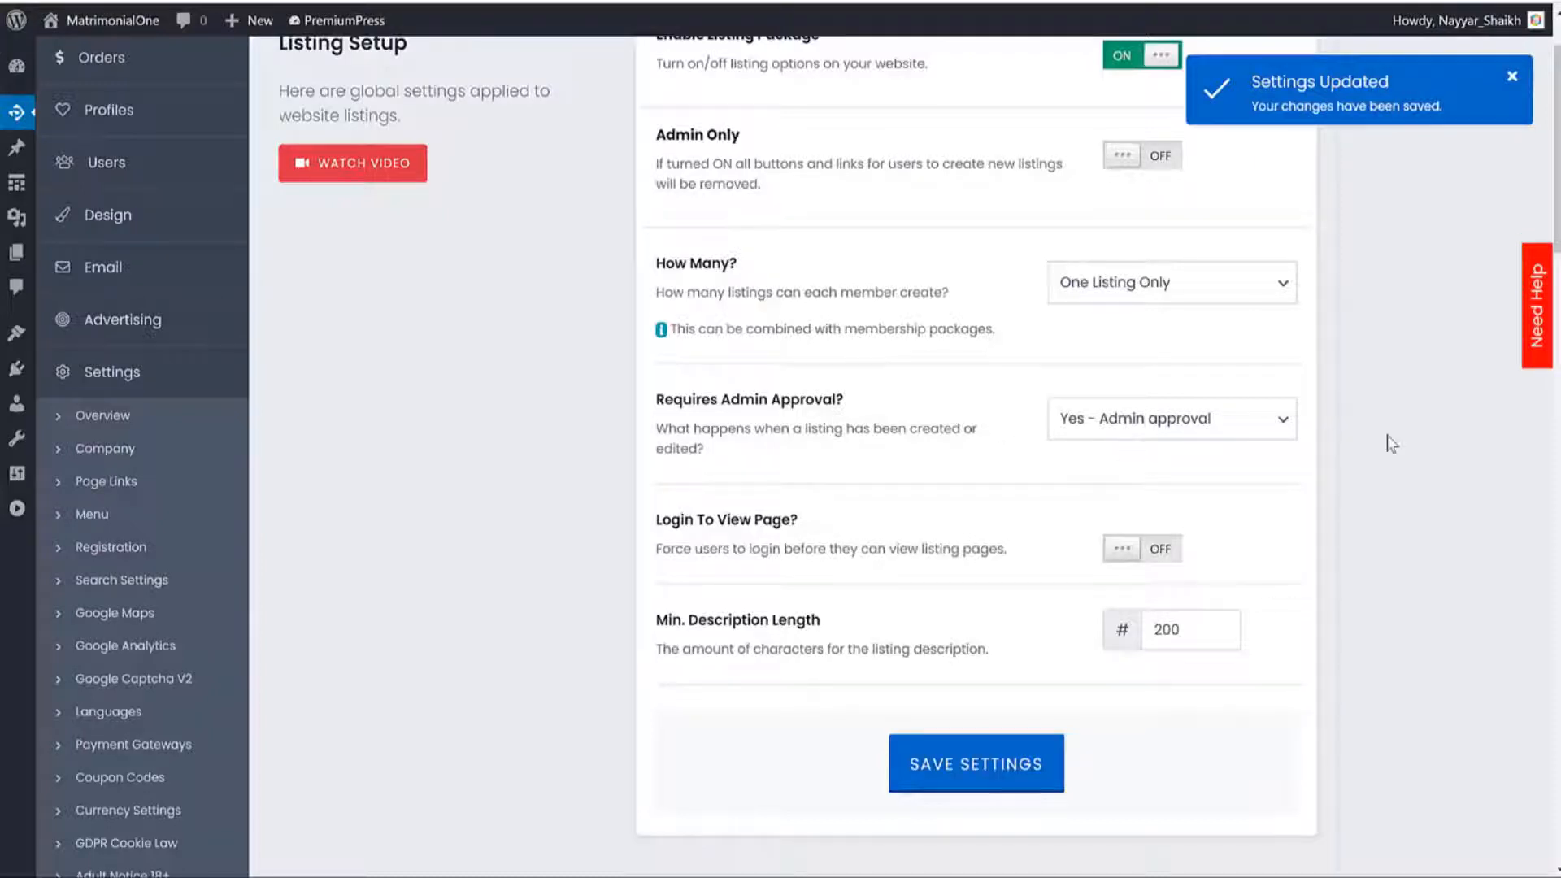
{"action": "left_click", "coordinate": [1194, 419]}
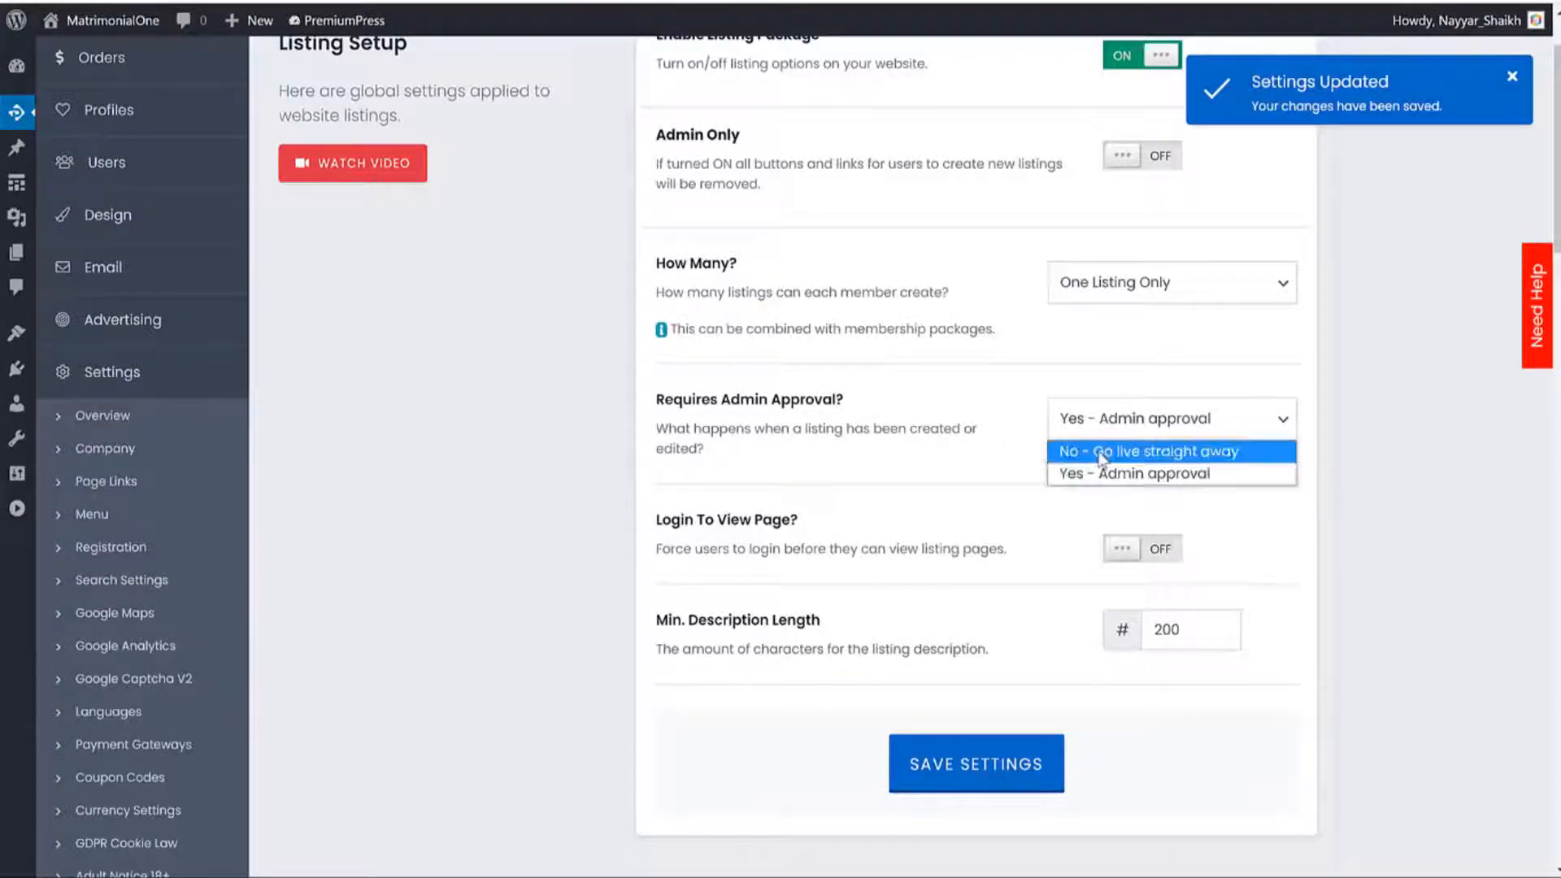
{"action": "left_click", "coordinate": [1187, 452]}
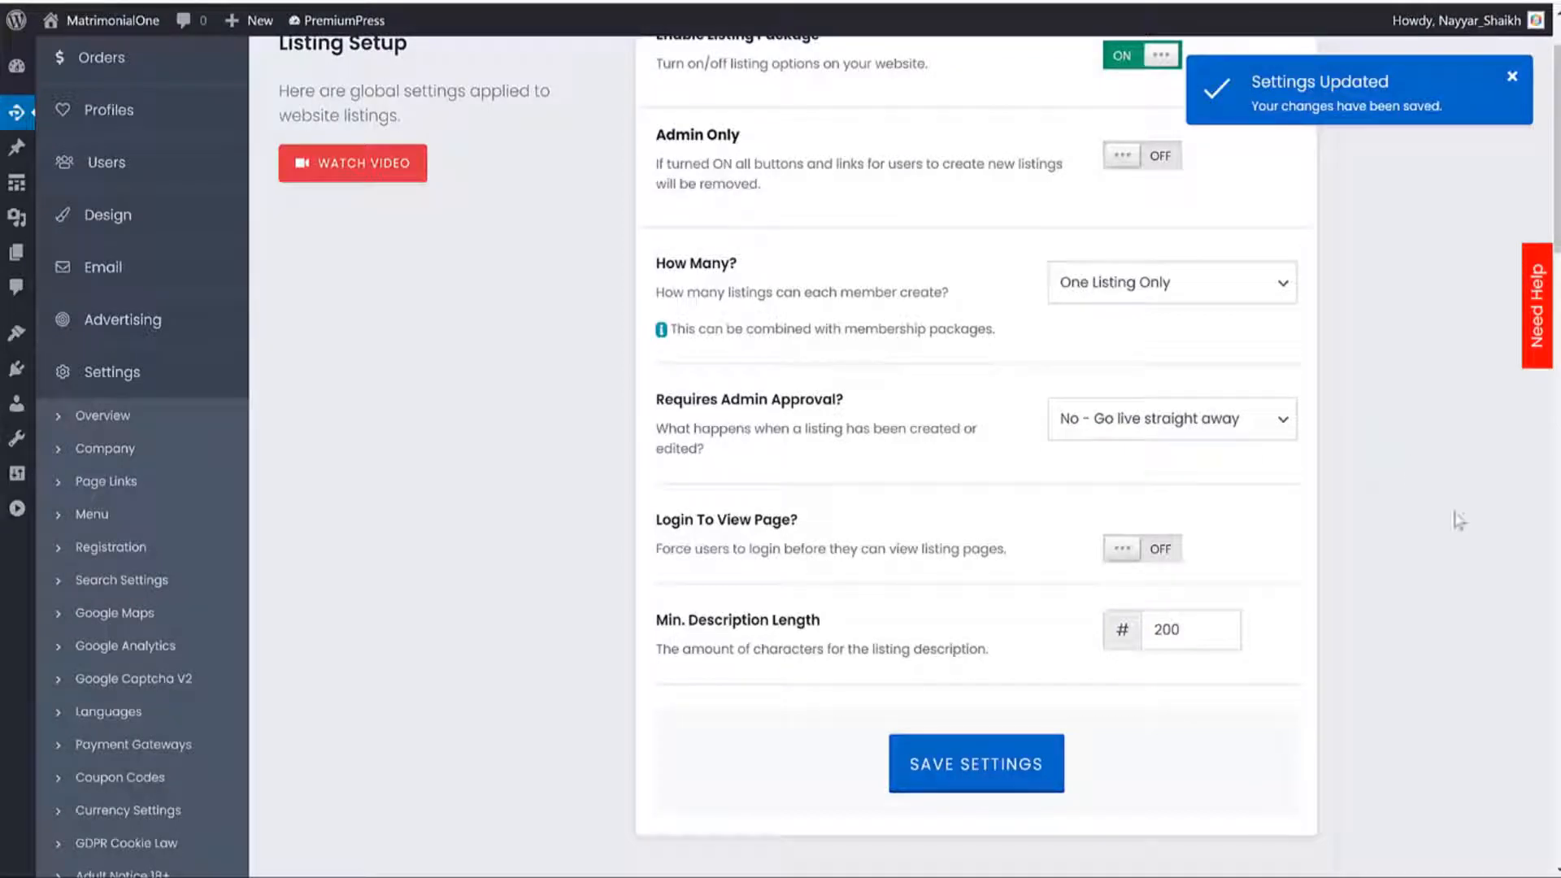
Turn Login To View Page on and save the listing settings.
{"action": "left_click_drag", "start_coordinate": [657, 524], "coordinate": [827, 521]}
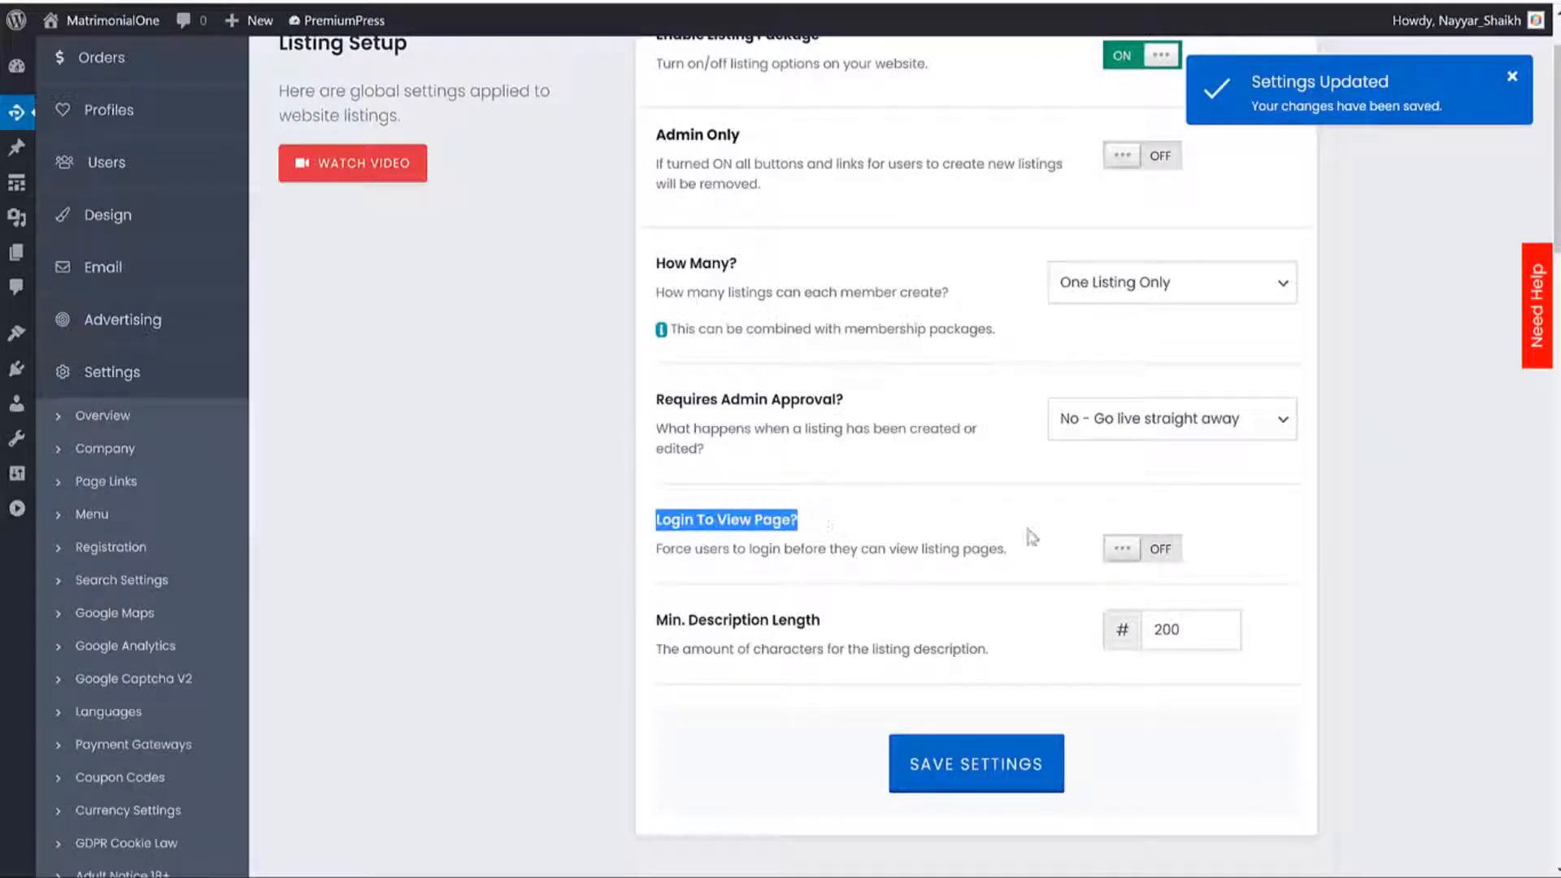
{"action": "left_click", "coordinate": [1122, 546]}
{"action": "left_click_drag", "start_coordinate": [680, 551], "coordinate": [915, 543]}
{"action": "left_click", "coordinate": [989, 558]}
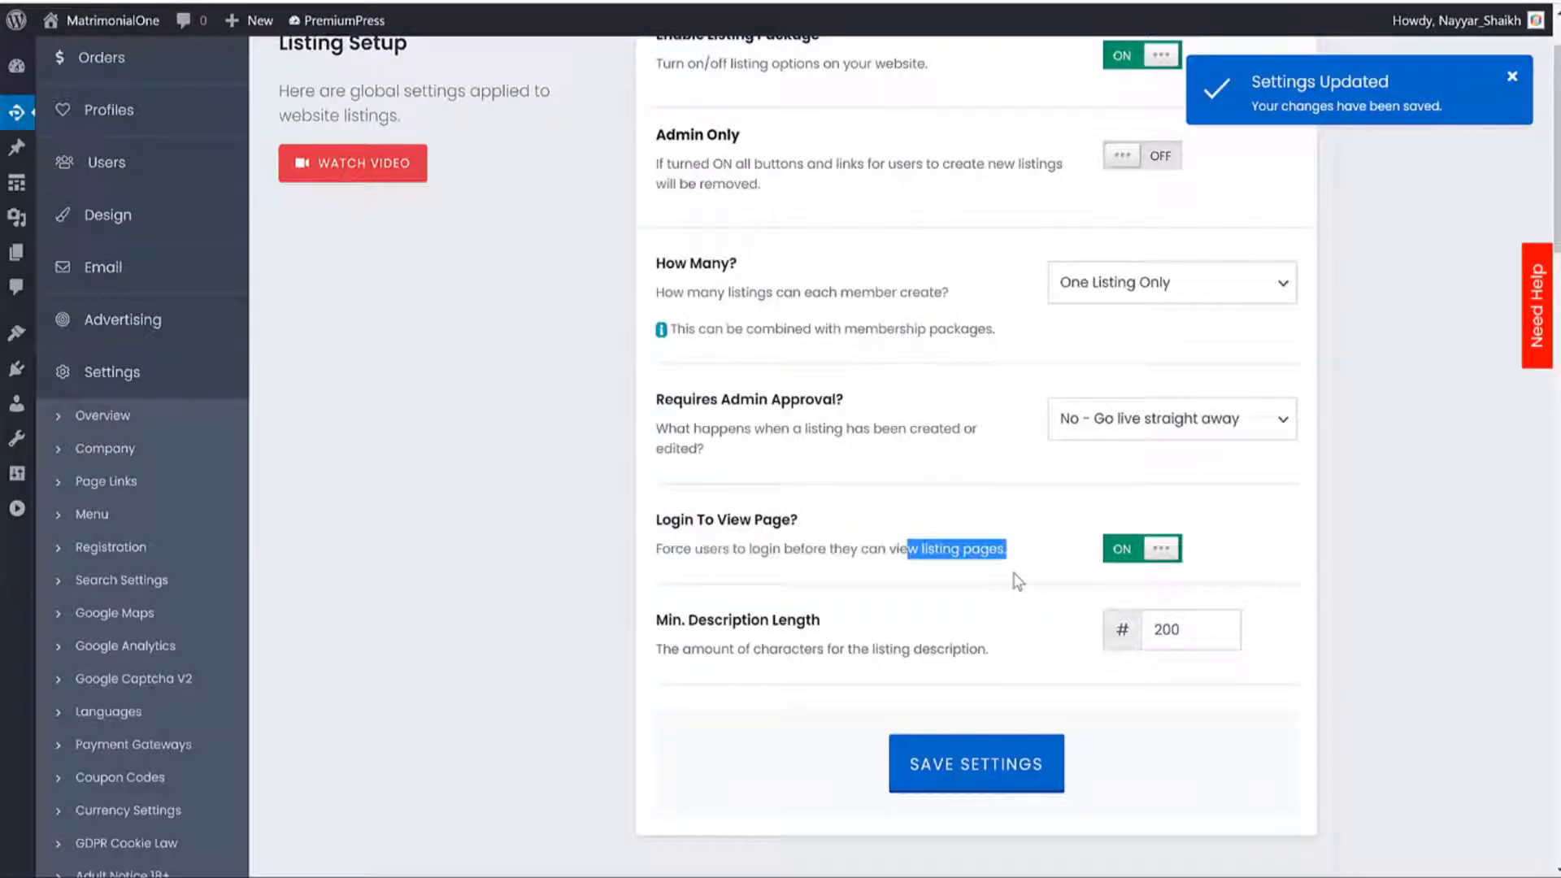
{"action": "left_click", "coordinate": [996, 776]}
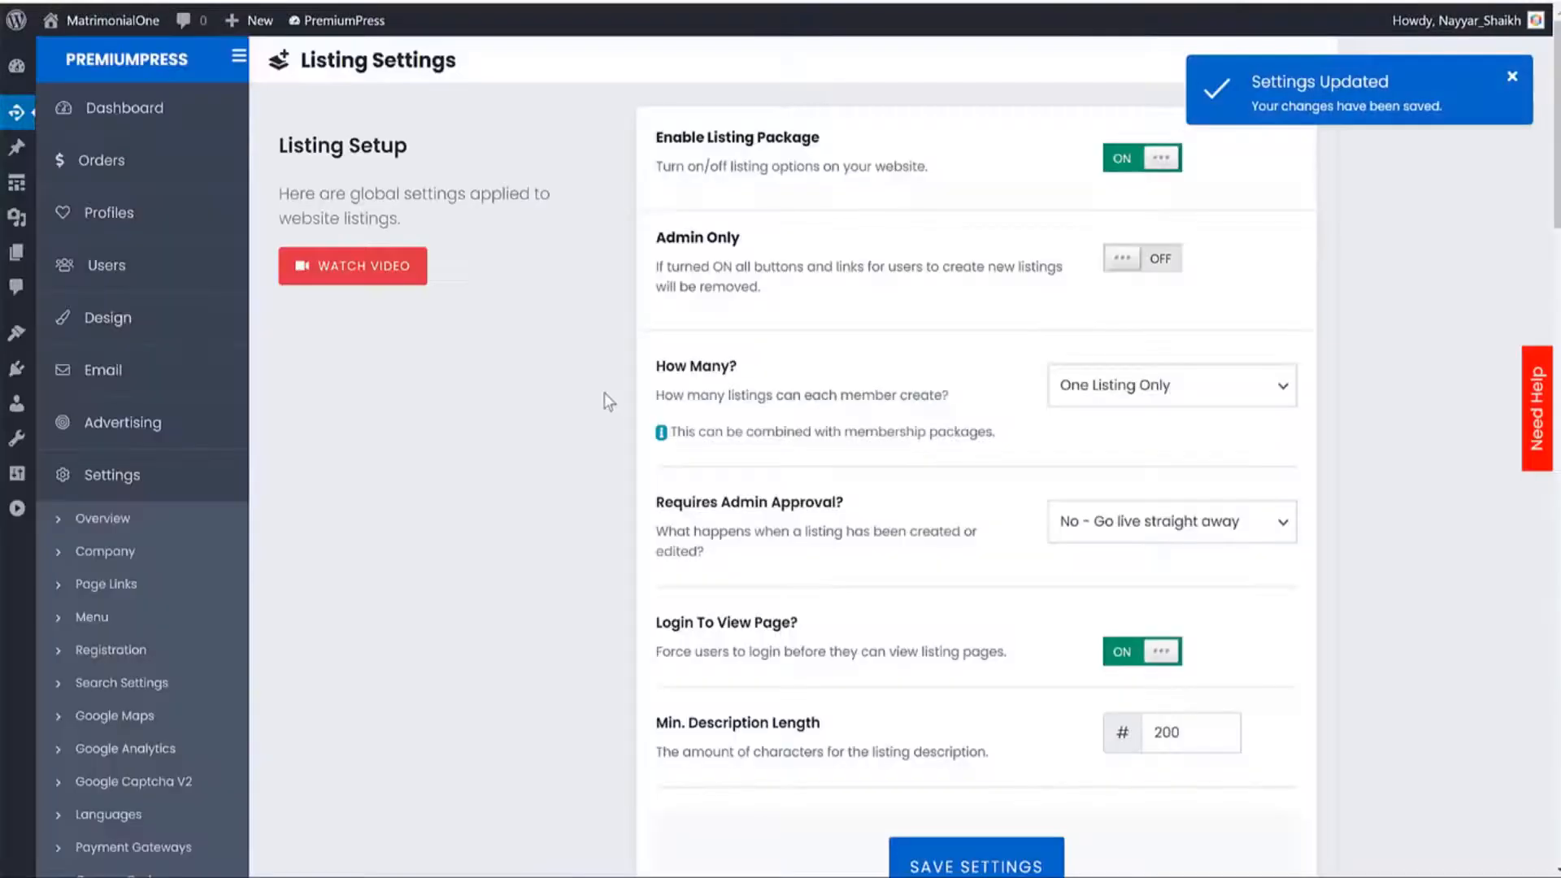
{"action": "scroll", "coordinate": [604, 393], "scroll_direction": "down", "scroll_amount": 3}
{"action": "scroll", "coordinate": [603, 393], "scroll_direction": "down", "scroll_amount": 5}
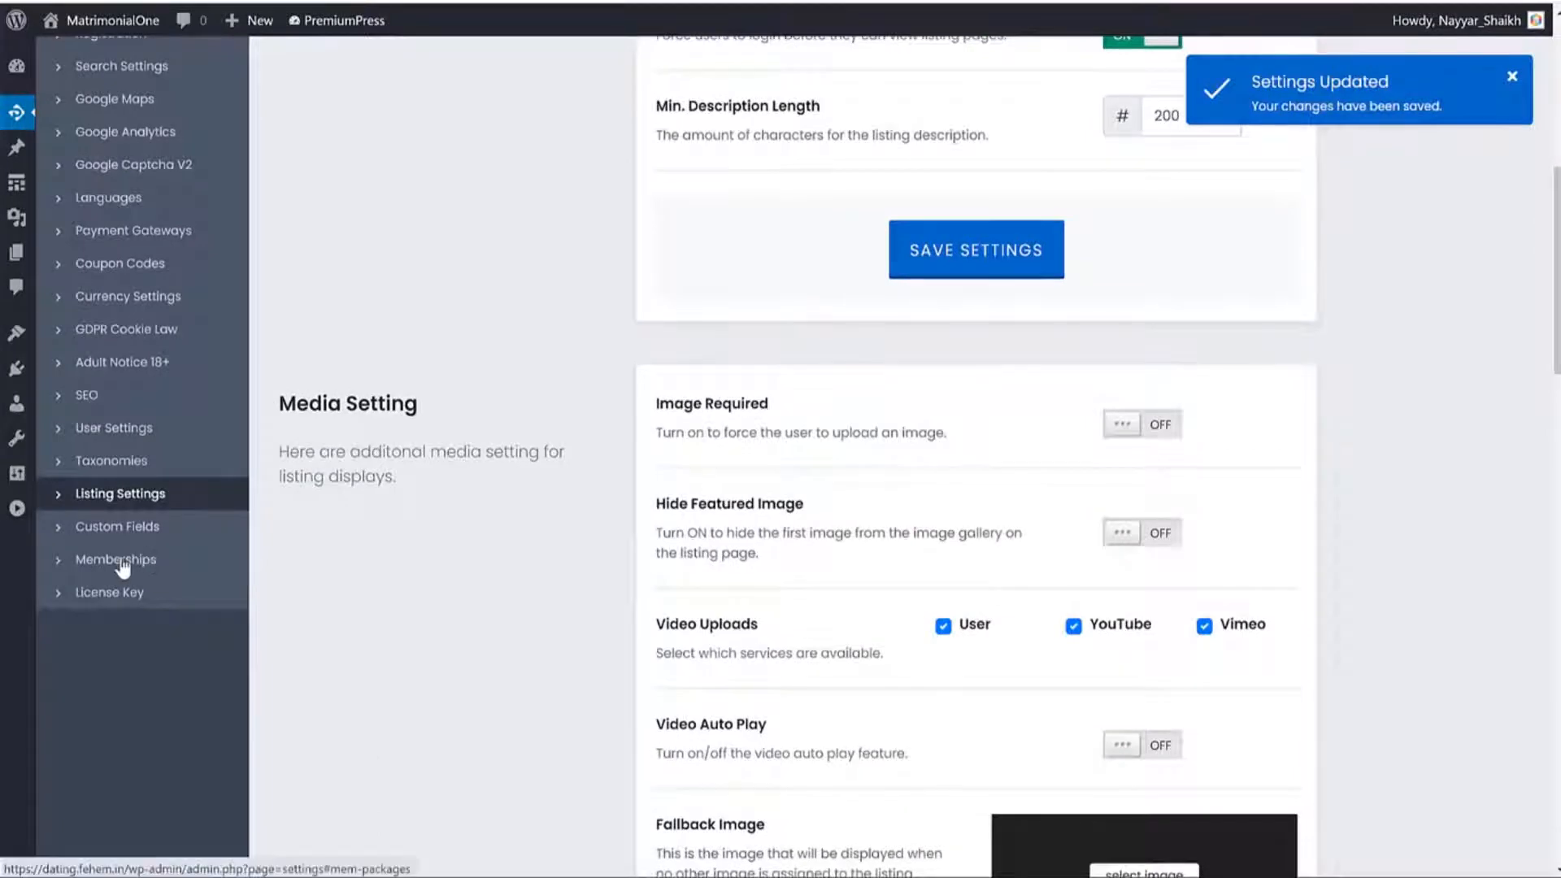
In Memberships settings, switch on Enable Memberships and Force Membership.
{"action": "left_click", "coordinate": [110, 554]}
{"action": "scroll", "coordinate": [569, 554], "scroll_direction": "up", "scroll_amount": 5}
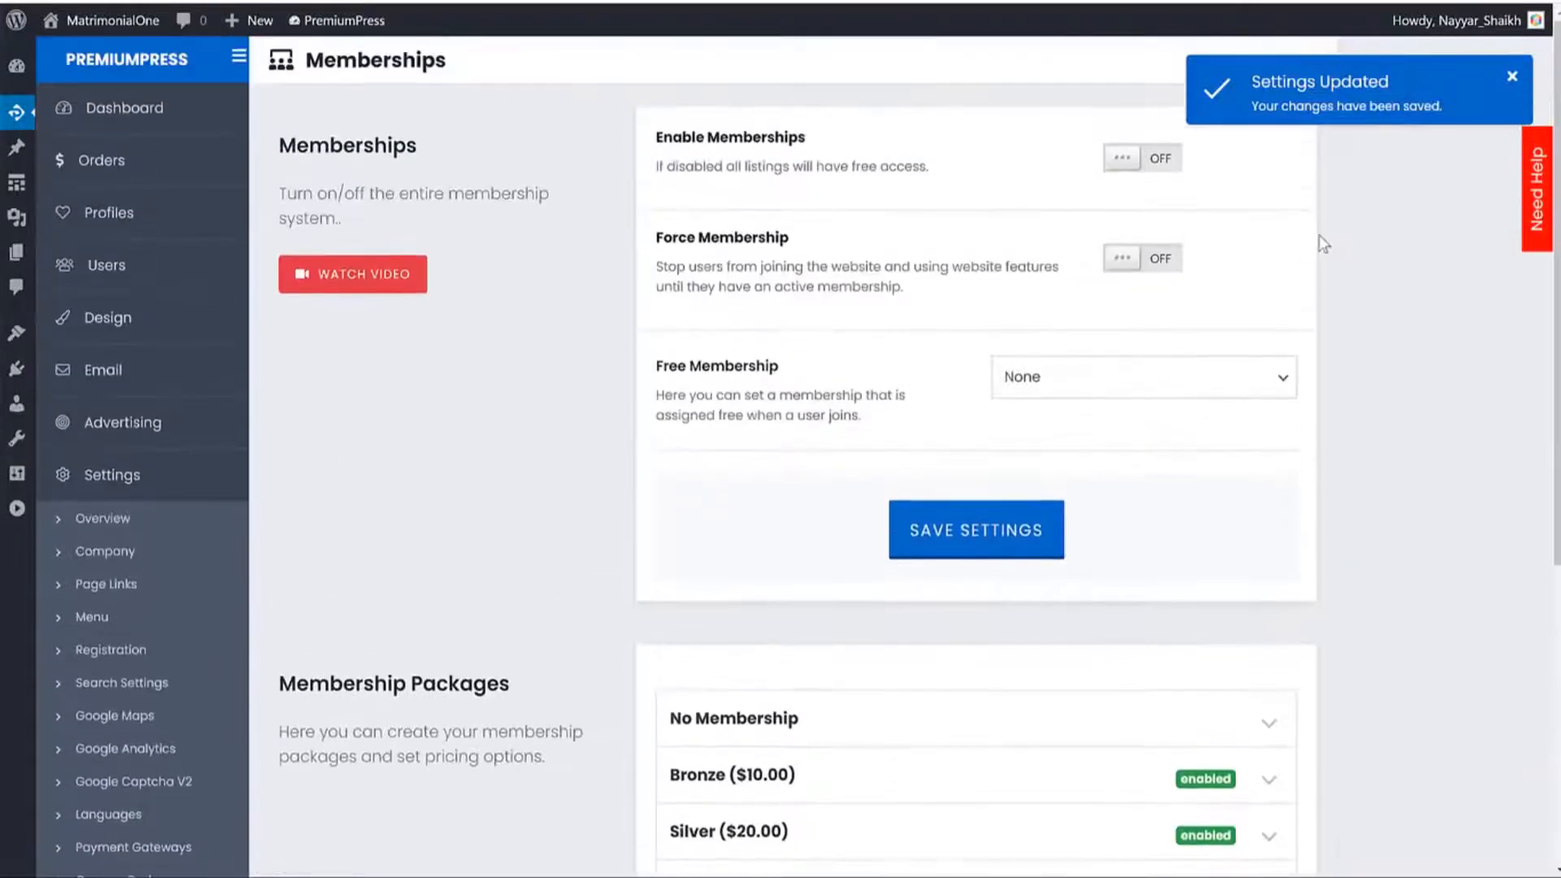
{"action": "left_click", "coordinate": [1141, 159]}
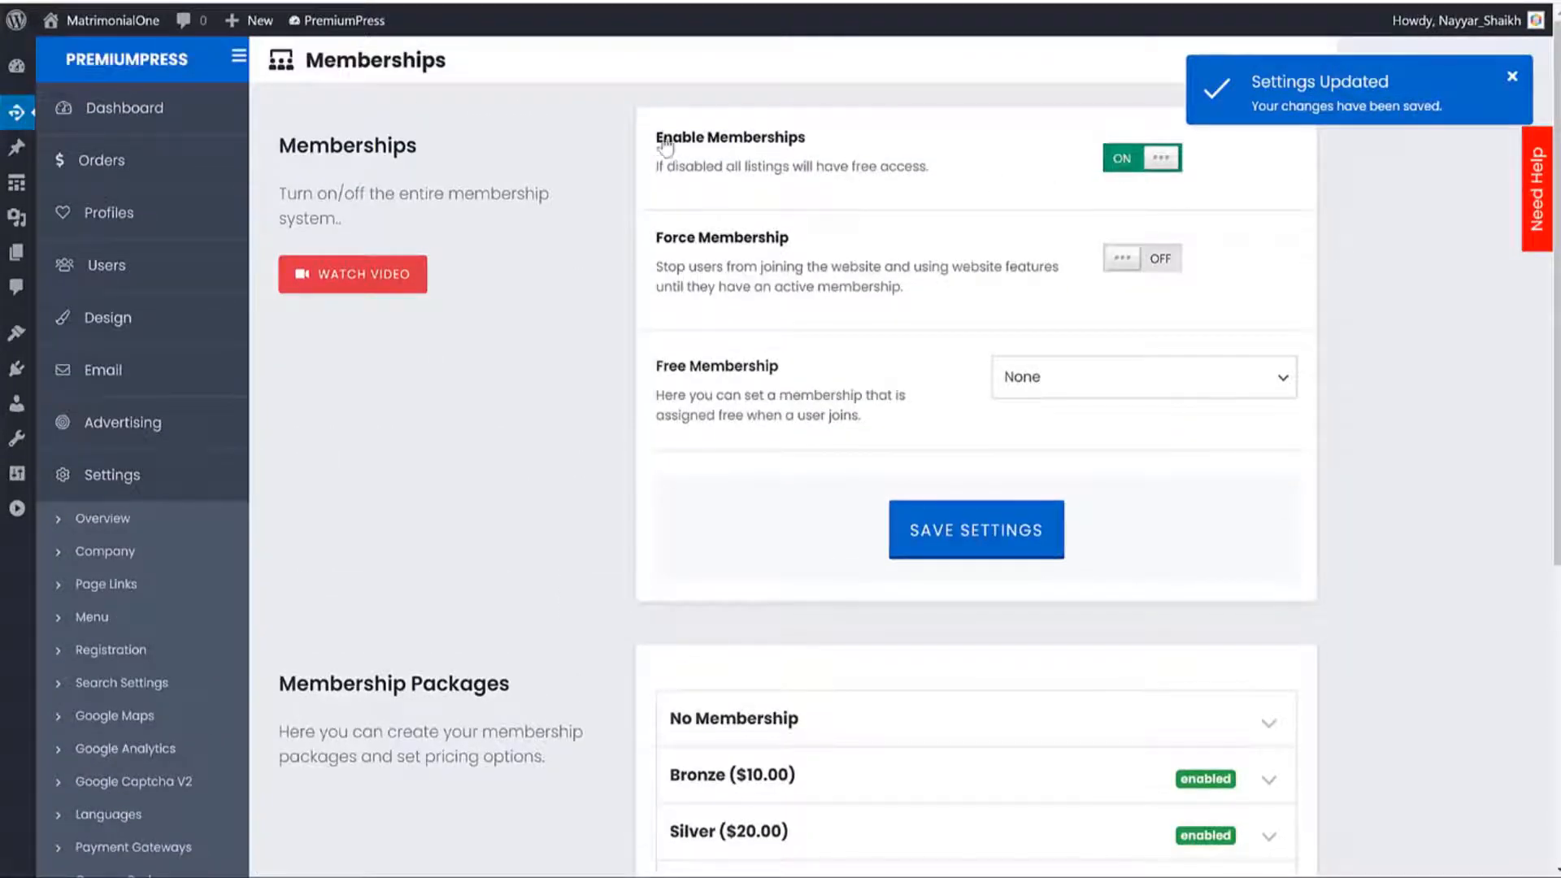
{"action": "left_click_drag", "start_coordinate": [657, 137], "coordinate": [847, 136]}
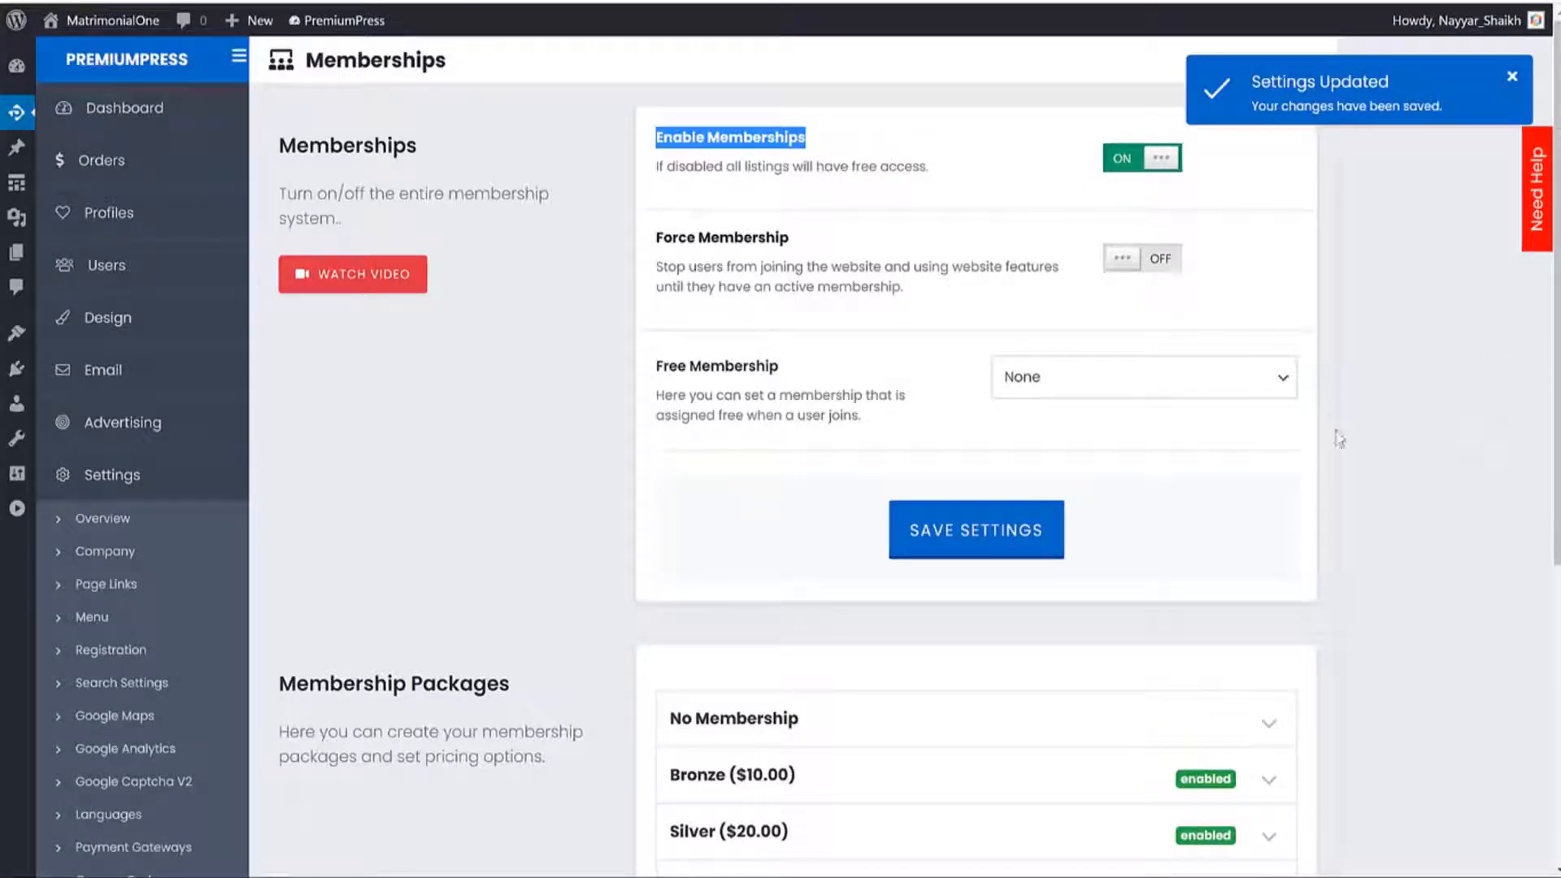
{"action": "left_click", "coordinate": [1142, 264]}
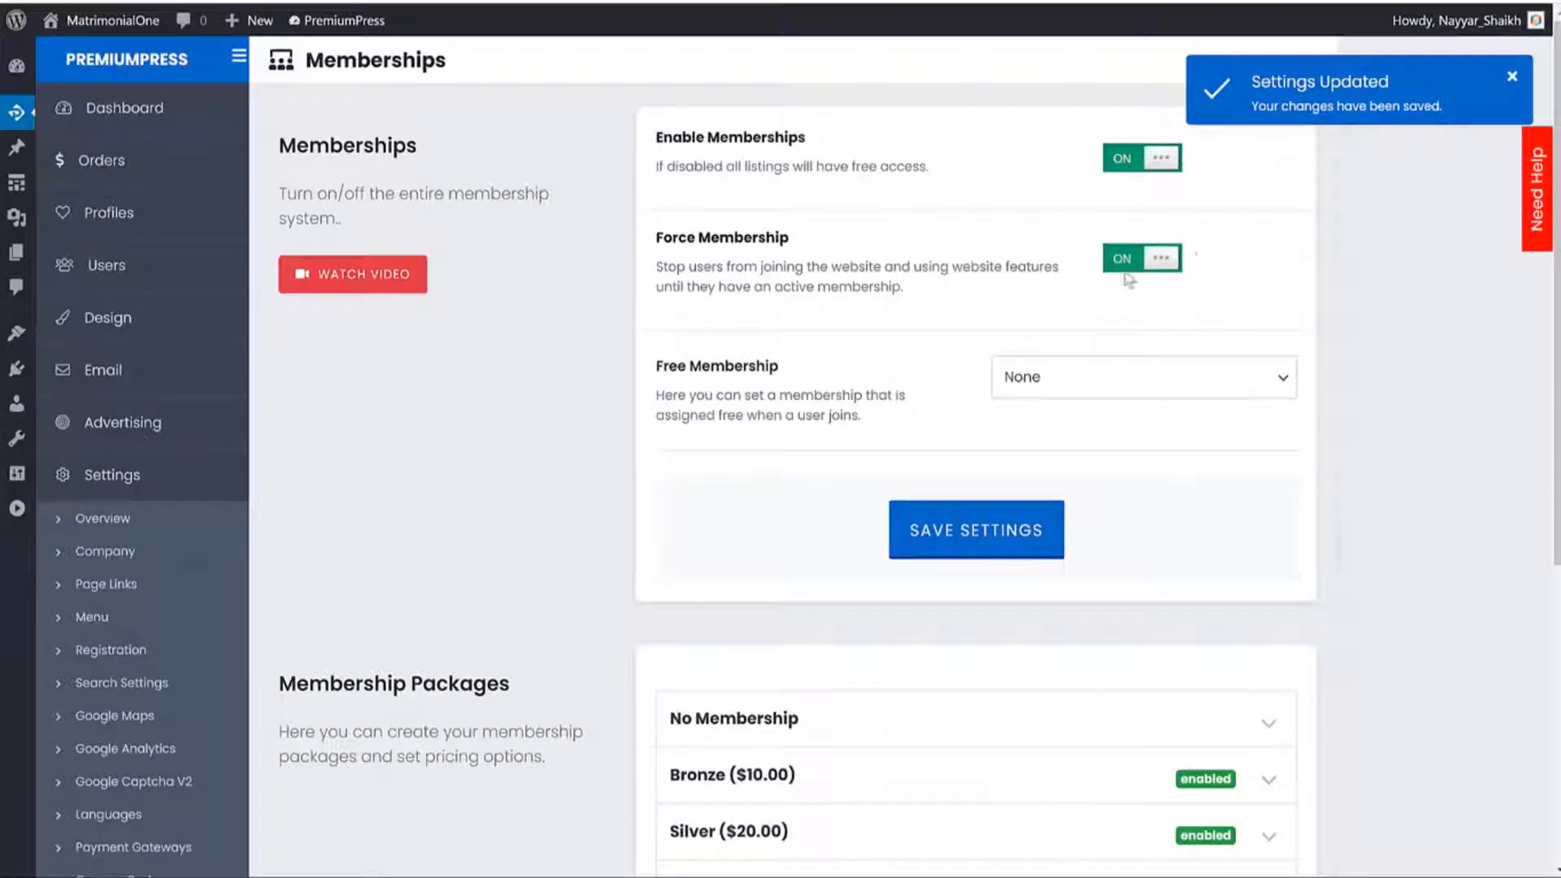
{"action": "left_click_drag", "start_coordinate": [789, 238], "coordinate": [656, 237]}
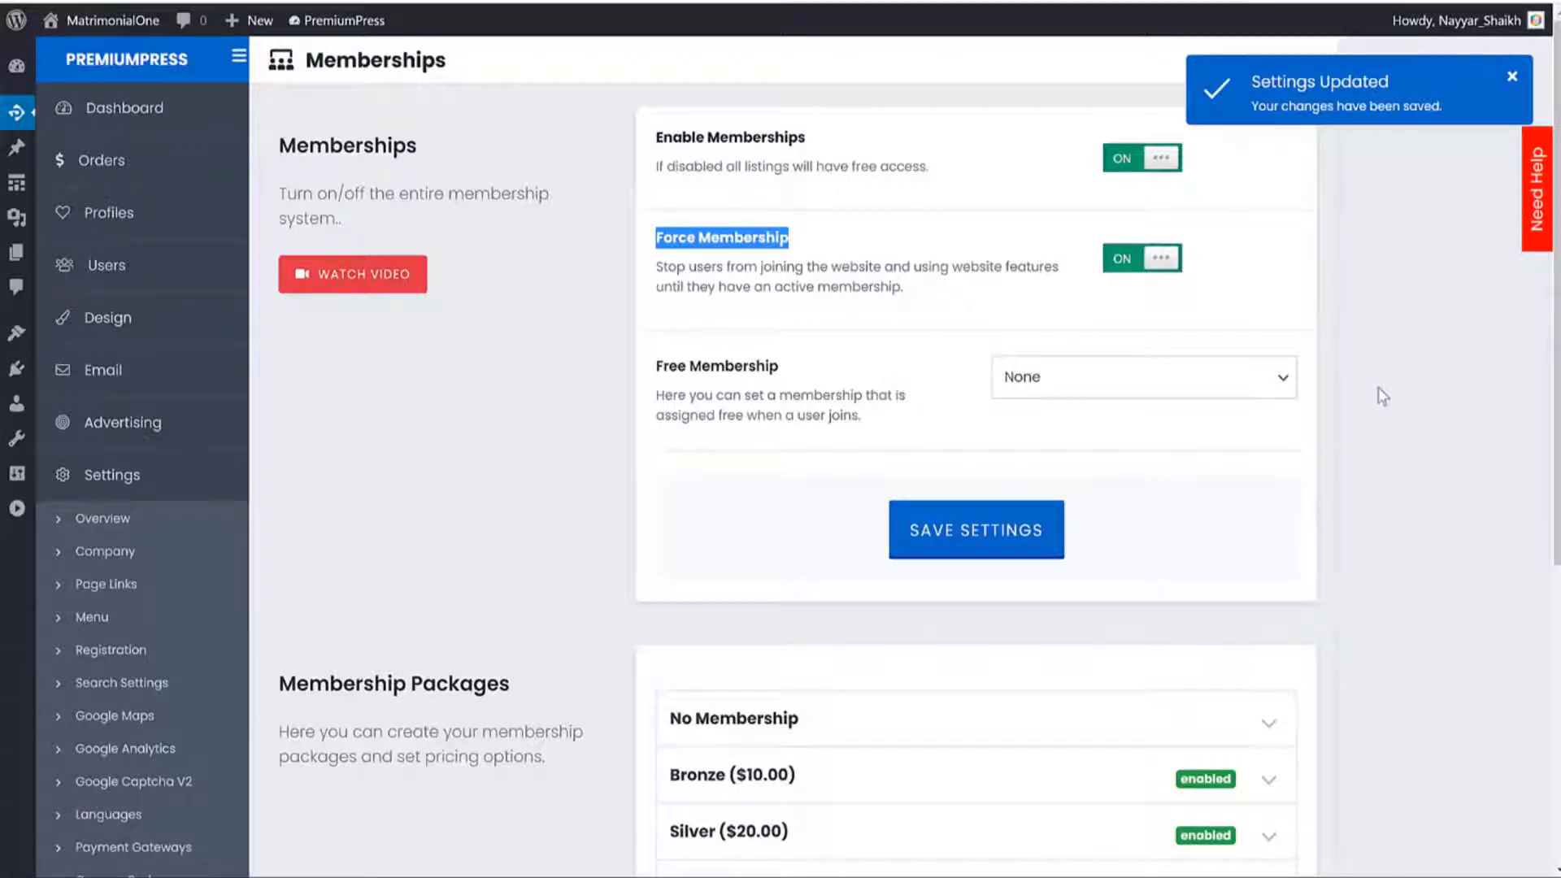
Review the Bronze package details and save the membership settings.
{"action": "scroll", "coordinate": [1382, 403], "scroll_direction": "down", "scroll_amount": 4}
{"action": "scroll", "coordinate": [1384, 413], "scroll_direction": "down", "scroll_amount": 2}
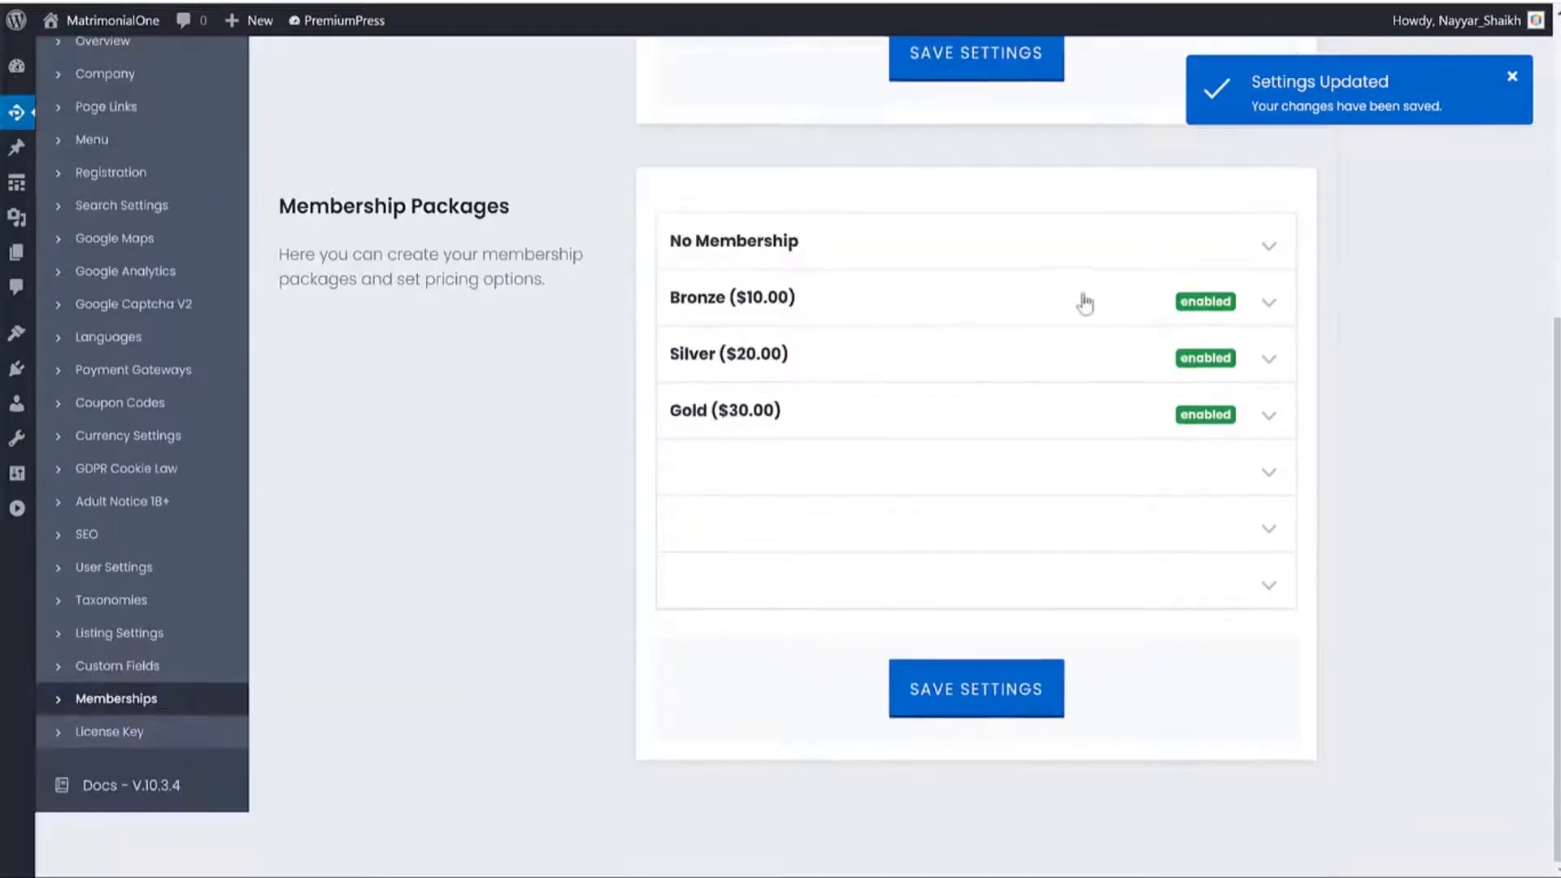
{"action": "left_click", "coordinate": [1280, 304]}
{"action": "scroll", "coordinate": [1082, 561], "scroll_direction": "down", "scroll_amount": 15}
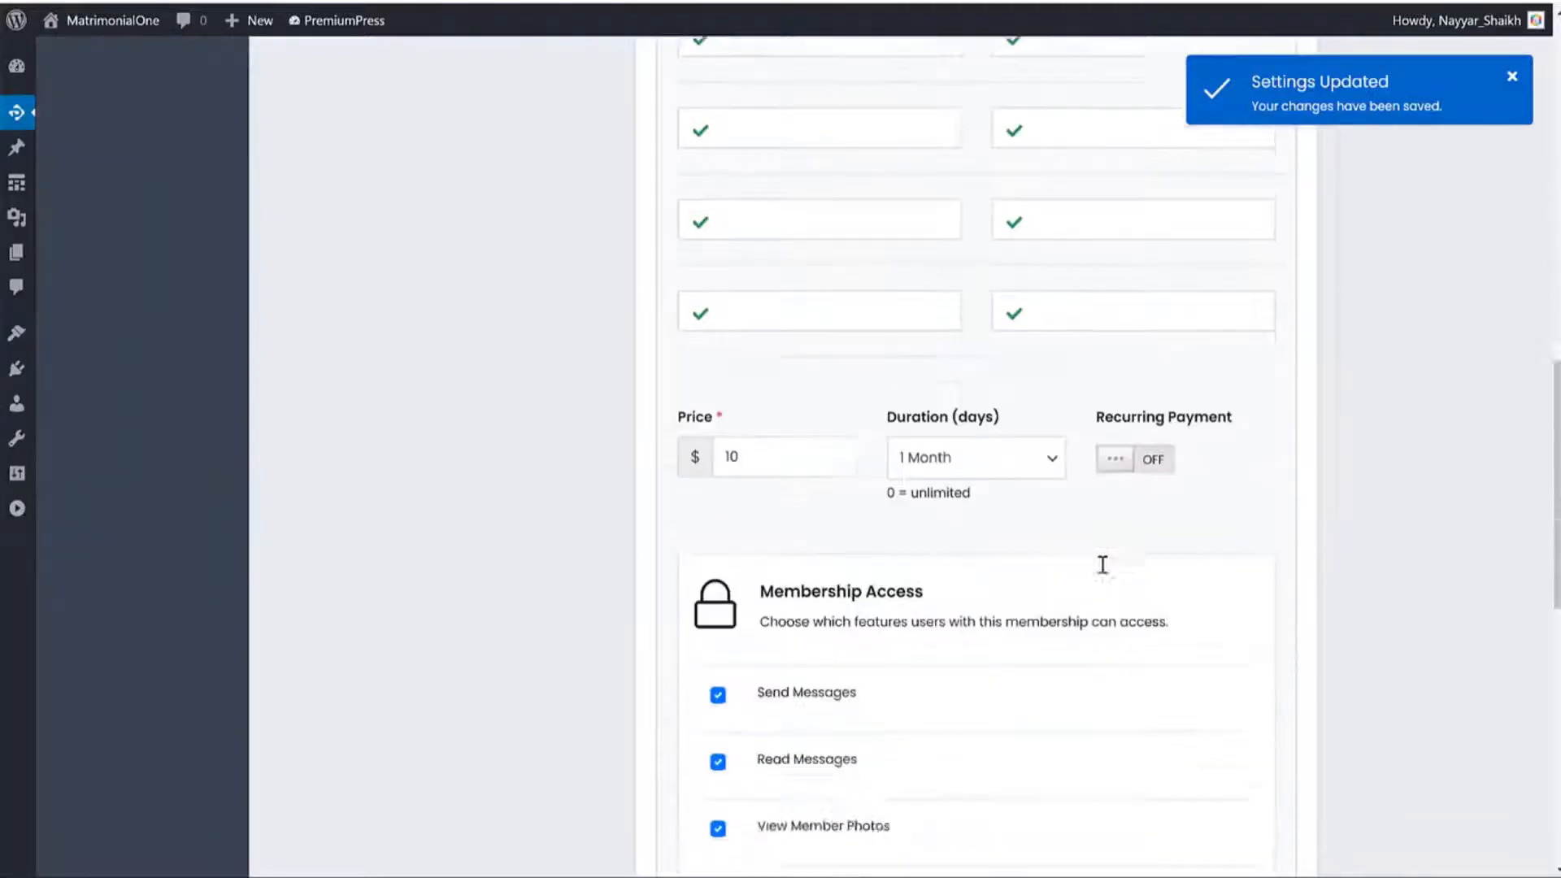
{"action": "scroll", "coordinate": [1090, 561], "scroll_direction": "up", "scroll_amount": 12}
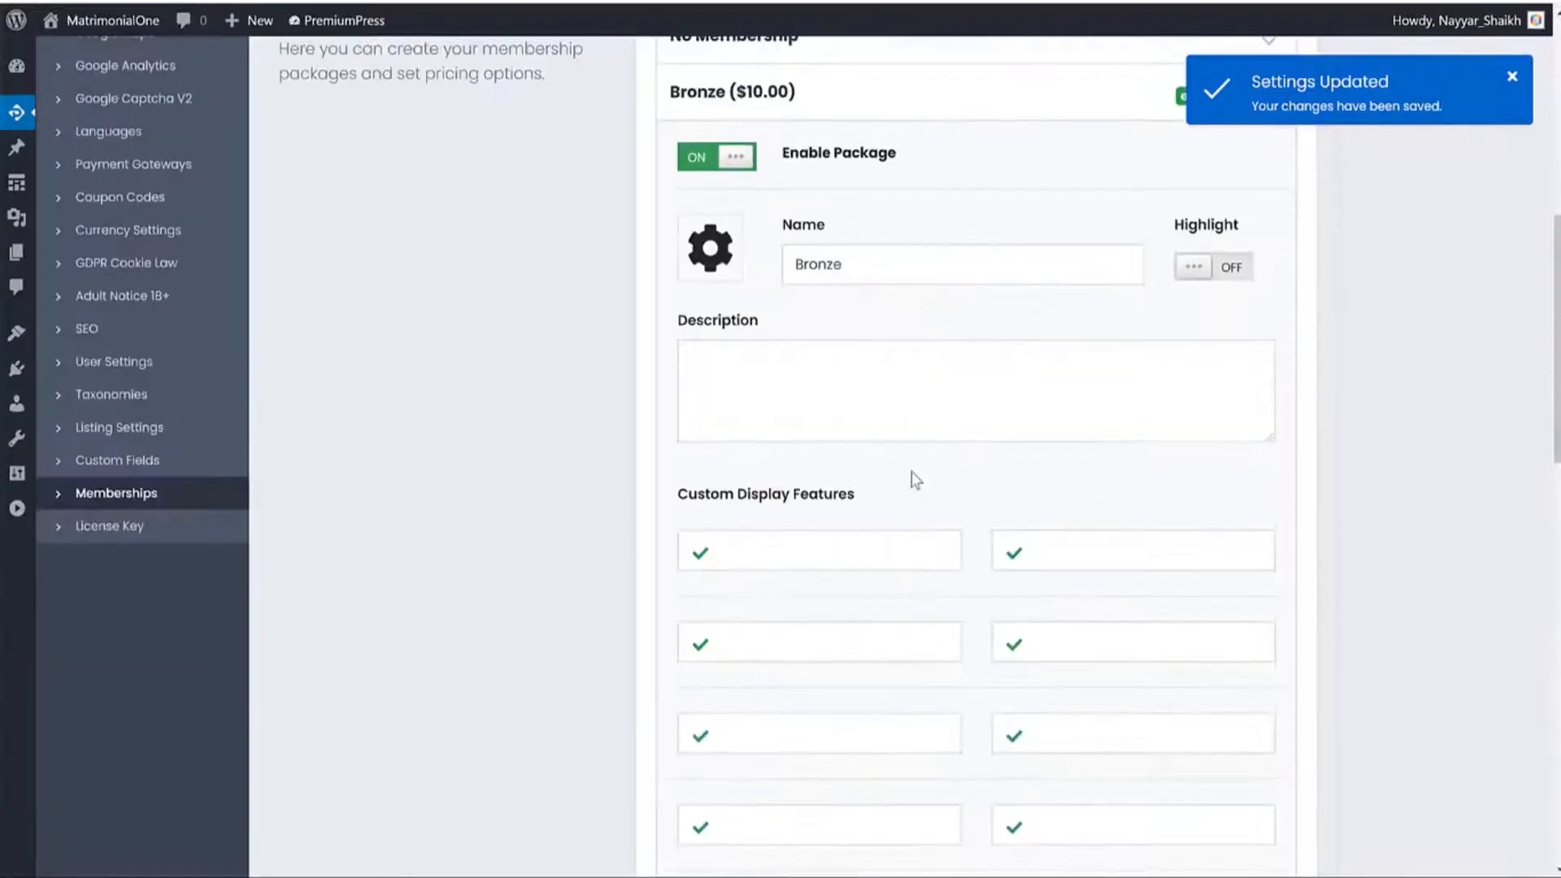
{"action": "scroll", "coordinate": [984, 351], "scroll_direction": "down", "scroll_amount": 10}
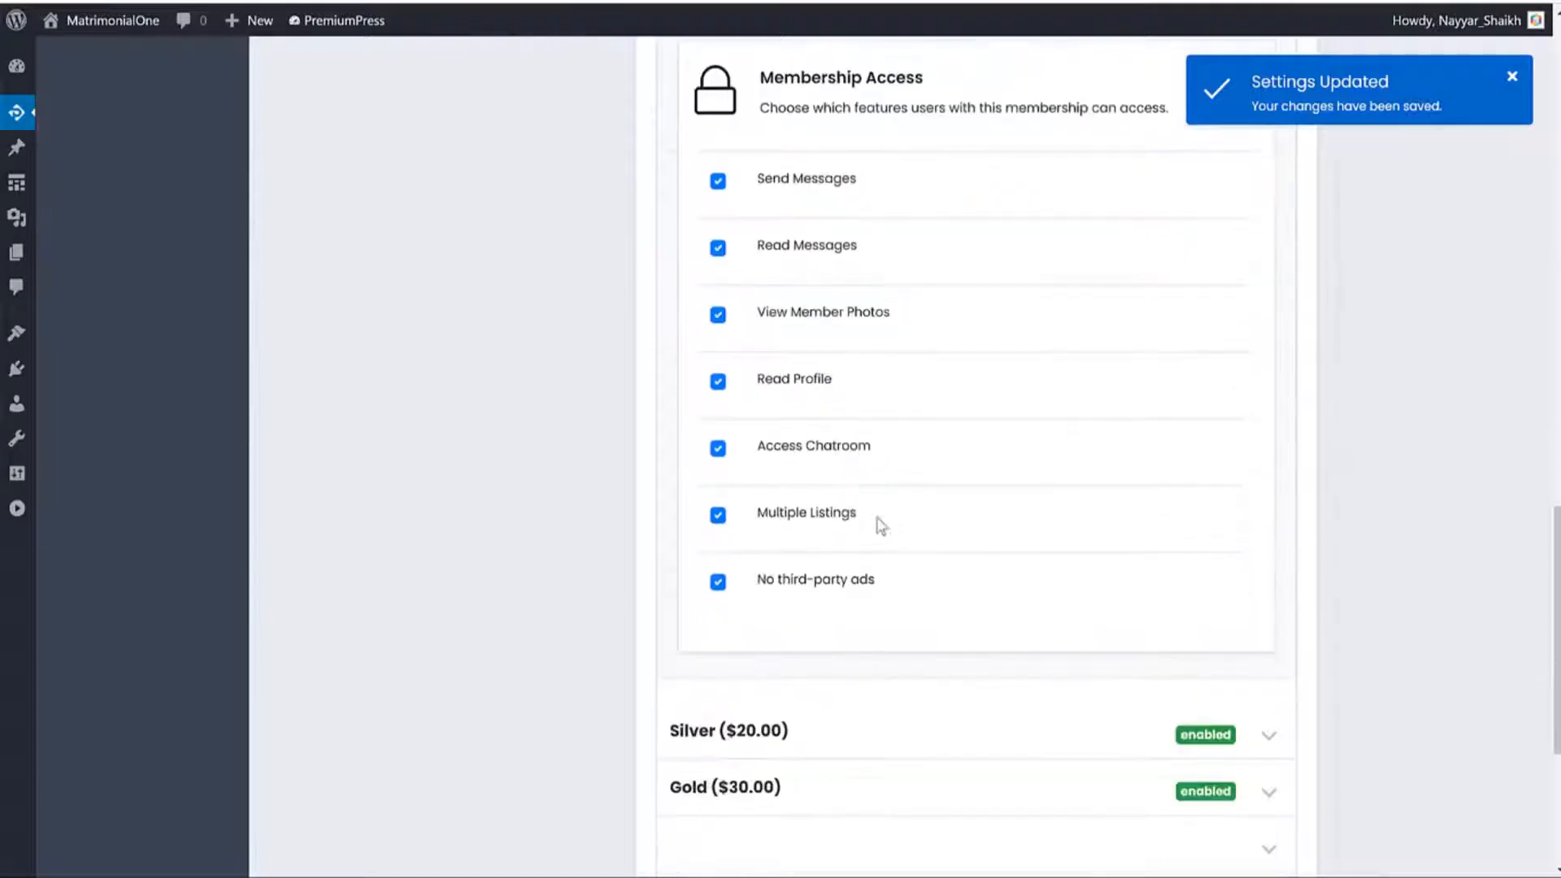
{"action": "scroll", "coordinate": [1000, 254], "scroll_direction": "down", "scroll_amount": 5}
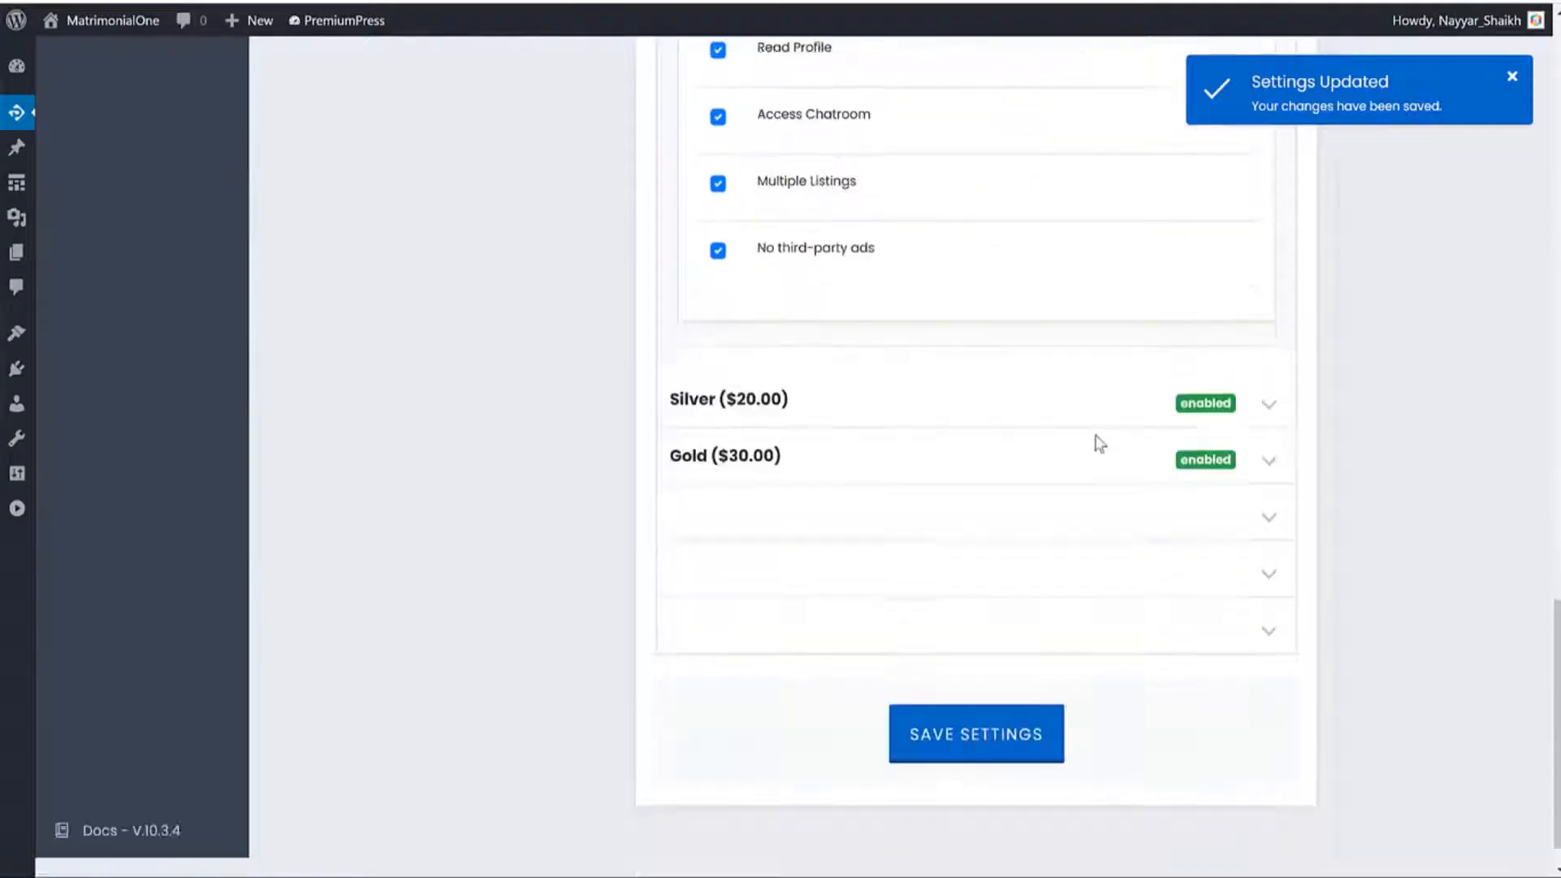
{"action": "left_click", "coordinate": [1000, 705]}
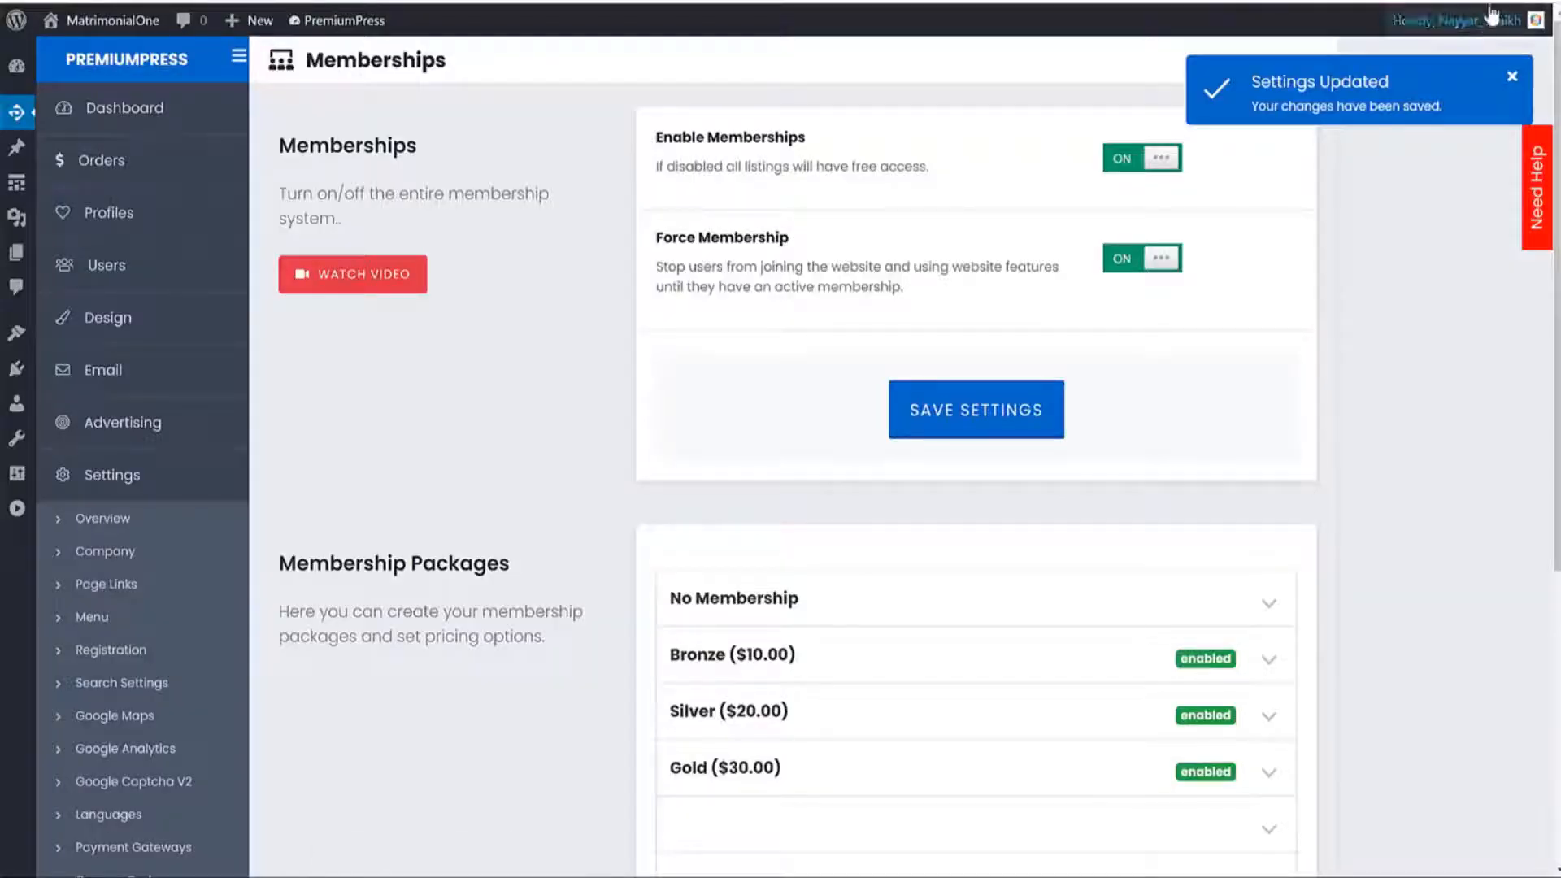
Load dating.fehem.in in a new Chrome incognito window.
{"action": "left_click", "coordinate": [1547, 1]}
{"action": "left_click", "coordinate": [1434, 66]}
{"action": "type", "text": "https://dating.fehem.in/"}
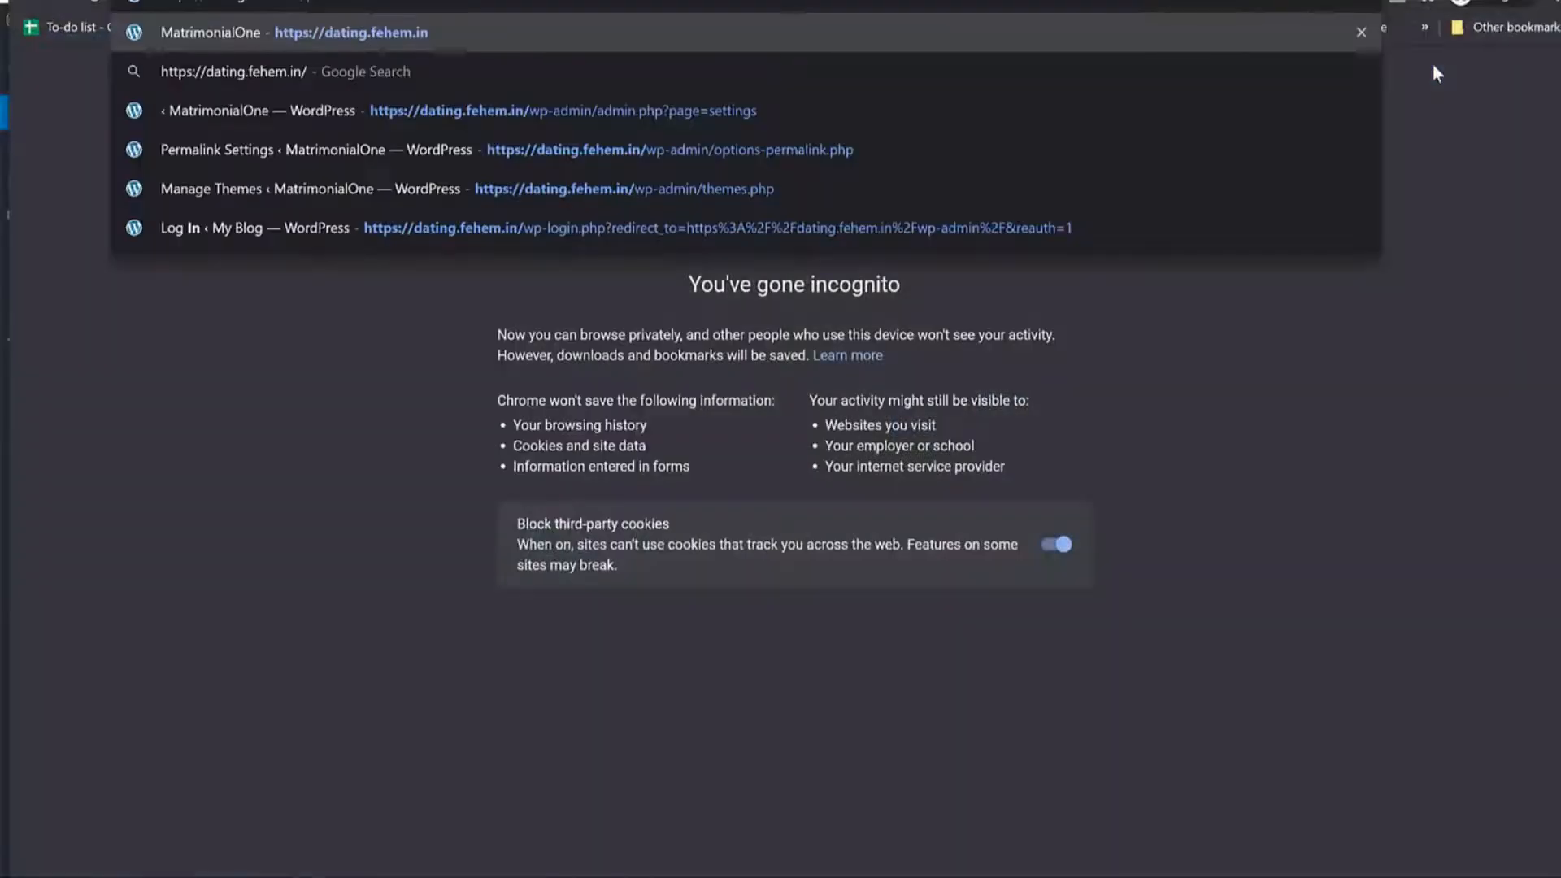
{"action": "key", "text": "Return"}
Open Example Profile 18 as a visitor and see the Get Access Now membership page.
{"action": "scroll", "coordinate": [1337, 334], "scroll_direction": "down", "scroll_amount": 8}
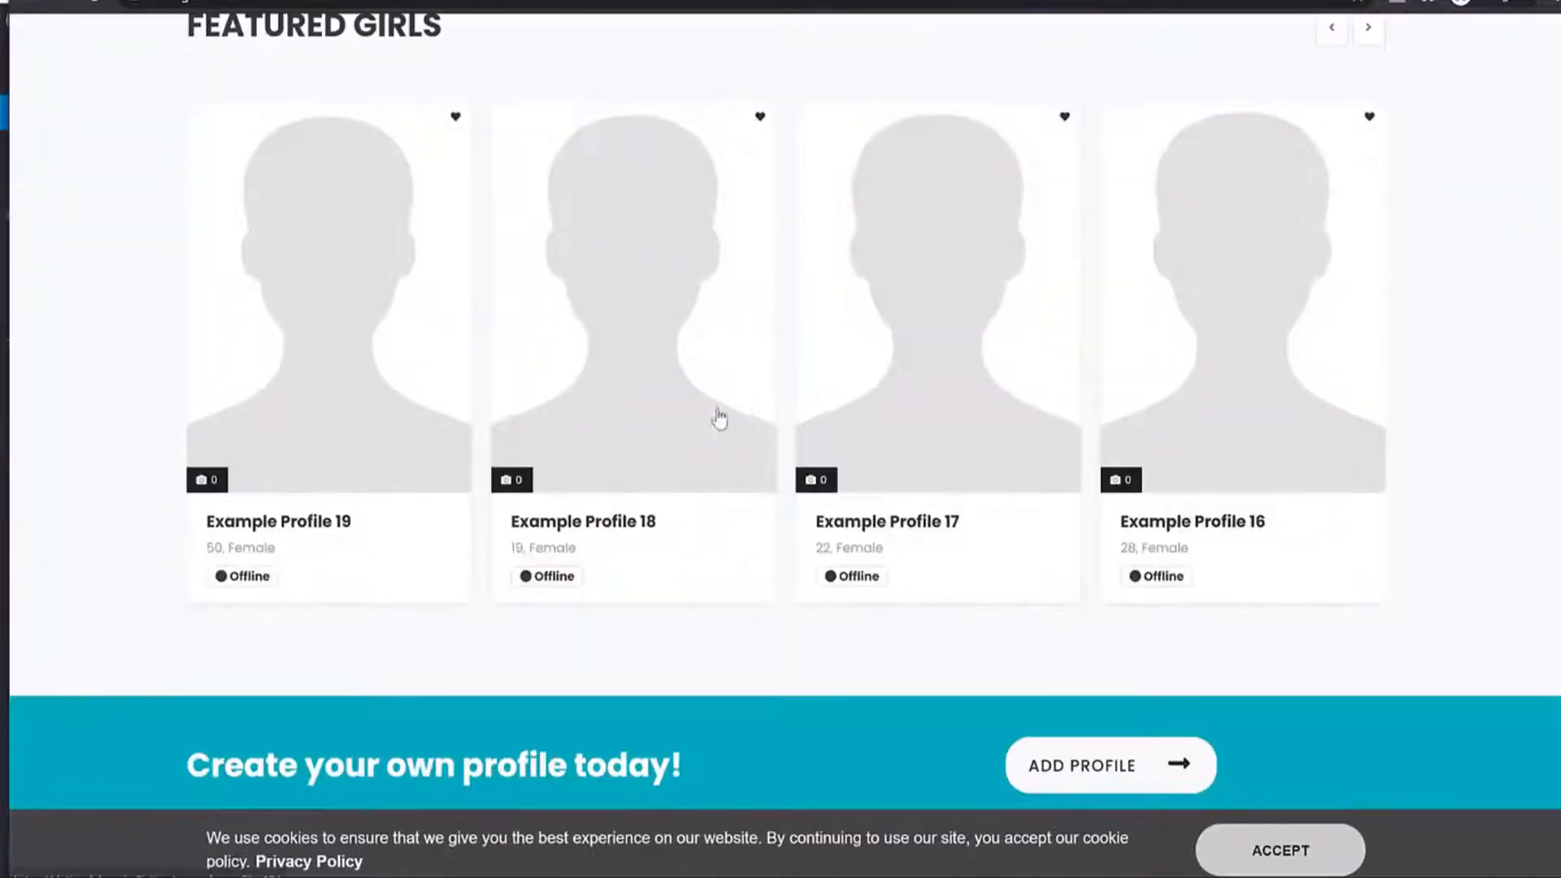
{"action": "left_click", "coordinate": [550, 334]}
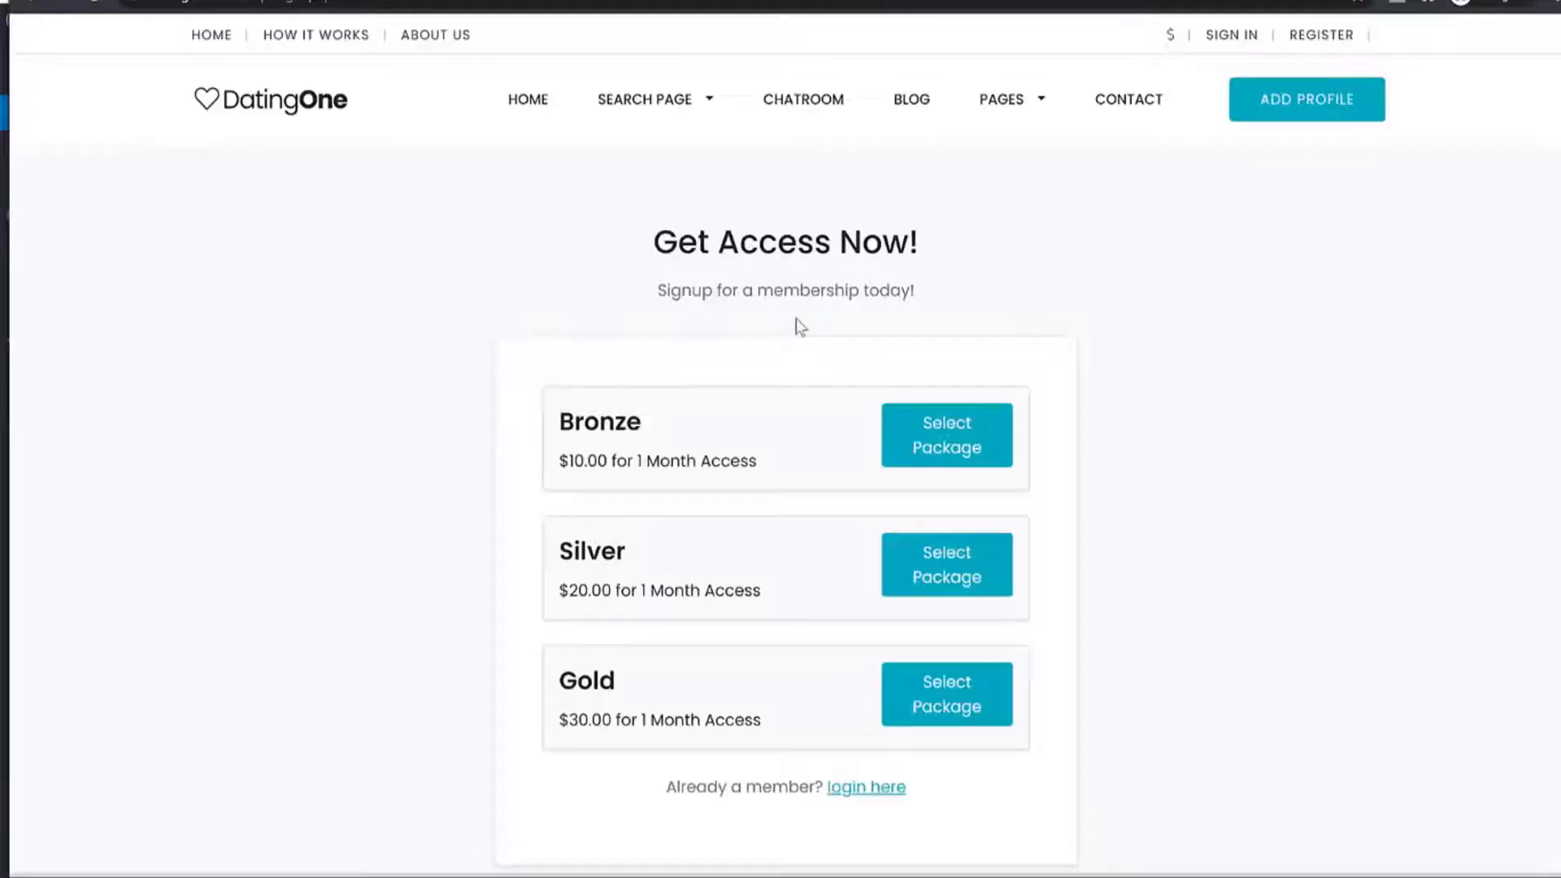
{"action": "scroll", "coordinate": [1139, 321], "scroll_direction": "down", "scroll_amount": 4}
{"action": "scroll", "coordinate": [1147, 331], "scroll_direction": "up", "scroll_amount": 4}
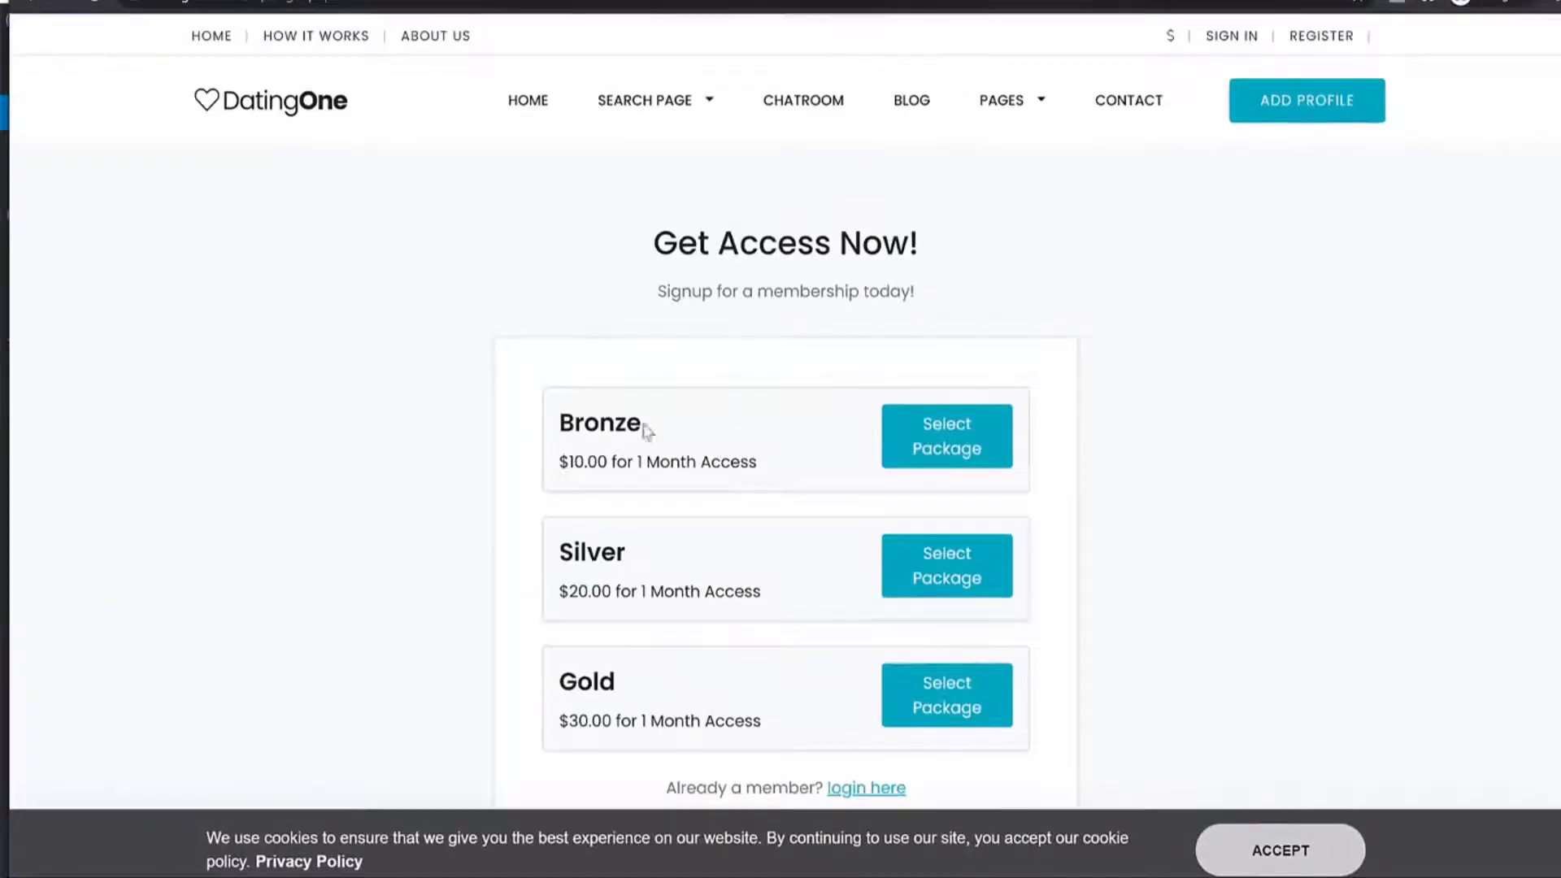
{"action": "left_click_drag", "start_coordinate": [646, 431], "coordinate": [561, 426]}
{"action": "scroll", "coordinate": [668, 457], "scroll_direction": "down", "scroll_amount": 3}
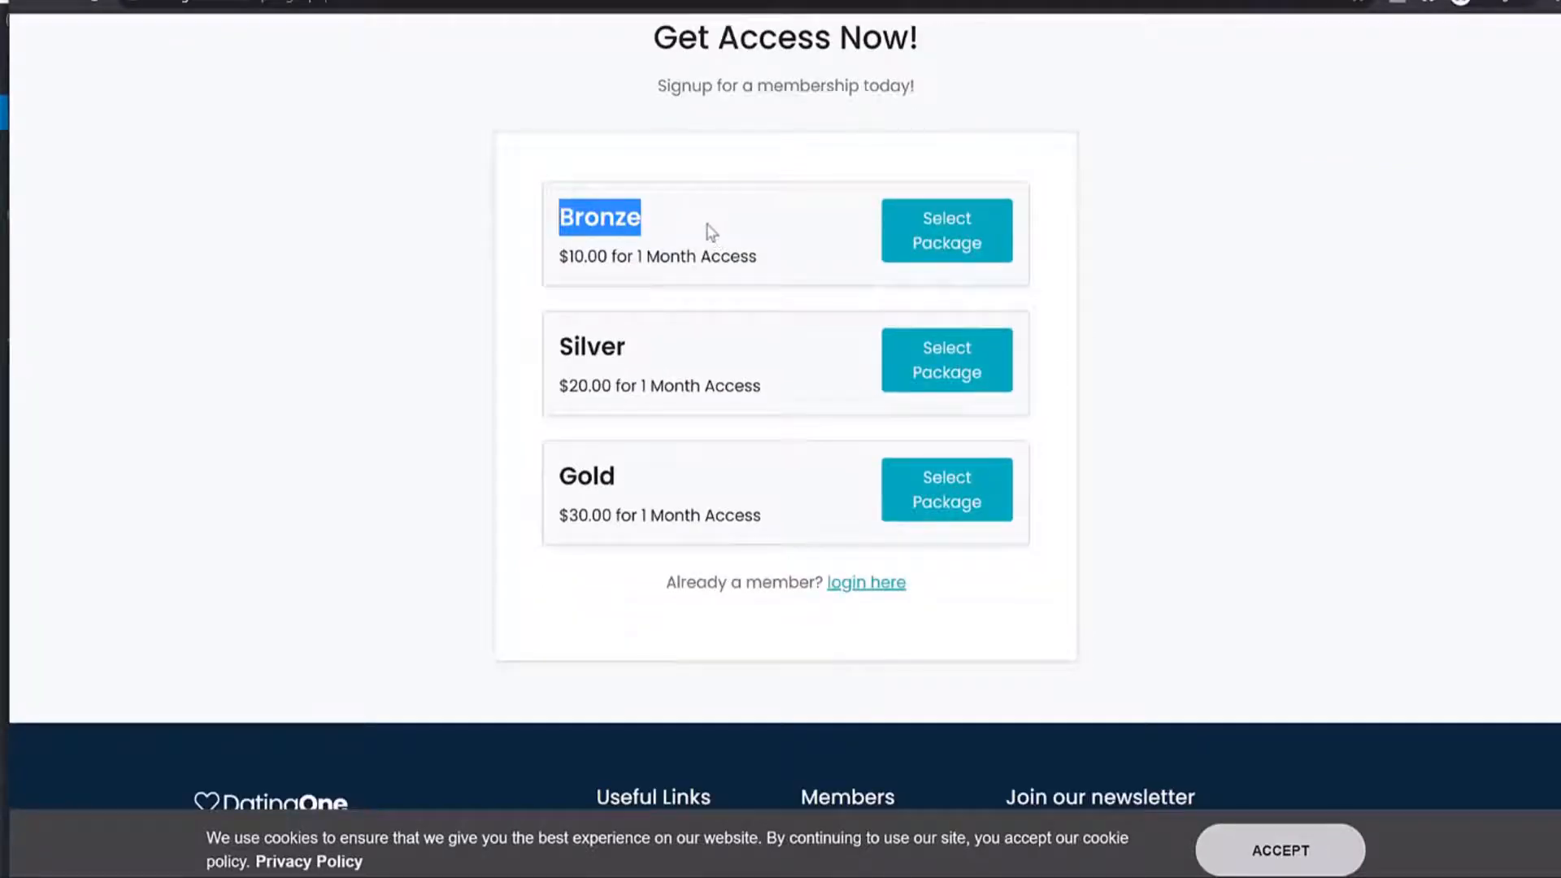
{"action": "scroll", "coordinate": [690, 247], "scroll_direction": "up", "scroll_amount": 3}
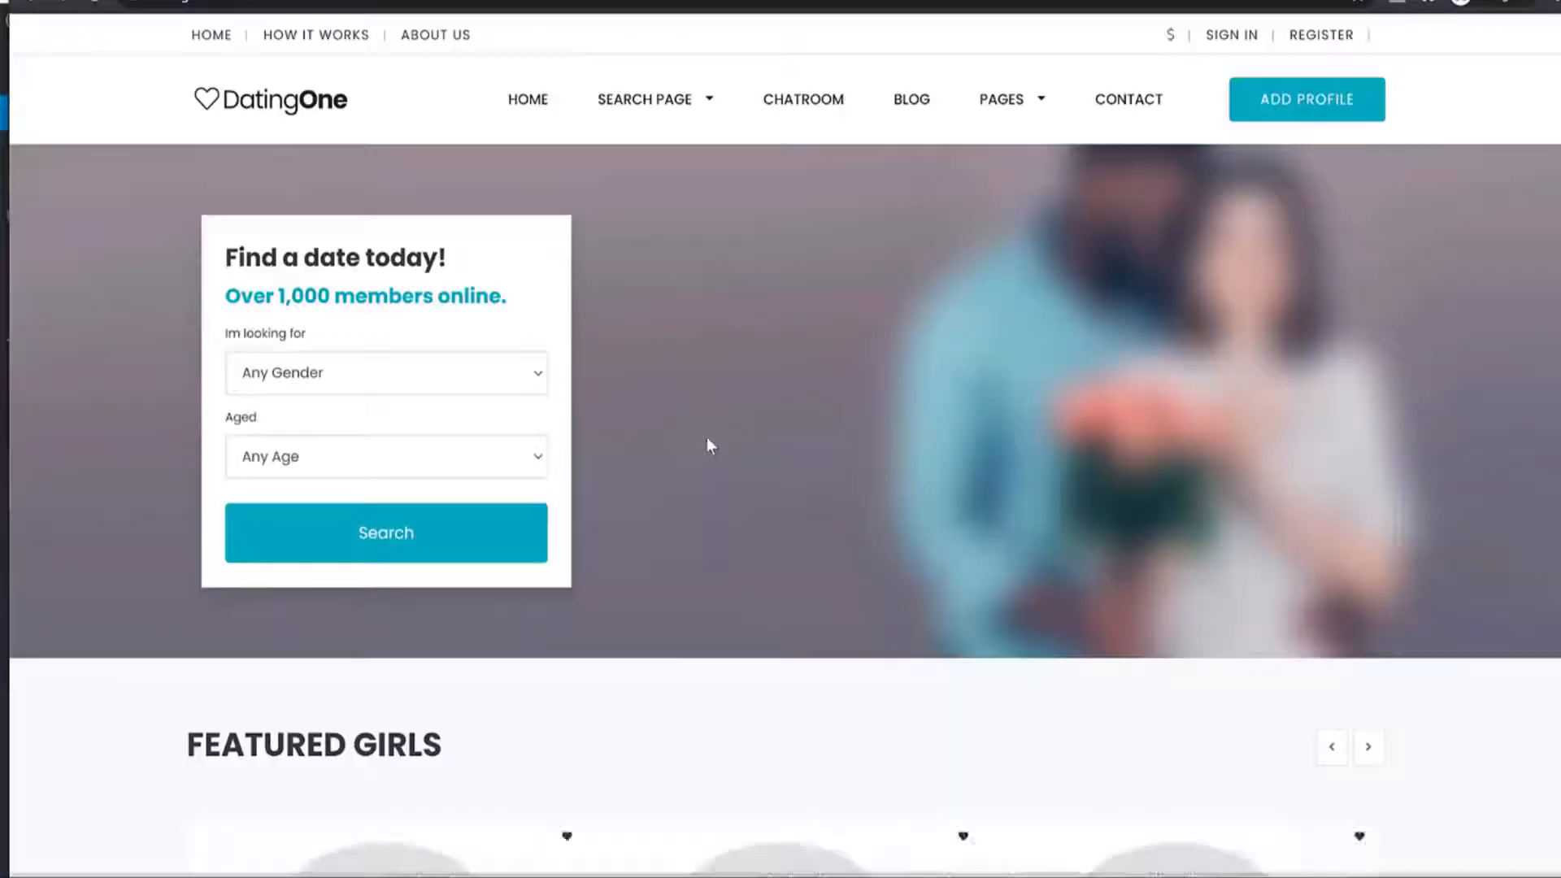
Try Search and Add Profile as a visitor, confirming both redirect to membership plans, then return home.
{"action": "left_click", "coordinate": [465, 532]}
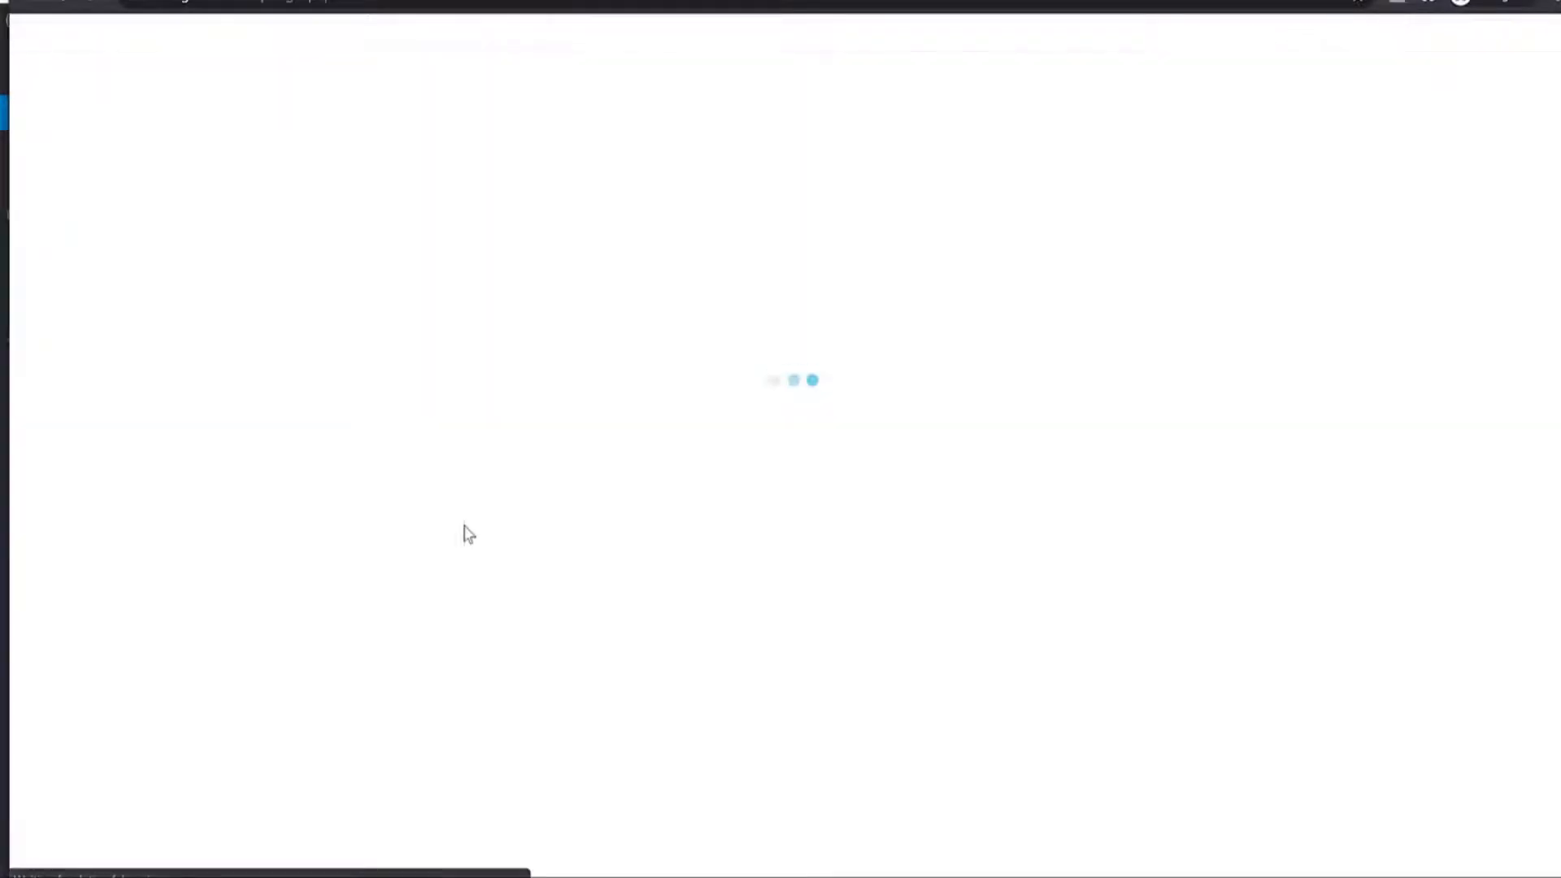
{"action": "scroll", "coordinate": [773, 421], "scroll_direction": "down", "scroll_amount": 4}
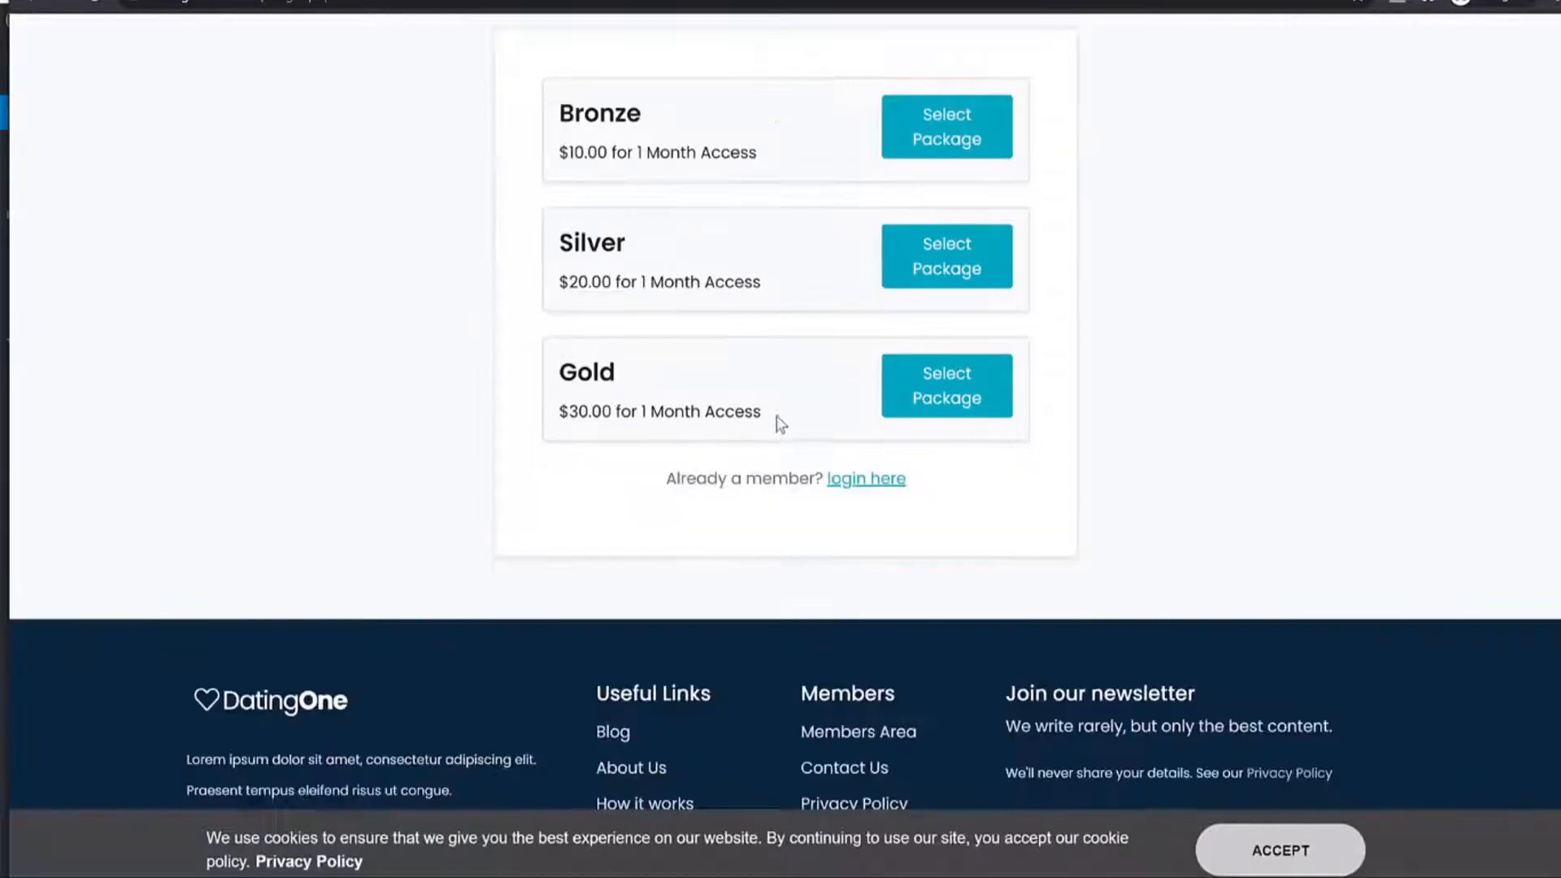
{"action": "scroll", "coordinate": [779, 720], "scroll_direction": "up", "scroll_amount": 4}
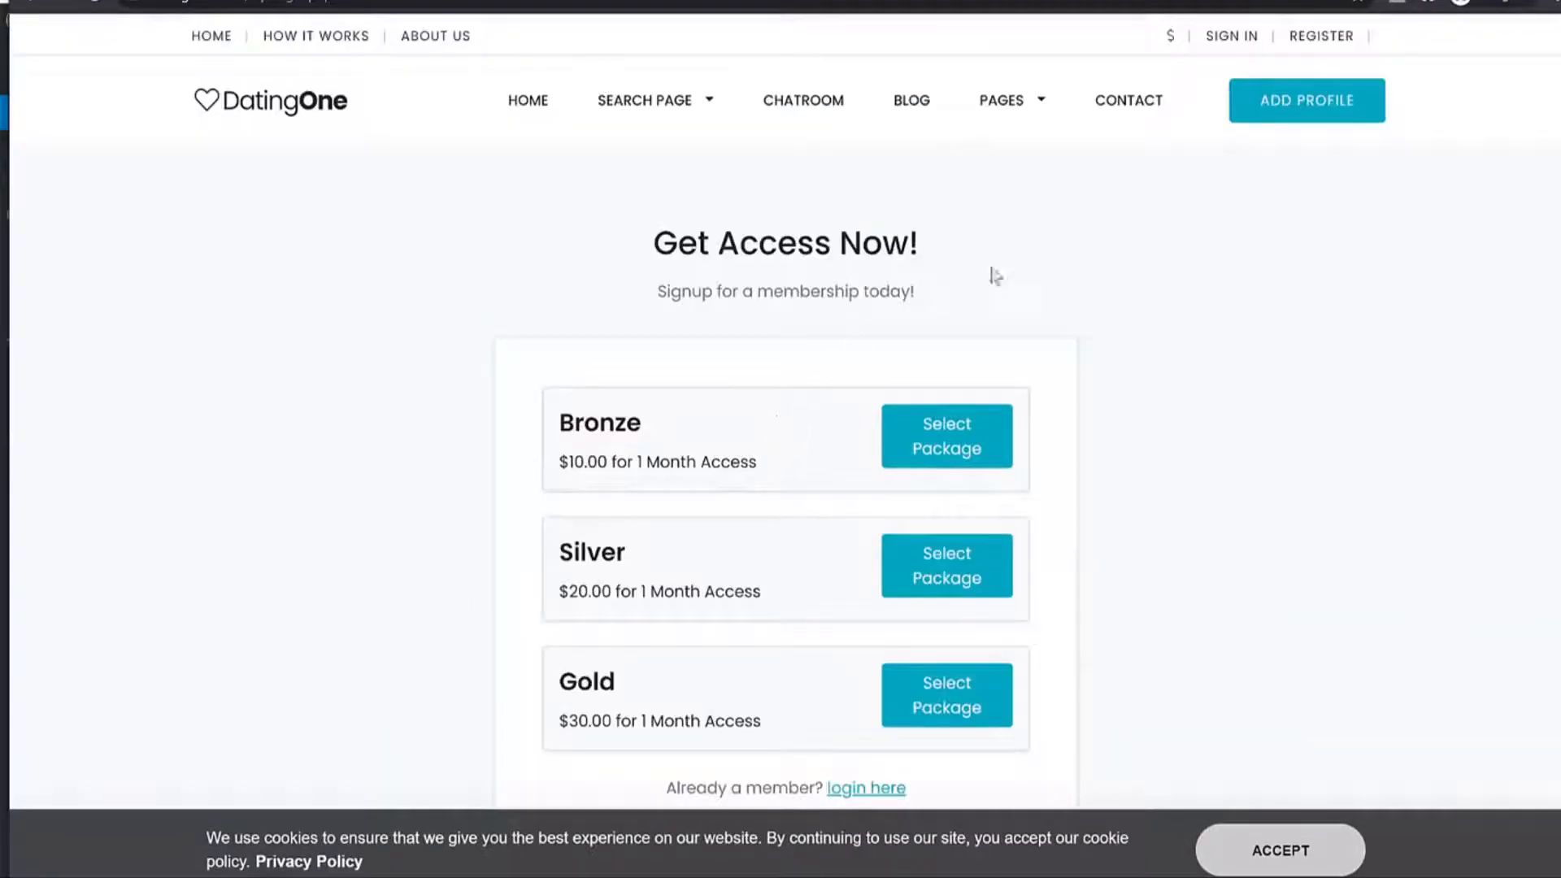
{"action": "left_click", "coordinate": [1239, 116]}
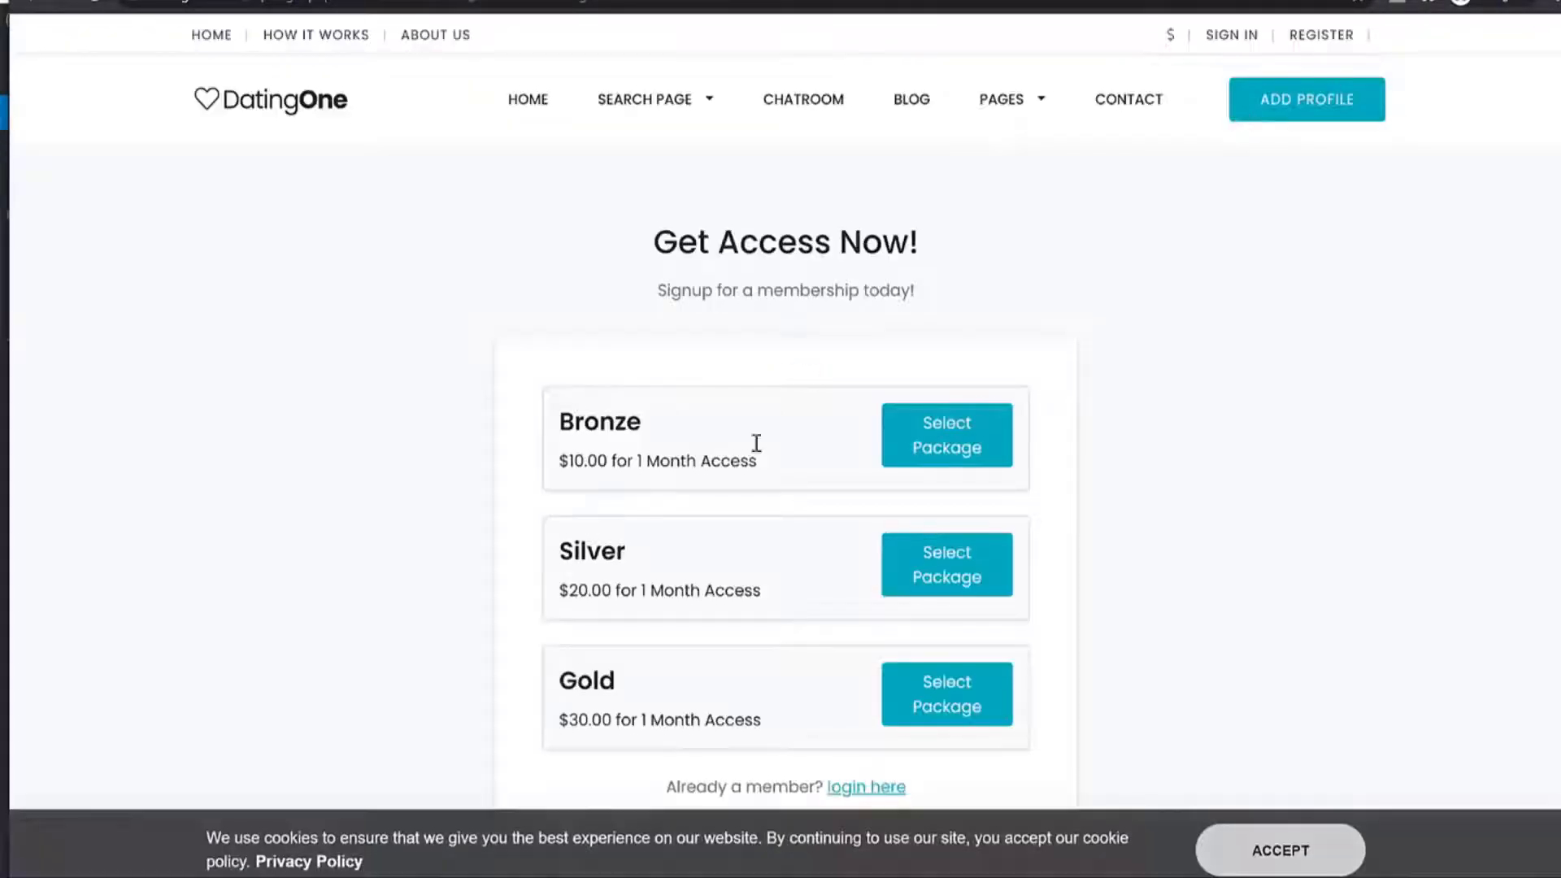
{"action": "left_click", "coordinate": [209, 101]}
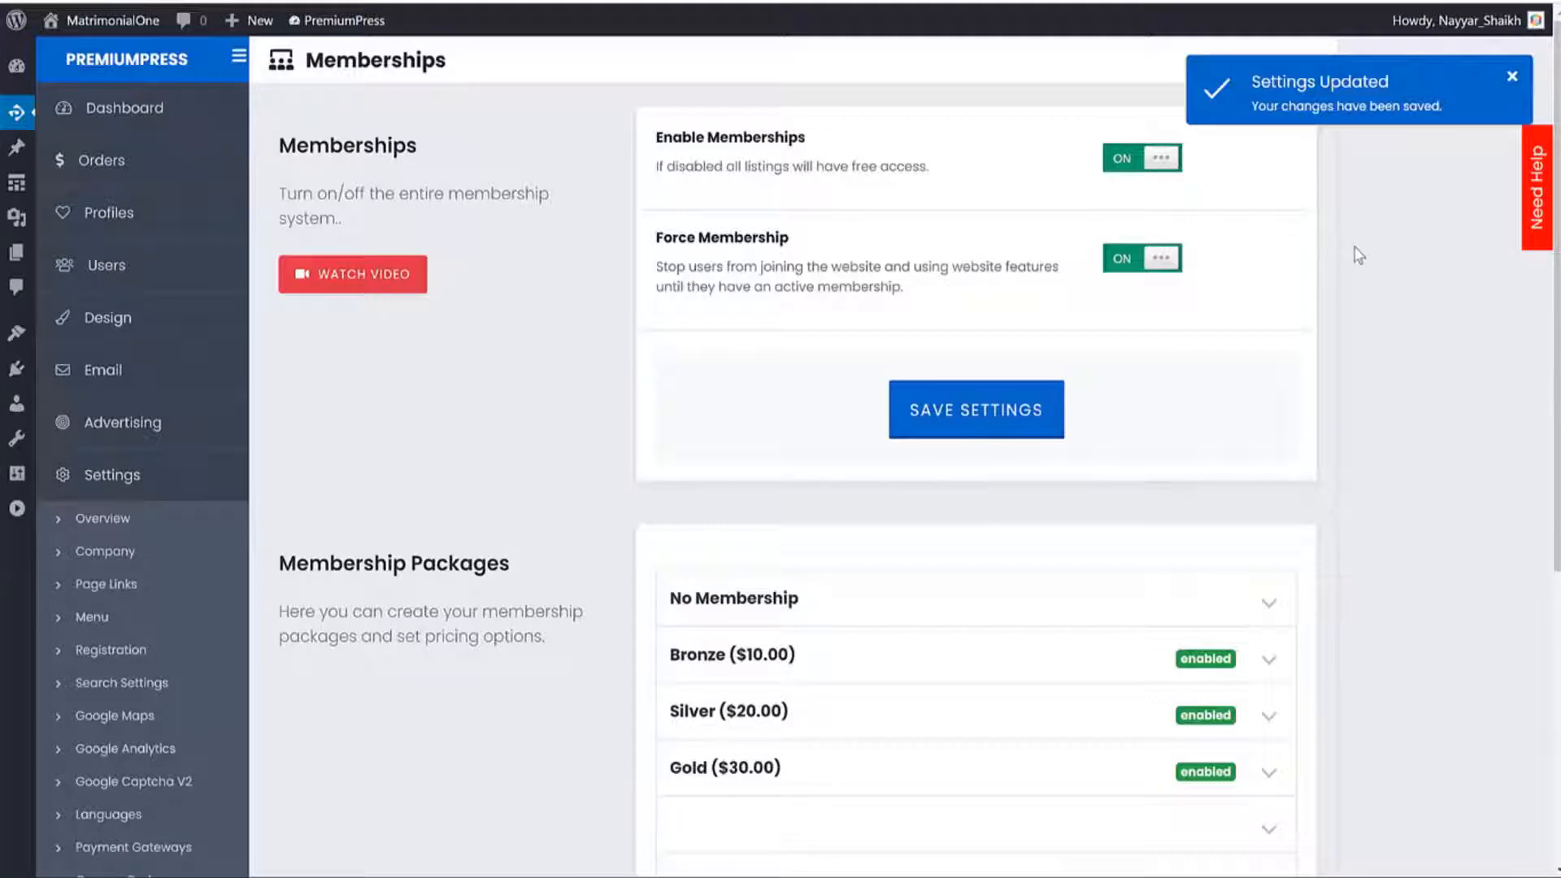
From the WordPress dashboard, visit the site and open Example Profile 17.
{"action": "left_click", "coordinate": [17, 65]}
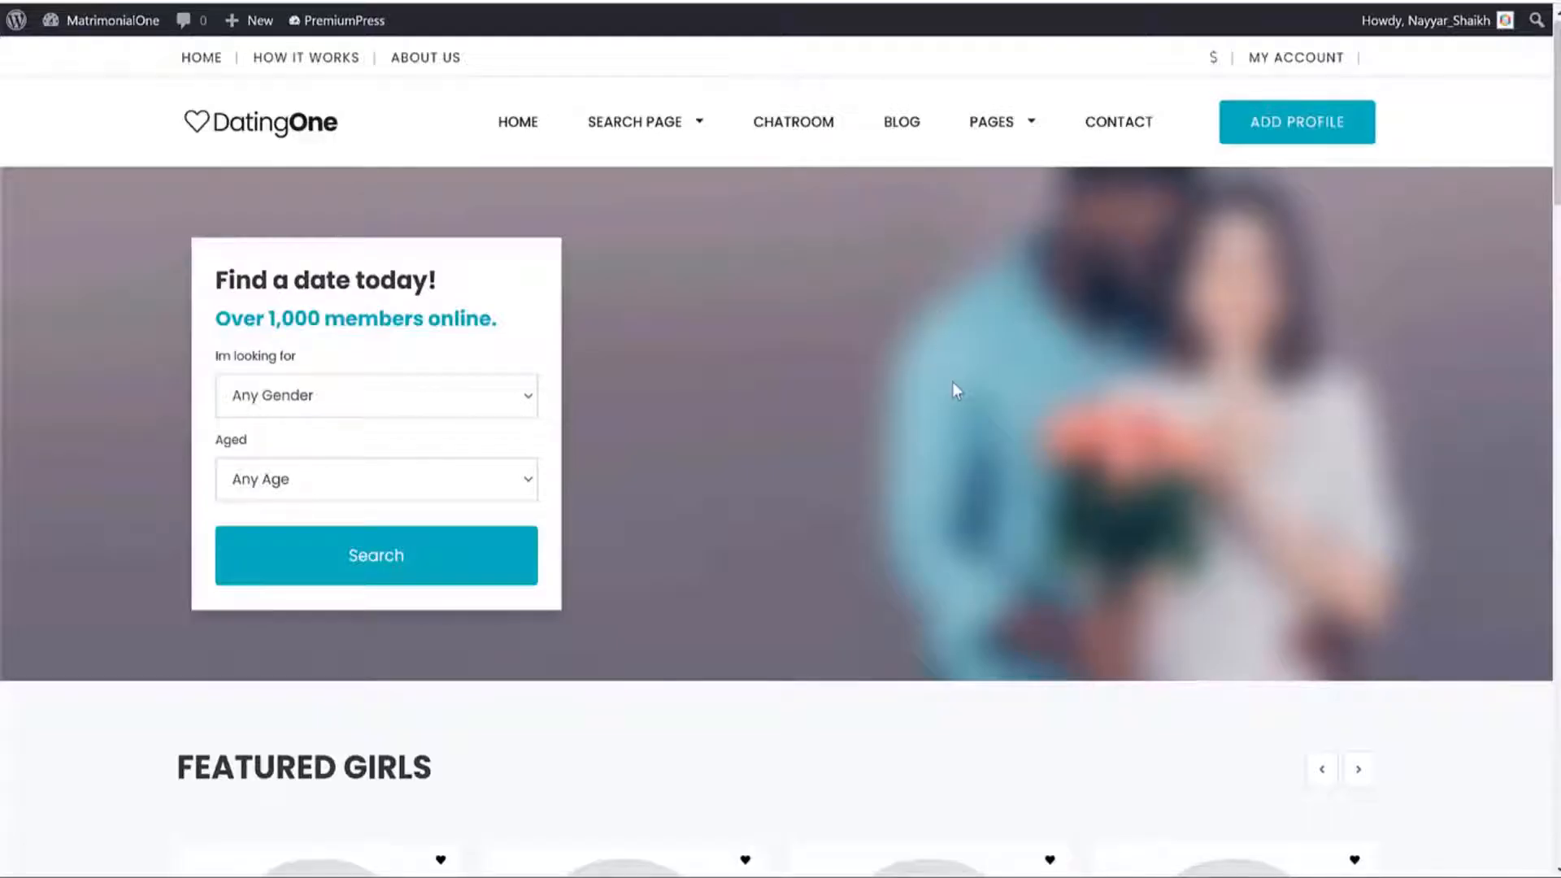
{"action": "scroll", "coordinate": [953, 382], "scroll_direction": "down", "scroll_amount": 10}
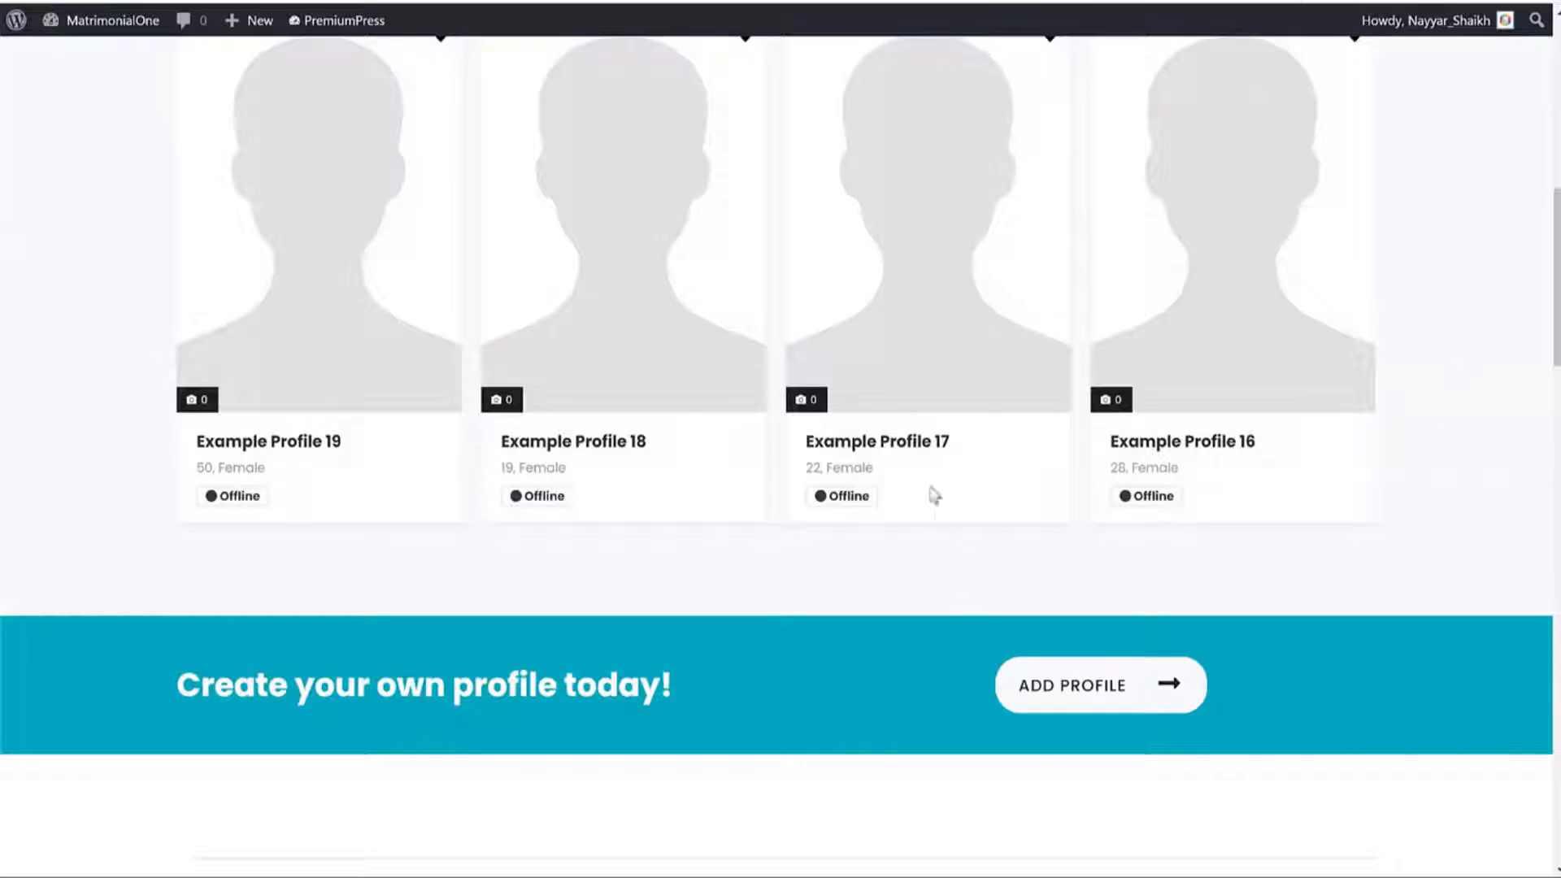
{"action": "left_click", "coordinate": [924, 450]}
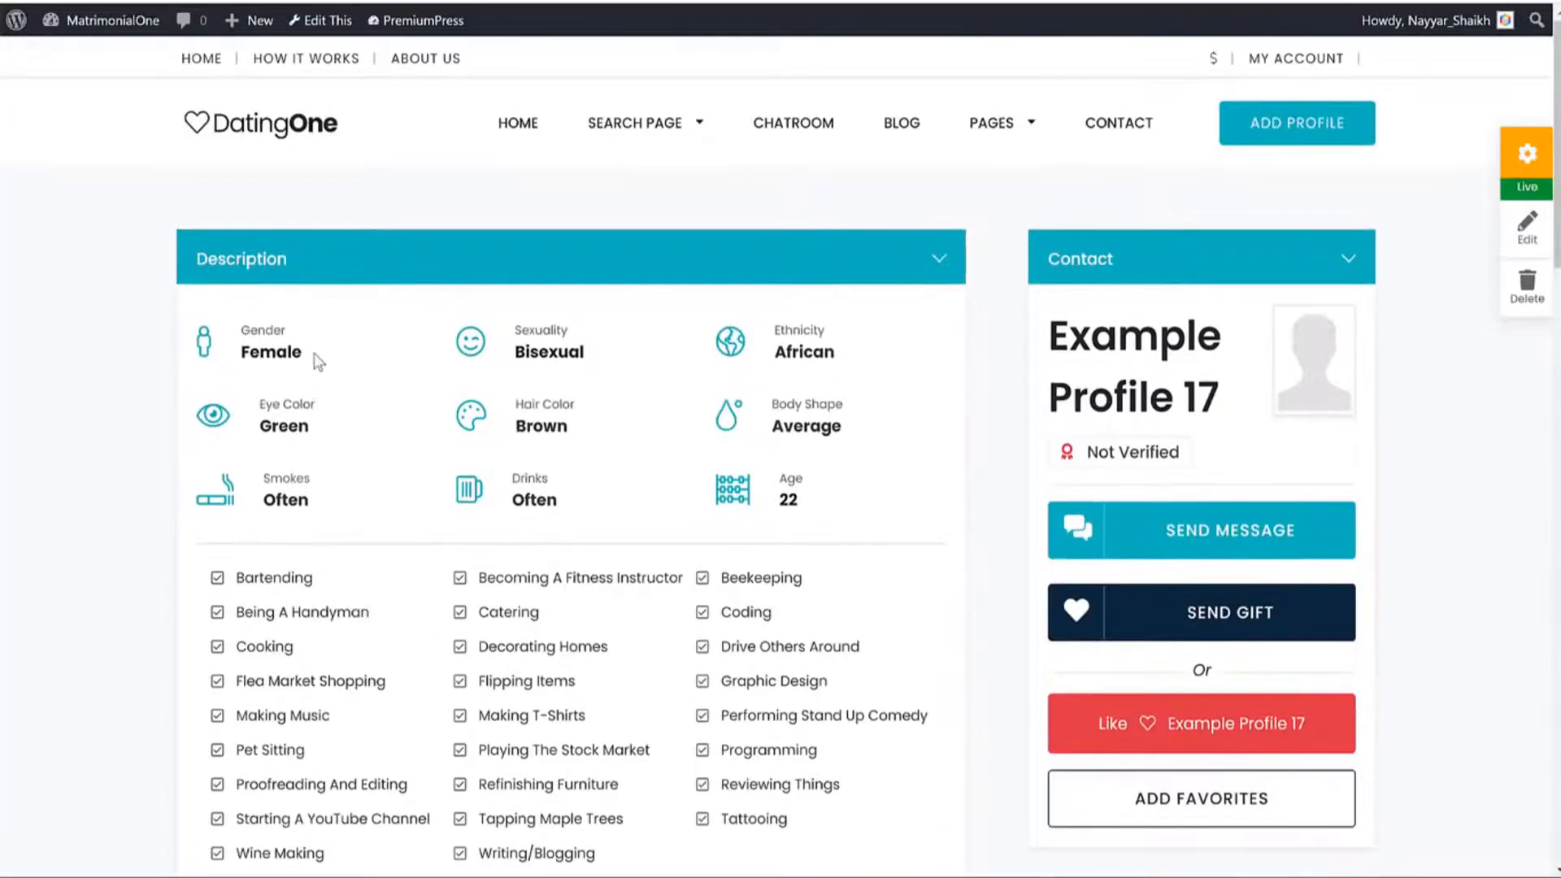
Review Profile 17's Gender, Sexuality, Ethnicity and Eye Color values in its description.
{"action": "left_click_drag", "start_coordinate": [314, 359], "coordinate": [229, 345]}
{"action": "left_click_drag", "start_coordinate": [609, 357], "coordinate": [520, 327]}
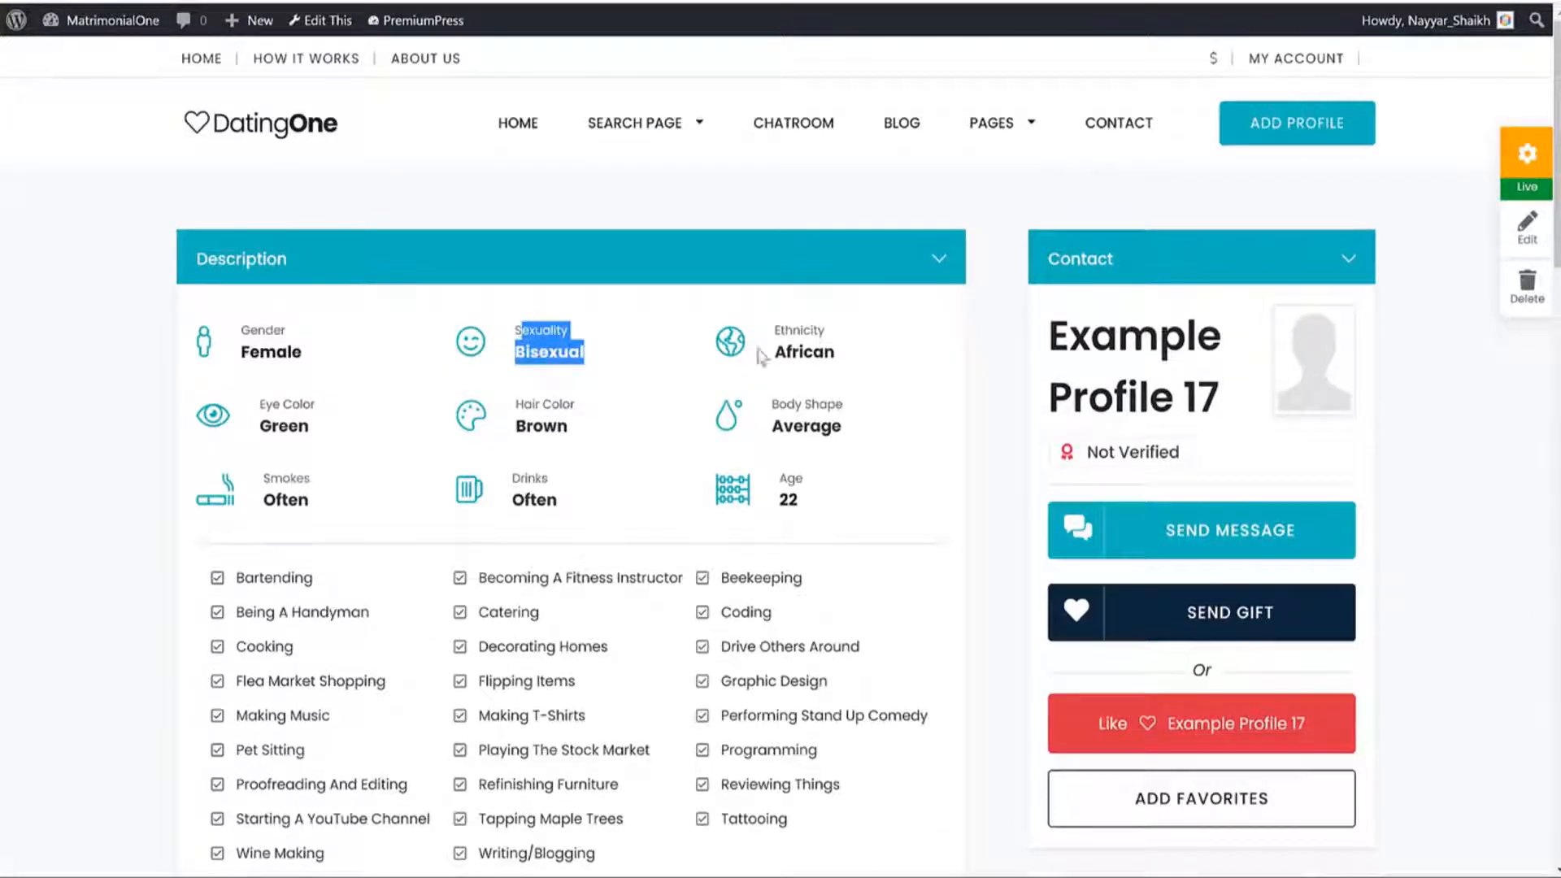
{"action": "left_click_drag", "start_coordinate": [849, 358], "coordinate": [776, 326]}
{"action": "left_click_drag", "start_coordinate": [350, 433], "coordinate": [307, 402]}
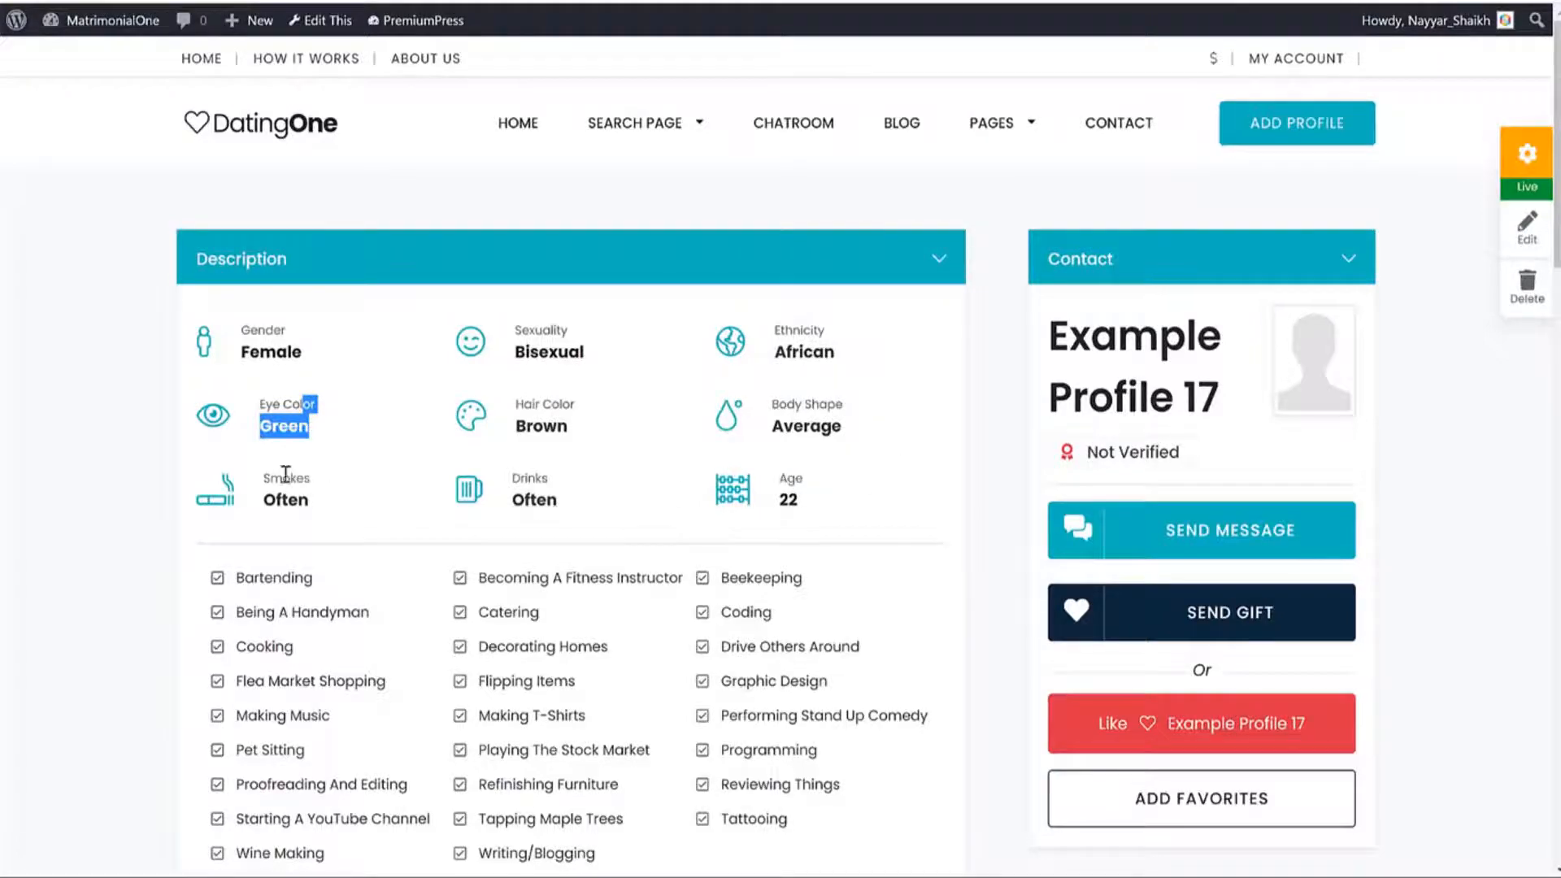
{"action": "scroll", "coordinate": [504, 491], "scroll_direction": "down", "scroll_amount": 5}
{"action": "scroll", "coordinate": [525, 497], "scroll_direction": "up", "scroll_amount": 5}
{"action": "left_click", "coordinate": [899, 505]}
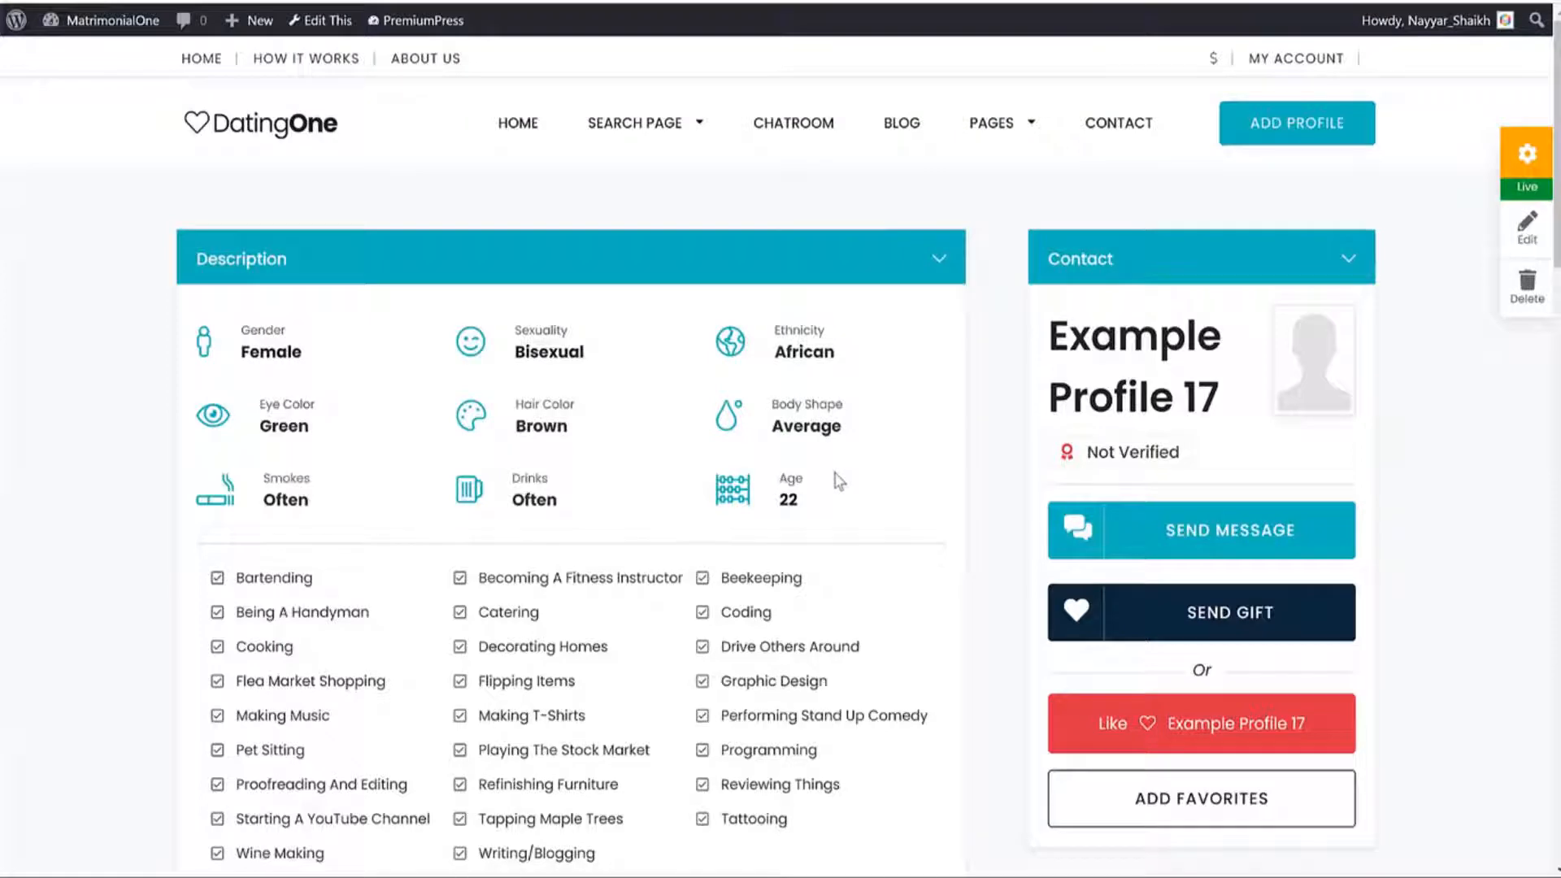
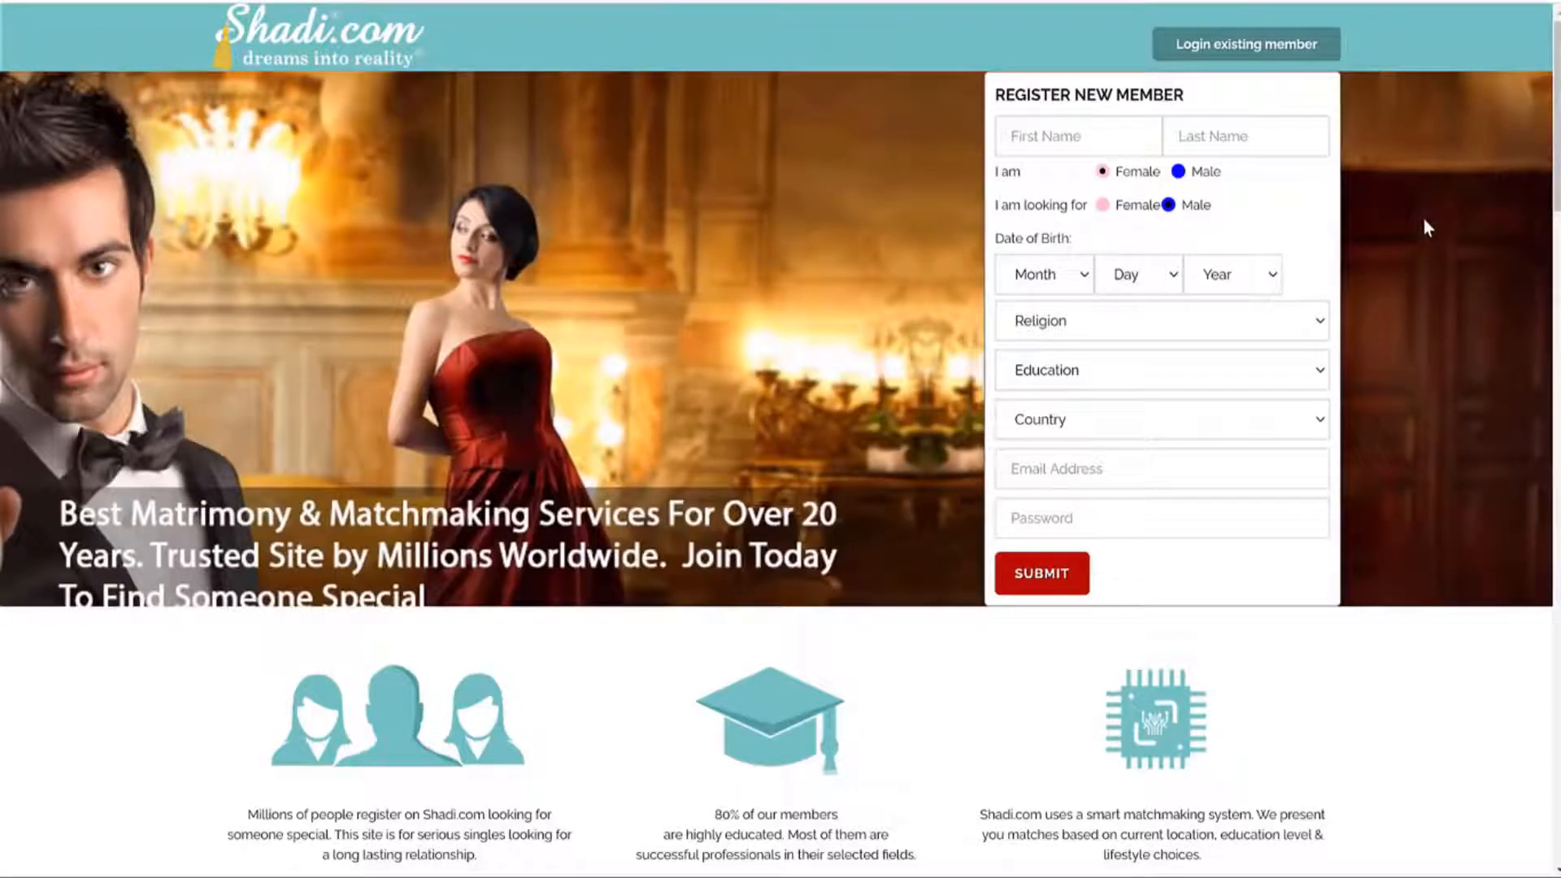
Open the Religion dropdown on the Shadi.com registration form and scroll through every option.
{"action": "left_click", "coordinate": [1195, 318]}
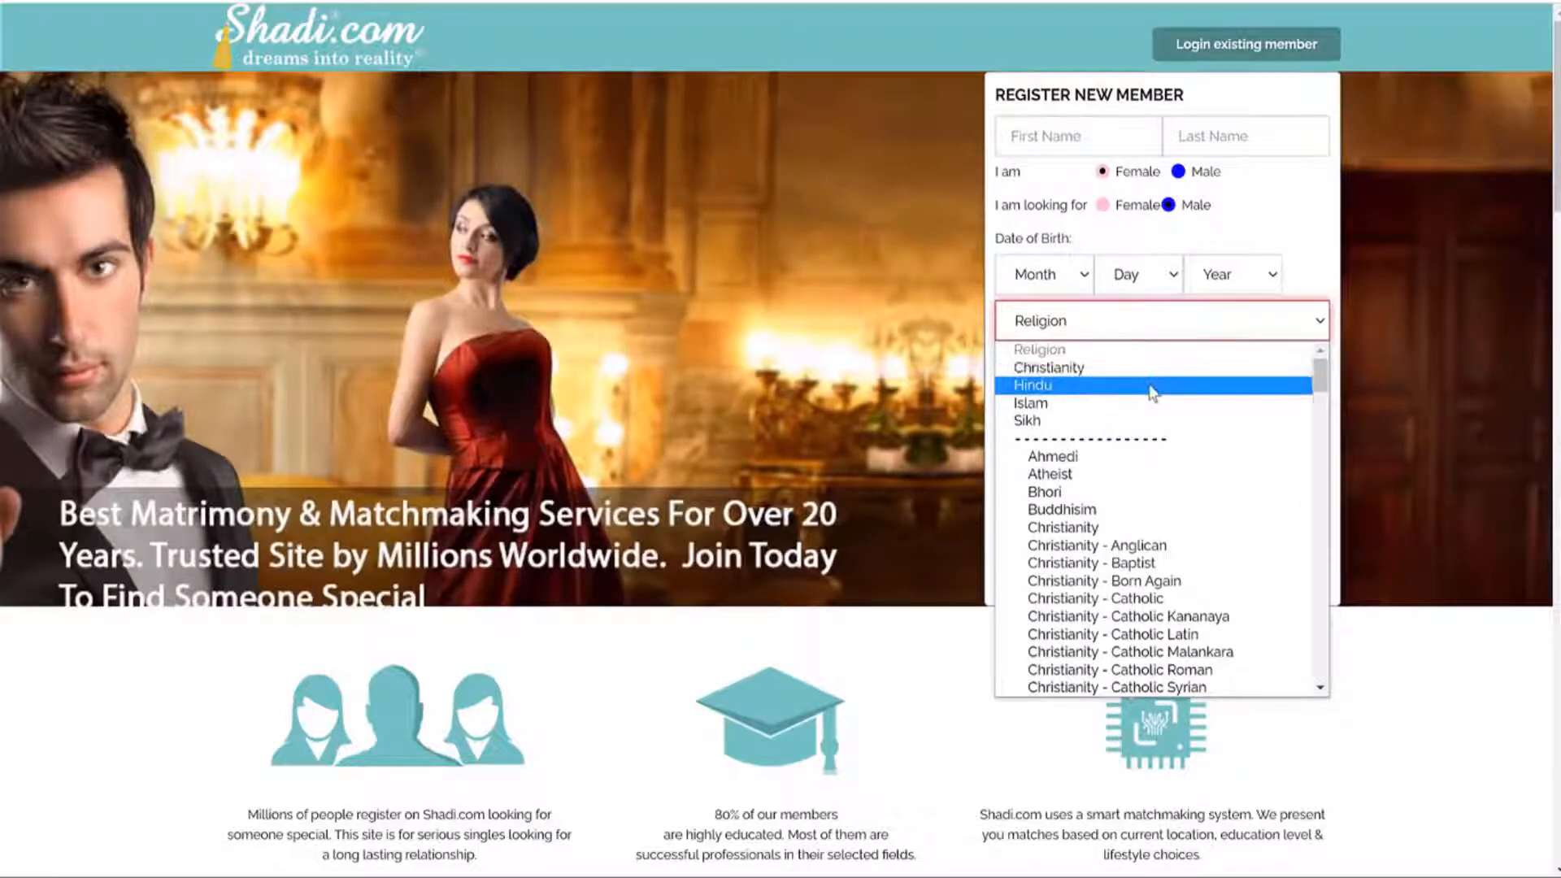
{"action": "scroll", "coordinate": [1171, 467], "scroll_direction": "down", "scroll_amount": 5}
{"action": "scroll", "coordinate": [1175, 476], "scroll_direction": "down", "scroll_amount": 20}
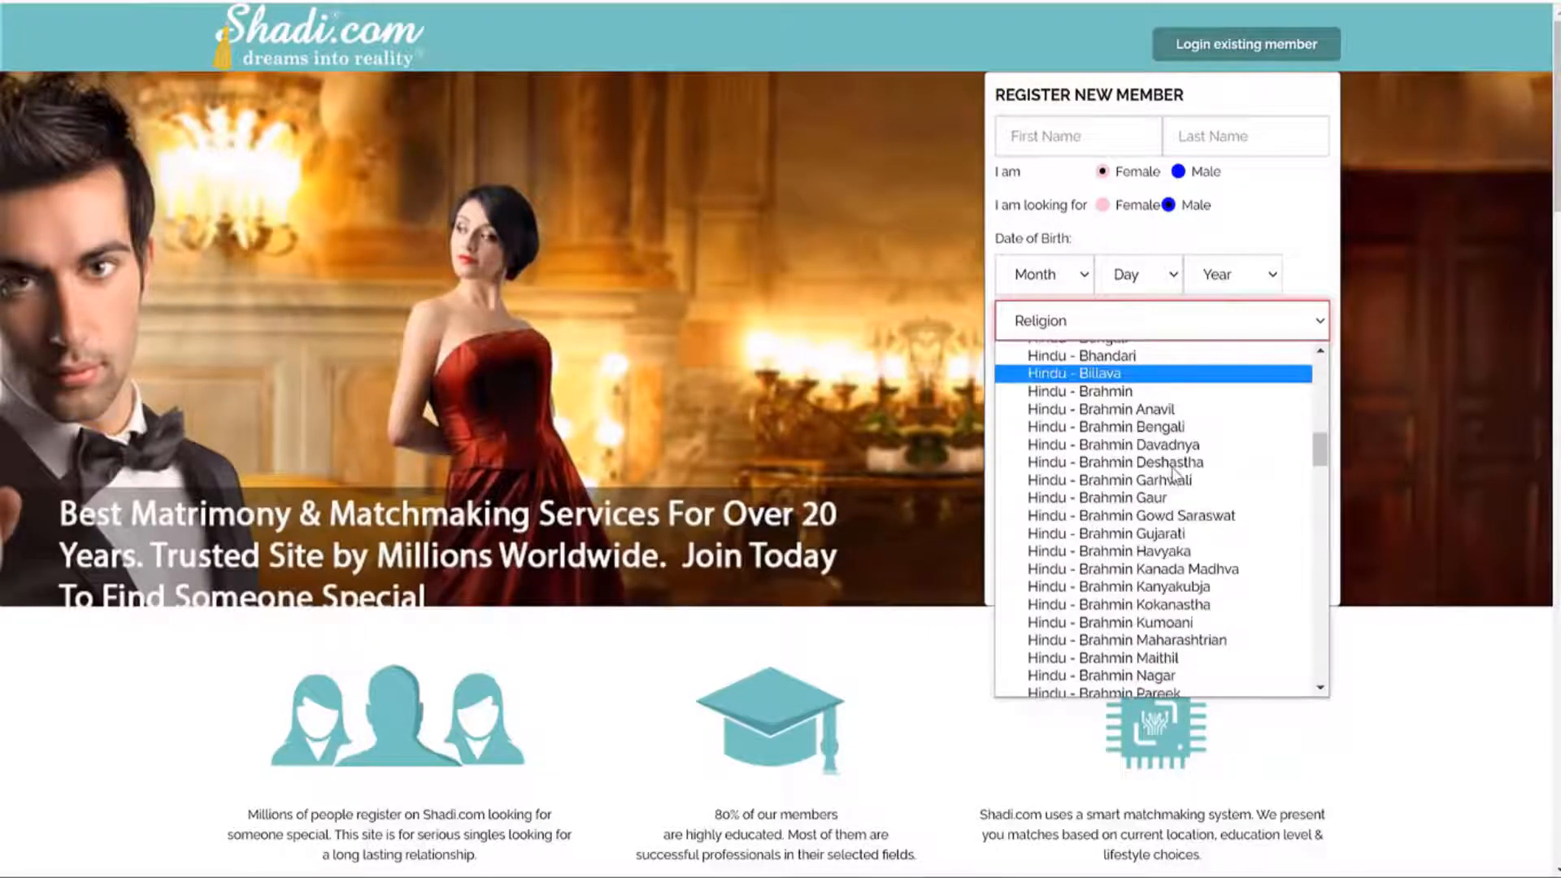
{"action": "scroll", "coordinate": [1175, 471], "scroll_direction": "up", "scroll_amount": 15}
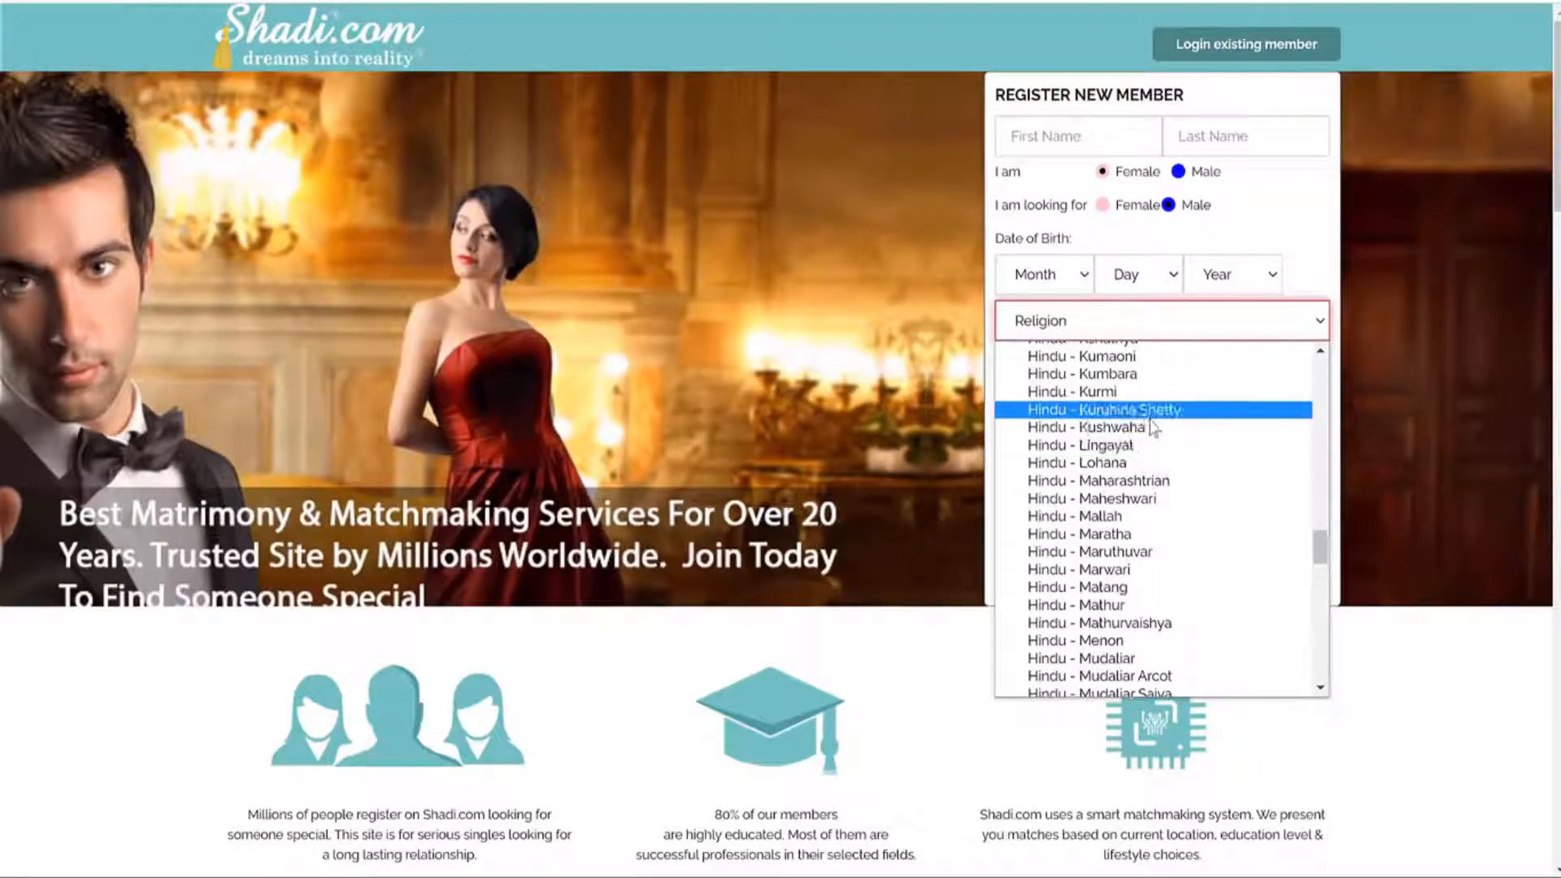
{"action": "scroll", "coordinate": [1146, 455], "scroll_direction": "up", "scroll_amount": 8}
{"action": "scroll", "coordinate": [1163, 496], "scroll_direction": "down", "scroll_amount": 12}
{"action": "scroll", "coordinate": [1166, 502], "scroll_direction": "down", "scroll_amount": 10}
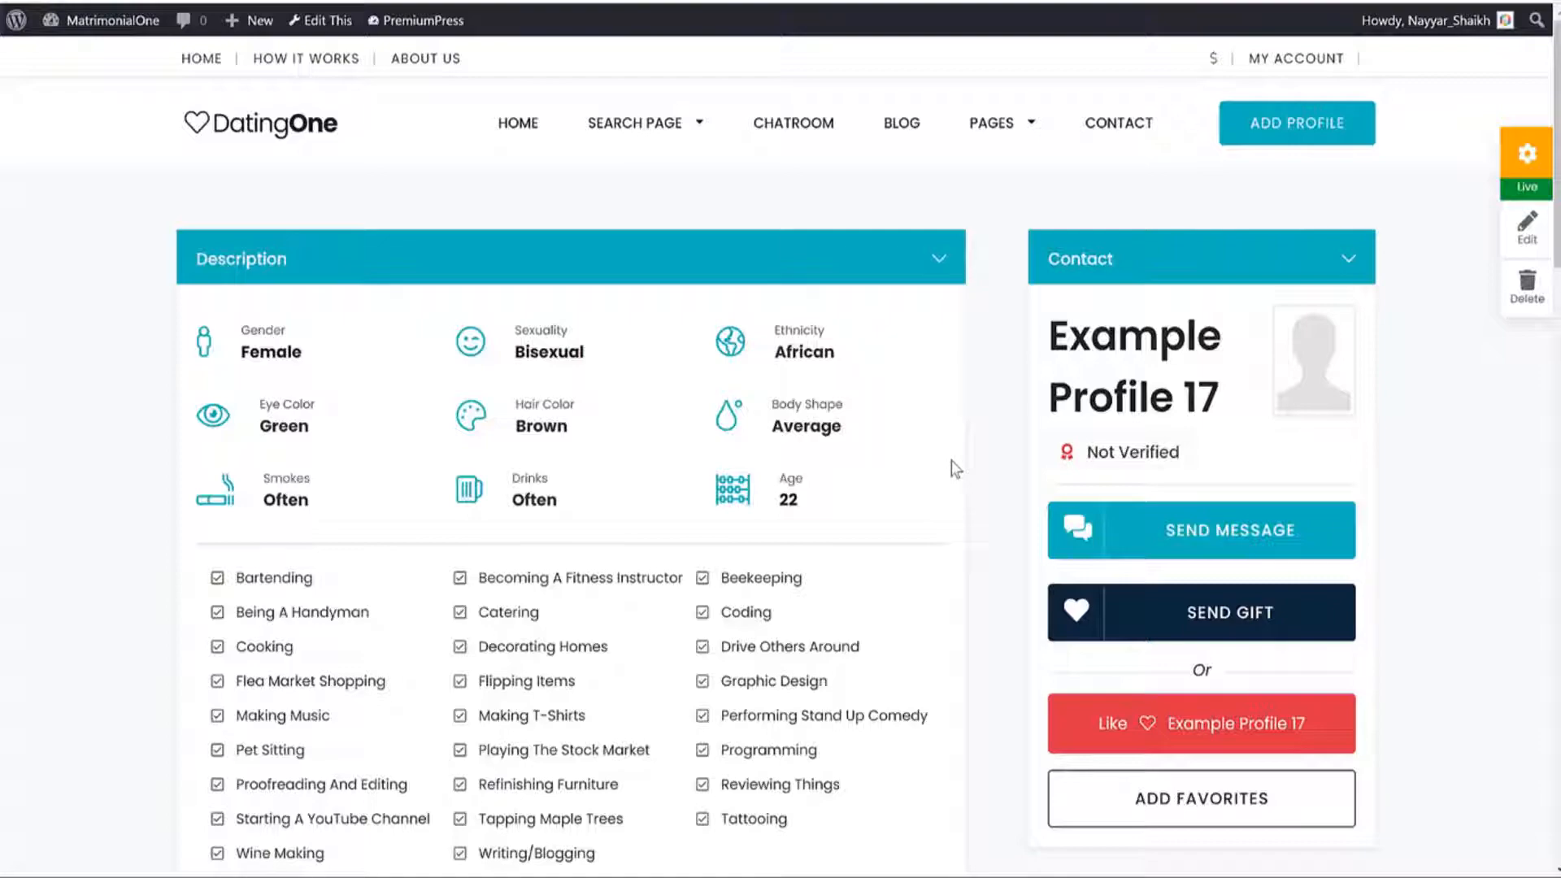
Scroll down Example Profile 17 and highlight its attribute text.
{"action": "scroll", "coordinate": [401, 474], "scroll_direction": "down", "scroll_amount": 15}
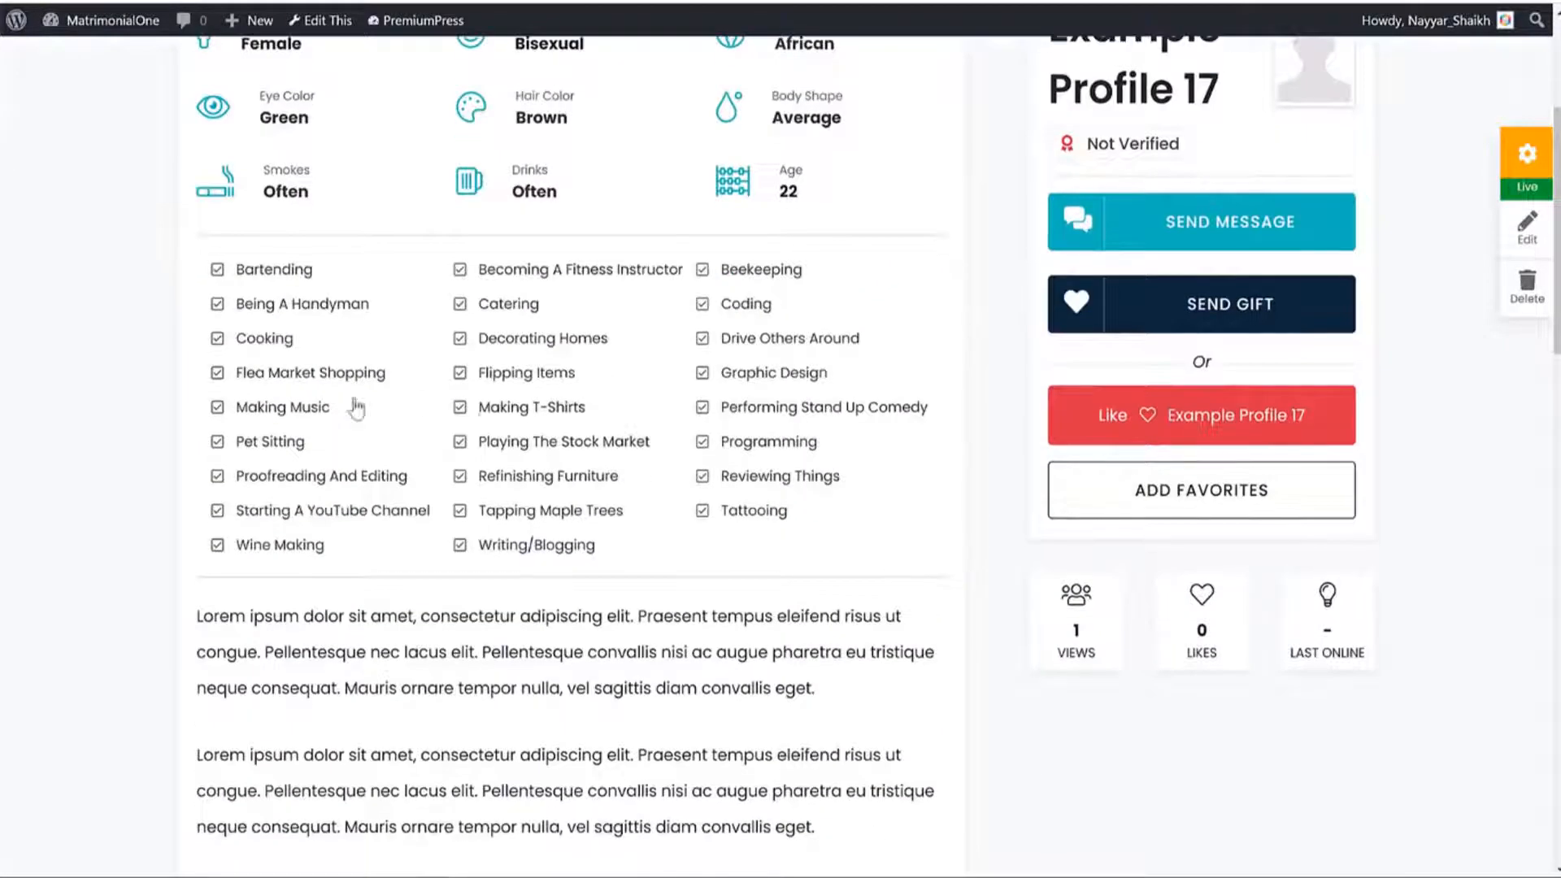
{"action": "scroll", "coordinate": [423, 536], "scroll_direction": "down", "scroll_amount": 5}
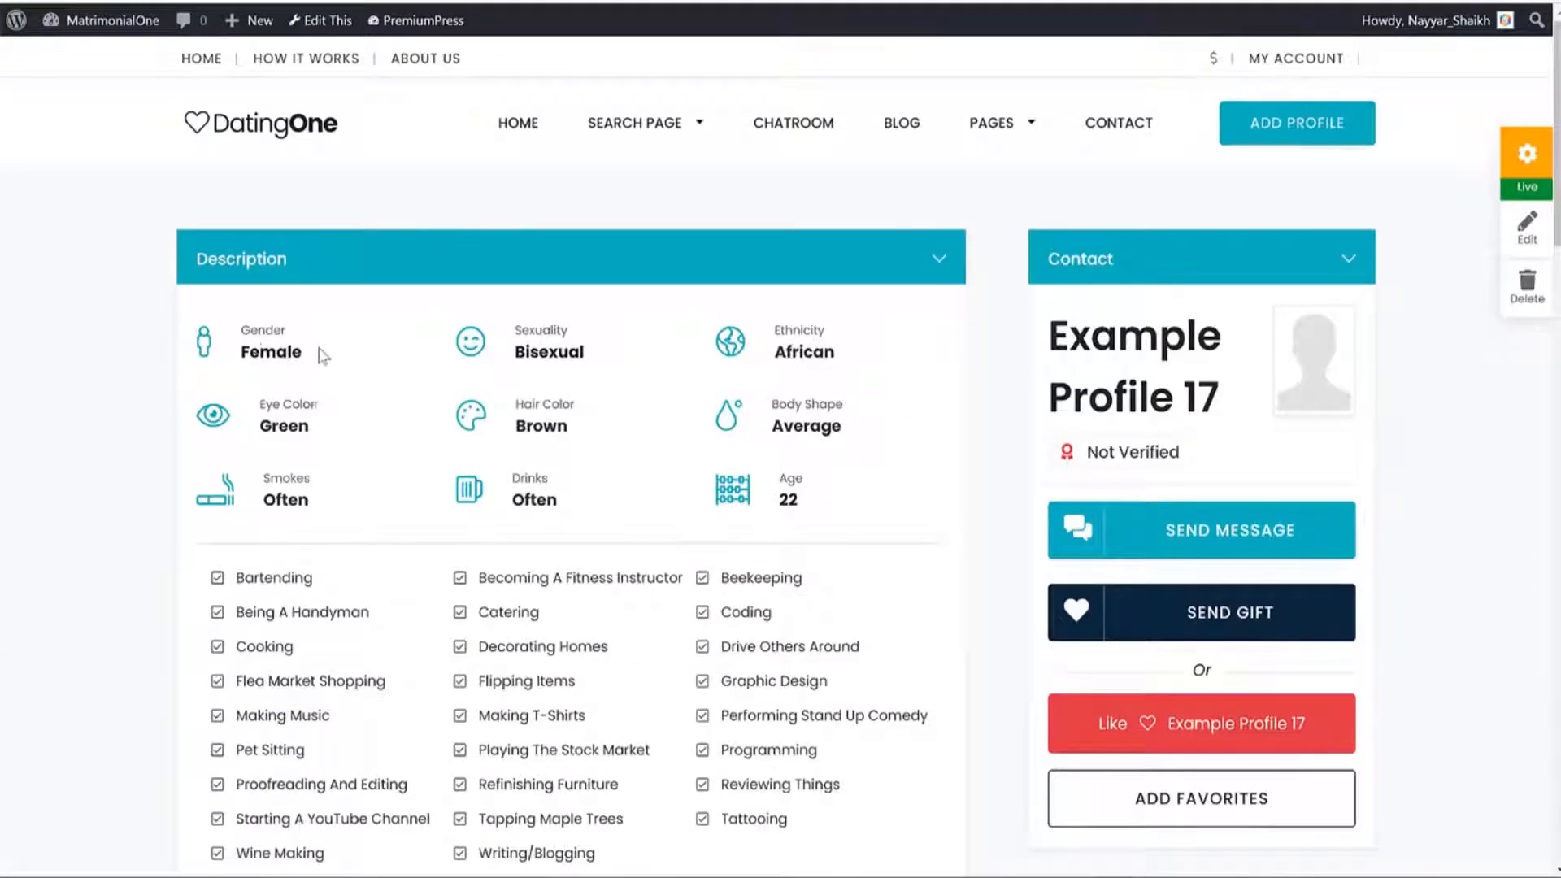
{"action": "left_click_drag", "start_coordinate": [220, 313], "coordinate": [873, 488]}
{"action": "left_click", "coordinate": [874, 487]}
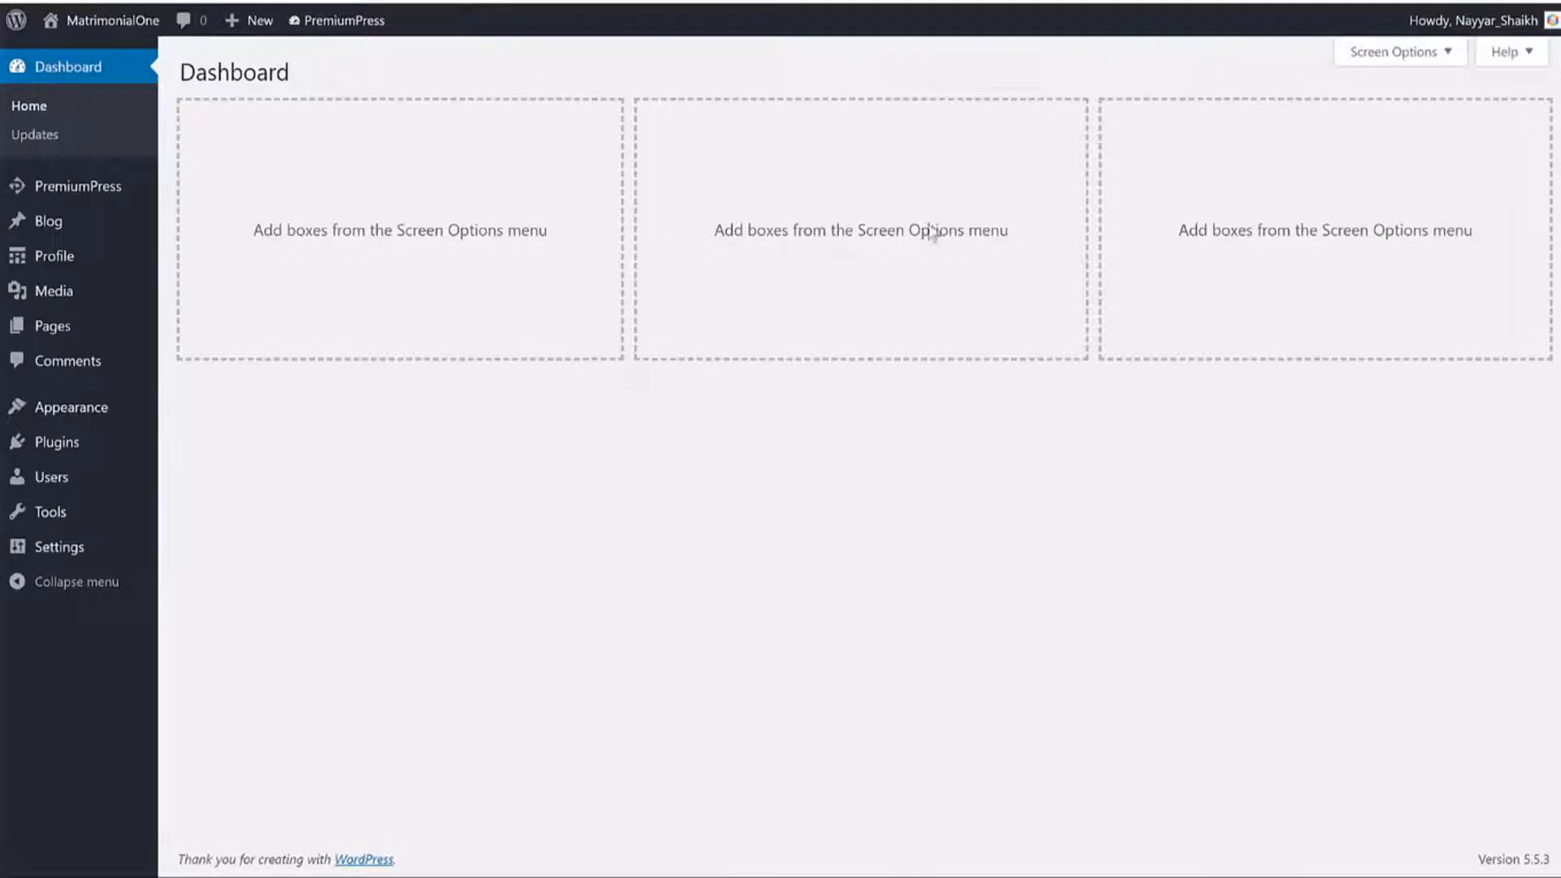
Open the Profile list, select all 19 example profiles, and check the Bulk actions menu.
{"action": "mouse_move", "coordinate": [52, 258]}
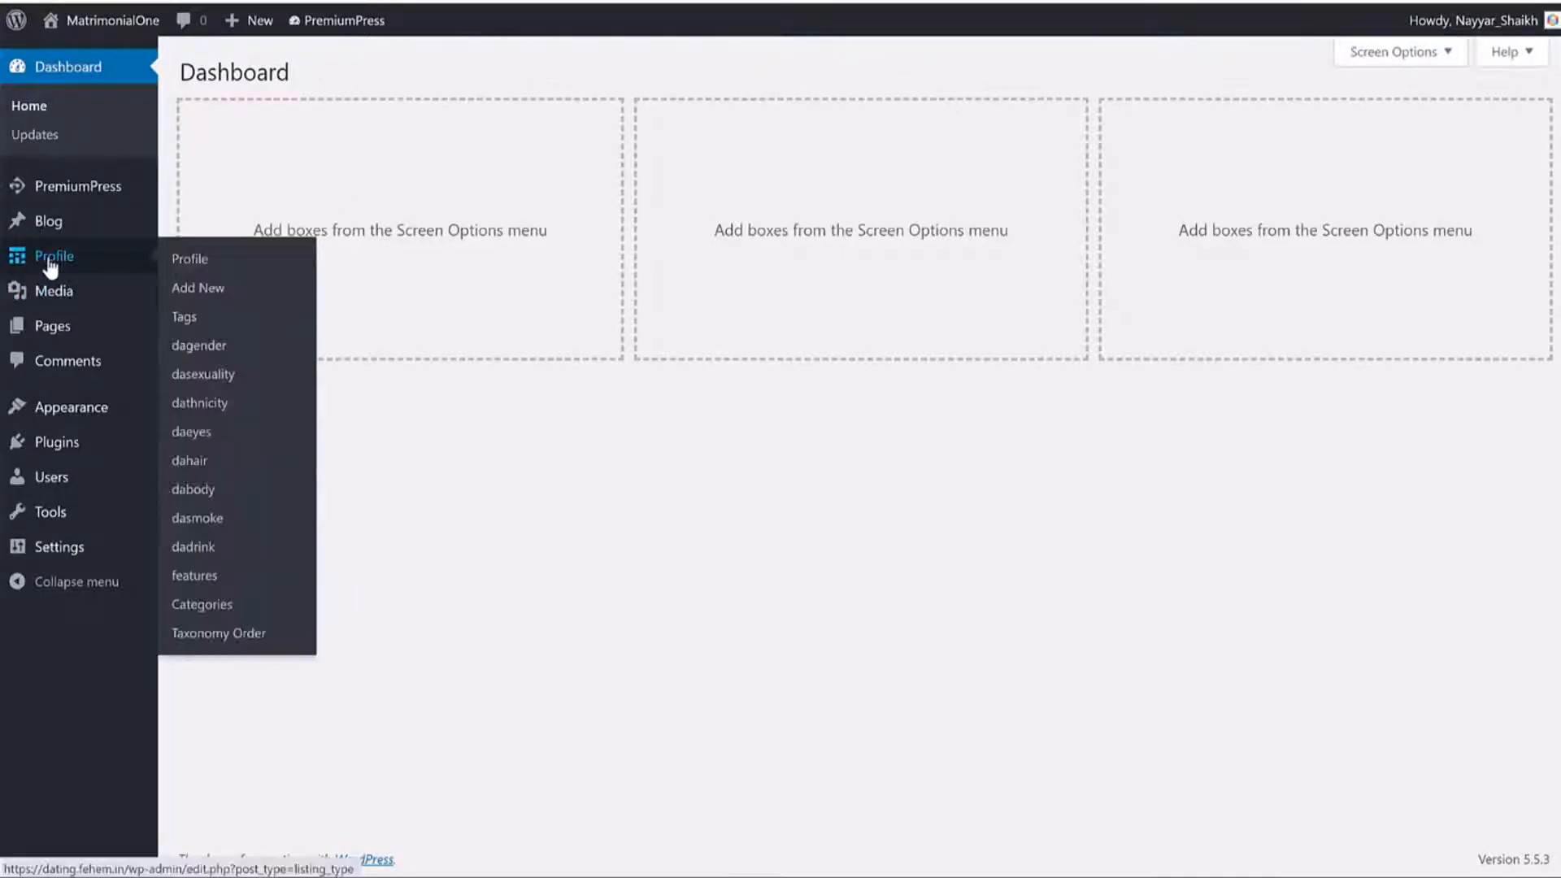
{"action": "left_click", "coordinate": [114, 262]}
{"action": "scroll", "coordinate": [705, 415], "scroll_direction": "down", "scroll_amount": 8}
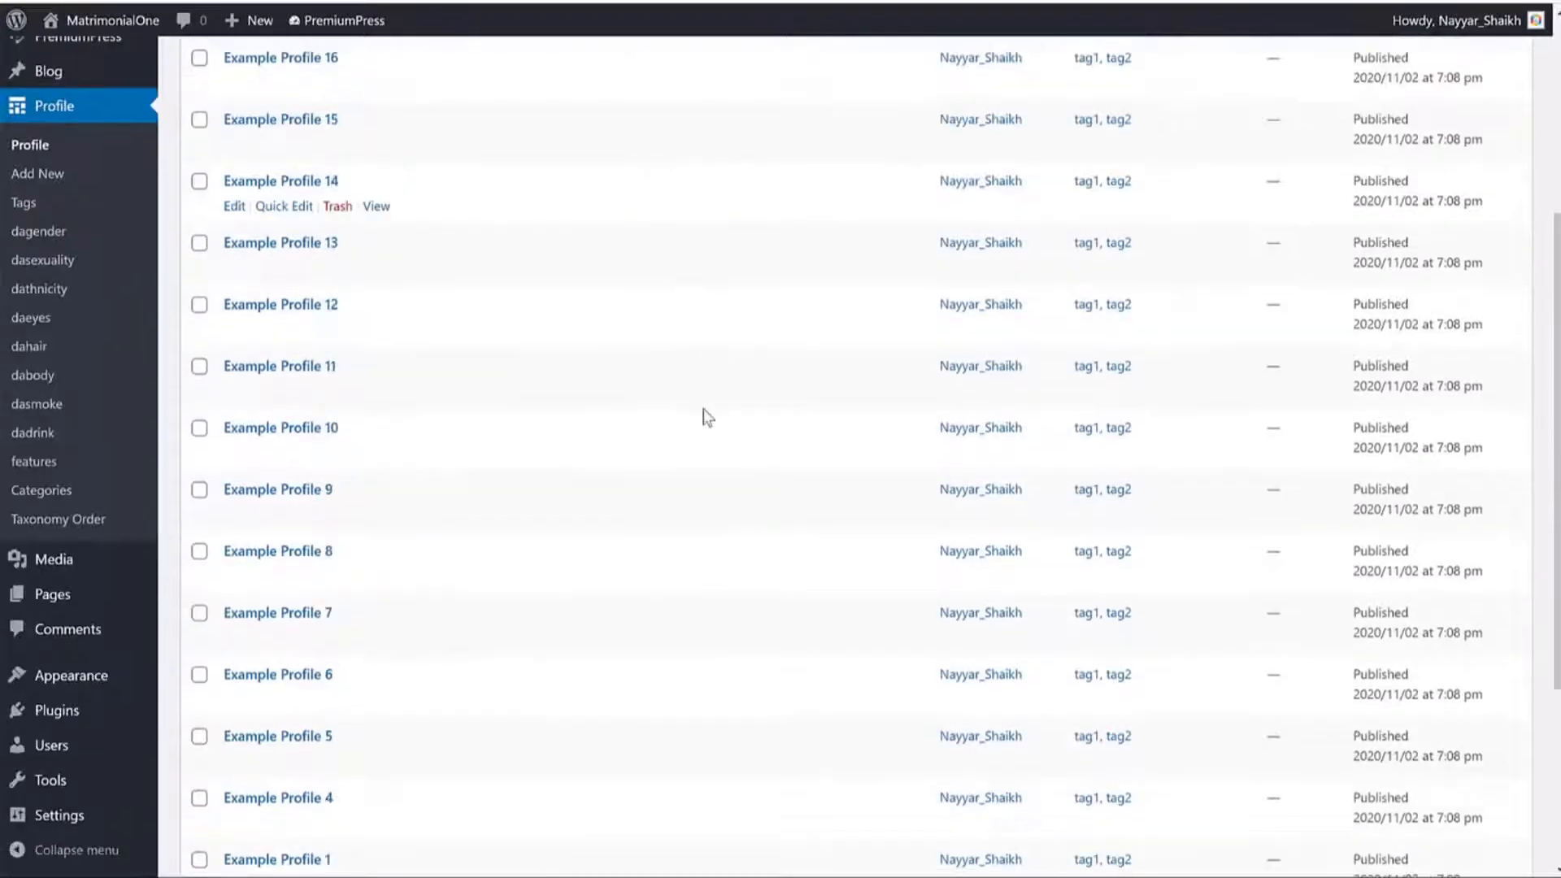
{"action": "scroll", "coordinate": [704, 448], "scroll_direction": "up", "scroll_amount": 8}
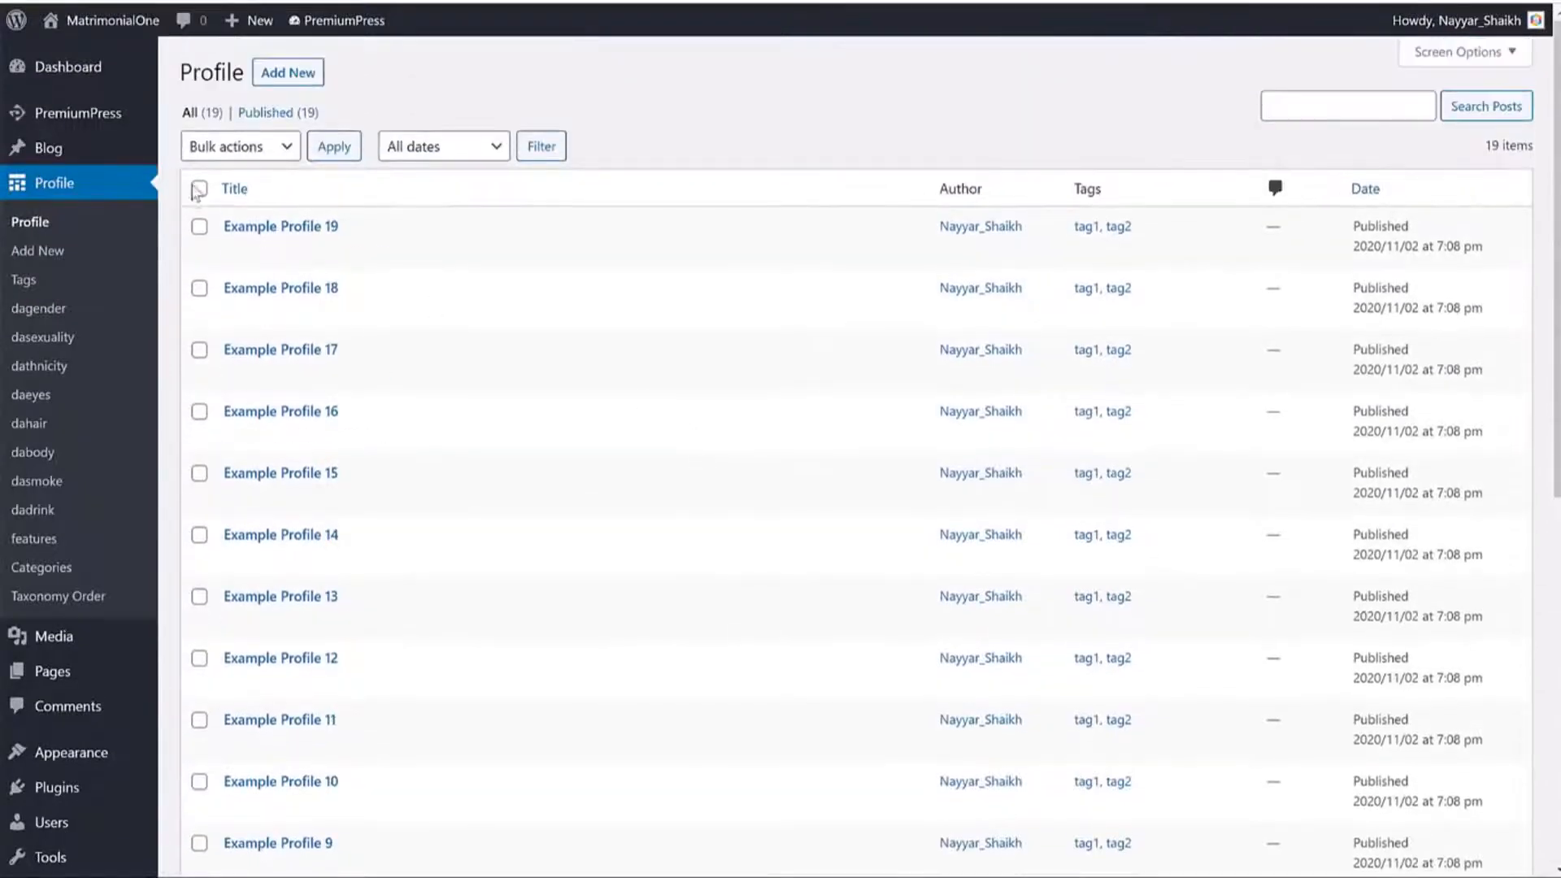
{"action": "left_click", "coordinate": [199, 188]}
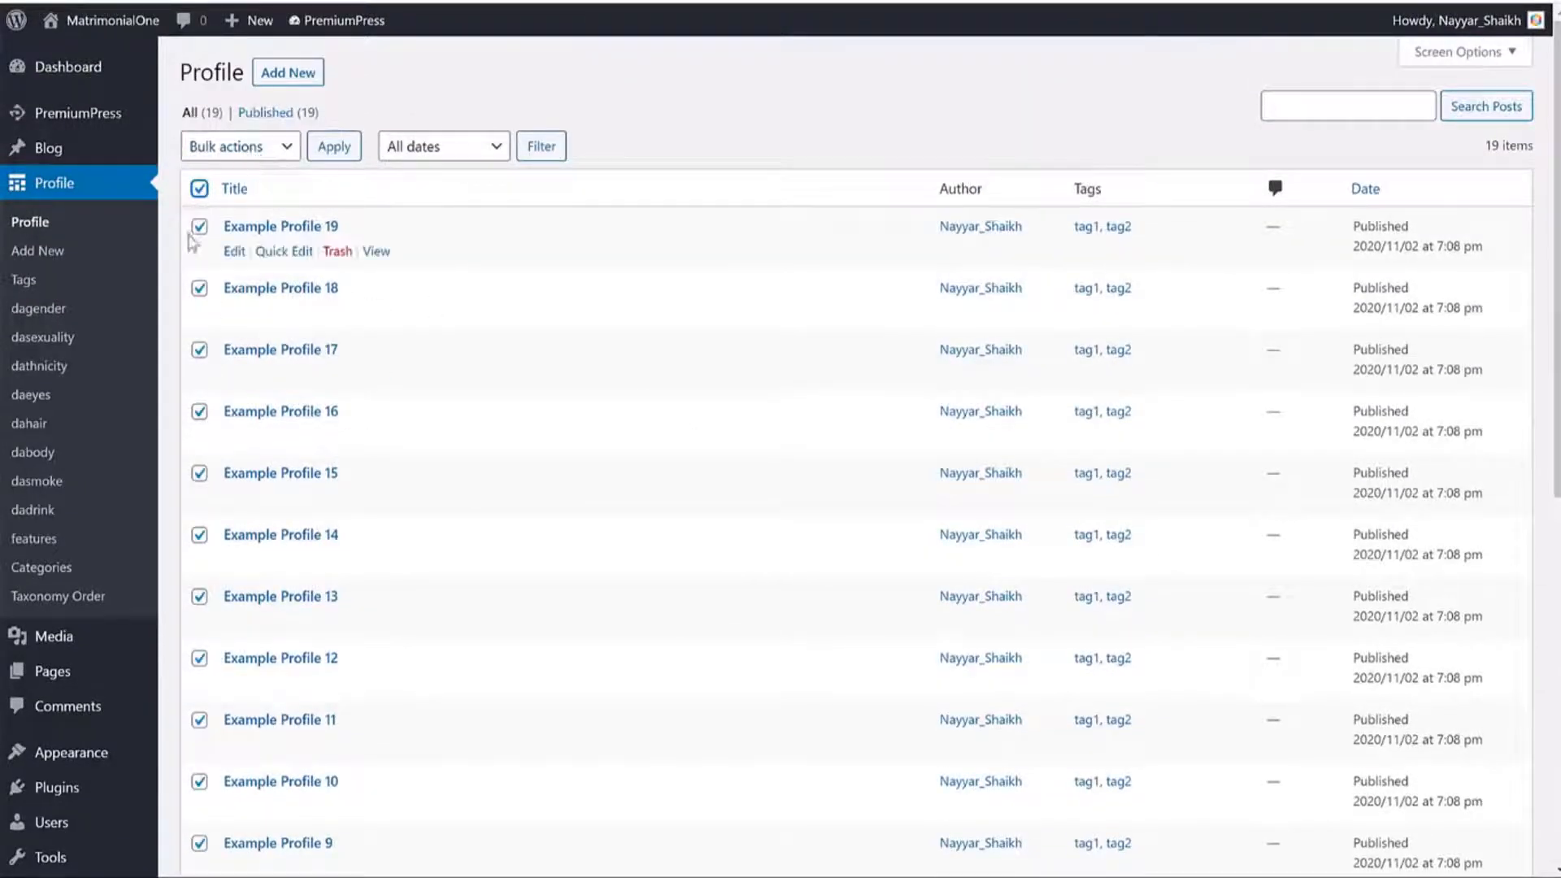
{"action": "left_click", "coordinate": [242, 151]}
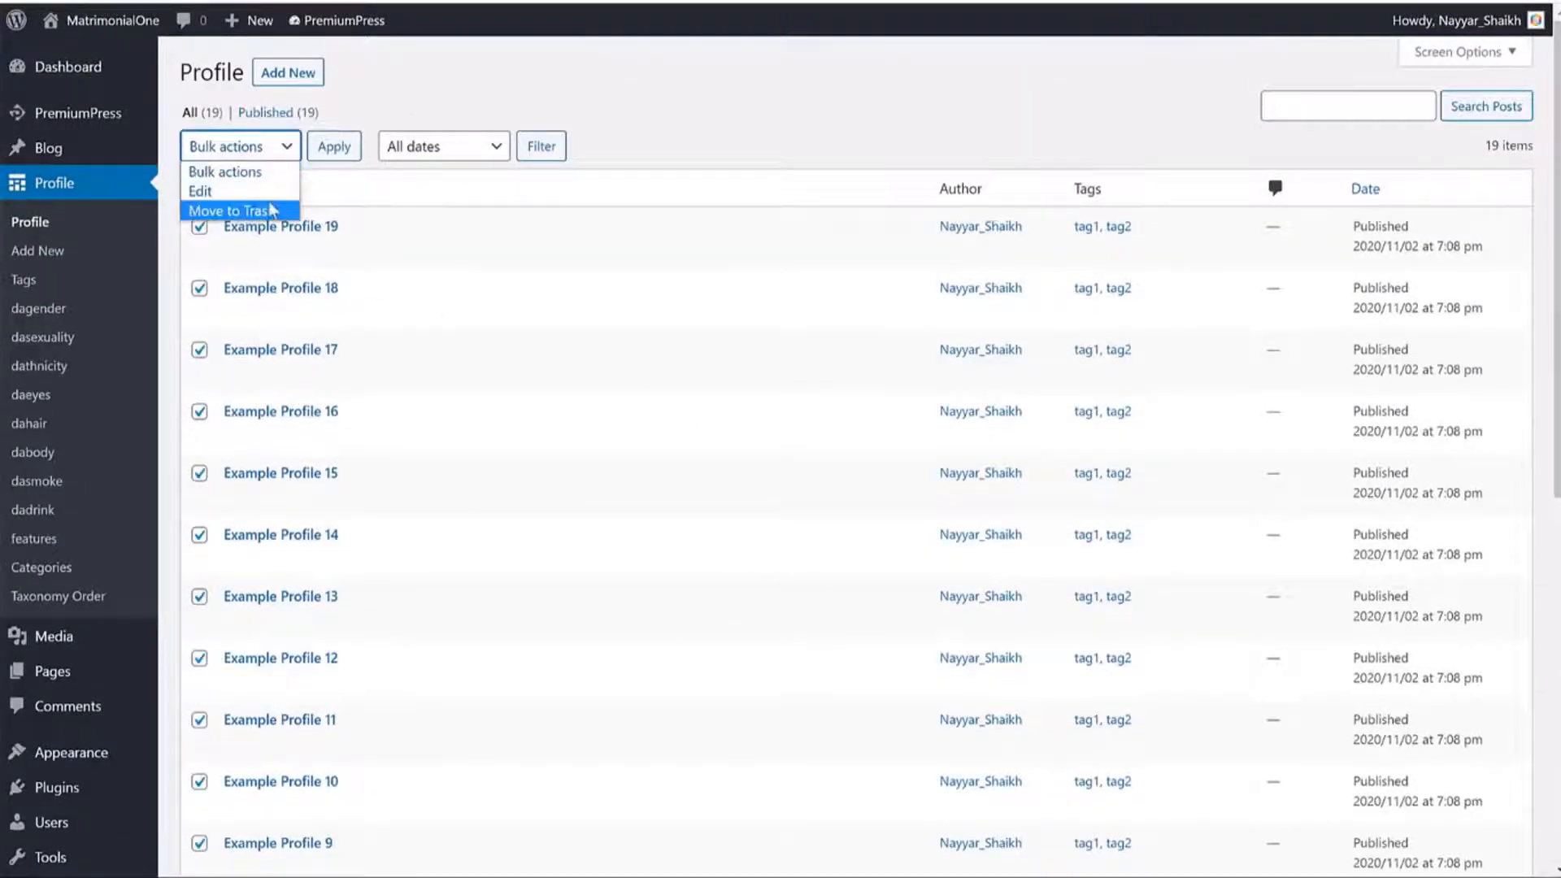
{"action": "left_click", "coordinate": [803, 127]}
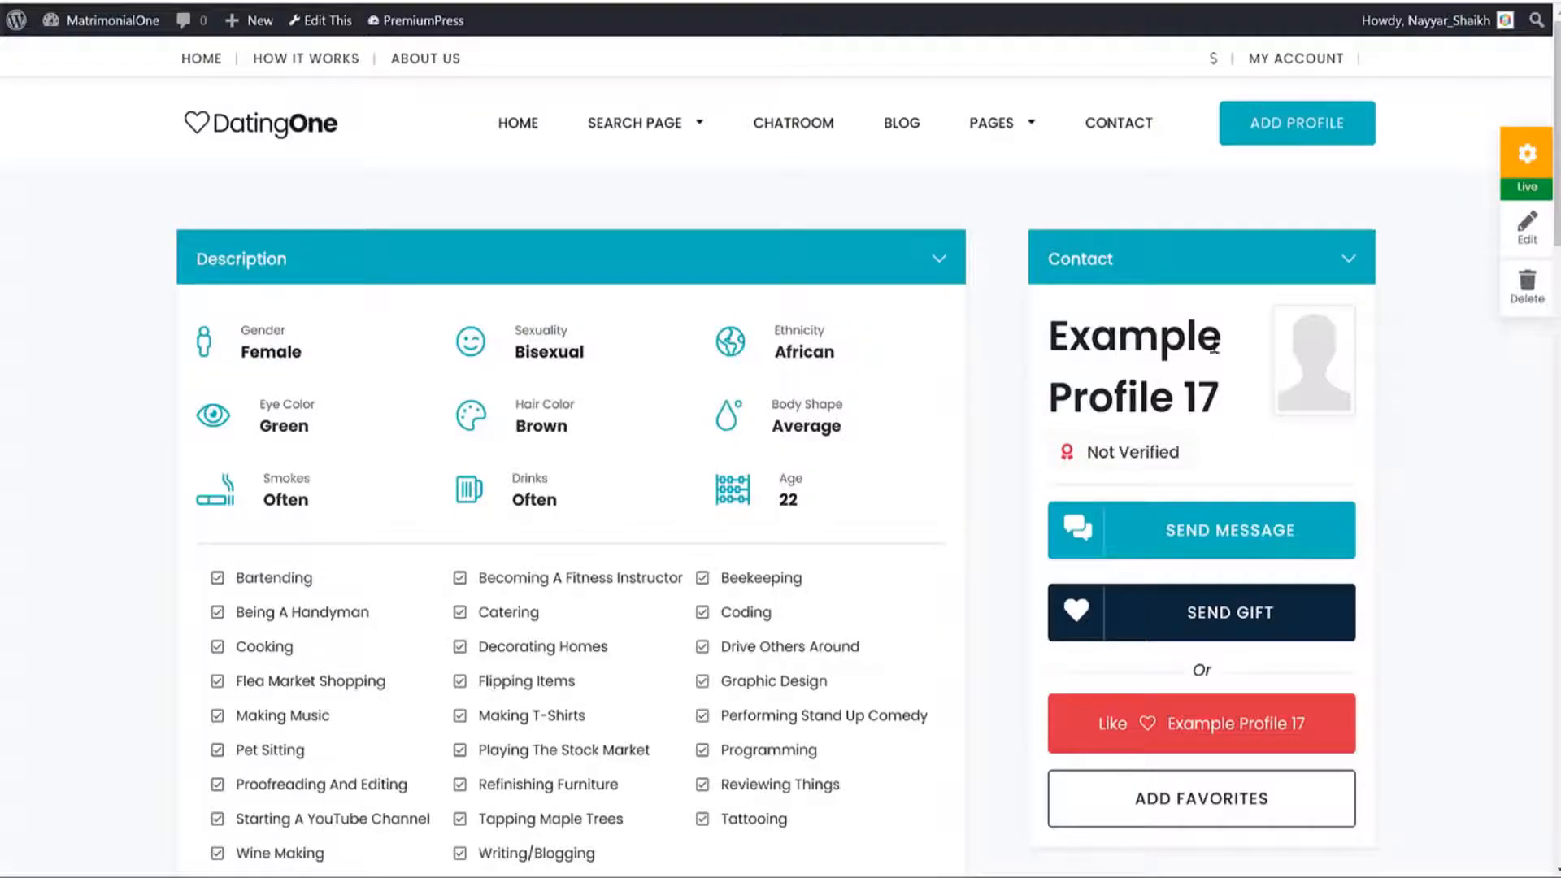
{"action": "scroll", "coordinate": [812, 529], "scroll_direction": "down", "scroll_amount": 10}
{"action": "scroll", "coordinate": [813, 522], "scroll_direction": "up", "scroll_amount": 10}
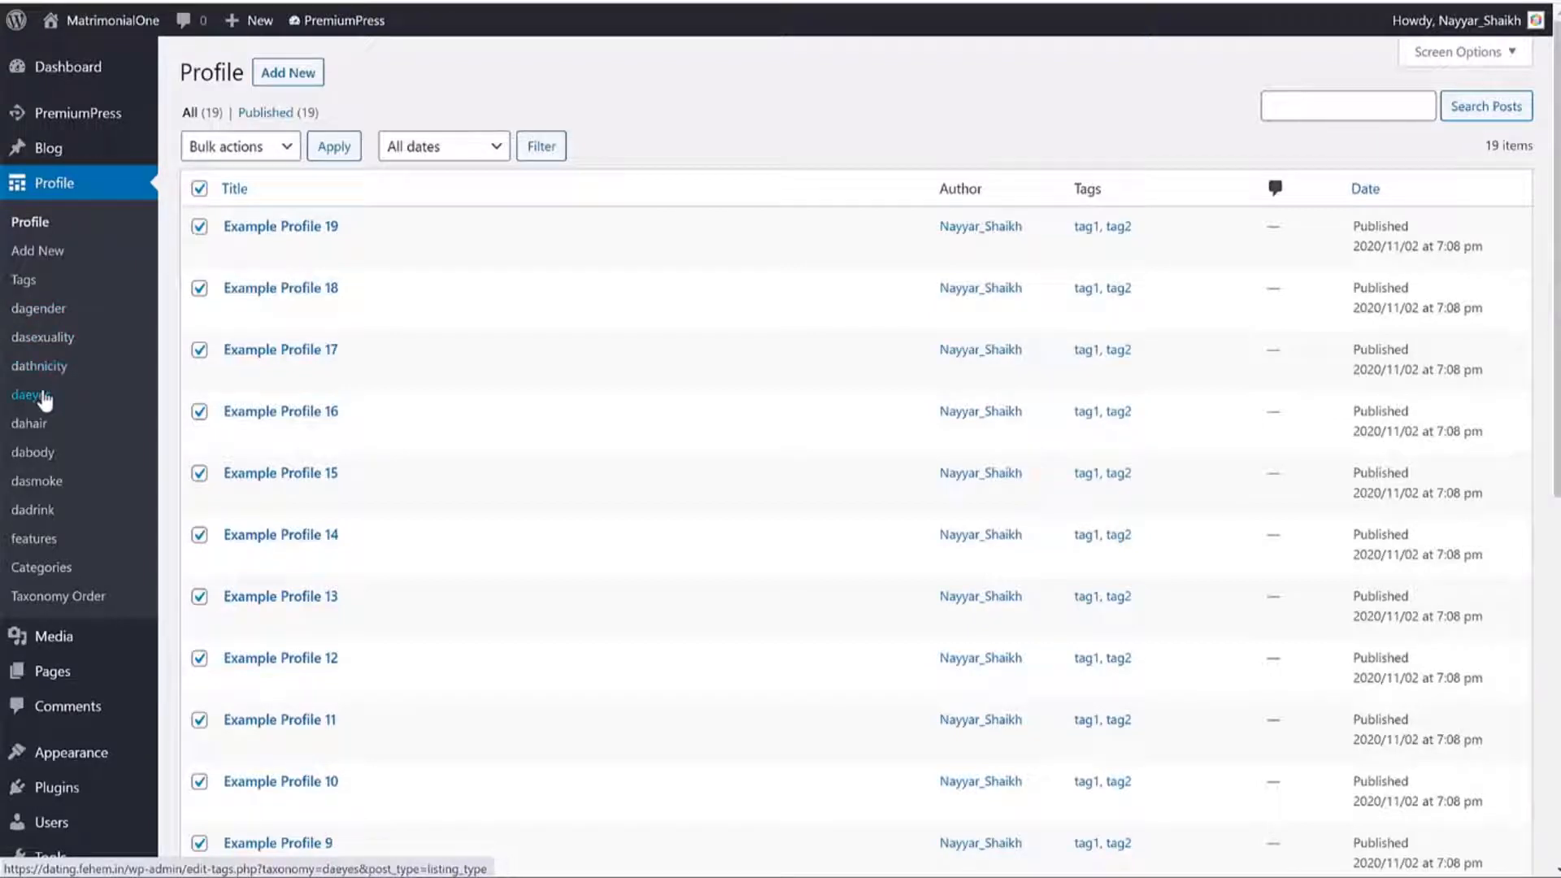
Under Profile > dagender, add a gender term named Option 3 (slug option-3).
{"action": "left_click", "coordinate": [43, 315]}
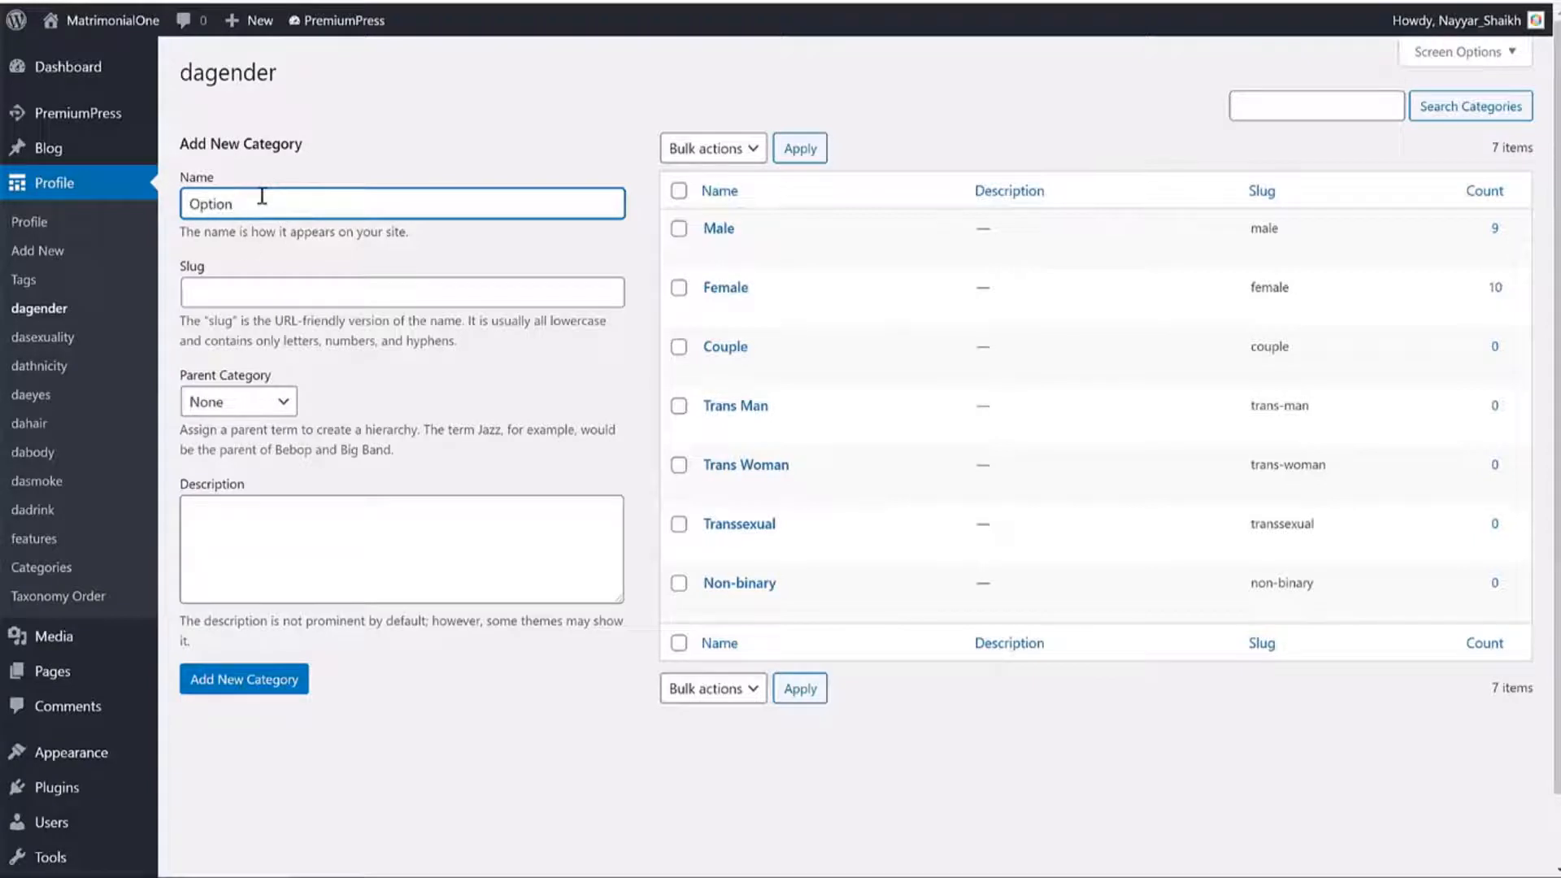
{"action": "left_click", "coordinate": [237, 683]}
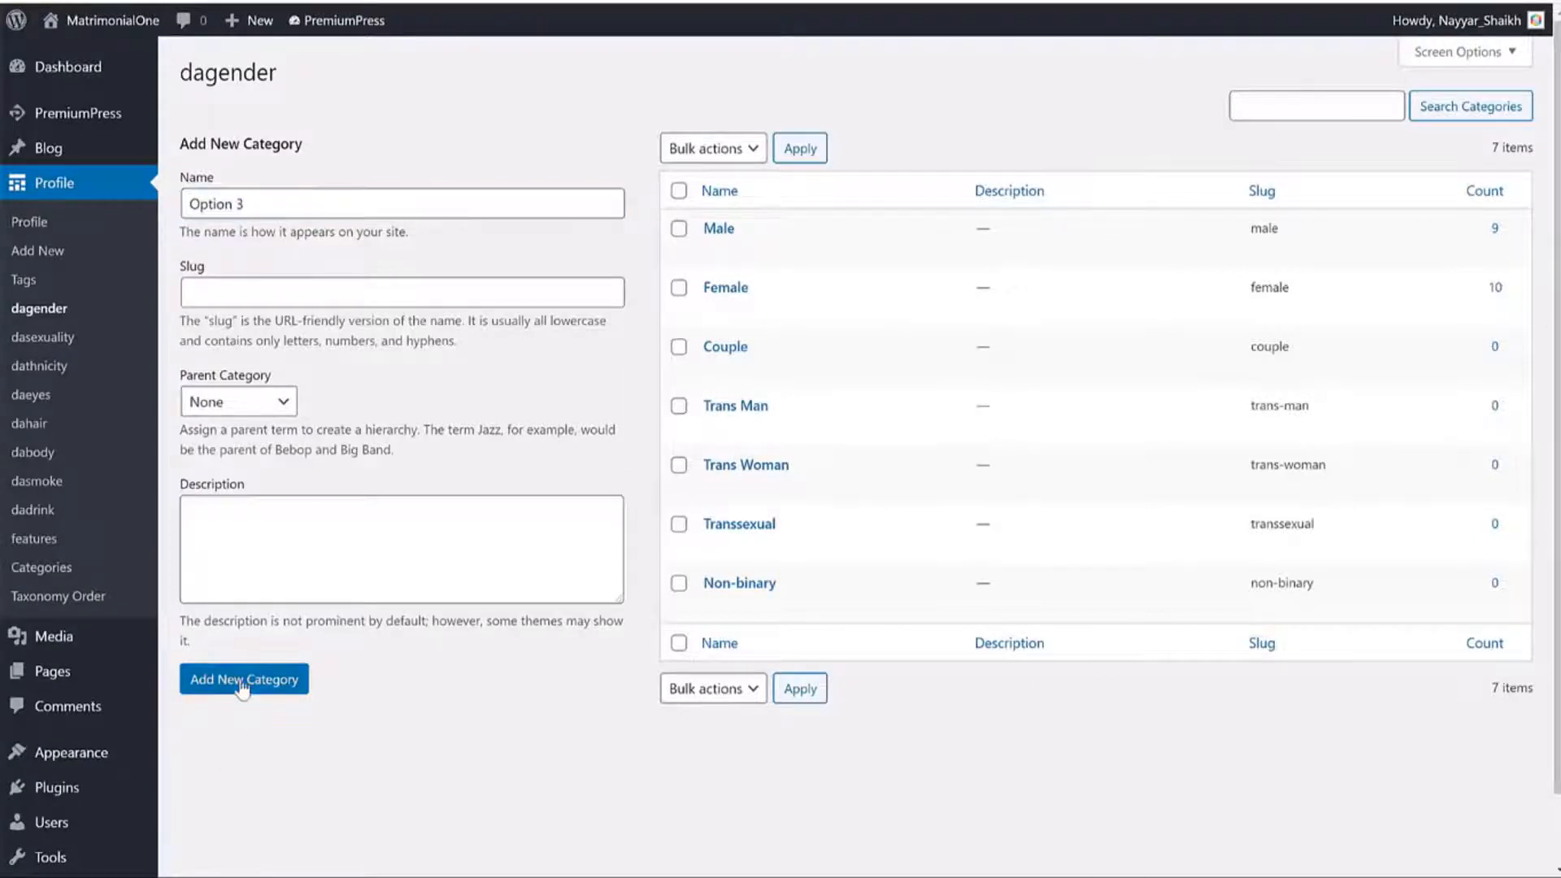
{"action": "left_click_drag", "start_coordinate": [761, 228], "coordinate": [702, 228]}
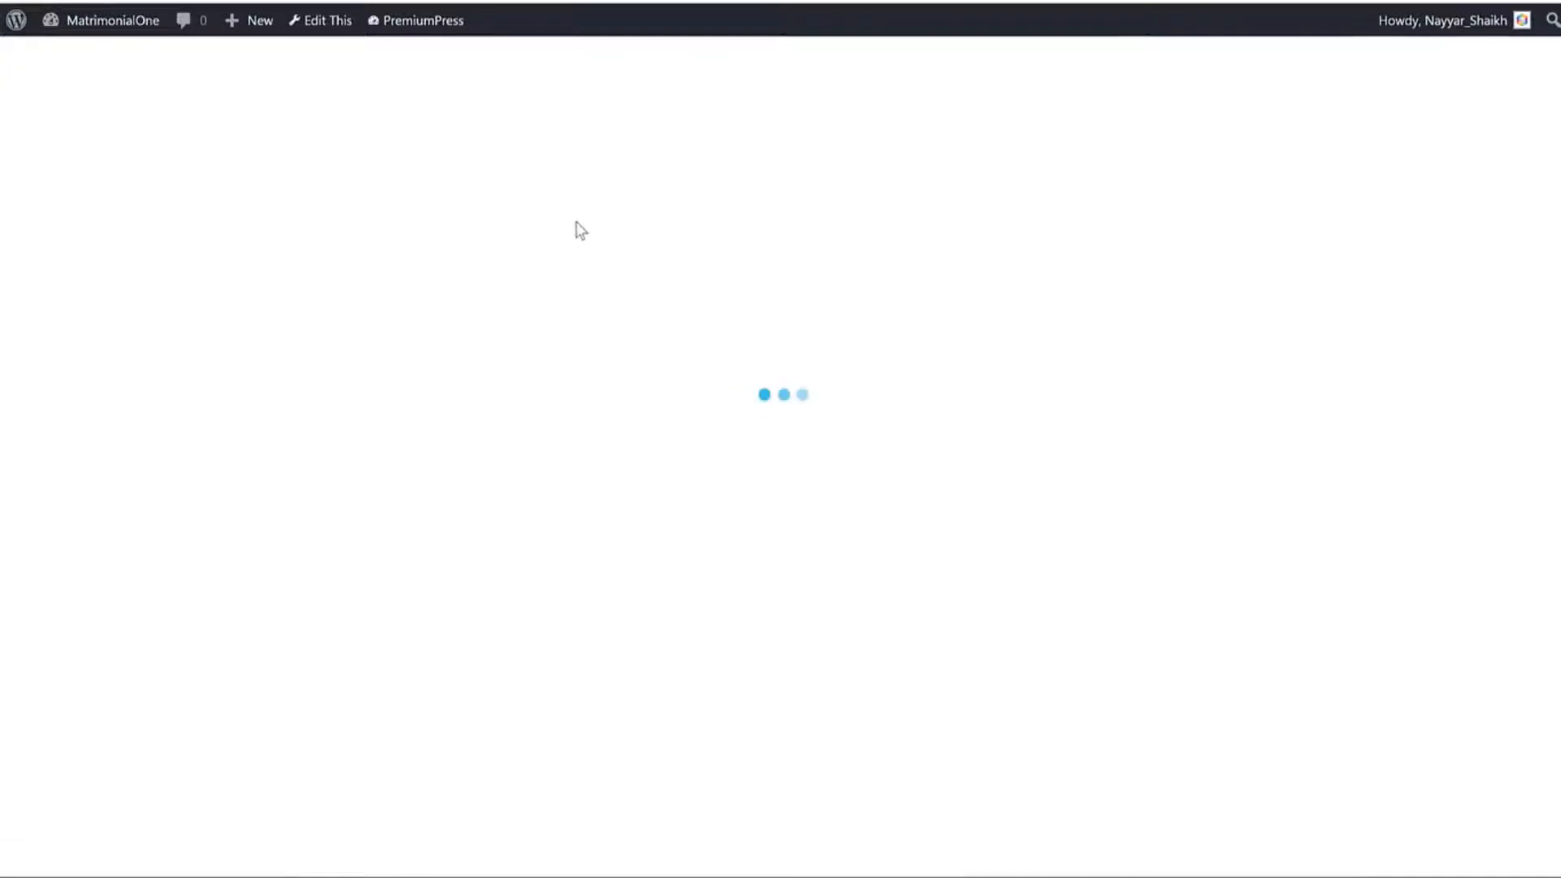
Buy the $10 Bronze membership with the Admin Test payment method.
{"action": "left_click", "coordinate": [1320, 137]}
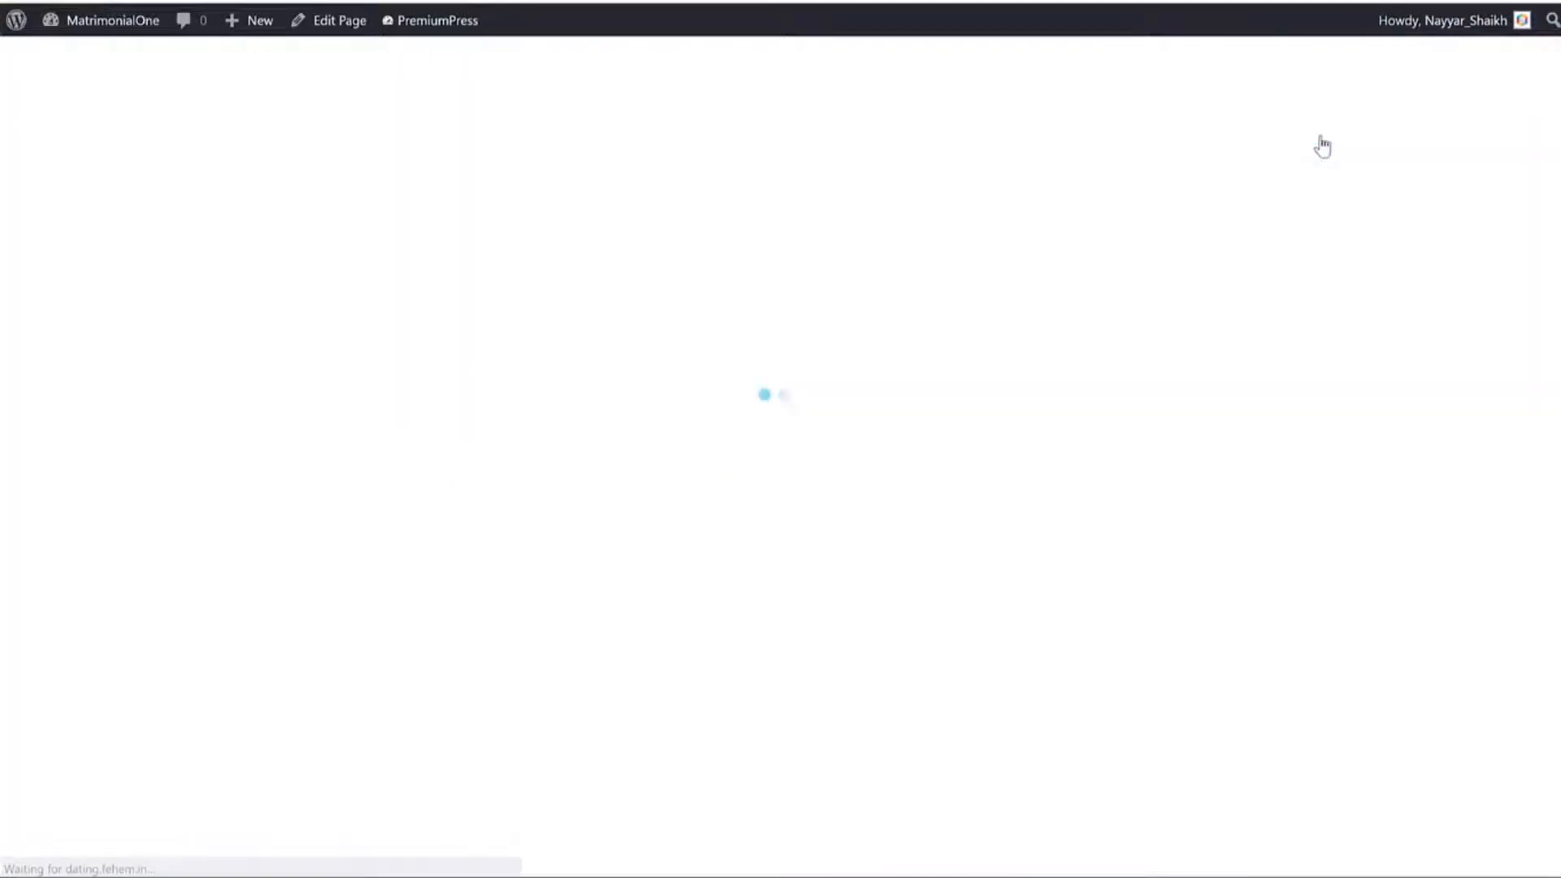
{"action": "left_click", "coordinate": [404, 648]}
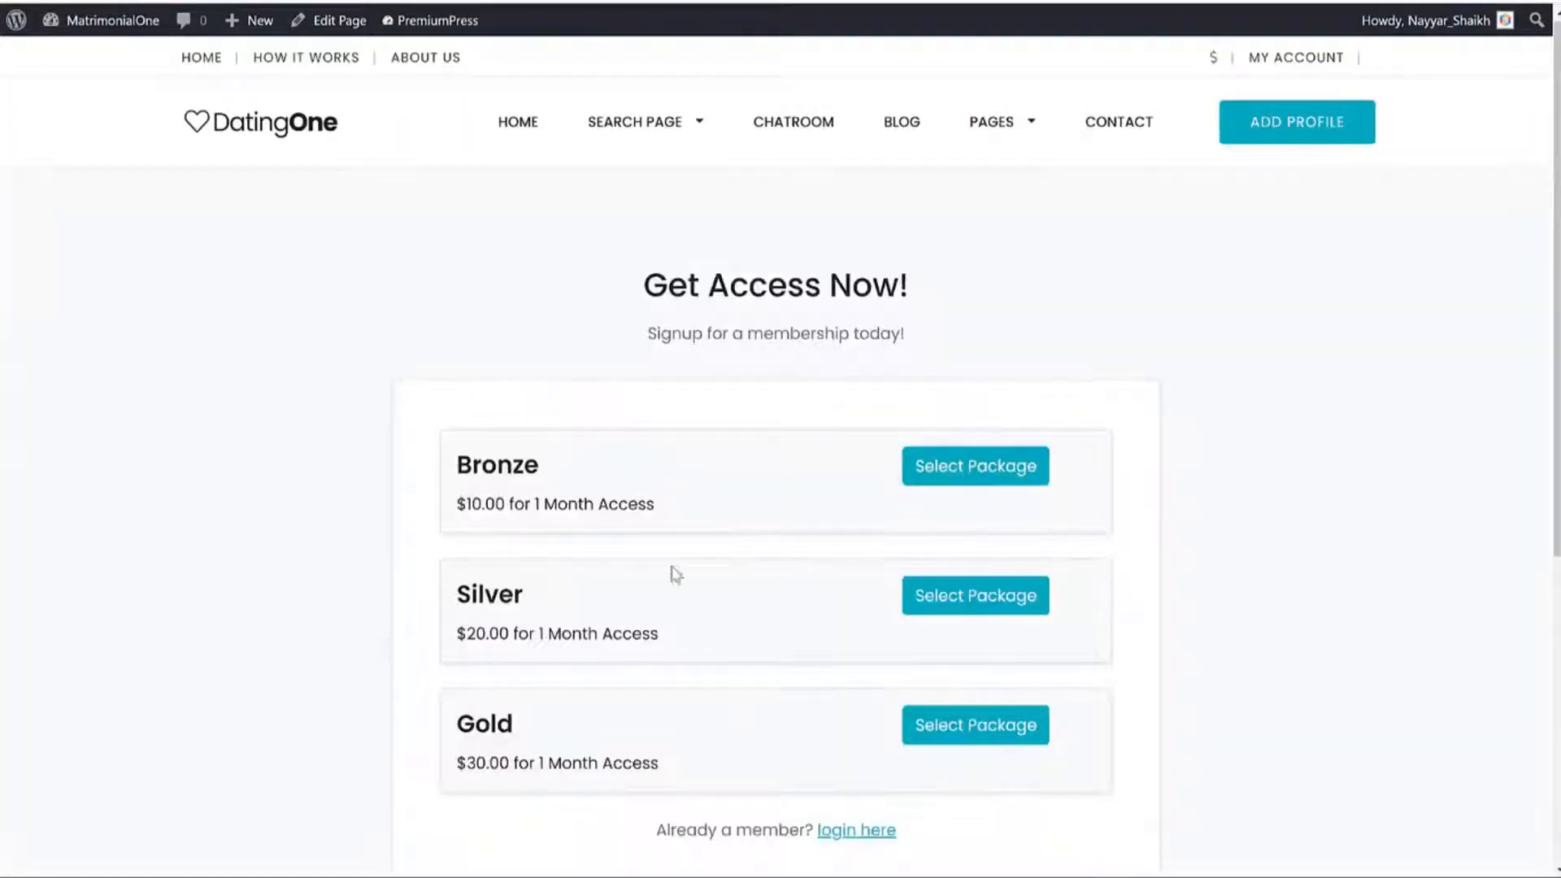
{"action": "left_click", "coordinate": [975, 481]}
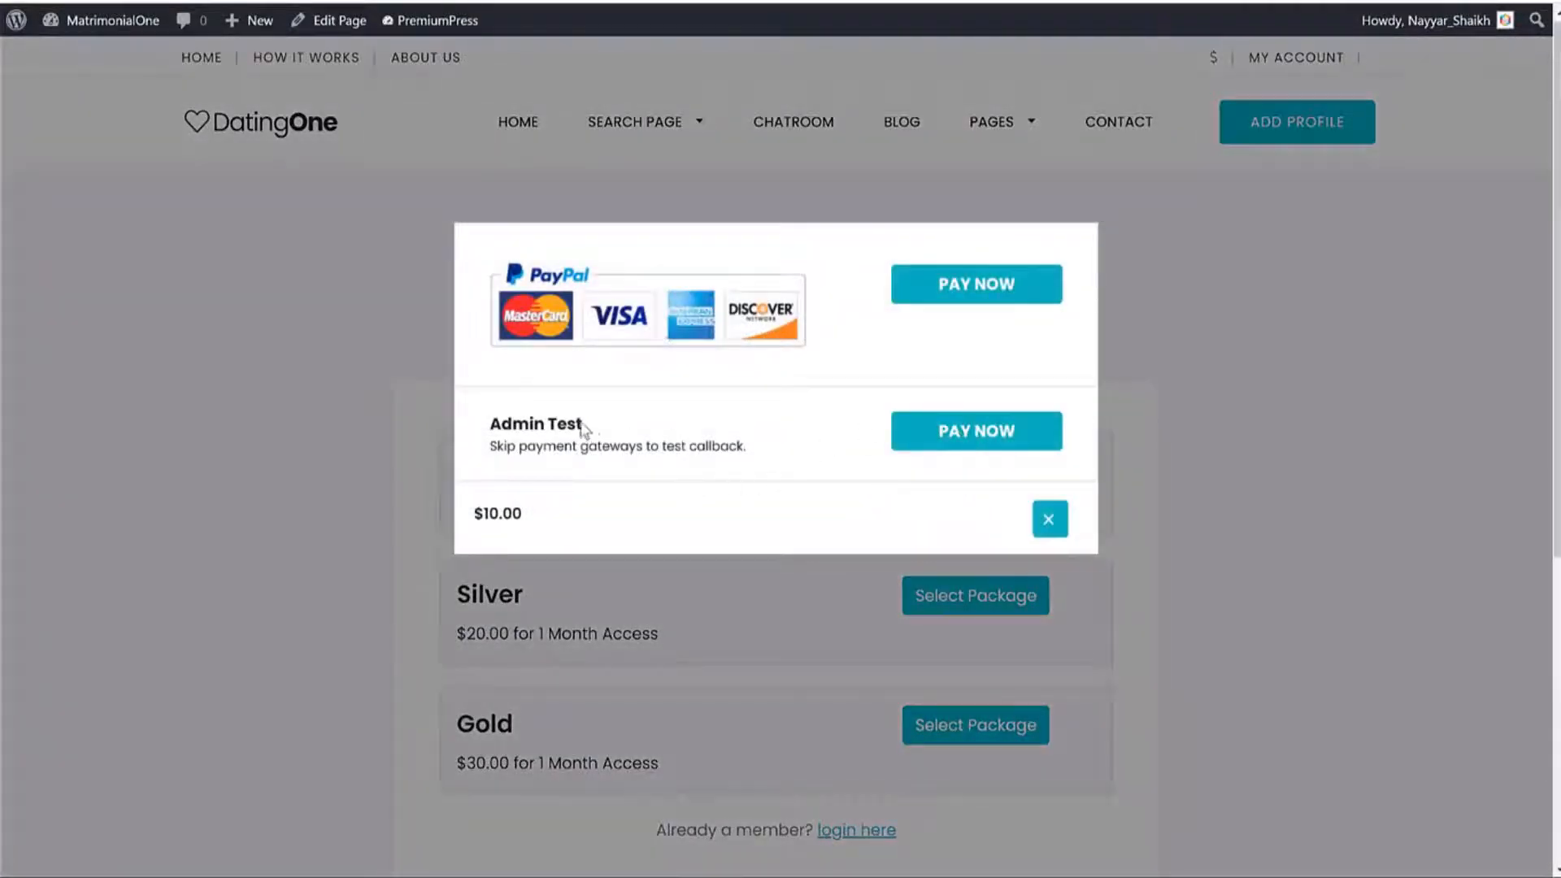
{"action": "left_click_drag", "start_coordinate": [589, 425], "coordinate": [491, 424]}
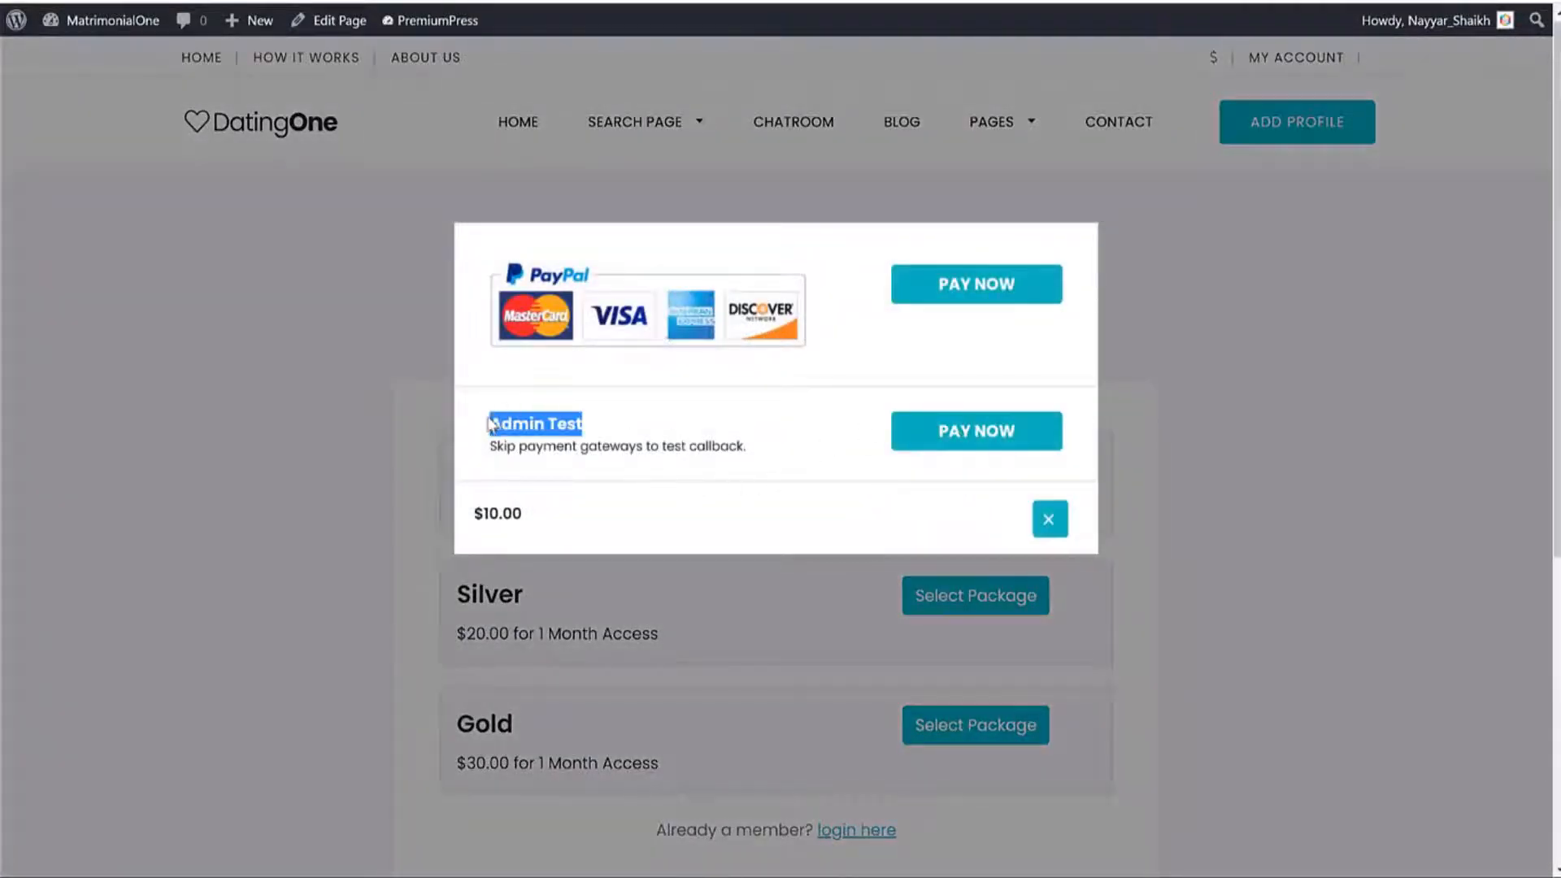
{"action": "left_click", "coordinate": [960, 450]}
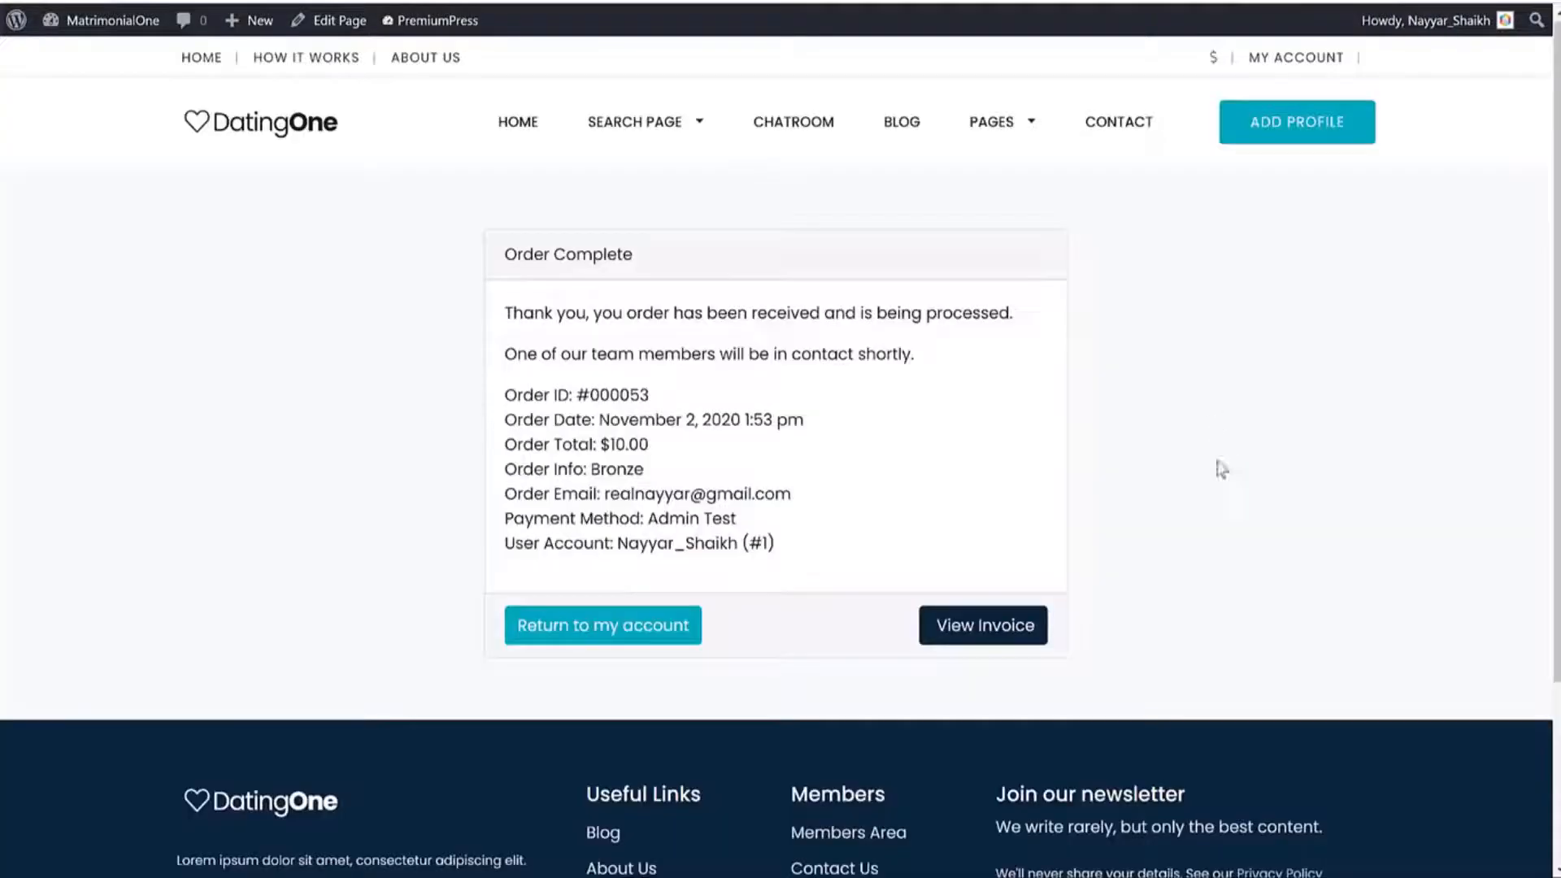
{"action": "left_click", "coordinate": [601, 628]}
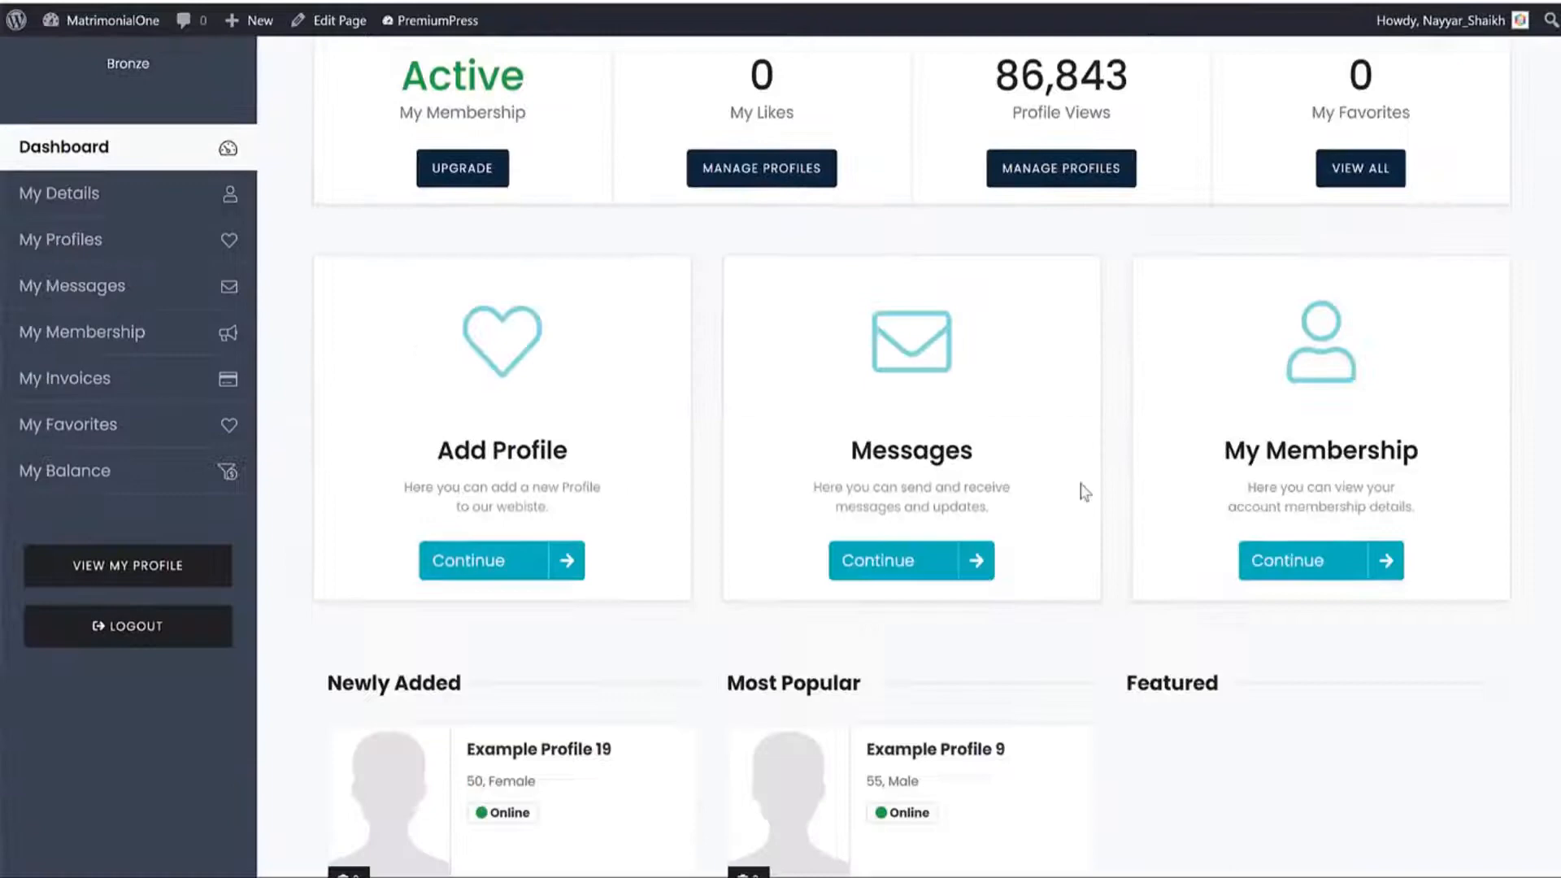
Start a new profile and pick Option 3 from its Gender choices.
{"action": "left_click", "coordinate": [467, 575]}
{"action": "left_click", "coordinate": [340, 639]}
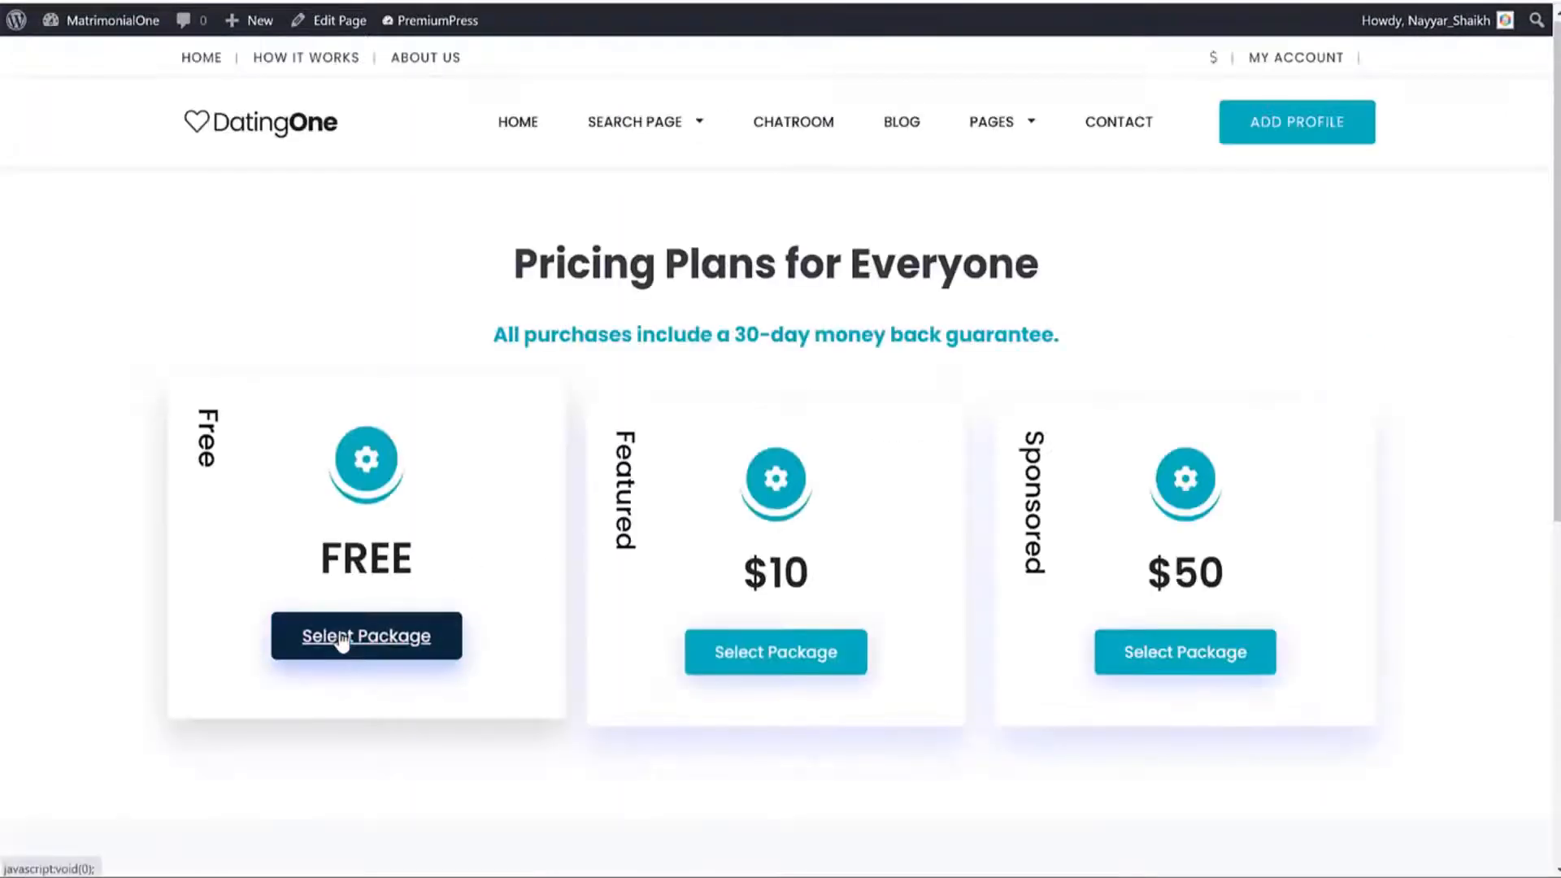
{"action": "scroll", "coordinate": [561, 516], "scroll_direction": "down", "scroll_amount": 5}
{"action": "scroll", "coordinate": [565, 522], "scroll_direction": "down", "scroll_amount": 4}
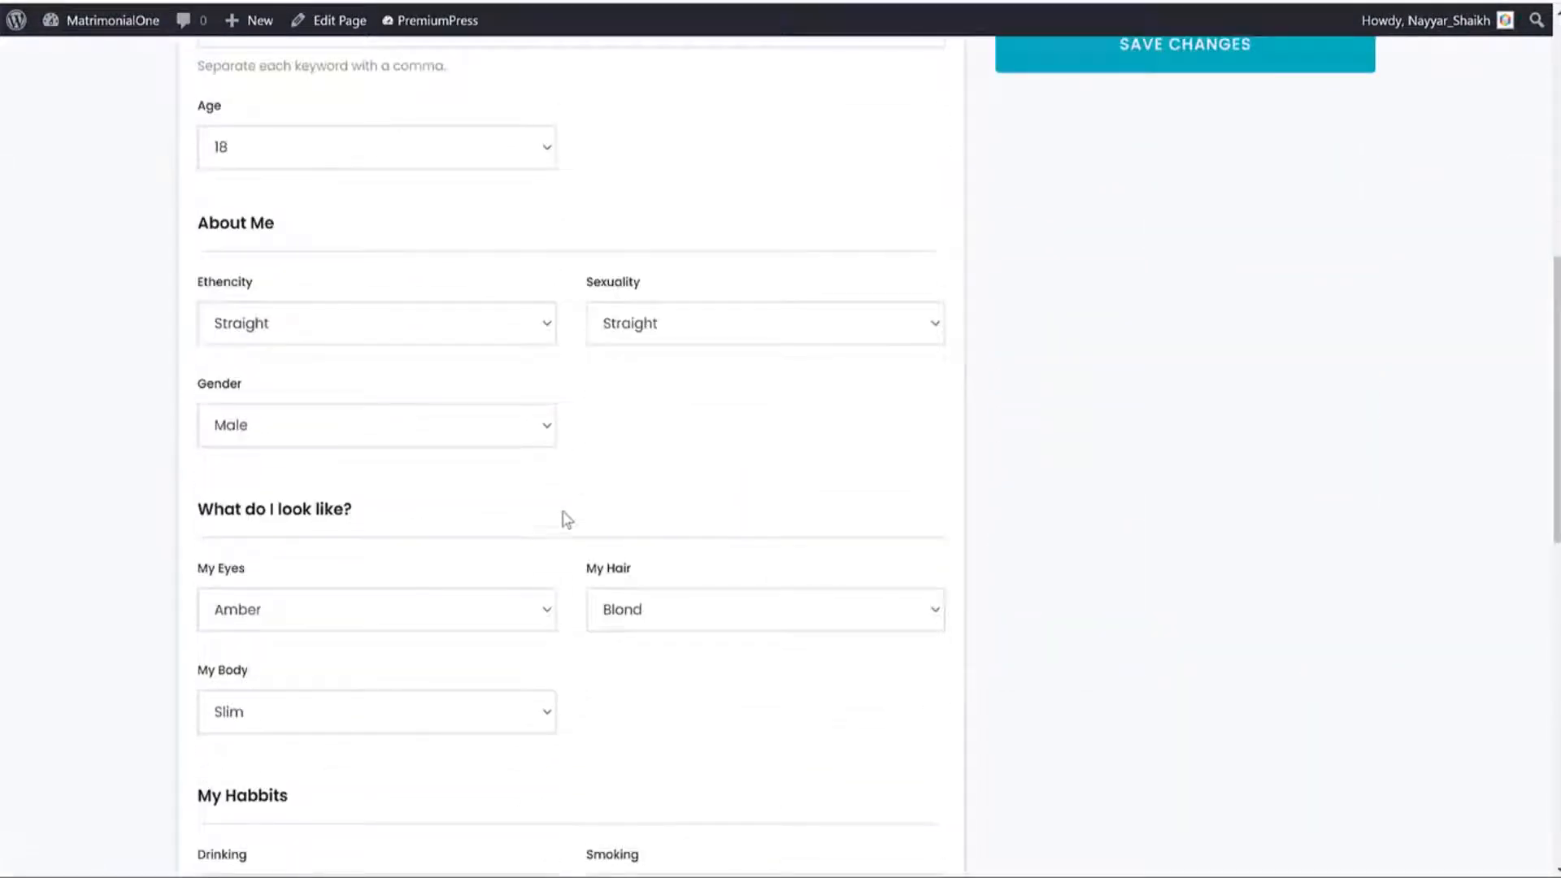
{"action": "scroll", "coordinate": [418, 429], "scroll_direction": "down", "scroll_amount": 1}
{"action": "left_click", "coordinate": [387, 322]}
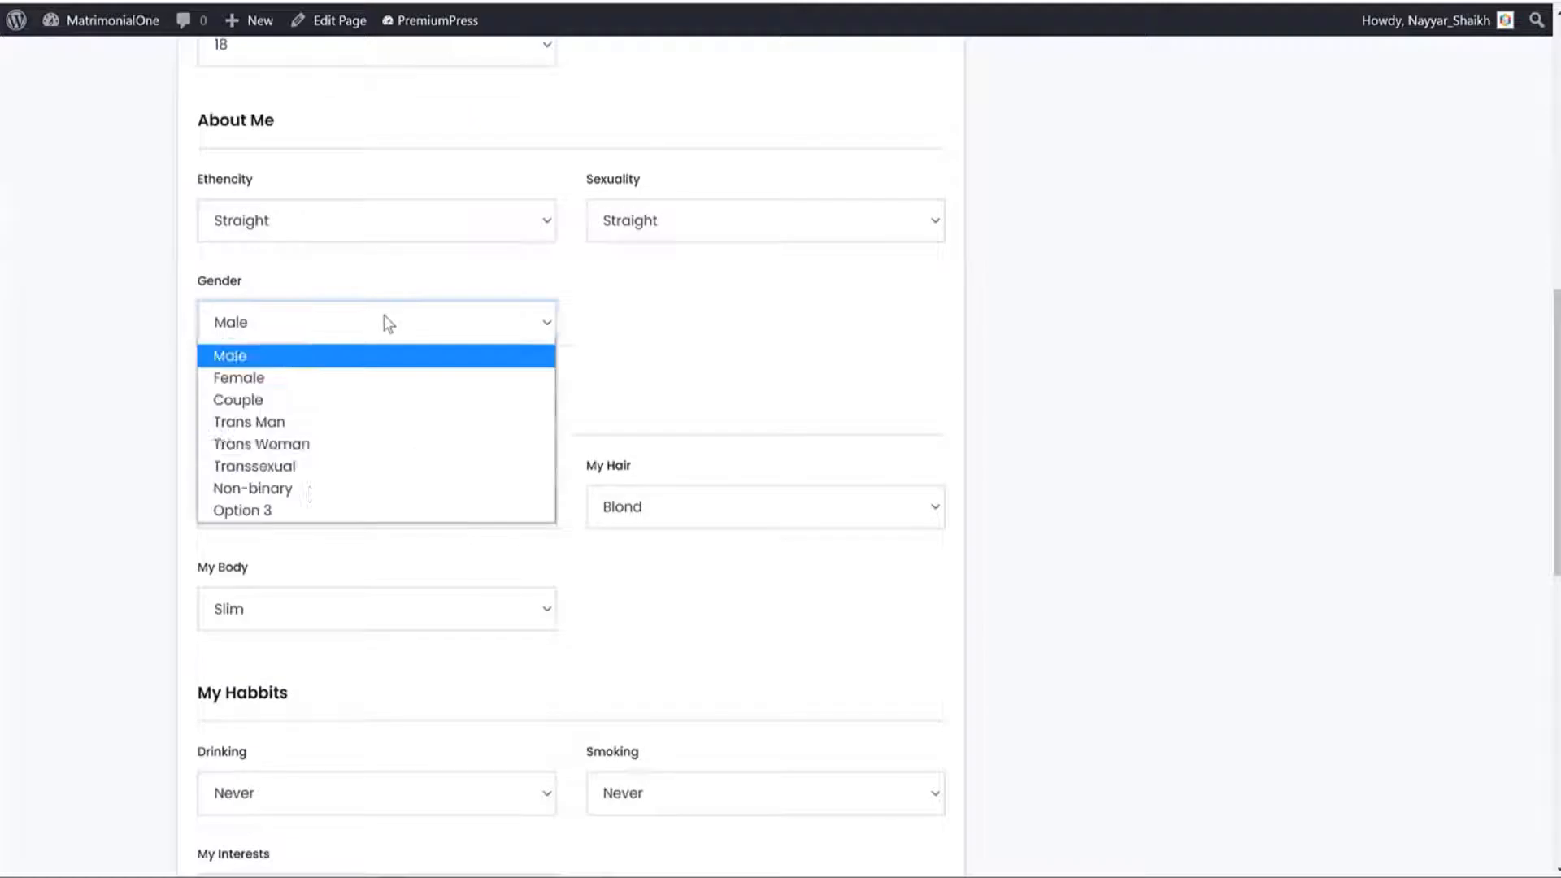
{"action": "left_click", "coordinate": [272, 510]}
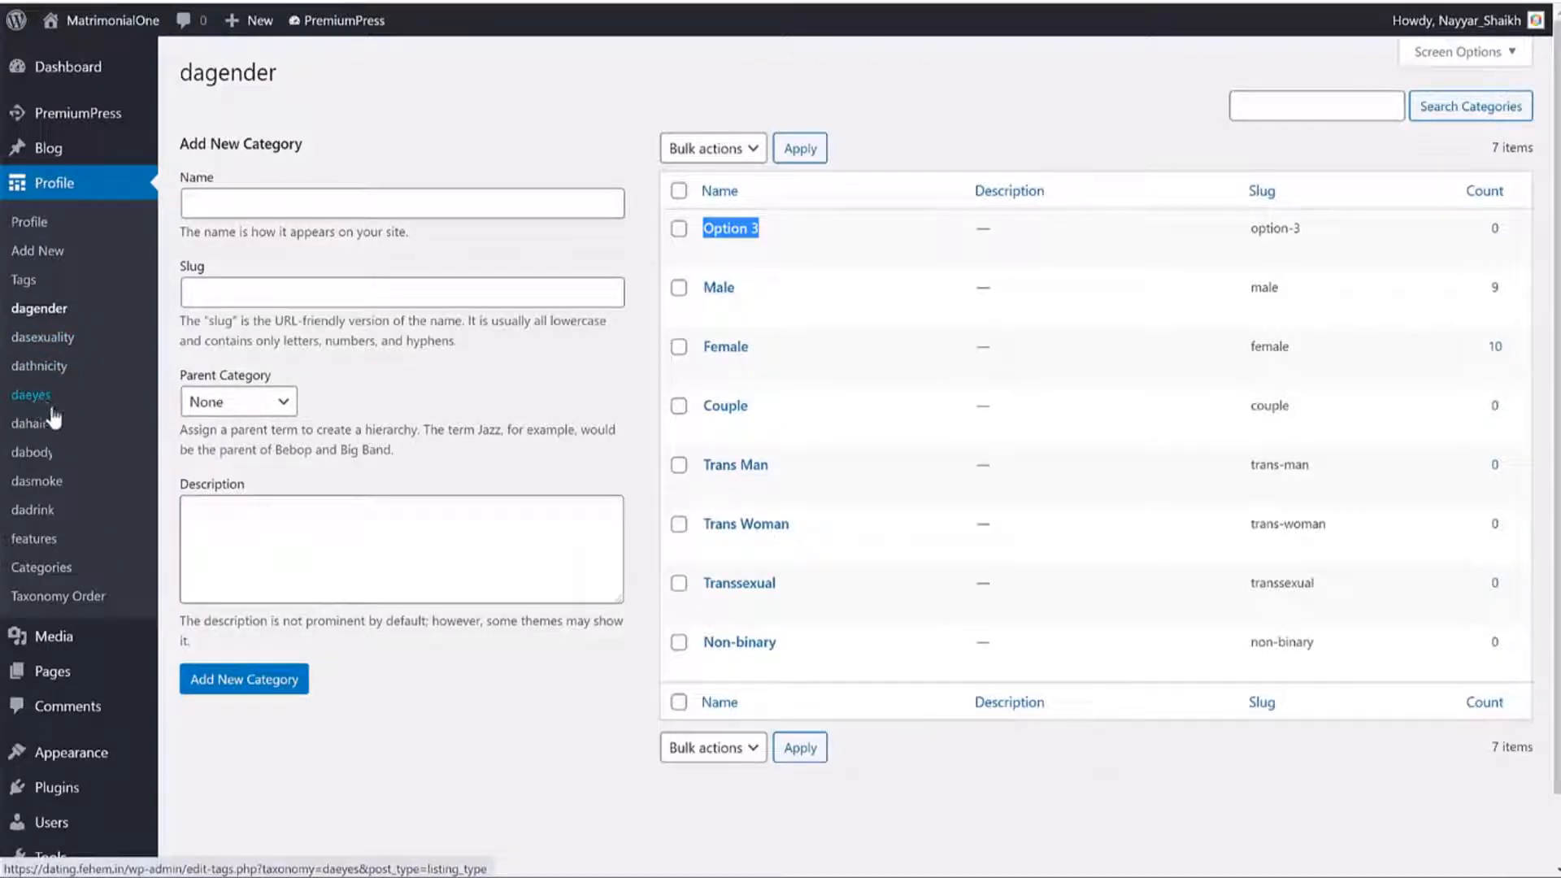
In PremiumPress taxonomy settings, untick Search Page and Listing Page for daeyes and save.
{"action": "right_click", "coordinate": [78, 110]}
{"action": "key", "text": "Escape"}
{"action": "left_click", "coordinate": [81, 112]}
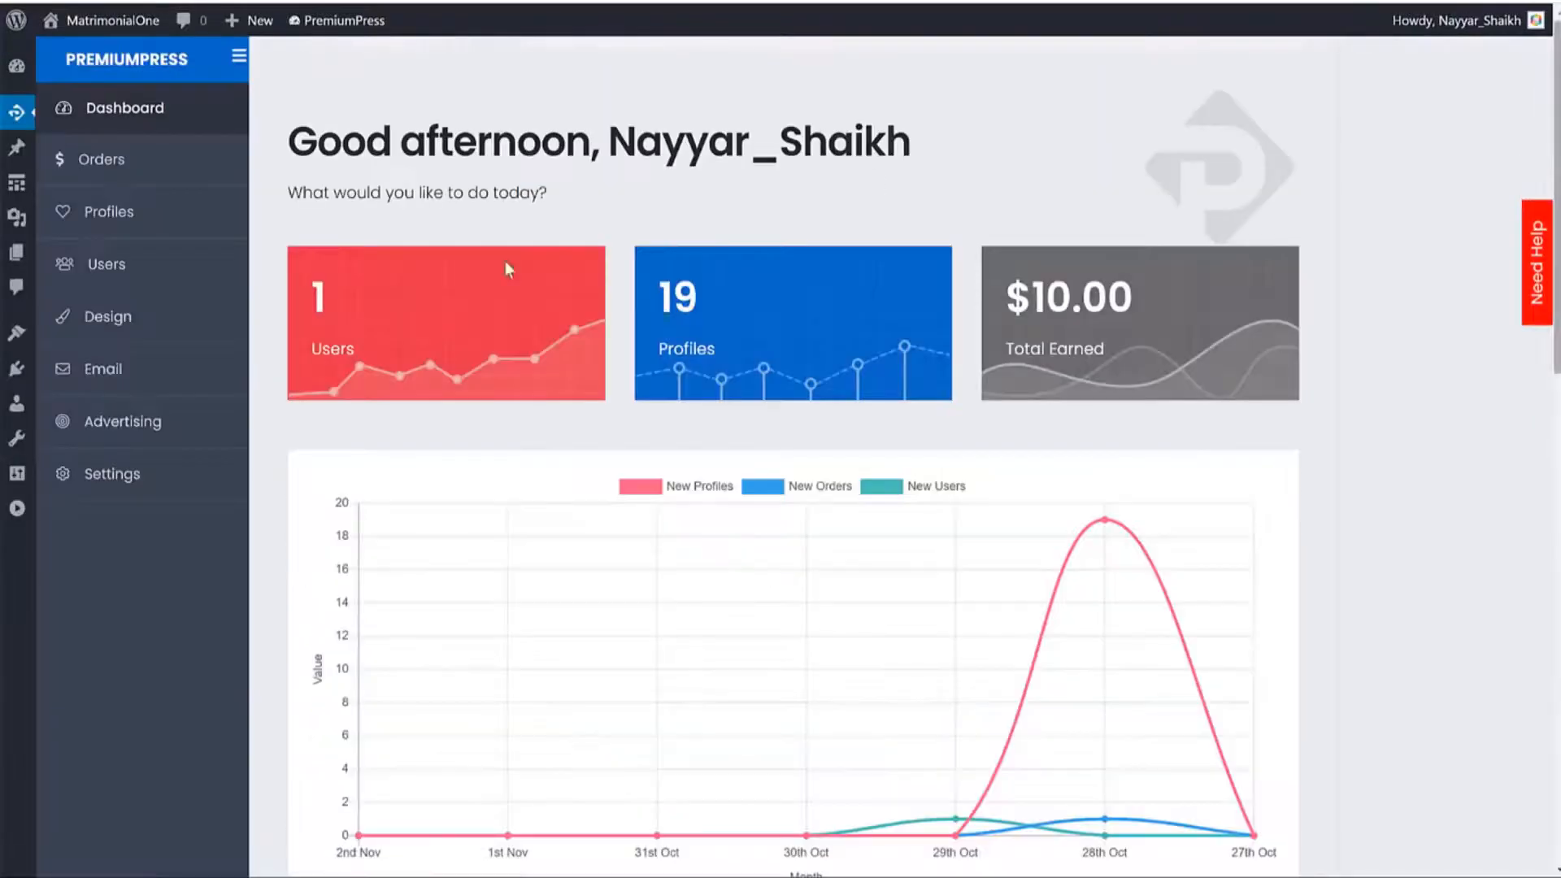
{"action": "left_click", "coordinate": [160, 487]}
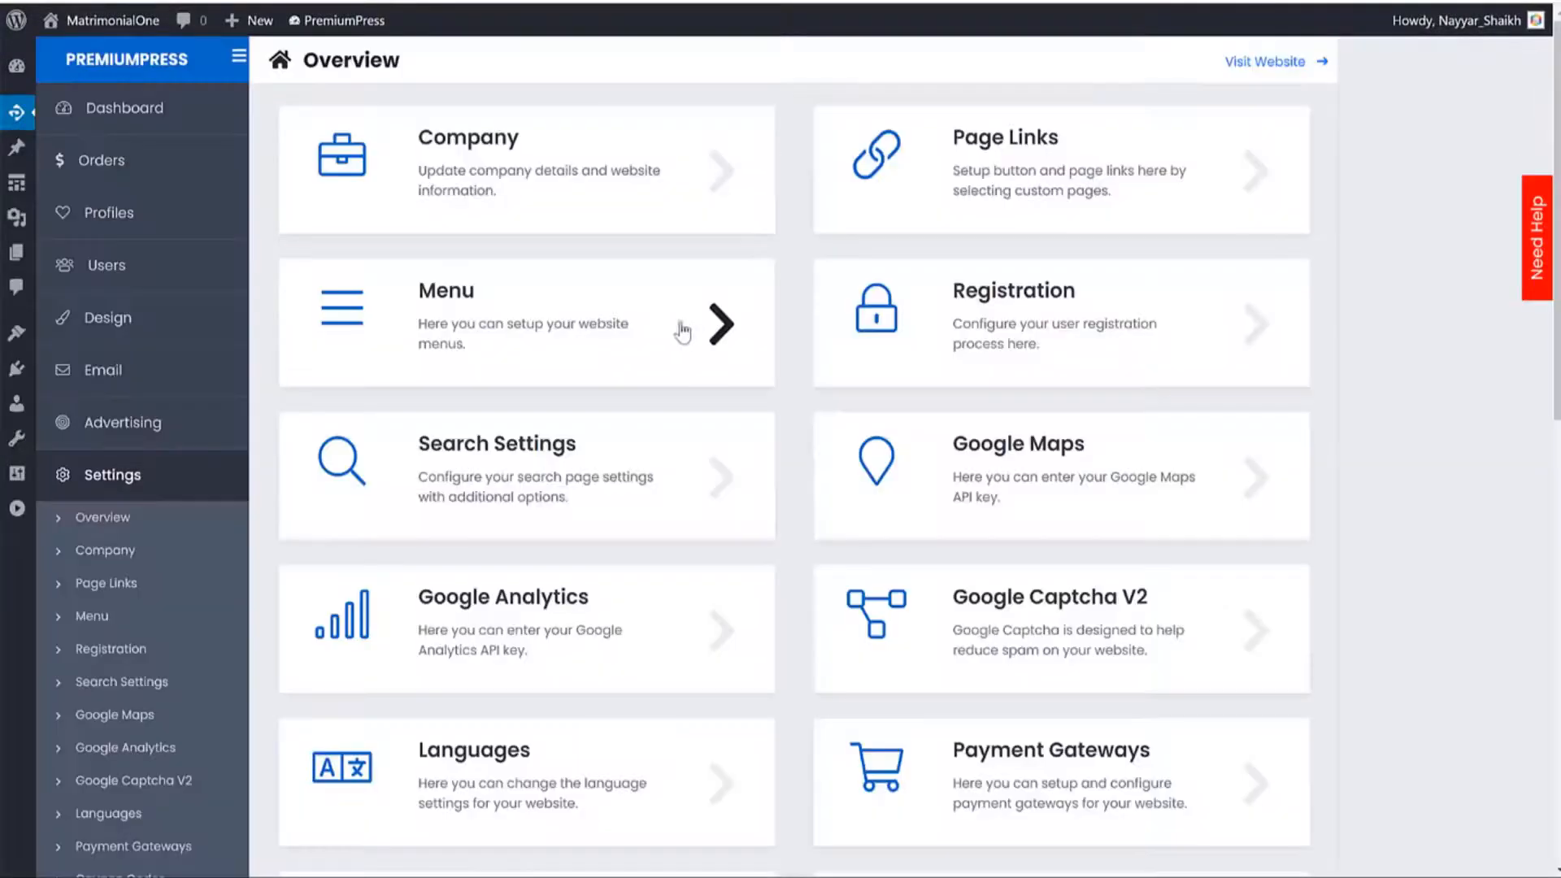
{"action": "scroll", "coordinate": [589, 279], "scroll_direction": "down", "scroll_amount": 5}
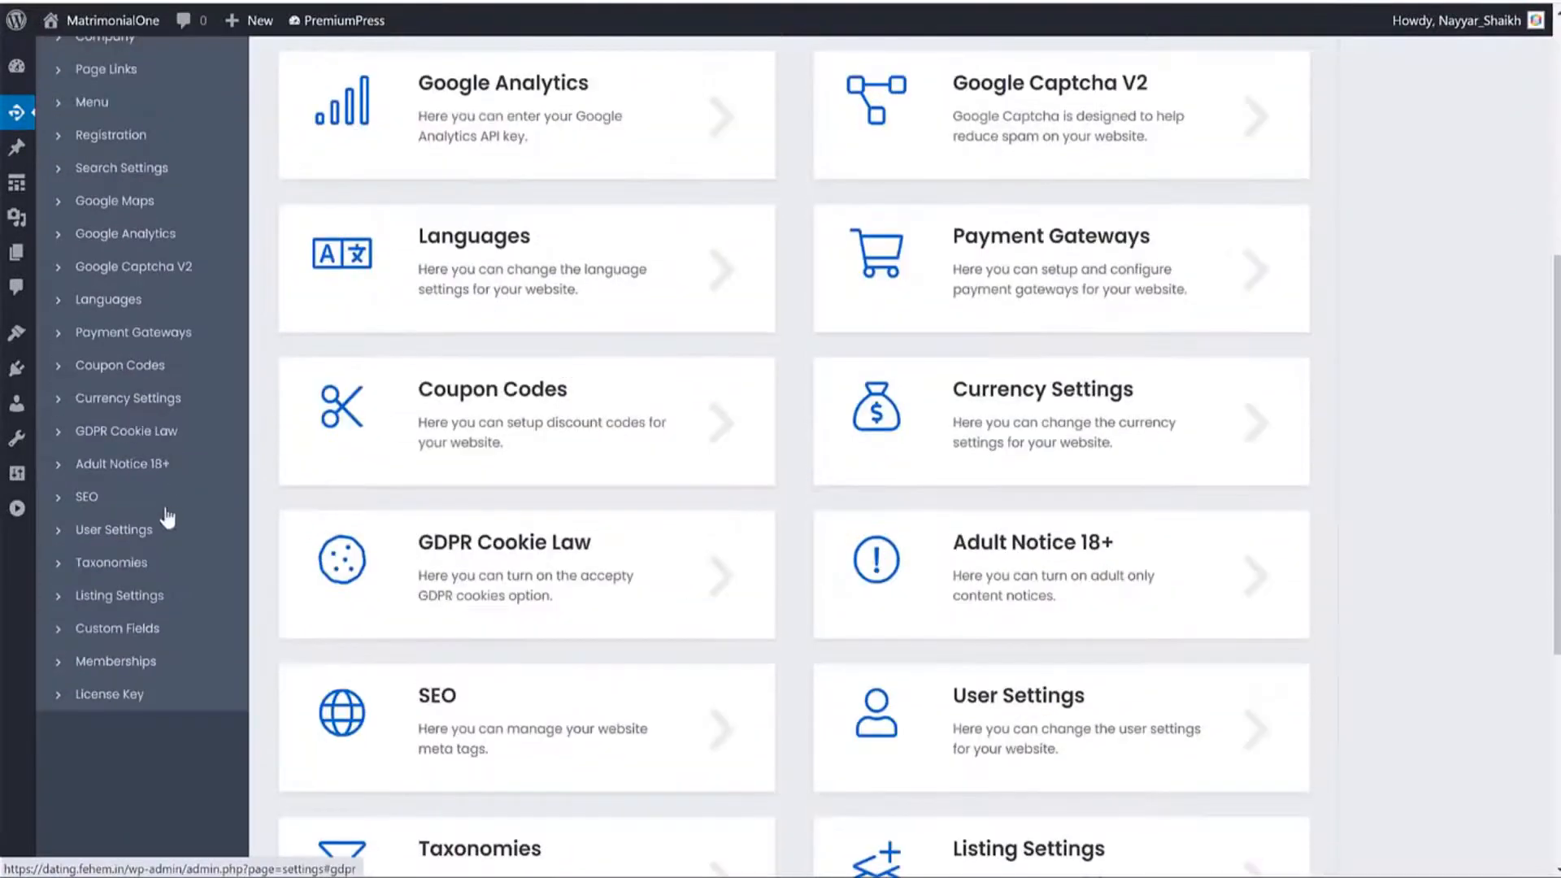
{"action": "left_click", "coordinate": [116, 565]}
{"action": "scroll", "coordinate": [828, 458], "scroll_direction": "up", "scroll_amount": 5}
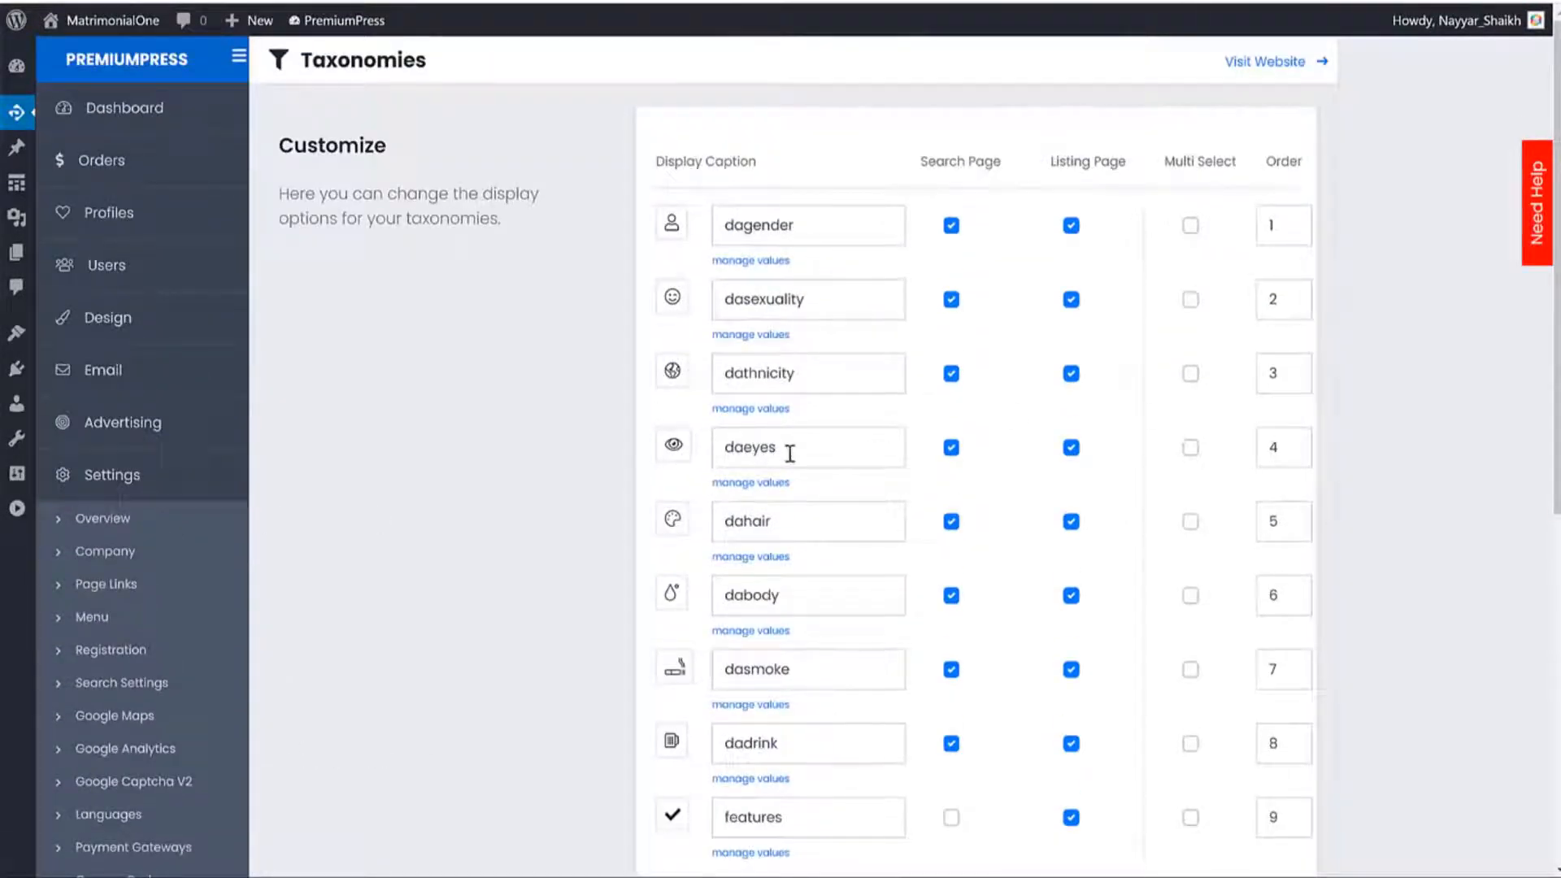
{"action": "left_click", "coordinate": [952, 448]}
{"action": "left_click", "coordinate": [1071, 448]}
{"action": "scroll", "coordinate": [1071, 450], "scroll_direction": "down", "scroll_amount": 5}
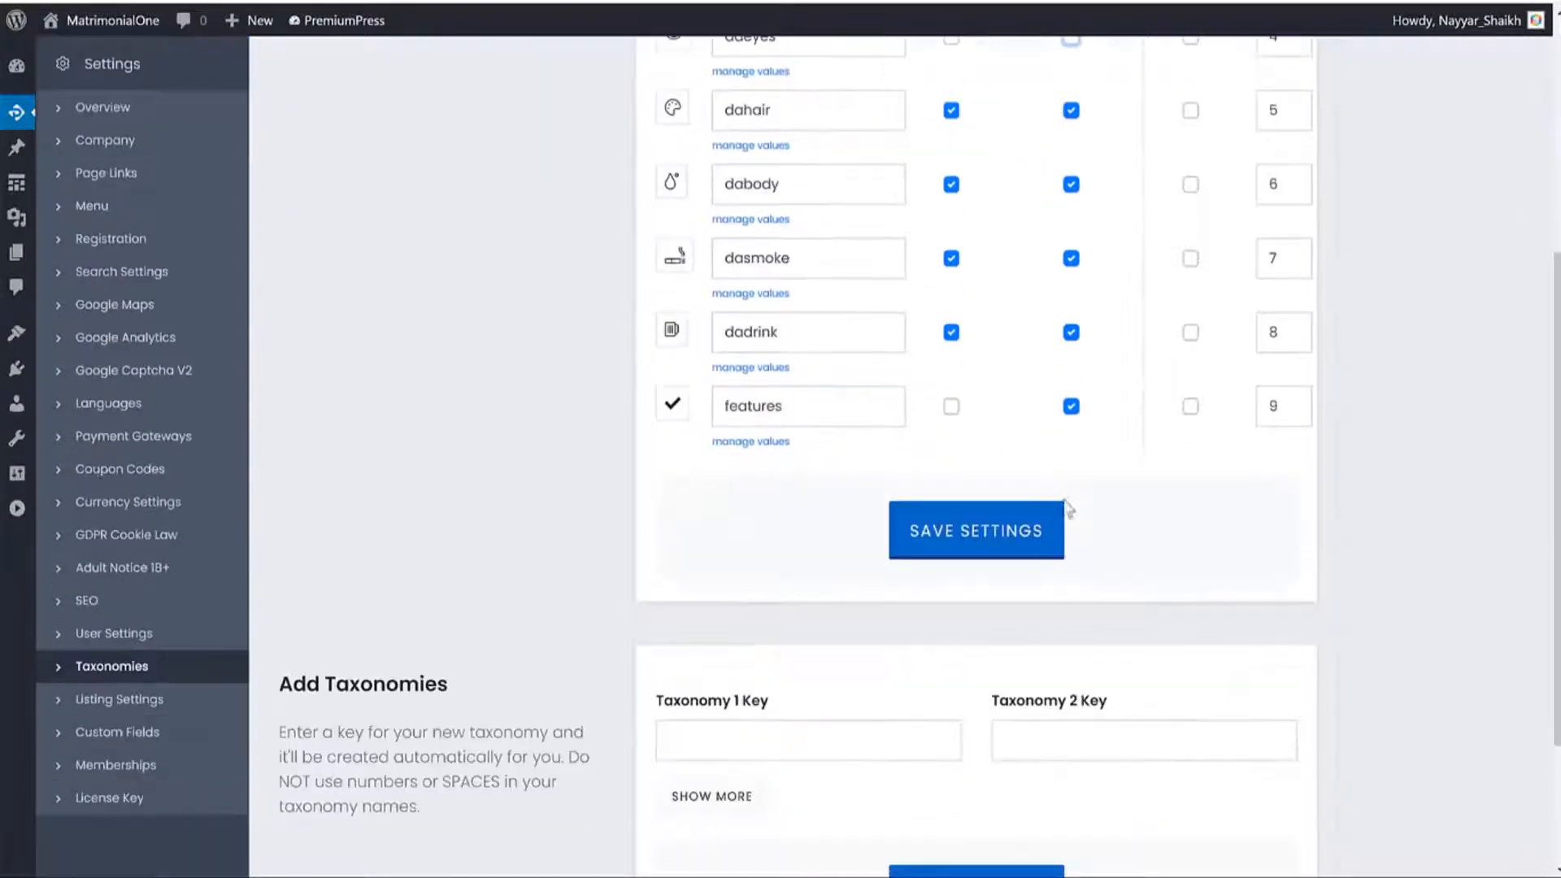
{"action": "left_click", "coordinate": [1031, 531]}
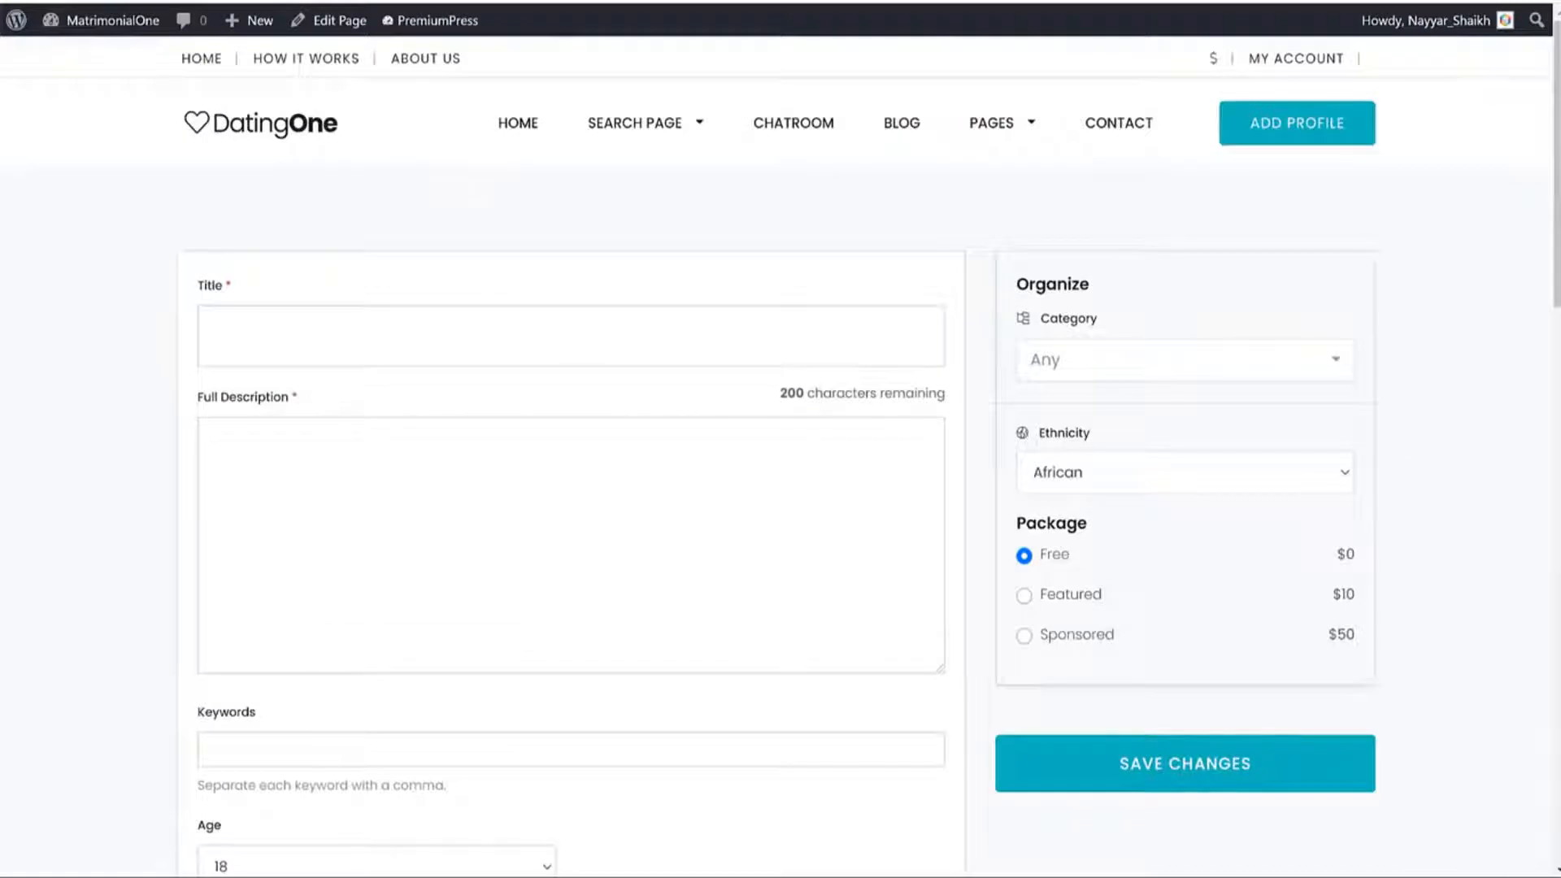
Load the front-end add-profile form and scroll to its appearance and habits fields.
{"action": "left_click", "coordinate": [73, 2]}
{"action": "scroll", "coordinate": [836, 439], "scroll_direction": "down", "scroll_amount": 8}
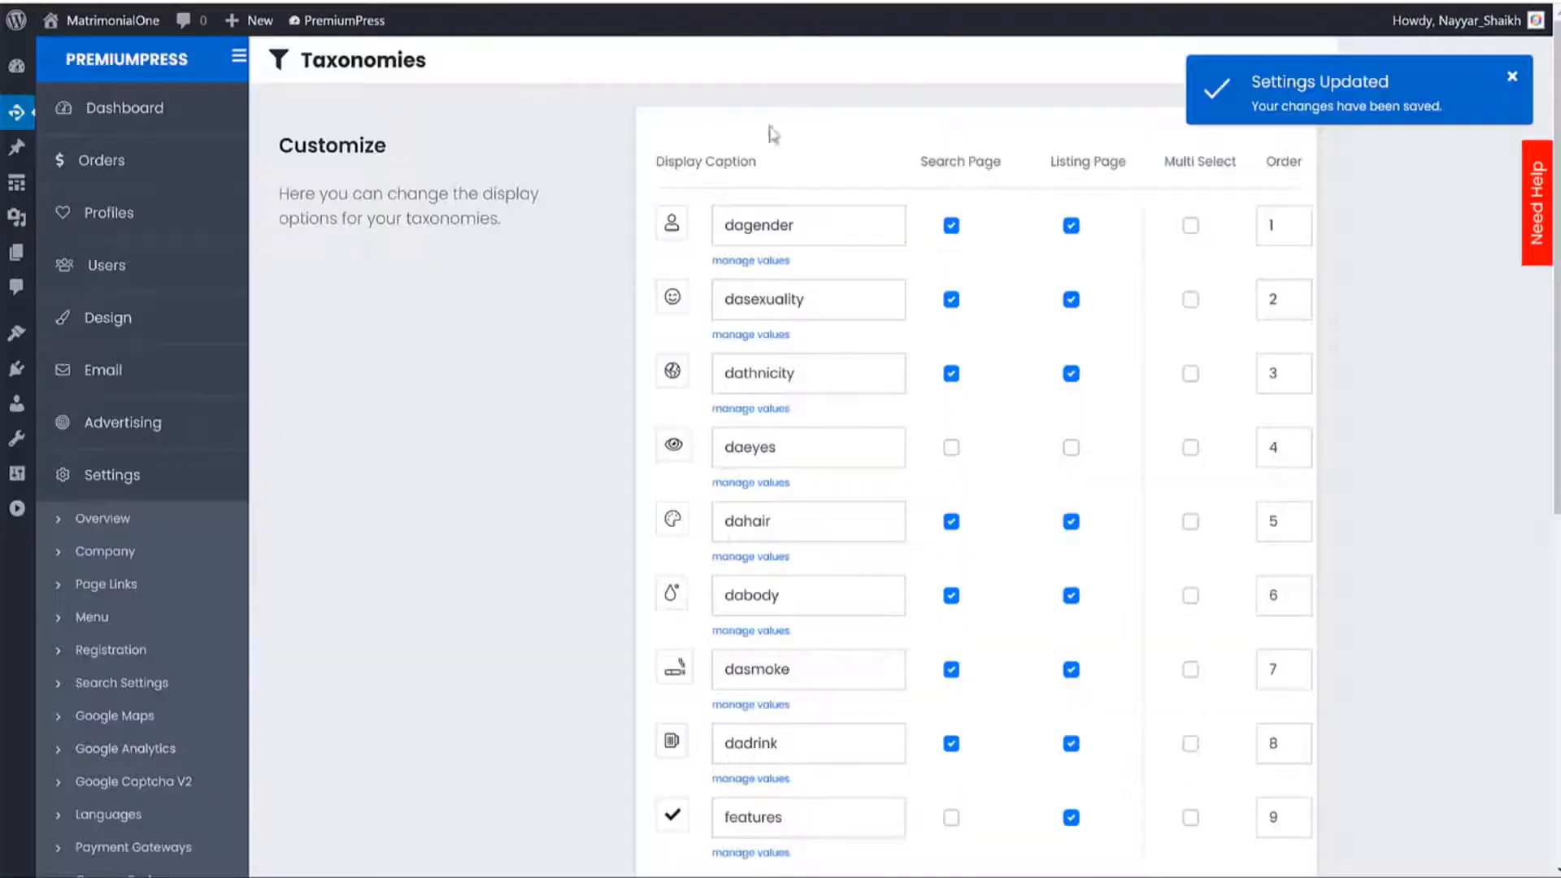
{"action": "scroll", "coordinate": [1008, 515], "scroll_direction": "down", "scroll_amount": 3}
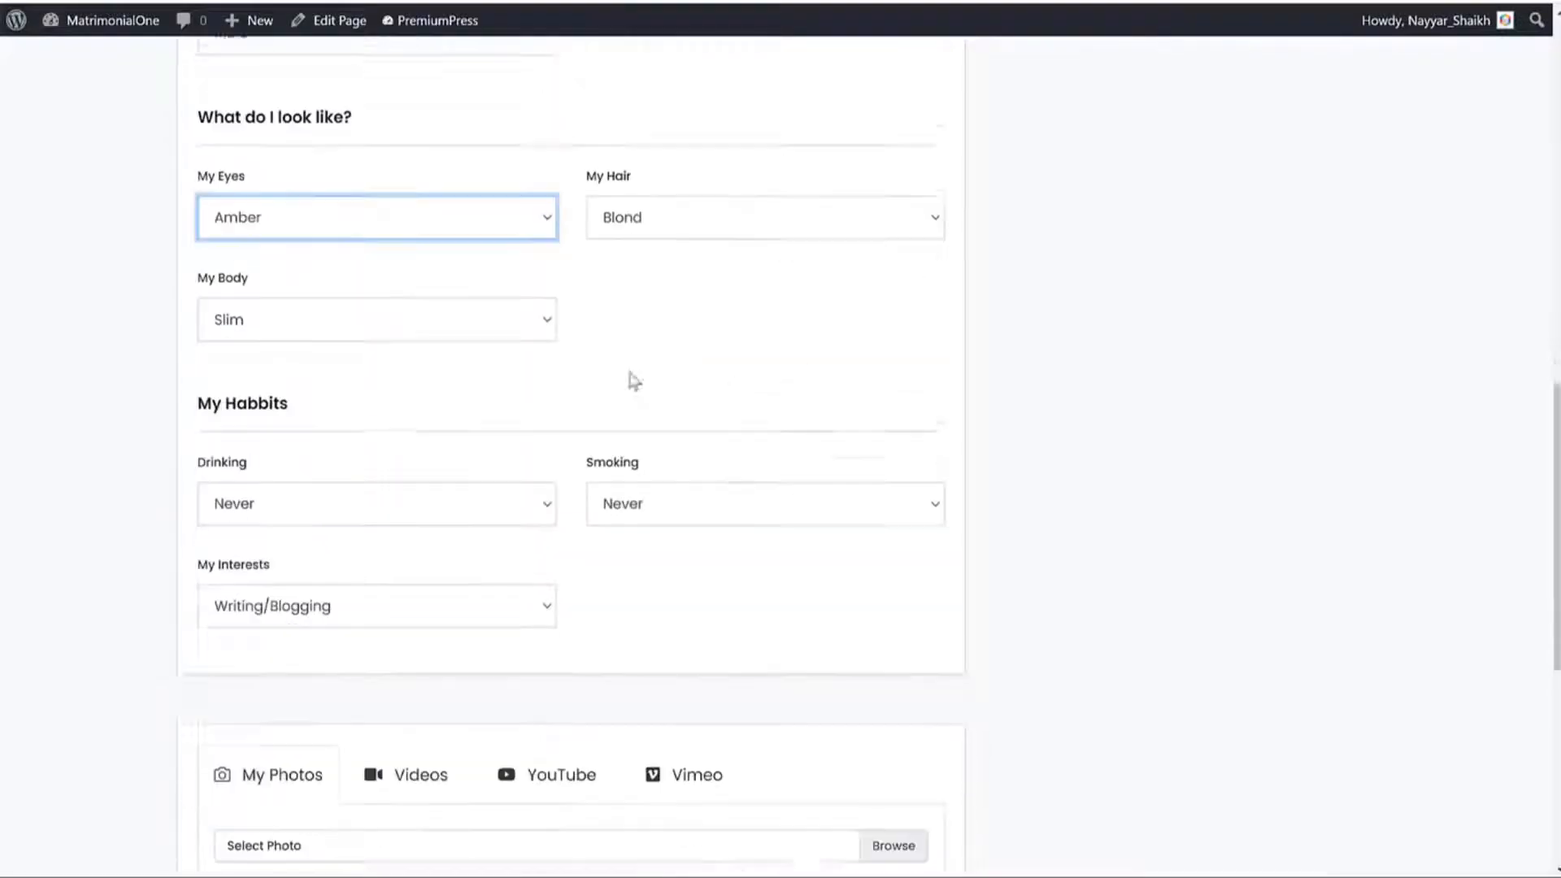
{"action": "scroll", "coordinate": [631, 380], "scroll_direction": "down", "scroll_amount": 1}
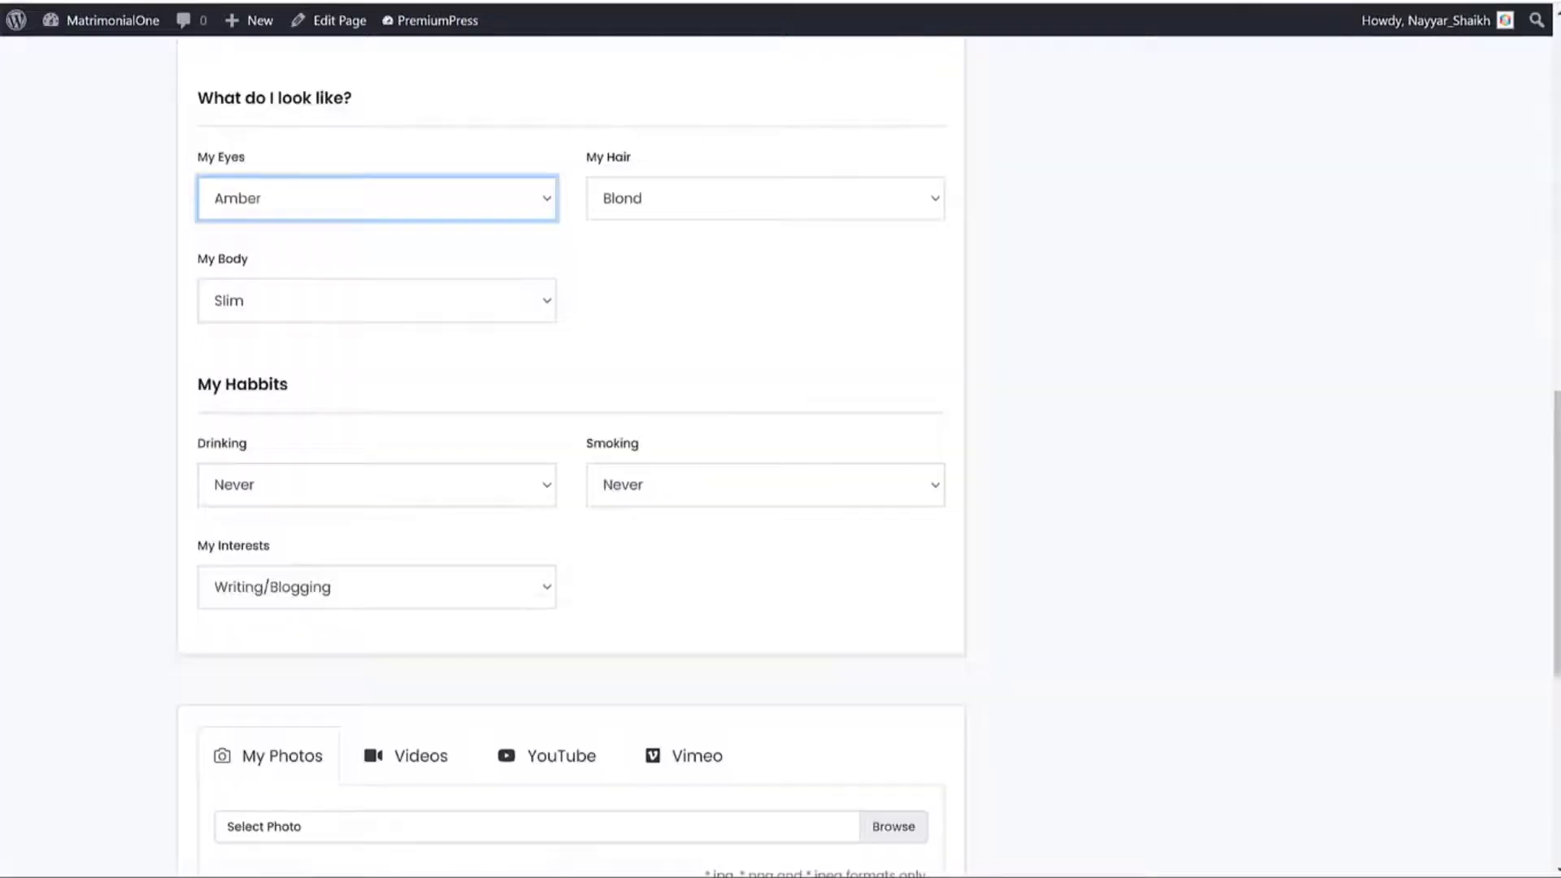
Browse the Sidebar Grid profile search results page.
{"action": "scroll", "coordinate": [937, 320], "scroll_direction": "up", "scroll_amount": 10}
{"action": "mouse_move", "coordinate": [614, 138]}
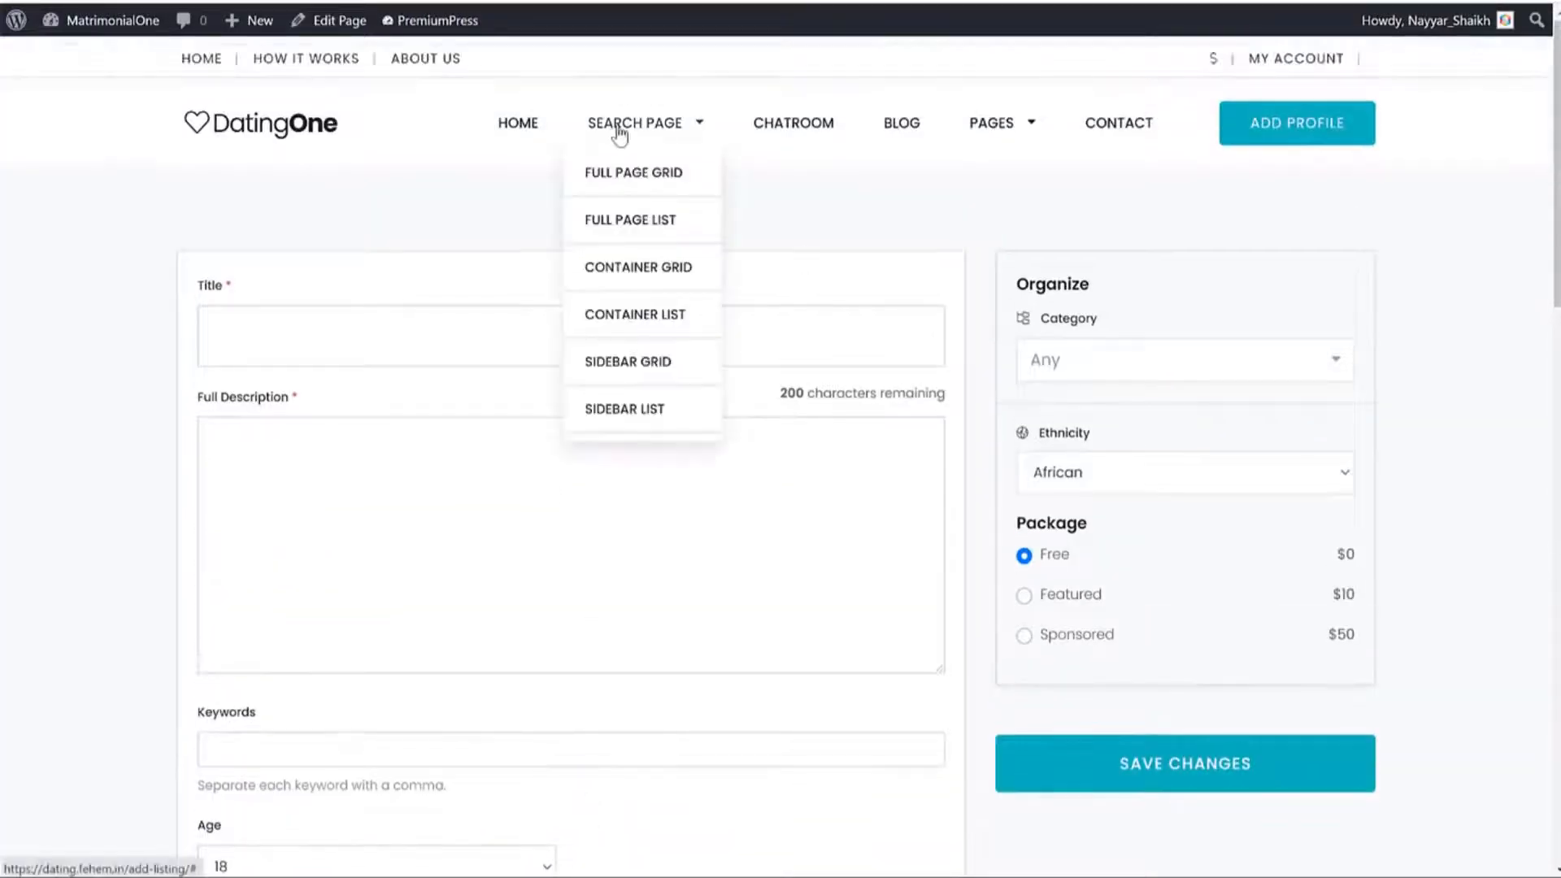
{"action": "left_click", "coordinate": [637, 358]}
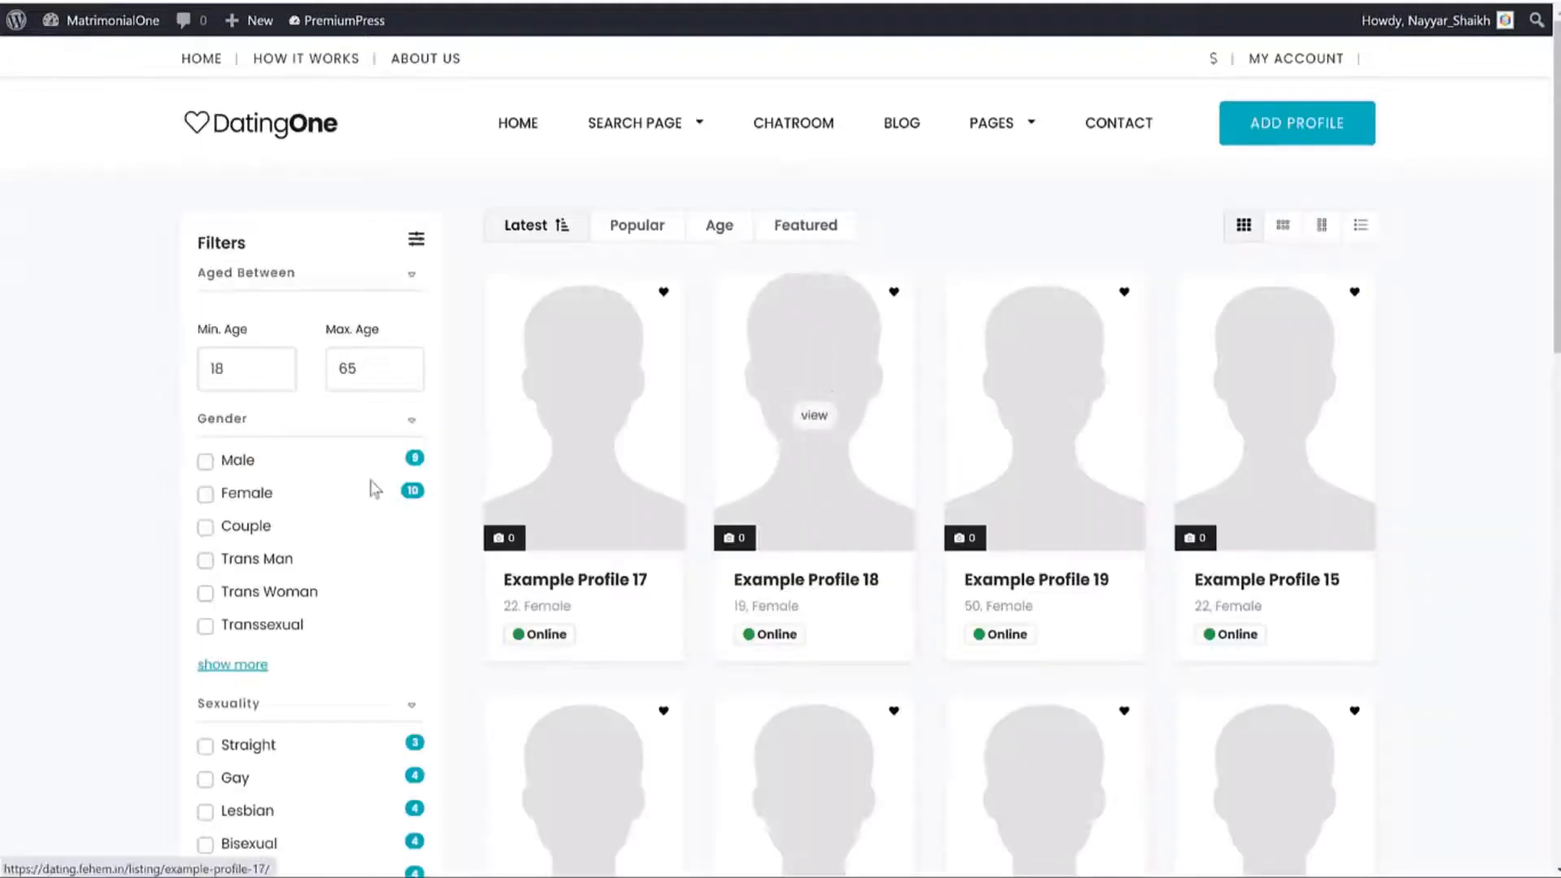
{"action": "scroll", "coordinate": [376, 476], "scroll_direction": "down", "scroll_amount": 10}
{"action": "scroll", "coordinate": [380, 479], "scroll_direction": "down", "scroll_amount": 1}
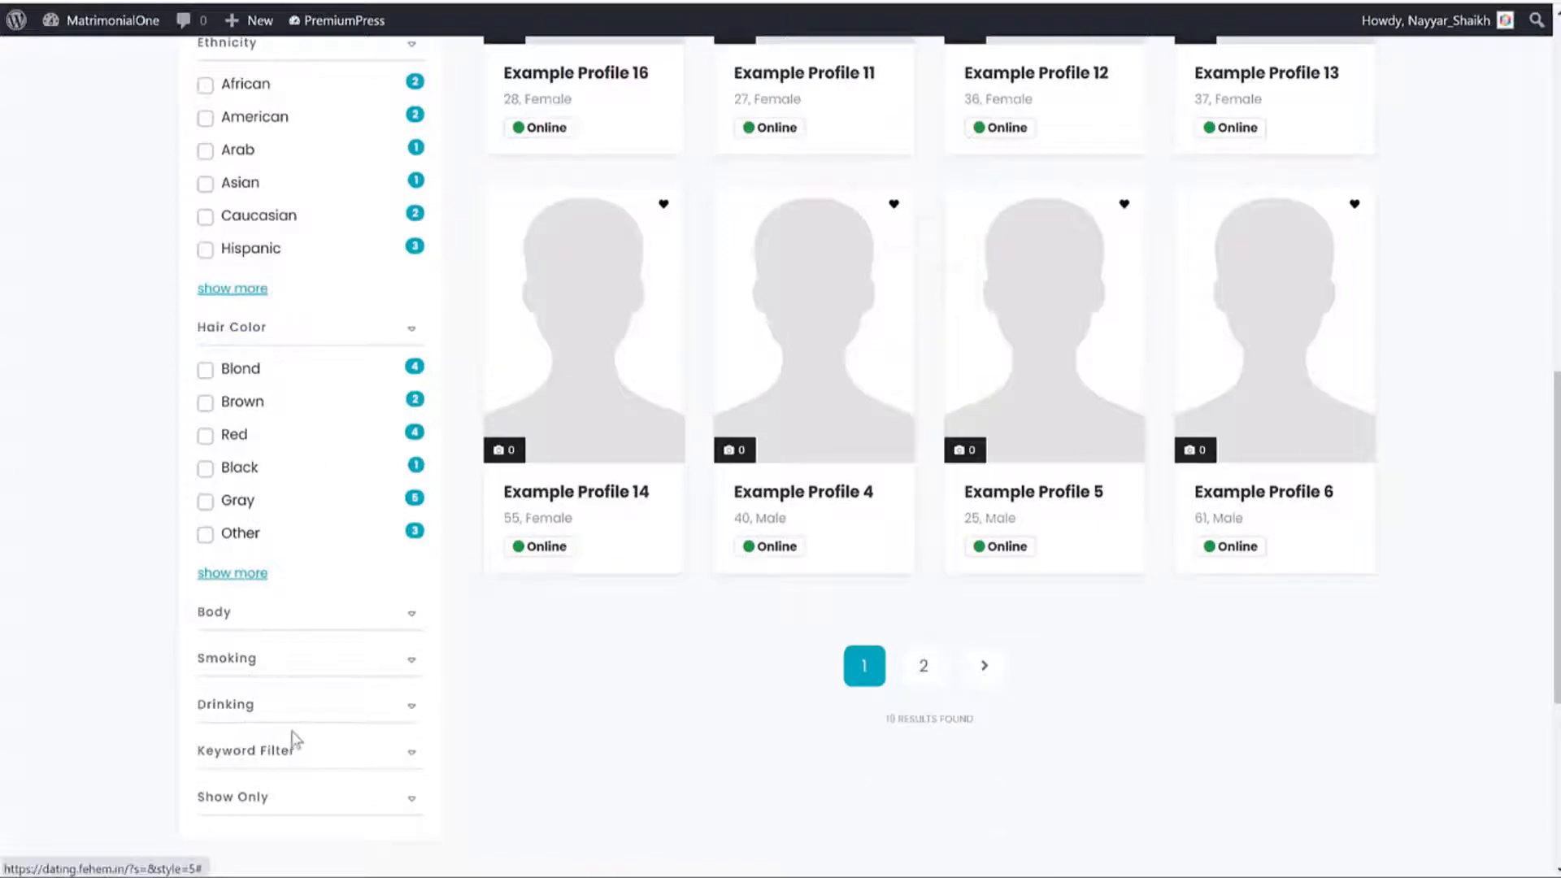
{"action": "scroll", "coordinate": [296, 738], "scroll_direction": "up", "scroll_amount": 4}
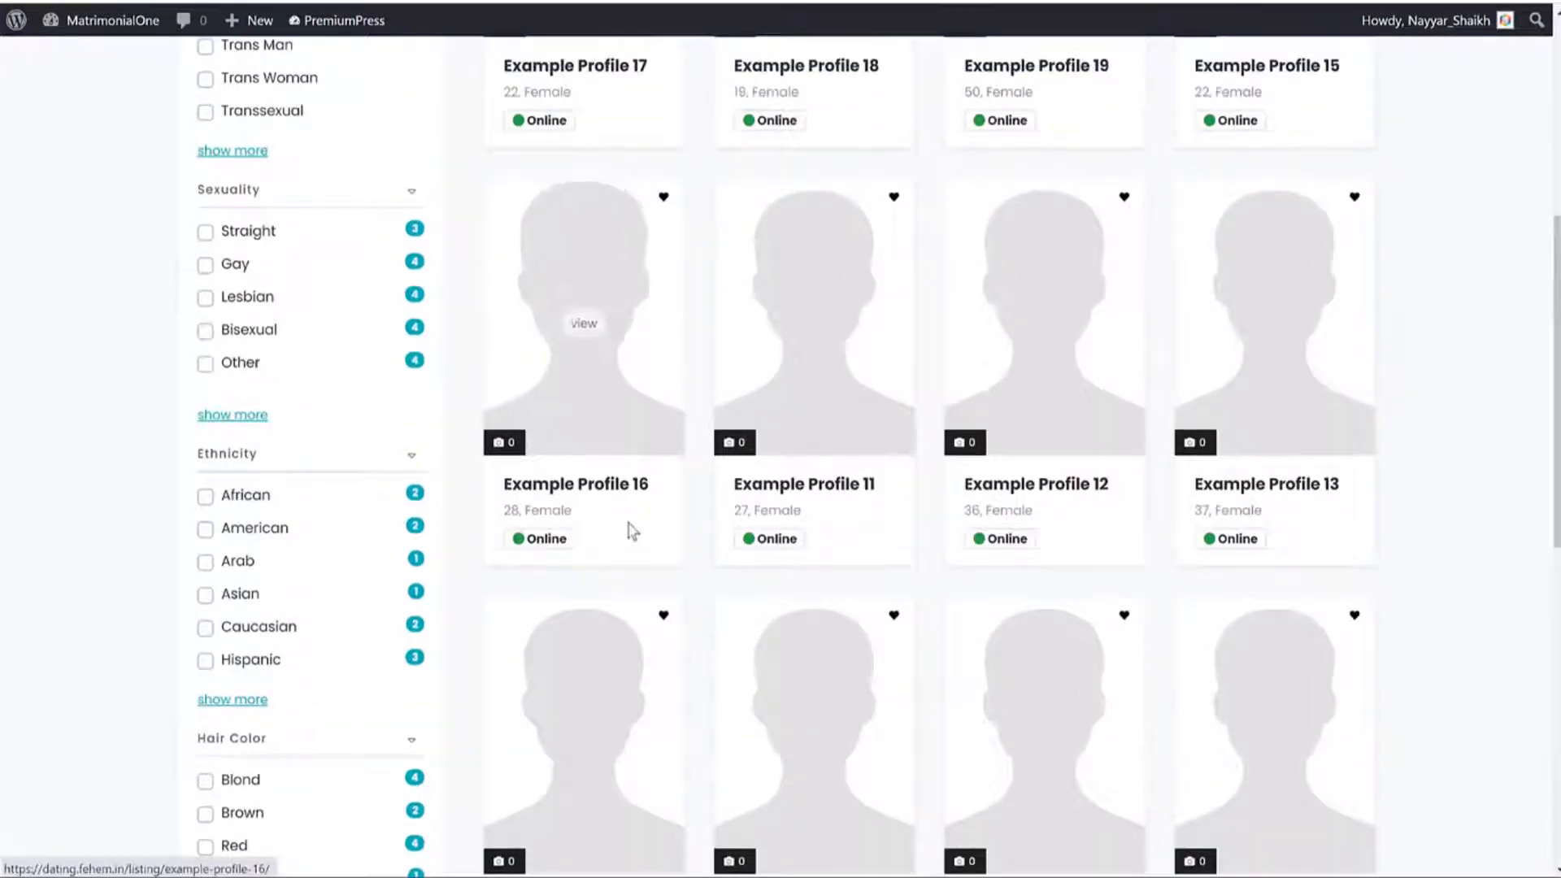
Open Example Profile 16 and scroll through its details.
{"action": "left_click", "coordinate": [625, 487]}
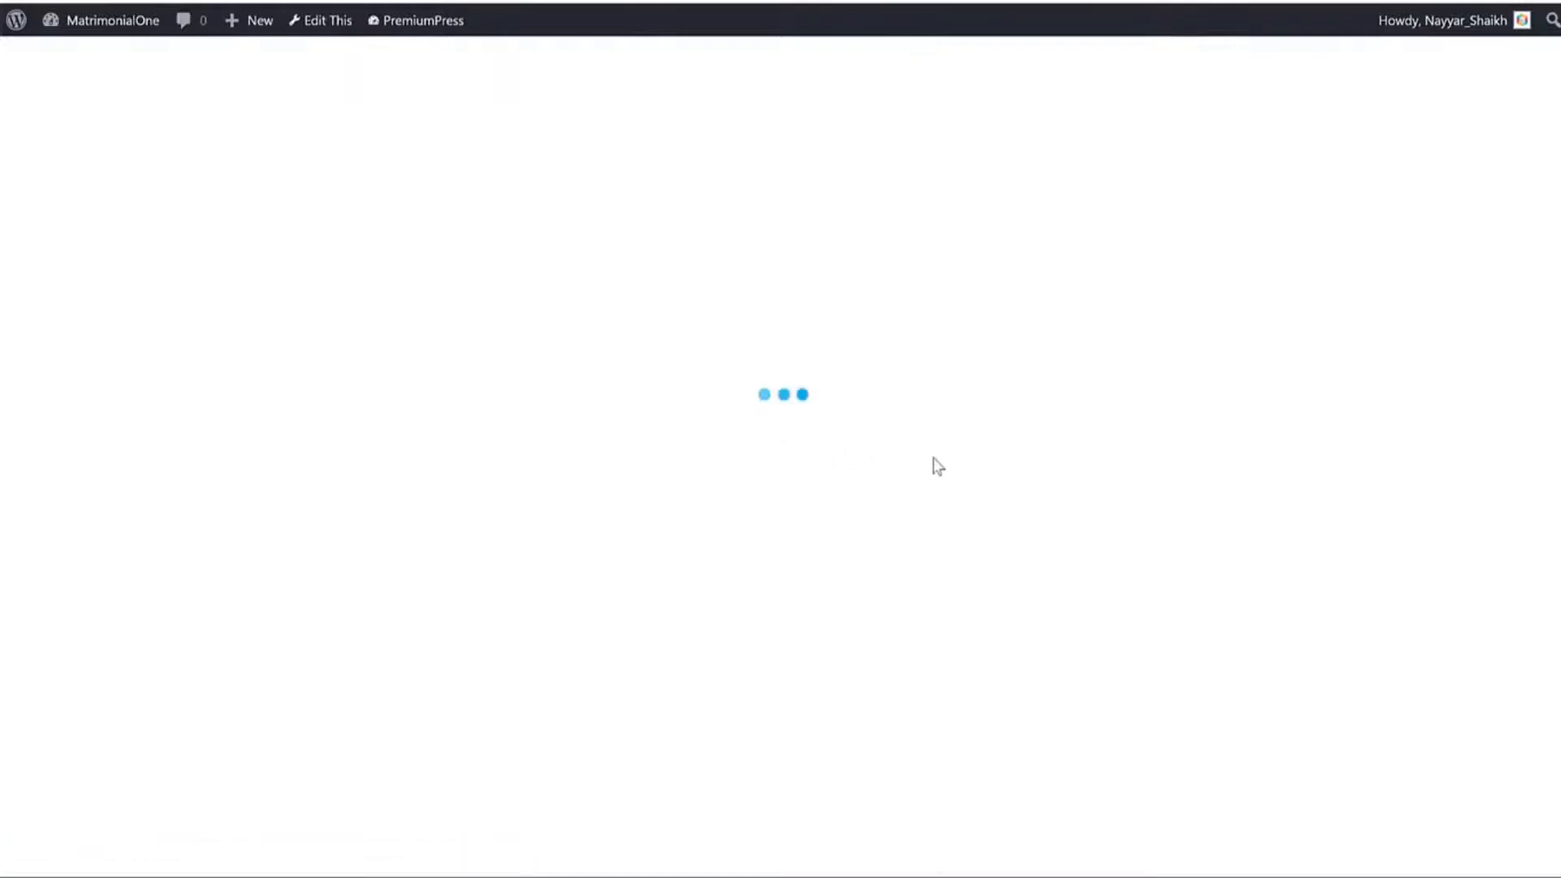
{"action": "scroll", "coordinate": [935, 456], "scroll_direction": "down", "scroll_amount": 3}
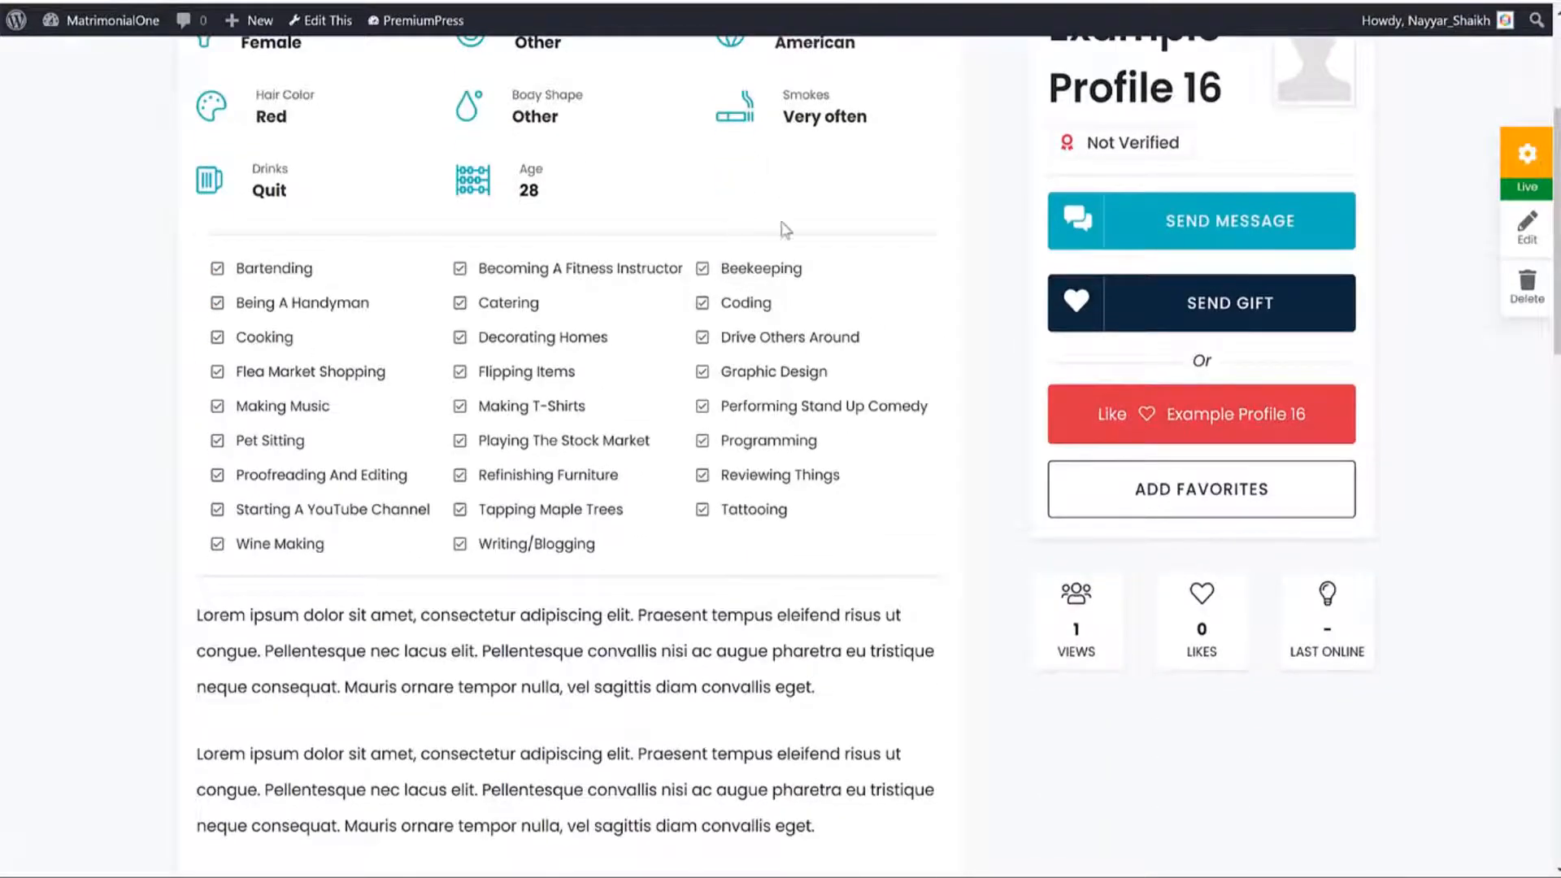
{"action": "scroll", "coordinate": [793, 289], "scroll_direction": "up", "scroll_amount": 4}
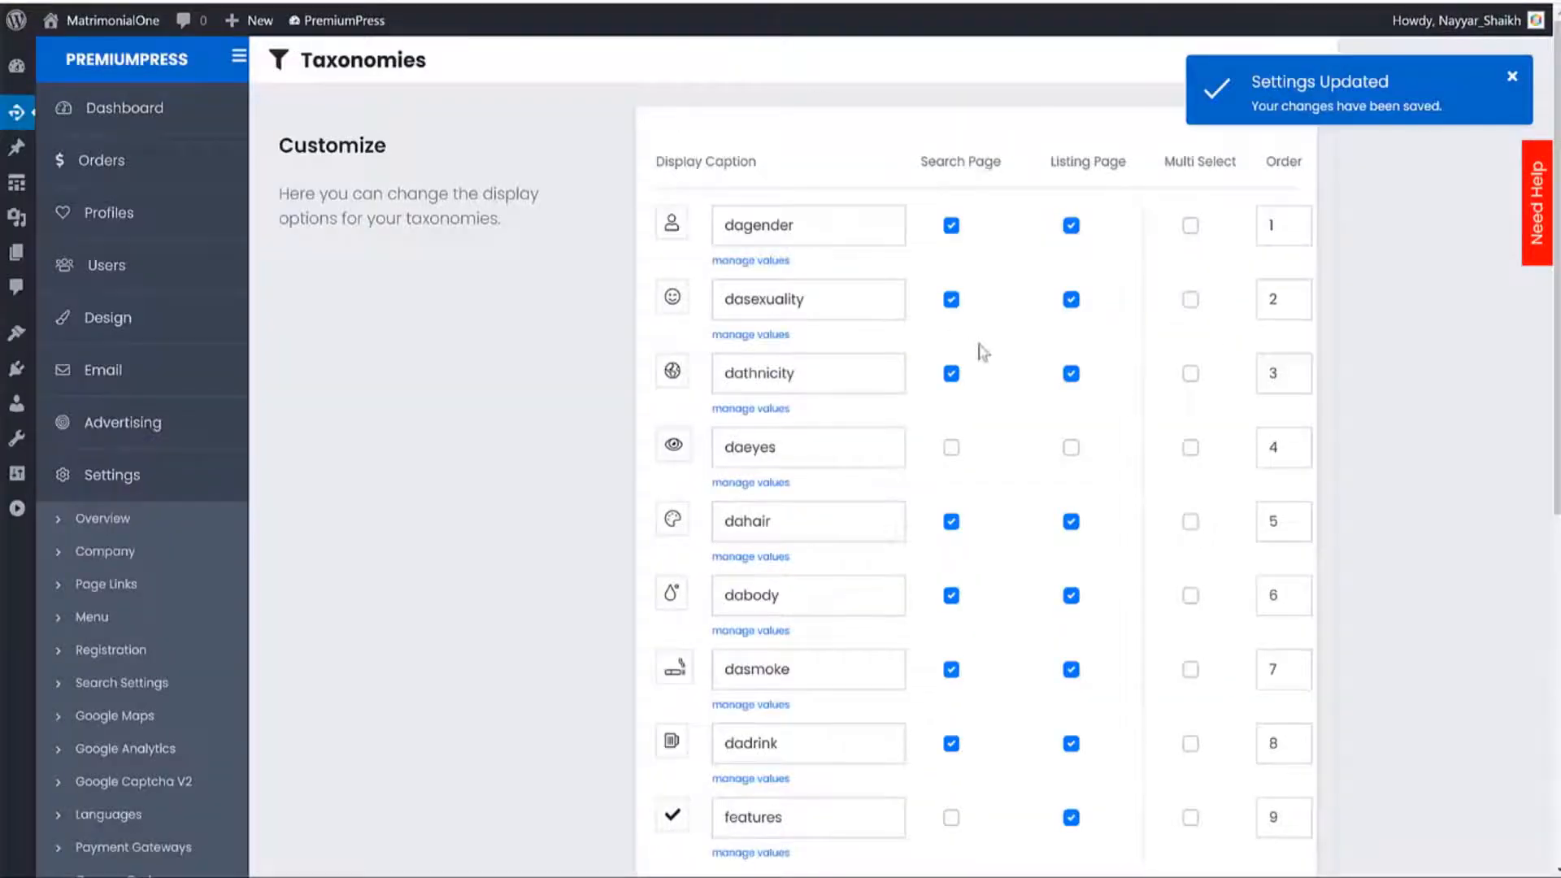
{"action": "scroll", "coordinate": [1208, 406], "scroll_direction": "down", "scroll_amount": 5}
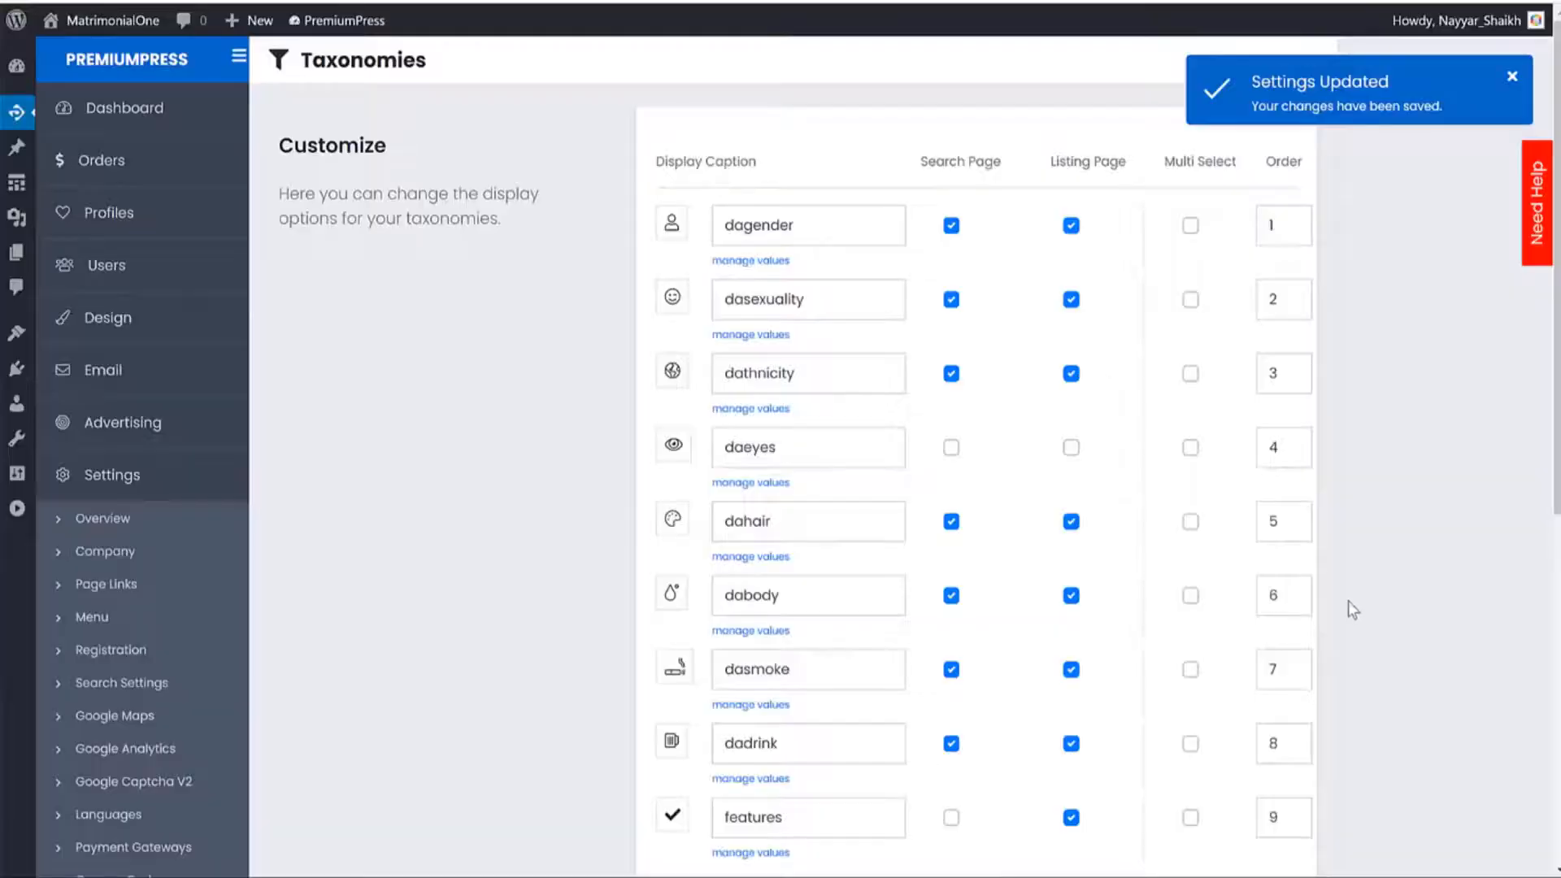
{"action": "scroll", "coordinate": [1350, 601], "scroll_direction": "down", "scroll_amount": 7}
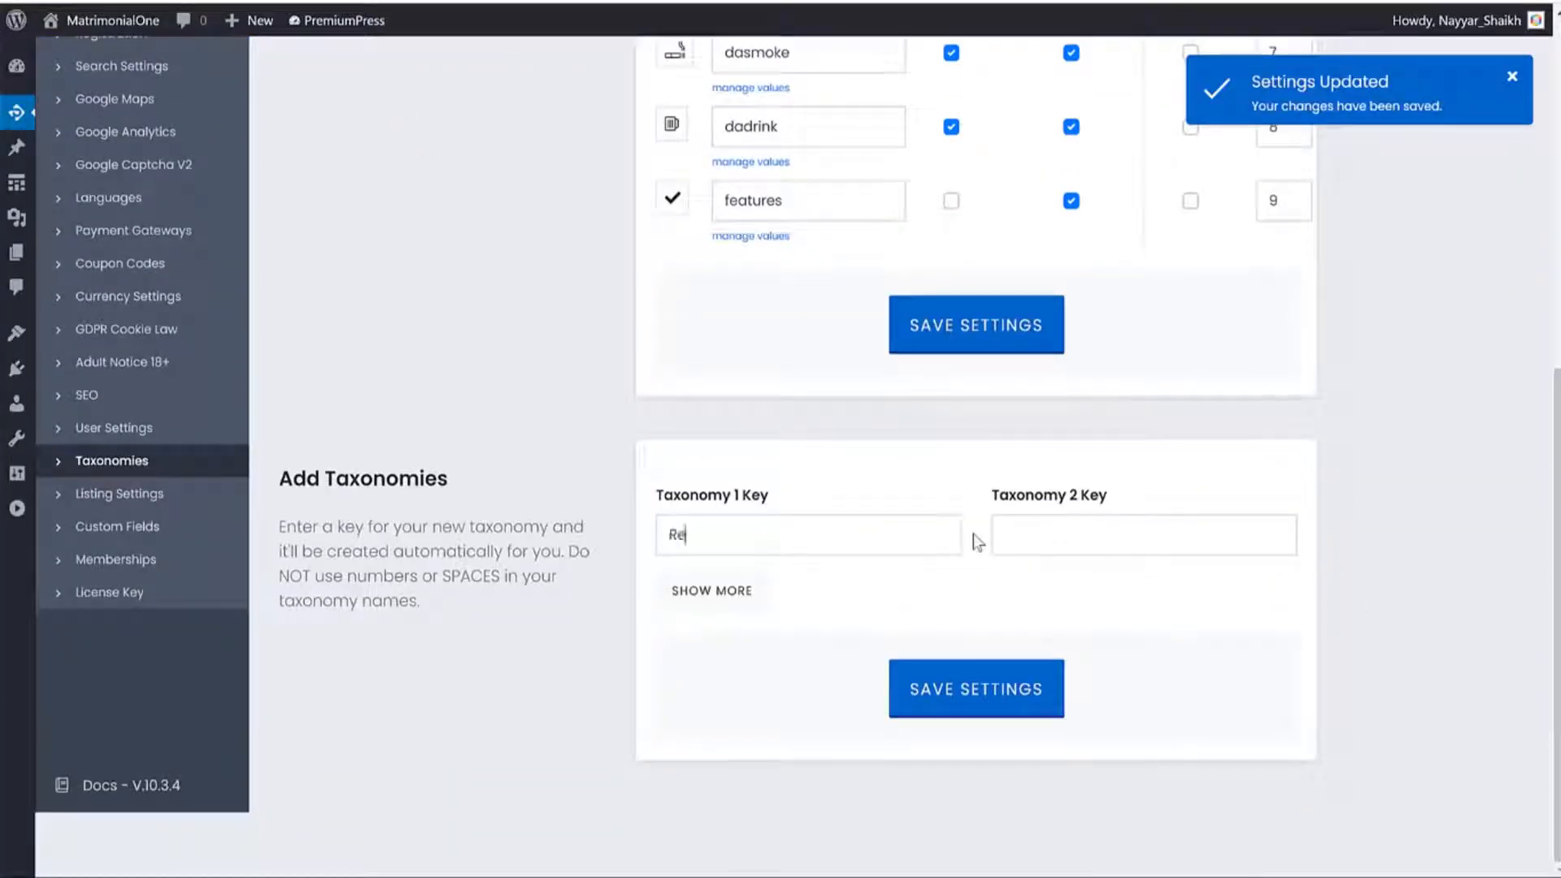
Enter Religion in the Taxonomy 1 and Taxonomy 2 Key fields and save.
{"action": "type", "text": "Religion"}
{"action": "left_click", "coordinate": [1153, 521]}
{"action": "double_click", "coordinate": [752, 545]}
{"action": "key", "text": "ctrl+c"}
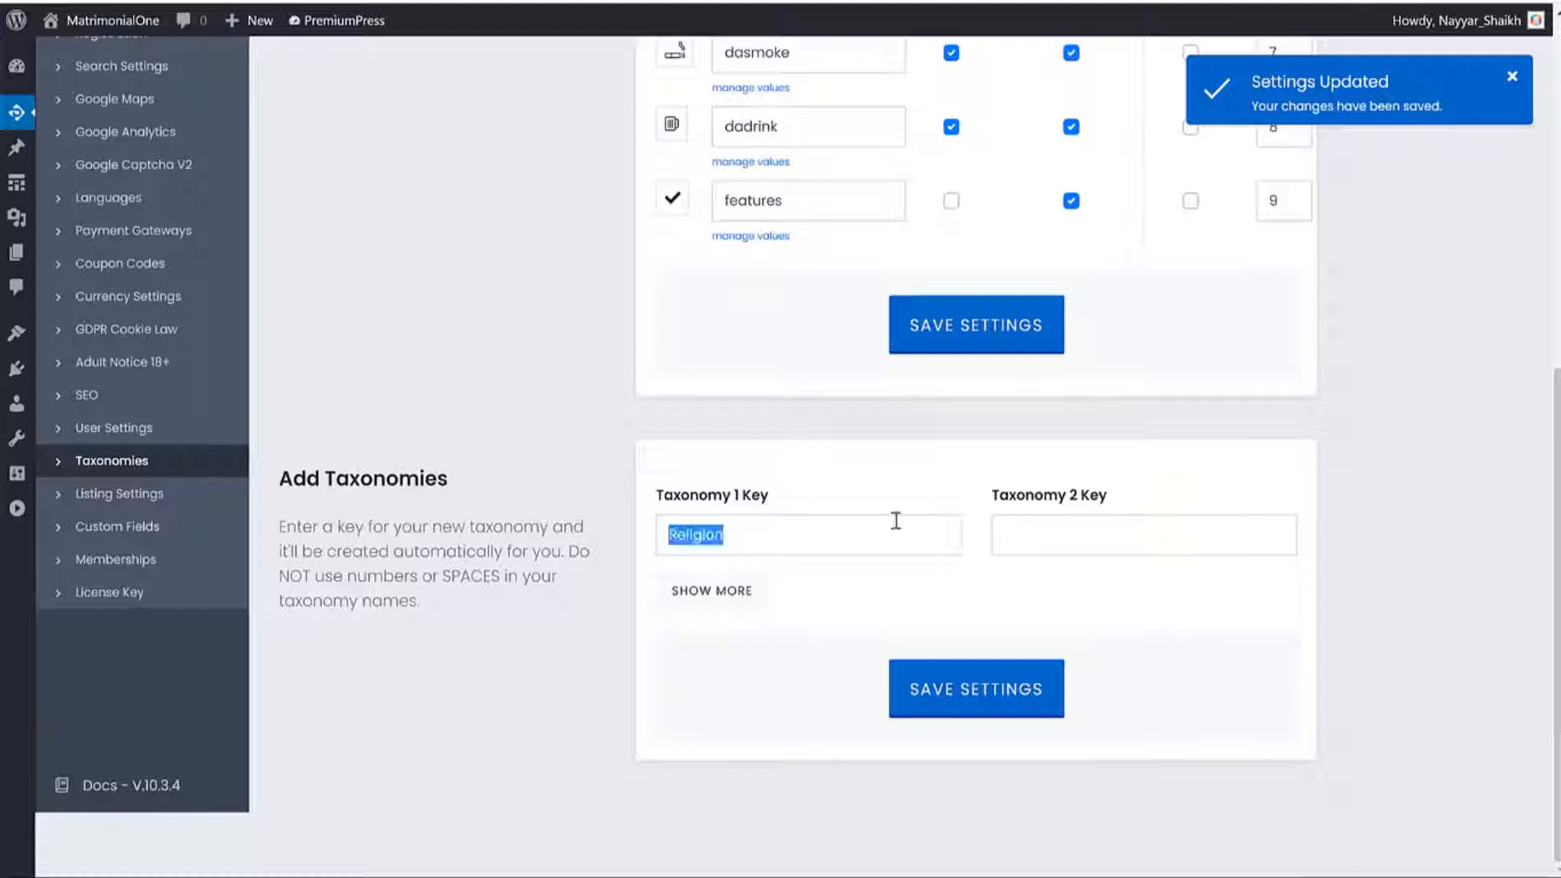
{"action": "left_click", "coordinate": [1087, 529]}
{"action": "key", "text": "ctrl+v"}
{"action": "type", "text": "r"}
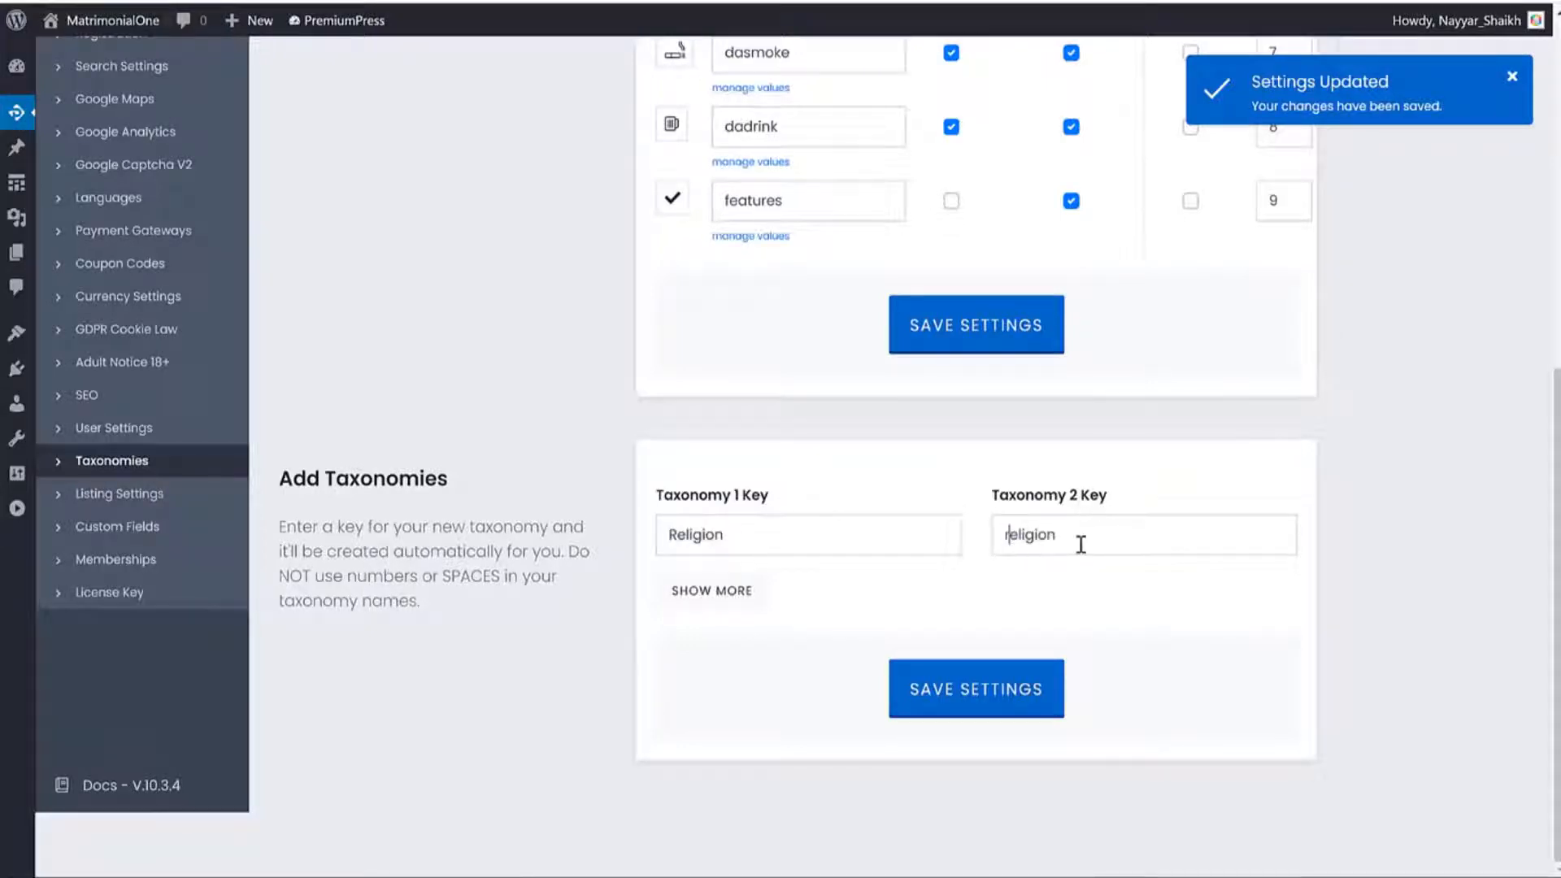
{"action": "left_click", "coordinate": [970, 691]}
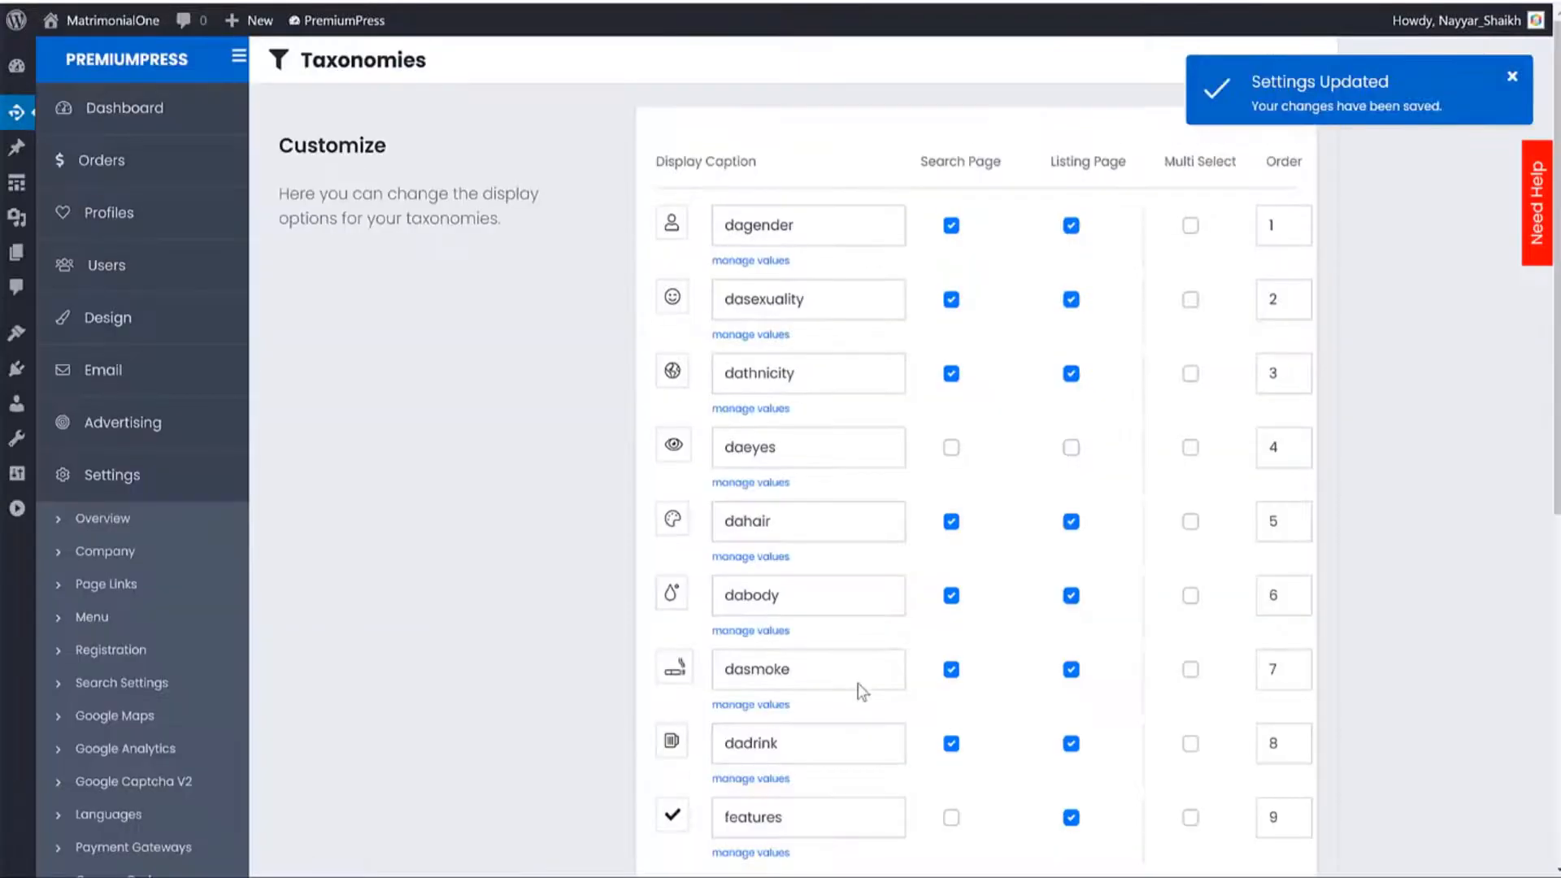
Save the religion key again so it appears as taxonomy entry 10.
{"action": "scroll", "coordinate": [858, 683], "scroll_direction": "down", "scroll_amount": 6}
{"action": "scroll", "coordinate": [860, 683], "scroll_direction": "down", "scroll_amount": 1}
{"action": "double_click", "coordinate": [870, 521]}
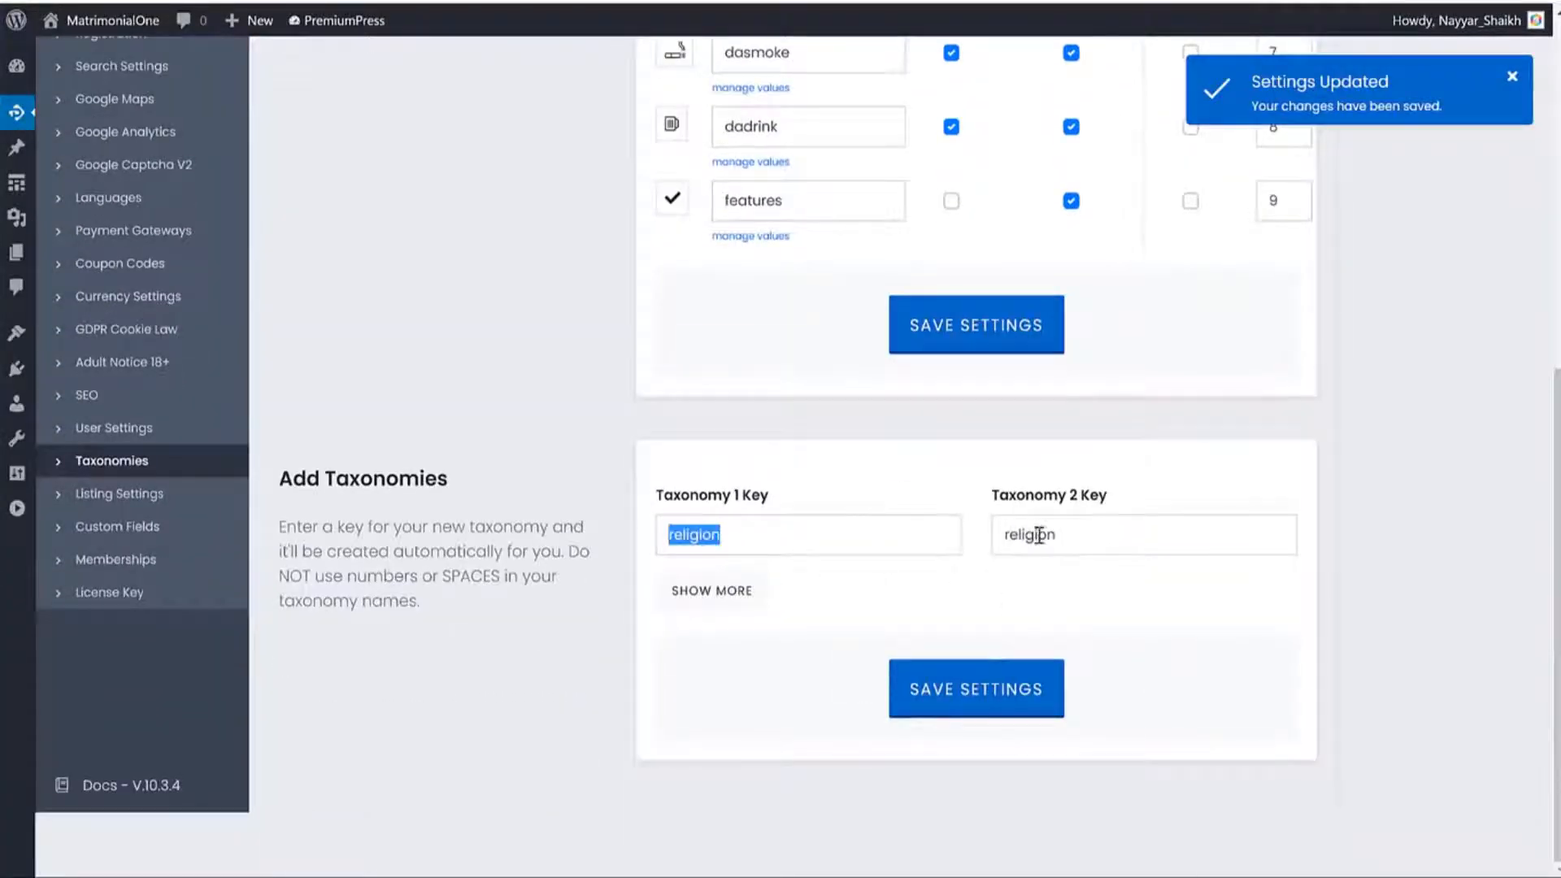
{"action": "left_click", "coordinate": [978, 689]}
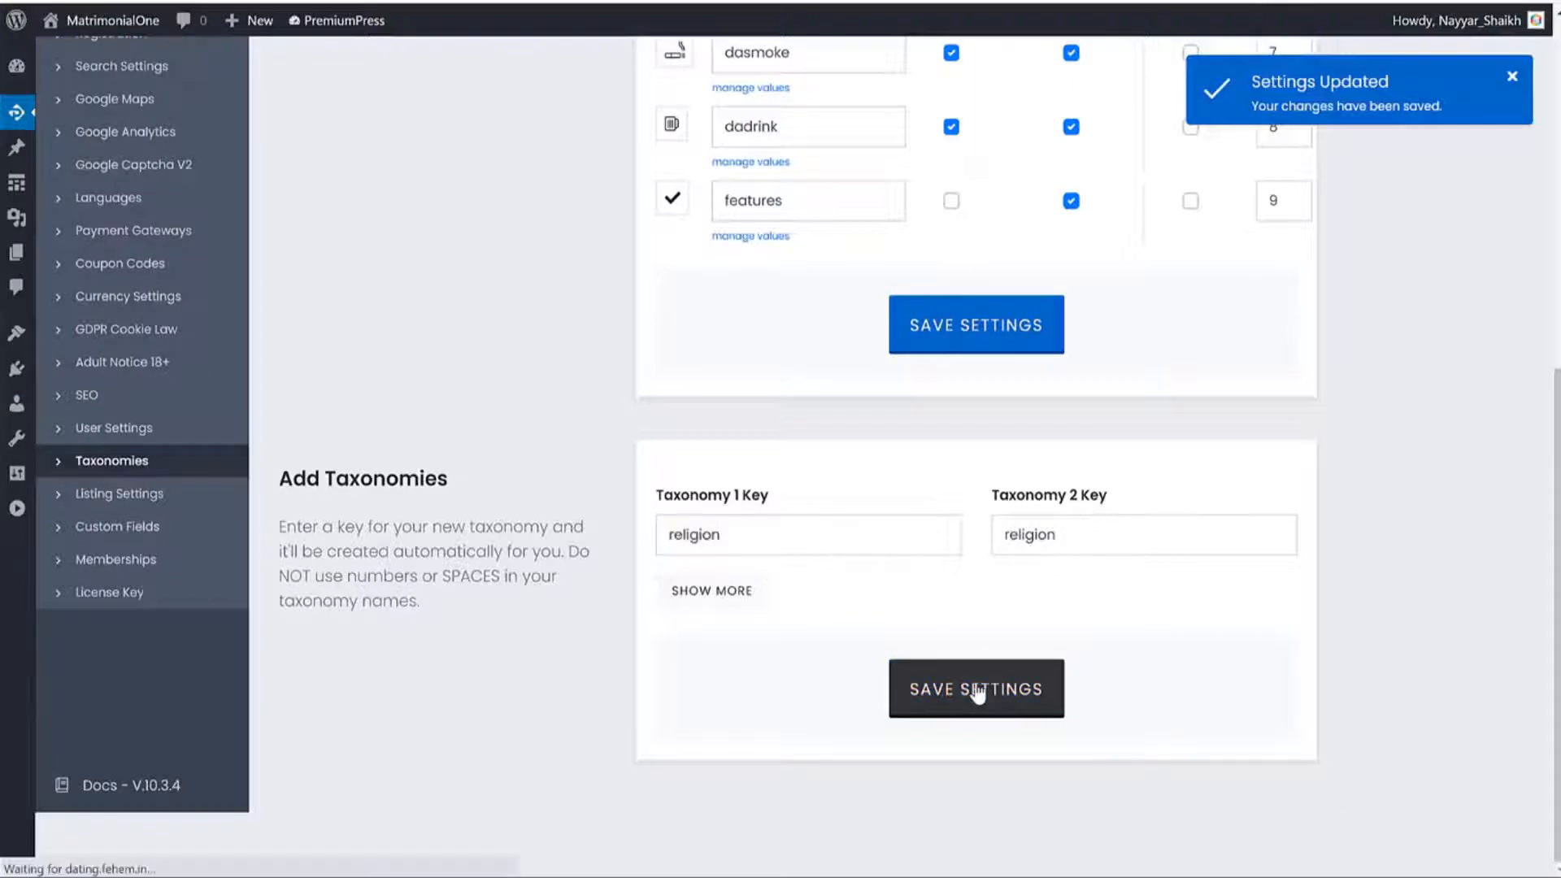
{"action": "scroll", "coordinate": [1073, 573], "scroll_direction": "down", "scroll_amount": 6}
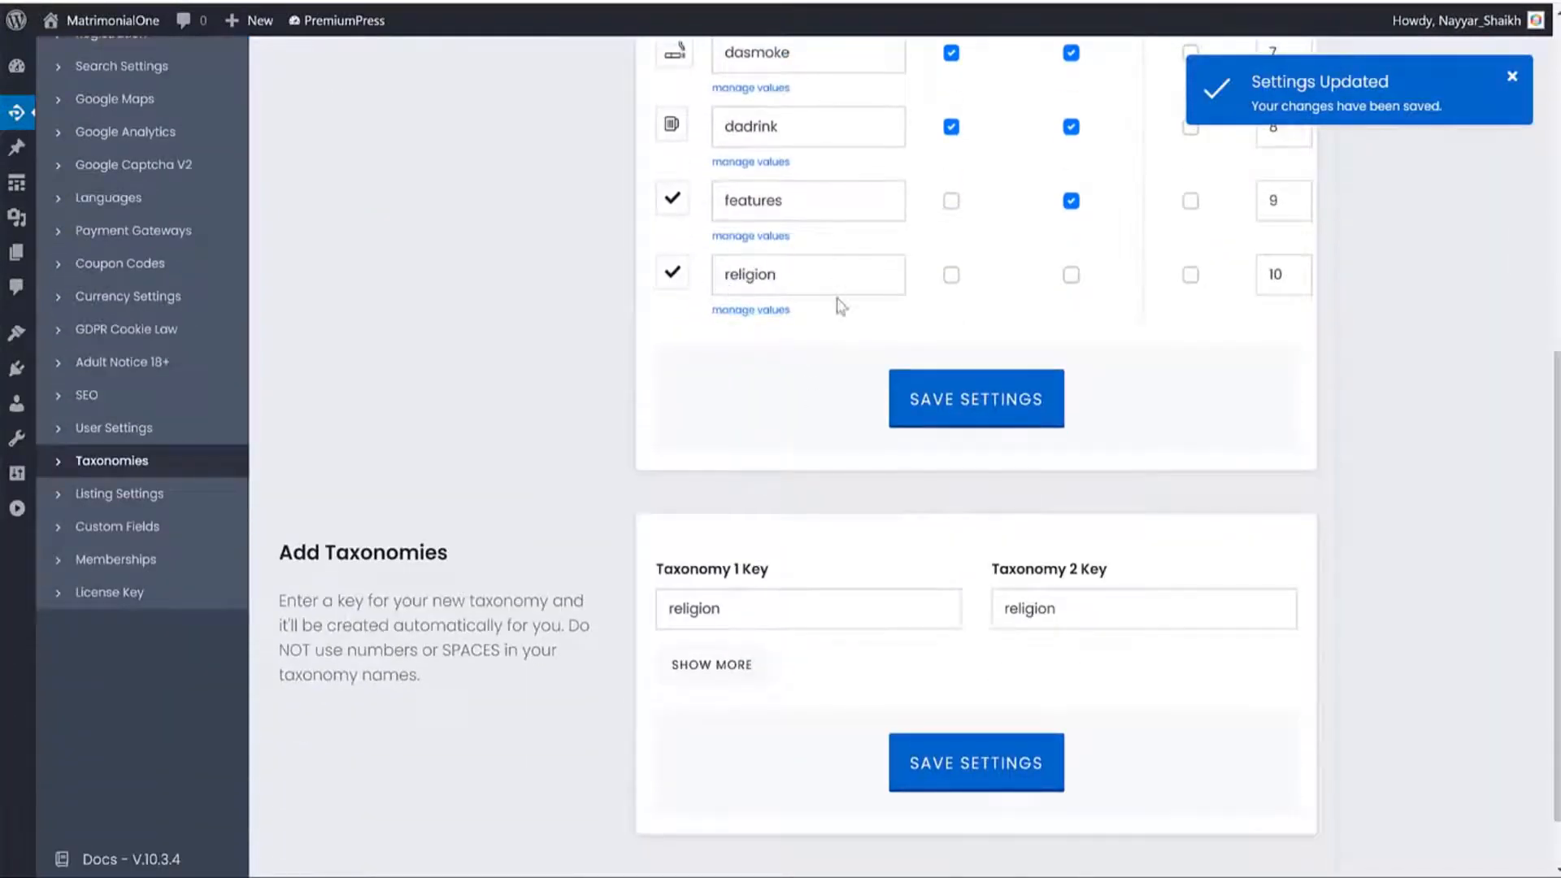
{"action": "scroll", "coordinate": [789, 482], "scroll_direction": "up", "scroll_amount": 3}
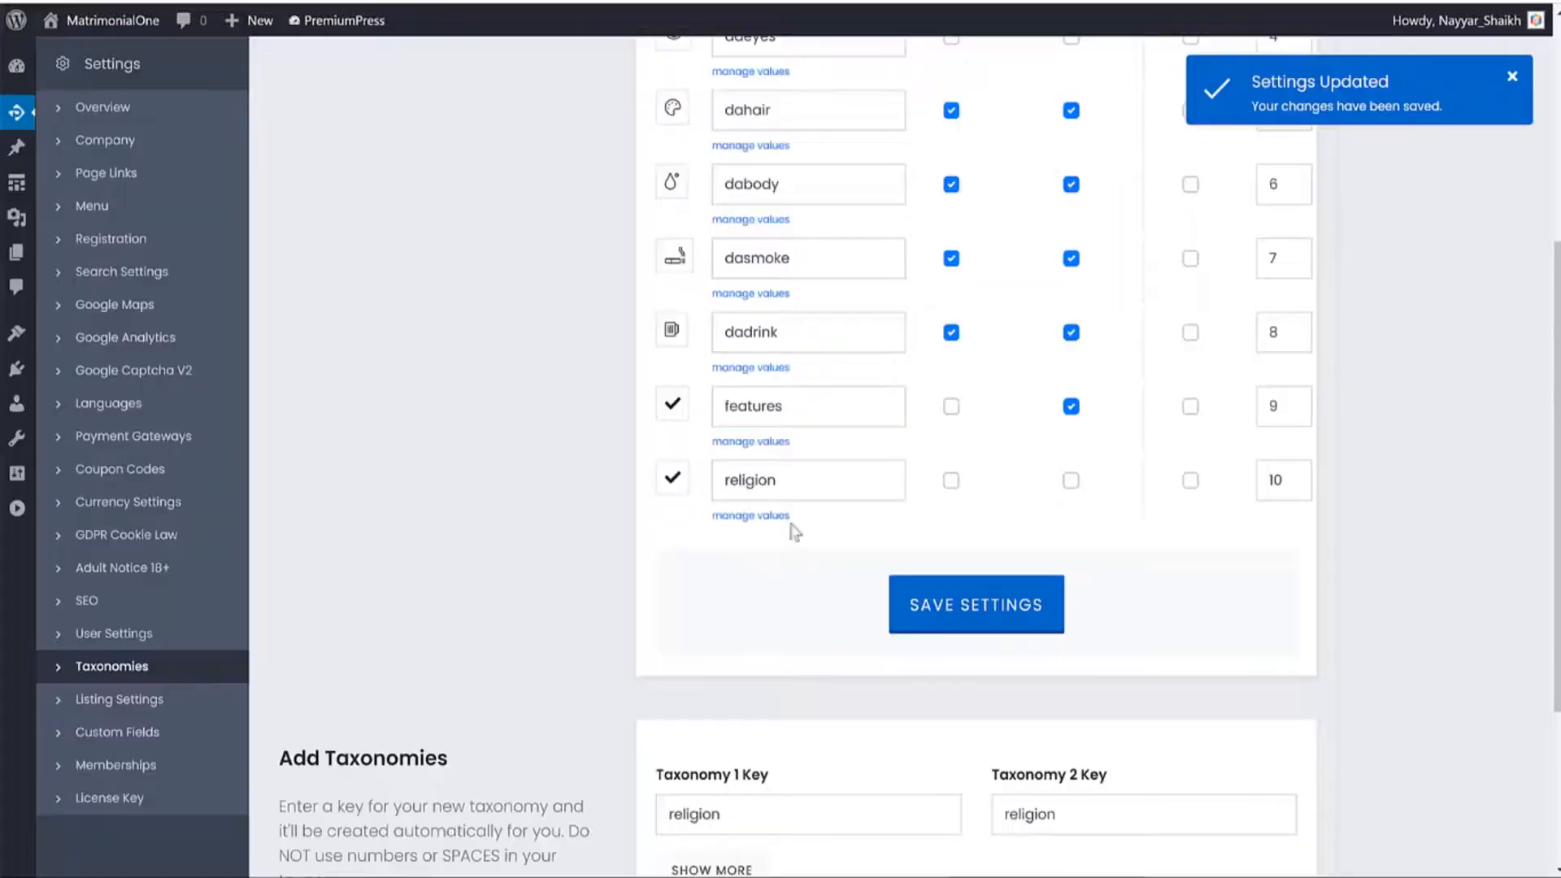
{"action": "left_click", "coordinate": [672, 479]}
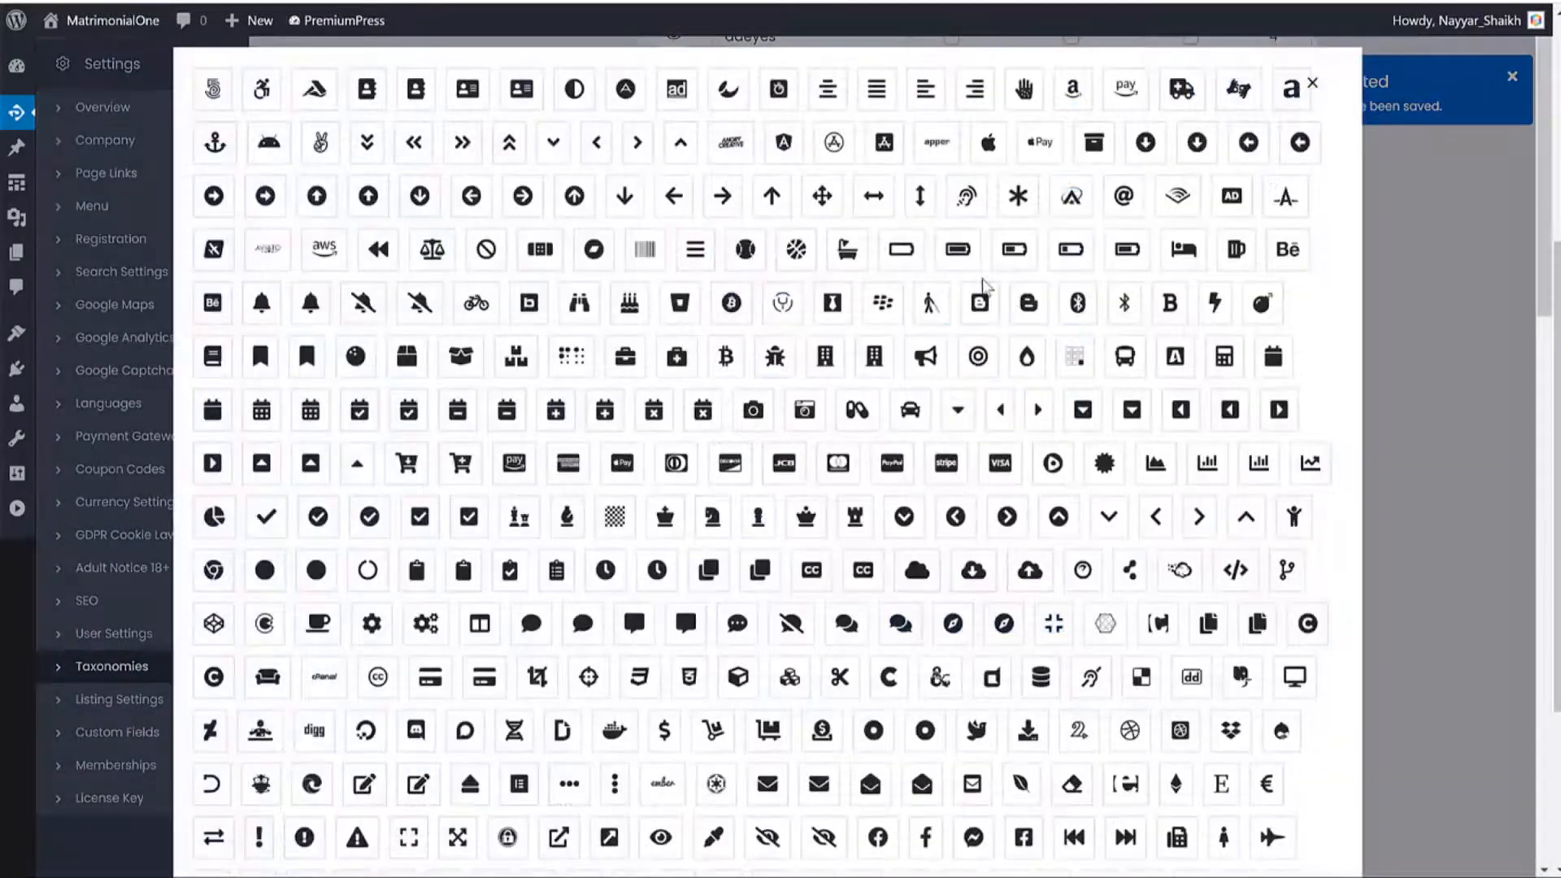
Give the religion taxonomy the heart icon.
{"action": "scroll", "coordinate": [979, 411], "scroll_direction": "down", "scroll_amount": 8}
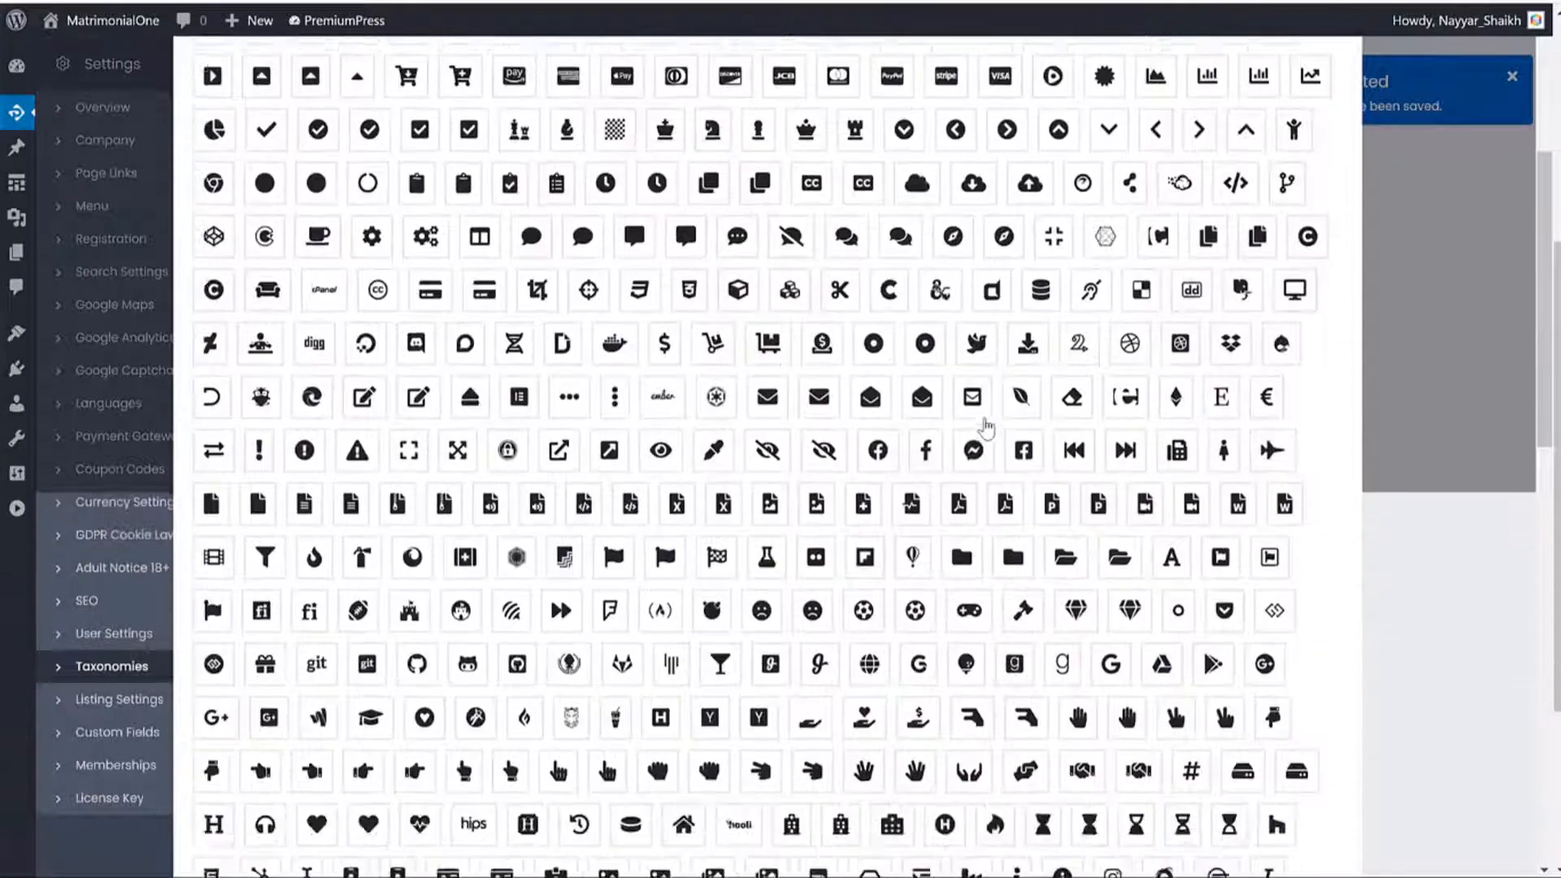
{"action": "scroll", "coordinate": [1049, 431], "scroll_direction": "up", "scroll_amount": 8}
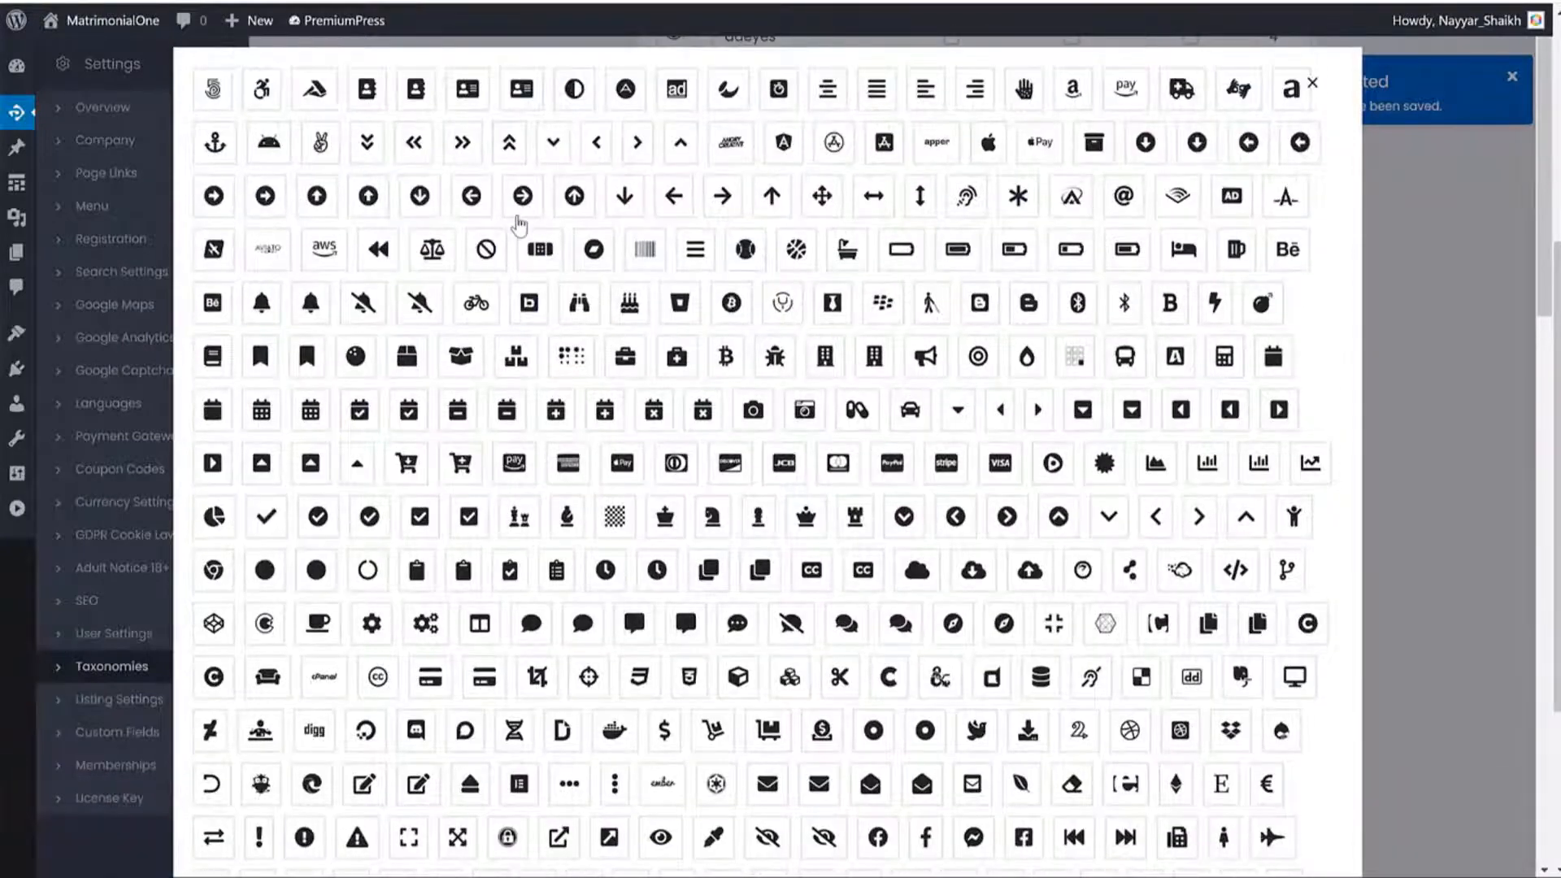
{"action": "scroll", "coordinate": [963, 480], "scroll_direction": "down", "scroll_amount": 9}
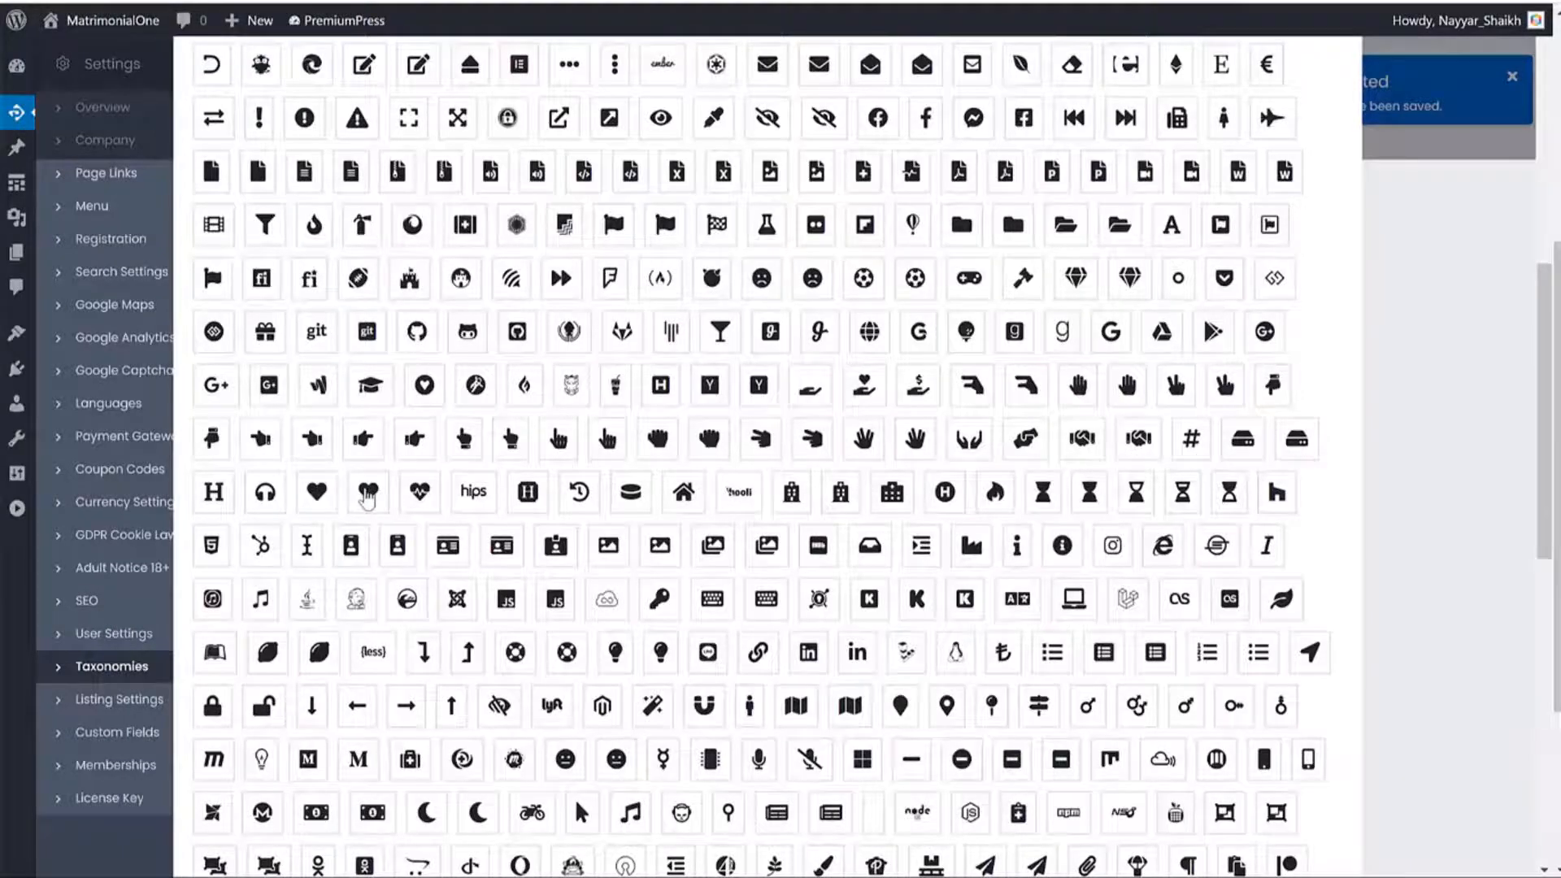
{"action": "left_click", "coordinate": [369, 492]}
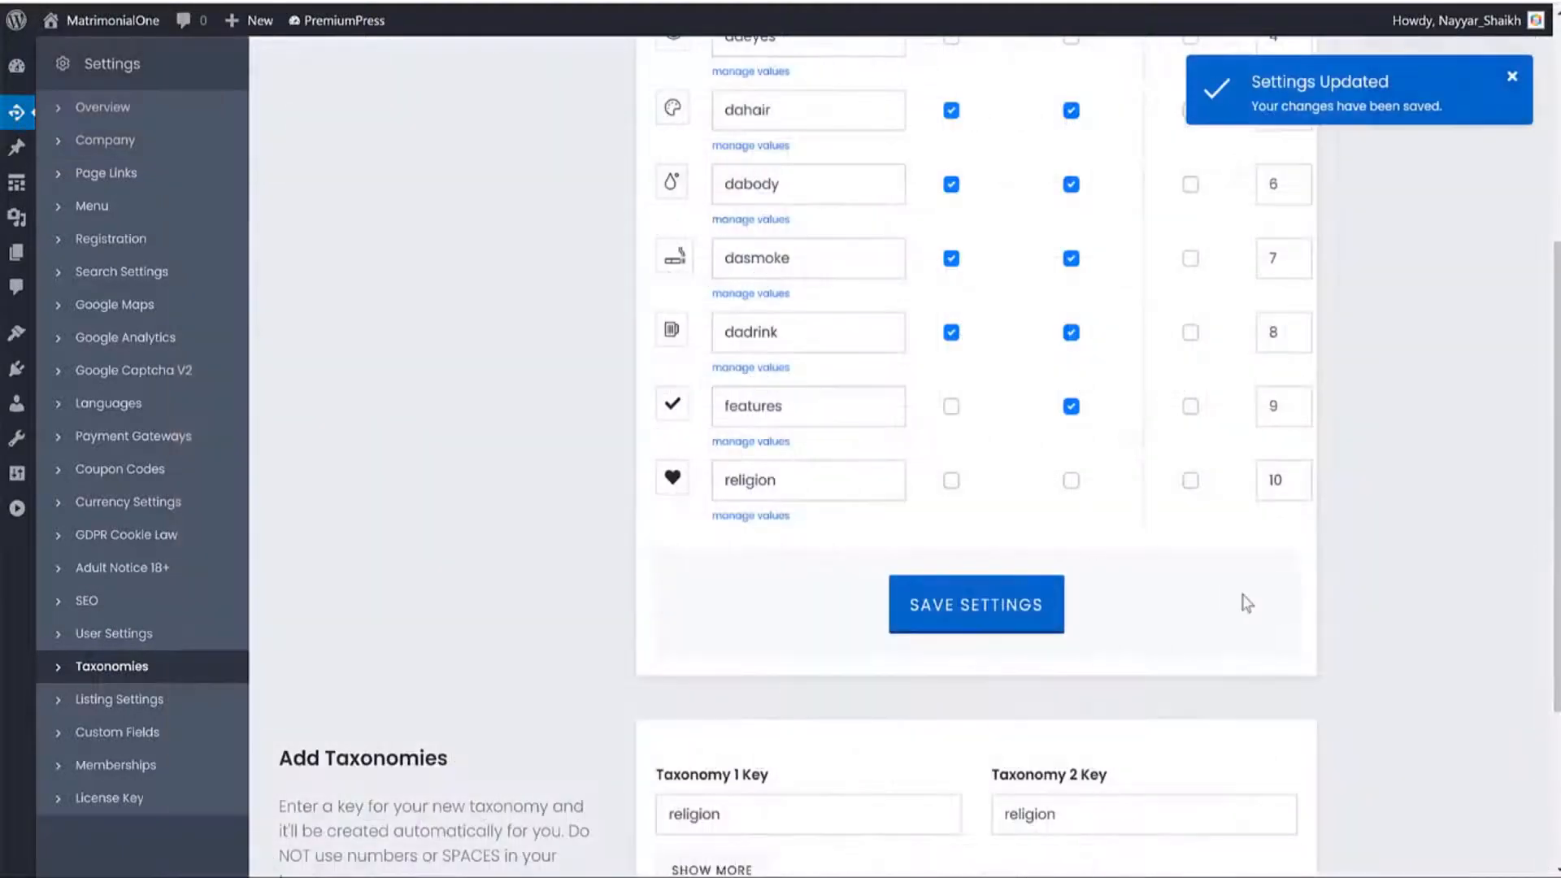
Show religion on Search and Listing pages, save, and reload Profile 16 to see N/A.
{"action": "left_click", "coordinate": [952, 481]}
{"action": "scroll", "coordinate": [1017, 513], "scroll_direction": "up", "scroll_amount": 1}
{"action": "scroll", "coordinate": [1023, 524], "scroll_direction": "up", "scroll_amount": 5}
{"action": "scroll", "coordinate": [1014, 328], "scroll_direction": "down", "scroll_amount": 5}
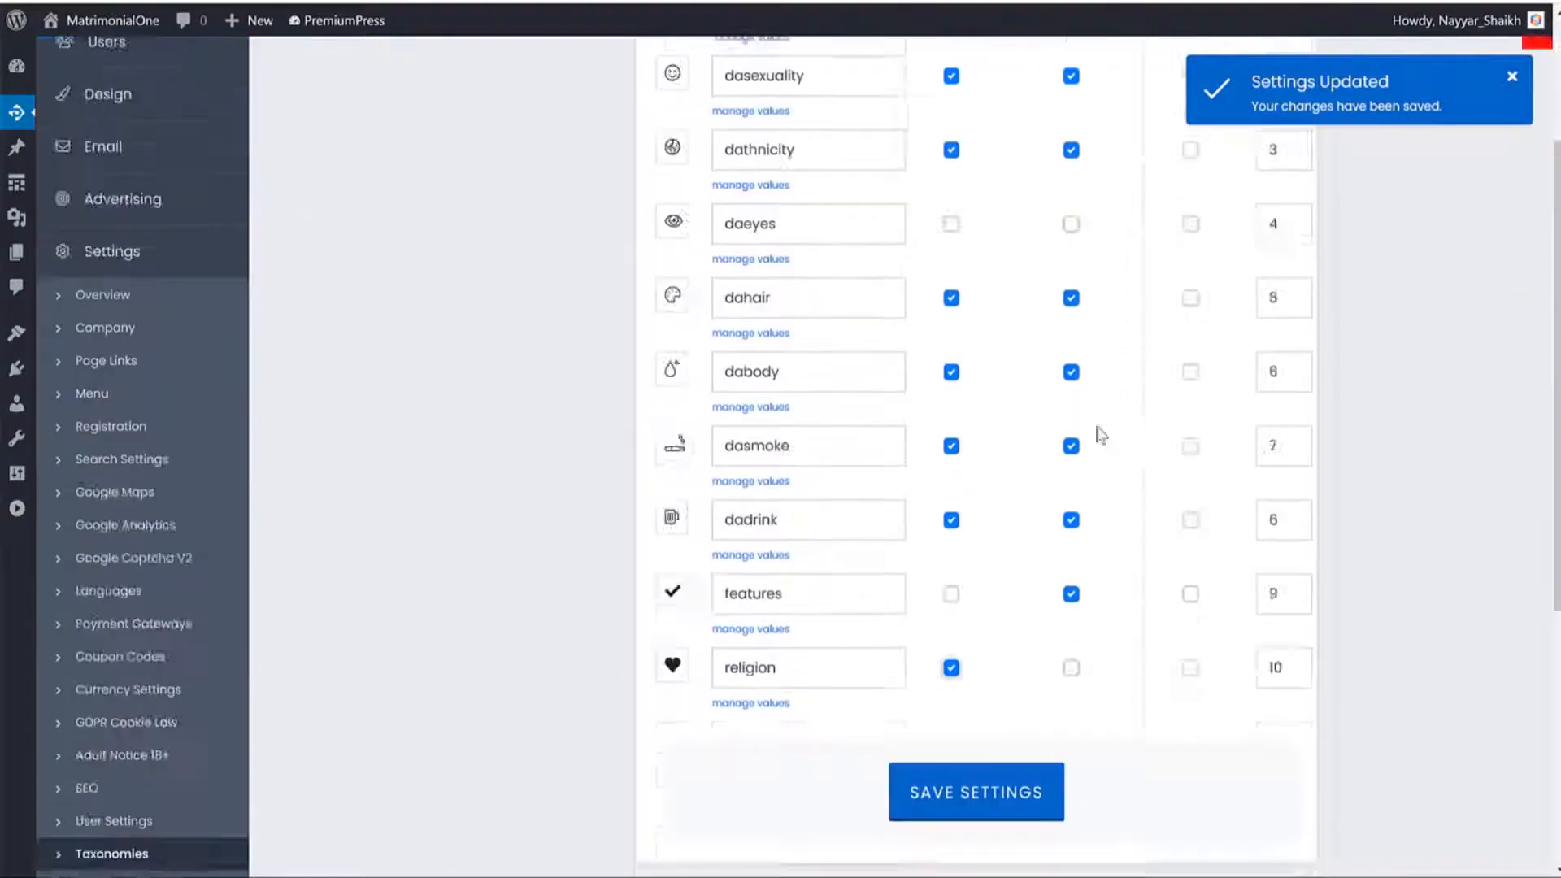
{"action": "left_click", "coordinate": [1071, 480]}
{"action": "left_click", "coordinate": [1018, 579]}
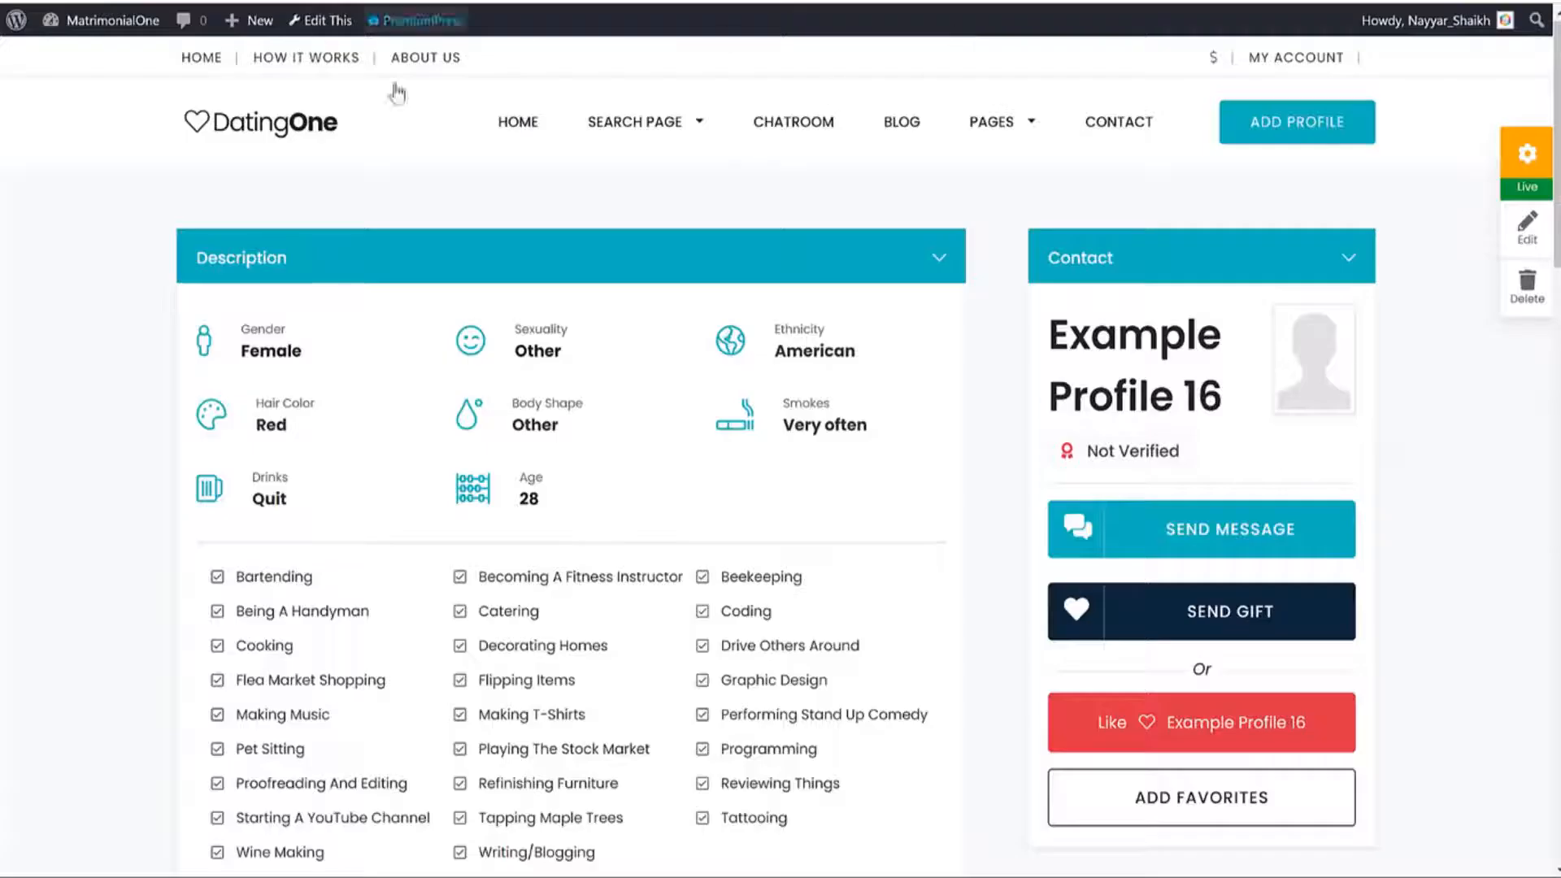
{"action": "key", "text": "F5"}
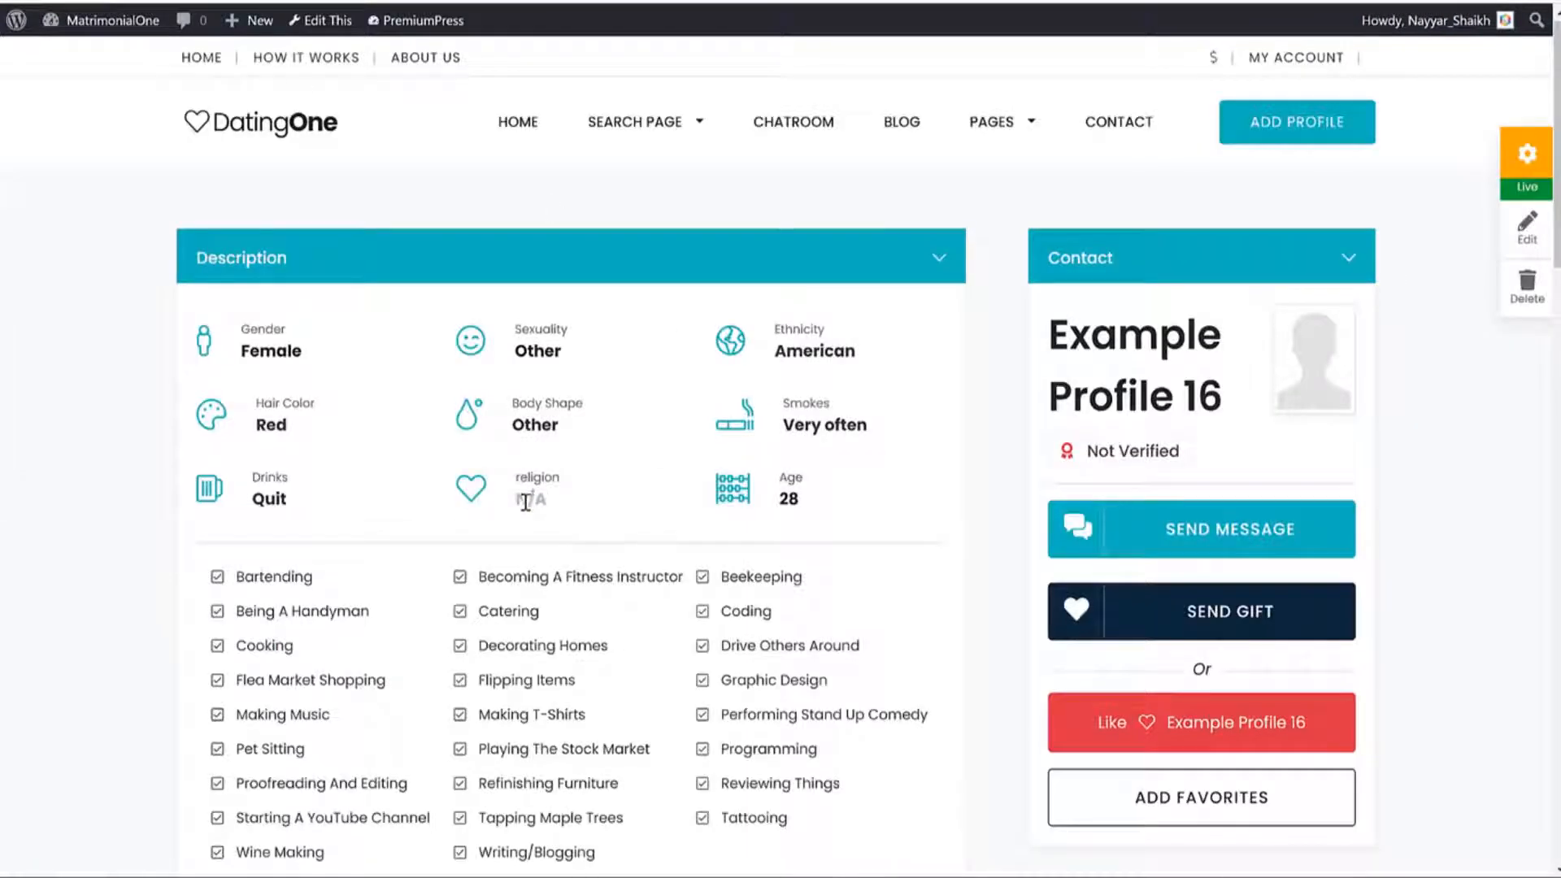
Set religion's taxonomy order to 1 and dagender's to 10, then save.
{"action": "triple_click", "coordinate": [529, 501]}
{"action": "left_click", "coordinate": [551, 501]}
{"action": "left_click_drag", "start_coordinate": [551, 501], "coordinate": [528, 499]}
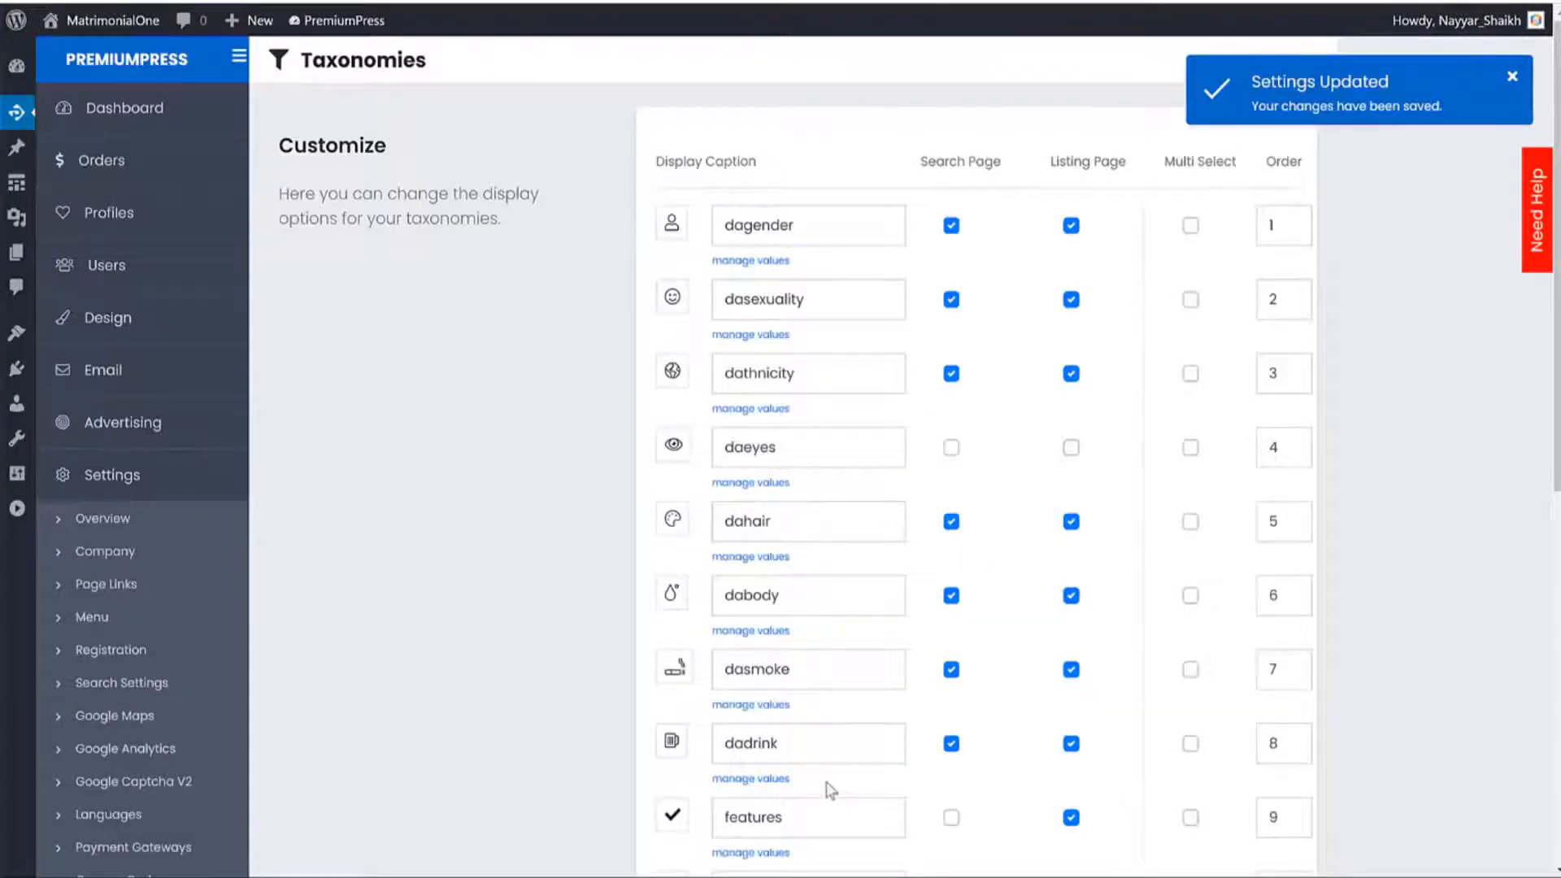
{"action": "scroll", "coordinate": [878, 756], "scroll_direction": "down", "scroll_amount": 3}
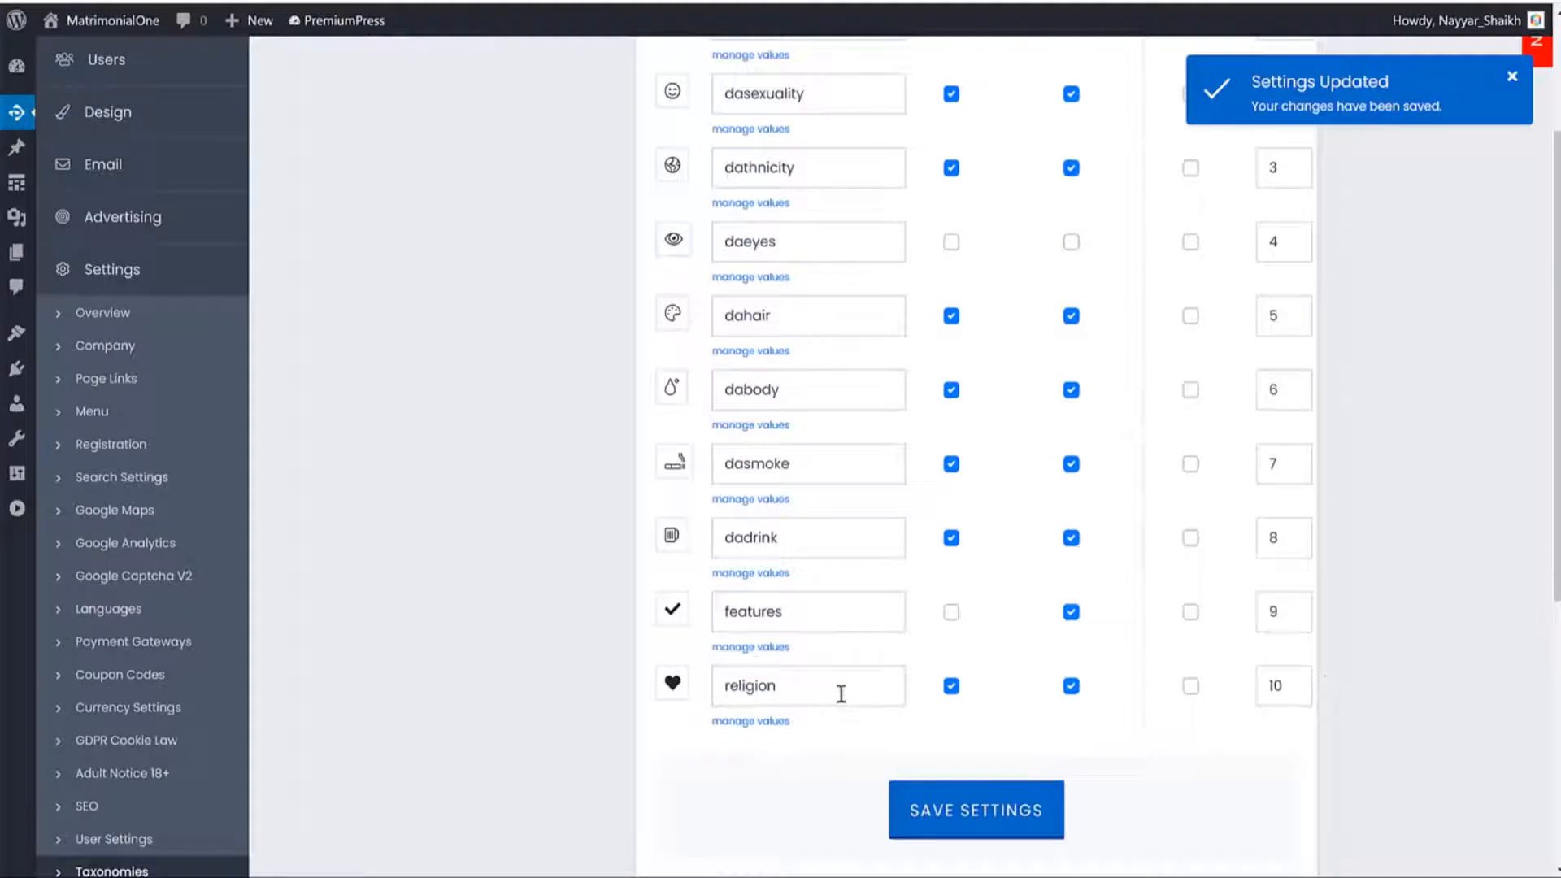
{"action": "left_click_drag", "start_coordinate": [772, 687], "coordinate": [700, 685]}
{"action": "left_click", "coordinate": [1281, 687]}
{"action": "double_click", "coordinate": [1252, 689]}
{"action": "scroll", "coordinate": [1293, 671], "scroll_direction": "up", "scroll_amount": 3}
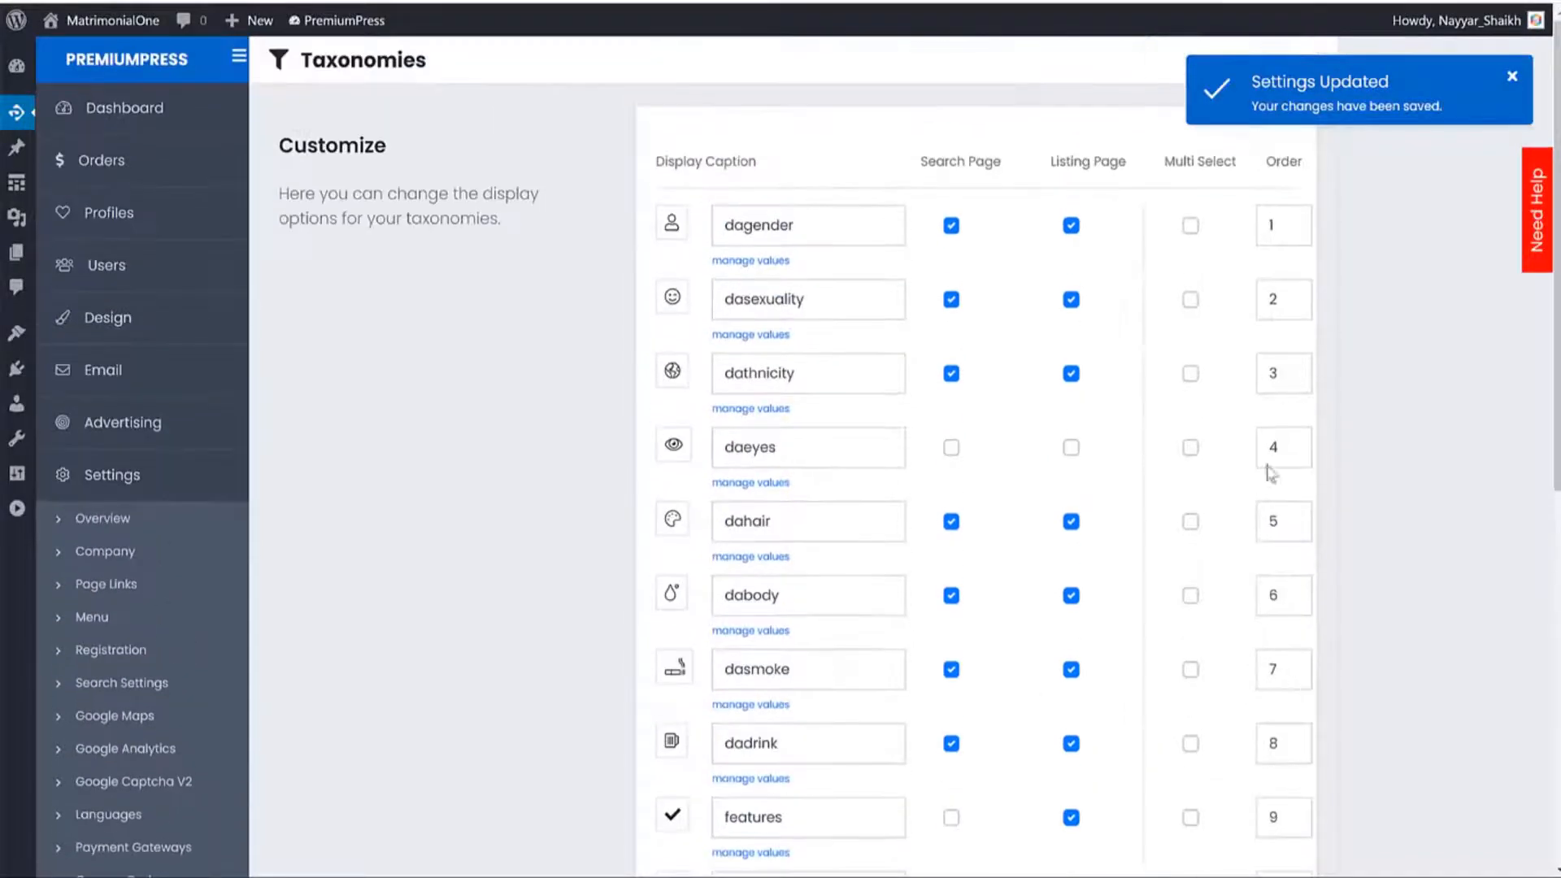
{"action": "double_click", "coordinate": [1265, 222]}
{"action": "scroll", "coordinate": [1244, 269], "scroll_direction": "down", "scroll_amount": 5}
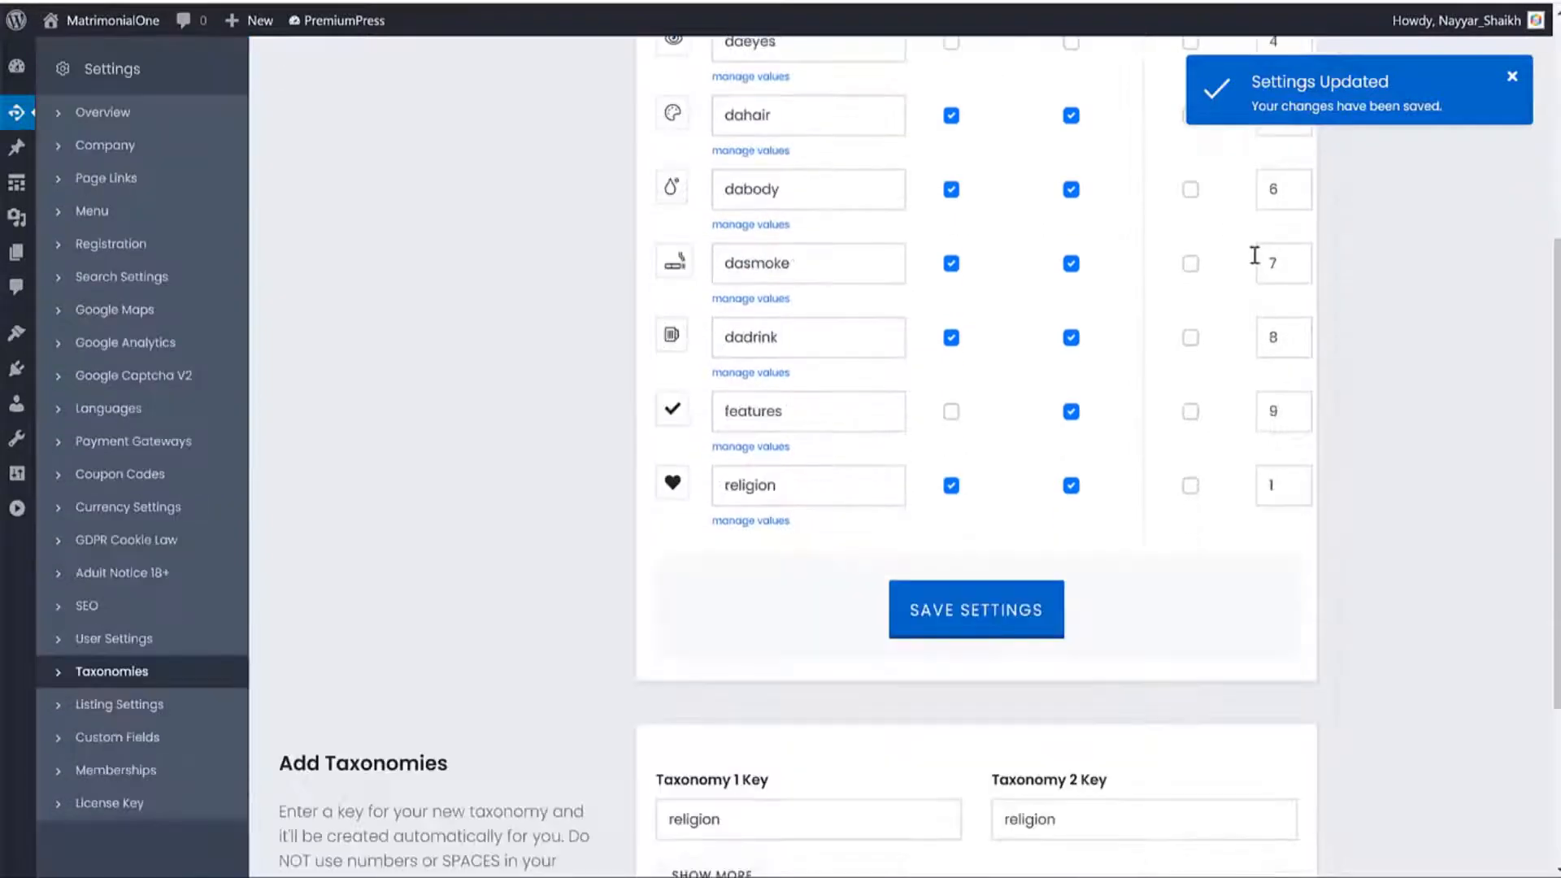
{"action": "left_click", "coordinate": [957, 622]}
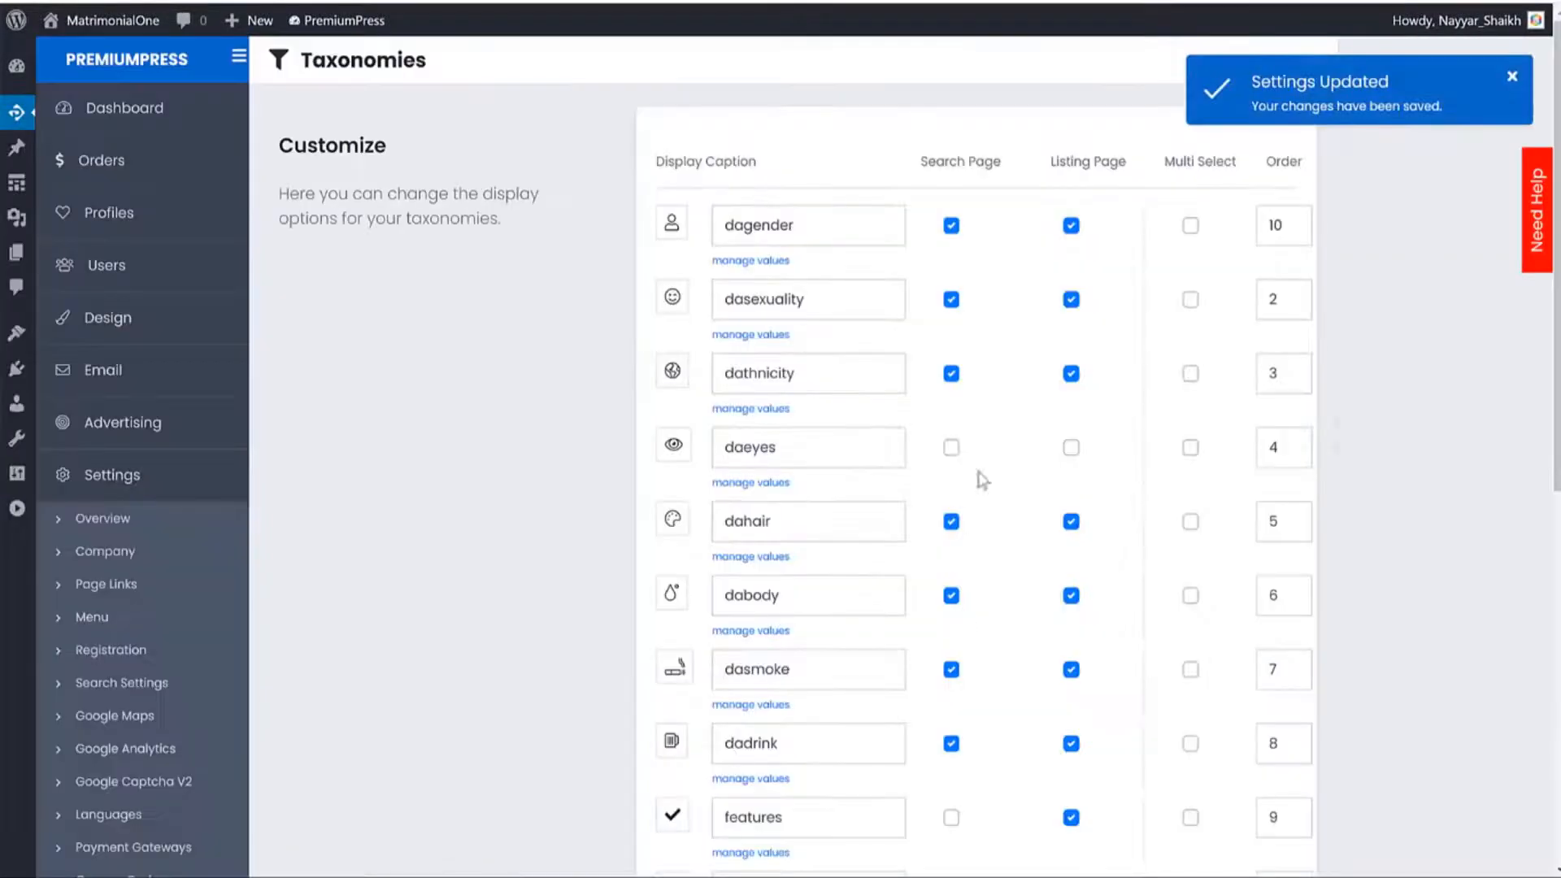
Reload the profile page to confirm religion is now listed first.
{"action": "left_click", "coordinate": [163, 1]}
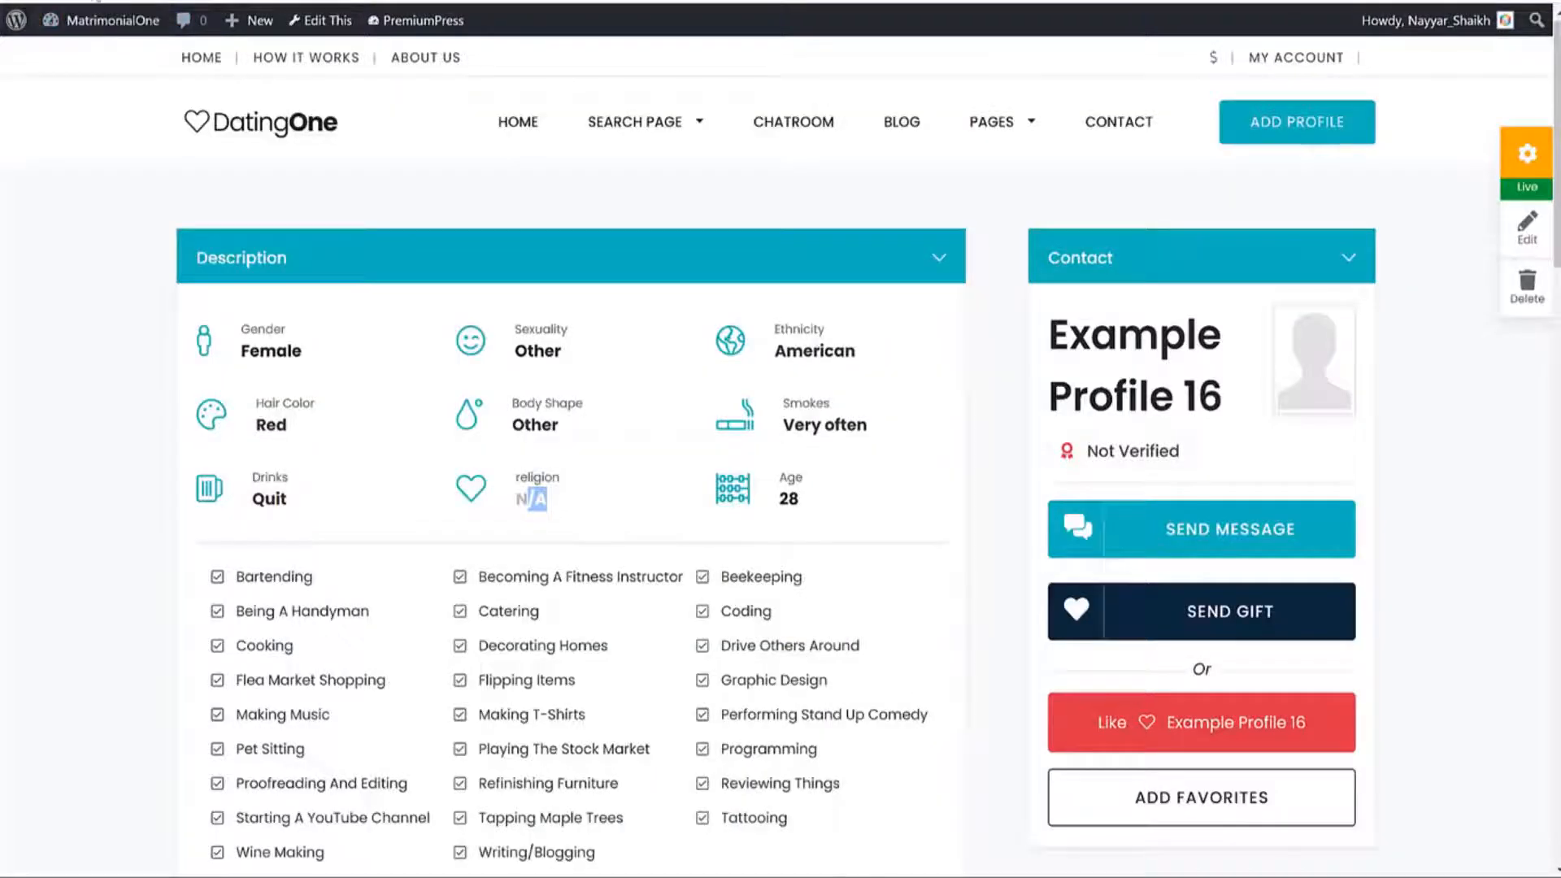
{"action": "left_click", "coordinate": [89, 1]}
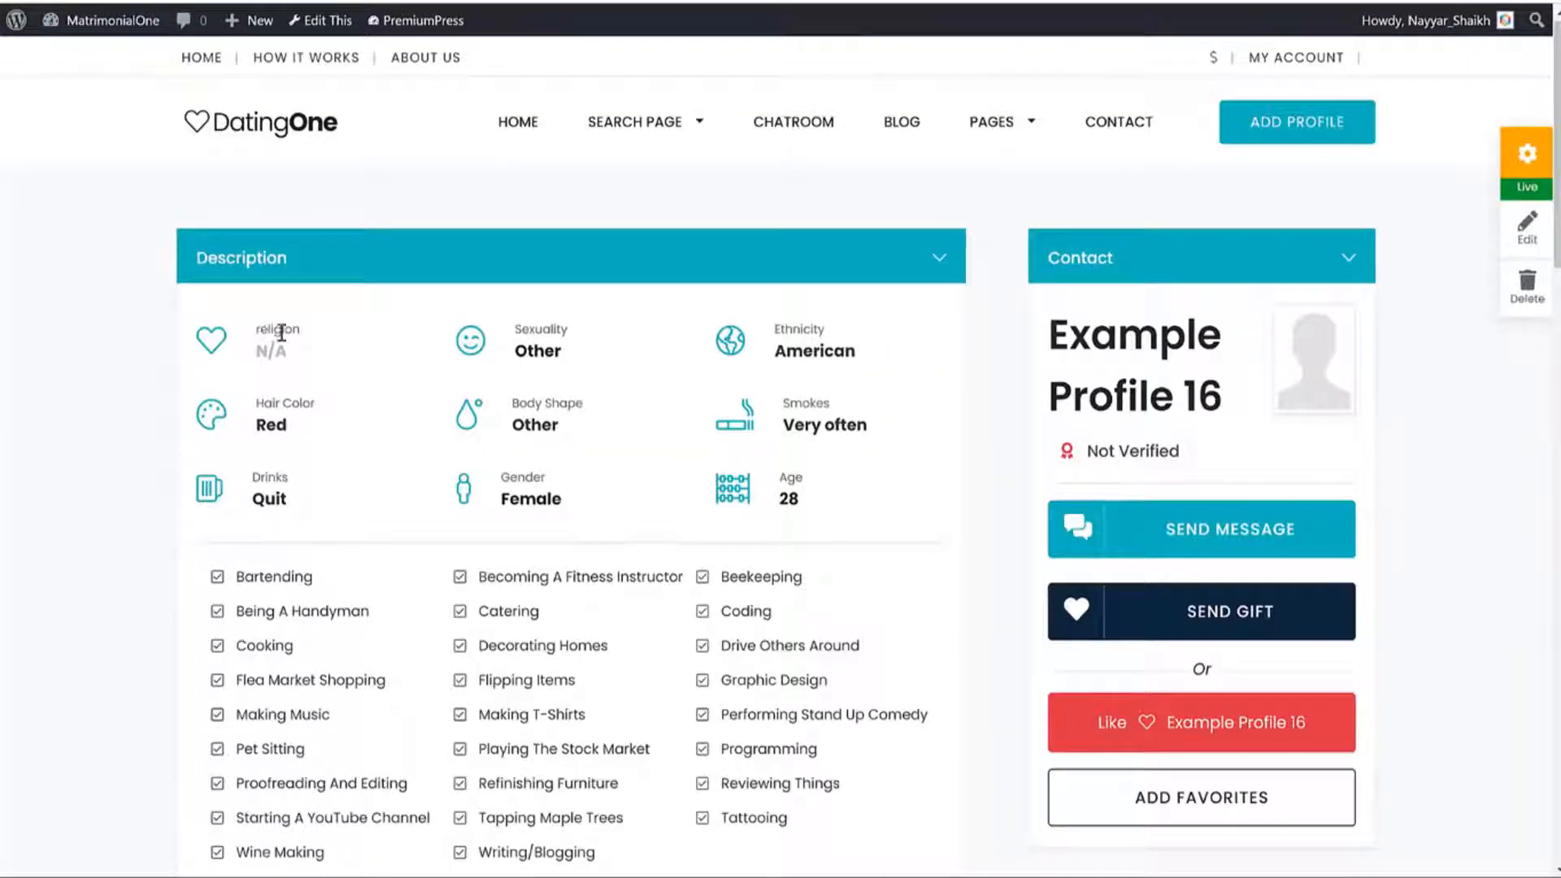
{"action": "double_click", "coordinate": [280, 333]}
{"action": "left_click", "coordinate": [321, 342]}
Review the saved order values in taxonomy settings, then return to the Dashboard.
{"action": "left_click", "coordinate": [813, 2]}
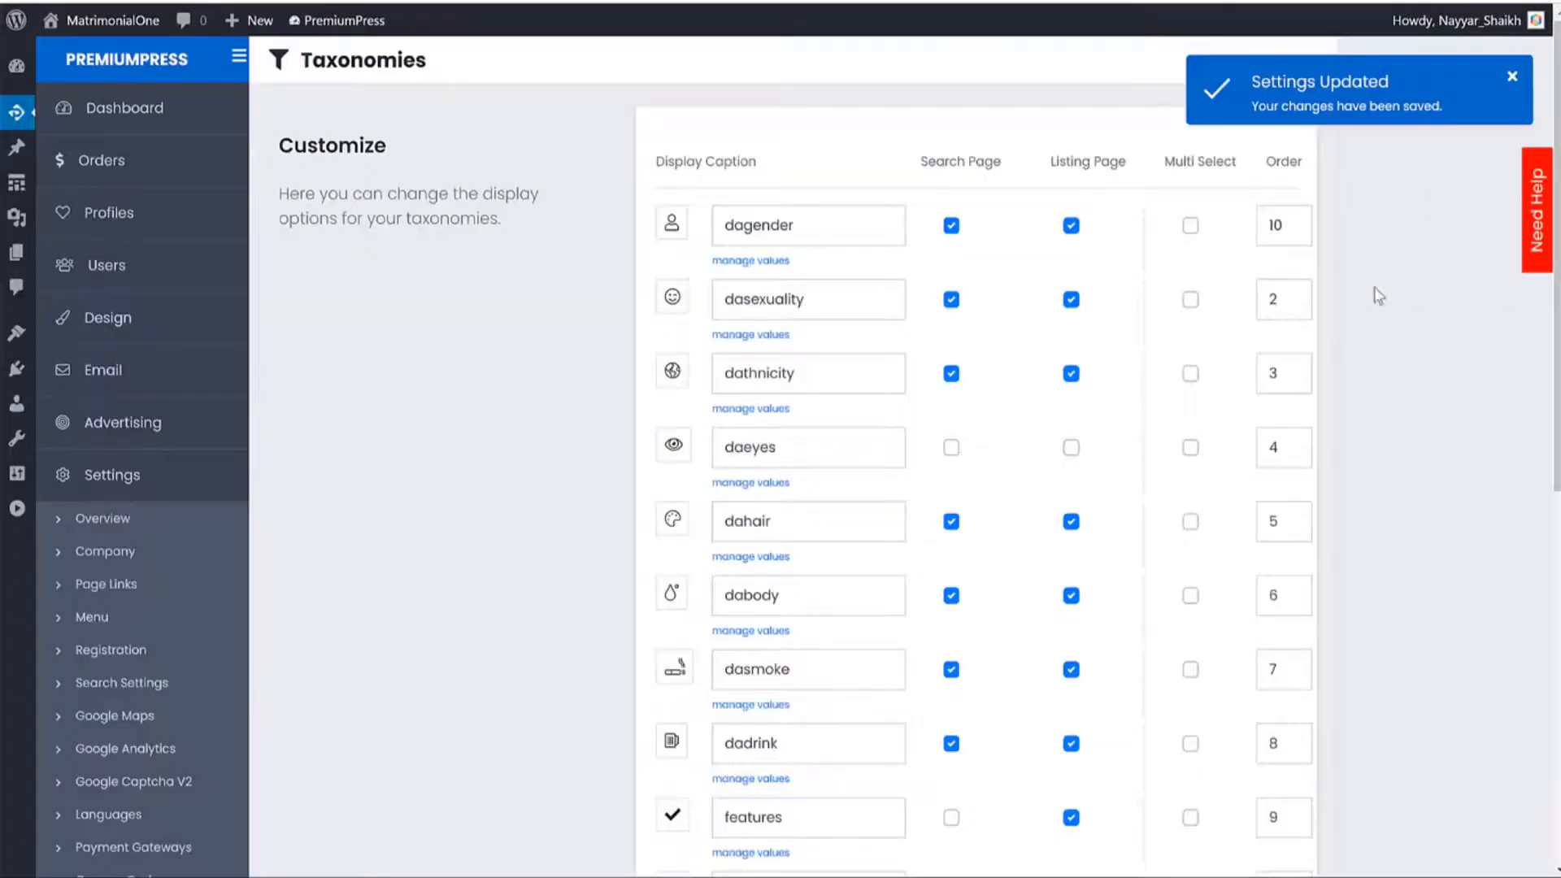
{"action": "double_click", "coordinate": [1282, 227]}
{"action": "scroll", "coordinate": [1283, 423], "scroll_direction": "down", "scroll_amount": 3}
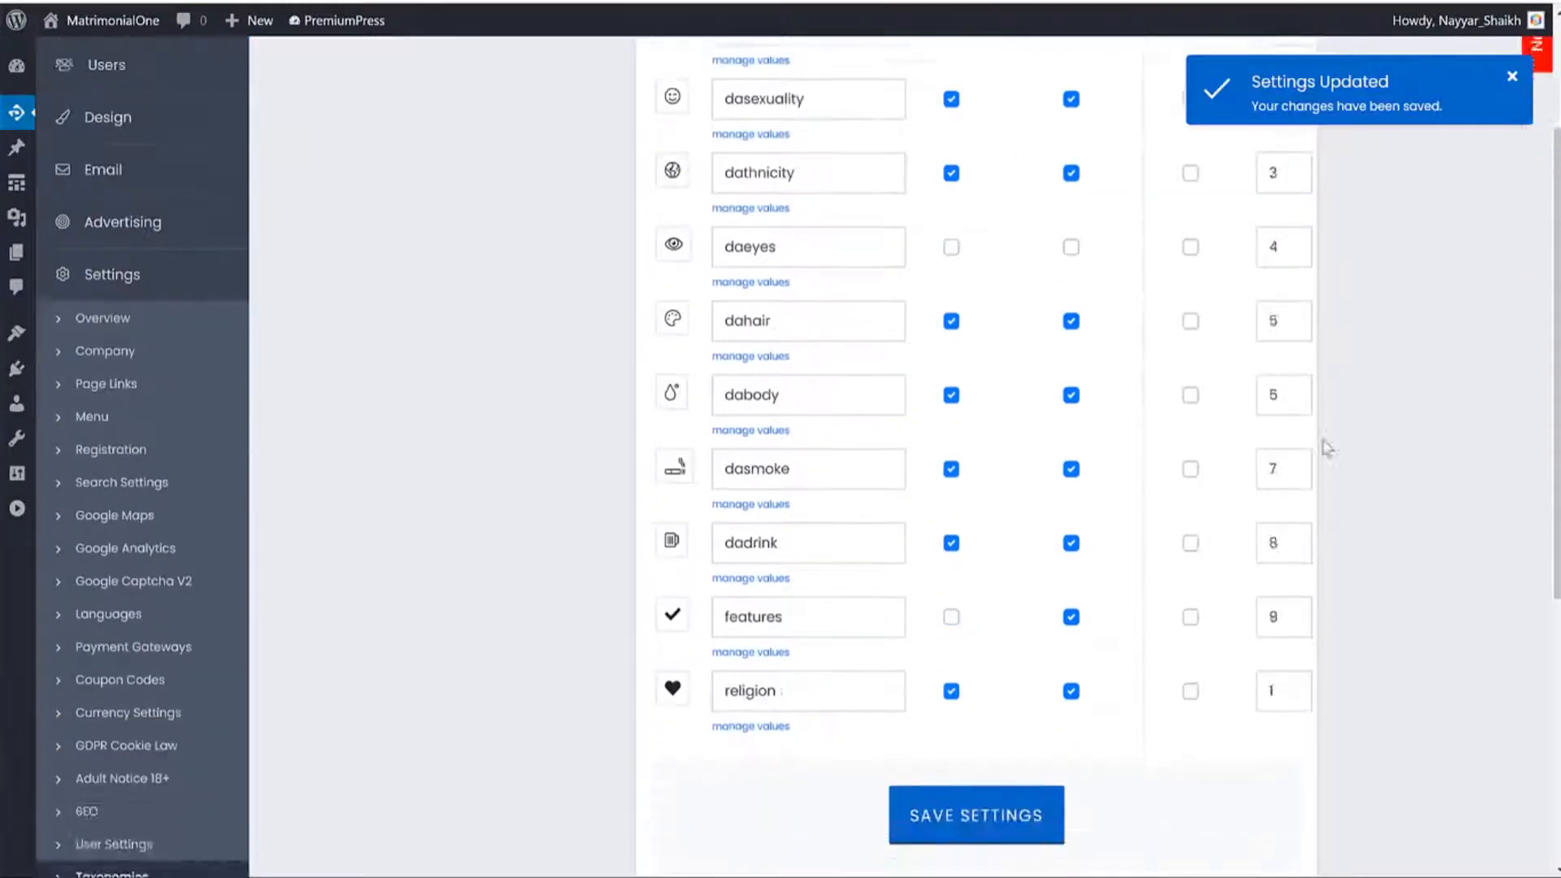
{"action": "scroll", "coordinate": [1342, 365], "scroll_direction": "up", "scroll_amount": 3}
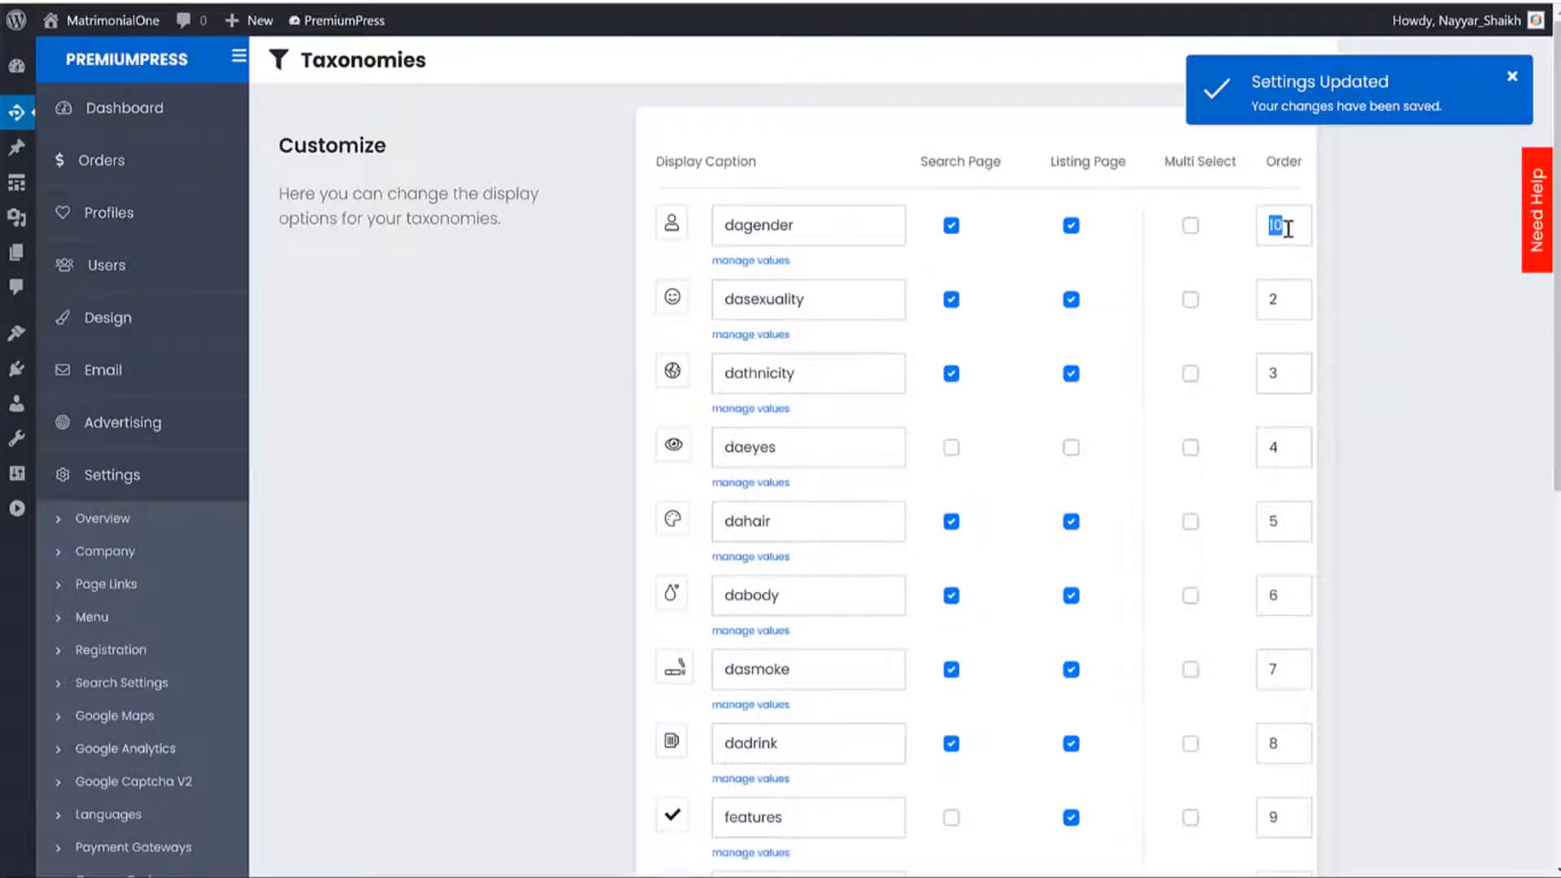
{"action": "scroll", "coordinate": [1382, 349], "scroll_direction": "down", "scroll_amount": 3}
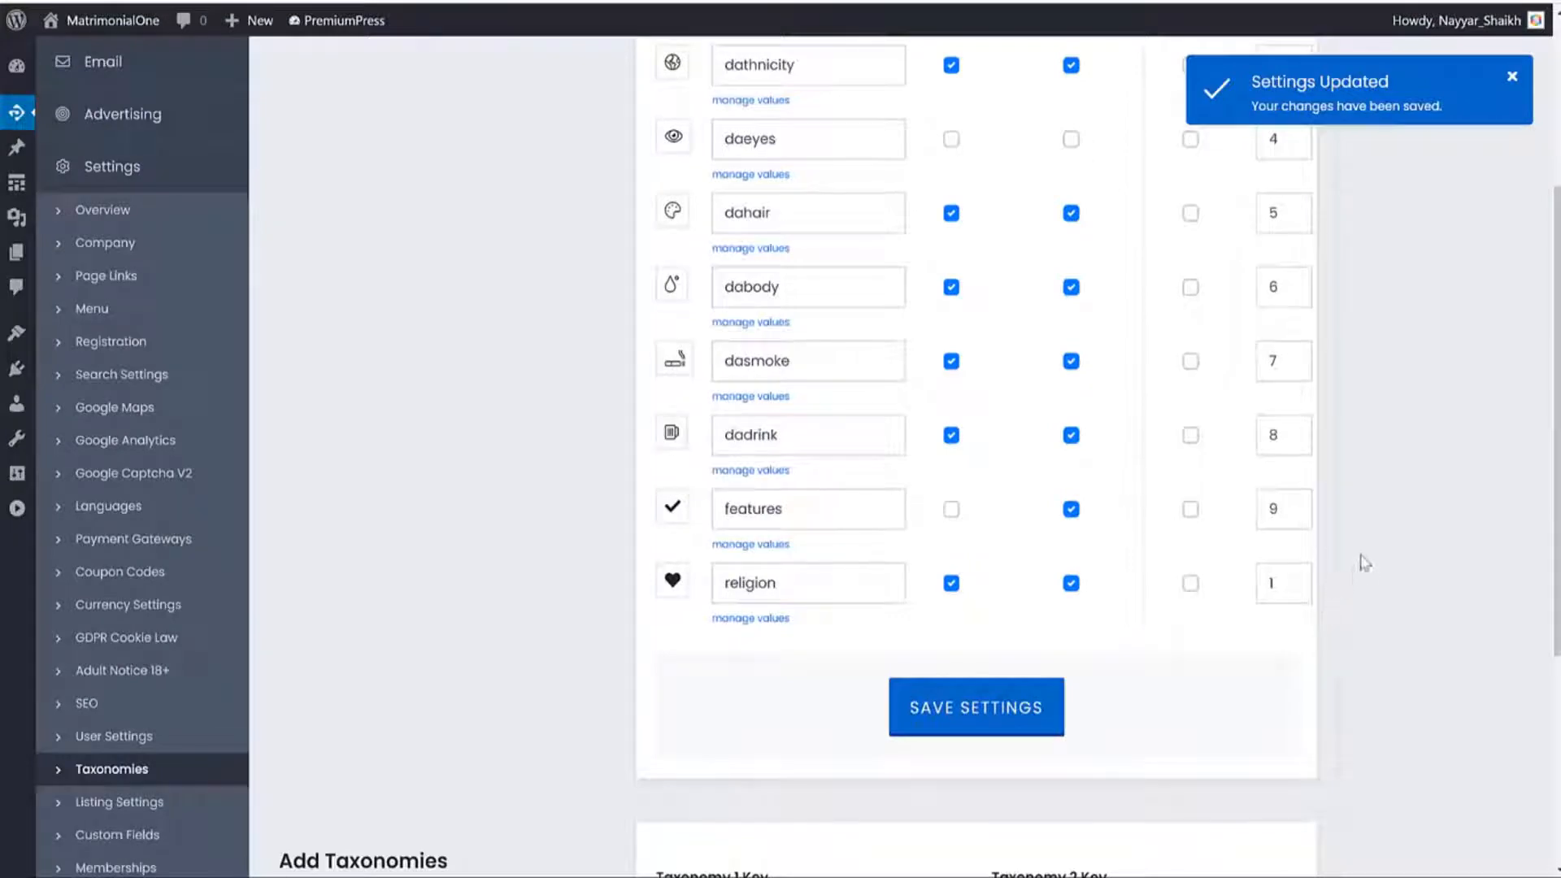
{"action": "scroll", "coordinate": [1341, 529], "scroll_direction": "up", "scroll_amount": 3}
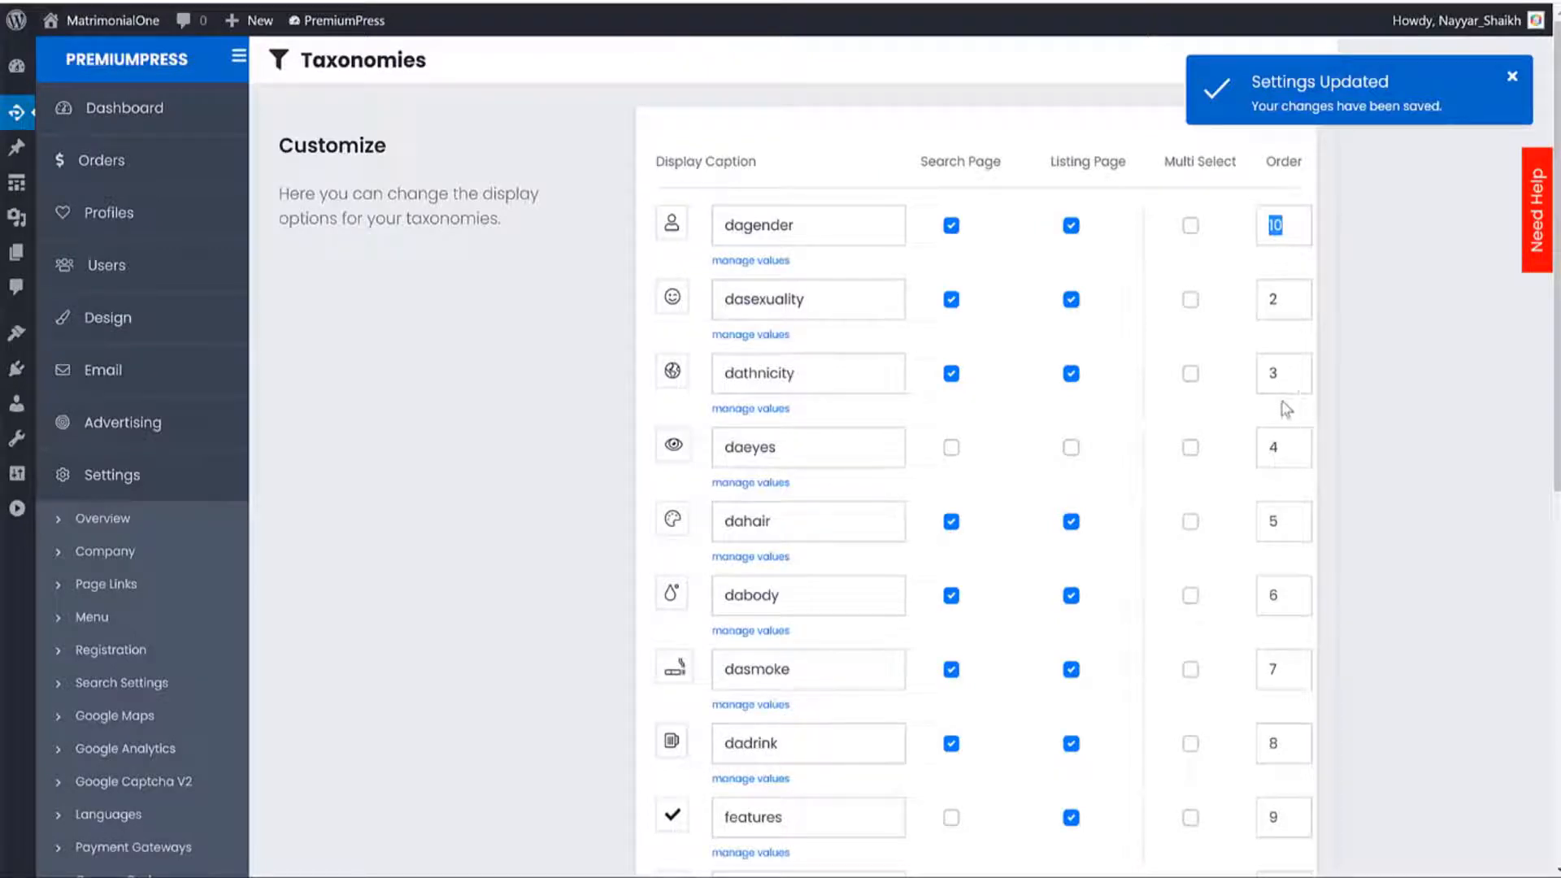
{"action": "scroll", "coordinate": [1358, 422], "scroll_direction": "down", "scroll_amount": 3}
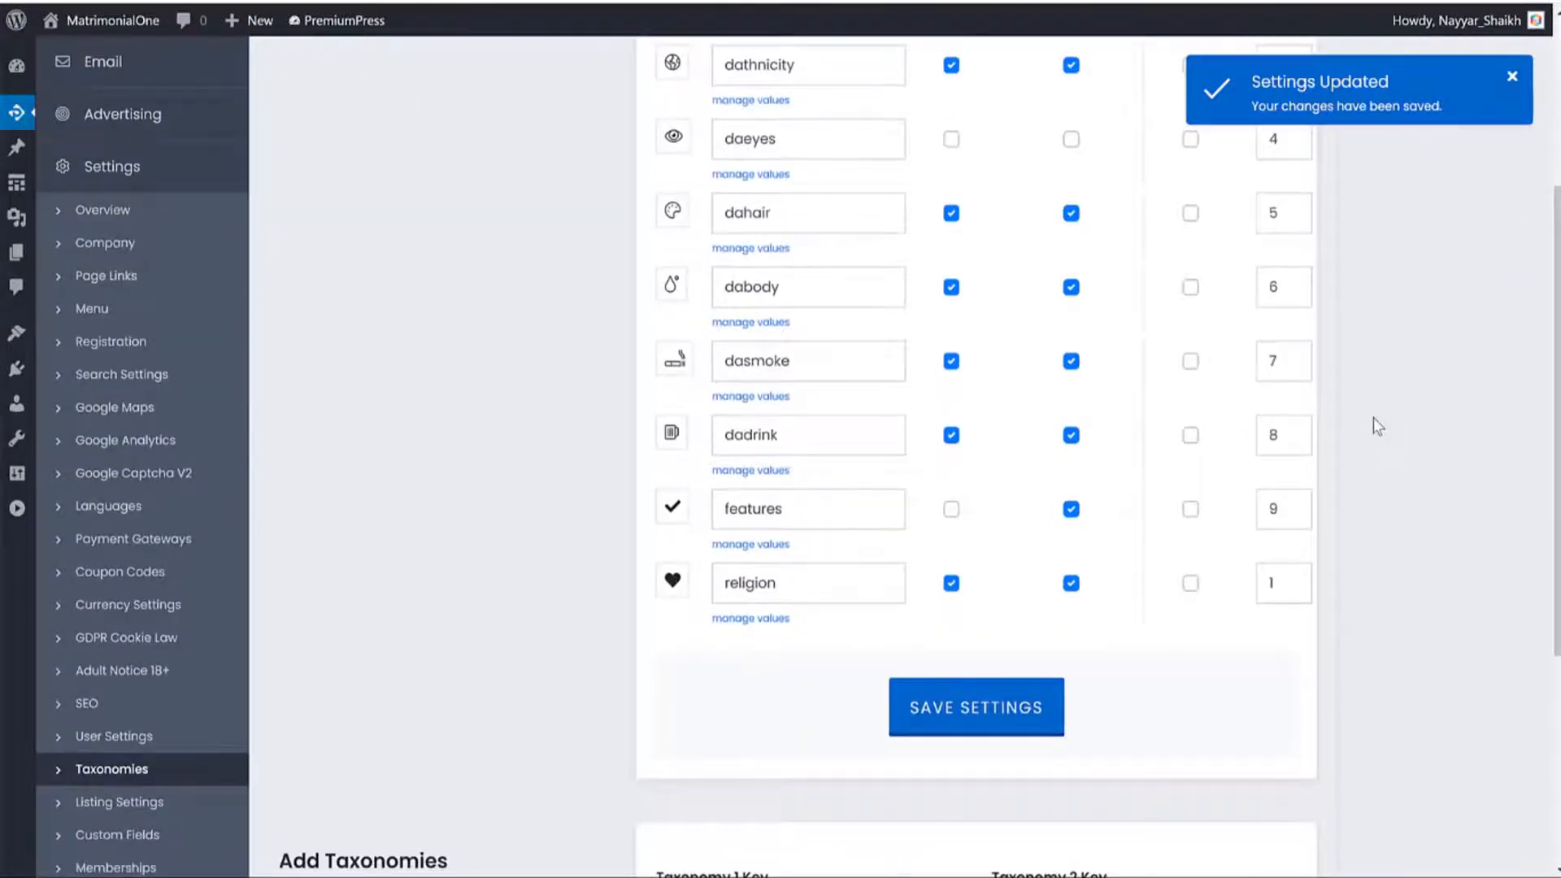
{"action": "scroll", "coordinate": [1376, 425], "scroll_direction": "down", "scroll_amount": 4}
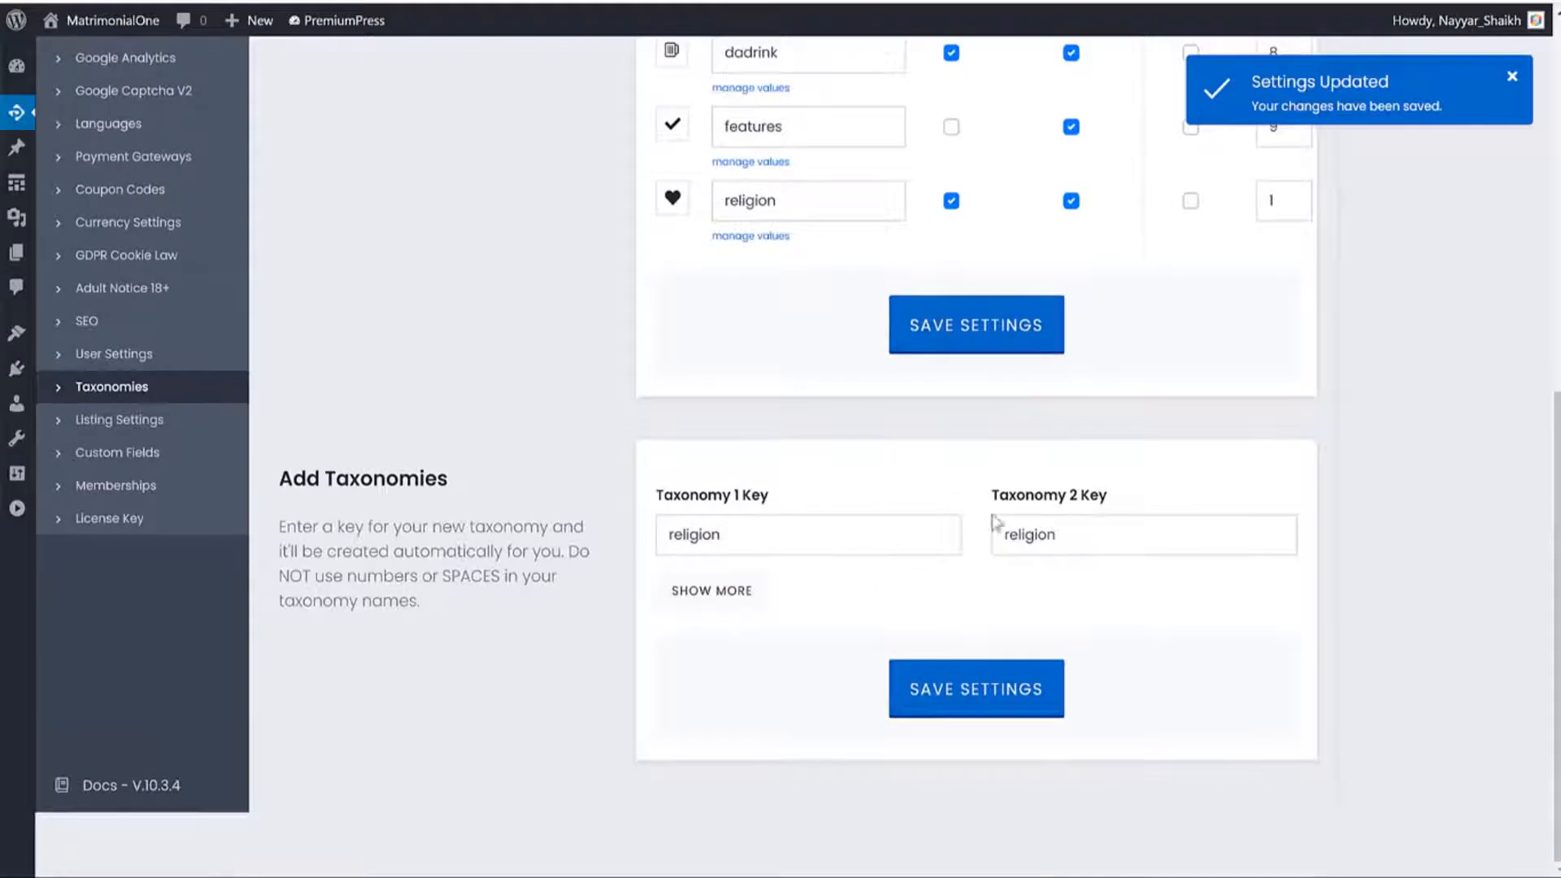
{"action": "scroll", "coordinate": [1310, 424], "scroll_direction": "up", "scroll_amount": 7}
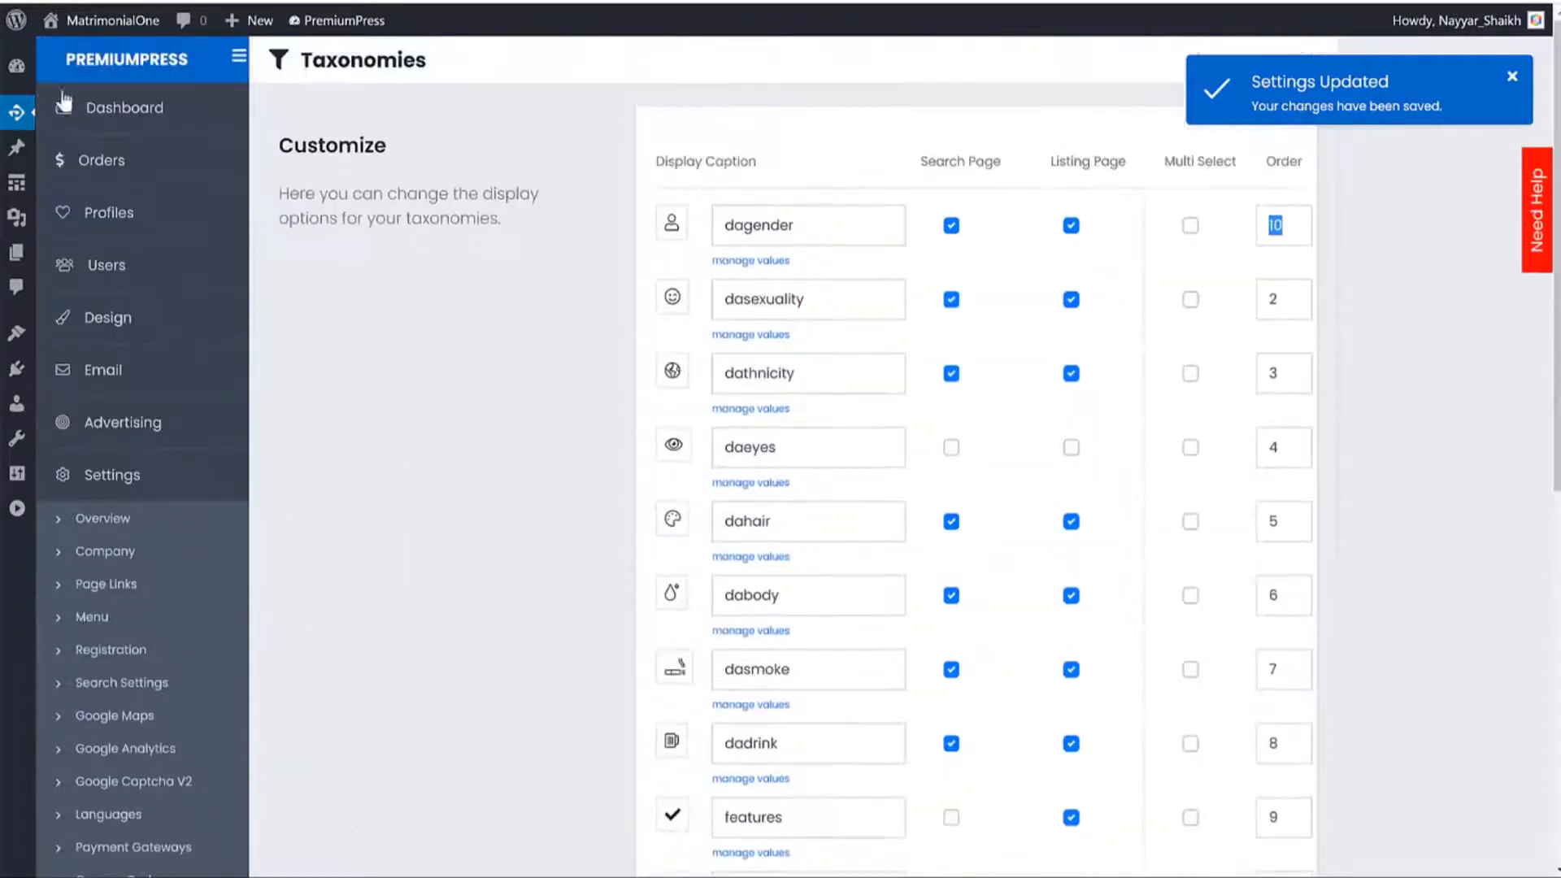
{"action": "left_click", "coordinate": [22, 67]}
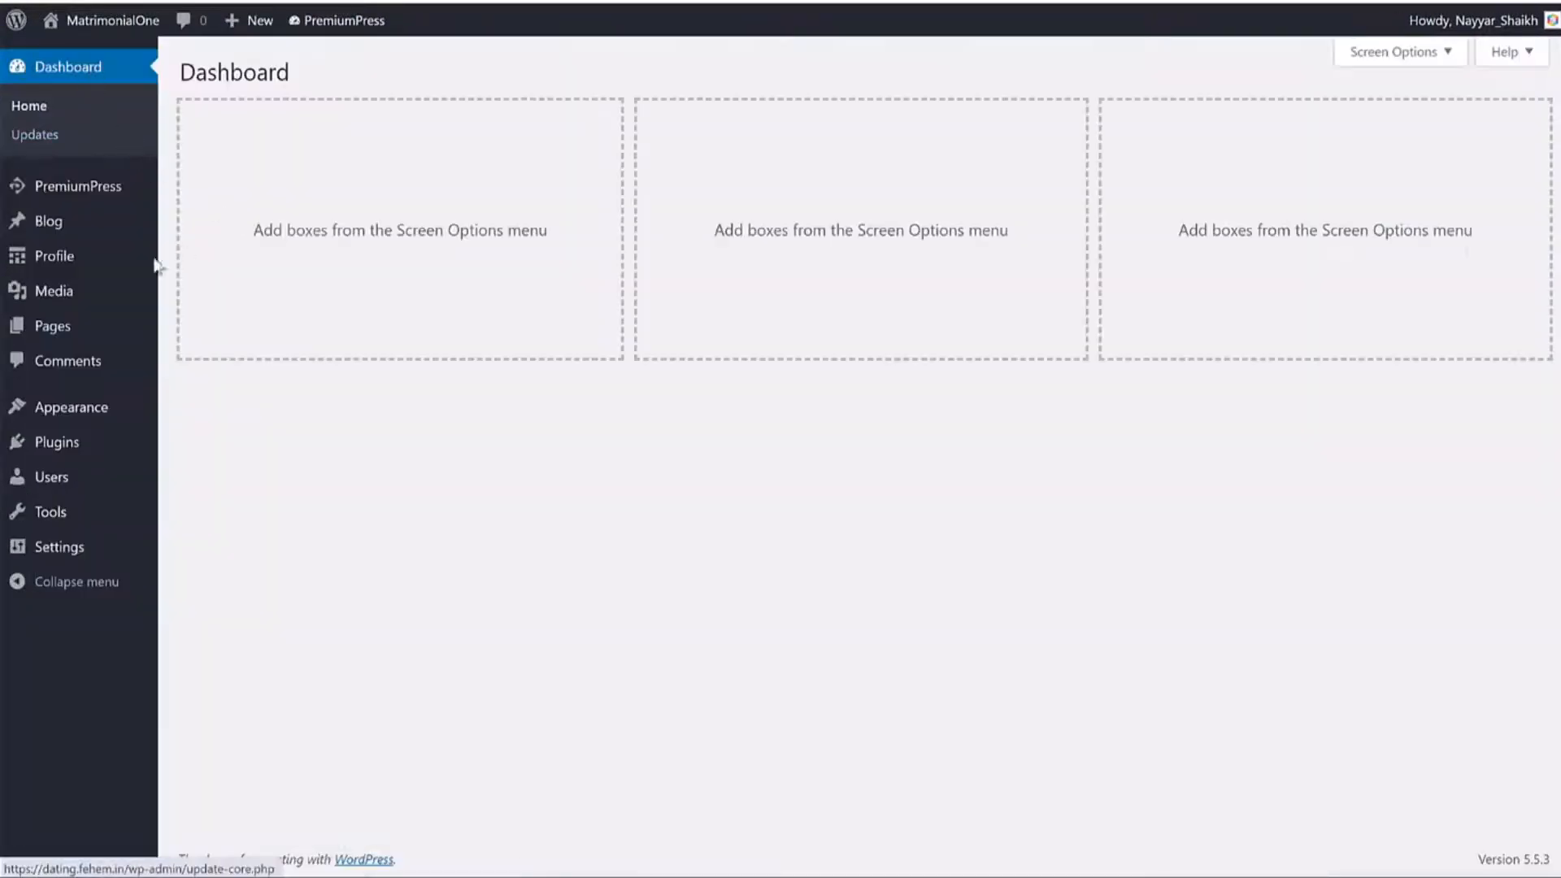
Look over the dasexuality terms list, highlighting the Gay term.
{"action": "mouse_move", "coordinate": [69, 258]}
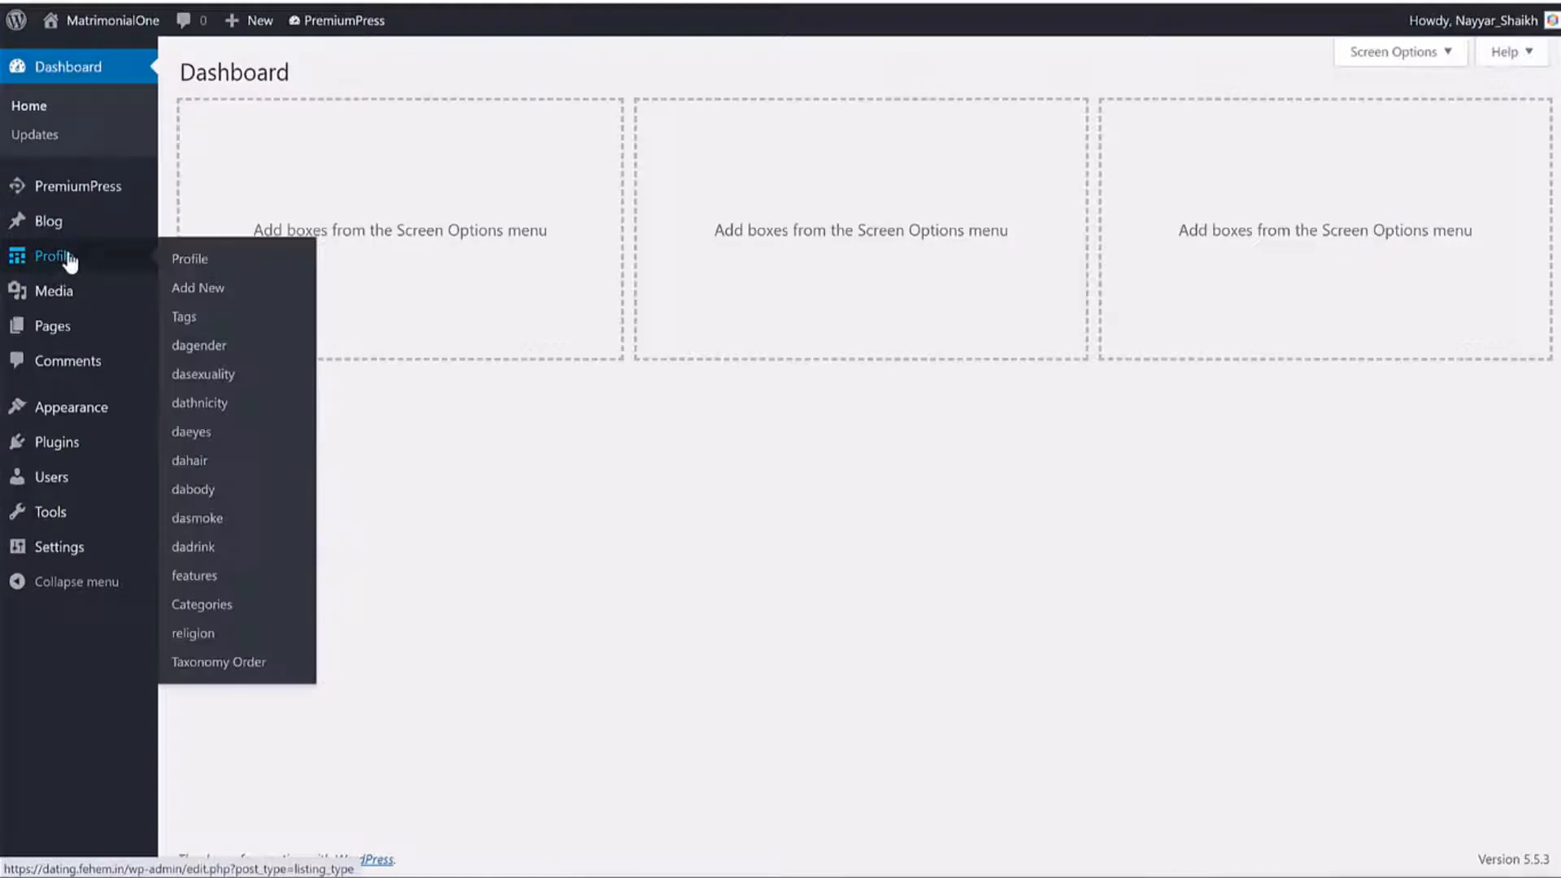
{"action": "left_click", "coordinate": [221, 378]}
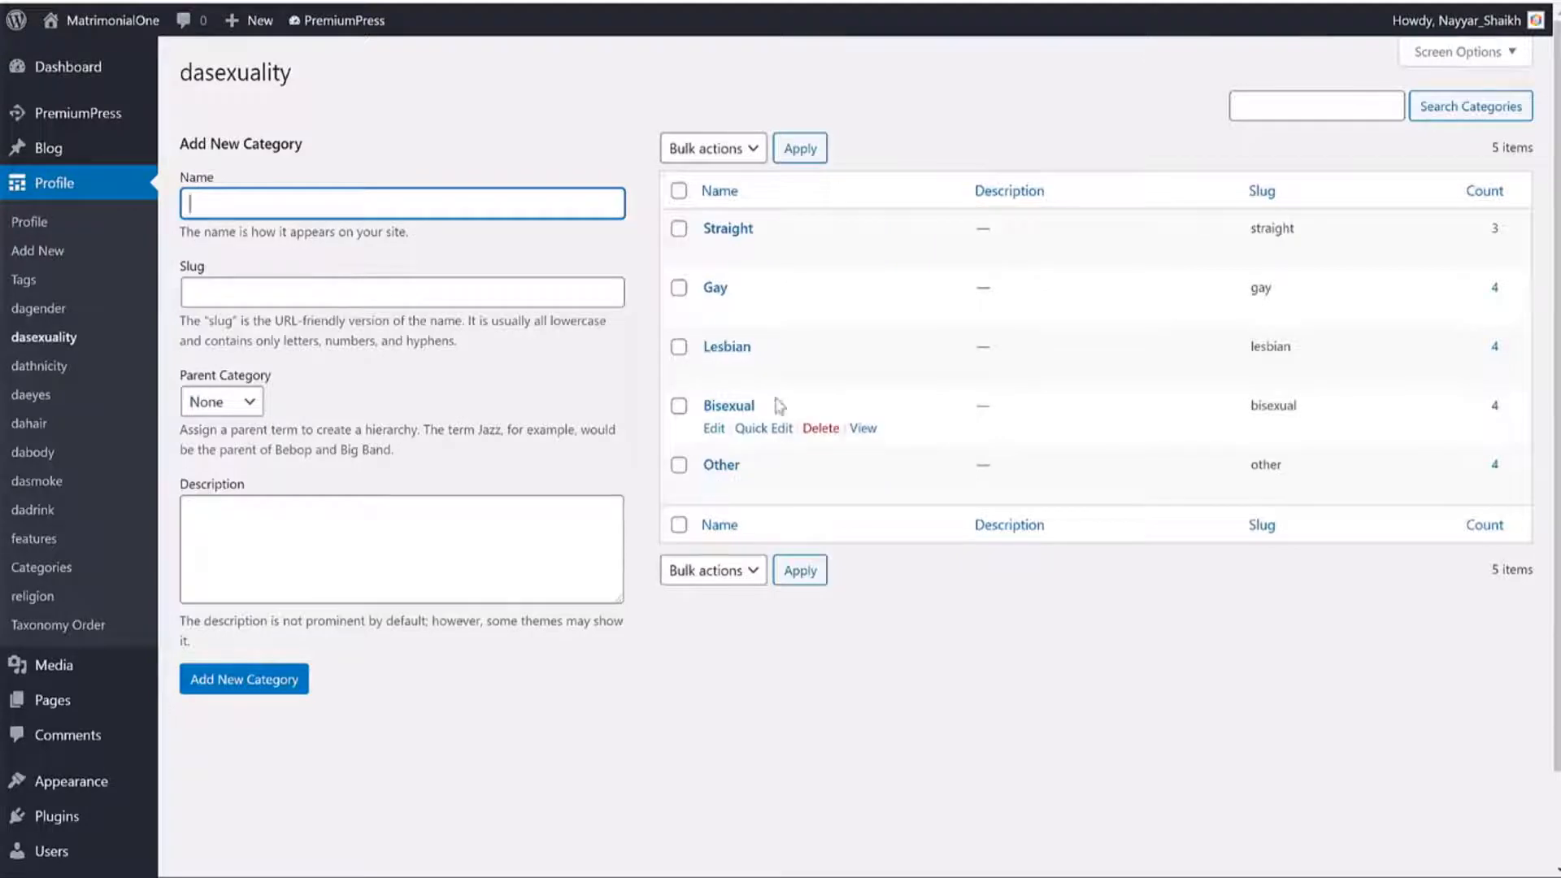
{"action": "left_click", "coordinate": [707, 287]}
{"action": "double_click", "coordinate": [707, 287]}
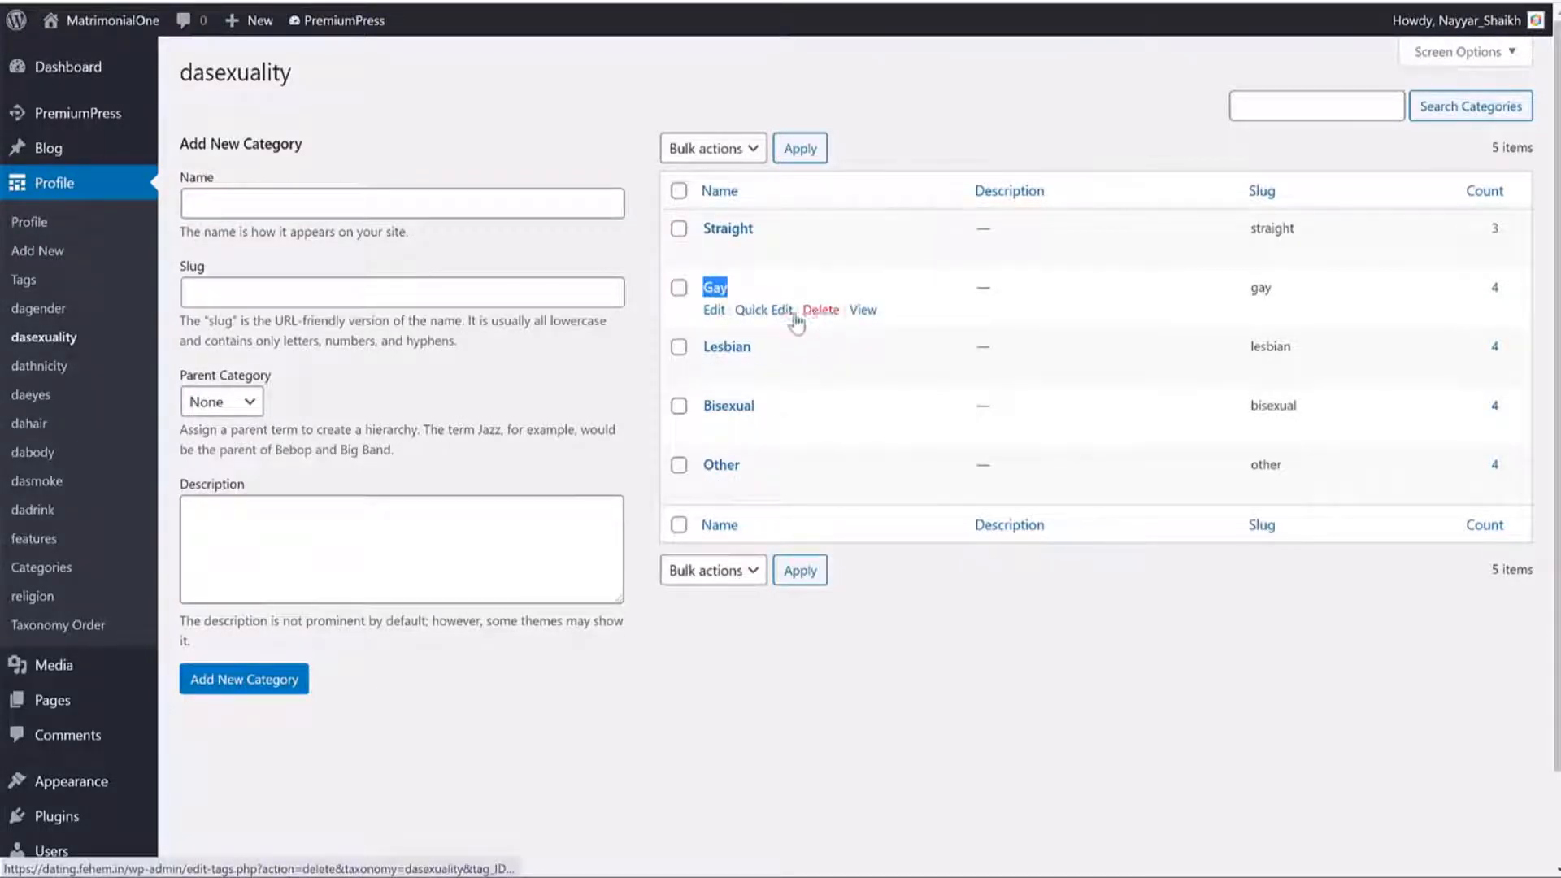
{"action": "left_click", "coordinate": [390, 209]}
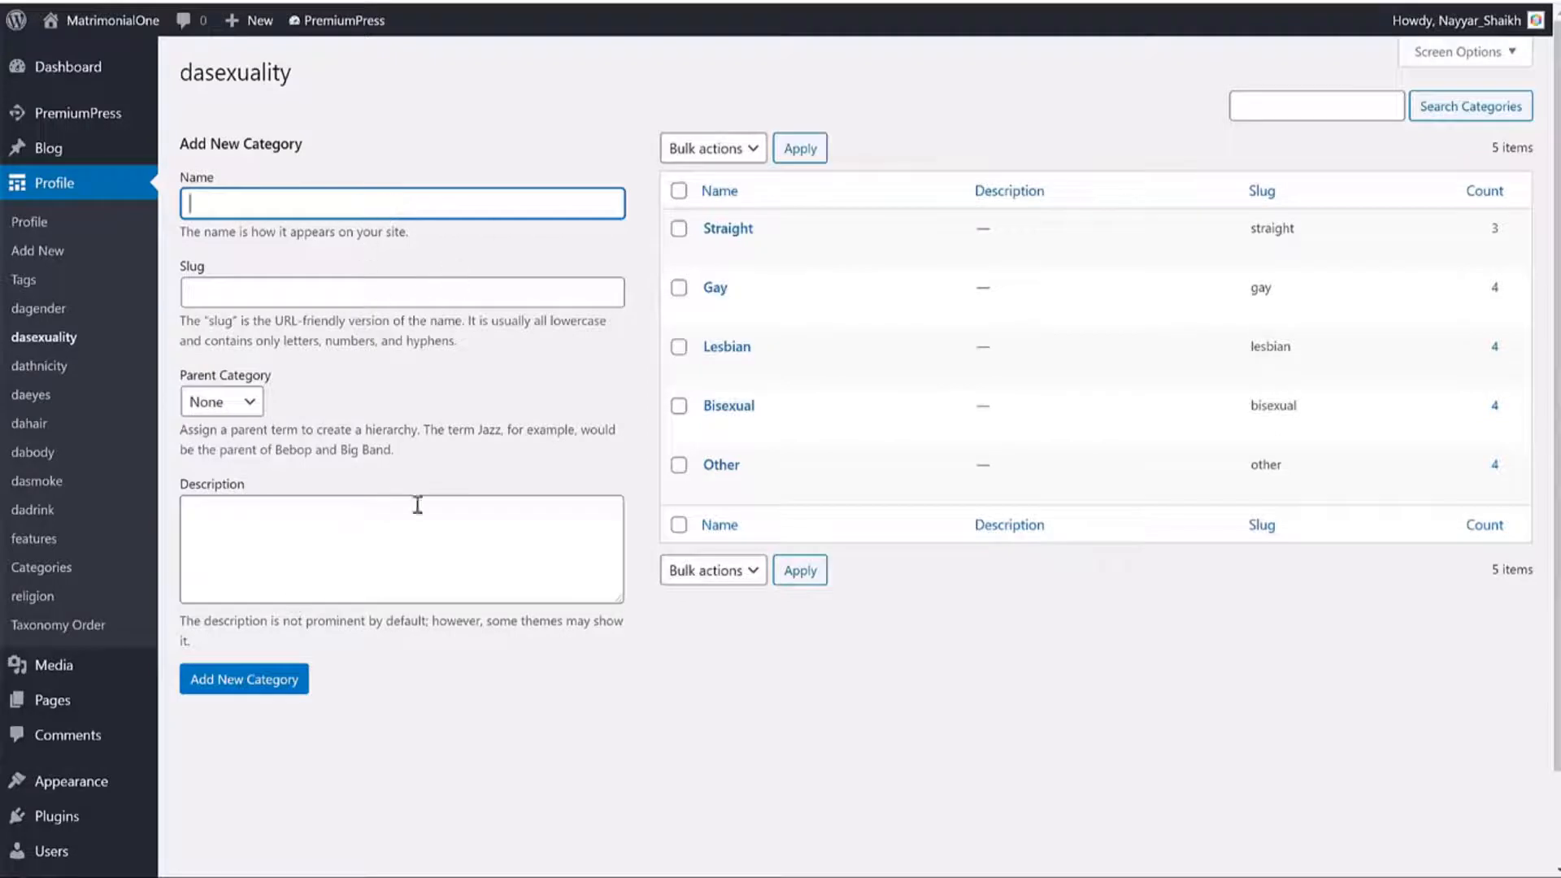
{"action": "mouse_move", "coordinate": [797, 309]}
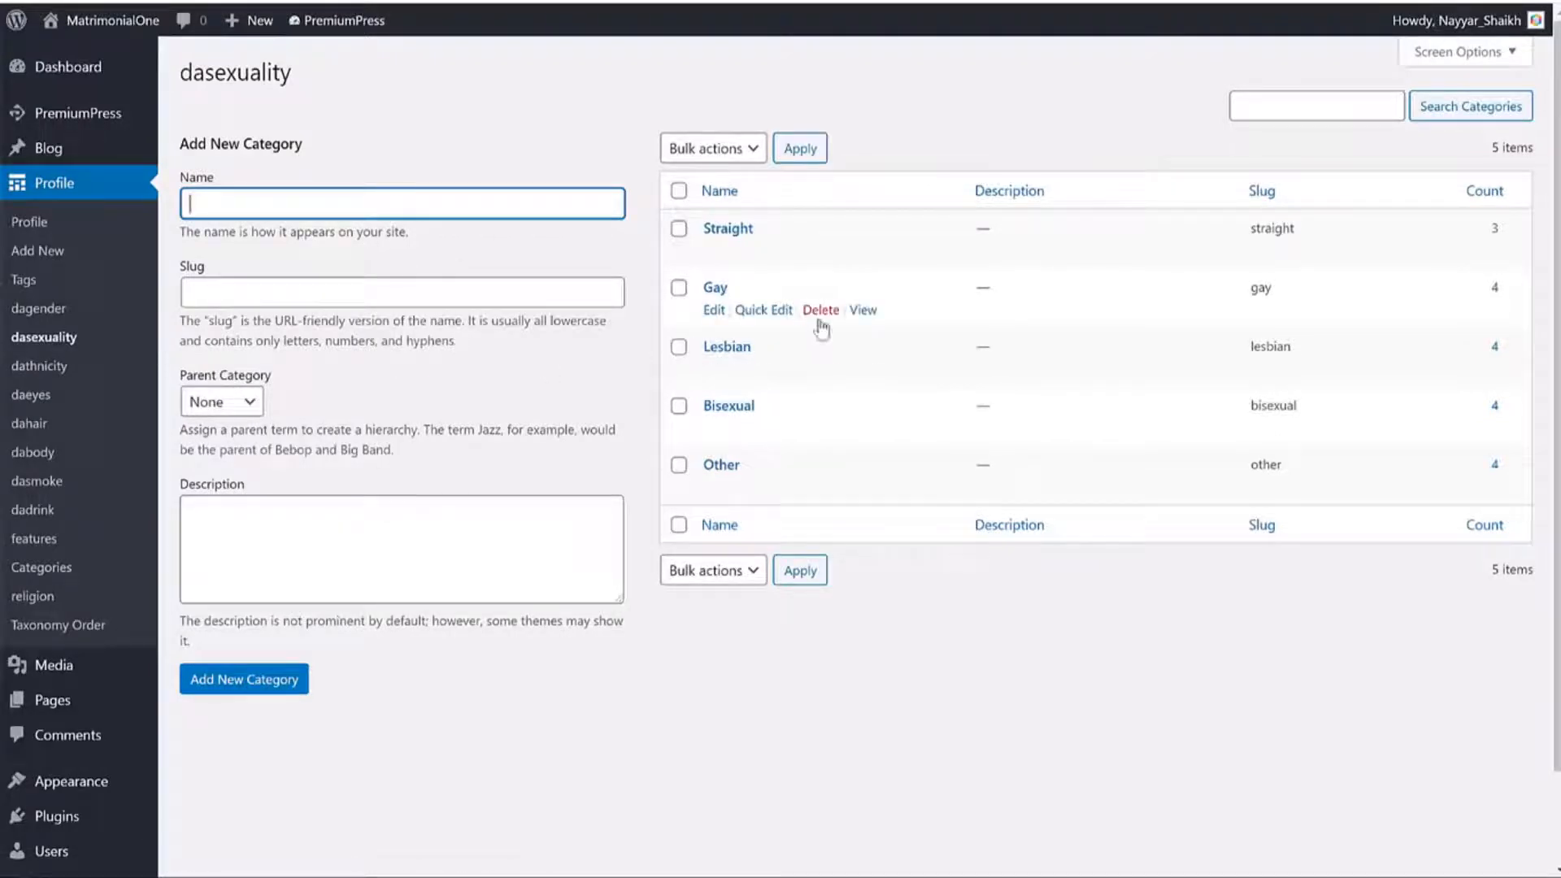
Open the dathnicity terms and scroll through its ten ethnicities, African to Other.
{"action": "left_click", "coordinate": [67, 374]}
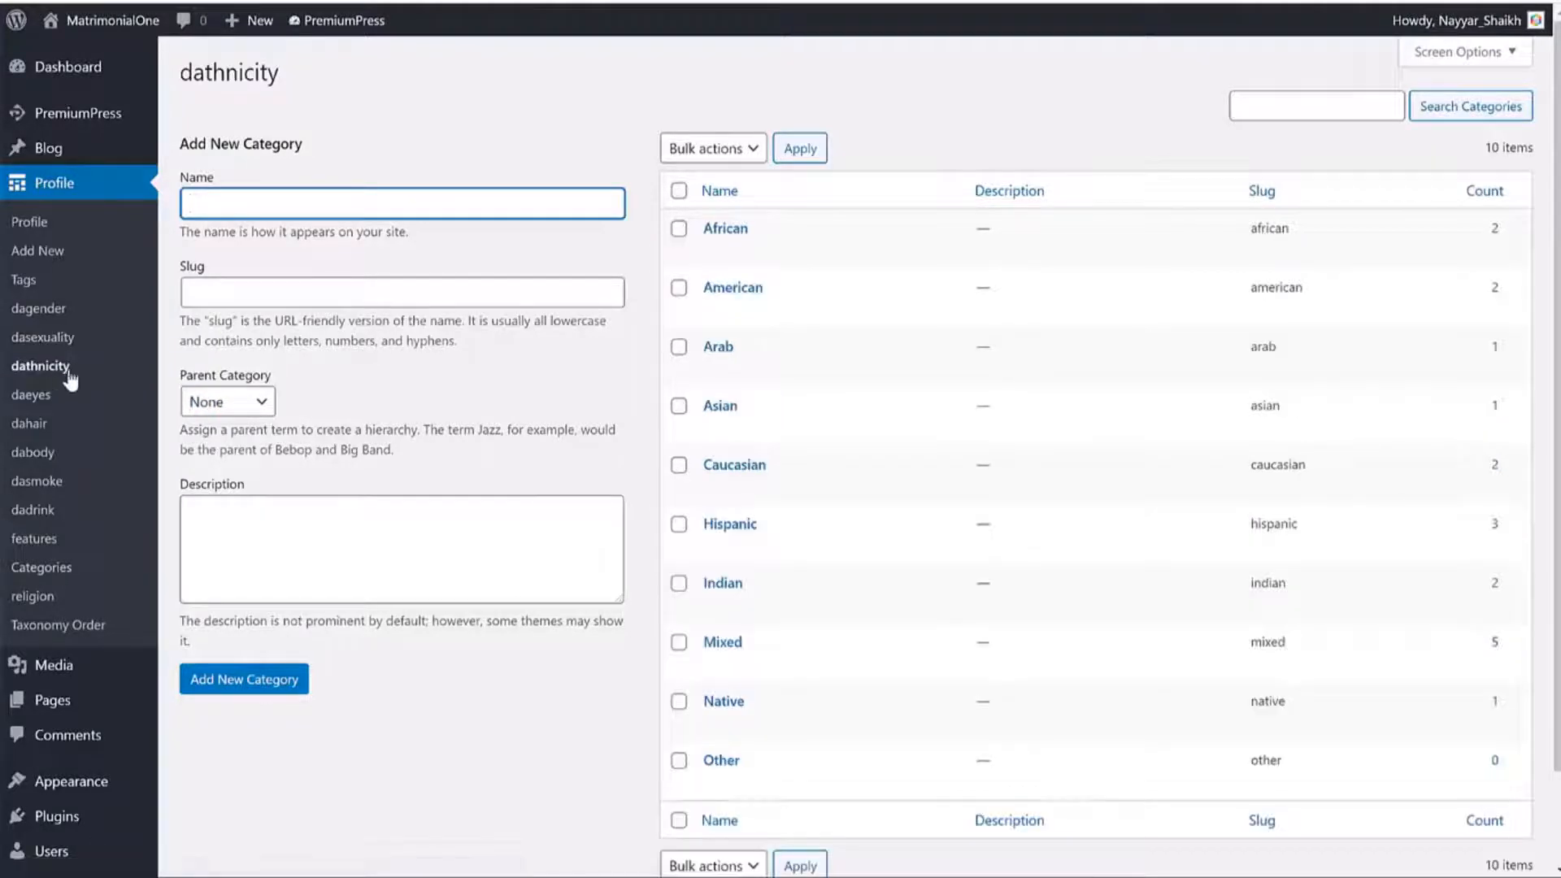
{"action": "scroll", "coordinate": [829, 569], "scroll_direction": "down", "scroll_amount": 2}
{"action": "scroll", "coordinate": [800, 488], "scroll_direction": "up", "scroll_amount": 2}
{"action": "scroll", "coordinate": [611, 416], "scroll_direction": "down", "scroll_amount": 2}
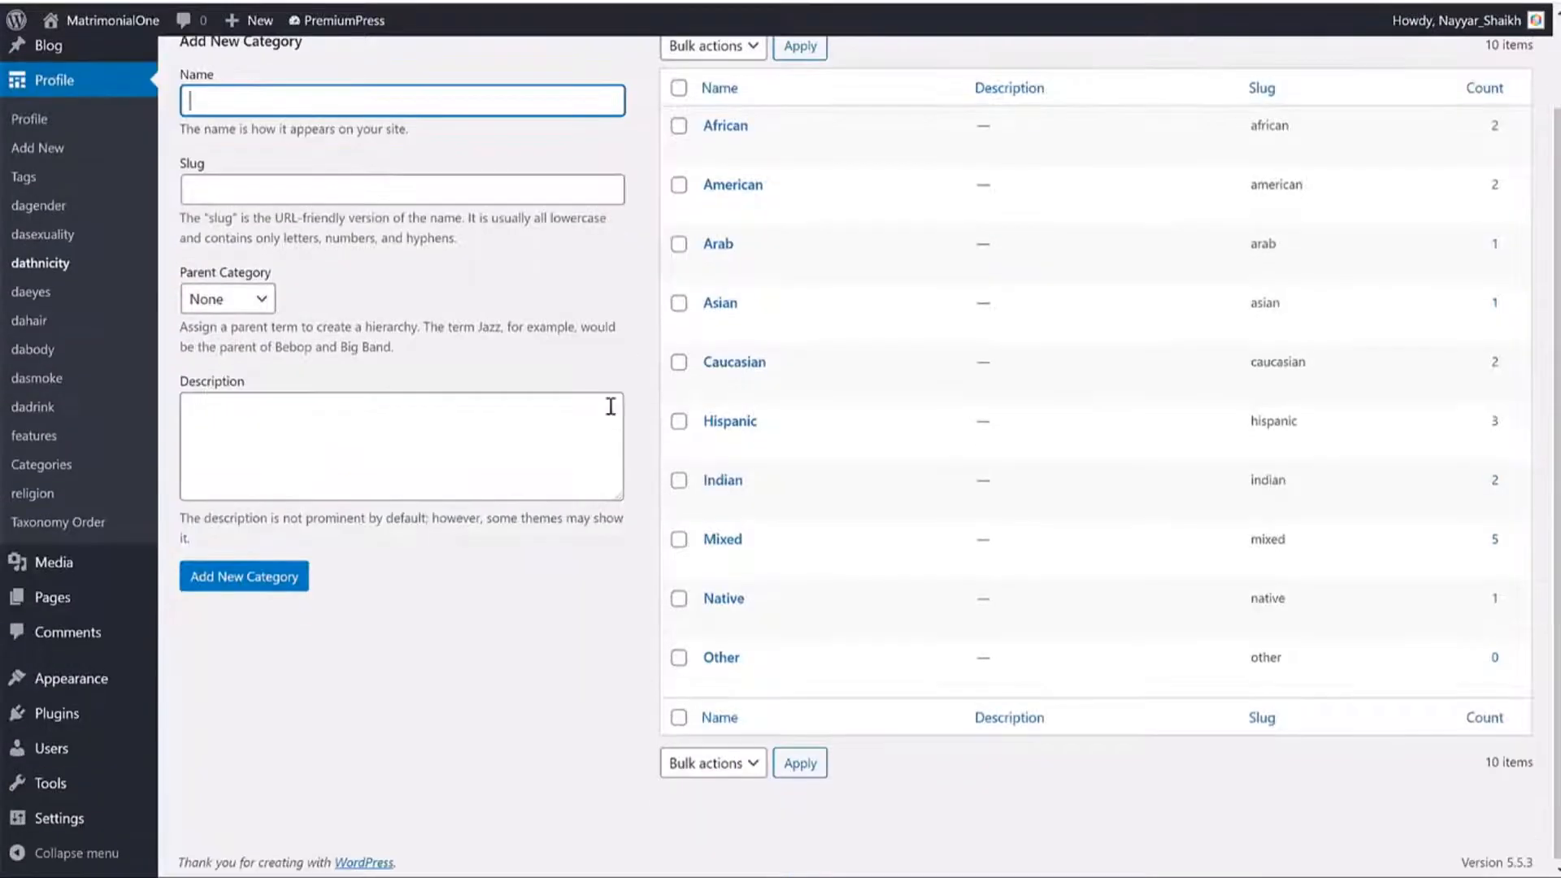
Add Hindu and Muslim as terms in the empty religion taxonomy.
{"action": "left_click", "coordinate": [34, 493]}
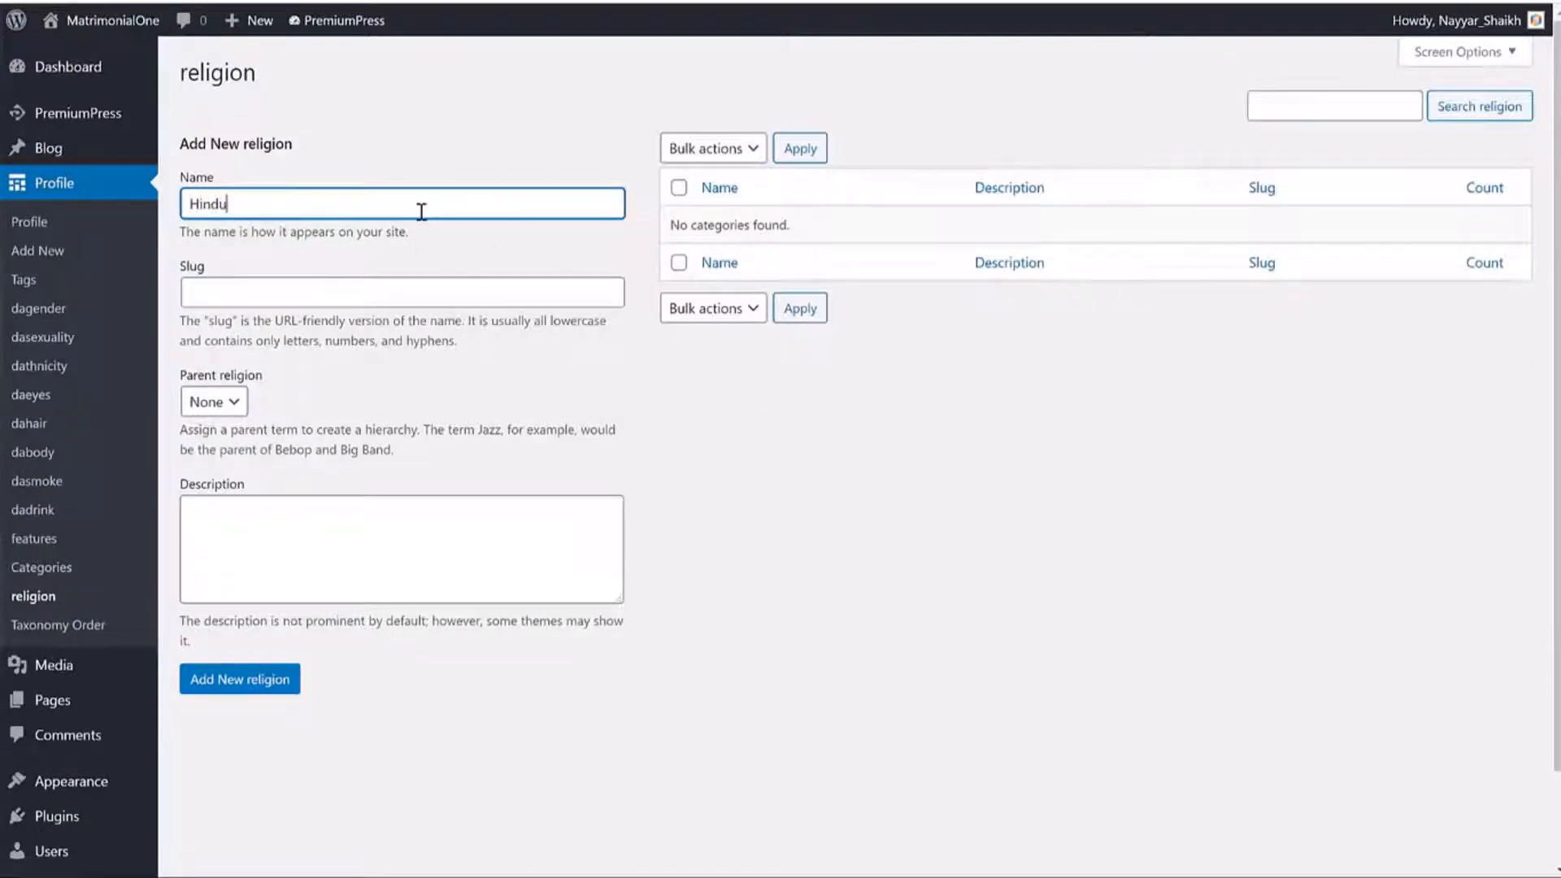
{"action": "type", "text": "Hindu"}
{"action": "left_click", "coordinate": [266, 677]}
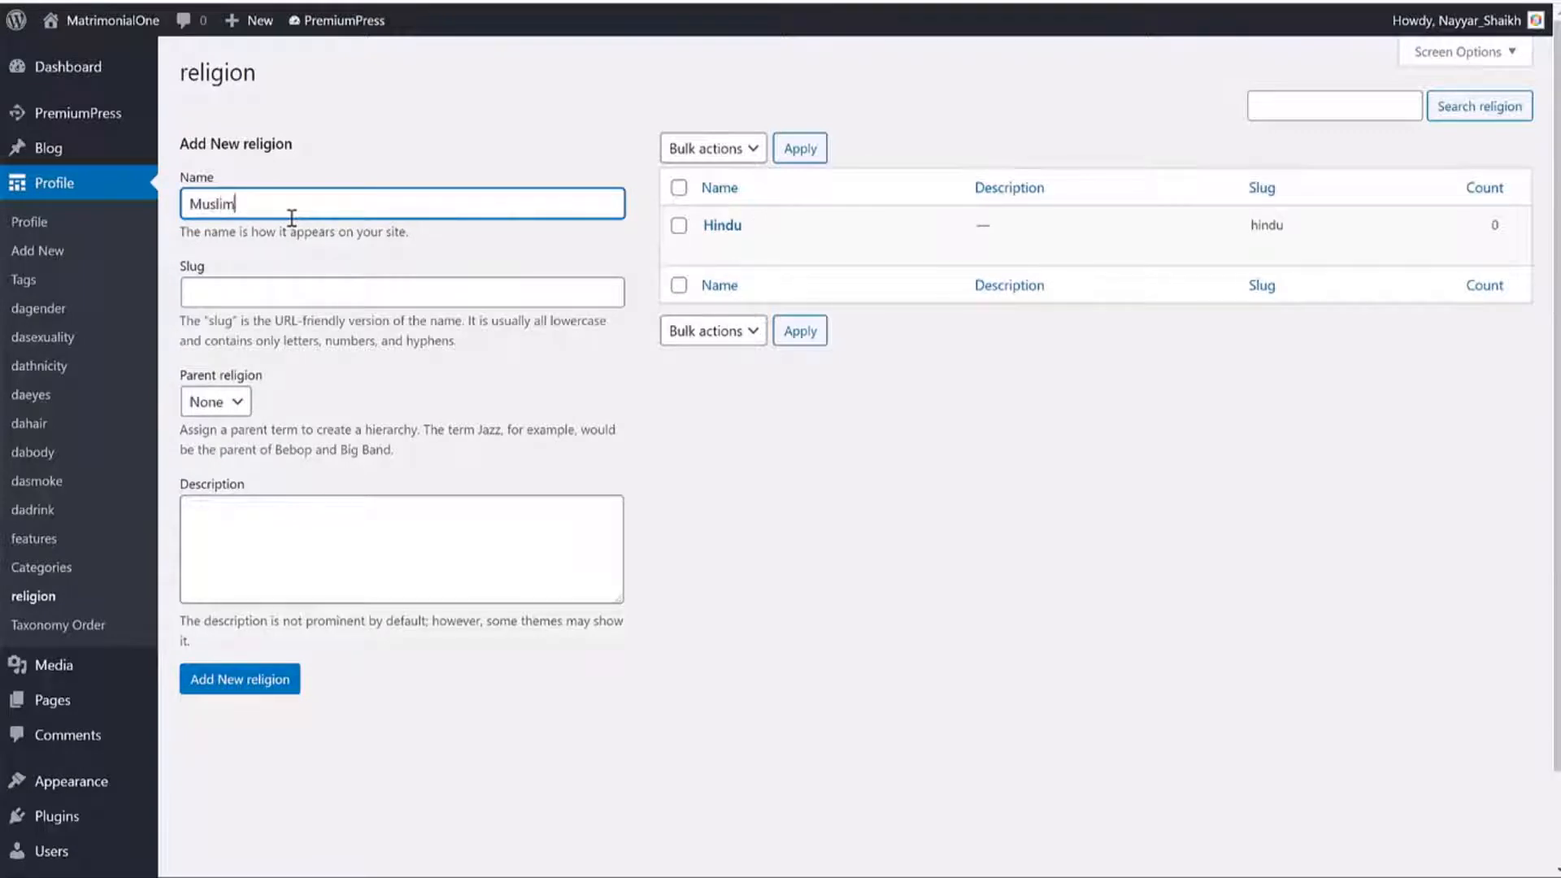
{"action": "type", "text": "Muslim"}
{"action": "left_click", "coordinate": [203, 680]}
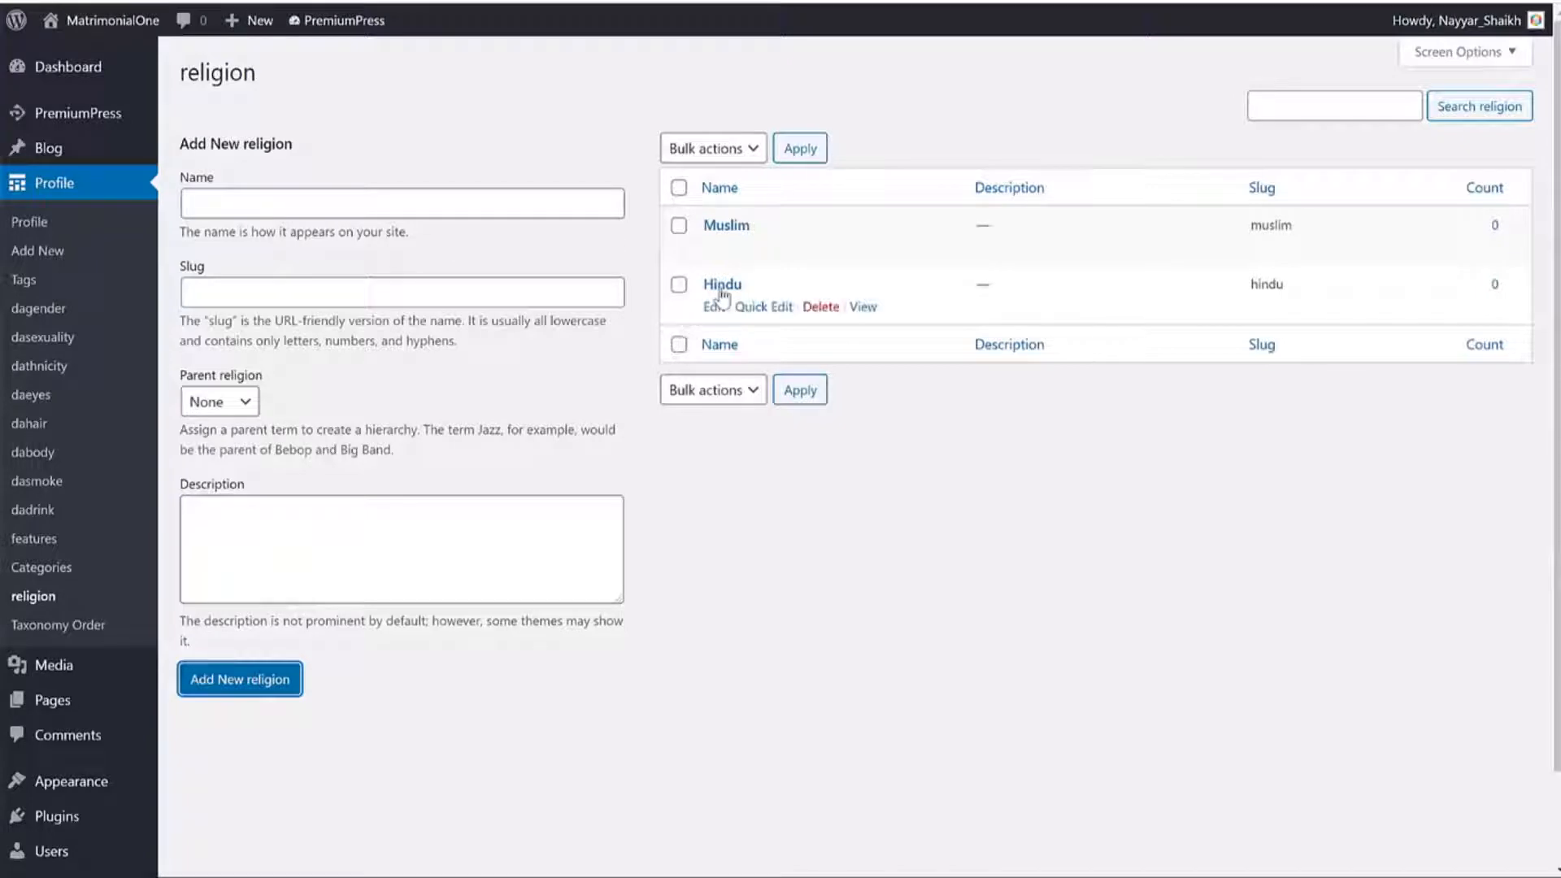
Add Brahman and Dalit as child religions with Hindu as their parent.
{"action": "left_click", "coordinate": [334, 213]}
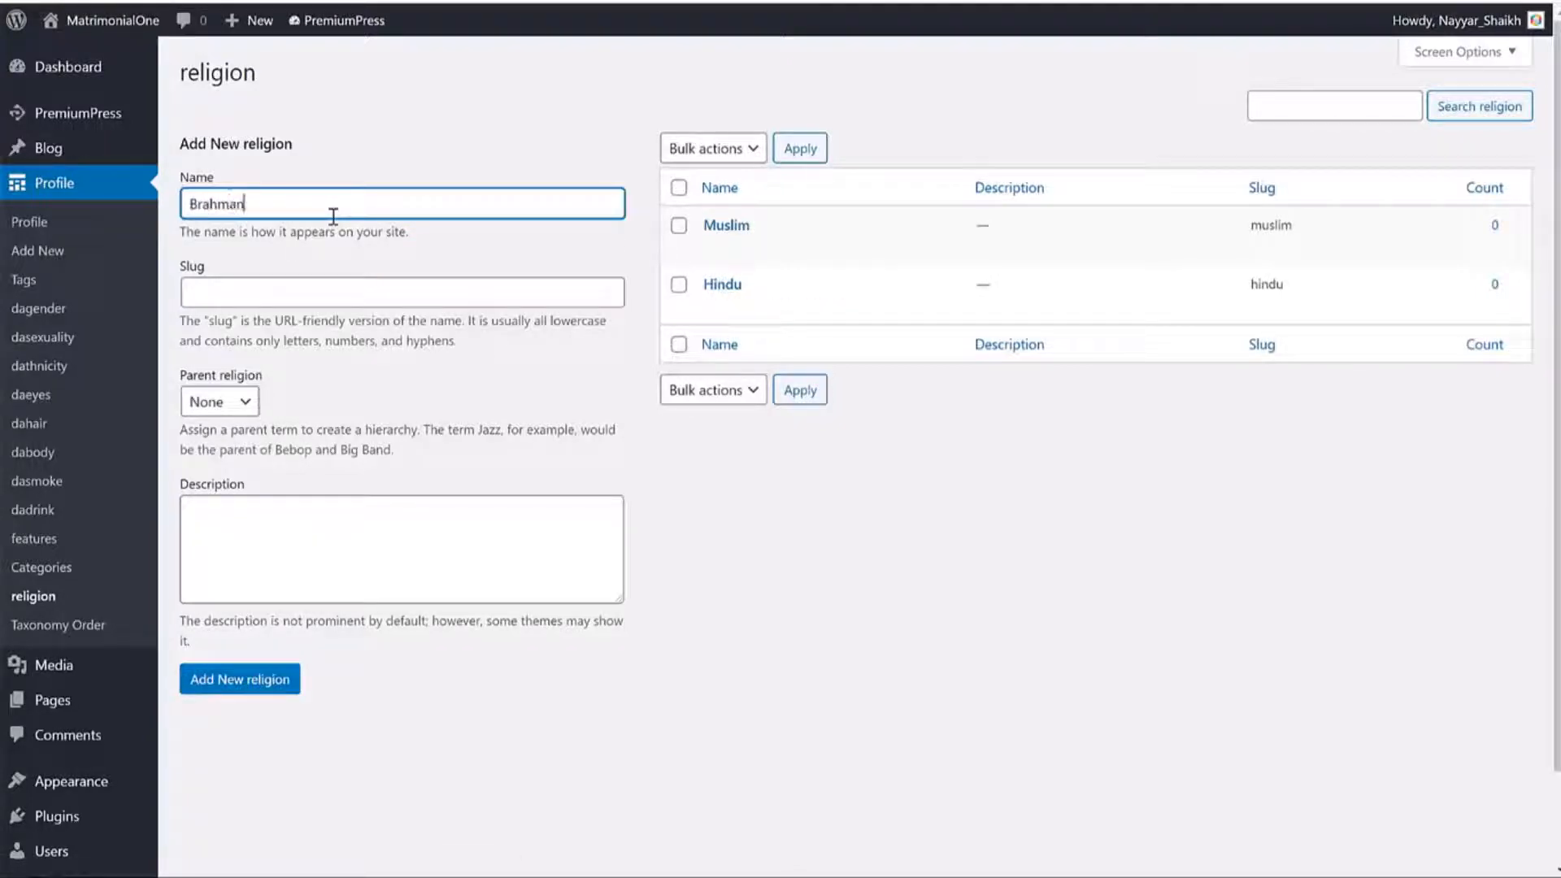
{"action": "left_click", "coordinate": [221, 405]}
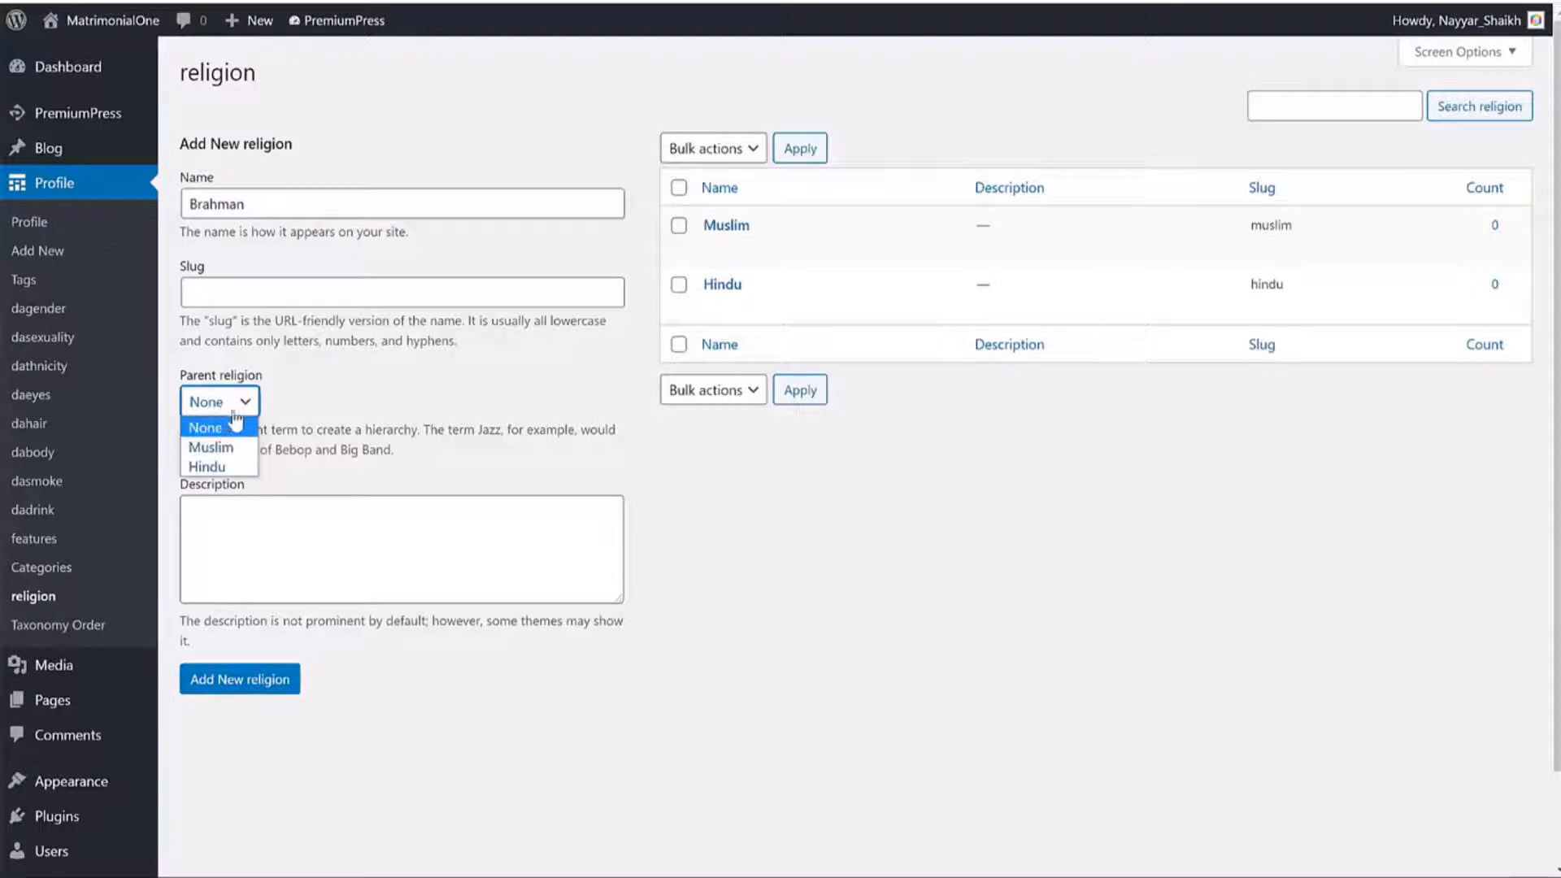
{"action": "left_click", "coordinate": [219, 467]}
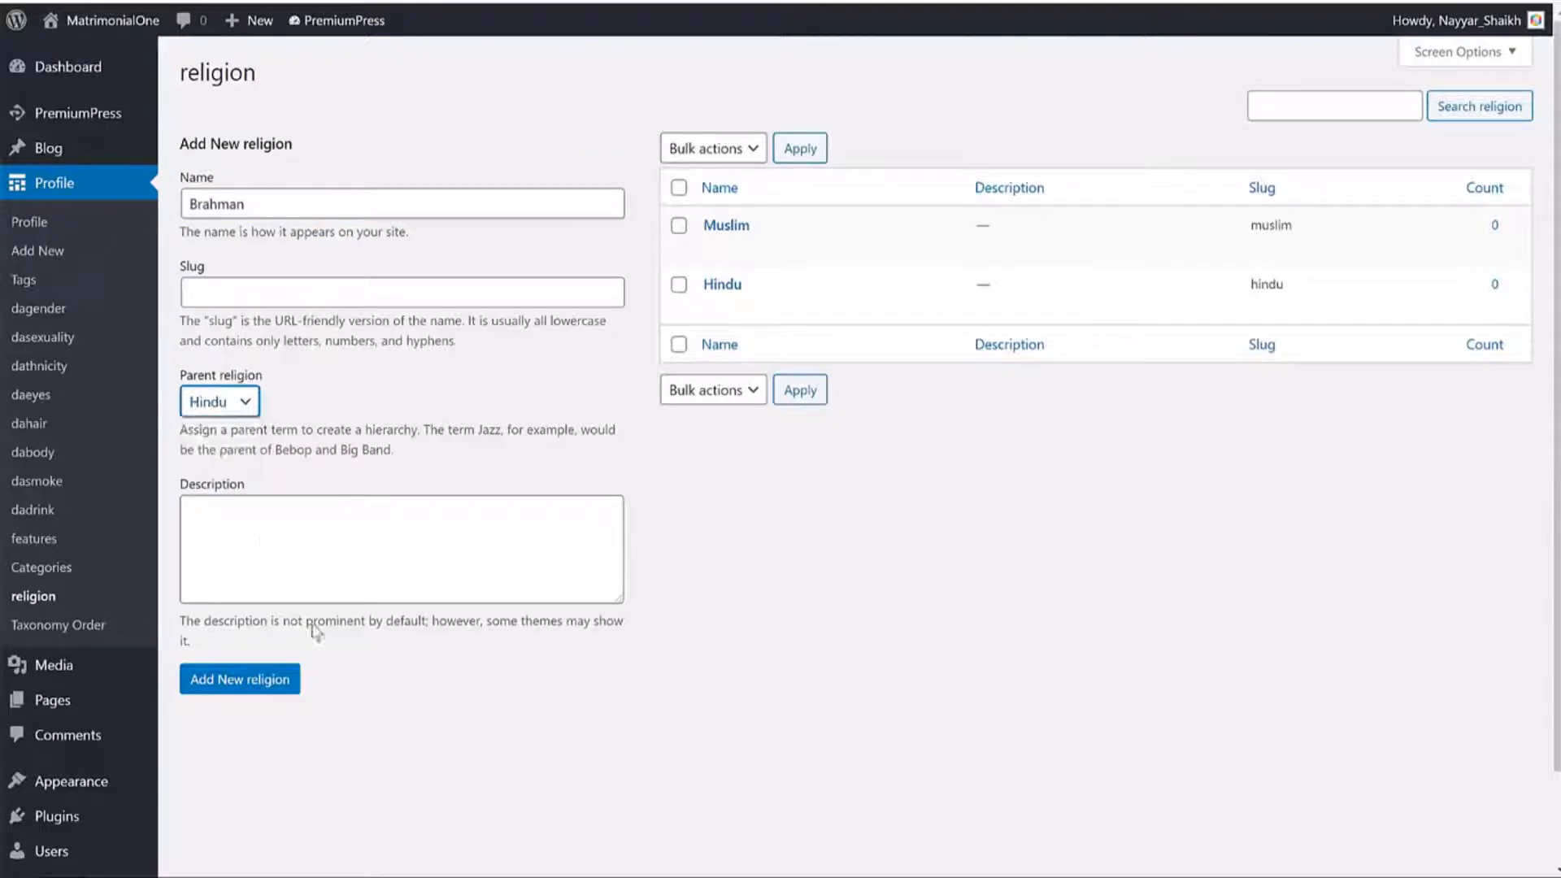
{"action": "left_click", "coordinate": [278, 210]}
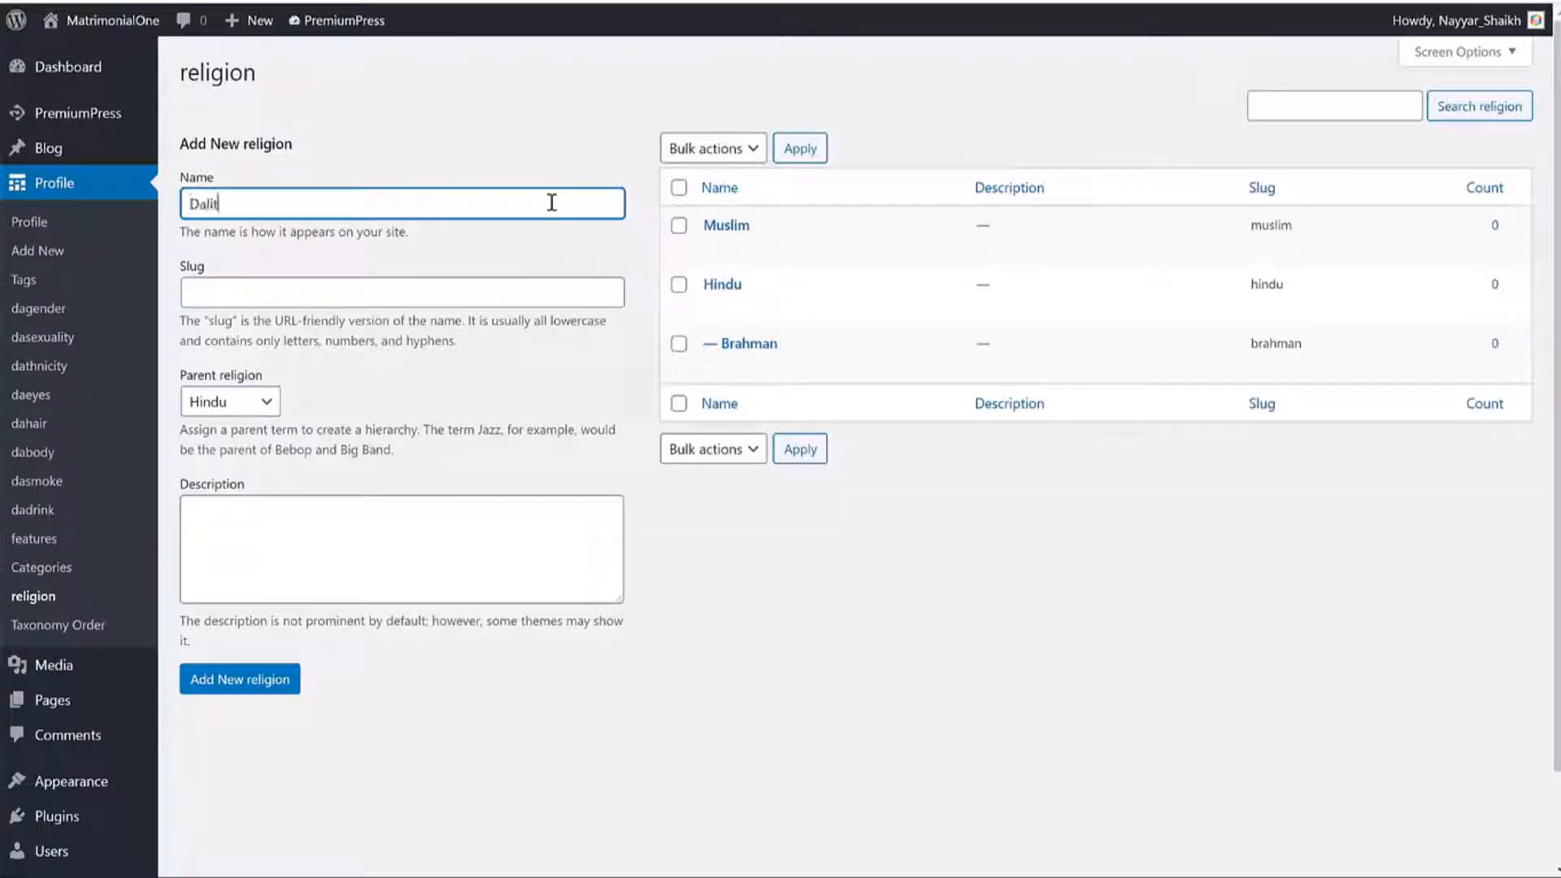
{"action": "double_click", "coordinate": [275, 195]}
{"action": "left_click", "coordinate": [230, 680]}
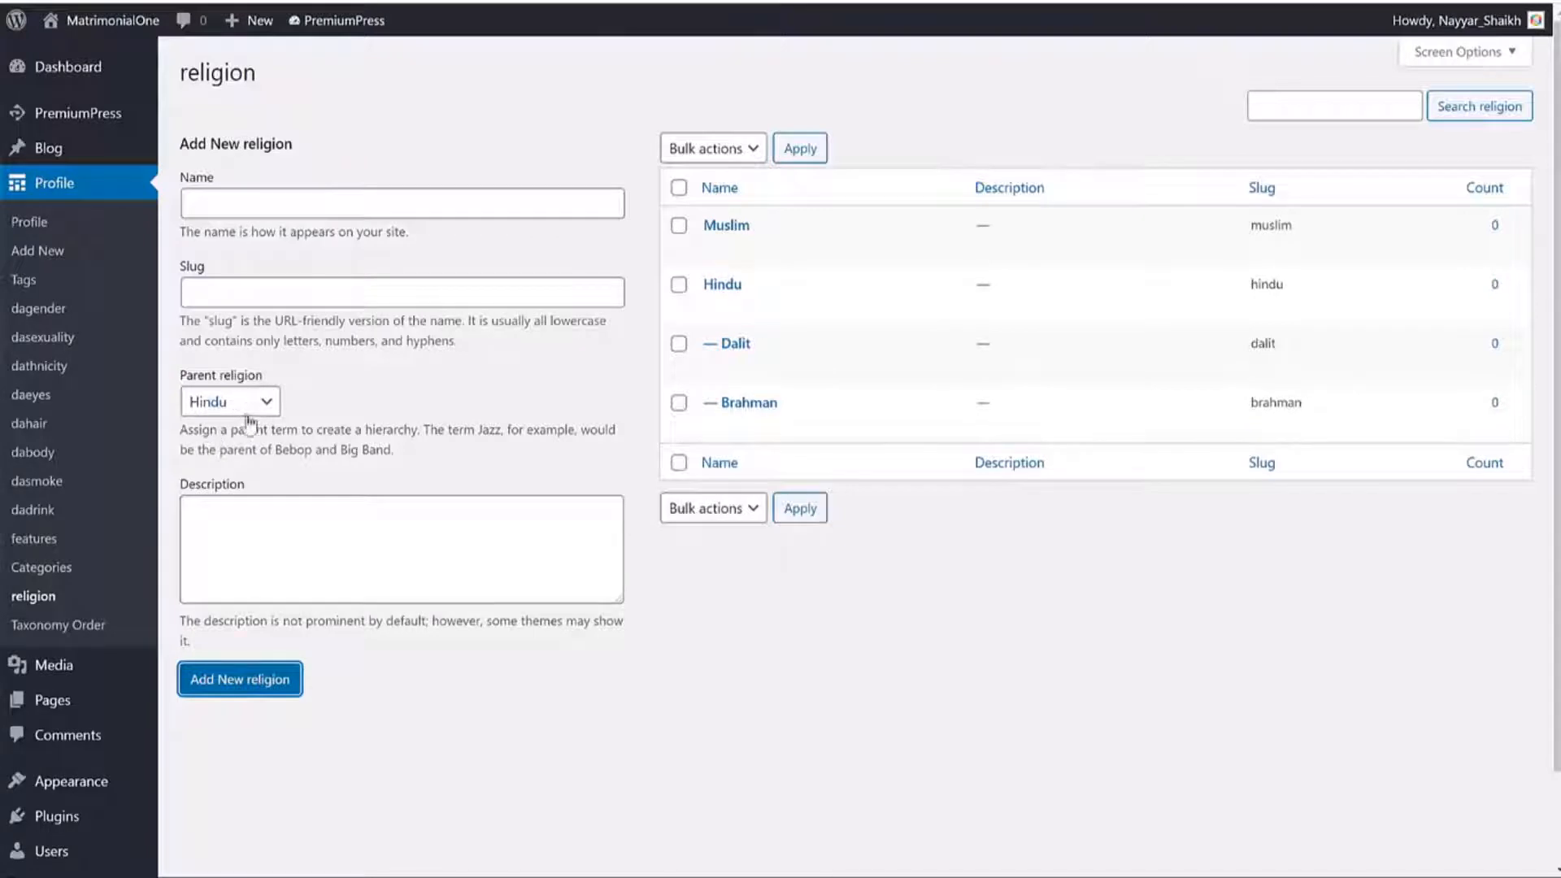
{"action": "double_click", "coordinate": [760, 286]}
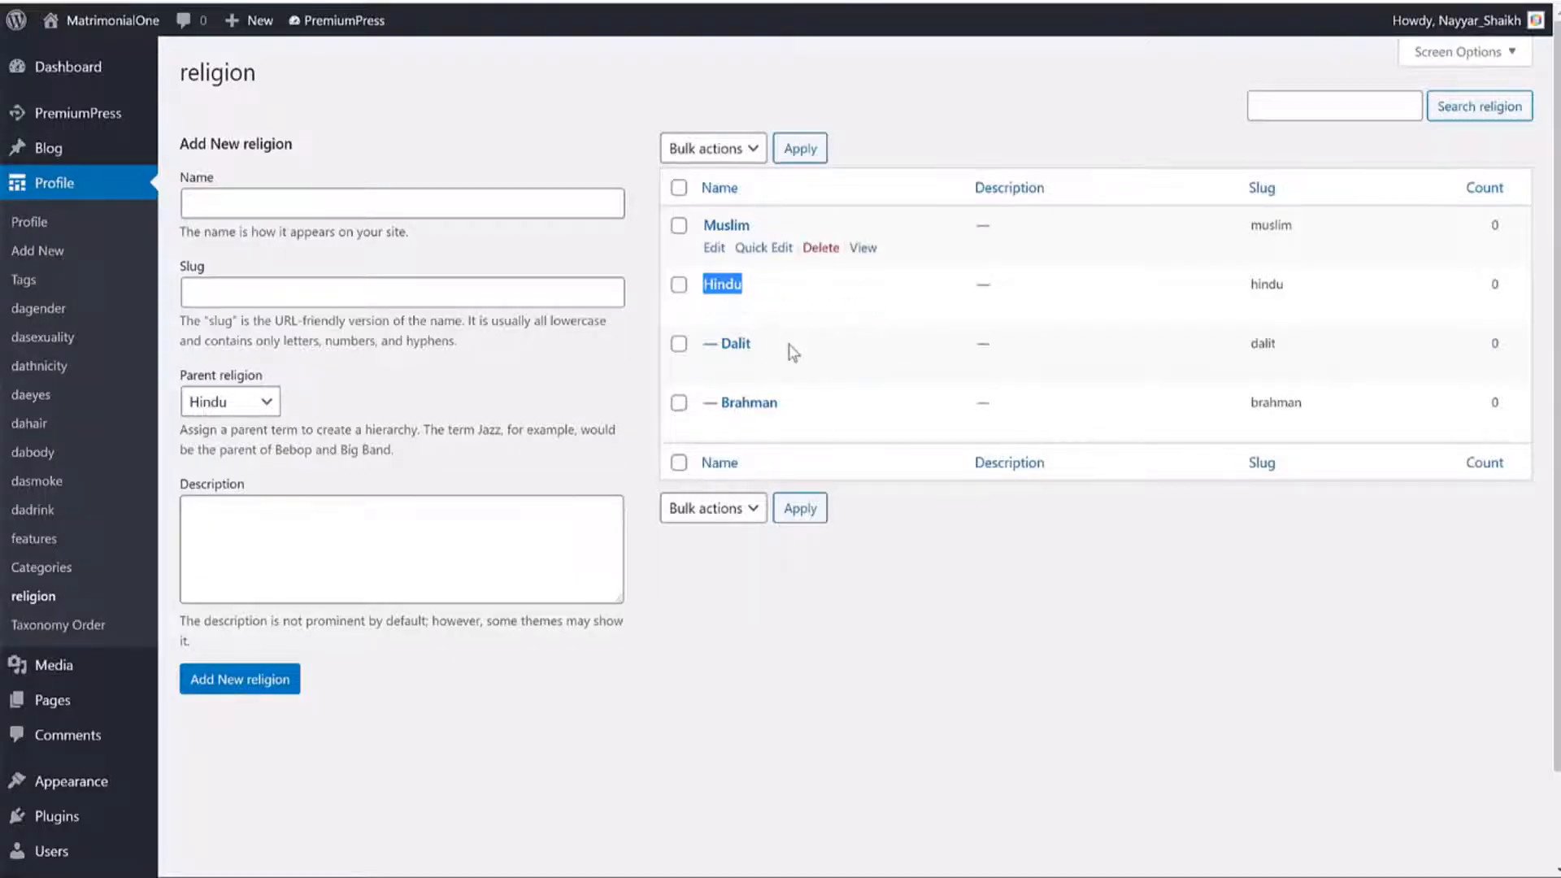
{"action": "left_click", "coordinate": [405, 225]}
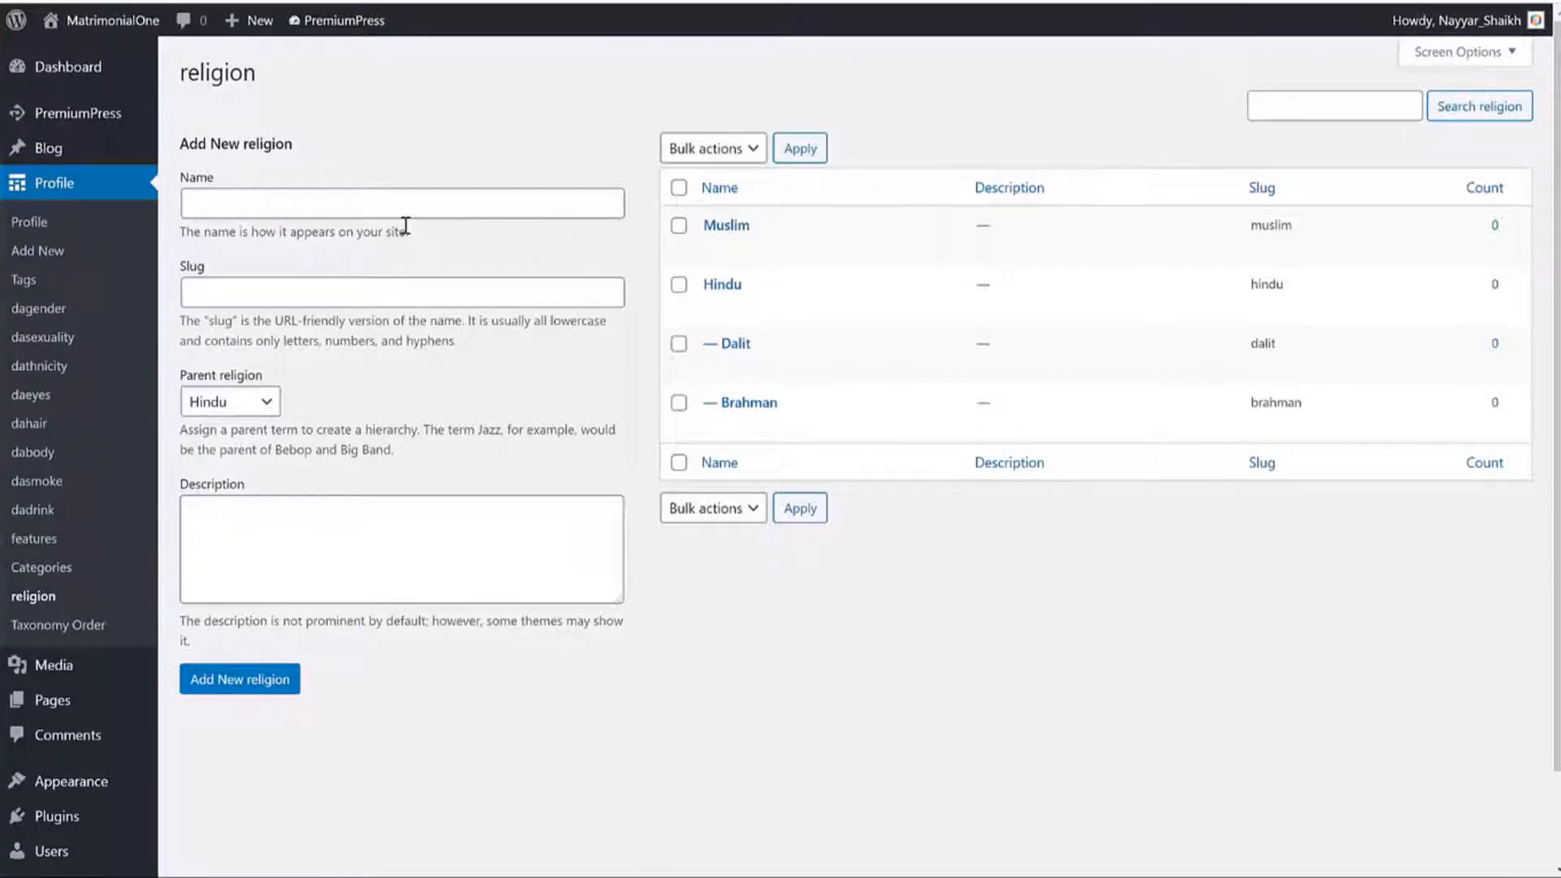
Open the features taxonomy and scroll its 26 interest terms, such as Cooking and Tattooing.
{"action": "left_click", "coordinate": [39, 425]}
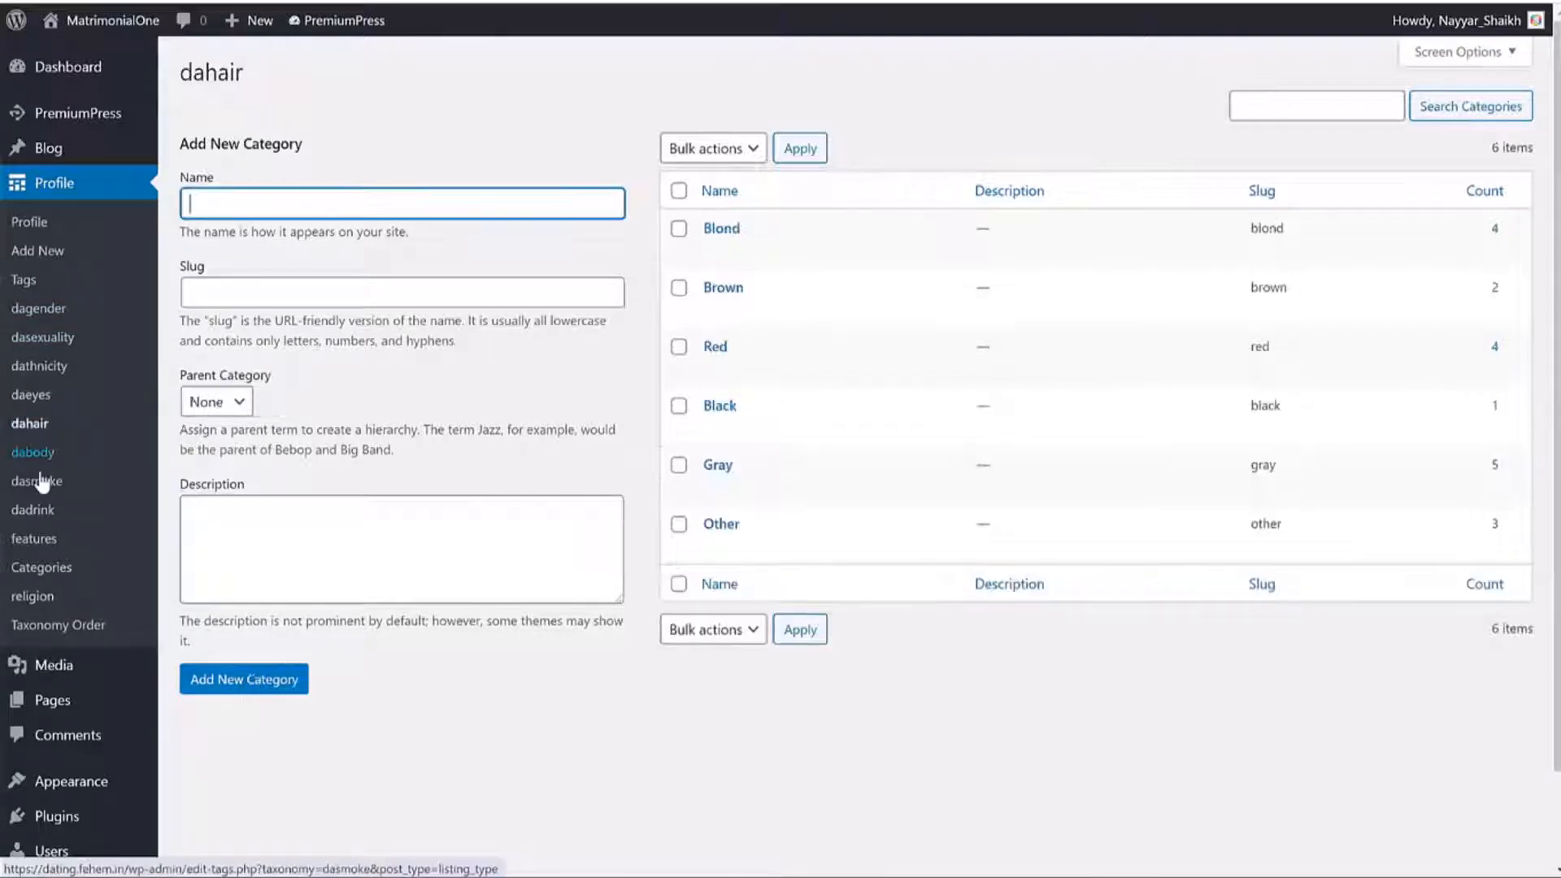
{"action": "left_click", "coordinate": [33, 452]}
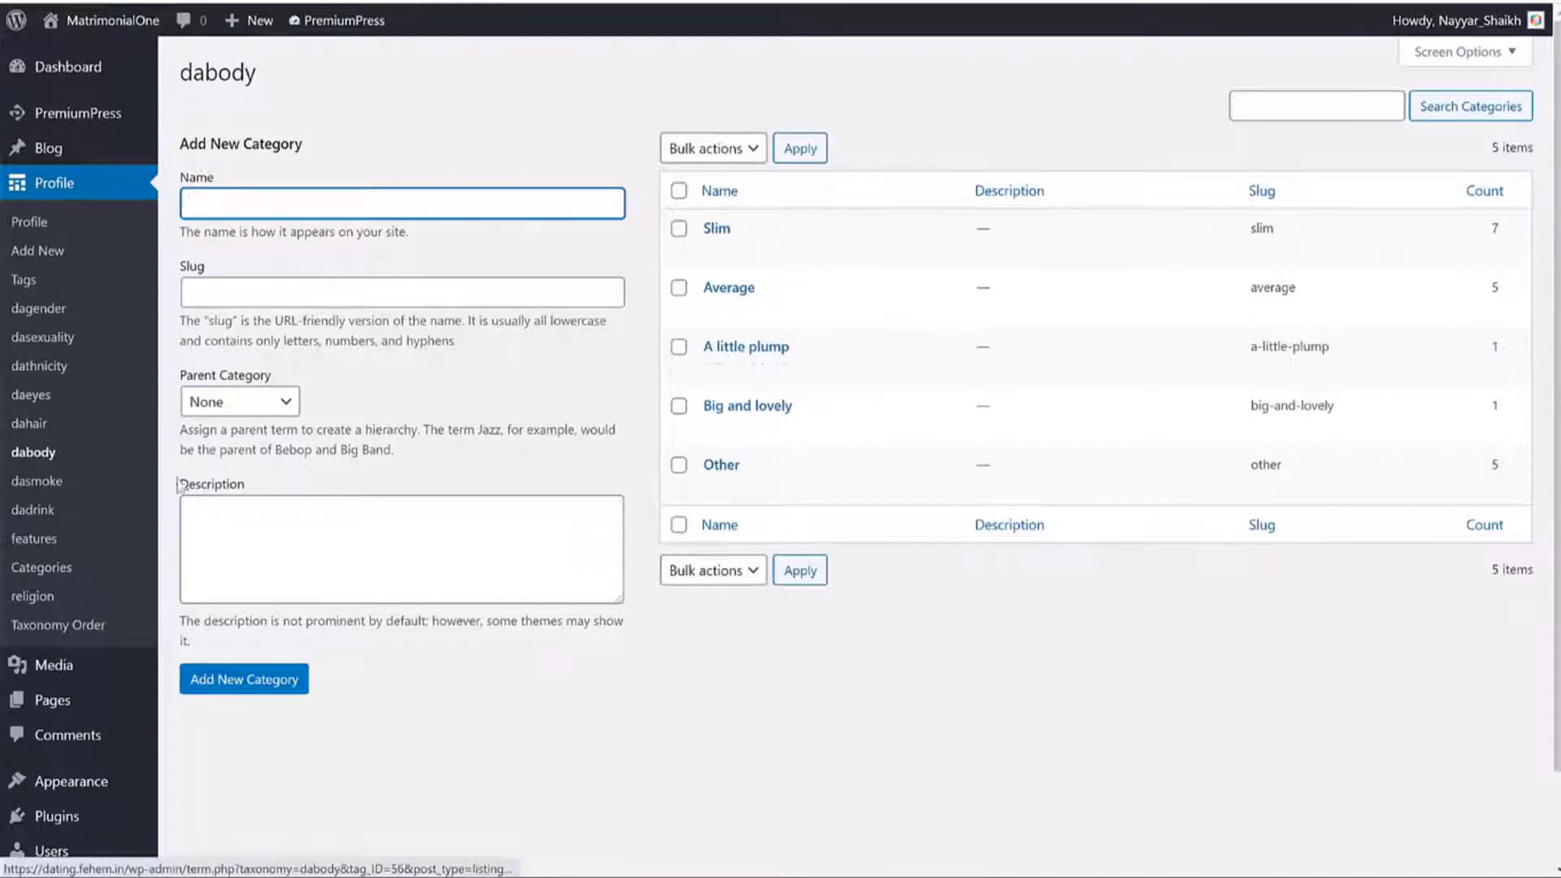
{"action": "left_click", "coordinate": [17, 540]}
{"action": "left_click", "coordinate": [17, 543]}
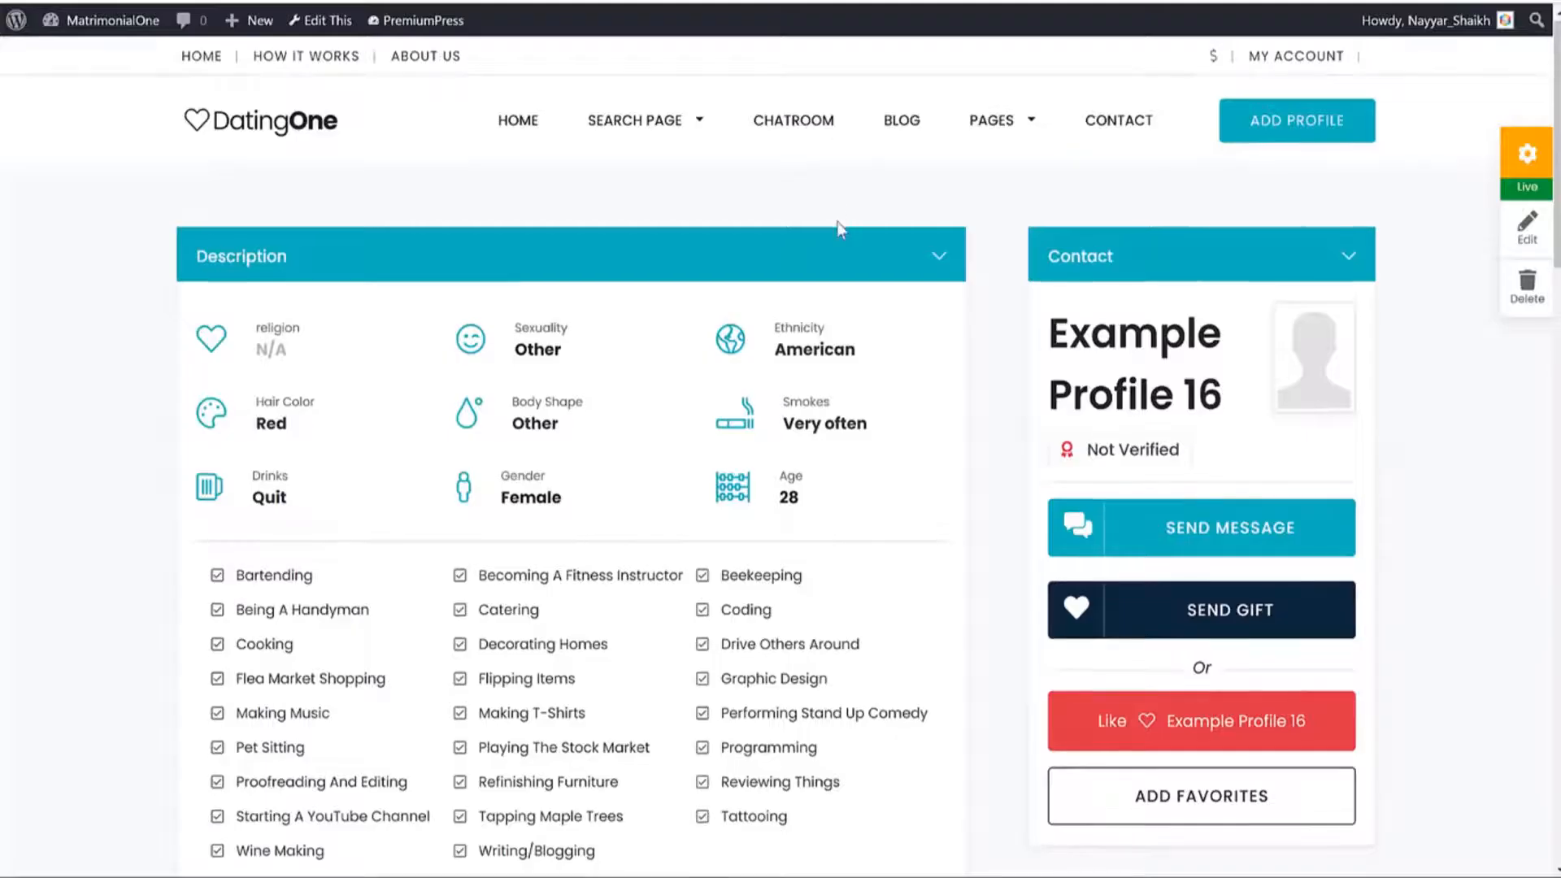
{"action": "scroll", "coordinate": [837, 227], "scroll_direction": "down", "scroll_amount": 3}
{"action": "left_click_drag", "start_coordinate": [318, 268], "coordinate": [334, 304]}
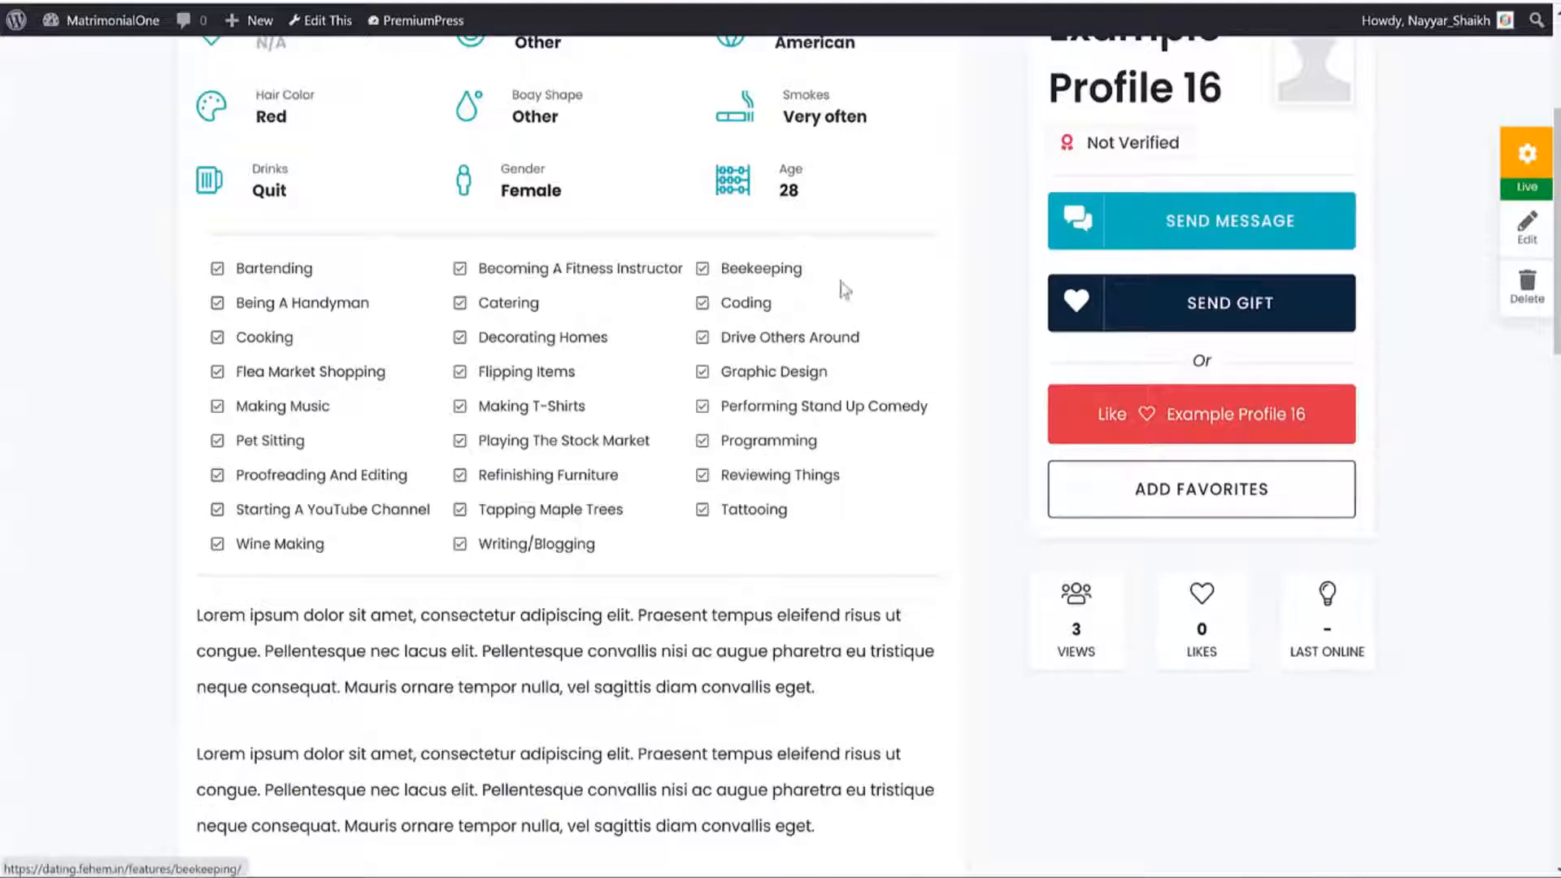
{"action": "scroll", "coordinate": [821, 544], "scroll_direction": "down", "scroll_amount": 1}
{"action": "scroll", "coordinate": [759, 422], "scroll_direction": "up", "scroll_amount": 3}
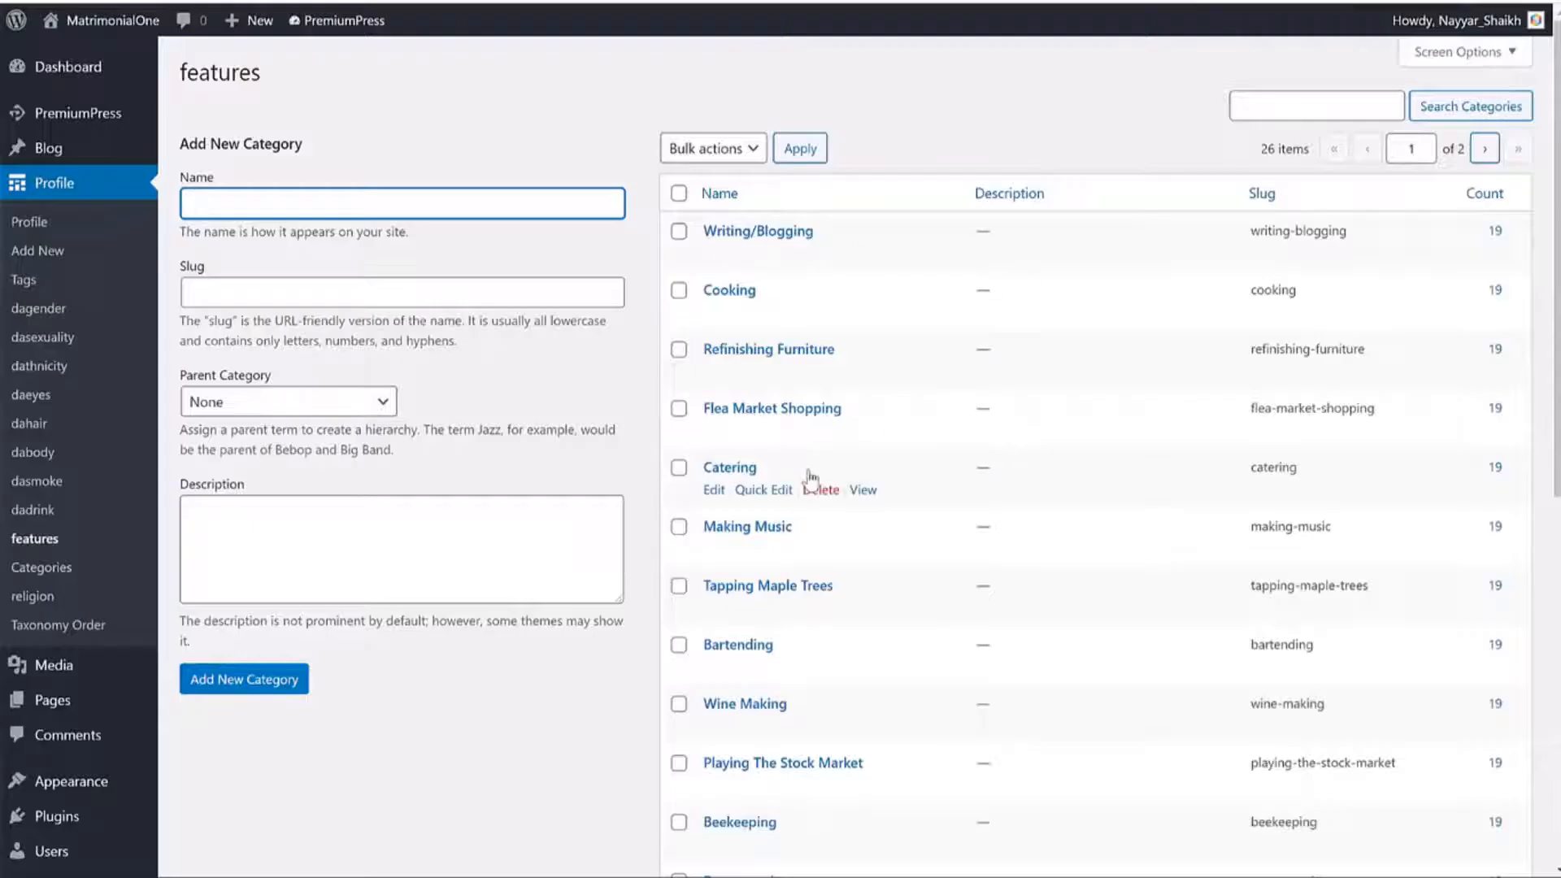
{"action": "scroll", "coordinate": [797, 447], "scroll_direction": "down", "scroll_amount": 5}
{"action": "scroll", "coordinate": [776, 402], "scroll_direction": "down", "scroll_amount": 4}
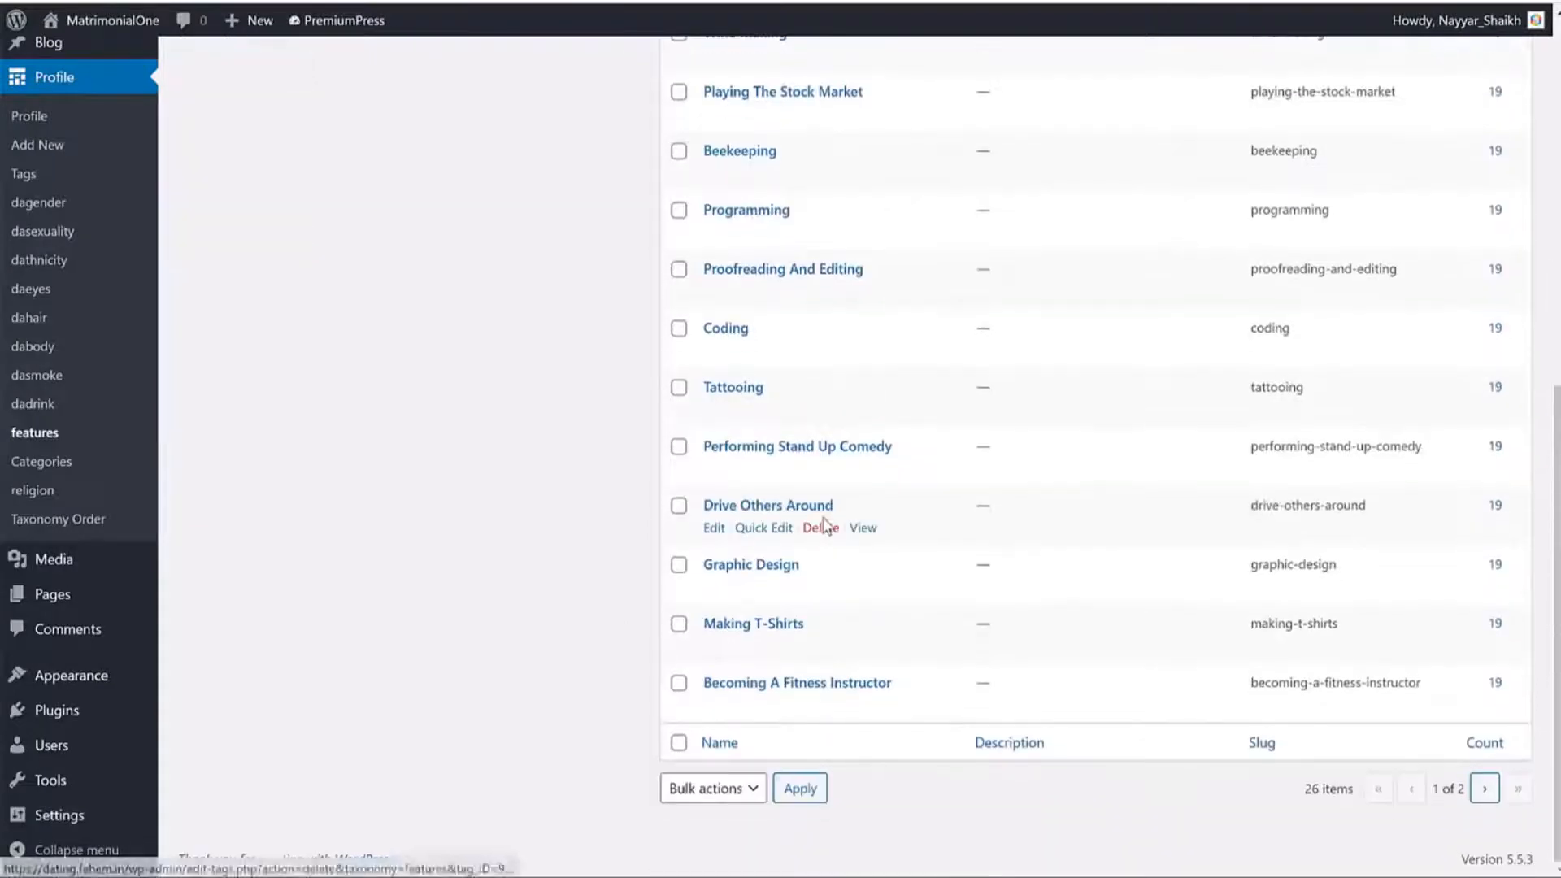
Add 'Prays Everyday' as a new profile feature.
{"action": "scroll", "coordinate": [822, 522], "scroll_direction": "up", "scroll_amount": 10}
{"action": "left_click", "coordinate": [301, 203]}
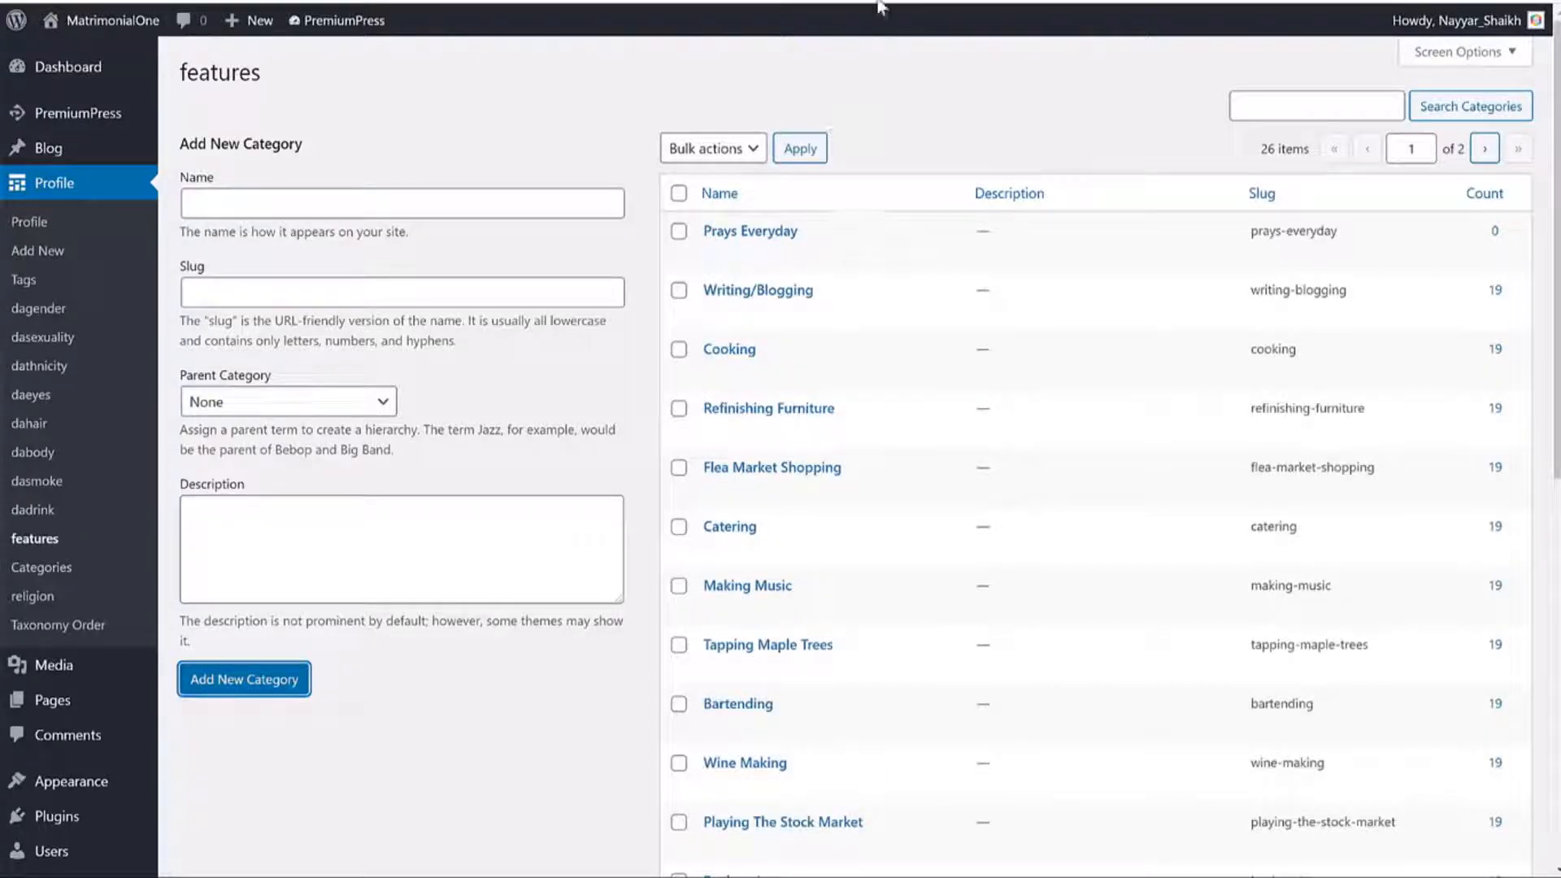
{"action": "left_click", "coordinate": [883, 2]}
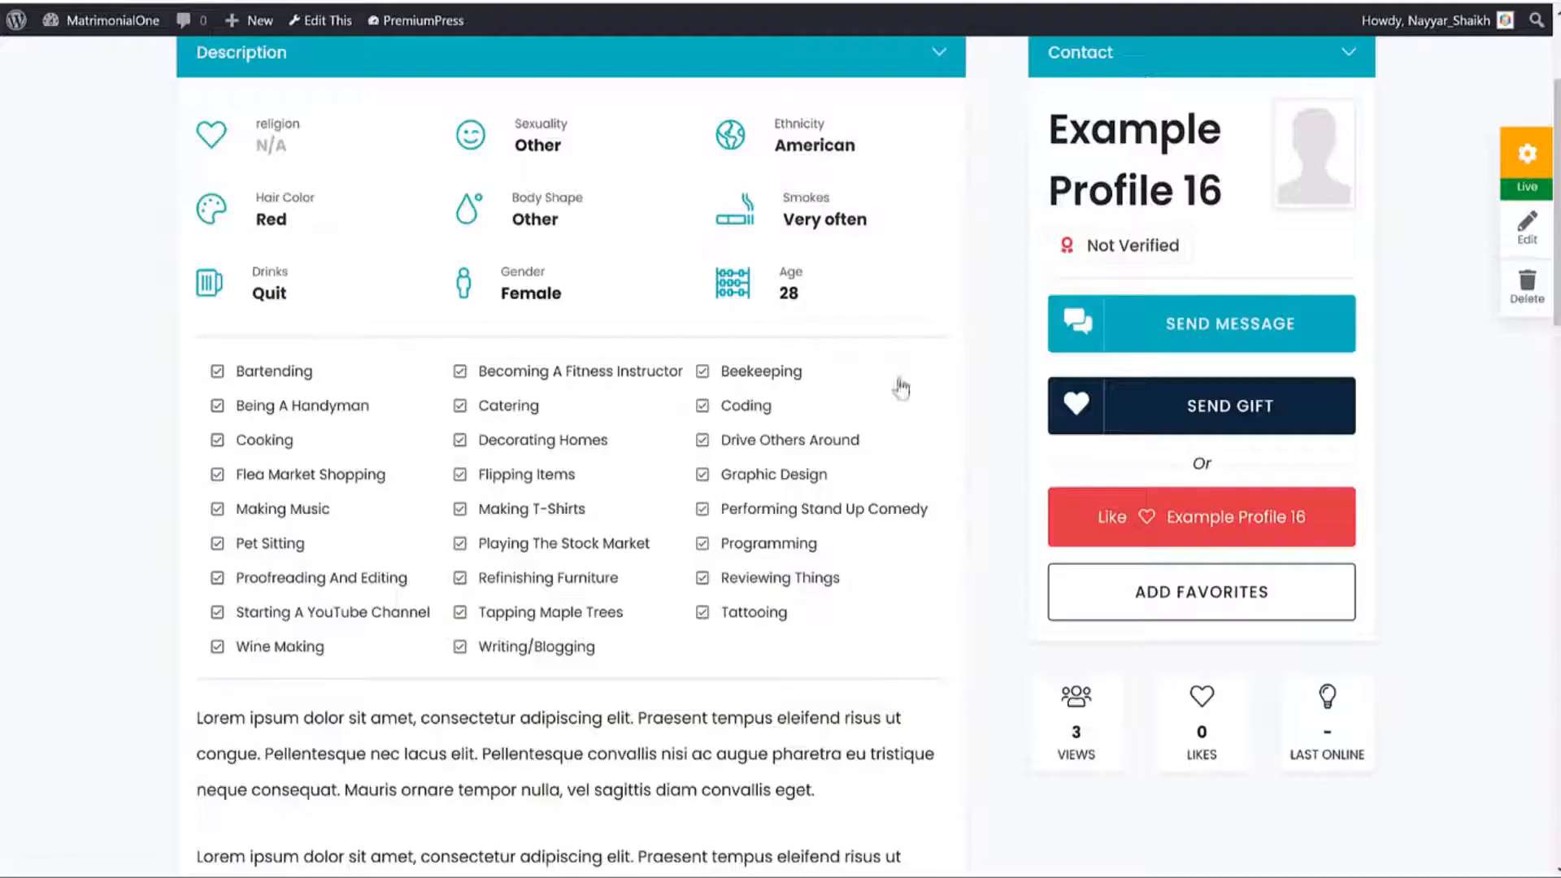
Go to the PremiumPress dashboard showing 1 user, 19 profiles and $10.00 earned.
{"action": "scroll", "coordinate": [913, 407], "scroll_direction": "up", "scroll_amount": 2}
{"action": "scroll", "coordinate": [914, 428], "scroll_direction": "down", "scroll_amount": 2}
{"action": "scroll", "coordinate": [902, 488], "scroll_direction": "down", "scroll_amount": 4}
{"action": "scroll", "coordinate": [537, 260], "scroll_direction": "down", "scroll_amount": 5}
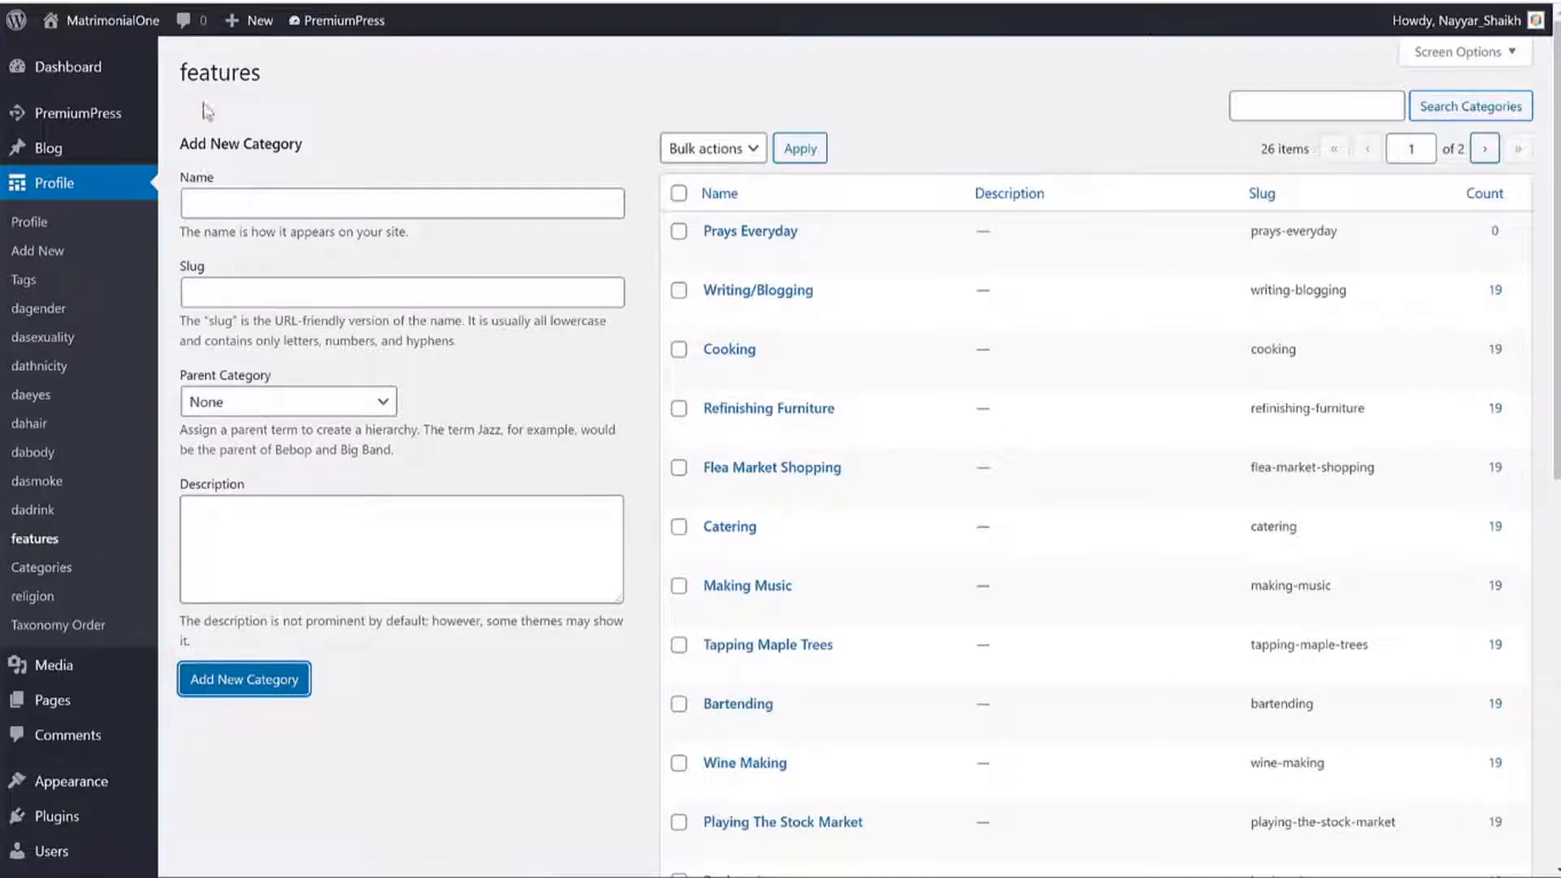
{"action": "left_click", "coordinate": [98, 111]}
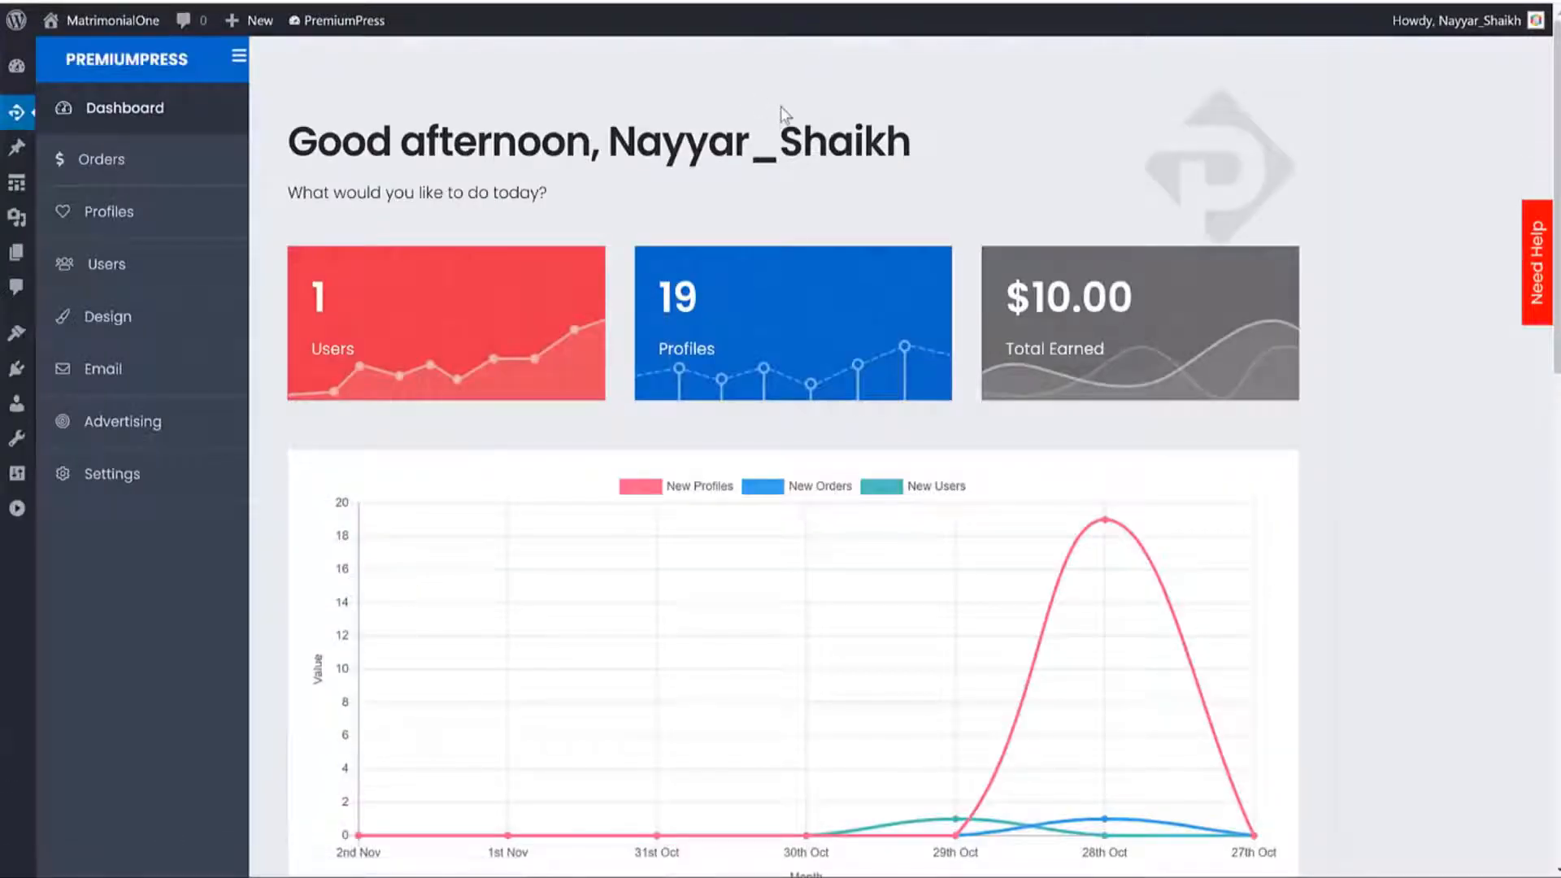
From PremiumPress Design, visit the live DatingOne homepage and scroll its example profiles.
{"action": "left_click", "coordinate": [161, 324]}
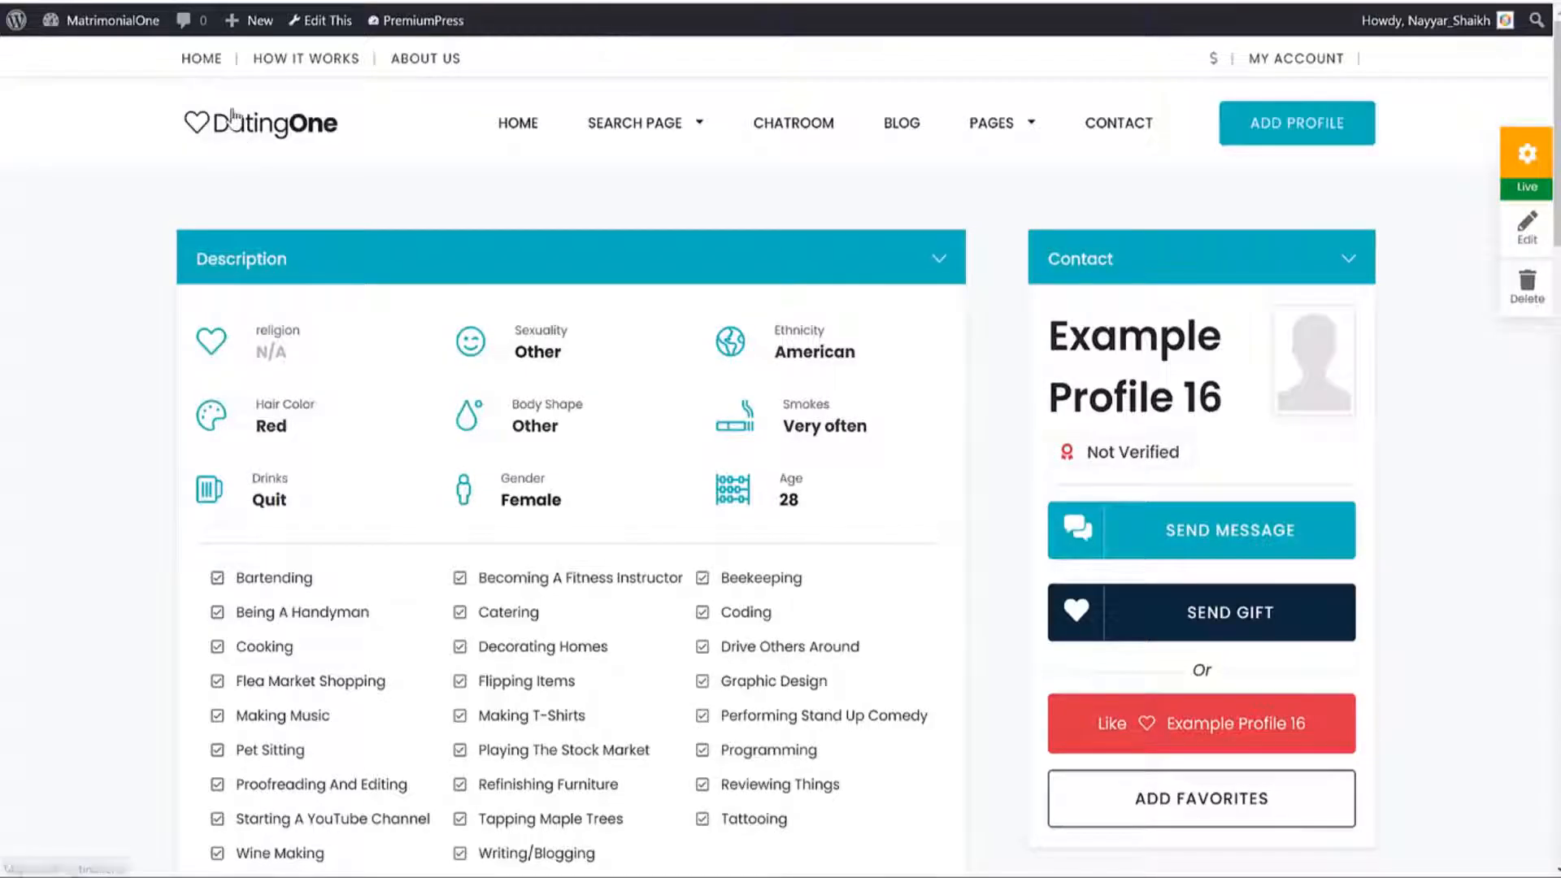
{"action": "left_click", "coordinate": [248, 126]}
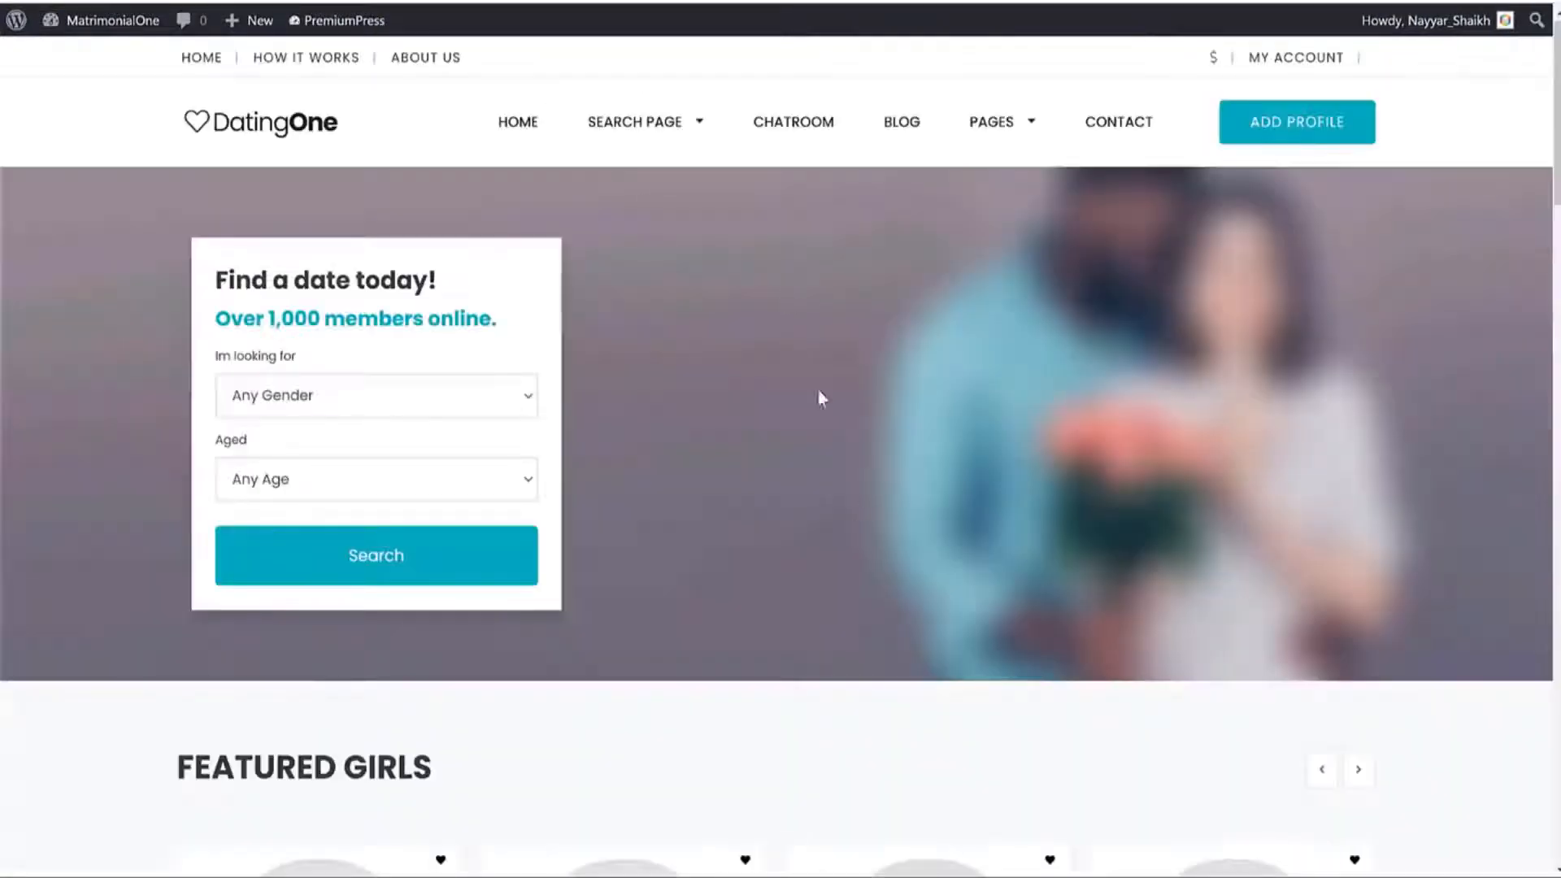
{"action": "scroll", "coordinate": [900, 600], "scroll_direction": "down", "scroll_amount": 5}
{"action": "scroll", "coordinate": [899, 600], "scroll_direction": "down", "scroll_amount": 15}
{"action": "scroll", "coordinate": [899, 593], "scroll_direction": "up", "scroll_amount": 20}
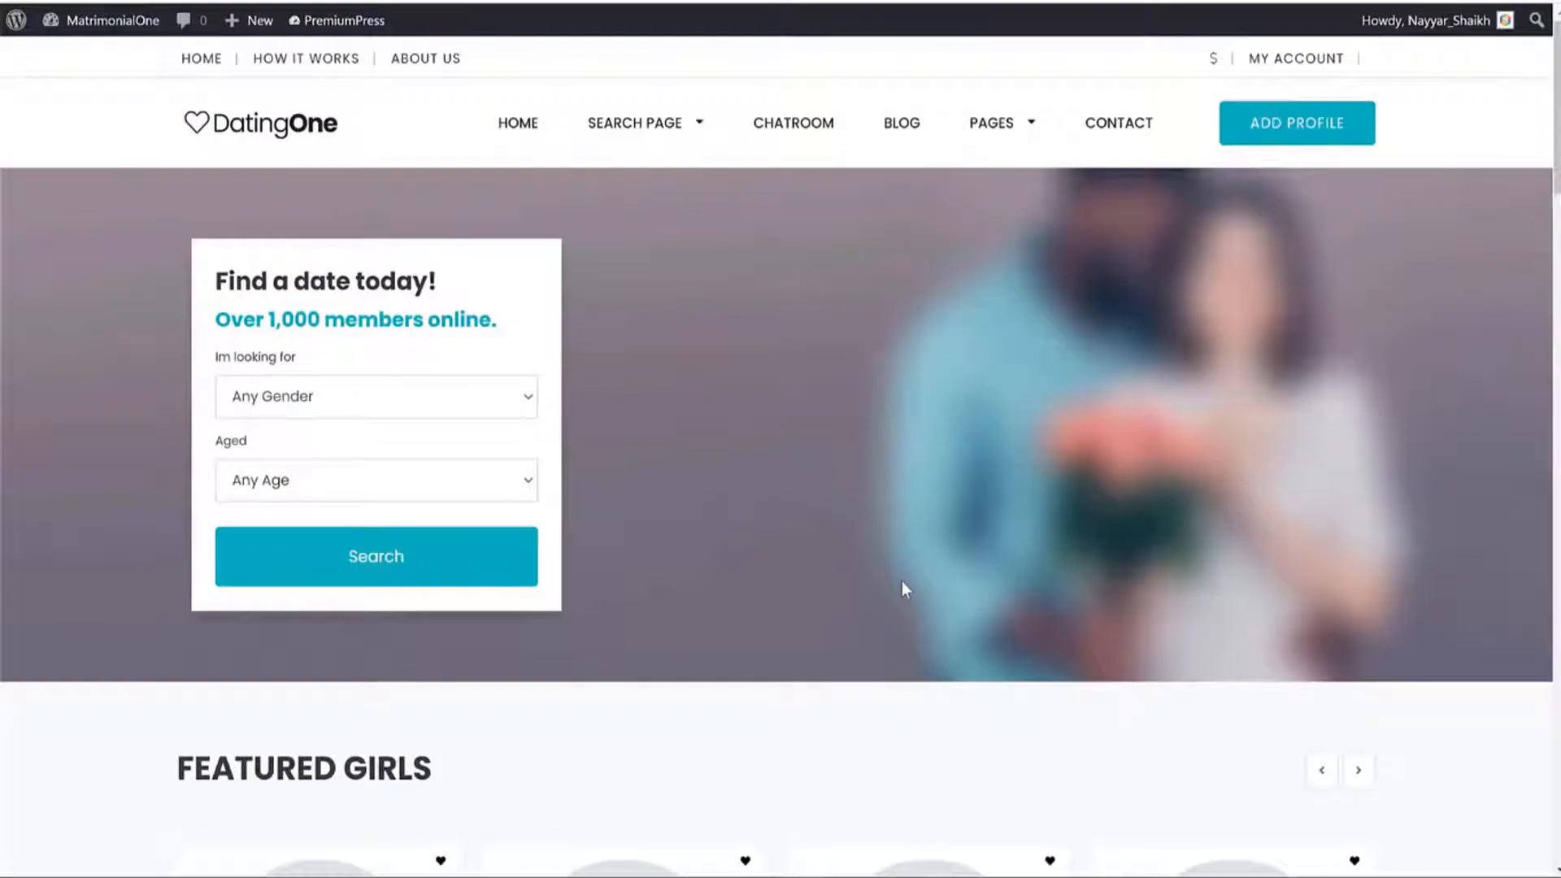
{"action": "scroll", "coordinate": [1188, 498], "scroll_direction": "down", "scroll_amount": 15}
{"action": "scroll", "coordinate": [1188, 494], "scroll_direction": "down", "scroll_amount": 3}
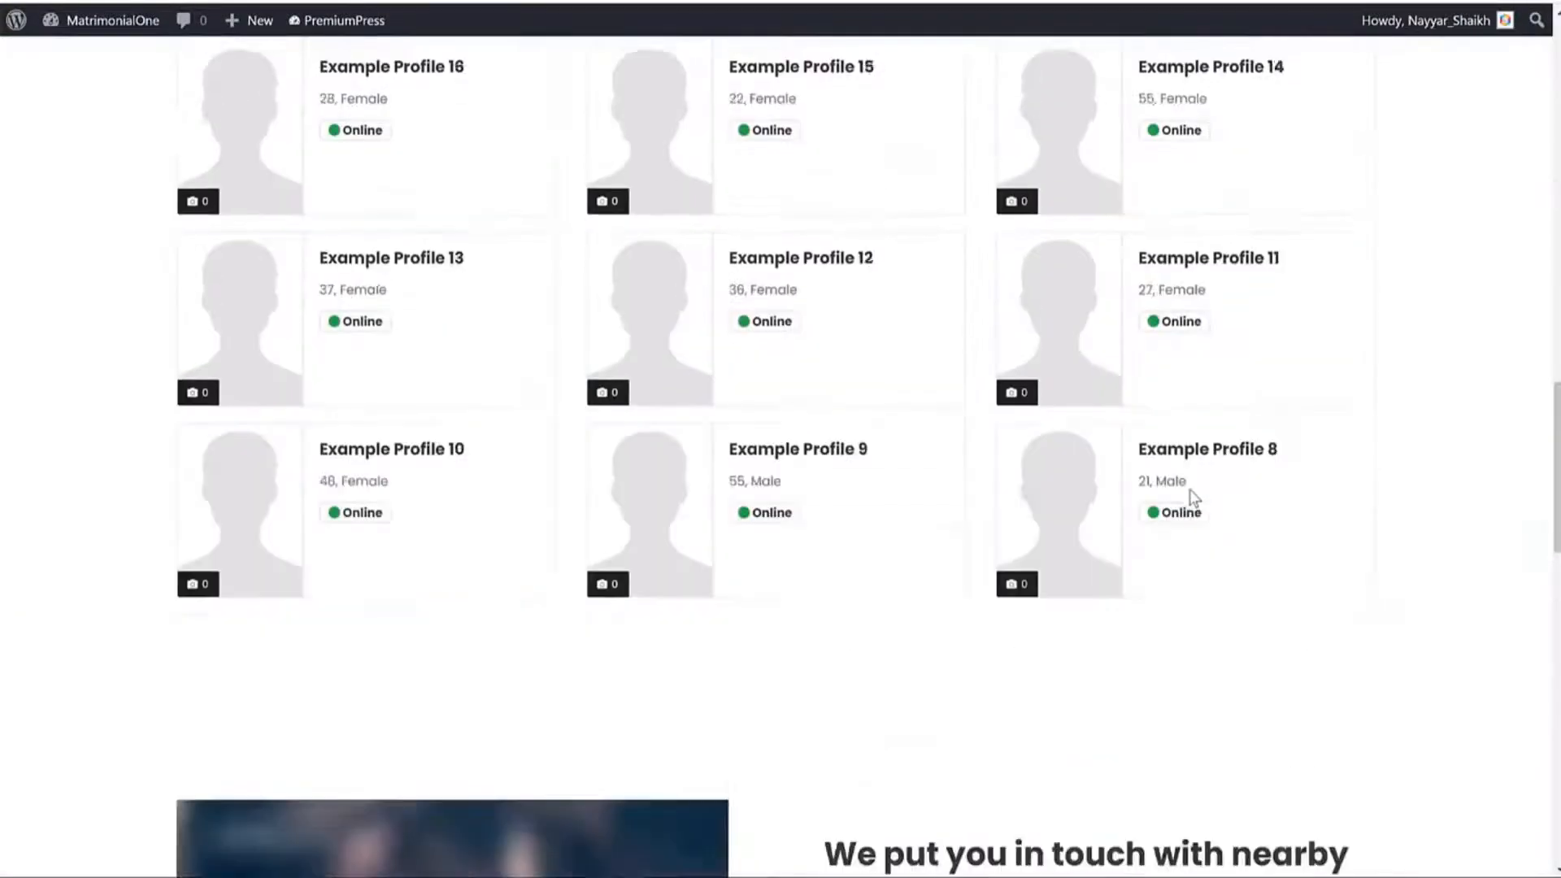
{"action": "scroll", "coordinate": [843, 160], "scroll_direction": "up", "scroll_amount": 20}
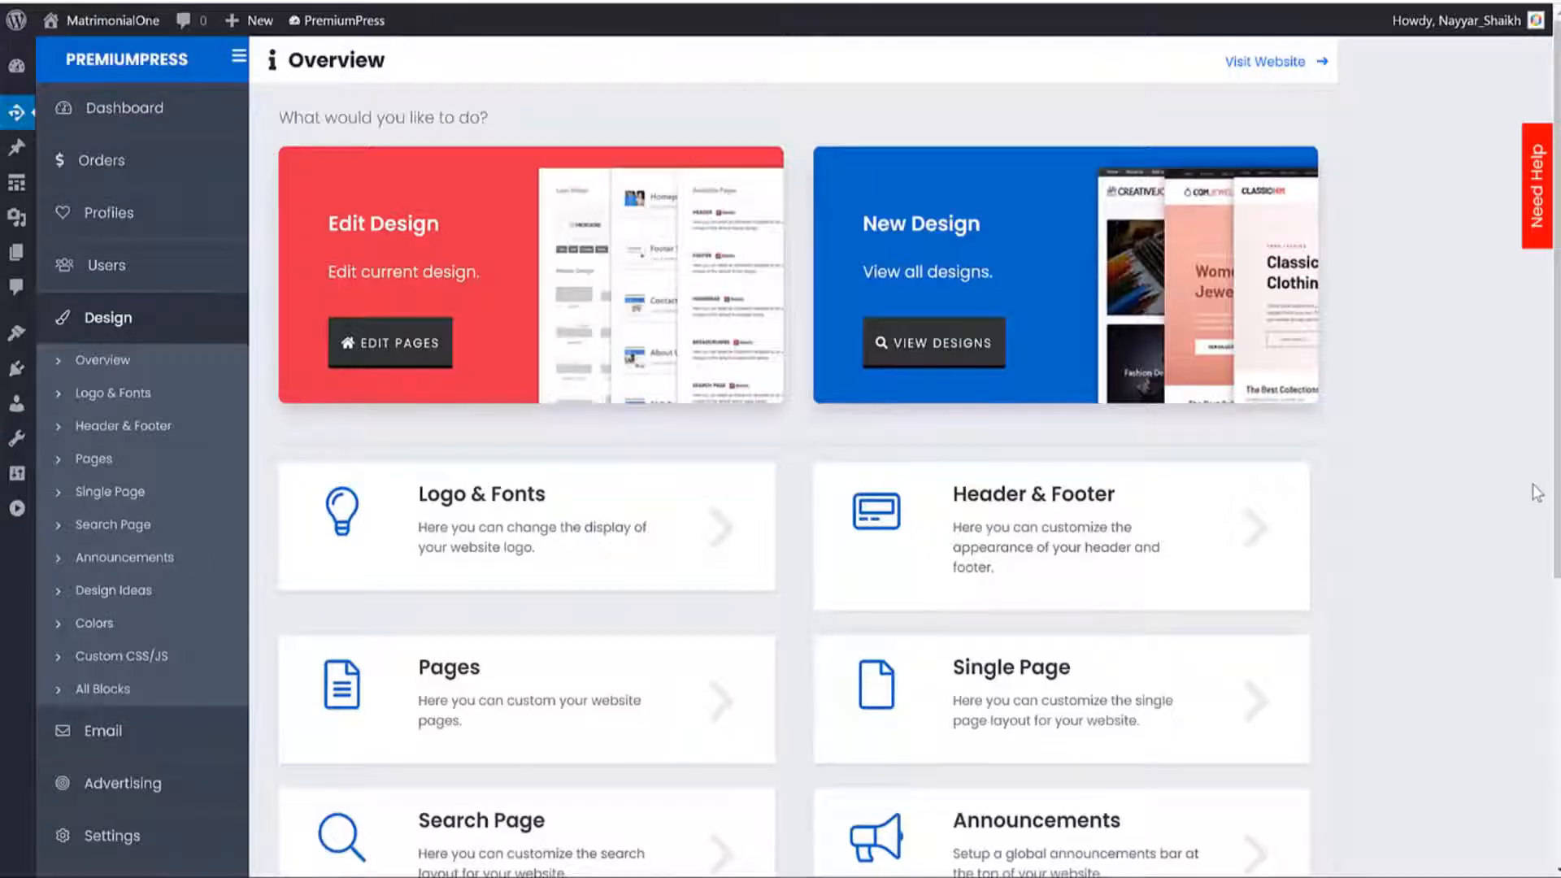
Browse the Design Ideas gallery of ready-made escort and dating website layouts.
{"action": "left_click", "coordinate": [892, 347]}
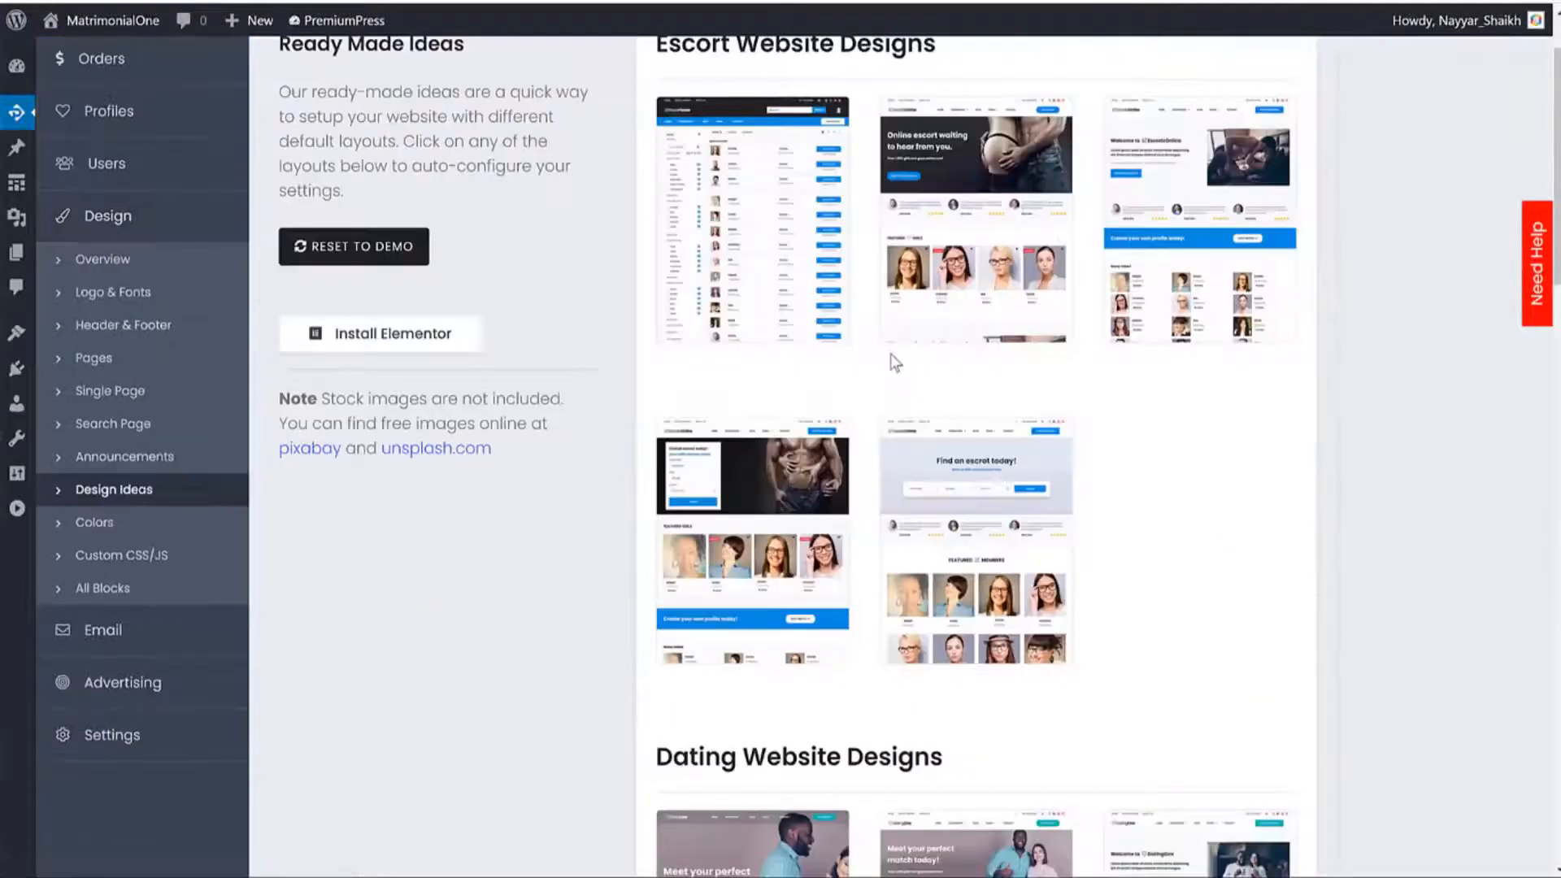
{"action": "scroll", "coordinate": [1187, 411], "scroll_direction": "down", "scroll_amount": 15}
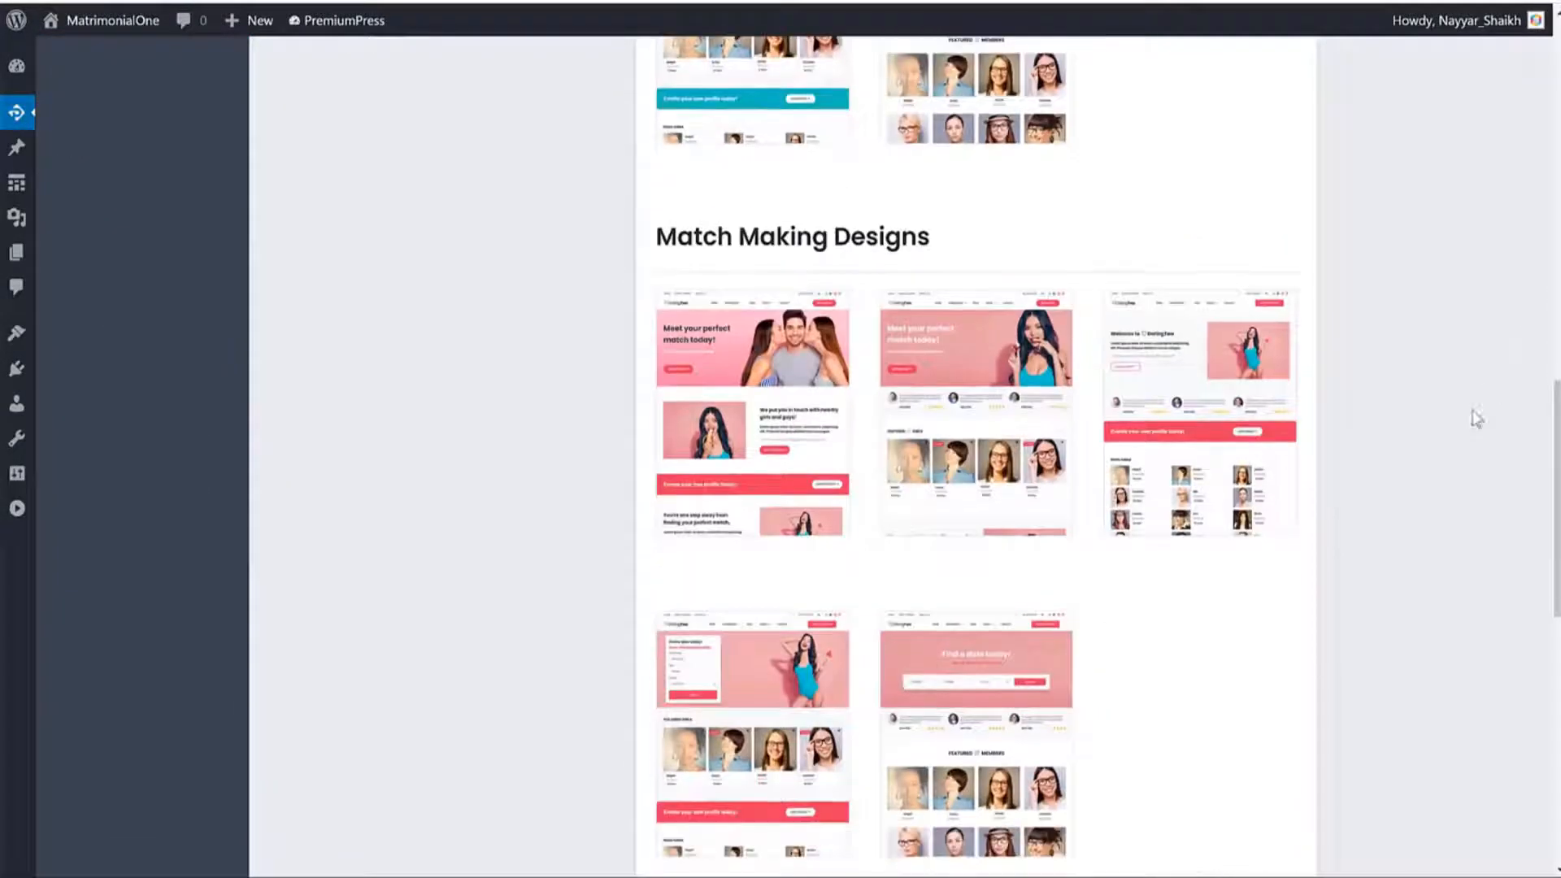
{"action": "scroll", "coordinate": [1456, 504], "scroll_direction": "up", "scroll_amount": 6}
{"action": "scroll", "coordinate": [1447, 500], "scroll_direction": "up", "scroll_amount": 6}
{"action": "scroll", "coordinate": [1433, 495], "scroll_direction": "down", "scroll_amount": 13}
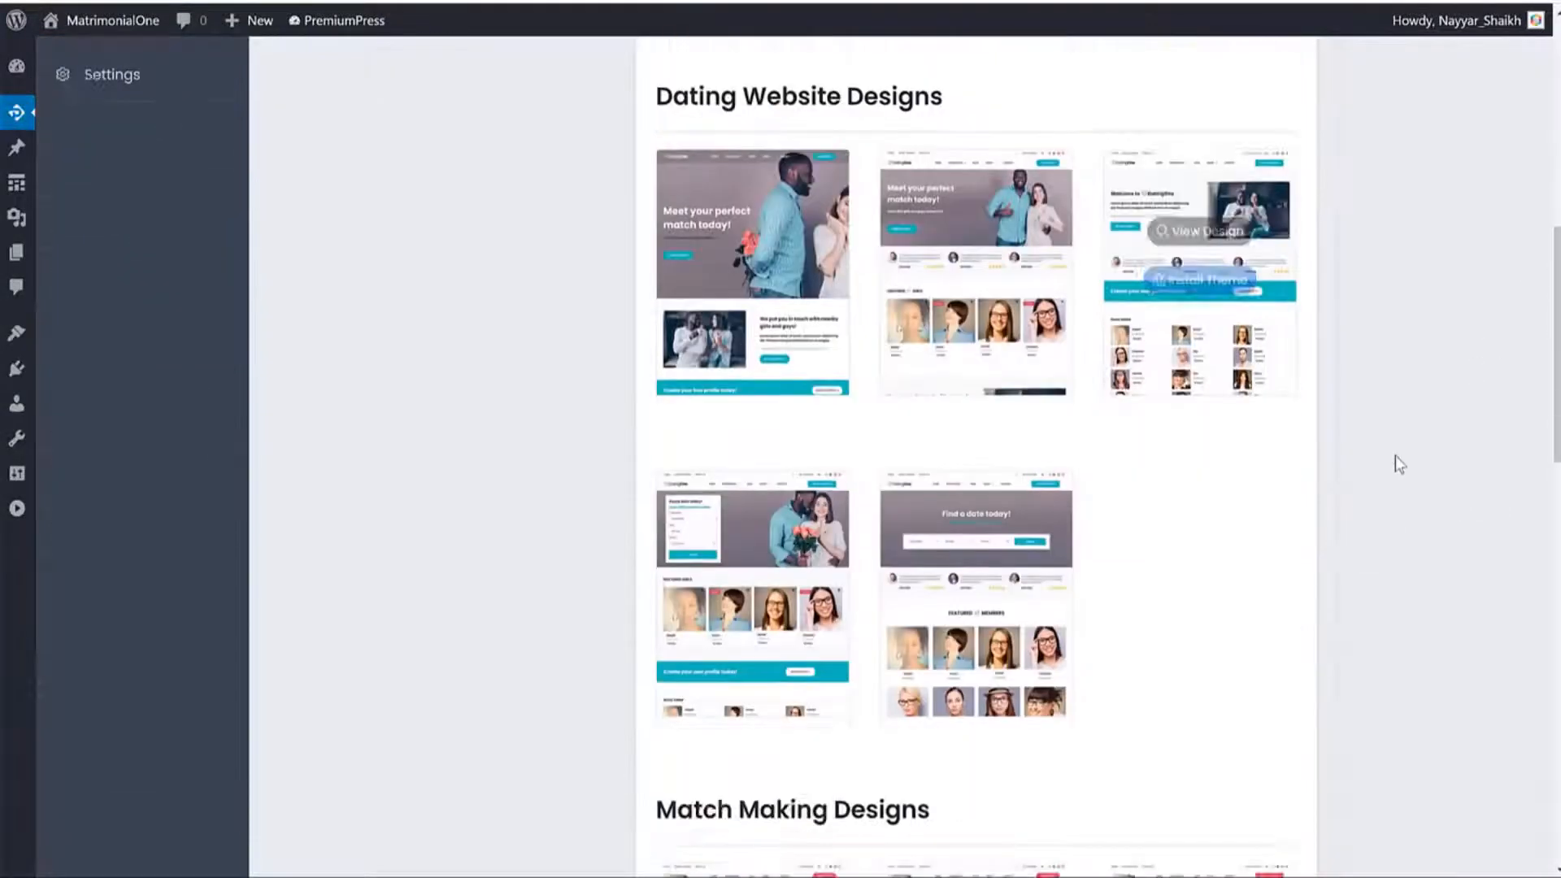
{"action": "scroll", "coordinate": [1185, 460], "scroll_direction": "up", "scroll_amount": 15}
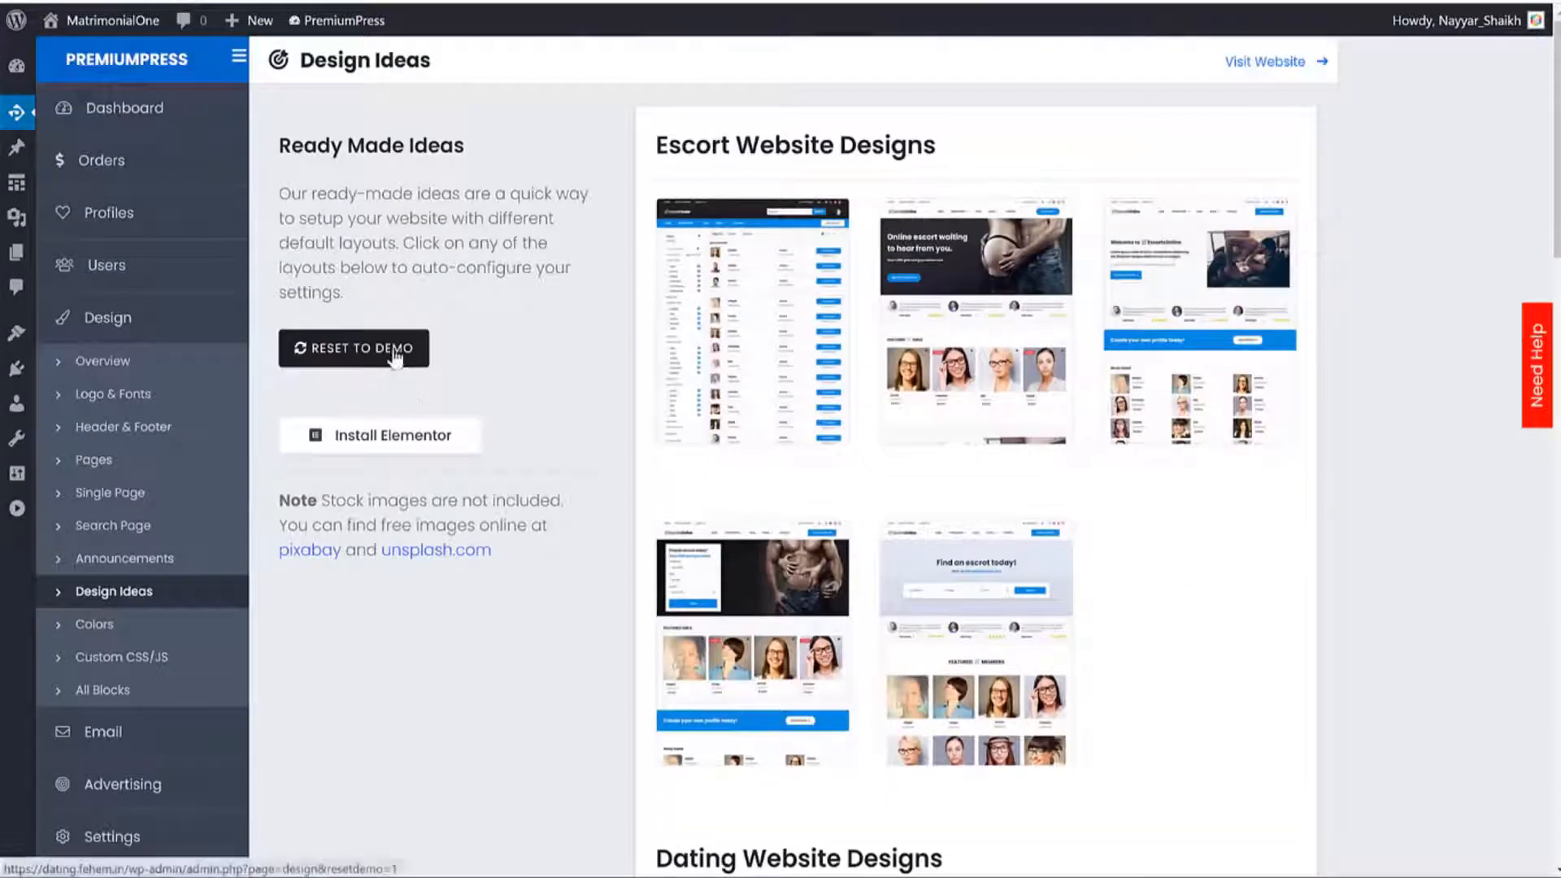
{"action": "scroll", "coordinate": [1057, 541], "scroll_direction": "down", "scroll_amount": 15}
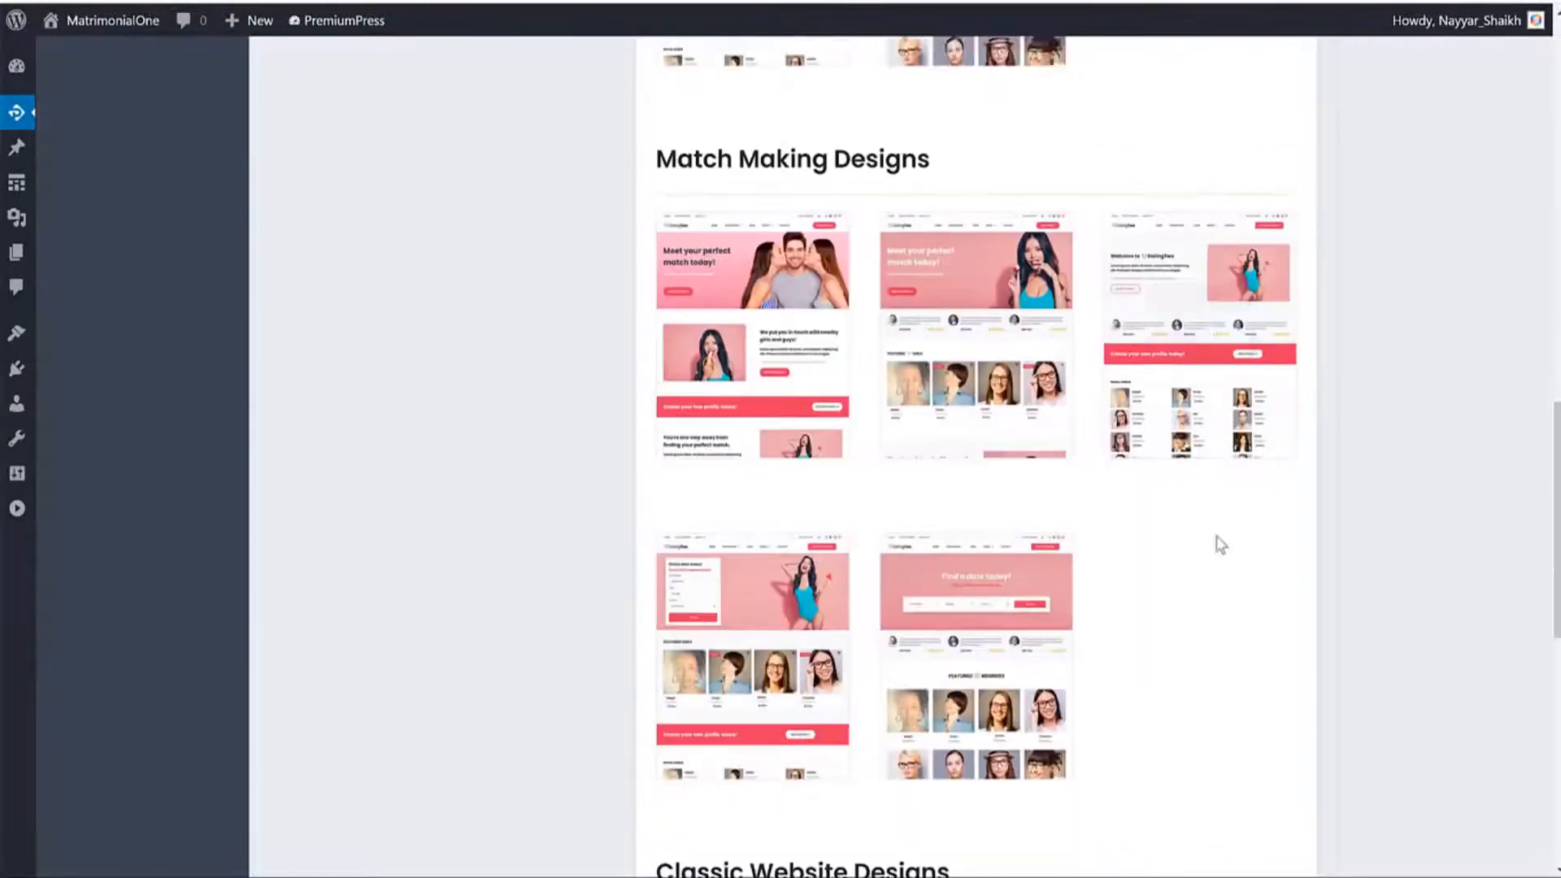
{"action": "mouse_move", "coordinate": [1198, 323]}
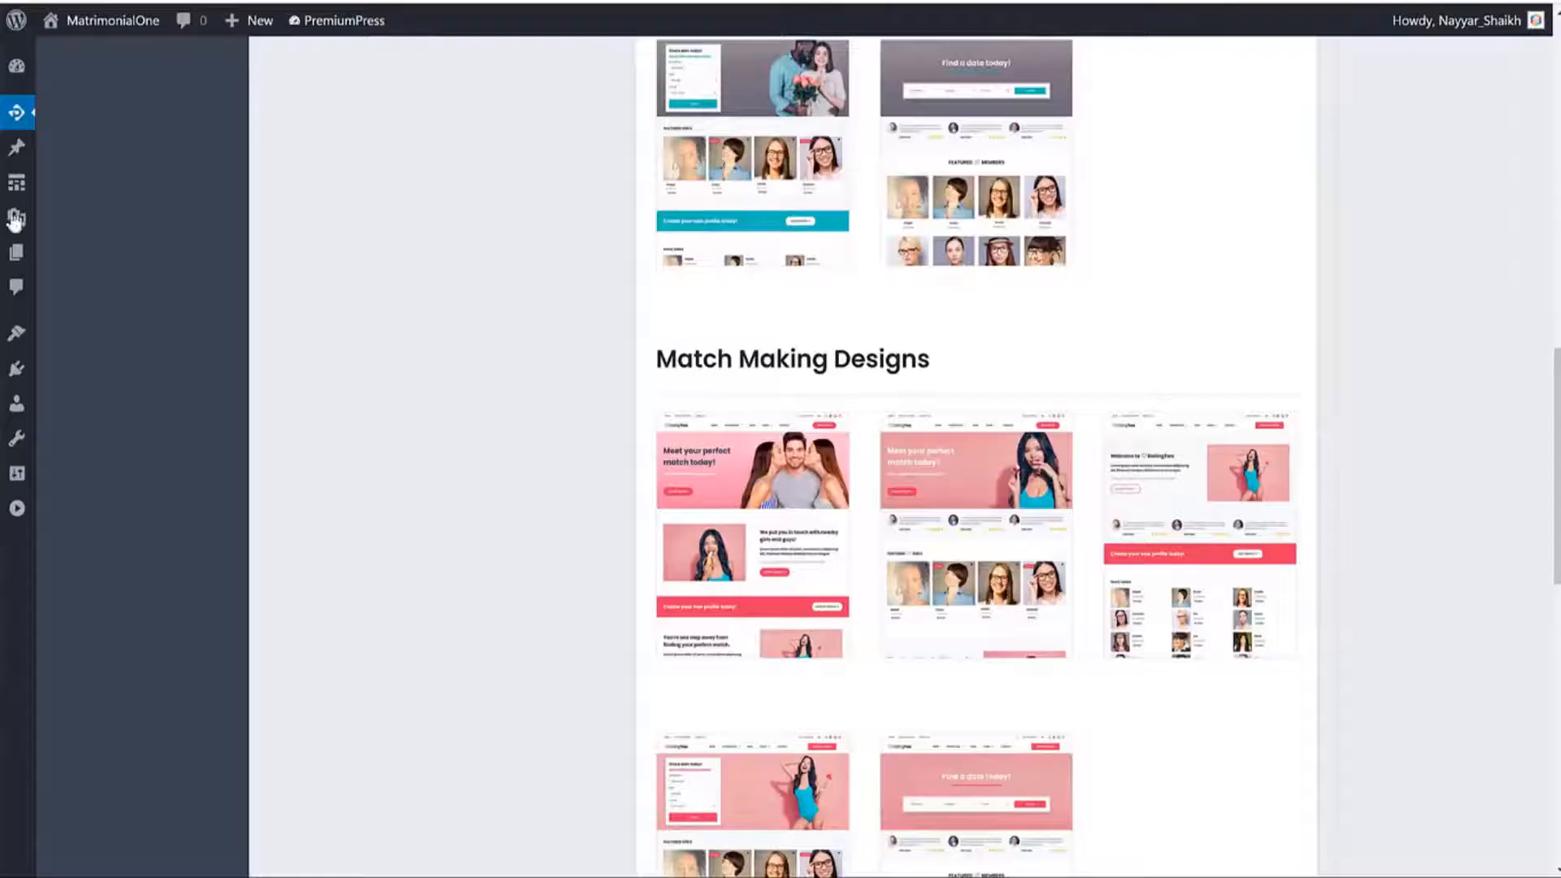
{"action": "mouse_move", "coordinate": [8, 191]}
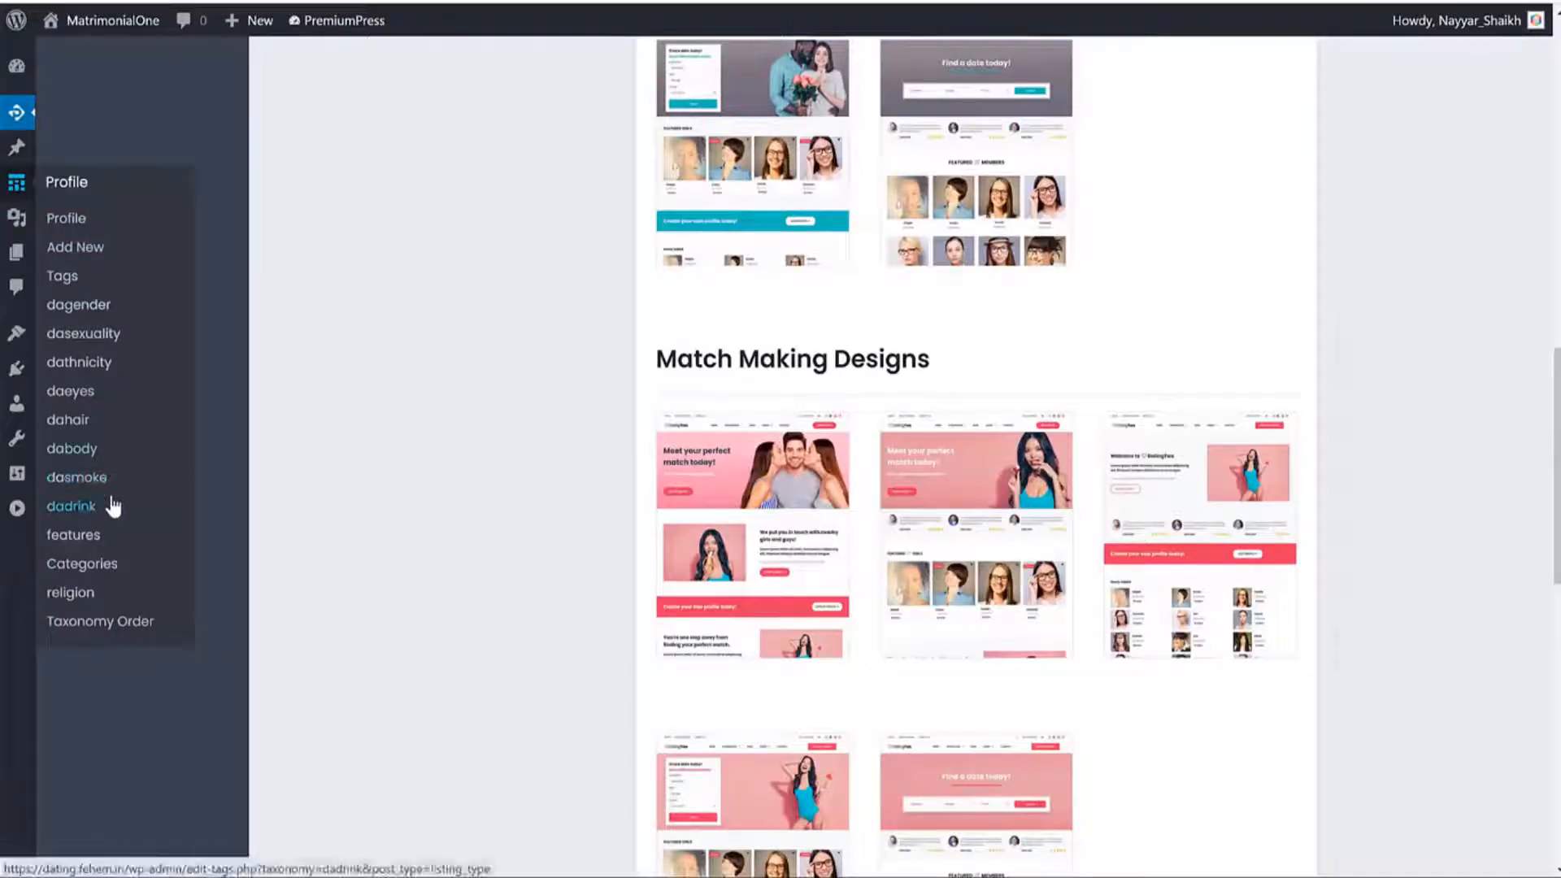
{"action": "scroll", "coordinate": [1390, 463], "scroll_direction": "up", "scroll_amount": 15}
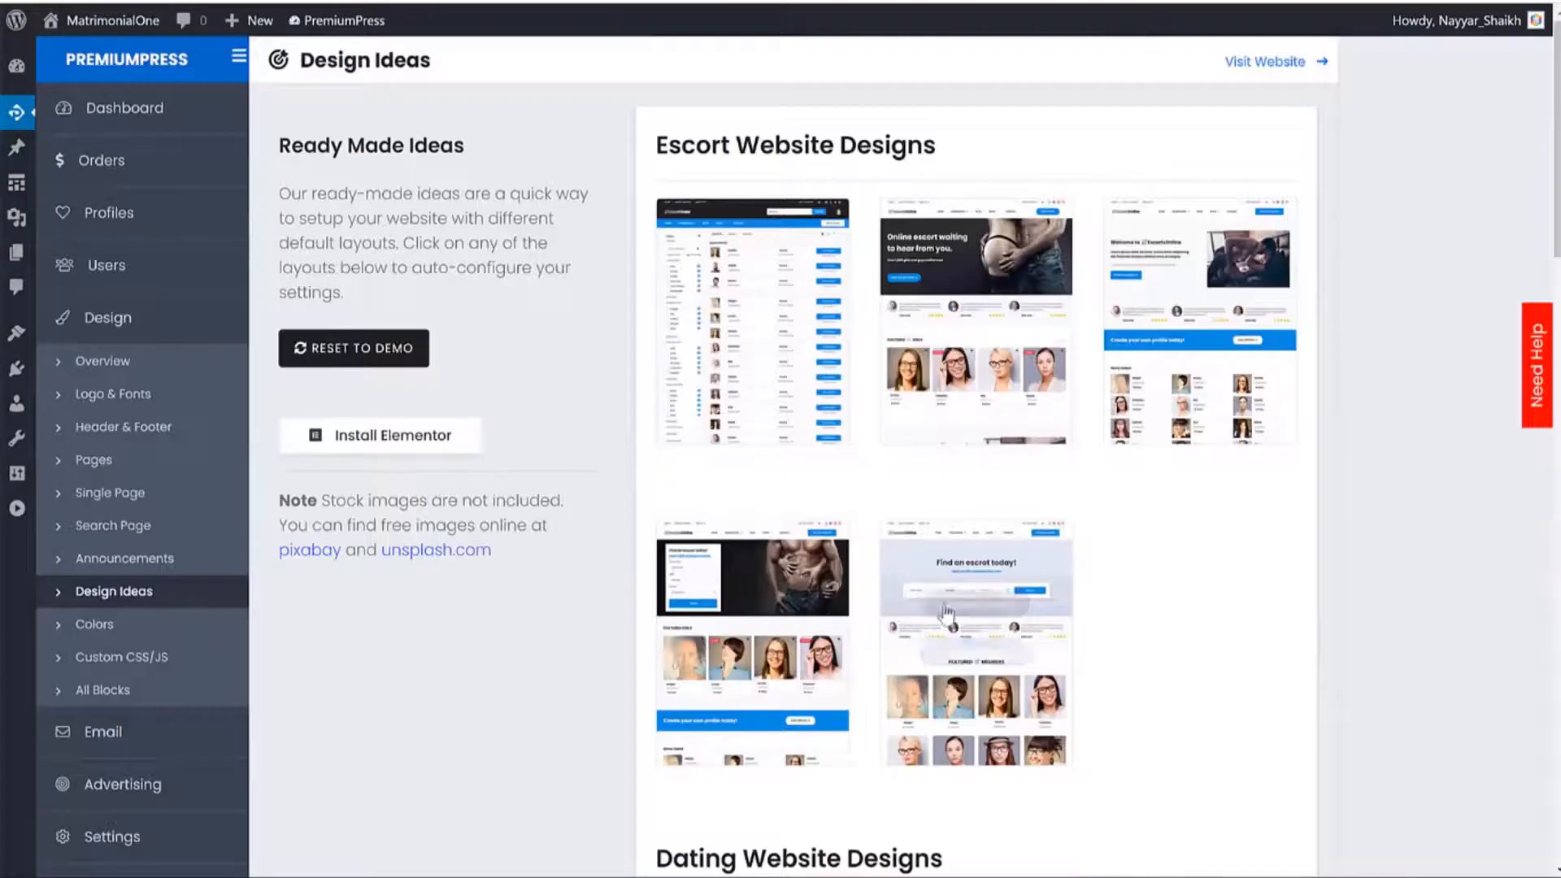
Preview the Escort website template, then return to Design Ideas.
{"action": "mouse_move", "coordinate": [966, 602]}
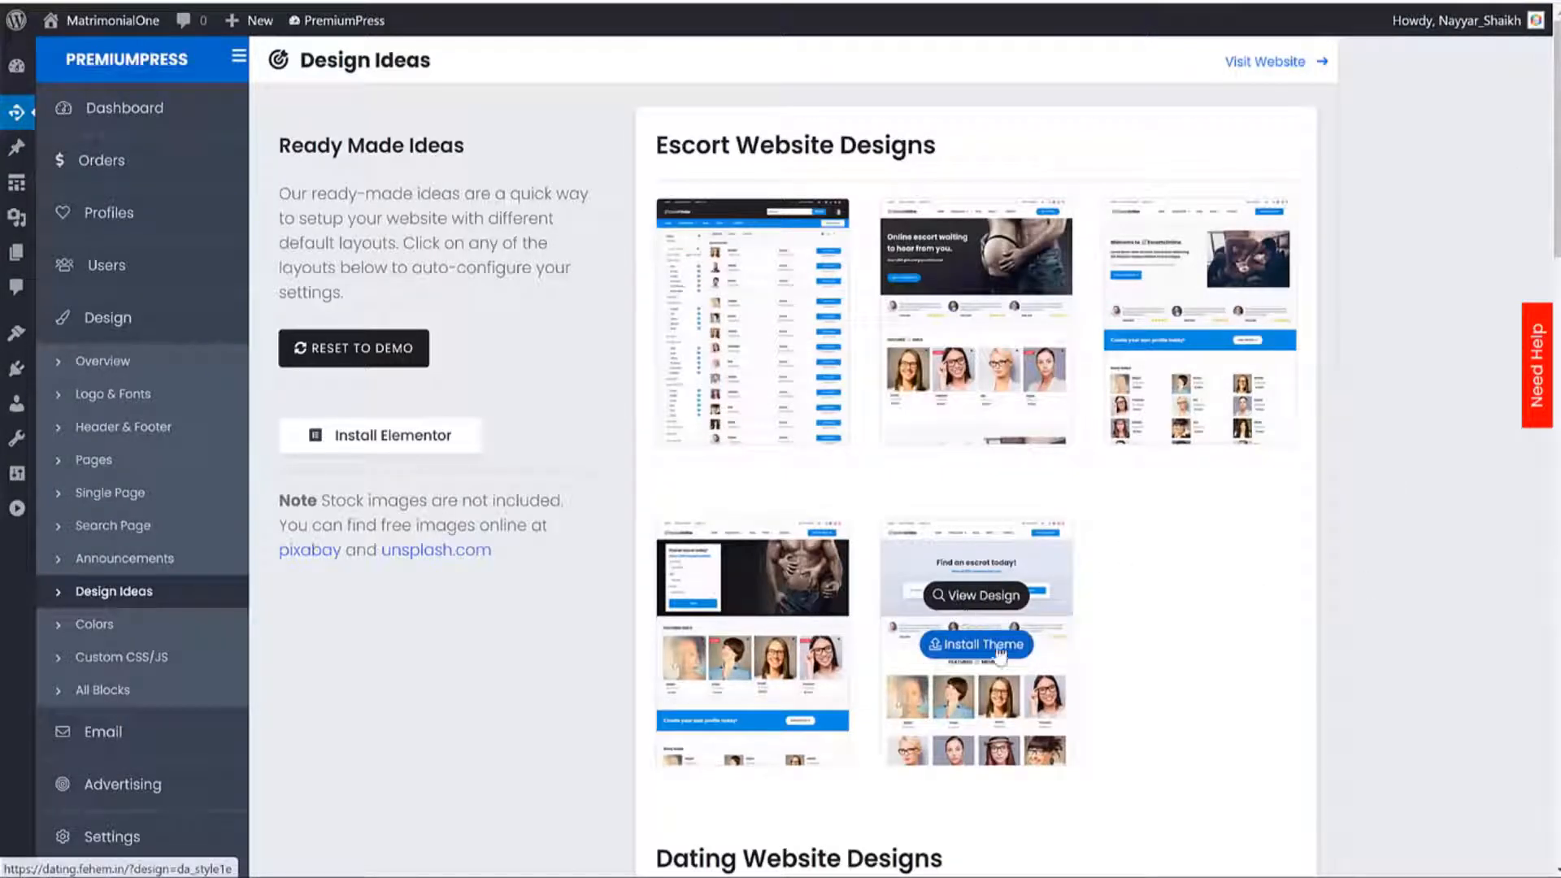
{"action": "left_click", "coordinate": [984, 598]}
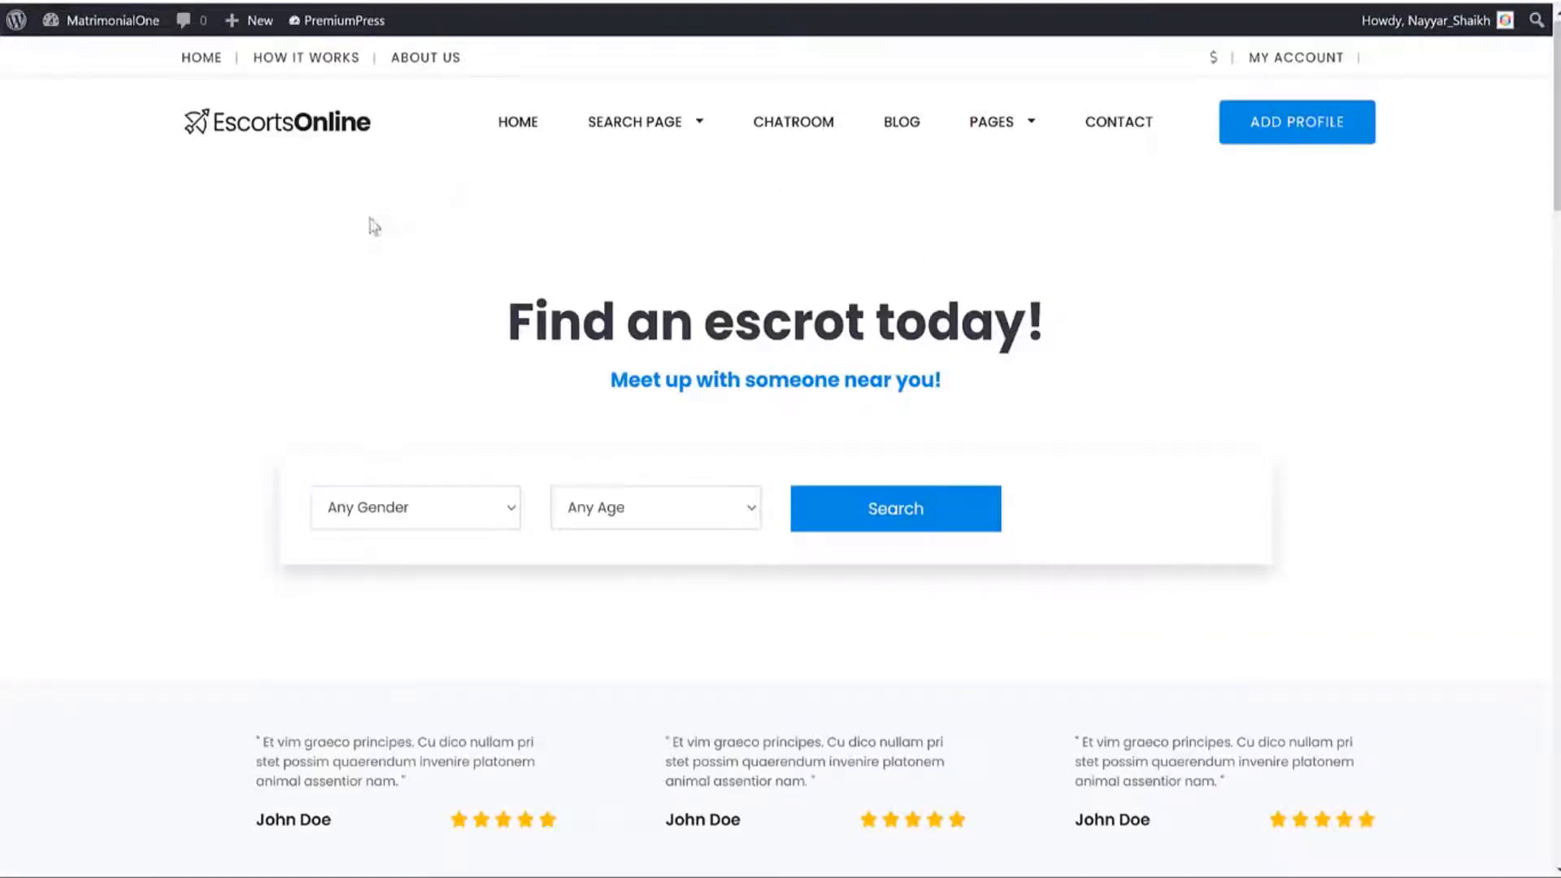
{"action": "scroll", "coordinate": [1237, 429], "scroll_direction": "down", "scroll_amount": 10}
{"action": "scroll", "coordinate": [1237, 428], "scroll_direction": "up", "scroll_amount": 6}
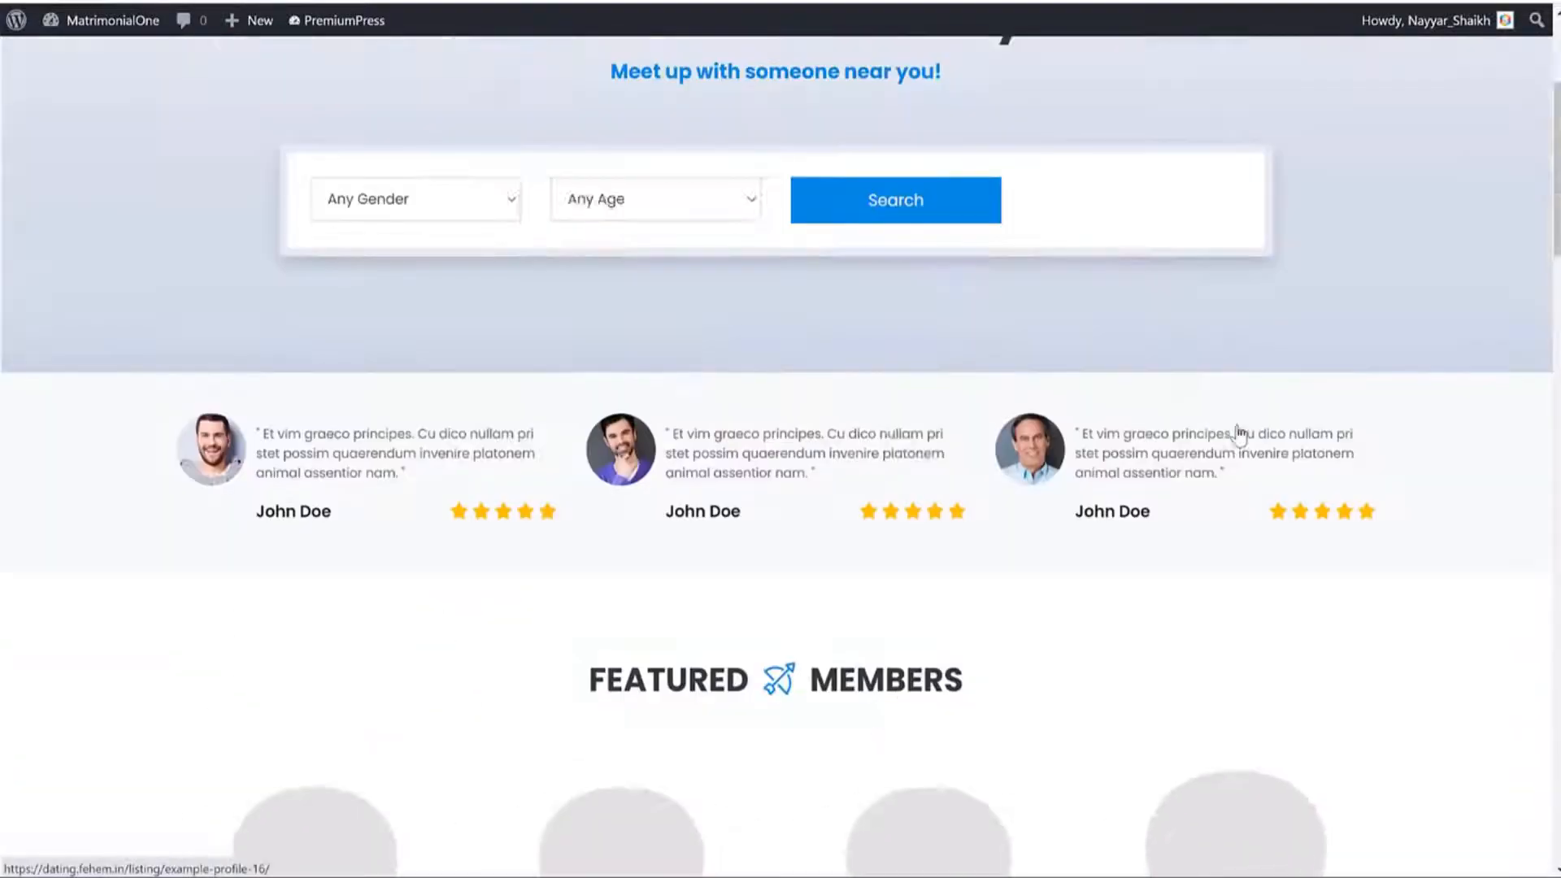
{"action": "scroll", "coordinate": [1239, 433], "scroll_direction": "up", "scroll_amount": 4}
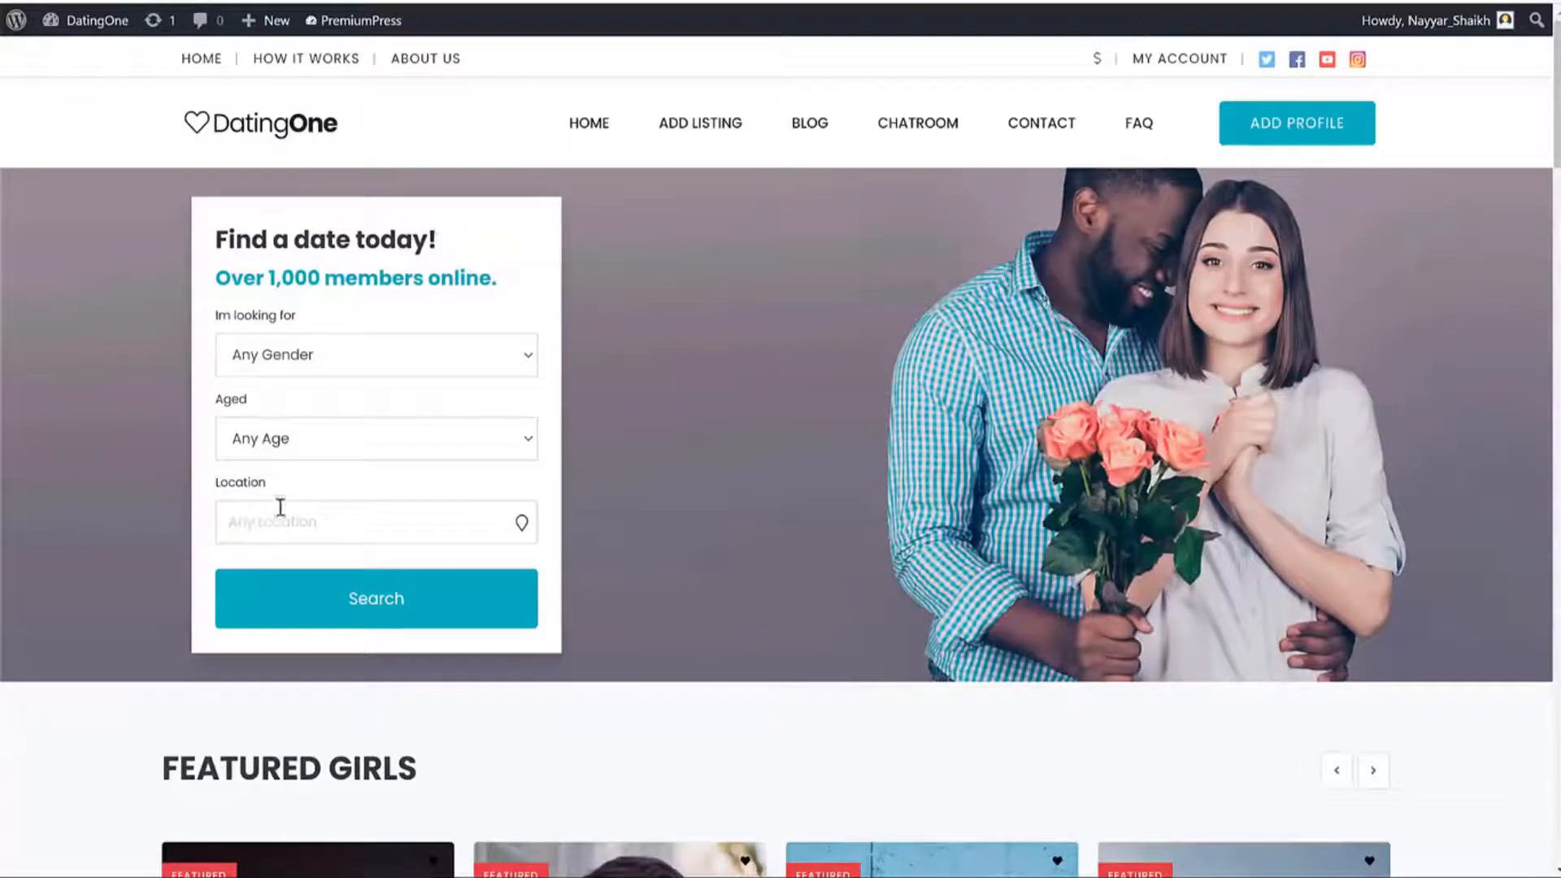
{"action": "left_click_drag", "start_coordinate": [309, 488], "coordinate": [193, 481]}
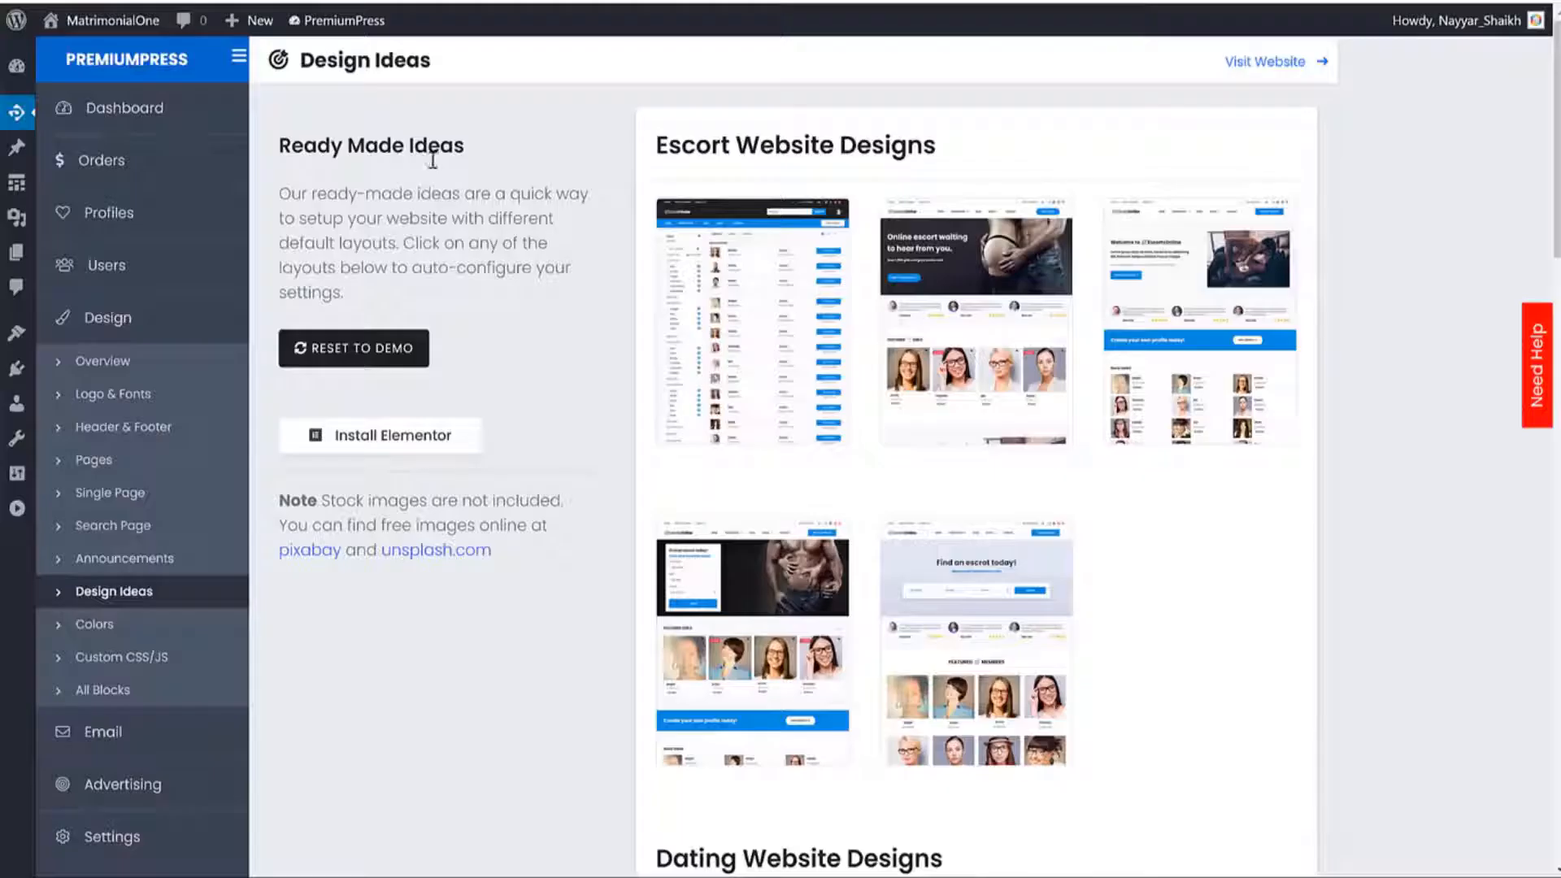
Switch Enable Maps on in Google Maps settings, save, and reload the homepage.
{"action": "scroll", "coordinate": [533, 513], "scroll_direction": "down", "scroll_amount": 6}
{"action": "left_click", "coordinate": [161, 425]}
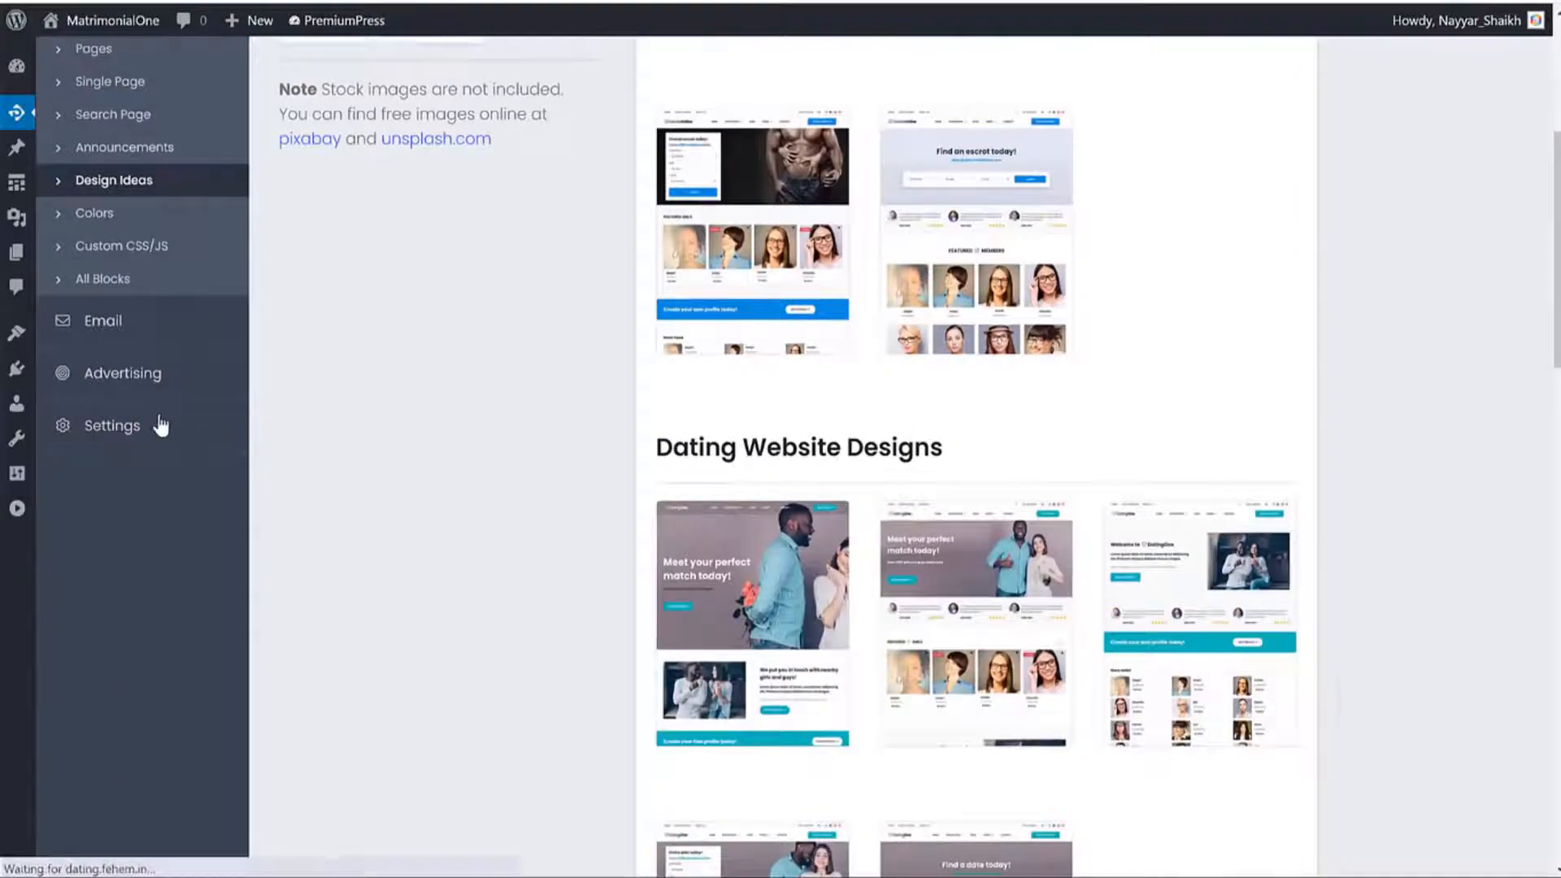
{"action": "scroll", "coordinate": [217, 490], "scroll_direction": "down", "scroll_amount": 4}
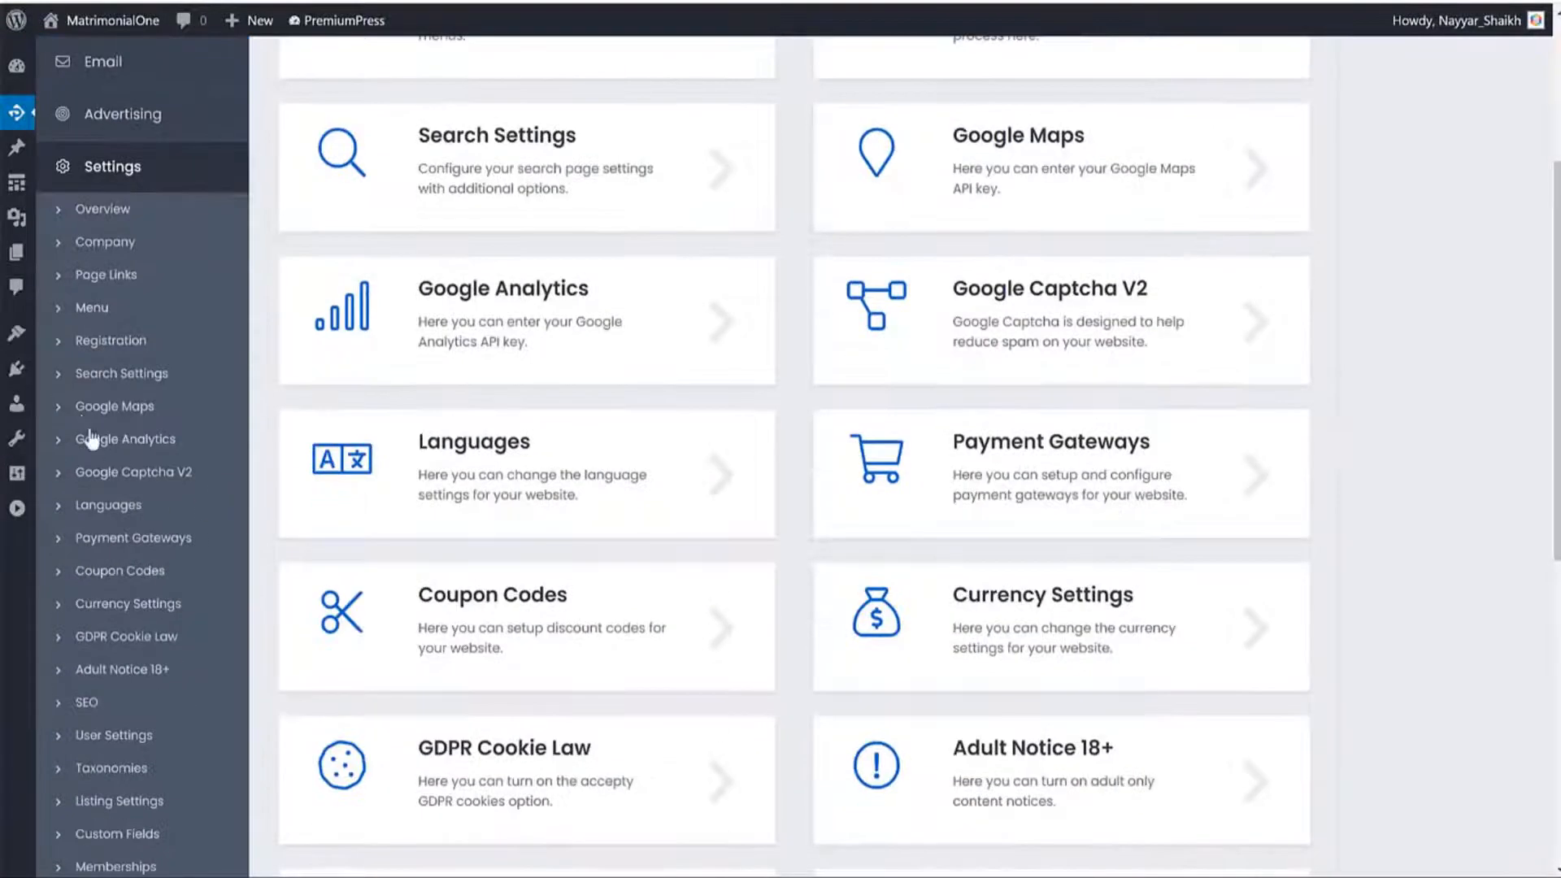
{"action": "left_click", "coordinate": [76, 426]}
{"action": "left_click", "coordinate": [902, 171]}
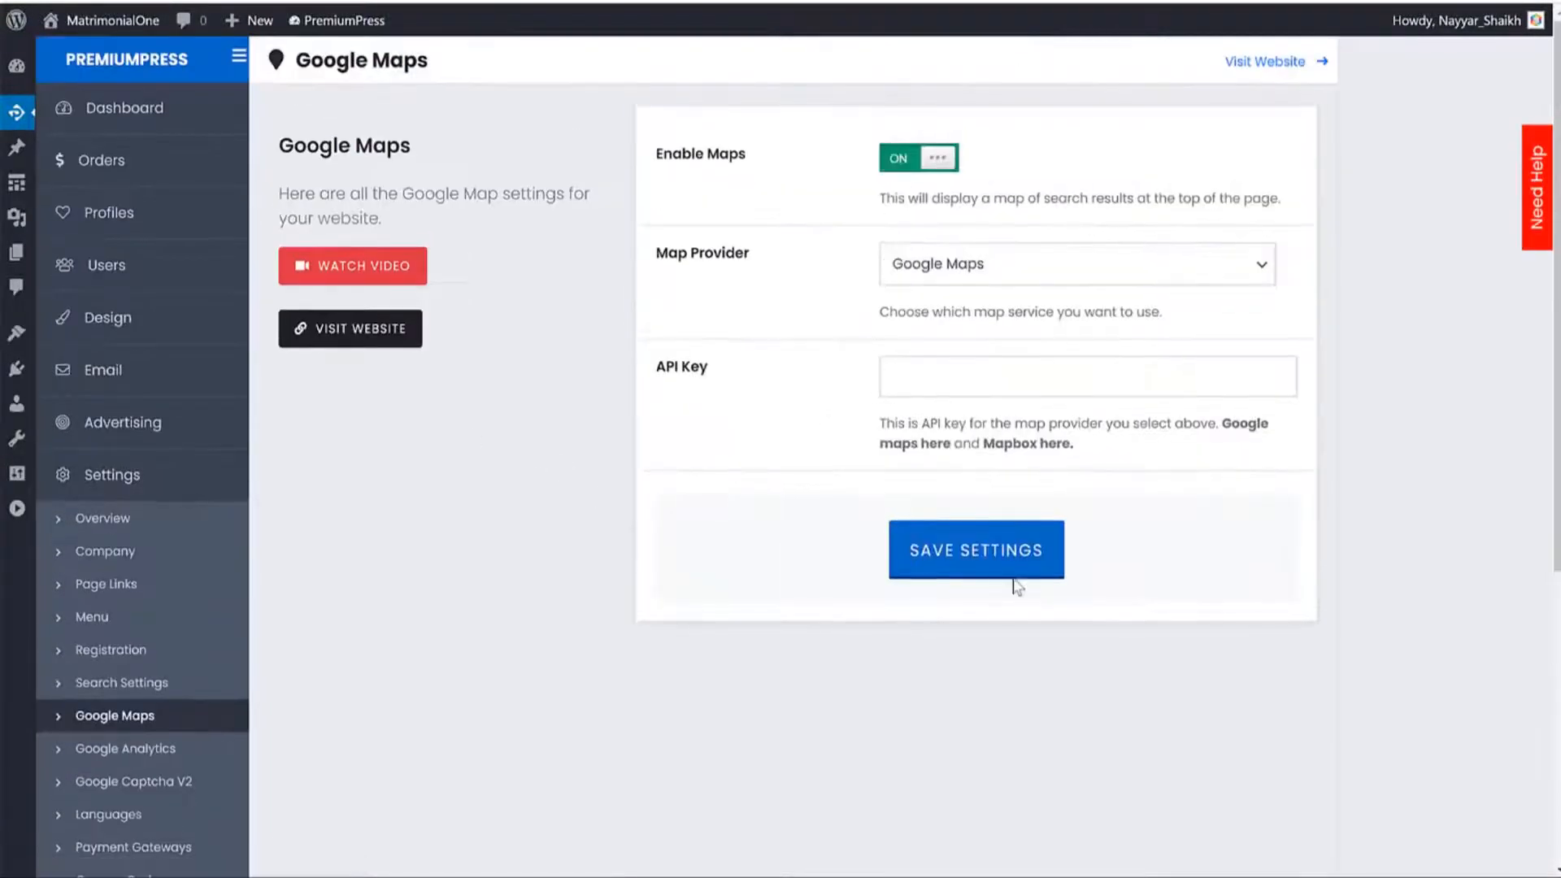
{"action": "left_click", "coordinate": [1004, 565]}
{"action": "left_click", "coordinate": [101, 2]}
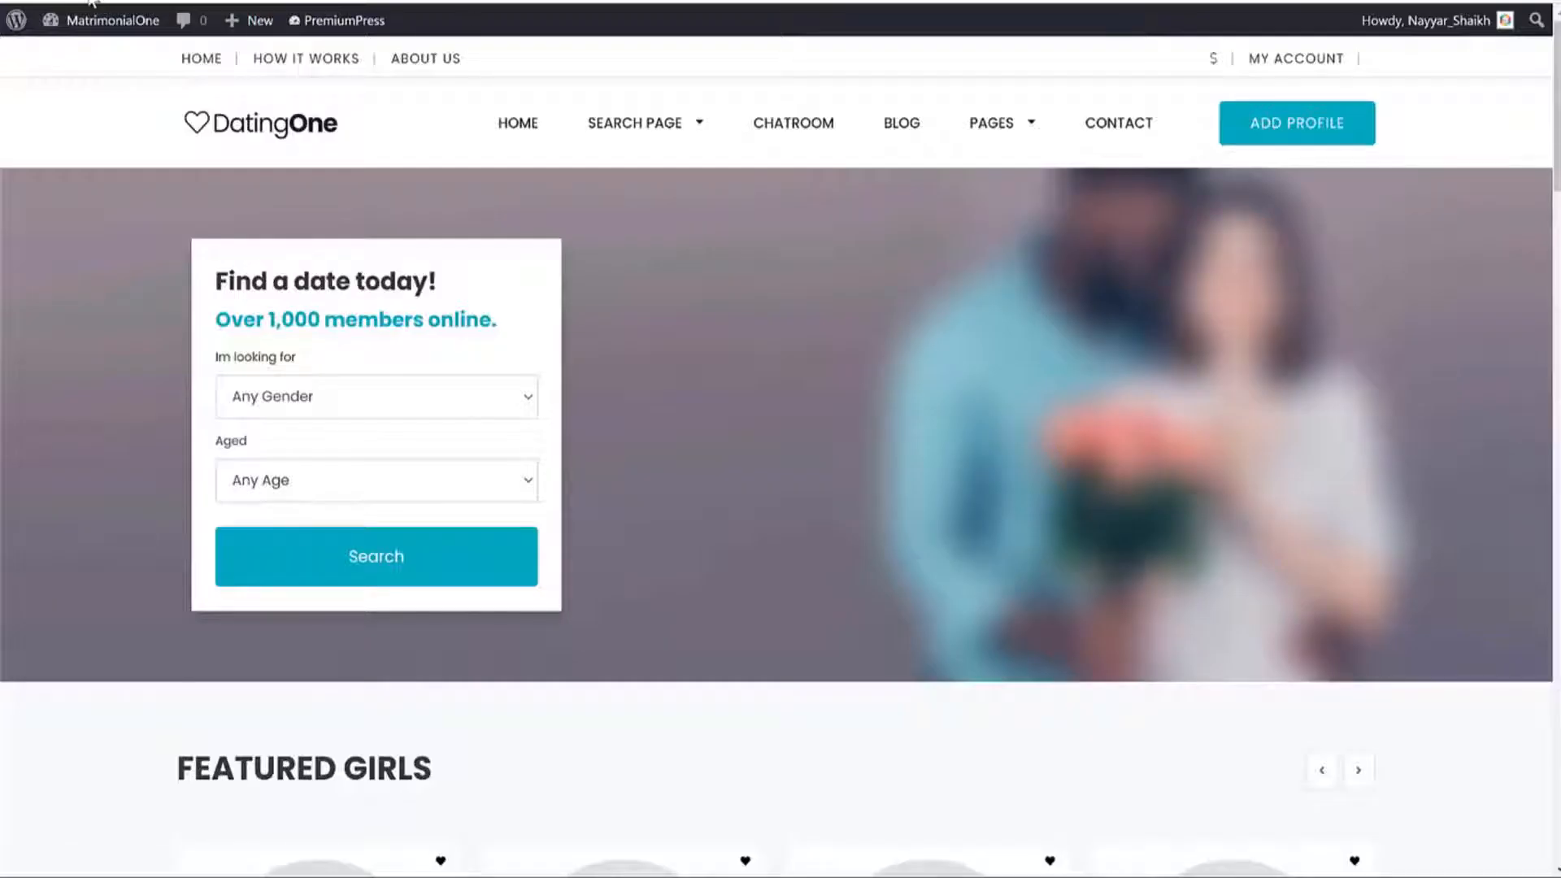
{"action": "left_click", "coordinate": [91, 2]}
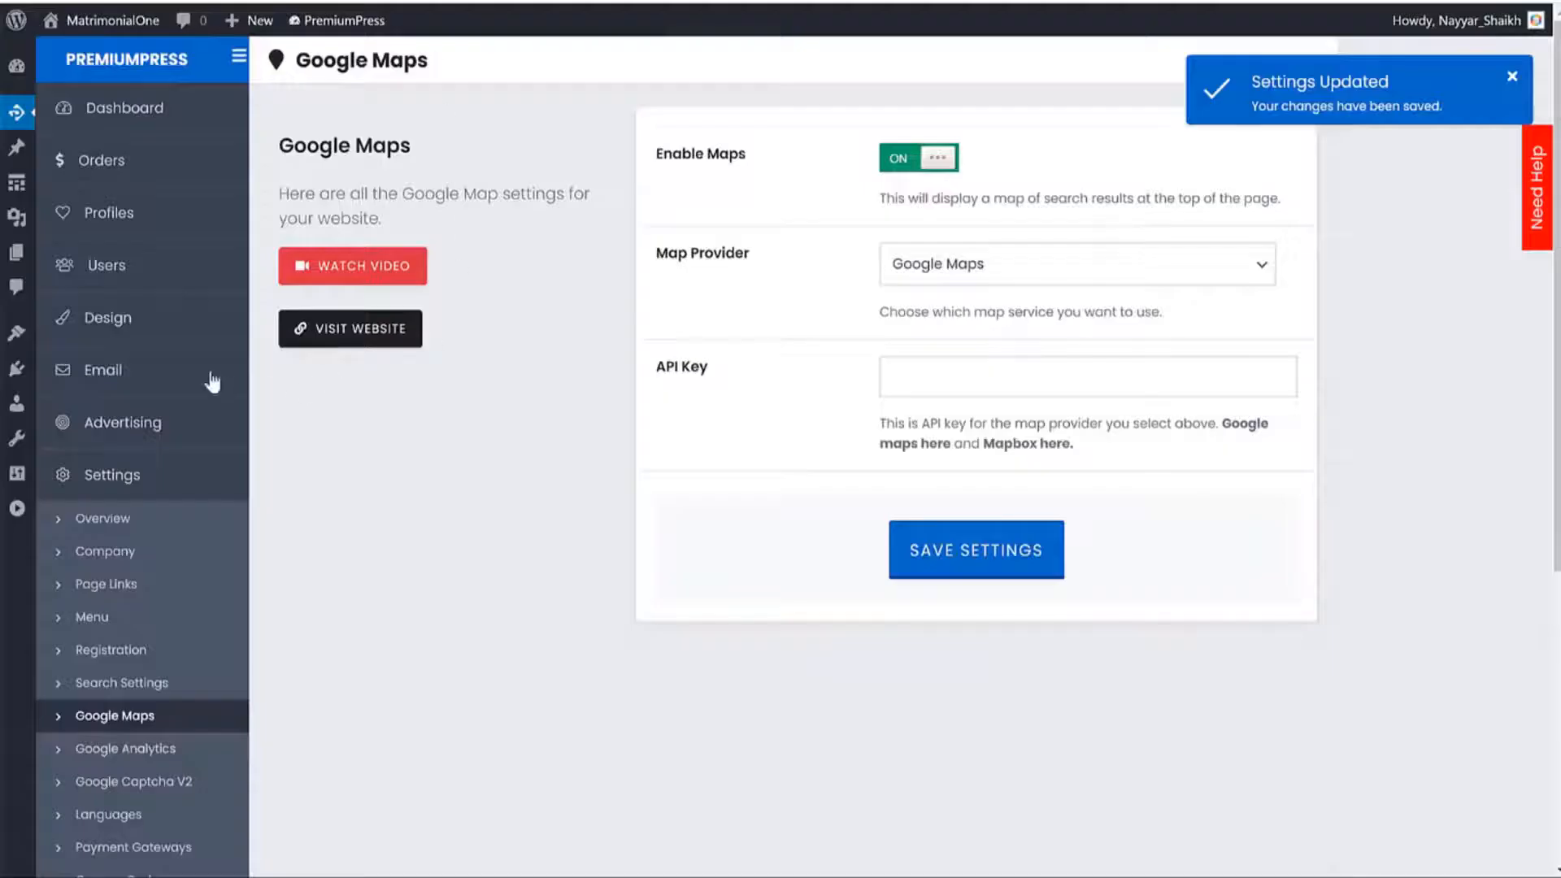
View the site's Chatroom and About Us pages, then return to the Design overview.
{"action": "left_click", "coordinate": [133, 321]}
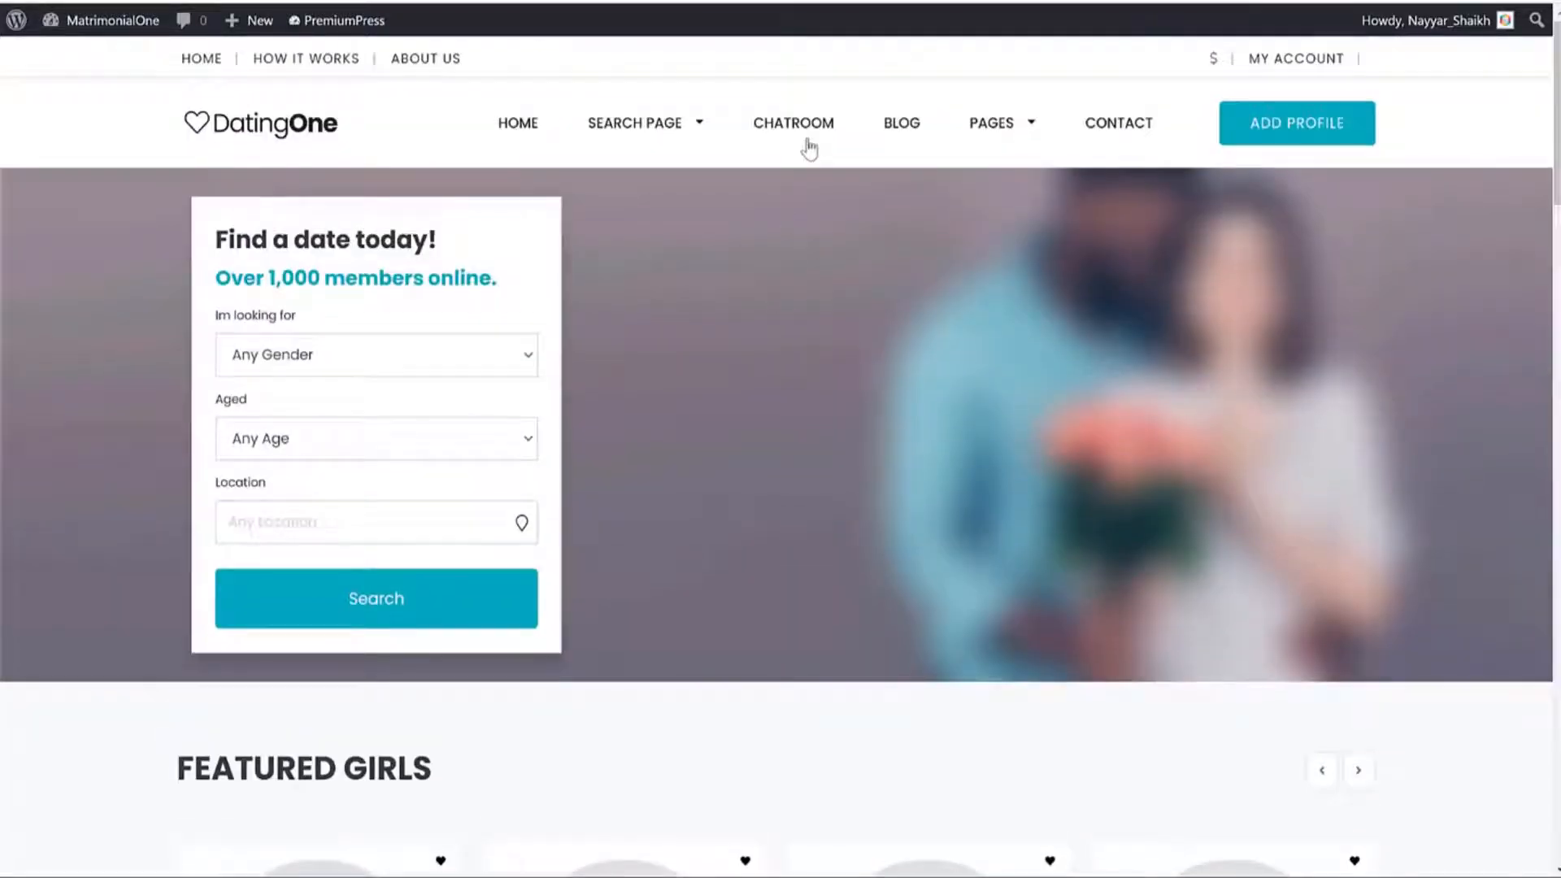
{"action": "left_click", "coordinate": [807, 141]}
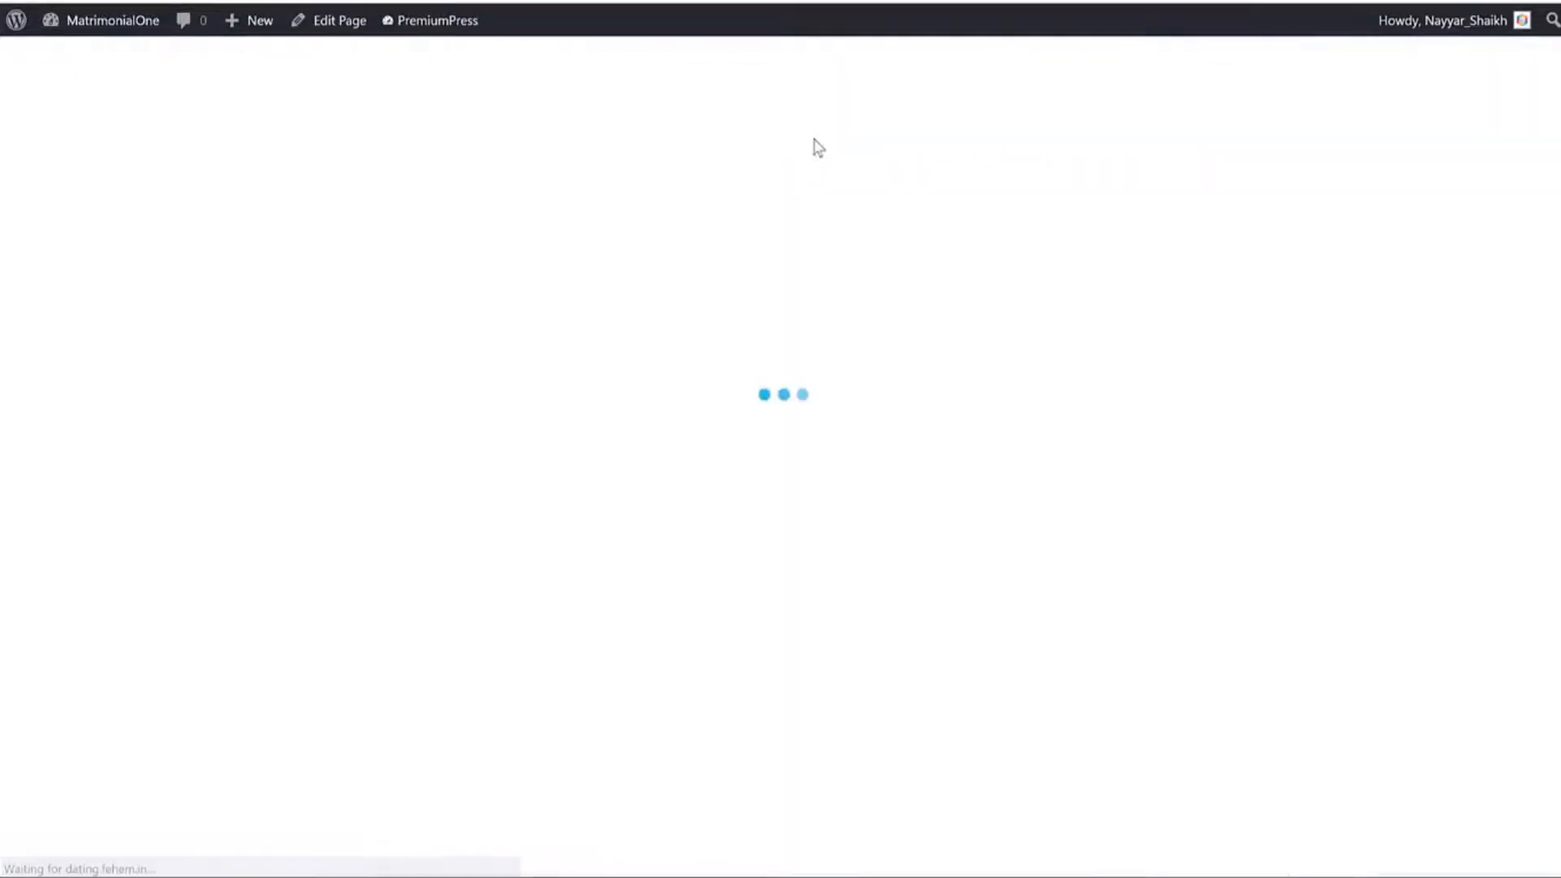
{"action": "mouse_move", "coordinate": [1010, 129]}
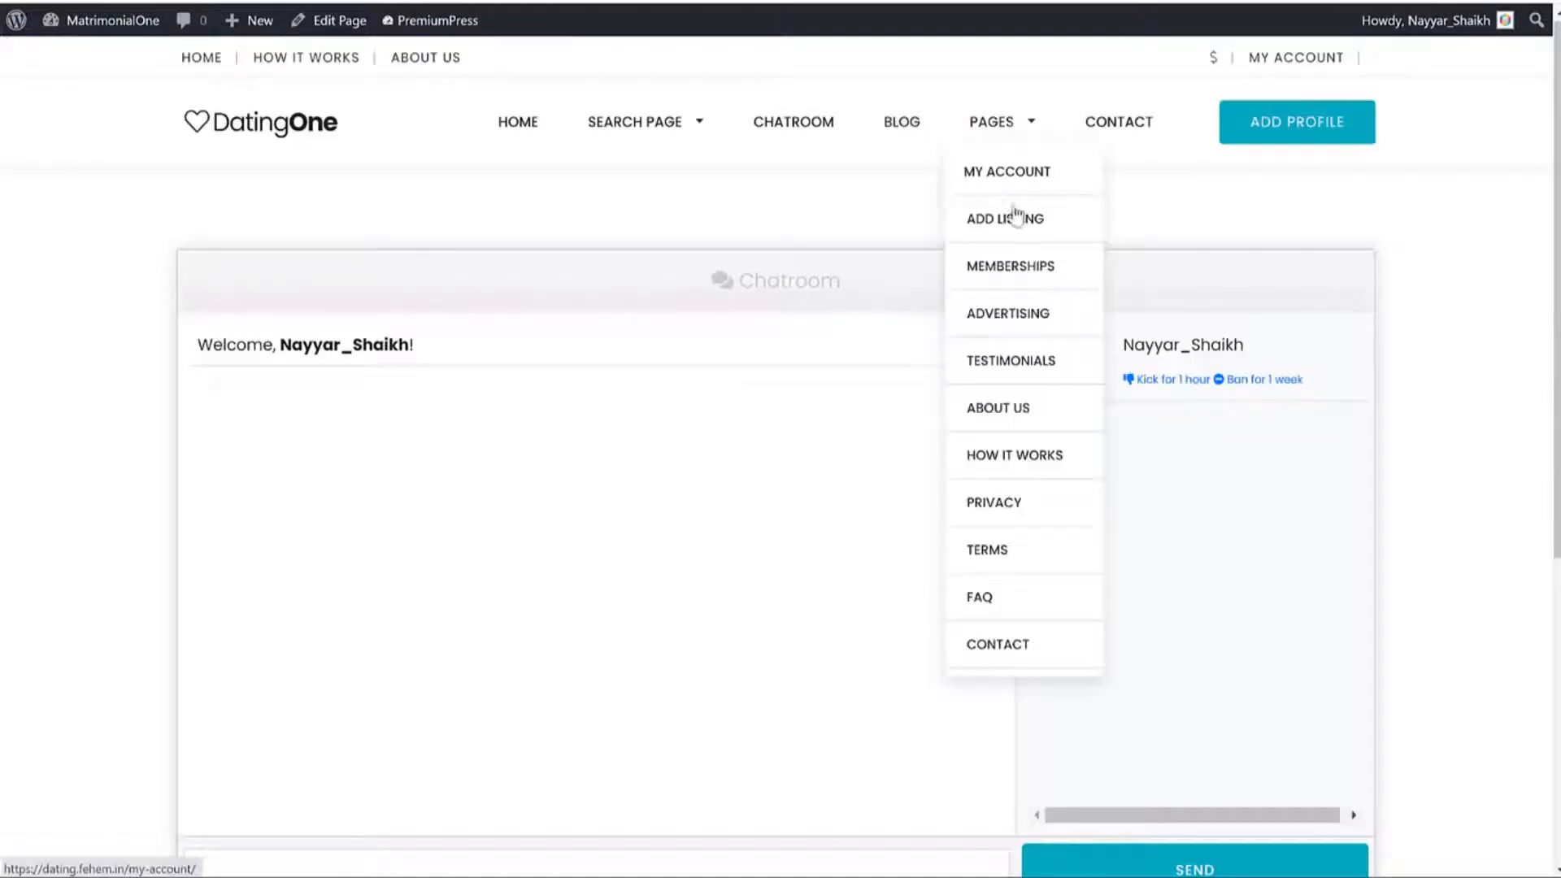
{"action": "left_click", "coordinate": [1015, 409]}
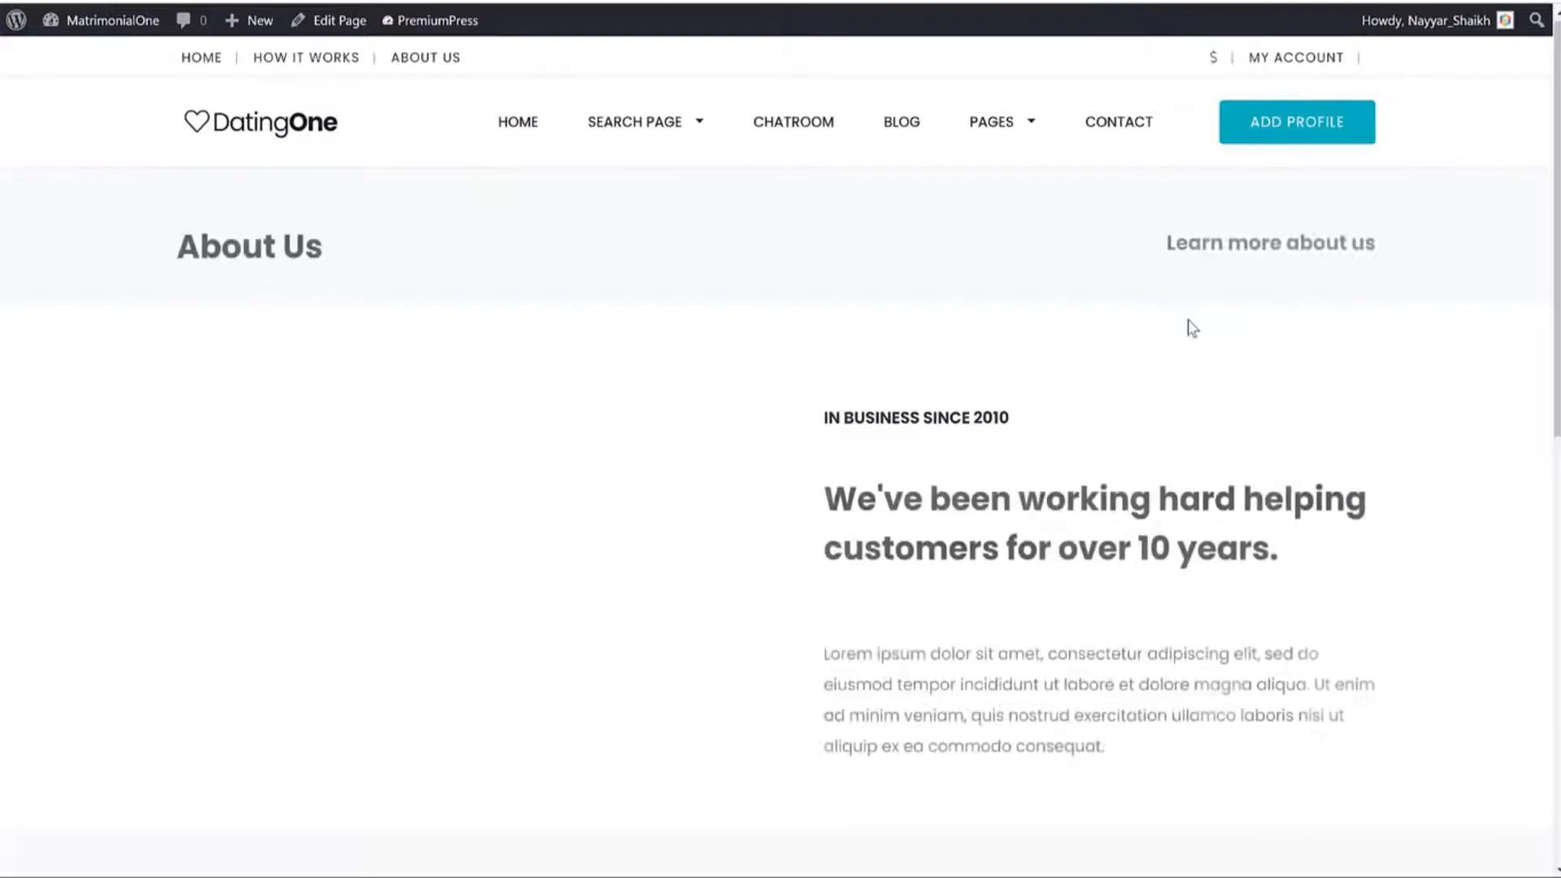
{"action": "scroll", "coordinate": [1188, 324], "scroll_direction": "down", "scroll_amount": 4}
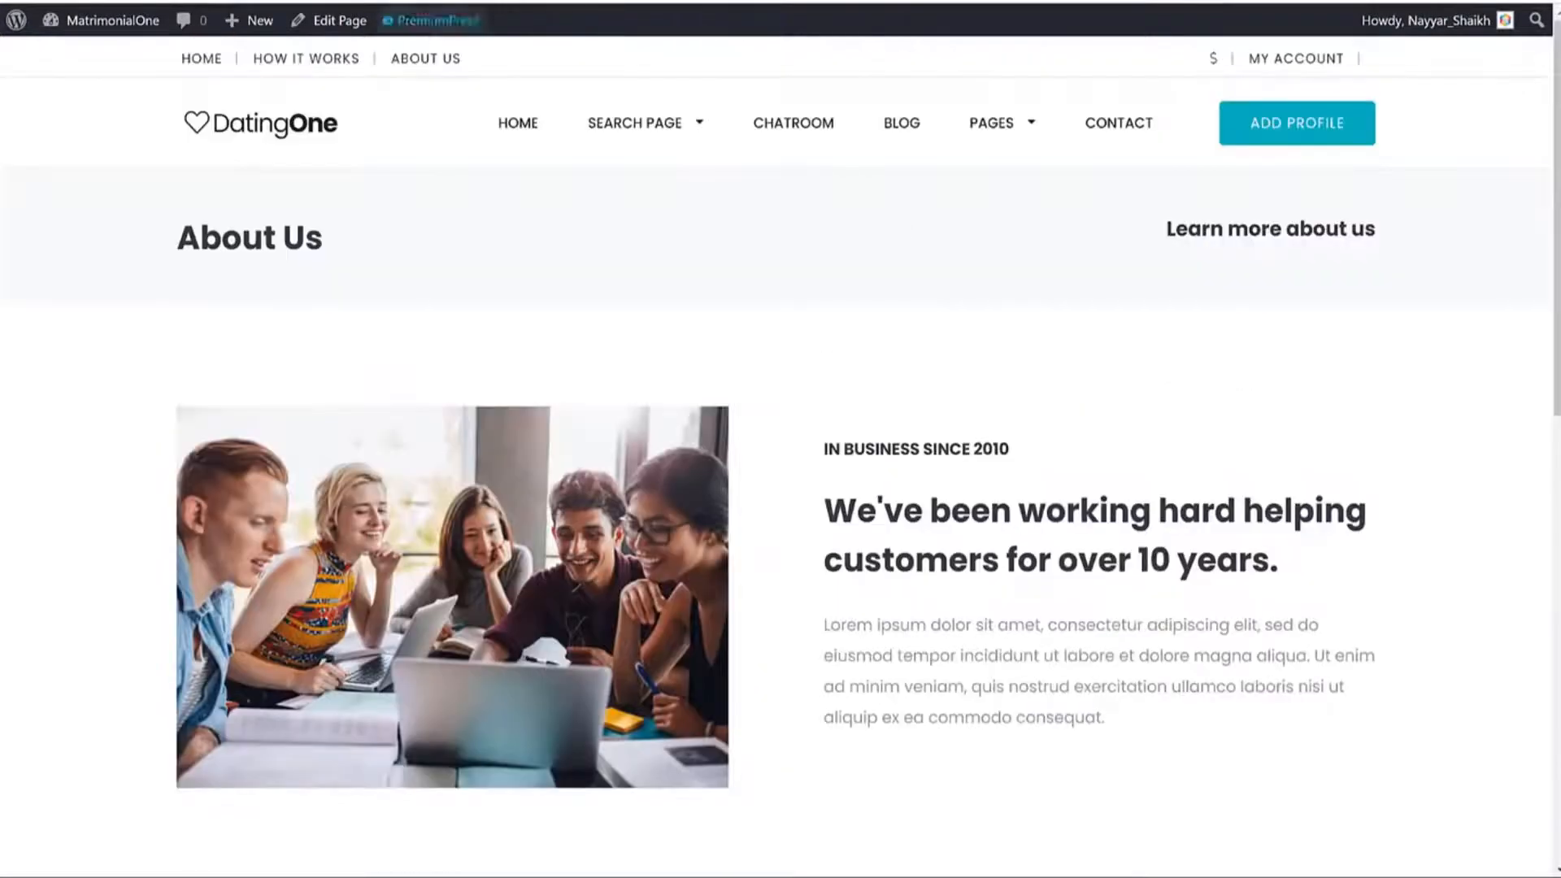
{"action": "left_click", "coordinate": [580, 2]}
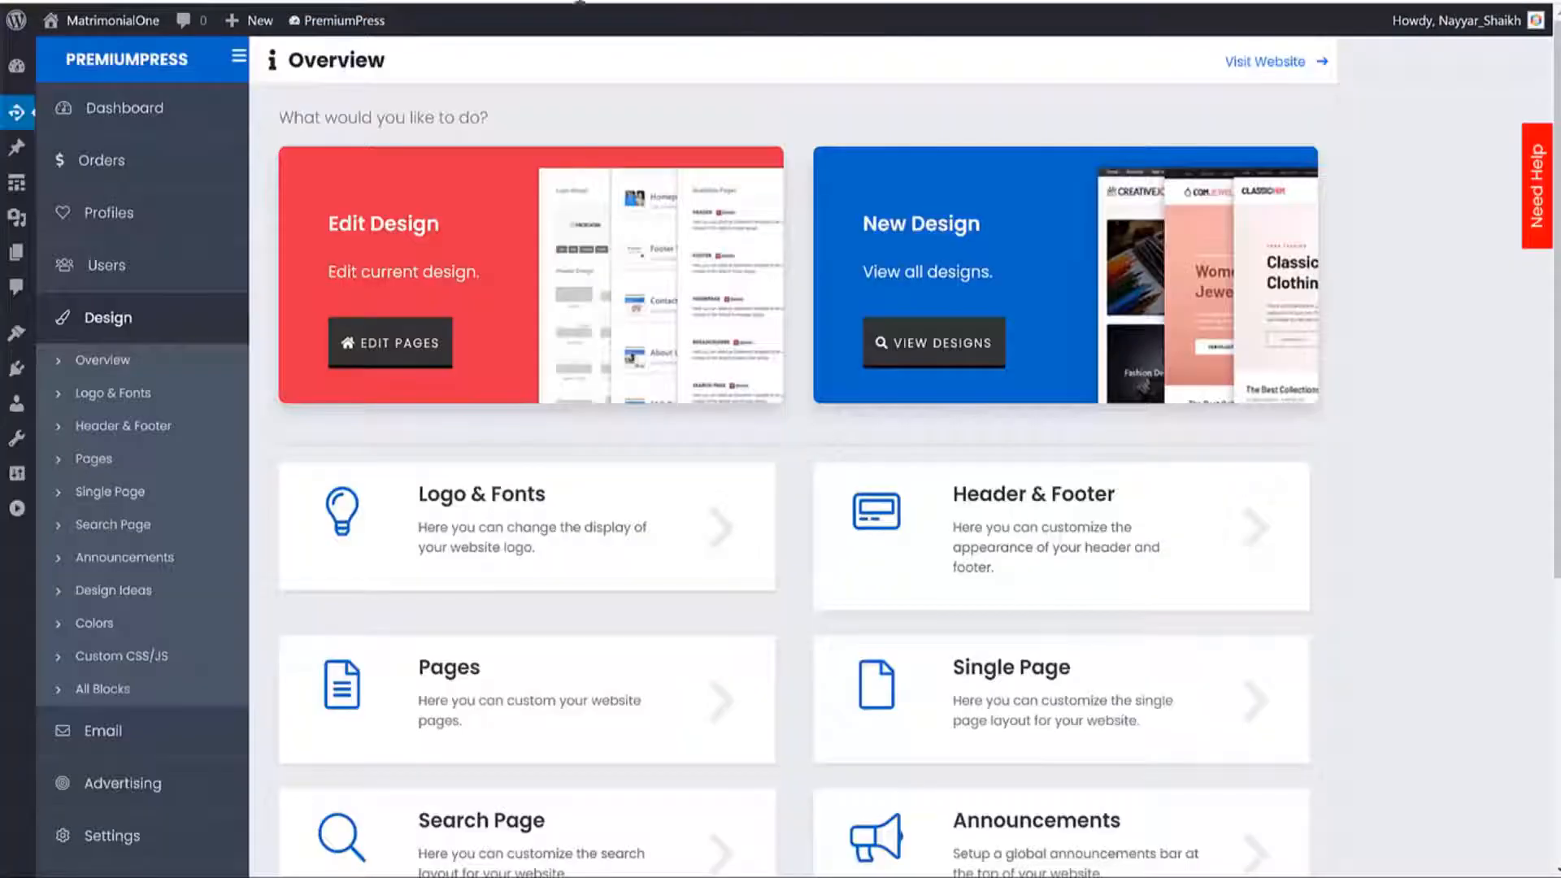
Open the Customize Pages screen listing the Homepage on Default Design.
{"action": "left_click", "coordinate": [407, 355]}
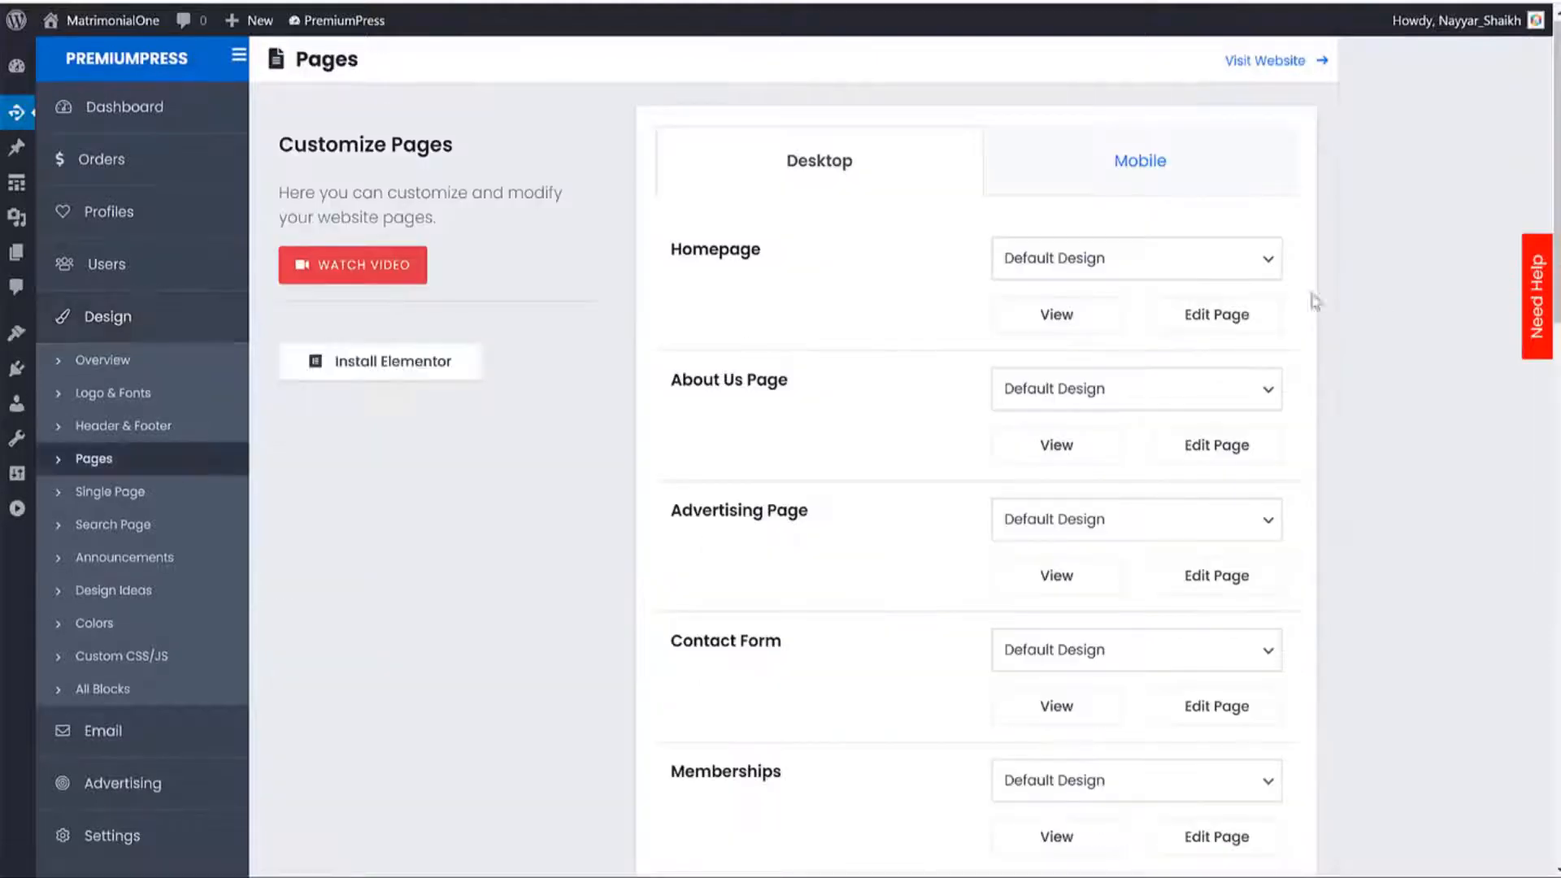
{"action": "scroll", "coordinate": [894, 377], "scroll_direction": "down", "scroll_amount": 4}
{"action": "scroll", "coordinate": [888, 377], "scroll_direction": "up", "scroll_amount": 5}
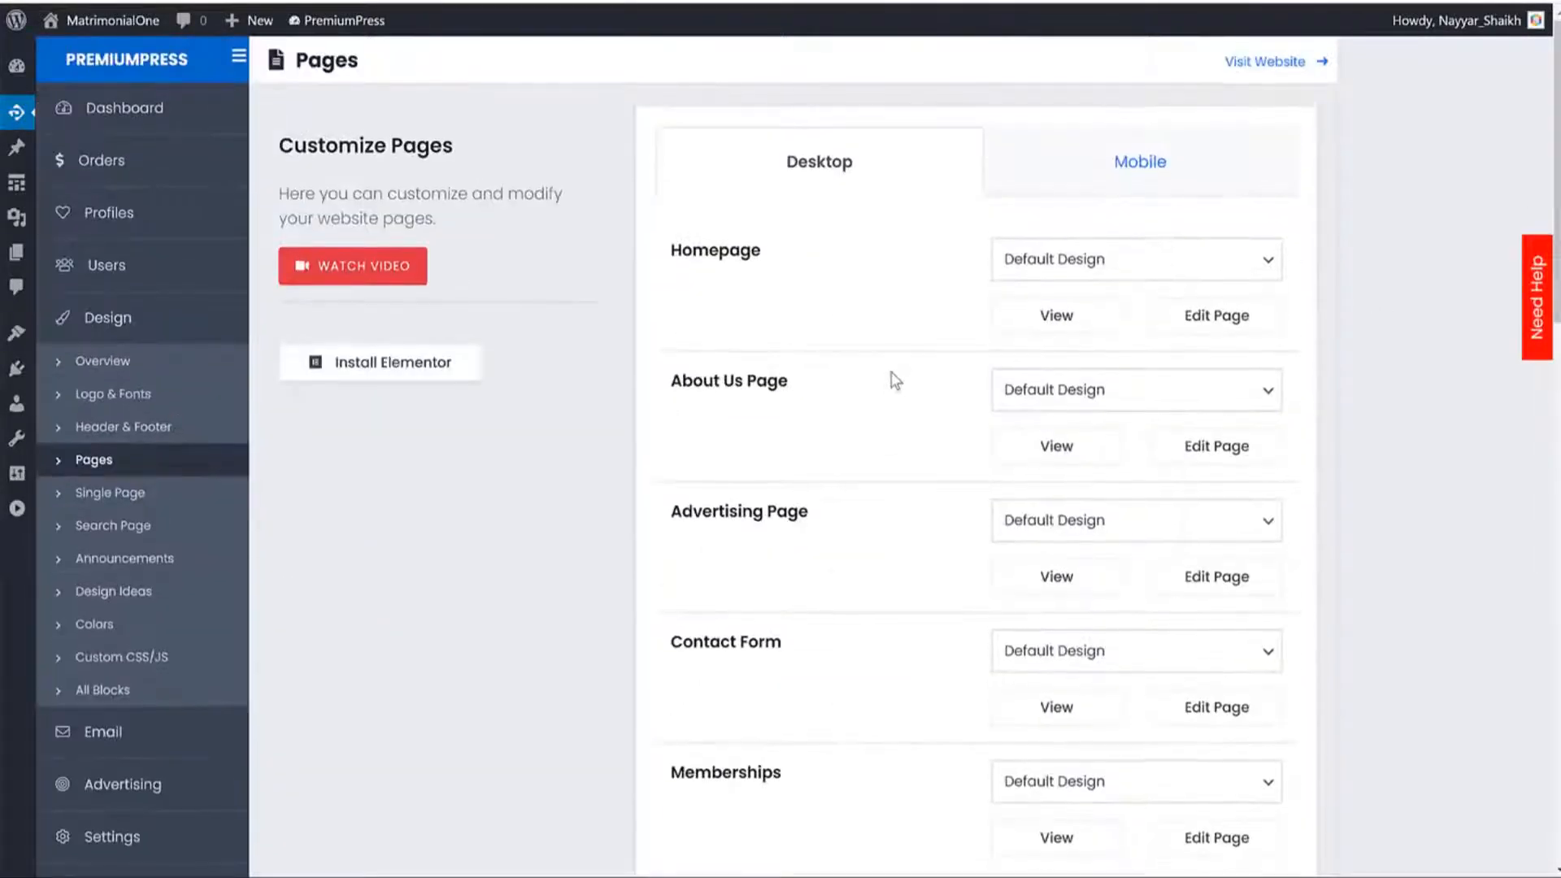
{"action": "left_click_drag", "start_coordinate": [761, 252], "coordinate": [668, 252]}
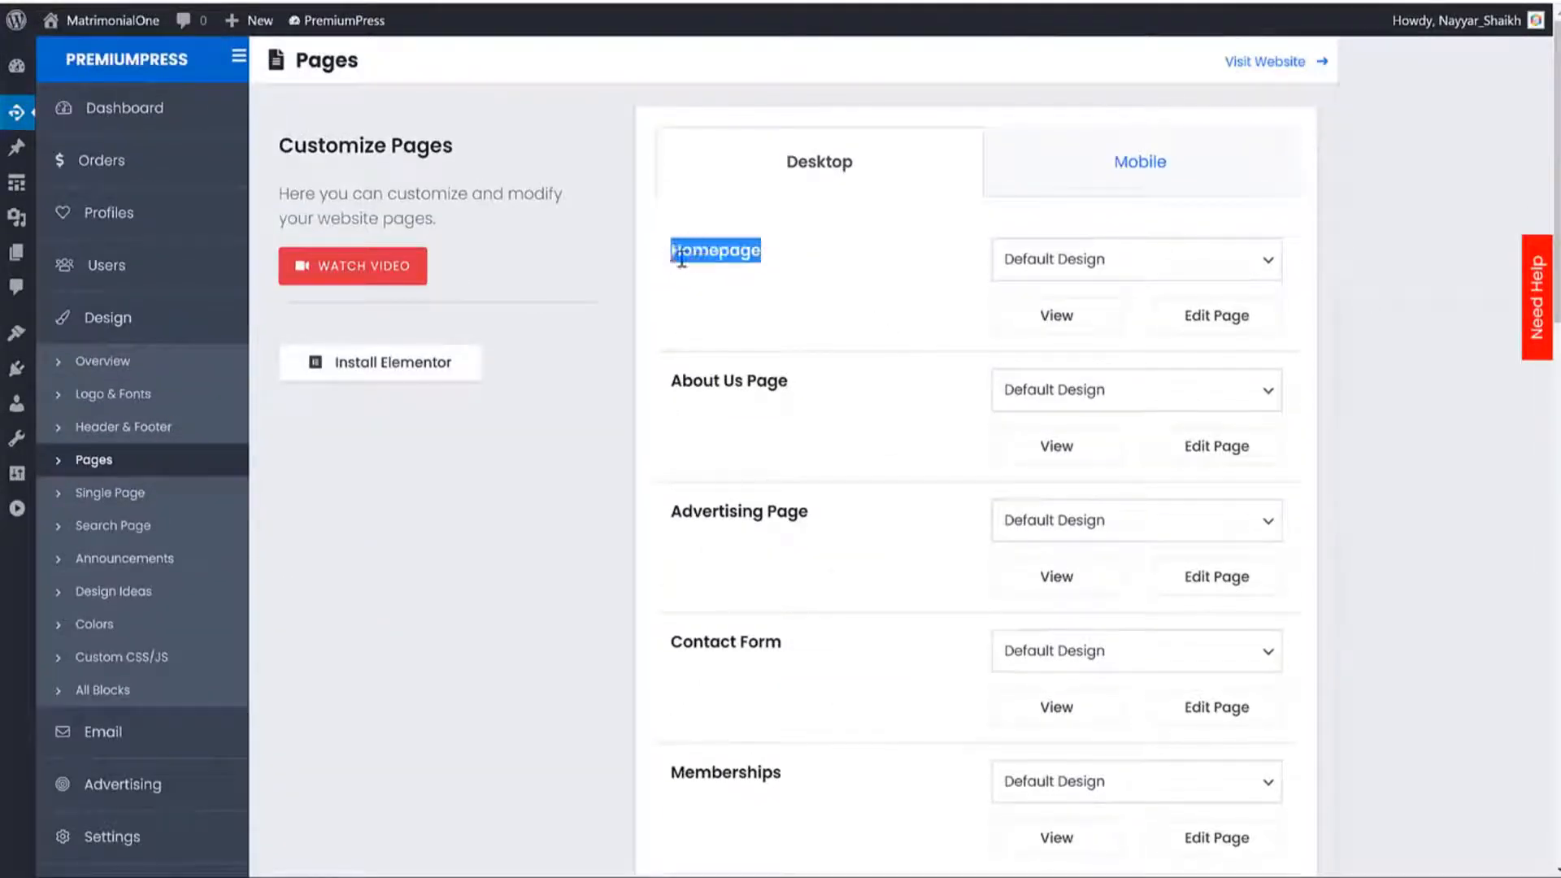
{"action": "left_click", "coordinate": [986, 304]}
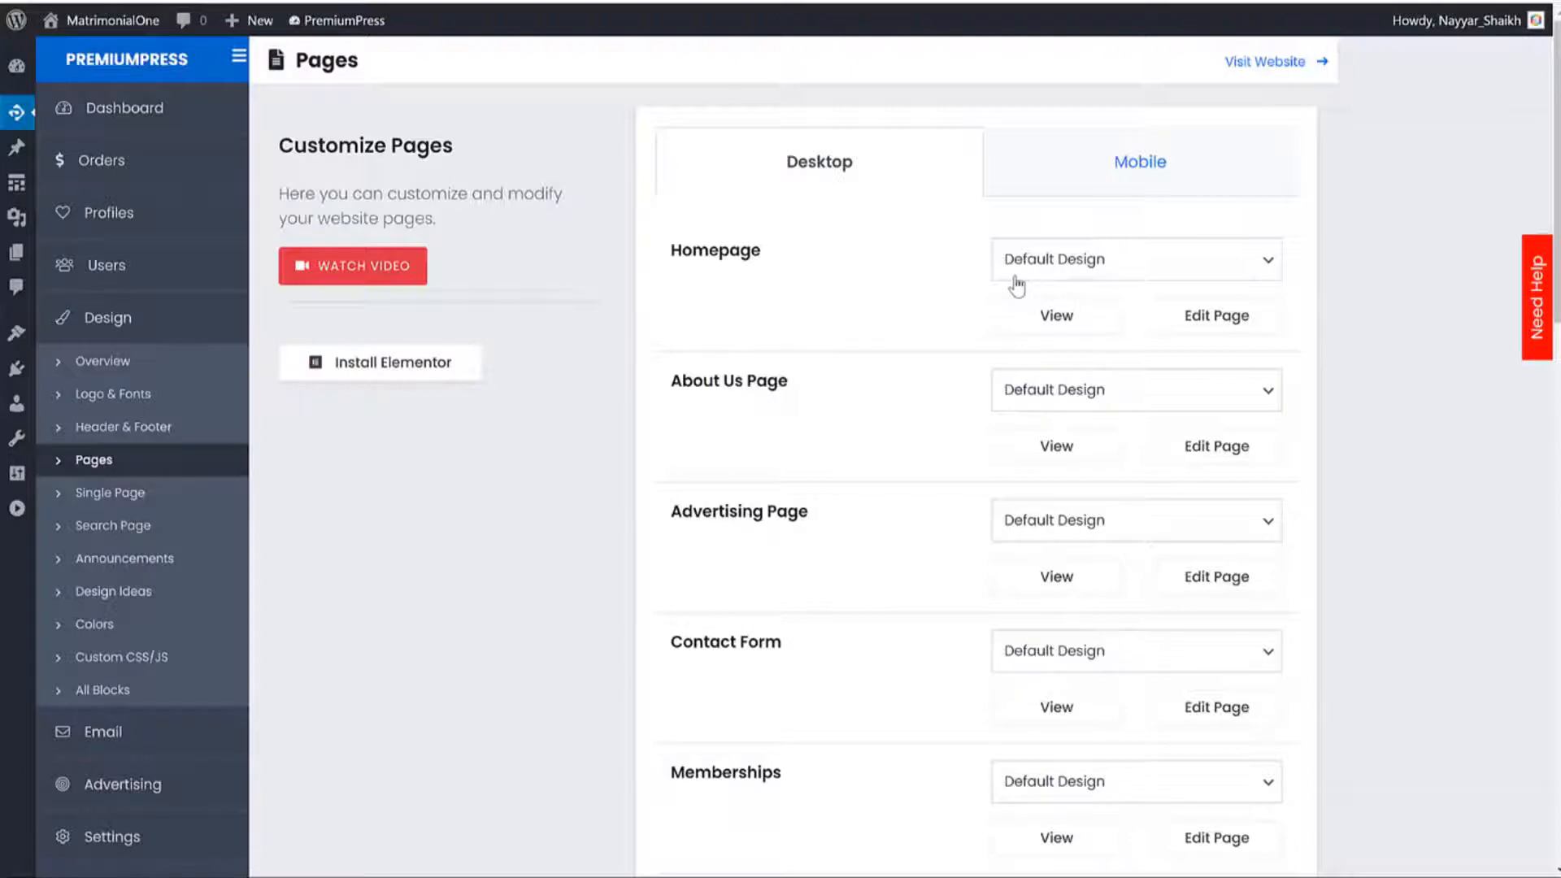
Show the Homepage's design slots and review its hero search, Newly Added and welcome blocks.
{"action": "left_click", "coordinate": [1220, 318]}
{"action": "scroll", "coordinate": [1321, 348], "scroll_direction": "down", "scroll_amount": 10}
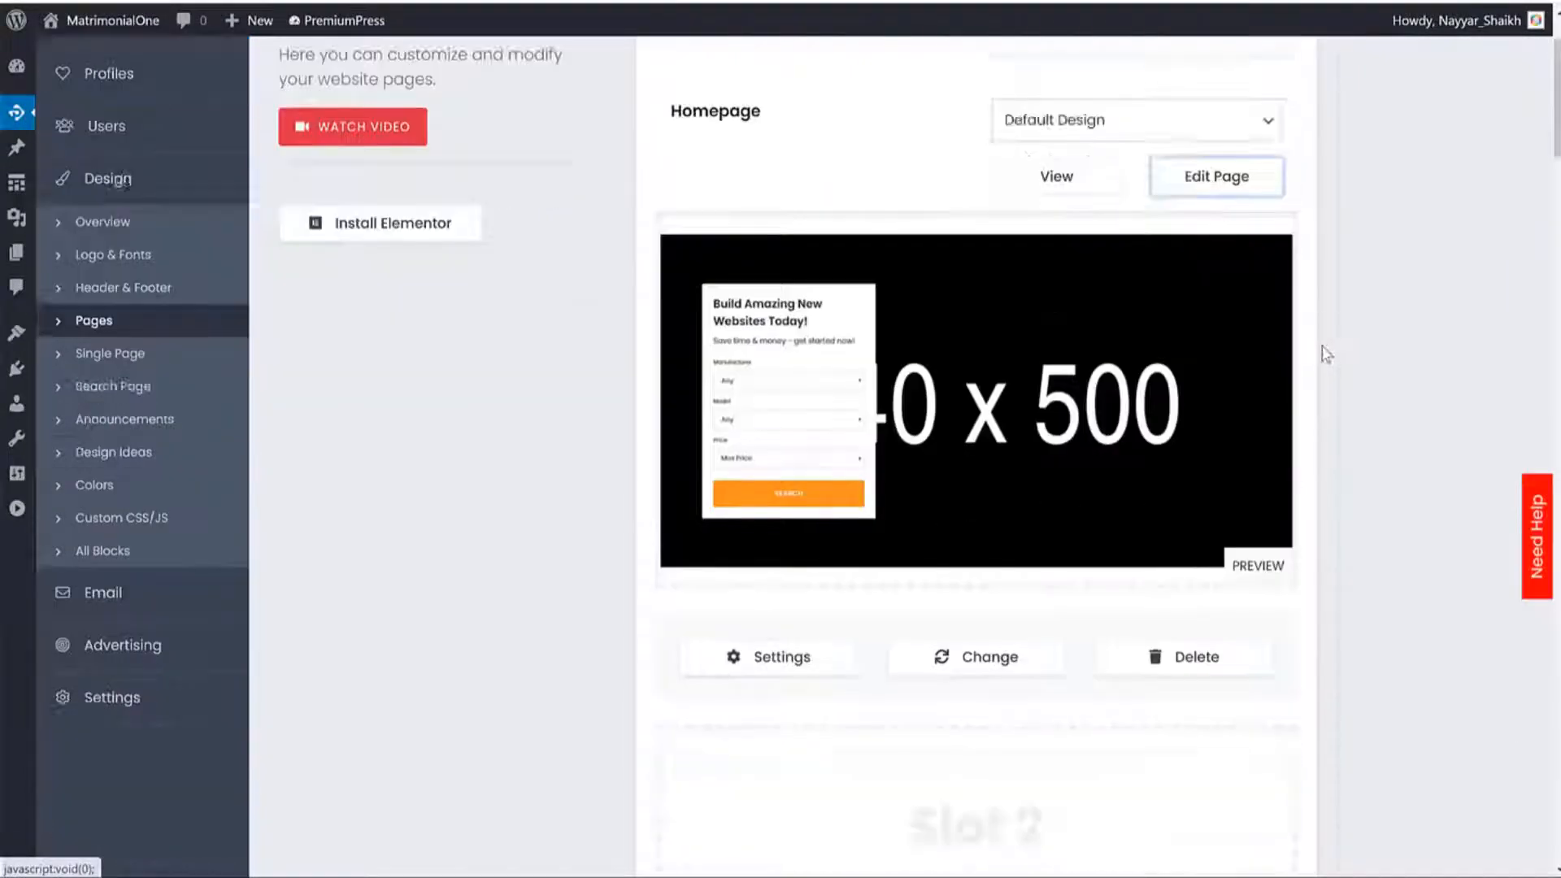
{"action": "scroll", "coordinate": [1327, 372], "scroll_direction": "down", "scroll_amount": 10}
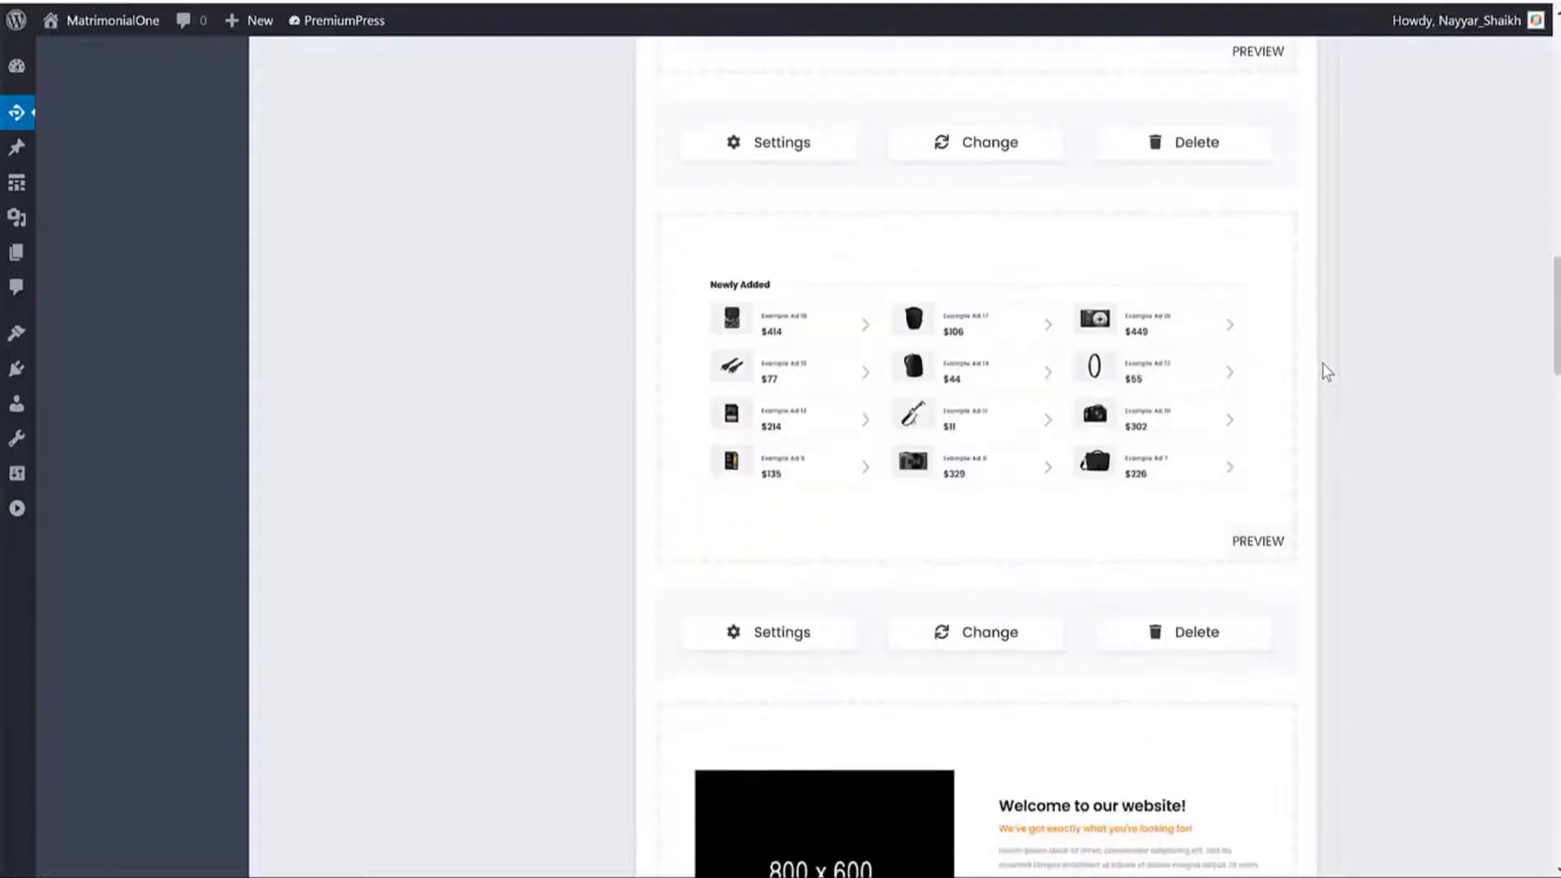
{"action": "scroll", "coordinate": [1329, 372], "scroll_direction": "up", "scroll_amount": 18}
{"action": "scroll", "coordinate": [1331, 371], "scroll_direction": "up", "scroll_amount": 5}
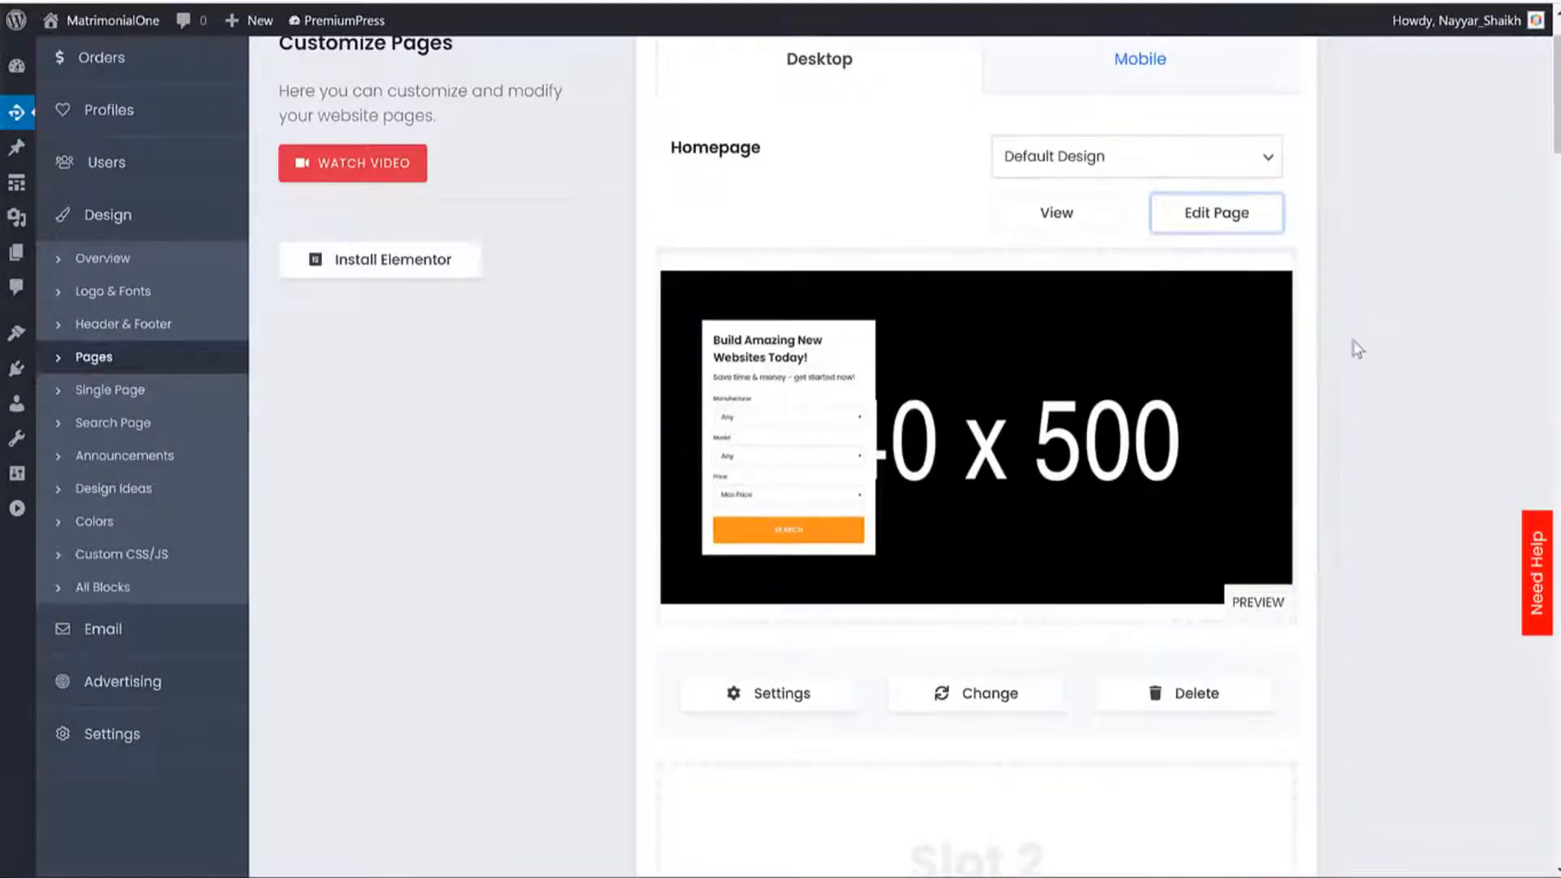
{"action": "scroll", "coordinate": [1352, 345], "scroll_direction": "down", "scroll_amount": 16}
{"action": "scroll", "coordinate": [920, 573], "scroll_direction": "down", "scroll_amount": 16}
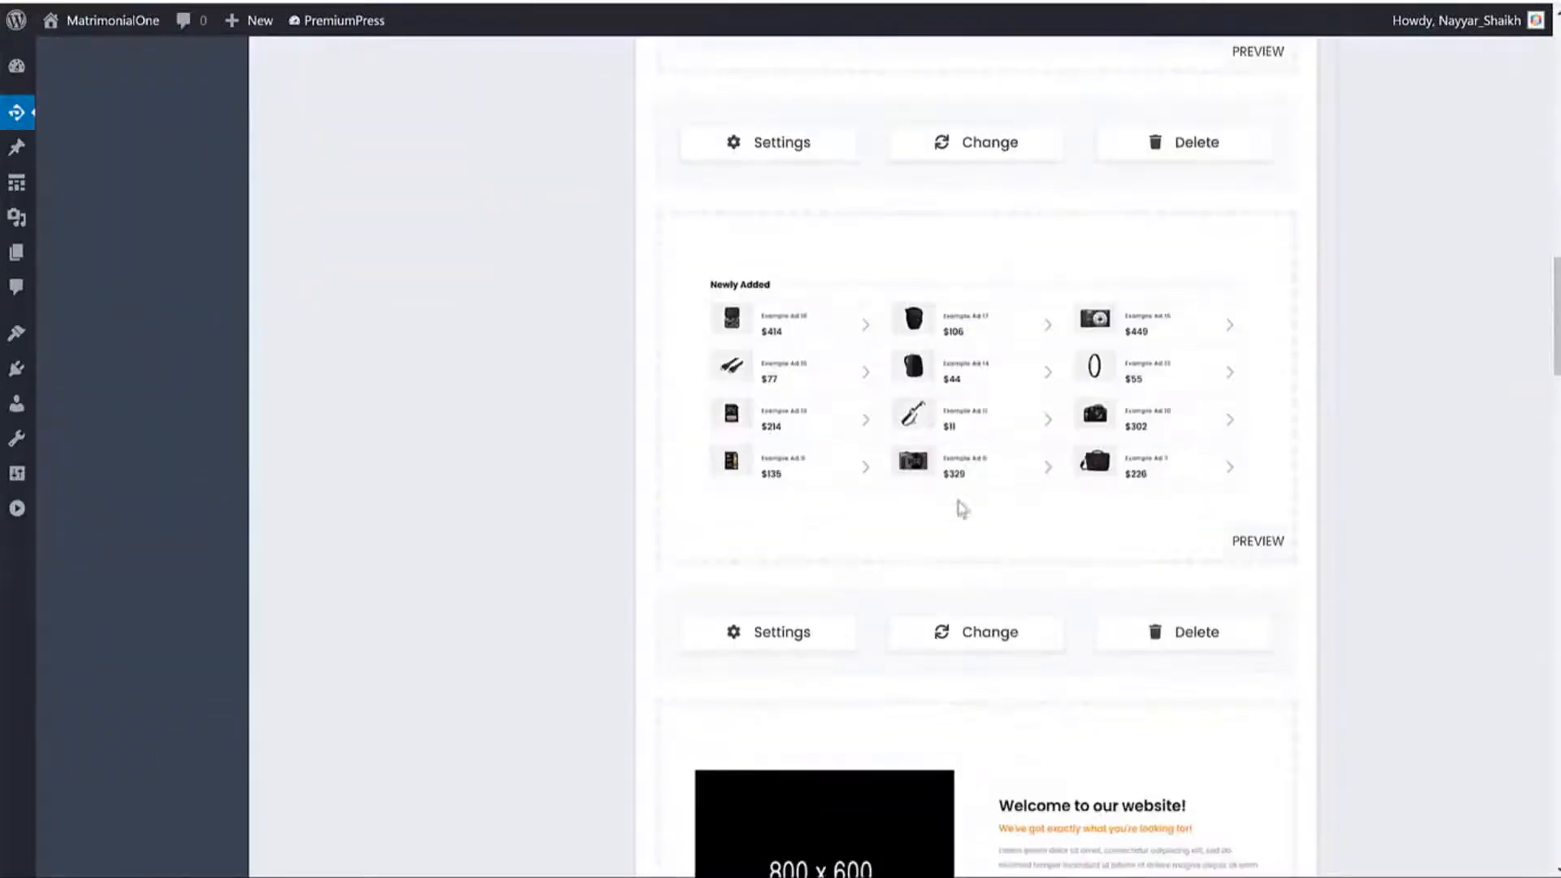
{"action": "scroll", "coordinate": [1081, 403], "scroll_direction": "up", "scroll_amount": 20}
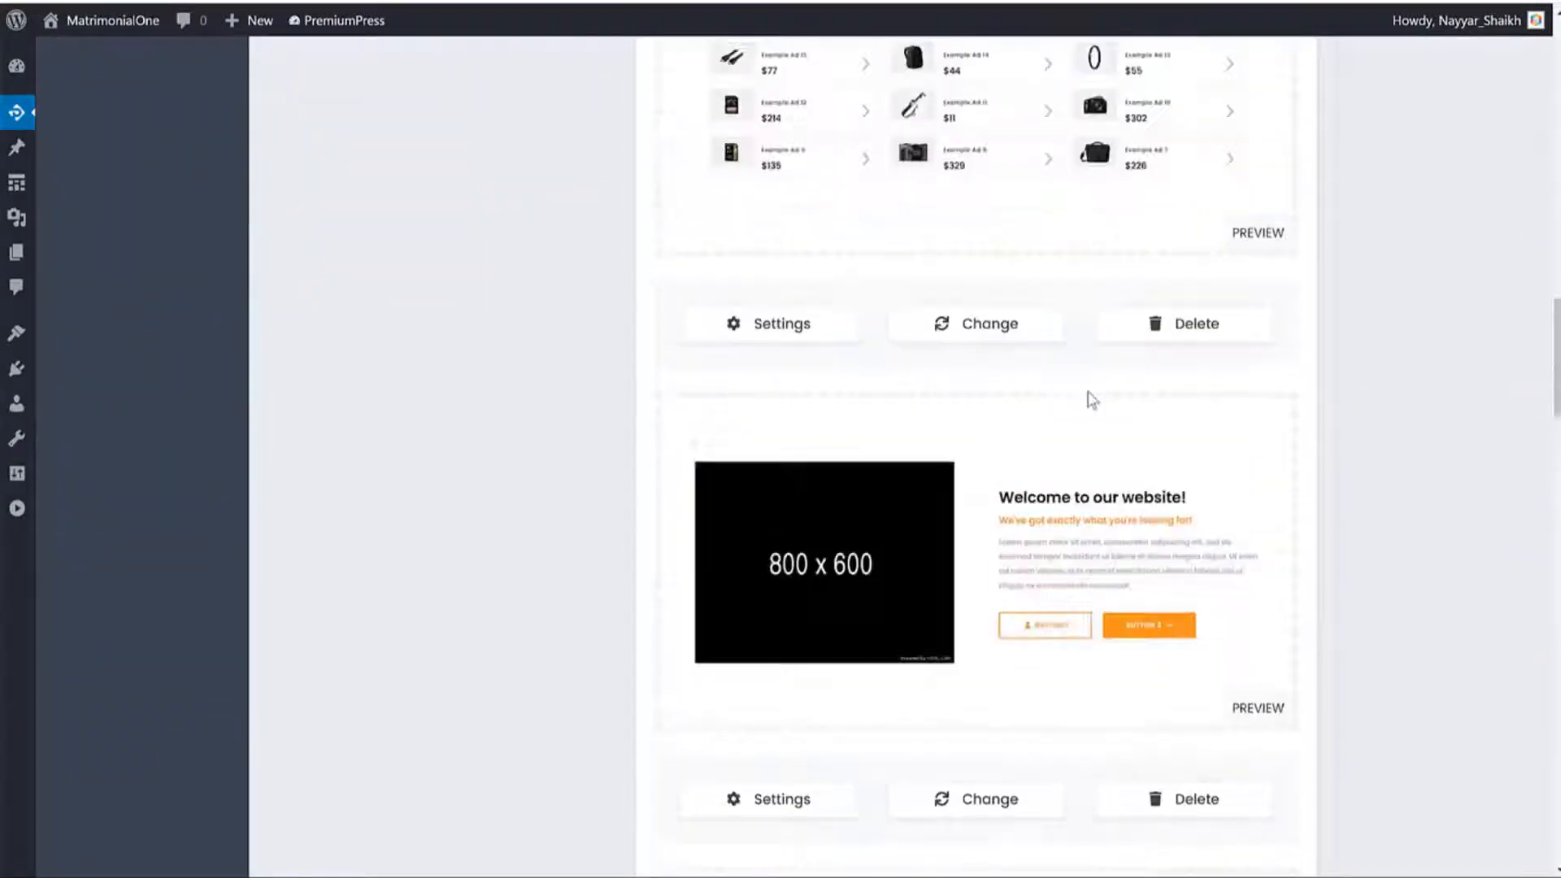
{"action": "scroll", "coordinate": [1128, 358], "scroll_direction": "up", "scroll_amount": 1}
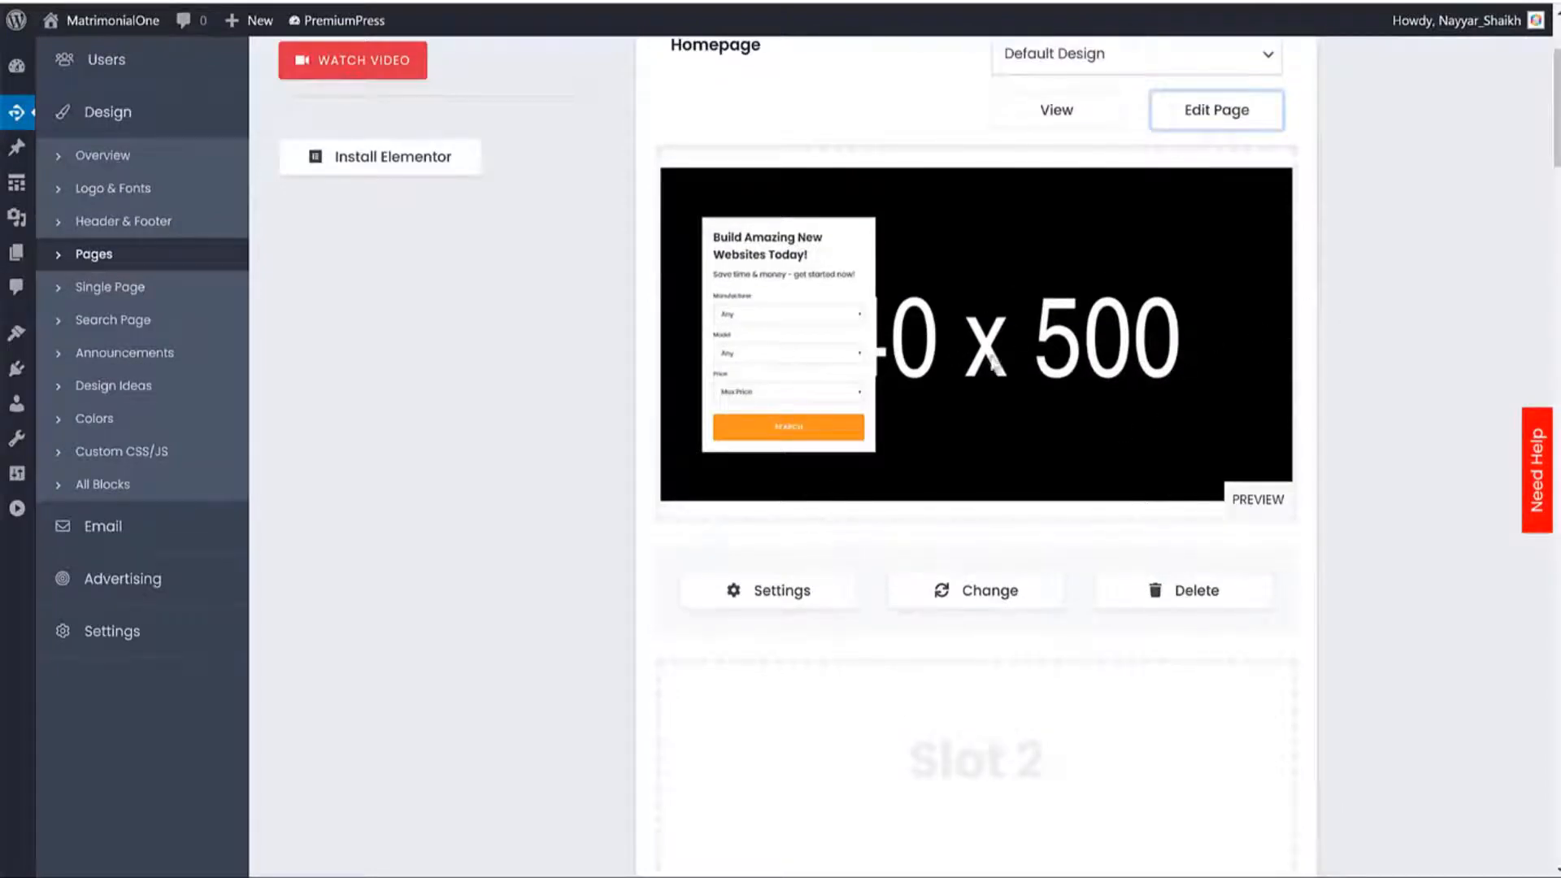
{"action": "left_click", "coordinate": [782, 612]}
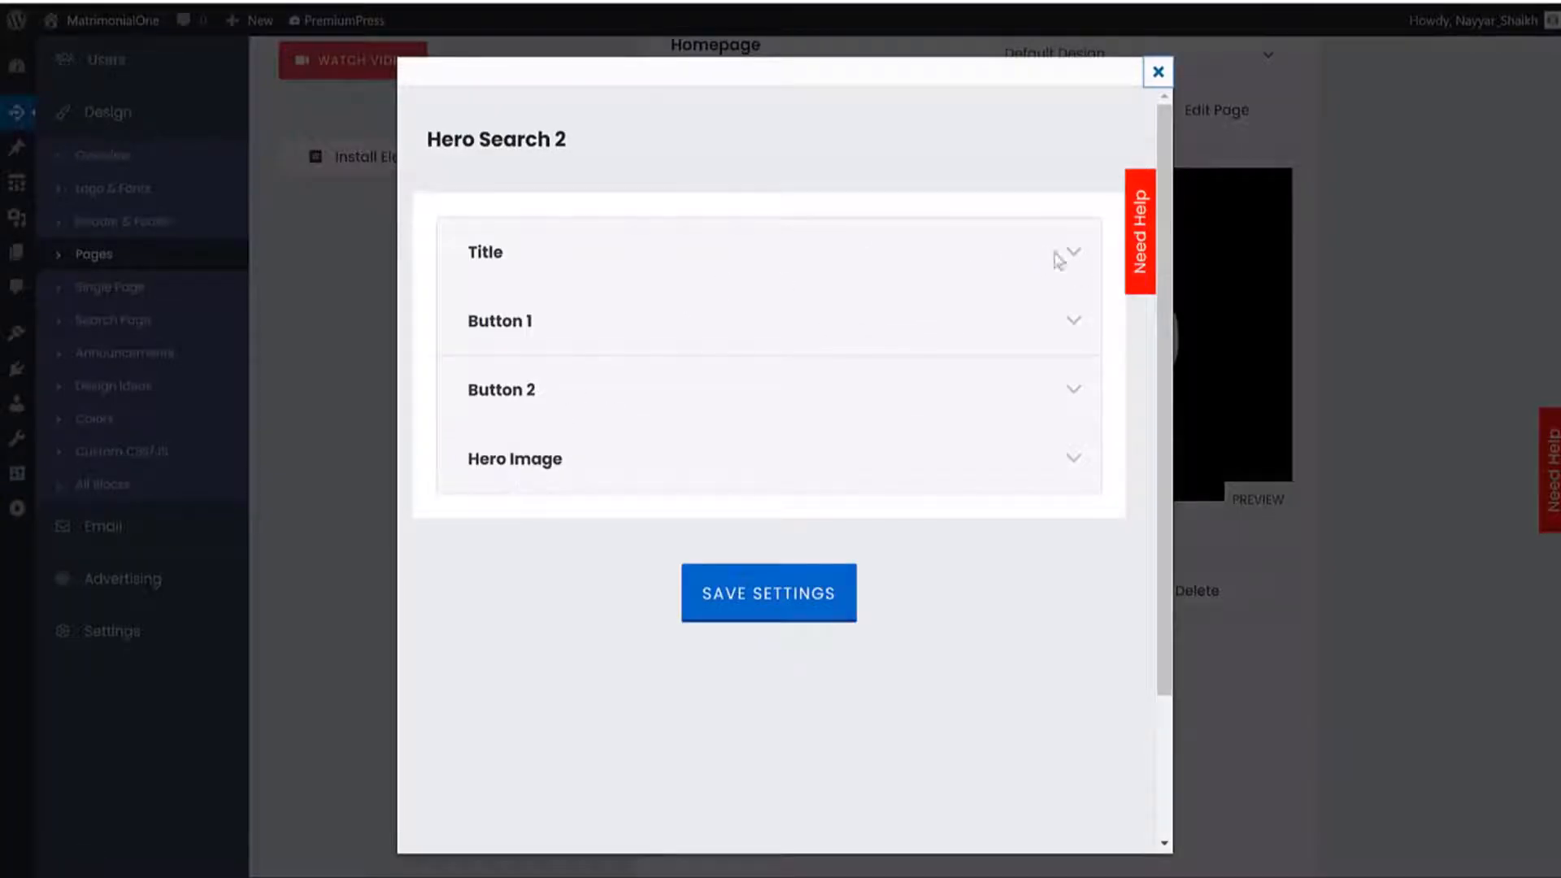
{"action": "left_click", "coordinate": [513, 281]}
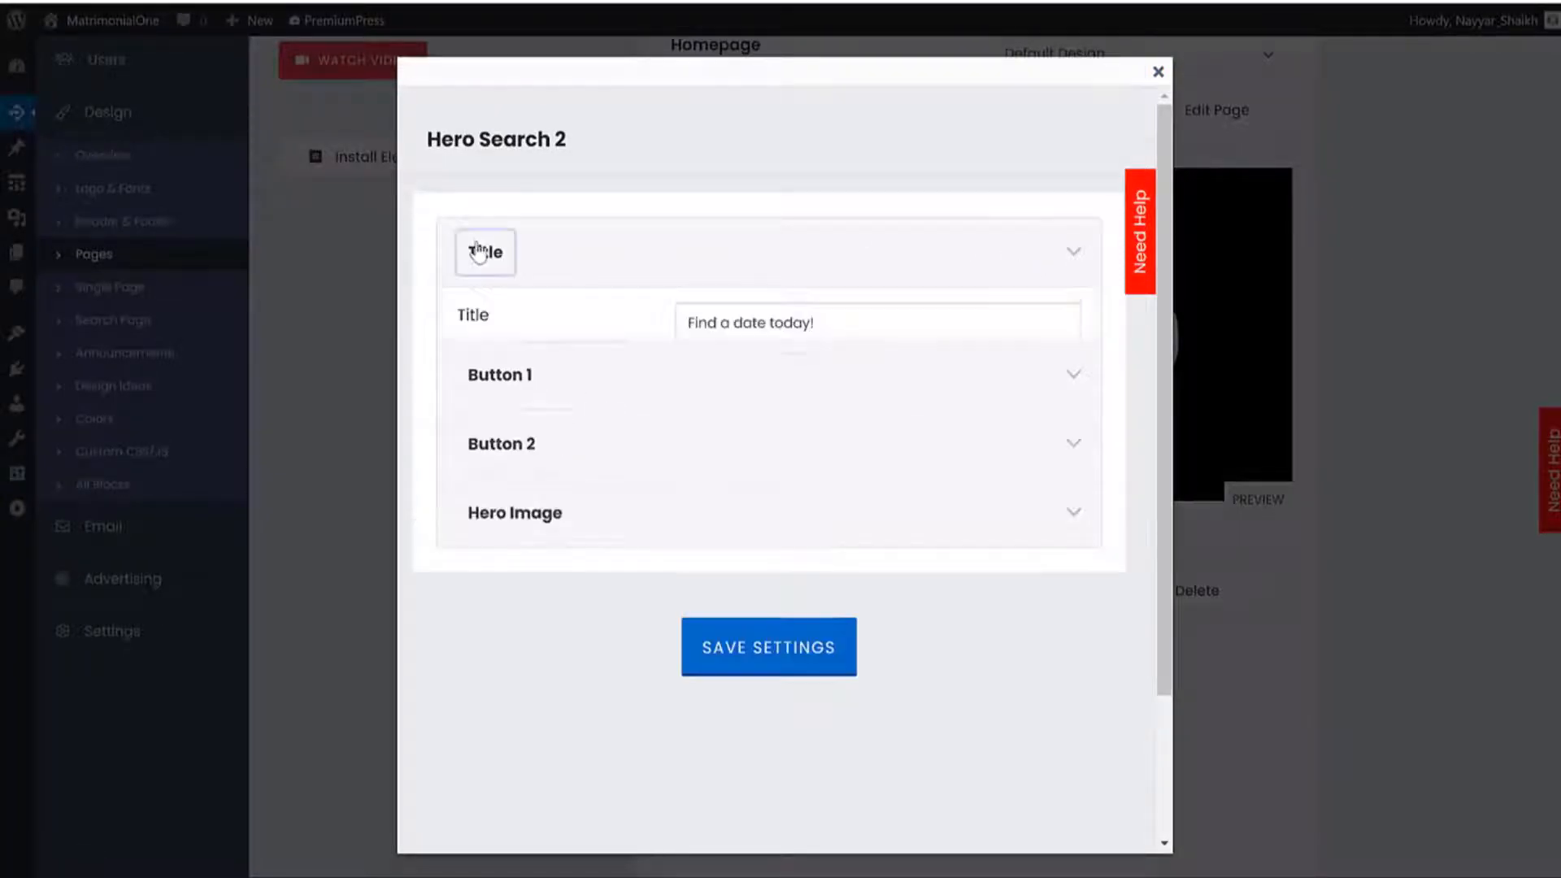
{"action": "scroll", "coordinate": [813, 341], "scroll_direction": "down", "scroll_amount": 1}
{"action": "left_click_drag", "start_coordinate": [885, 220], "coordinate": [577, 238]}
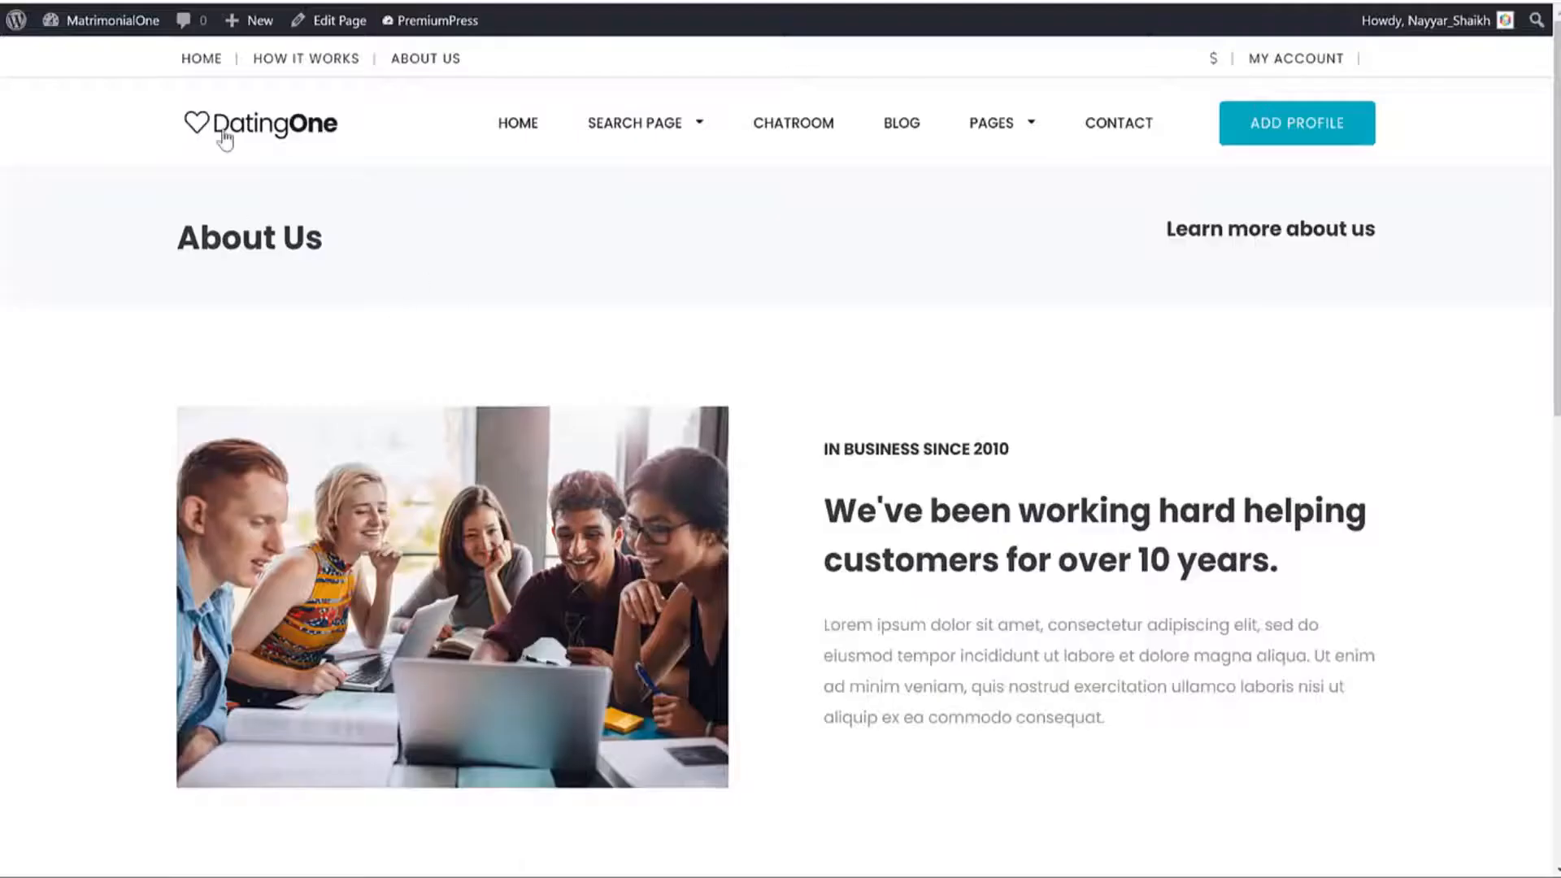
{"action": "left_click", "coordinate": [225, 134]}
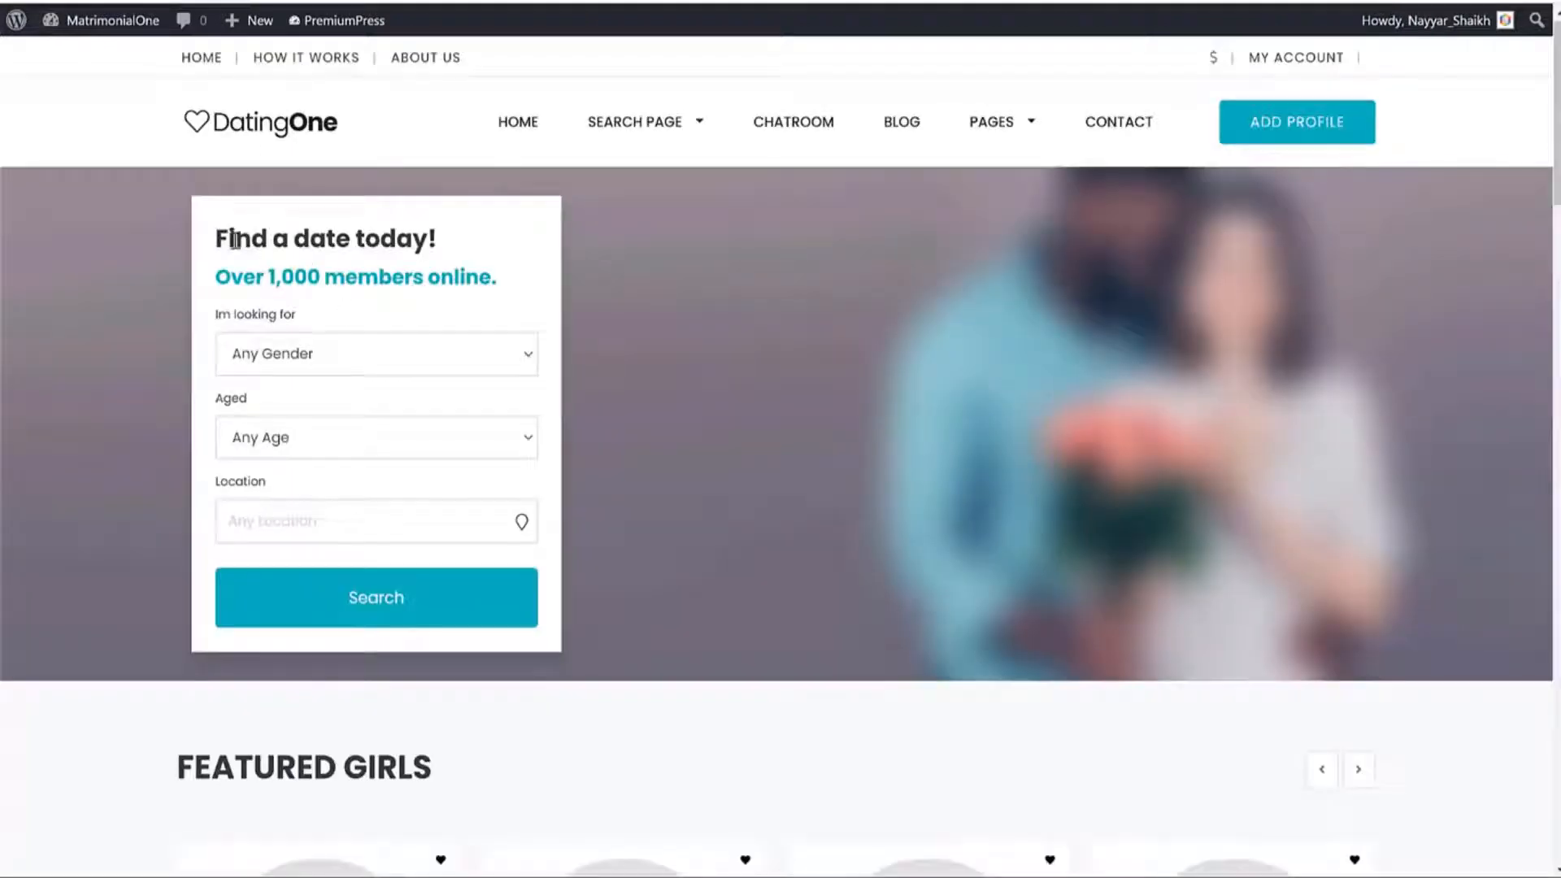
{"action": "left_click_drag", "start_coordinate": [228, 238], "coordinate": [453, 242]}
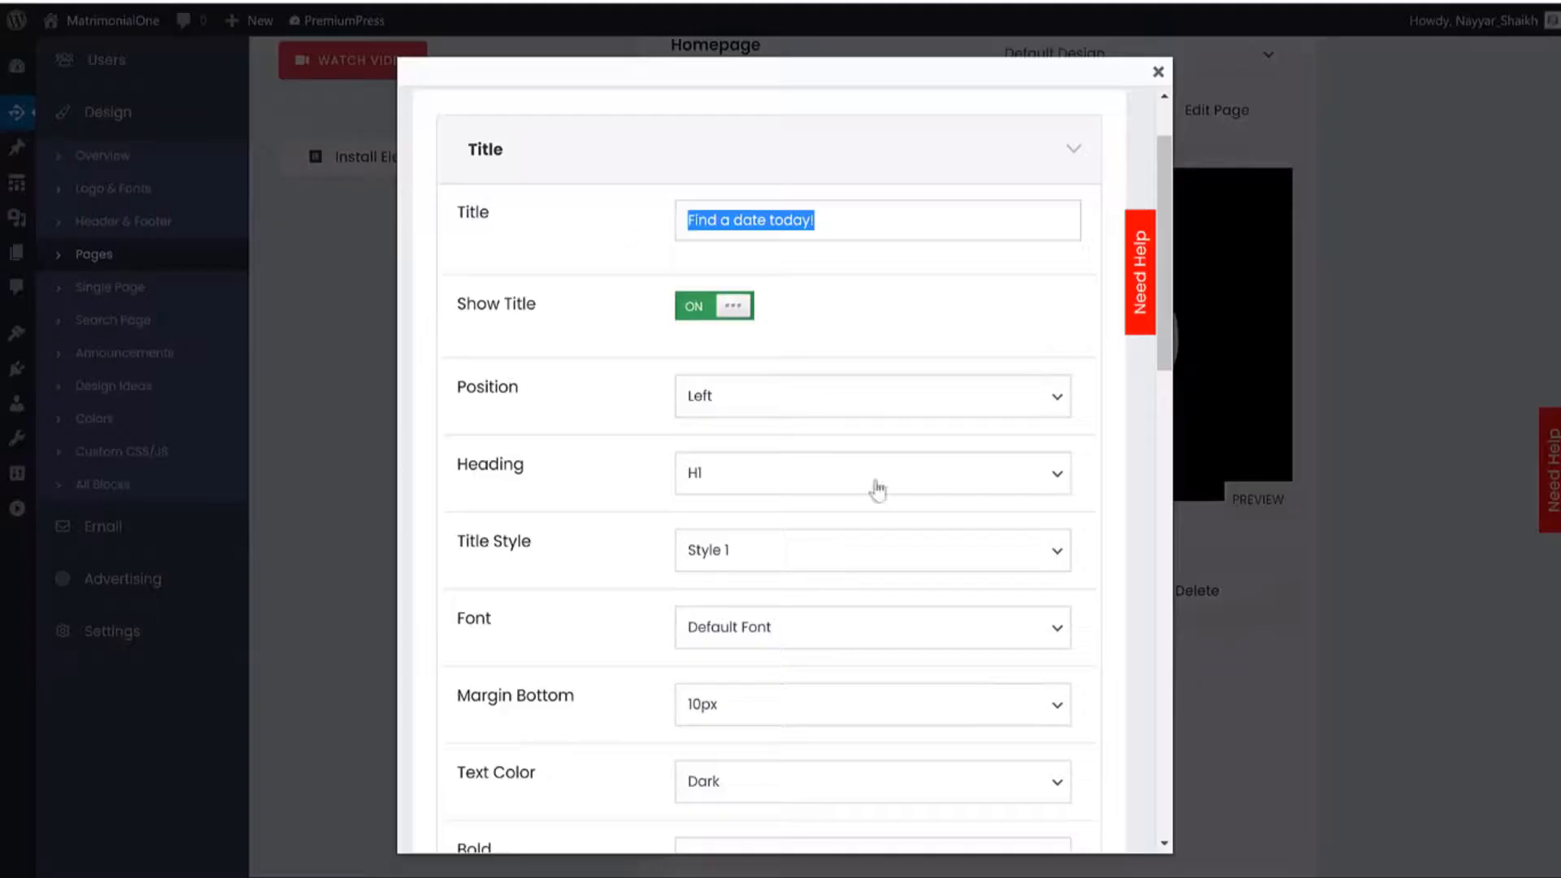
{"action": "scroll", "coordinate": [878, 488], "scroll_direction": "down", "scroll_amount": 7}
{"action": "scroll", "coordinate": [923, 505], "scroll_direction": "up", "scroll_amount": 9}
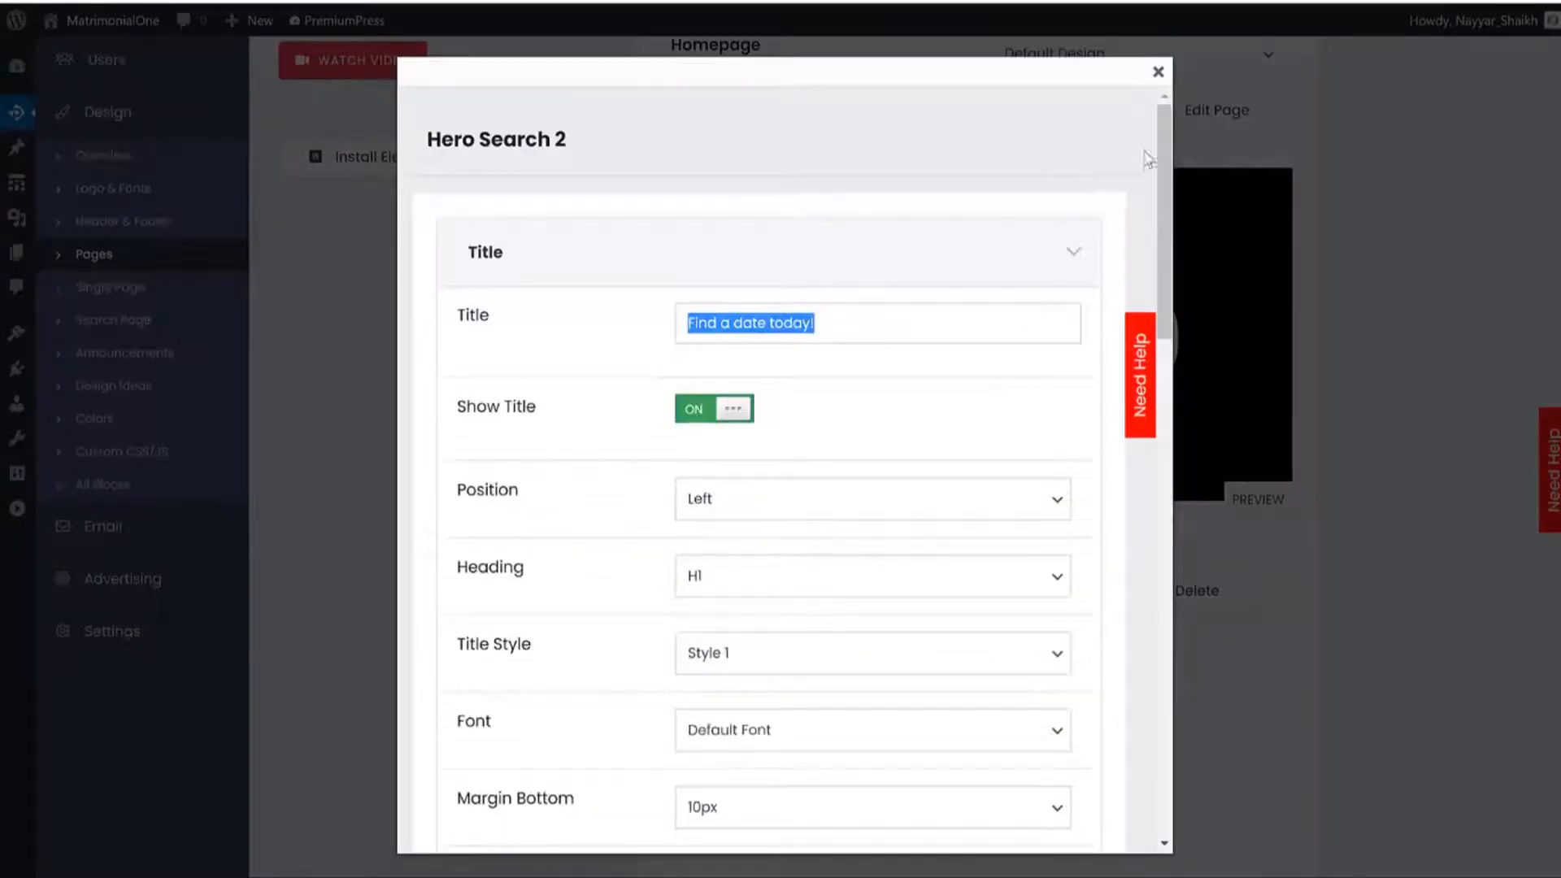
{"action": "left_click", "coordinate": [1158, 71]}
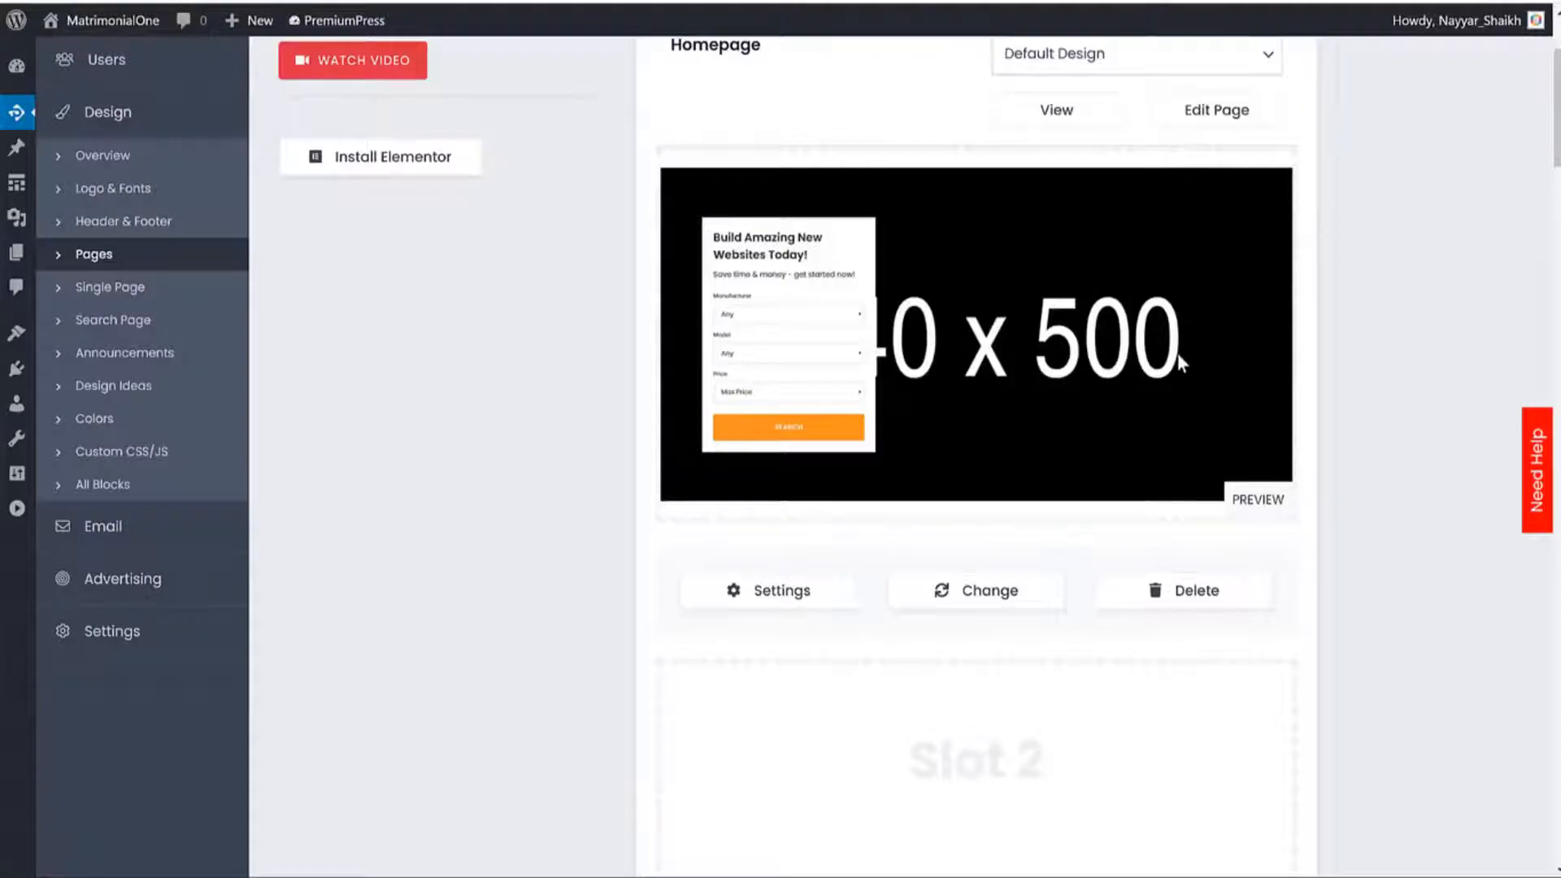
Swap the homepage hero slot for HERO SEARCH 1 from the Hero designs gallery.
{"action": "left_click", "coordinate": [993, 591]}
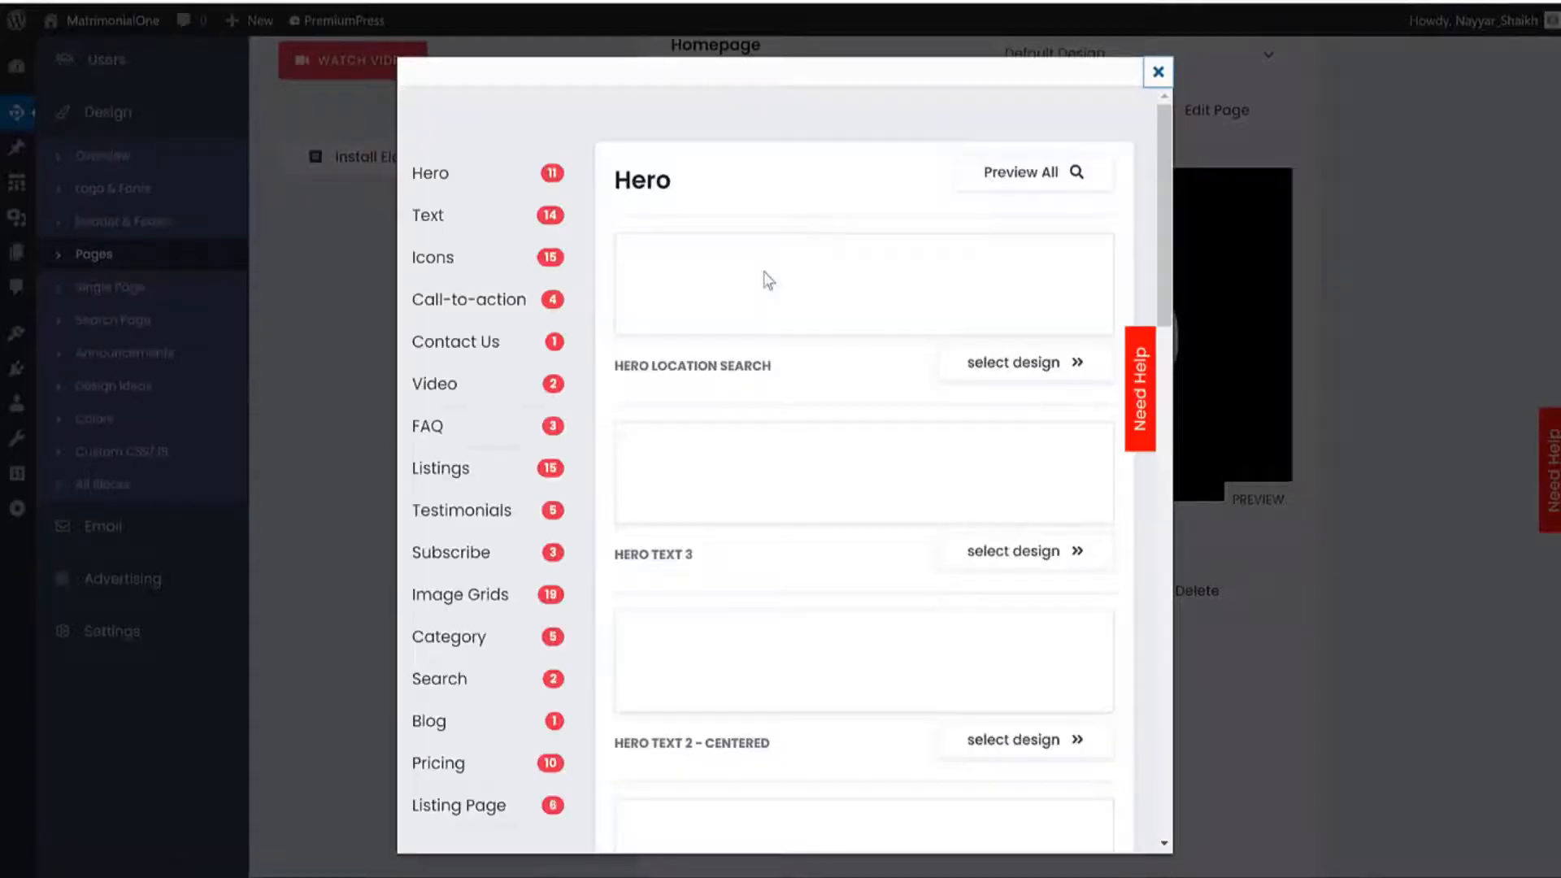
{"action": "scroll", "coordinate": [968, 483], "scroll_direction": "down", "scroll_amount": 5}
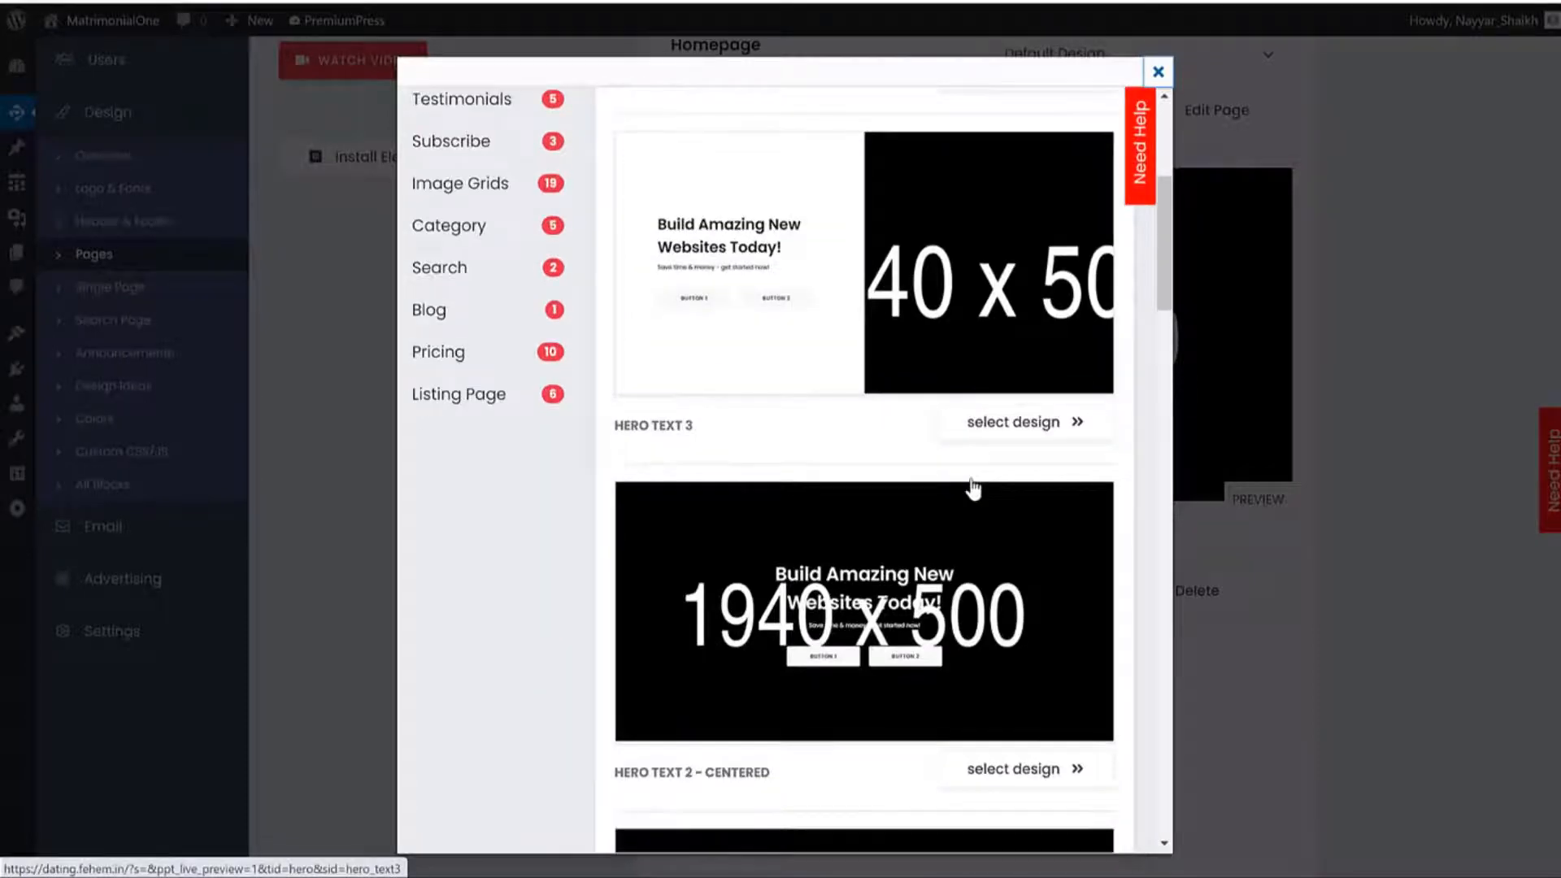
{"action": "scroll", "coordinate": [1059, 366], "scroll_direction": "down", "scroll_amount": 10}
{"action": "scroll", "coordinate": [854, 575], "scroll_direction": "up", "scroll_amount": 2}
{"action": "scroll", "coordinate": [884, 608], "scroll_direction": "down", "scroll_amount": 1}
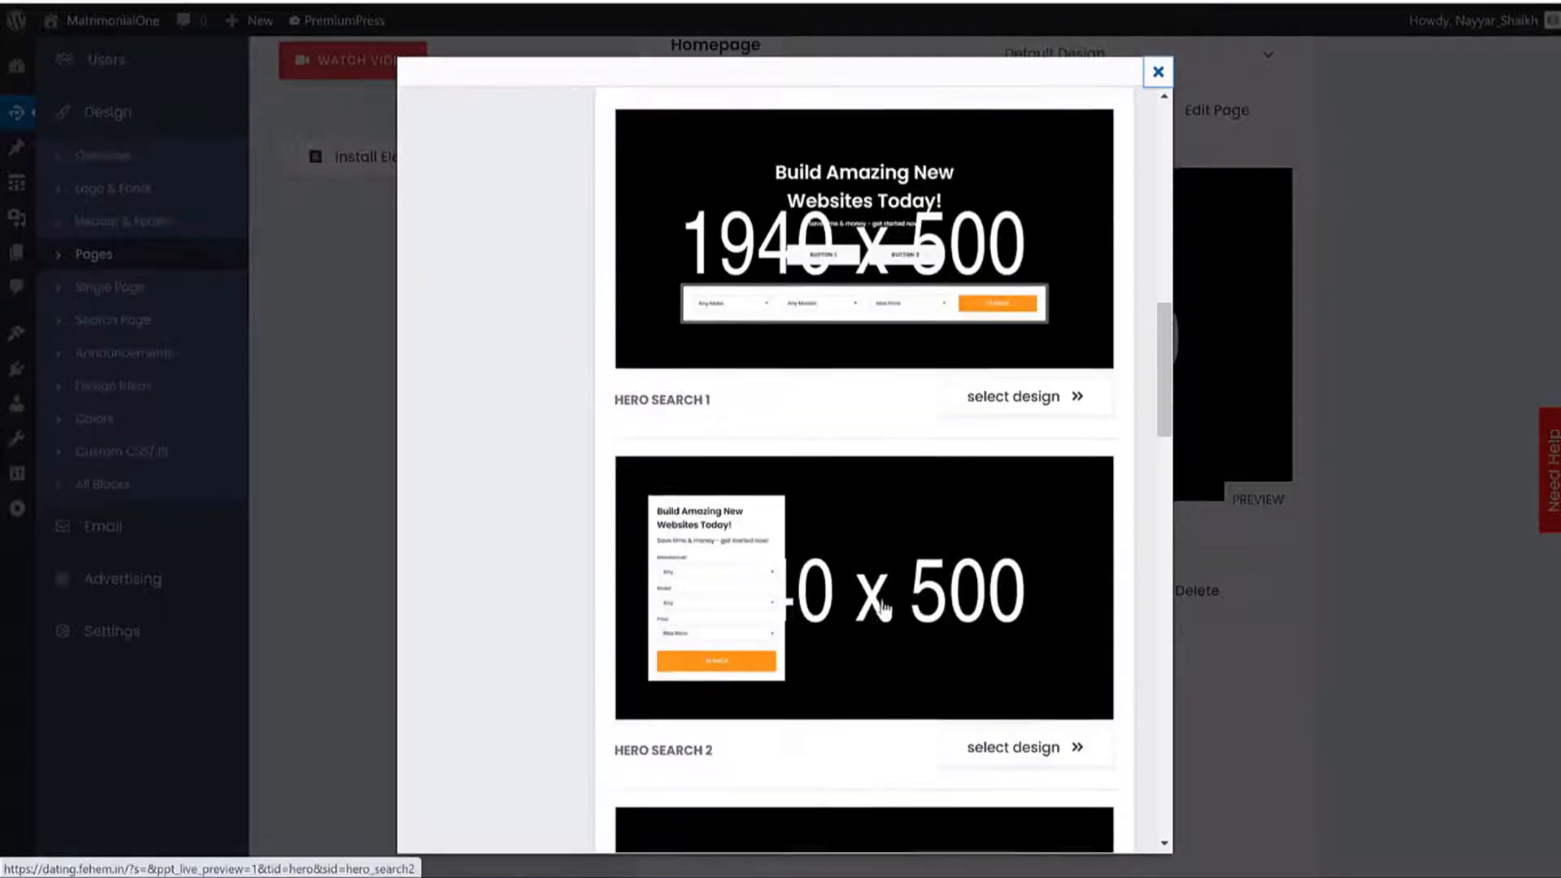
{"action": "scroll", "coordinate": [884, 608], "scroll_direction": "down", "scroll_amount": 1}
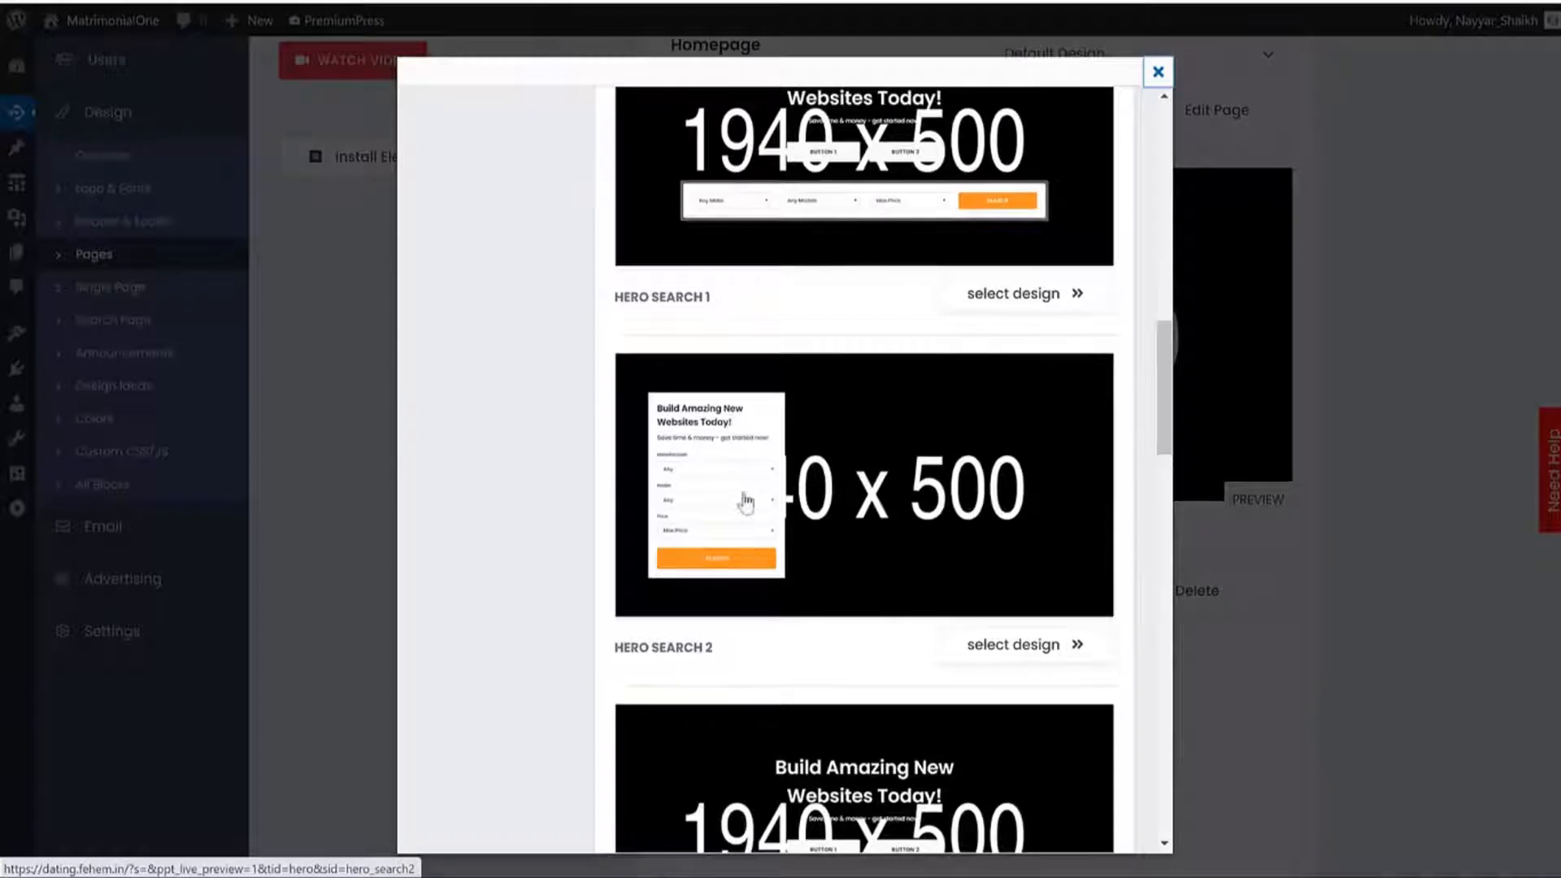
{"action": "scroll", "coordinate": [736, 492], "scroll_direction": "up", "scroll_amount": 2}
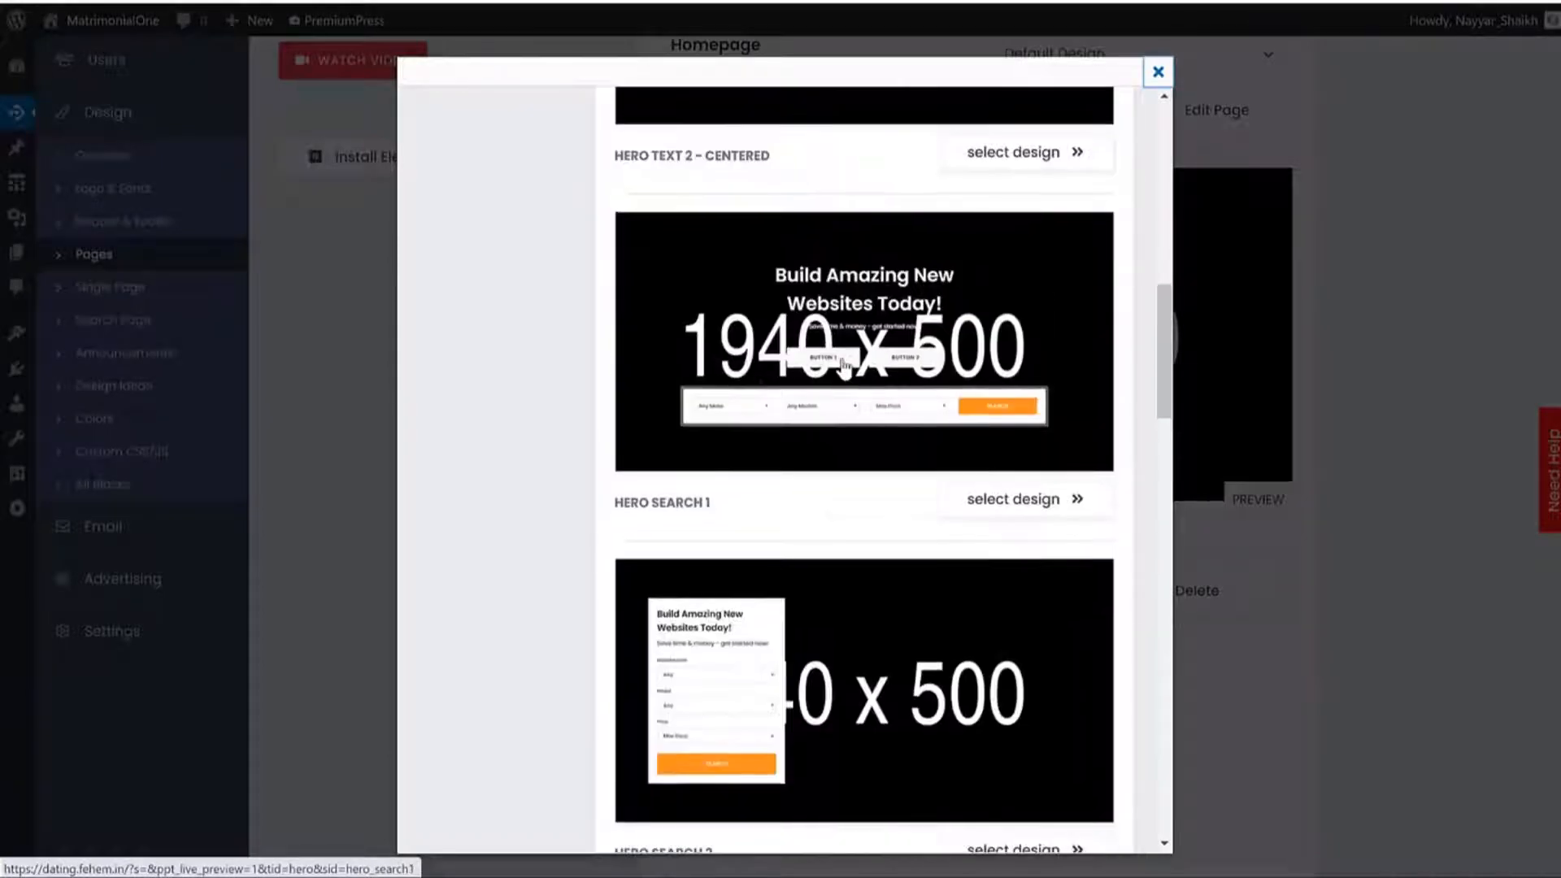
{"action": "left_click", "coordinate": [1042, 509]}
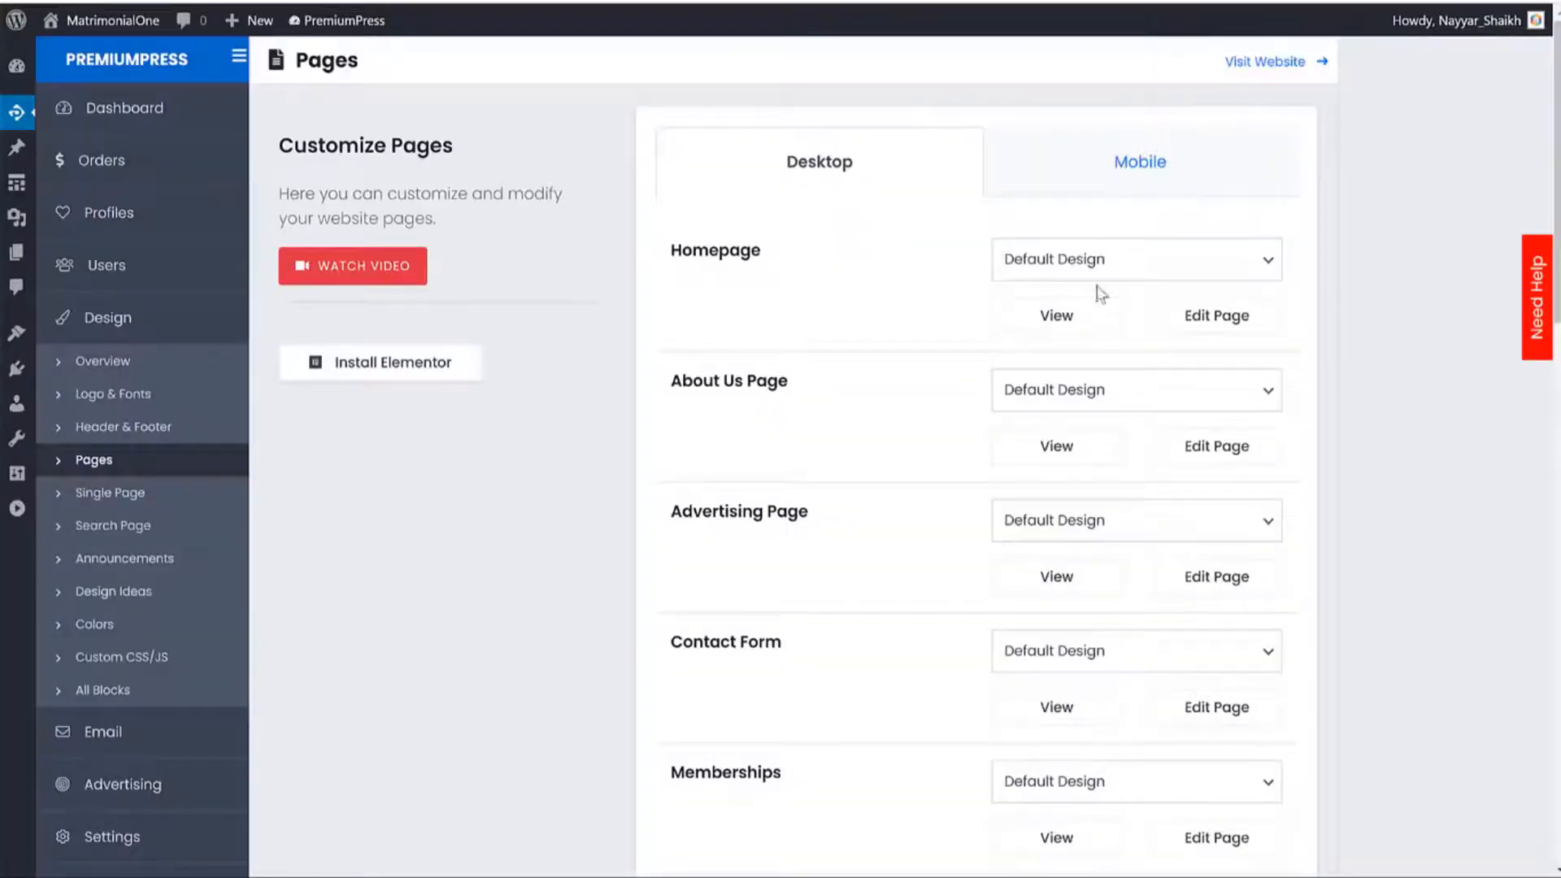
{"action": "scroll", "coordinate": [970, 532], "scroll_direction": "down", "scroll_amount": 15}
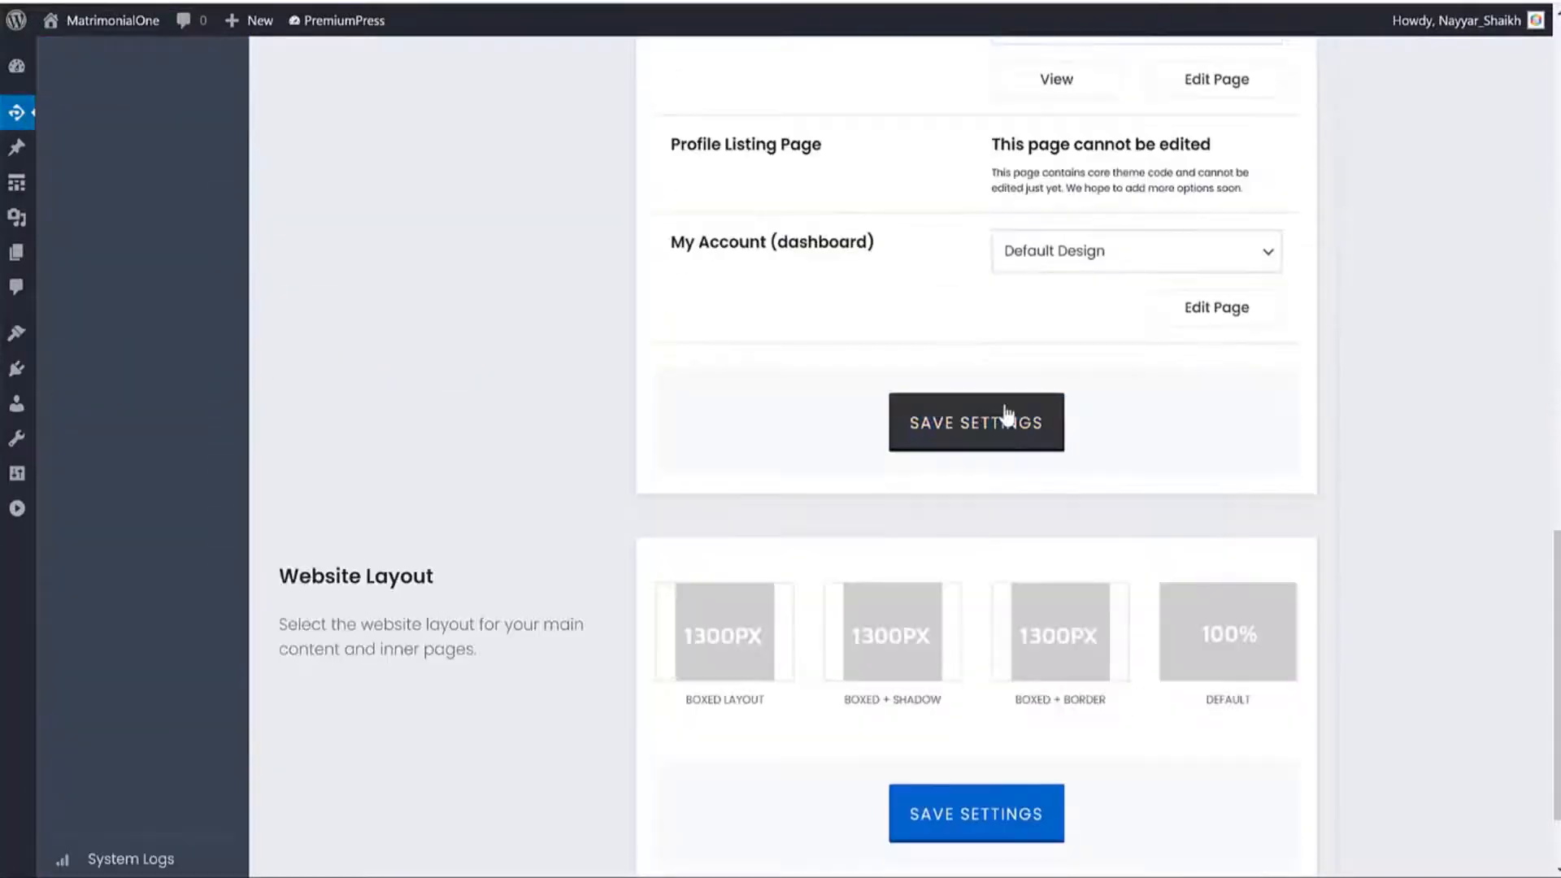
Save the page settings and inspect the hero, now just a gender, age and location search.
{"action": "left_click", "coordinate": [1007, 415]}
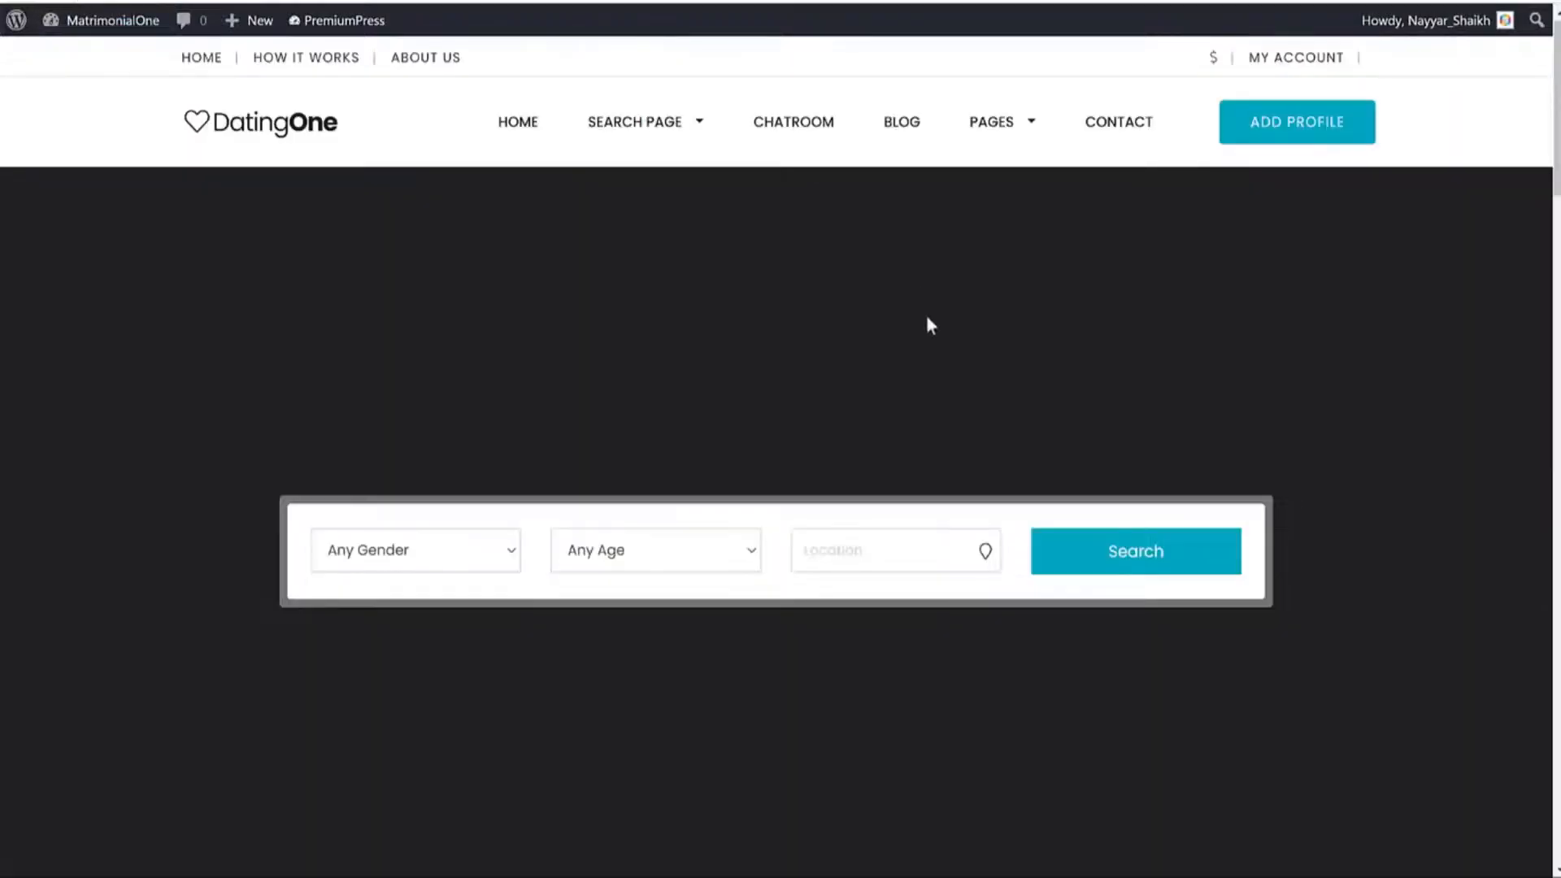
{"action": "scroll", "coordinate": [993, 441], "scroll_direction": "down", "scroll_amount": 15}
{"action": "scroll", "coordinate": [994, 441], "scroll_direction": "up", "scroll_amount": 13}
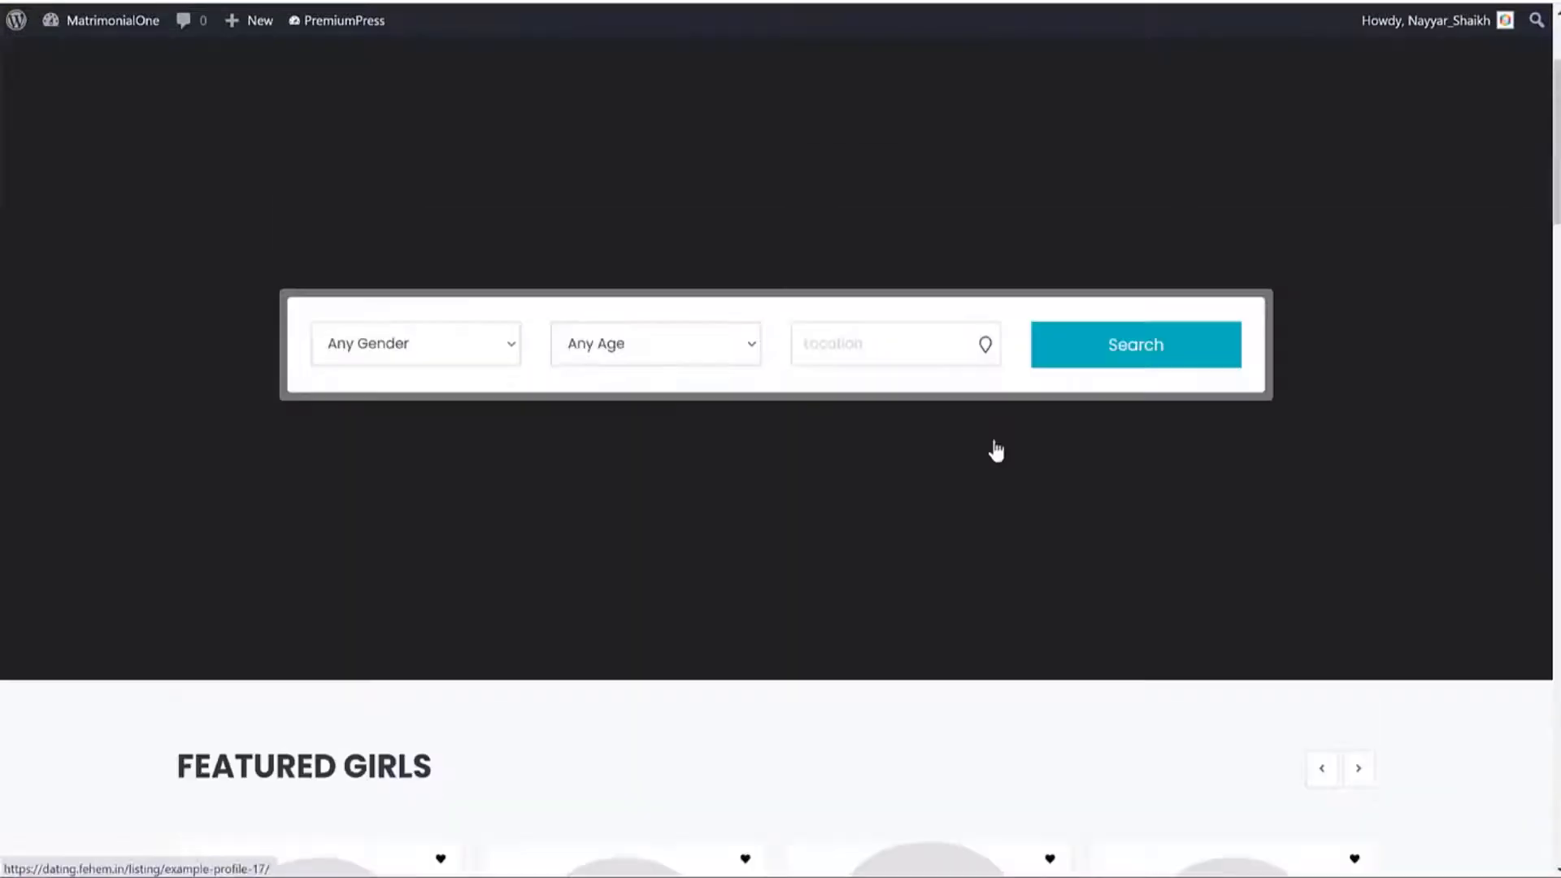
{"action": "scroll", "coordinate": [996, 451], "scroll_direction": "up", "scroll_amount": 3}
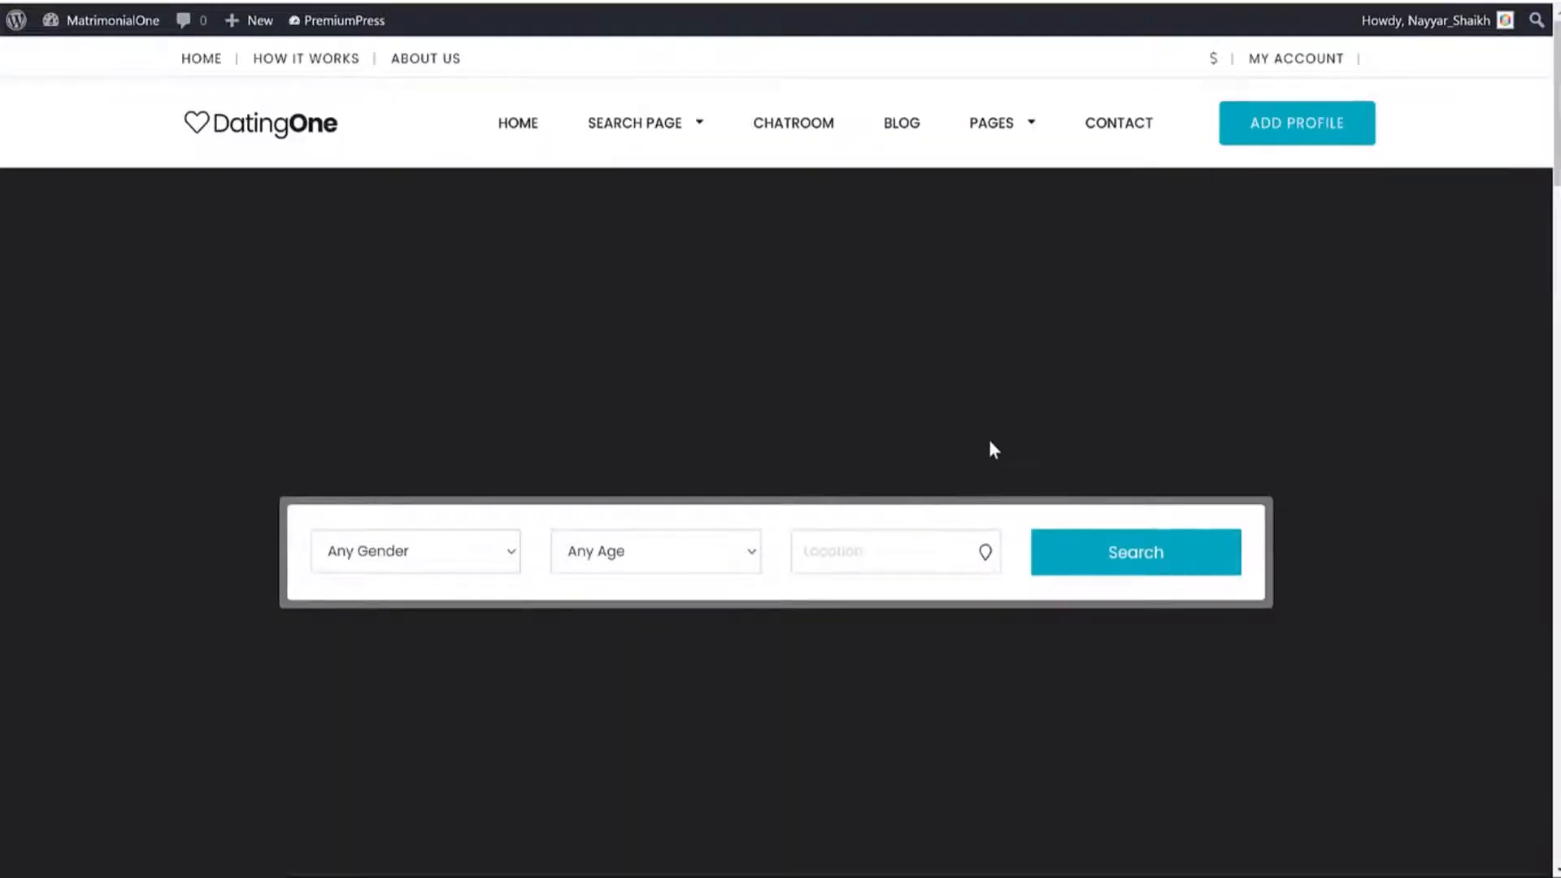
{"action": "scroll", "coordinate": [705, 237], "scroll_direction": "down", "scroll_amount": 1}
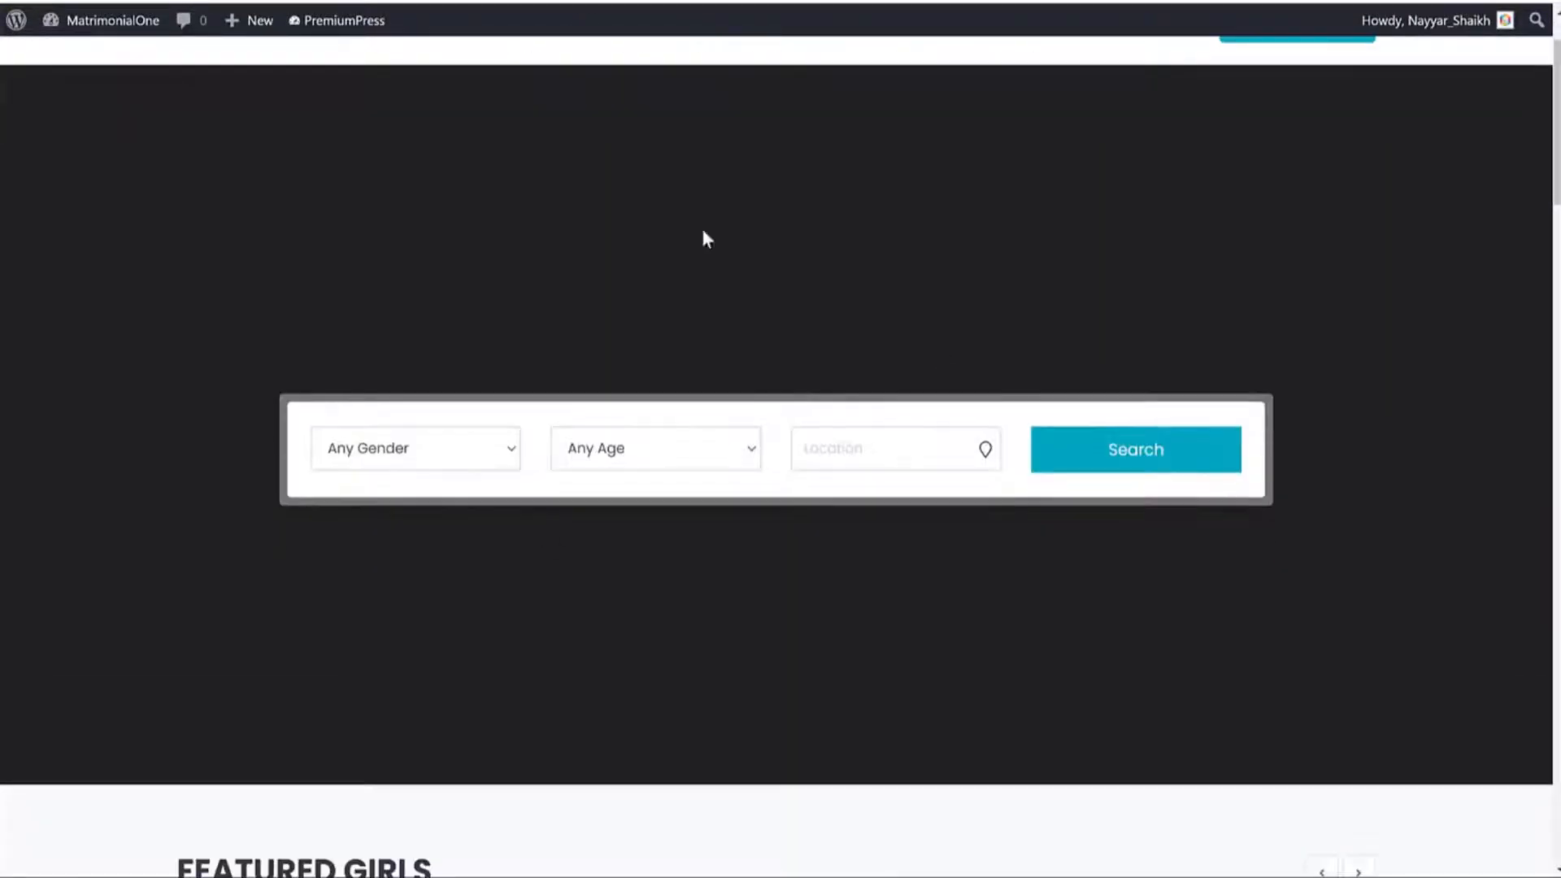
{"action": "scroll", "coordinate": [728, 451], "scroll_direction": "up", "scroll_amount": 1}
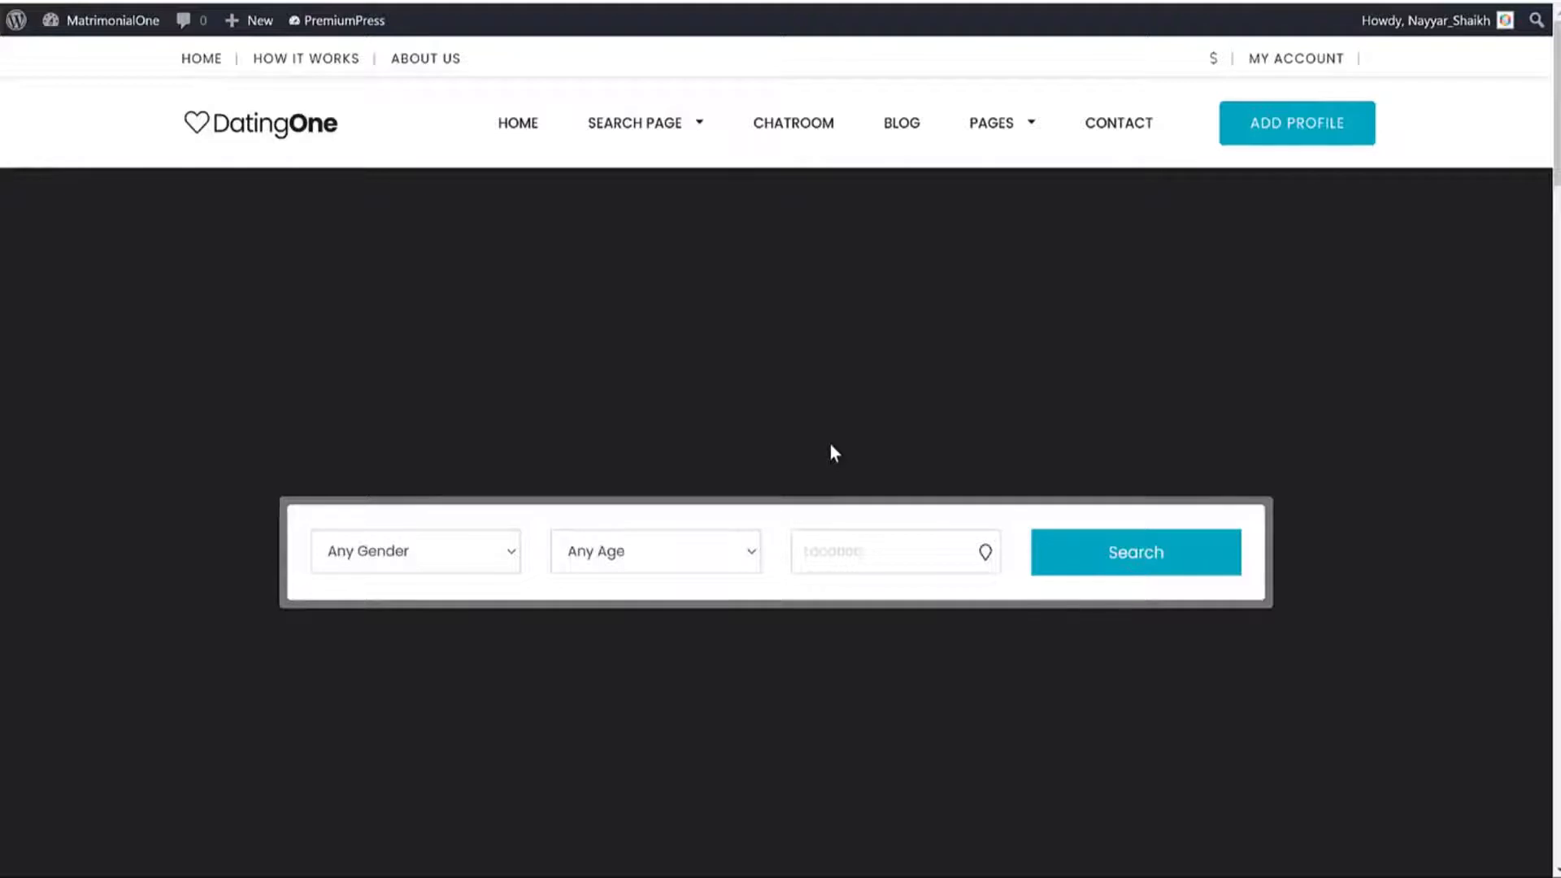
{"action": "scroll", "coordinate": [959, 492], "scroll_direction": "down", "scroll_amount": 2}
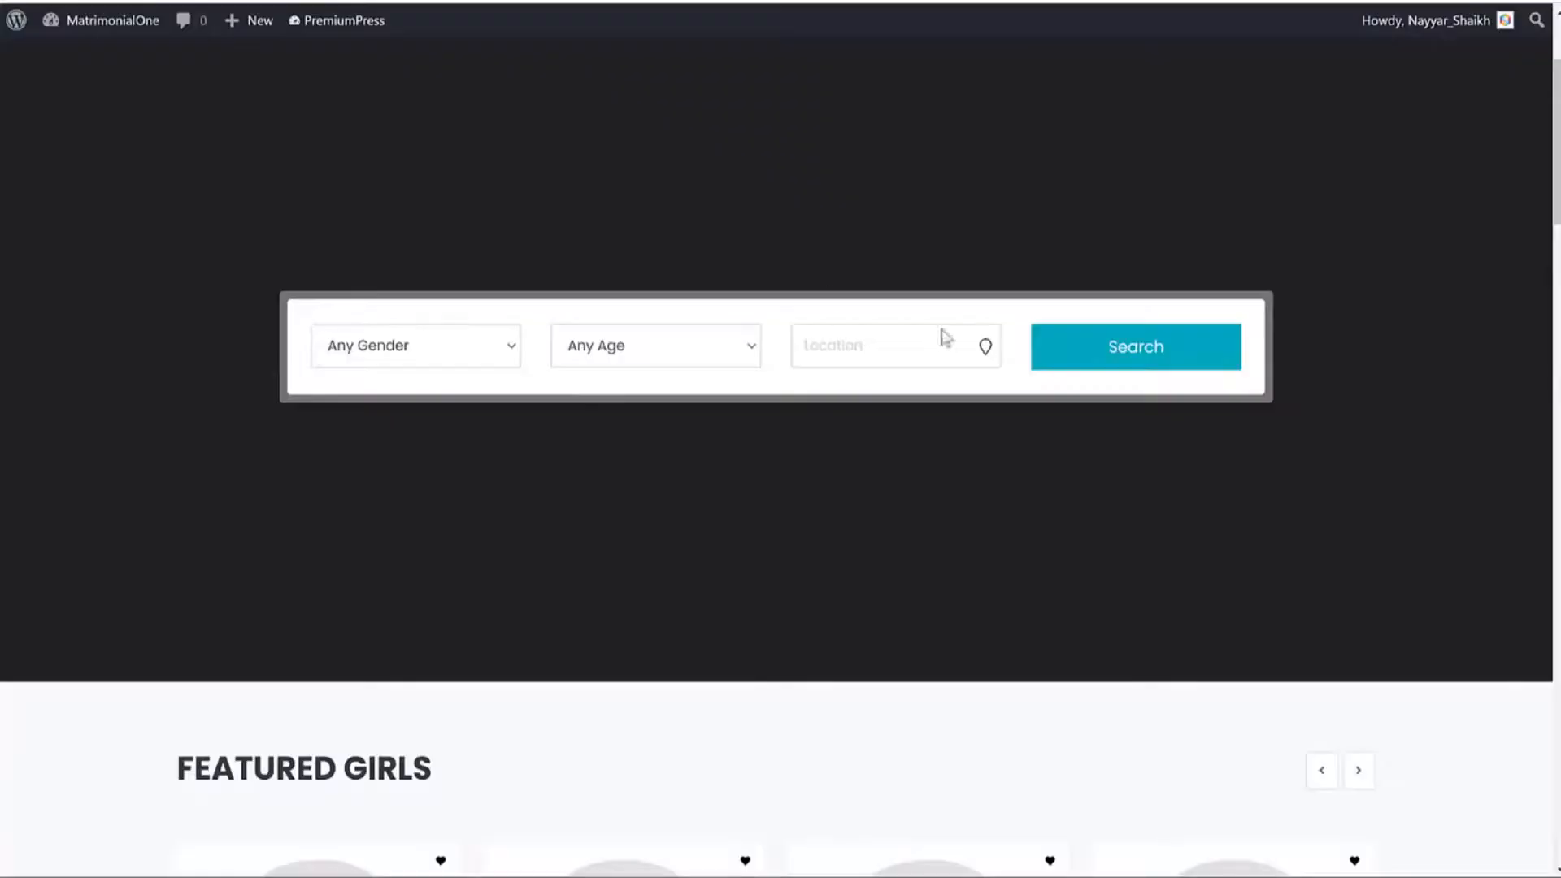
{"action": "scroll", "coordinate": [930, 818], "scroll_direction": "up", "scroll_amount": 3}
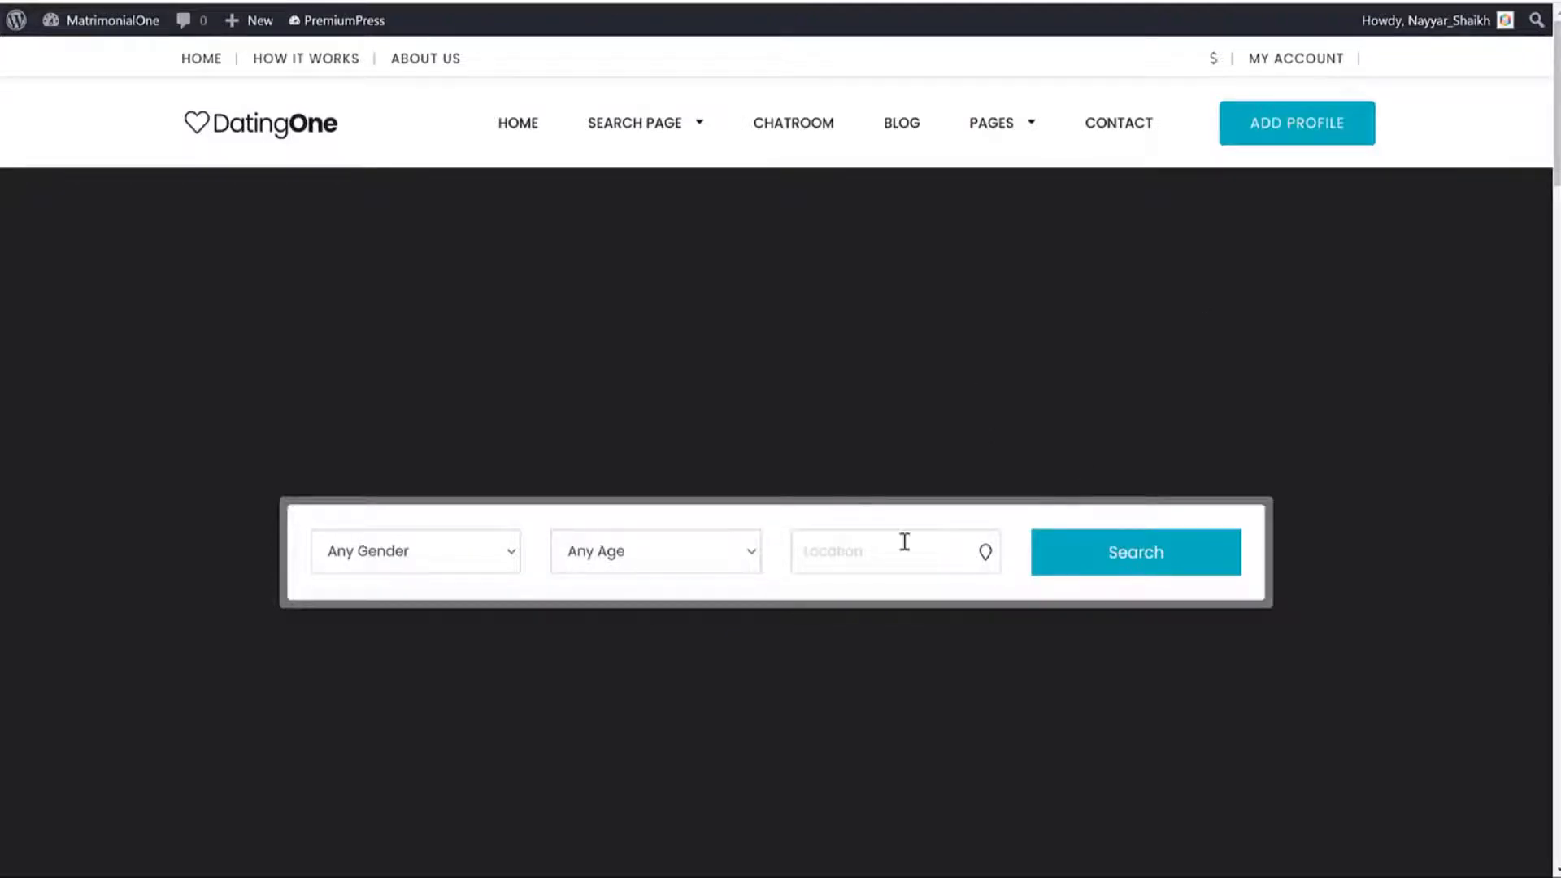
{"action": "scroll", "coordinate": [911, 529], "scroll_direction": "down", "scroll_amount": 4}
{"action": "scroll", "coordinate": [891, 529], "scroll_direction": "up", "scroll_amount": 4}
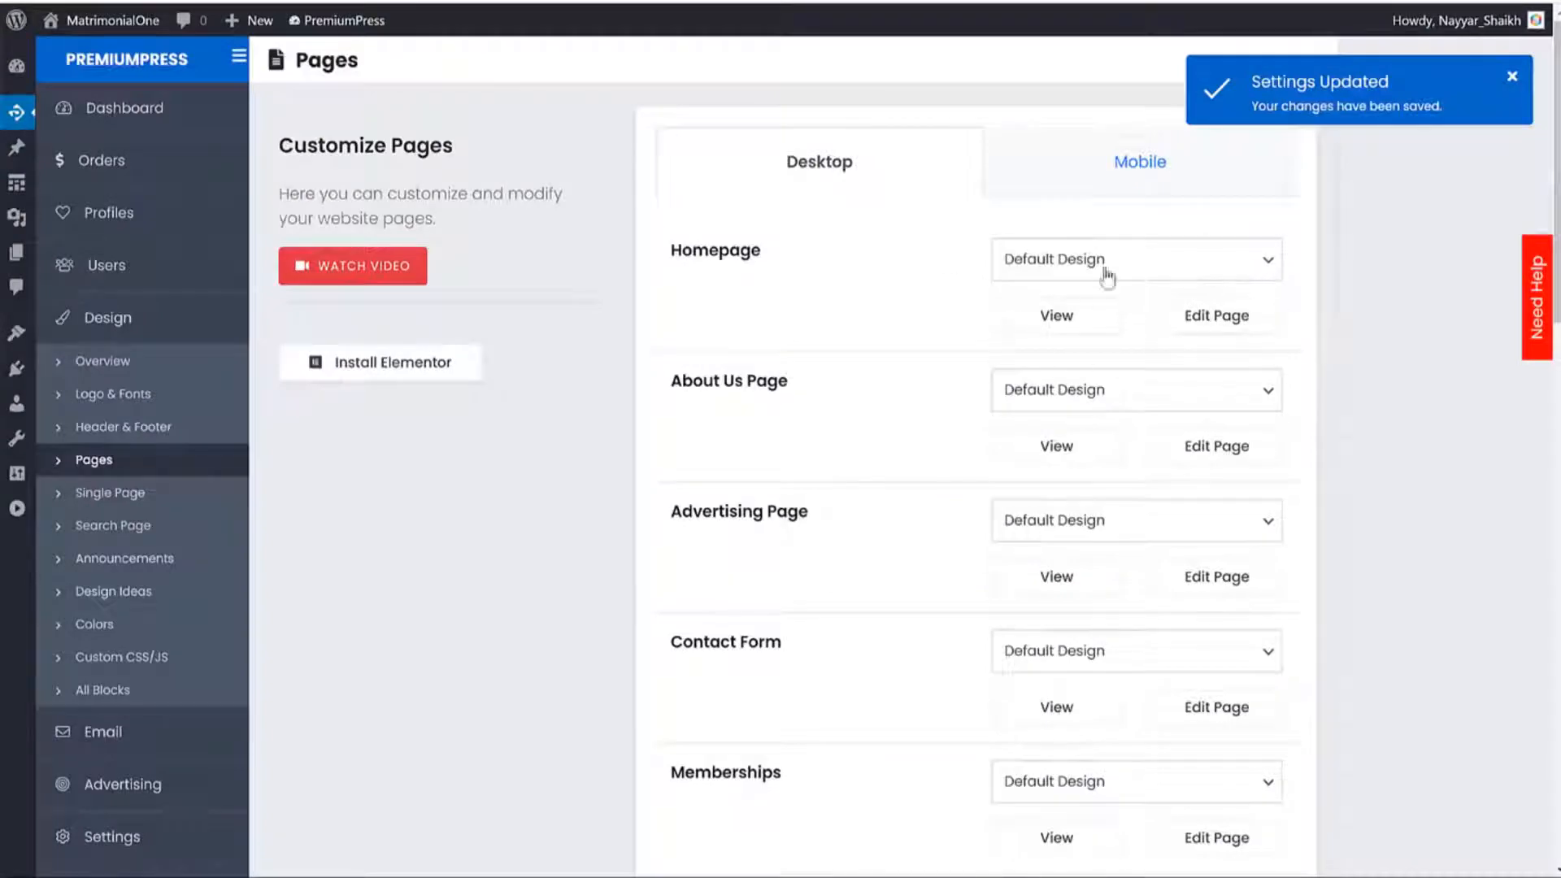
Open the homepage hero section's settings and expand its Hero Image options.
{"action": "left_click", "coordinate": [1201, 317]}
{"action": "scroll", "coordinate": [1300, 334], "scroll_direction": "down", "scroll_amount": 3}
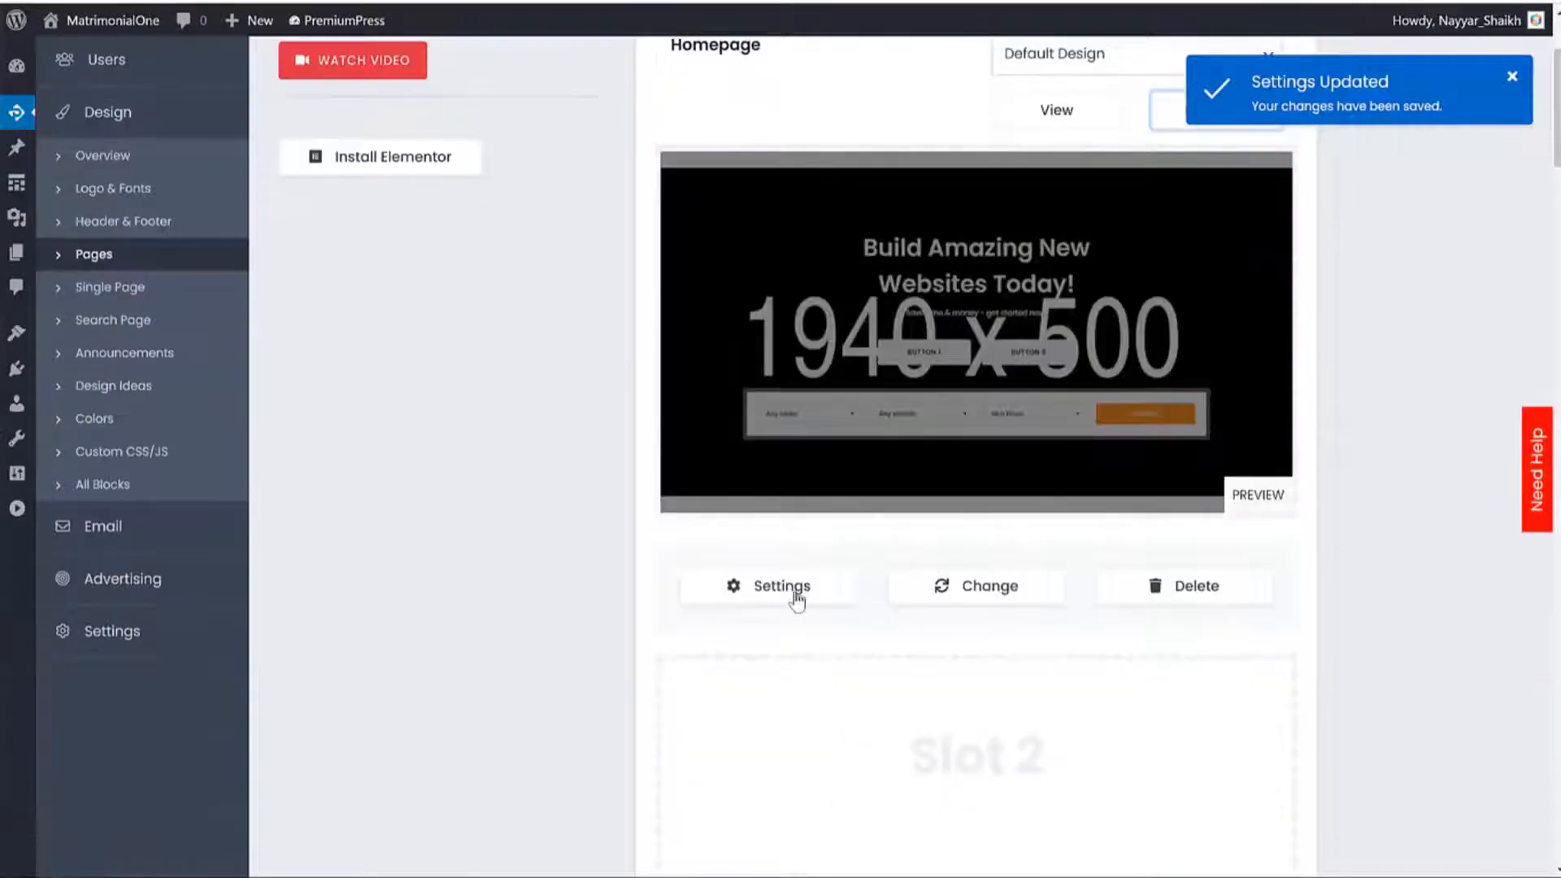
{"action": "left_click", "coordinate": [796, 600]}
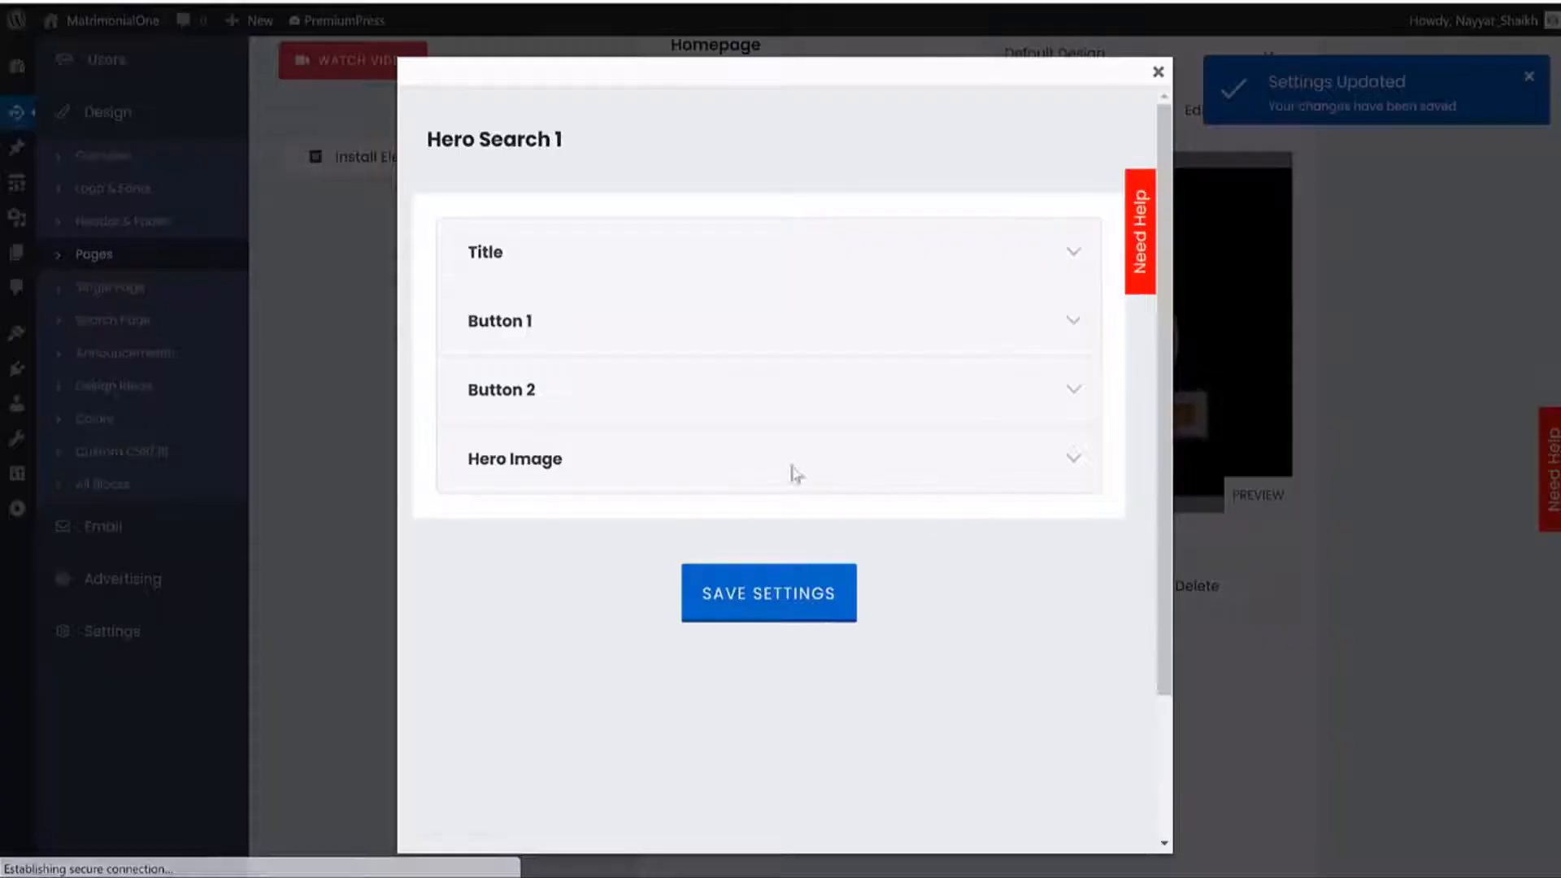
{"action": "left_click", "coordinate": [524, 469]}
{"action": "scroll", "coordinate": [638, 488], "scroll_direction": "down", "scroll_amount": 2}
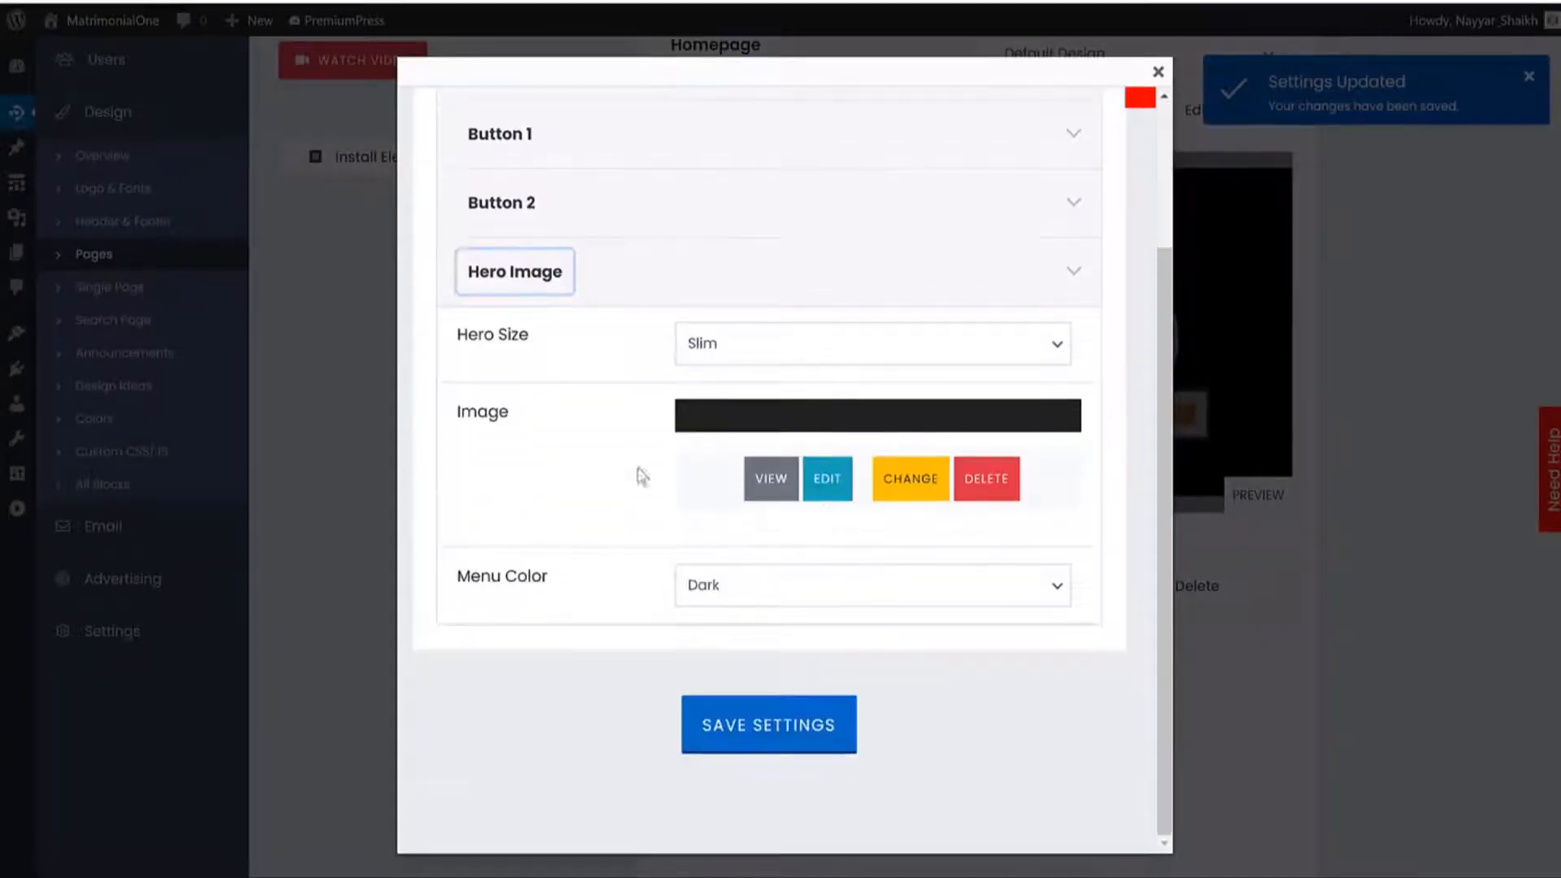
Upload the hero3 couple image from the Media folder to the media library.
{"action": "left_click", "coordinate": [827, 481]}
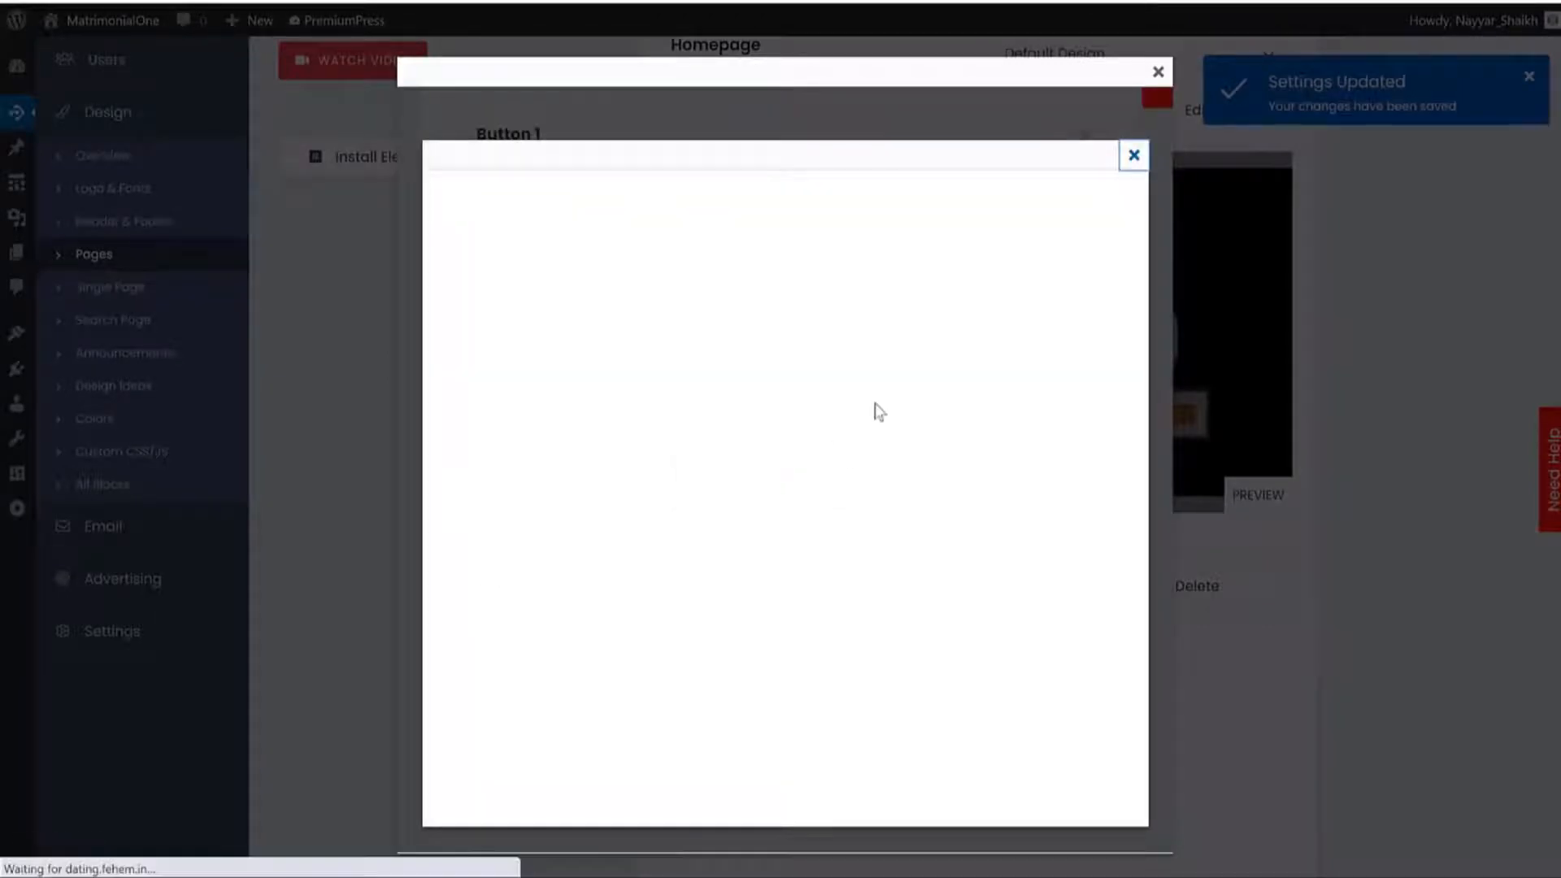
{"action": "left_click", "coordinate": [634, 307]}
{"action": "left_click", "coordinate": [774, 467]}
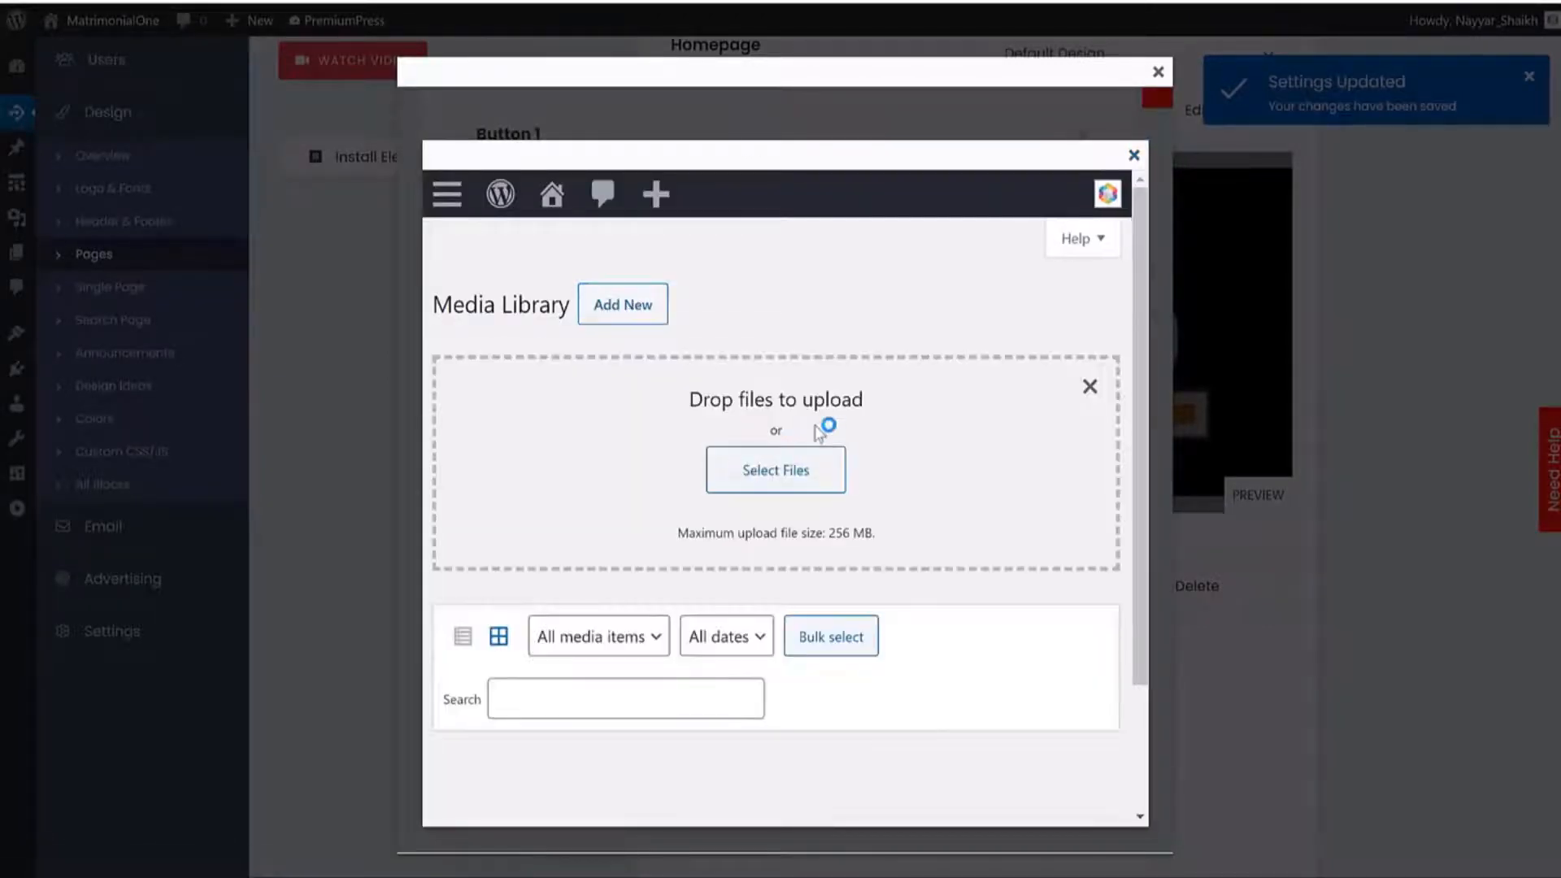
{"action": "double_click", "coordinate": [622, 186]}
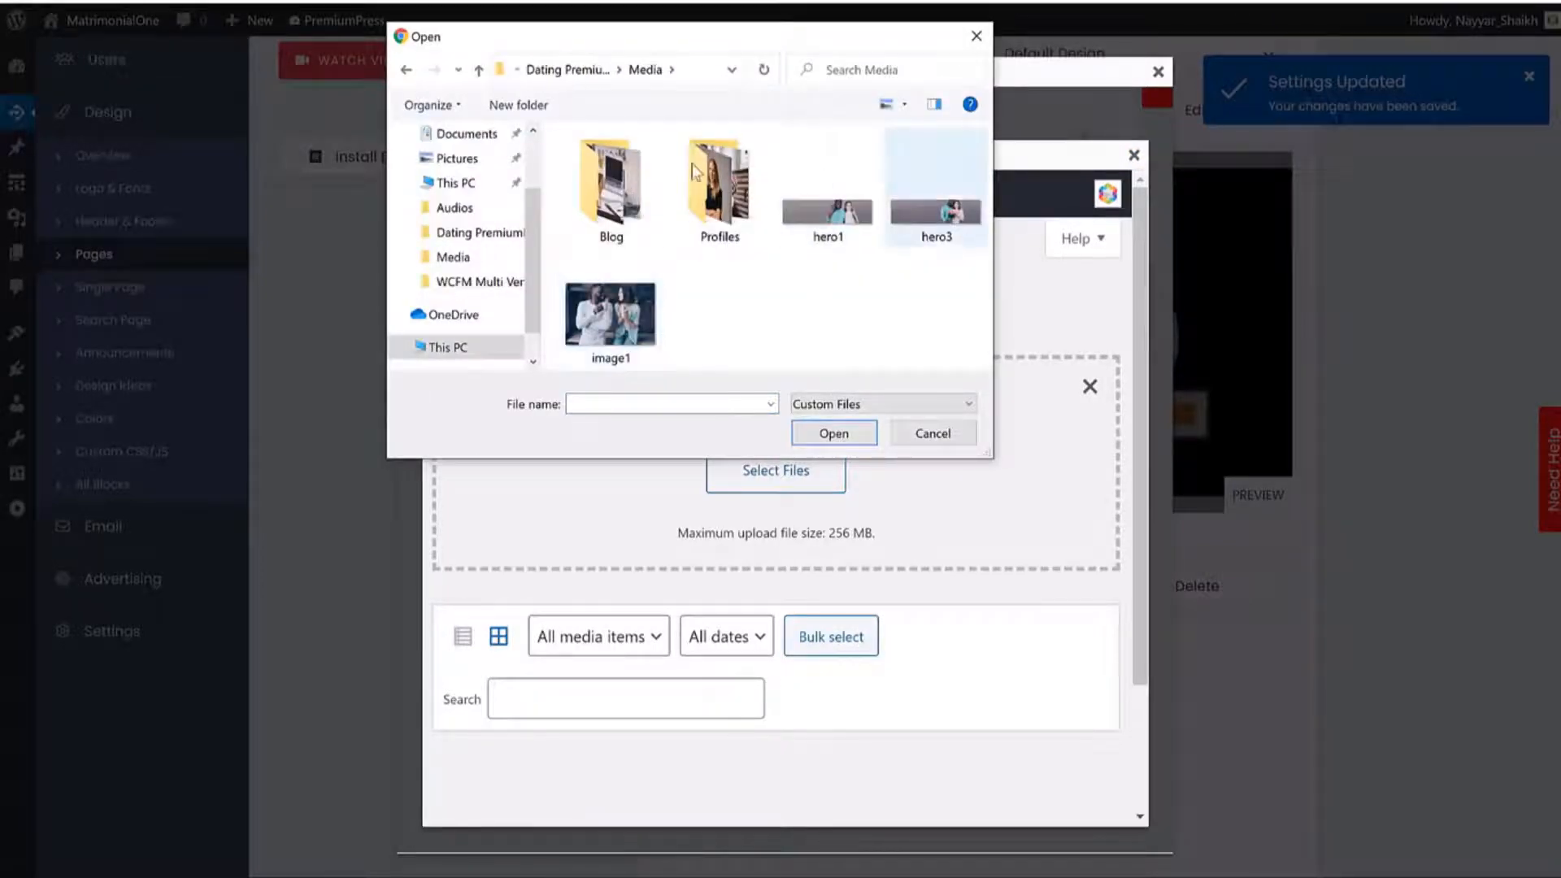
{"action": "left_click", "coordinate": [936, 213]}
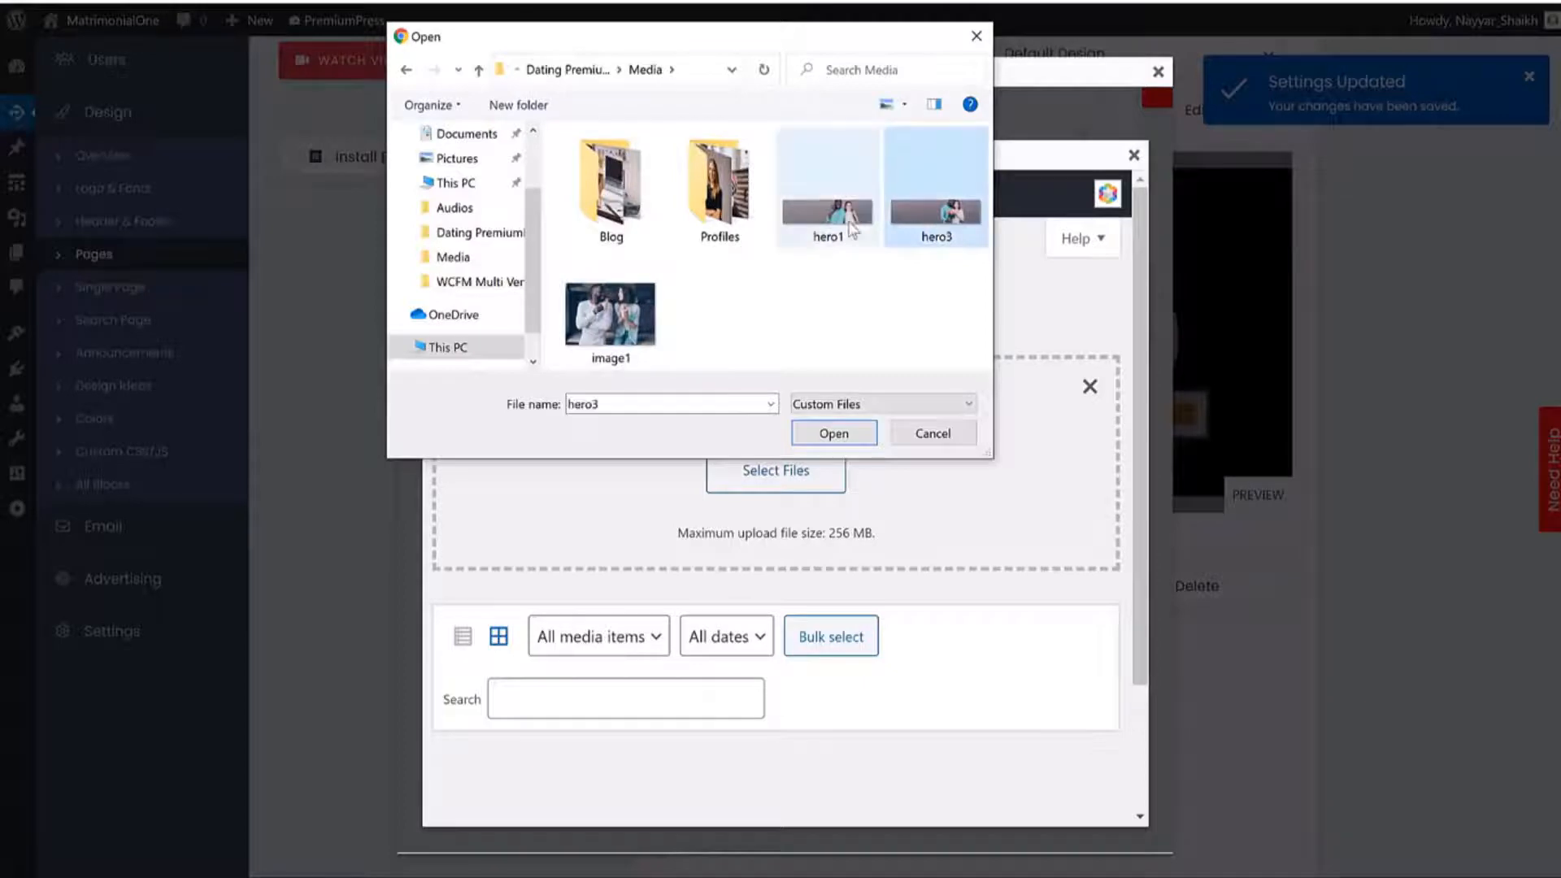
{"action": "left_click", "coordinate": [817, 435]}
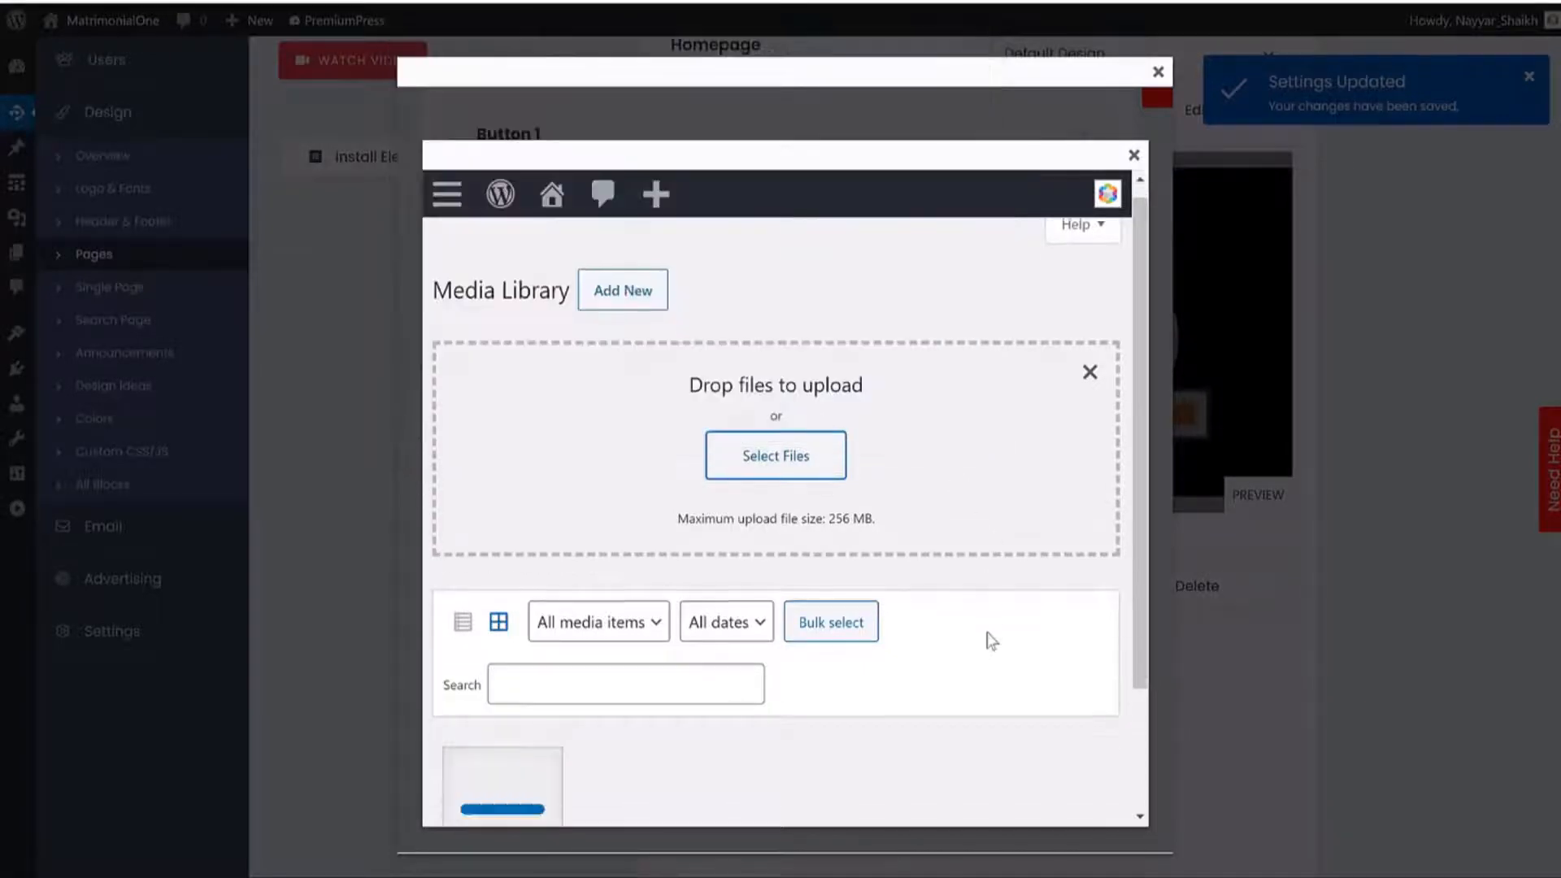
{"action": "left_click", "coordinate": [1134, 157]}
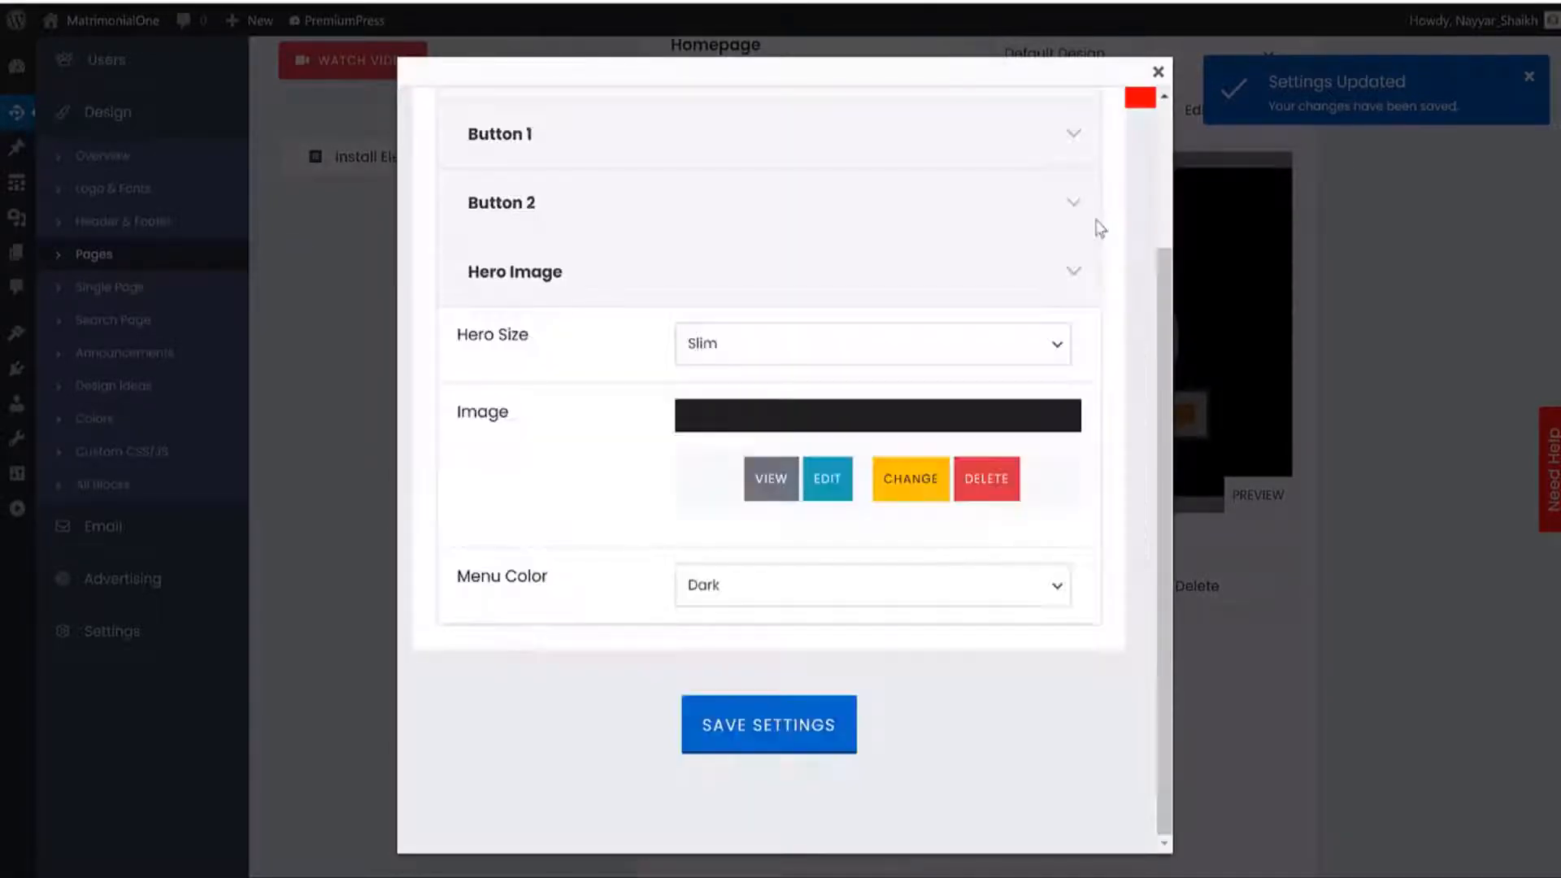
Insert the uploaded hero3 image as the hero image at Full Size (1960 × 500).
{"action": "left_click", "coordinate": [939, 503]}
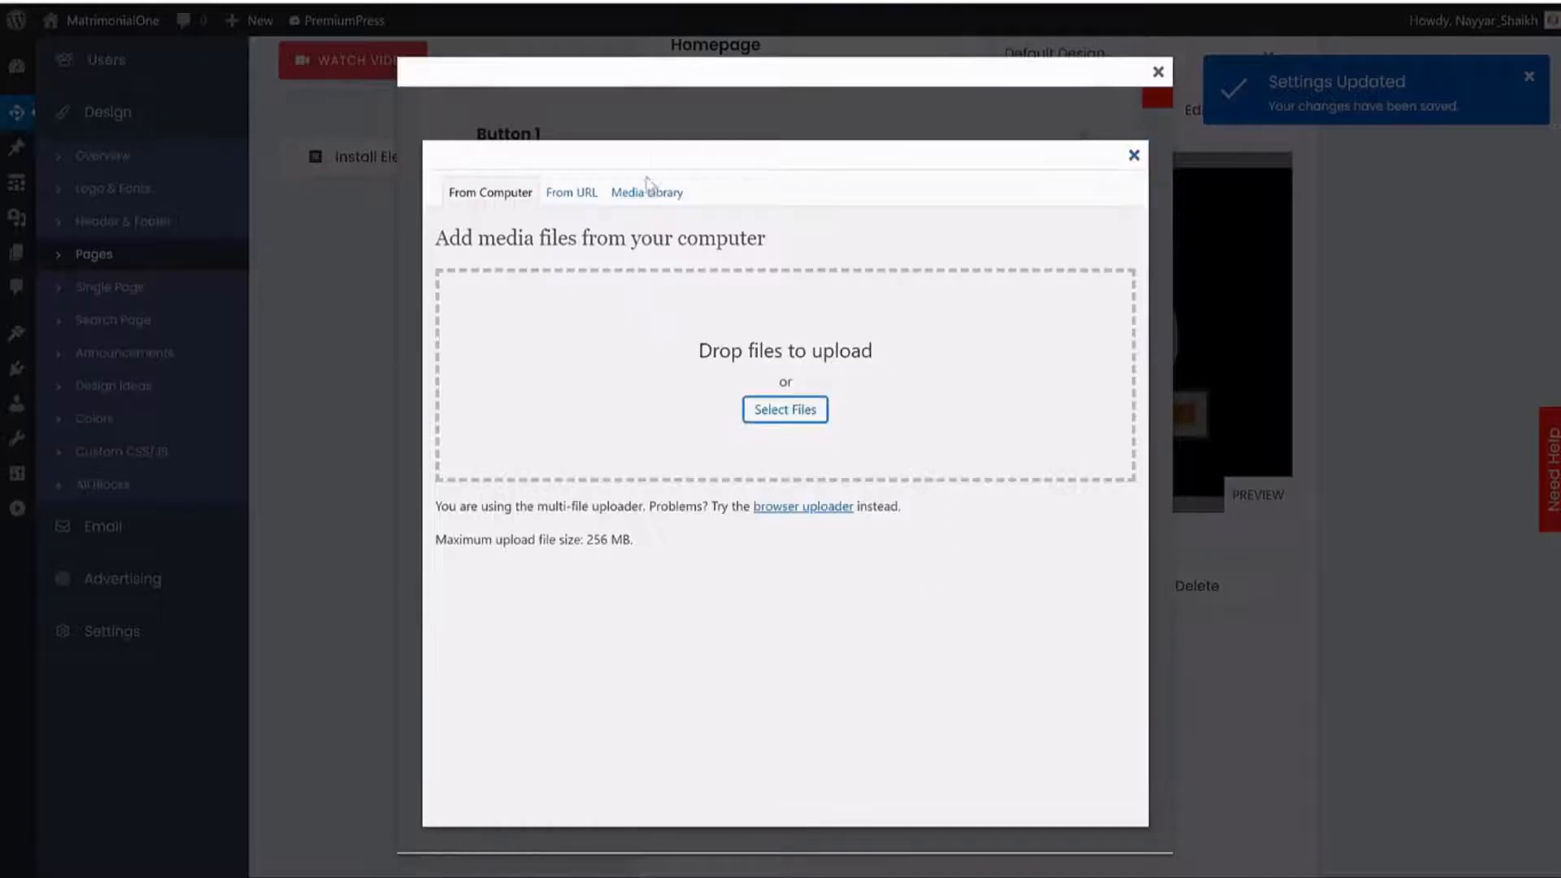
{"action": "left_click", "coordinate": [647, 191]}
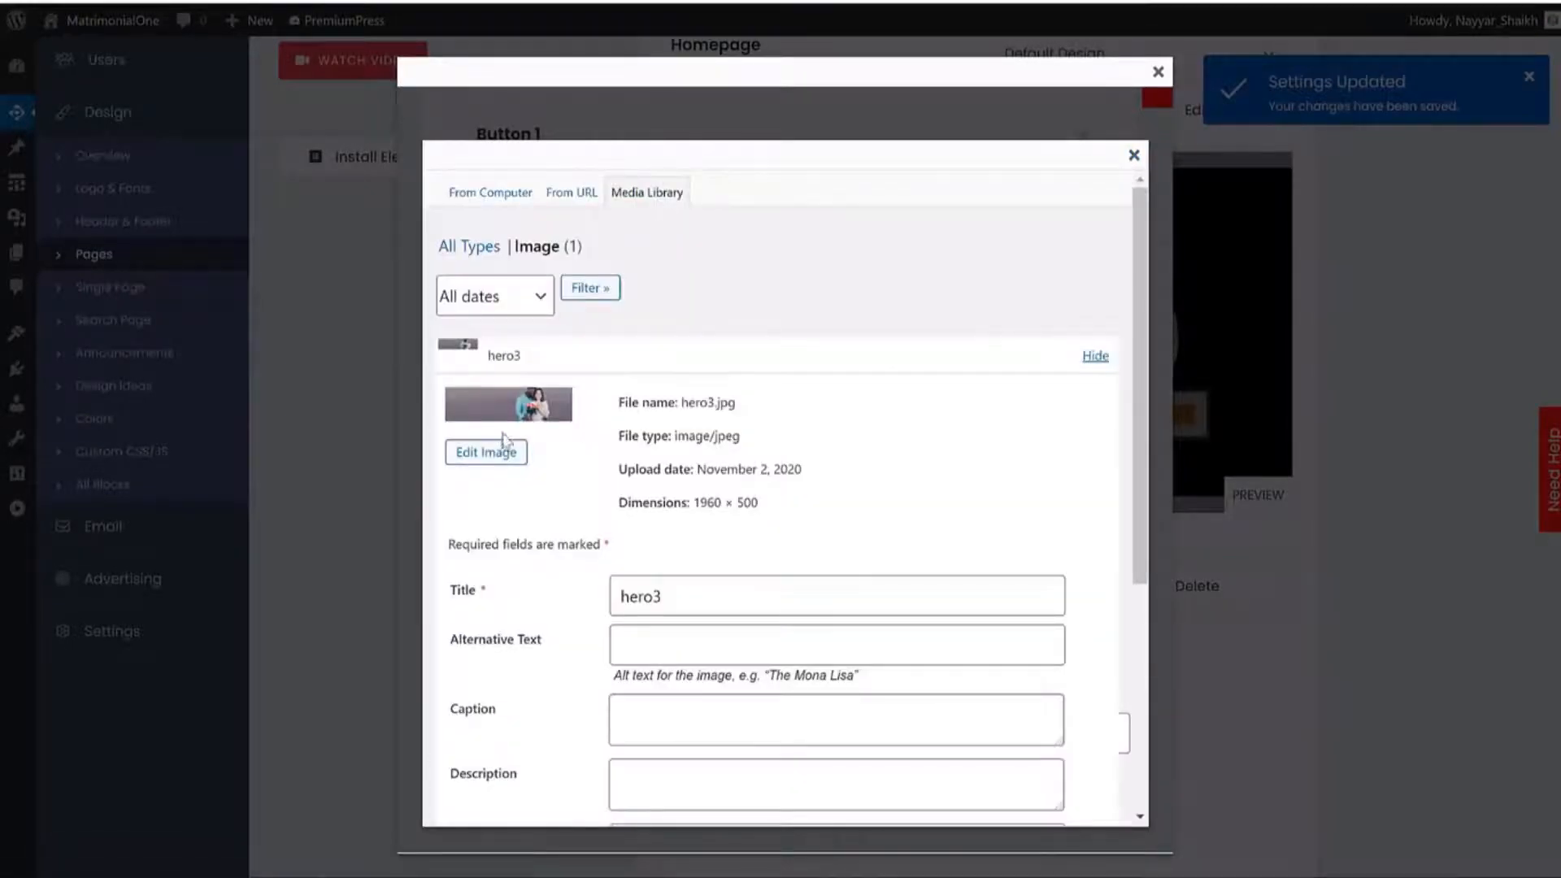
{"action": "scroll", "coordinate": [575, 488], "scroll_direction": "down", "scroll_amount": 5}
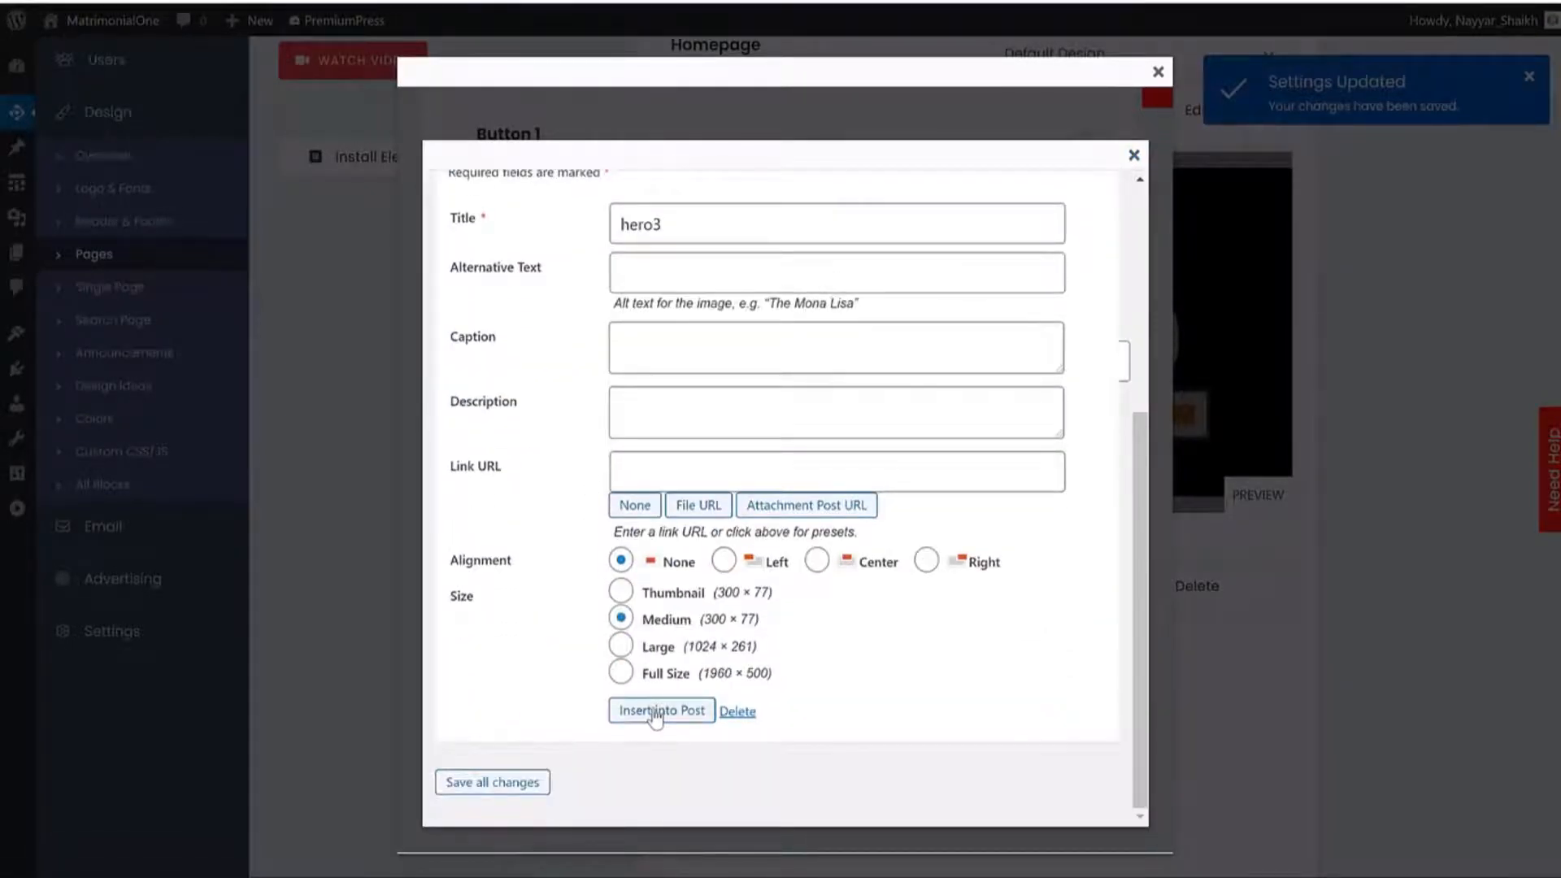
{"action": "left_click", "coordinate": [655, 682]}
{"action": "left_click", "coordinate": [684, 709]}
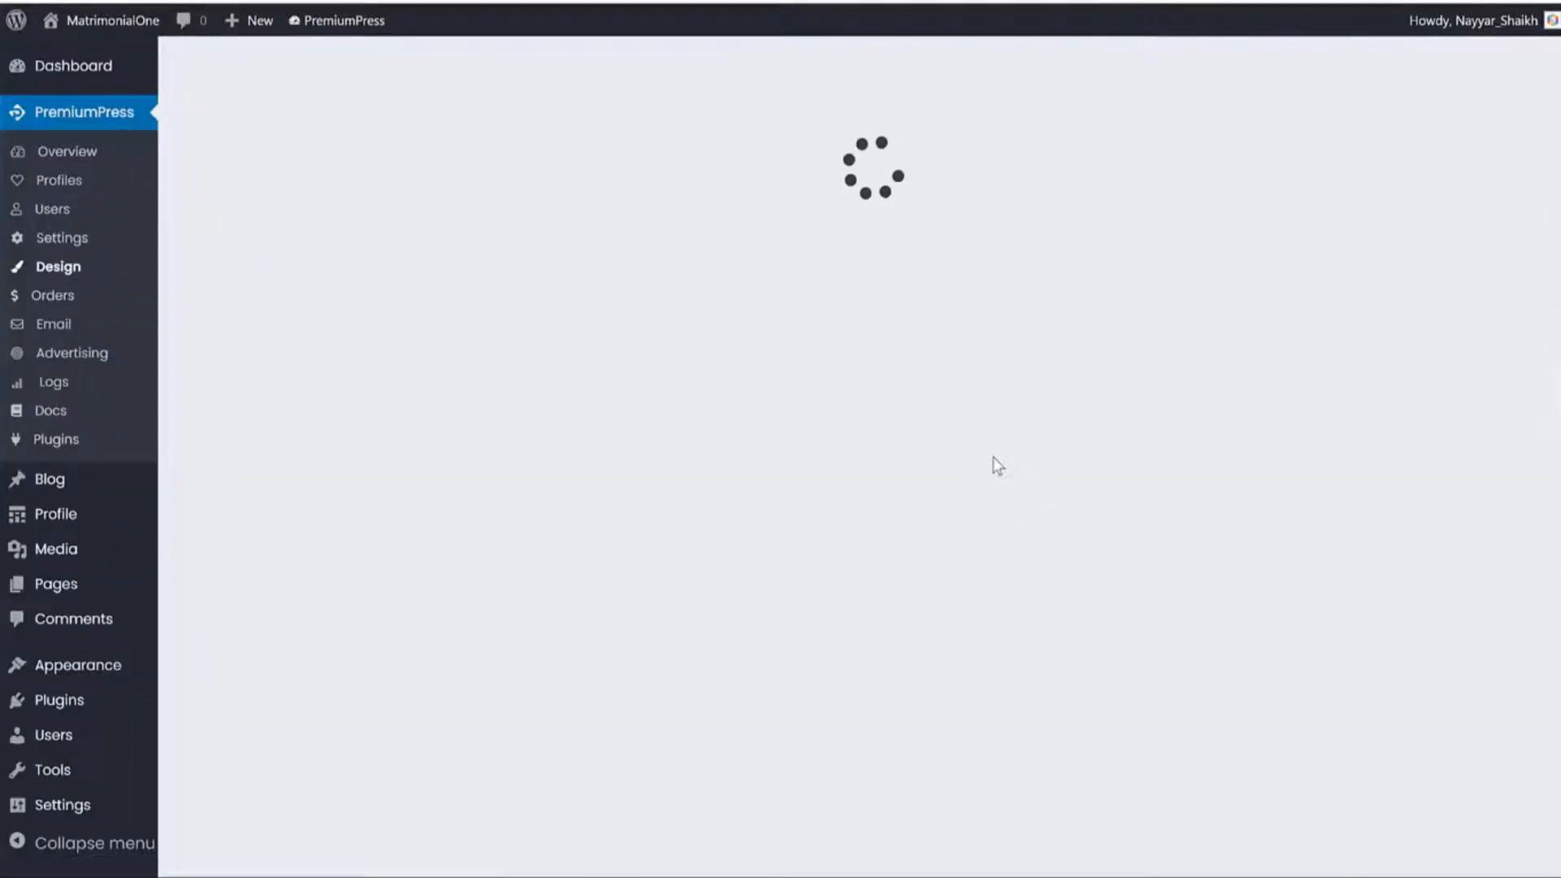
Save the hero settings and check the couple photo behind the homepage headline.
{"action": "scroll", "coordinate": [1319, 470], "scroll_direction": "down", "scroll_amount": 5}
{"action": "scroll", "coordinate": [1317, 471], "scroll_direction": "down", "scroll_amount": 12}
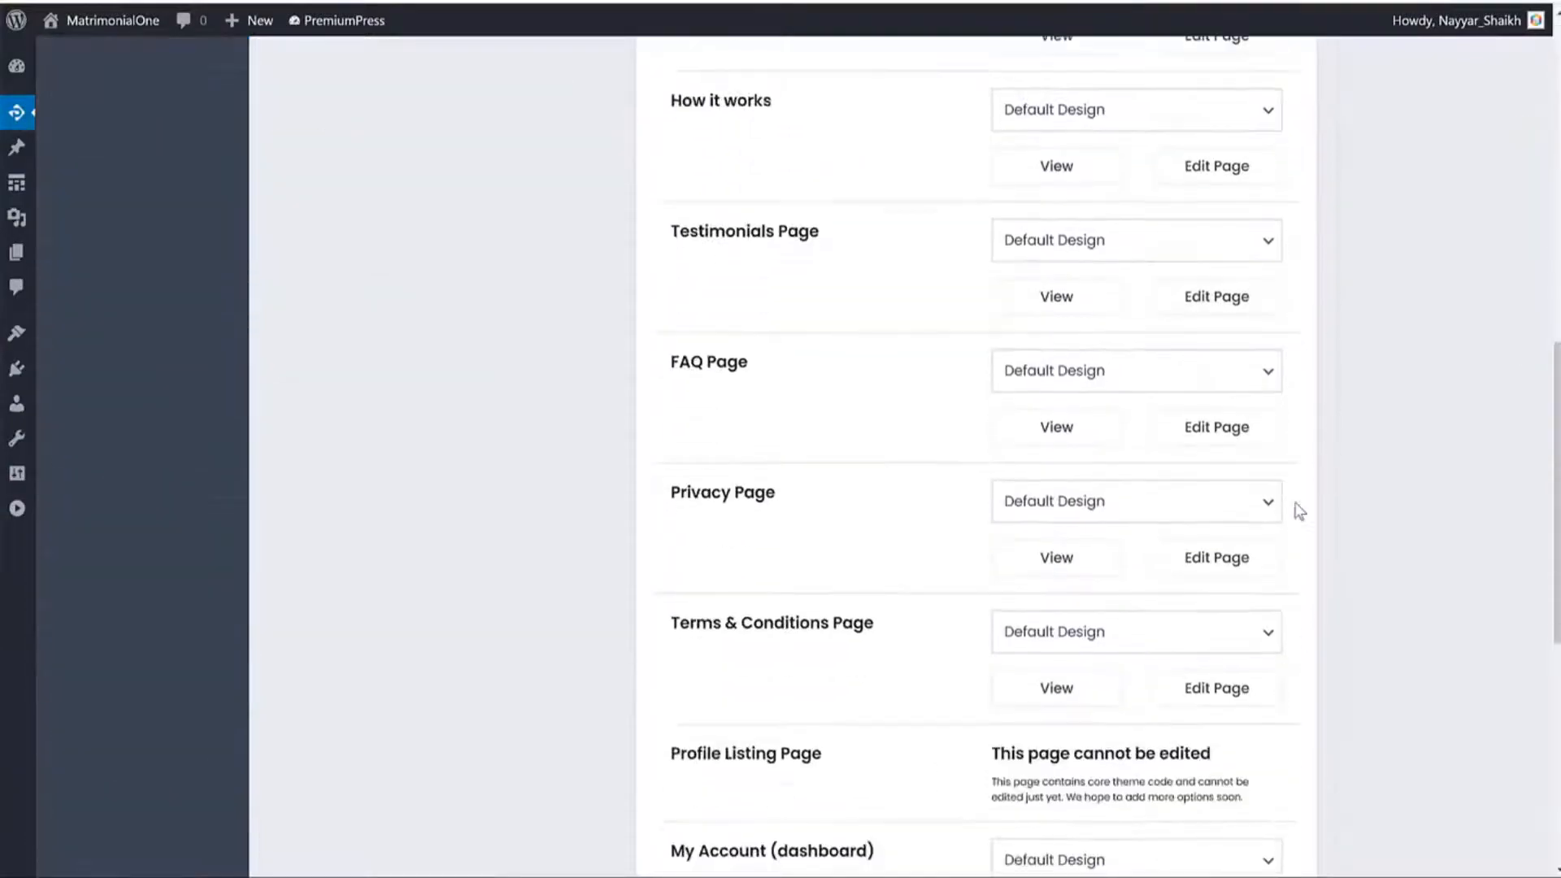
{"action": "left_click", "coordinate": [984, 533]}
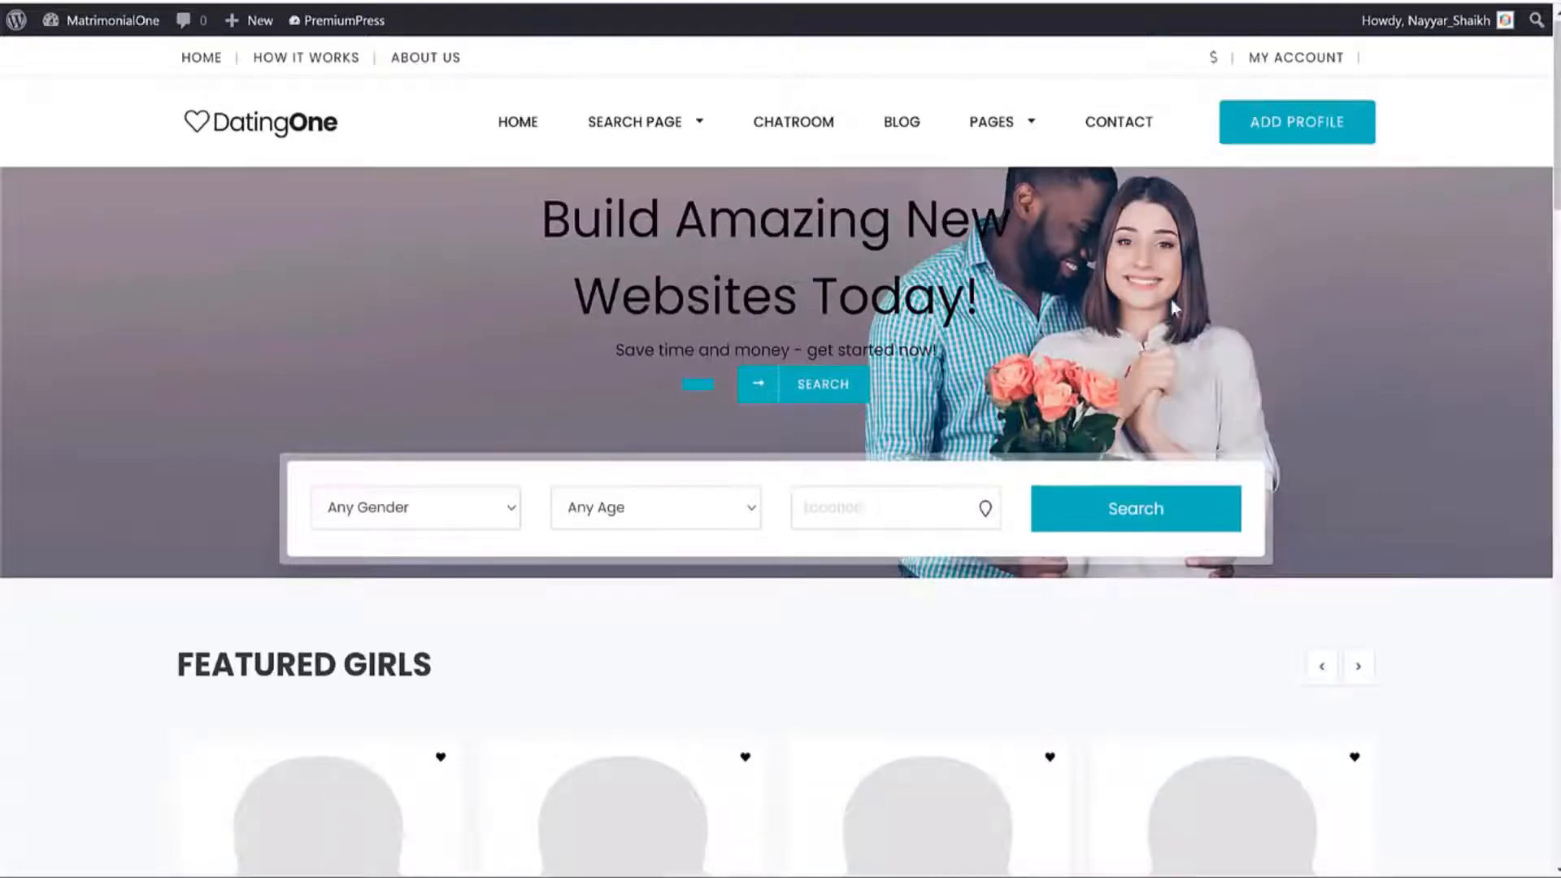
{"action": "left_click_drag", "start_coordinate": [538, 218], "coordinate": [938, 367]}
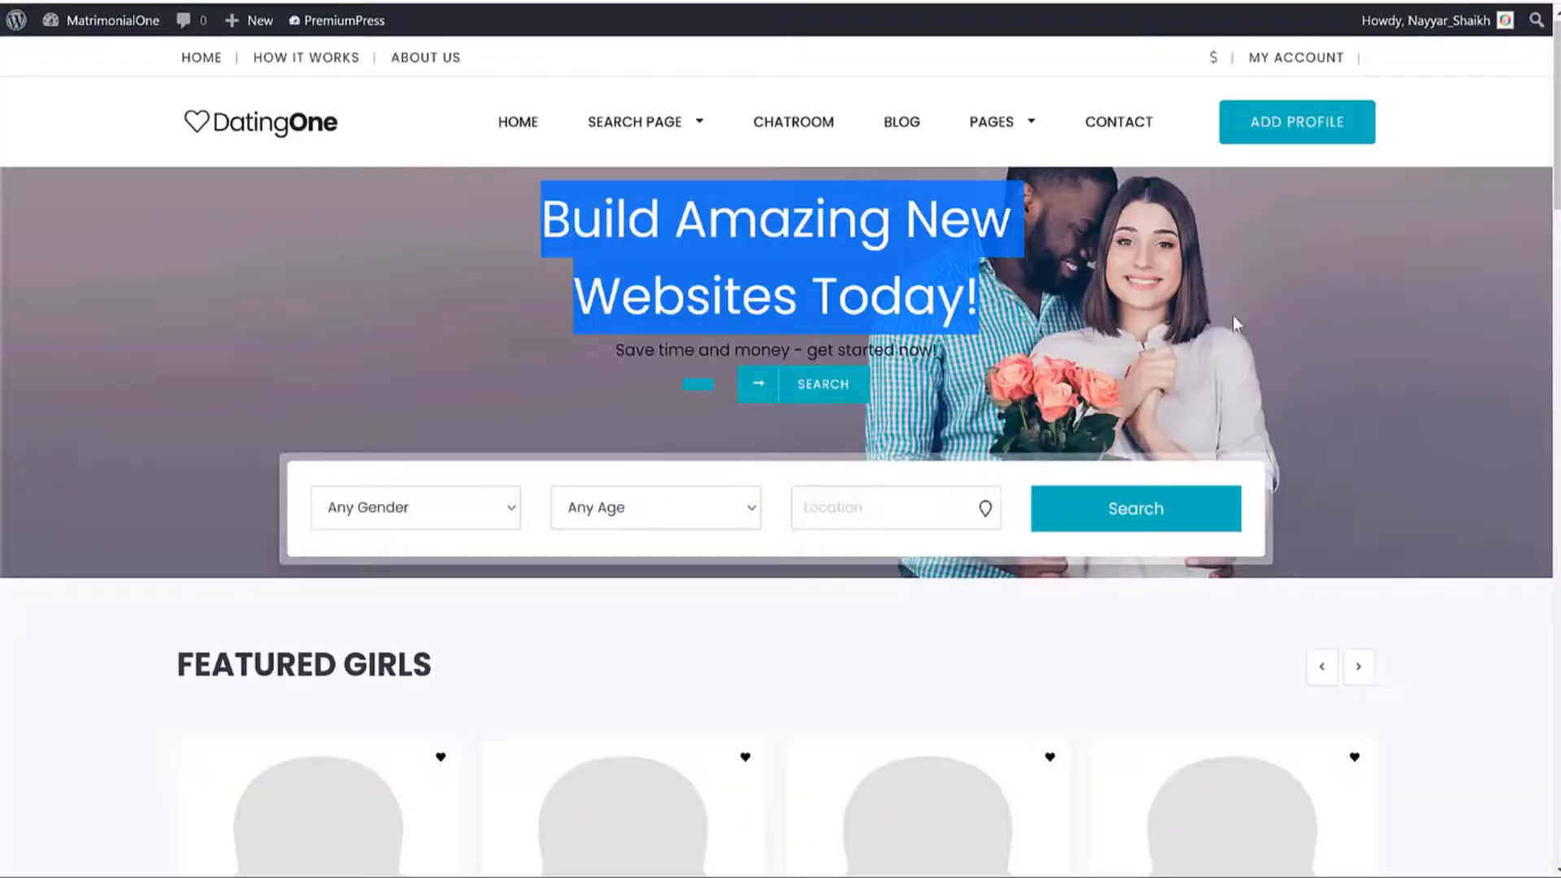
{"action": "left_click", "coordinate": [1233, 316]}
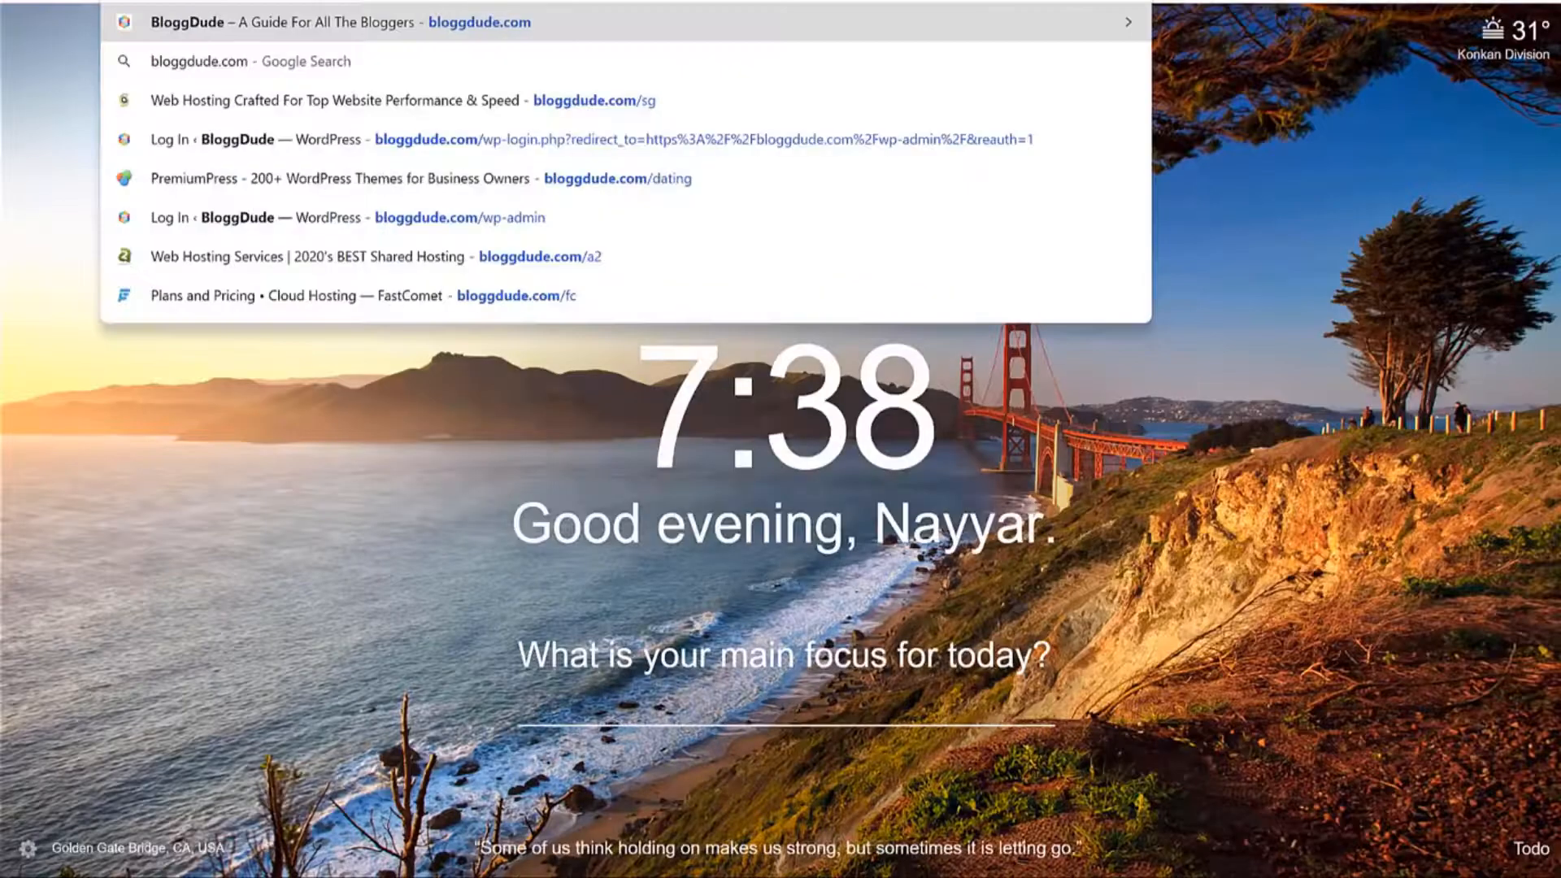
Go to bloggdude.com/ele to reach the Elementor Pro page.
{"action": "type", "text": "/ele"}
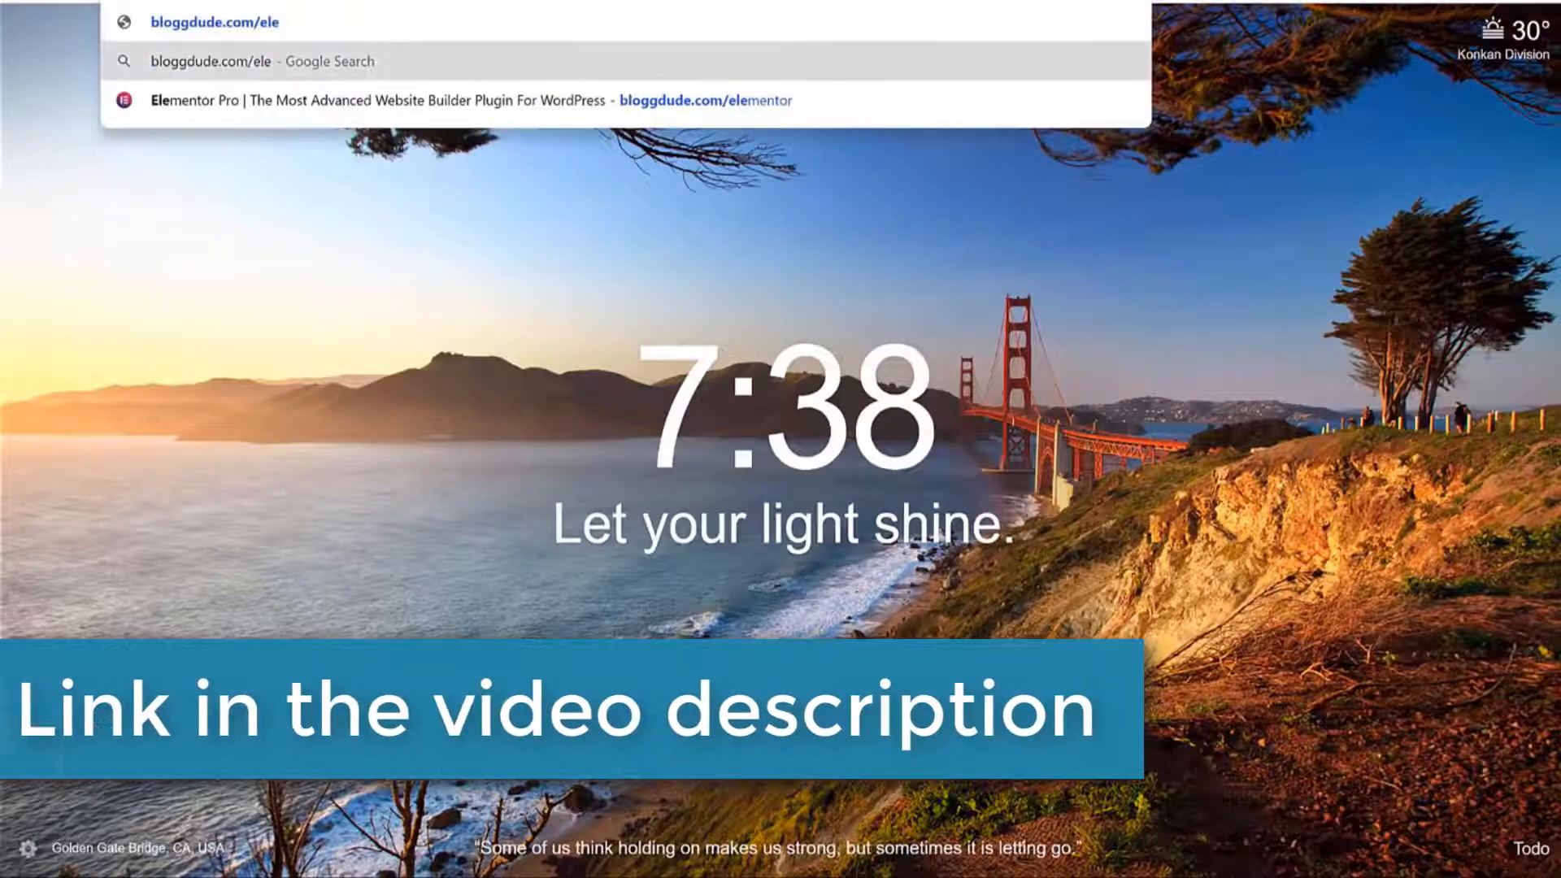
{"action": "key", "text": "Return"}
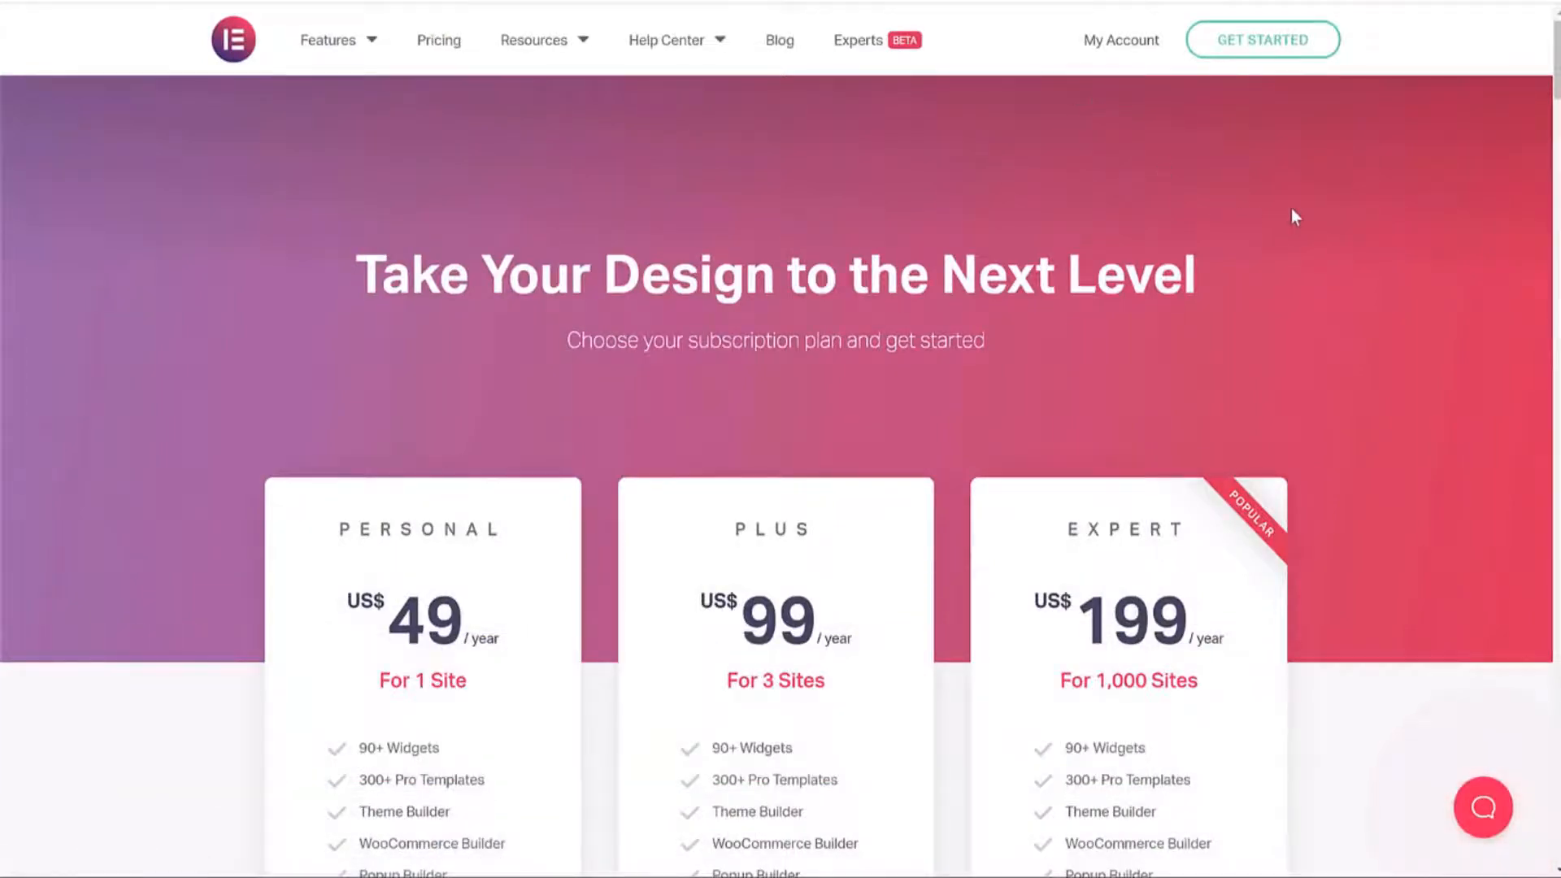
Review the Personal plan's US$ 49 price and features, then start Elementor's Get Started sign-up.
{"action": "scroll", "coordinate": [1304, 254], "scroll_direction": "down", "scroll_amount": 5}
{"action": "scroll", "coordinate": [1301, 266], "scroll_direction": "up", "scroll_amount": 5}
{"action": "scroll", "coordinate": [1330, 268], "scroll_direction": "down", "scroll_amount": 4}
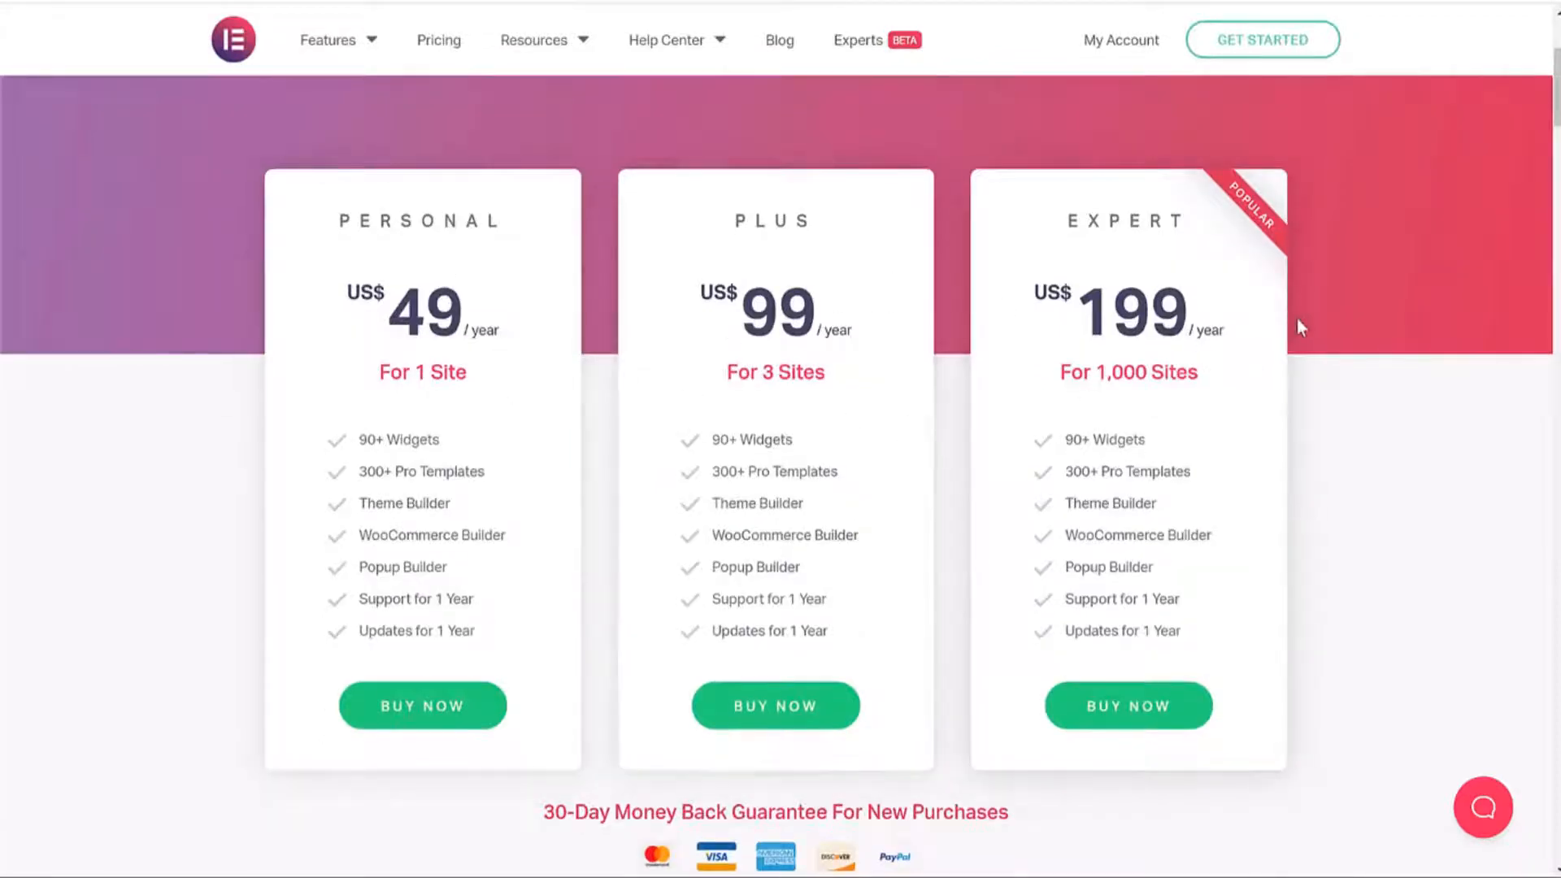
{"action": "left_click_drag", "start_coordinate": [347, 285], "coordinate": [454, 317]}
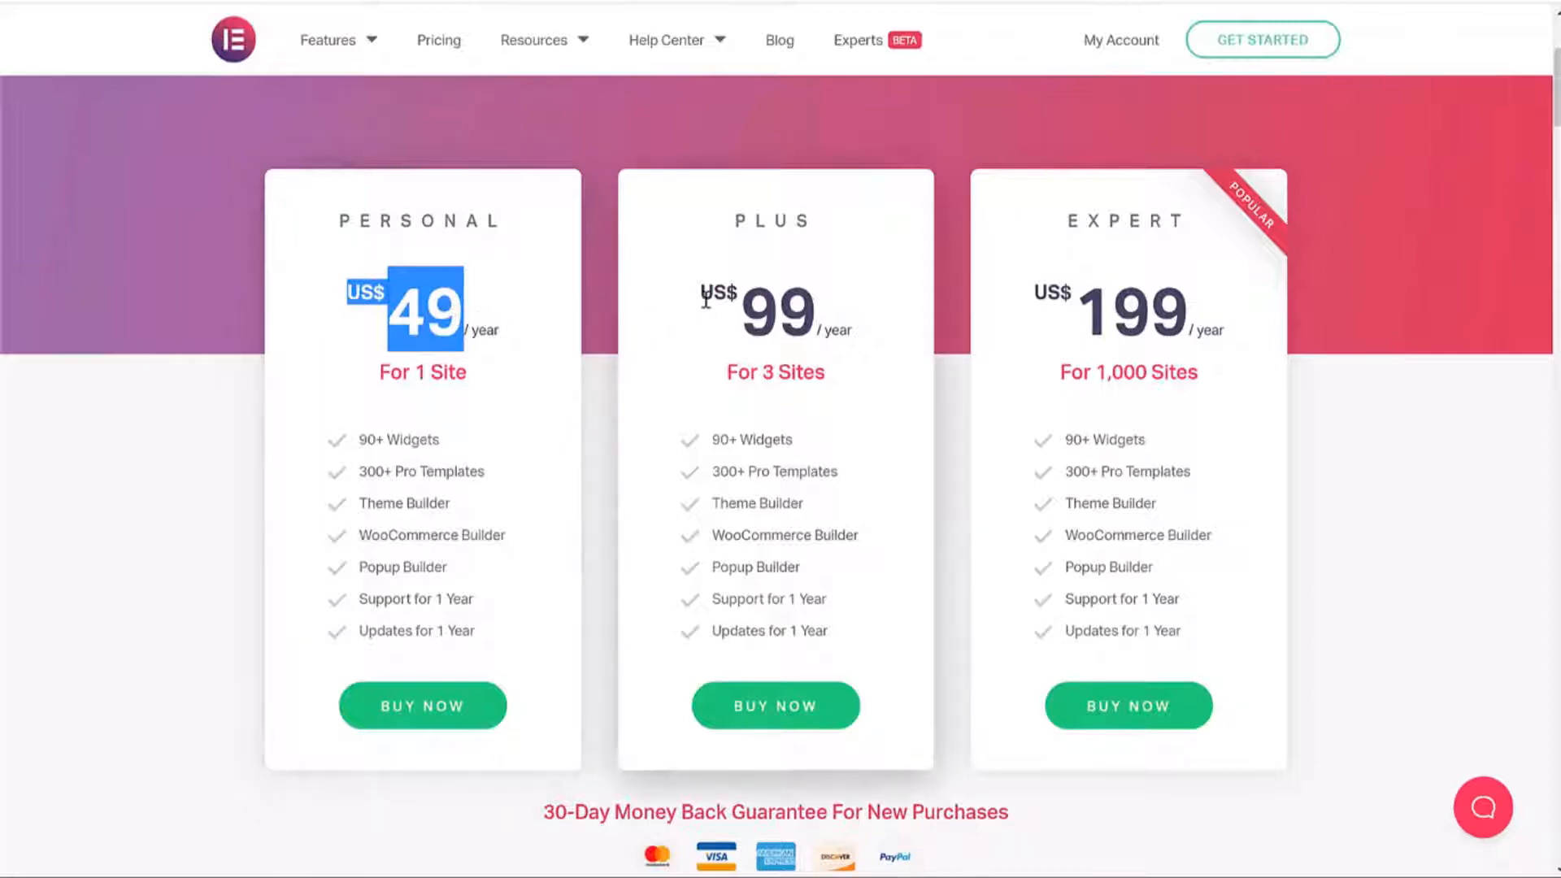
{"action": "left_click_drag", "start_coordinate": [354, 439], "coordinate": [450, 603]}
{"action": "left_click", "coordinate": [485, 650]}
{"action": "scroll", "coordinate": [1199, 269], "scroll_direction": "up", "scroll_amount": 4}
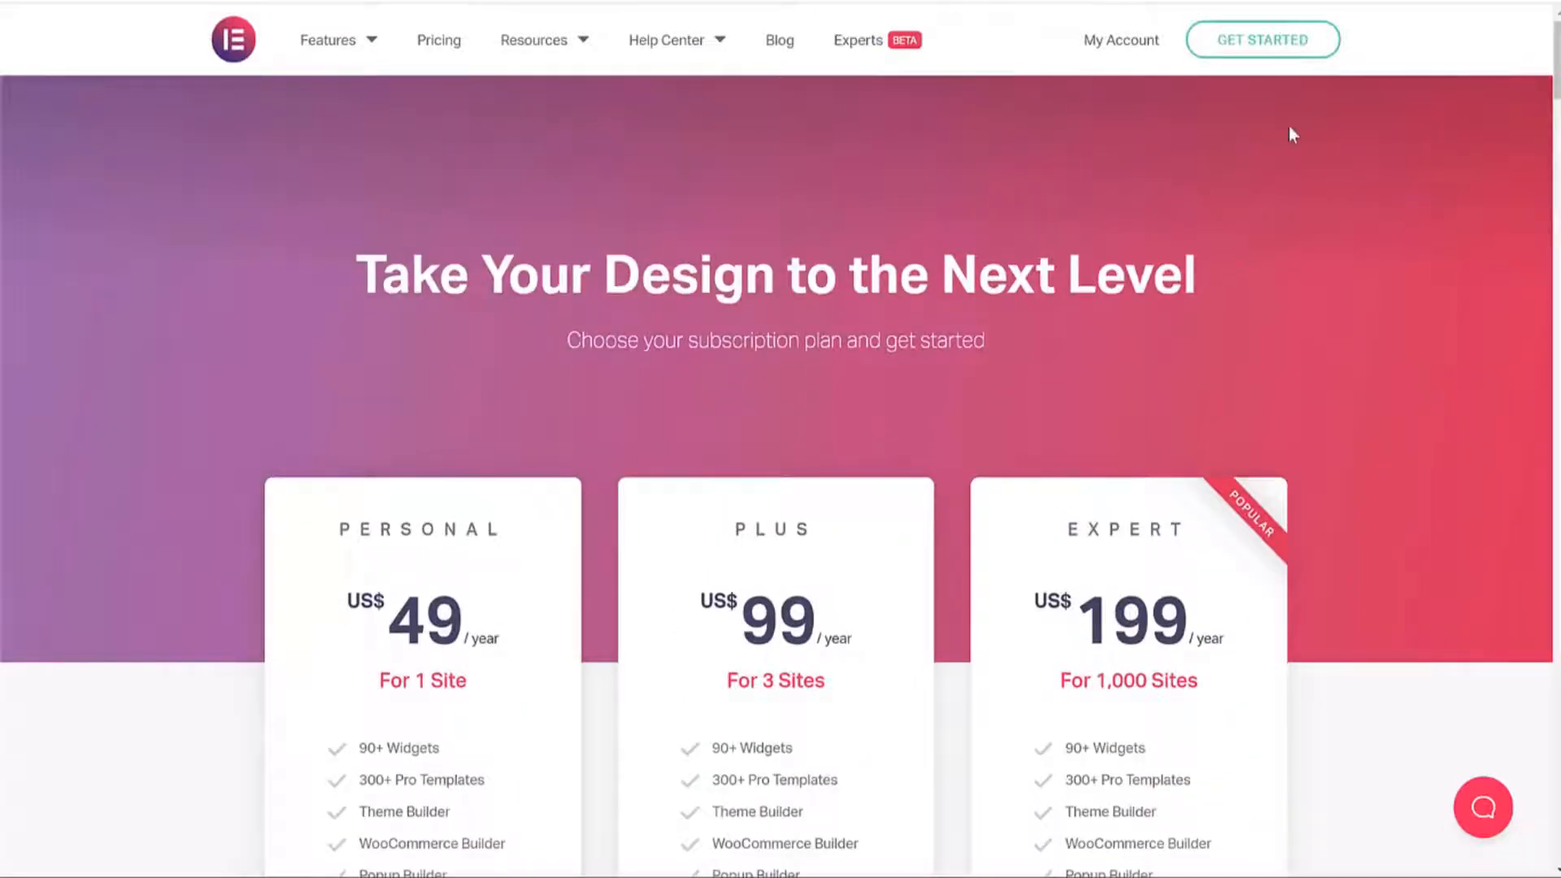
{"action": "left_click", "coordinate": [1275, 55]}
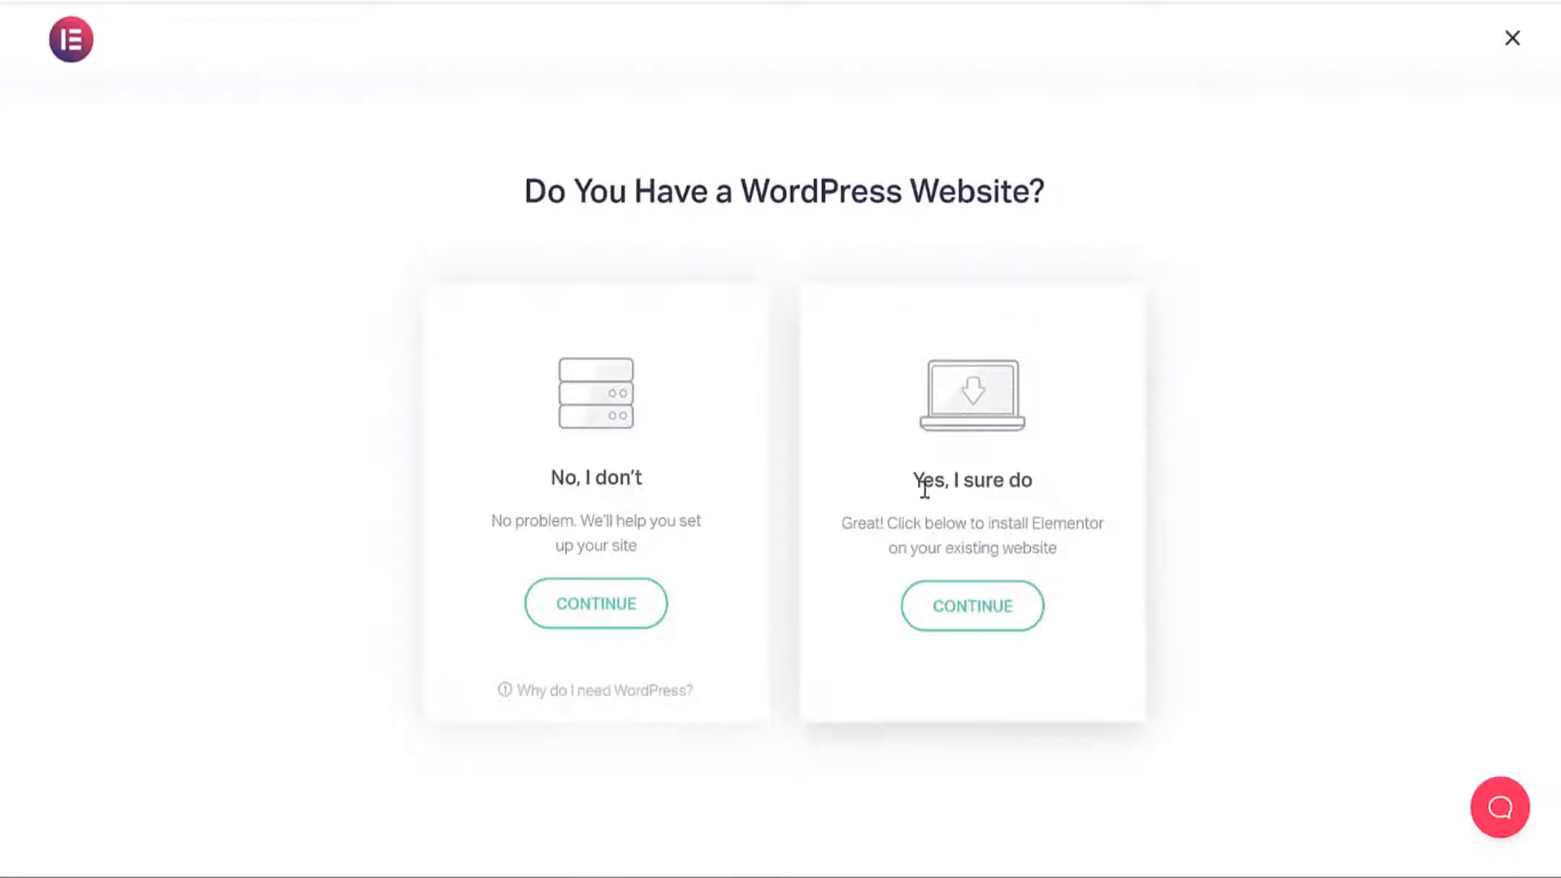
Choose the existing WordPress site option, paste the site domain, verify WordPress, and start installing.
{"action": "left_click_drag", "start_coordinate": [923, 481], "coordinate": [1053, 486]}
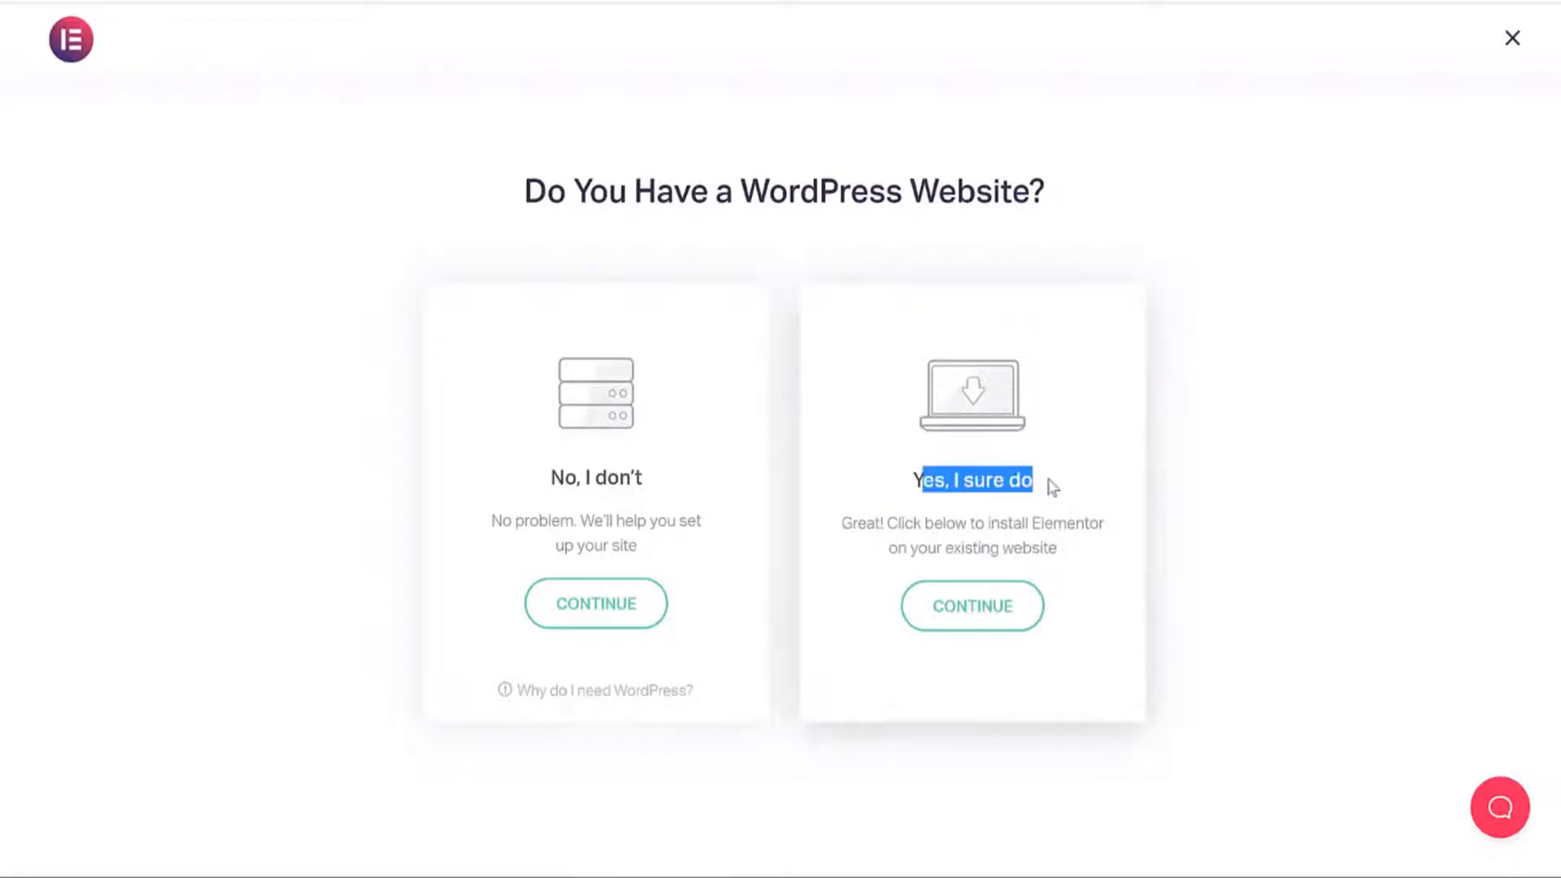
{"action": "left_click", "coordinate": [1005, 620]}
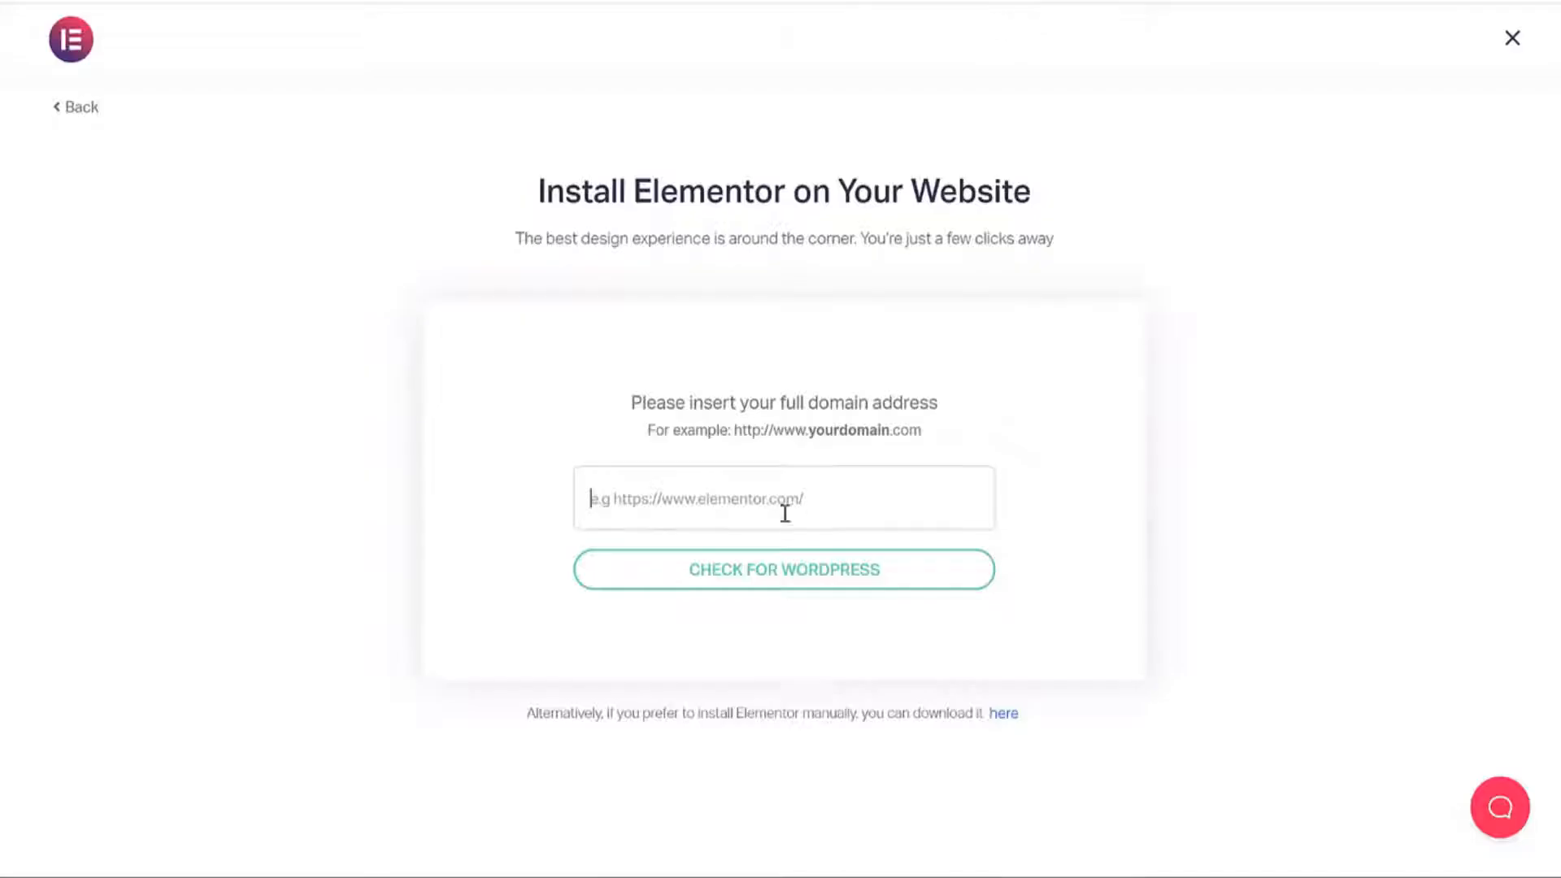
{"action": "type", "text": "https://dating.fehem.in/"}
{"action": "left_click", "coordinate": [800, 586]}
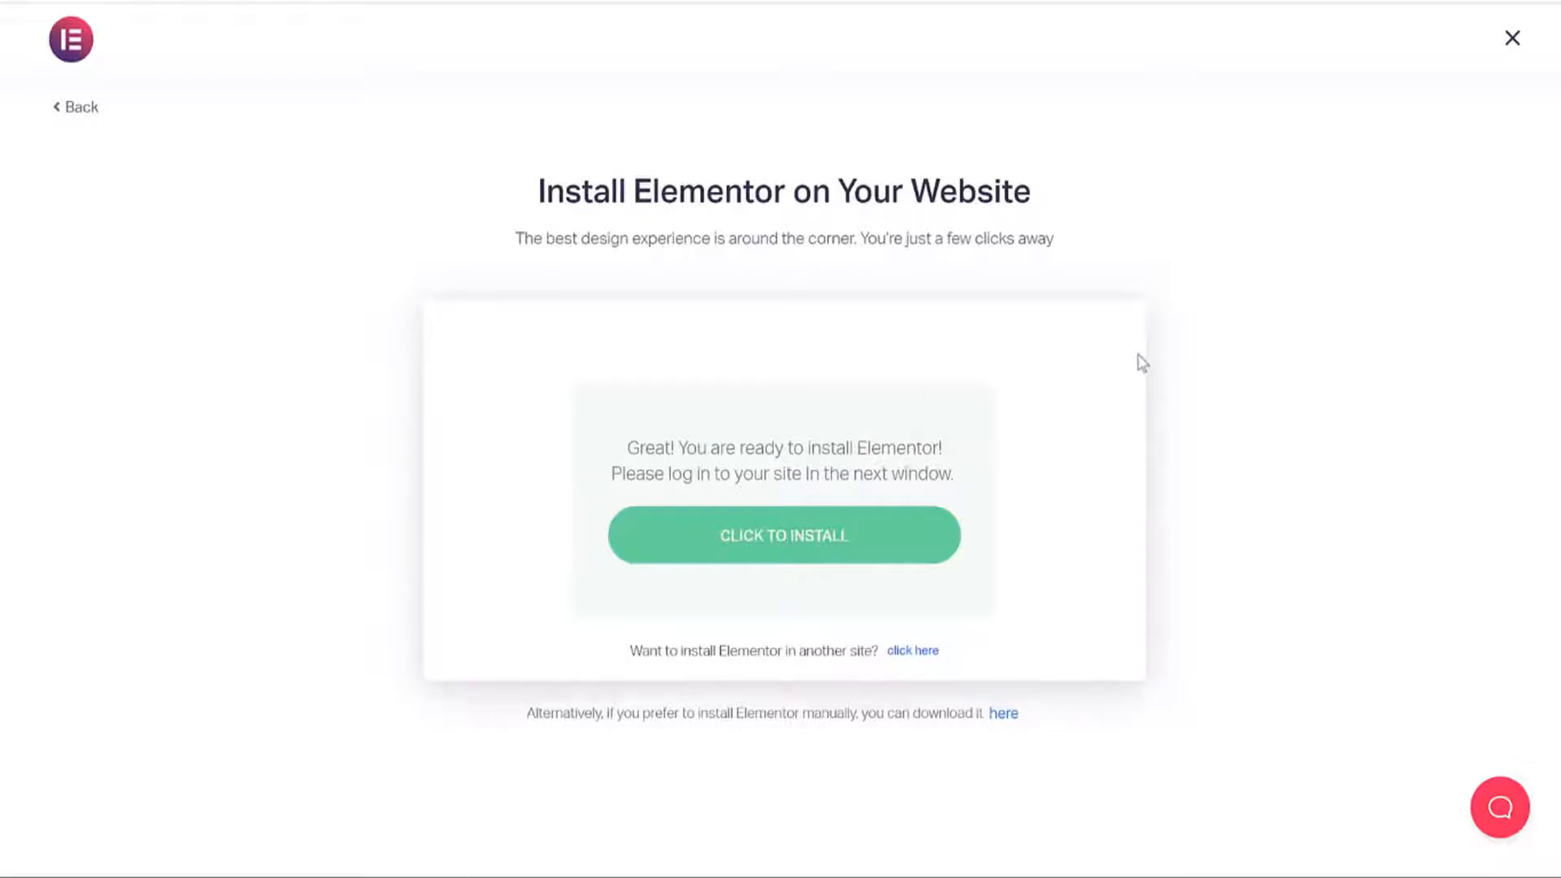
{"action": "left_click", "coordinate": [776, 533]}
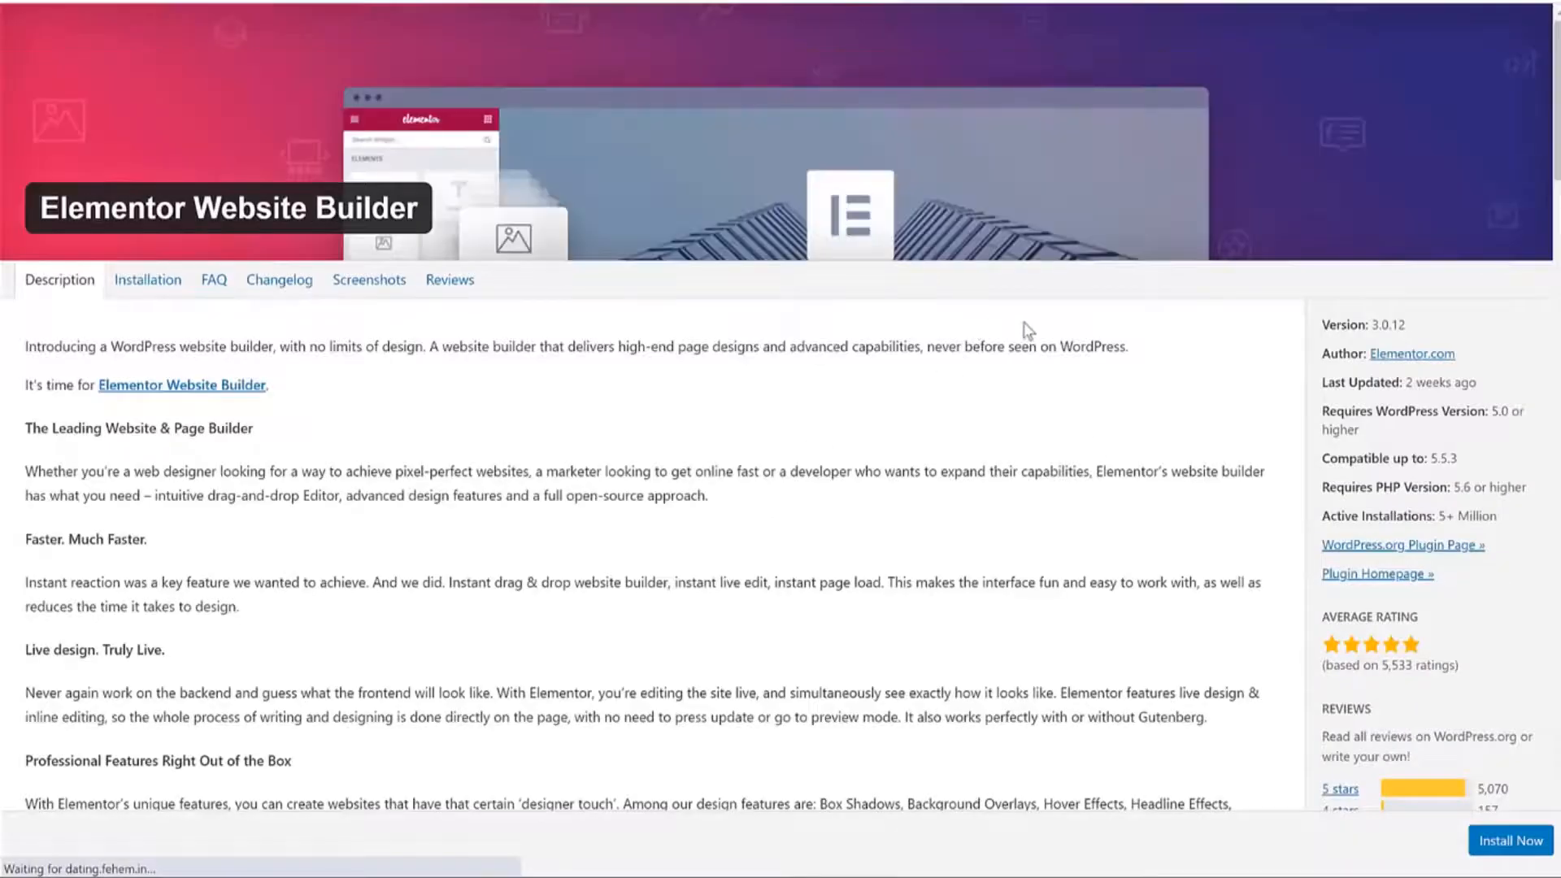
Install and activate Elementor Website Builder 3.0.12, then dismiss its getting-started welcome.
{"action": "scroll", "coordinate": [1113, 471], "scroll_direction": "down", "scroll_amount": 5}
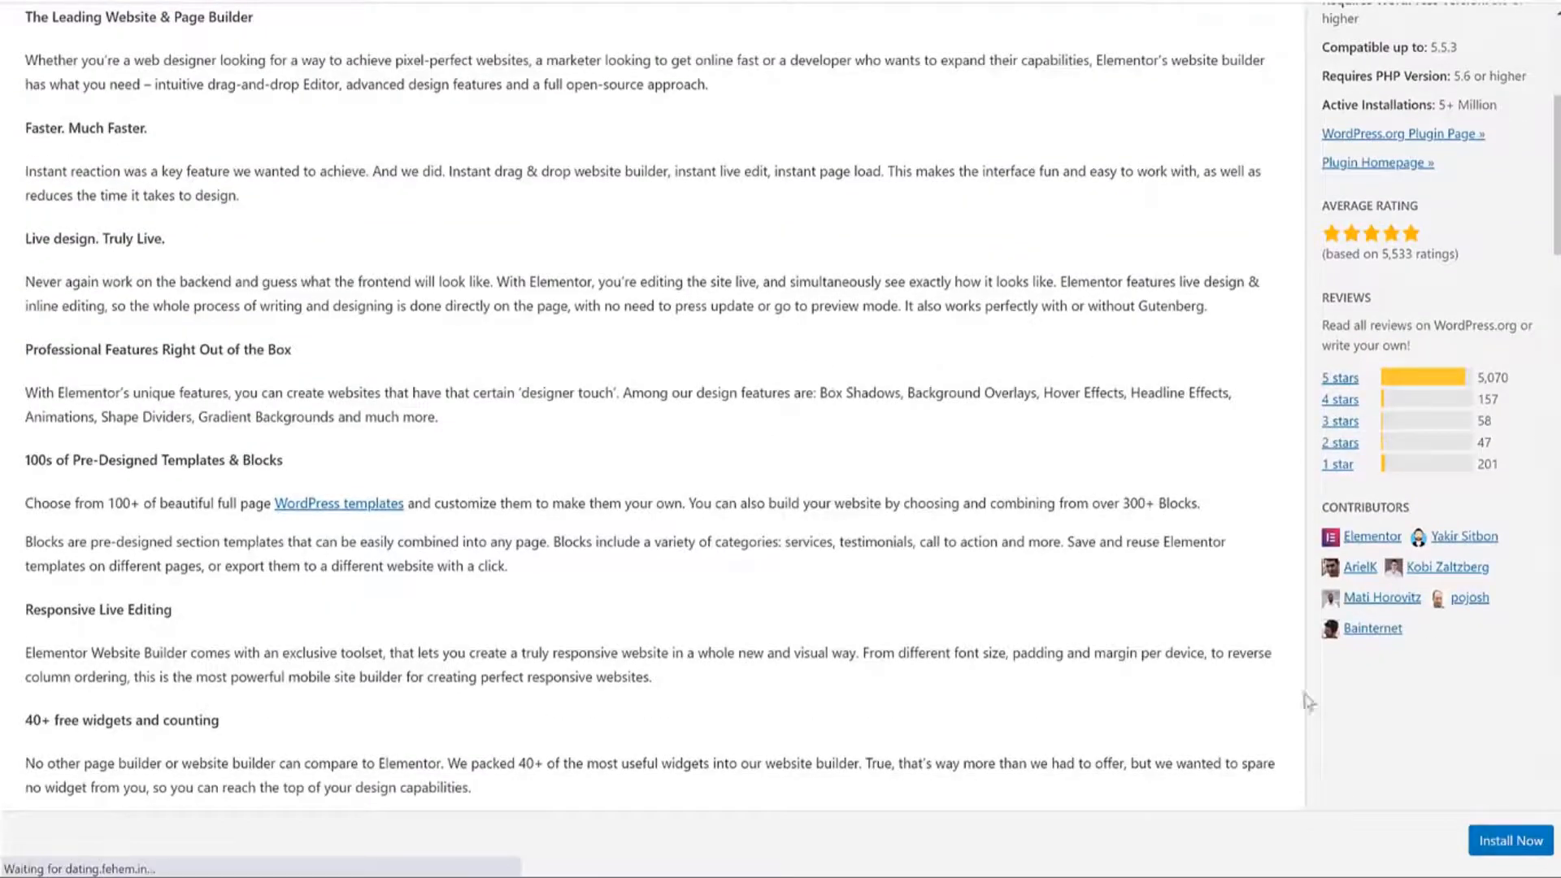
{"action": "left_click", "coordinate": [1502, 843]}
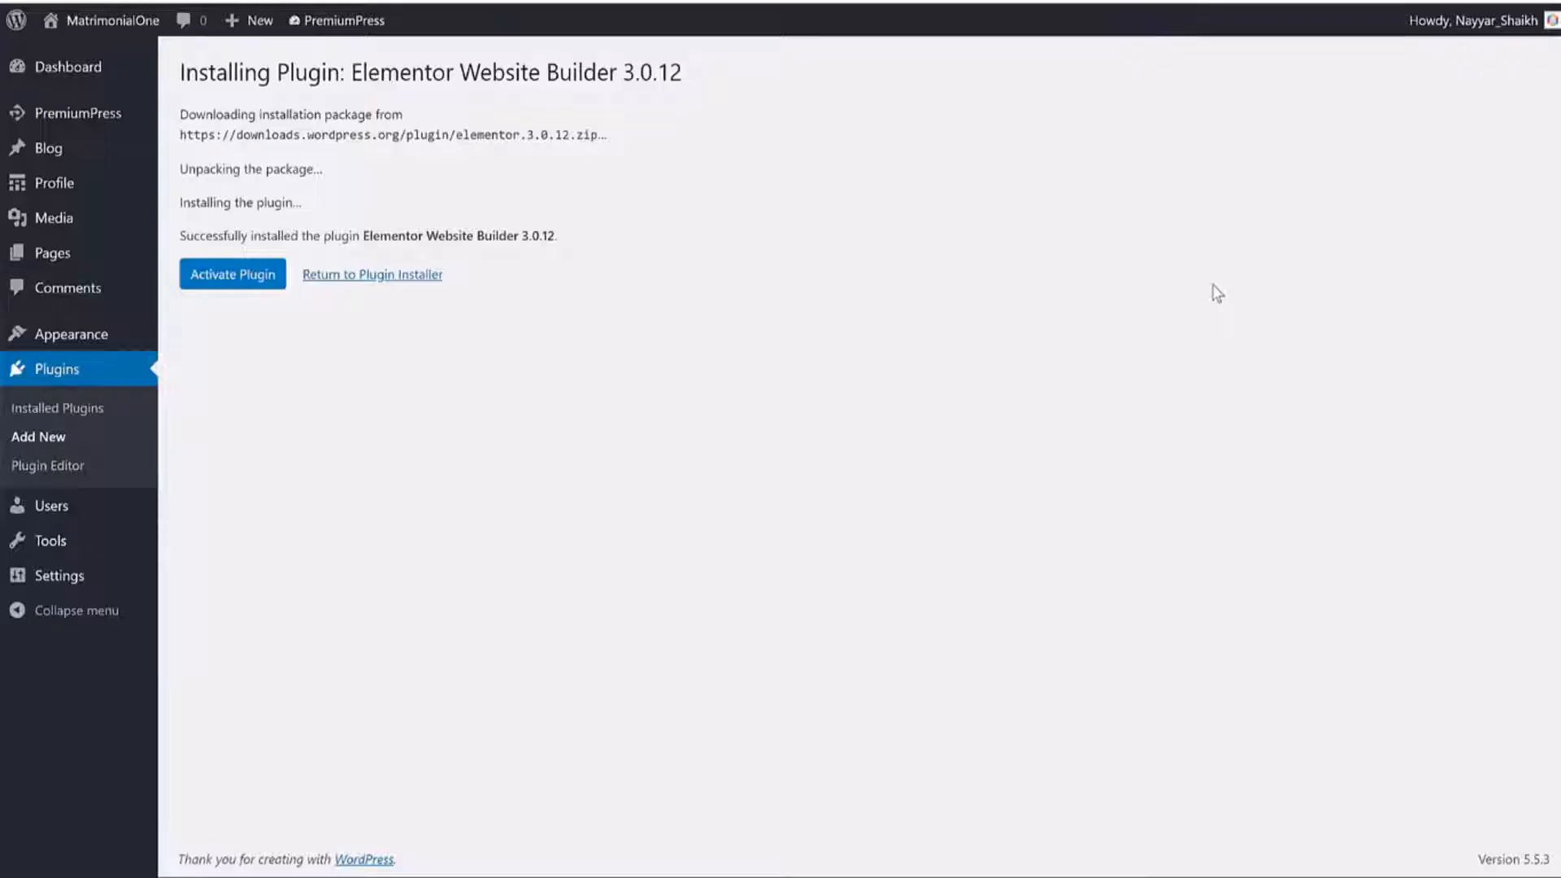
{"action": "left_click", "coordinate": [264, 280]}
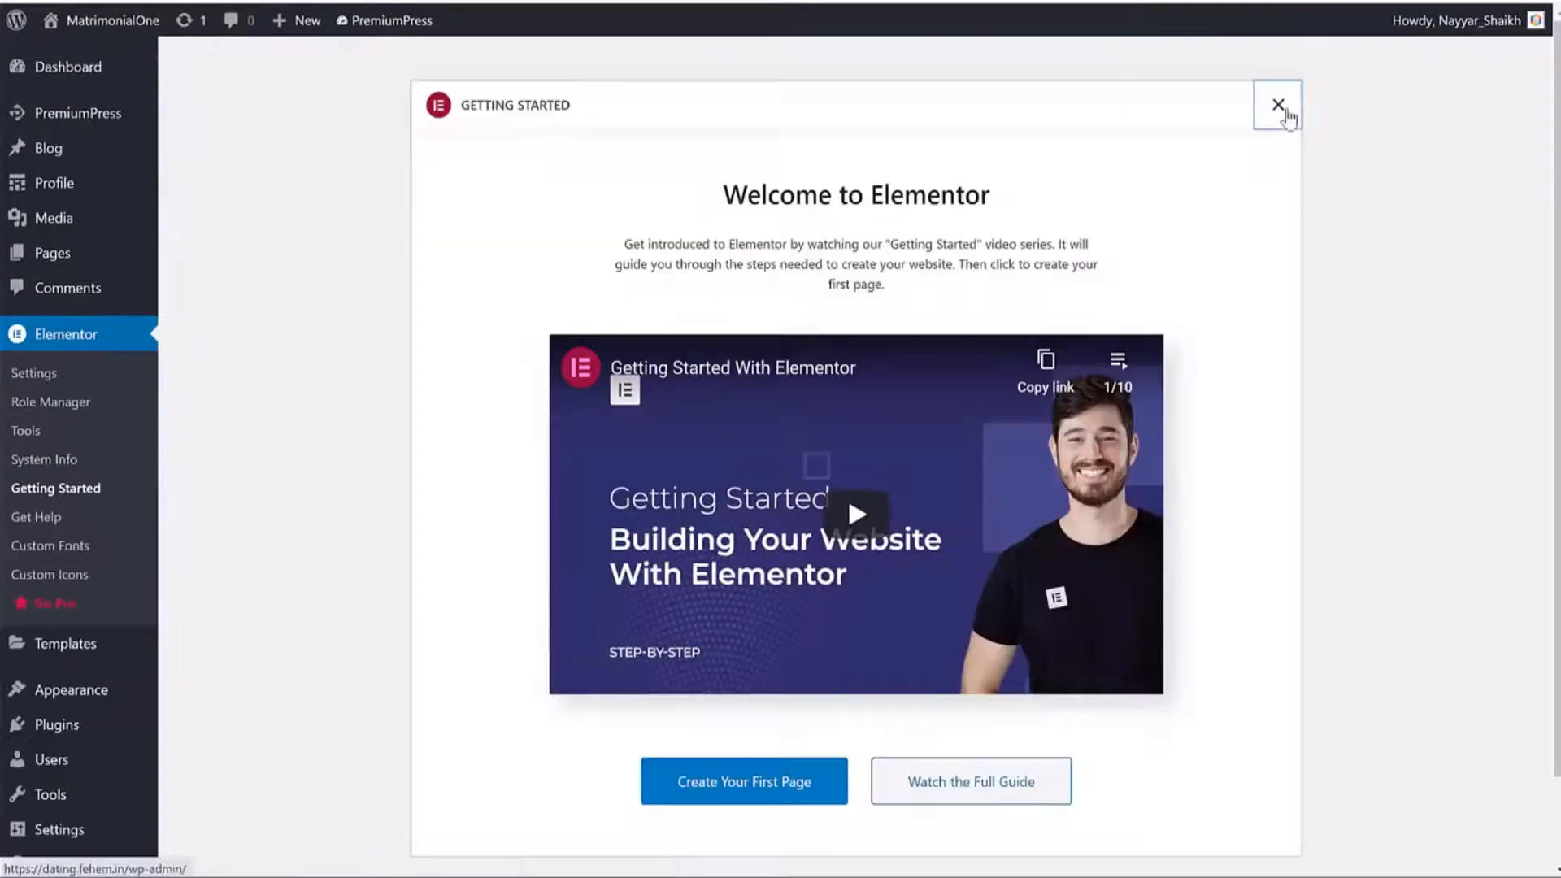
{"action": "left_click", "coordinate": [1282, 111]}
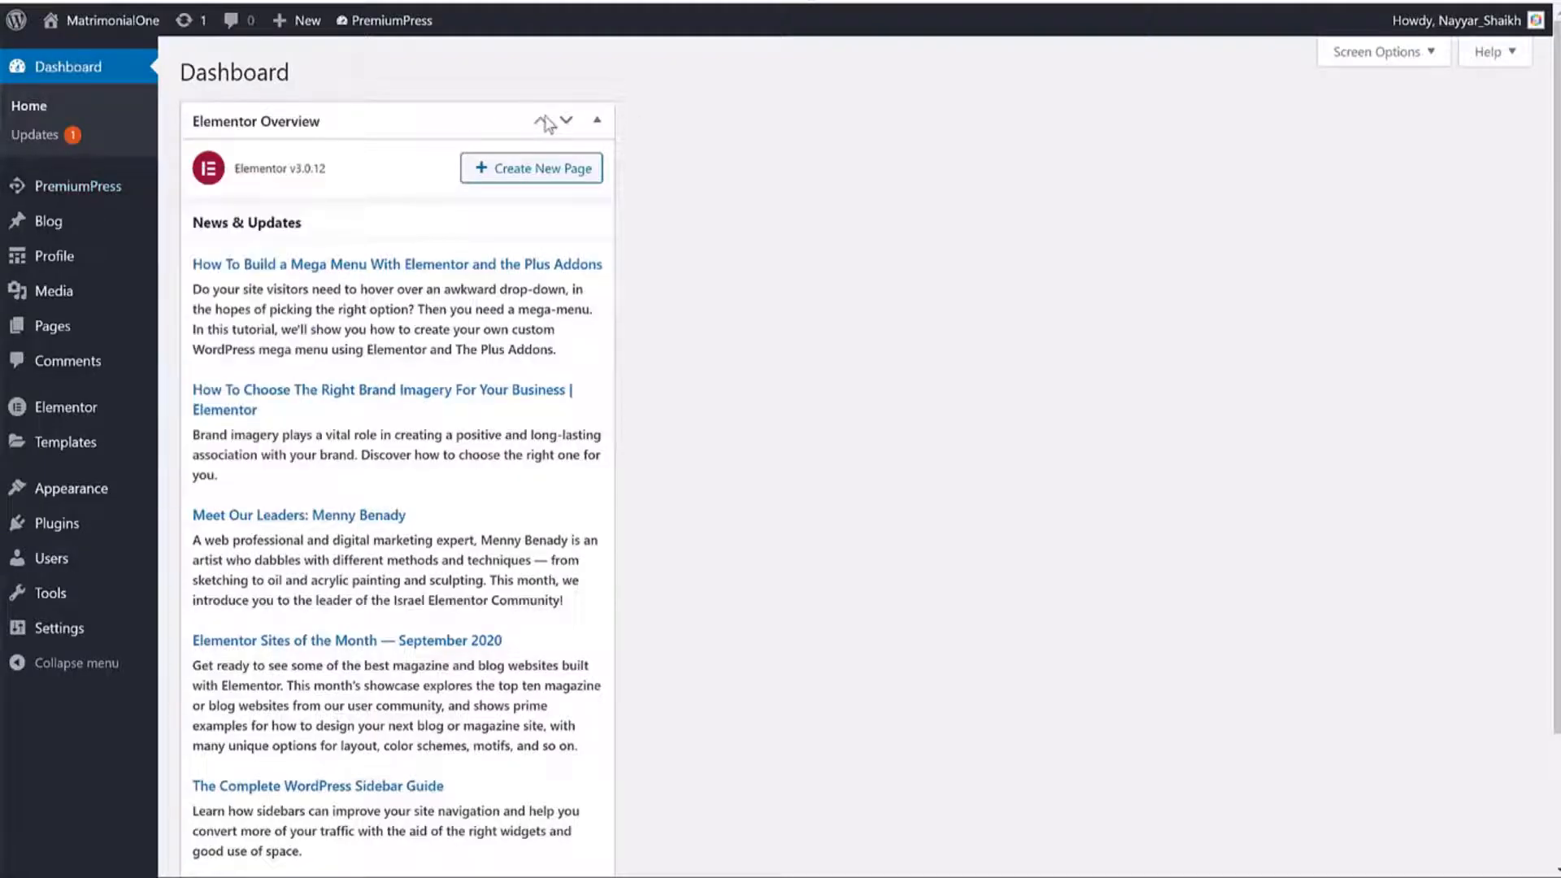
Go to PremiumPress Design > Pages and edit the Homepage in Elementor.
{"action": "left_click", "coordinate": [585, 120]}
{"action": "left_click", "coordinate": [72, 195]}
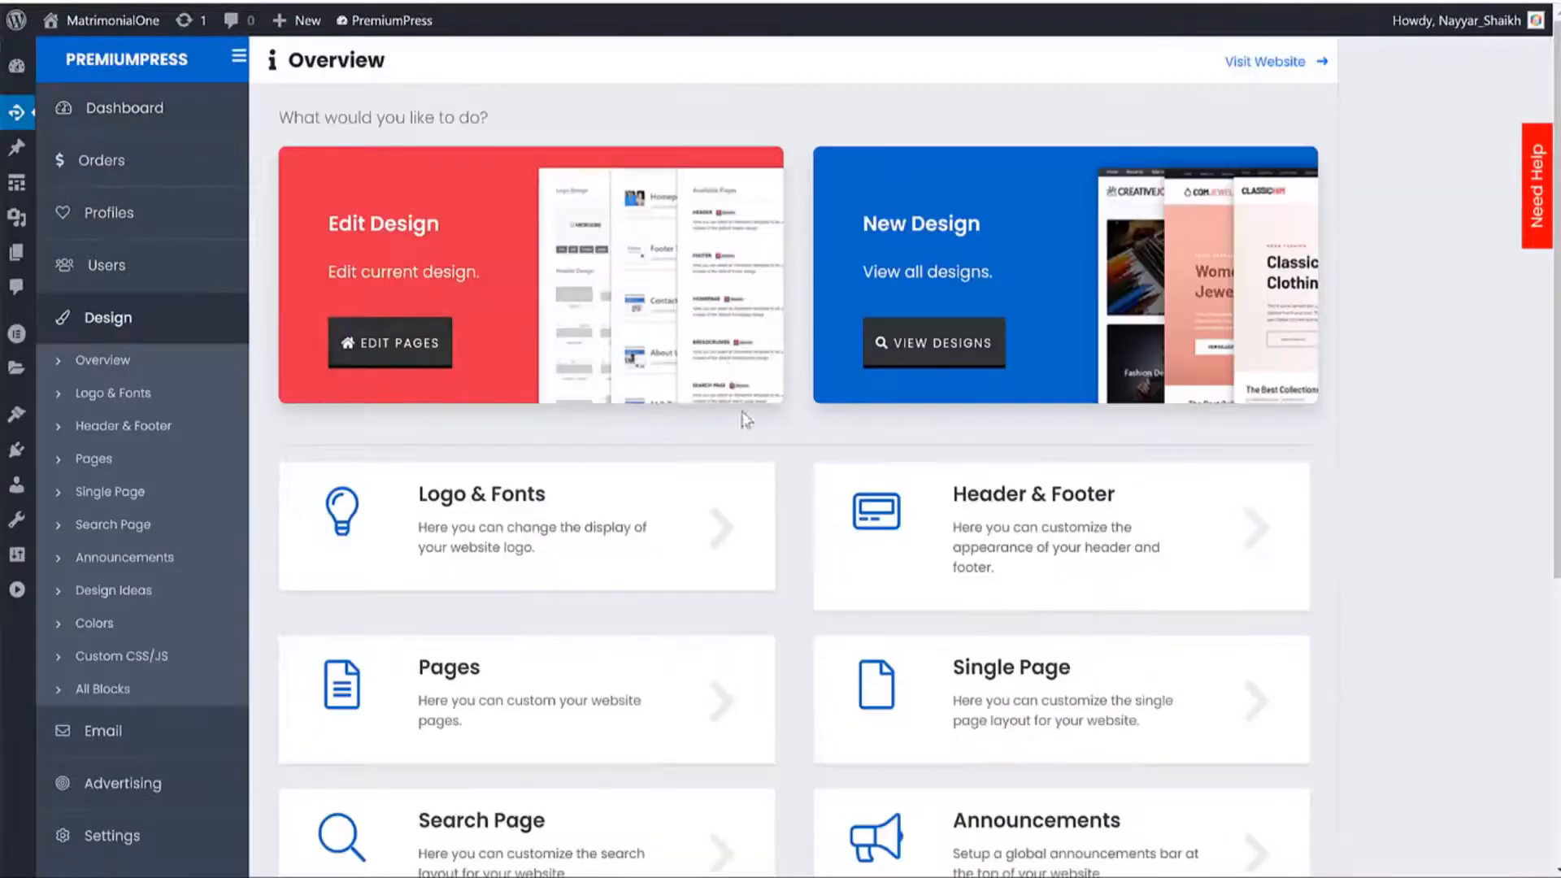
{"action": "left_click", "coordinate": [389, 343]}
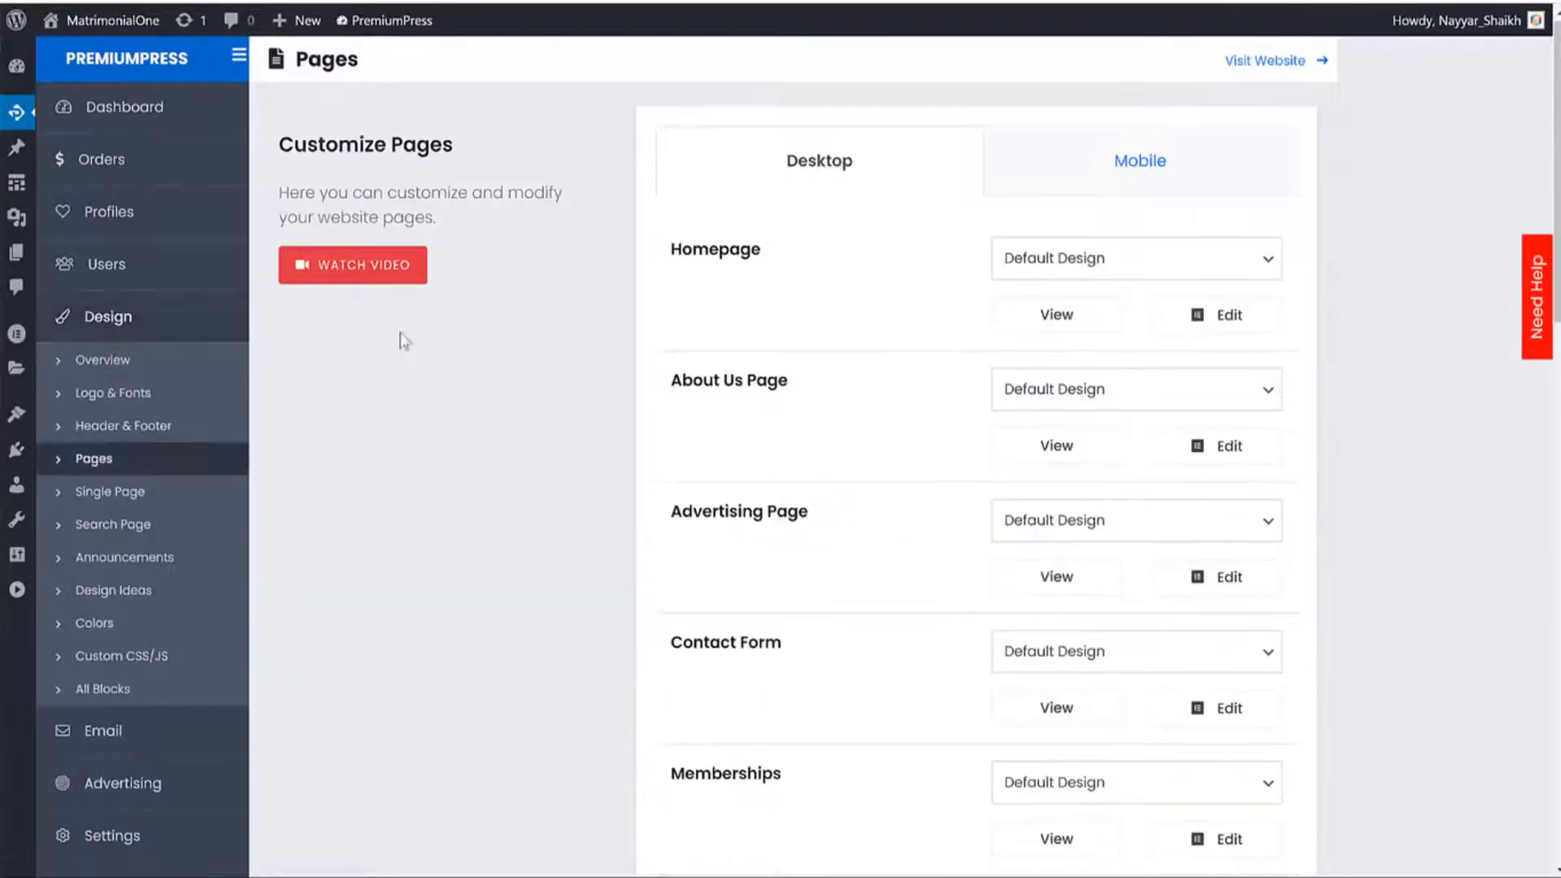
{"action": "left_click", "coordinate": [1212, 317]}
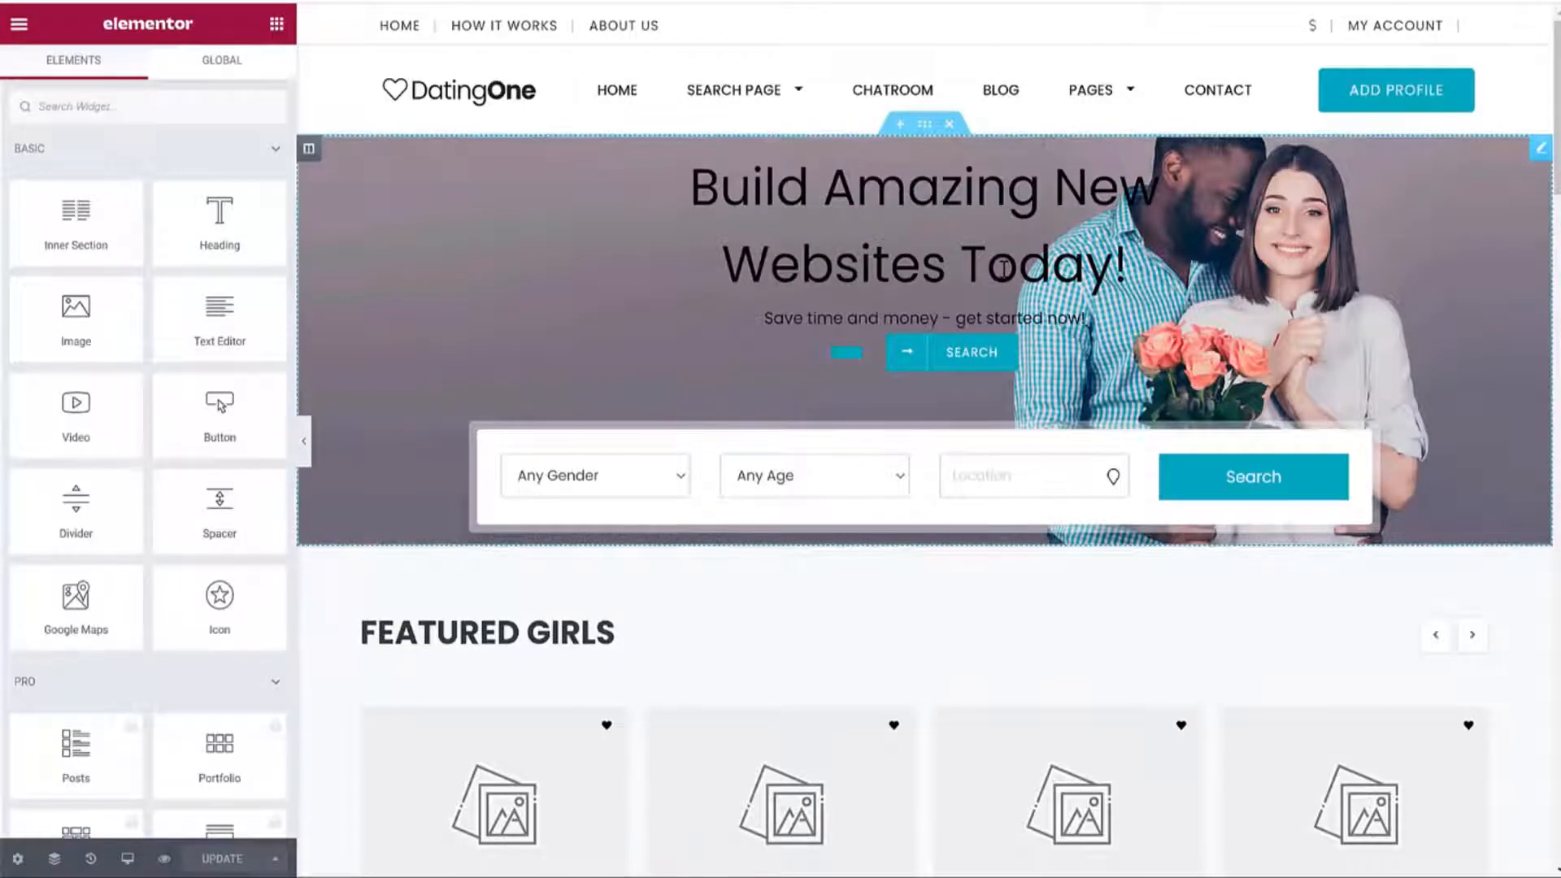
Select the hero section, browse its alternative designs, and expand the Title & Description settings.
{"action": "left_click", "coordinate": [982, 262]}
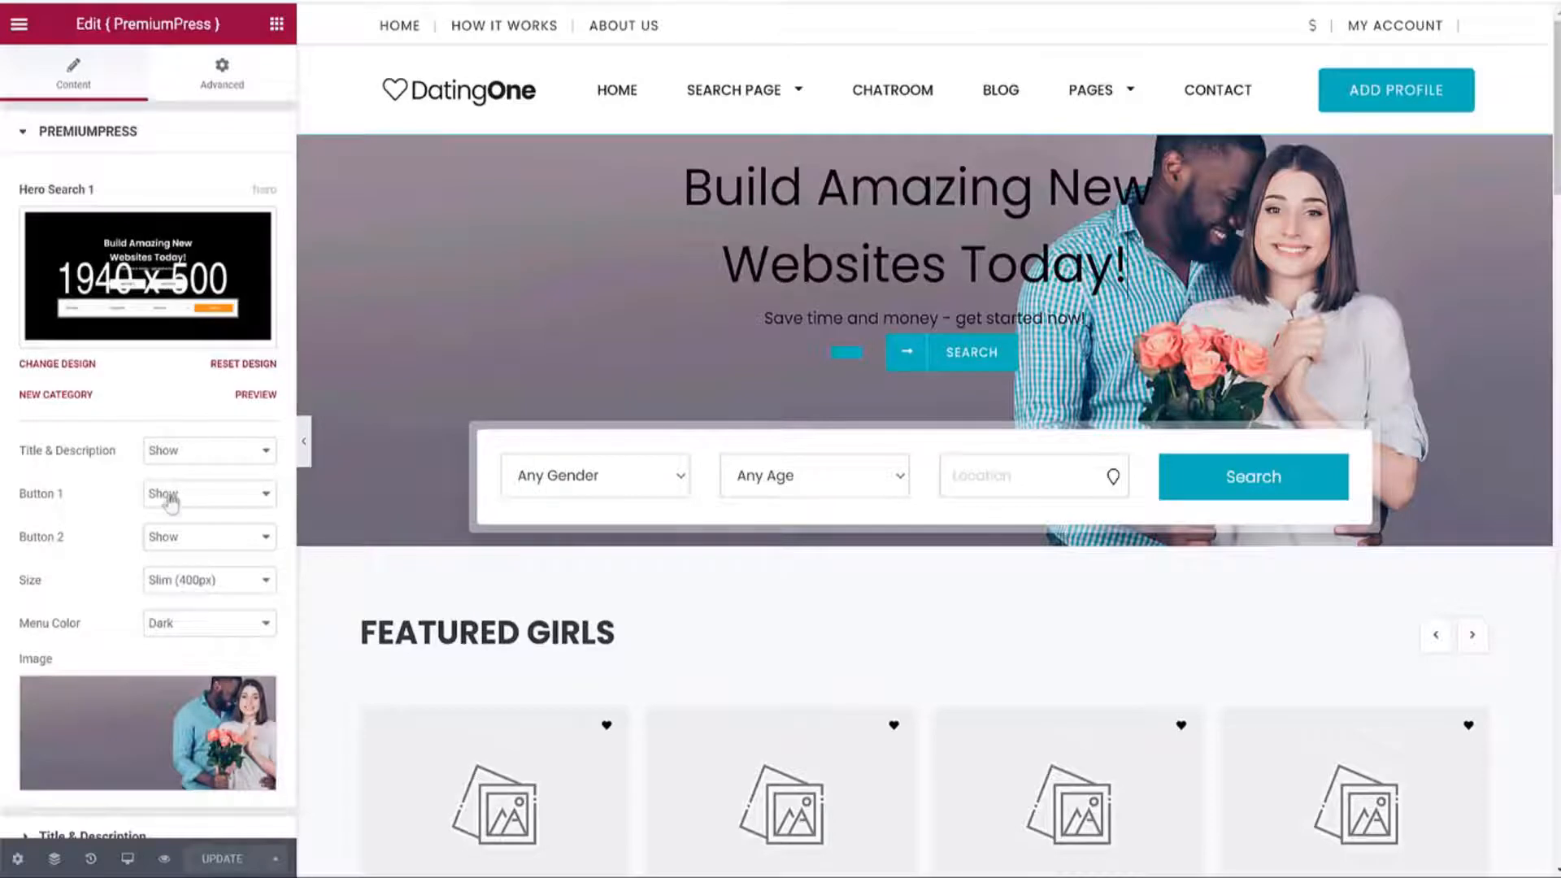
{"action": "scroll", "coordinate": [163, 504], "scroll_direction": "down", "scroll_amount": 3}
{"action": "scroll", "coordinate": [187, 456], "scroll_direction": "up", "scroll_amount": 3}
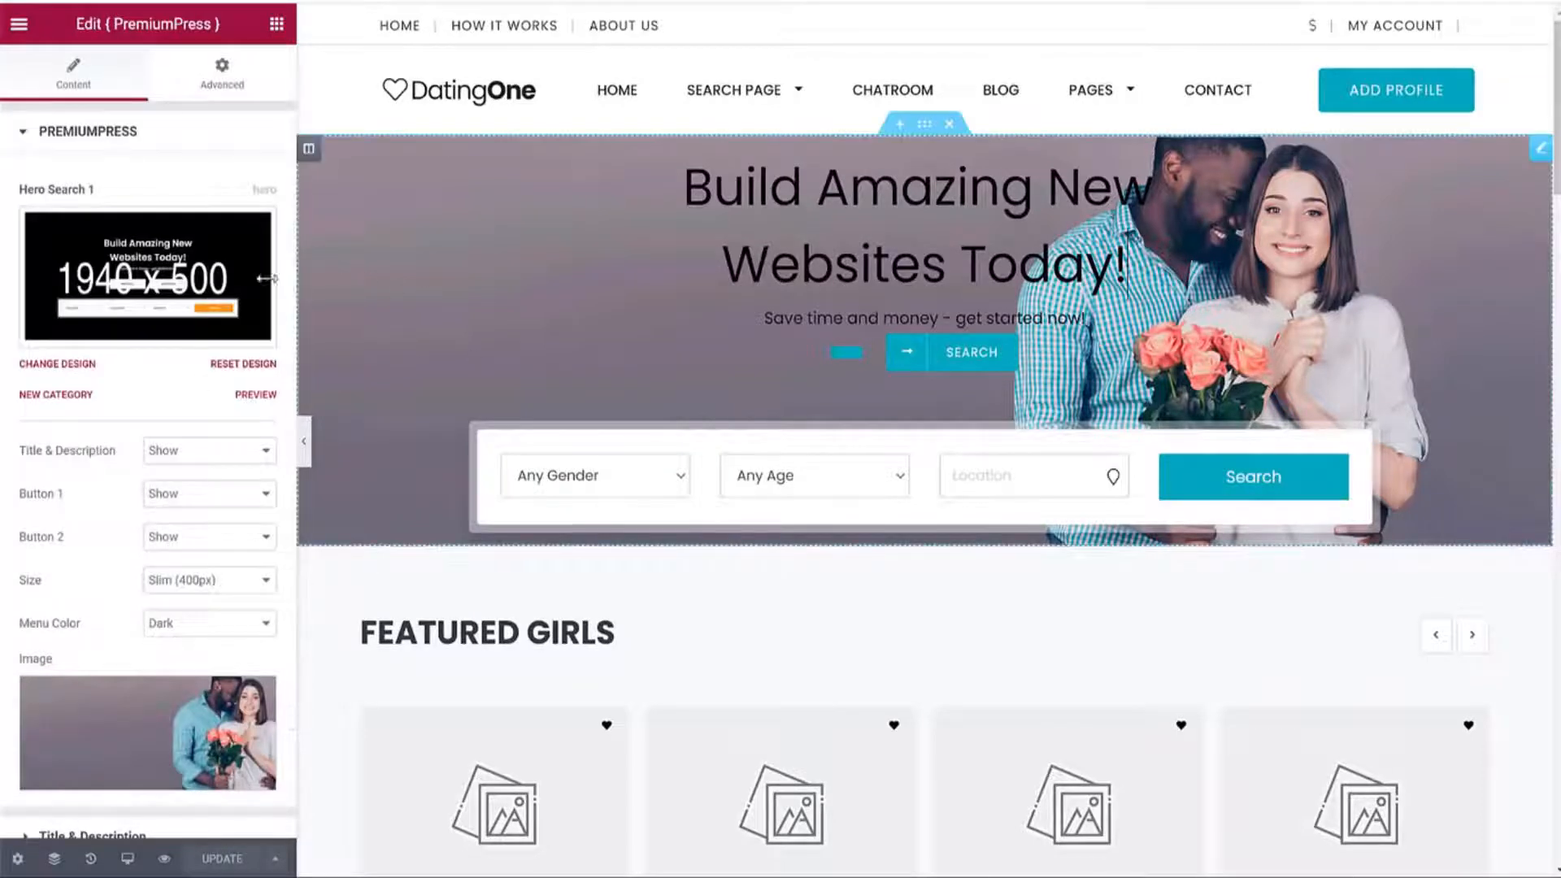
{"action": "left_click", "coordinate": [124, 275]}
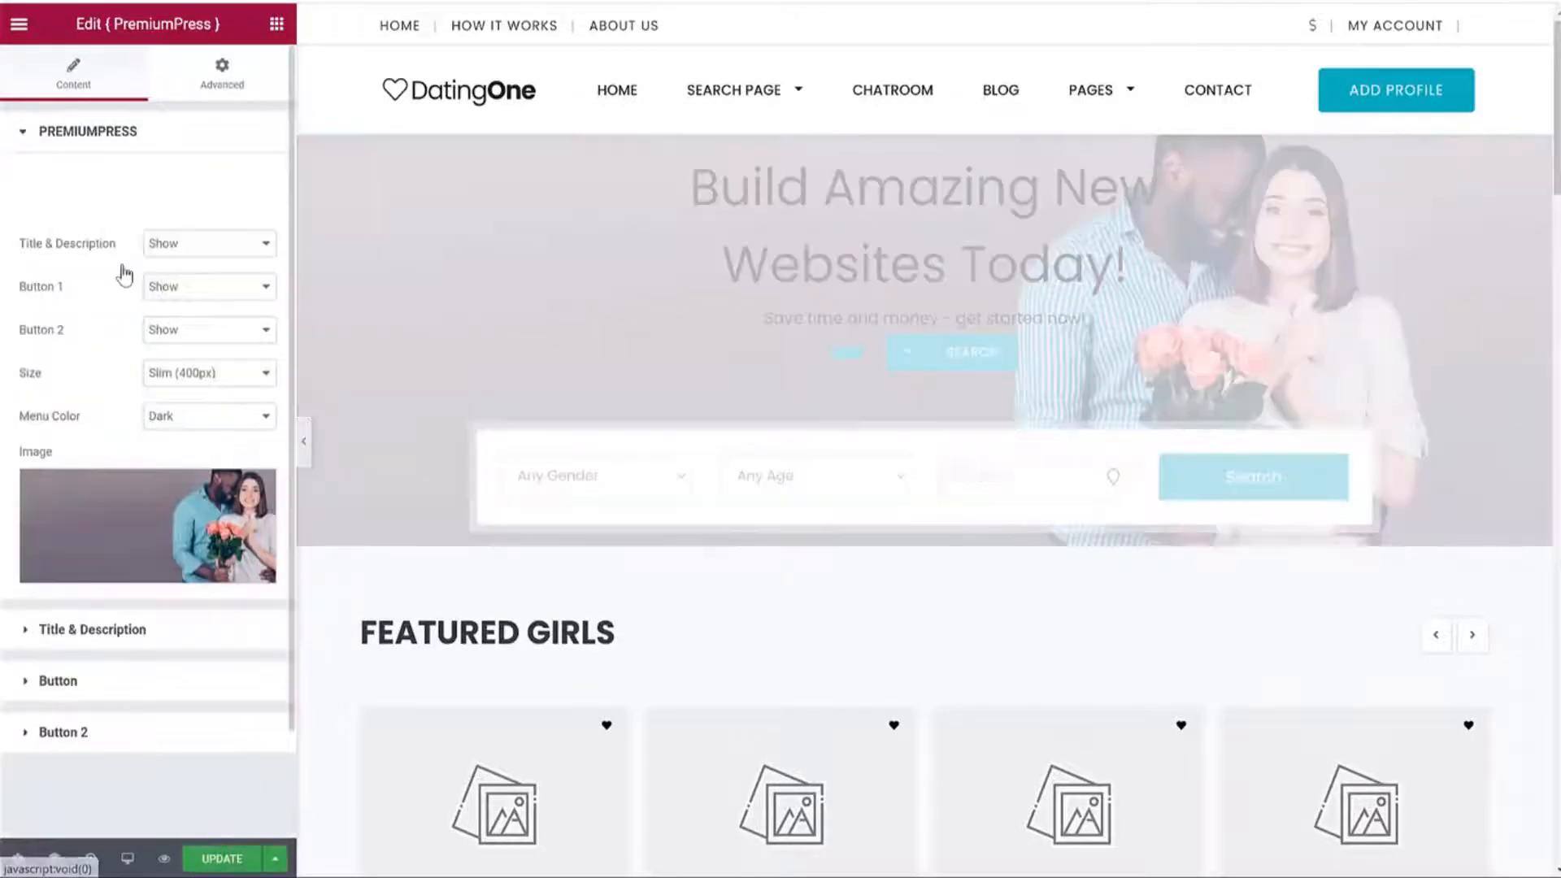
{"action": "scroll", "coordinate": [175, 423], "scroll_direction": "down", "scroll_amount": 3}
{"action": "scroll", "coordinate": [175, 423], "scroll_direction": "down", "scroll_amount": 6}
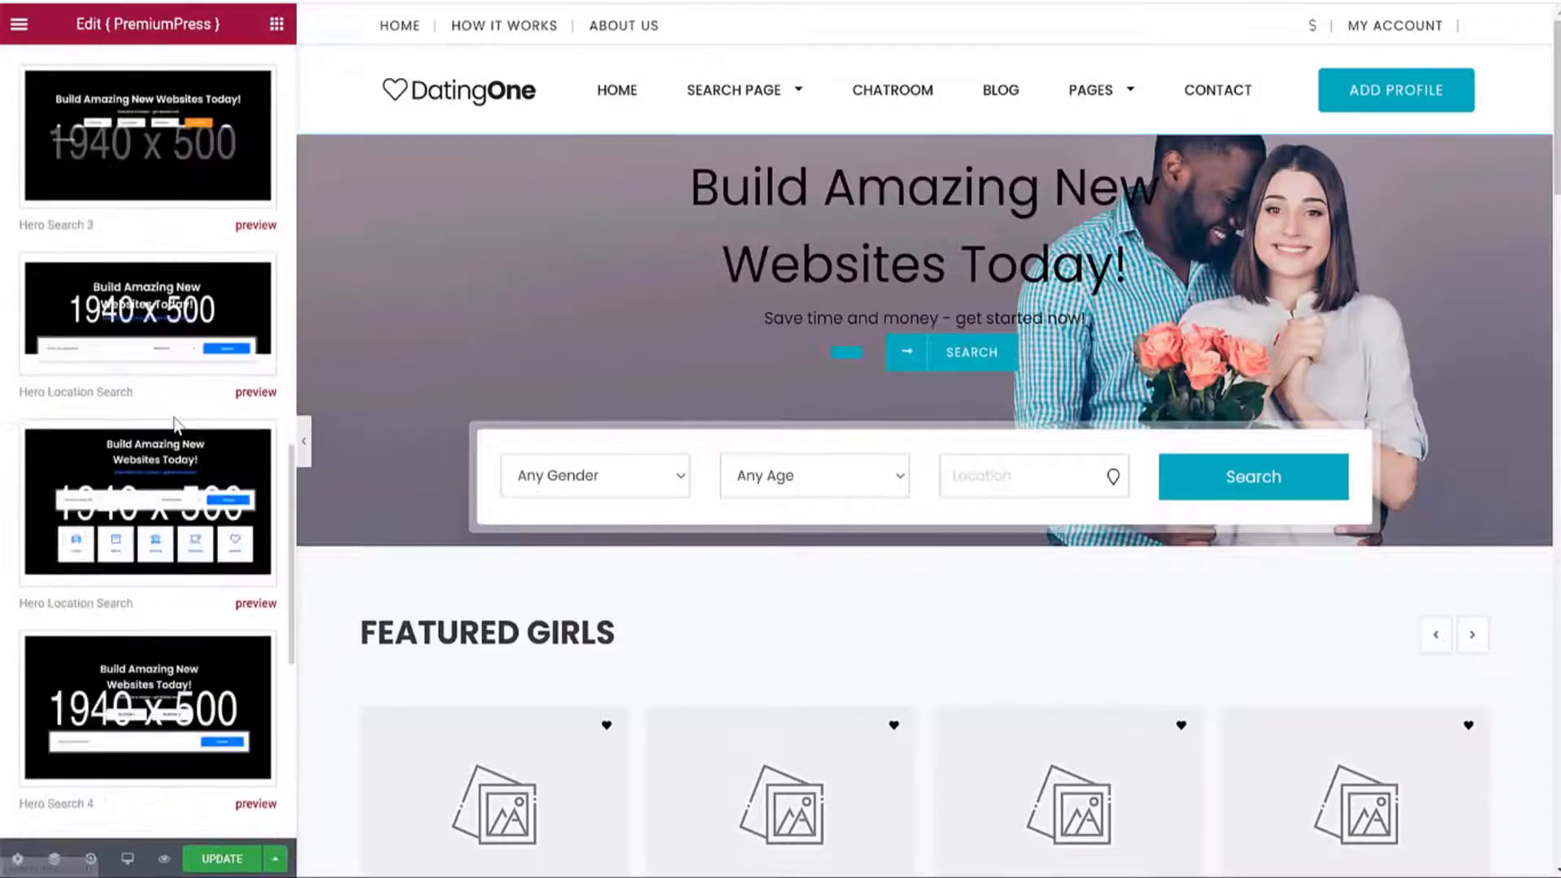
{"action": "scroll", "coordinate": [155, 374], "scroll_direction": "down", "scroll_amount": 5}
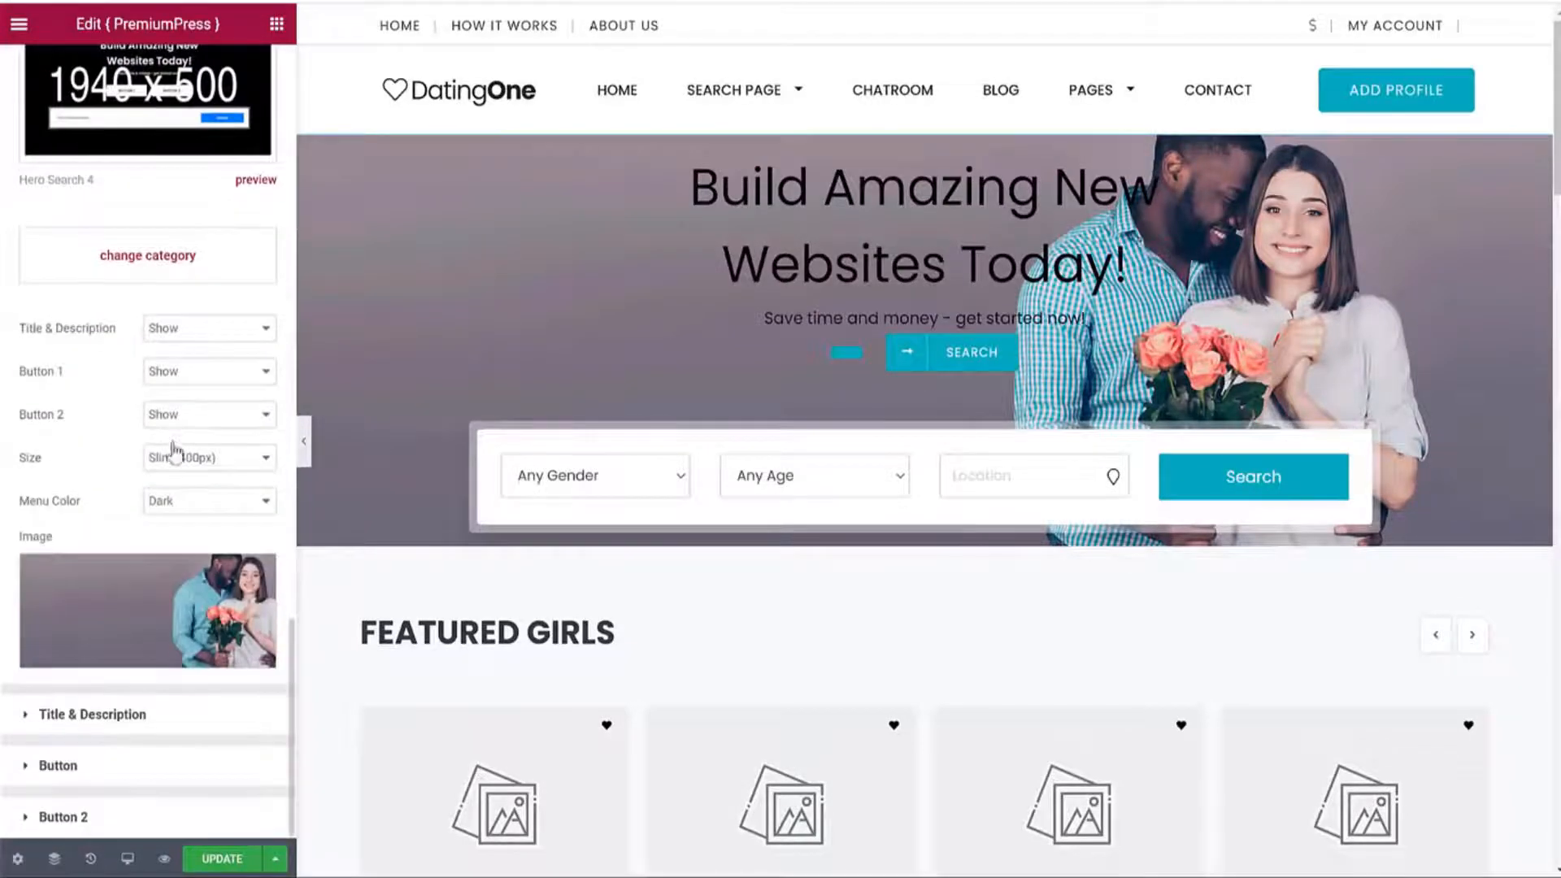
{"action": "scroll", "coordinate": [174, 446], "scroll_direction": "up", "scroll_amount": 14}
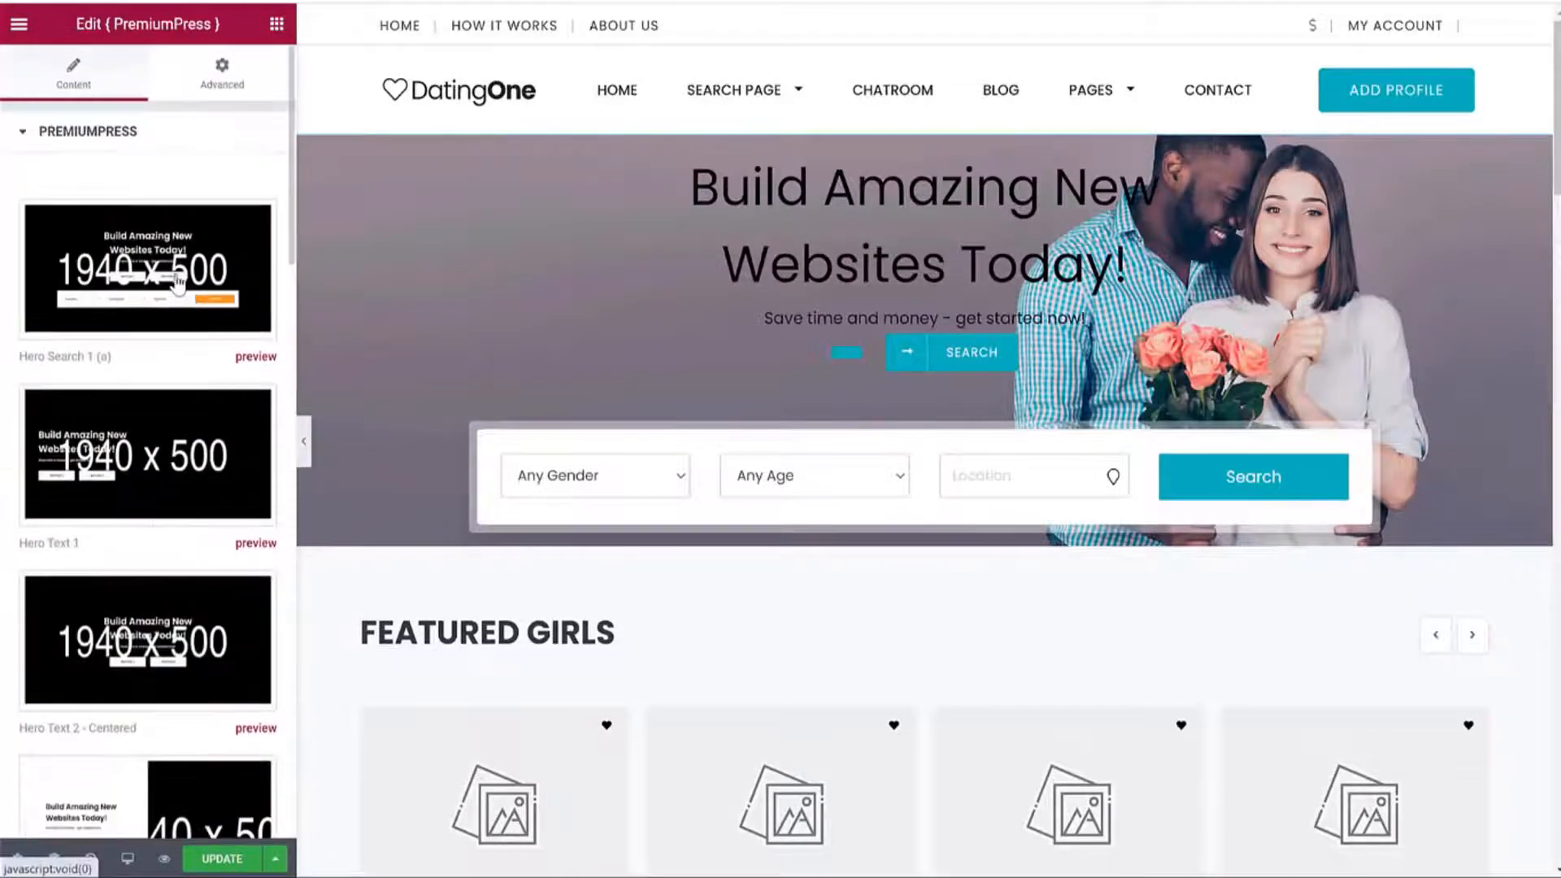
{"action": "scroll", "coordinate": [178, 295], "scroll_direction": "down", "scroll_amount": 8}
{"action": "scroll", "coordinate": [606, 400], "scroll_direction": "down", "scroll_amount": 2}
{"action": "scroll", "coordinate": [605, 400], "scroll_direction": "down", "scroll_amount": 2}
{"action": "scroll", "coordinate": [244, 513], "scroll_direction": "down", "scroll_amount": 5}
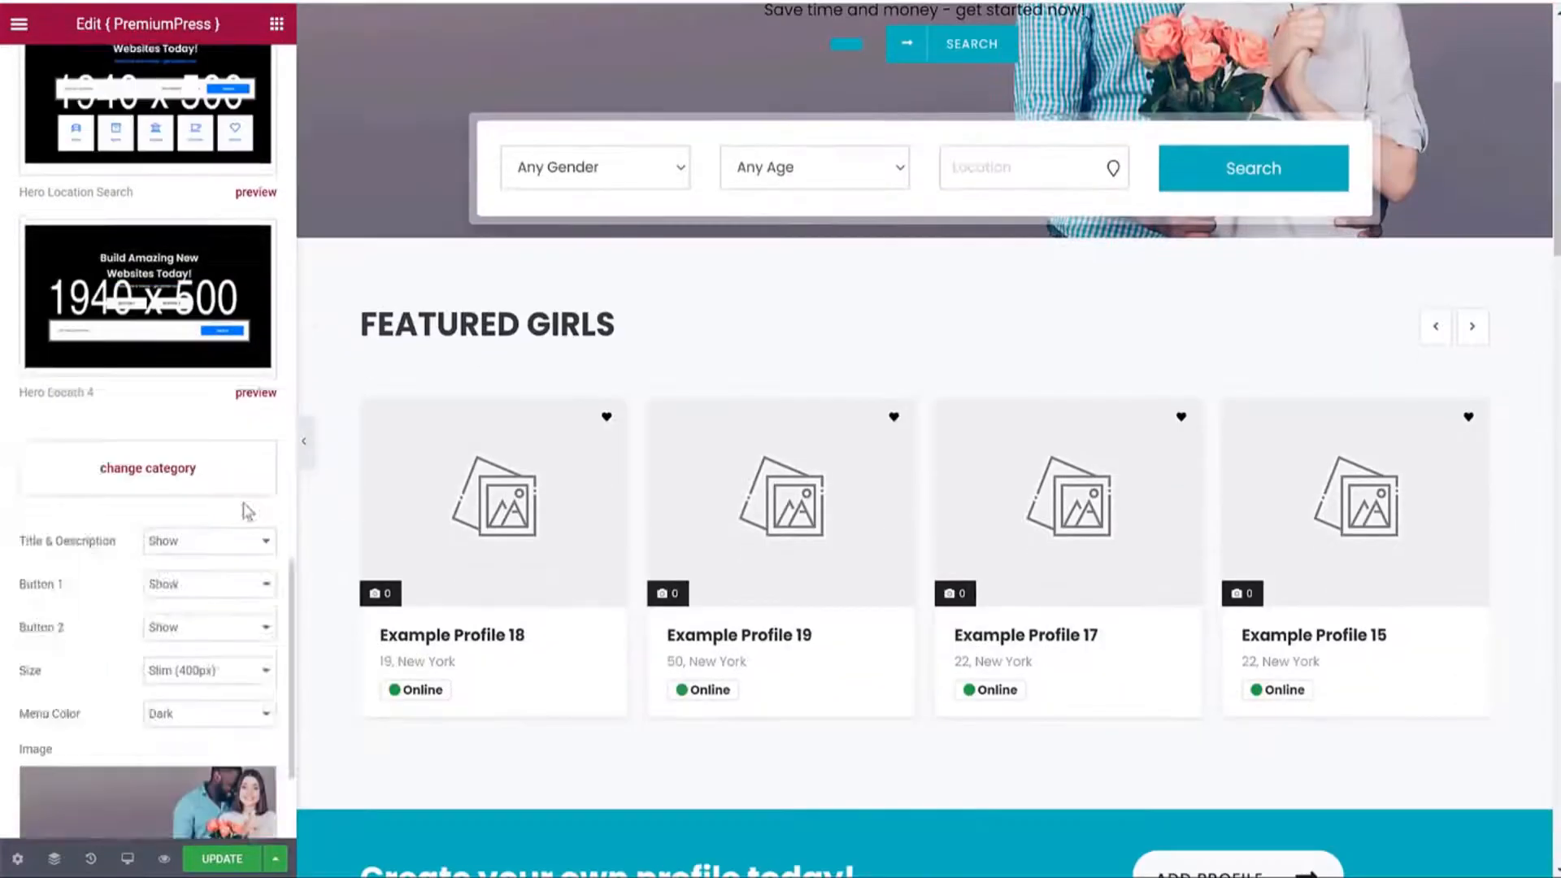
{"action": "left_click", "coordinate": [126, 715]}
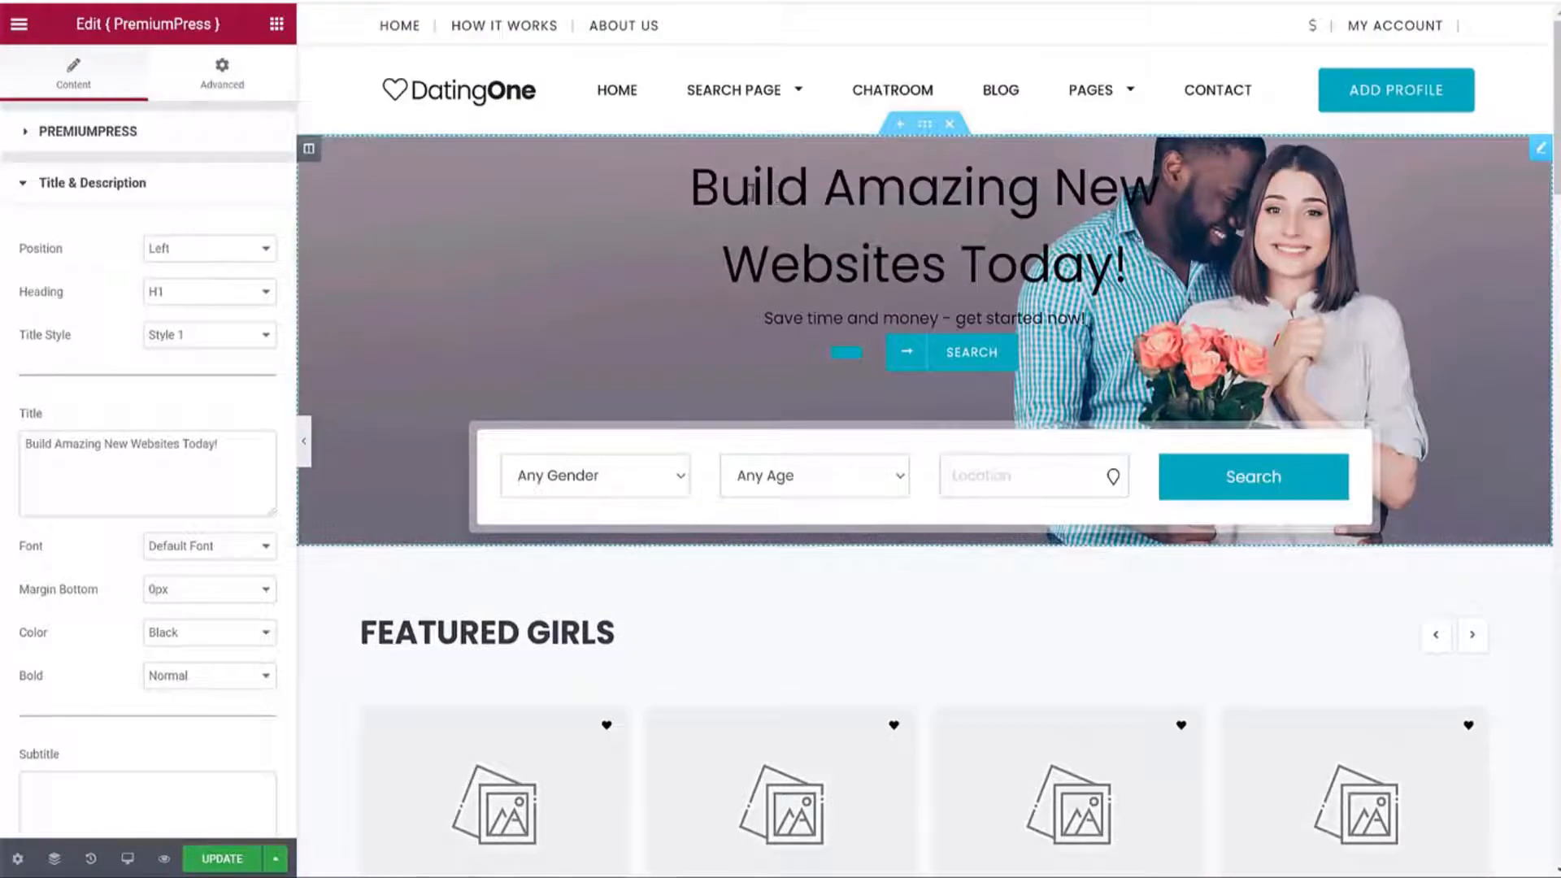
Replace the hero title with 'Find a date today!' copied from the reference site.
{"action": "left_click_drag", "start_coordinate": [764, 190], "coordinate": [1200, 288]}
{"action": "left_click", "coordinate": [1200, 288]}
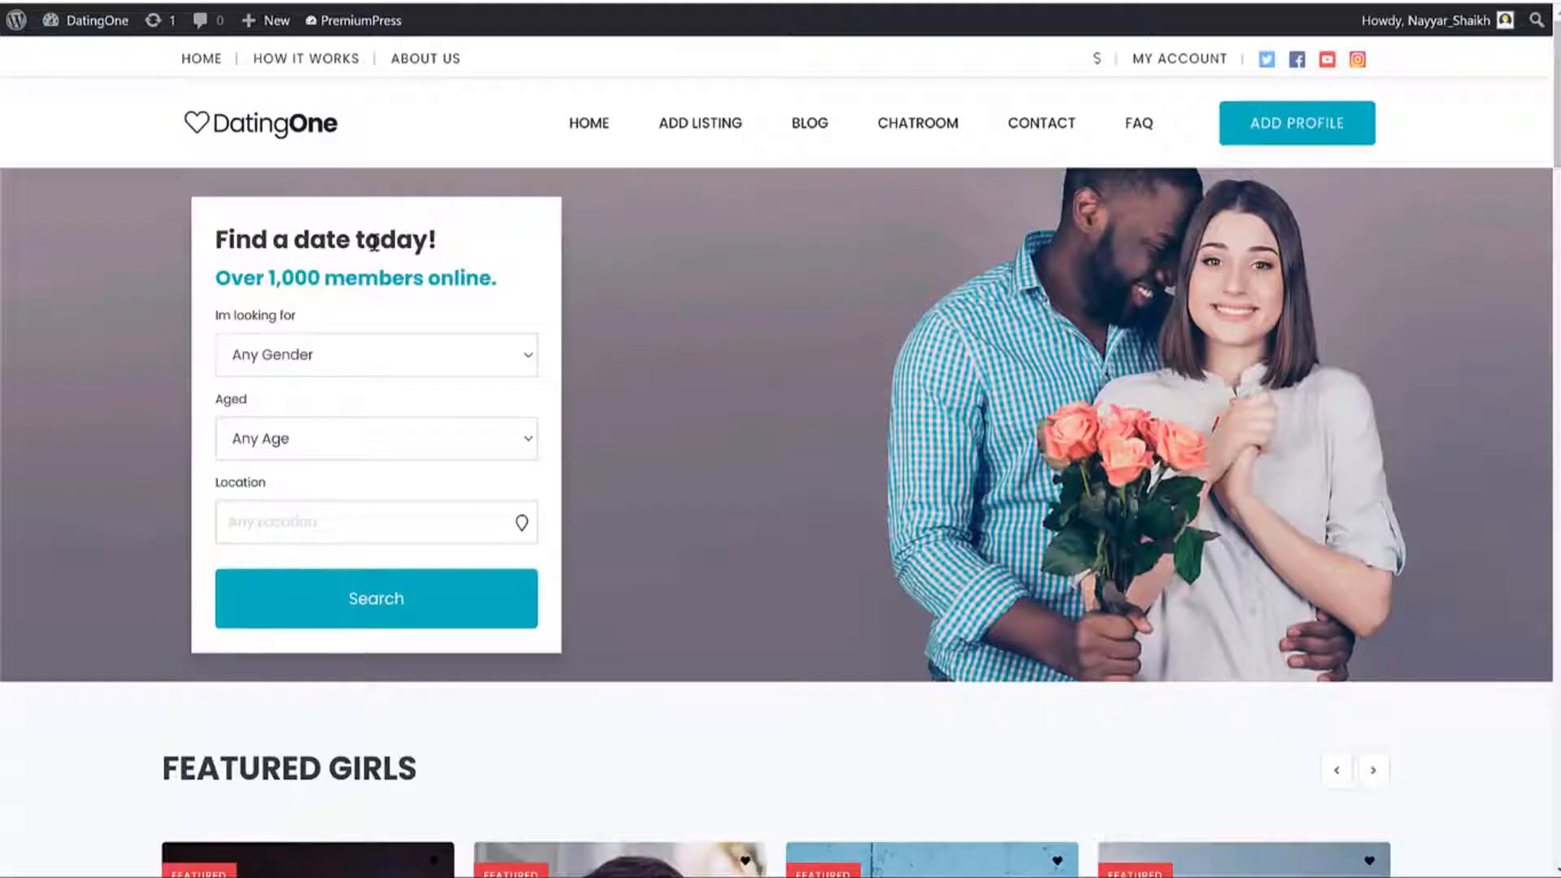
{"action": "triple_click", "coordinate": [379, 240]}
{"action": "key", "text": "ctrl+c"}
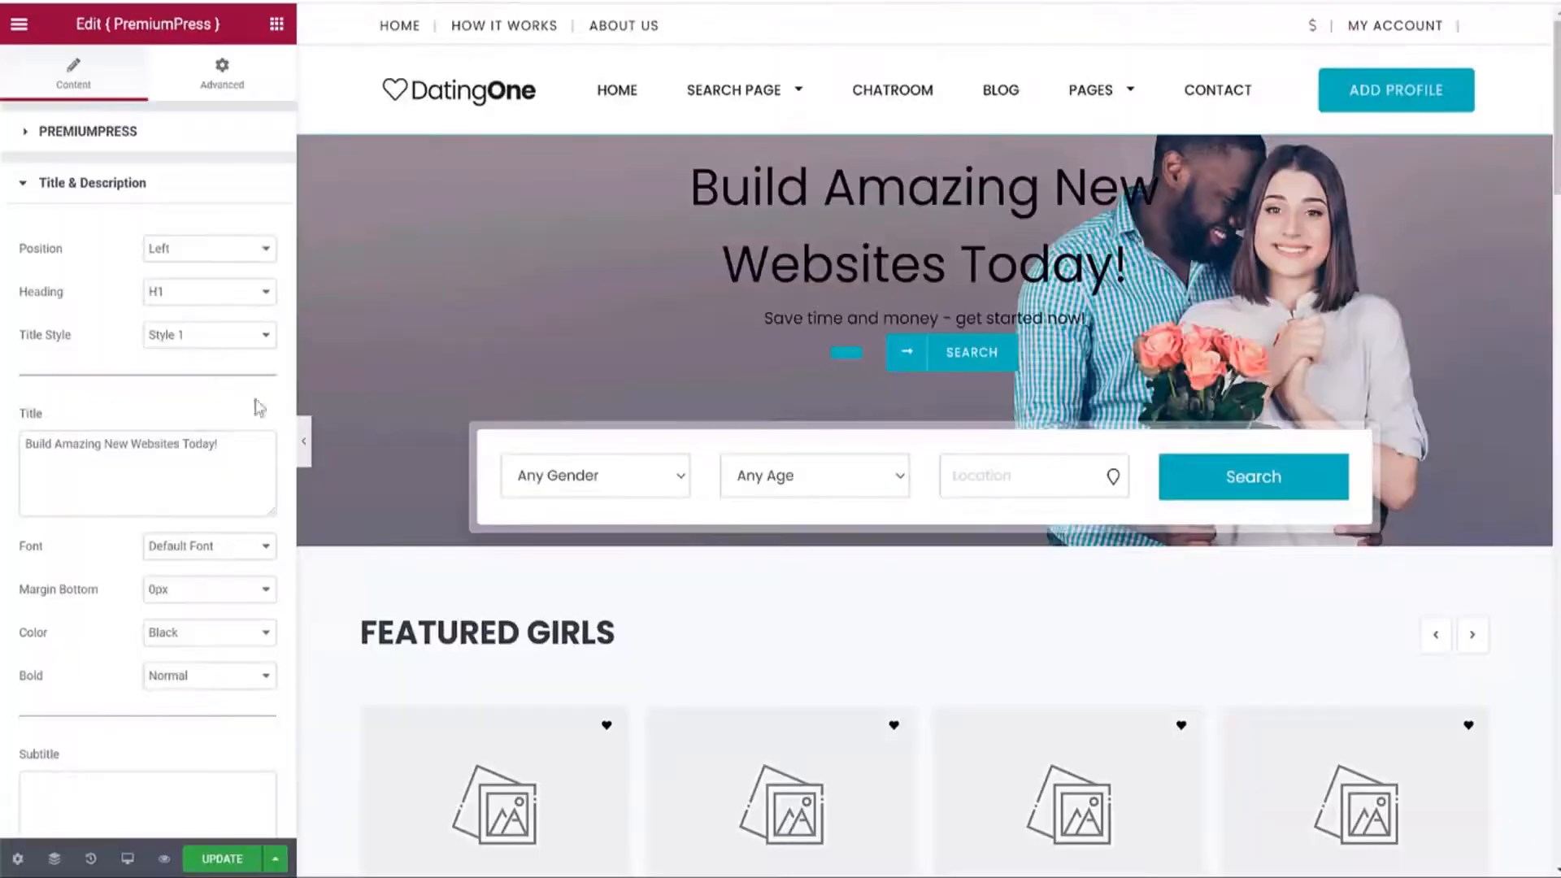
{"action": "left_click", "coordinate": [160, 450]}
{"action": "key", "text": "ctrl+a"}
{"action": "key", "text": "ctrl+v"}
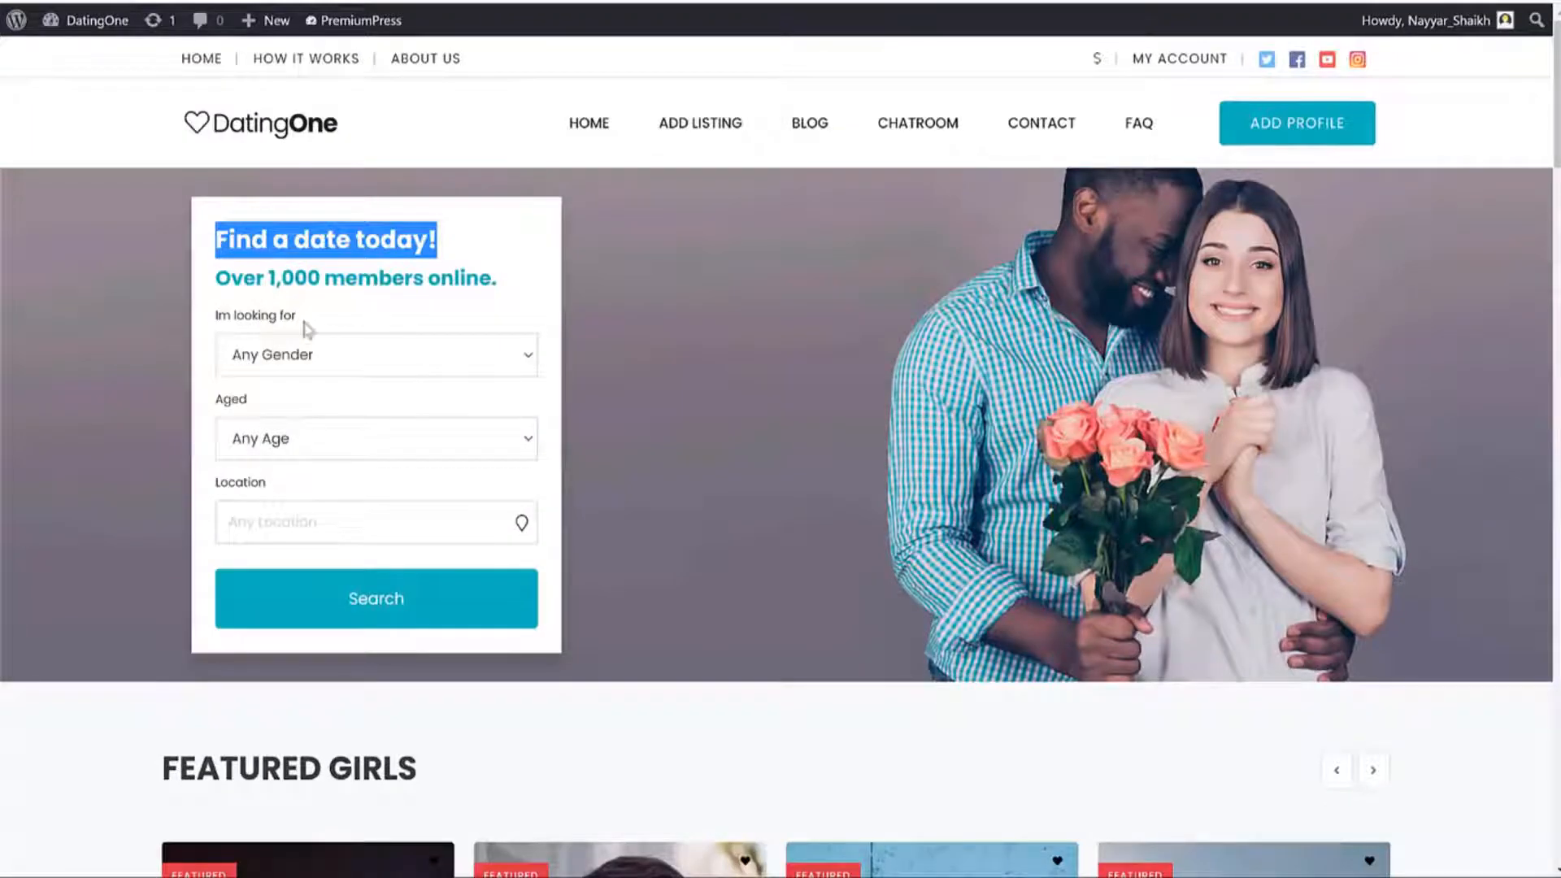
Add the subtitle 'Over 1,000 members online.' copied from the reference homepage.
{"action": "left_click", "coordinate": [309, 285]}
{"action": "triple_click", "coordinate": [309, 285]}
{"action": "key", "text": "ctrl+c"}
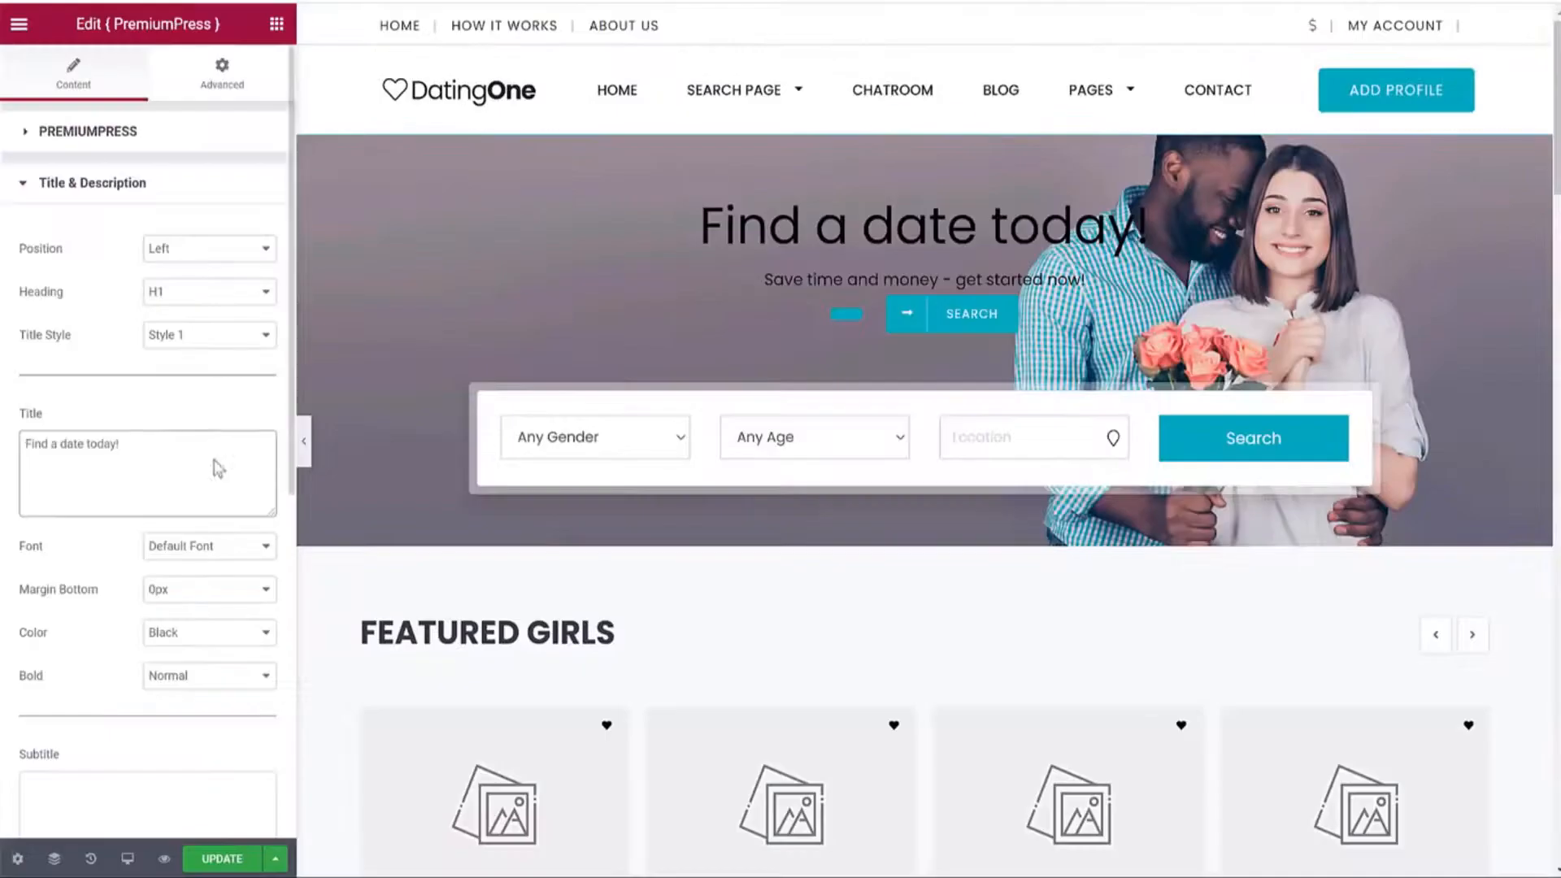
{"action": "scroll", "coordinate": [217, 468], "scroll_direction": "down", "scroll_amount": 5}
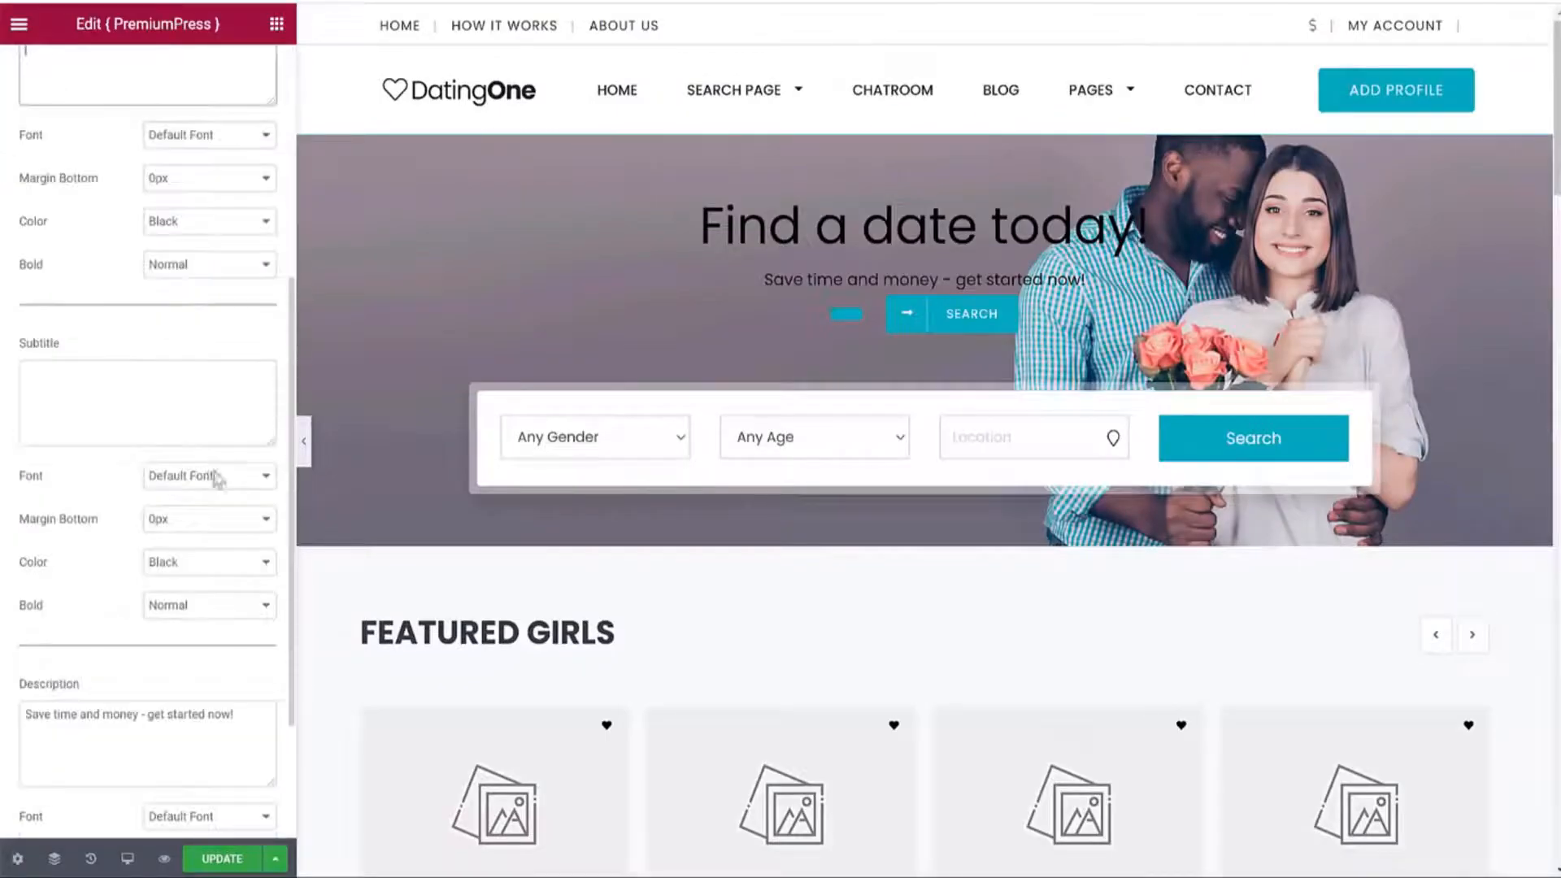
{"action": "left_click", "coordinate": [155, 411]}
{"action": "key", "text": "ctrl+v"}
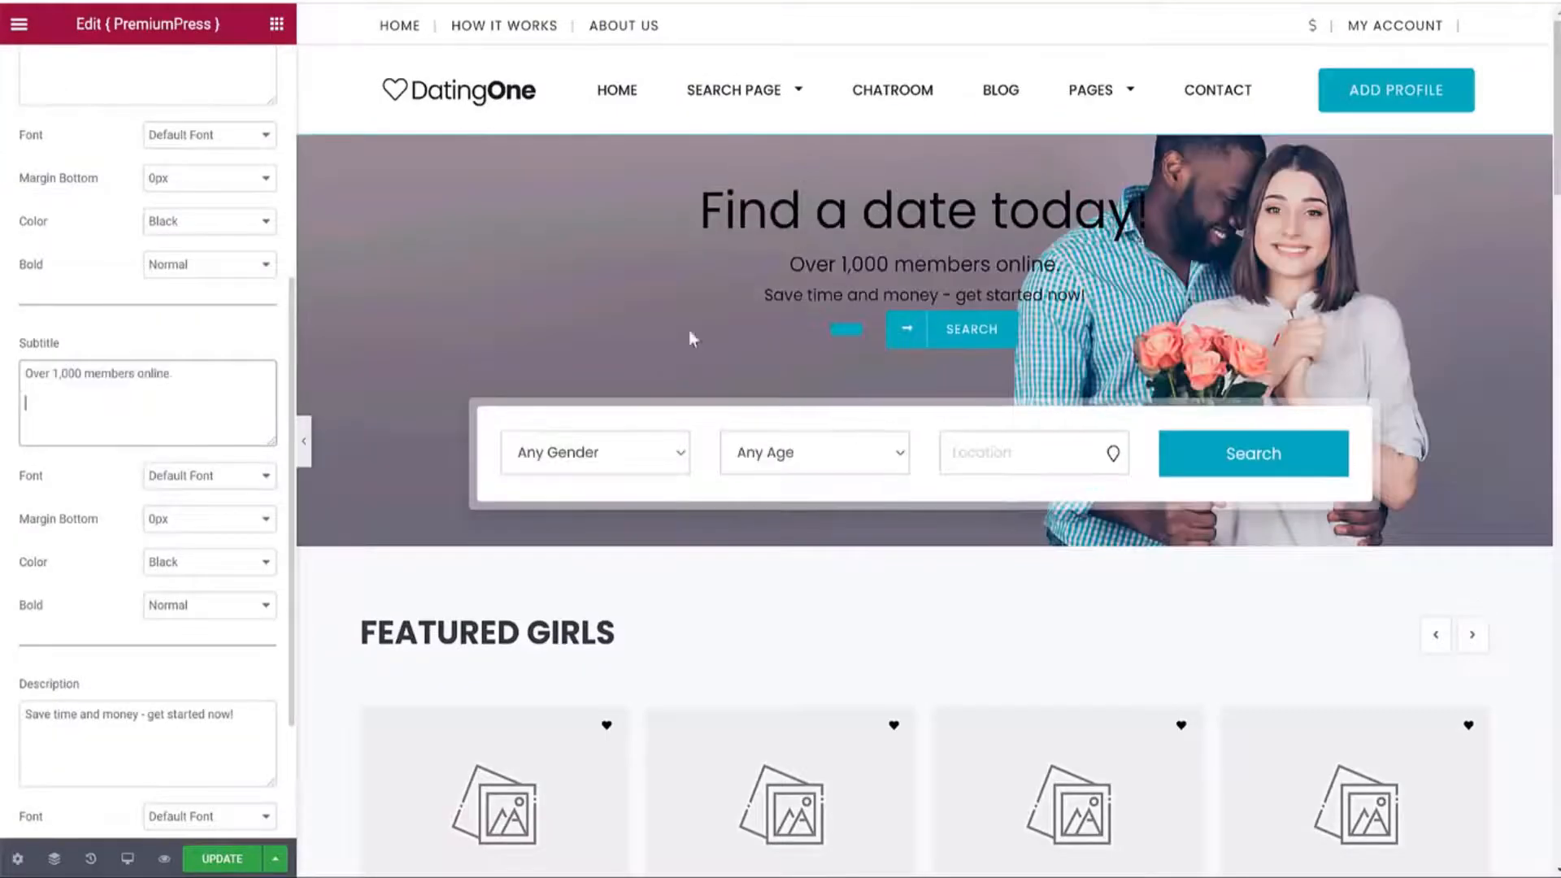
Delete the hero description text.
{"action": "scroll", "coordinate": [185, 494], "scroll_direction": "down", "scroll_amount": 3}
{"action": "triple_click", "coordinate": [205, 520]}
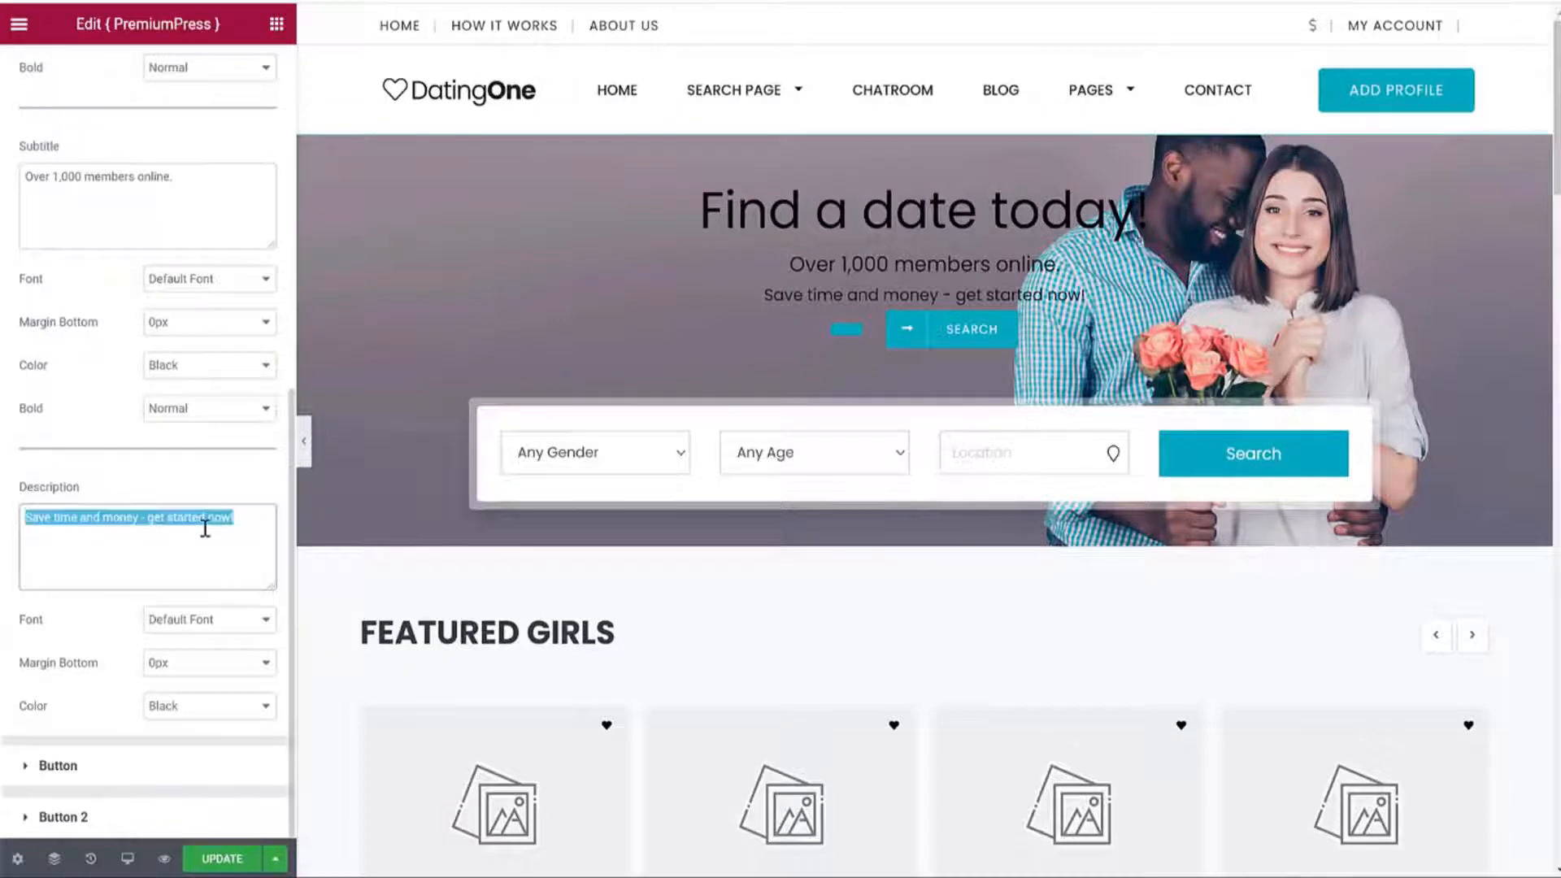
{"action": "key", "text": "BackSpace"}
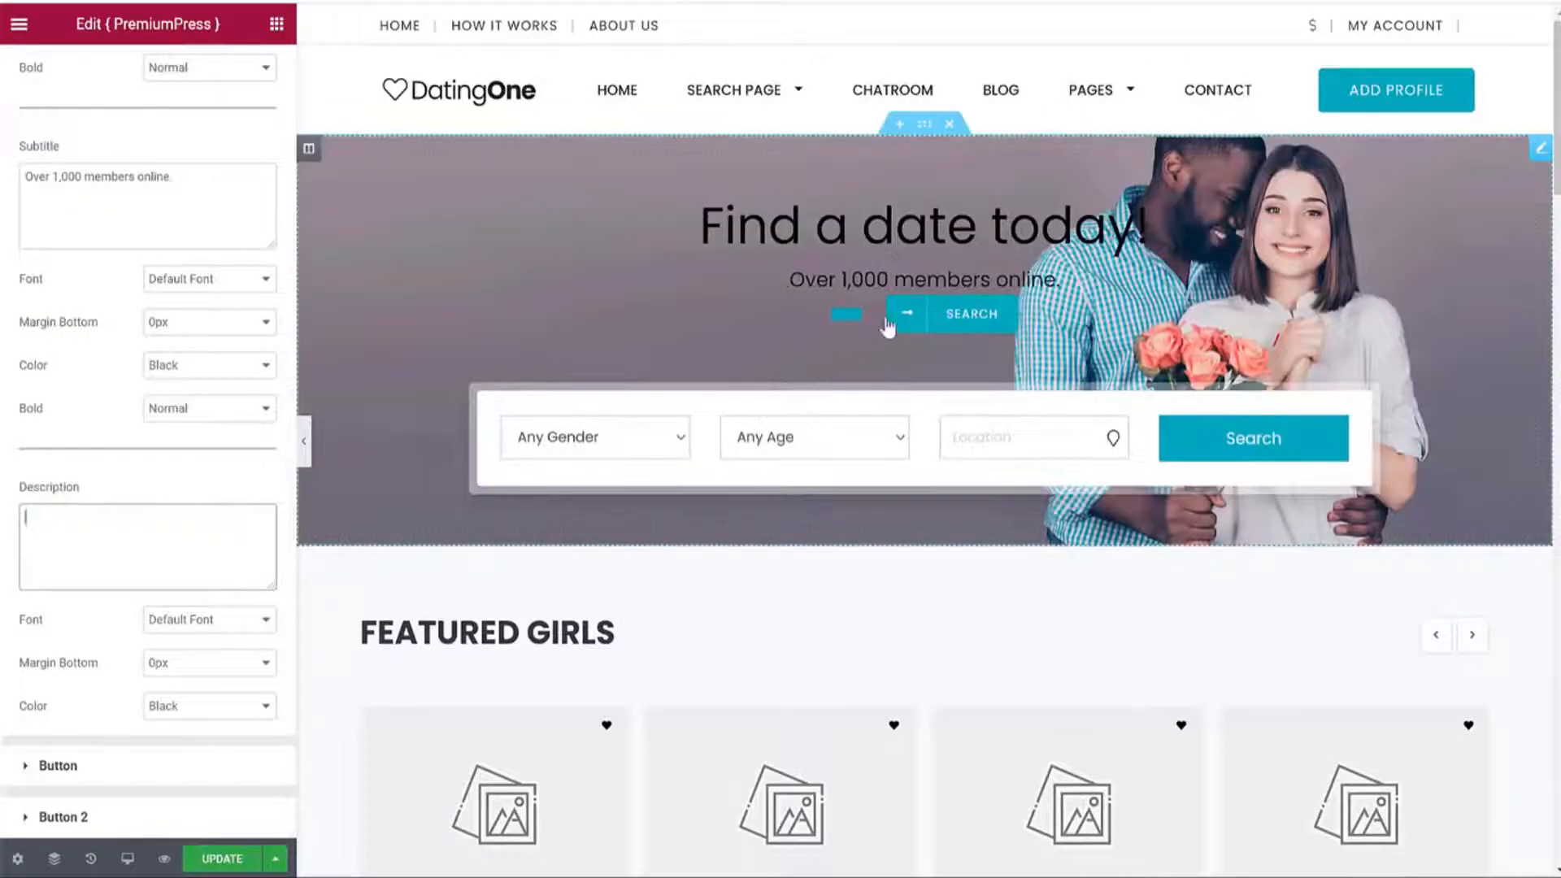
{"action": "left_click", "coordinate": [143, 765]}
{"action": "scroll", "coordinate": [205, 497], "scroll_direction": "up", "scroll_amount": 1}
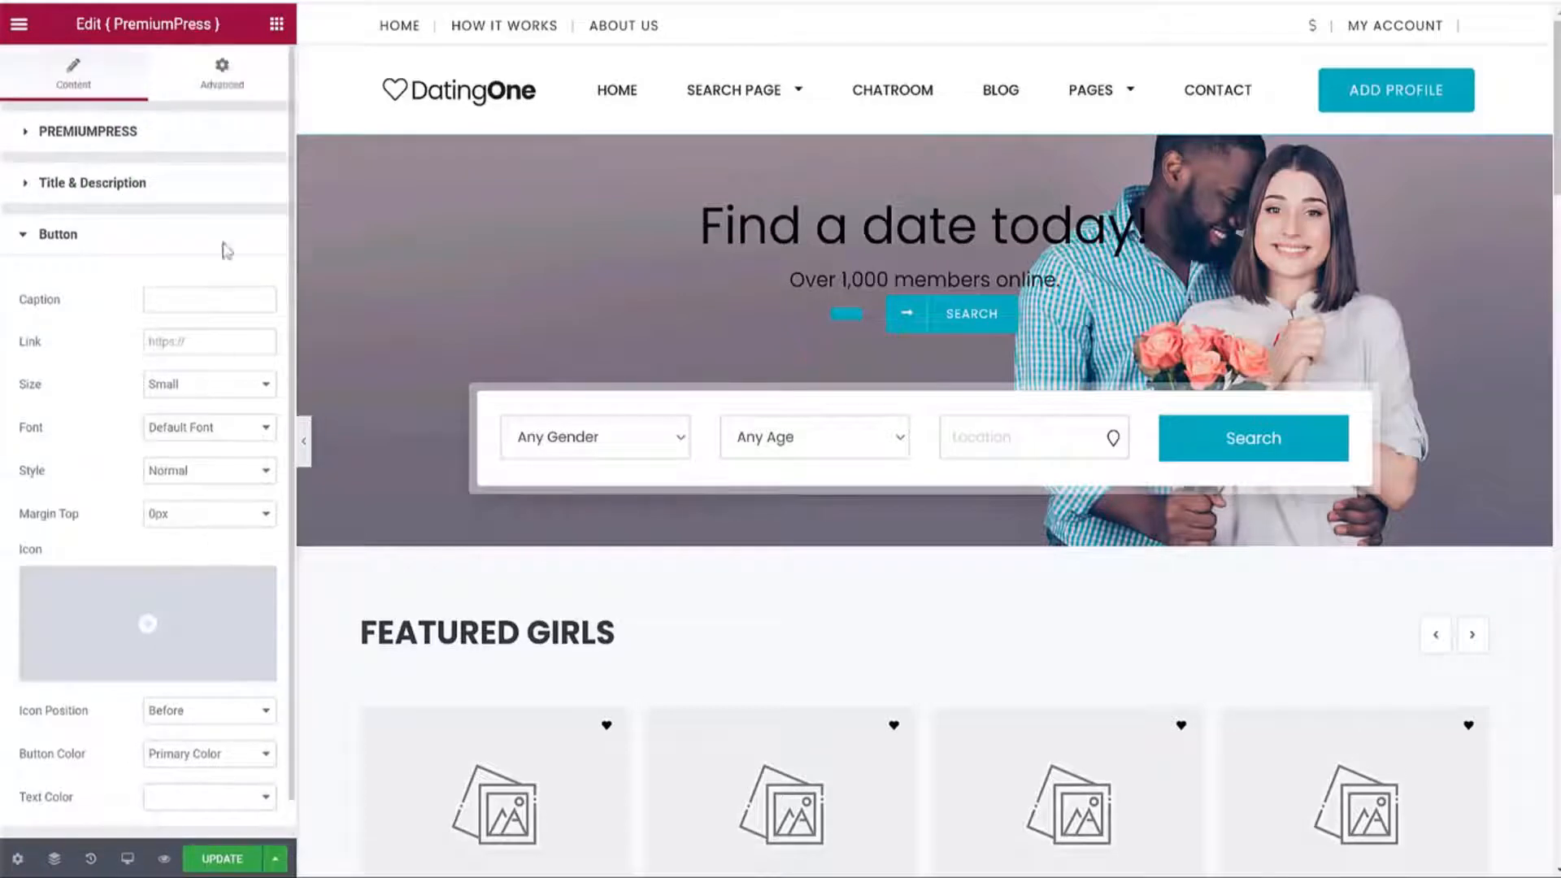
In the hero's PremiumPress settings, set Button 1 and Button 2 to Hide.
{"action": "left_click", "coordinate": [112, 135]}
{"action": "scroll", "coordinate": [191, 317], "scroll_direction": "down", "scroll_amount": 3}
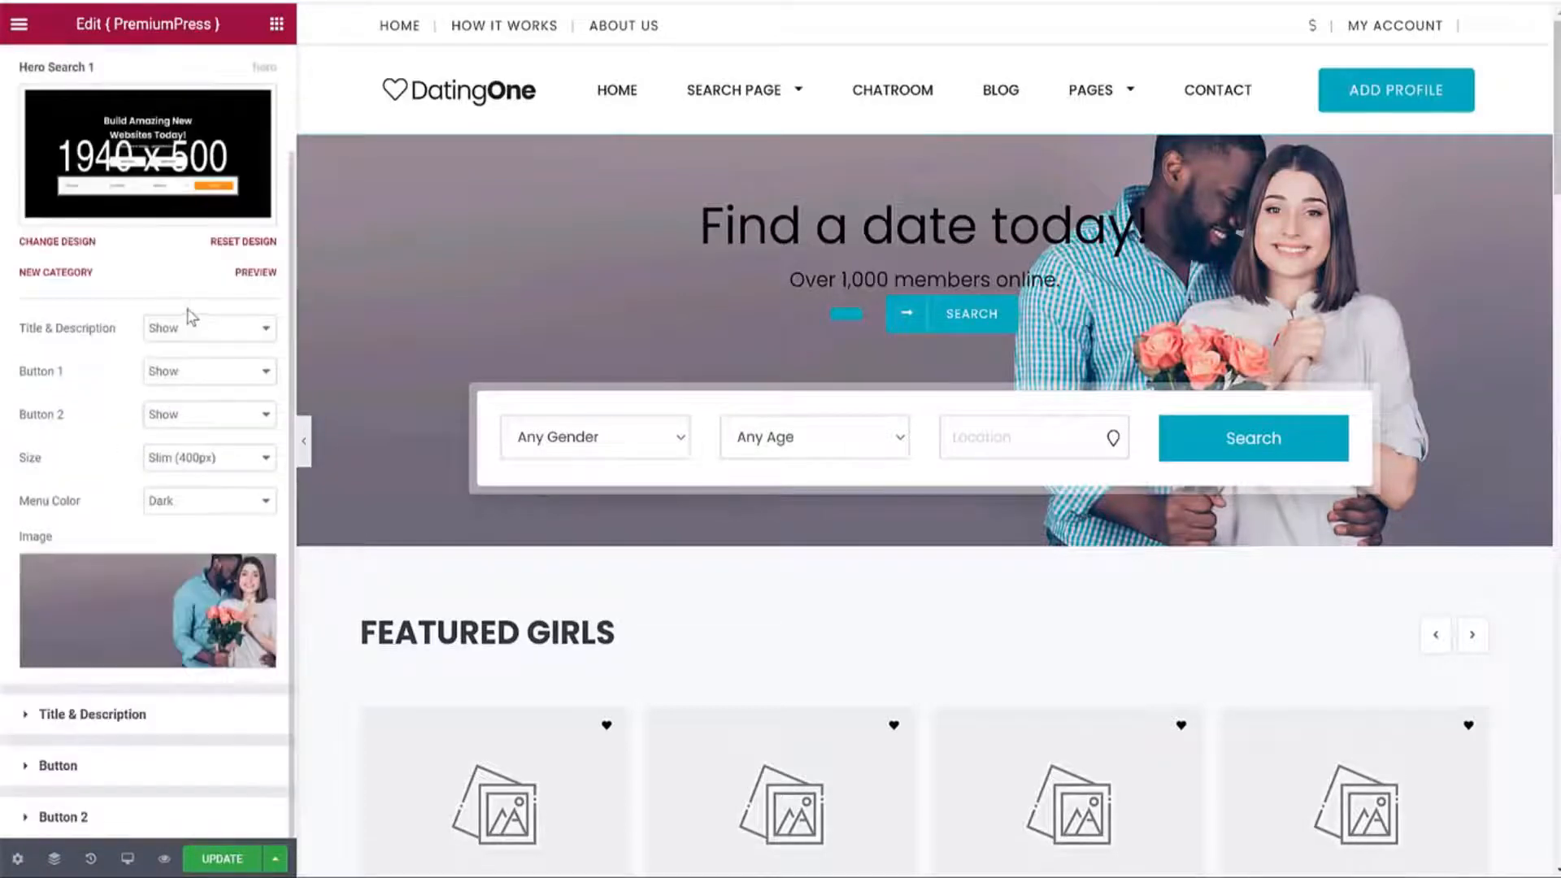
{"action": "double_click", "coordinate": [42, 371]}
{"action": "left_click", "coordinate": [208, 370]}
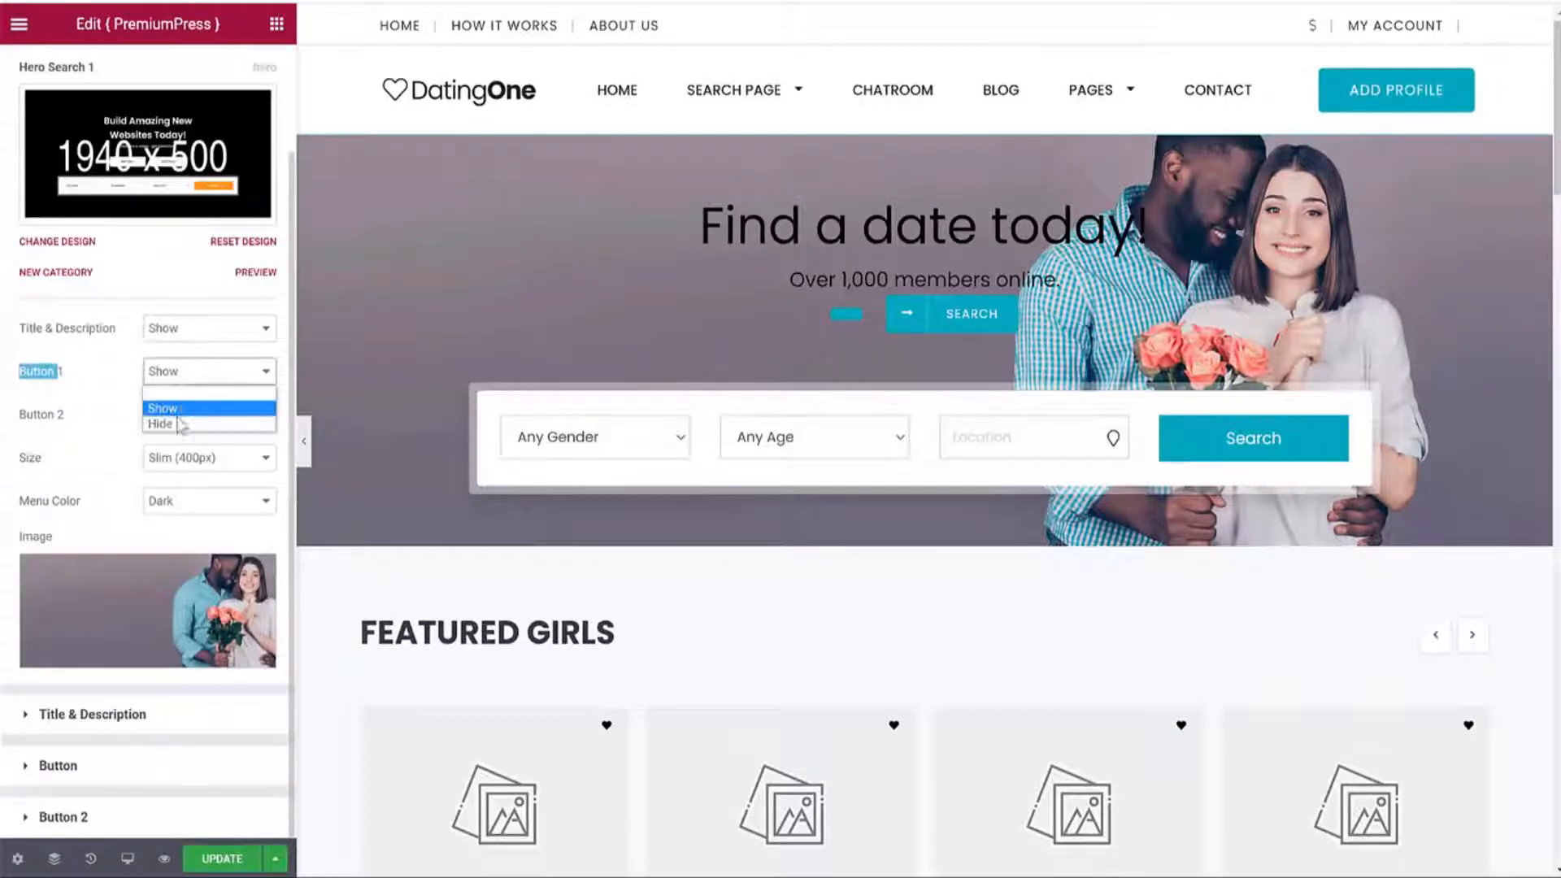
{"action": "left_click", "coordinate": [155, 419]}
{"action": "left_click", "coordinate": [203, 465]}
{"action": "left_click", "coordinate": [183, 515]}
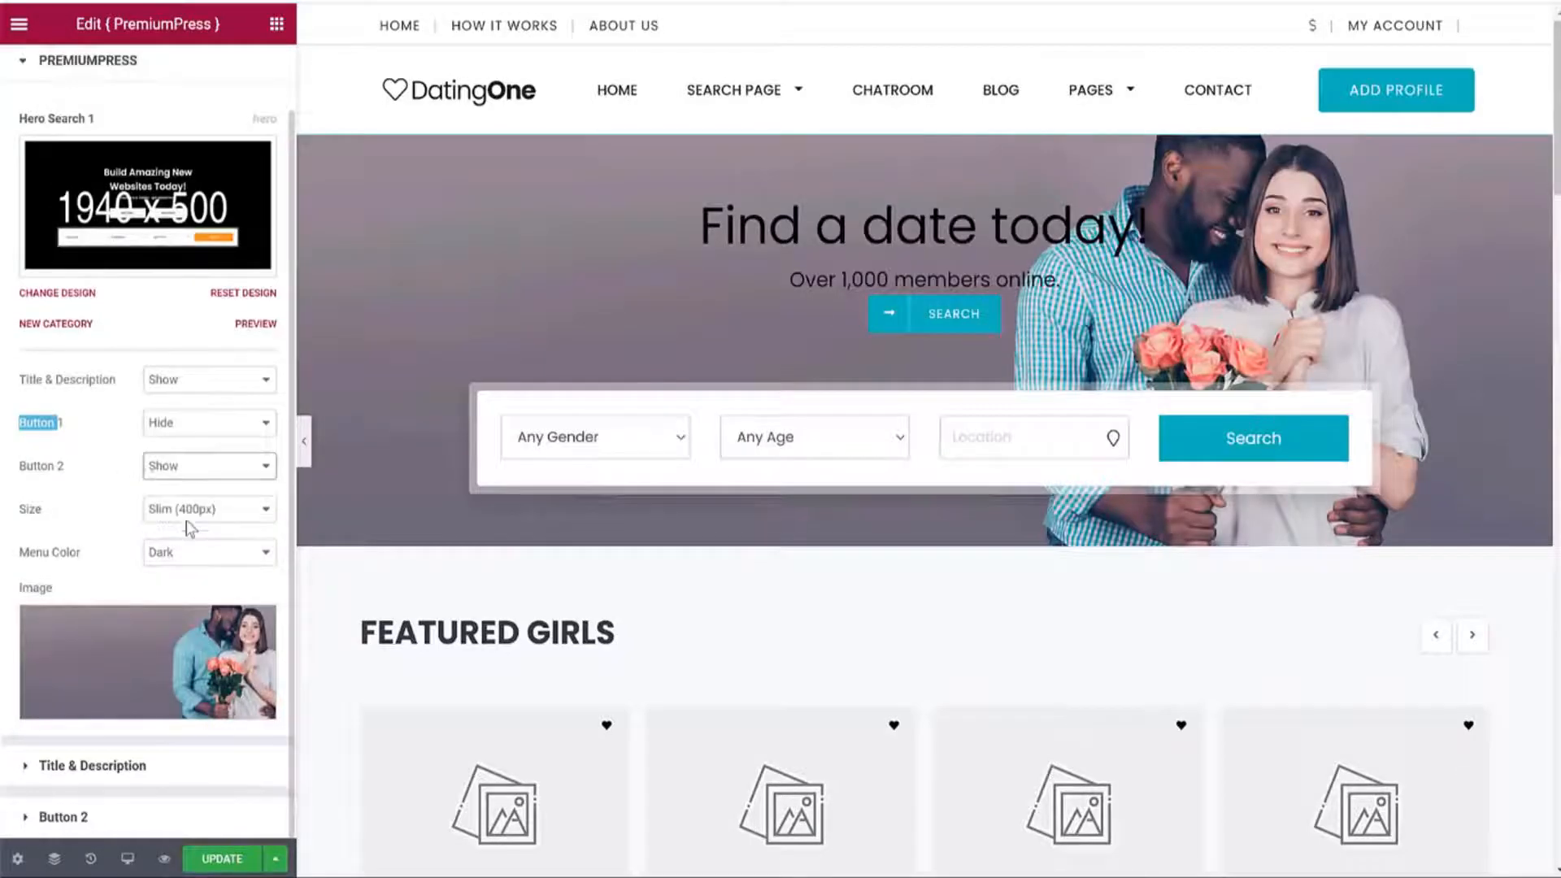
Preview hero Size Medium (500px) and Large (800px), then settle on Slim (400px).
{"action": "scroll", "coordinate": [181, 516], "scroll_direction": "up", "scroll_amount": 1}
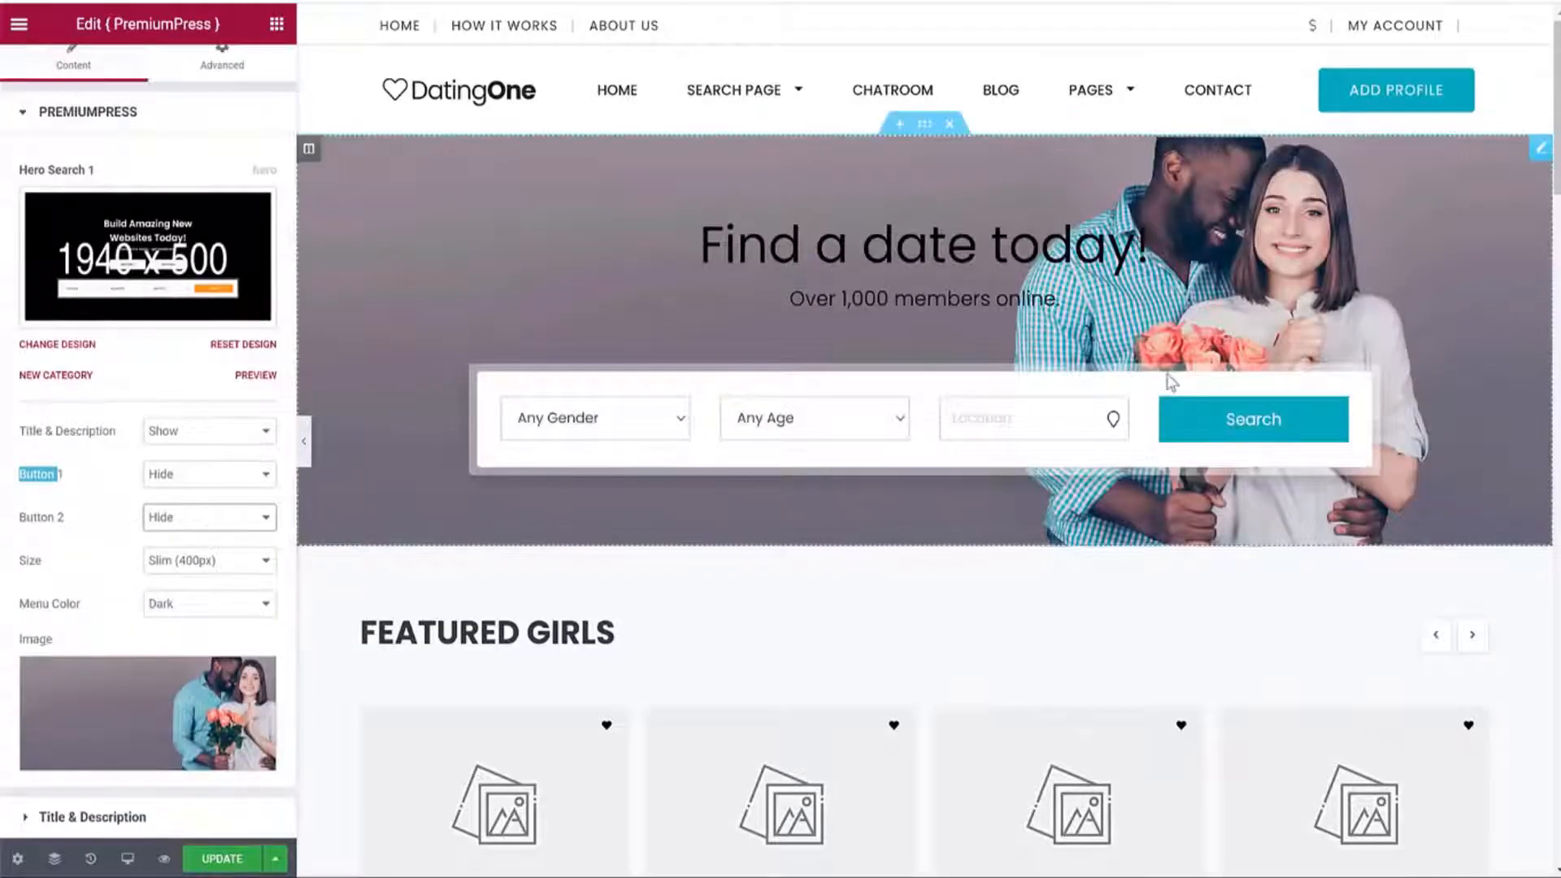
{"action": "left_click", "coordinate": [207, 560]}
{"action": "left_click", "coordinate": [218, 596]}
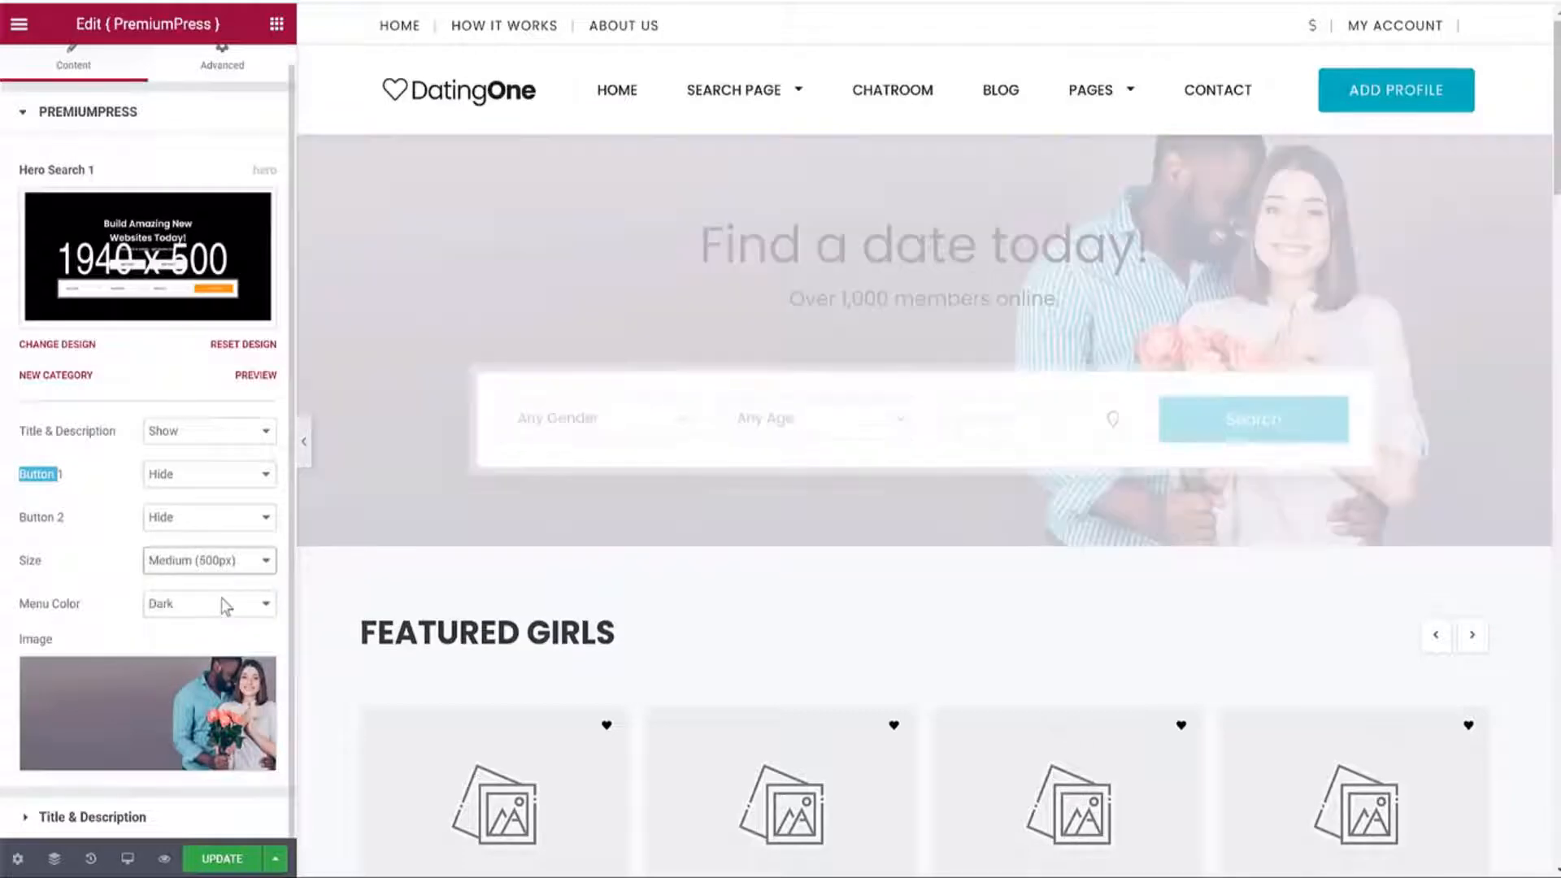
{"action": "left_click", "coordinate": [193, 562]}
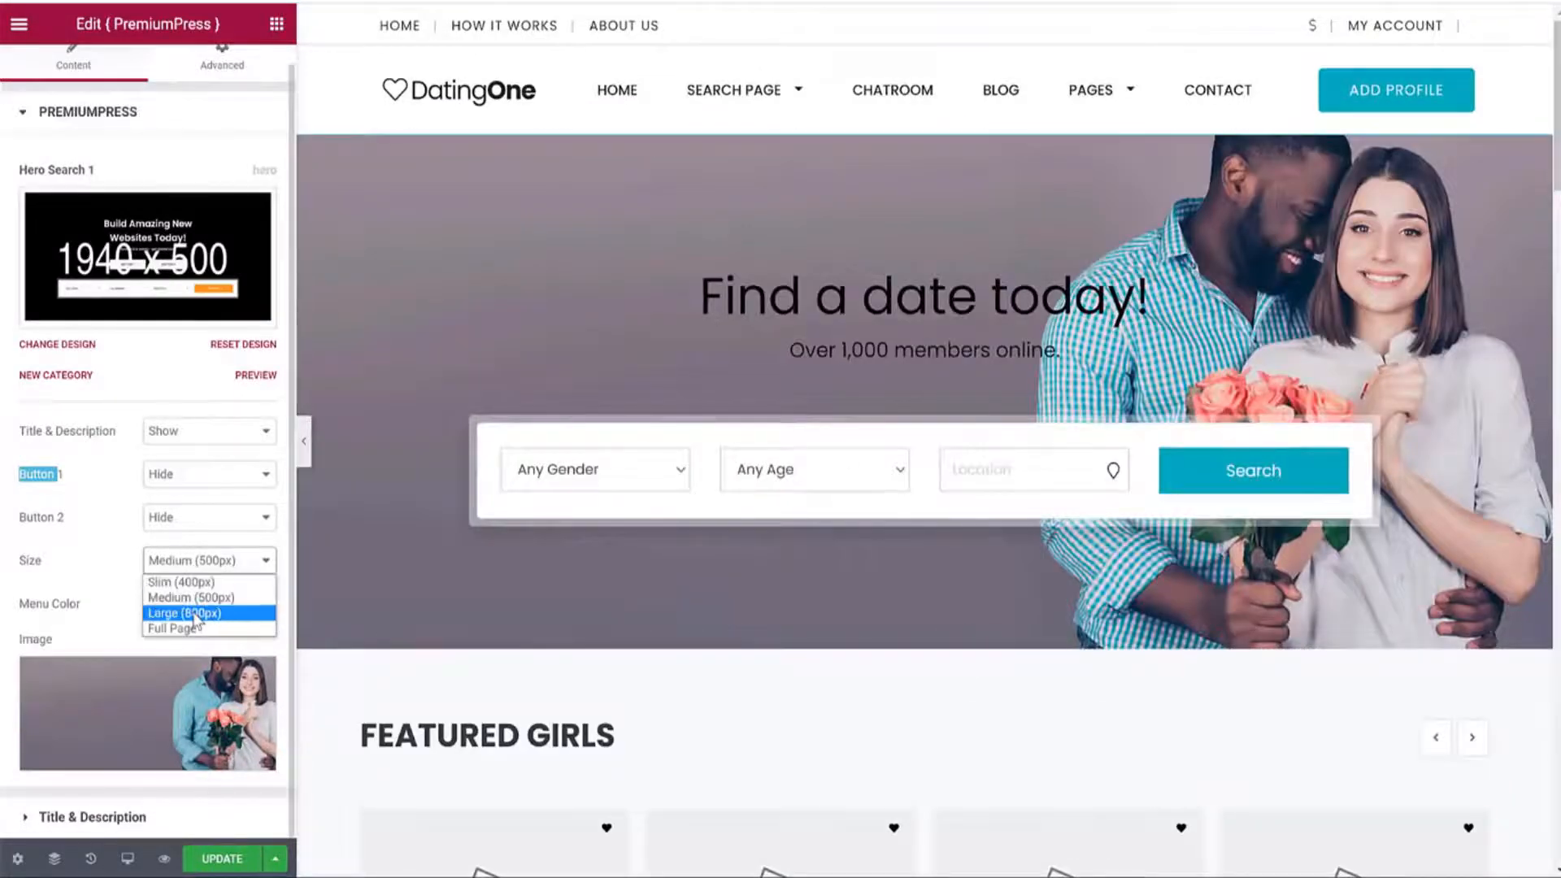
{"action": "left_click", "coordinate": [195, 614]}
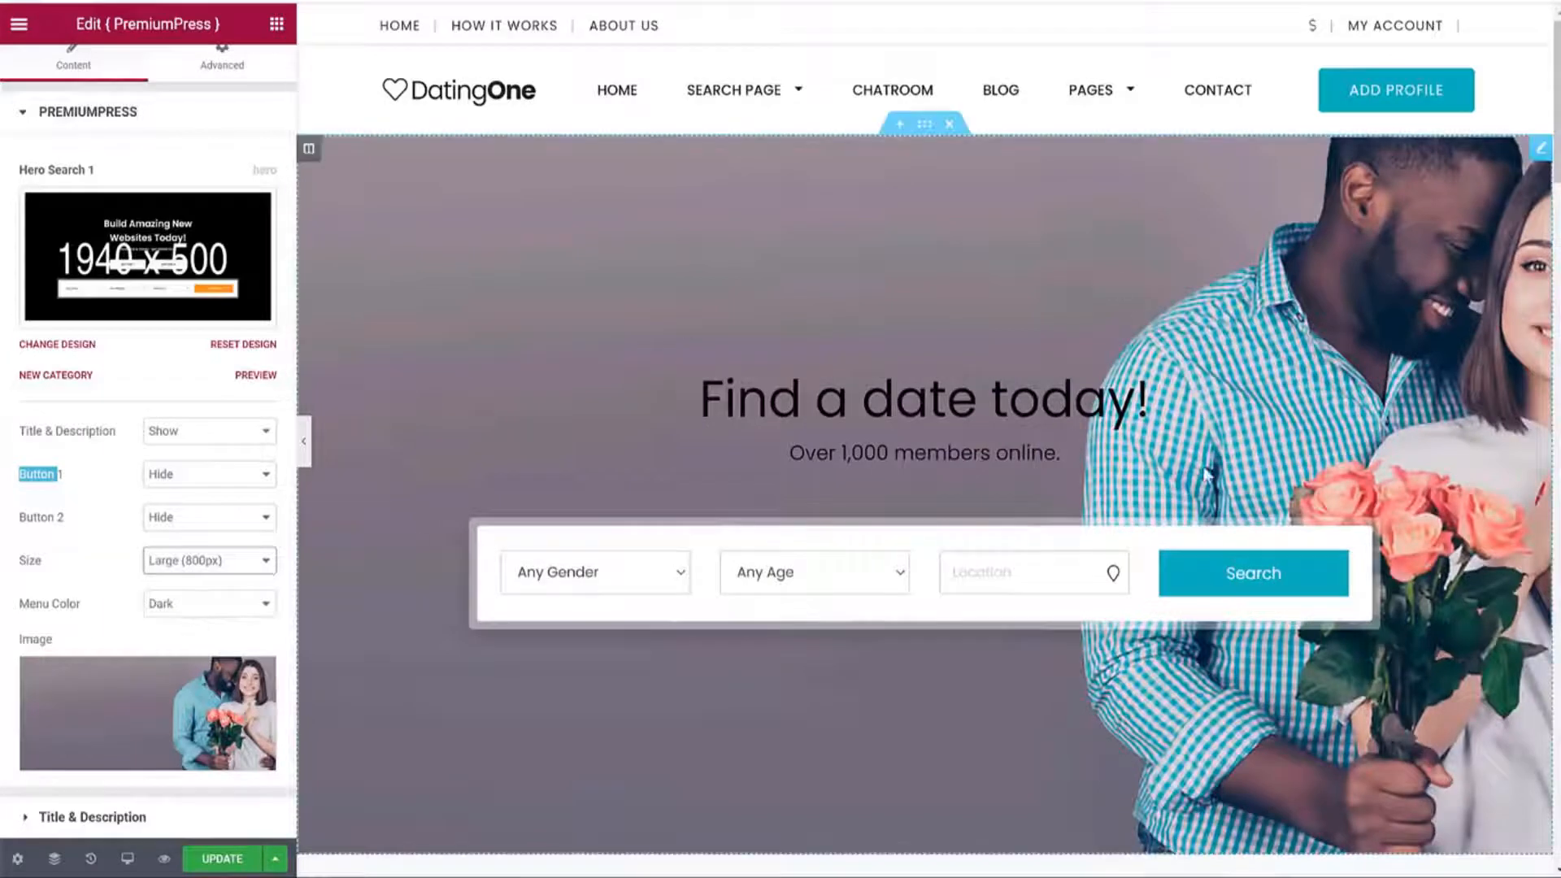
{"action": "left_click", "coordinate": [211, 563]}
{"action": "left_click", "coordinate": [222, 579]}
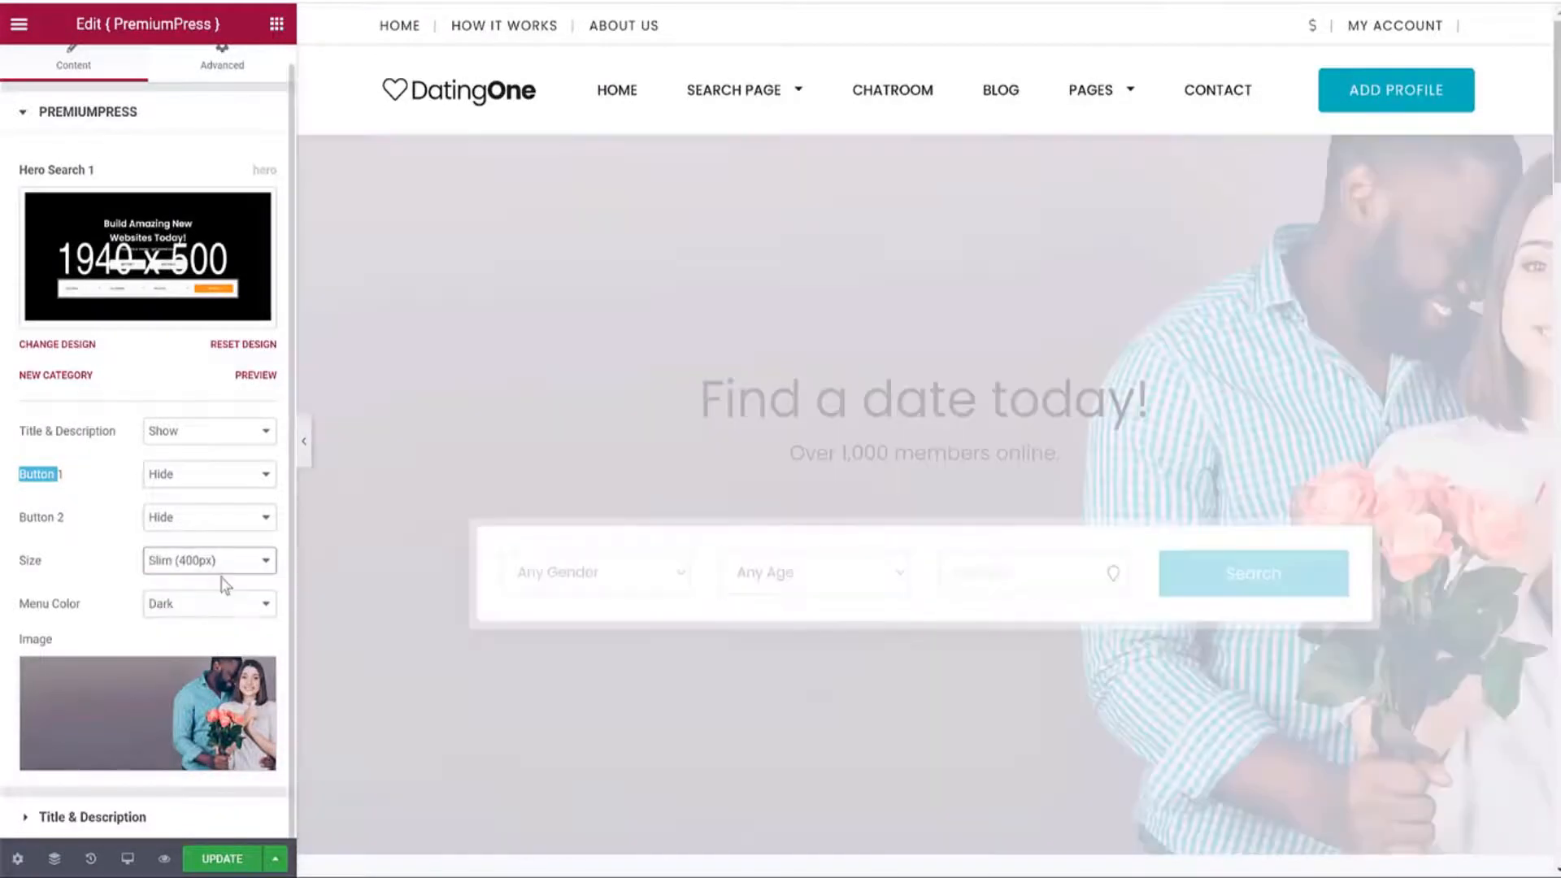
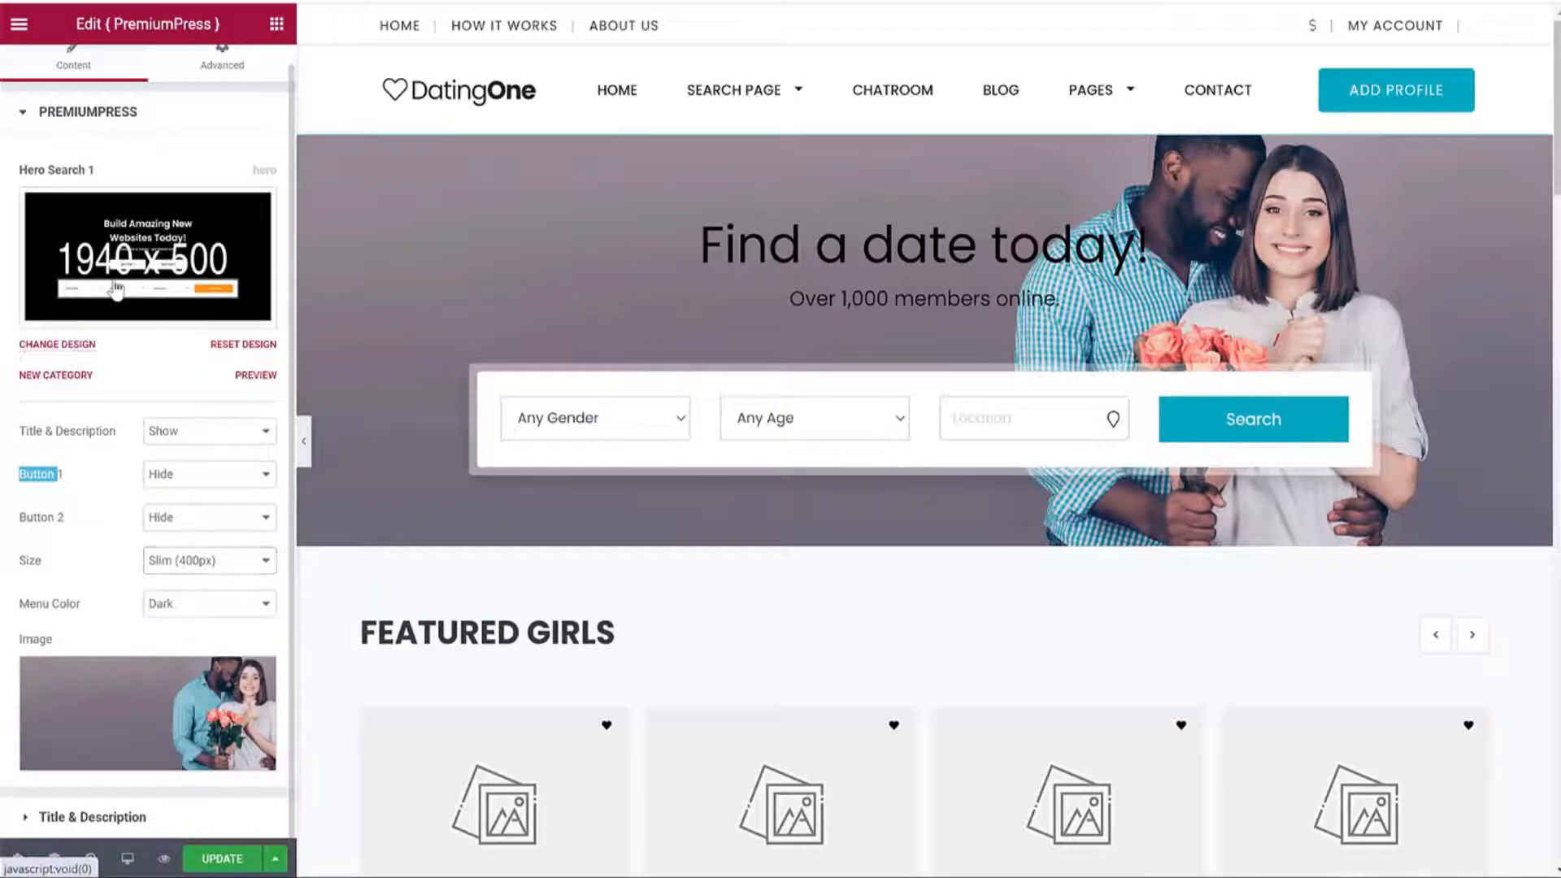
Switch the homepage hero to the Hero Search 2 design.
{"action": "left_click", "coordinate": [80, 354]}
{"action": "scroll", "coordinate": [174, 366], "scroll_direction": "down", "scroll_amount": 8}
{"action": "scroll", "coordinate": [182, 400], "scroll_direction": "down", "scroll_amount": 7}
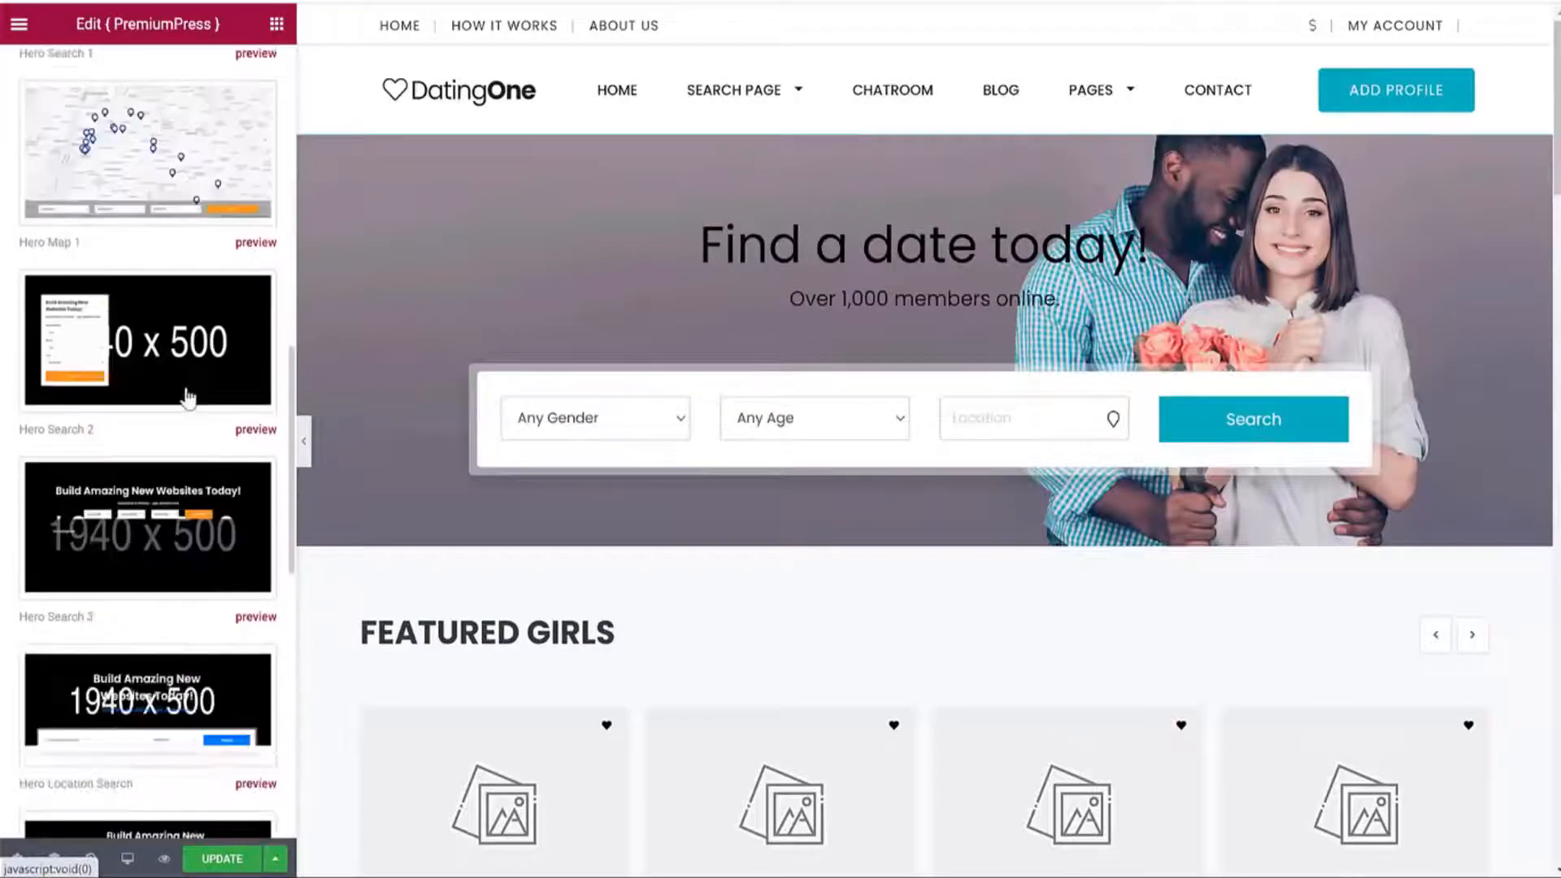
{"action": "left_click", "coordinate": [155, 357]}
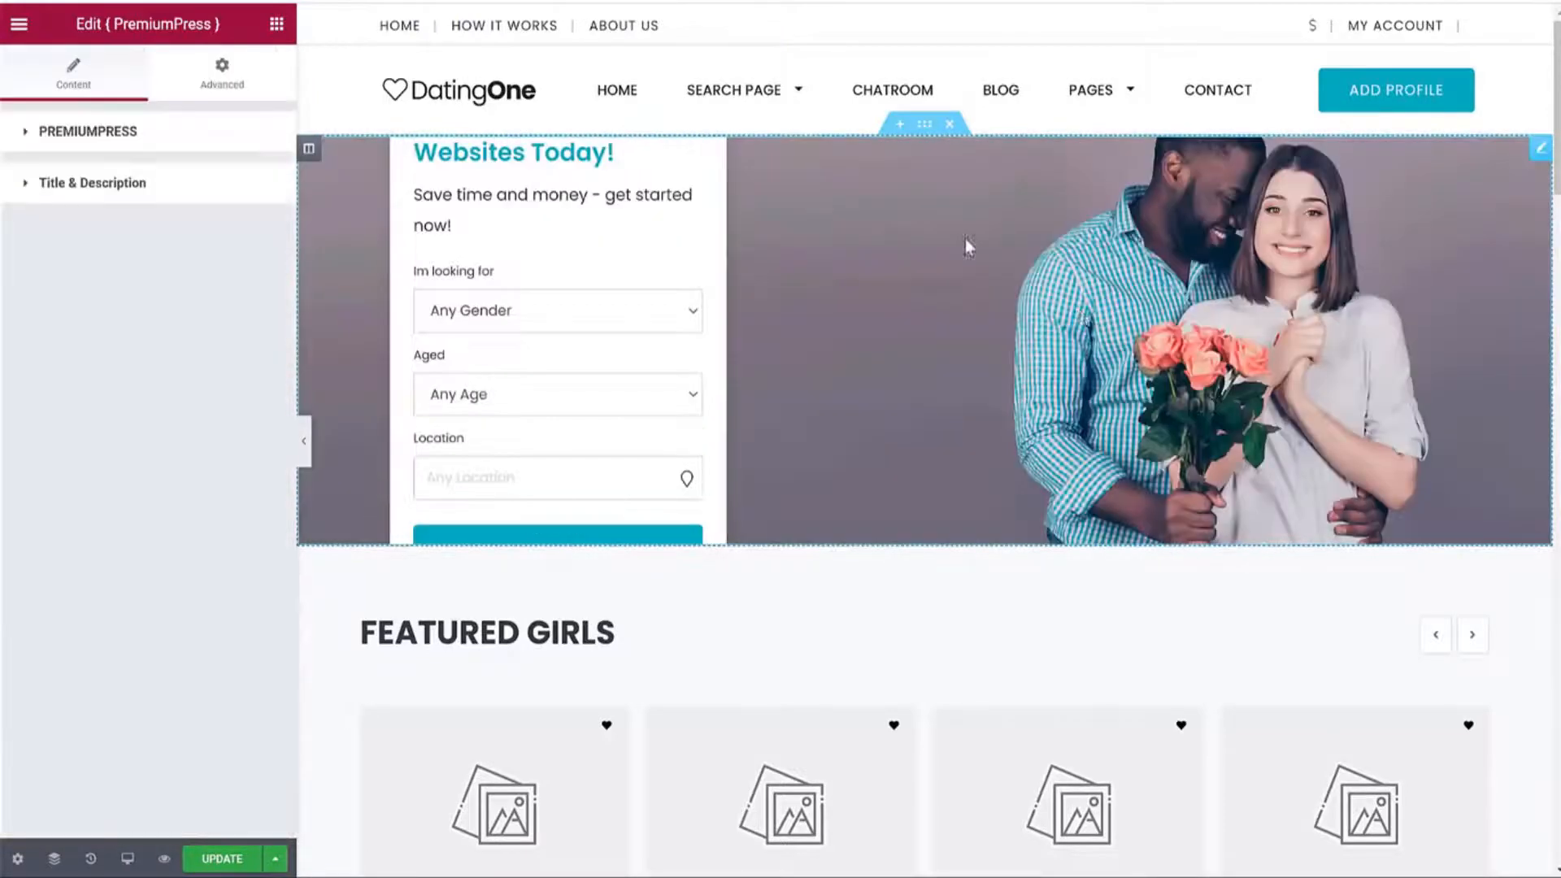
Preview the hero at Medium (500px), then set it back to Slim (400px).
{"action": "left_click", "coordinate": [964, 238]}
{"action": "scroll", "coordinate": [119, 436], "scroll_direction": "down", "scroll_amount": 1}
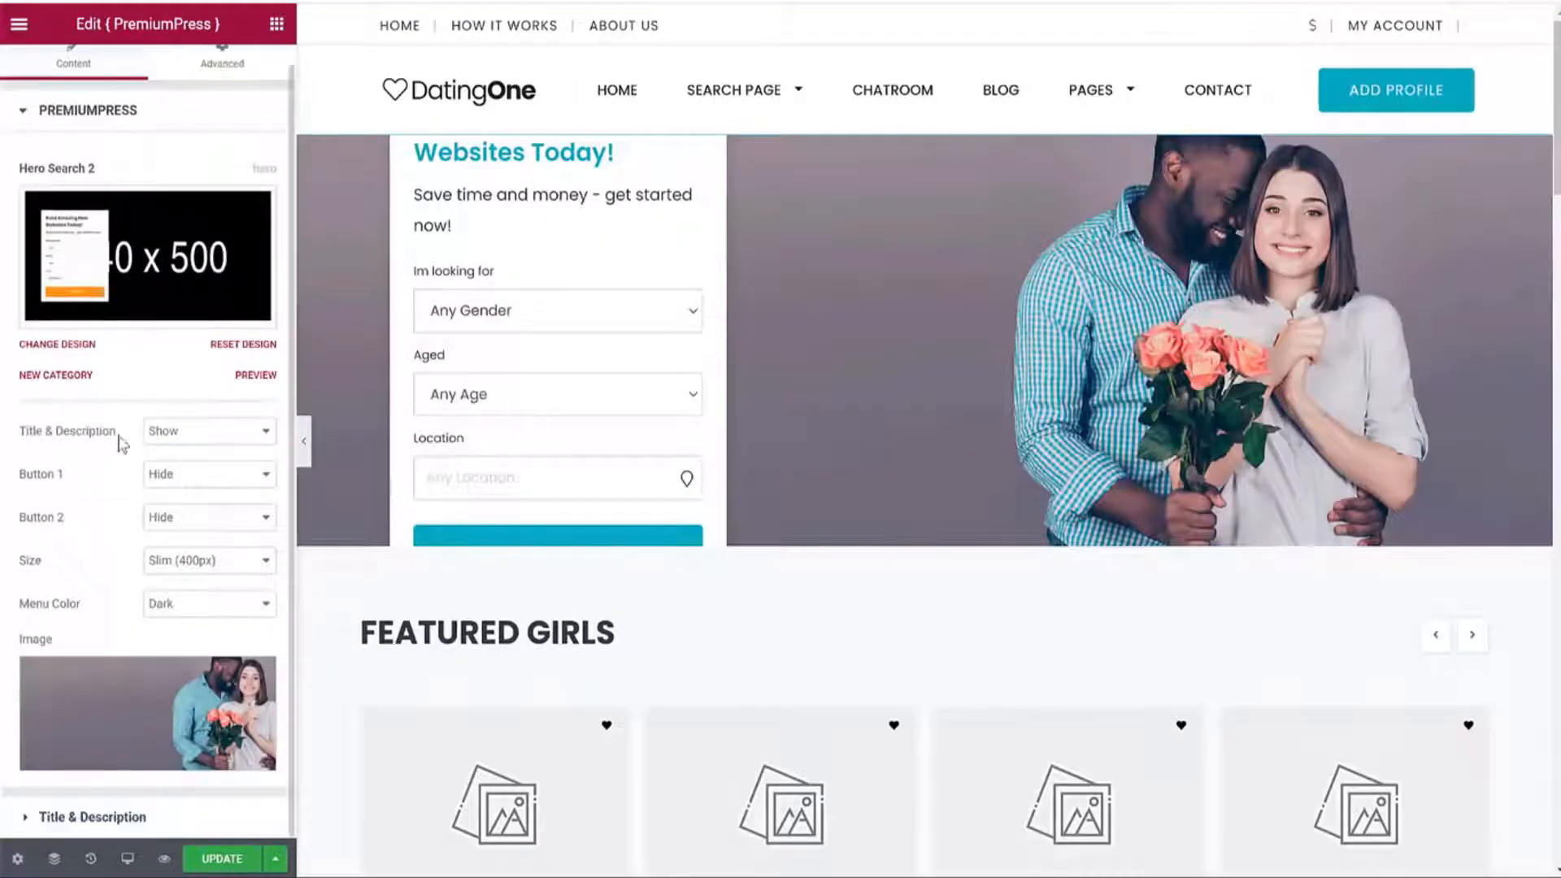
{"action": "left_click", "coordinate": [203, 560]}
{"action": "left_click", "coordinate": [199, 592]}
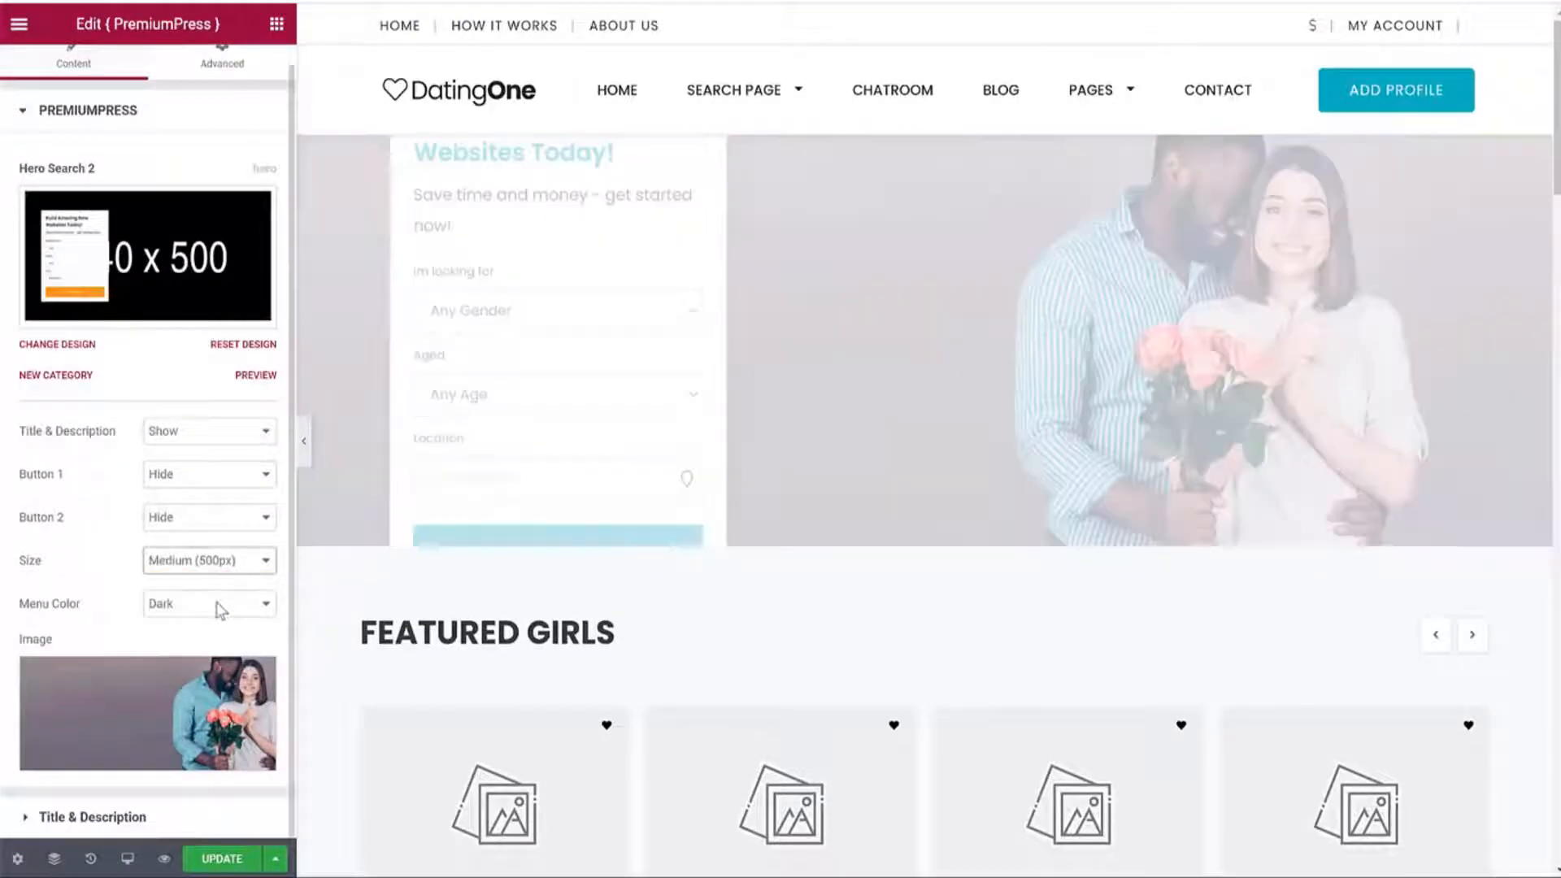
{"action": "left_click", "coordinate": [201, 559]}
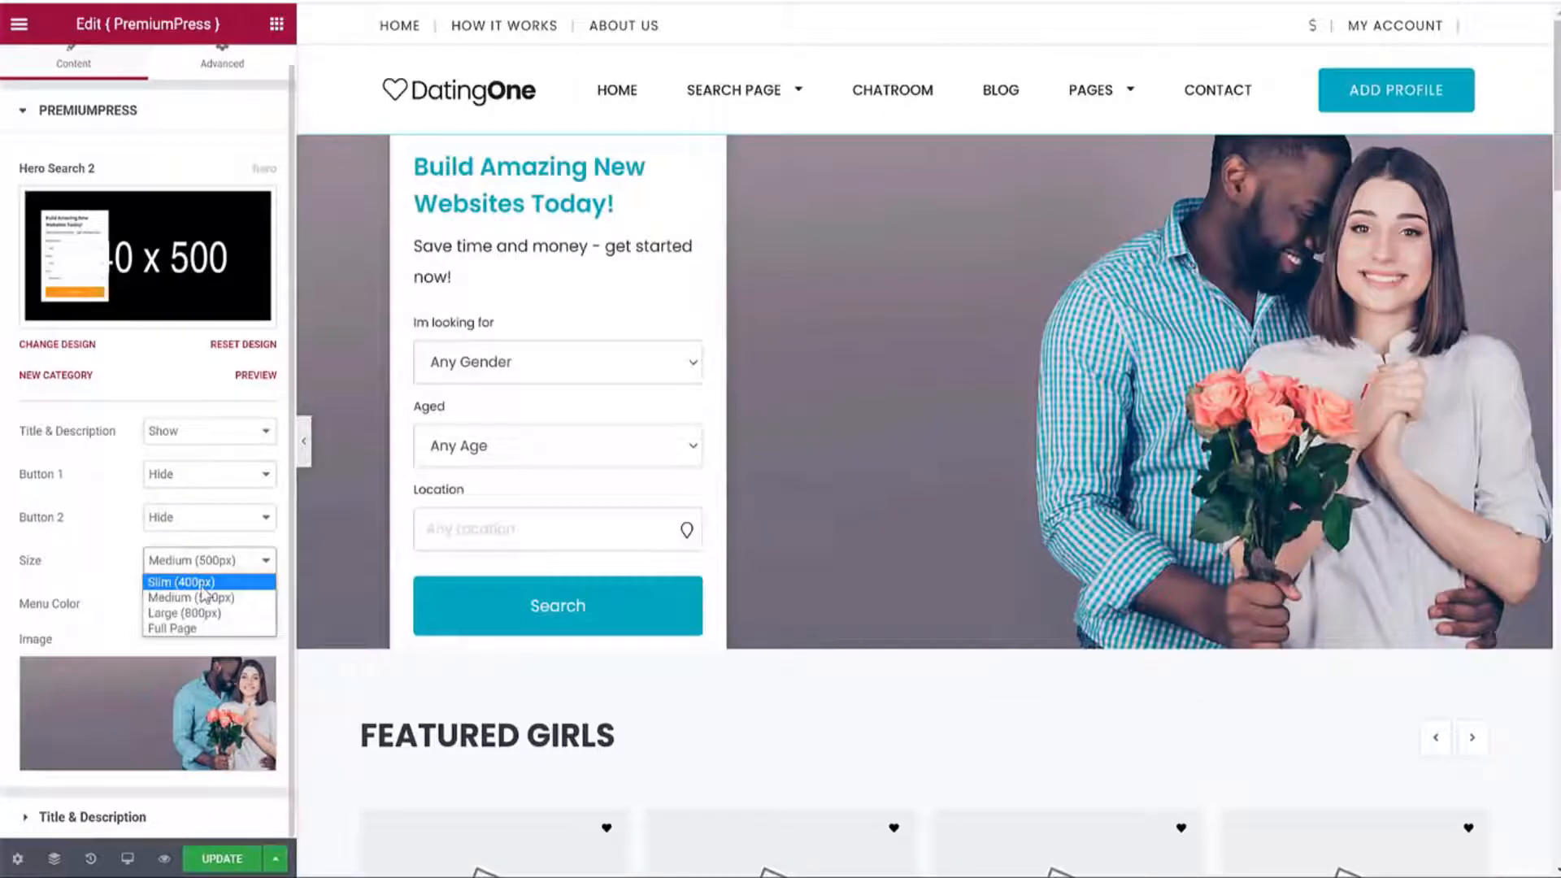
{"action": "left_click", "coordinate": [202, 584]}
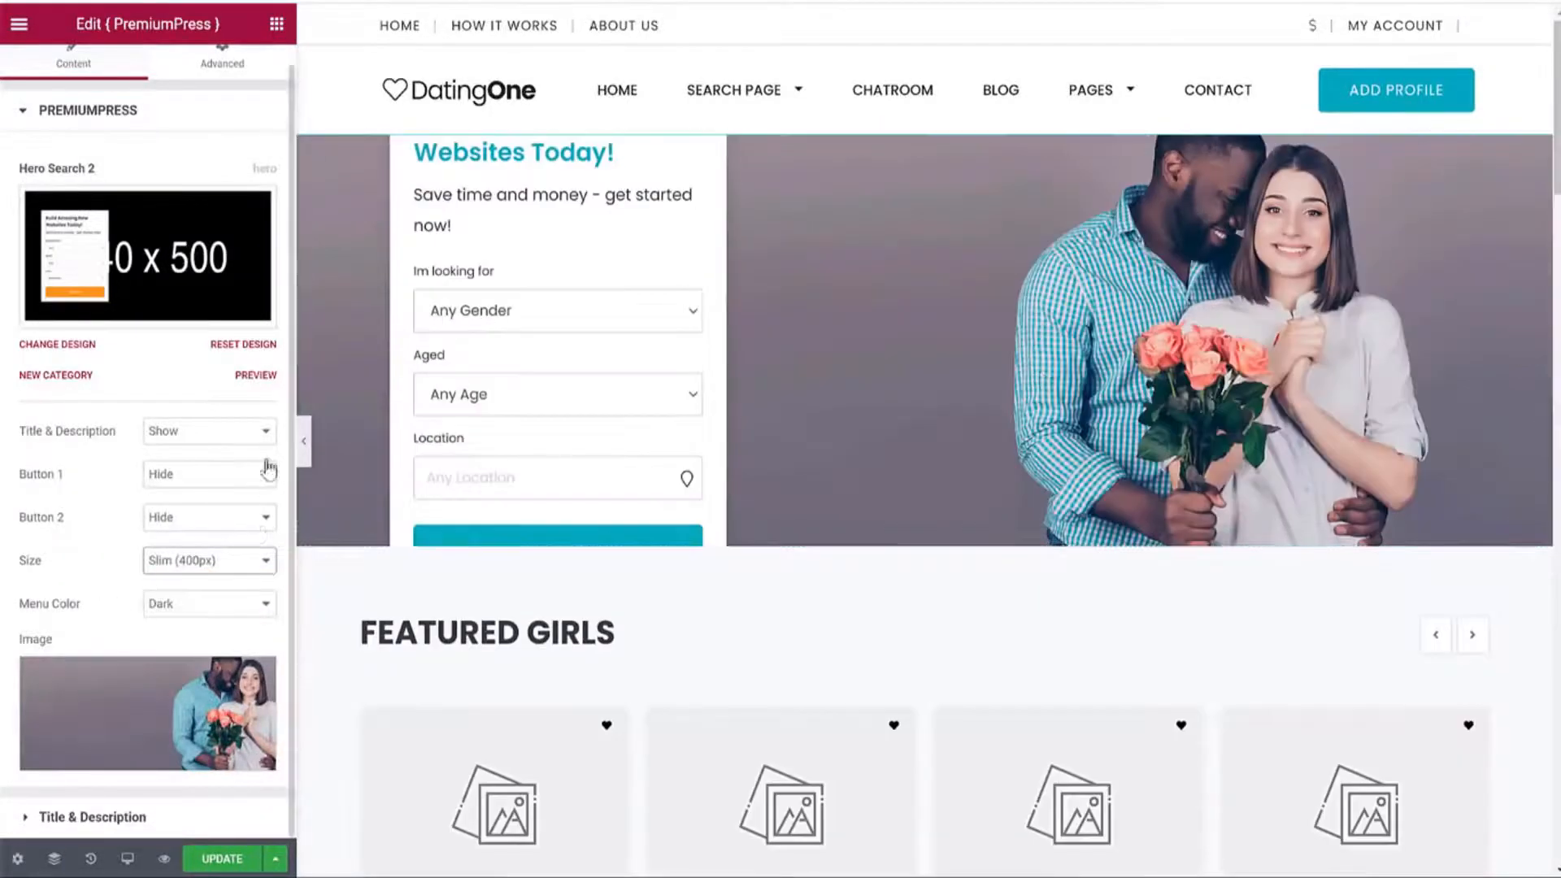
{"action": "left_click", "coordinate": [303, 441]}
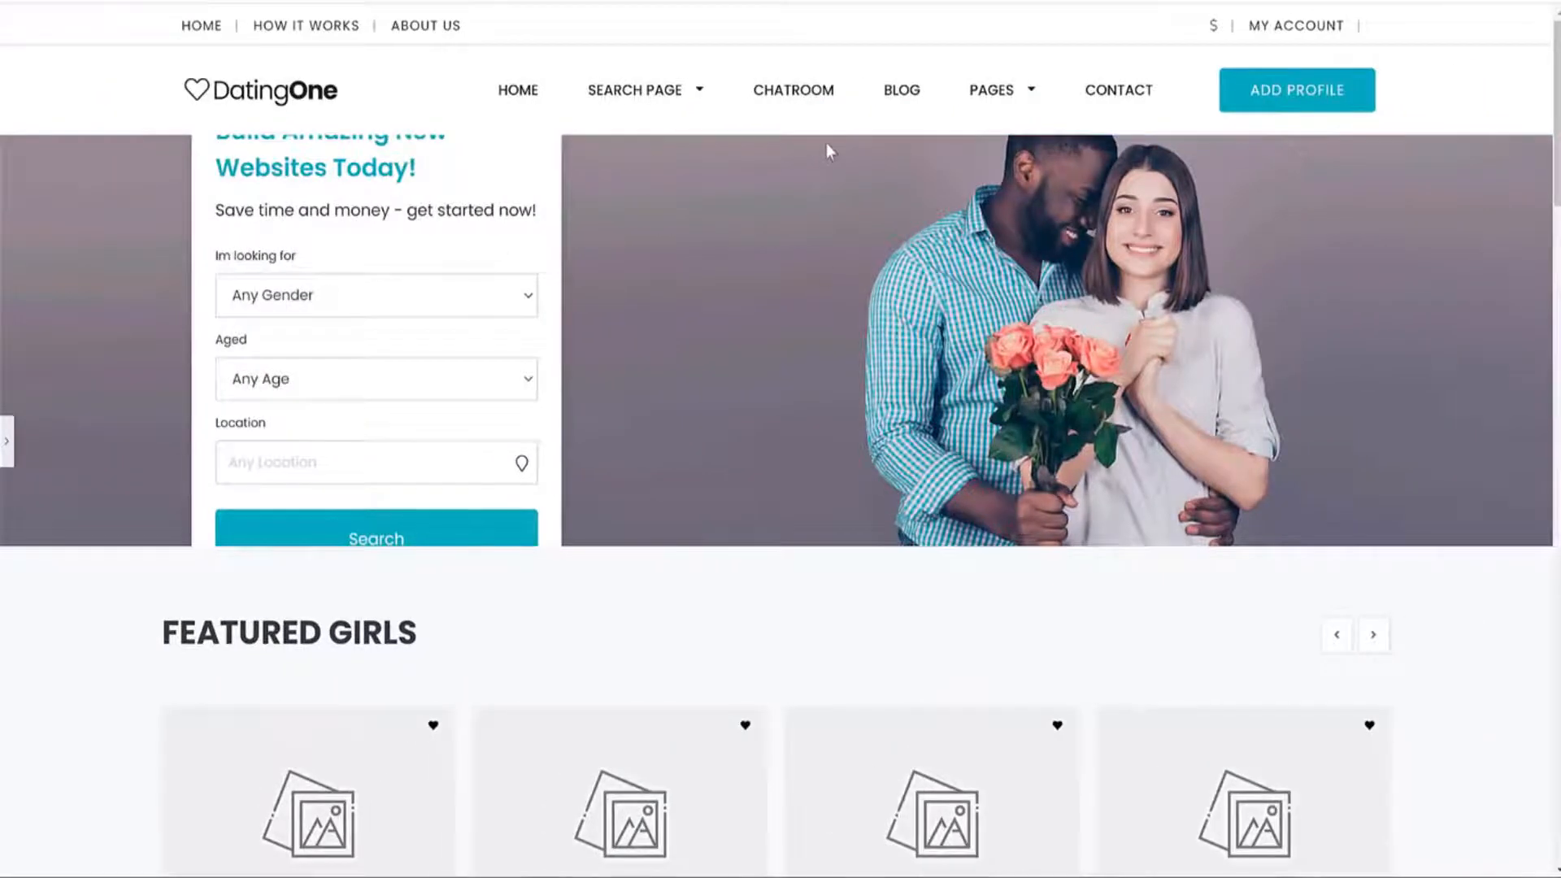
{"action": "left_click", "coordinate": [6, 441]}
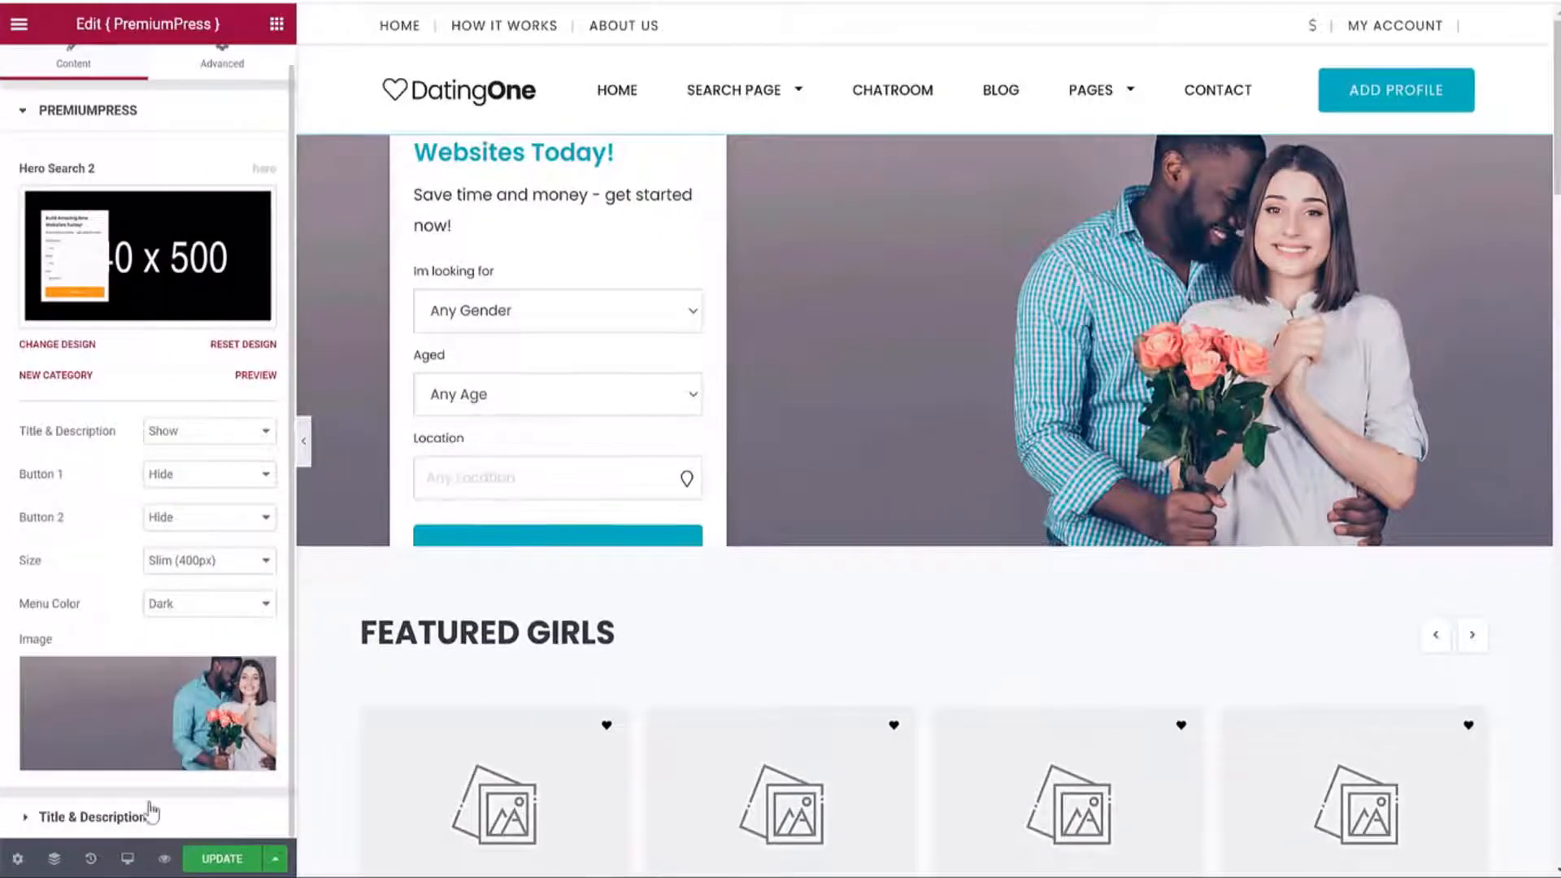
{"action": "left_click", "coordinate": [151, 815]}
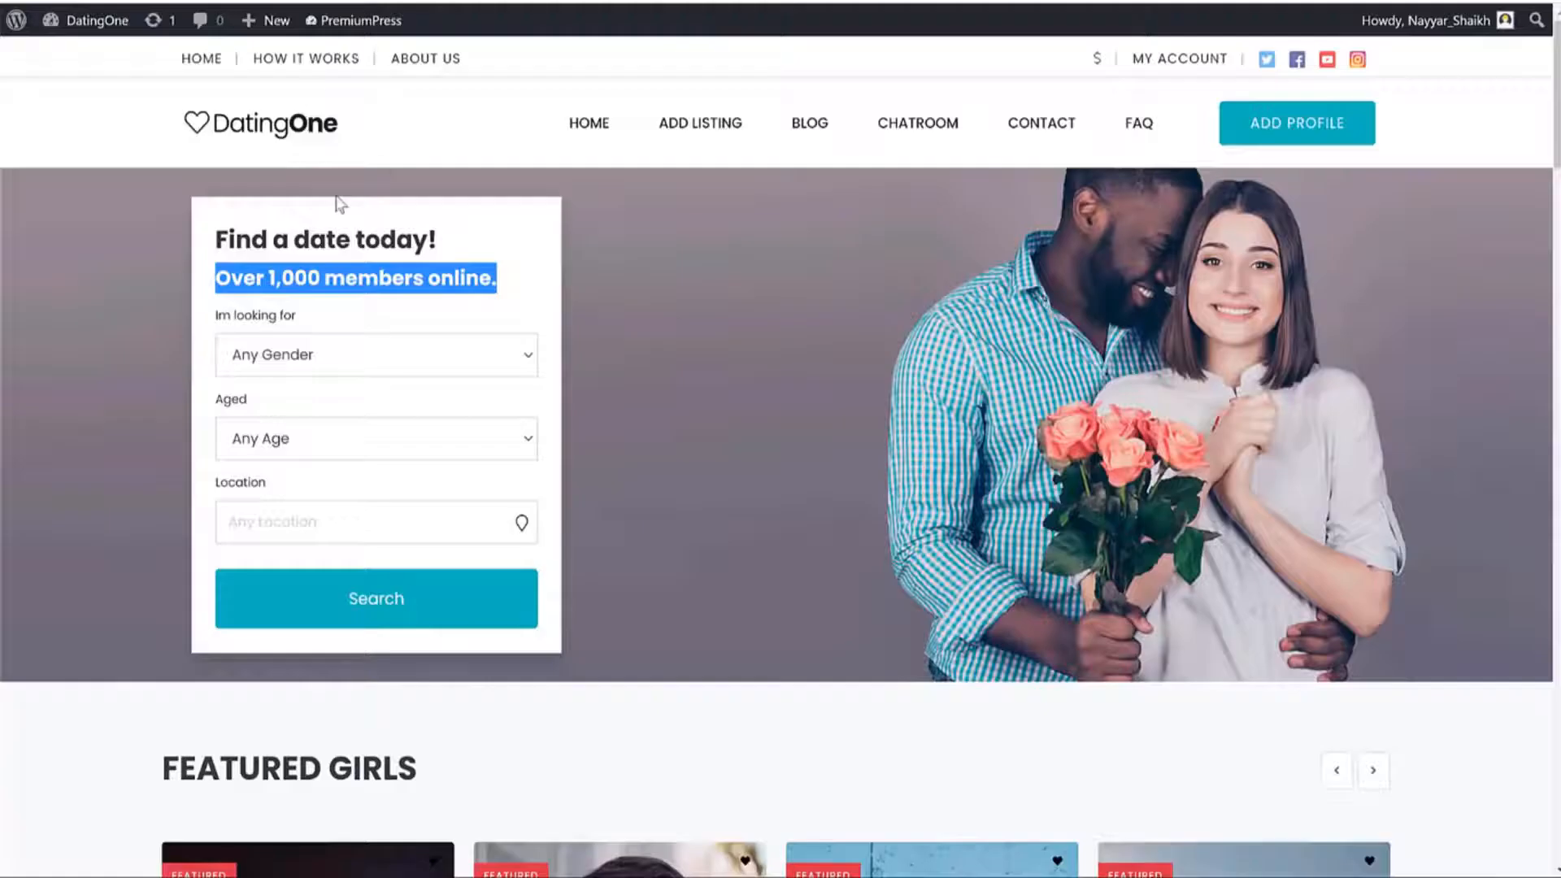
Set the hero title to 'Find a date today!' and subtitle to 'Over 1,000 members online.'.
{"action": "triple_click", "coordinate": [342, 240]}
{"action": "key", "text": "ctrl+c"}
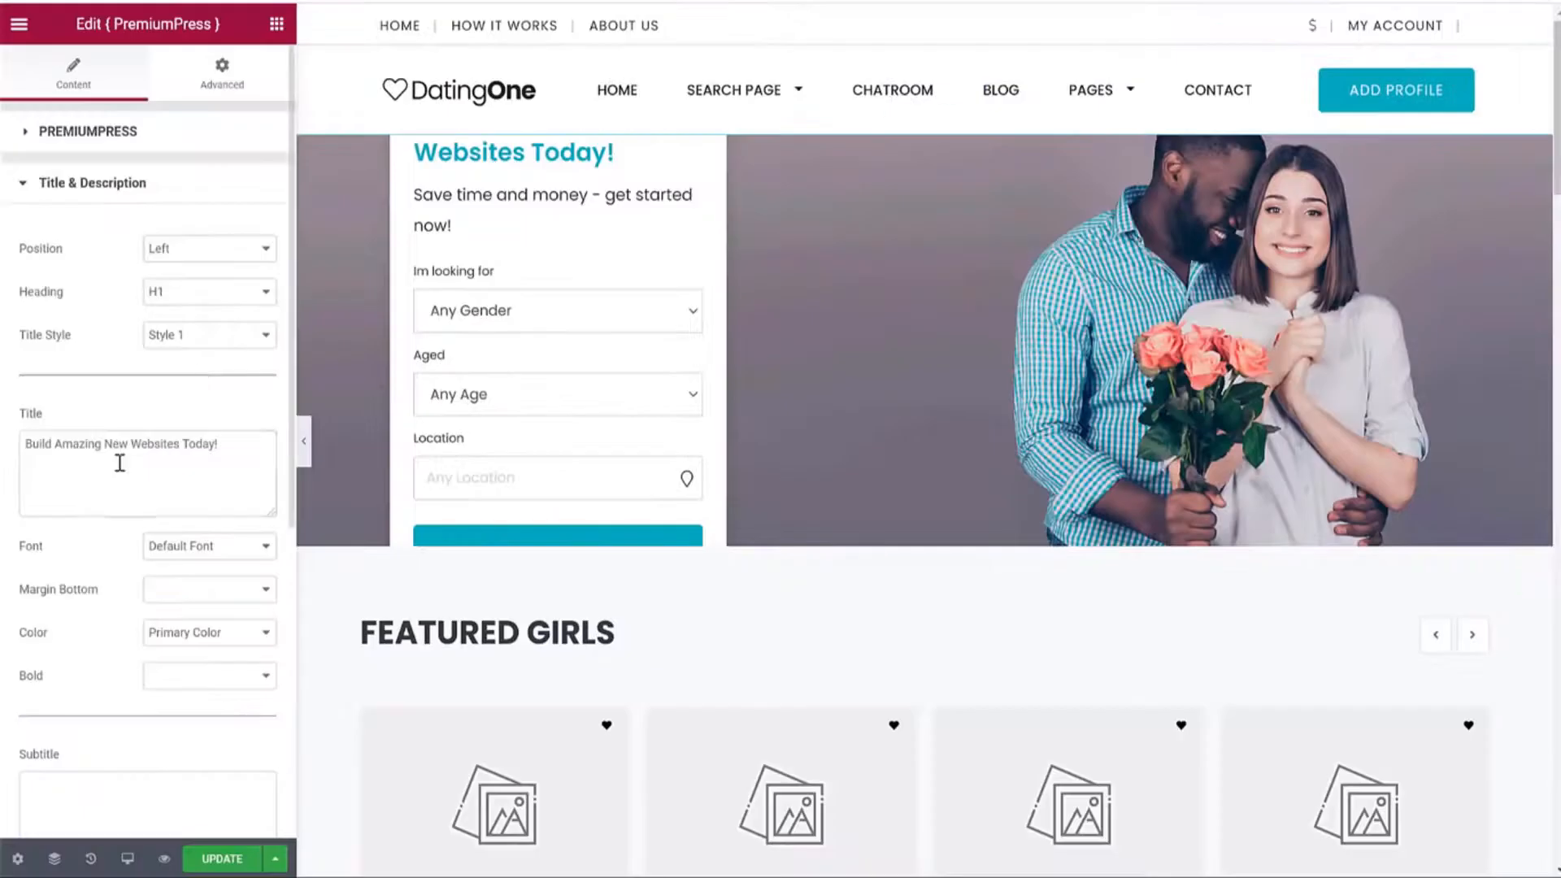
{"action": "left_click", "coordinate": [120, 462]}
{"action": "key", "text": "ctrl+a"}
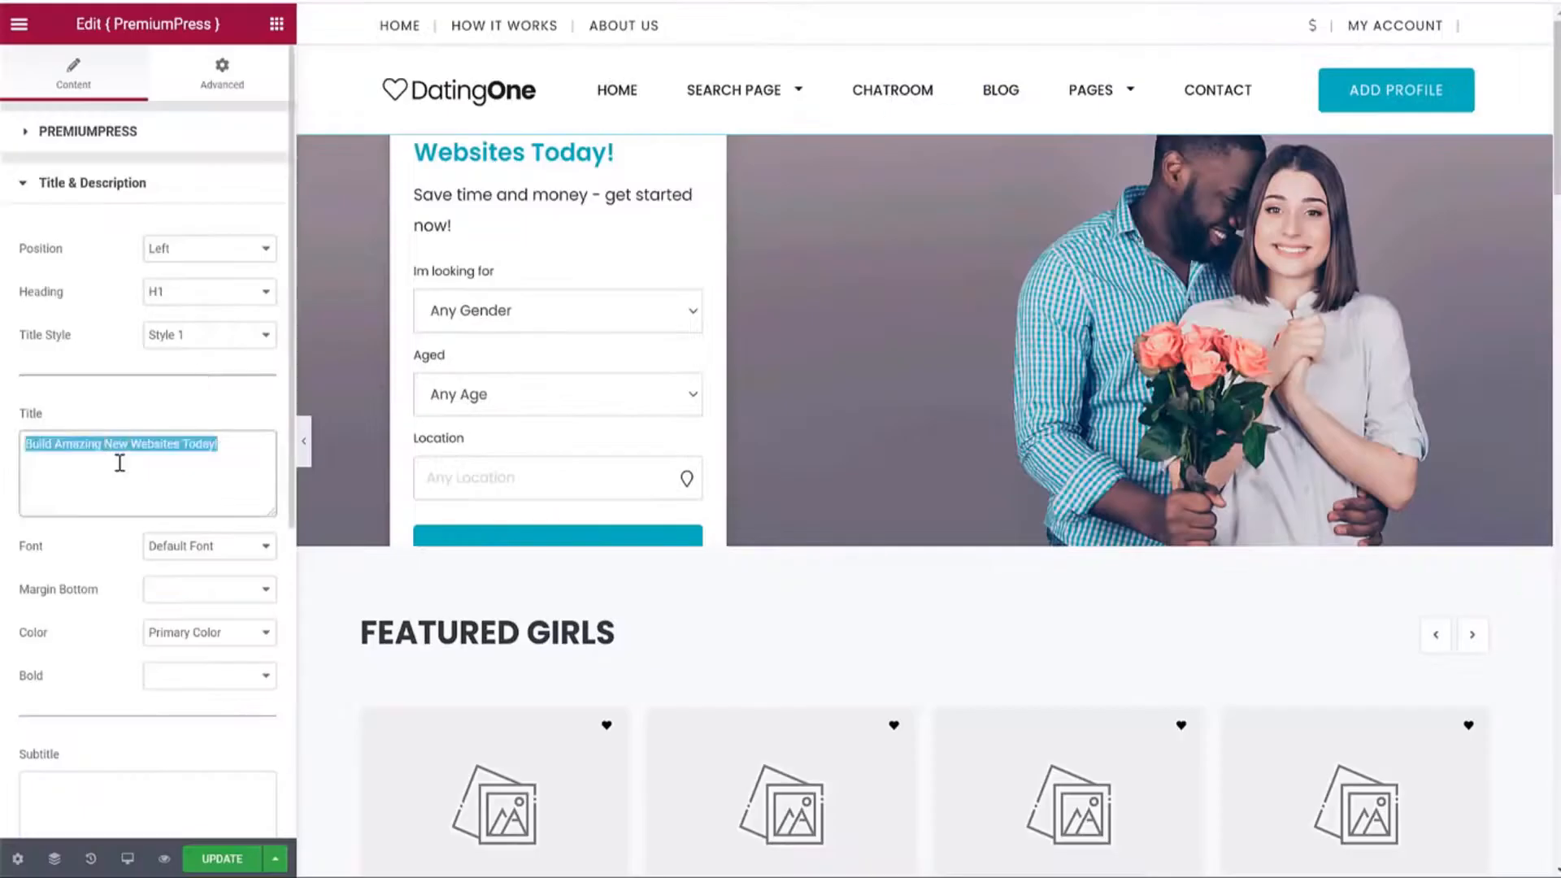
{"action": "key", "text": "ctrl+v"}
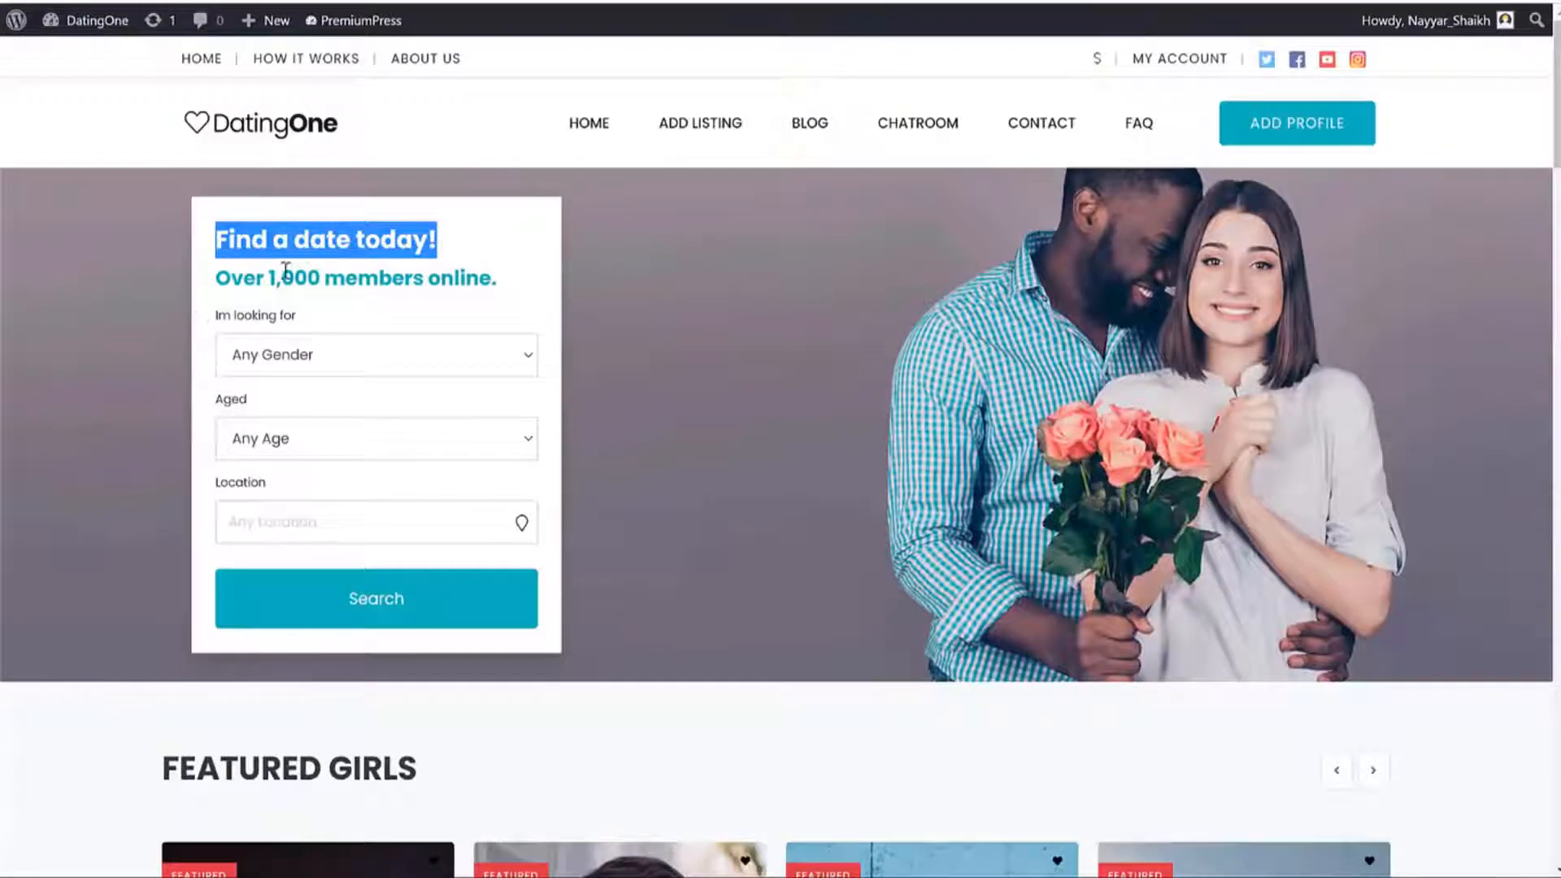
{"action": "triple_click", "coordinate": [285, 271]}
{"action": "key", "text": "ctrl+c"}
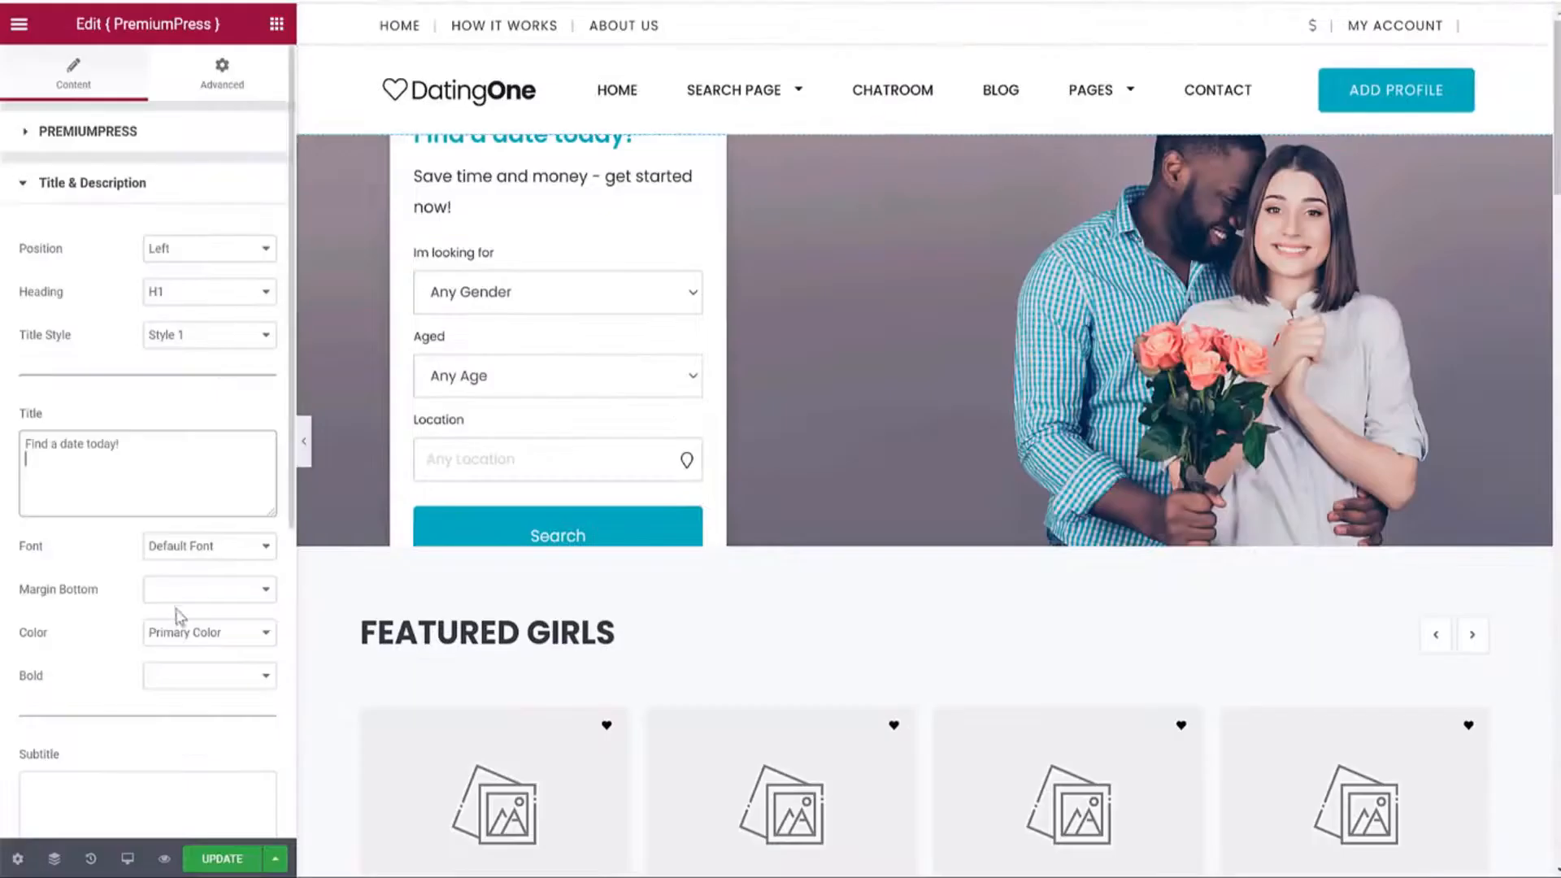
{"action": "scroll", "coordinate": [153, 614], "scroll_direction": "down", "scroll_amount": 5}
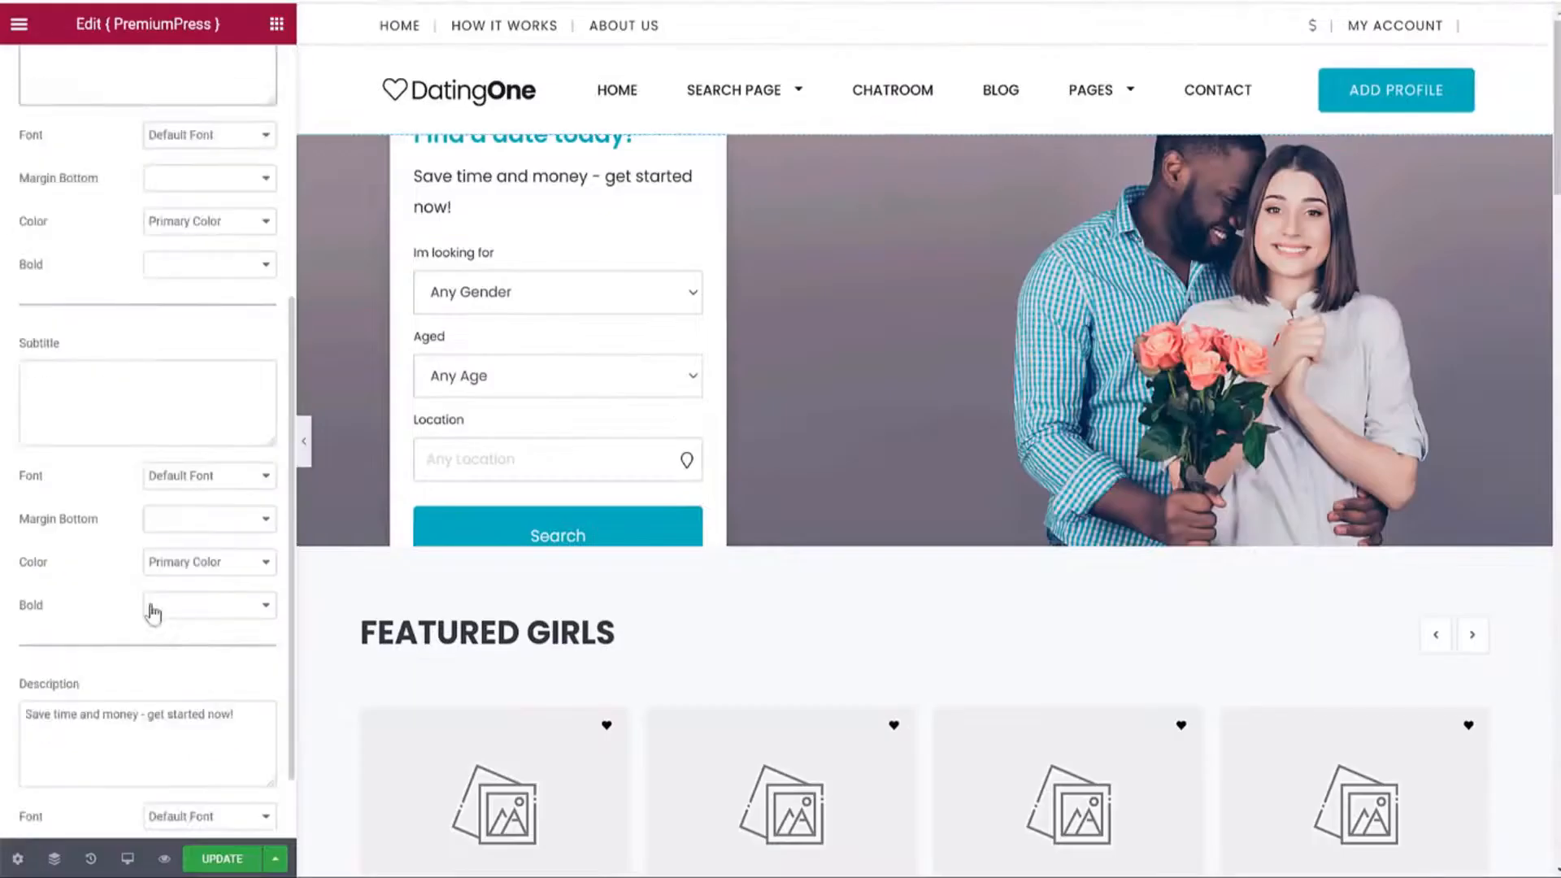
{"action": "left_click", "coordinate": [95, 416]}
{"action": "key", "text": "ctrl+v"}
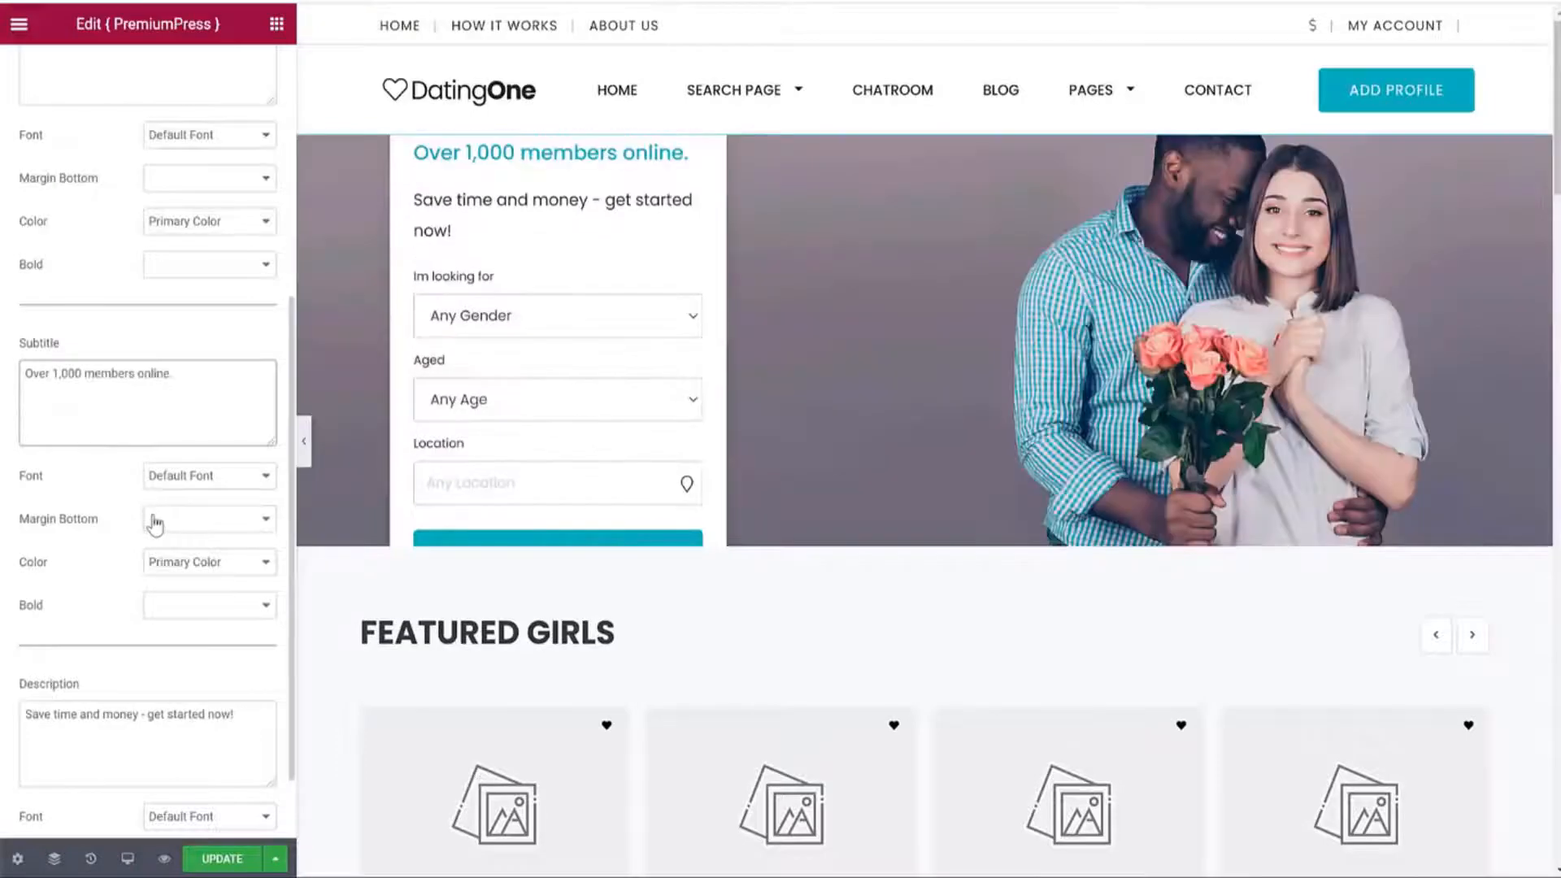
Clear the hero's description text.
{"action": "triple_click", "coordinate": [180, 733]}
{"action": "key", "text": "BackSpace"}
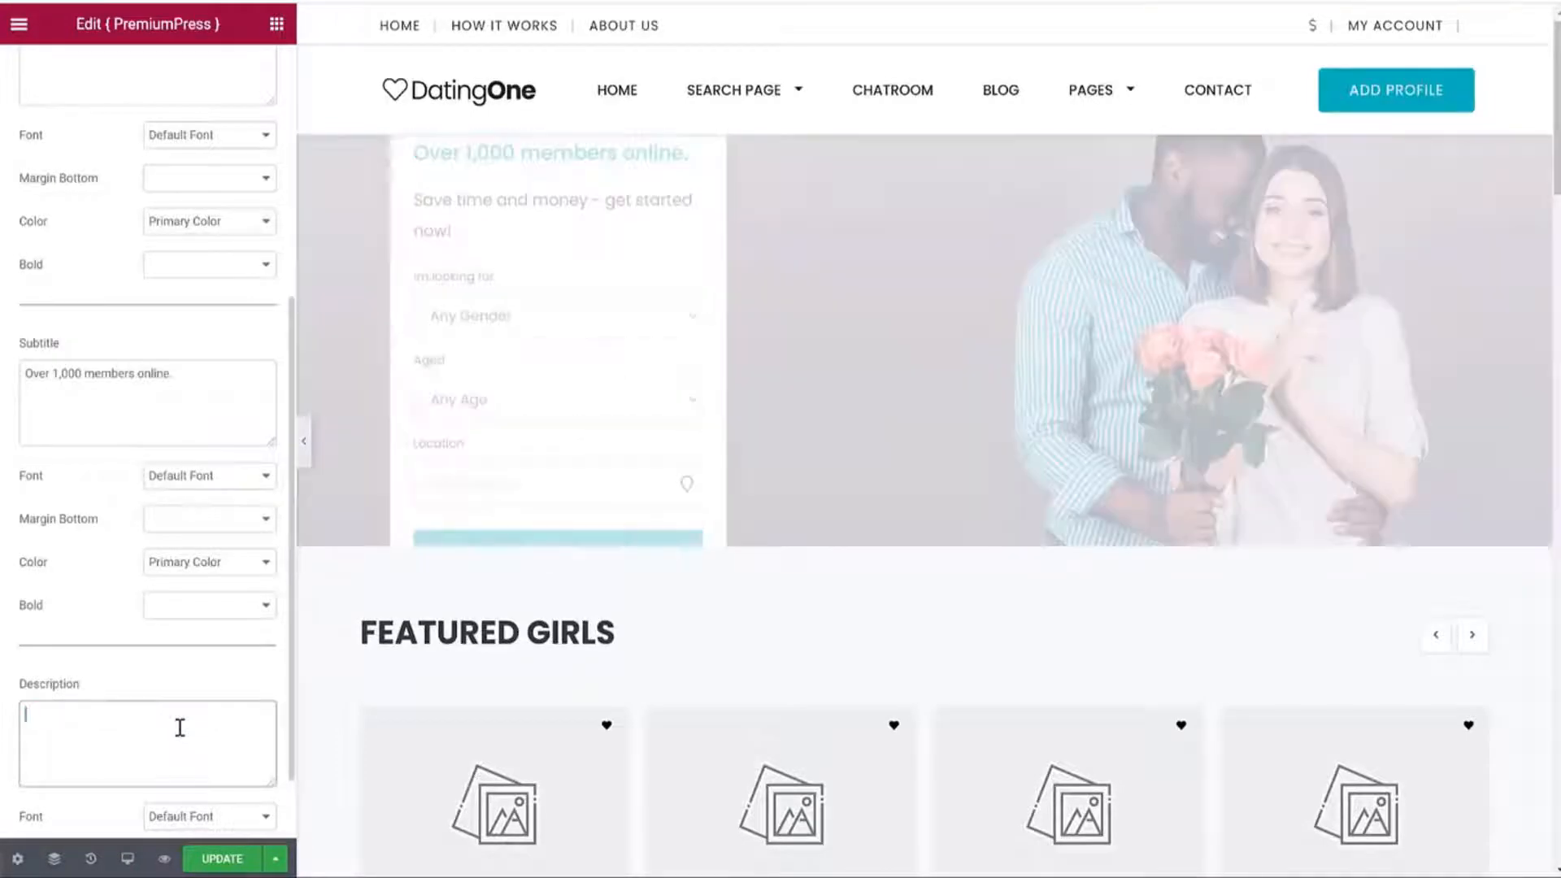
{"action": "scroll", "coordinate": [180, 732], "scroll_direction": "down", "scroll_amount": 1}
{"action": "scroll", "coordinate": [195, 750], "scroll_direction": "up", "scroll_amount": 5}
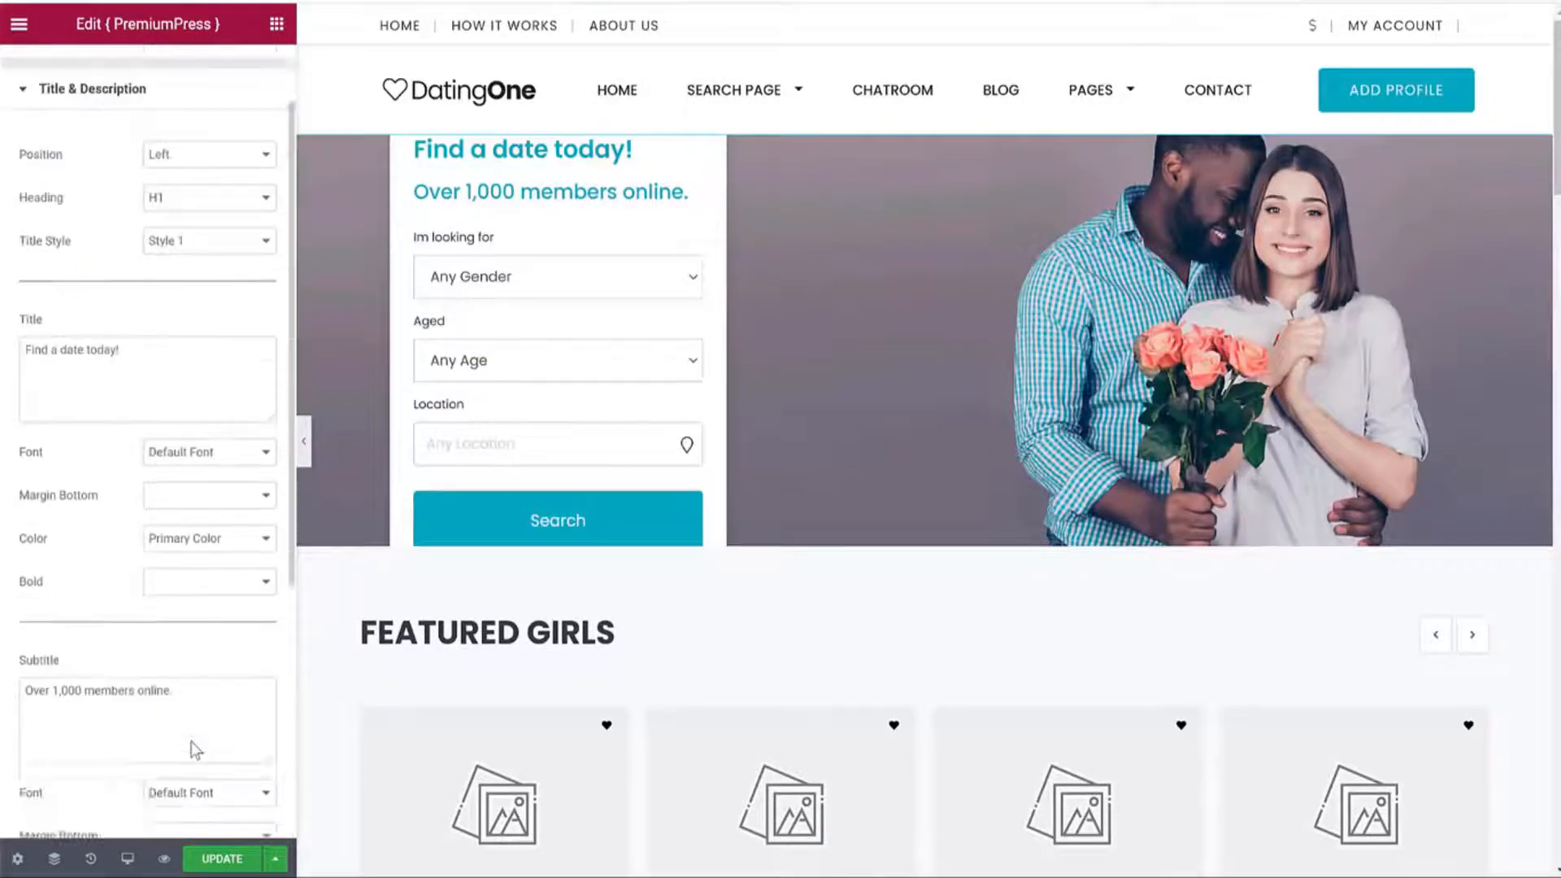
Make the hero Medium (500px) tall.
{"action": "left_click", "coordinate": [168, 142]}
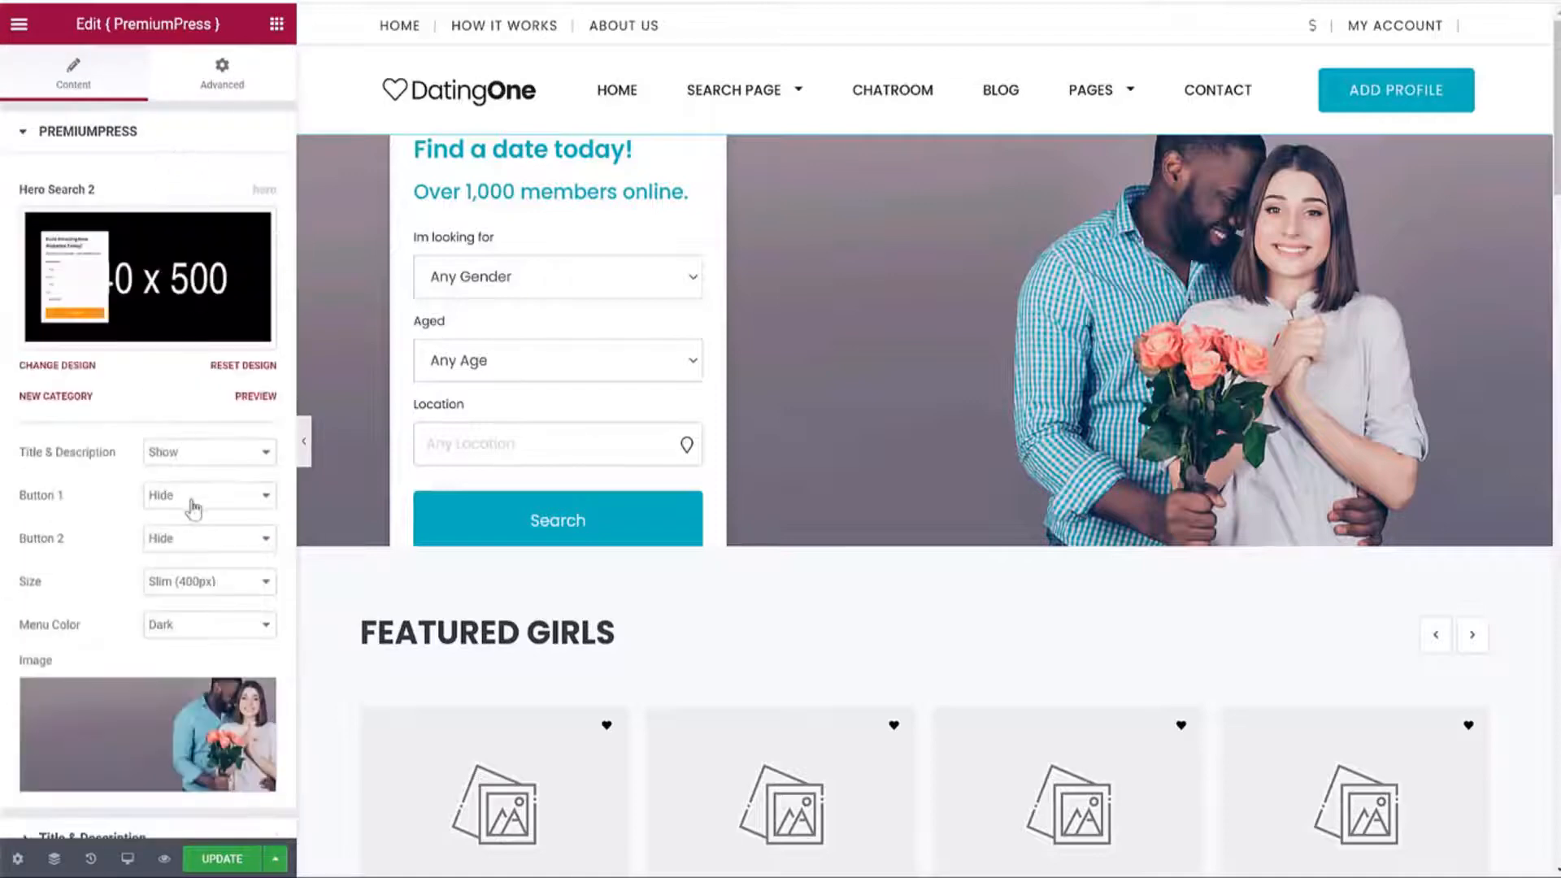
{"action": "left_click", "coordinate": [195, 581]}
{"action": "left_click", "coordinate": [181, 617]}
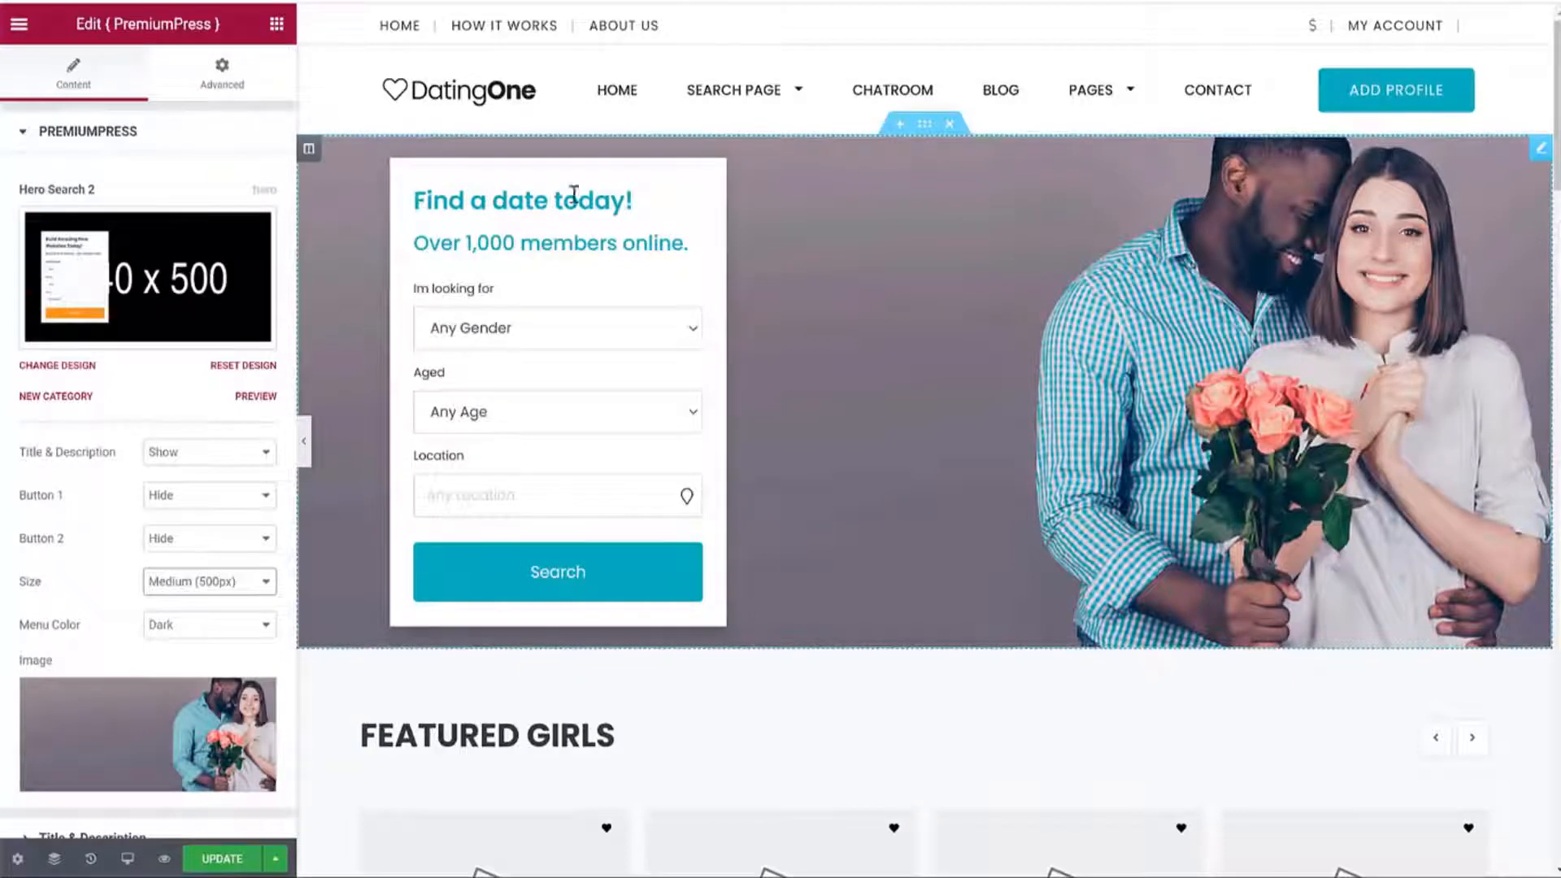
{"action": "scroll", "coordinate": [130, 643], "scroll_direction": "down", "scroll_amount": 1}
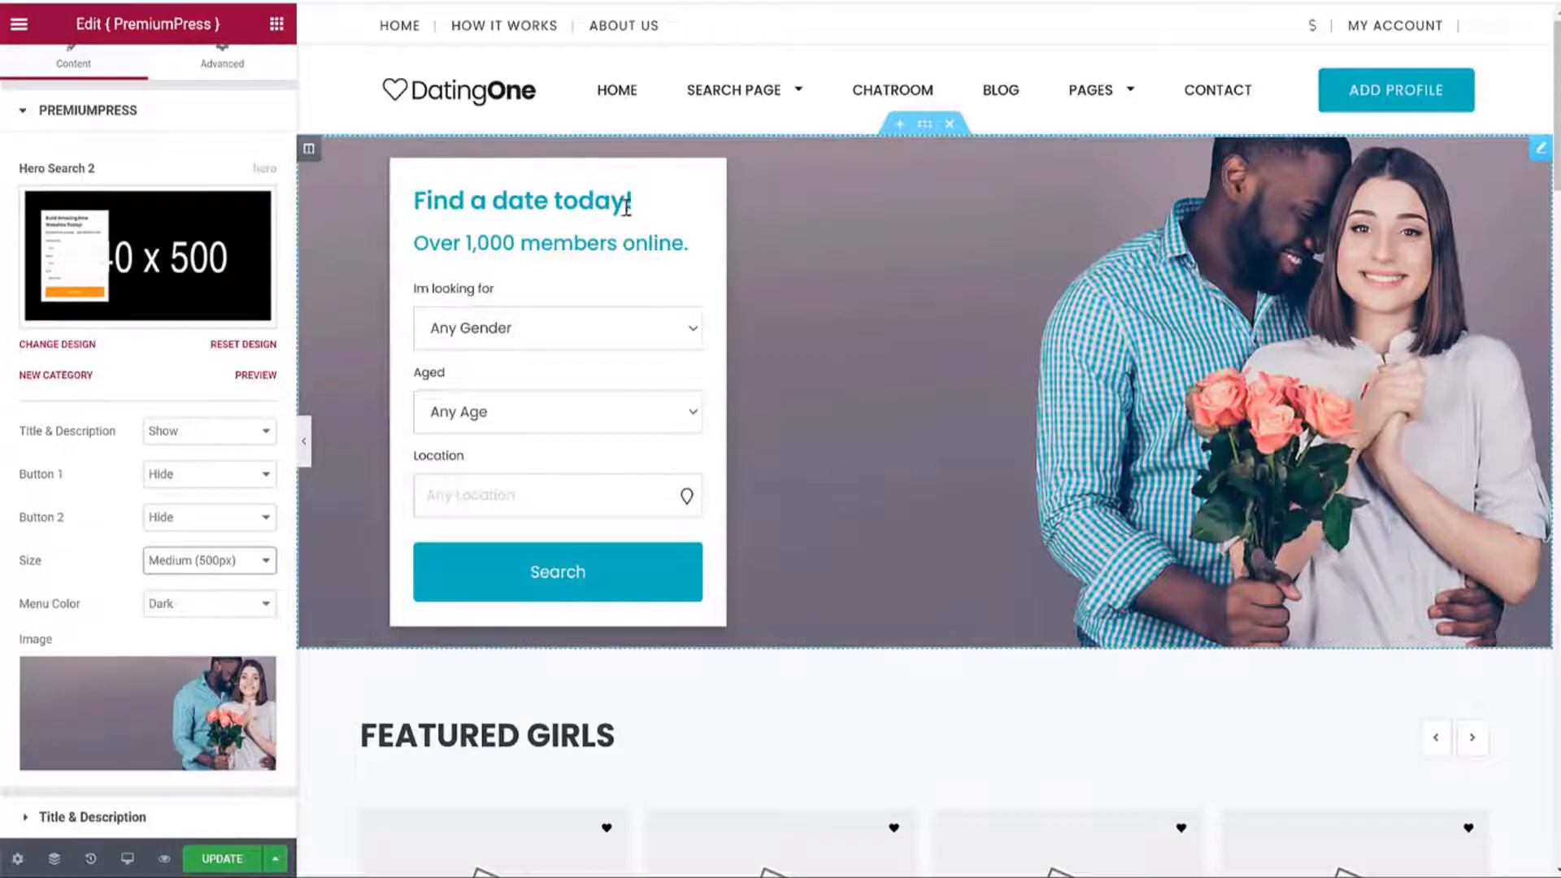
{"action": "left_click", "coordinate": [123, 815]}
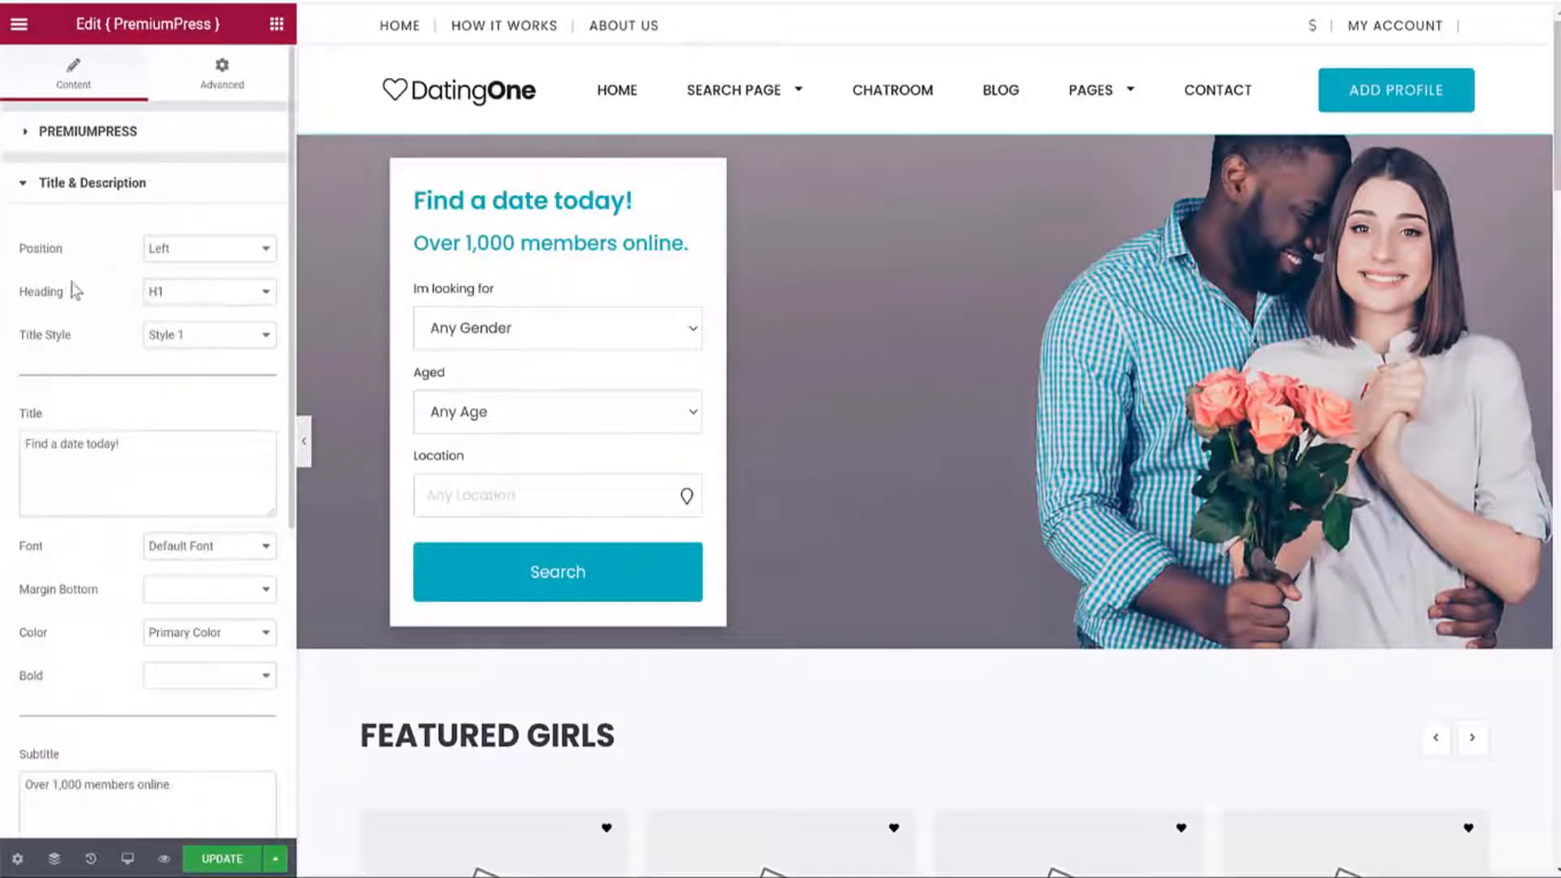
Try H2 and title Styles 2–4, then keep the title at H1 with Style 1.
{"action": "left_click", "coordinate": [195, 297]}
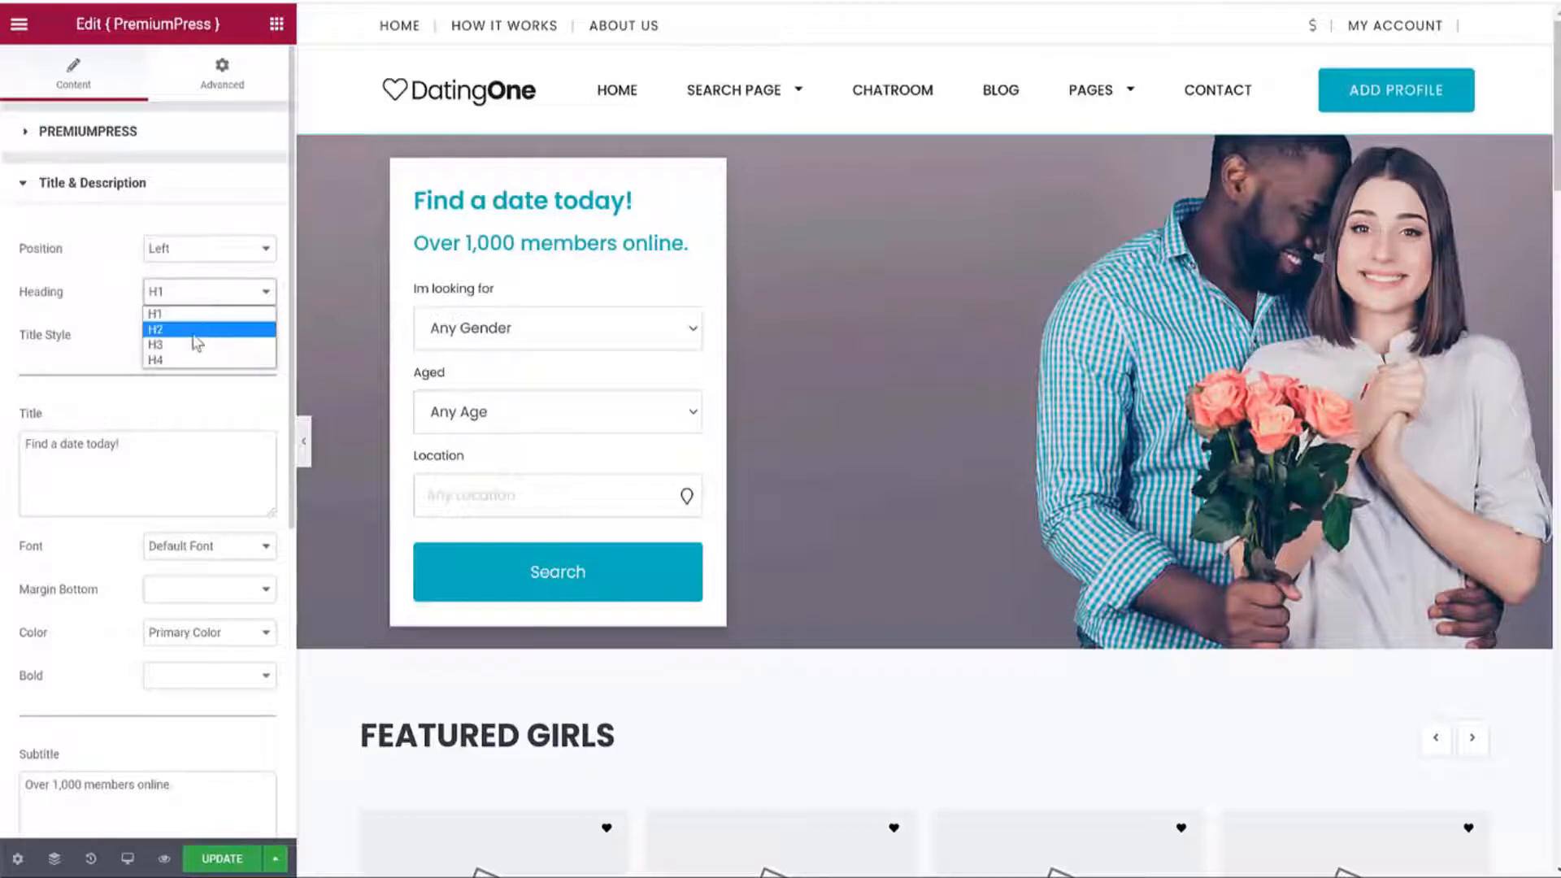
{"action": "left_click", "coordinate": [194, 330]}
{"action": "left_click", "coordinate": [204, 292]}
{"action": "left_click", "coordinate": [195, 315]}
{"action": "left_click", "coordinate": [192, 337]}
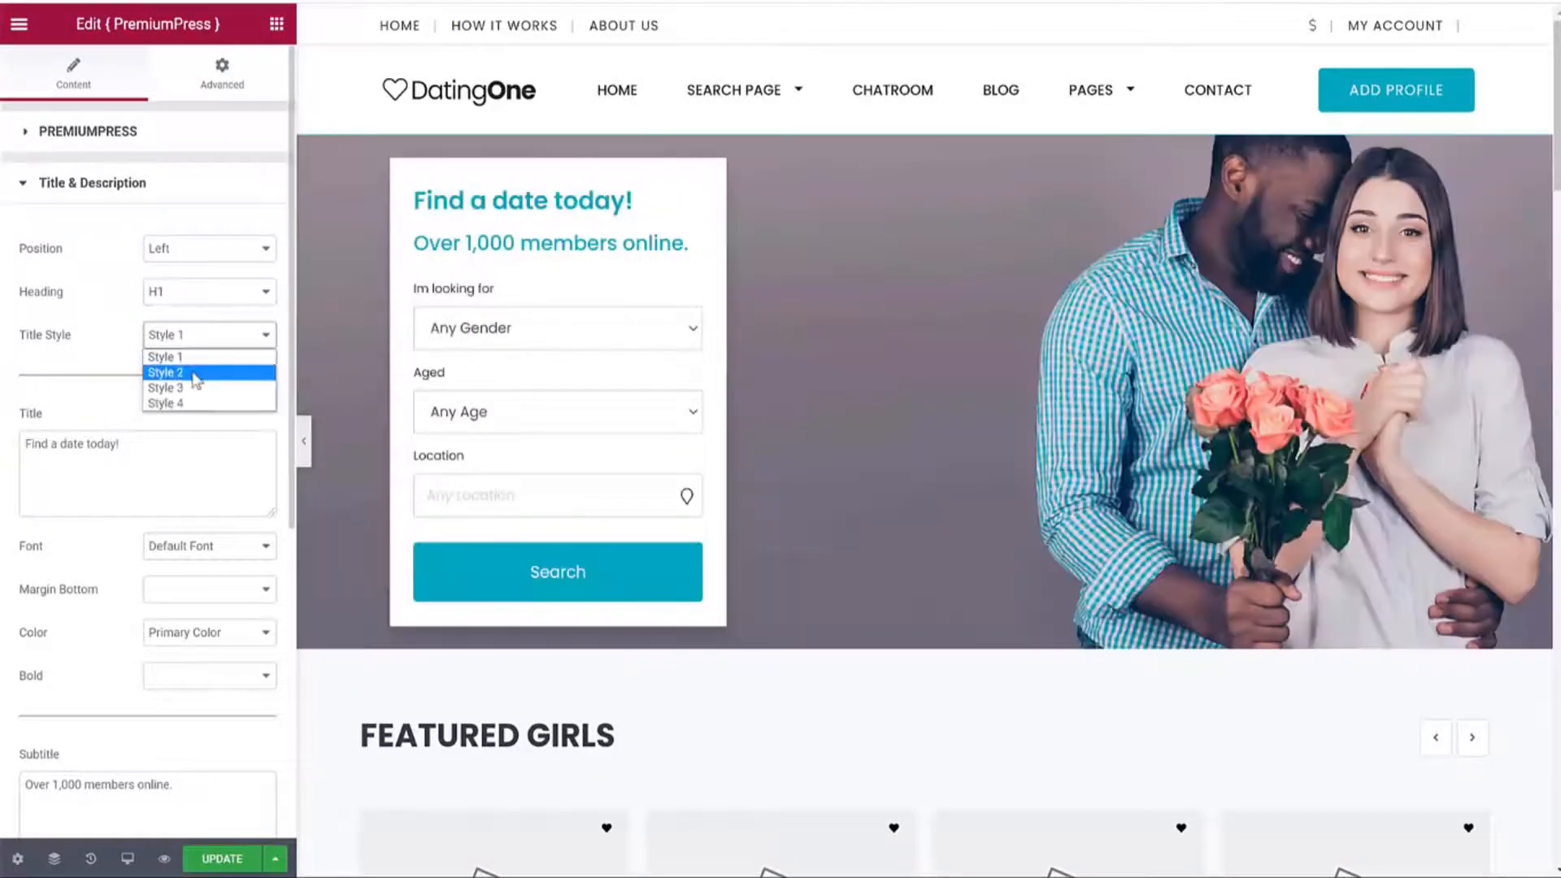
{"action": "left_click", "coordinate": [198, 373]}
{"action": "left_click", "coordinate": [203, 340]}
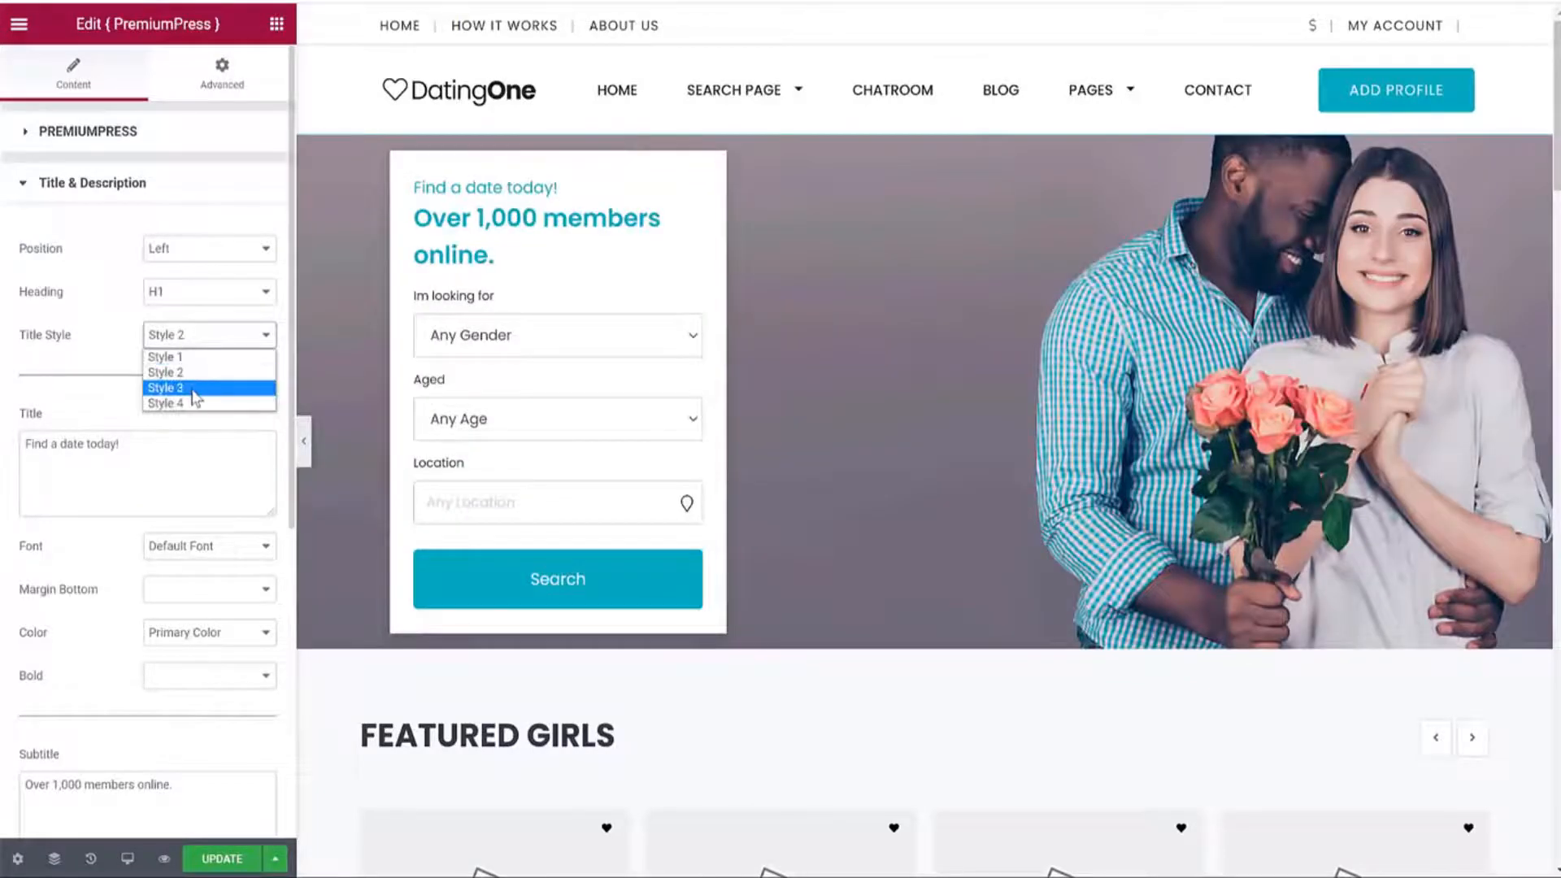
{"action": "left_click", "coordinate": [197, 387]}
{"action": "left_click", "coordinate": [203, 337]}
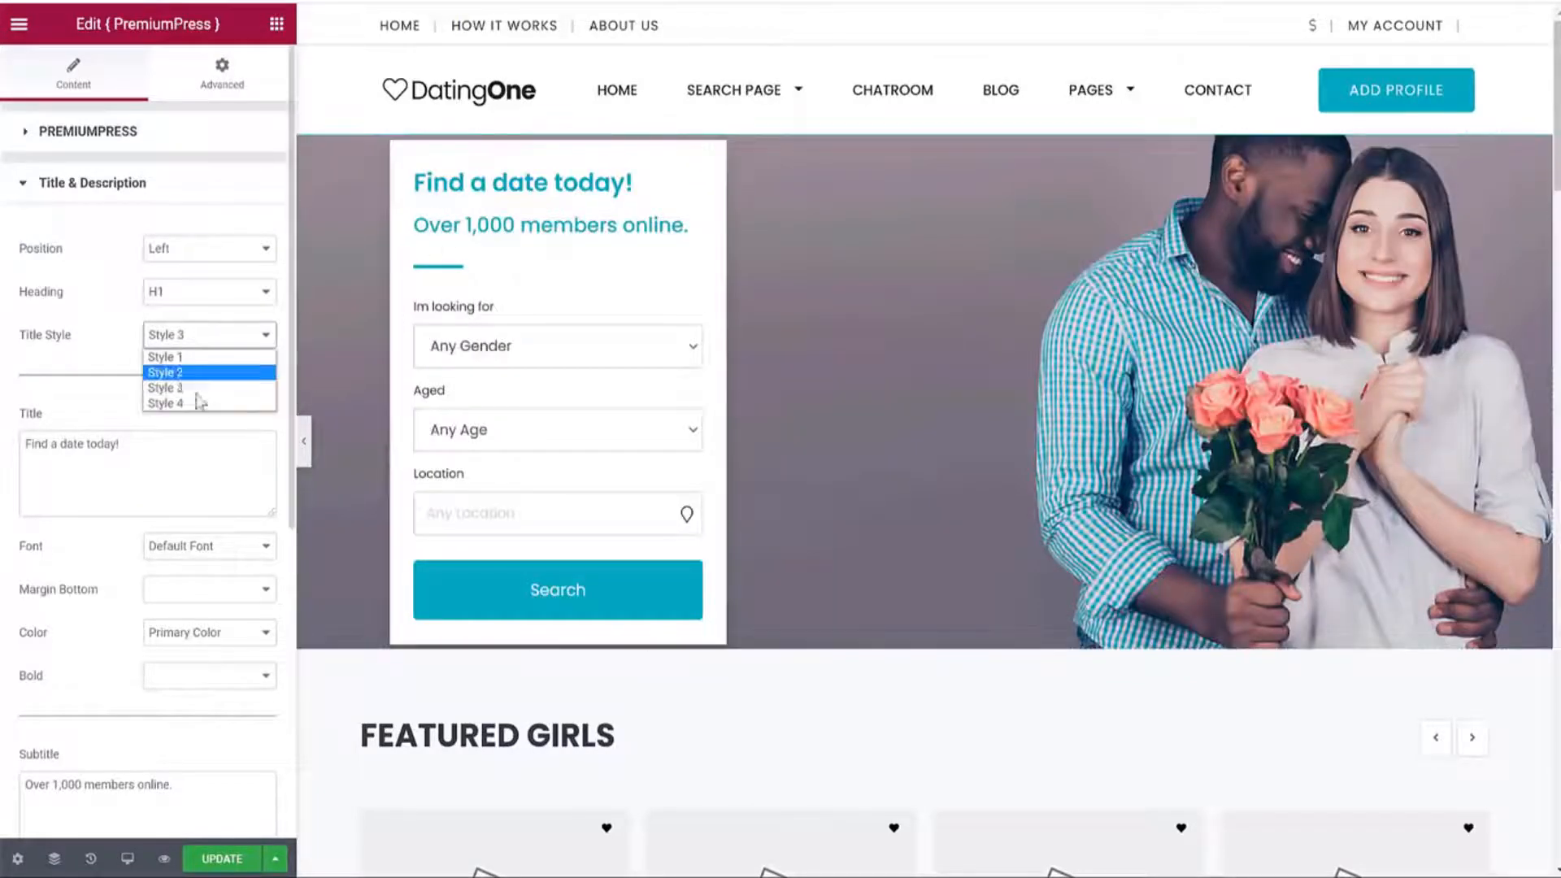
{"action": "left_click", "coordinate": [198, 402]}
{"action": "left_click", "coordinate": [197, 336]}
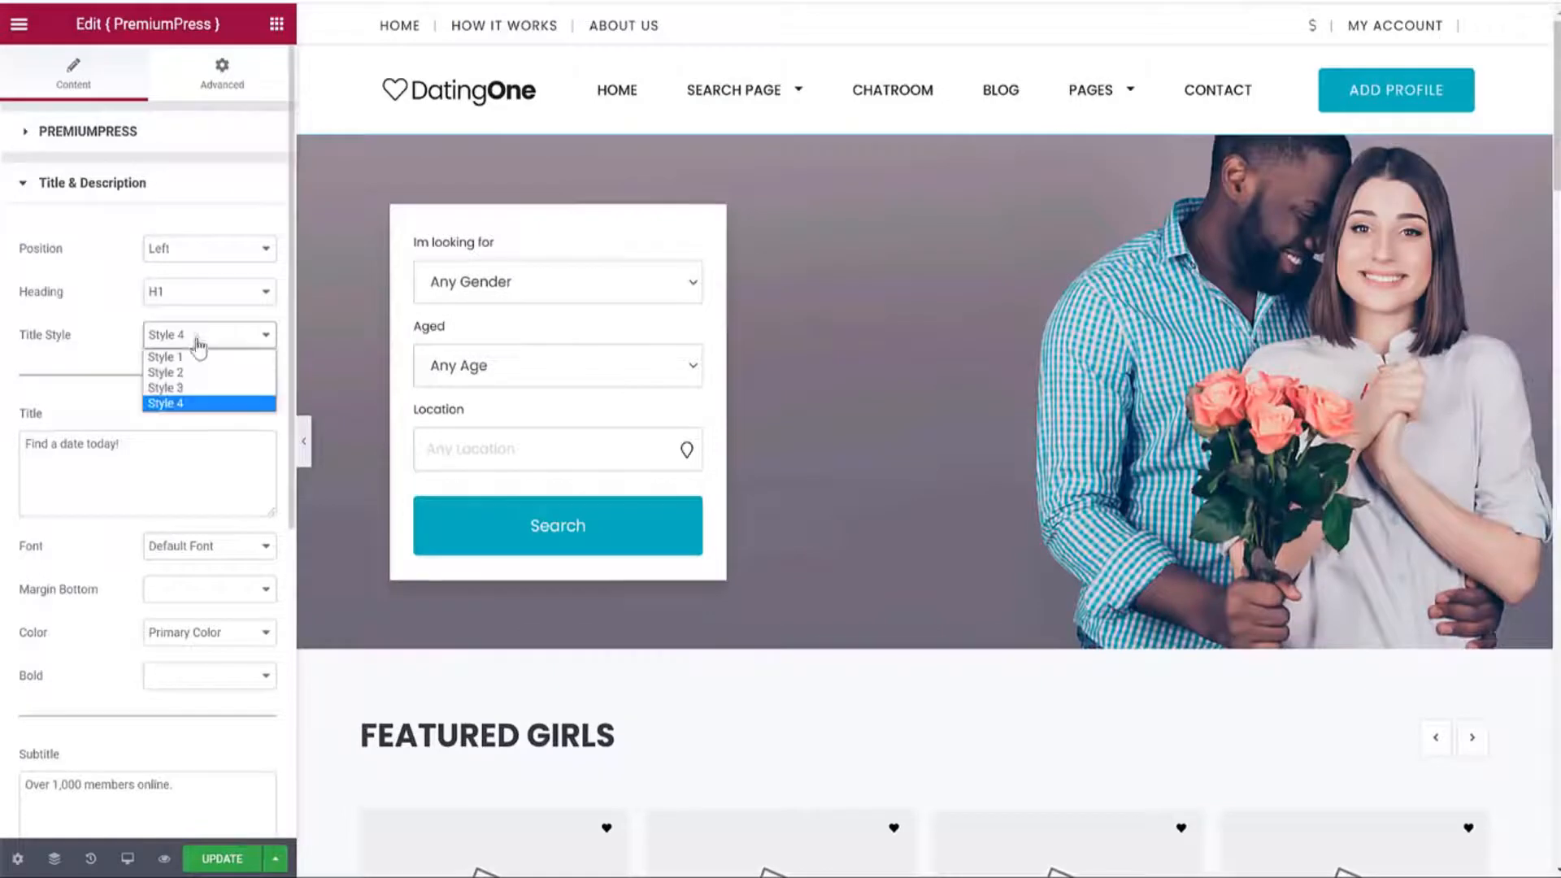
{"action": "left_click", "coordinate": [185, 357]}
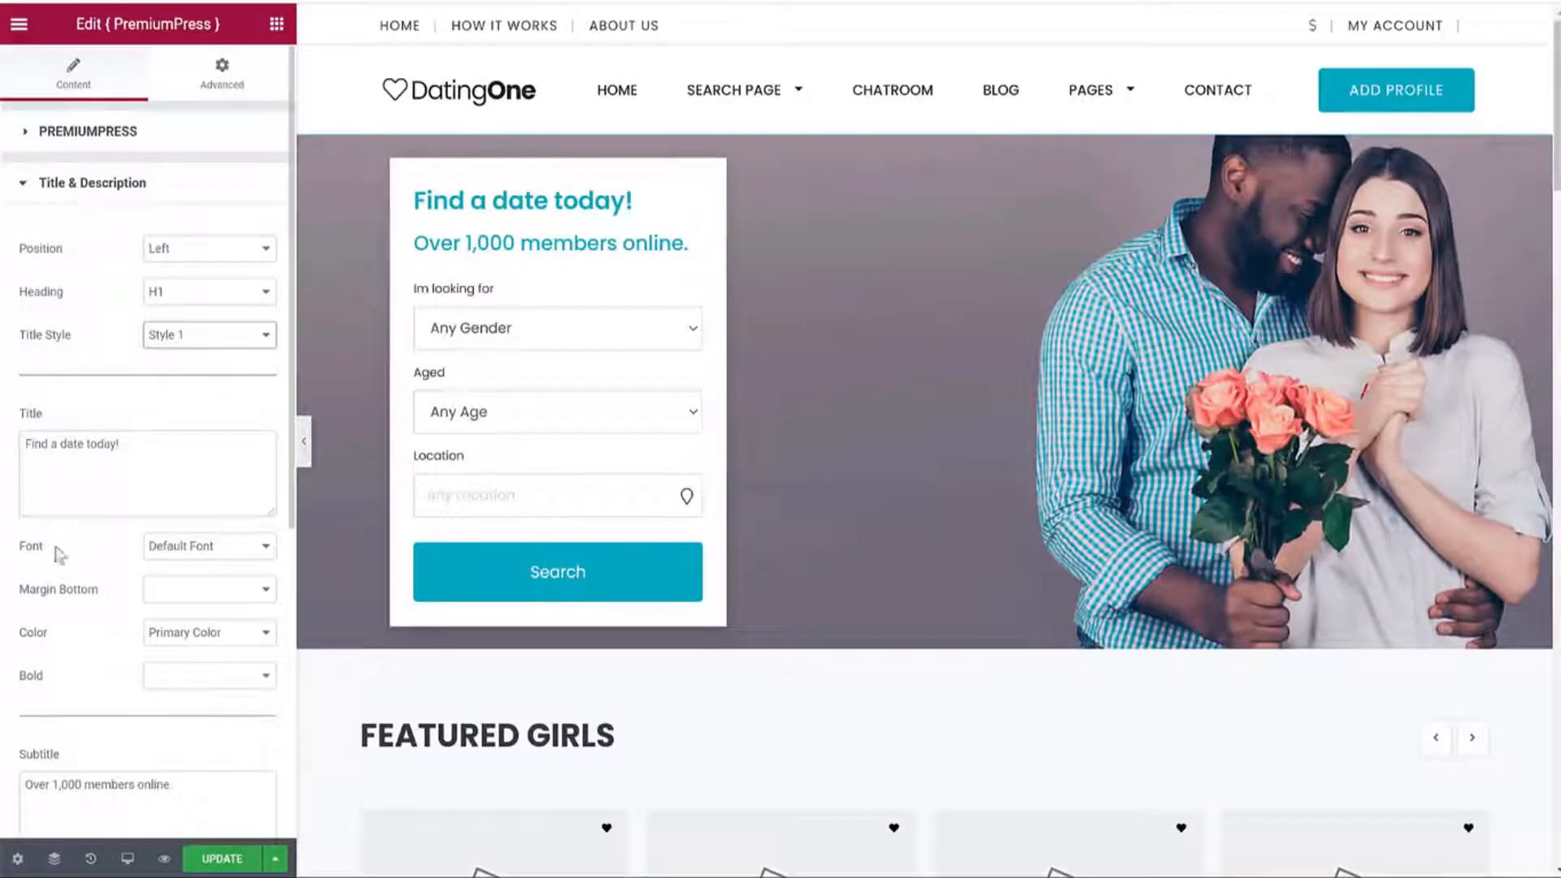
Set the hero title font to Actor and its colour to Black.
{"action": "left_click", "coordinate": [213, 548]}
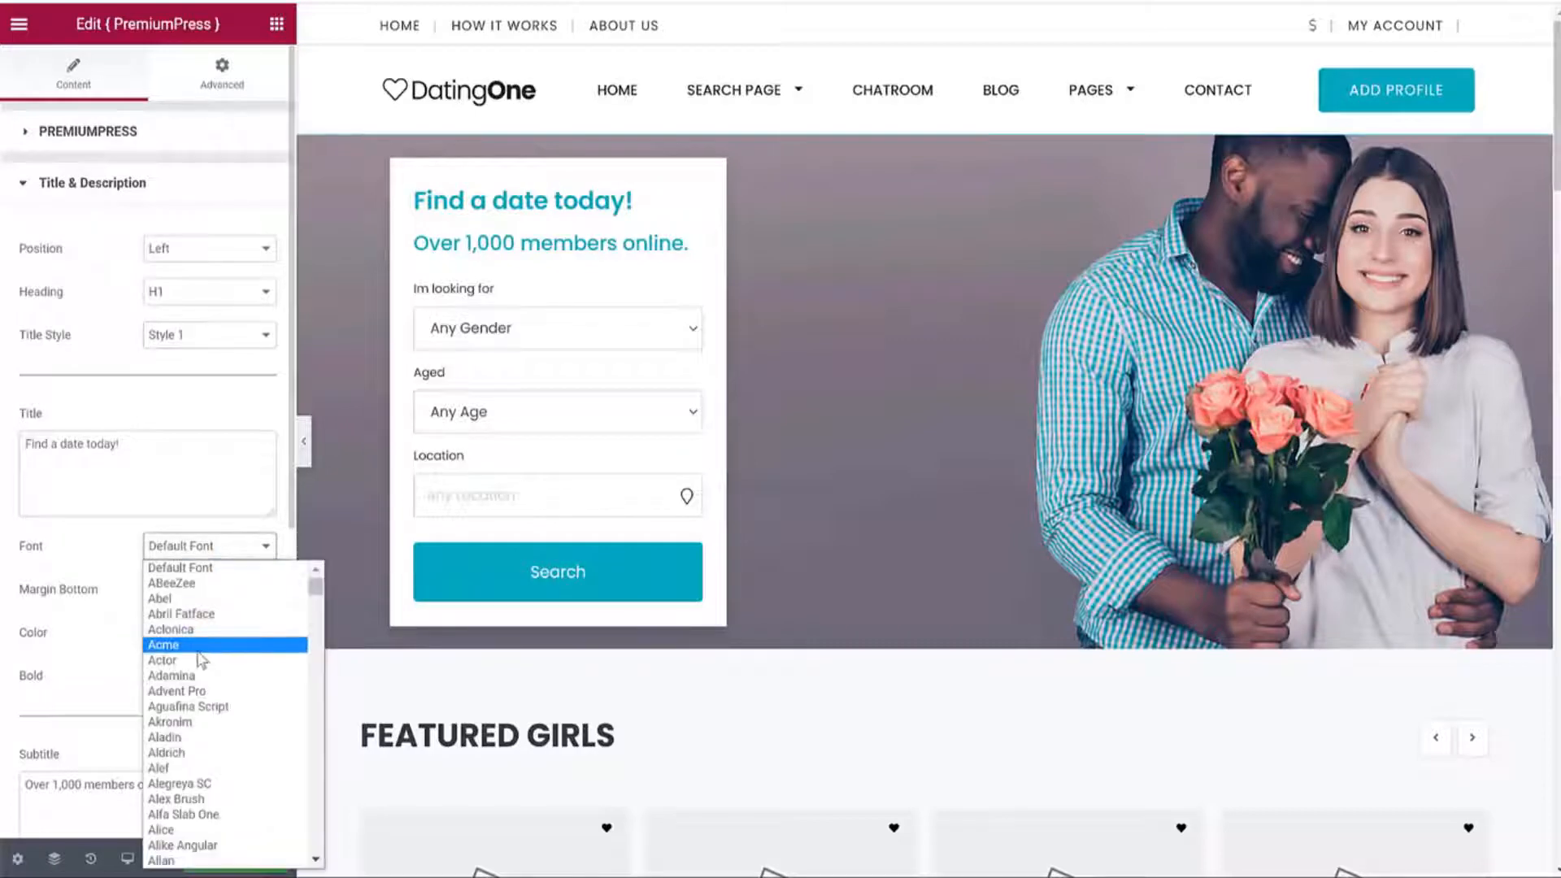
{"action": "left_click", "coordinate": [195, 669]}
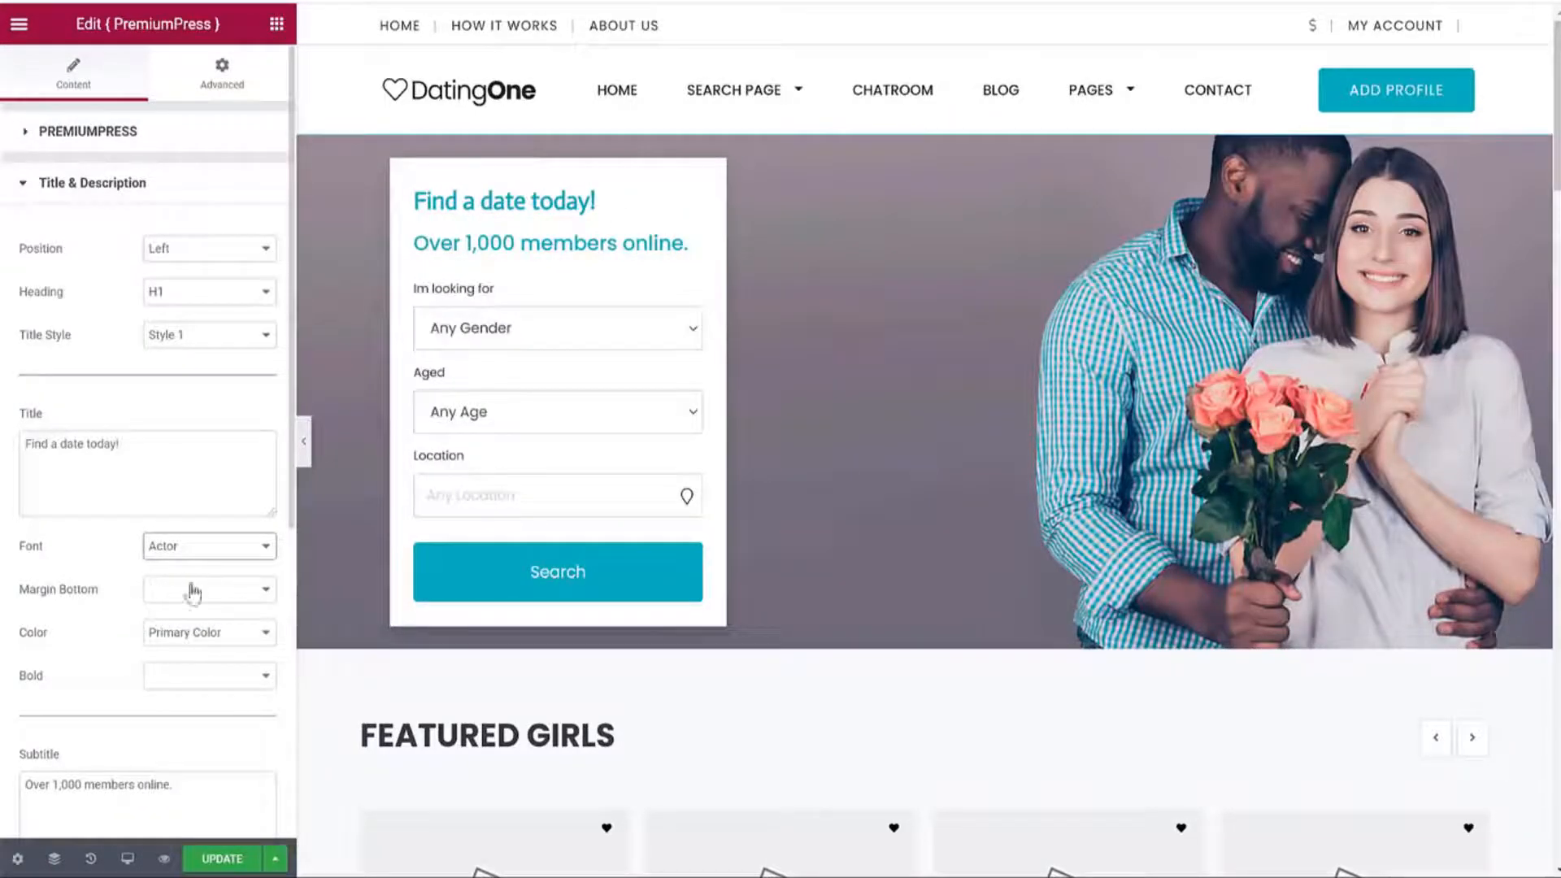
{"action": "scroll", "coordinate": [92, 609], "scroll_direction": "down", "scroll_amount": 3}
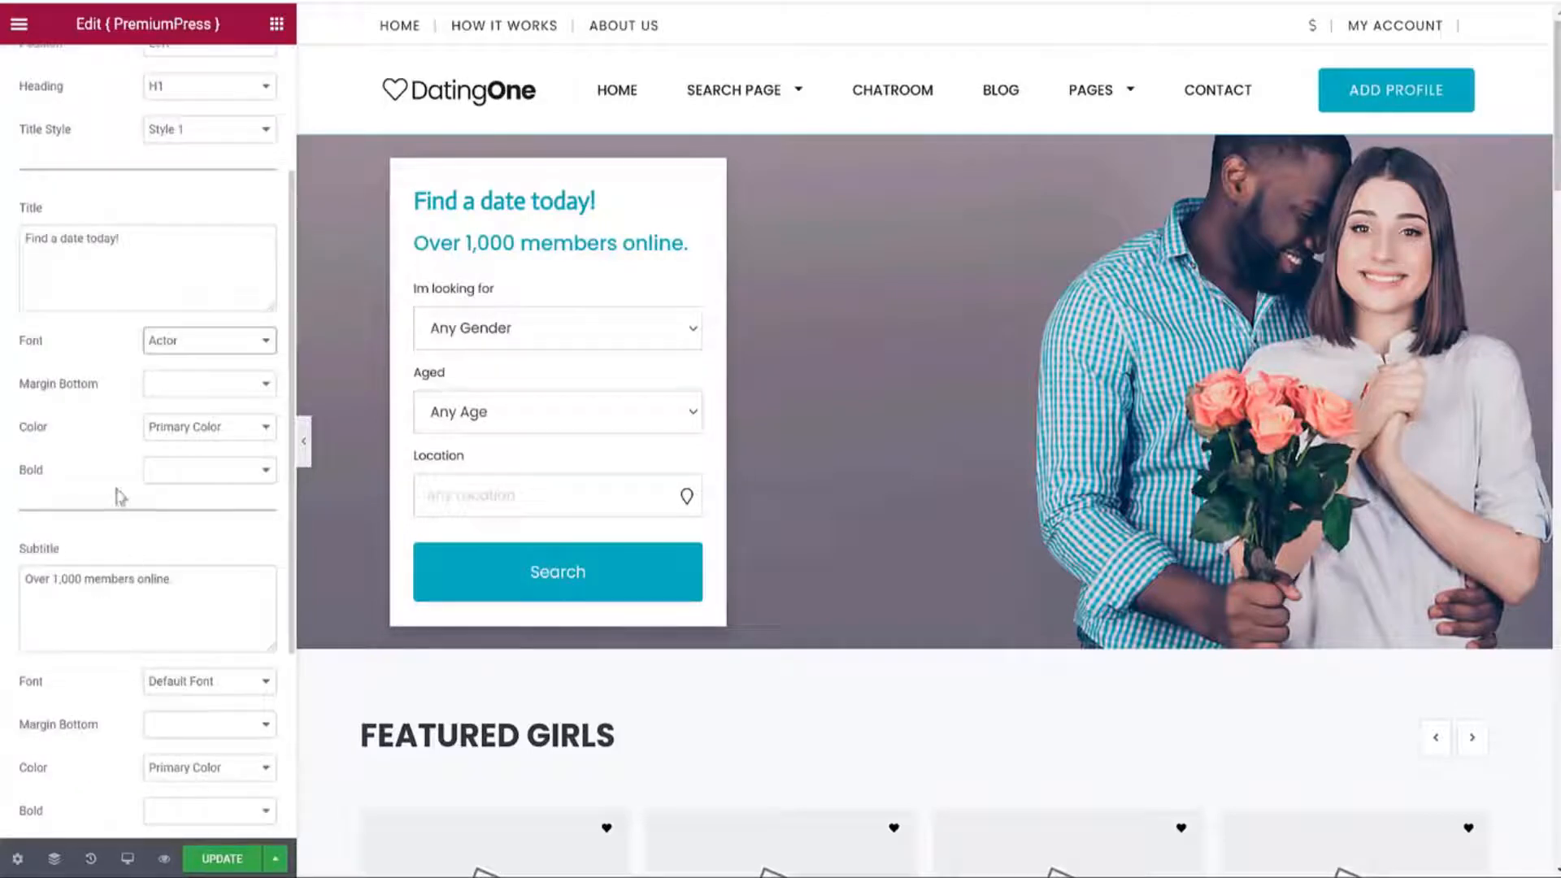
{"action": "left_click", "coordinate": [195, 427]}
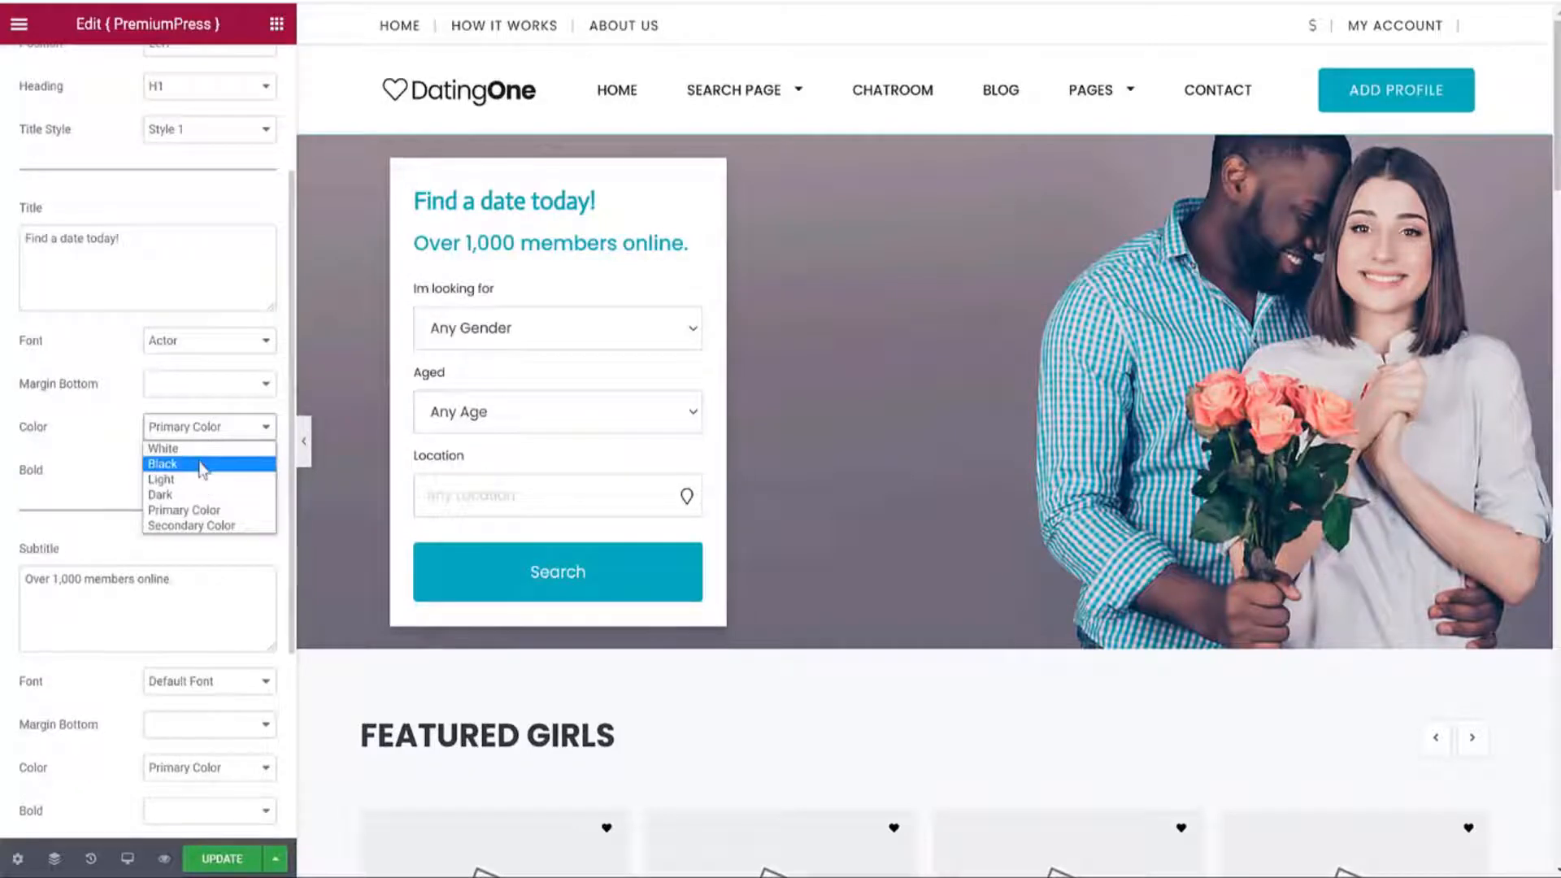
{"action": "left_click", "coordinate": [163, 464]}
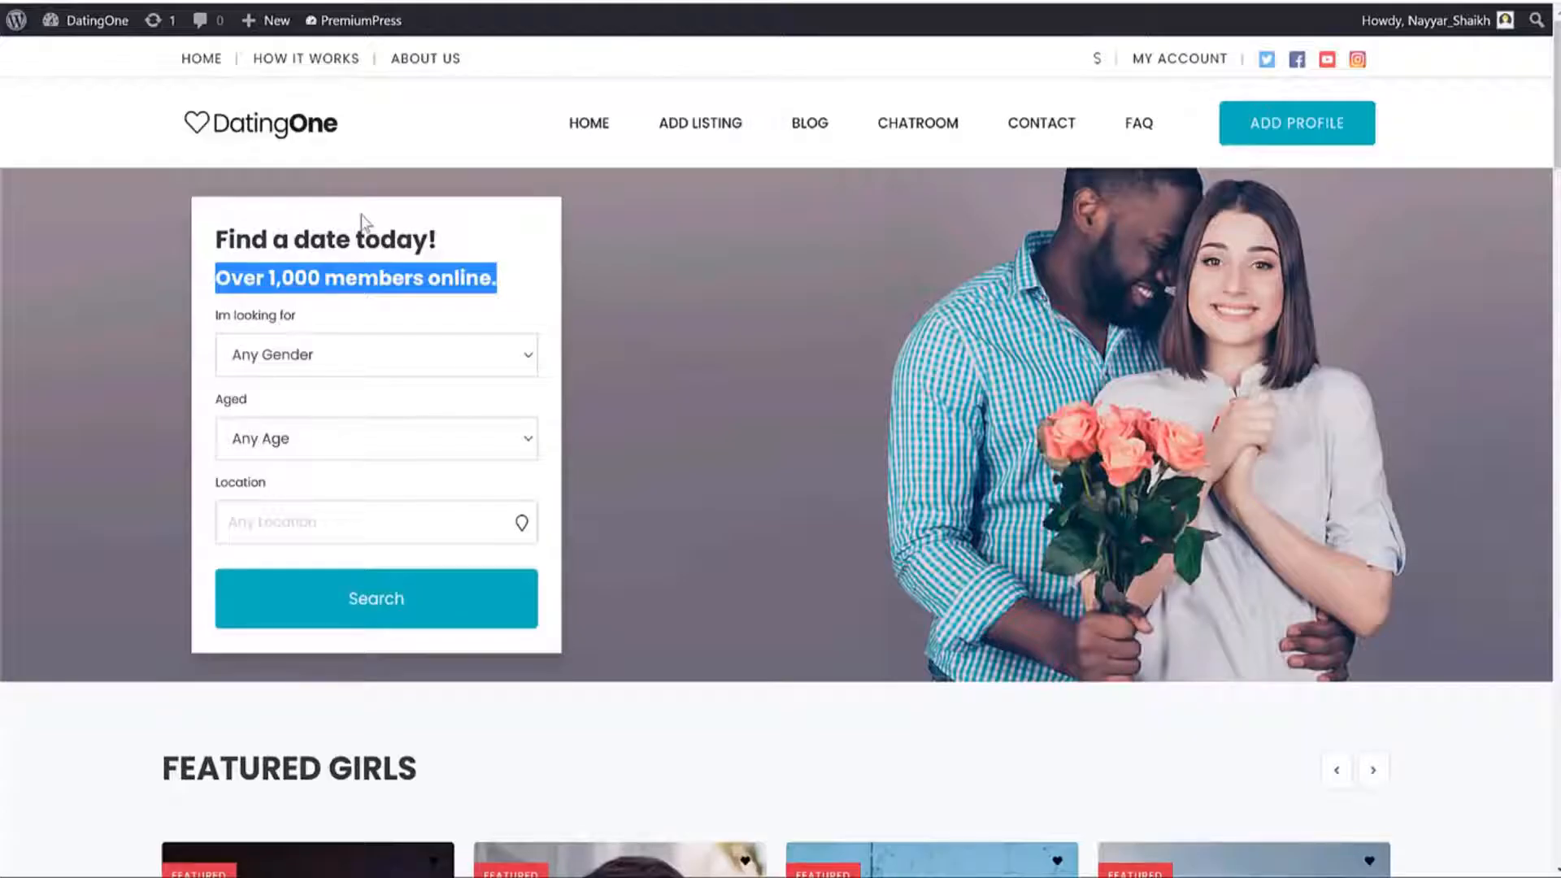
Select the members-online subheading and review the hero block's subtitle styling options.
{"action": "left_click", "coordinate": [362, 219]}
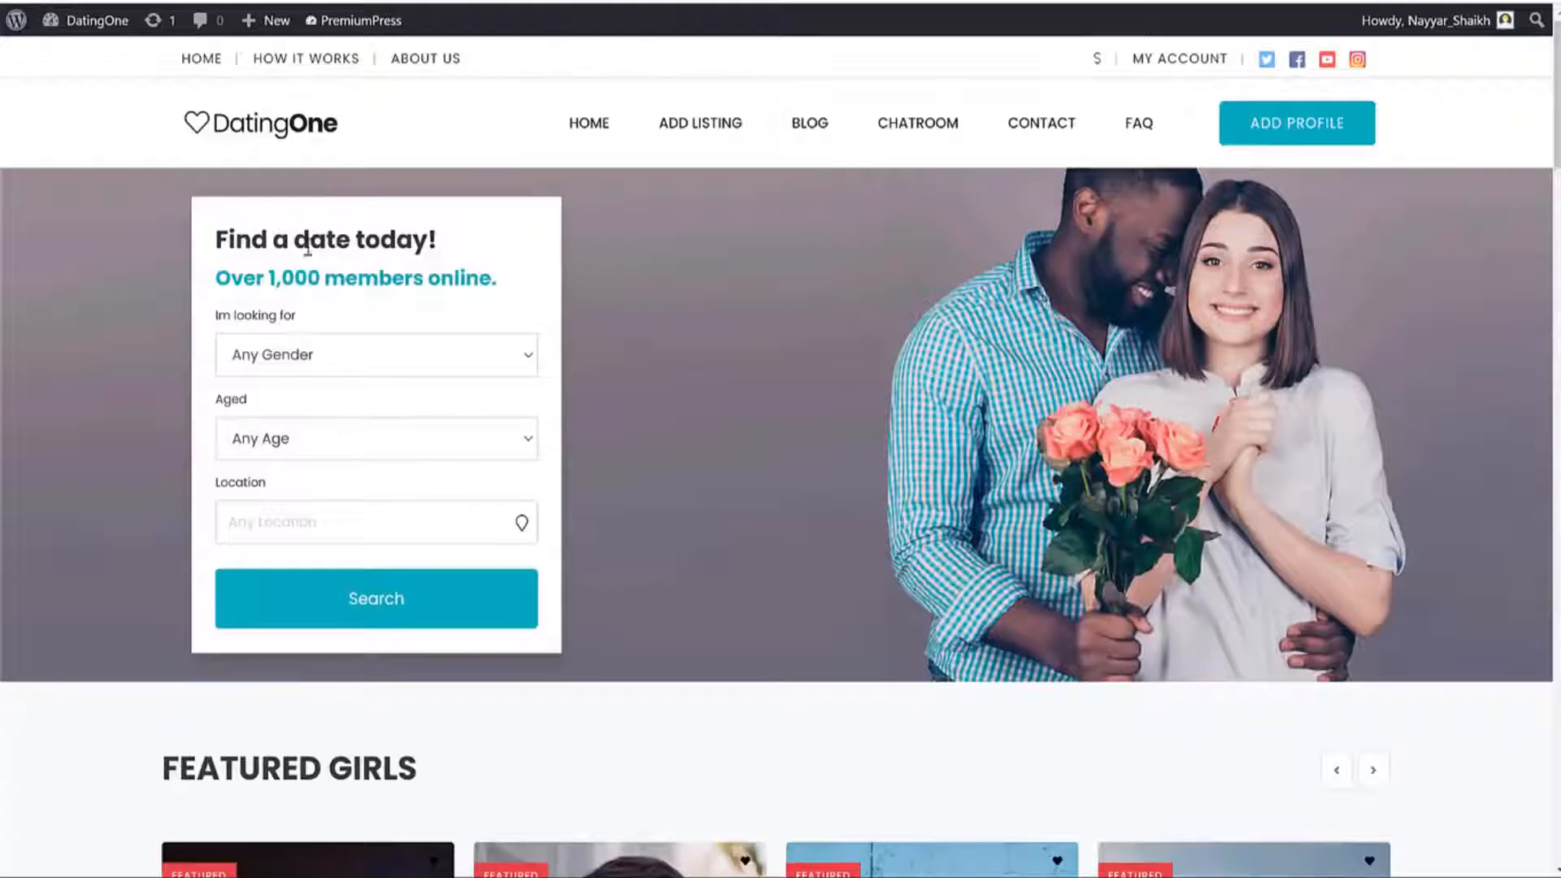
{"action": "left_click_drag", "start_coordinate": [467, 278], "coordinate": [244, 284]}
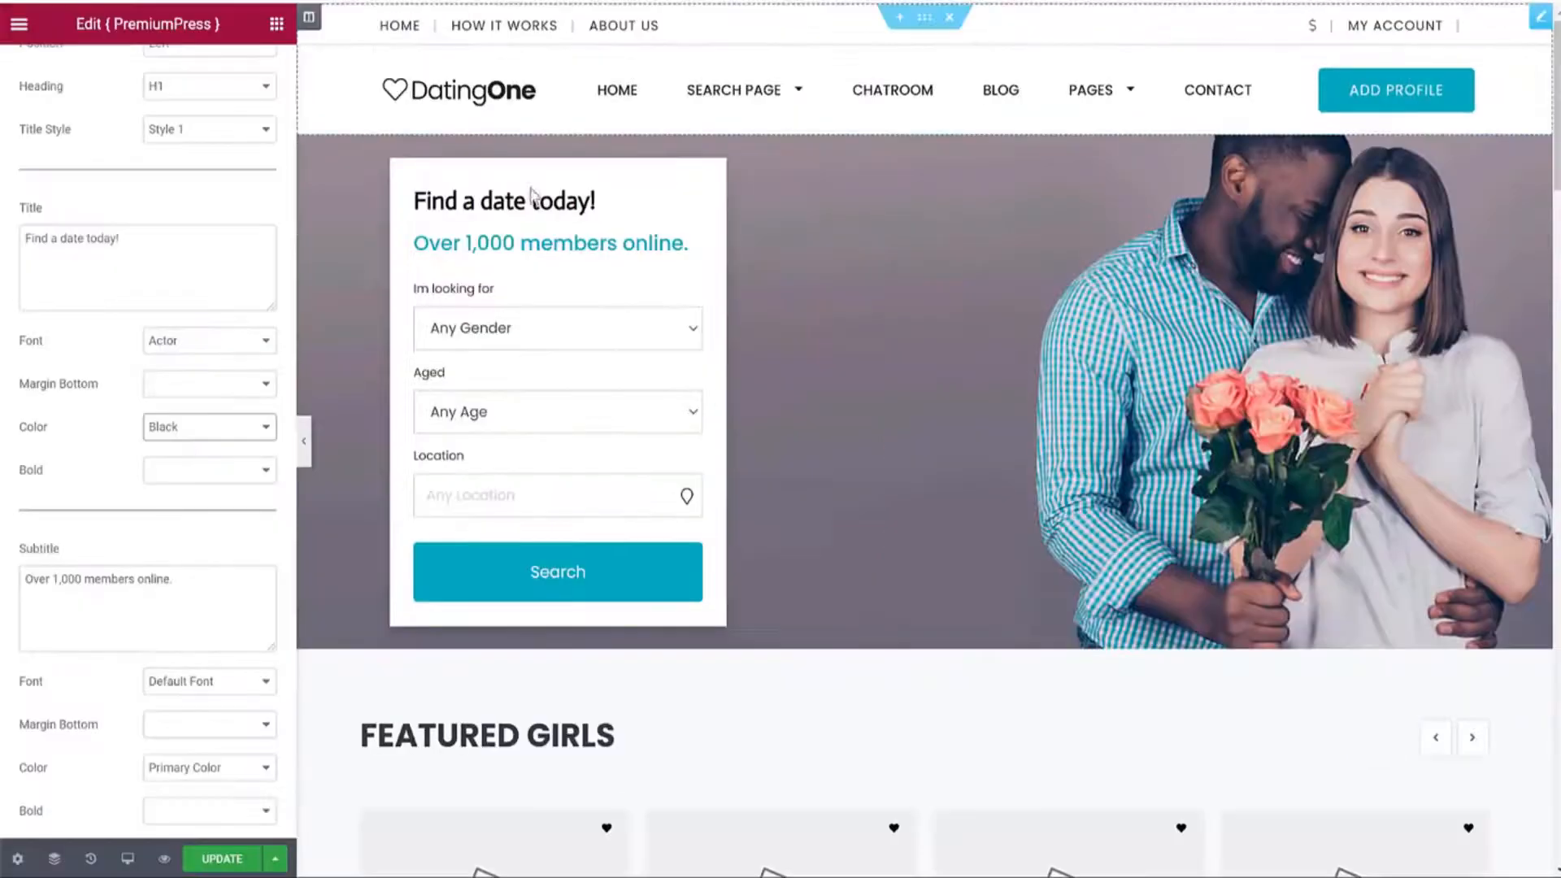
{"action": "scroll", "coordinate": [34, 468], "scroll_direction": "down", "scroll_amount": 4}
{"action": "double_click", "coordinate": [34, 468]}
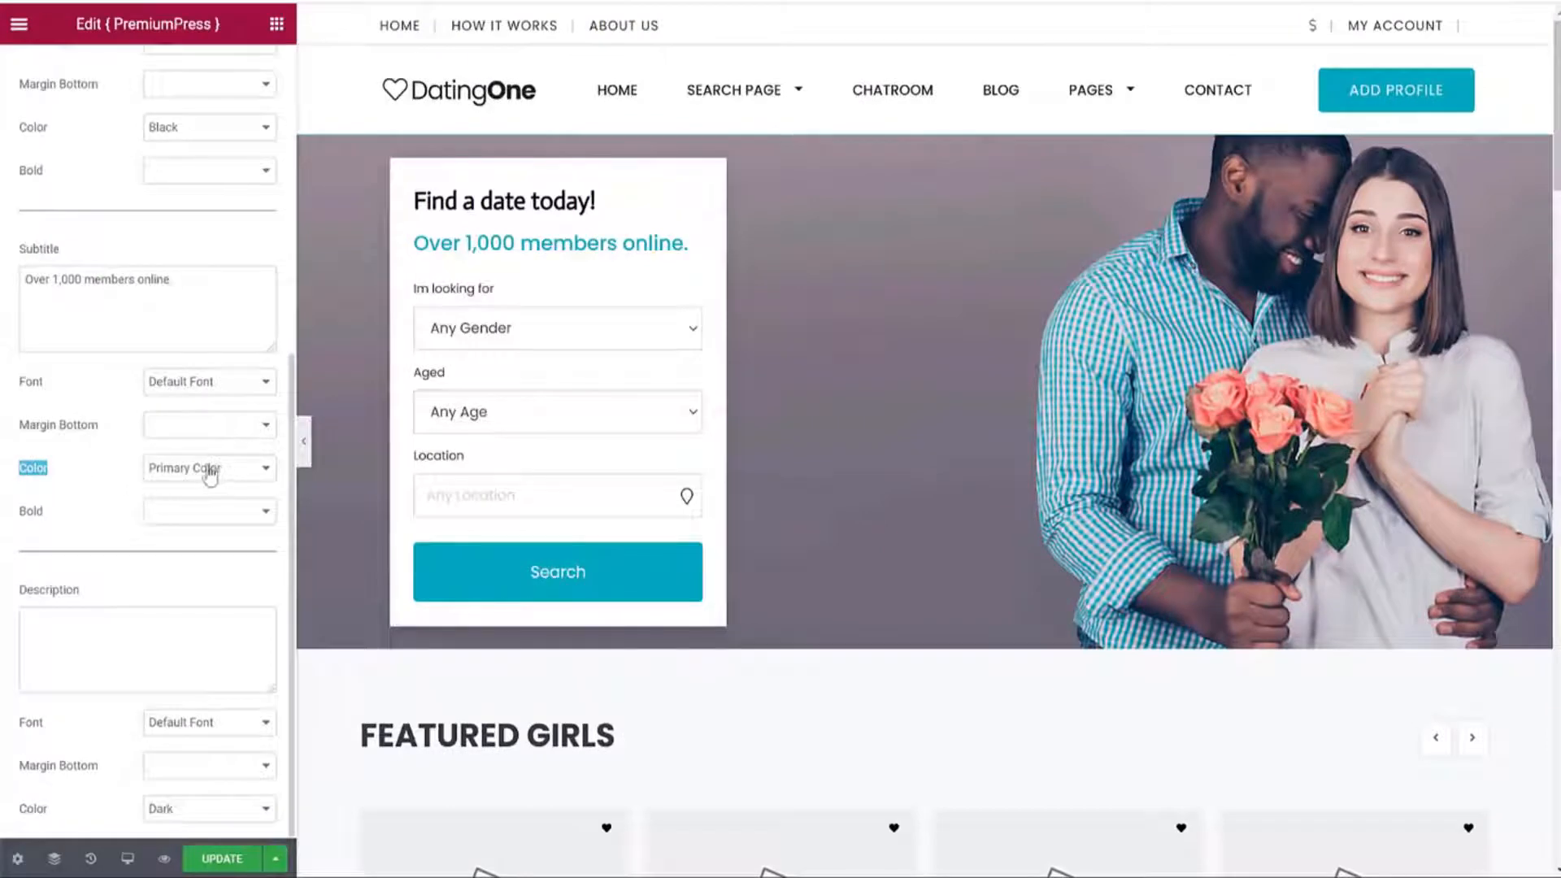
{"action": "left_click", "coordinate": [208, 387]}
{"action": "left_click", "coordinate": [211, 386]}
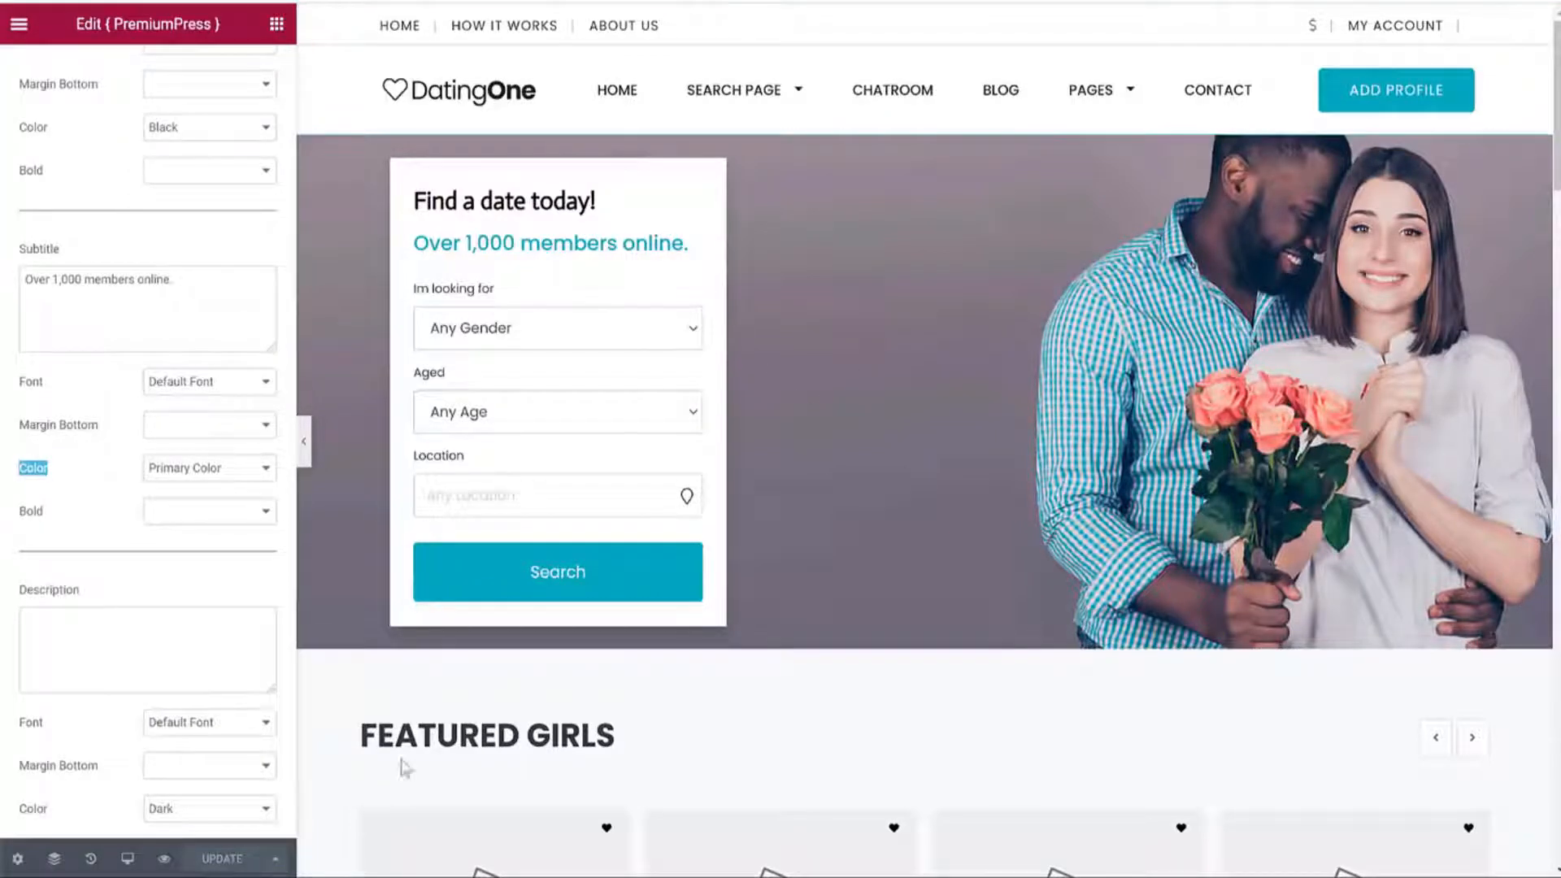
{"action": "scroll", "coordinate": [1143, 195], "scroll_direction": "down", "scroll_amount": 6}
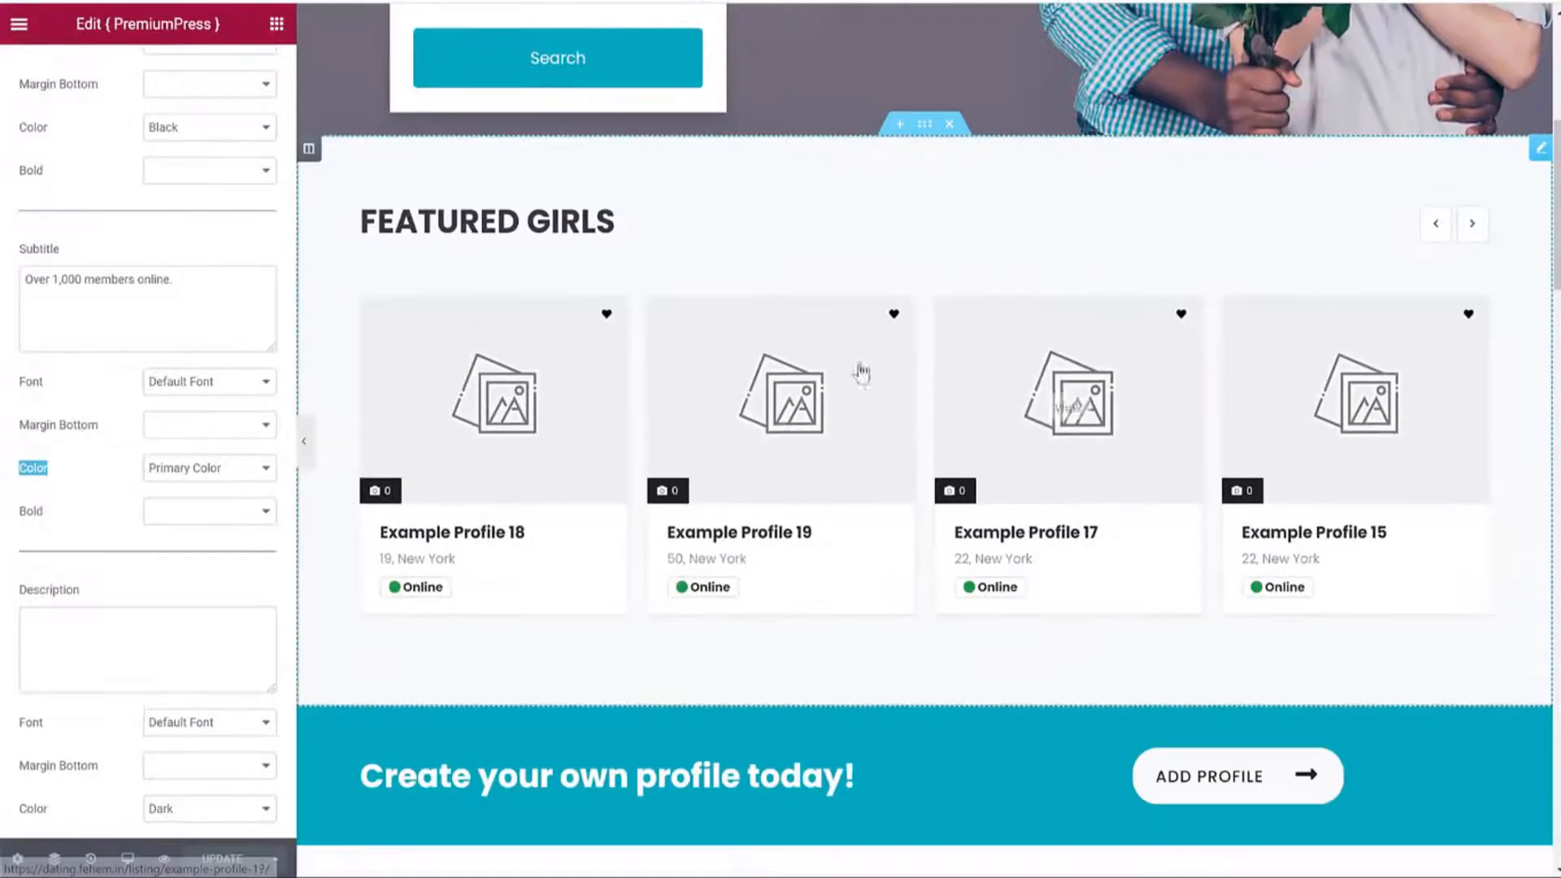
Retitle the featured section FEATURED PROFILES and give the heading the Primary Color.
{"action": "left_click", "coordinate": [819, 247]}
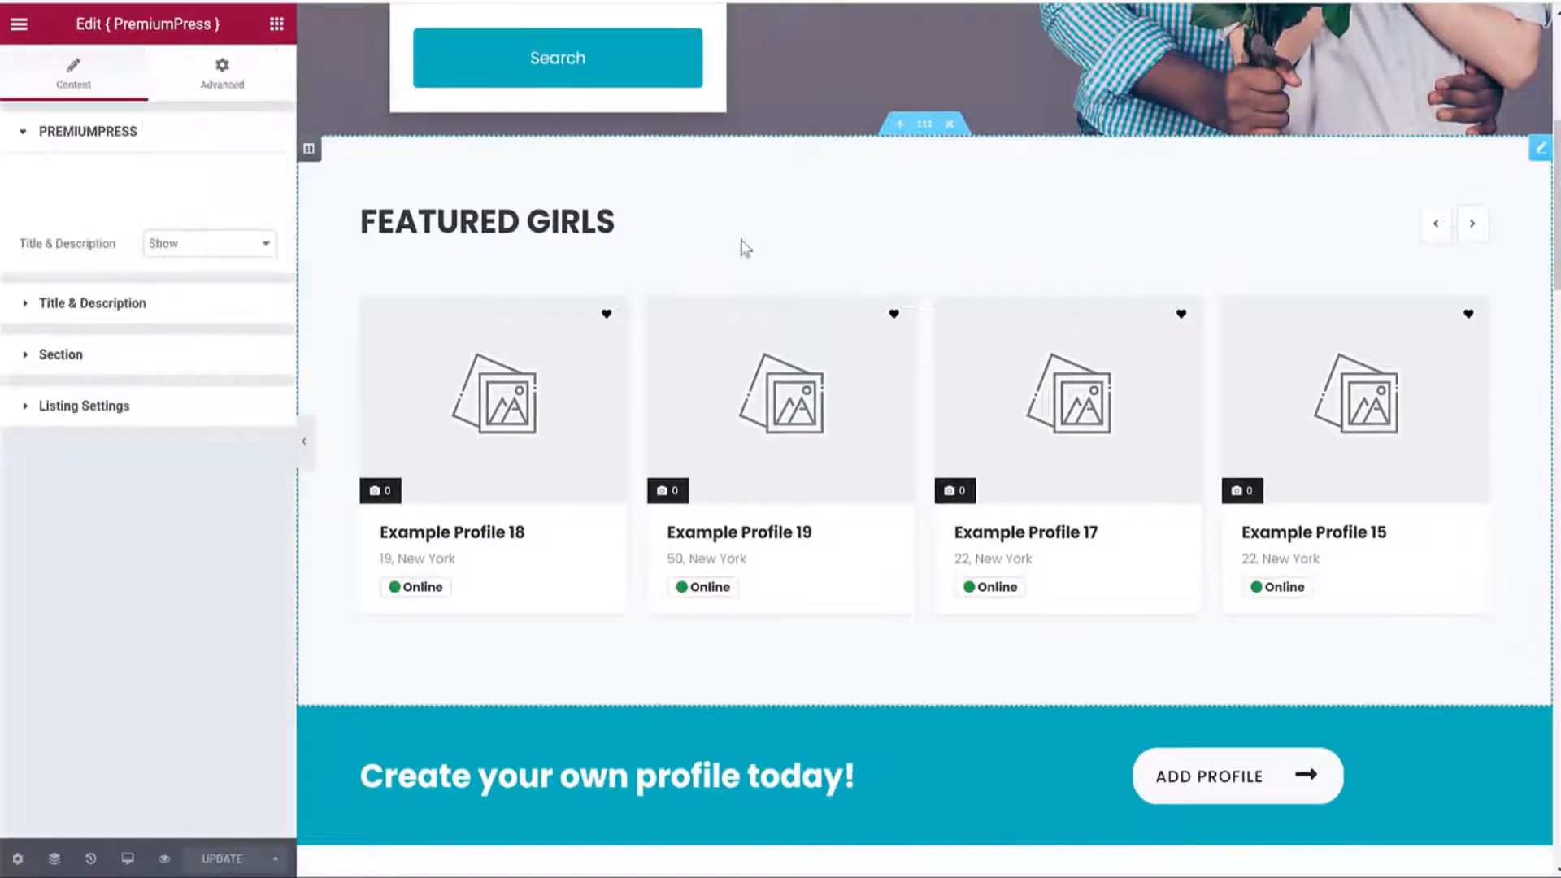
{"action": "left_click", "coordinate": [185, 494]}
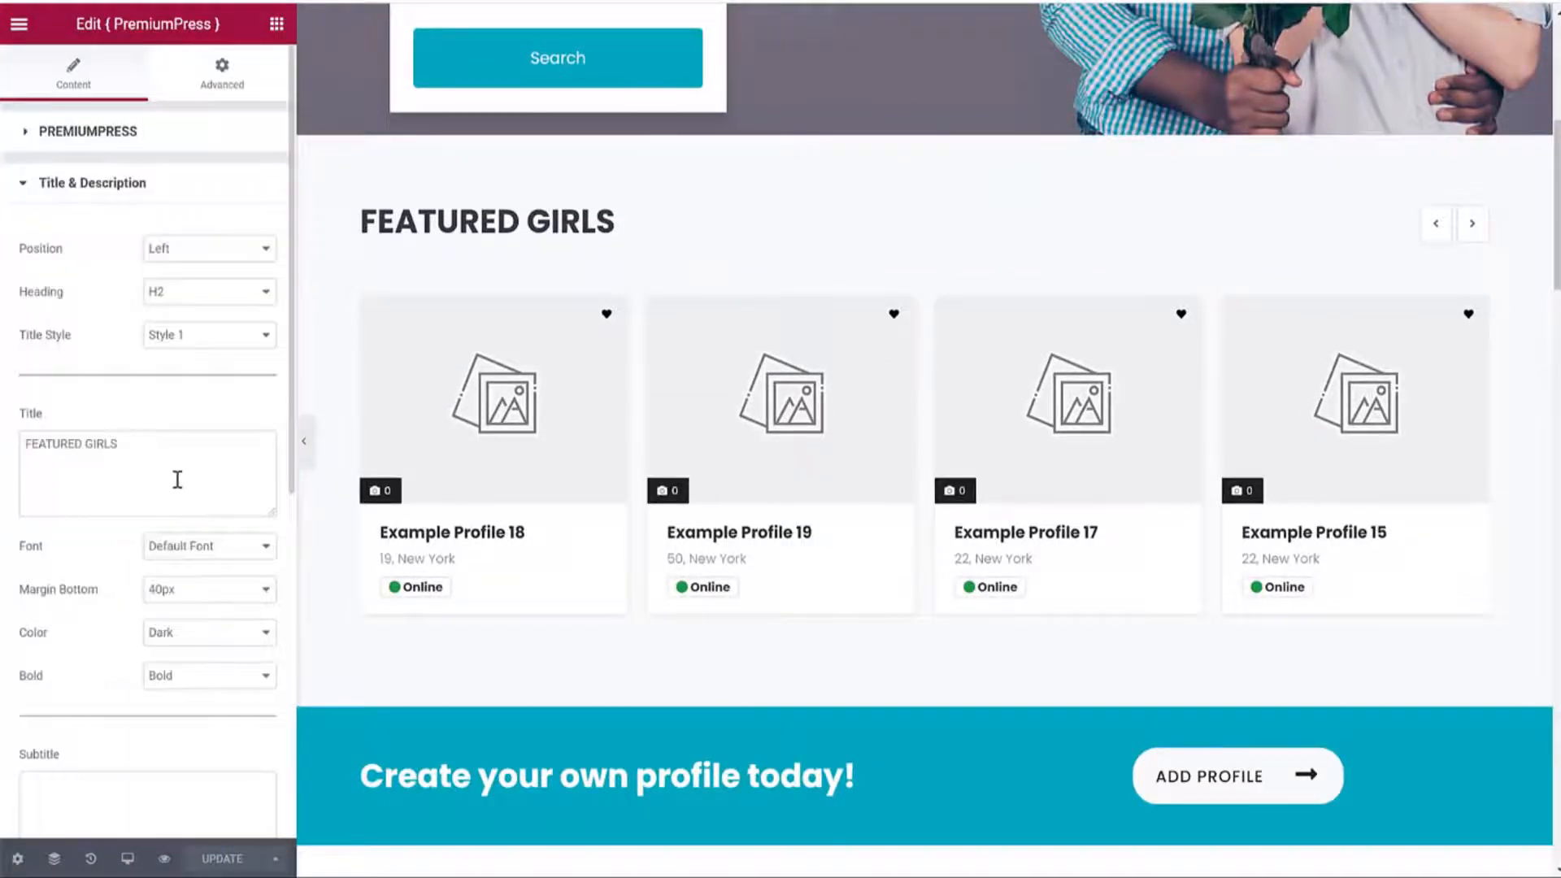
{"action": "left_click", "coordinate": [105, 457]}
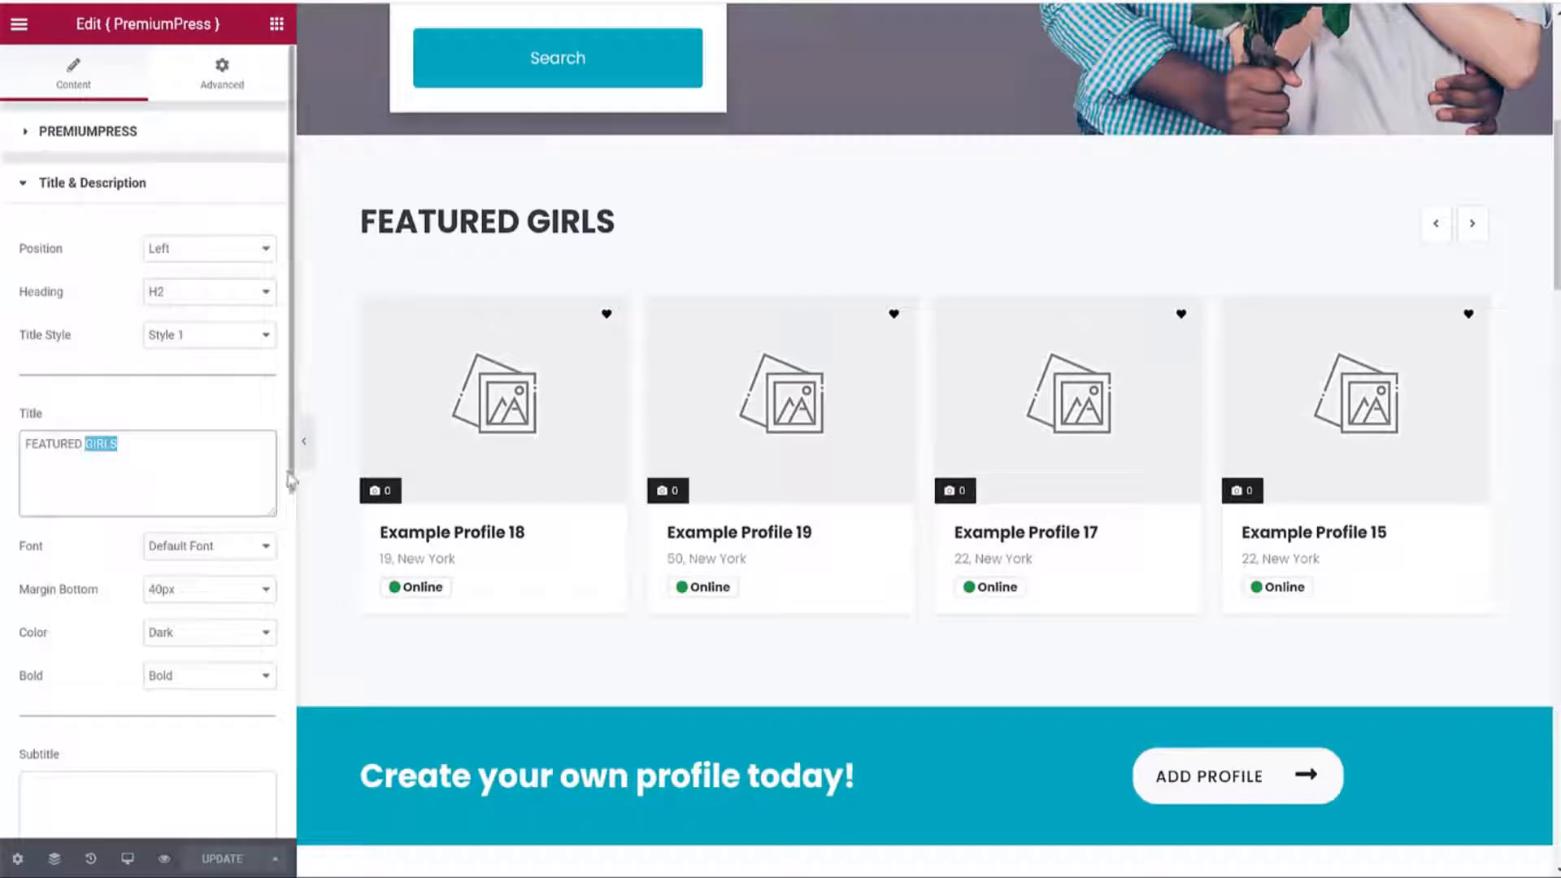
{"action": "type", "text": "PROFILES"}
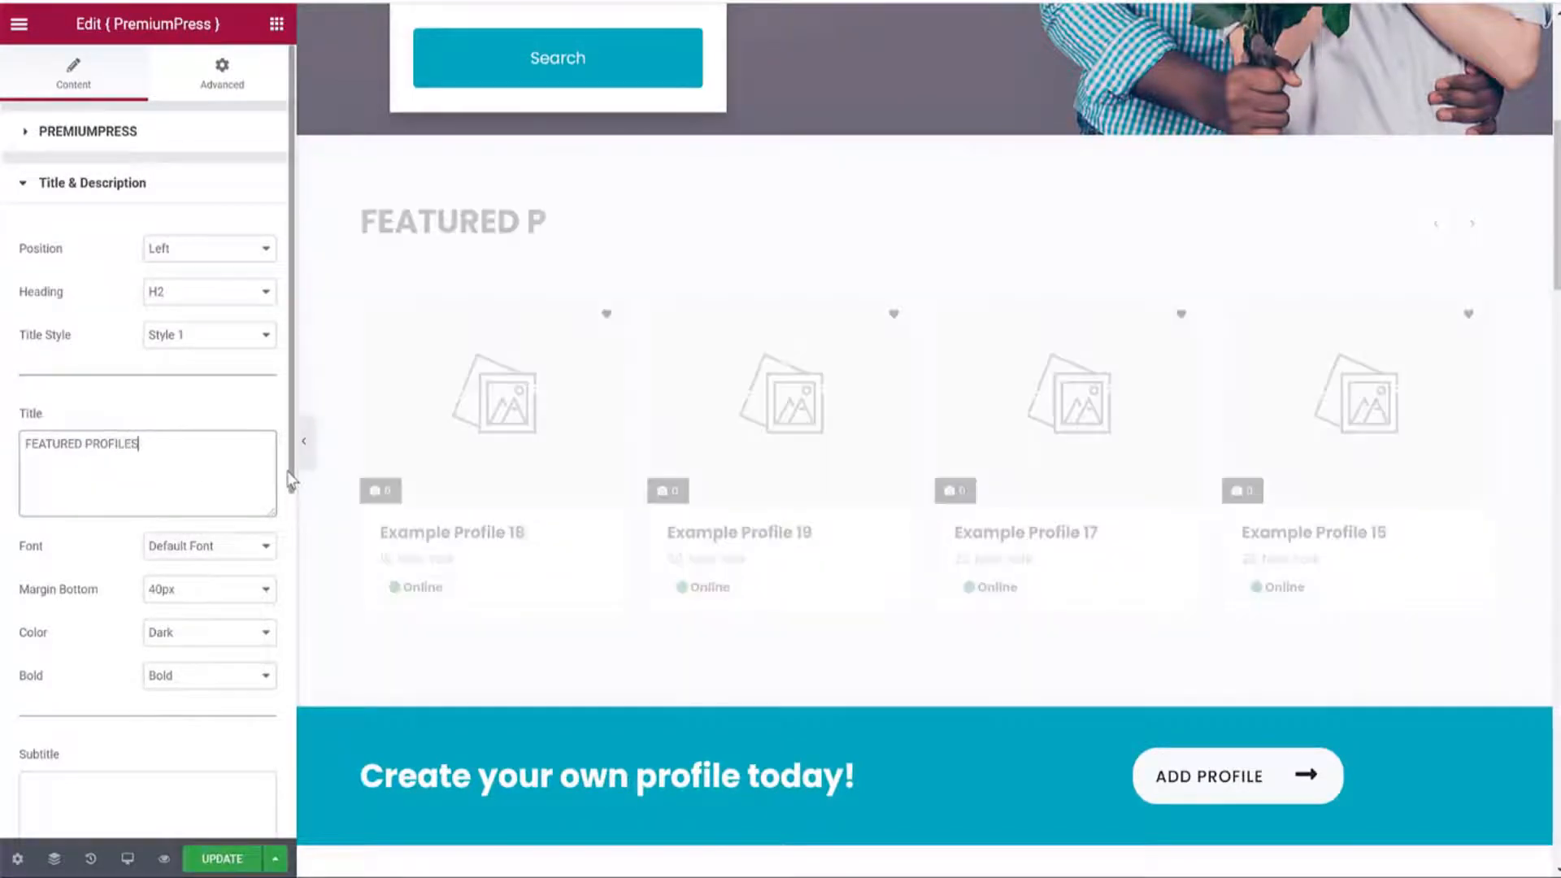
{"action": "left_click", "coordinate": [180, 631]}
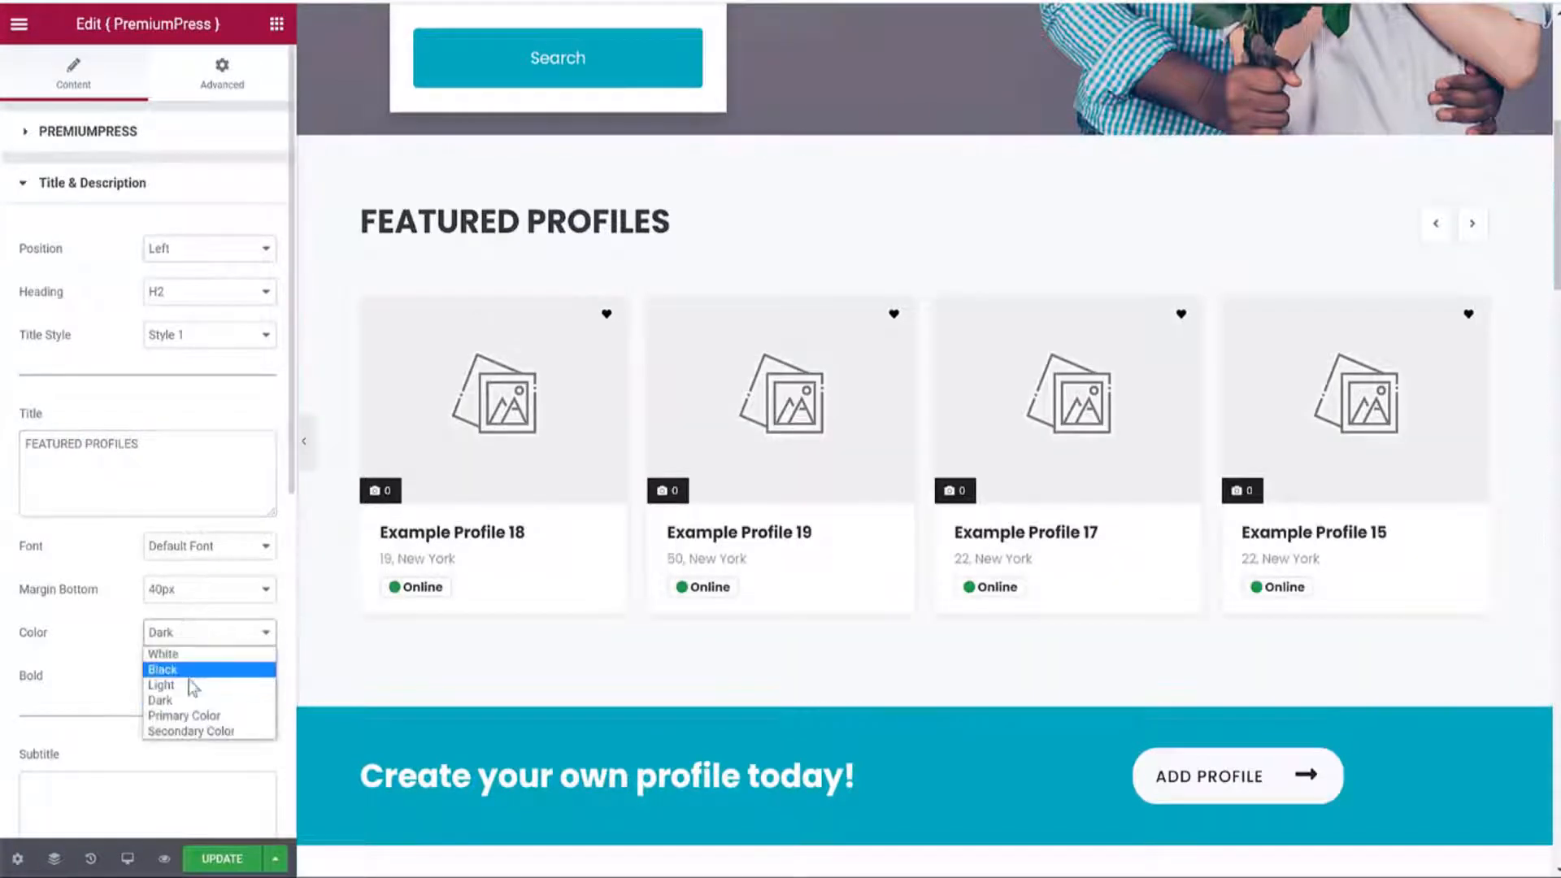
{"action": "left_click", "coordinate": [193, 715]}
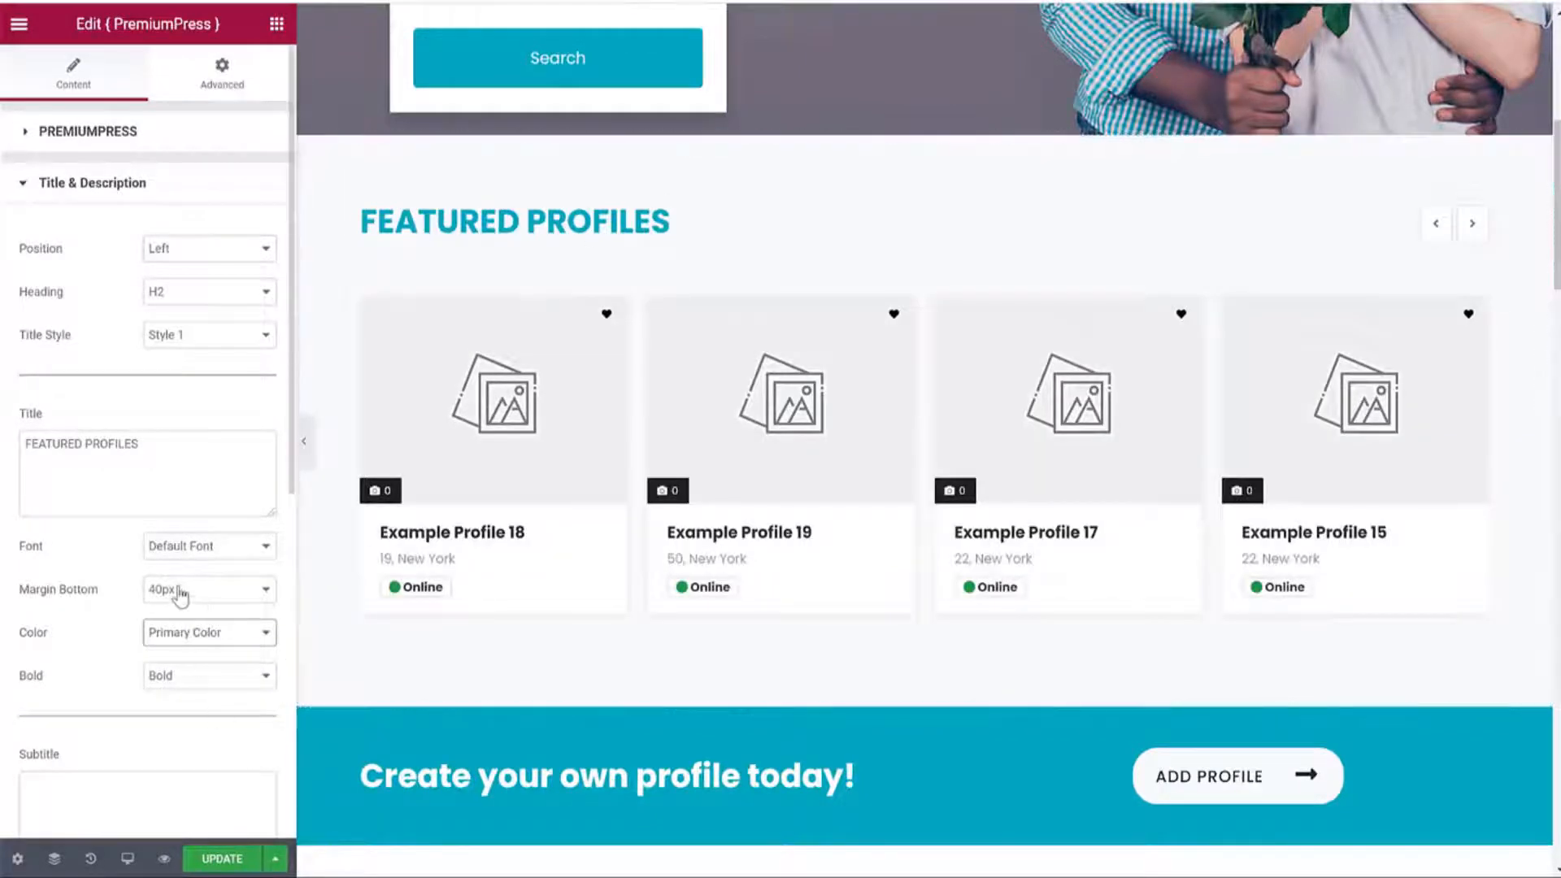
Try dark, black and secondary-colour section backgrounds, then return it to Light.
{"action": "scroll", "coordinate": [160, 726], "scroll_direction": "down", "scroll_amount": 7}
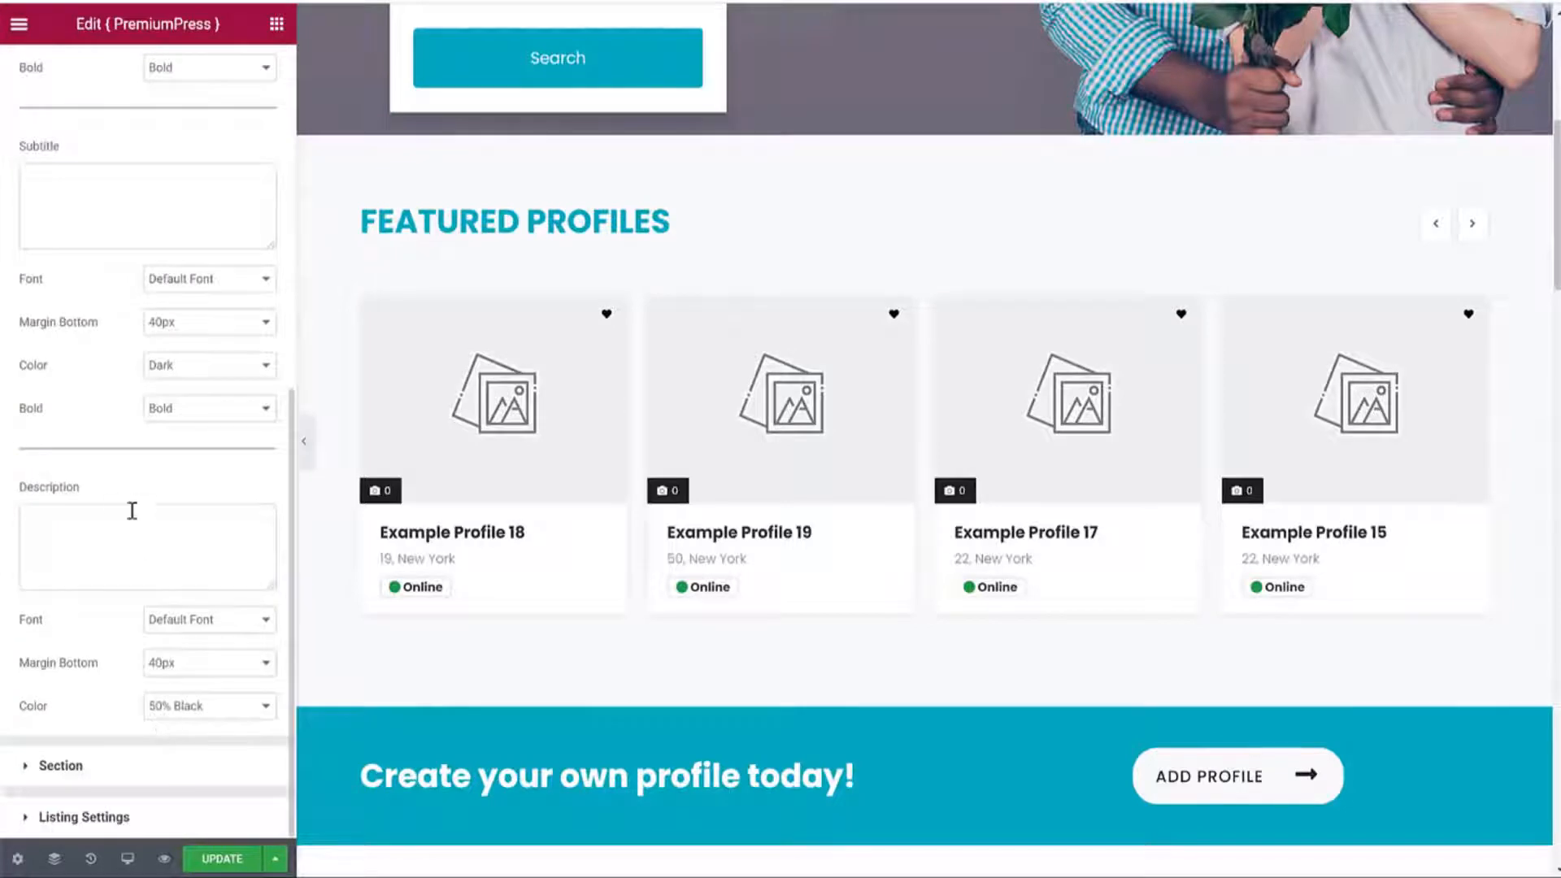
{"action": "left_click", "coordinate": [147, 777]}
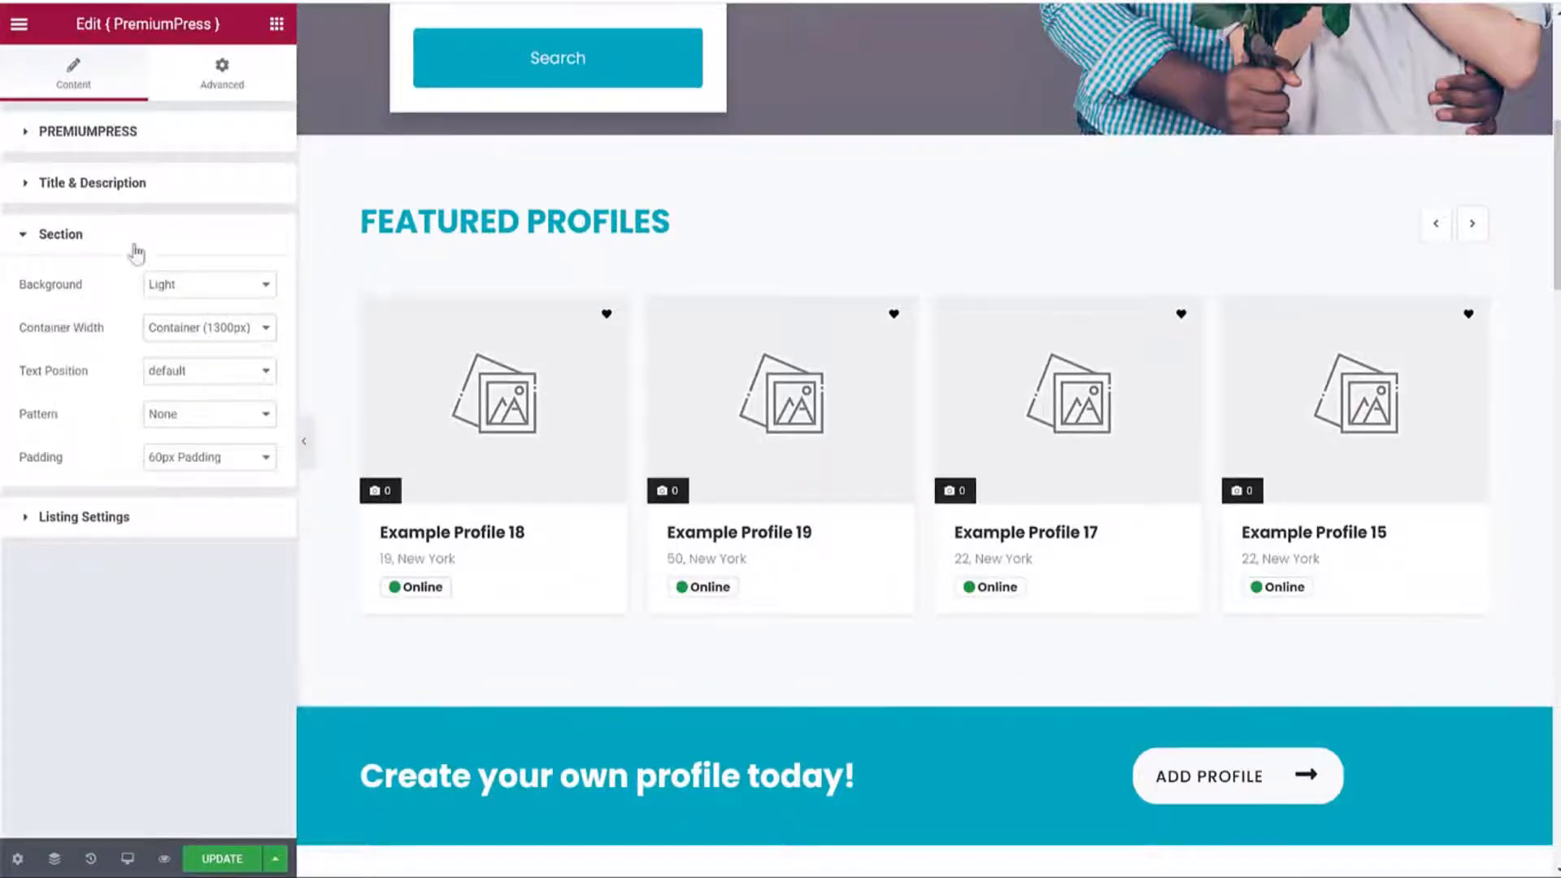
{"action": "left_click", "coordinate": [209, 286]}
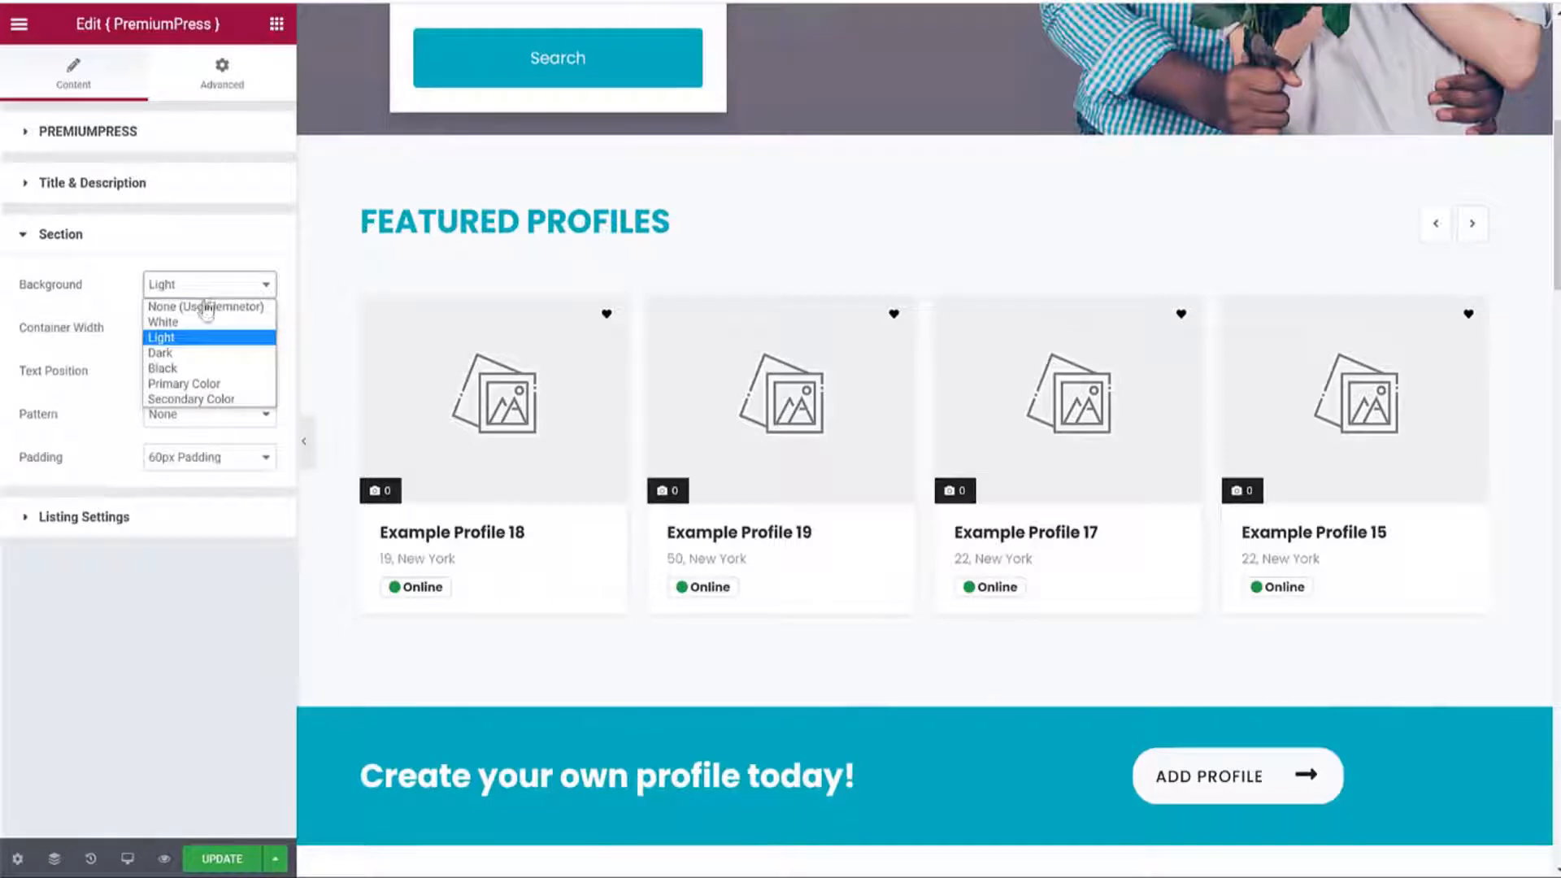
{"action": "left_click", "coordinate": [195, 353]}
{"action": "left_click", "coordinate": [168, 284]}
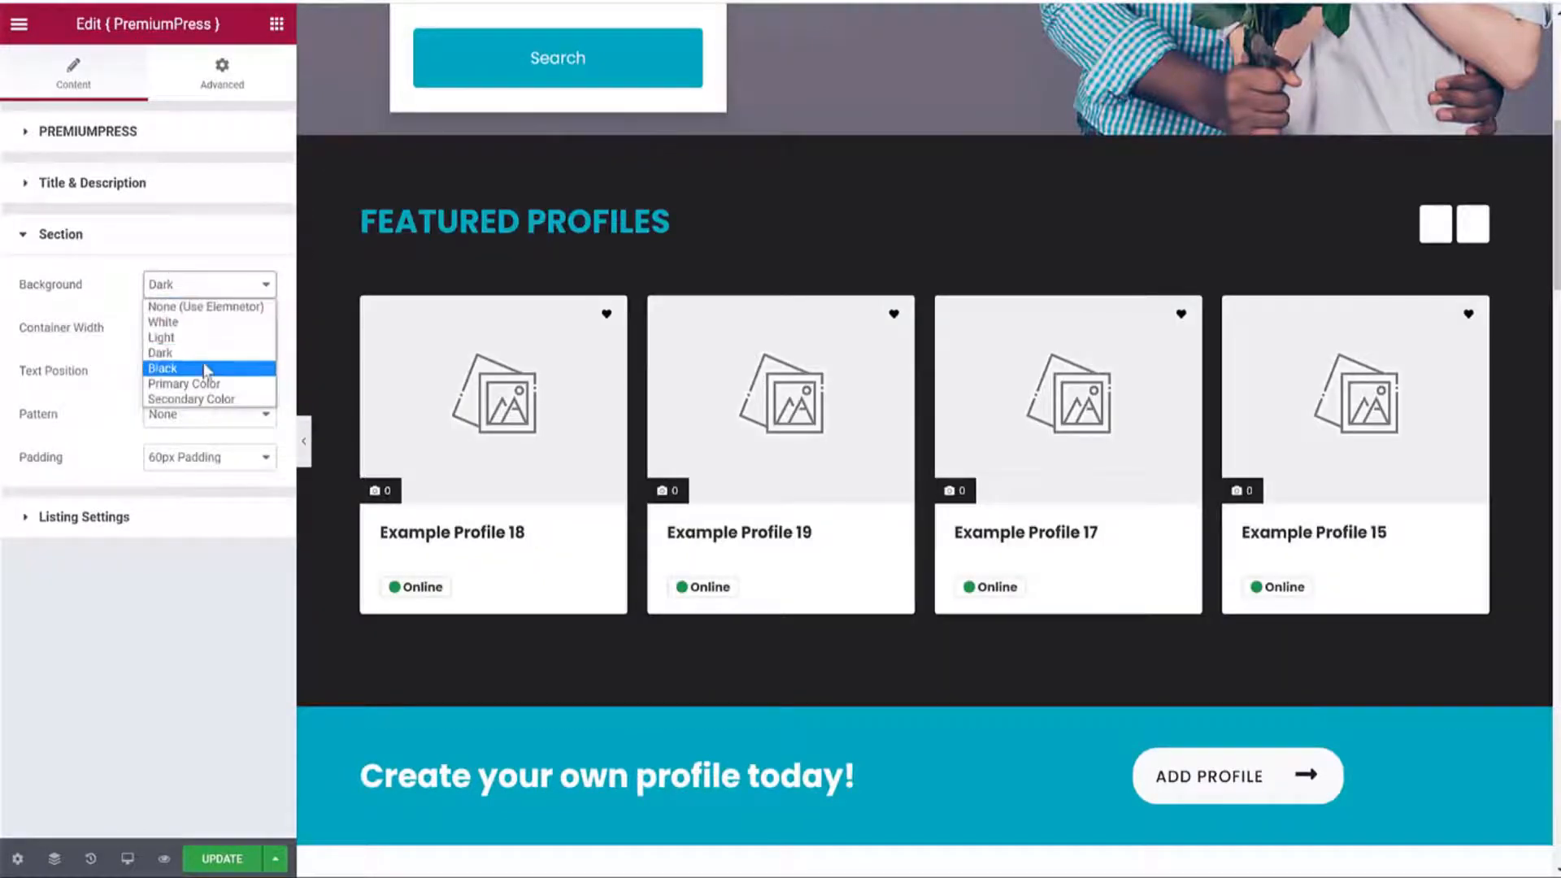
{"action": "left_click", "coordinate": [202, 368]}
{"action": "left_click", "coordinate": [216, 289]}
{"action": "left_click", "coordinate": [210, 398]}
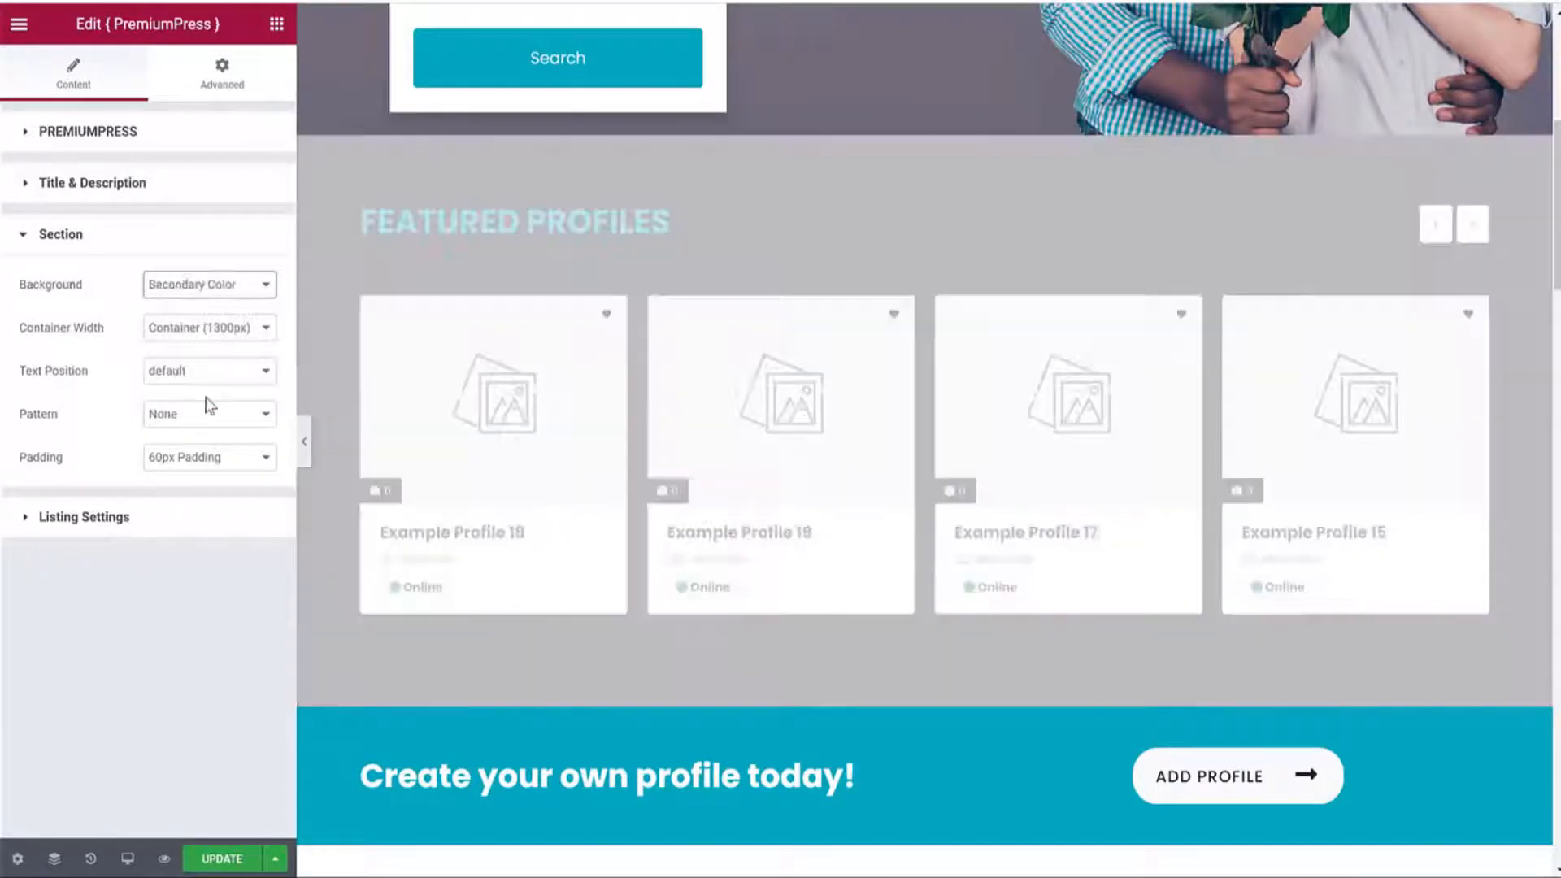
{"action": "left_click", "coordinate": [168, 284]}
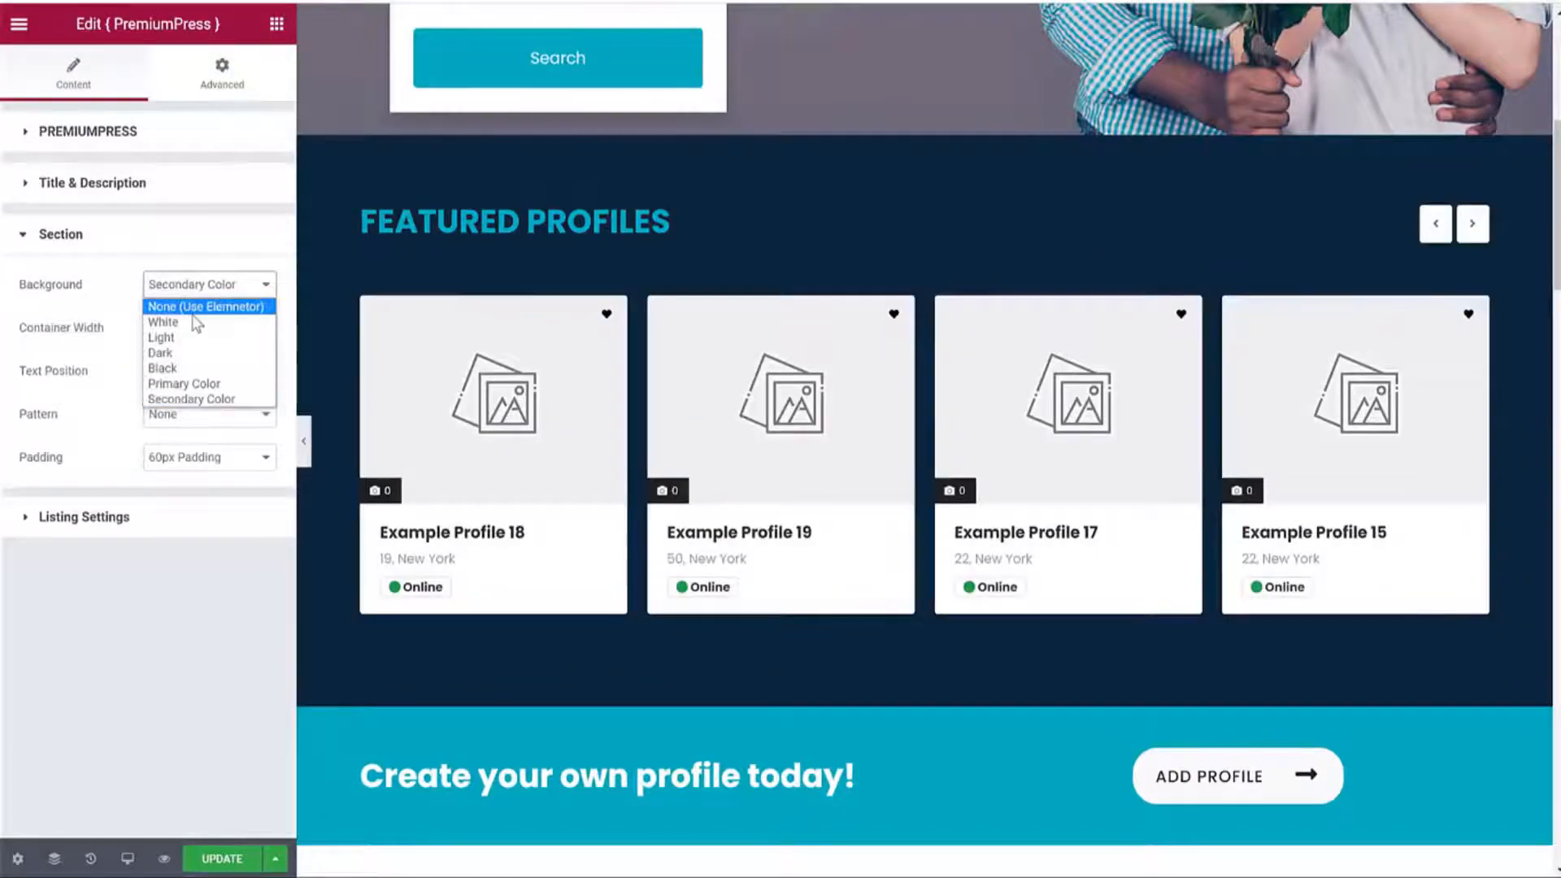
{"action": "left_click", "coordinate": [205, 287]}
{"action": "left_click", "coordinate": [206, 291]}
{"action": "left_click", "coordinate": [193, 337]}
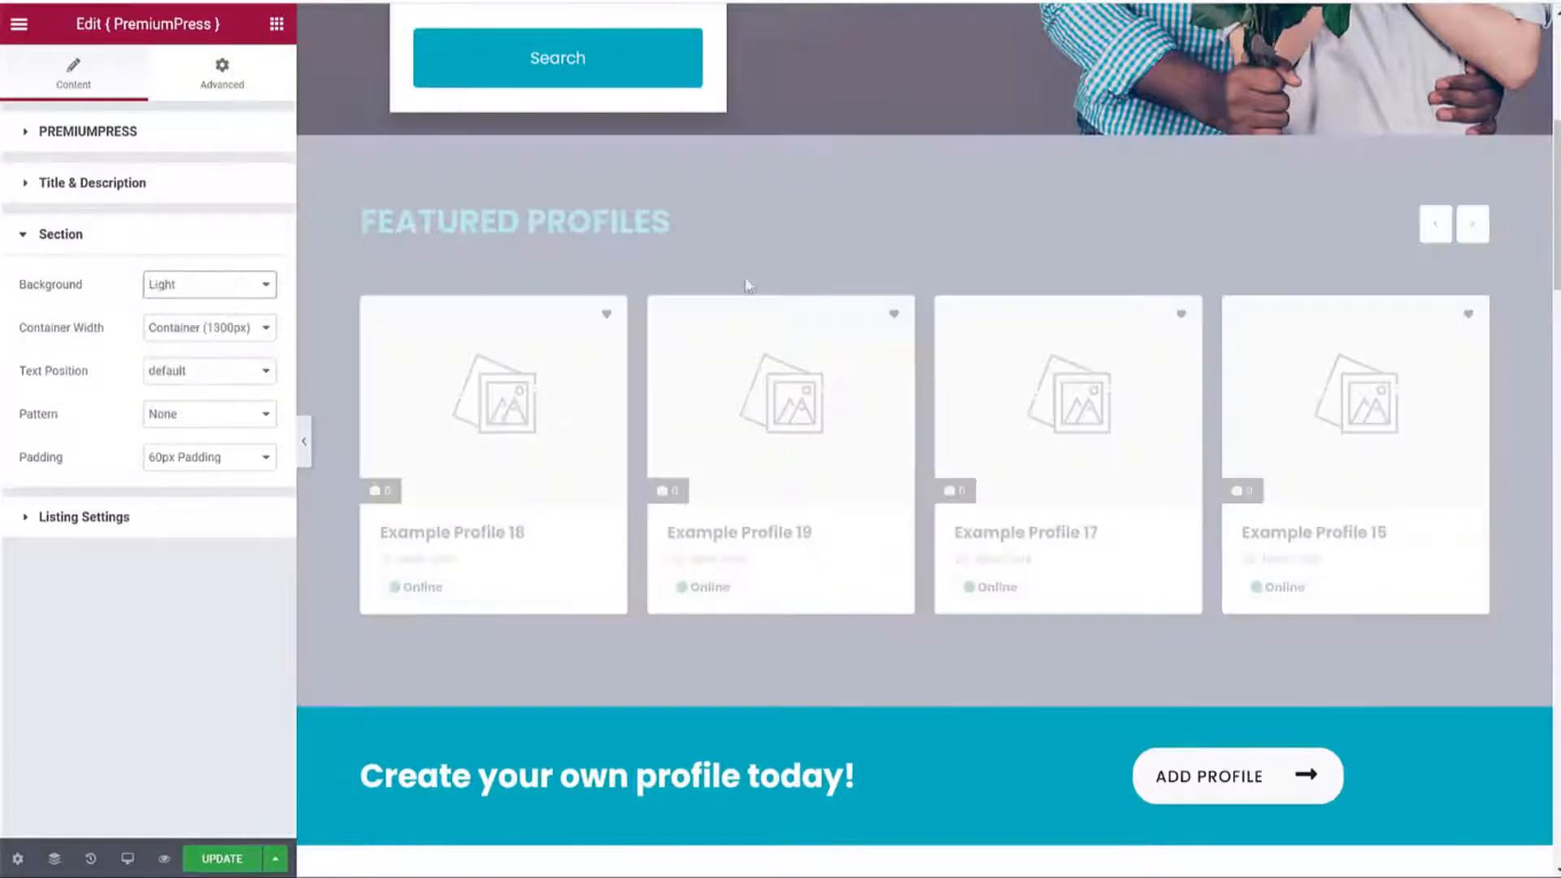
{"action": "left_click", "coordinate": [186, 533]}
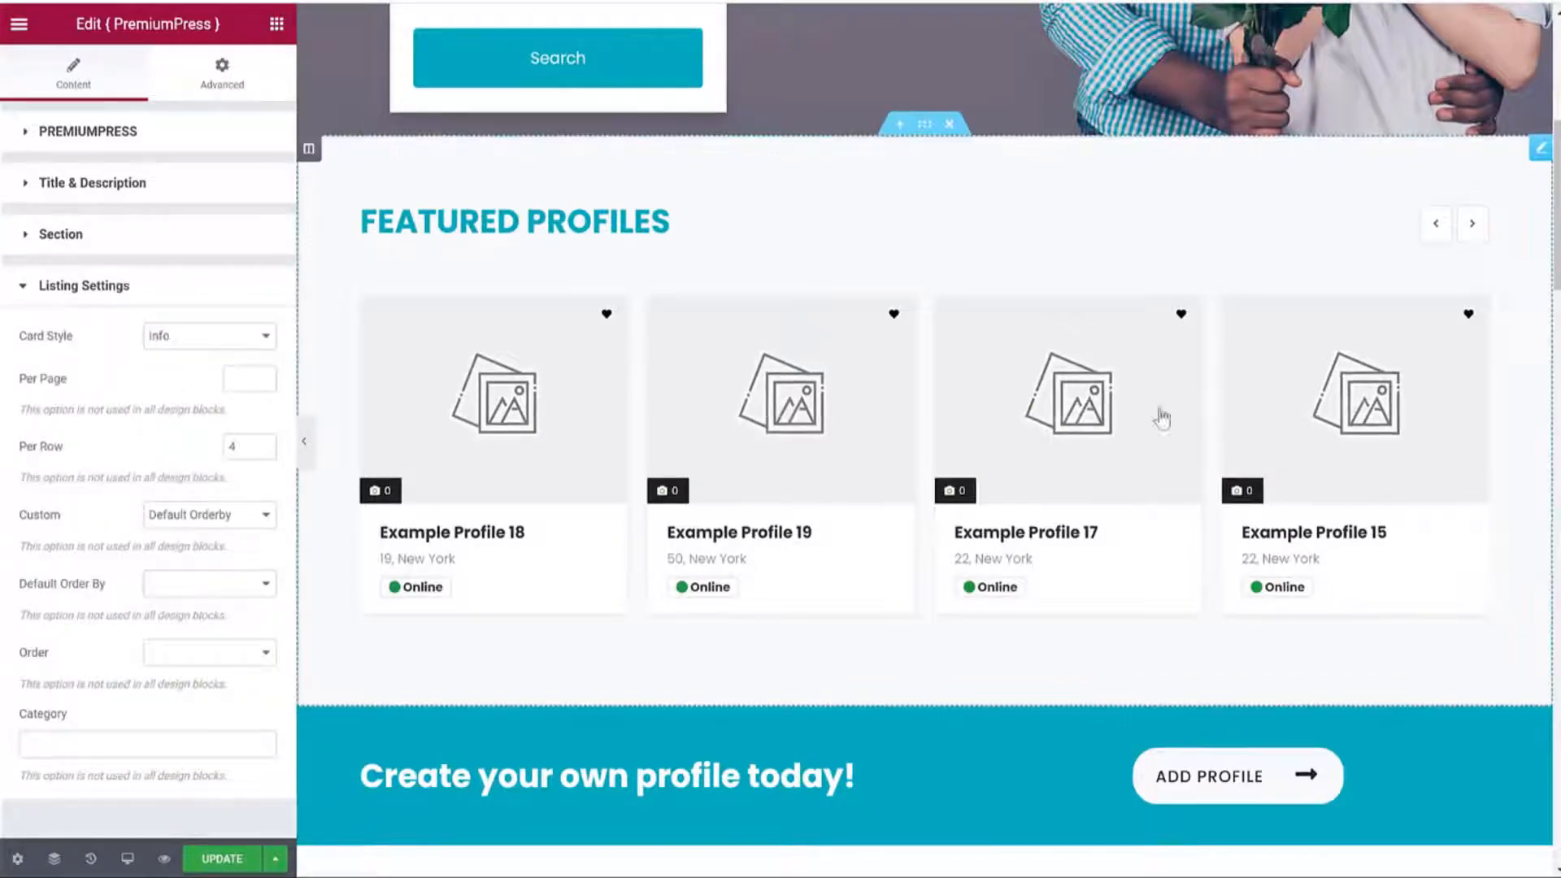
Try List, List Small and Small card styles, settle on Info, and update the page.
{"action": "left_click", "coordinate": [177, 344]}
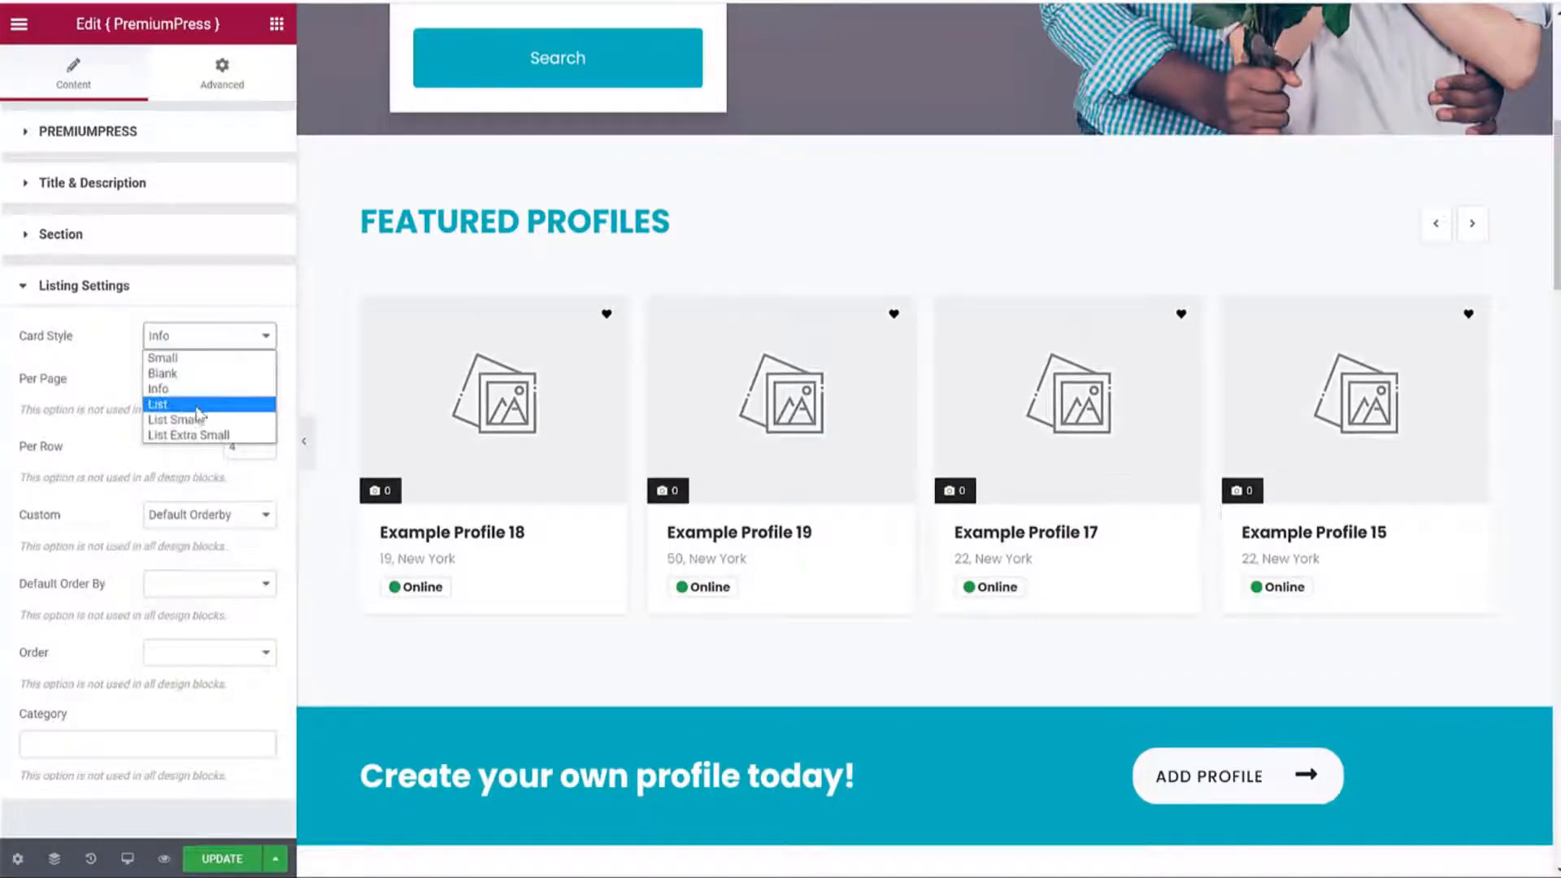
{"action": "left_click", "coordinate": [206, 409]}
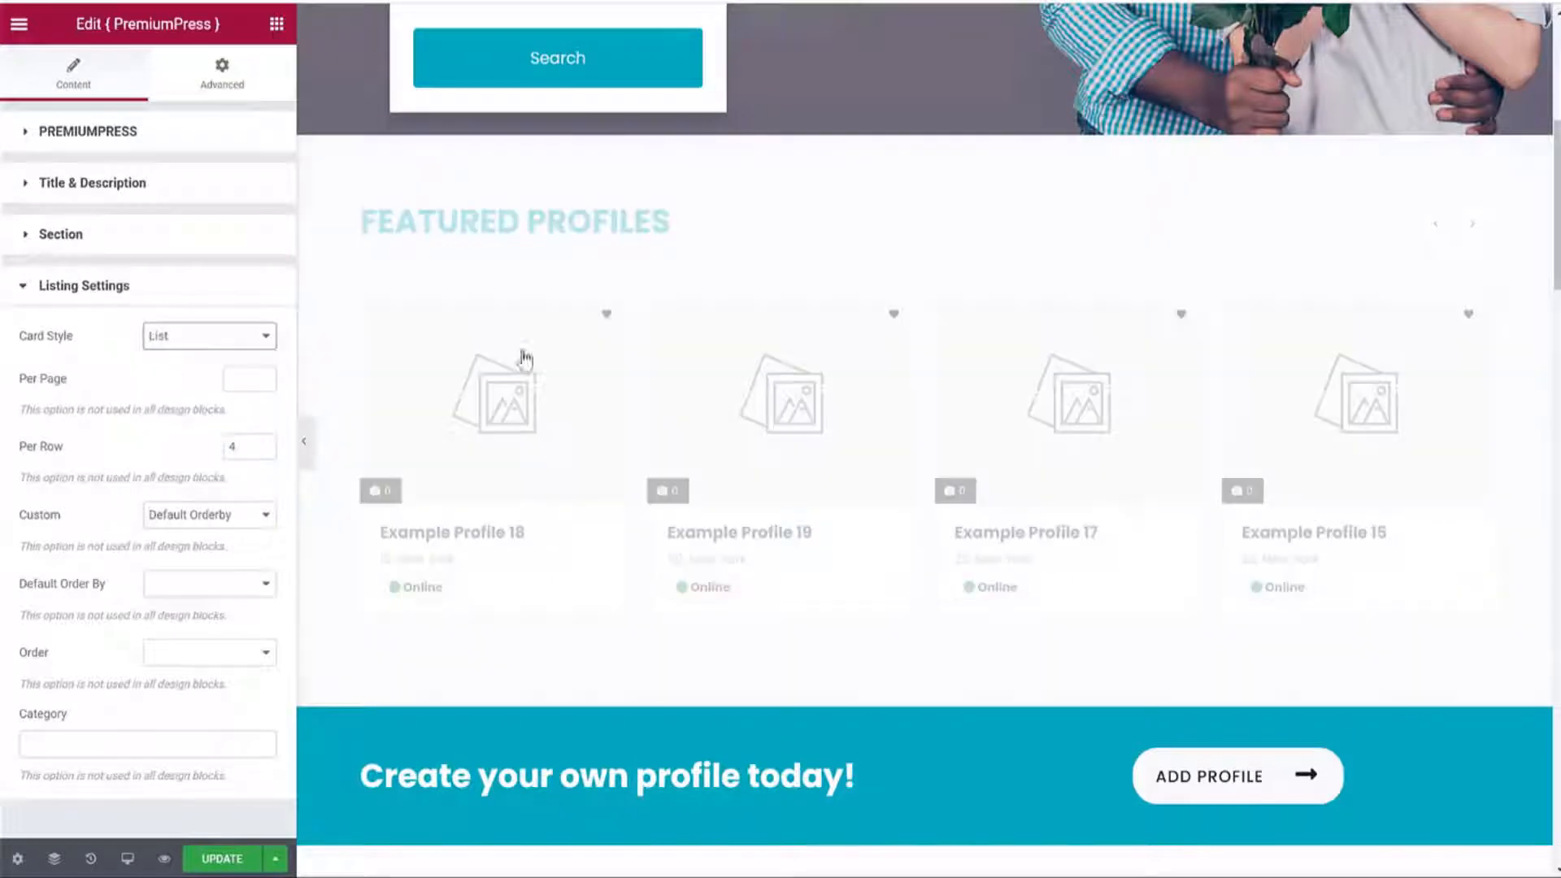
{"action": "left_click", "coordinate": [244, 335]}
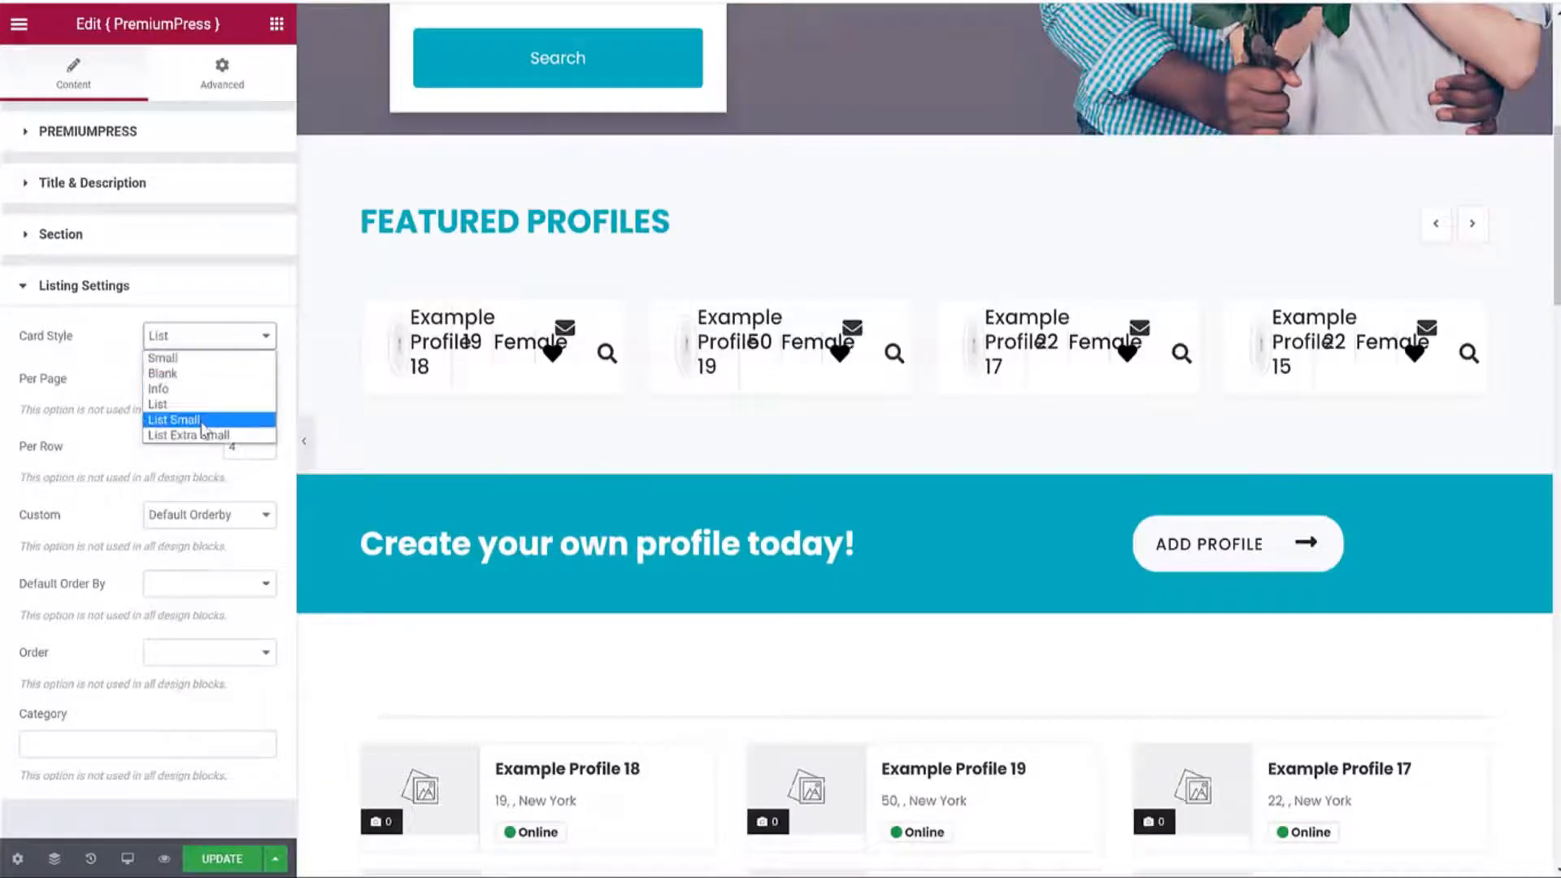
{"action": "left_click", "coordinate": [208, 416]}
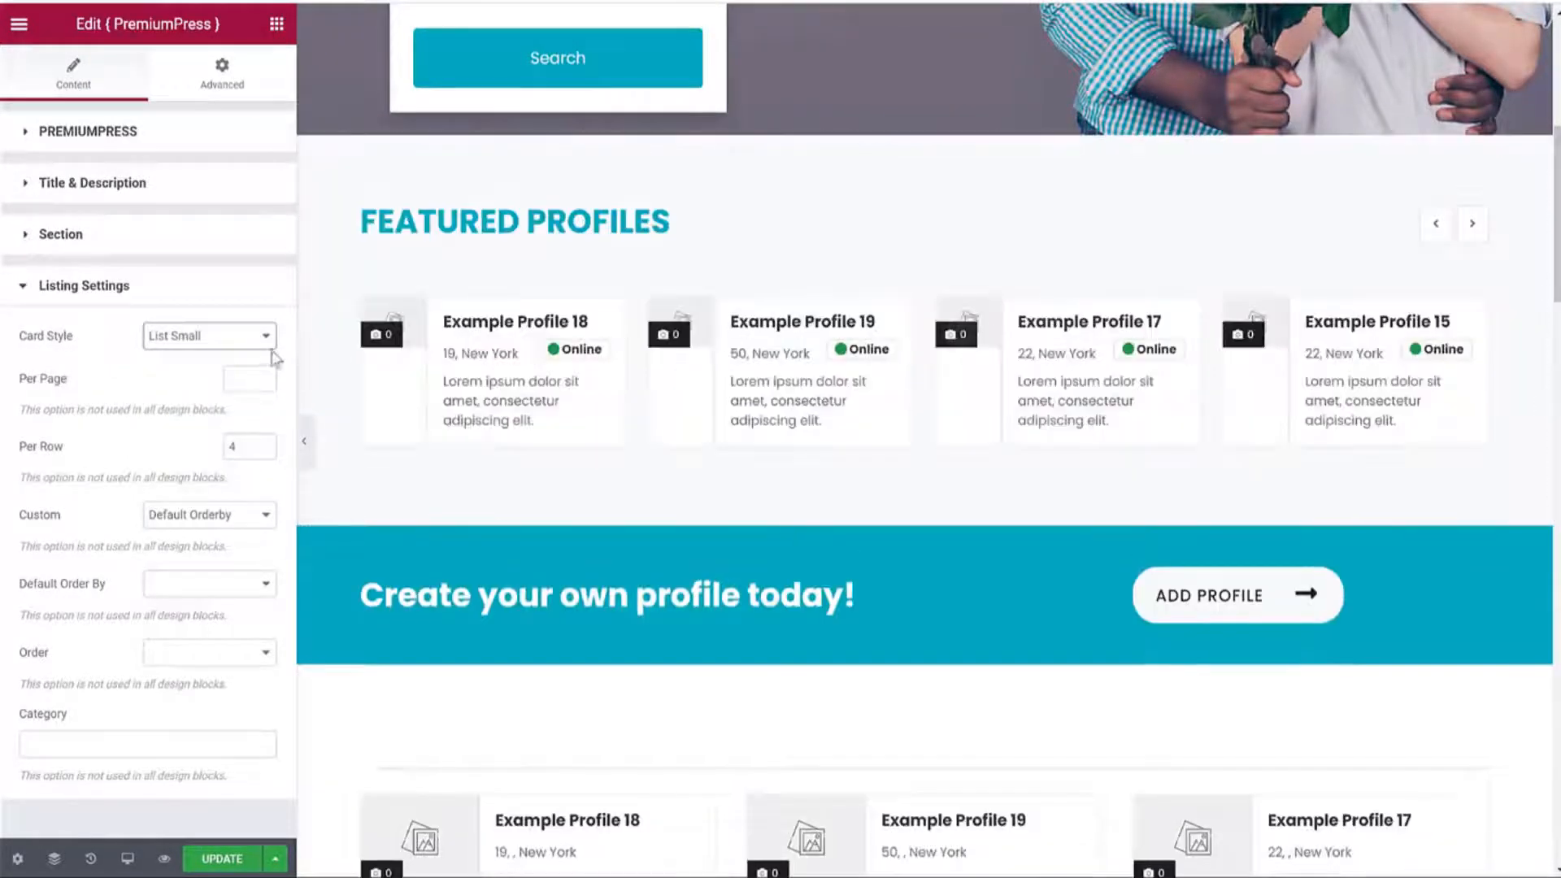
{"action": "left_click", "coordinate": [216, 337]}
{"action": "left_click", "coordinate": [218, 352]}
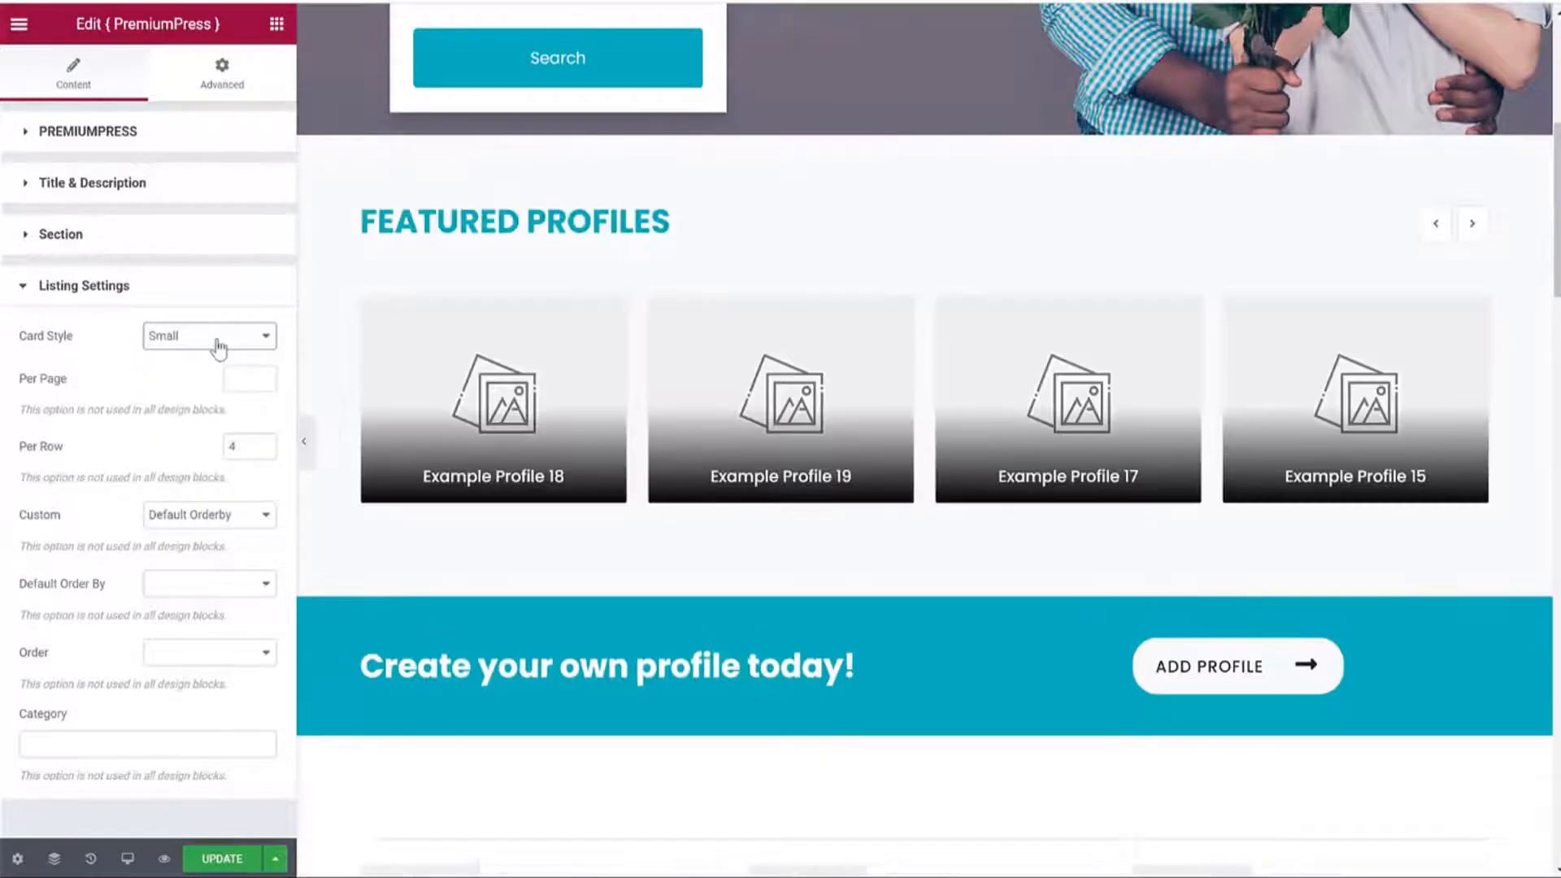
{"action": "left_click", "coordinate": [212, 336]}
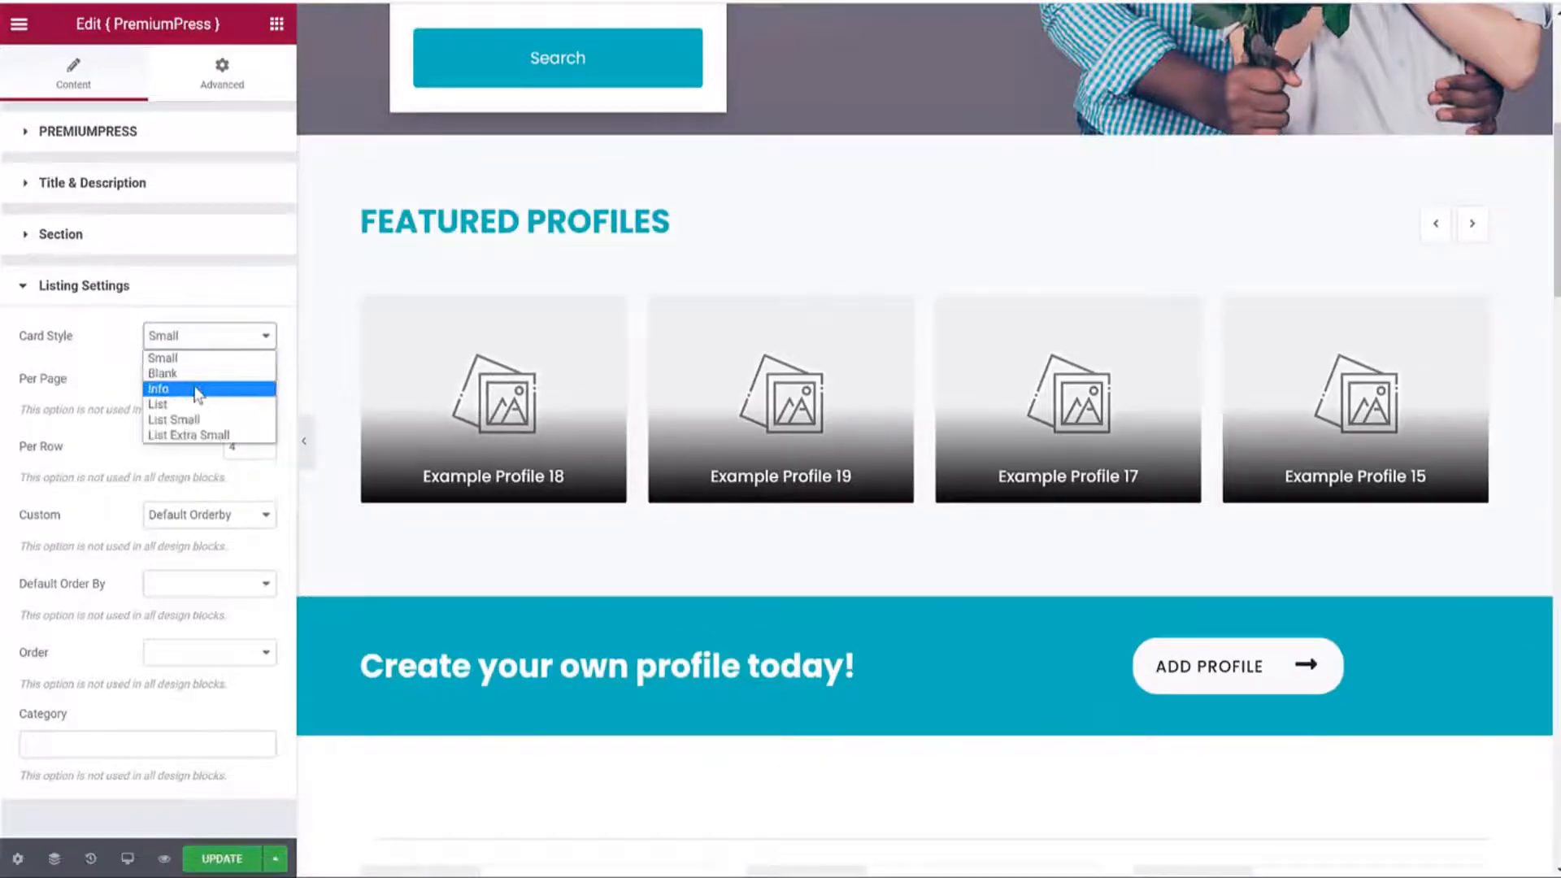
{"action": "left_click", "coordinate": [199, 390]}
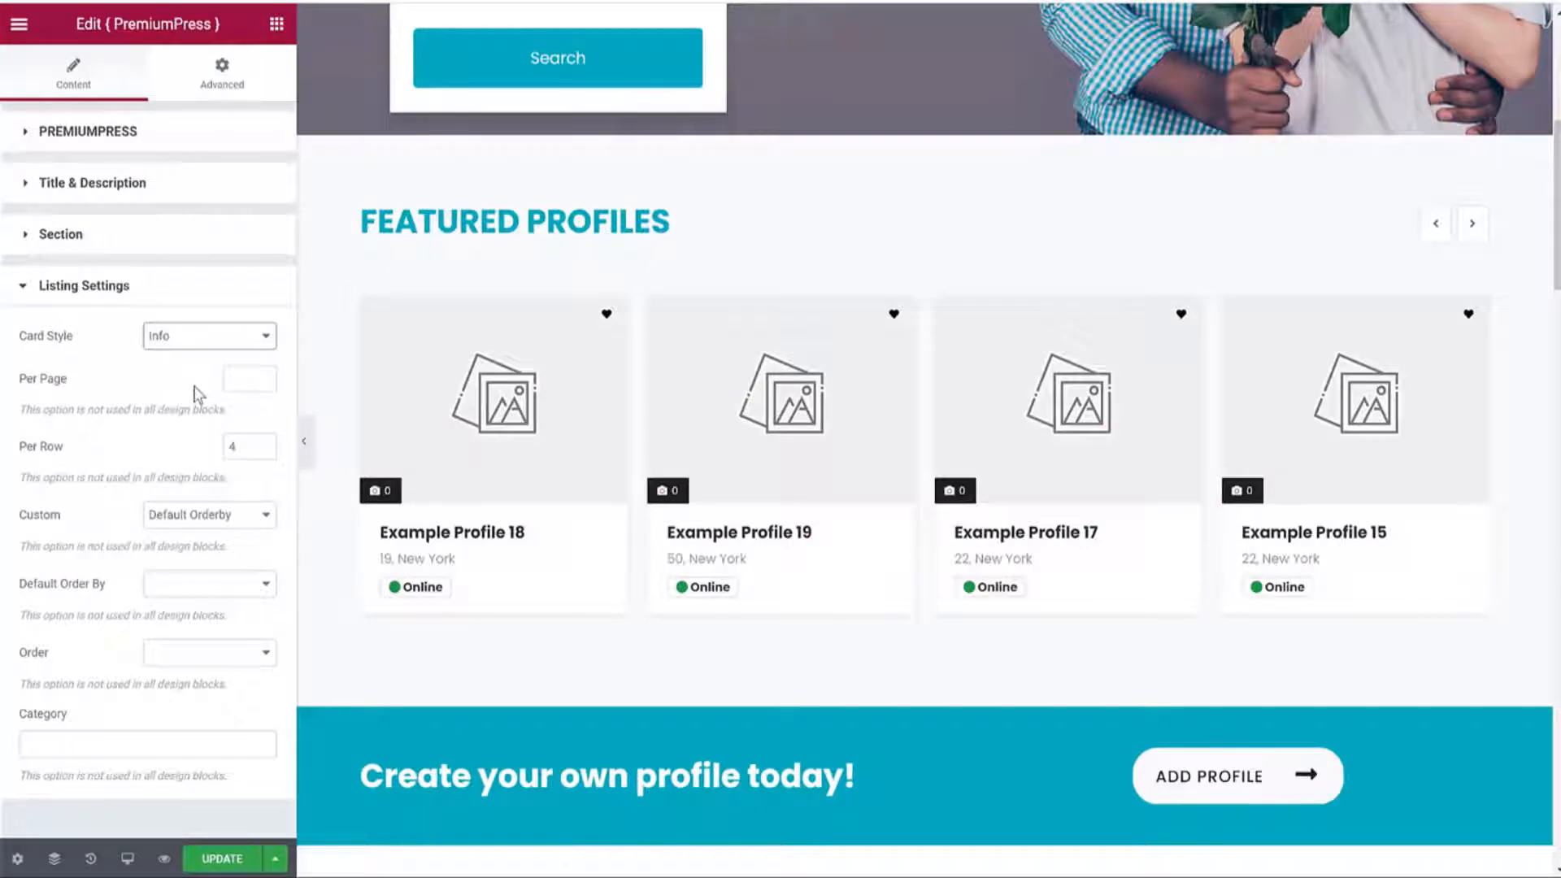
{"action": "left_click", "coordinate": [220, 857]}
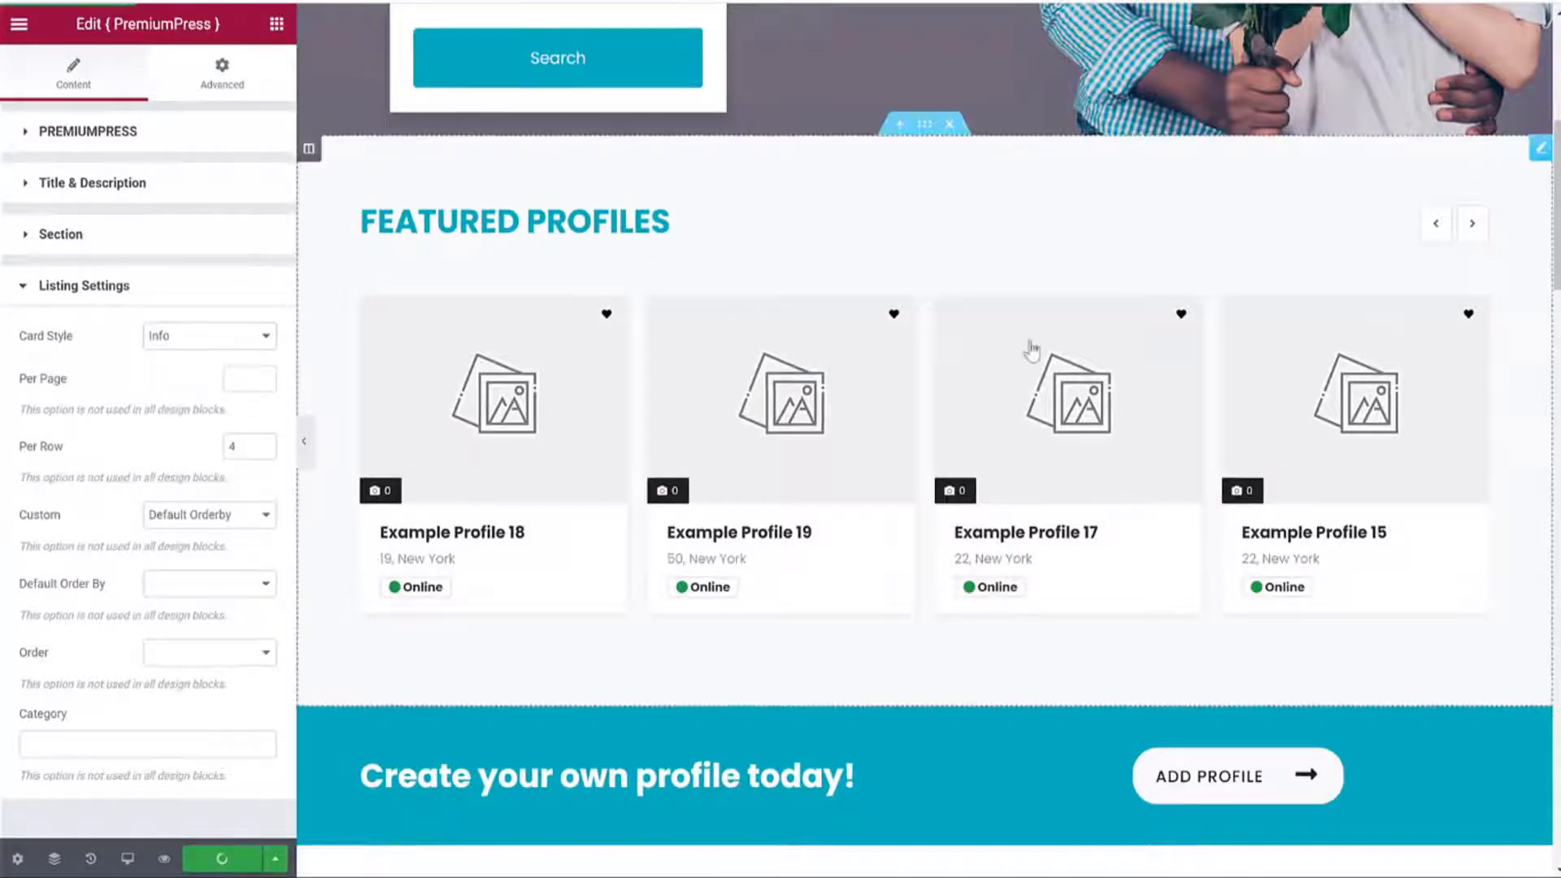
Open the banner section's settings, select its title text, and expand its general design options.
{"action": "scroll", "coordinate": [1138, 389], "scroll_direction": "down", "scroll_amount": 5}
{"action": "scroll", "coordinate": [1057, 350], "scroll_direction": "down", "scroll_amount": 1}
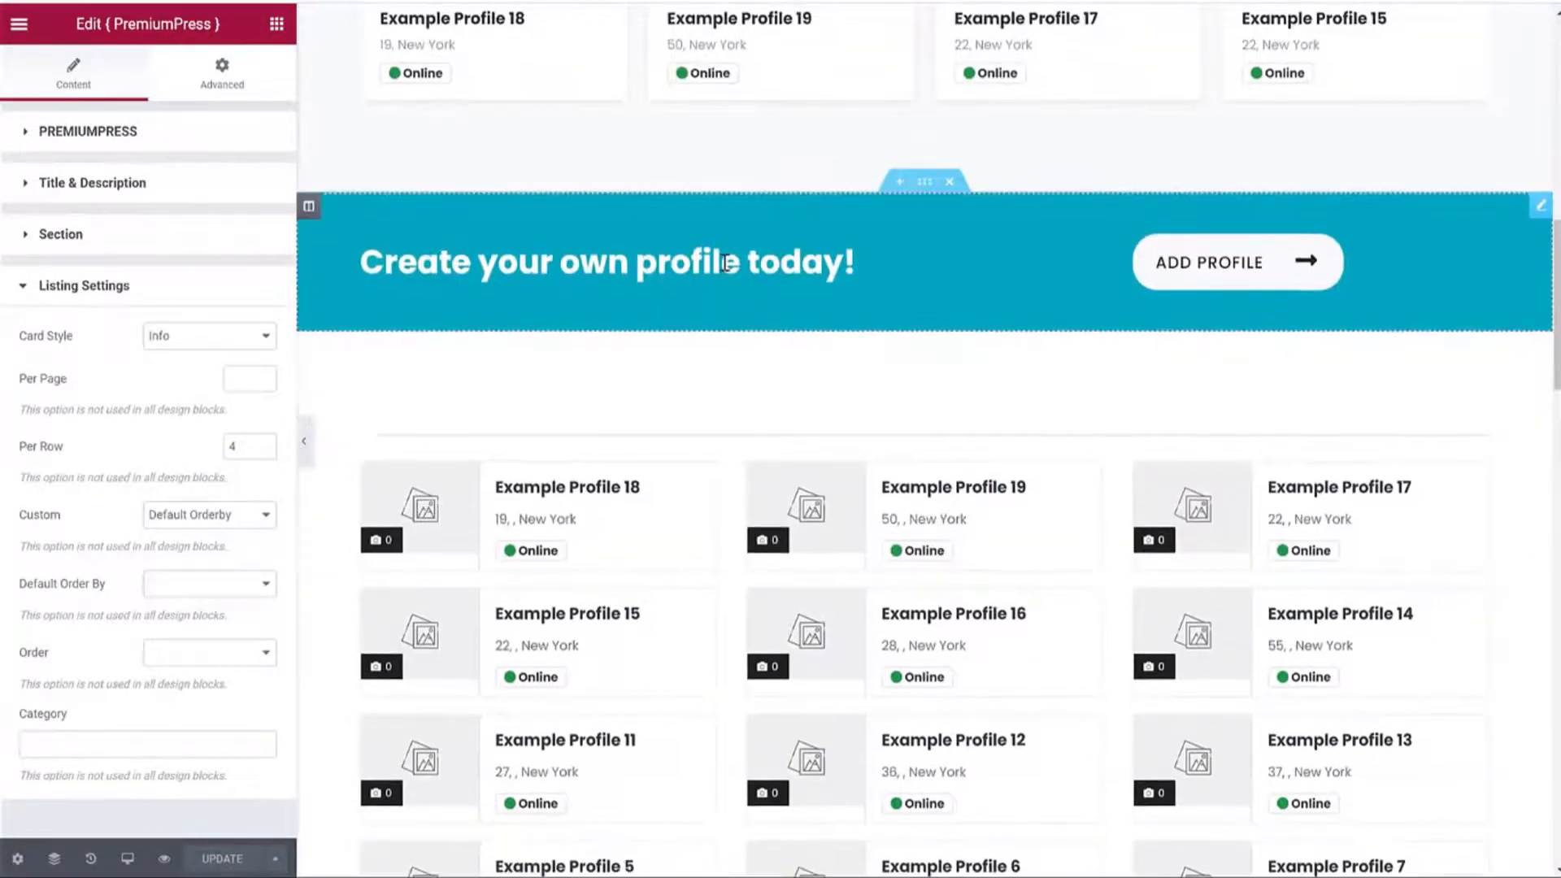
{"action": "left_click", "coordinate": [729, 262]}
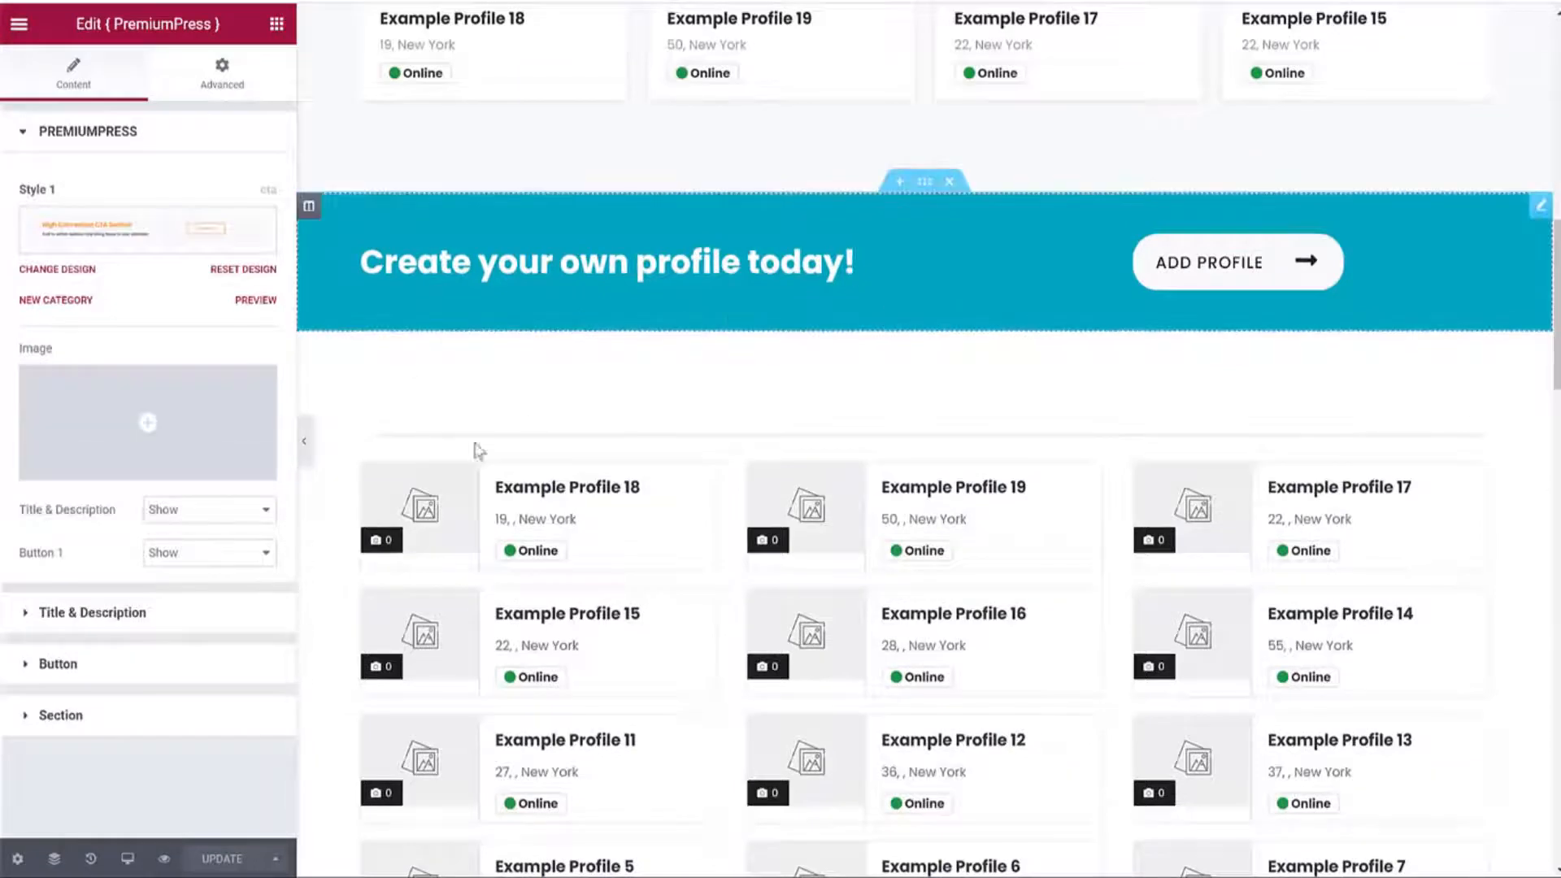
{"action": "left_click", "coordinate": [168, 622]}
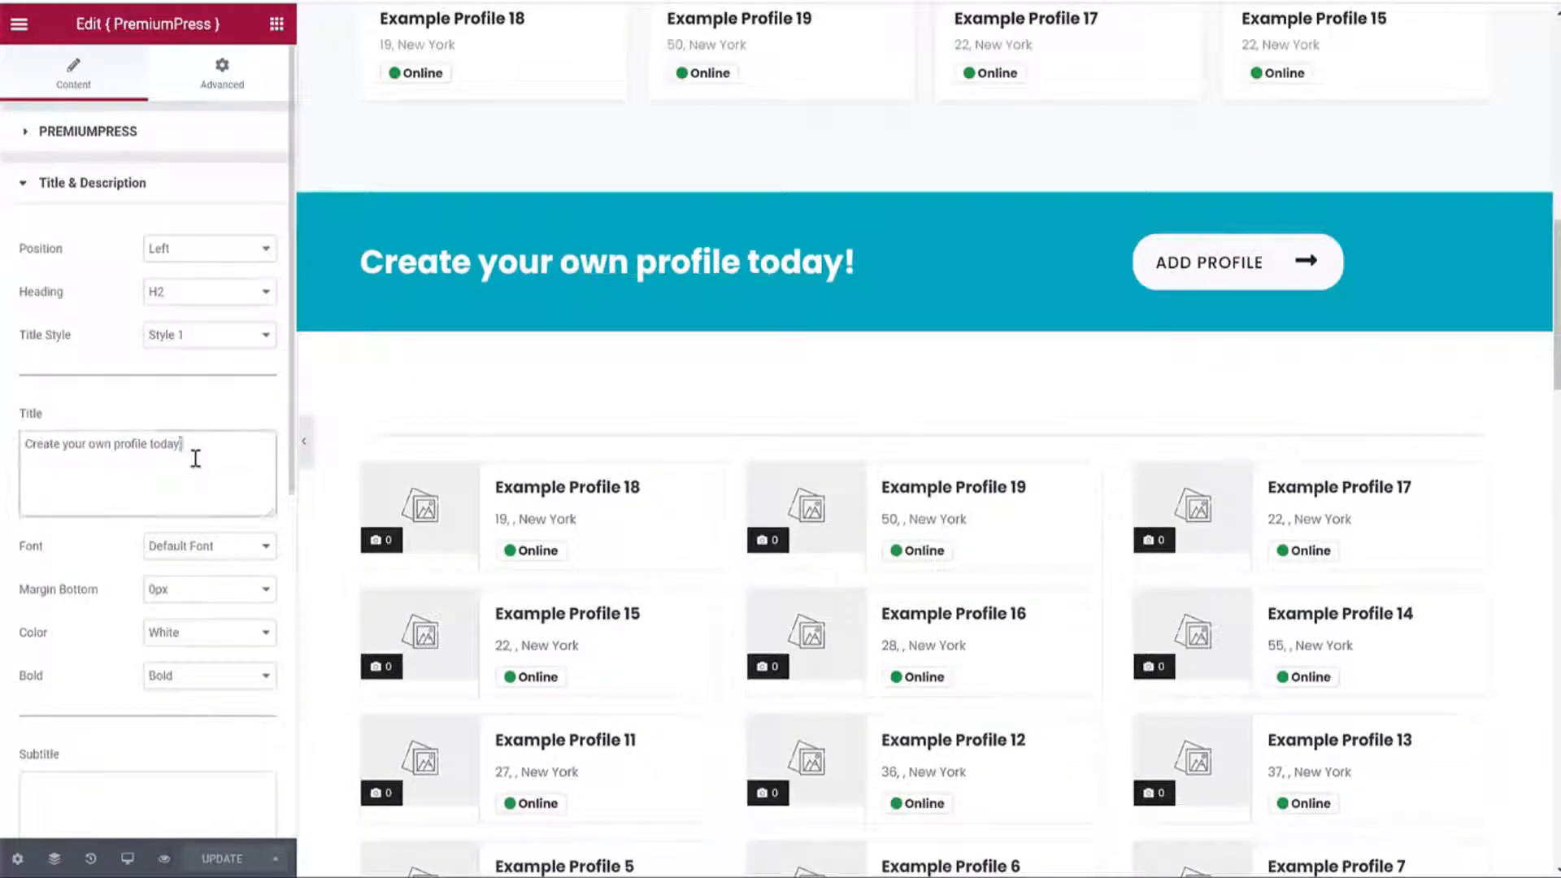
{"action": "triple_click", "coordinate": [195, 453]}
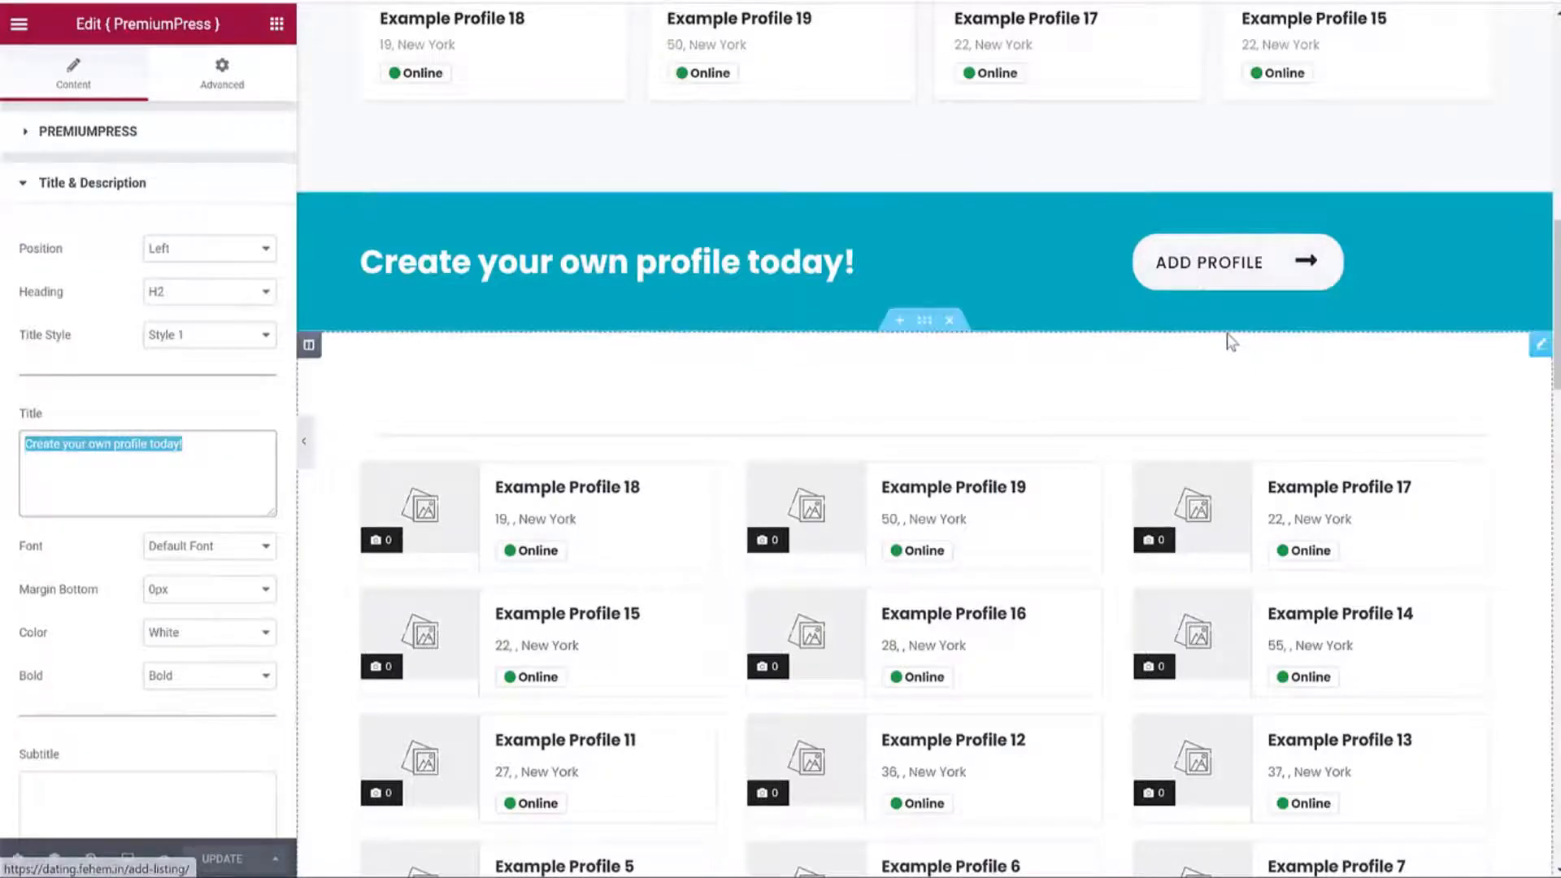
{"action": "scroll", "coordinate": [1195, 244], "scroll_direction": "down", "scroll_amount": 3}
{"action": "scroll", "coordinate": [1283, 77], "scroll_direction": "down", "scroll_amount": 10}
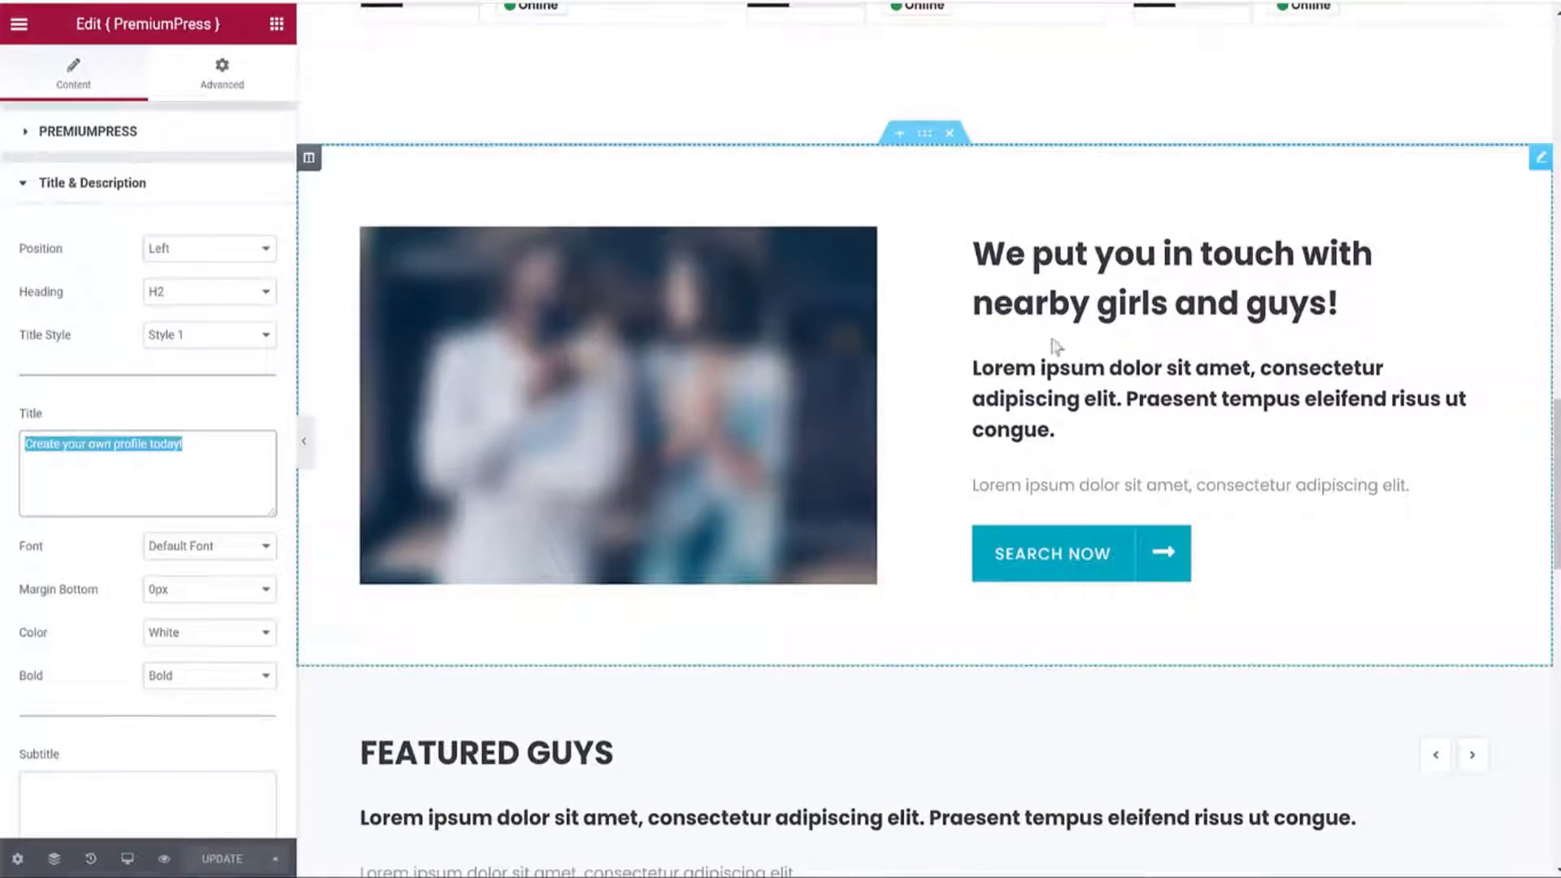
{"action": "left_click", "coordinate": [1053, 344]}
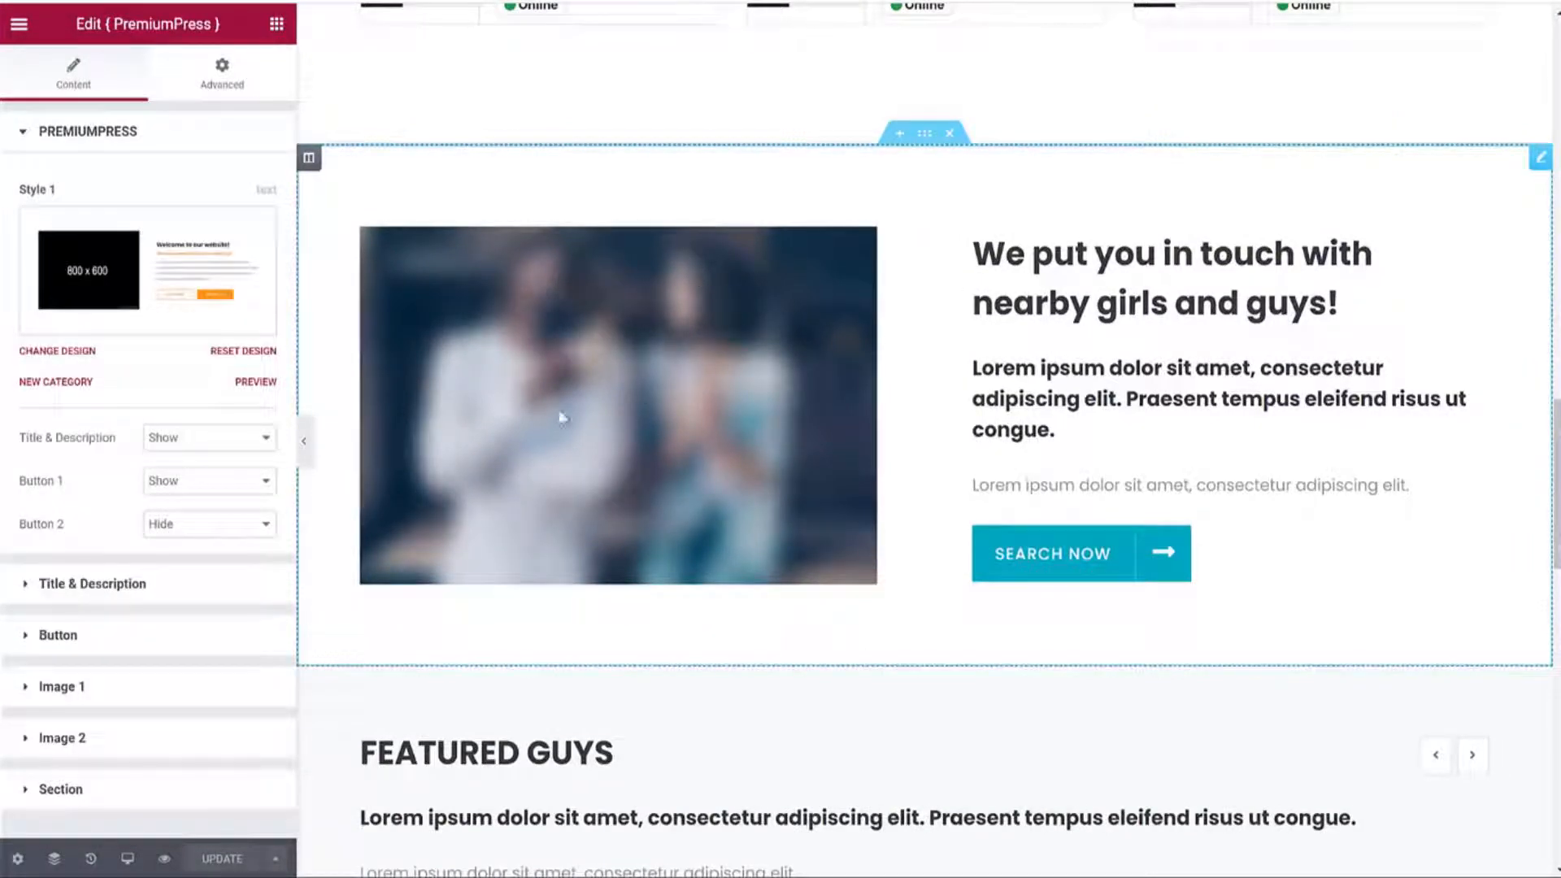
Replace the section's first image with the uploaded image1 photo.
{"action": "left_click", "coordinate": [127, 698]}
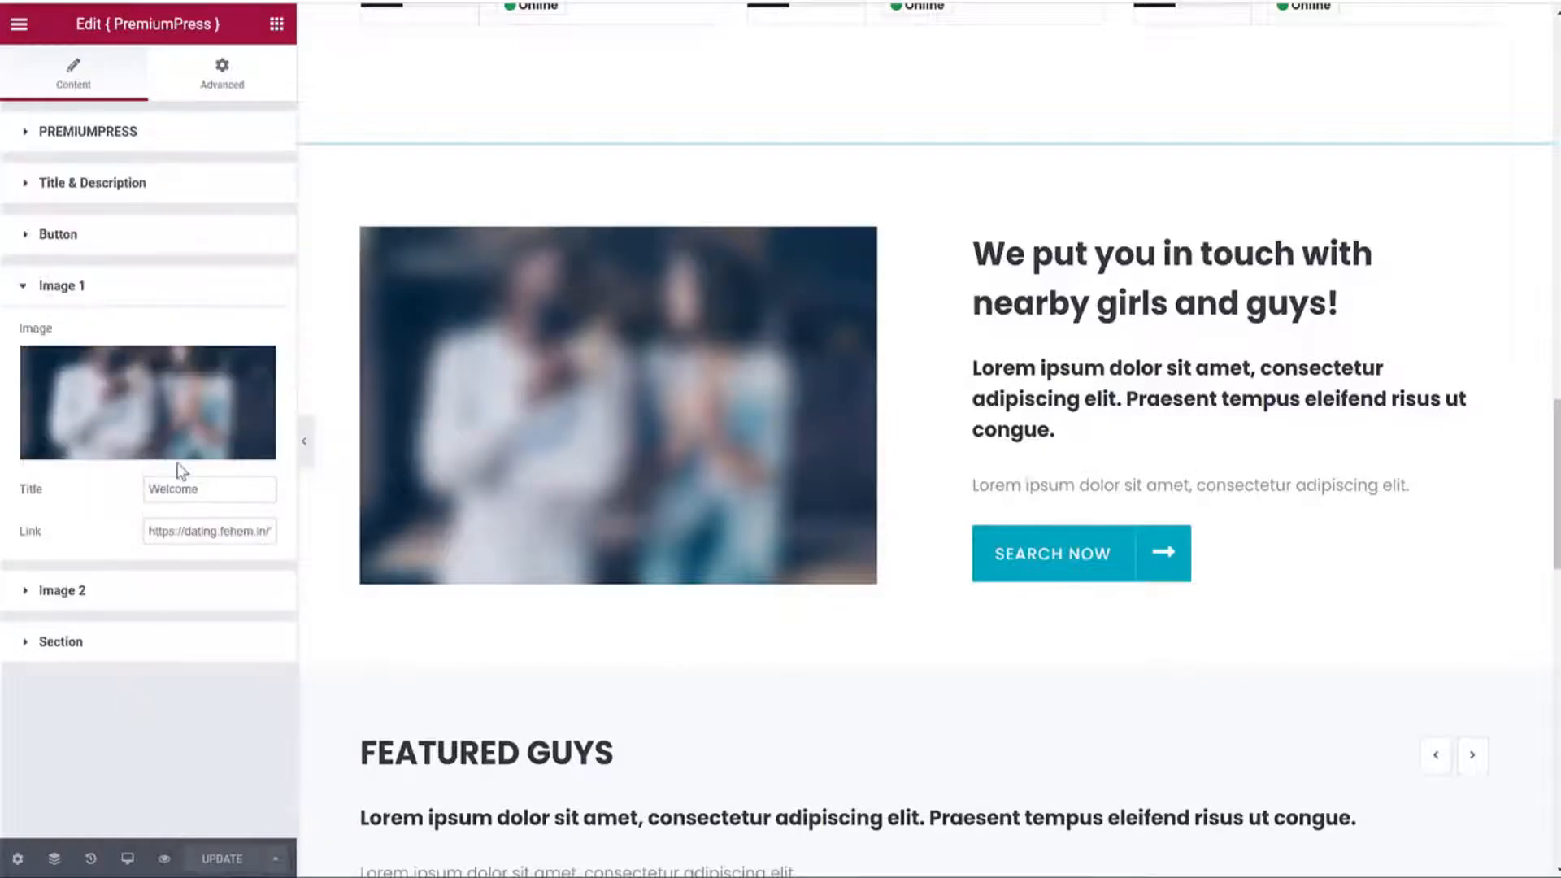
{"action": "left_click", "coordinate": [173, 428]}
{"action": "left_click", "coordinate": [787, 422]}
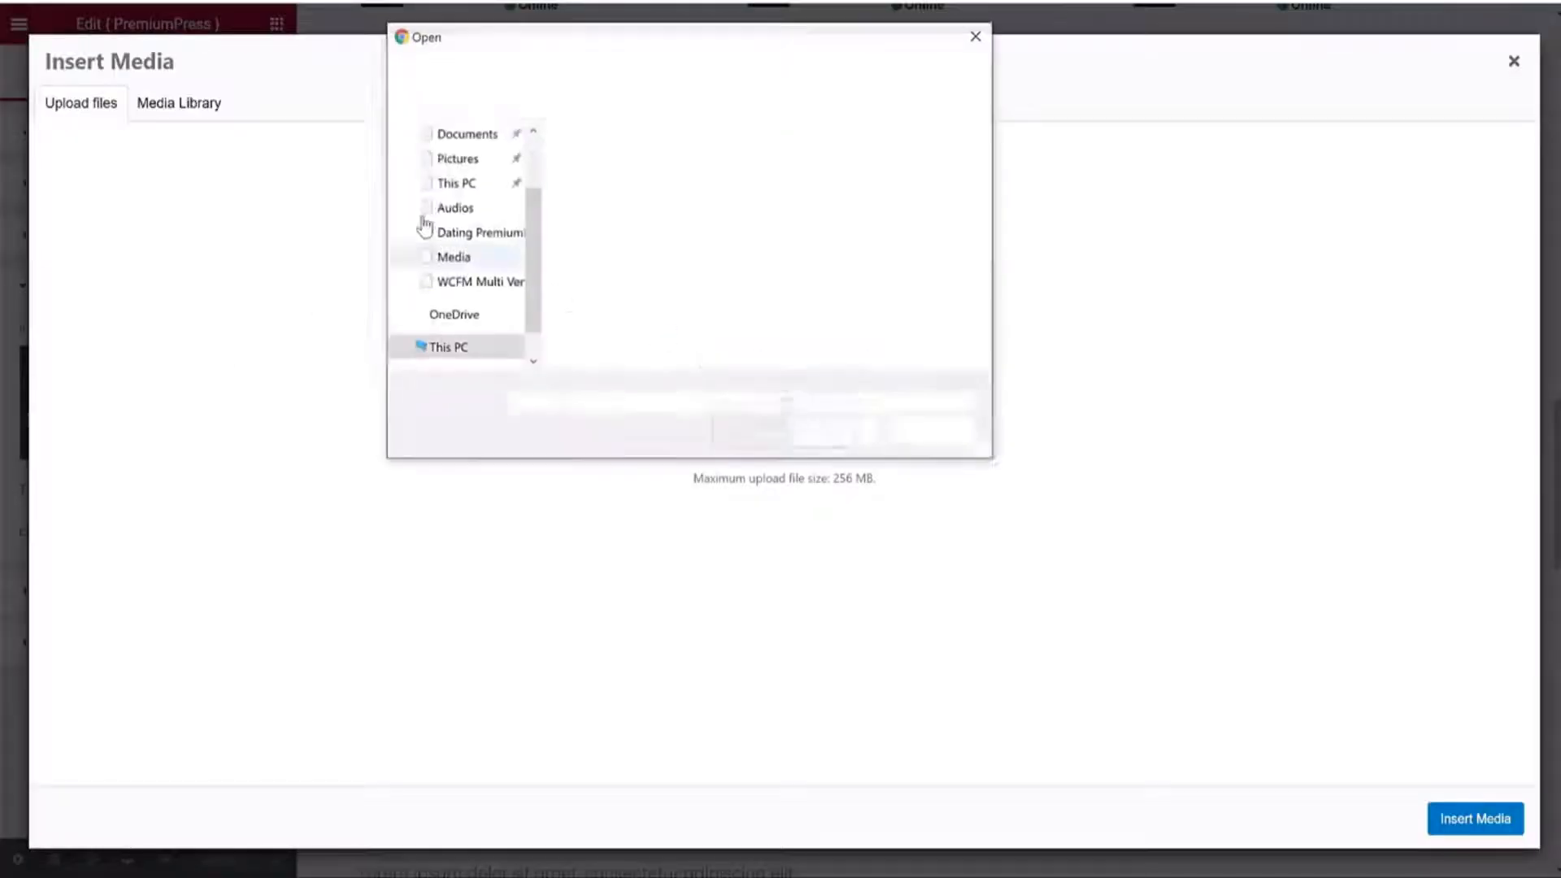
{"action": "left_click", "coordinate": [651, 291]}
{"action": "left_click", "coordinate": [822, 439]}
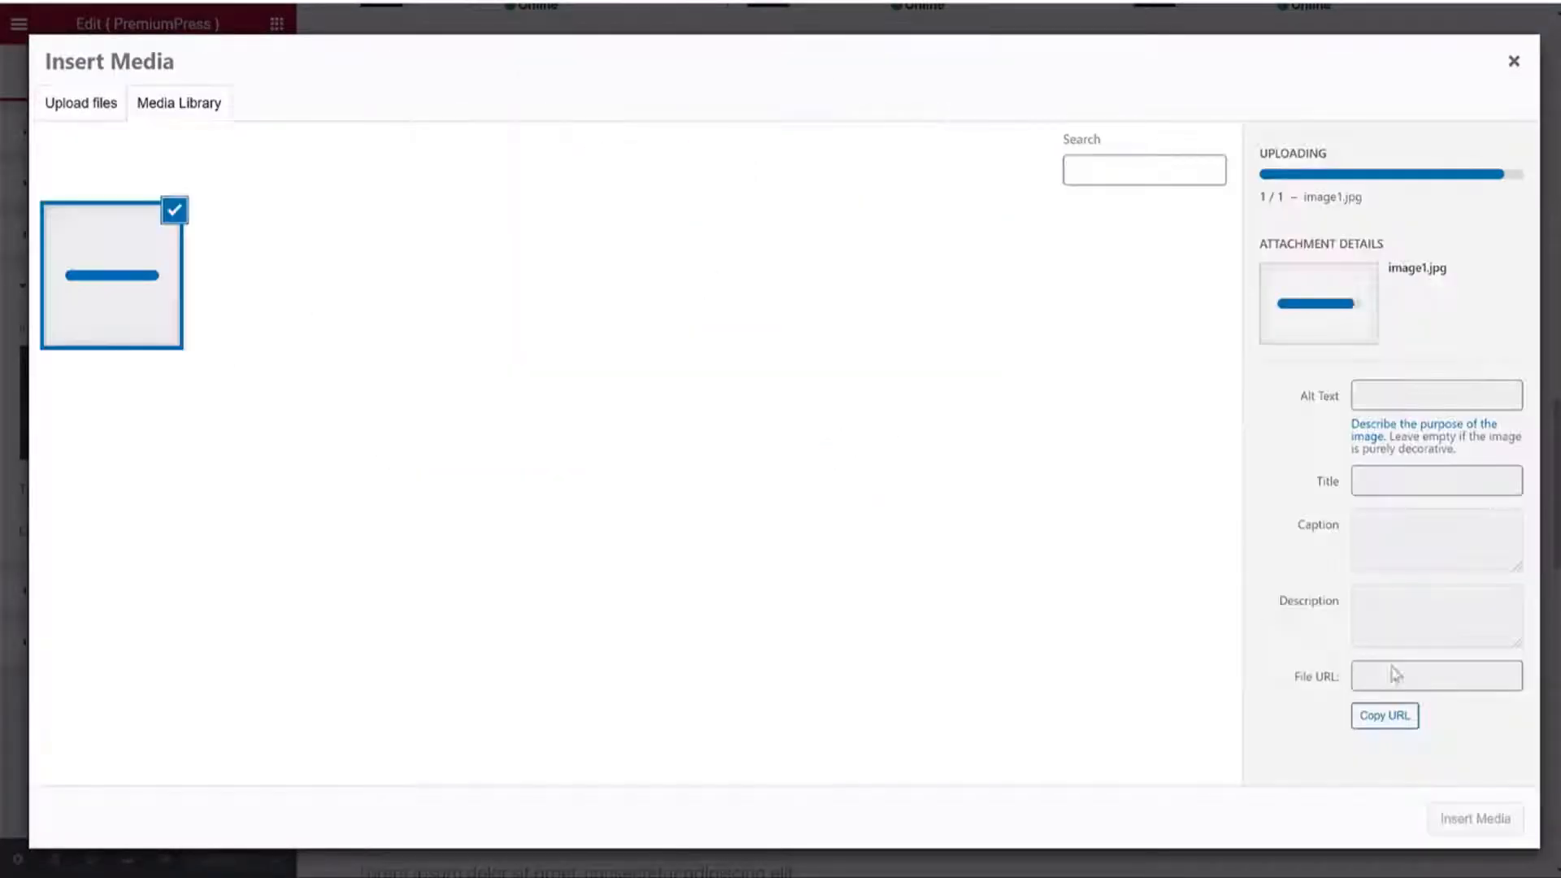
{"action": "left_click", "coordinate": [1470, 821]}
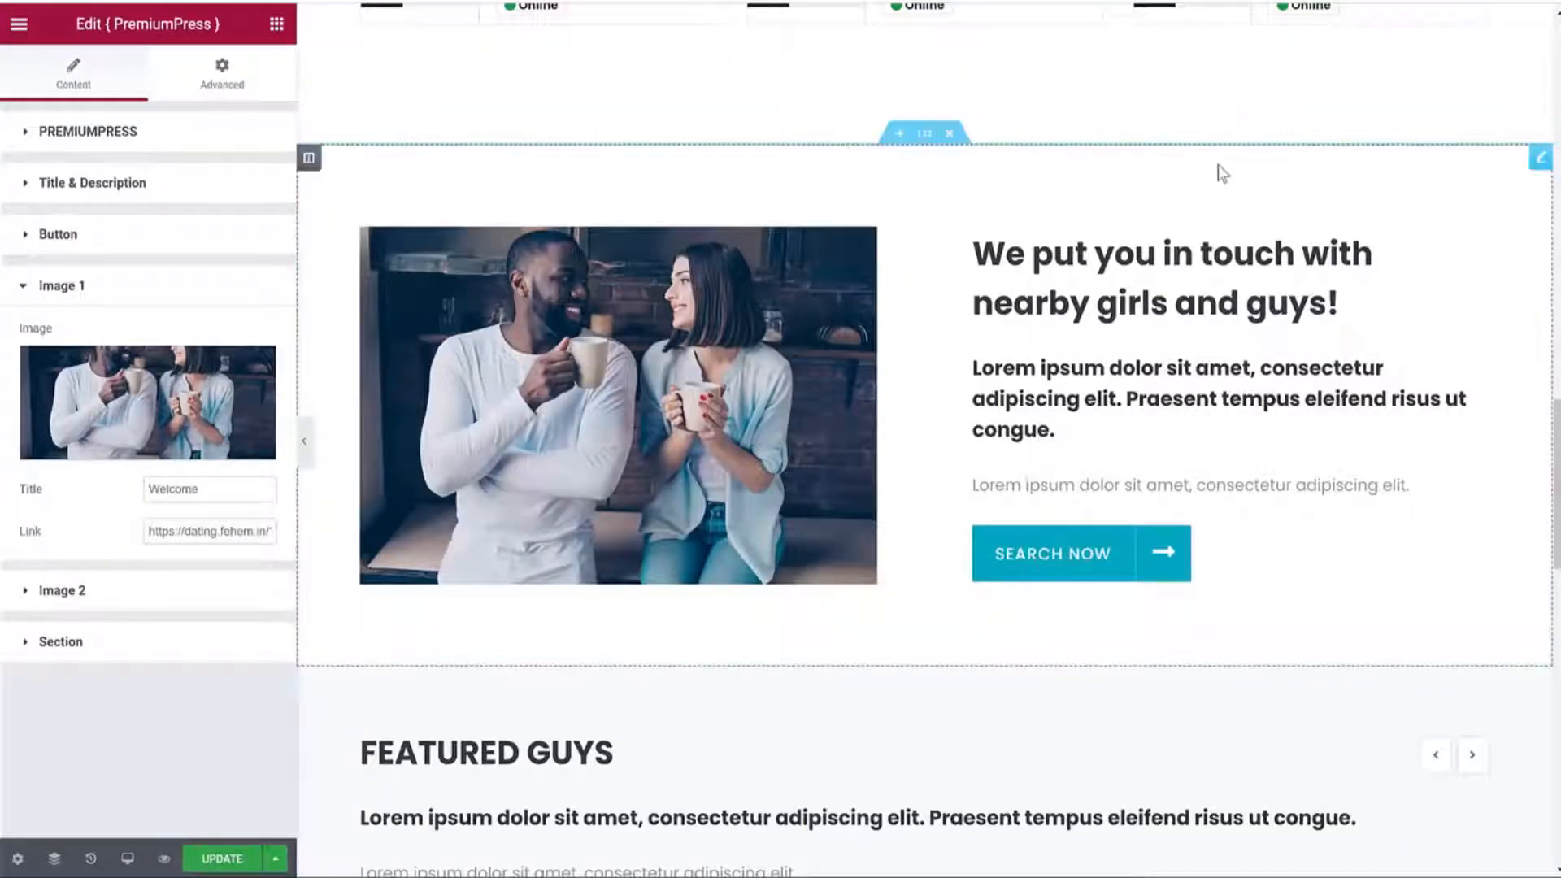
Give the 'We put you in touch' heading the Primary Color and save the page.
{"action": "left_click", "coordinate": [163, 194]}
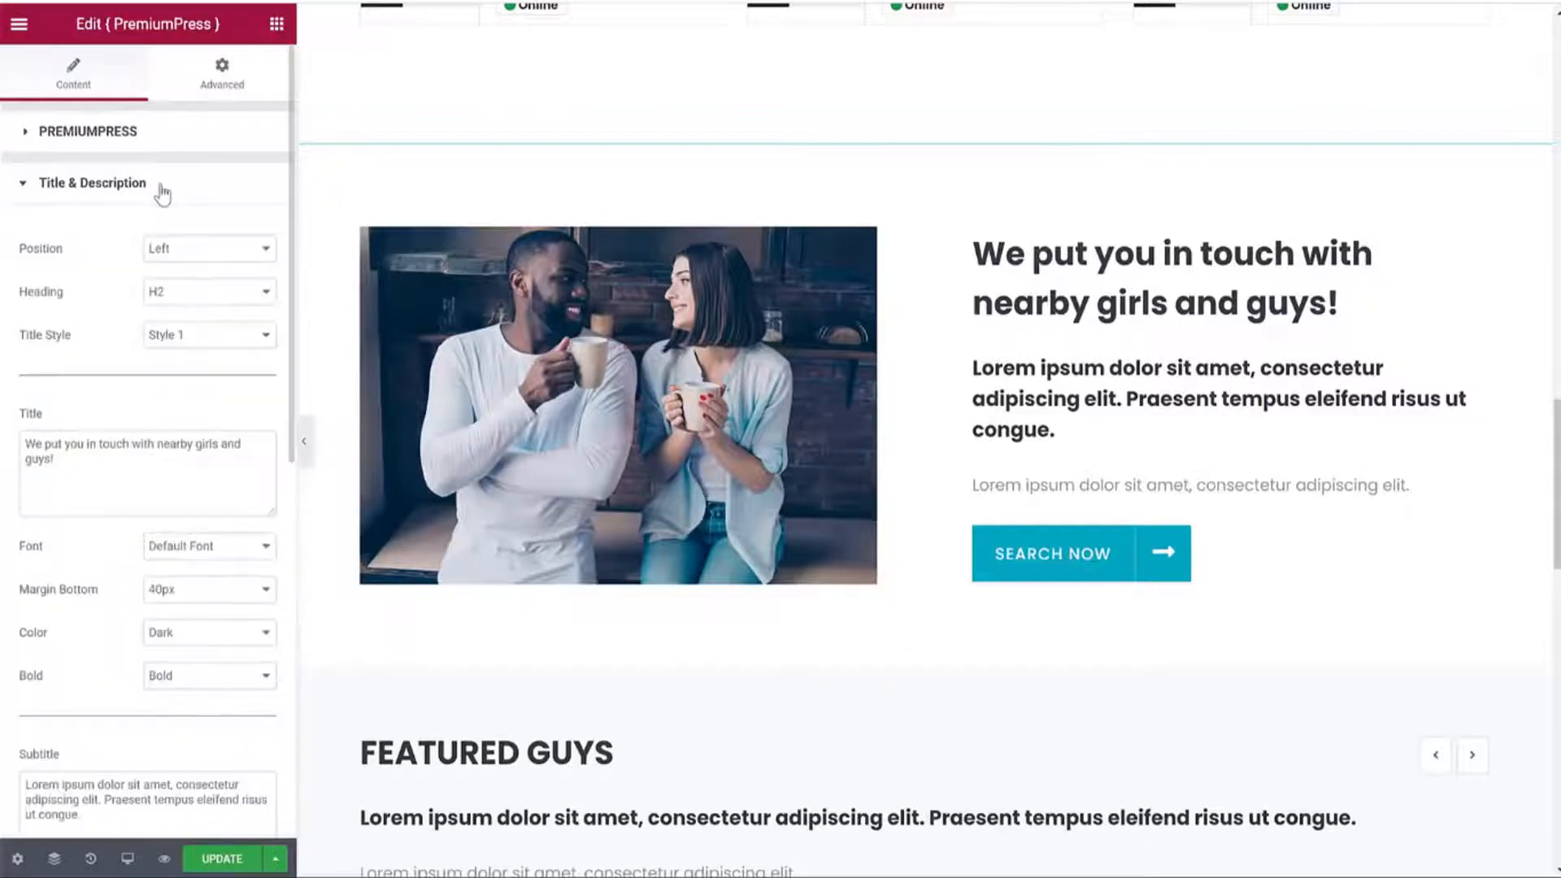
{"action": "left_click", "coordinate": [164, 466]}
{"action": "key", "text": "ctrl+a"}
{"action": "scroll", "coordinate": [195, 470], "scroll_direction": "down", "scroll_amount": 3}
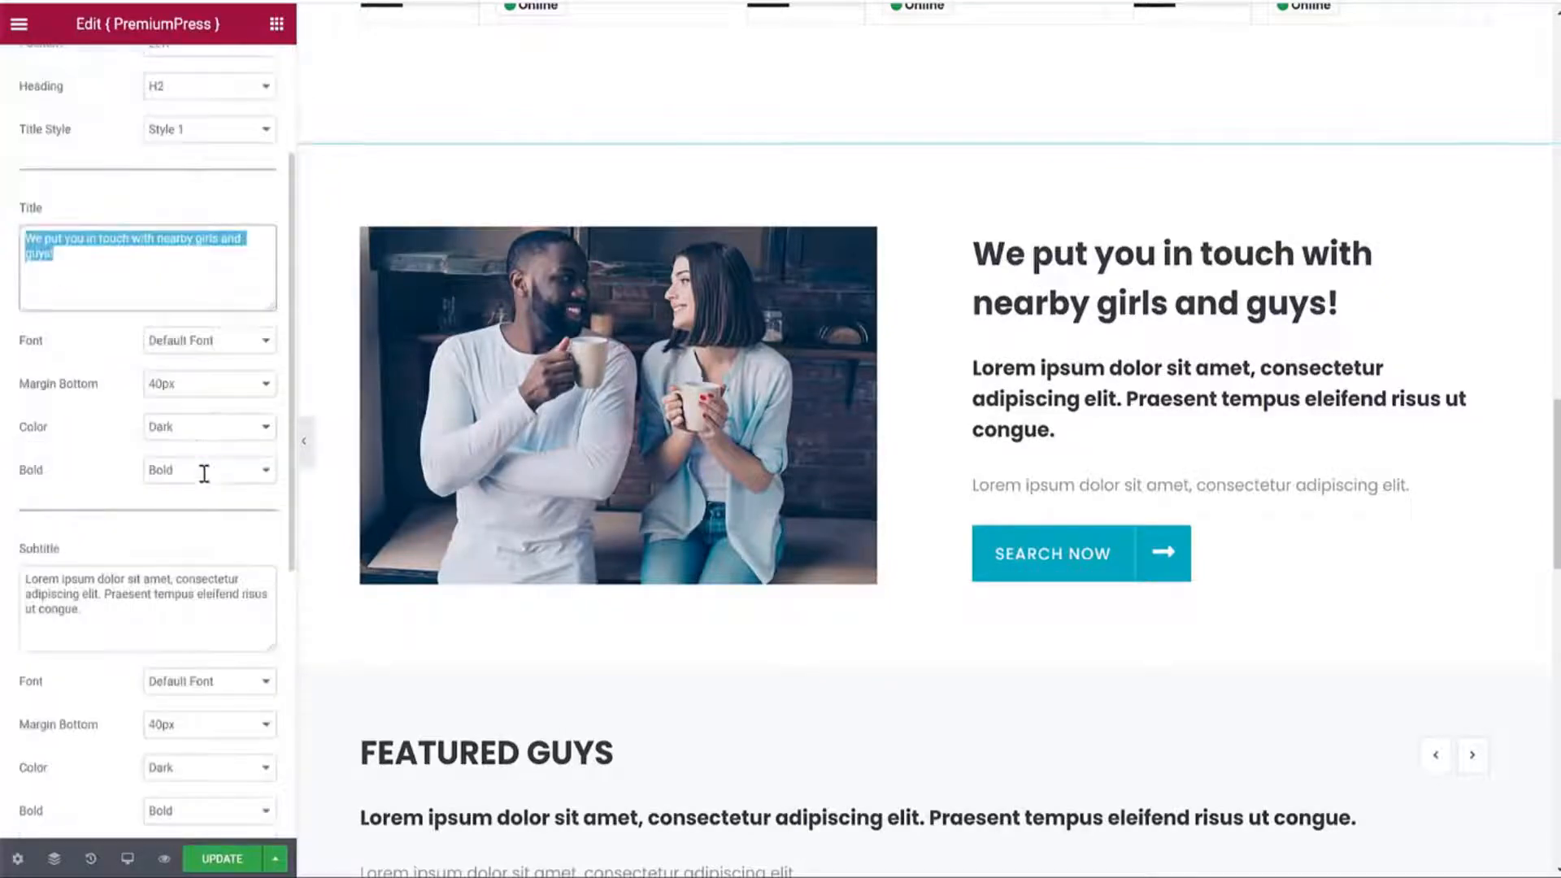
{"action": "left_click", "coordinate": [254, 433]}
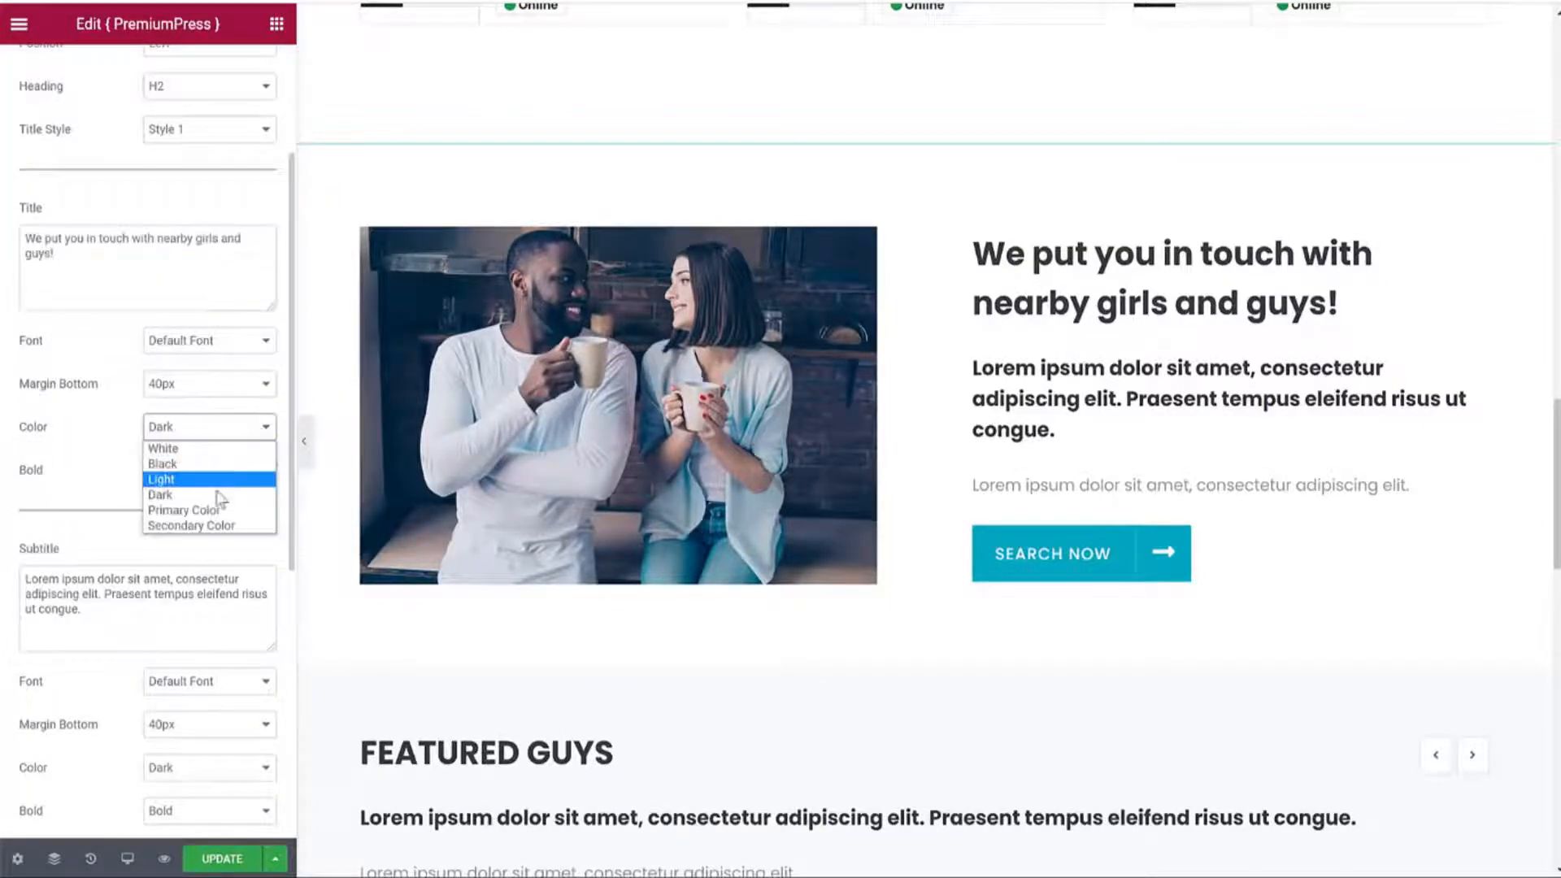
{"action": "left_click", "coordinate": [199, 507]}
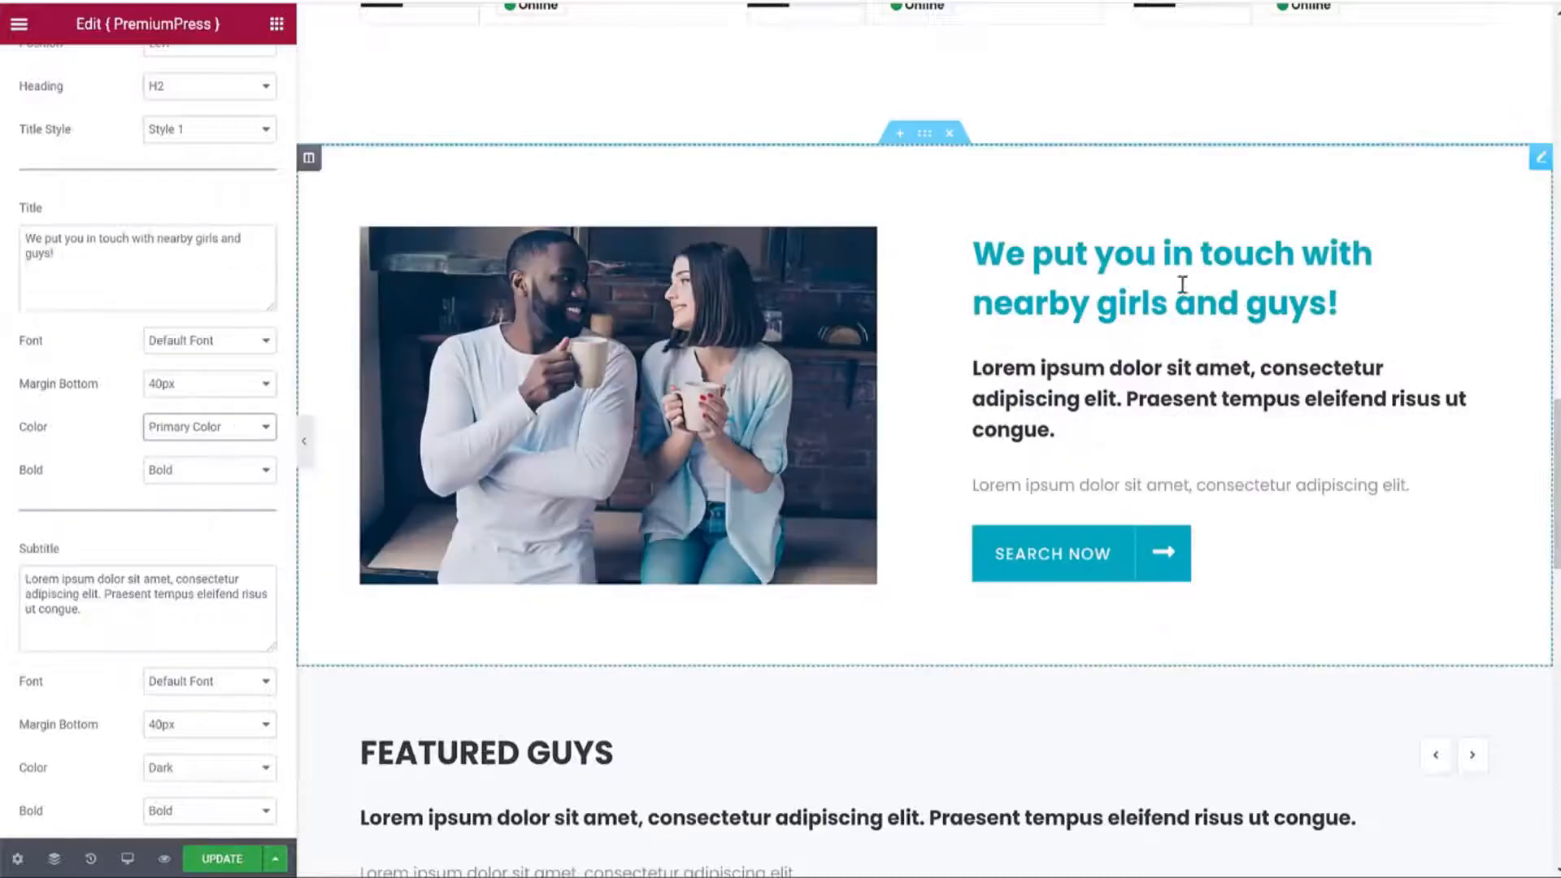
{"action": "scroll", "coordinate": [1214, 318], "scroll_direction": "down", "scroll_amount": 6}
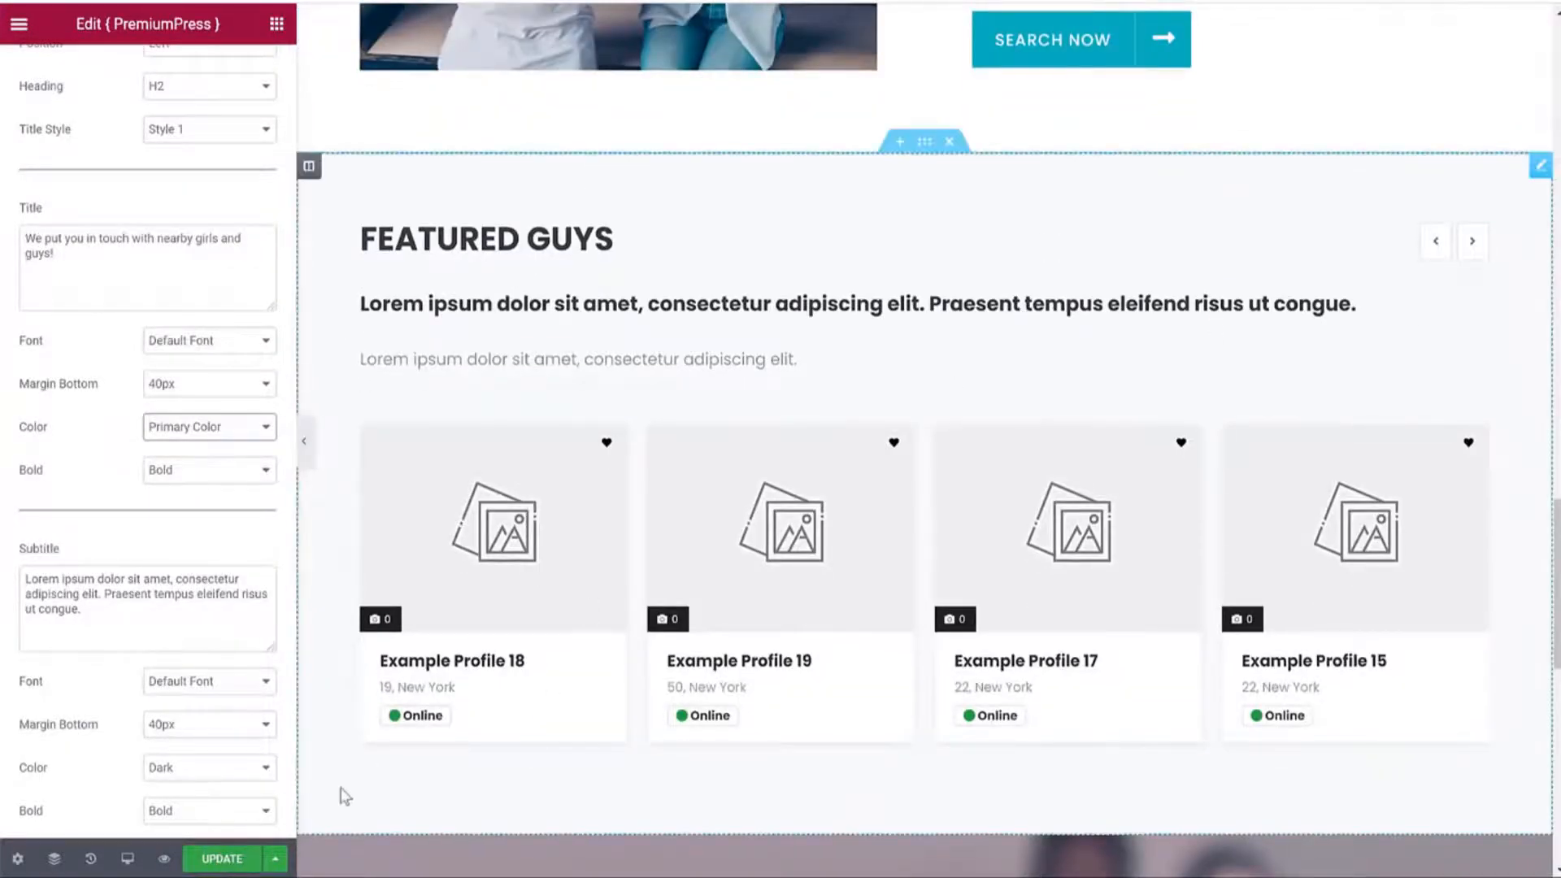
{"action": "left_click", "coordinate": [229, 859]}
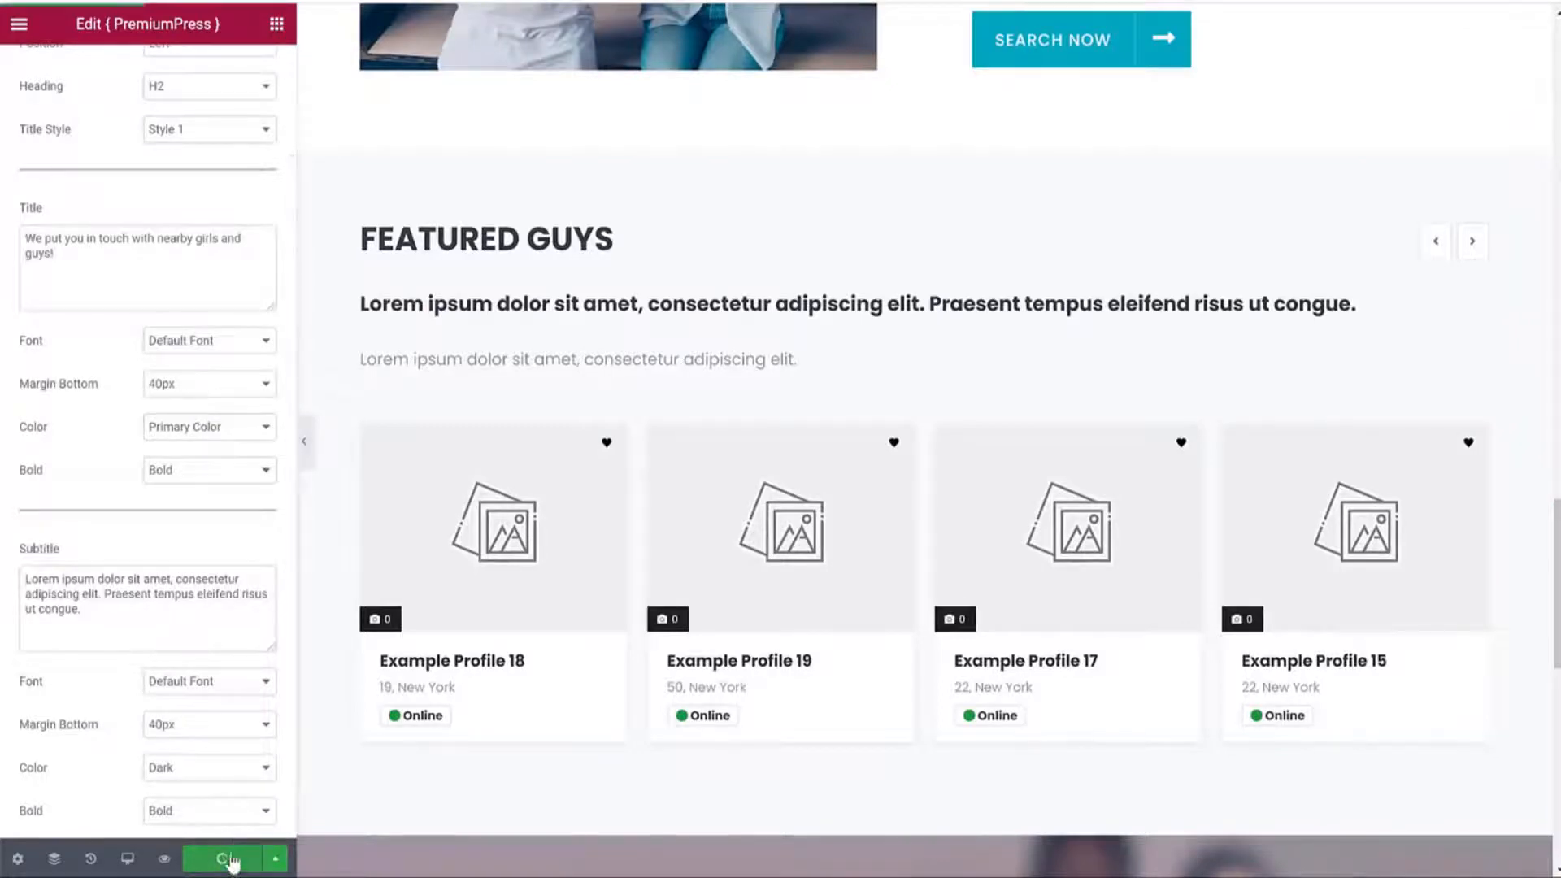
Upload hero1 as the Stay Updated newsletter section's photo and save the page.
{"action": "scroll", "coordinate": [1050, 388], "scroll_direction": "down", "scroll_amount": 5}
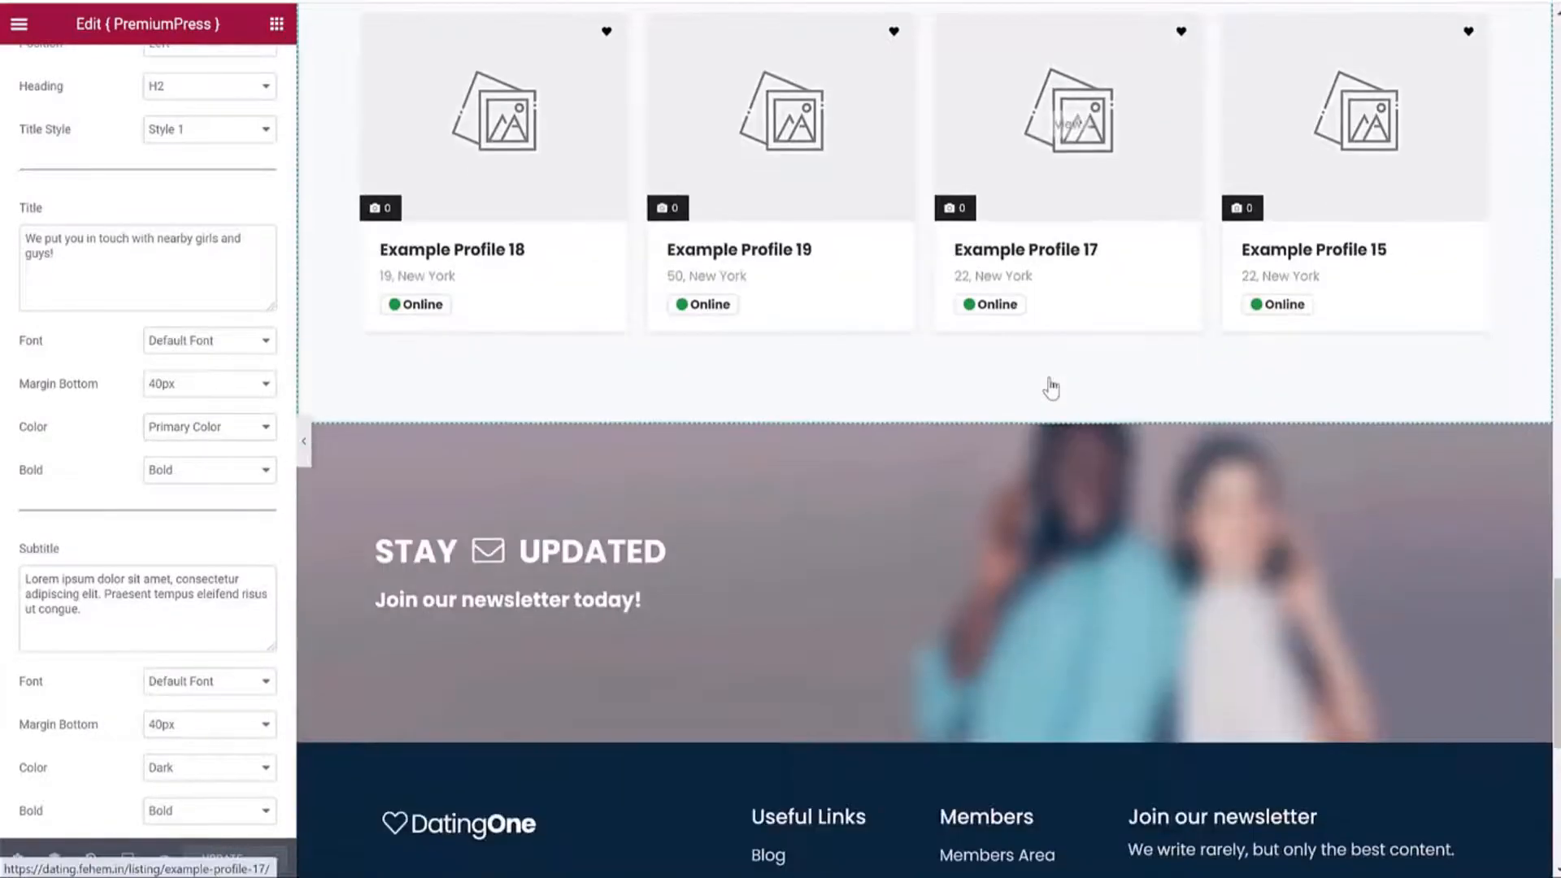
{"action": "left_click", "coordinate": [1065, 530]}
{"action": "left_click", "coordinate": [171, 451]}
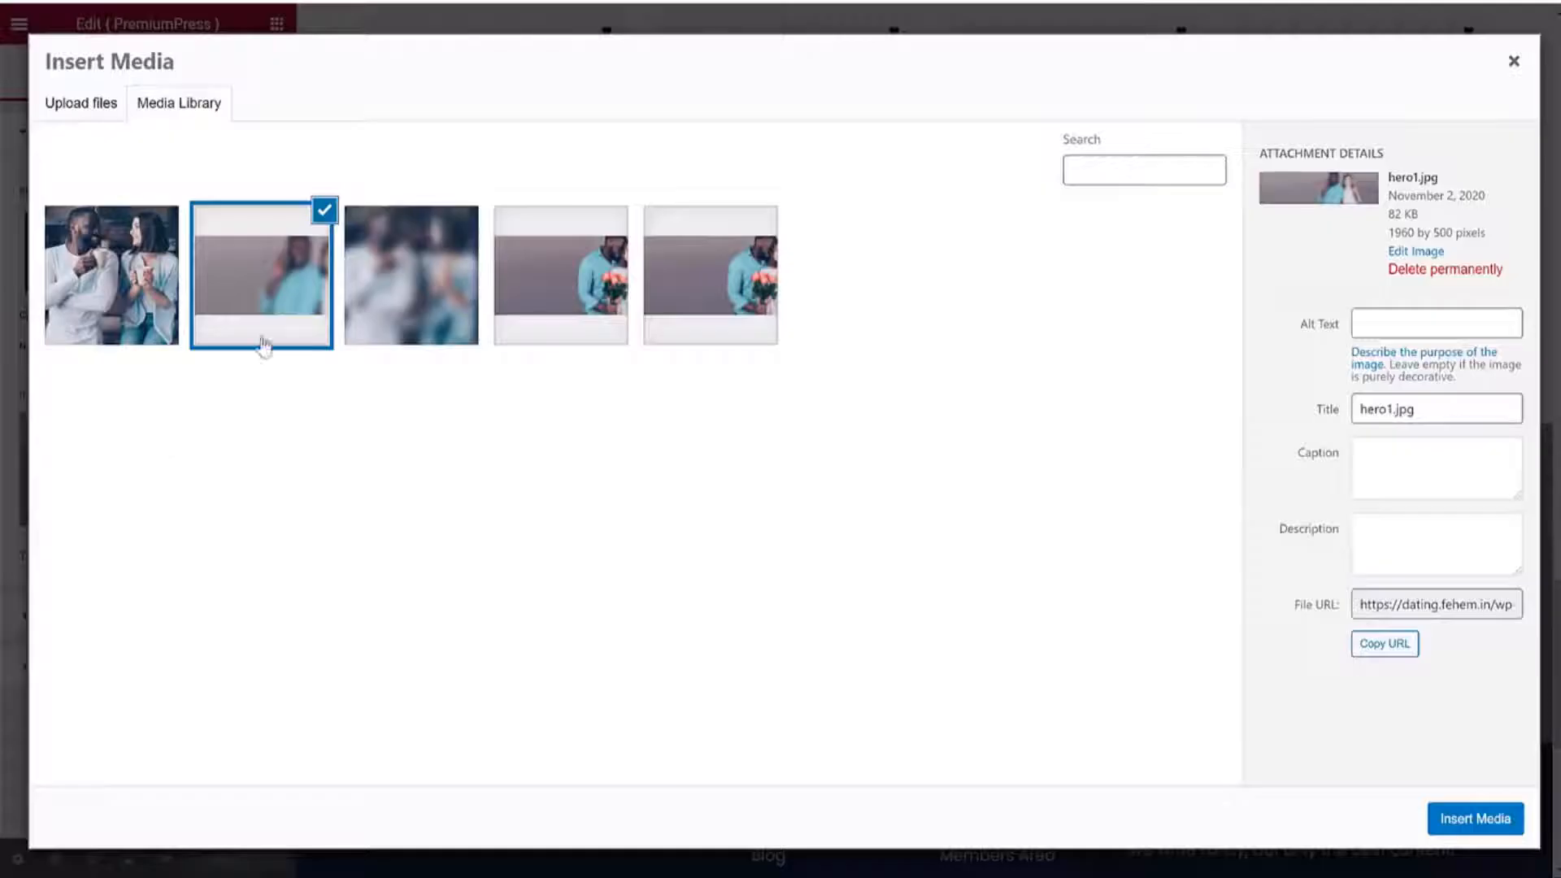
{"action": "left_click", "coordinate": [83, 112]}
{"action": "left_click", "coordinate": [801, 426]}
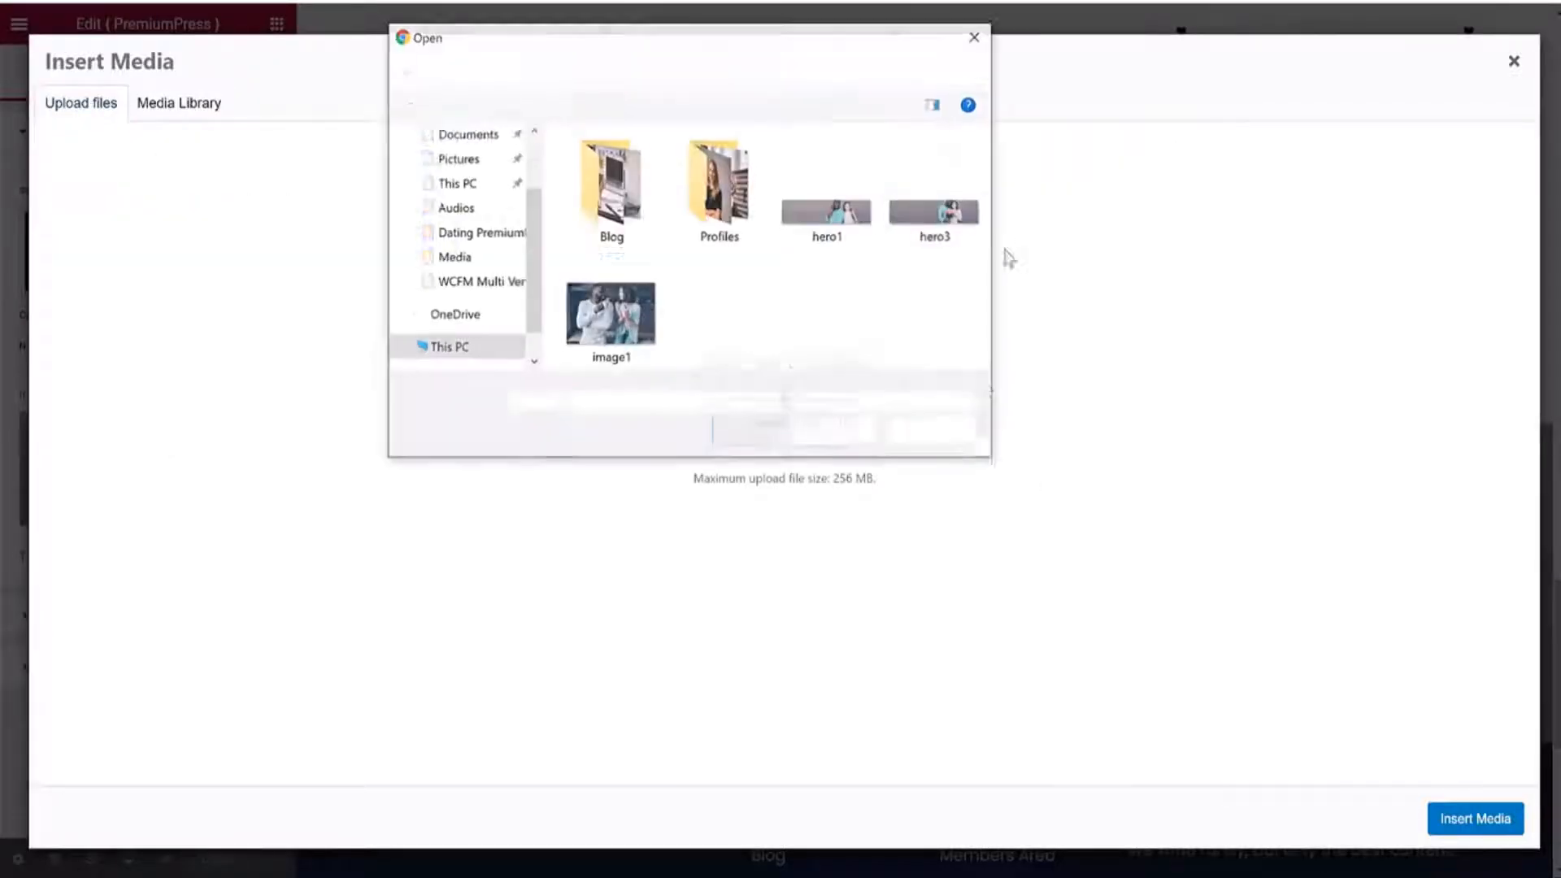
{"action": "left_click", "coordinate": [852, 209]}
{"action": "left_click", "coordinate": [846, 406]}
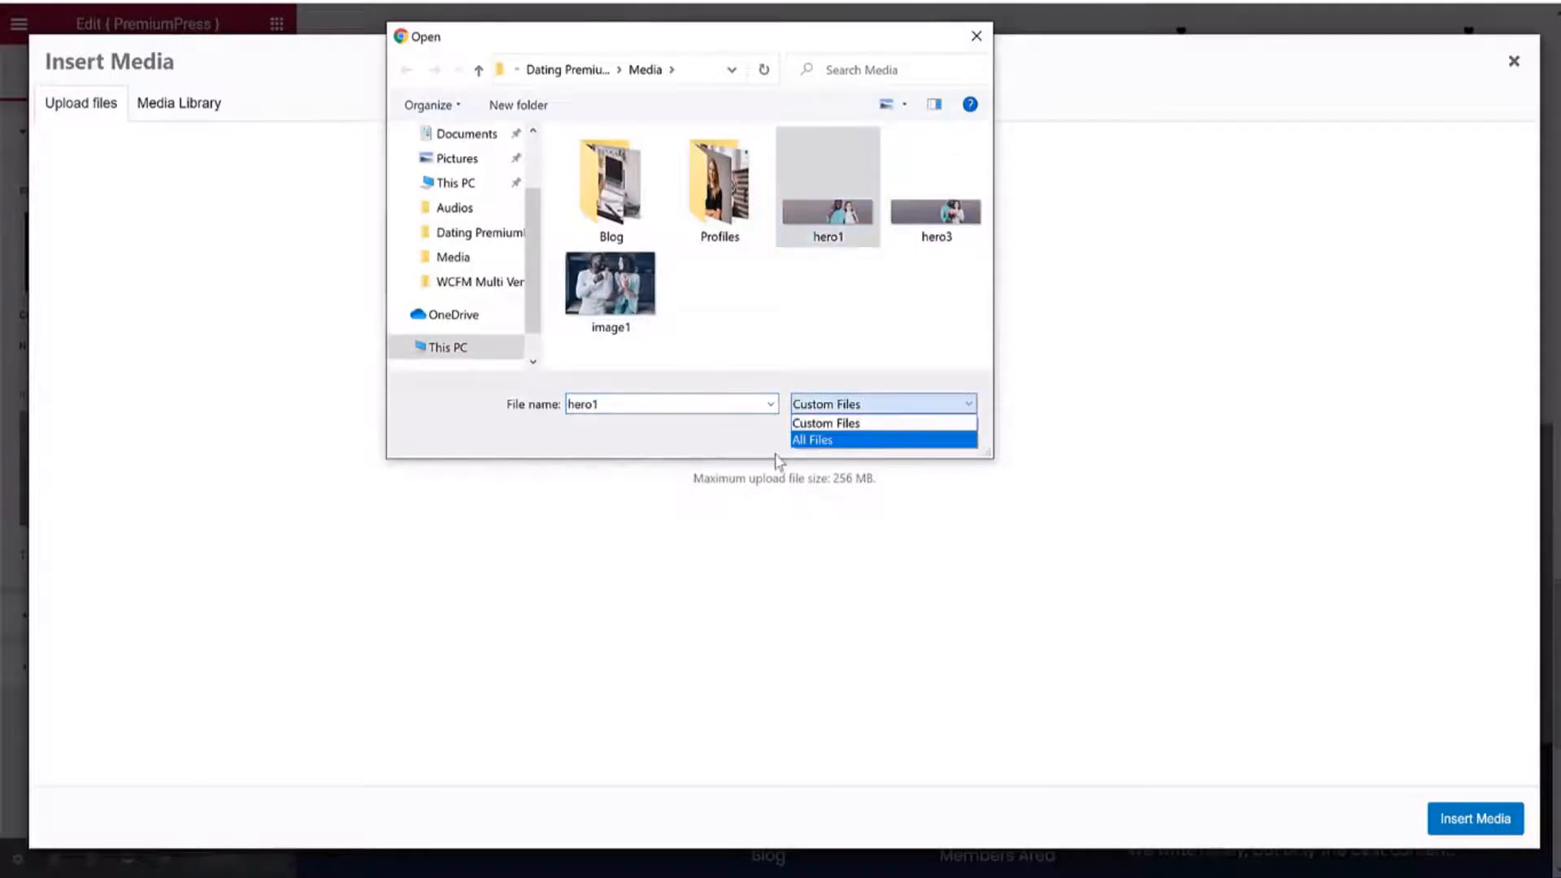
{"action": "left_click", "coordinate": [805, 444]}
{"action": "left_click", "coordinate": [861, 439]}
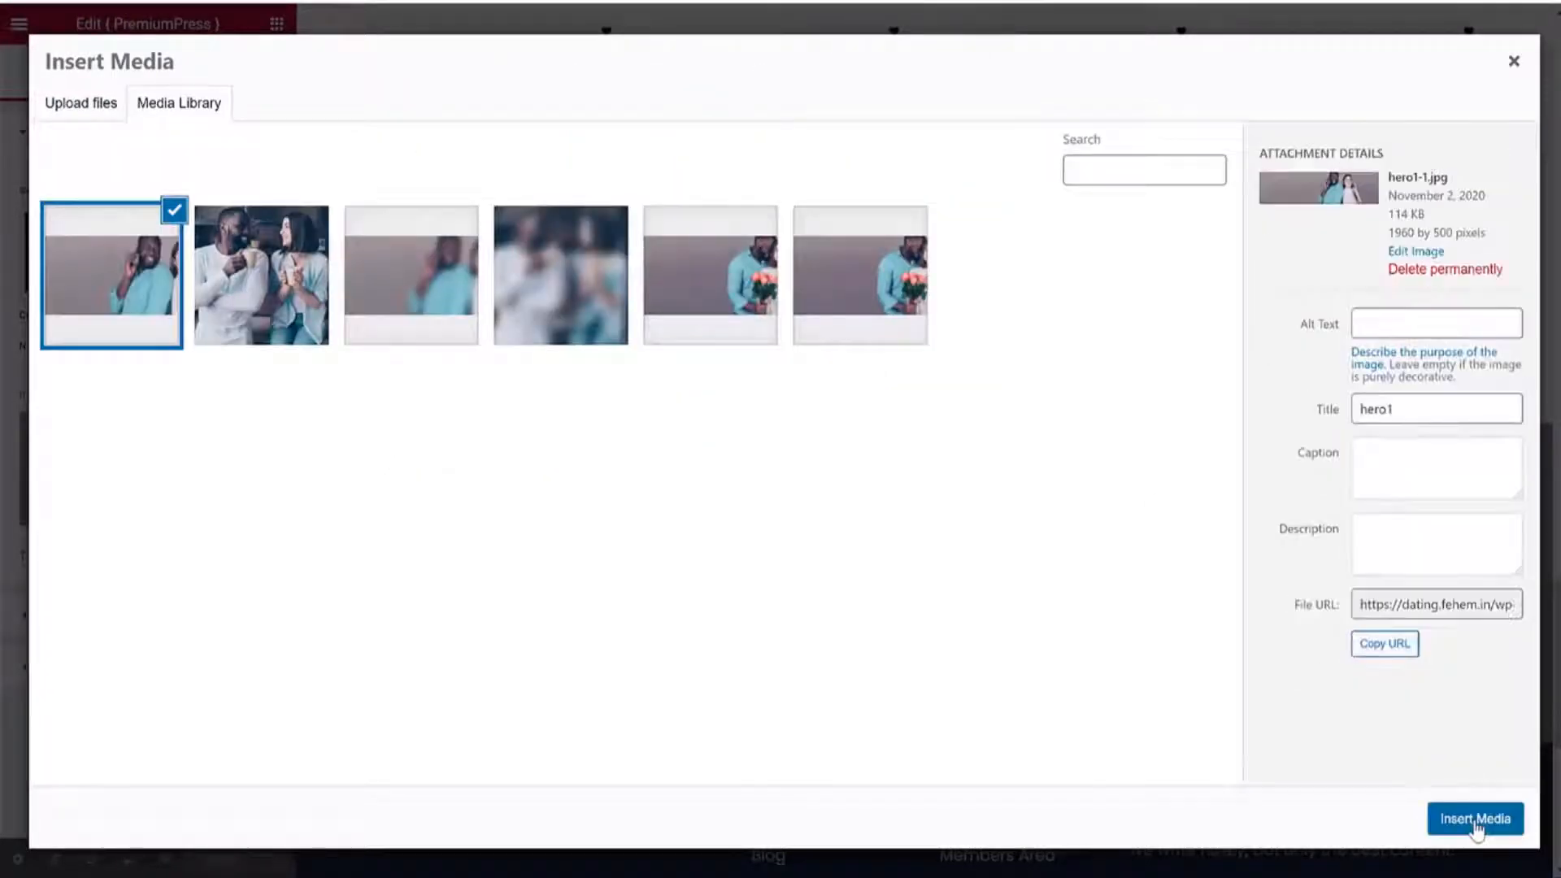
{"action": "left_click", "coordinate": [1475, 819]}
{"action": "left_click", "coordinate": [259, 858]}
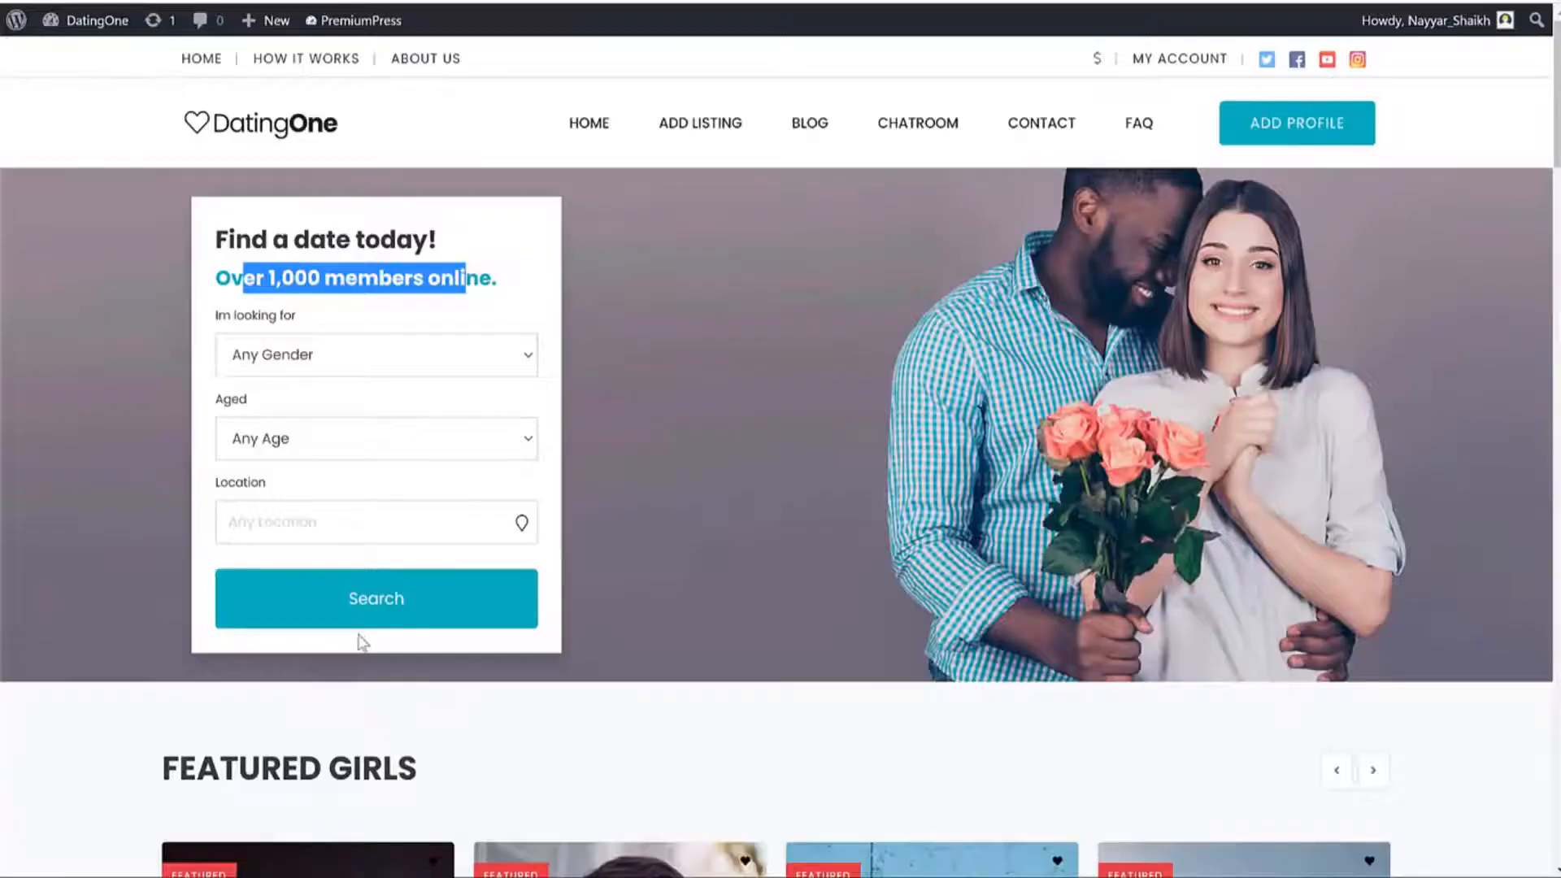
{"action": "scroll", "coordinate": [356, 638], "scroll_direction": "down", "scroll_amount": 15}
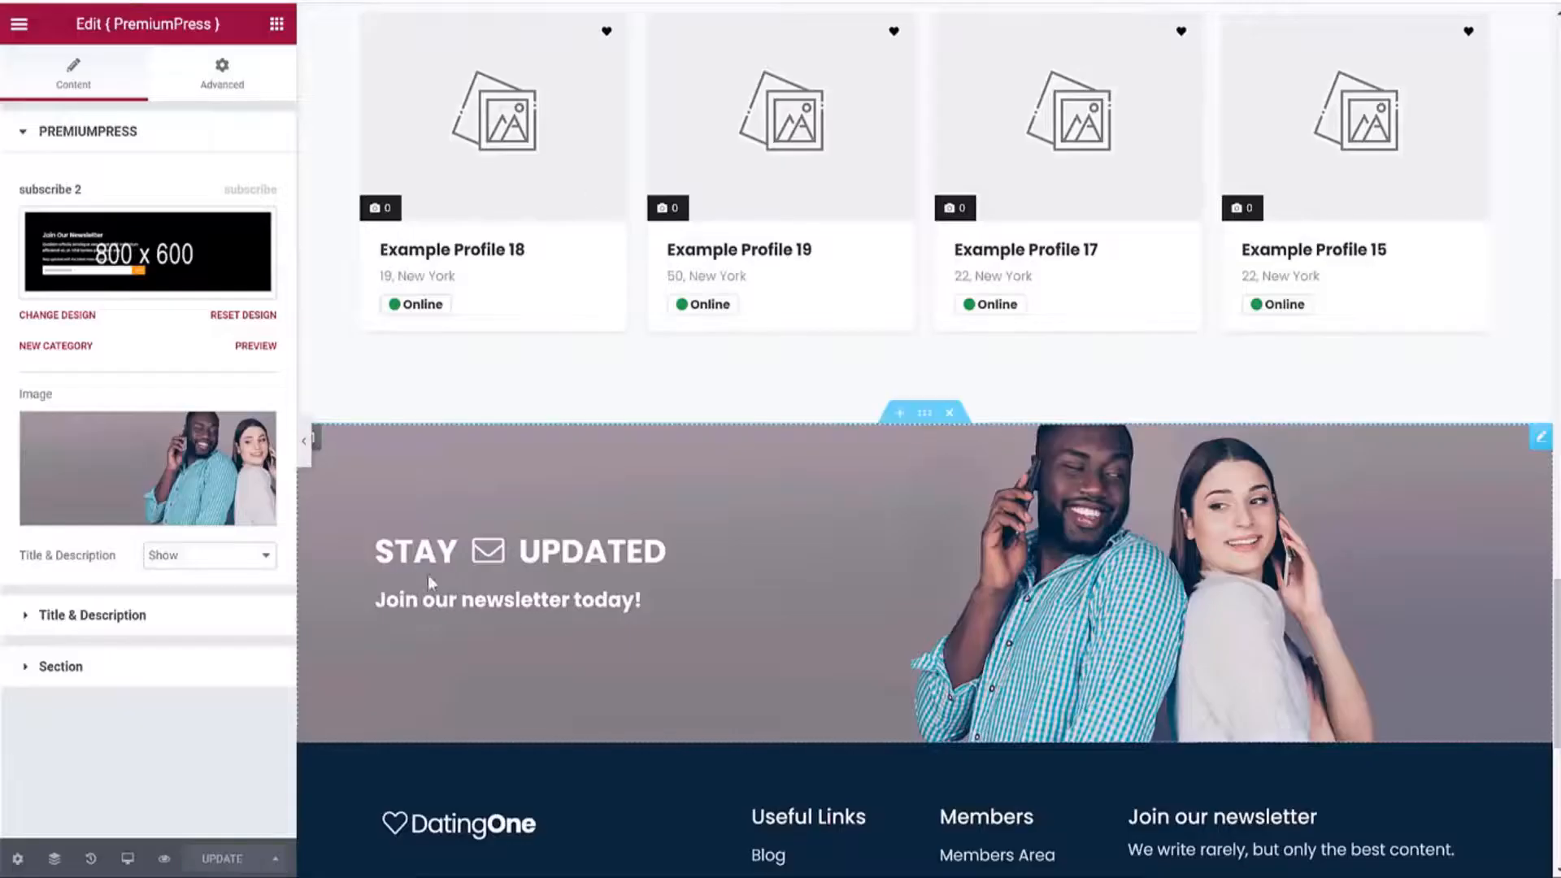
Scroll the homepage editor down to the Featured Guys section.
{"action": "scroll", "coordinate": [680, 603], "scroll_direction": "down", "scroll_amount": 3}
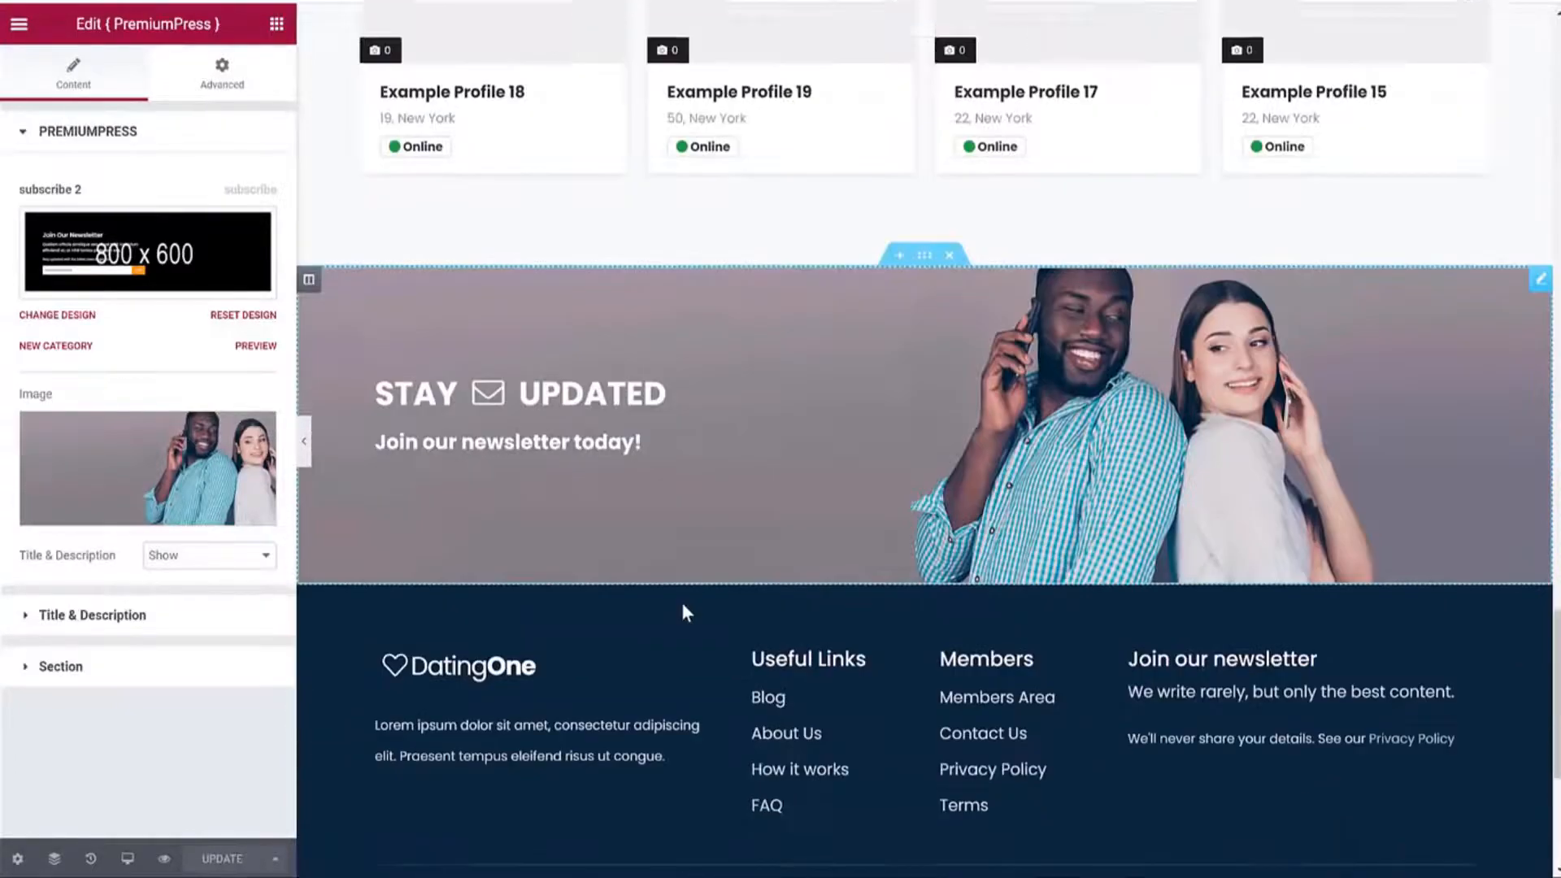
{"action": "scroll", "coordinate": [686, 609], "scroll_direction": "up", "scroll_amount": 6}
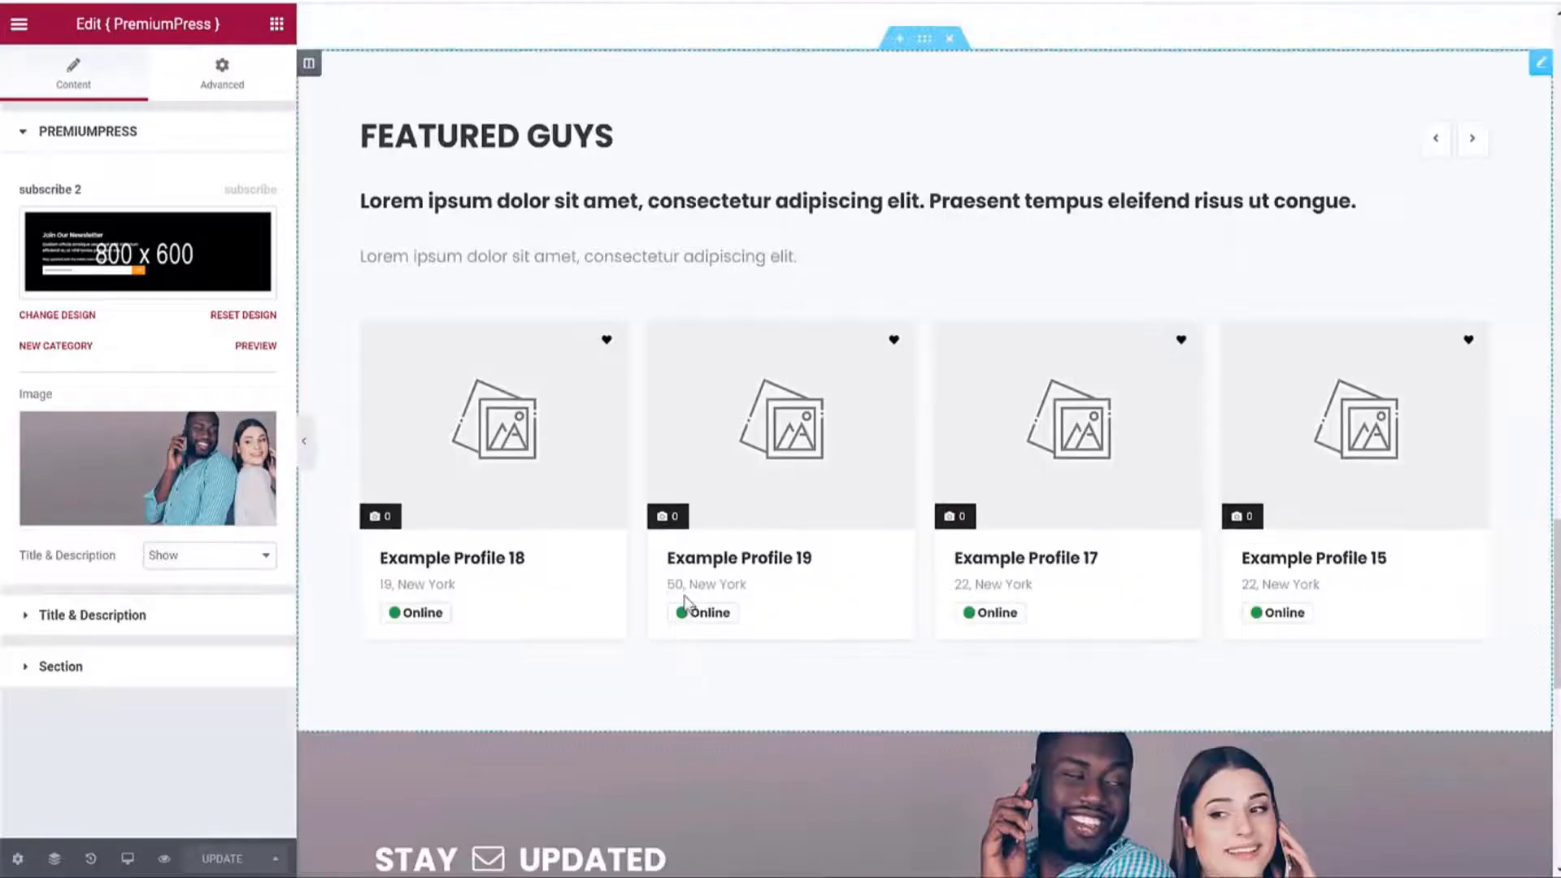
{"action": "scroll", "coordinate": [686, 602], "scroll_direction": "up", "scroll_amount": 20}
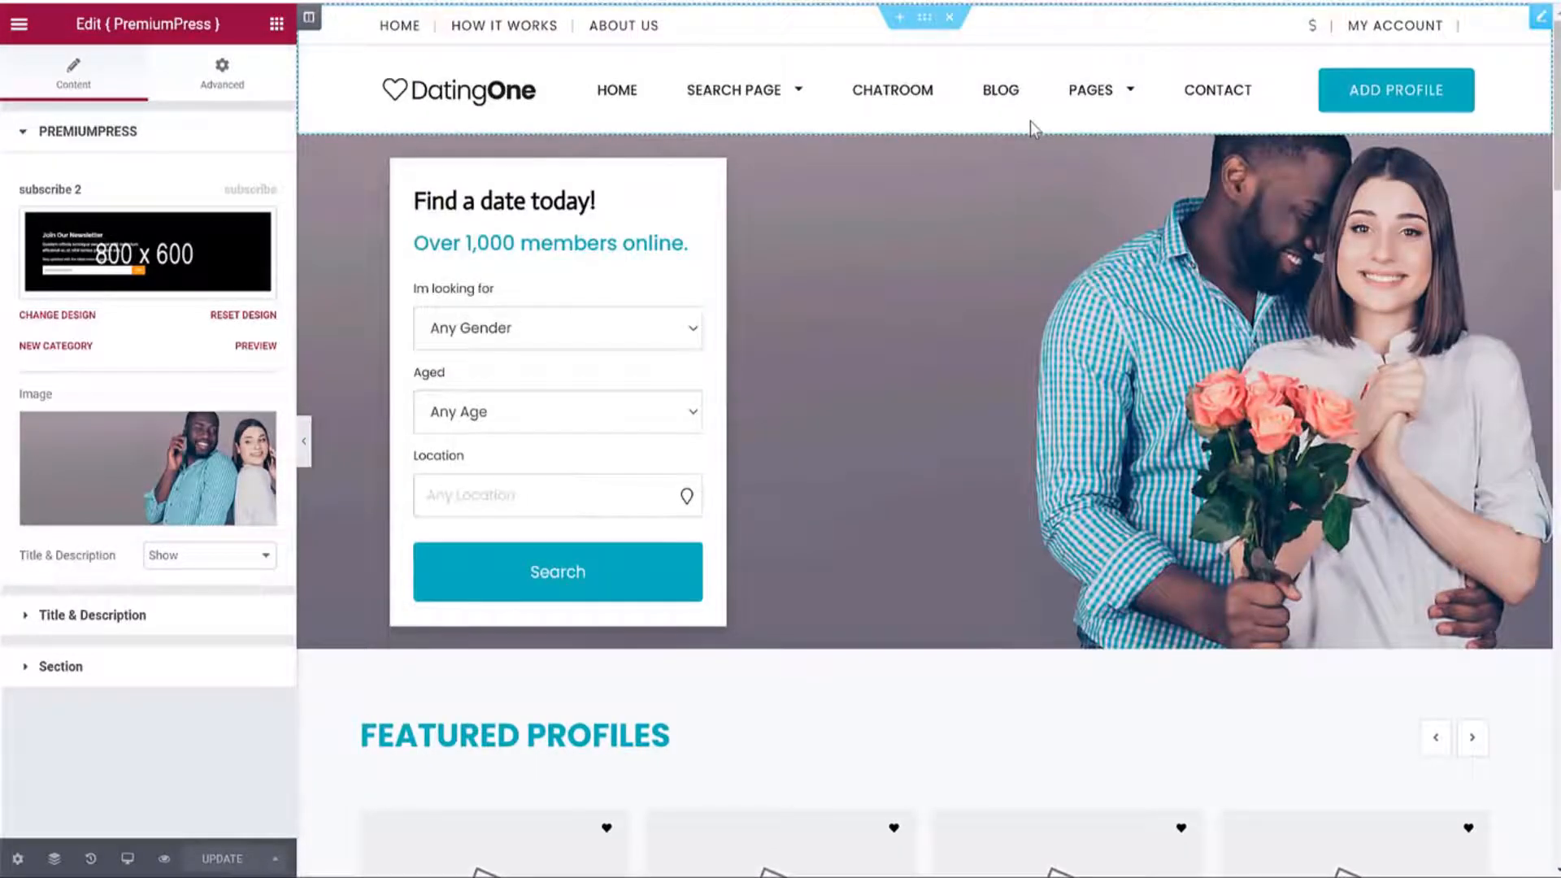
{"action": "scroll", "coordinate": [911, 358], "scroll_direction": "down", "scroll_amount": 12}
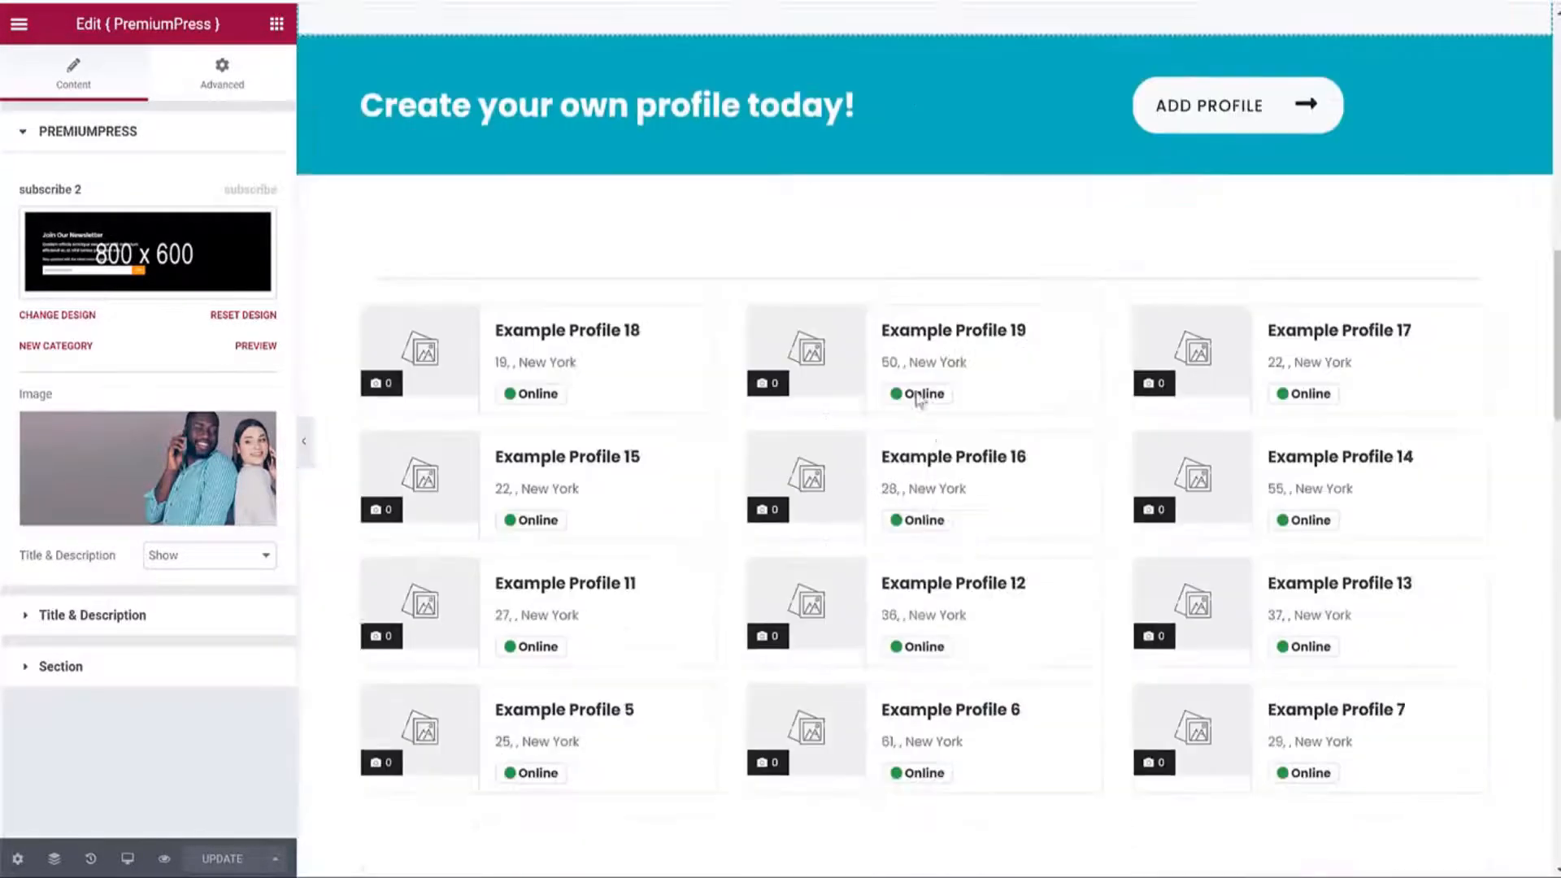
{"action": "scroll", "coordinate": [918, 399], "scroll_direction": "down", "scroll_amount": 1}
{"action": "scroll", "coordinate": [909, 505], "scroll_direction": "down", "scroll_amount": 15}
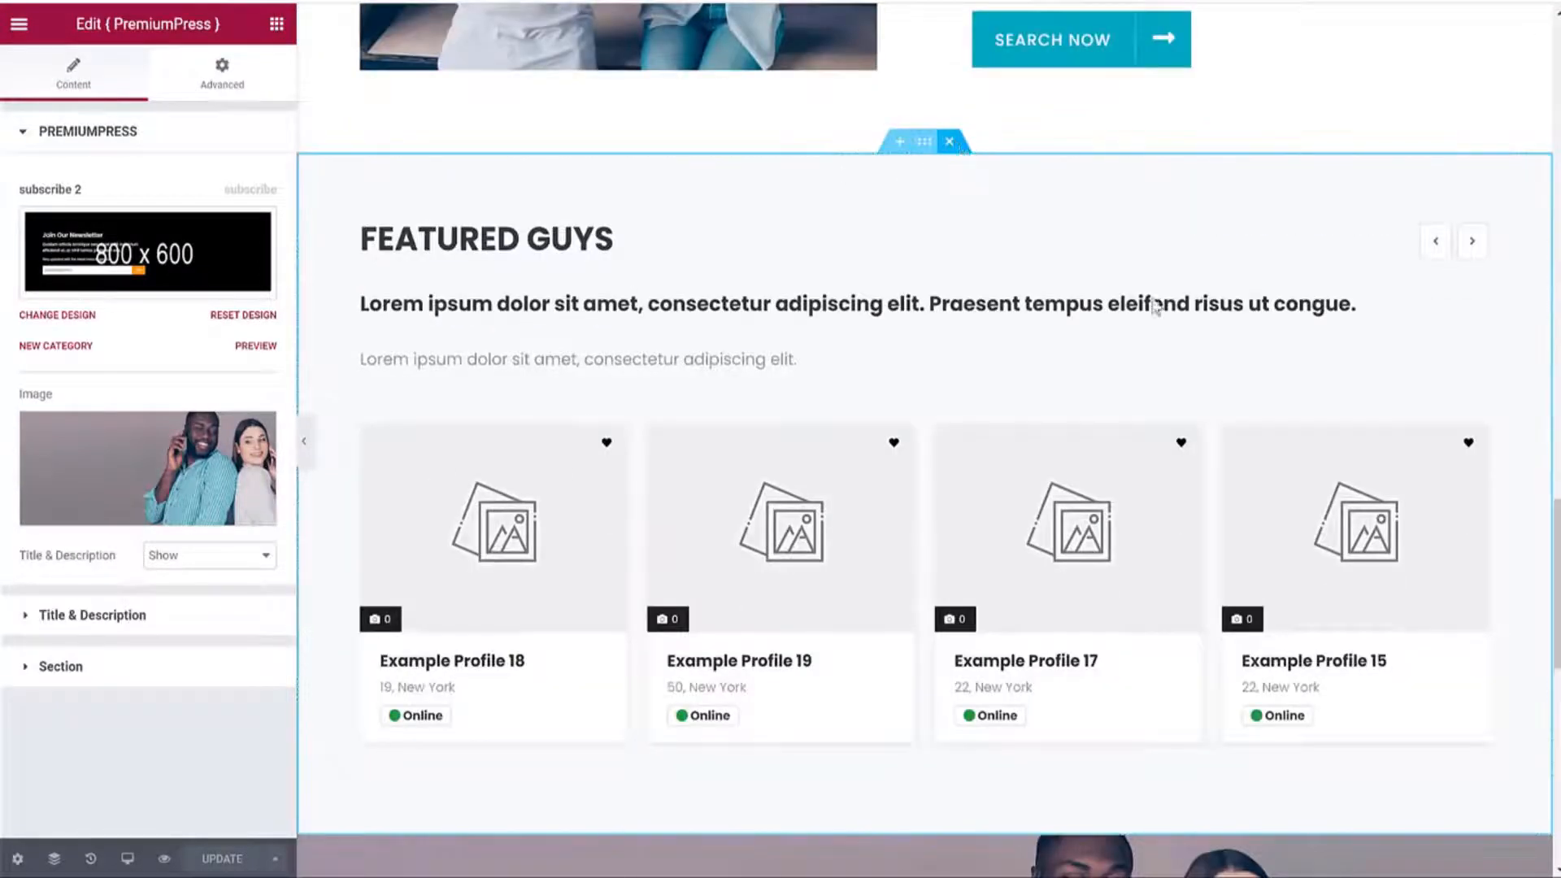
Delete the Featured Guys section from the homepage.
{"action": "left_click", "coordinate": [955, 144]}
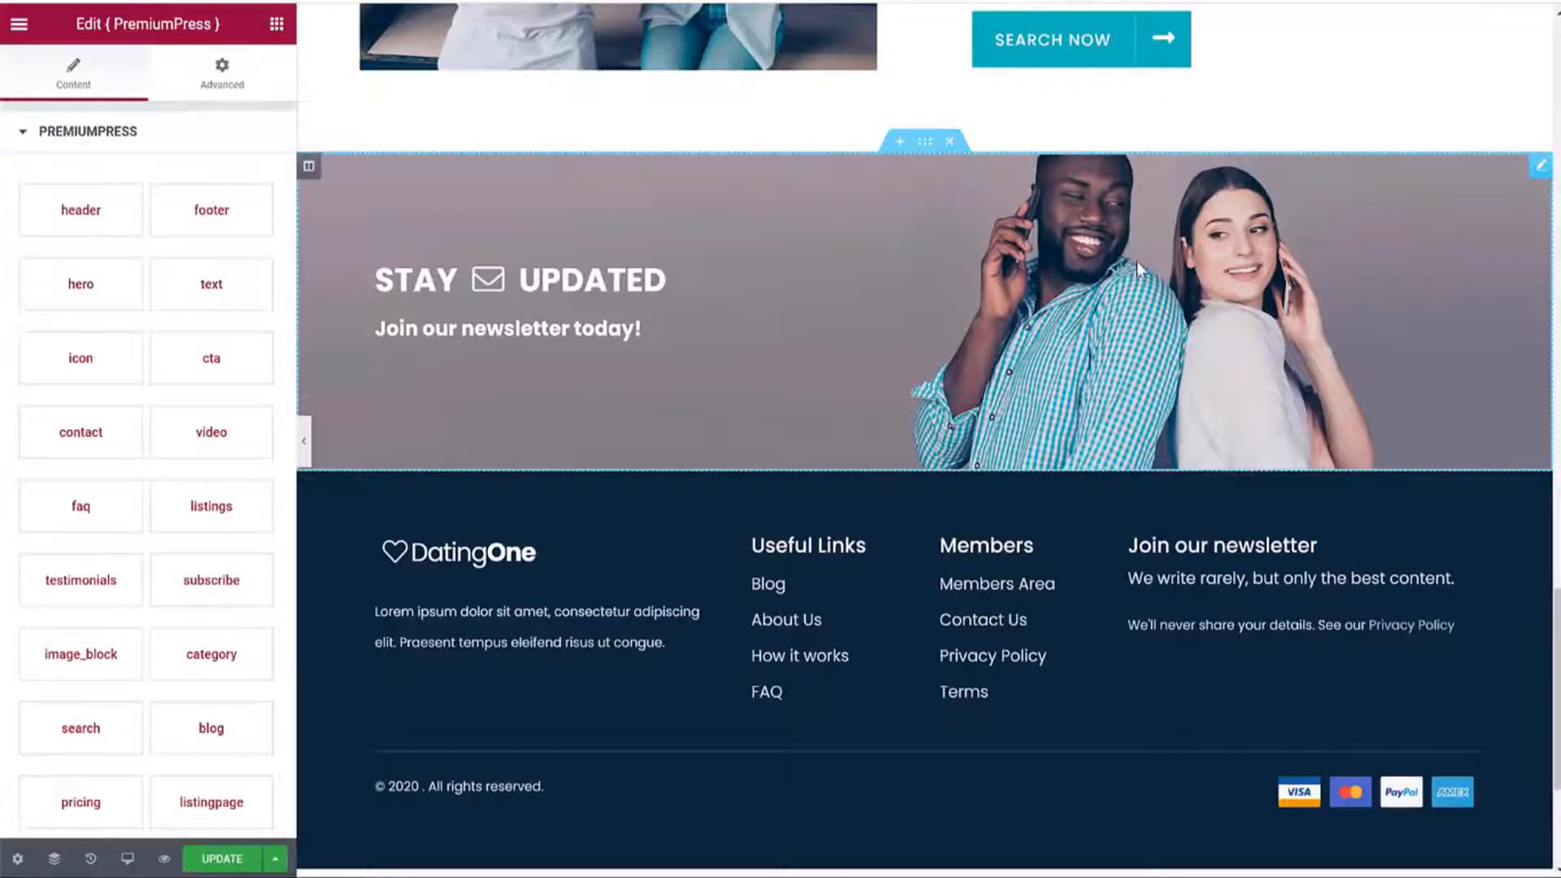
{"action": "scroll", "coordinate": [1136, 263], "scroll_direction": "up", "scroll_amount": 8}
{"action": "scroll", "coordinate": [1134, 331], "scroll_direction": "down", "scroll_amount": 10}
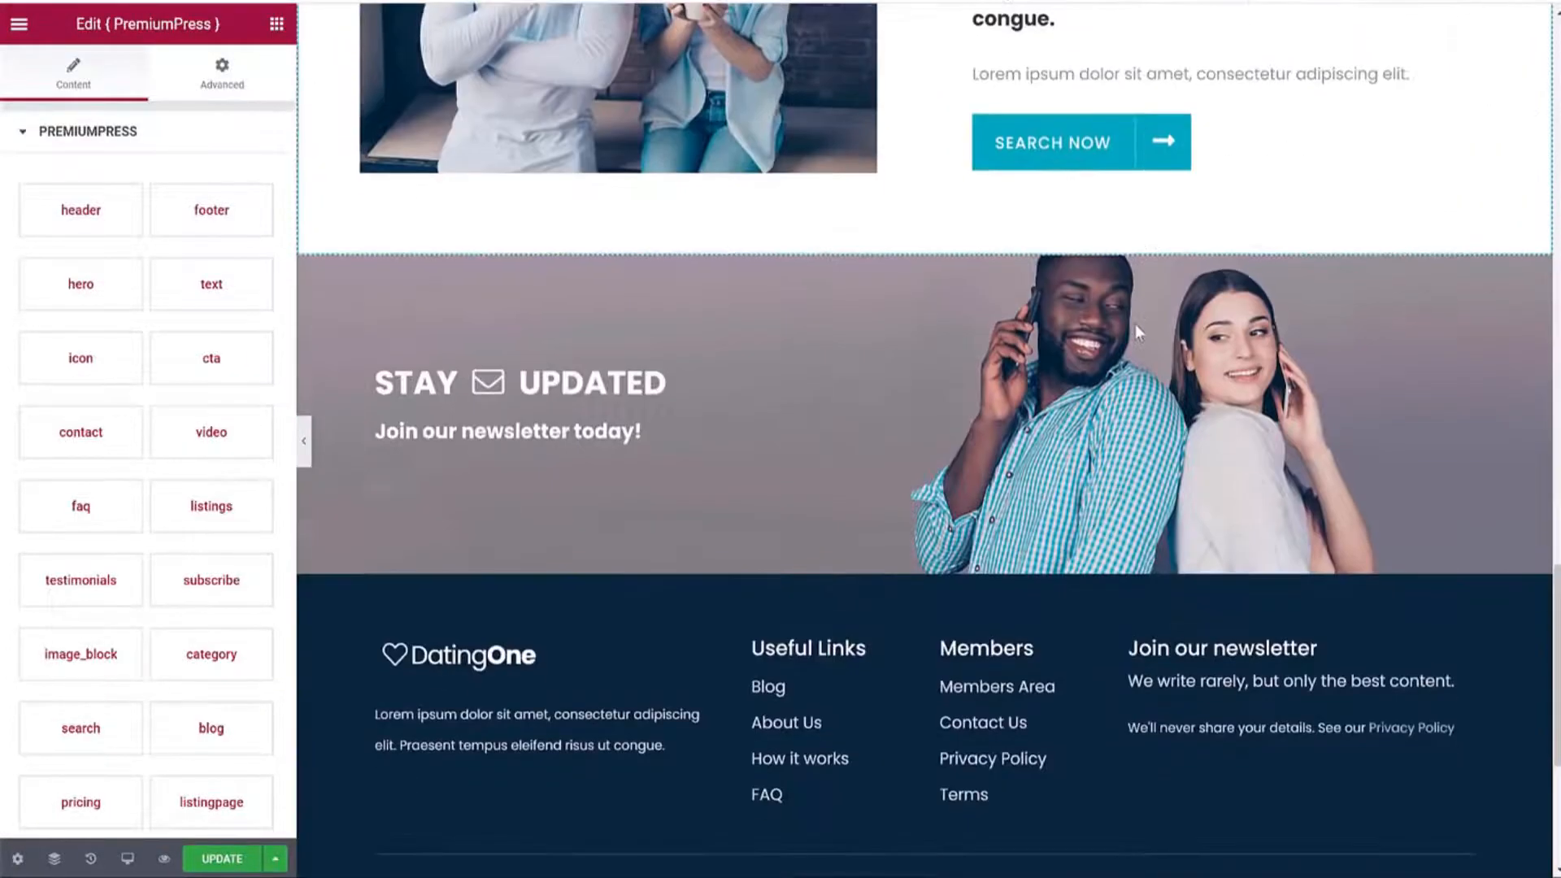
{"action": "scroll", "coordinate": [1135, 331], "scroll_direction": "up", "scroll_amount": 10}
{"action": "scroll", "coordinate": [1137, 332], "scroll_direction": "up", "scroll_amount": 4}
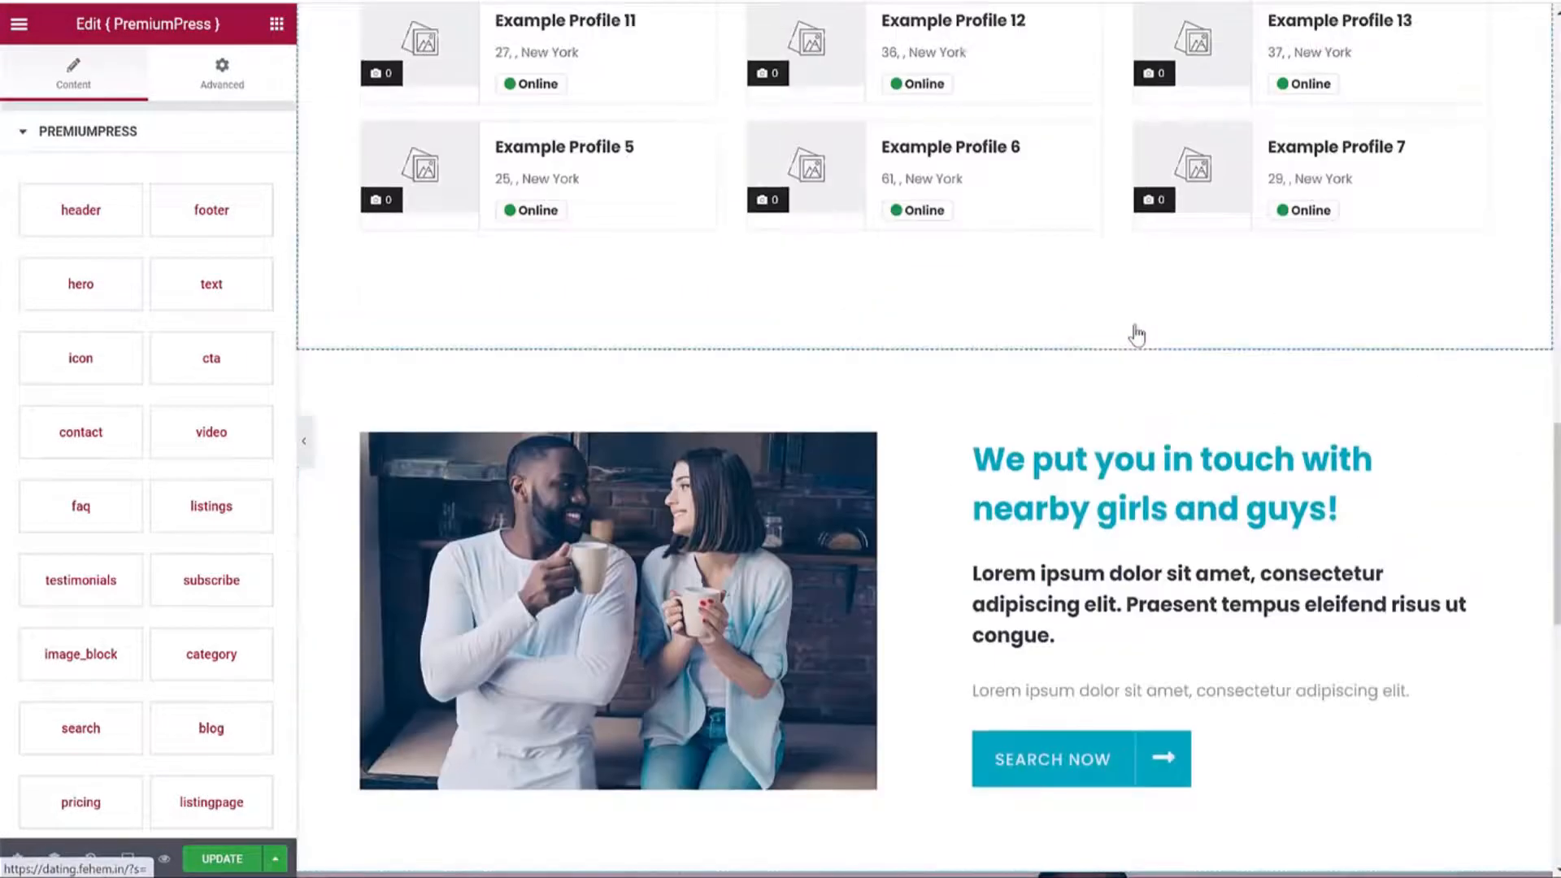
{"action": "scroll", "coordinate": [936, 556], "scroll_direction": "up", "scroll_amount": 15}
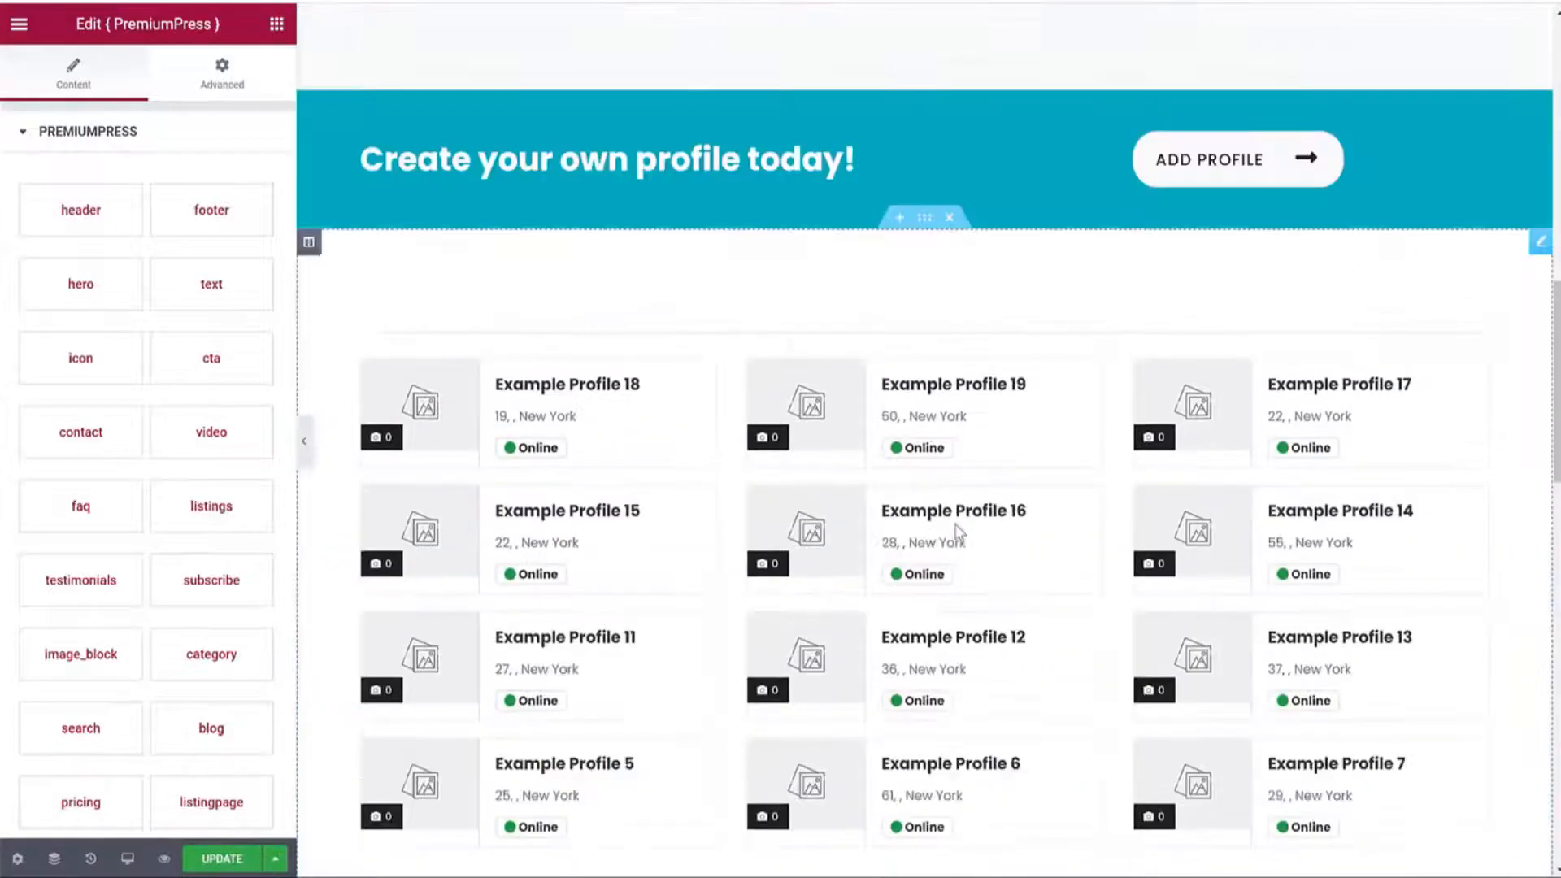
{"action": "scroll", "coordinate": [1046, 685], "scroll_direction": "down", "scroll_amount": 4}
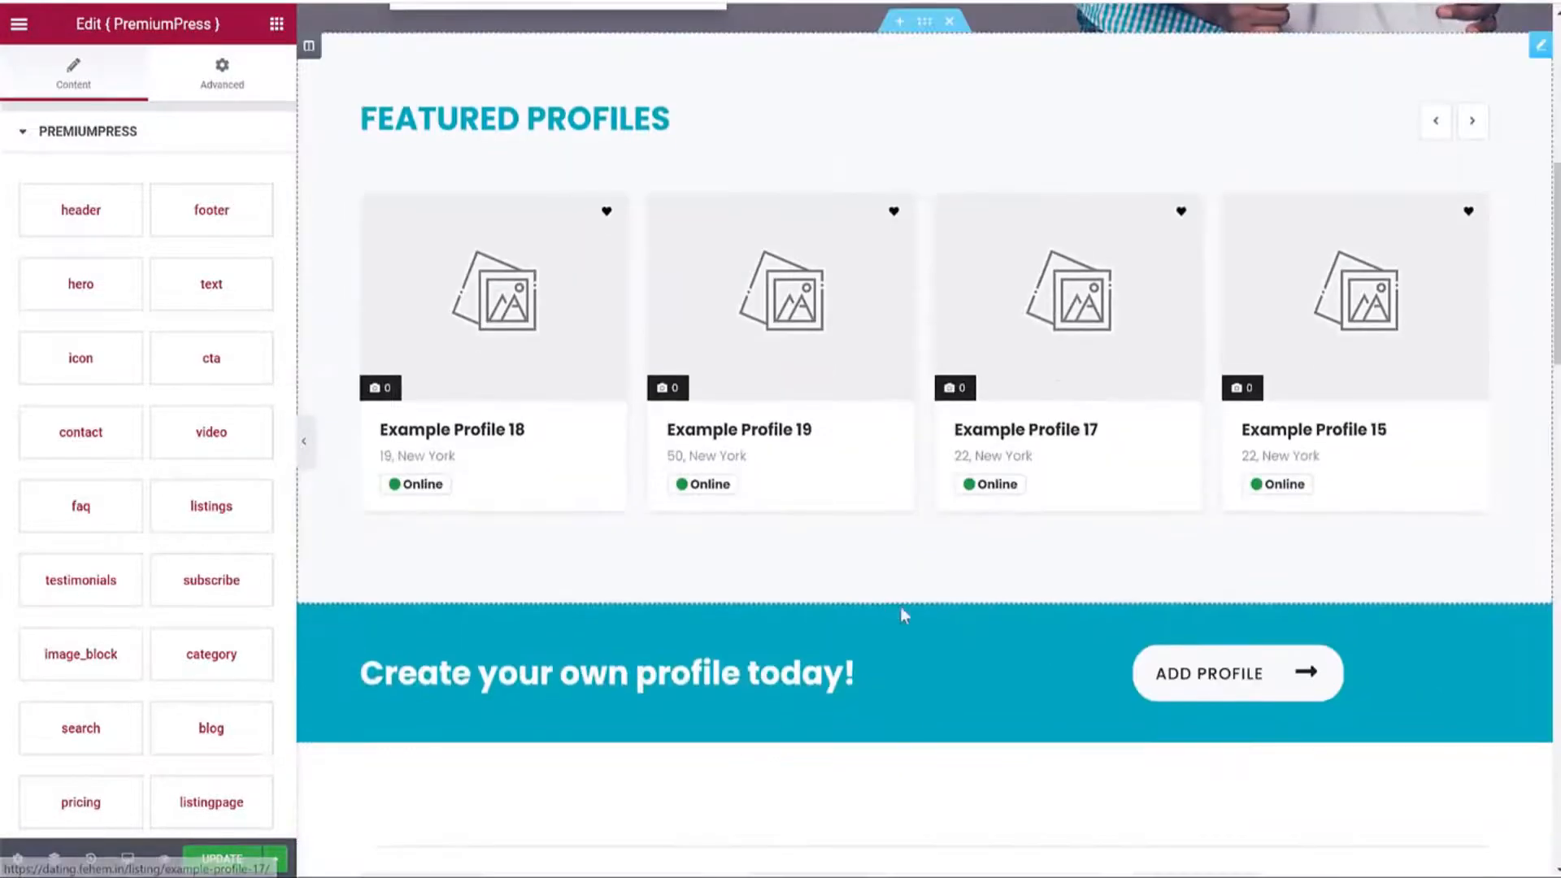
Move the 'Create your own profile today!' banner up, directly below the hero search.
{"action": "left_click_drag", "start_coordinate": [919, 602], "coordinate": [902, 142]}
{"action": "scroll", "coordinate": [963, 433], "scroll_direction": "up", "scroll_amount": 5}
{"action": "scroll", "coordinate": [1067, 411], "scroll_direction": "up", "scroll_amount": 4}
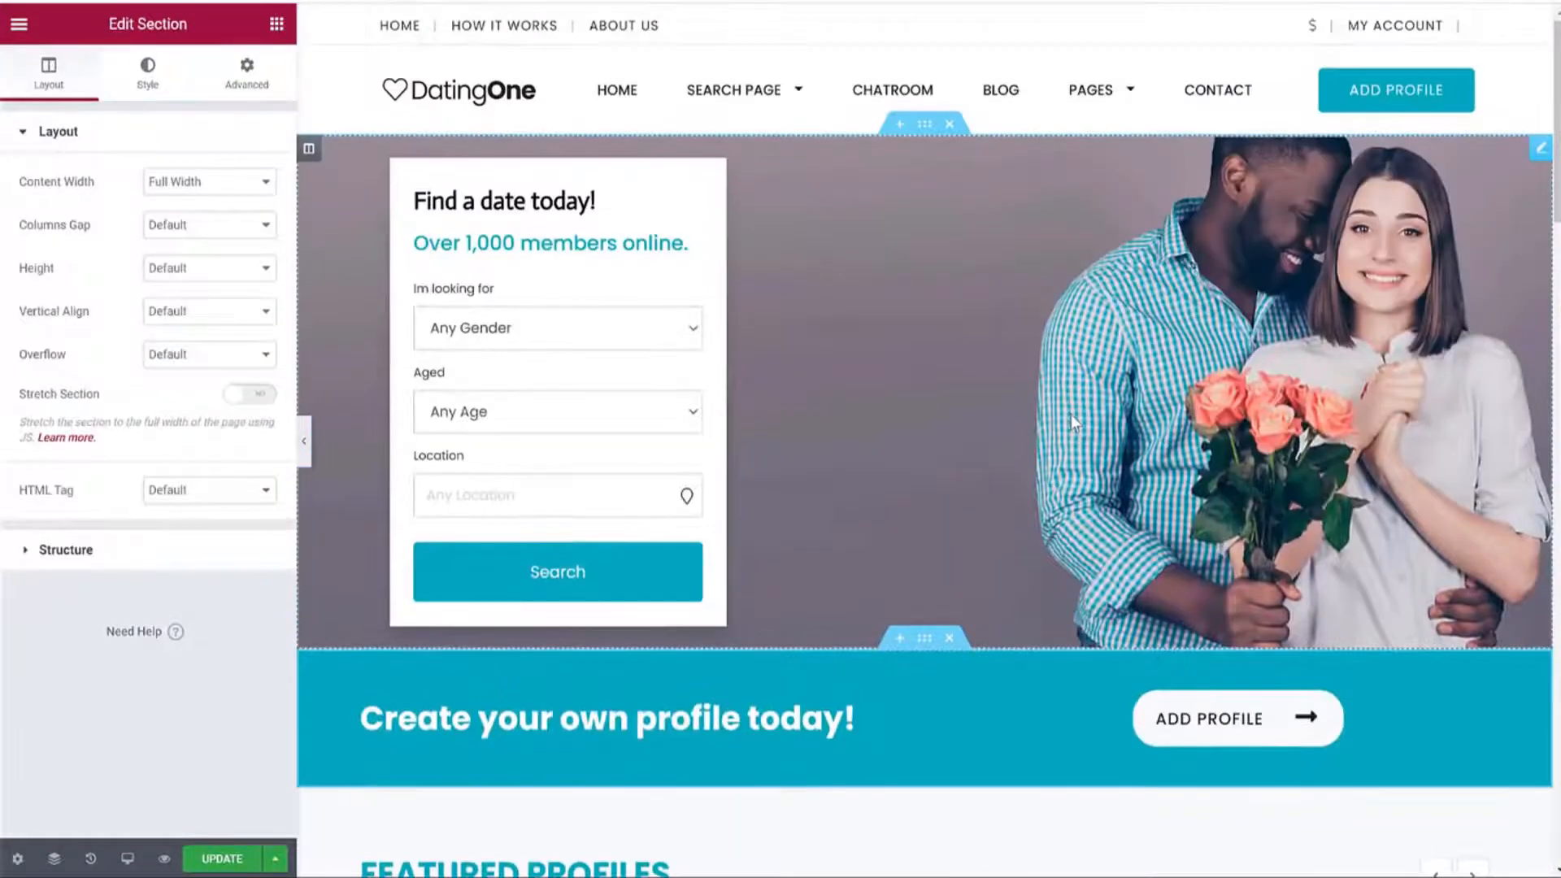
{"action": "scroll", "coordinate": [1109, 610], "scroll_direction": "down", "scroll_amount": 3}
{"action": "scroll", "coordinate": [927, 488], "scroll_direction": "down", "scroll_amount": 5}
{"action": "scroll", "coordinate": [859, 455], "scroll_direction": "down", "scroll_amount": 5}
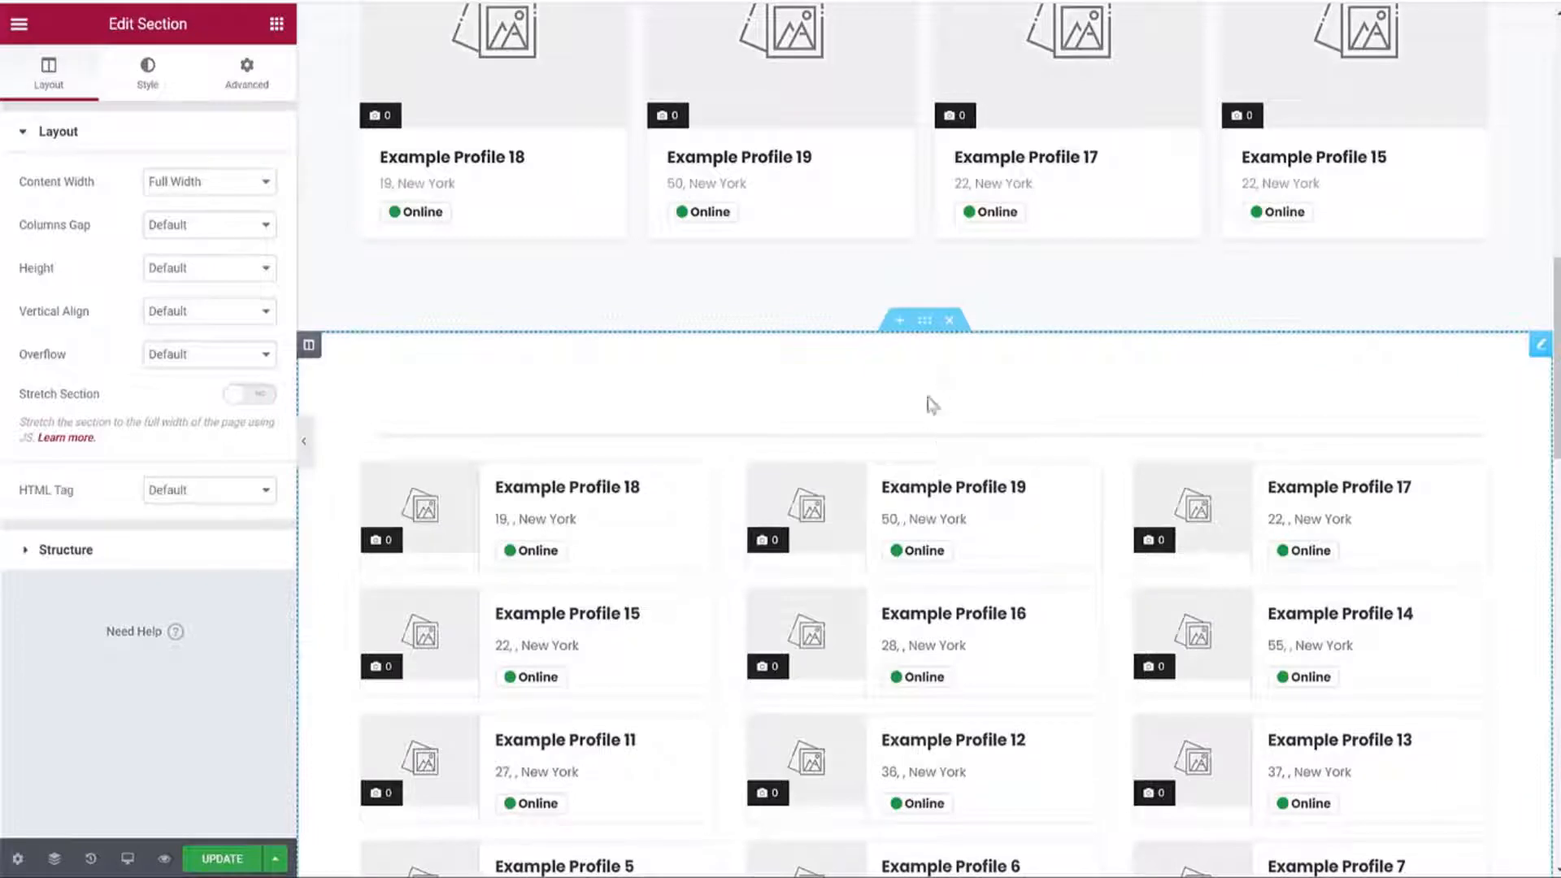
Insert a single-column section above the profile grid and open the widget search.
{"action": "left_click", "coordinate": [899, 320]}
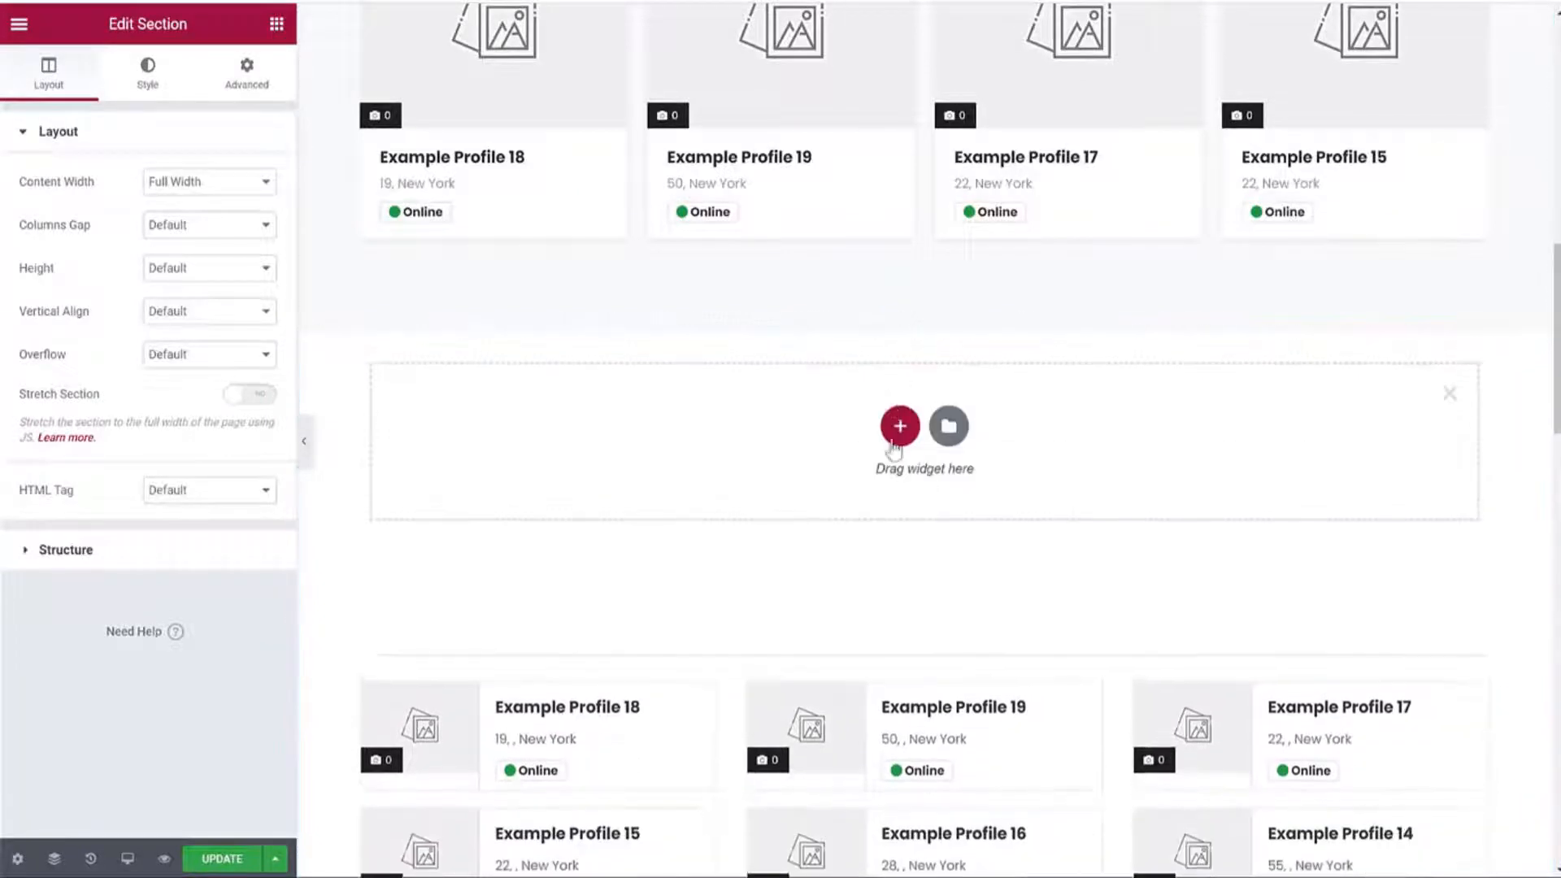
{"action": "left_click", "coordinate": [898, 428]}
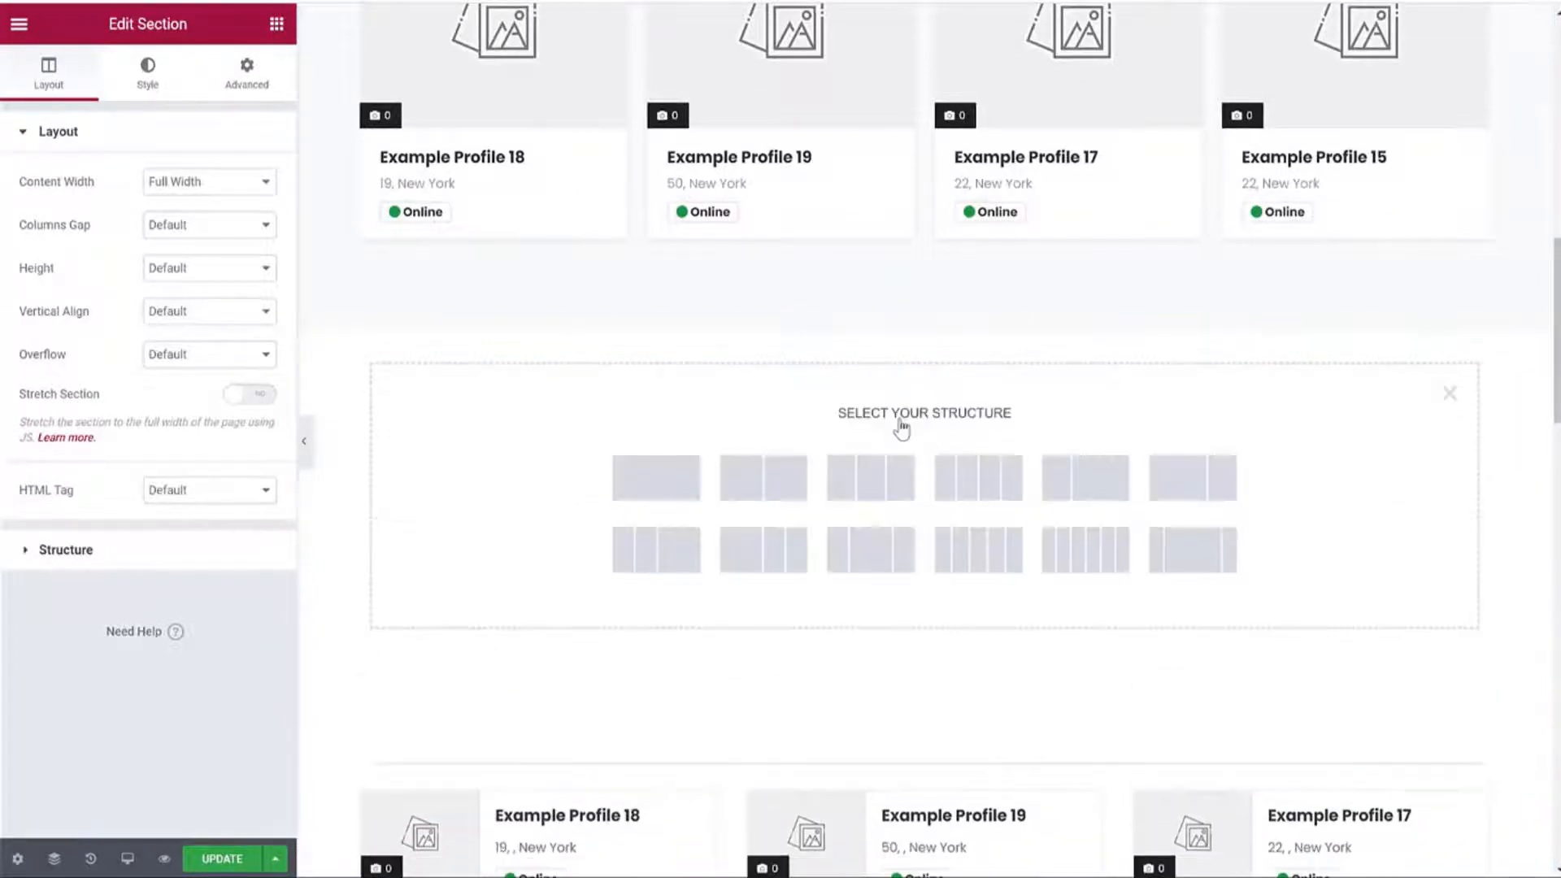
{"action": "left_click", "coordinate": [651, 491]}
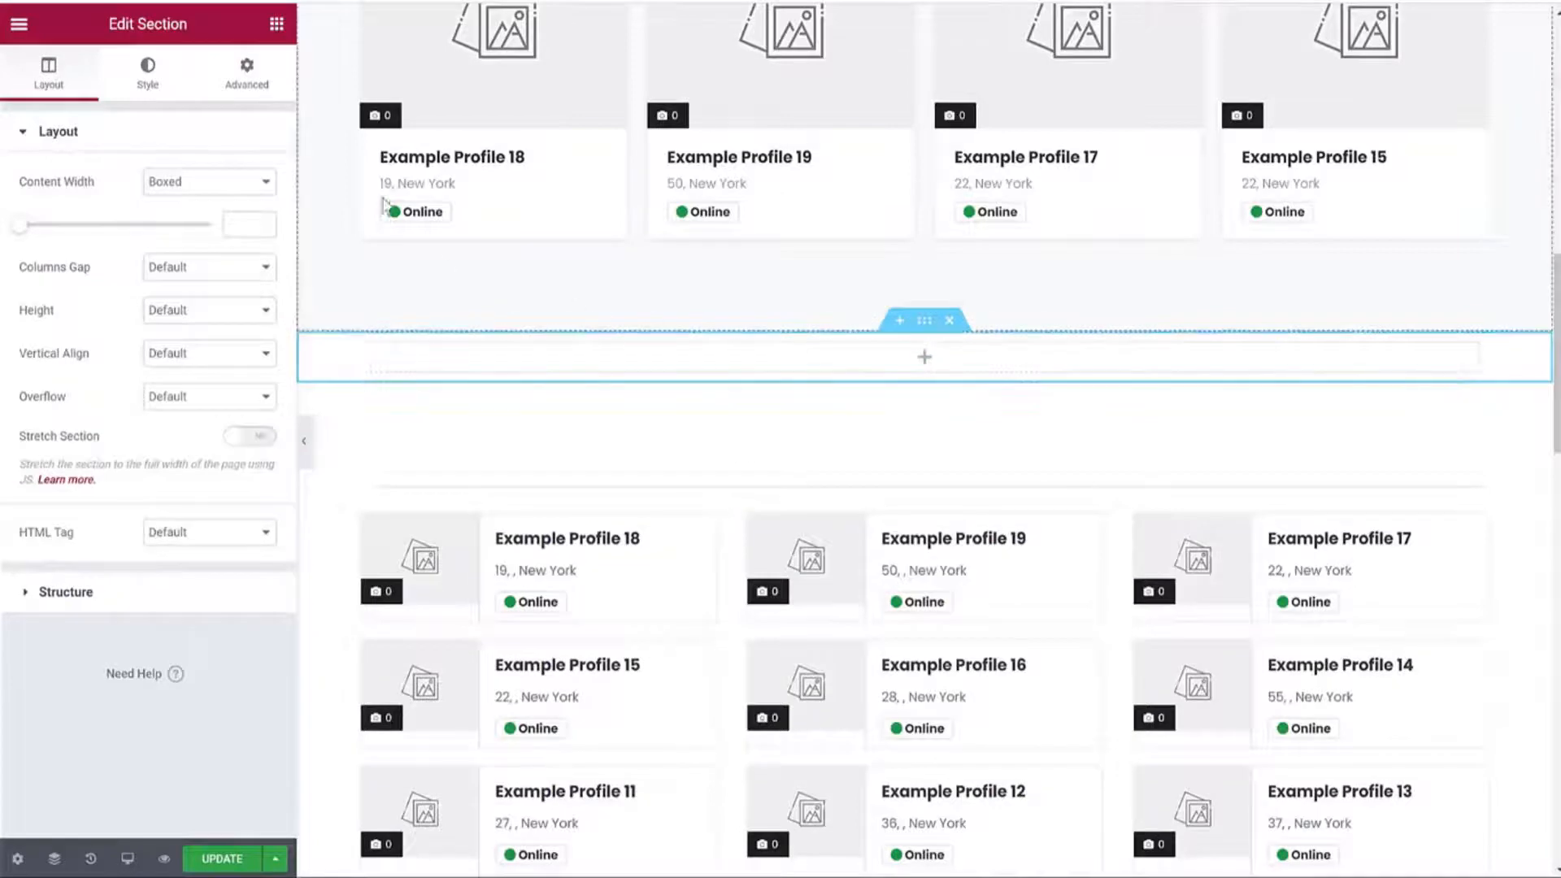
{"action": "left_click", "coordinate": [730, 376]}
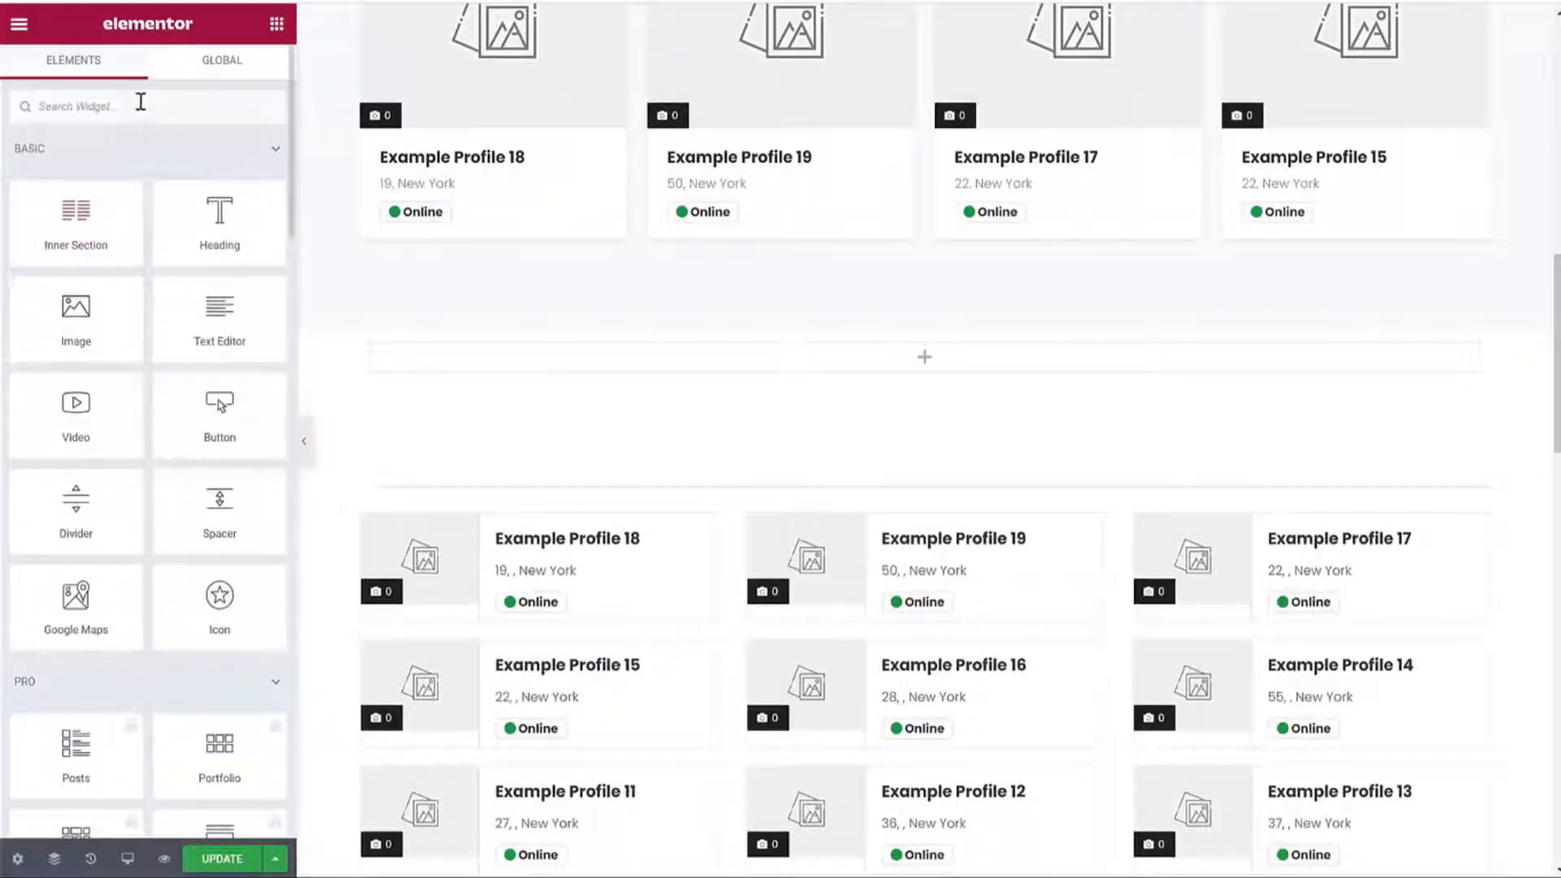
{"action": "left_click", "coordinate": [141, 101]}
Search widgets for 'pre' and drag the PremiumPress block into the empty section.
{"action": "type", "text": "pre"}
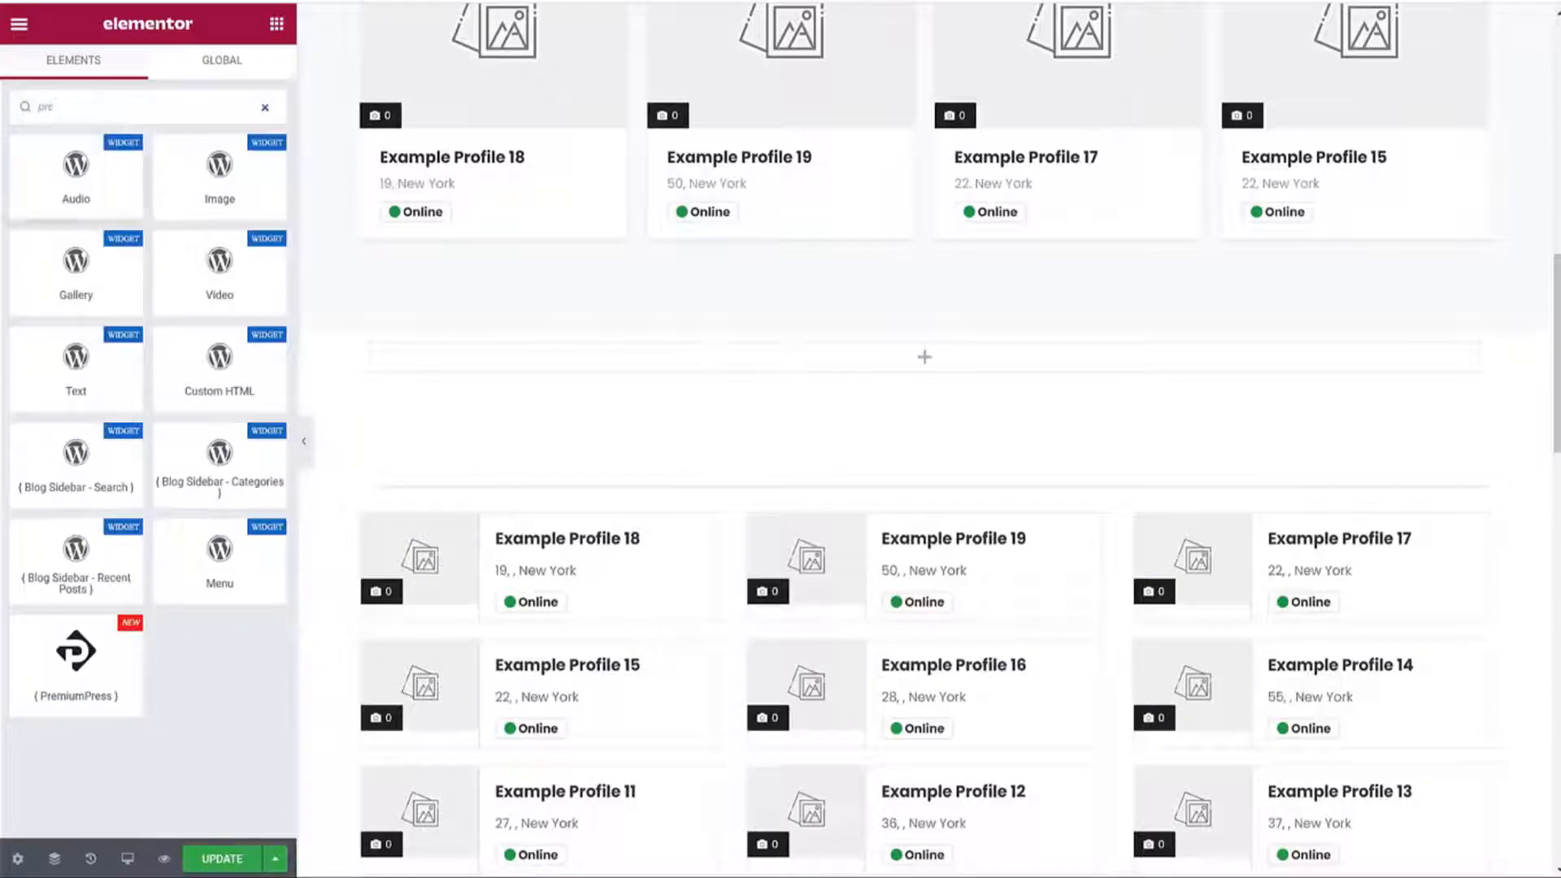
{"action": "left_click_drag", "start_coordinate": [76, 651], "coordinate": [630, 373]}
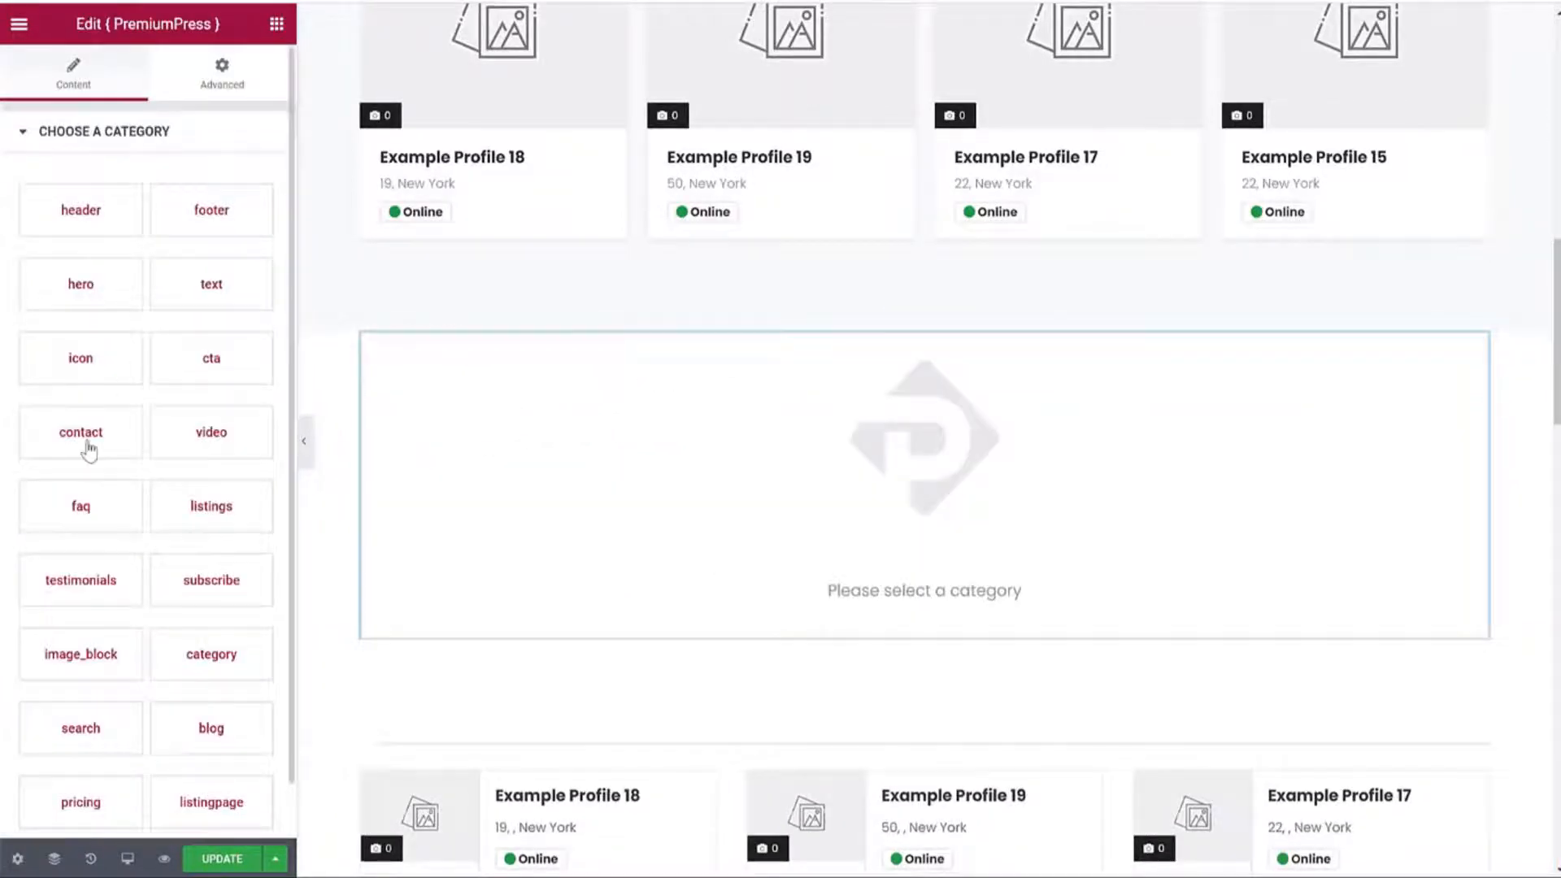
{"action": "scroll", "coordinate": [104, 452], "scroll_direction": "down", "scroll_amount": 1}
Set the block to the cta category with the Style 1 Join Now! design.
{"action": "left_click", "coordinate": [211, 360]}
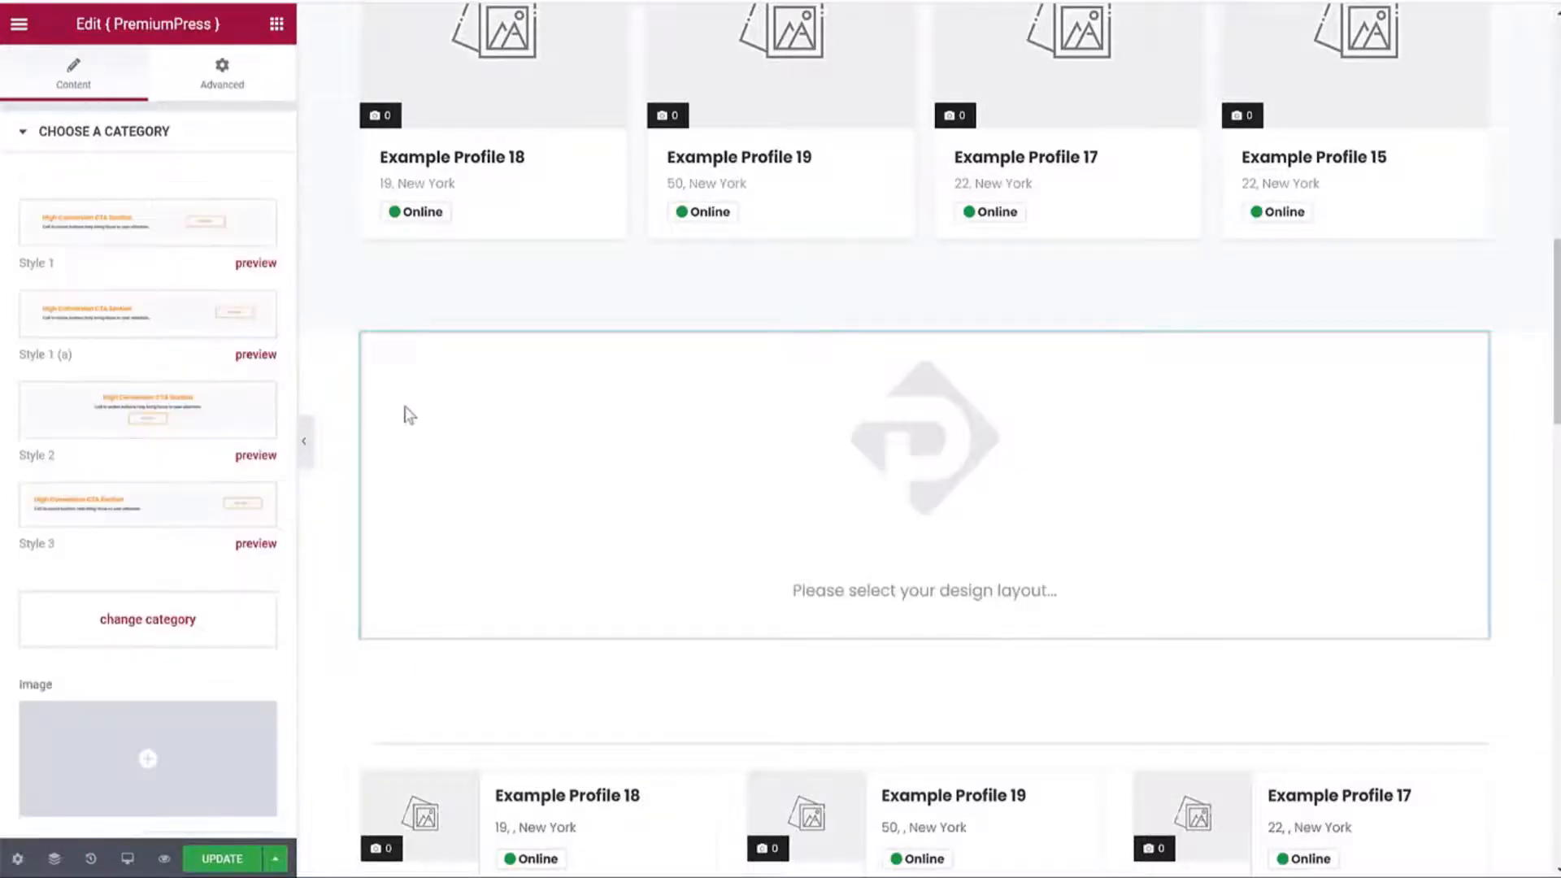
{"action": "left_click", "coordinate": [136, 241]}
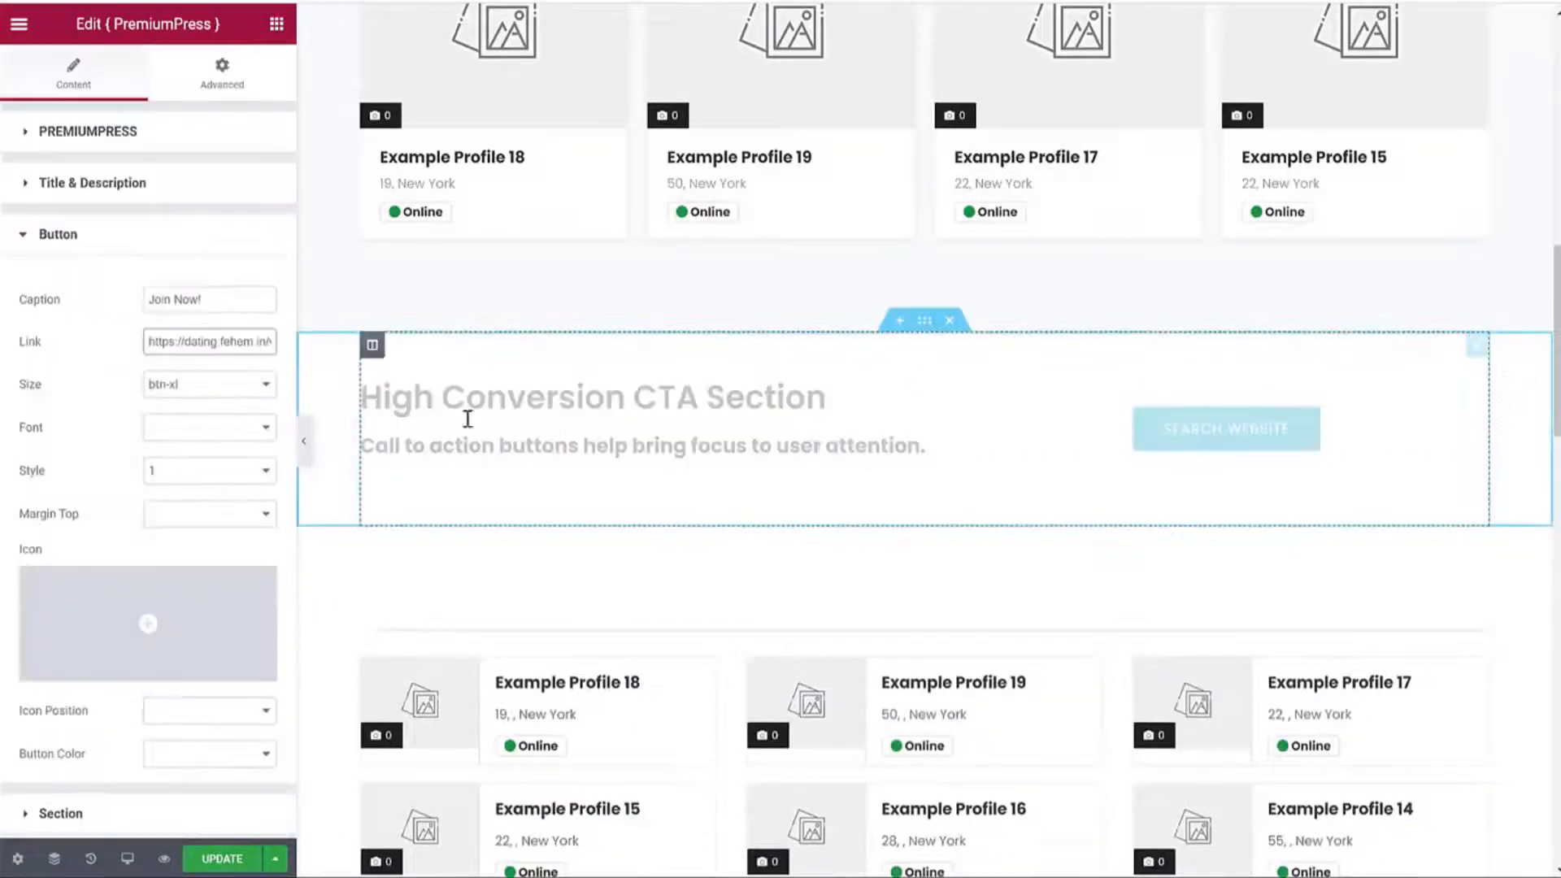
{"action": "left_click", "coordinate": [167, 128]}
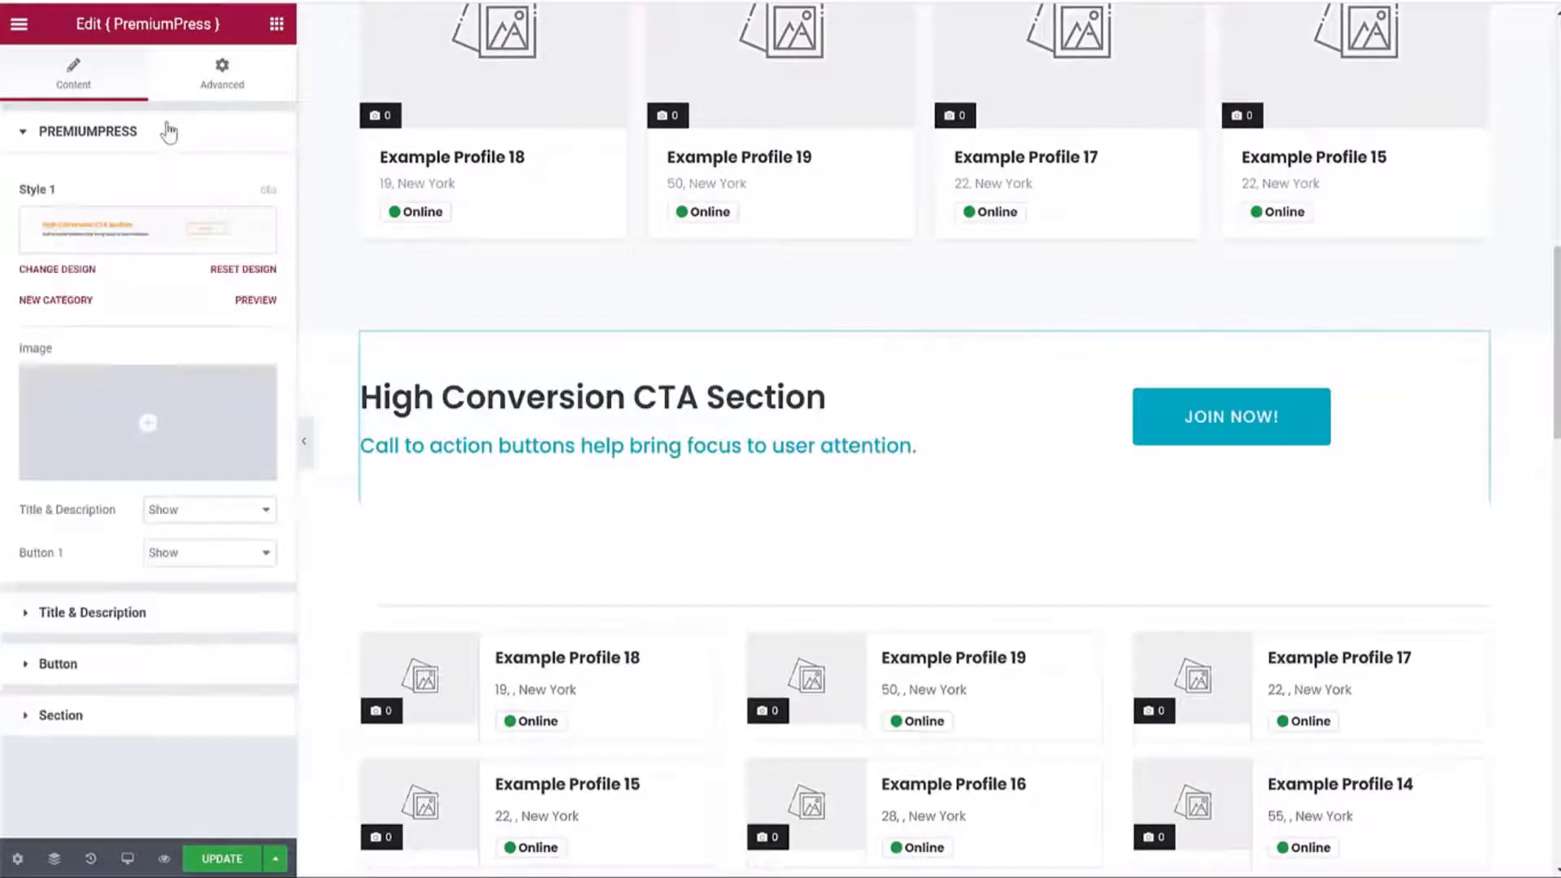
{"action": "left_click", "coordinate": [167, 132]}
{"action": "left_click", "coordinate": [162, 140]}
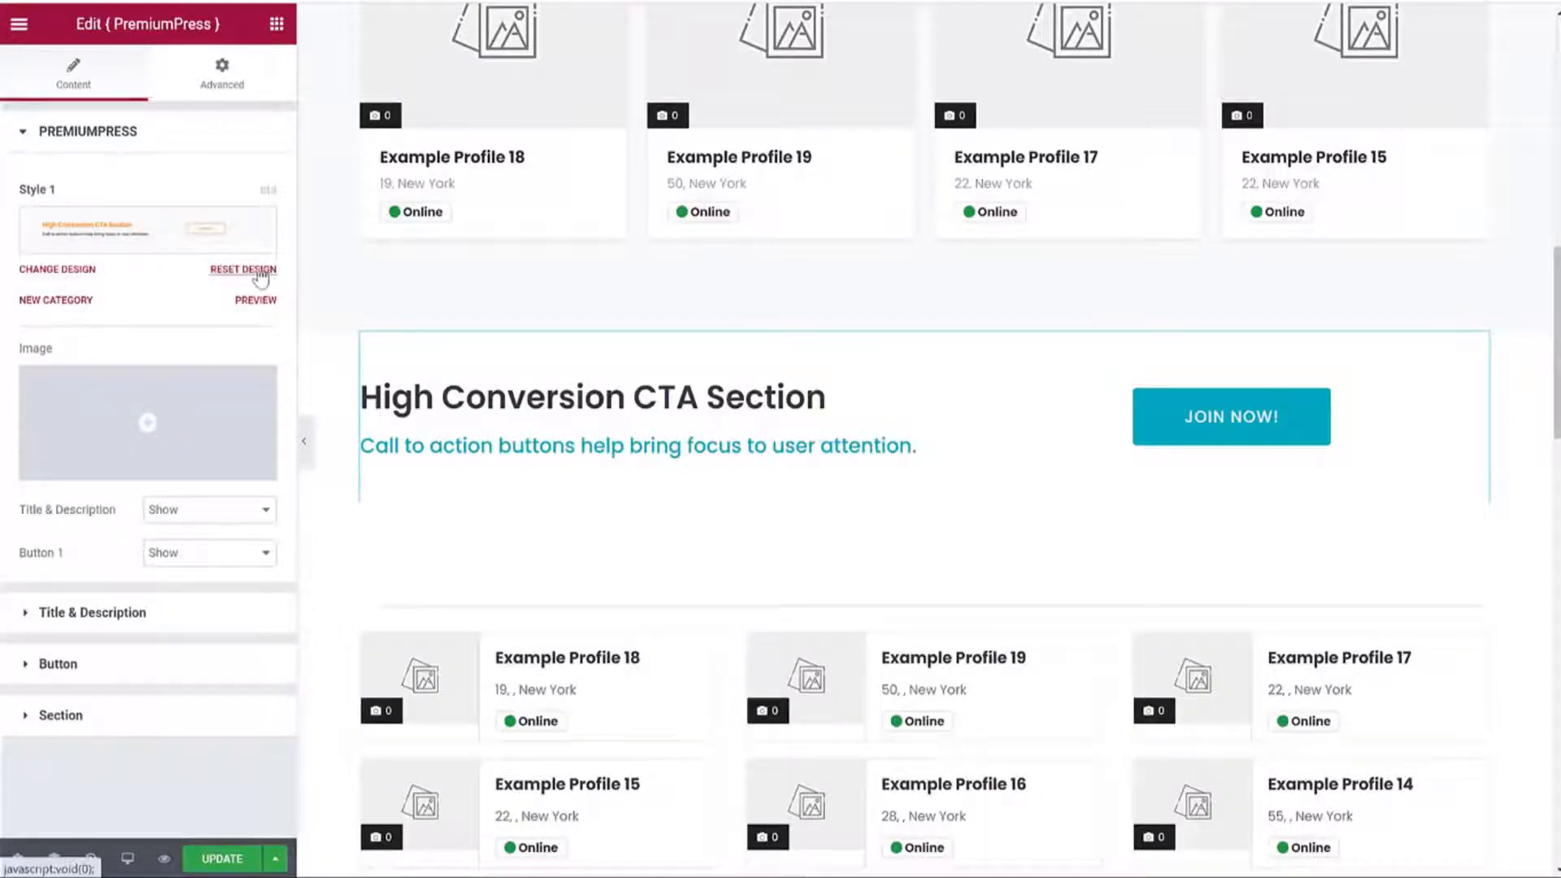
{"action": "left_click", "coordinate": [85, 300]}
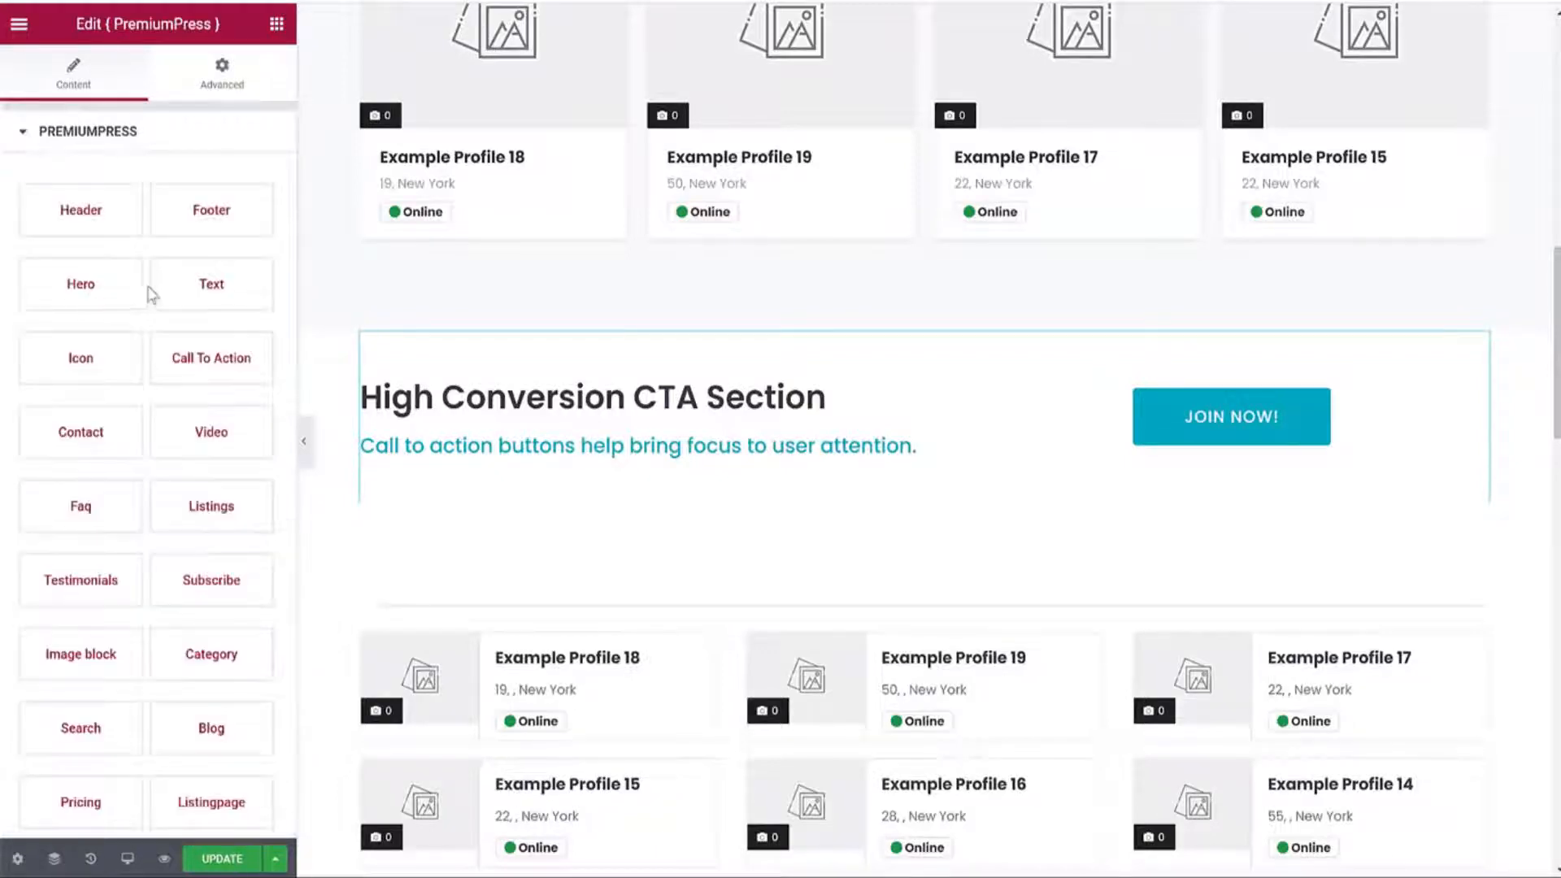
Switch the block to the Blog category with the Blog 1 design and save the page.
{"action": "scroll", "coordinate": [167, 321], "scroll_direction": "down", "scroll_amount": 5}
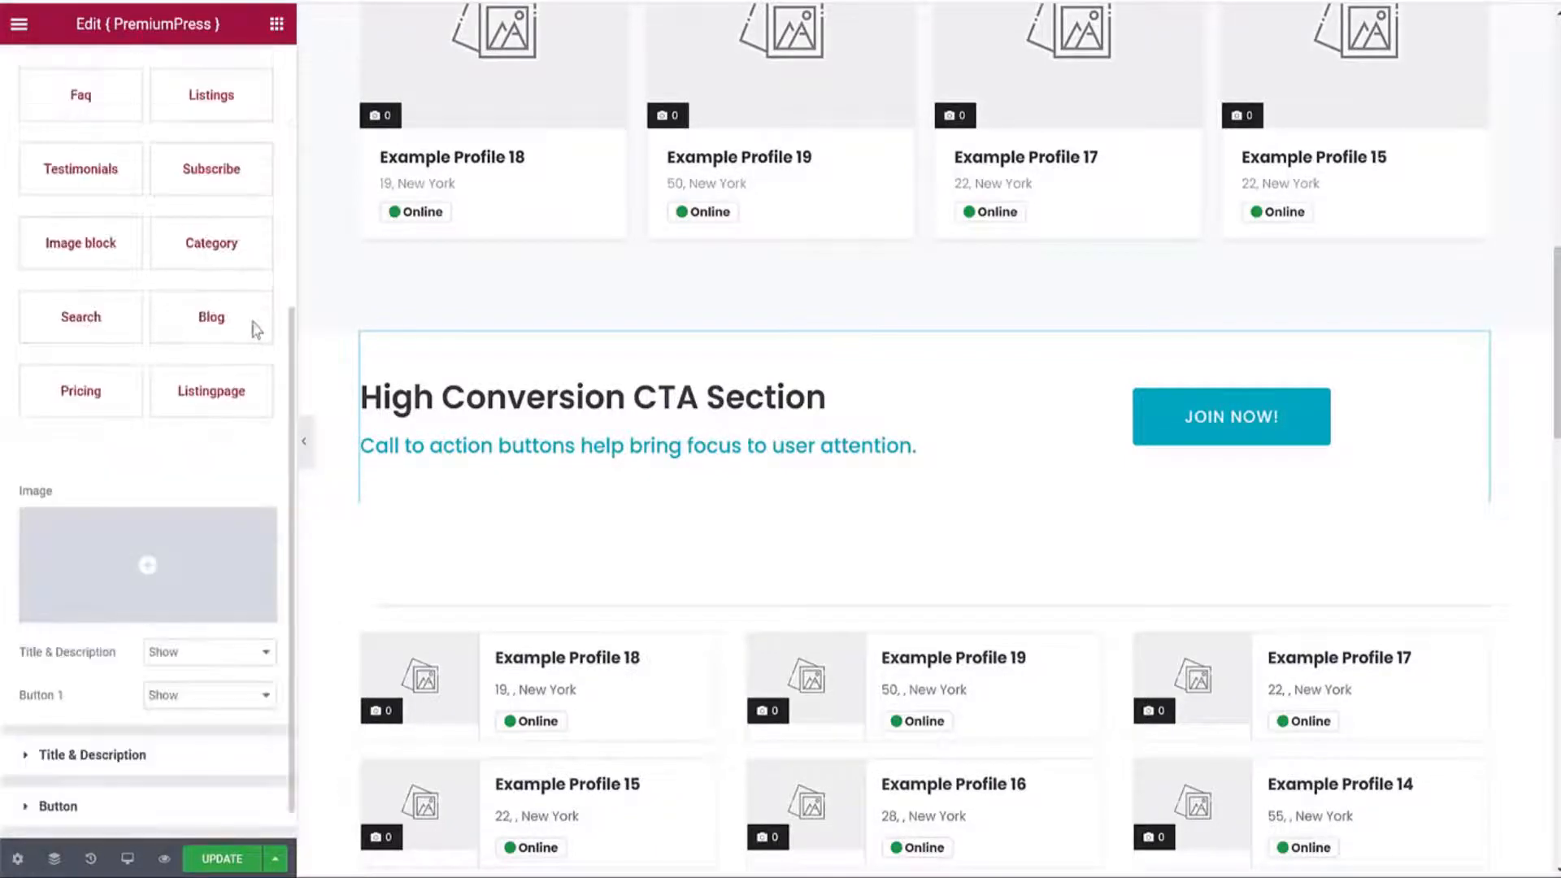
{"action": "left_click", "coordinate": [207, 326]}
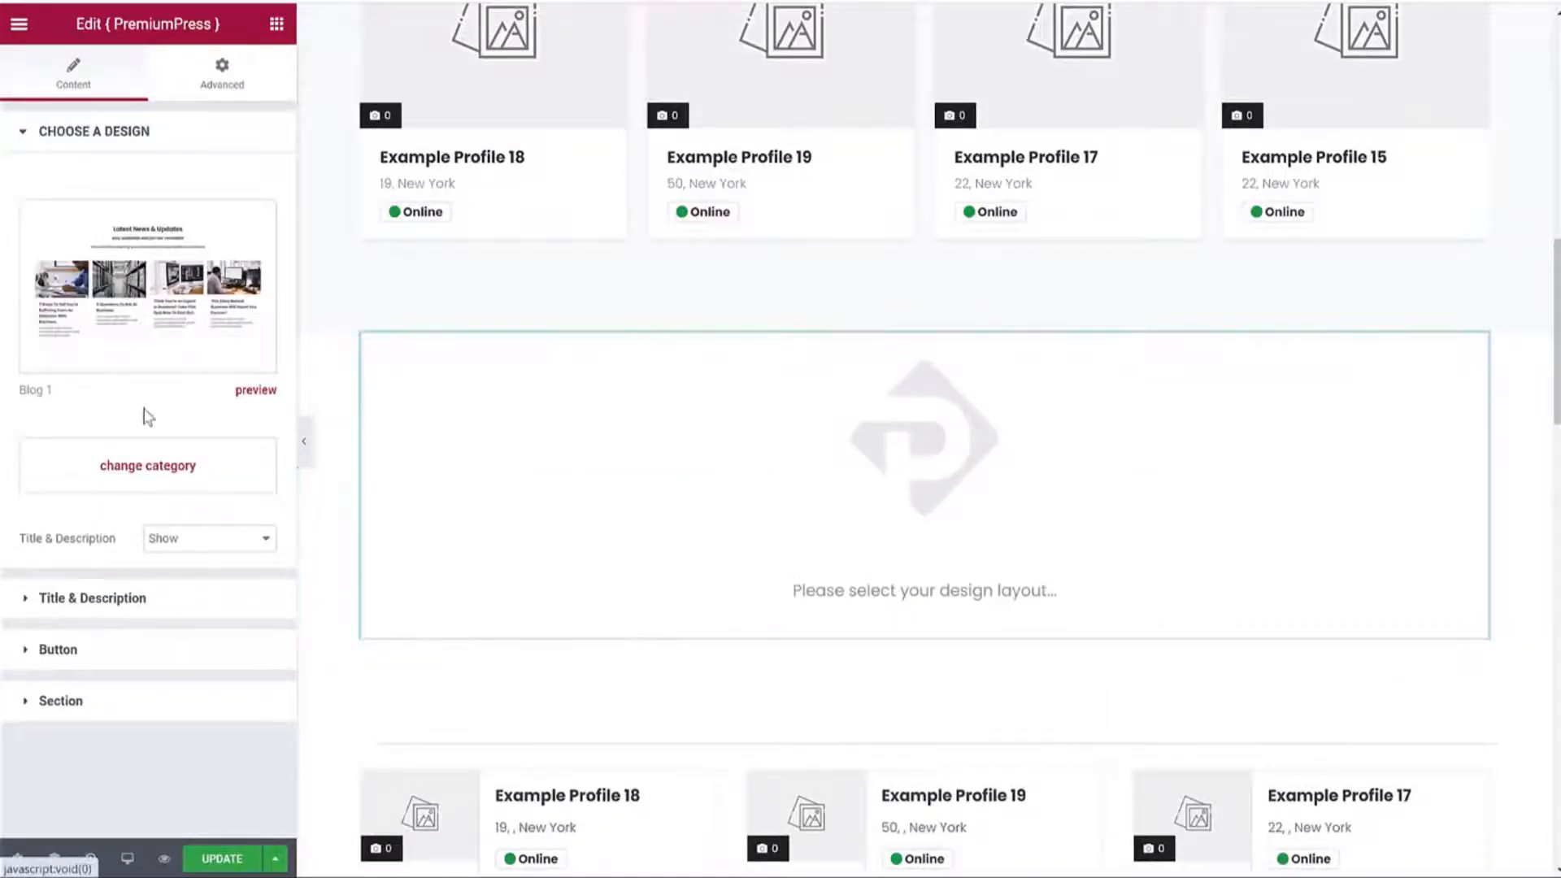
{"action": "left_click", "coordinate": [177, 258]}
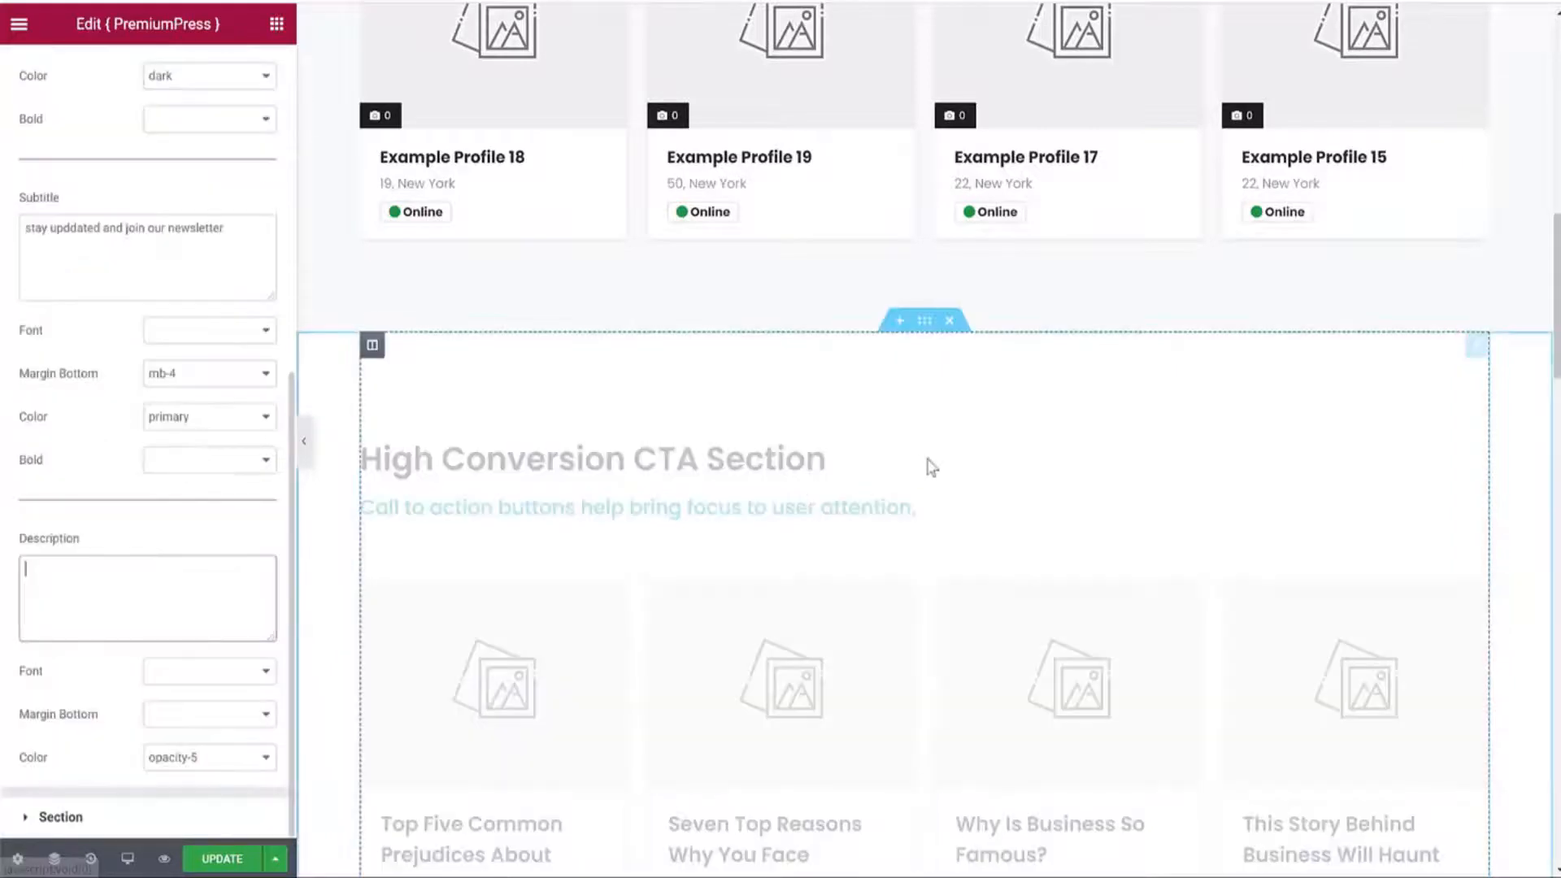
{"action": "scroll", "coordinate": [931, 466], "scroll_direction": "down", "scroll_amount": 1}
{"action": "left_click", "coordinate": [931, 466]}
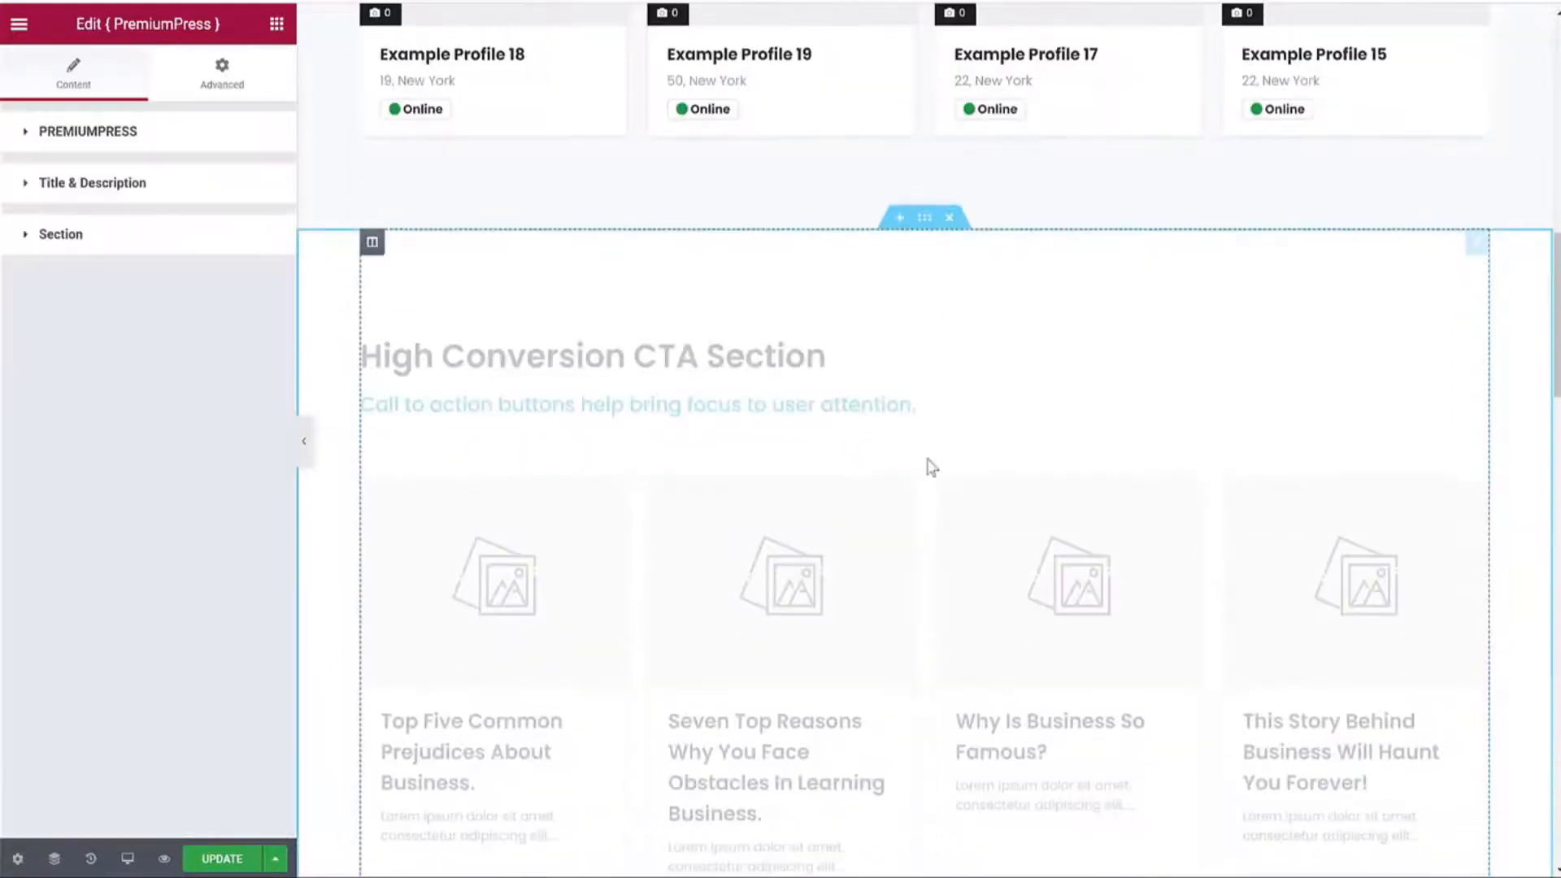
{"action": "scroll", "coordinate": [1055, 405], "scroll_direction": "down", "scroll_amount": 2}
{"action": "left_click", "coordinate": [818, 247]}
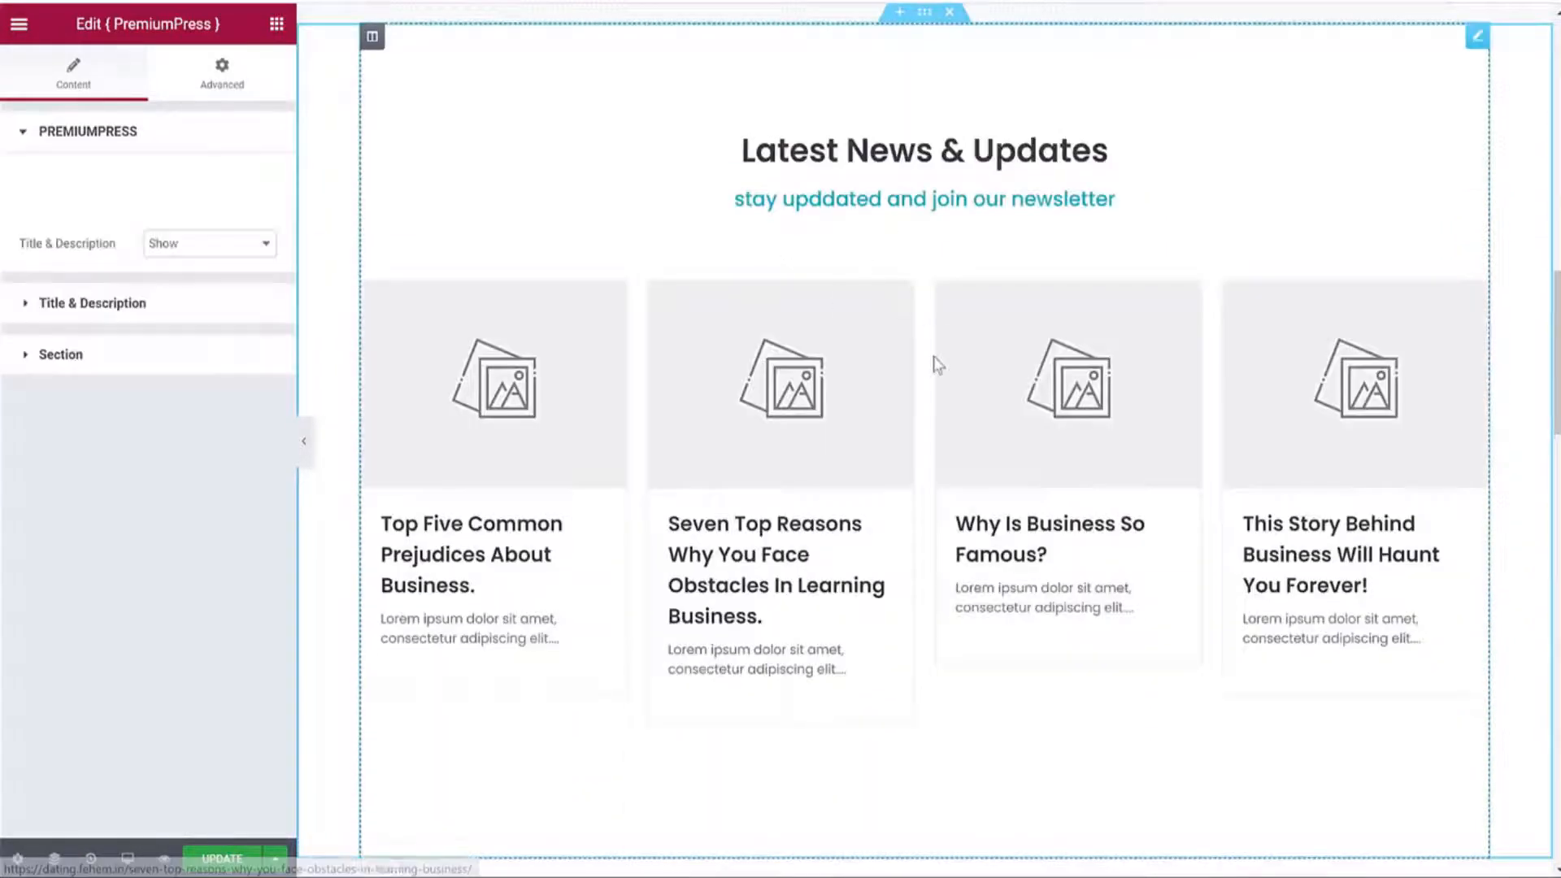
{"action": "scroll", "coordinate": [938, 361], "scroll_direction": "down", "scroll_amount": 2}
{"action": "left_click", "coordinate": [211, 861]}
Give the news section a Secondary Color background, then delete the section and save.
{"action": "scroll", "coordinate": [704, 564], "scroll_direction": "up", "scroll_amount": 4}
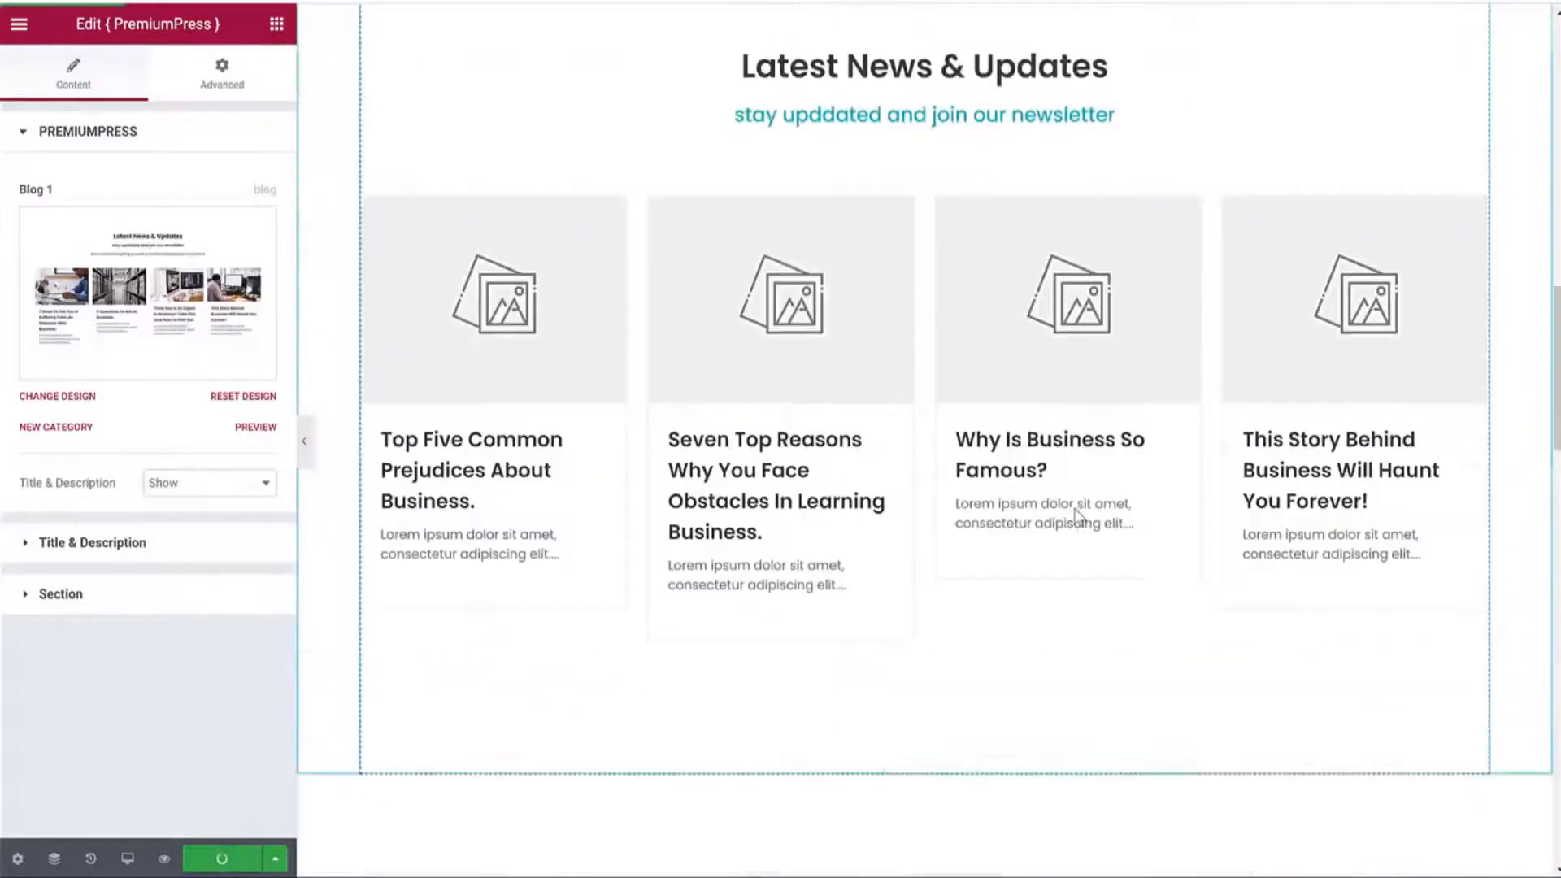
{"action": "scroll", "coordinate": [1089, 511], "scroll_direction": "down", "scroll_amount": 1}
{"action": "scroll", "coordinate": [1090, 511], "scroll_direction": "down", "scroll_amount": 4}
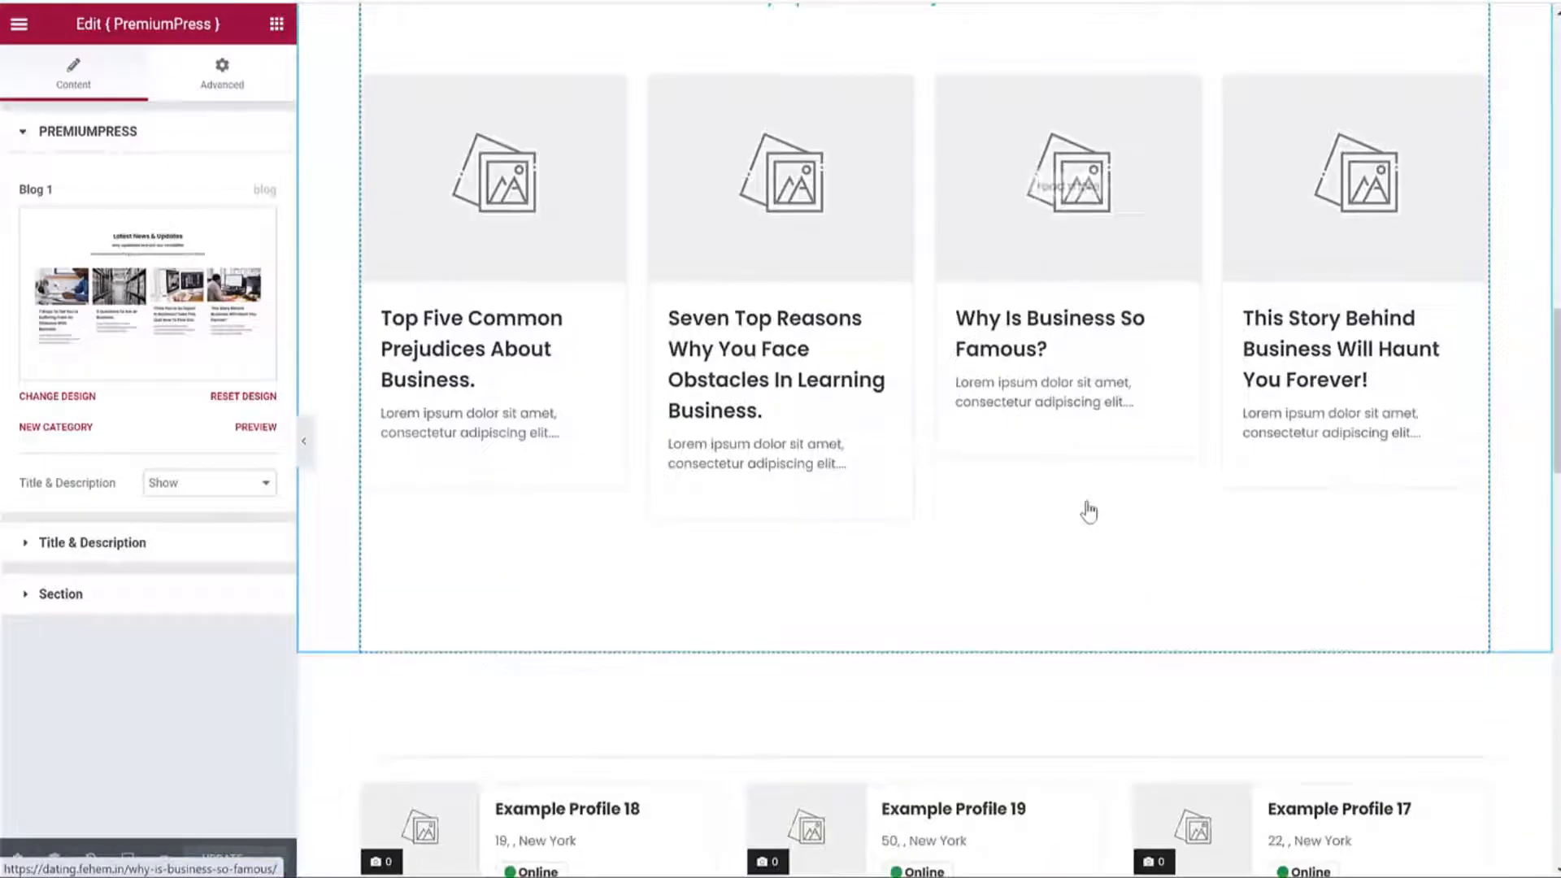
{"action": "scroll", "coordinate": [1086, 512], "scroll_direction": "up", "scroll_amount": 4}
{"action": "scroll", "coordinate": [1089, 510], "scroll_direction": "up", "scroll_amount": 3}
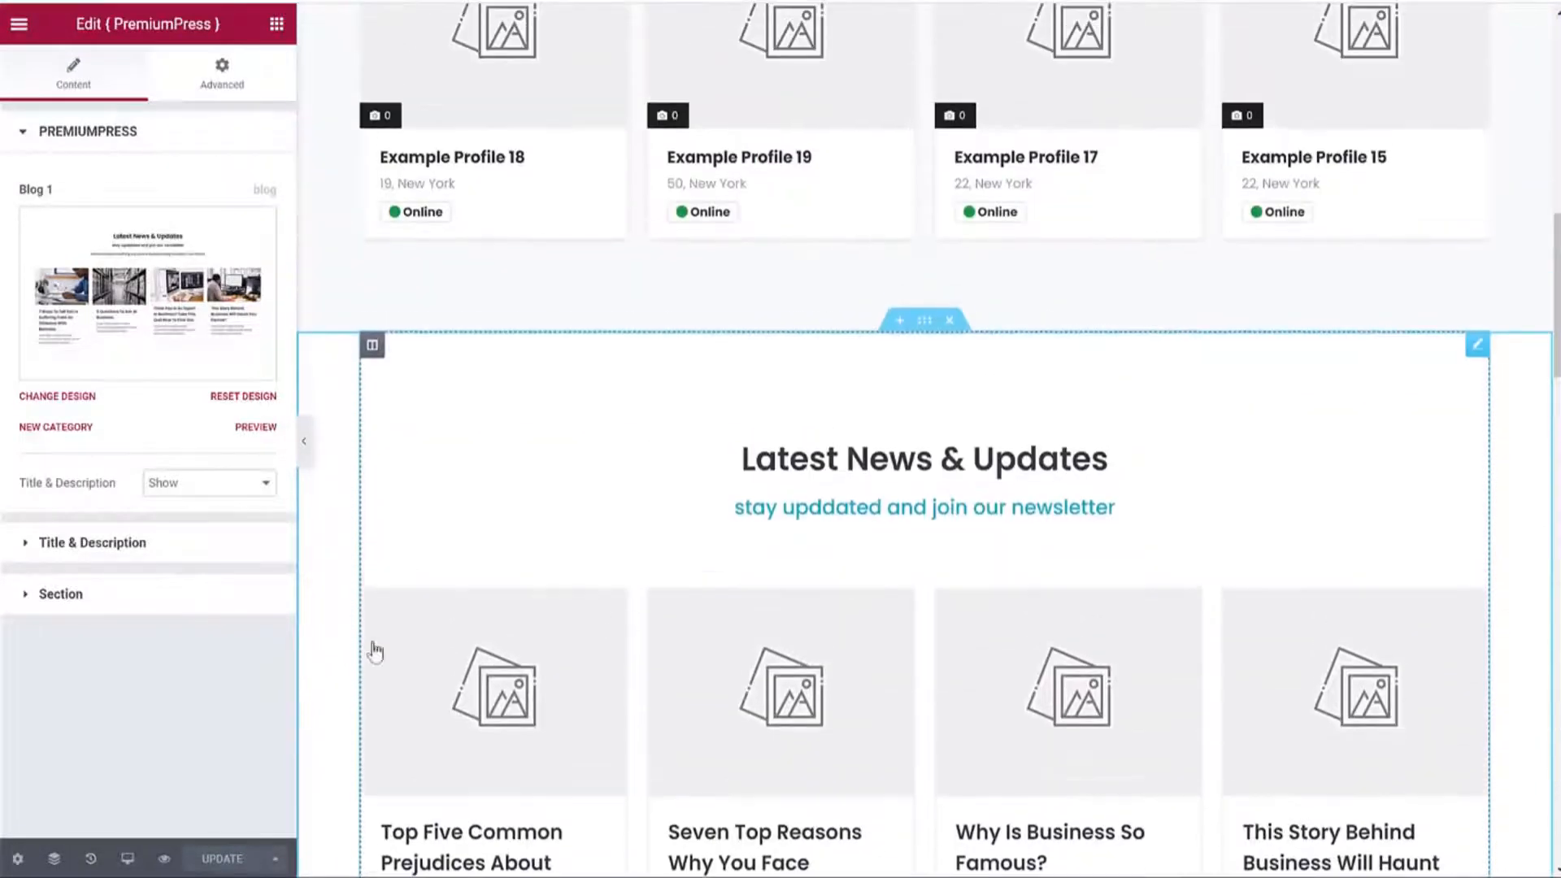
{"action": "left_click", "coordinate": [161, 594]}
{"action": "left_click", "coordinate": [204, 296]}
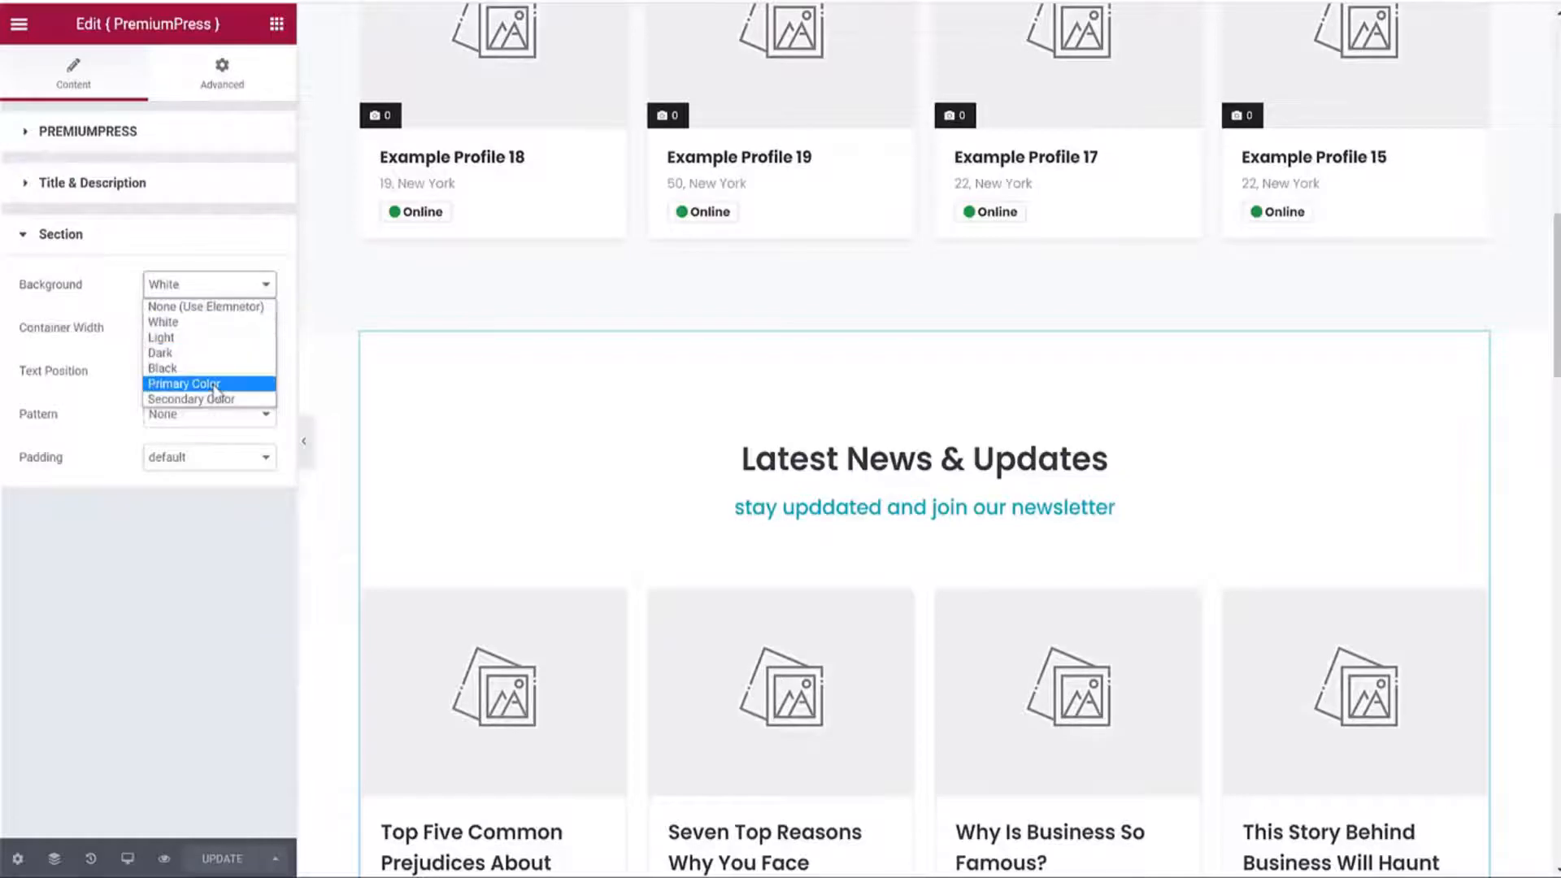
{"action": "left_click", "coordinate": [204, 349]}
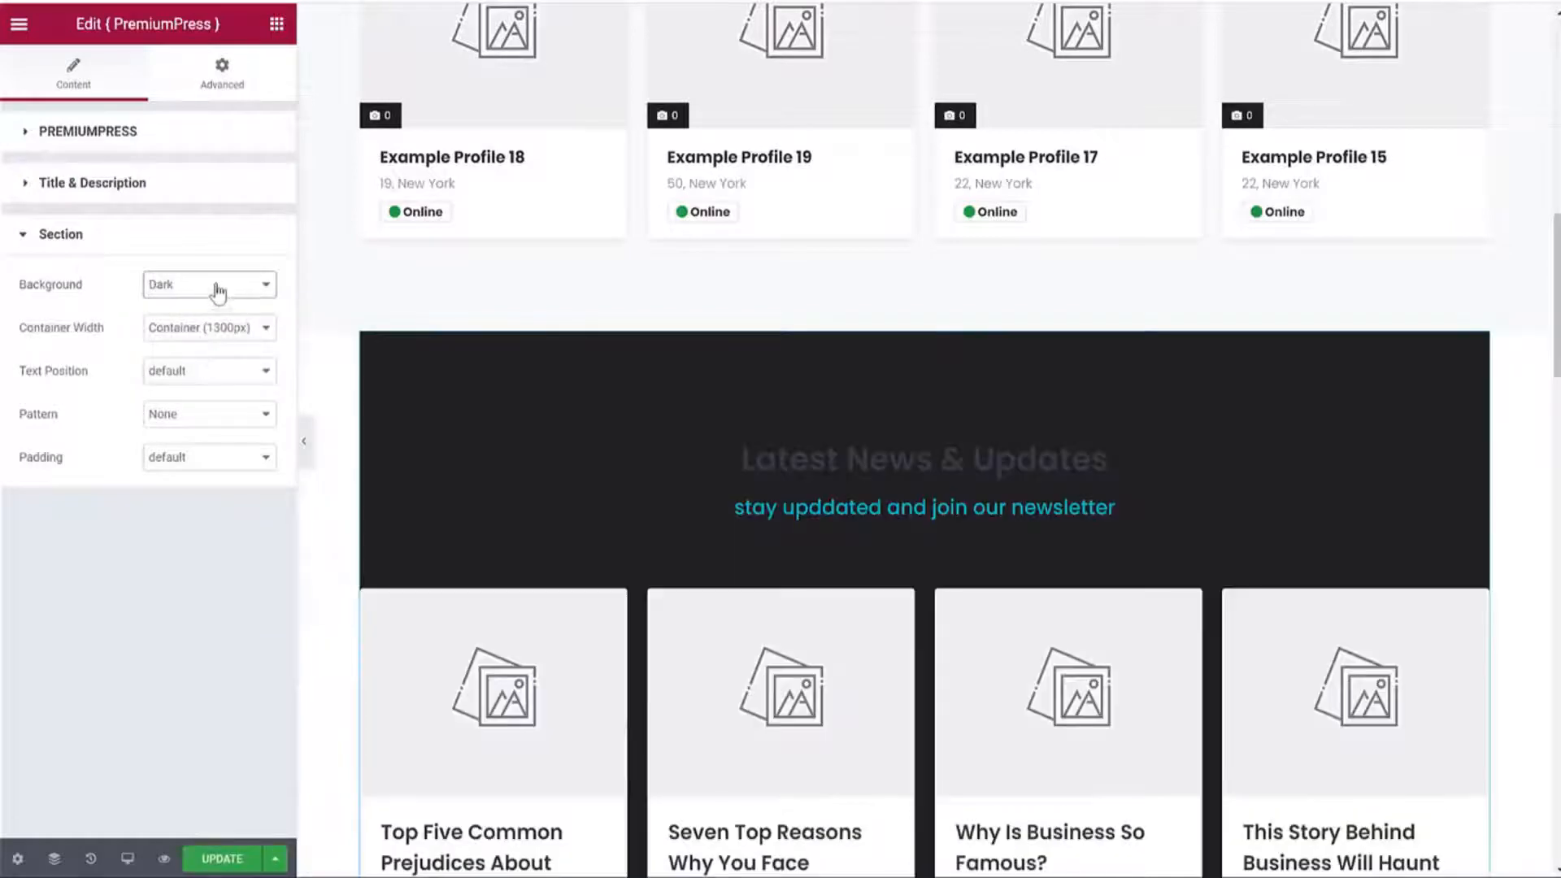
{"action": "left_click", "coordinate": [218, 291]}
{"action": "left_click", "coordinate": [205, 399]}
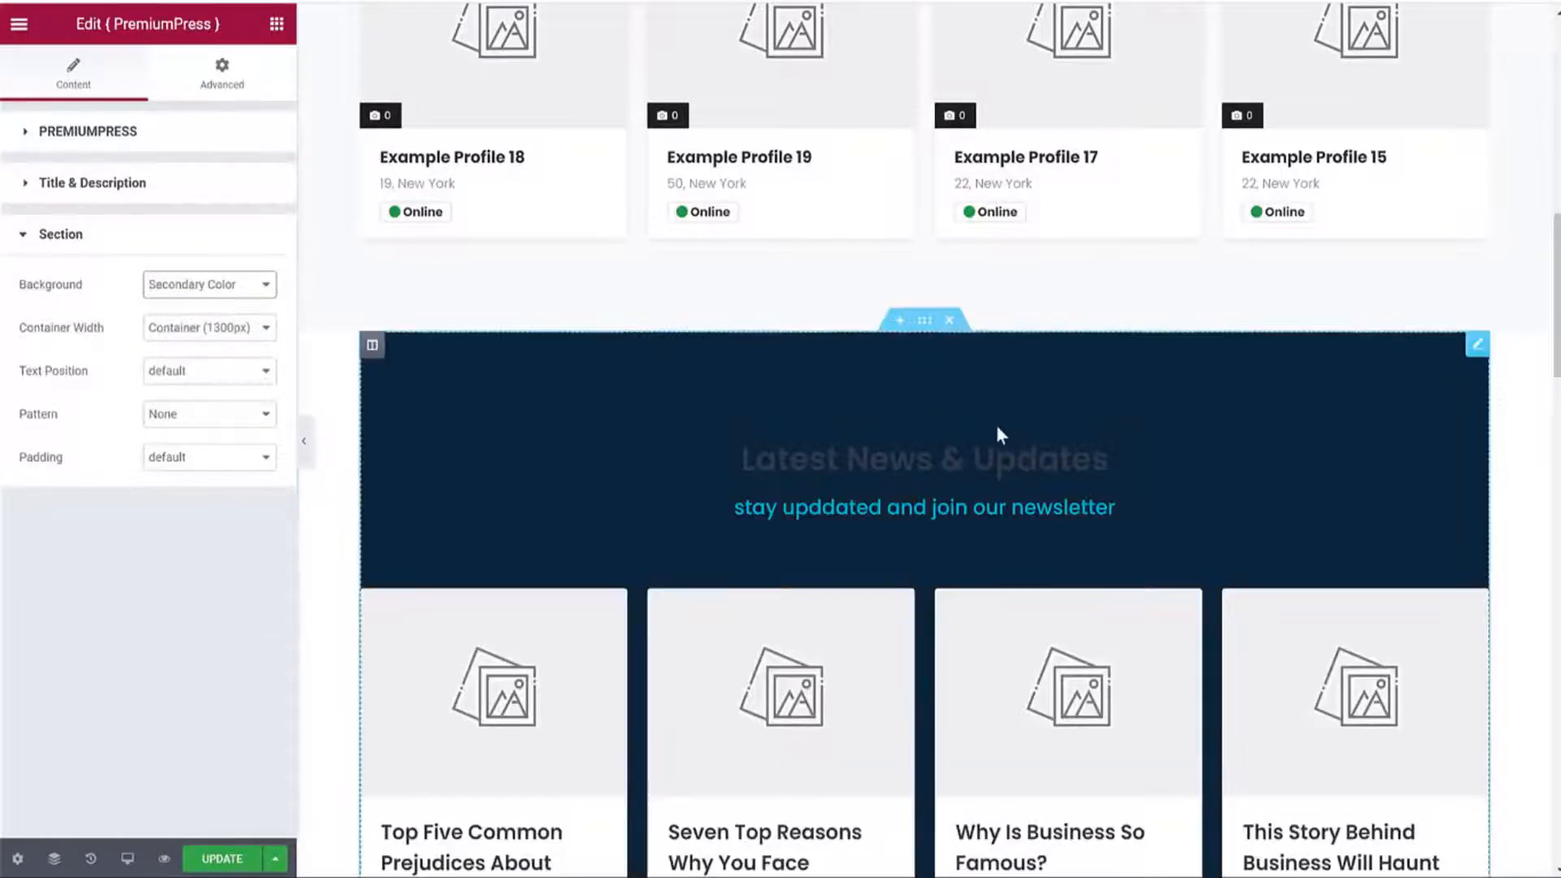
{"action": "scroll", "coordinate": [997, 424], "scroll_direction": "down", "scroll_amount": 3}
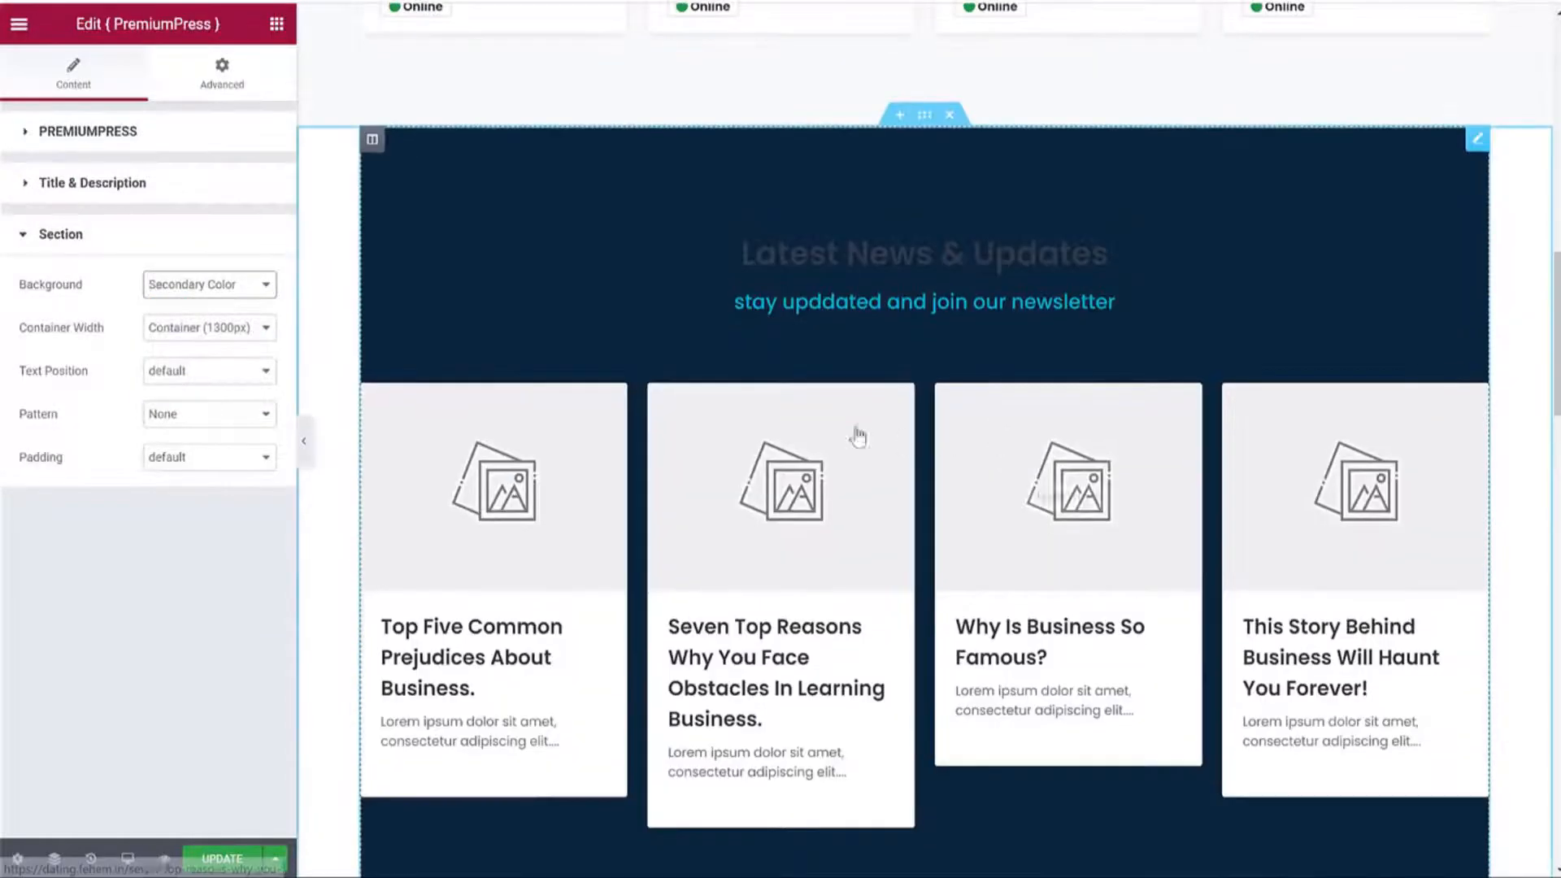
{"action": "left_click", "coordinate": [949, 115]}
{"action": "left_click", "coordinate": [234, 855]}
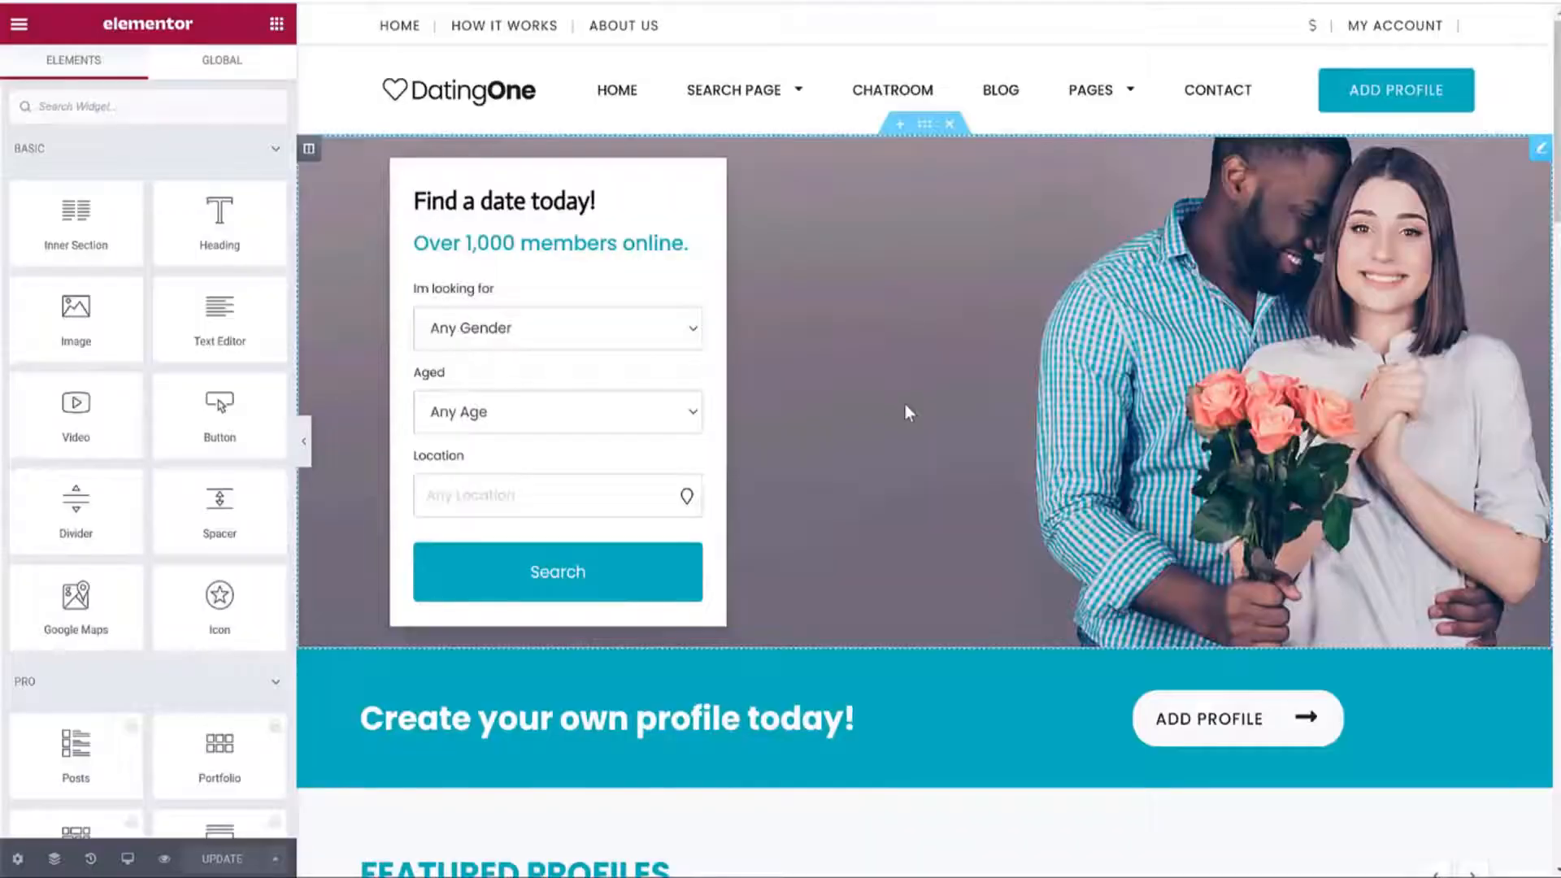
Select the 'Find a date today!' hero section at the top to edit its settings.
{"action": "scroll", "coordinate": [905, 407], "scroll_direction": "down", "scroll_amount": 11}
{"action": "scroll", "coordinate": [905, 406], "scroll_direction": "up", "scroll_amount": 7}
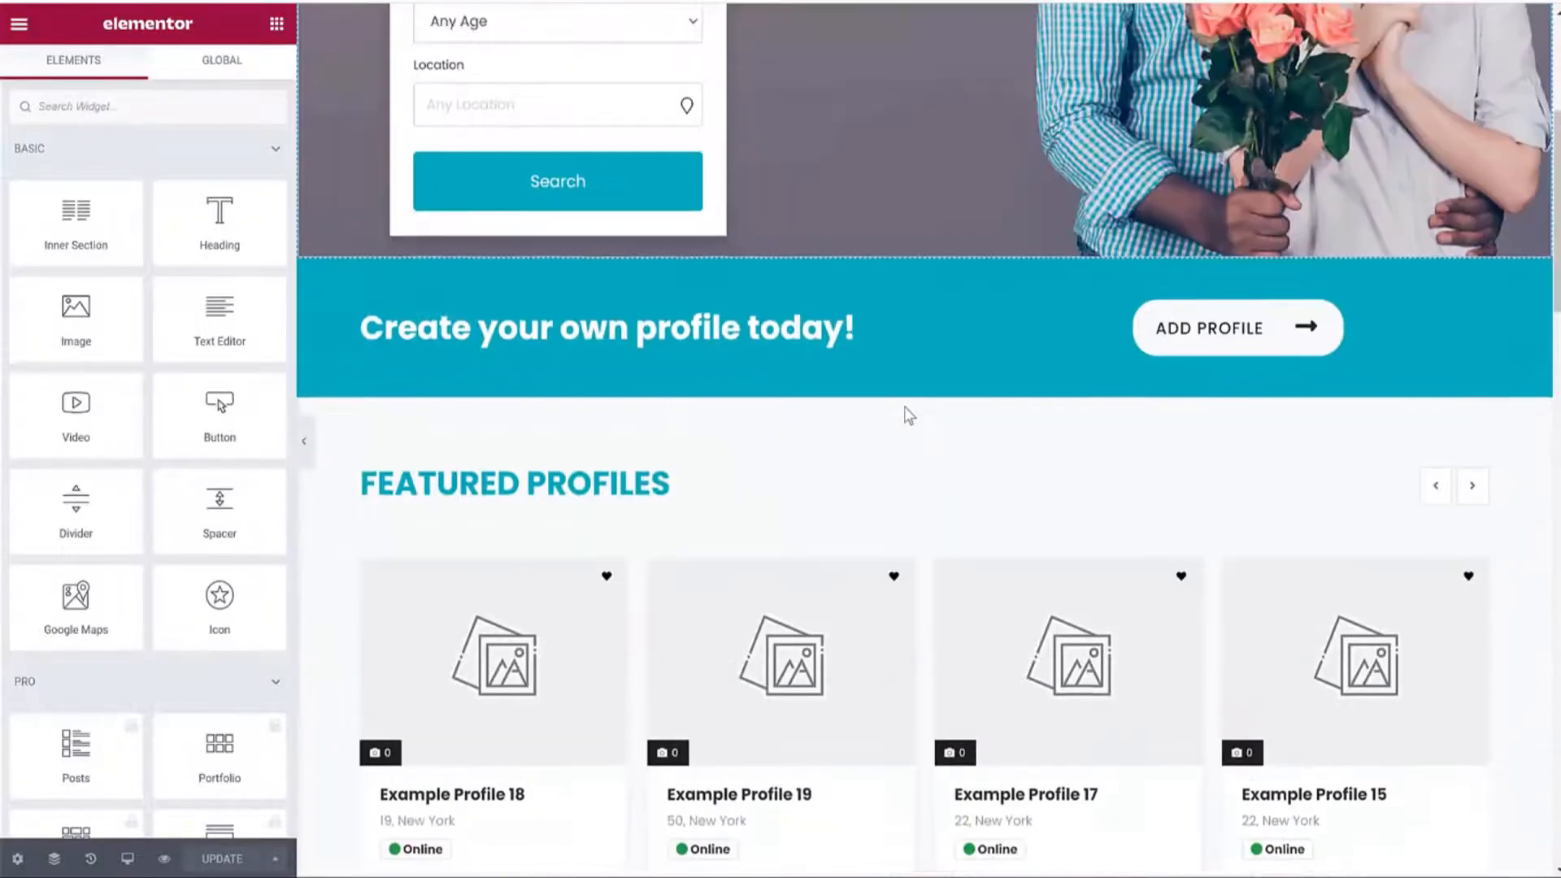
{"action": "scroll", "coordinate": [909, 415], "scroll_direction": "up", "scroll_amount": 5}
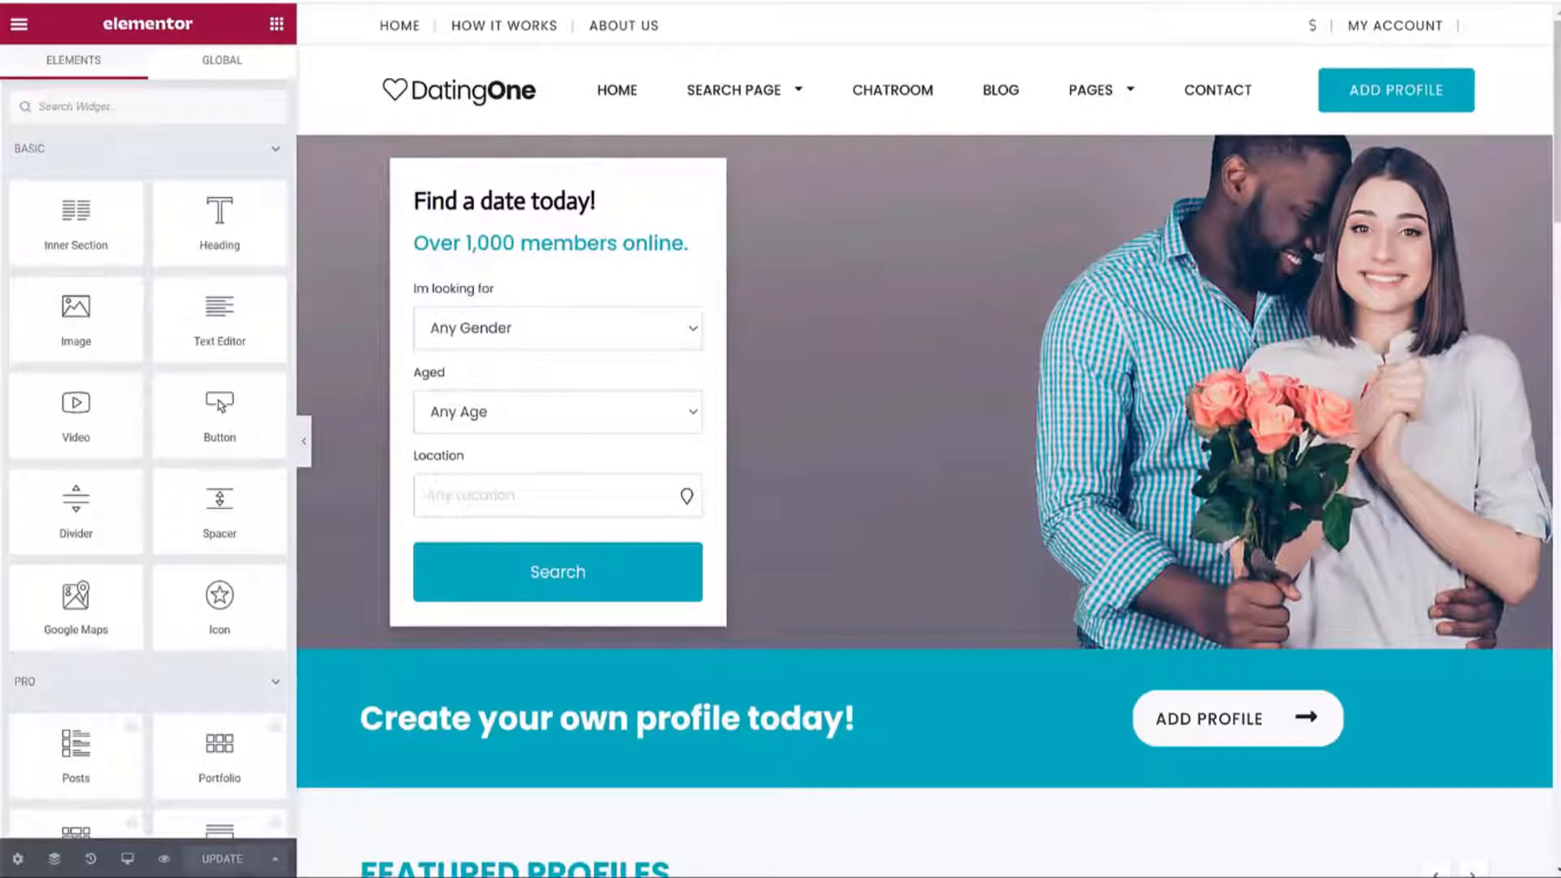
{"action": "key", "text": "BackSpace"}
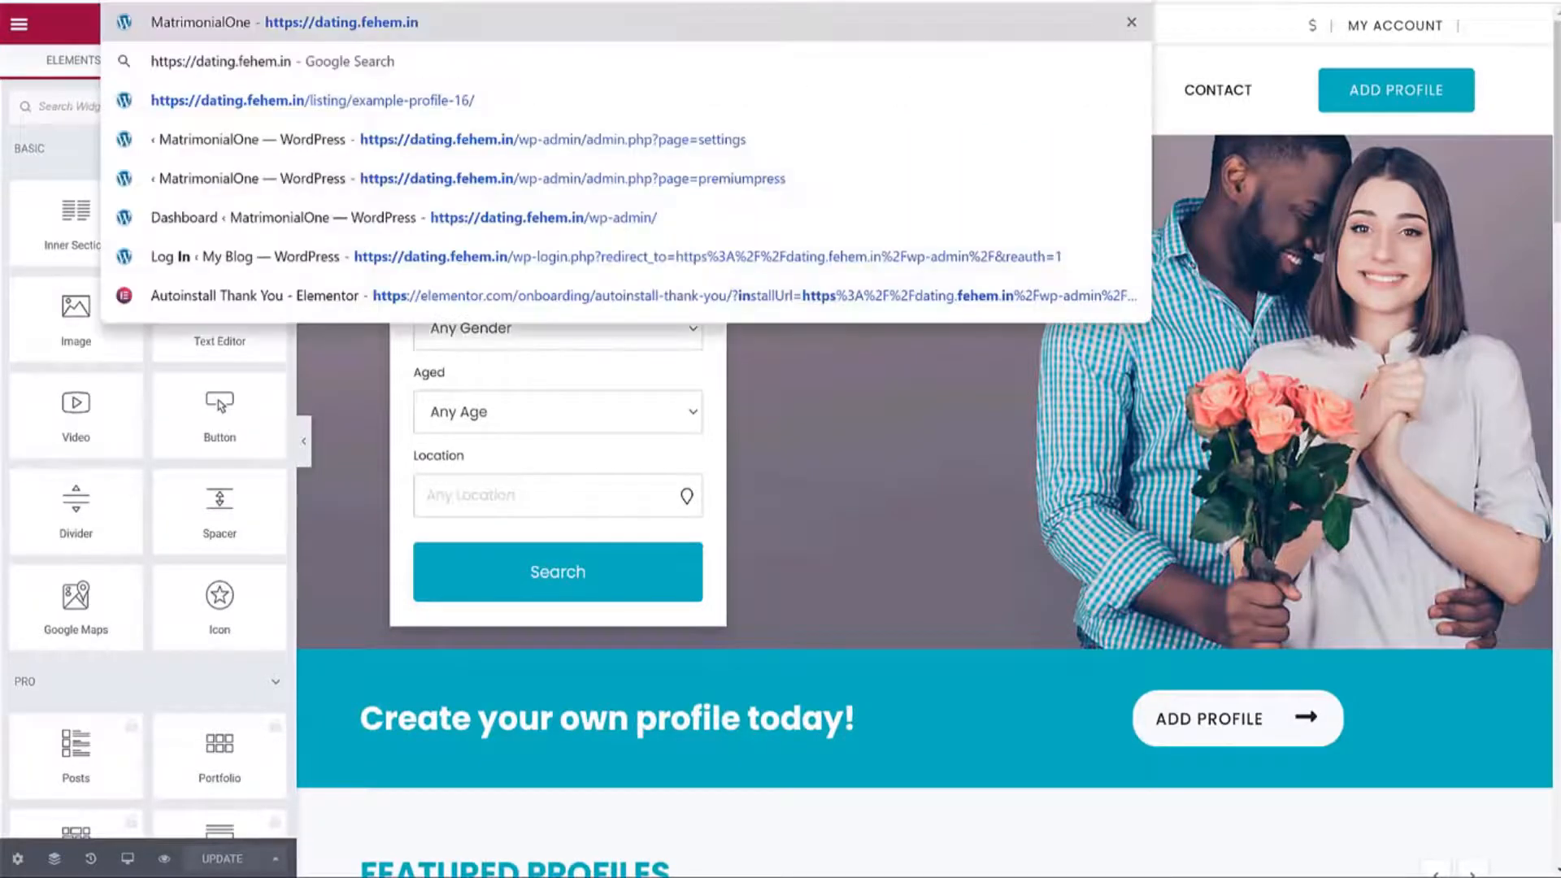
{"action": "left_click", "coordinate": [785, 457]}
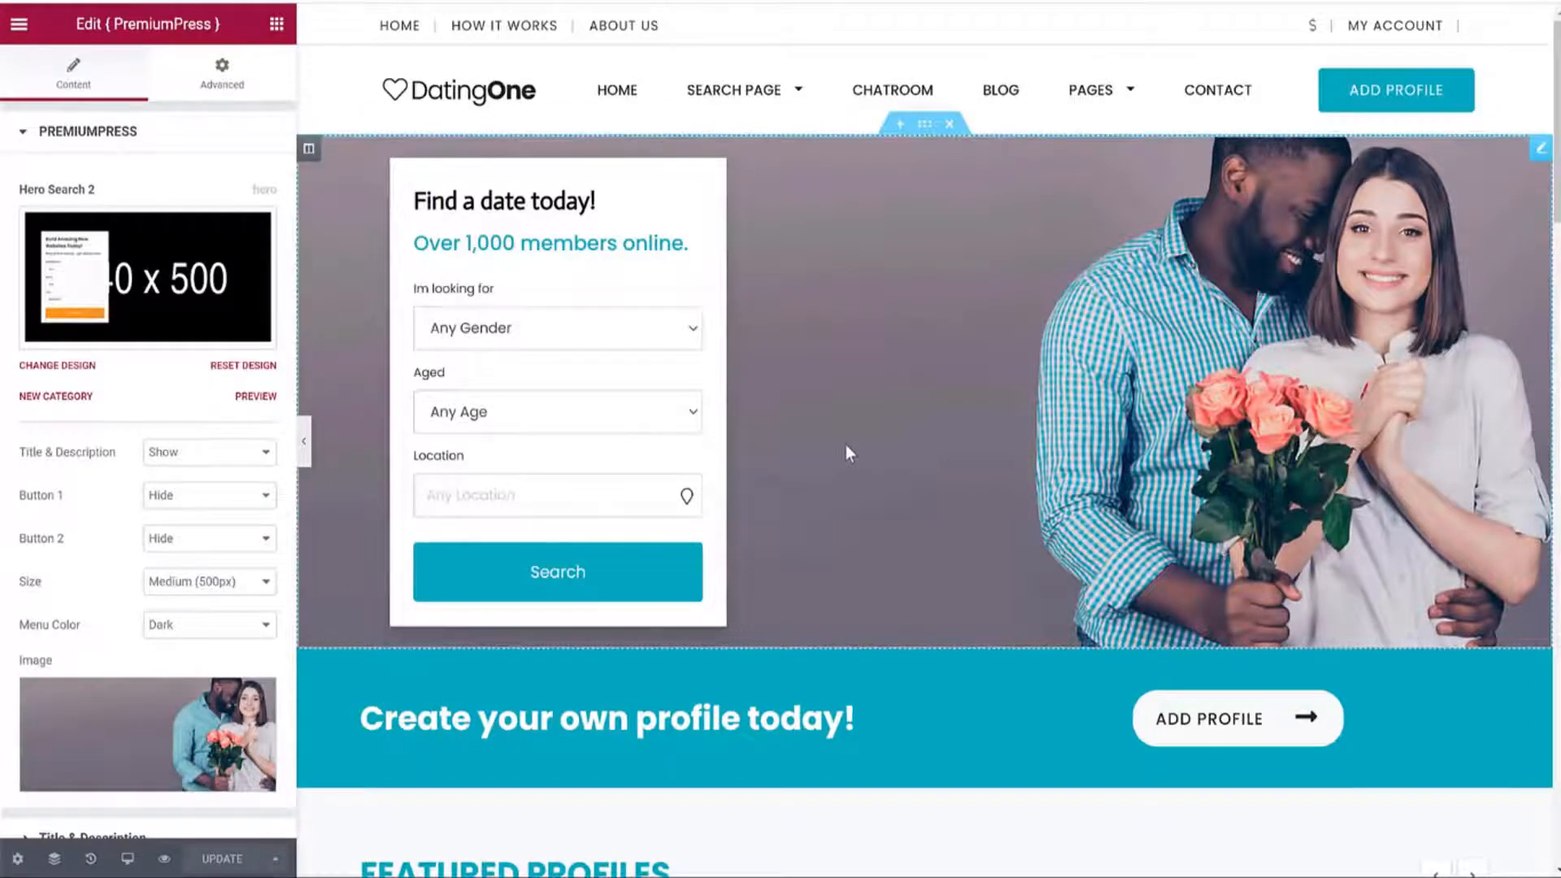
Change the page title 'home - 02-11-2020' to 'Home New', save, and open the live site.
{"action": "left_click", "coordinate": [18, 860]}
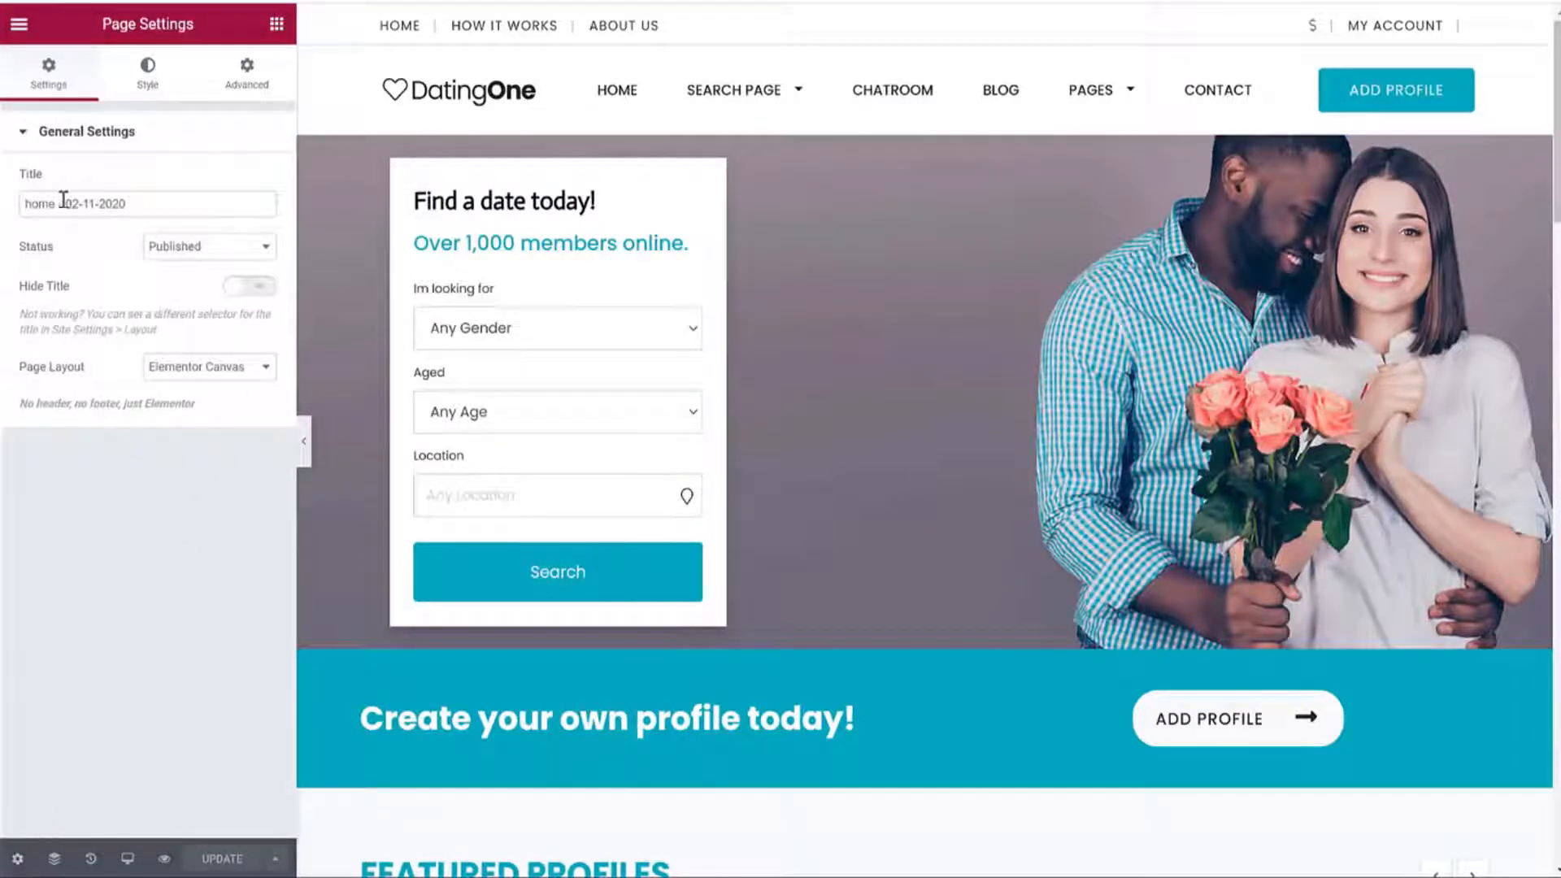
{"action": "left_click_drag", "start_coordinate": [130, 201], "coordinate": [21, 217]}
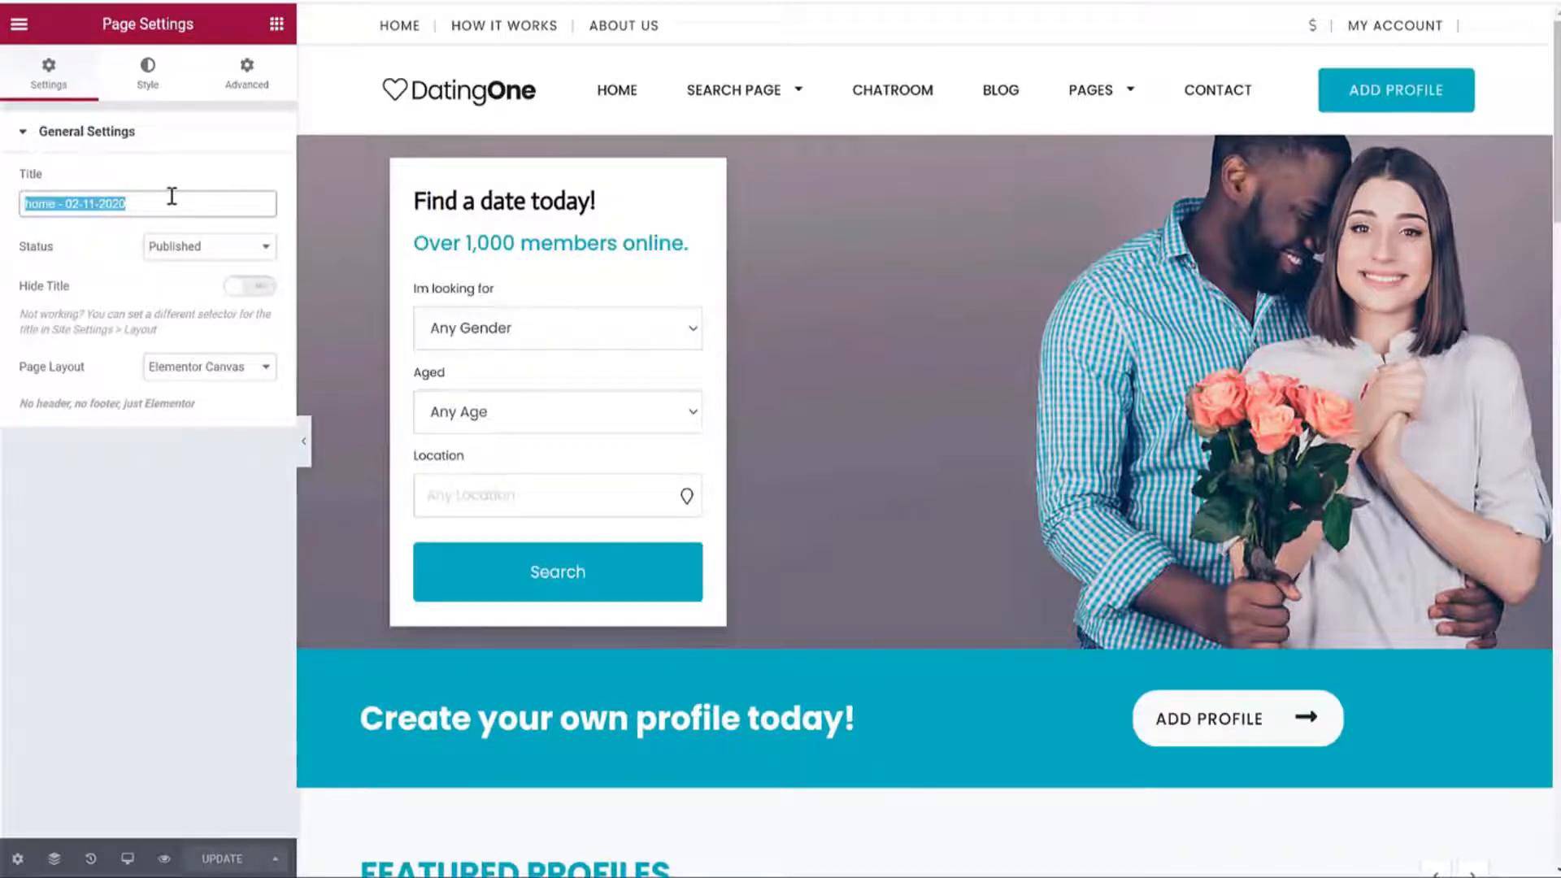
{"action": "left_click", "coordinate": [70, 209]}
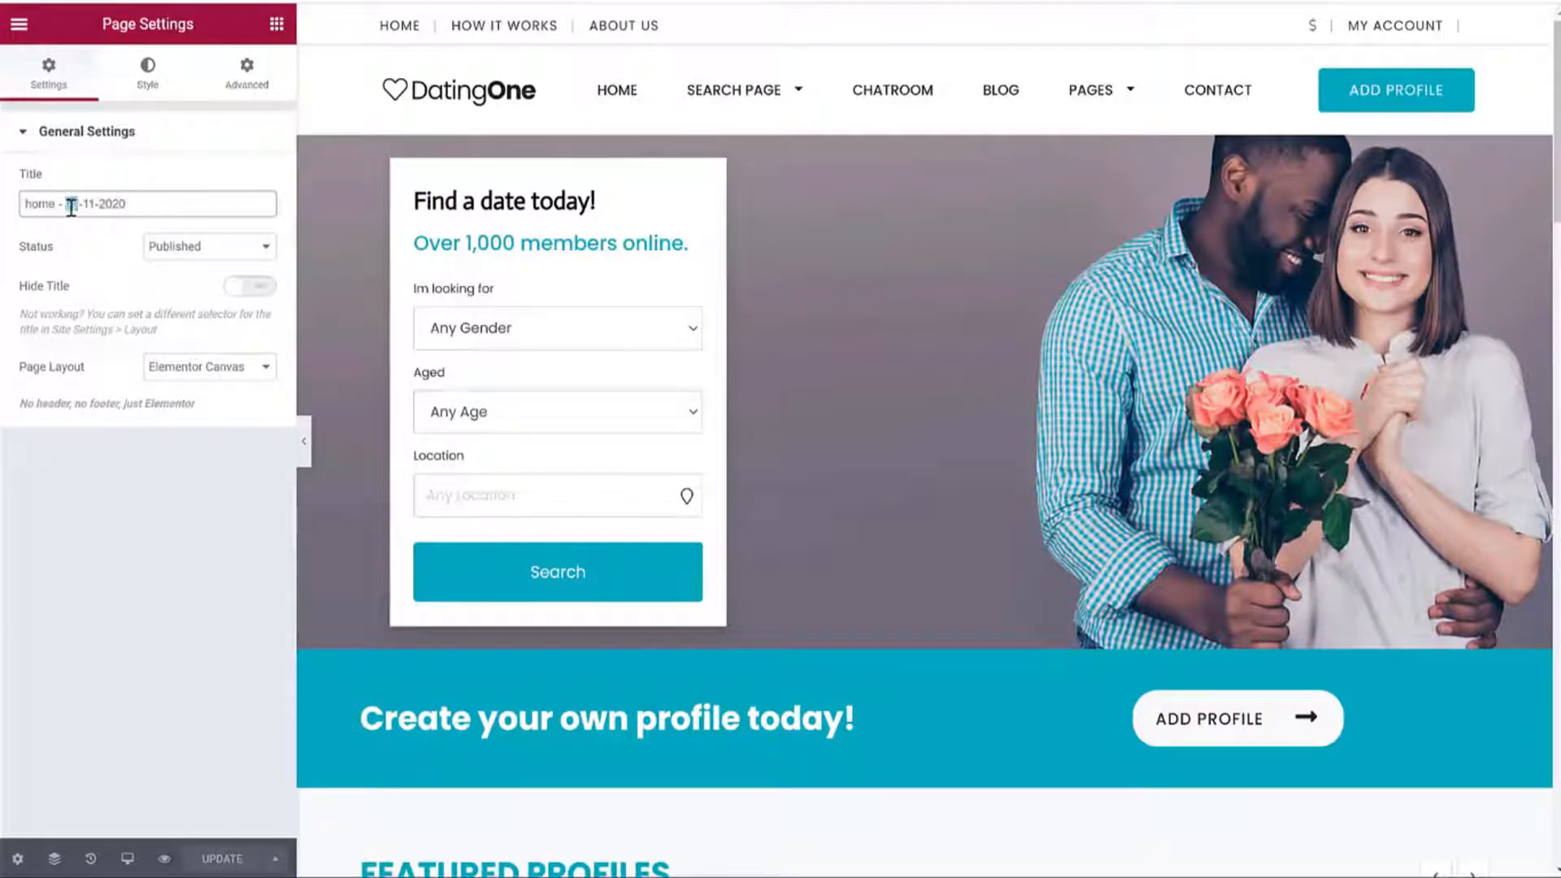
{"action": "triple_click", "coordinate": [73, 204]}
{"action": "left_click", "coordinate": [80, 204]}
{"action": "double_click", "coordinate": [51, 203]}
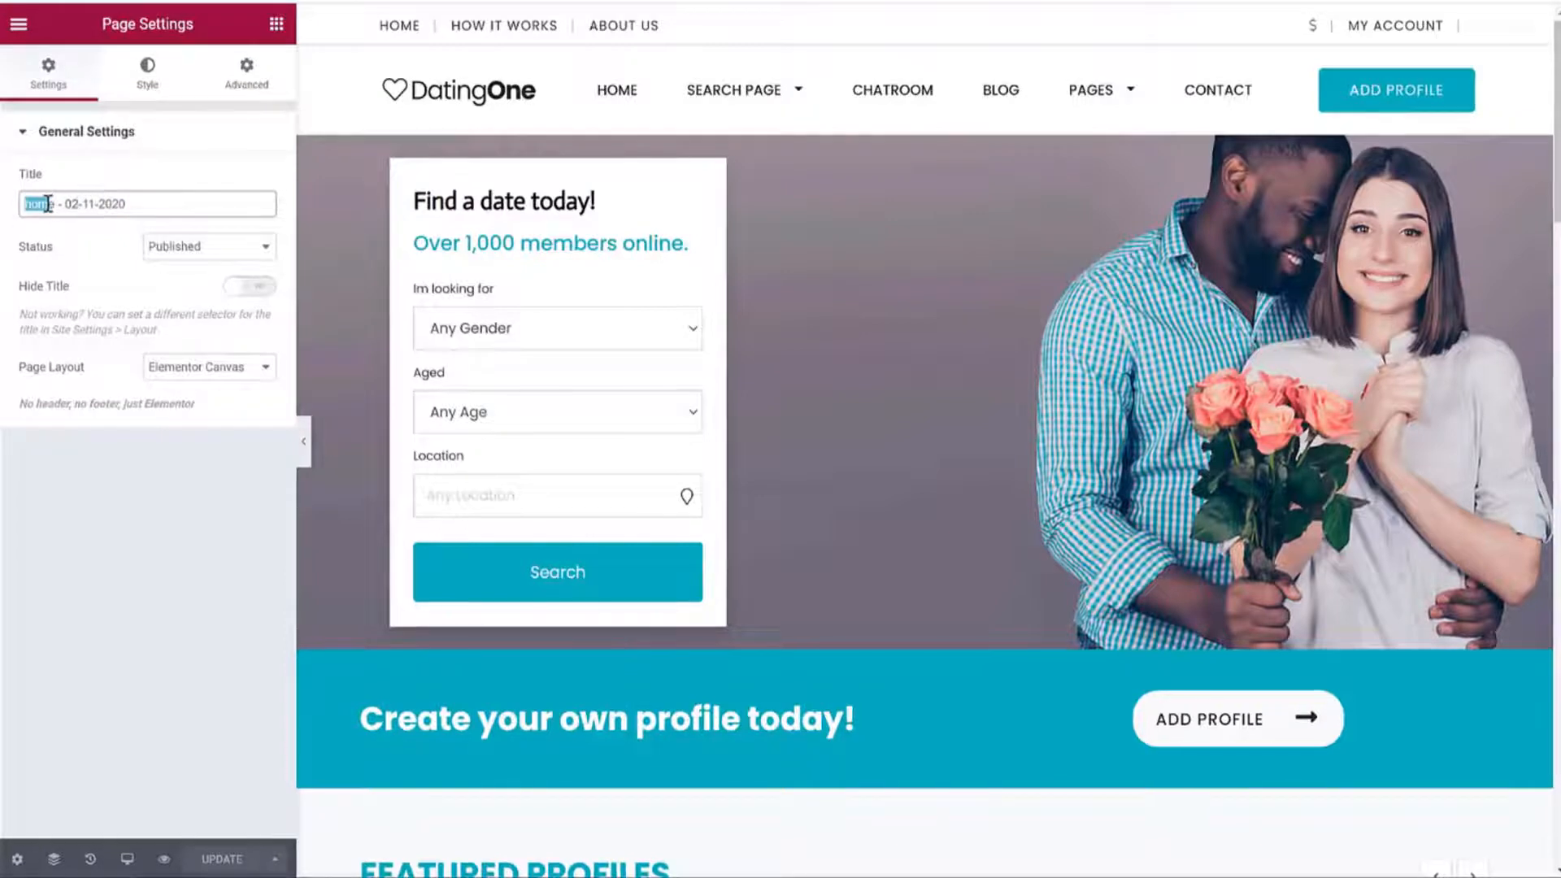
{"action": "left_click_drag", "start_coordinate": [129, 203], "coordinate": [60, 216]}
{"action": "type", "text": "Home New"}
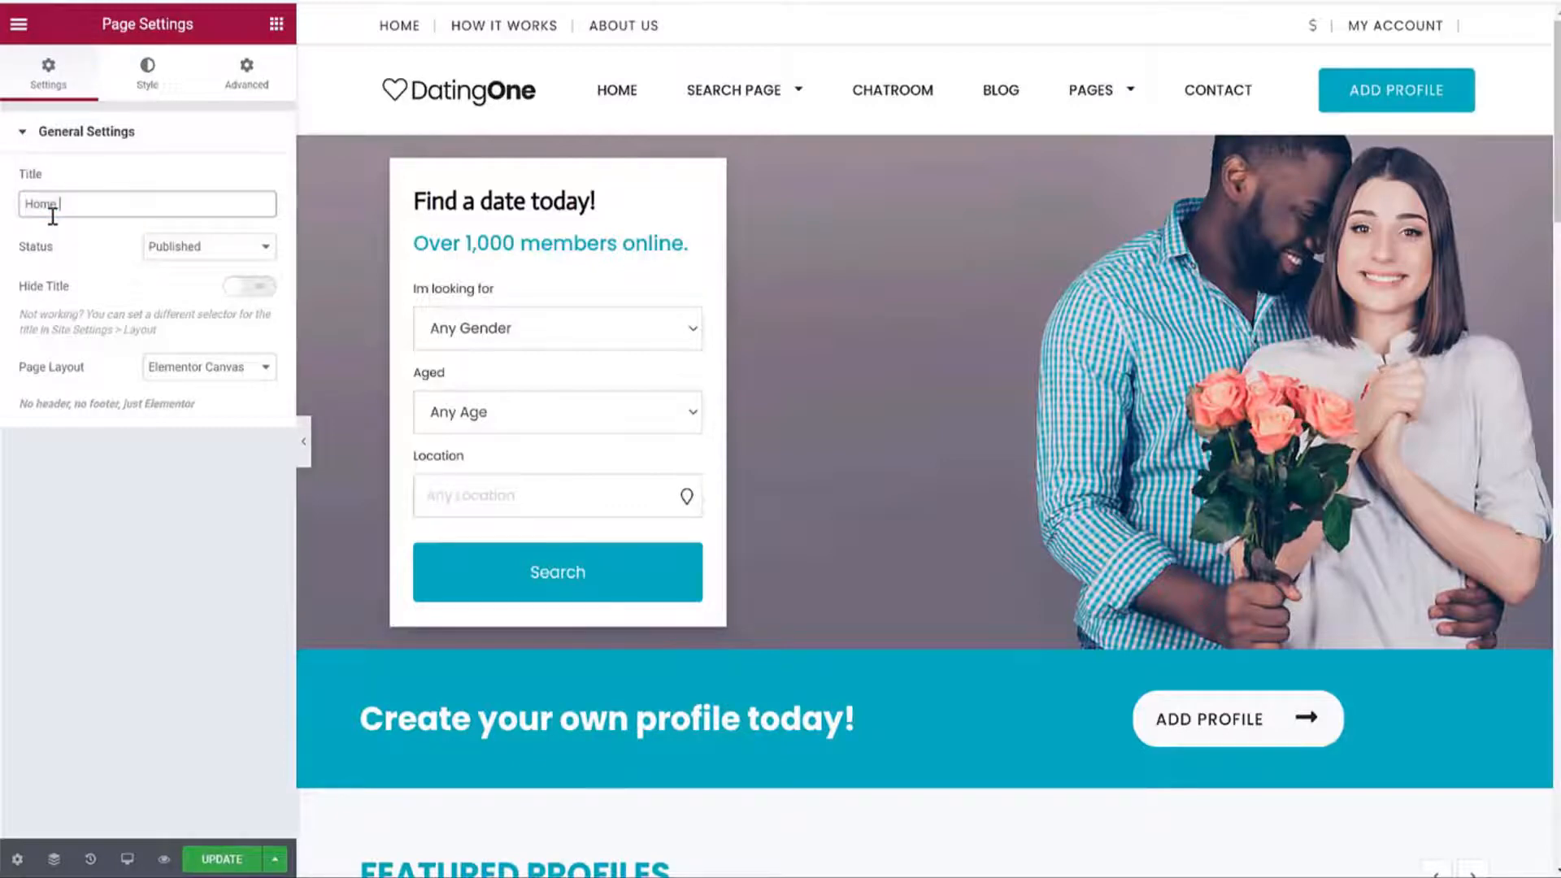
{"action": "left_click", "coordinate": [224, 861]}
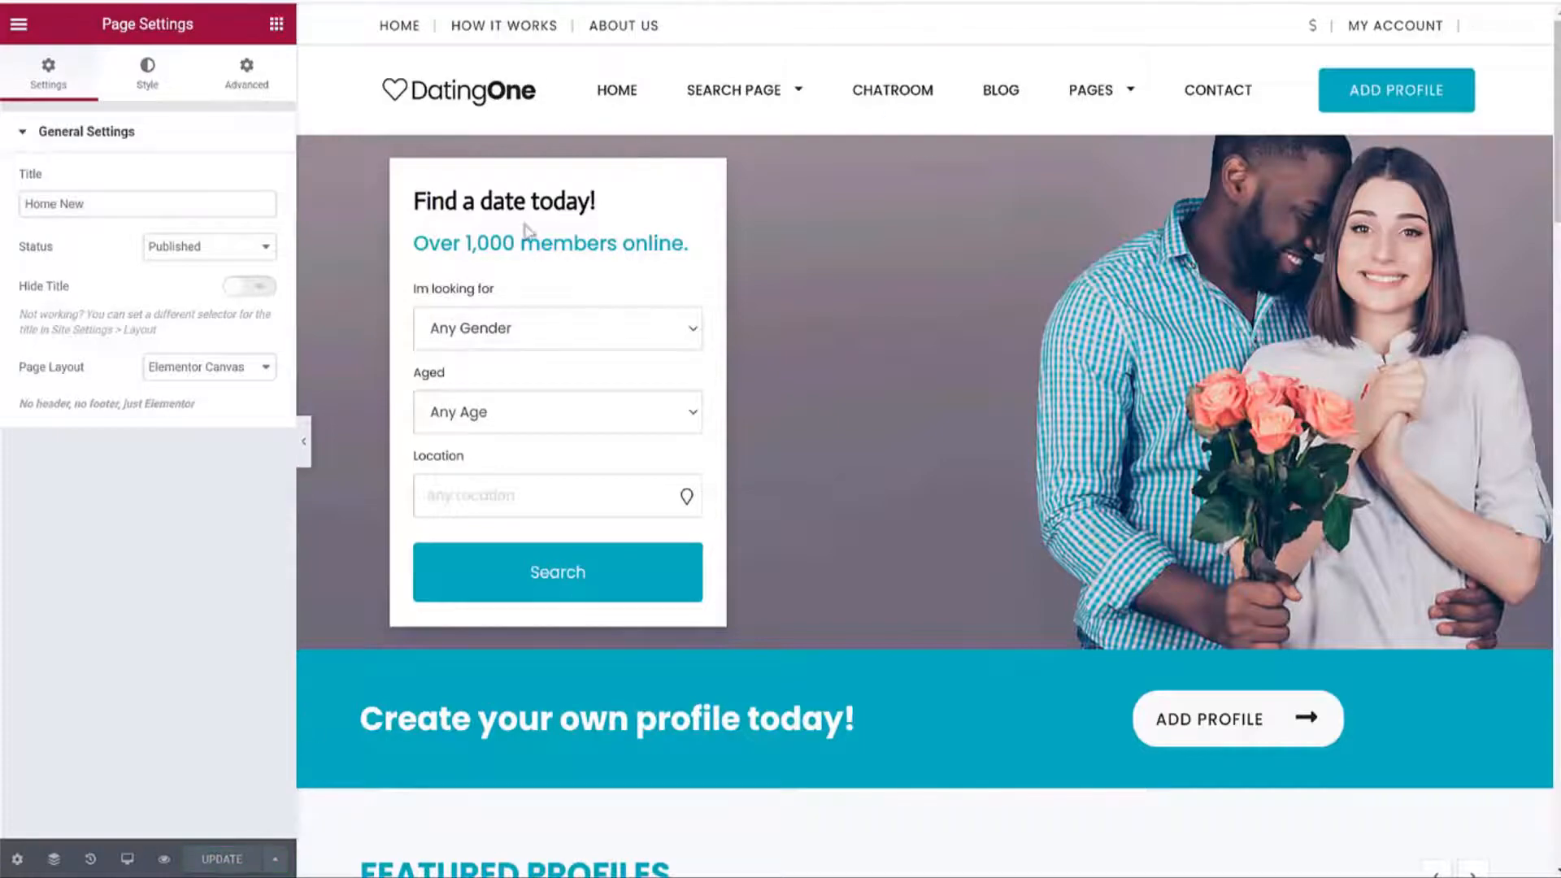
{"action": "key", "text": "Return"}
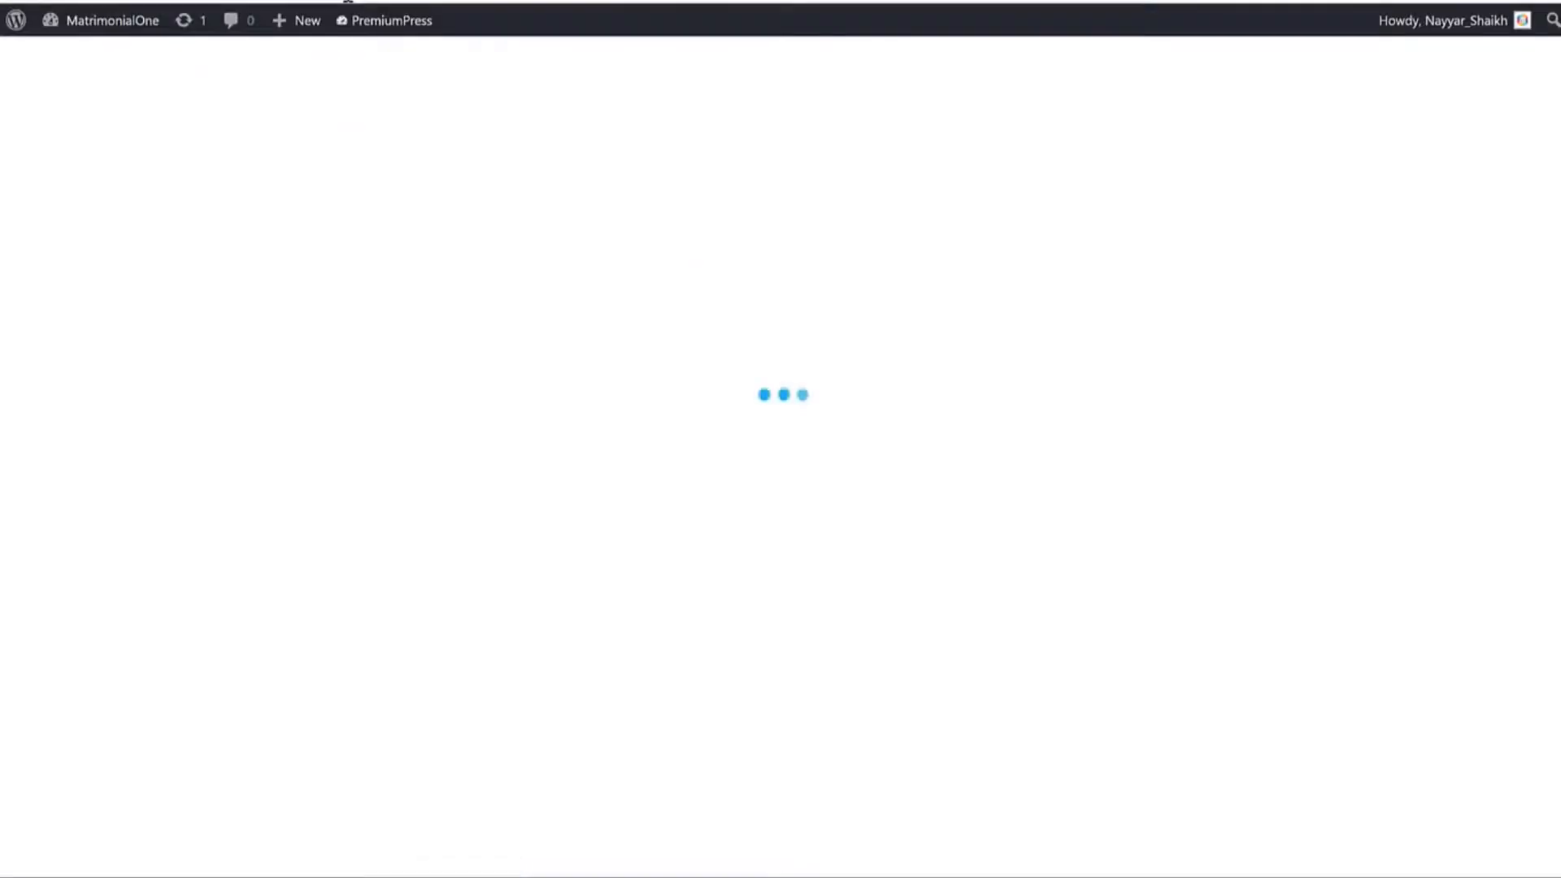
Scroll through the live DatingOne home page with its 'Find a date today!' hero.
{"action": "scroll", "coordinate": [1036, 424], "scroll_direction": "down", "scroll_amount": 5}
{"action": "scroll", "coordinate": [1039, 433], "scroll_direction": "down", "scroll_amount": 15}
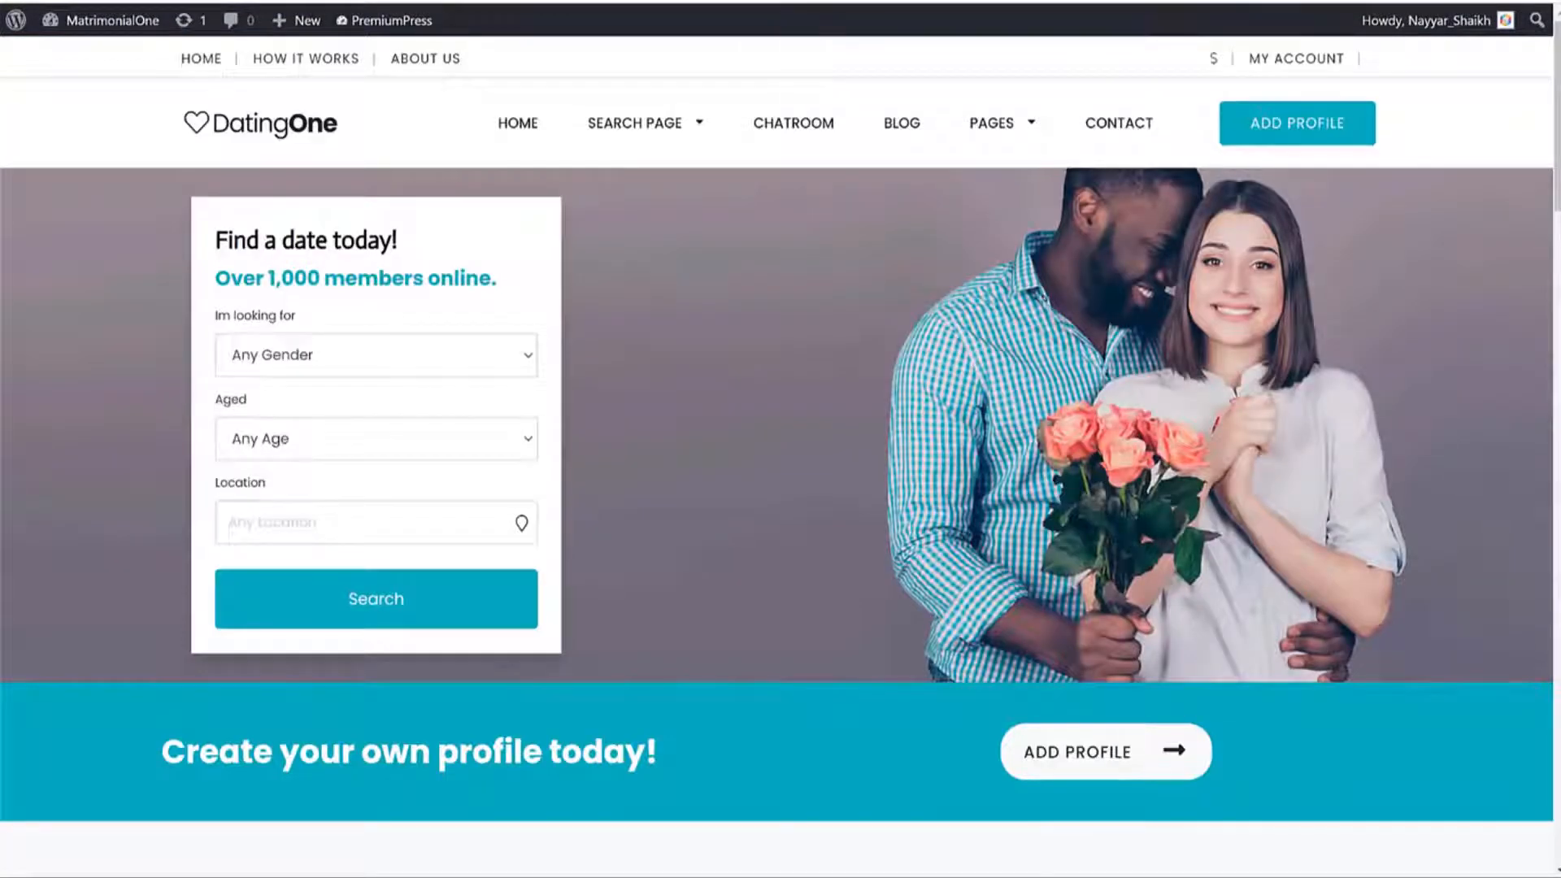
{"action": "mouse_move", "coordinate": [1031, 128]}
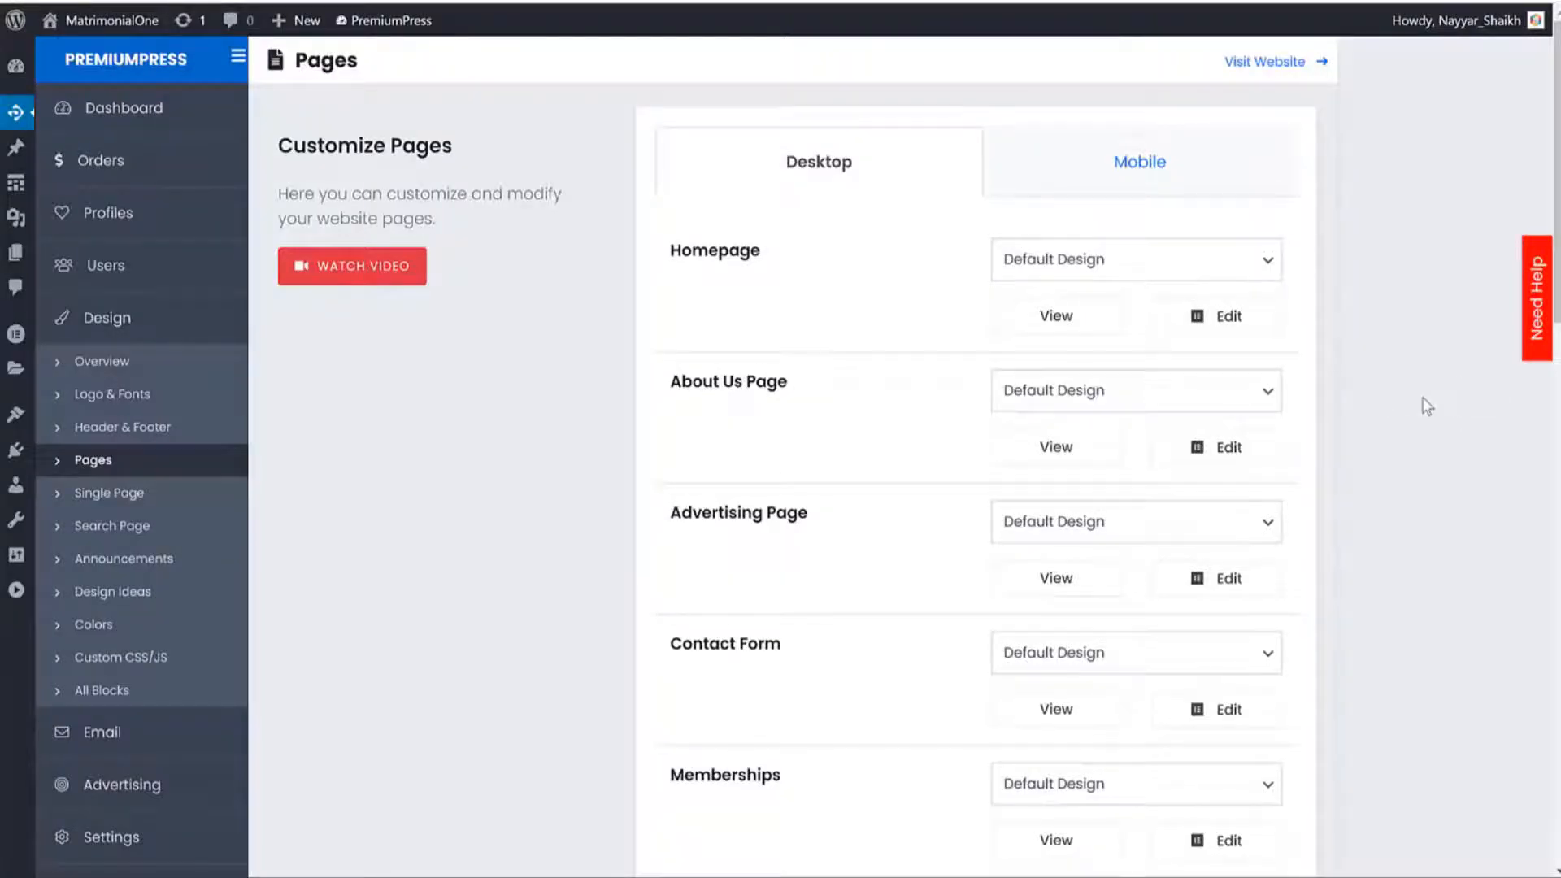
Open the About Us page's View link in a new tab.
{"action": "scroll", "coordinate": [835, 376], "scroll_direction": "down", "scroll_amount": 3}
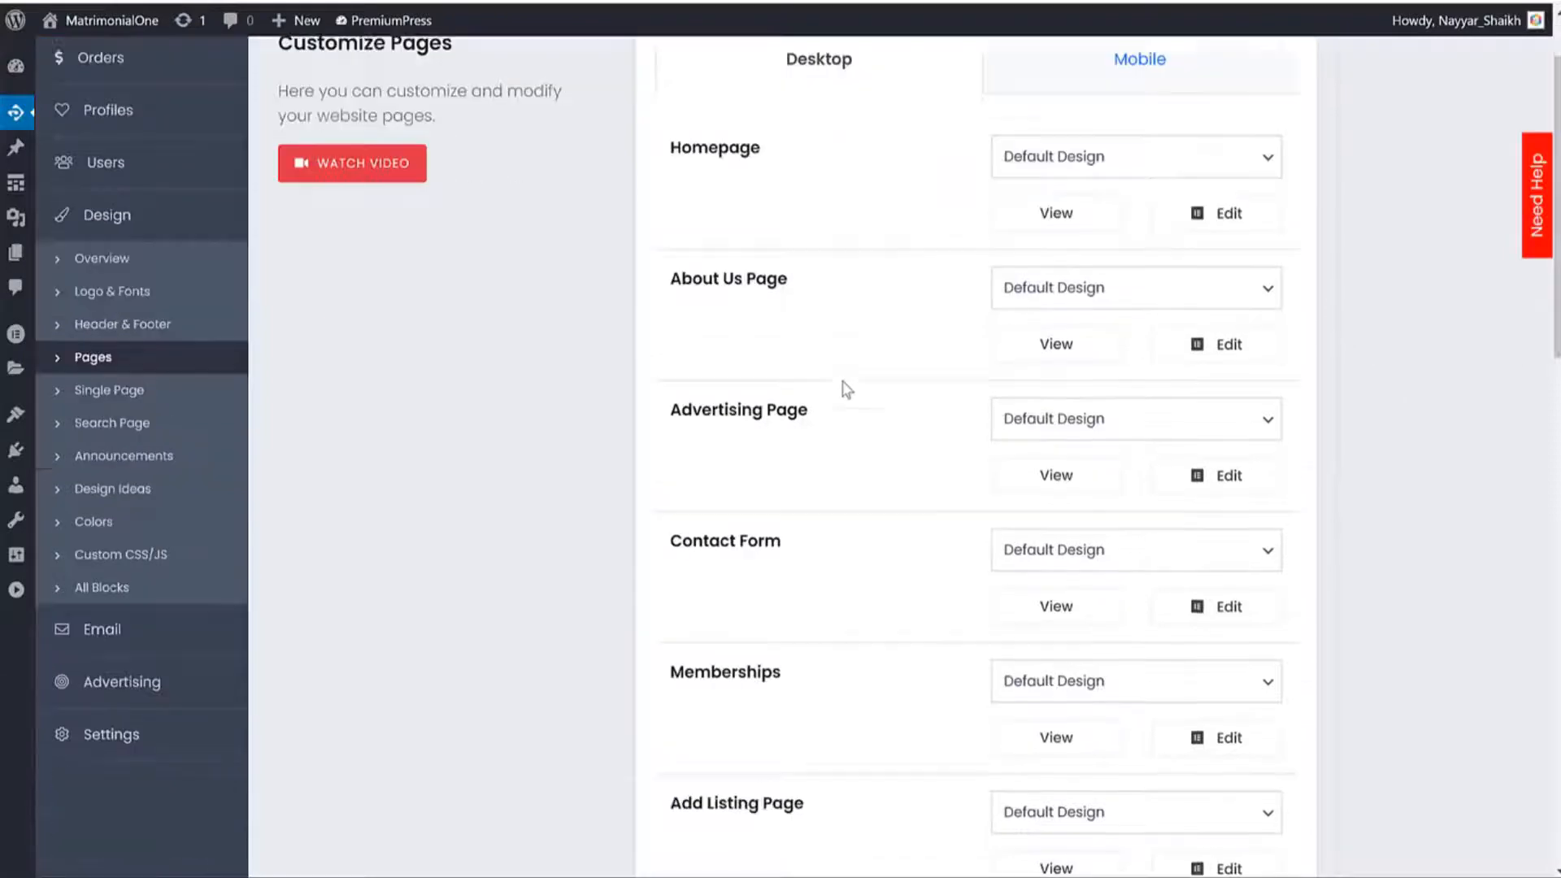
{"action": "scroll", "coordinate": [886, 428], "scroll_direction": "down", "scroll_amount": 6}
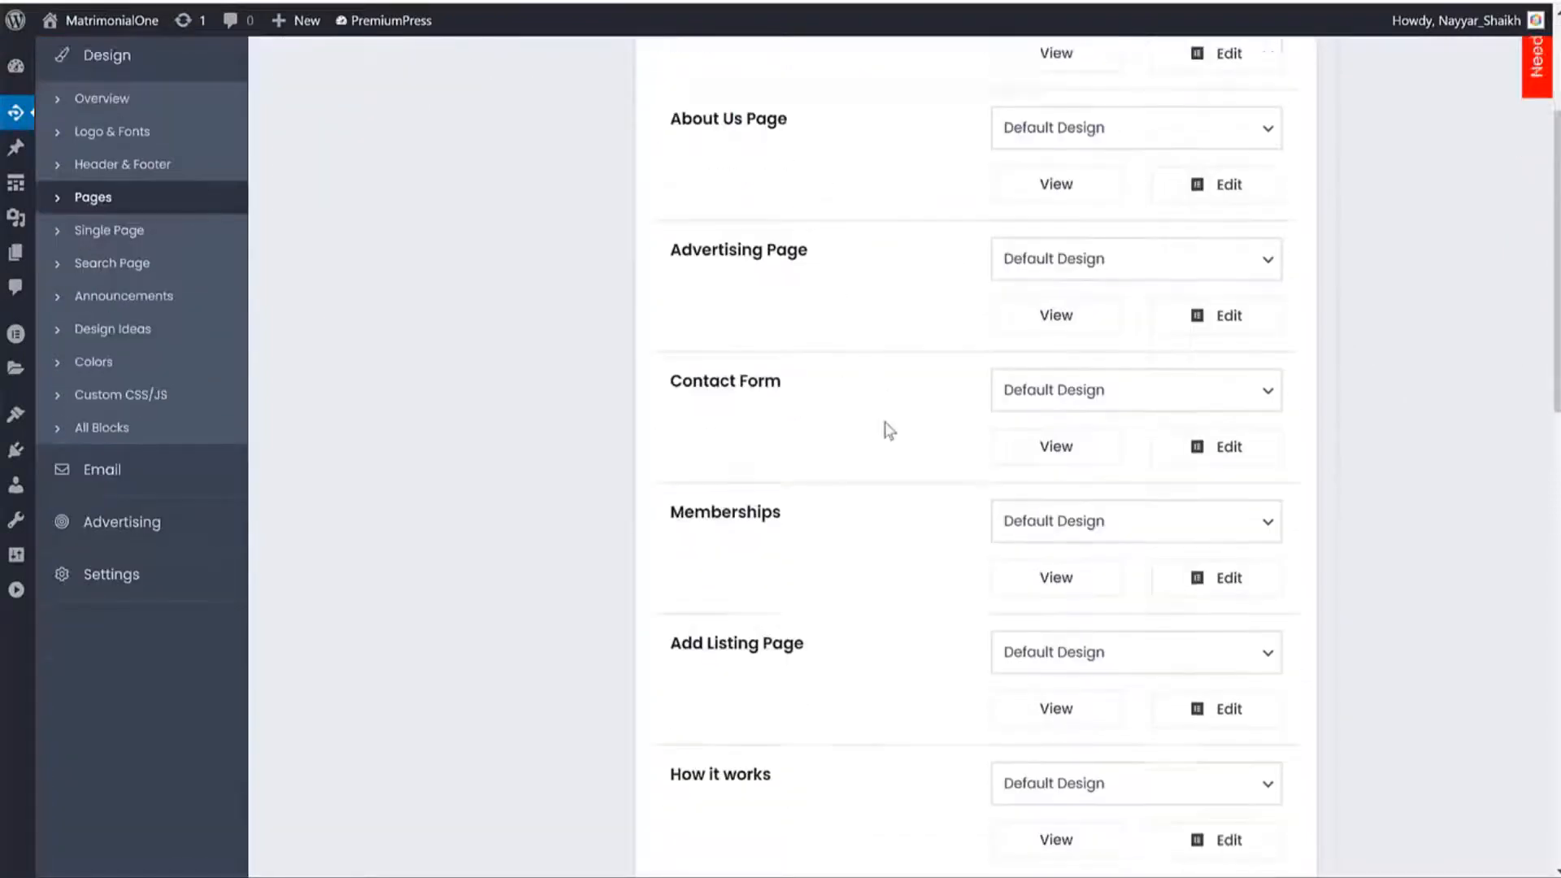
{"action": "scroll", "coordinate": [892, 428], "scroll_direction": "up", "scroll_amount": 9}
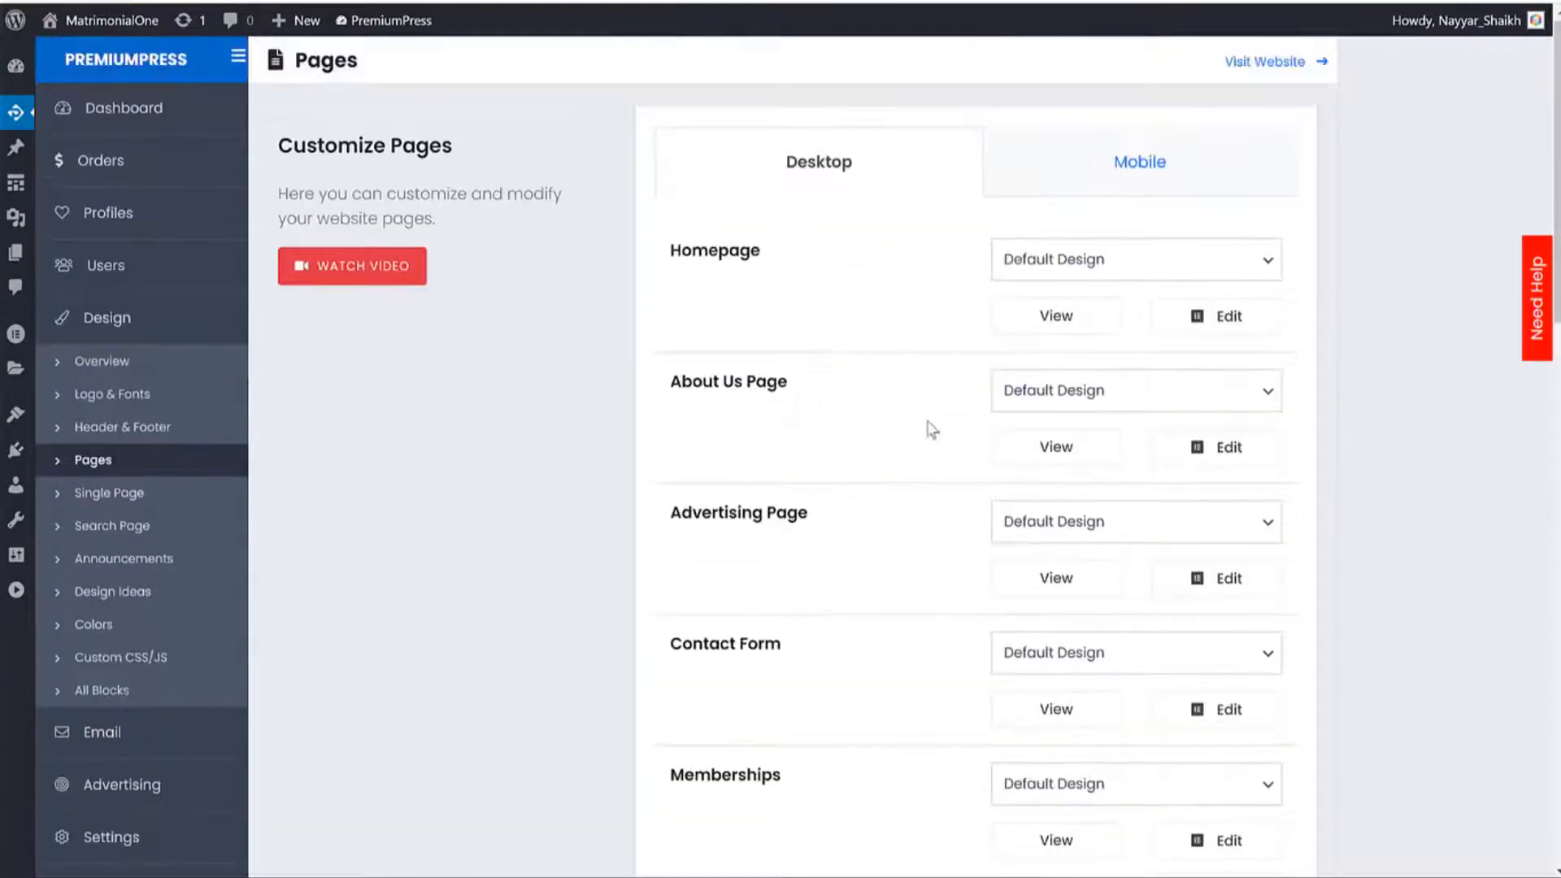
{"action": "right_click", "coordinate": [1042, 448]}
{"action": "left_click", "coordinate": [1053, 462]}
Look over the live About Us page, then open About Us for editing.
{"action": "left_click", "coordinate": [675, 1]}
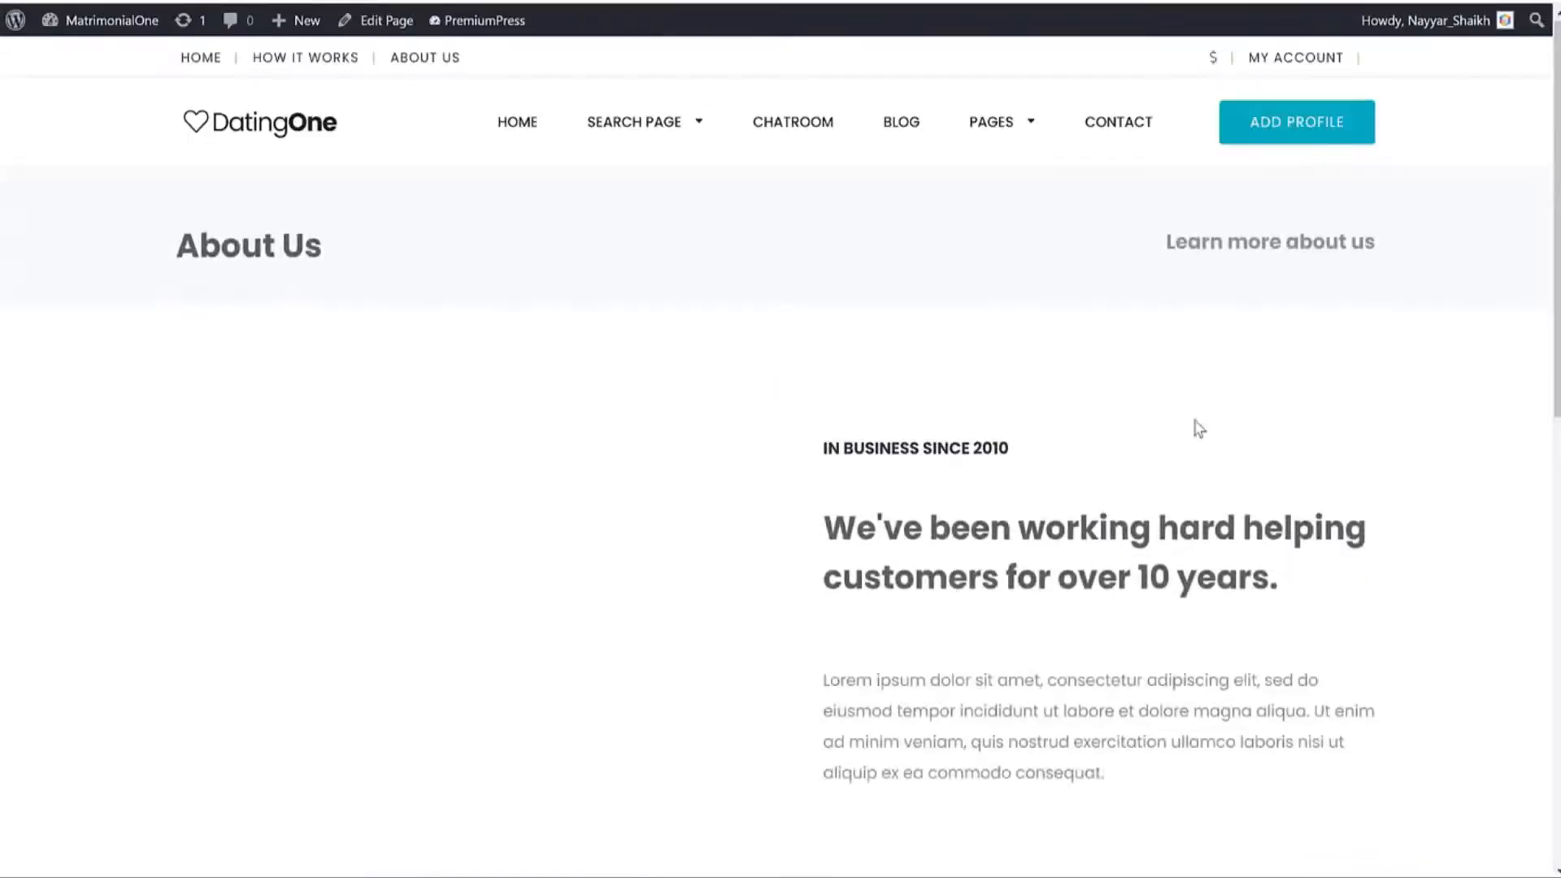
{"action": "scroll", "coordinate": [1199, 435], "scroll_direction": "down", "scroll_amount": 2}
{"action": "scroll", "coordinate": [1201, 443], "scroll_direction": "down", "scroll_amount": 8}
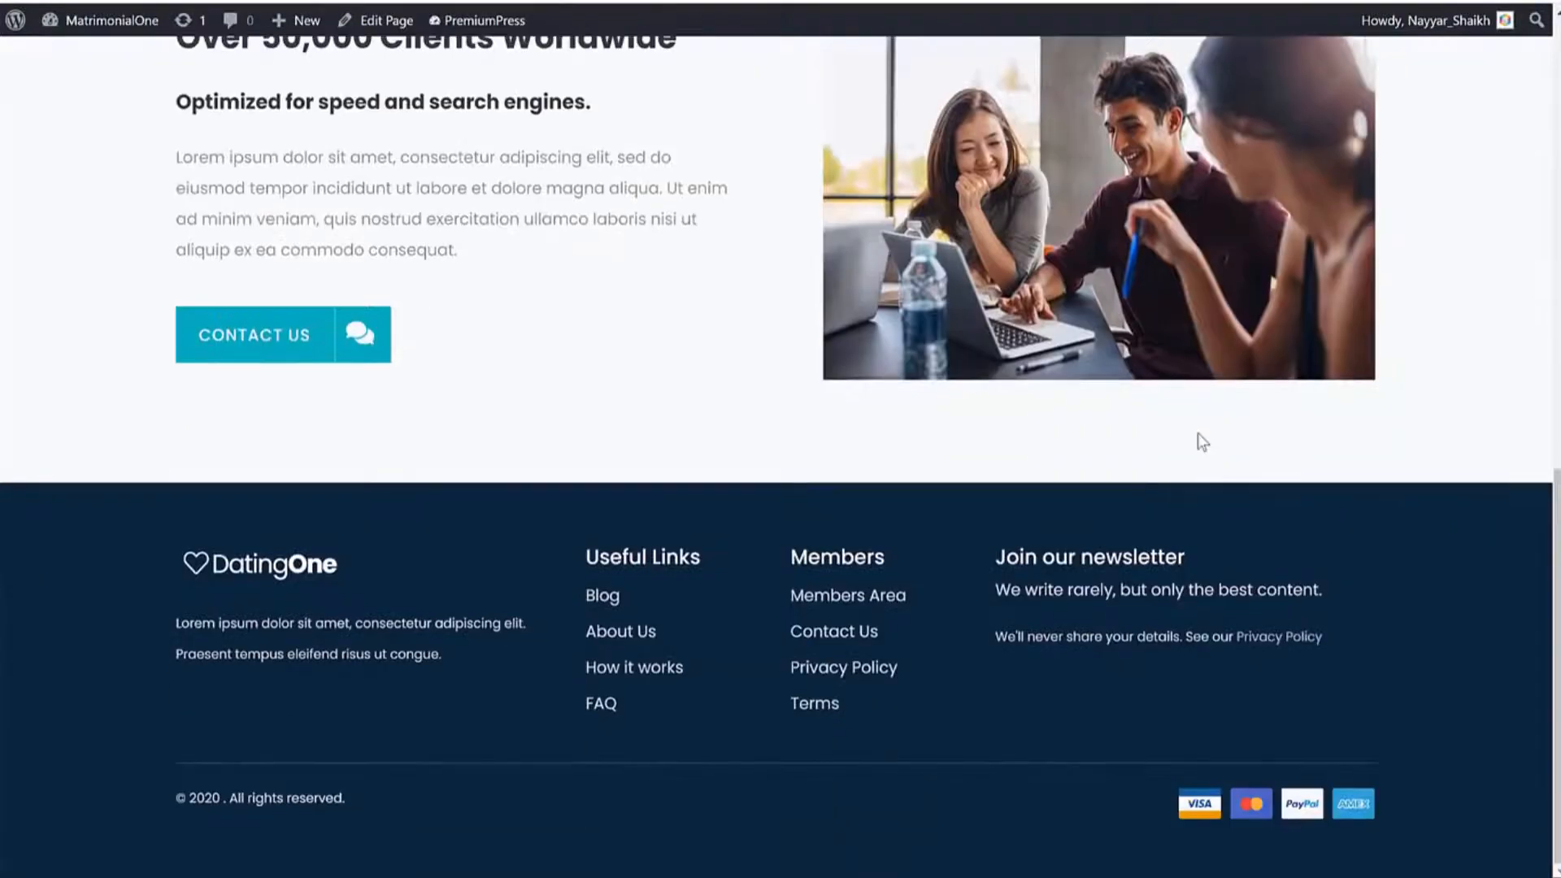
{"action": "scroll", "coordinate": [1198, 432], "scroll_direction": "up", "scroll_amount": 10}
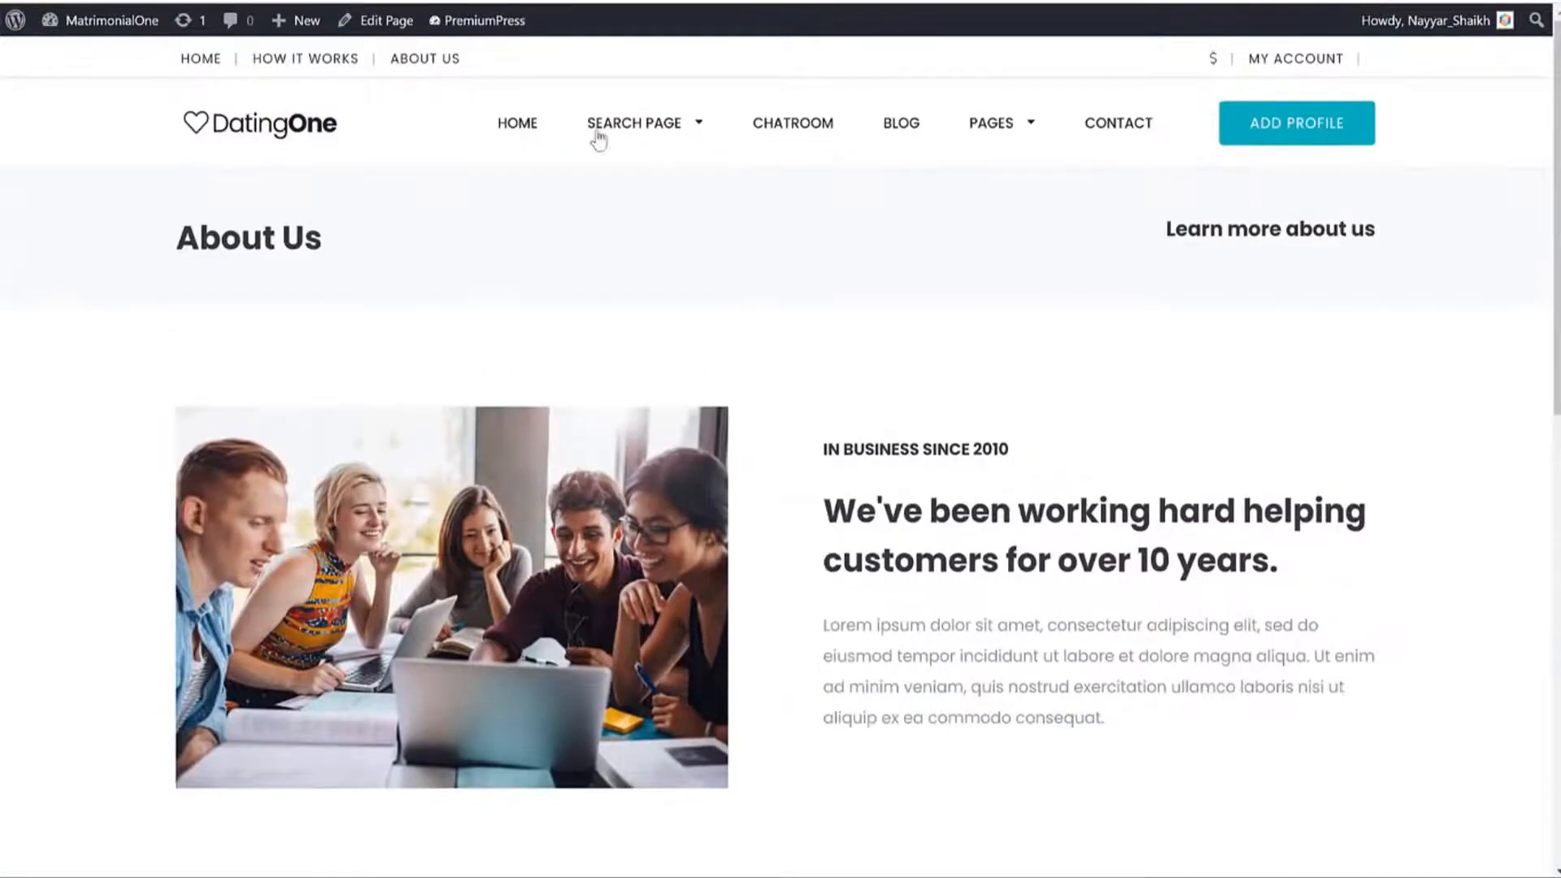
{"action": "left_click", "coordinate": [477, 2]}
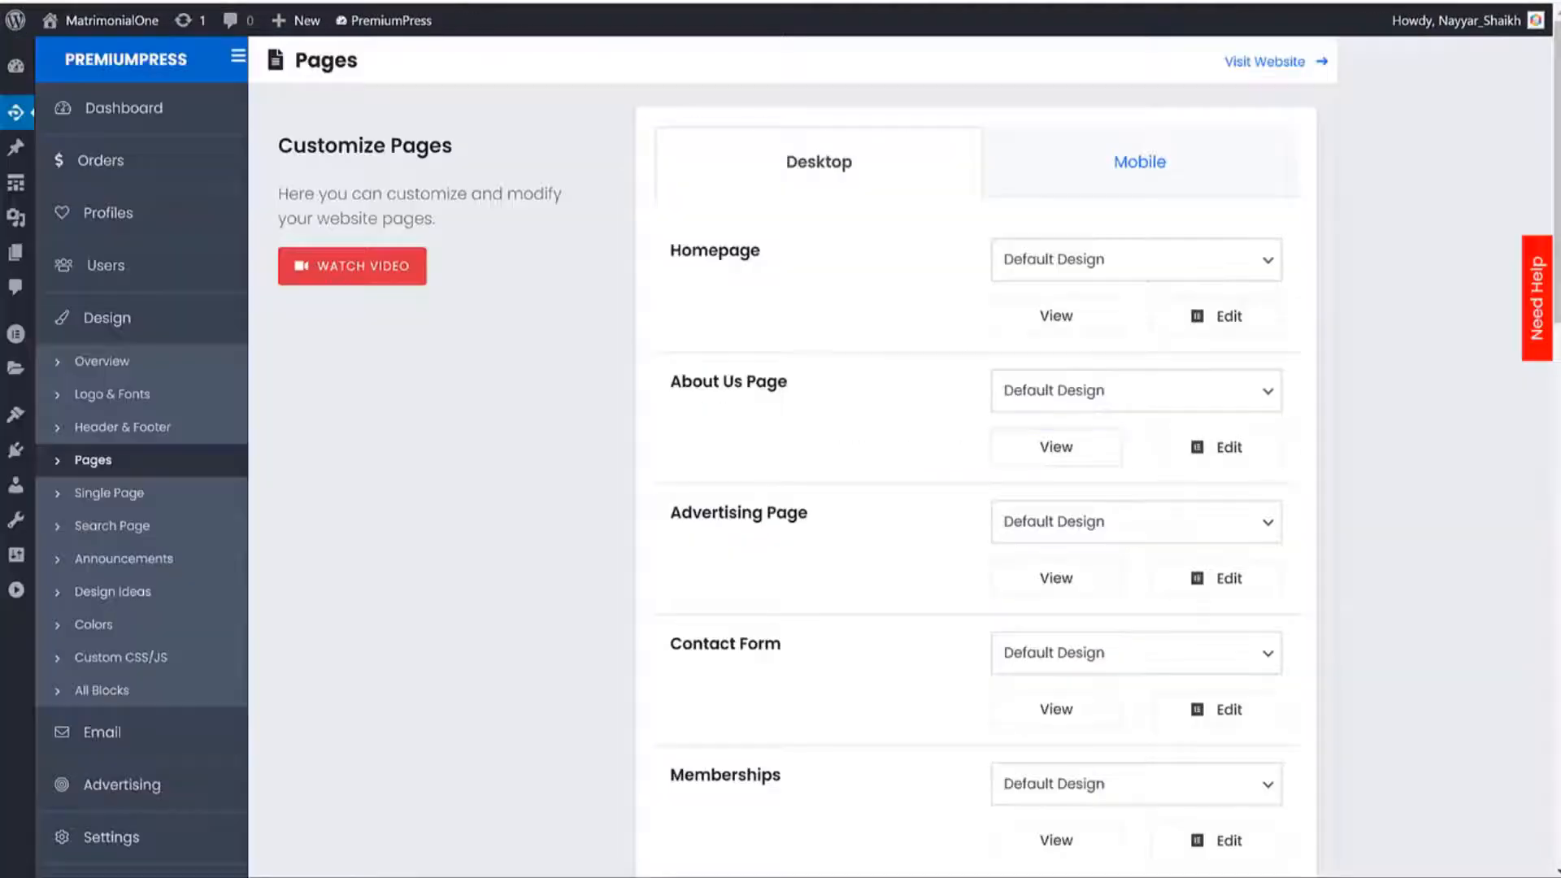
{"action": "left_click", "coordinate": [1251, 453]}
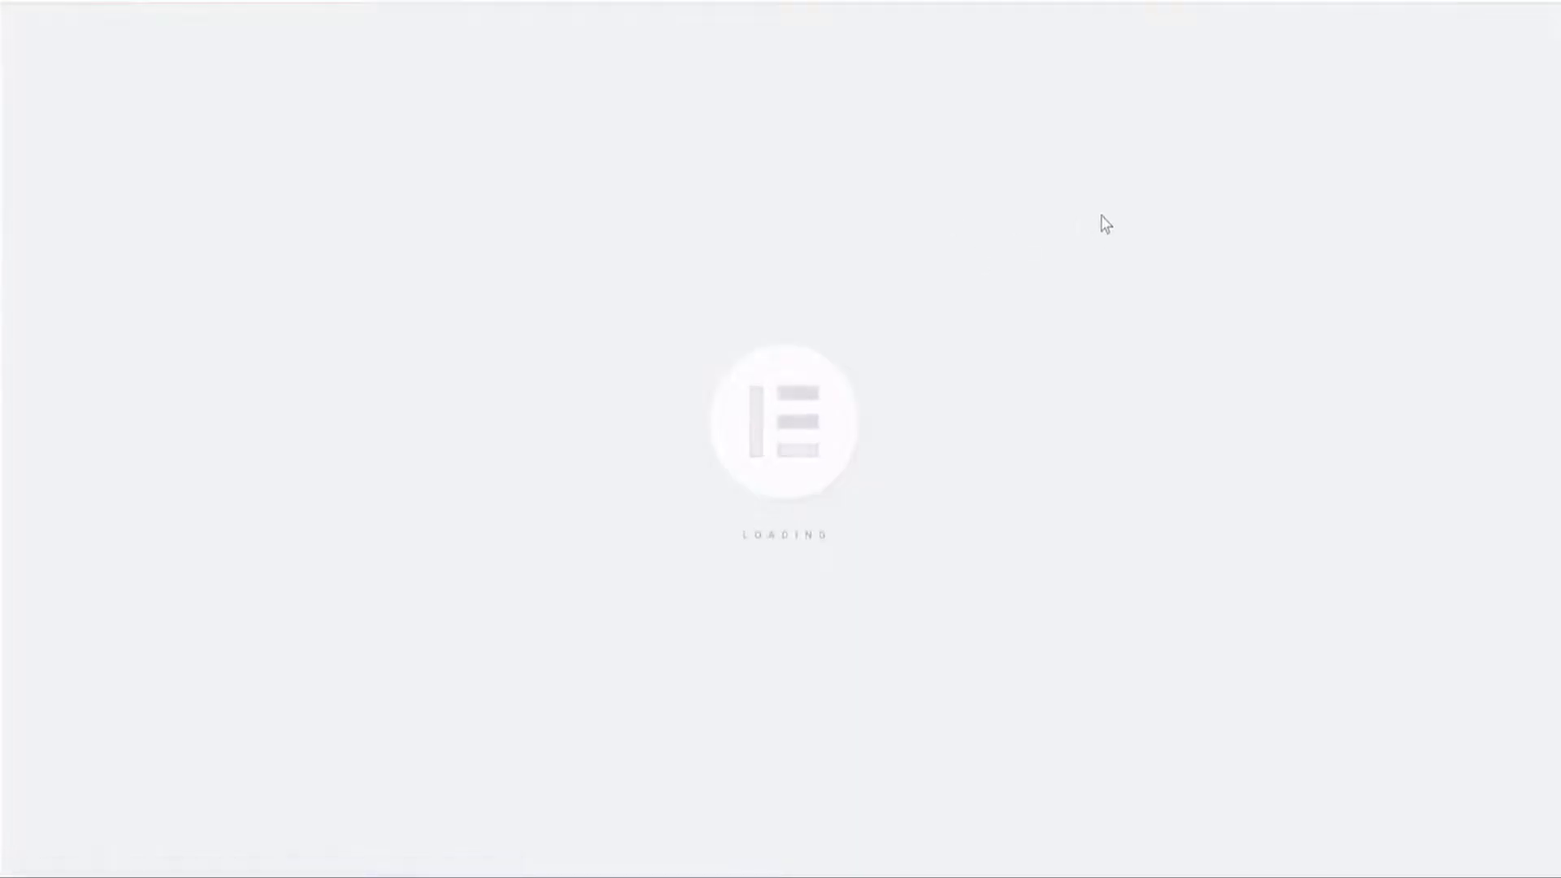
Open the 'IN BUSINESS SINCE 2010' block's title and description settings.
{"action": "scroll", "coordinate": [1200, 309], "scroll_direction": "down", "scroll_amount": 1}
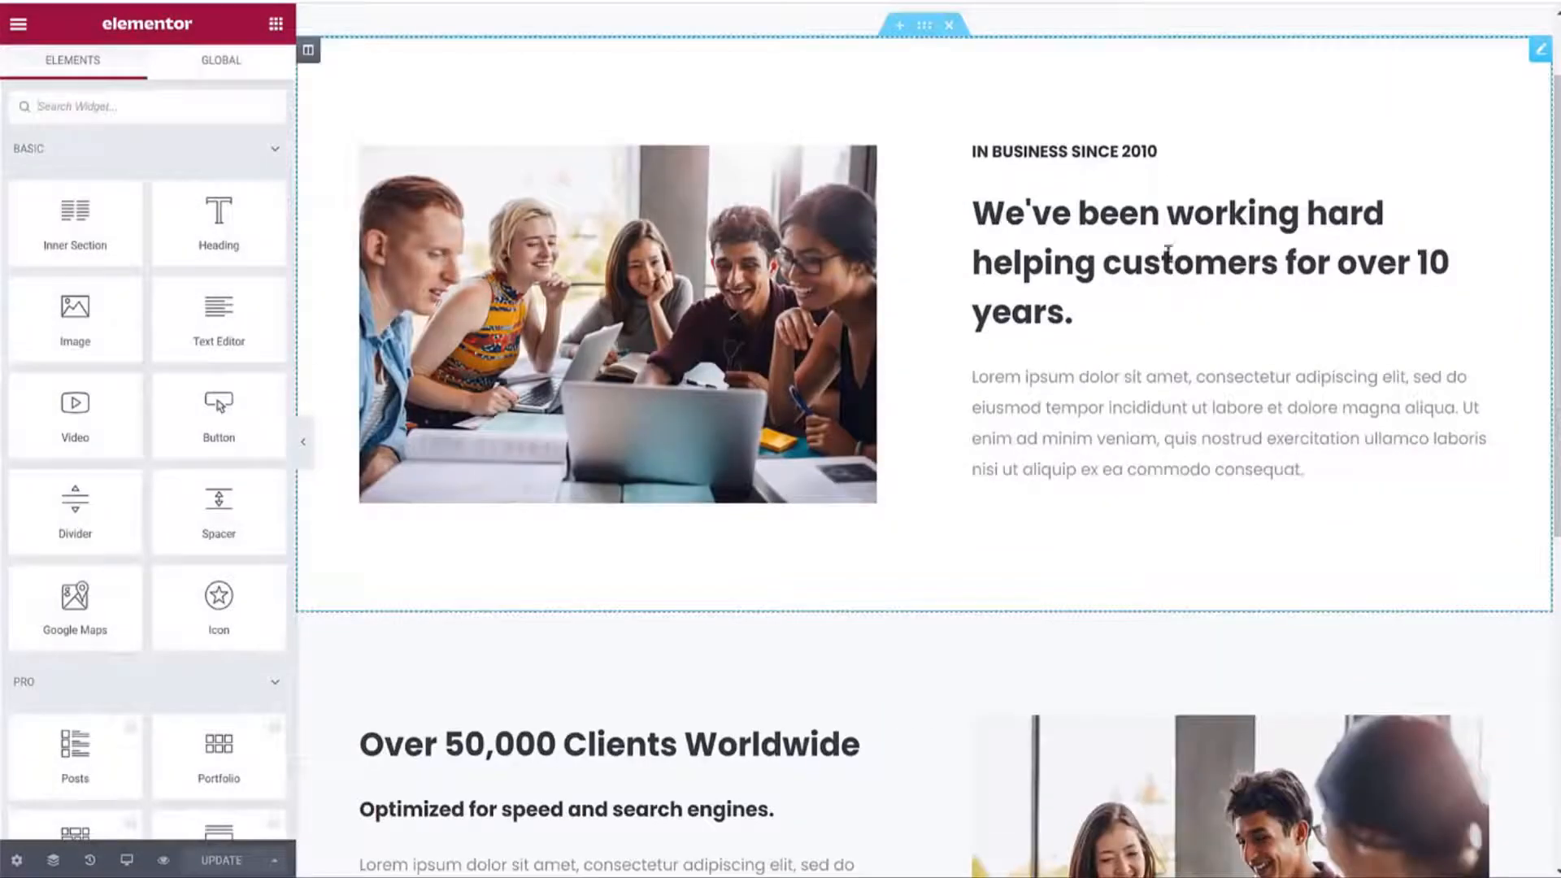
{"action": "left_click", "coordinate": [1030, 234]}
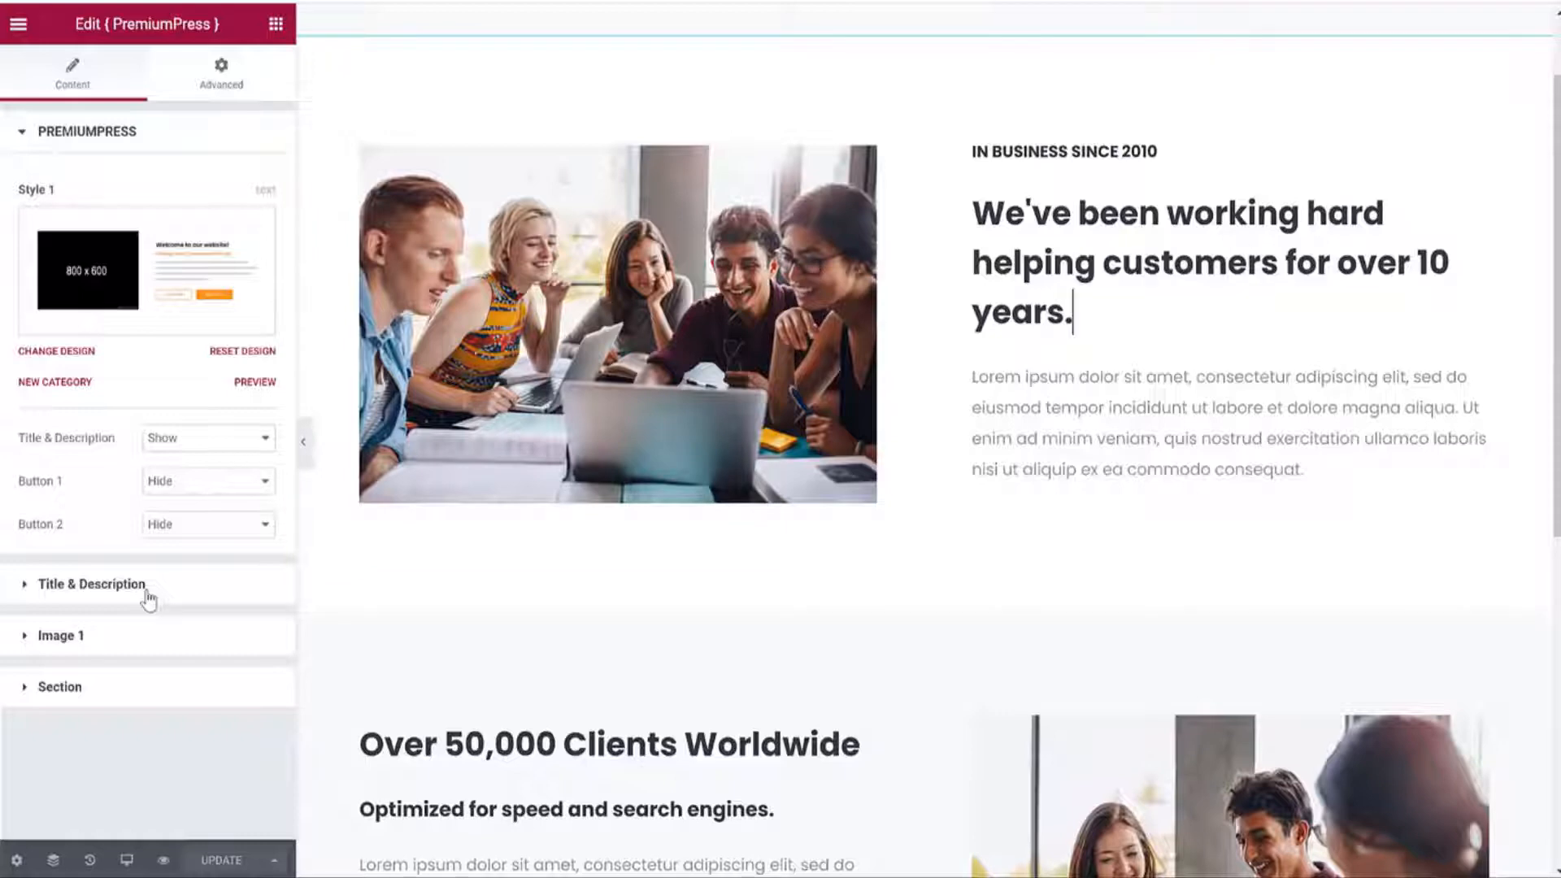
{"action": "left_click", "coordinate": [92, 584]}
{"action": "triple_click", "coordinate": [195, 447]}
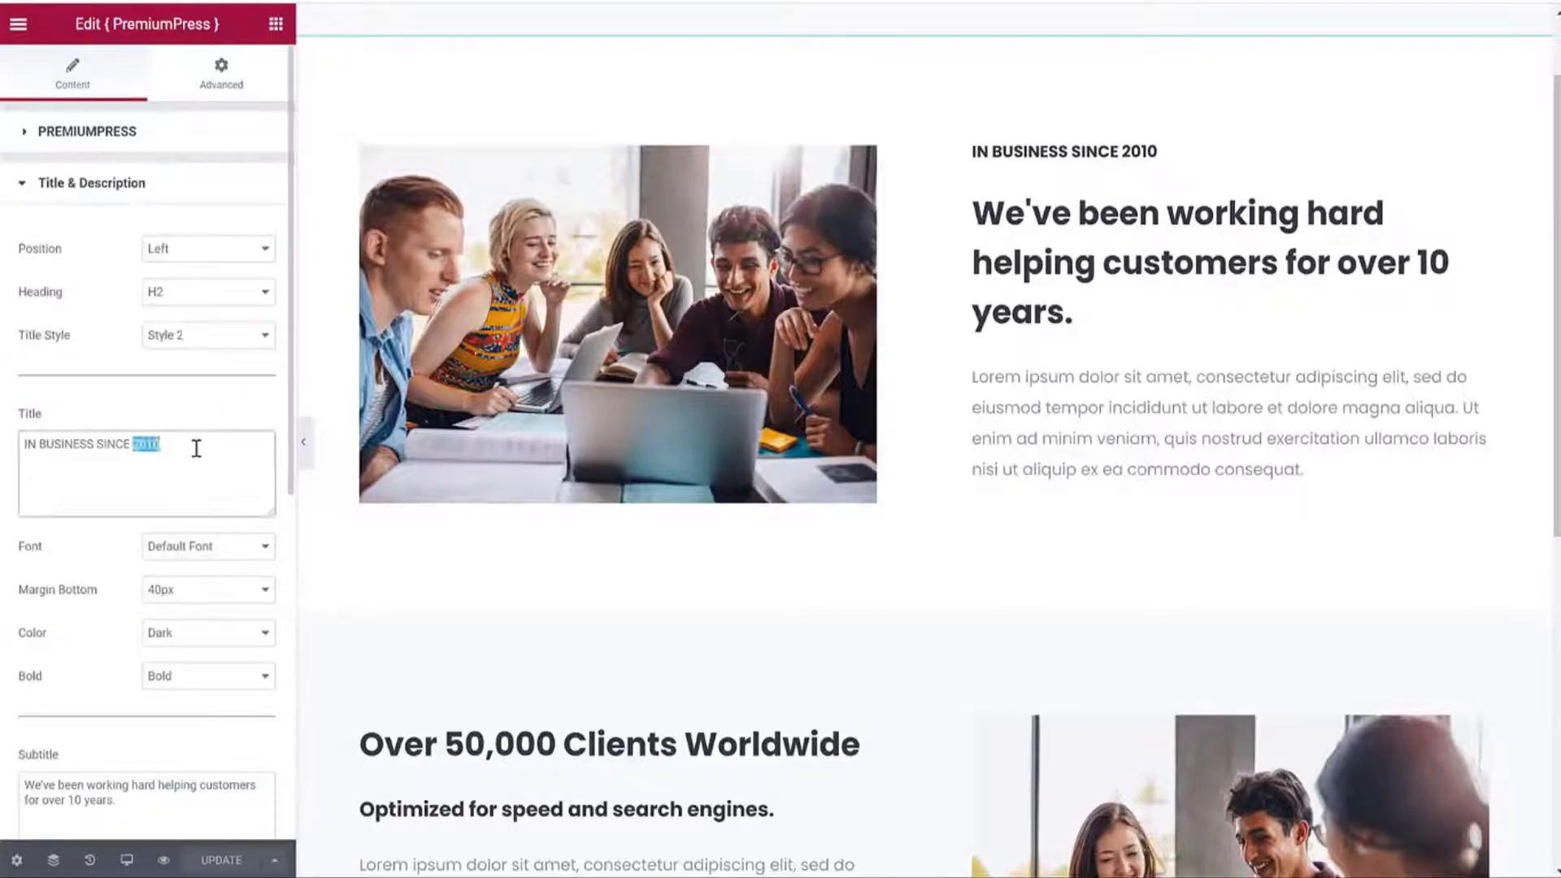
{"action": "scroll", "coordinate": [219, 636], "scroll_direction": "down", "scroll_amount": 7}
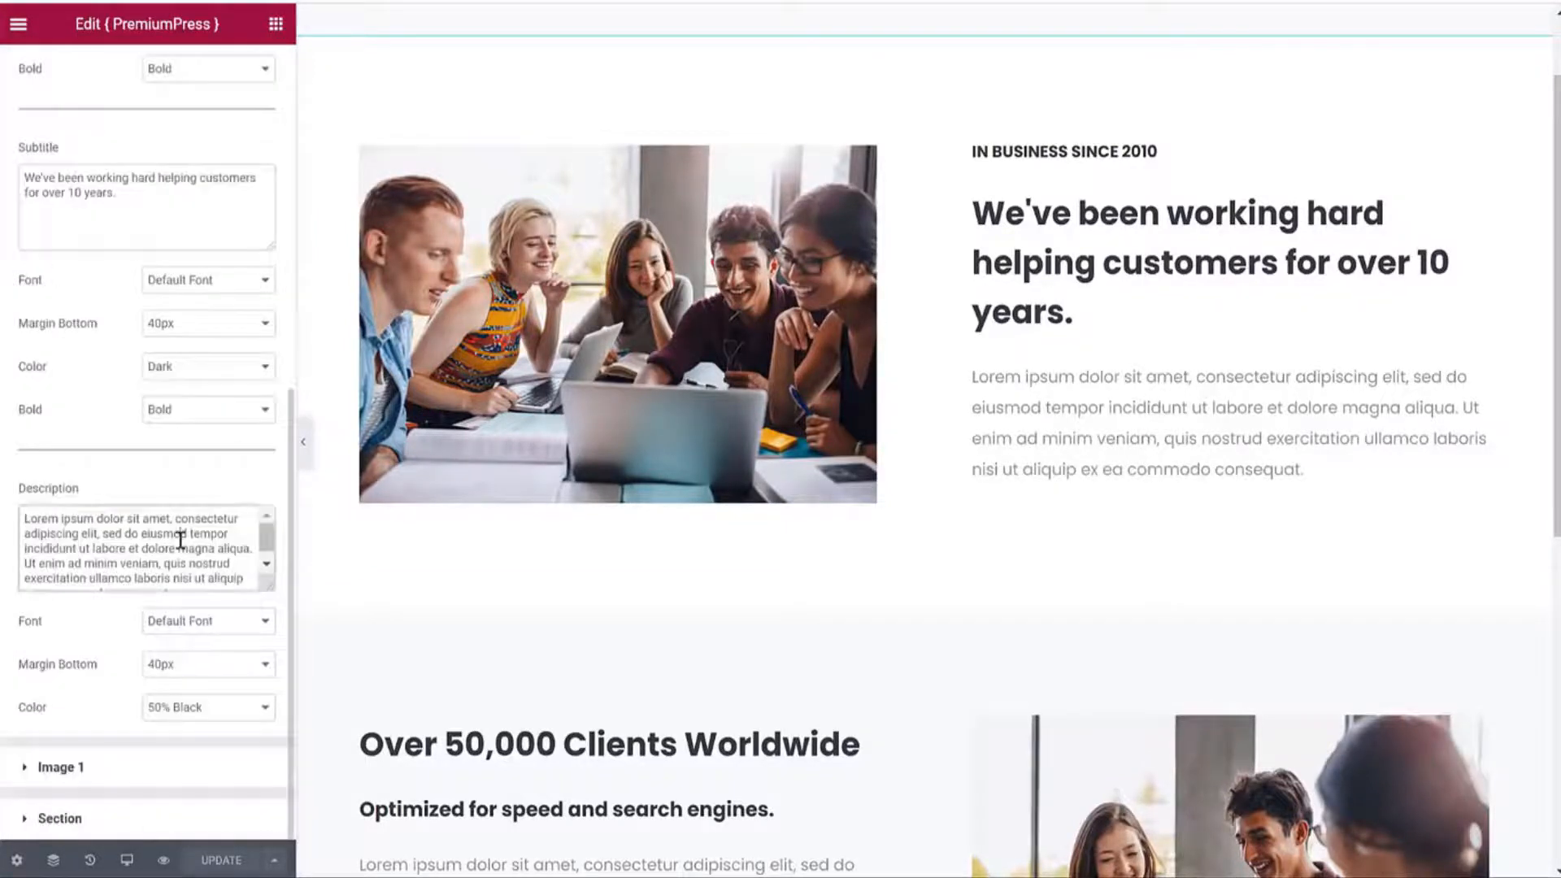
{"action": "triple_click", "coordinate": [181, 540]}
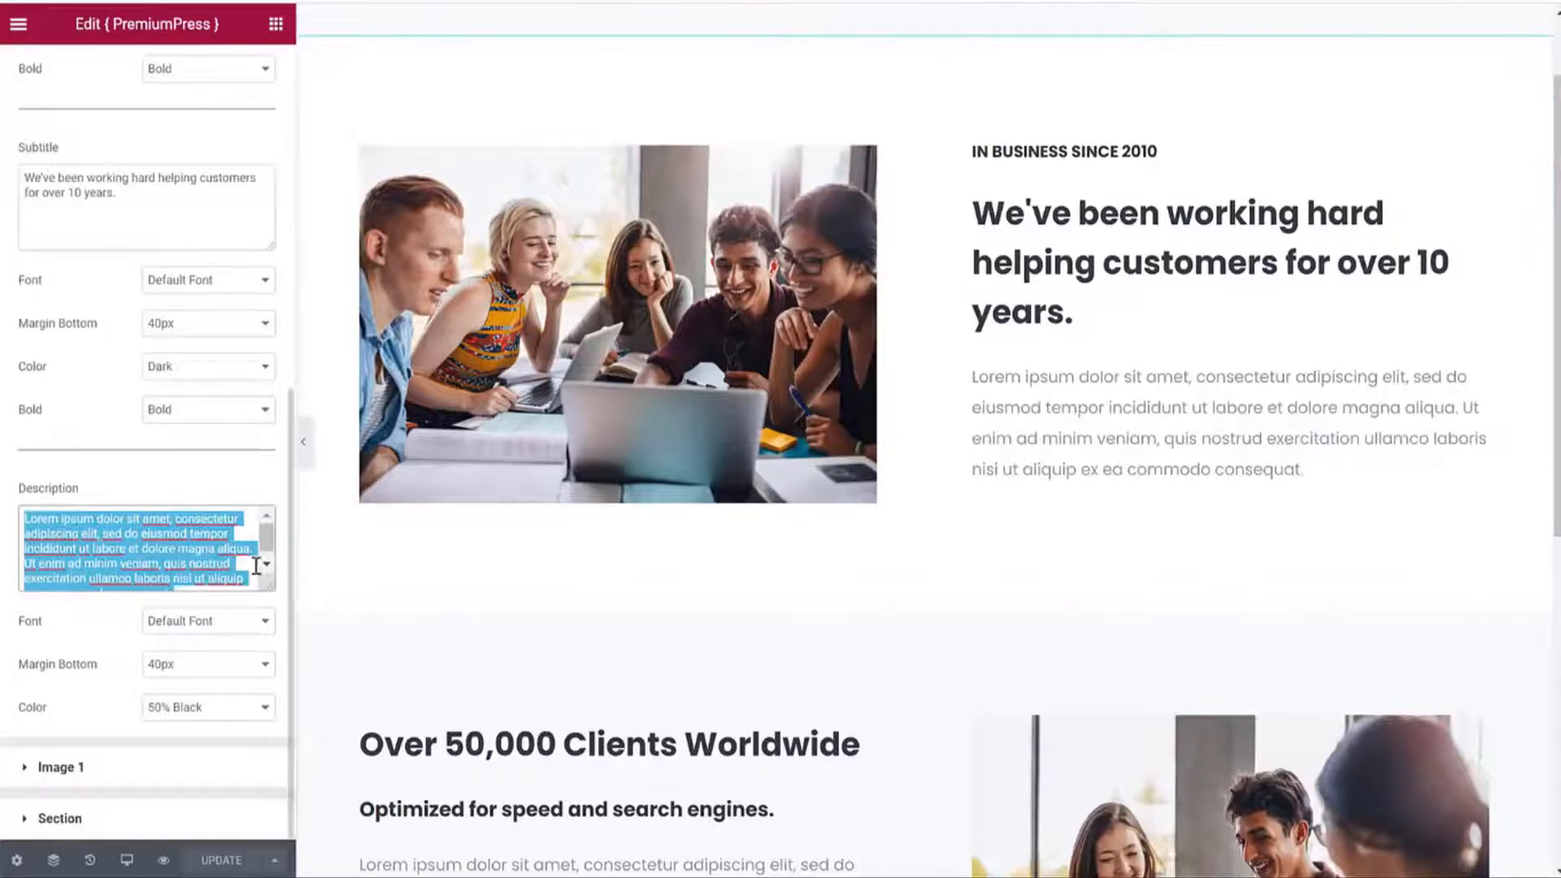
{"action": "scroll", "coordinate": [226, 539], "scroll_direction": "up", "scroll_amount": 5}
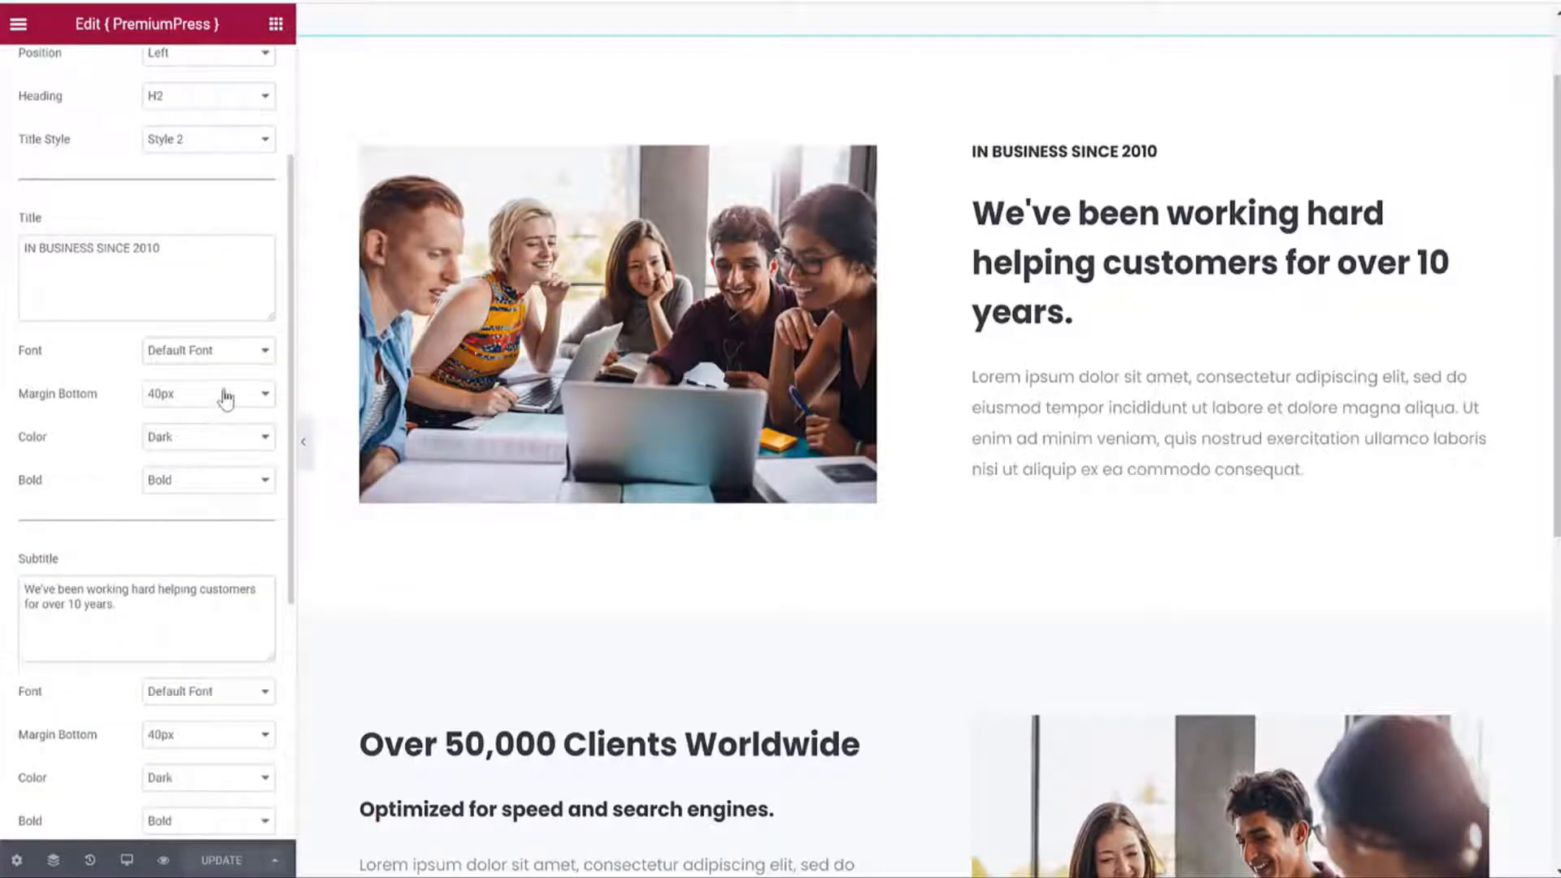
Set the title font to Cookie, after briefly trying Corsiva.
{"action": "left_click", "coordinate": [243, 350]}
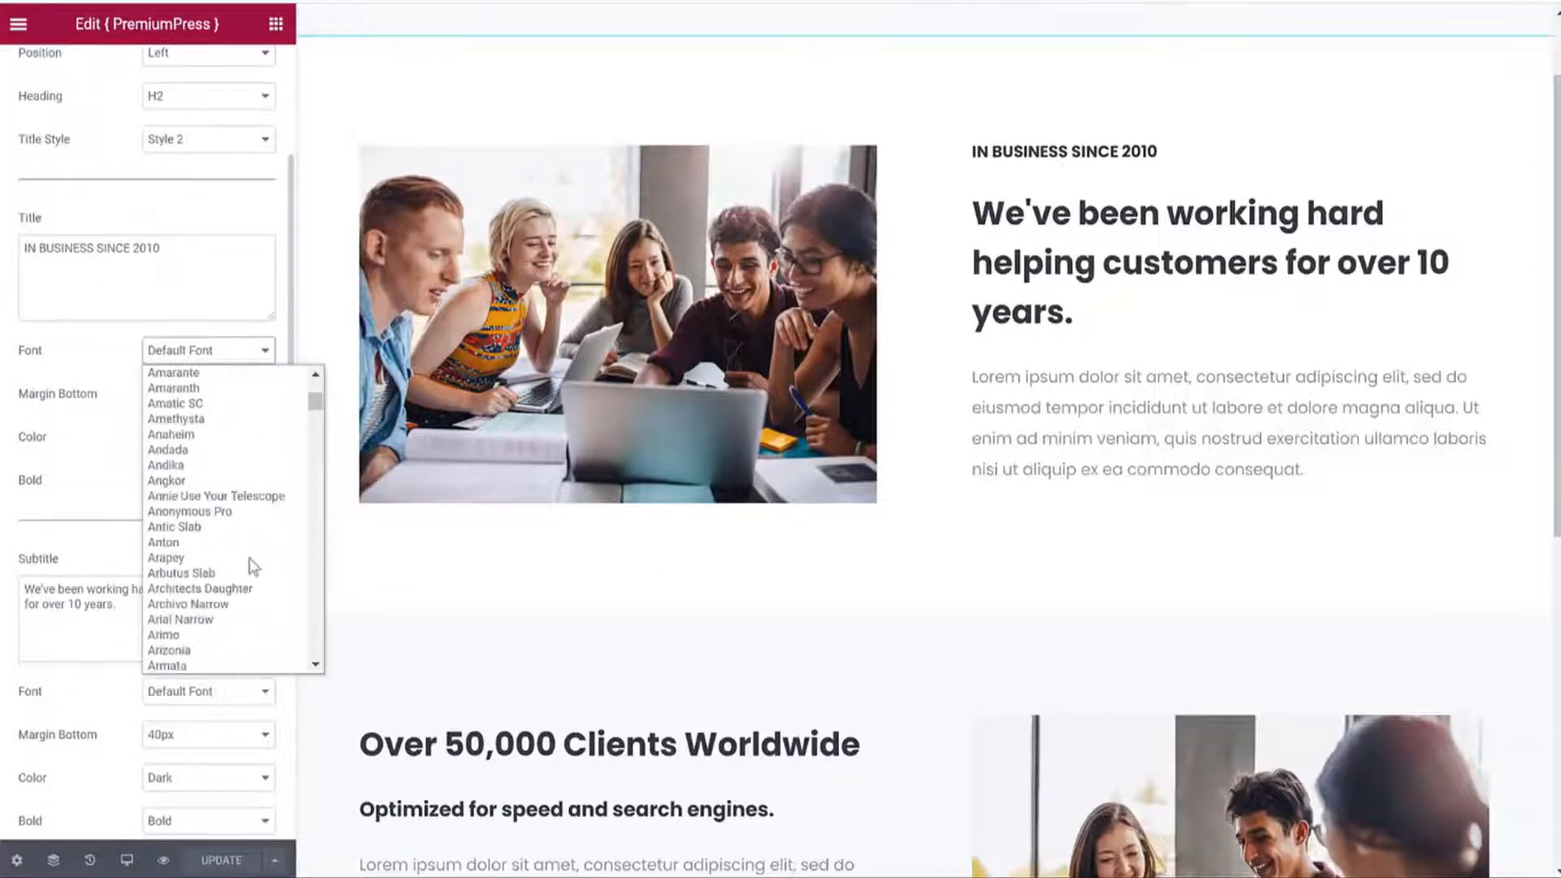
{"action": "scroll", "coordinate": [236, 561], "scroll_direction": "down", "scroll_amount": 15}
{"action": "left_click", "coordinate": [195, 574]}
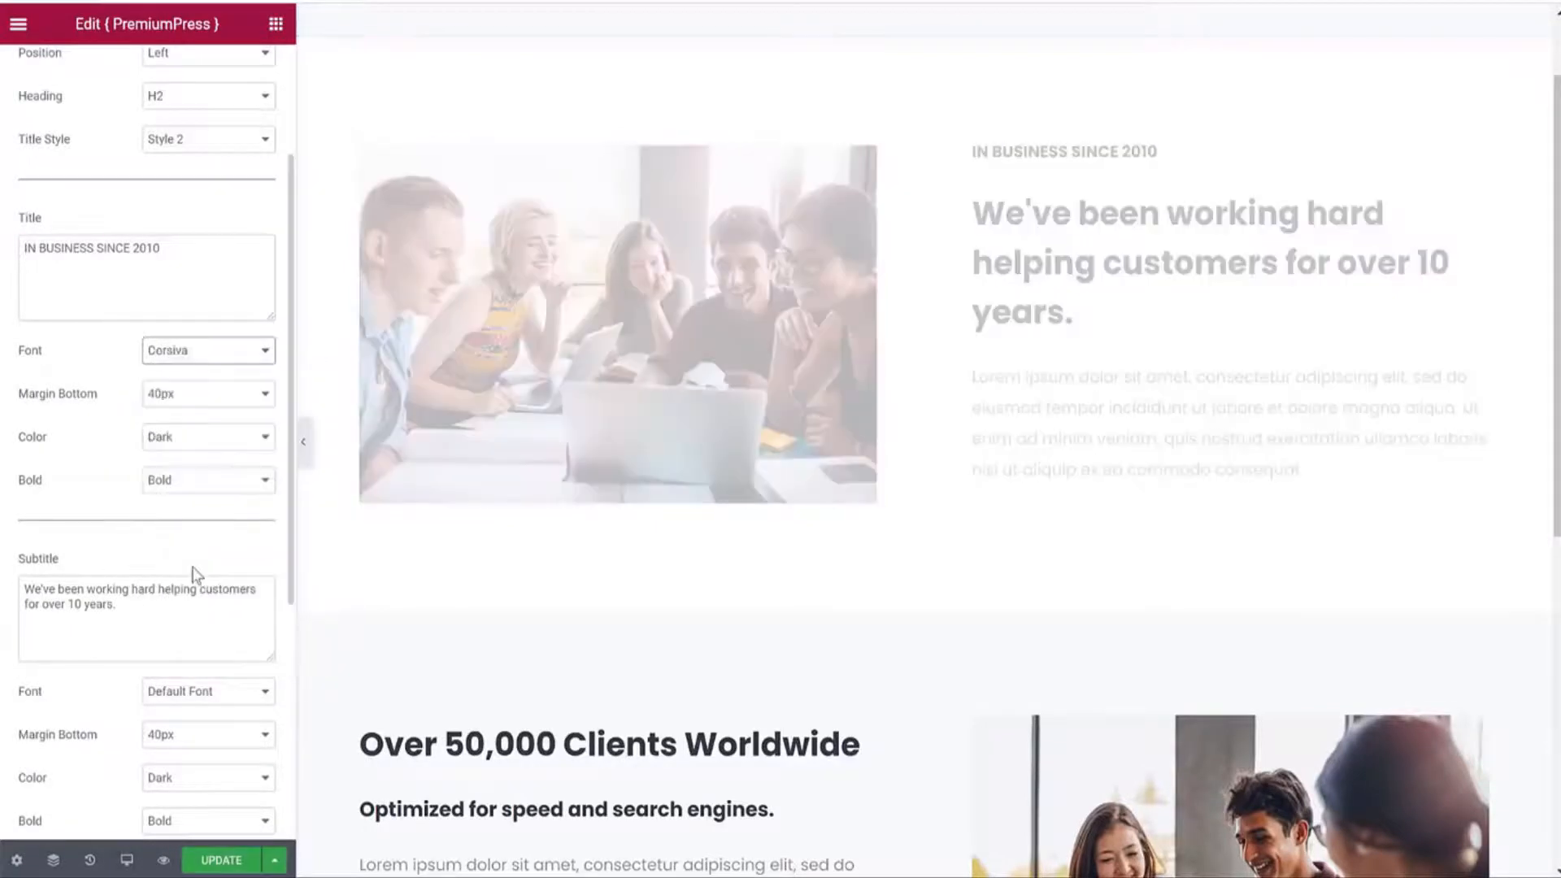
{"action": "left_click", "coordinate": [187, 354]}
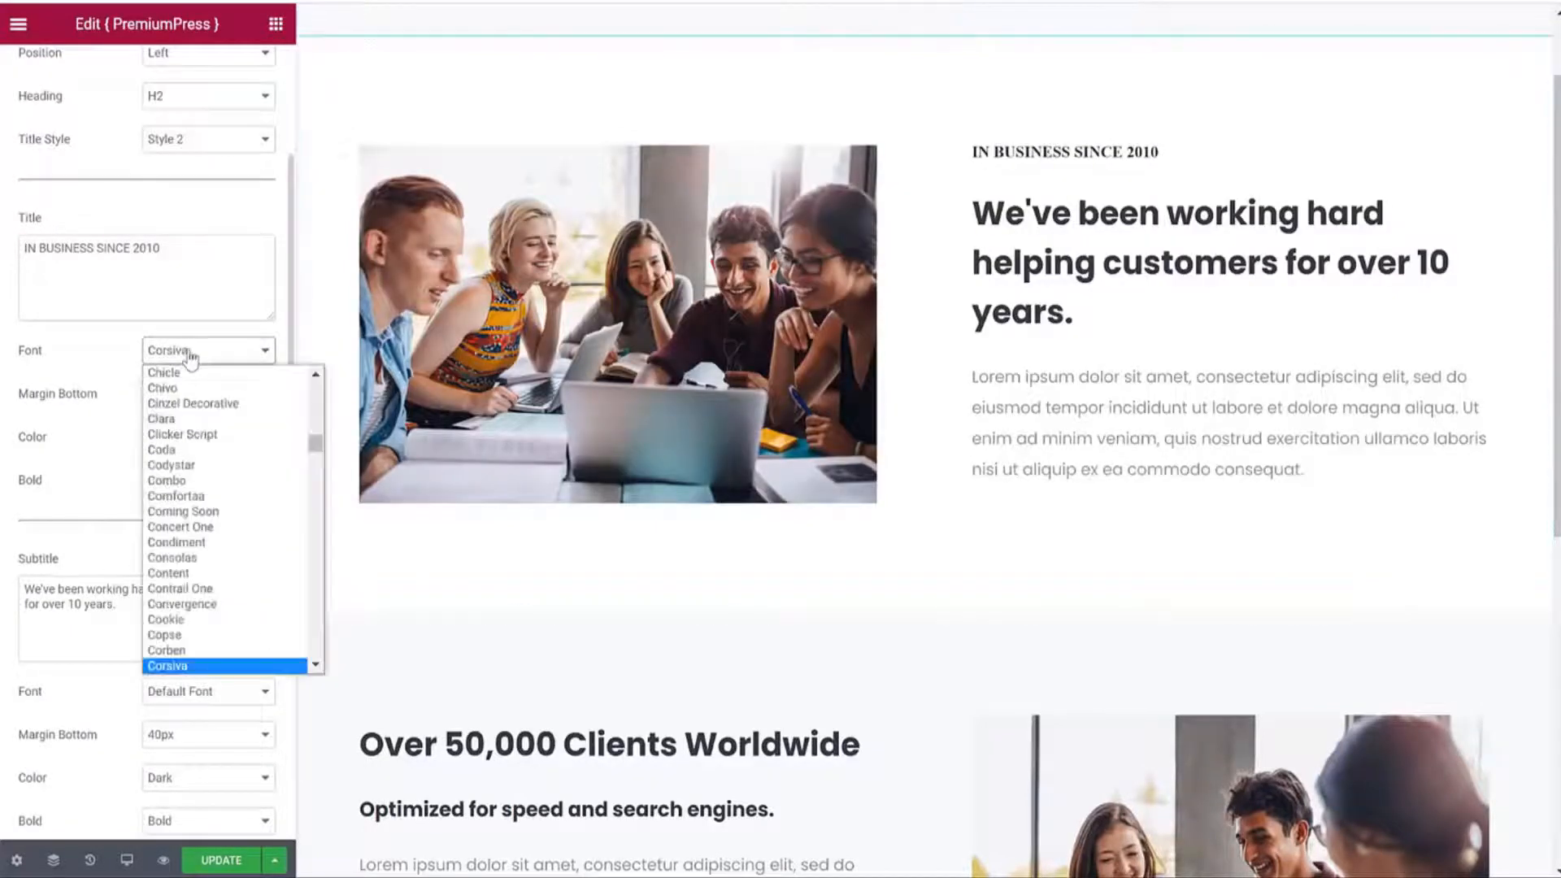
{"action": "type", "text": "ci"}
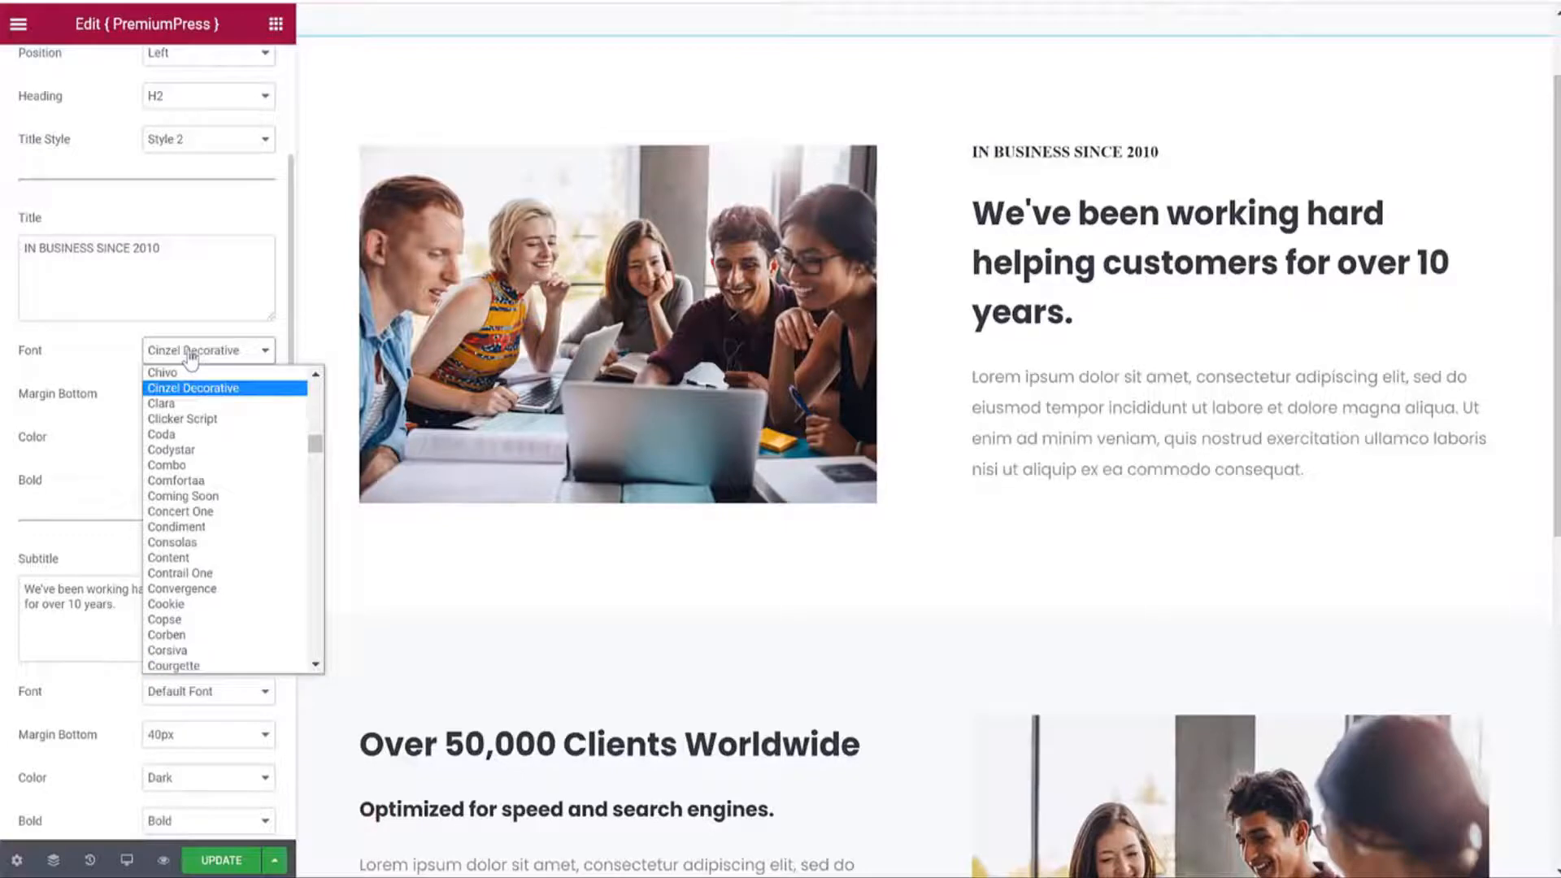
{"action": "scroll", "coordinate": [212, 487], "scroll_direction": "down", "scroll_amount": 3}
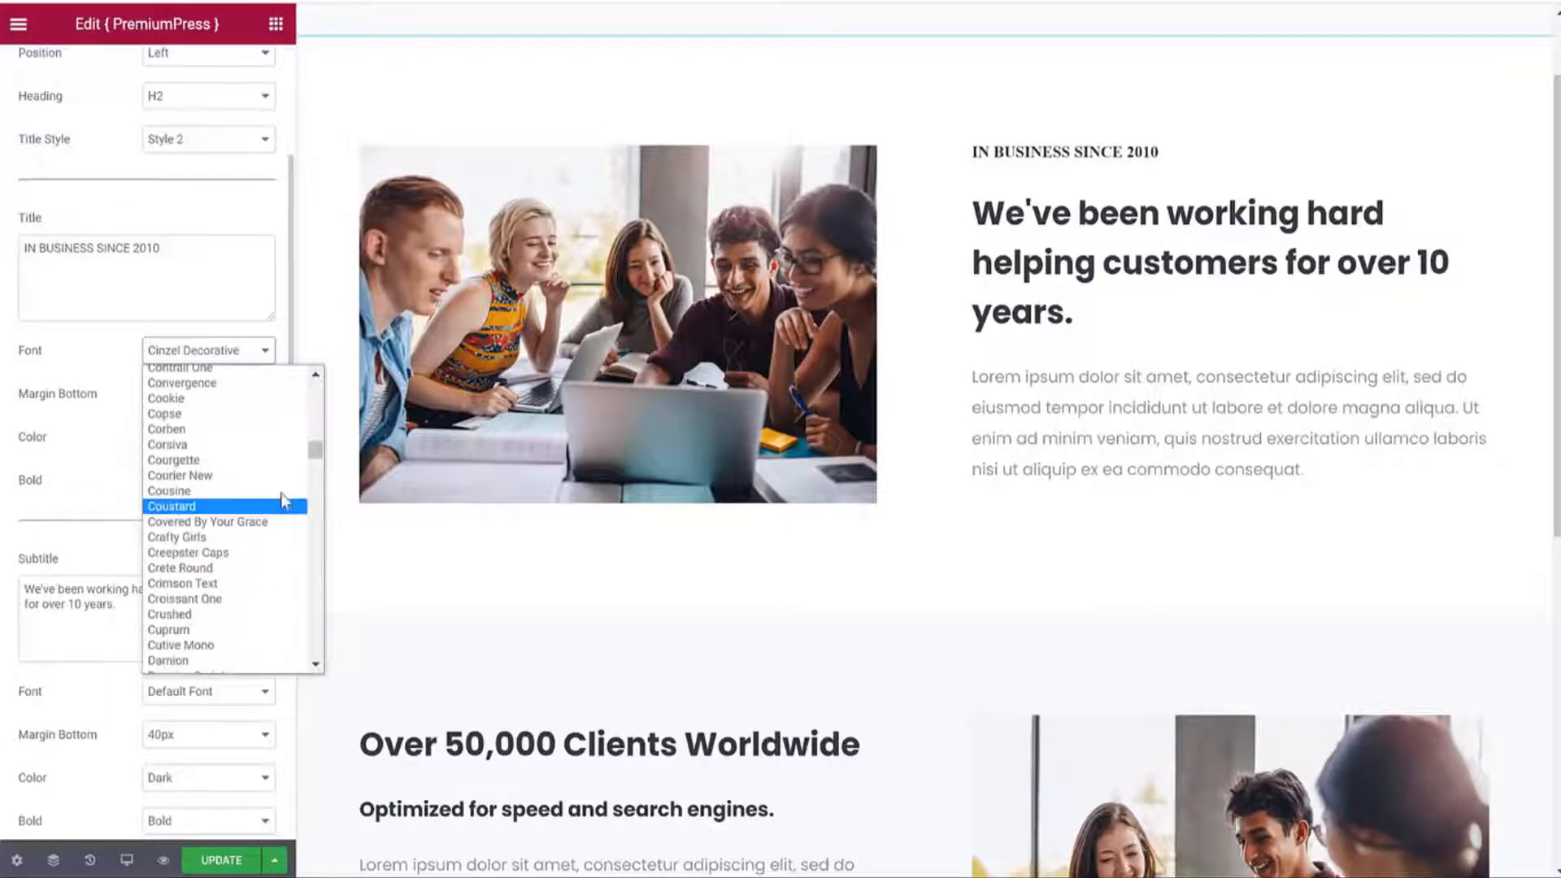
{"action": "left_click", "coordinate": [195, 397]}
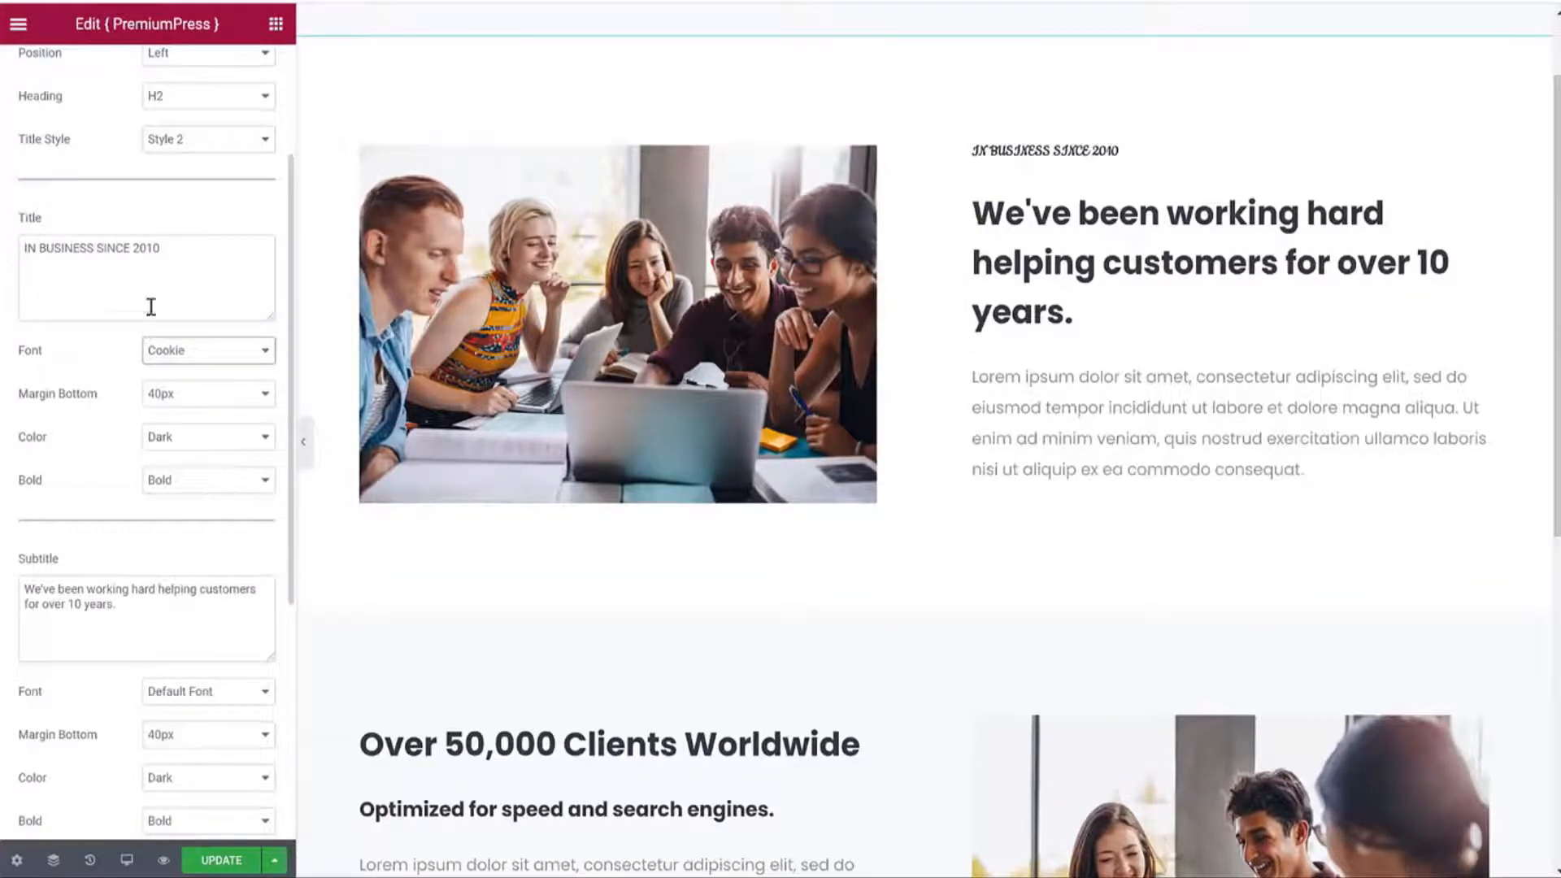
Keep the title as H2, colour it Primary Color, and save the About Us page.
{"action": "left_click", "coordinate": [199, 101]}
{"action": "left_click", "coordinate": [200, 118]}
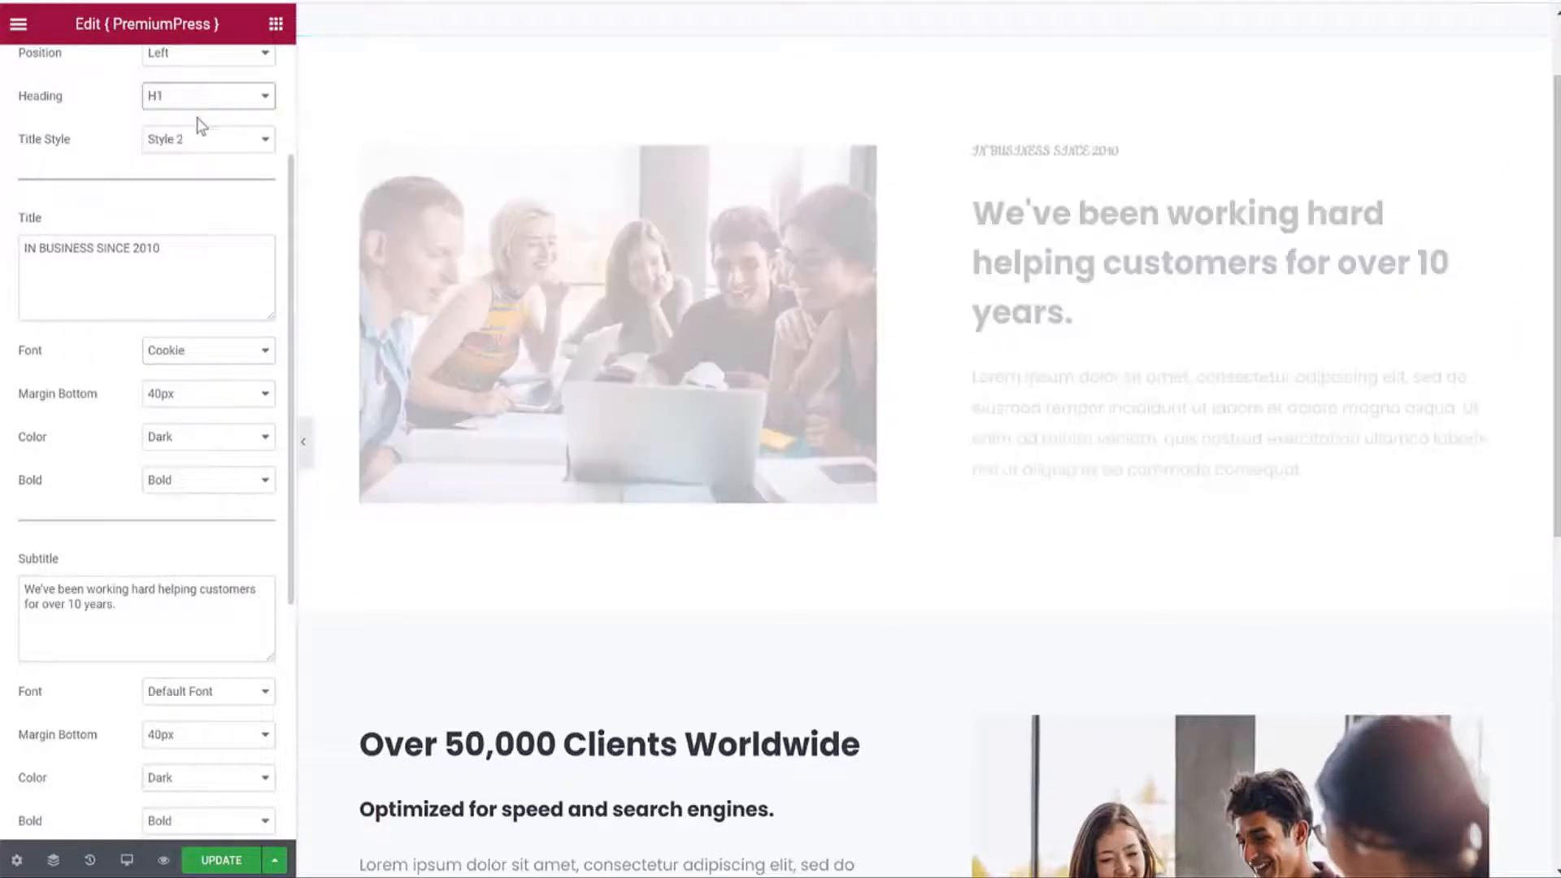
{"action": "left_click", "coordinate": [171, 97]}
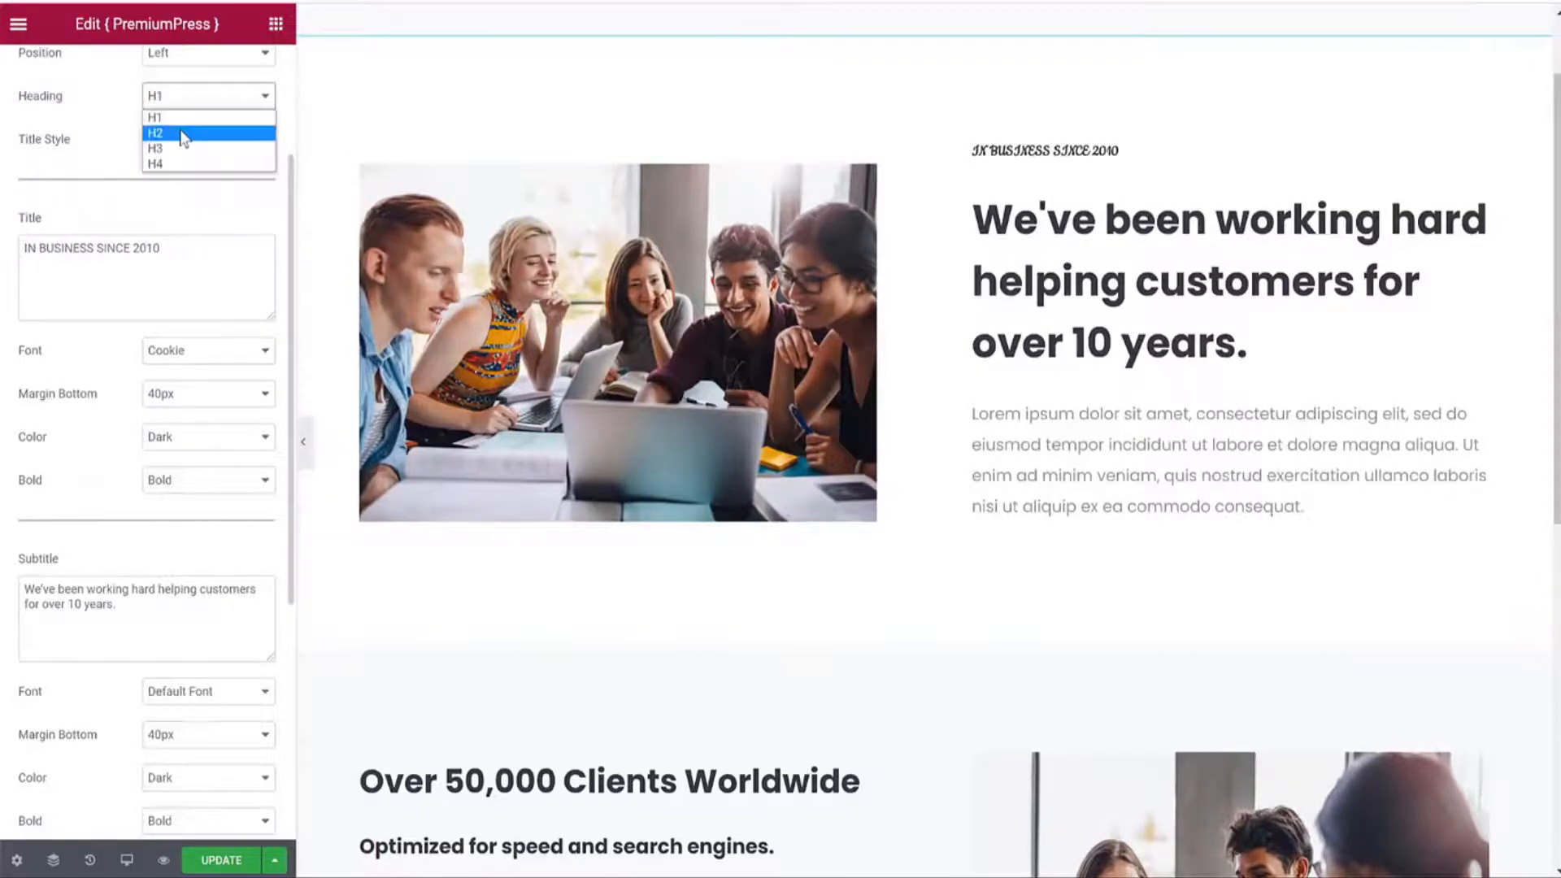
{"action": "left_click", "coordinate": [182, 131]}
{"action": "left_click", "coordinate": [203, 439]}
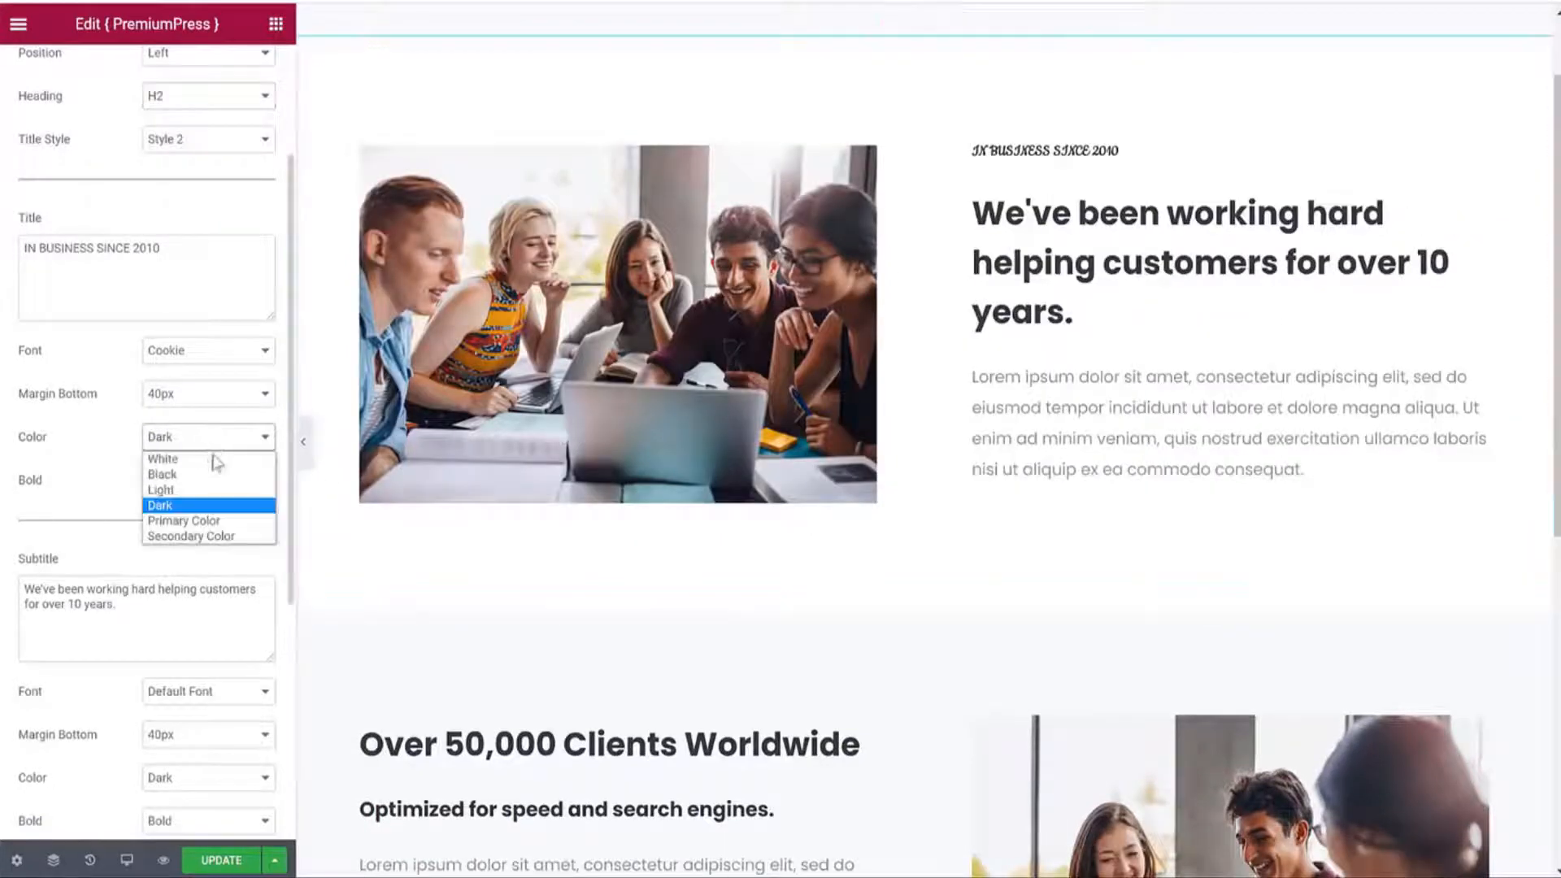
{"action": "left_click", "coordinate": [207, 521]}
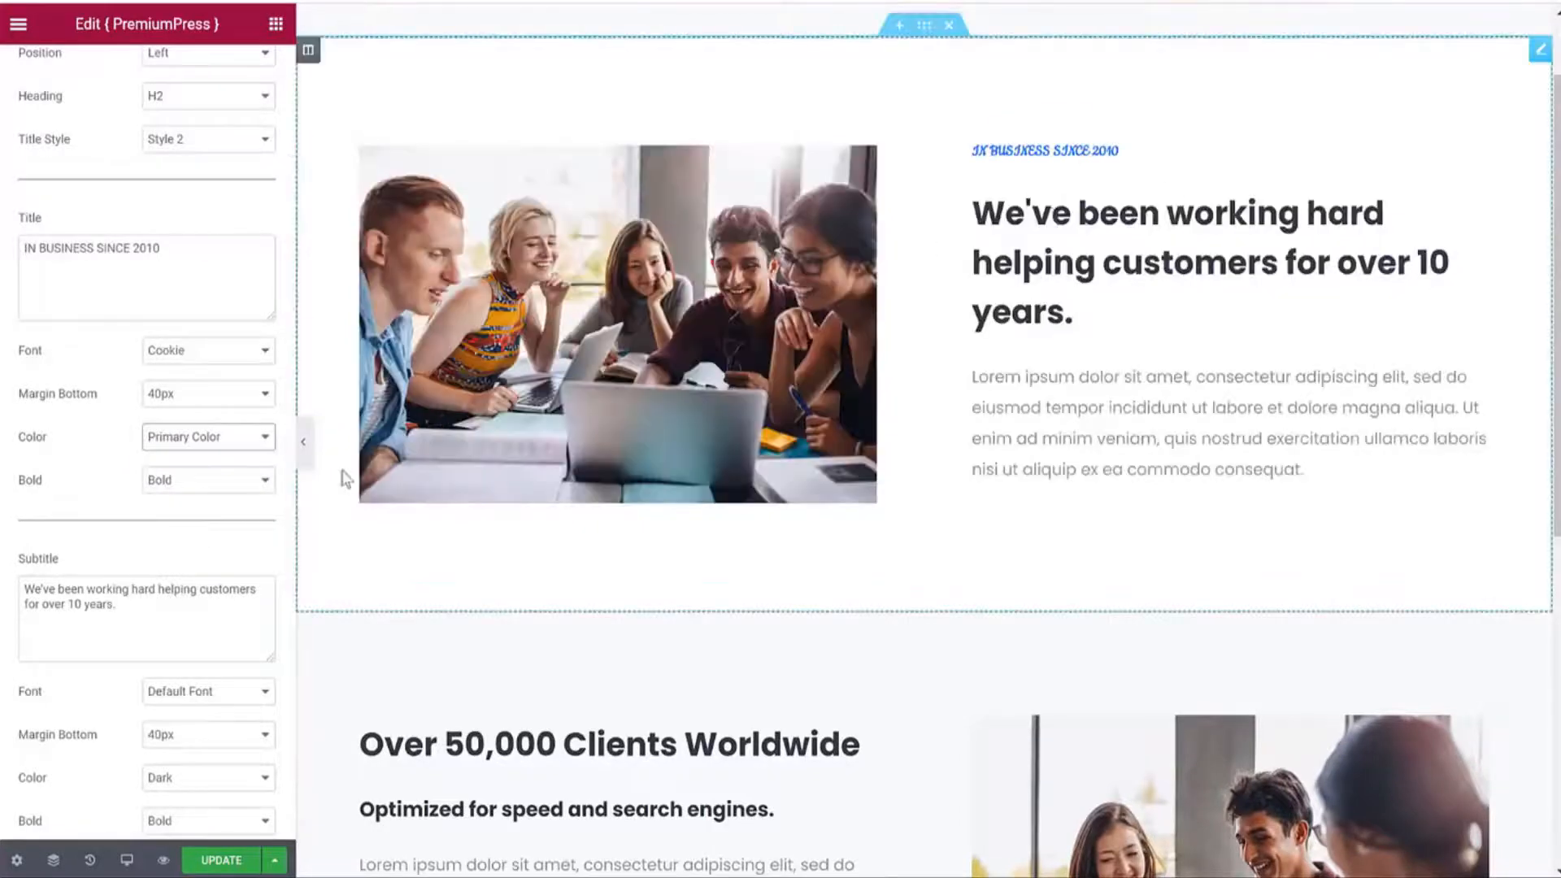
{"action": "scroll", "coordinate": [455, 496], "scroll_direction": "up", "scroll_amount": 1}
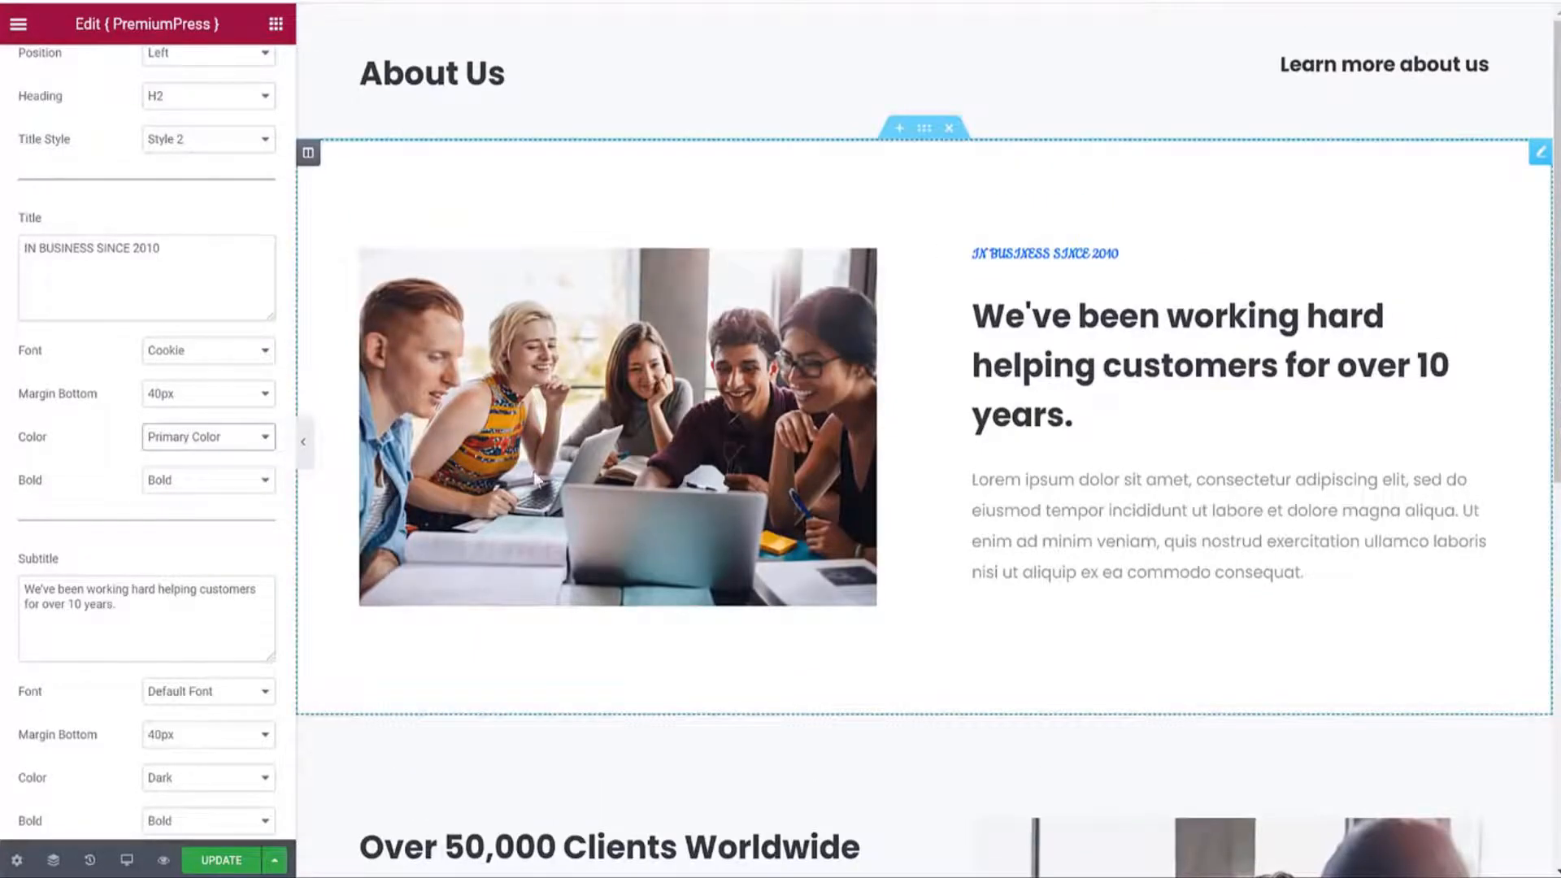
{"action": "left_click", "coordinate": [218, 859]}
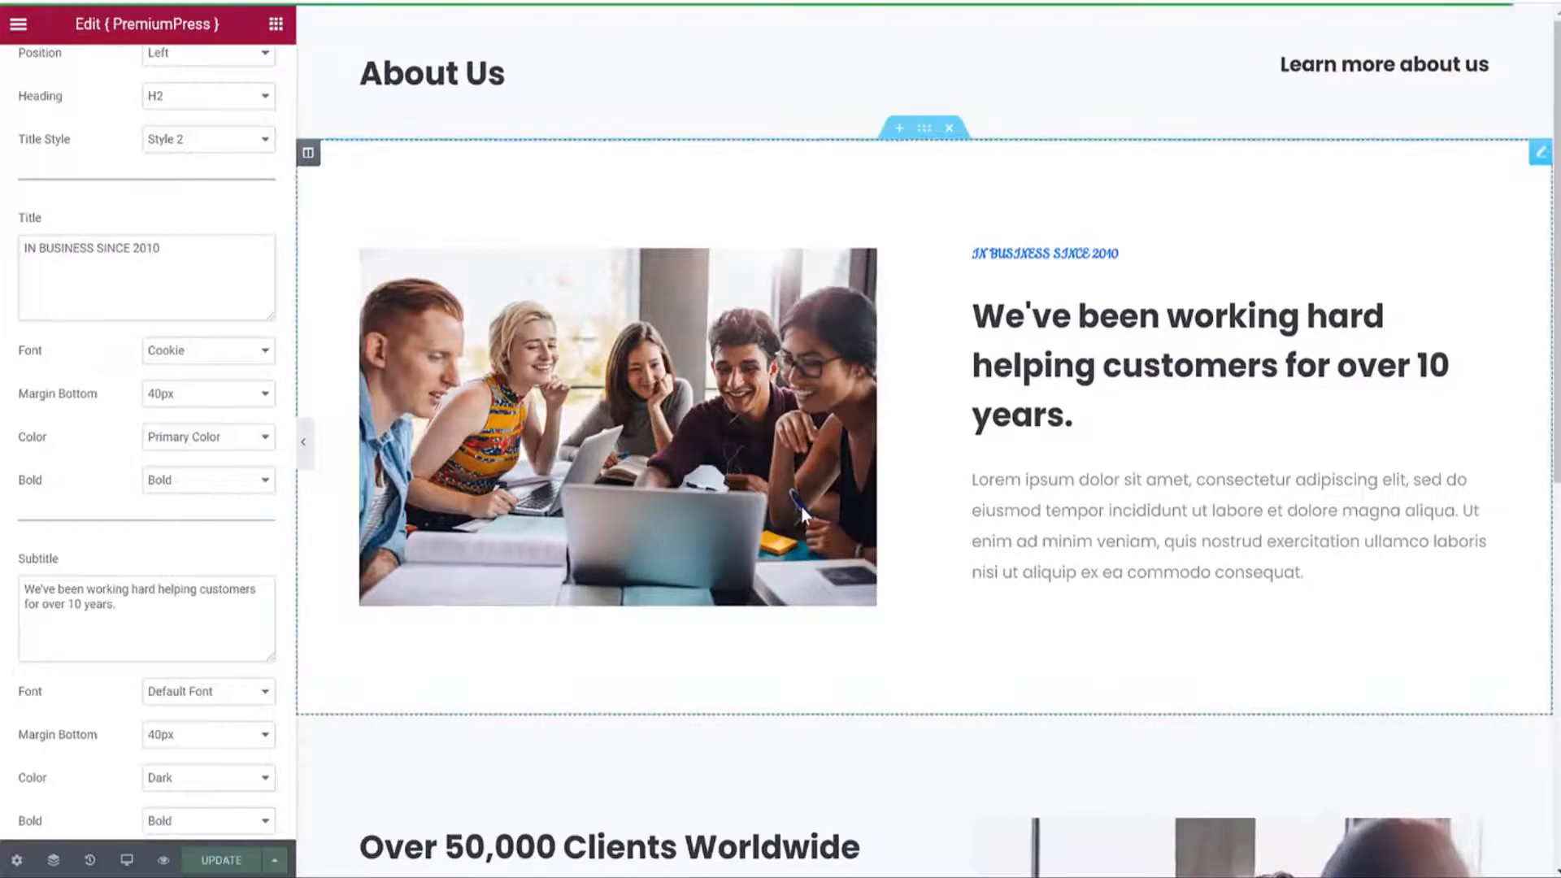
Open Image 1's media library and close it, keeping the current image.
{"action": "scroll", "coordinate": [732, 431], "scroll_direction": "up", "scroll_amount": 1}
{"action": "scroll", "coordinate": [207, 348], "scroll_direction": "up", "scroll_amount": 2}
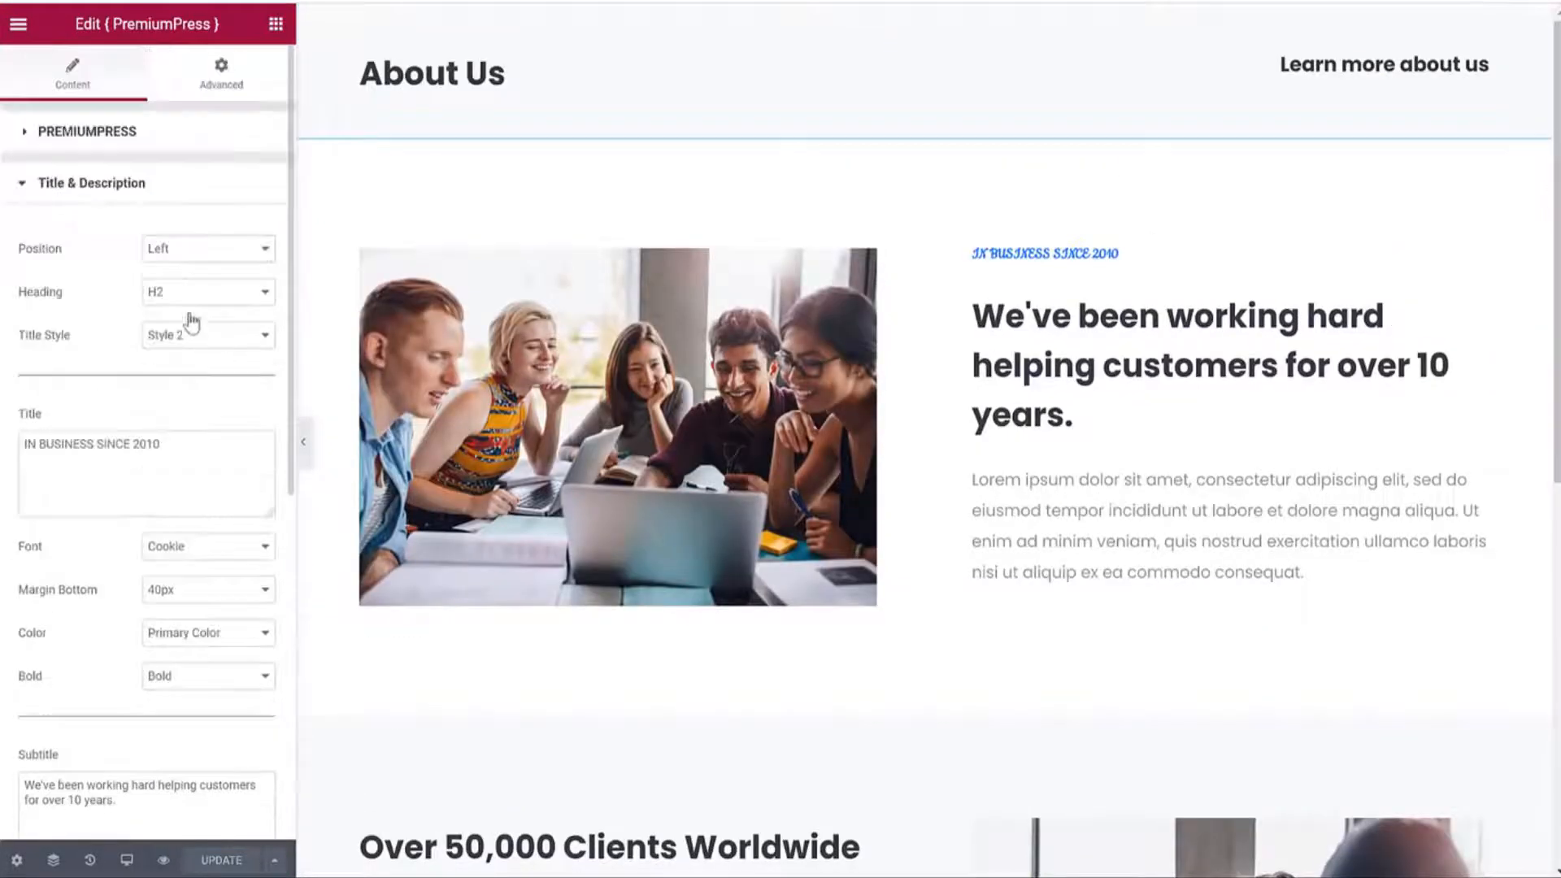
{"action": "left_click", "coordinate": [122, 184]}
{"action": "left_click", "coordinate": [124, 238]}
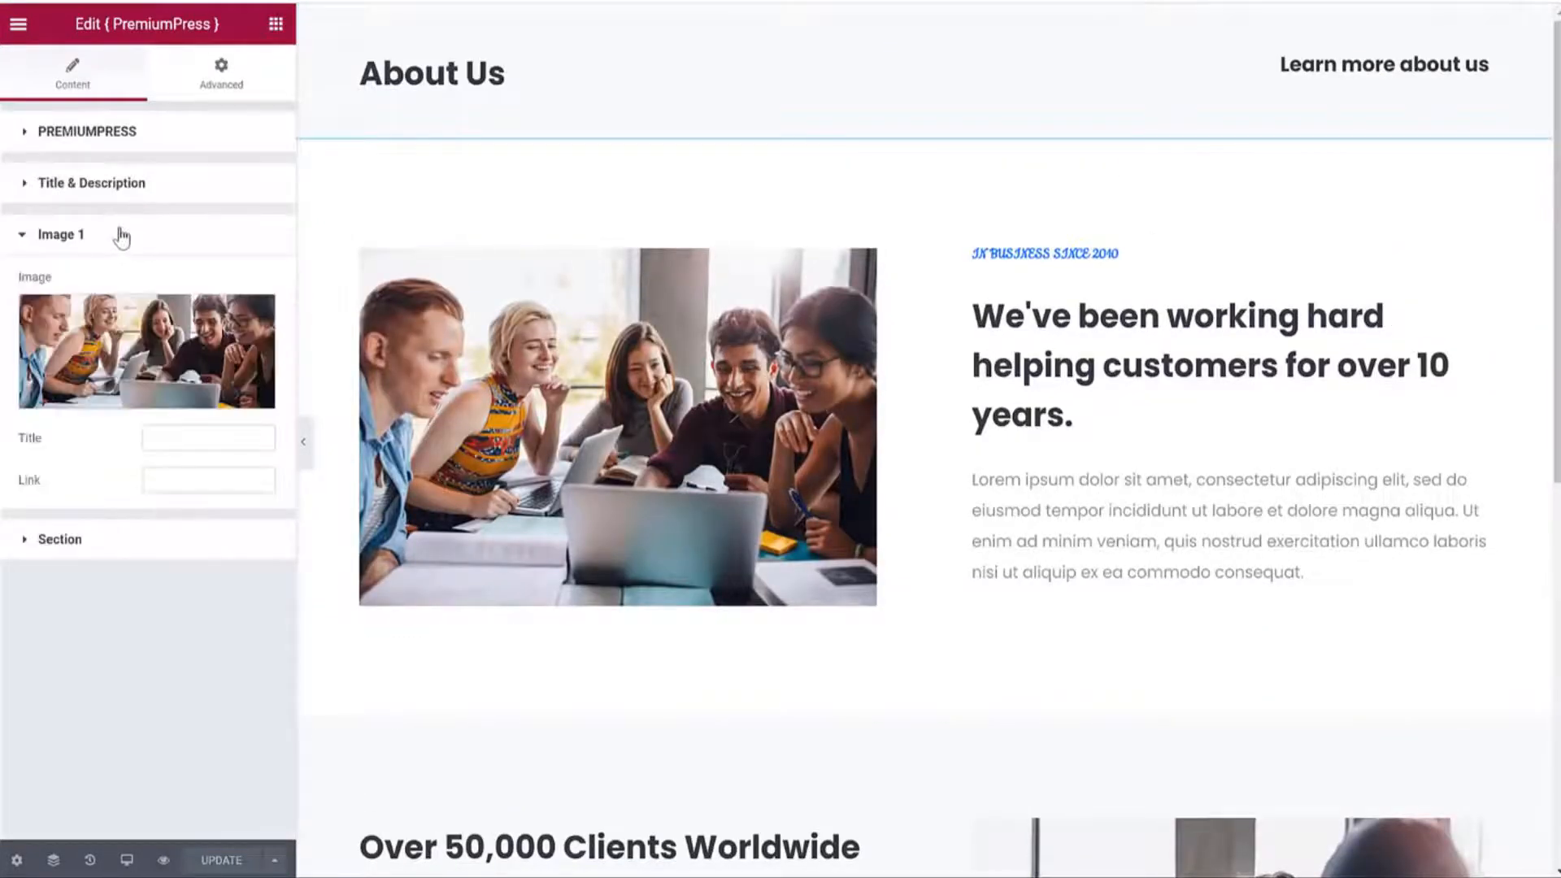
{"action": "left_click", "coordinate": [134, 358]}
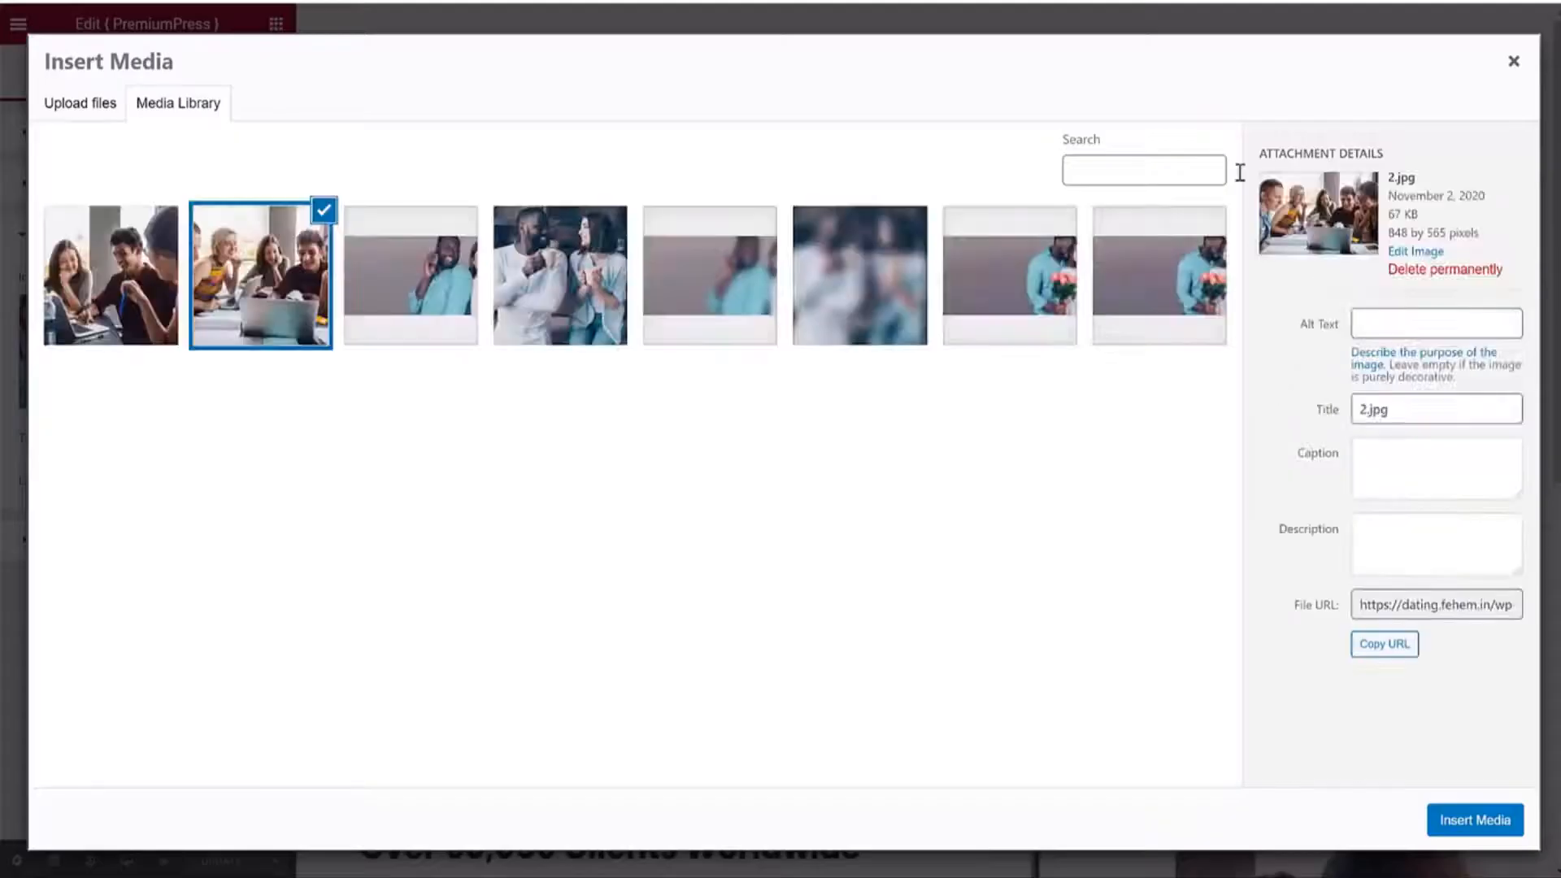
{"action": "left_click", "coordinate": [1510, 65]}
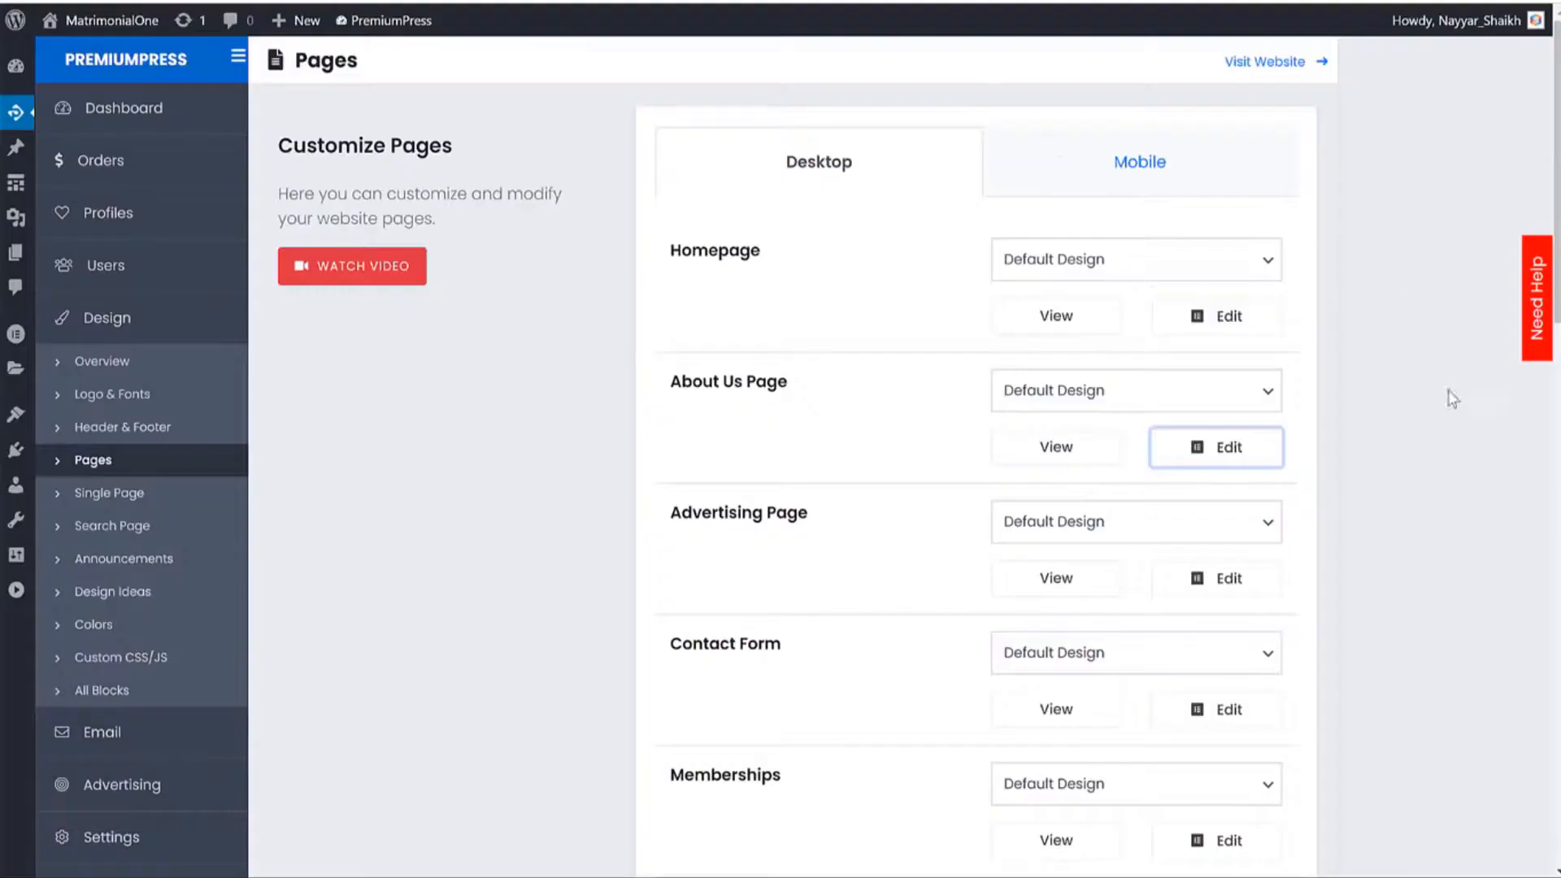
{"action": "scroll", "coordinate": [1452, 398], "scroll_direction": "down", "scroll_amount": 4}
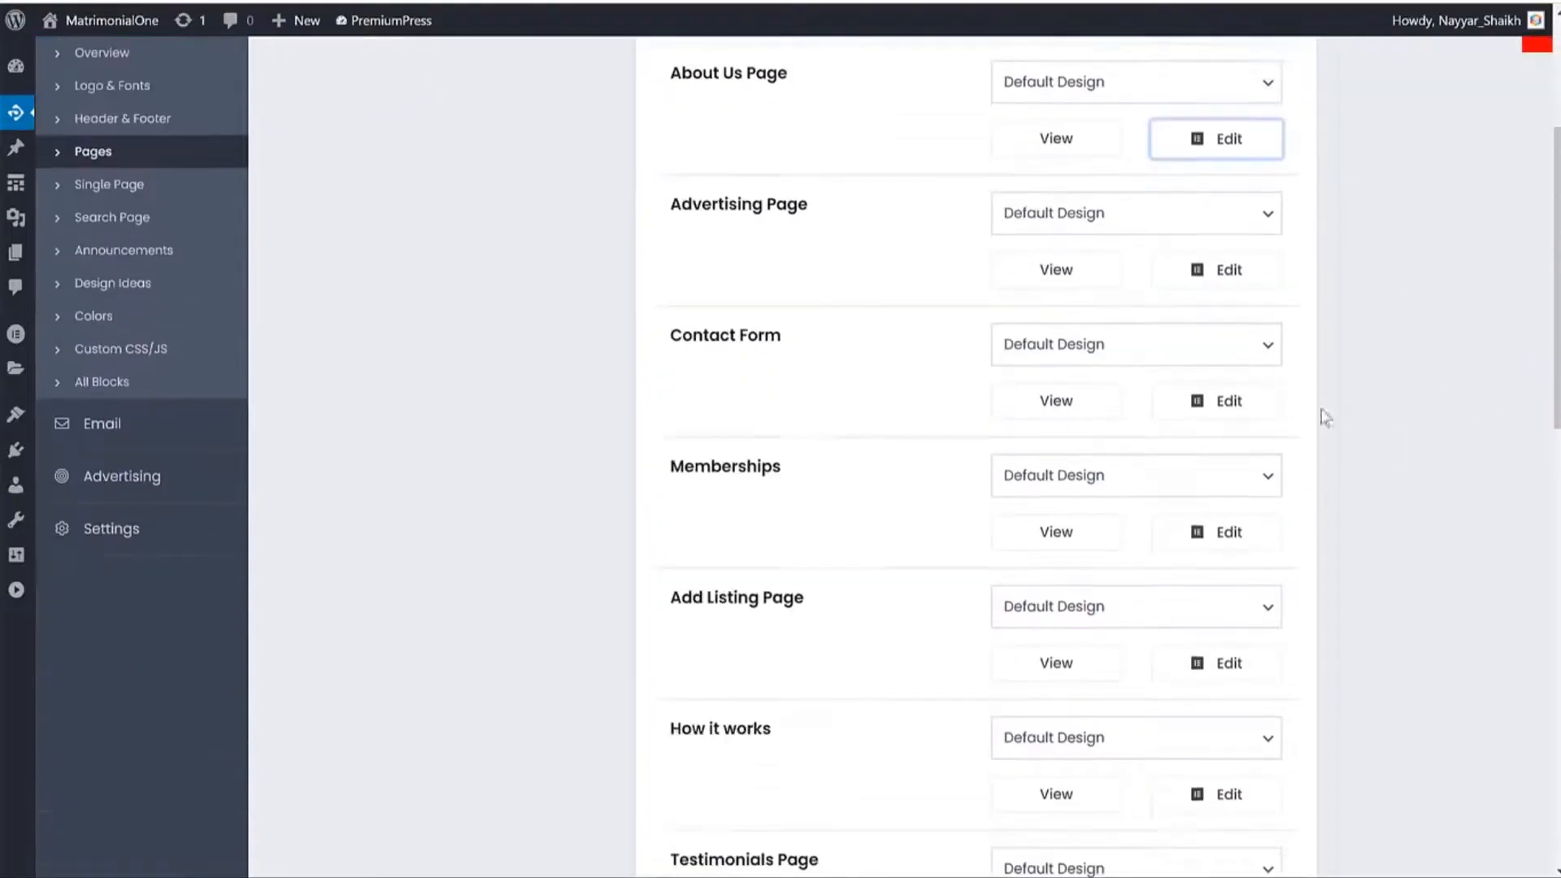
{"action": "left_click", "coordinate": [1057, 270]}
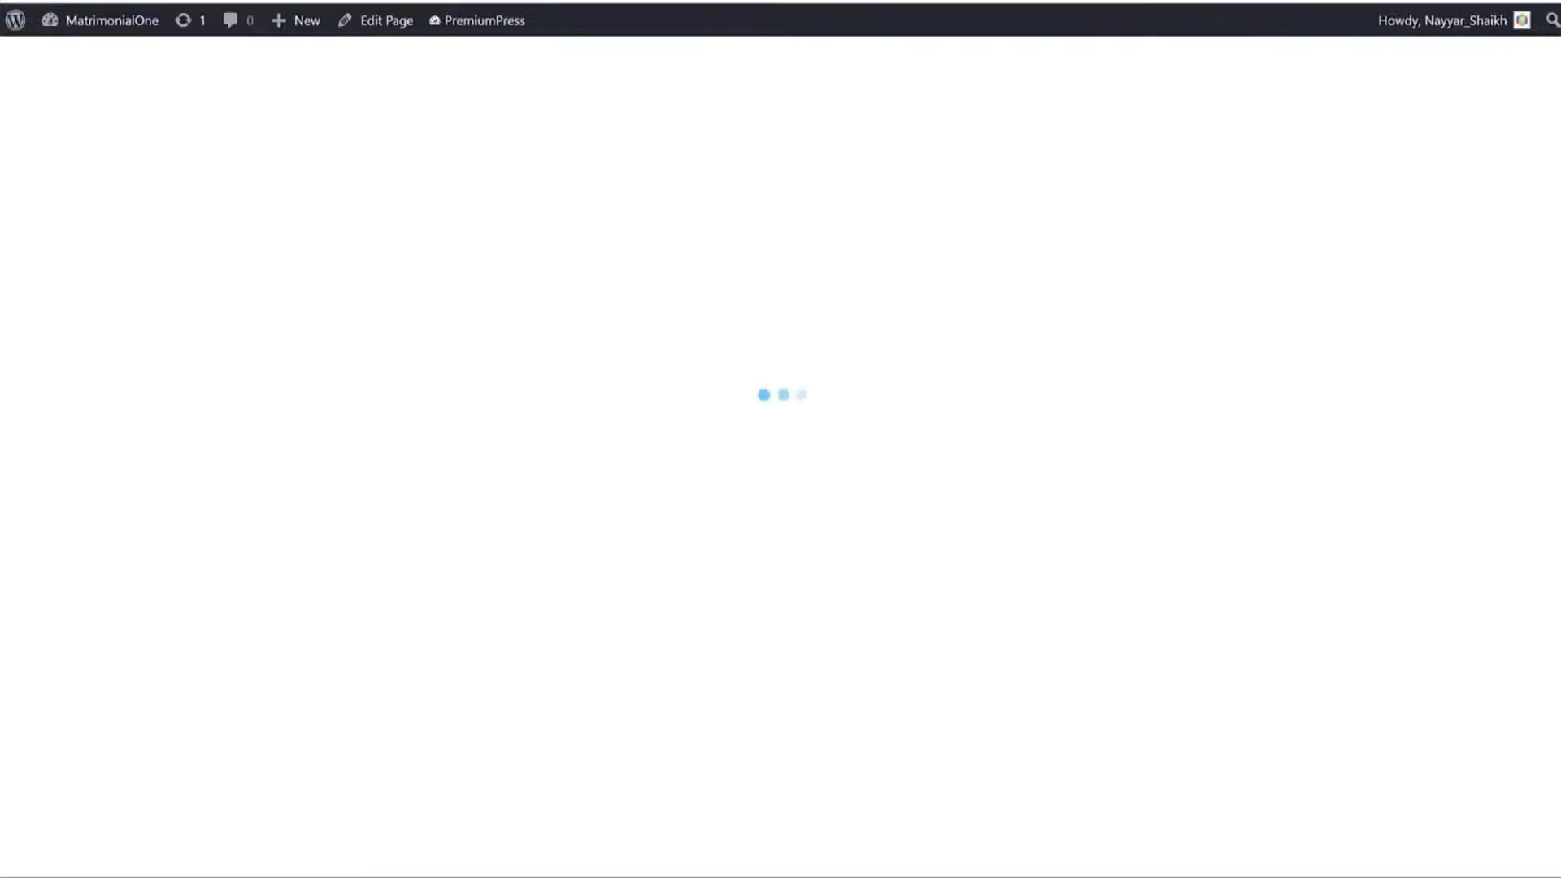
{"action": "scroll", "coordinate": [916, 341], "scroll_direction": "down", "scroll_amount": 4}
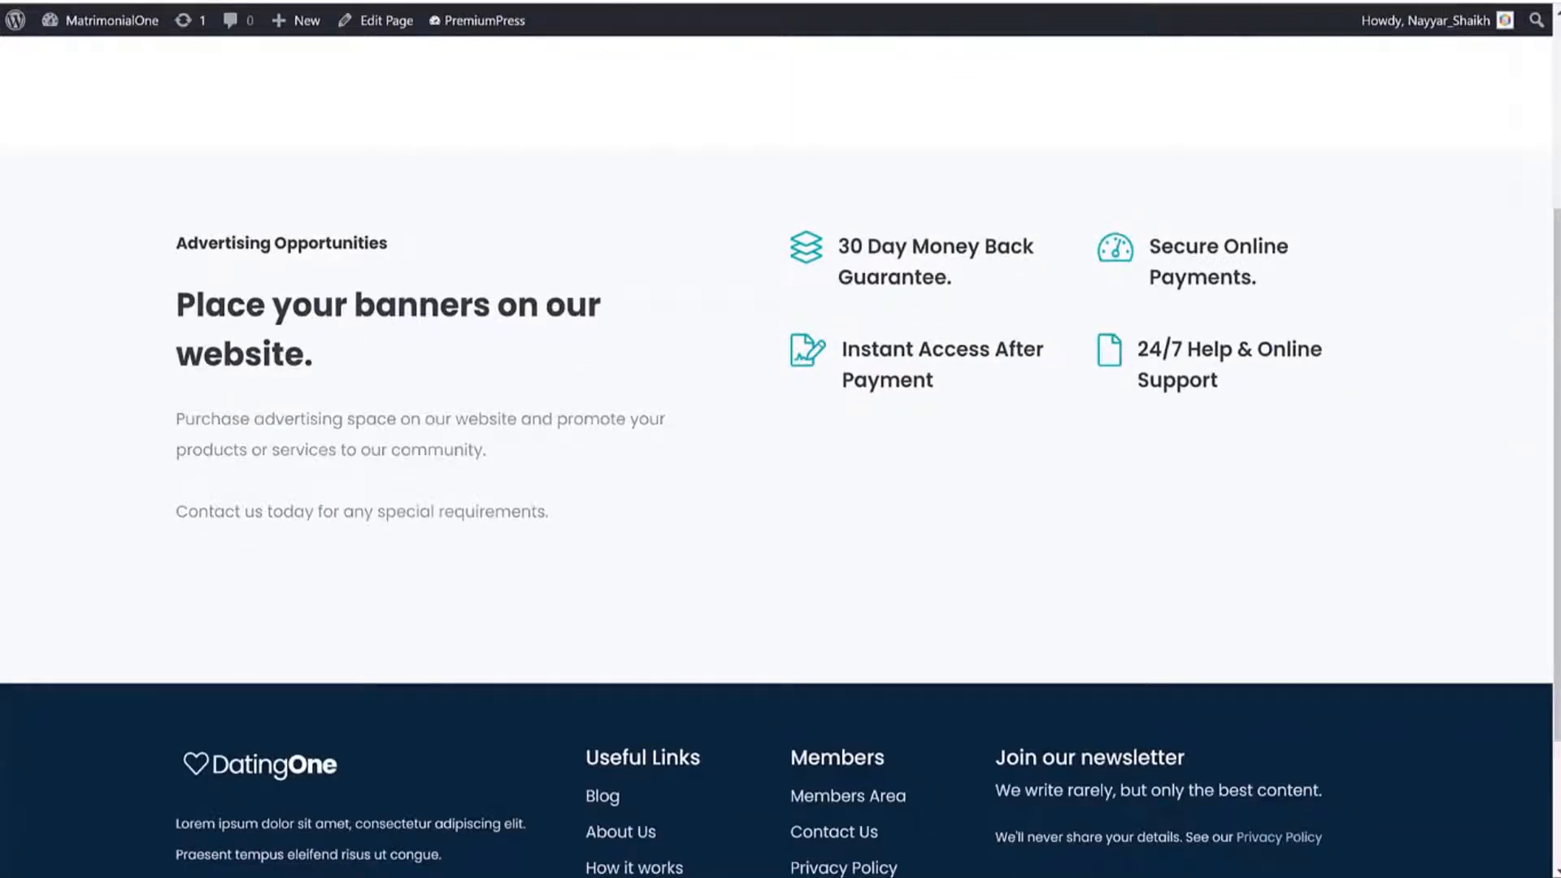
{"action": "key", "text": "alt+Left"}
{"action": "scroll", "coordinate": [1505, 331], "scroll_direction": "down", "scroll_amount": 4}
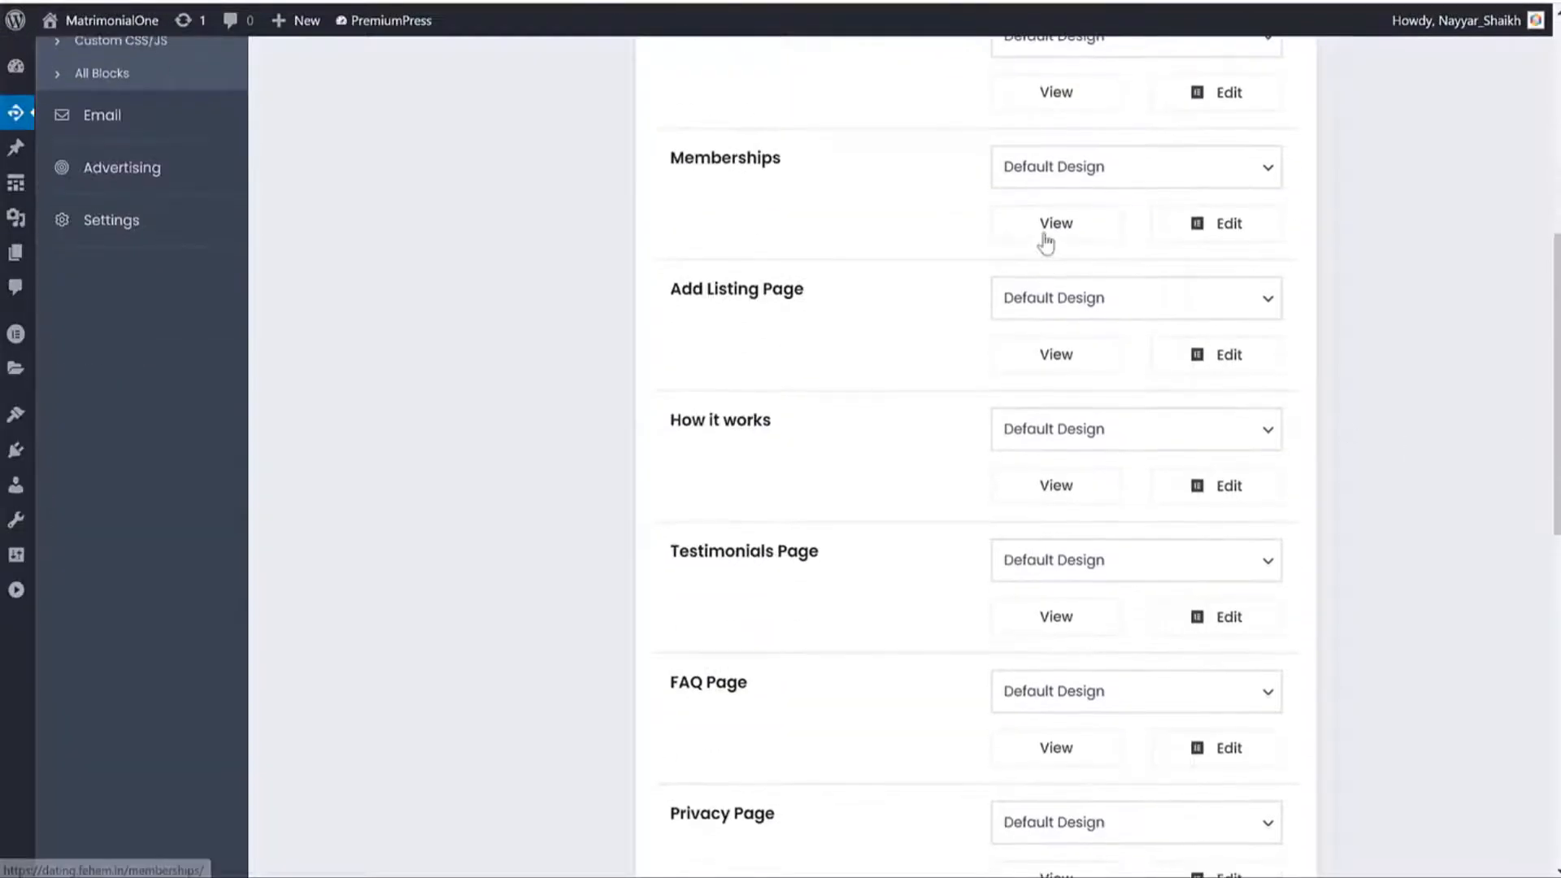
{"action": "left_click", "coordinate": [1041, 233]}
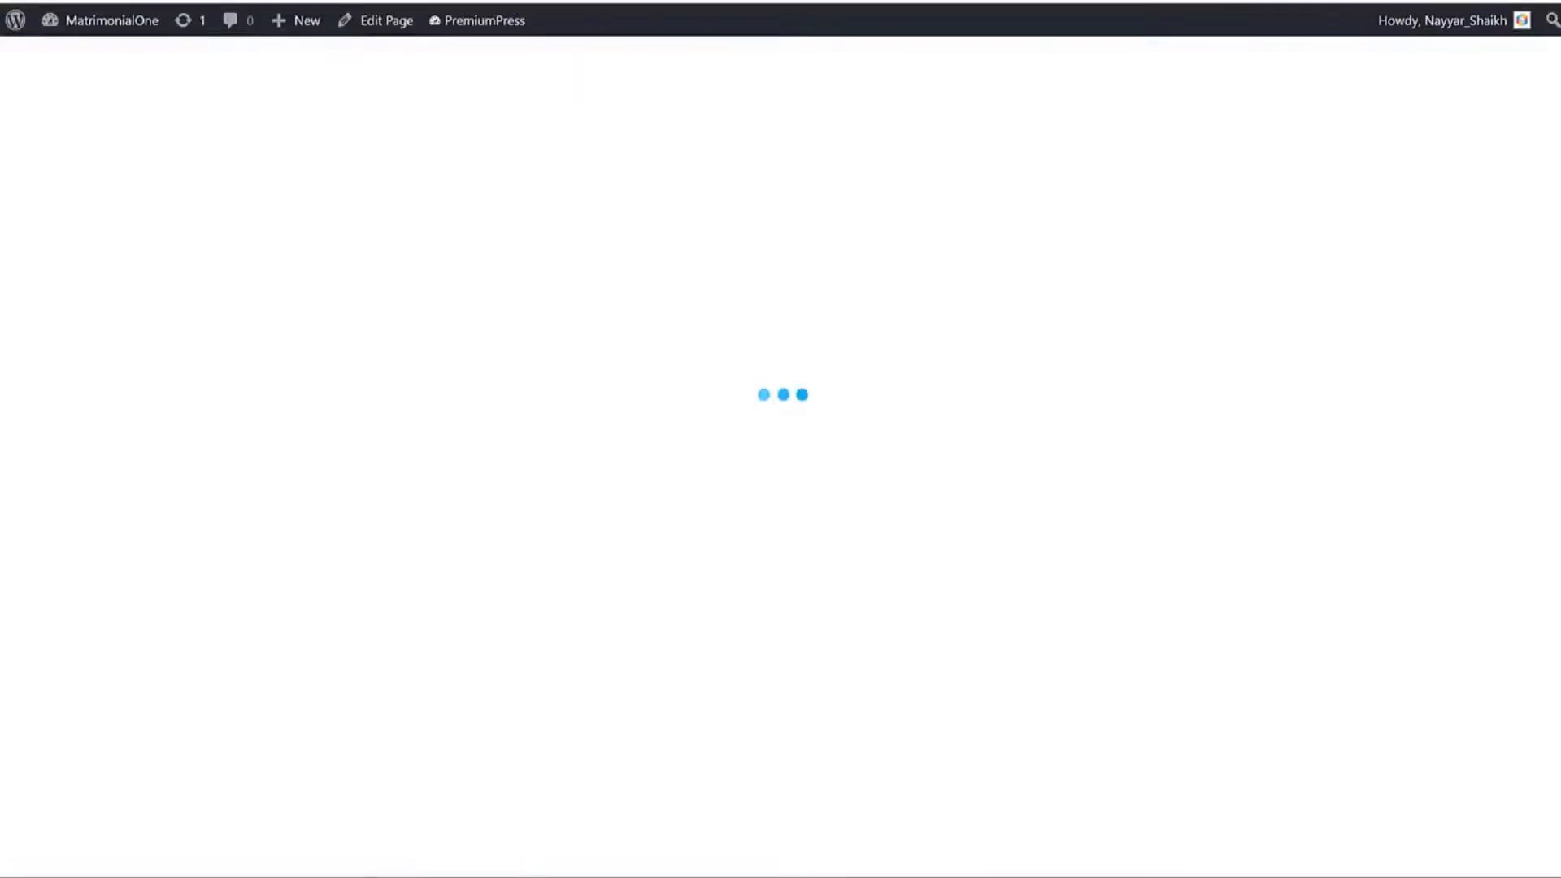
{"action": "scroll", "coordinate": [1428, 366], "scroll_direction": "down", "scroll_amount": 6}
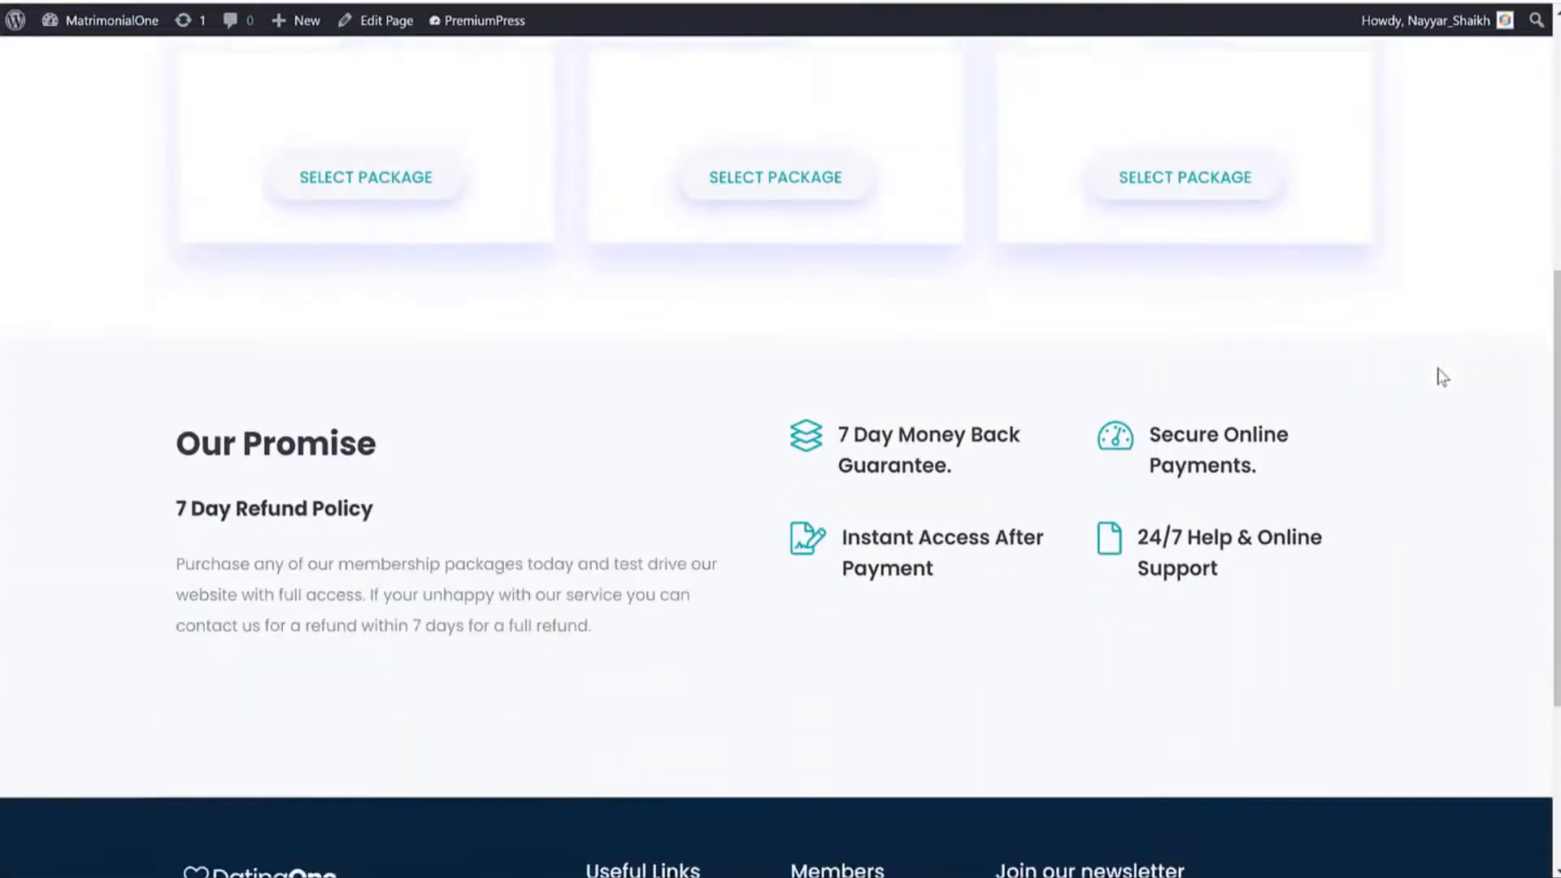
{"action": "scroll", "coordinate": [1435, 378], "scroll_direction": "up", "scroll_amount": 5}
{"action": "scroll", "coordinate": [1435, 382], "scroll_direction": "up", "scroll_amount": 1}
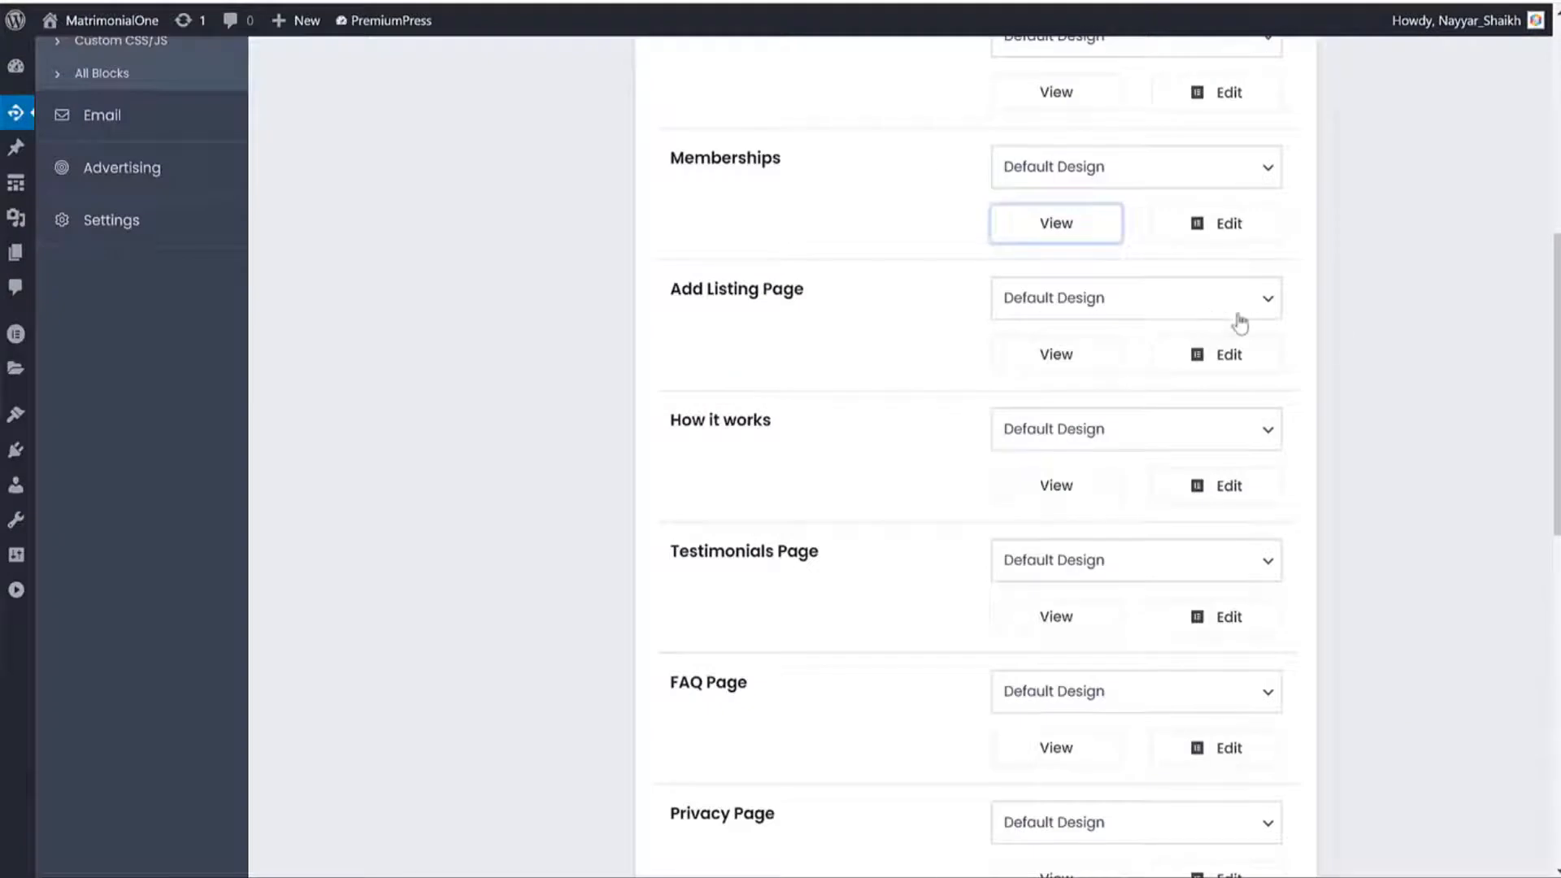
{"action": "right_click", "coordinate": [1067, 484]}
{"action": "left_click", "coordinate": [1082, 494]}
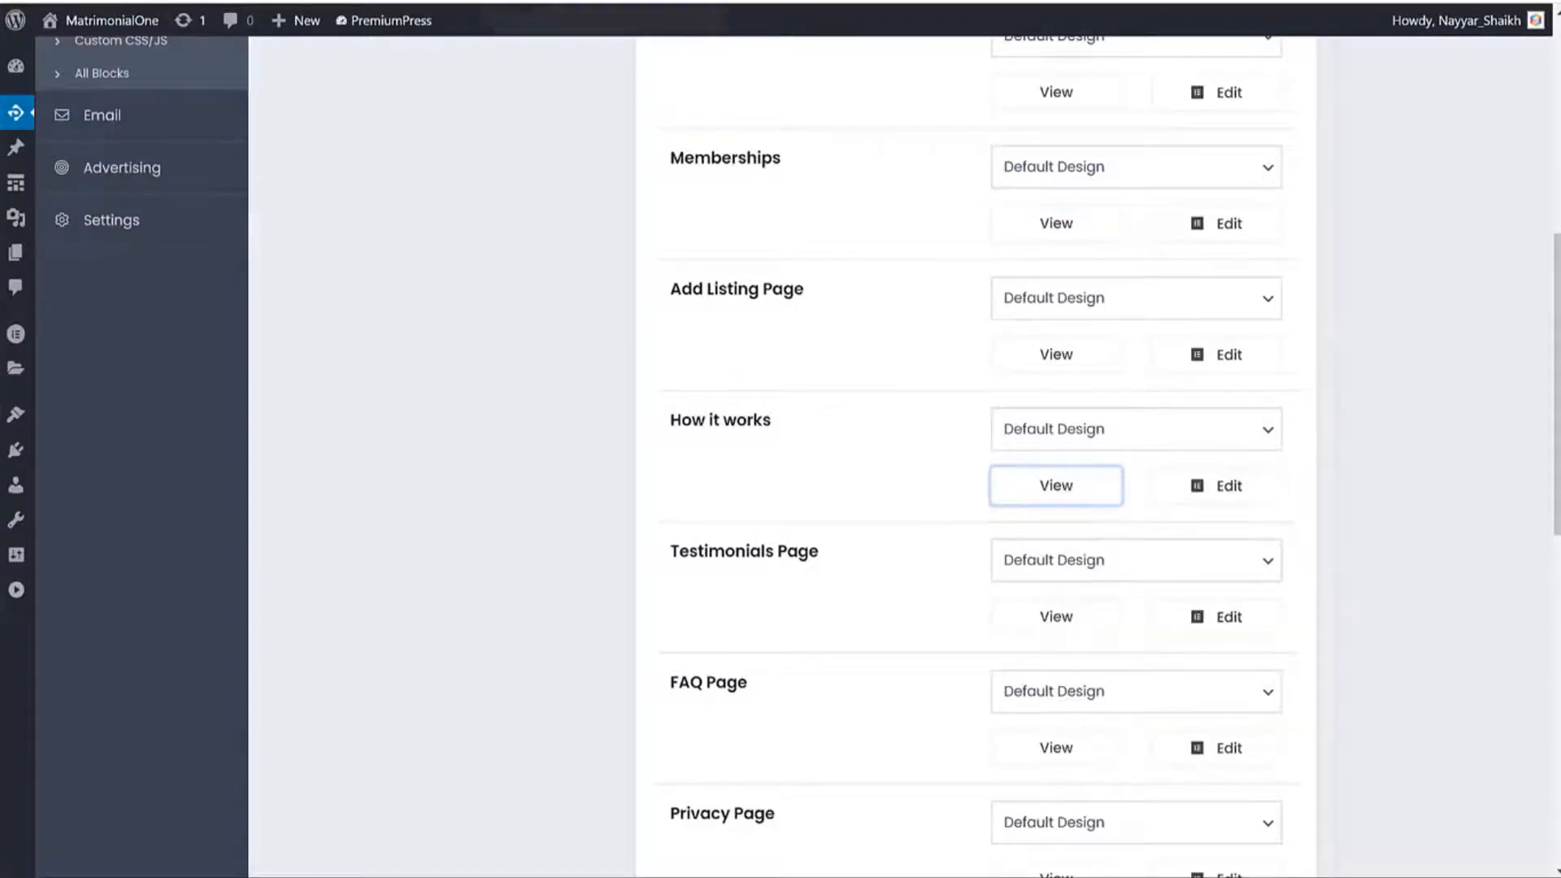
{"action": "key", "text": "ctrl+Tab"}
{"action": "scroll", "coordinate": [1171, 362], "scroll_direction": "down", "scroll_amount": 3}
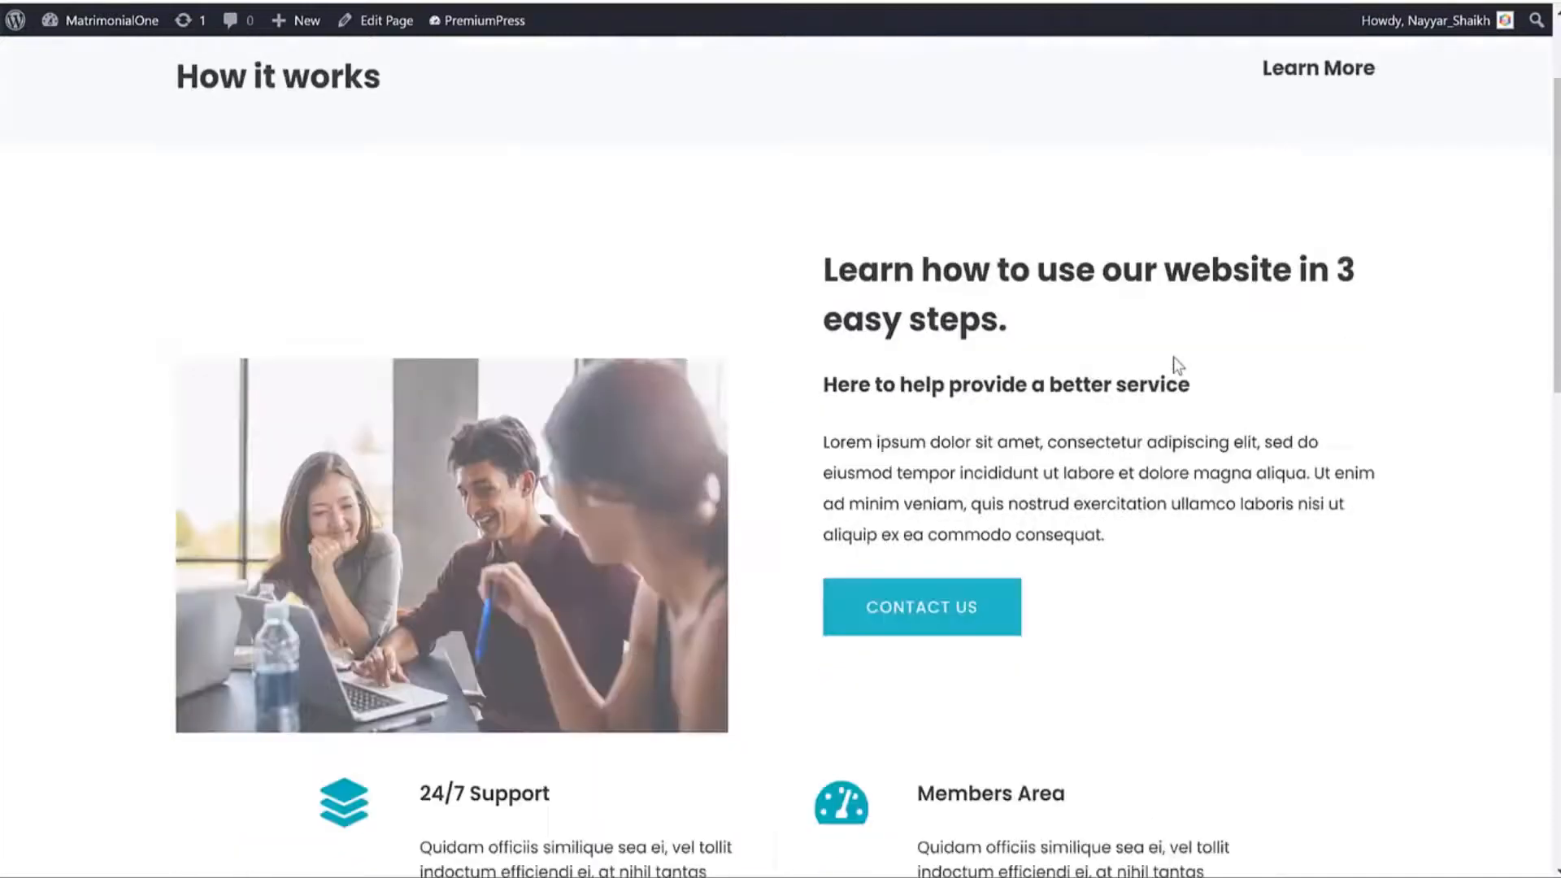
{"action": "scroll", "coordinate": [1143, 347], "scroll_direction": "down", "scroll_amount": 12}
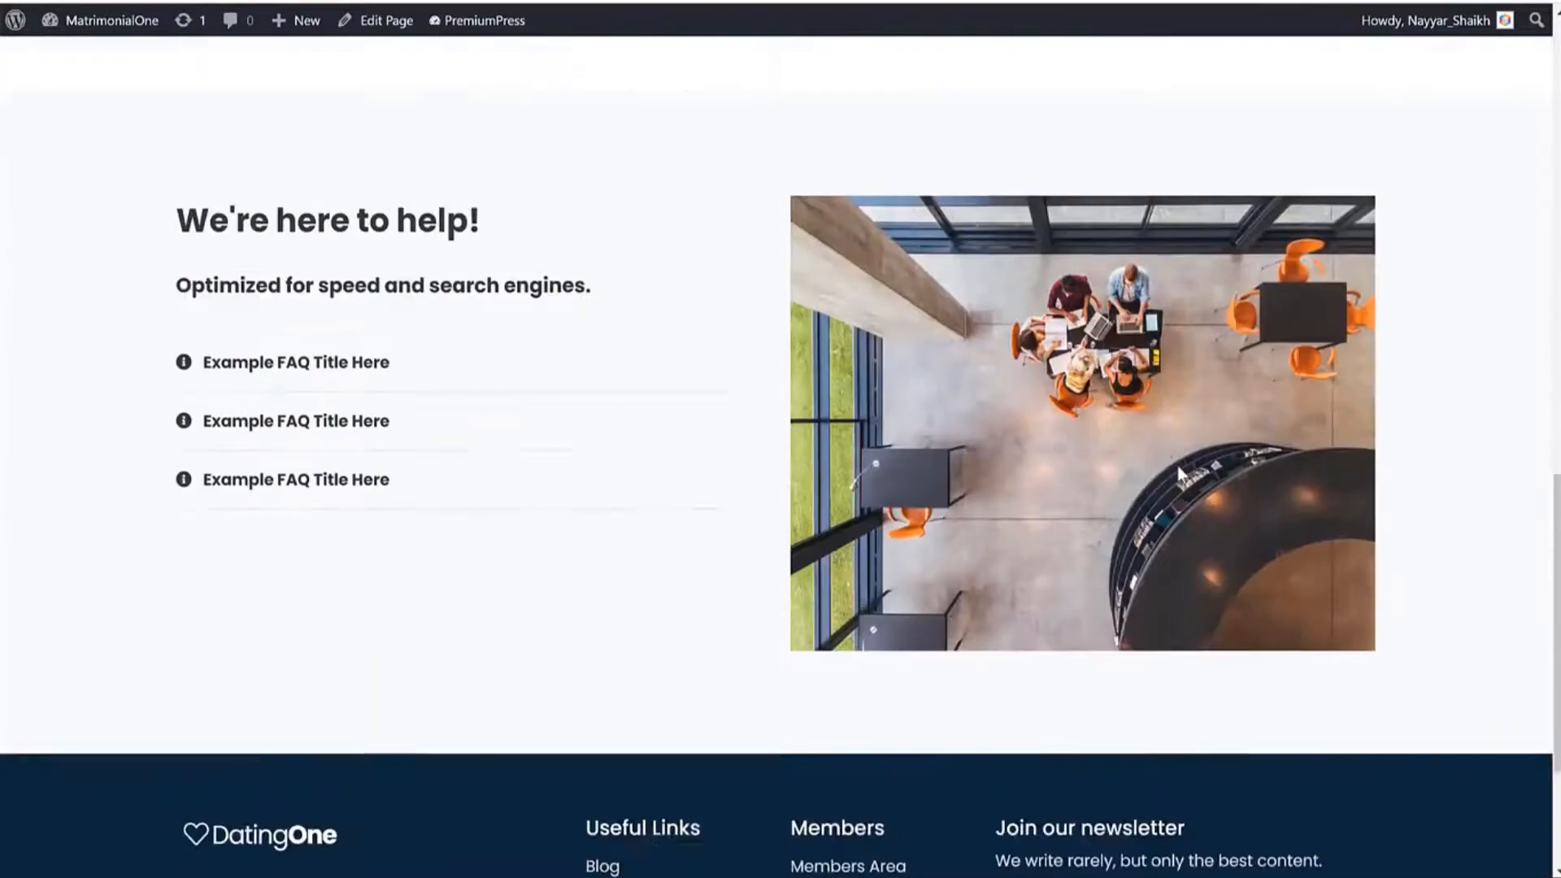
{"action": "scroll", "coordinate": [1177, 465], "scroll_direction": "down", "scroll_amount": 1}
{"action": "left_click", "coordinate": [326, 333]}
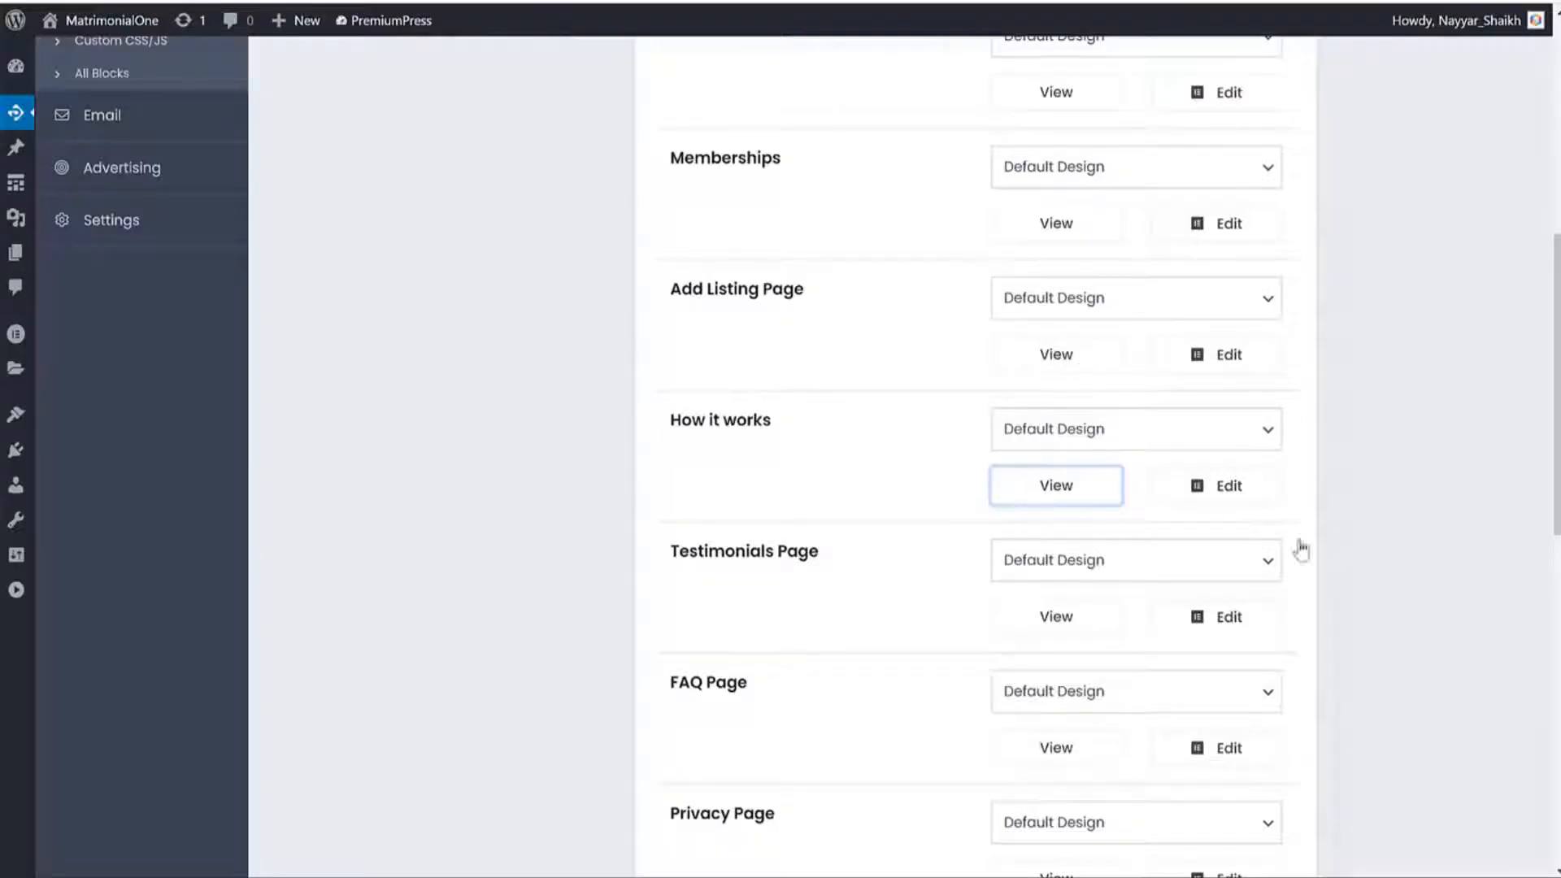
{"action": "scroll", "coordinate": [1539, 514], "scroll_direction": "down", "scroll_amount": 8}
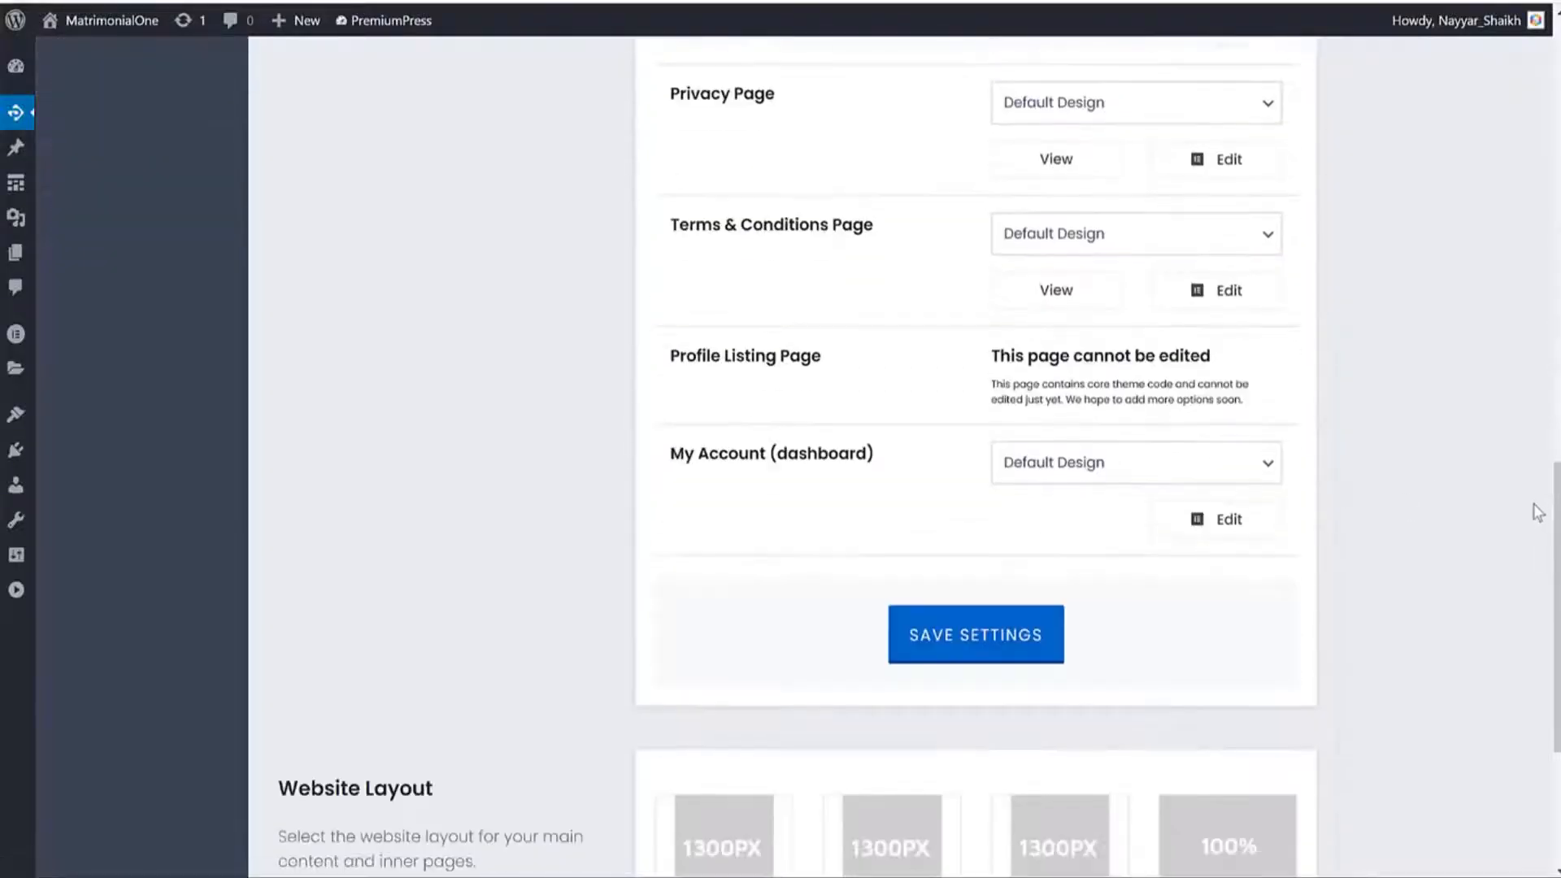
{"action": "scroll", "coordinate": [1539, 518], "scroll_direction": "up", "scroll_amount": 15}
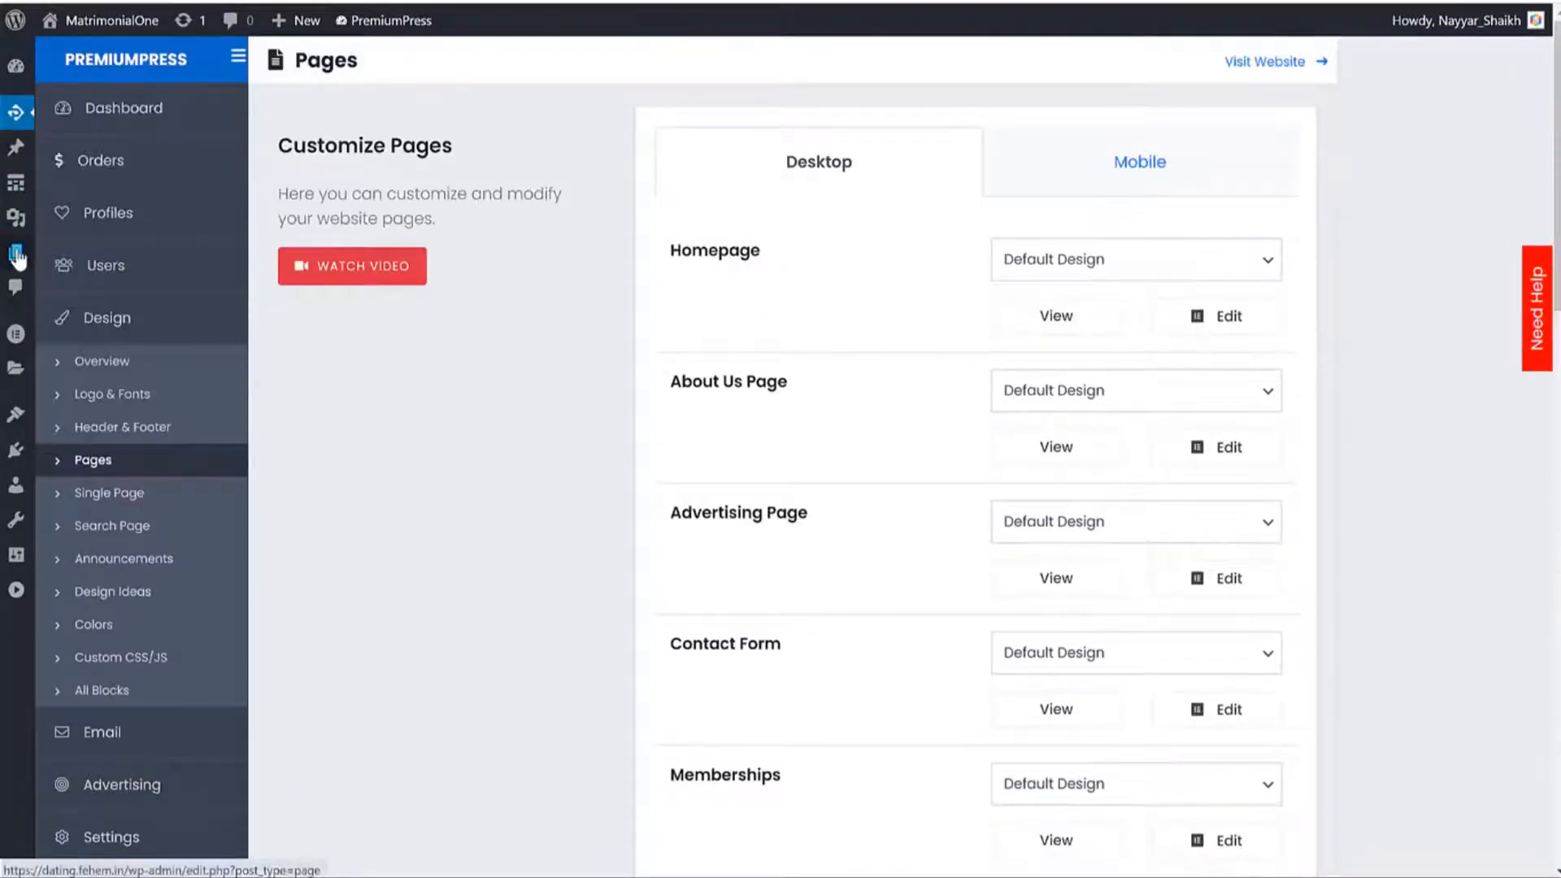
Go to Pages > All Pages from the dashboard and scroll through the page list.
{"action": "left_click", "coordinate": [23, 69]}
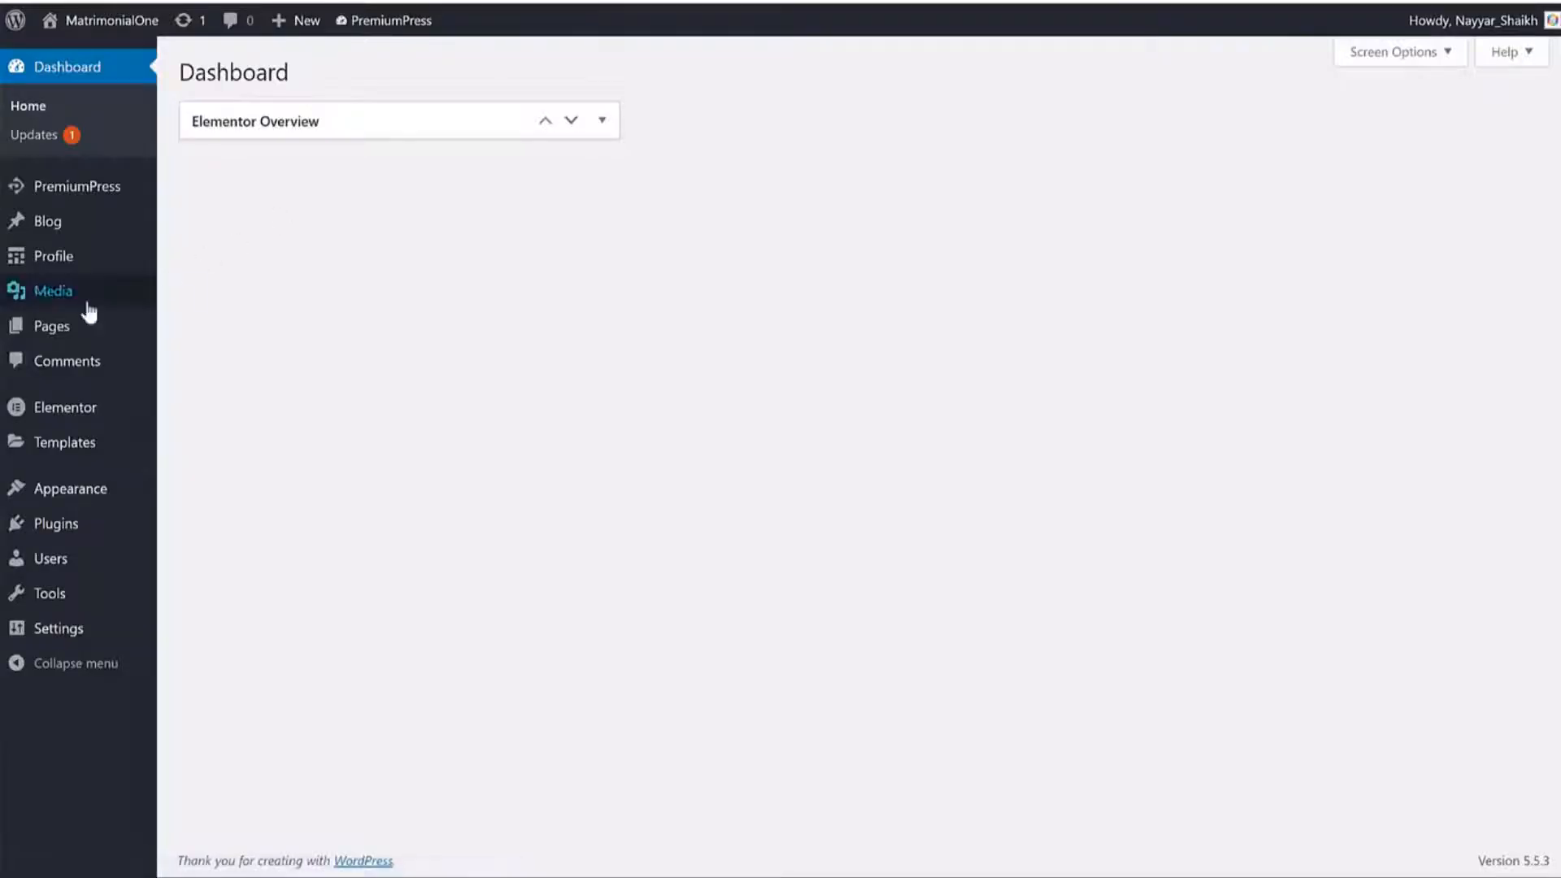
{"action": "left_click", "coordinate": [66, 338]}
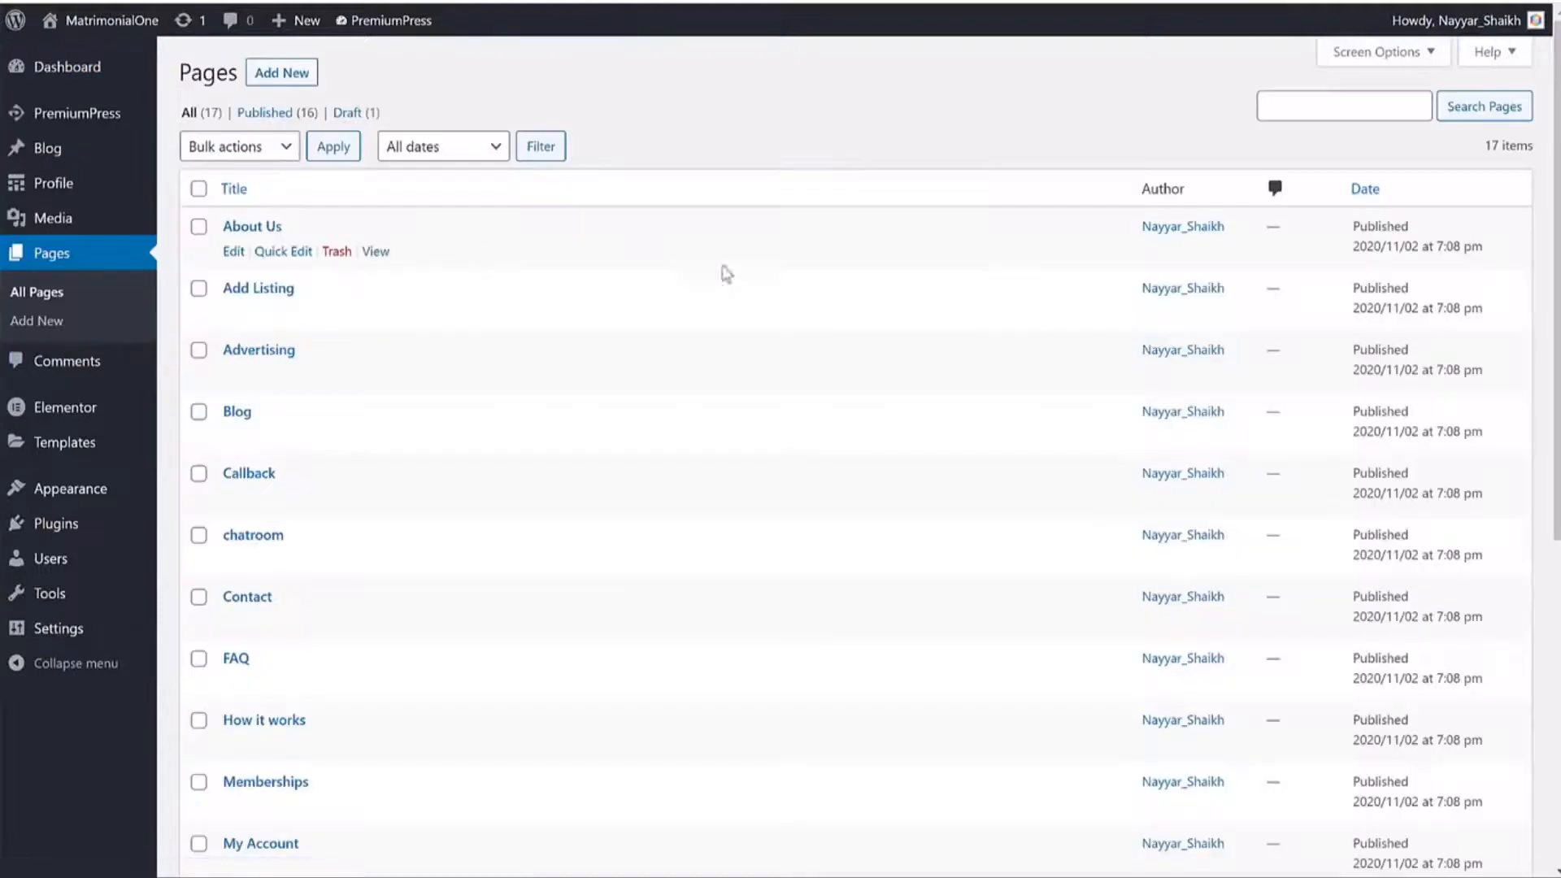
{"action": "scroll", "coordinate": [732, 279], "scroll_direction": "down", "scroll_amount": 6}
{"action": "scroll", "coordinate": [736, 279], "scroll_direction": "up", "scroll_amount": 5}
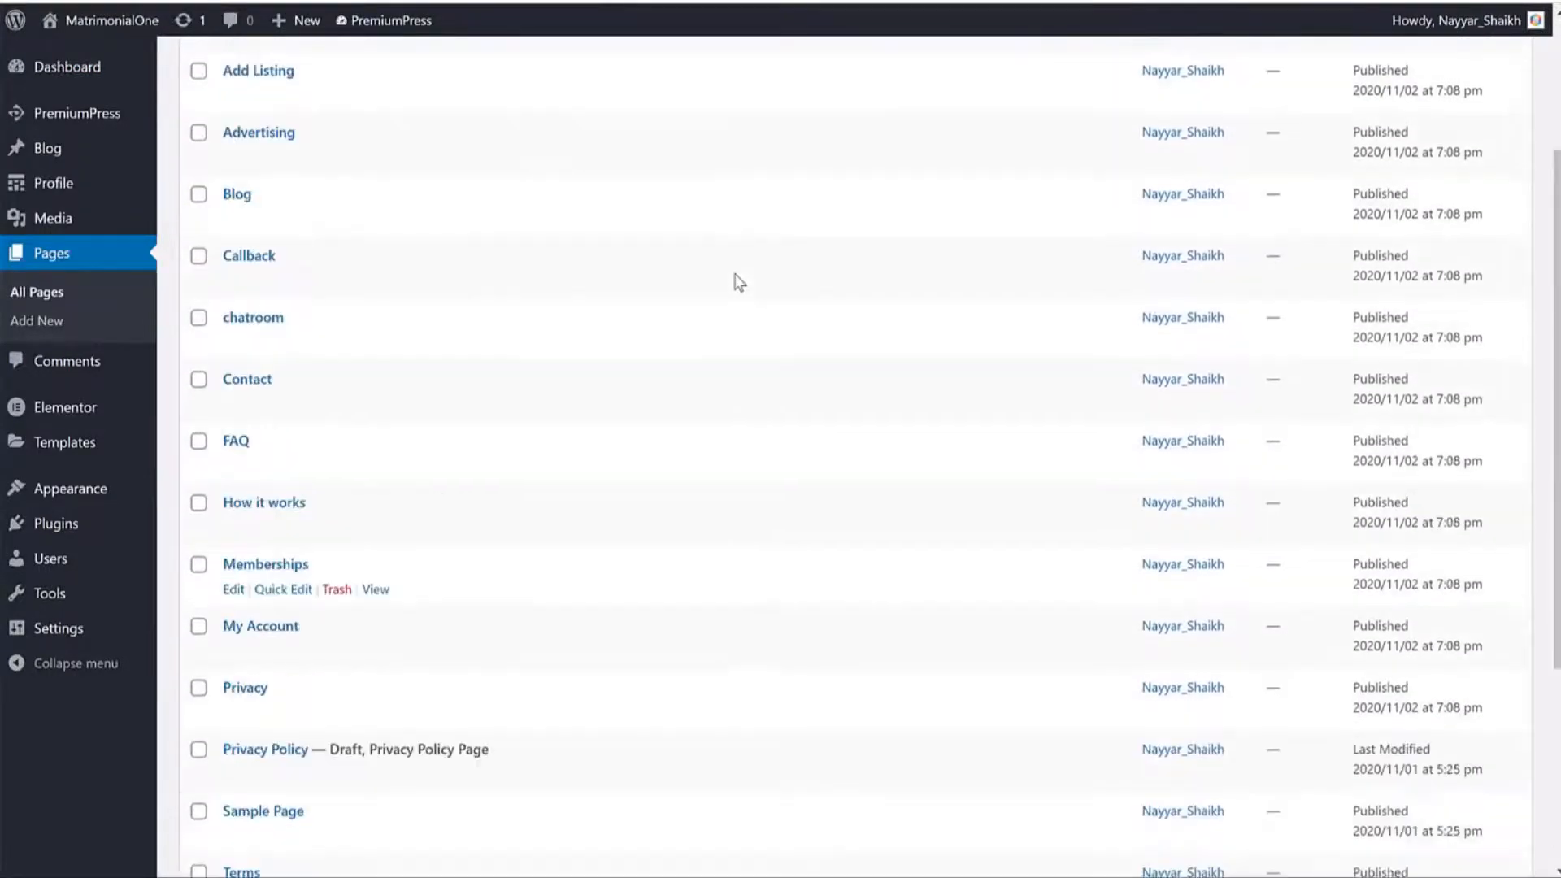
{"action": "scroll", "coordinate": [668, 274], "scroll_direction": "down", "scroll_amount": 5}
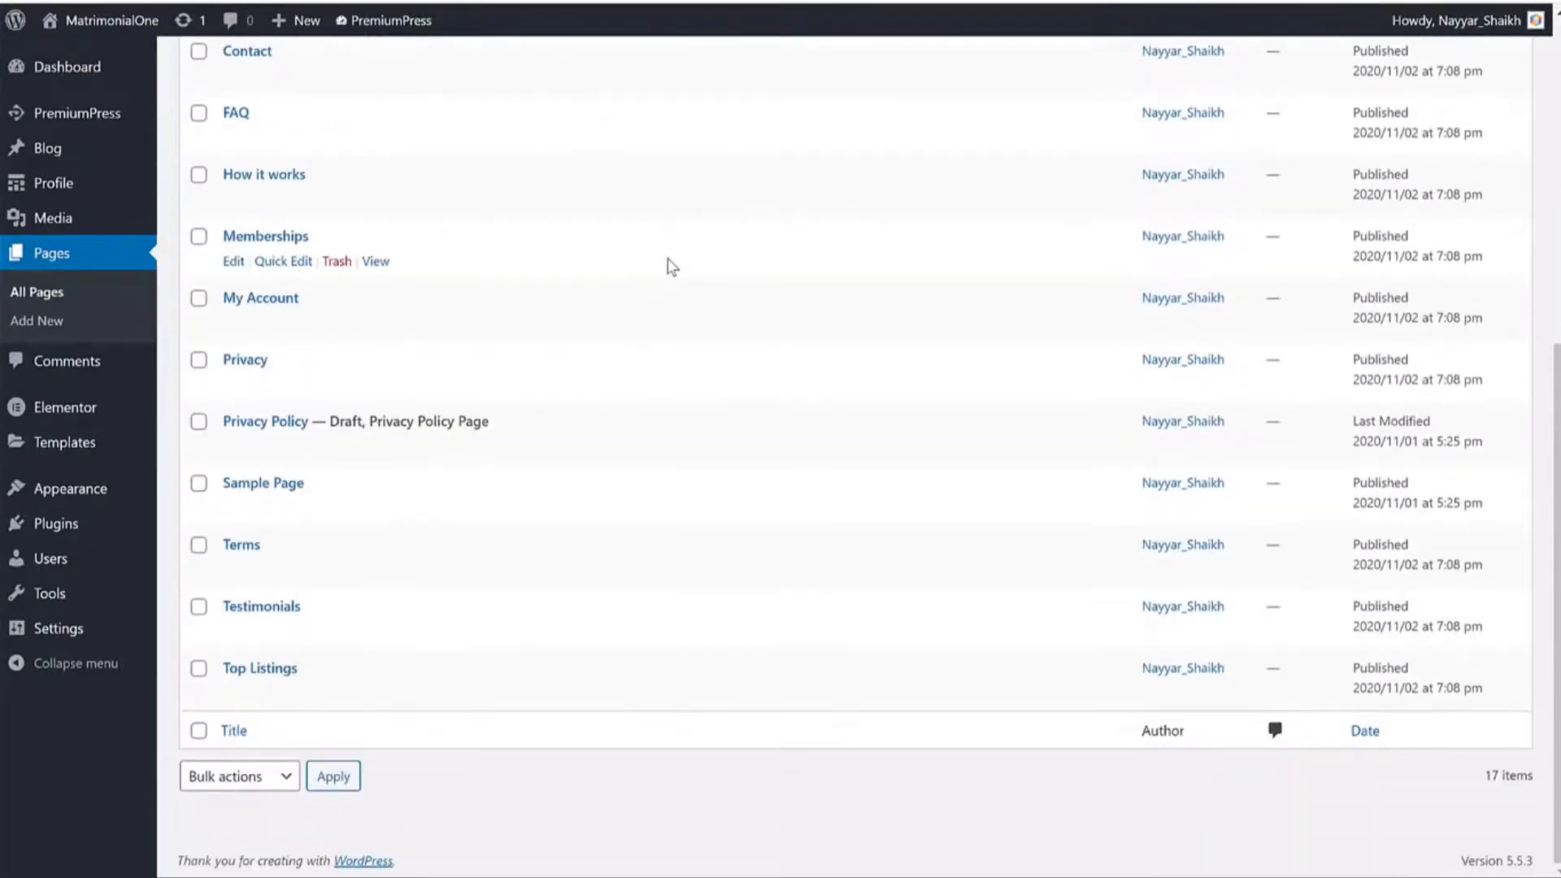
{"action": "scroll", "coordinate": [687, 338], "scroll_direction": "up", "scroll_amount": 1}
{"action": "scroll", "coordinate": [687, 339], "scroll_direction": "up", "scroll_amount": 5}
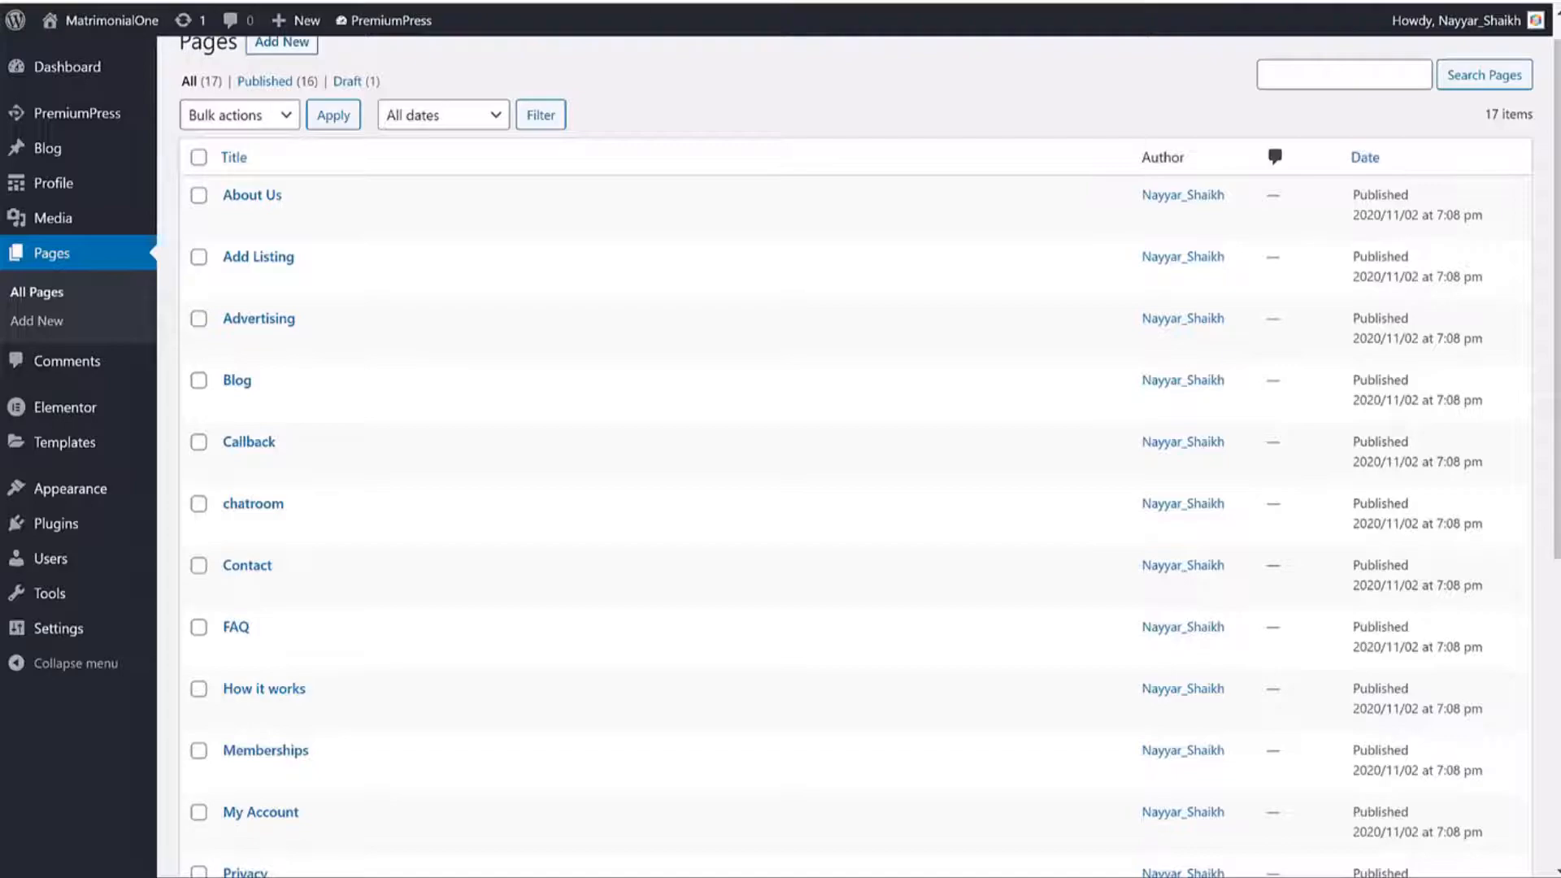
{"action": "left_click", "coordinate": [1536, 2]}
In a private window, visit the Chatroom page as a visitor, then the Blog.
{"action": "left_click", "coordinate": [1393, 59]}
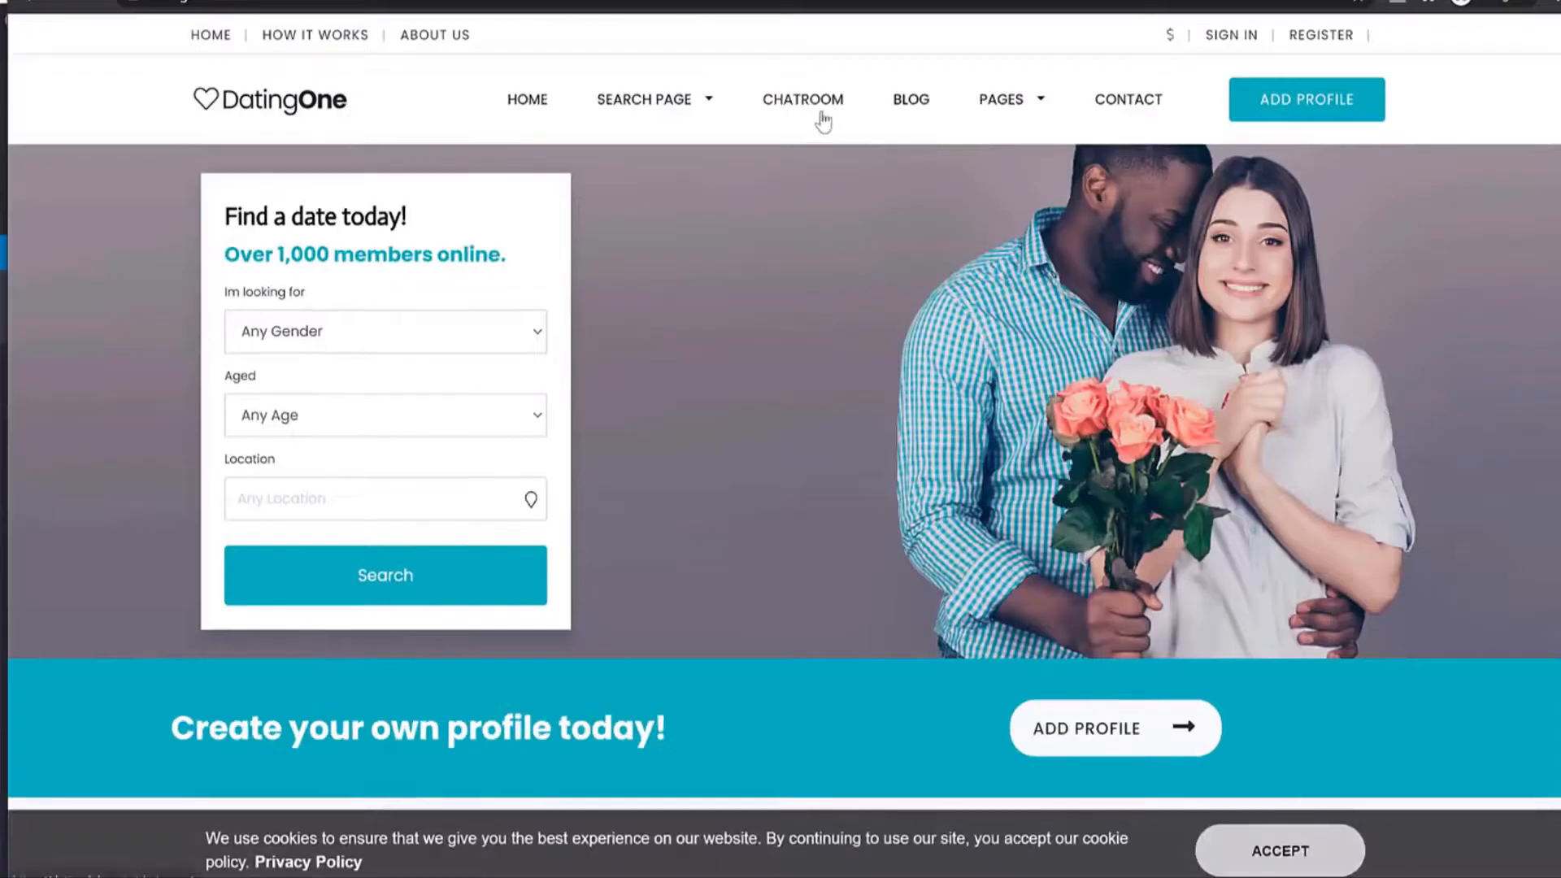
{"action": "left_click", "coordinate": [822, 121]}
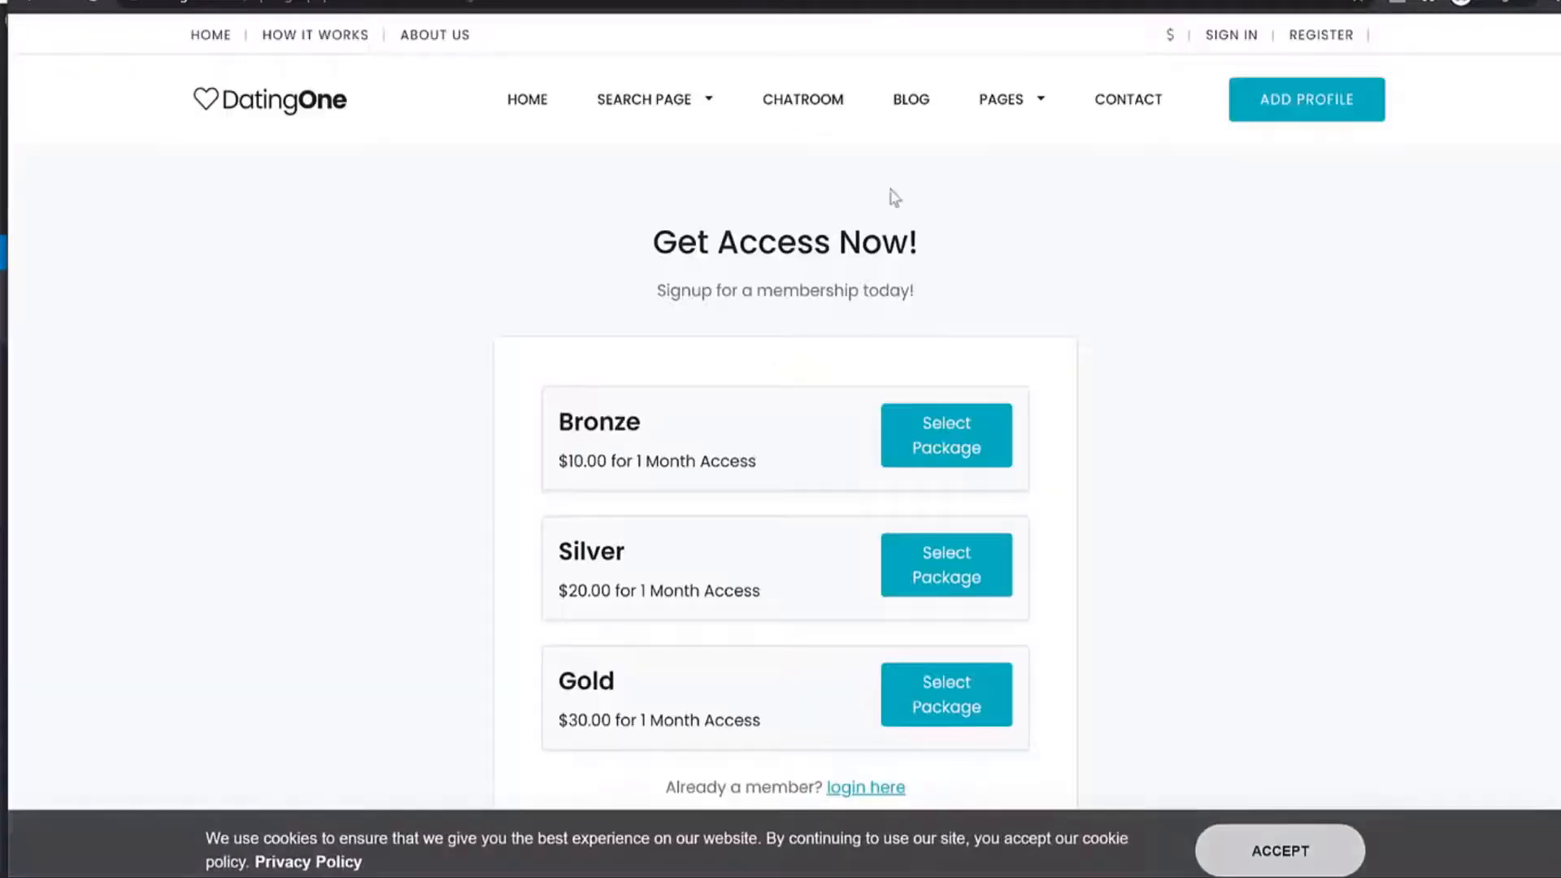
{"action": "left_click", "coordinate": [908, 120]}
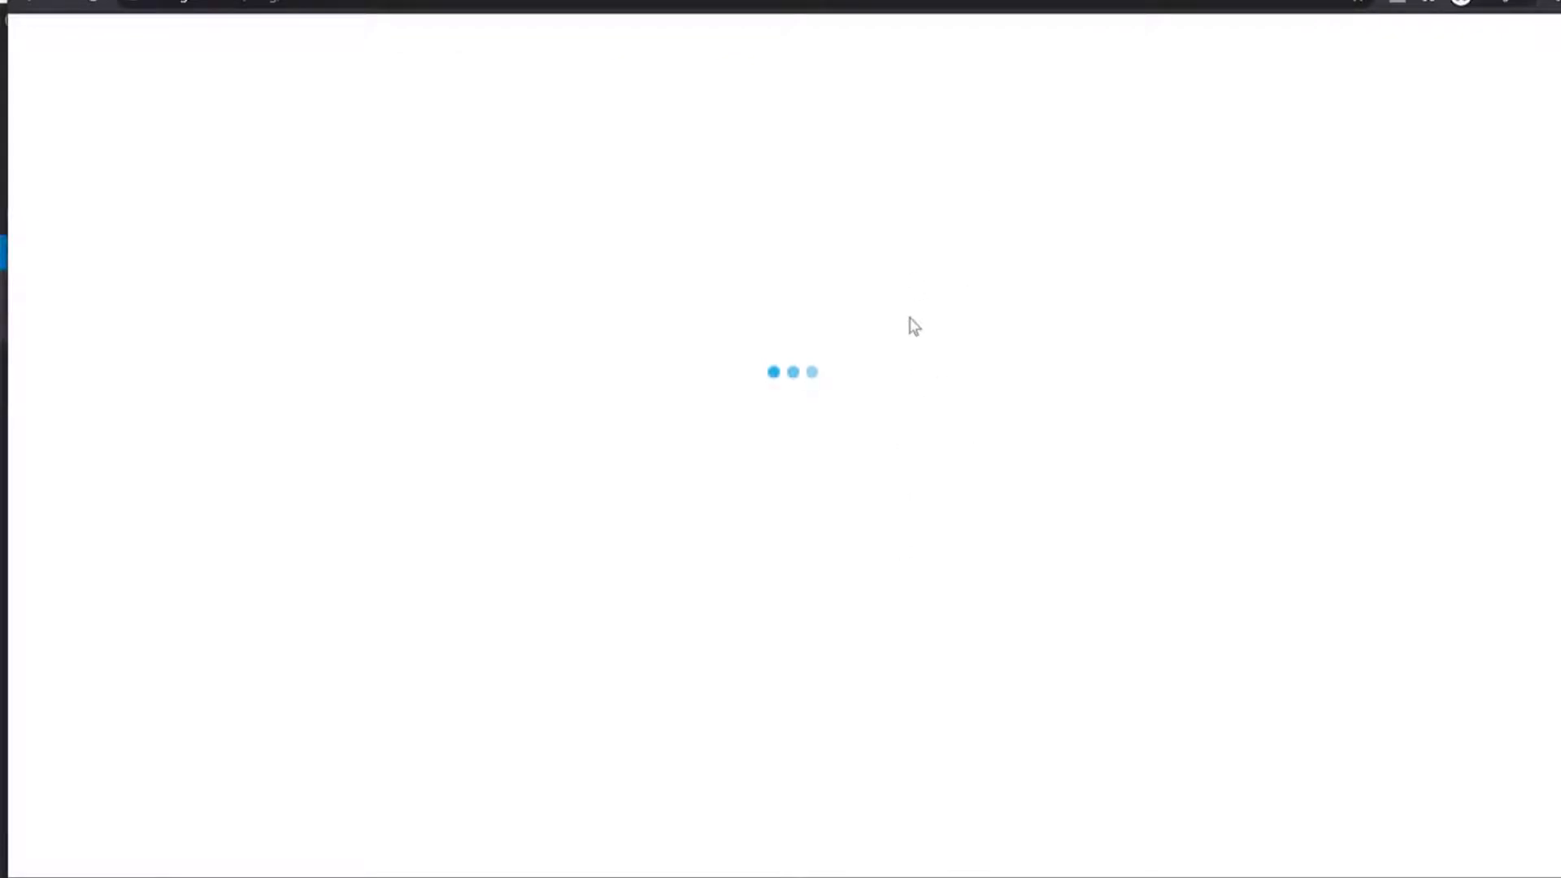
Scroll the Blog and open the How it works page from the PAGES menu.
{"action": "scroll", "coordinate": [1069, 452], "scroll_direction": "down", "scroll_amount": 16}
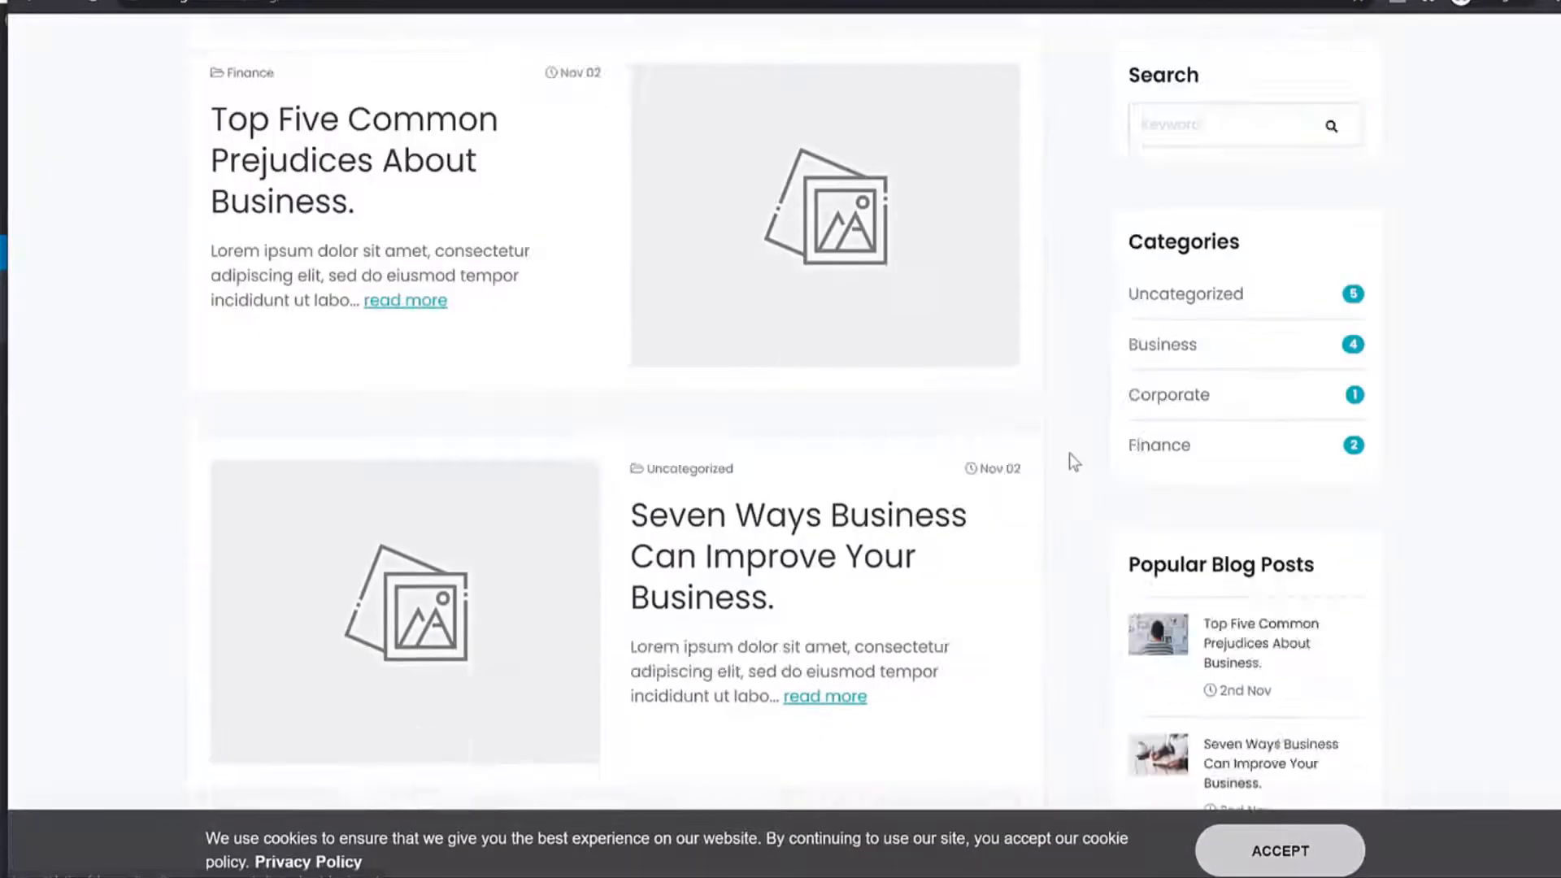
{"action": "scroll", "coordinate": [1070, 456], "scroll_direction": "up", "scroll_amount": 14}
{"action": "scroll", "coordinate": [1070, 452], "scroll_direction": "up", "scroll_amount": 3}
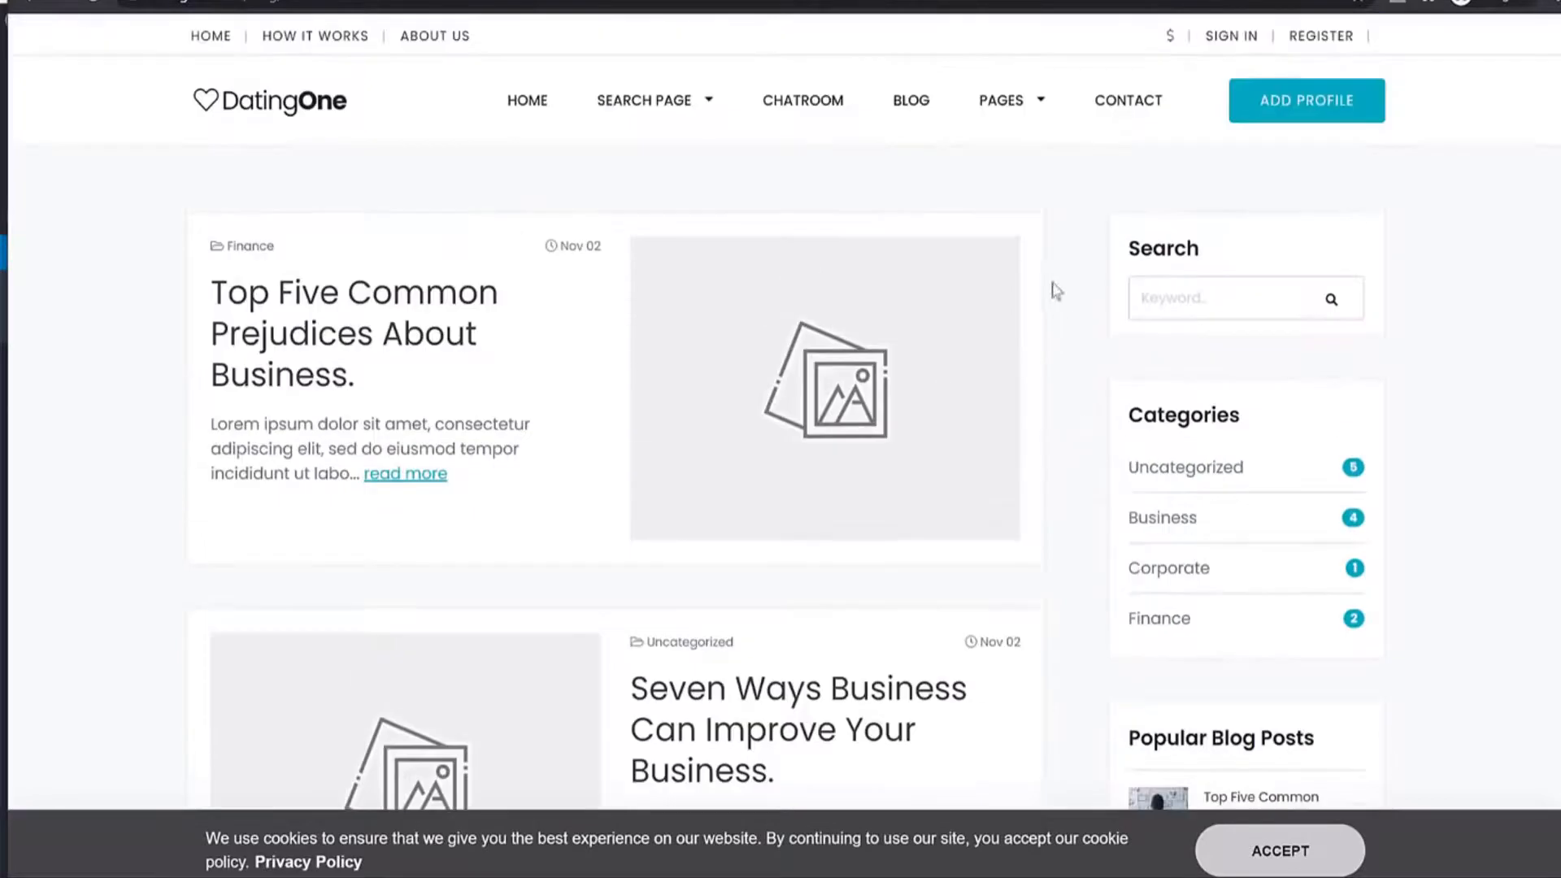
{"action": "mouse_move", "coordinate": [1014, 111]}
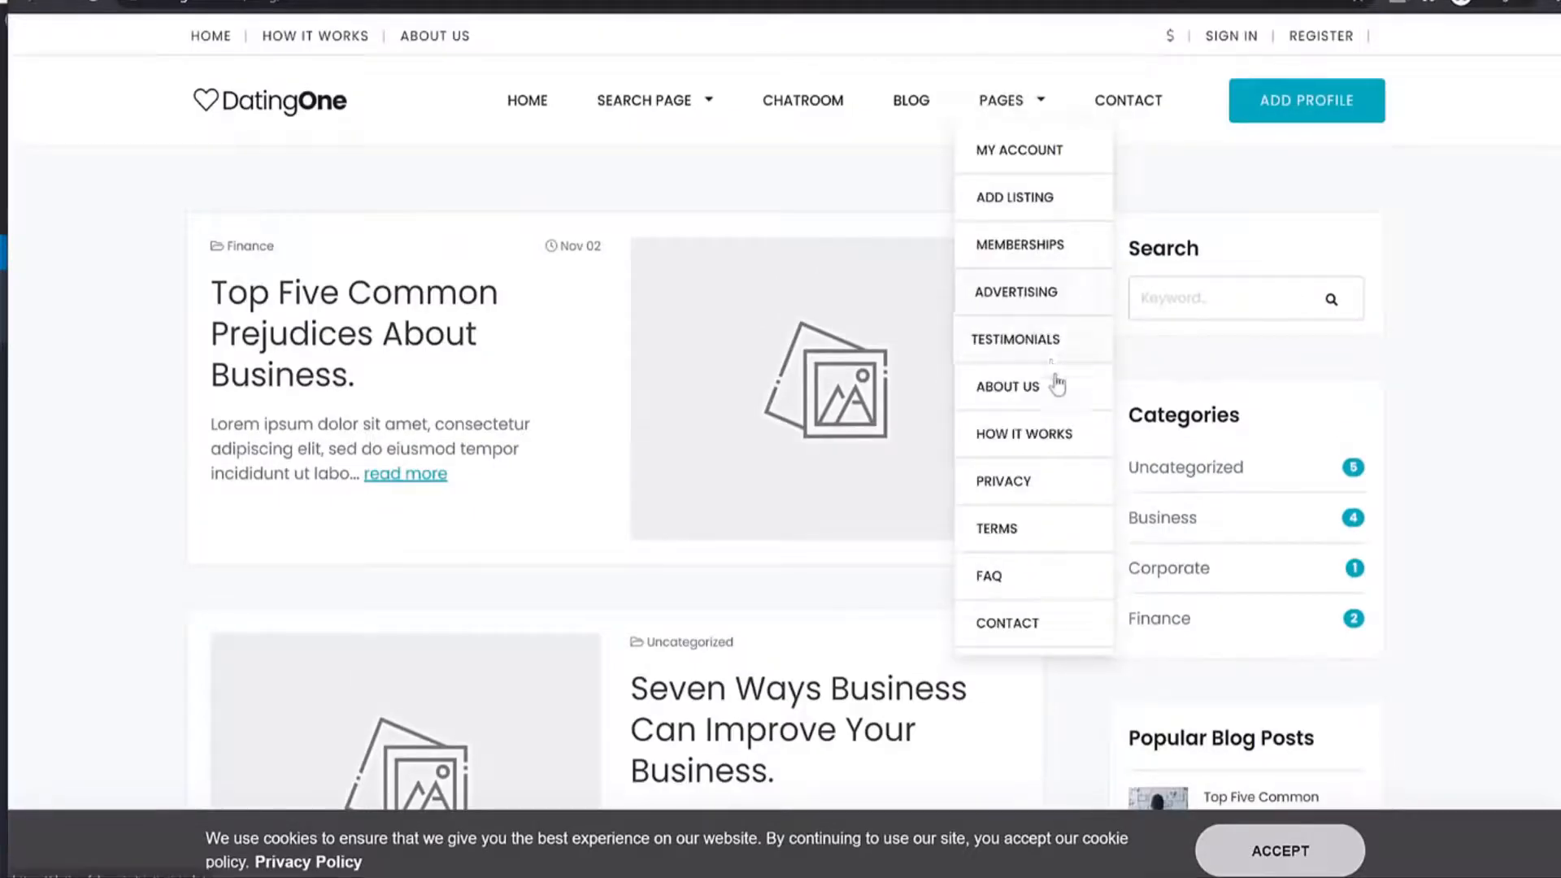
{"action": "left_click", "coordinate": [1049, 439]}
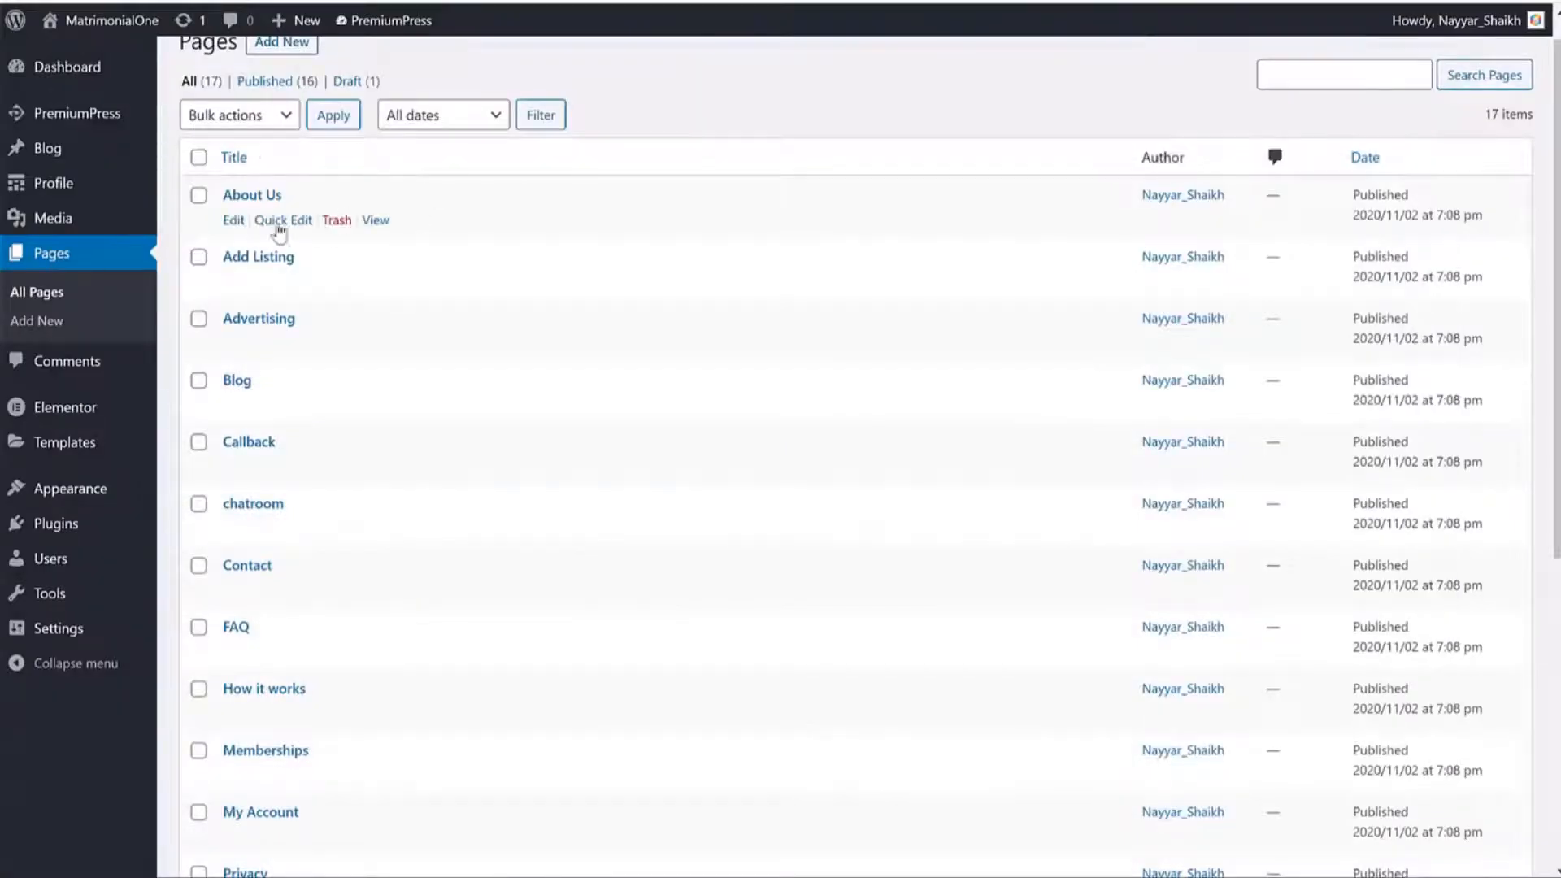
Restrict About Us page access to Members Only plus the Bronze-through-Gold packages and update the page.
{"action": "left_click", "coordinate": [233, 220]}
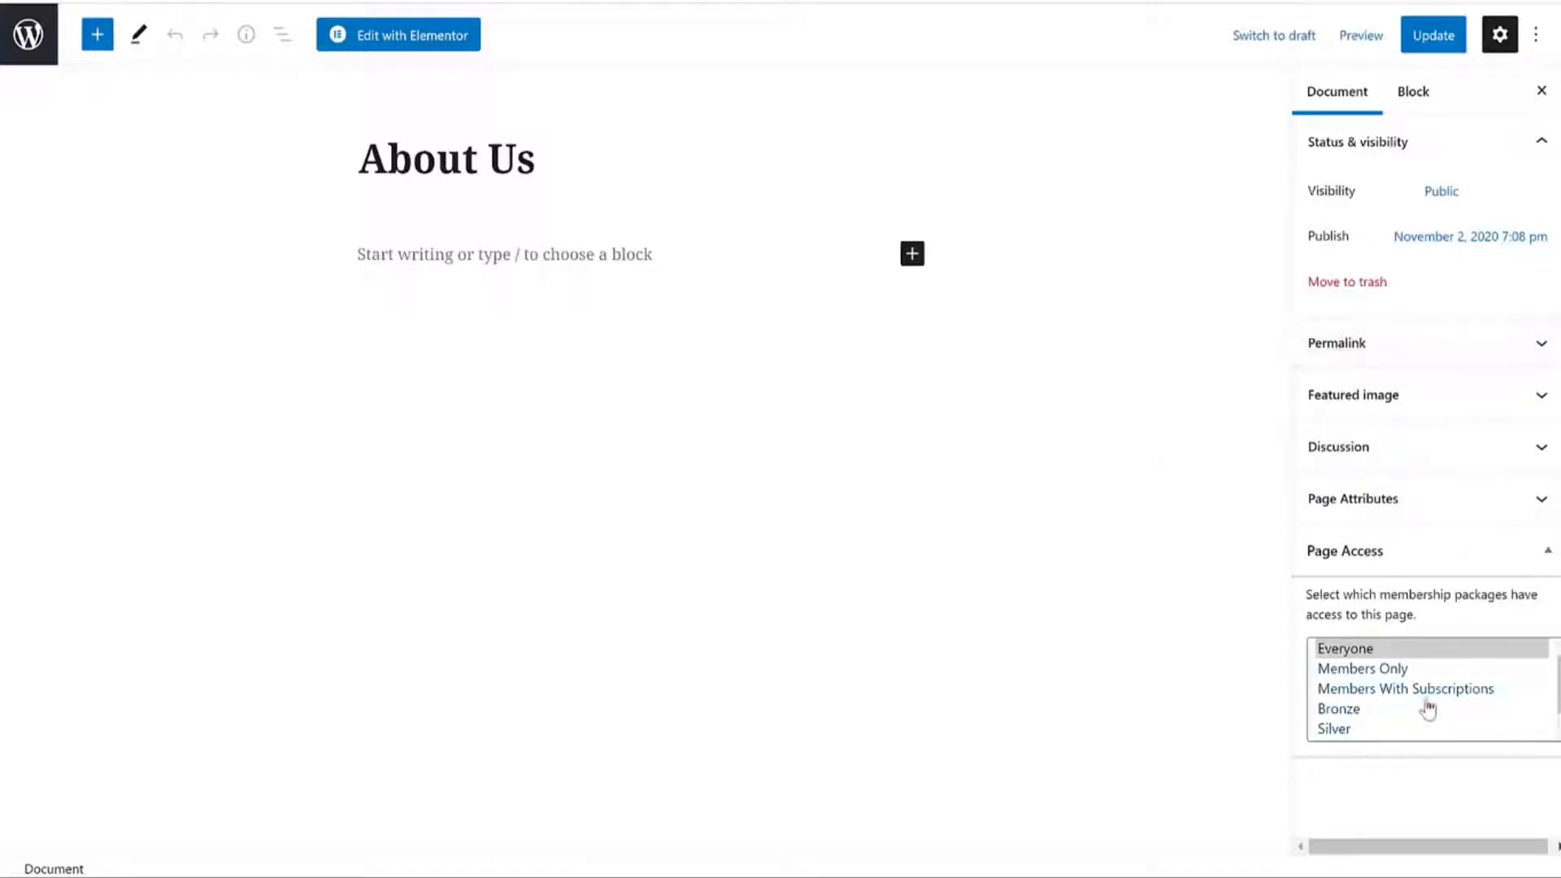
{"action": "left_click", "coordinate": [1369, 673]}
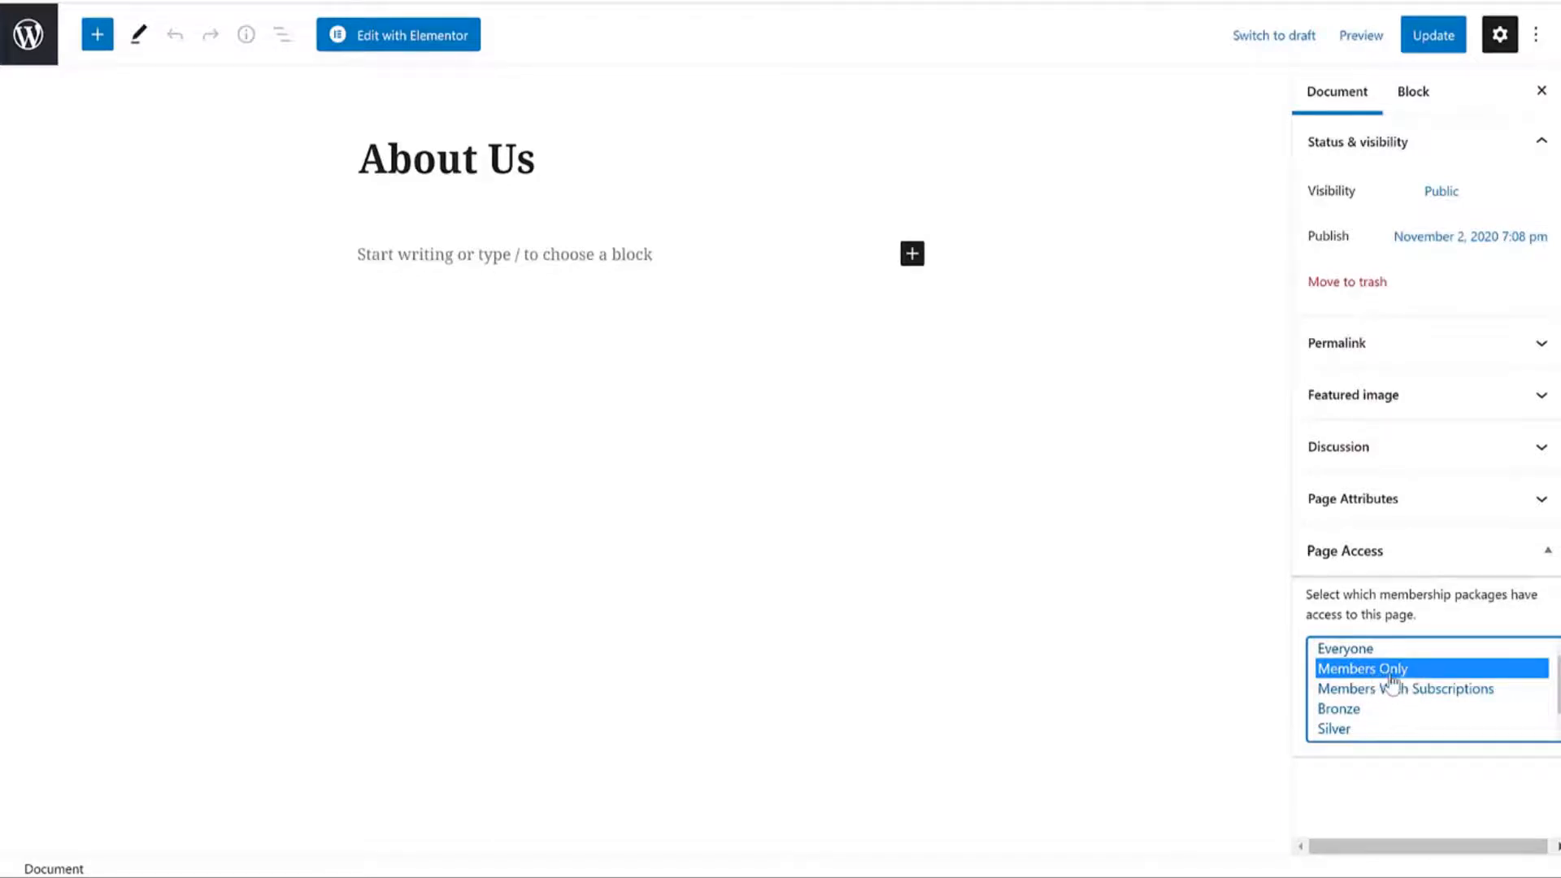
{"action": "left_click", "coordinate": [1374, 712]}
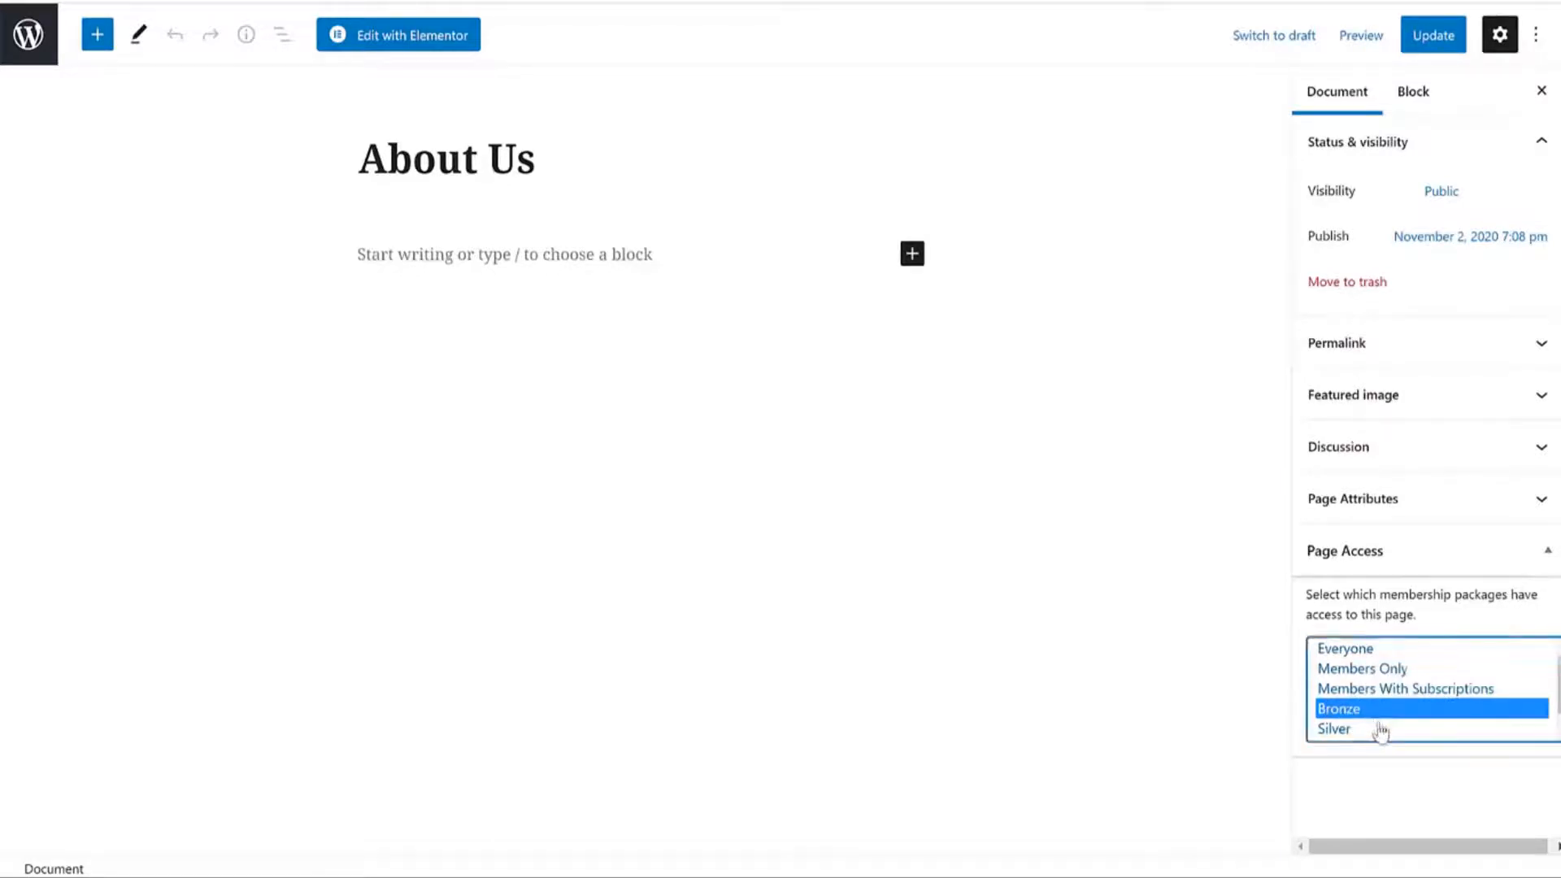
{"action": "scroll", "coordinate": [1374, 715], "scroll_direction": "down", "scroll_amount": 1}
{"action": "left_click", "coordinate": [1361, 730], "text": "shift"}
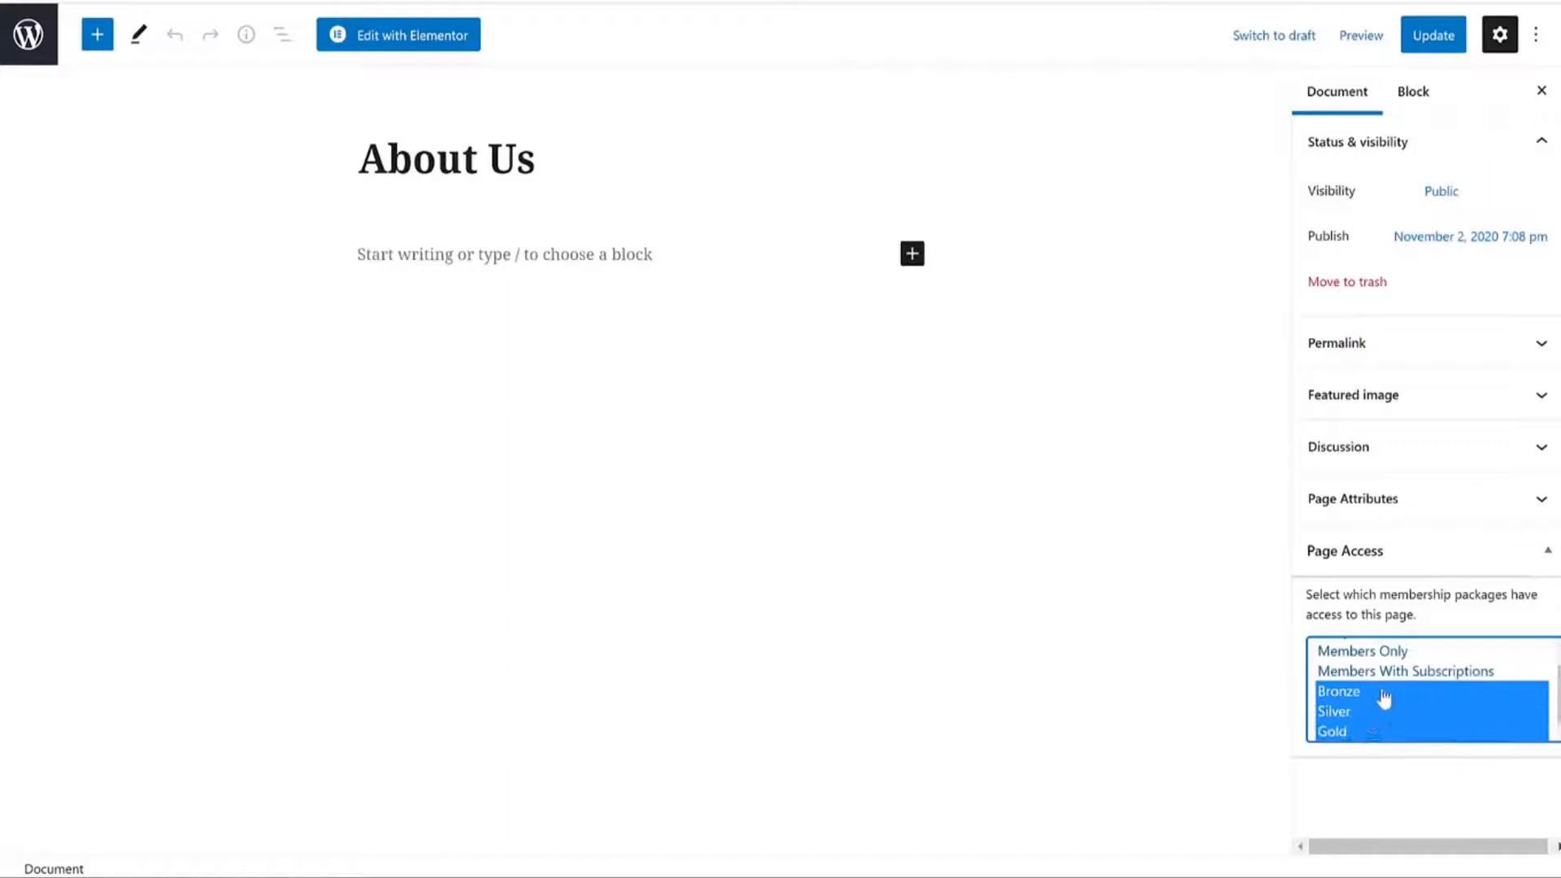
{"action": "scroll", "coordinate": [1387, 691], "scroll_direction": "up", "scroll_amount": 1}
{"action": "scroll", "coordinate": [1388, 687], "scroll_direction": "down", "scroll_amount": 1}
{"action": "left_click", "coordinate": [1390, 651], "text": "ctrl"}
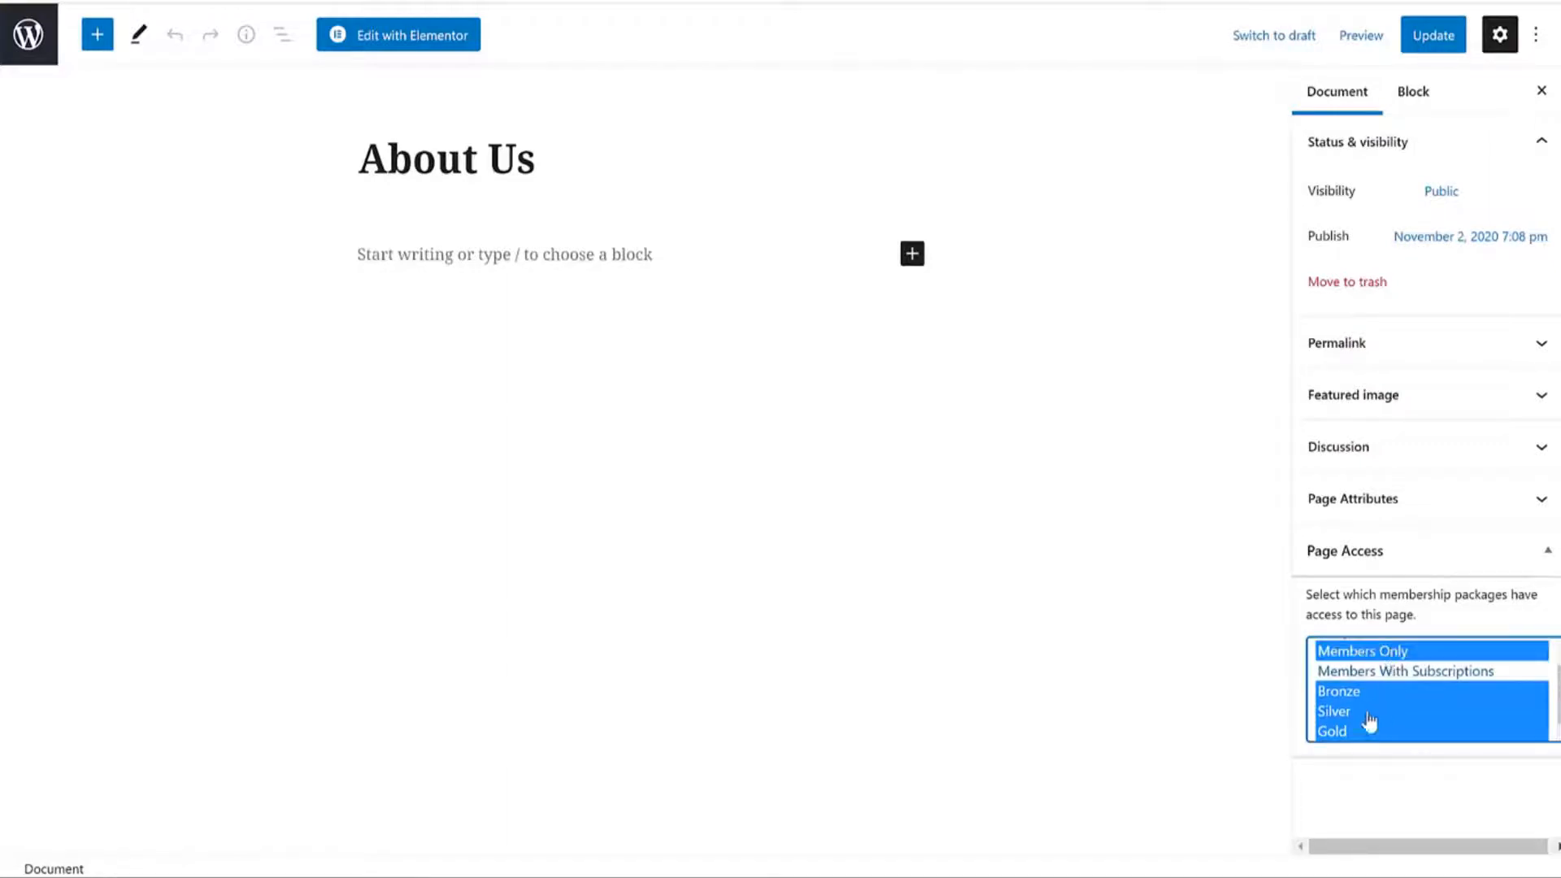
{"action": "left_click", "coordinate": [1441, 40]}
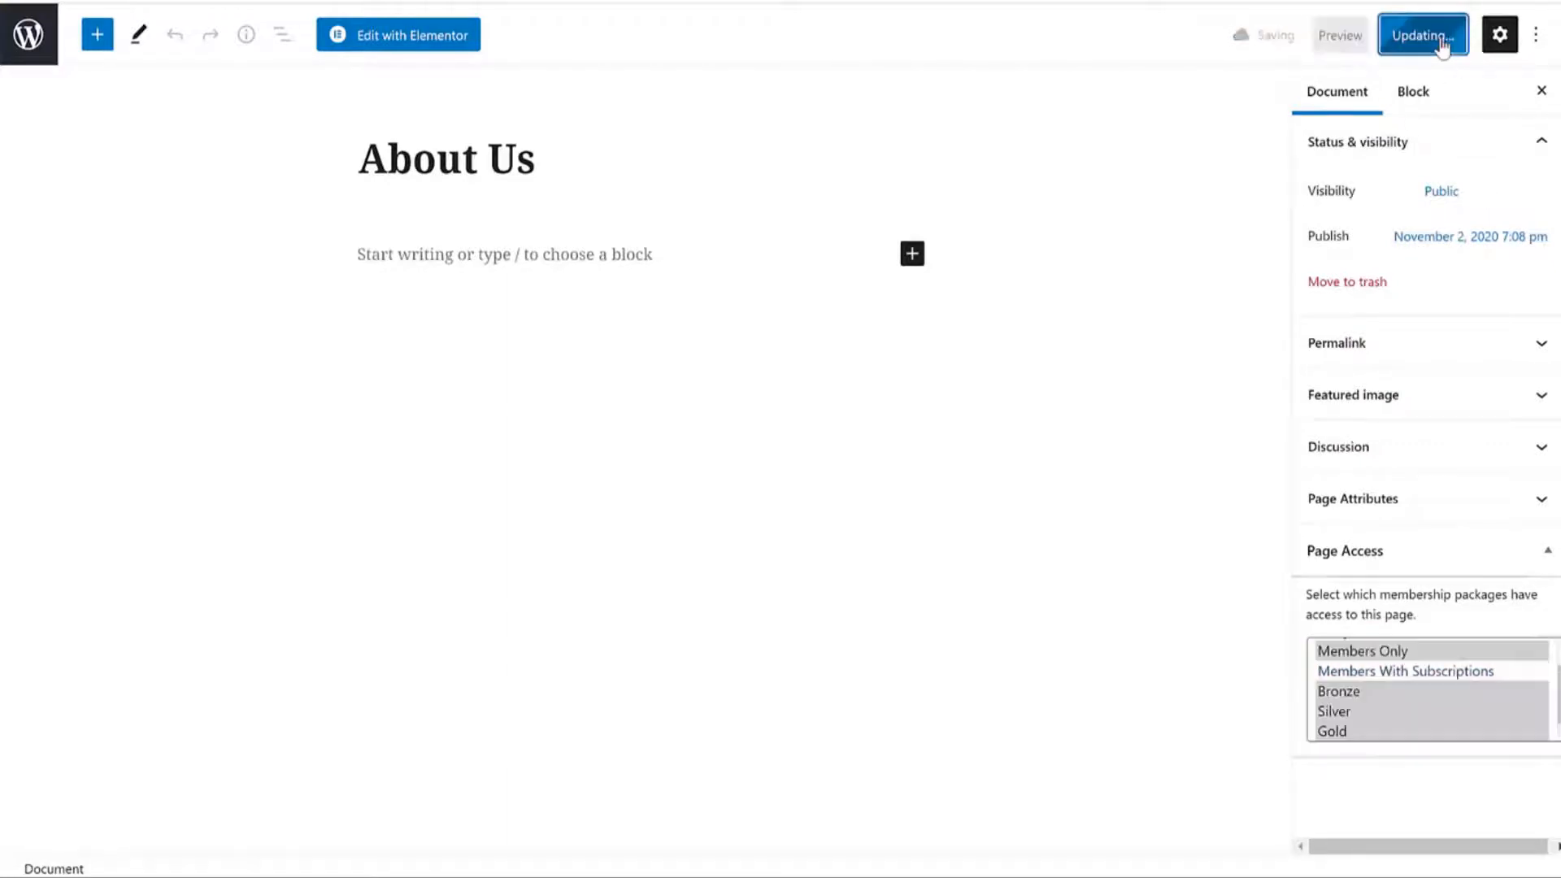
{"action": "left_click", "coordinate": [522, 872]}
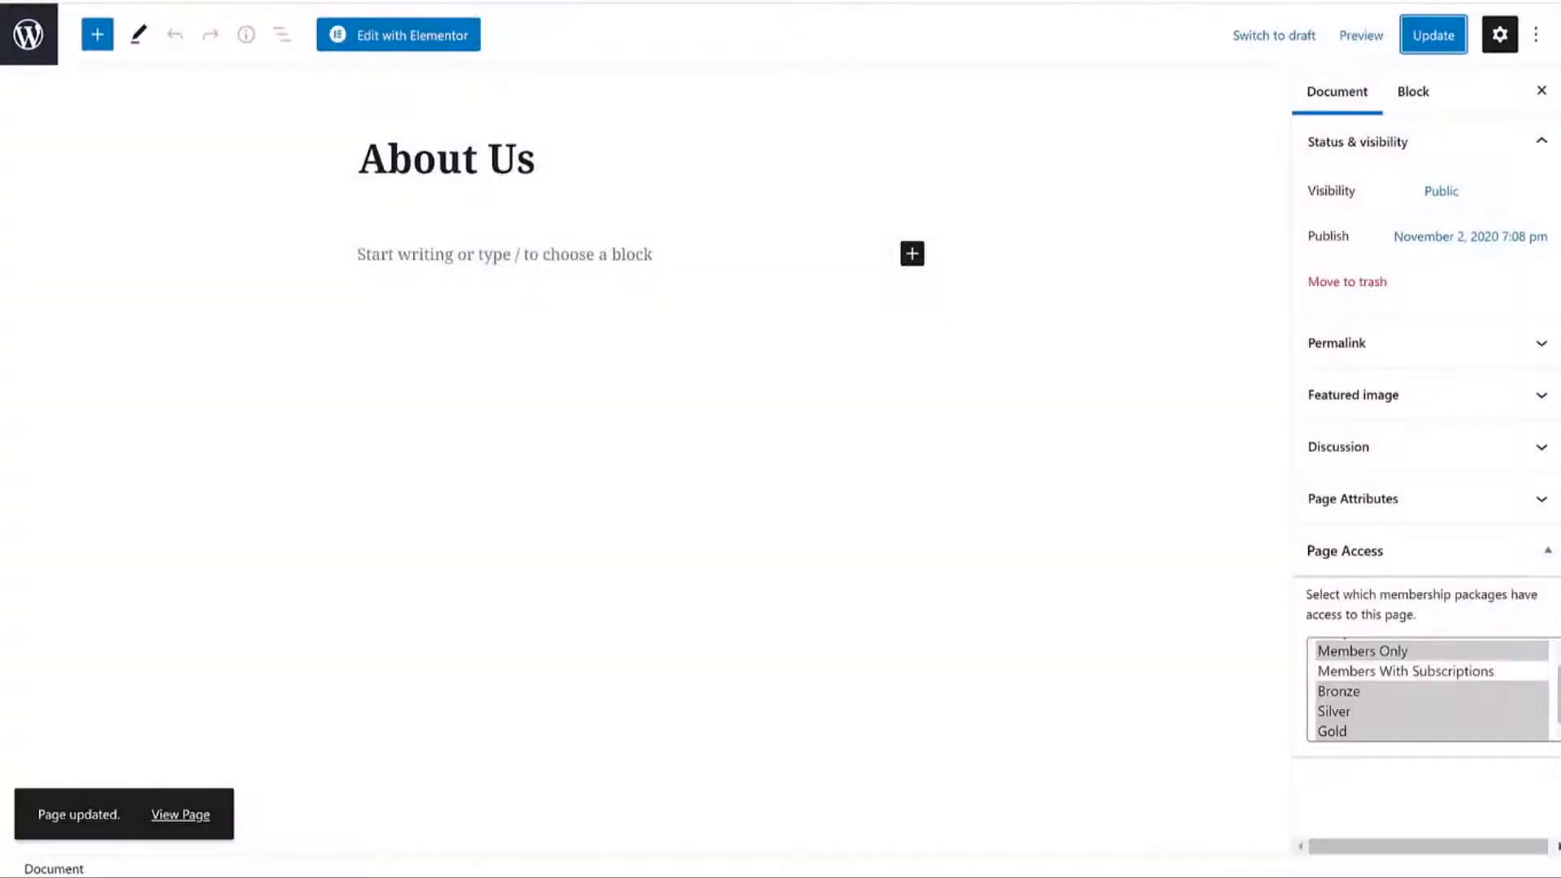
View the live About Us page in a new incognito window, then return to the All Pages list.
{"action": "left_click", "coordinate": [1549, 3]}
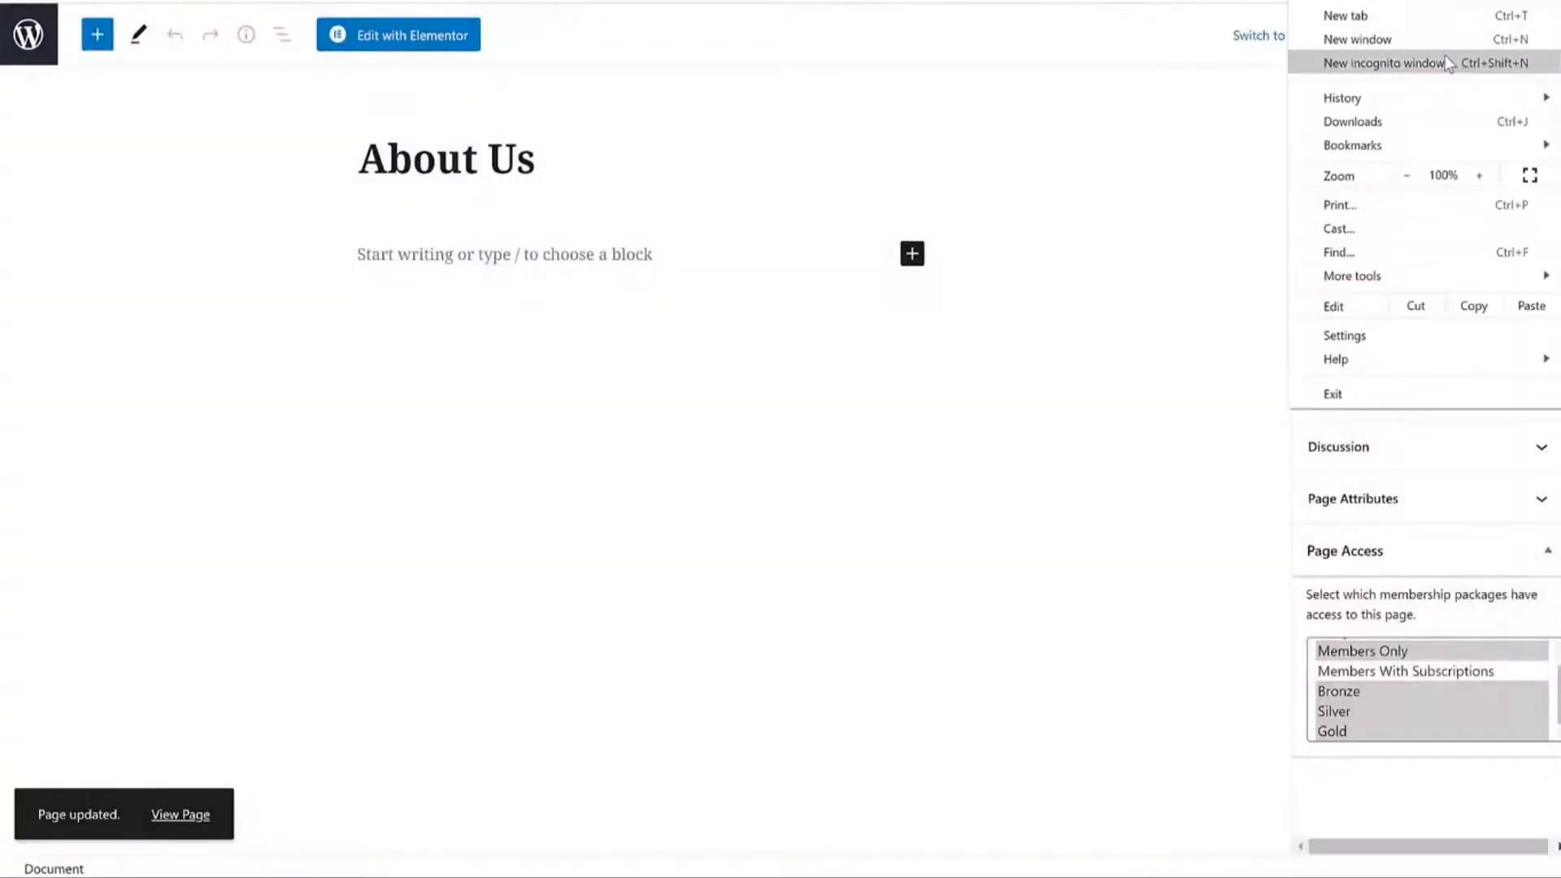
{"action": "left_click", "coordinate": [1443, 54]}
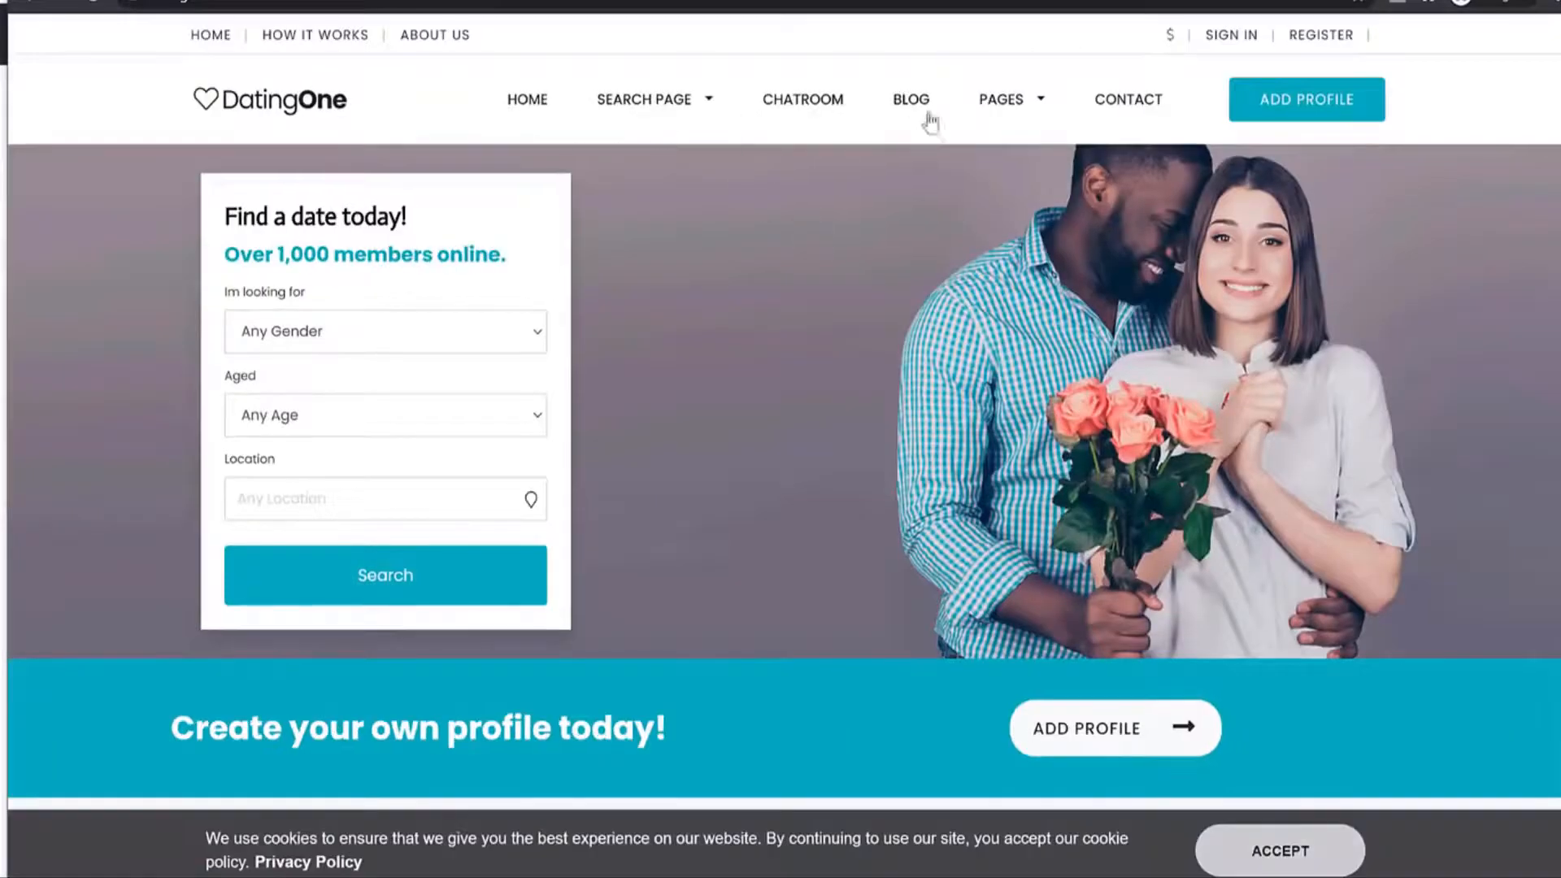
{"action": "mouse_move", "coordinate": [1026, 108]}
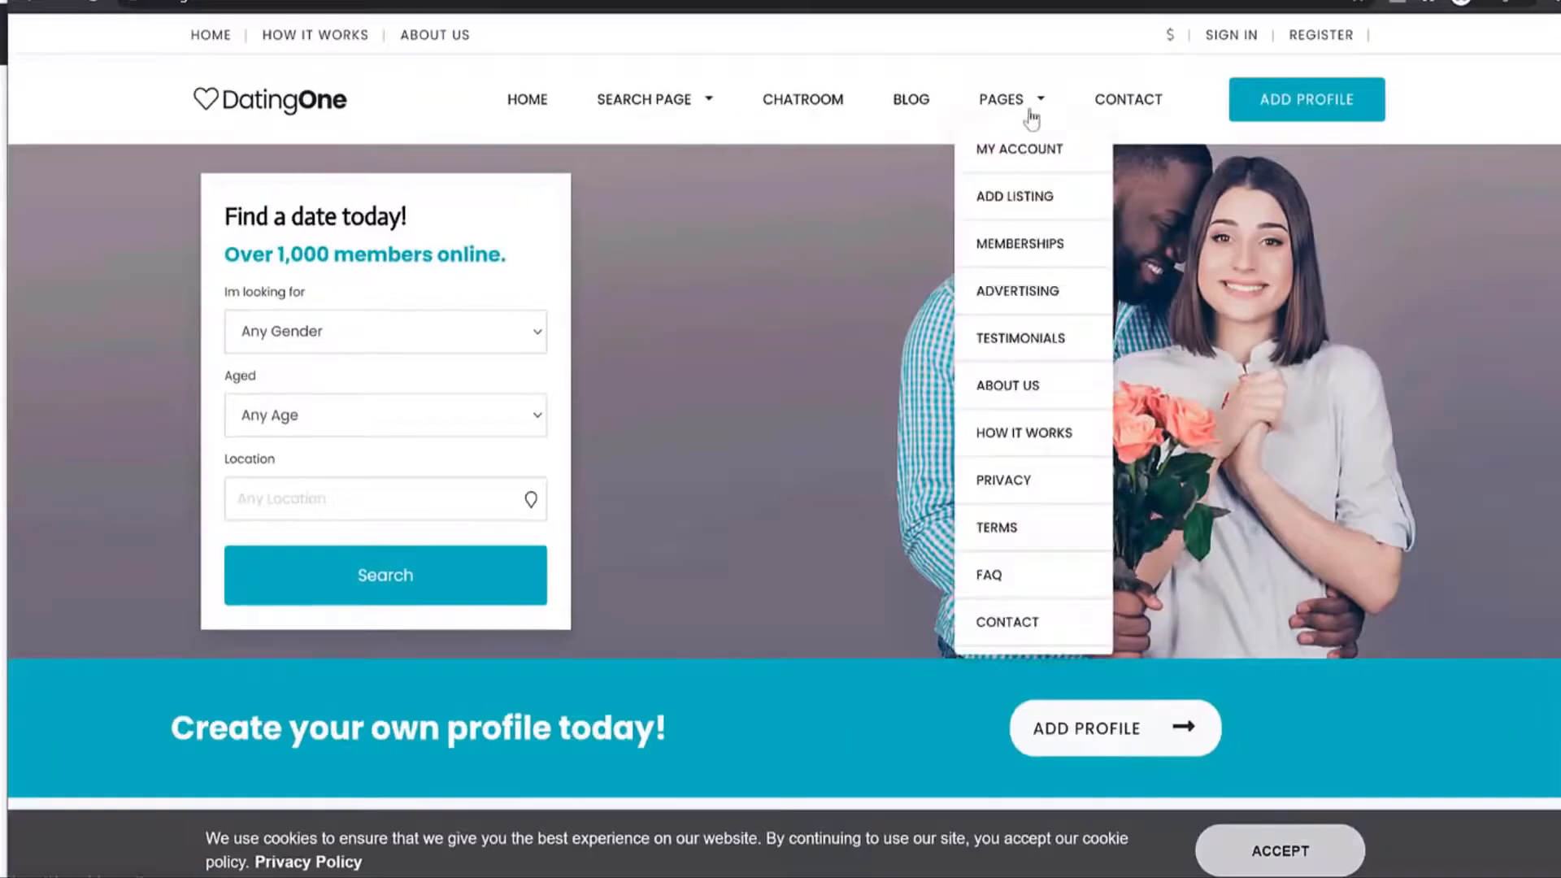
{"action": "left_click", "coordinate": [1026, 382]}
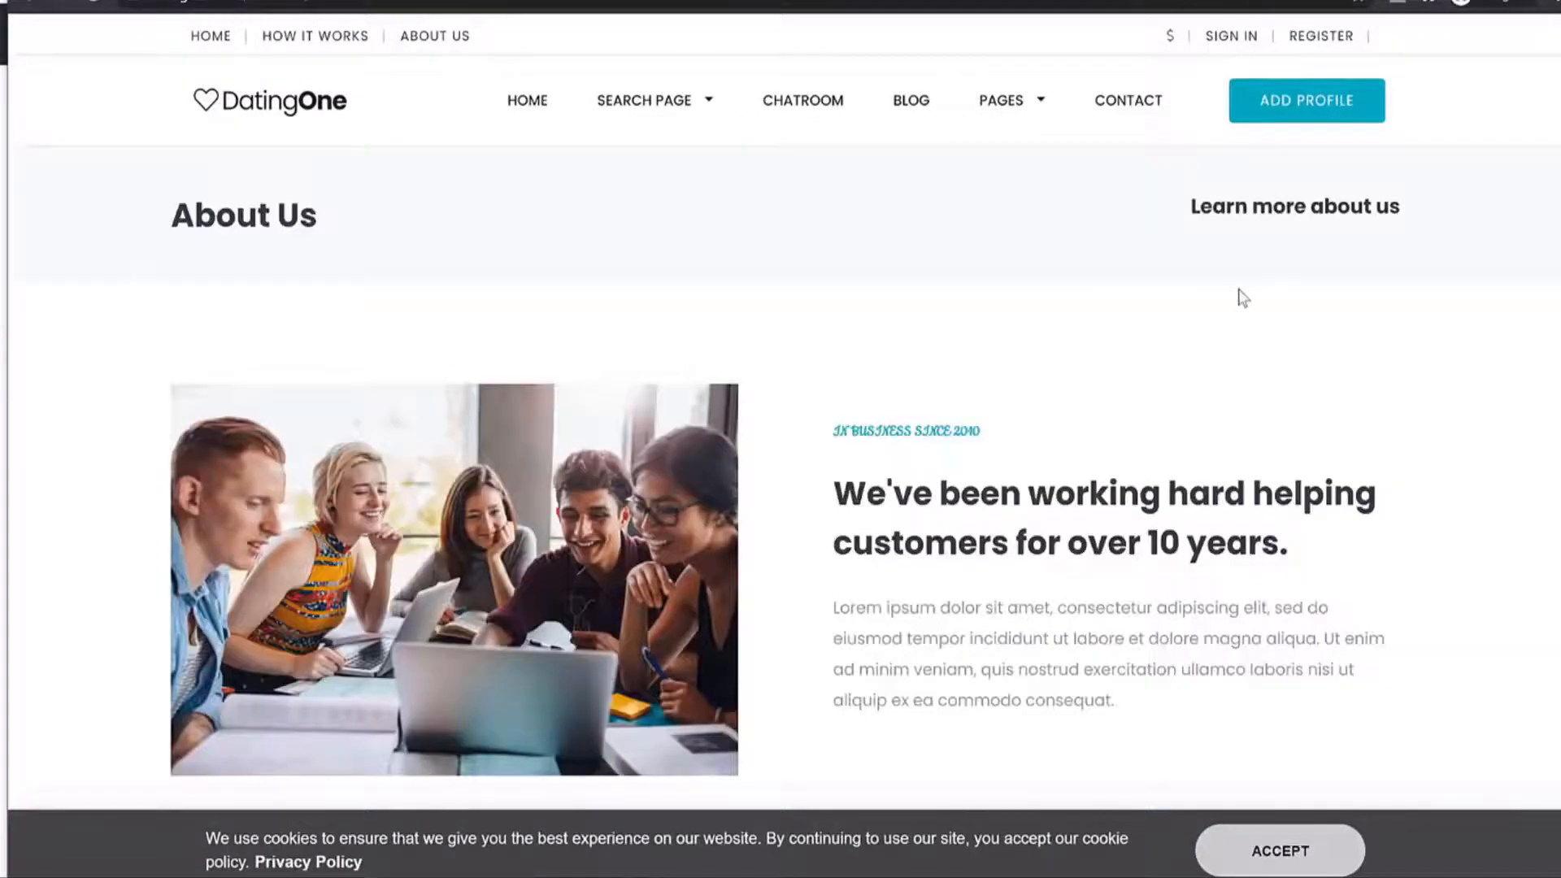
{"action": "scroll", "coordinate": [1242, 299], "scroll_direction": "down", "scroll_amount": 10}
{"action": "scroll", "coordinate": [1236, 314], "scroll_direction": "up", "scroll_amount": 10}
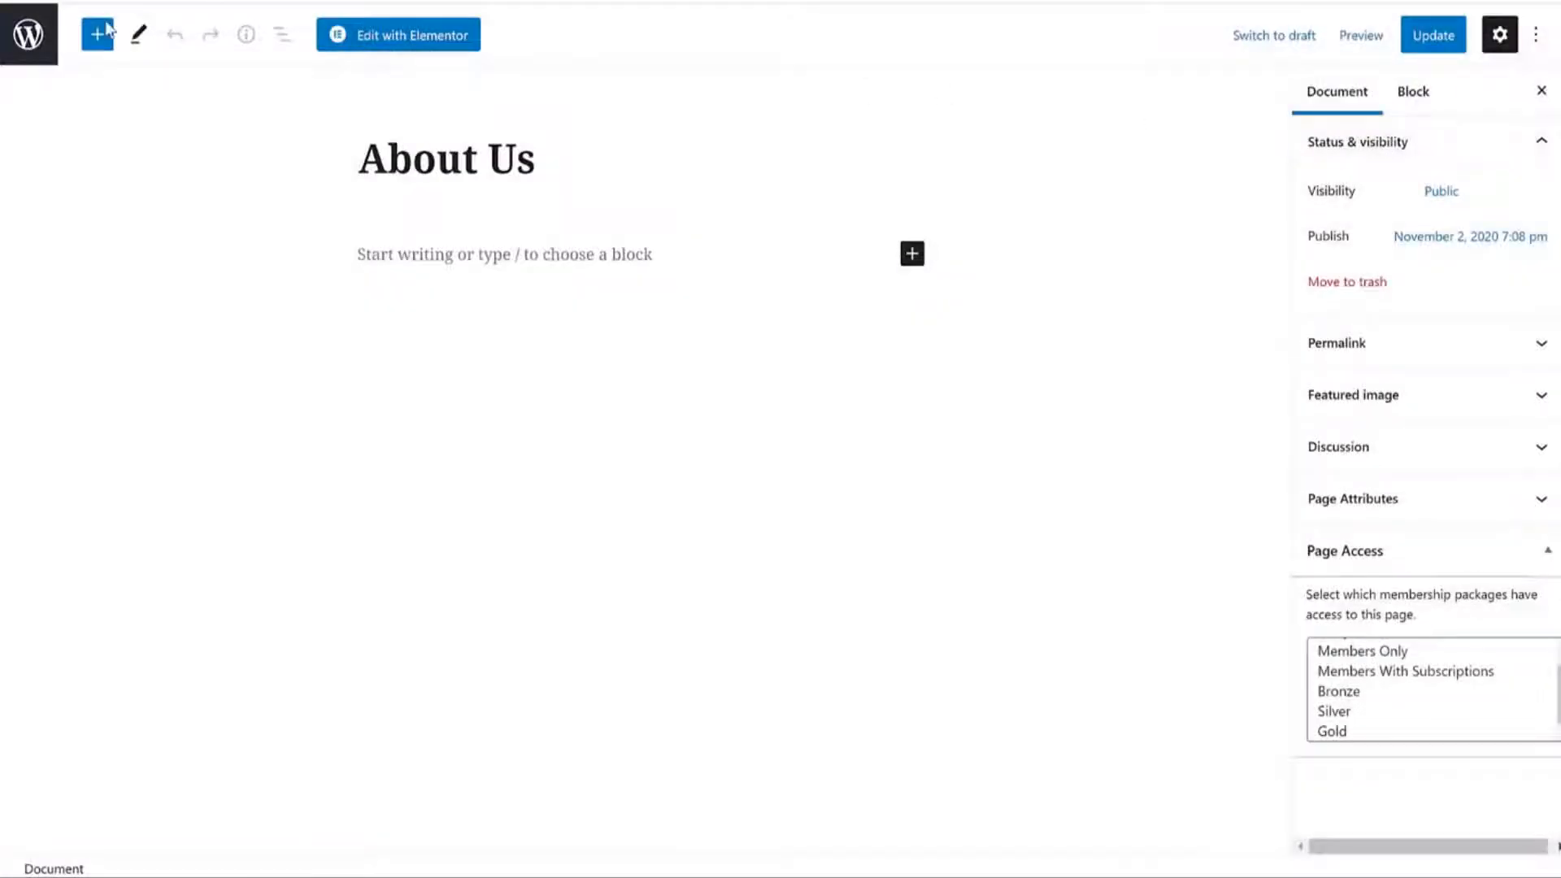
{"action": "left_click", "coordinate": [27, 49]}
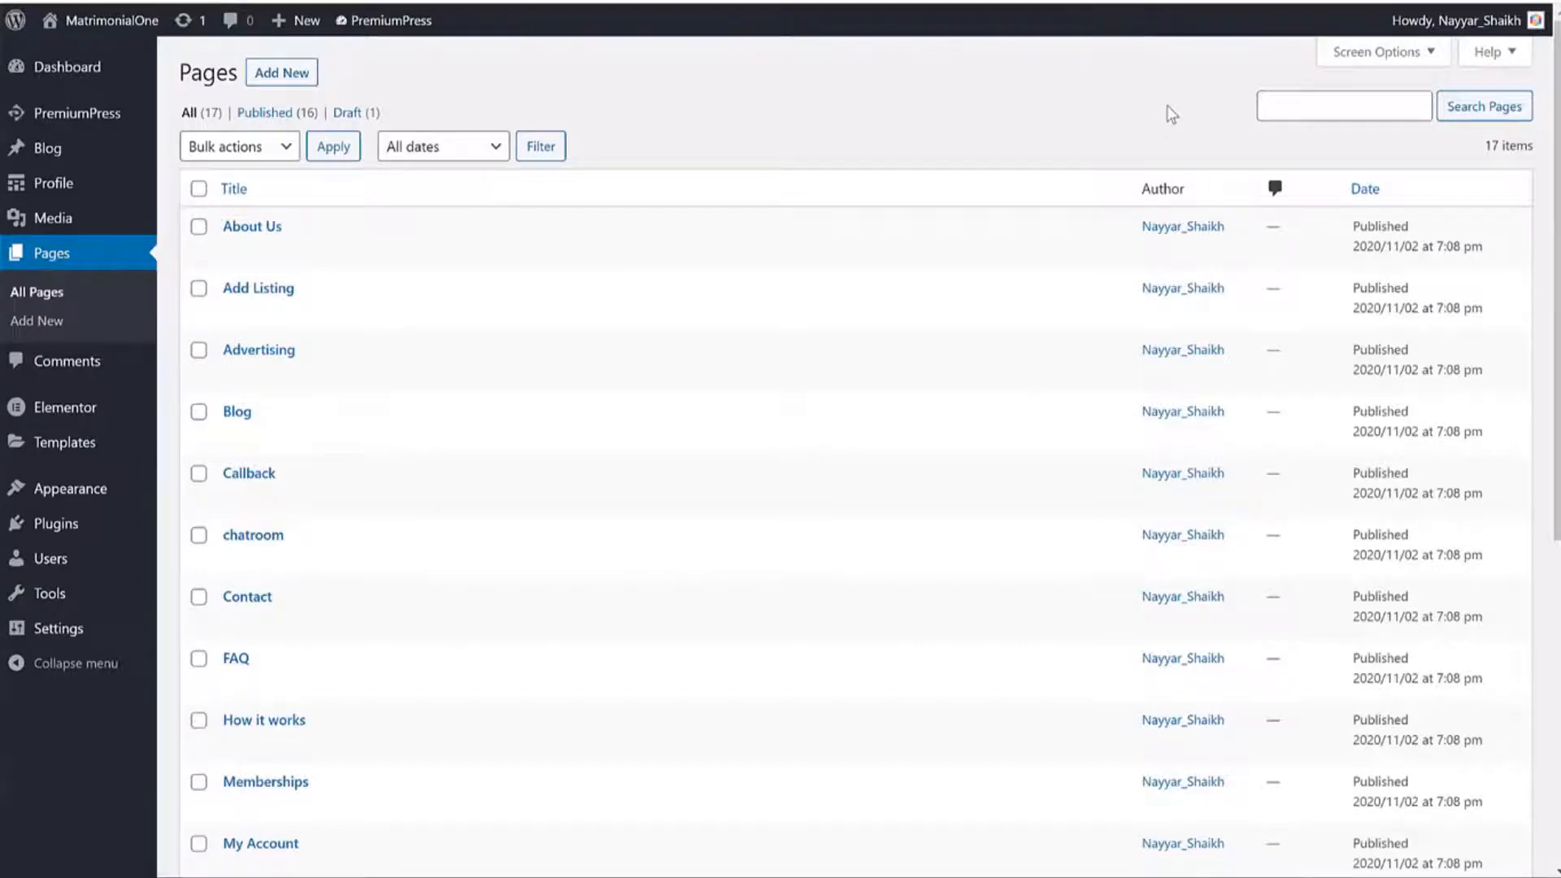
Open the PremiumPress dashboard and review the 19 profiles and $10.00 total earned stats.
{"action": "left_click", "coordinate": [98, 118]}
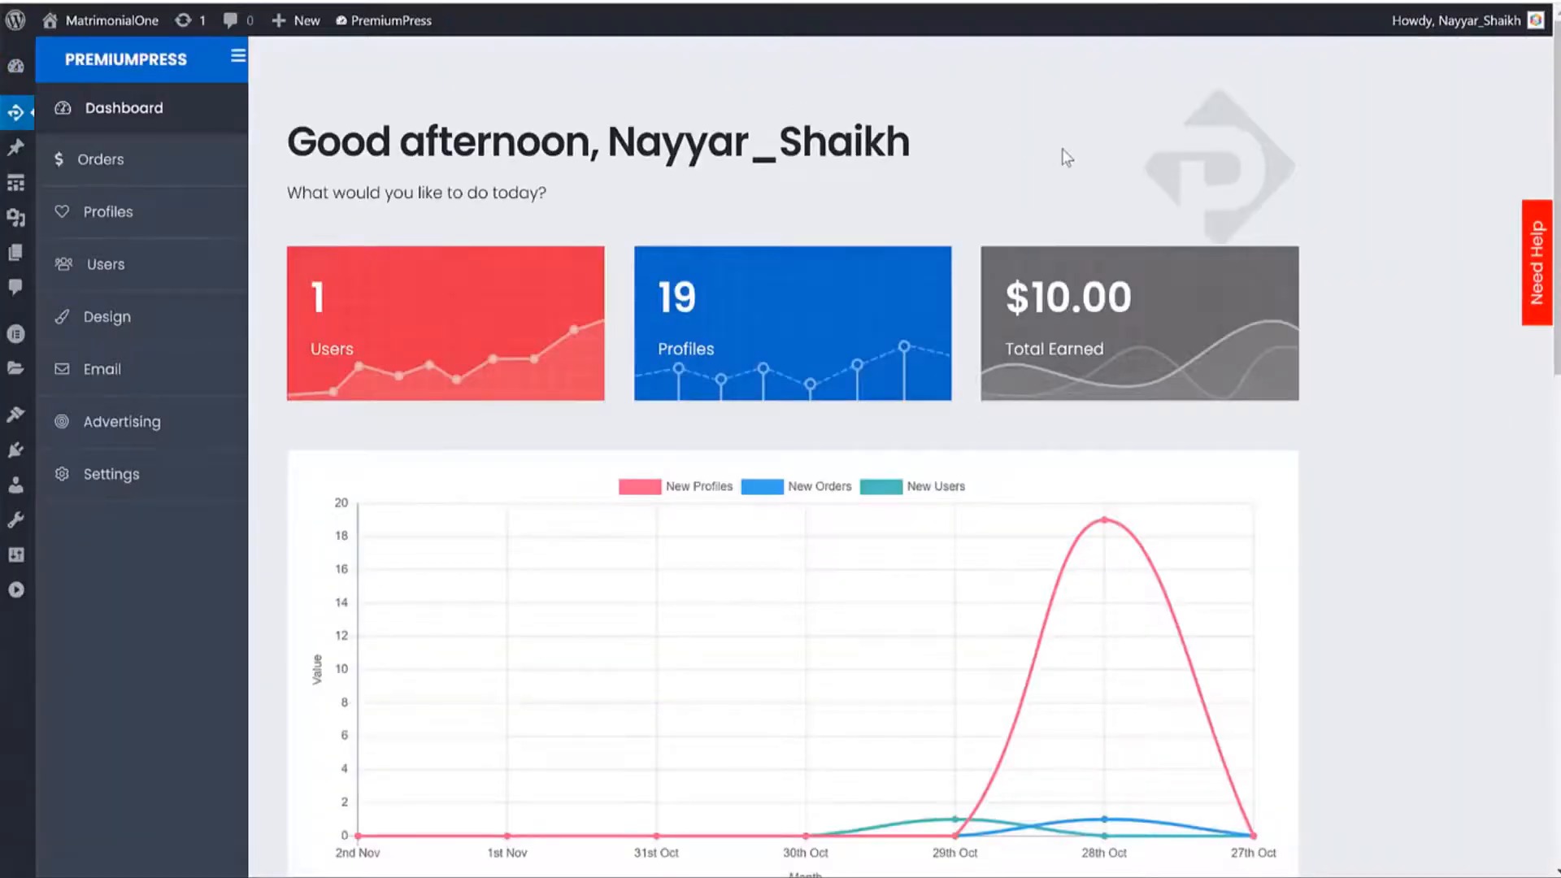
{"action": "scroll", "coordinate": [1244, 311], "scroll_direction": "down", "scroll_amount": 10}
{"action": "scroll", "coordinate": [1266, 407], "scroll_direction": "up", "scroll_amount": 4}
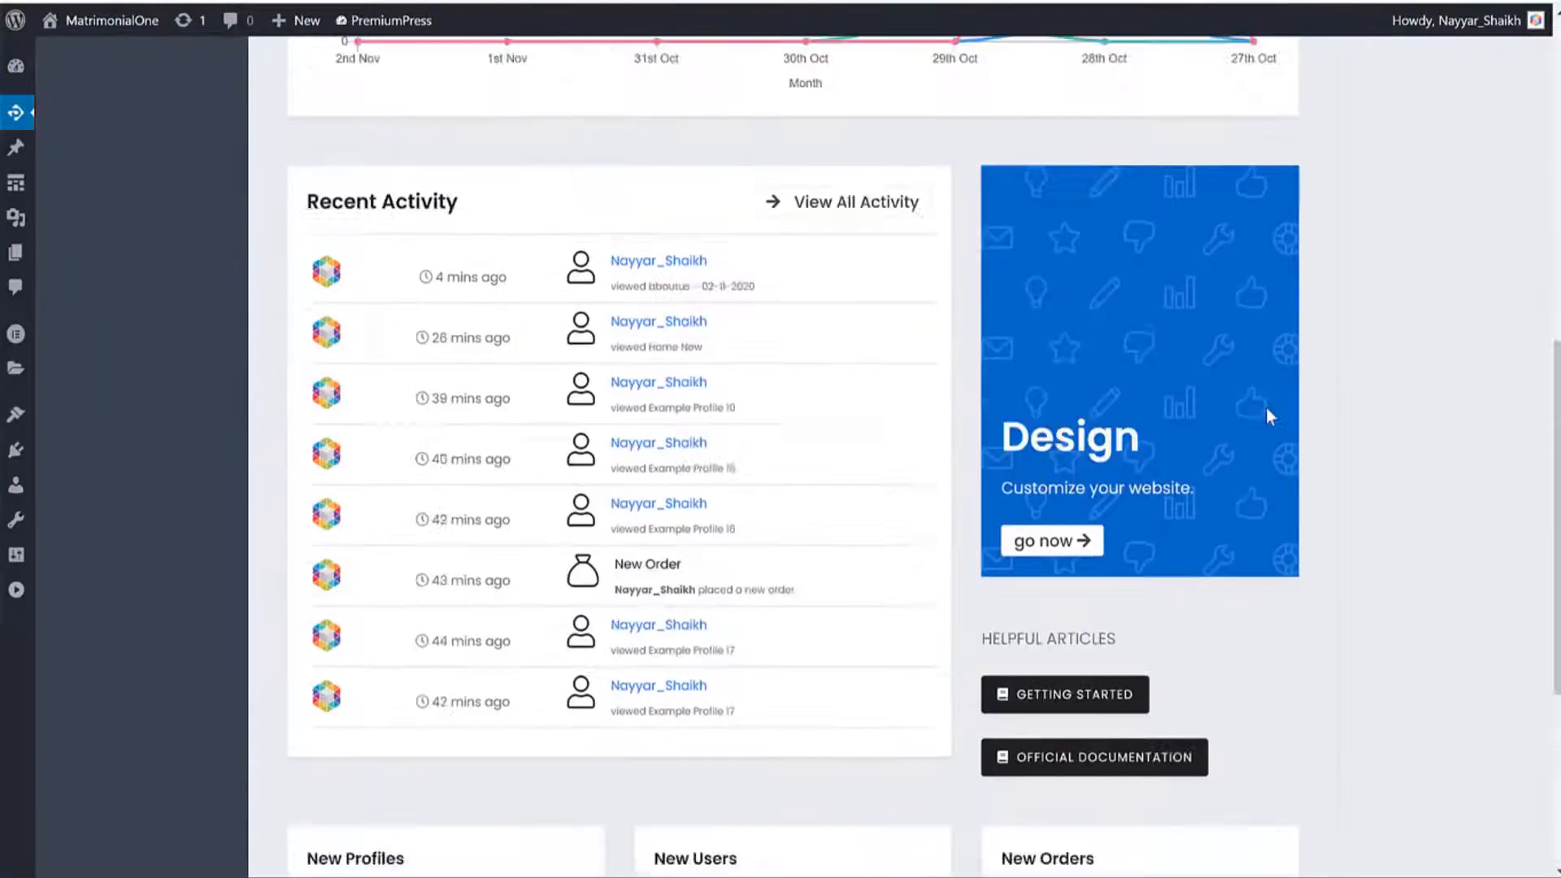
{"action": "scroll", "coordinate": [1266, 407], "scroll_direction": "up", "scroll_amount": 10}
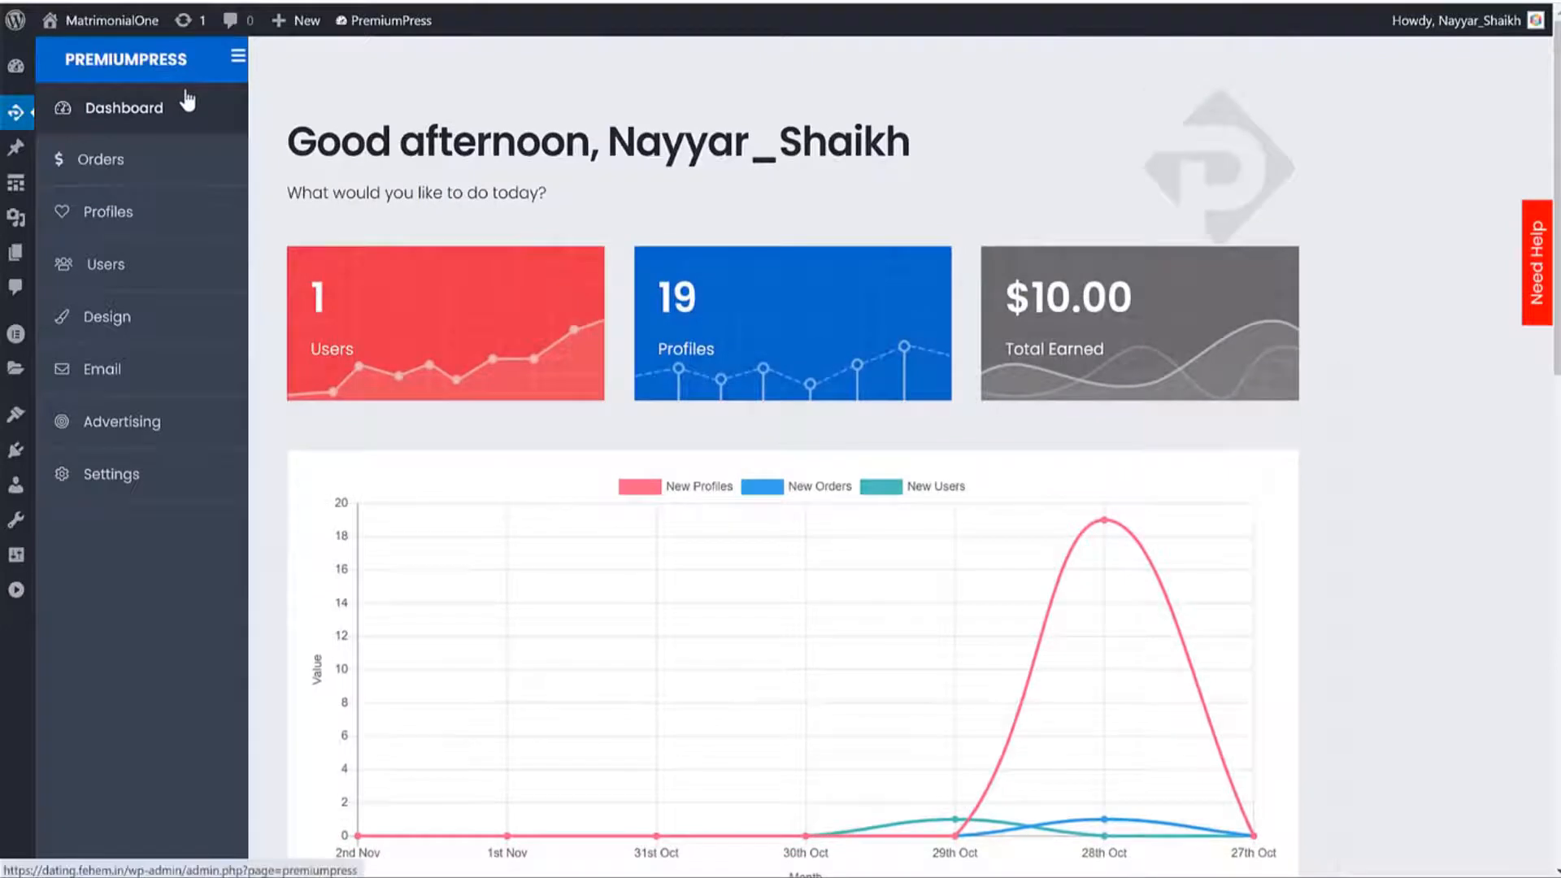
{"action": "scroll", "coordinate": [1006, 337], "scroll_direction": "down", "scroll_amount": 3}
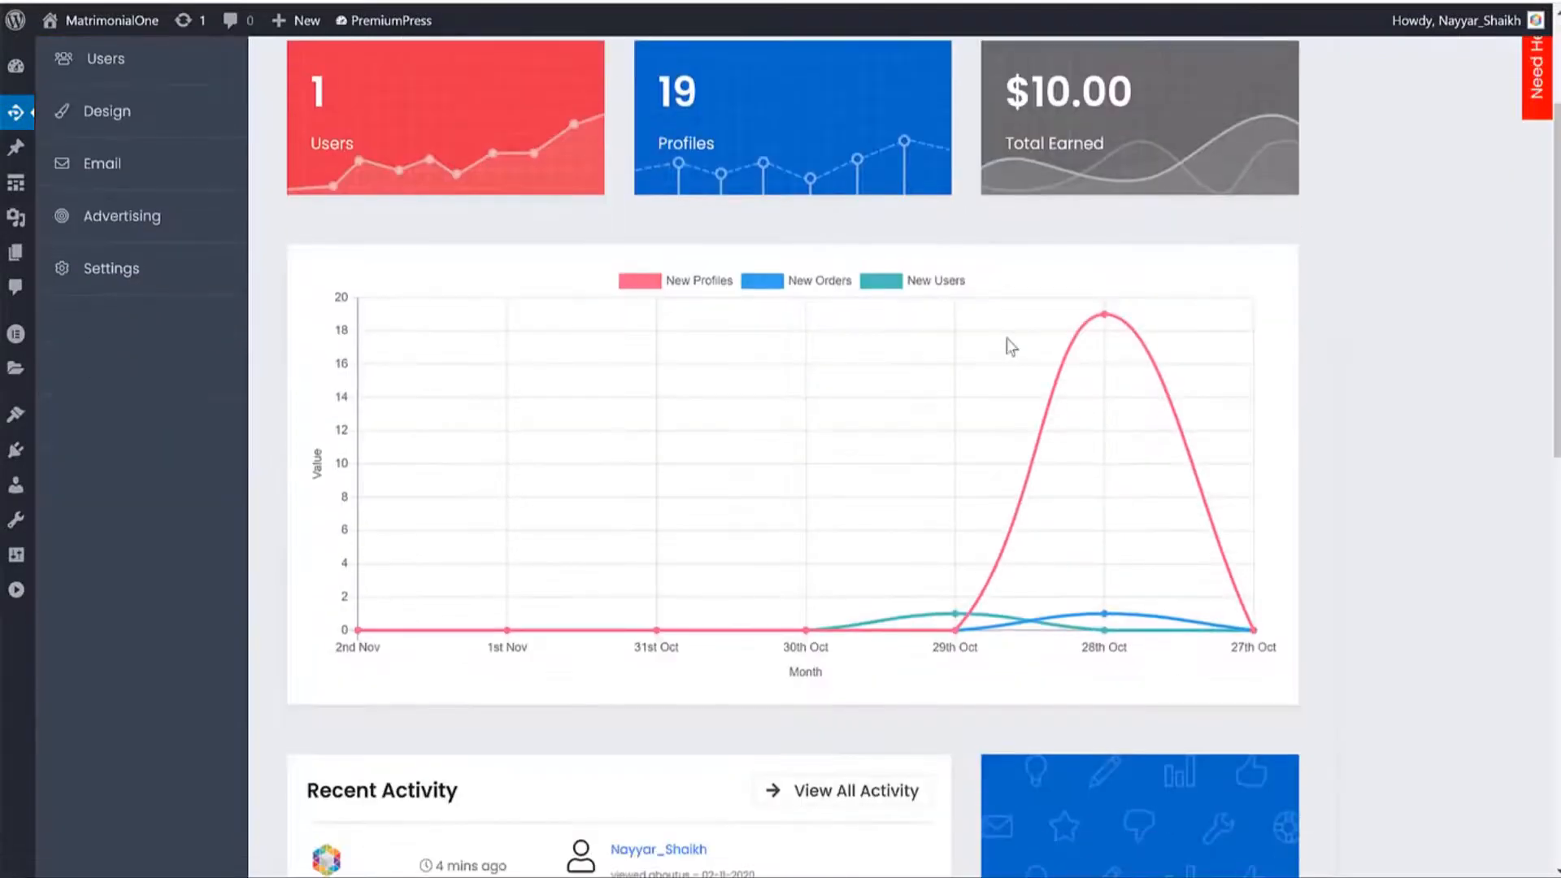
{"action": "scroll", "coordinate": [1007, 342], "scroll_direction": "up", "scroll_amount": 3}
{"action": "left_click", "coordinate": [665, 290]}
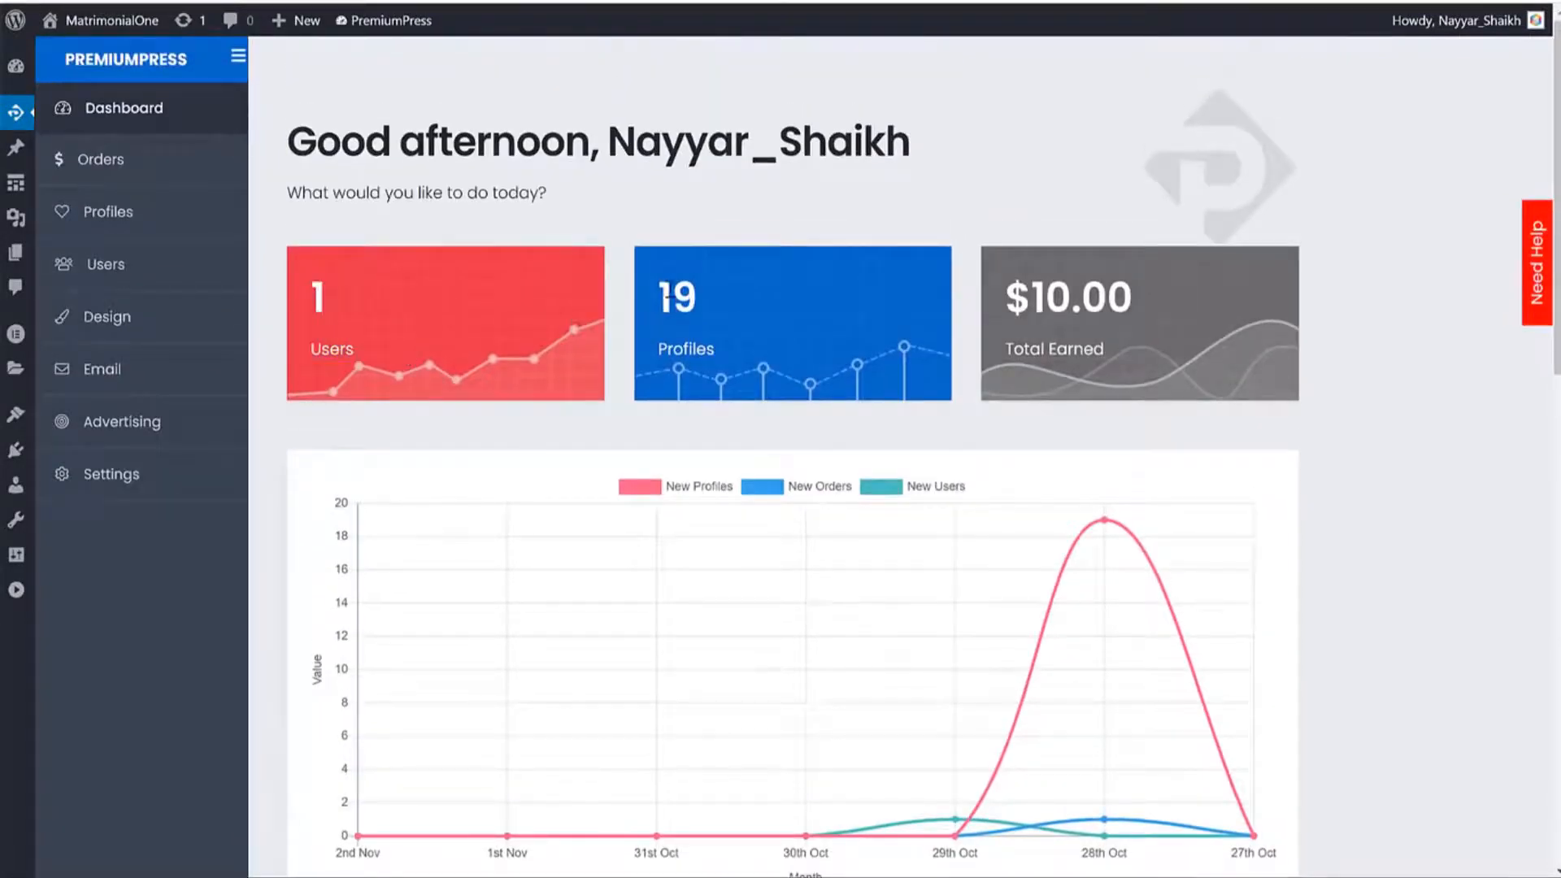
{"action": "left_click_drag", "start_coordinate": [661, 287], "coordinate": [709, 309]}
{"action": "left_click", "coordinate": [769, 330]}
{"action": "left_click_drag", "start_coordinate": [1134, 312], "coordinate": [1006, 299]}
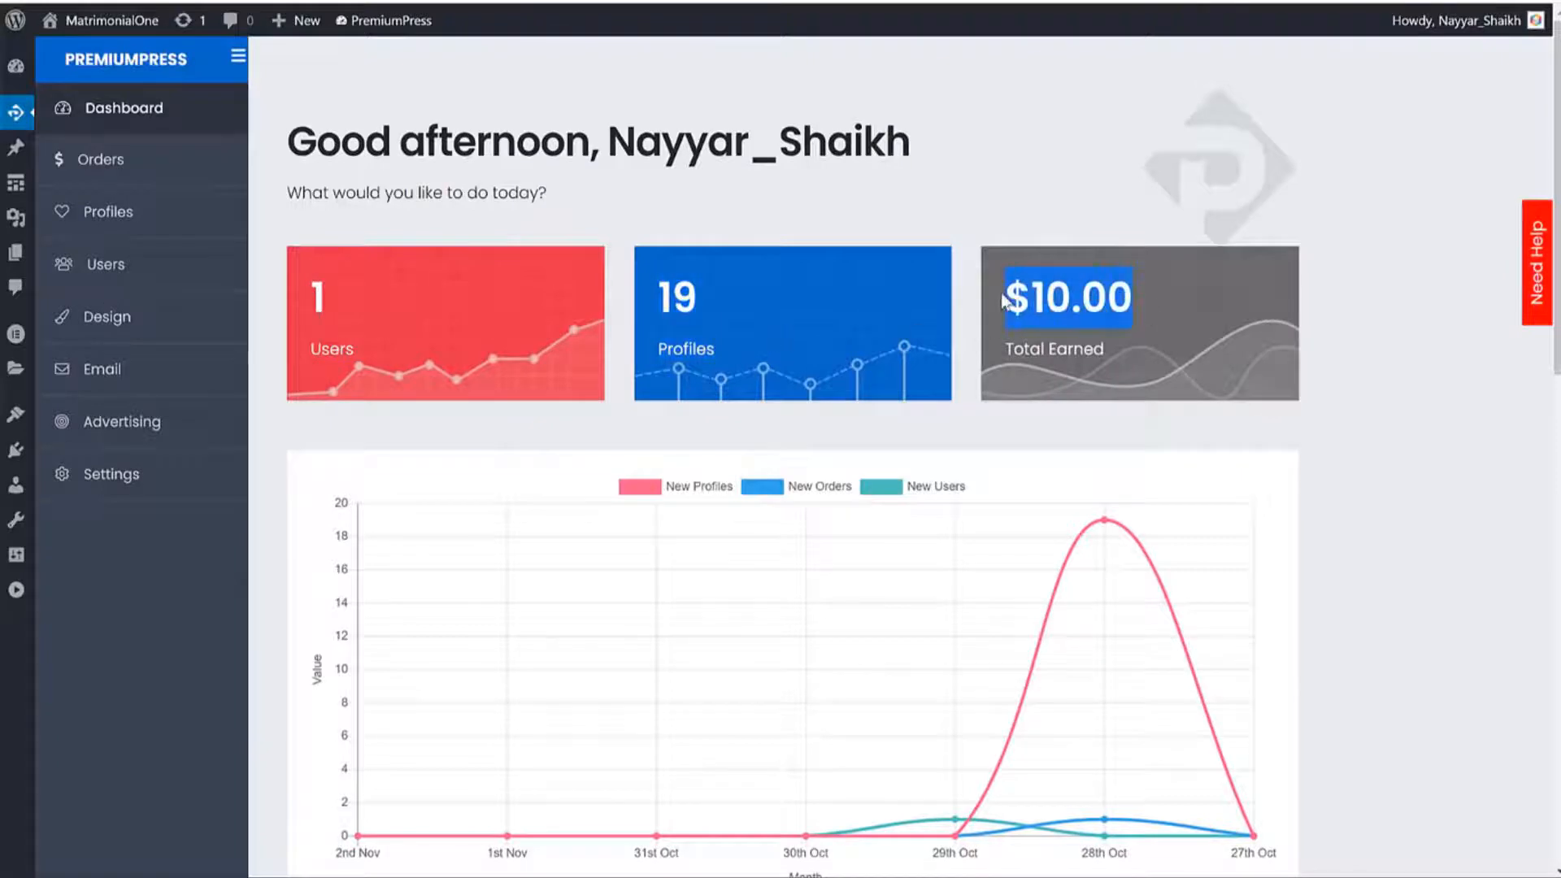
{"action": "left_click", "coordinate": [1255, 317]}
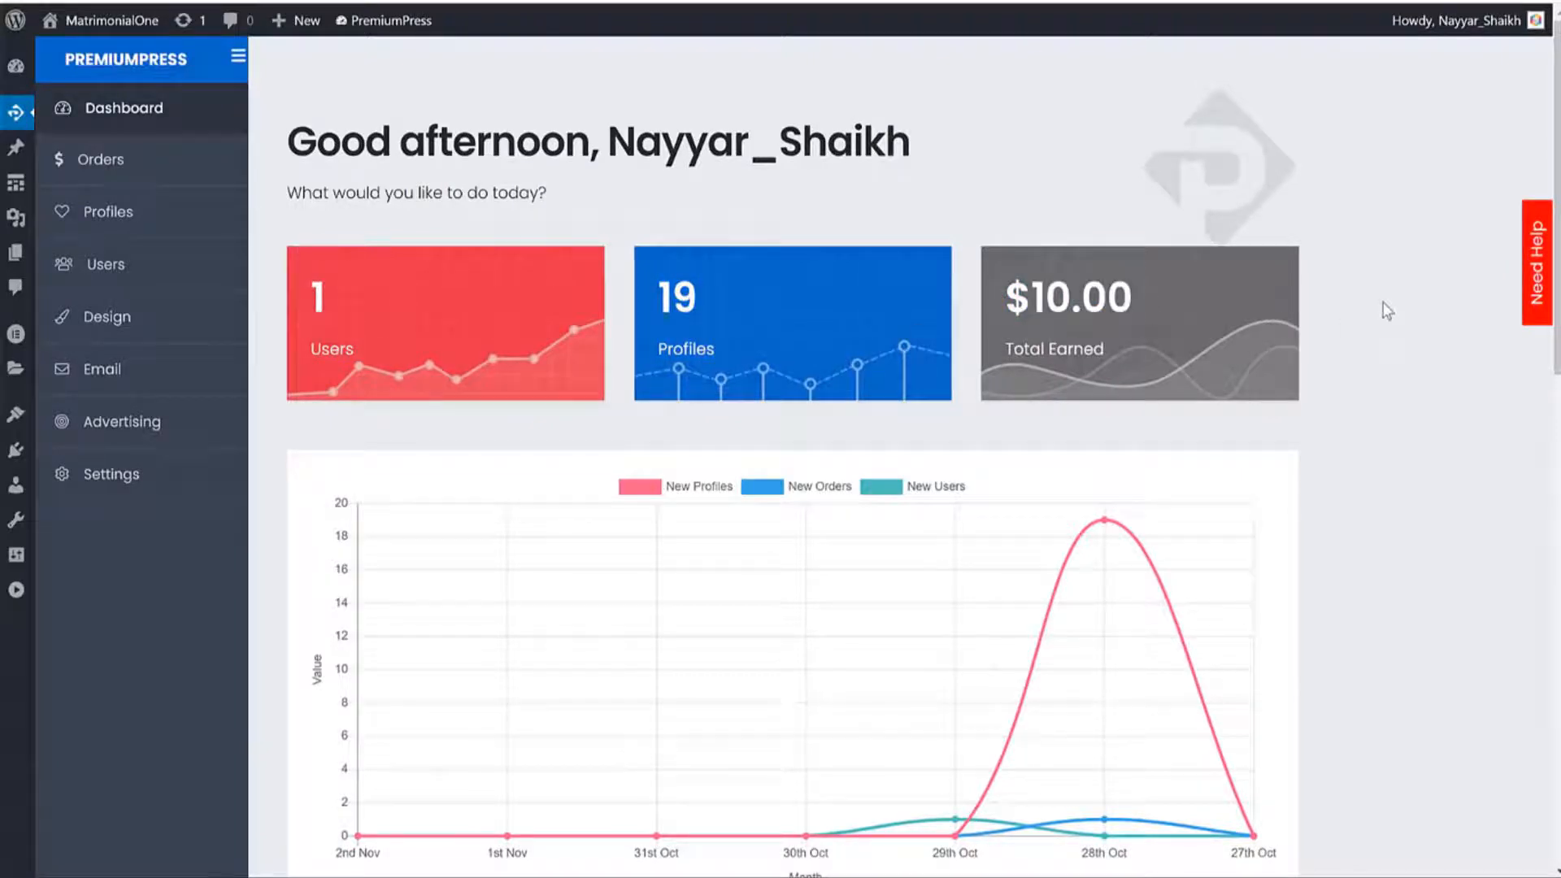
{"action": "left_click_drag", "start_coordinate": [1149, 286], "coordinate": [1031, 280]}
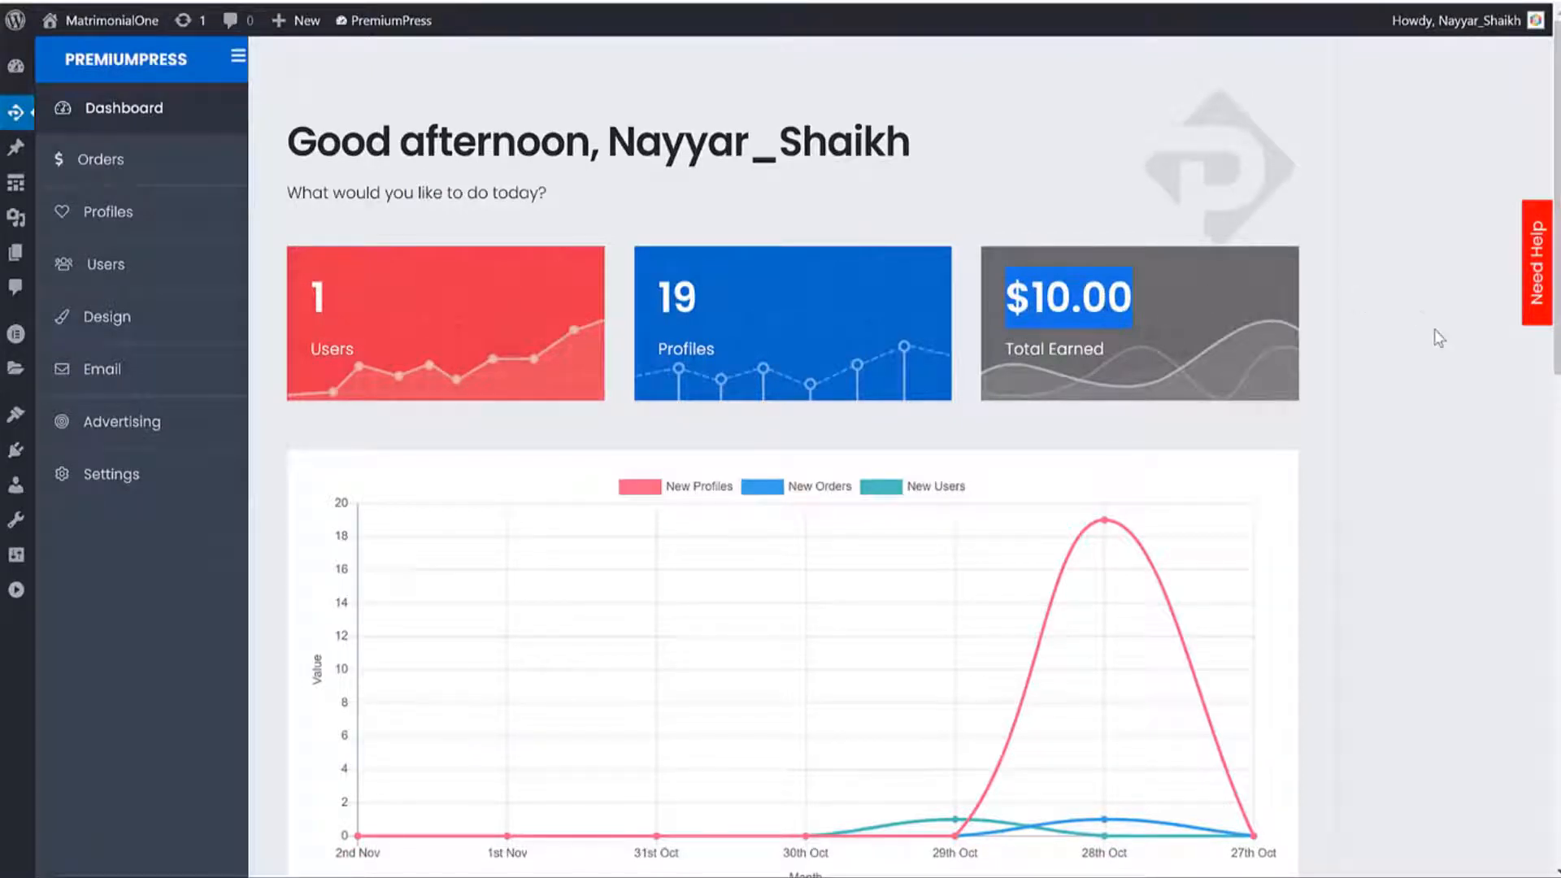
Scroll down to the November 2020 earnings entry, then bring up the All Orders list.
{"action": "scroll", "coordinate": [1425, 358], "scroll_direction": "down", "scroll_amount": 5}
{"action": "scroll", "coordinate": [997, 358], "scroll_direction": "down", "scroll_amount": 3}
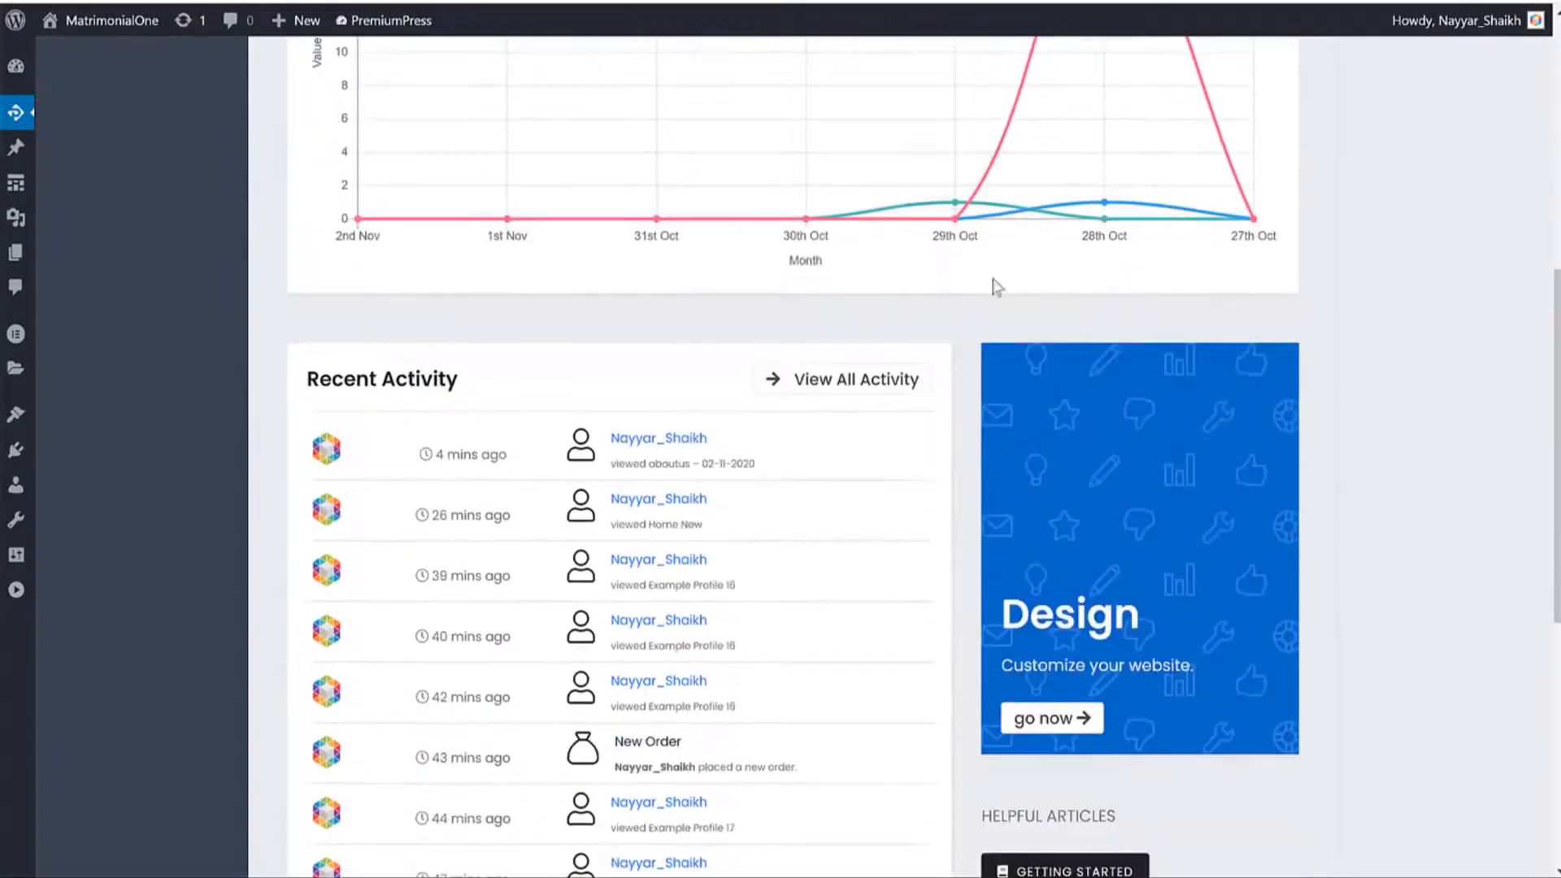
{"action": "scroll", "coordinate": [1357, 339], "scroll_direction": "down", "scroll_amount": 6}
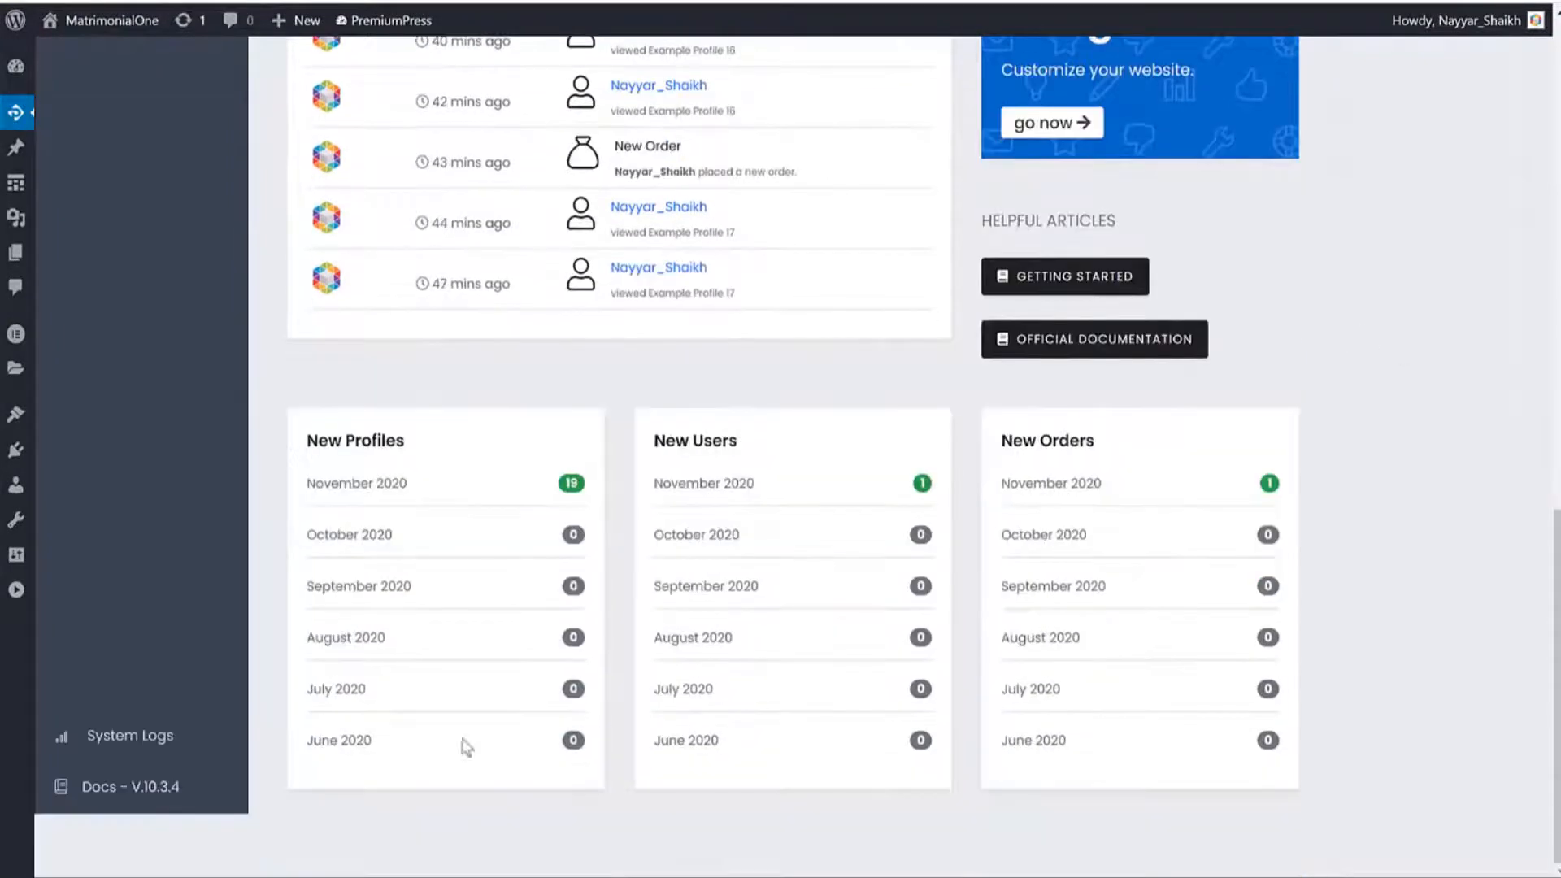
{"action": "left_click_drag", "start_coordinate": [413, 488], "coordinate": [302, 481]}
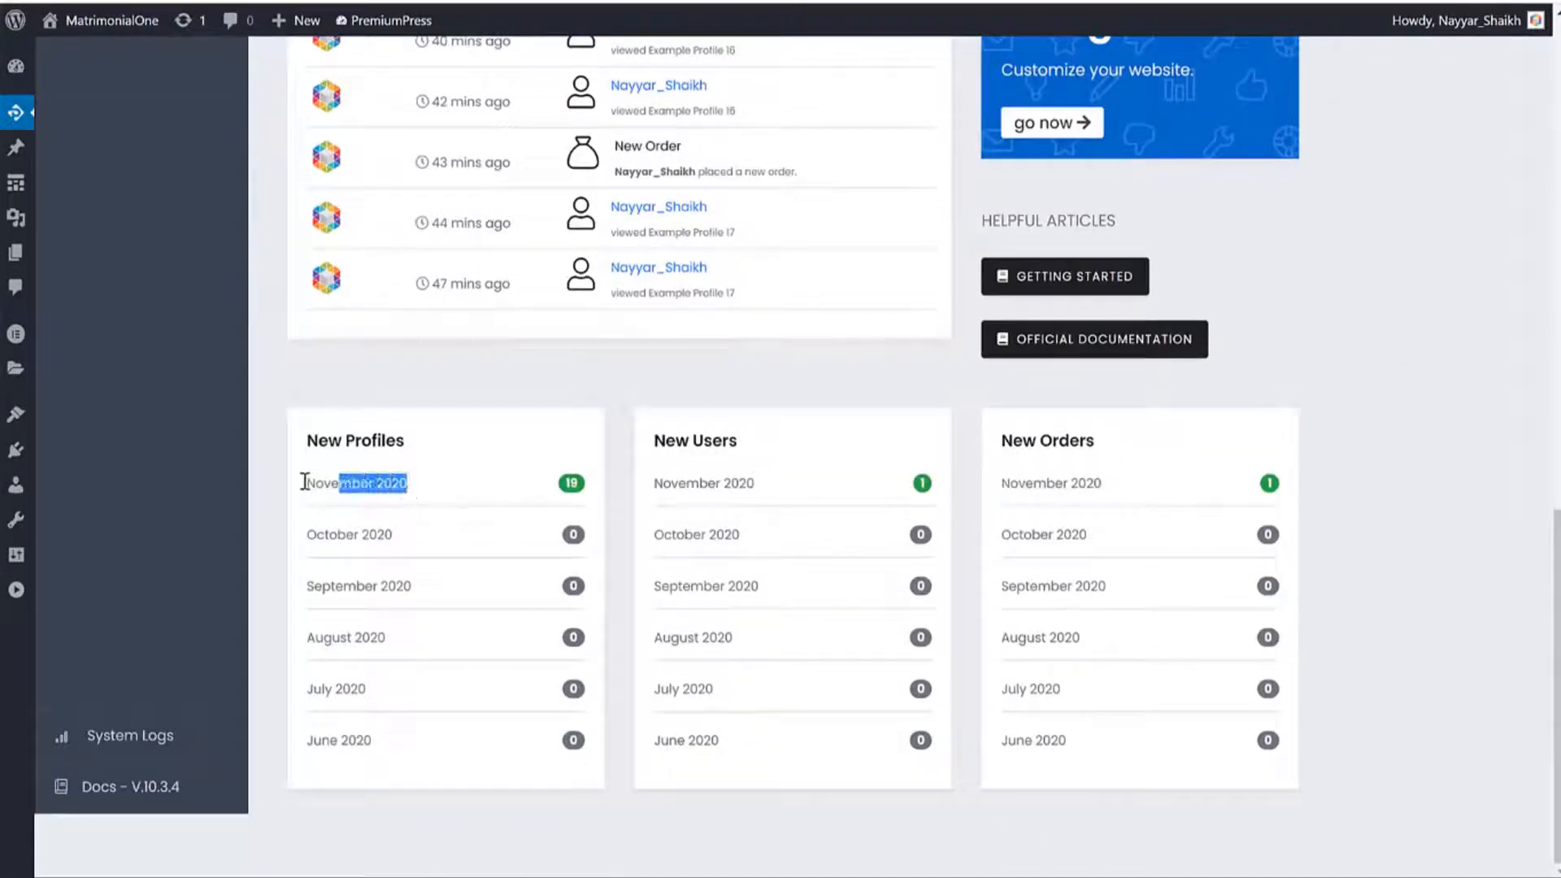
{"action": "left_click", "coordinate": [363, 479]}
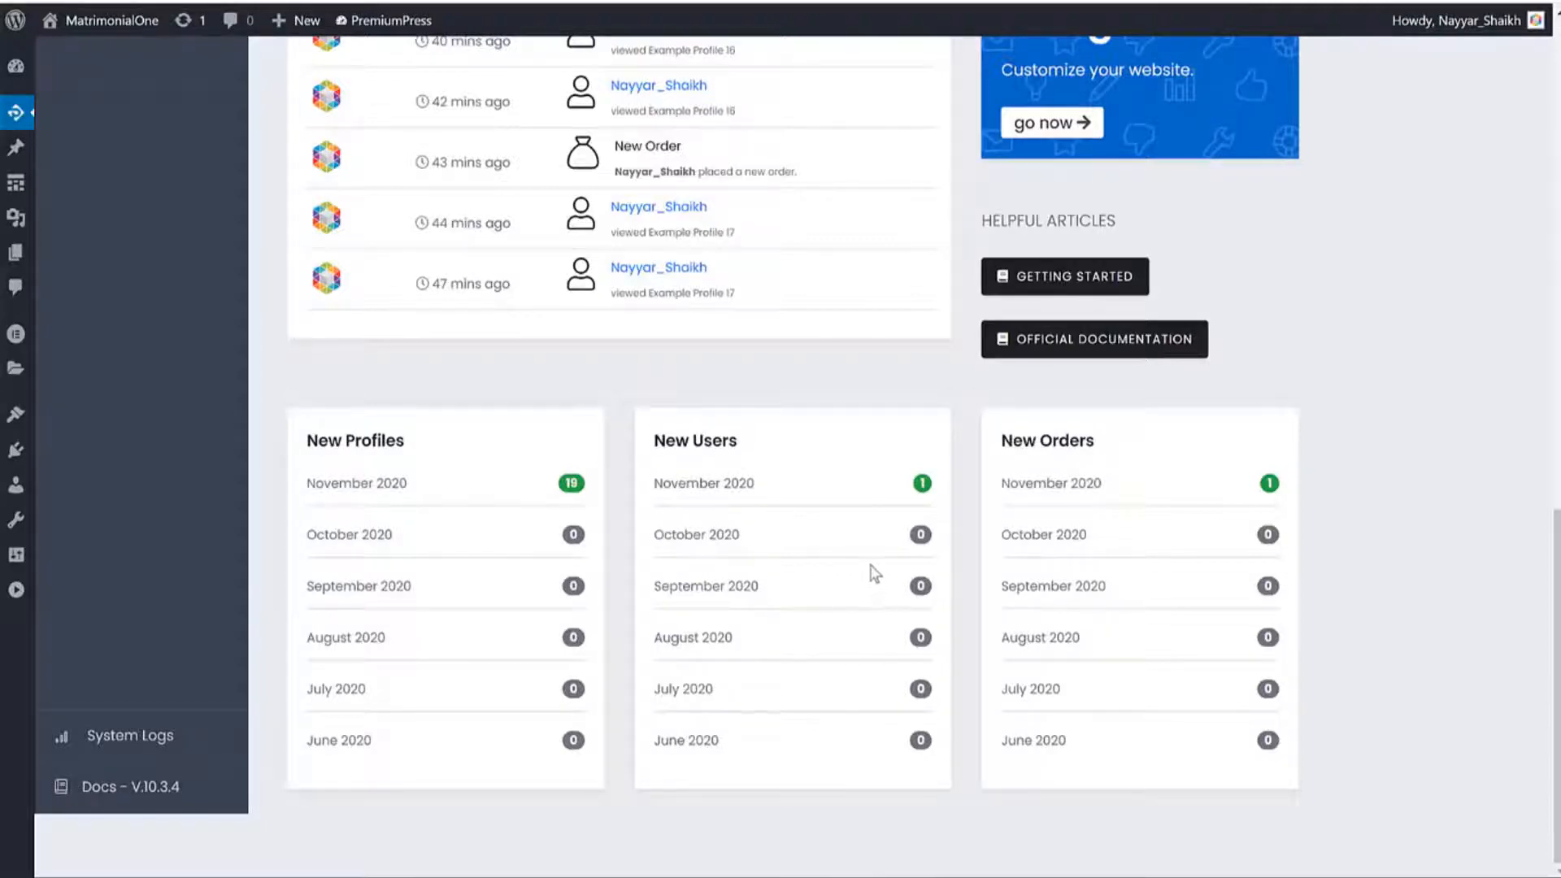
{"action": "scroll", "coordinate": [857, 580], "scroll_direction": "up", "scroll_amount": 10}
{"action": "left_click", "coordinate": [149, 184]}
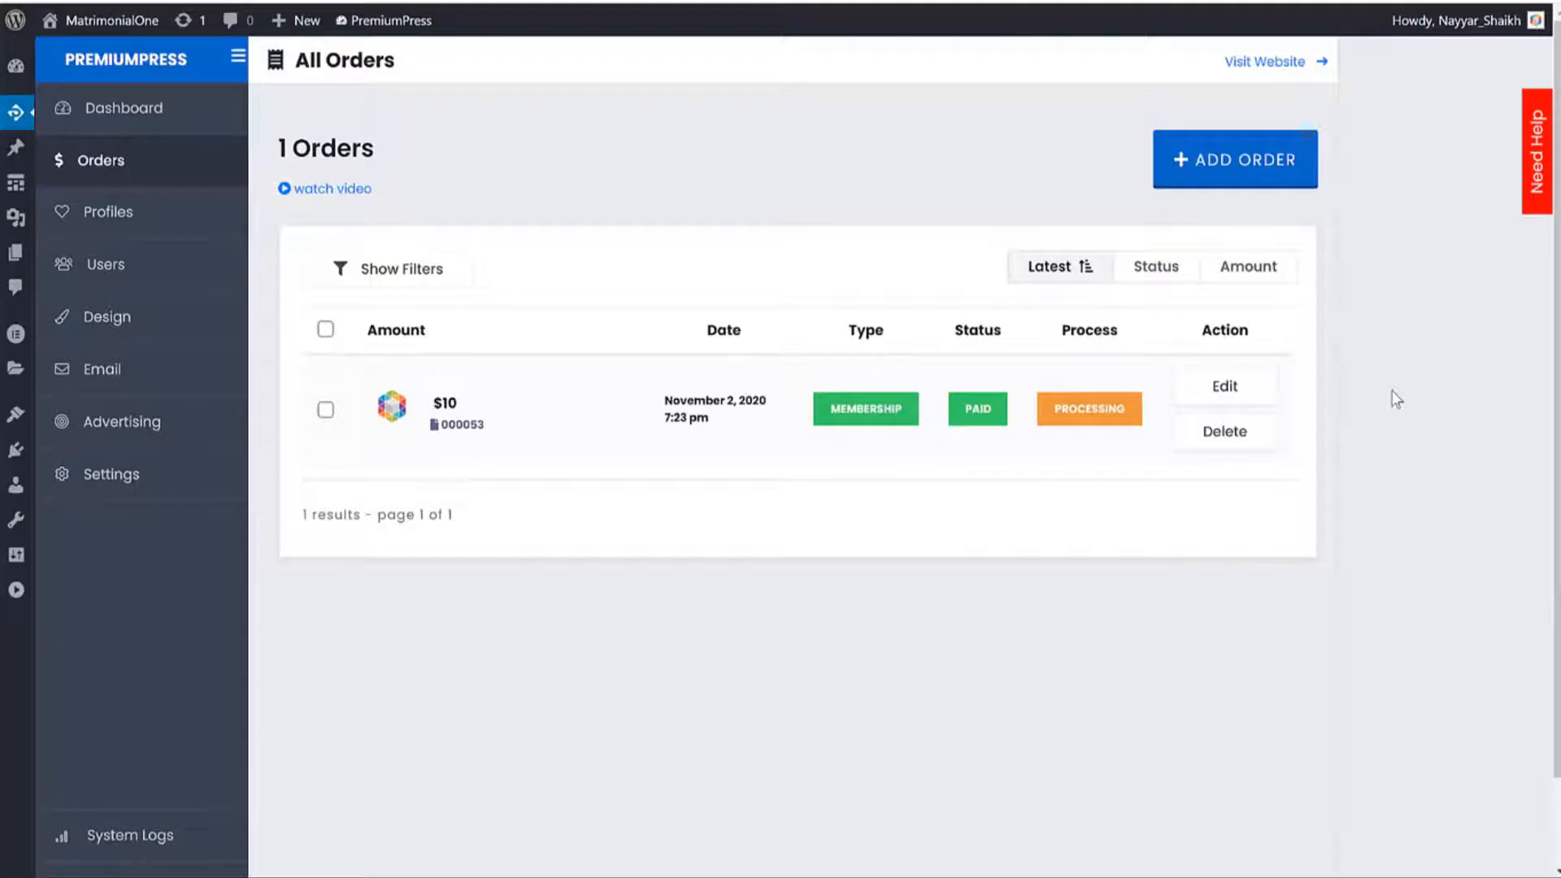
Browse the profiles list and open Example Profile 19, leaving its listing status unchanged.
{"action": "left_click", "coordinate": [203, 235]}
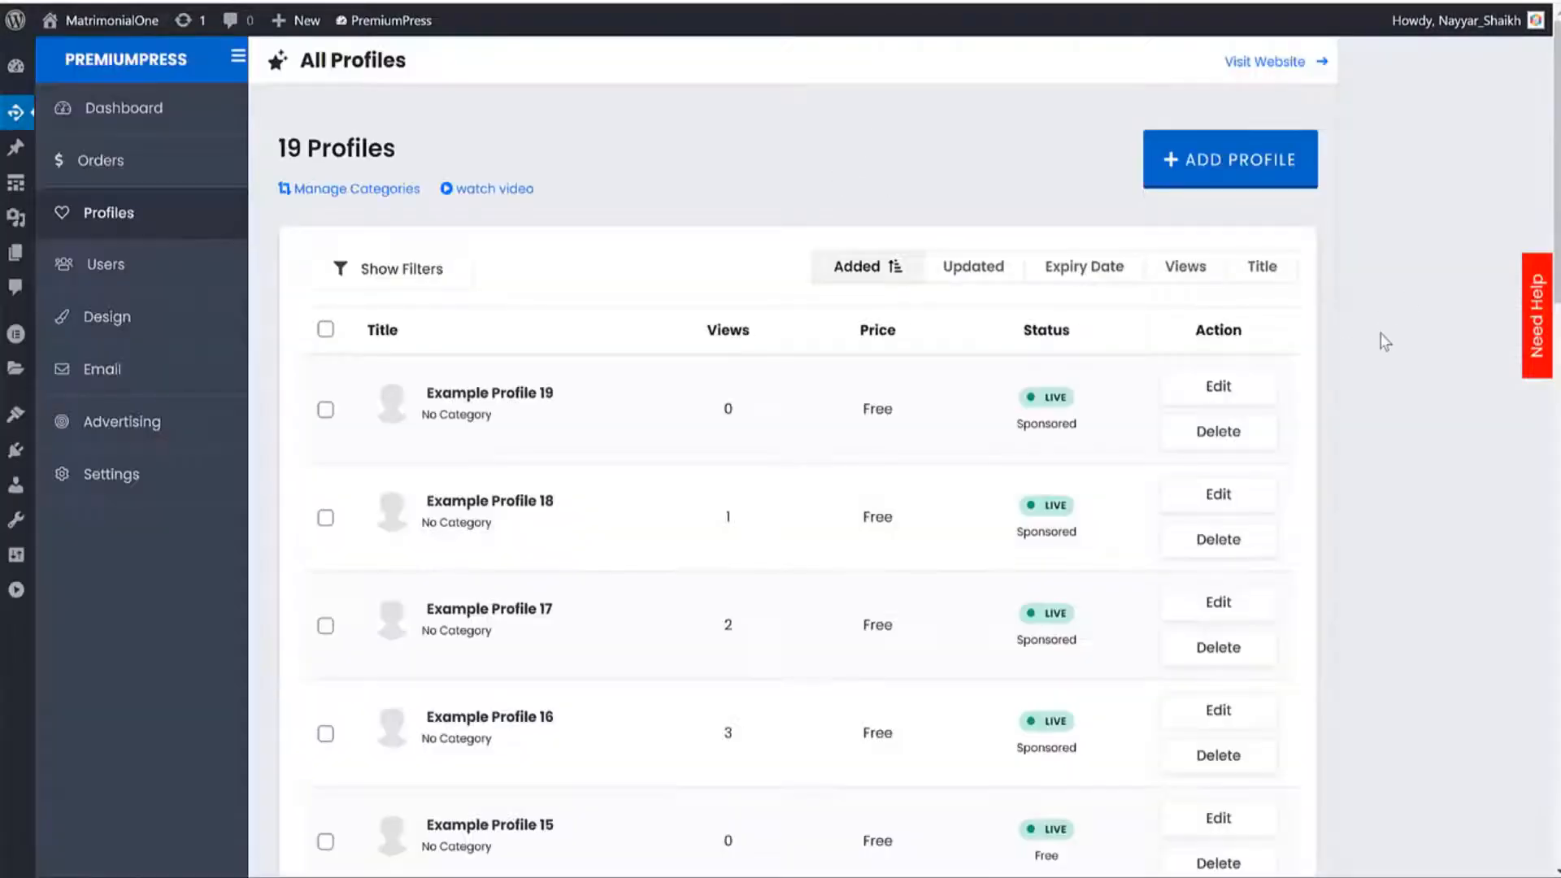
{"action": "scroll", "coordinate": [1327, 382], "scroll_direction": "down", "scroll_amount": 10}
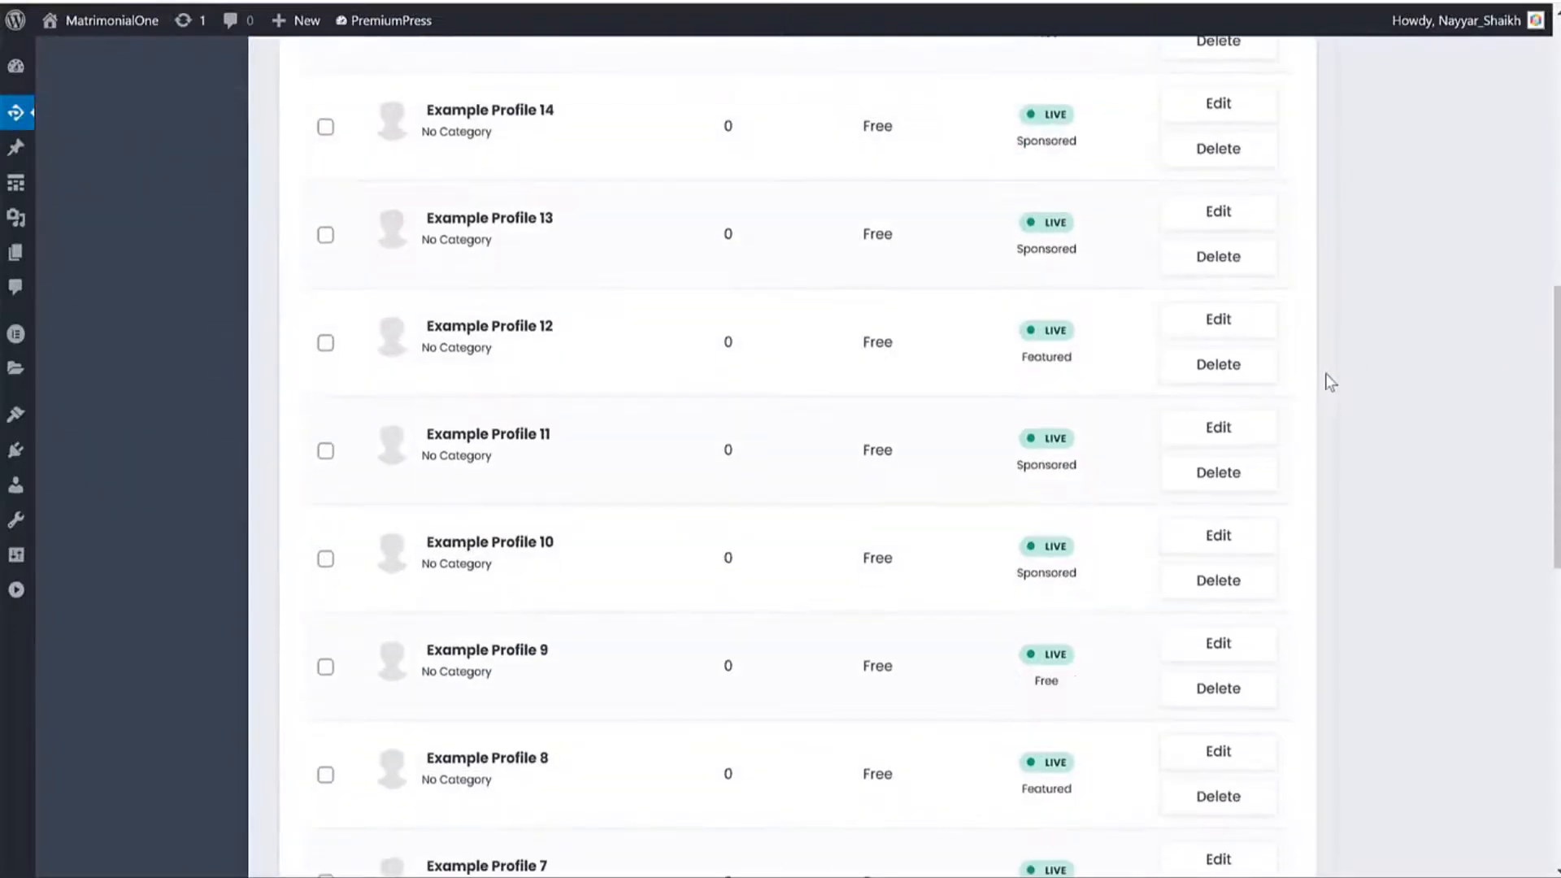
{"action": "scroll", "coordinate": [1324, 380], "scroll_direction": "up", "scroll_amount": 10}
{"action": "left_click", "coordinate": [1215, 393]}
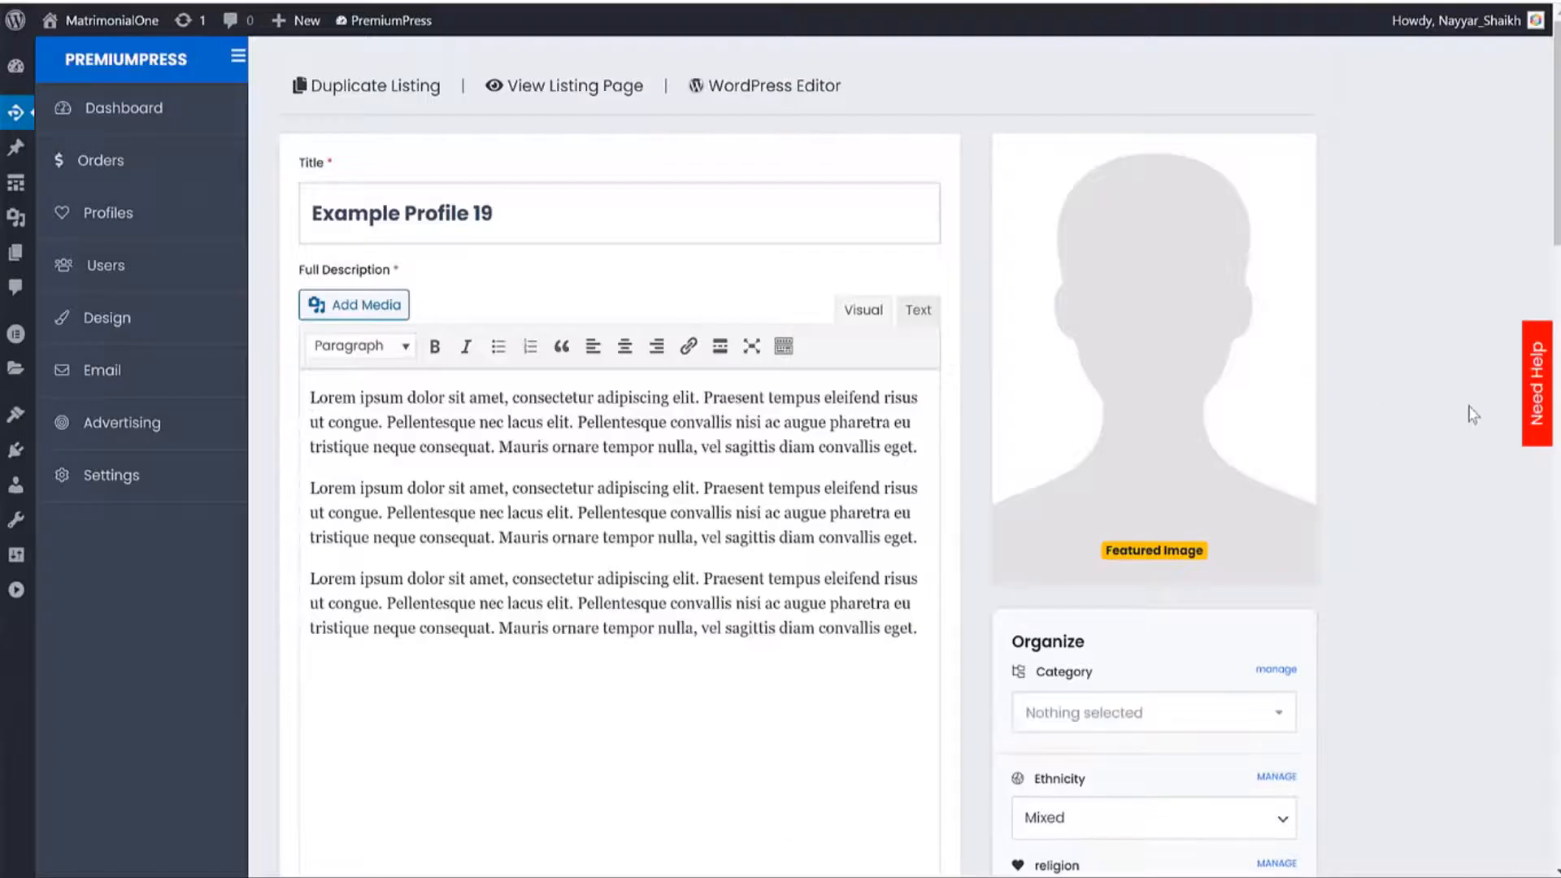
{"action": "scroll", "coordinate": [1470, 406], "scroll_direction": "down", "scroll_amount": 8}
{"action": "scroll", "coordinate": [1470, 407], "scroll_direction": "down", "scroll_amount": 5}
{"action": "left_click", "coordinate": [1093, 241]}
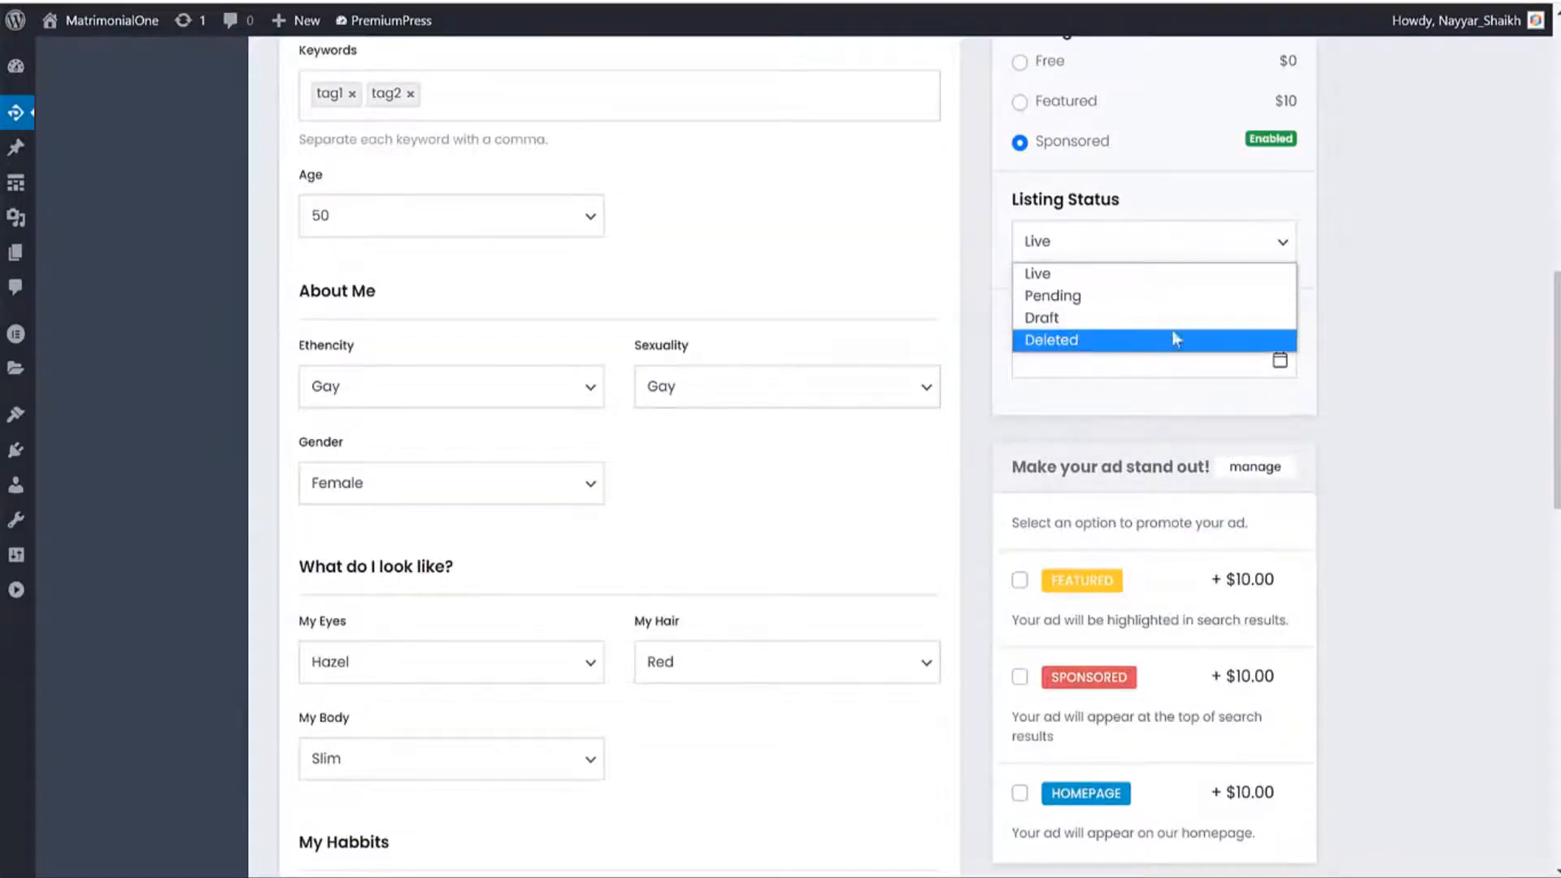
{"action": "left_click", "coordinate": [1376, 296]}
Go back to the profiles, view the Users list, then open the Design overview.
{"action": "key", "text": "alt+Left"}
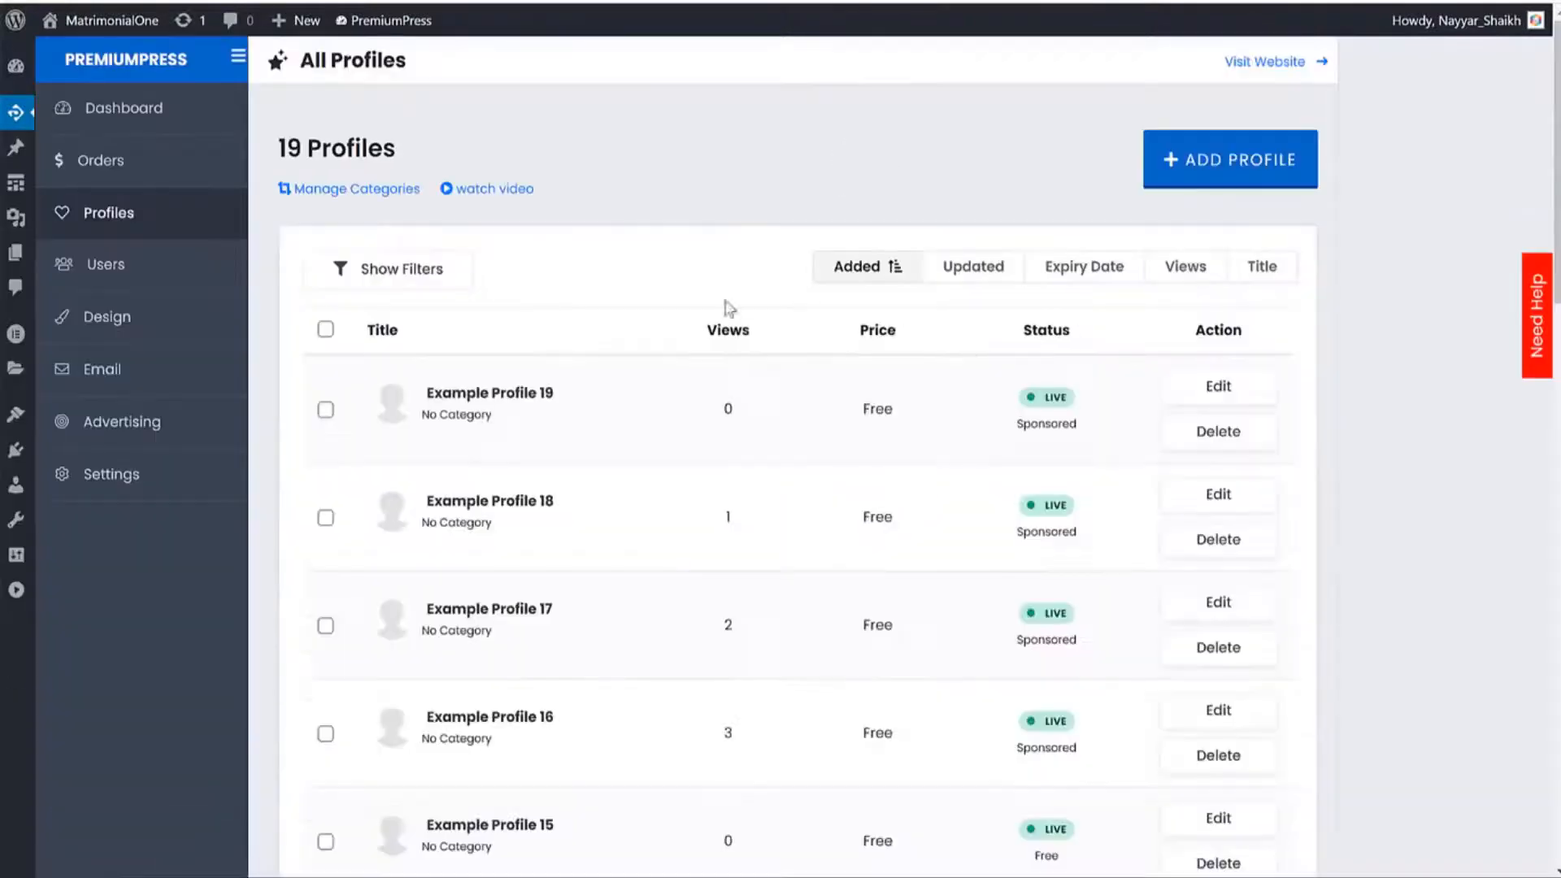
{"action": "left_click", "coordinate": [180, 282]}
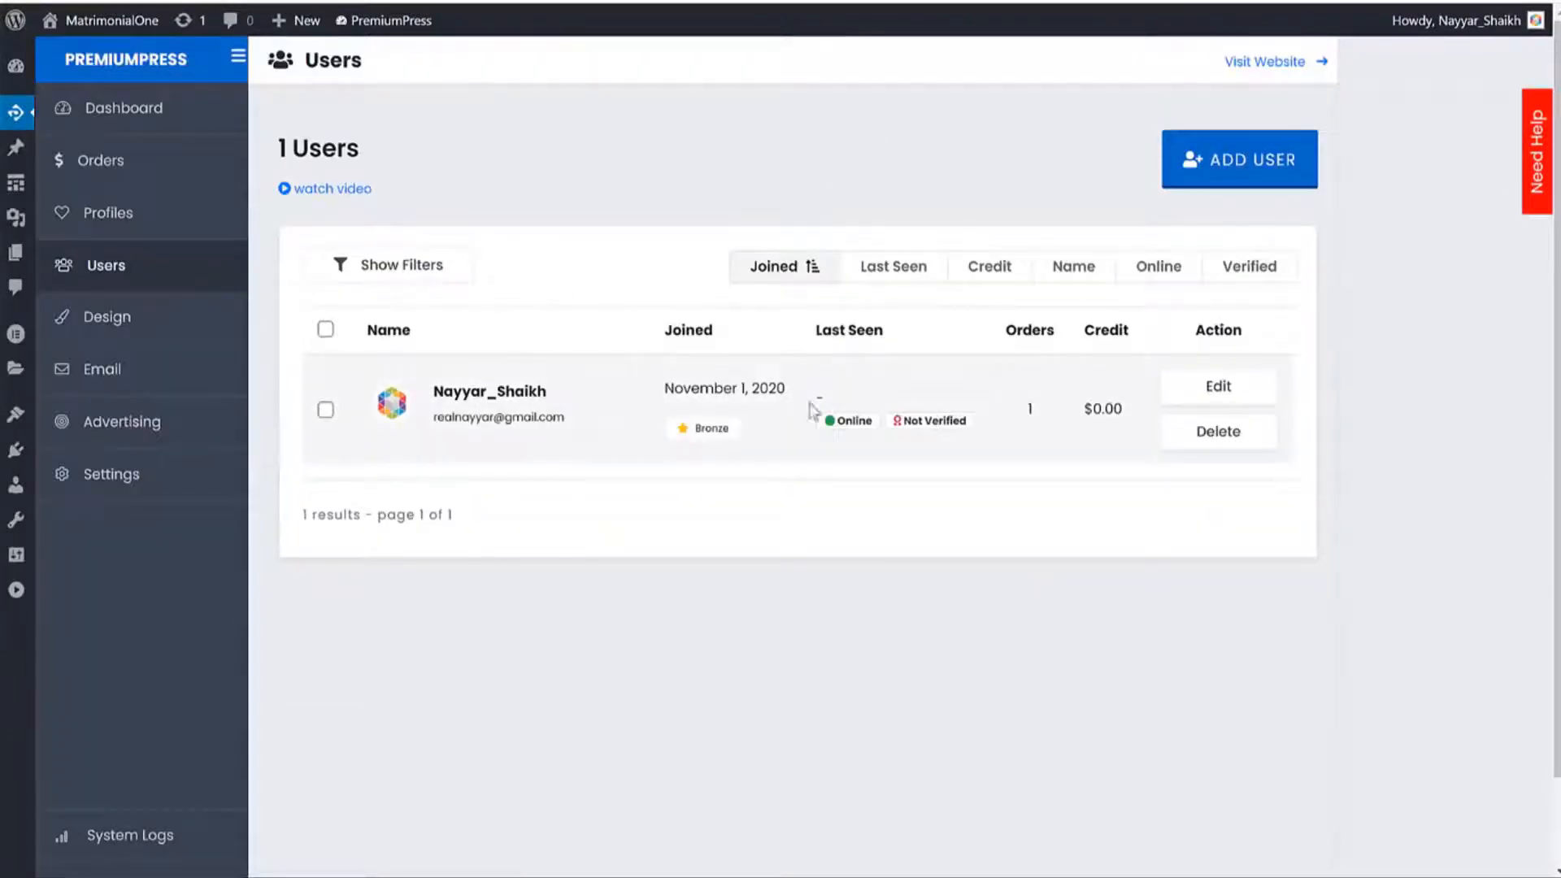
{"action": "left_click", "coordinate": [132, 329]}
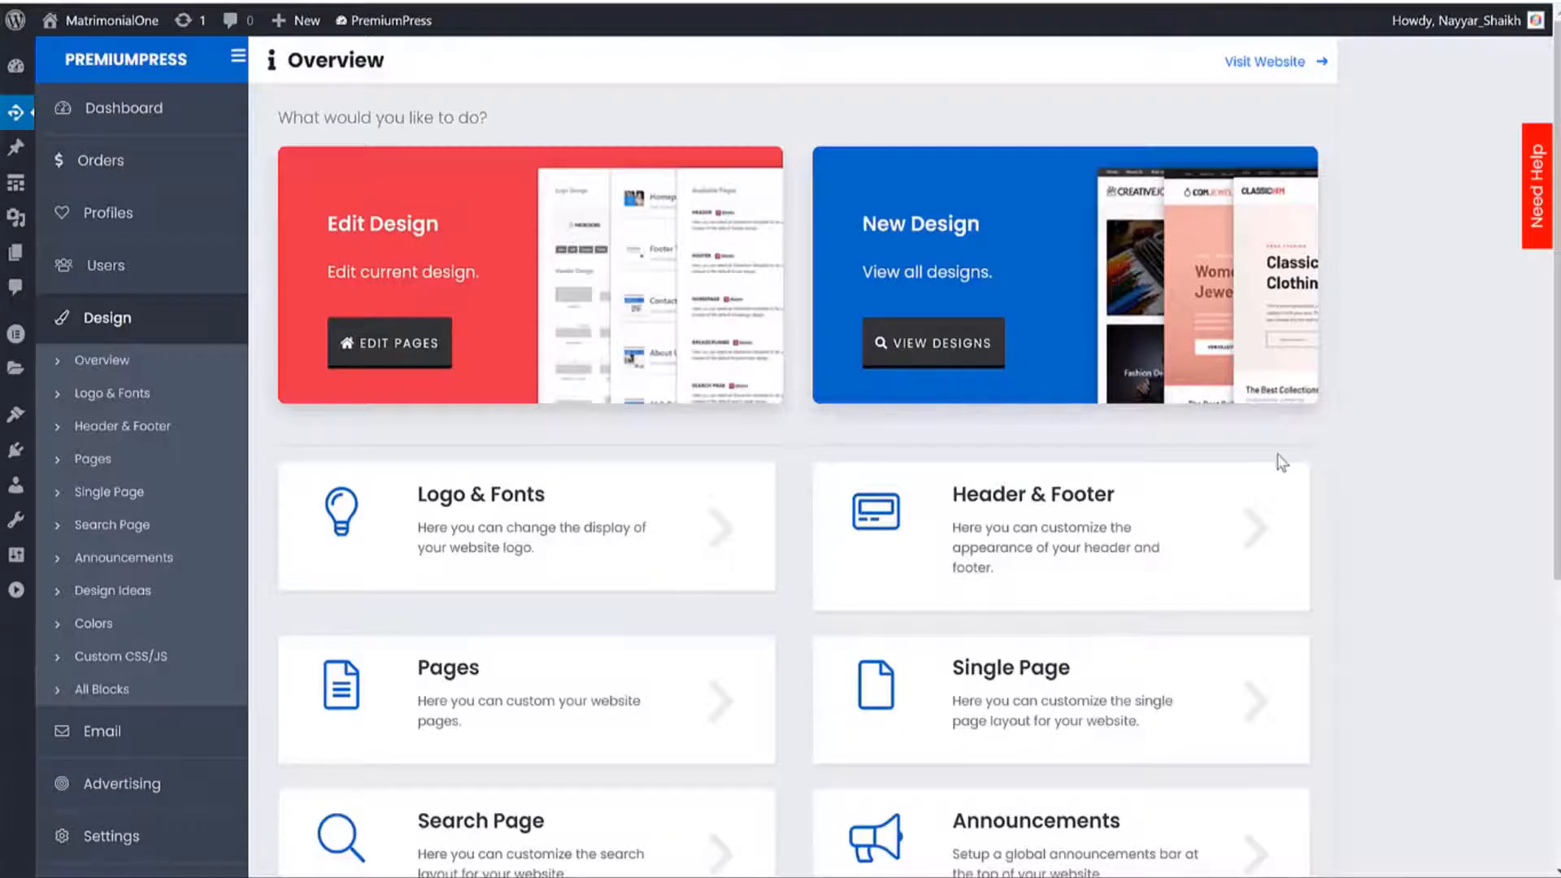
Open the Logo & Fonts settings and examine the existing DatingOne text logo code.
{"action": "scroll", "coordinate": [1264, 423], "scroll_direction": "down", "scroll_amount": 5}
{"action": "scroll", "coordinate": [1317, 402], "scroll_direction": "up", "scroll_amount": 5}
{"action": "scroll", "coordinate": [1252, 444], "scroll_direction": "down", "scroll_amount": 4}
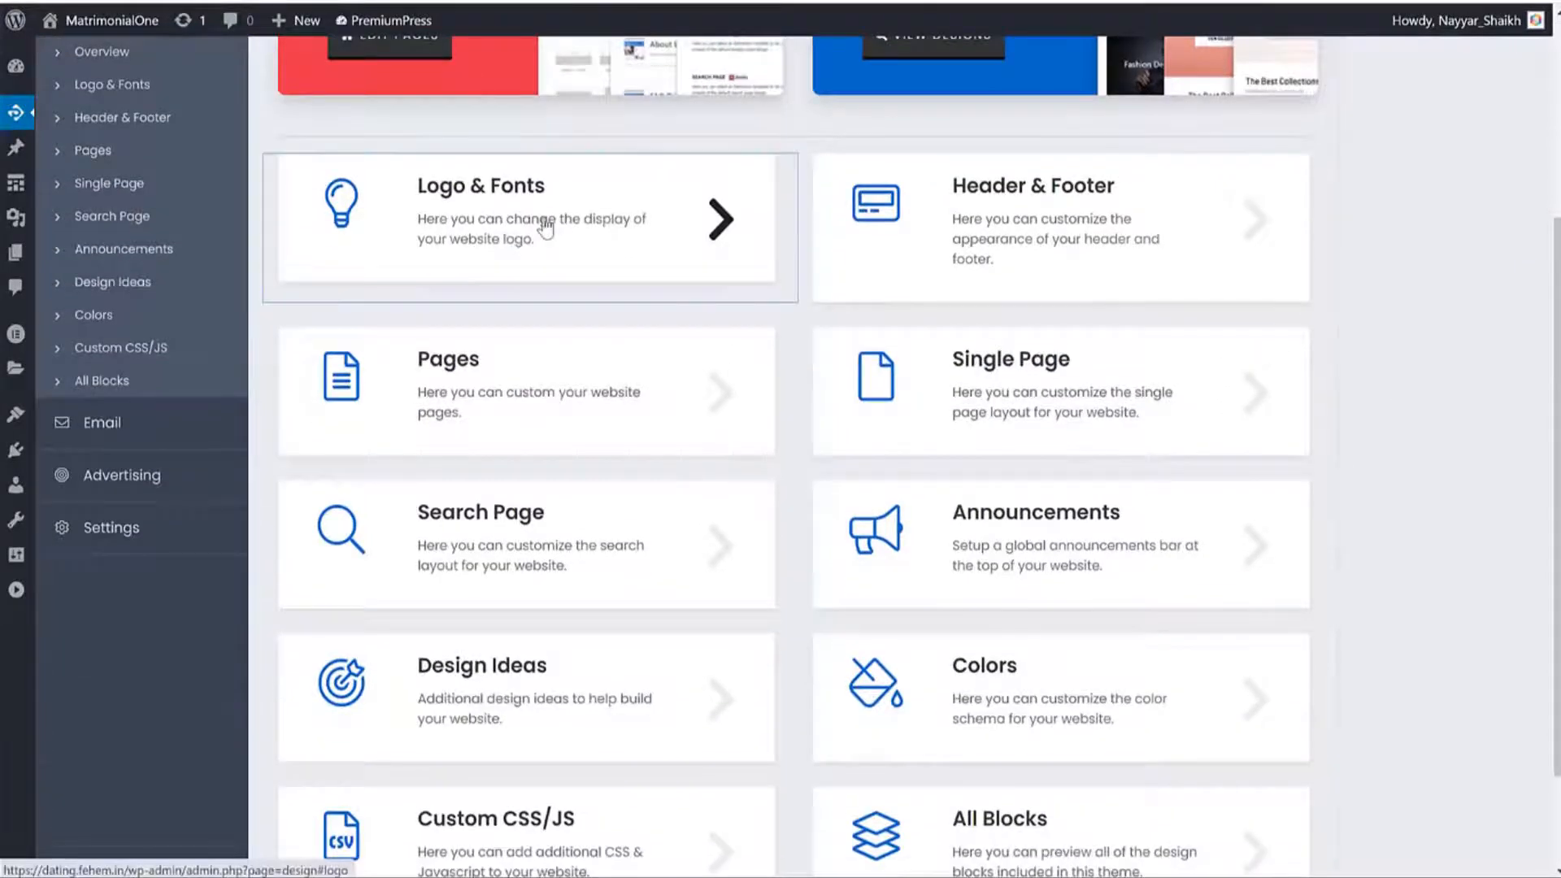
{"action": "left_click", "coordinate": [545, 229]}
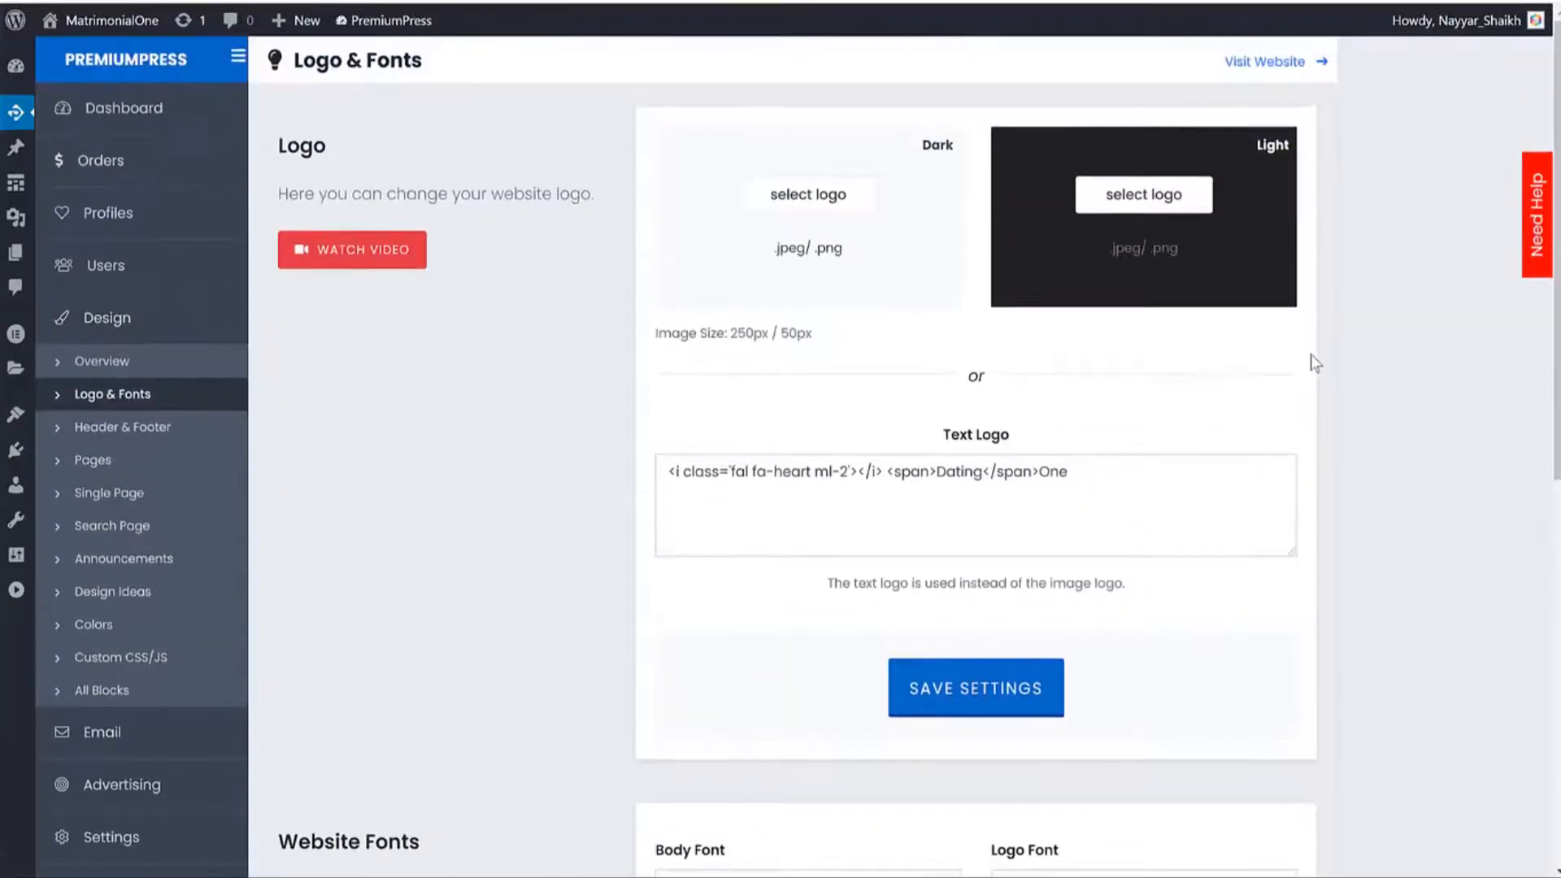
{"action": "left_click_drag", "start_coordinate": [1067, 472], "coordinate": [655, 482]}
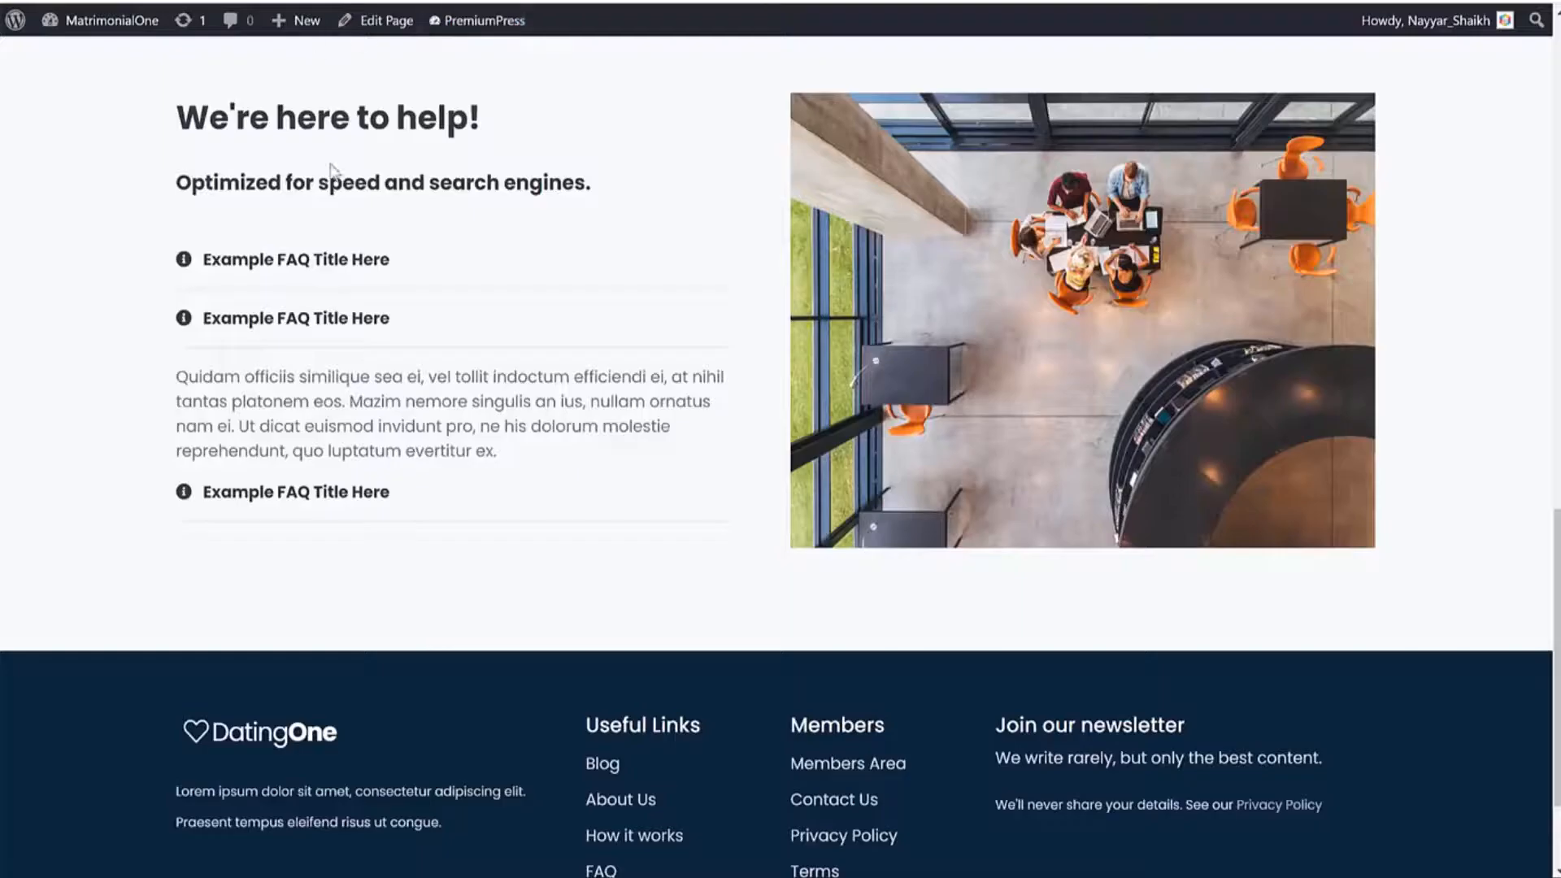
{"action": "scroll", "coordinate": [358, 204], "scroll_direction": "up", "scroll_amount": 15}
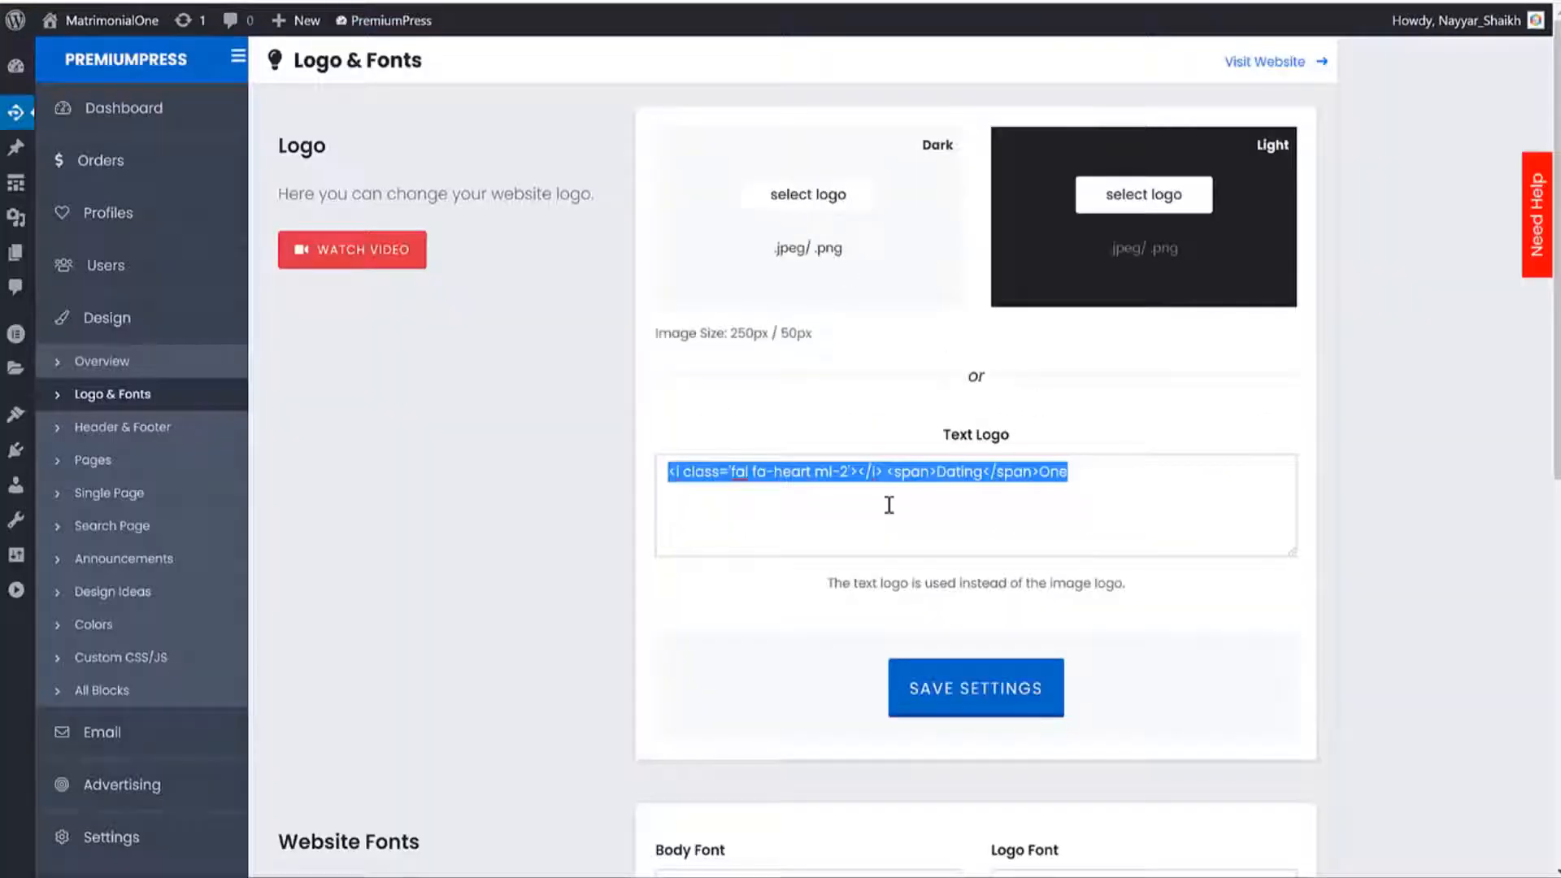
{"action": "left_click", "coordinate": [810, 472]}
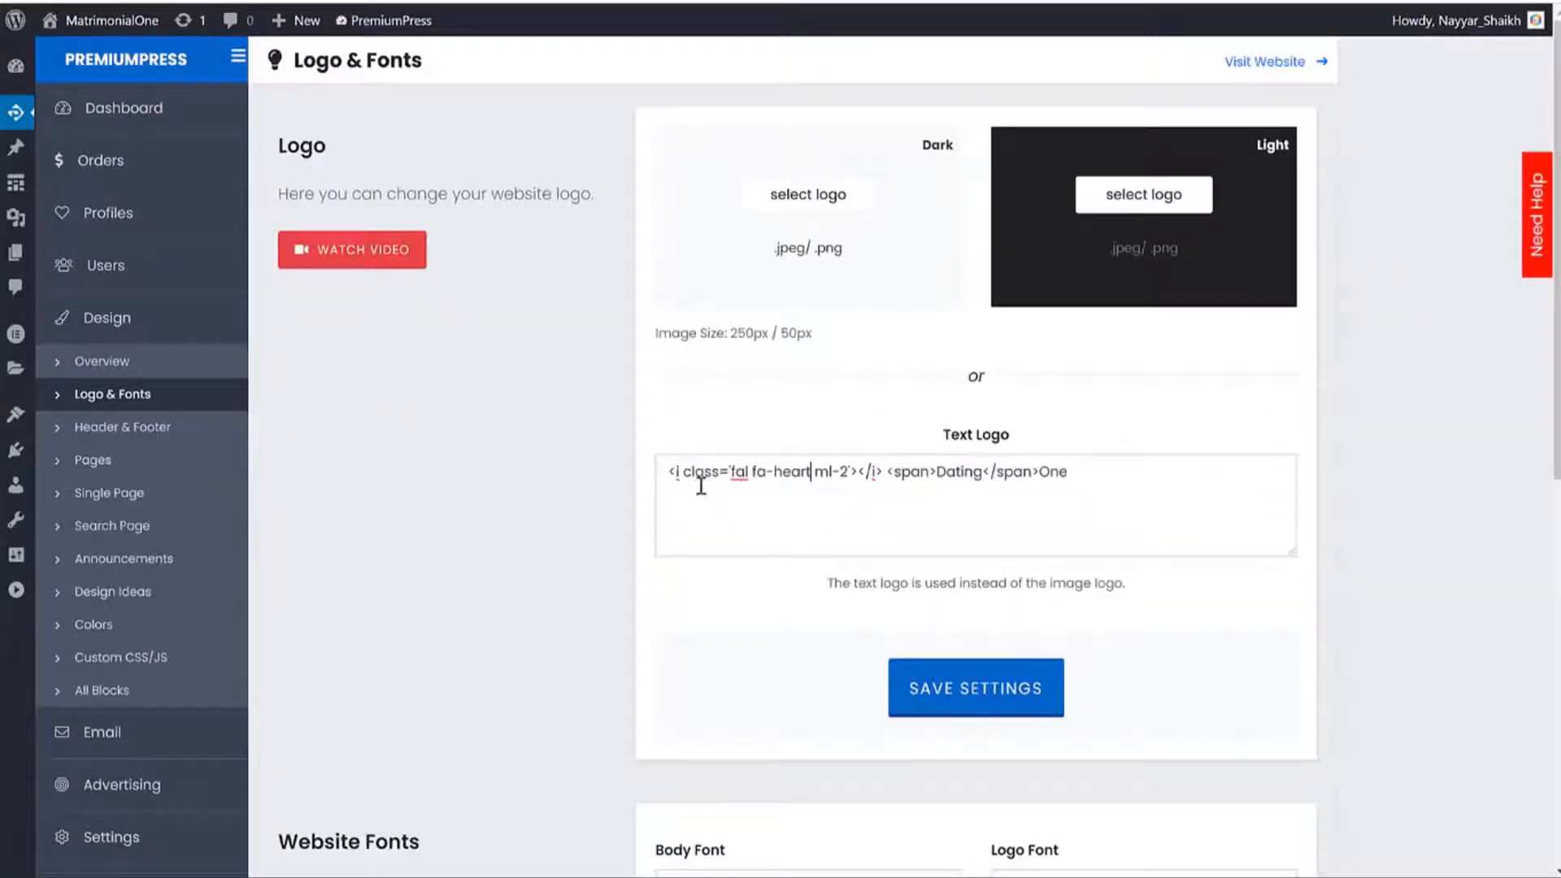
{"action": "left_click_drag", "start_coordinate": [673, 472], "coordinate": [776, 472]}
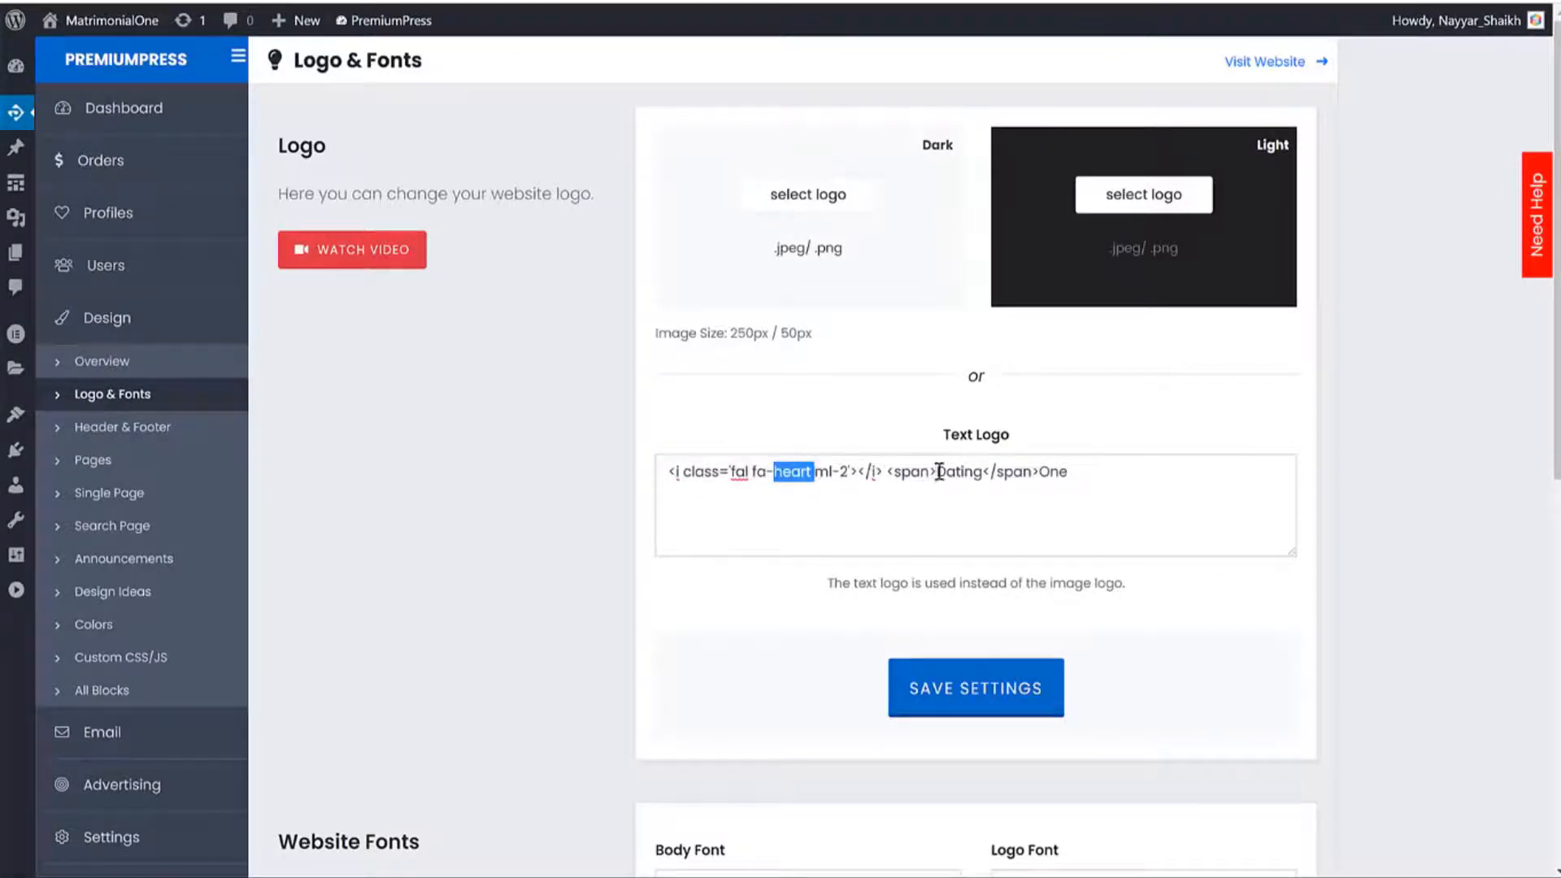
{"action": "left_click_drag", "start_coordinate": [938, 471], "coordinate": [984, 469]}
{"action": "double_click", "coordinate": [1065, 472]}
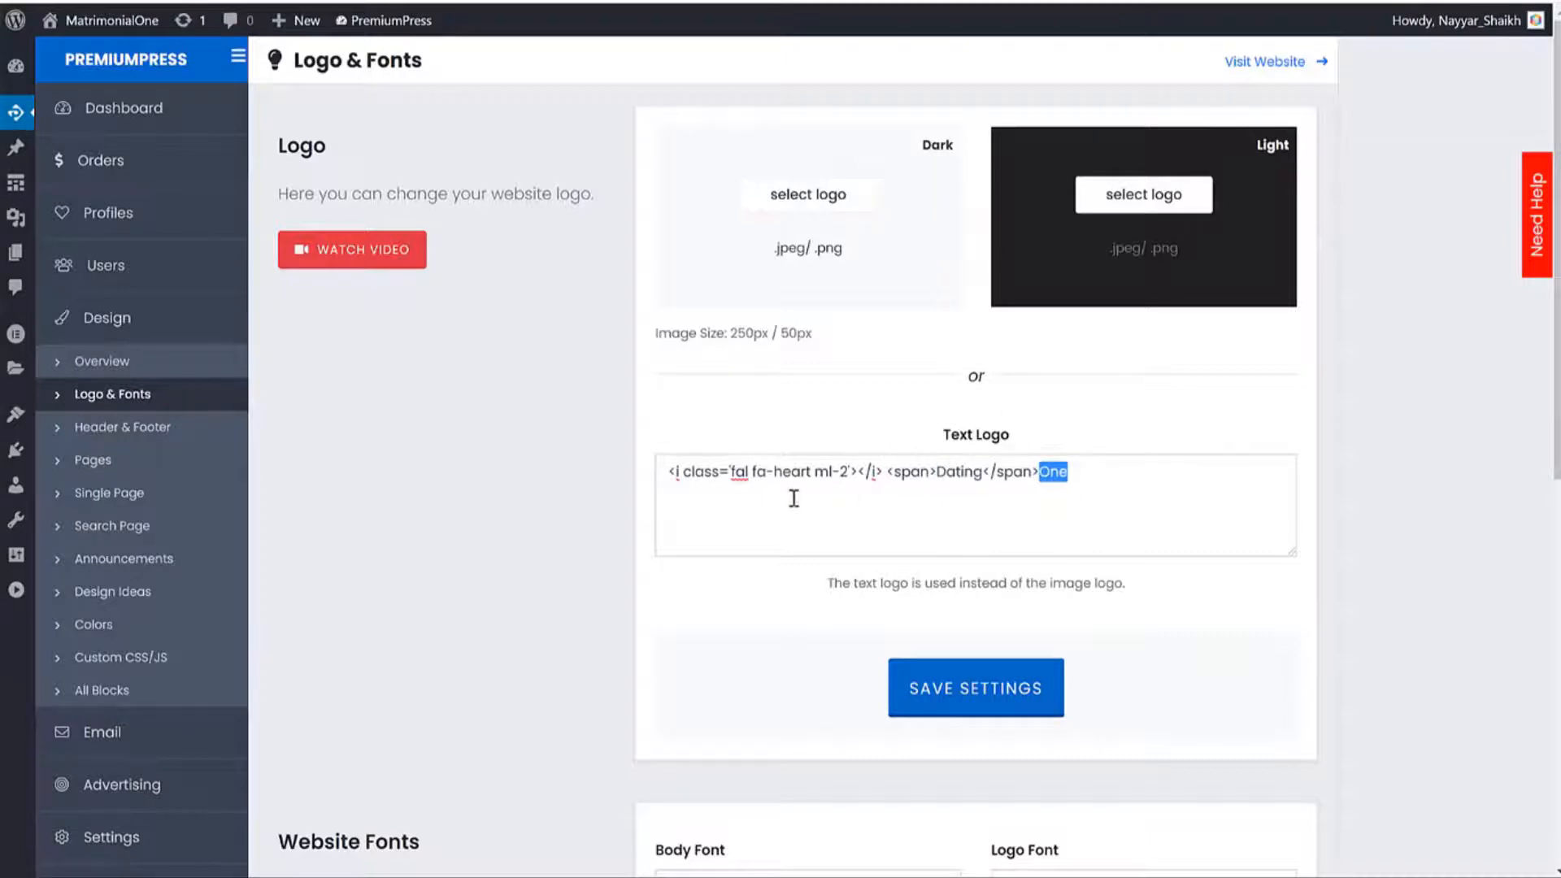
Change the text logo to <span>Fehem</span>Dating, save, and reload About Us to see it.
{"action": "left_click_drag", "start_coordinate": [937, 472], "coordinate": [974, 469]}
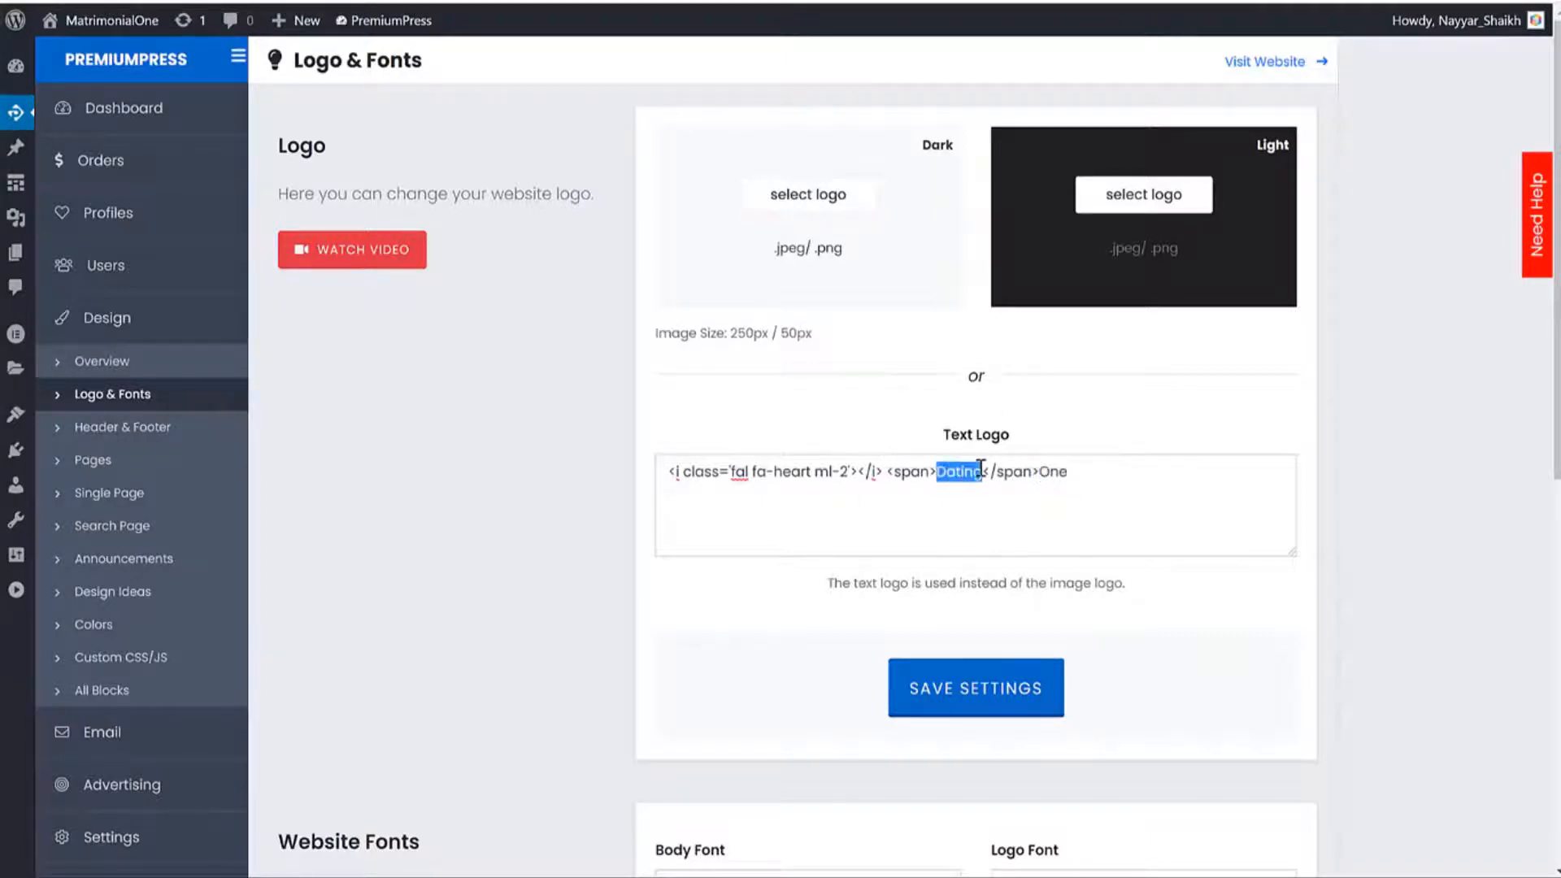
{"action": "type", "text": "Fehem"}
{"action": "double_click", "coordinate": [1046, 472]}
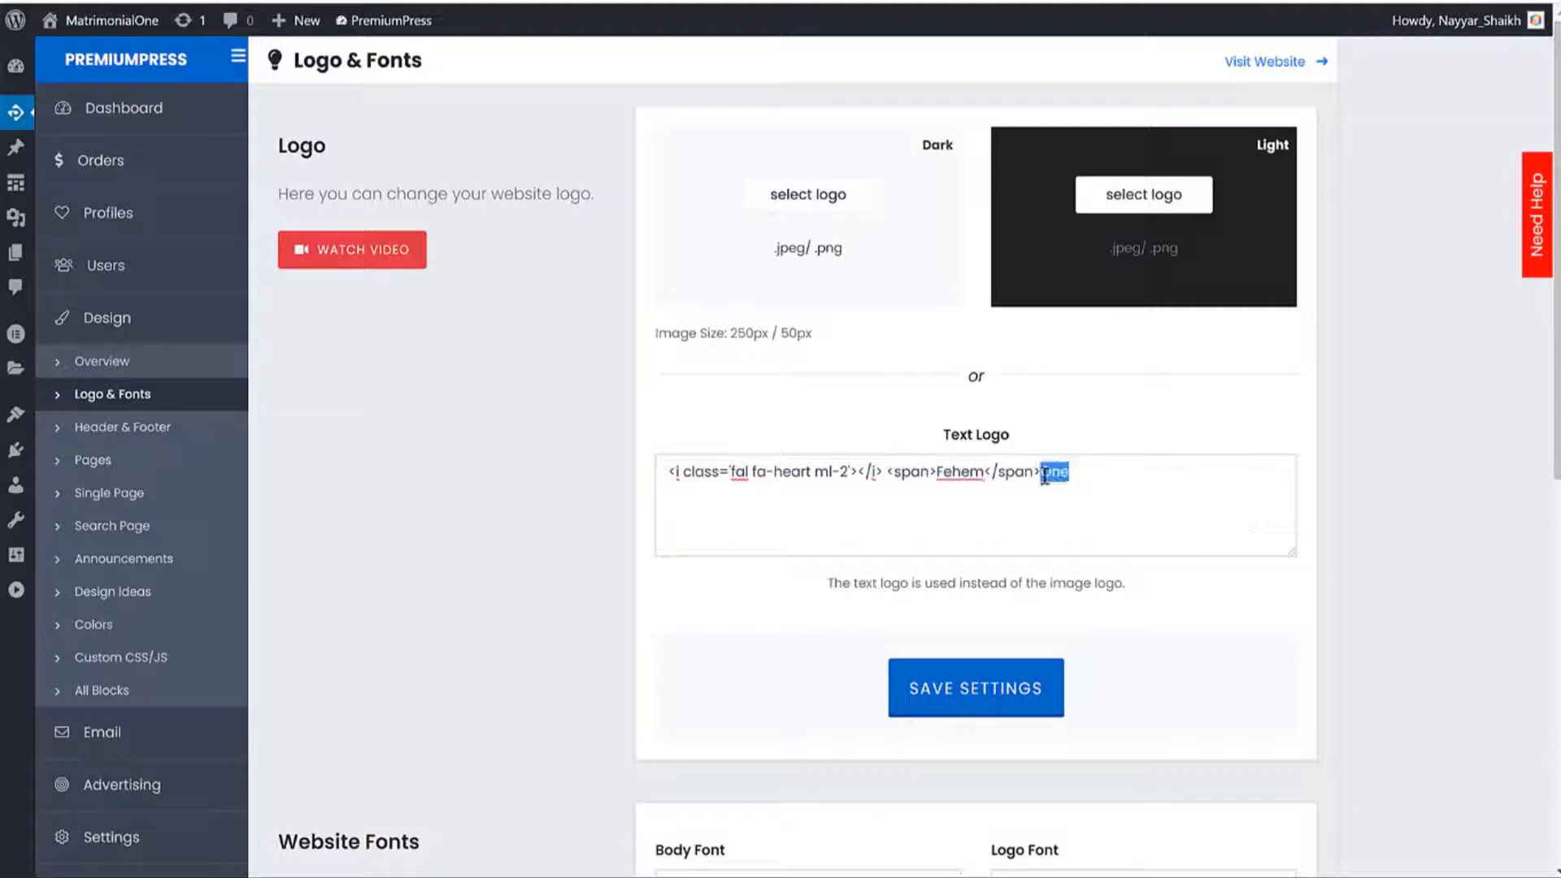
{"action": "key", "text": "BackSpace"}
{"action": "scroll", "coordinate": [1184, 391], "scroll_direction": "down", "scroll_amount": 1}
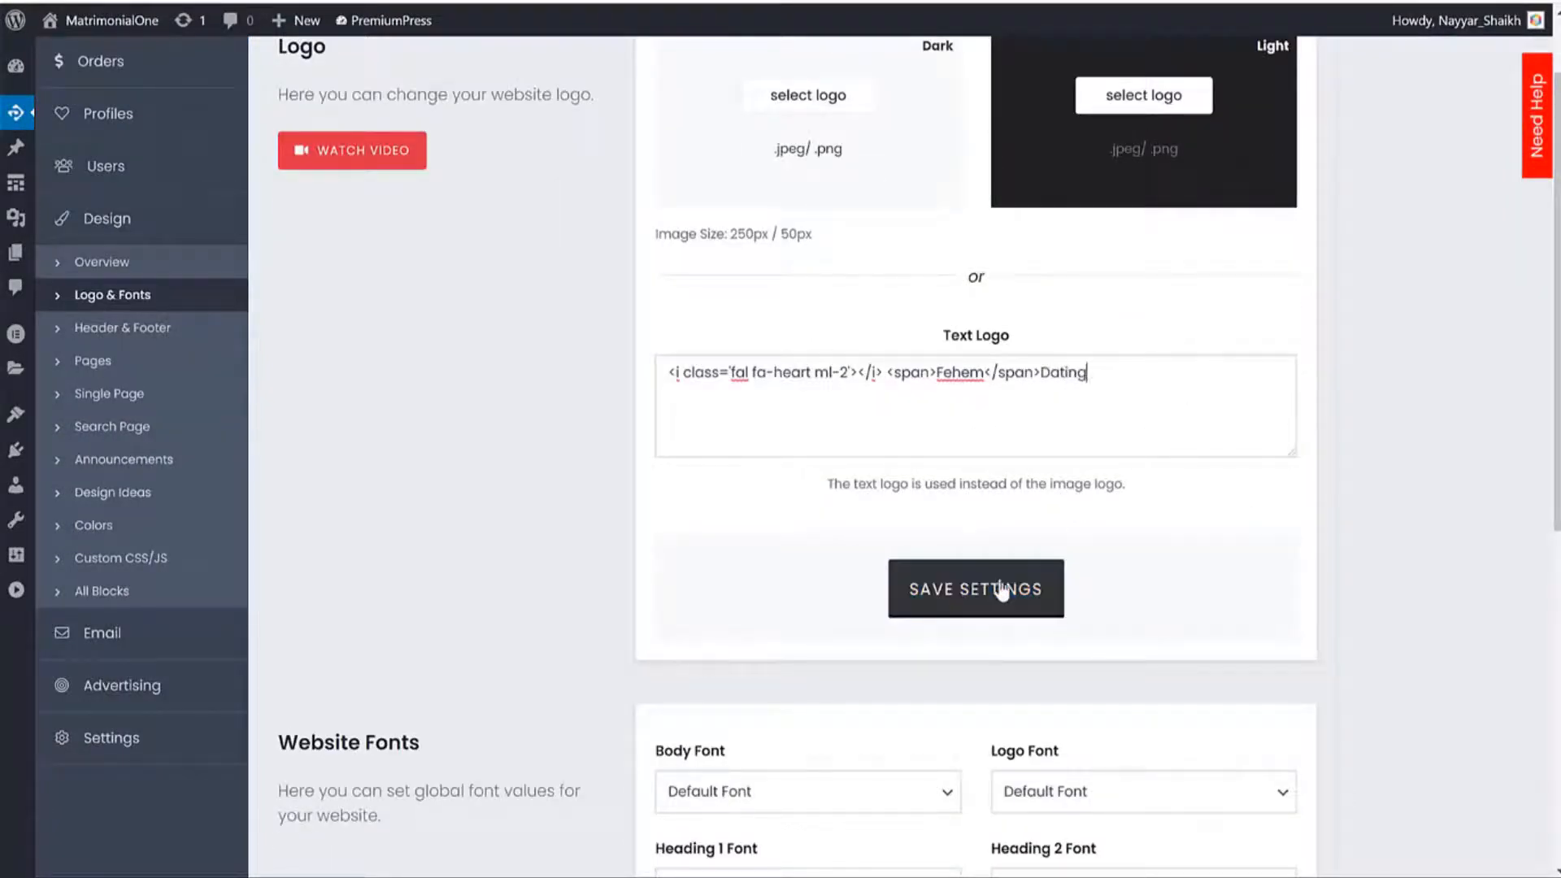
{"action": "left_click", "coordinate": [939, 601]}
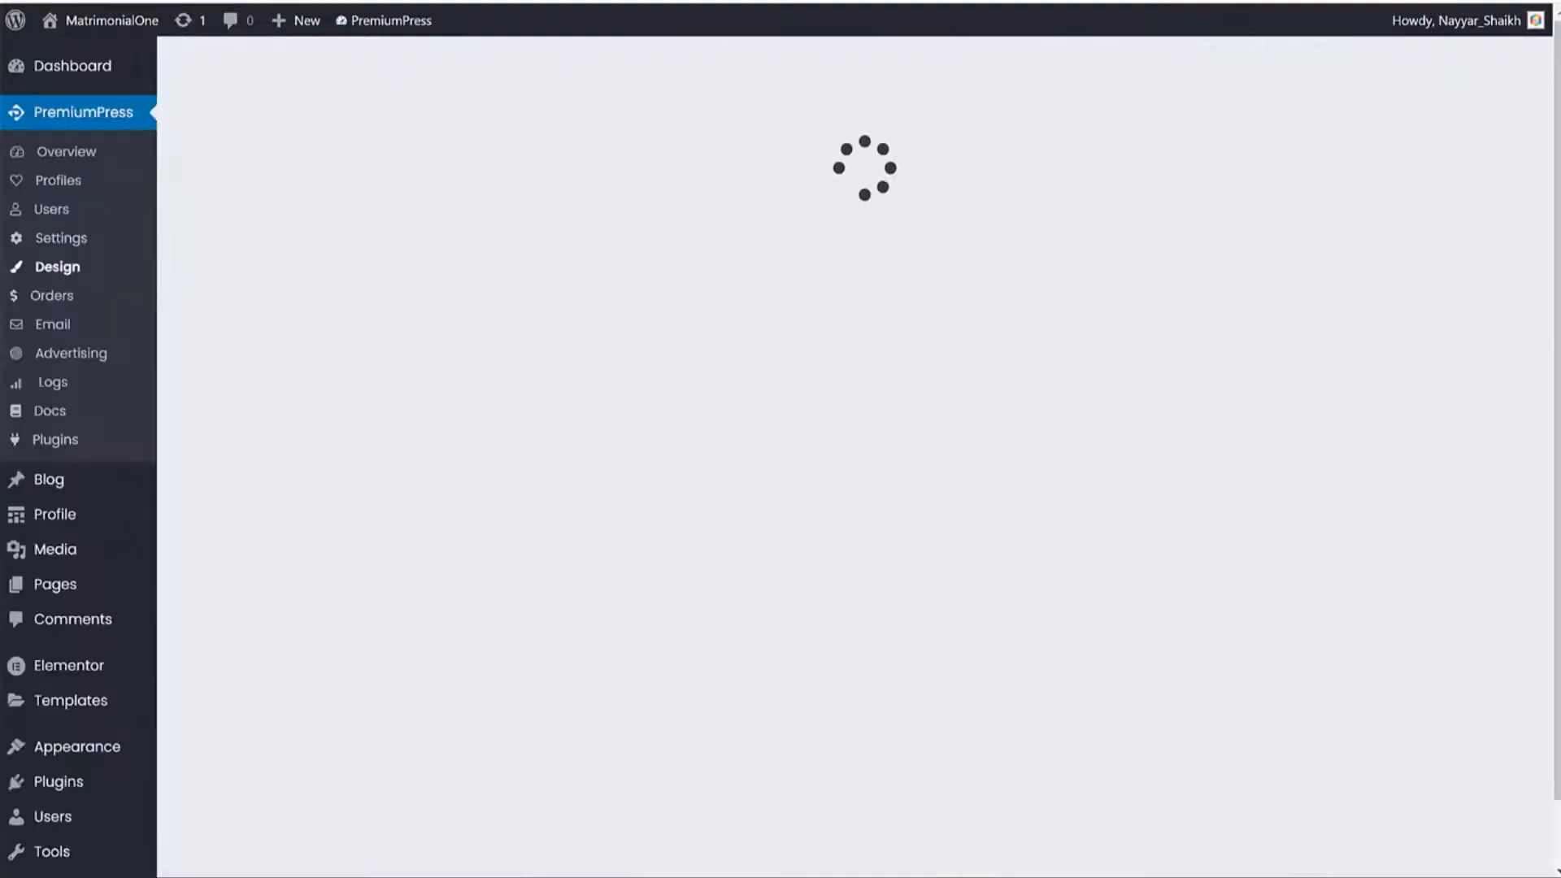
{"action": "left_click", "coordinate": [189, 0]}
{"action": "left_click", "coordinate": [83, 1]}
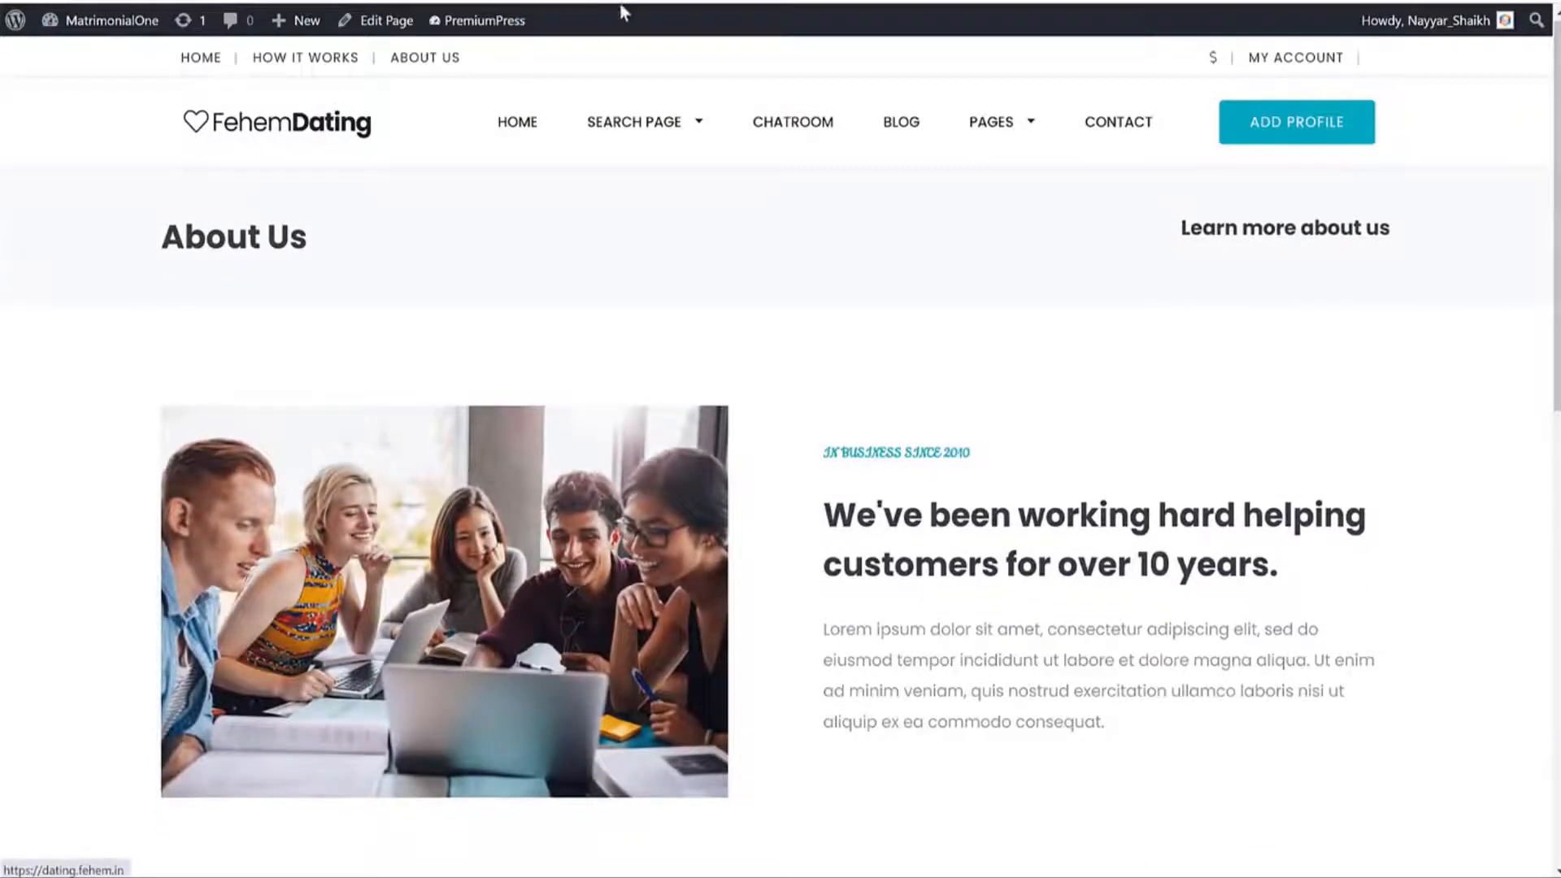
Open the dark logo image uploader and close it without uploading anything.
{"action": "left_click", "coordinate": [390, 1]}
{"action": "scroll", "coordinate": [1306, 470], "scroll_direction": "up", "scroll_amount": 1}
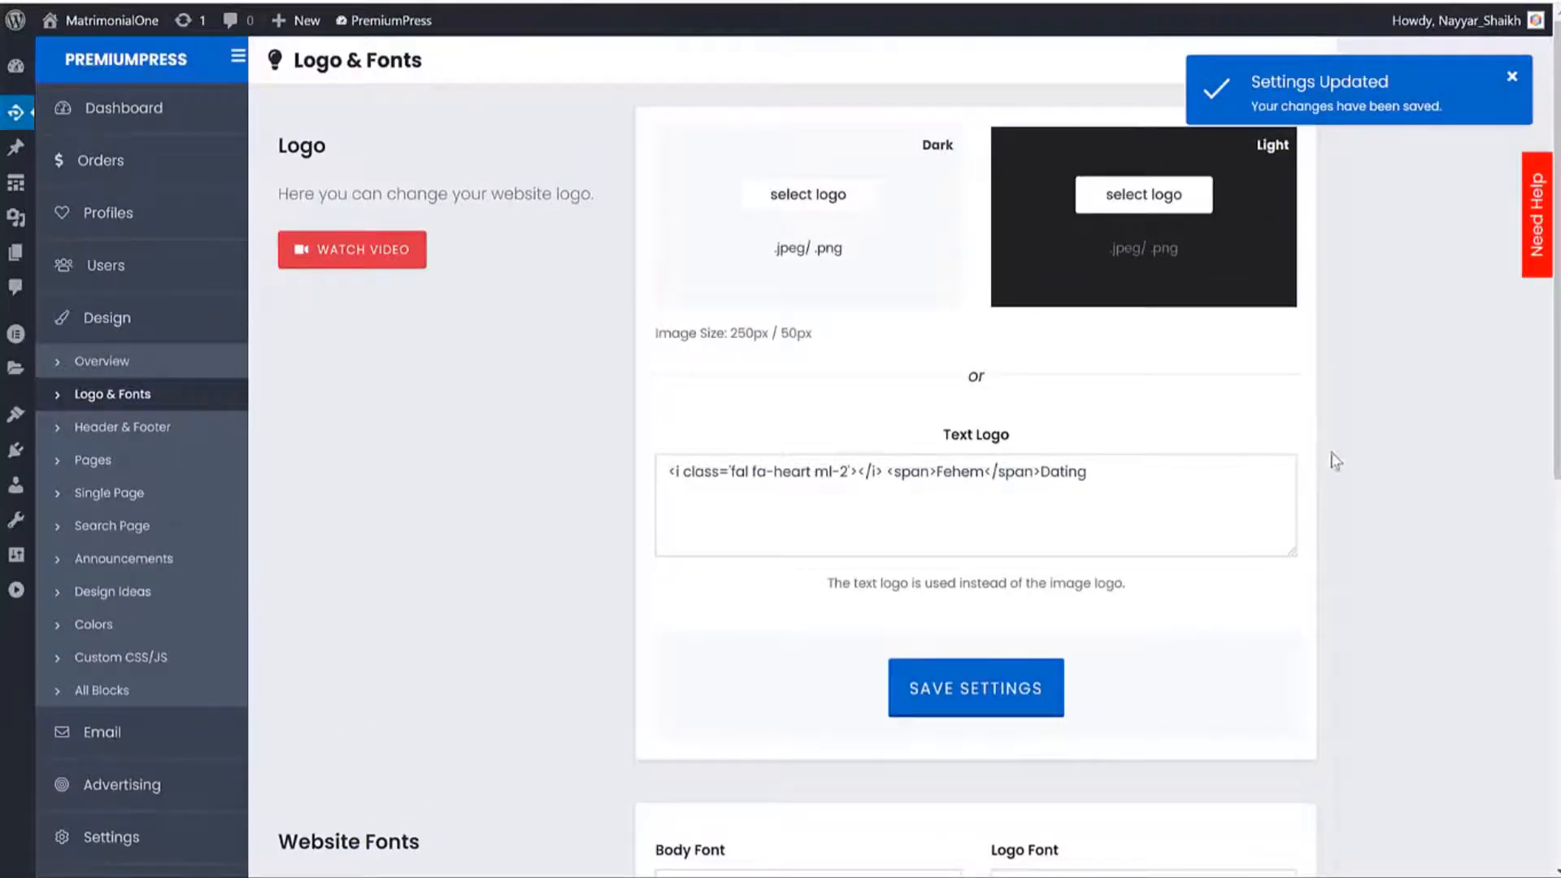
{"action": "left_click", "coordinate": [816, 200]}
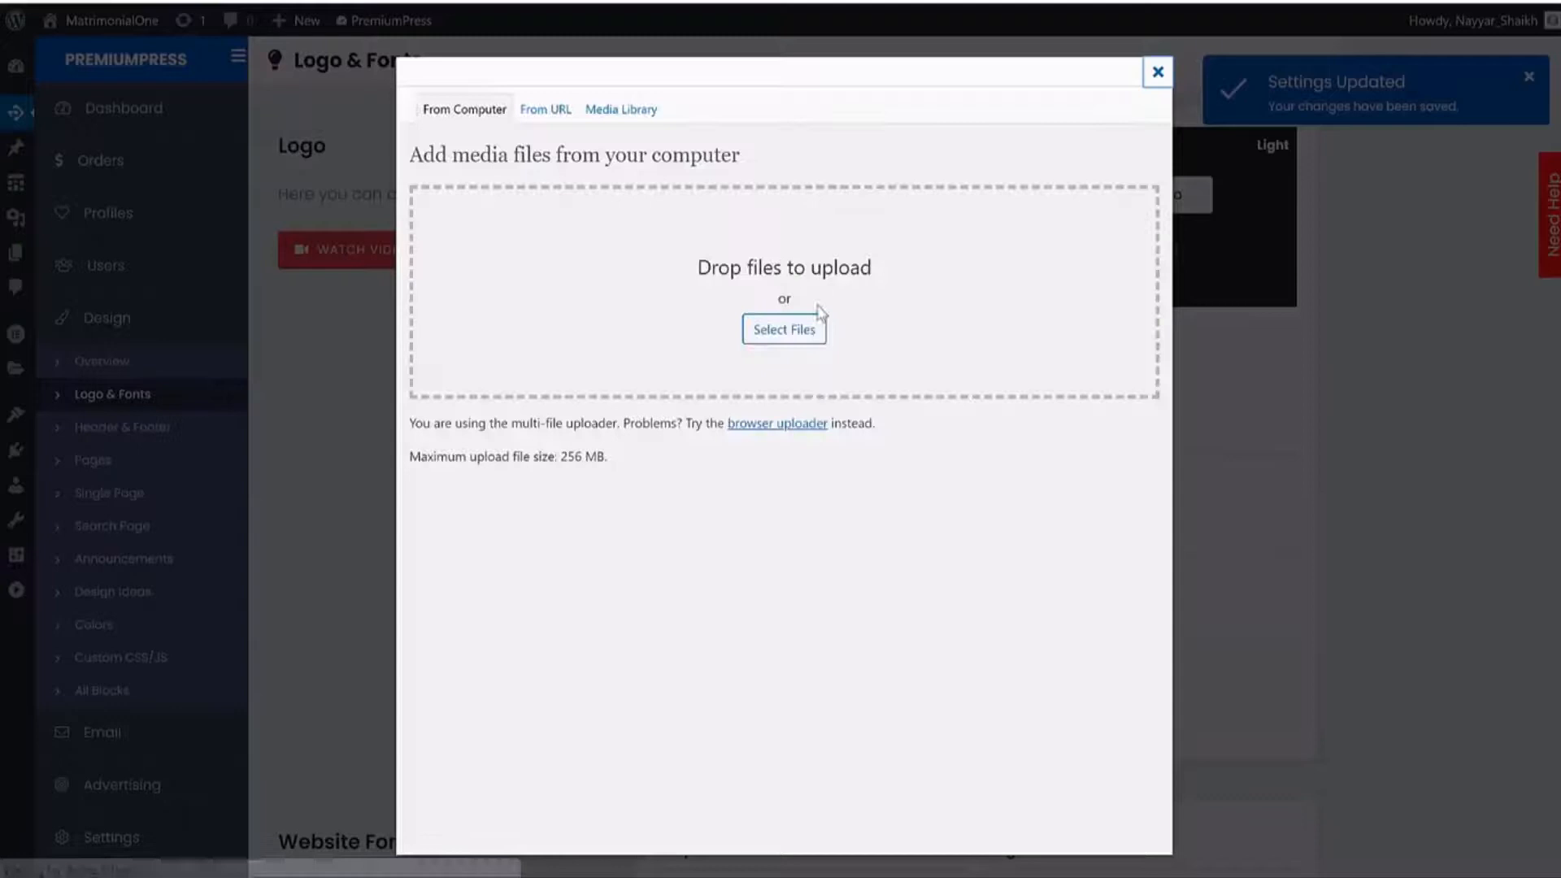
{"action": "left_click", "coordinate": [782, 328]}
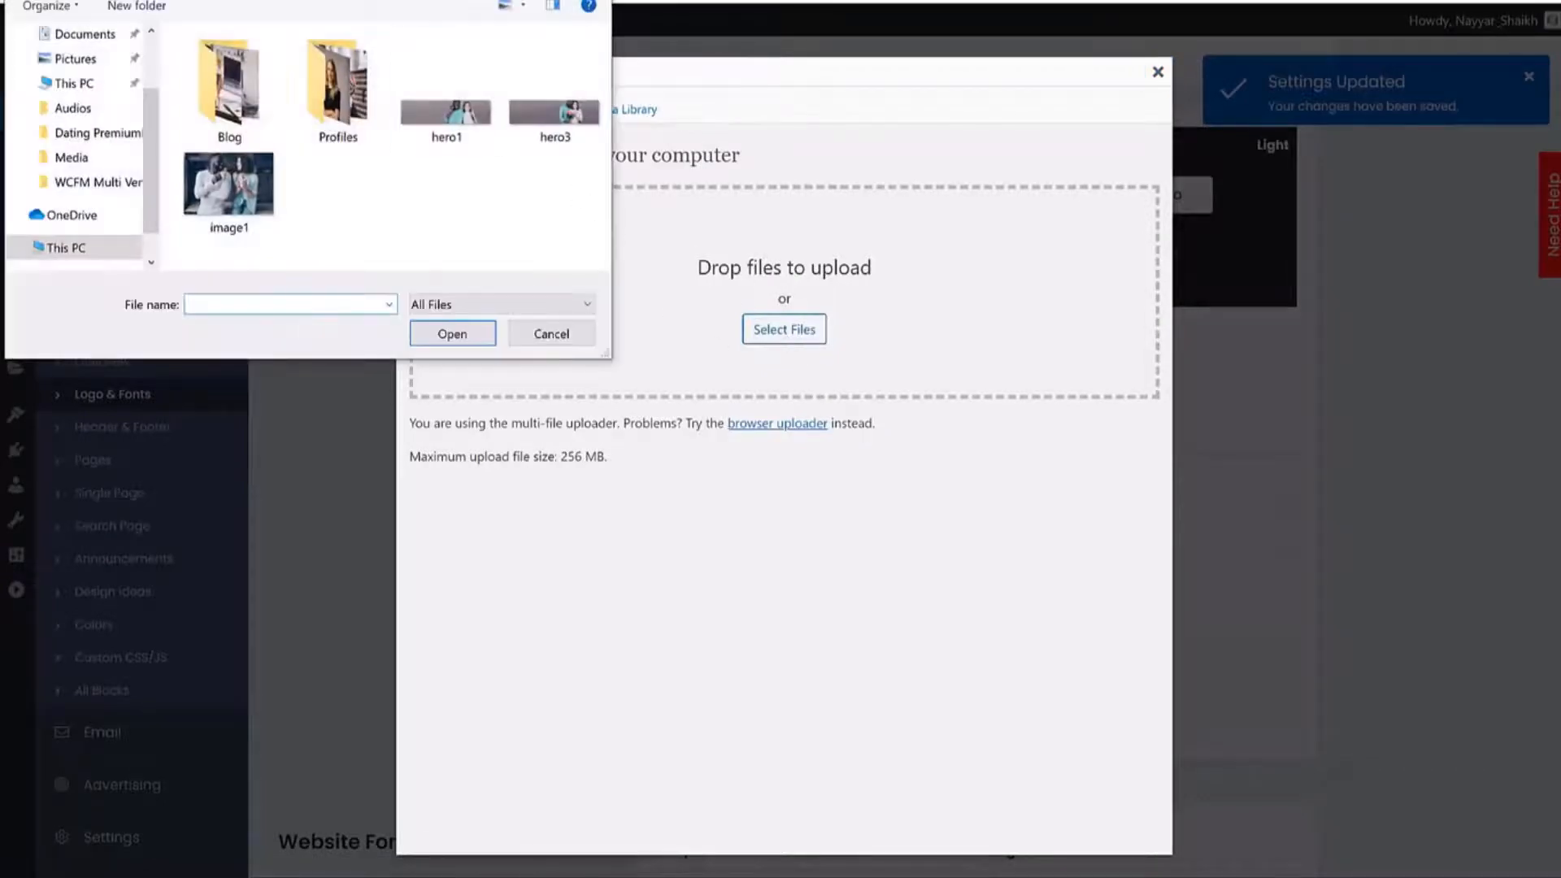
{"action": "key", "text": "Escape"}
{"action": "left_click", "coordinate": [1157, 72]}
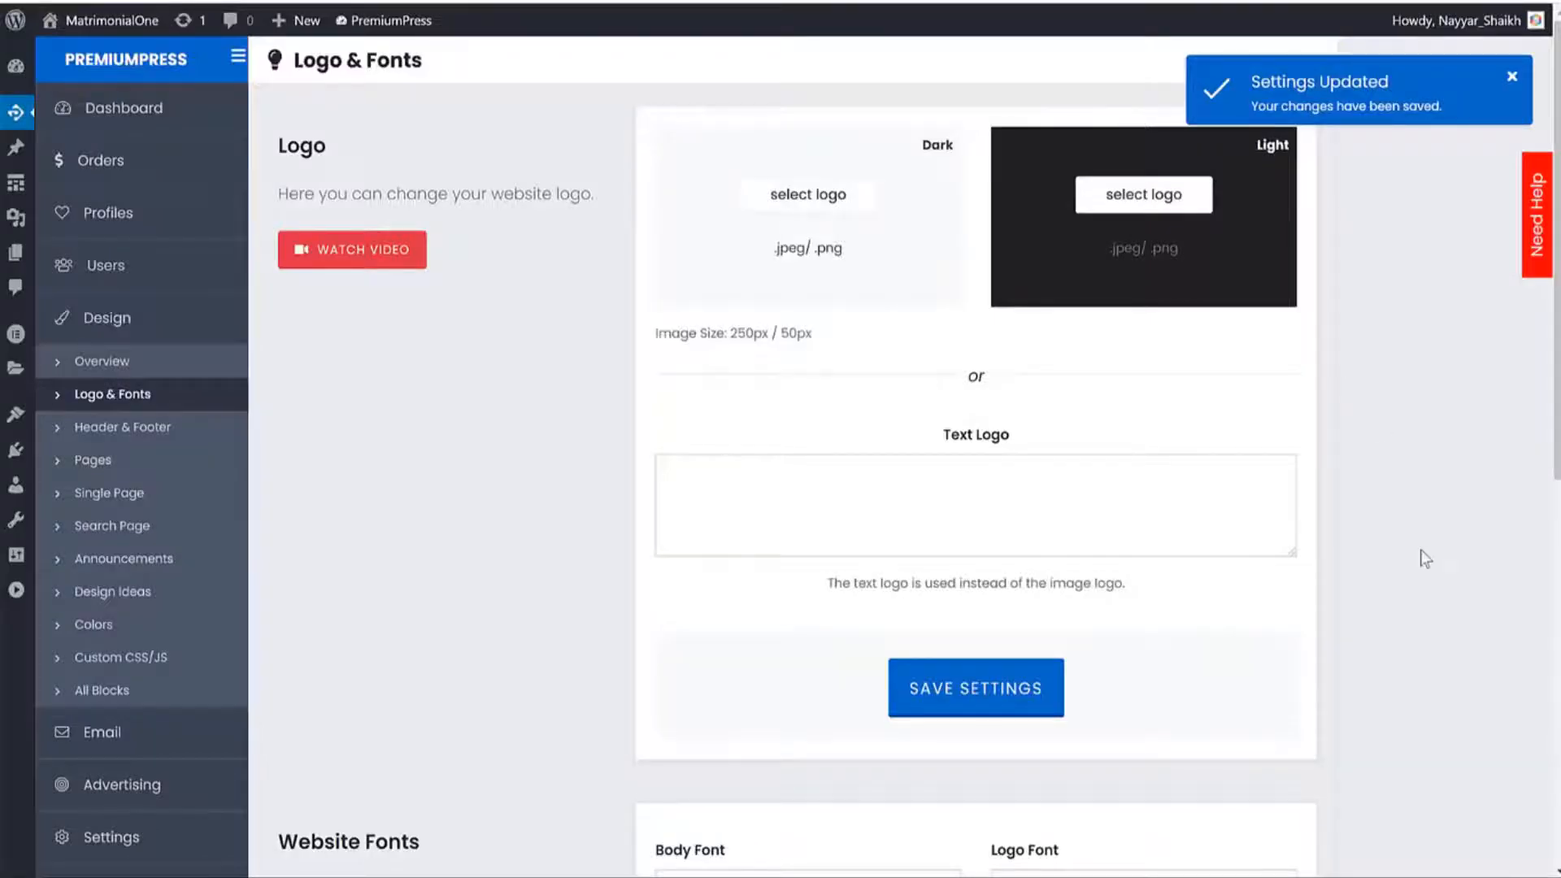
{"action": "scroll", "coordinate": [1423, 557], "scroll_direction": "down", "scroll_amount": 8}
Inspect the About Us page text fonts, keeping the body font at Default Font for now.
{"action": "left_click_drag", "start_coordinate": [298, 122], "coordinate": [440, 128]}
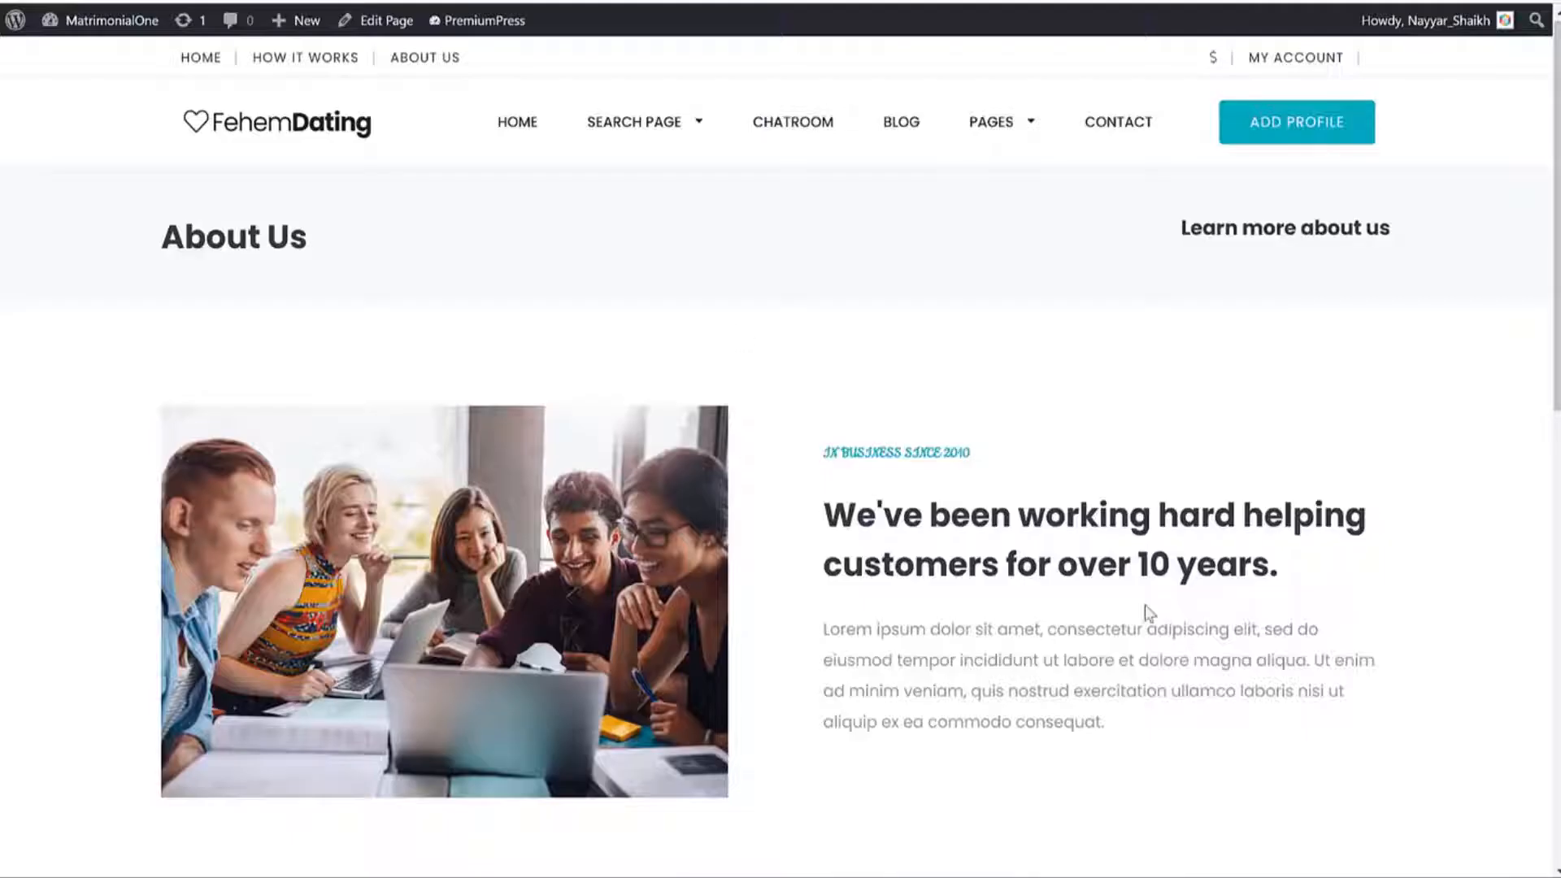
{"action": "scroll", "coordinate": [849, 329], "scroll_direction": "down", "scroll_amount": 3}
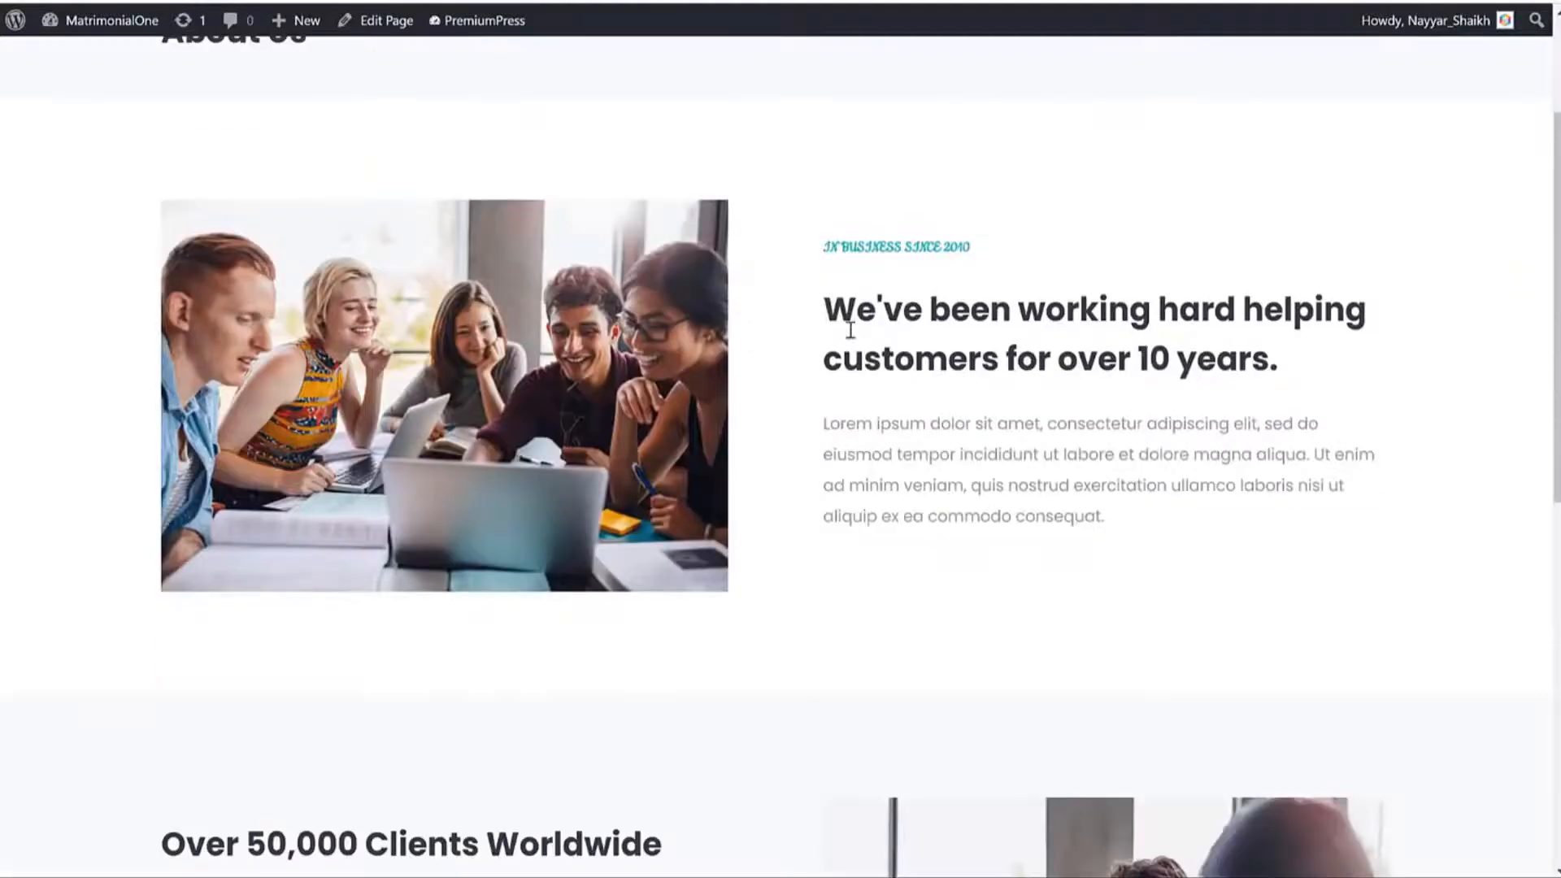
{"action": "left_click_drag", "start_coordinate": [849, 329], "coordinate": [1202, 512]}
{"action": "left_click", "coordinate": [871, 242]}
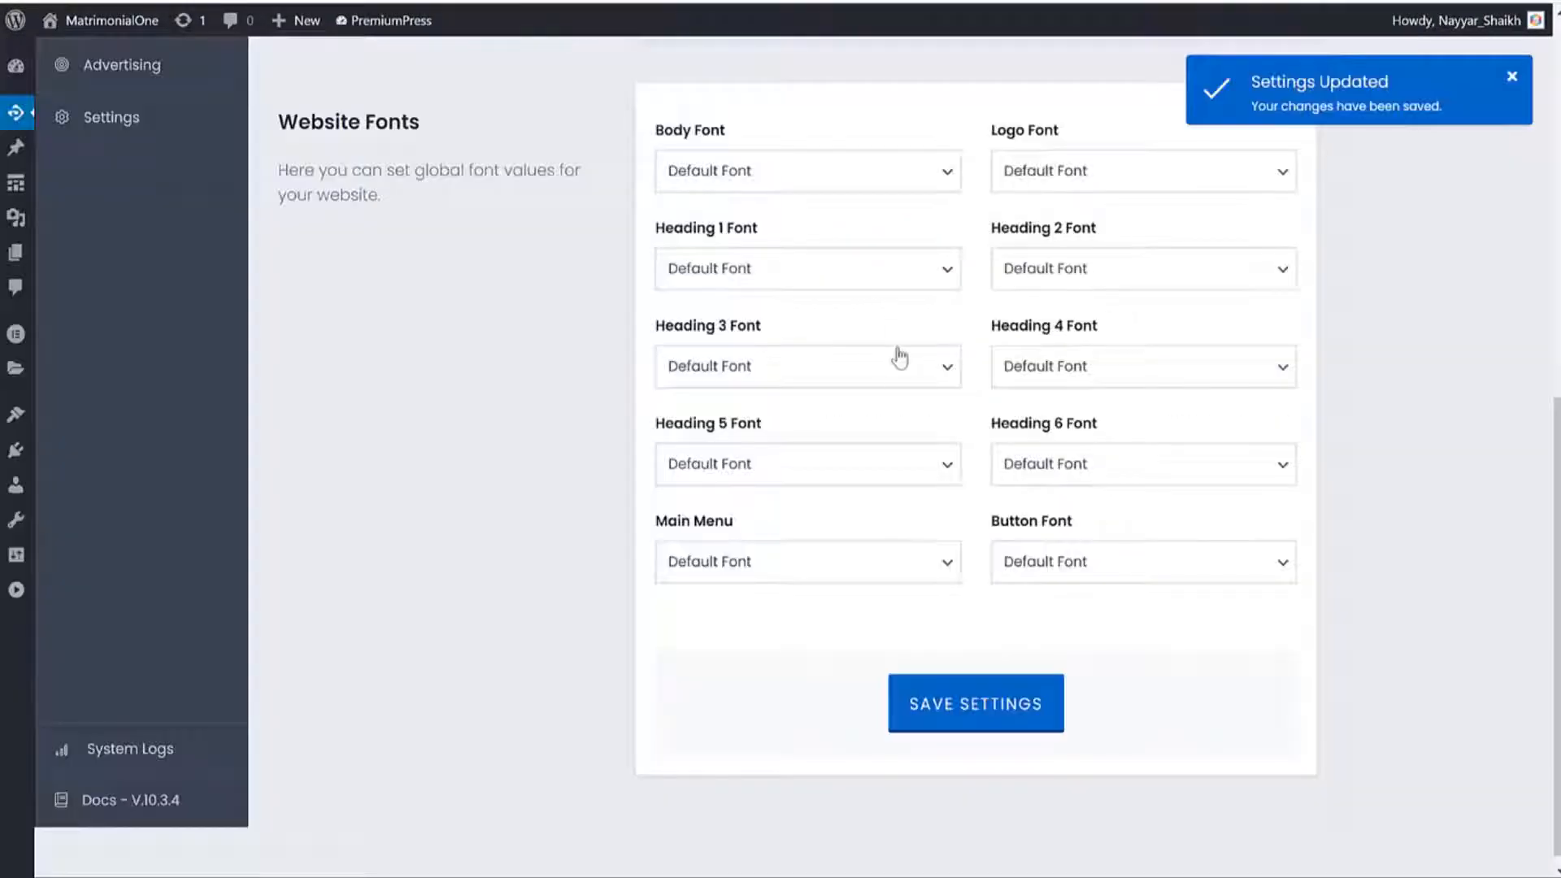
{"action": "left_click", "coordinate": [767, 169]}
{"action": "left_click", "coordinate": [627, 108]}
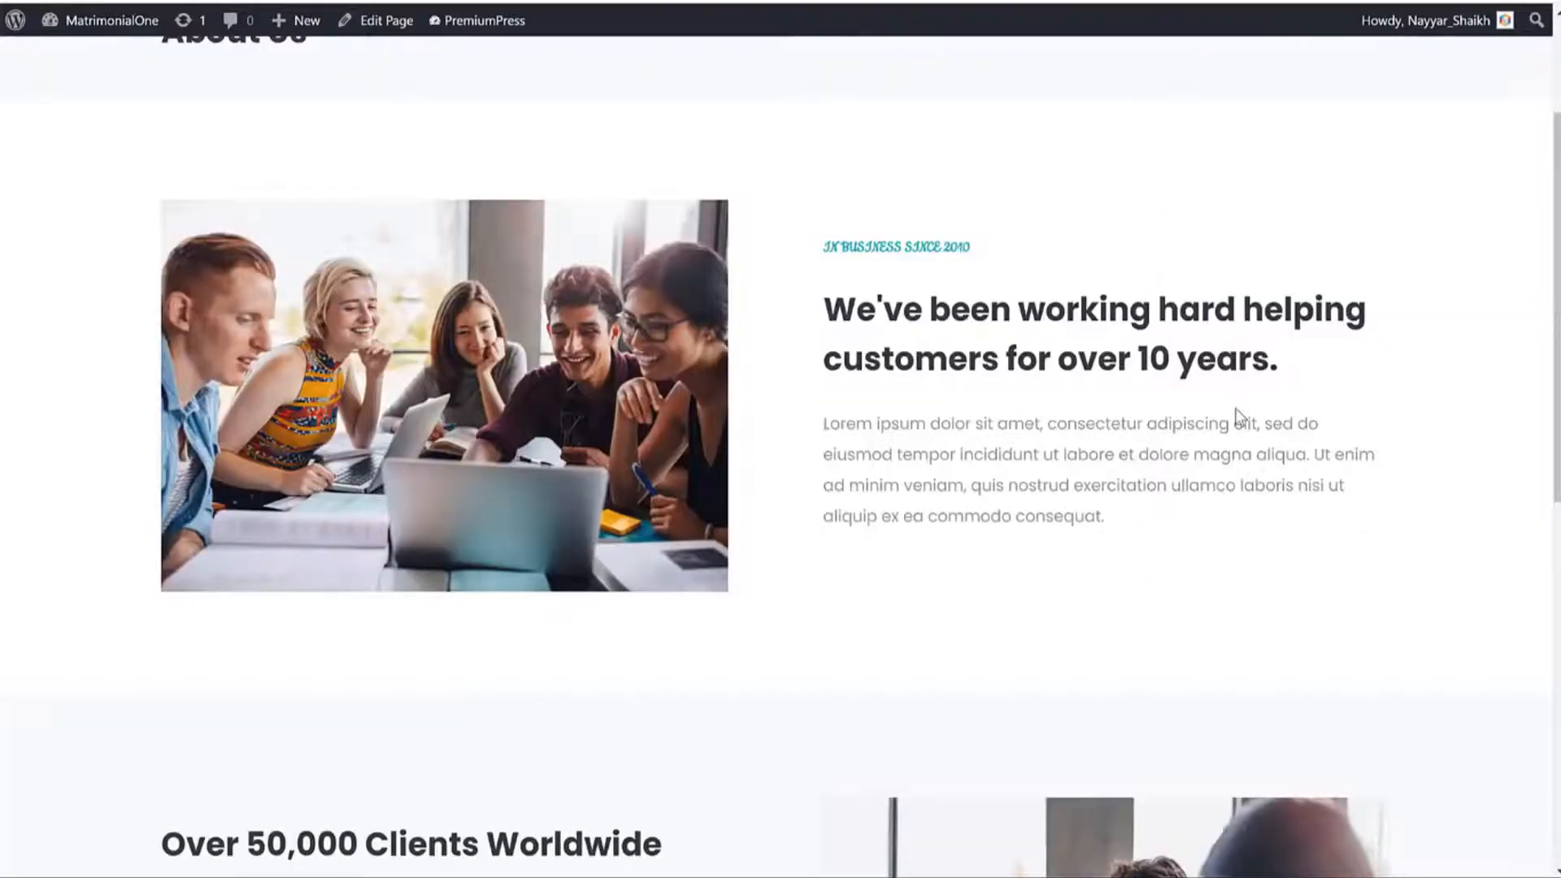
{"action": "scroll", "coordinate": [1237, 414], "scroll_direction": "up", "scroll_amount": 3}
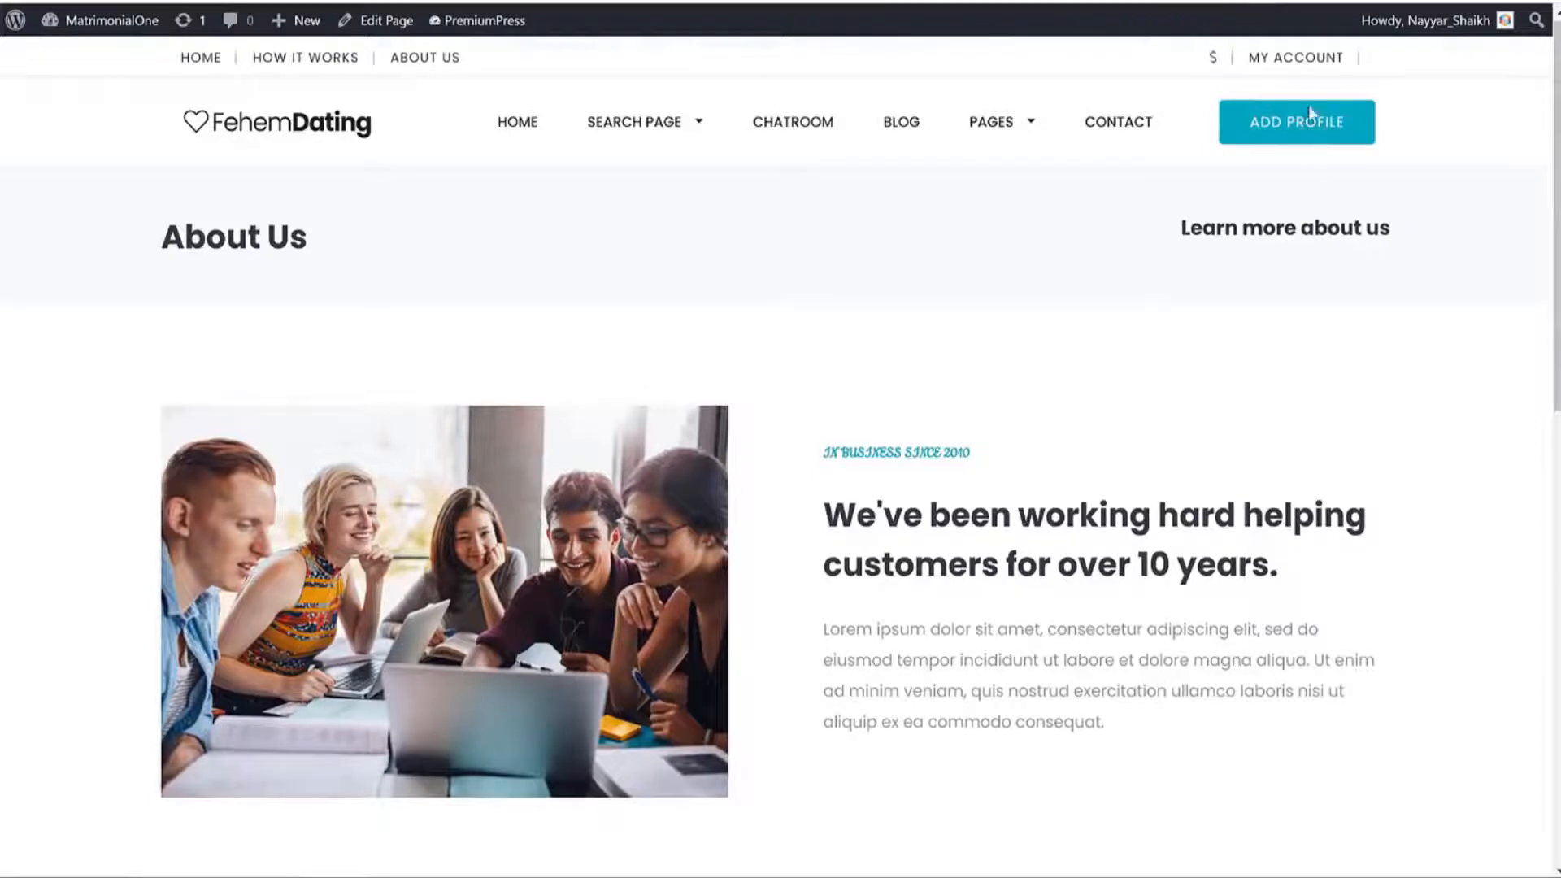
{"action": "scroll", "coordinate": [1220, 469], "scroll_direction": "down", "scroll_amount": 3}
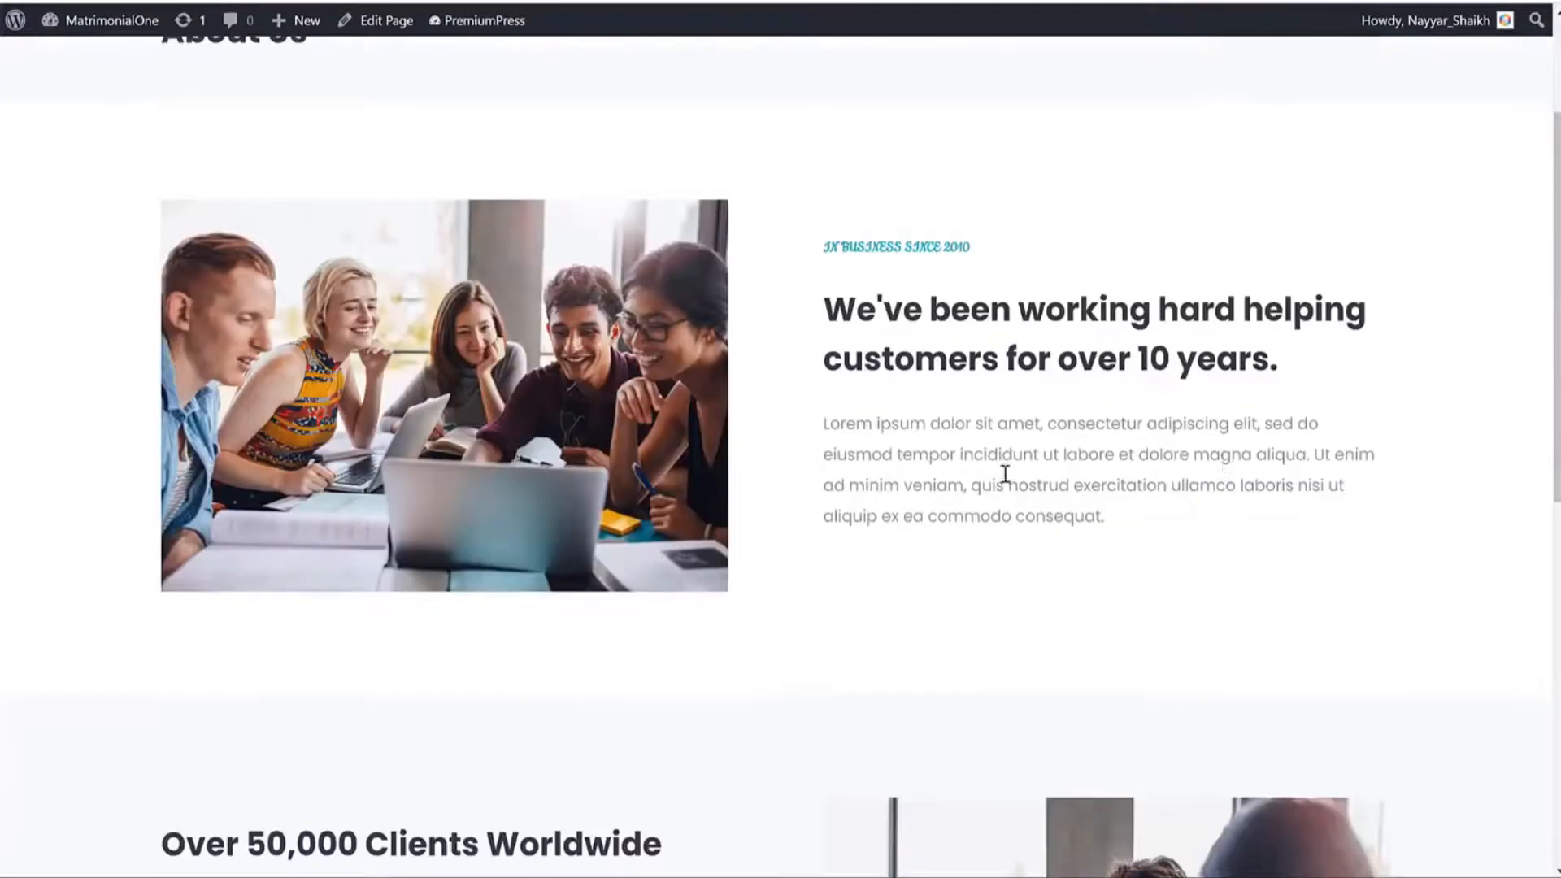
{"action": "left_click", "coordinate": [1040, 446]}
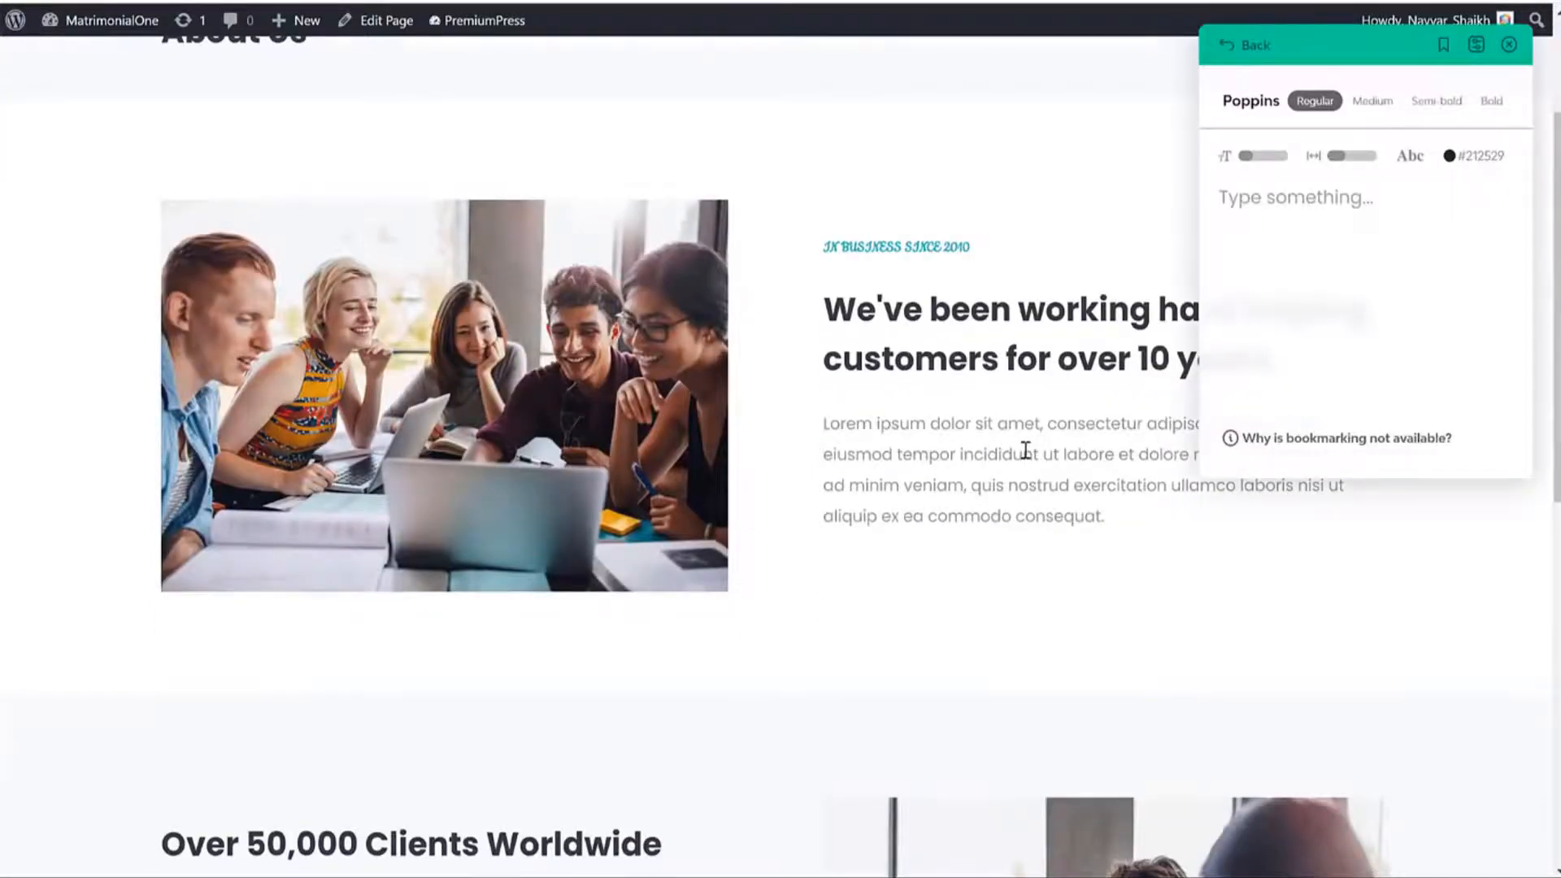
{"action": "left_click_drag", "start_coordinate": [965, 434], "coordinate": [1046, 485]}
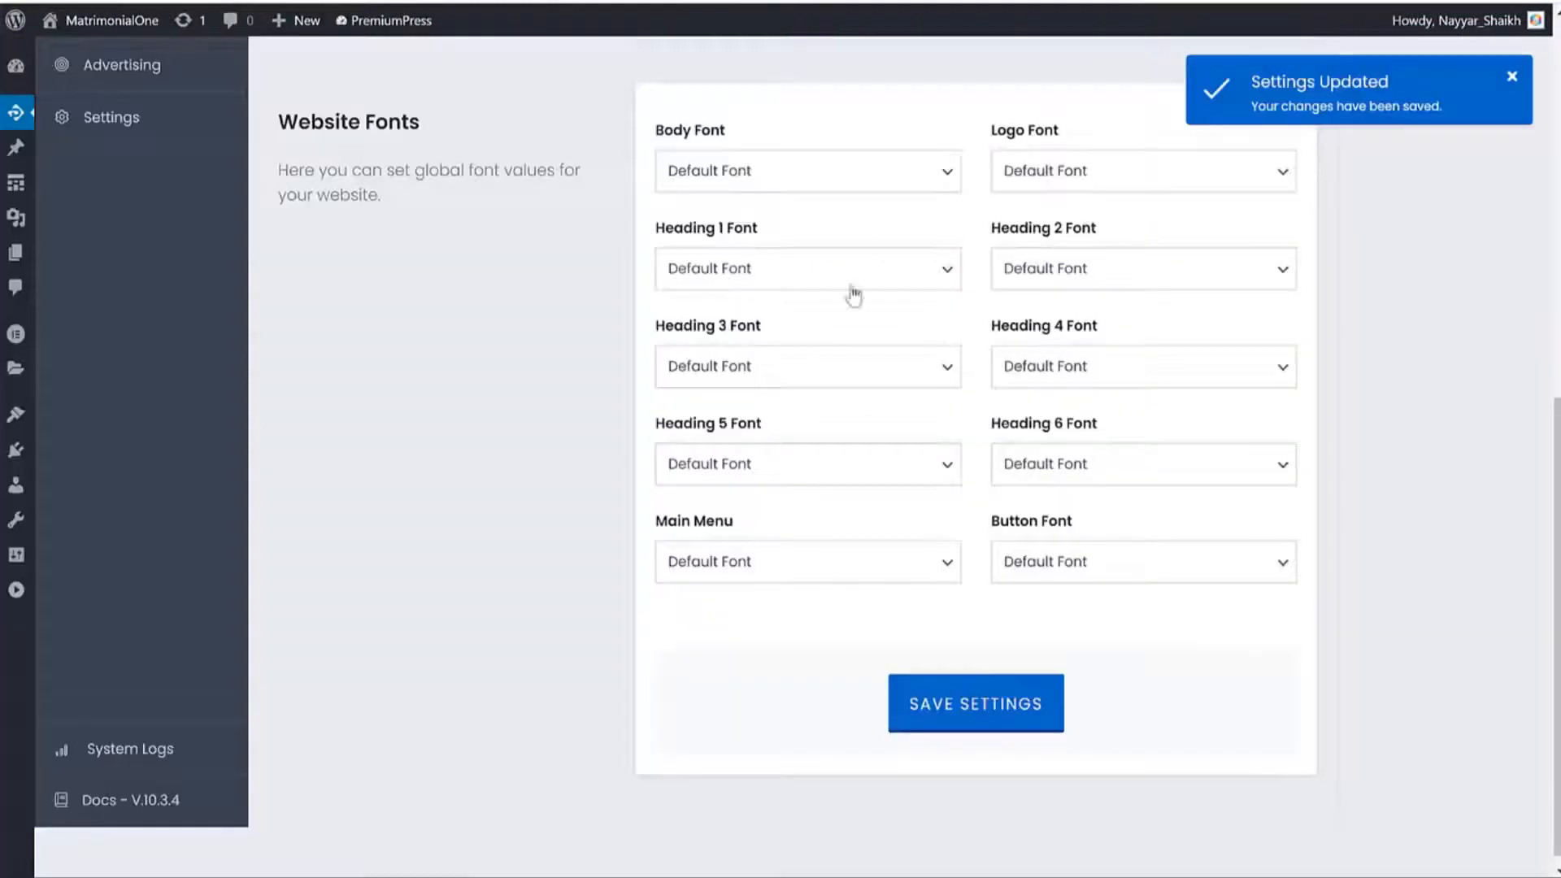
Set the Body Font to Roboto Slab, save, and reload About Us.
{"action": "left_click", "coordinate": [757, 173]}
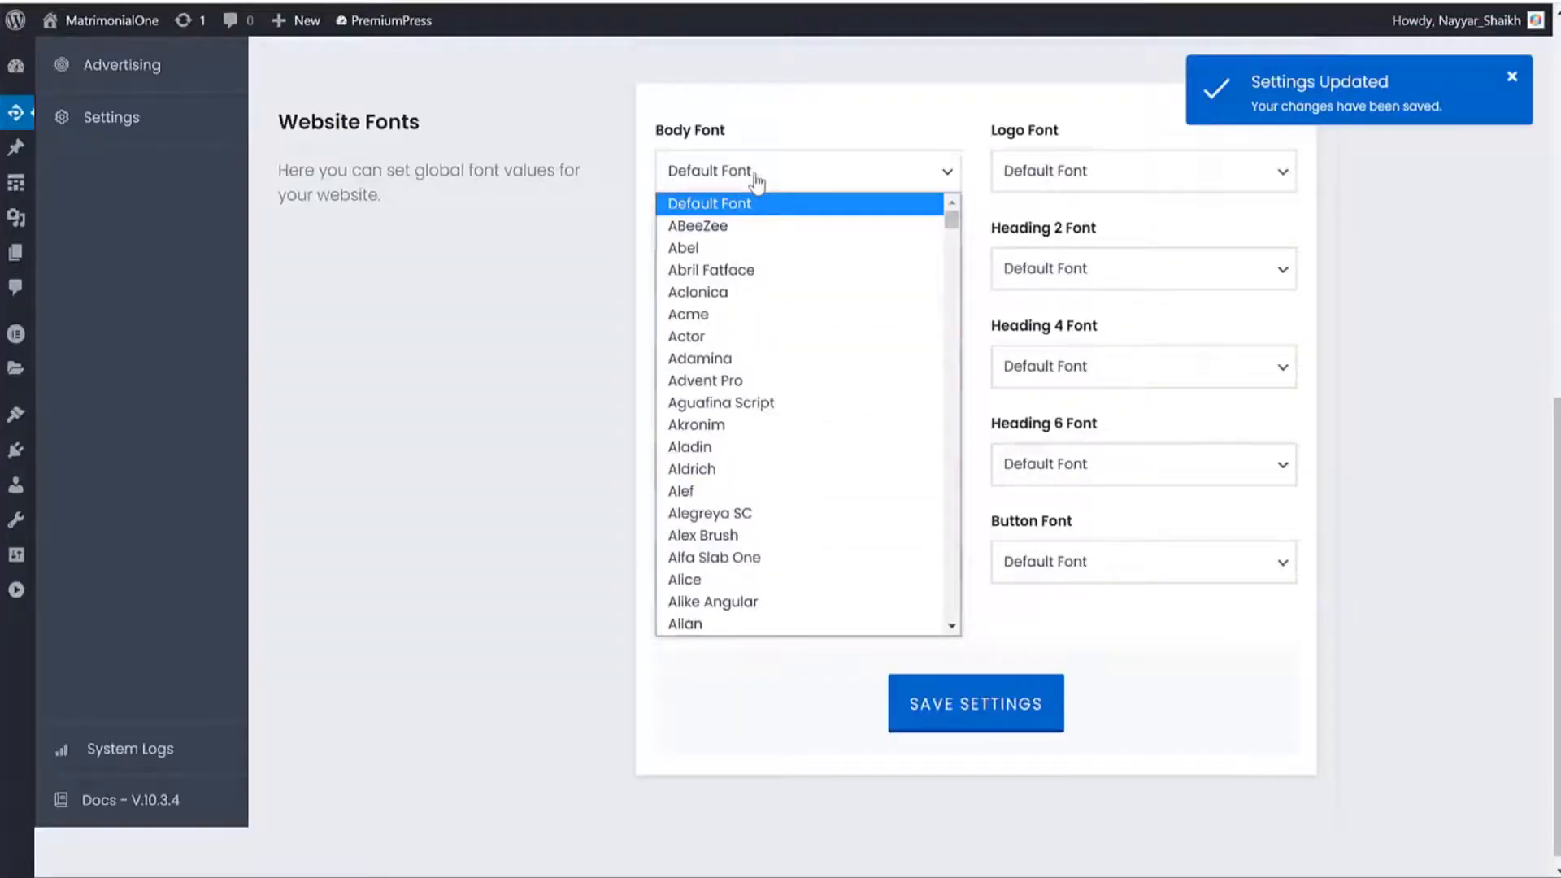
{"action": "type", "text": "roboto"}
{"action": "scroll", "coordinate": [788, 349], "scroll_direction": "down", "scroll_amount": 3}
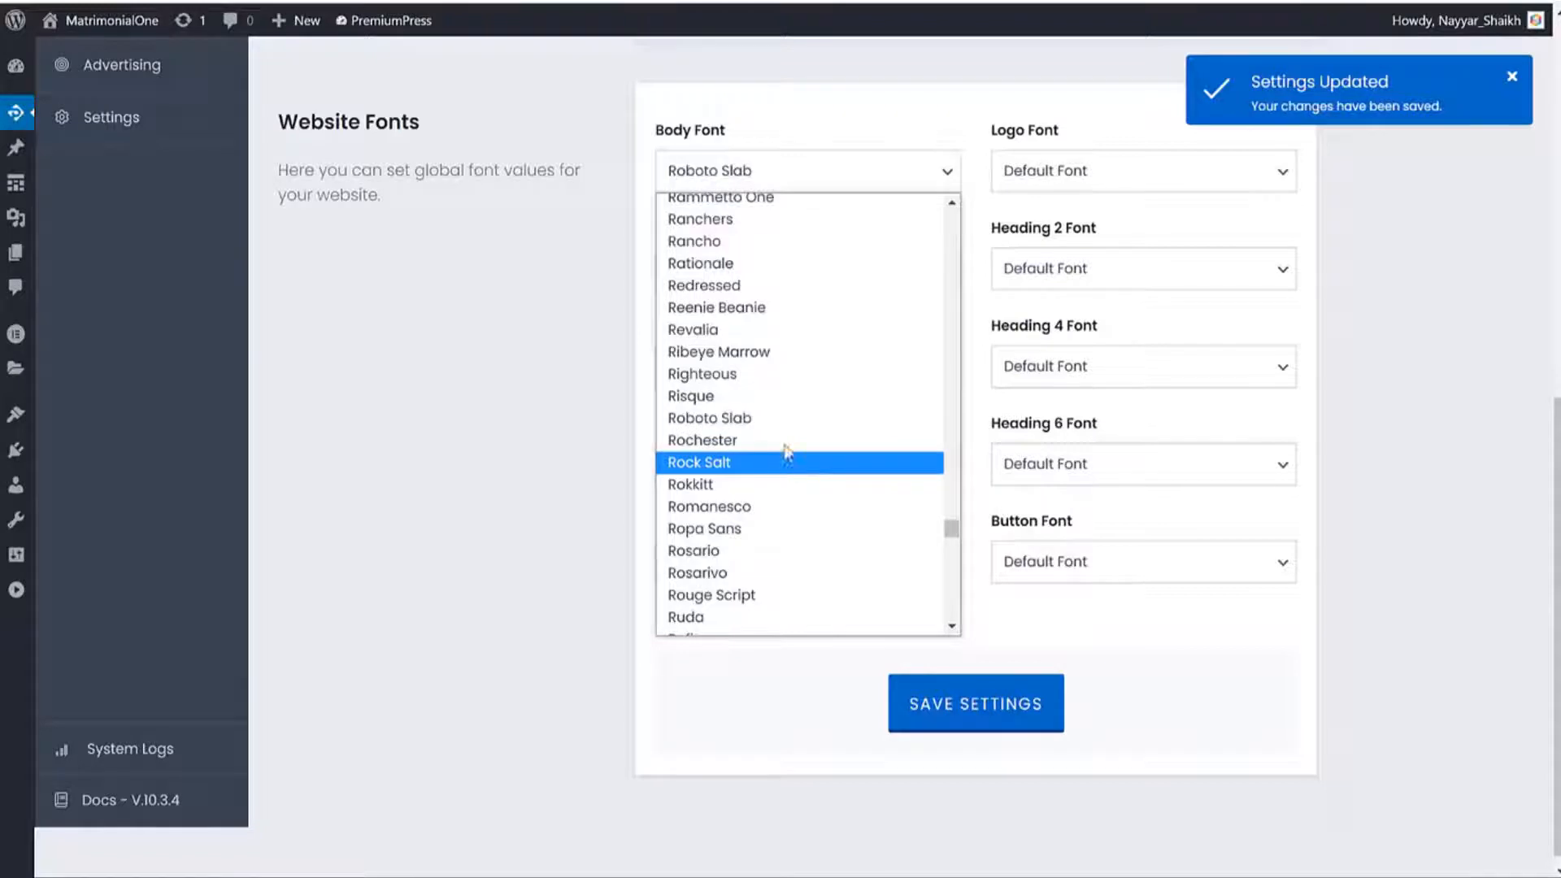
{"action": "left_click", "coordinate": [756, 418]}
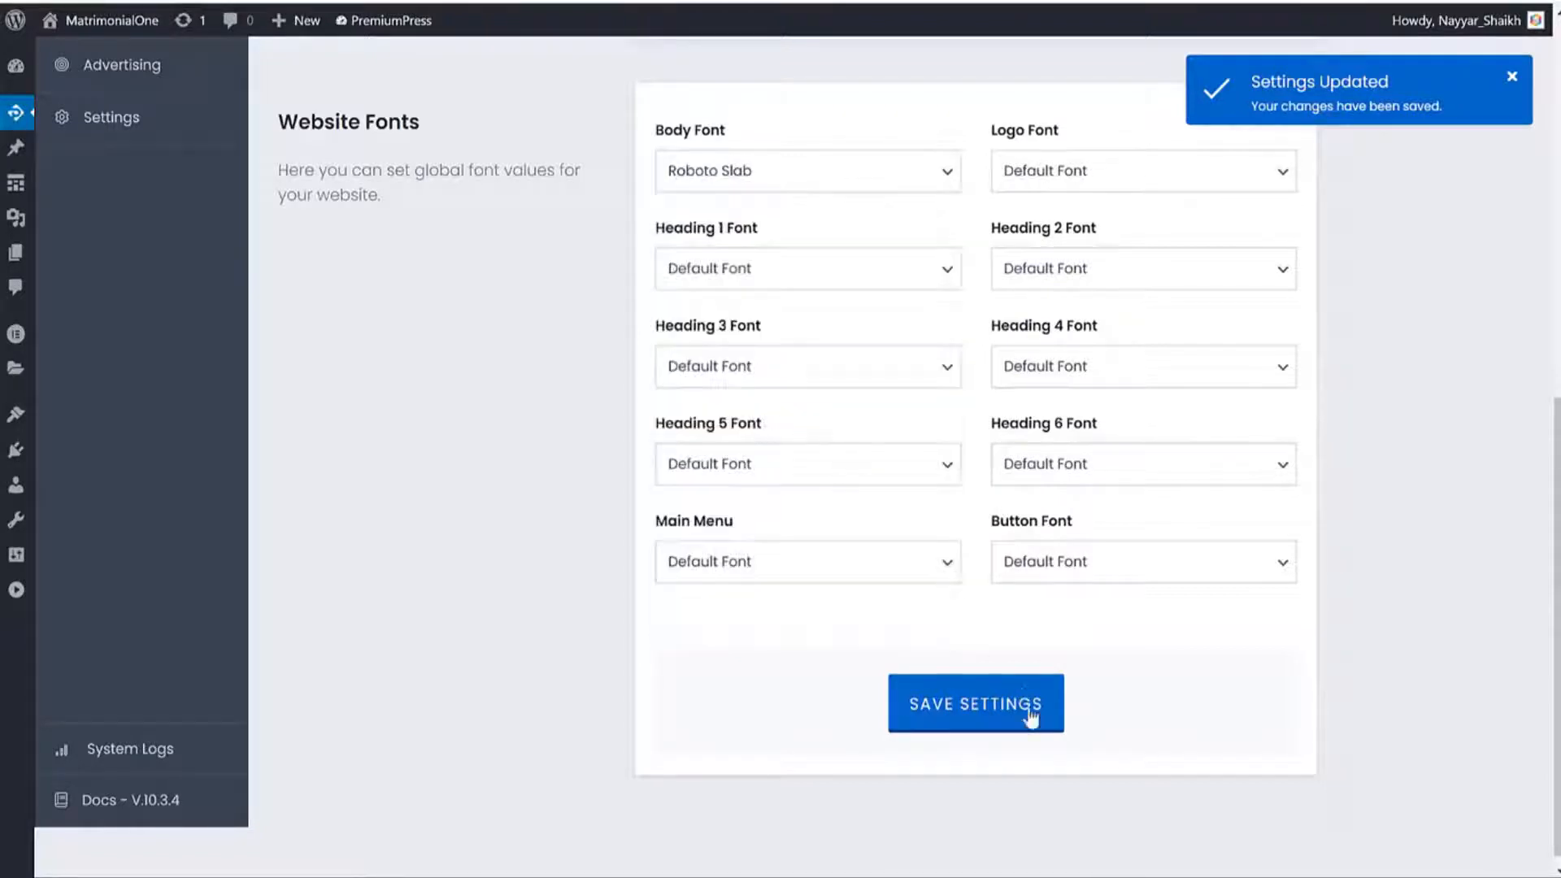
{"action": "left_click", "coordinate": [1017, 709]}
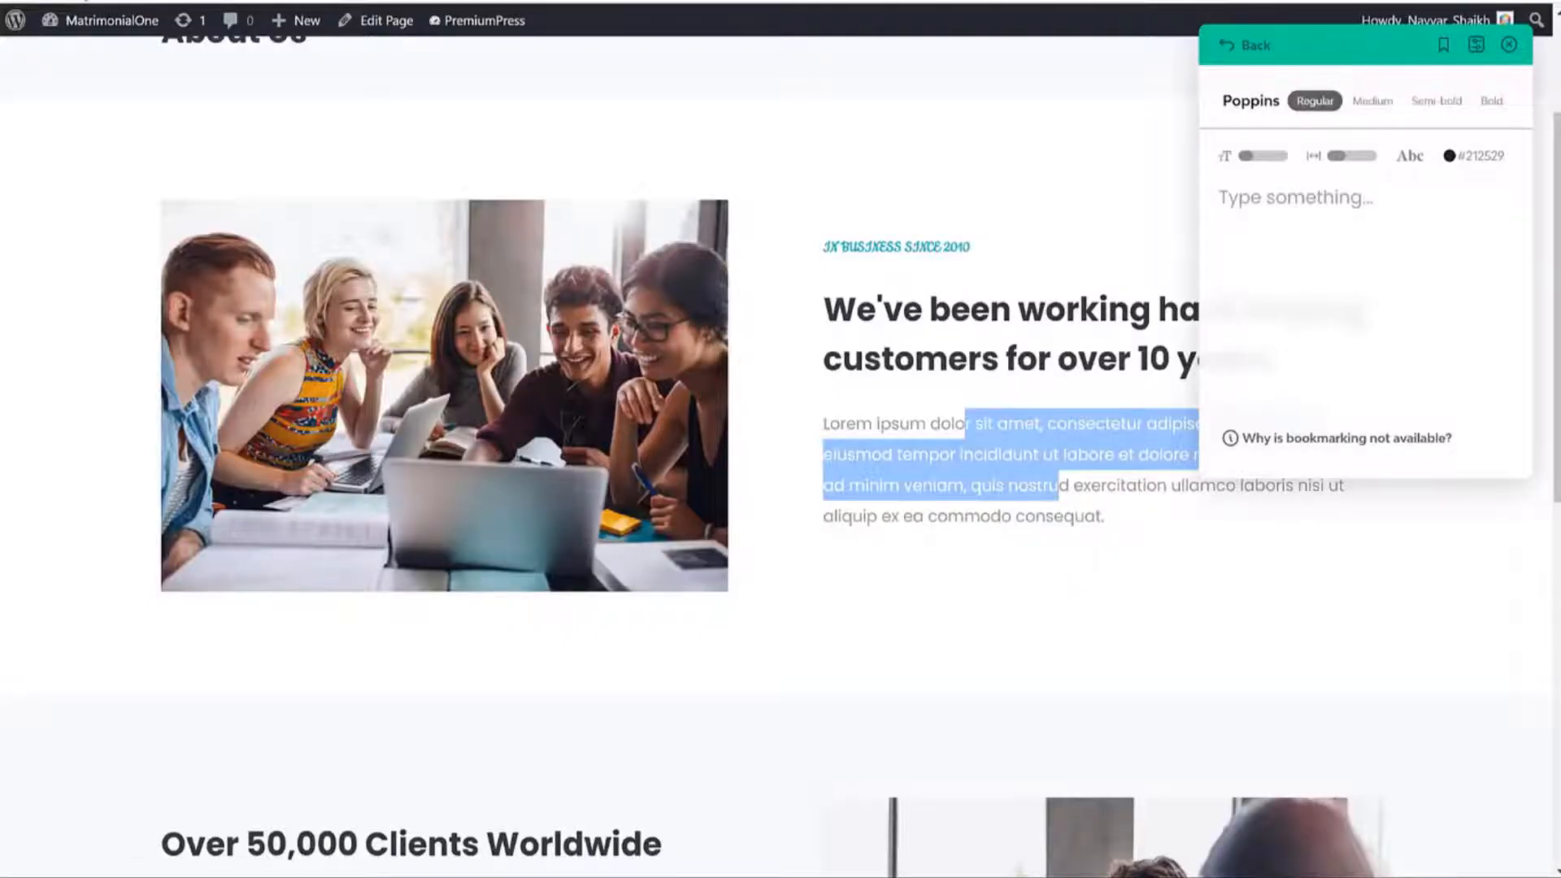
{"action": "key", "text": "F5"}
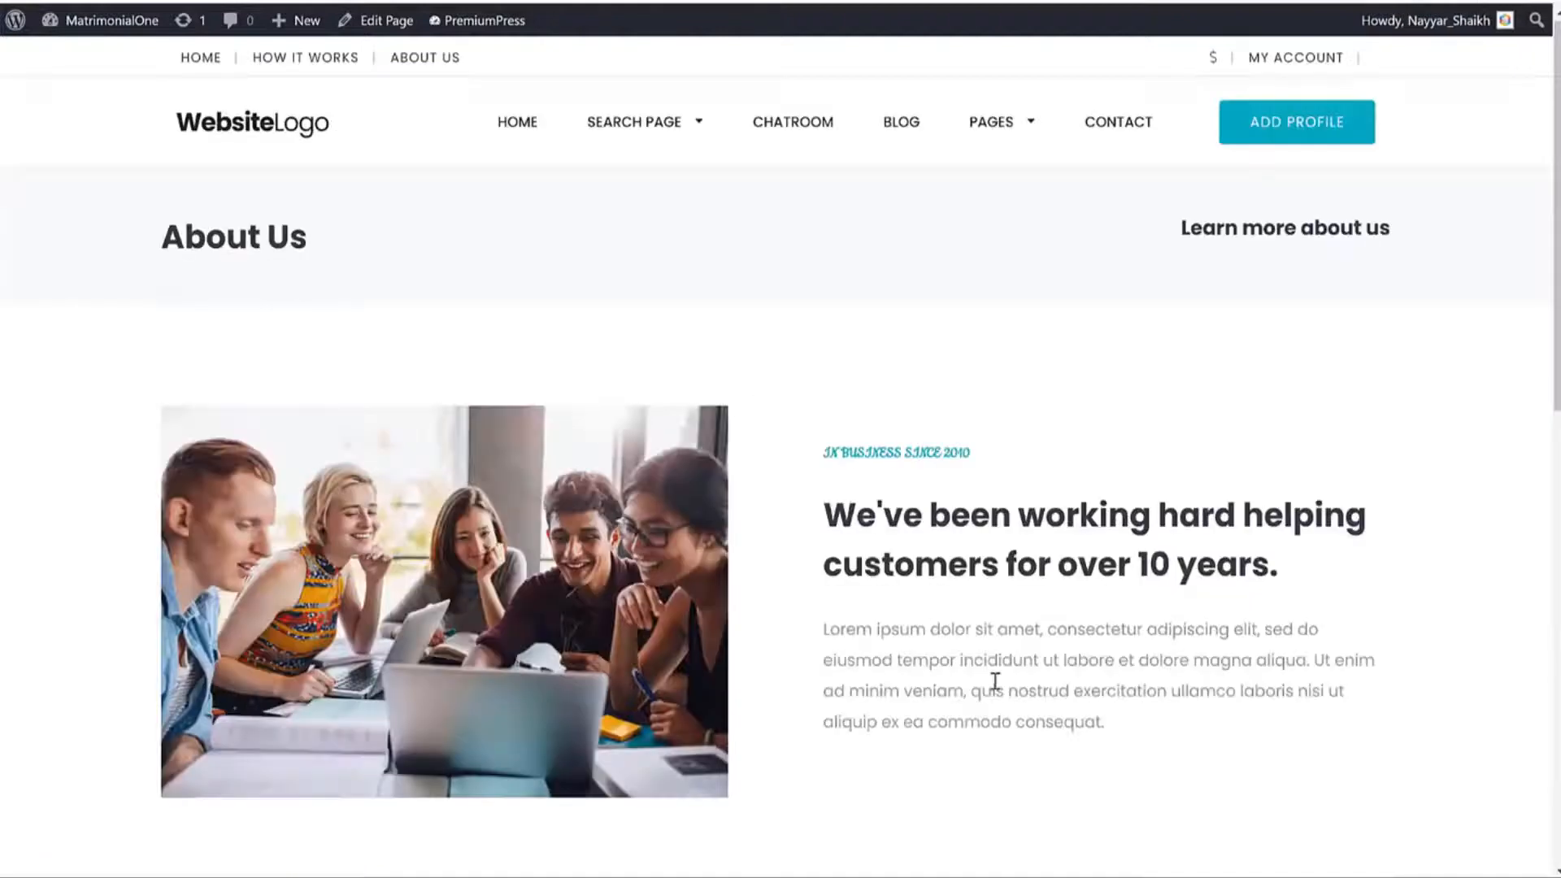
Open the blog post 'Top Five Common Prejudices About Business' to check the new font.
{"action": "left_click", "coordinate": [897, 122]}
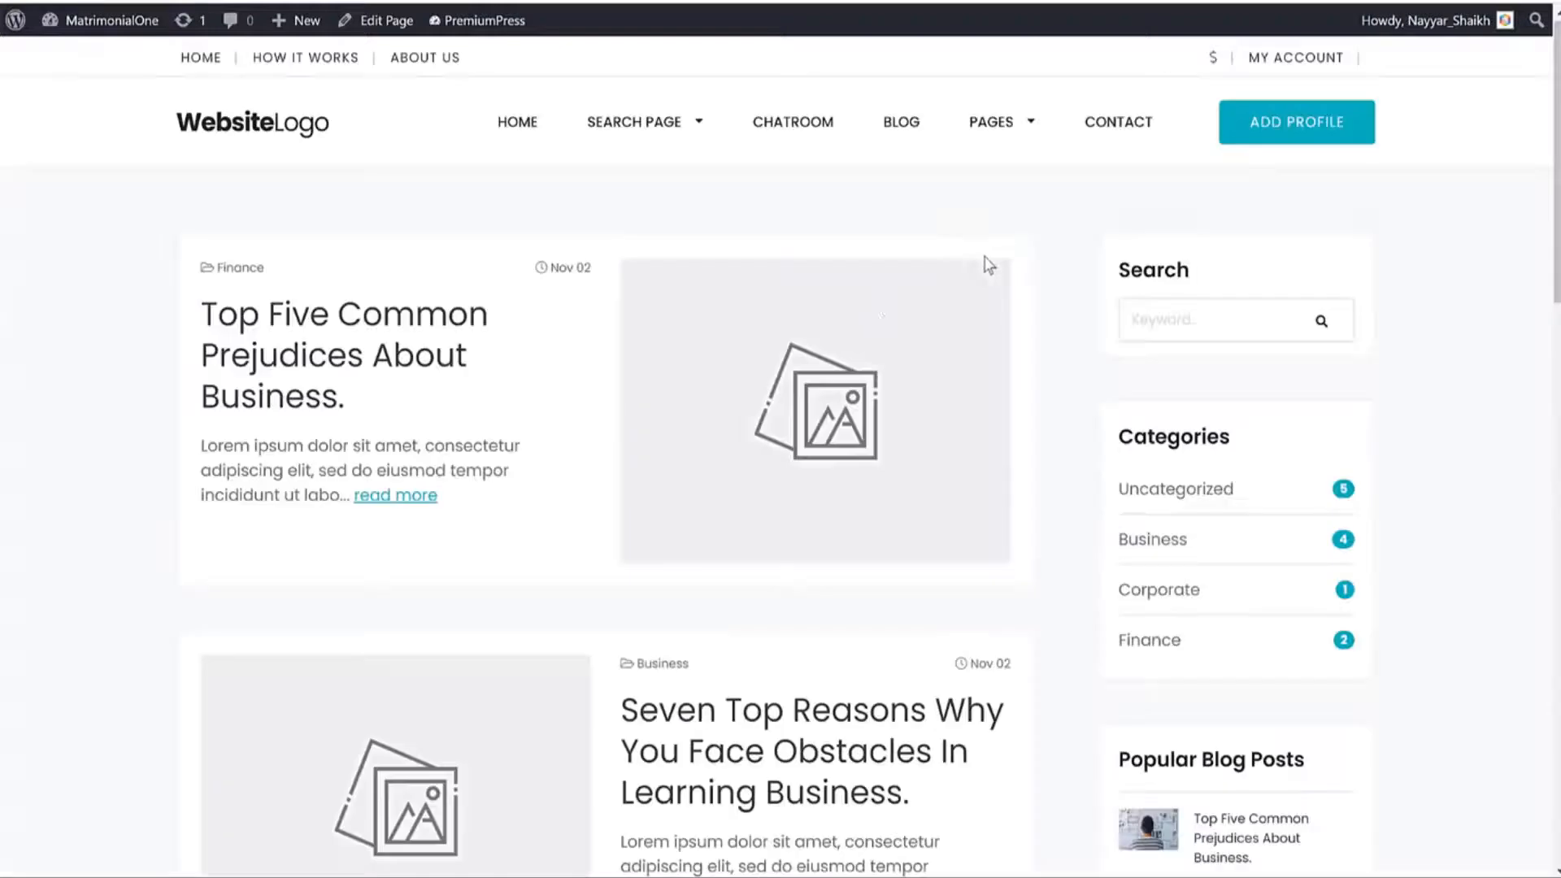
{"action": "left_click", "coordinate": [347, 319]}
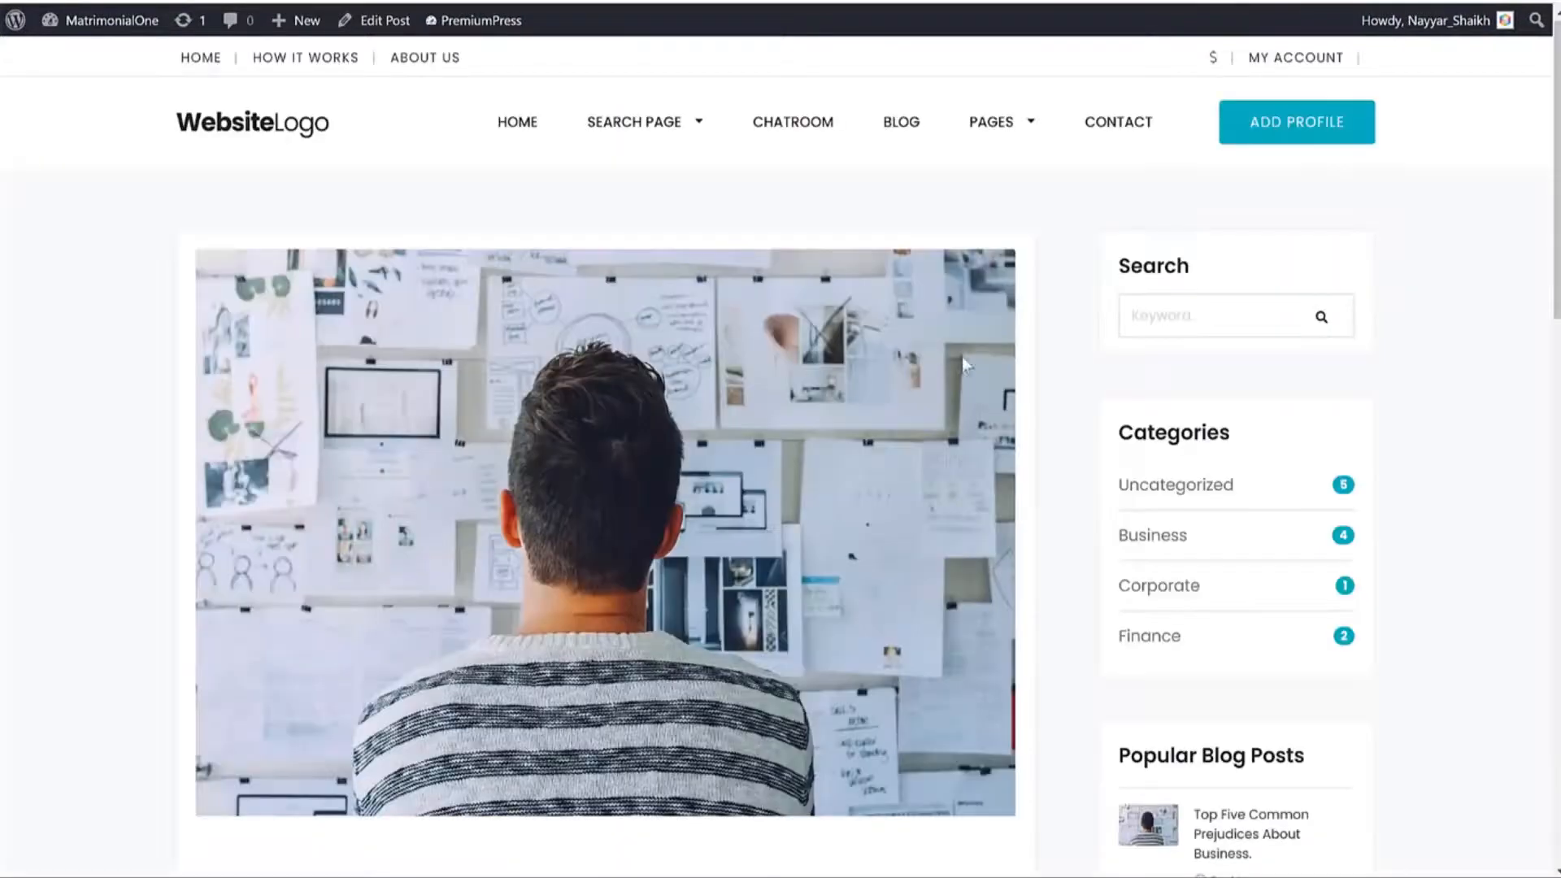
{"action": "scroll", "coordinate": [1013, 446], "scroll_direction": "down", "scroll_amount": 10}
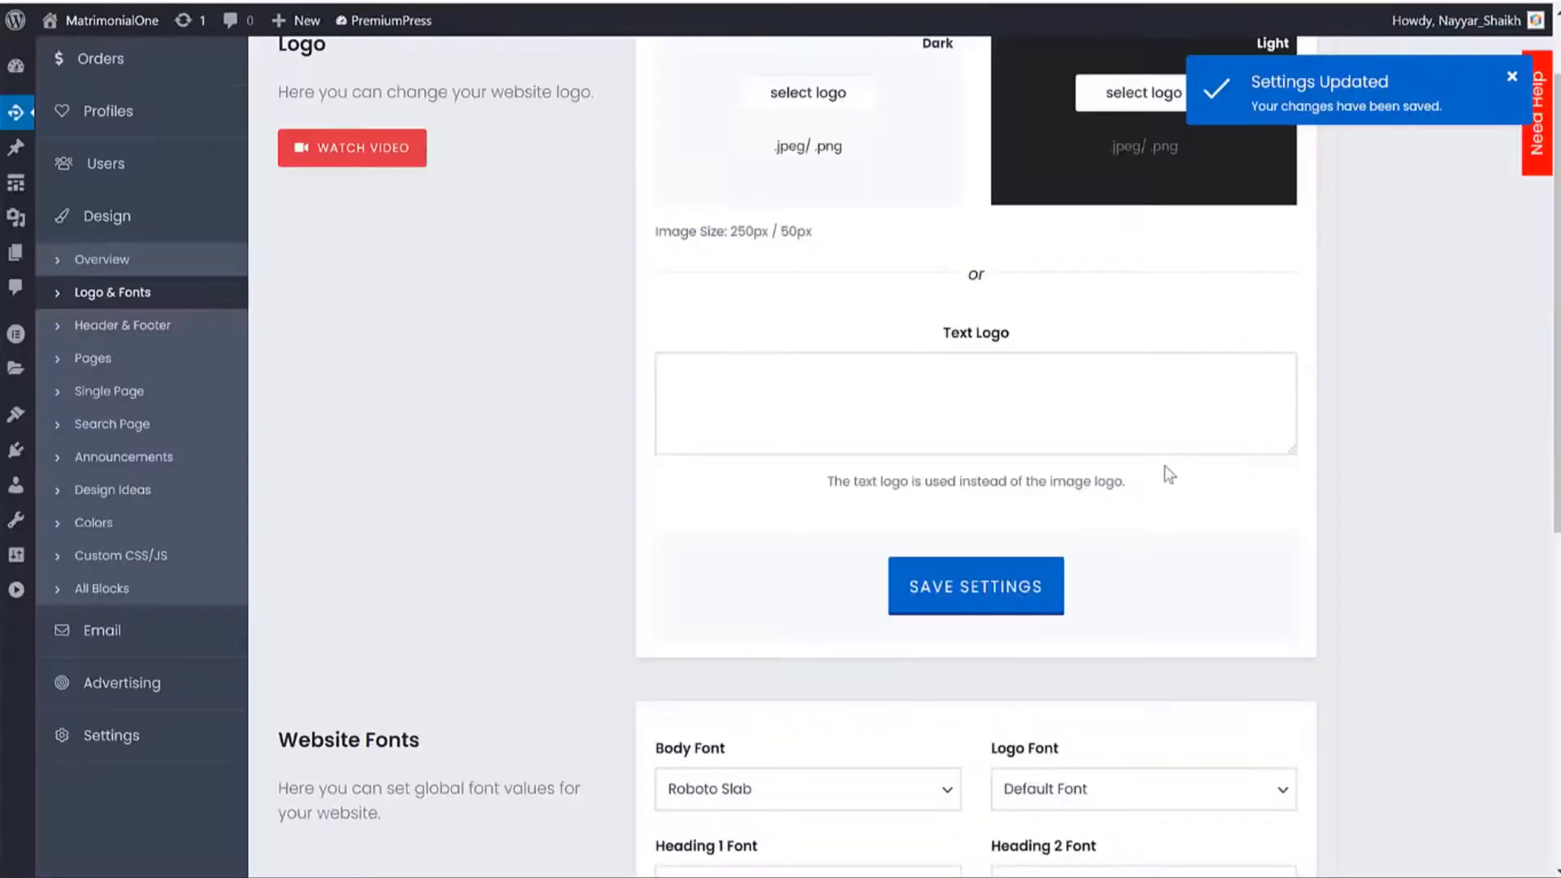
{"action": "scroll", "coordinate": [1164, 465], "scroll_direction": "down", "scroll_amount": 8}
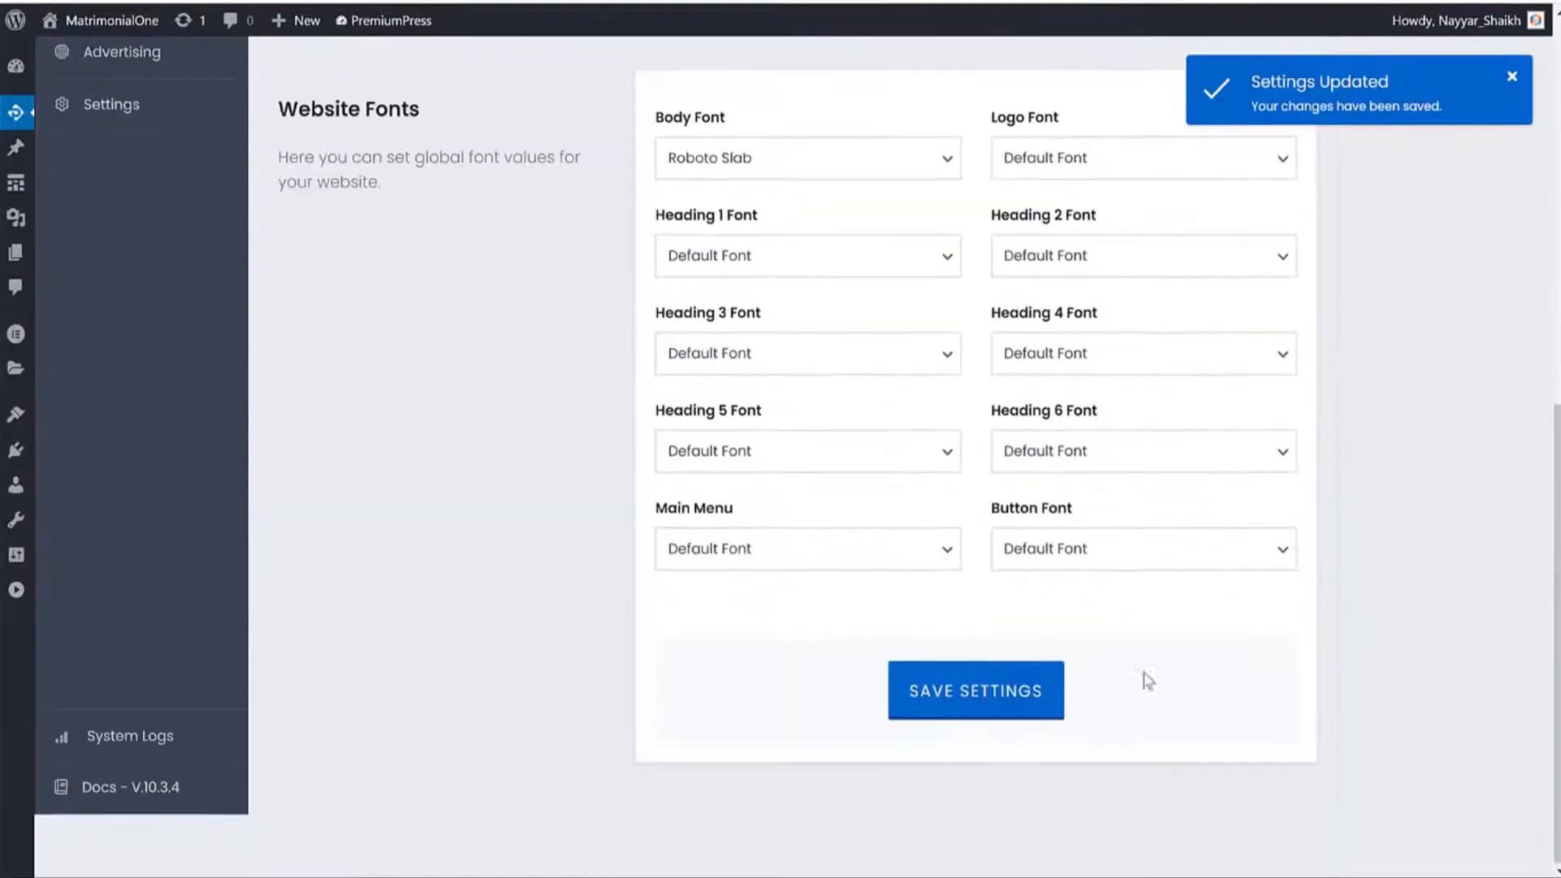
Save the font settings and reload the live post several times to check the font.
{"action": "left_click", "coordinate": [1033, 714]}
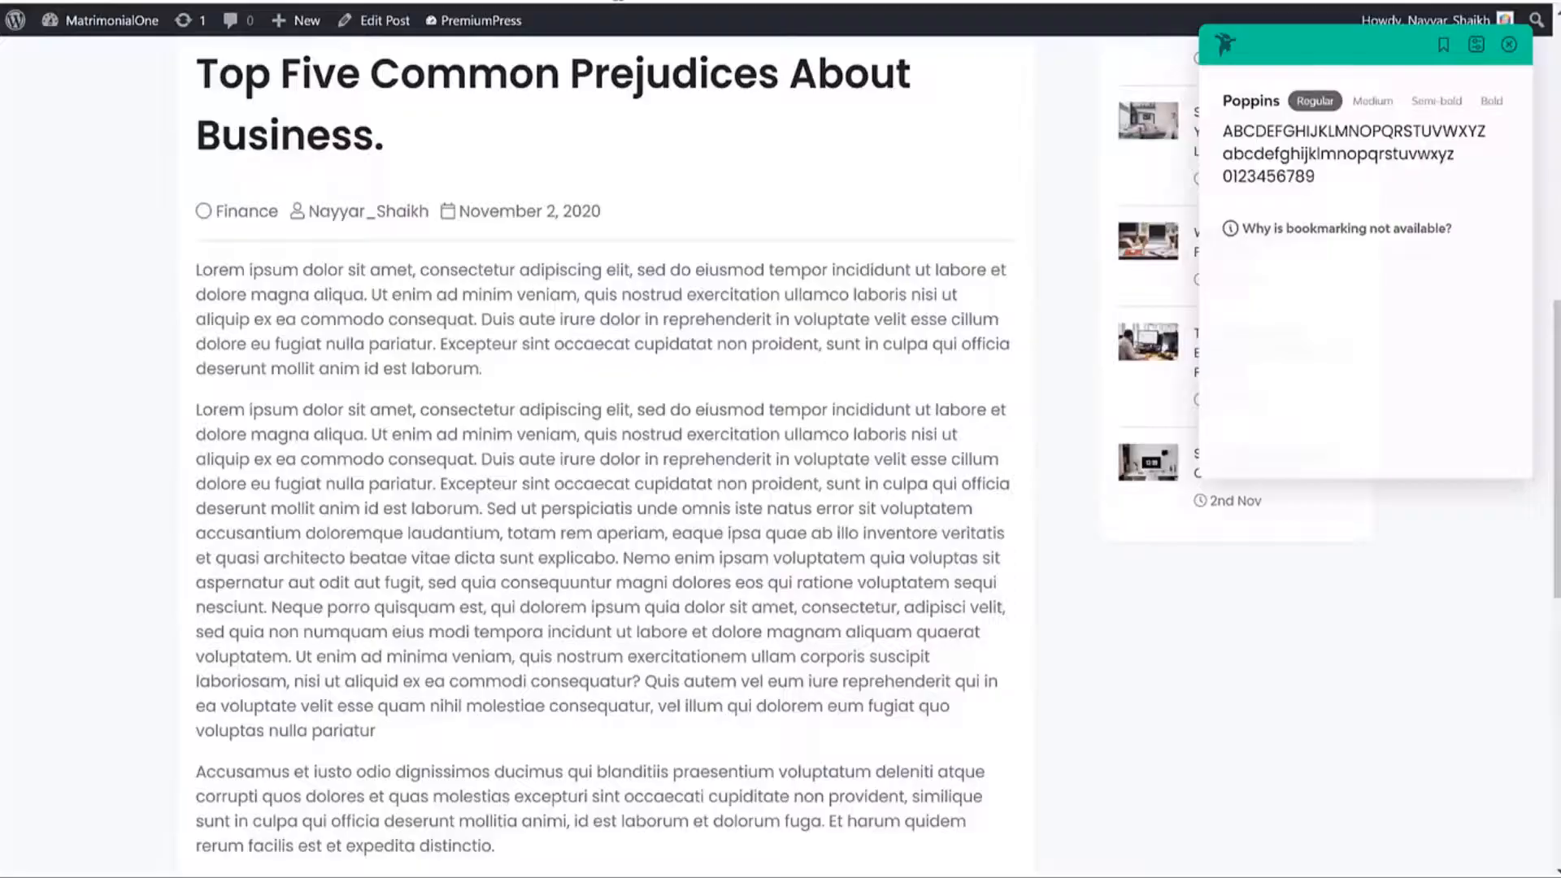
{"action": "key", "text": "F5"}
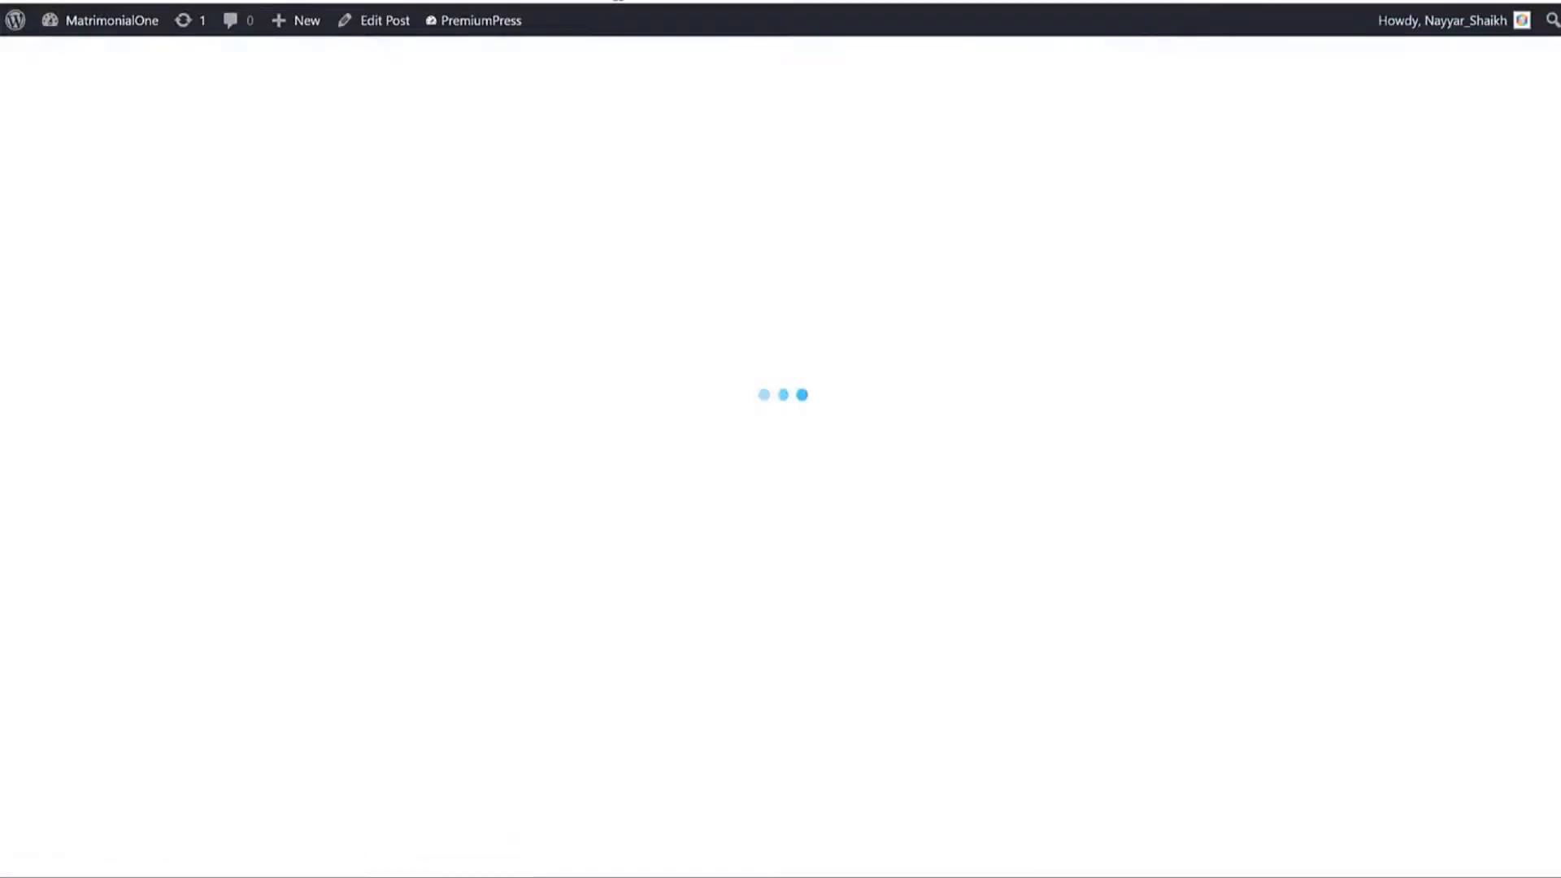
{"action": "scroll", "coordinate": [673, 283], "scroll_direction": "down", "scroll_amount": 10}
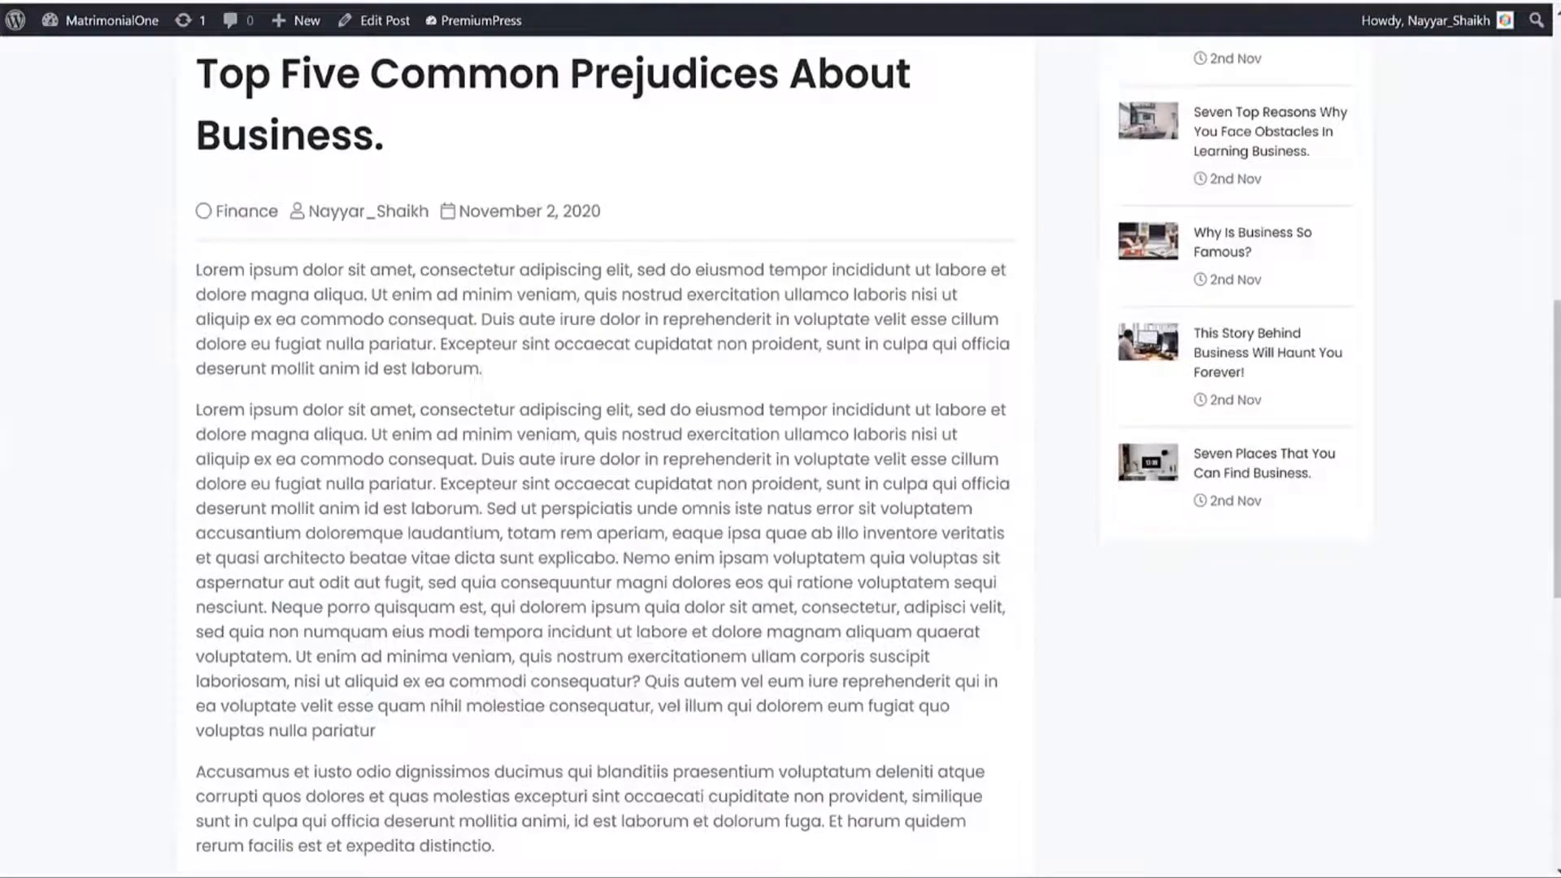
{"action": "key", "text": "F5"}
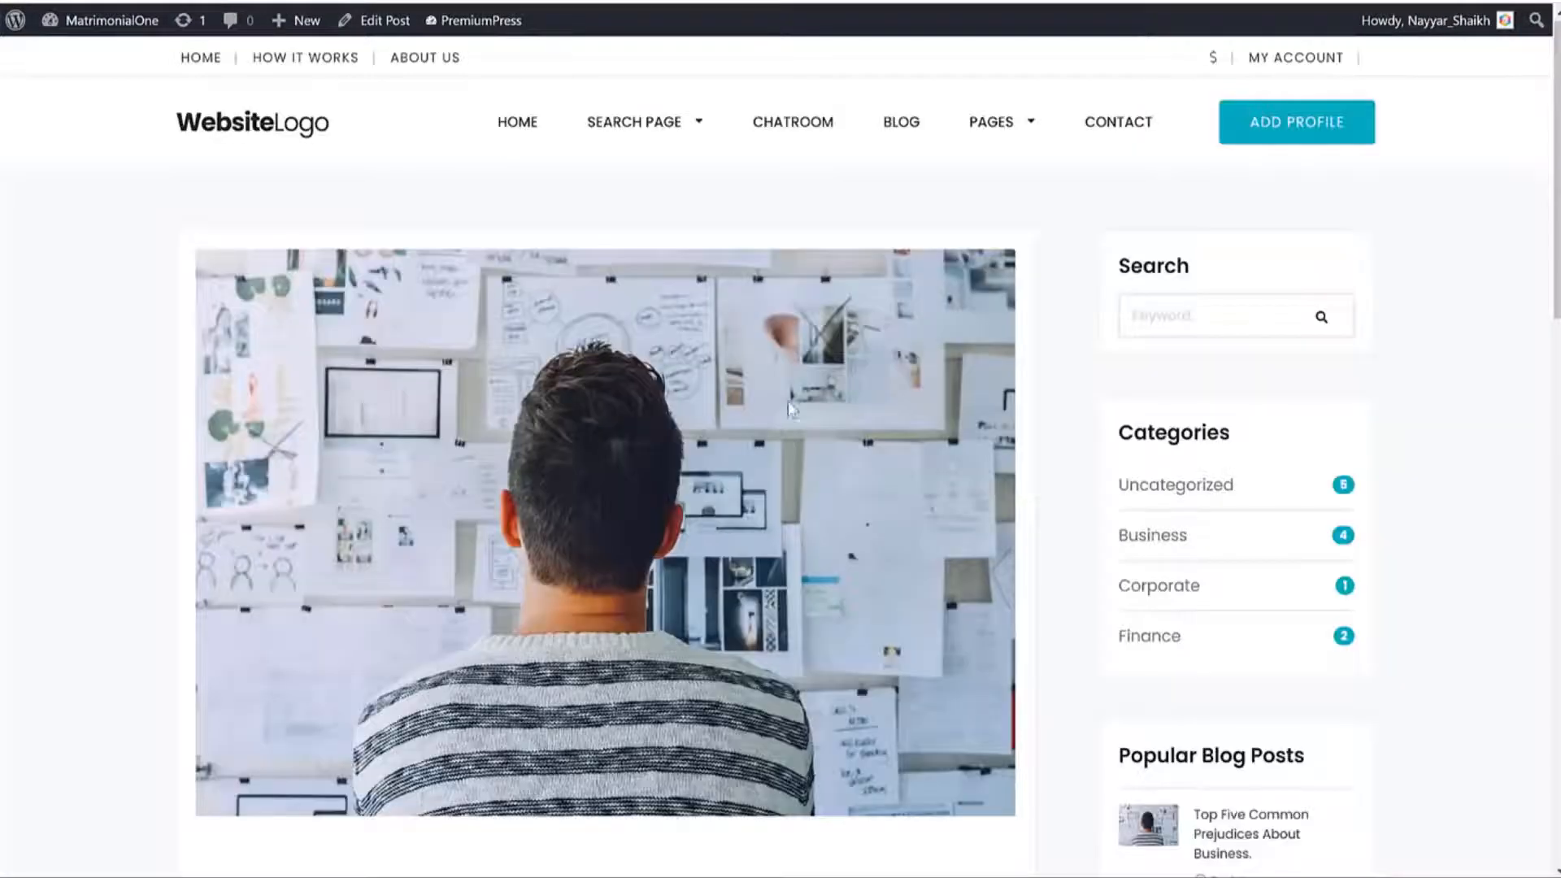
{"action": "scroll", "coordinate": [790, 409], "scroll_direction": "down", "scroll_amount": 6}
{"action": "key", "text": "F5"}
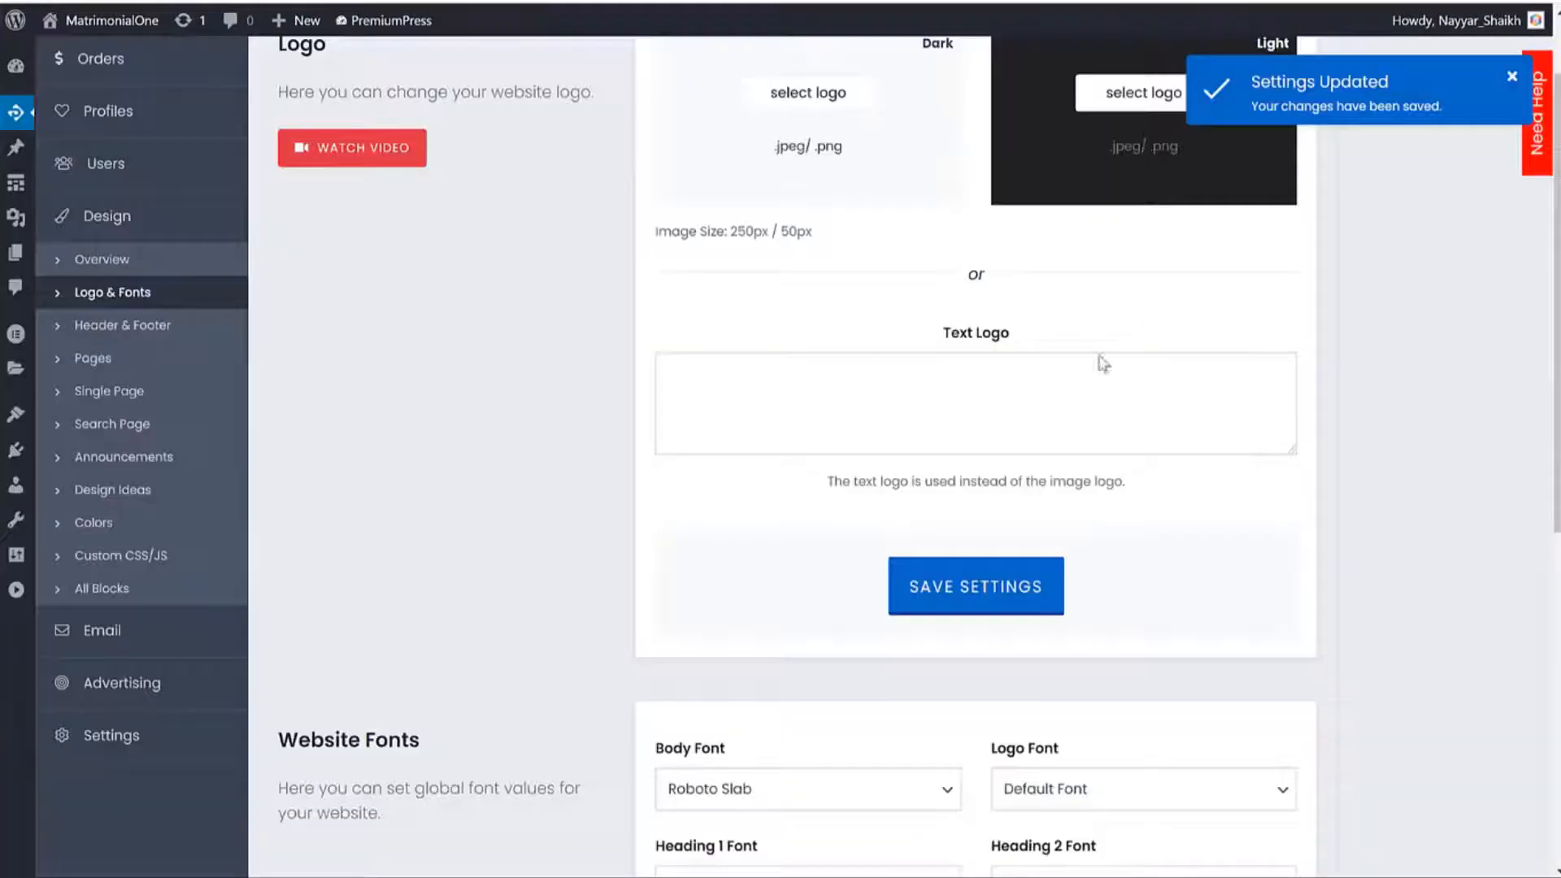
{"action": "scroll", "coordinate": [1317, 553], "scroll_direction": "down", "scroll_amount": 6}
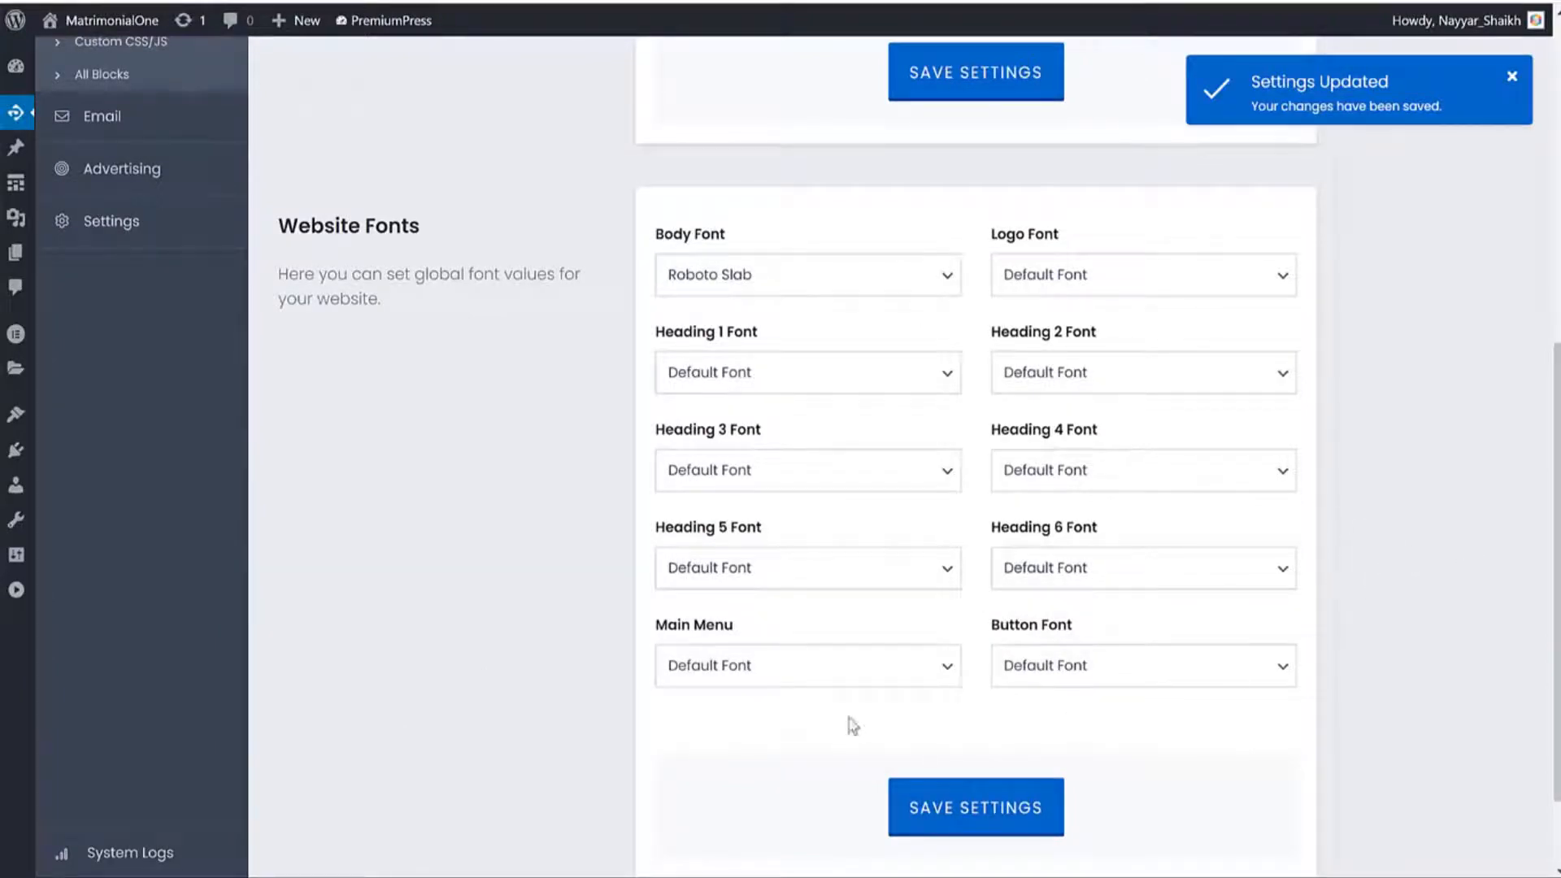
Reset the Body Font to Default Font, leaving the Main Menu font unchanged, and save.
{"action": "left_click_drag", "start_coordinate": [733, 626], "coordinate": [655, 627]}
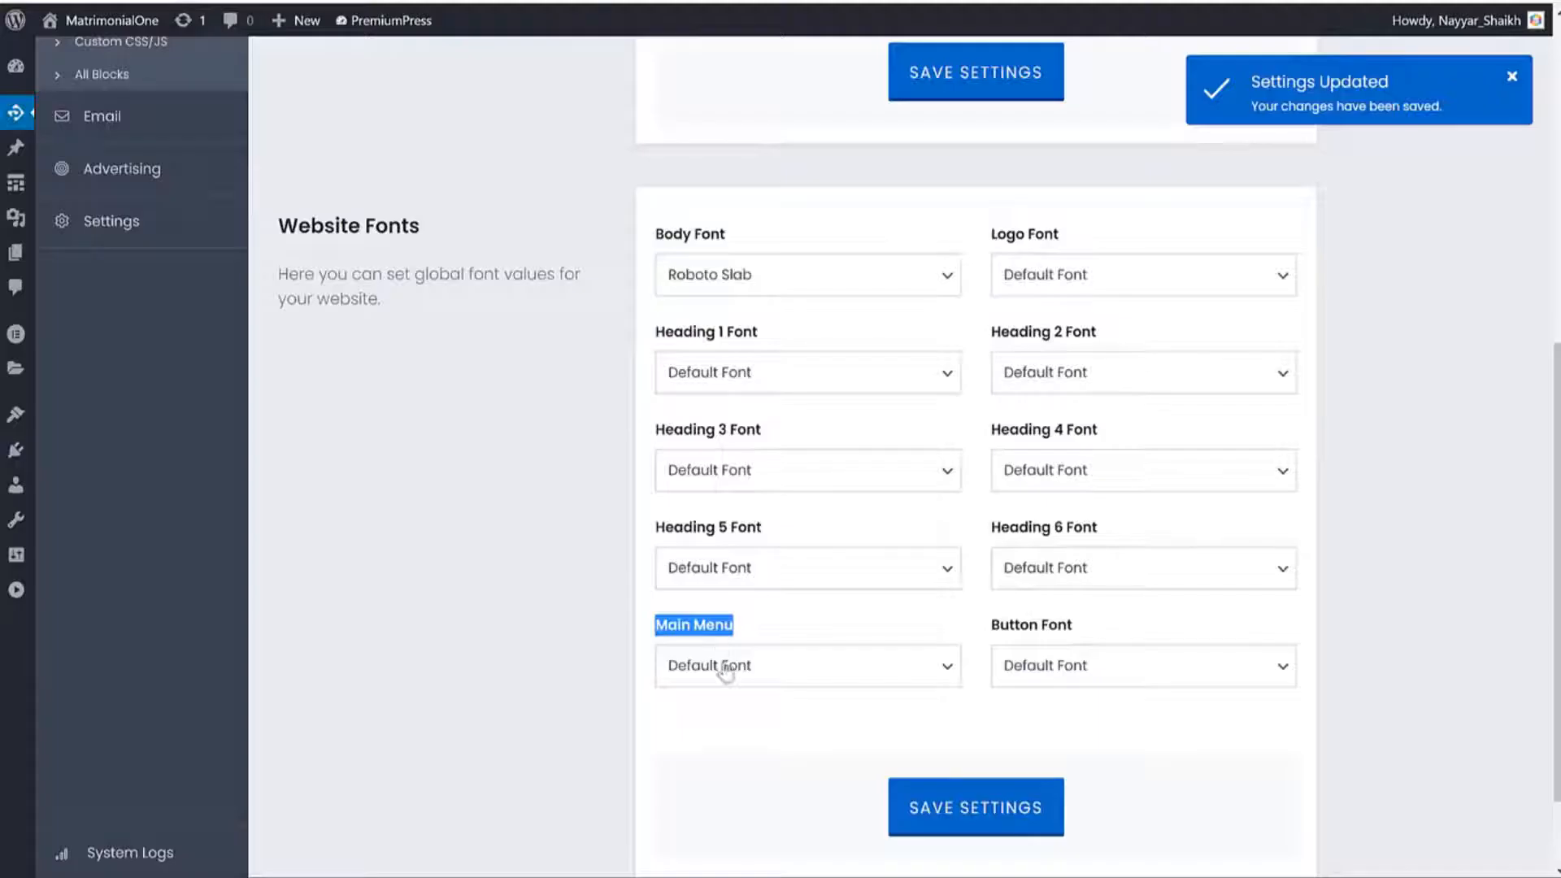
{"action": "left_click", "coordinate": [721, 665]}
{"action": "scroll", "coordinate": [713, 412], "scroll_direction": "down", "scroll_amount": 3}
{"action": "left_click", "coordinate": [530, 655]}
{"action": "left_click", "coordinate": [754, 277]}
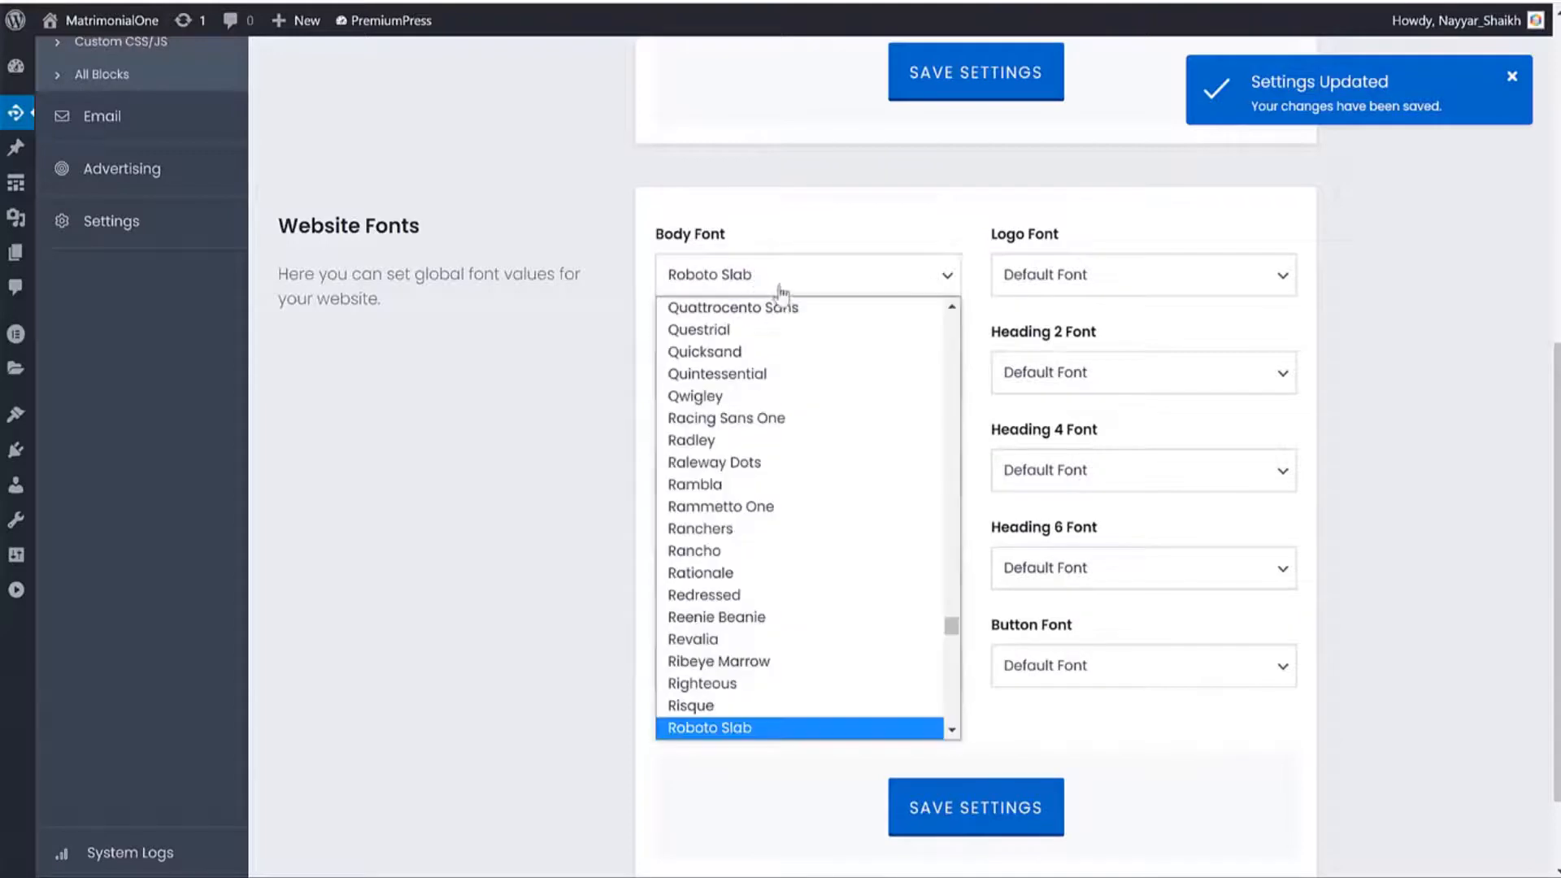
{"action": "scroll", "coordinate": [781, 357], "scroll_direction": "up", "scroll_amount": 15}
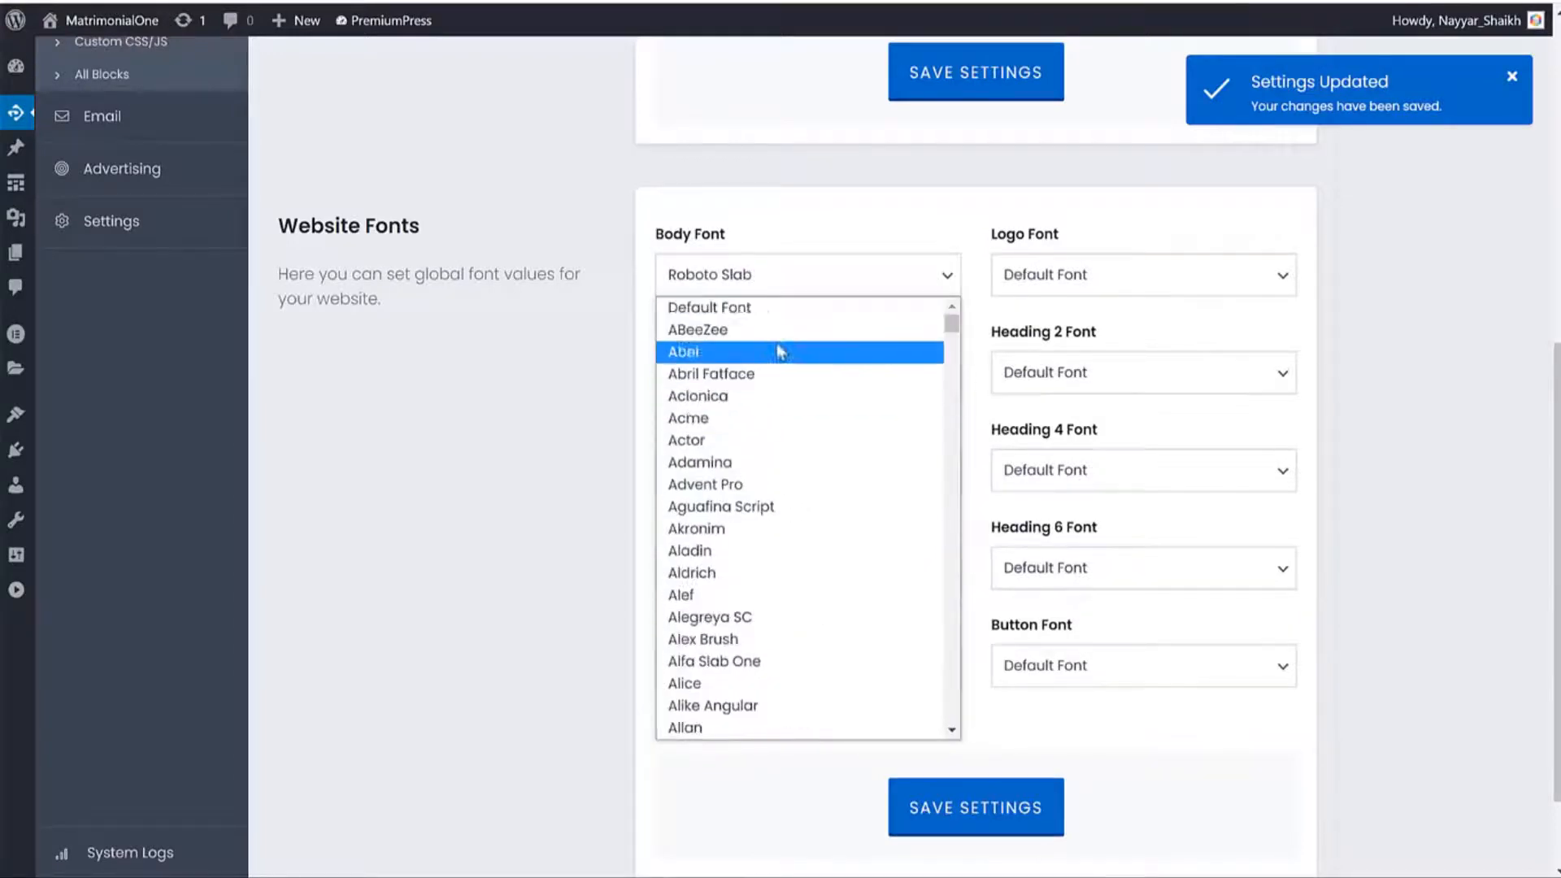
{"action": "left_click", "coordinate": [763, 304]}
{"action": "left_click", "coordinate": [970, 808]}
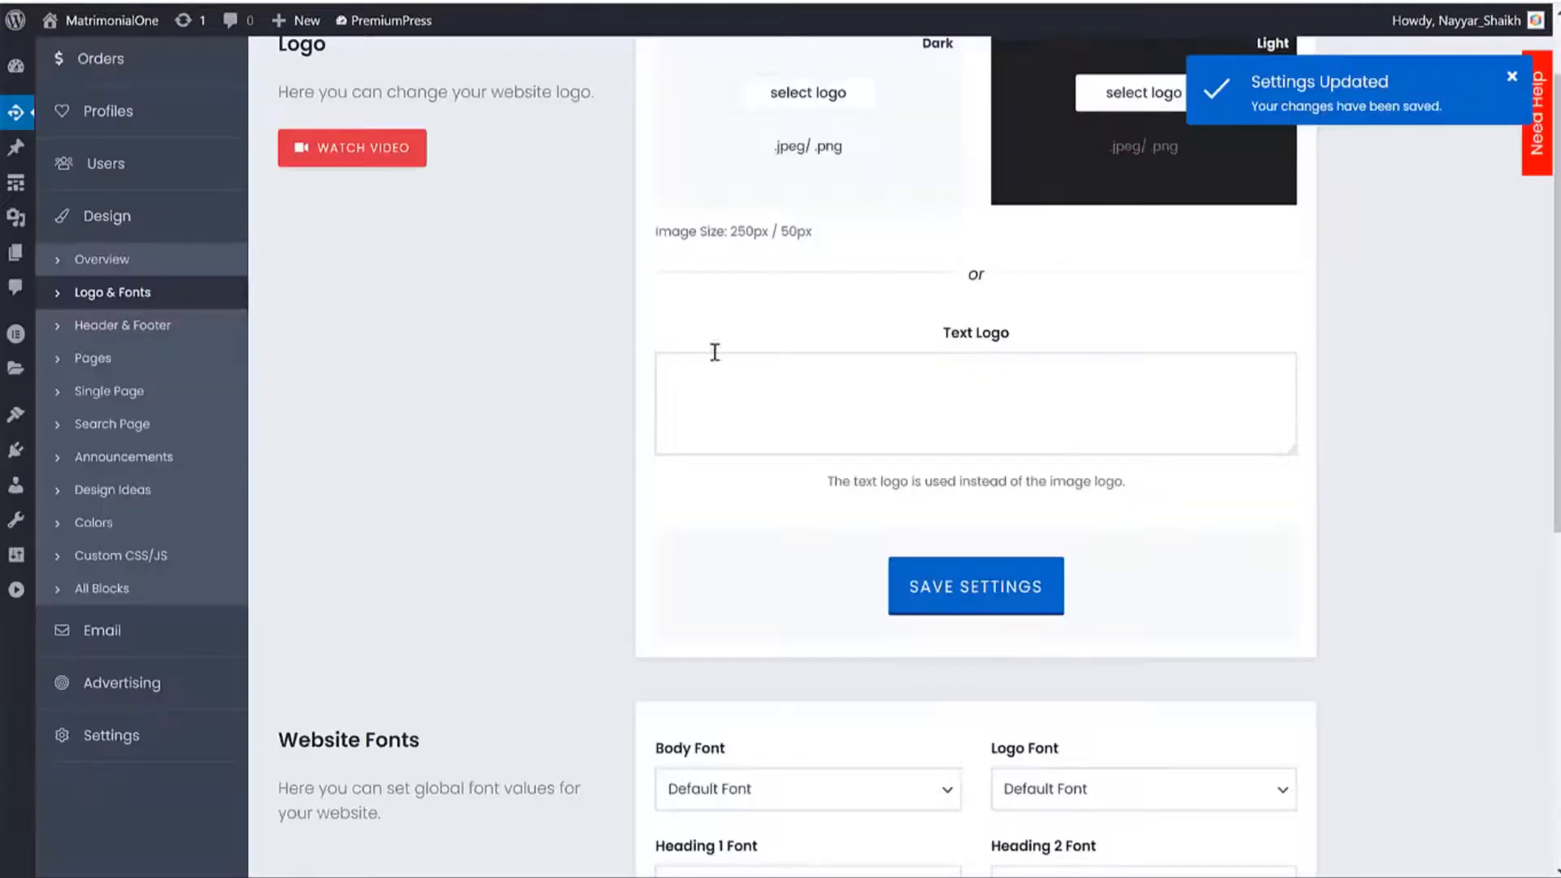
{"action": "left_click", "coordinate": [106, 221]}
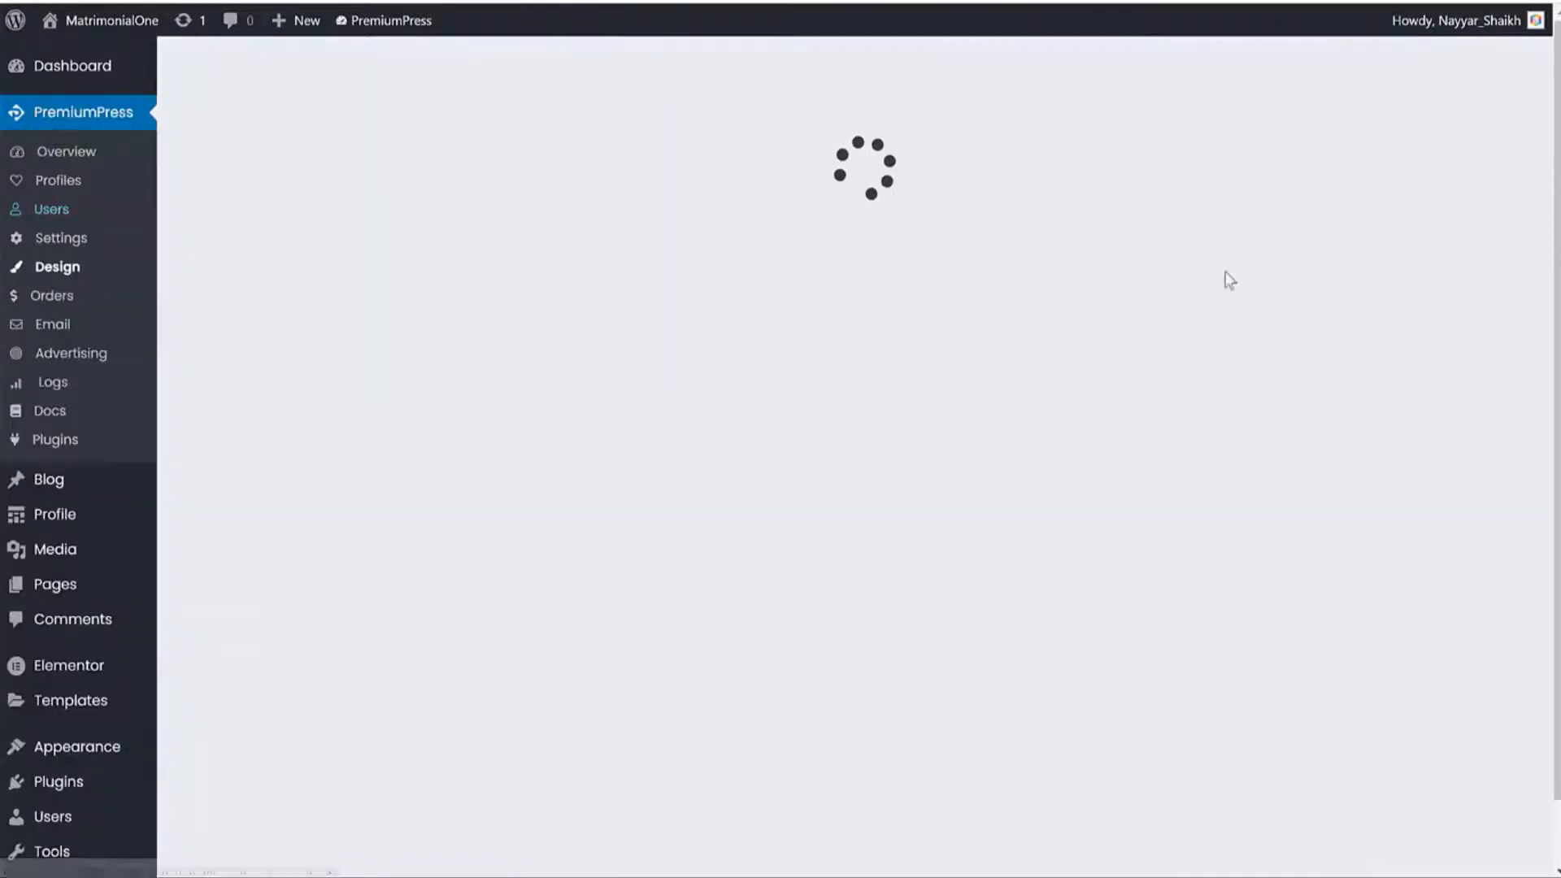
In the Header & Footer header settings, switch off Show Top Menu and save.
{"action": "scroll", "coordinate": [1455, 431], "scroll_direction": "down", "scroll_amount": 3}
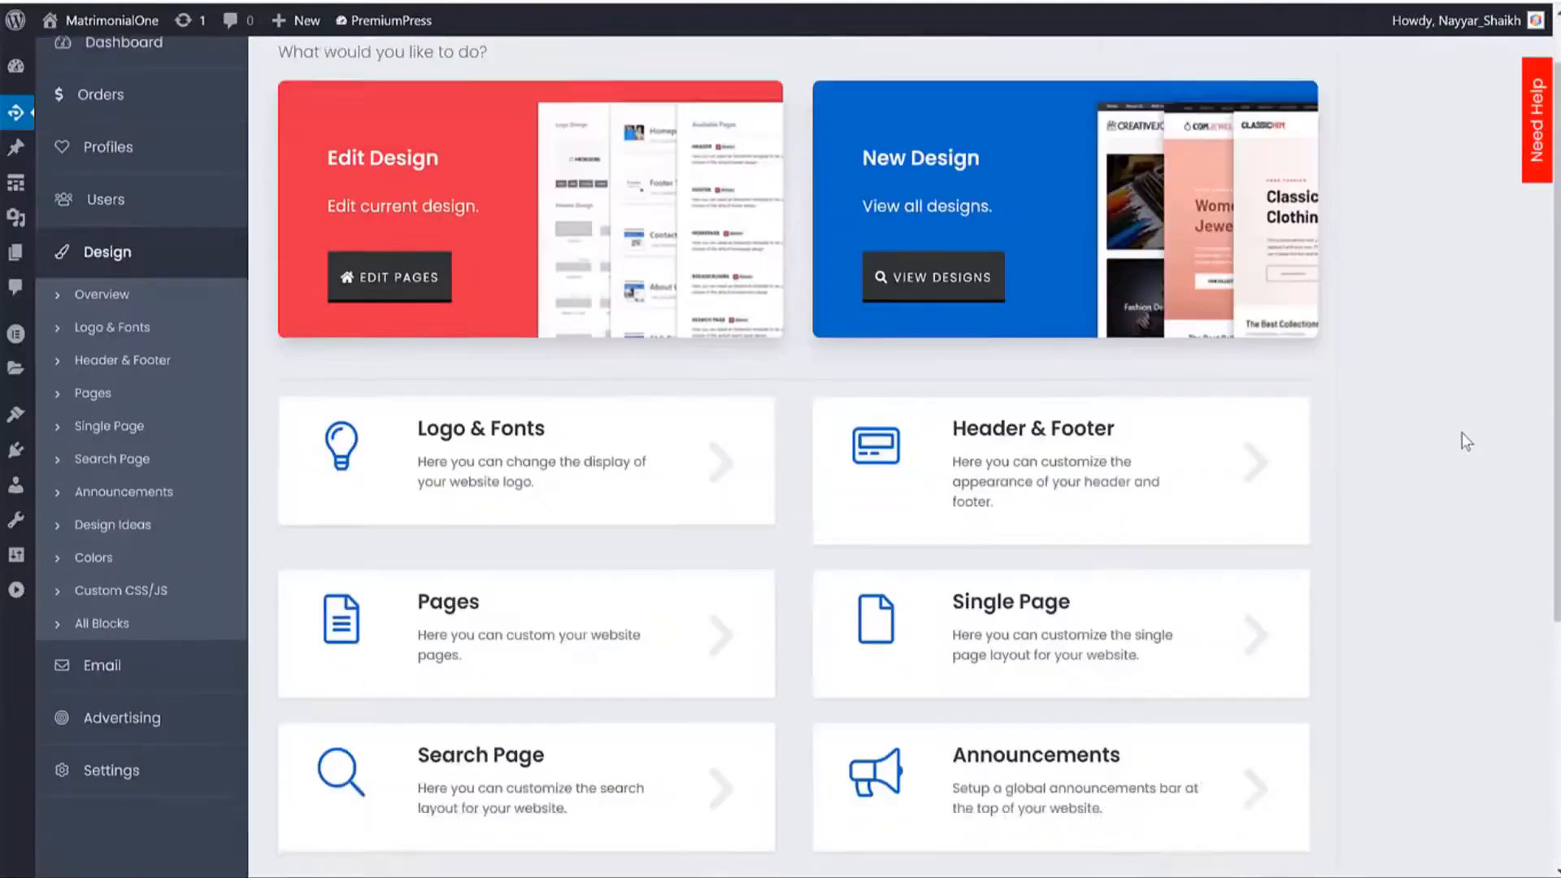
{"action": "left_click", "coordinate": [1018, 357]}
{"action": "scroll", "coordinate": [1089, 324], "scroll_direction": "up", "scroll_amount": 2}
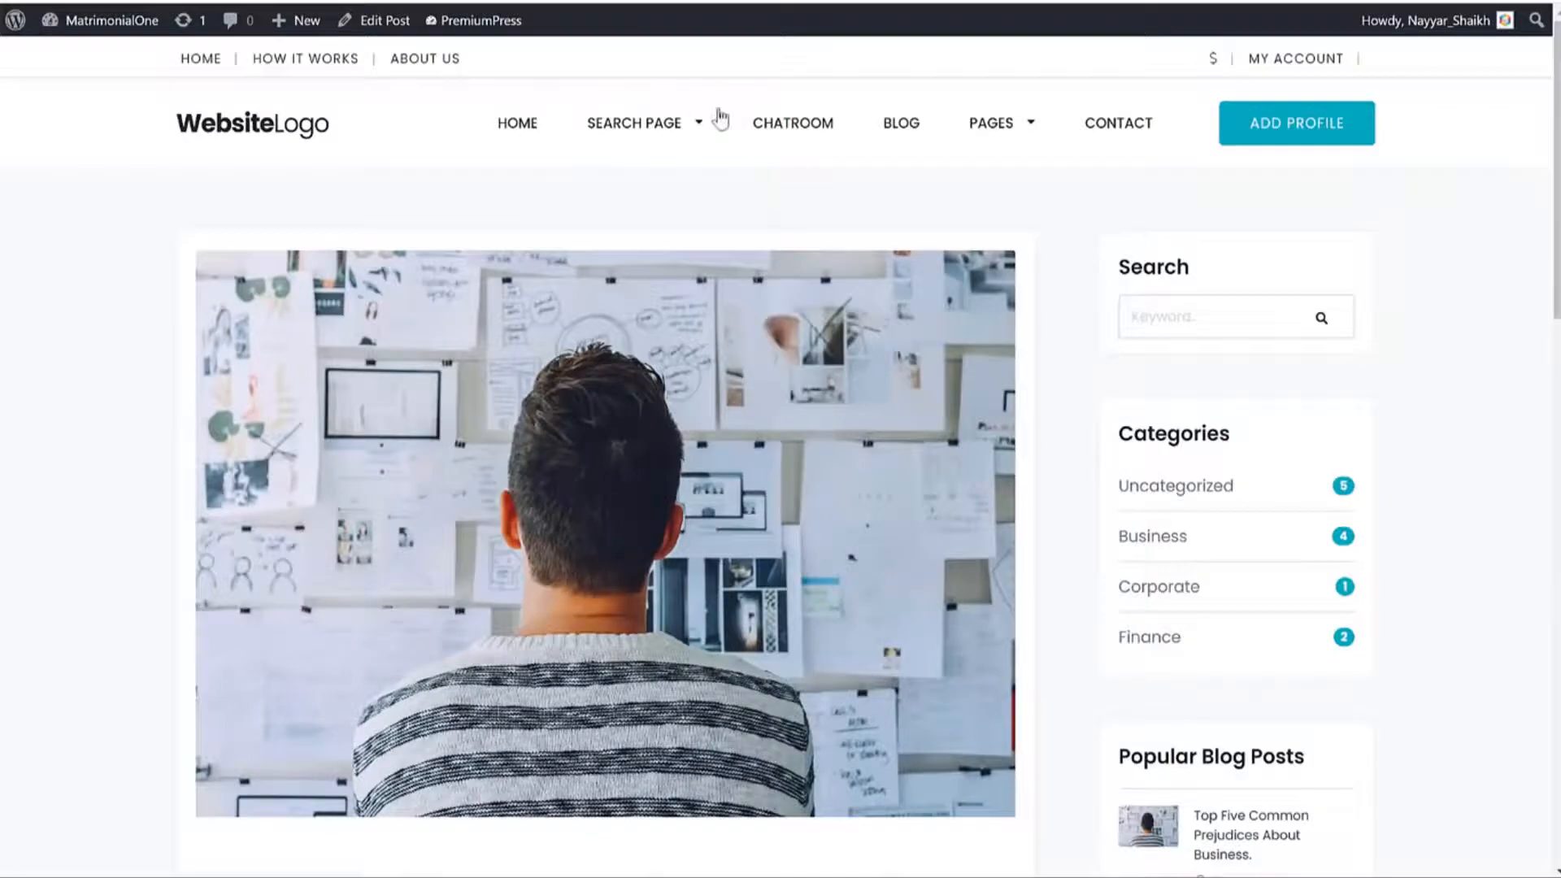
{"action": "scroll", "coordinate": [817, 252], "scroll_direction": "down", "scroll_amount": 20}
{"action": "scroll", "coordinate": [599, 220], "scroll_direction": "up", "scroll_amount": 20}
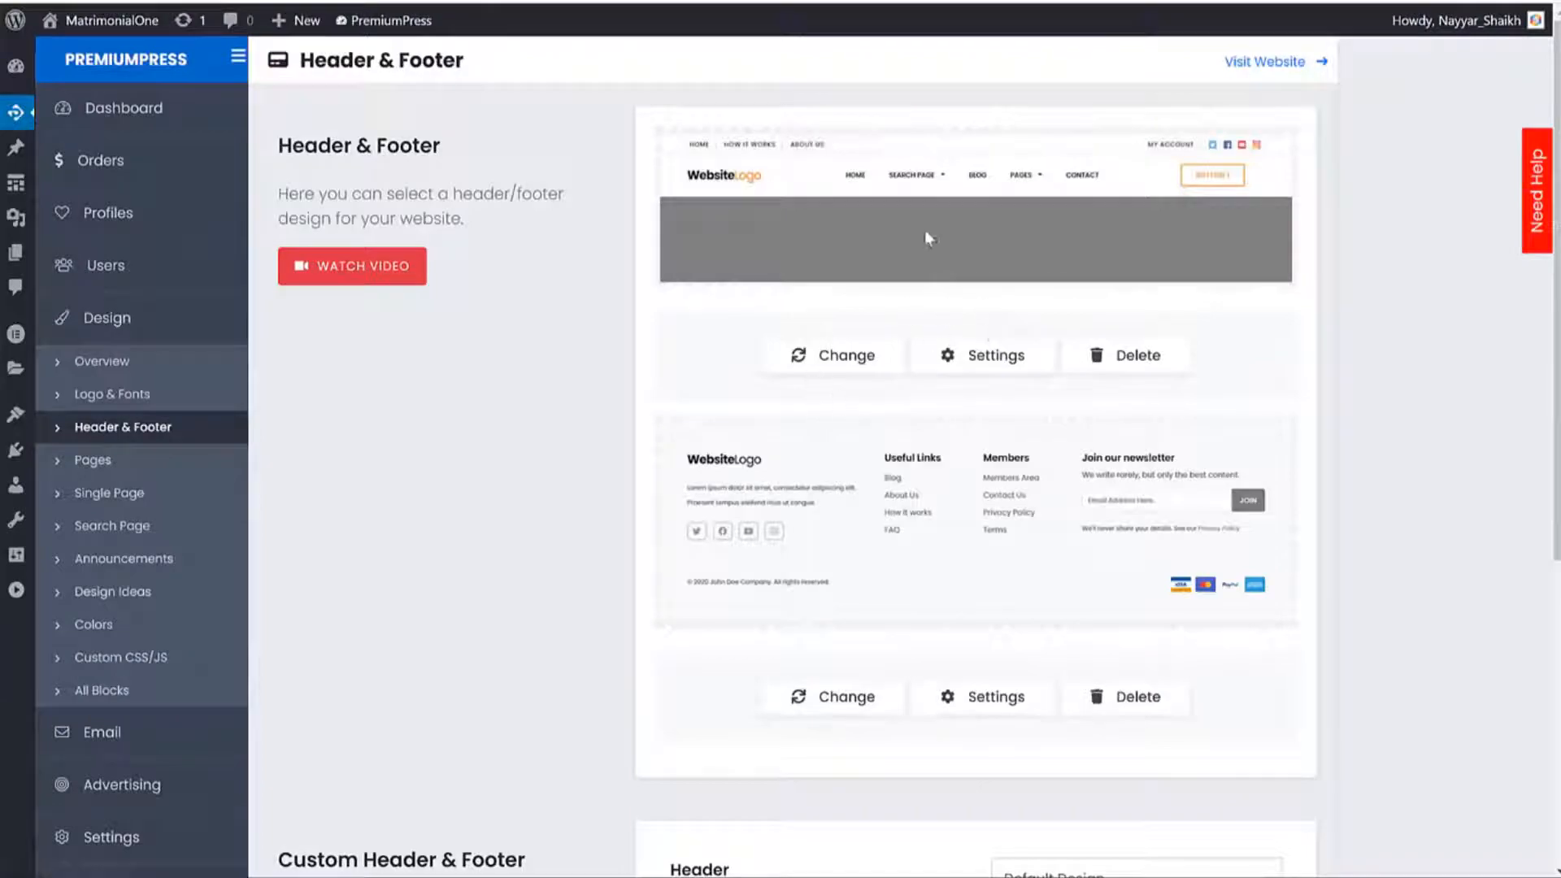
{"action": "left_click", "coordinate": [967, 376]}
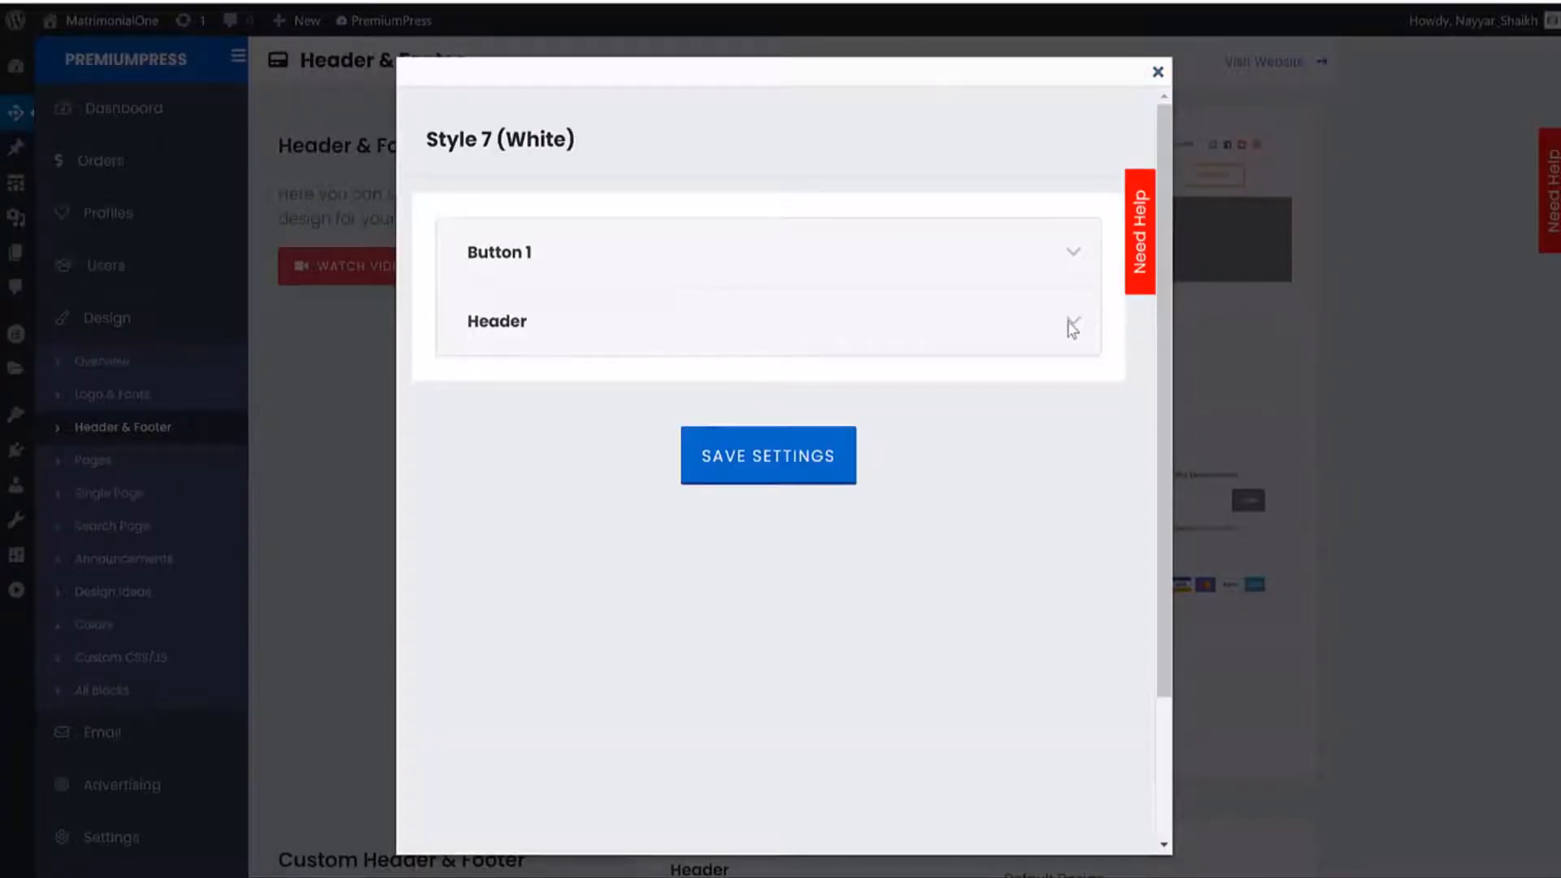
{"action": "left_click", "coordinate": [465, 317]}
{"action": "scroll", "coordinate": [854, 358], "scroll_direction": "down", "scroll_amount": 2}
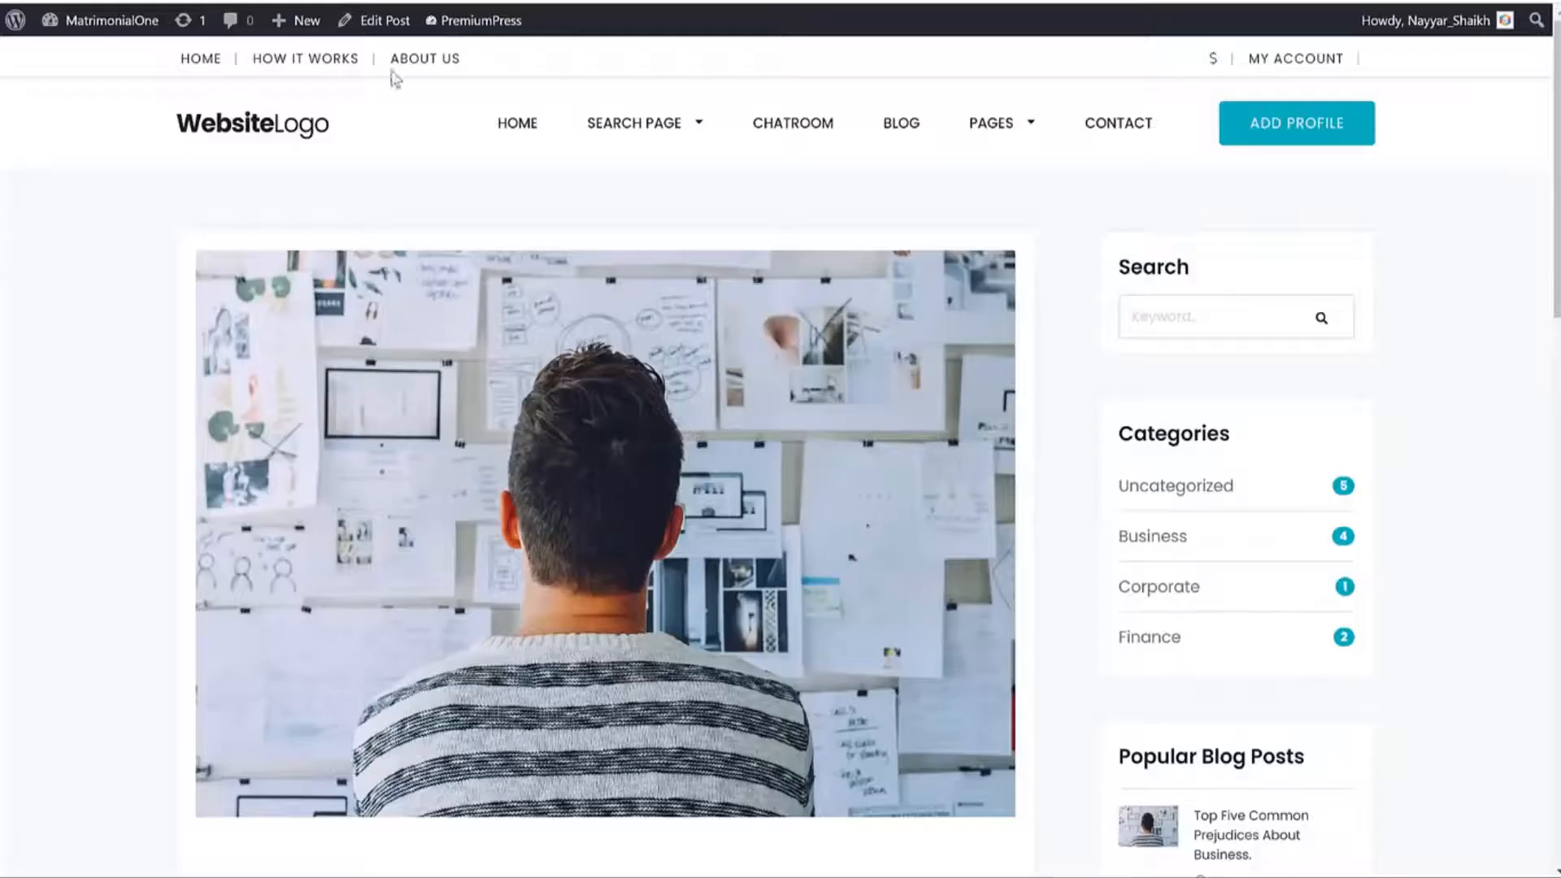
{"action": "left_click_drag", "start_coordinate": [530, 54], "coordinate": [134, 56]}
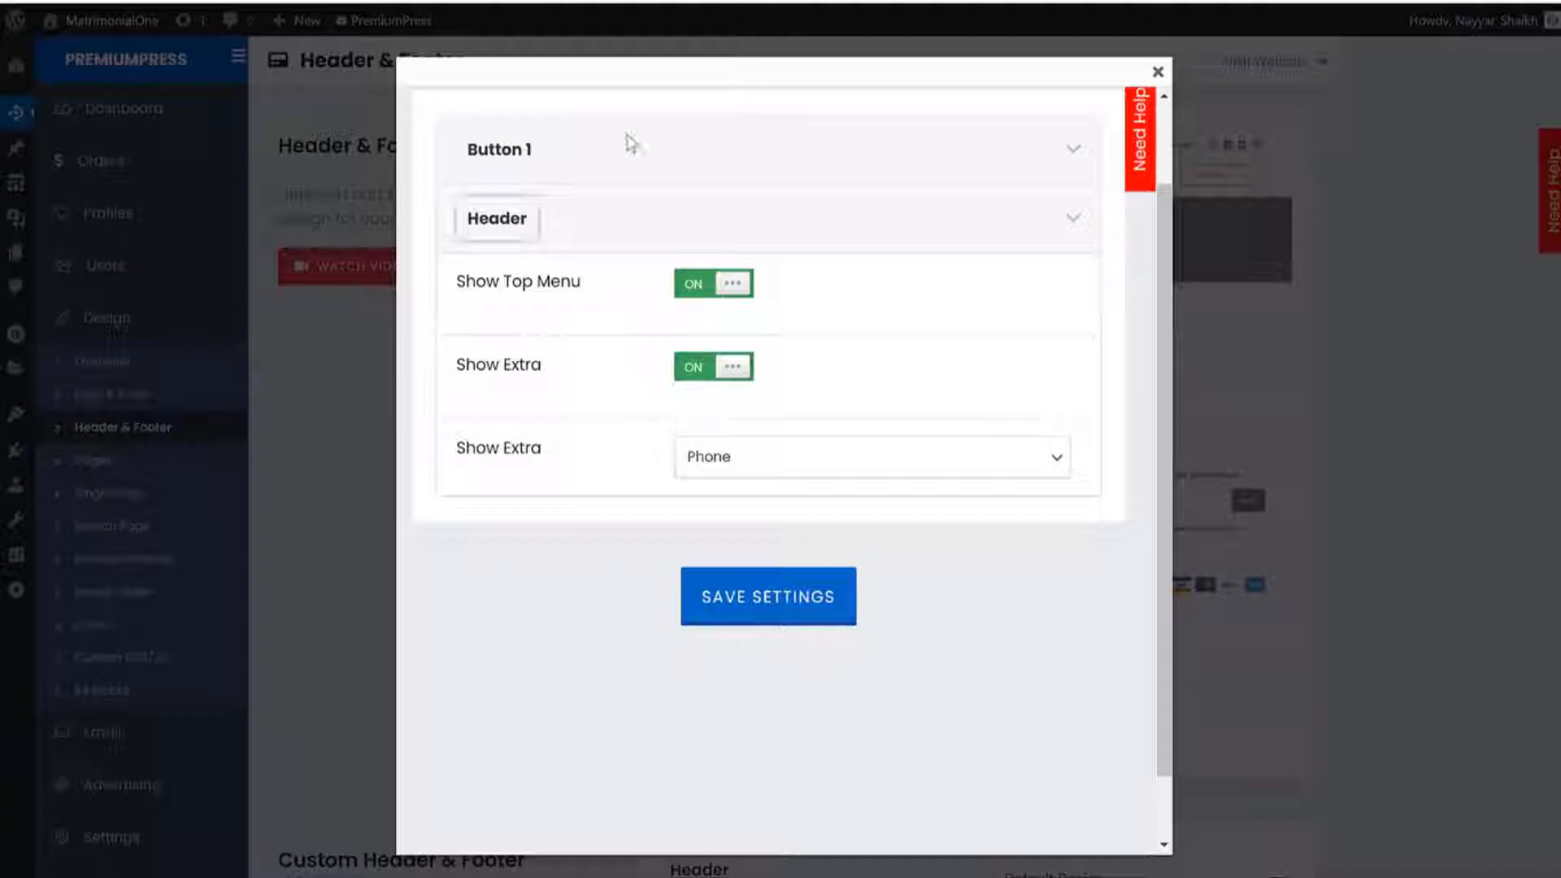
{"action": "left_click", "coordinate": [691, 283]}
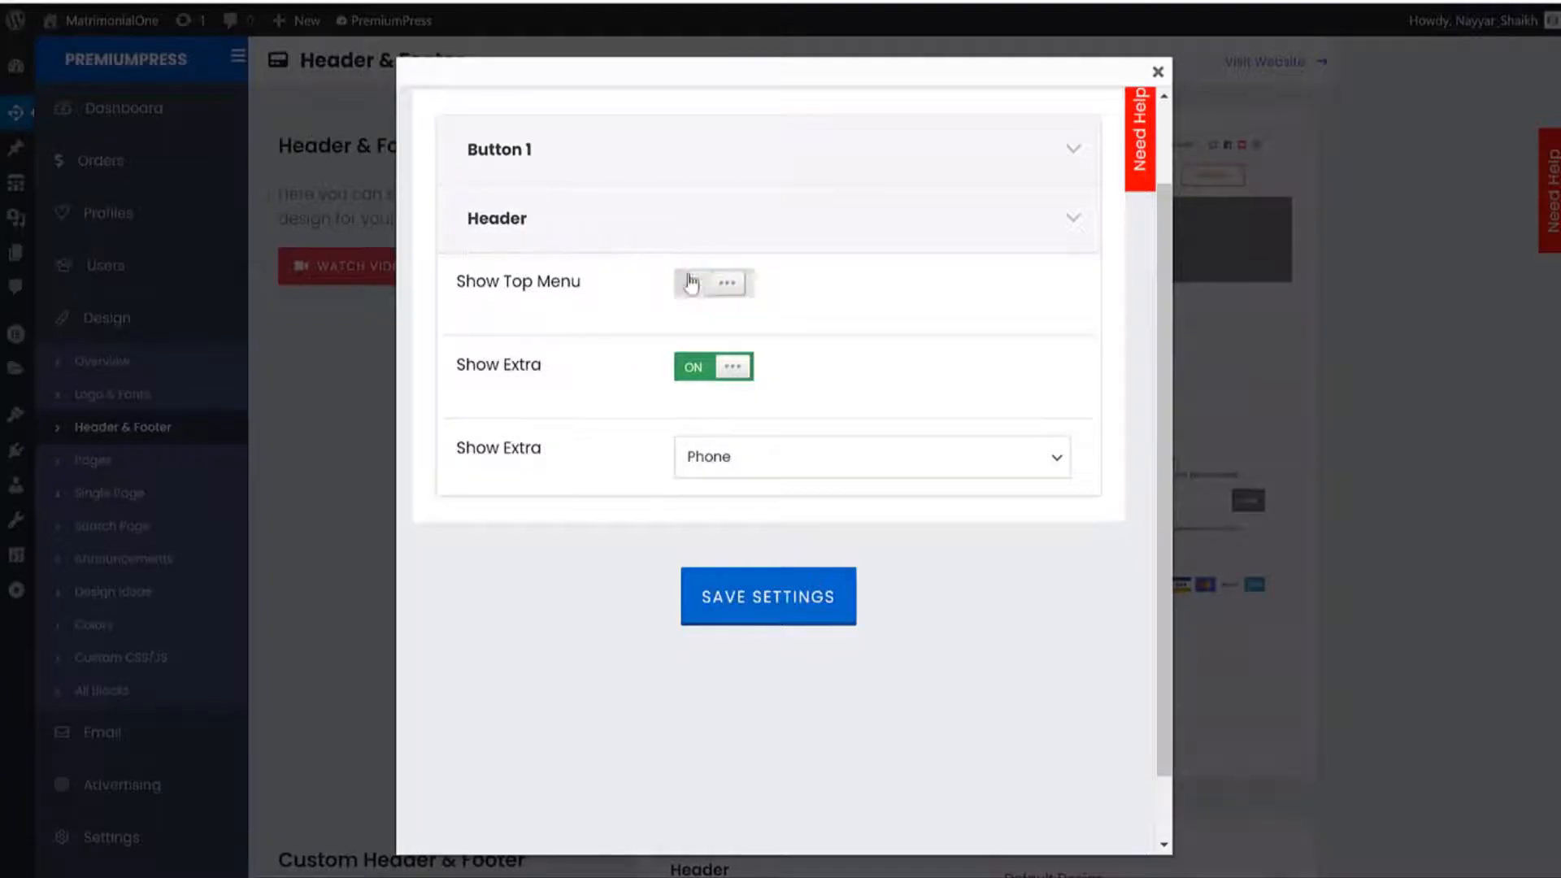
{"action": "left_click", "coordinate": [807, 620]}
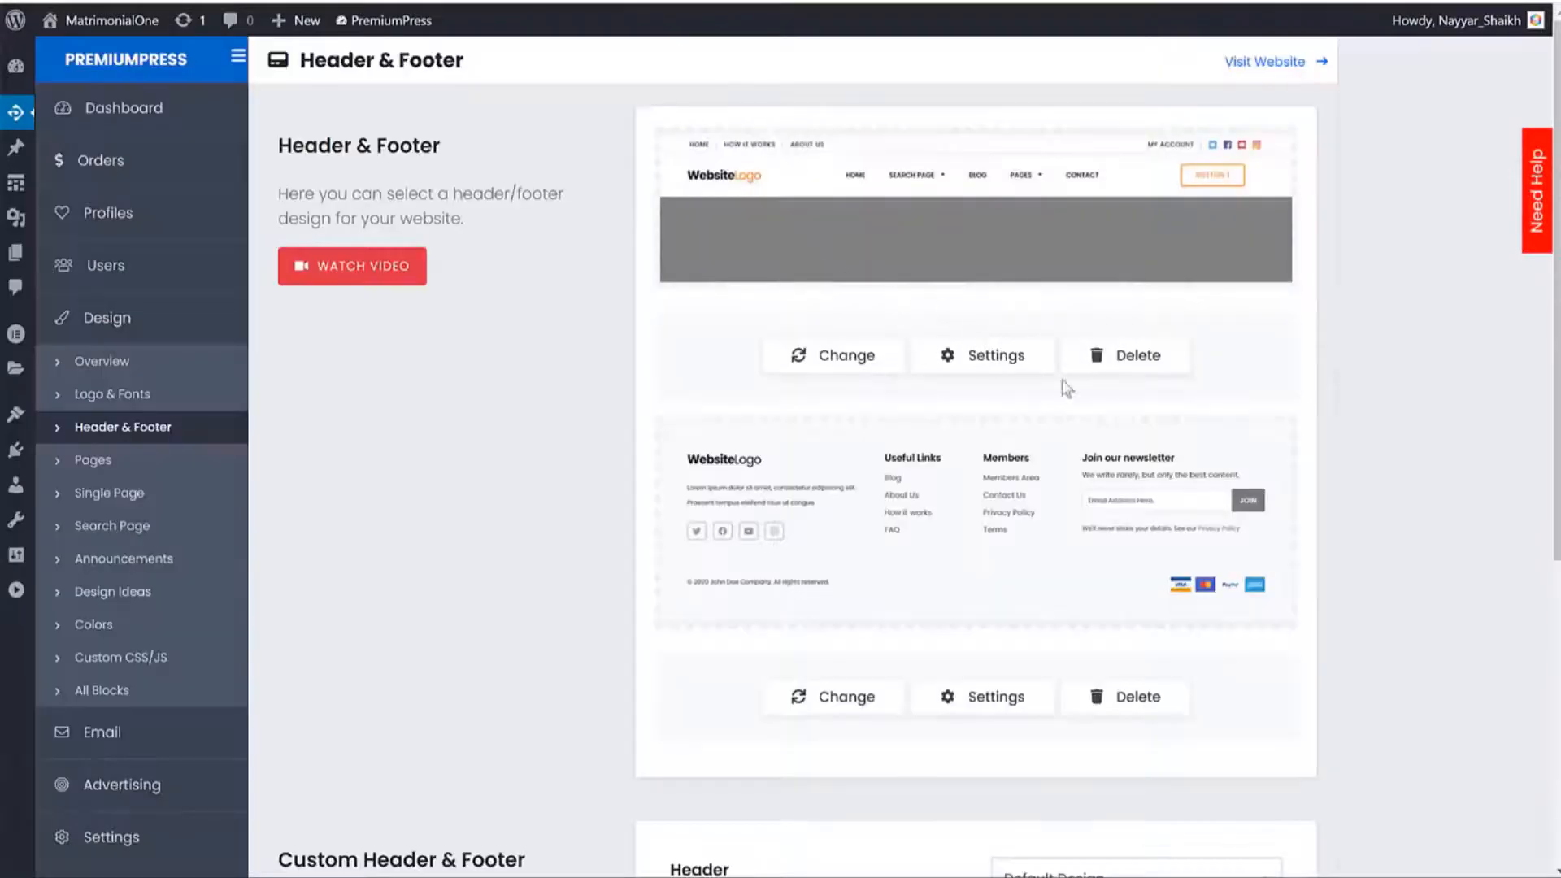
Turn Show Top Menu back on, keep Show Extra set to Phone, and save.
{"action": "left_click", "coordinate": [1003, 355]}
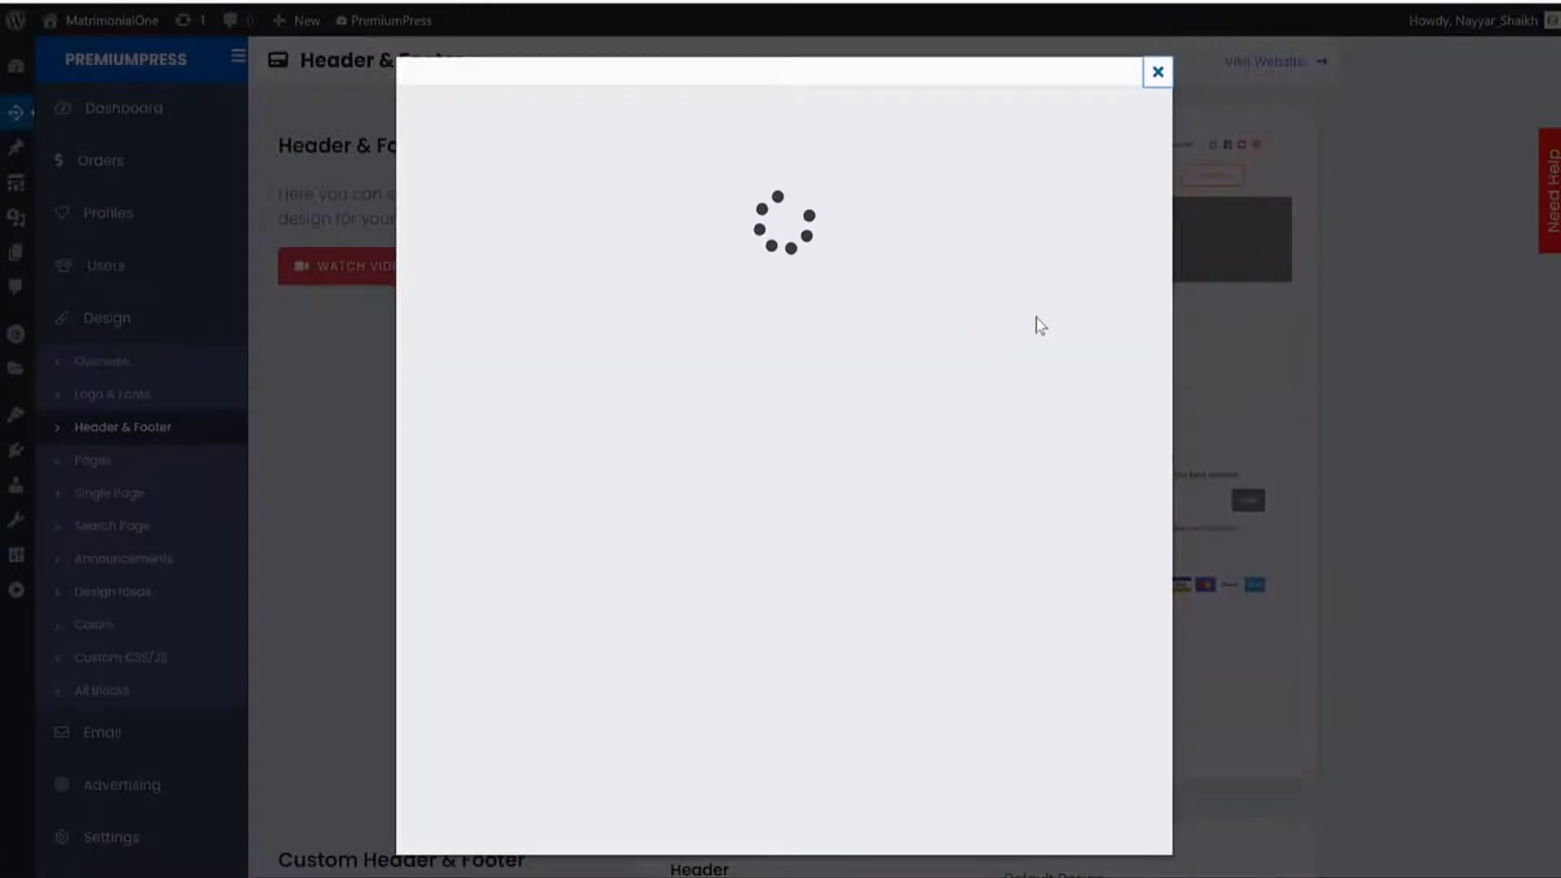
{"action": "left_click", "coordinate": [494, 332]}
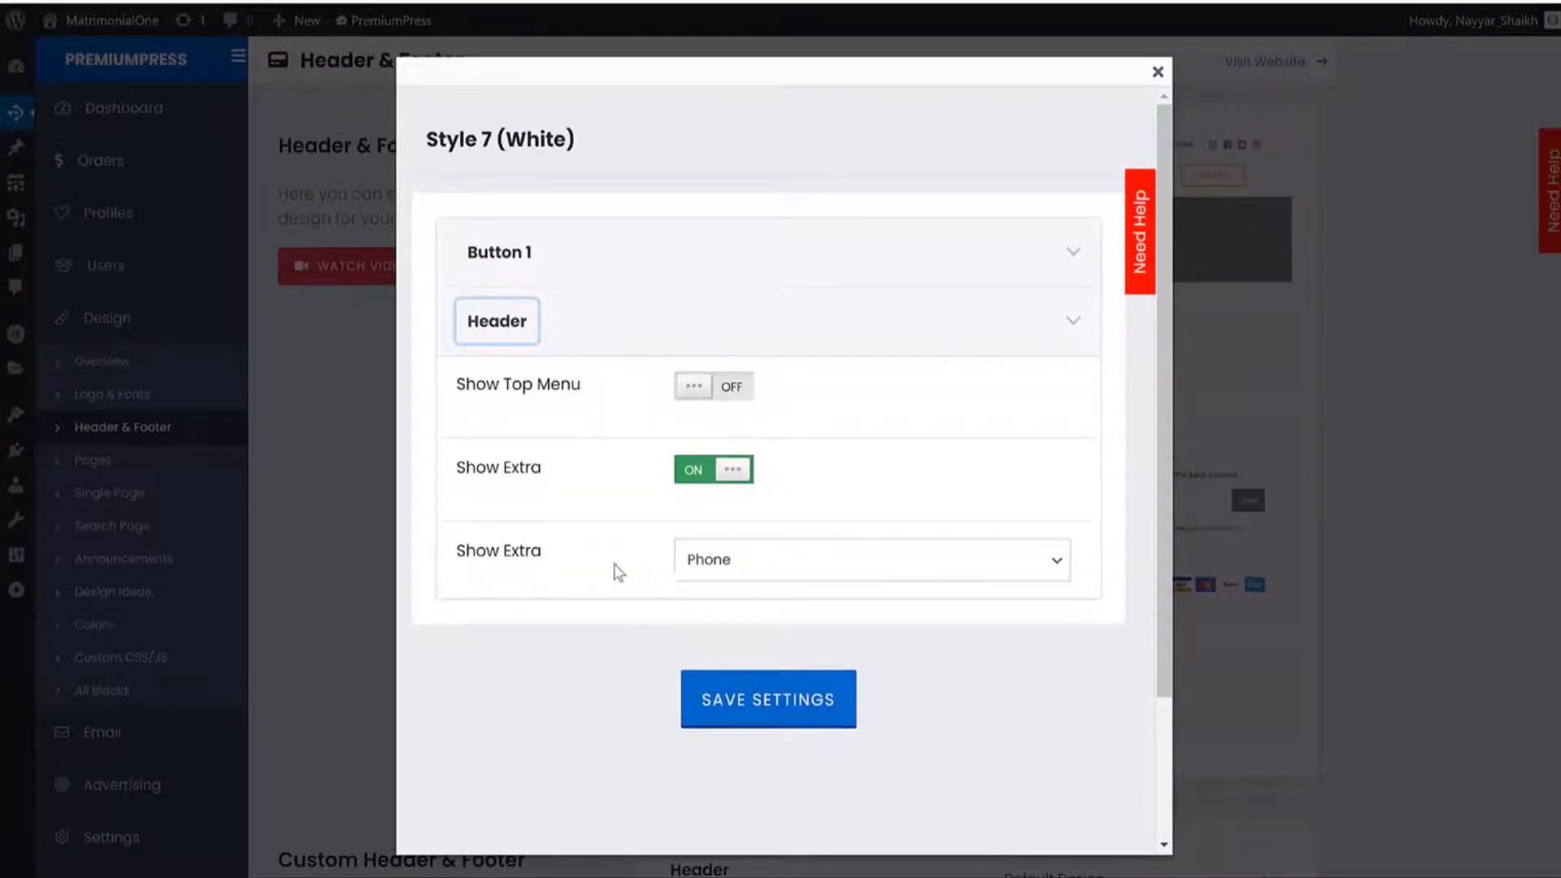
{"action": "left_click", "coordinate": [768, 566]}
{"action": "left_click", "coordinate": [768, 566]}
{"action": "left_click", "coordinate": [705, 387]}
{"action": "left_click", "coordinate": [769, 701]}
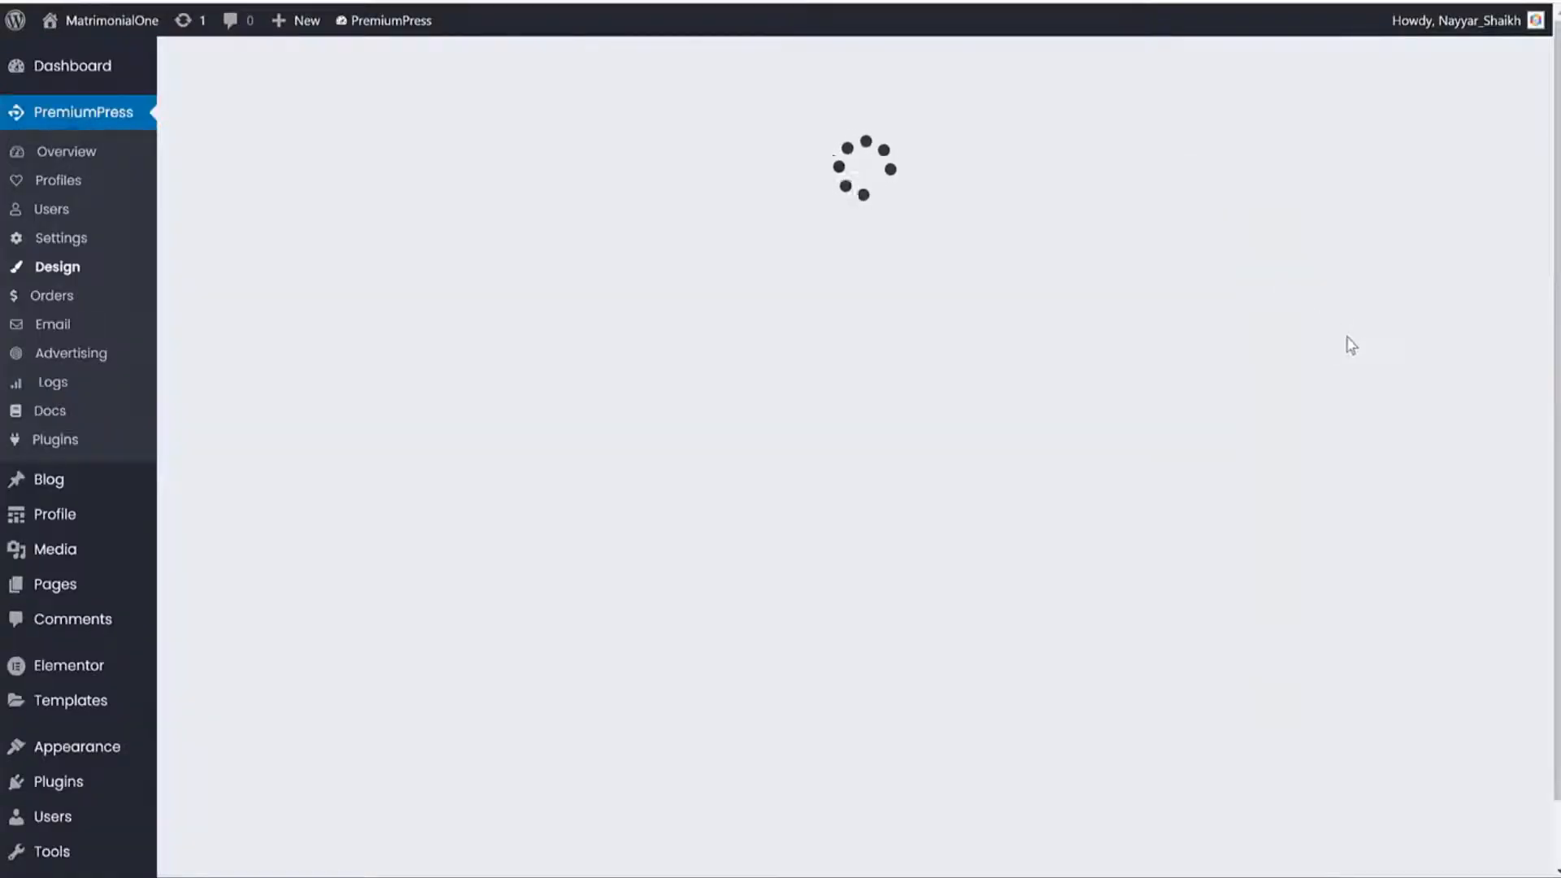
Open the PremiumPress Settings area in a new tab and go to Company settings.
{"action": "scroll", "coordinate": [1285, 348], "scroll_direction": "down", "scroll_amount": 3}
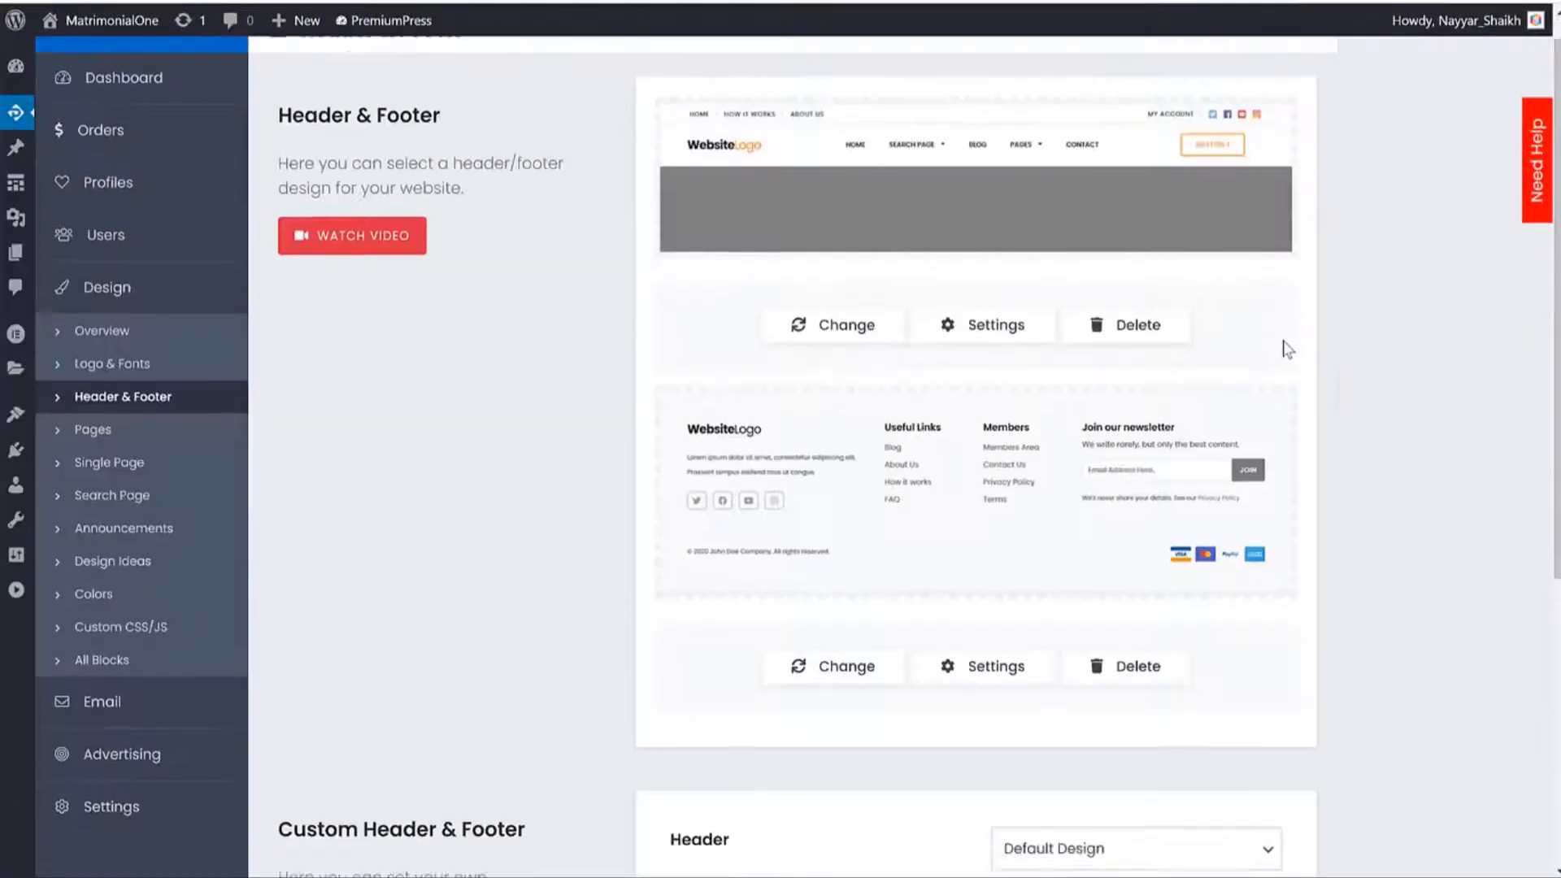
{"action": "right_click", "coordinate": [89, 522]}
{"action": "left_click", "coordinate": [118, 540]}
{"action": "left_click", "coordinate": [573, 1]}
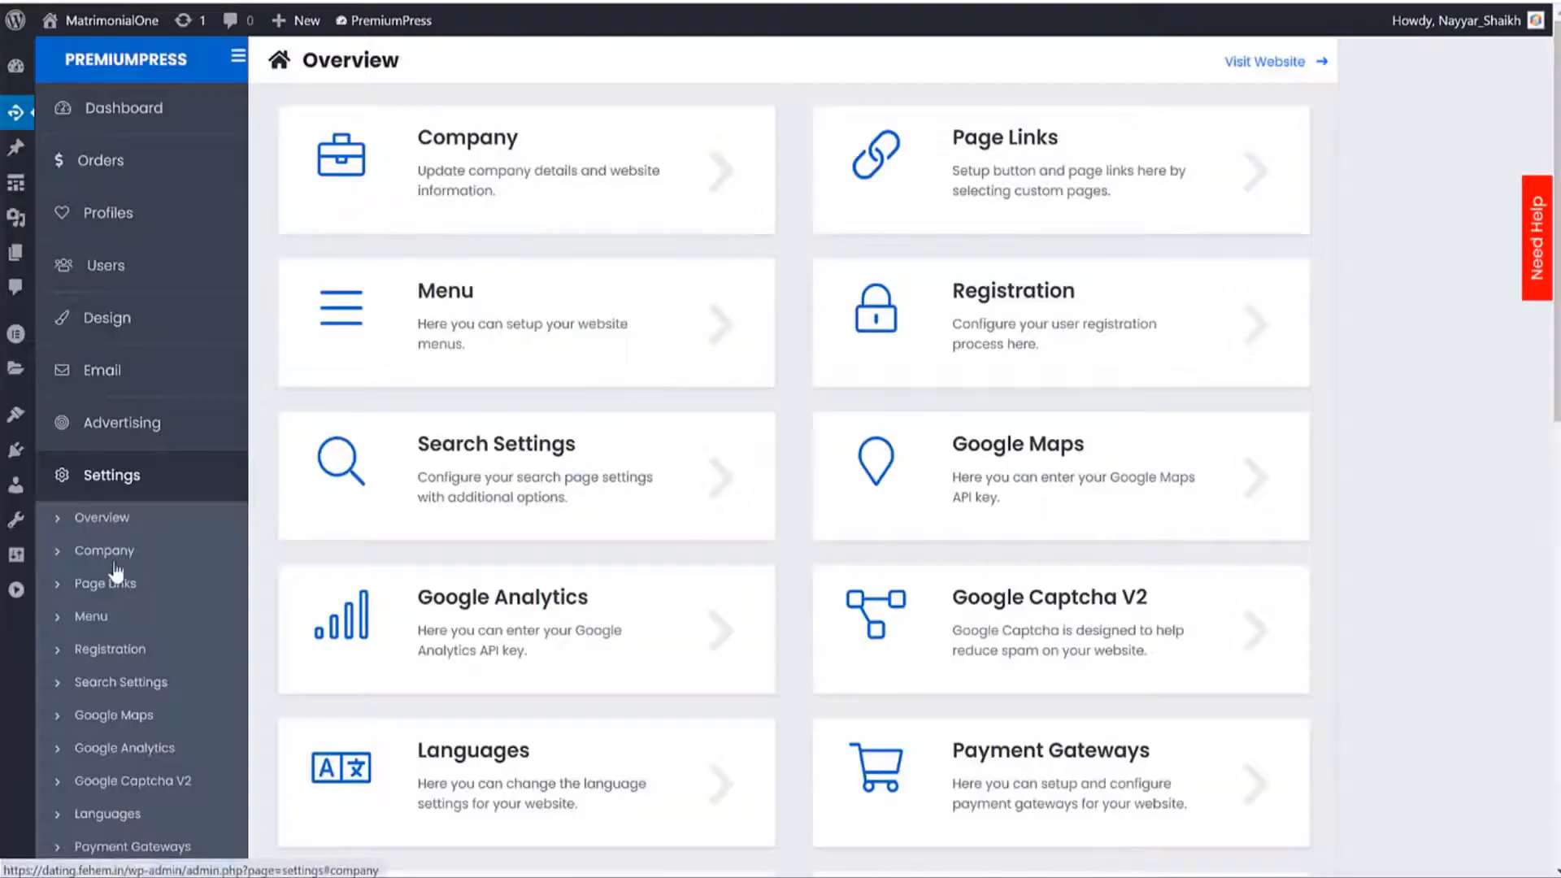
{"action": "left_click", "coordinate": [118, 559]}
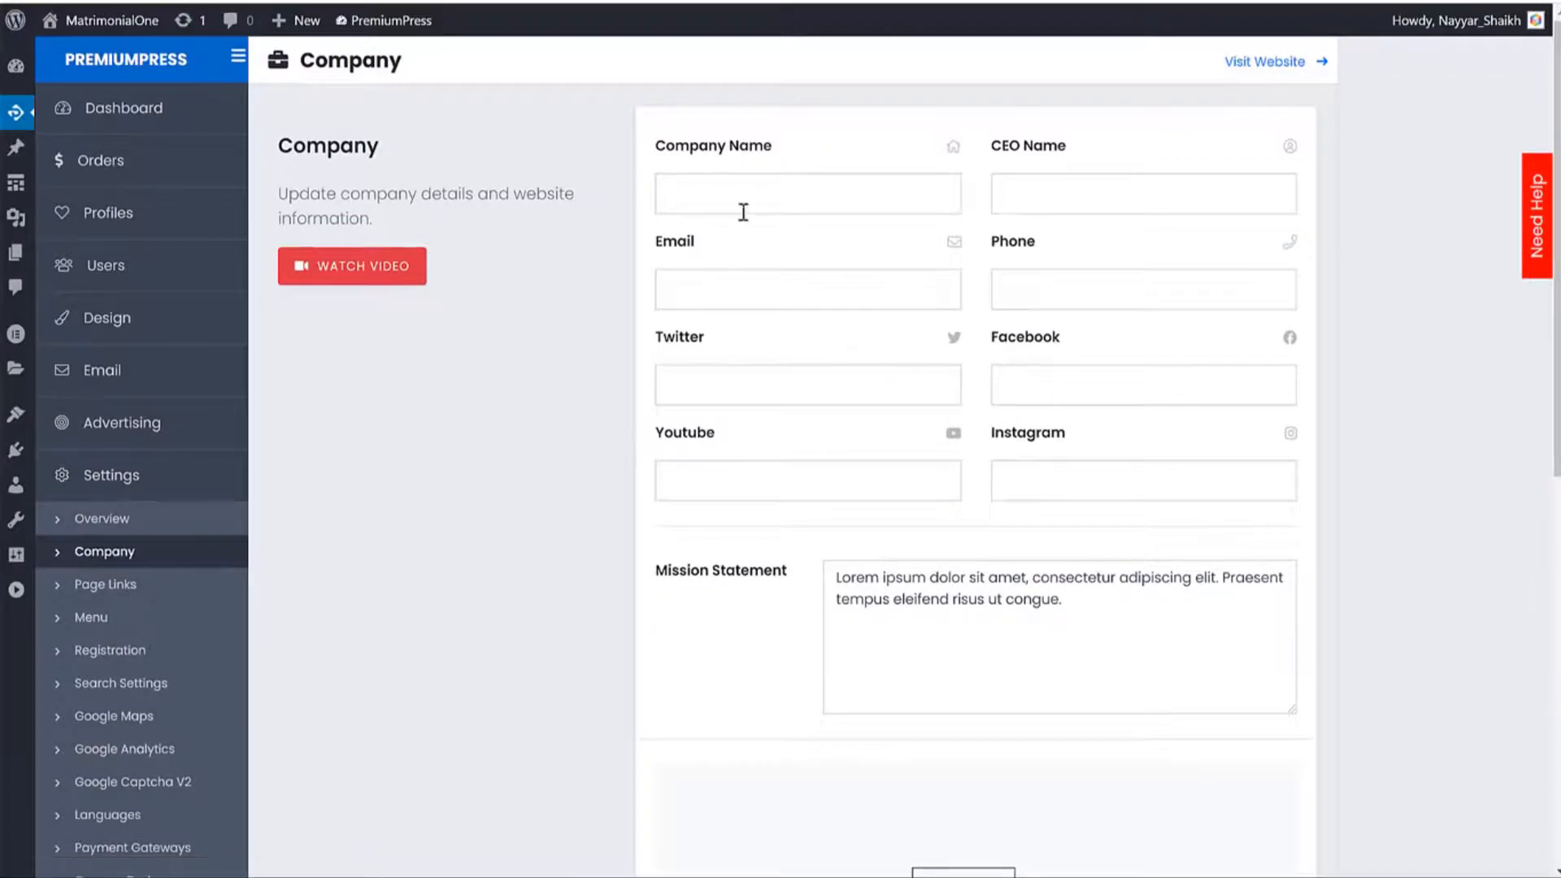
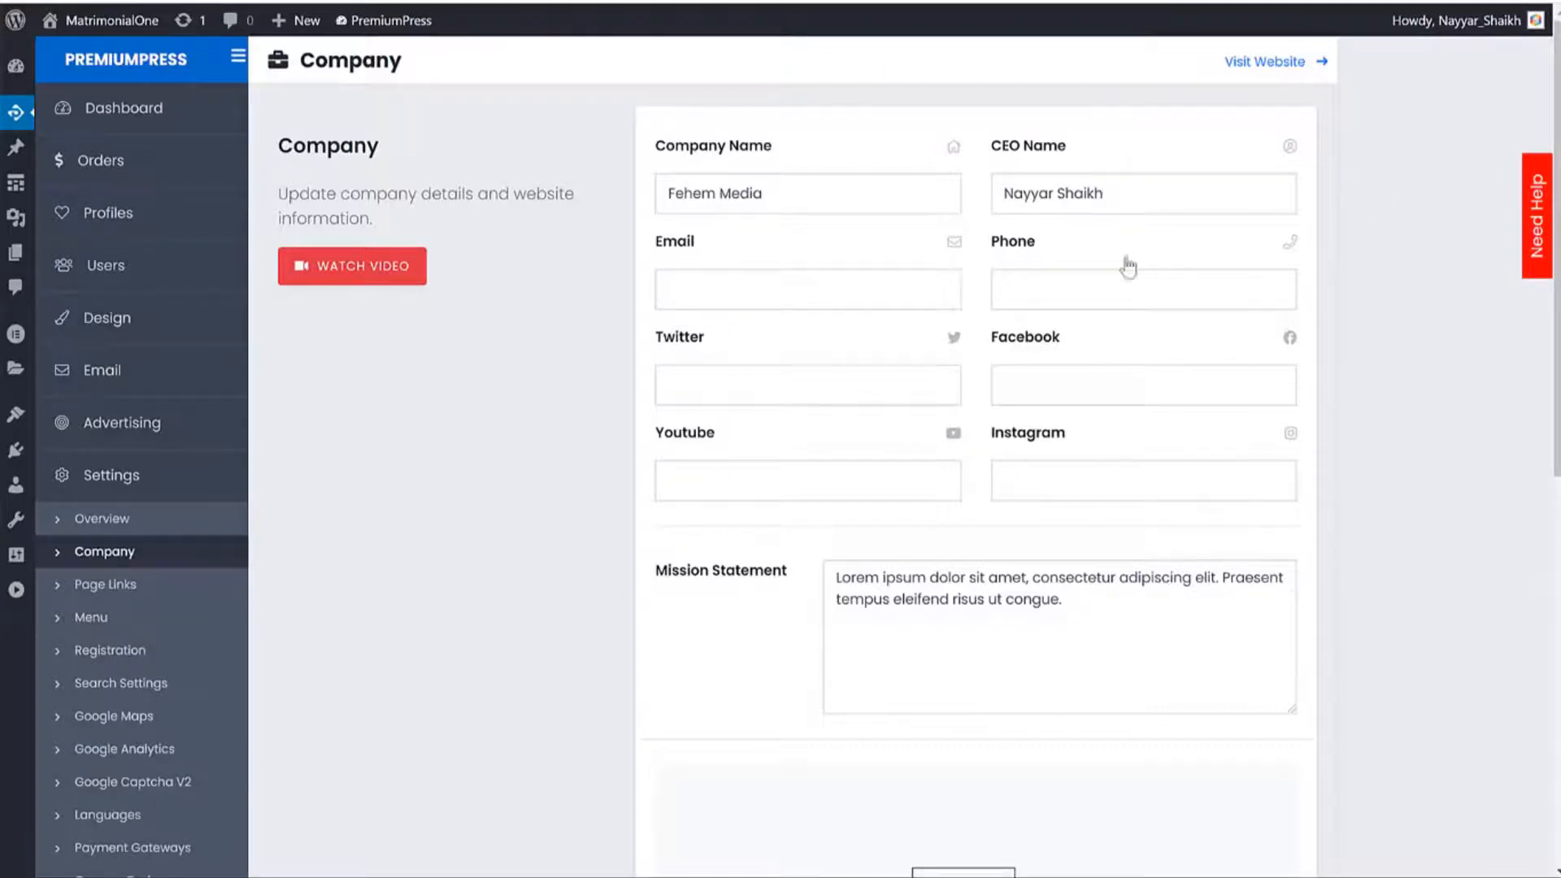
Enter the company email and Facebook handle, save the Company settings, and reload the page.
{"action": "type", "text": "ad"}
{"action": "type", "text": "min@admin"}
{"action": "type", "text": "9889869"}
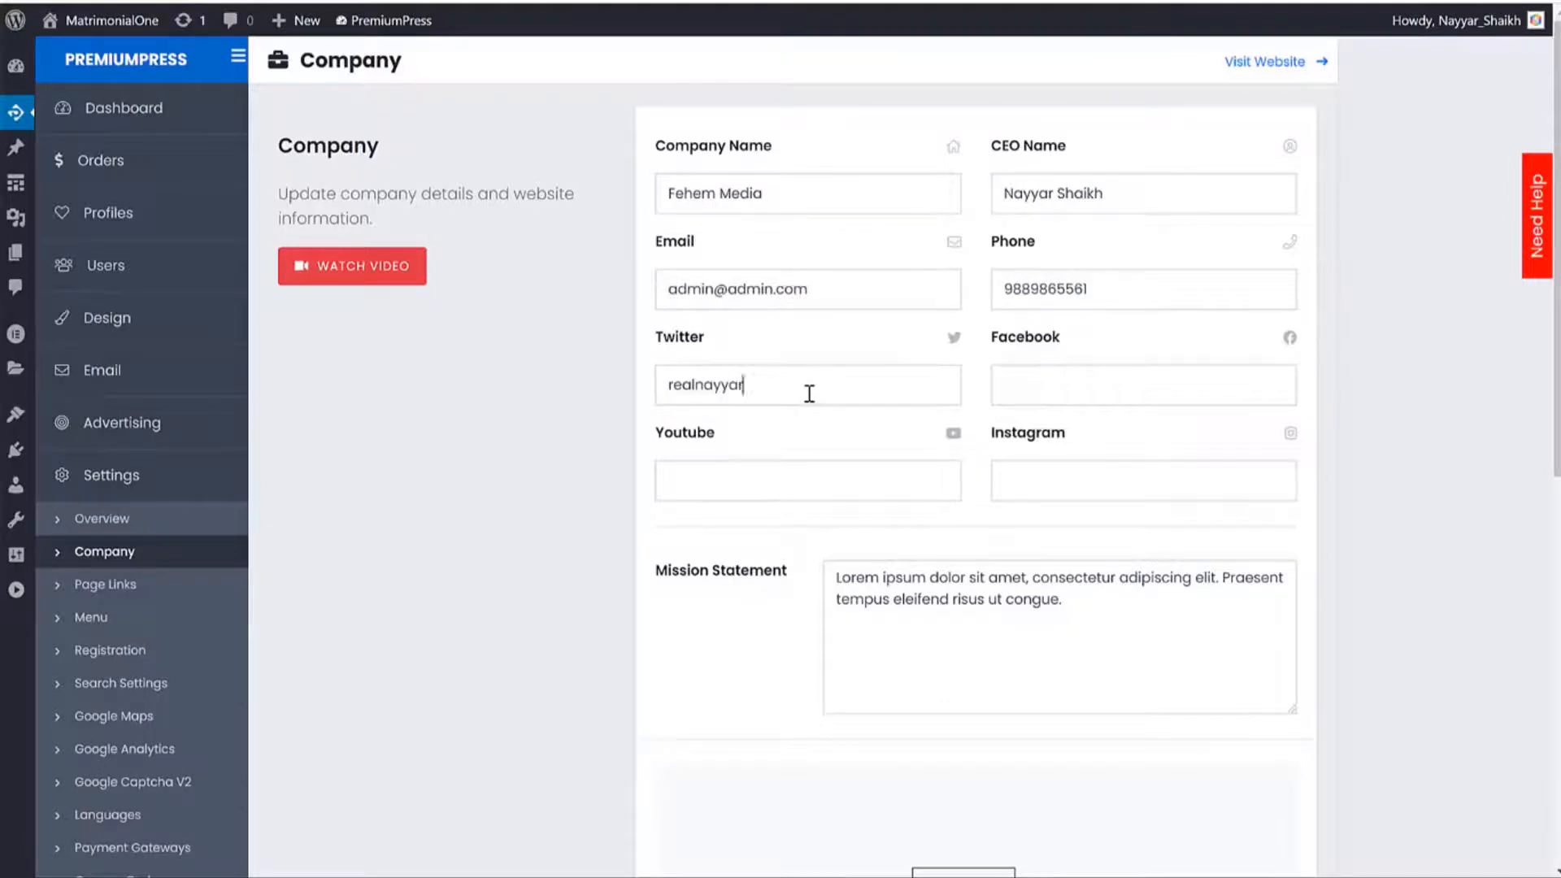
{"action": "key", "text": "Tab"}
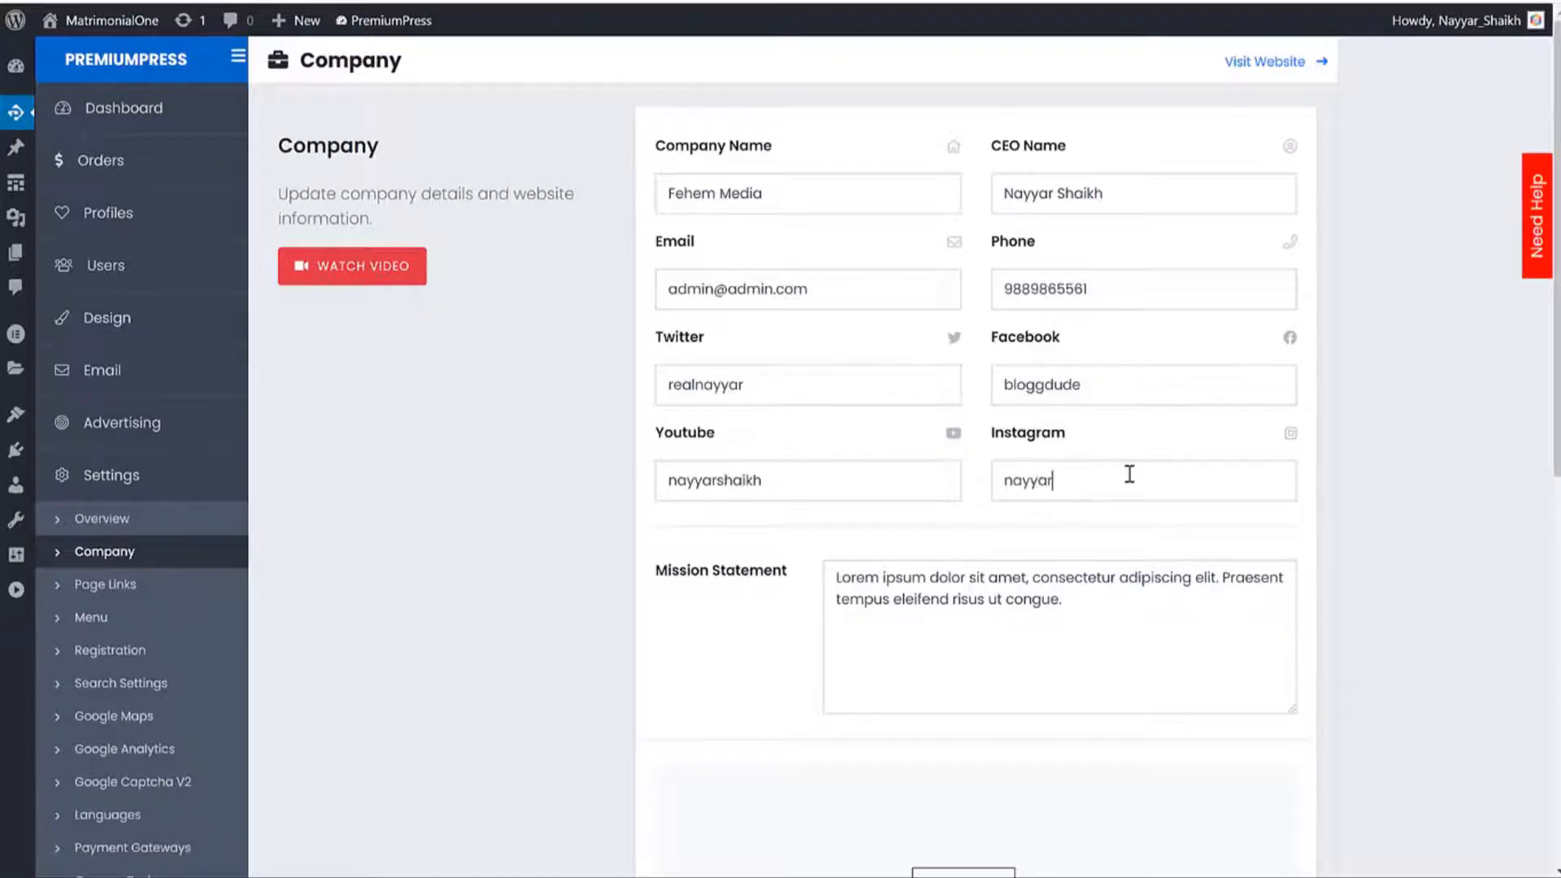
{"action": "type", "text": "ikh"}
{"action": "scroll", "coordinate": [1133, 486], "scroll_direction": "down", "scroll_amount": 9}
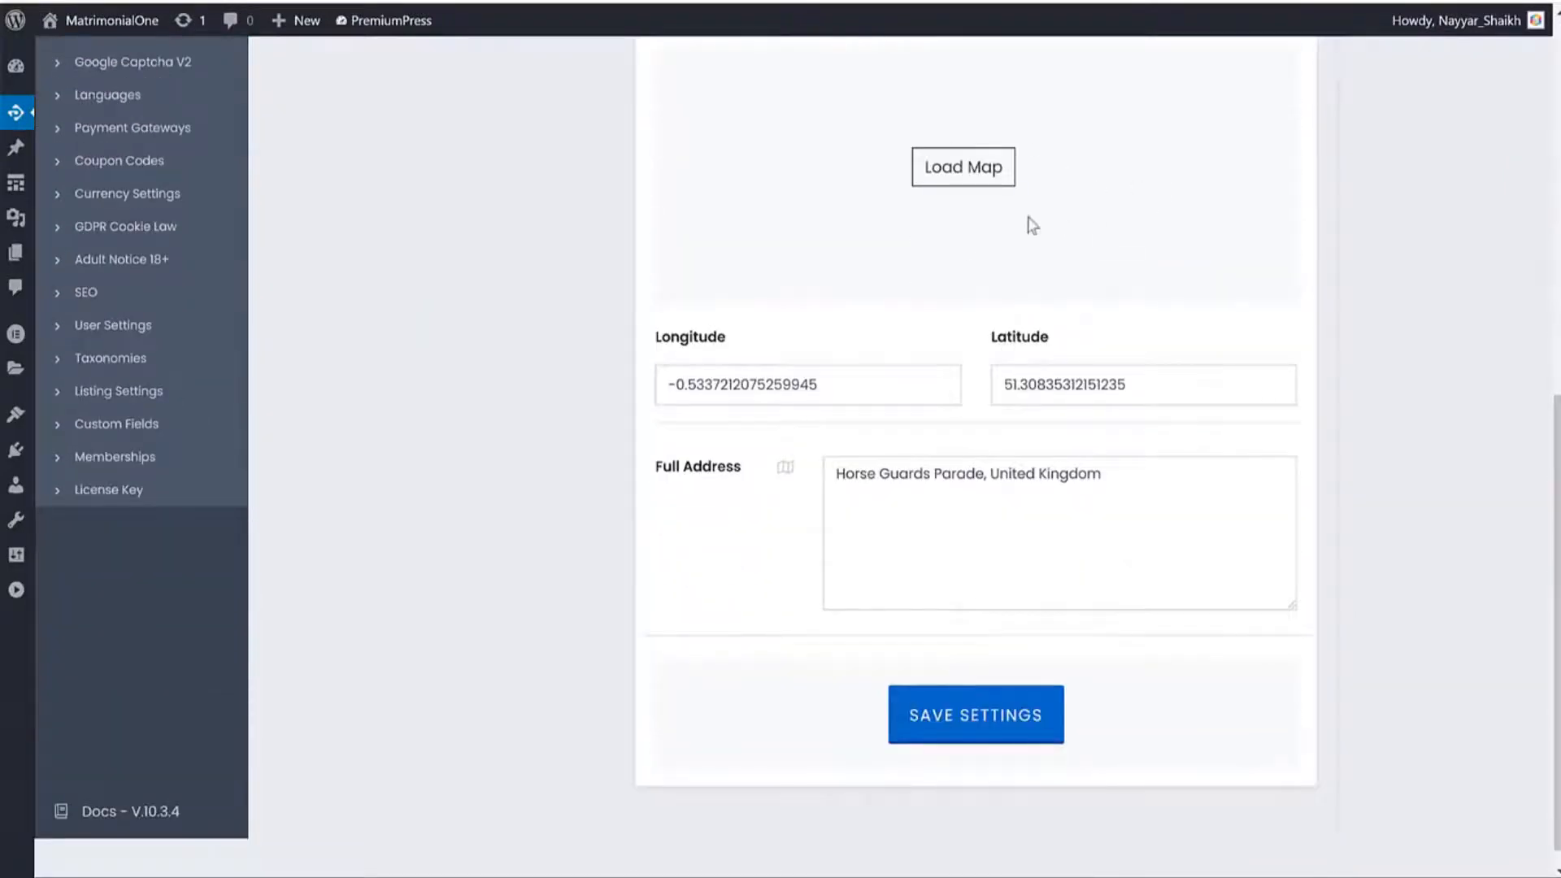
{"action": "left_click", "coordinate": [1046, 723]}
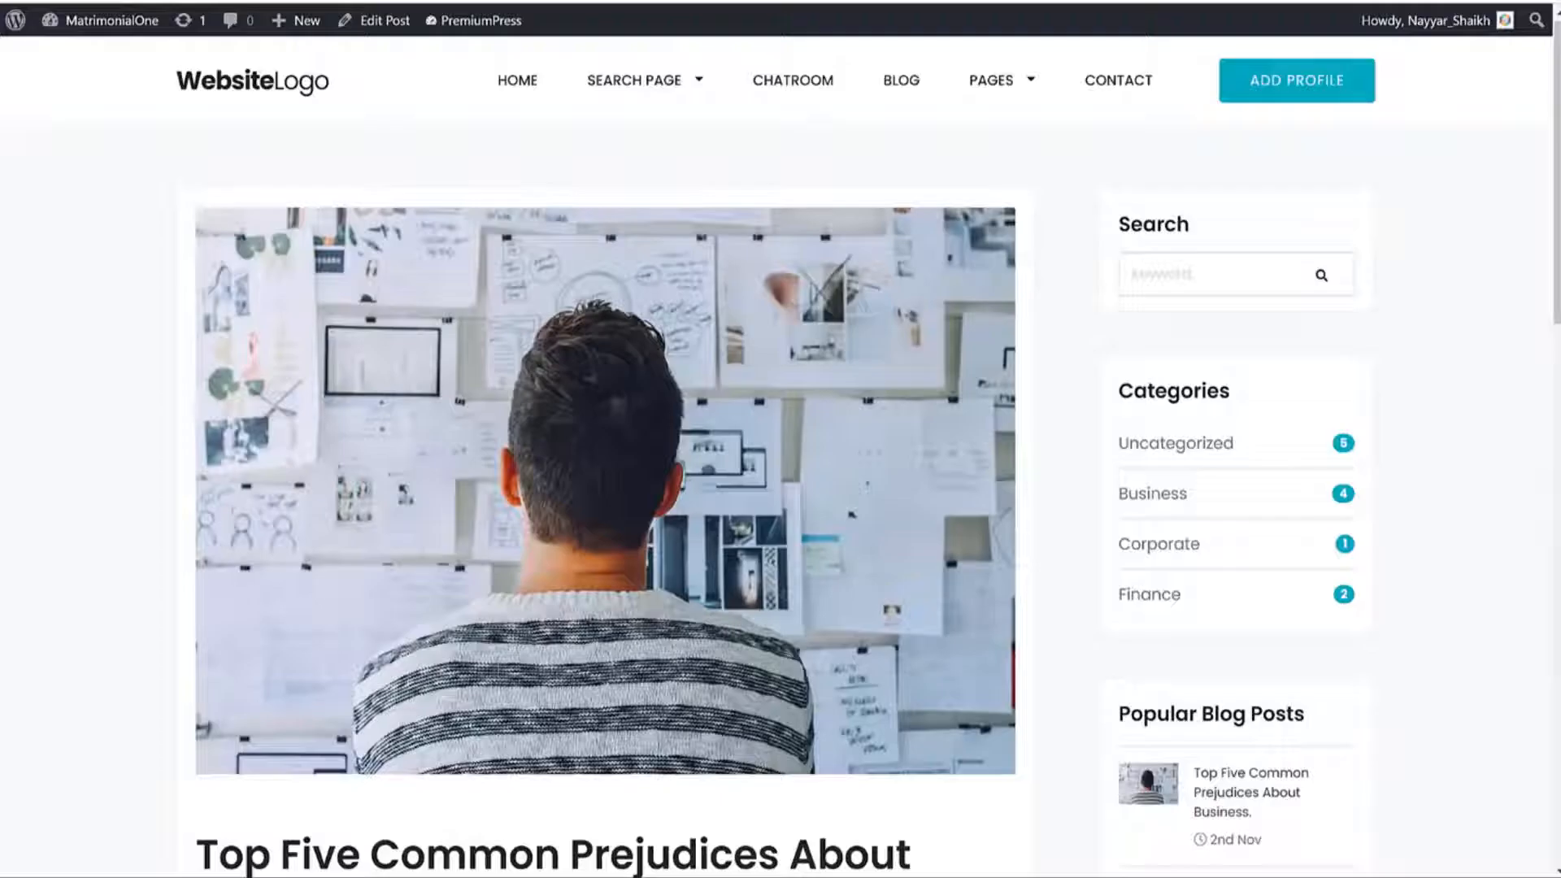
{"action": "key", "text": "F5"}
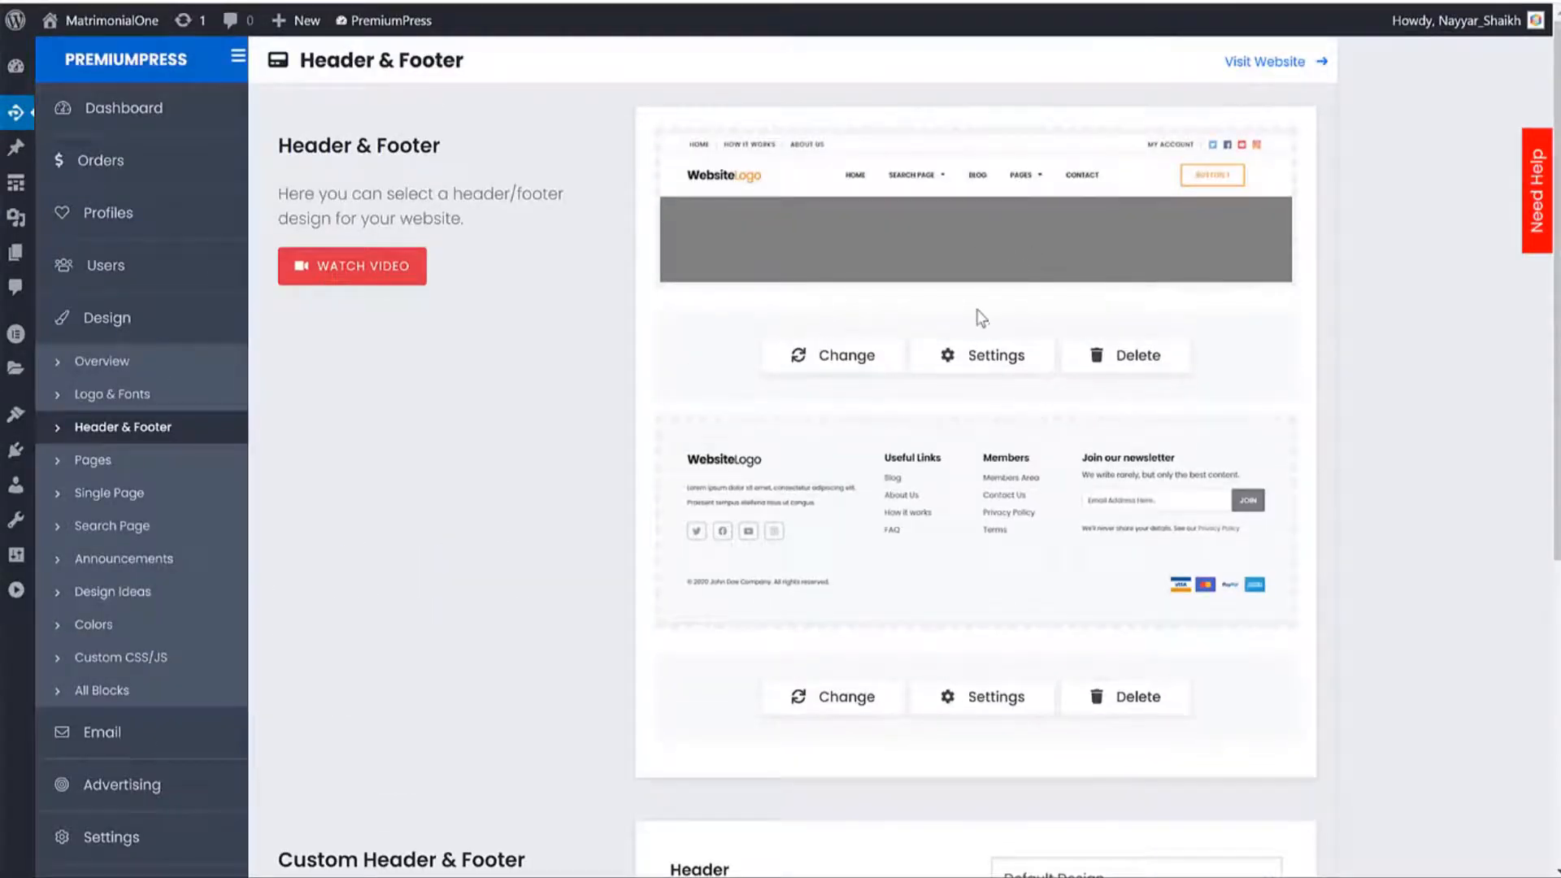
Switch the site header to the Style 2 design.
{"action": "left_click", "coordinate": [823, 370]}
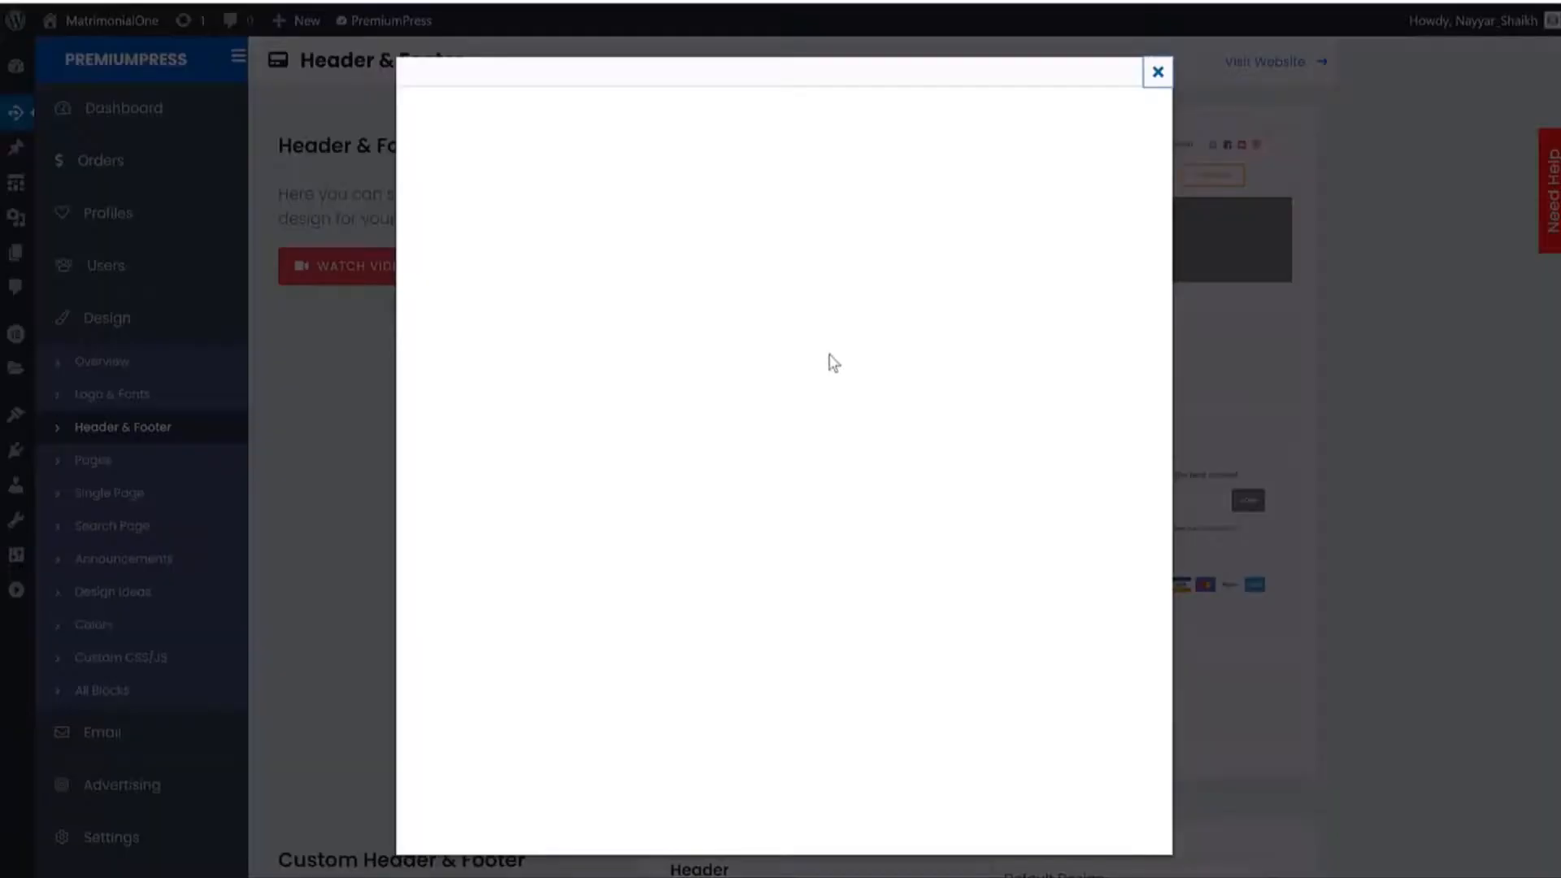
{"action": "scroll", "coordinate": [937, 339], "scroll_direction": "down", "scroll_amount": 3}
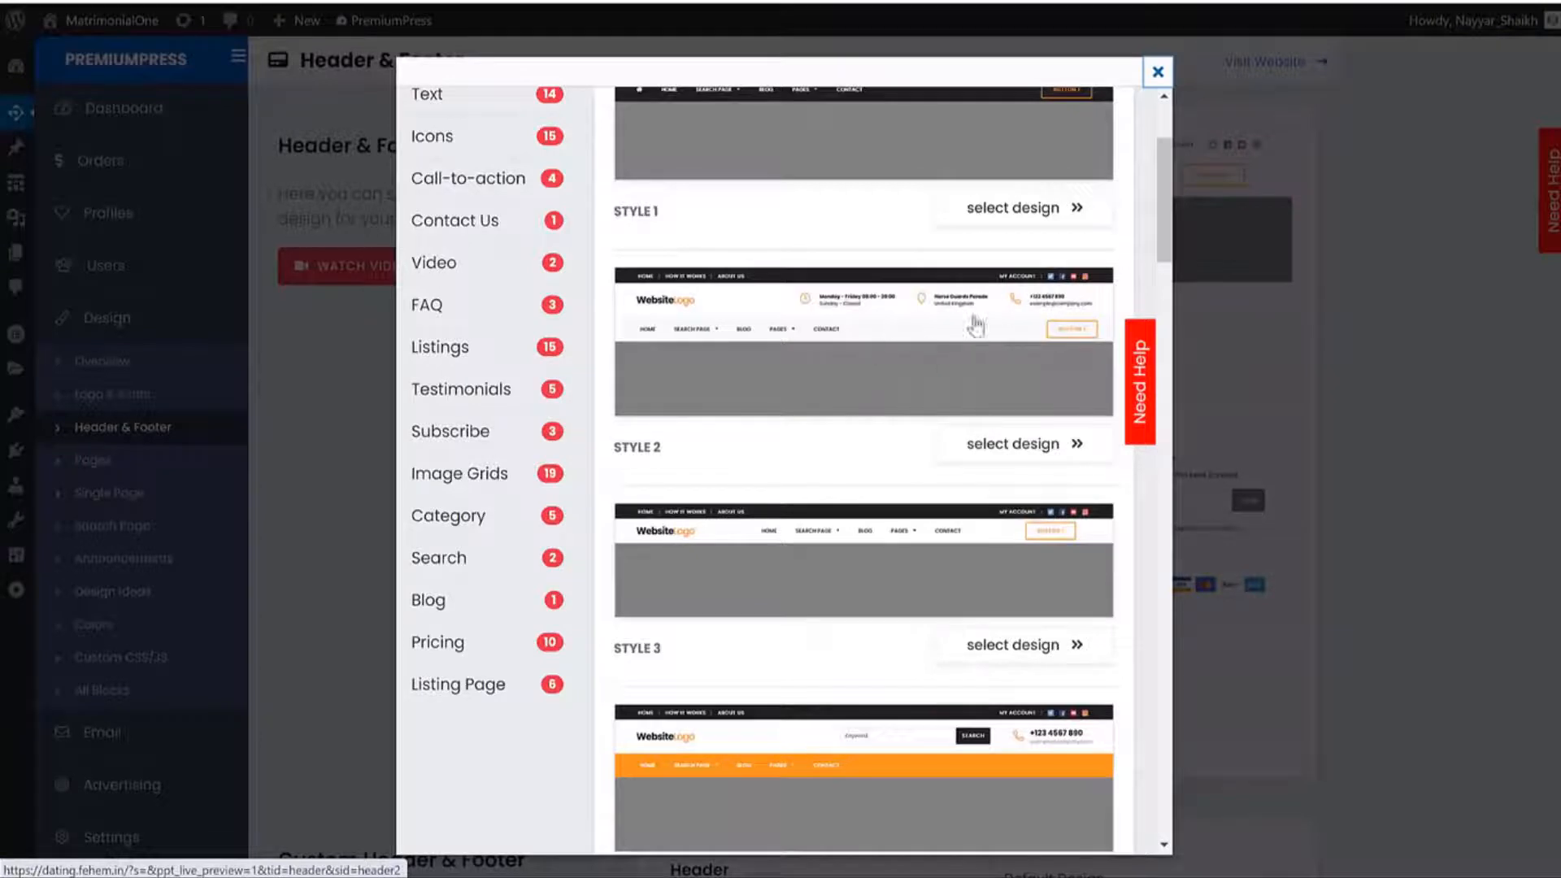
{"action": "left_click", "coordinate": [1032, 448]}
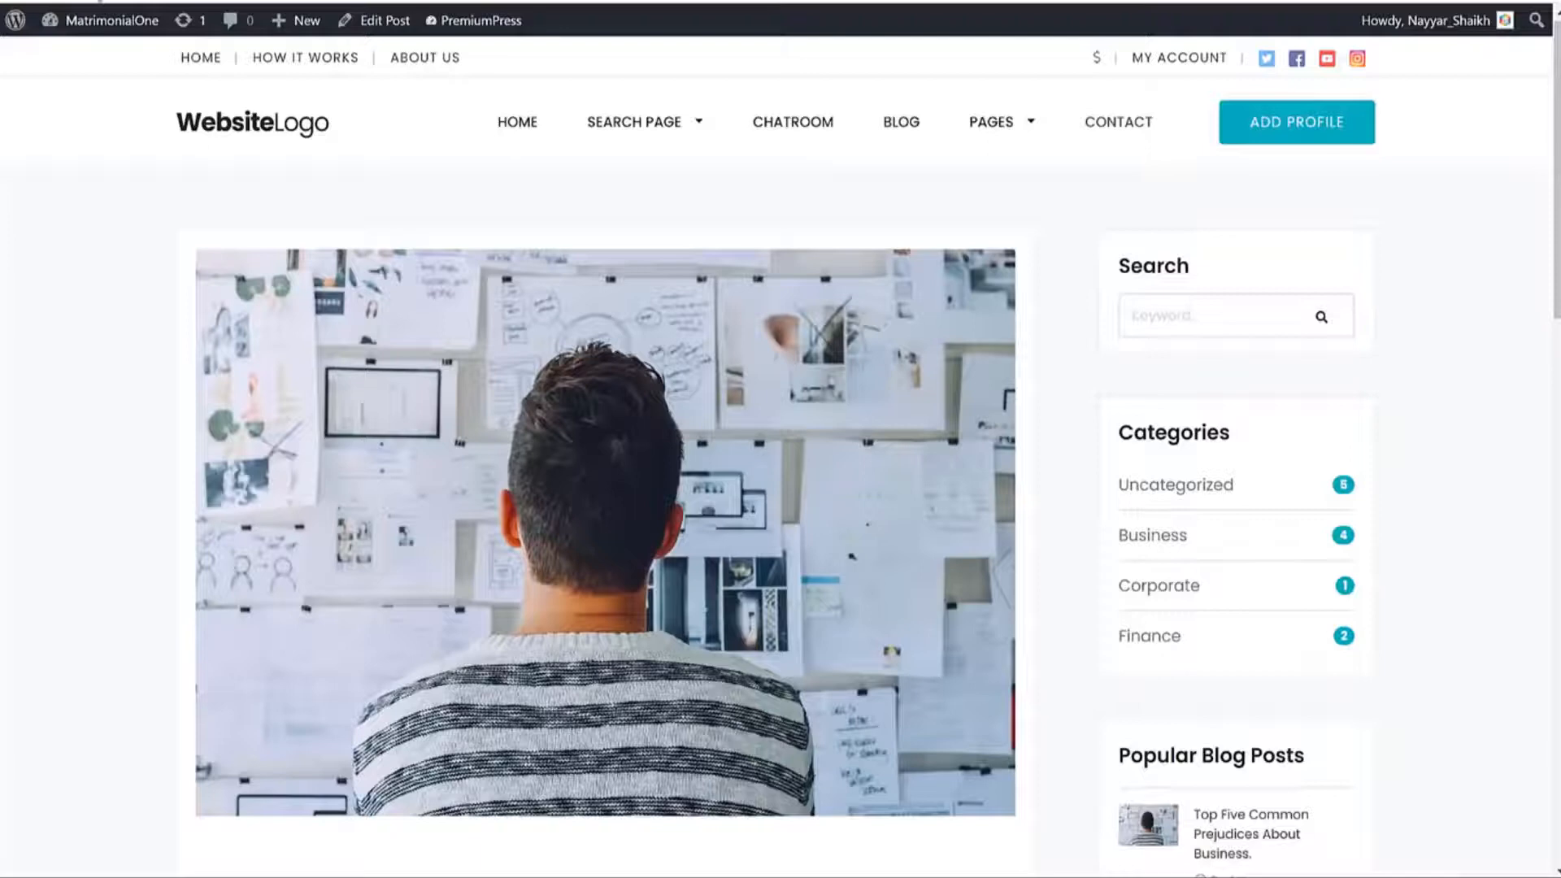
Check the Style 2 header on the Blog, Chatroom and home pages, then go to Design Overview.
{"action": "left_click", "coordinate": [96, 0]}
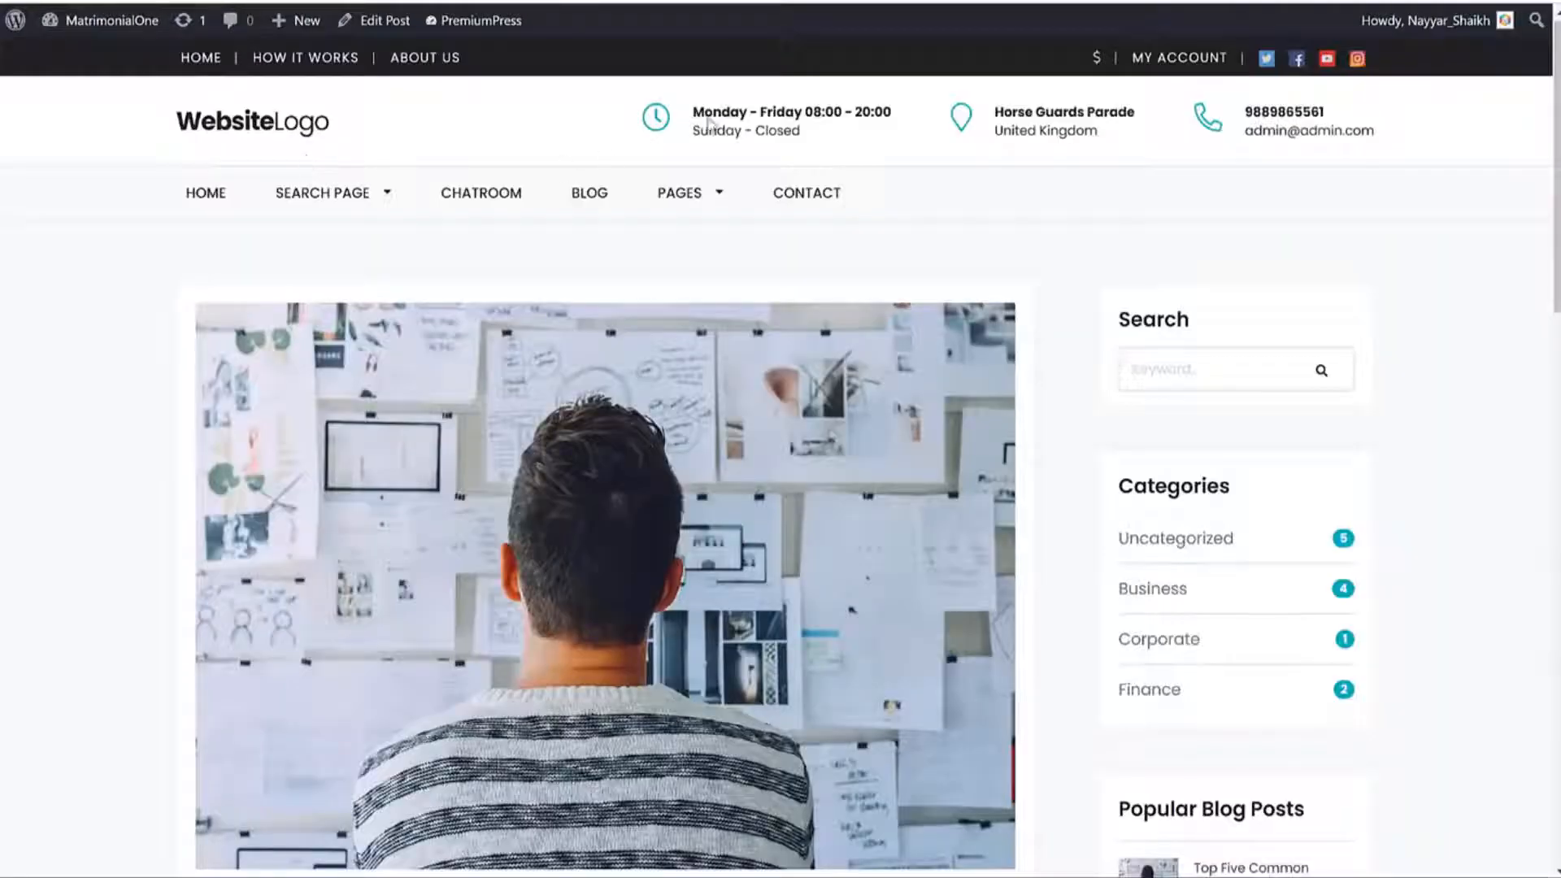
{"action": "left_click_drag", "start_coordinate": [1382, 138], "coordinate": [1240, 110]}
{"action": "left_click", "coordinate": [1309, 118]}
{"action": "scroll", "coordinate": [1091, 372], "scroll_direction": "down", "scroll_amount": 9}
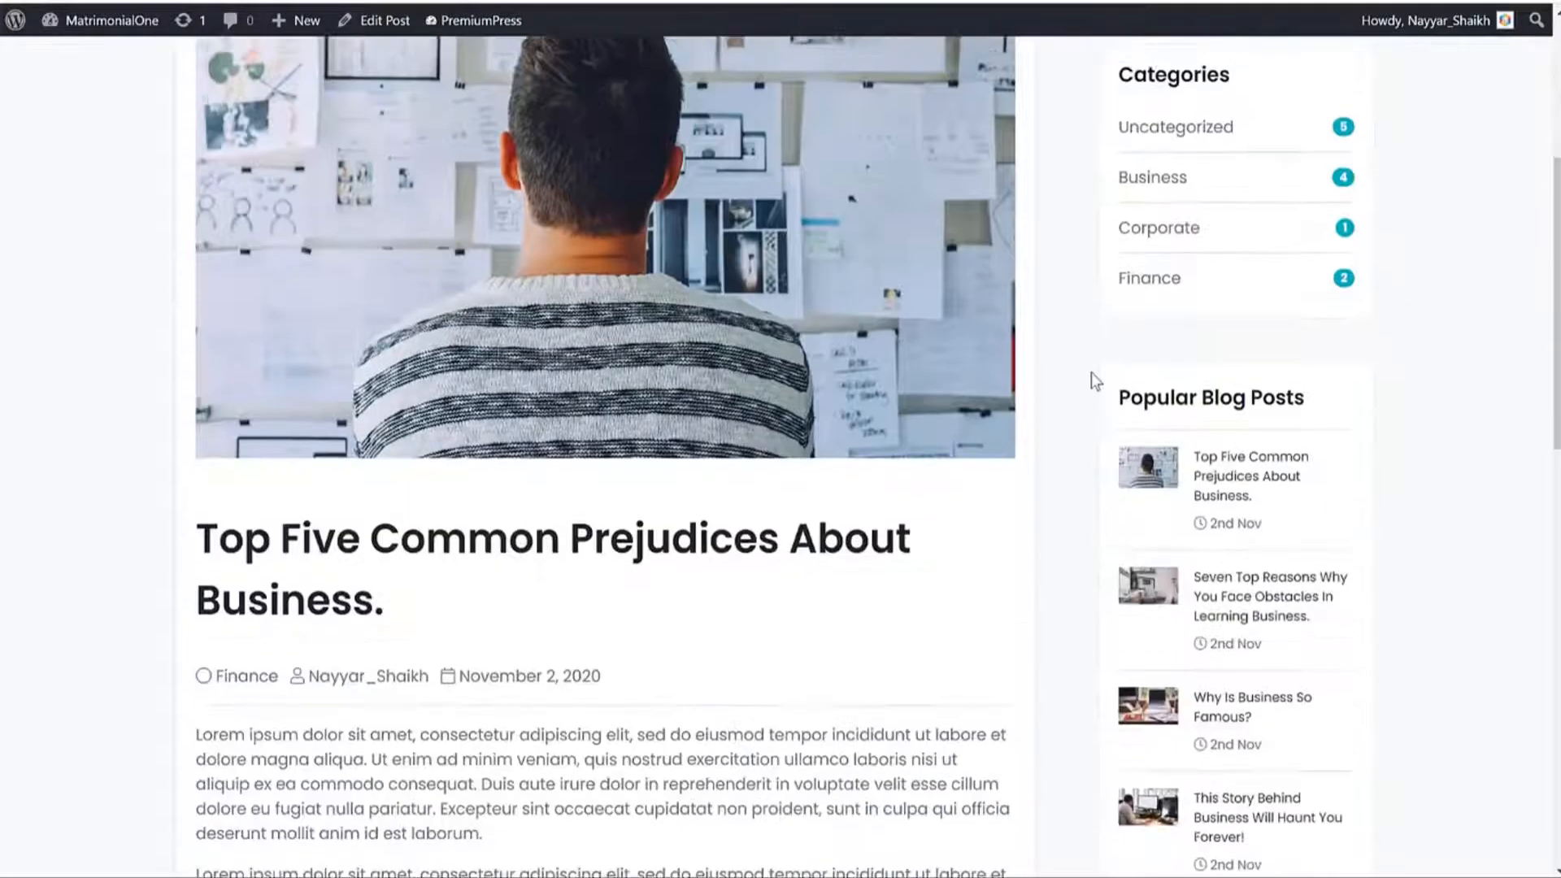
{"action": "scroll", "coordinate": [1101, 395], "scroll_direction": "up", "scroll_amount": 9}
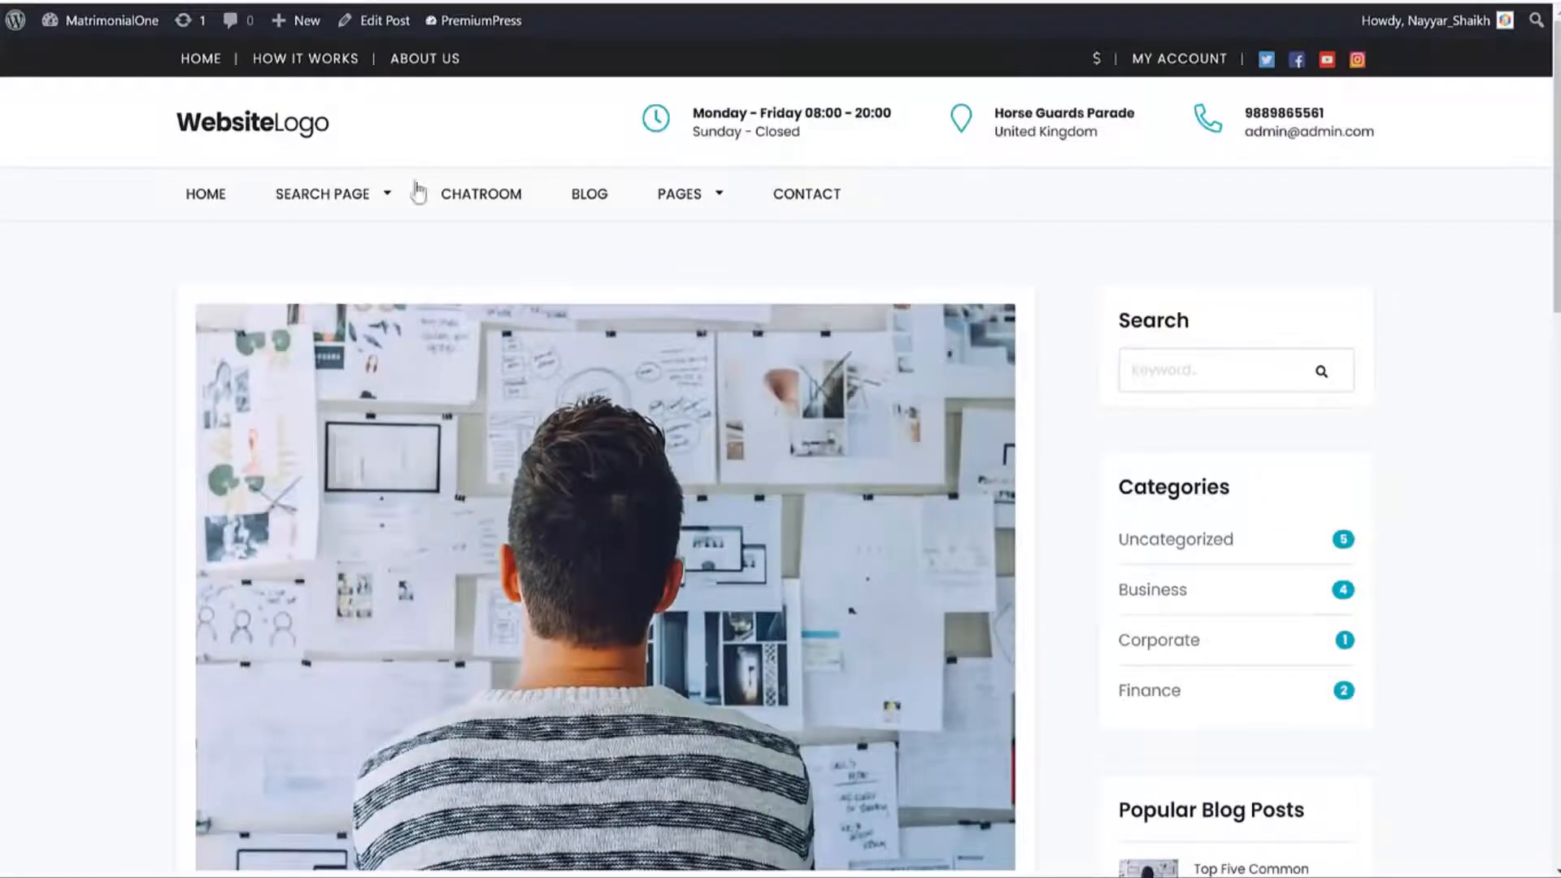
{"action": "left_click", "coordinate": [609, 197]}
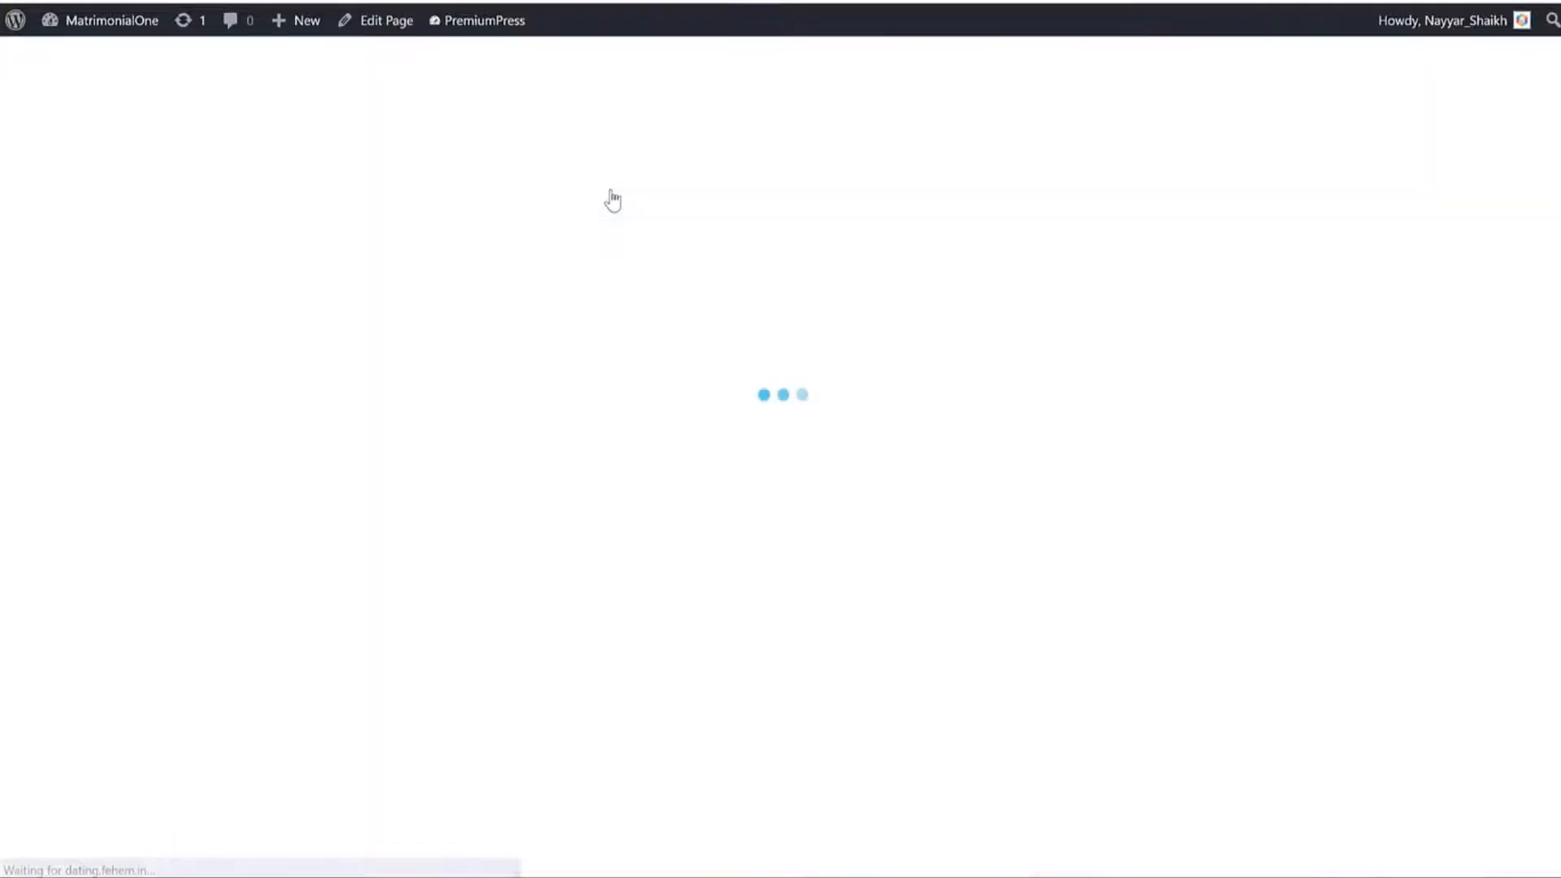
{"action": "left_click", "coordinate": [504, 200]}
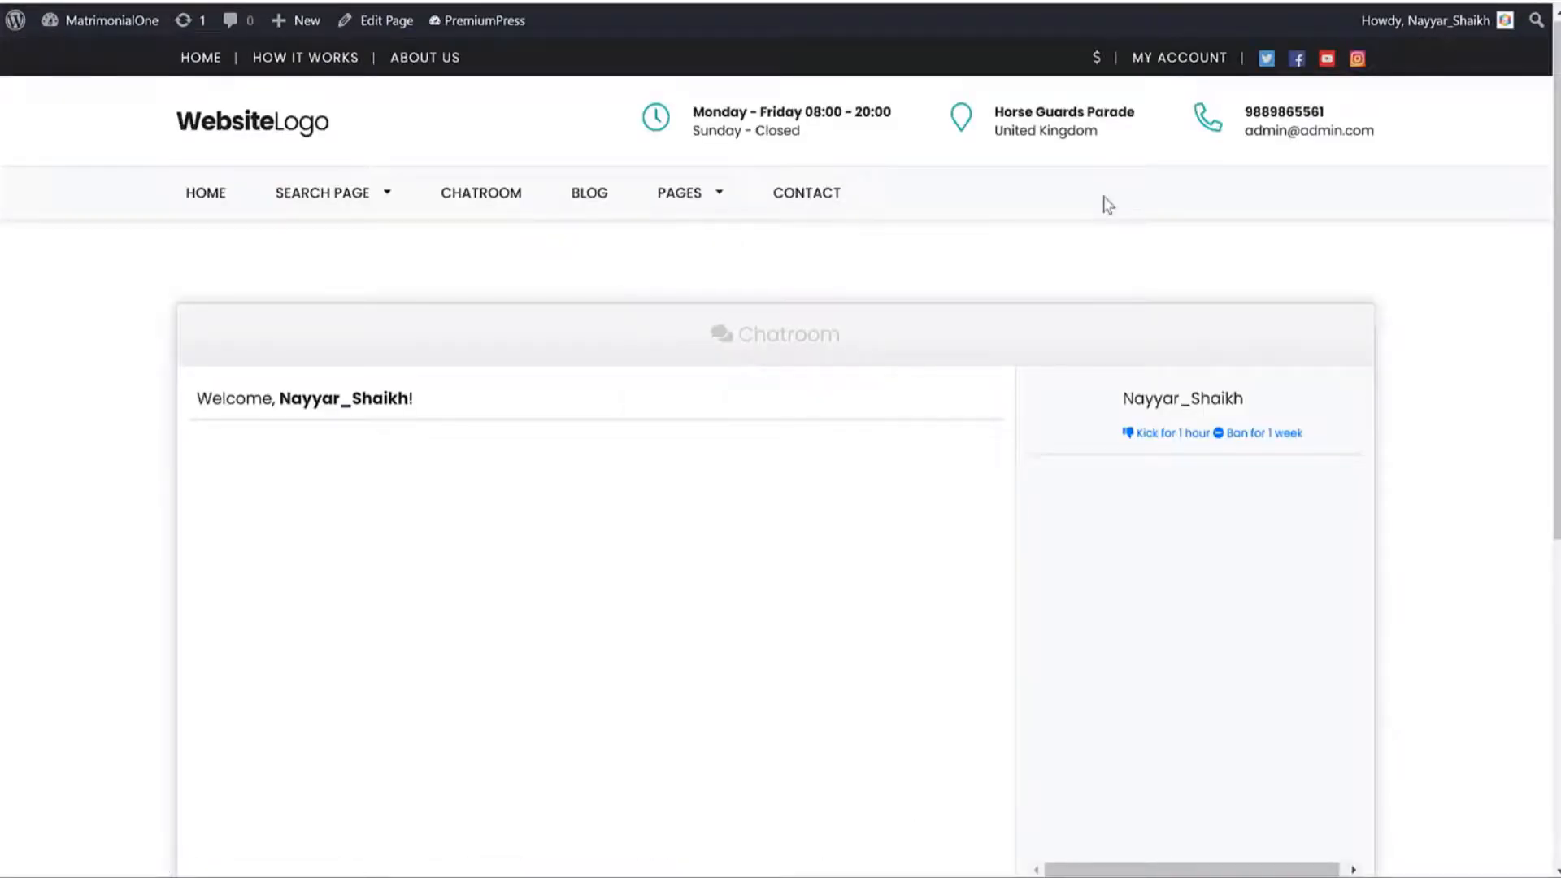
{"action": "left_click", "coordinate": [191, 204]}
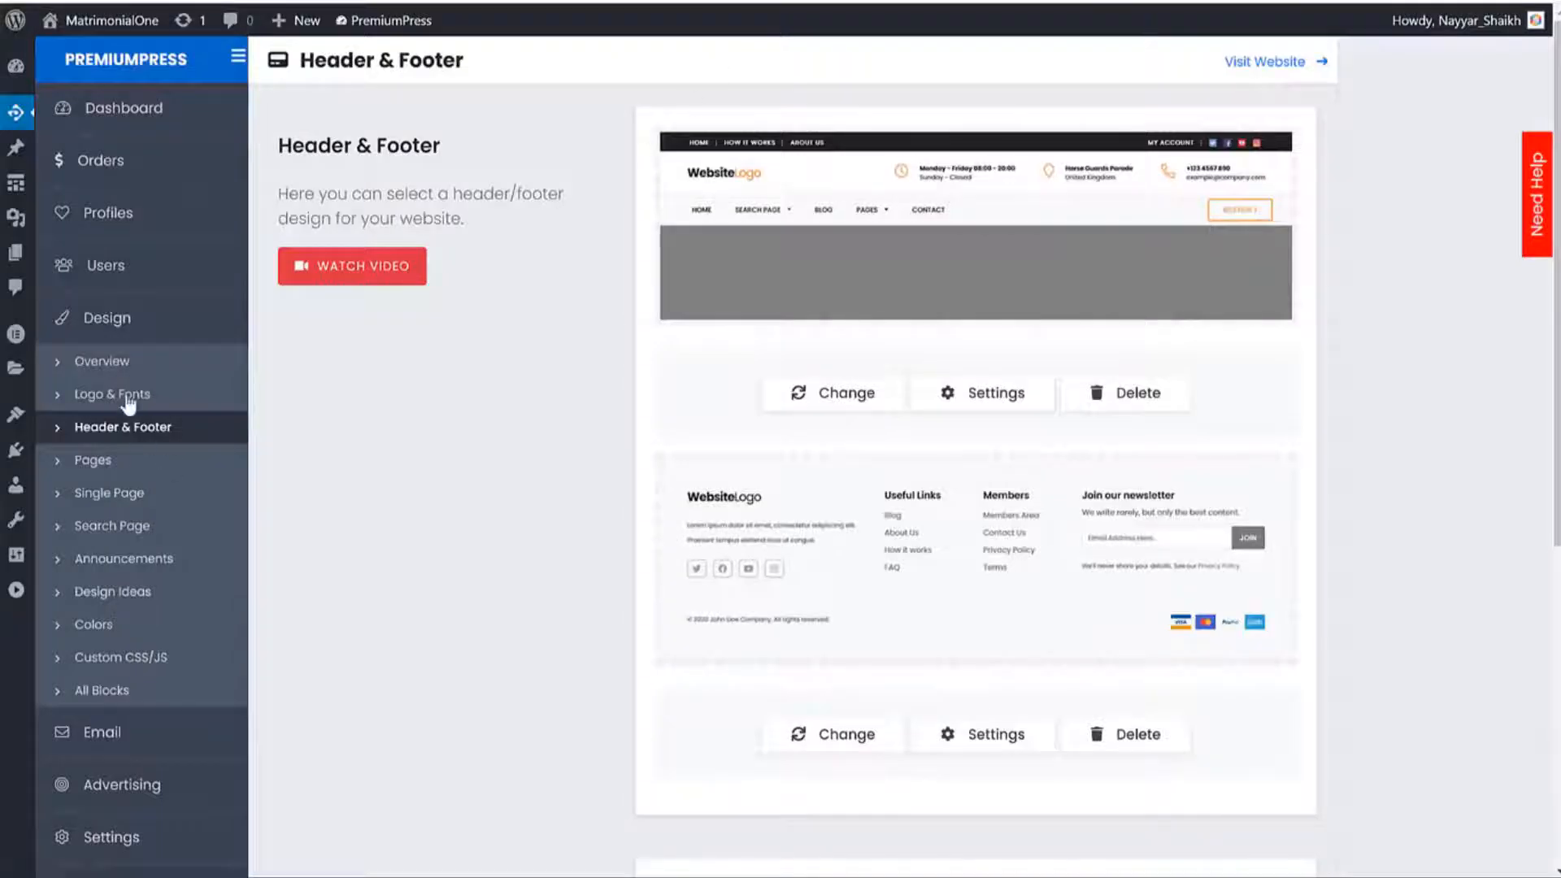
{"action": "left_click", "coordinate": [122, 363]}
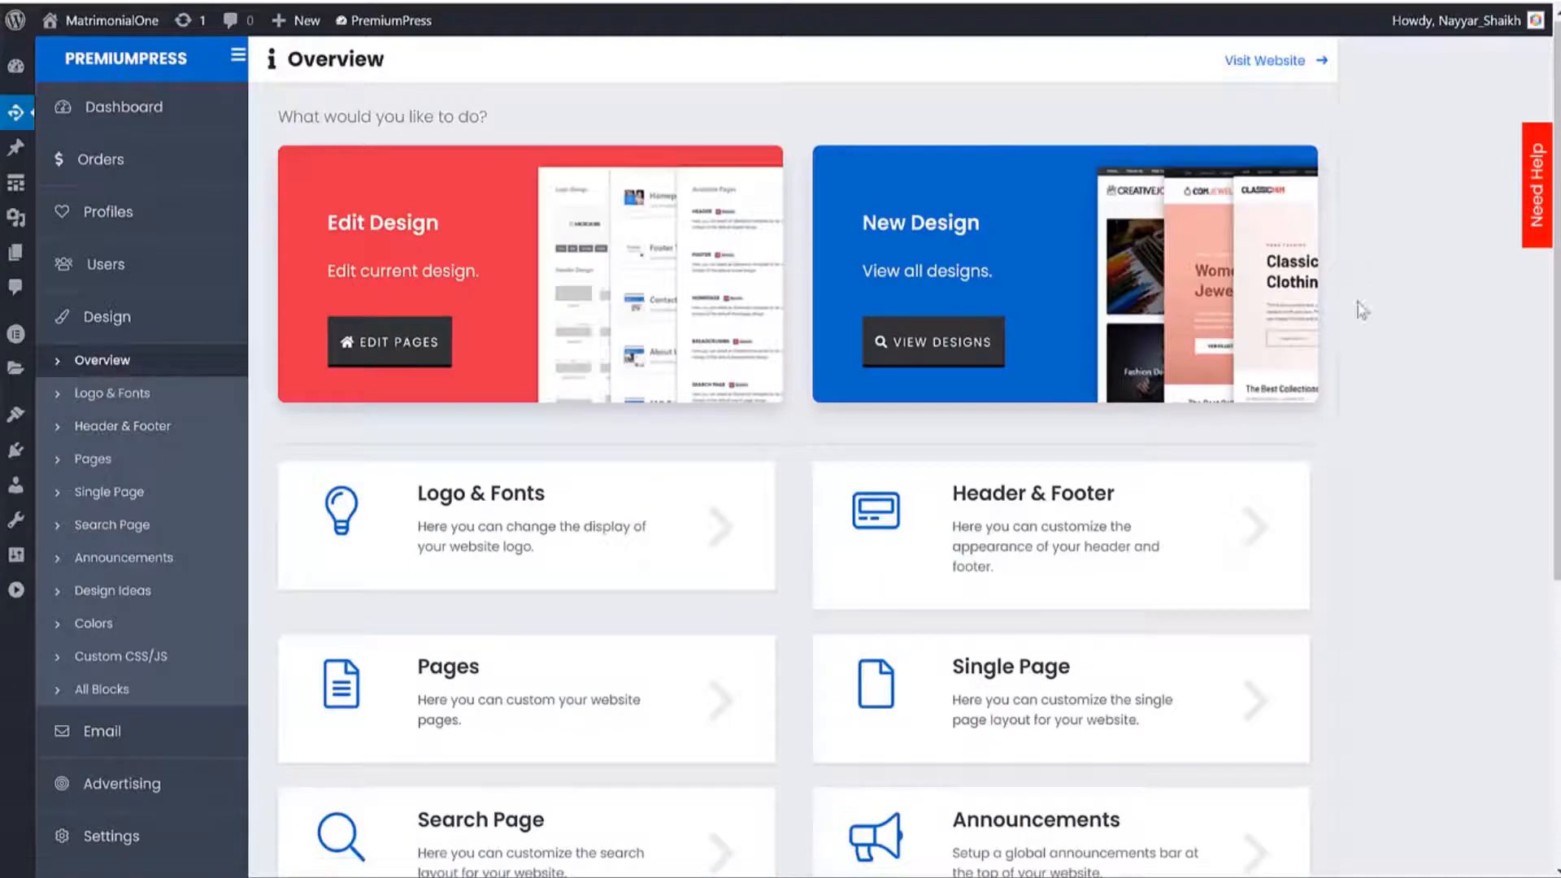
Open the homepage in the Elementor page builder and browse the Chatroom and Contact pages.
{"action": "left_click", "coordinate": [422, 329]}
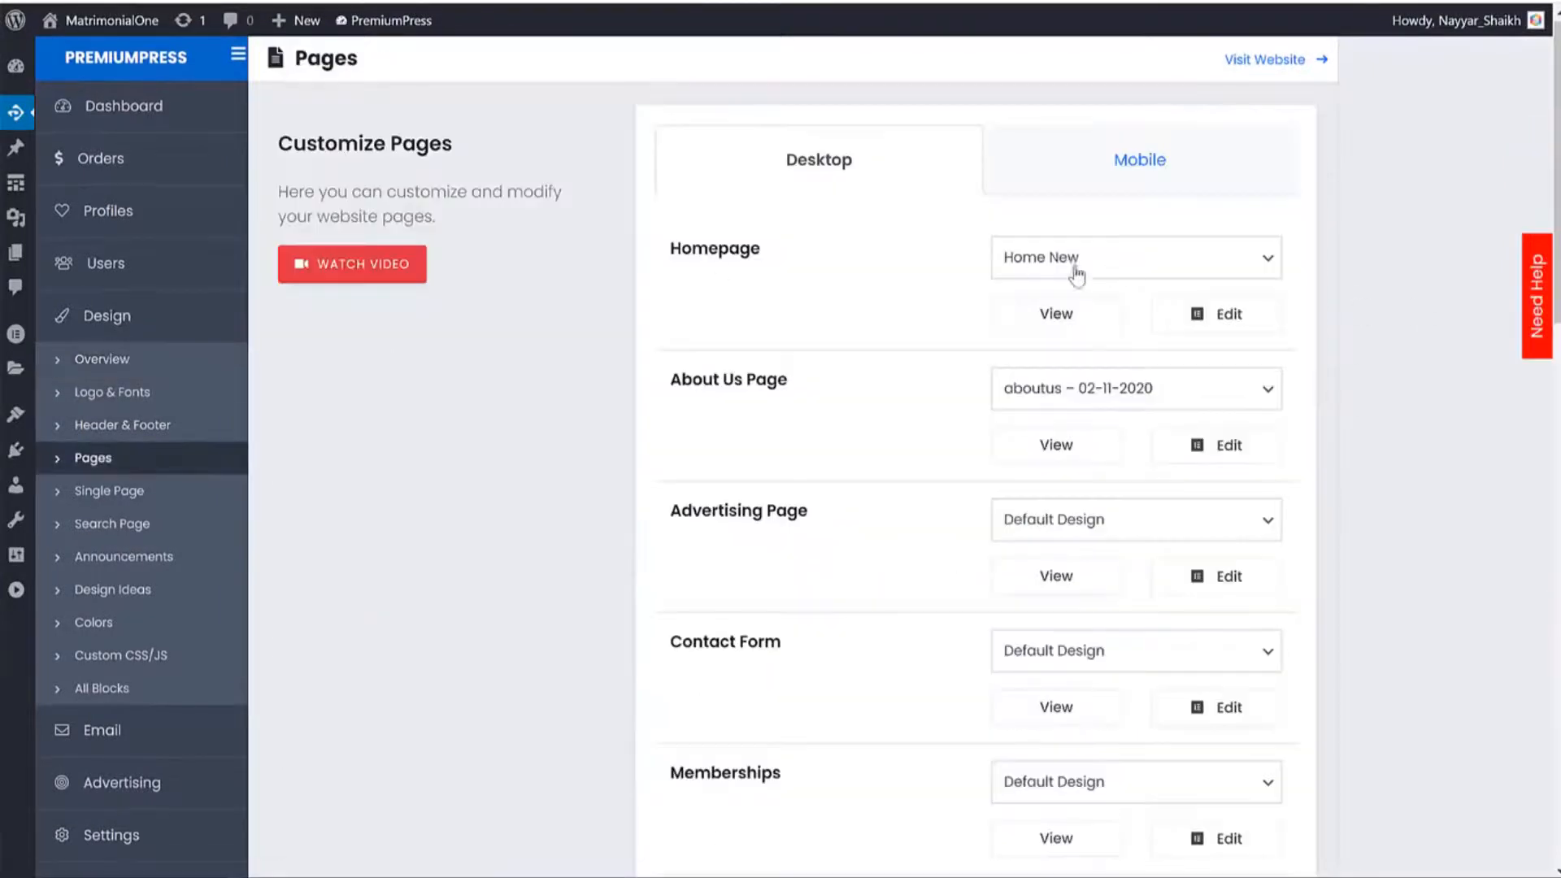
{"action": "left_click", "coordinate": [1226, 327]}
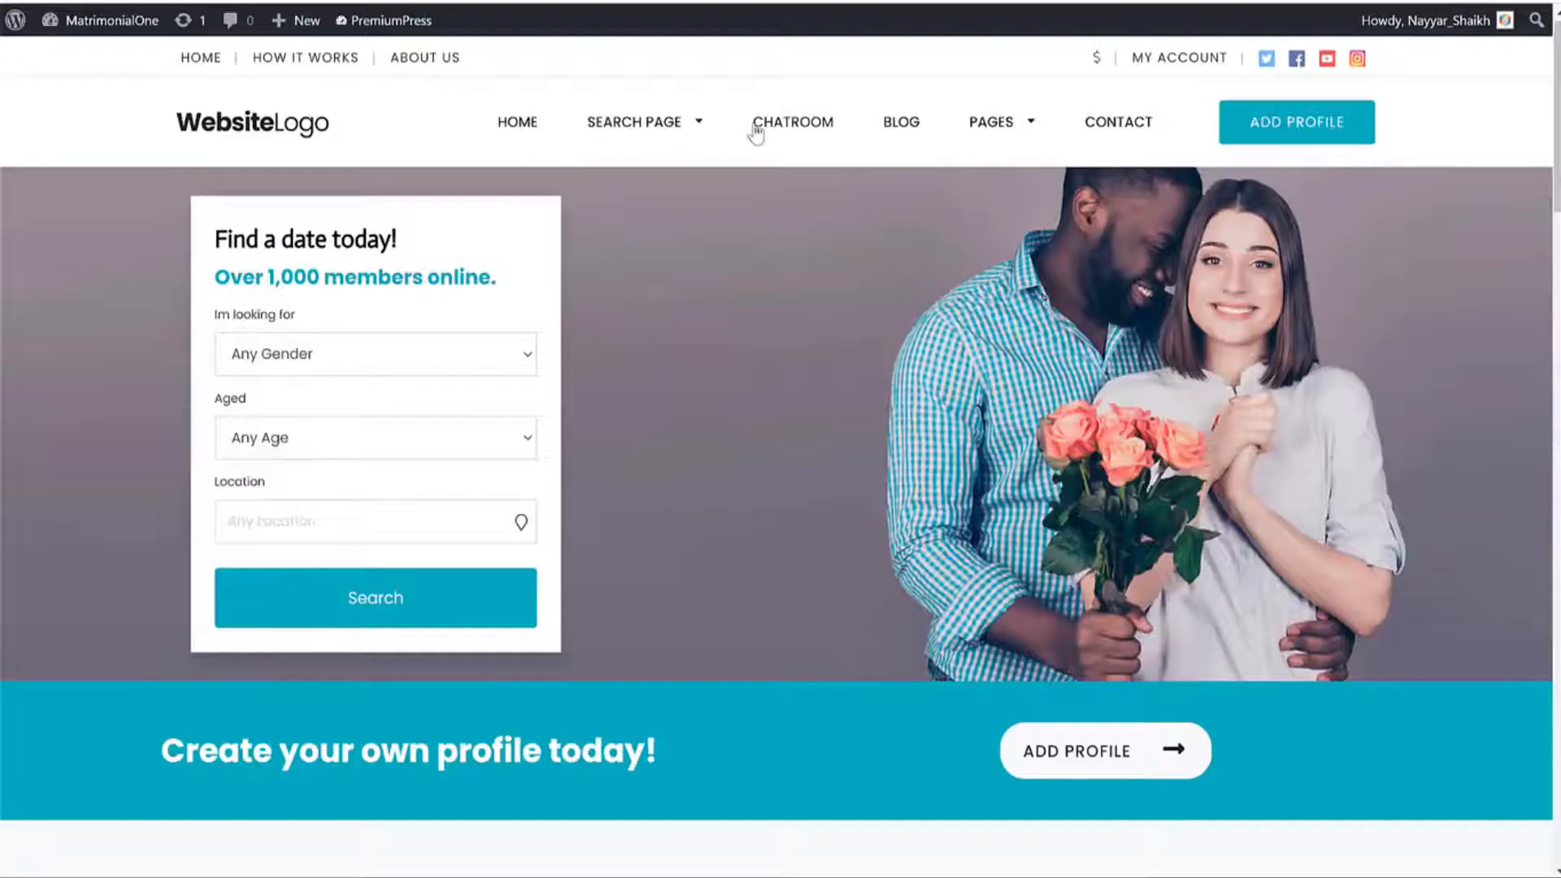
{"action": "left_click", "coordinate": [761, 129]}
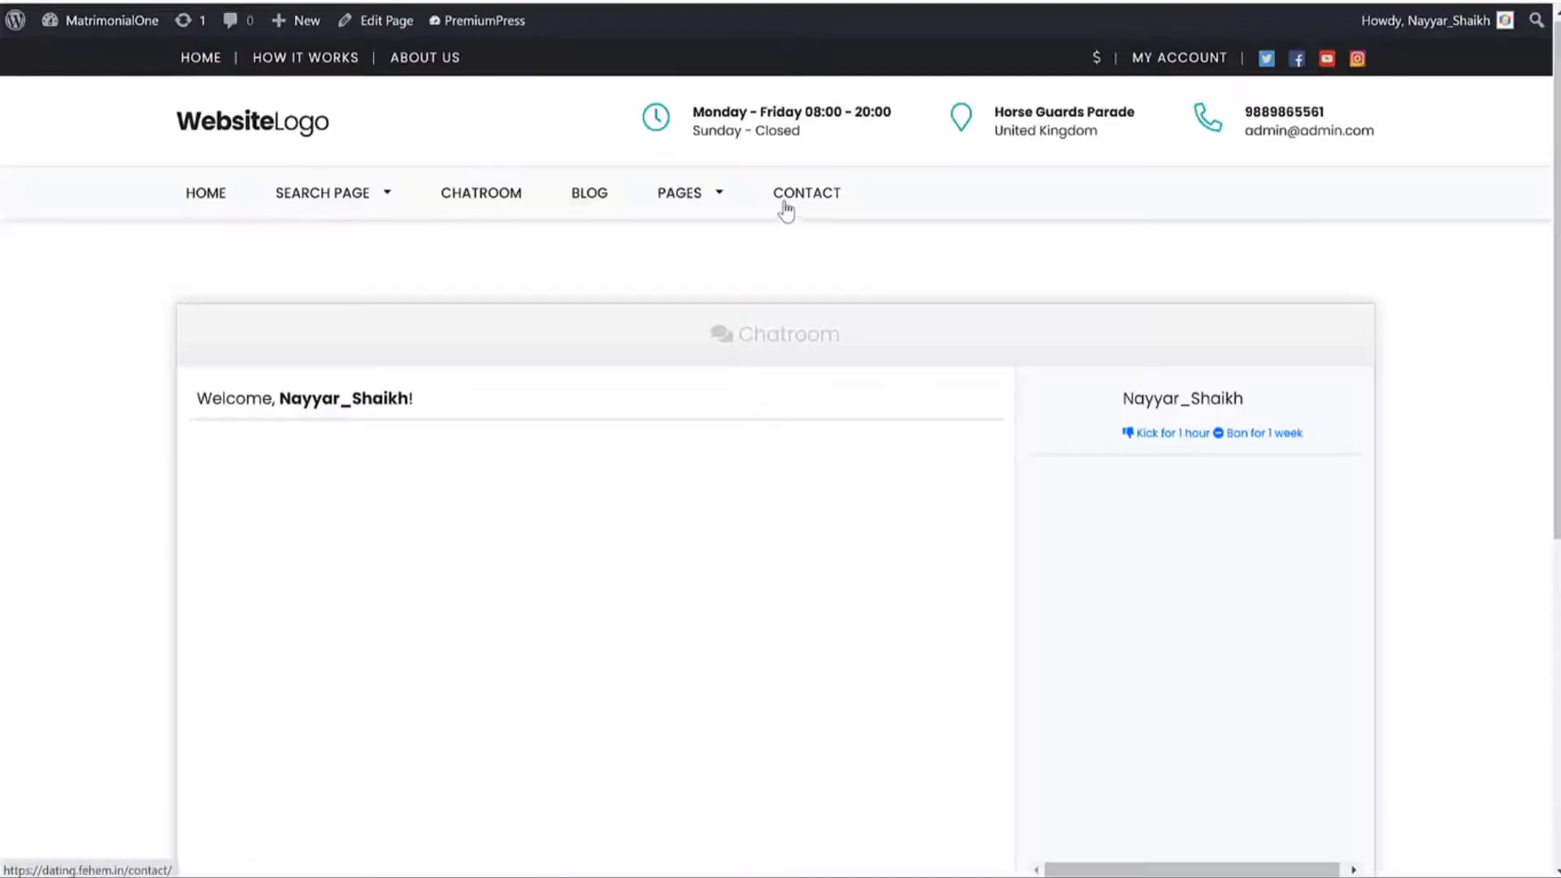
{"action": "left_click", "coordinate": [785, 210]}
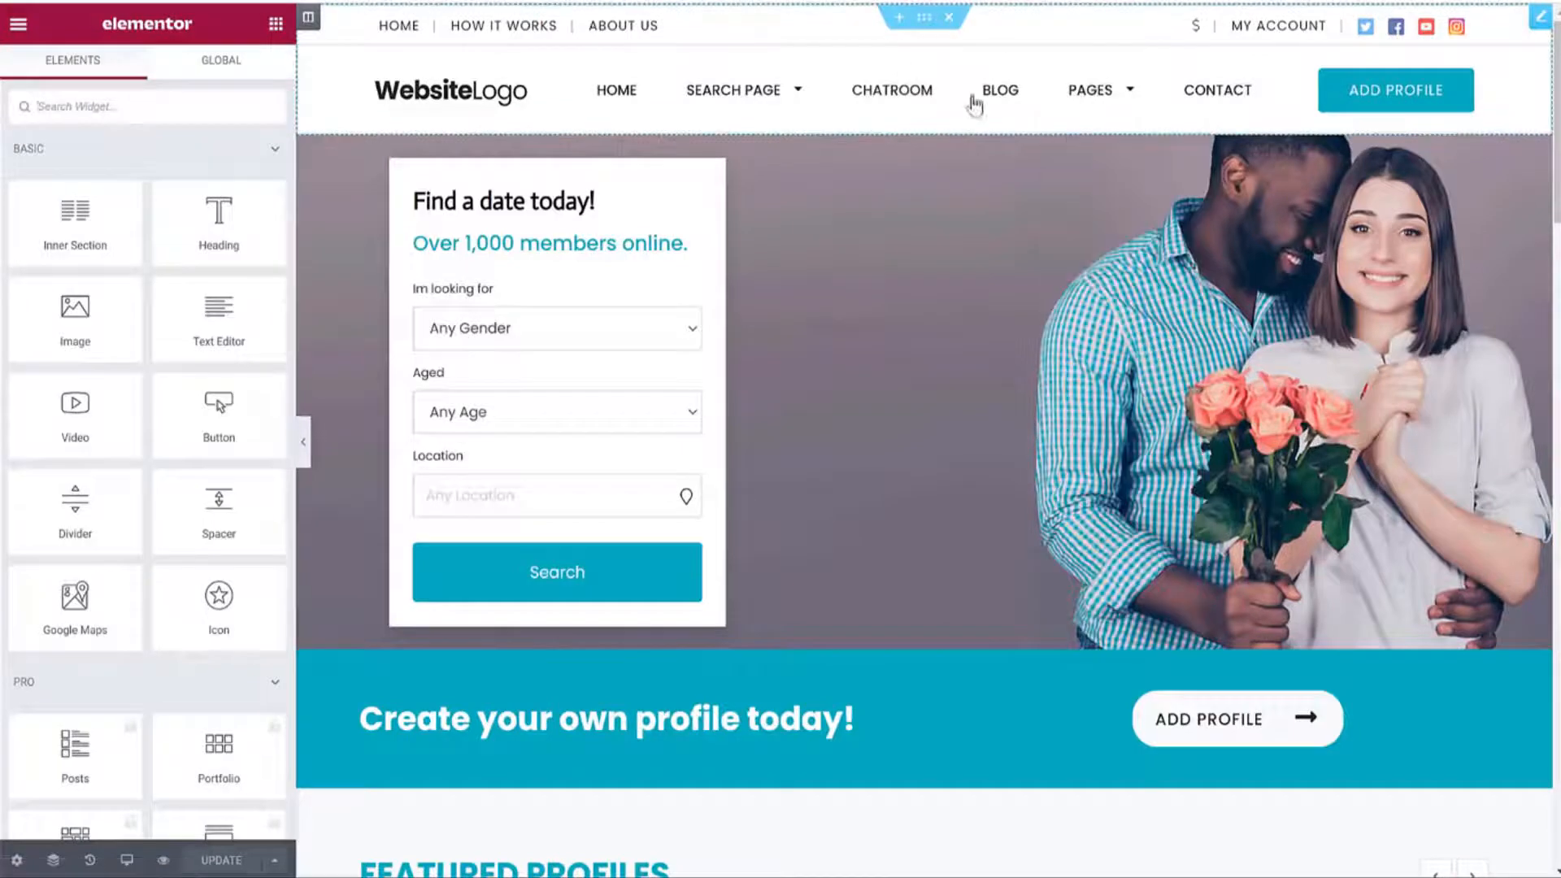
Switch the Elementor header to Style 12, keep Phone as the extra content, and save.
{"action": "left_click", "coordinate": [1018, 57]}
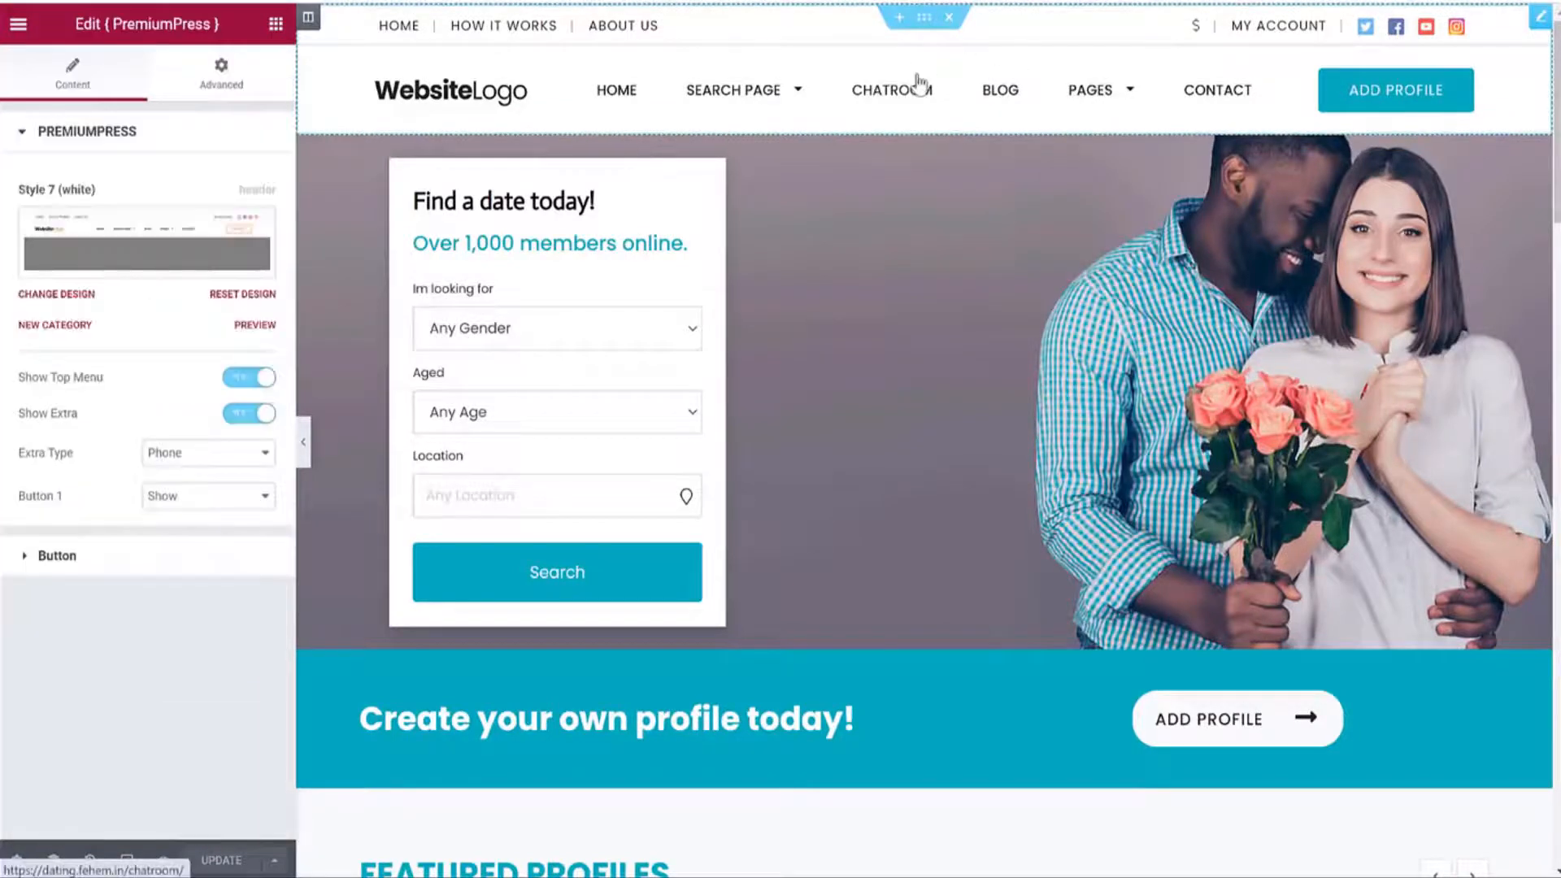
{"action": "mouse_move", "coordinate": [788, 85]}
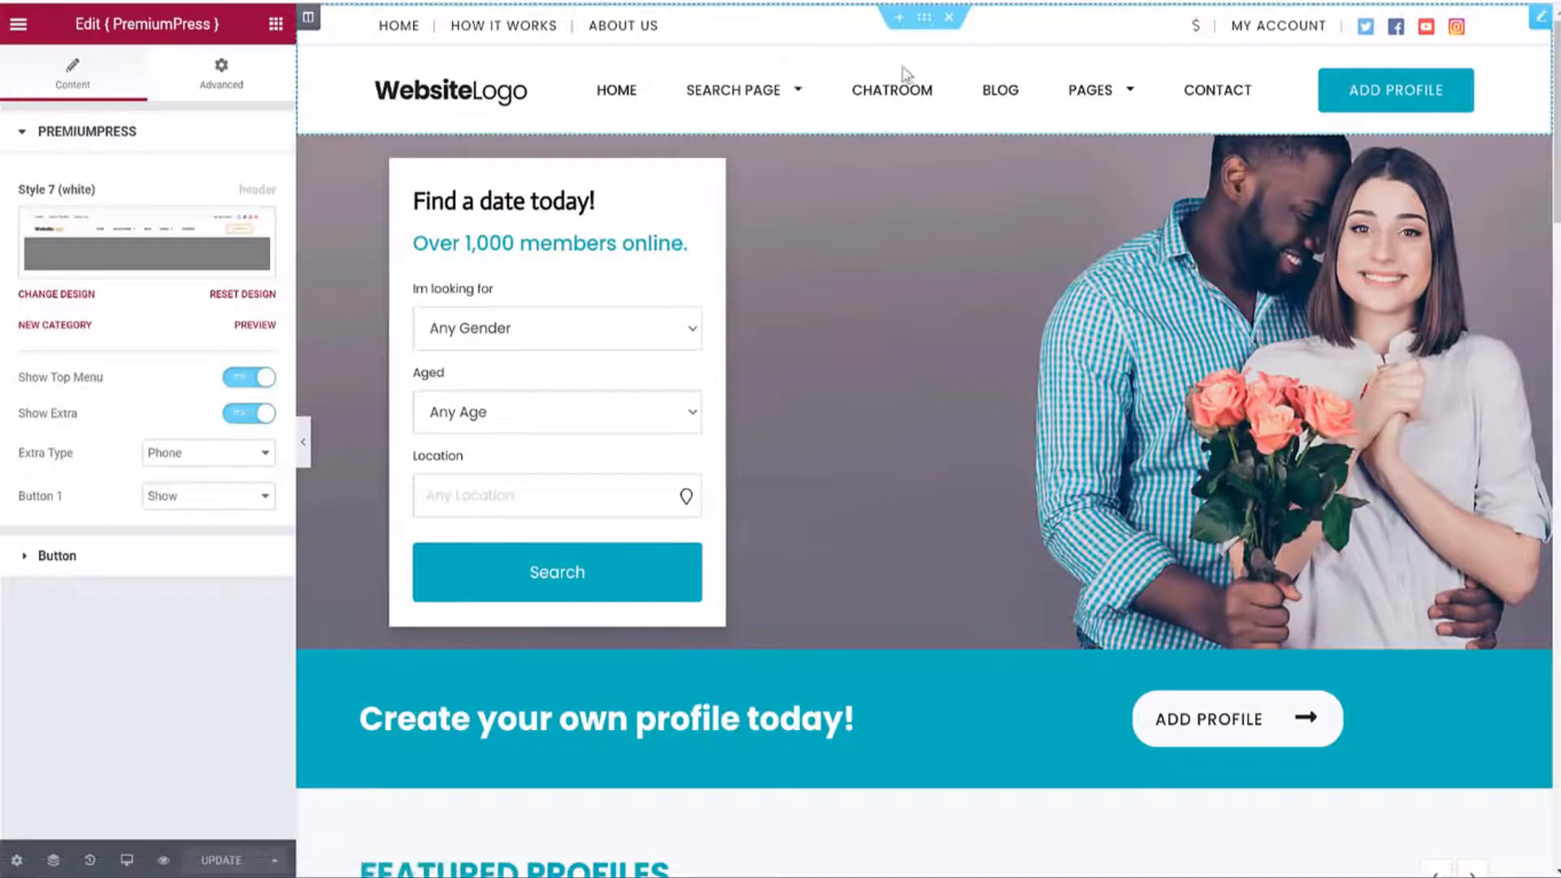
{"action": "left_click", "coordinate": [205, 244]}
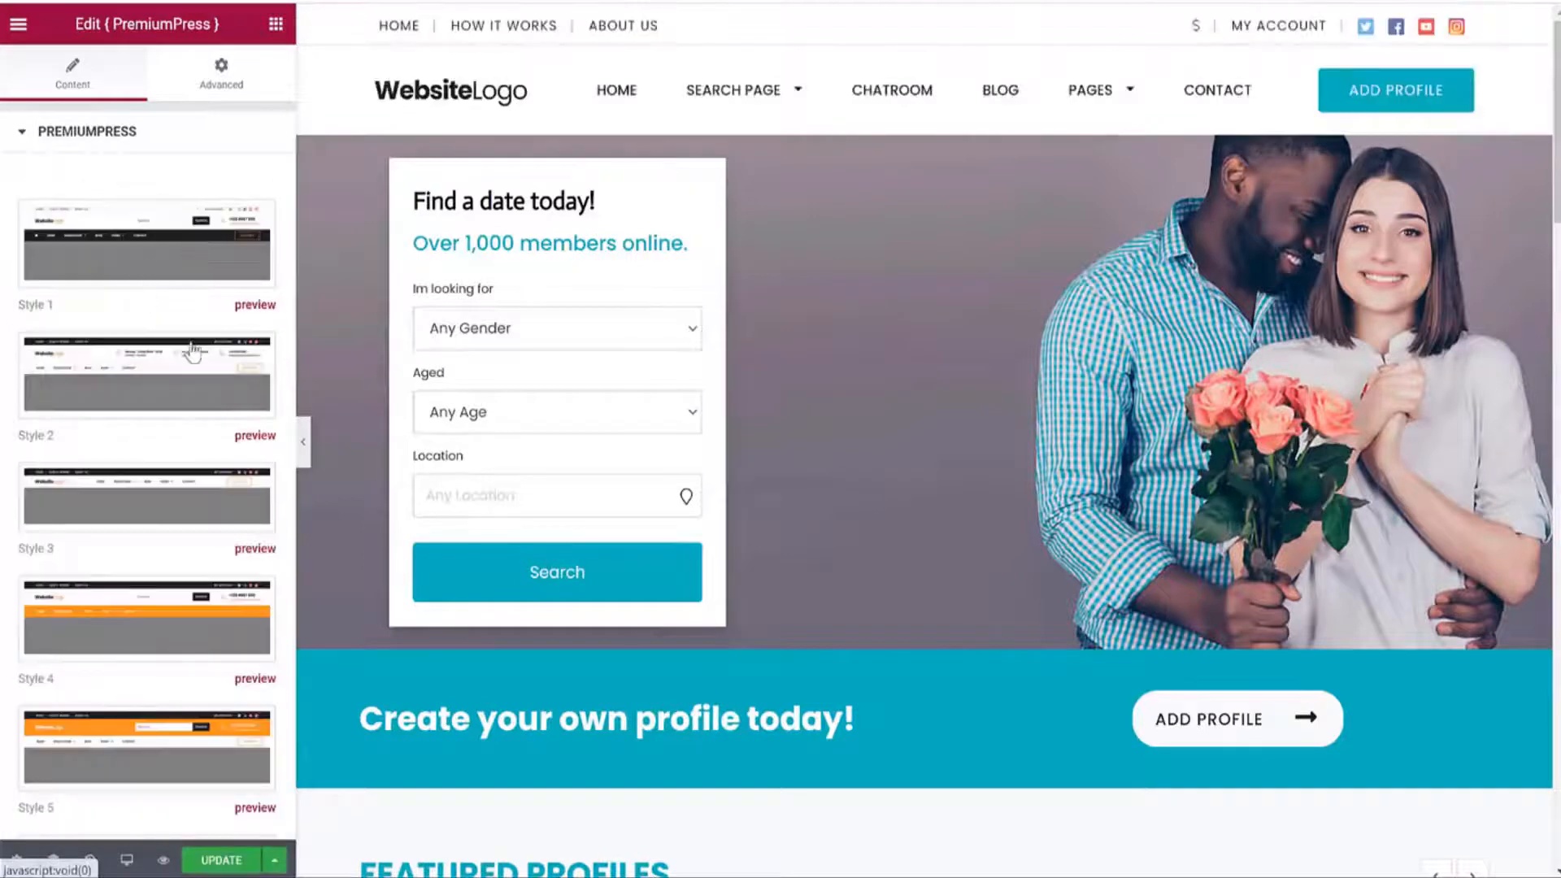
{"action": "scroll", "coordinate": [203, 419], "scroll_direction": "down", "scroll_amount": 5}
{"action": "scroll", "coordinate": [213, 555], "scroll_direction": "down", "scroll_amount": 3}
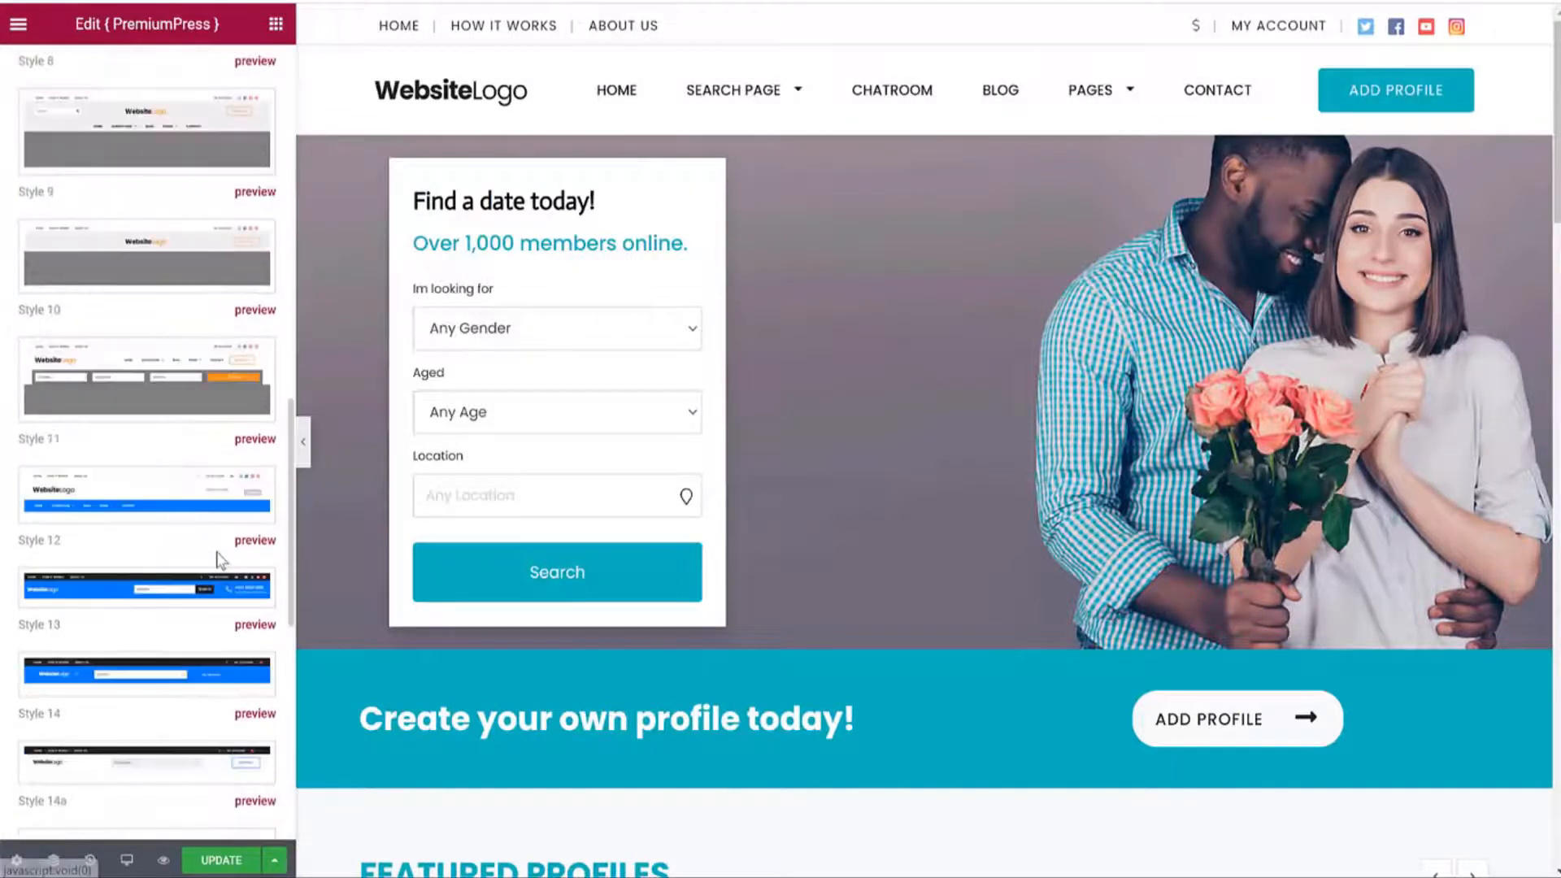
{"action": "left_click", "coordinate": [160, 493]}
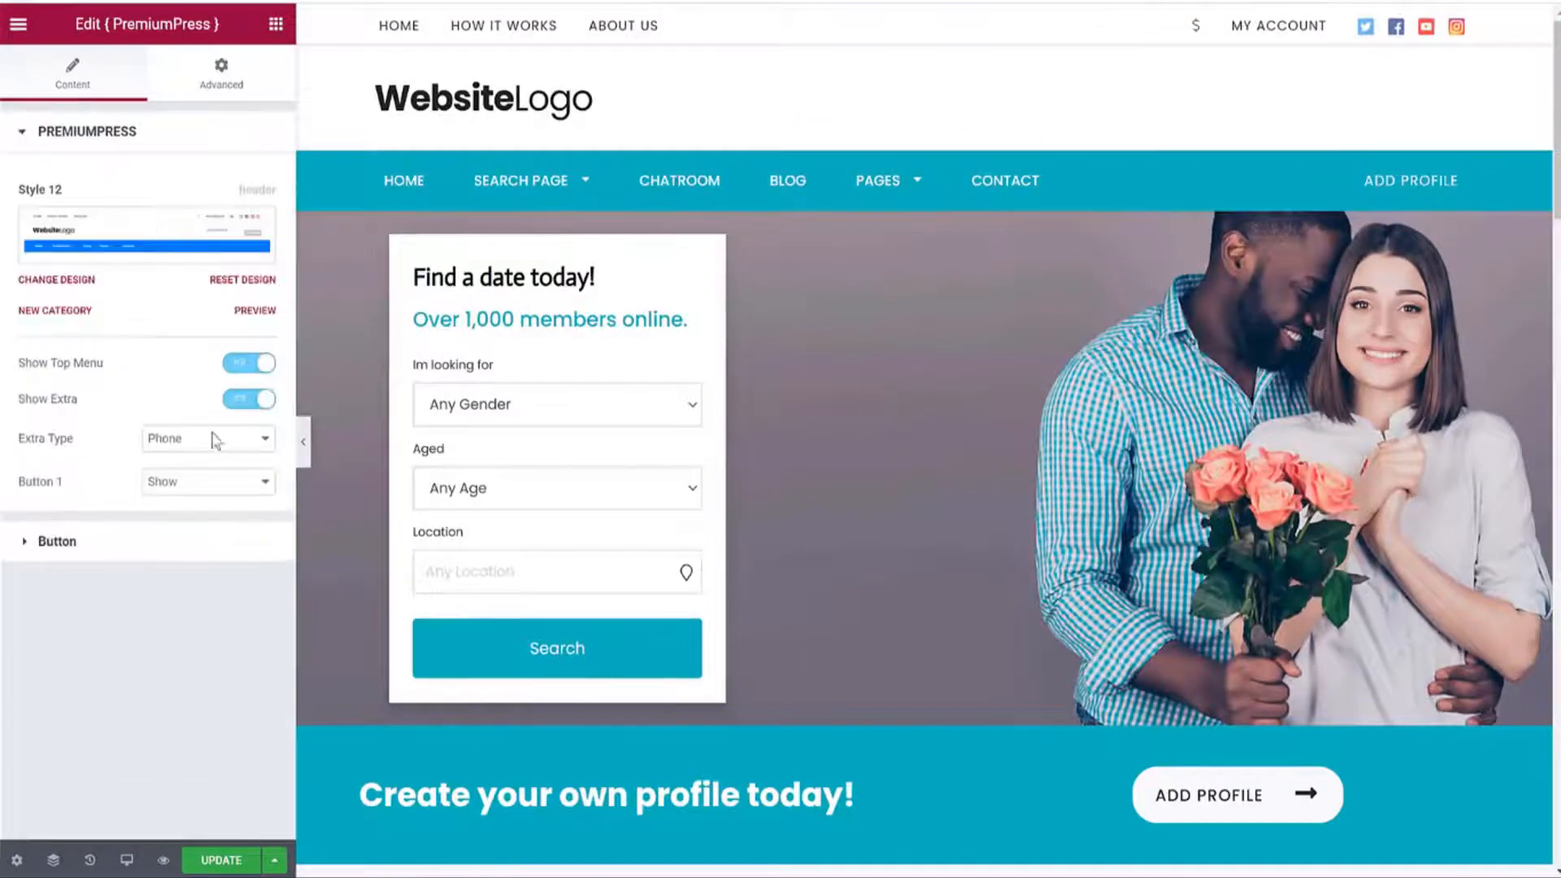
{"action": "left_click", "coordinate": [210, 443]}
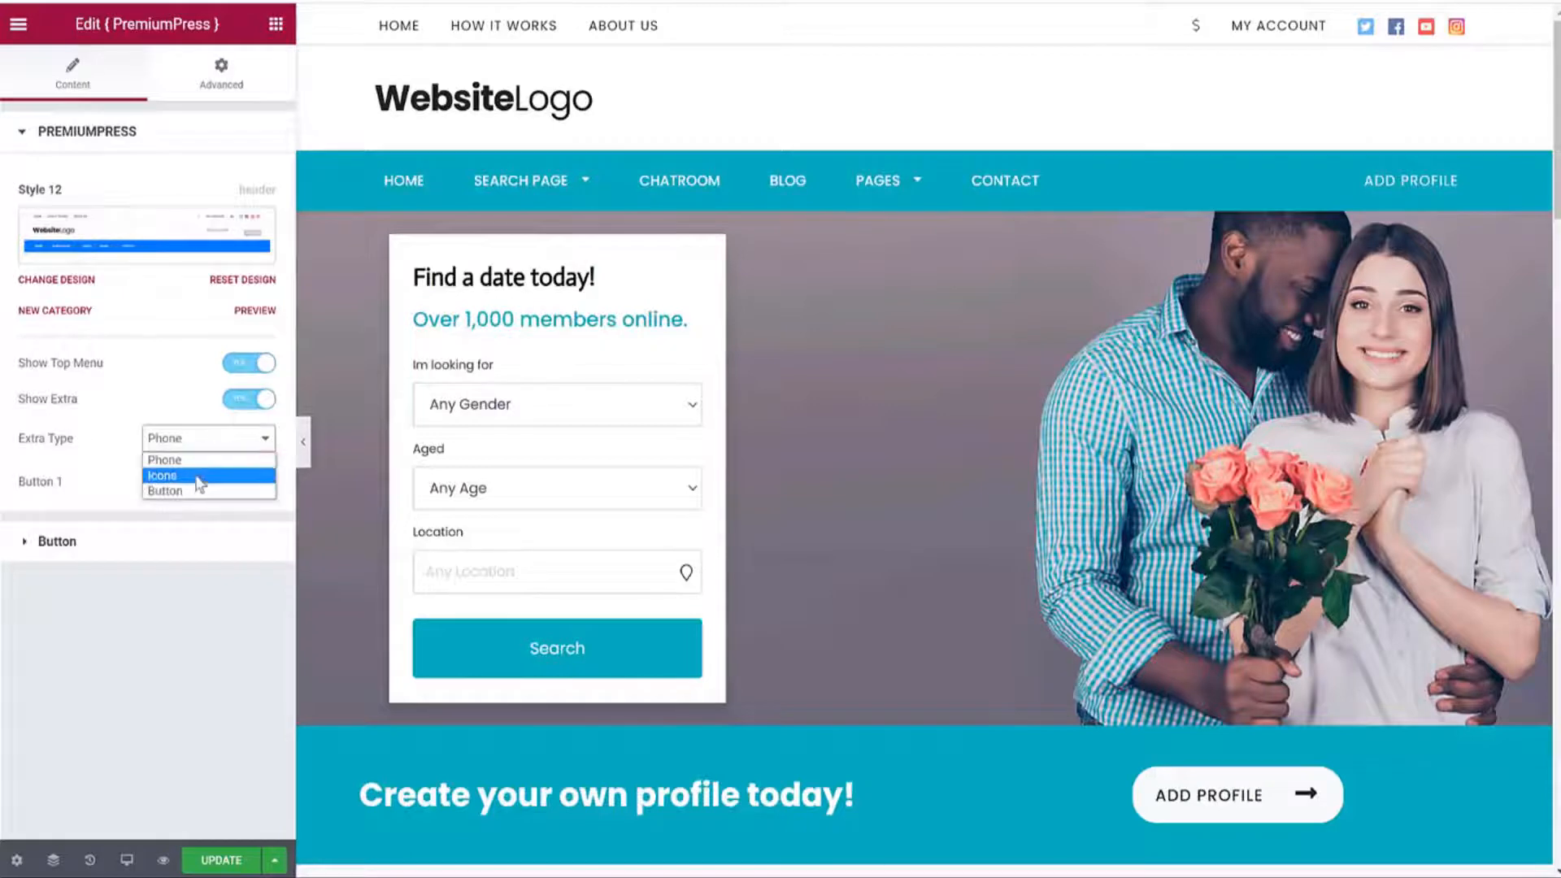
{"action": "left_click", "coordinate": [191, 464]}
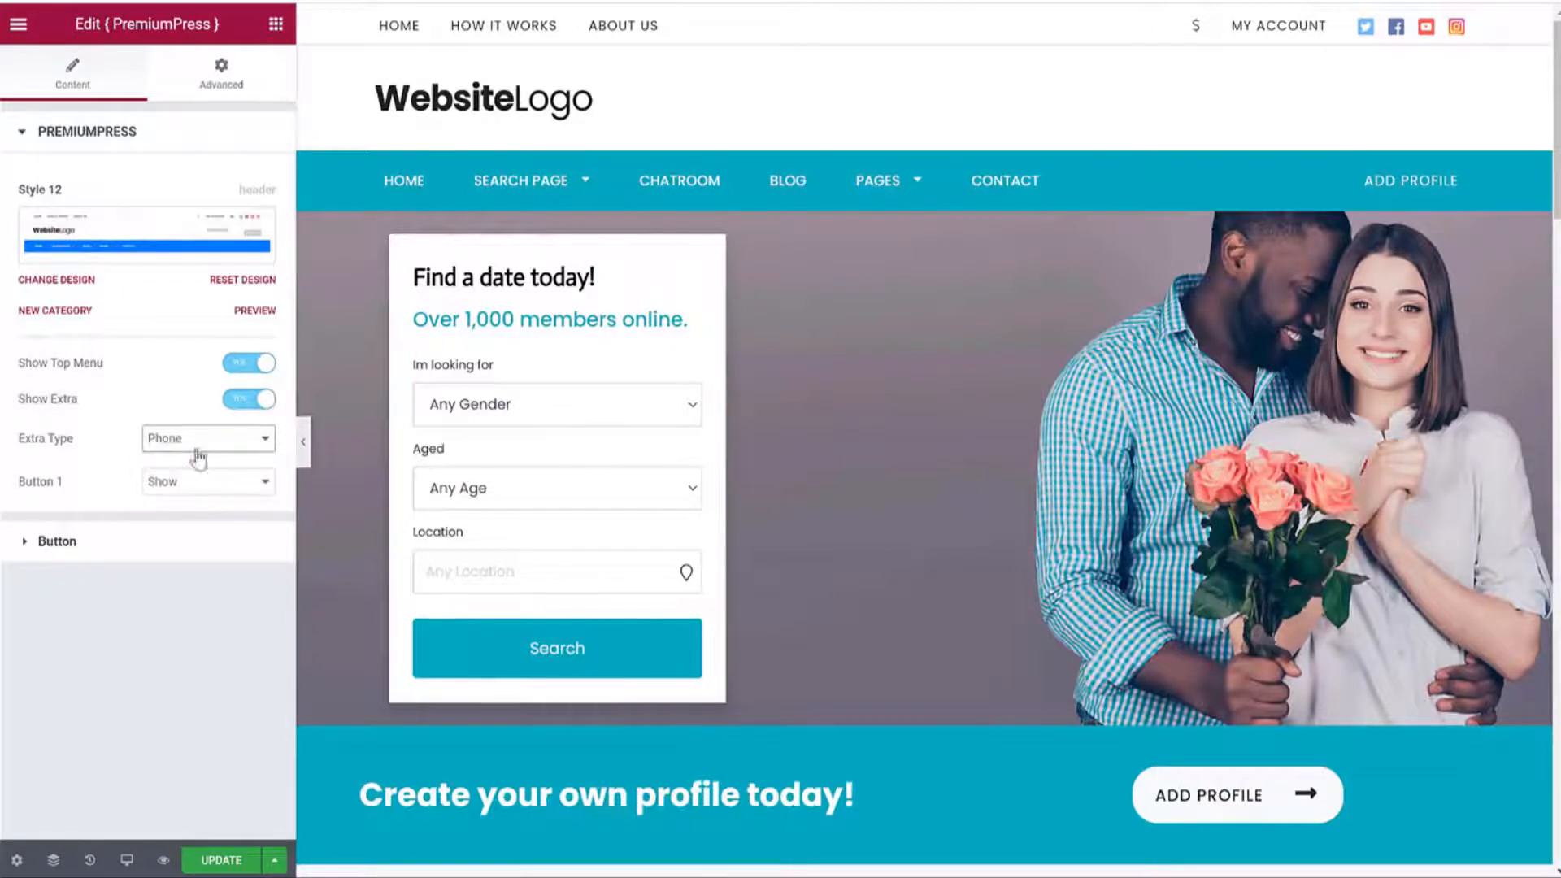
{"action": "left_click", "coordinate": [157, 542]}
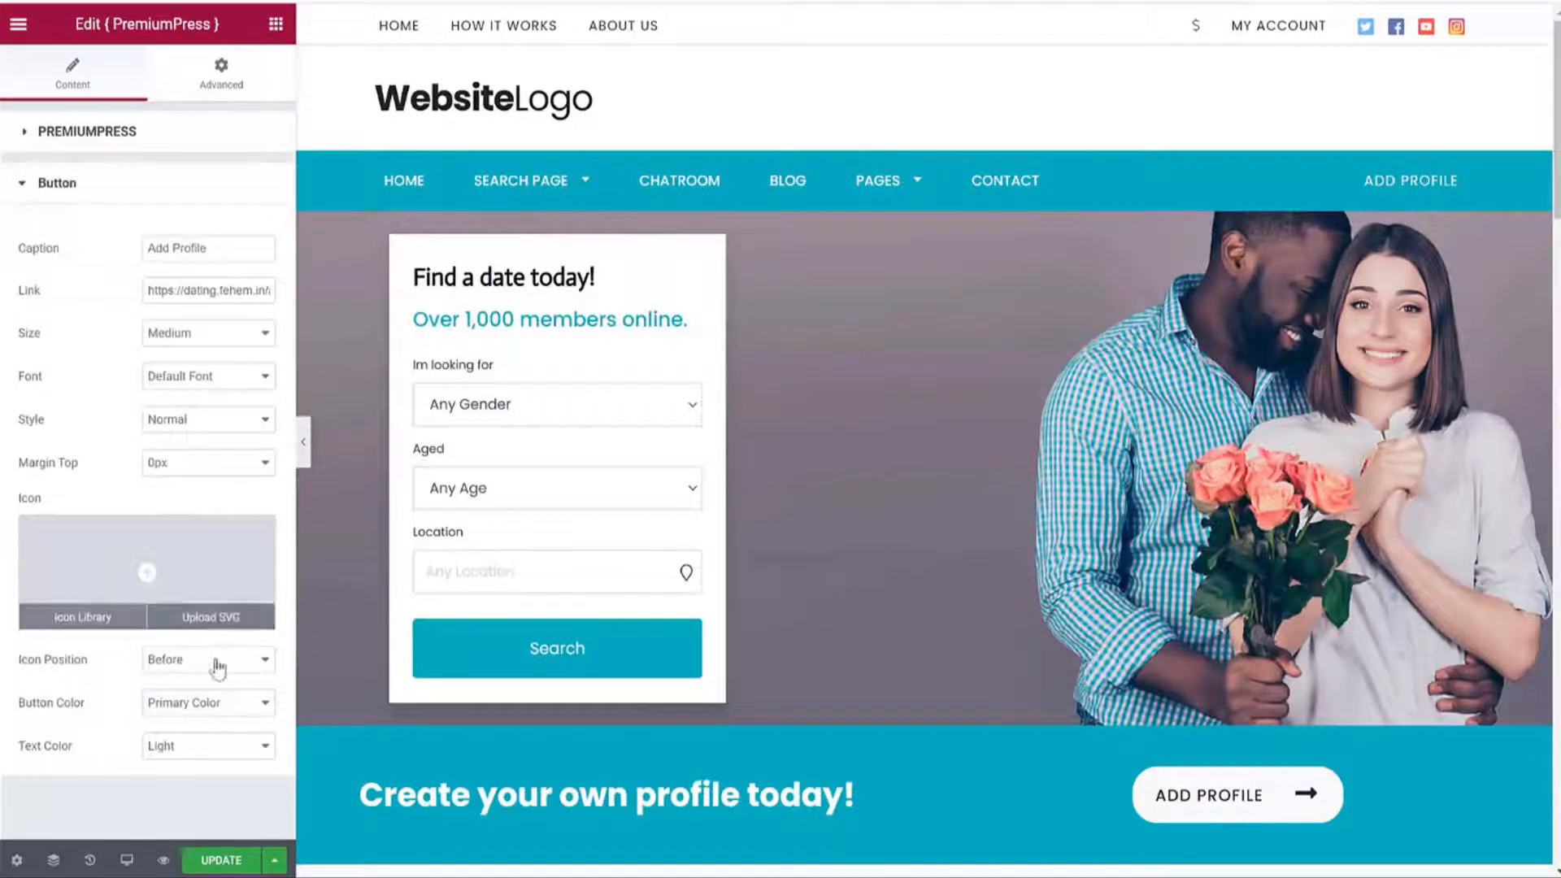
{"action": "left_click", "coordinate": [160, 134]}
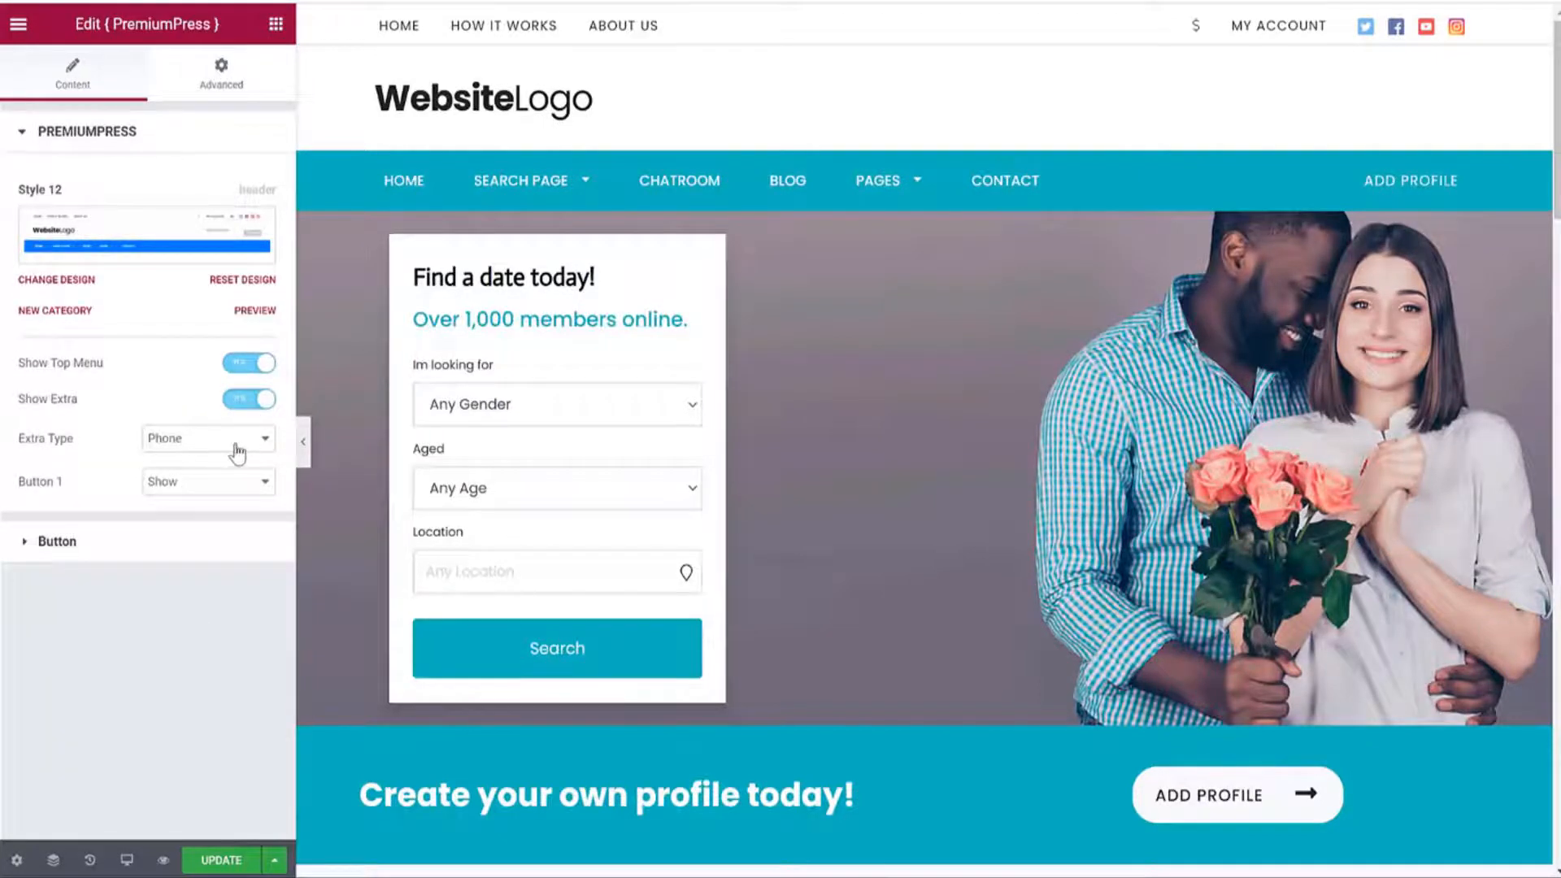
{"action": "left_click", "coordinate": [225, 862]}
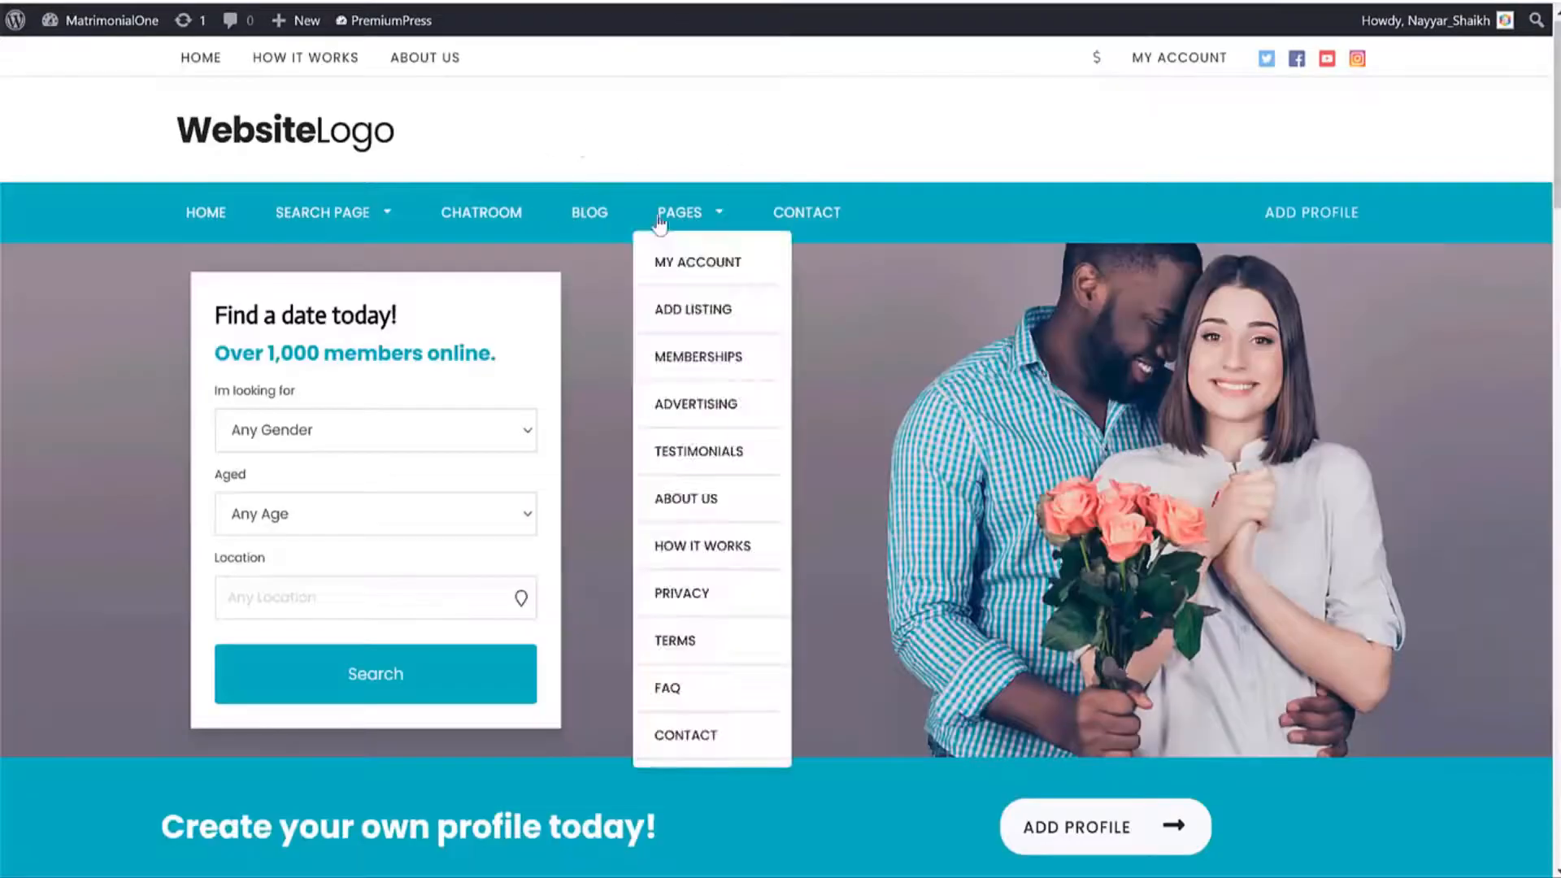
Check the site's Contact page, then open the Pages card in Design Overview.
{"action": "left_click", "coordinate": [780, 213]}
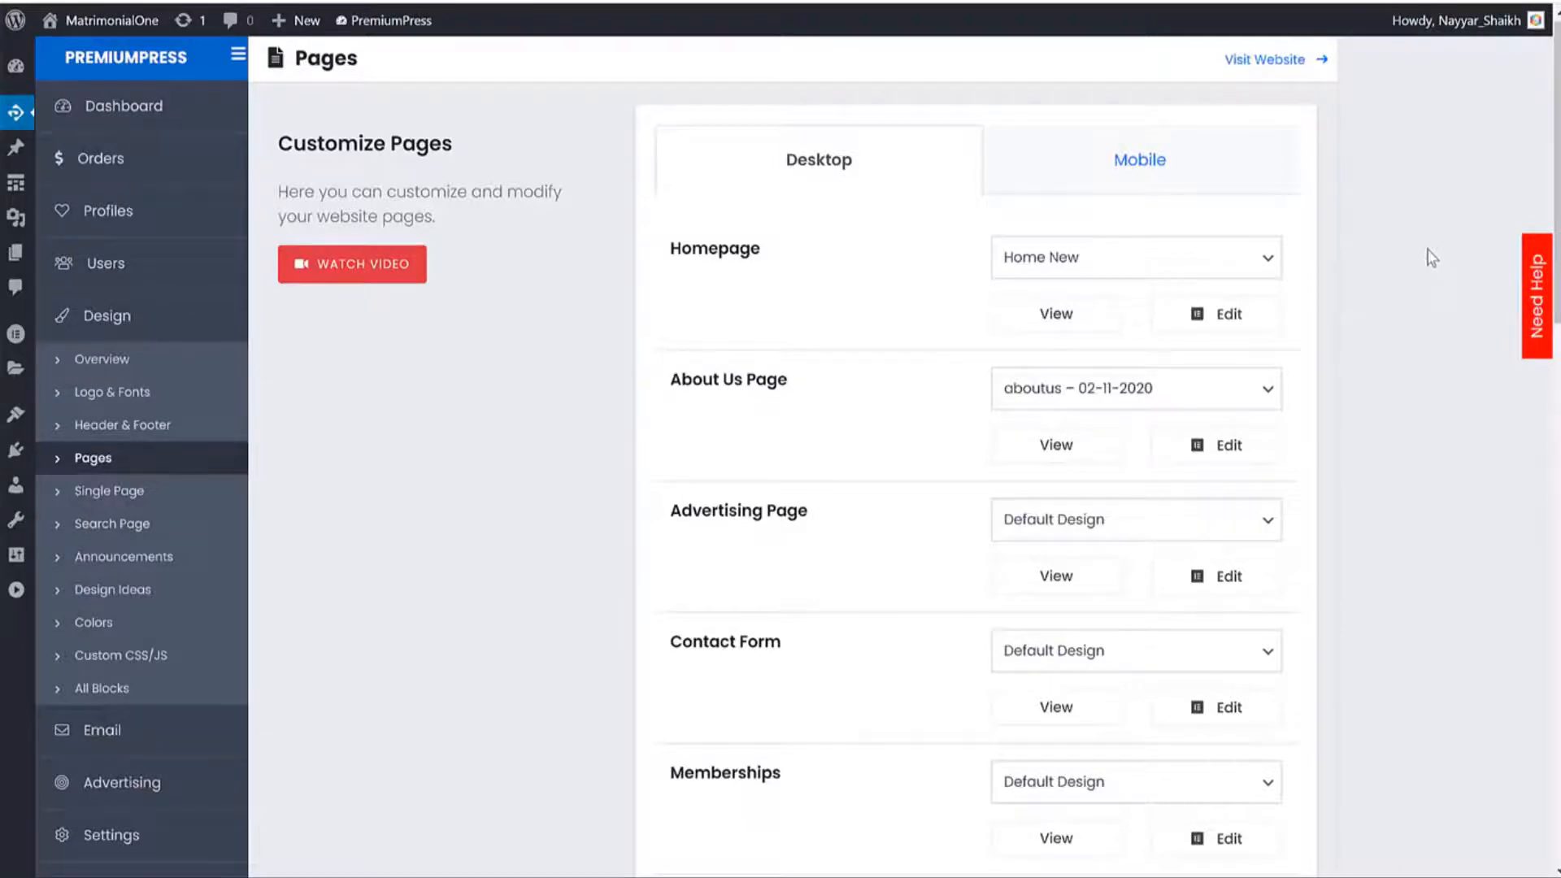
{"action": "left_click", "coordinate": [150, 362]}
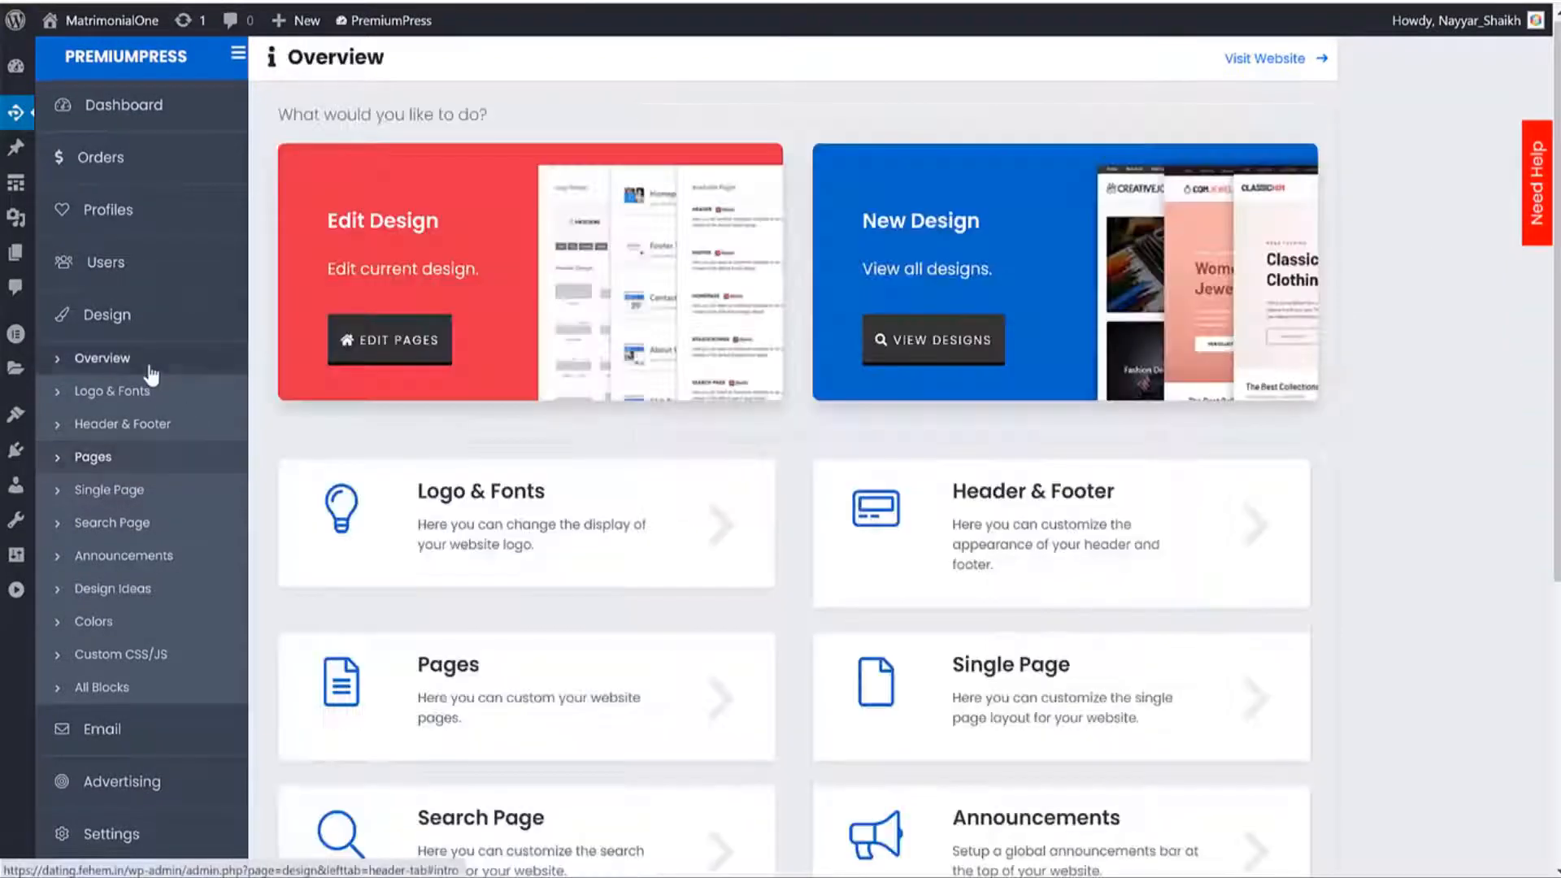
{"action": "scroll", "coordinate": [1047, 446], "scroll_direction": "down", "scroll_amount": 3}
{"action": "scroll", "coordinate": [1049, 445], "scroll_direction": "down", "scroll_amount": 1}
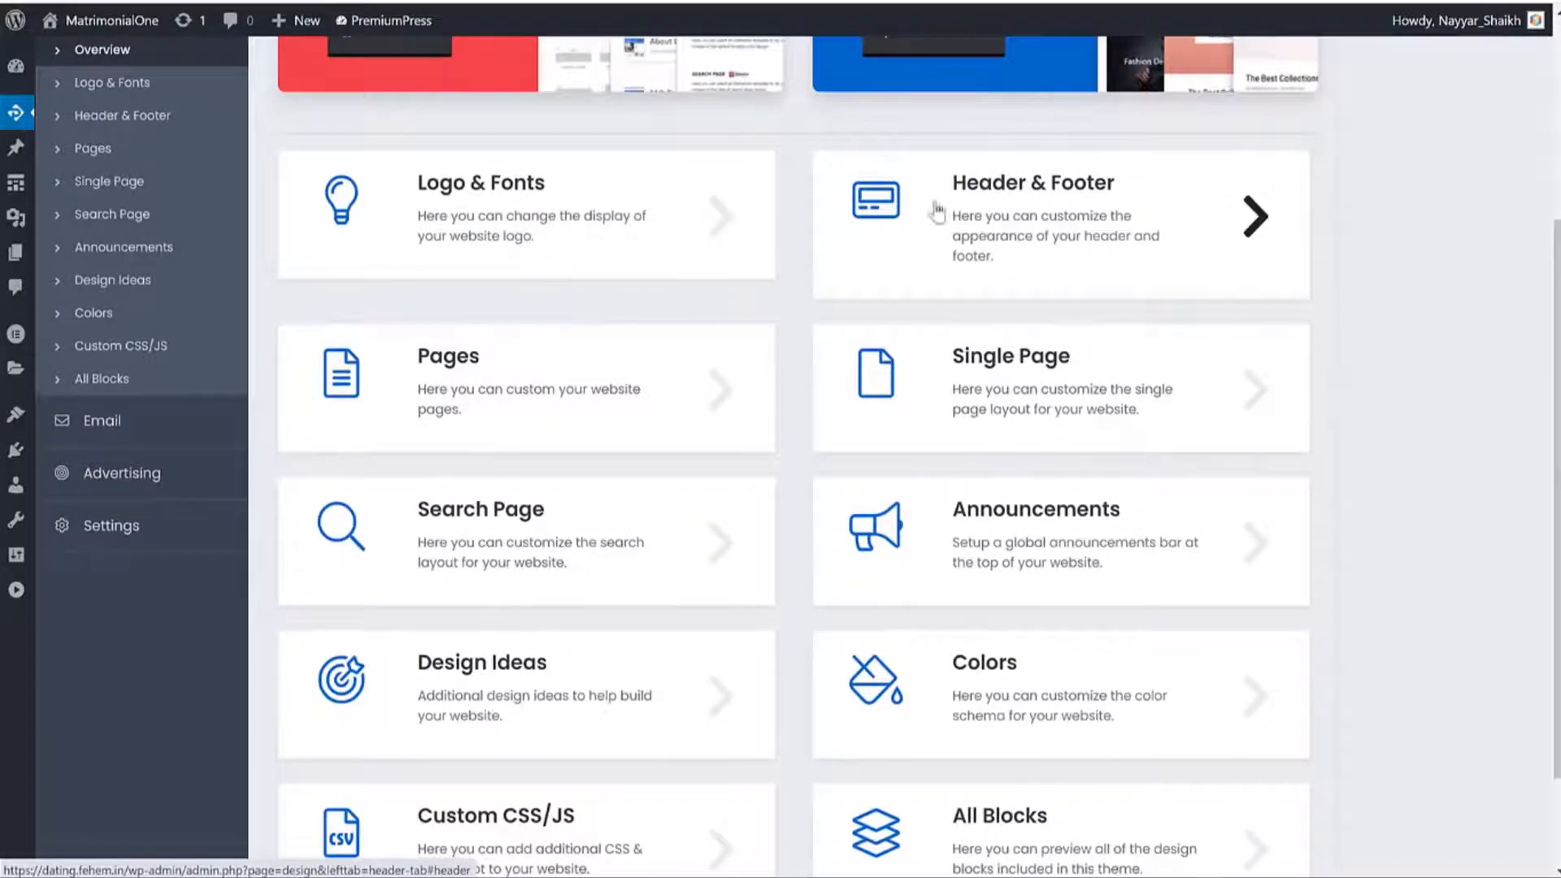
{"action": "scroll", "coordinate": [1157, 332], "scroll_direction": "down", "scroll_amount": 2}
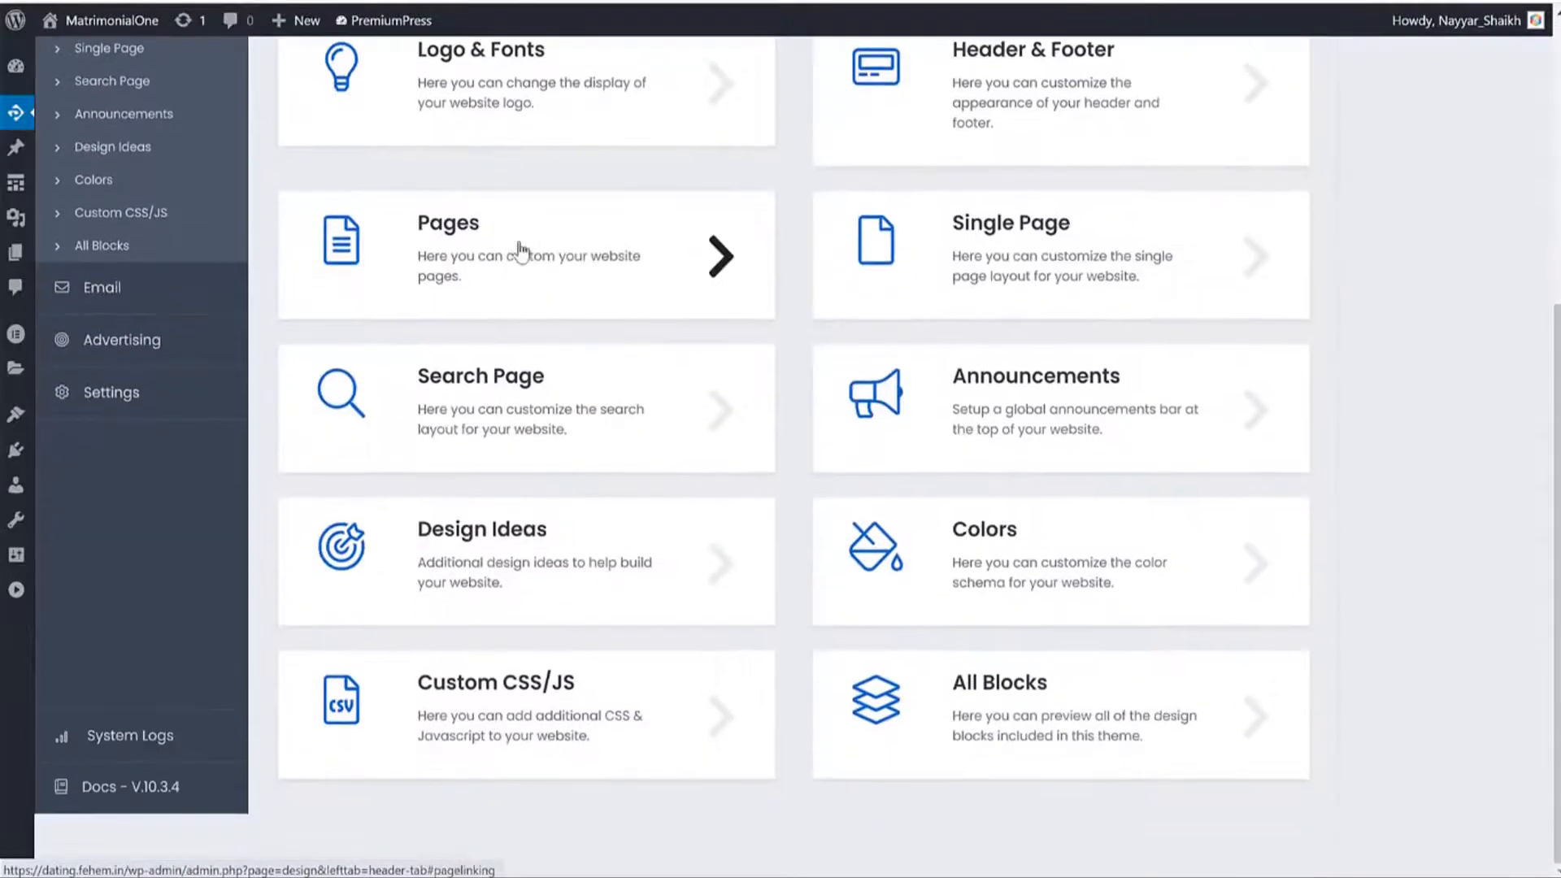
{"action": "left_click", "coordinate": [520, 250]}
{"action": "scroll", "coordinate": [940, 338], "scroll_direction": "down", "scroll_amount": 8}
{"action": "scroll", "coordinate": [1110, 478], "scroll_direction": "up", "scroll_amount": 9}
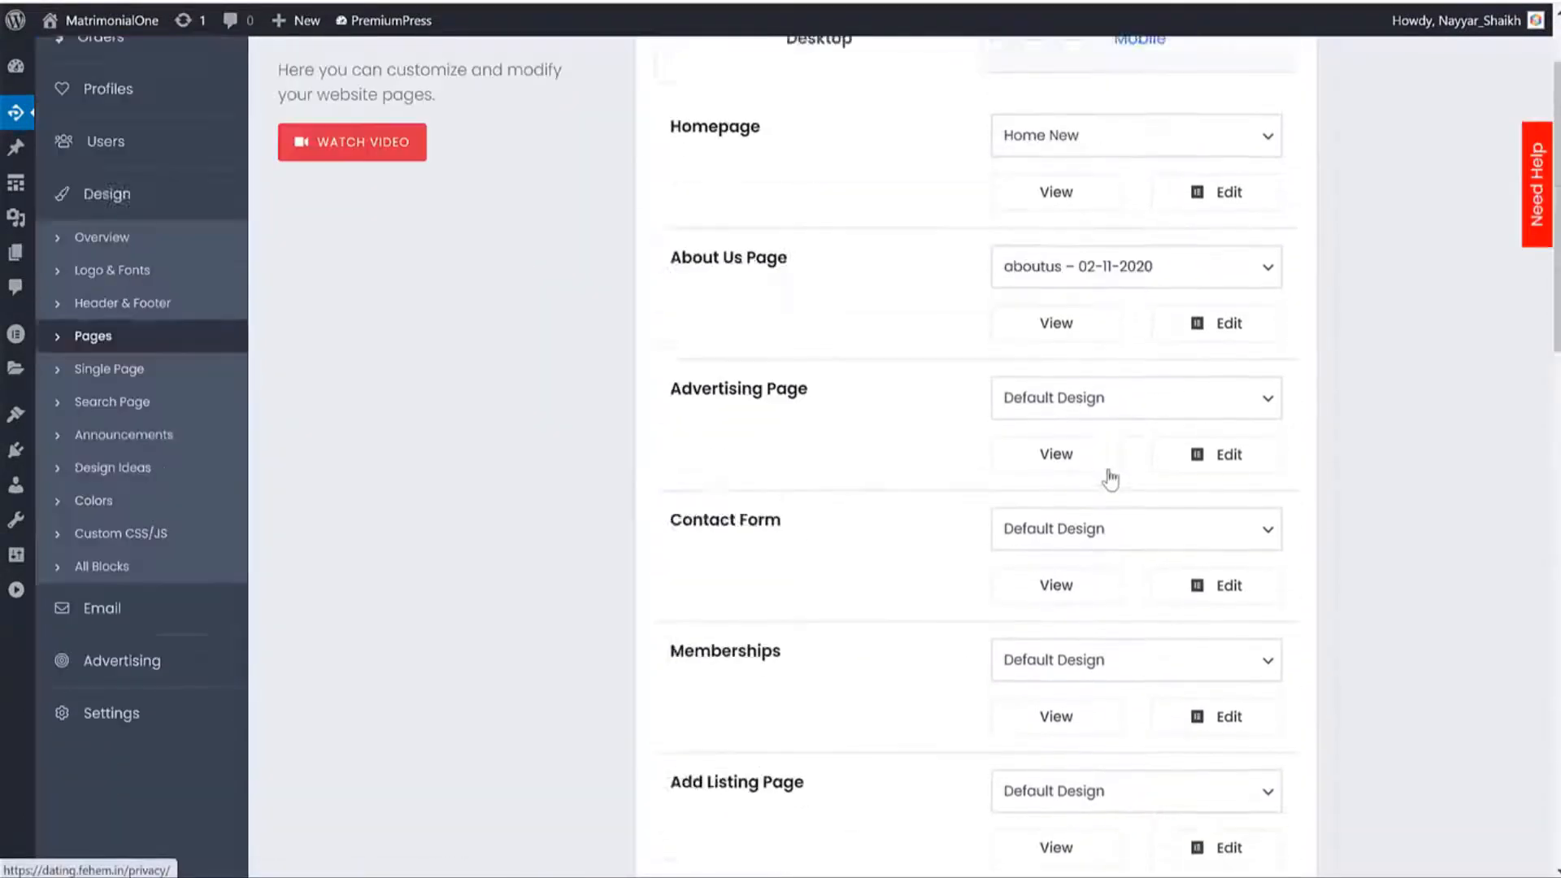
{"action": "scroll", "coordinate": [1110, 478], "scroll_direction": "up", "scroll_amount": 2}
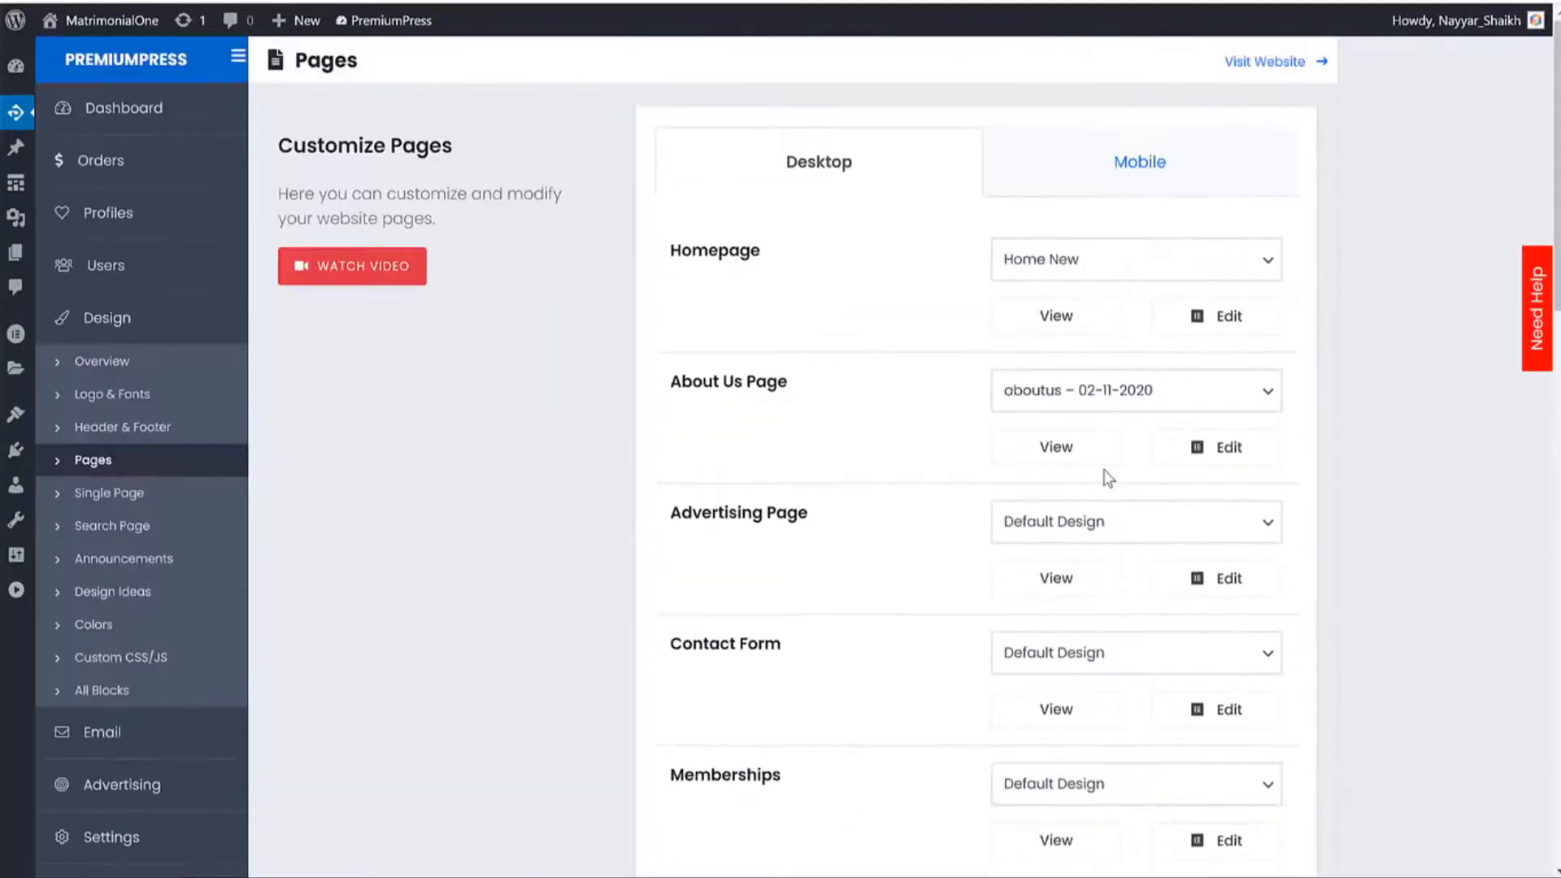
Open the Single Page design settings and view Example Profile 17 on the site.
{"action": "left_click", "coordinate": [113, 492]}
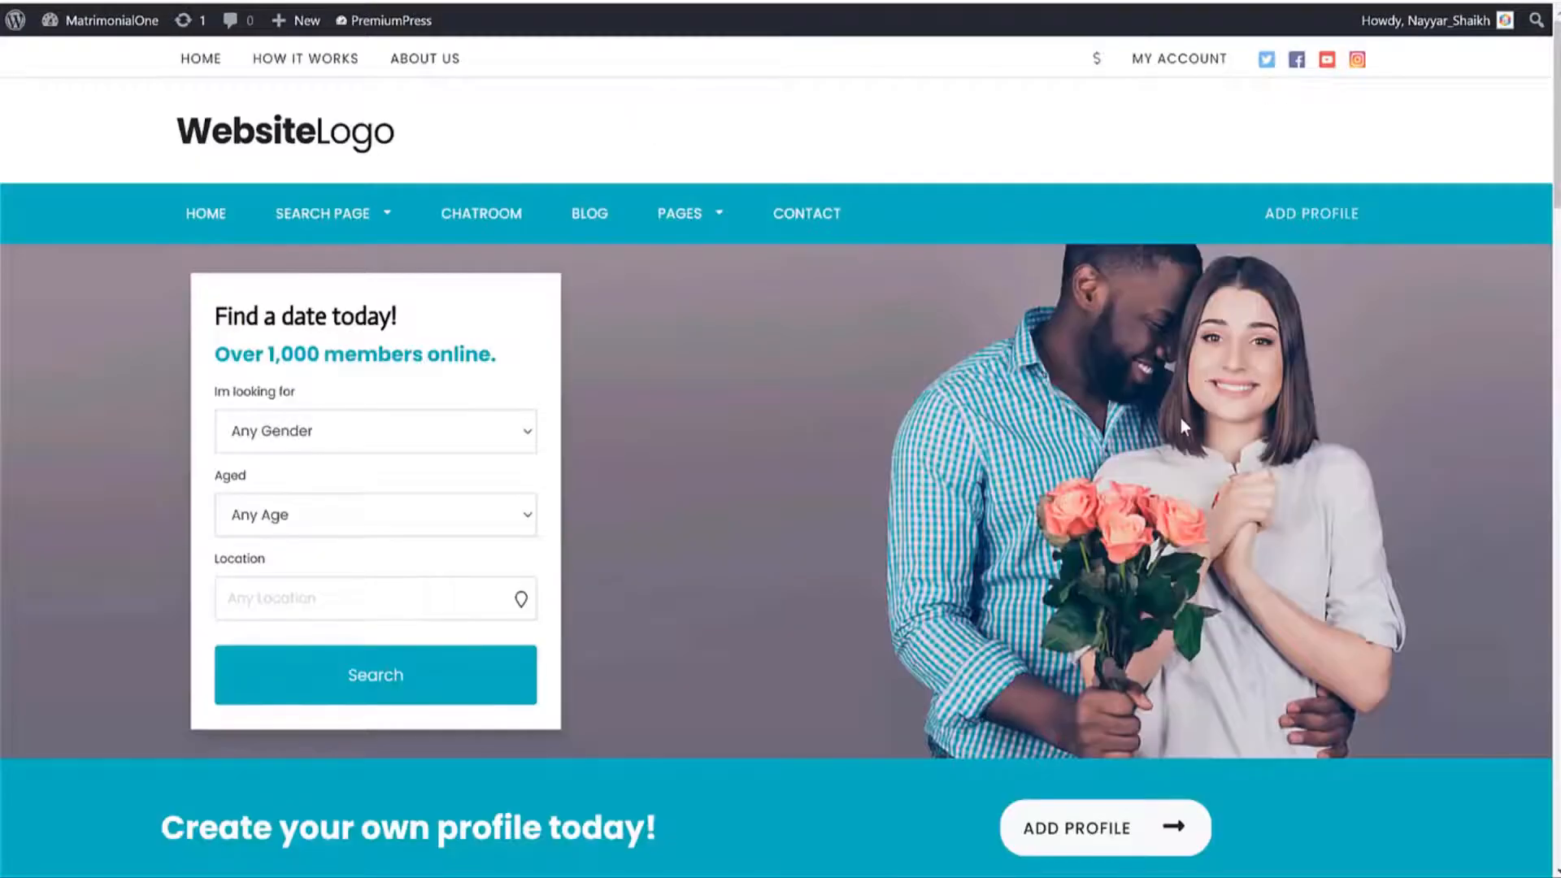
{"action": "scroll", "coordinate": [1179, 423], "scroll_direction": "down", "scroll_amount": 10}
{"action": "left_click", "coordinate": [966, 384]}
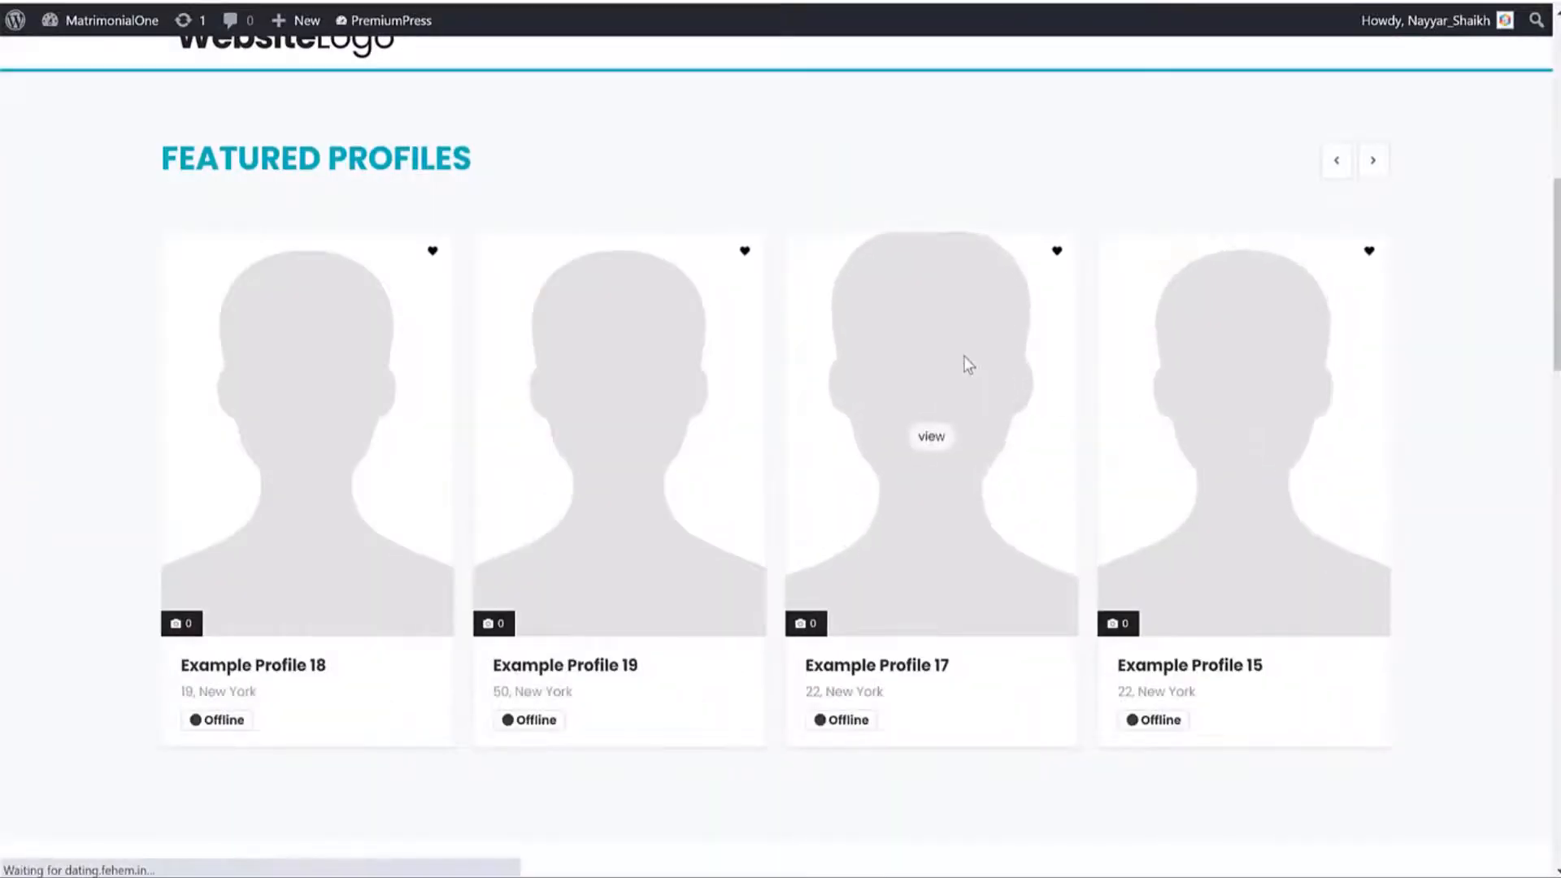
{"action": "scroll", "coordinate": [1142, 357], "scroll_direction": "down", "scroll_amount": 5}
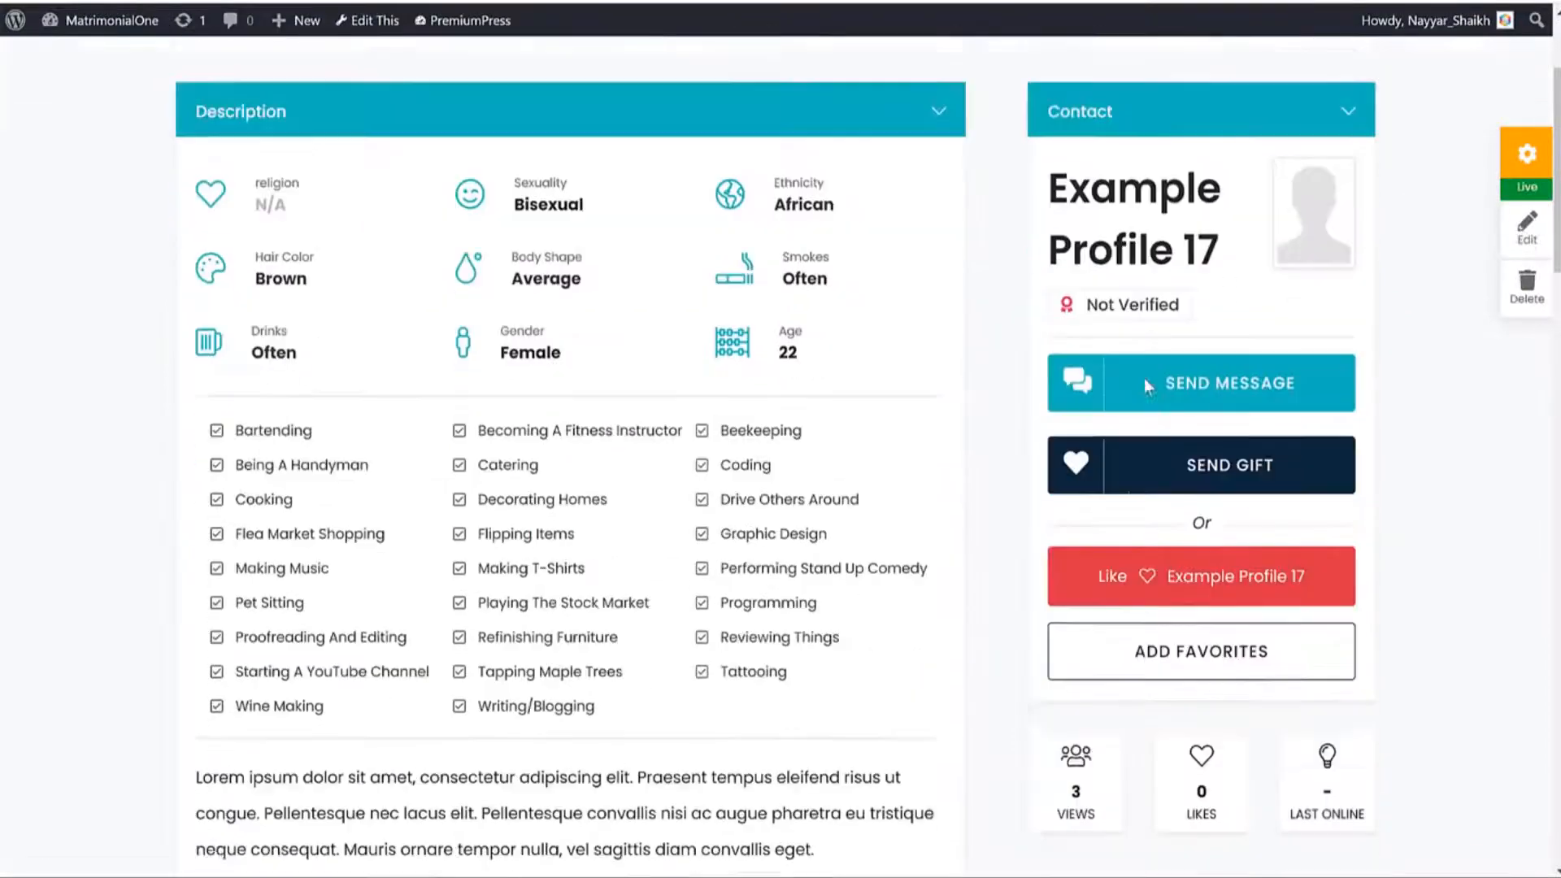
{"action": "scroll", "coordinate": [836, 422], "scroll_direction": "up", "scroll_amount": 5}
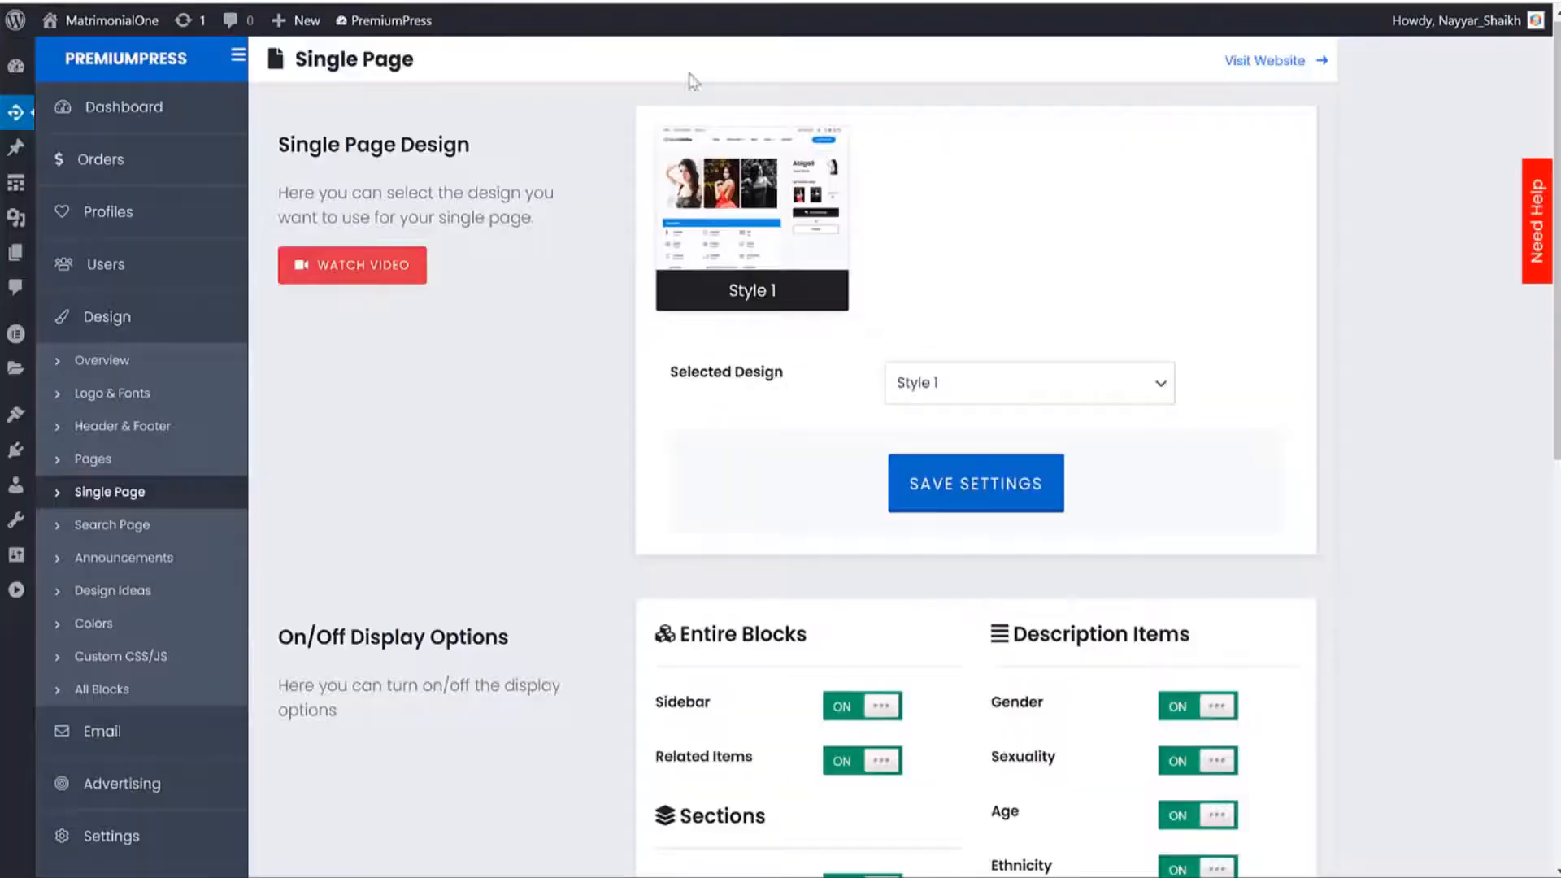
Keep Style 1 as the single page design.
{"action": "left_click", "coordinate": [983, 388]}
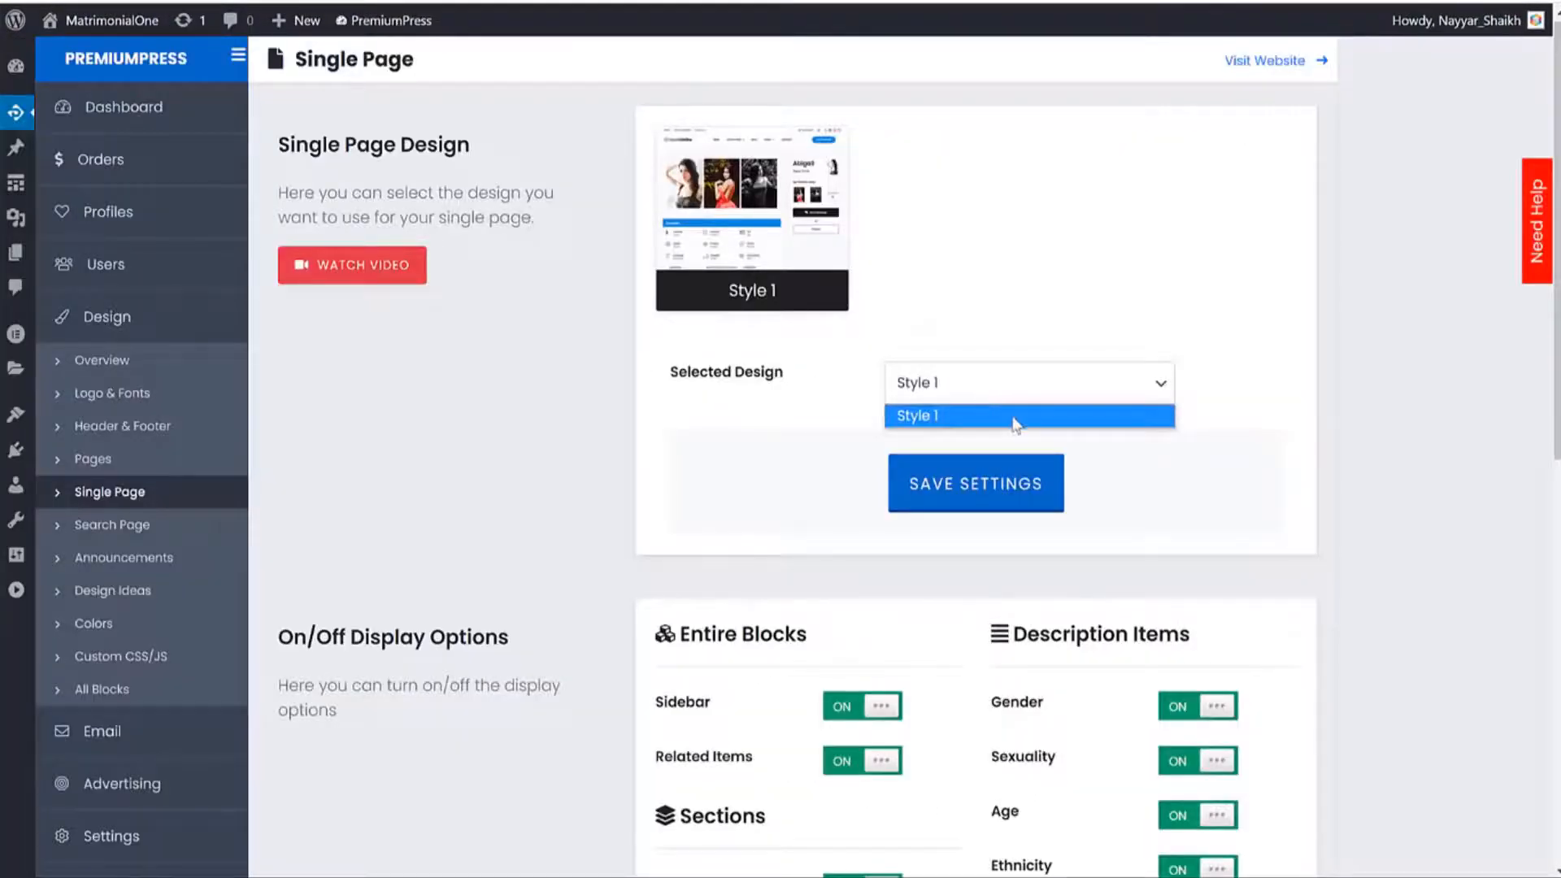
{"action": "left_click", "coordinate": [1018, 419]}
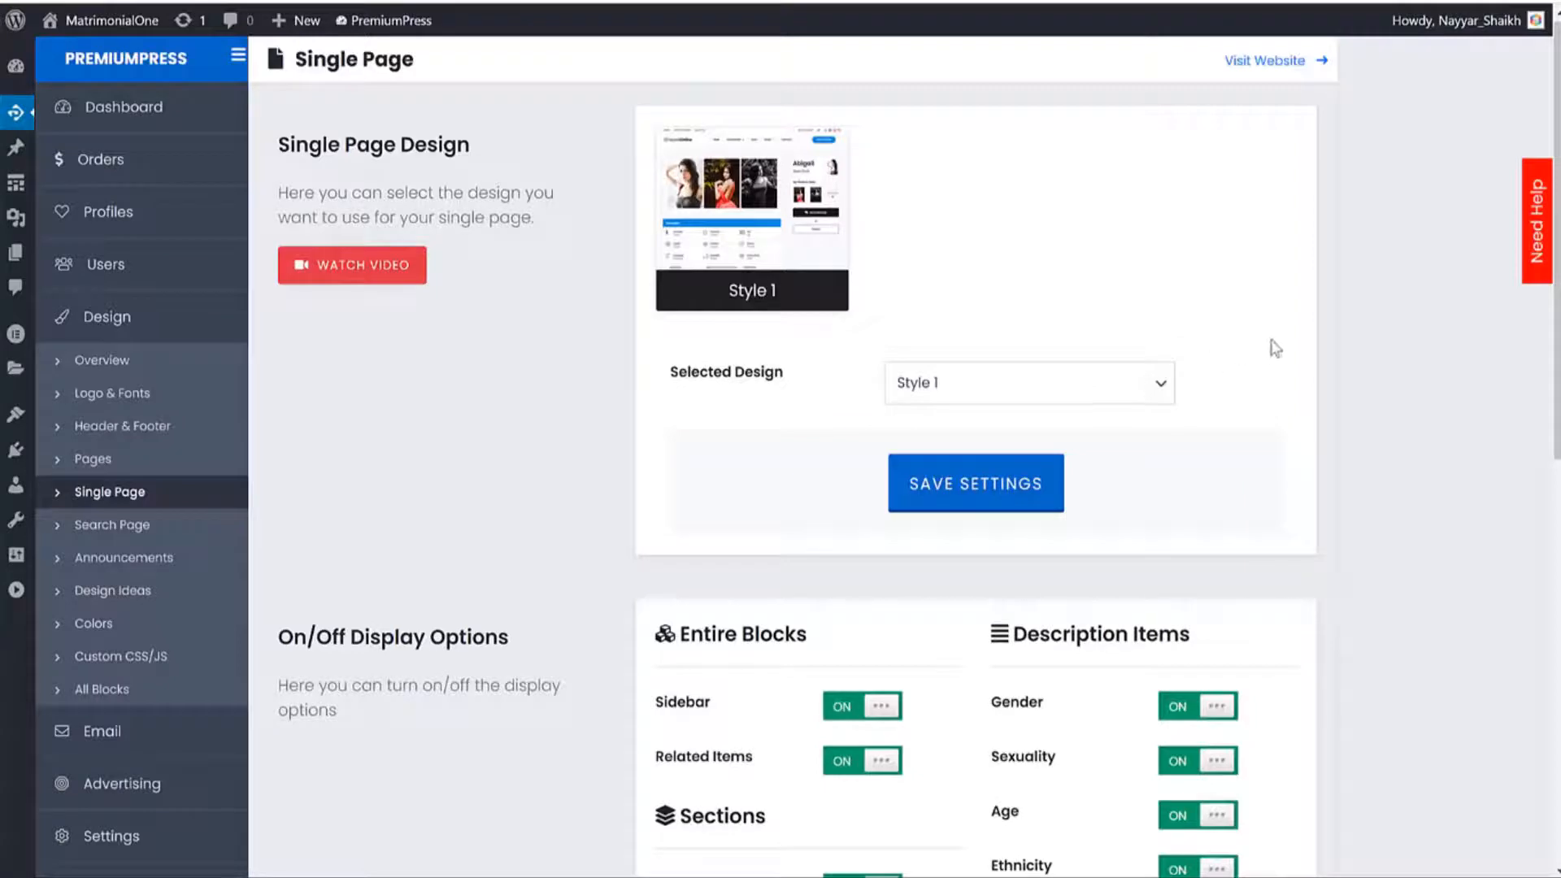
{"action": "left_click", "coordinate": [1069, 399]}
{"action": "left_click", "coordinate": [1352, 391]}
{"action": "scroll", "coordinate": [1307, 463], "scroll_direction": "down", "scroll_amount": 10}
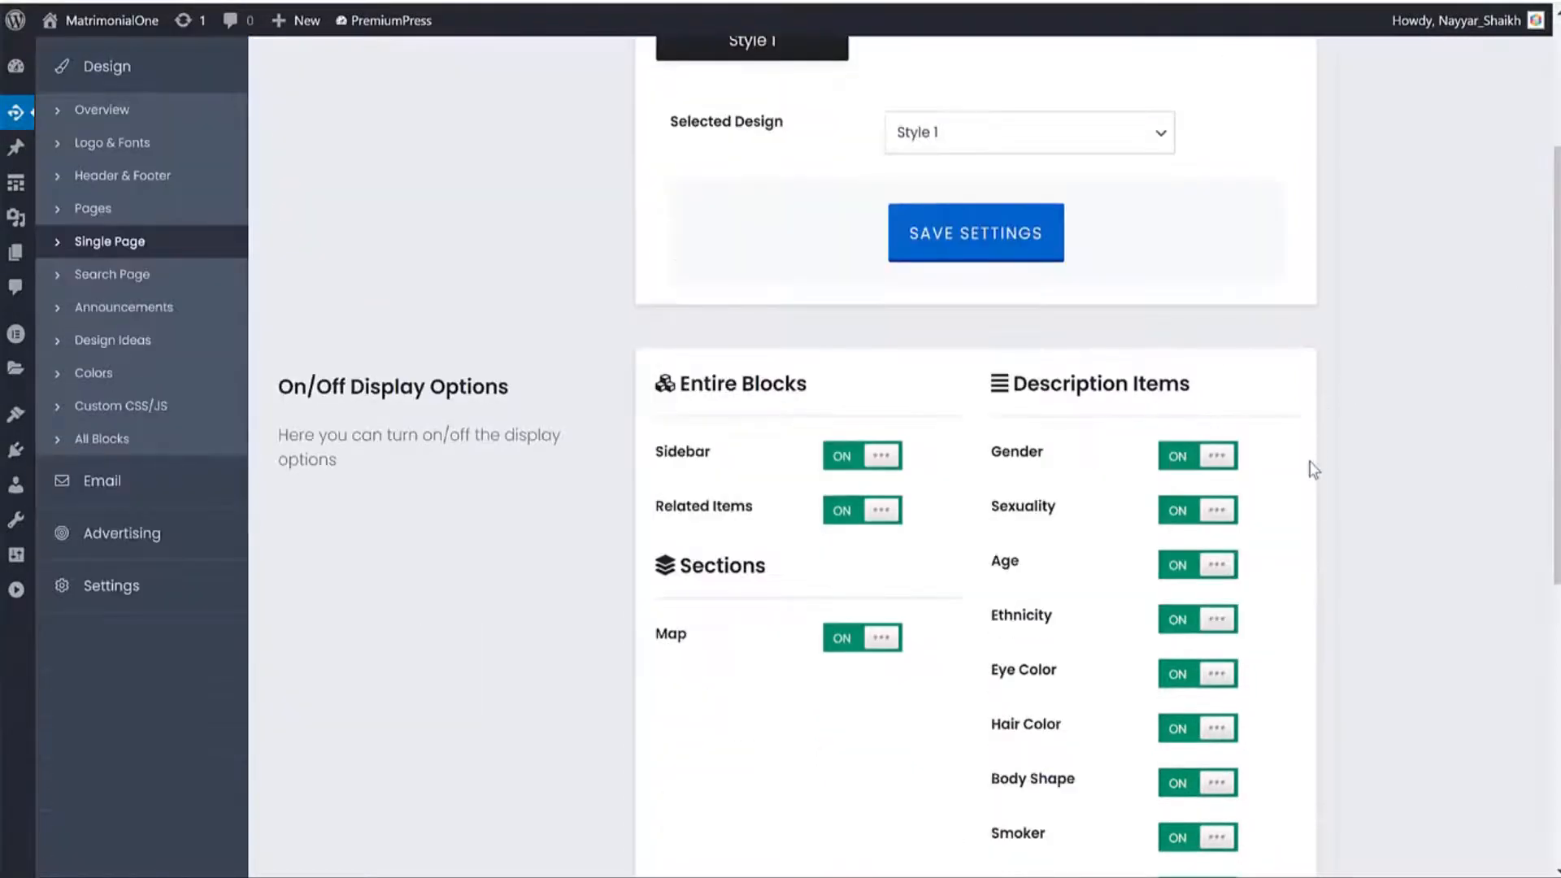
{"action": "scroll", "coordinate": [1163, 457], "scroll_direction": "up", "scroll_amount": 5}
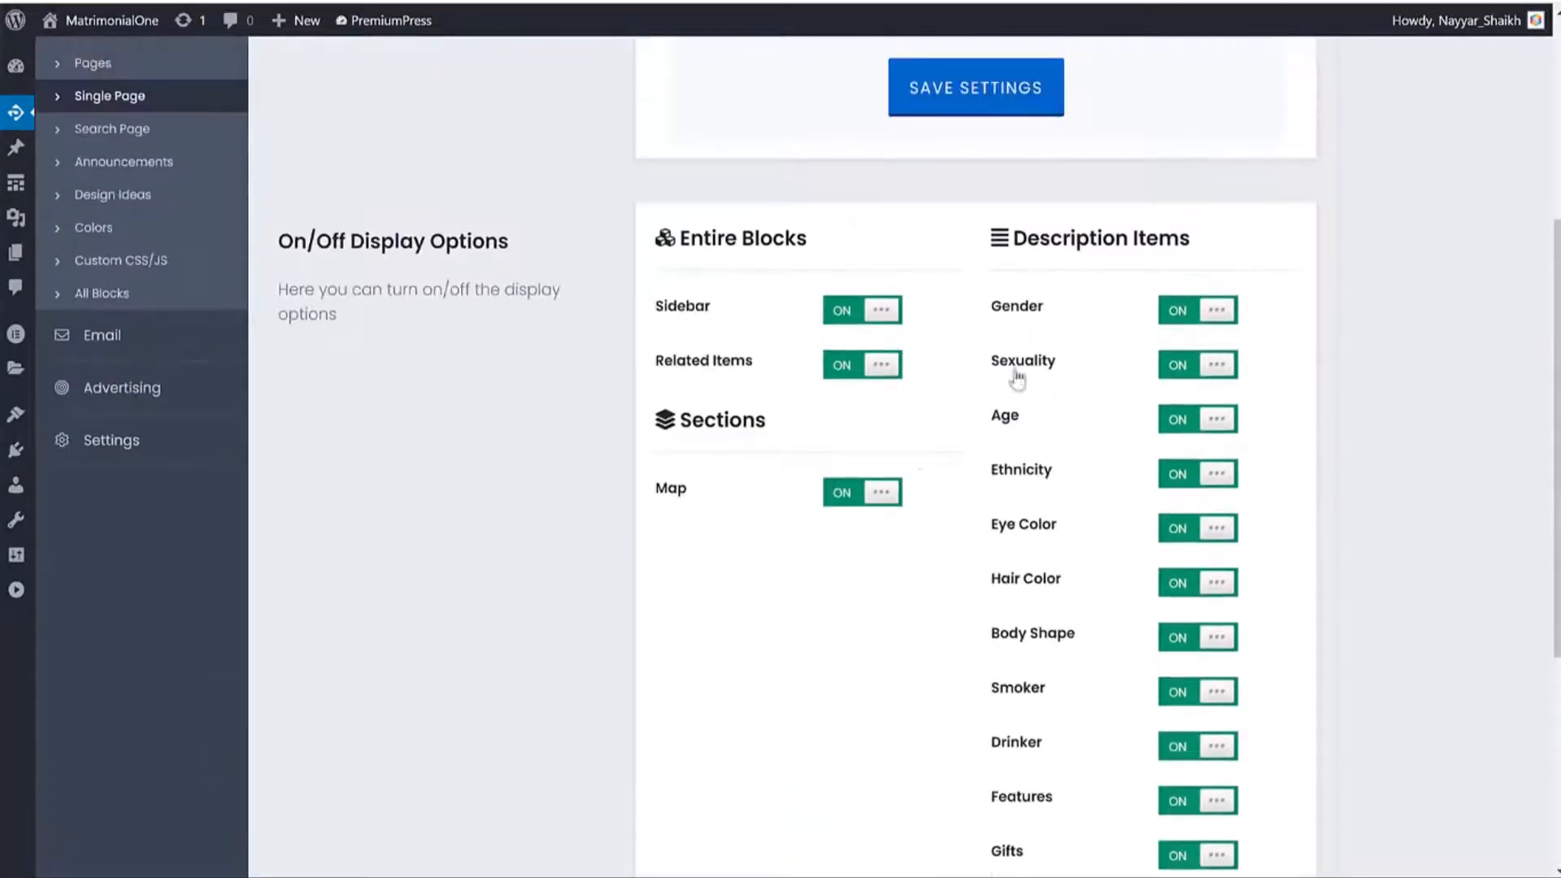
Turn off Map, Gifts and the Features checklist on profile pages and save.
{"action": "left_click", "coordinate": [852, 497]}
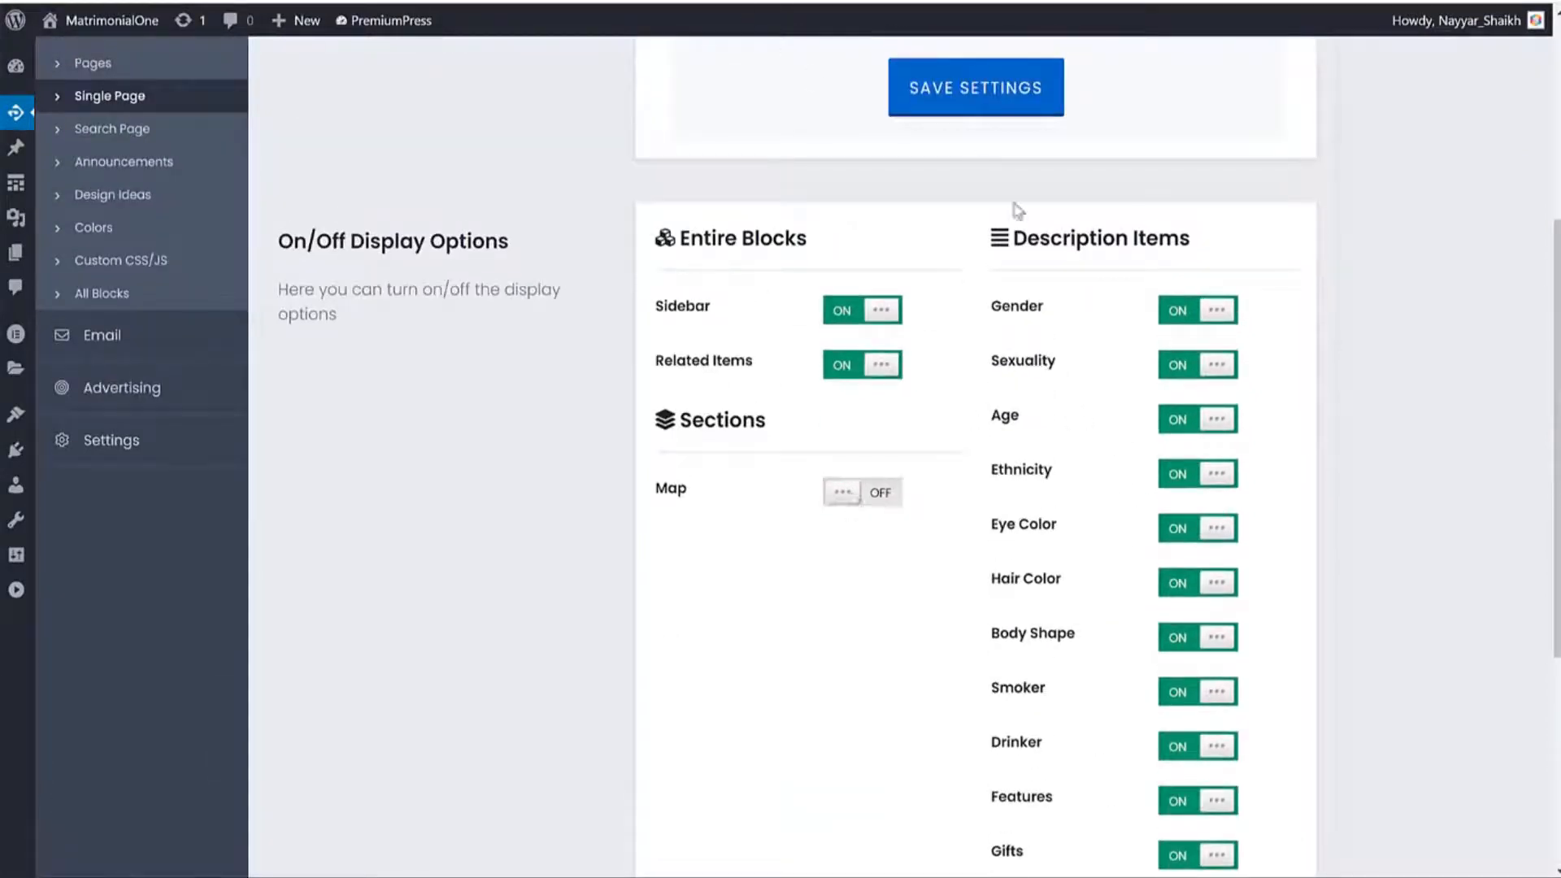
{"action": "scroll", "coordinate": [967, 285], "scroll_direction": "down", "scroll_amount": 3}
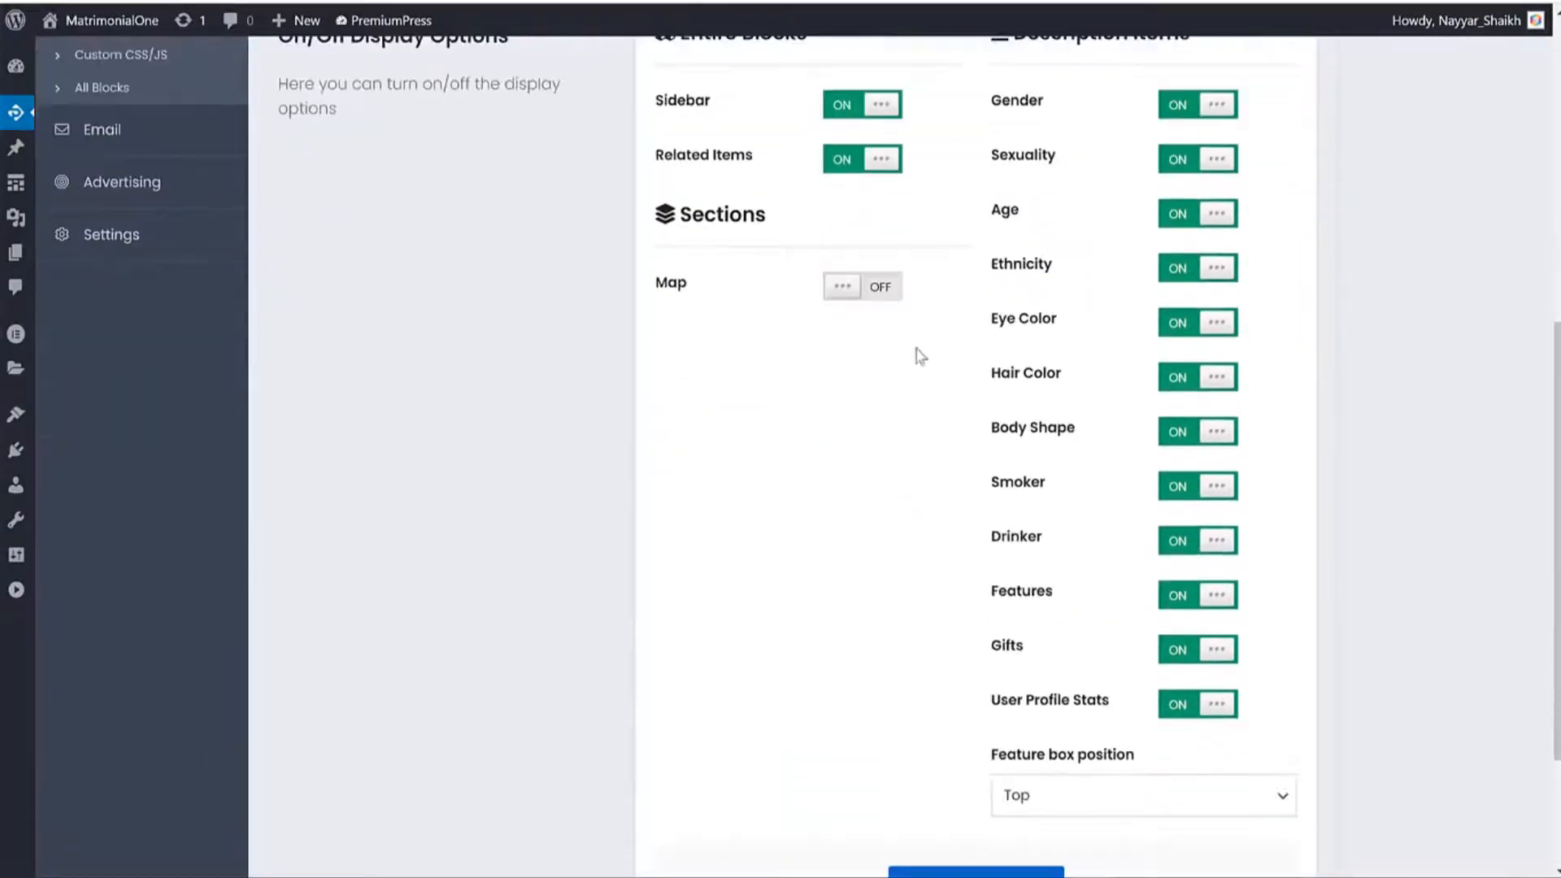
{"action": "left_click", "coordinate": [862, 115]}
{"action": "left_click", "coordinate": [862, 116]}
{"action": "scroll", "coordinate": [1374, 439], "scroll_direction": "down", "scroll_amount": 3}
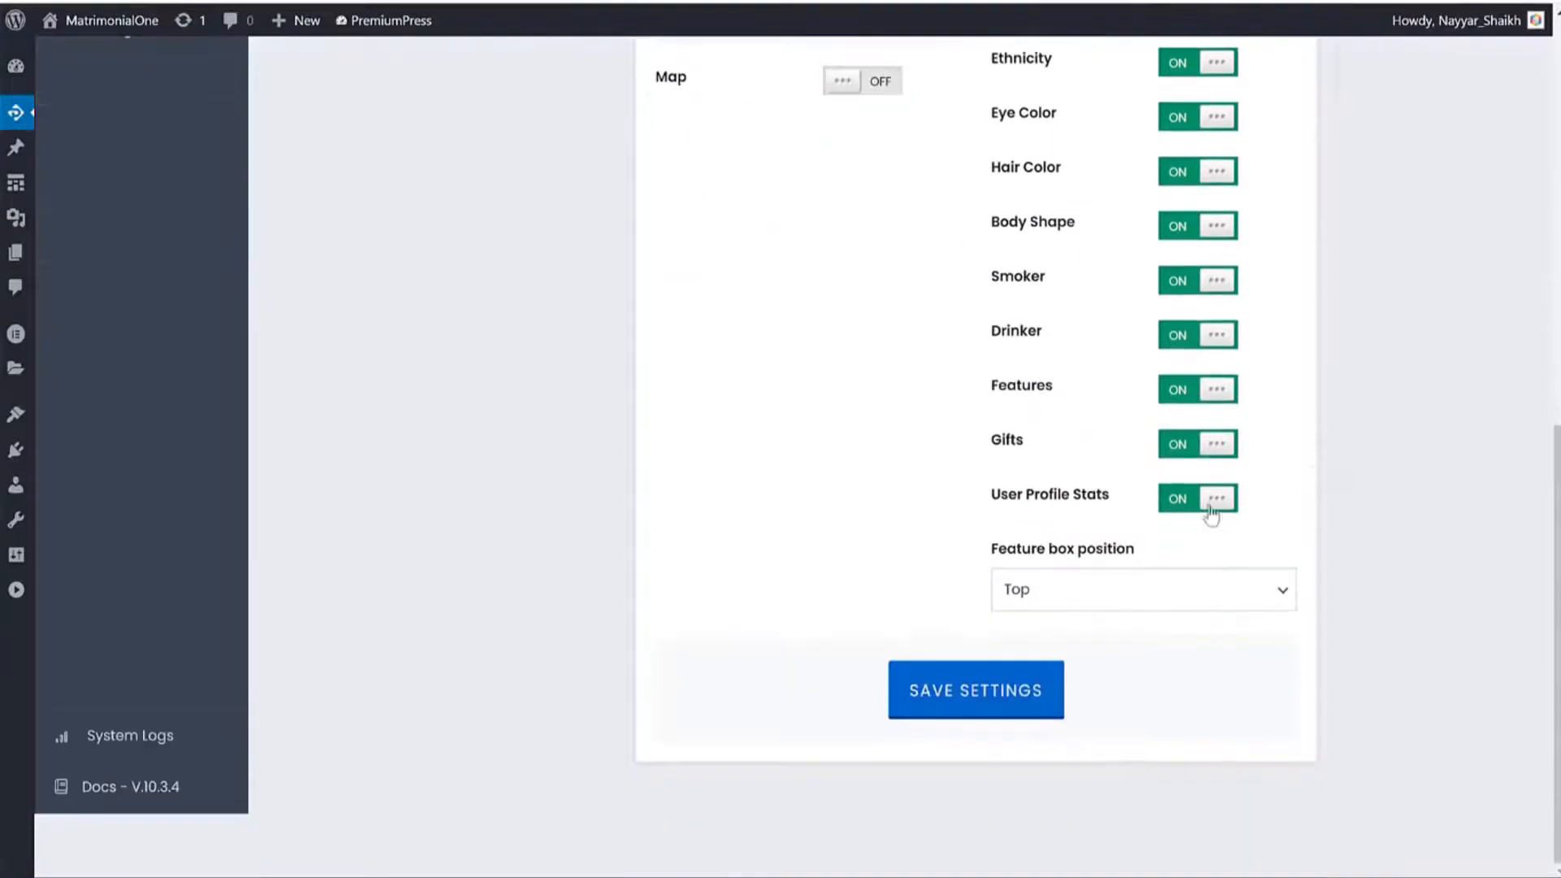
{"action": "left_click", "coordinate": [1179, 447]}
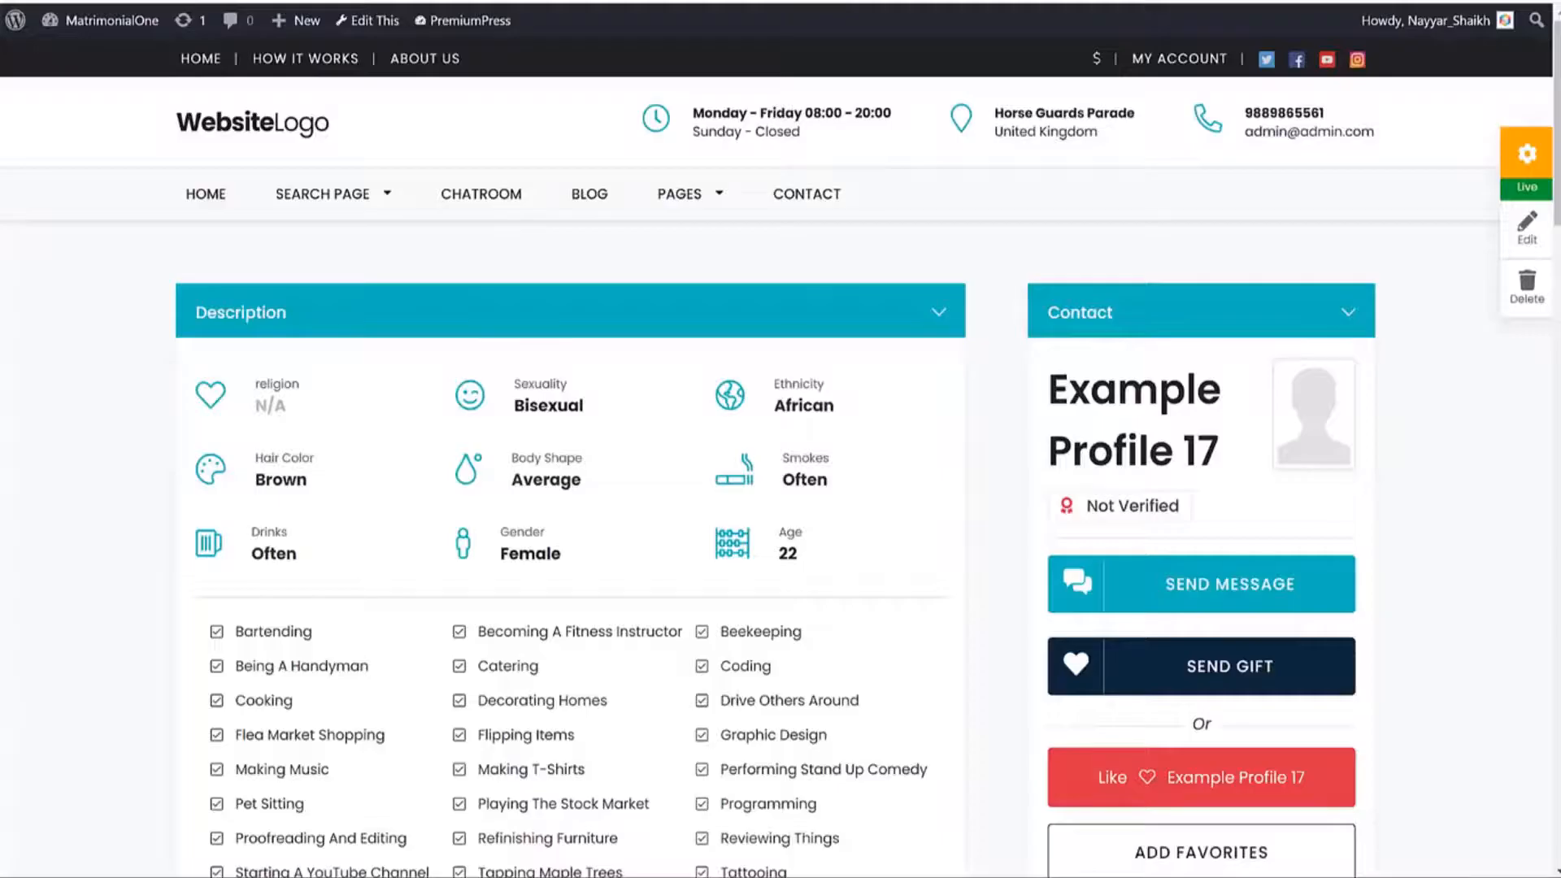
{"action": "scroll", "coordinate": [880, 469], "scroll_direction": "down", "scroll_amount": 5}
{"action": "scroll", "coordinate": [882, 470], "scroll_direction": "down", "scroll_amount": 15}
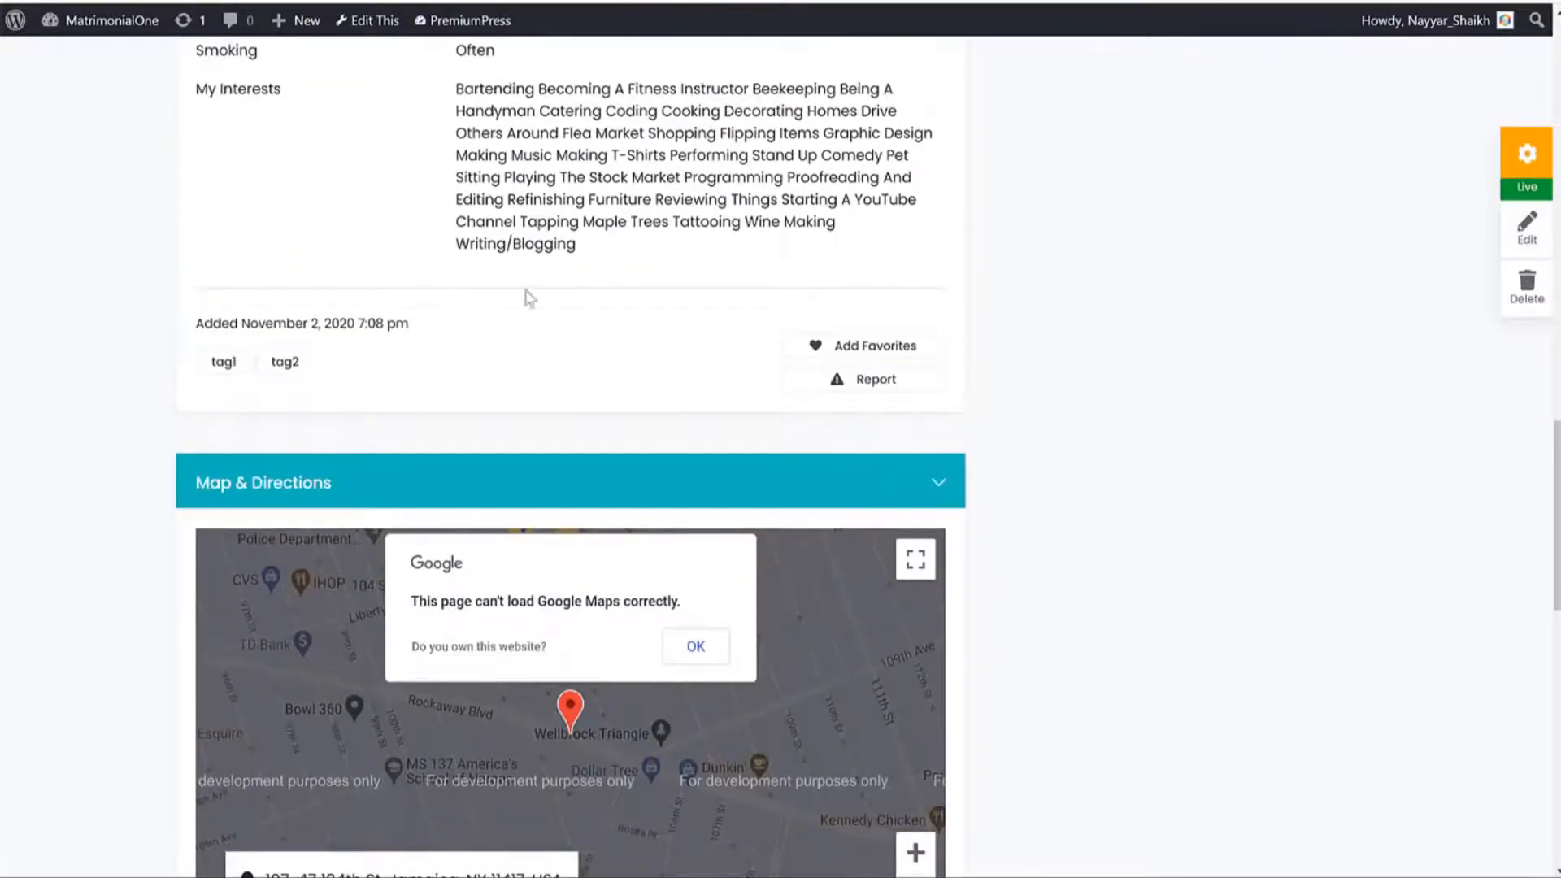
{"action": "scroll", "coordinate": [579, 431], "scroll_direction": "up", "scroll_amount": 5}
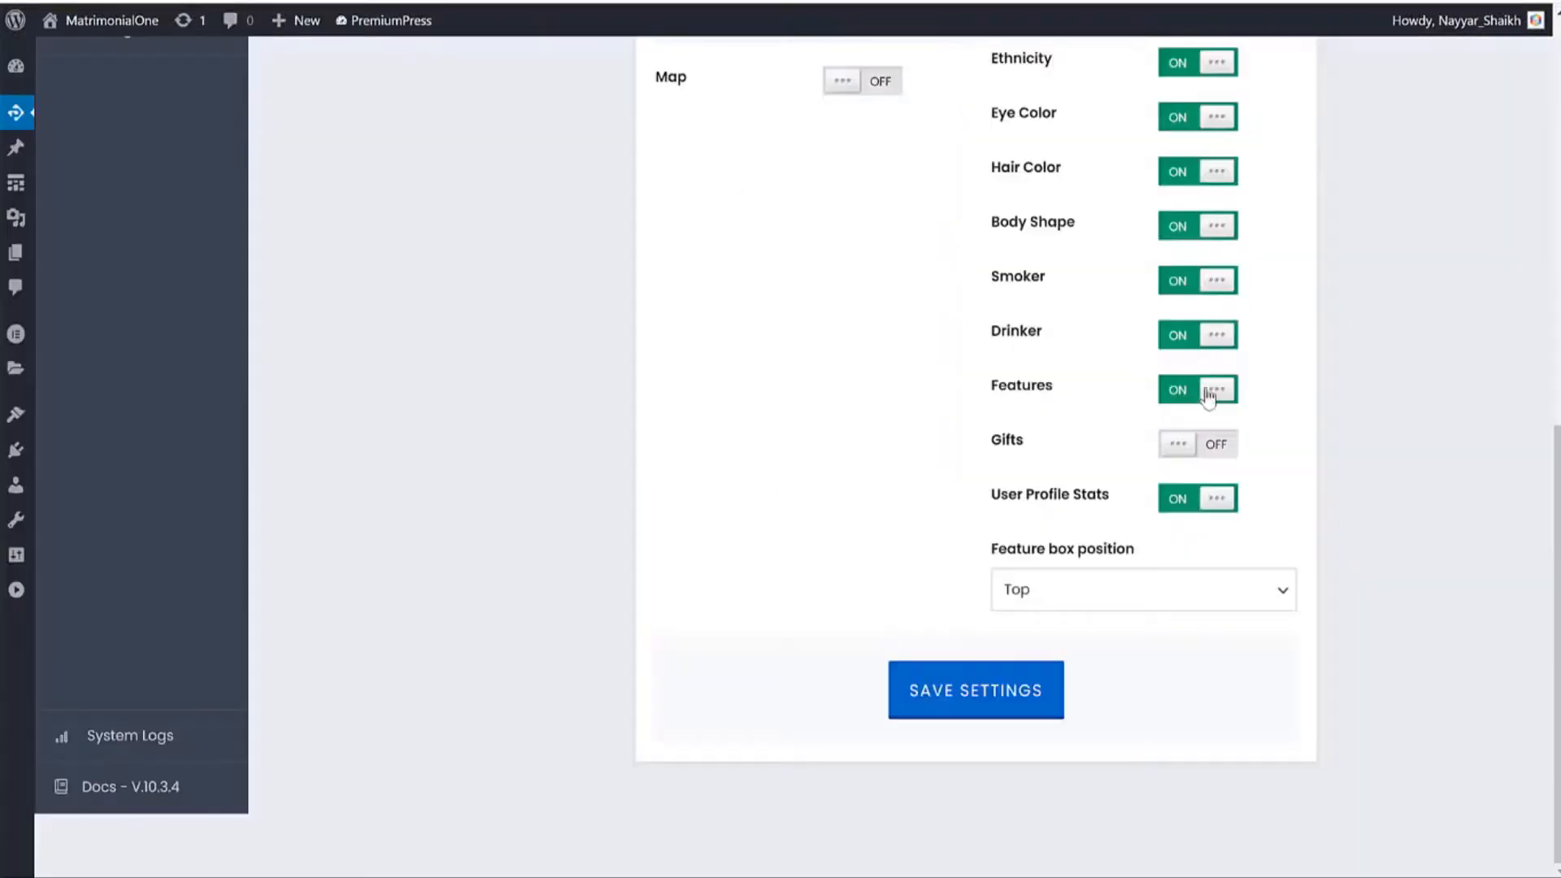
{"action": "scroll", "coordinate": [1354, 381], "scroll_direction": "up", "scroll_amount": 3}
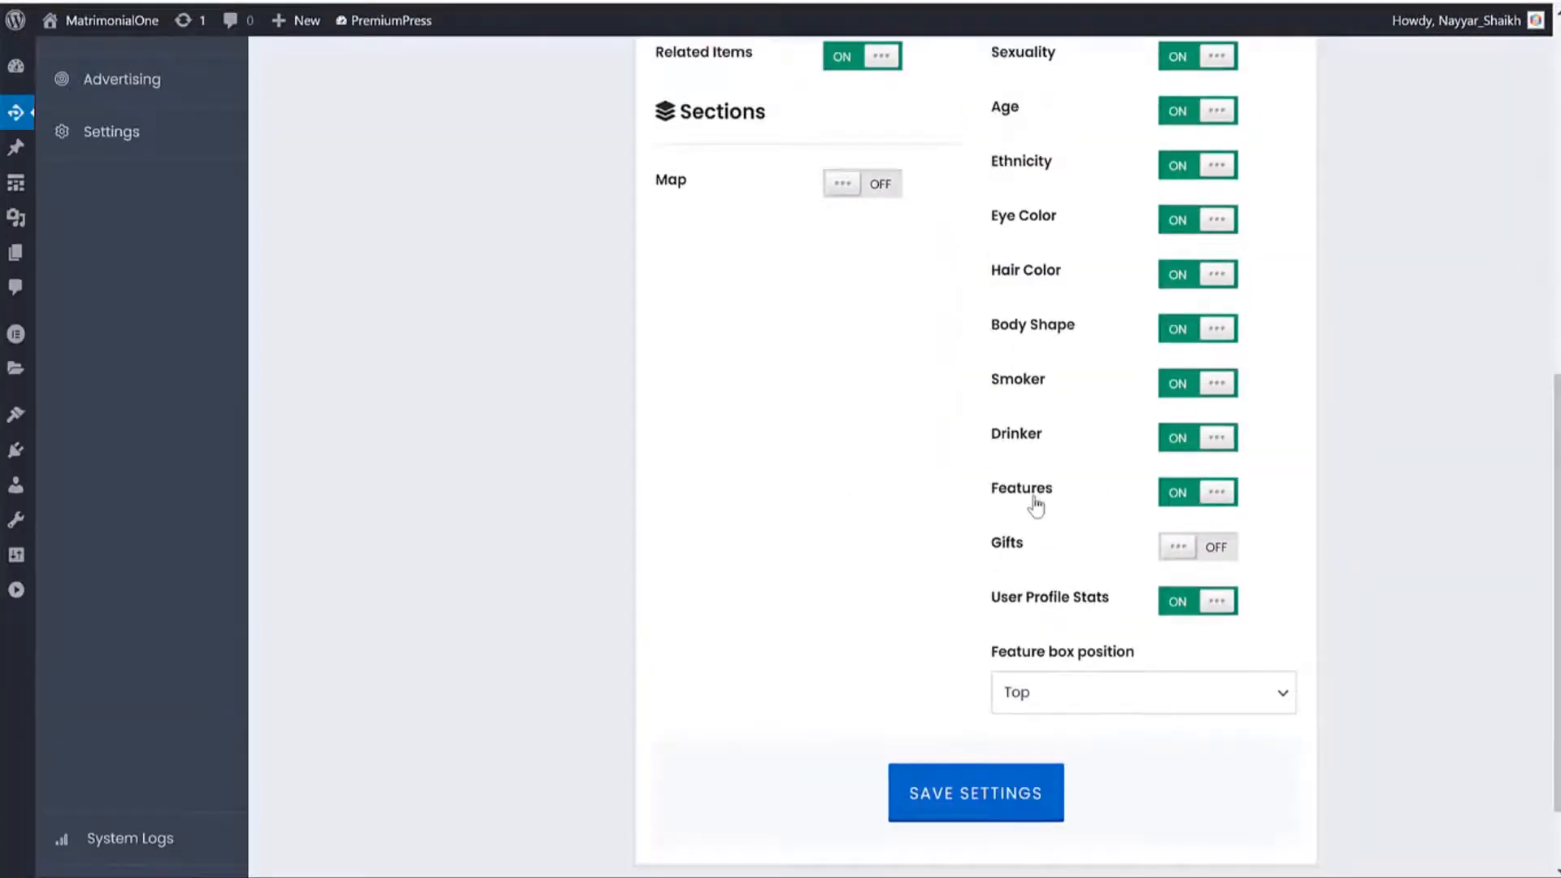
{"action": "left_click_drag", "start_coordinate": [1060, 489], "coordinate": [937, 482]}
{"action": "left_click", "coordinate": [1180, 510]}
{"action": "left_click", "coordinate": [1191, 504]}
{"action": "left_click", "coordinate": [1030, 804]}
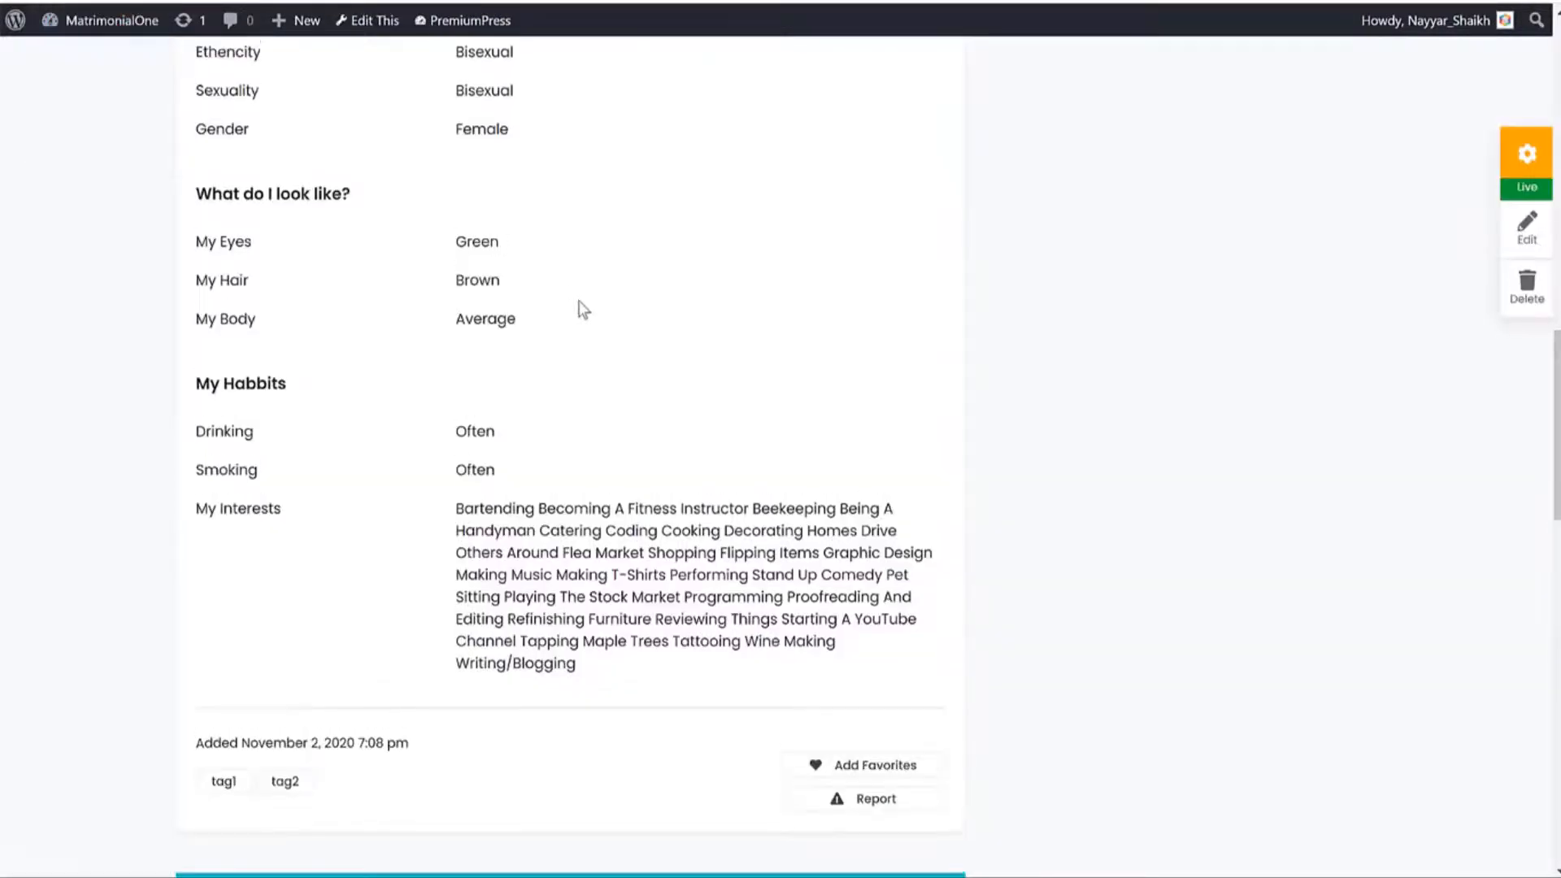
Reload the profile page to check the hidden sections, then return to the settings tab.
{"action": "scroll", "coordinate": [582, 310], "scroll_direction": "up", "scroll_amount": 15}
{"action": "key", "text": "F5"}
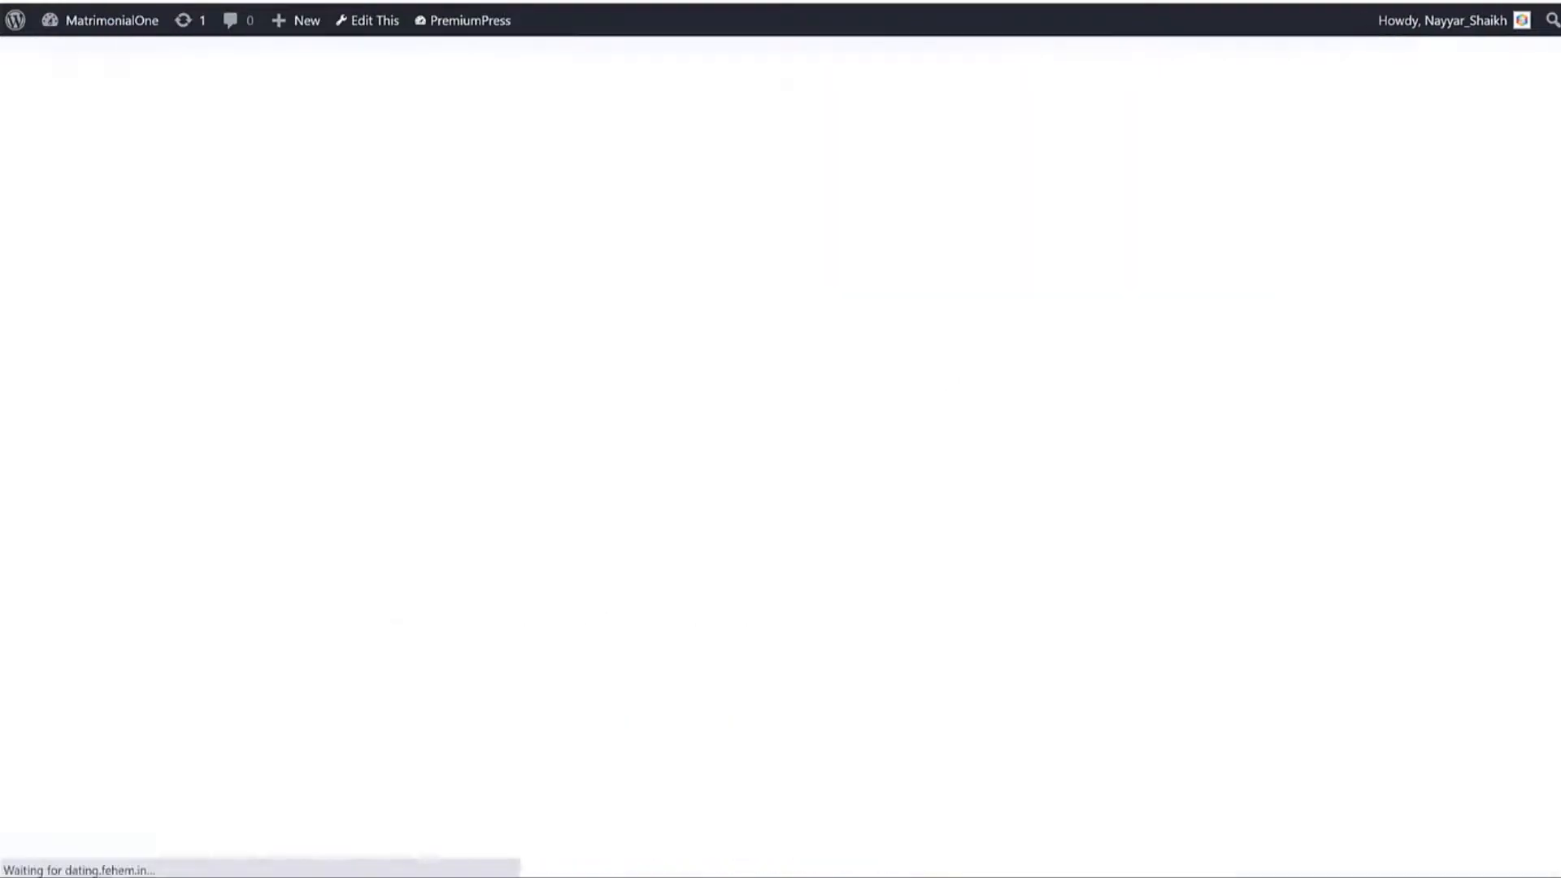
{"action": "scroll", "coordinate": [682, 478], "scroll_direction": "down", "scroll_amount": 5}
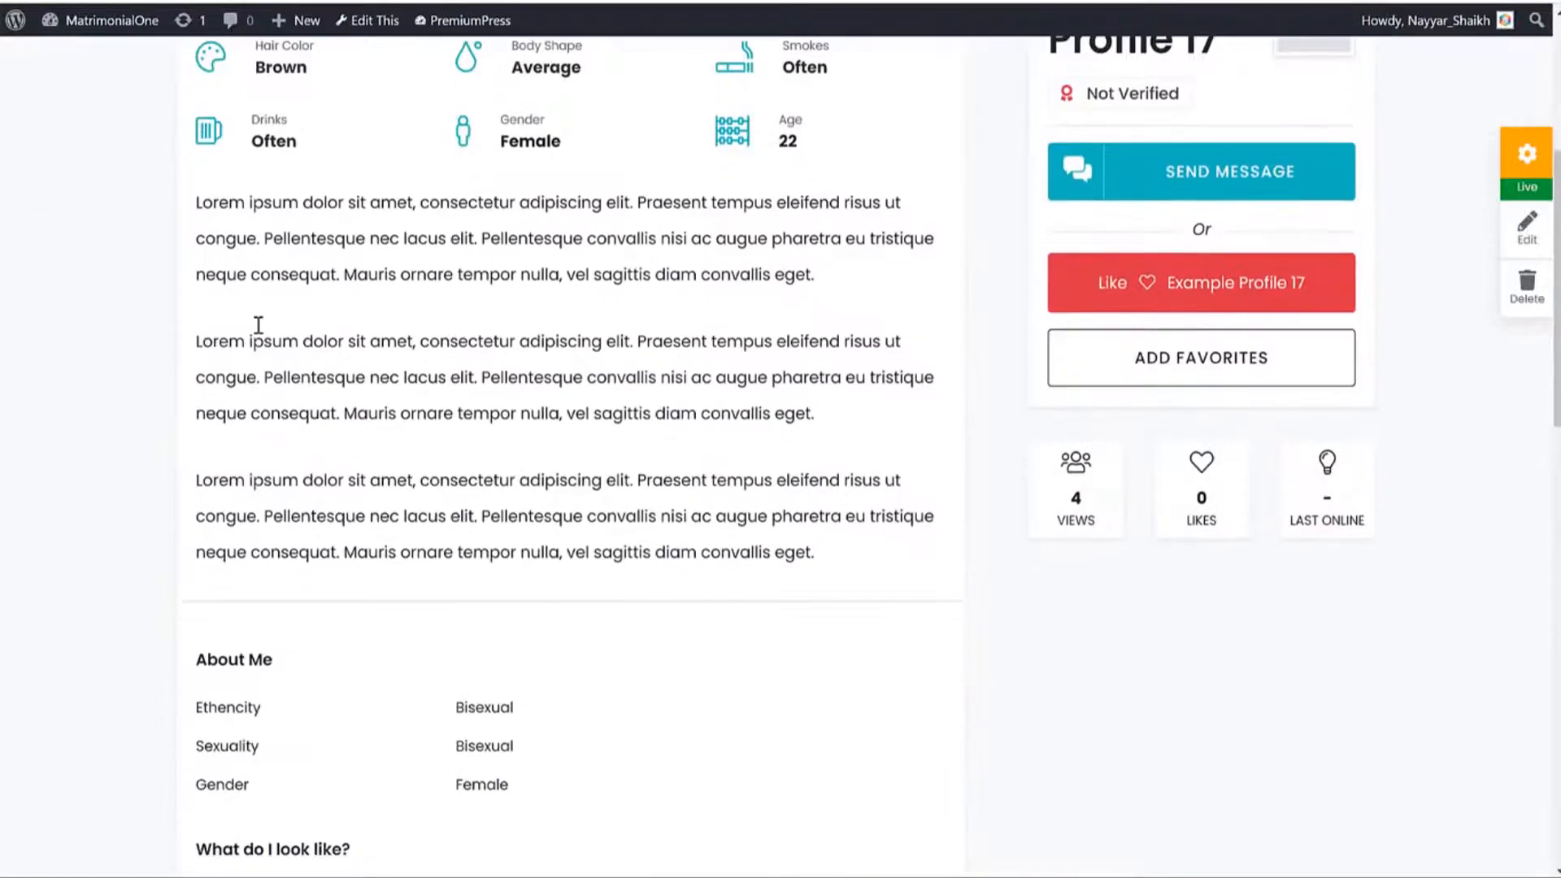
{"action": "left_click_drag", "start_coordinate": [204, 211], "coordinate": [794, 463]}
{"action": "left_click", "coordinate": [799, 491]}
{"action": "scroll", "coordinate": [801, 498], "scroll_direction": "down", "scroll_amount": 1}
{"action": "scroll", "coordinate": [800, 493], "scroll_direction": "down", "scroll_amount": 8}
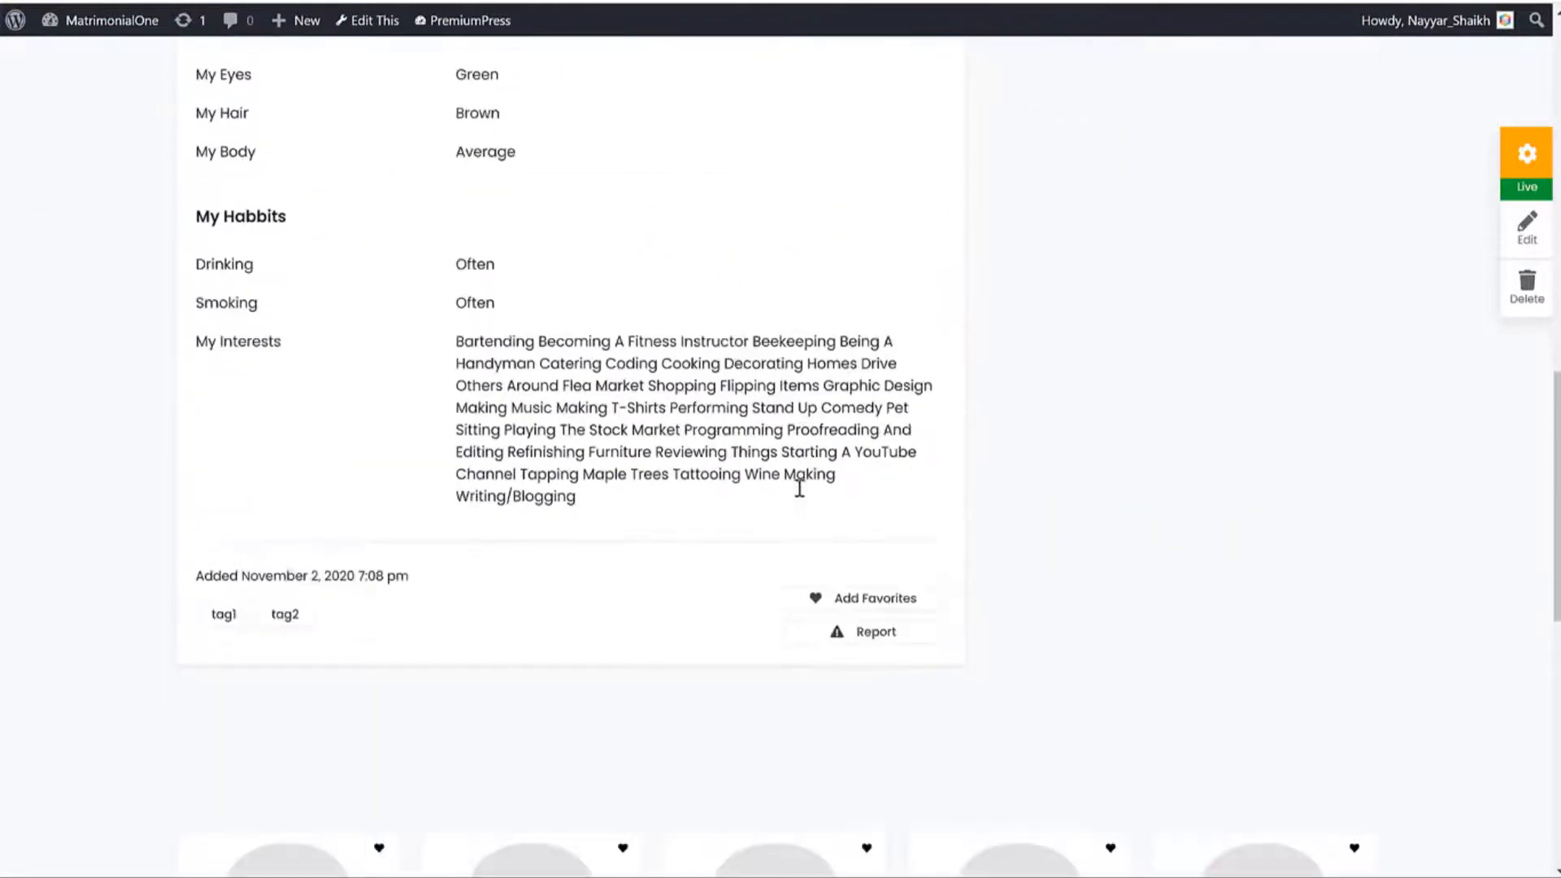
{"action": "scroll", "coordinate": [797, 498], "scroll_direction": "up", "scroll_amount": 15}
{"action": "key", "text": "ctrl+shift+Tab"}
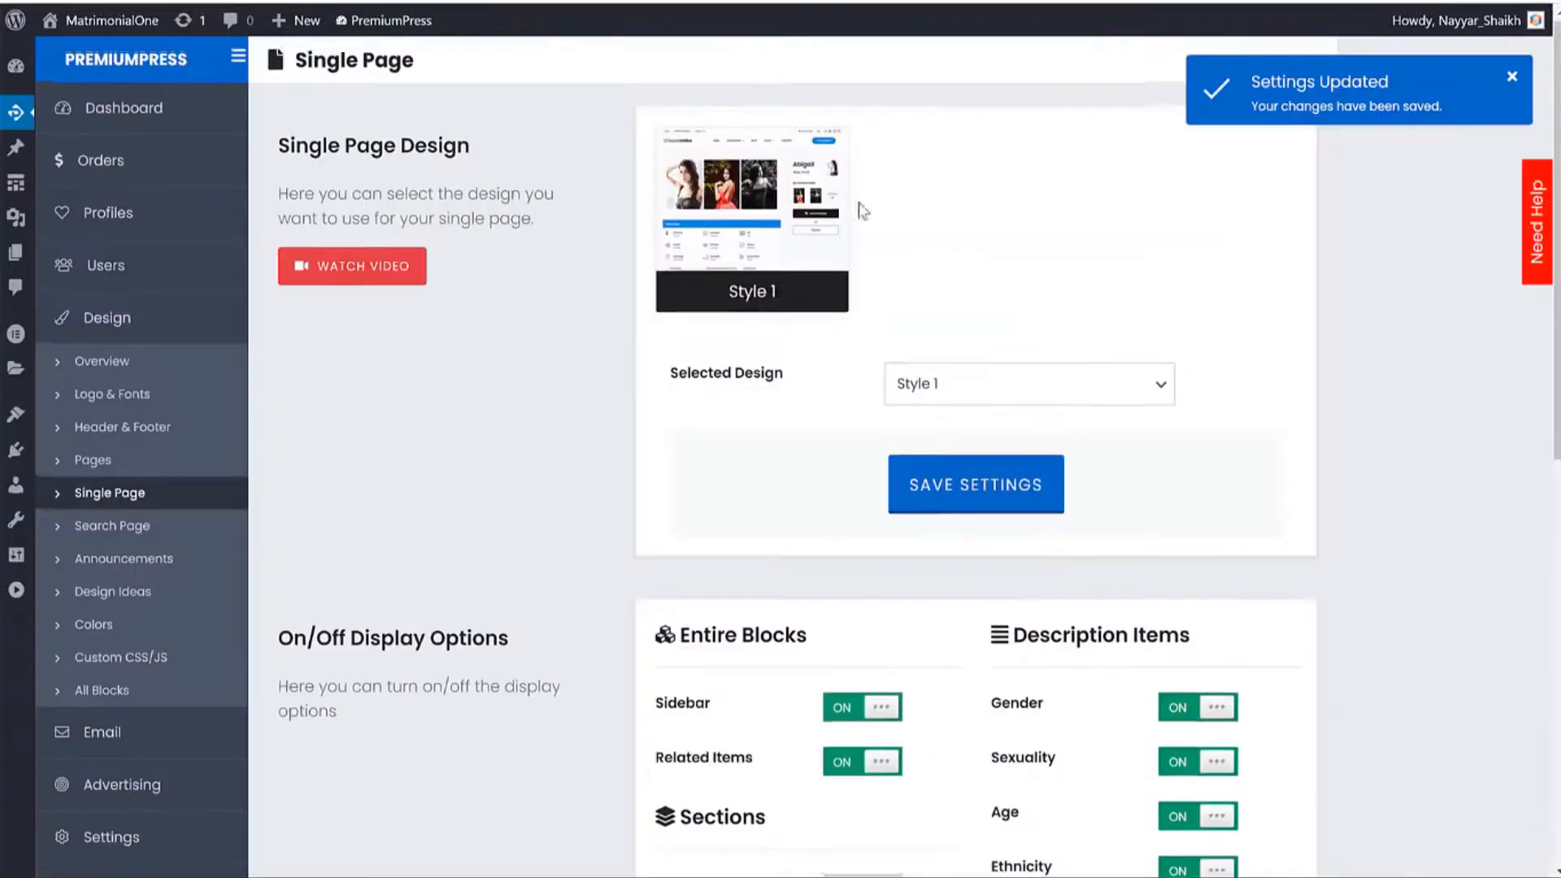
Switch the Features checklist back on and save the Single Page settings.
{"action": "scroll", "coordinate": [1230, 481], "scroll_direction": "down", "scroll_amount": 10}
{"action": "left_click", "coordinate": [1197, 393]}
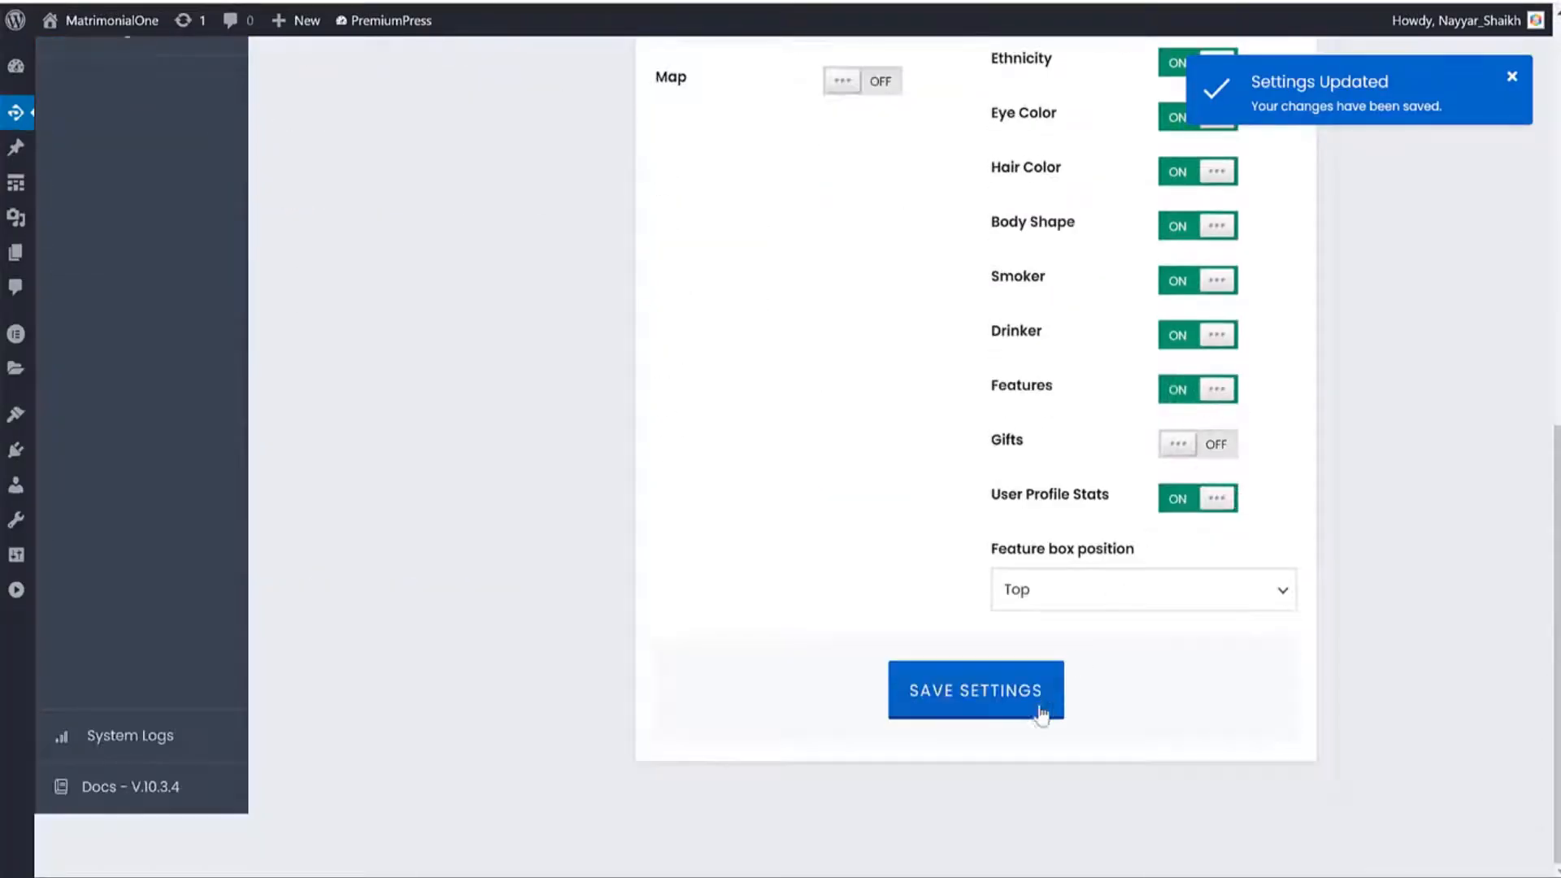
{"action": "left_click", "coordinate": [1047, 697]}
Reload the Example Profile 17 page several times to check the change.
{"action": "key", "text": "ctrl+Tab"}
{"action": "key", "text": "F5"}
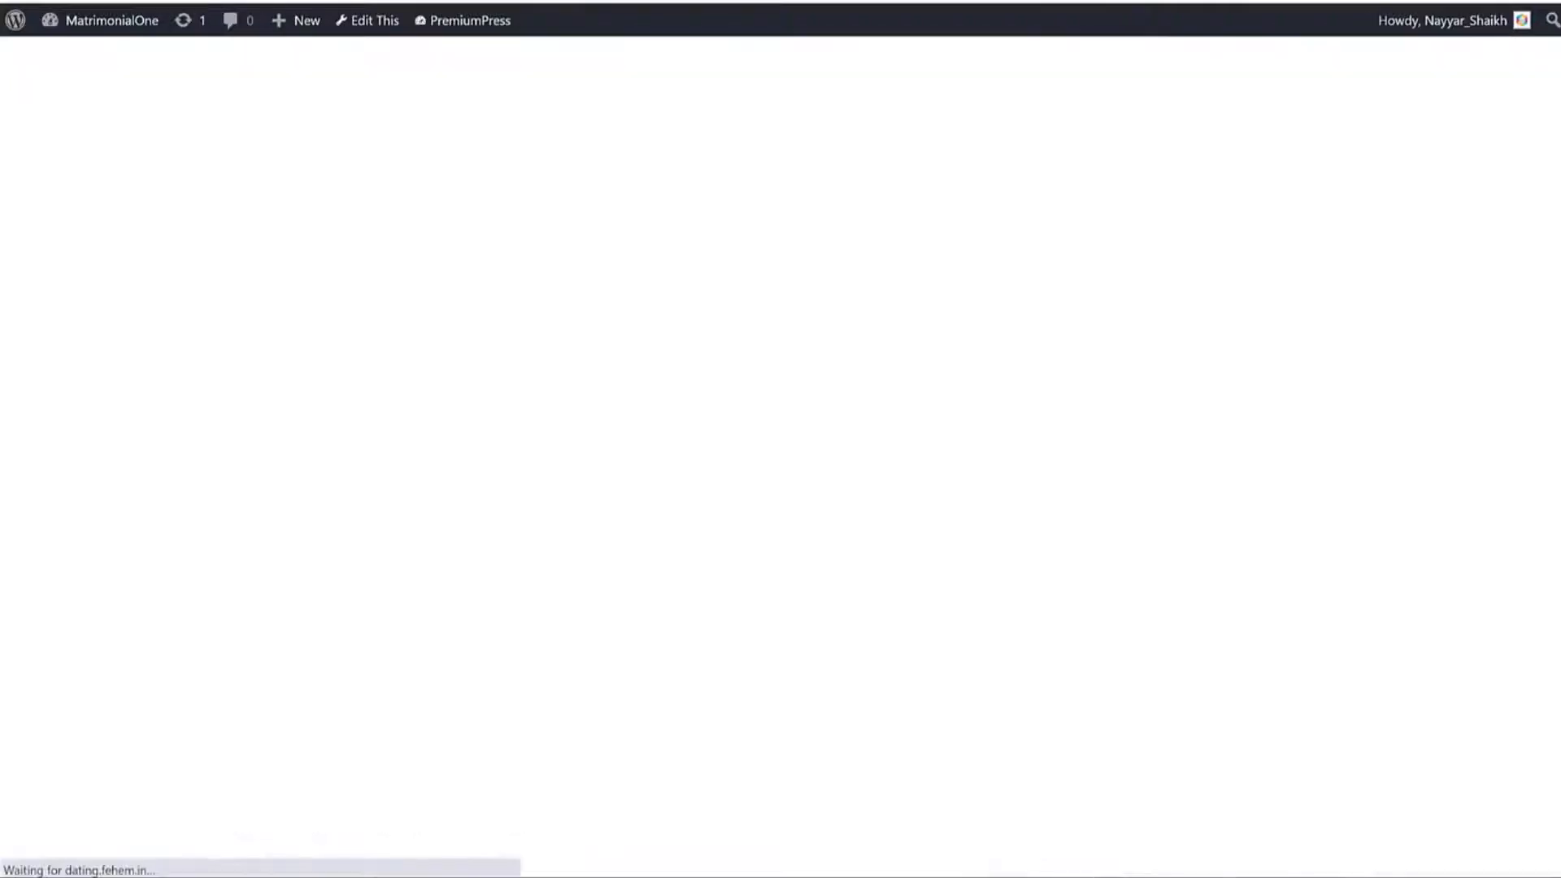
{"action": "scroll", "coordinate": [712, 396], "scroll_direction": "down", "scroll_amount": 5}
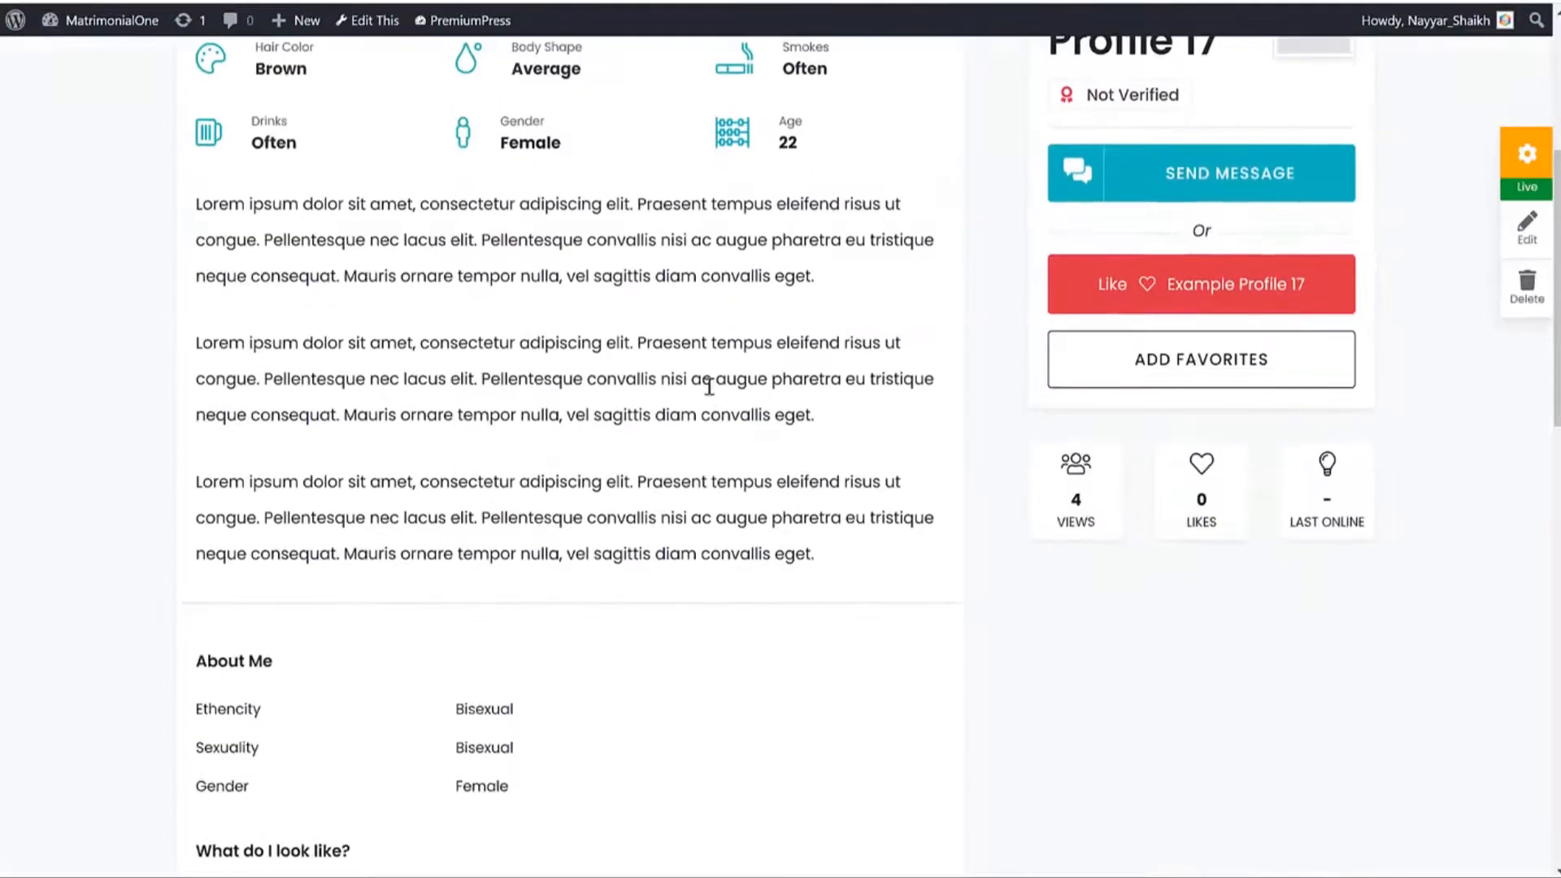
{"action": "scroll", "coordinate": [708, 387], "scroll_direction": "up", "scroll_amount": 5}
{"action": "key", "text": "F5"}
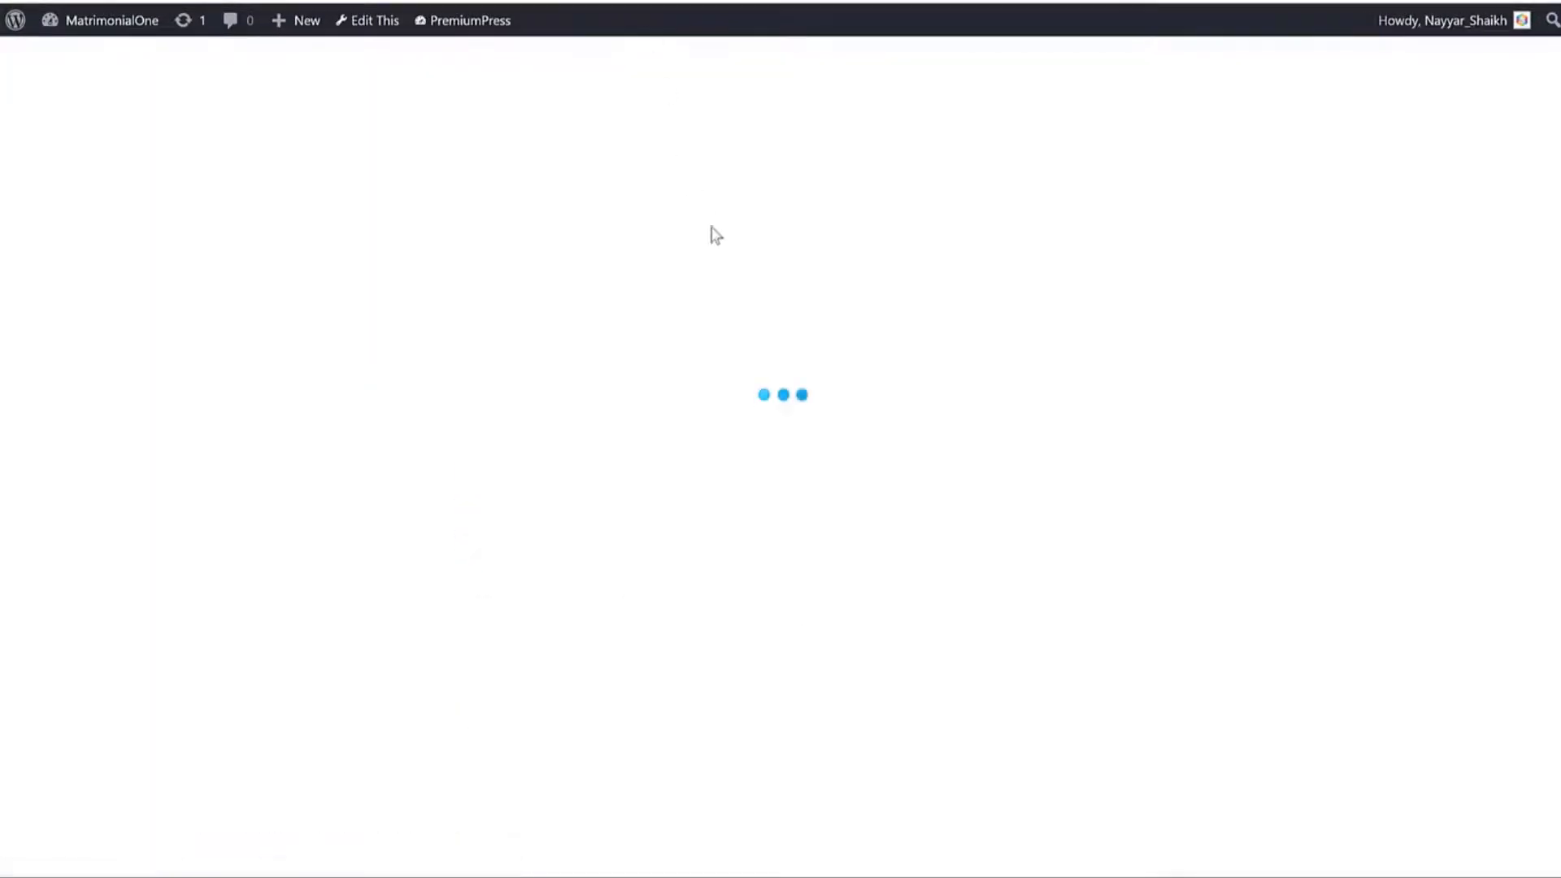
{"action": "scroll", "coordinate": [735, 261], "scroll_direction": "down", "scroll_amount": 6}
{"action": "scroll", "coordinate": [735, 273], "scroll_direction": "up", "scroll_amount": 6}
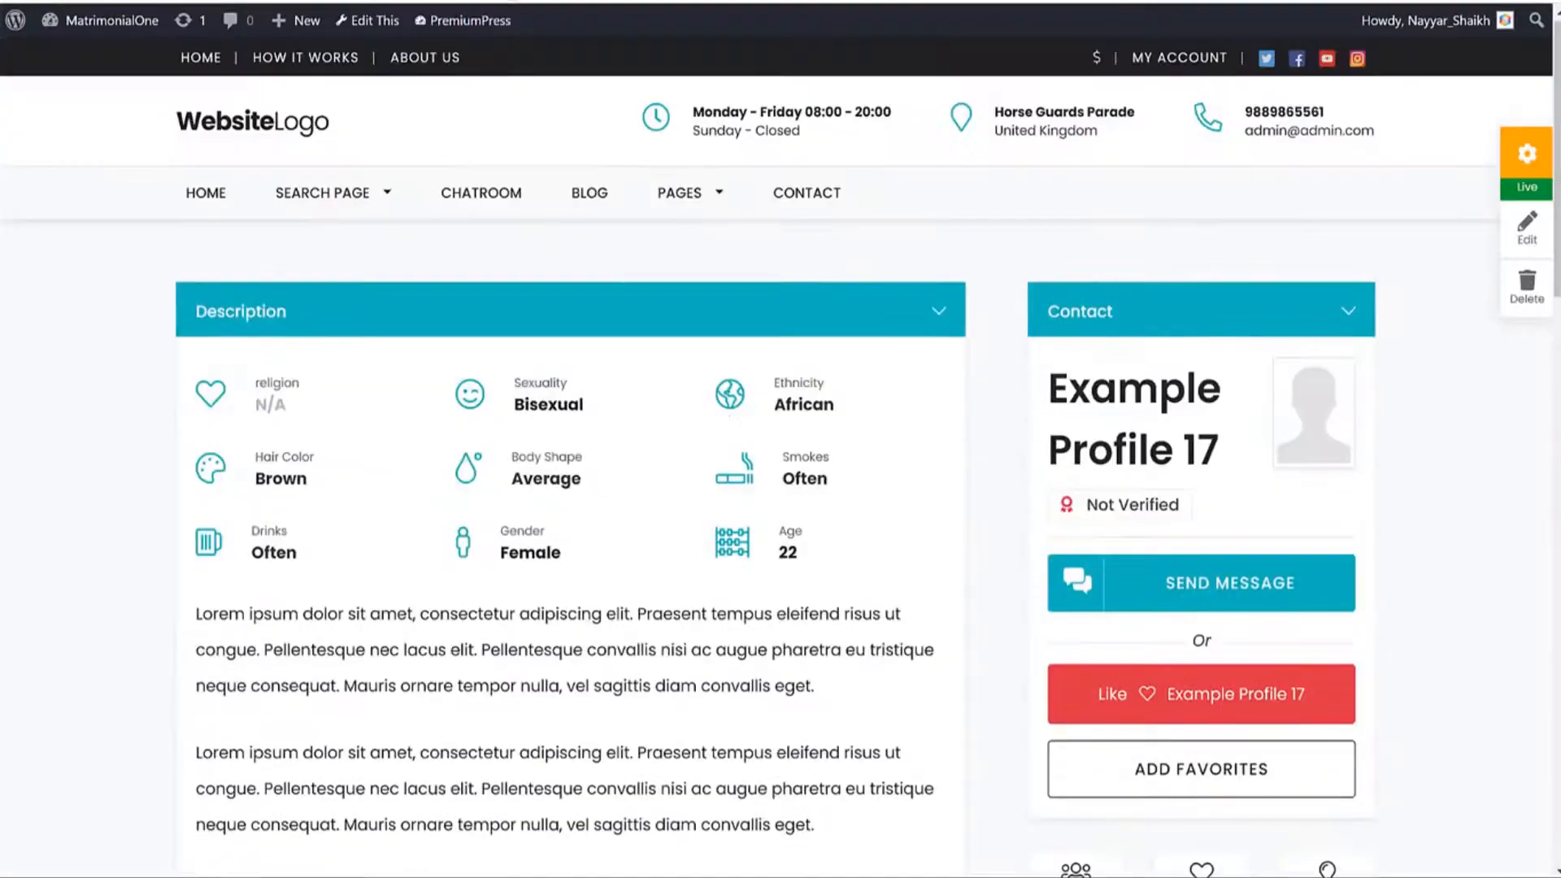
{"action": "key", "text": "F5"}
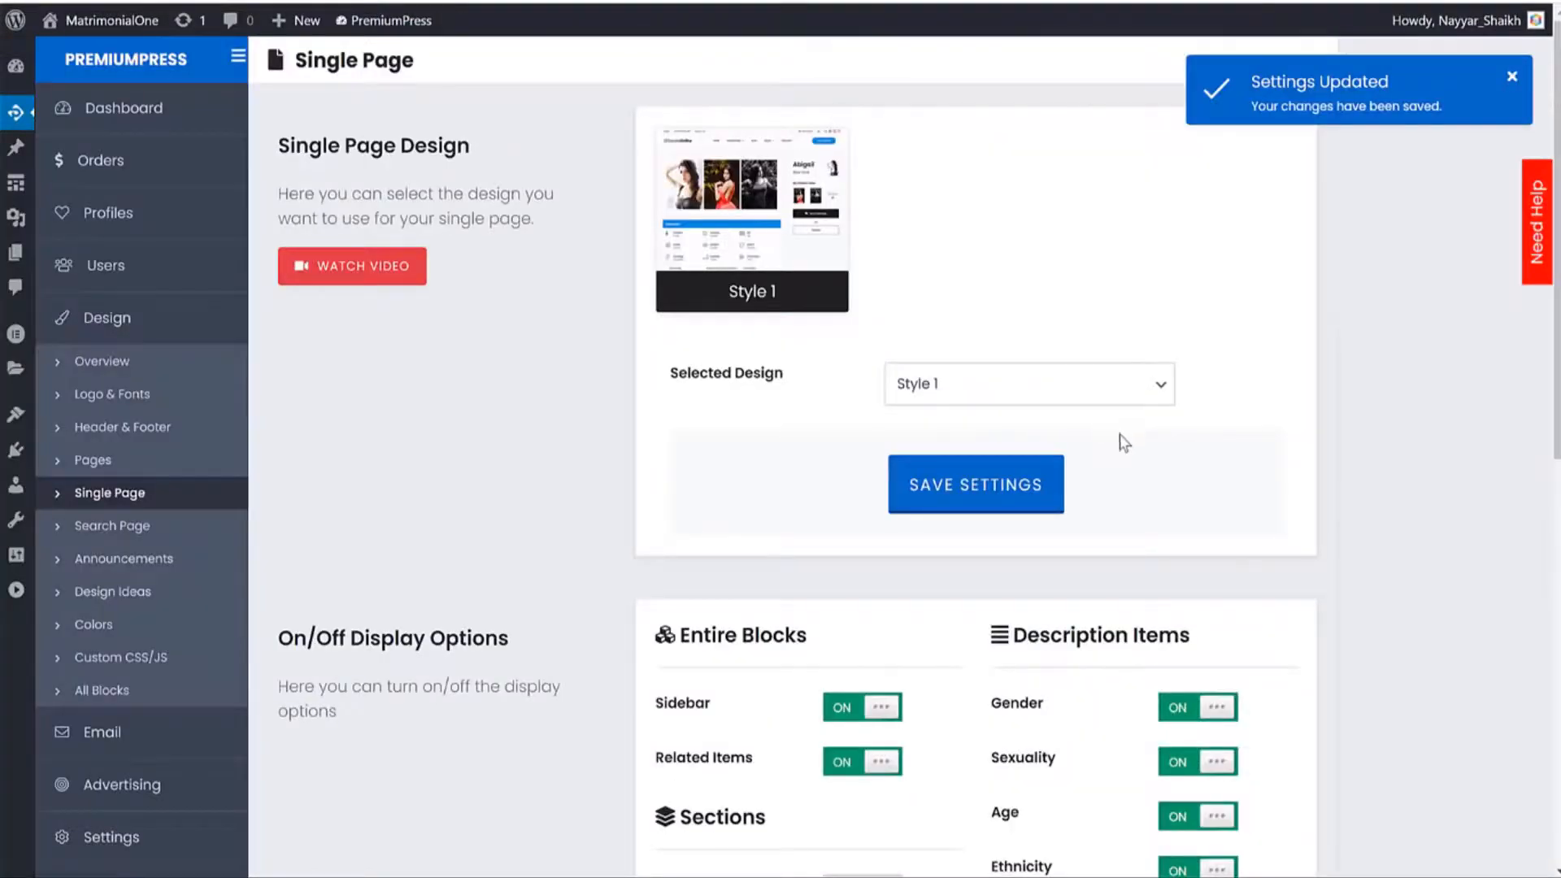
{"action": "scroll", "coordinate": [1123, 440], "scroll_direction": "down", "scroll_amount": 13}
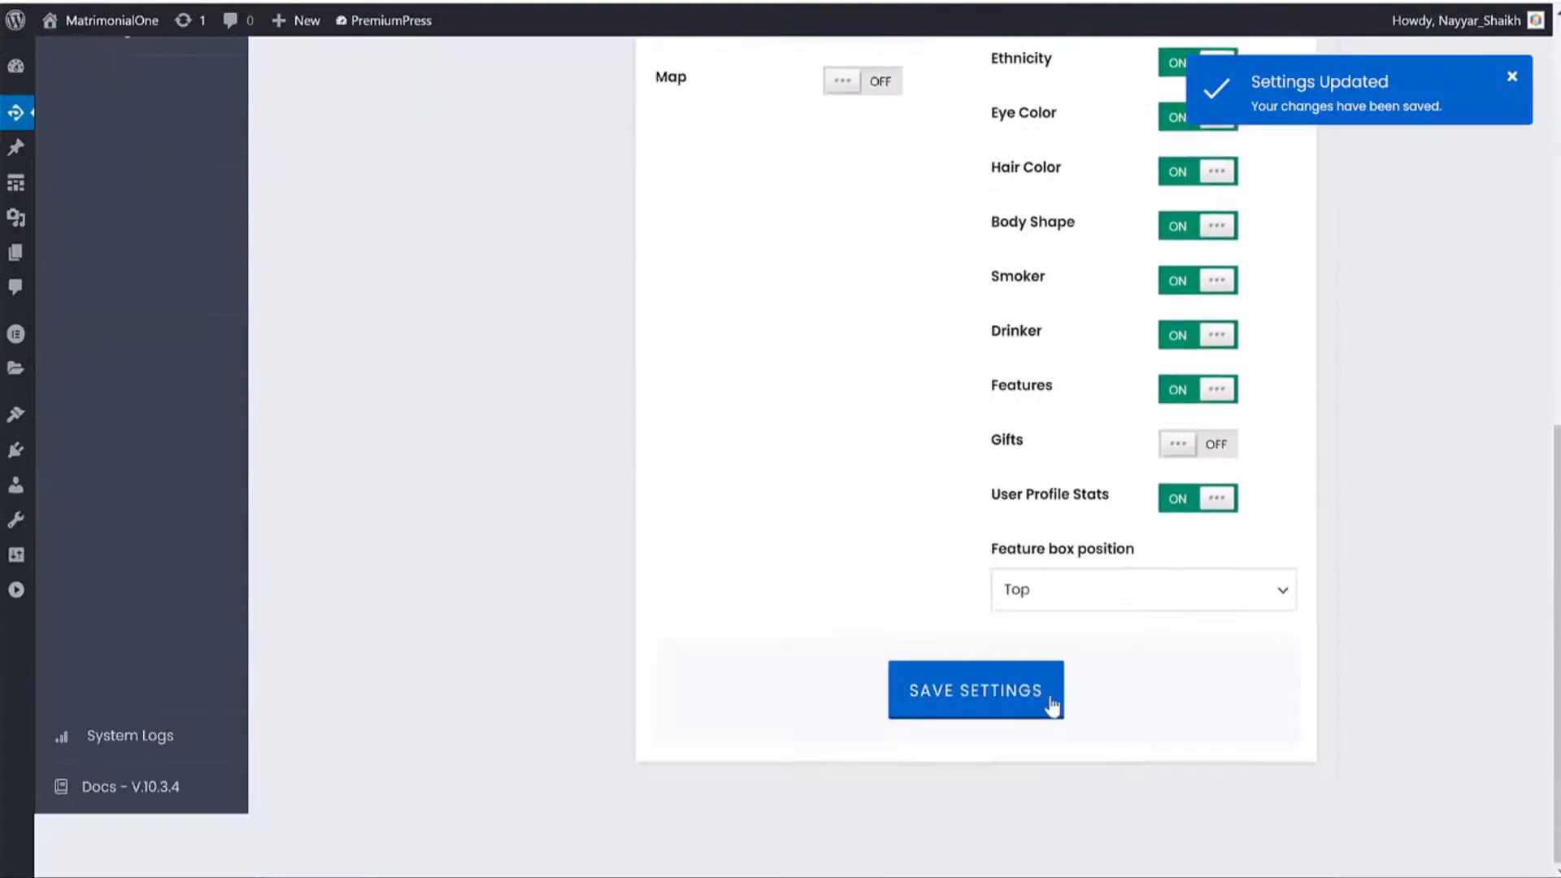
Save the Single Page settings again and refresh the profile page.
{"action": "left_click", "coordinate": [976, 690]}
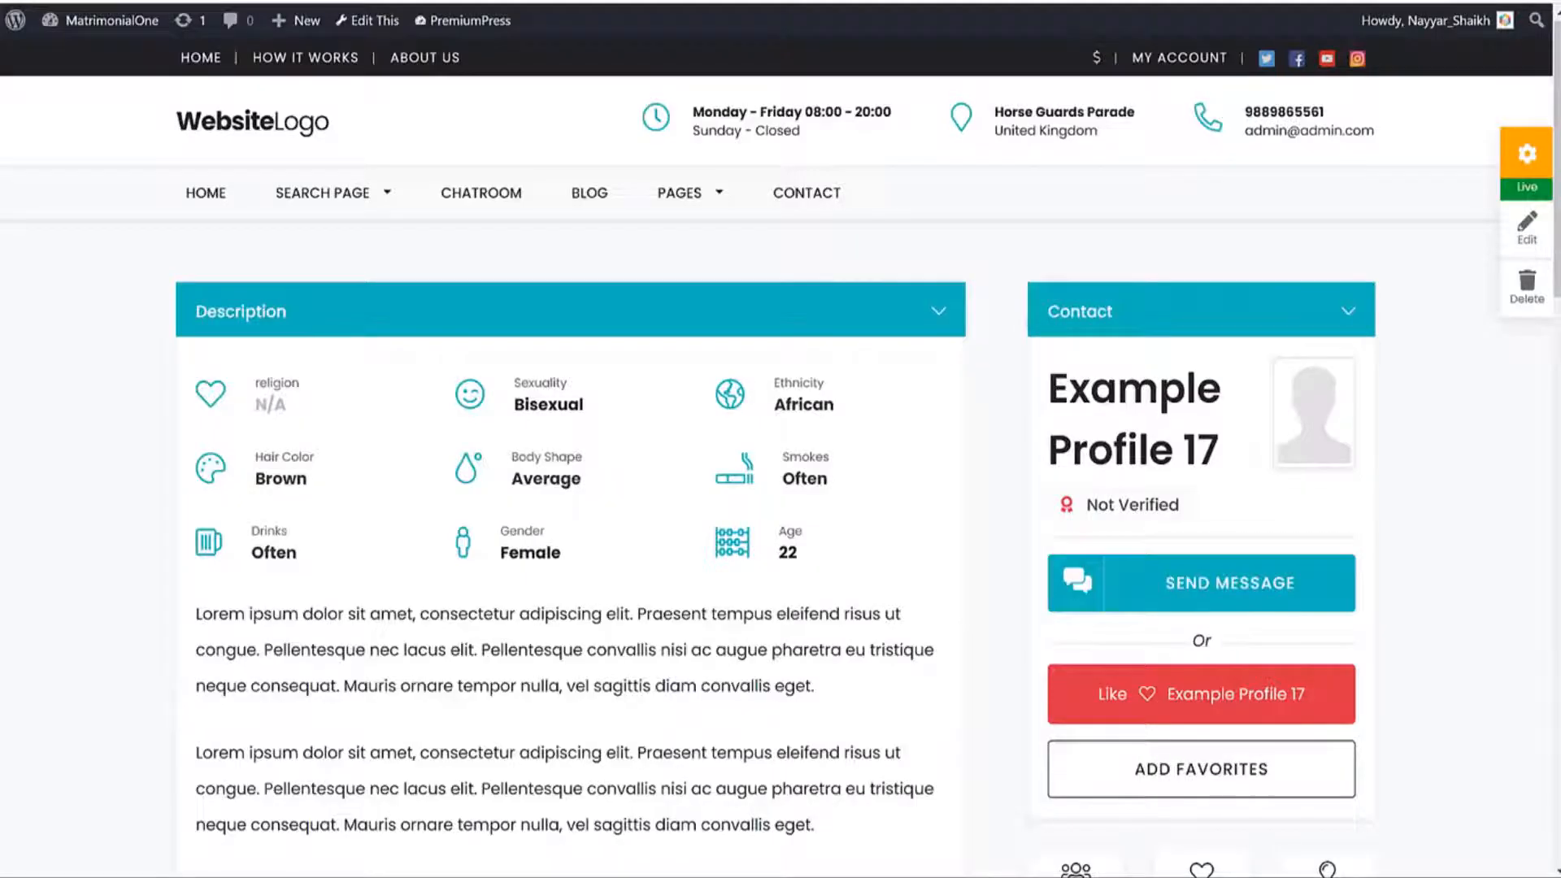
{"action": "key", "text": "F5"}
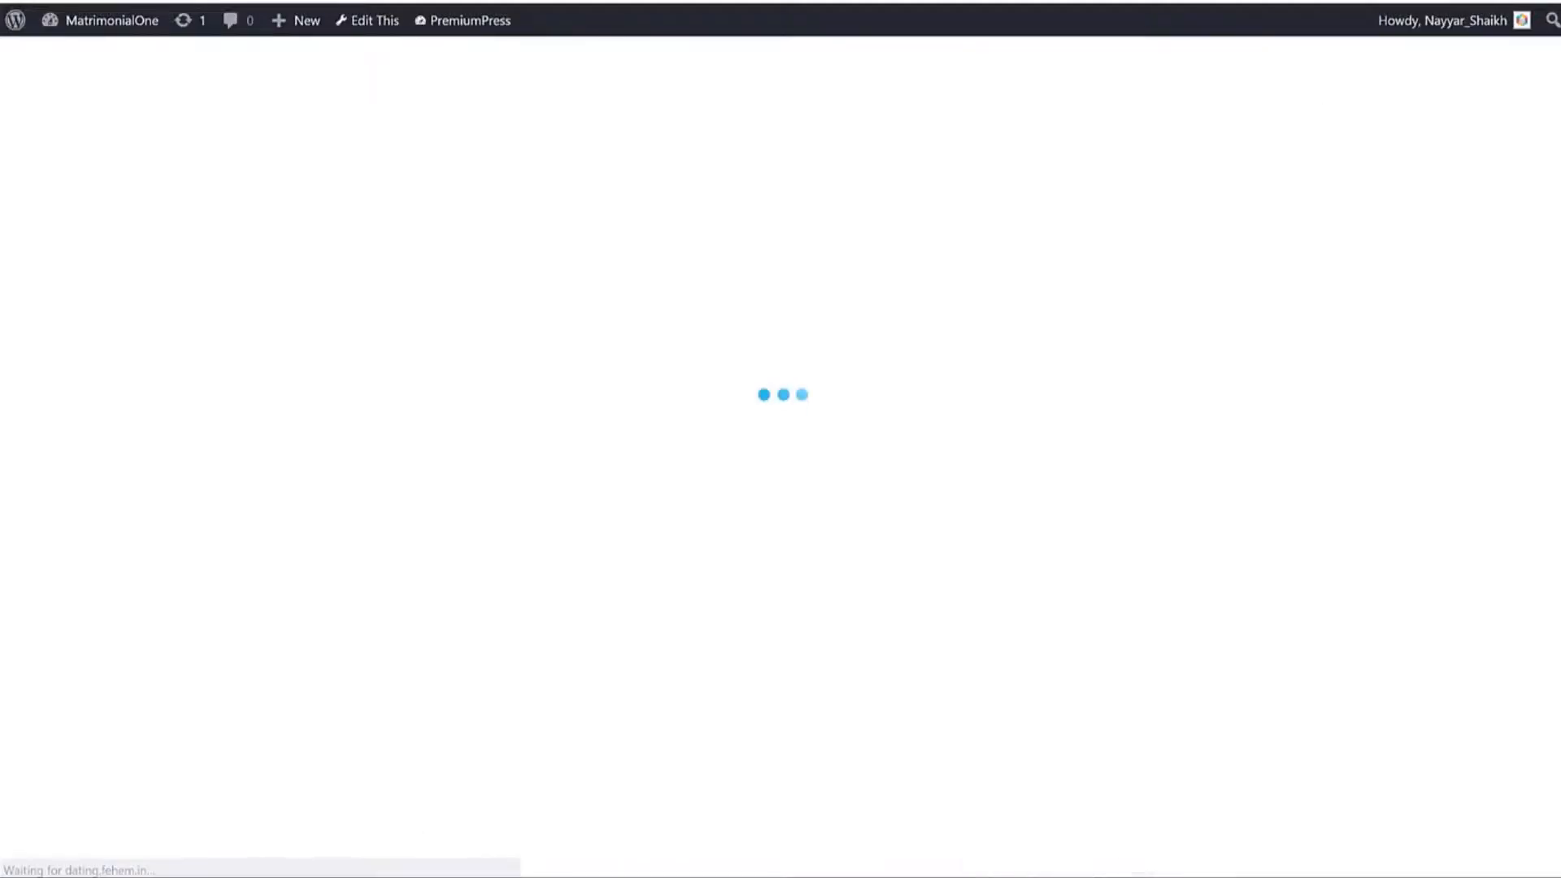
{"action": "scroll", "coordinate": [699, 353], "scroll_direction": "down", "scroll_amount": 2}
{"action": "scroll", "coordinate": [696, 343], "scroll_direction": "up", "scroll_amount": 2}
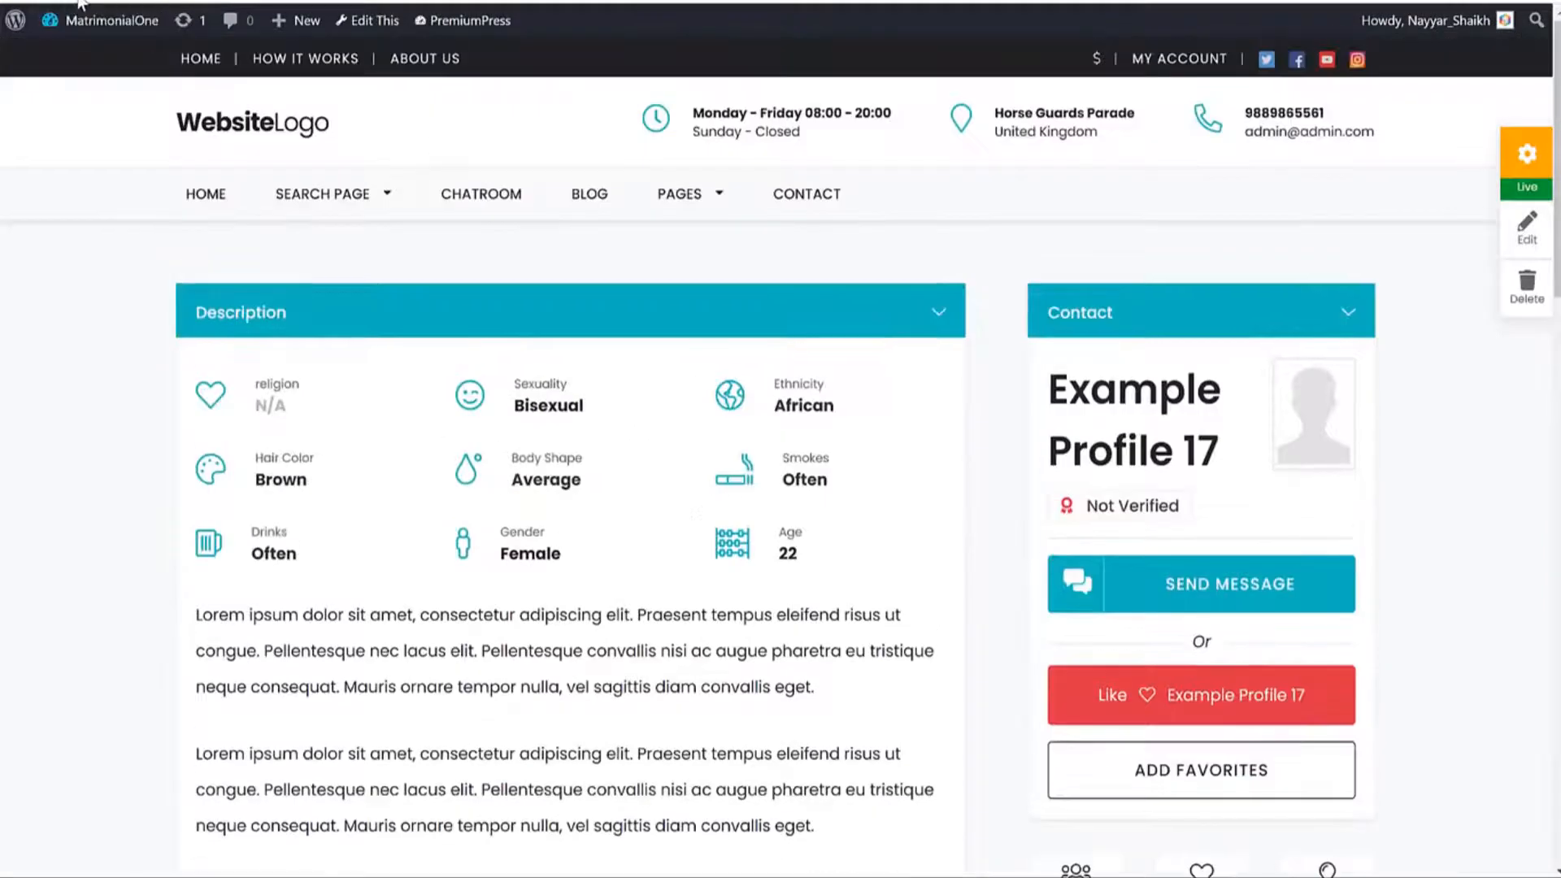
{"action": "left_click", "coordinate": [83, 2]}
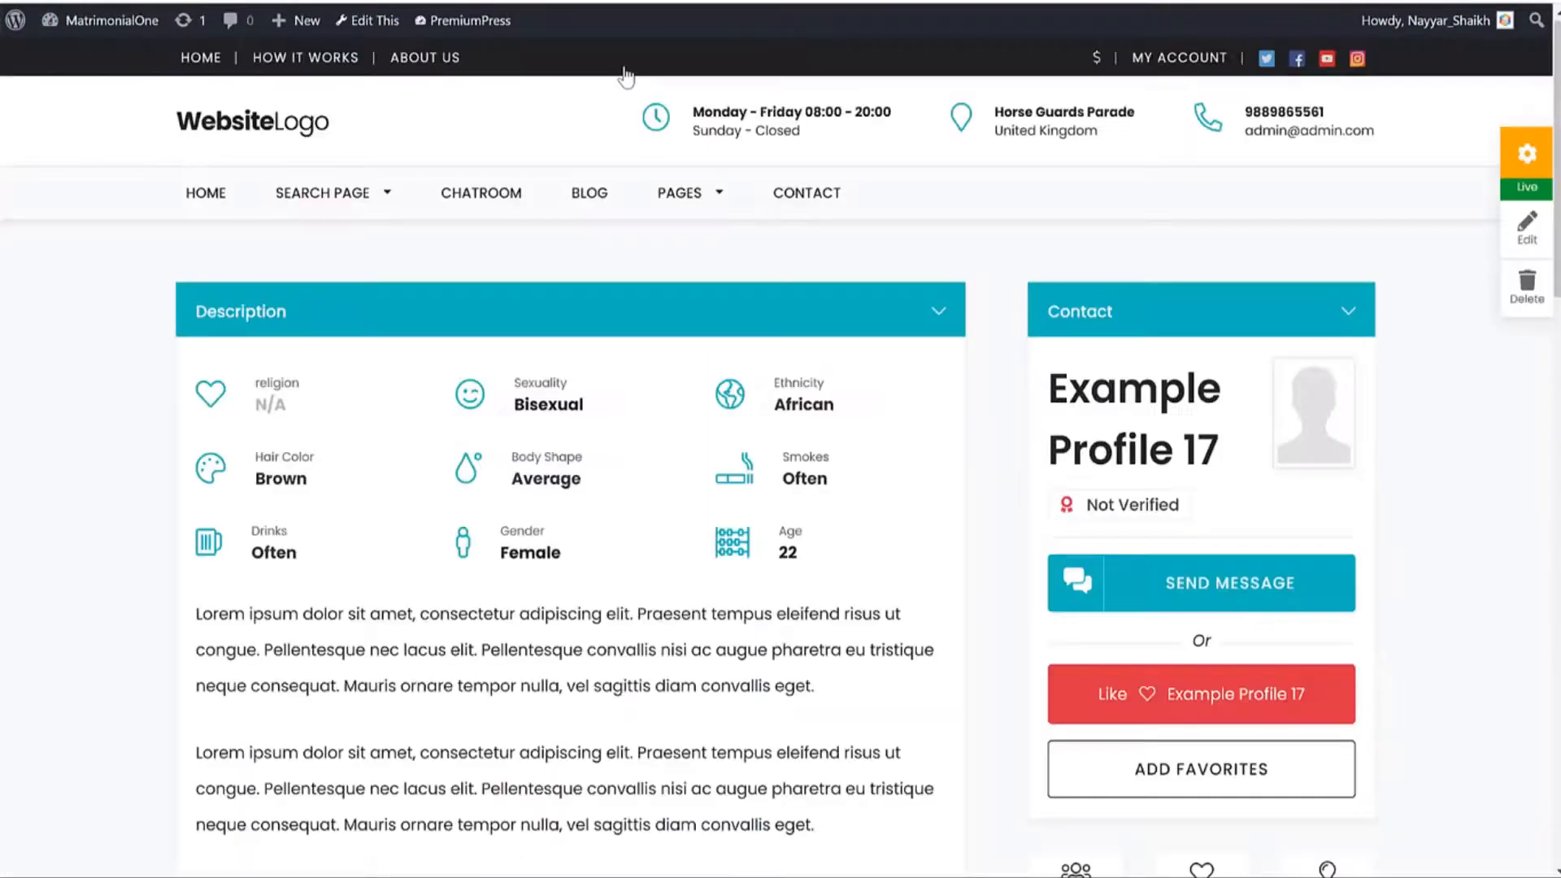
{"action": "key", "text": "F5"}
Review the layouts in the Search Page design settings, then go back to the profile tab.
{"action": "left_click", "coordinate": [486, 1]}
{"action": "left_click", "coordinate": [125, 534]}
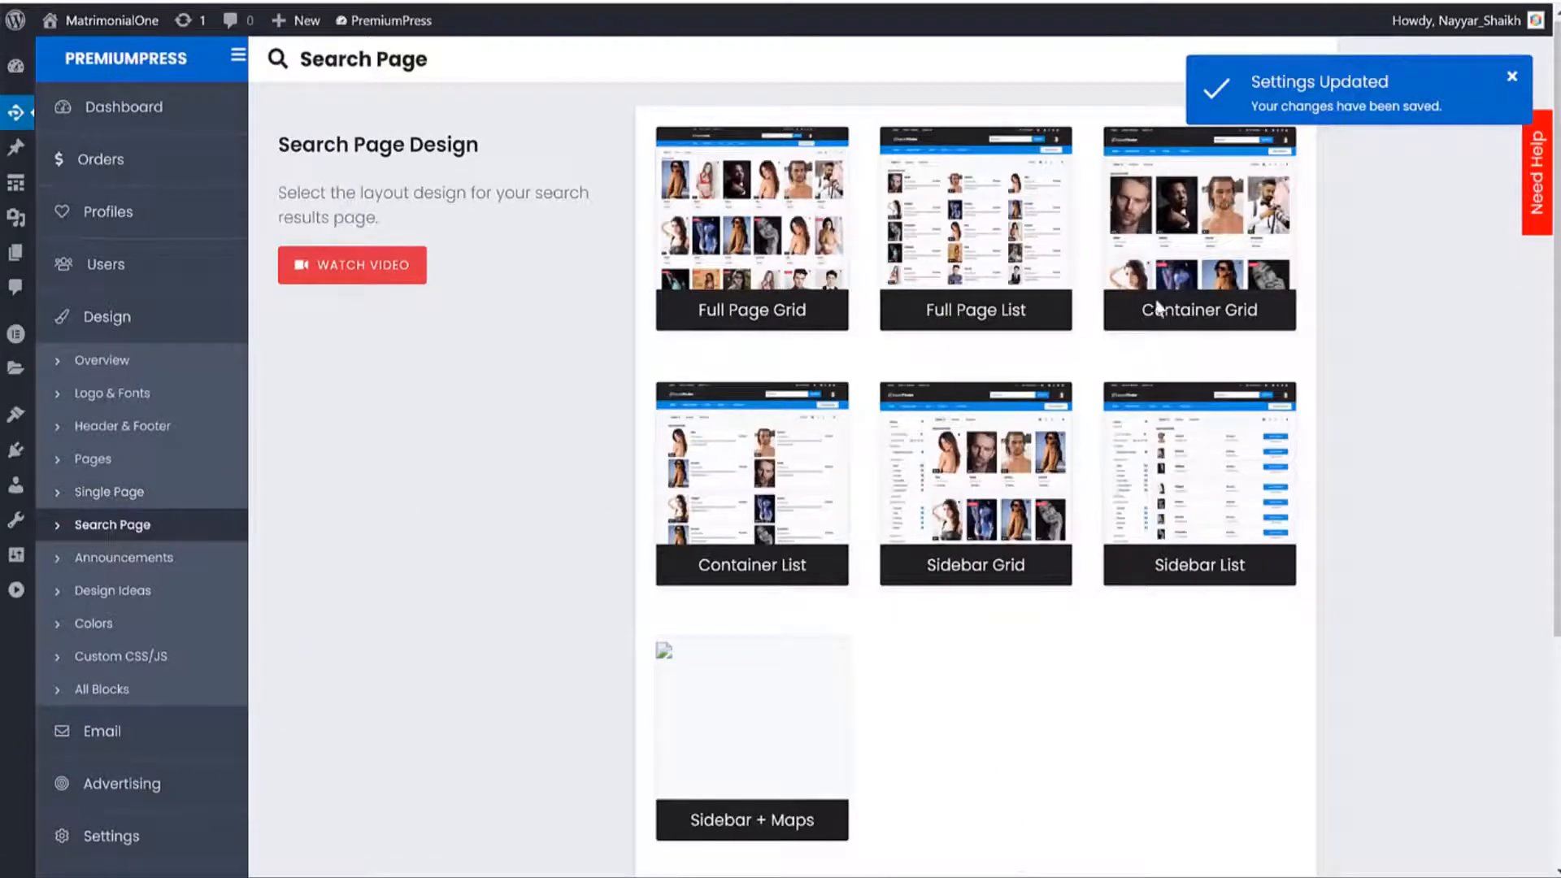
{"action": "scroll", "coordinate": [1090, 564], "scroll_direction": "down", "scroll_amount": 4}
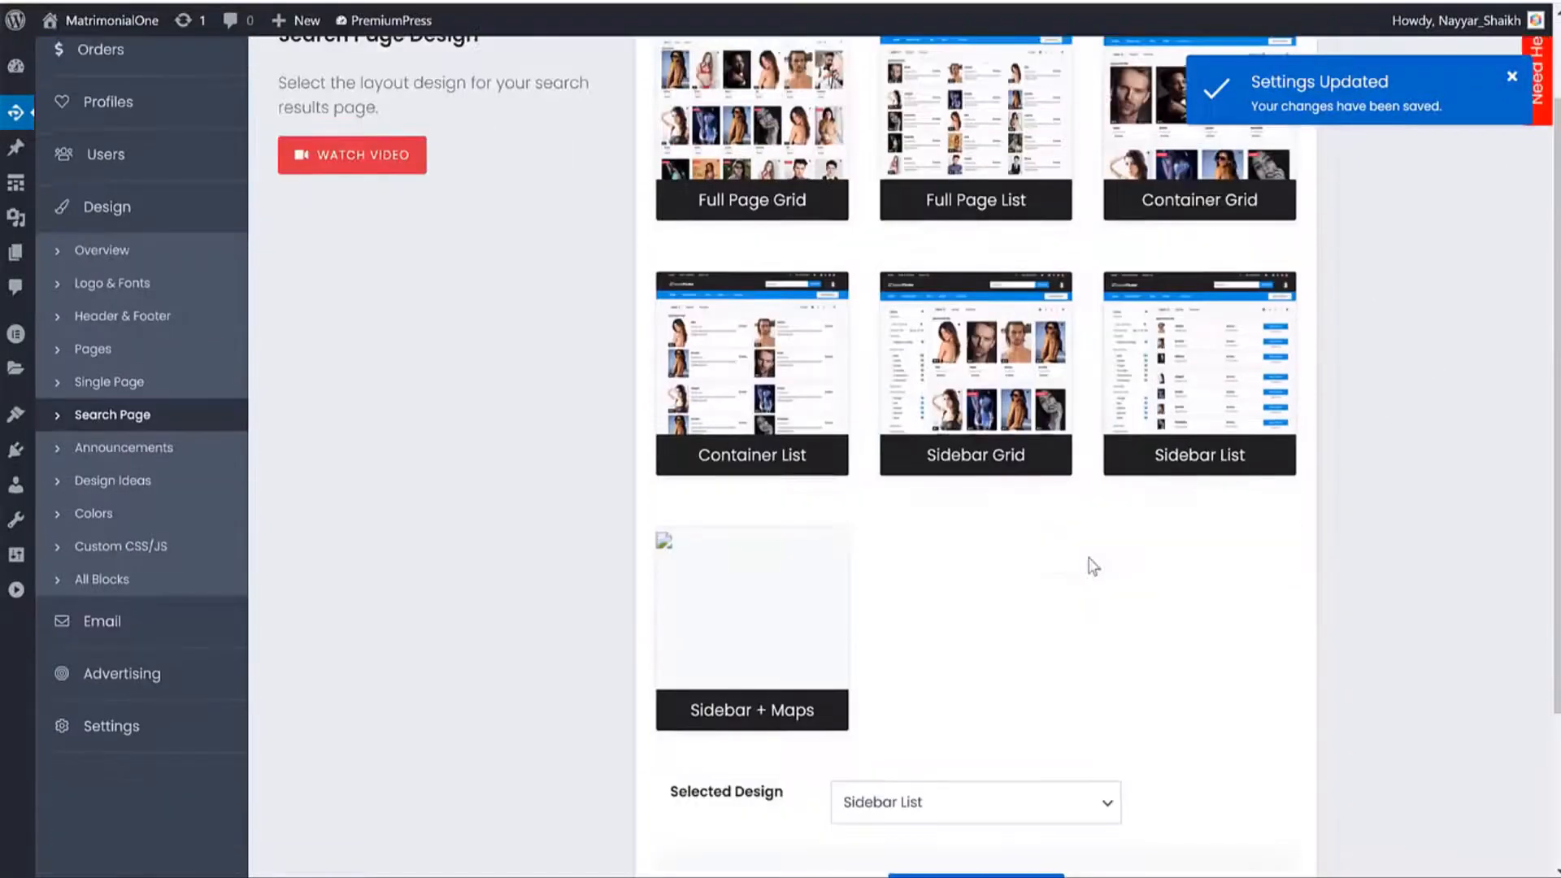
{"action": "scroll", "coordinate": [959, 526], "scroll_direction": "up", "scroll_amount": 4}
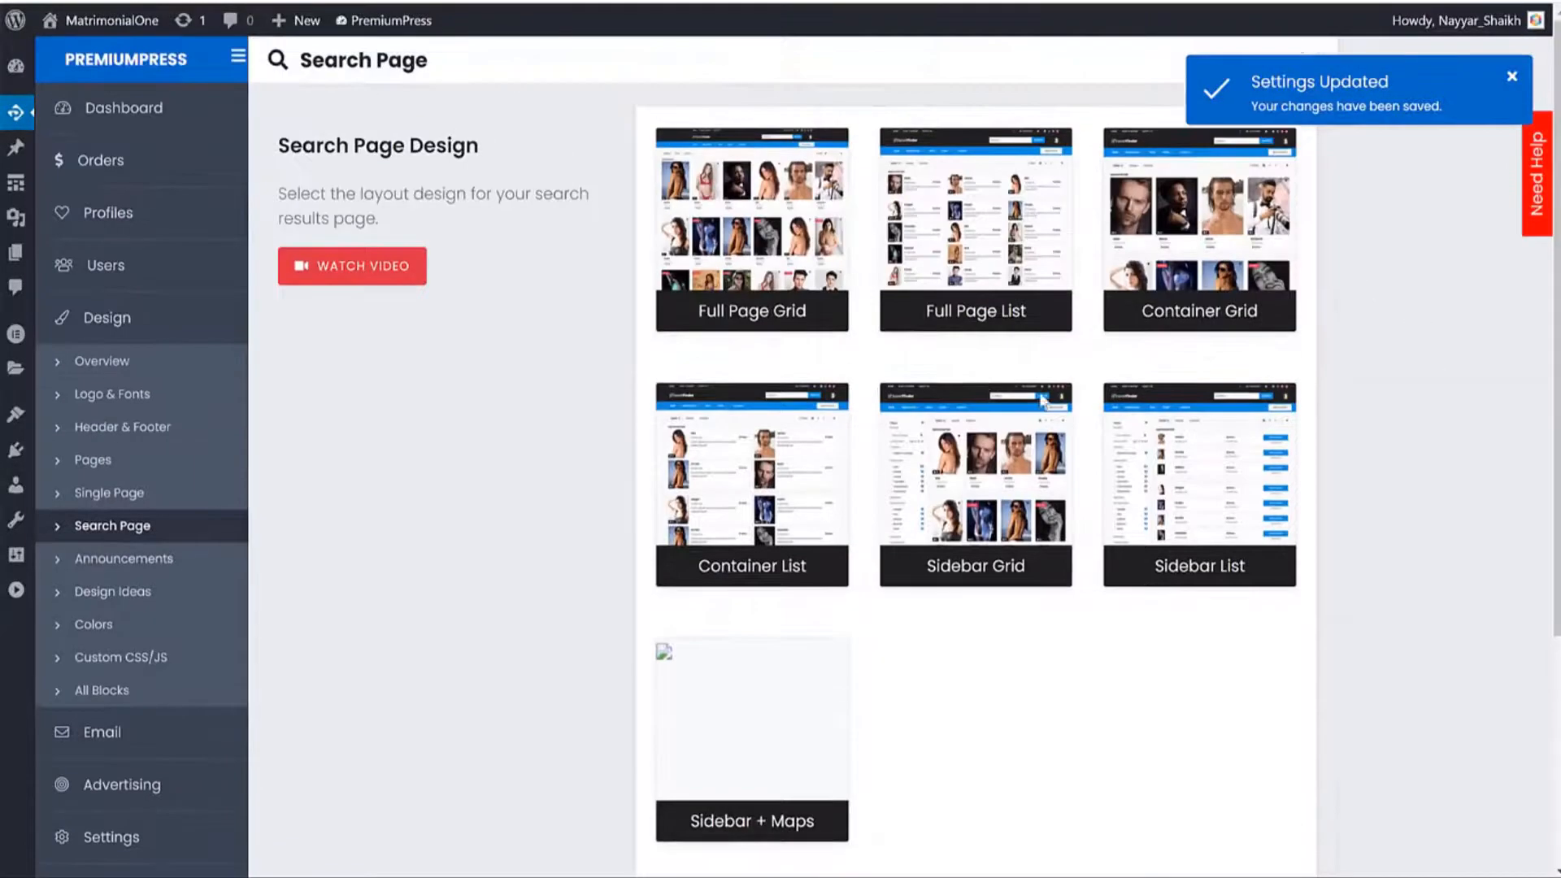
{"action": "left_click", "coordinate": [697, 1]}
Open the search page in Sidebar List, then switch it to the Sidebar Grid layout.
{"action": "mouse_move", "coordinate": [371, 196]}
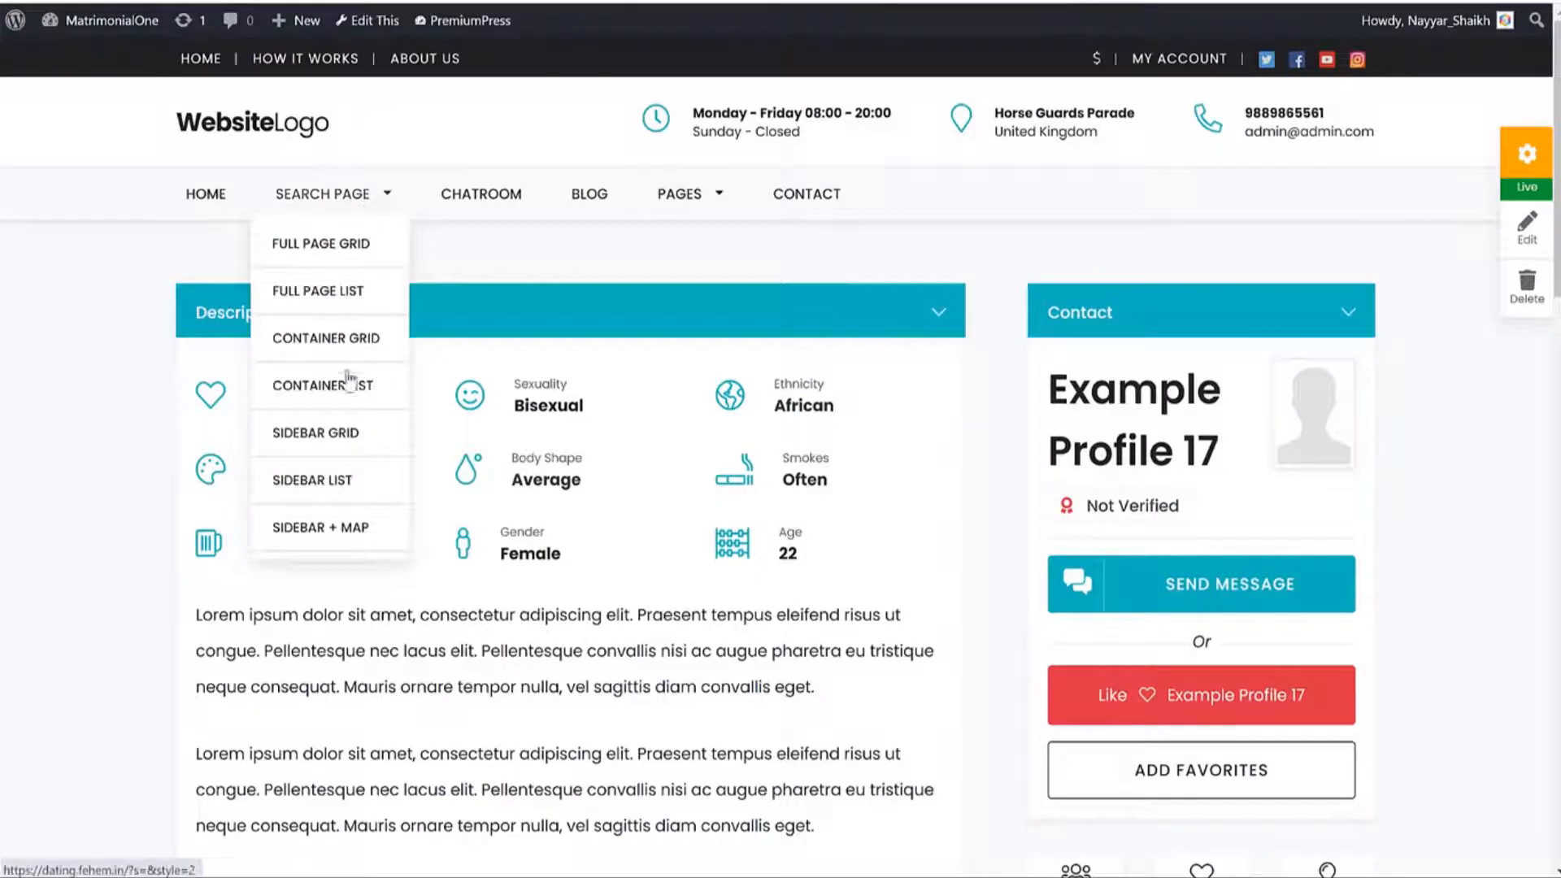
{"action": "left_click", "coordinate": [330, 493]}
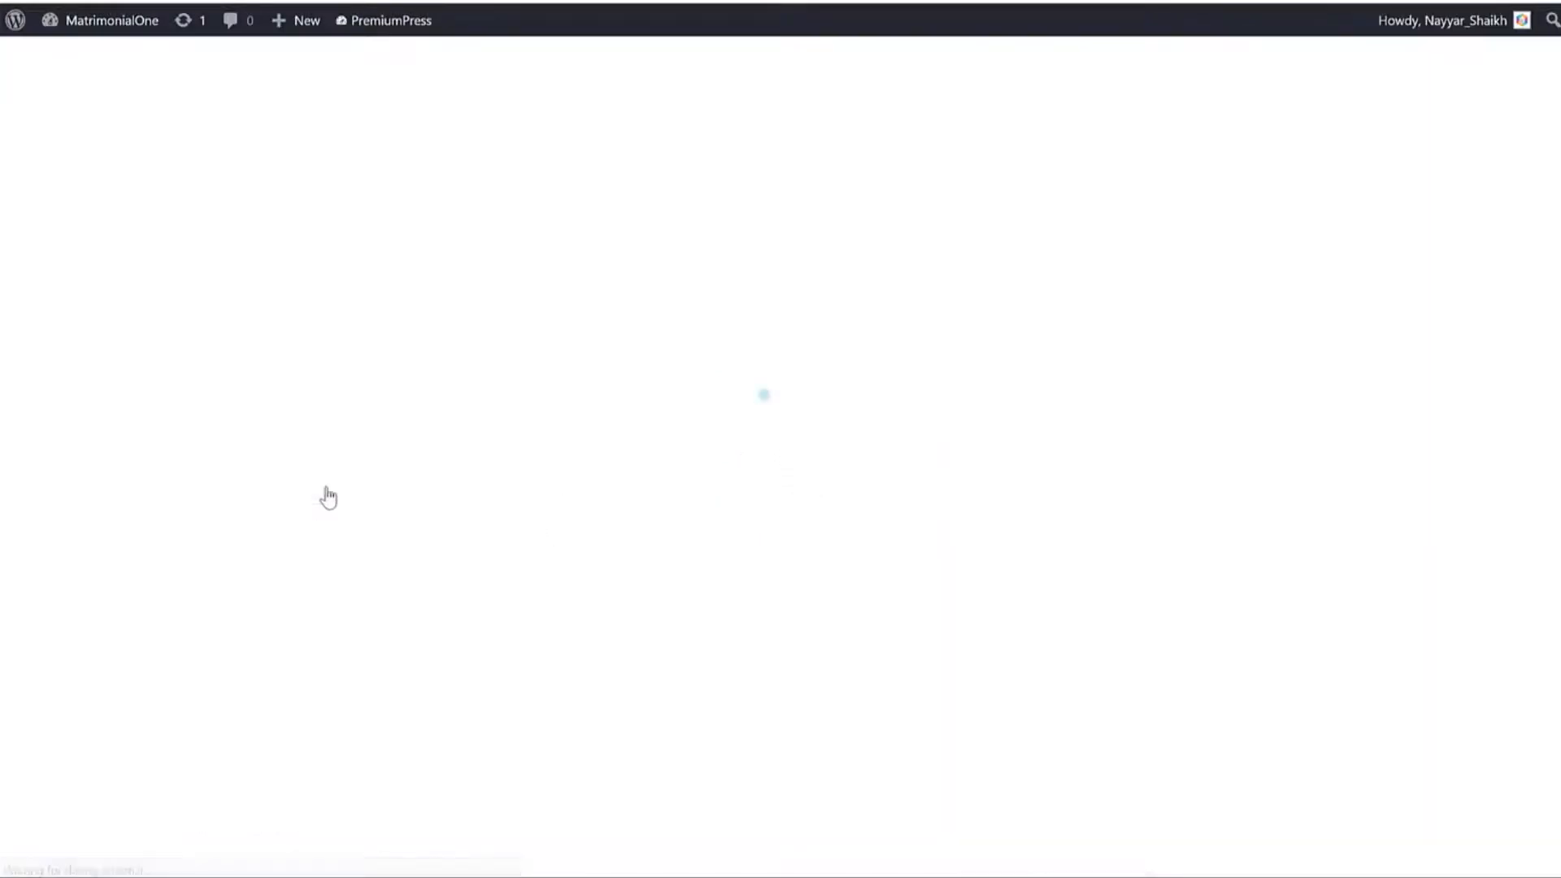
{"action": "mouse_move", "coordinate": [371, 195]}
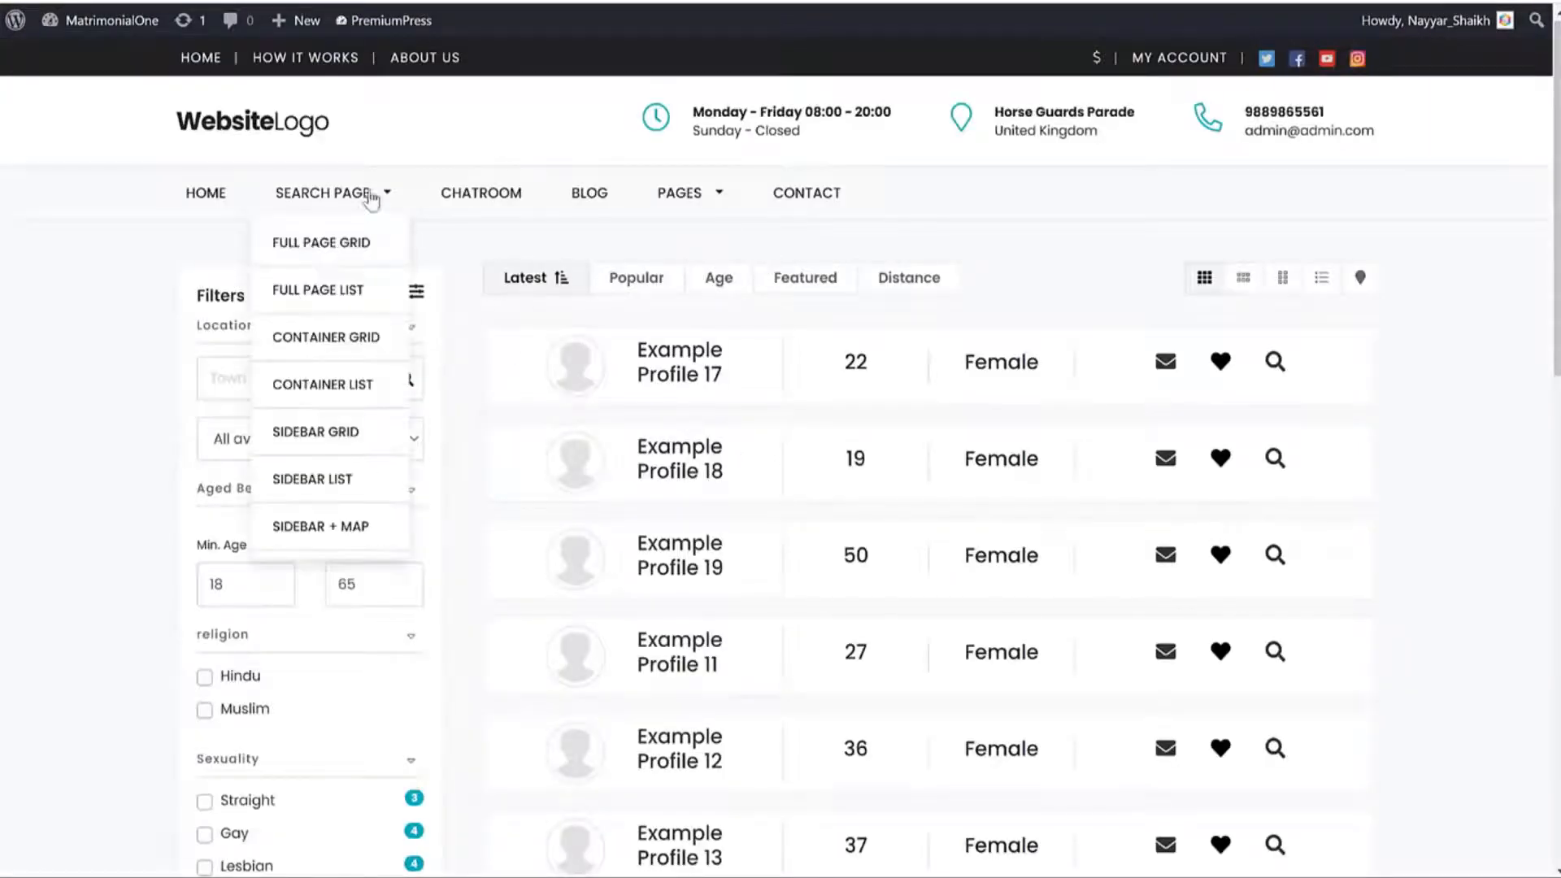
{"action": "left_click", "coordinate": [339, 430]}
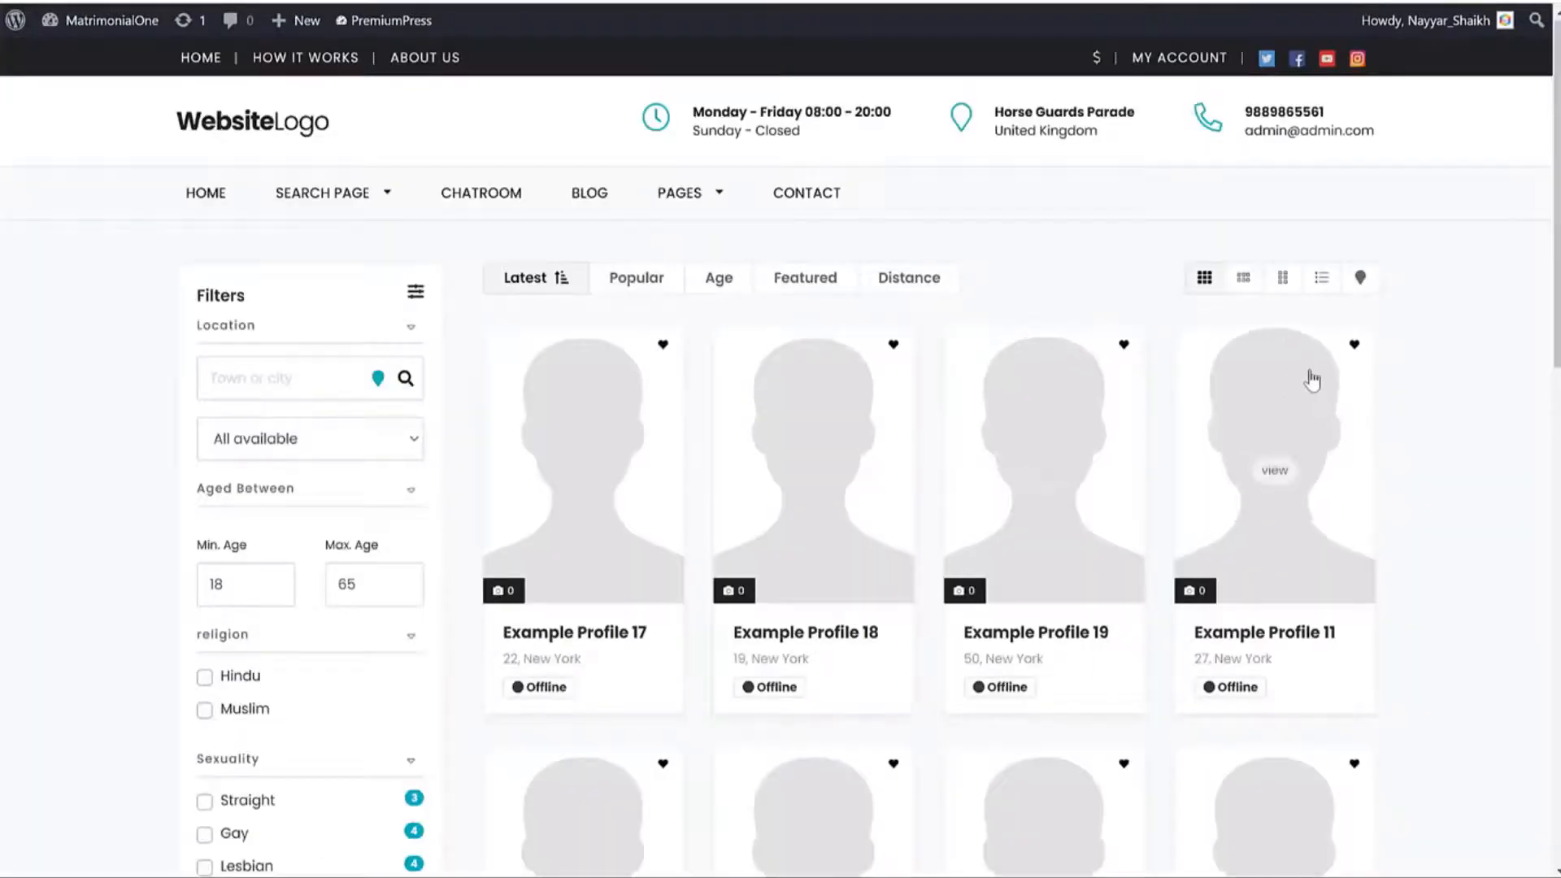
{"action": "scroll", "coordinate": [568, 307], "scroll_direction": "down", "scroll_amount": 8}
{"action": "scroll", "coordinate": [1100, 334], "scroll_direction": "up", "scroll_amount": 4}
{"action": "scroll", "coordinate": [383, 296], "scroll_direction": "up", "scroll_amount": 4}
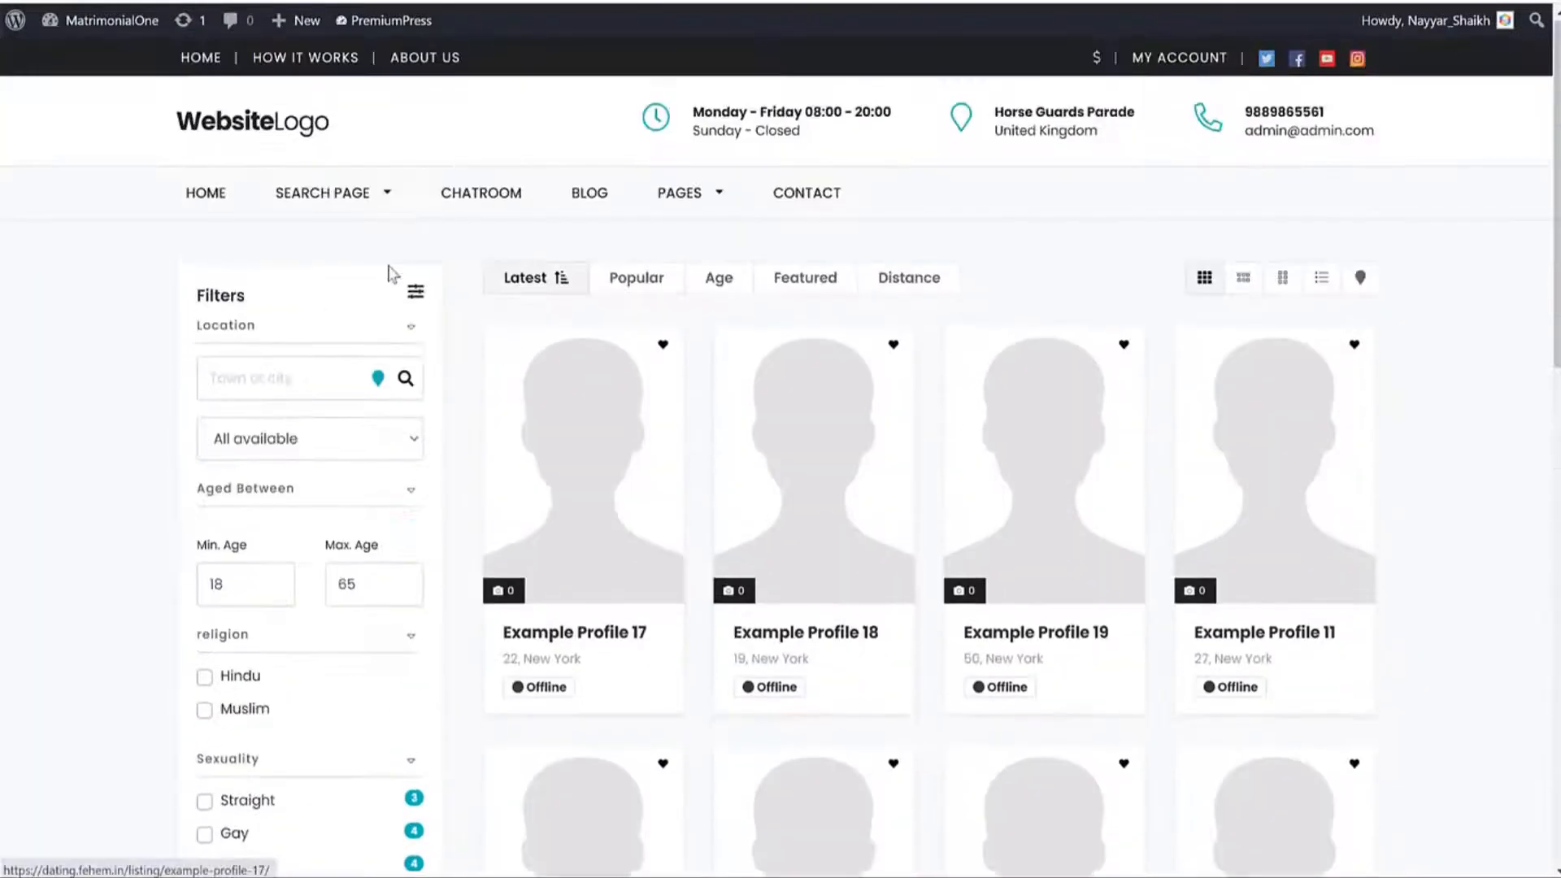
{"action": "scroll", "coordinate": [338, 433], "scroll_direction": "down", "scroll_amount": 5}
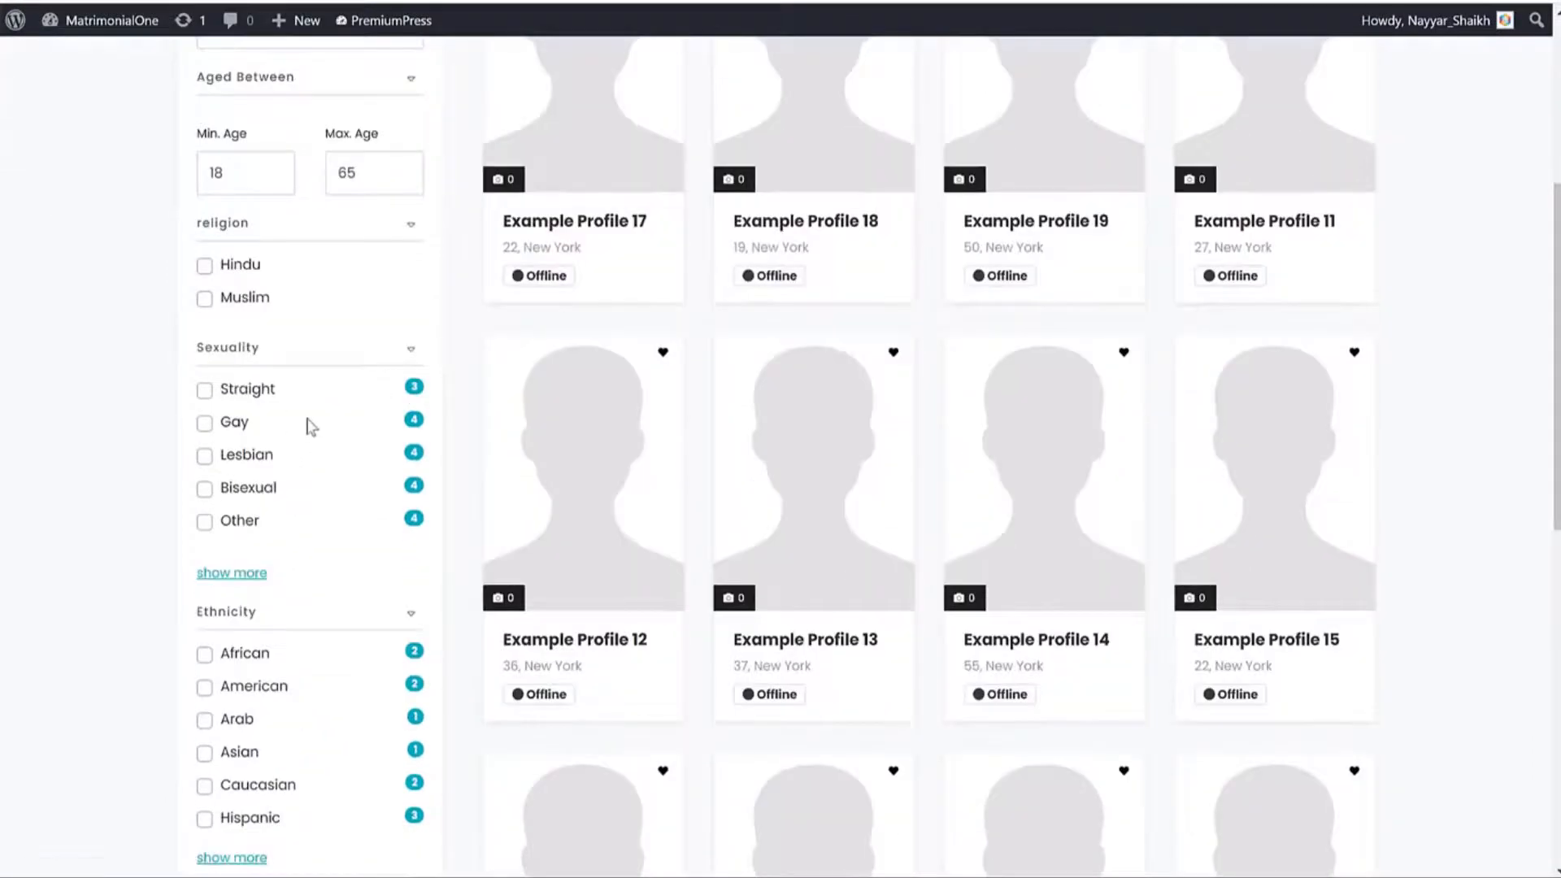
Try the Straight and Gay sexuality filters on the search results.
{"action": "left_click", "coordinate": [206, 390]}
{"action": "scroll", "coordinate": [317, 712], "scroll_direction": "down", "scroll_amount": 3}
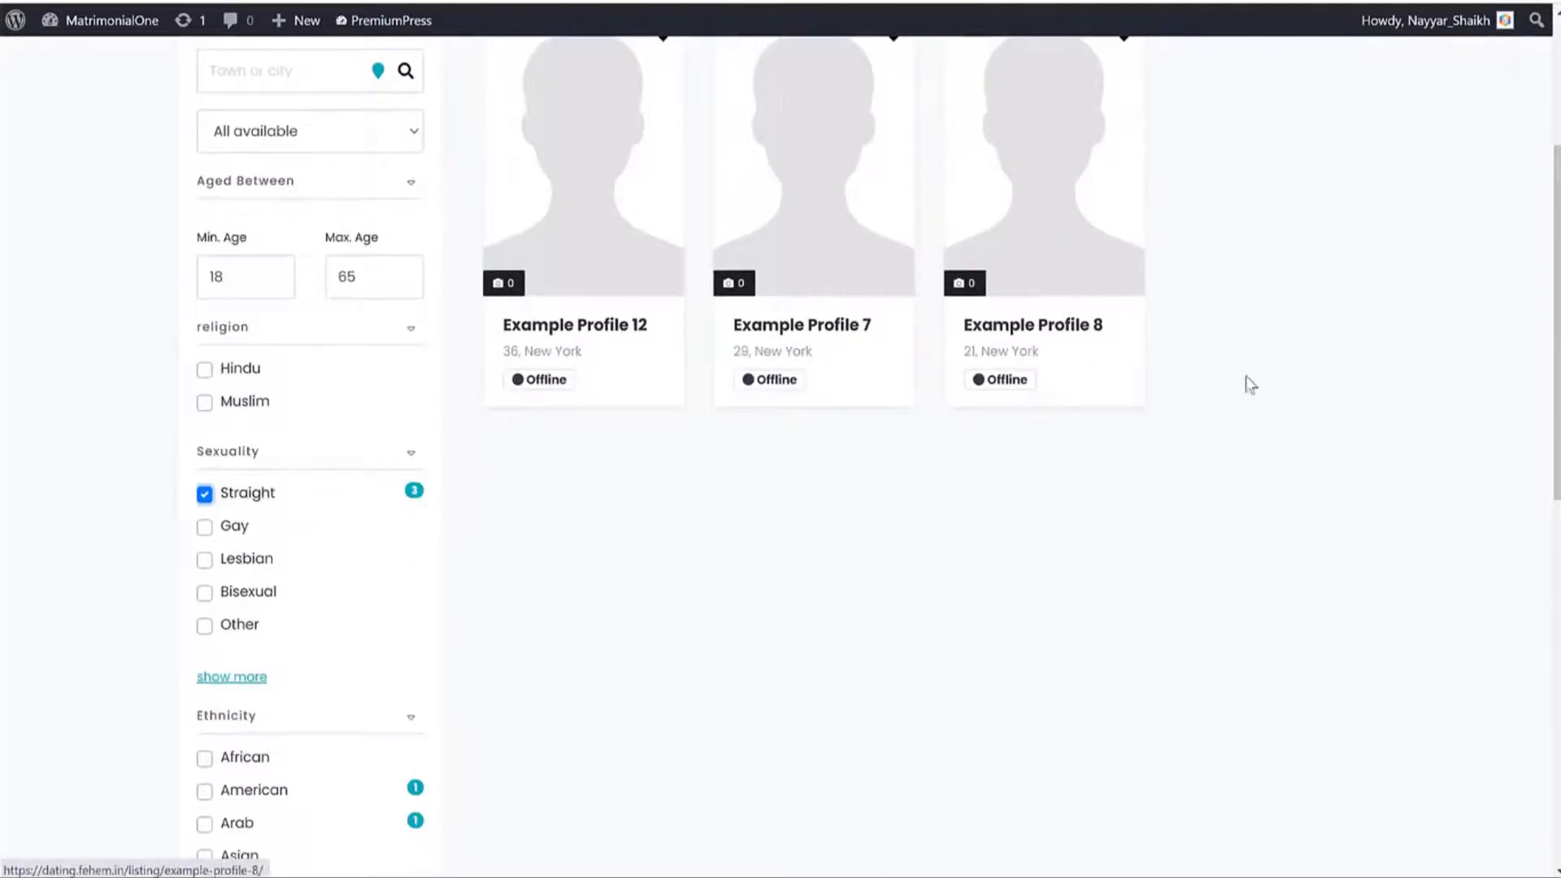
{"action": "scroll", "coordinate": [1062, 363], "scroll_direction": "down", "scroll_amount": 1}
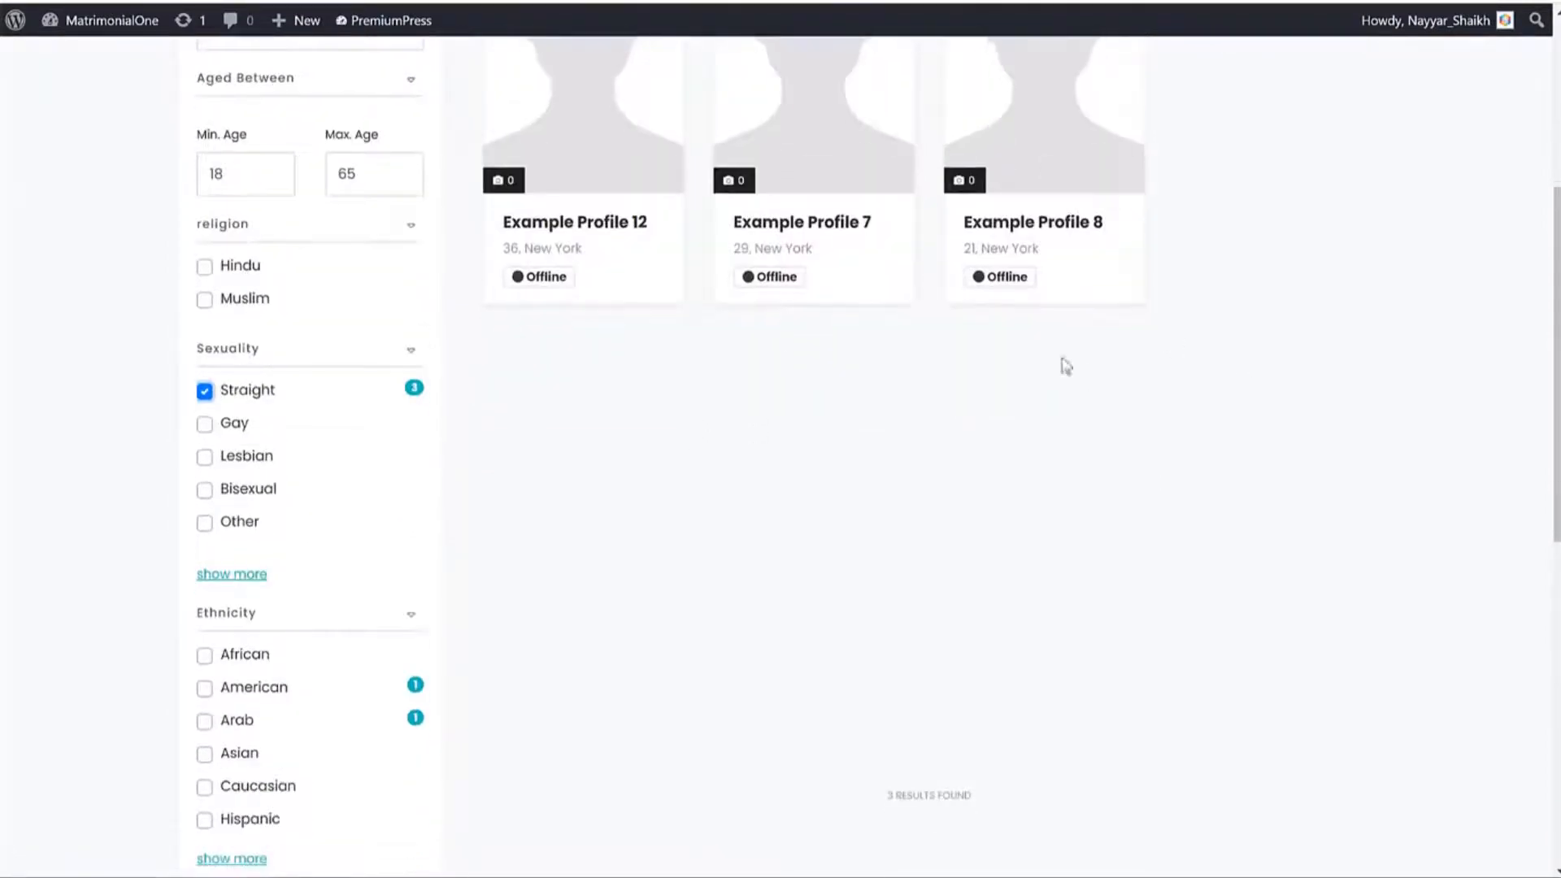
{"action": "left_click", "coordinate": [206, 427]}
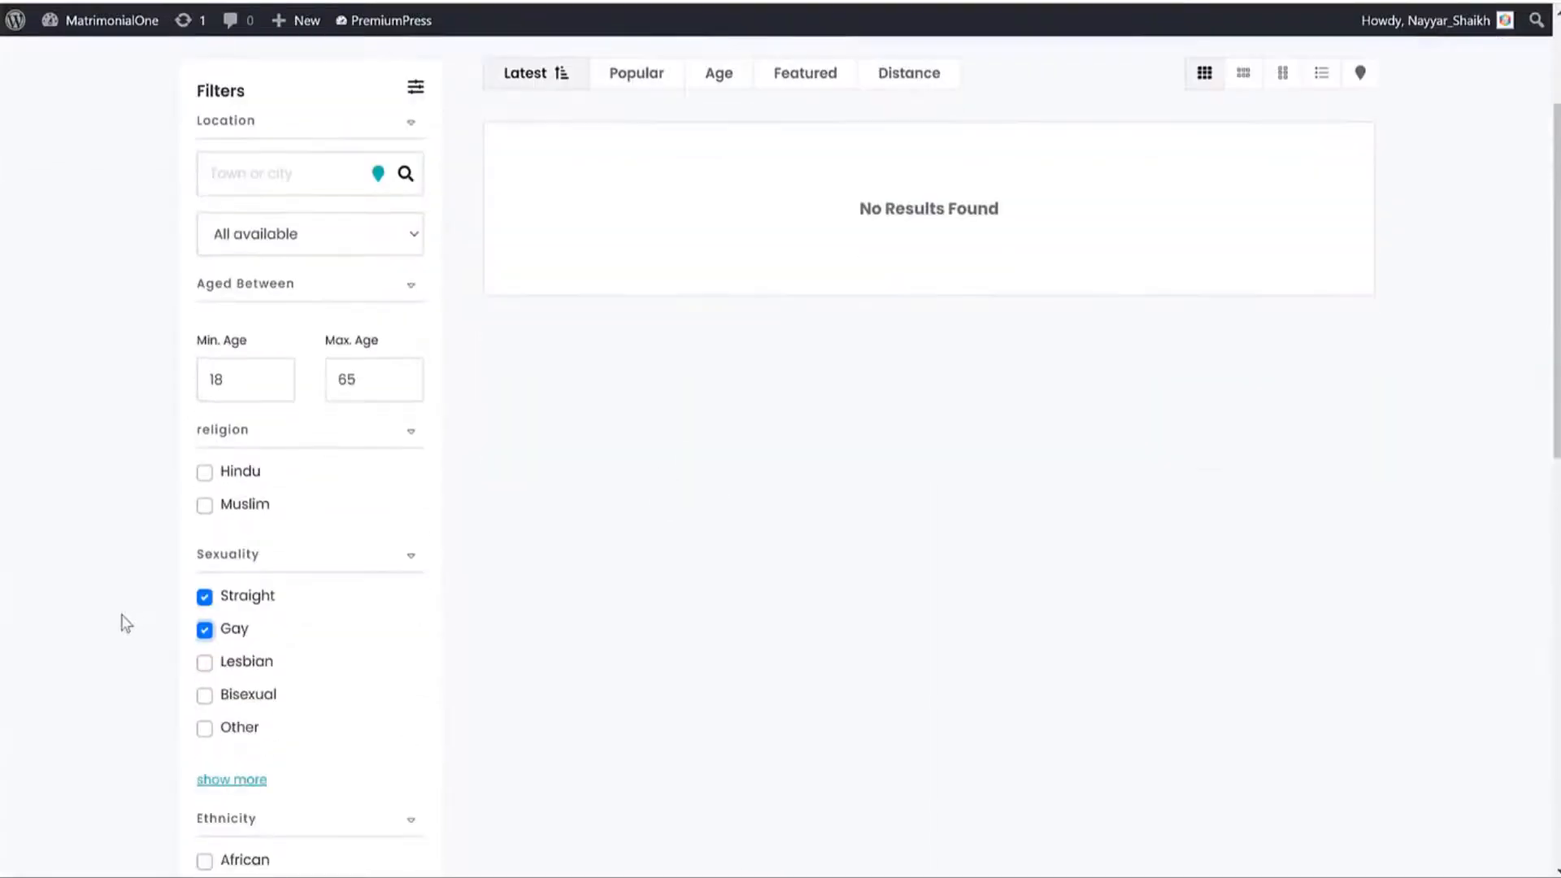
{"action": "left_click", "coordinate": [218, 636]}
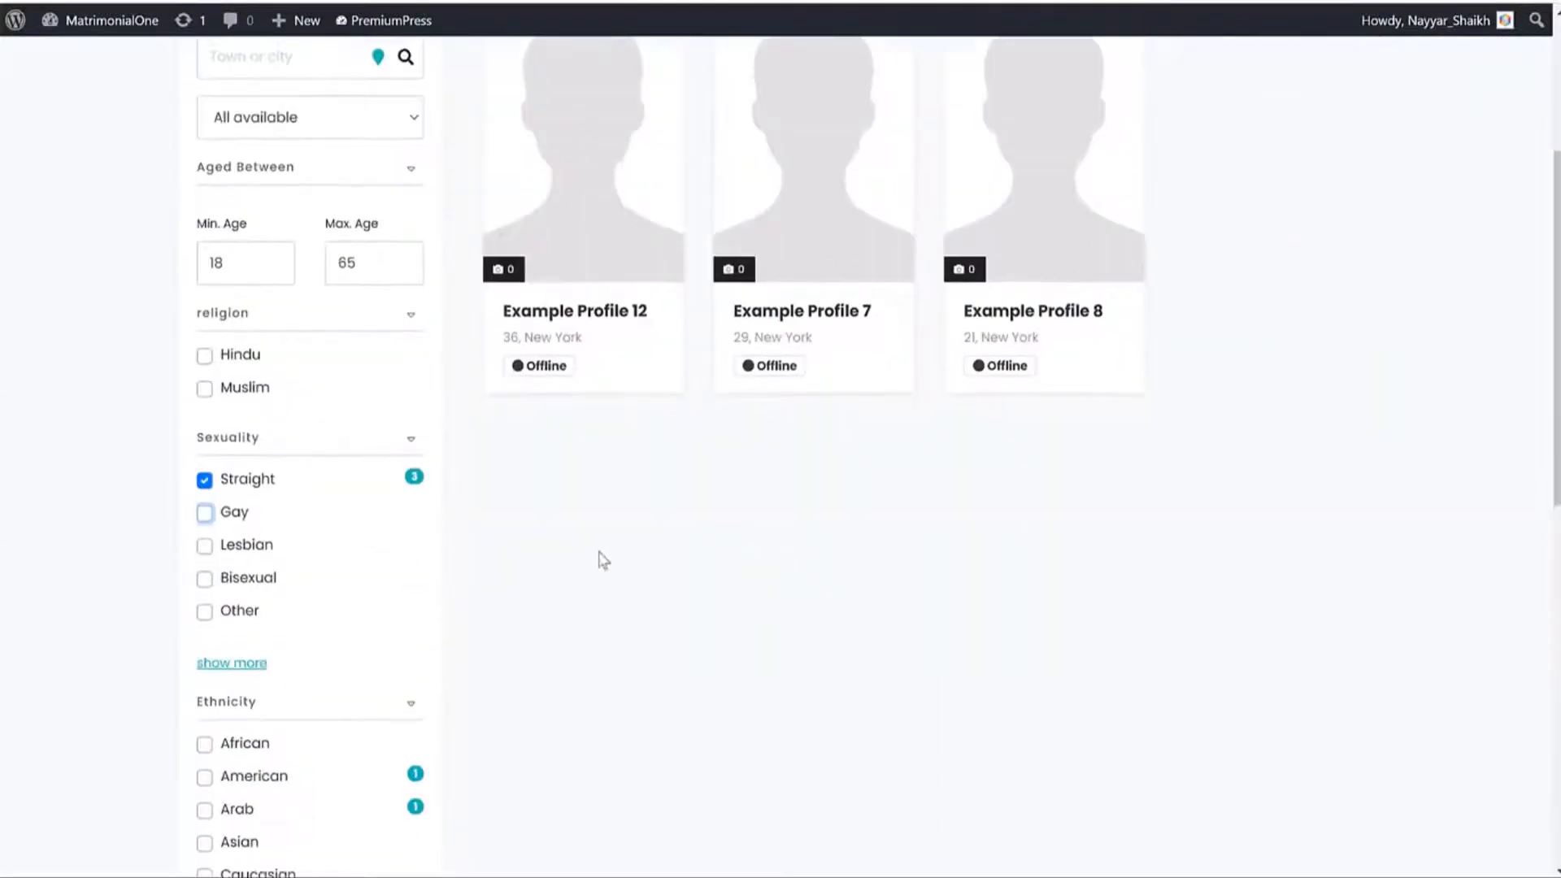
{"action": "scroll", "coordinate": [335, 535], "scroll_direction": "down", "scroll_amount": 4}
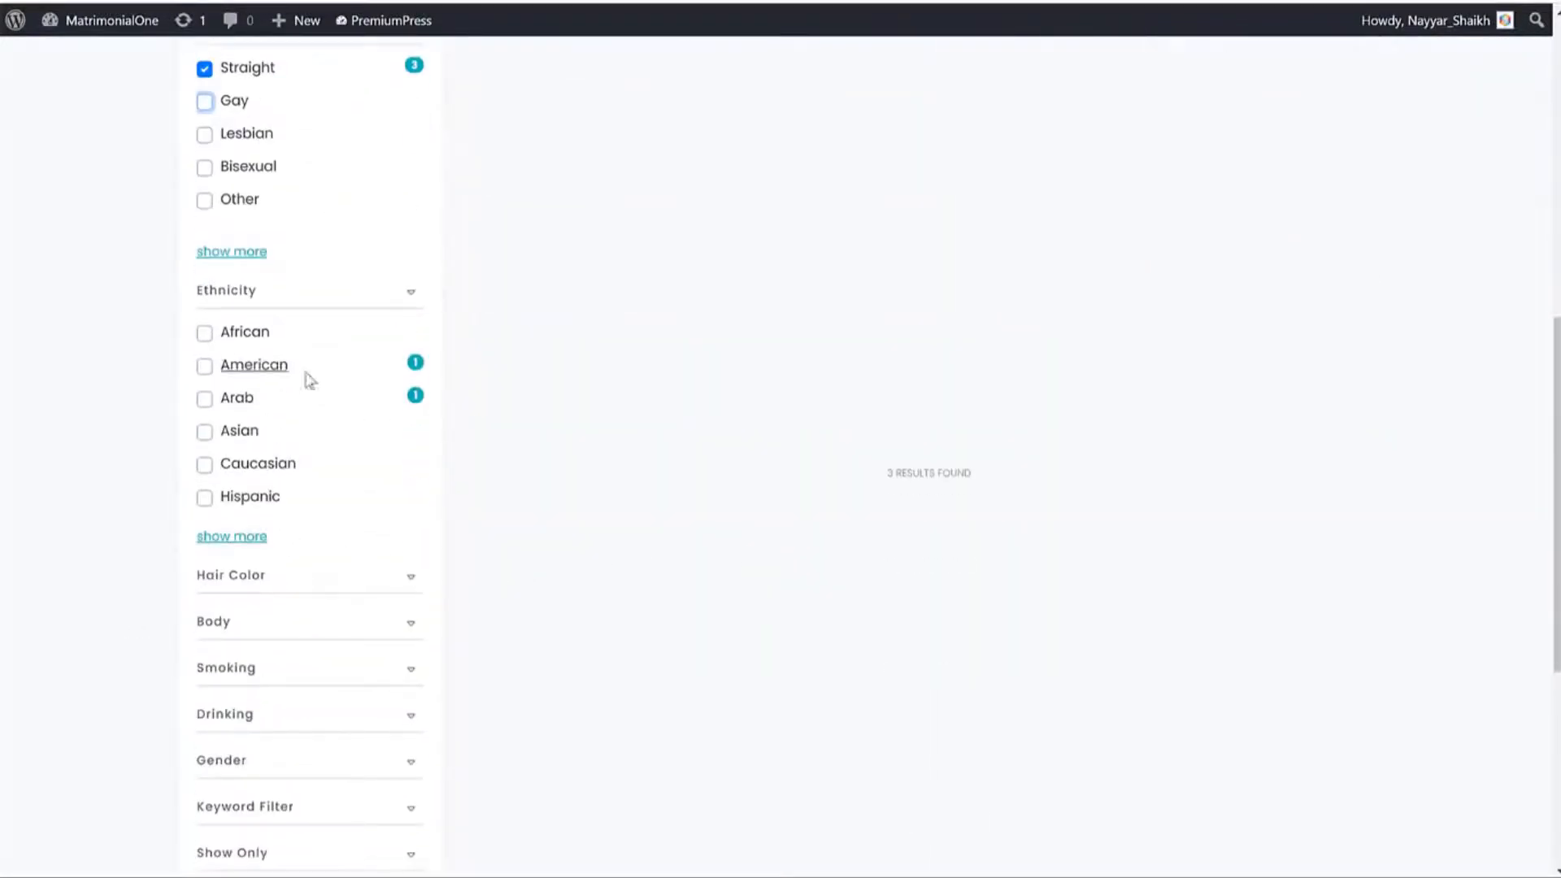
{"action": "scroll", "coordinate": [309, 376], "scroll_direction": "up", "scroll_amount": 3}
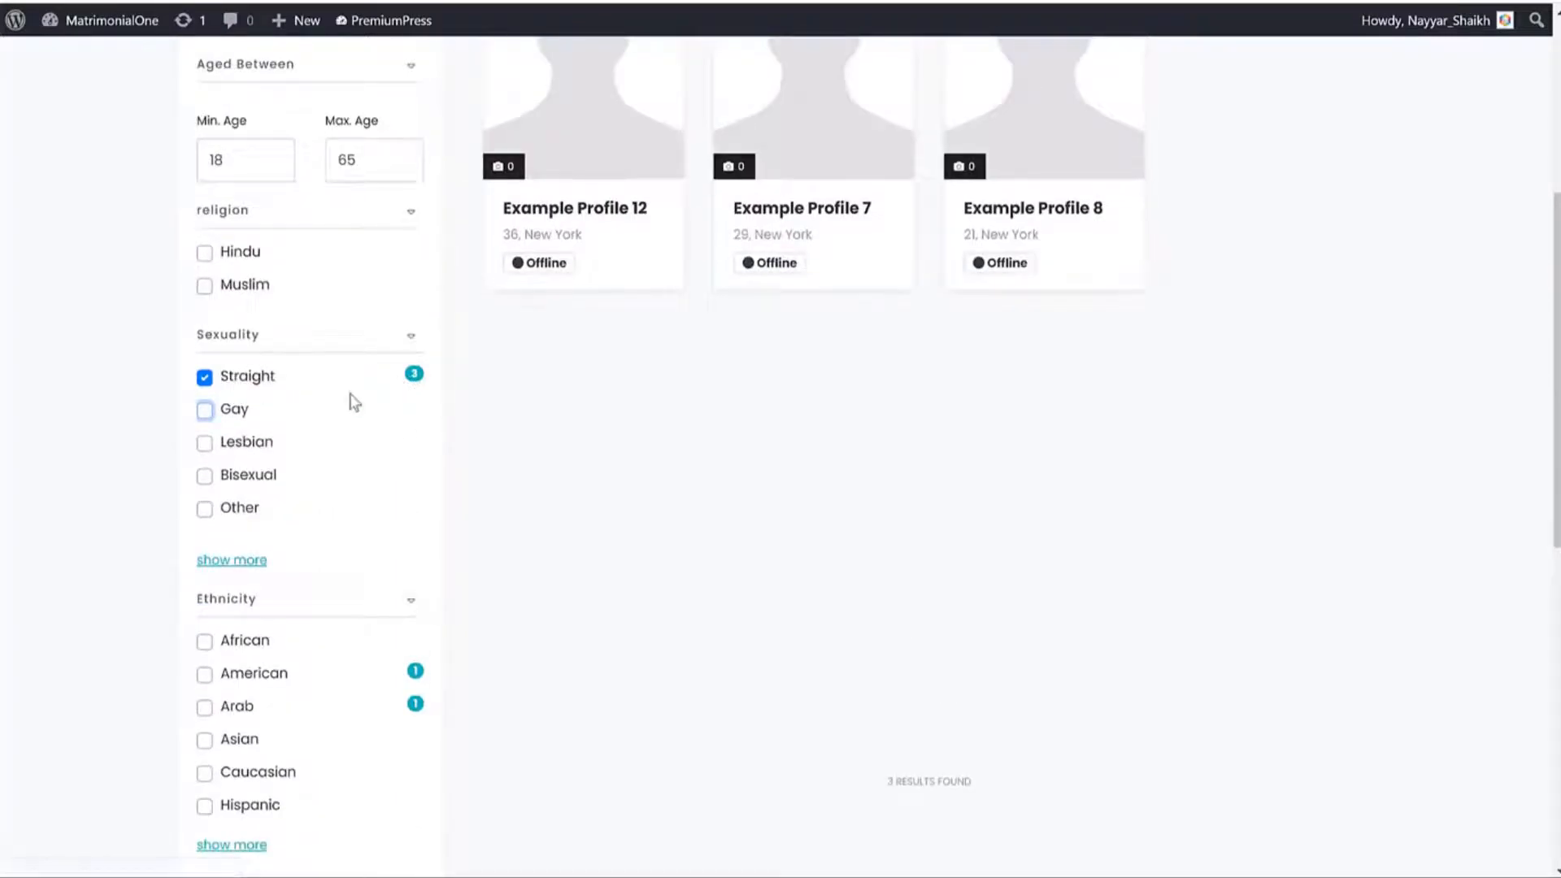
{"action": "scroll", "coordinate": [355, 387], "scroll_direction": "down", "scroll_amount": 3}
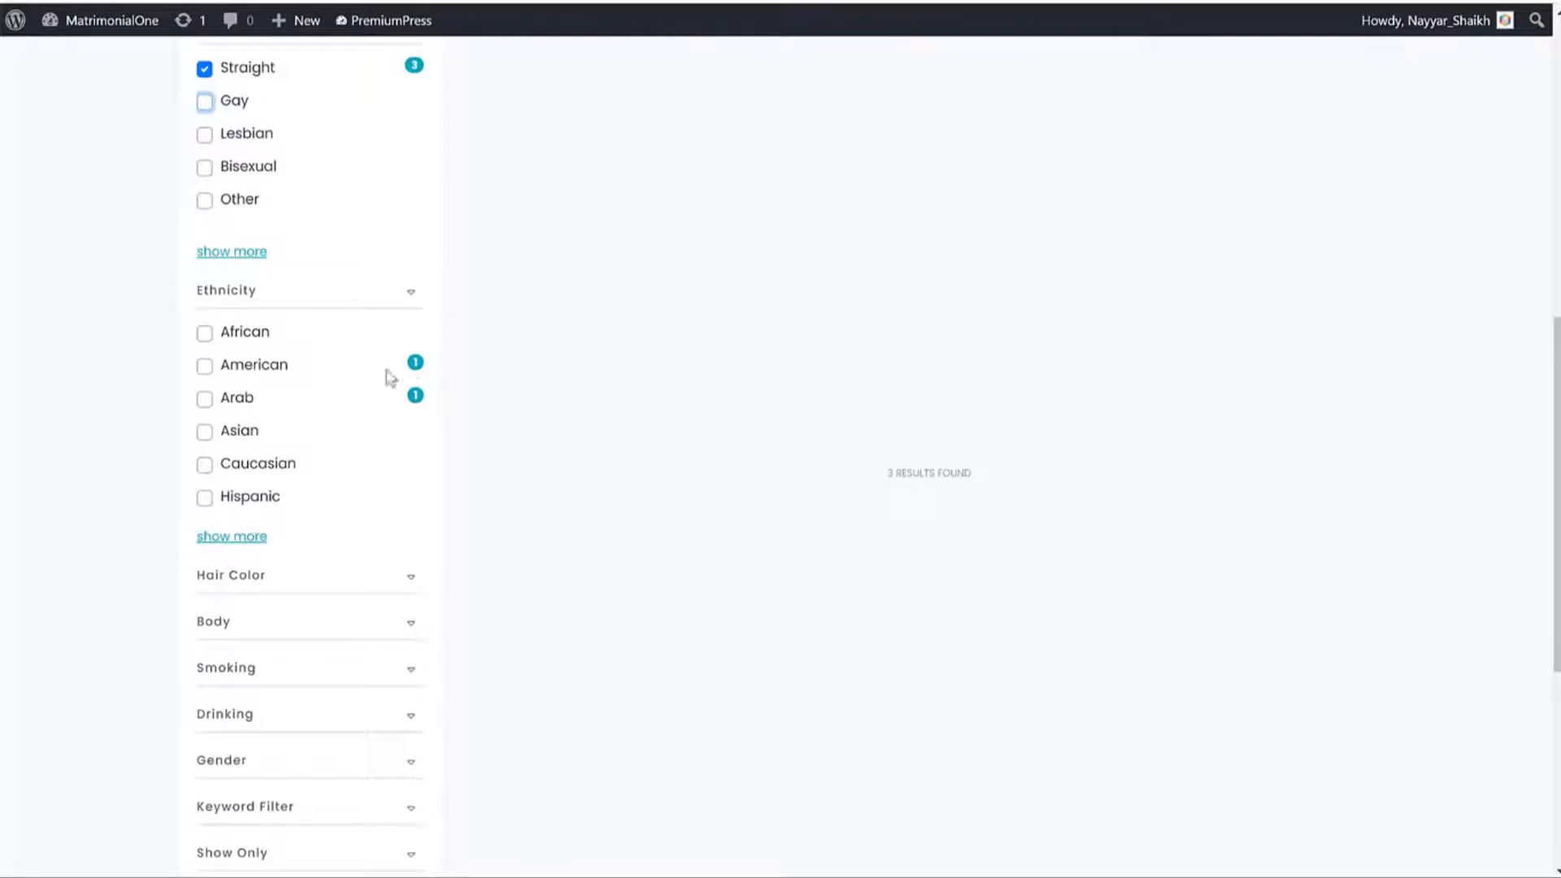
Filter by American ethnicity and drop the Straight filter, leaving two profiles.
{"action": "left_click", "coordinate": [203, 367]}
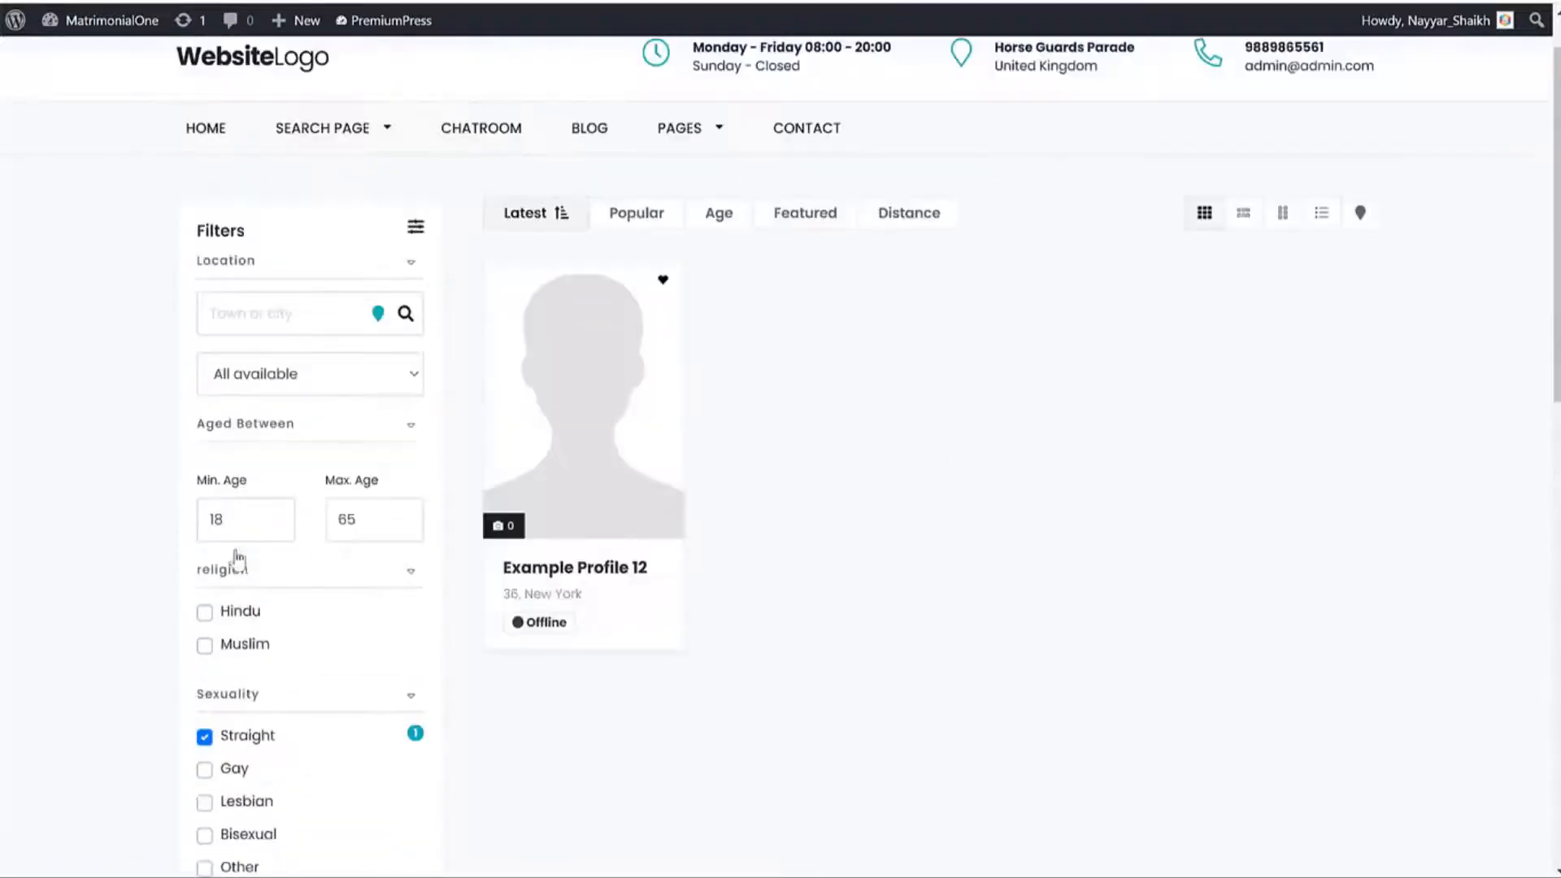
{"action": "scroll", "coordinate": [569, 532], "scroll_direction": "down", "scroll_amount": 6}
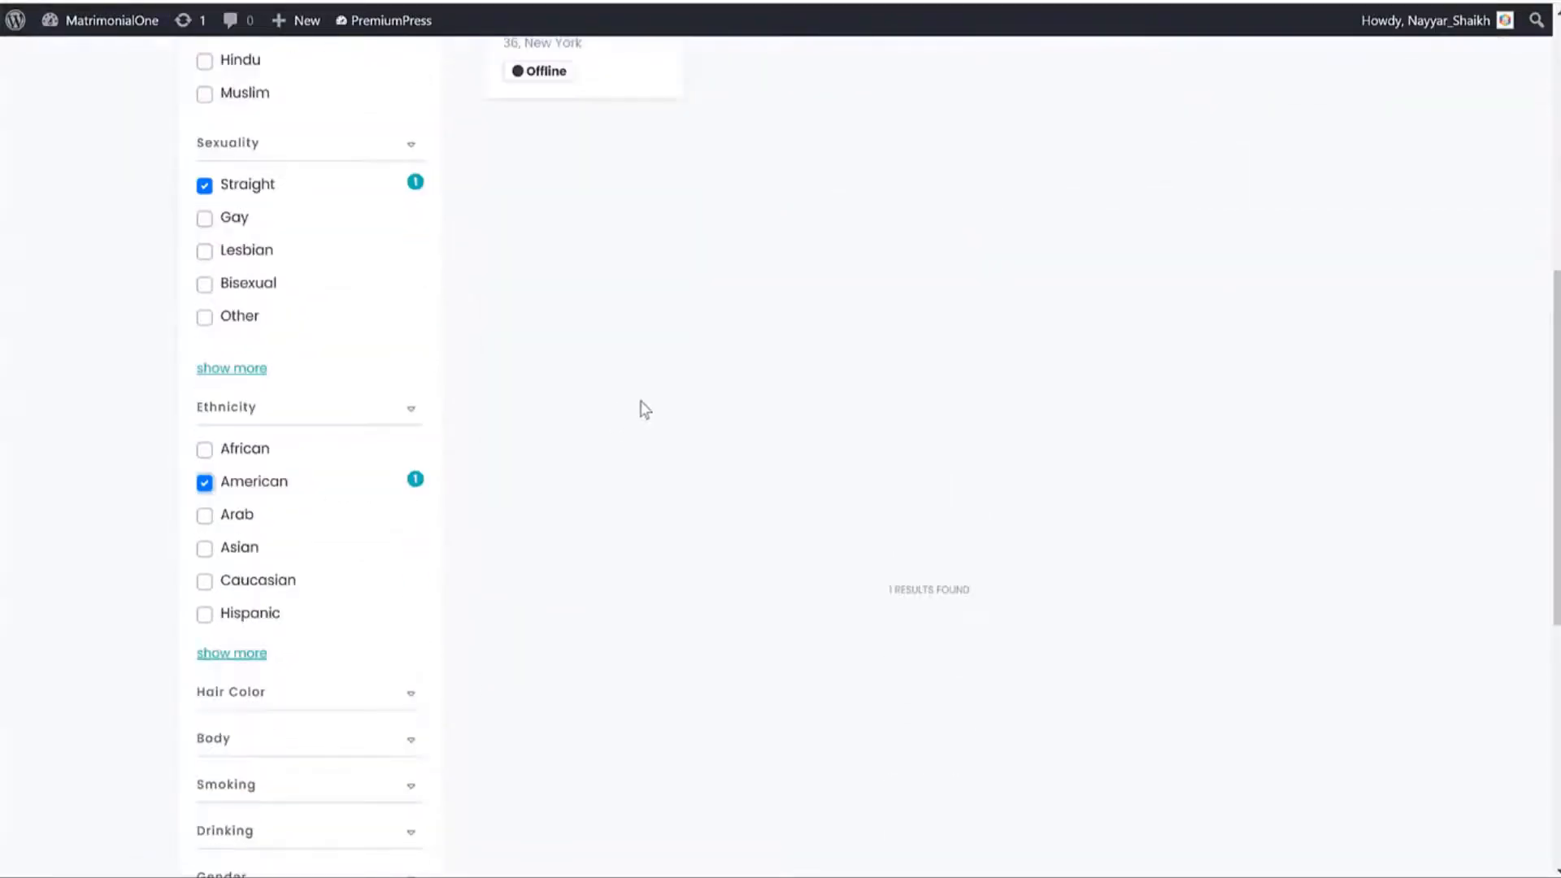
{"action": "scroll", "coordinate": [647, 419], "scroll_direction": "down", "scroll_amount": 4}
{"action": "scroll", "coordinate": [651, 439], "scroll_direction": "up", "scroll_amount": 10}
{"action": "scroll", "coordinate": [894, 415], "scroll_direction": "down", "scroll_amount": 3}
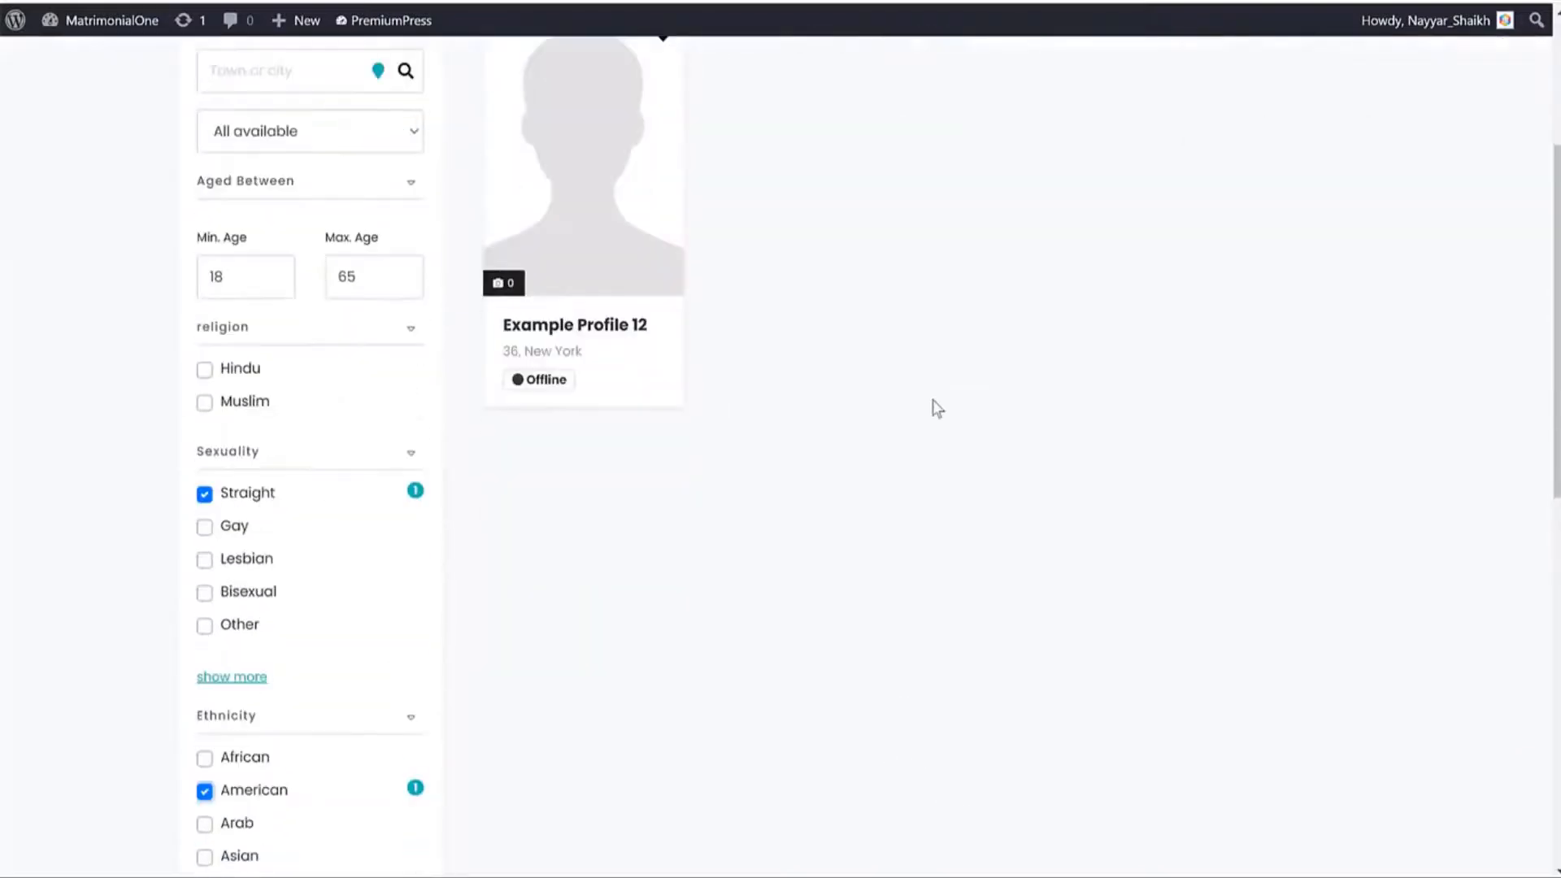
{"action": "scroll", "coordinate": [933, 398], "scroll_direction": "down", "scroll_amount": 3}
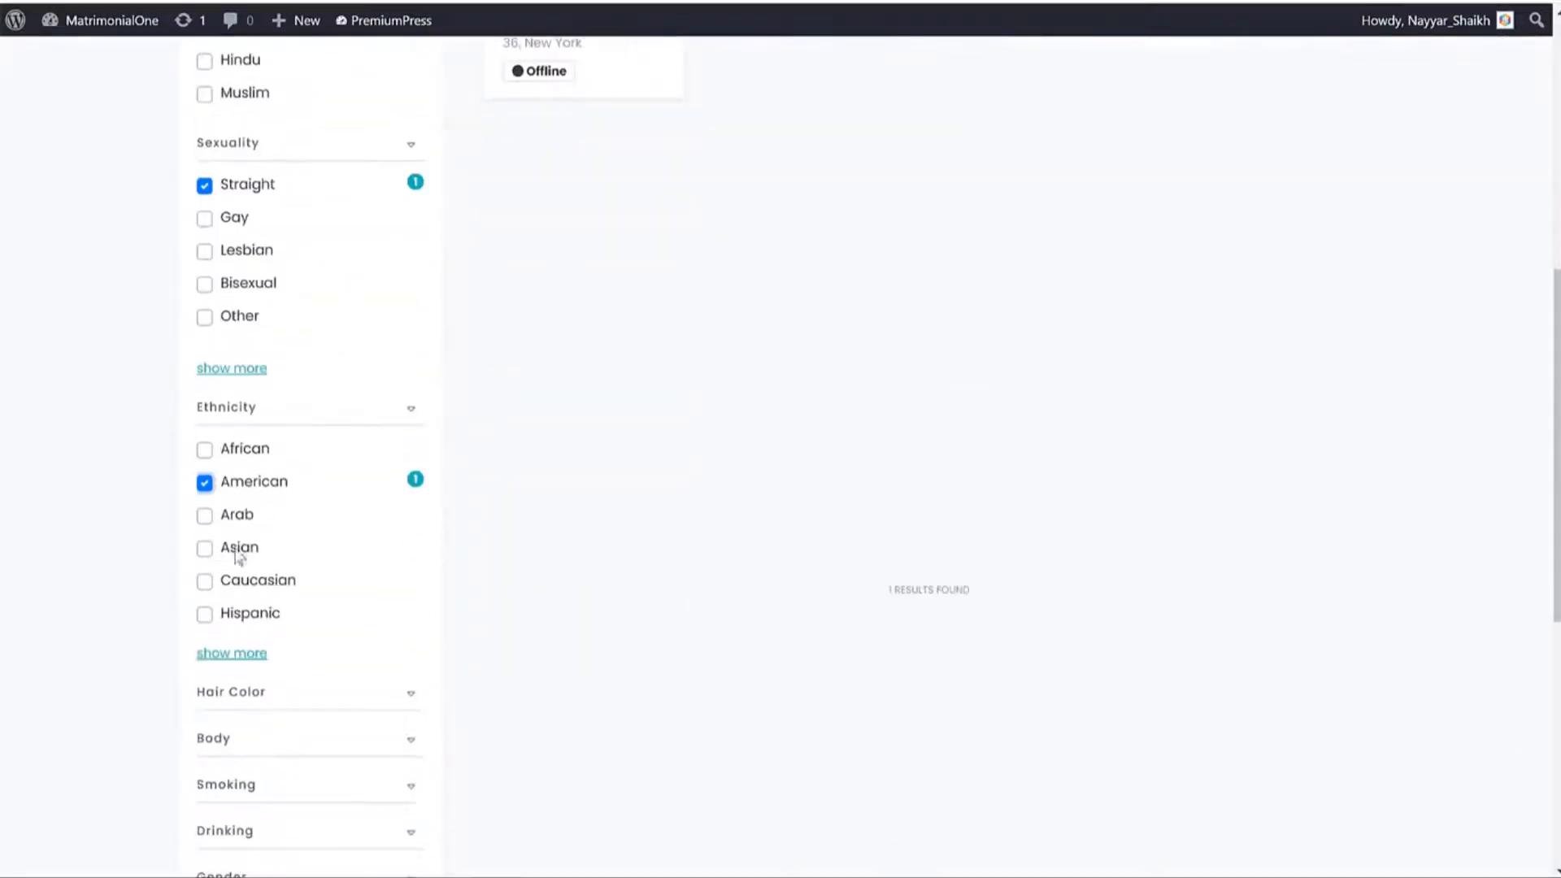
{"action": "left_click", "coordinate": [204, 185]}
{"action": "scroll", "coordinate": [894, 404], "scroll_direction": "down", "scroll_amount": 4}
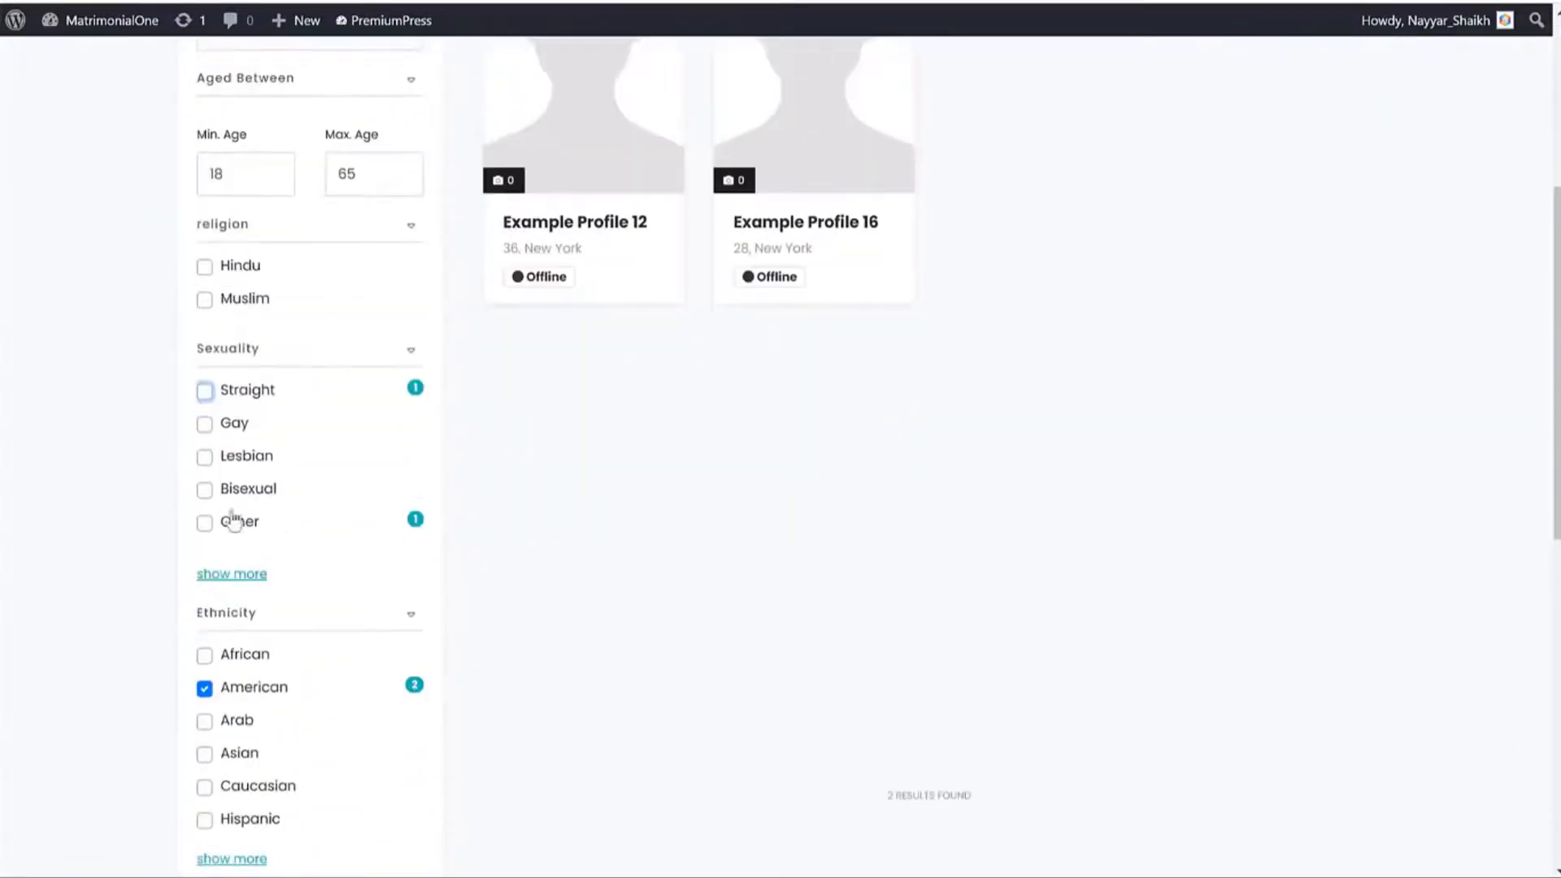
{"action": "scroll", "coordinate": [931, 562], "scroll_direction": "up", "scroll_amount": 2}
{"action": "scroll", "coordinate": [931, 562], "scroll_direction": "down", "scroll_amount": 2}
{"action": "scroll", "coordinate": [514, 545], "scroll_direction": "down", "scroll_amount": 1}
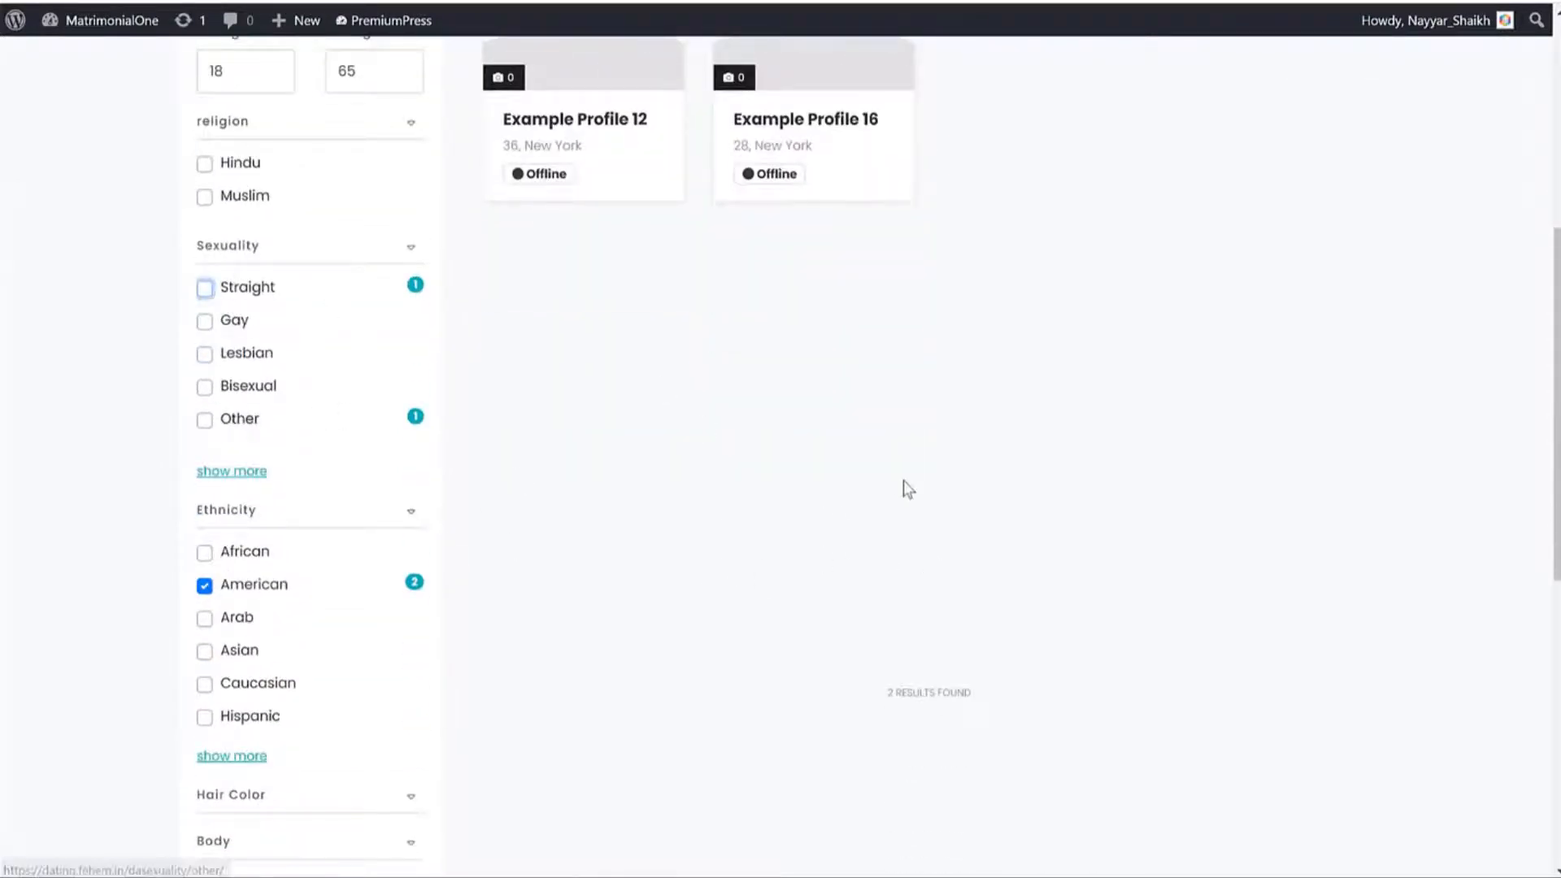
{"action": "scroll", "coordinate": [908, 487], "scroll_direction": "up", "scroll_amount": 6}
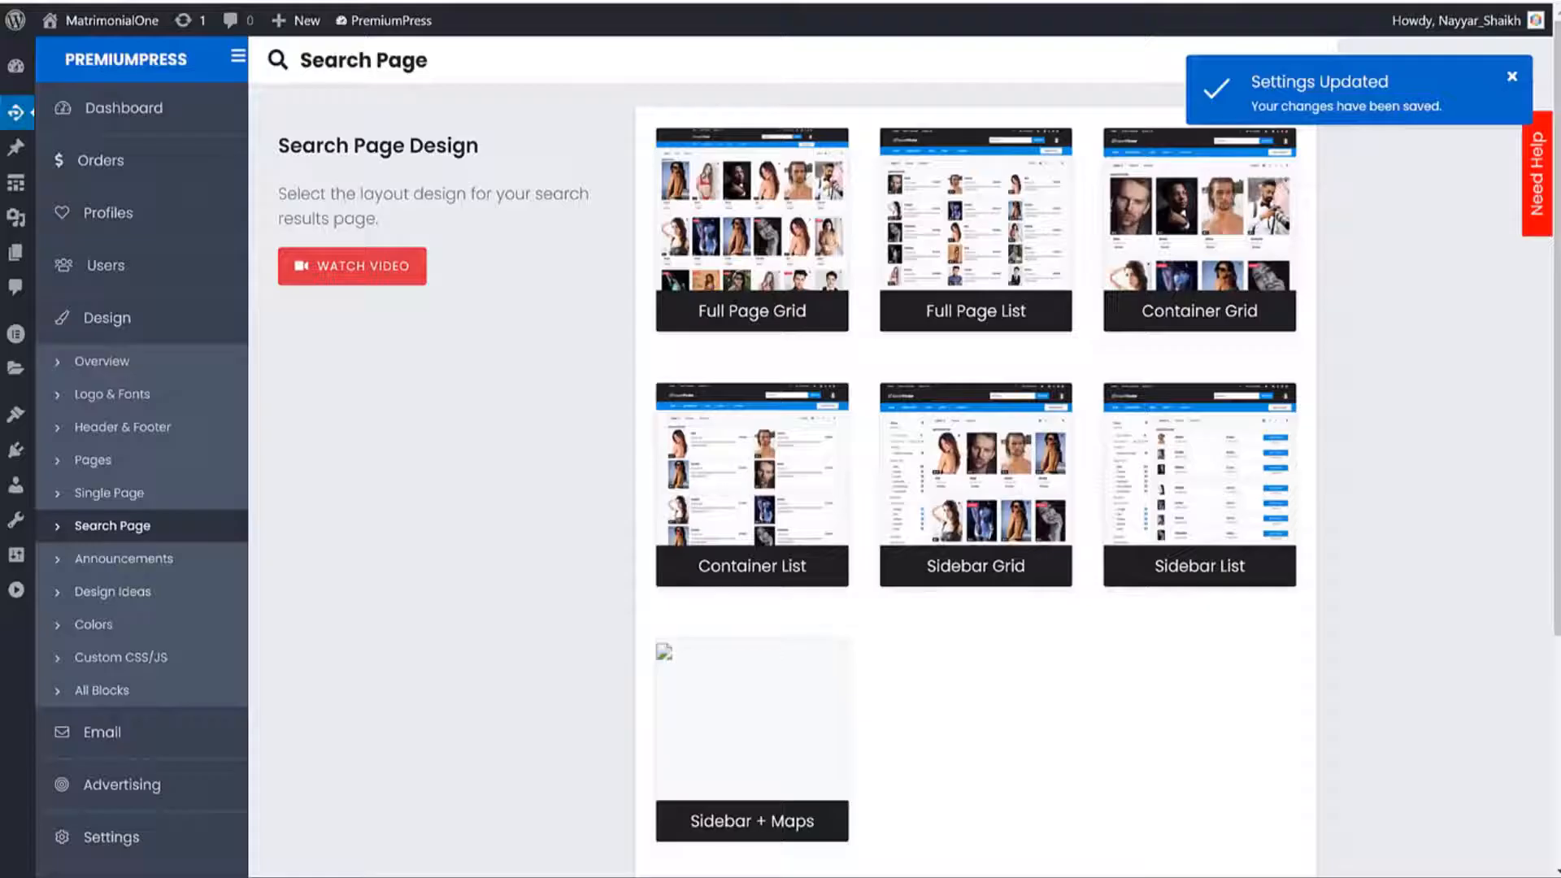
Enable the 'Summer Sale 50% off everything!' announcement bar and save the settings.
{"action": "scroll", "coordinate": [1506, 480], "scroll_direction": "down", "scroll_amount": 4}
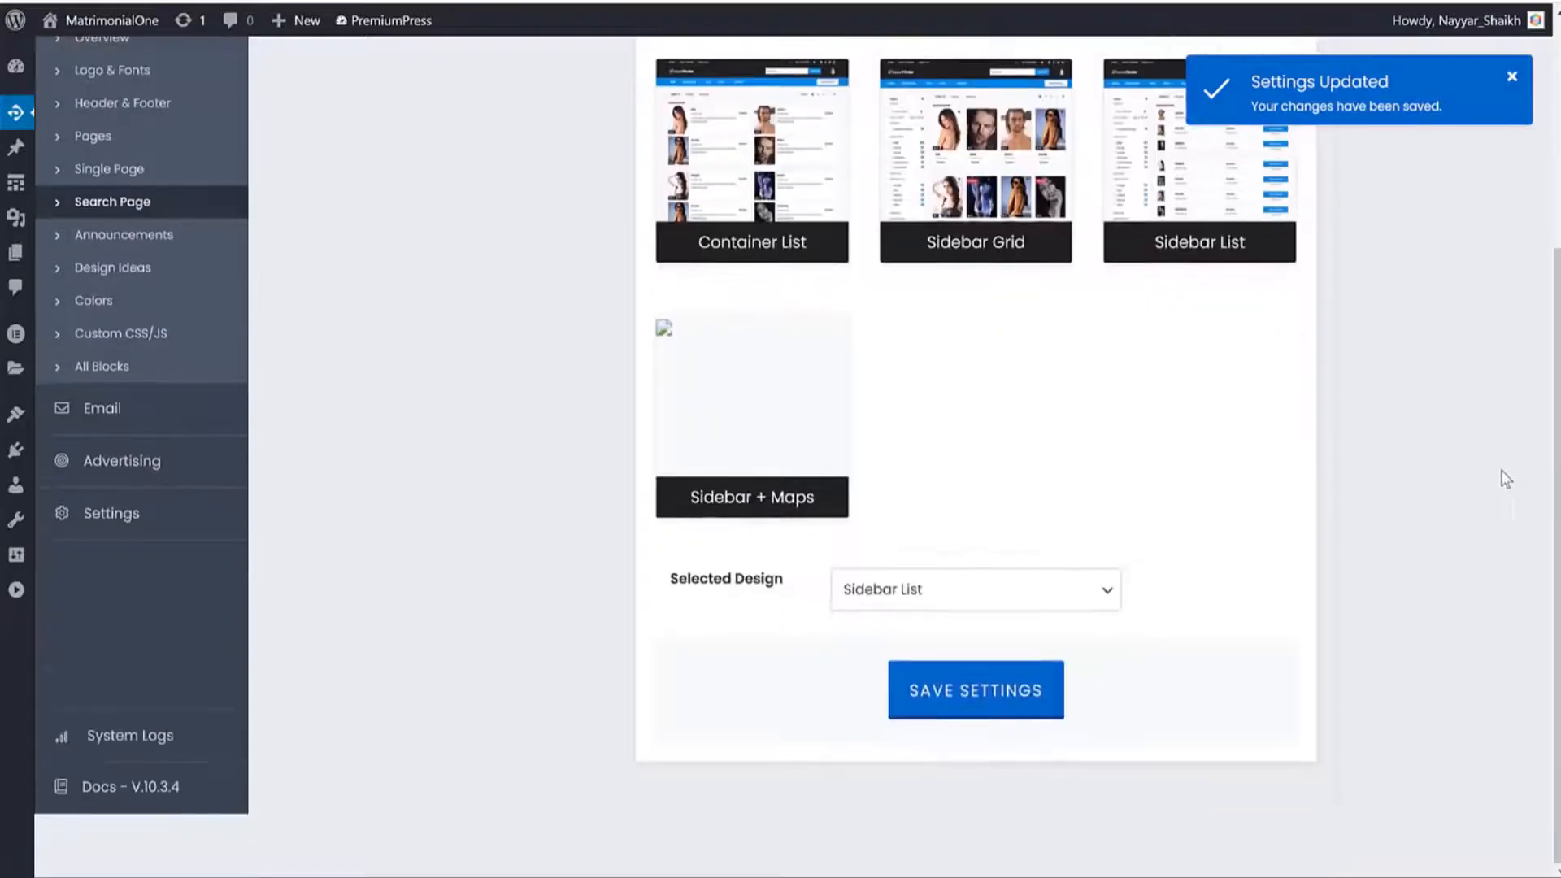
{"action": "left_click", "coordinate": [157, 246]}
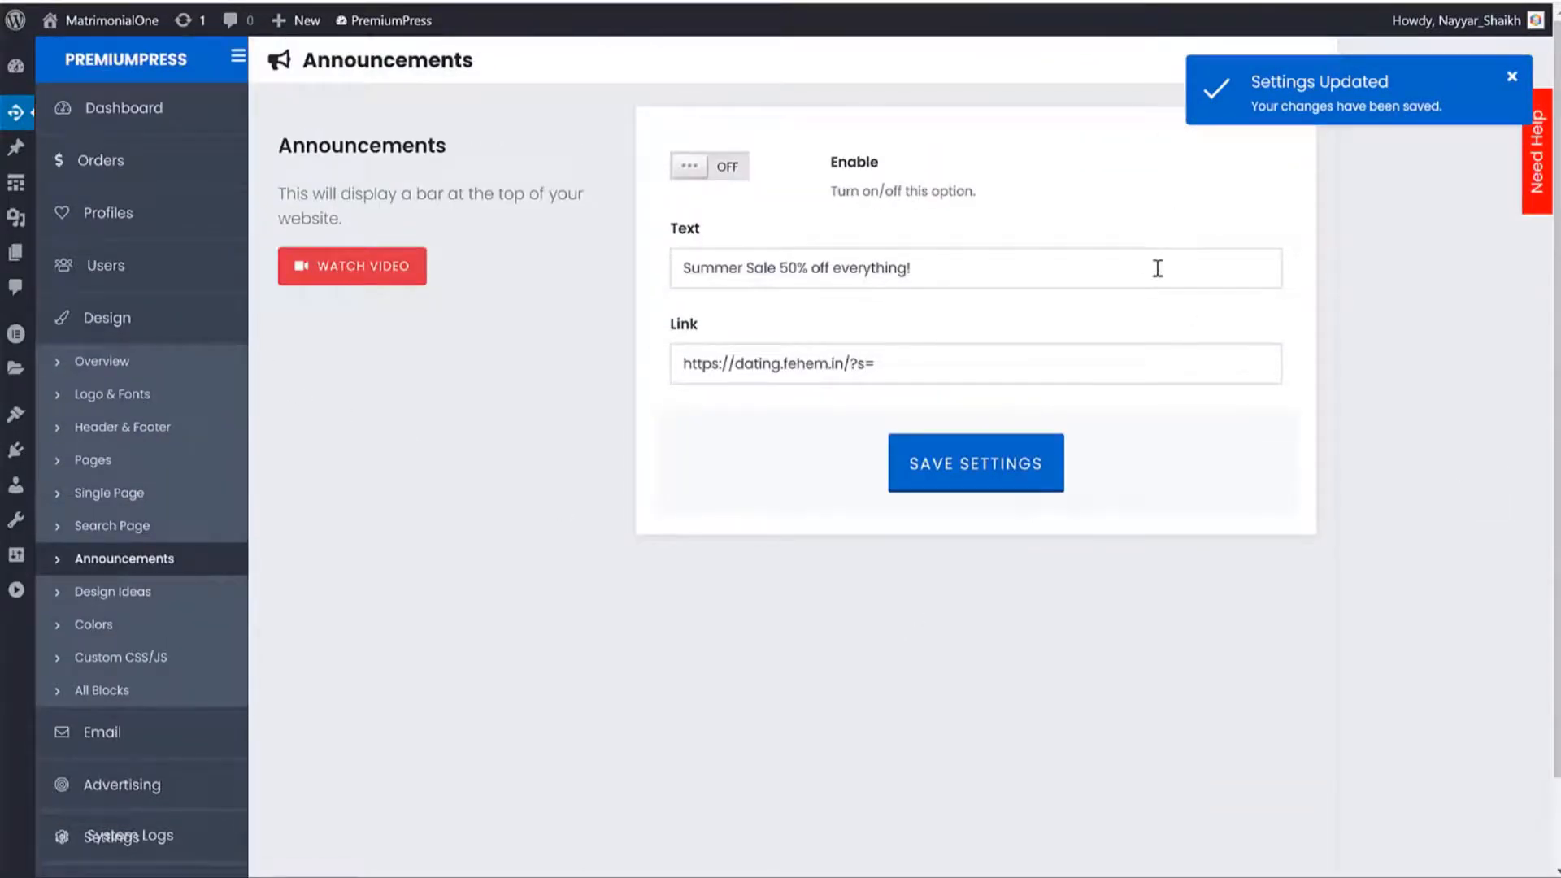
{"action": "left_click", "coordinate": [723, 180]}
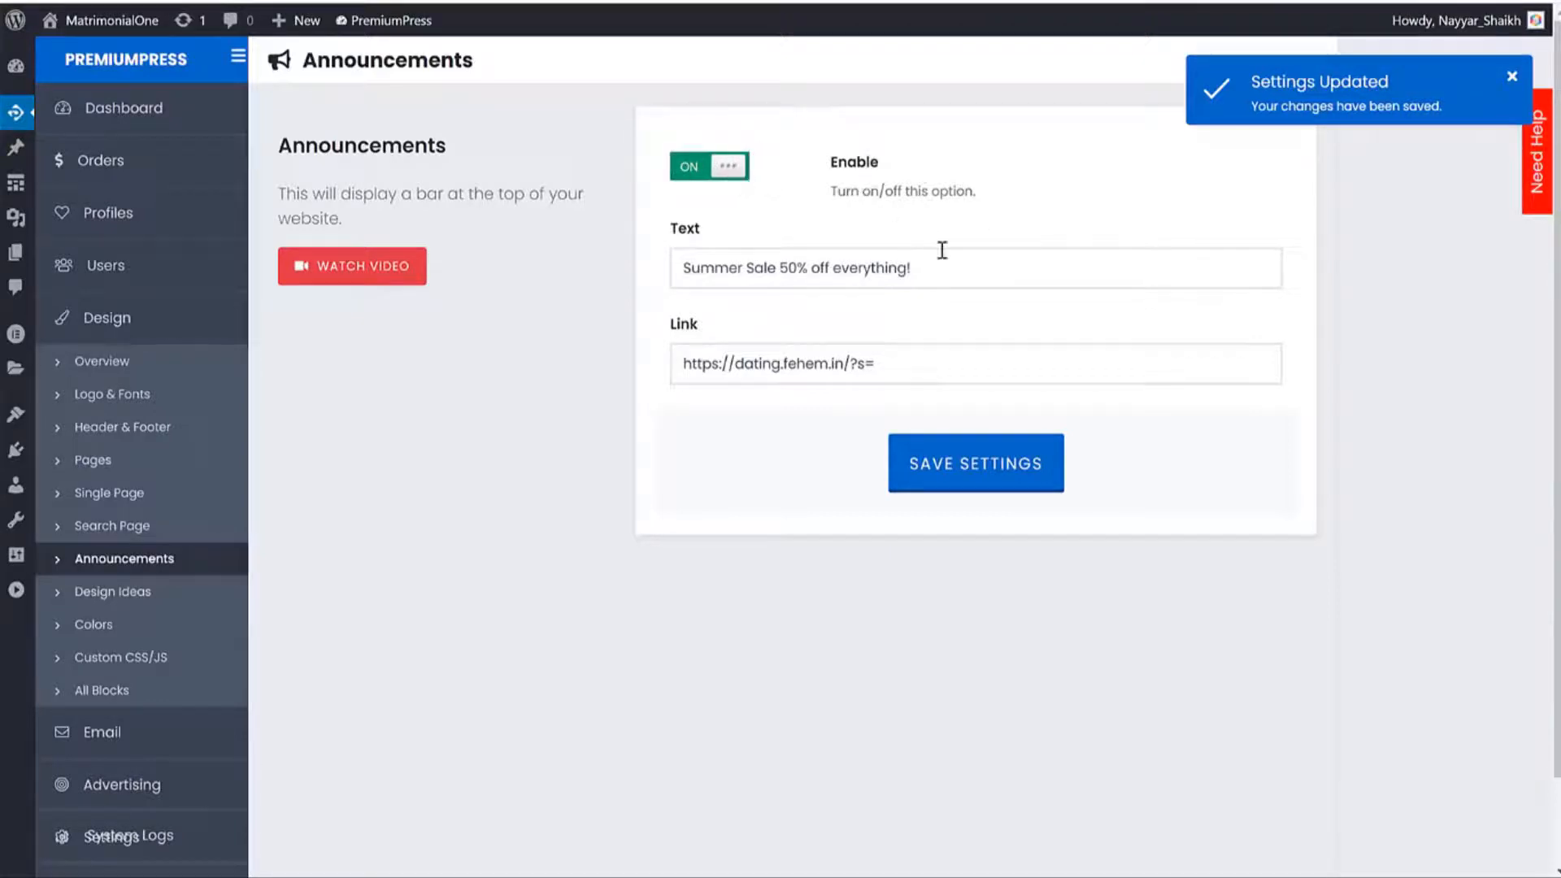
{"action": "triple_click", "coordinate": [957, 273]}
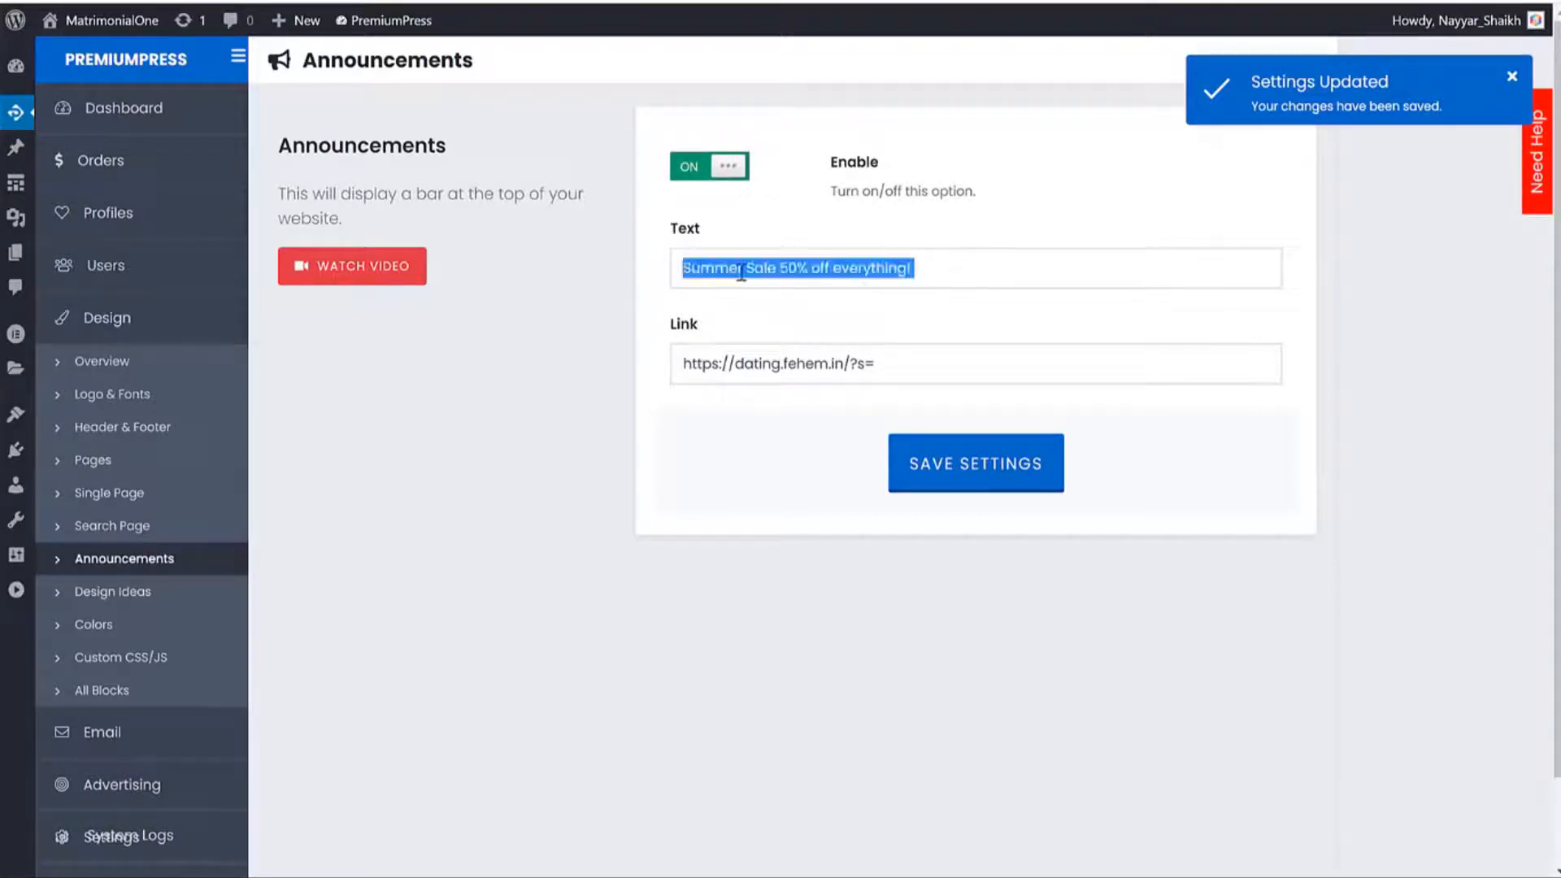
{"action": "left_click", "coordinate": [989, 486]}
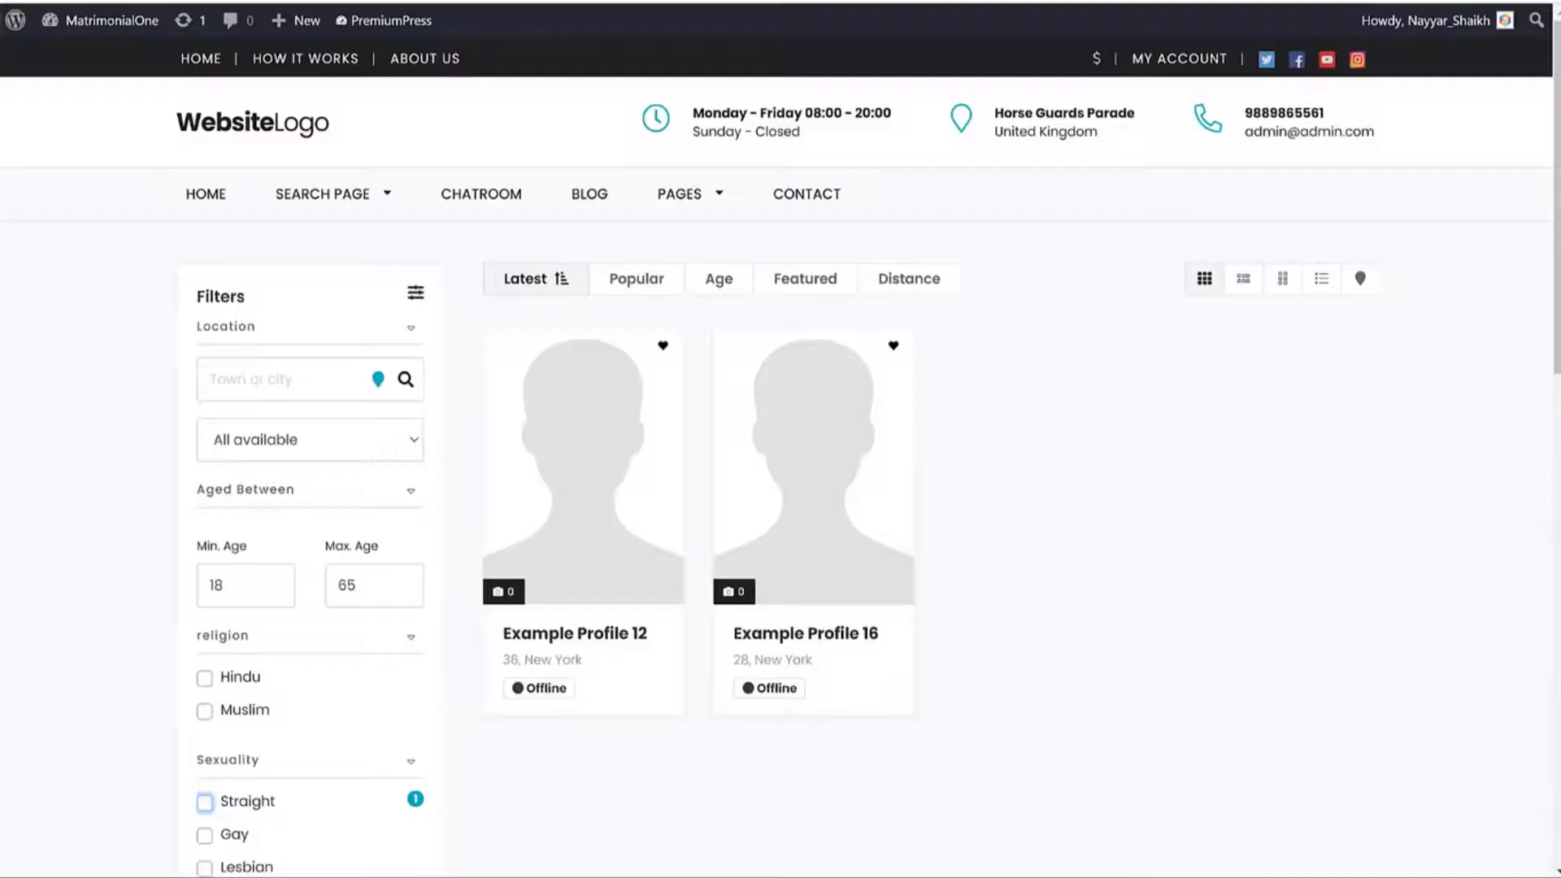
{"action": "key", "text": "F5"}
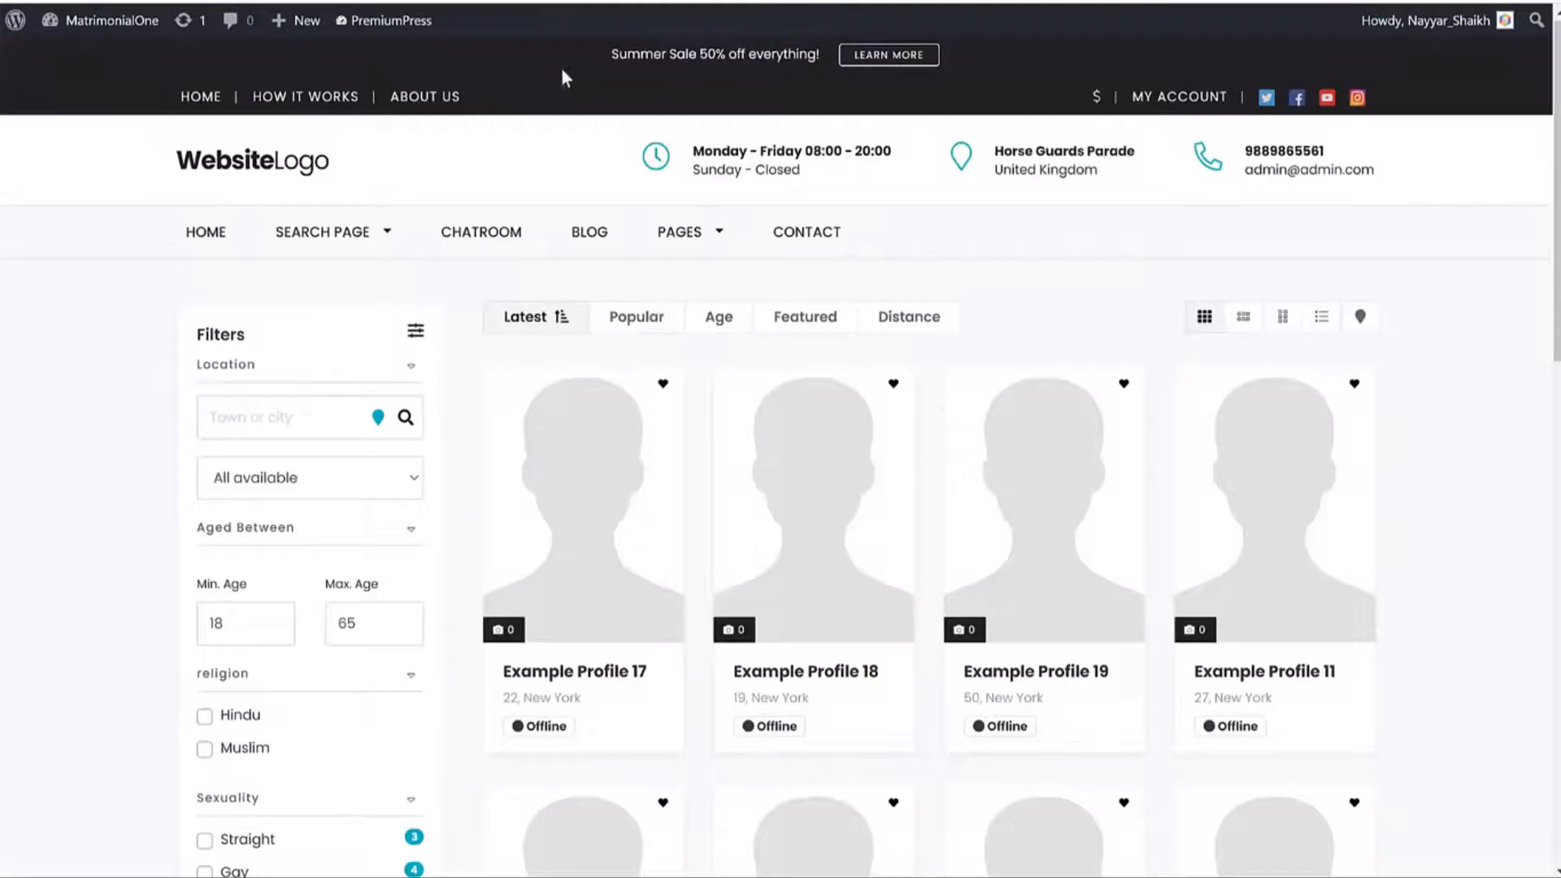
Check the Summer Sale banner on the site and follow its link.
{"action": "left_click_drag", "start_coordinate": [612, 54], "coordinate": [807, 55]}
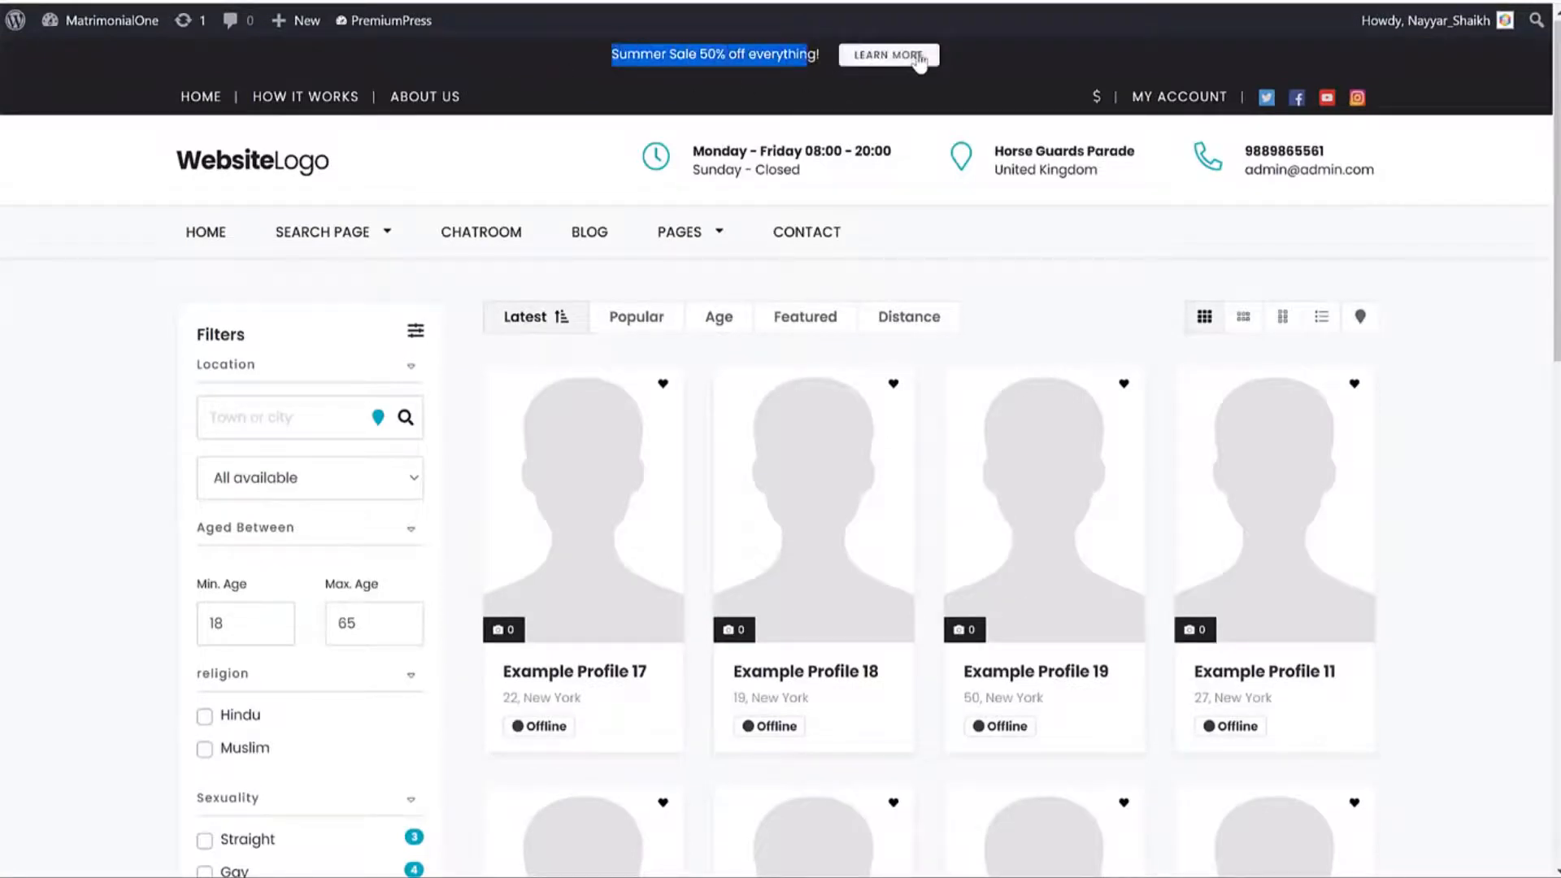
{"action": "left_click", "coordinate": [906, 58]}
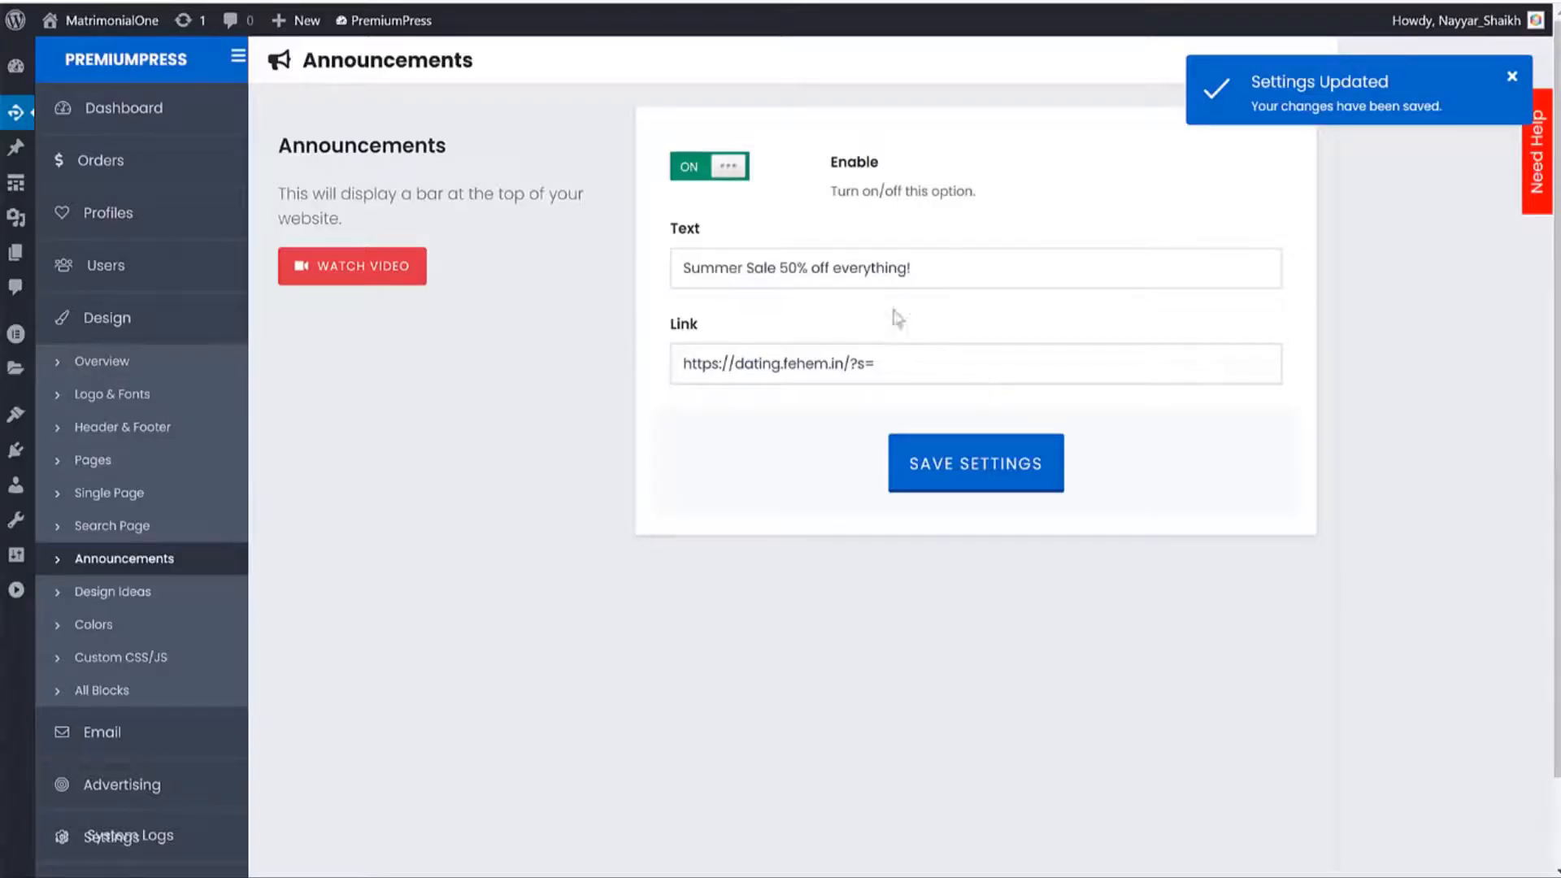
{"action": "left_click_drag", "start_coordinate": [907, 354], "coordinate": [641, 359]}
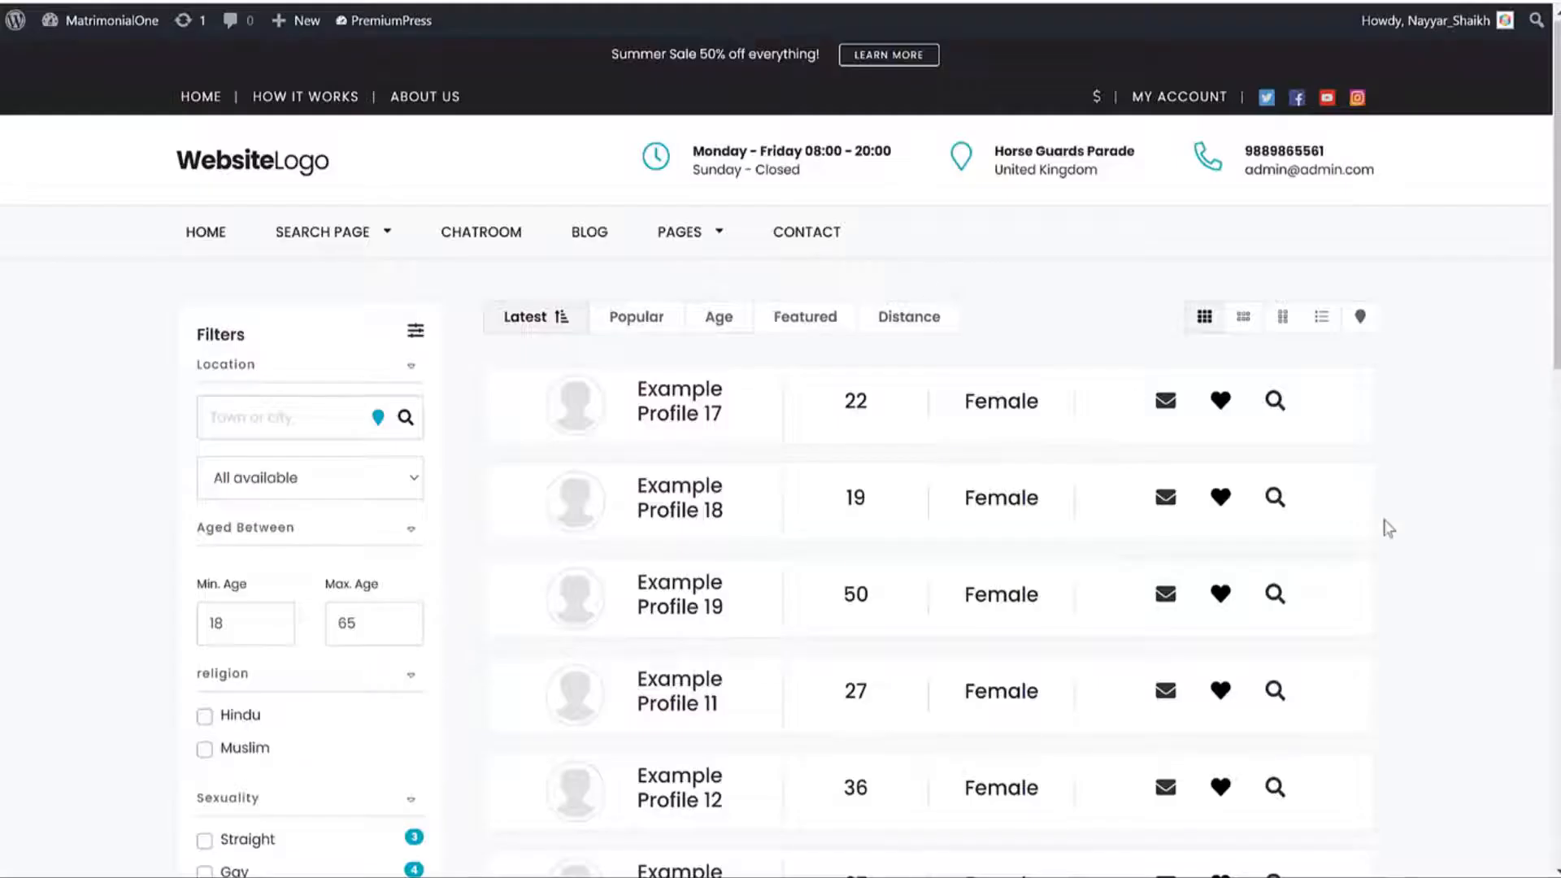
{"action": "scroll", "coordinate": [1391, 529], "scroll_direction": "down", "scroll_amount": 5}
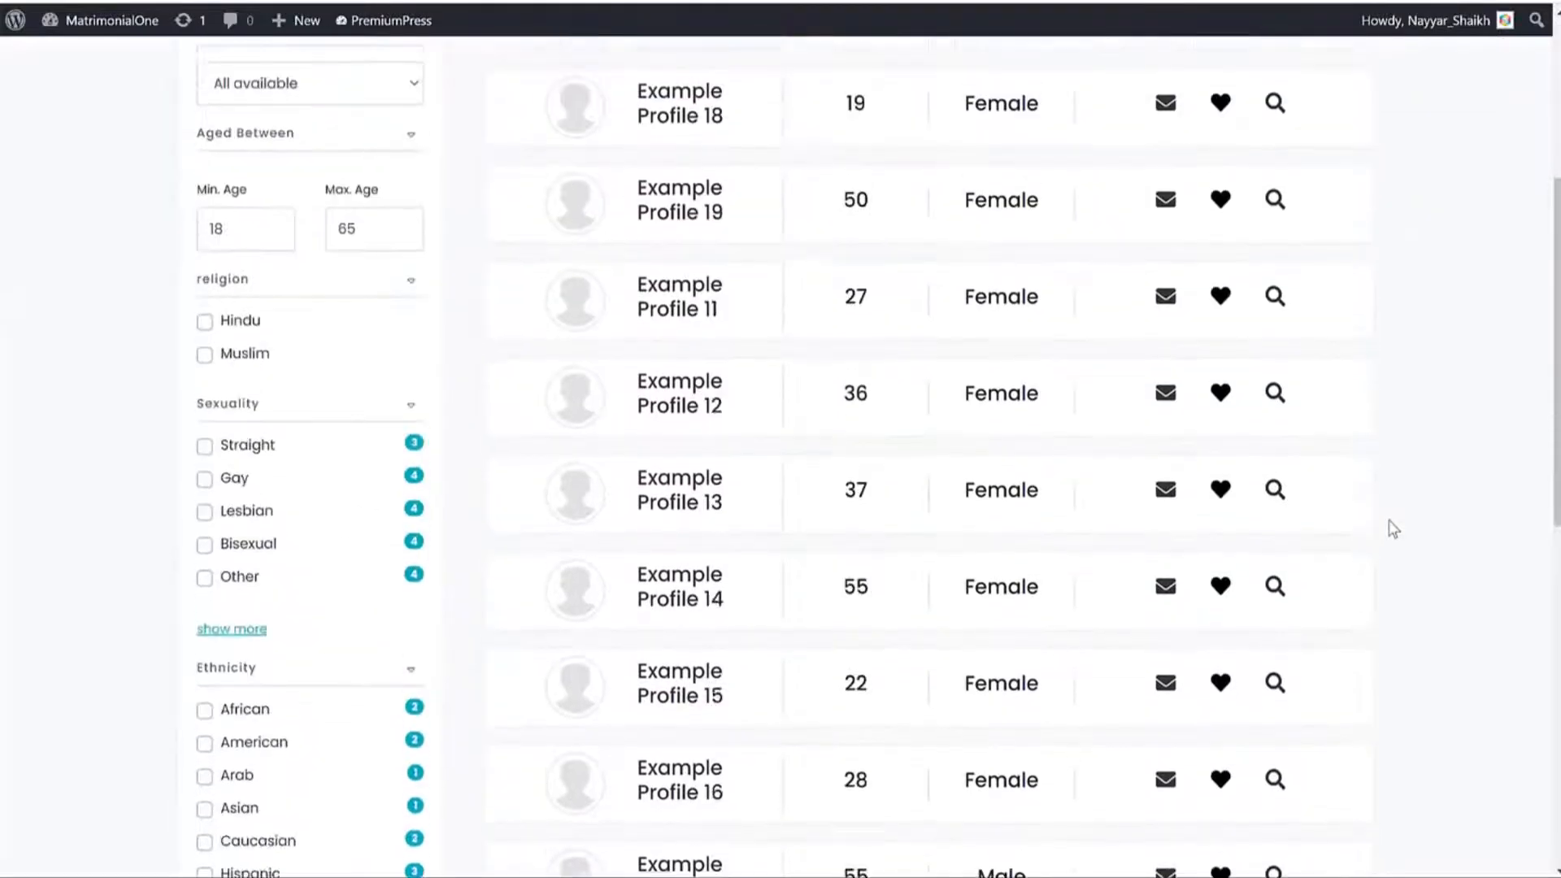
{"action": "scroll", "coordinate": [1390, 529], "scroll_direction": "up", "scroll_amount": 5}
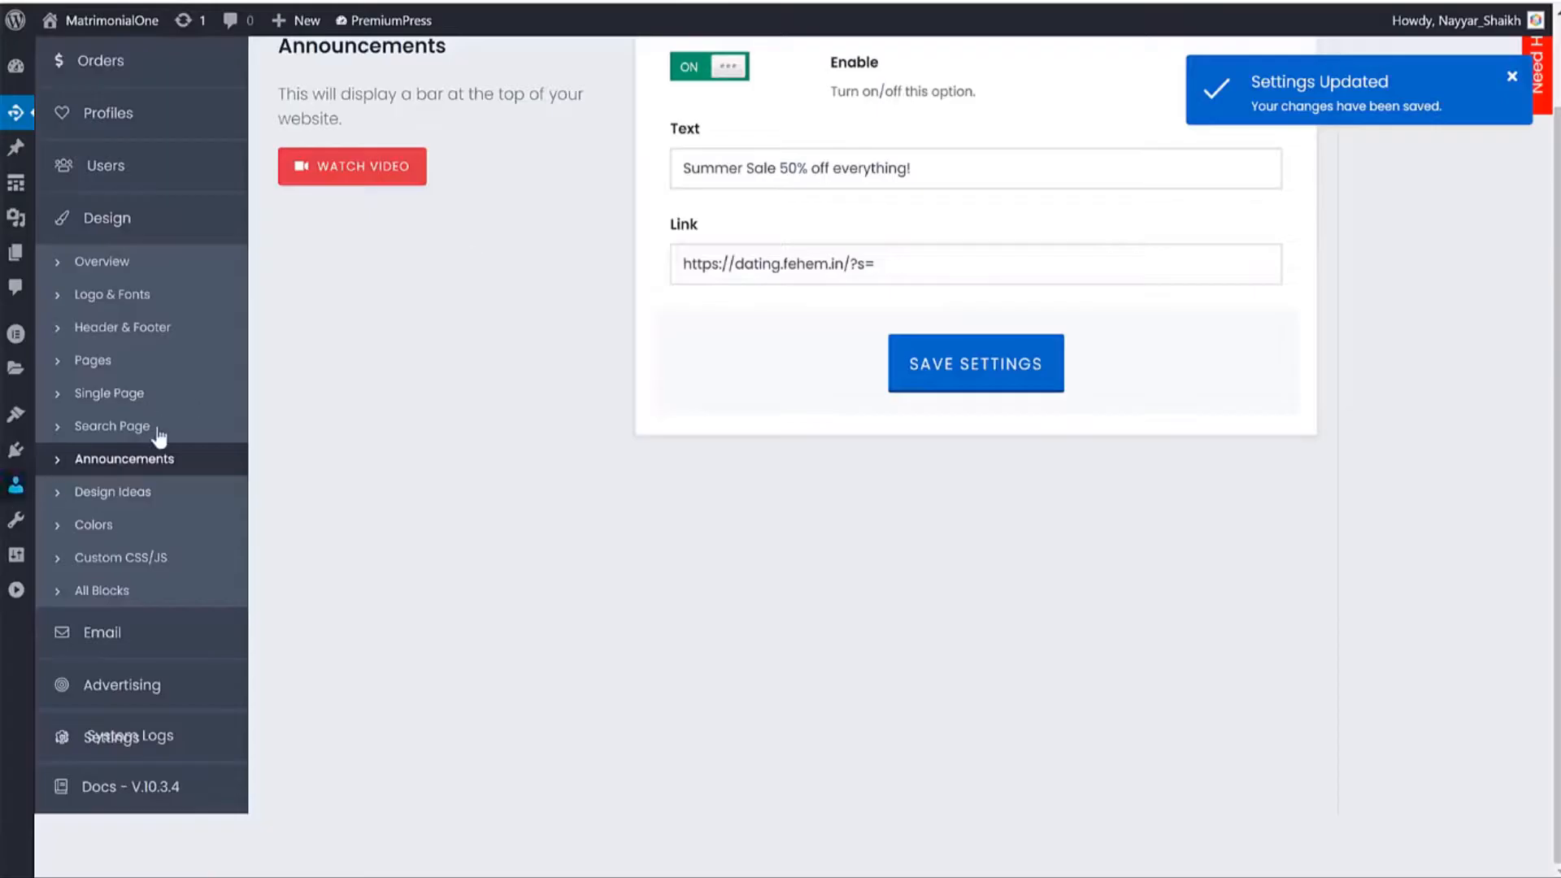
Choose Sidebar Grid as the search page design.
{"action": "left_click", "coordinate": [160, 419]}
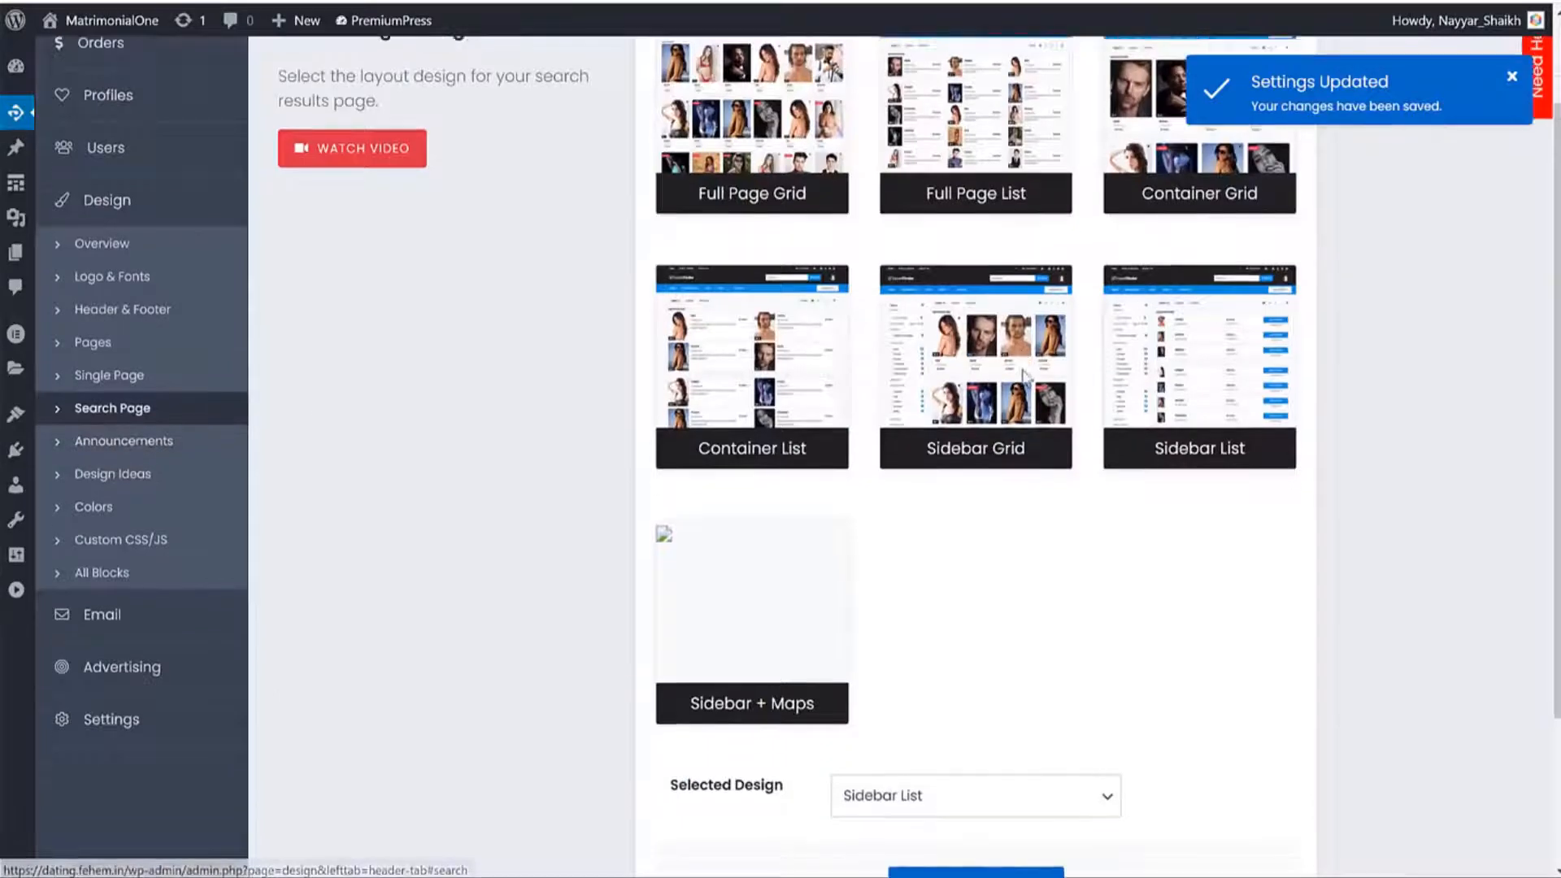
{"action": "scroll", "coordinate": [1024, 376], "scroll_direction": "down", "scroll_amount": 3}
{"action": "left_click", "coordinate": [914, 591]}
{"action": "left_click", "coordinate": [959, 708]}
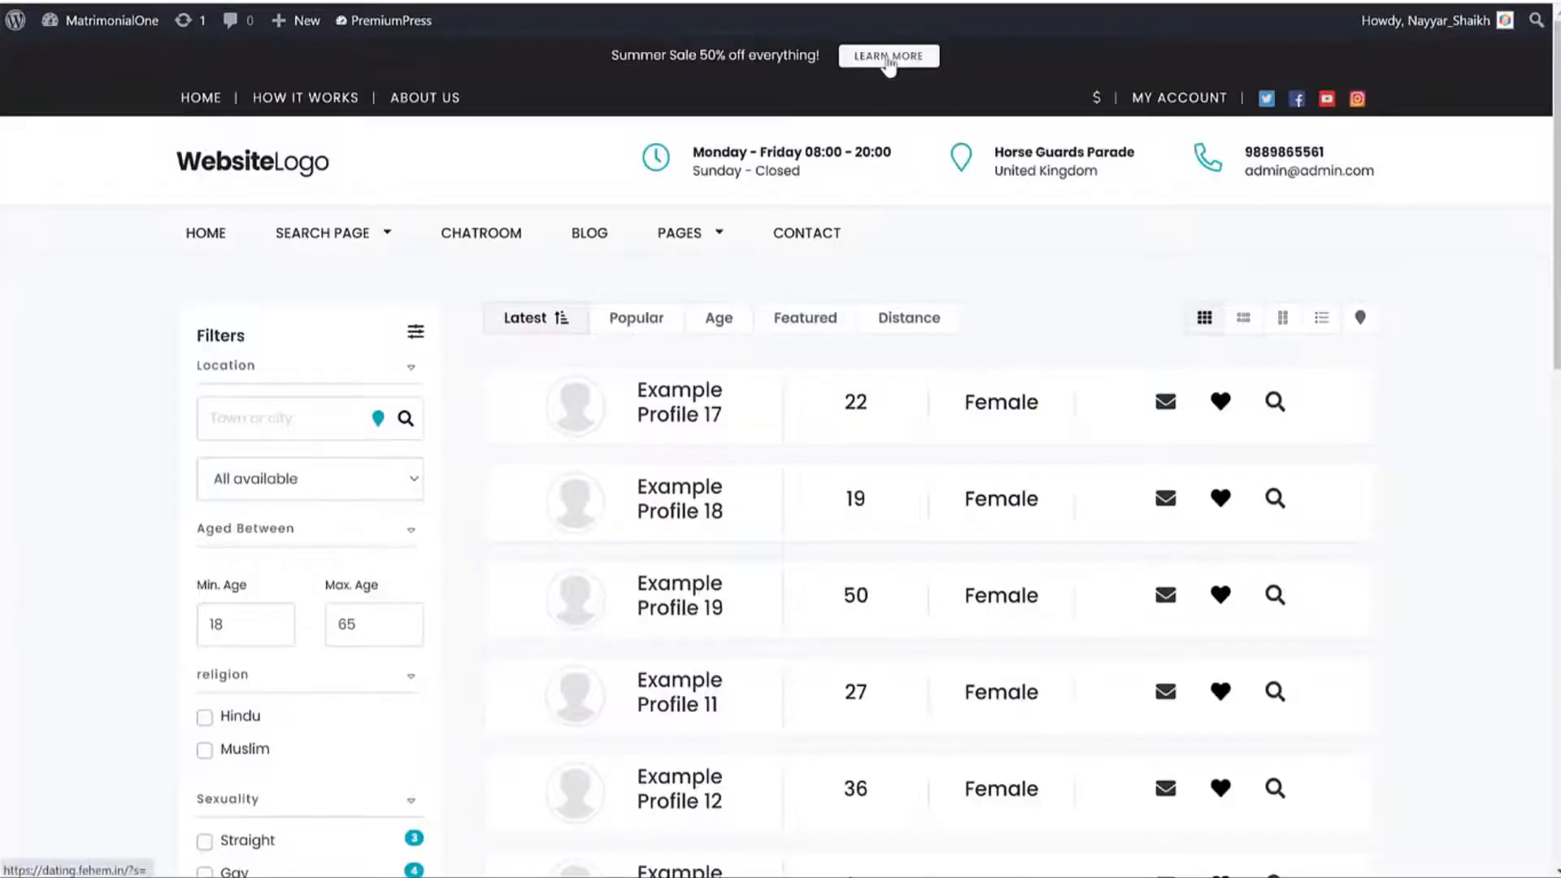
Test the announcement's LEARN MORE link and open the site in a private window.
{"action": "left_click", "coordinate": [889, 63]}
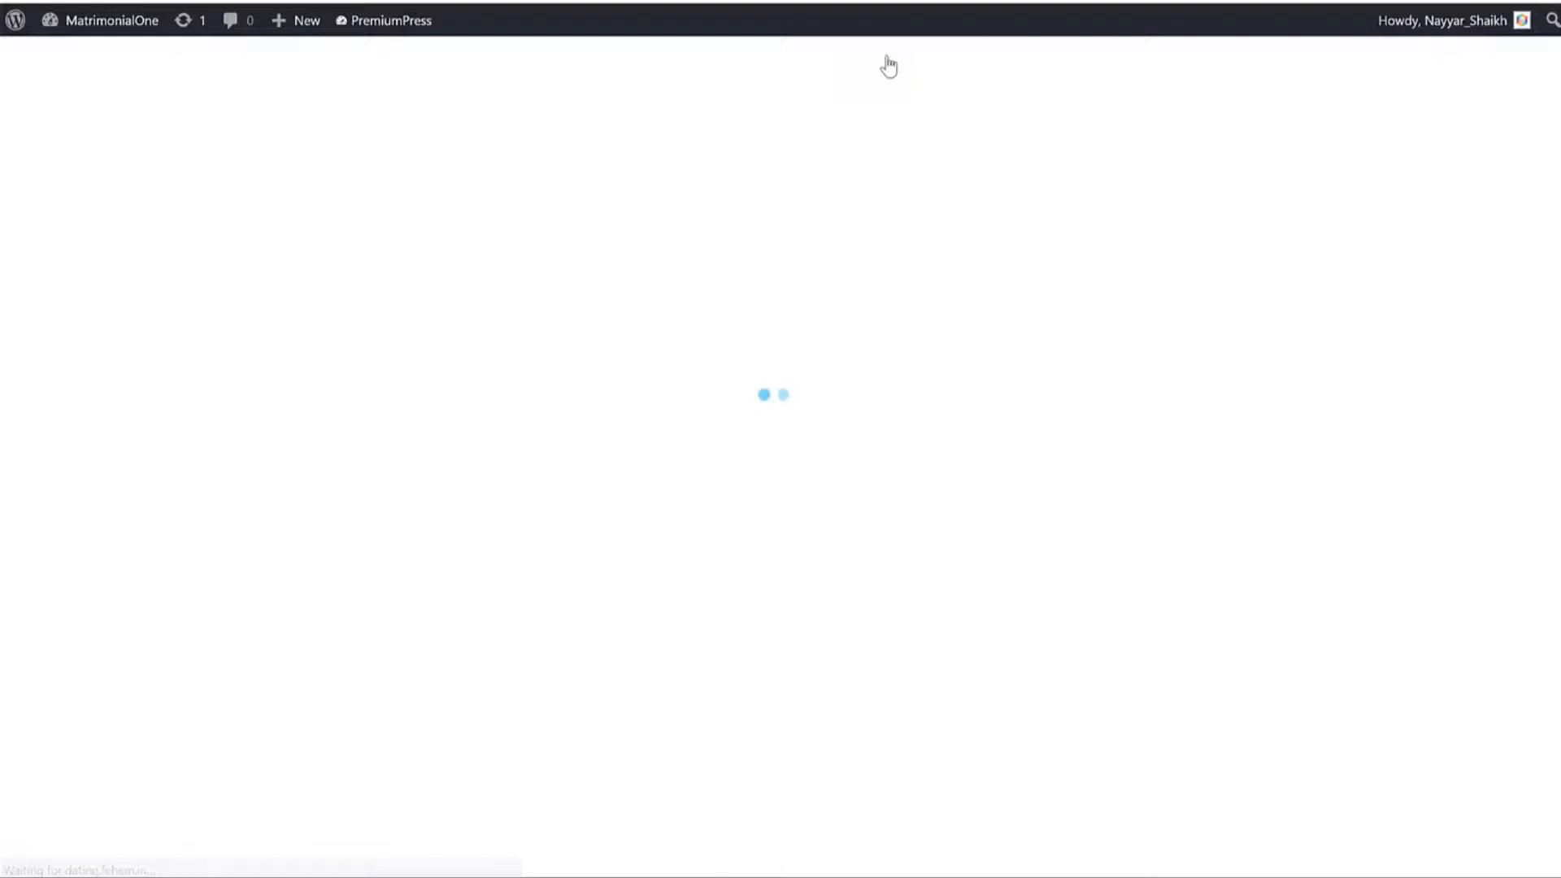
{"action": "left_click", "coordinate": [889, 64]}
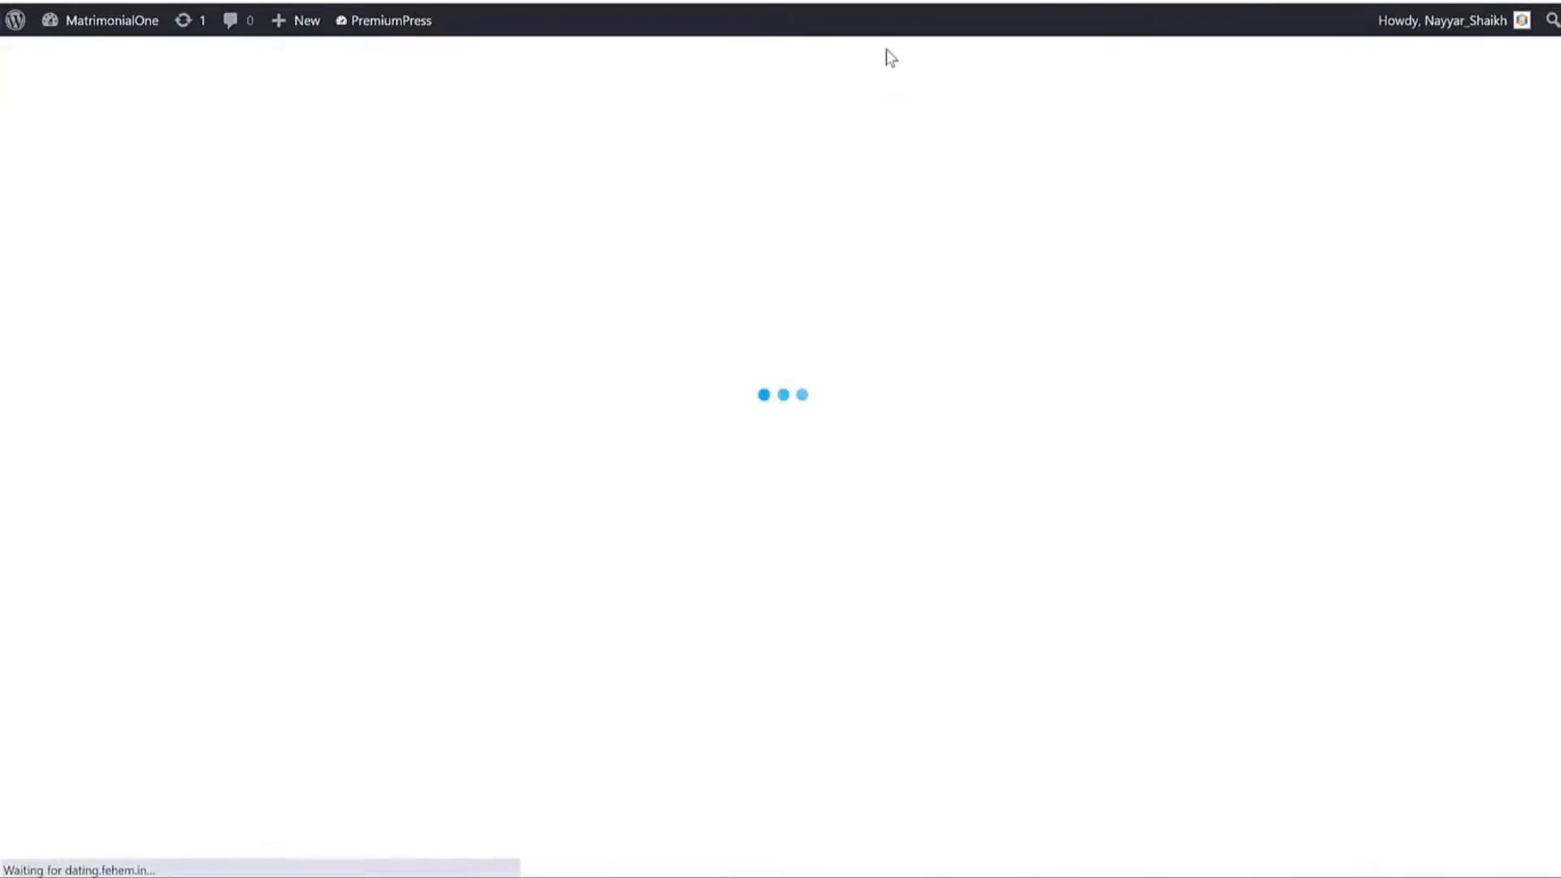
{"action": "left_click", "coordinate": [888, 55]}
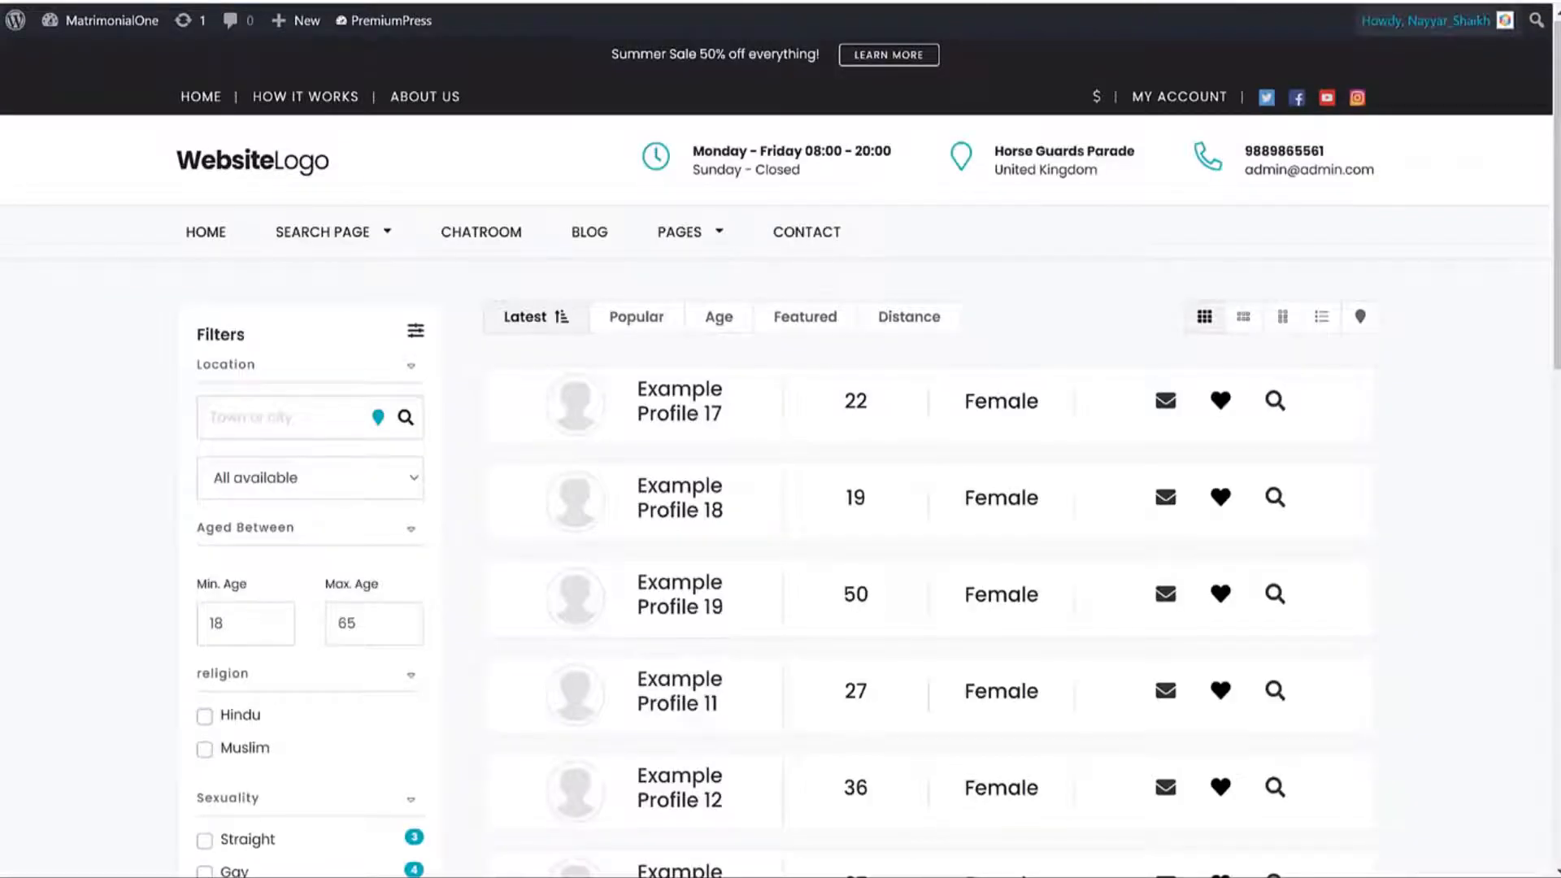
{"action": "left_click", "coordinate": [1544, 3]}
{"action": "left_click", "coordinate": [1462, 56]}
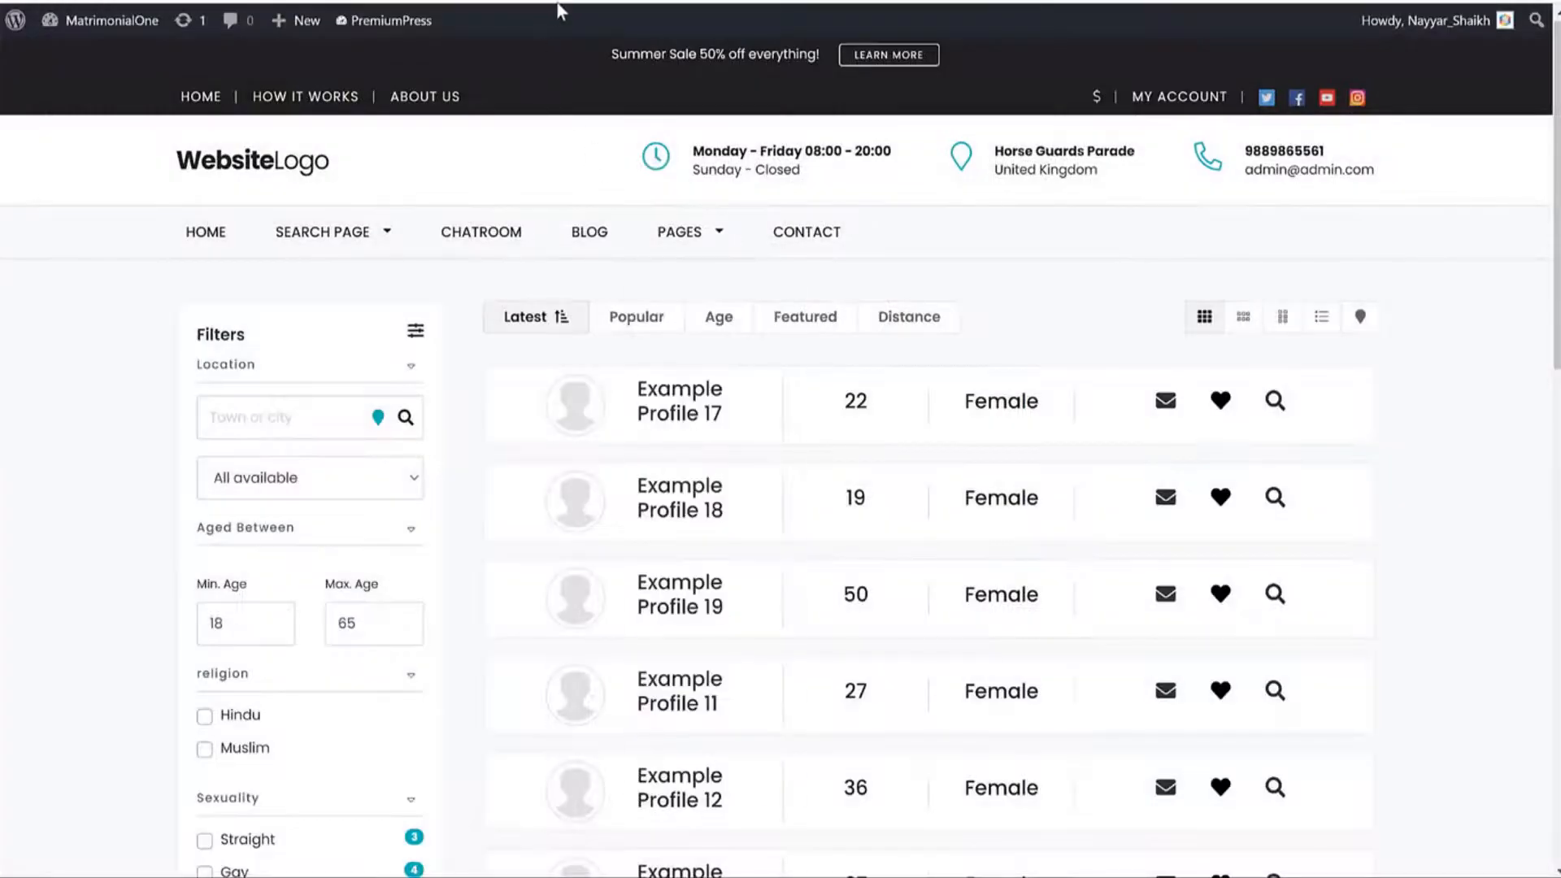
{"action": "key", "text": "F5"}
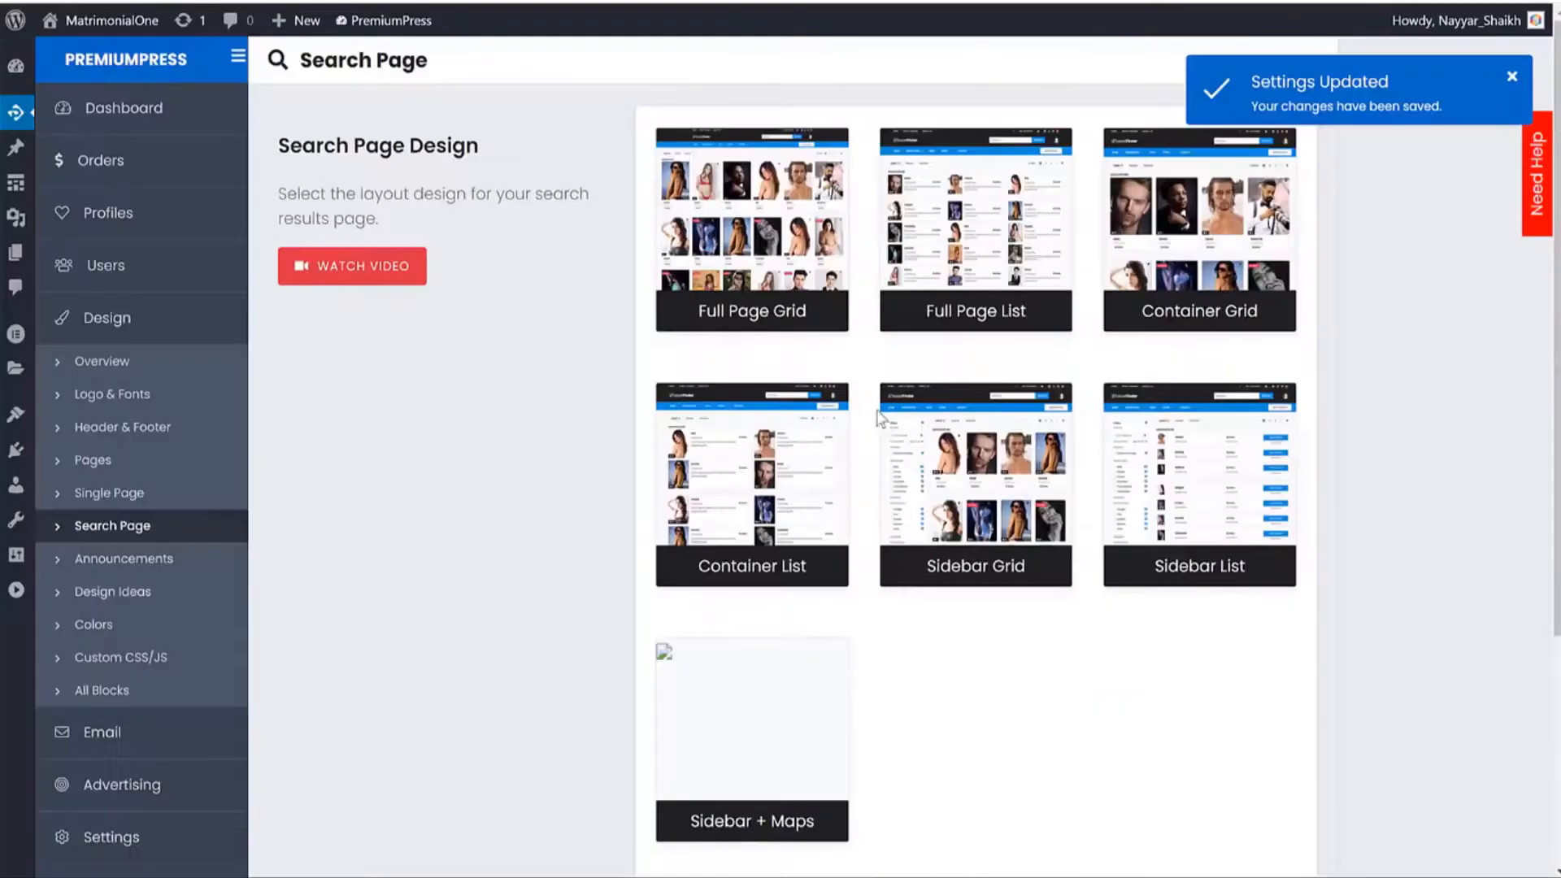
Save the Sidebar Grid design and reload the search page to check the layout.
{"action": "scroll", "coordinate": [976, 700], "scroll_direction": "down", "scroll_amount": 5}
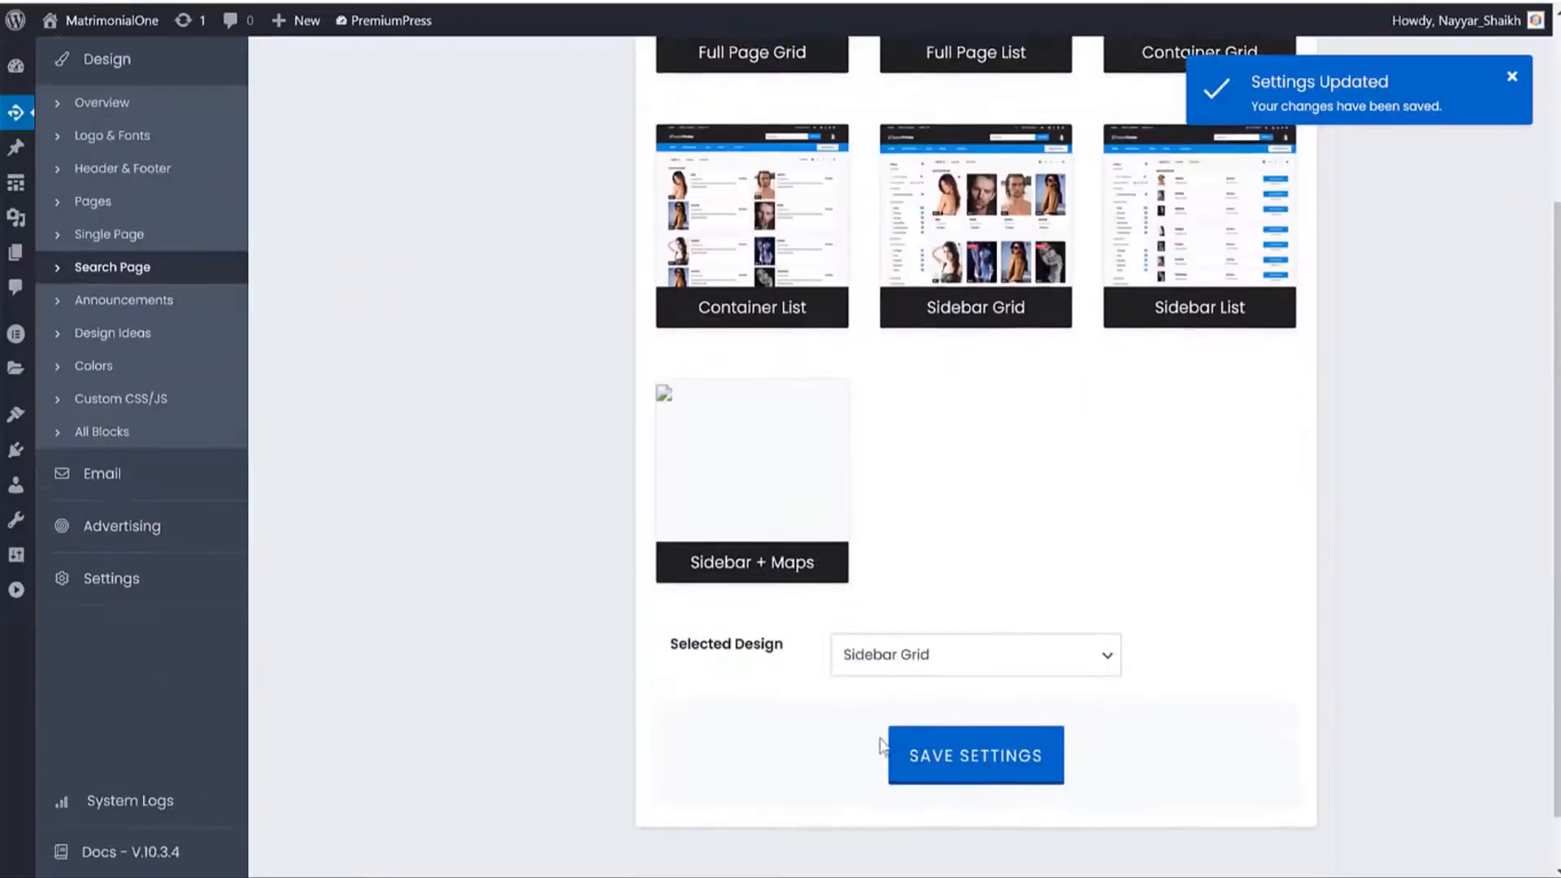
{"action": "left_click", "coordinate": [975, 691]}
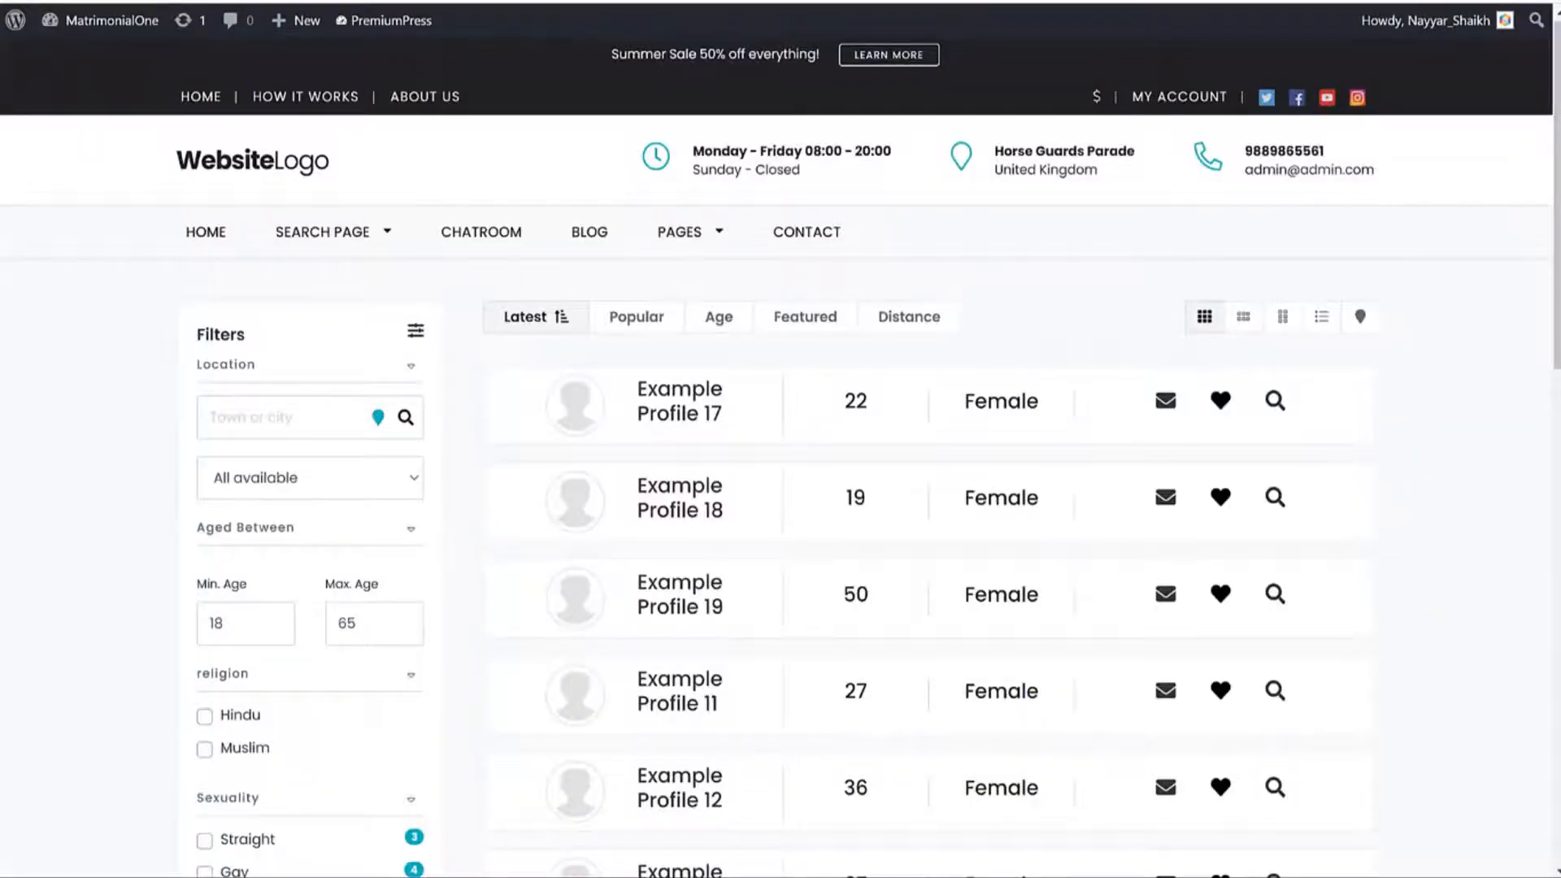
{"action": "key", "text": "F5"}
{"action": "left_click", "coordinate": [455, 2]}
{"action": "left_click", "coordinate": [512, 3]}
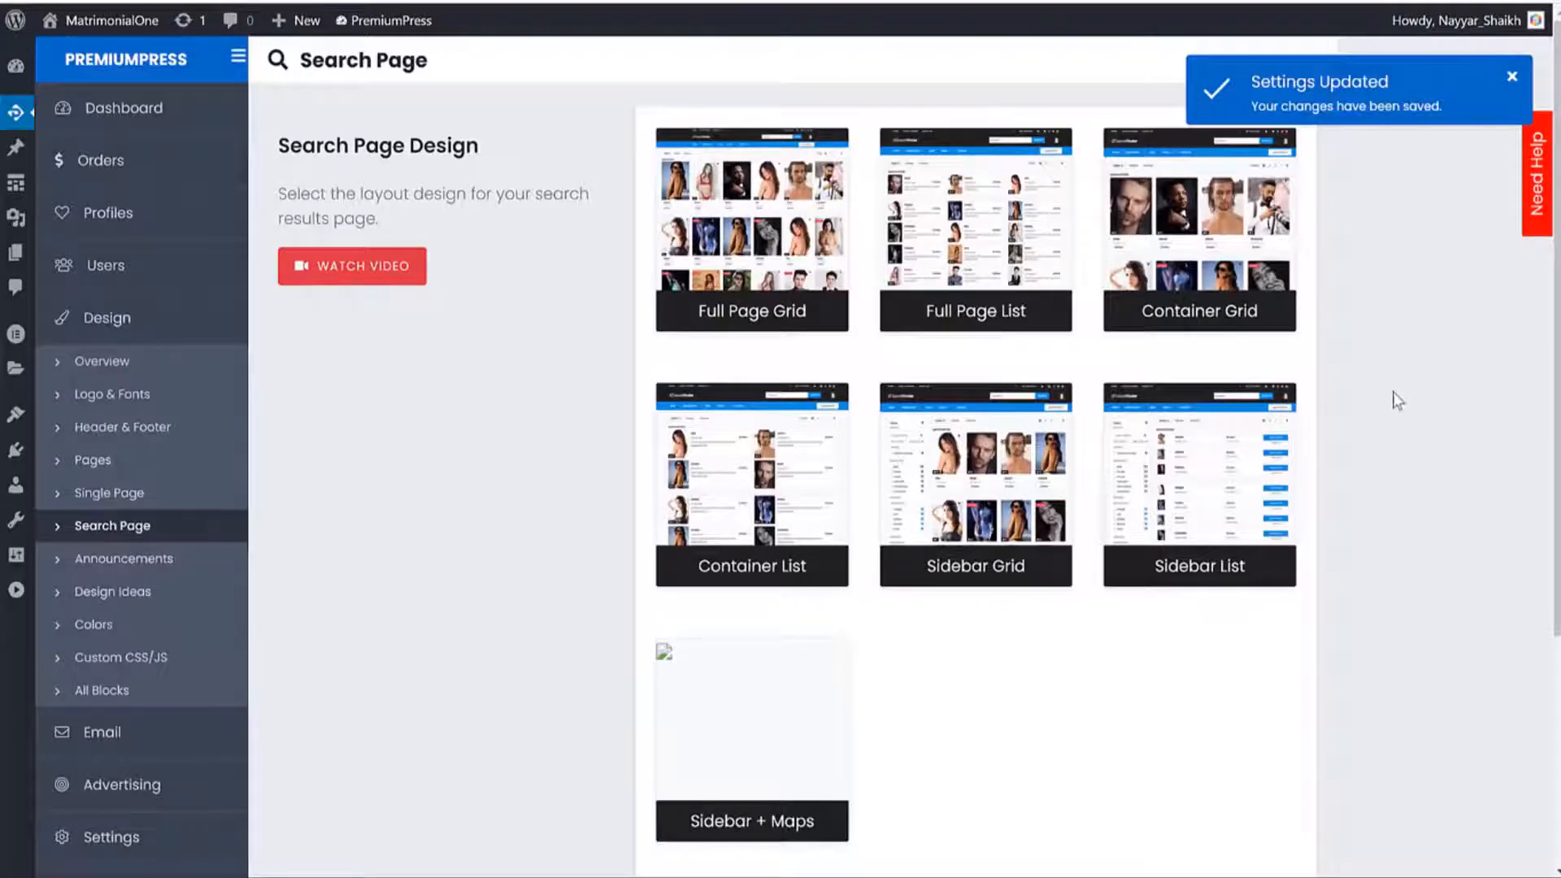
Browse the Dating Website Designs in Design Ideas, then go to the Colors settings.
{"action": "left_click", "coordinate": [160, 594]}
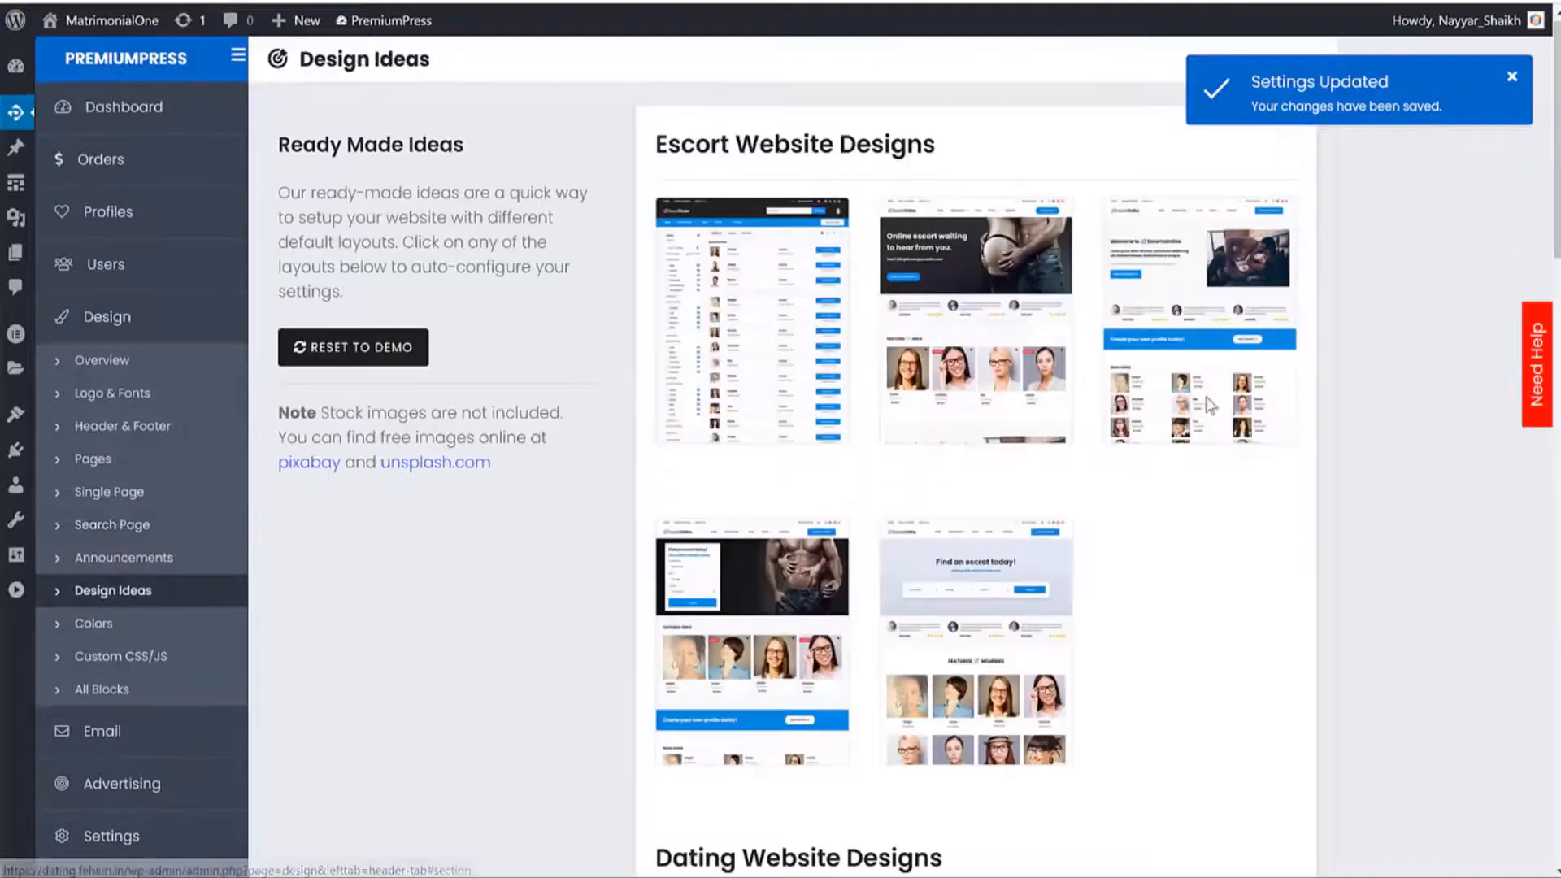
{"action": "scroll", "coordinate": [1227, 420], "scroll_direction": "down", "scroll_amount": 5}
{"action": "scroll", "coordinate": [1224, 419], "scroll_direction": "down", "scroll_amount": 6}
{"action": "mouse_move", "coordinate": [752, 281]}
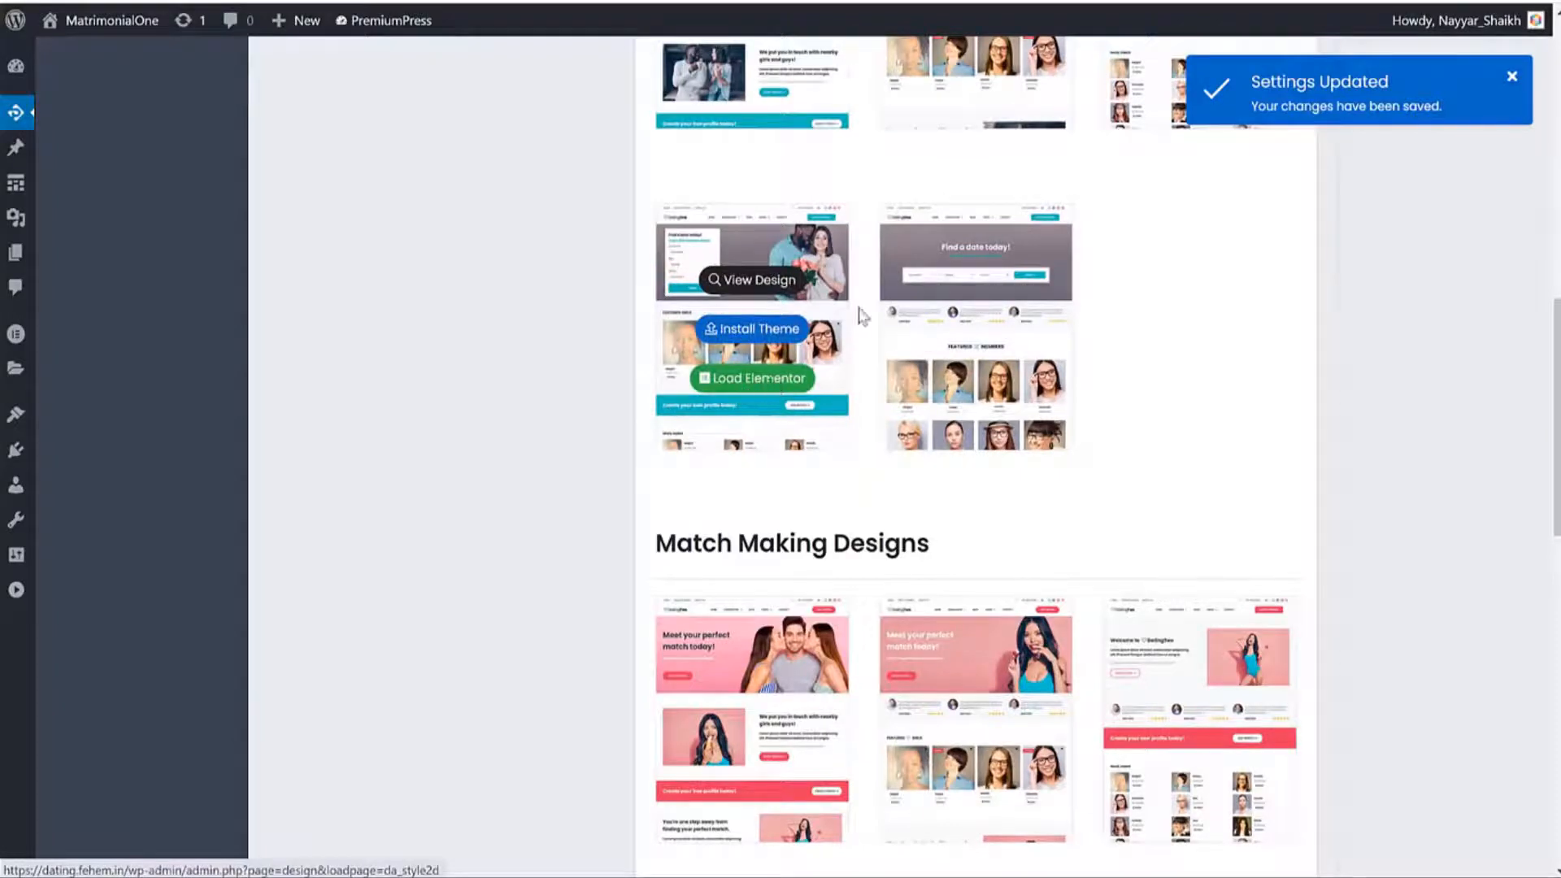
{"action": "mouse_move", "coordinate": [757, 345]}
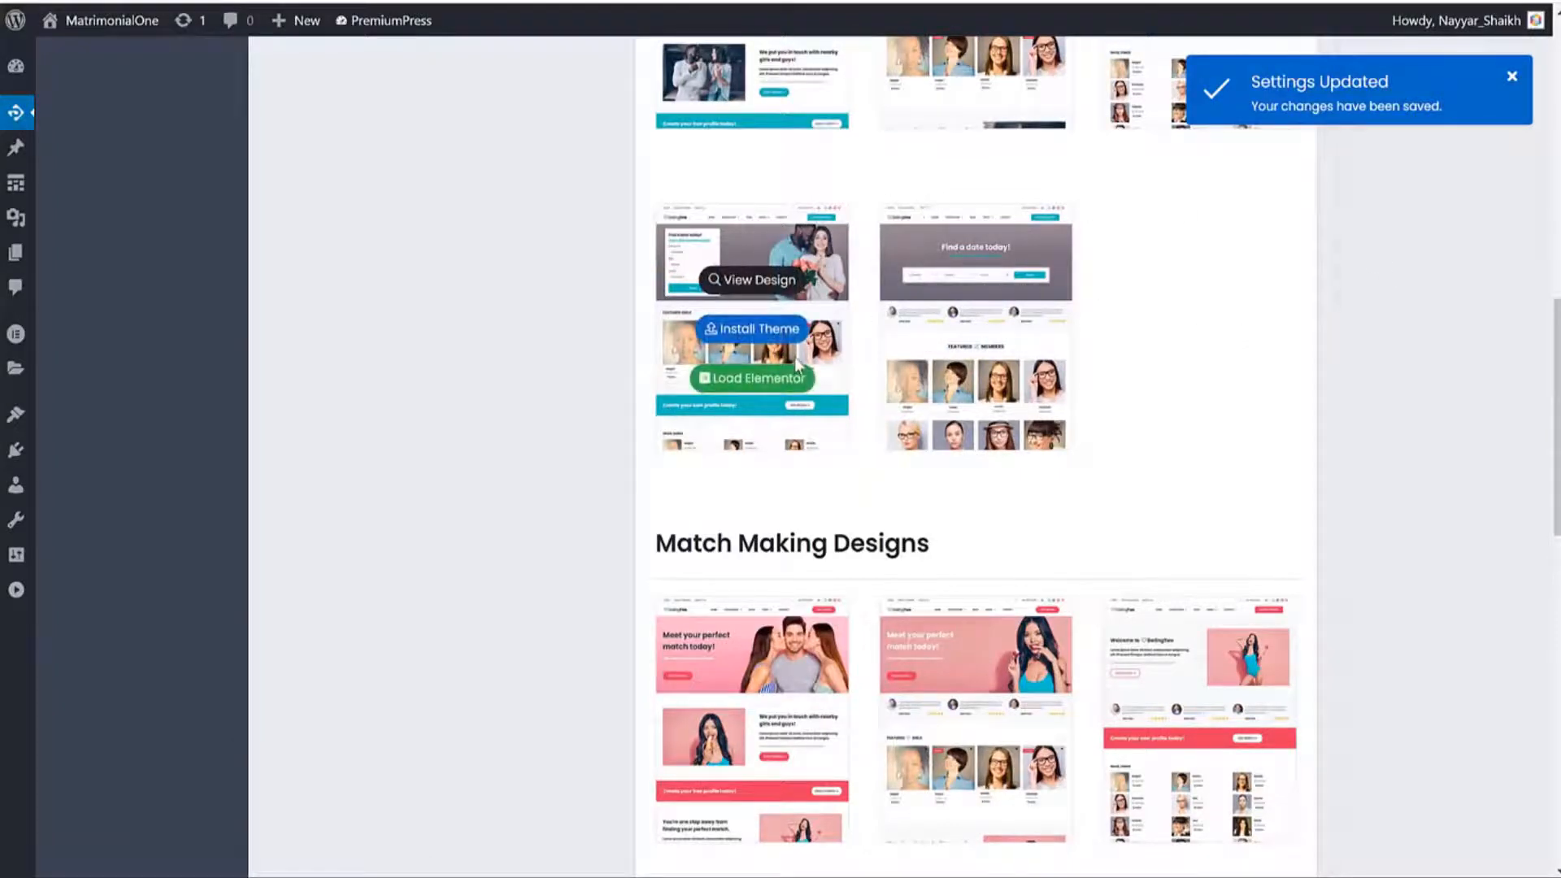
{"action": "scroll", "coordinate": [787, 425], "scroll_direction": "up", "scroll_amount": 10}
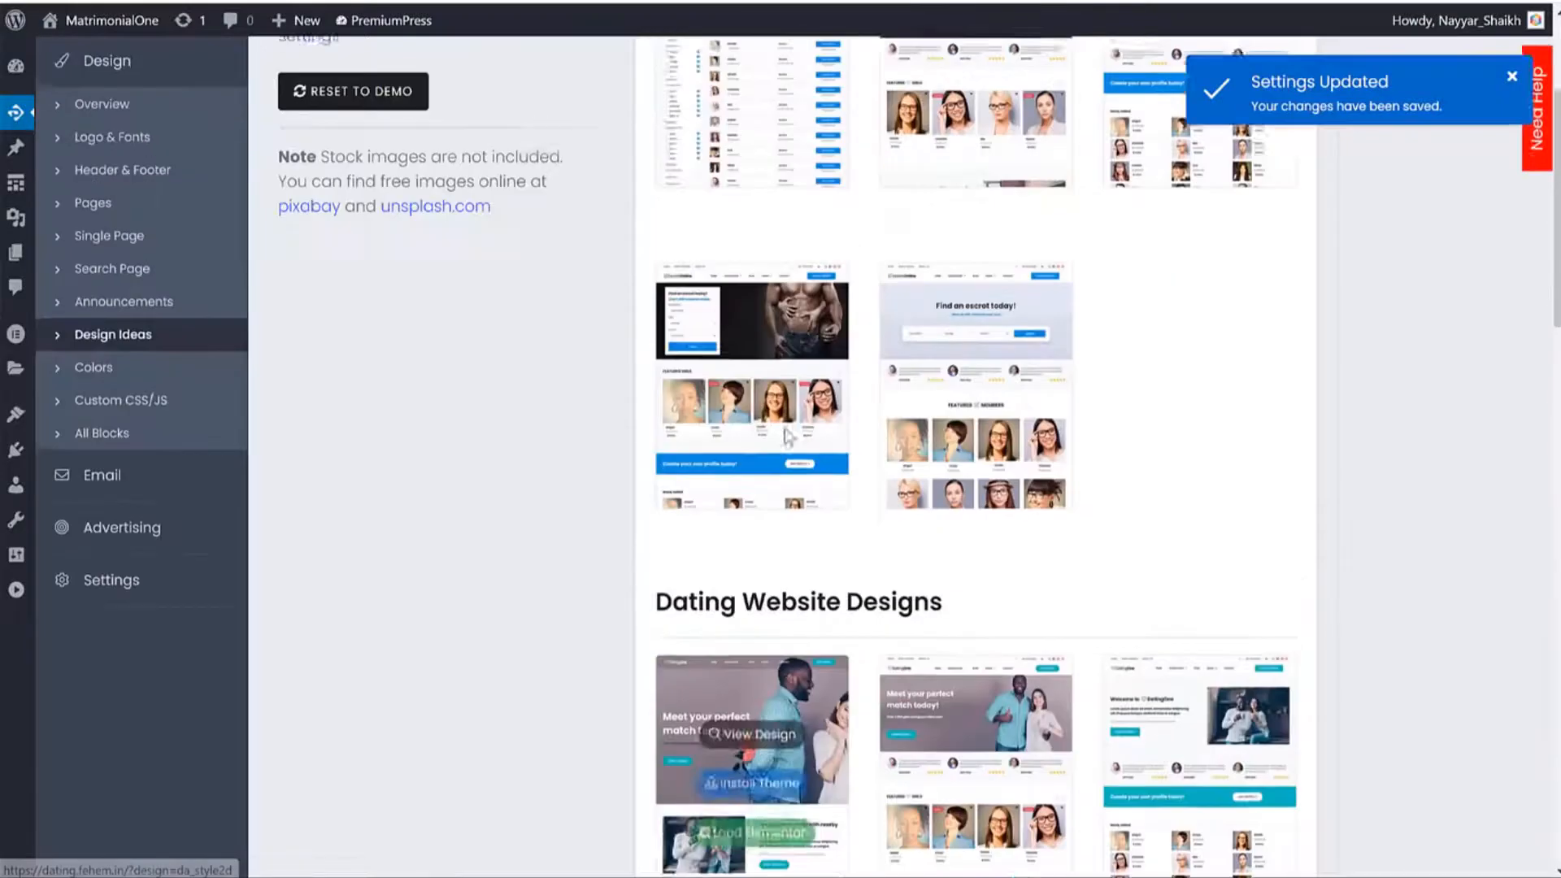
{"action": "left_click", "coordinate": [108, 425]}
{"action": "scroll", "coordinate": [727, 523], "scroll_direction": "up", "scroll_amount": 3}
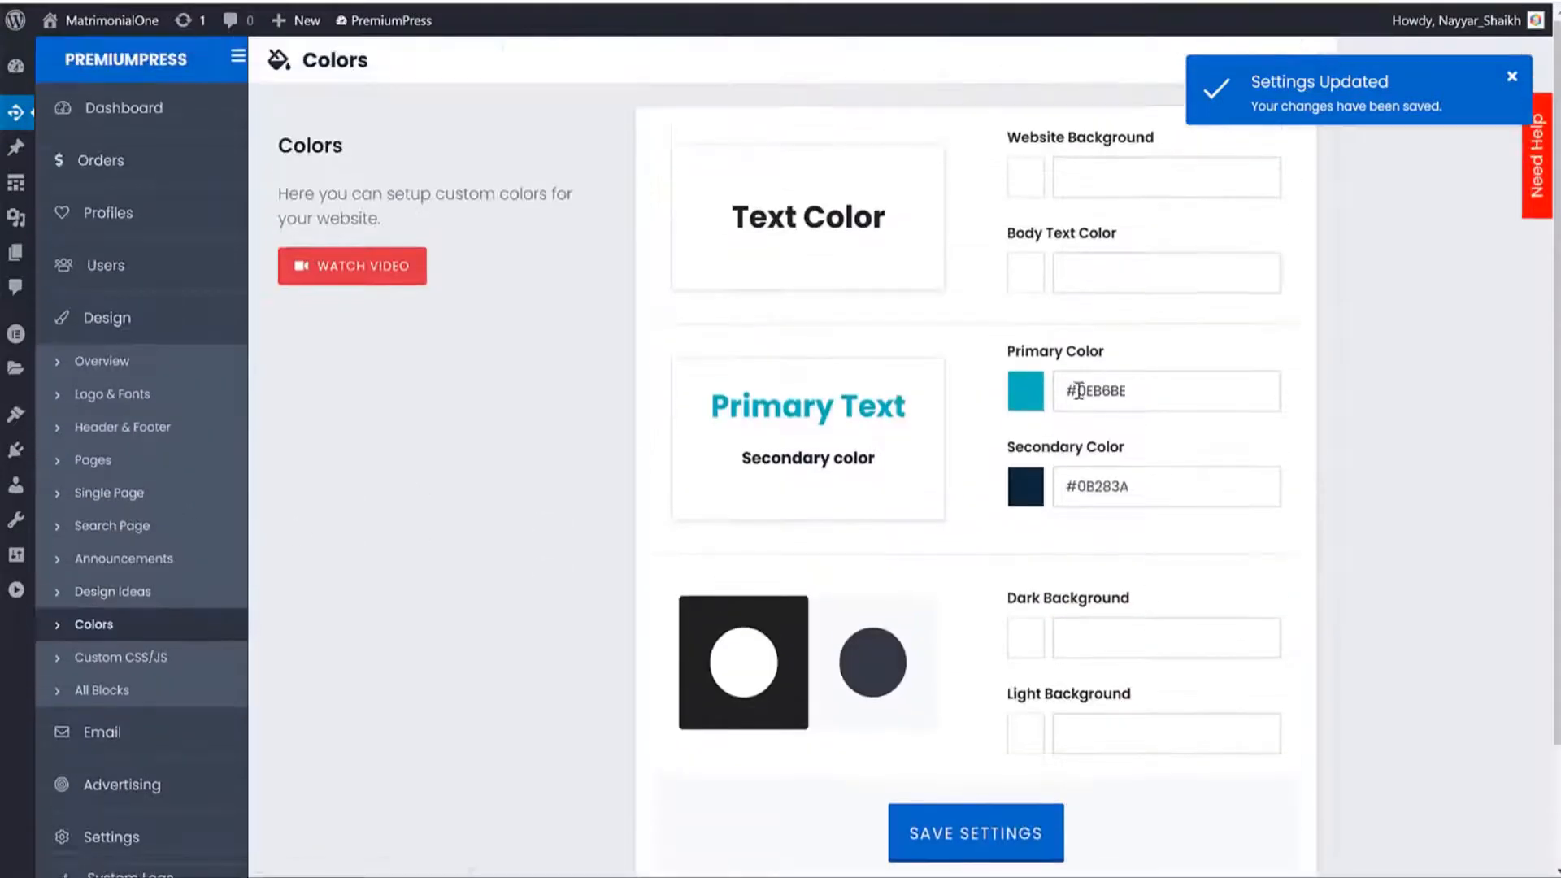
Change the primary colour from teal toward red and save it.
{"action": "left_click", "coordinate": [1133, 398]}
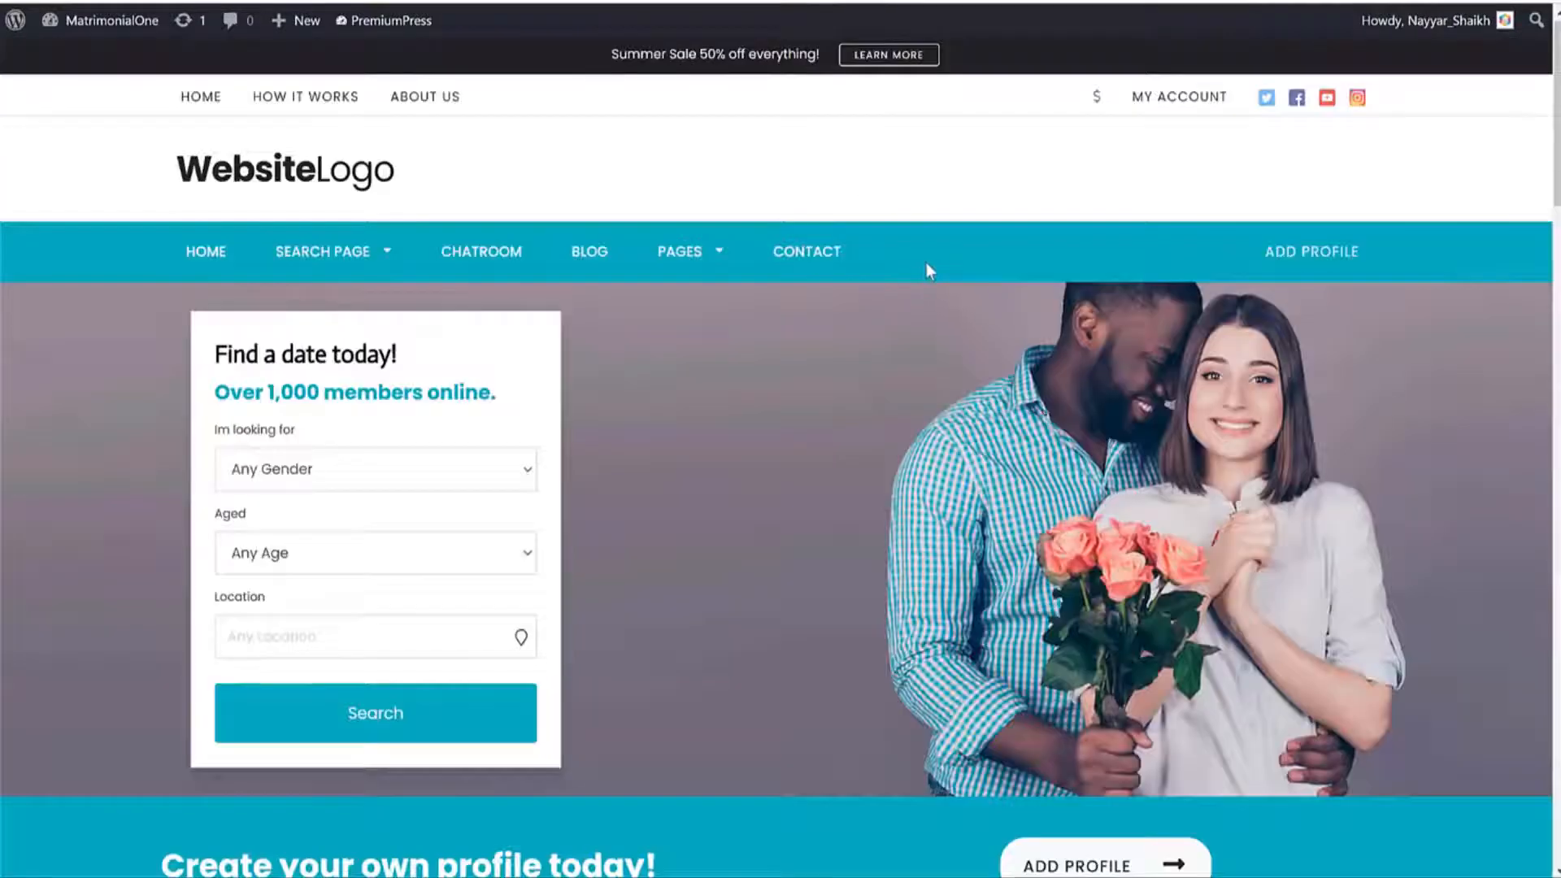
{"action": "scroll", "coordinate": [927, 269], "scroll_direction": "down", "scroll_amount": 20}
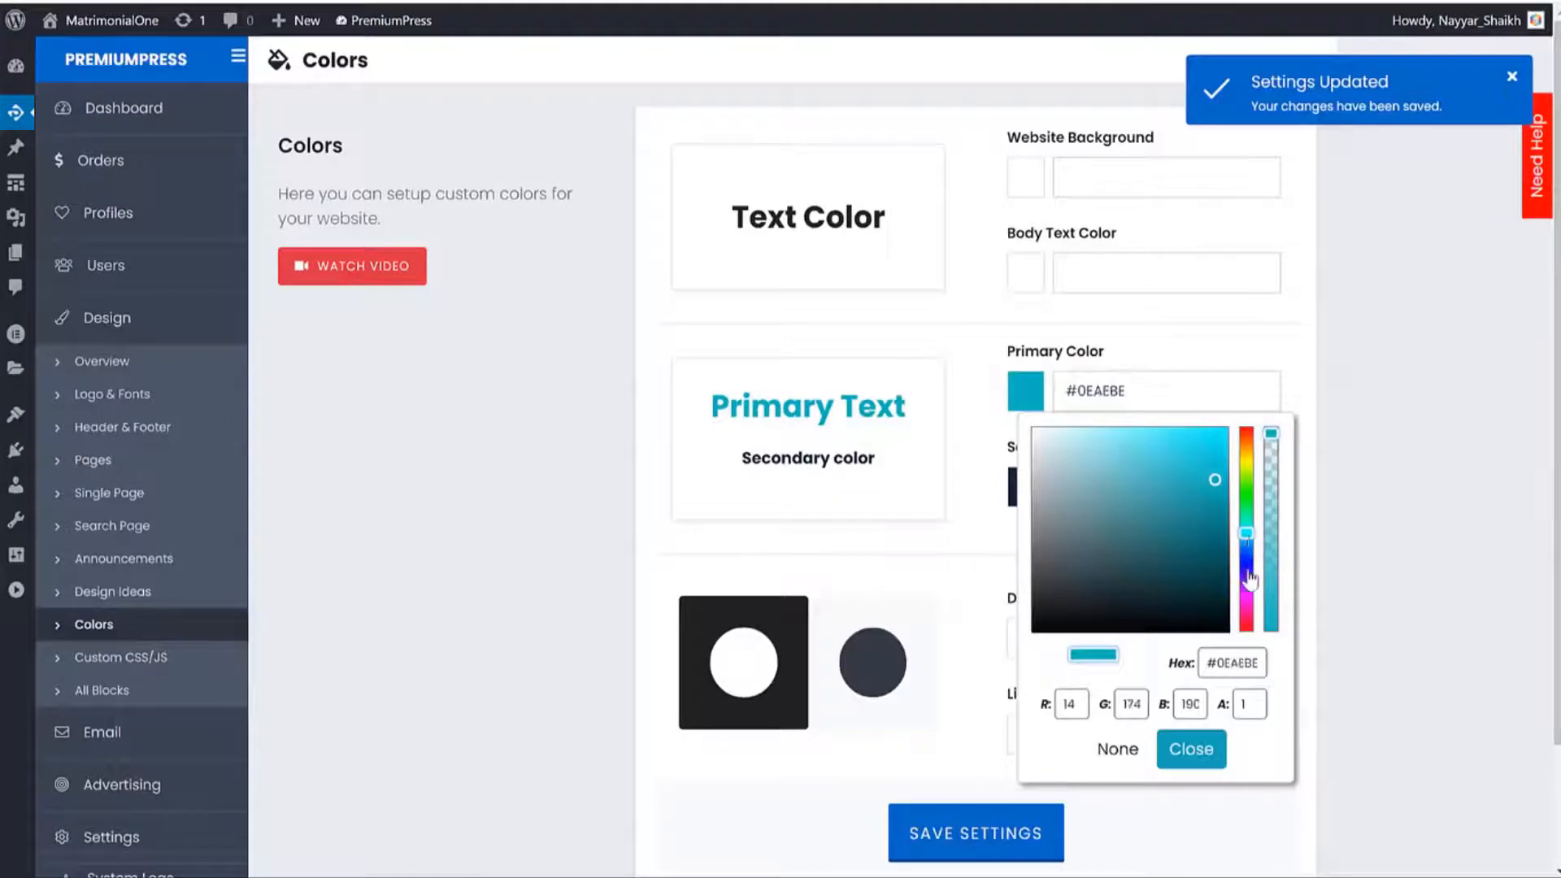
{"action": "left_click_drag", "start_coordinate": [1246, 549], "coordinate": [1420, 348]}
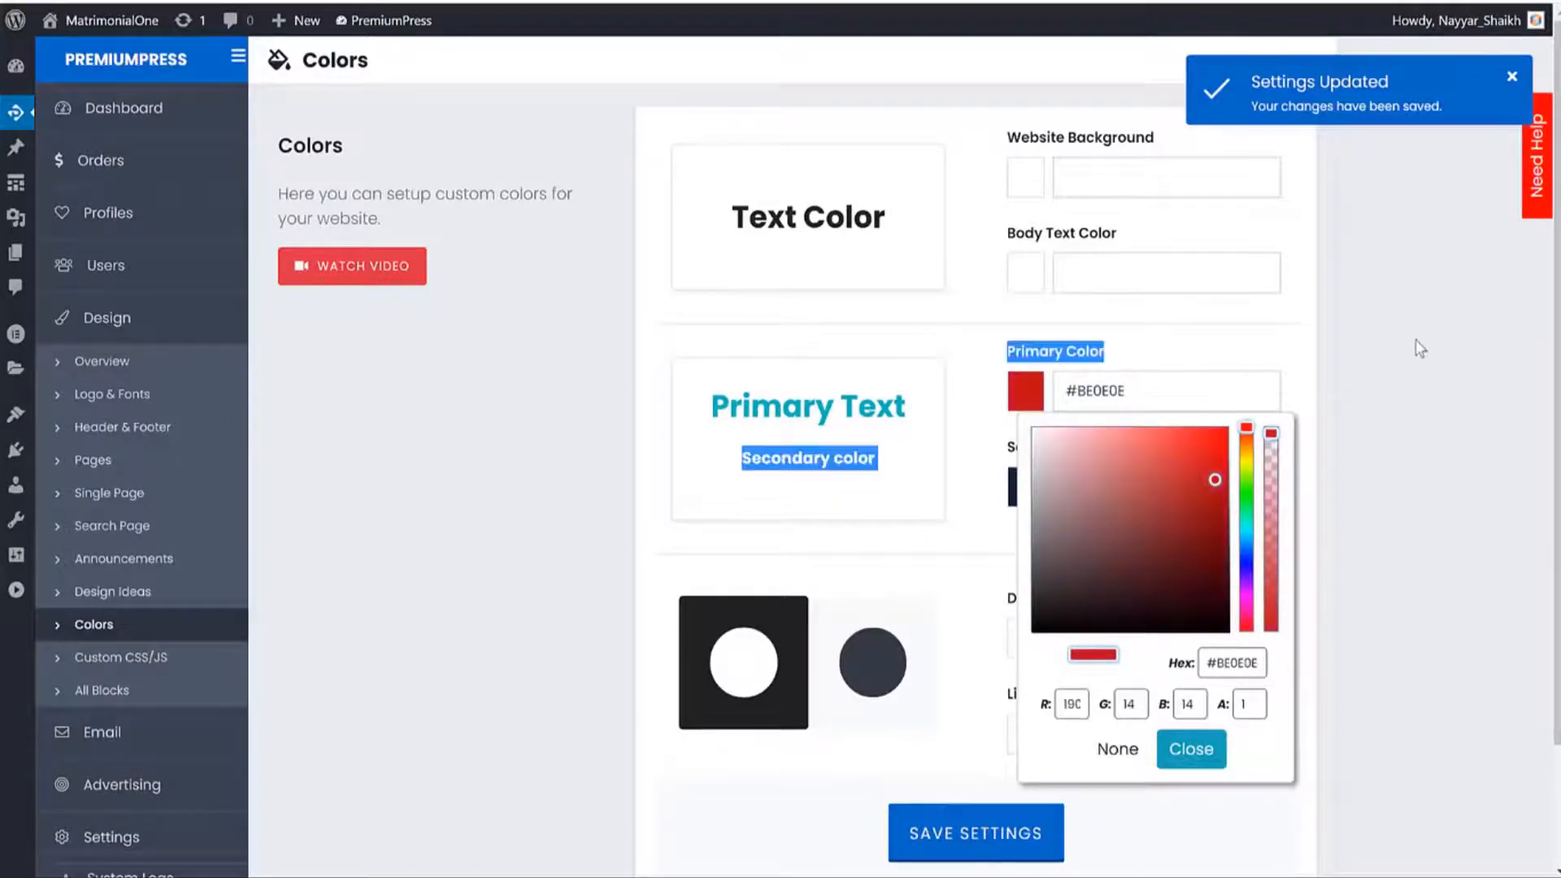
{"action": "left_click", "coordinate": [1268, 317]}
{"action": "left_click", "coordinate": [976, 832]}
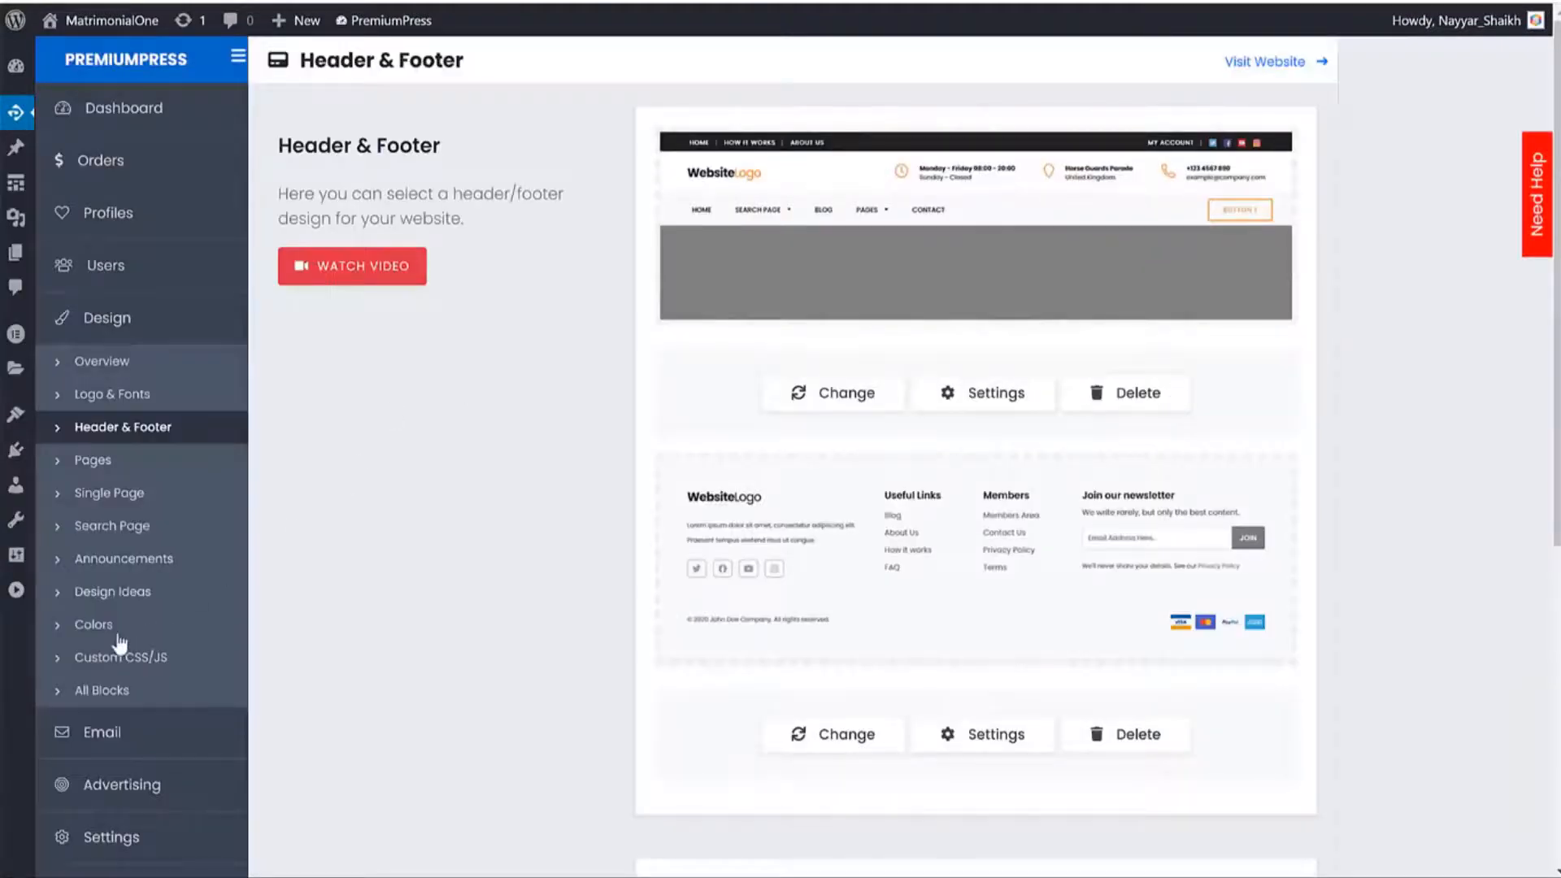
Adjust the primary colour to a bright magenta pink and save it.
{"action": "left_click", "coordinate": [119, 628]}
{"action": "left_click", "coordinate": [1160, 390]}
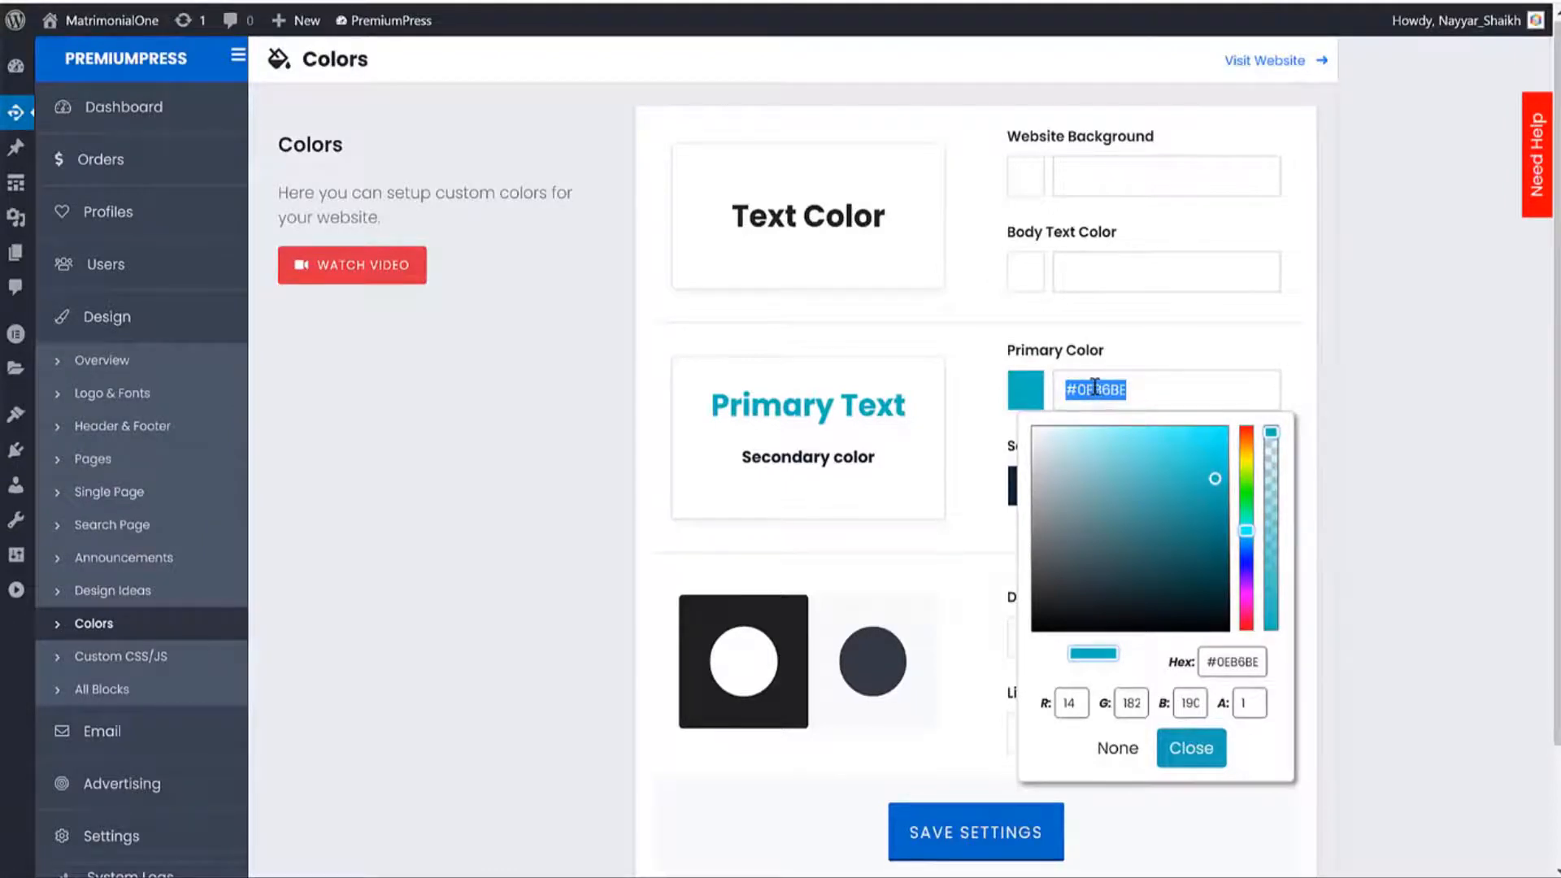
{"action": "left_click_drag", "start_coordinate": [1245, 546], "coordinate": [1250, 622]}
{"action": "left_click_drag", "start_coordinate": [1205, 479], "coordinate": [1186, 450]}
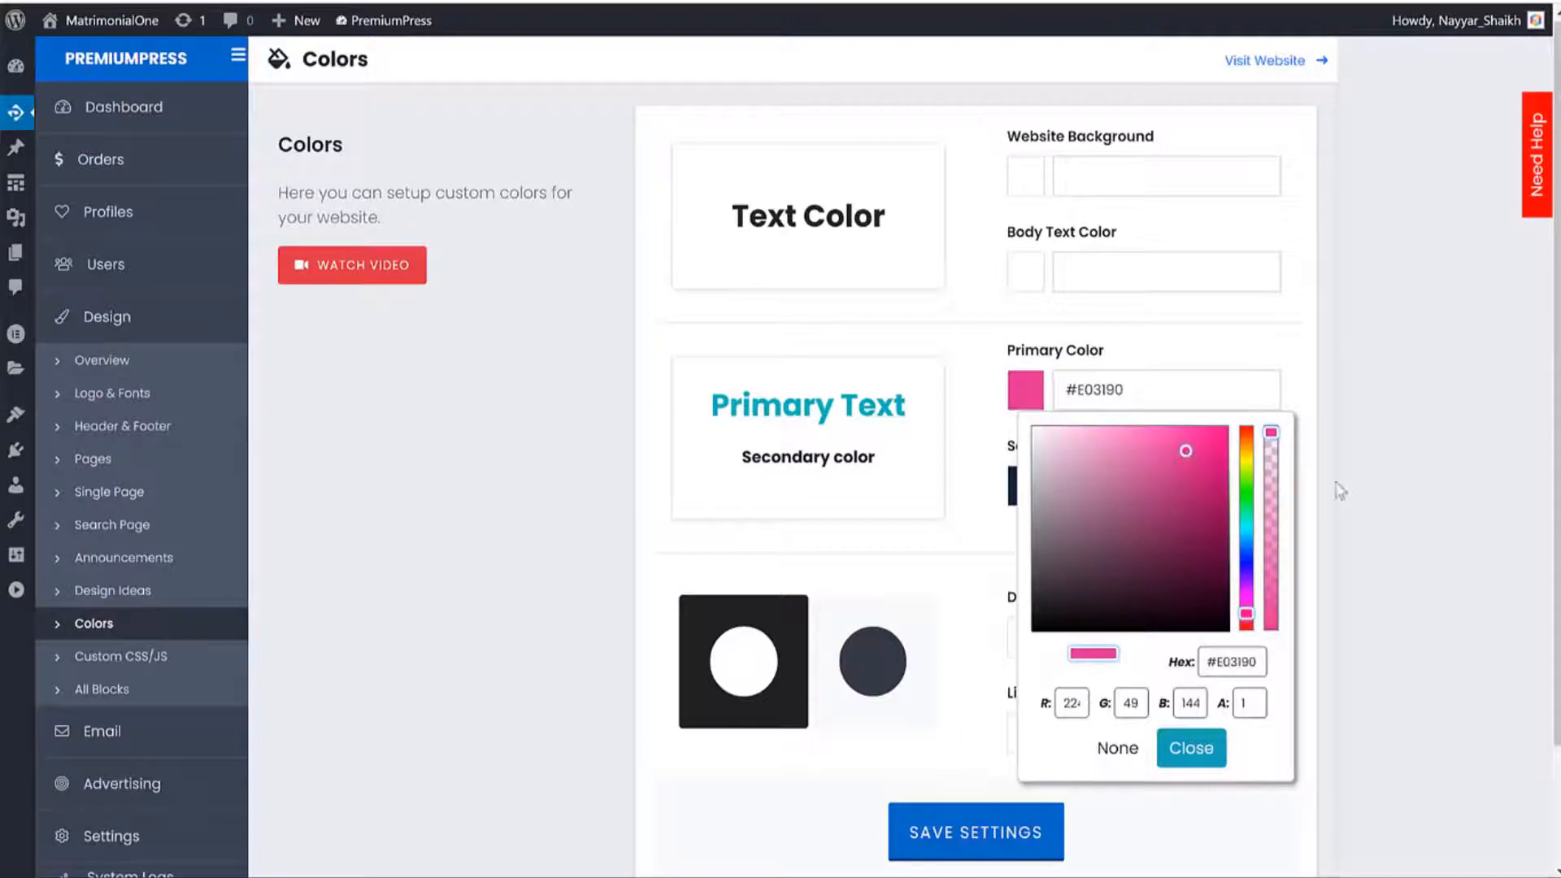
{"action": "left_click", "coordinate": [975, 832]}
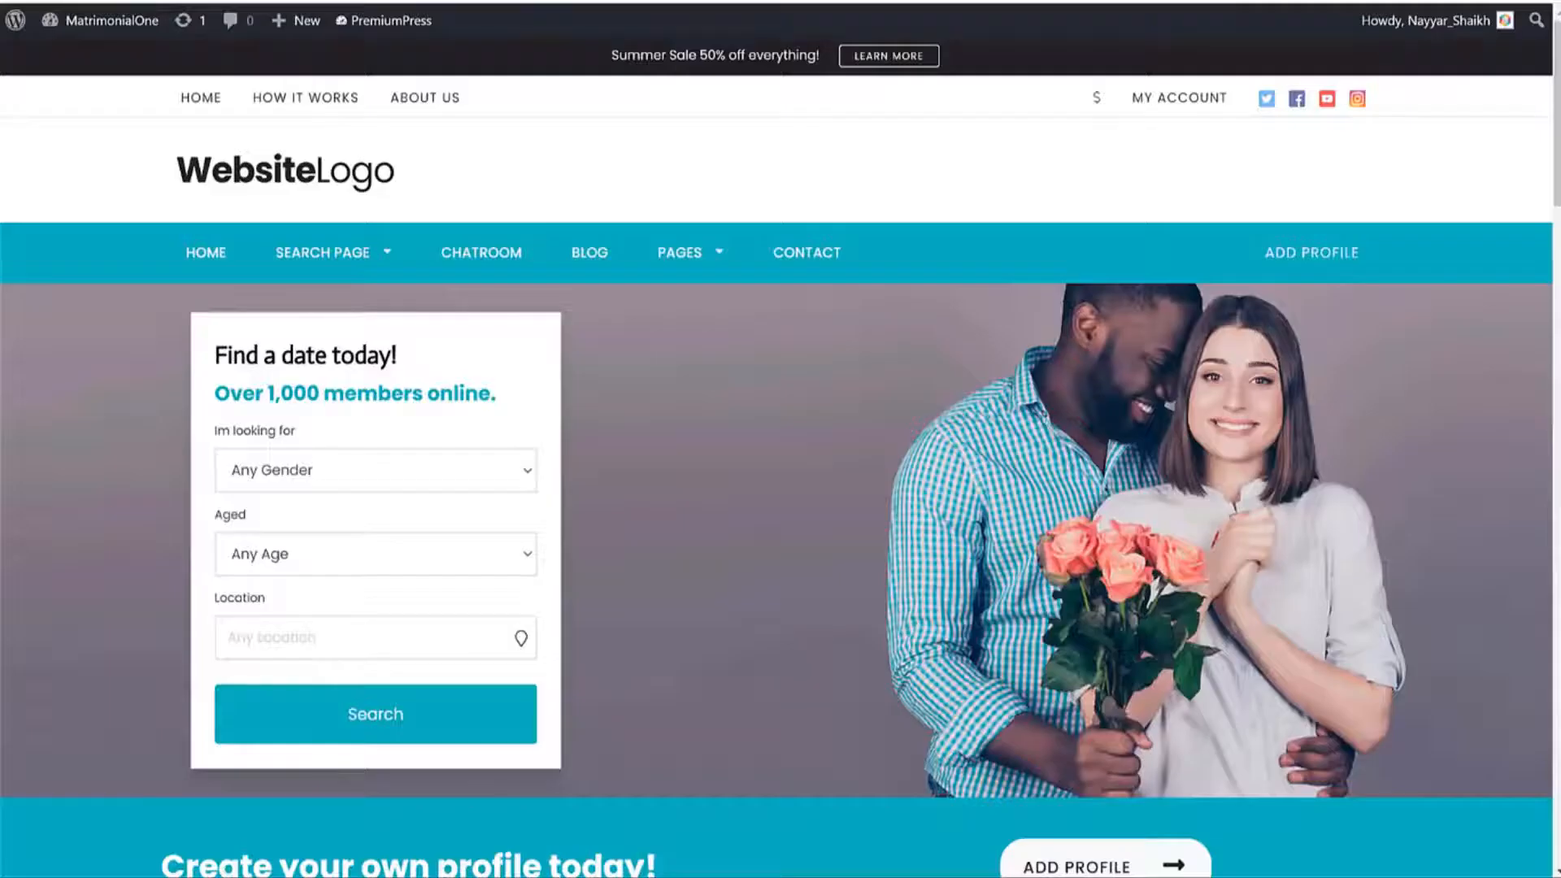
Reload the live site and scroll through it to see the pink colour.
{"action": "key", "text": "F5"}
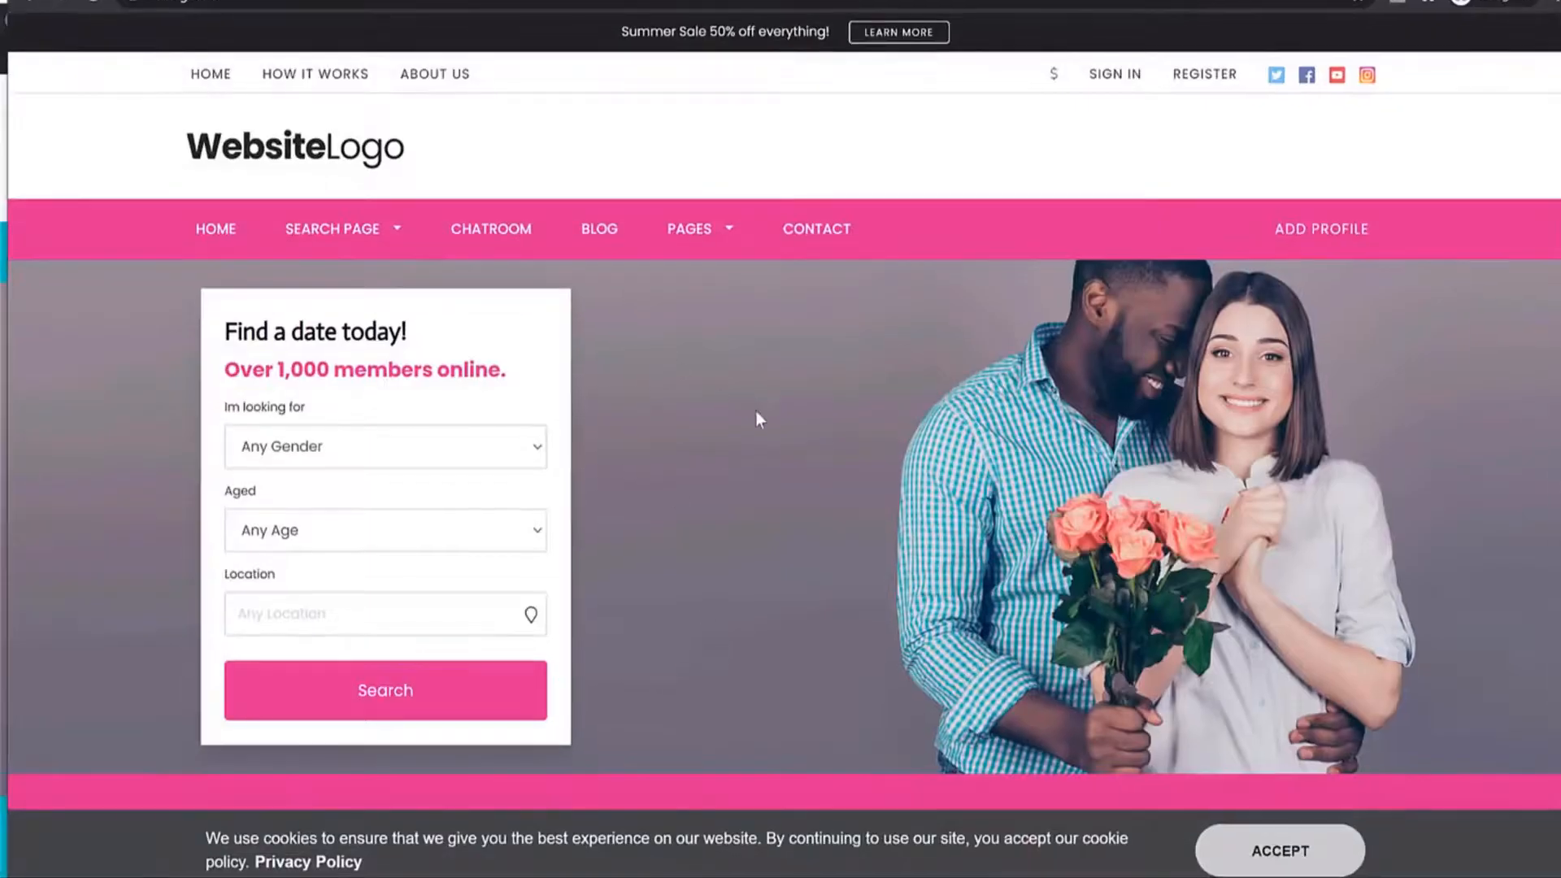
{"action": "scroll", "coordinate": [757, 418], "scroll_direction": "down", "scroll_amount": 10}
{"action": "scroll", "coordinate": [813, 512], "scroll_direction": "down", "scroll_amount": 5}
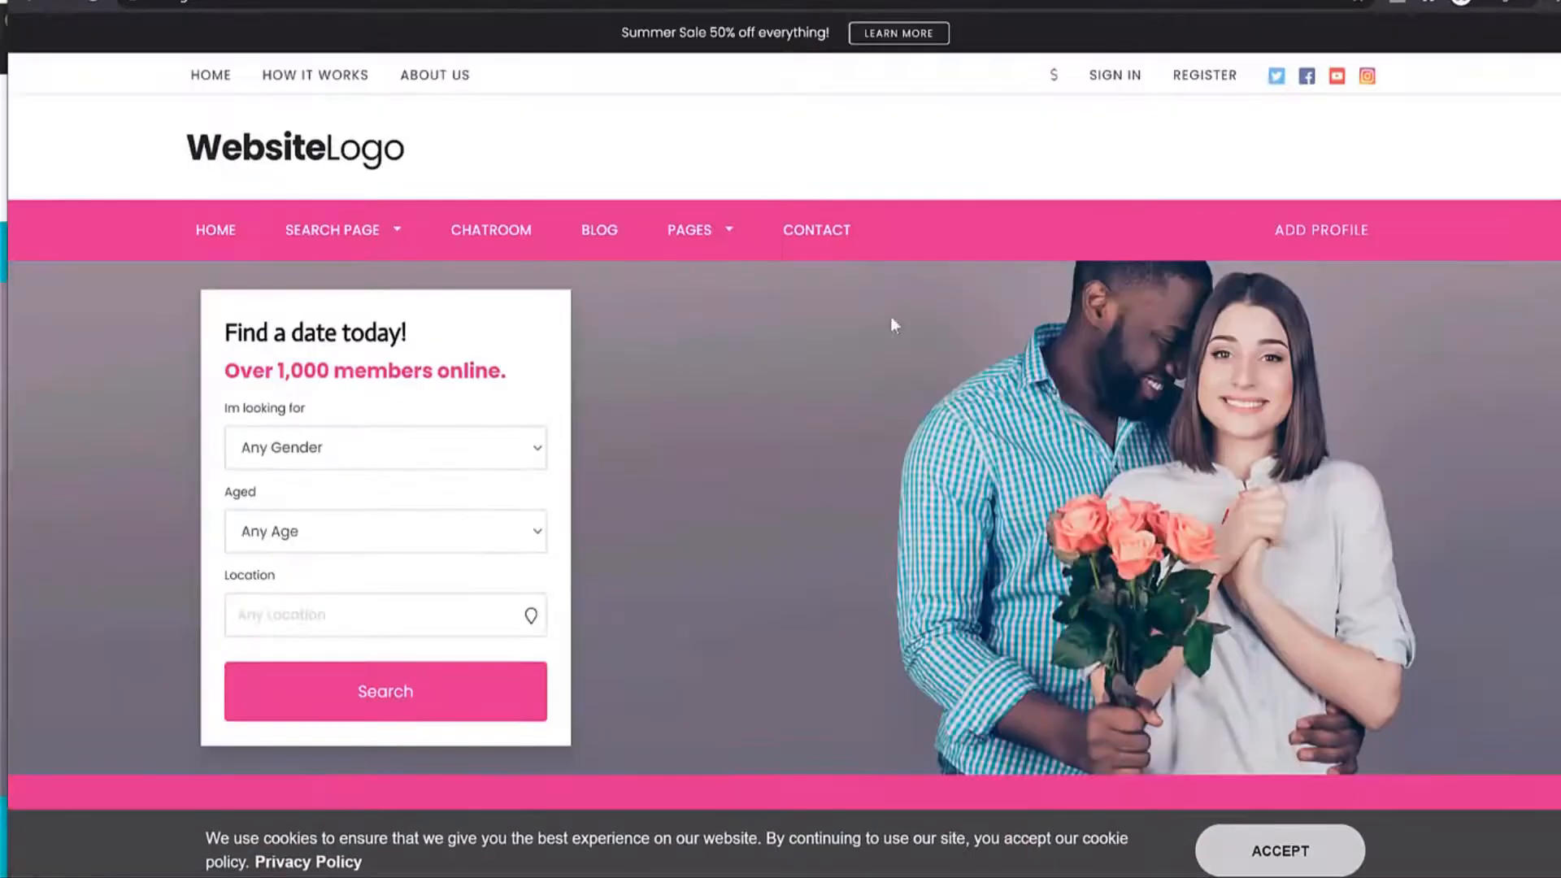
{"action": "scroll", "coordinate": [1301, 464], "scroll_direction": "down", "scroll_amount": 15}
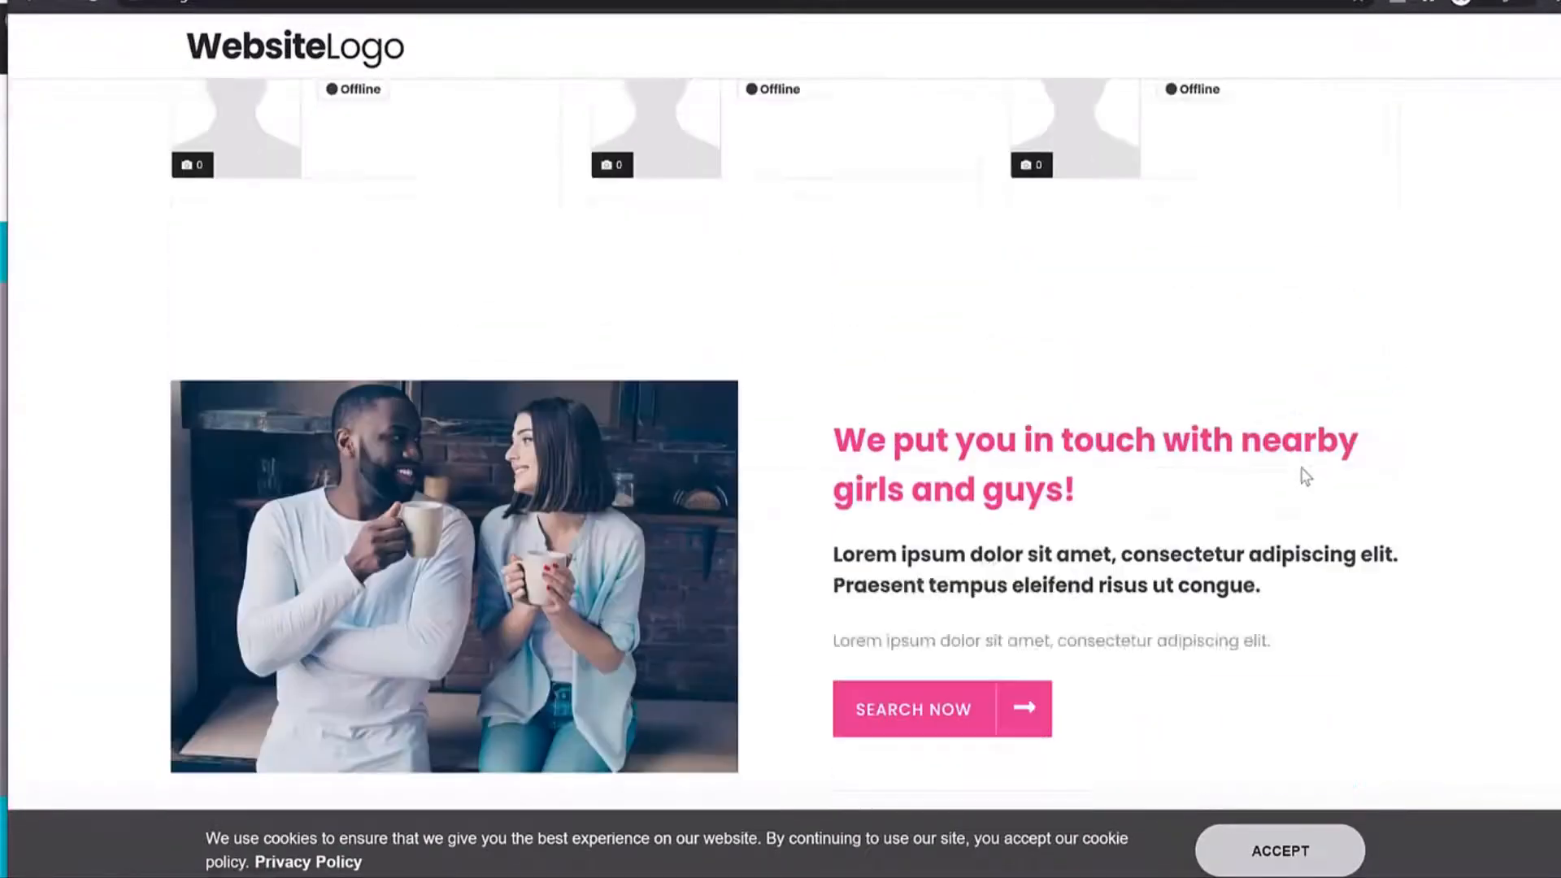
{"action": "scroll", "coordinate": [1143, 536], "scroll_direction": "up", "scroll_amount": 10}
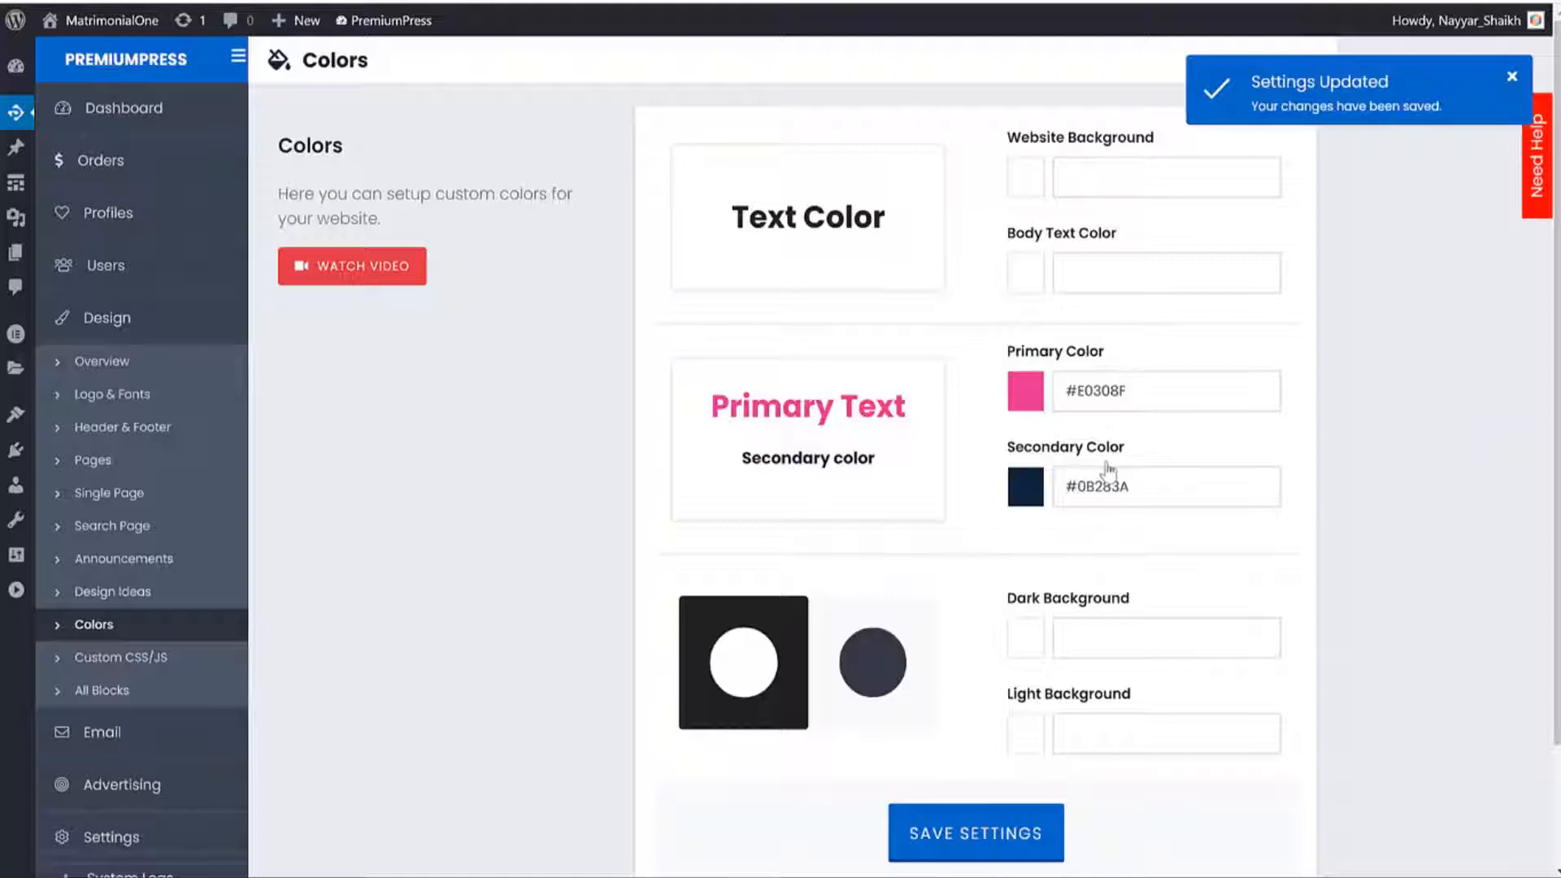
Paste #0EB6BE back into Primary Color to restore teal.
{"action": "triple_click", "coordinate": [1094, 396]}
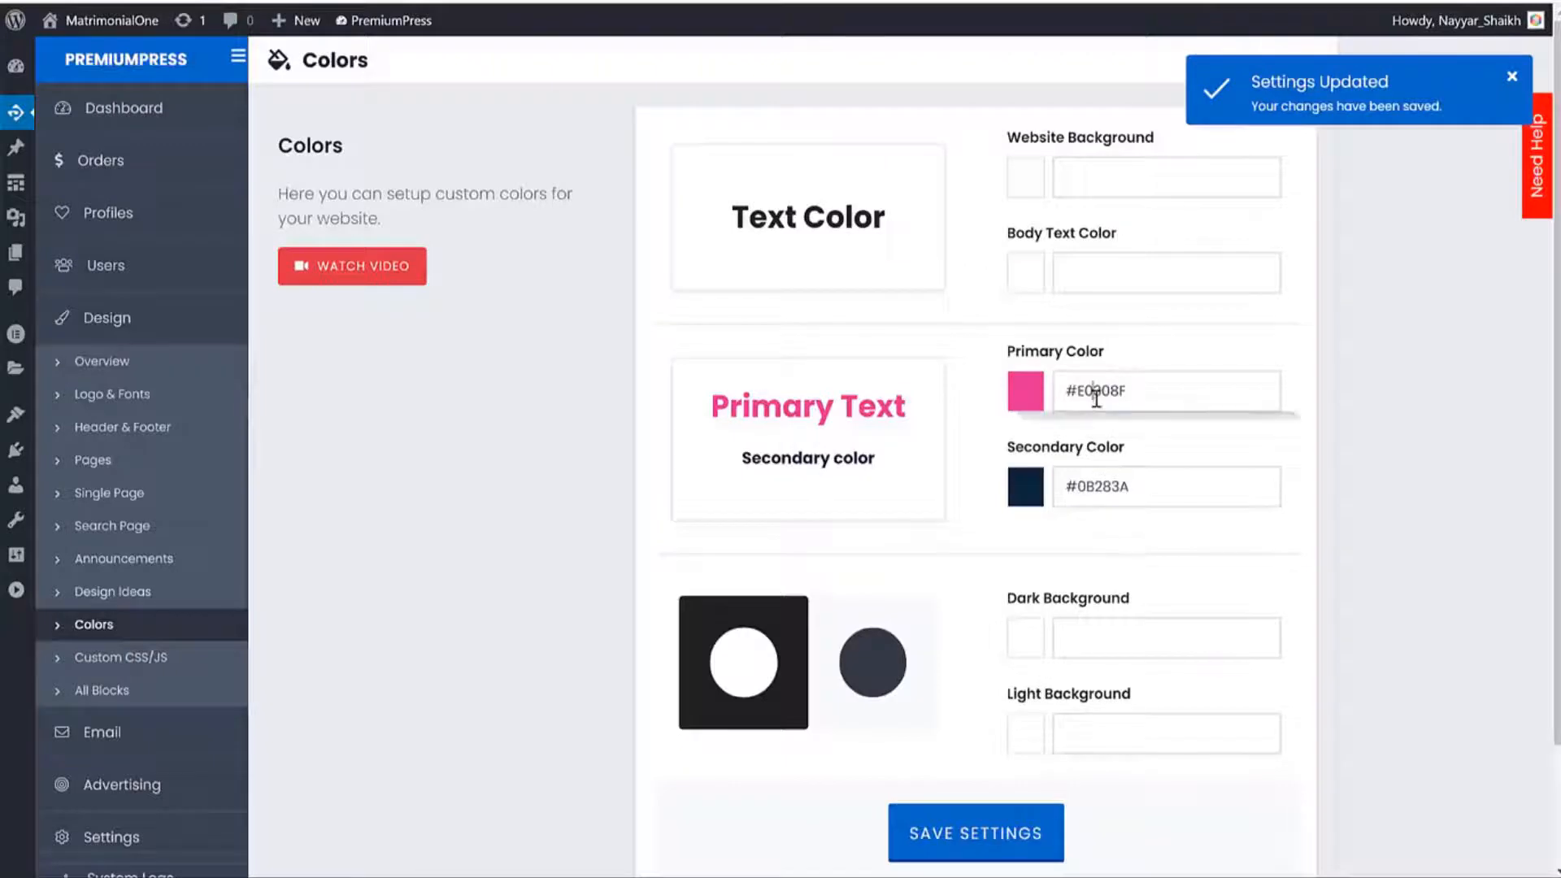
{"action": "type", "text": "#0EB6BE"}
{"action": "key", "text": "Return"}
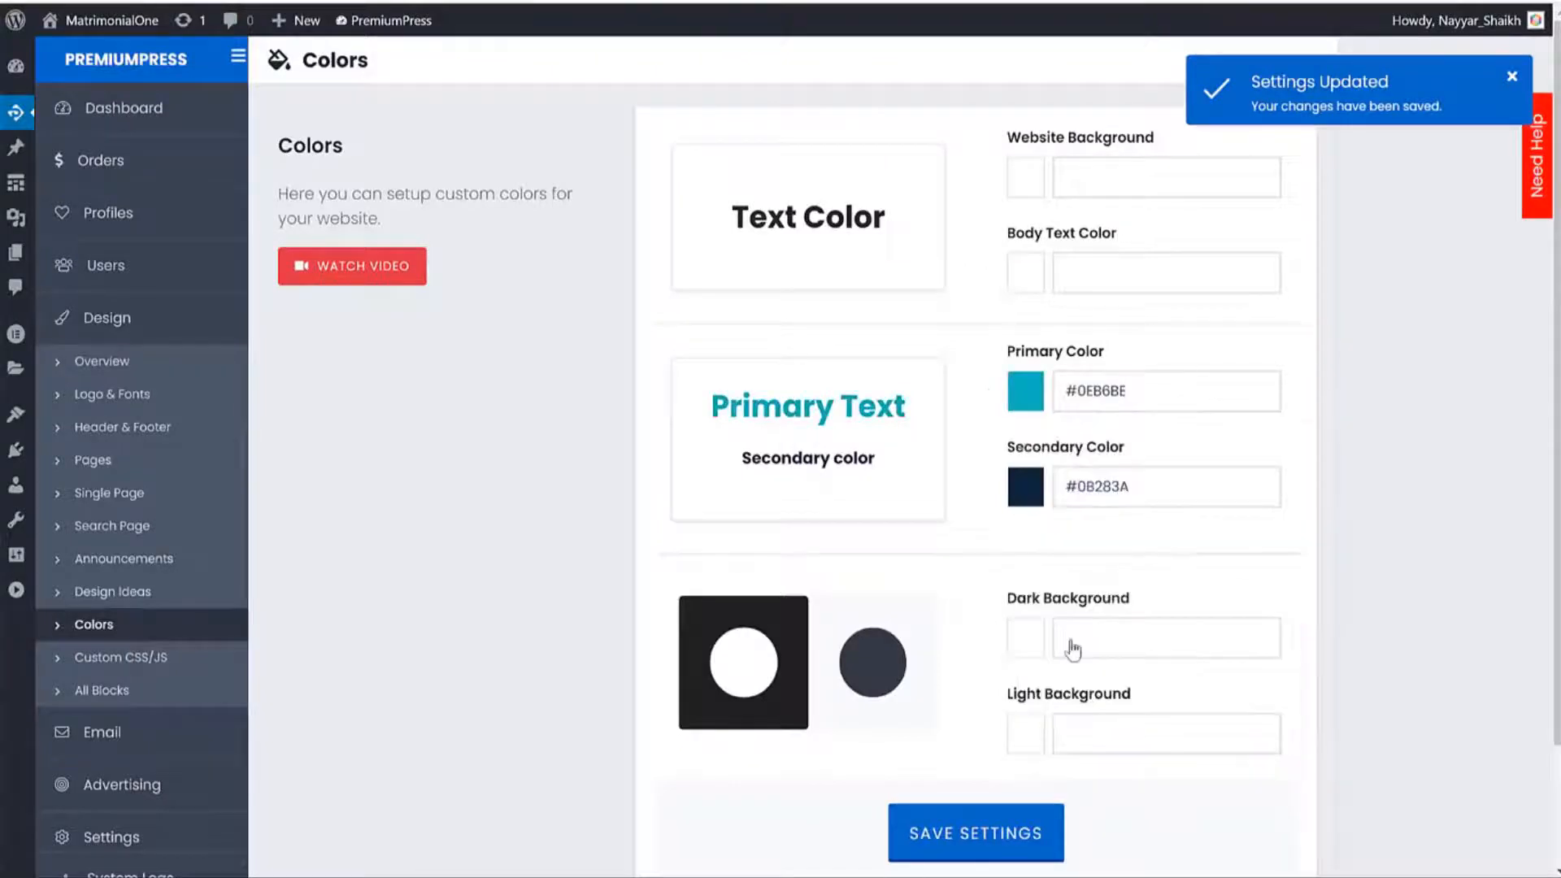
Save the restored teal colour and look at the Custom CSS/JS editor.
{"action": "left_click", "coordinate": [1016, 829]}
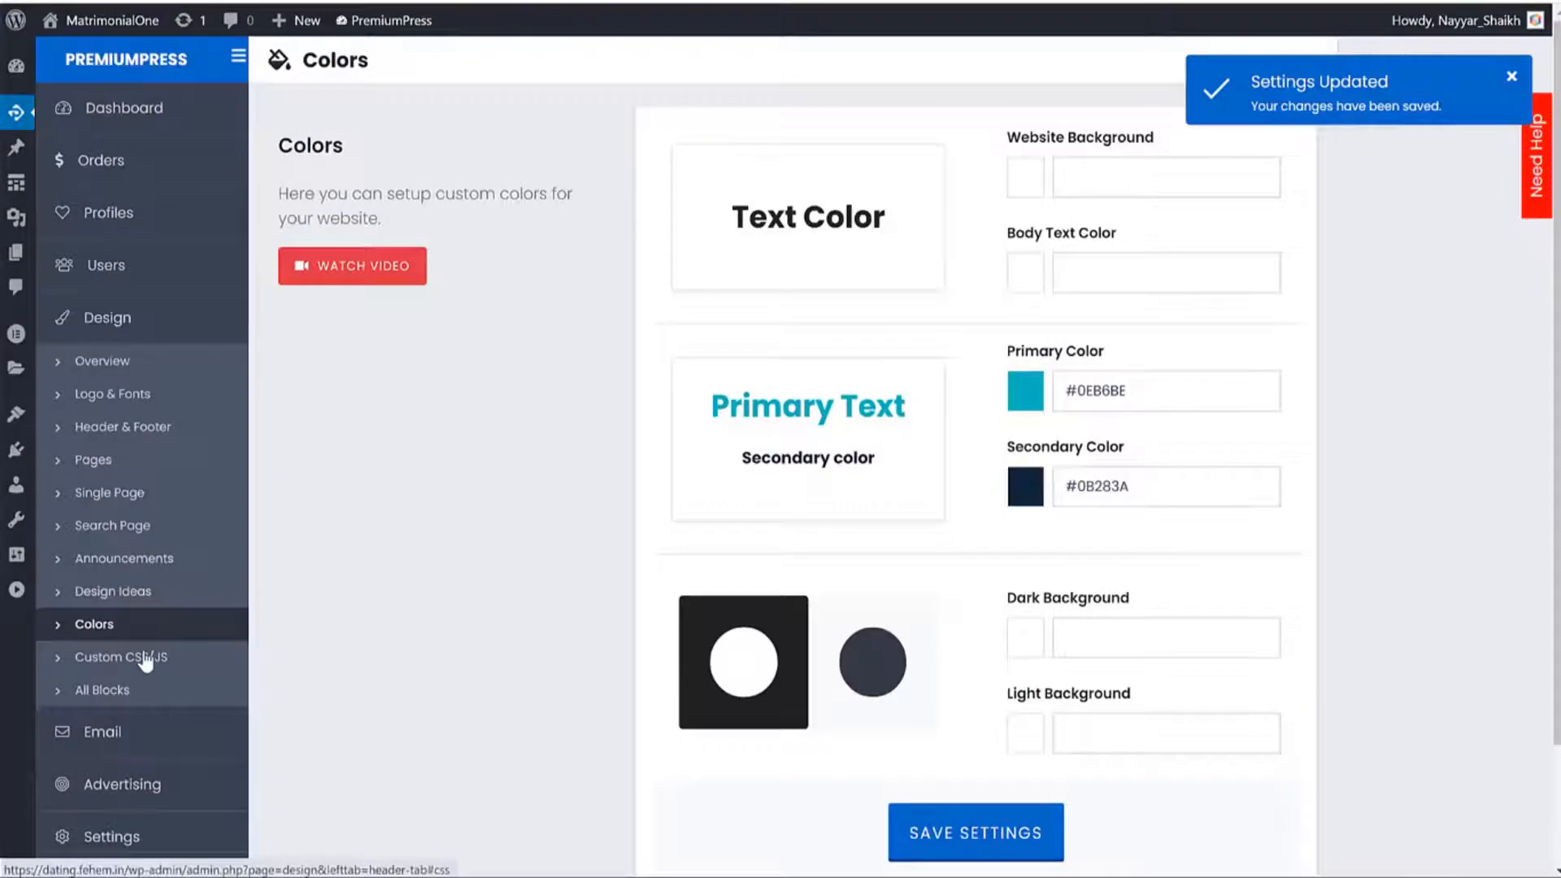
{"action": "left_click", "coordinate": [169, 647]}
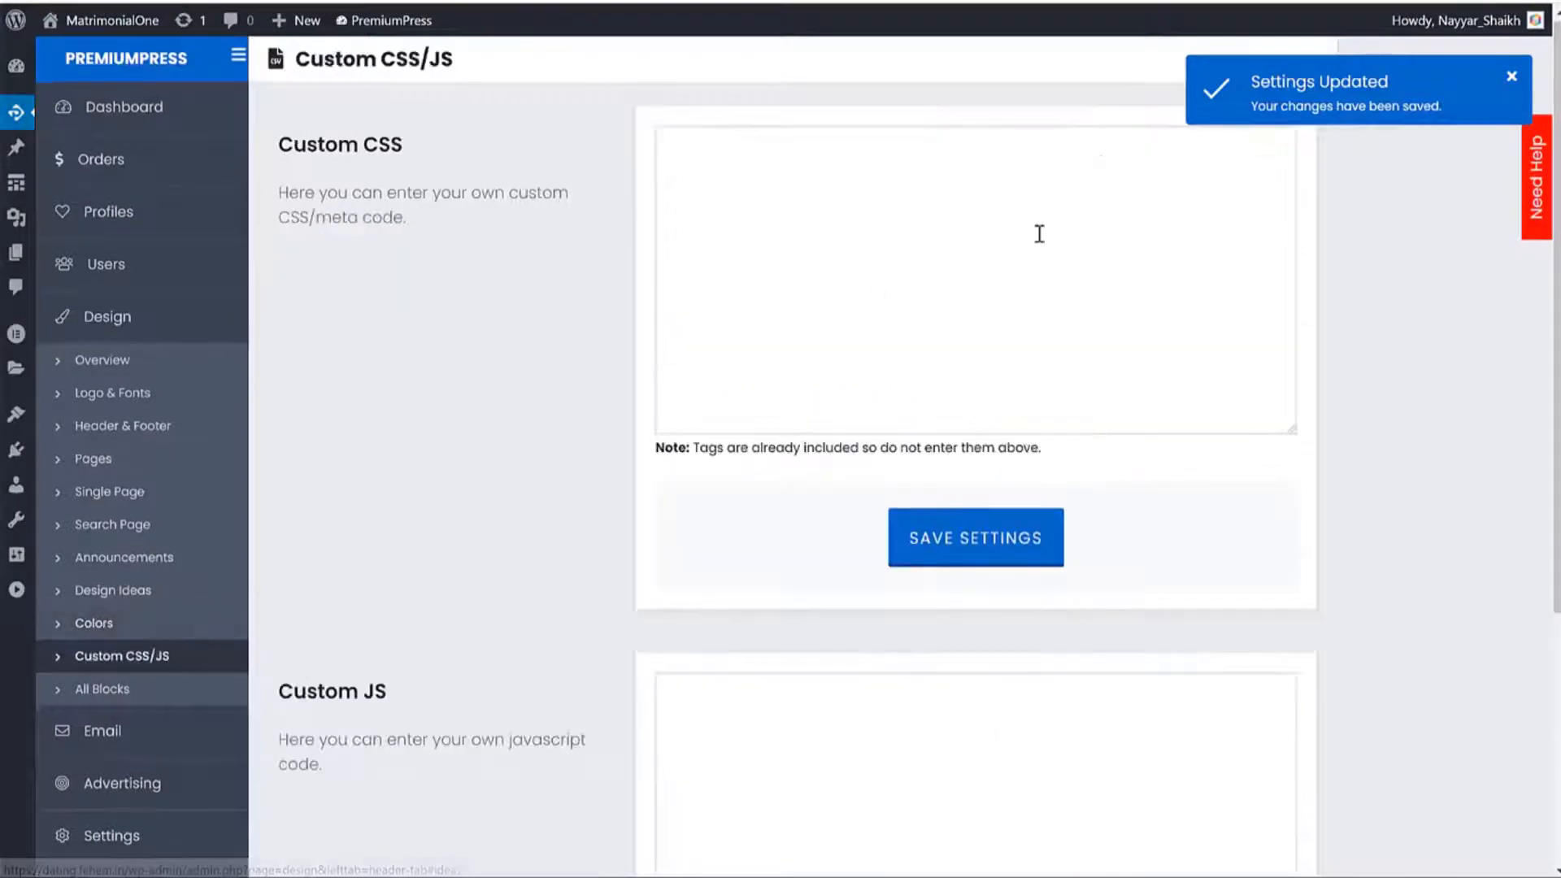
{"action": "left_click", "coordinate": [953, 286]}
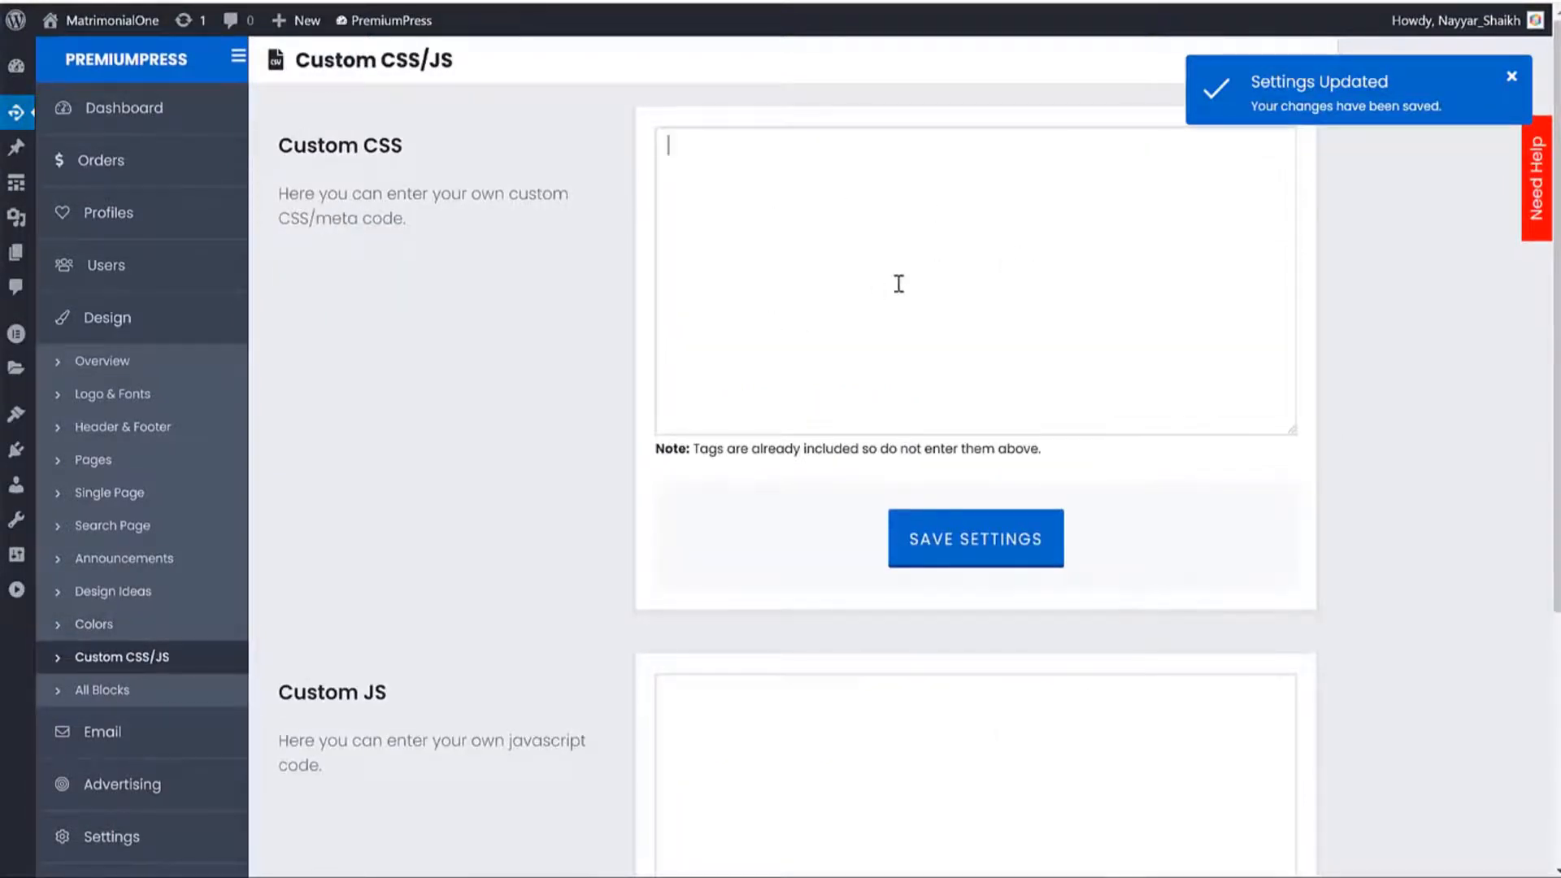
Browse the header styles in the All Blocks design library.
{"action": "left_click", "coordinate": [171, 692]}
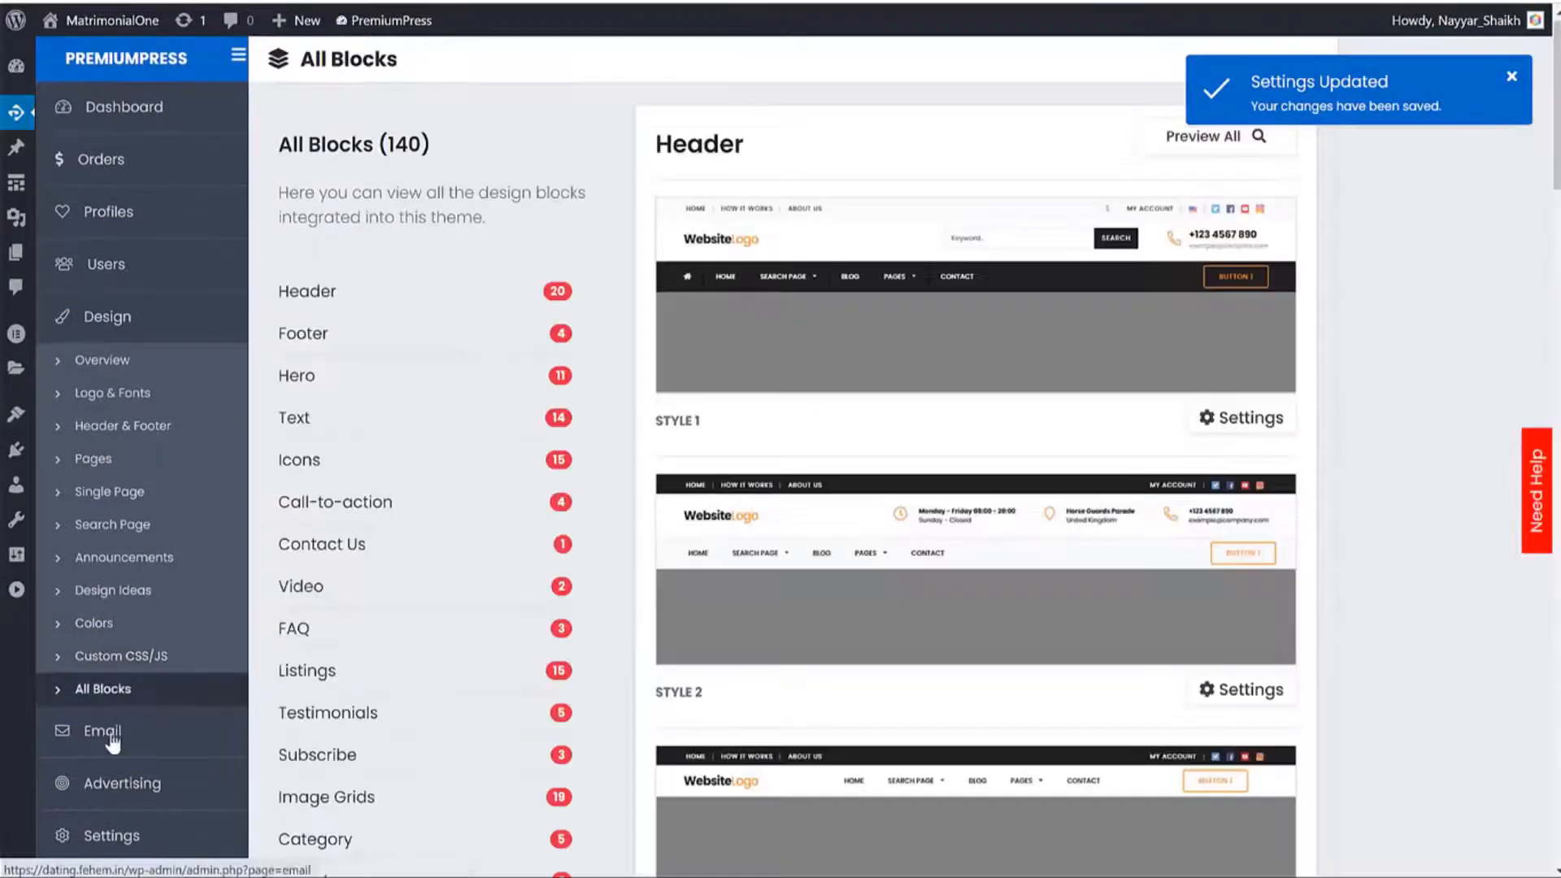
{"action": "scroll", "coordinate": [997, 510], "scroll_direction": "down", "scroll_amount": 4}
{"action": "scroll", "coordinate": [997, 510], "scroll_direction": "down", "scroll_amount": 20}
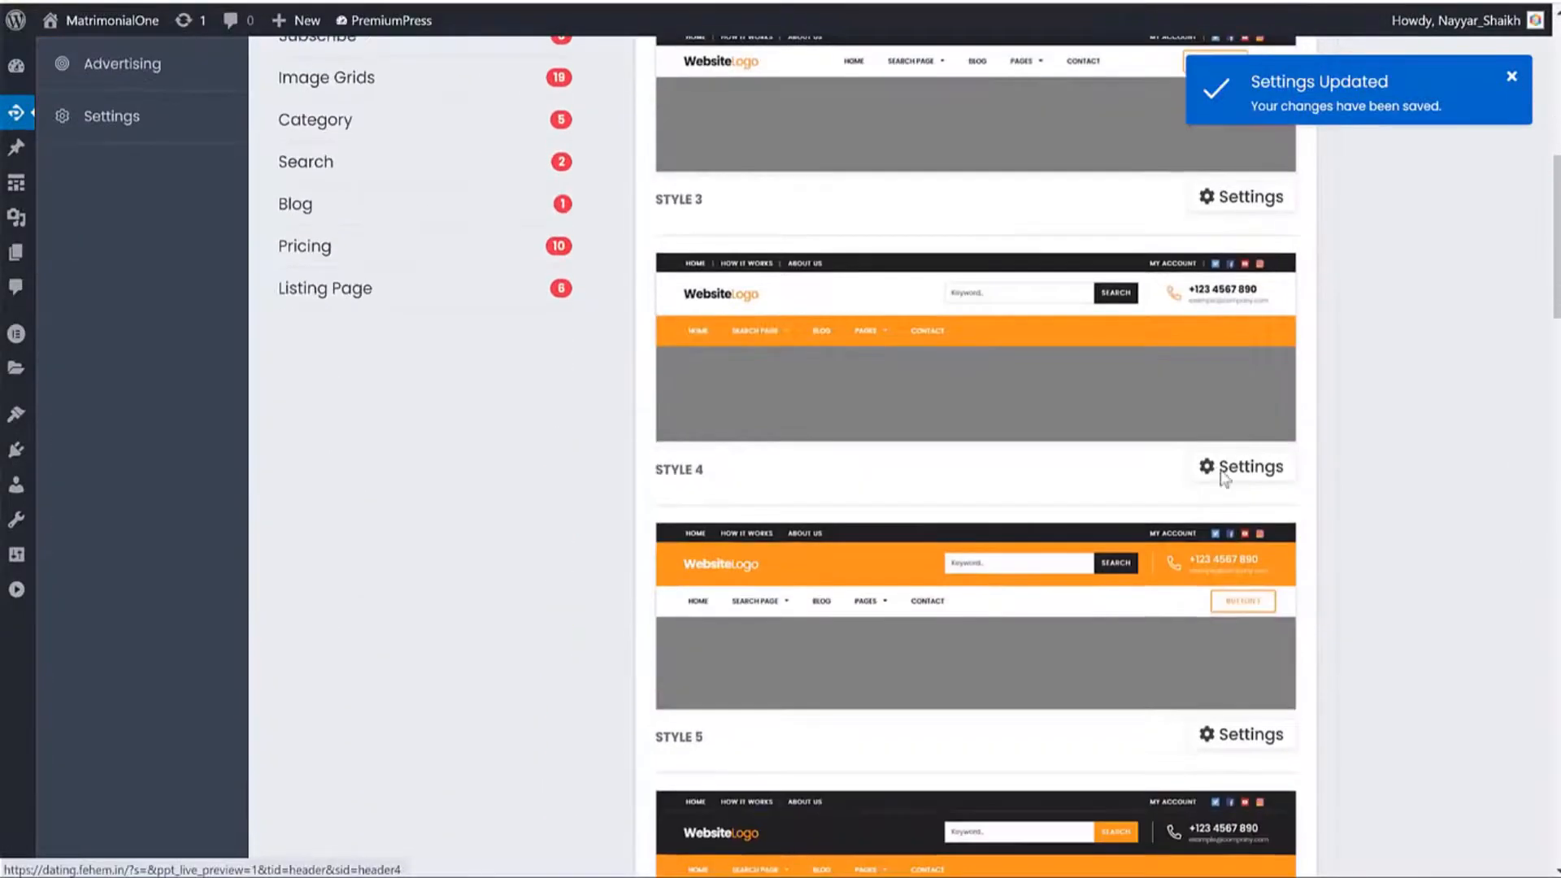
{"action": "scroll", "coordinate": [1323, 481], "scroll_direction": "up", "scroll_amount": 20}
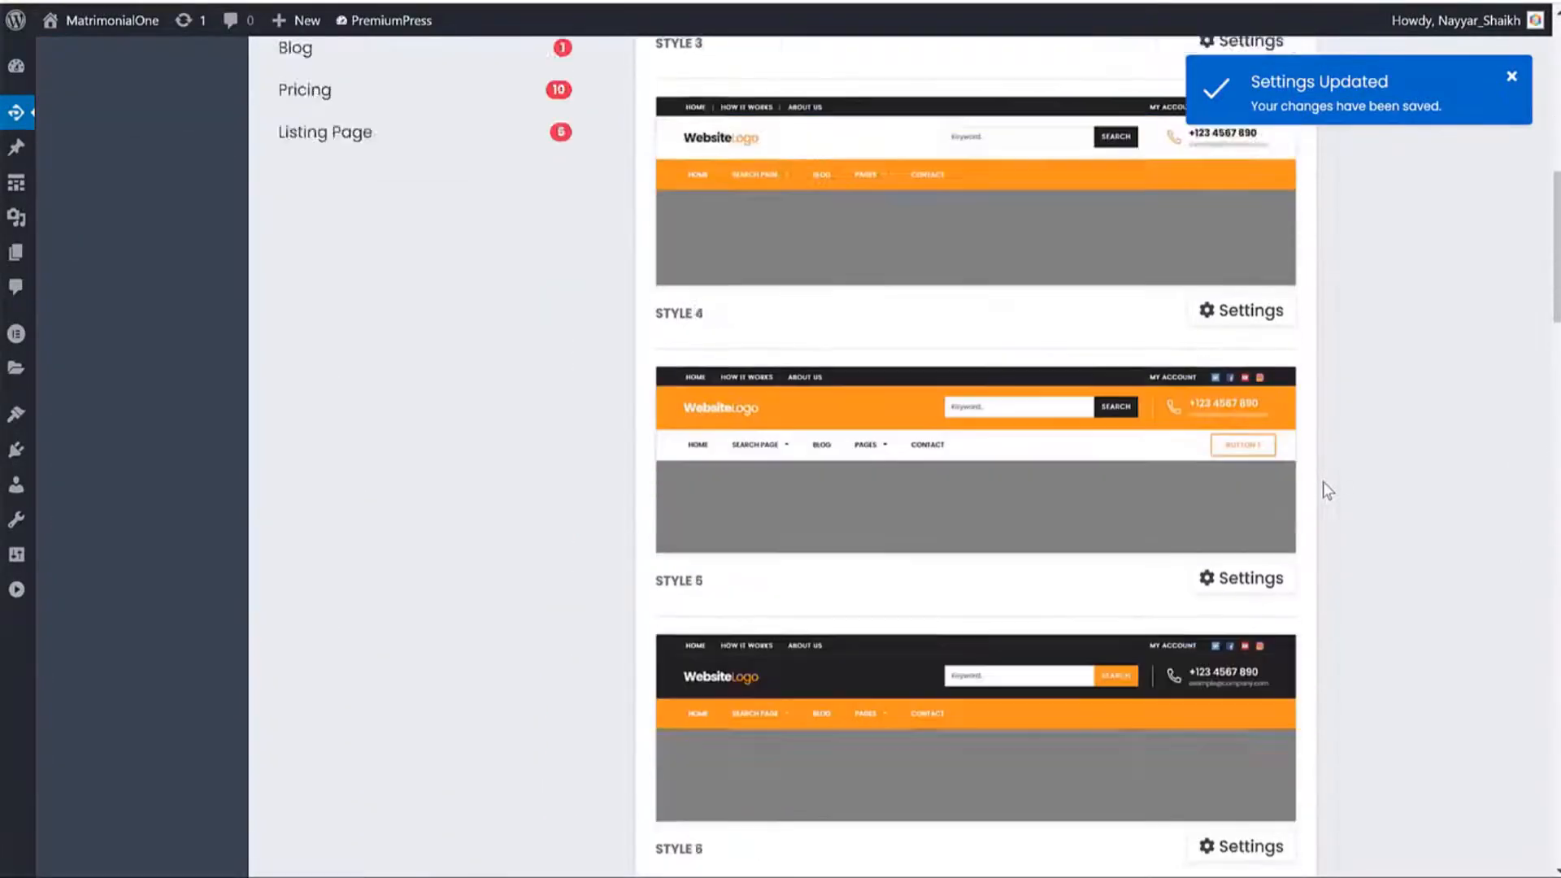
{"action": "scroll", "coordinate": [370, 377], "scroll_direction": "down", "scroll_amount": 2}
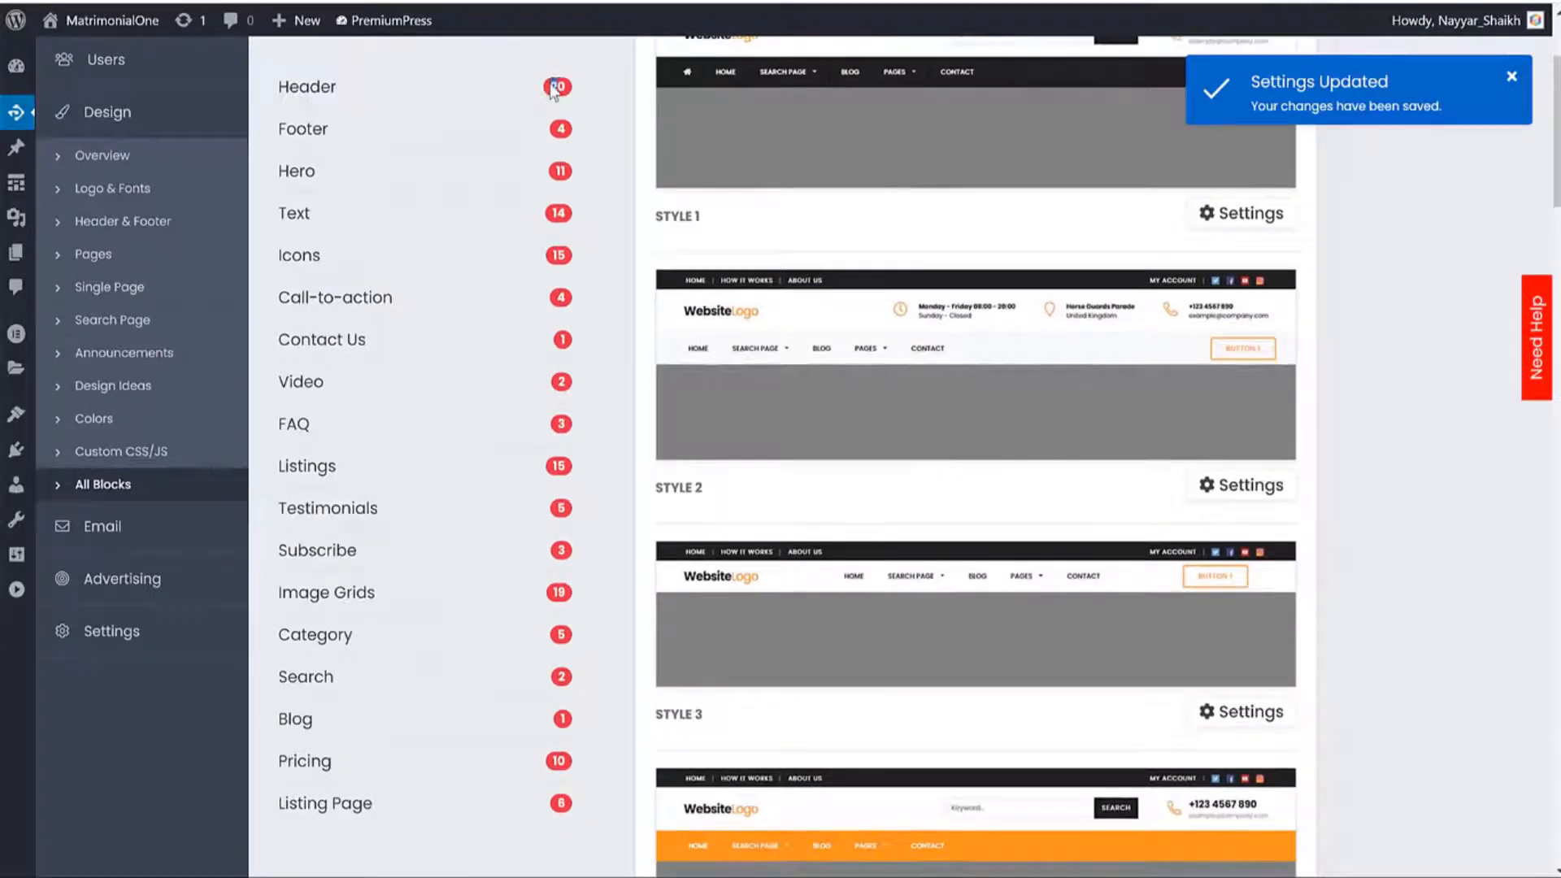
{"action": "scroll", "coordinate": [1366, 404], "scroll_direction": "down", "scroll_amount": 20}
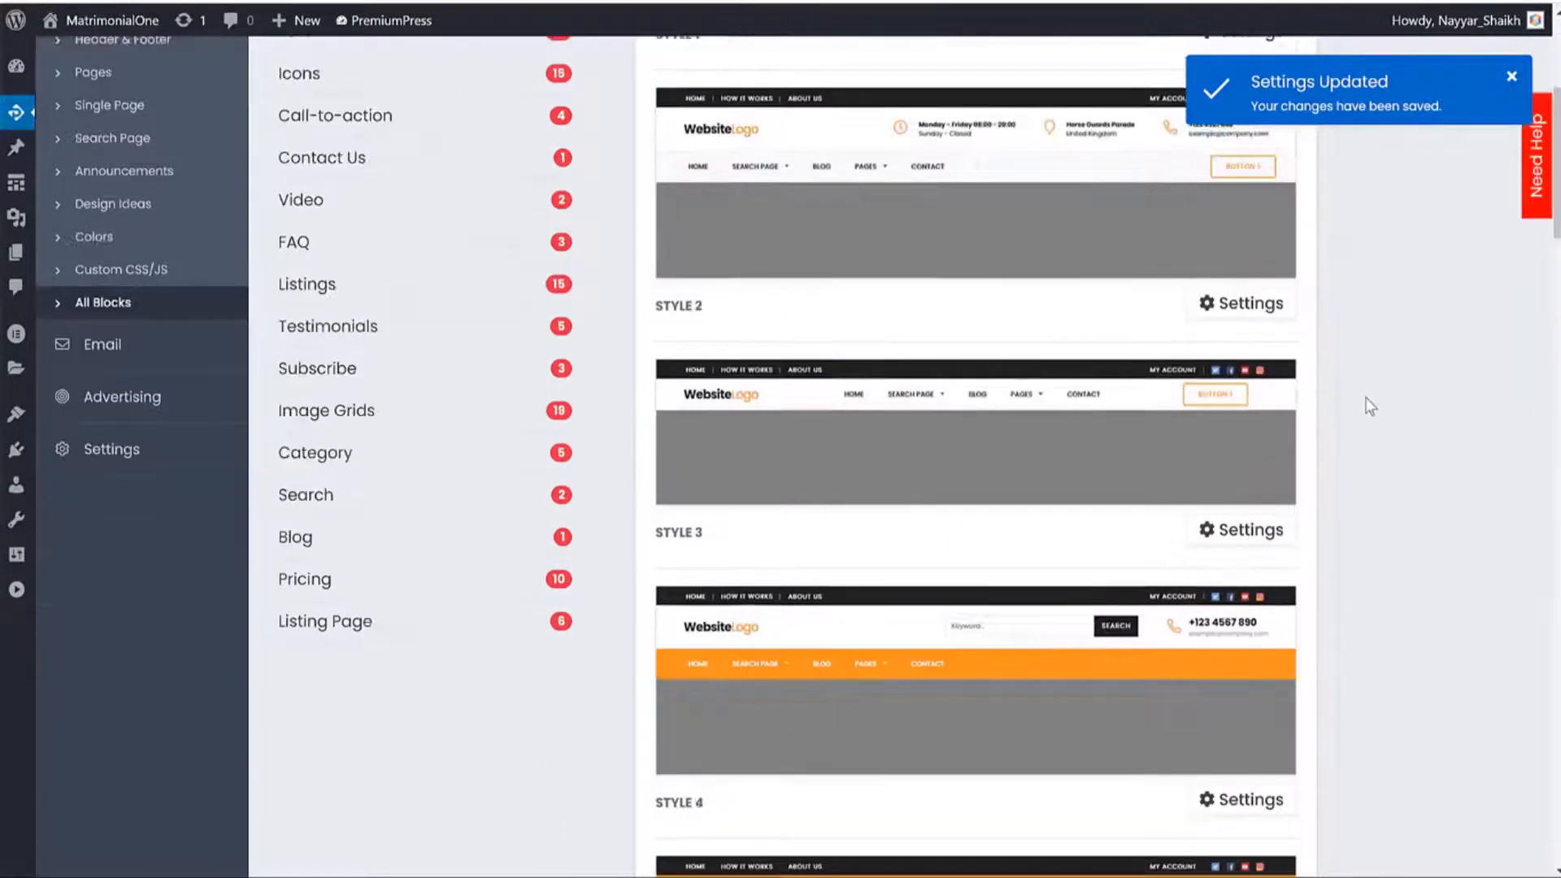
{"action": "scroll", "coordinate": [1366, 405], "scroll_direction": "down", "scroll_amount": 15}
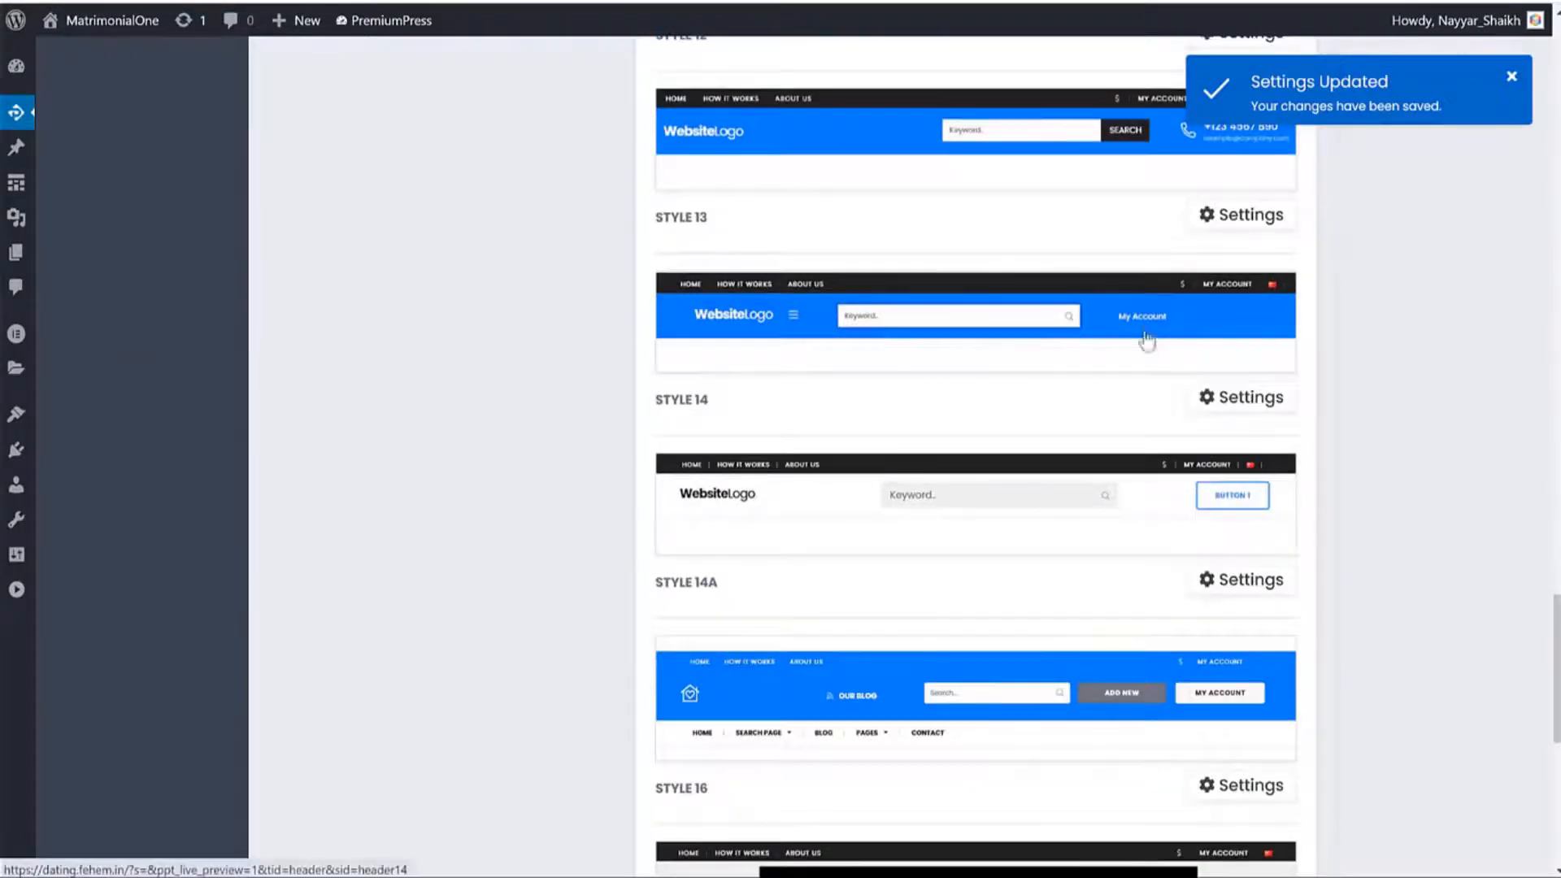
{"action": "scroll", "coordinate": [1138, 350], "scroll_direction": "down", "scroll_amount": 5}
{"action": "scroll", "coordinate": [1268, 447], "scroll_direction": "up", "scroll_amount": 20}
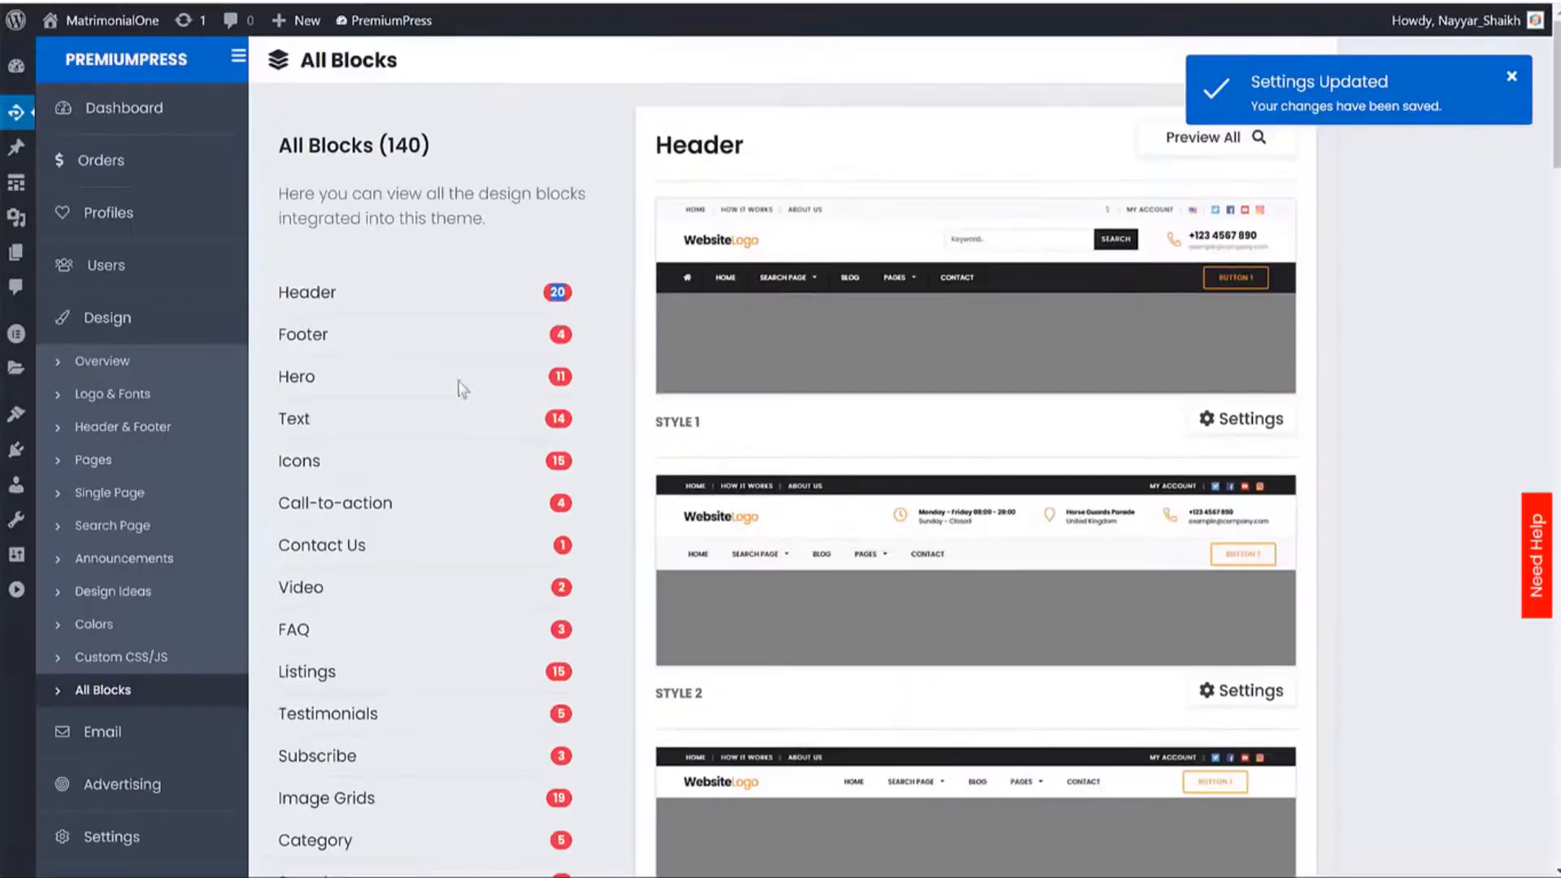
Show the Hero blocks, such as Hero Location Search.
{"action": "left_click", "coordinate": [301, 378]}
{"action": "scroll", "coordinate": [1214, 354], "scroll_direction": "down", "scroll_amount": 5}
{"action": "scroll", "coordinate": [1213, 349], "scroll_direction": "down", "scroll_amount": 20}
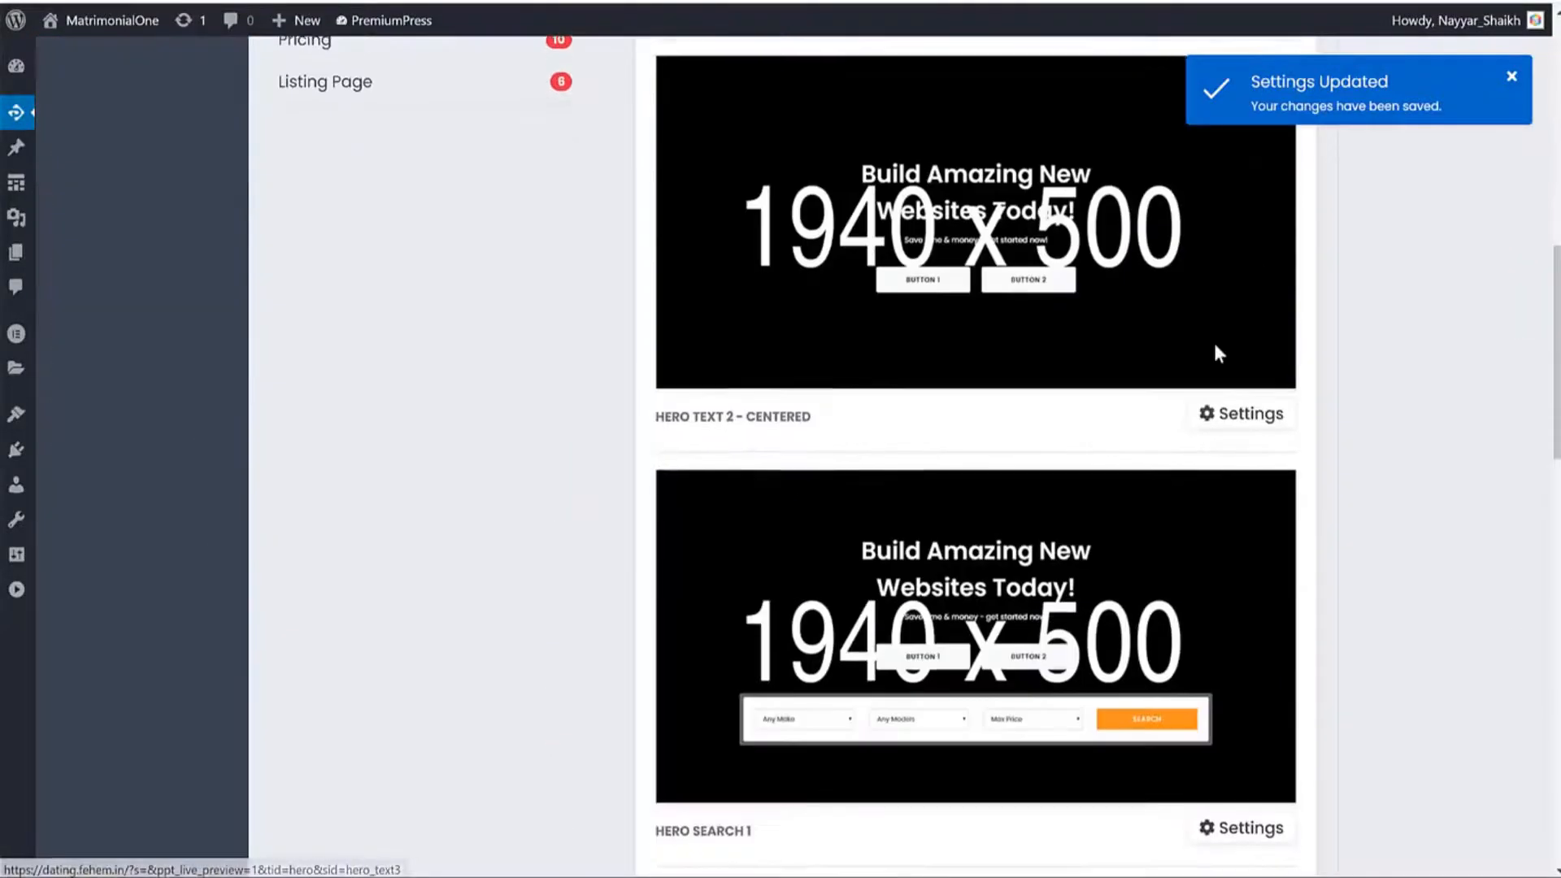
{"action": "scroll", "coordinate": [1213, 326], "scroll_direction": "up", "scroll_amount": 20}
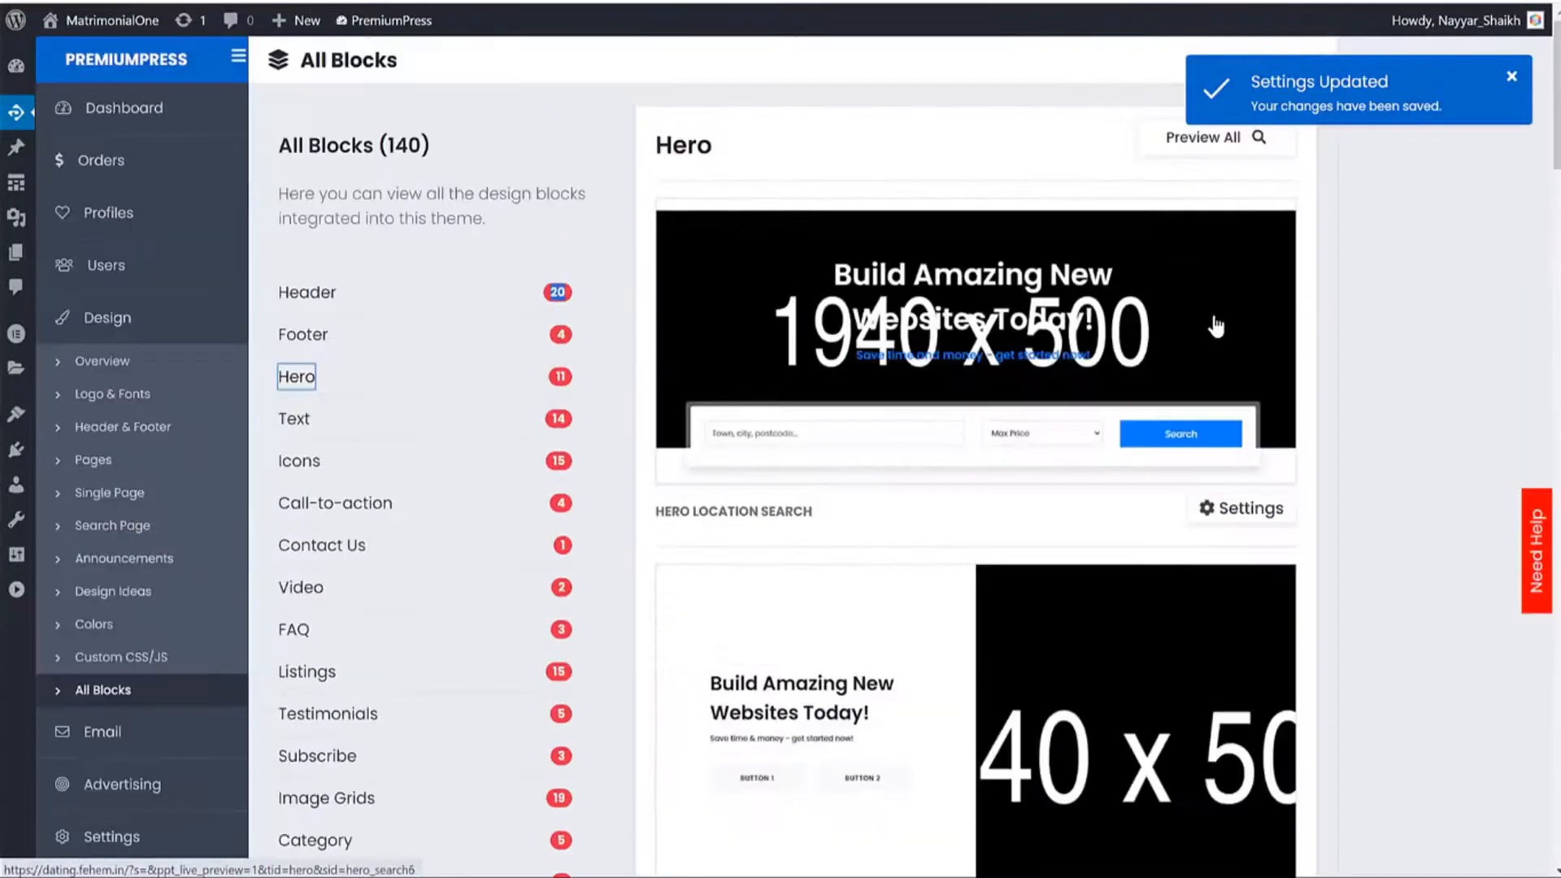
Go to the System Emails list under Email settings.
{"action": "left_click", "coordinate": [121, 734]}
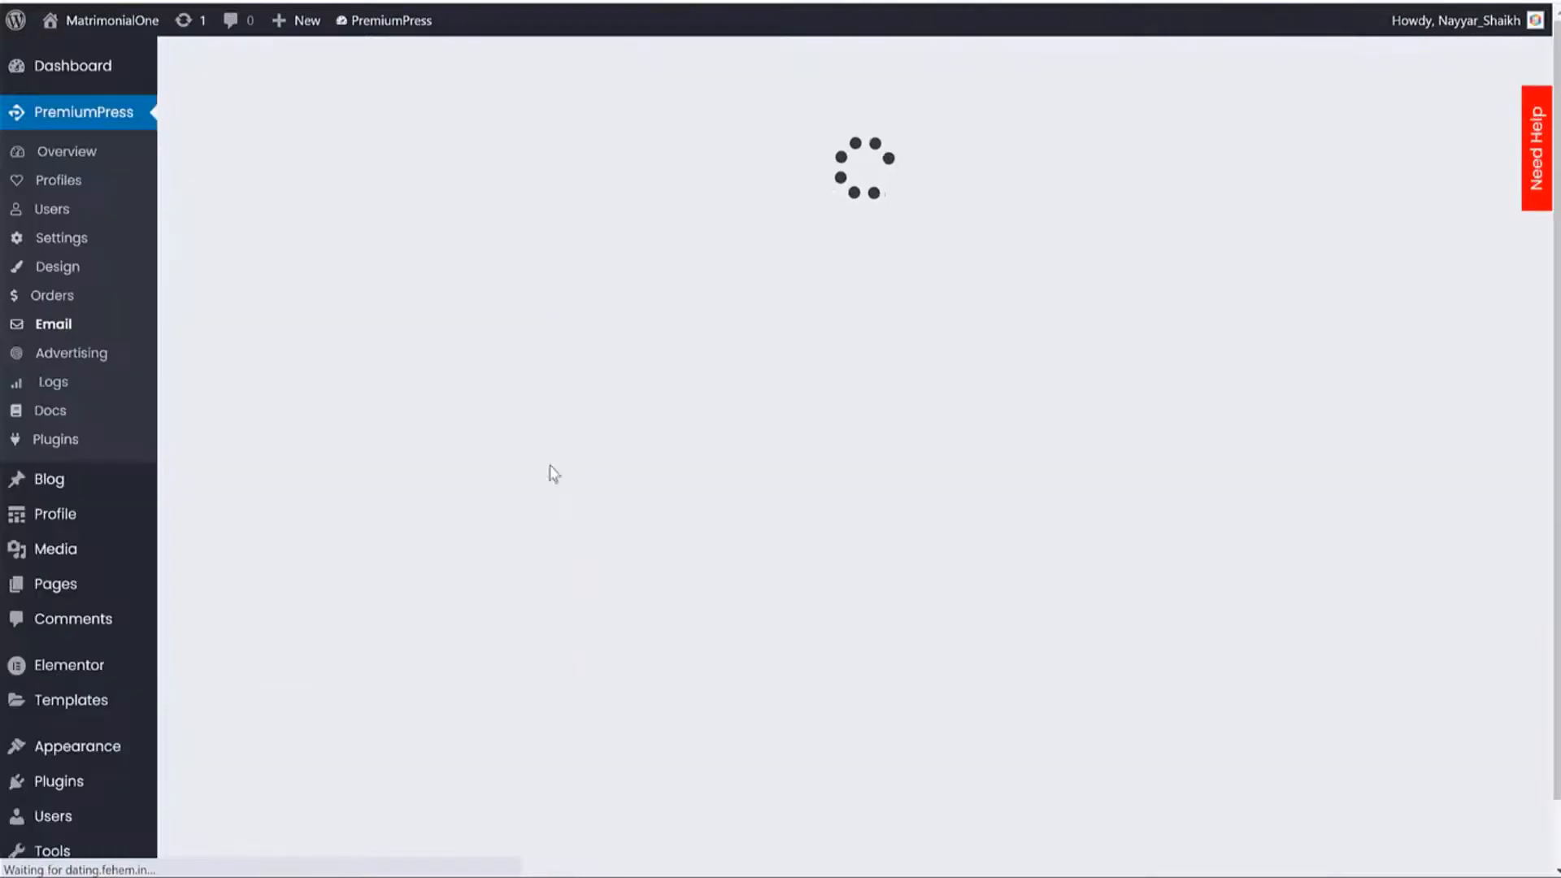
{"action": "scroll", "coordinate": [1319, 387], "scroll_direction": "down", "scroll_amount": 4}
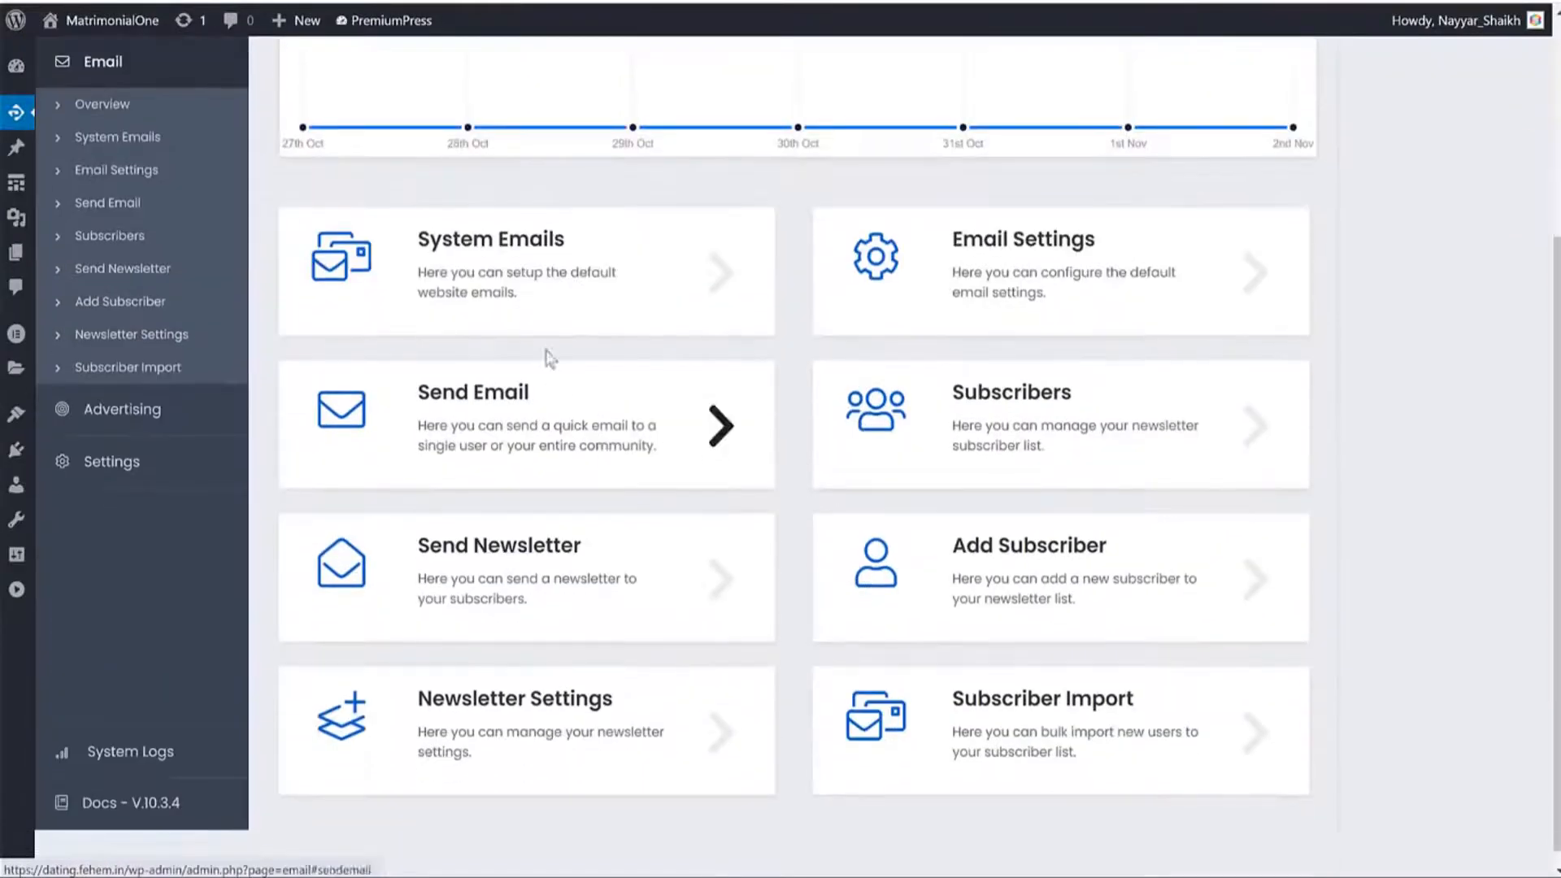
{"action": "left_click", "coordinate": [532, 286]}
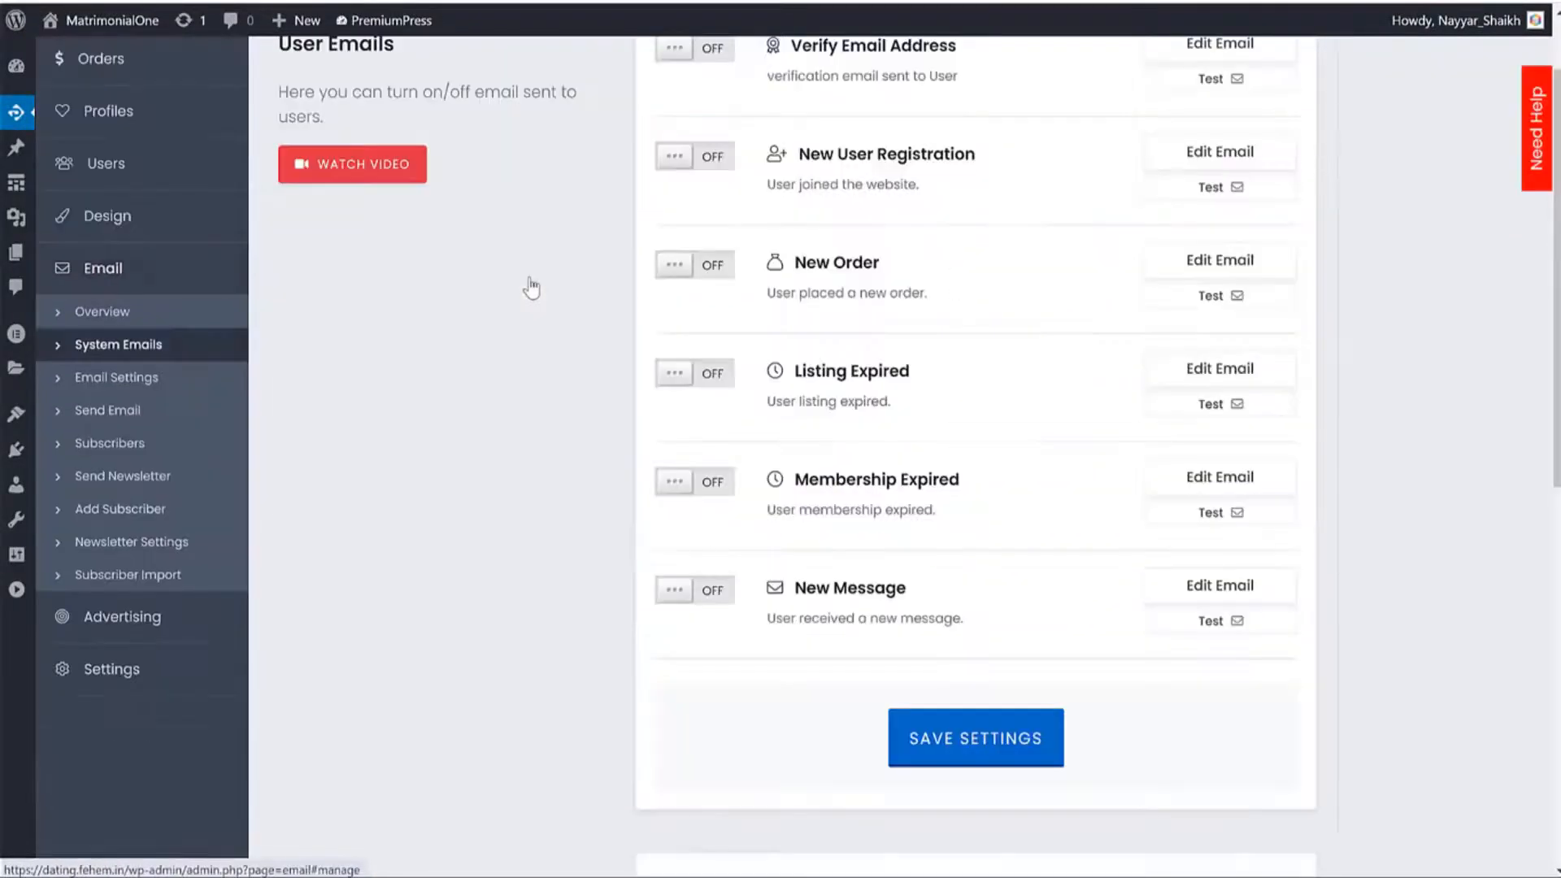
{"action": "scroll", "coordinate": [1474, 323], "scroll_direction": "up", "scroll_amount": 1}
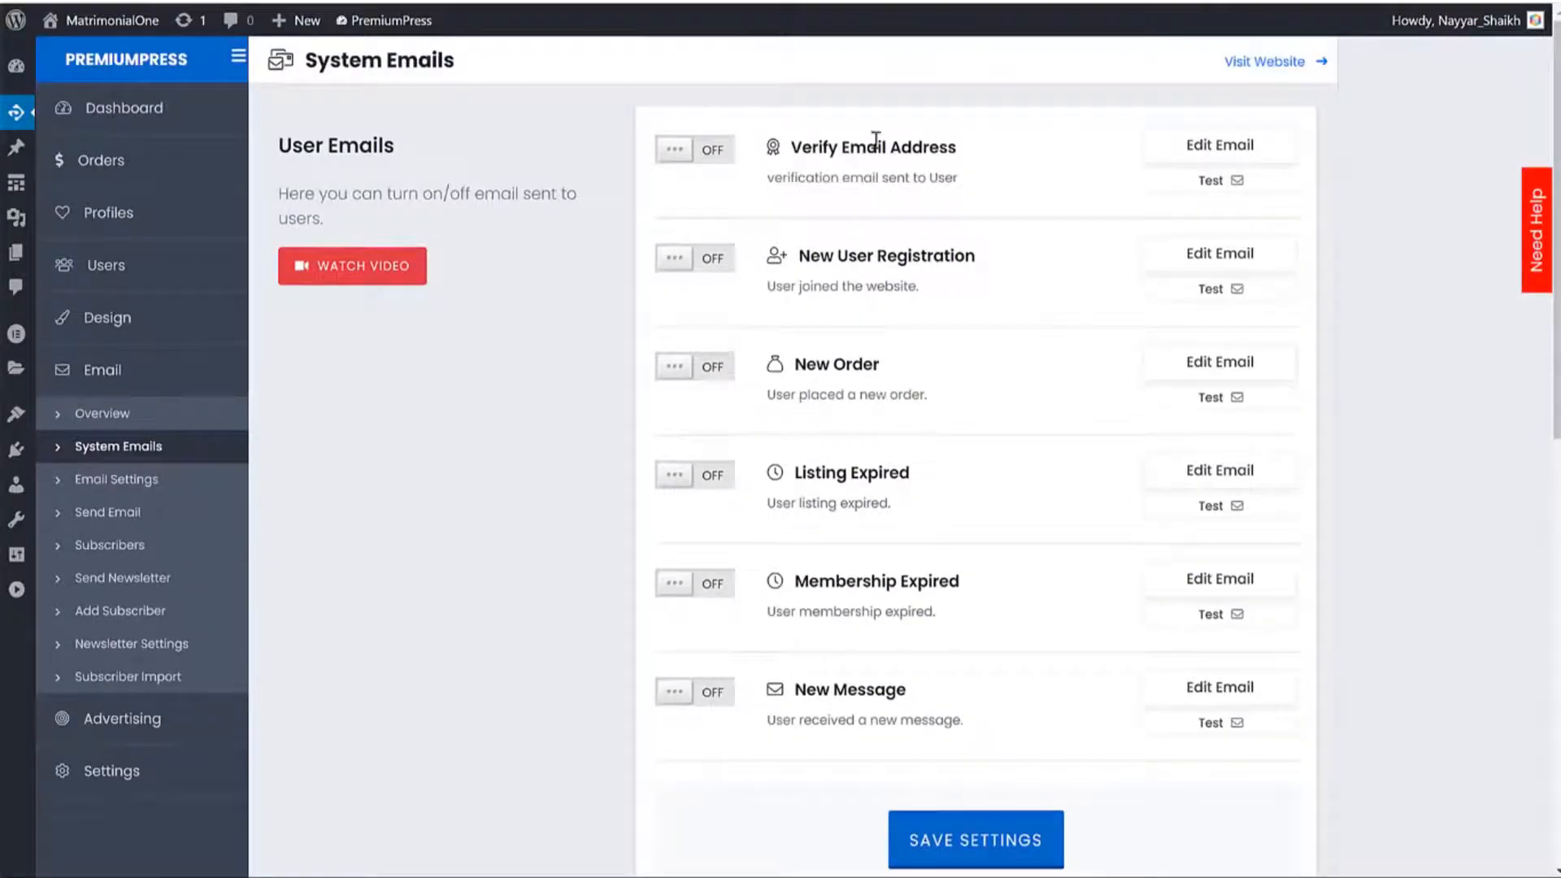
Switch on the Verify Email Address email and expand it for editing.
{"action": "left_click_drag", "start_coordinate": [798, 144], "coordinate": [950, 140]}
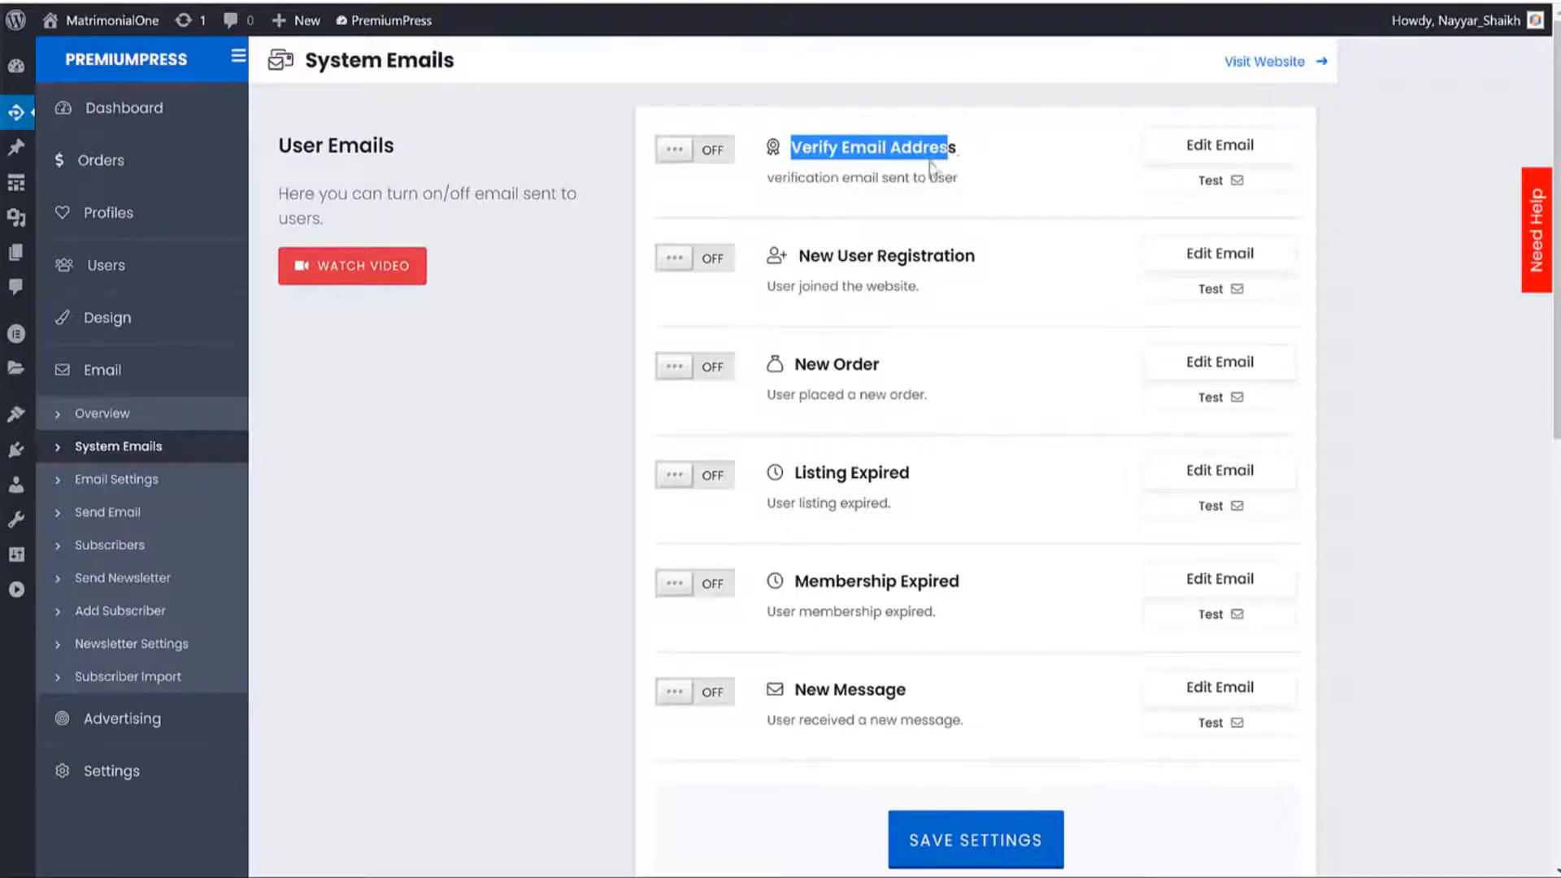
{"action": "left_click", "coordinate": [699, 154]}
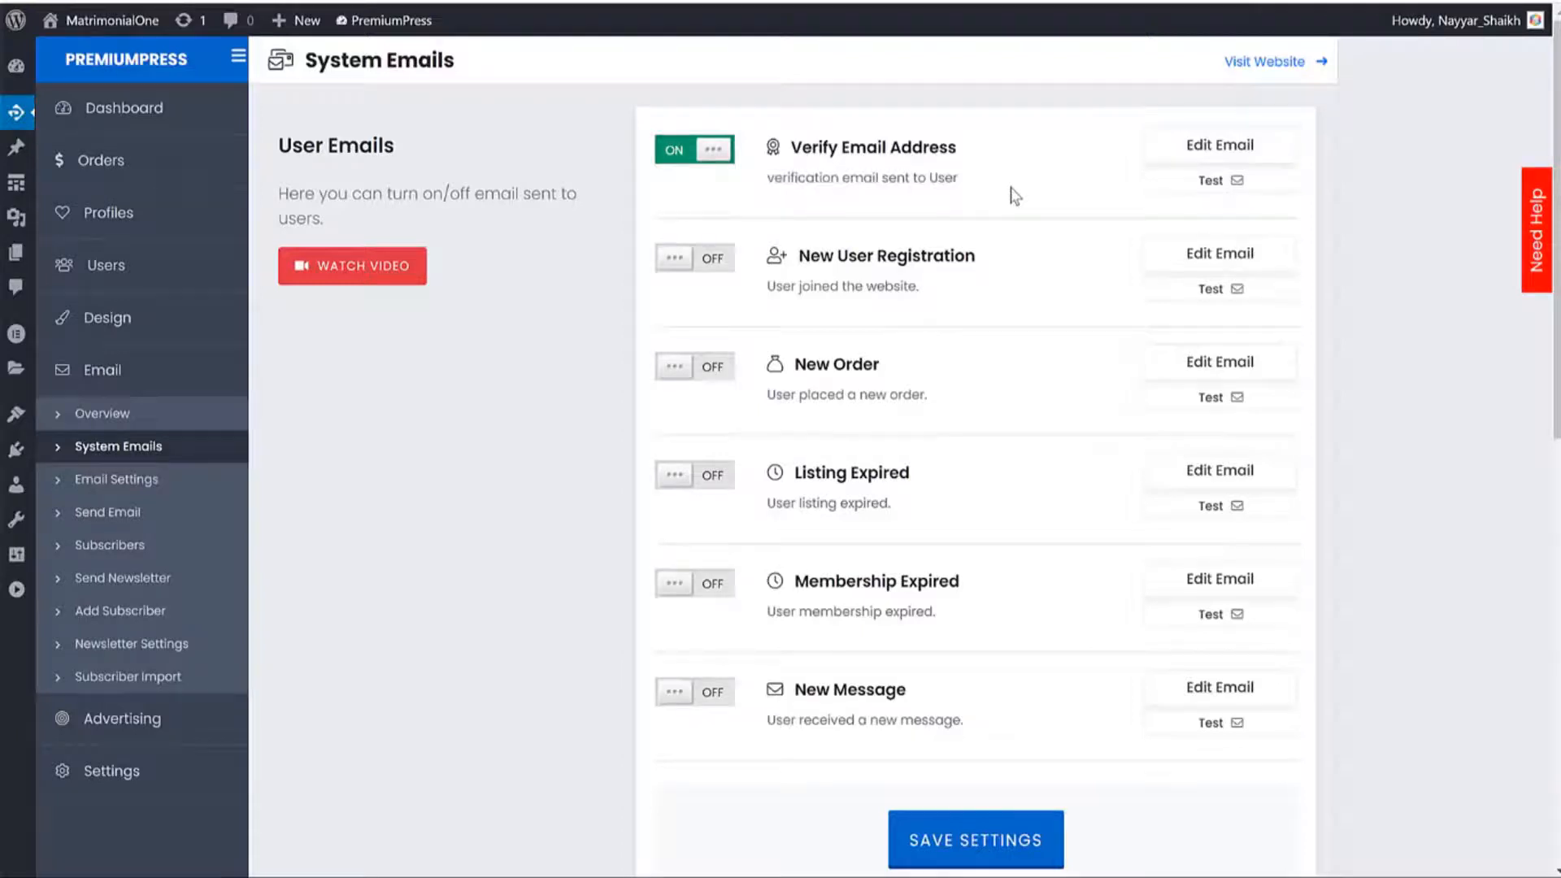
{"action": "left_click_drag", "start_coordinate": [953, 151], "coordinate": [822, 153]}
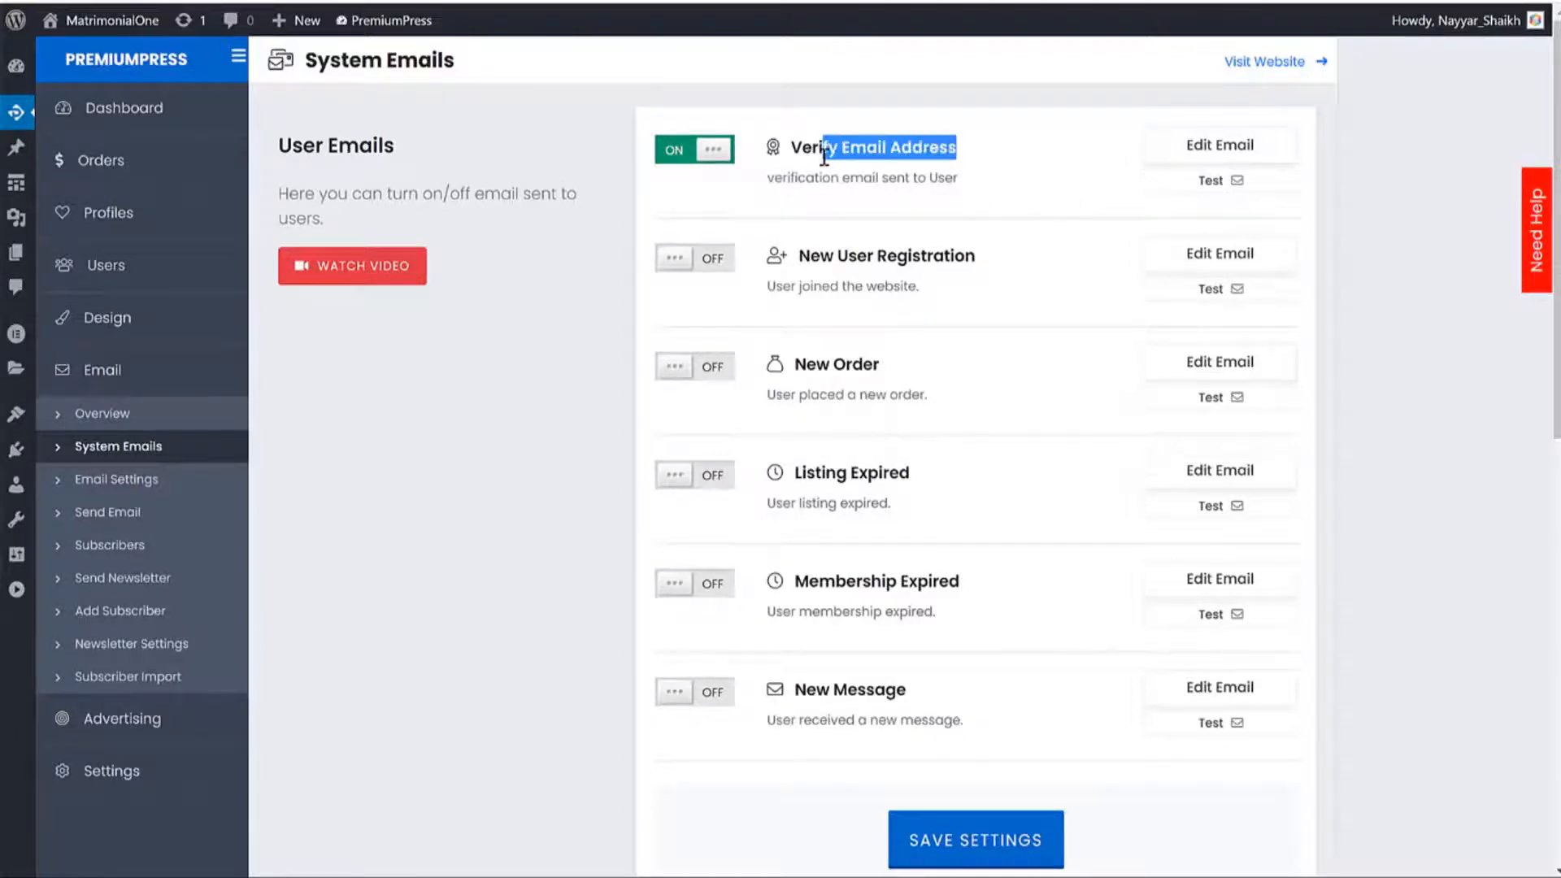
{"action": "left_click", "coordinate": [1207, 156]}
Read through the verification message body, including the (vlink) link placeholder.
{"action": "scroll", "coordinate": [870, 325], "scroll_direction": "down", "scroll_amount": 3}
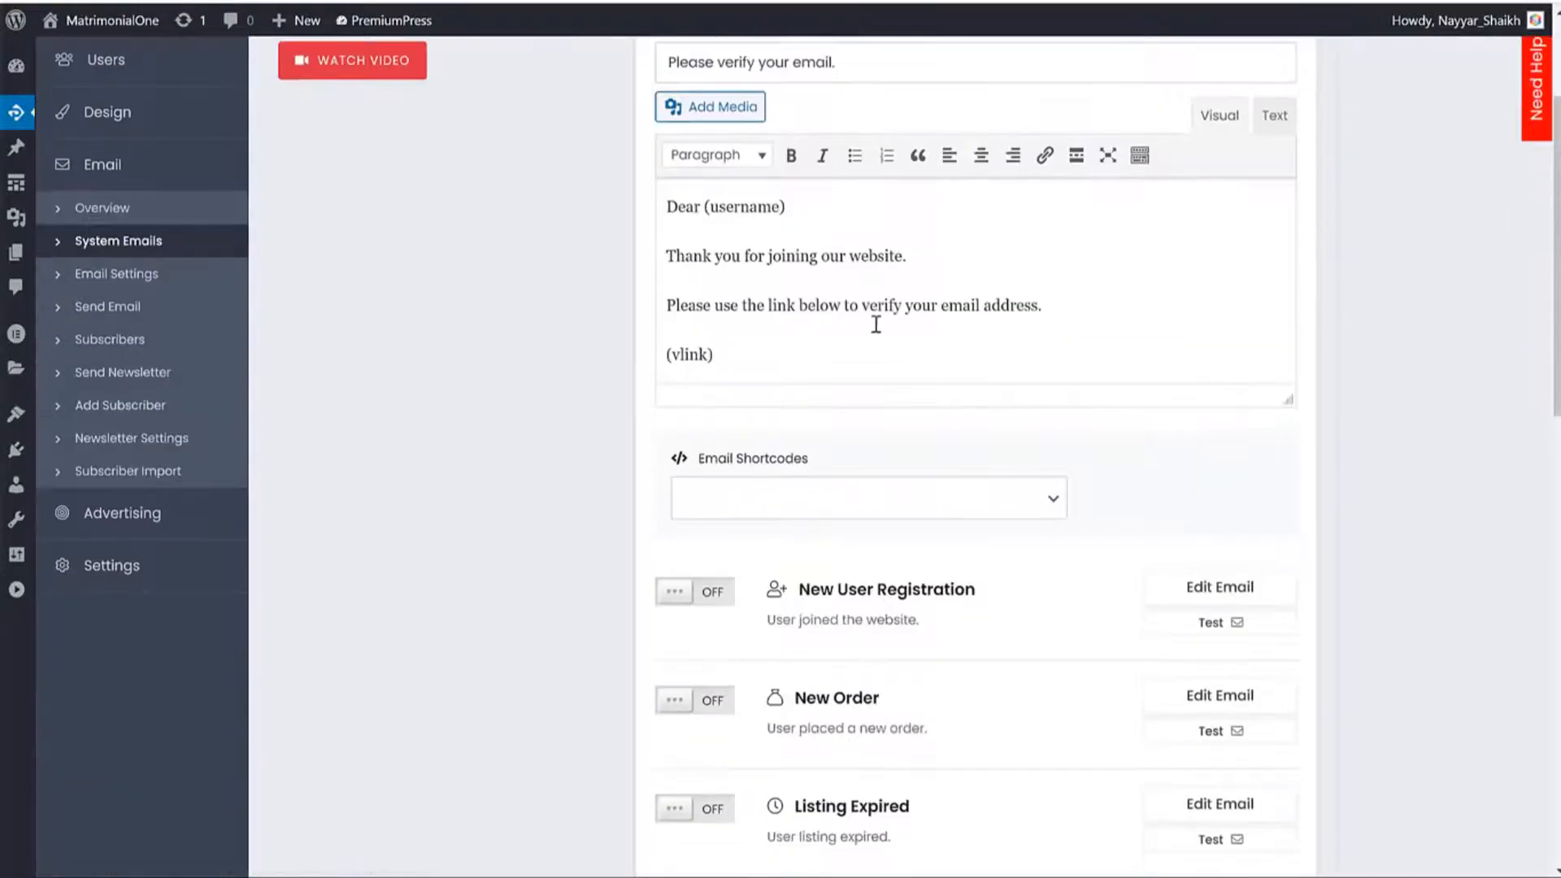
{"action": "scroll", "coordinate": [899, 348], "scroll_direction": "up", "scroll_amount": 3}
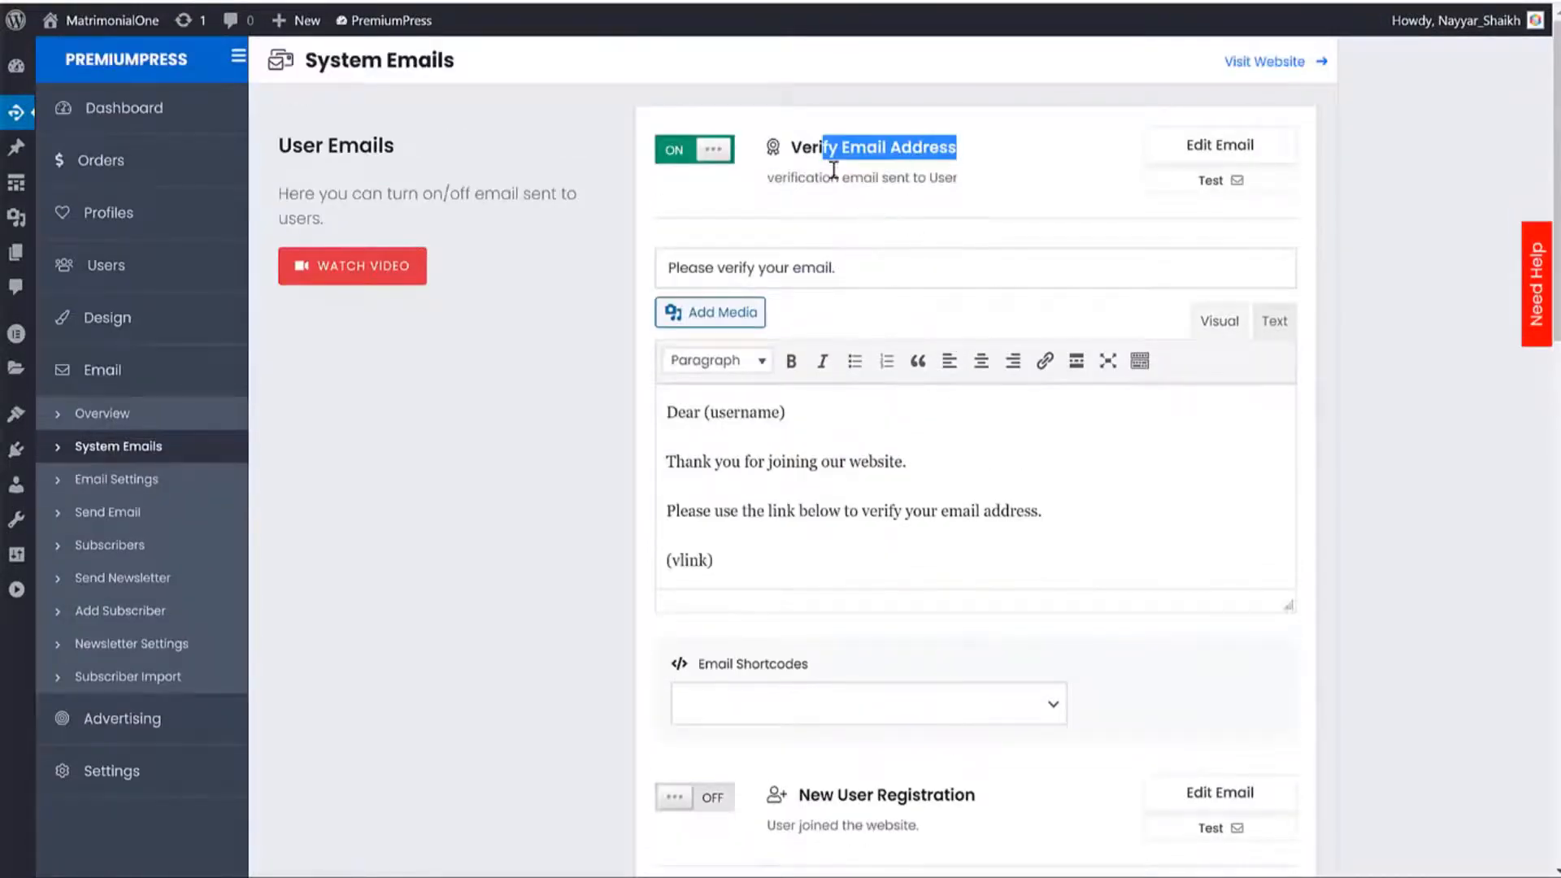
{"action": "left_click", "coordinate": [983, 165]}
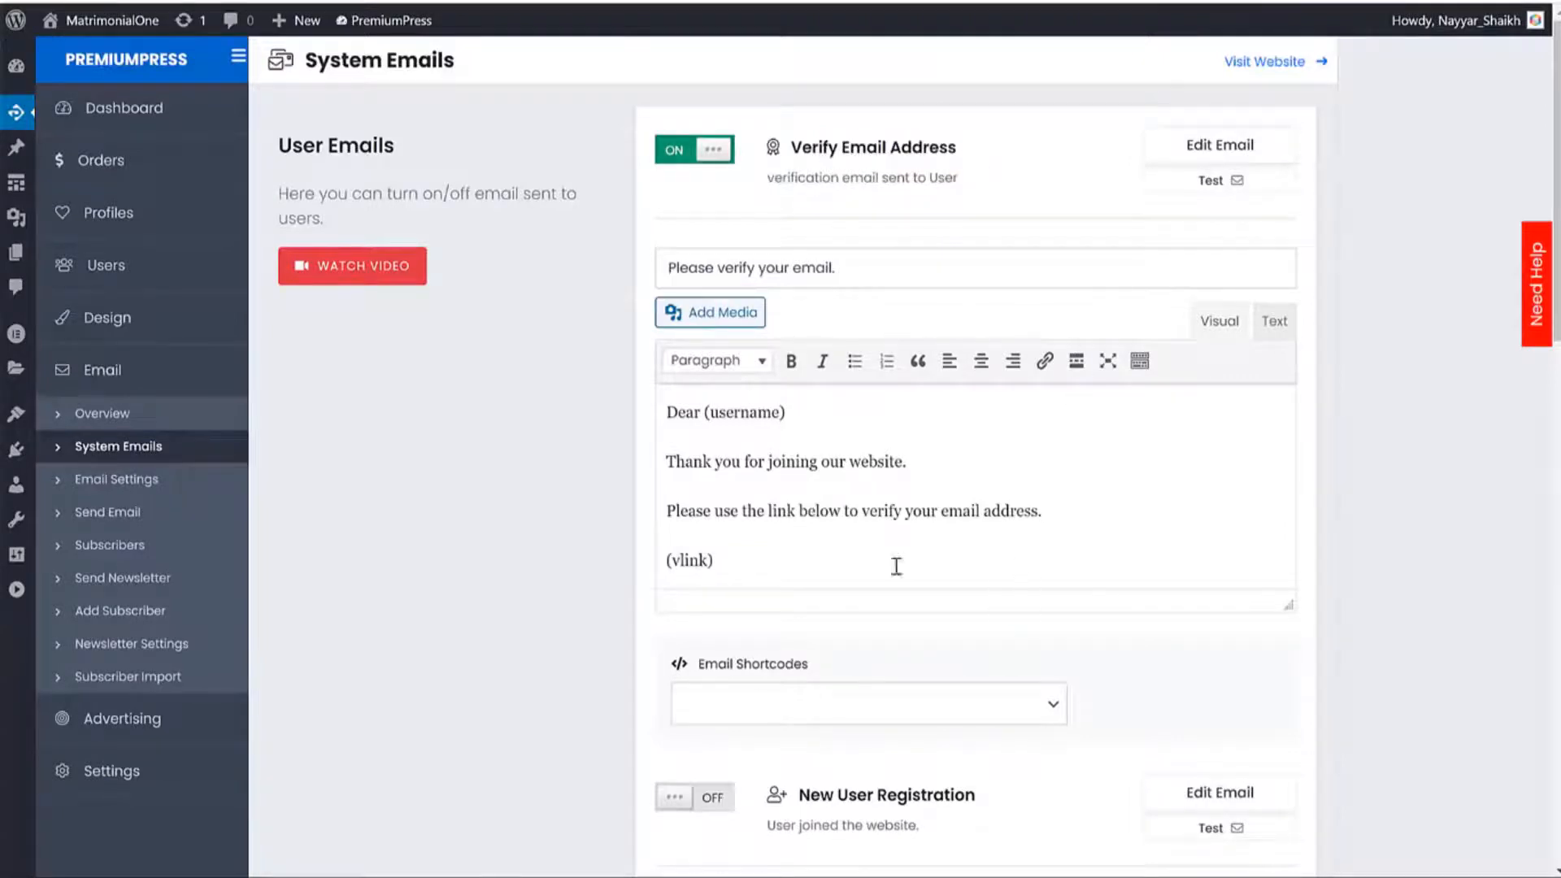
{"action": "left_click_drag", "start_coordinate": [742, 542], "coordinate": [894, 463]}
{"action": "left_click", "coordinate": [894, 463]}
{"action": "left_click_drag", "start_coordinate": [696, 511], "coordinate": [992, 506]}
{"action": "left_click", "coordinate": [992, 507]}
{"action": "left_click_drag", "start_coordinate": [732, 559], "coordinate": [647, 554]}
{"action": "left_click", "coordinate": [729, 561]}
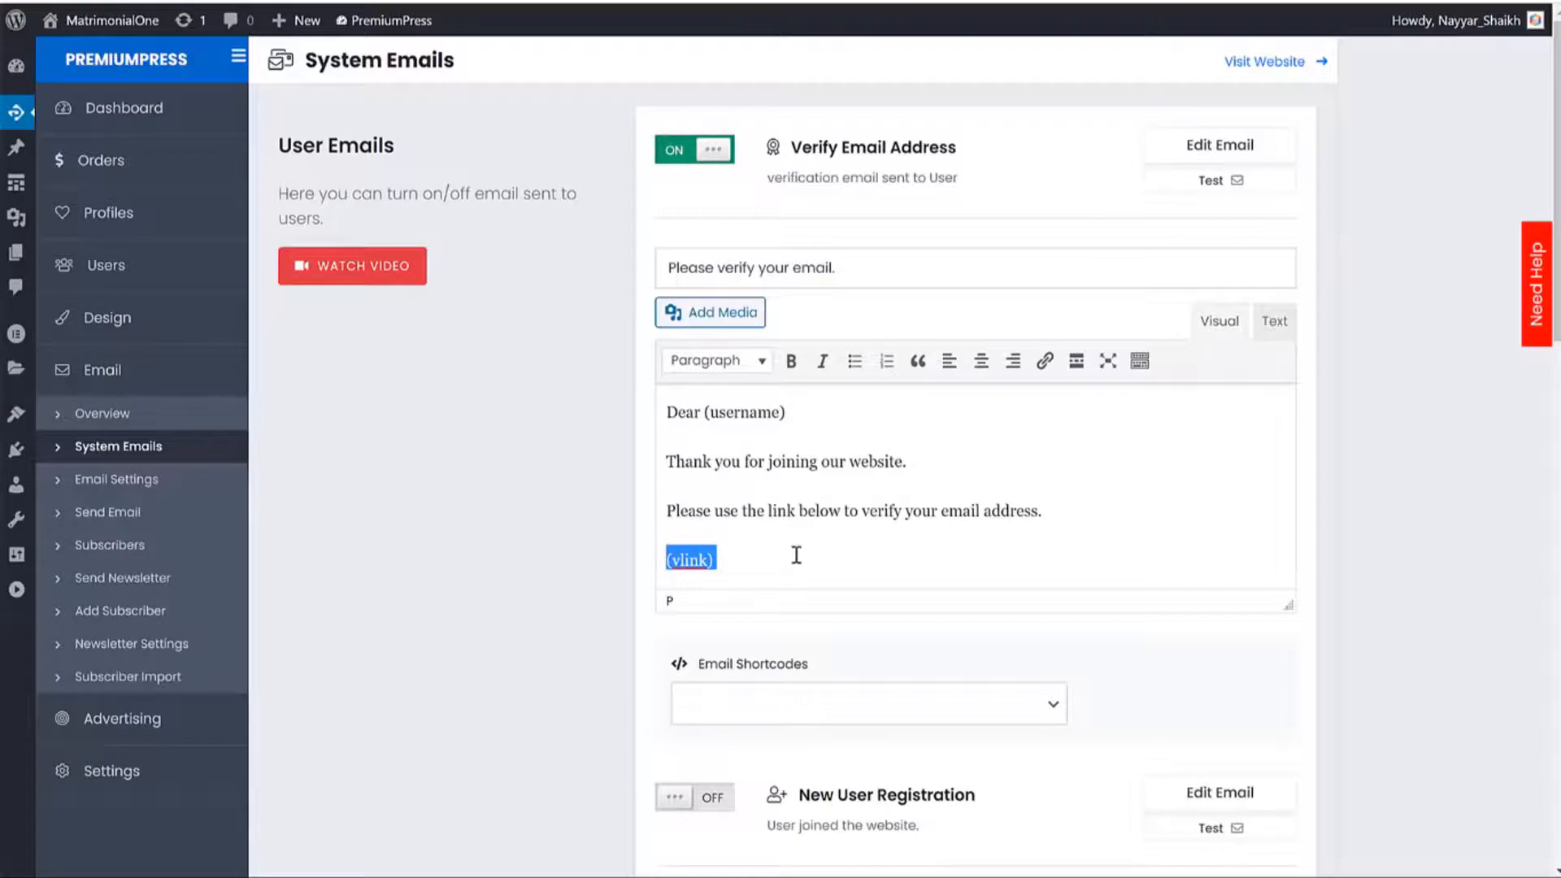
{"action": "left_click", "coordinate": [818, 512]}
{"action": "left_click", "coordinate": [911, 464]}
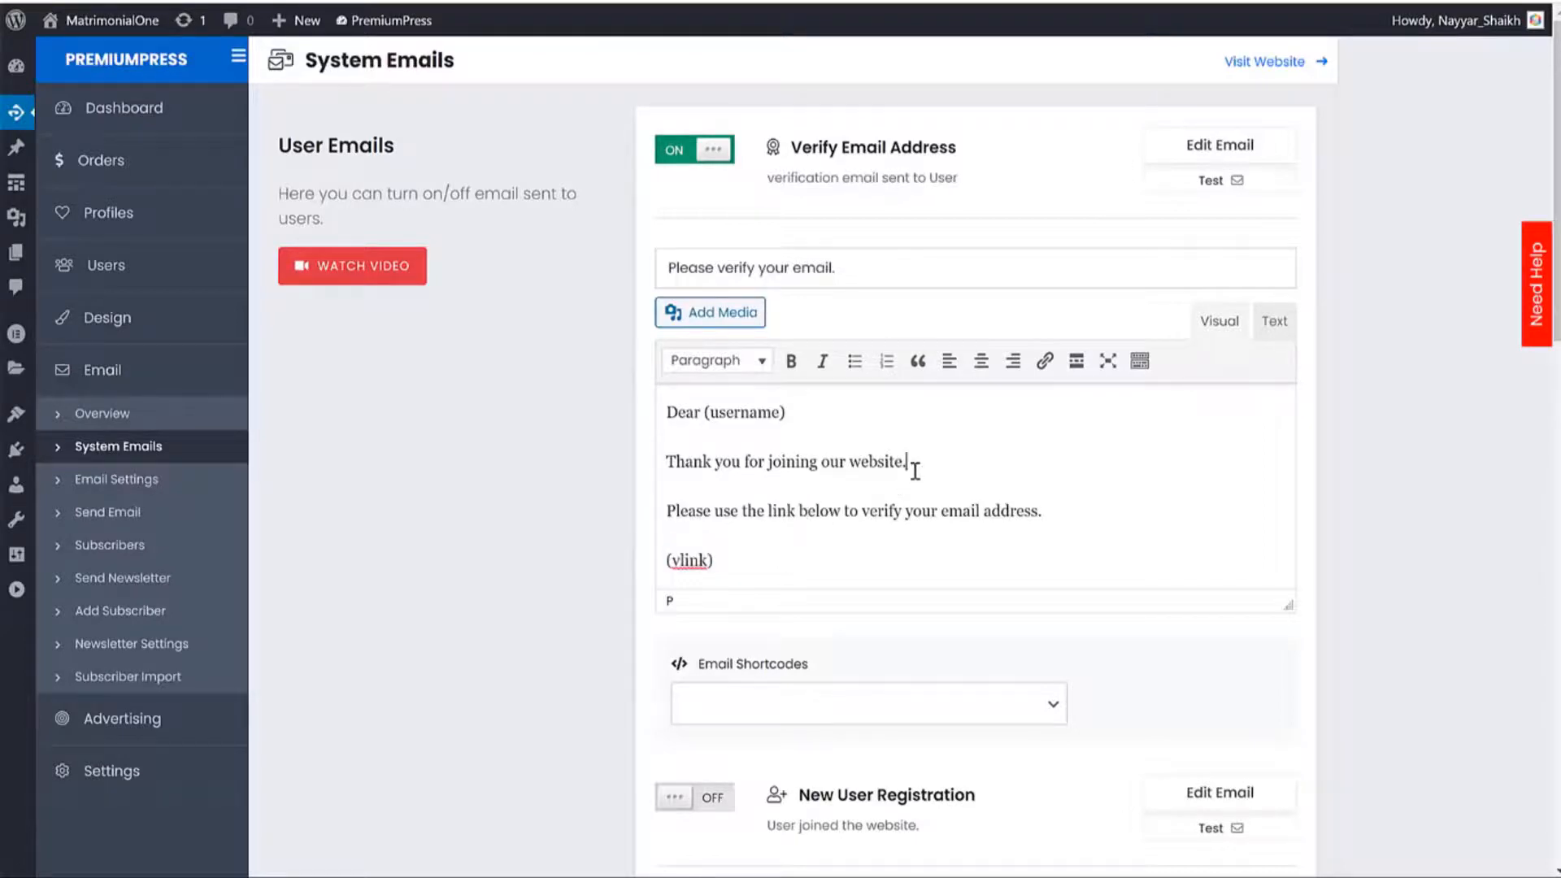
{"action": "left_click_drag", "start_coordinate": [1031, 510], "coordinate": [729, 460]}
Check the Verify Email Address ON/OFF toggle.
{"action": "scroll", "coordinate": [809, 488], "scroll_direction": "down", "scroll_amount": 1}
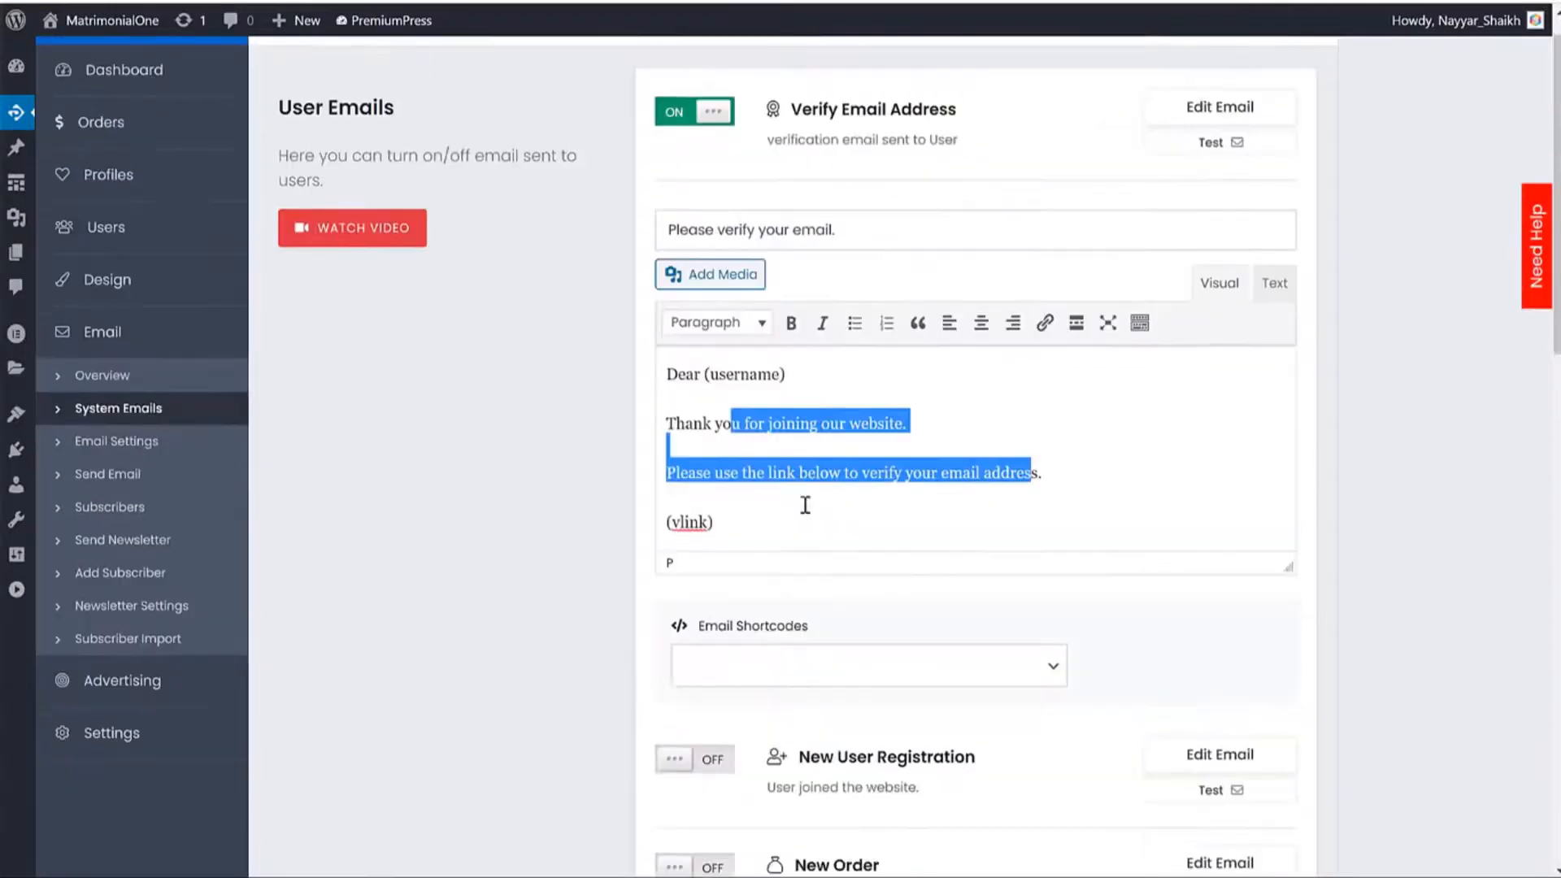
{"action": "scroll", "coordinate": [780, 410], "scroll_direction": "up", "scroll_amount": 1}
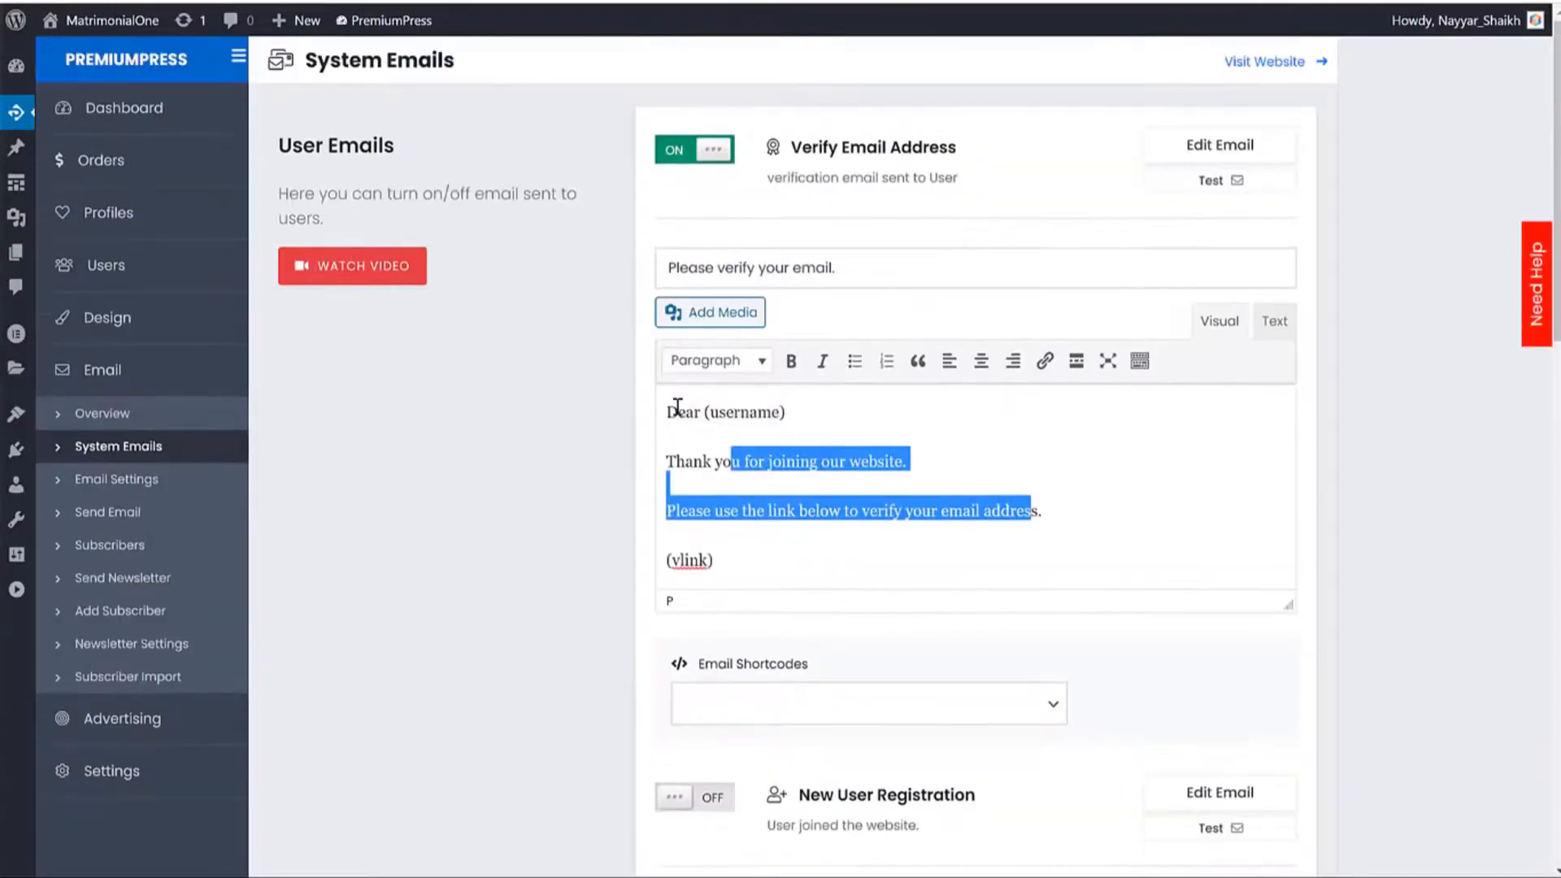
{"action": "left_click", "coordinate": [708, 154]}
{"action": "scroll", "coordinate": [1341, 243], "scroll_direction": "down", "scroll_amount": 3}
{"action": "scroll", "coordinate": [1348, 288], "scroll_direction": "down", "scroll_amount": 5}
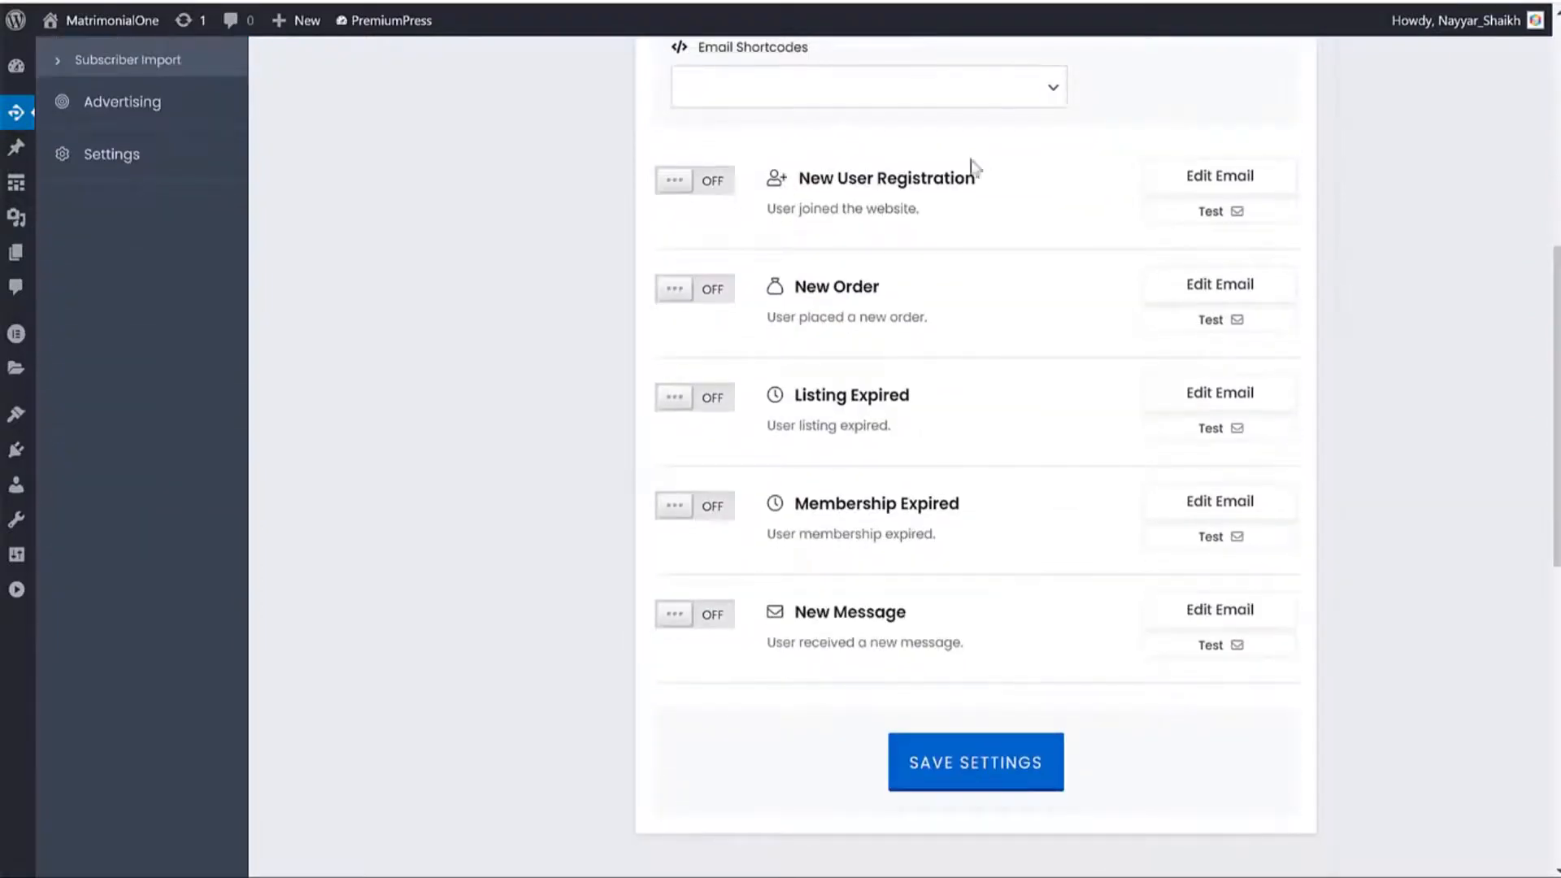
Review the New User Registration welcome email and switch it on.
{"action": "left_click", "coordinate": [1199, 180]}
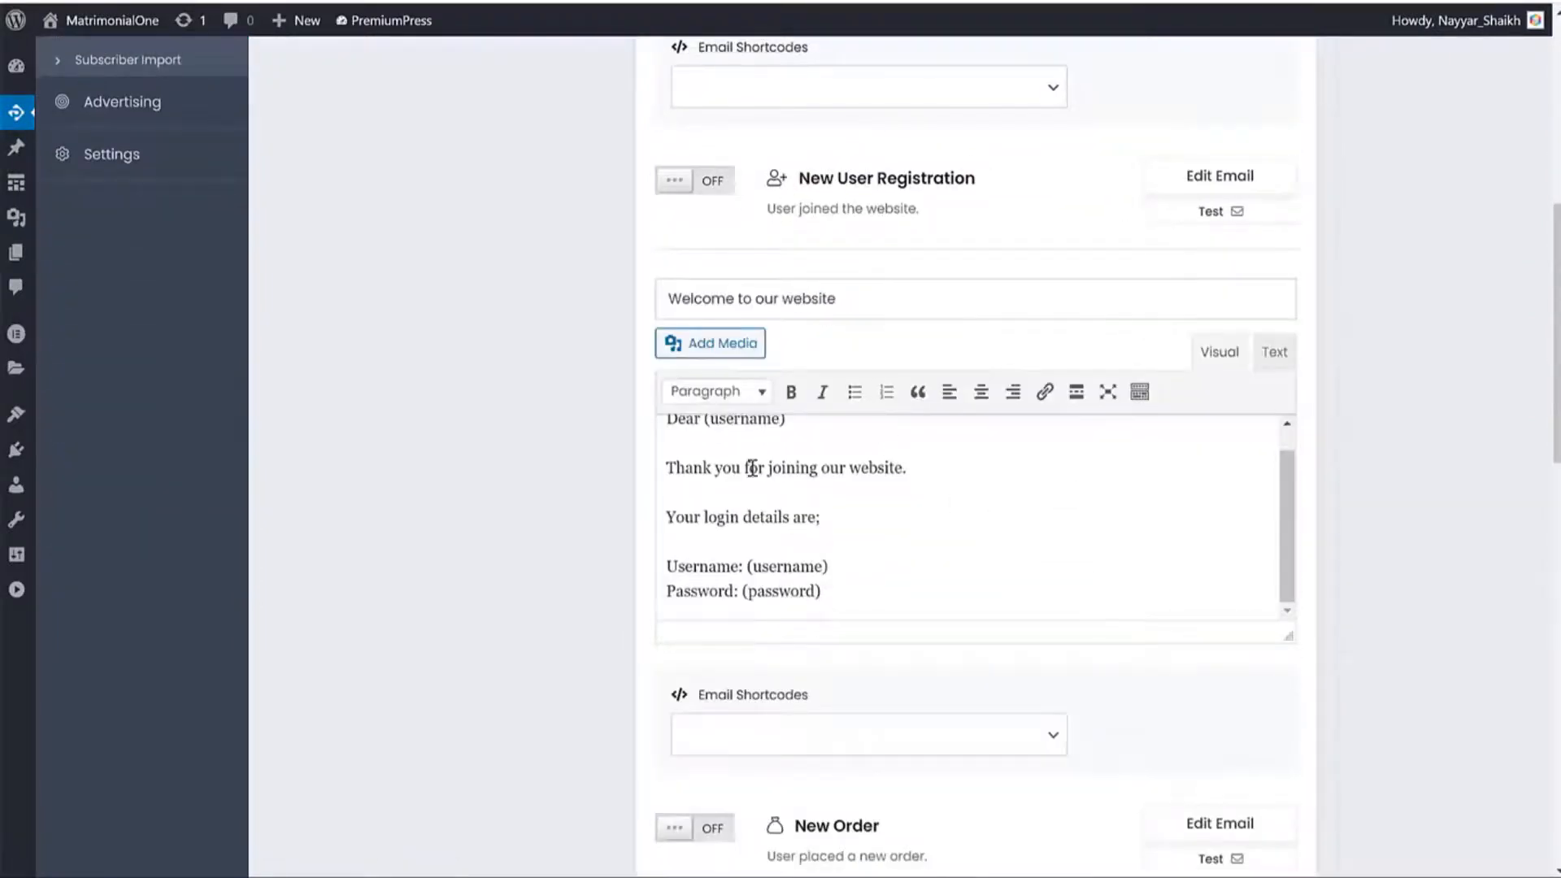
{"action": "left_click_drag", "start_coordinate": [699, 472], "coordinate": [895, 470]}
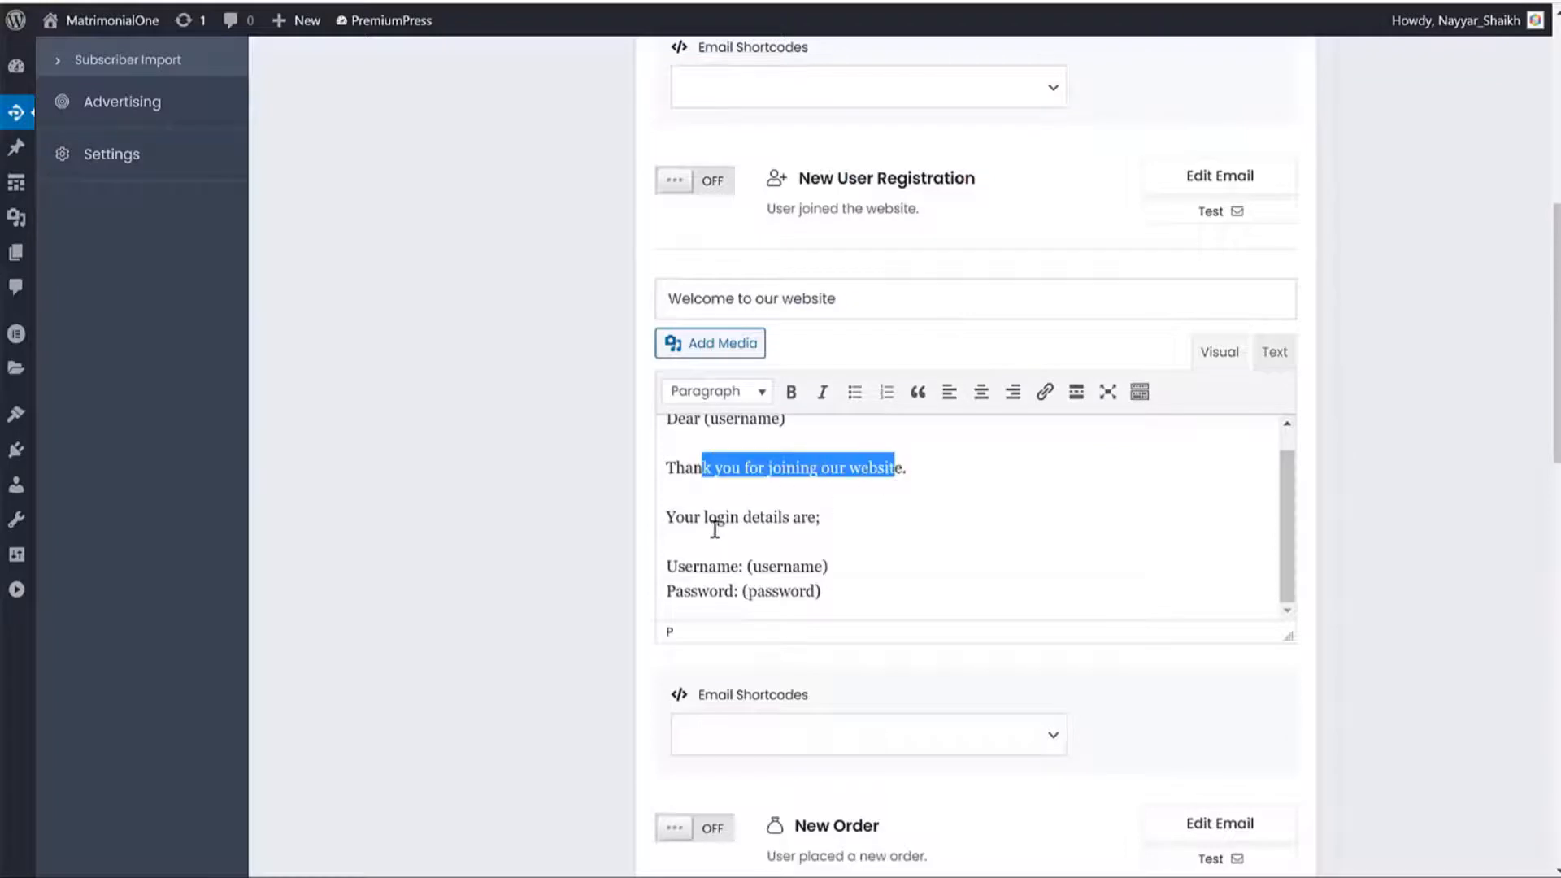
{"action": "left_click_drag", "start_coordinate": [705, 518], "coordinate": [819, 564]}
{"action": "left_click", "coordinate": [821, 567]}
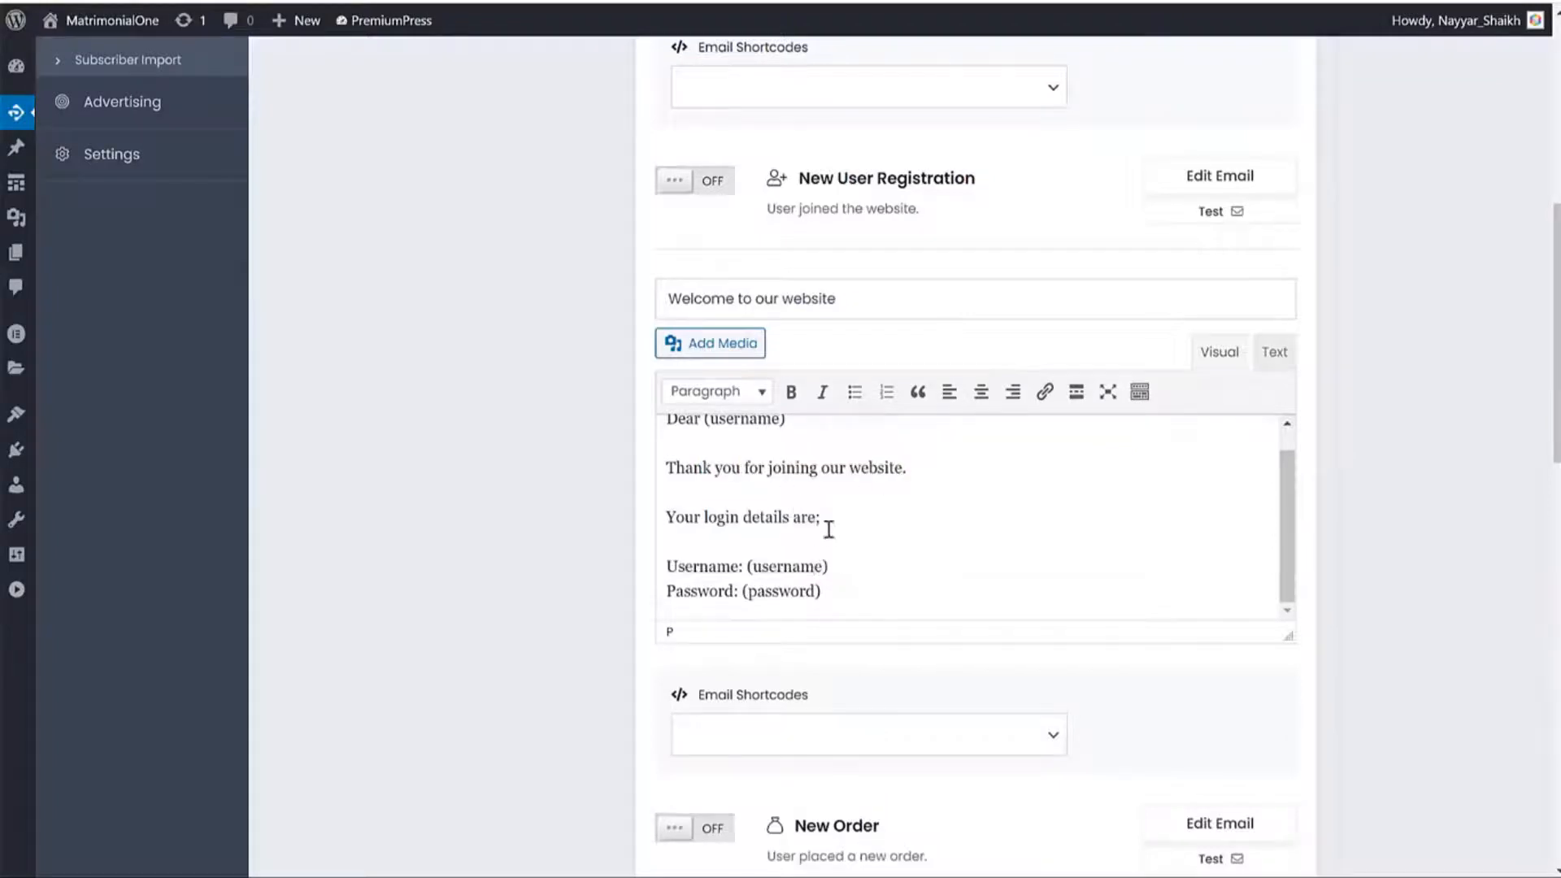
{"action": "scroll", "coordinate": [826, 526], "scroll_direction": "up", "scroll_amount": 1}
{"action": "scroll", "coordinate": [786, 459], "scroll_direction": "up", "scroll_amount": 3}
{"action": "left_click", "coordinate": [673, 389]}
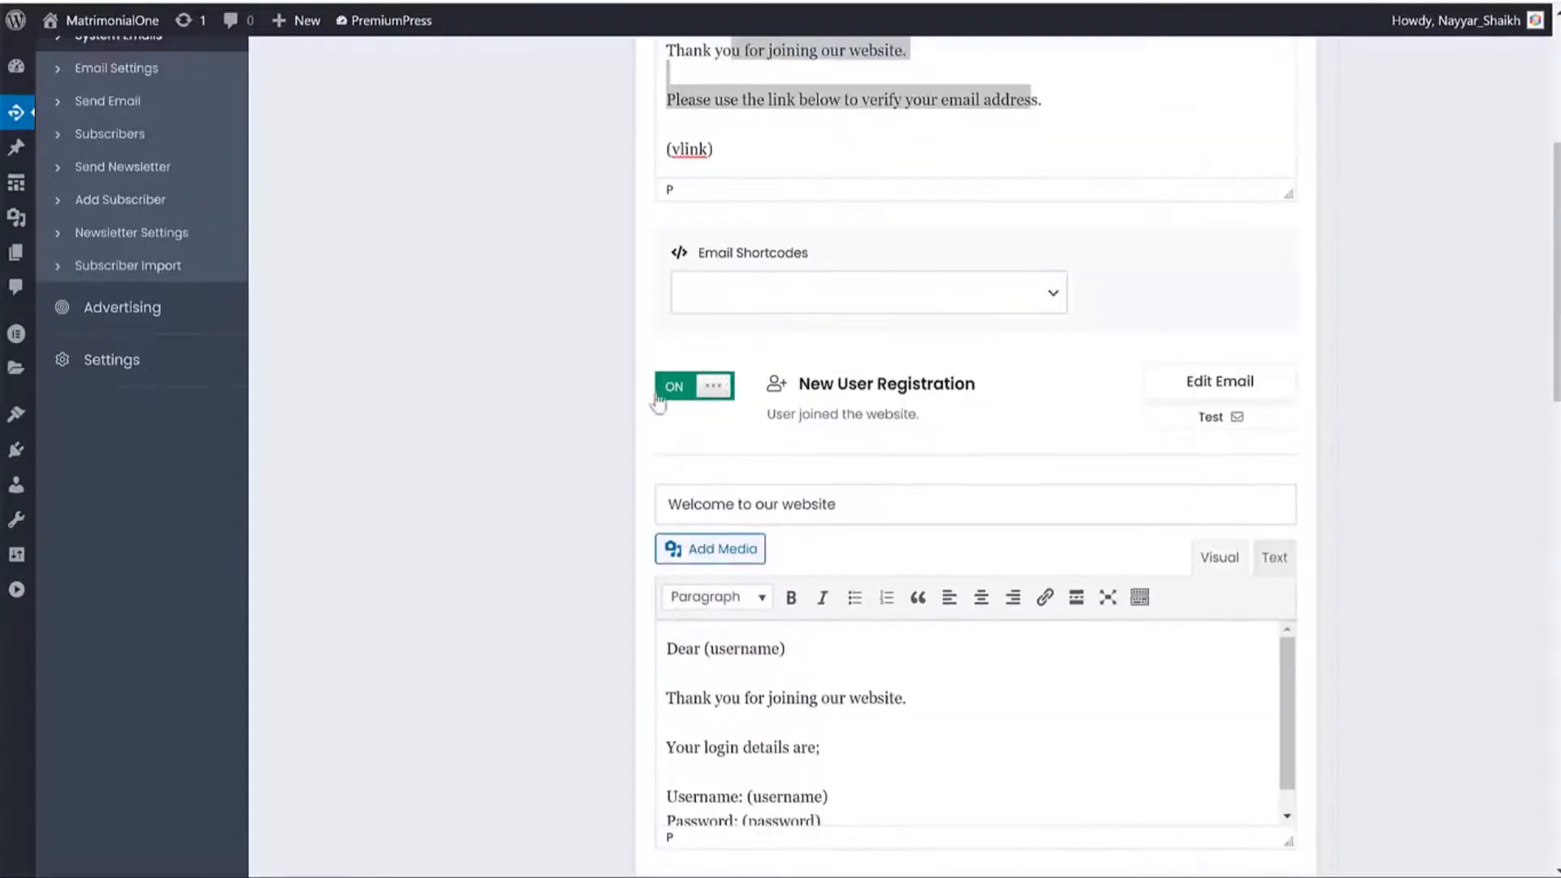
{"action": "scroll", "coordinate": [1425, 366], "scroll_direction": "down", "scroll_amount": 9}
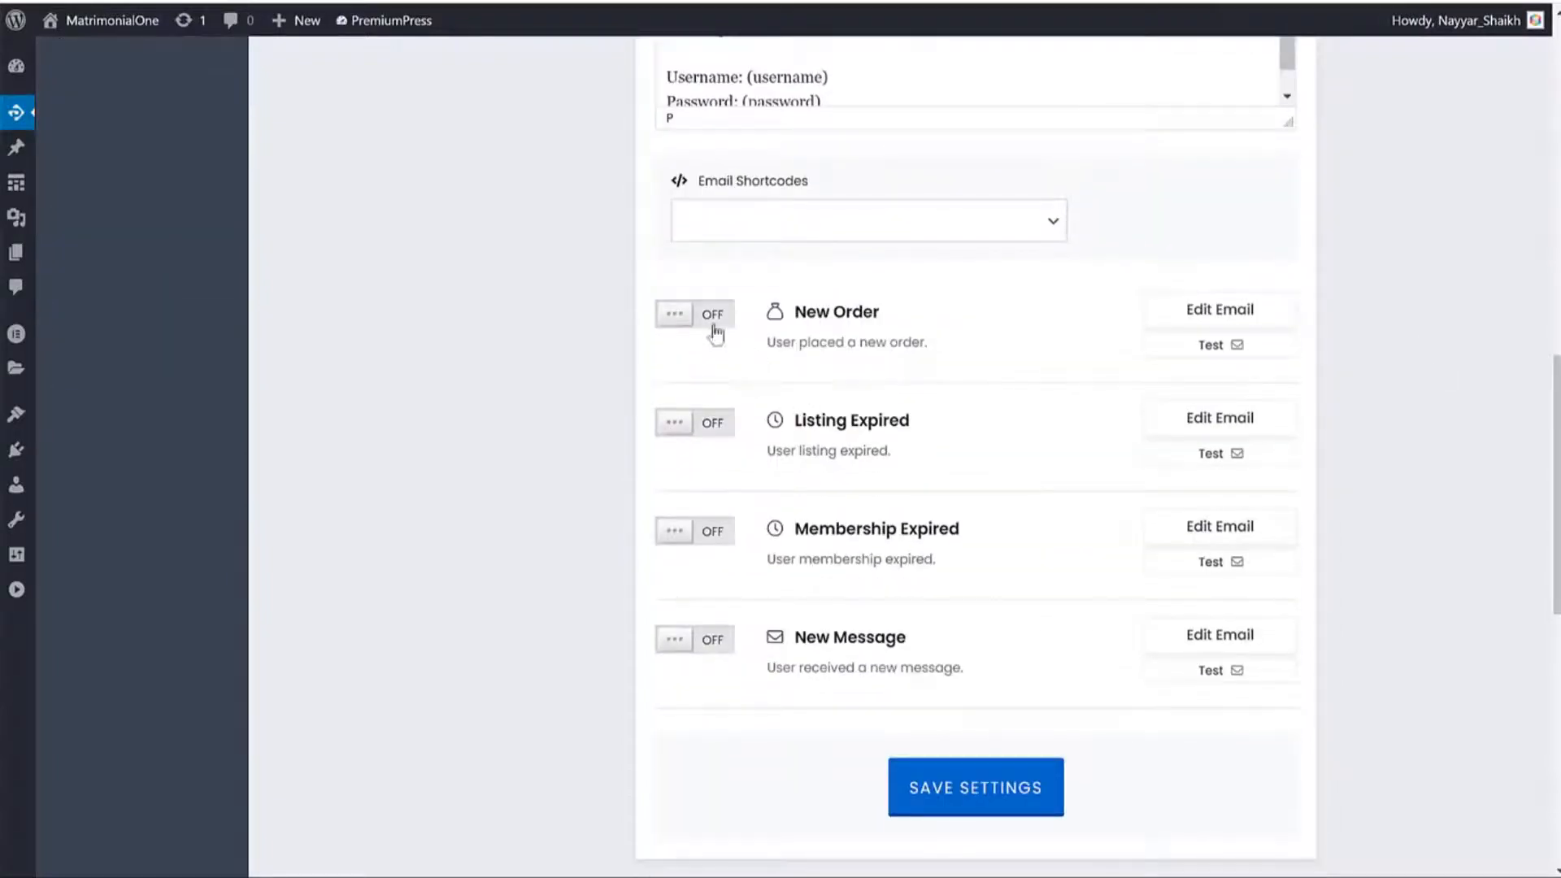
Review the New Order 'Payment received - thank you!' email and switch it on.
{"action": "left_click", "coordinate": [1205, 322]}
{"action": "scroll", "coordinate": [1334, 488], "scroll_direction": "down", "scroll_amount": 1}
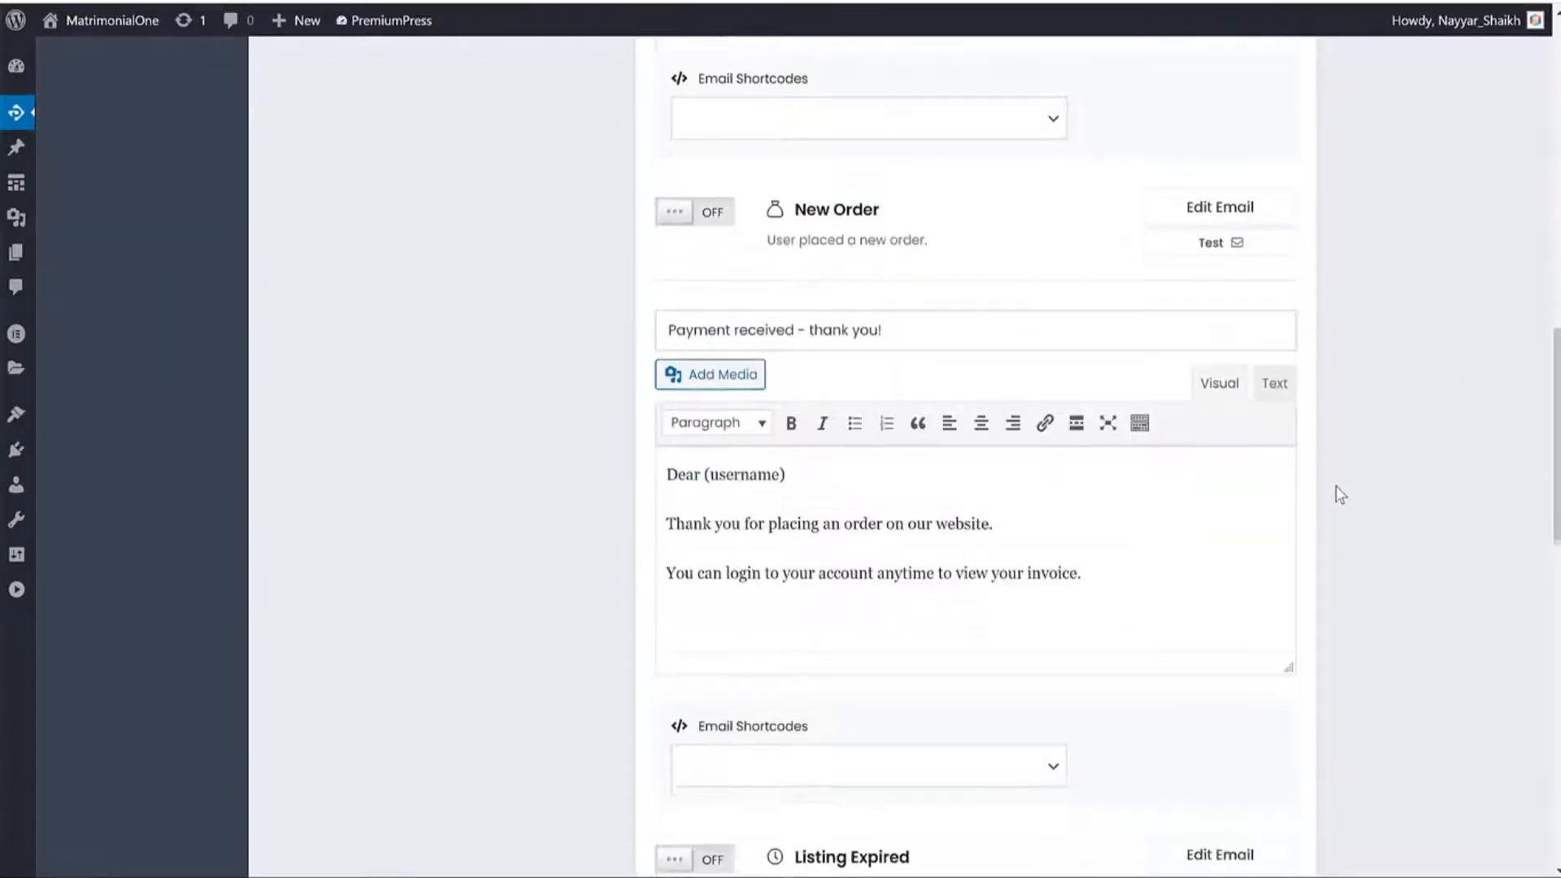
{"action": "left_click_drag", "start_coordinate": [672, 520], "coordinate": [972, 511]}
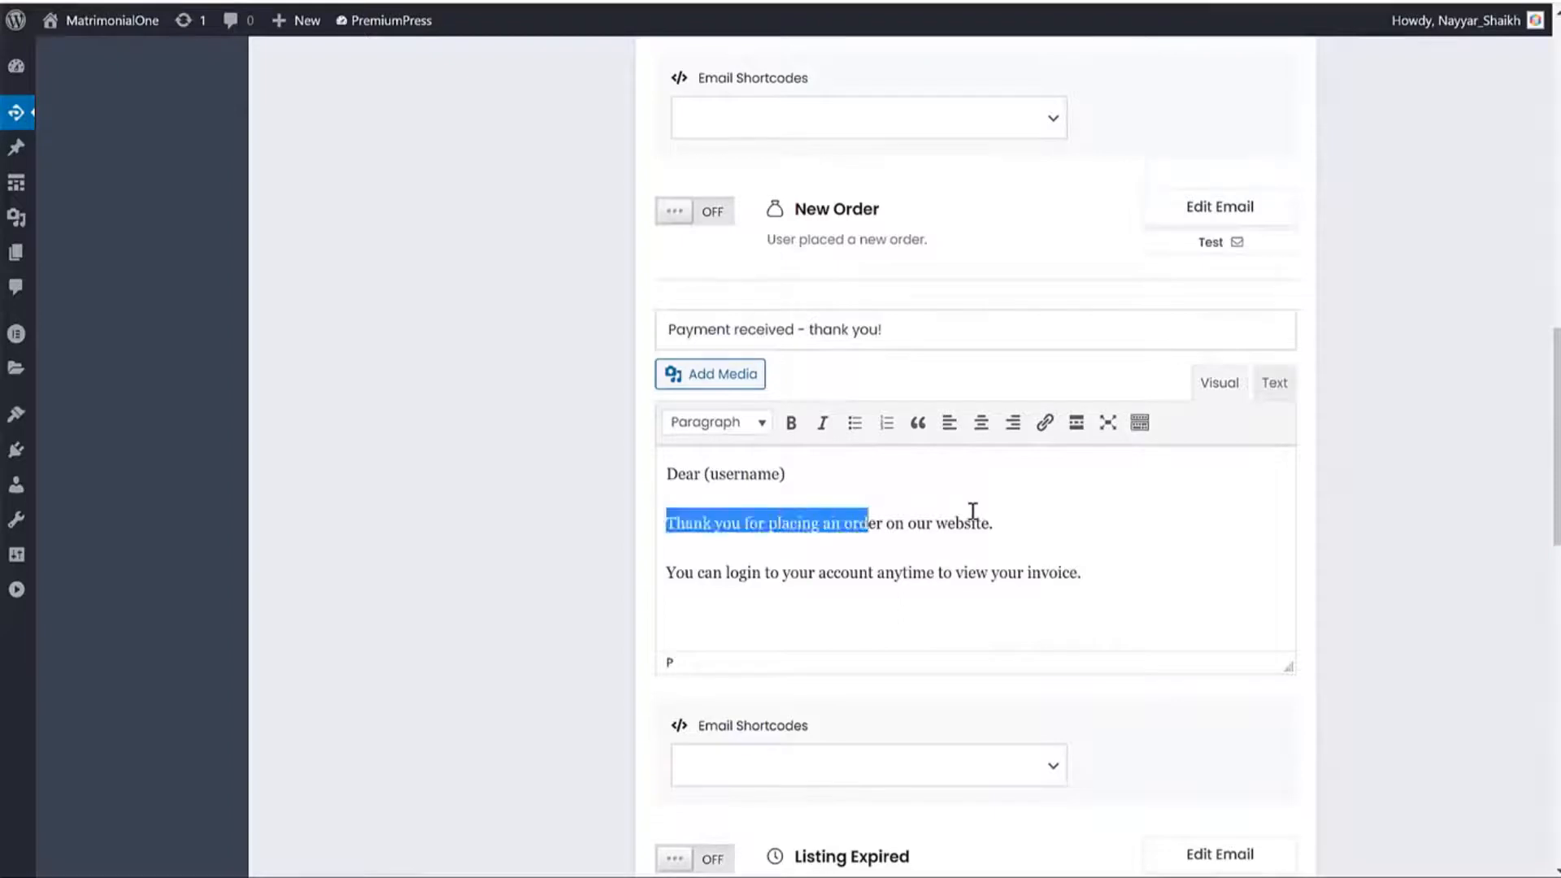
{"action": "left_click", "coordinate": [1037, 507]}
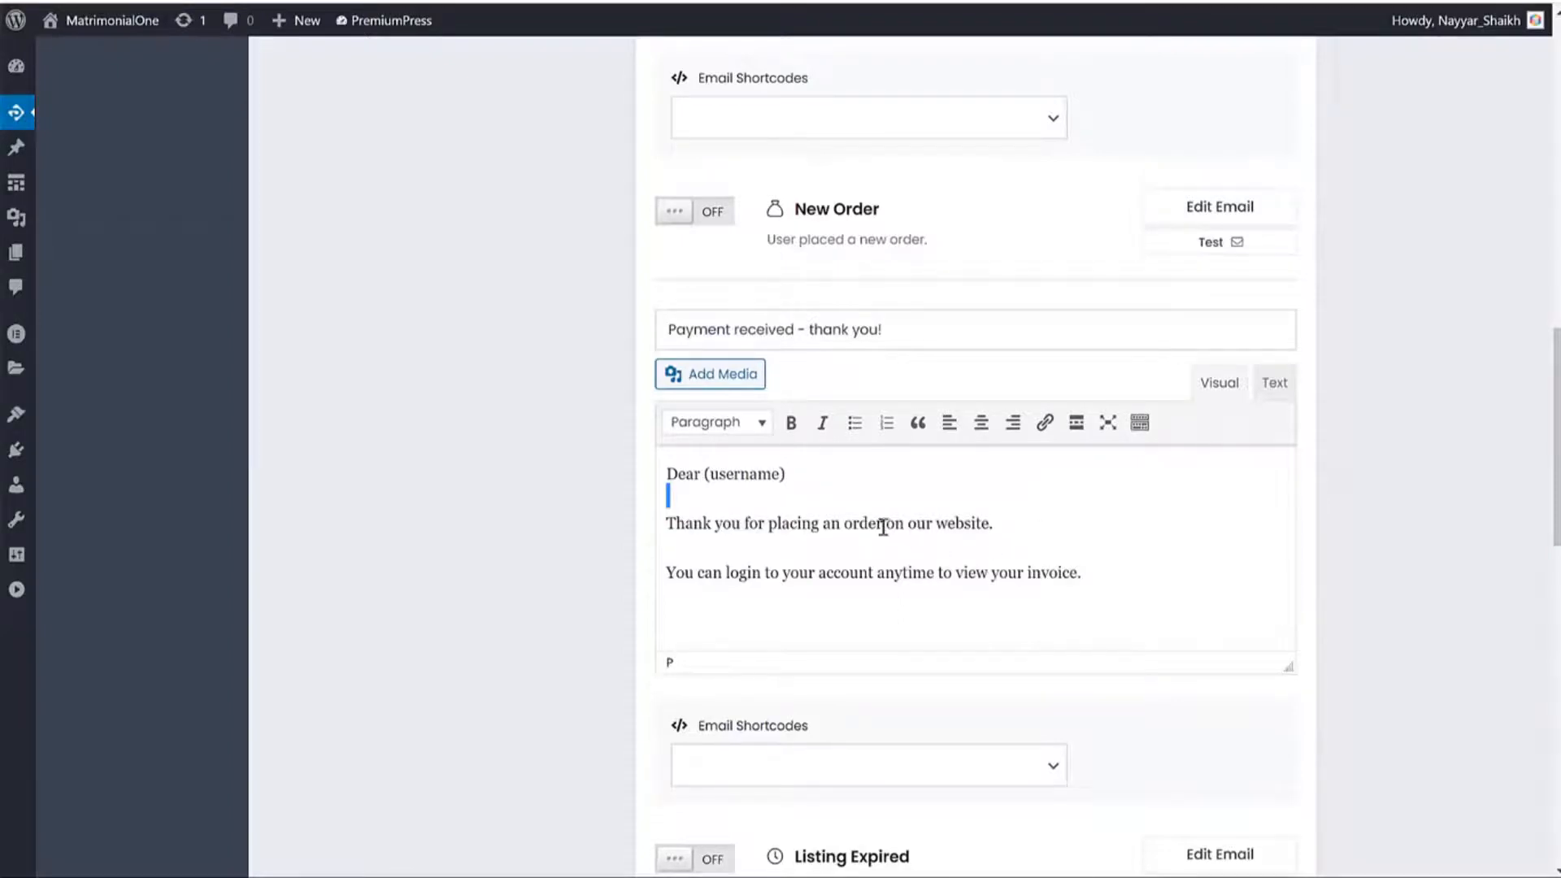
{"action": "left_click_drag", "start_coordinate": [782, 574], "coordinate": [1073, 569]}
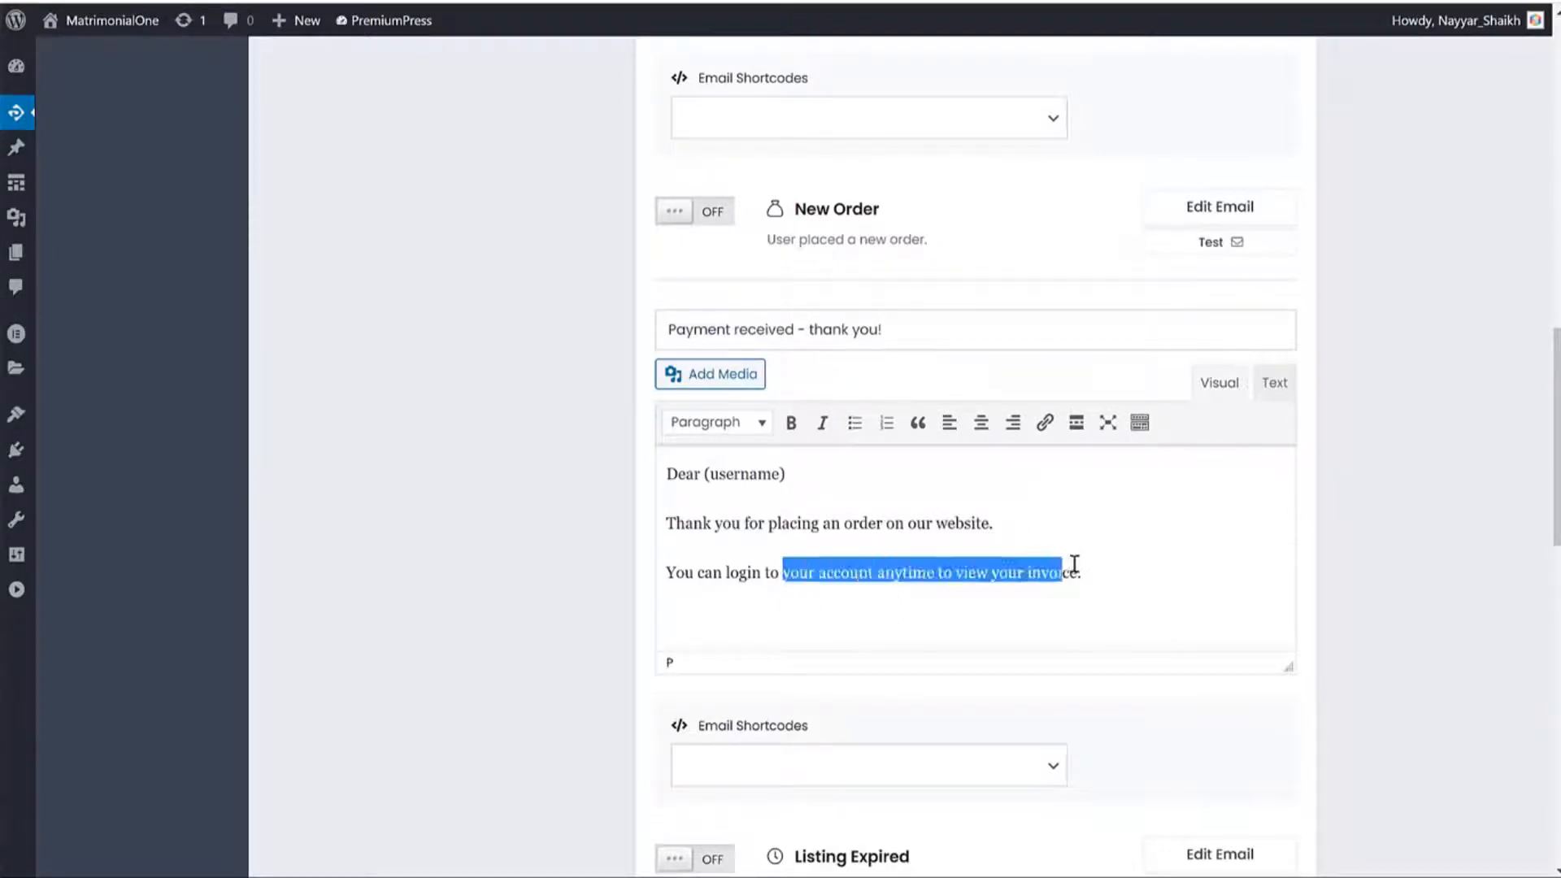
{"action": "left_click", "coordinate": [709, 211]}
{"action": "scroll", "coordinate": [1344, 572], "scroll_direction": "down", "scroll_amount": 5}
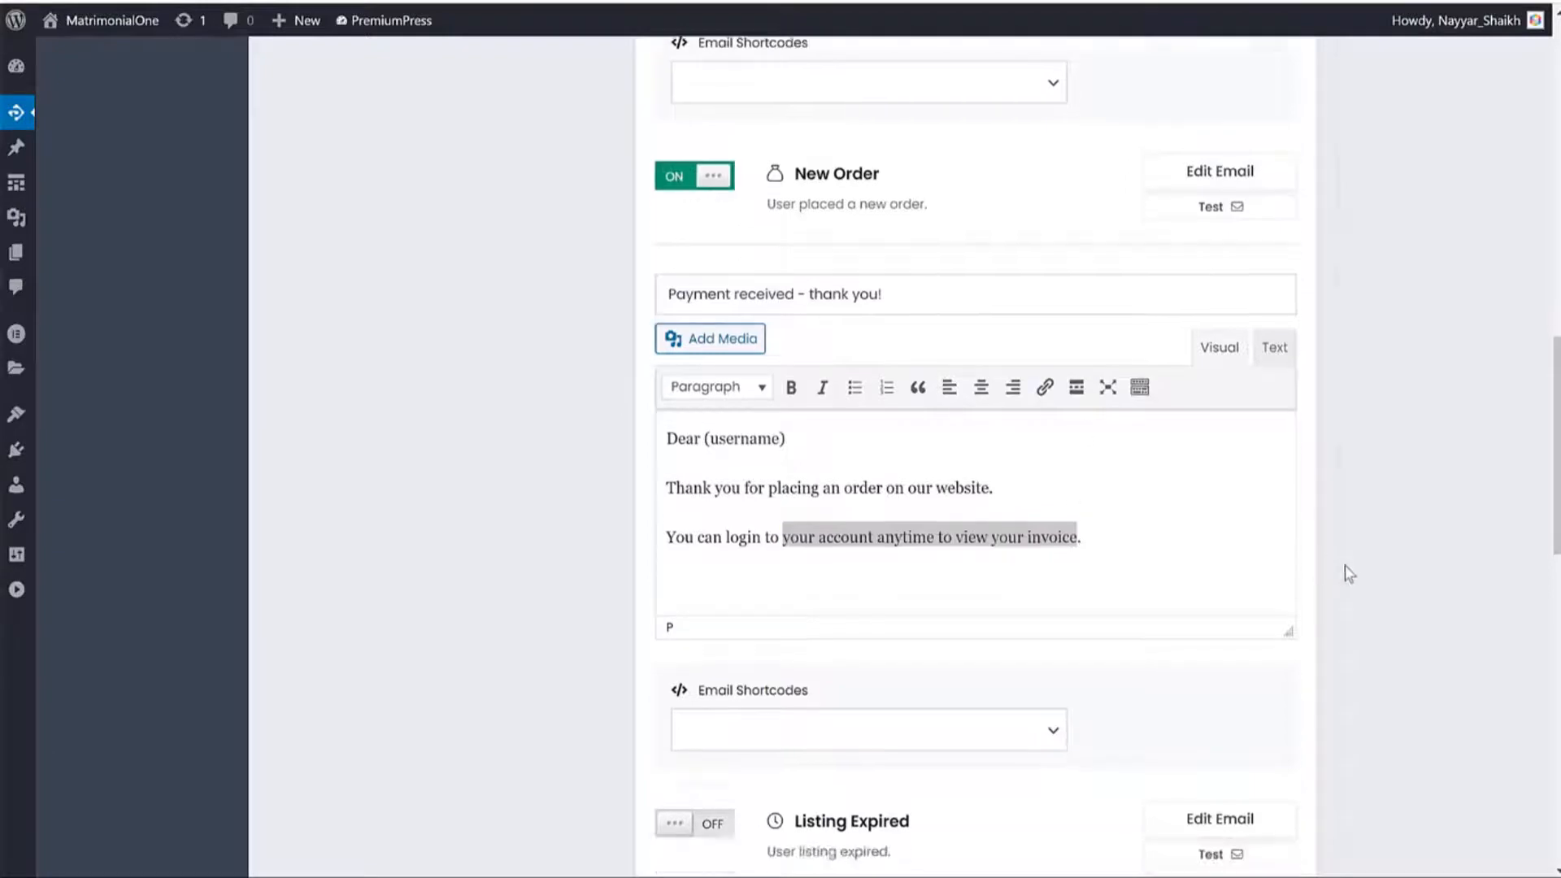
{"action": "scroll", "coordinate": [944, 355], "scroll_direction": "up", "scroll_amount": 6}
{"action": "scroll", "coordinate": [909, 355], "scroll_direction": "down", "scroll_amount": 5}
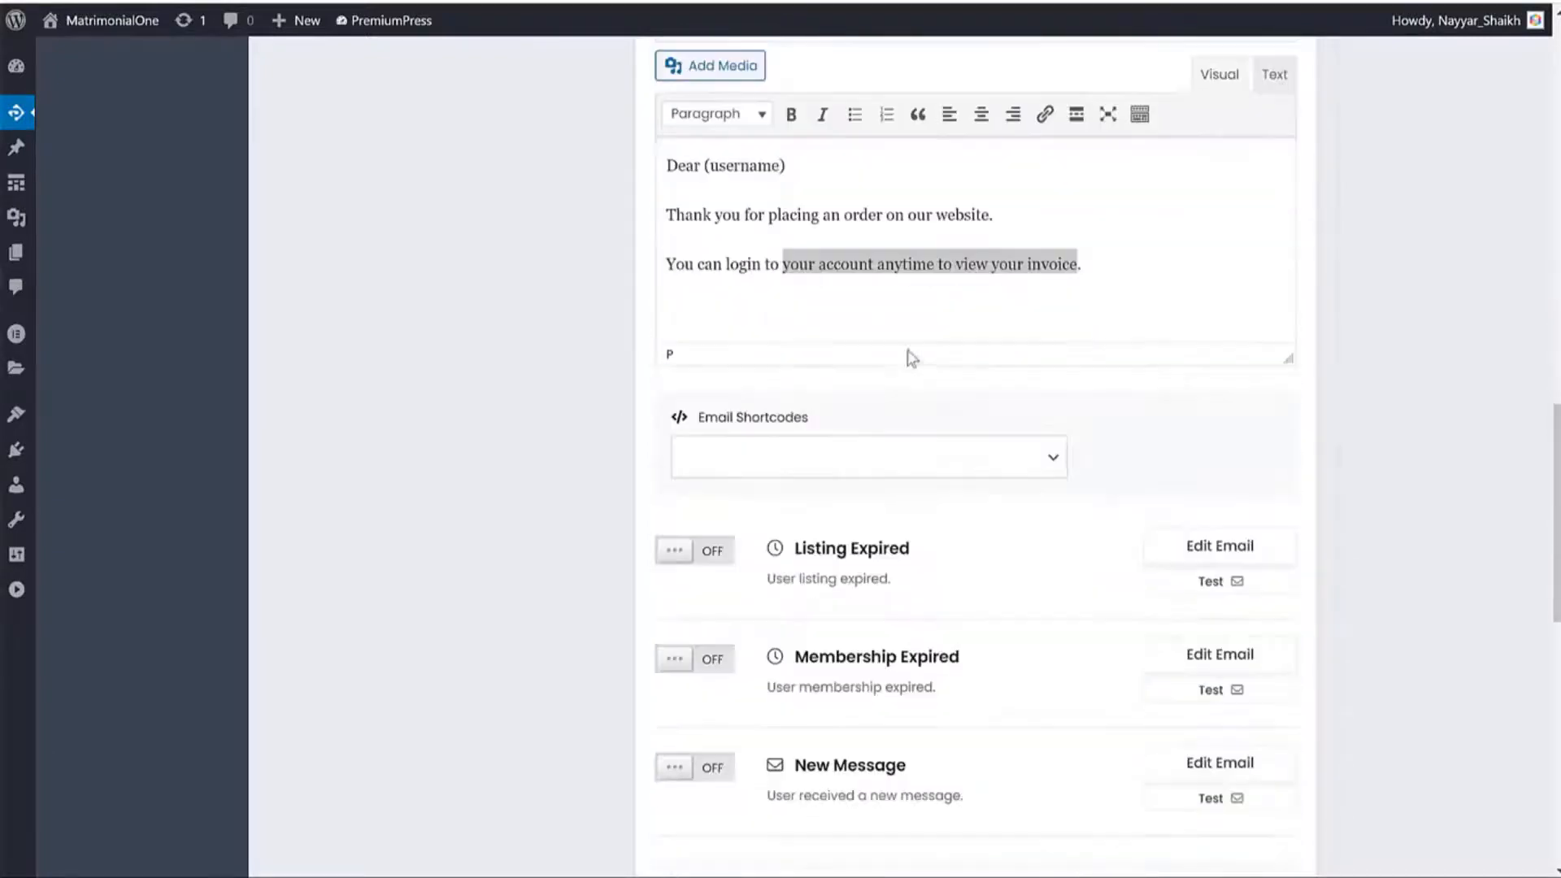
{"action": "left_click_drag", "start_coordinate": [1004, 220], "coordinate": [885, 202]}
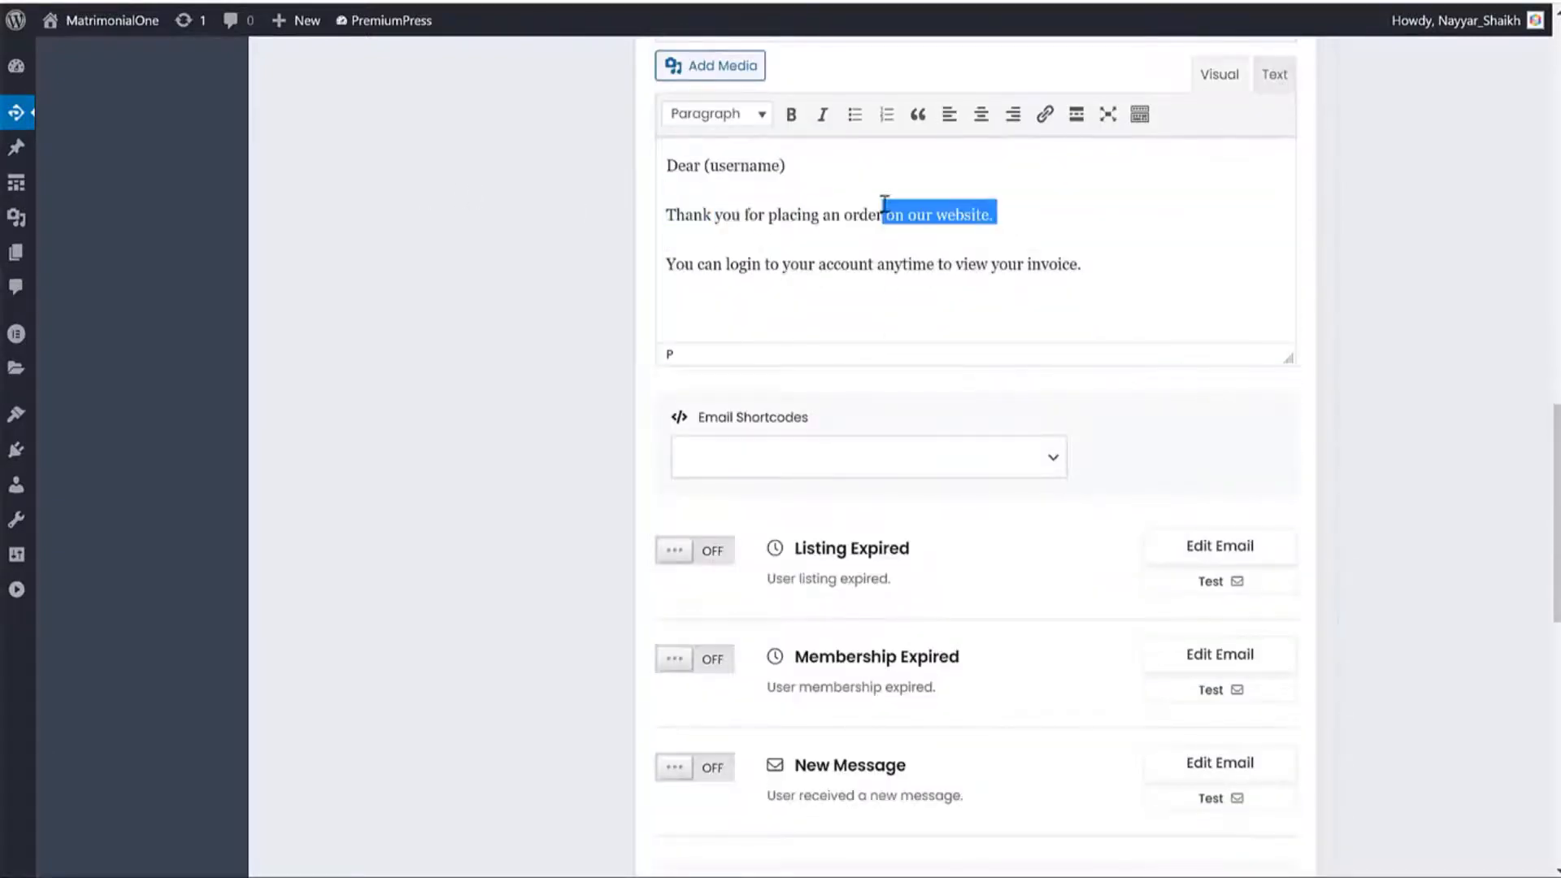
{"action": "left_click", "coordinate": [1167, 268]}
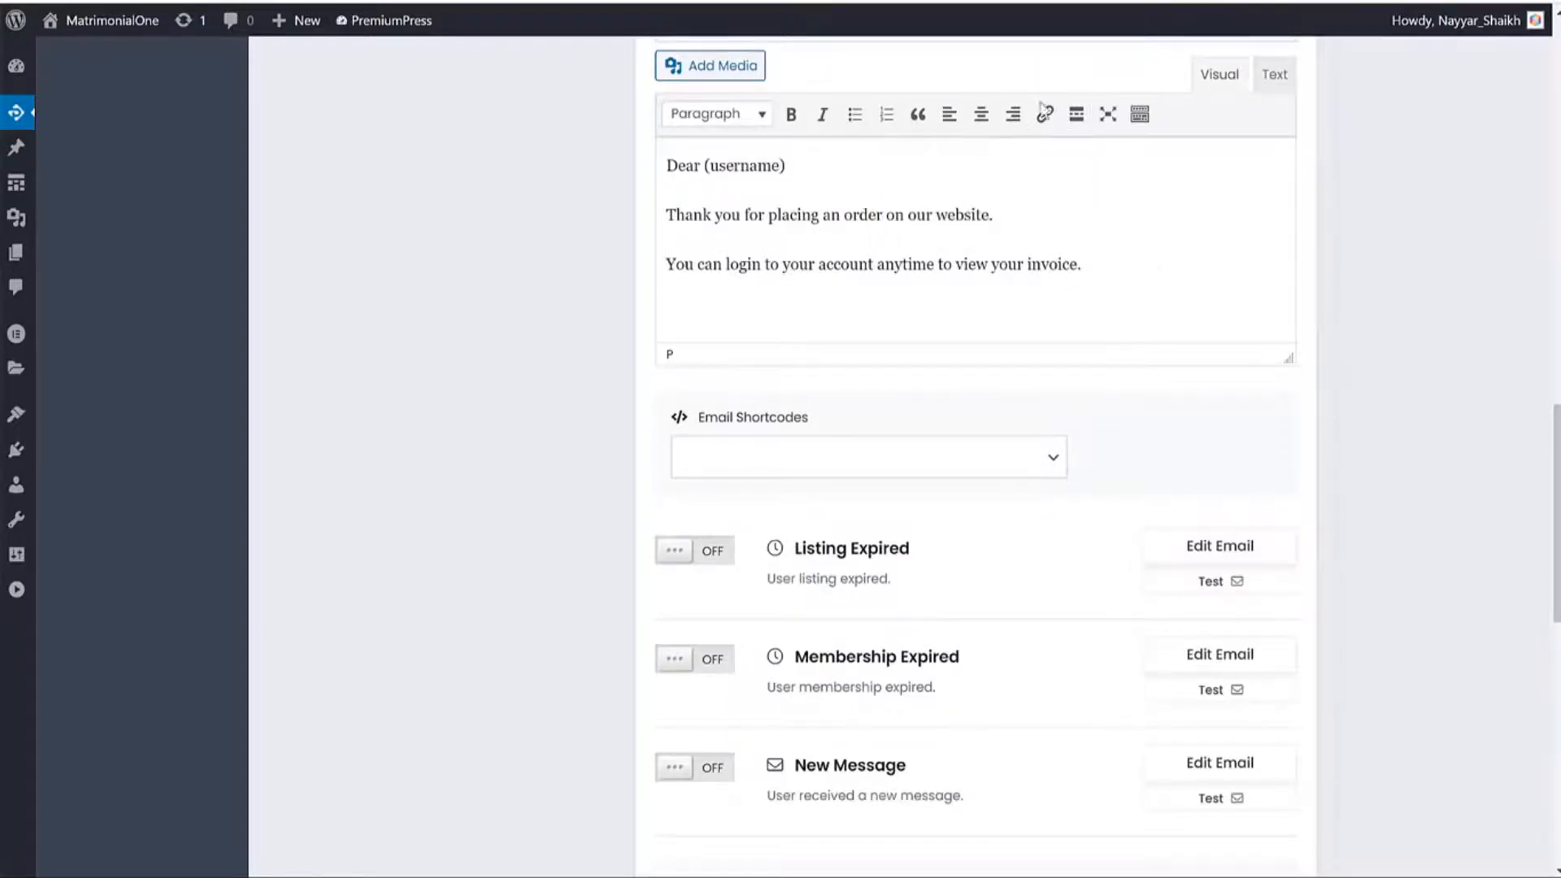
Open the order email's media library and close it without inserting anything.
{"action": "scroll", "coordinate": [1171, 174], "scroll_direction": "up", "scroll_amount": 2}
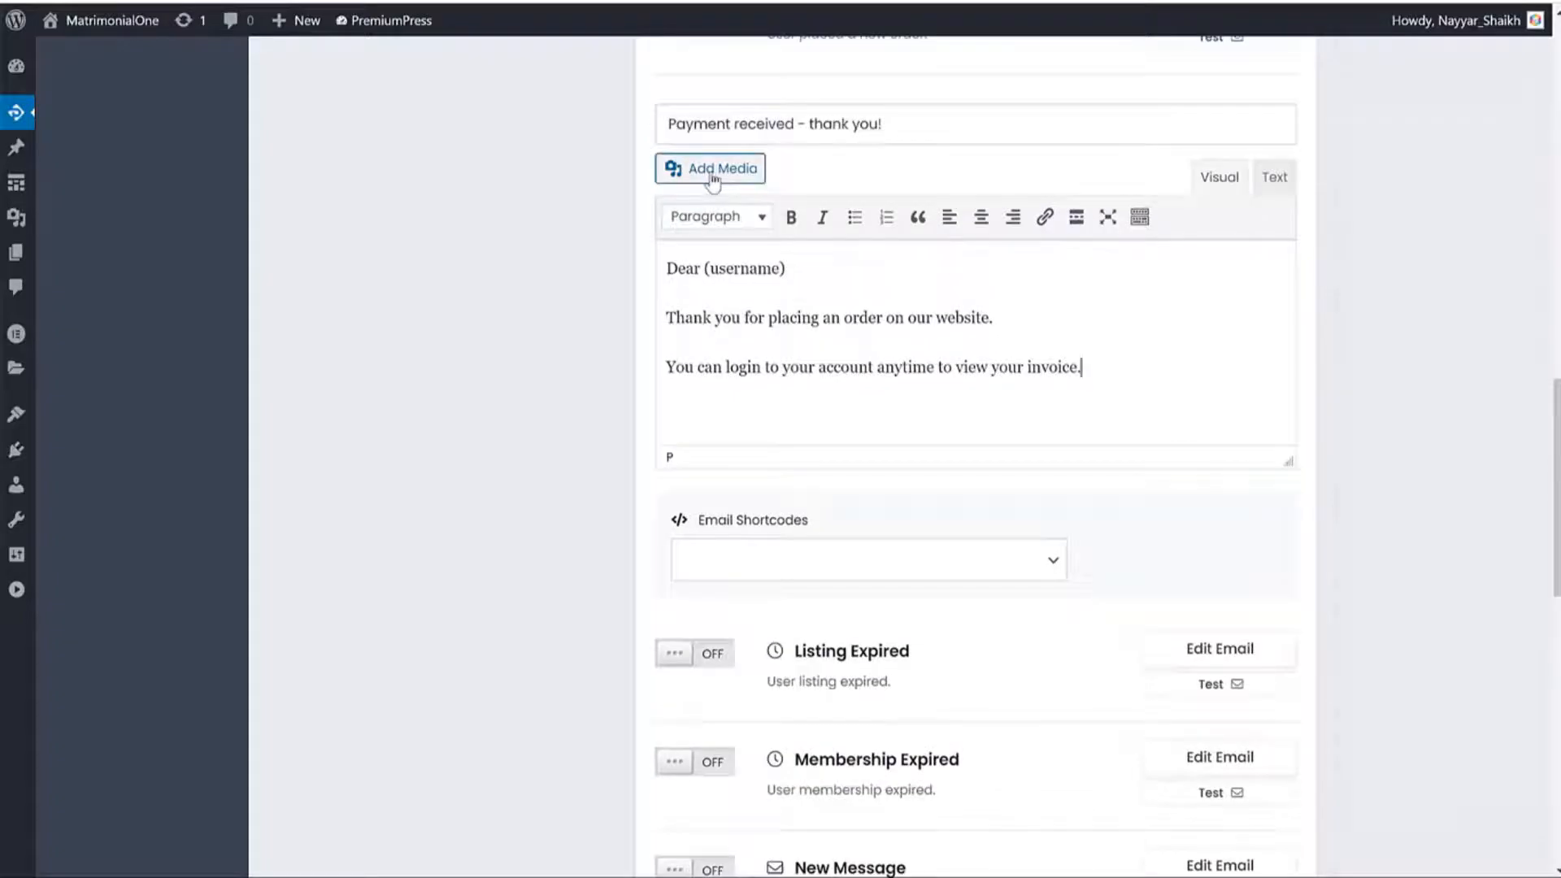
{"action": "left_click", "coordinate": [712, 171]}
{"action": "left_click", "coordinate": [1508, 64]}
{"action": "scroll", "coordinate": [1080, 378], "scroll_direction": "down", "scroll_amount": 5}
Save the system email settings.
{"action": "left_click", "coordinate": [962, 613]}
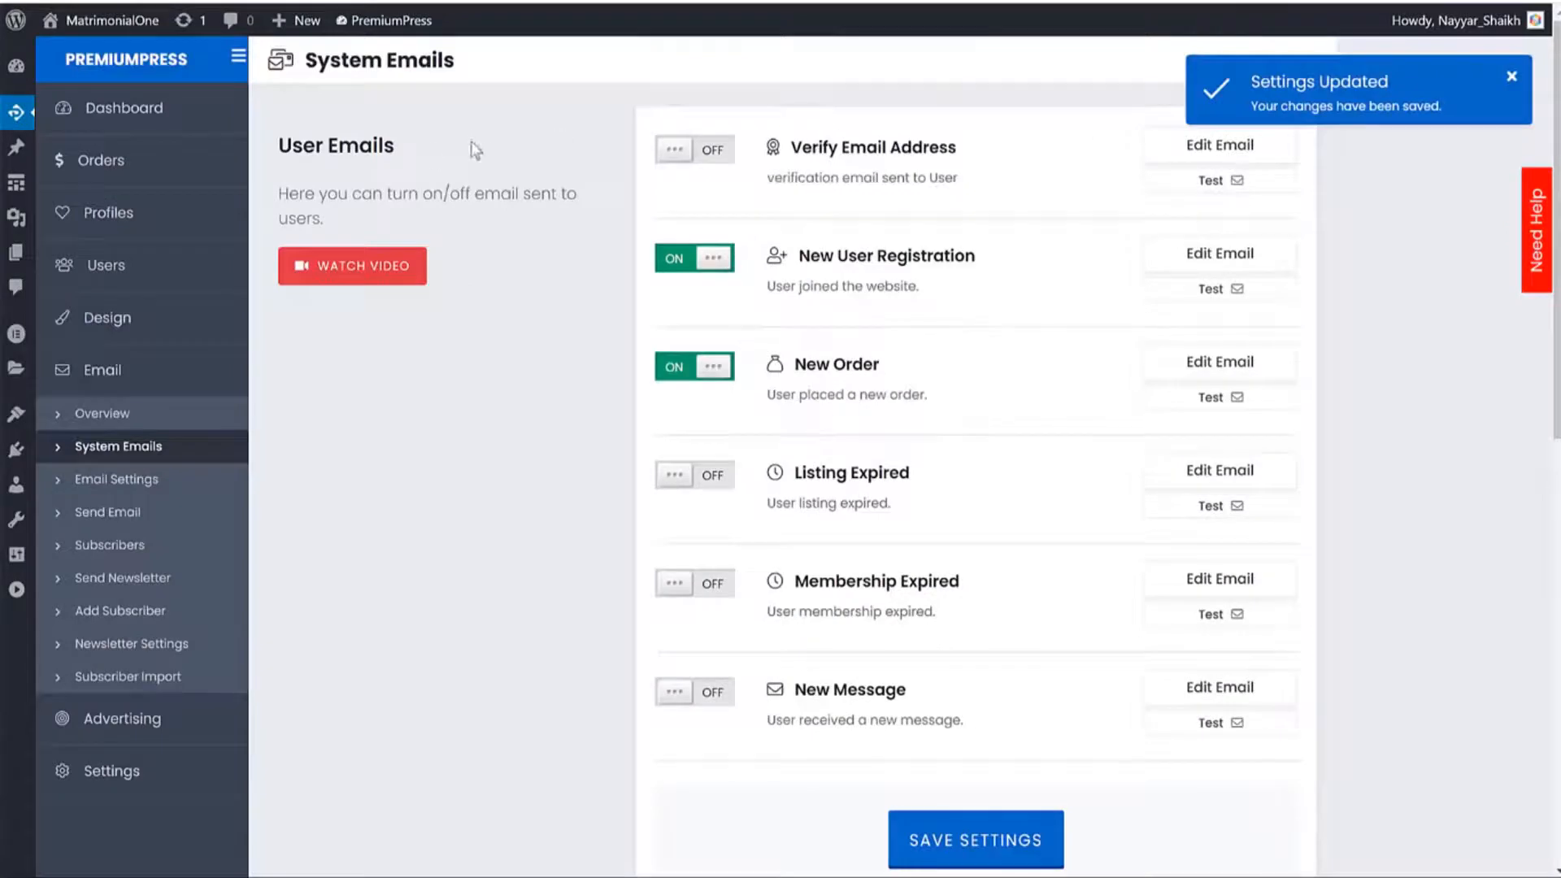
{"action": "left_click_drag", "start_coordinate": [476, 151], "coordinate": [453, 182]}
{"action": "scroll", "coordinate": [498, 260], "scroll_direction": "down", "scroll_amount": 10}
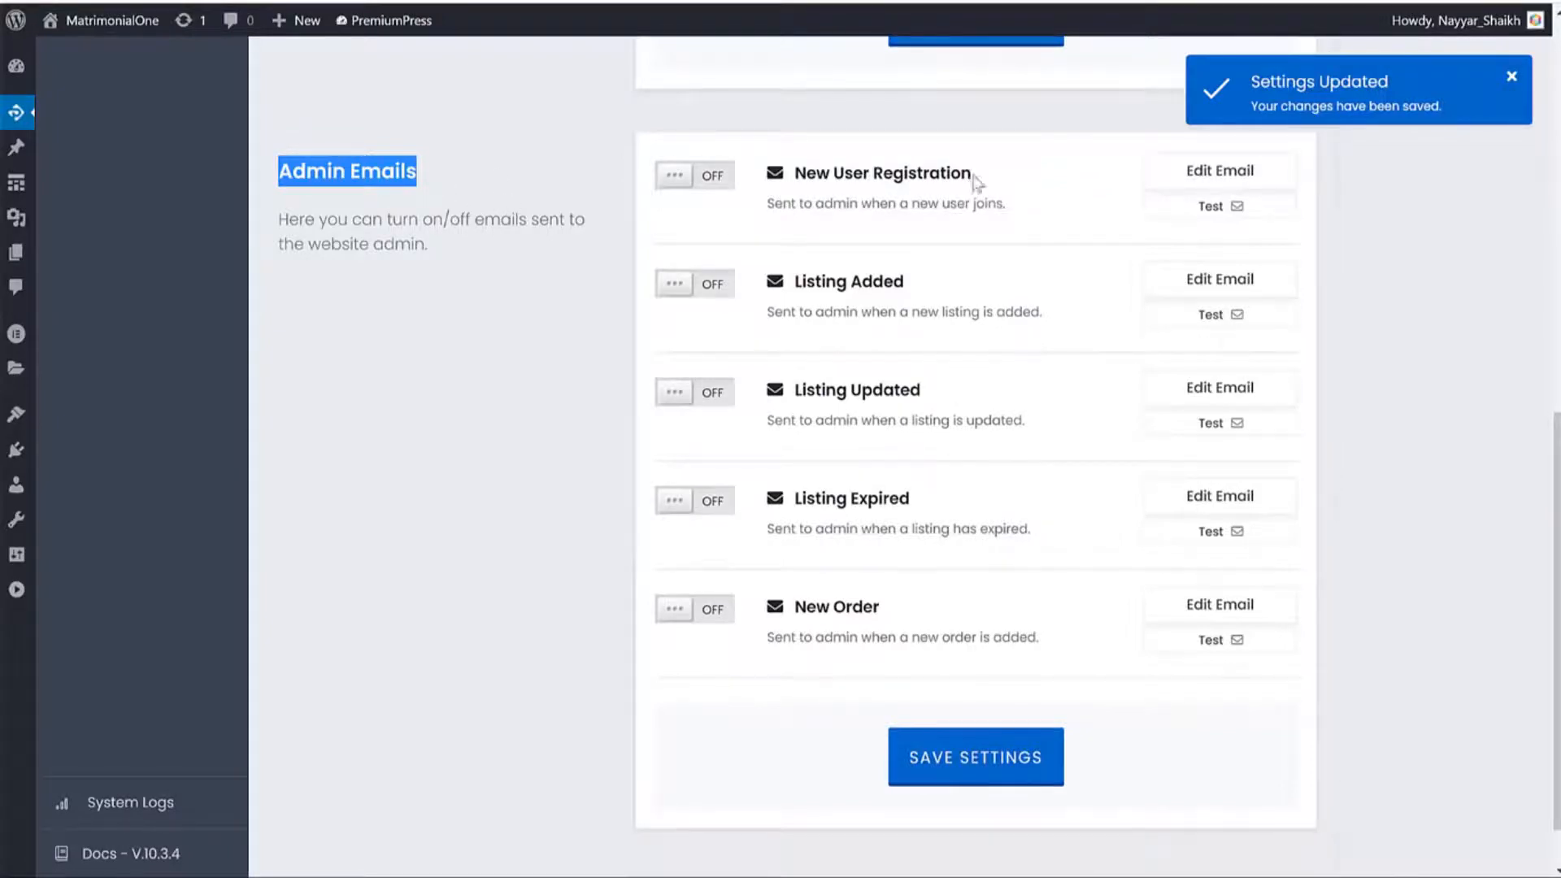
Review the admin New User Registration signup notice and save the settings again.
{"action": "left_click", "coordinate": [1227, 172]}
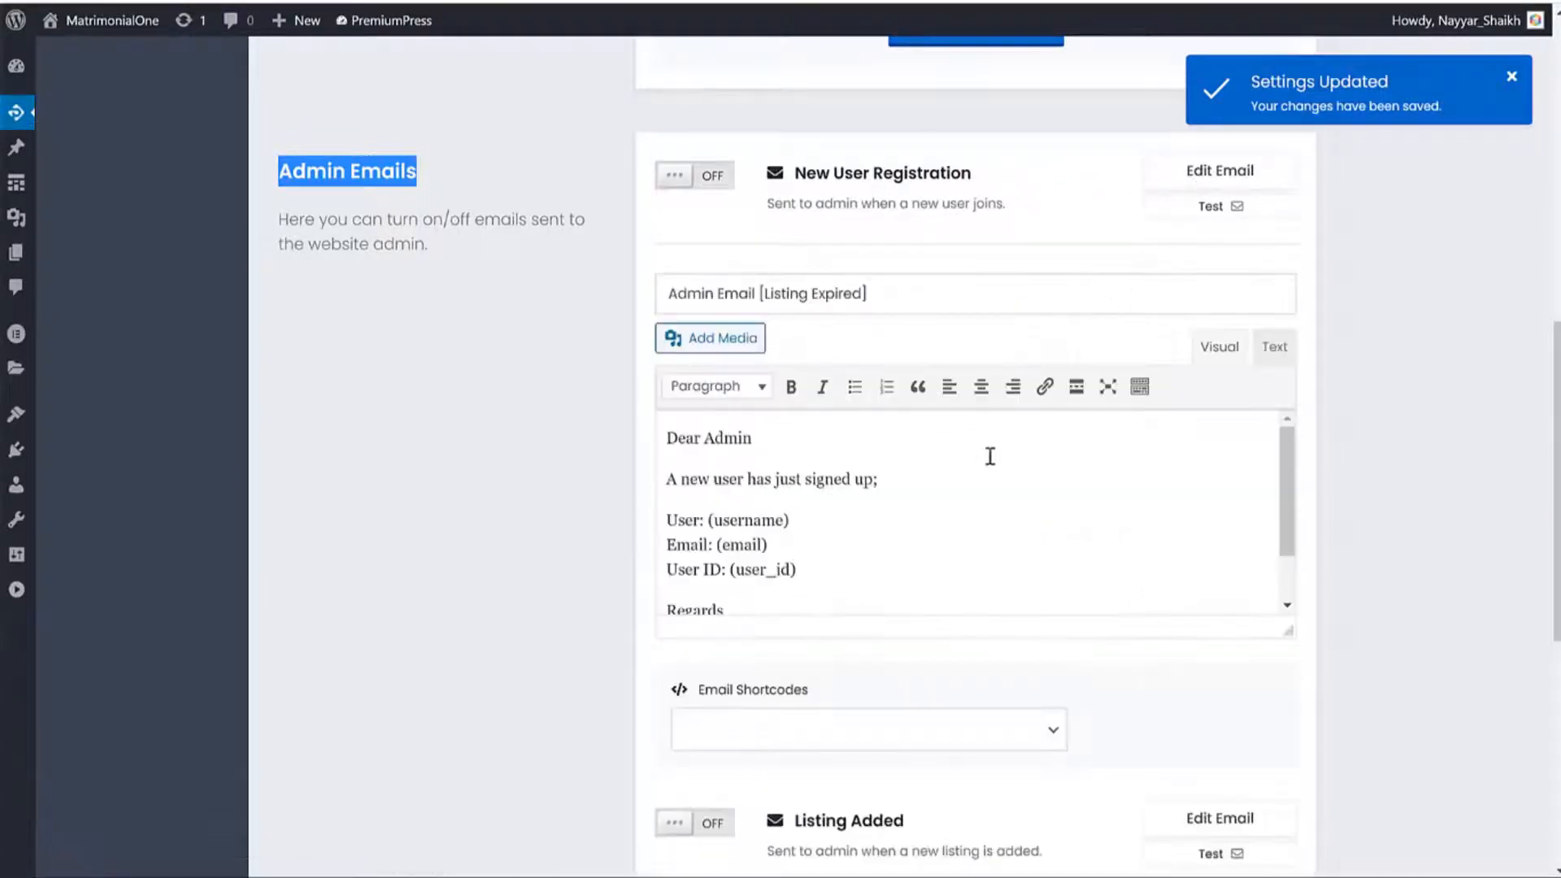
{"action": "scroll", "coordinate": [1171, 482], "scroll_direction": "down", "scroll_amount": 1}
{"action": "scroll", "coordinate": [1081, 509], "scroll_direction": "up", "scroll_amount": 1}
{"action": "left_click_drag", "start_coordinate": [670, 481], "coordinate": [914, 477]}
{"action": "scroll", "coordinate": [896, 495], "scroll_direction": "down", "scroll_amount": 1}
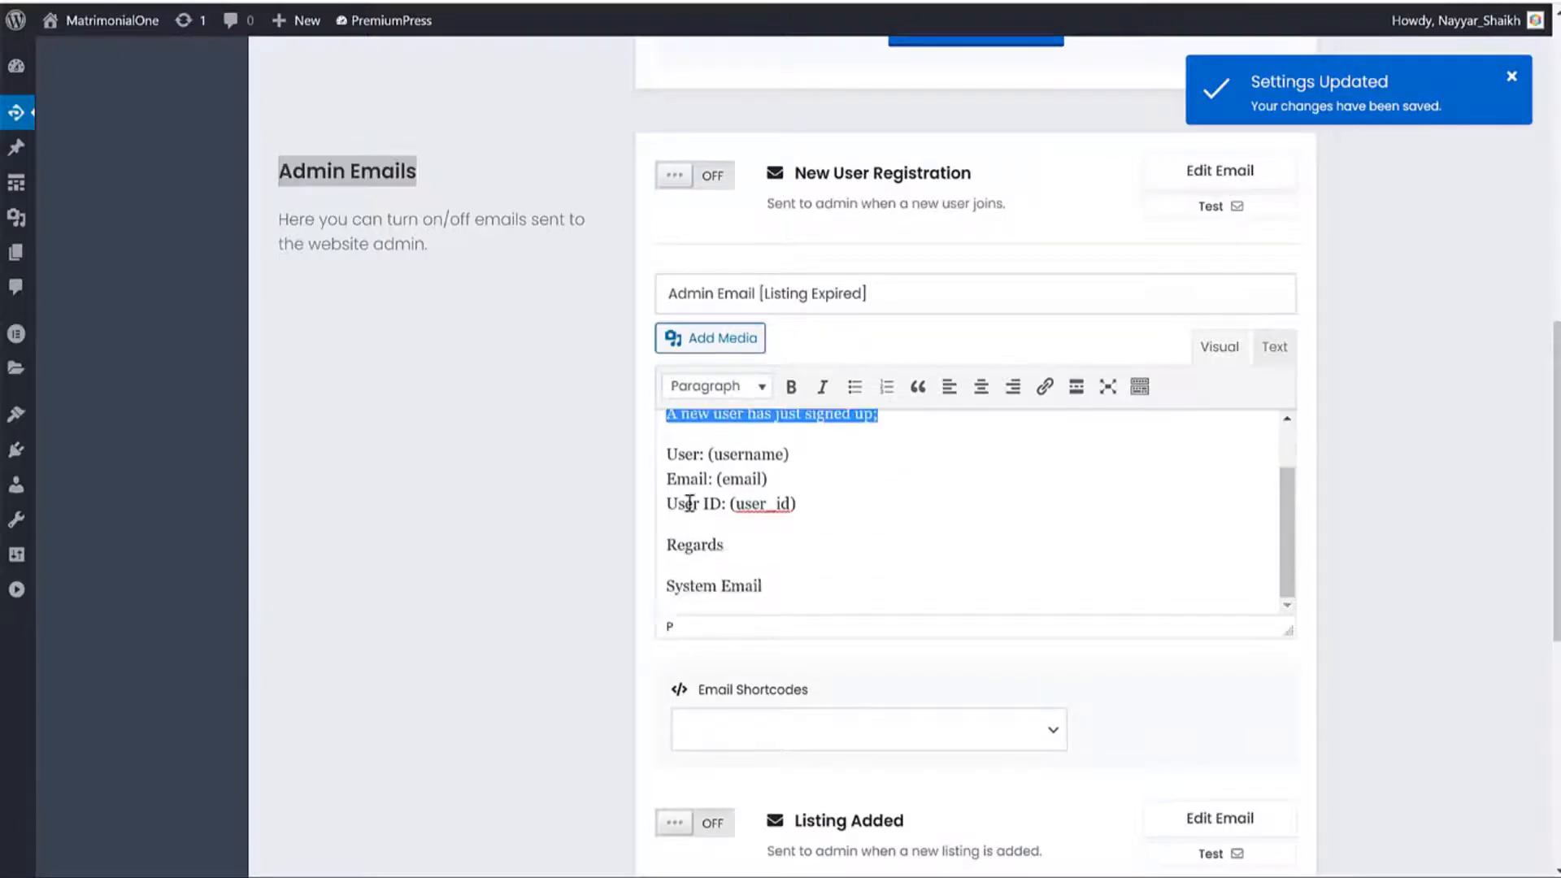
{"action": "left_click_drag", "start_coordinate": [679, 453], "coordinate": [811, 512]}
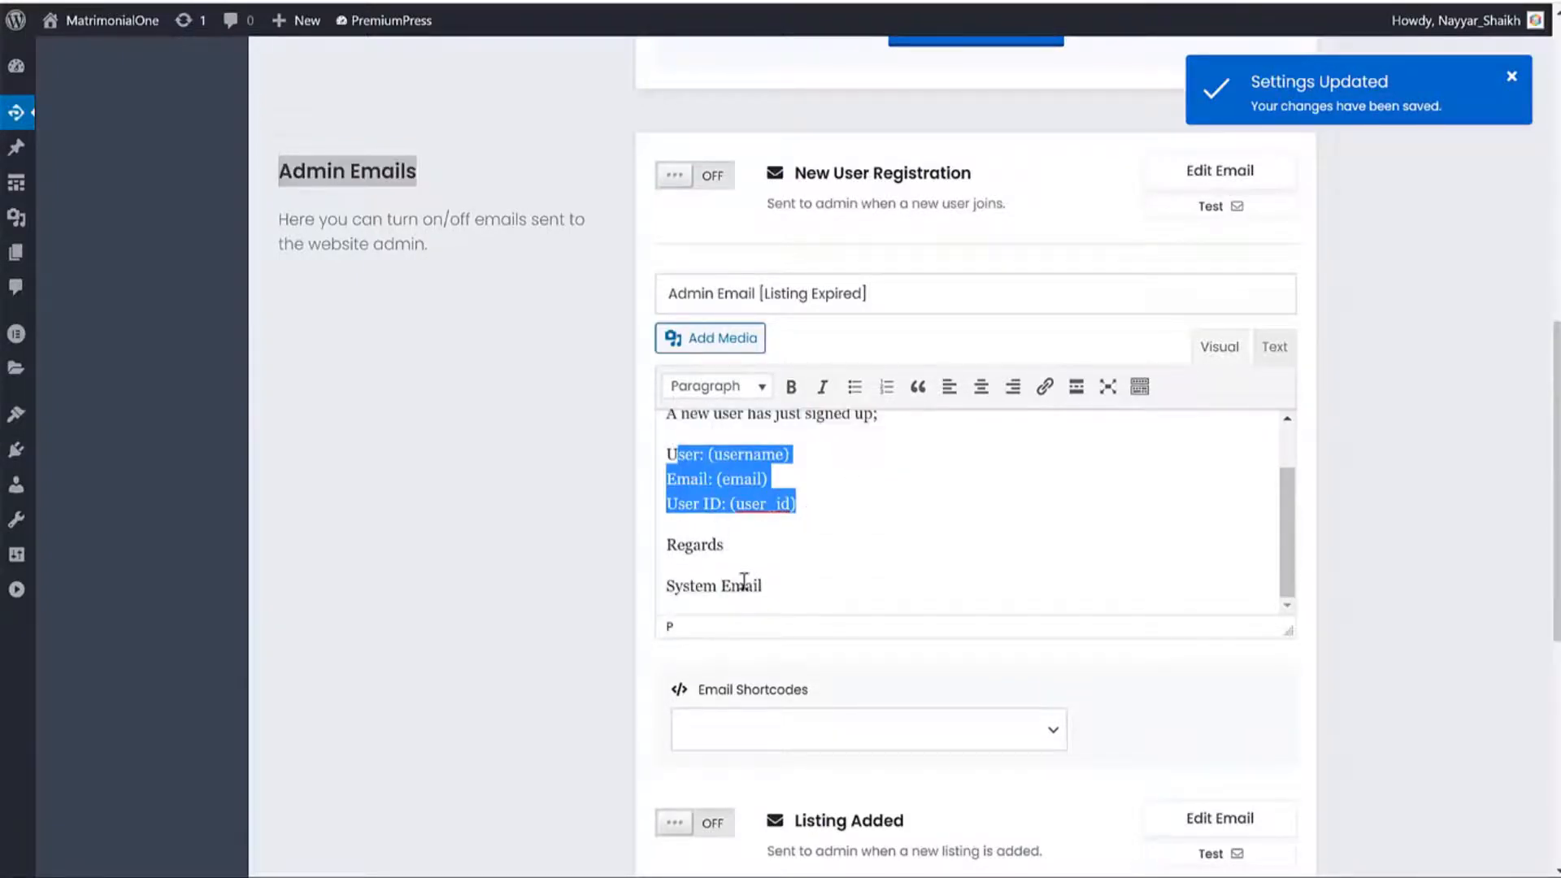
{"action": "scroll", "coordinate": [1073, 526], "scroll_direction": "down", "scroll_amount": 4}
{"action": "scroll", "coordinate": [972, 551], "scroll_direction": "up", "scroll_amount": 10}
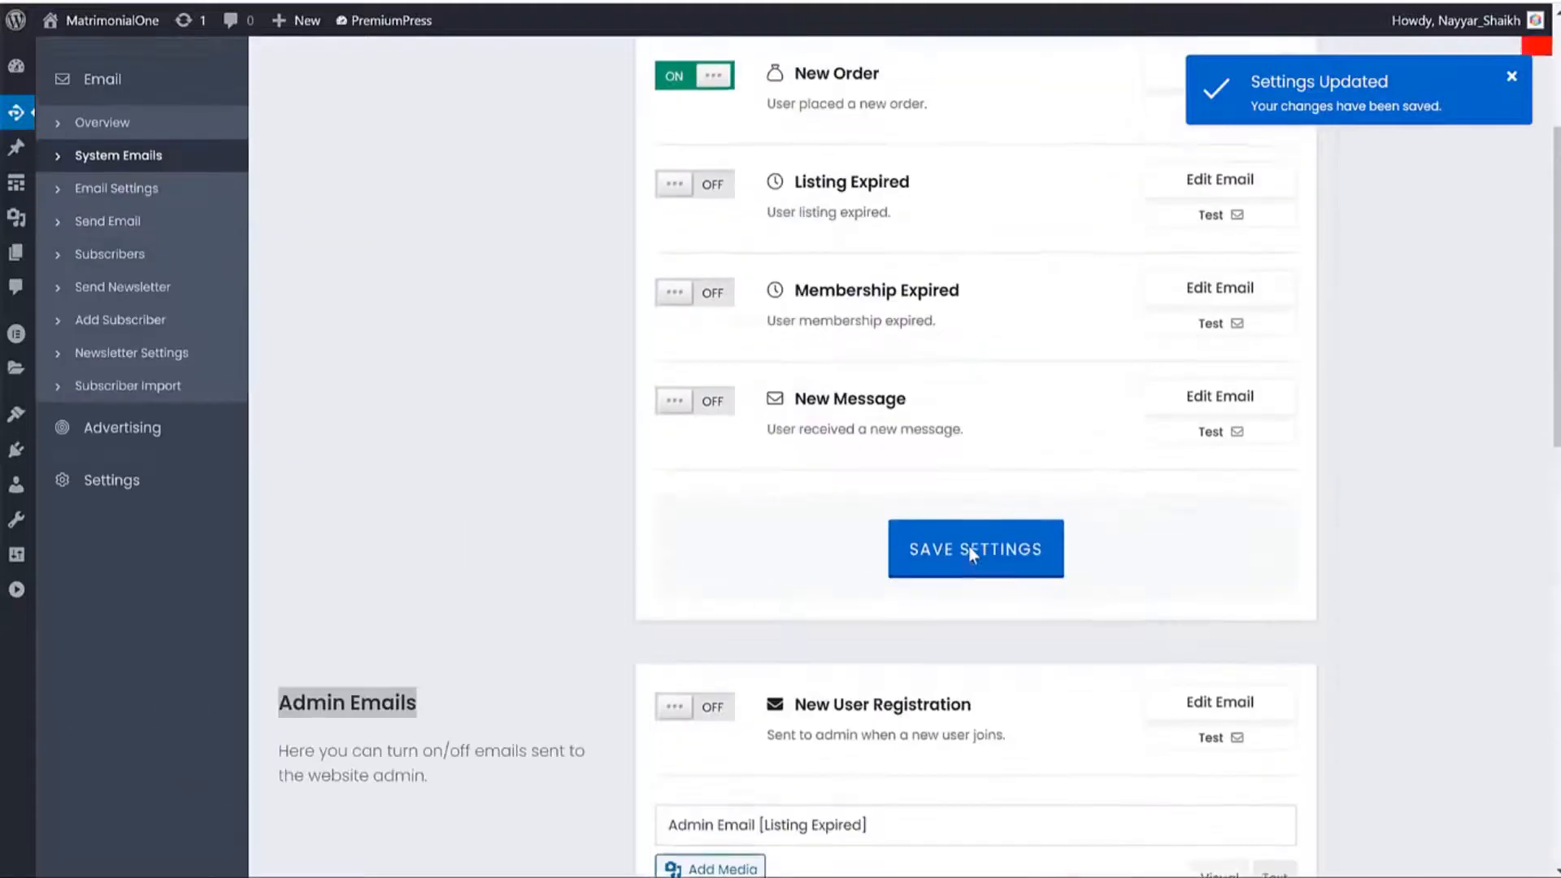
{"action": "left_click", "coordinate": [970, 550]}
{"action": "left_click", "coordinate": [155, 479]}
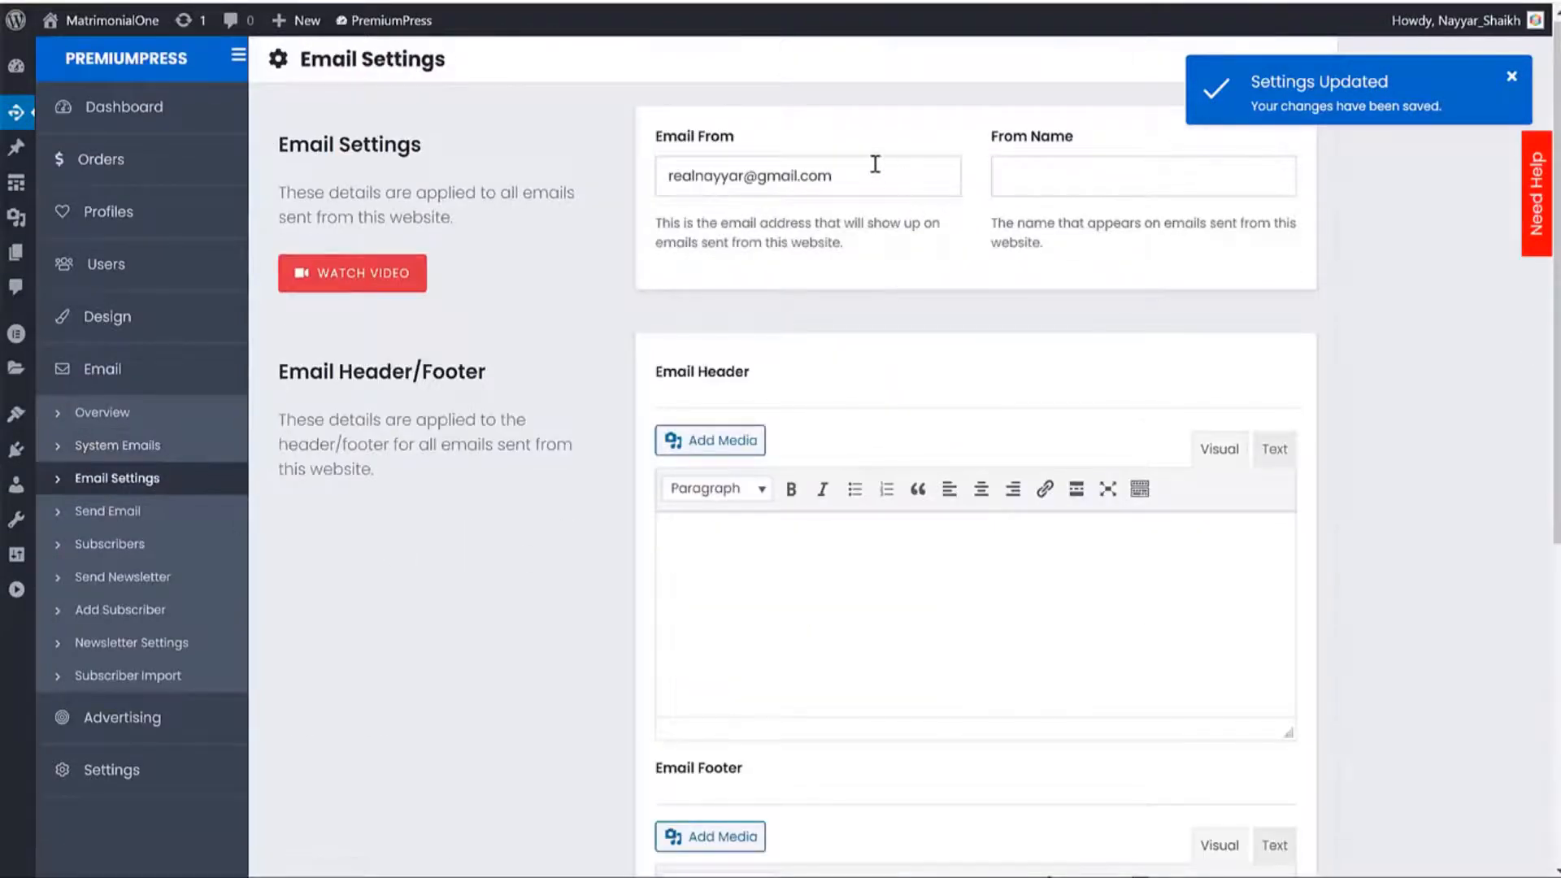
Inspect the Email From address and the New User Registration email body.
{"action": "left_click_drag", "start_coordinate": [874, 164], "coordinate": [679, 221]}
{"action": "triple_click", "coordinate": [895, 185]}
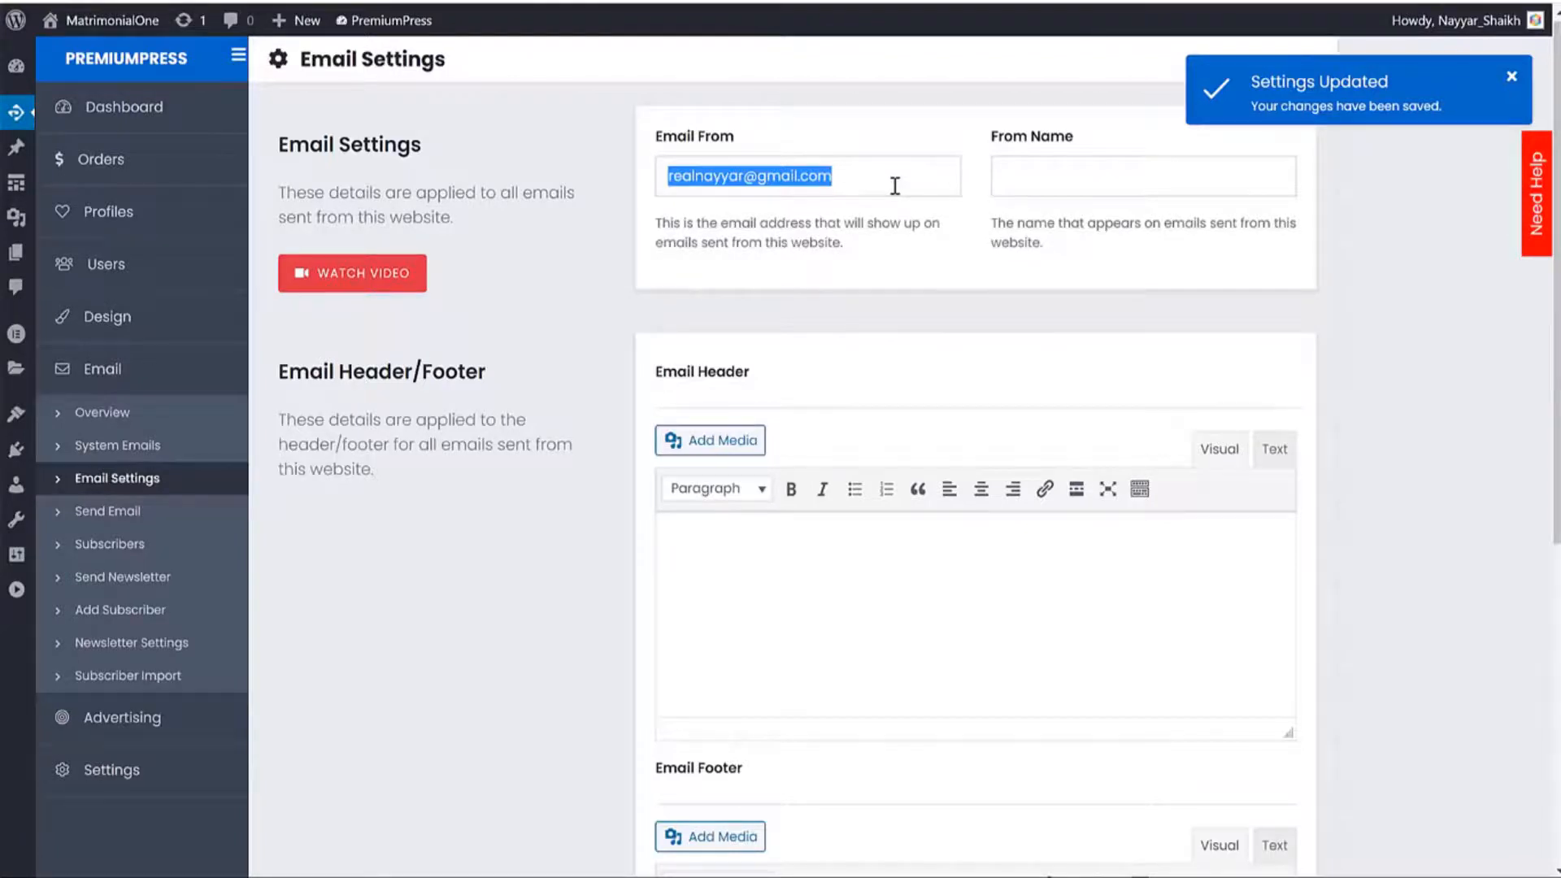
{"action": "left_click", "coordinate": [163, 452]}
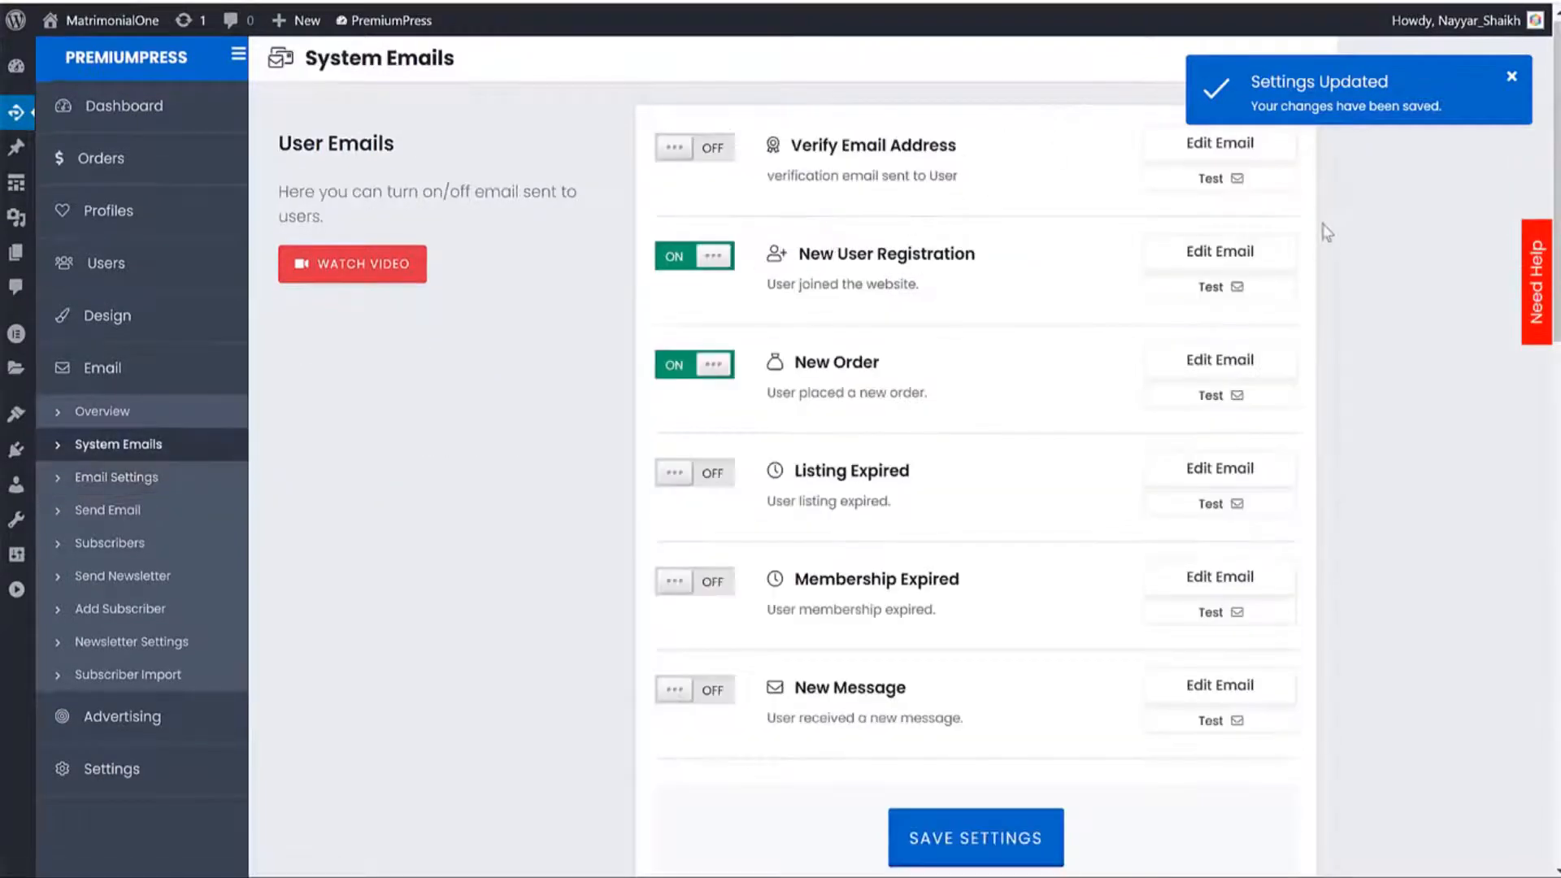
{"action": "left_click", "coordinate": [1271, 254]}
{"action": "left_click", "coordinate": [724, 517]}
{"action": "key", "text": "ctrl+a"}
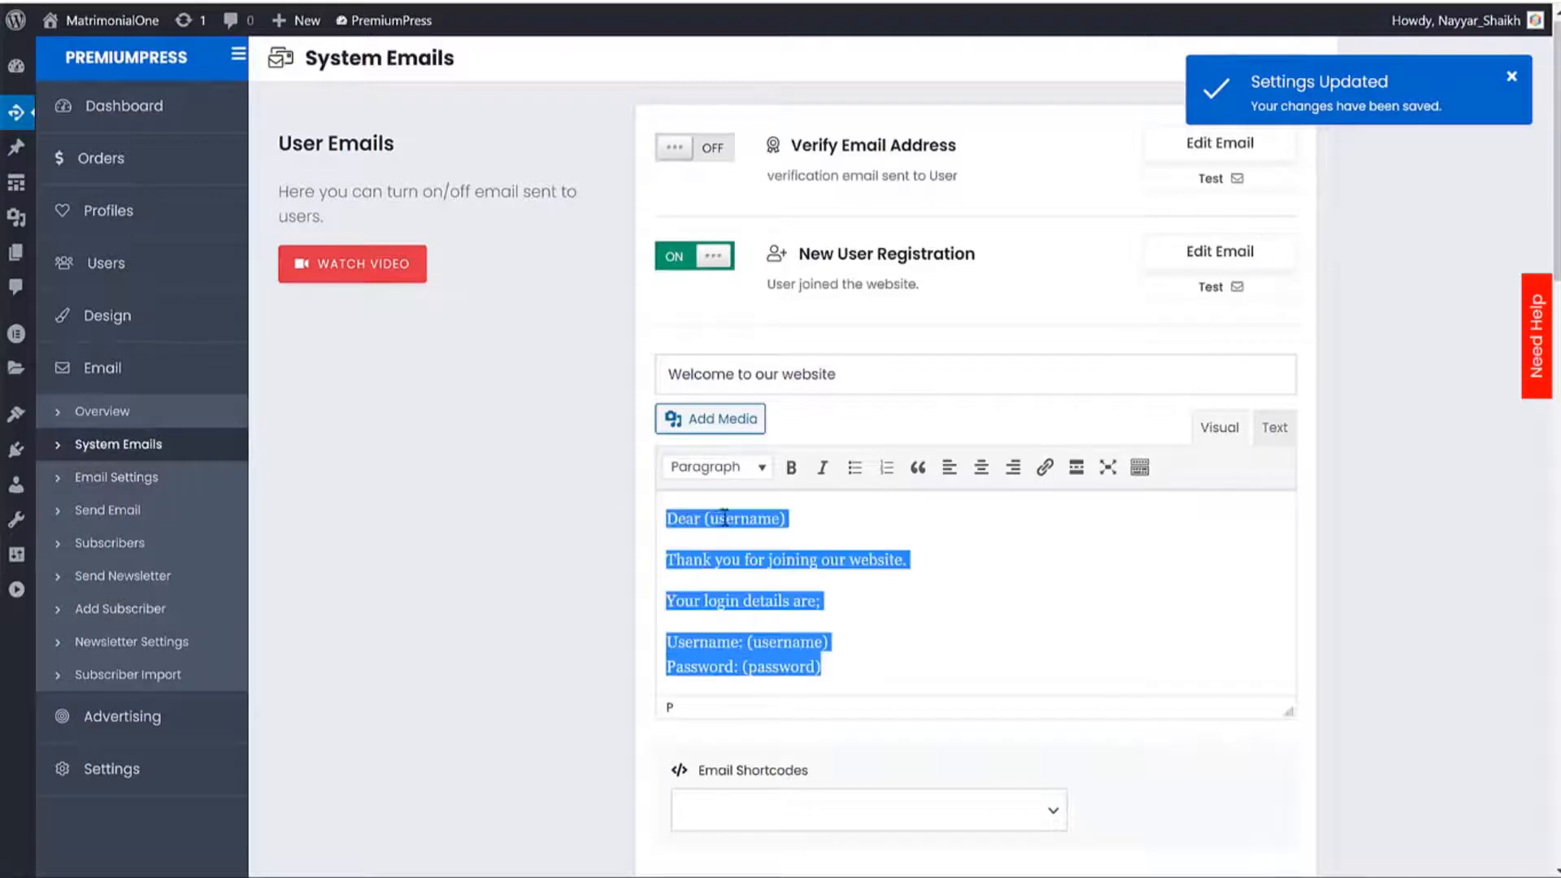
{"action": "left_click", "coordinate": [150, 478]}
{"action": "triple_click", "coordinate": [847, 173]}
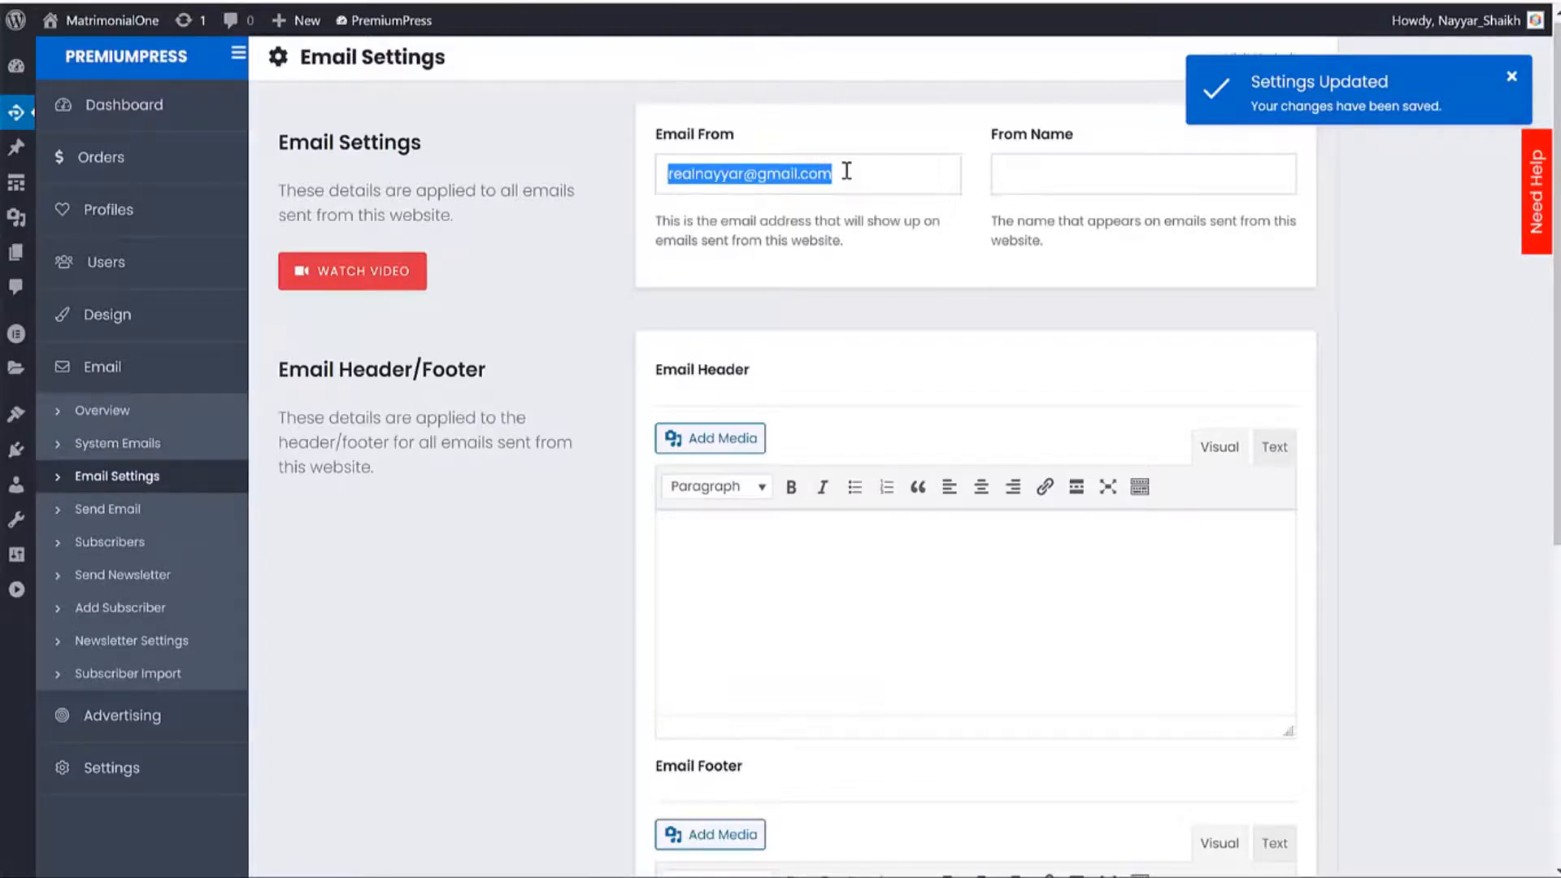
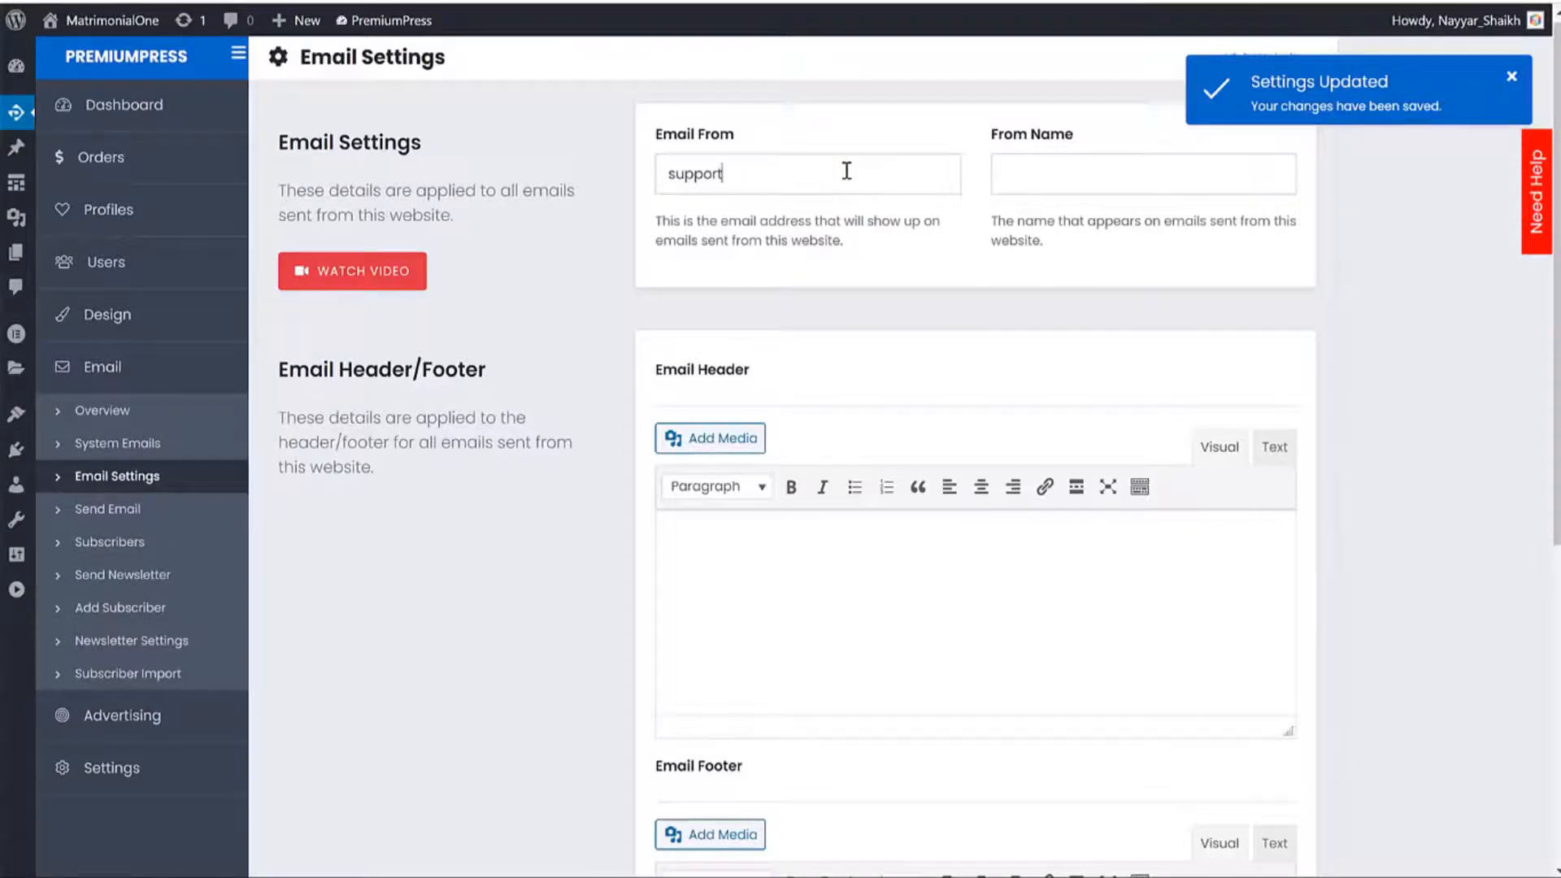
{"action": "key", "text": "ctrl+z"}
{"action": "key", "text": "ctrl+z"}
{"action": "key", "text": "ctrl+z"}
{"action": "left_click", "coordinate": [892, 246]}
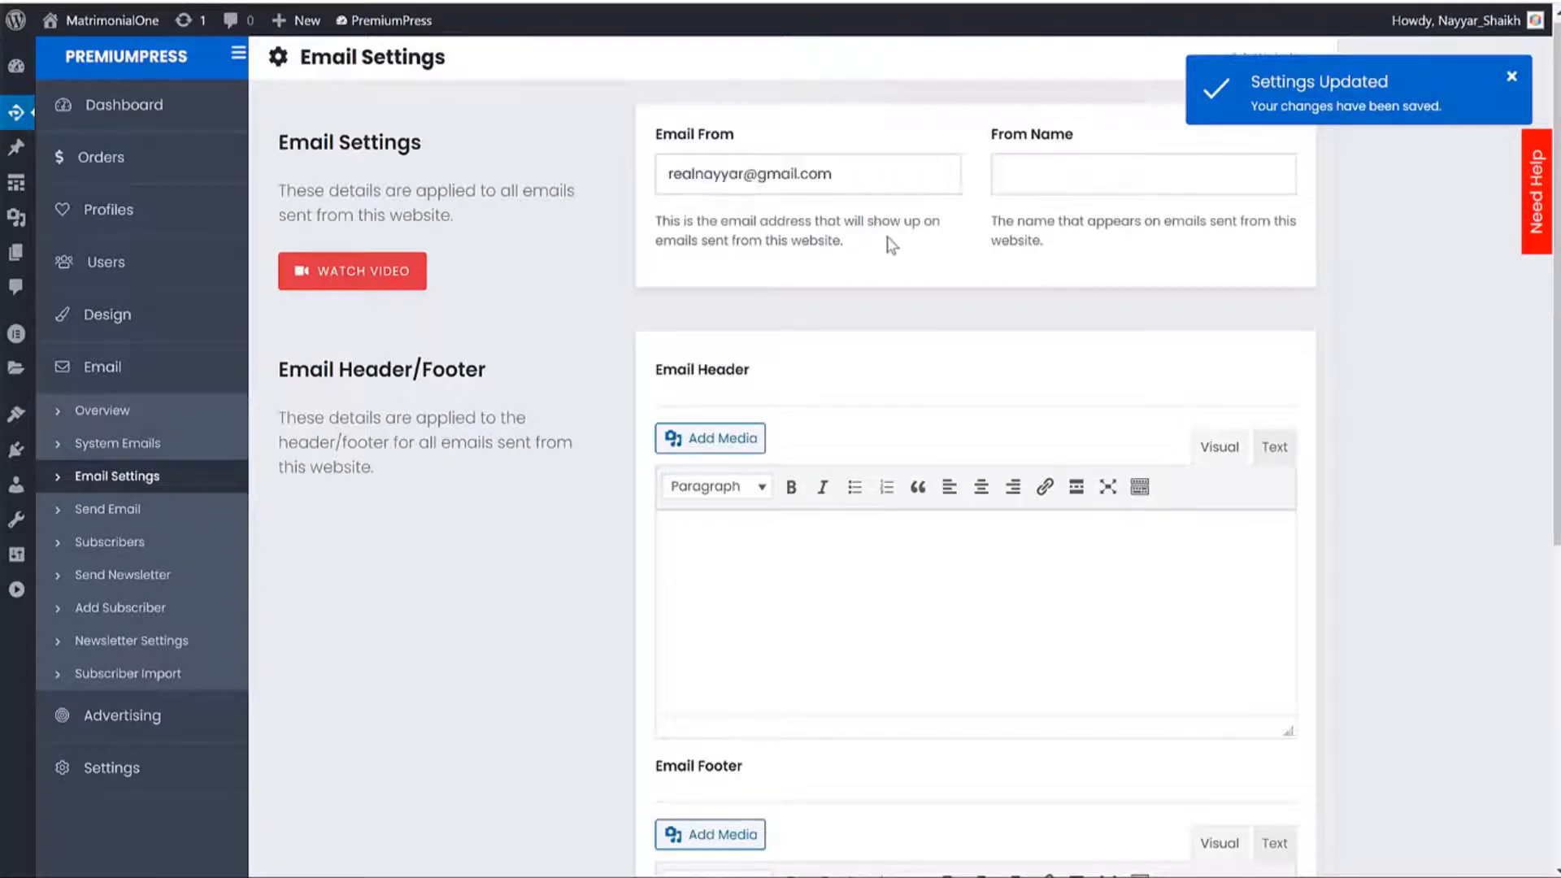
{"action": "triple_click", "coordinate": [889, 180]}
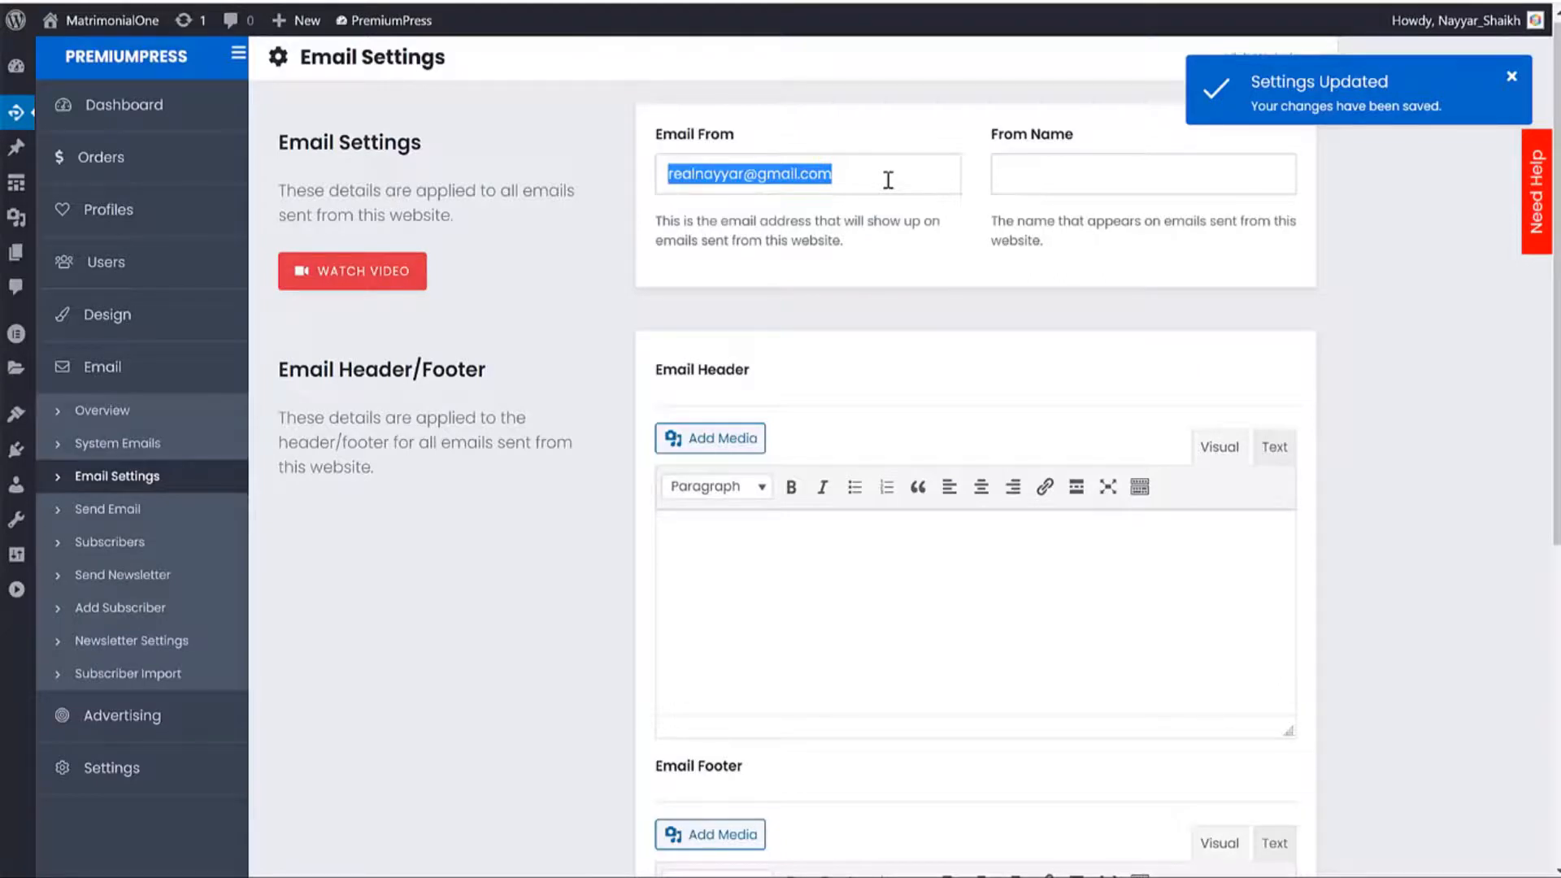
Review the Email Header and footer sections, then save From Name as Fehem Dating.
{"action": "scroll", "coordinate": [678, 418], "scroll_direction": "down", "scroll_amount": 3}
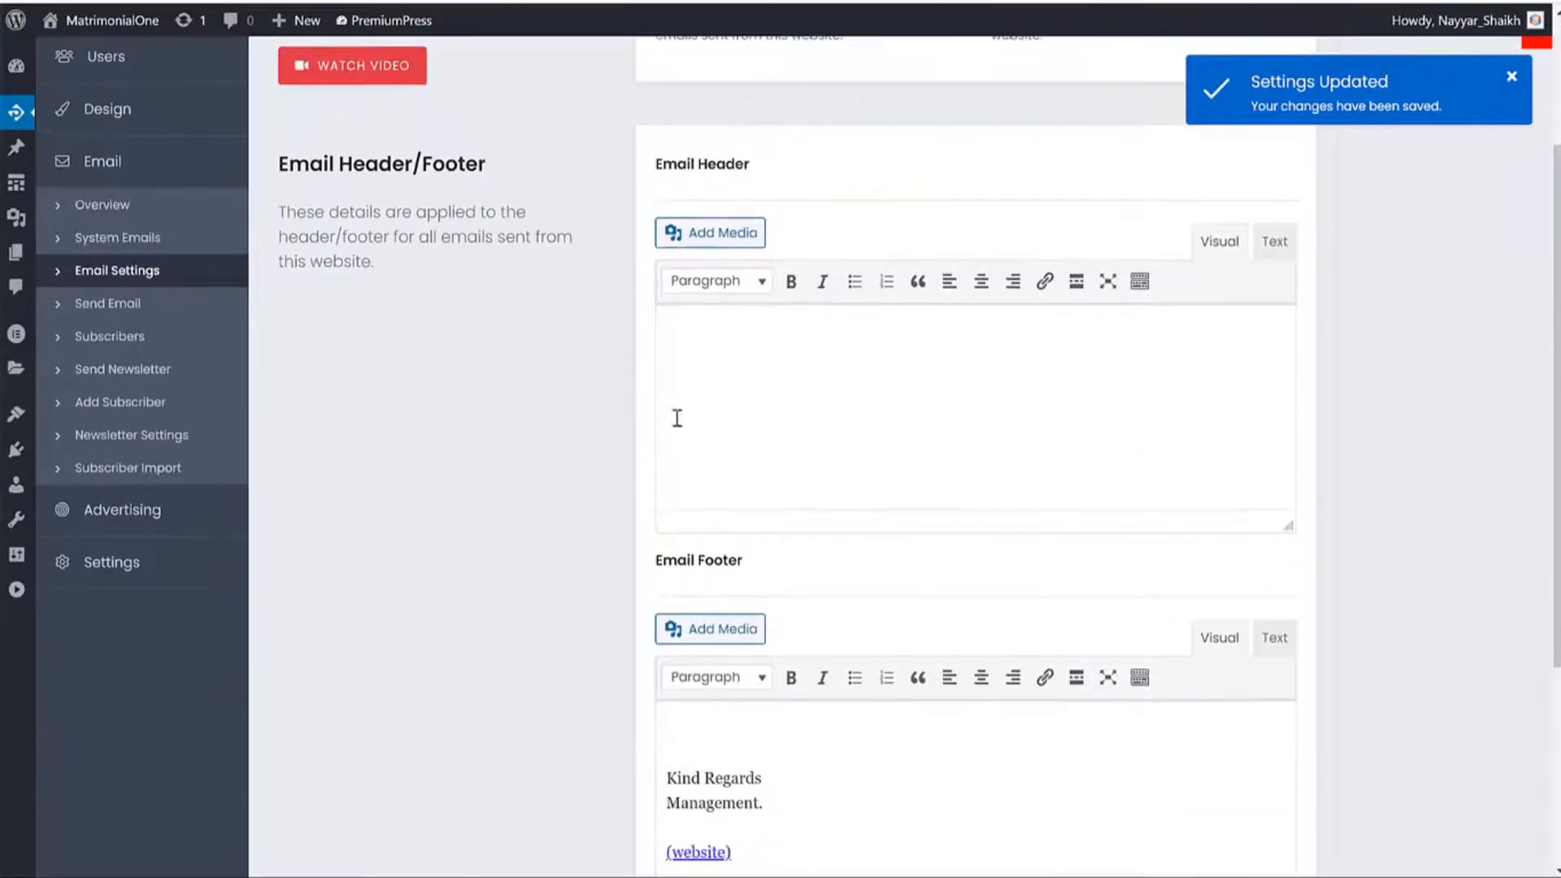
{"action": "triple_click", "coordinate": [642, 165]}
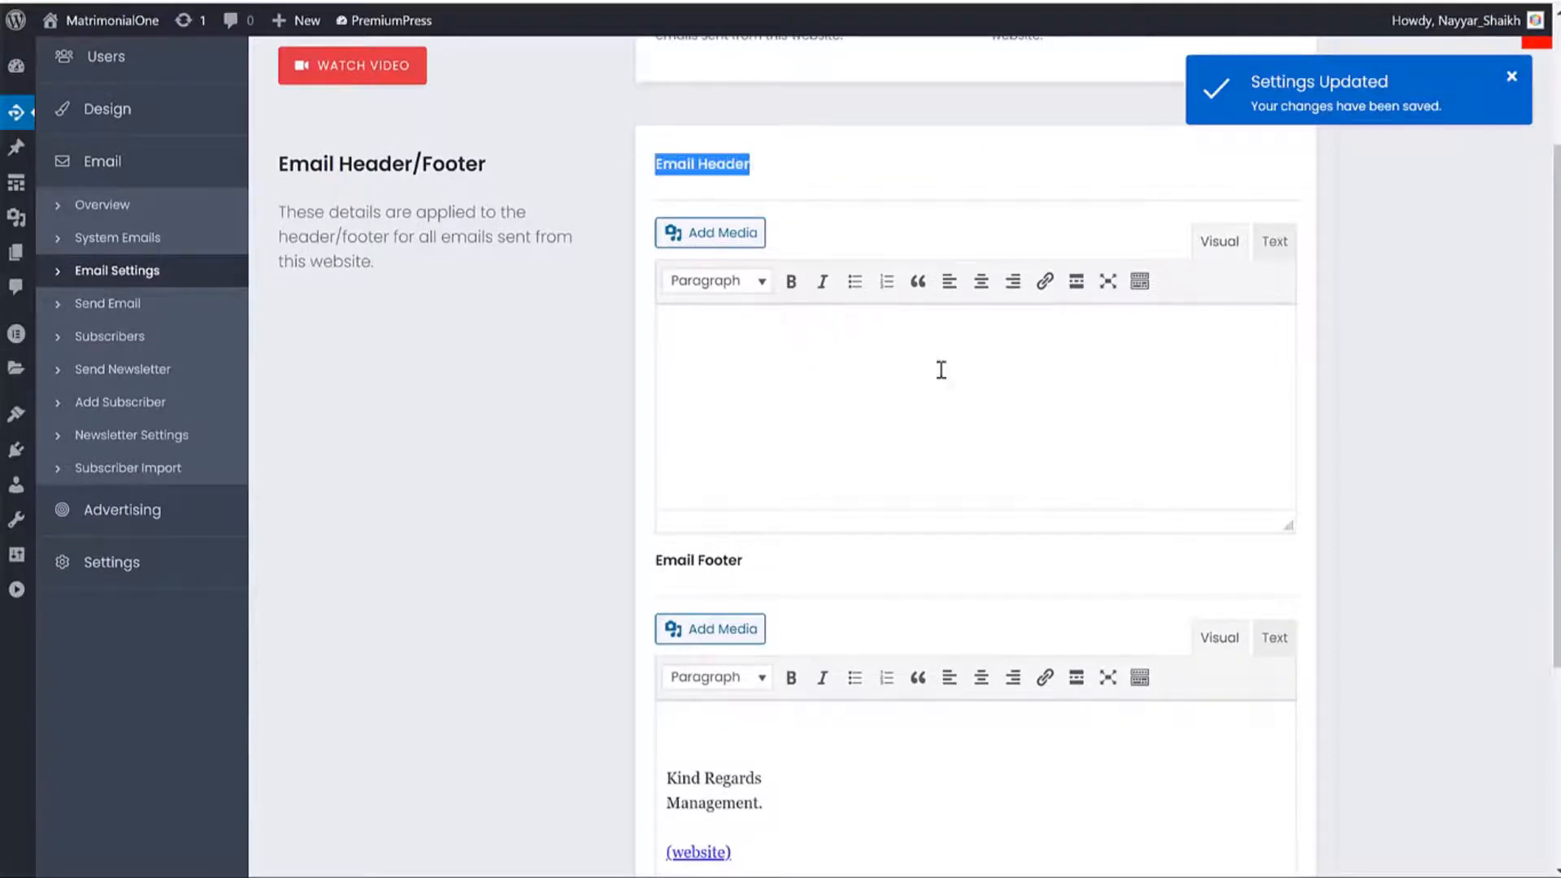
{"action": "scroll", "coordinate": [861, 374], "scroll_direction": "down", "scroll_amount": 4}
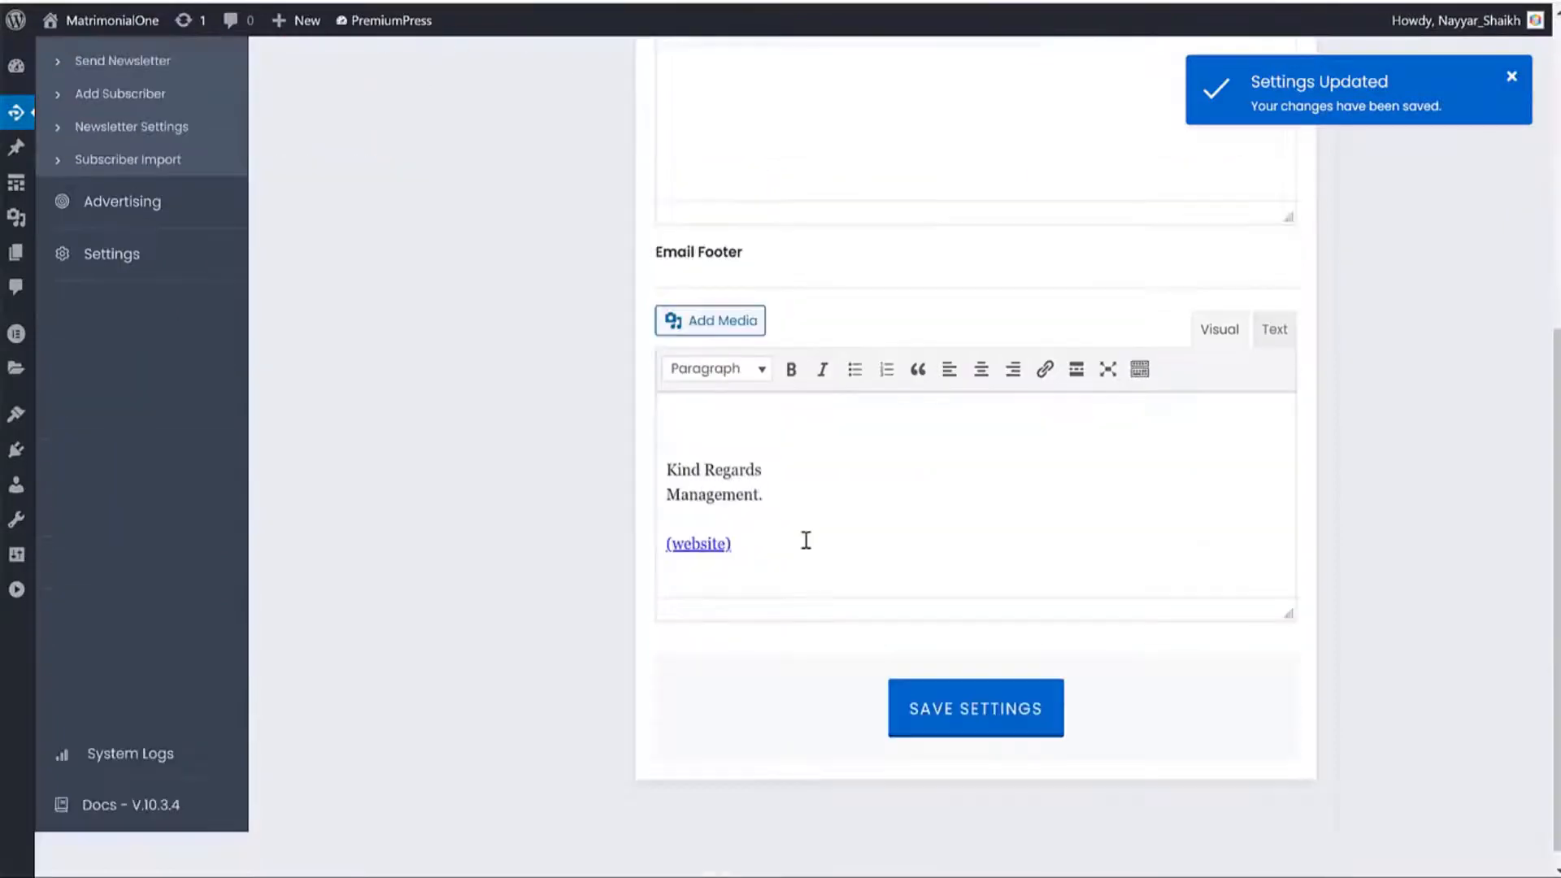
{"action": "left_click_drag", "start_coordinate": [804, 539], "coordinate": [668, 435]}
{"action": "left_click", "coordinate": [737, 502]}
{"action": "left_click", "coordinate": [976, 700]}
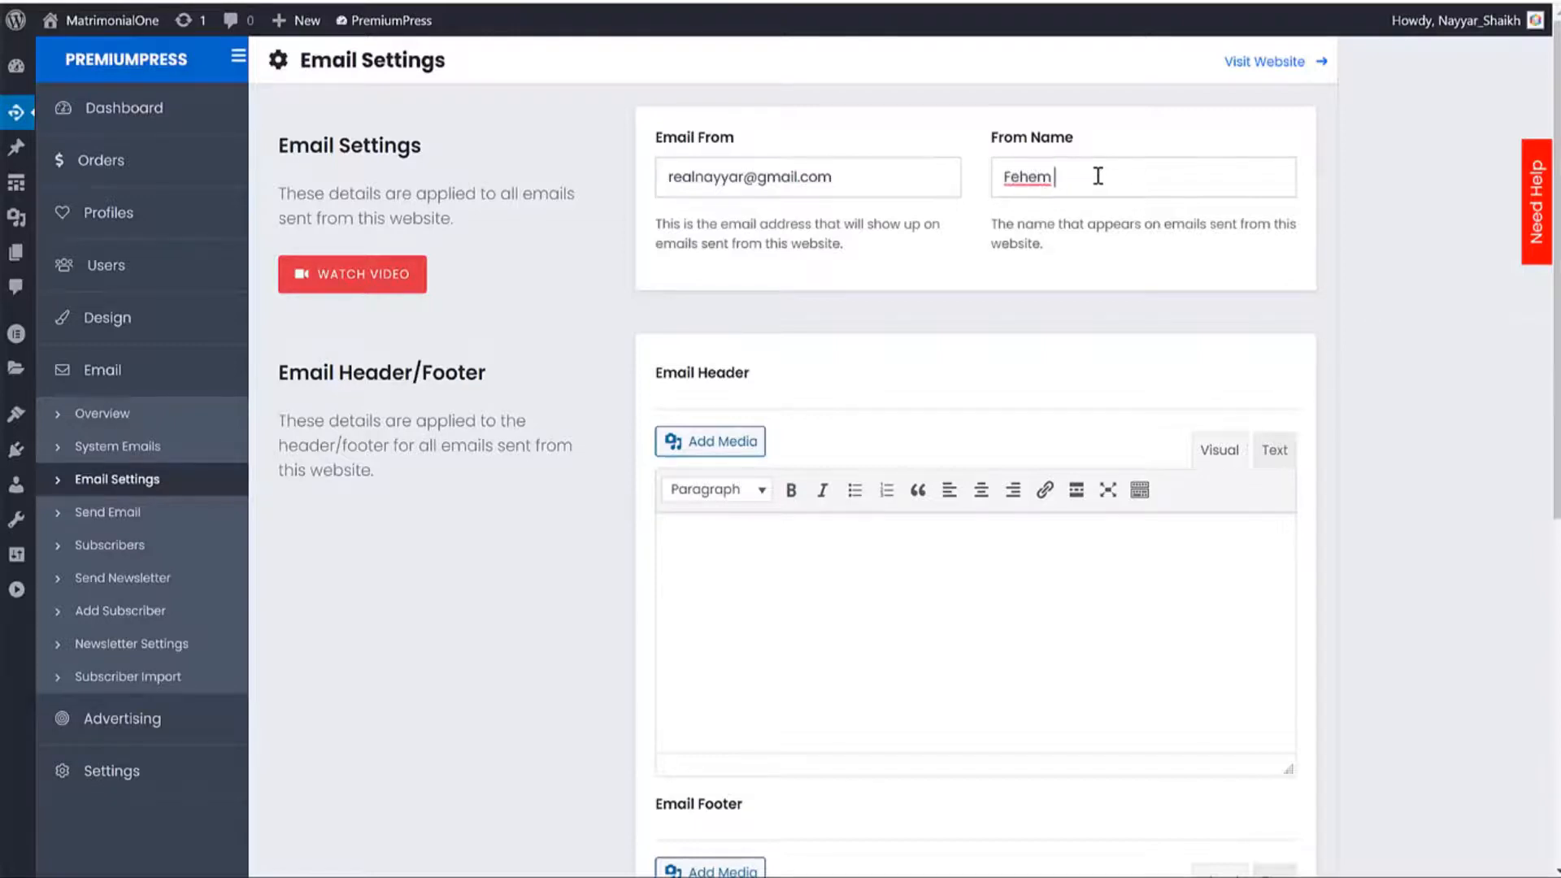
{"action": "scroll", "coordinate": [797, 578], "scroll_direction": "down", "scroll_amount": 7}
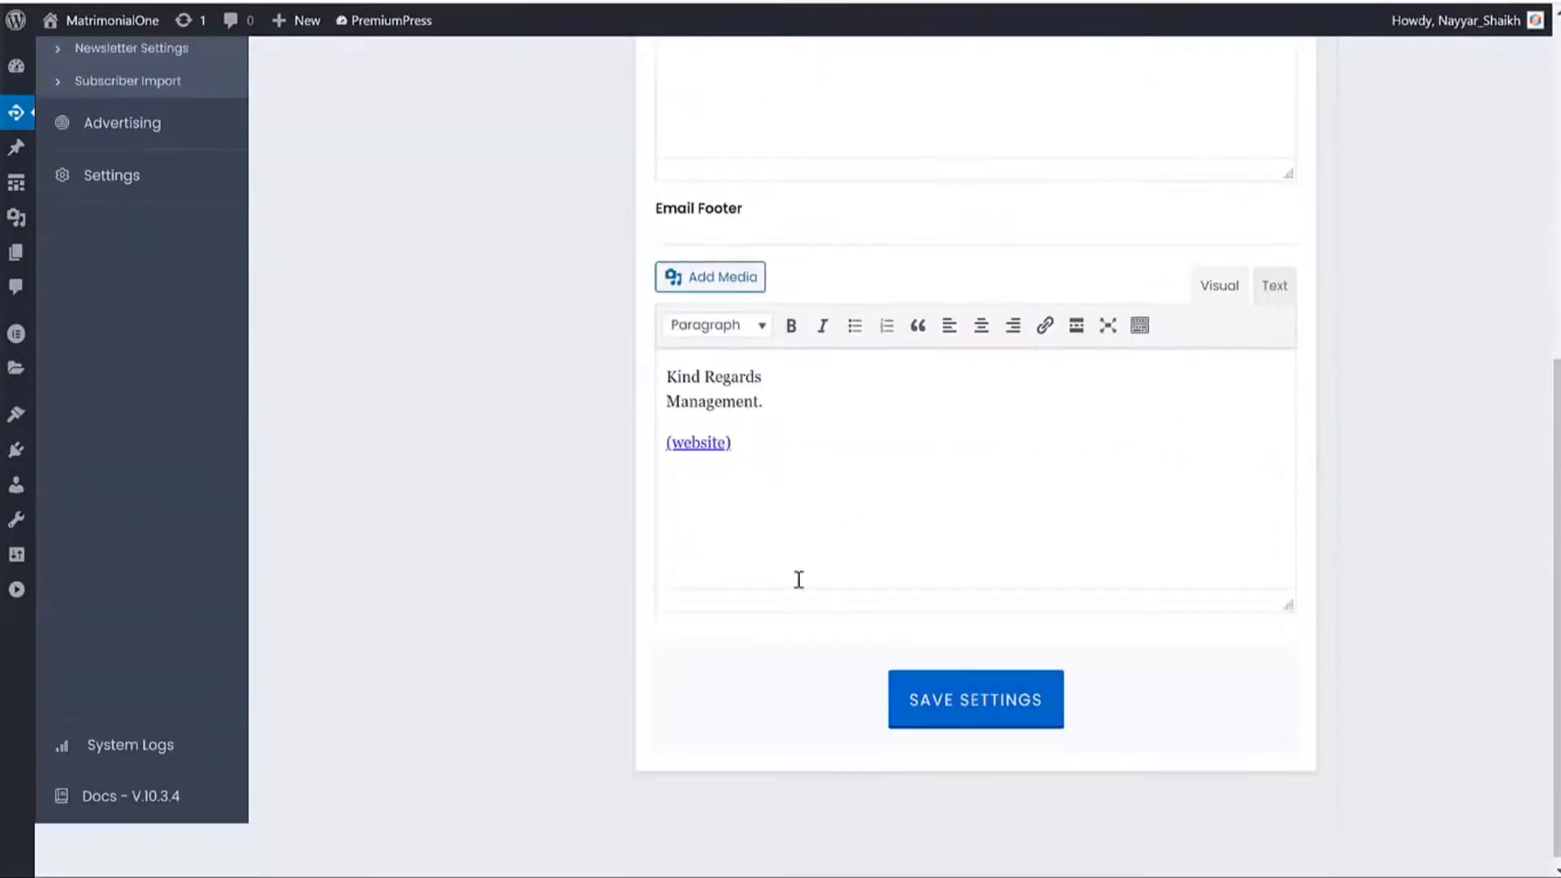
{"action": "left_click", "coordinate": [966, 688]}
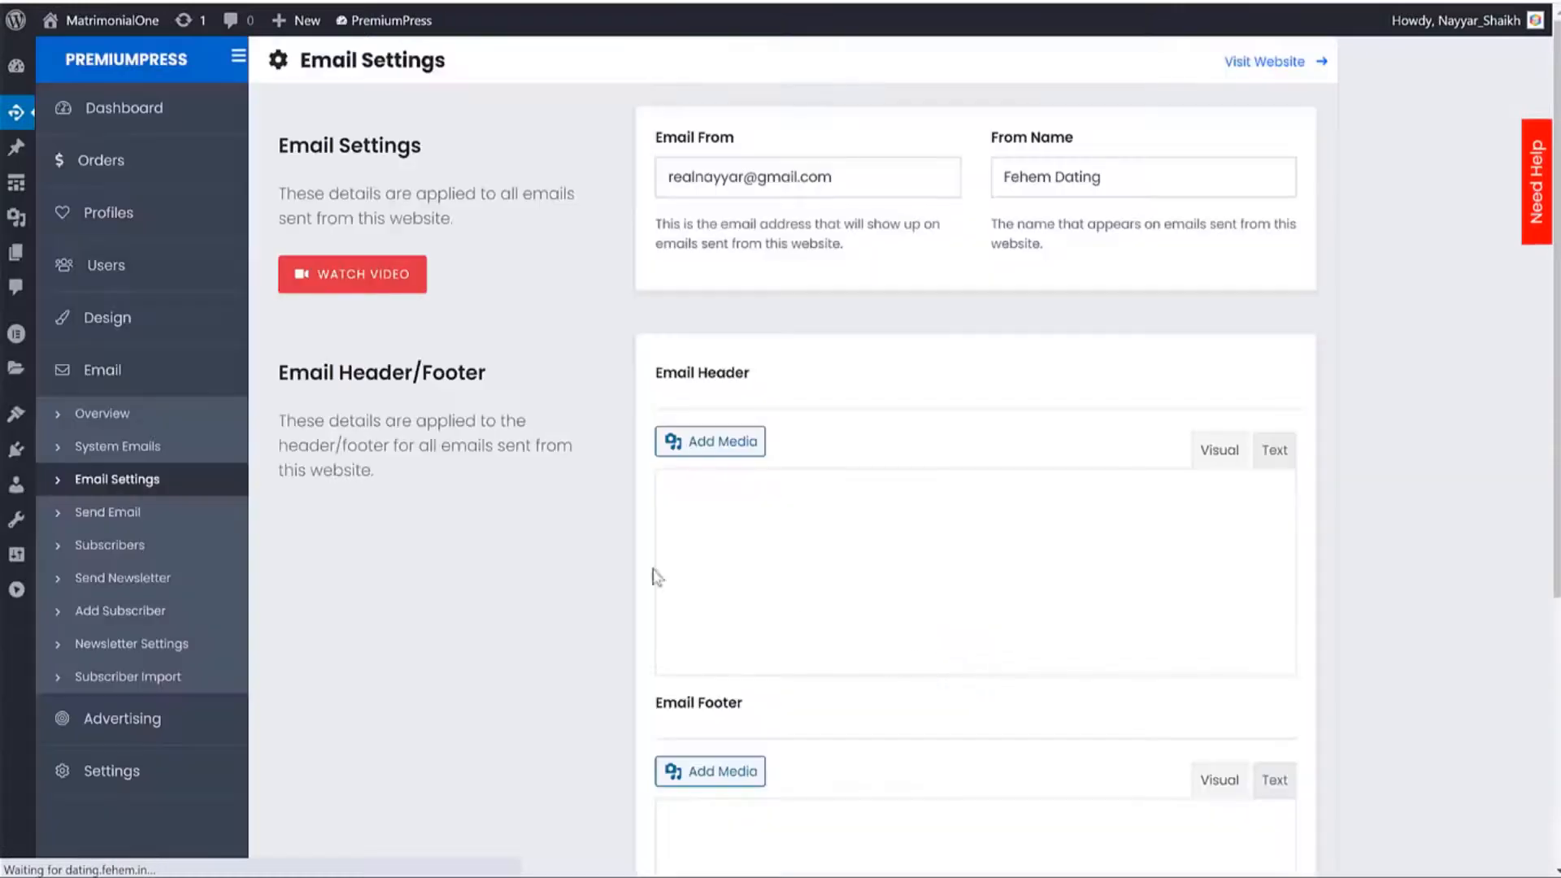
{"action": "left_click", "coordinate": [99, 512]}
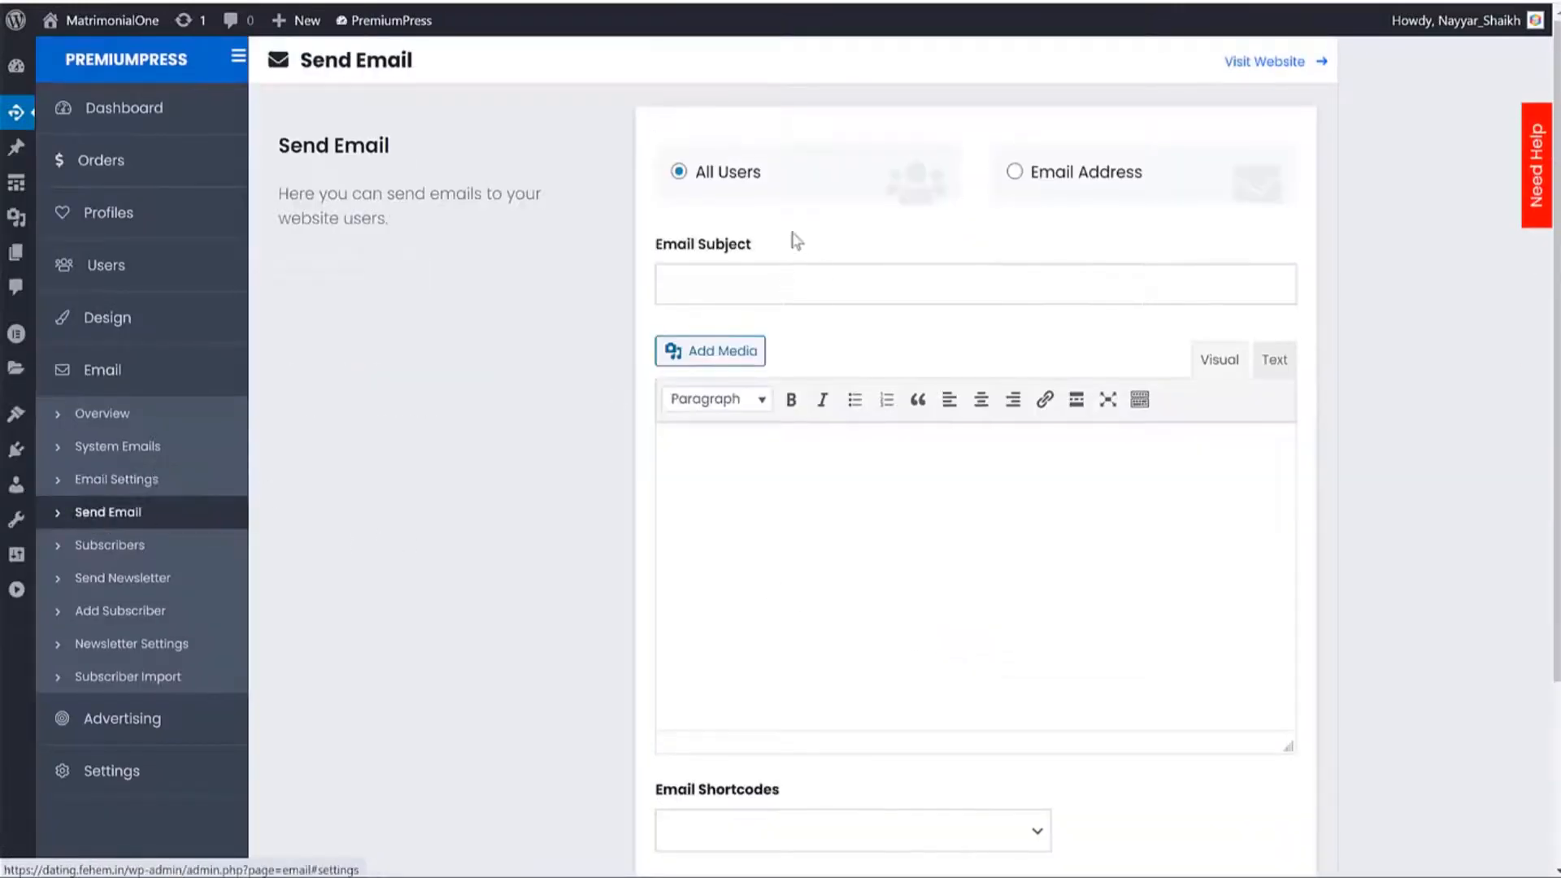
Browse Send Email's All Users option, the empty subscriber list, Send Newsletter and Add Subscriber, ending on Newsletter Settings.
{"action": "left_click_drag", "start_coordinate": [685, 186], "coordinate": [762, 192]}
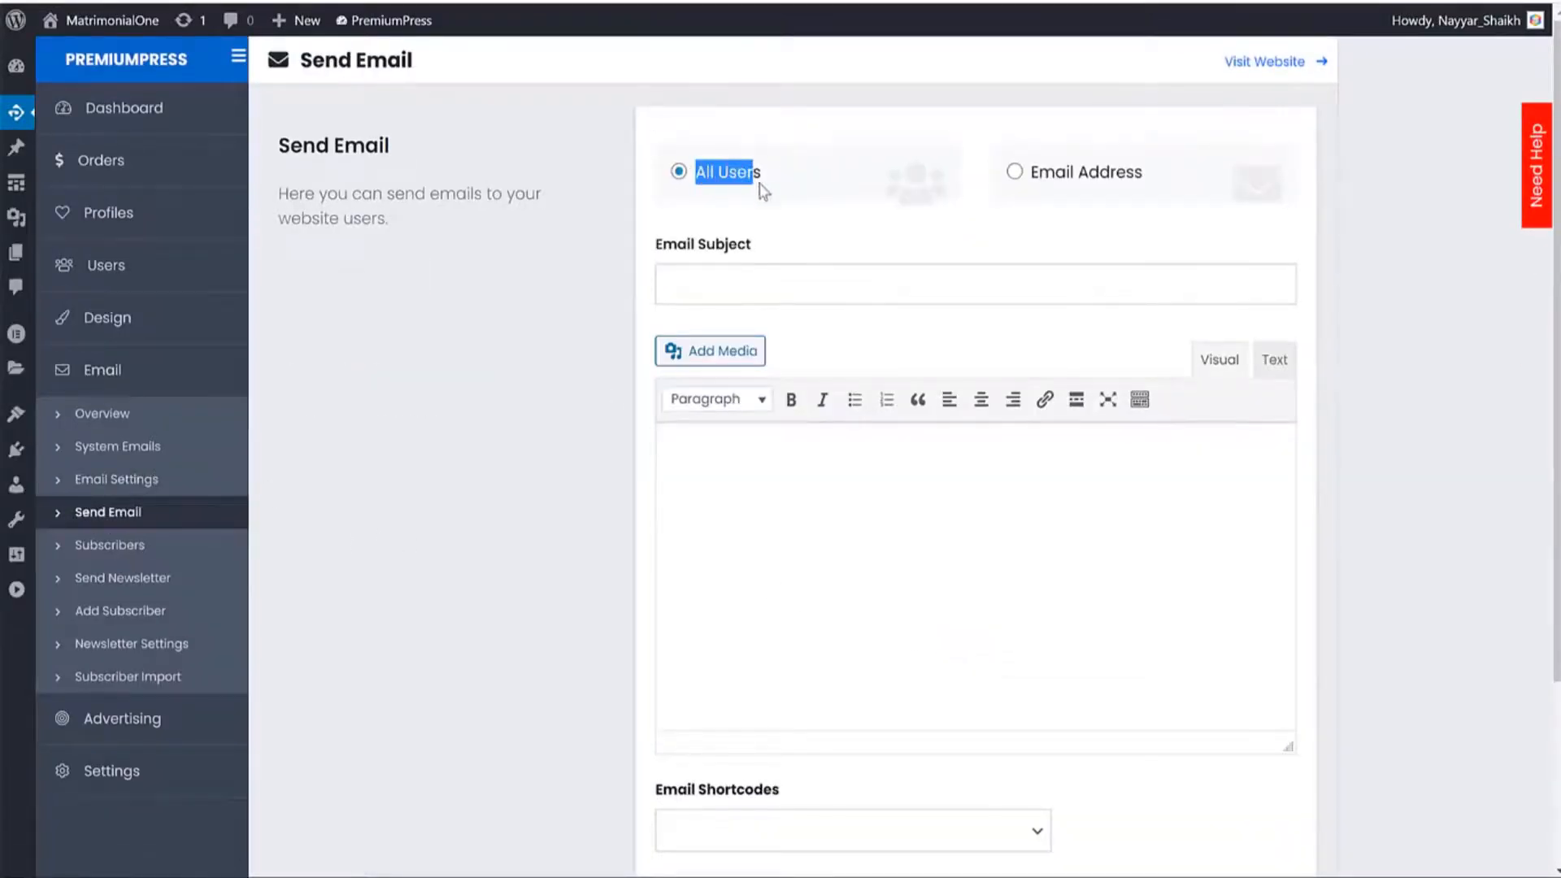
{"action": "scroll", "coordinate": [986, 271], "scroll_direction": "down", "scroll_amount": 3}
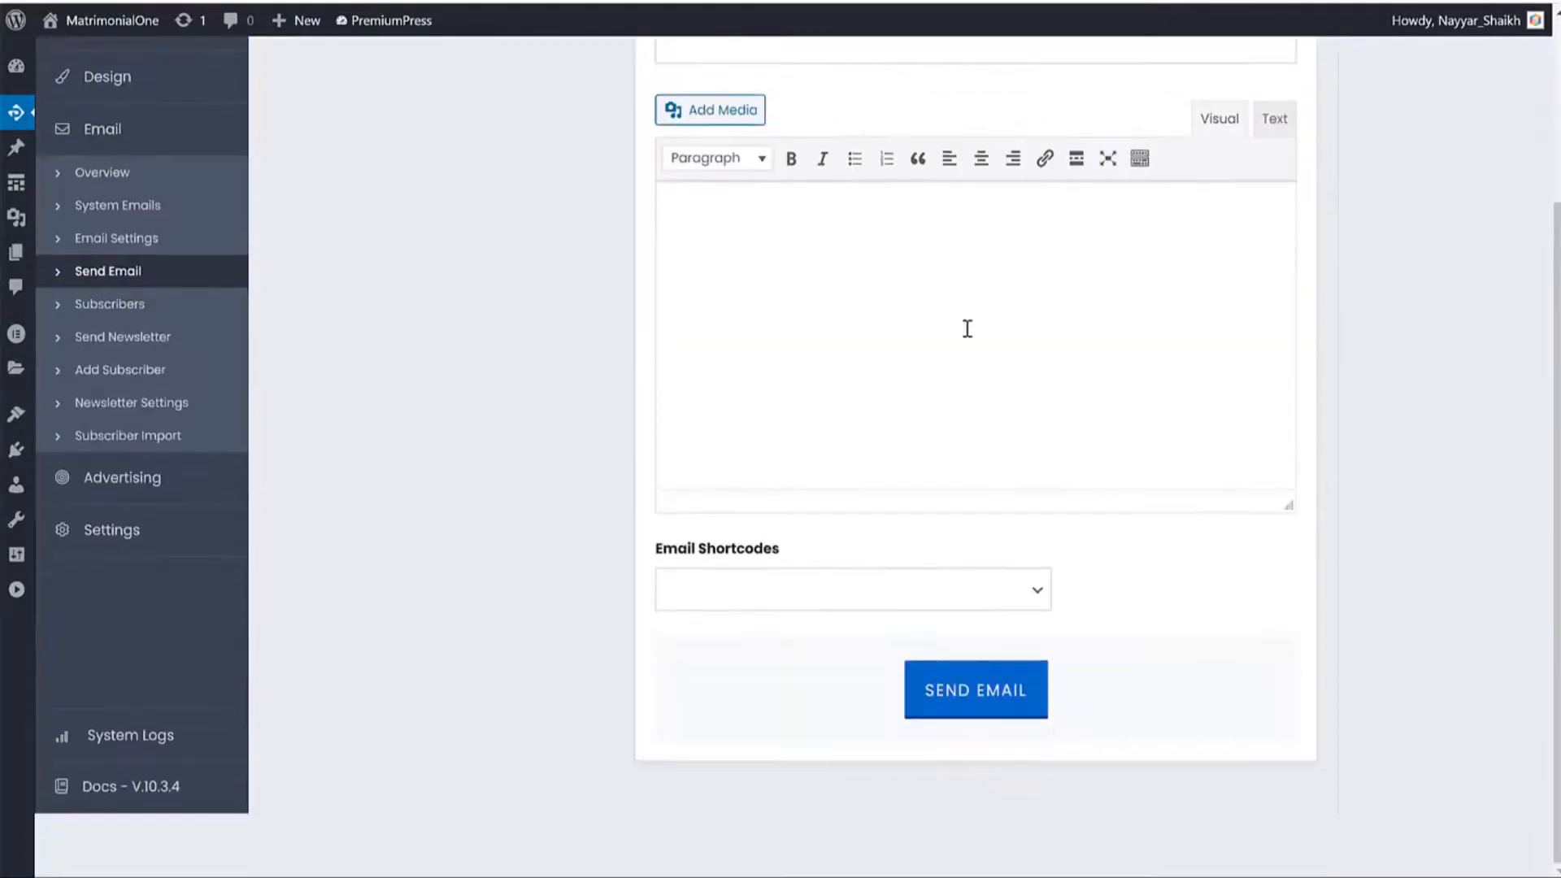
{"action": "left_click", "coordinate": [796, 607]}
{"action": "scroll", "coordinate": [469, 347], "scroll_direction": "up", "scroll_amount": 2}
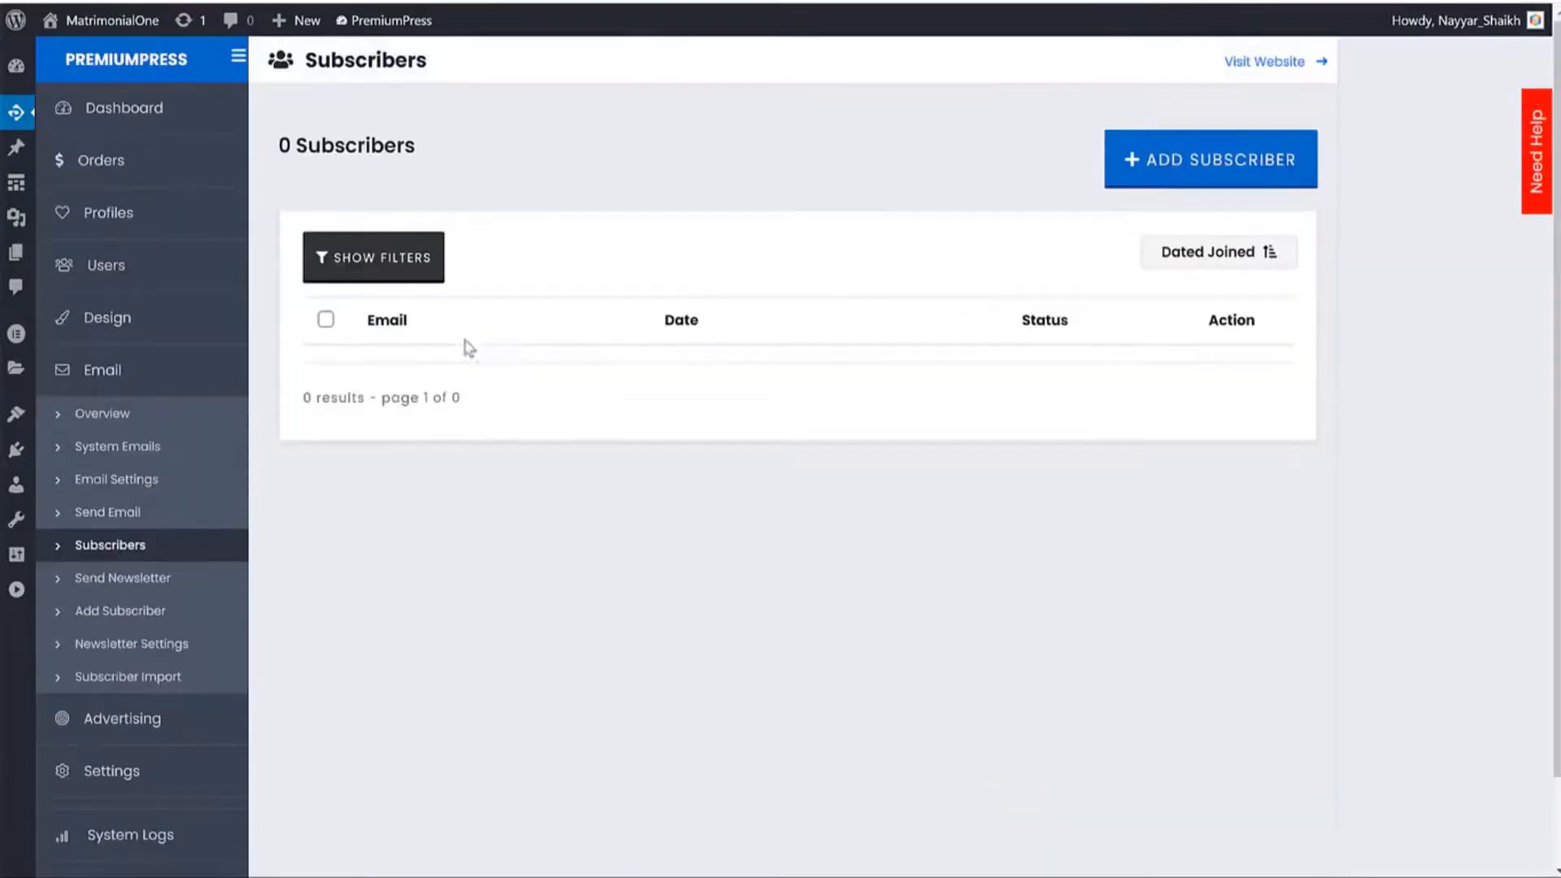
{"action": "left_click", "coordinate": [122, 581]}
{"action": "left_click", "coordinate": [130, 612]}
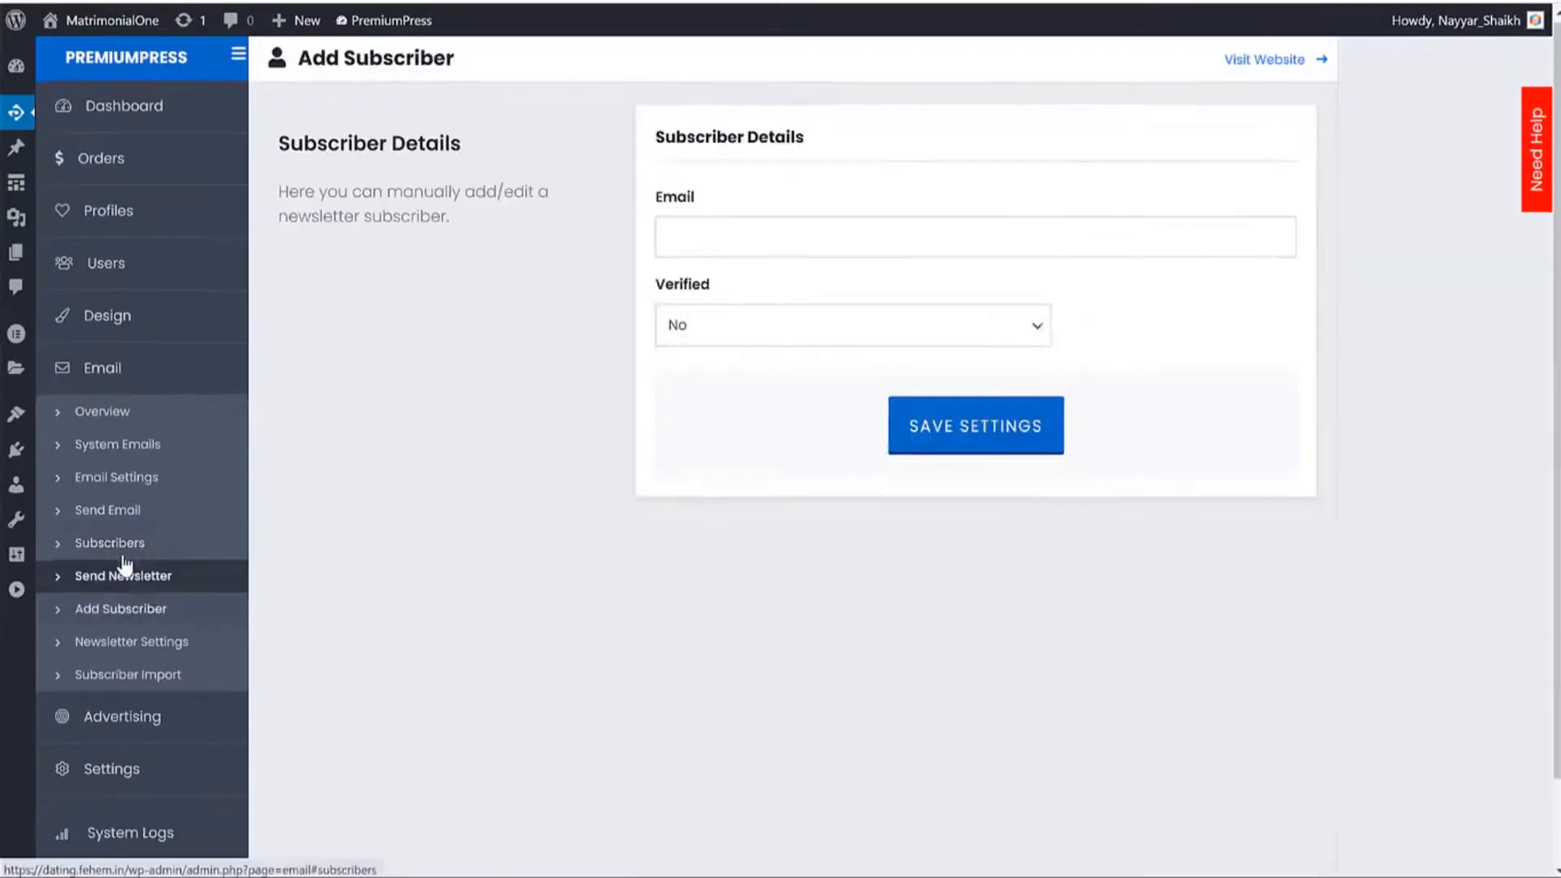
{"action": "left_click", "coordinate": [129, 565]}
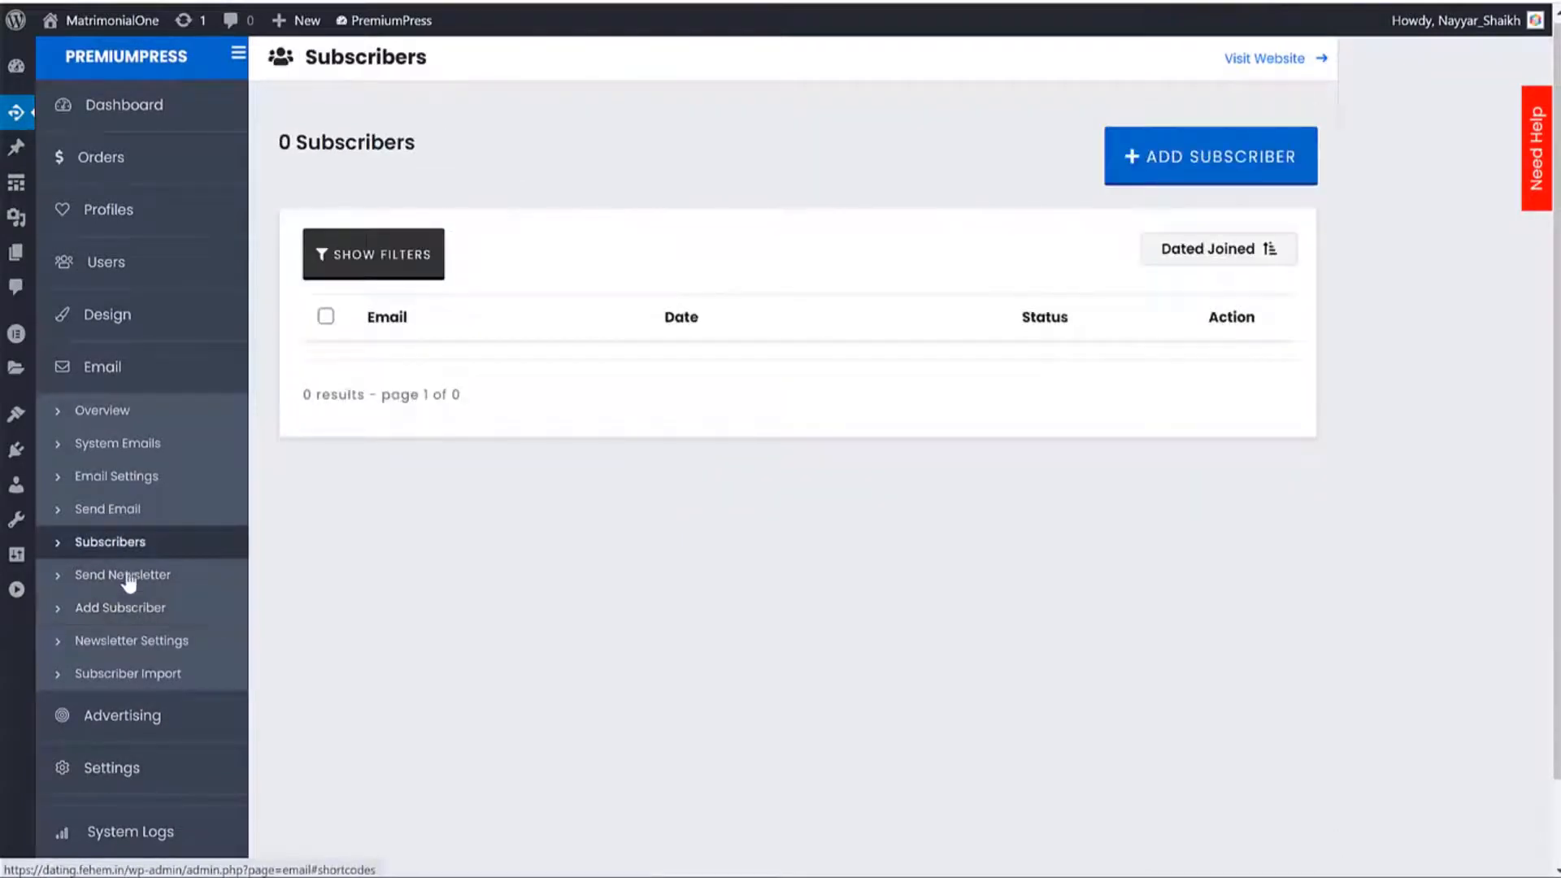
{"action": "left_click", "coordinate": [132, 580]}
{"action": "left_click", "coordinate": [137, 608]}
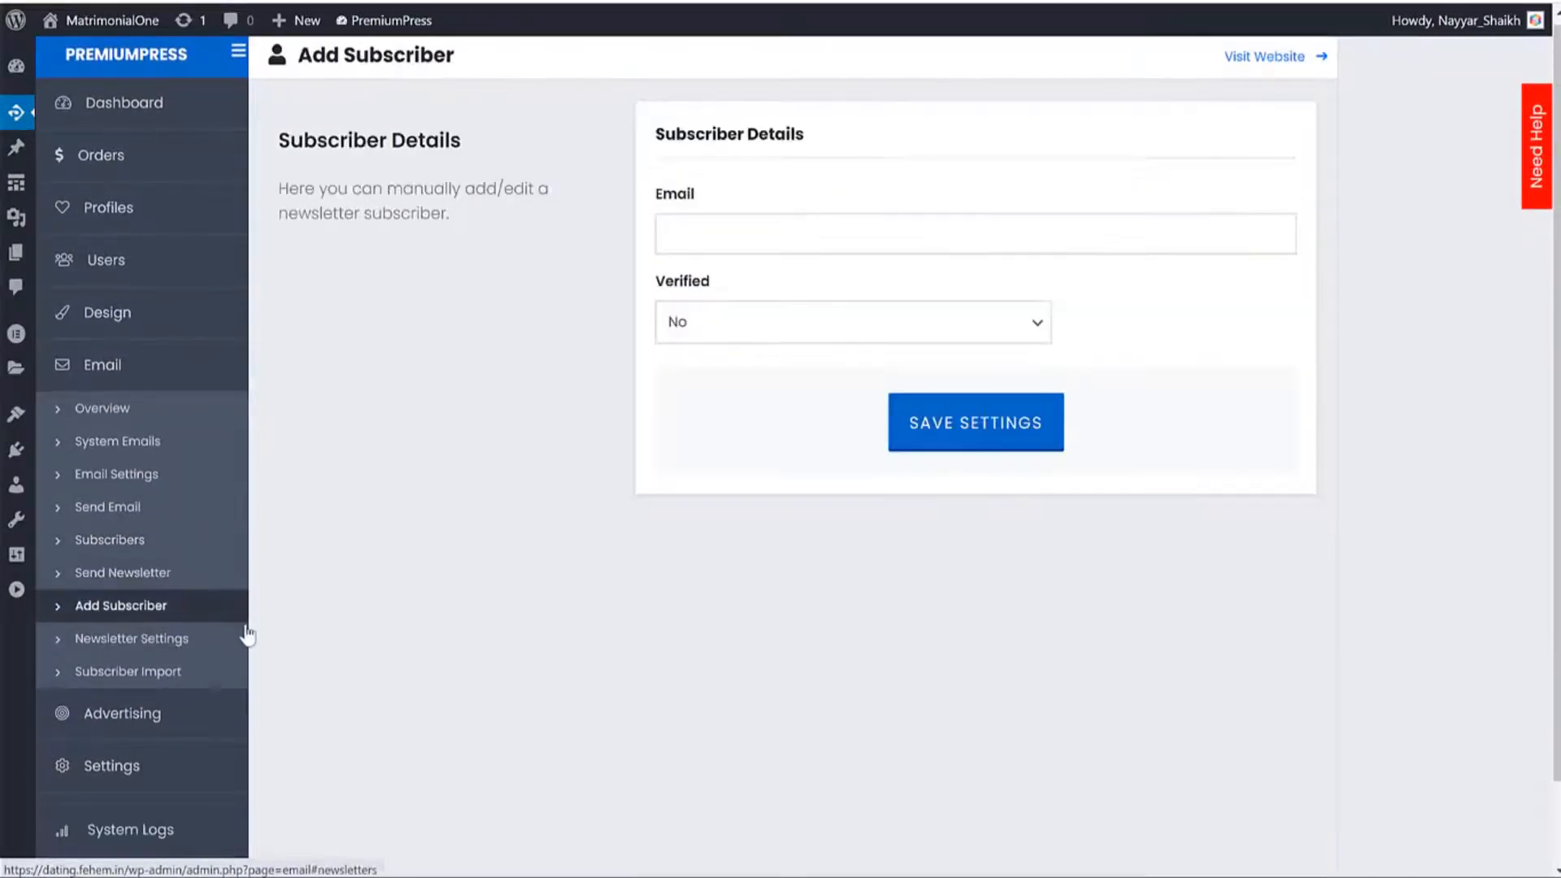
{"action": "left_click", "coordinate": [135, 642]}
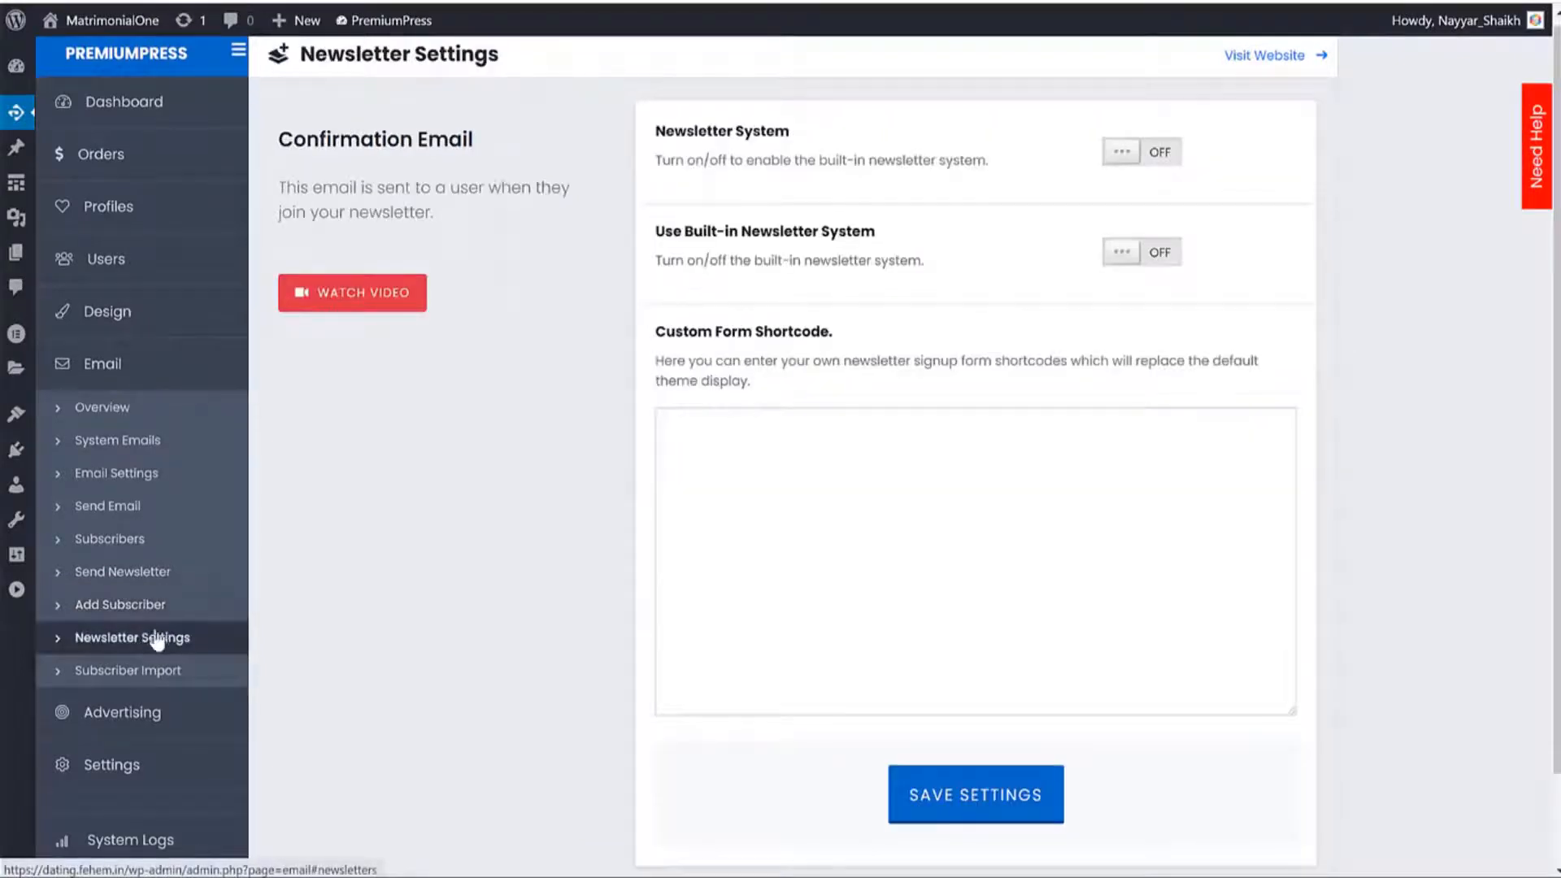
Turn on the Newsletter System and the Built-in Newsletter System, and save the settings.
{"action": "left_click", "coordinate": [1111, 163]}
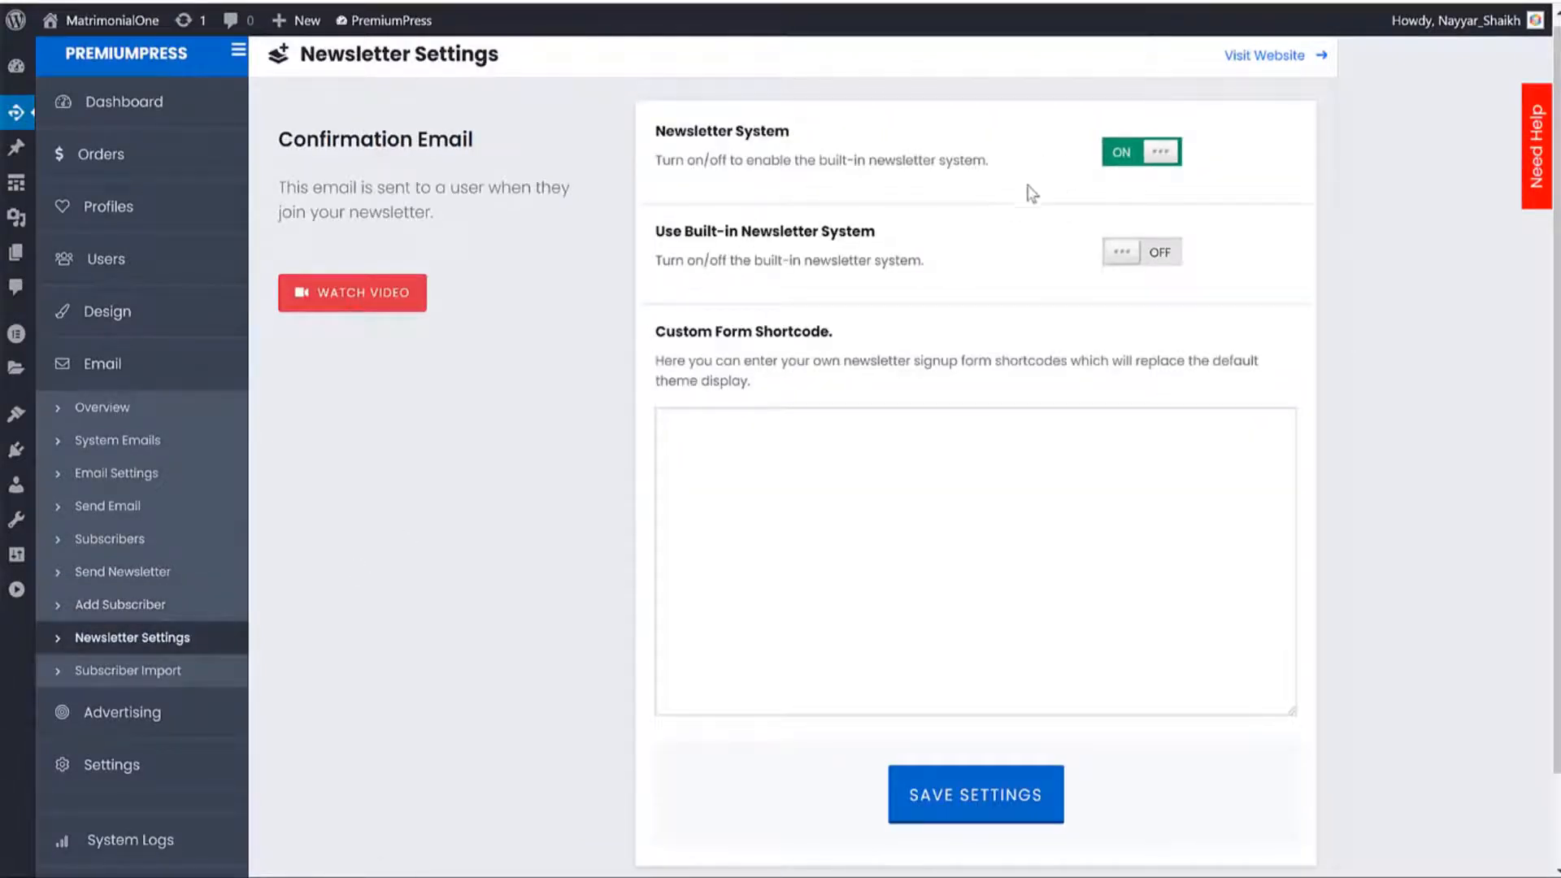
{"action": "left_click_drag", "start_coordinate": [684, 232], "coordinate": [865, 236]}
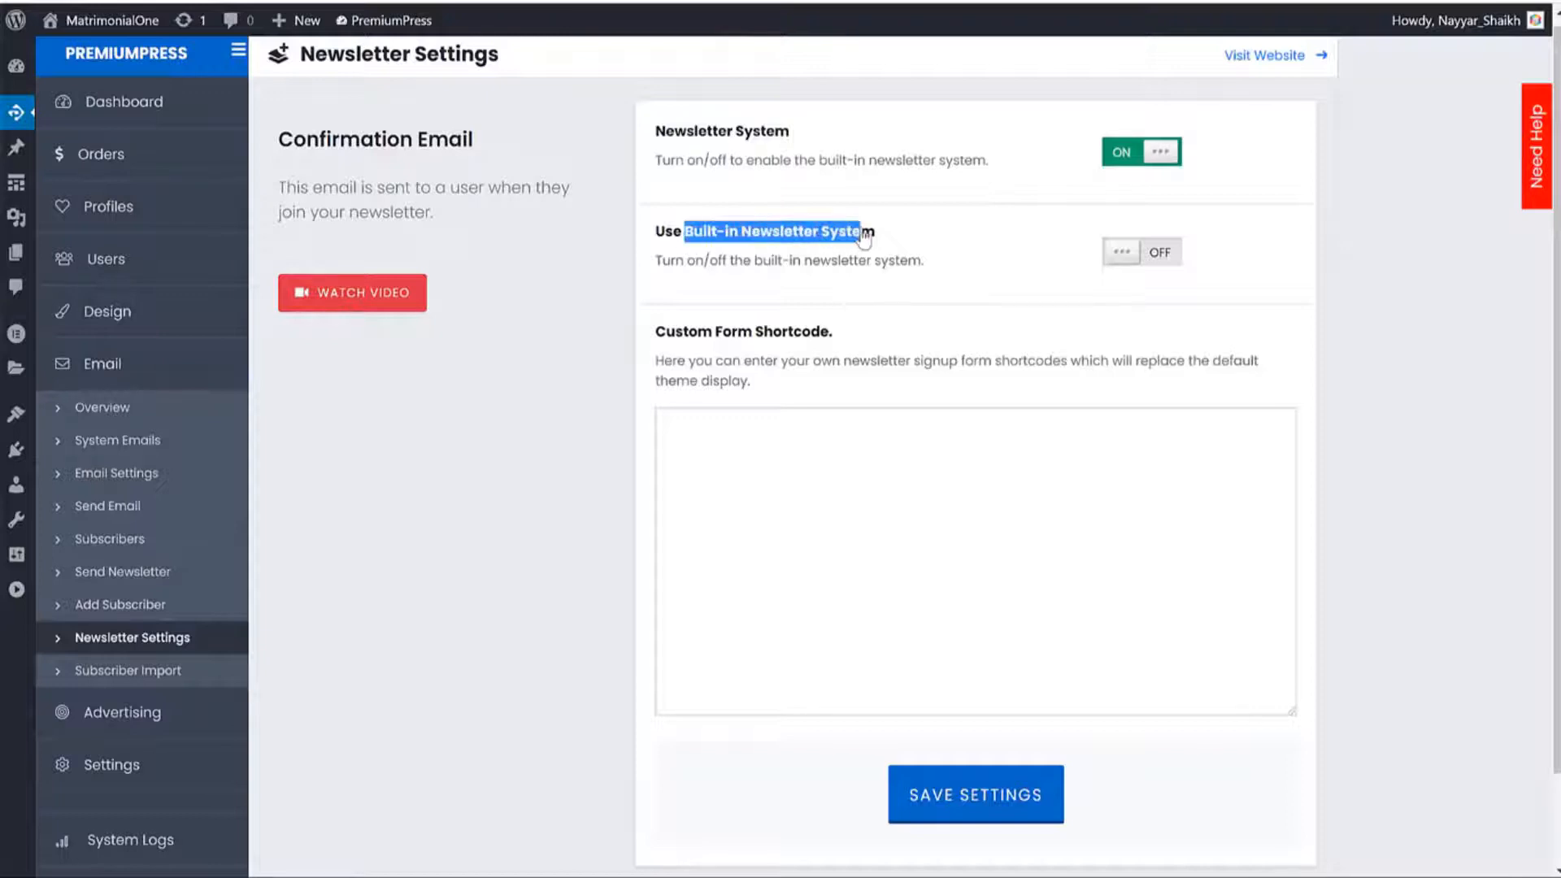
{"action": "left_click", "coordinate": [1122, 252]}
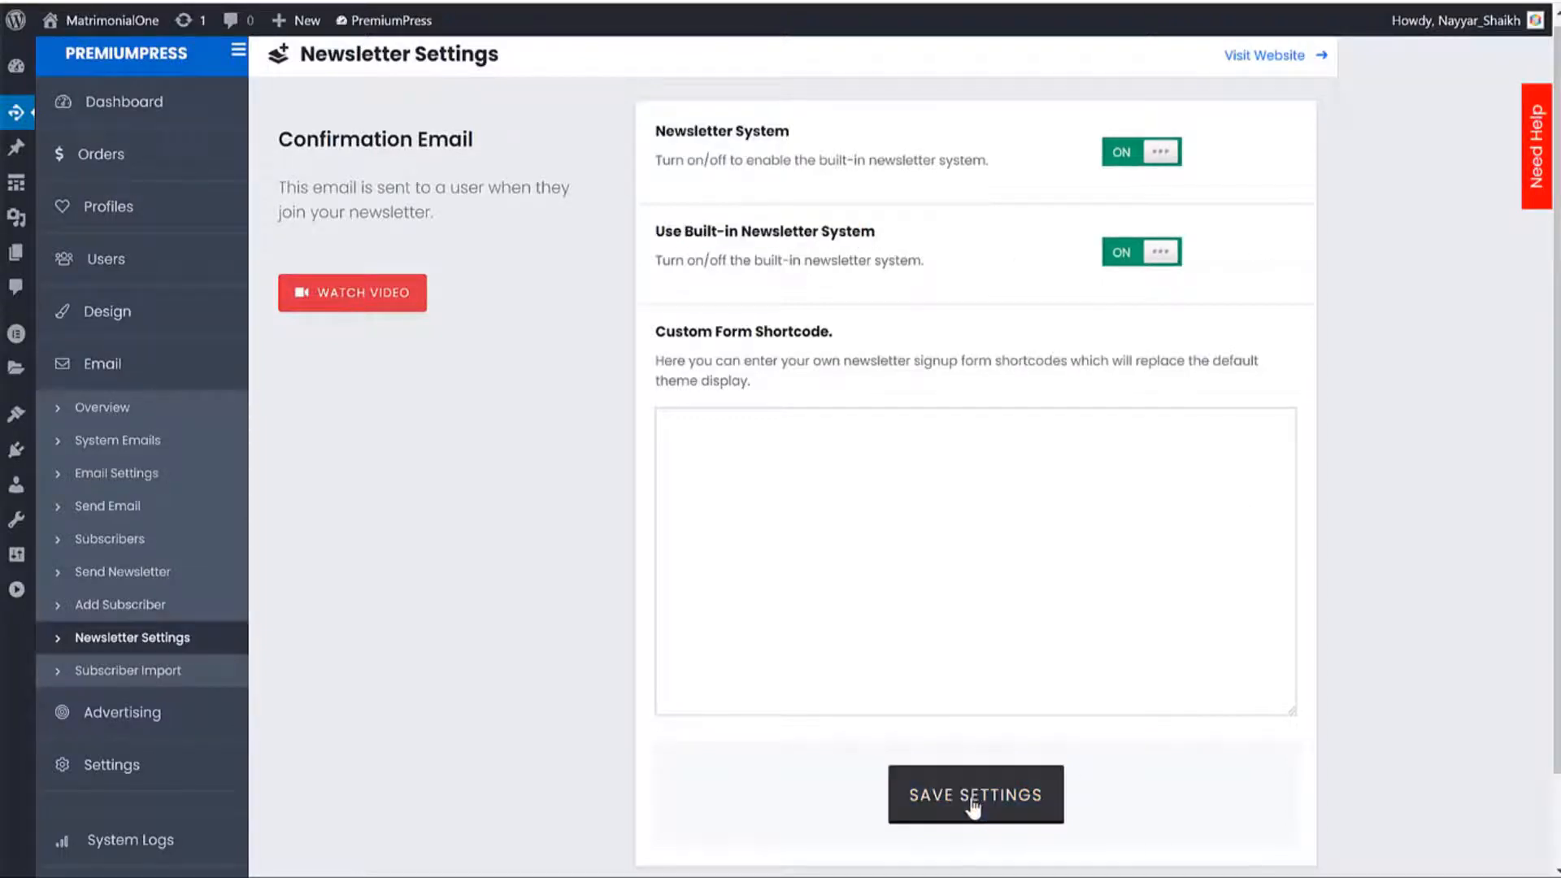
{"action": "left_click", "coordinate": [1056, 781]}
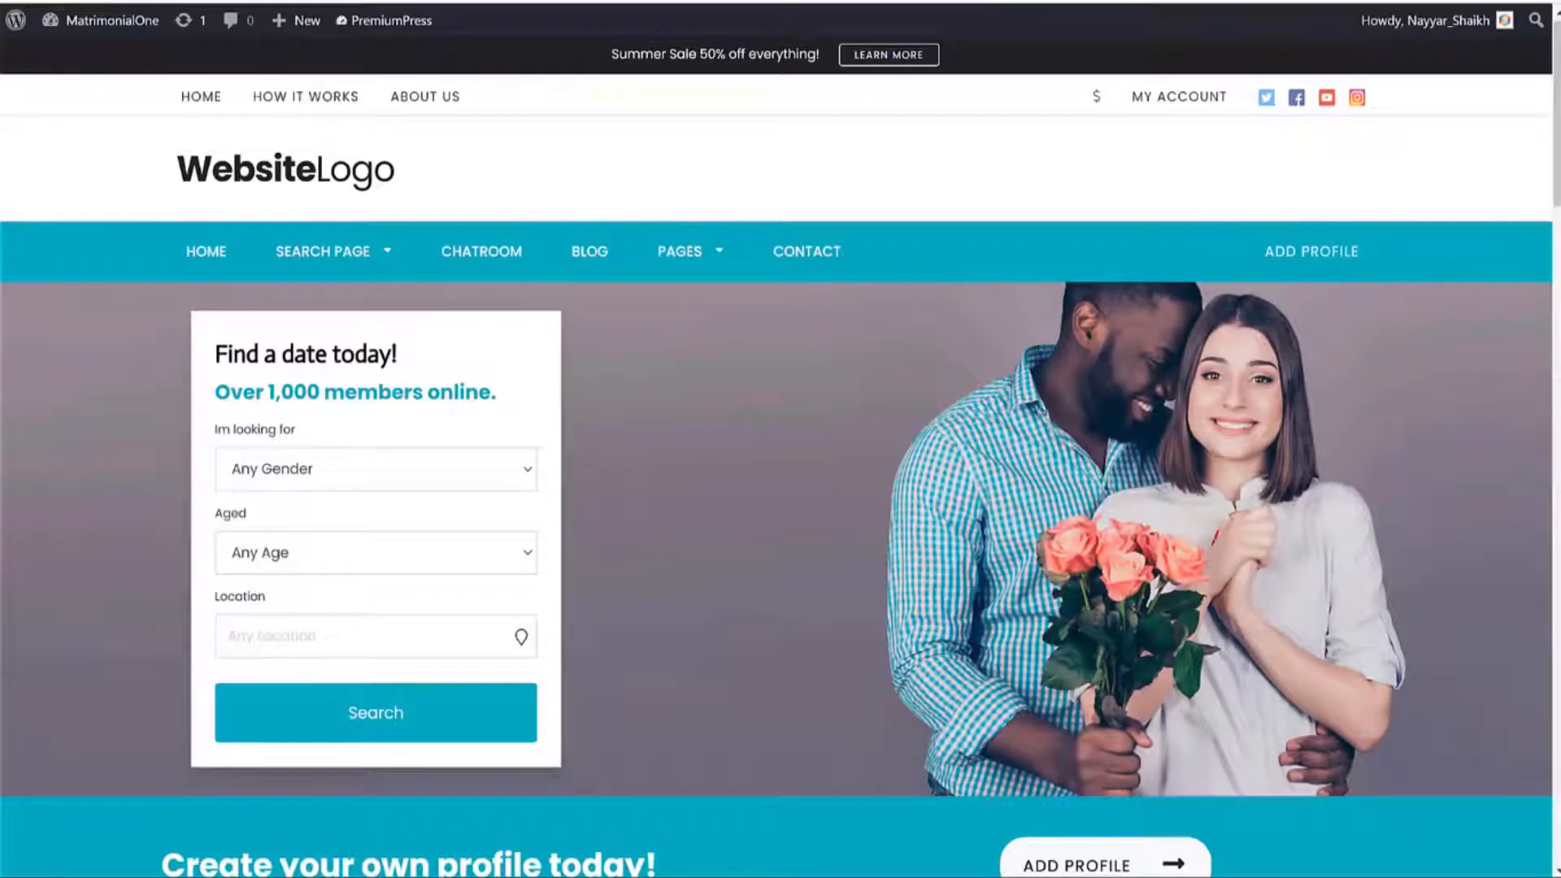
Review the homepage signup email field and the 'Please confirm your email!' confirmation template, returning to the top.
{"action": "scroll", "coordinate": [808, 209], "scroll_direction": "down", "scroll_amount": 20}
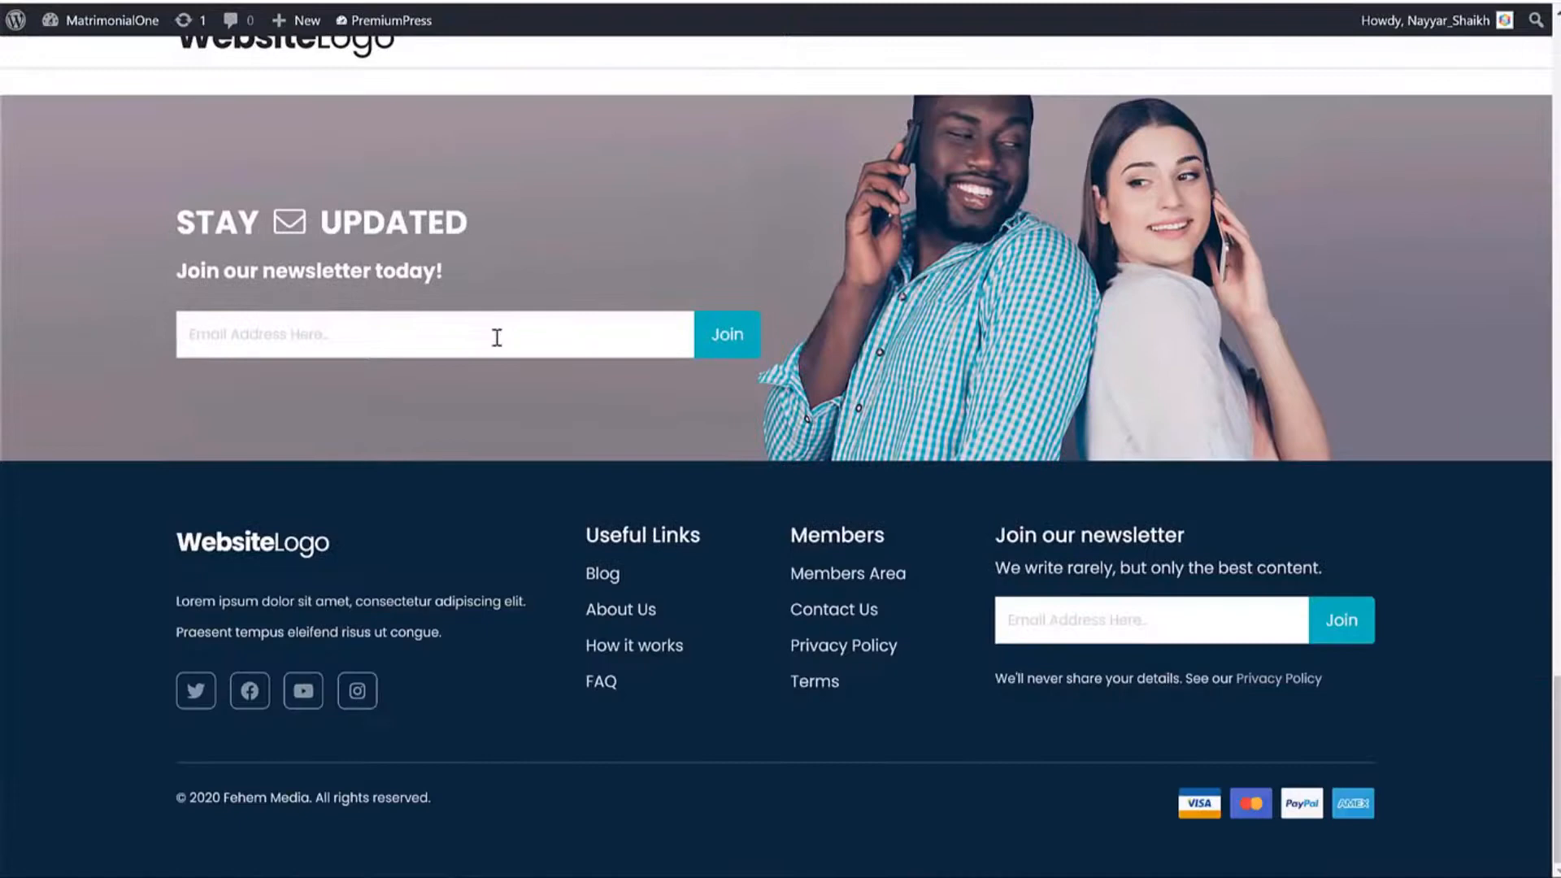
{"action": "left_click", "coordinate": [394, 336]}
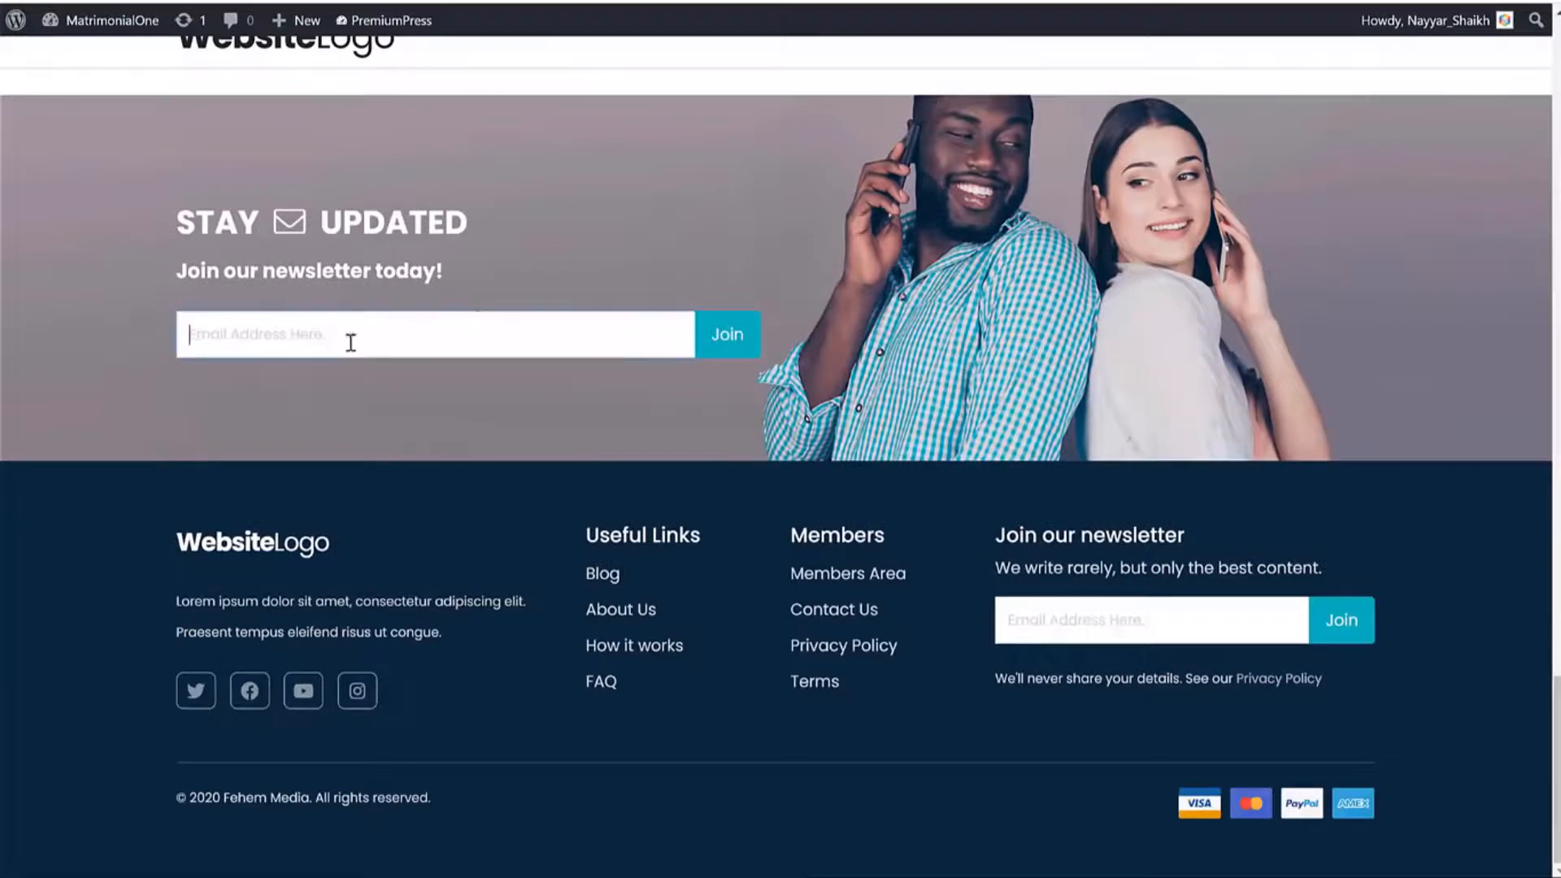
{"action": "left_click", "coordinate": [531, 270]}
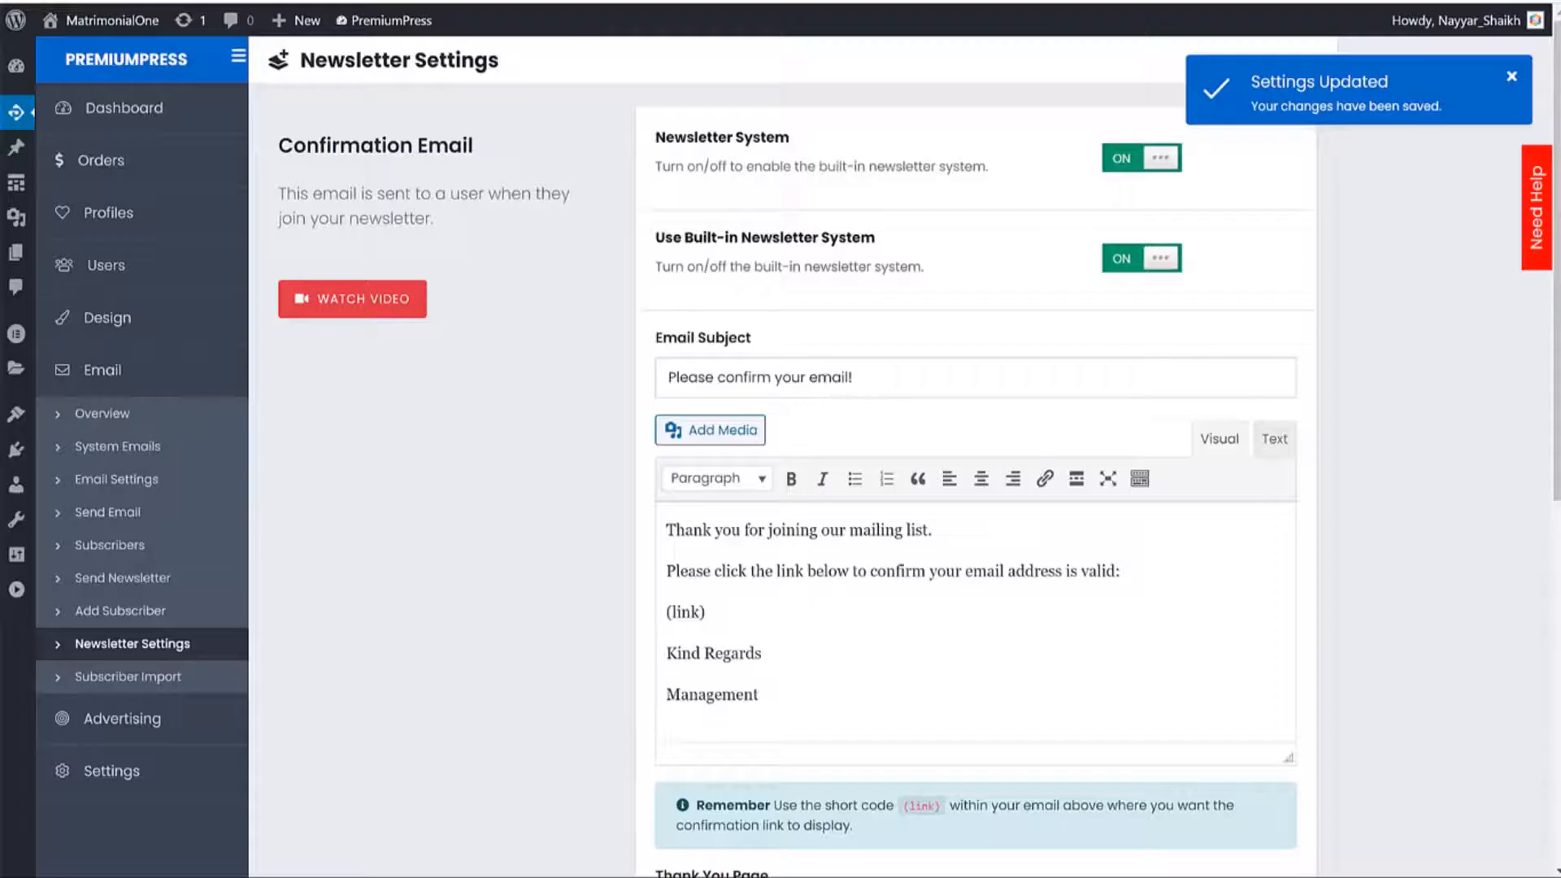
{"action": "scroll", "coordinate": [1300, 435], "scroll_direction": "down", "scroll_amount": 2}
{"action": "scroll", "coordinate": [1301, 435], "scroll_direction": "up", "scroll_amount": 2}
{"action": "scroll", "coordinate": [912, 520], "scroll_direction": "down", "scroll_amount": 1}
{"action": "scroll", "coordinate": [912, 522], "scroll_direction": "down", "scroll_amount": 1}
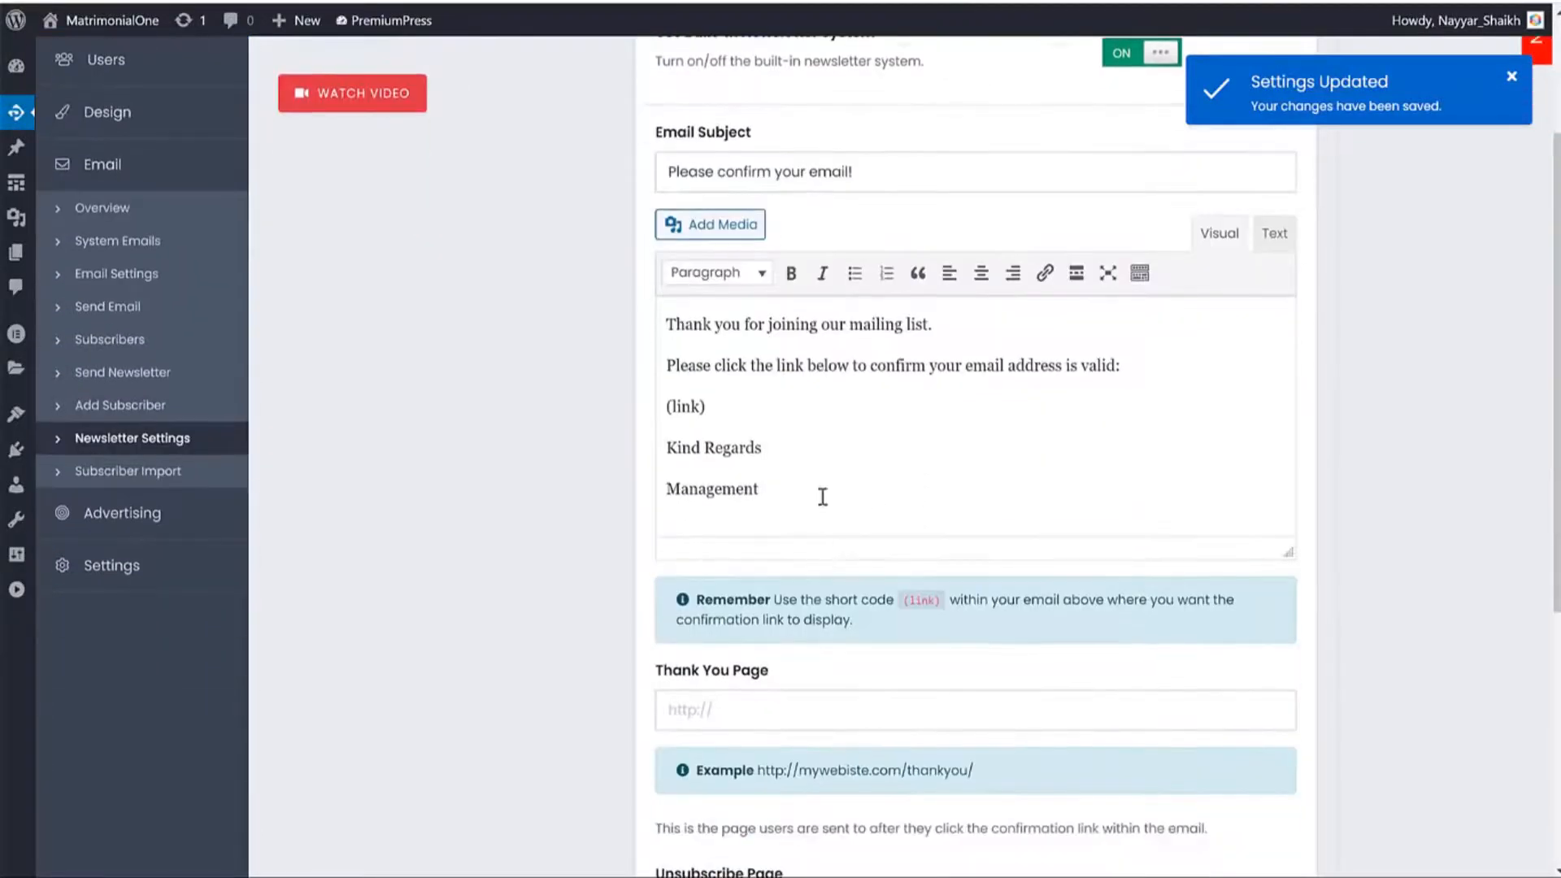
{"action": "left_click_drag", "start_coordinate": [822, 498], "coordinate": [662, 335]}
{"action": "left_click", "coordinate": [661, 324]}
{"action": "scroll", "coordinate": [1052, 387], "scroll_direction": "down", "scroll_amount": 3}
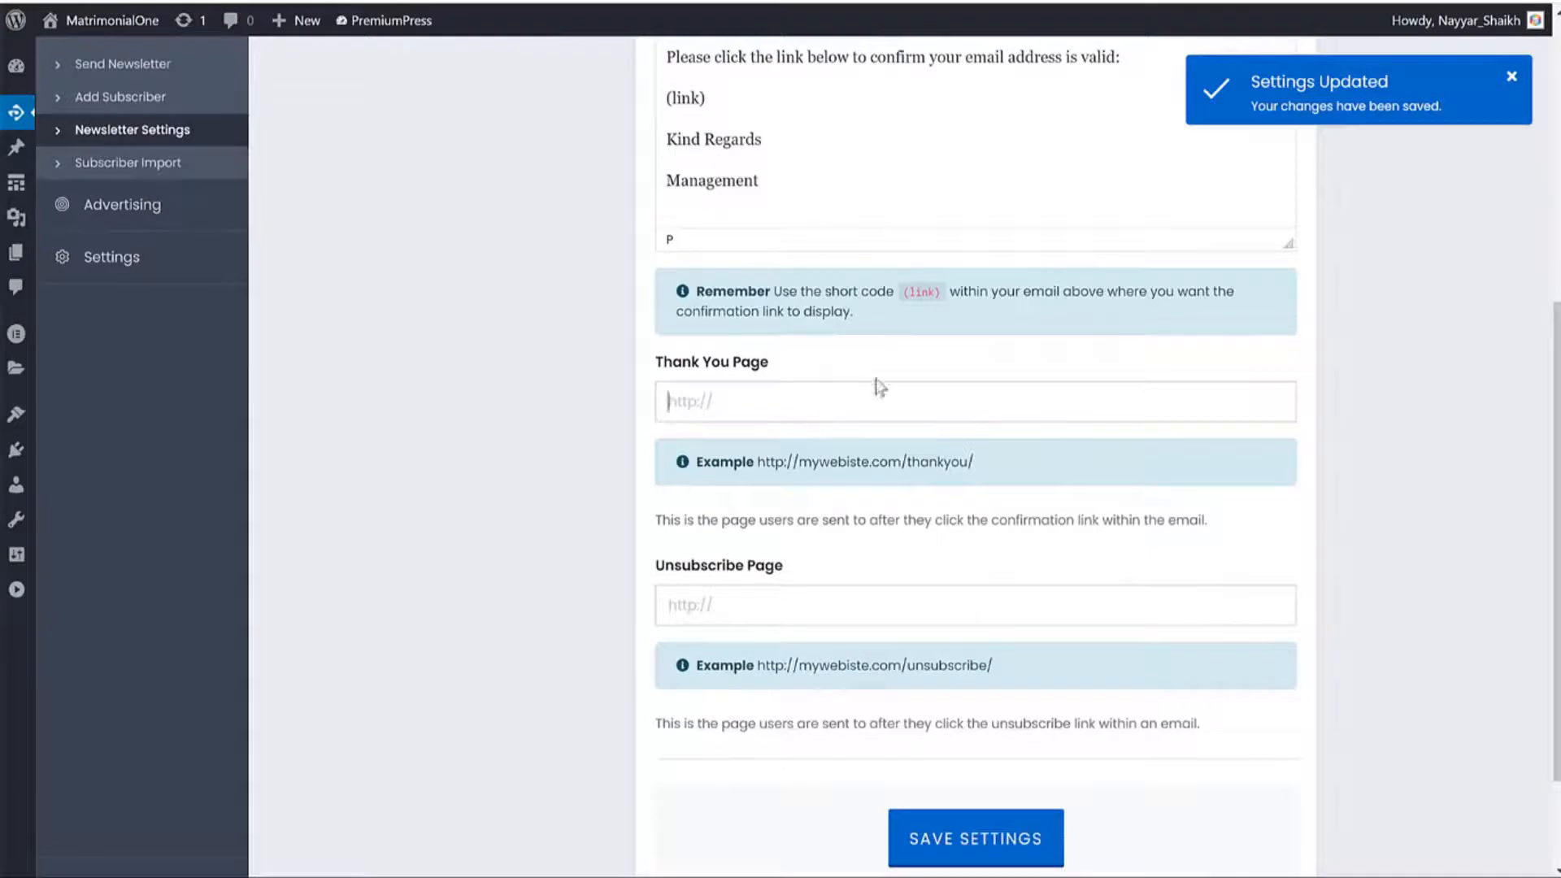
{"action": "scroll", "coordinate": [953, 403], "scroll_direction": "down", "scroll_amount": 1}
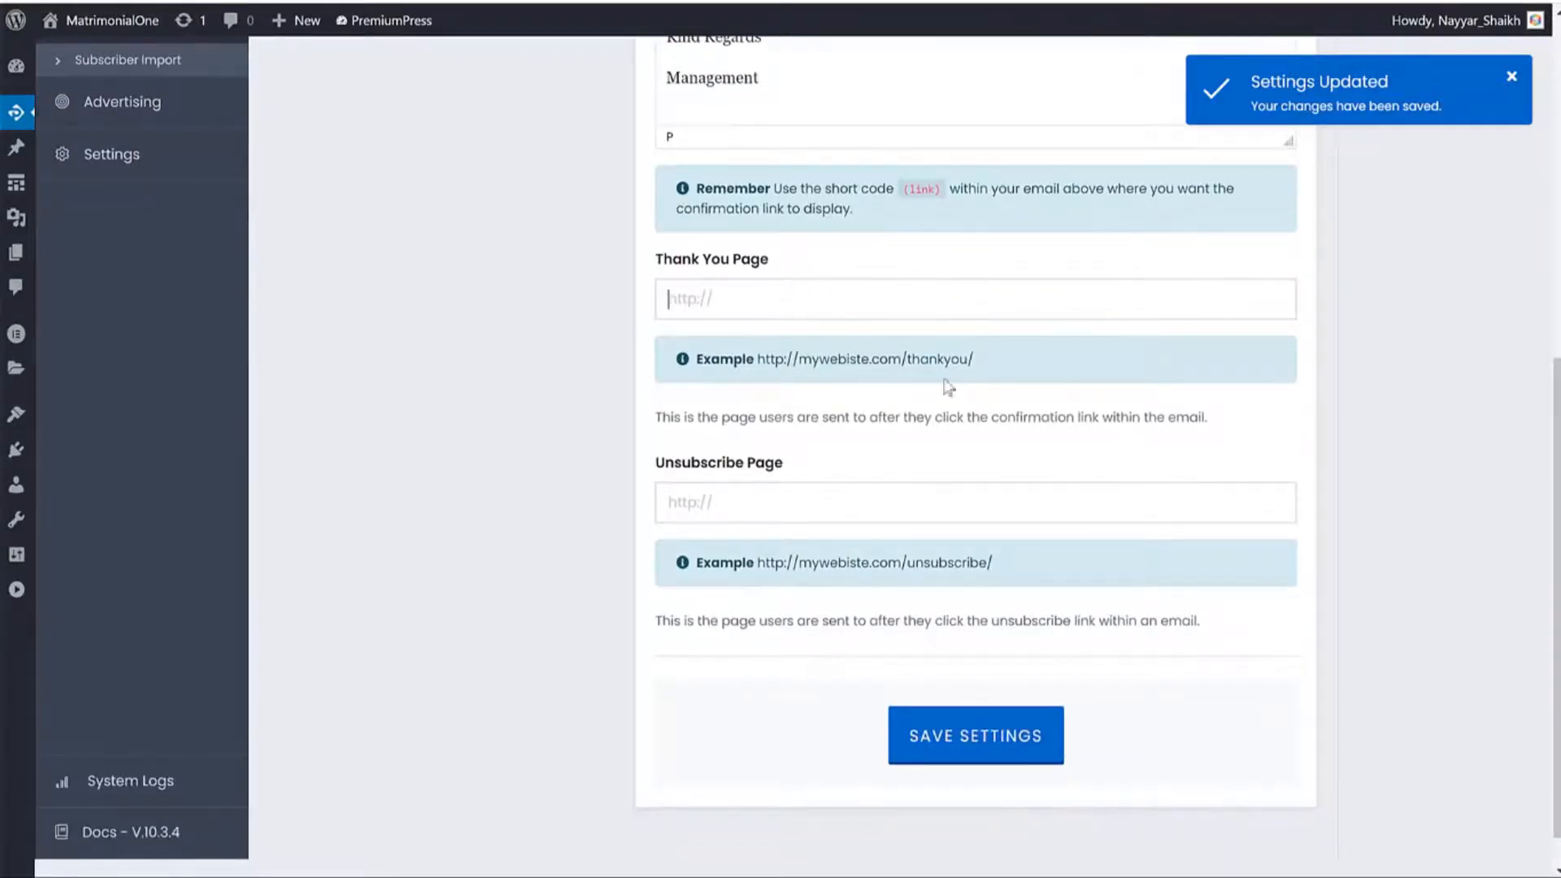
{"action": "scroll", "coordinate": [1039, 538], "scroll_direction": "up", "scroll_amount": 6}
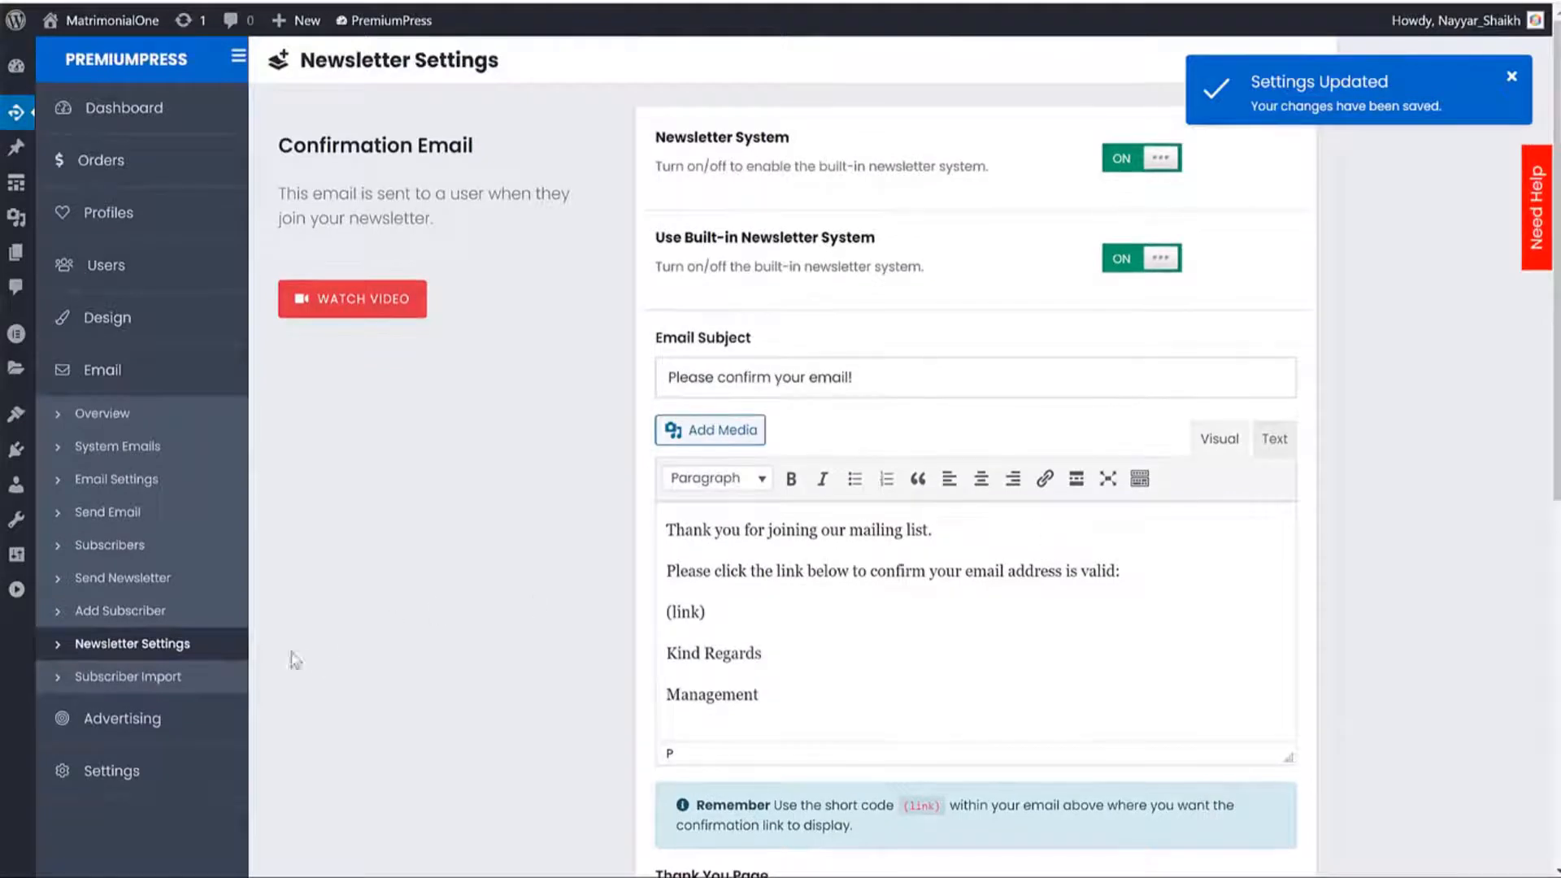
Start a new subscriber entry with a partial email, left as not verified, then abandon it.
{"action": "left_click", "coordinate": [115, 612]}
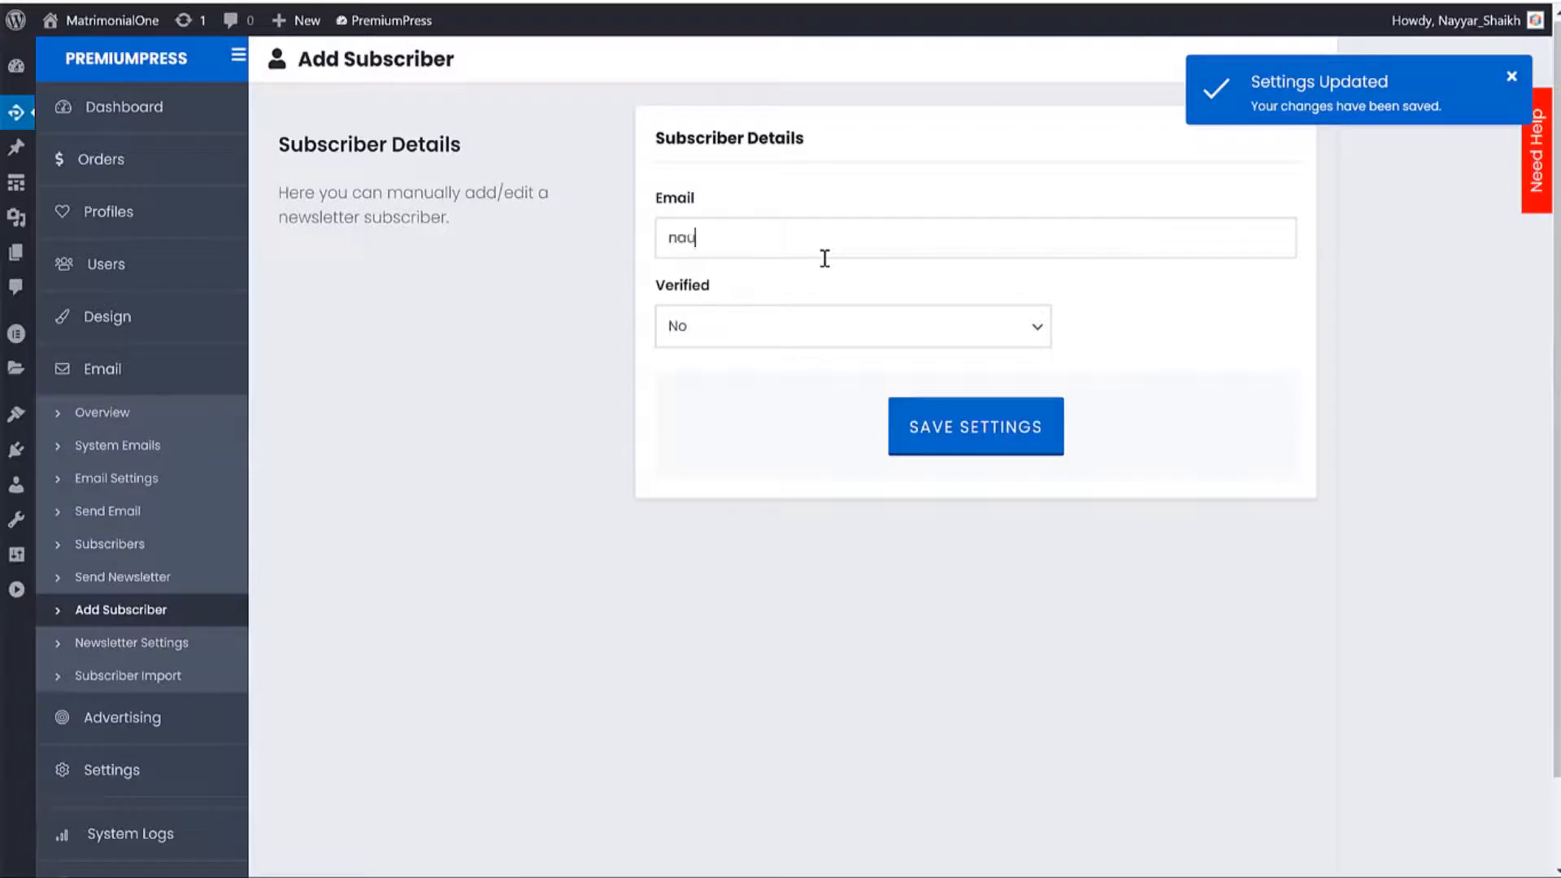
{"action": "left_click", "coordinate": [837, 341]}
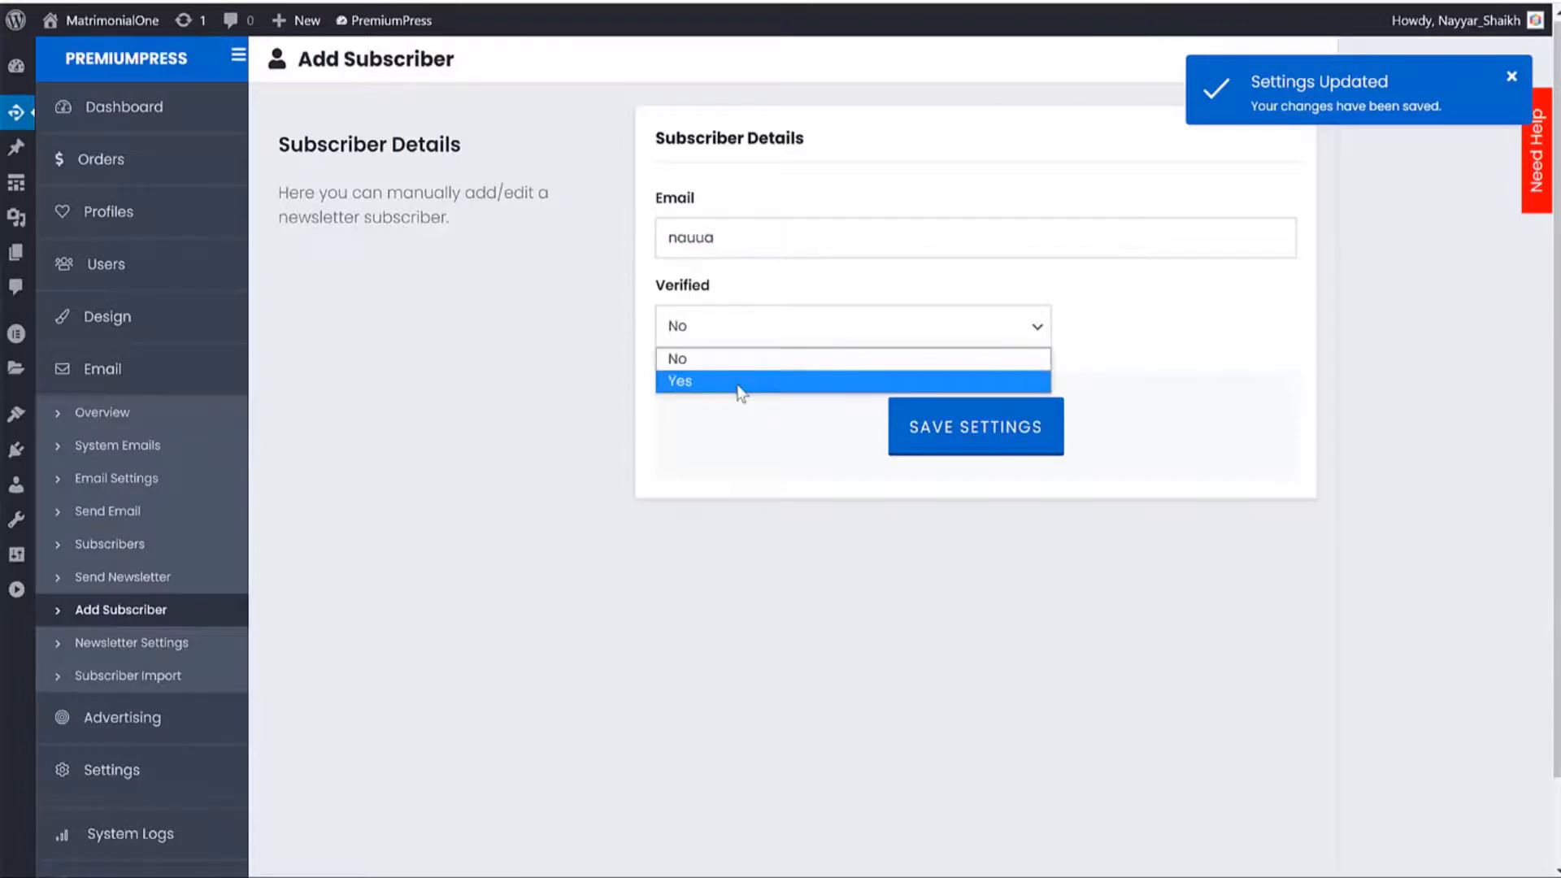
{"action": "left_click", "coordinate": [1250, 407]}
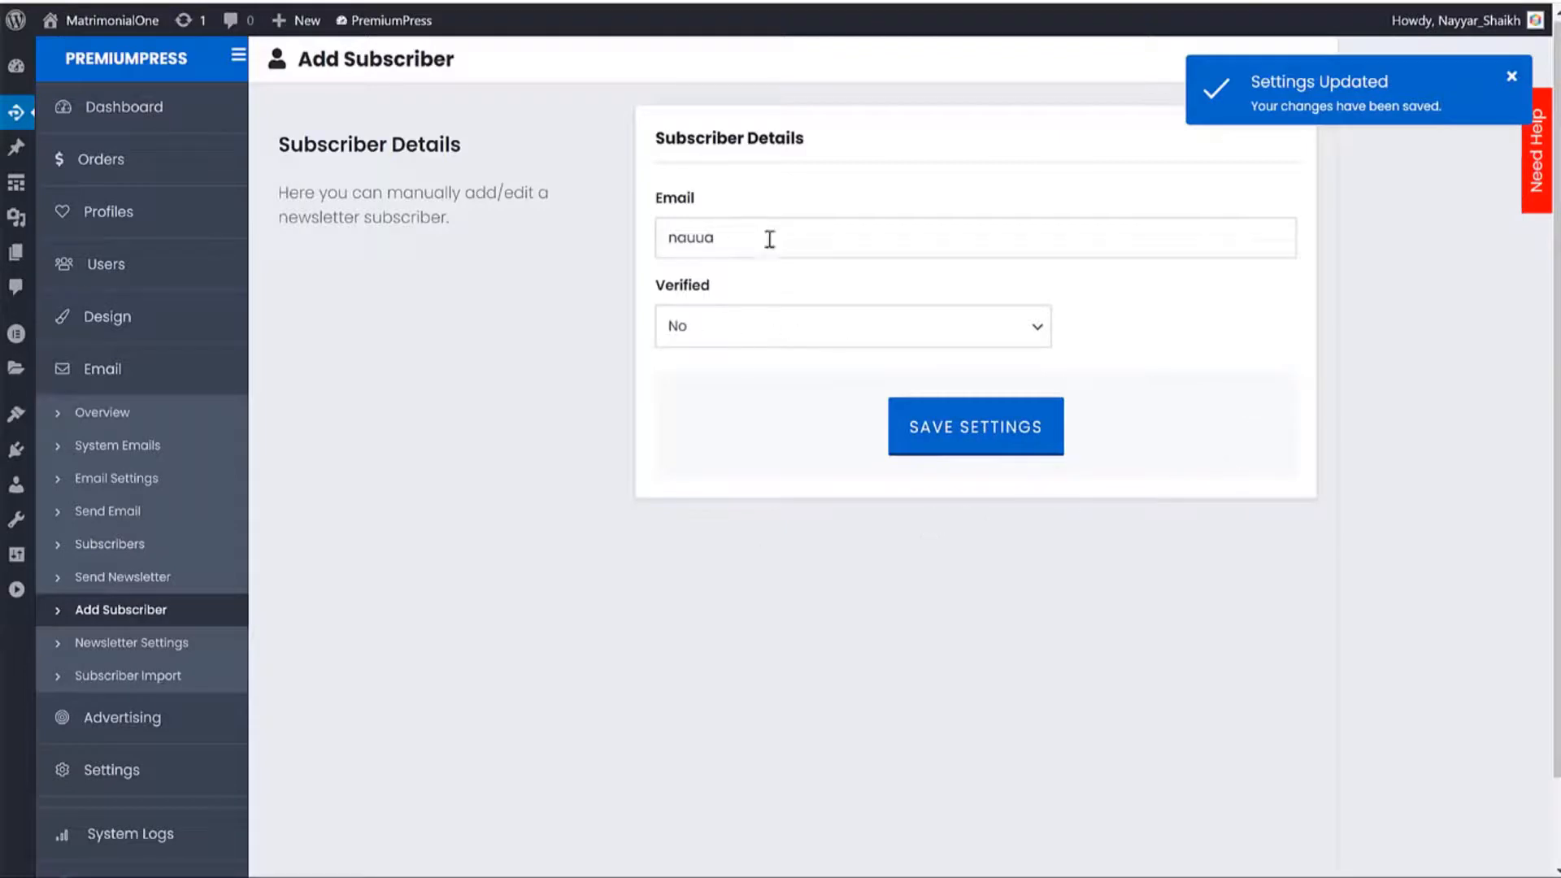
{"action": "double_click", "coordinate": [682, 243]}
Look over the Send Newsletter page's Subject and Content fields for mailing all subscribers.
{"action": "left_click", "coordinate": [167, 578]}
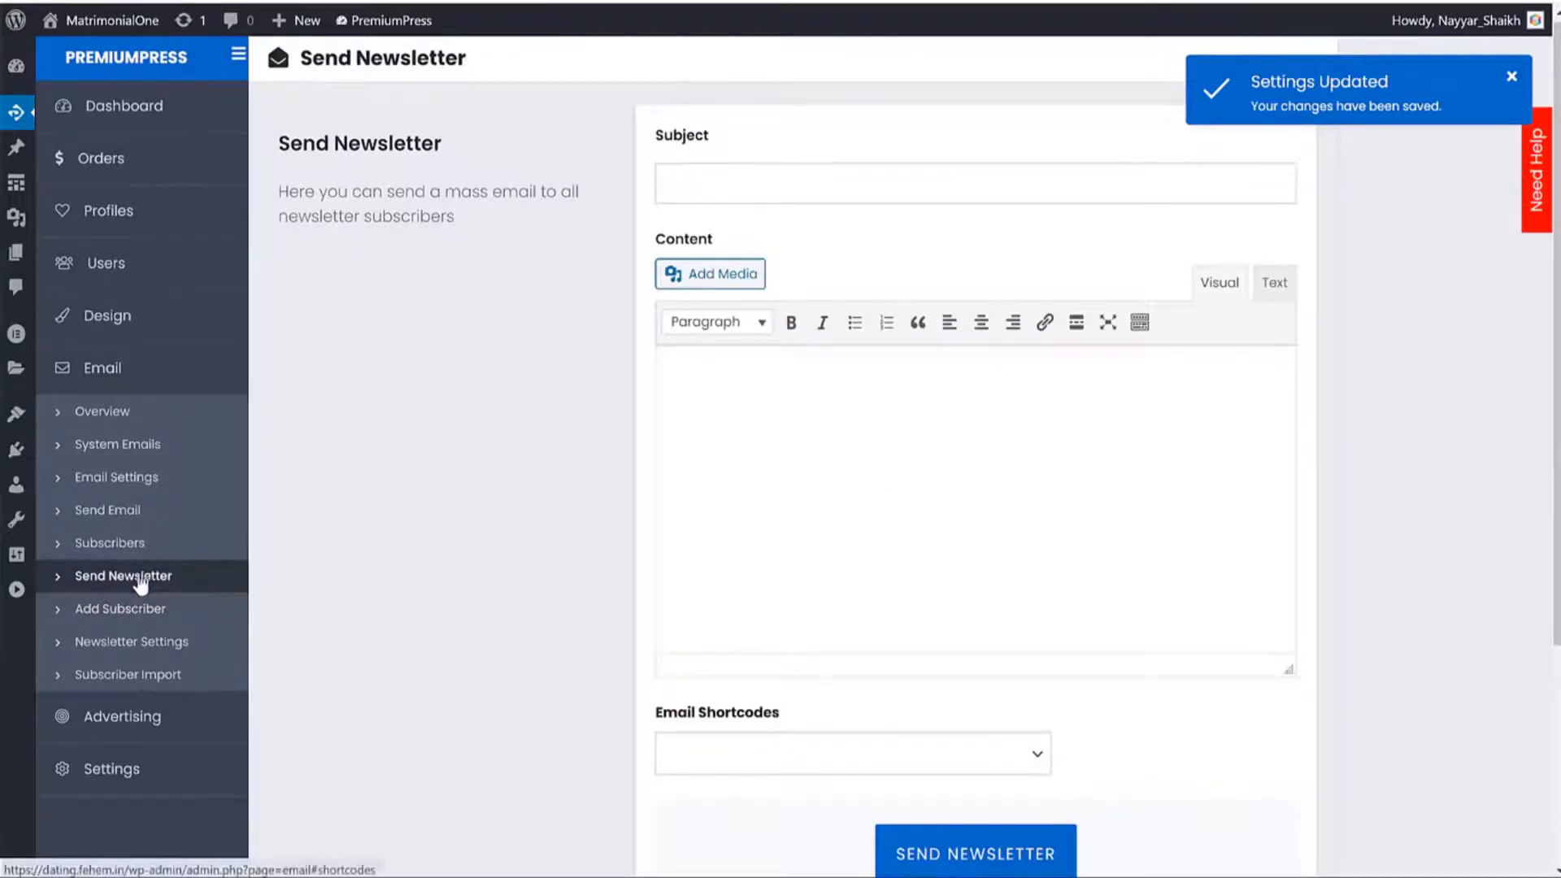
{"action": "left_click", "coordinate": [778, 189]}
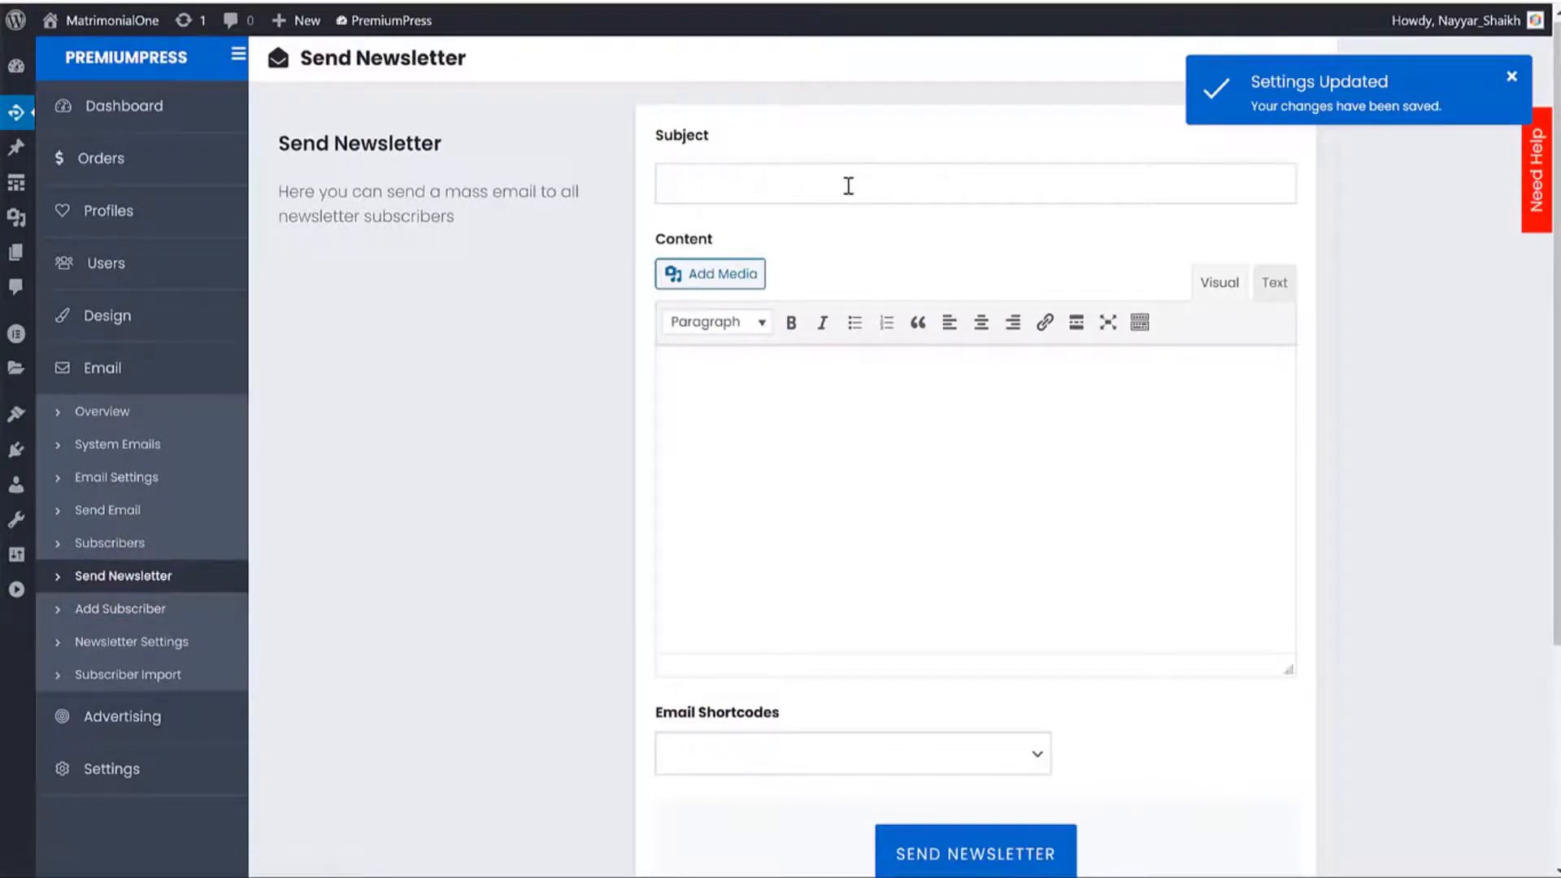
{"action": "scroll", "coordinate": [850, 268], "scroll_direction": "down", "scroll_amount": 2}
{"action": "left_click", "coordinate": [867, 320]}
{"action": "scroll", "coordinate": [867, 321], "scroll_direction": "down", "scroll_amount": 1}
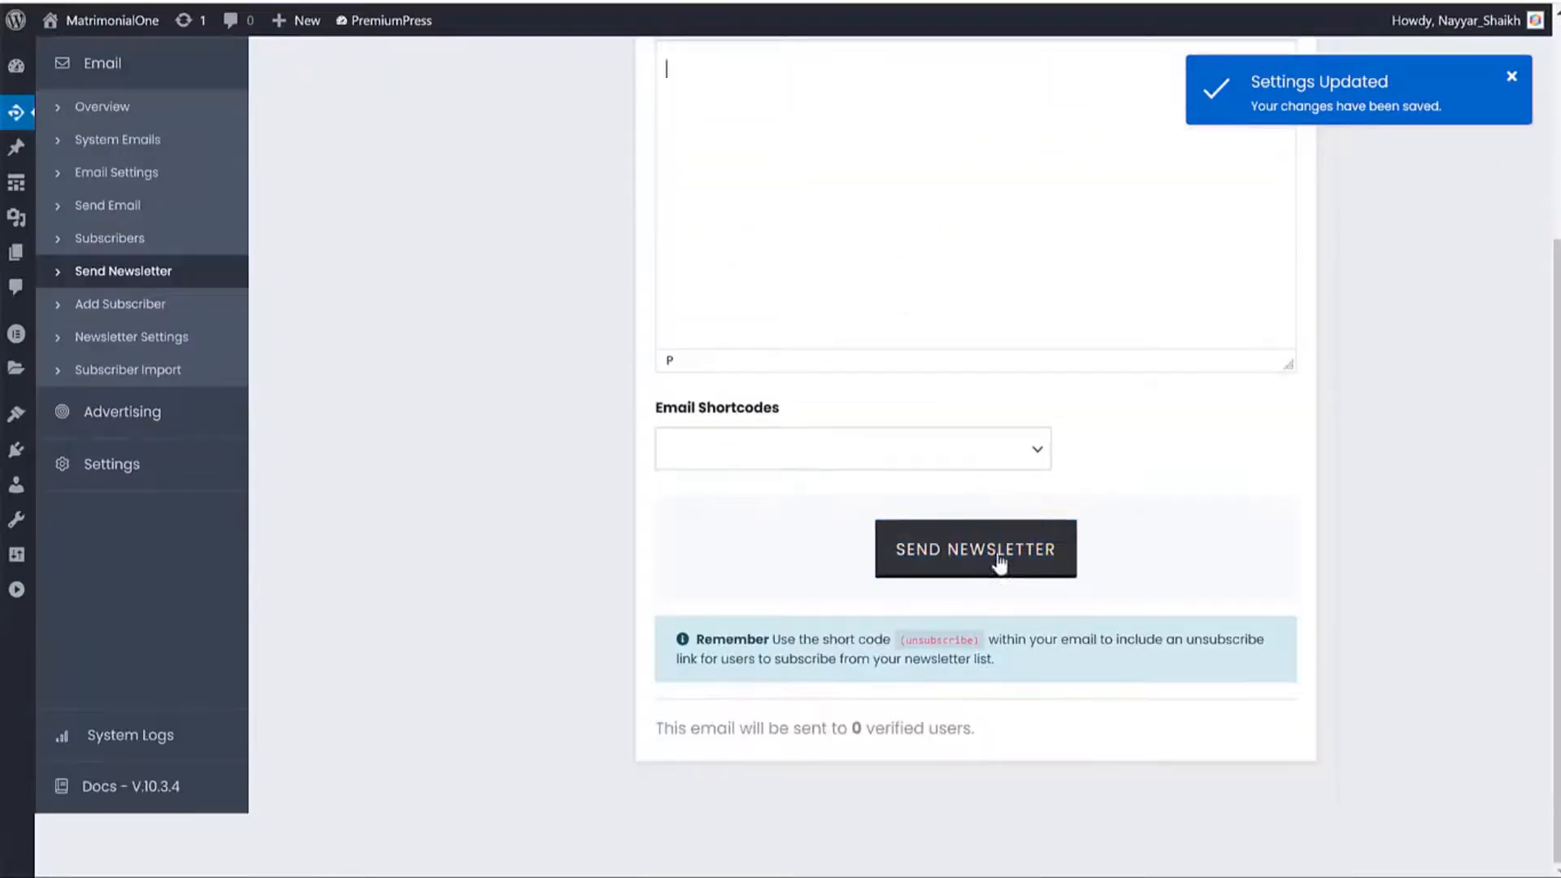
{"action": "scroll", "coordinate": [1364, 496], "scroll_direction": "up", "scroll_amount": 2}
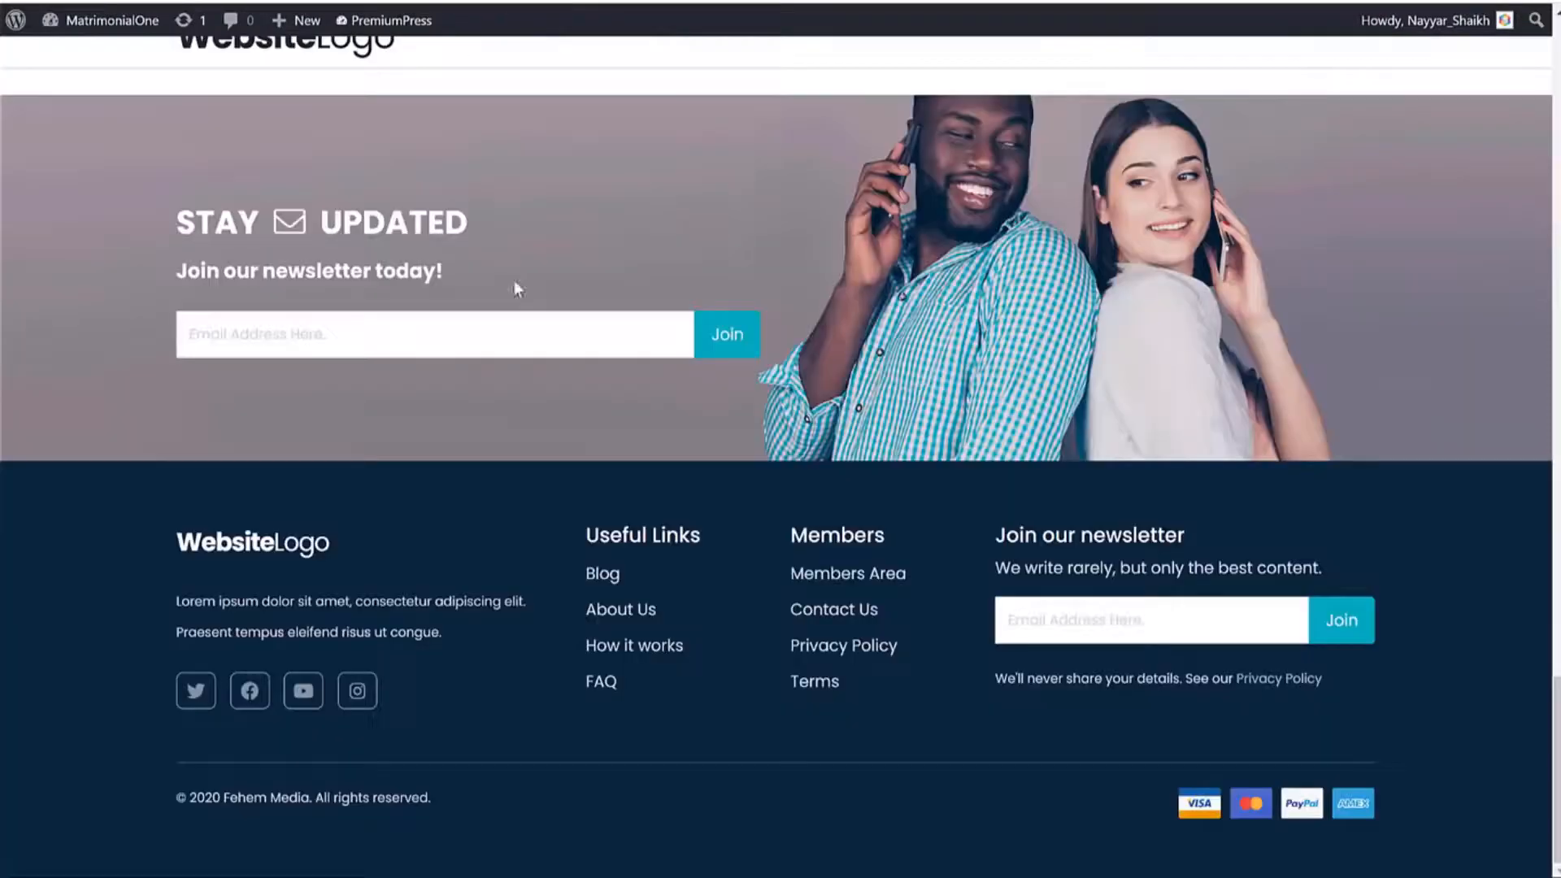
{"action": "left_click", "coordinate": [291, 334]}
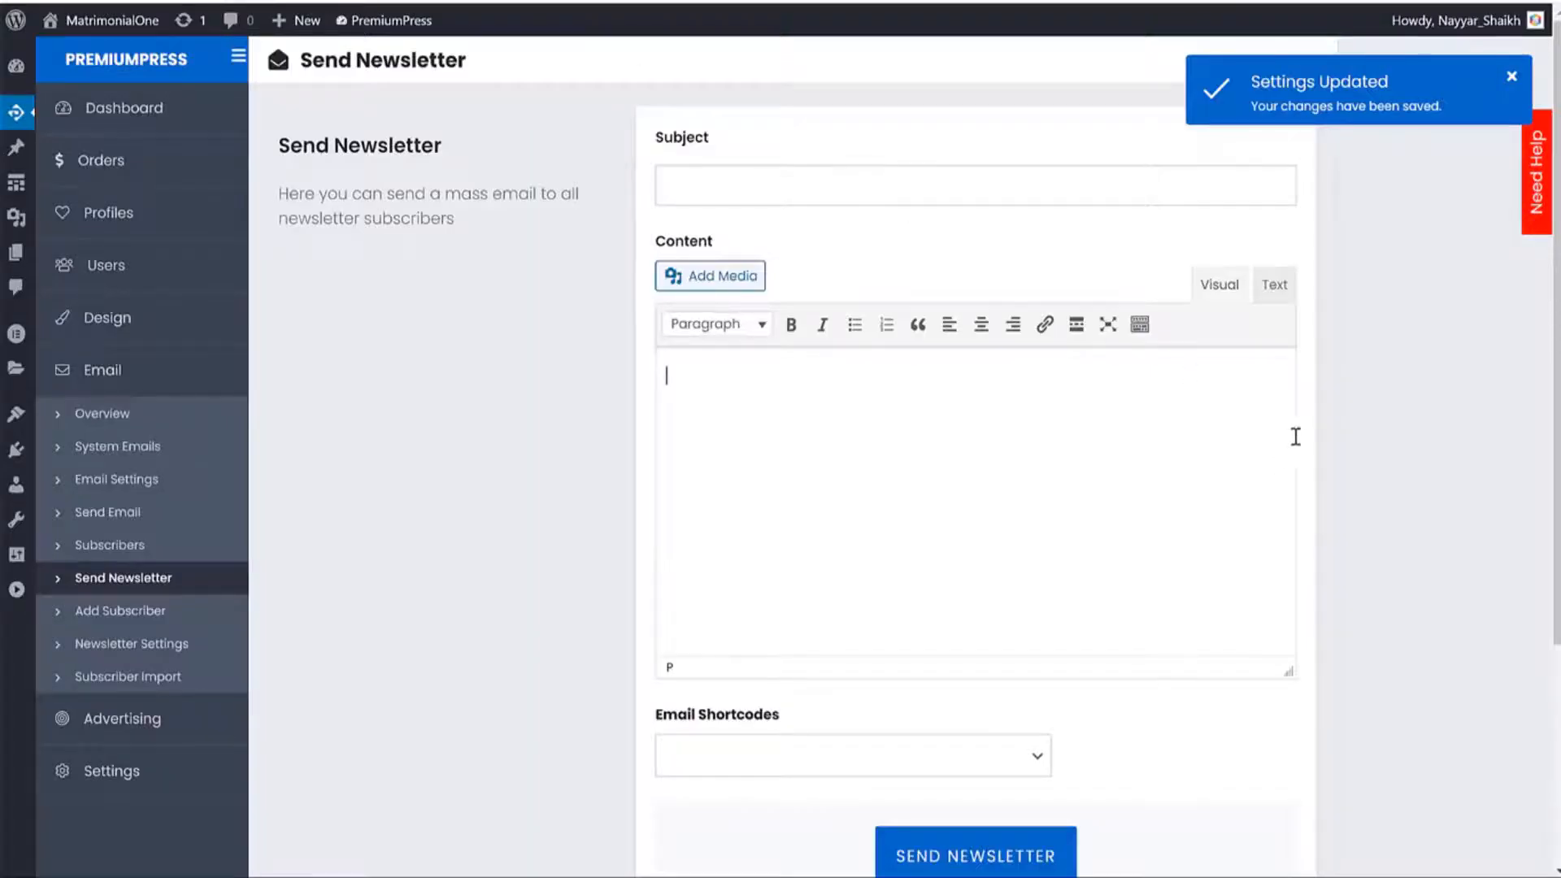
Visit the Advertising Campaigns list (0 campaigns), Sellspace, Banners and the Add Campaign form.
{"action": "left_click", "coordinate": [138, 726]}
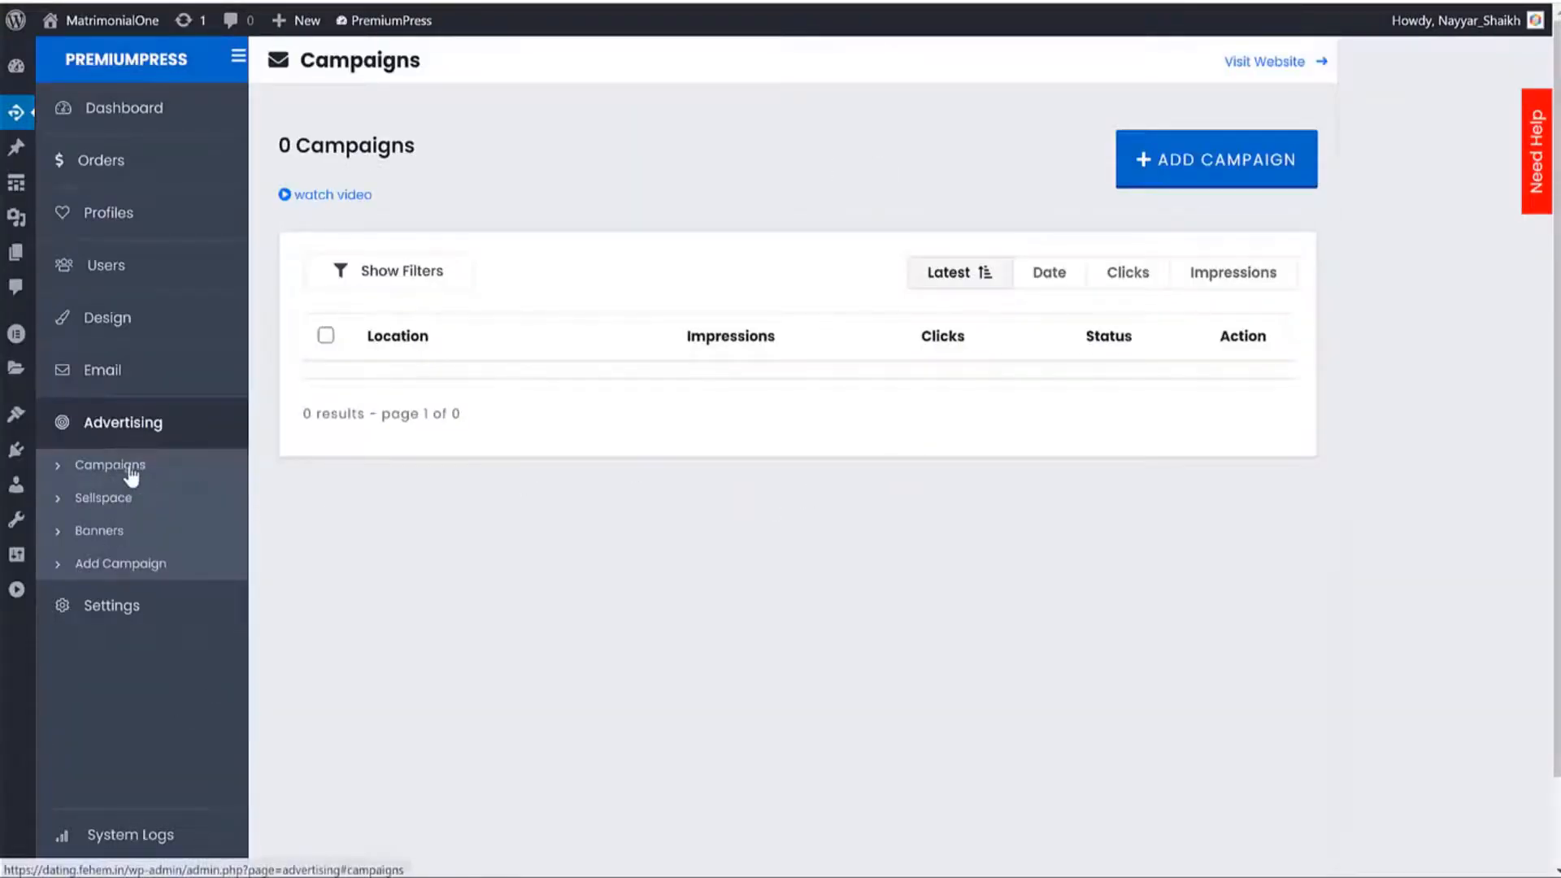
{"action": "left_click", "coordinate": [94, 498]}
{"action": "left_click", "coordinate": [102, 531]}
{"action": "left_click", "coordinate": [129, 565]}
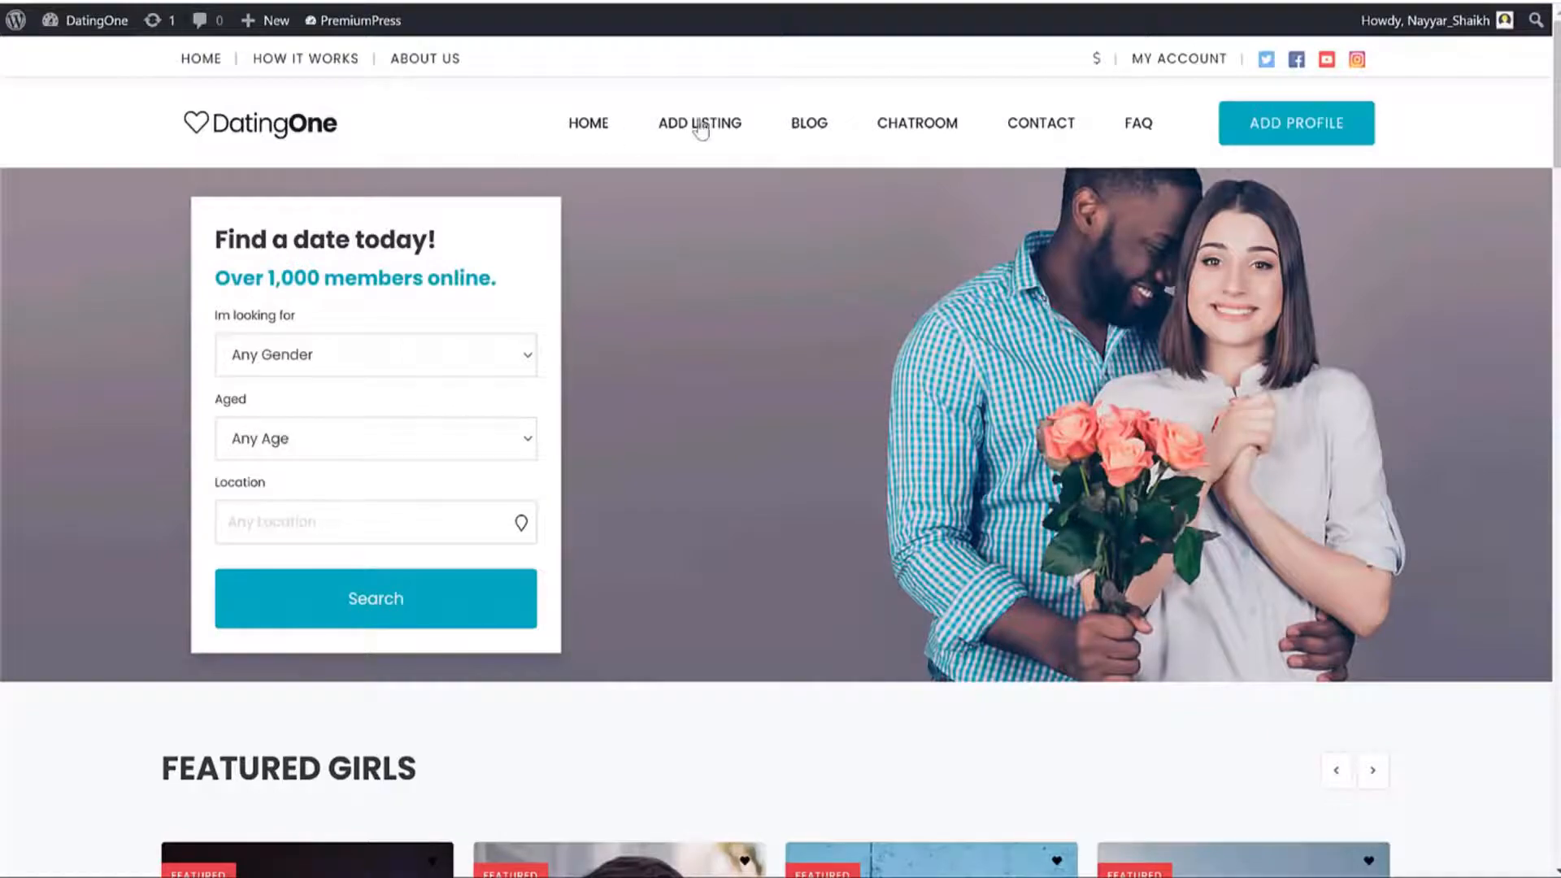
Search profiles on the site and scroll through the results' sponsored ads and empty Advertise Here slot.
{"action": "left_click", "coordinate": [413, 598]}
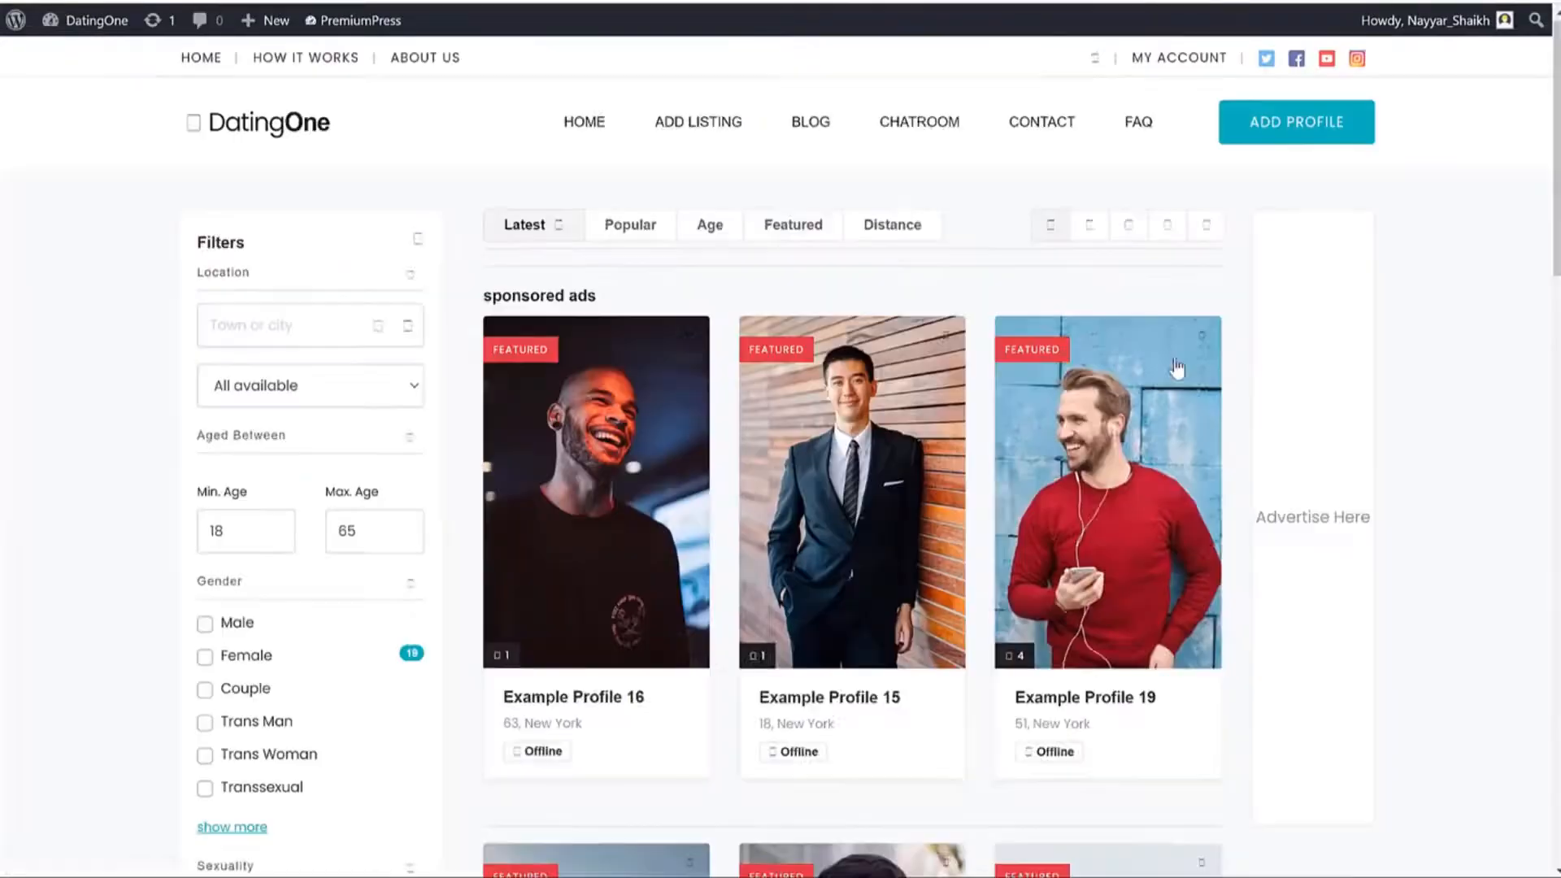
{"action": "scroll", "coordinate": [1317, 382], "scroll_direction": "down", "scroll_amount": 6}
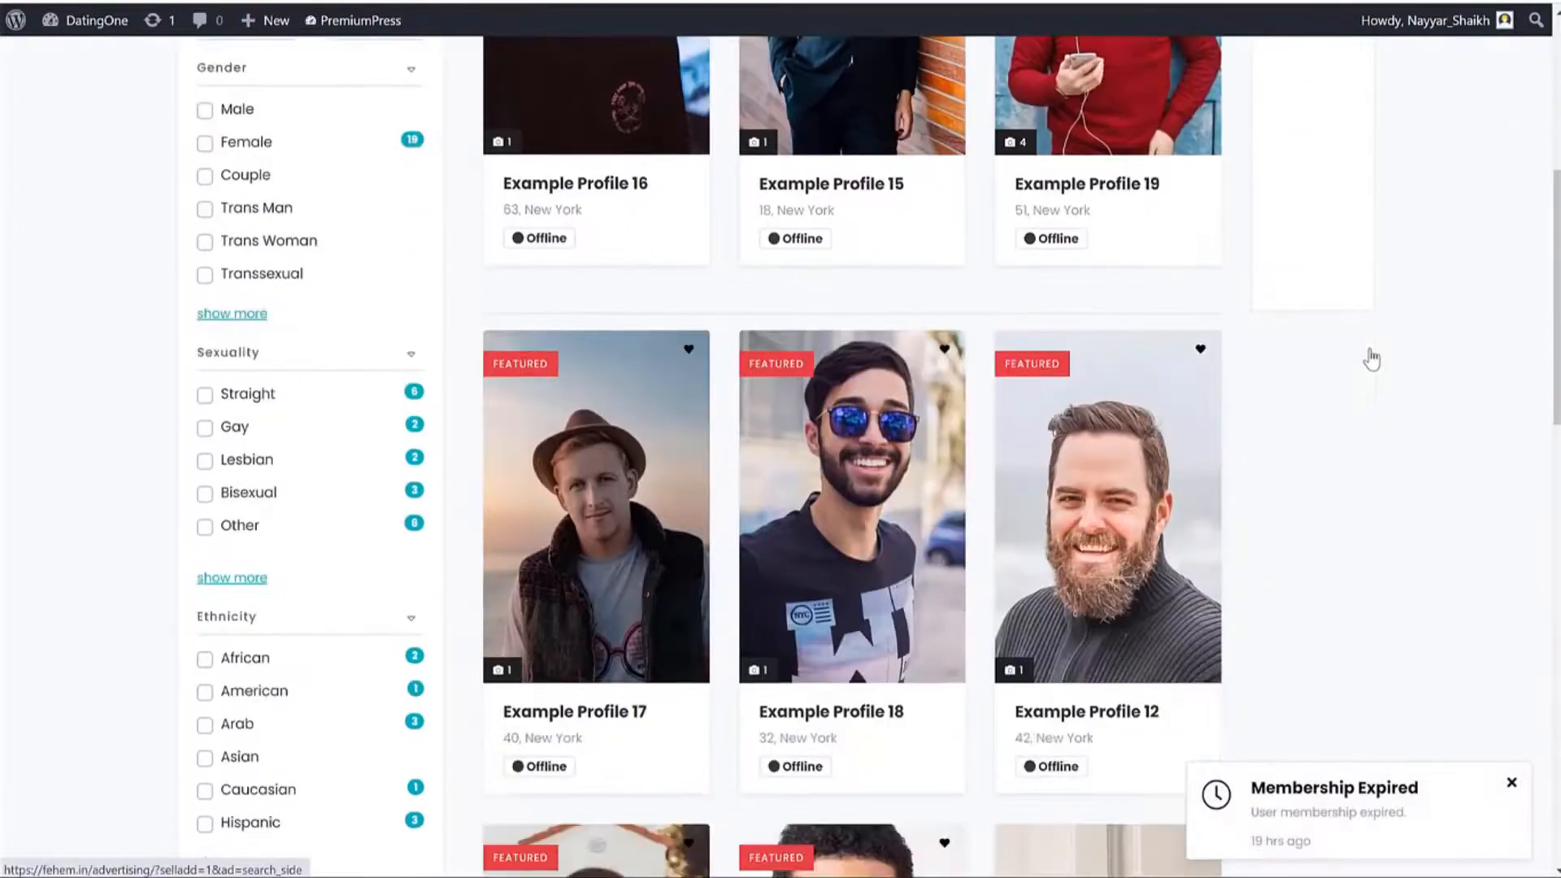
{"action": "scroll", "coordinate": [1372, 358], "scroll_direction": "up", "scroll_amount": 6}
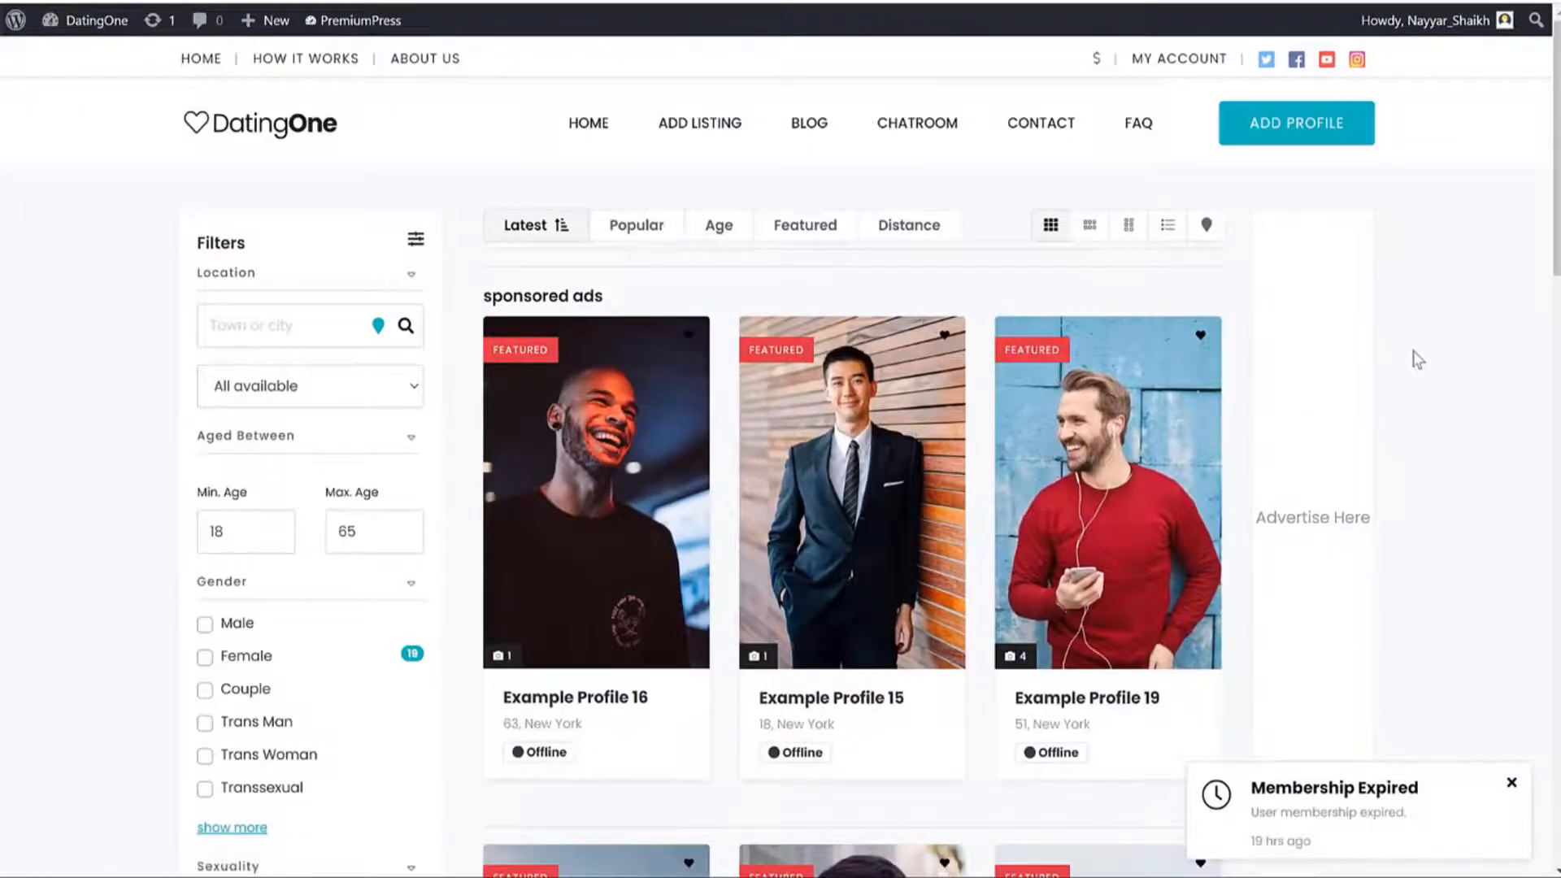
{"action": "scroll", "coordinate": [1416, 356], "scroll_direction": "down", "scroll_amount": 3}
{"action": "scroll", "coordinate": [1318, 431], "scroll_direction": "up", "scroll_amount": 2}
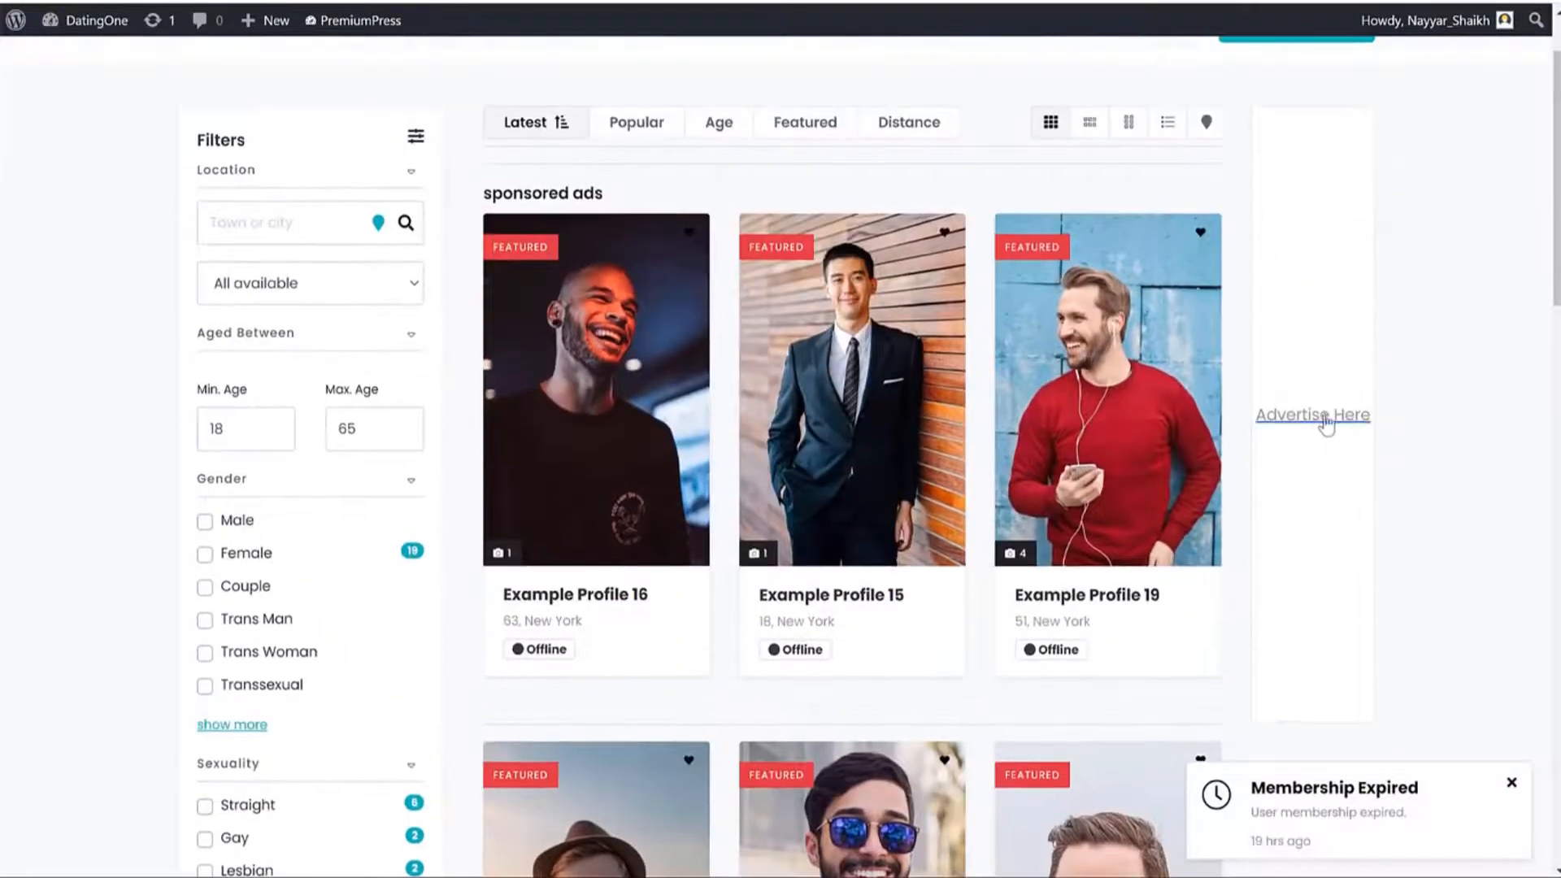
{"action": "scroll", "coordinate": [1383, 455], "scroll_direction": "up", "scroll_amount": 1}
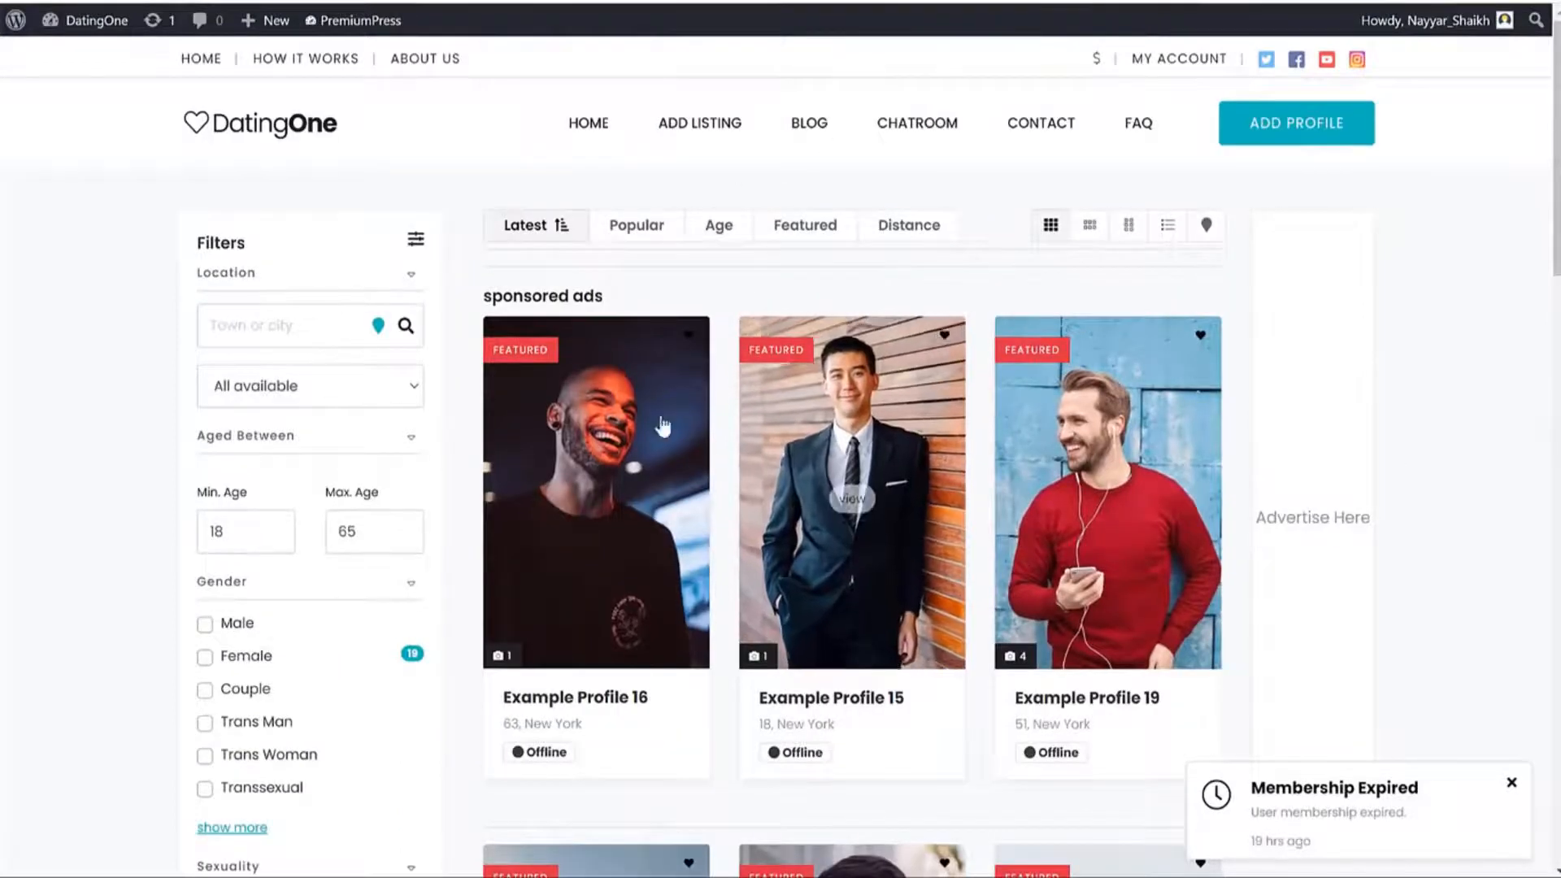
{"action": "left_click", "coordinate": [820, 134]}
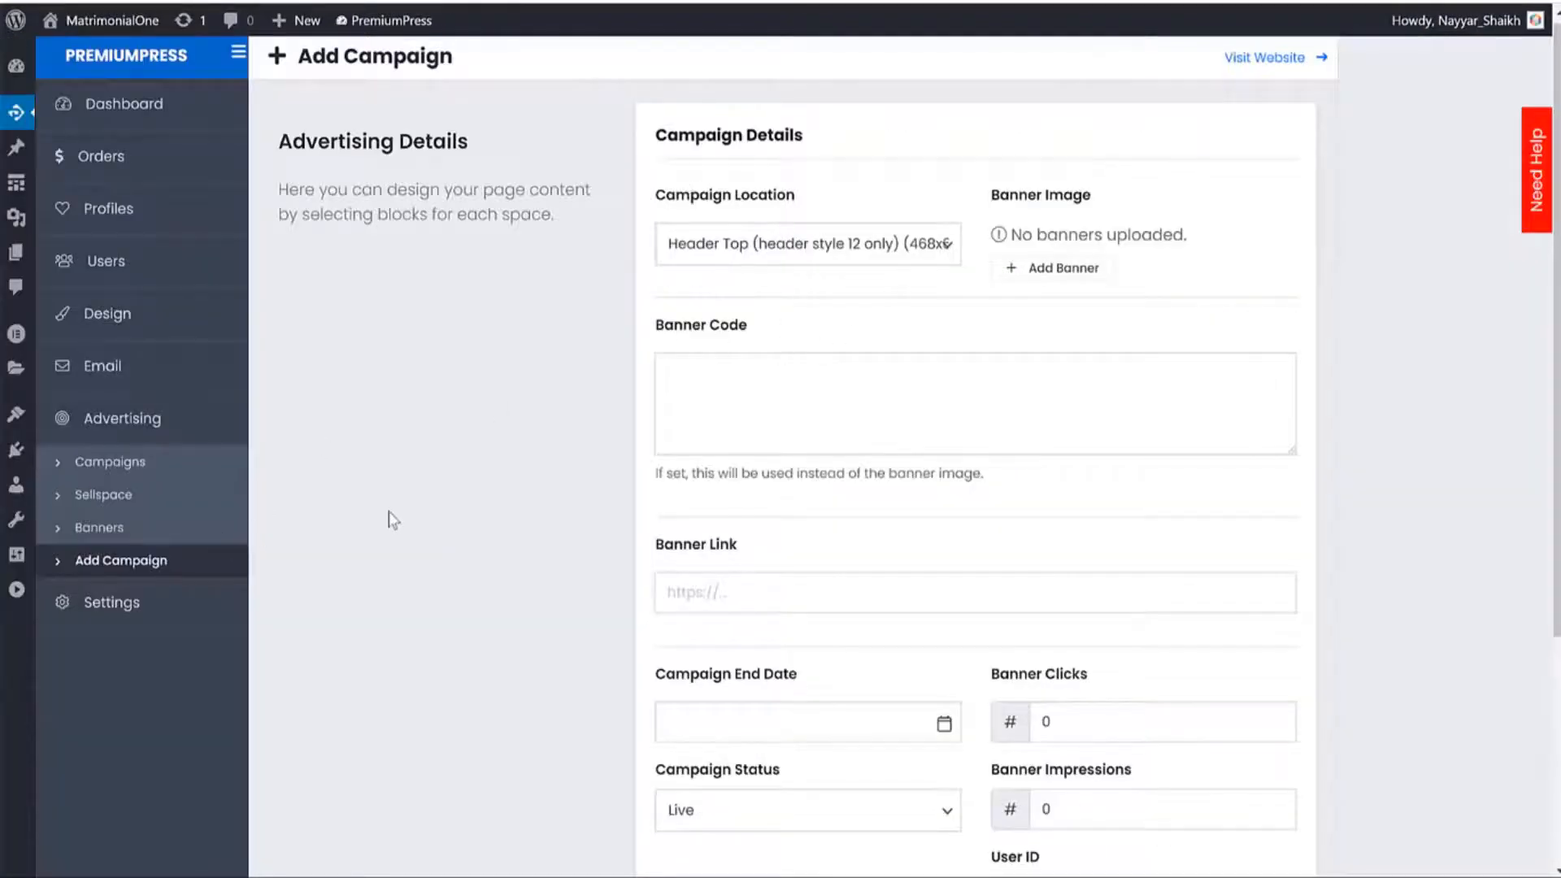
Confirm Banners lists 0 uploads, cancel the Upload Banner popup, and move to the Sellspace locations list.
{"action": "left_click", "coordinate": [130, 528]}
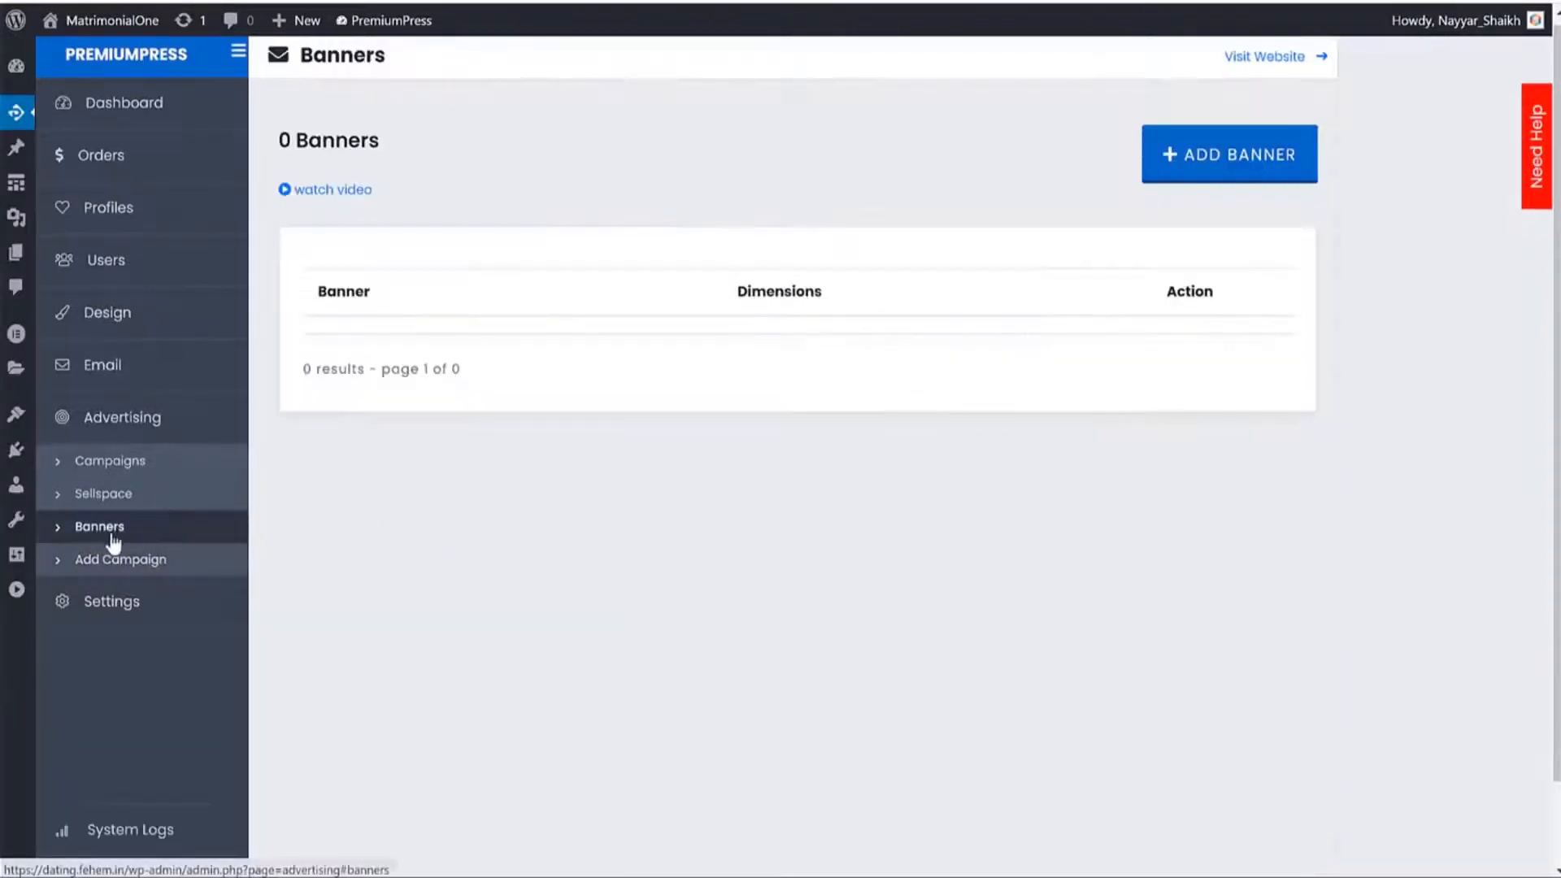
{"action": "left_click", "coordinate": [1195, 155]}
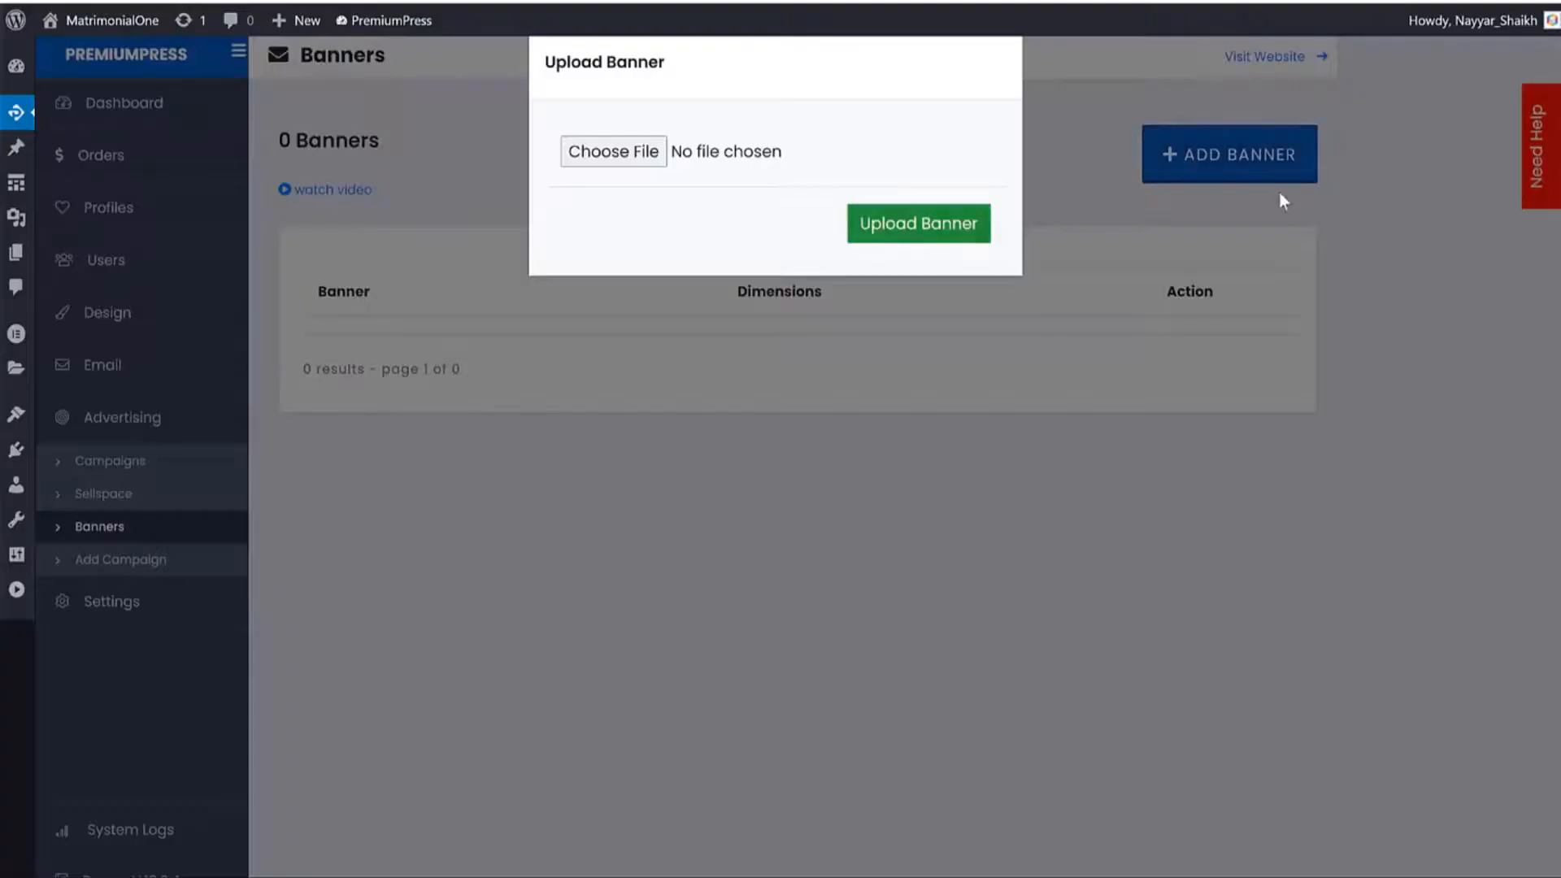
{"action": "left_click", "coordinate": [1214, 248]}
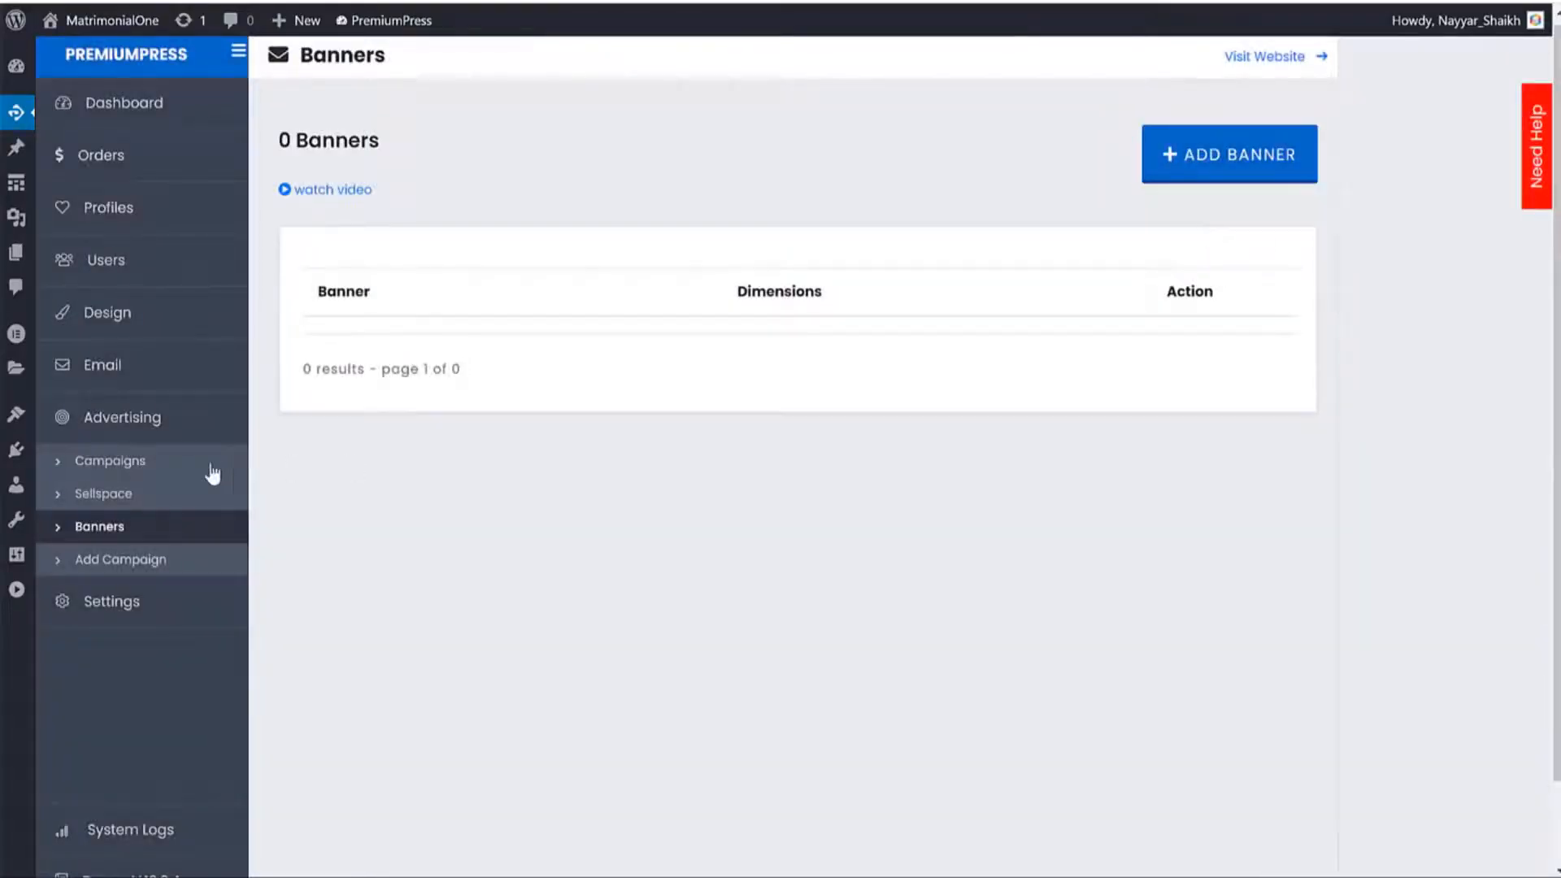
{"action": "left_click", "coordinate": [120, 496]}
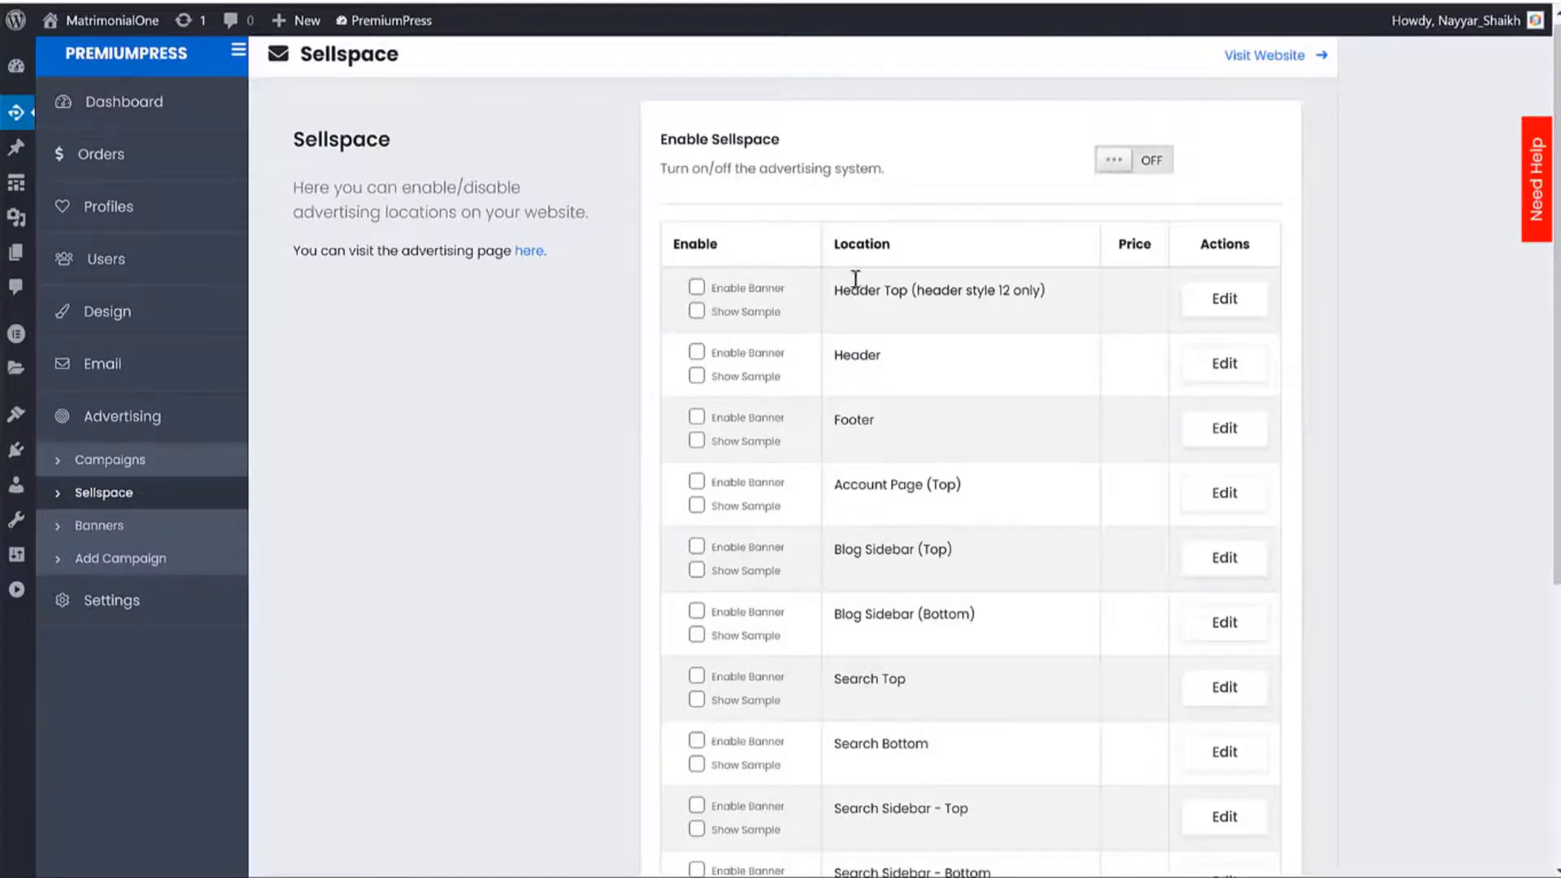
Tick Enable Banner and Show Sample for the Search Top and Search Side locations.
{"action": "scroll", "coordinate": [989, 296], "scroll_direction": "down", "scroll_amount": 3}
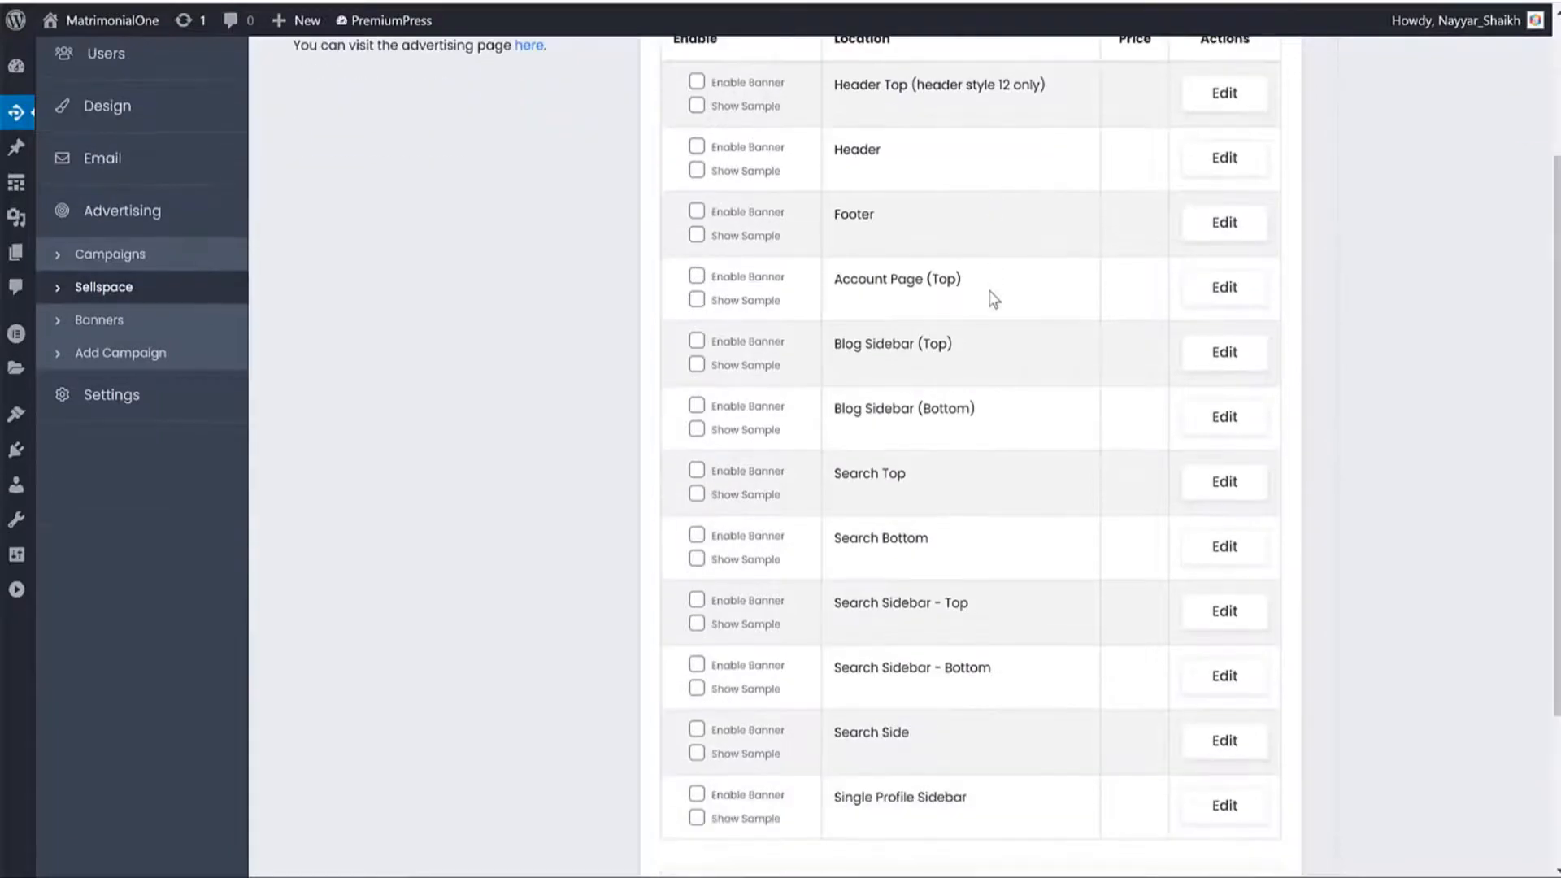
{"action": "scroll", "coordinate": [991, 299], "scroll_direction": "down", "scroll_amount": 1}
{"action": "left_click_drag", "start_coordinate": [941, 373], "coordinate": [696, 372]}
{"action": "left_click", "coordinate": [696, 367]}
{"action": "left_click", "coordinate": [697, 391]}
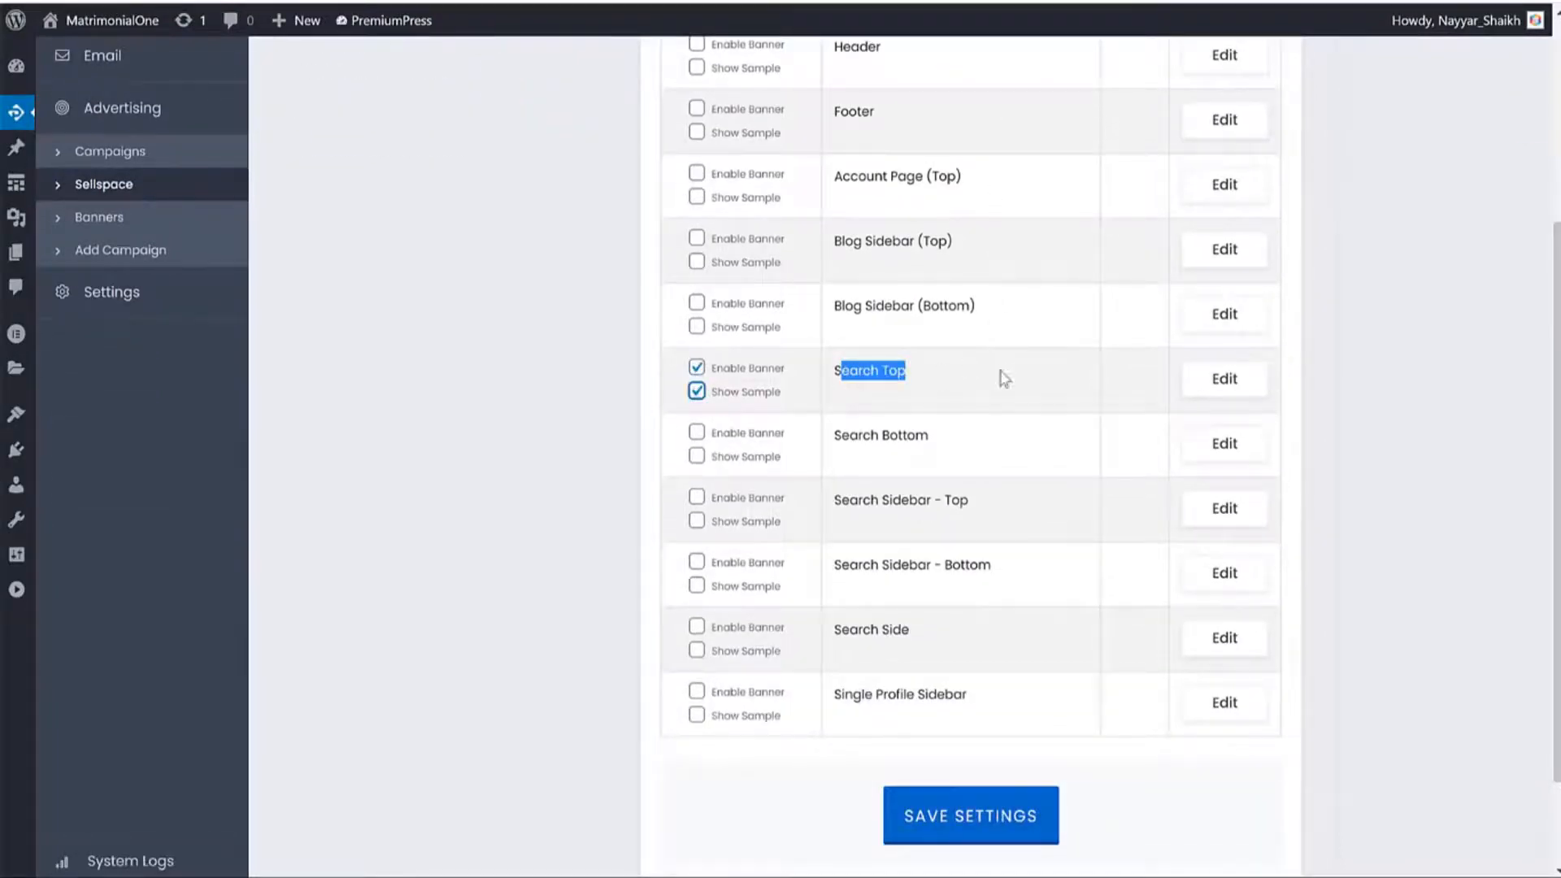
{"action": "left_click", "coordinate": [867, 432]}
{"action": "scroll", "coordinate": [889, 561], "scroll_direction": "down", "scroll_amount": 1}
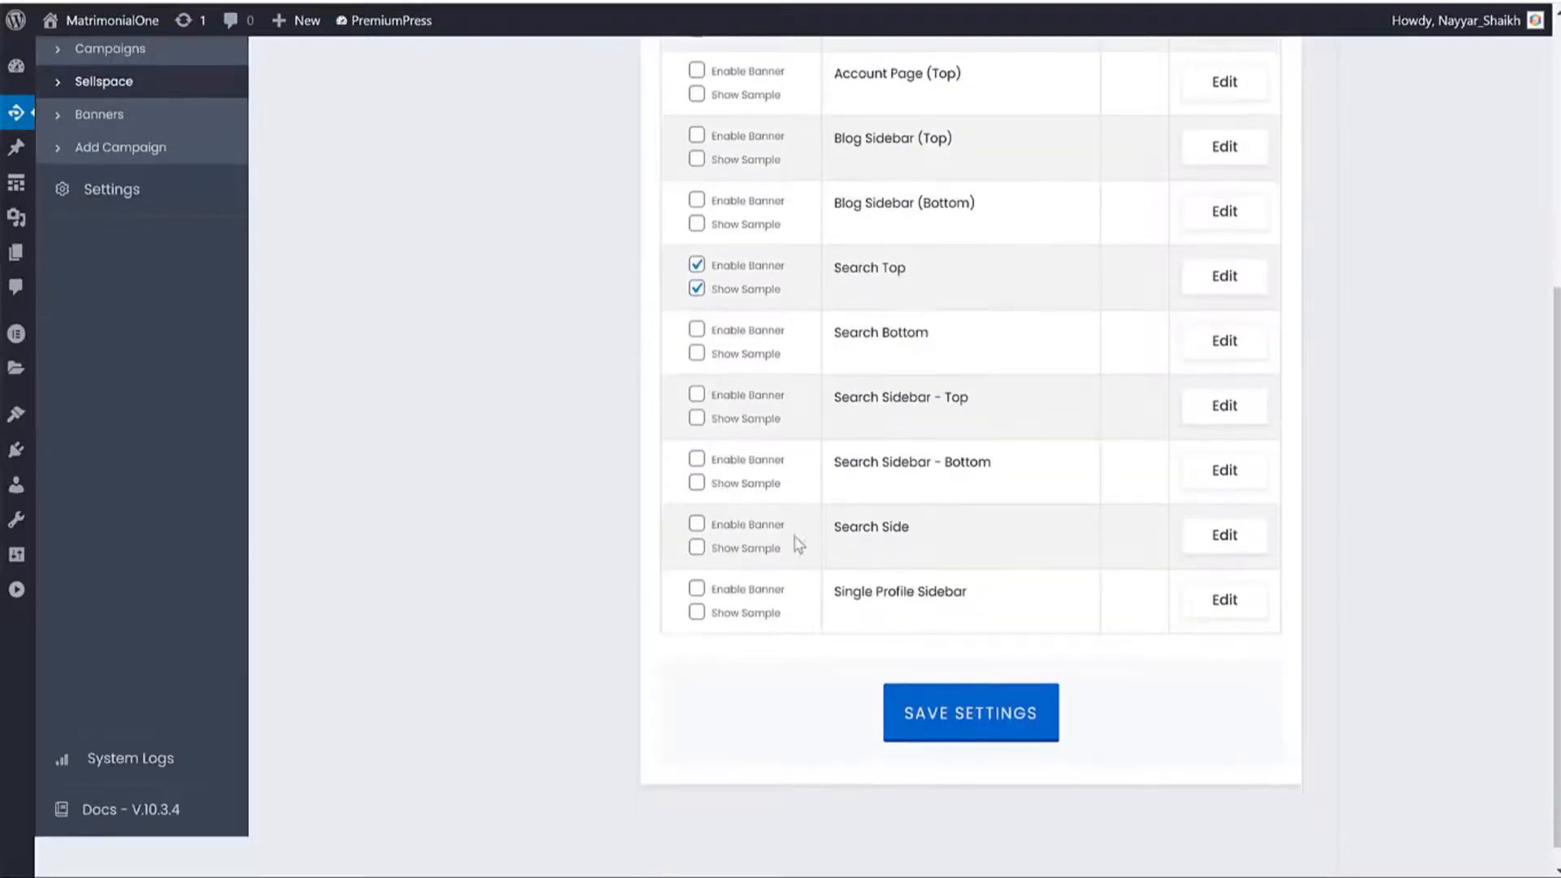
{"action": "left_click", "coordinate": [697, 524]}
{"action": "left_click", "coordinate": [697, 547]}
Tick Enable Banner and Show Sample for Single Profile Sidebar and Blog Sidebar (Top), then save.
{"action": "left_click_drag", "start_coordinate": [910, 529], "coordinate": [831, 529]}
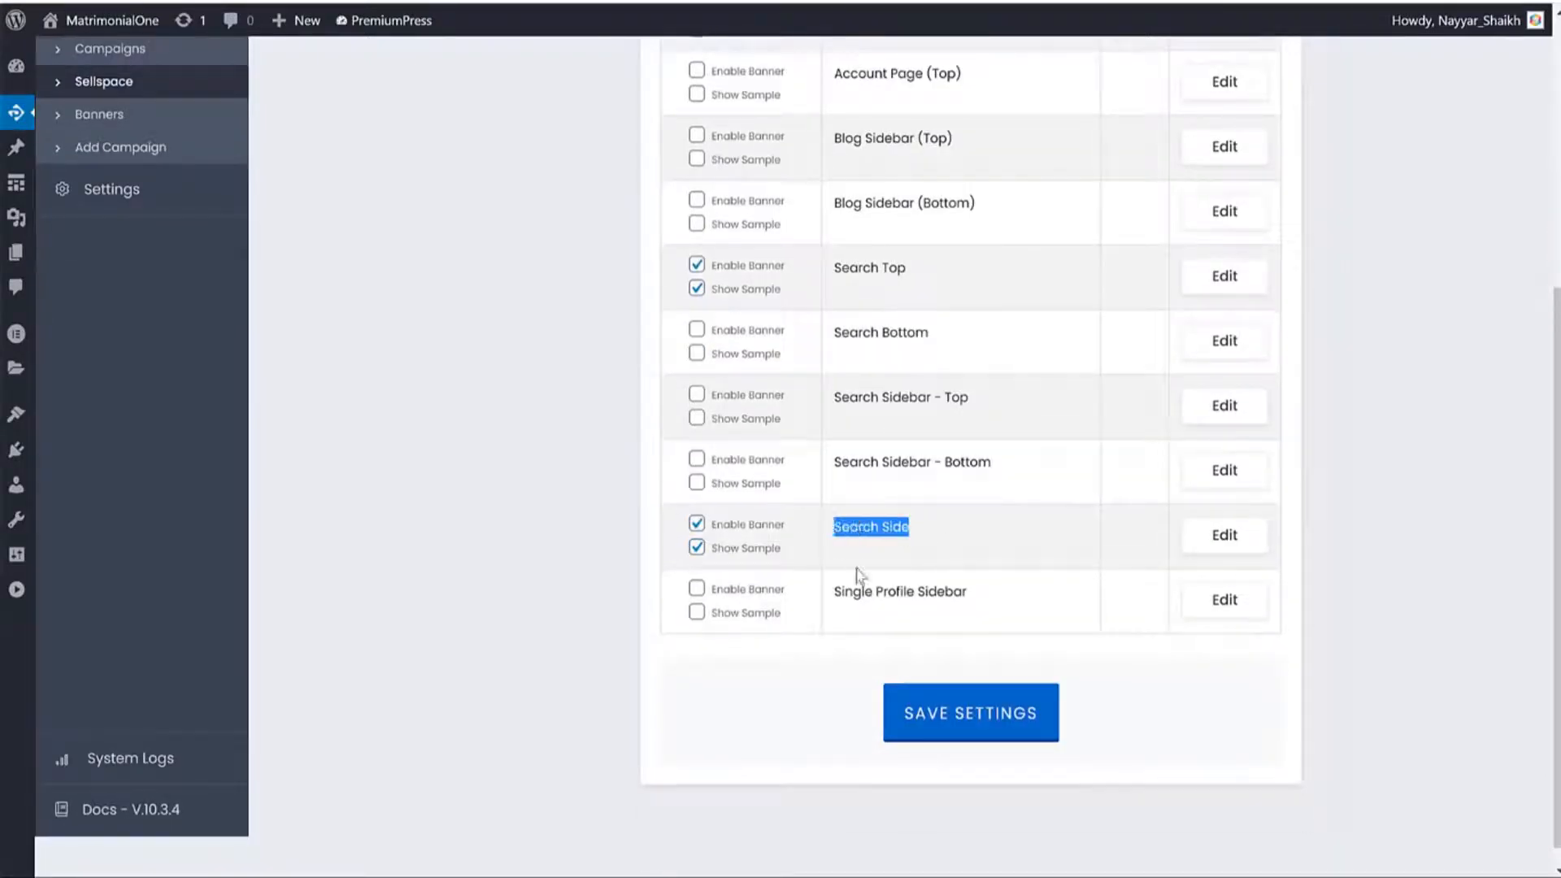
{"action": "left_click_drag", "start_coordinate": [843, 593], "coordinate": [987, 600]}
{"action": "left_click", "coordinate": [697, 588]}
{"action": "left_click", "coordinate": [697, 611]}
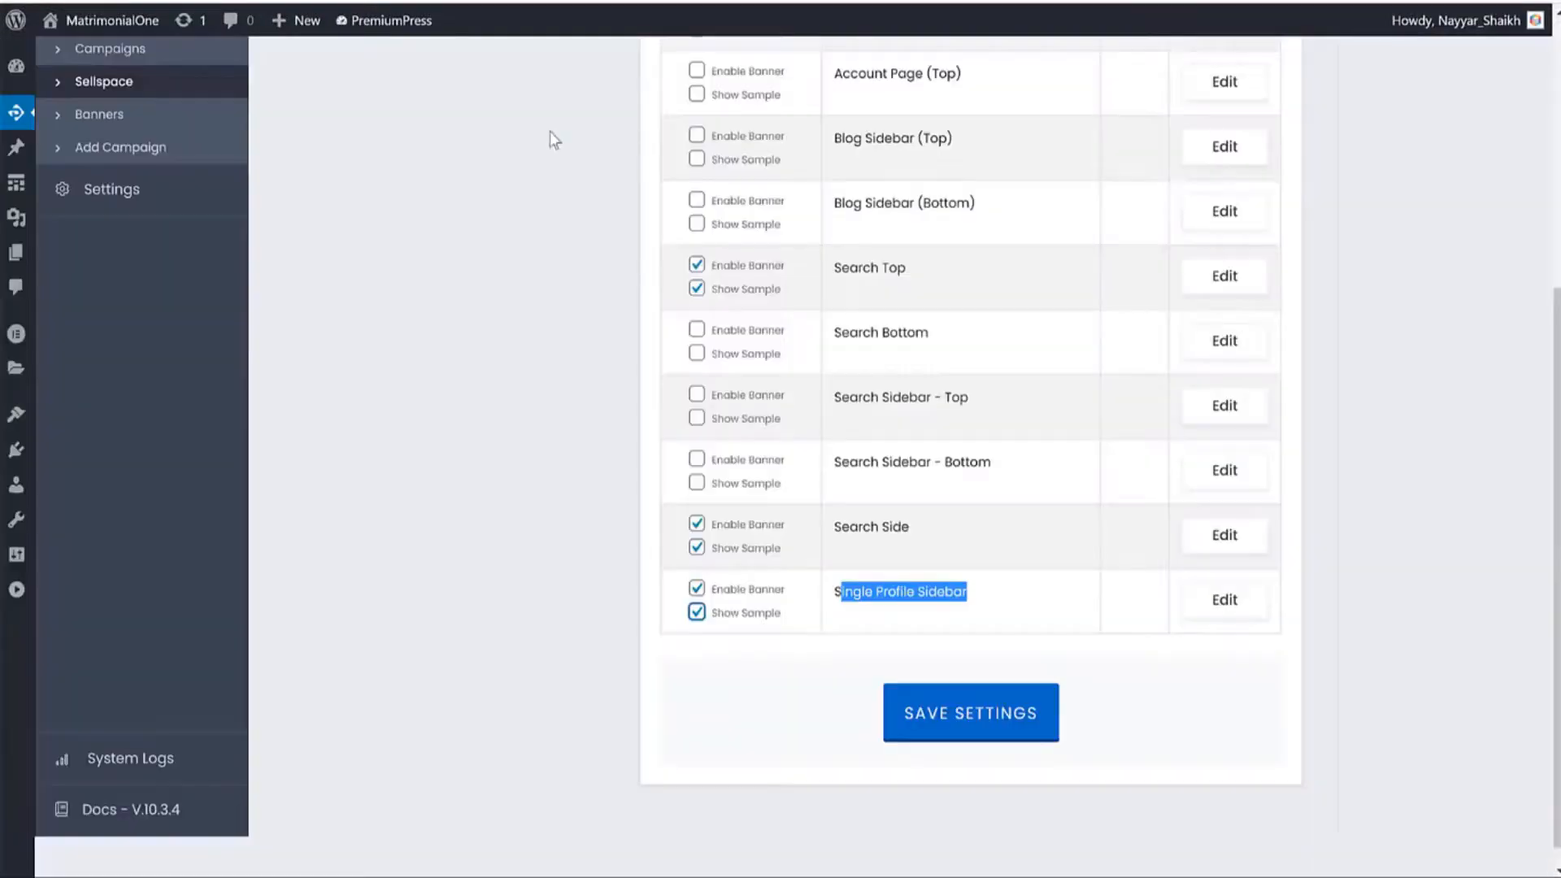
{"action": "left_click", "coordinate": [927, 587]}
{"action": "scroll", "coordinate": [967, 532], "scroll_direction": "up", "scroll_amount": 3}
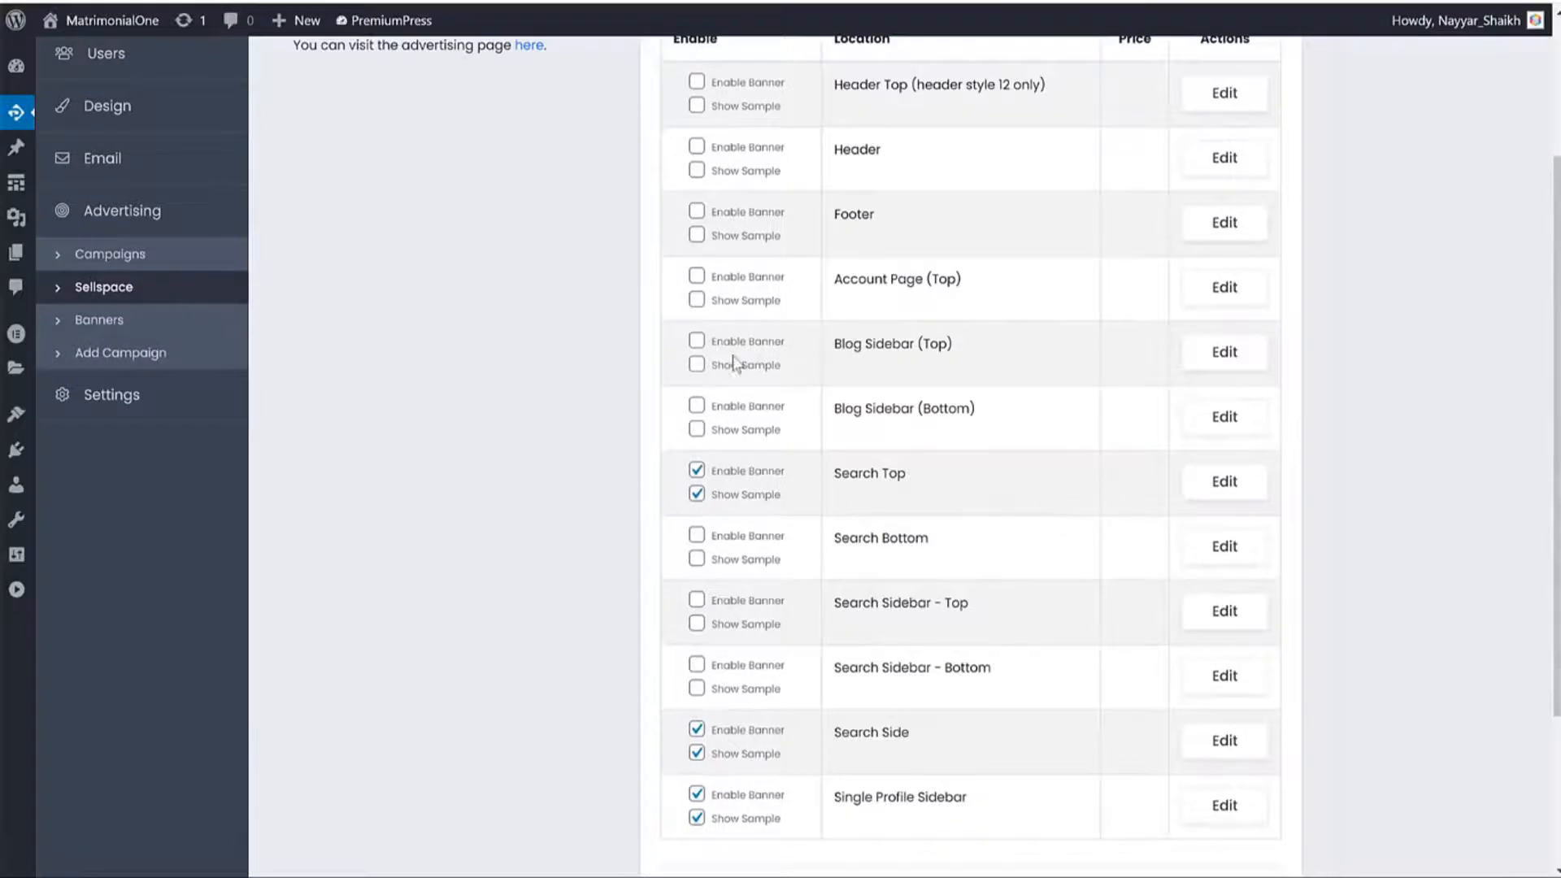
{"action": "left_click", "coordinate": [697, 340]}
{"action": "left_click", "coordinate": [696, 364]}
{"action": "scroll", "coordinate": [906, 411], "scroll_direction": "down", "scroll_amount": 3}
{"action": "left_click", "coordinate": [988, 699]}
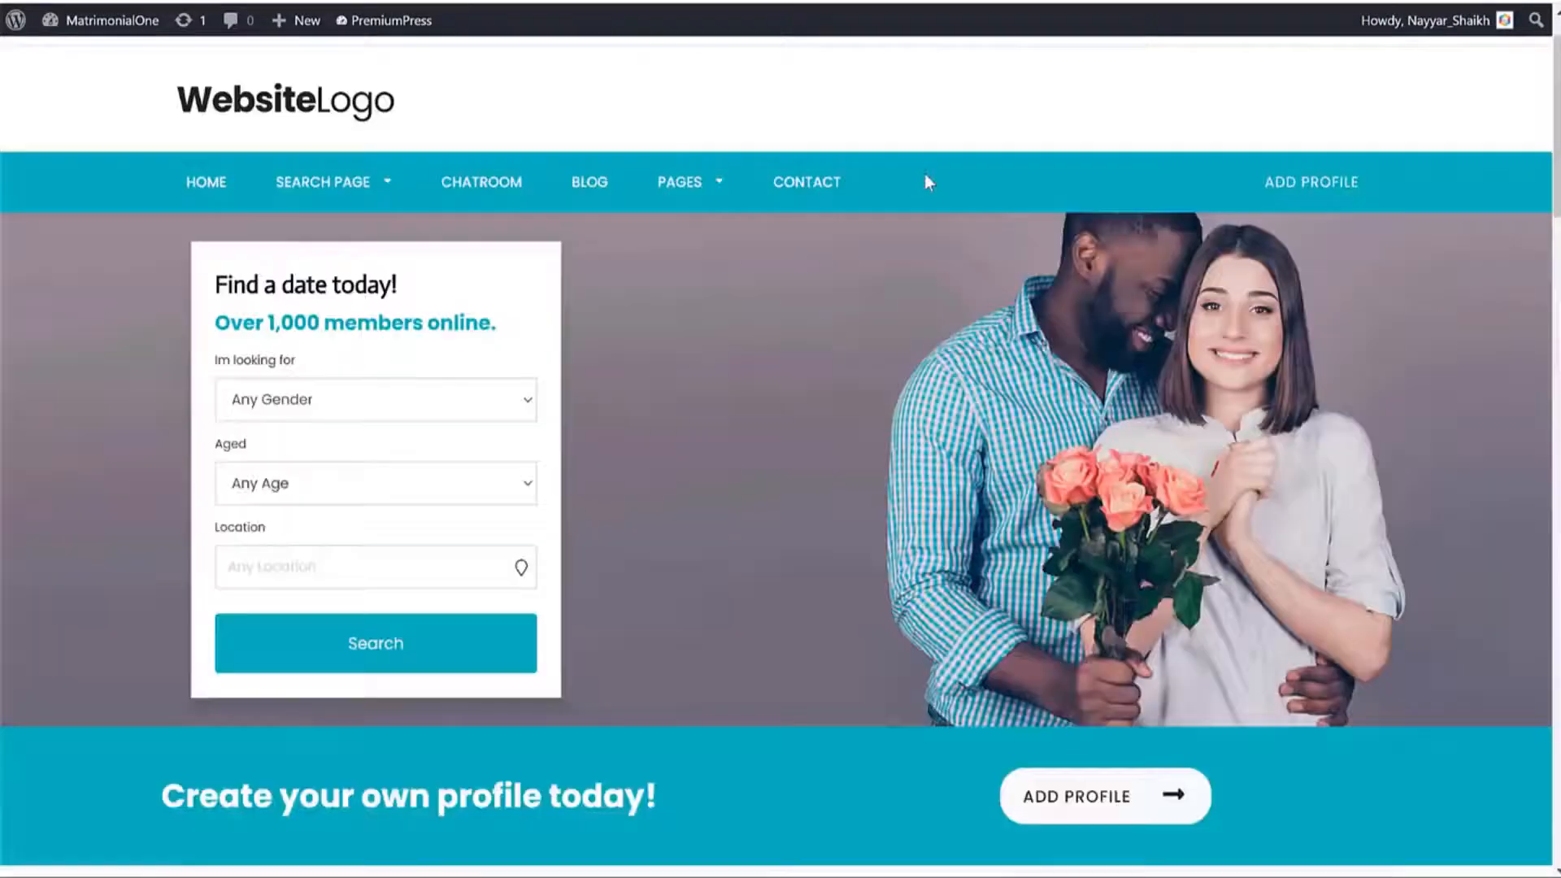
From the blog's Advertise Here pricing page, select the Blog Sidebar (Top) package.
{"action": "left_click", "coordinate": [593, 252]}
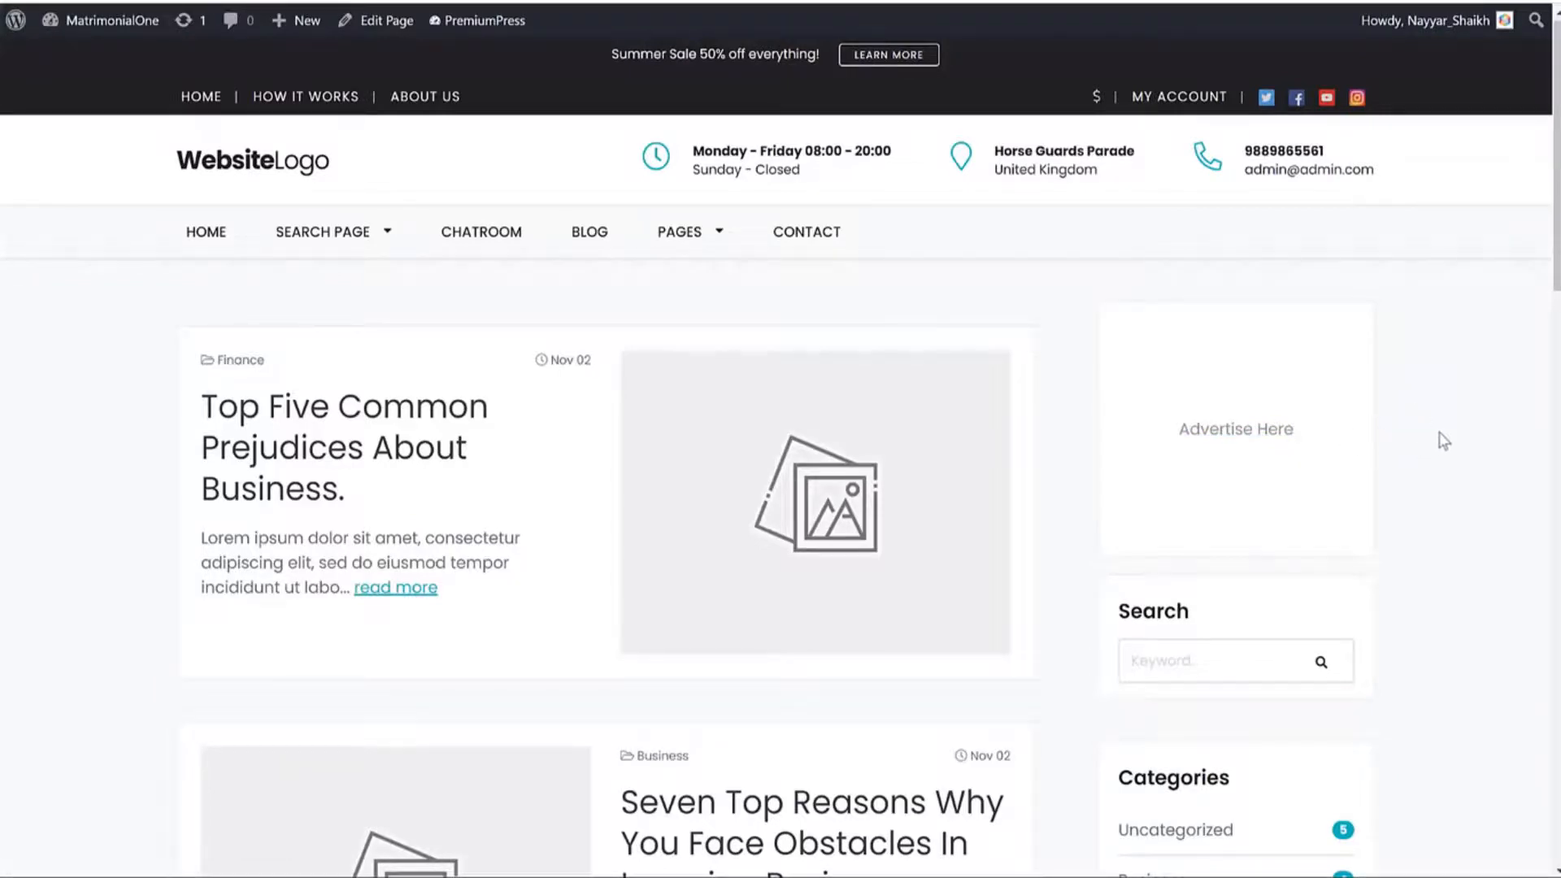
{"action": "left_click", "coordinate": [1261, 438]}
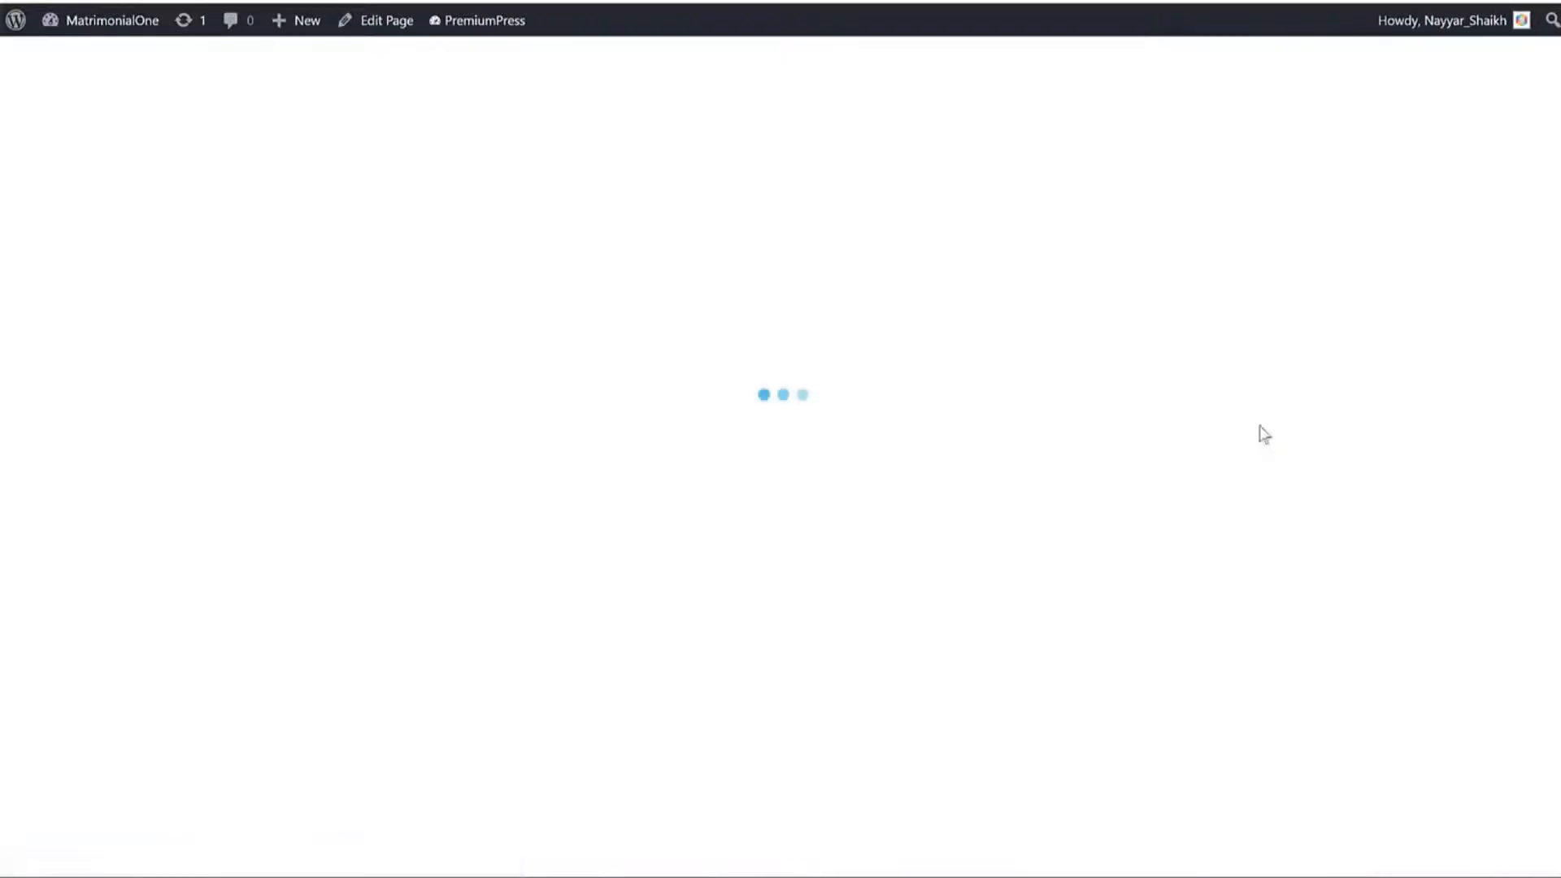
{"action": "scroll", "coordinate": [382, 524], "scroll_direction": "down", "scroll_amount": 3}
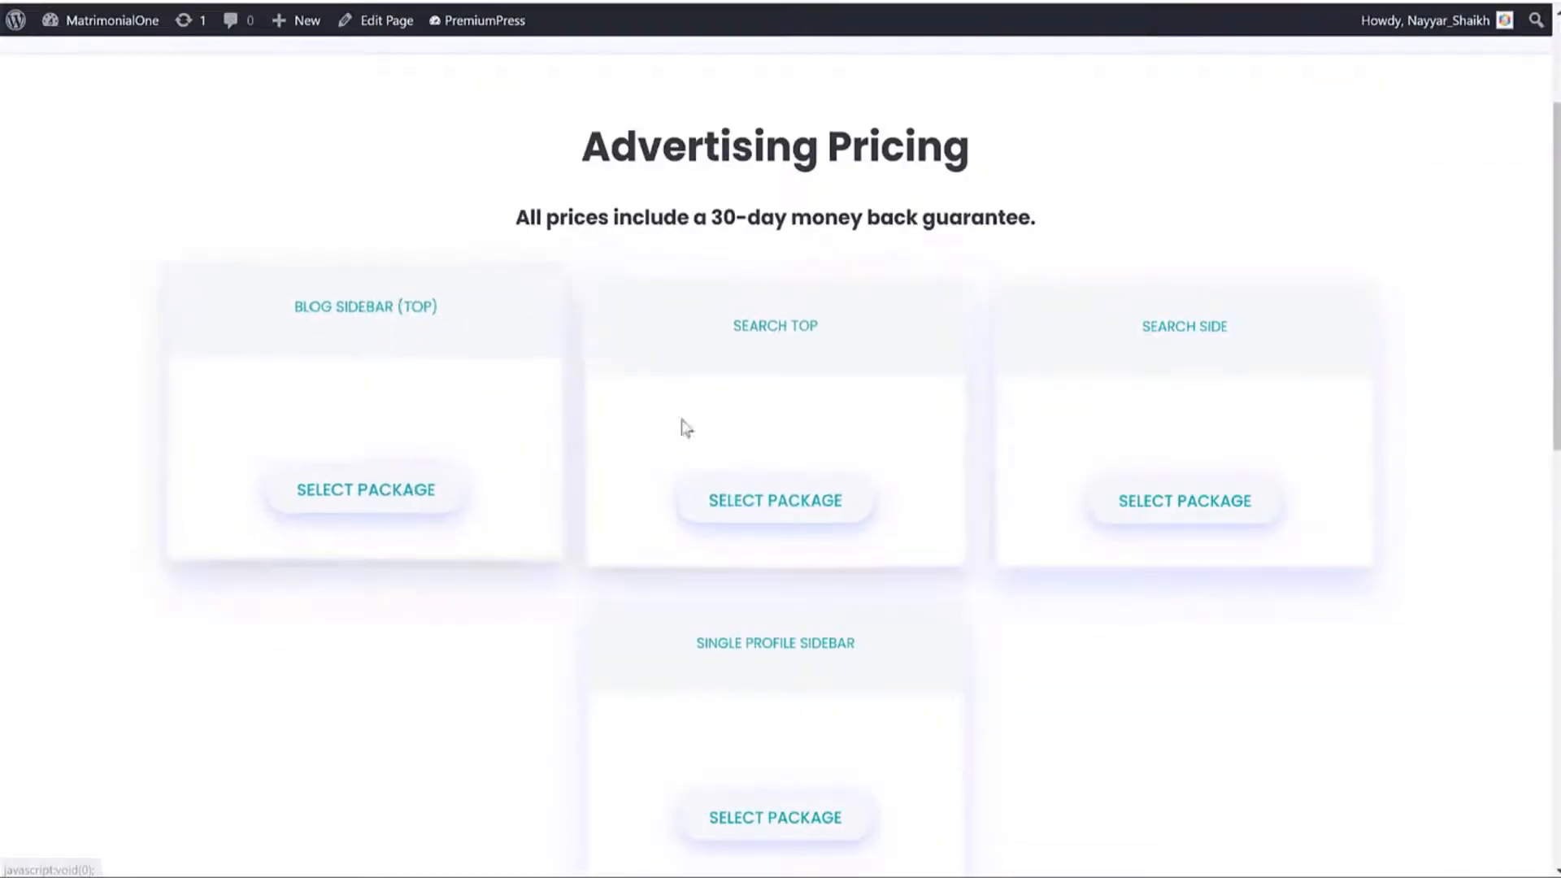
{"action": "scroll", "coordinate": [934, 574], "scroll_direction": "down", "scroll_amount": 4}
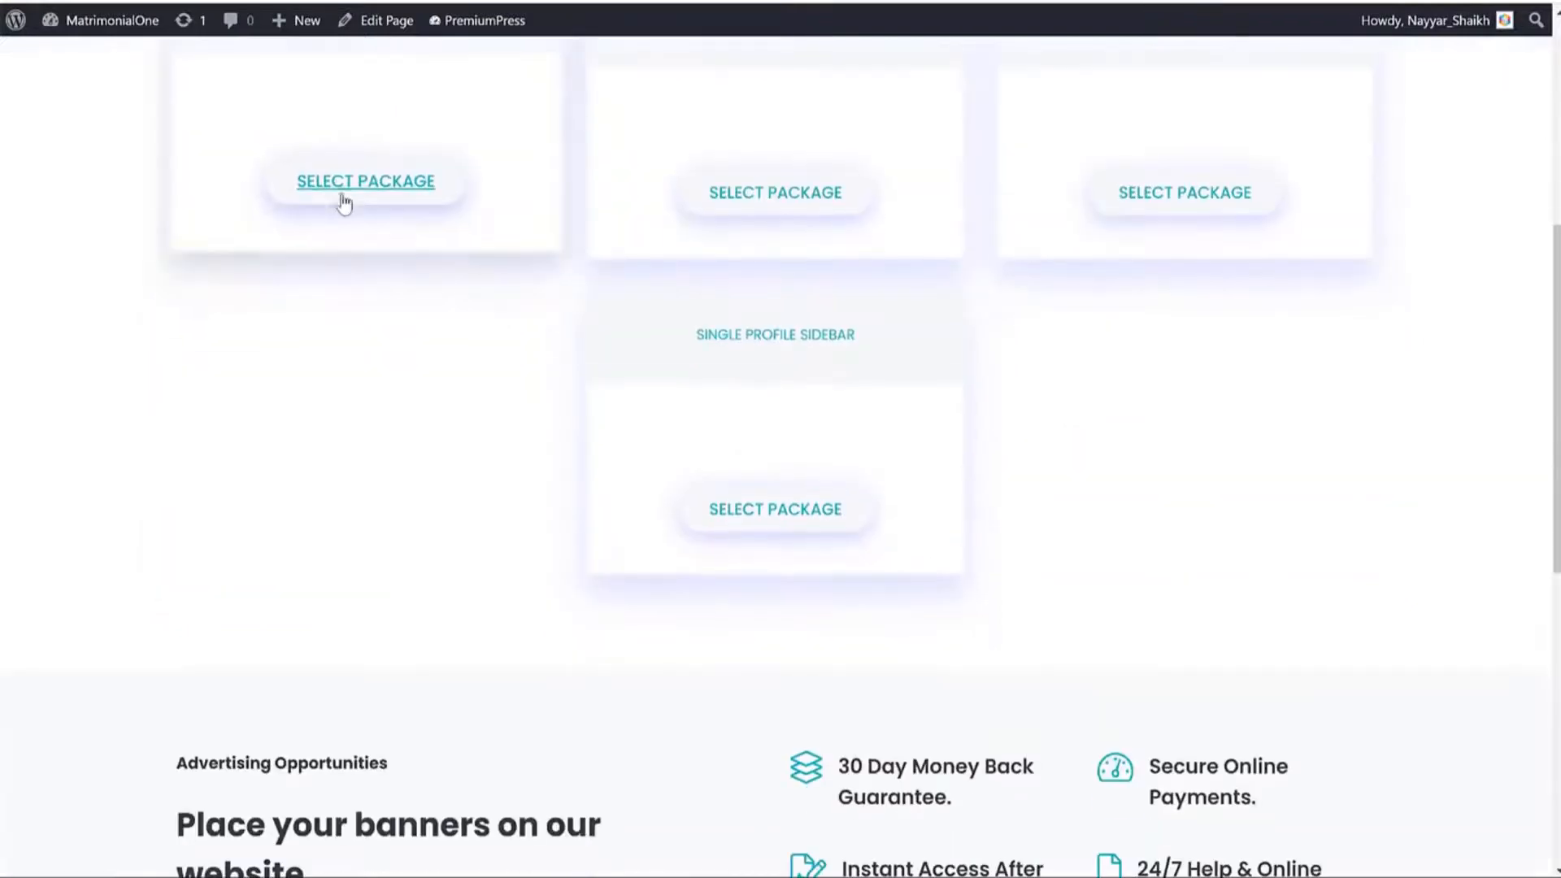
{"action": "left_click", "coordinate": [343, 197]}
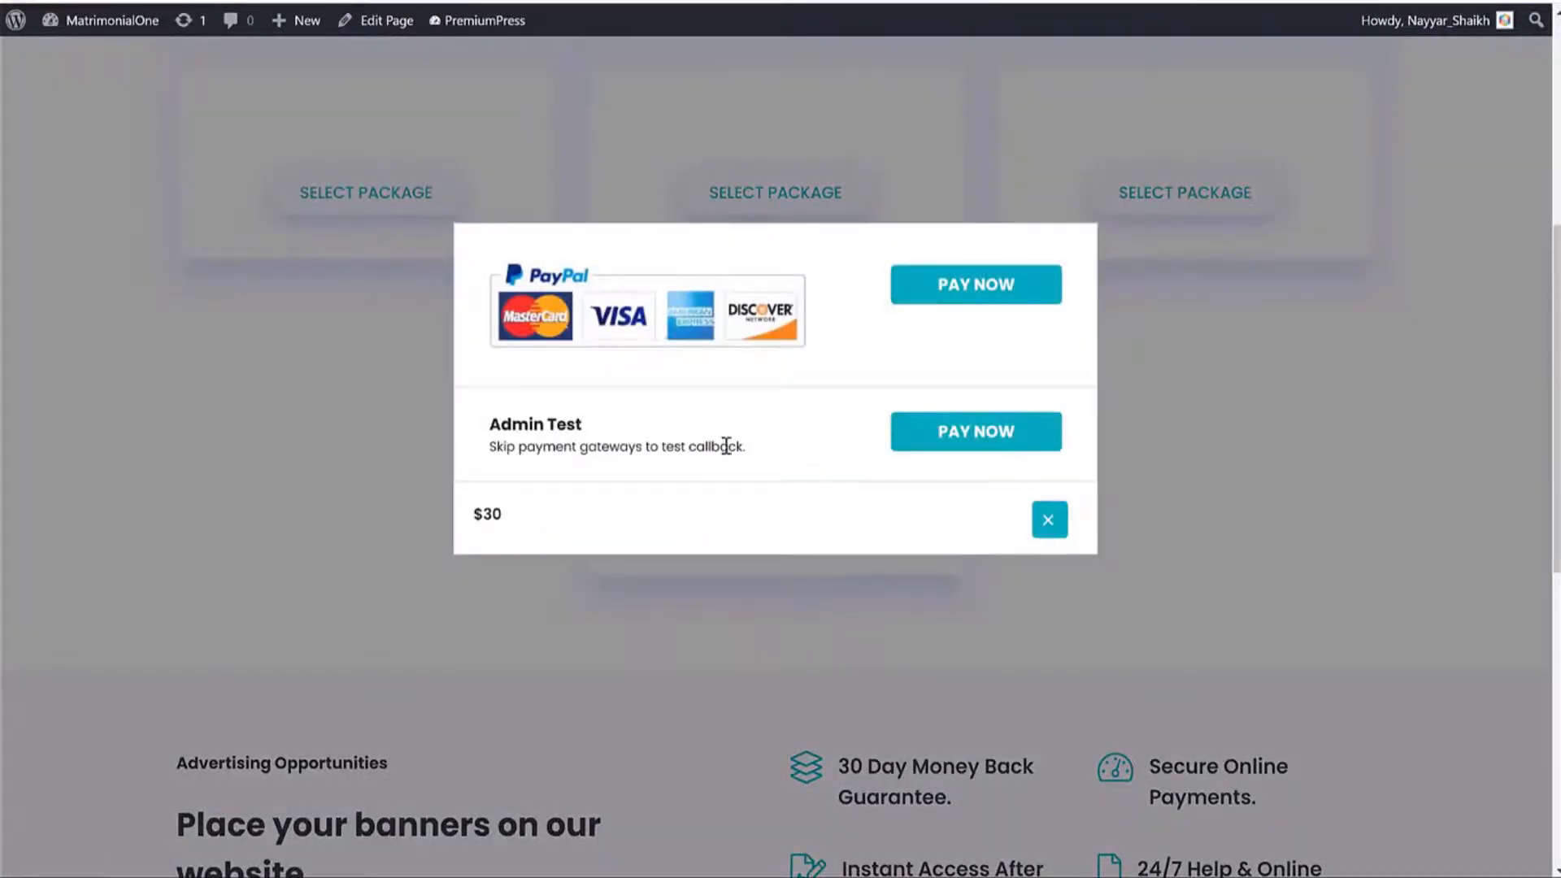
Pay the $30 order with Admin Test and return to the member account.
{"action": "scroll", "coordinate": [724, 446], "scroll_direction": "up", "scroll_amount": 3}
{"action": "left_click_drag", "start_coordinate": [576, 424], "coordinate": [487, 424]}
{"action": "left_click", "coordinate": [983, 446]}
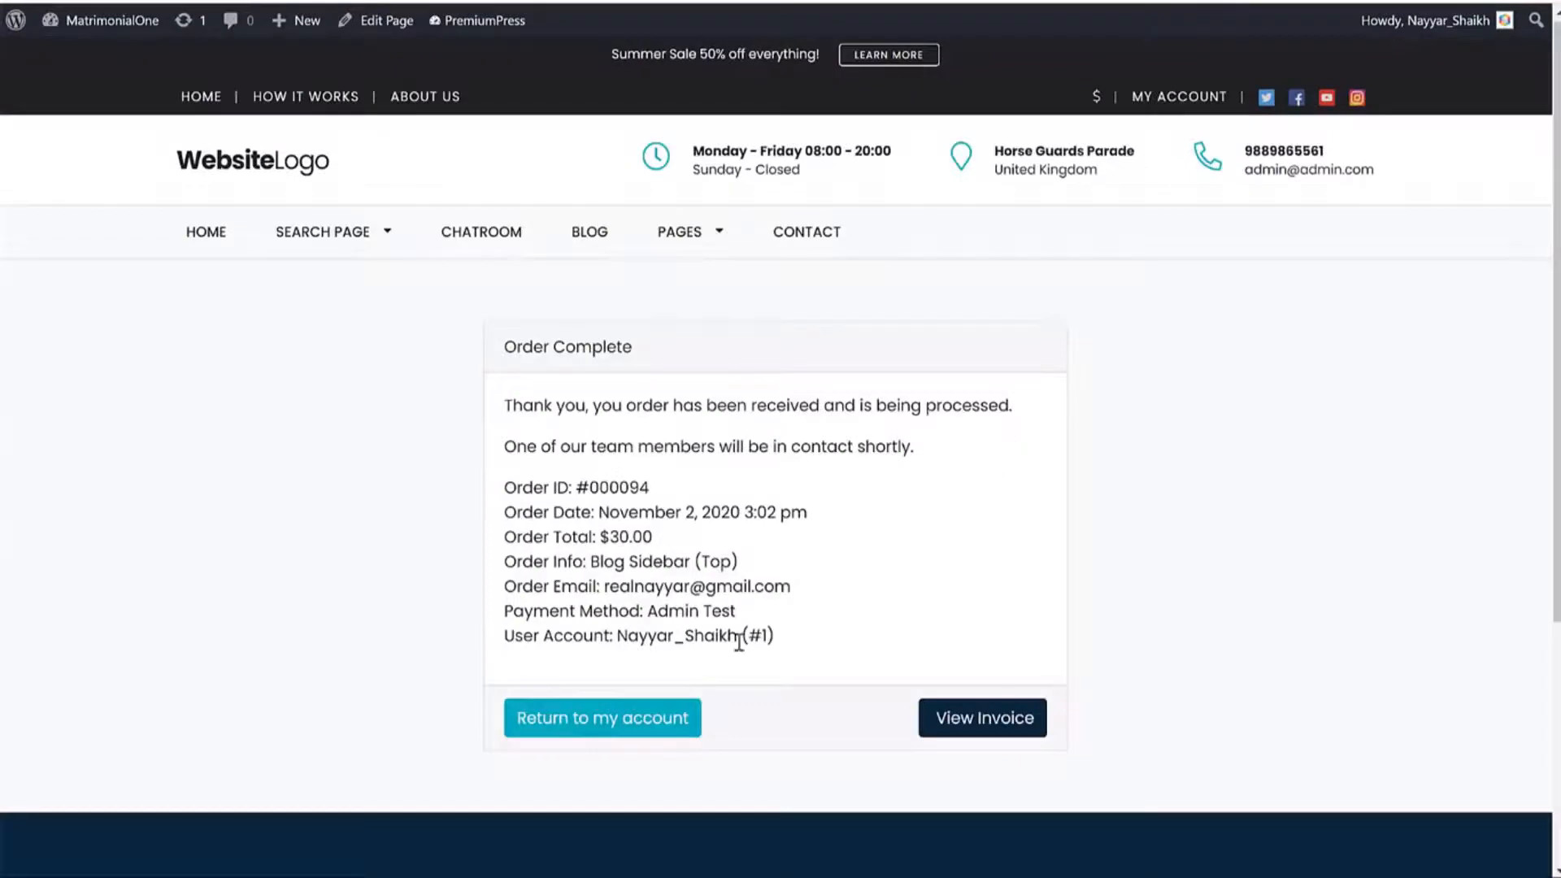
{"action": "left_click", "coordinate": [629, 727]}
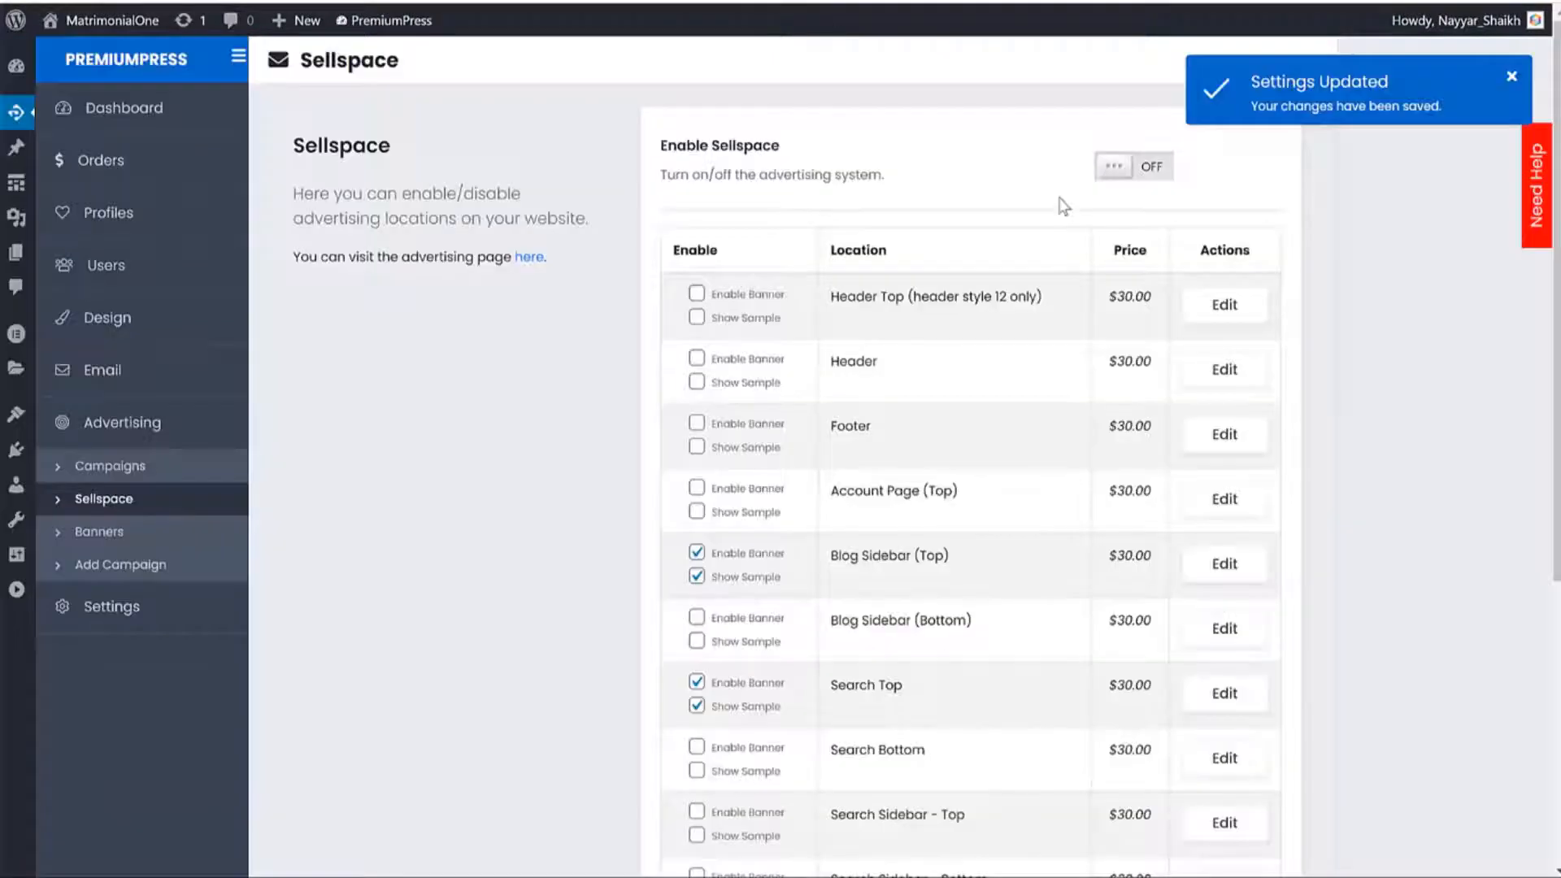
Switch the Enable Sellspace setting on.
{"action": "left_click", "coordinate": [1126, 174]}
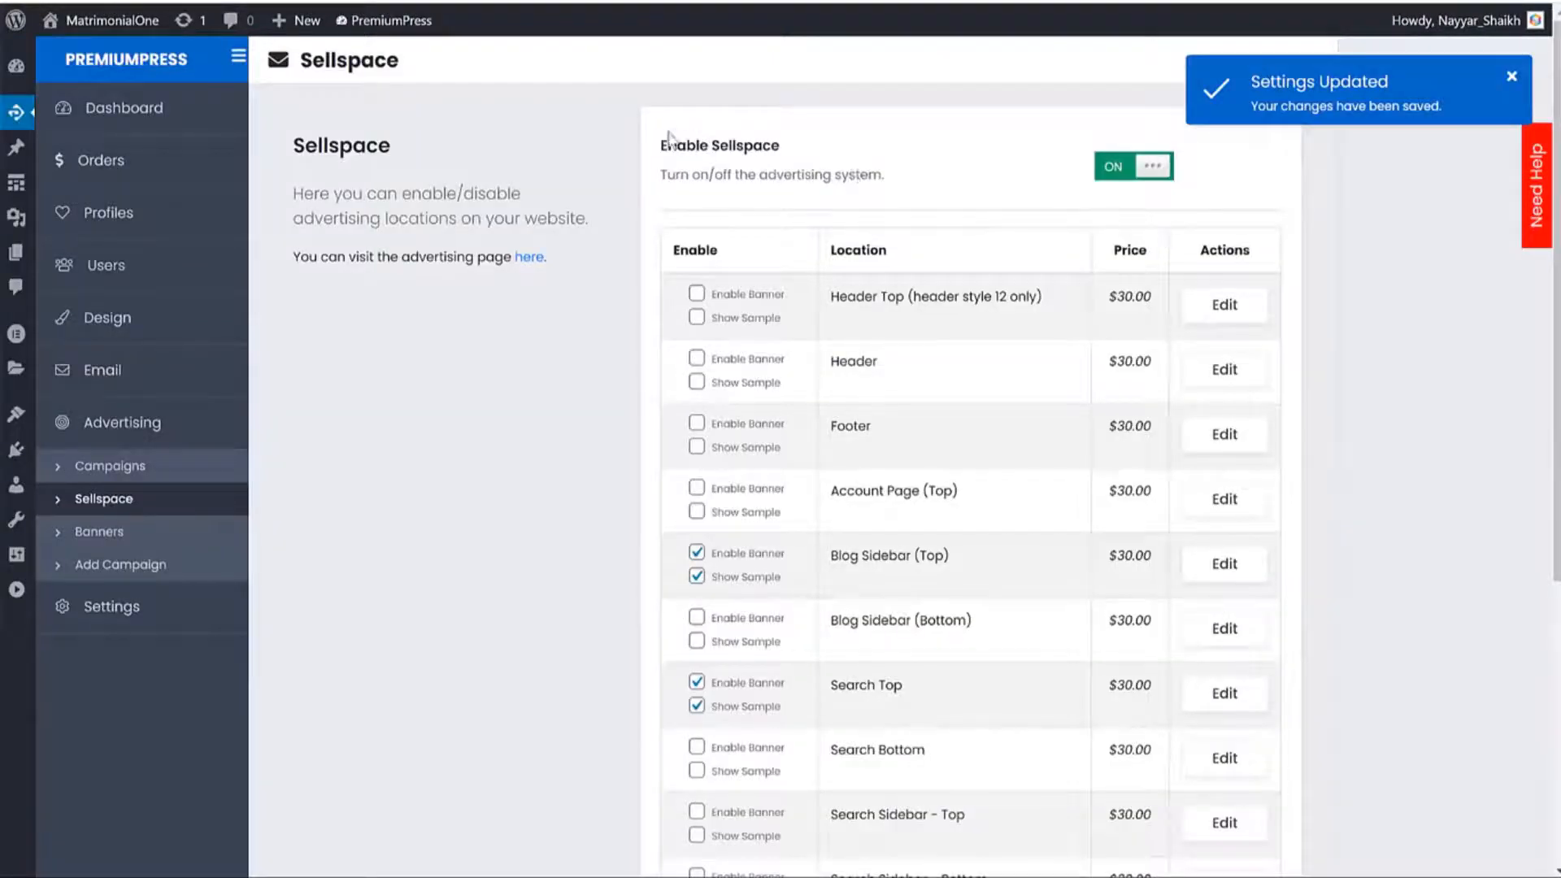
{"action": "left_click_drag", "start_coordinate": [660, 145], "coordinate": [781, 146]}
{"action": "scroll", "coordinate": [1314, 407], "scroll_direction": "down", "scroll_amount": 5}
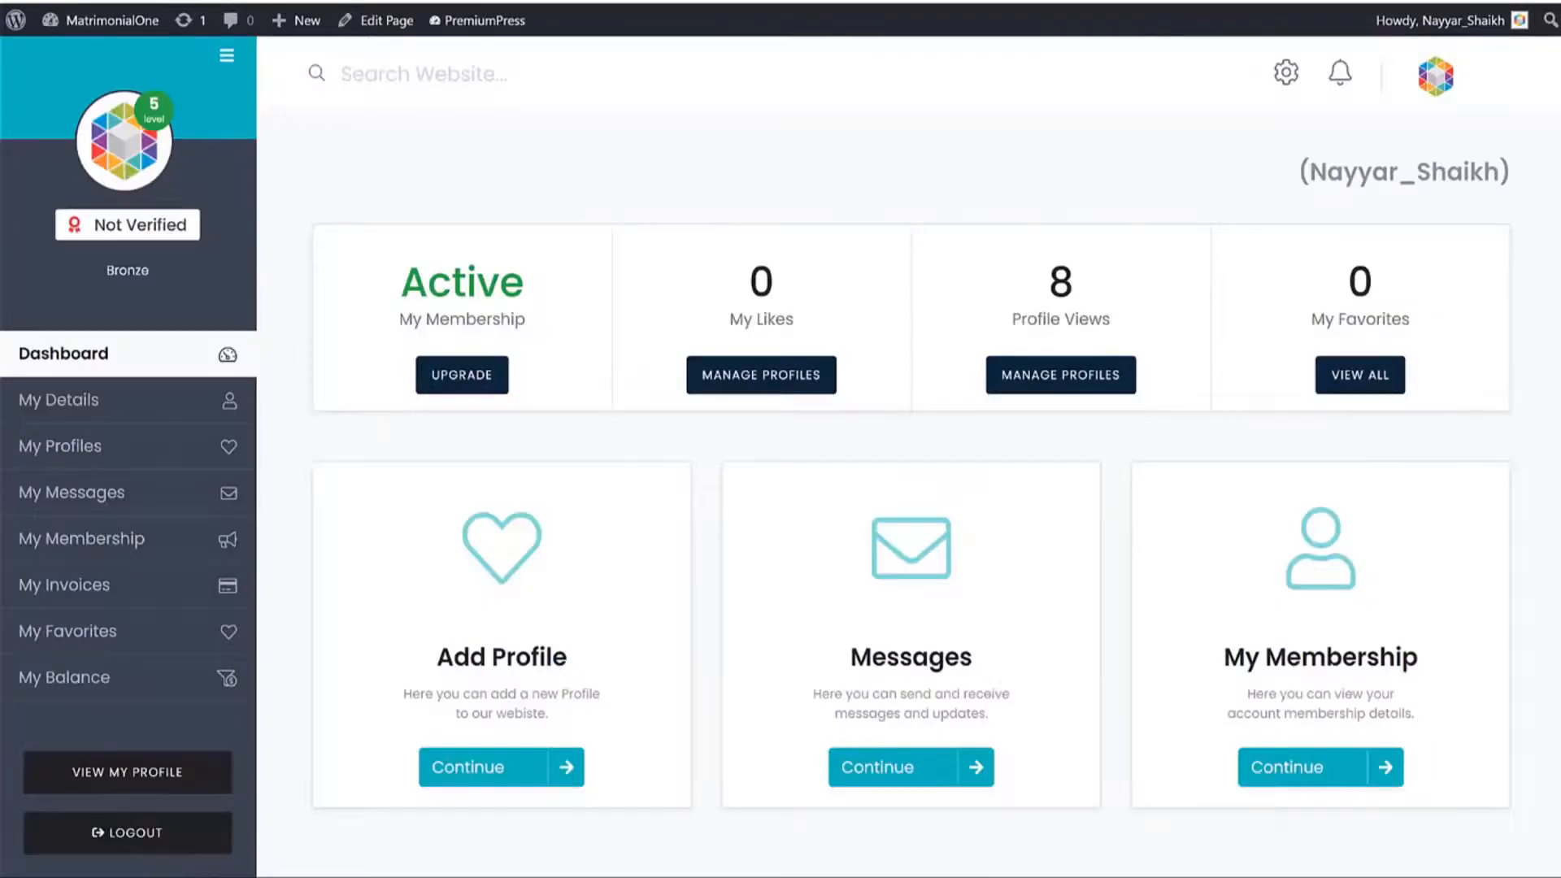
Reload the account dashboard, check My Membership, and go to the member's Advertising area.
{"action": "key", "text": "F5"}
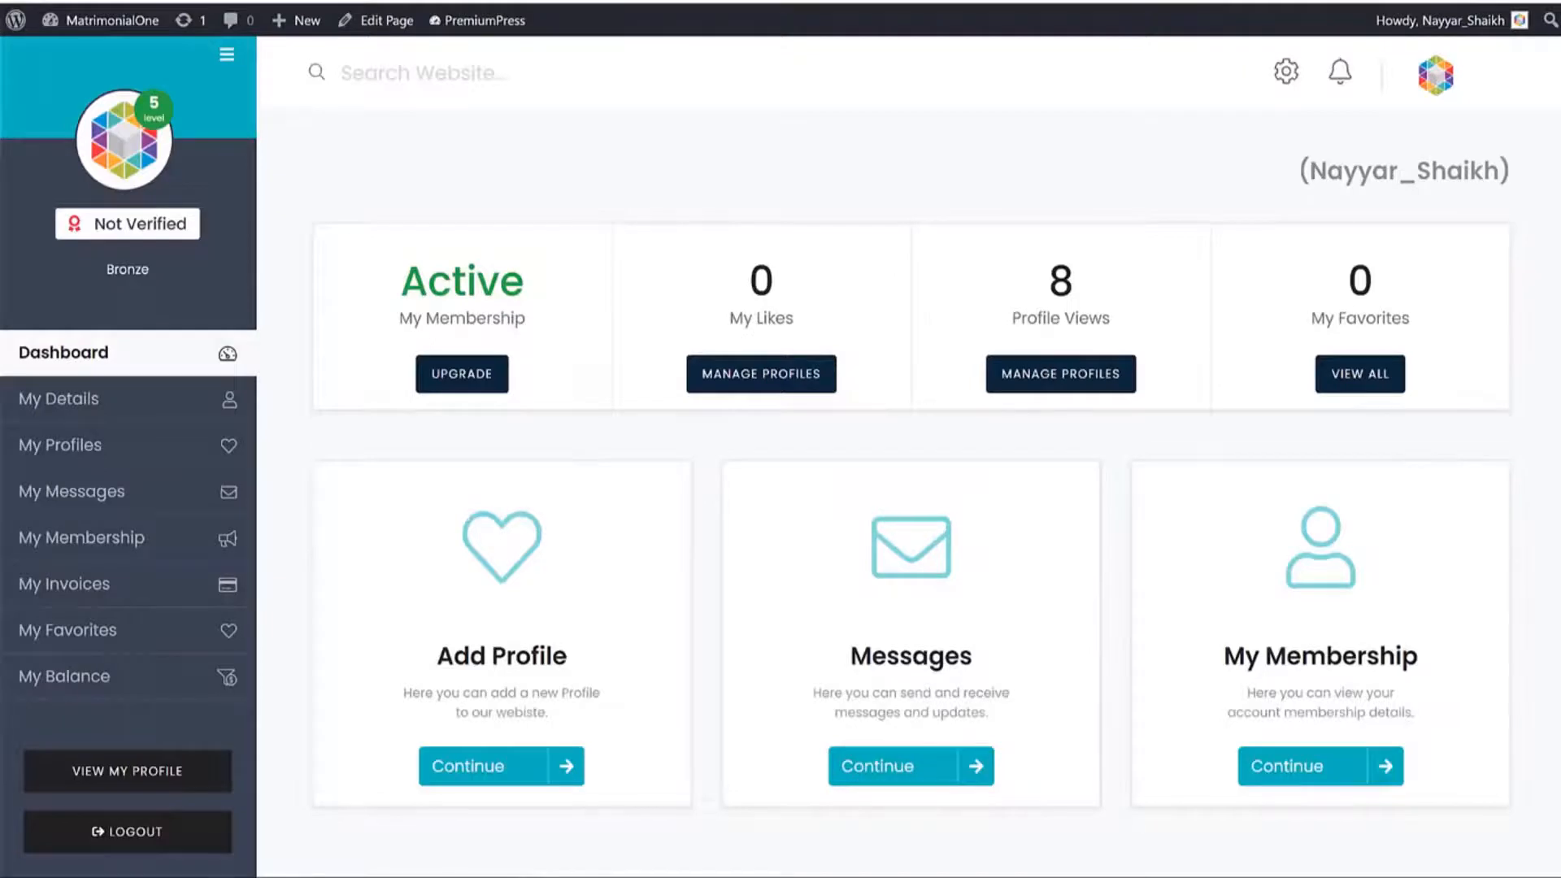
{"action": "key", "text": "F5"}
{"action": "left_click", "coordinate": [98, 540]}
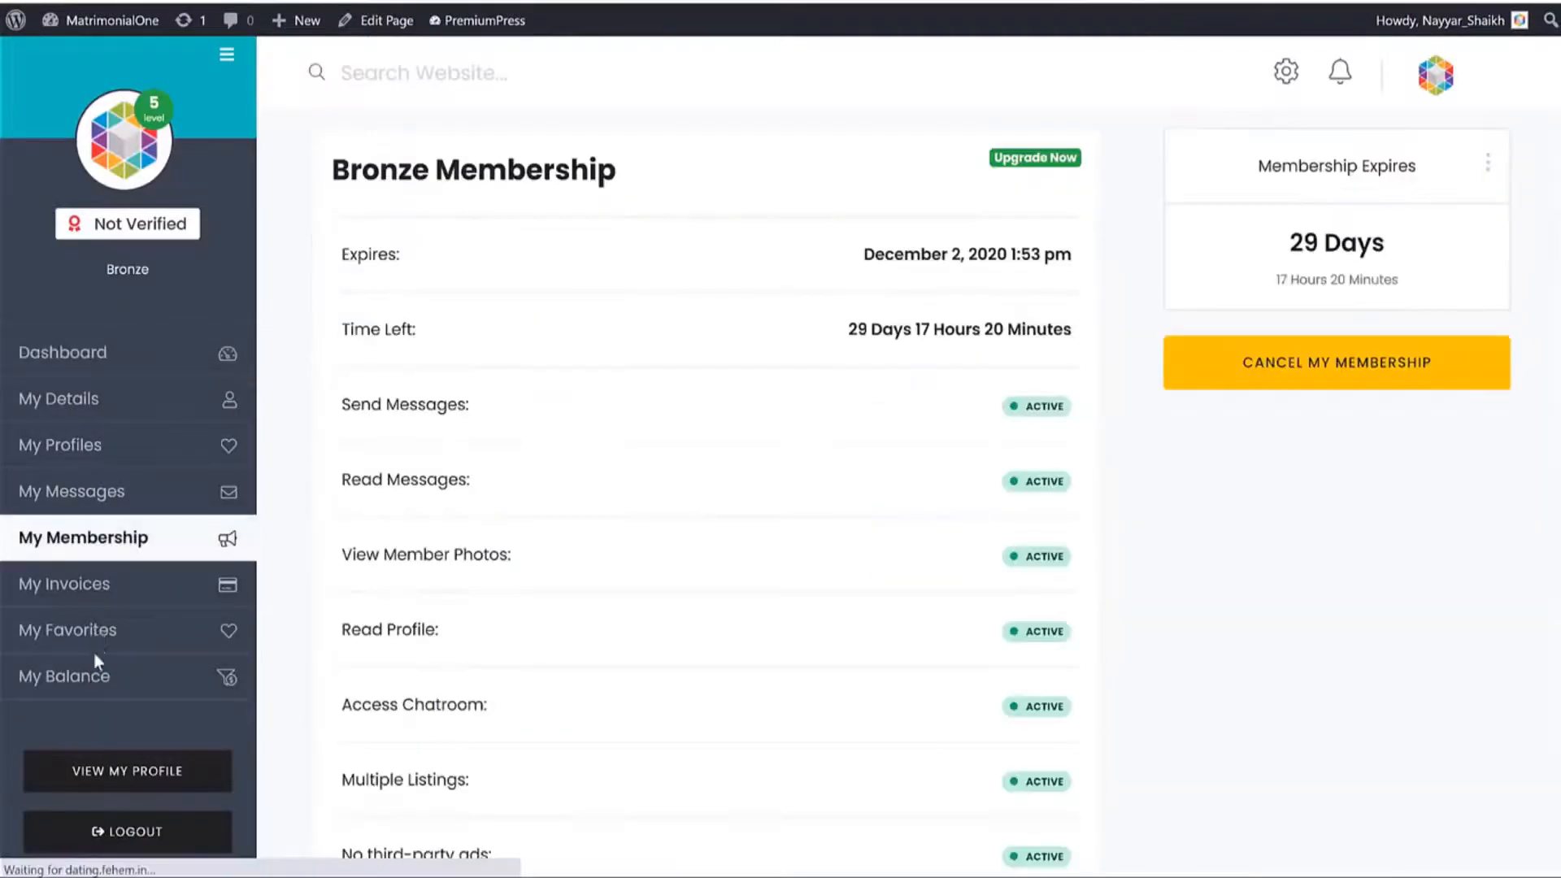
{"action": "left_click", "coordinate": [20, 1]}
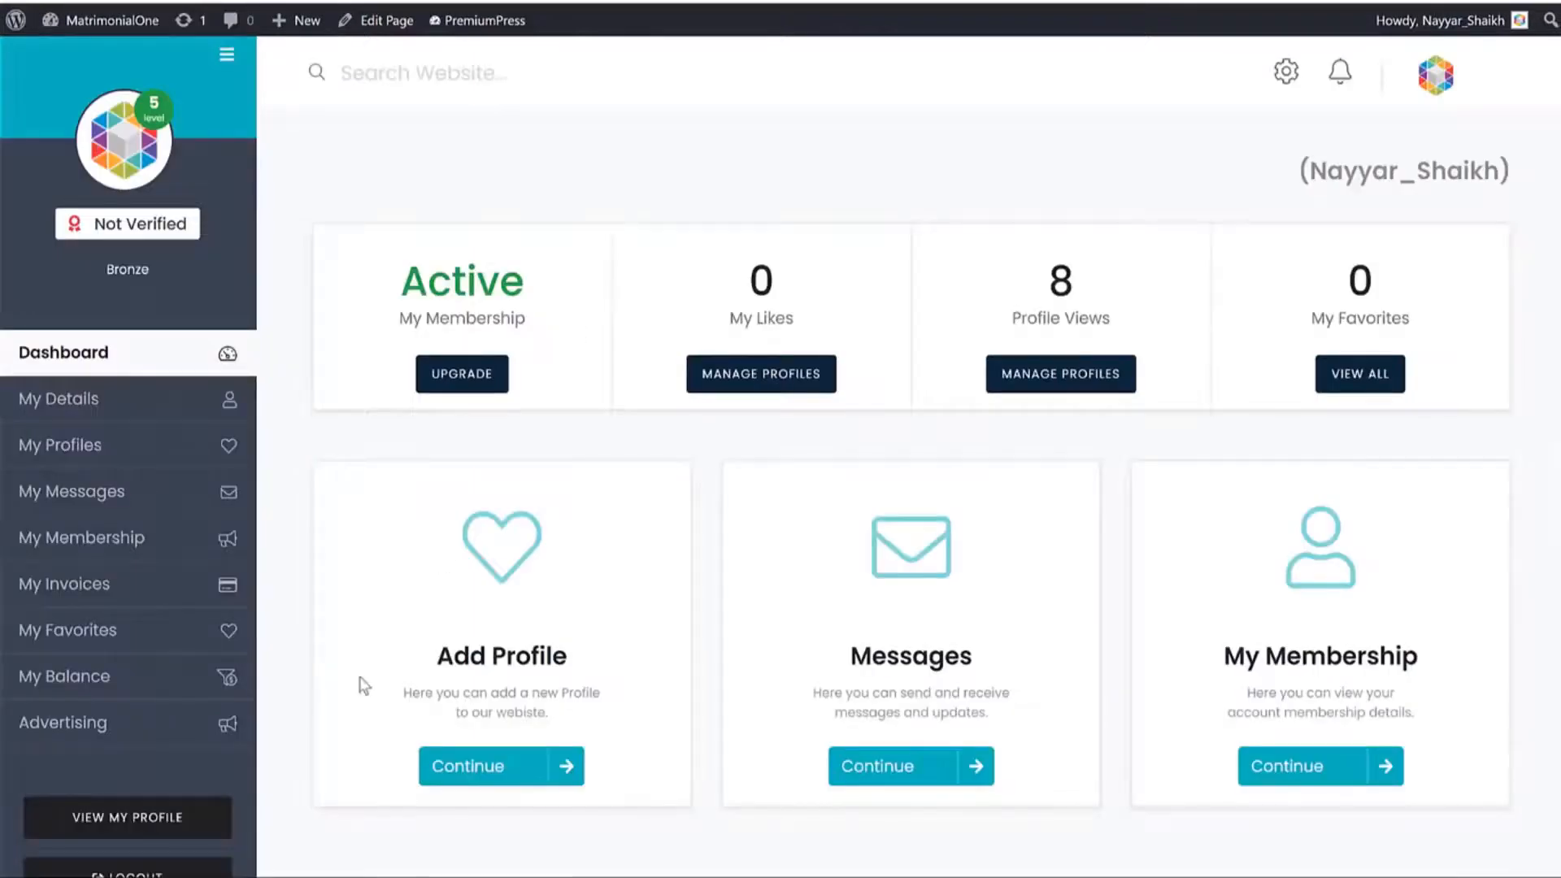
{"action": "left_click", "coordinate": [121, 725]}
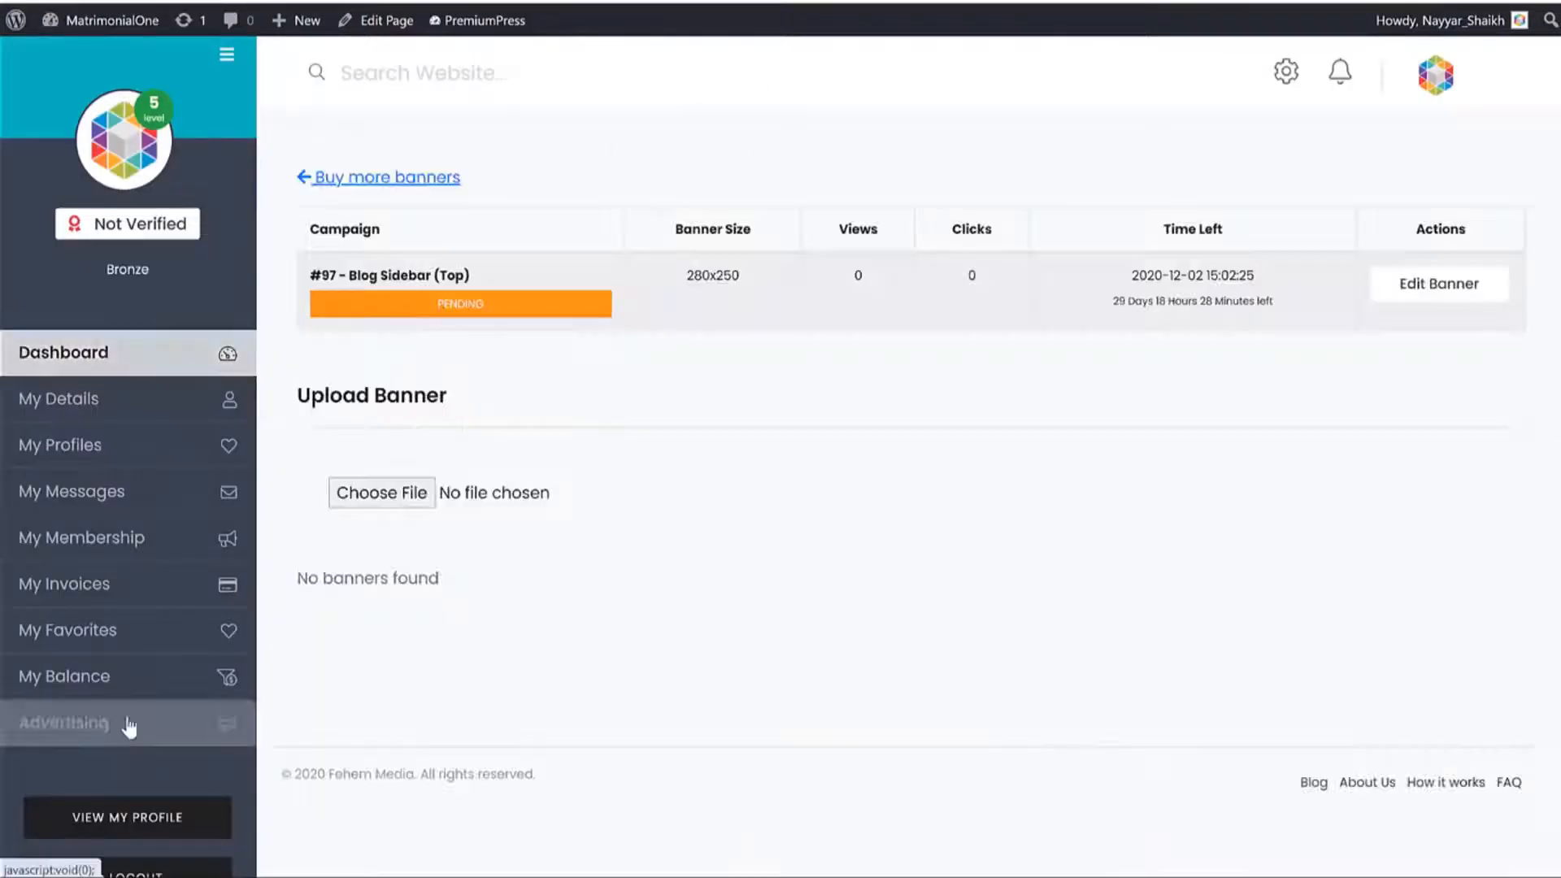
Choose image1 as the 280x250 banner for the pending Blog Sidebar (Top) campaign, then view admin Campaigns.
{"action": "left_click_drag", "start_coordinate": [358, 277], "coordinate": [496, 281]}
{"action": "left_click", "coordinate": [1436, 283]}
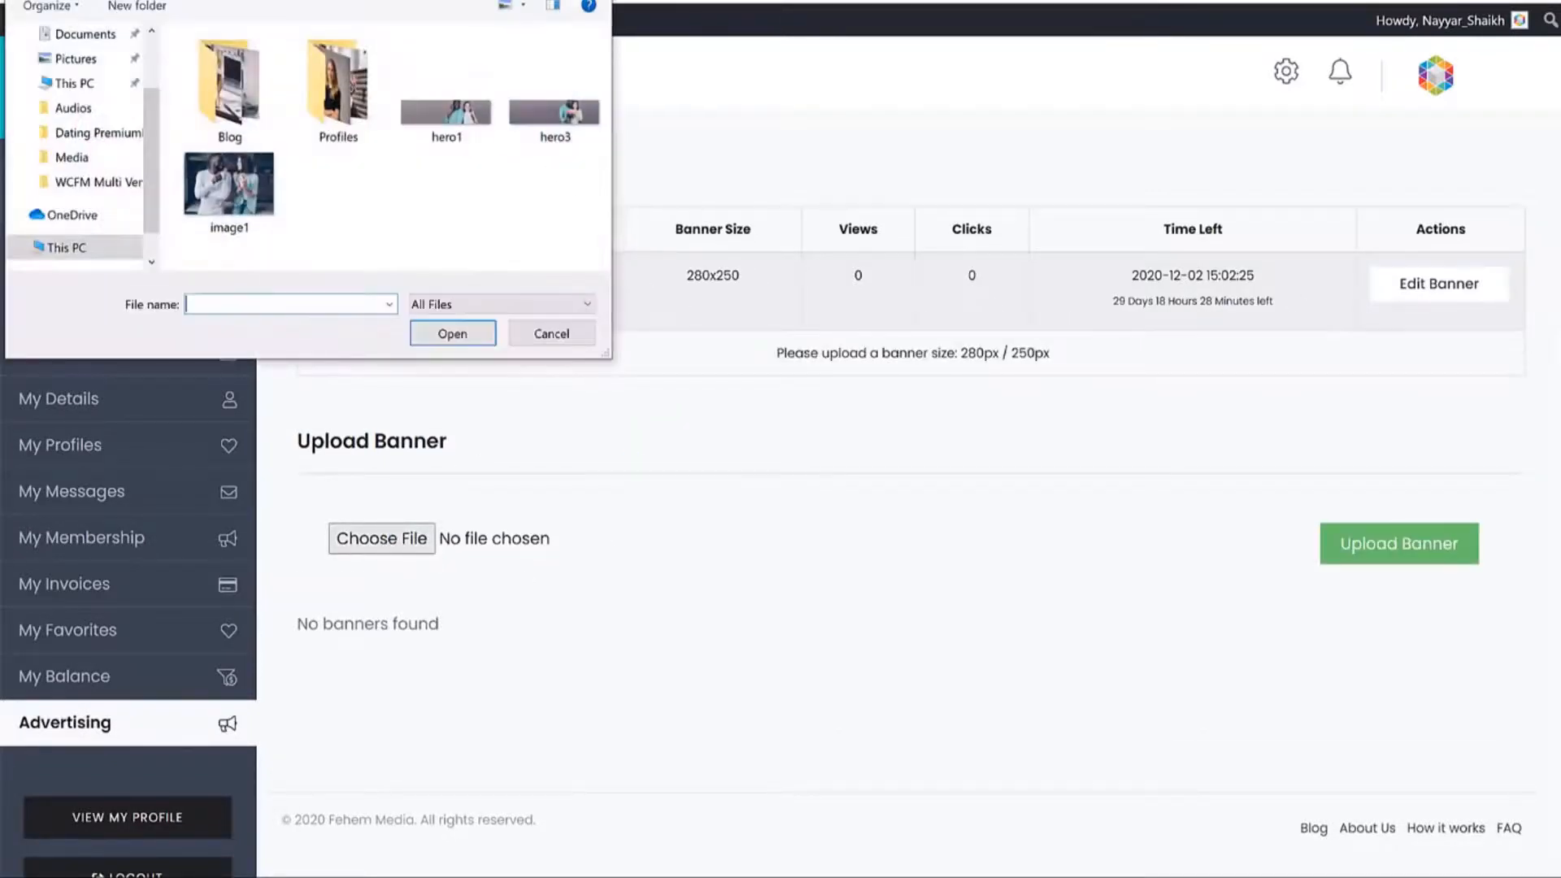
{"action": "key", "text": "Escape"}
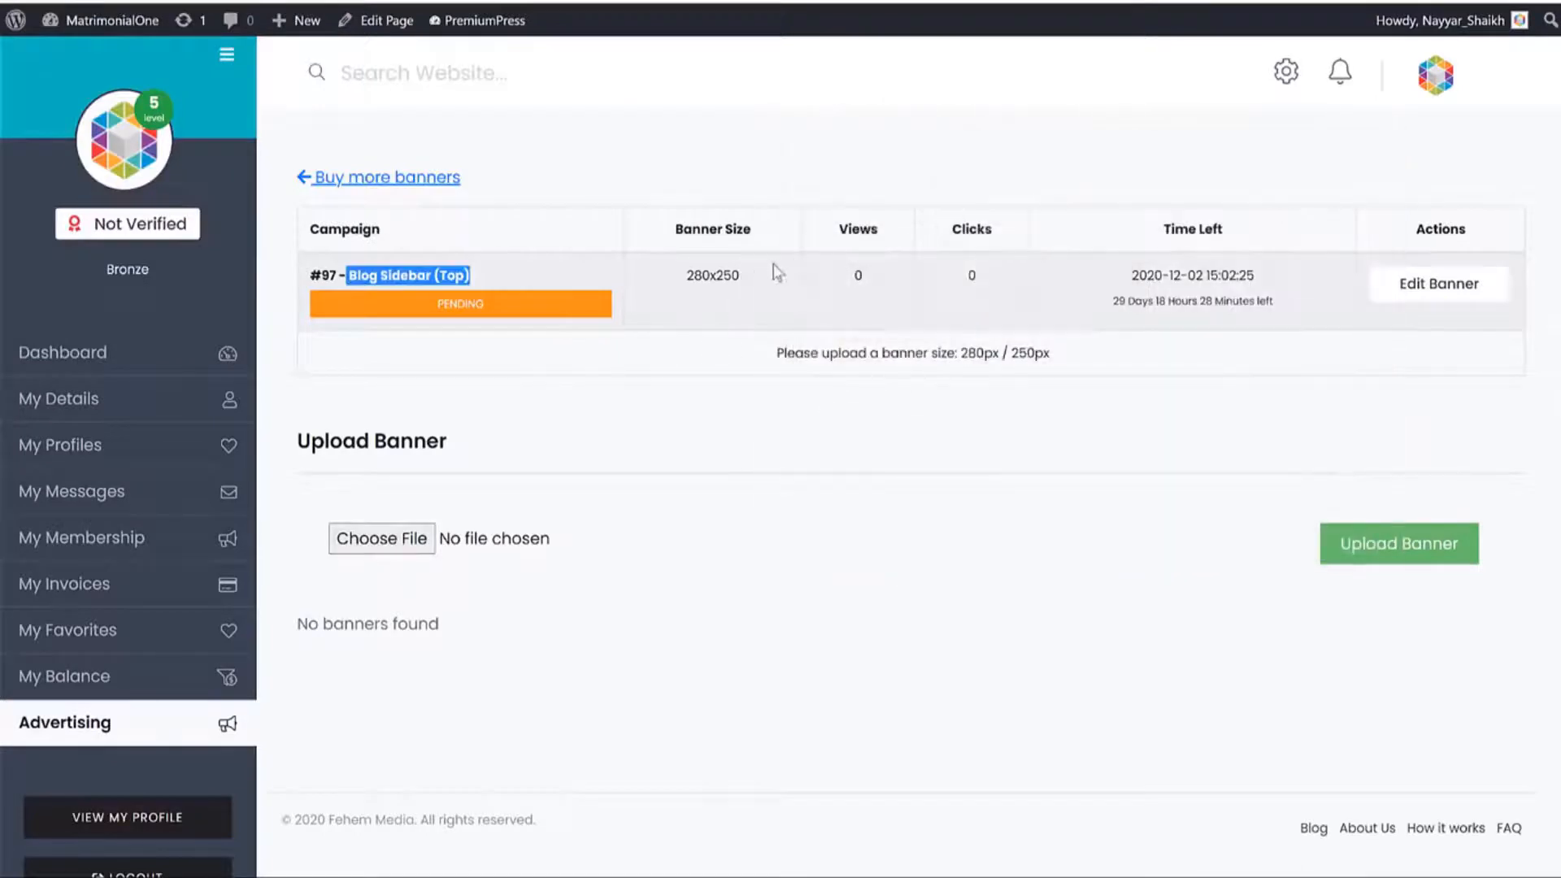
{"action": "left_click_drag", "start_coordinate": [773, 271], "coordinate": [675, 279]}
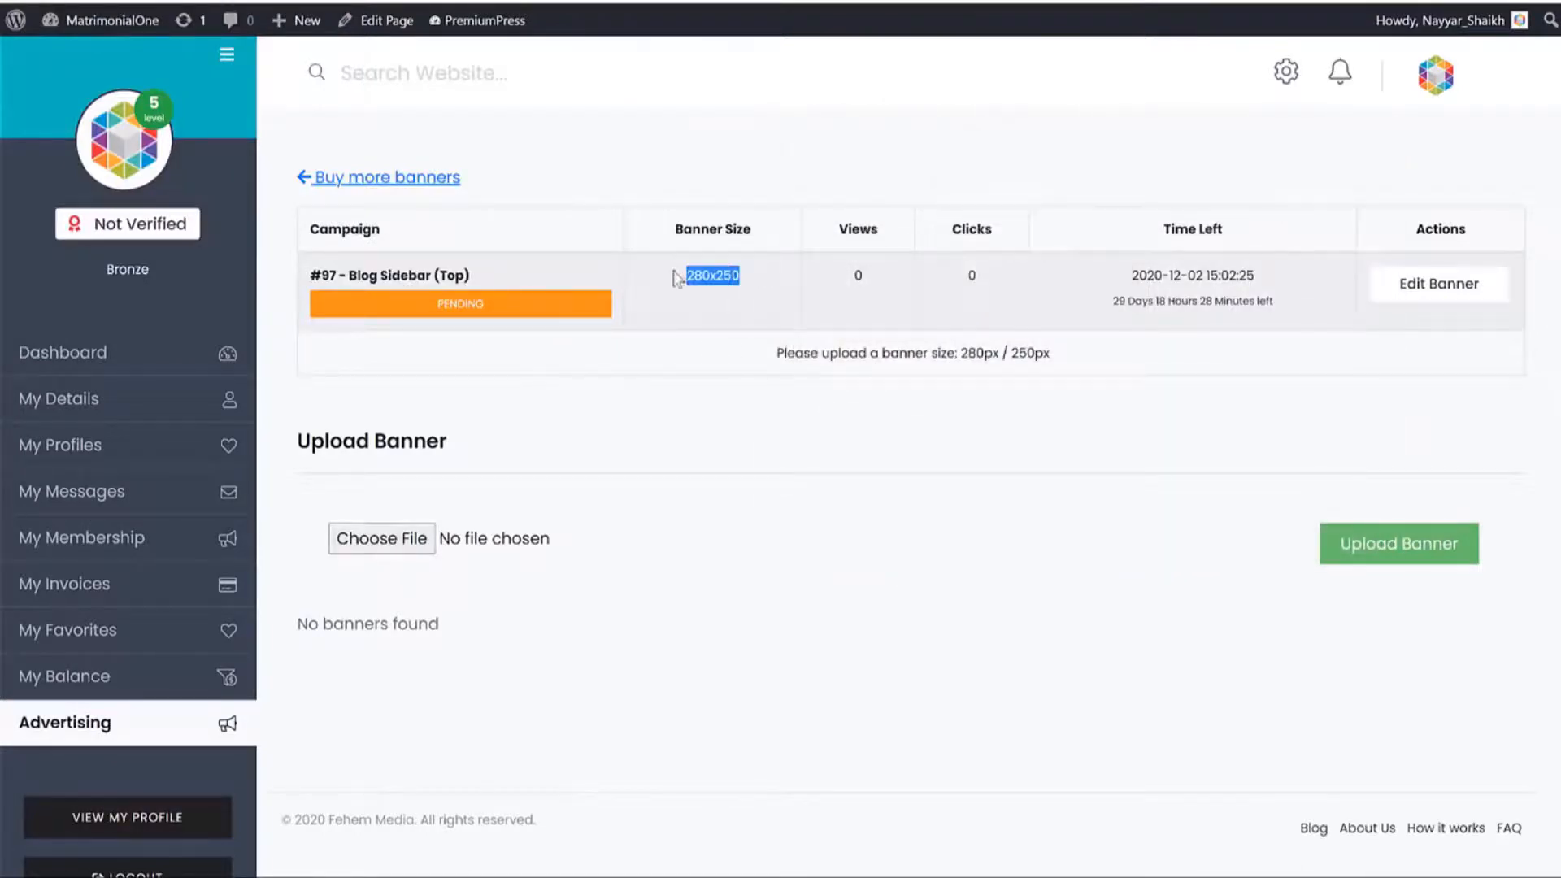
{"action": "left_click", "coordinate": [382, 540]}
{"action": "left_click", "coordinate": [230, 185]}
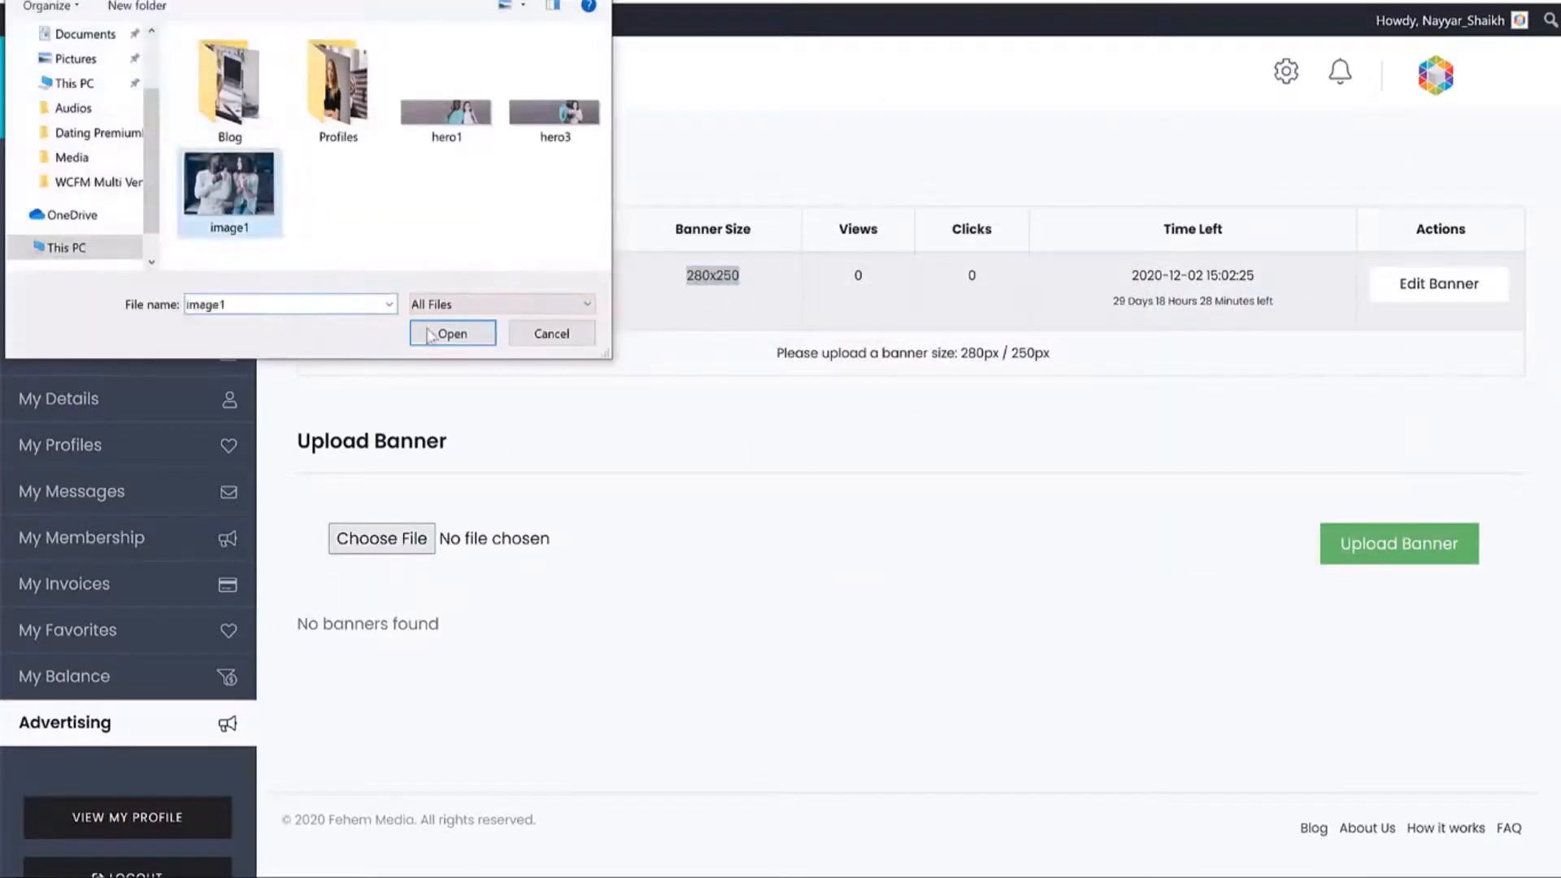
{"action": "left_click", "coordinate": [452, 333]}
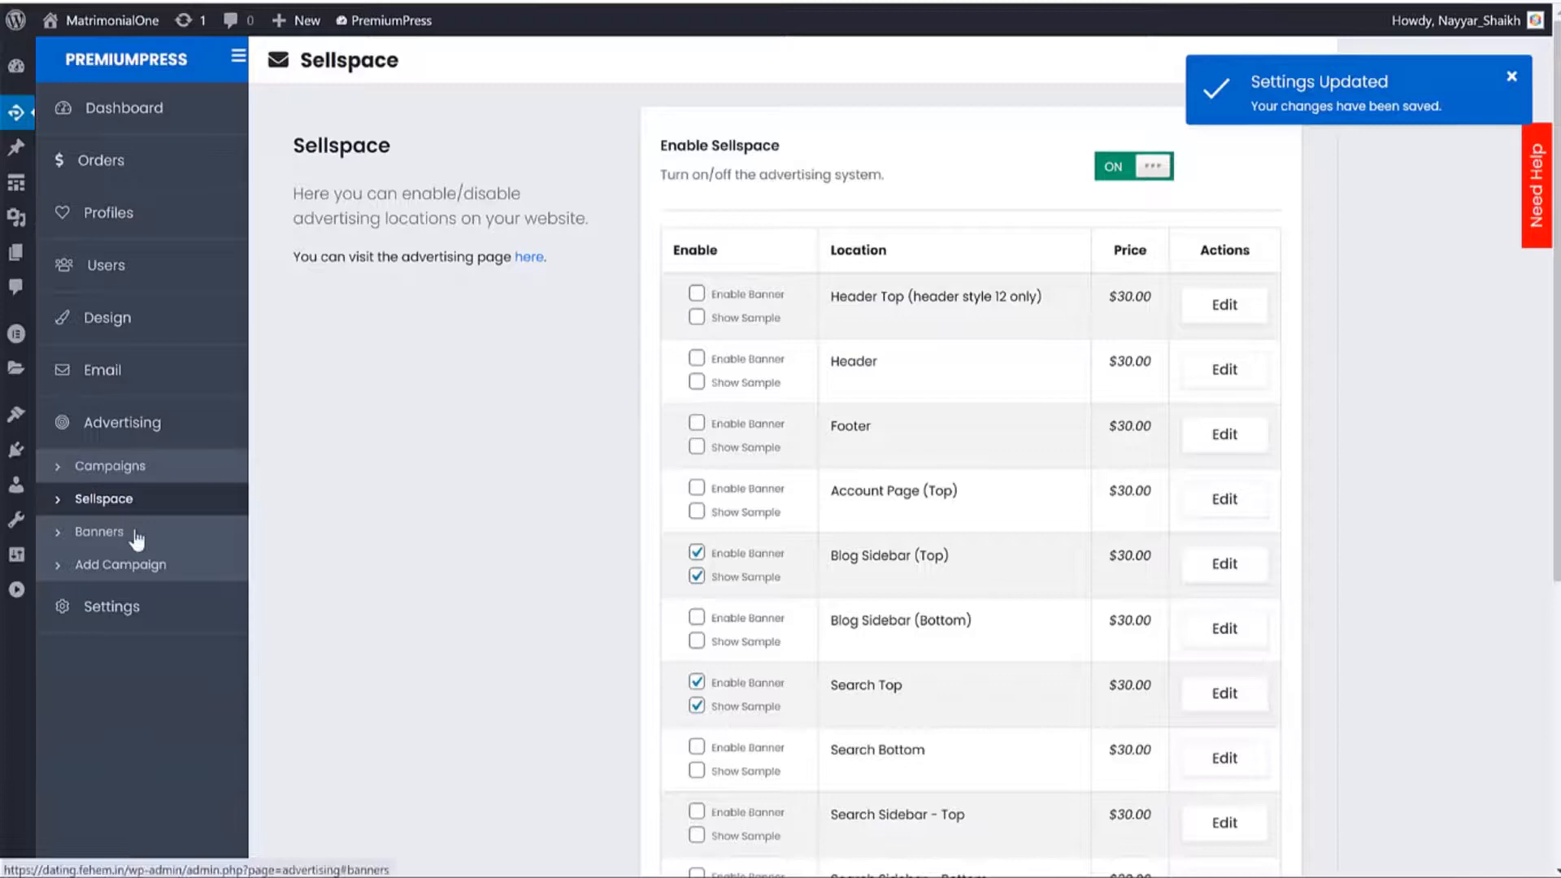
{"action": "left_click", "coordinate": [136, 535]}
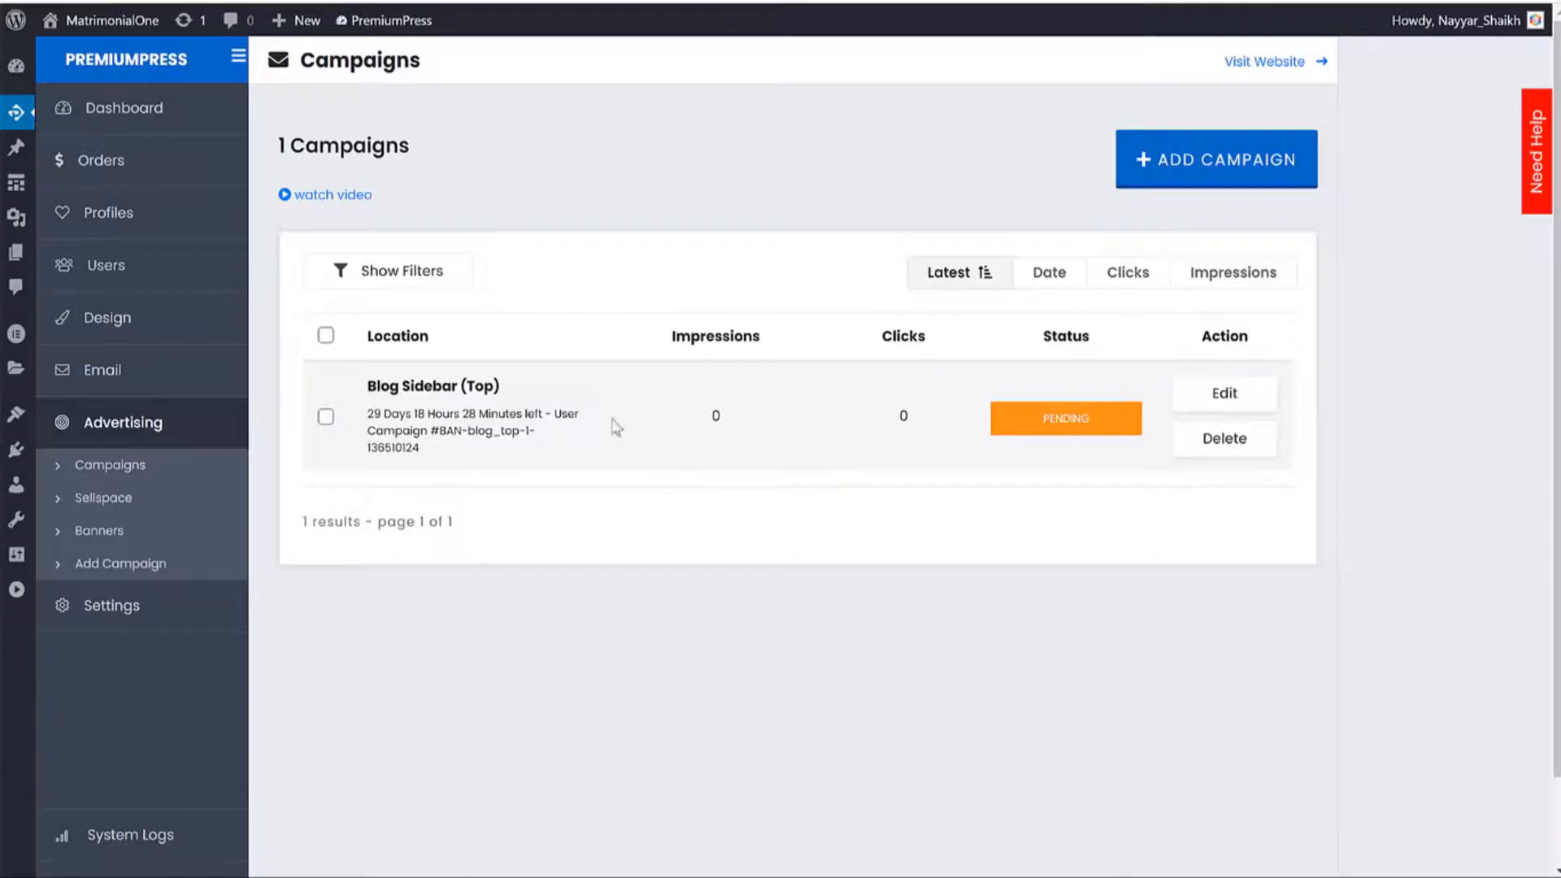
Set the Blog Sidebar (Top) campaign status to Live, save it, and return to Sellspace.
{"action": "left_click_drag", "start_coordinate": [443, 426], "coordinate": [367, 412]}
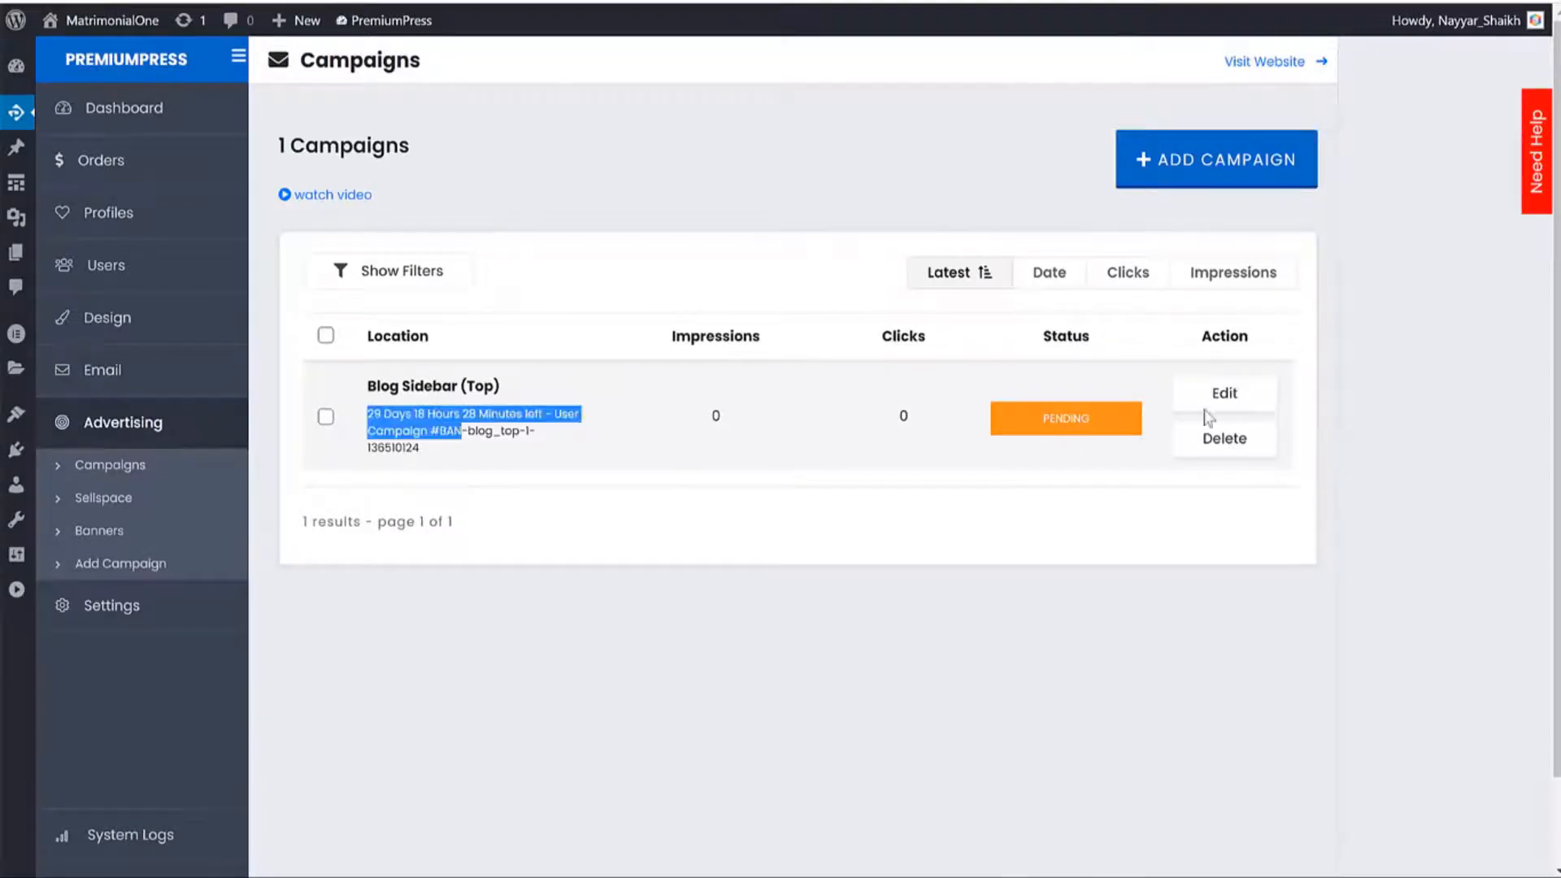
{"action": "left_click", "coordinate": [1261, 407]}
{"action": "scroll", "coordinate": [1057, 406], "scroll_direction": "down", "scroll_amount": 4}
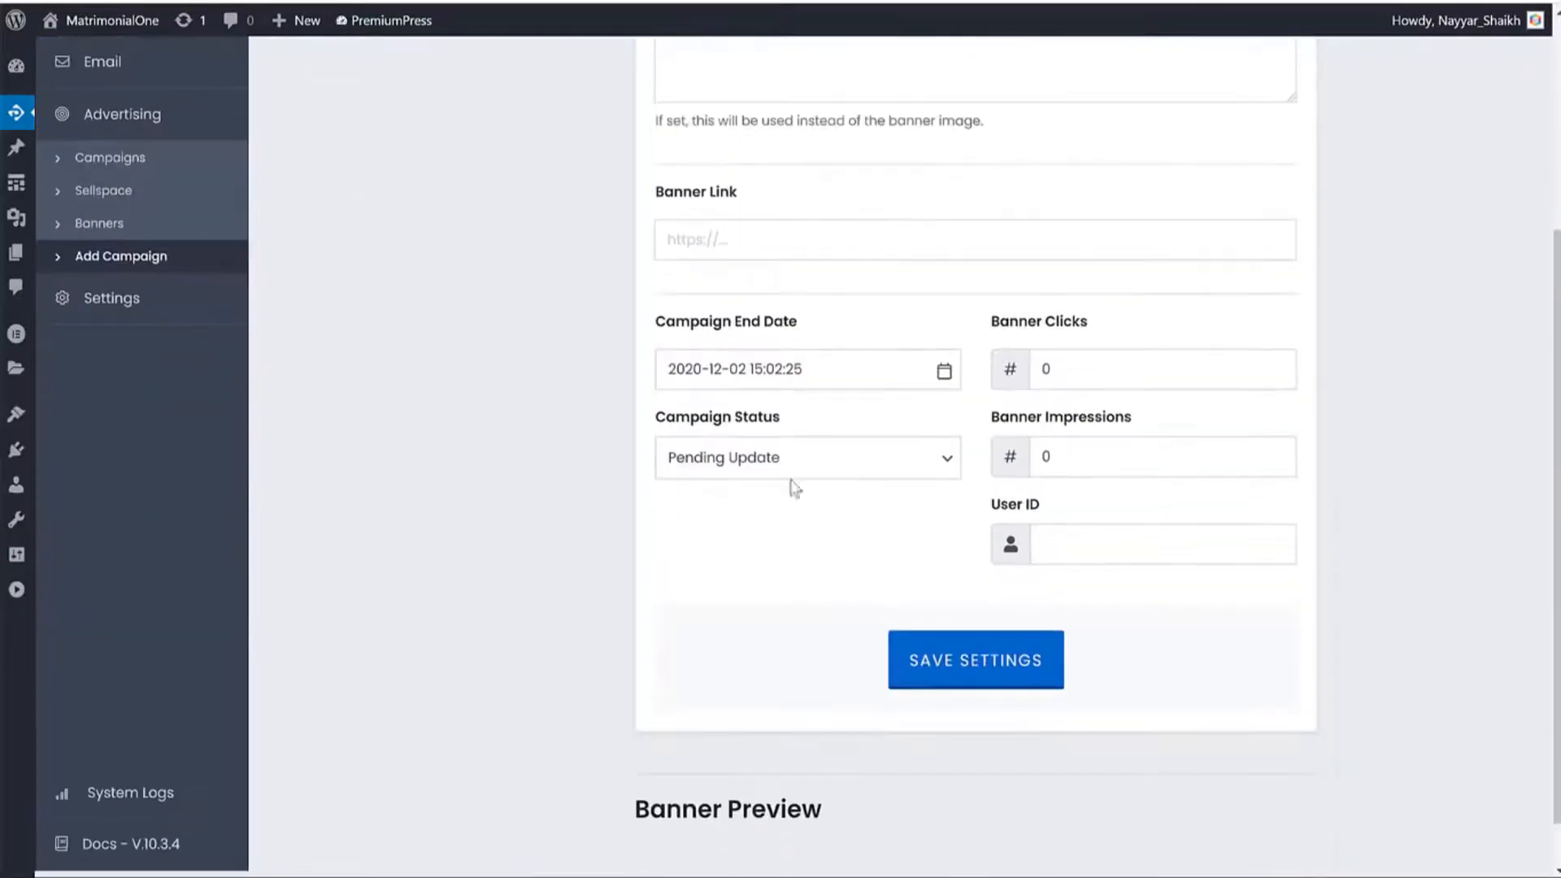
{"action": "left_click", "coordinate": [736, 464]}
{"action": "left_click", "coordinate": [715, 490]}
{"action": "left_click", "coordinate": [939, 657]}
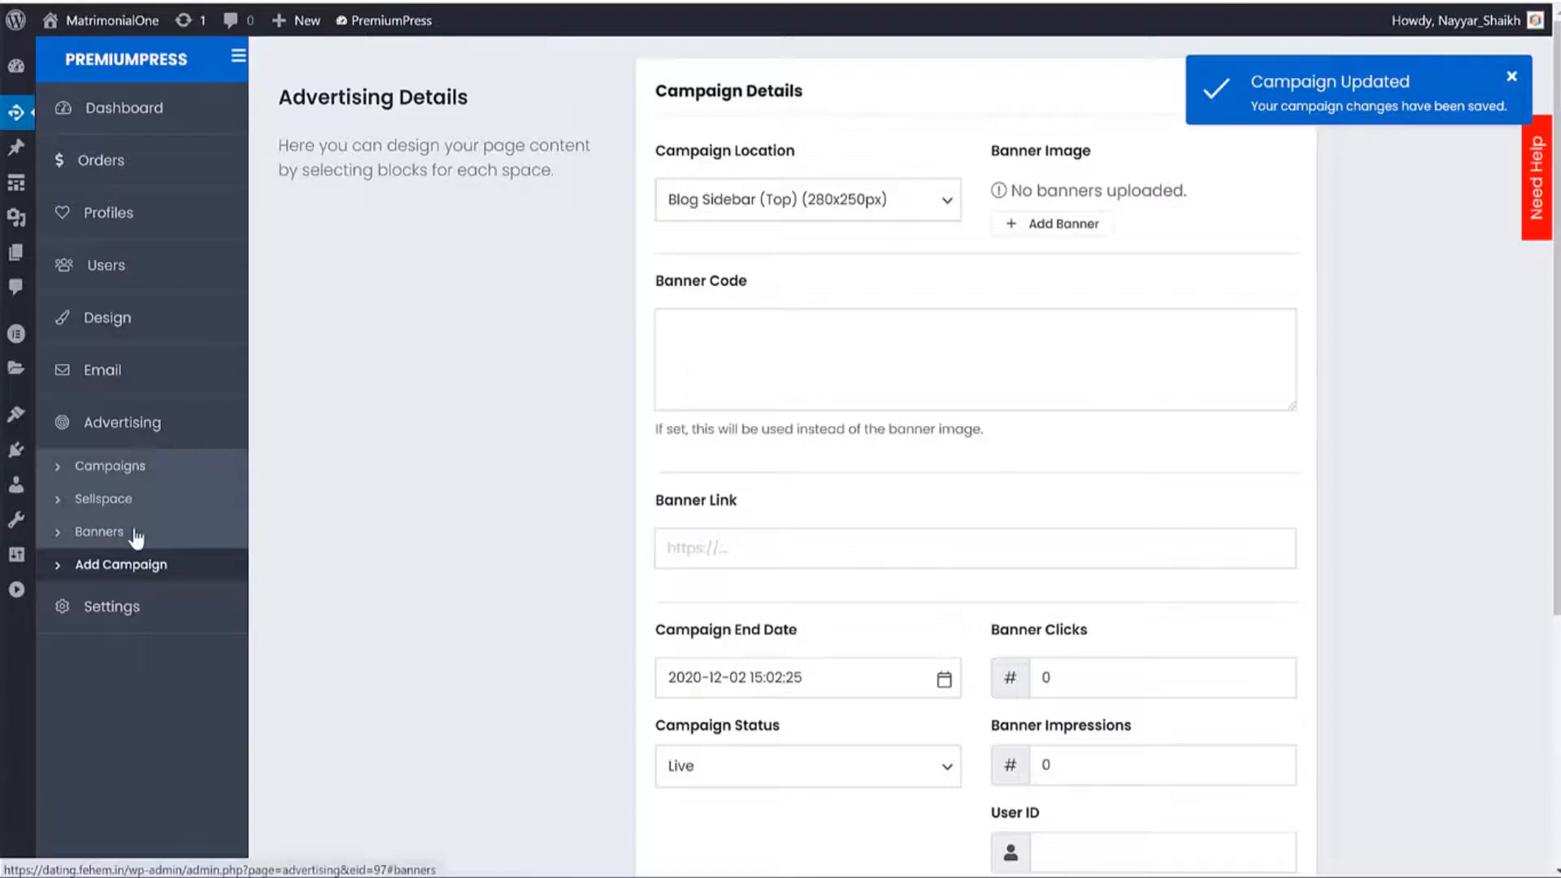
{"action": "left_click", "coordinate": [120, 504]}
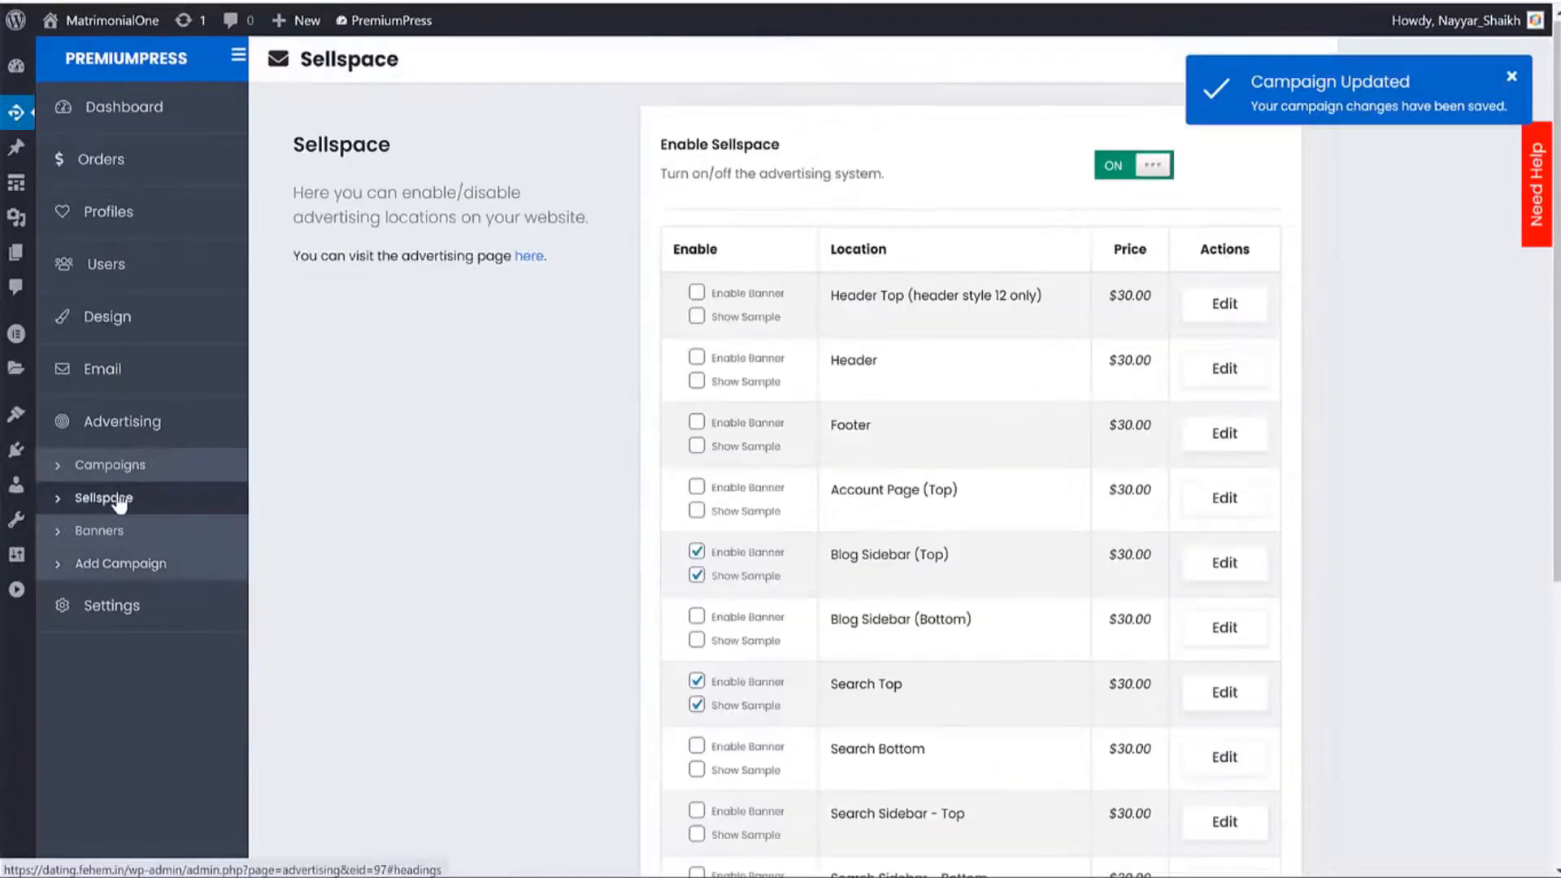
Open the Blog Sidebar (Top) slot and check its $30 price per ad.
{"action": "scroll", "coordinate": [1035, 425], "scroll_direction": "down", "scroll_amount": 4}
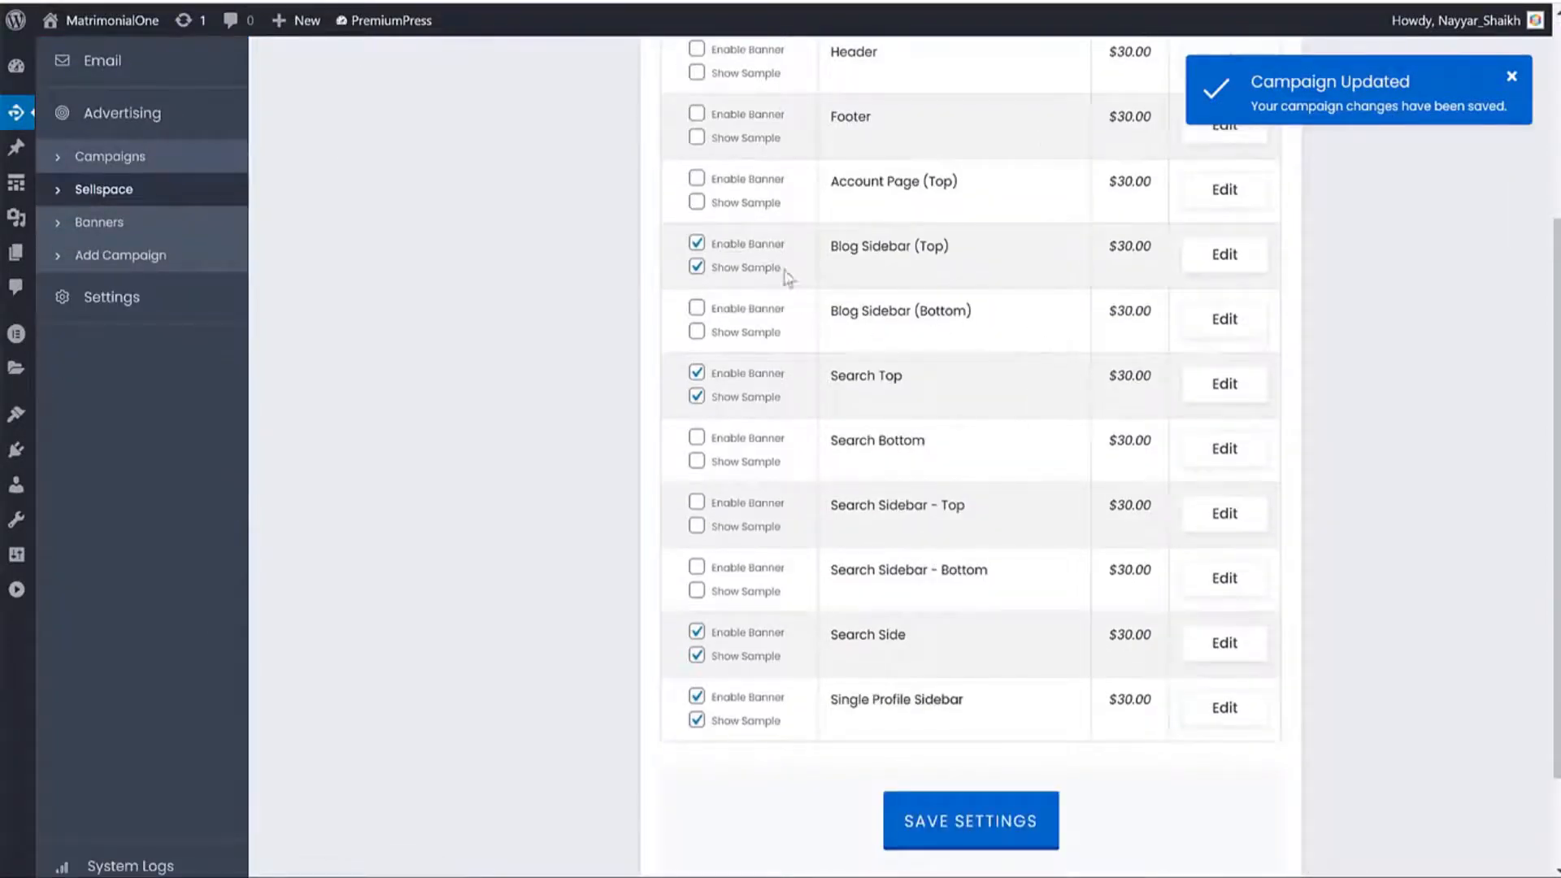
{"action": "left_click_drag", "start_coordinate": [1138, 246], "coordinate": [1109, 246]}
{"action": "left_click", "coordinate": [1223, 254]}
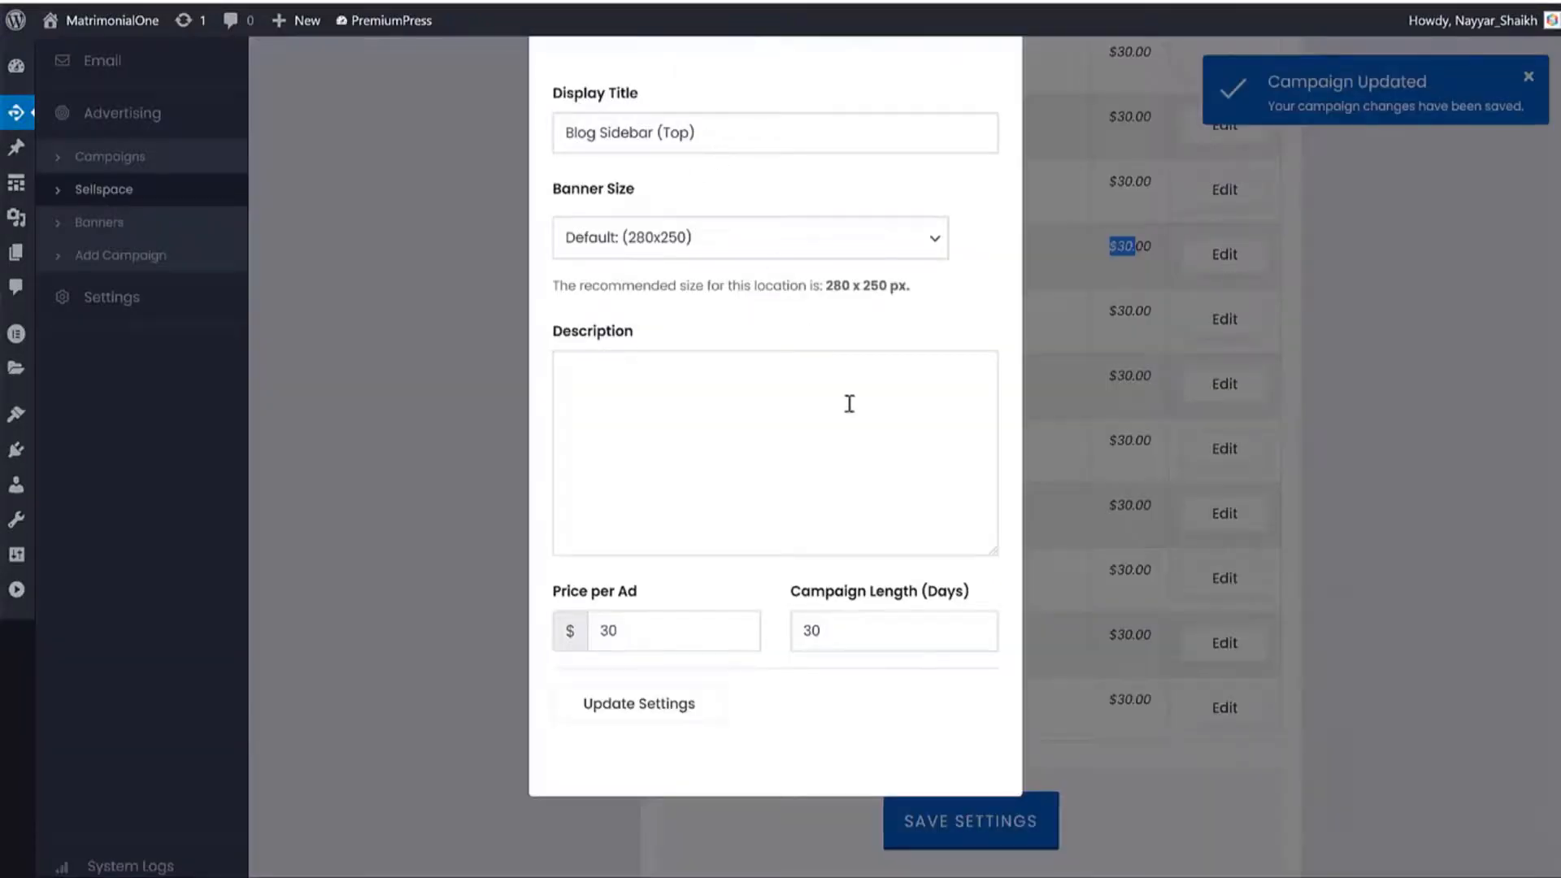
{"action": "double_click", "coordinate": [659, 637]}
{"action": "key", "text": "Tab"}
{"action": "double_click", "coordinate": [615, 620]}
Keep the default 280x250 banner size, close unchanged, and go to PremiumPress Settings.
{"action": "left_click", "coordinate": [634, 236]}
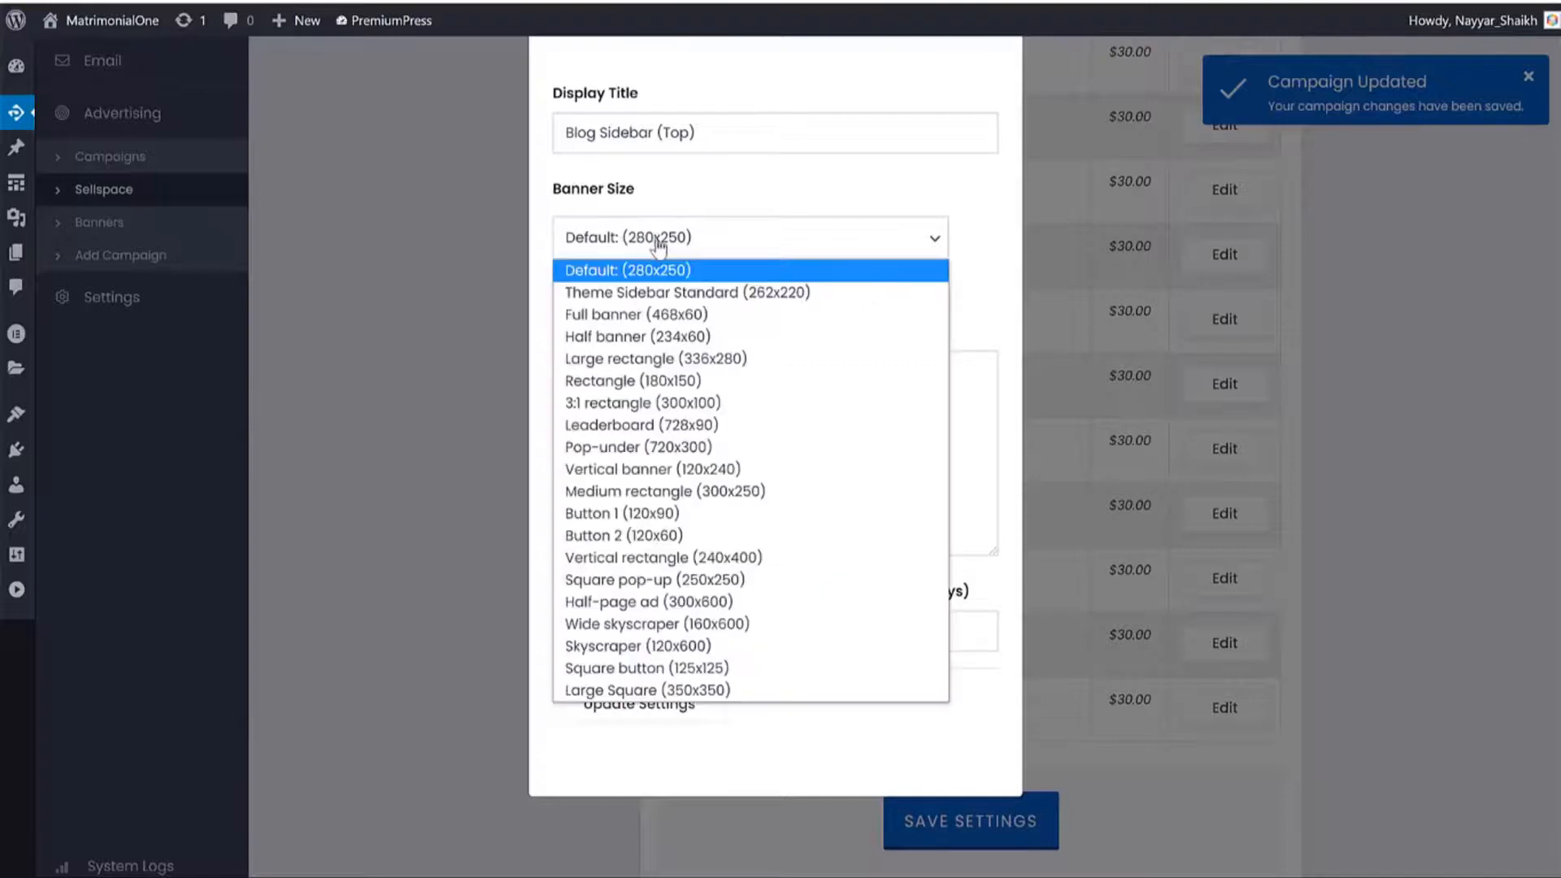
{"action": "left_click", "coordinate": [782, 193]}
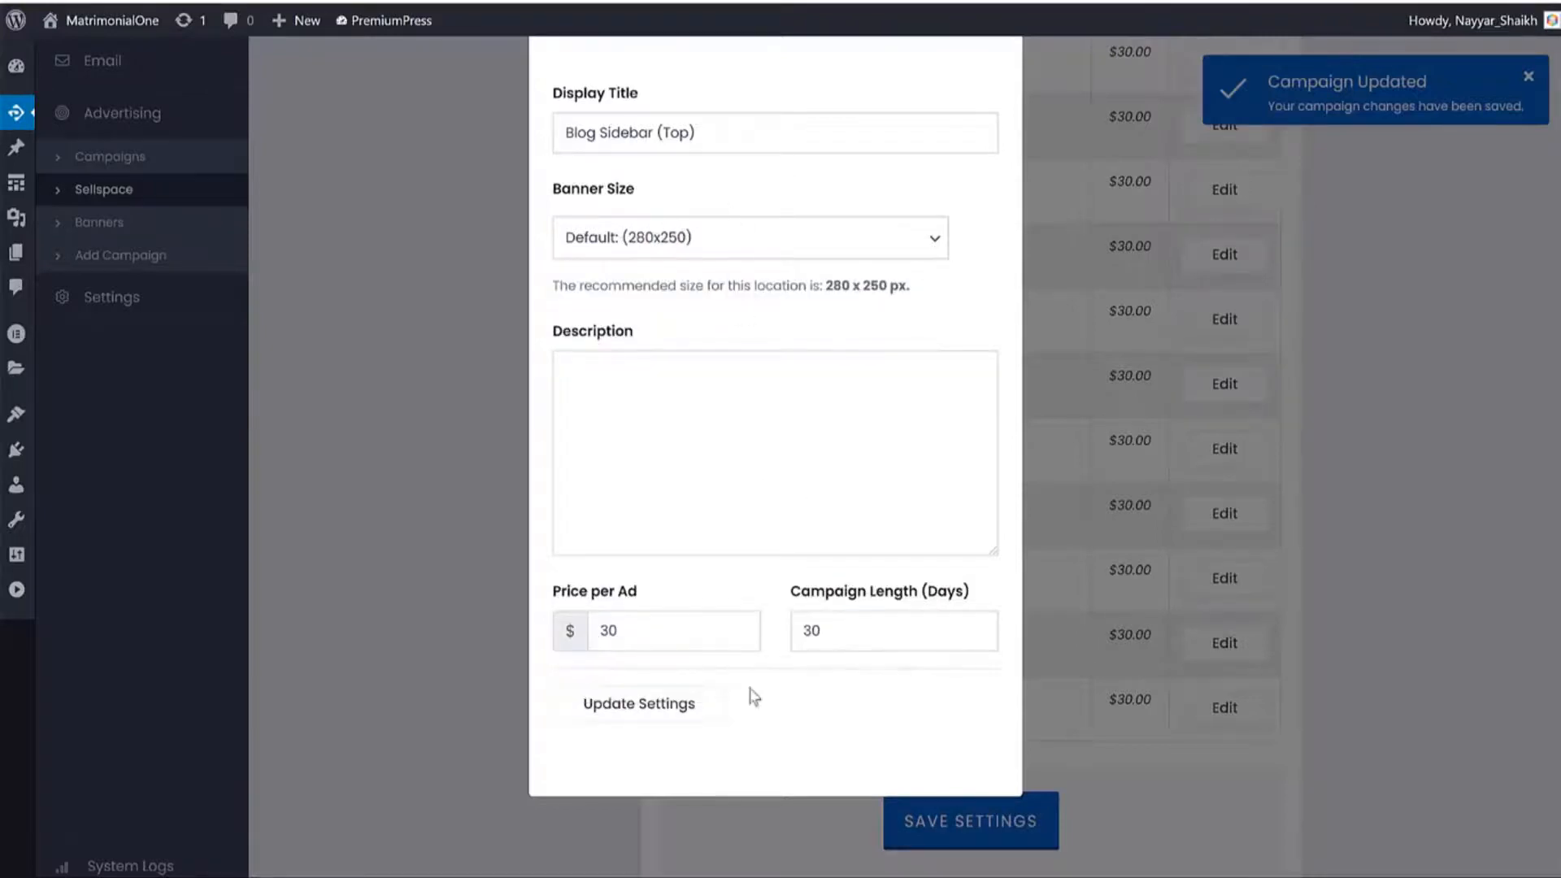
{"action": "left_click", "coordinate": [568, 633]}
{"action": "left_click", "coordinate": [1173, 398]}
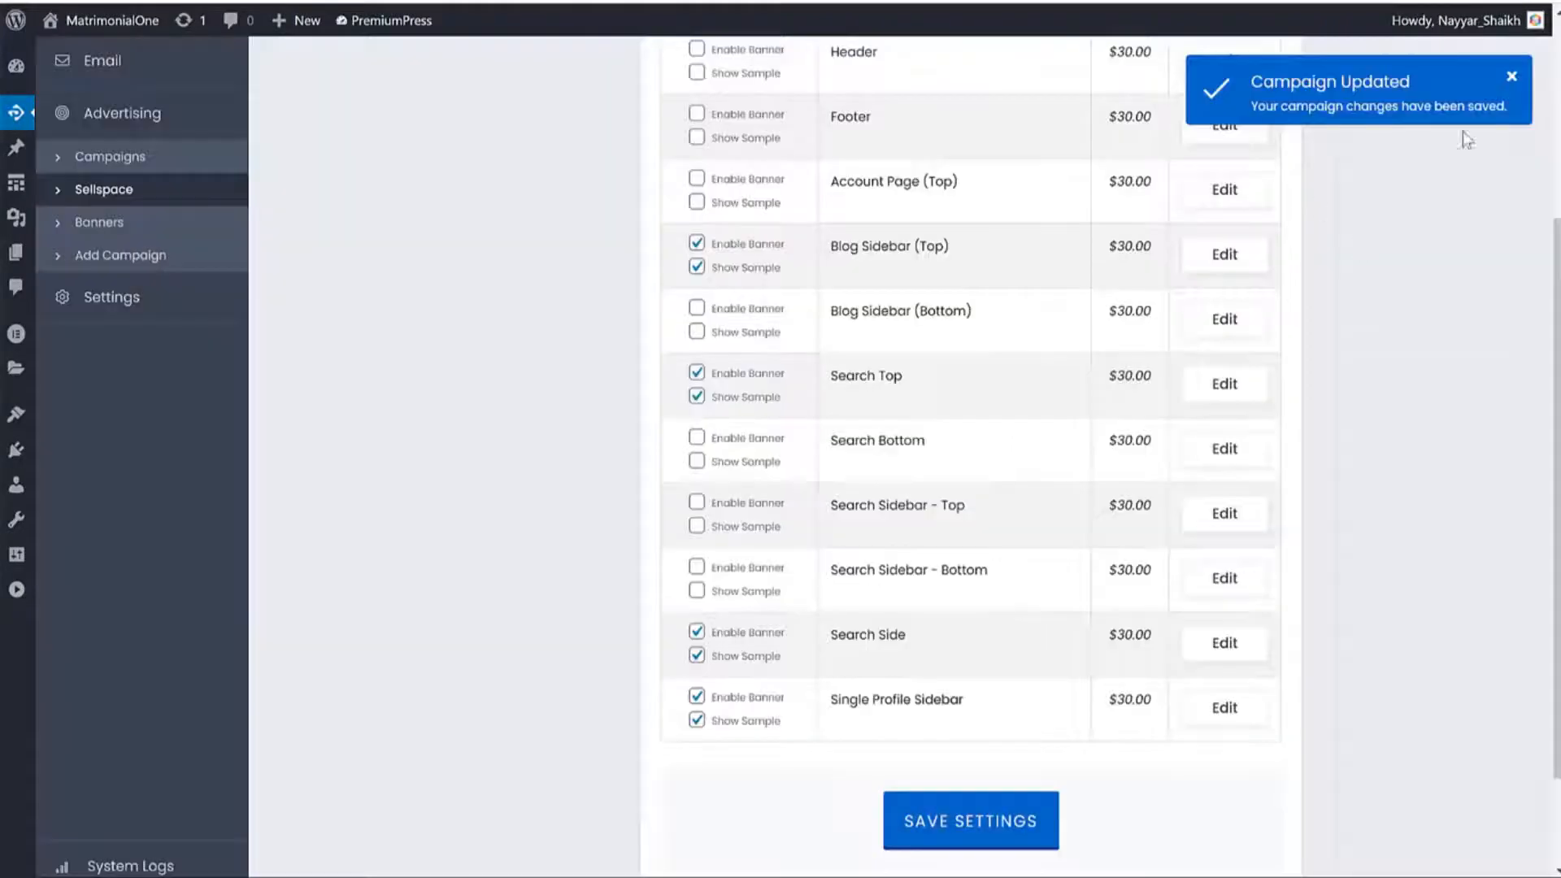
{"action": "left_click", "coordinate": [160, 307]}
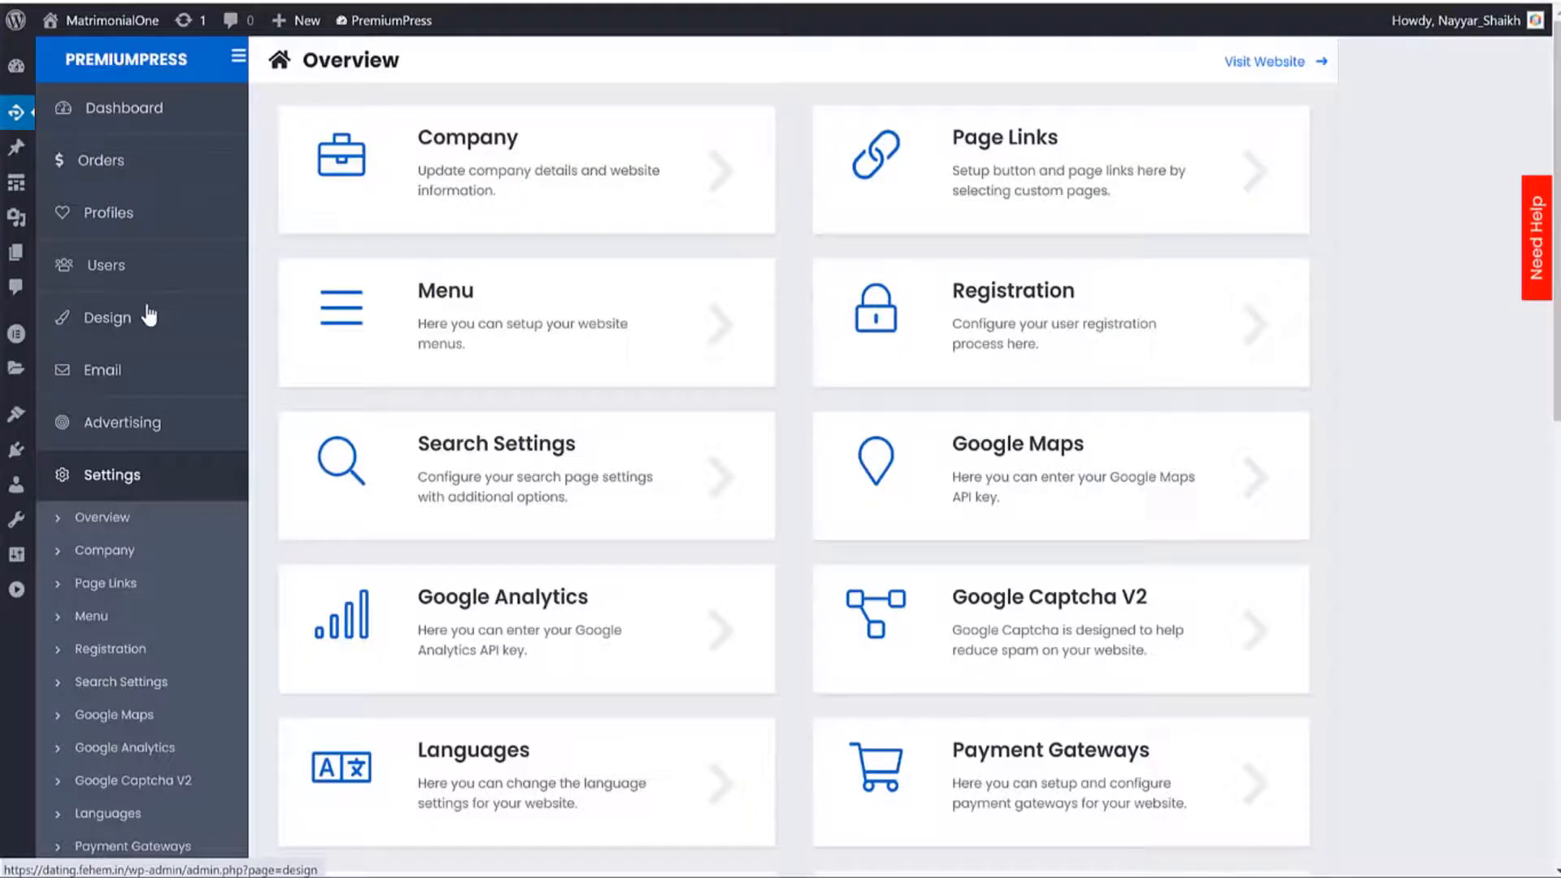
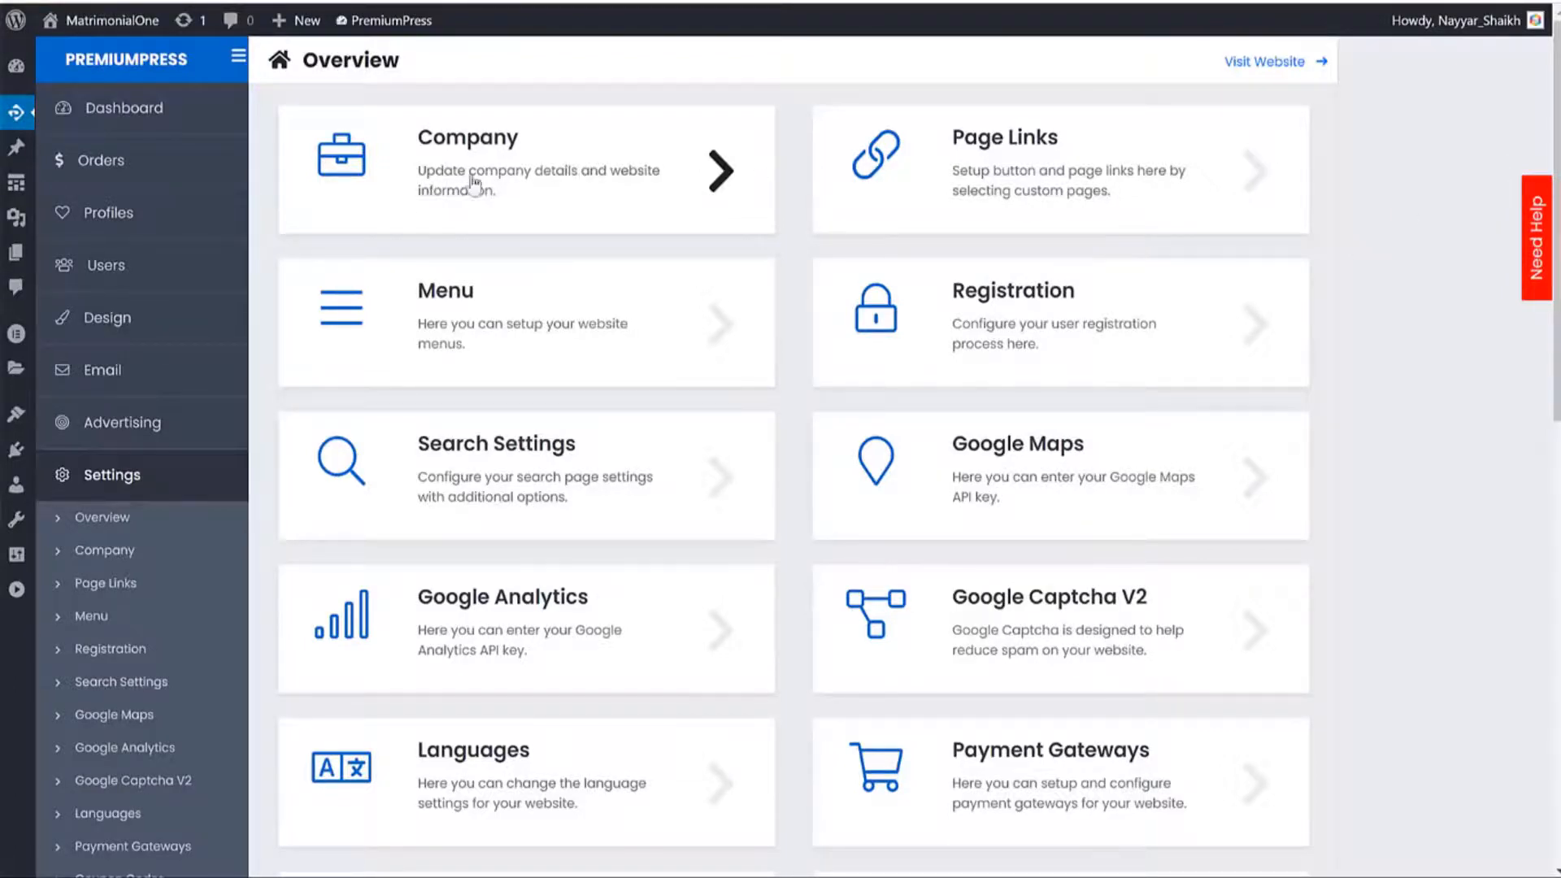
Look over the PremiumPress Company details and Page Links settings, returning to the overview each time.
{"action": "left_click", "coordinate": [493, 159]}
{"action": "scroll", "coordinate": [1073, 377], "scroll_direction": "down", "scroll_amount": 5}
{"action": "scroll", "coordinate": [627, 453], "scroll_direction": "up", "scroll_amount": 5}
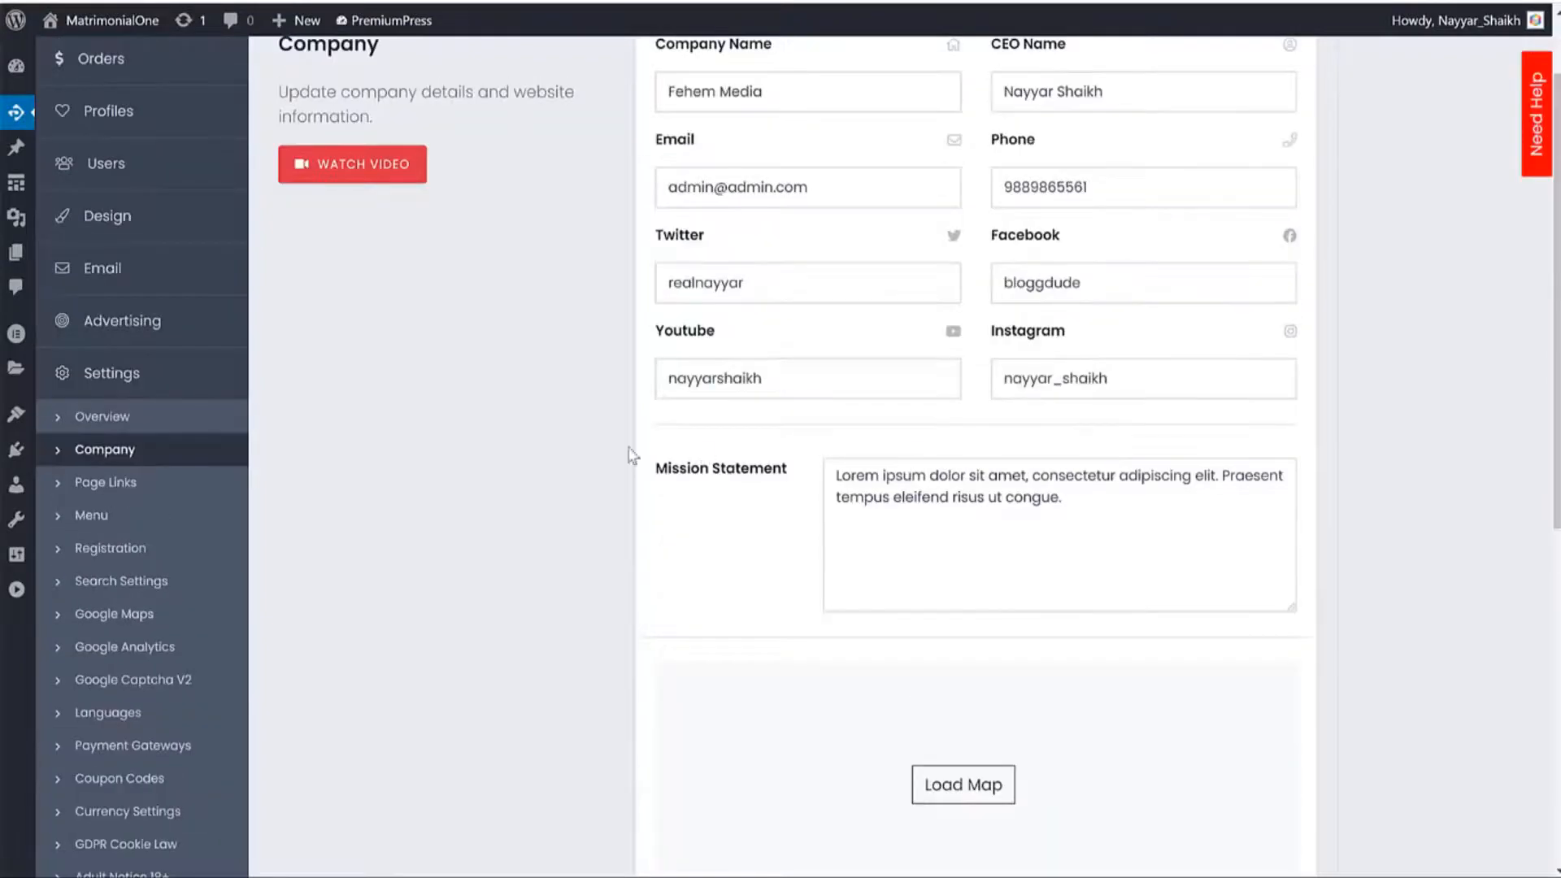
{"action": "left_click", "coordinate": [176, 428]}
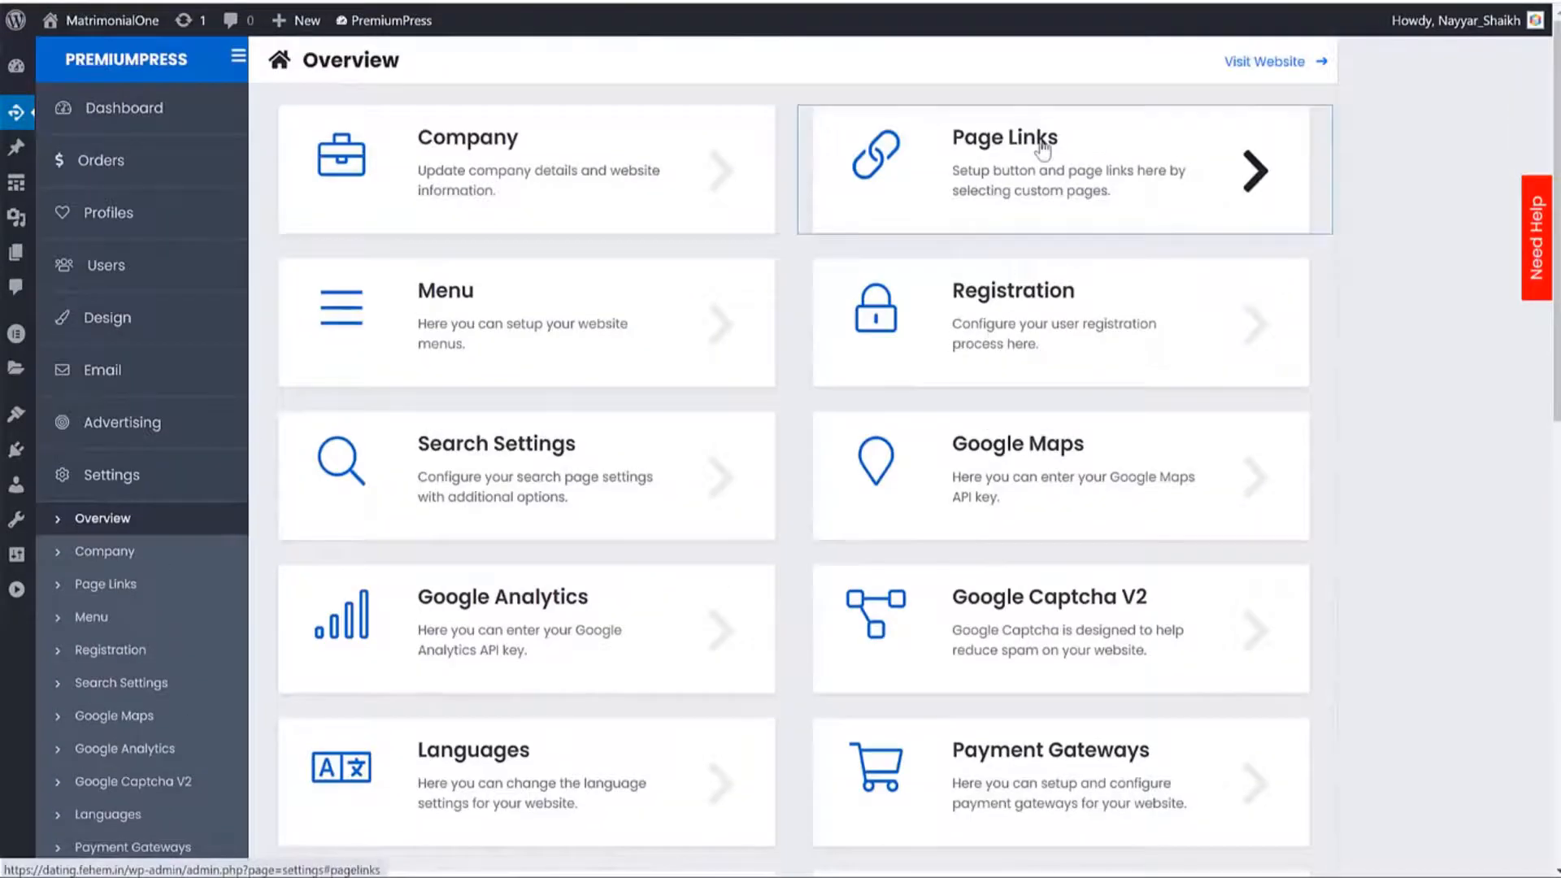
{"action": "left_click", "coordinate": [923, 137]}
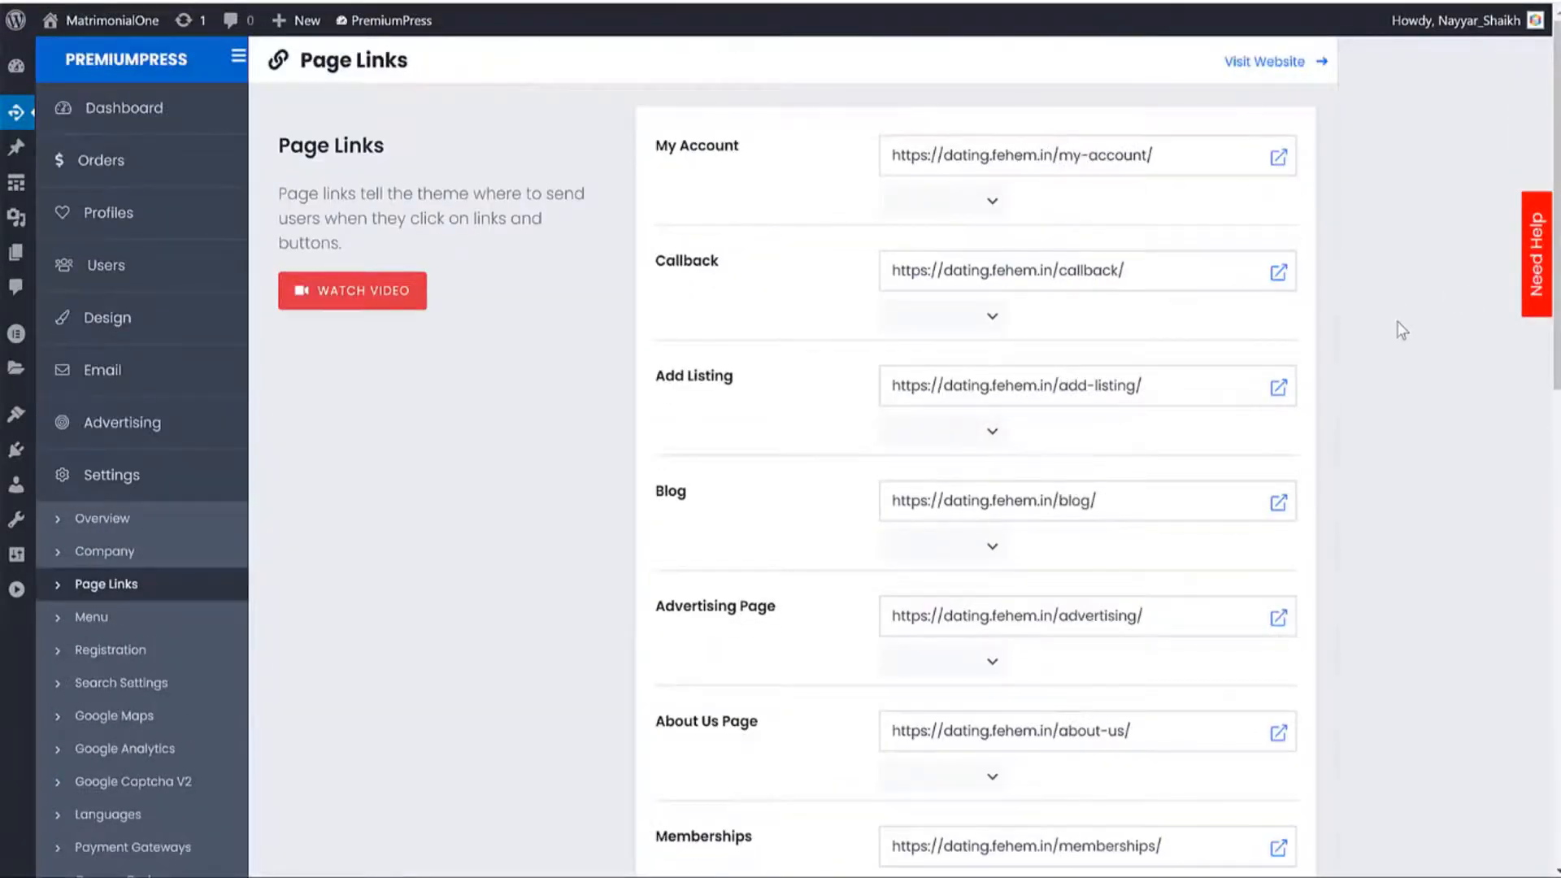
{"action": "scroll", "coordinate": [1400, 330], "scroll_direction": "down", "scroll_amount": 10}
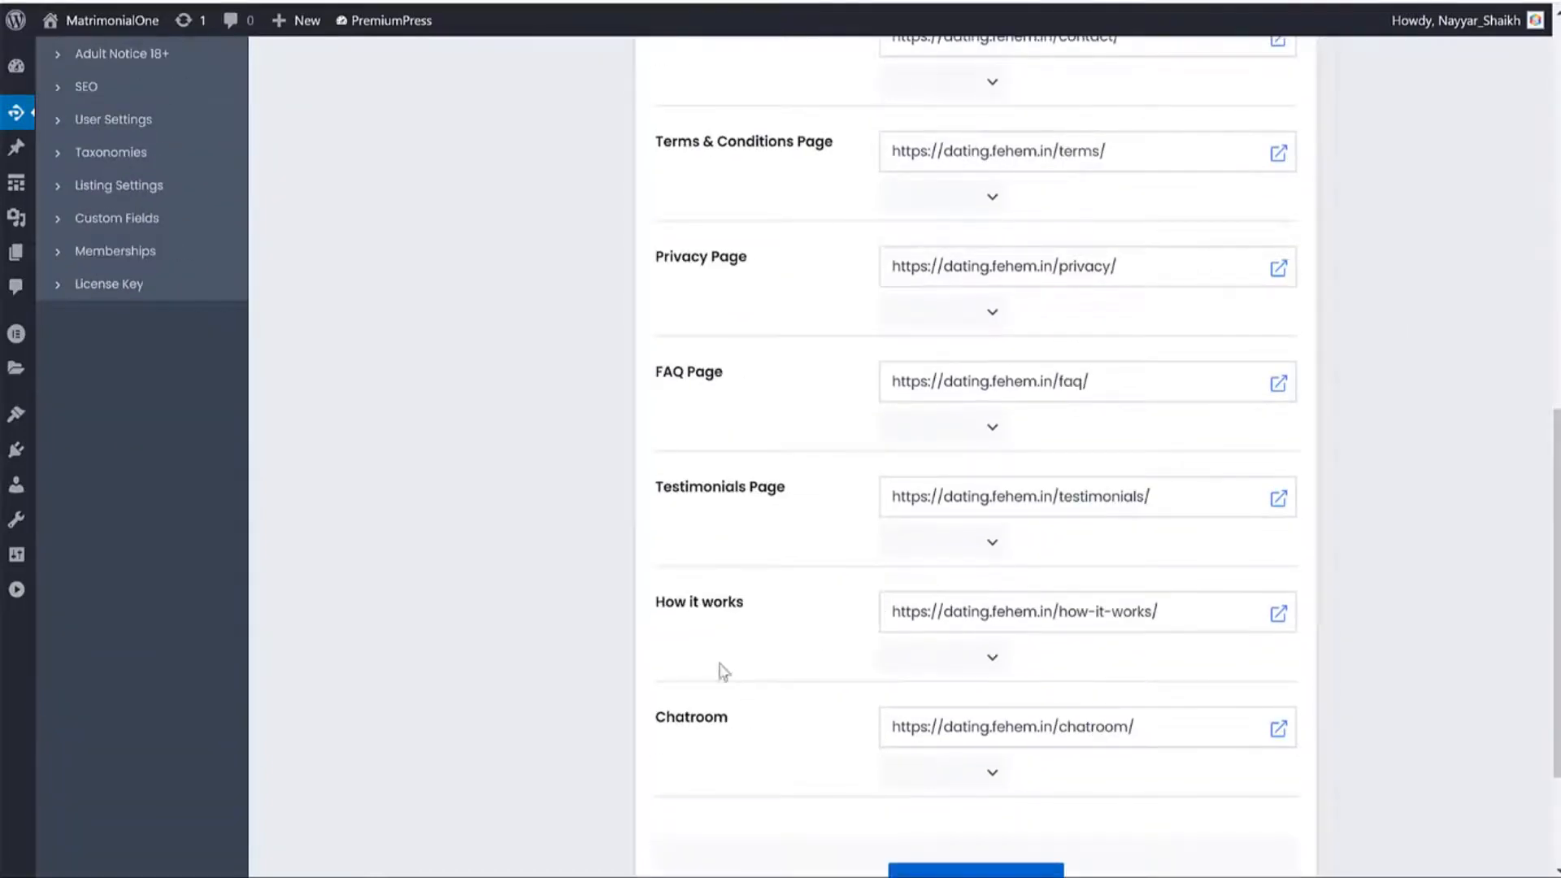
{"action": "scroll", "coordinate": [738, 618], "scroll_direction": "up", "scroll_amount": 10}
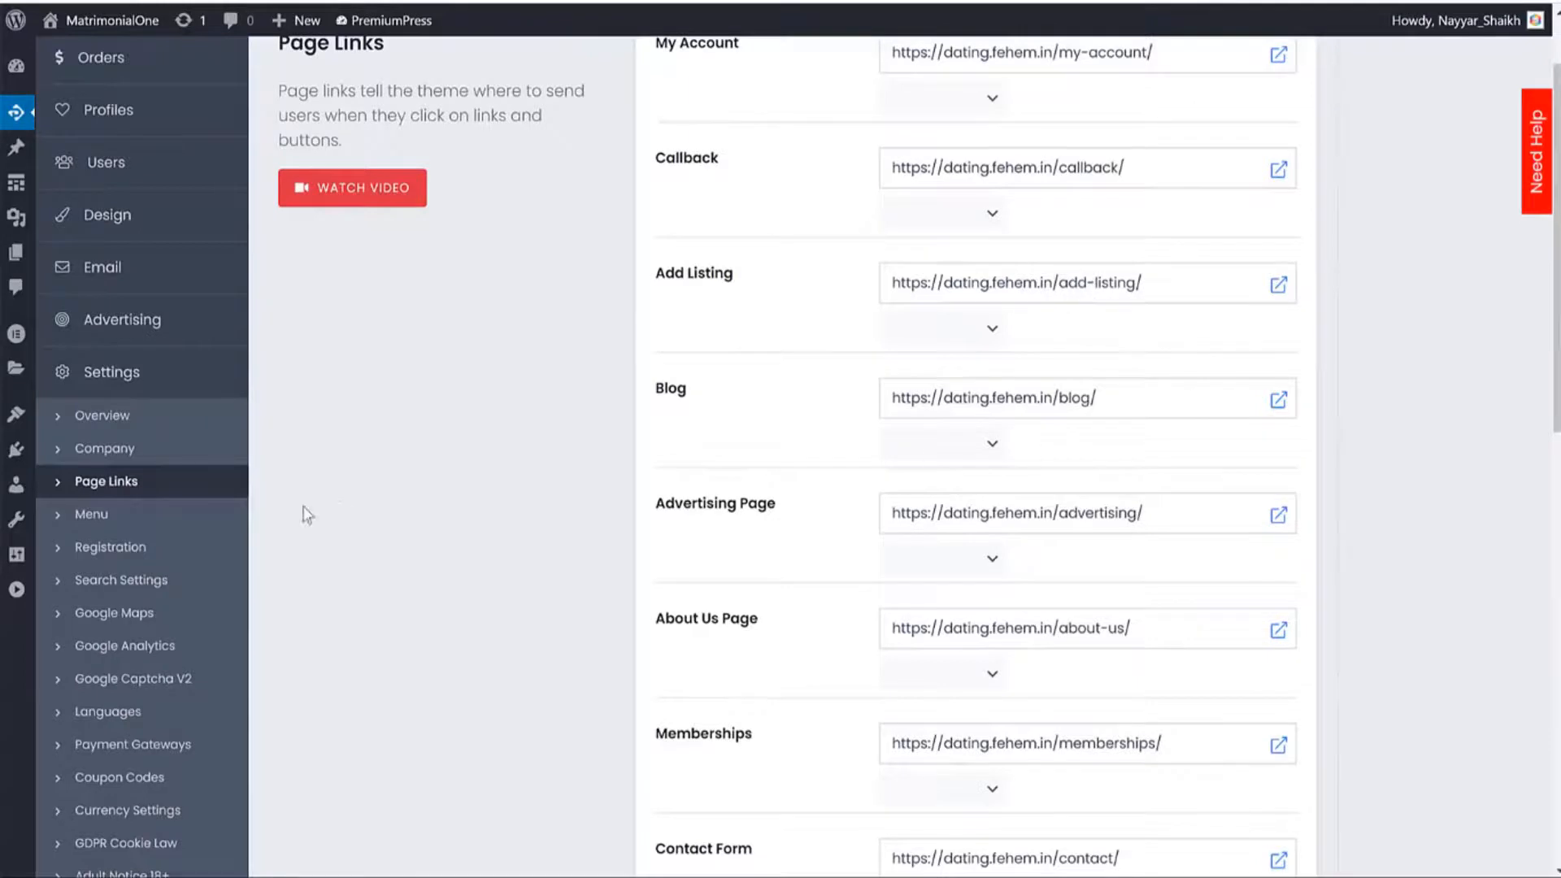
{"action": "left_click", "coordinate": [126, 419]}
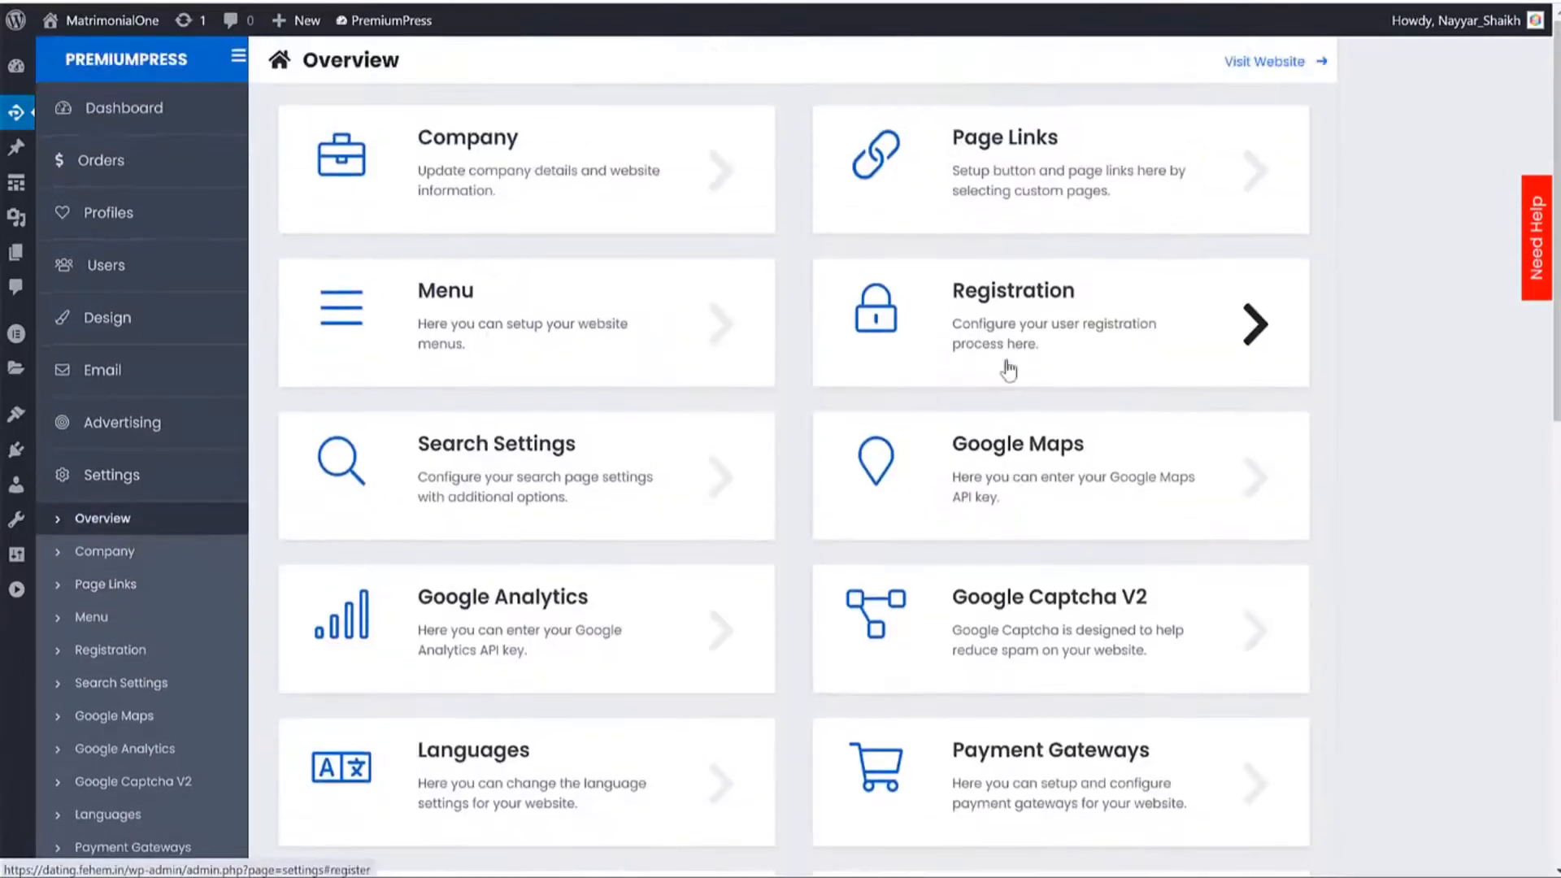
Open the Menu settings, which note the demo menu bar is in use, then view the site home page.
{"action": "left_click", "coordinate": [540, 362]}
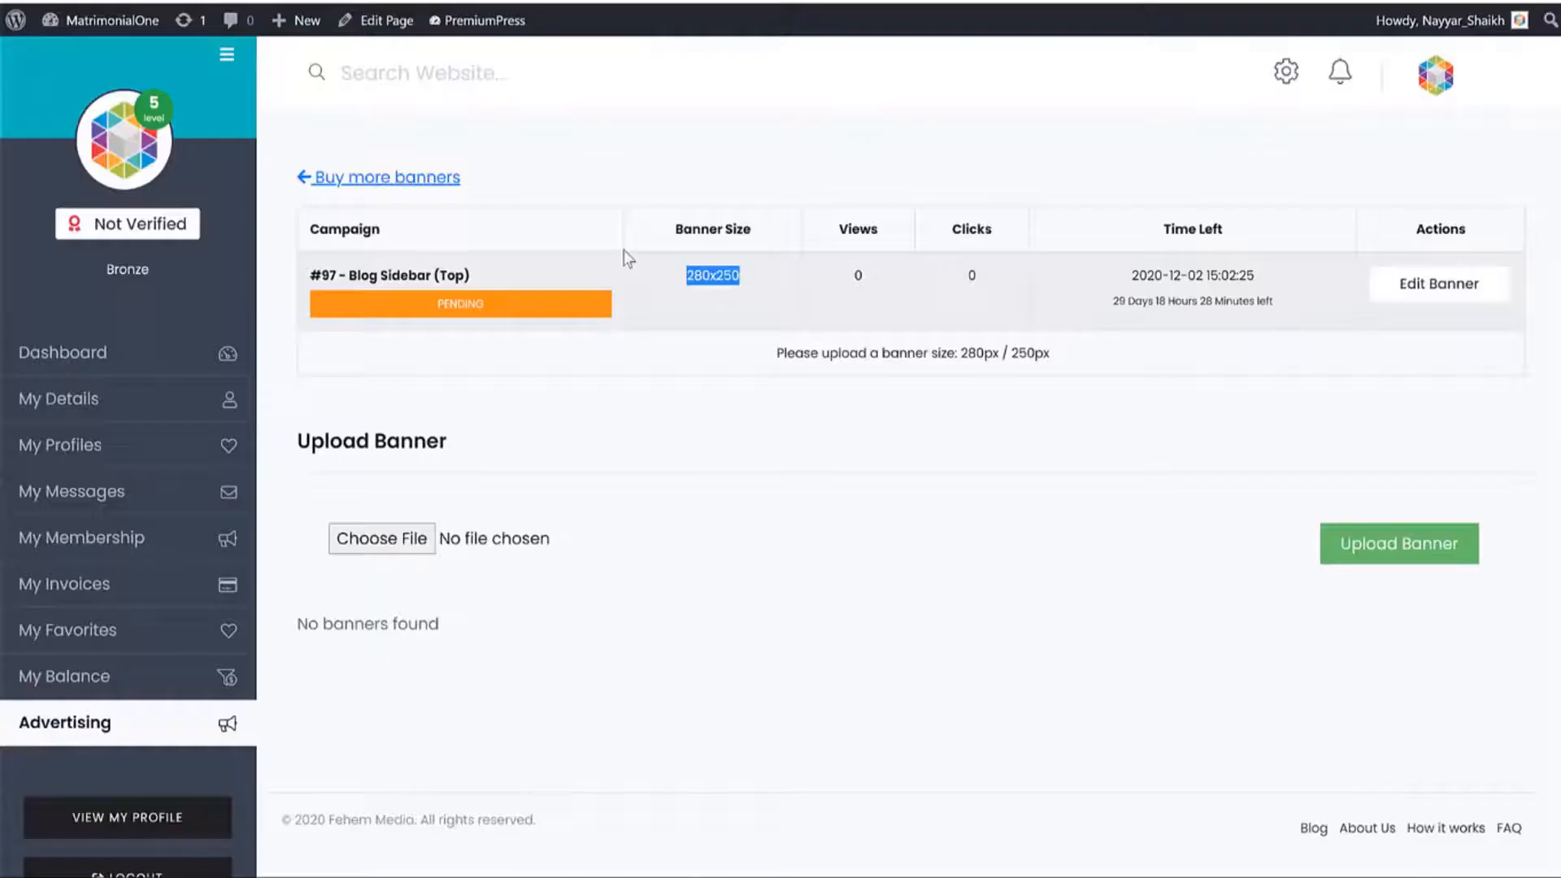
{"action": "left_click", "coordinate": [225, 56]}
{"action": "left_click", "coordinate": [193, 130]}
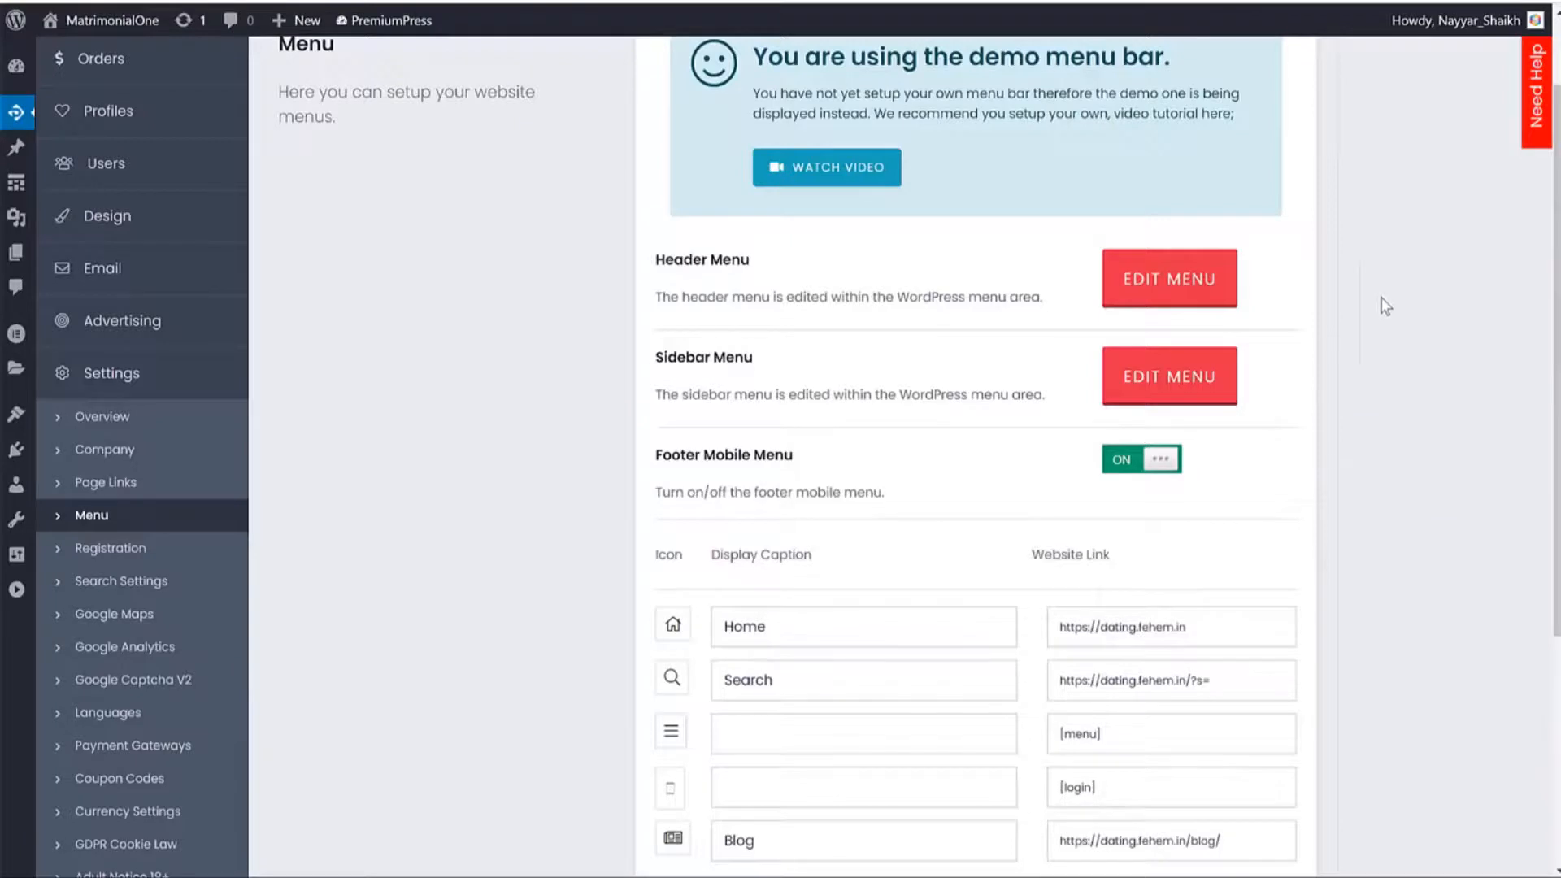
From the Header Menu's edit link, create a new WordPress menu named 'Main Menu'.
{"action": "right_click", "coordinate": [1141, 291]}
{"action": "left_click", "coordinate": [1204, 300]}
{"action": "right_click", "coordinate": [1150, 284]}
{"action": "left_click", "coordinate": [901, 267]}
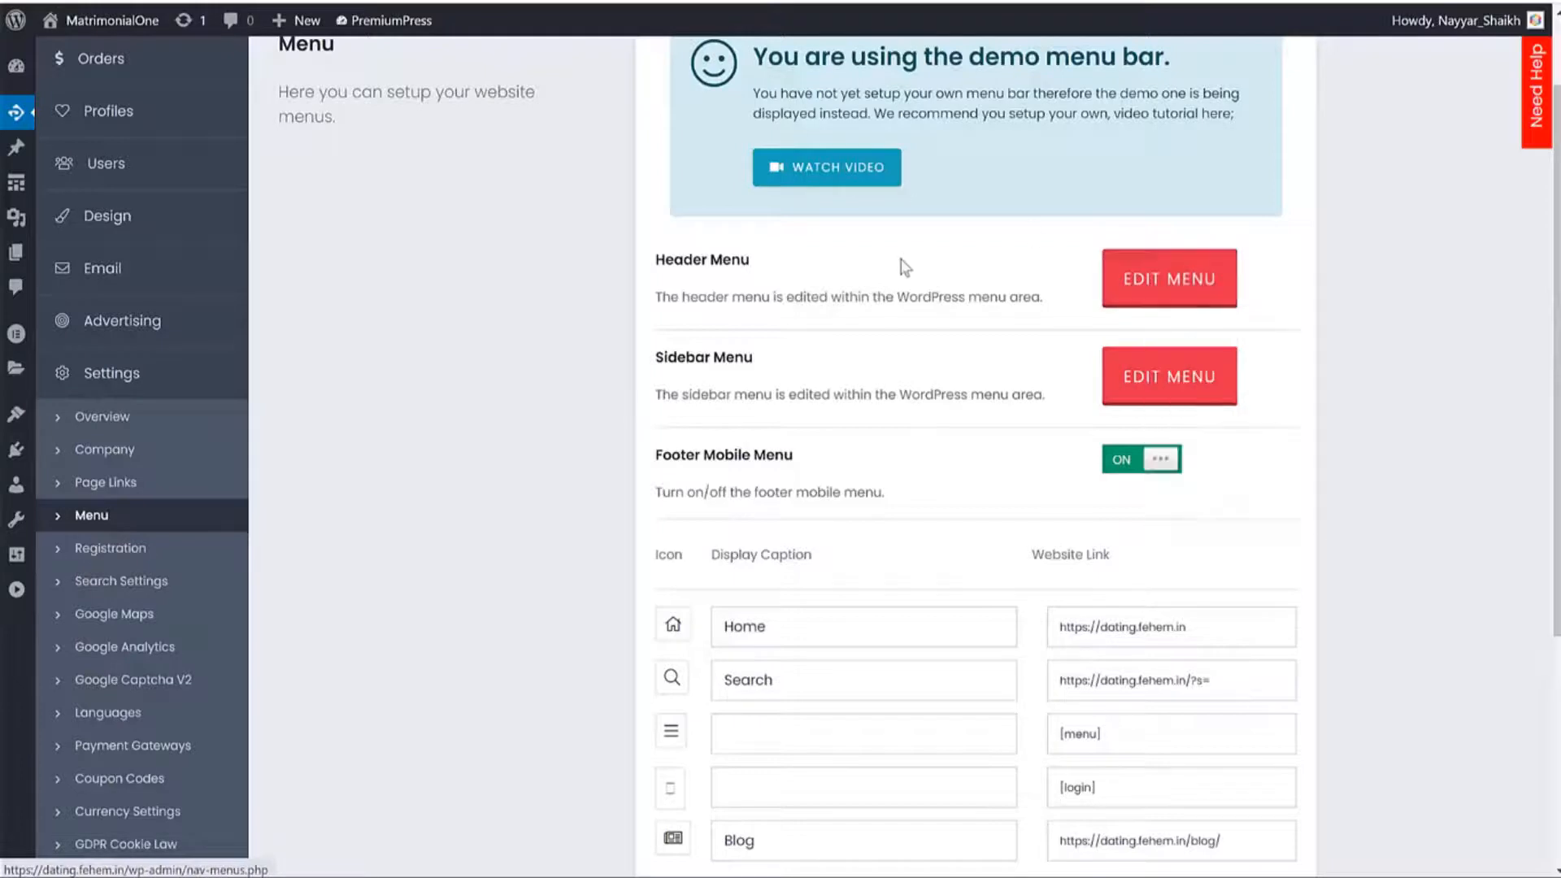
{"action": "left_click", "coordinate": [1161, 281]}
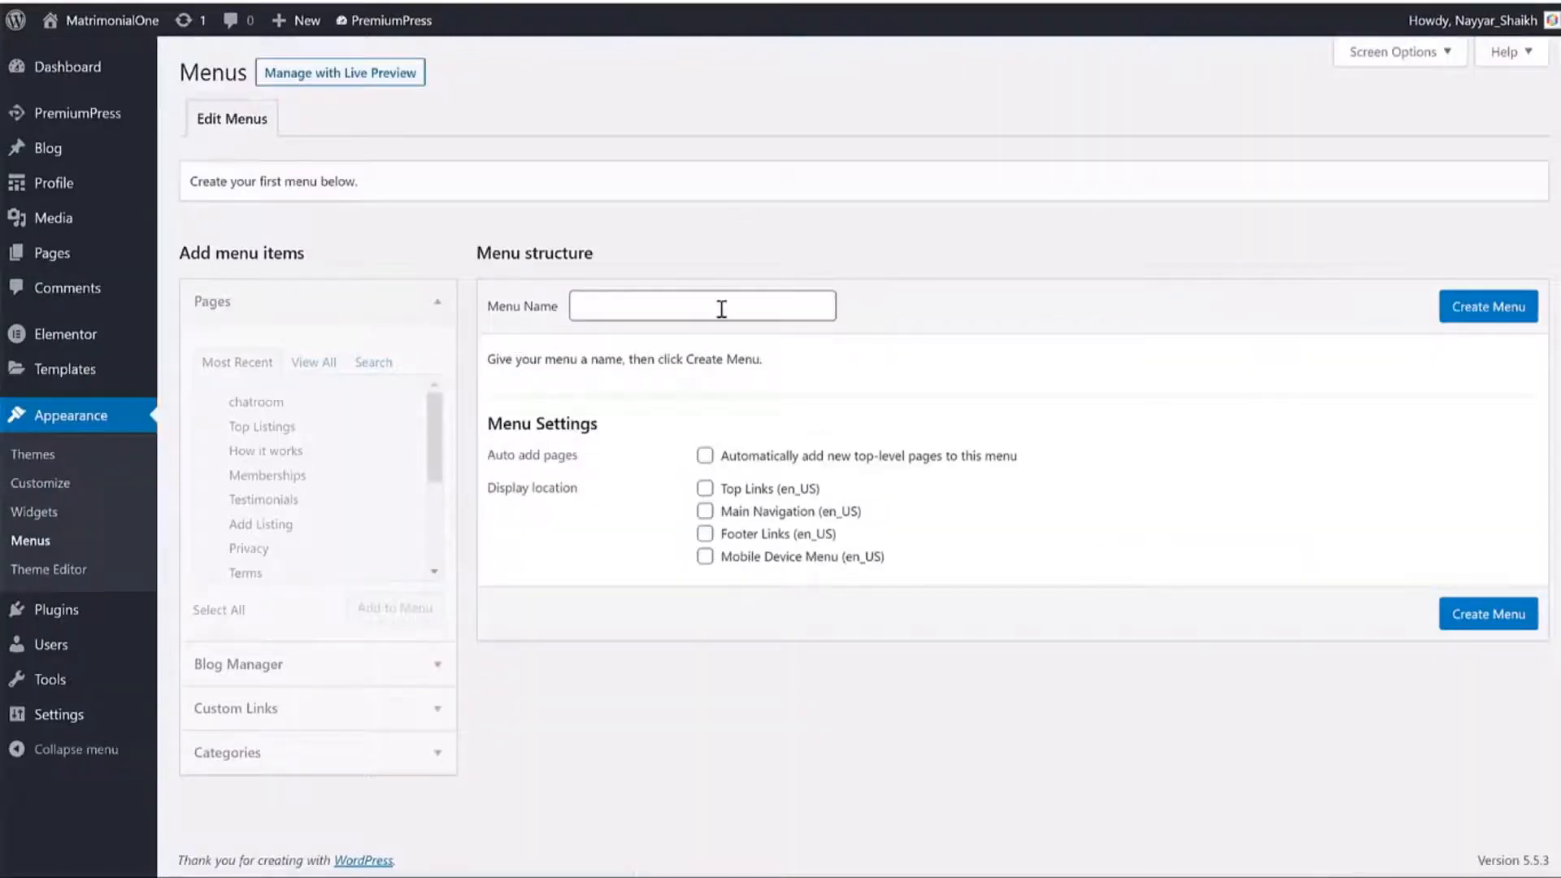
{"action": "left_click", "coordinate": [722, 309]}
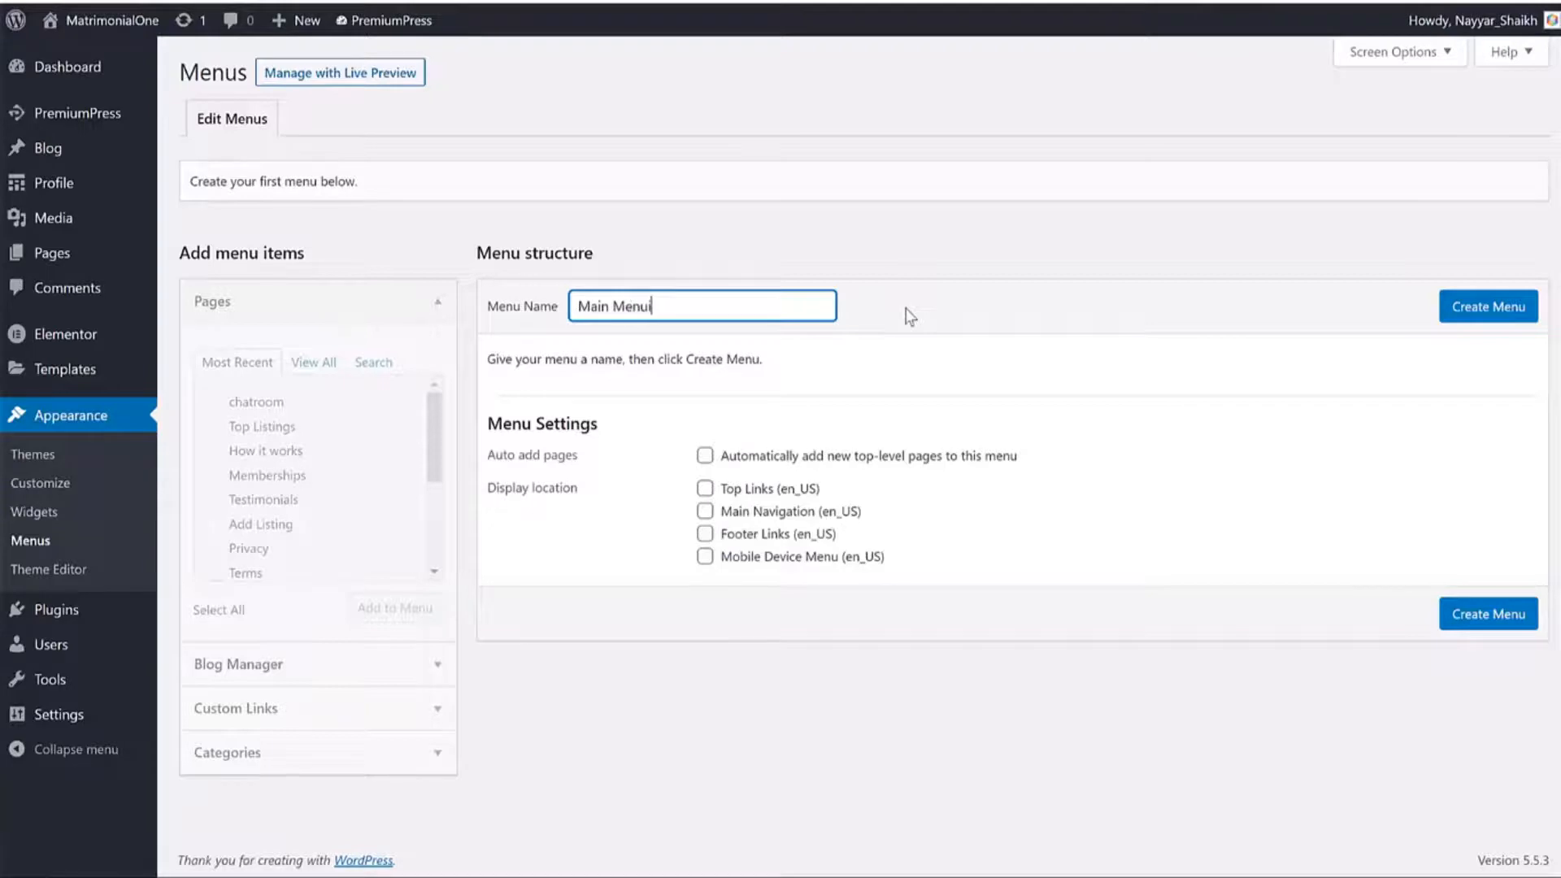
{"action": "left_click", "coordinate": [1449, 307]}
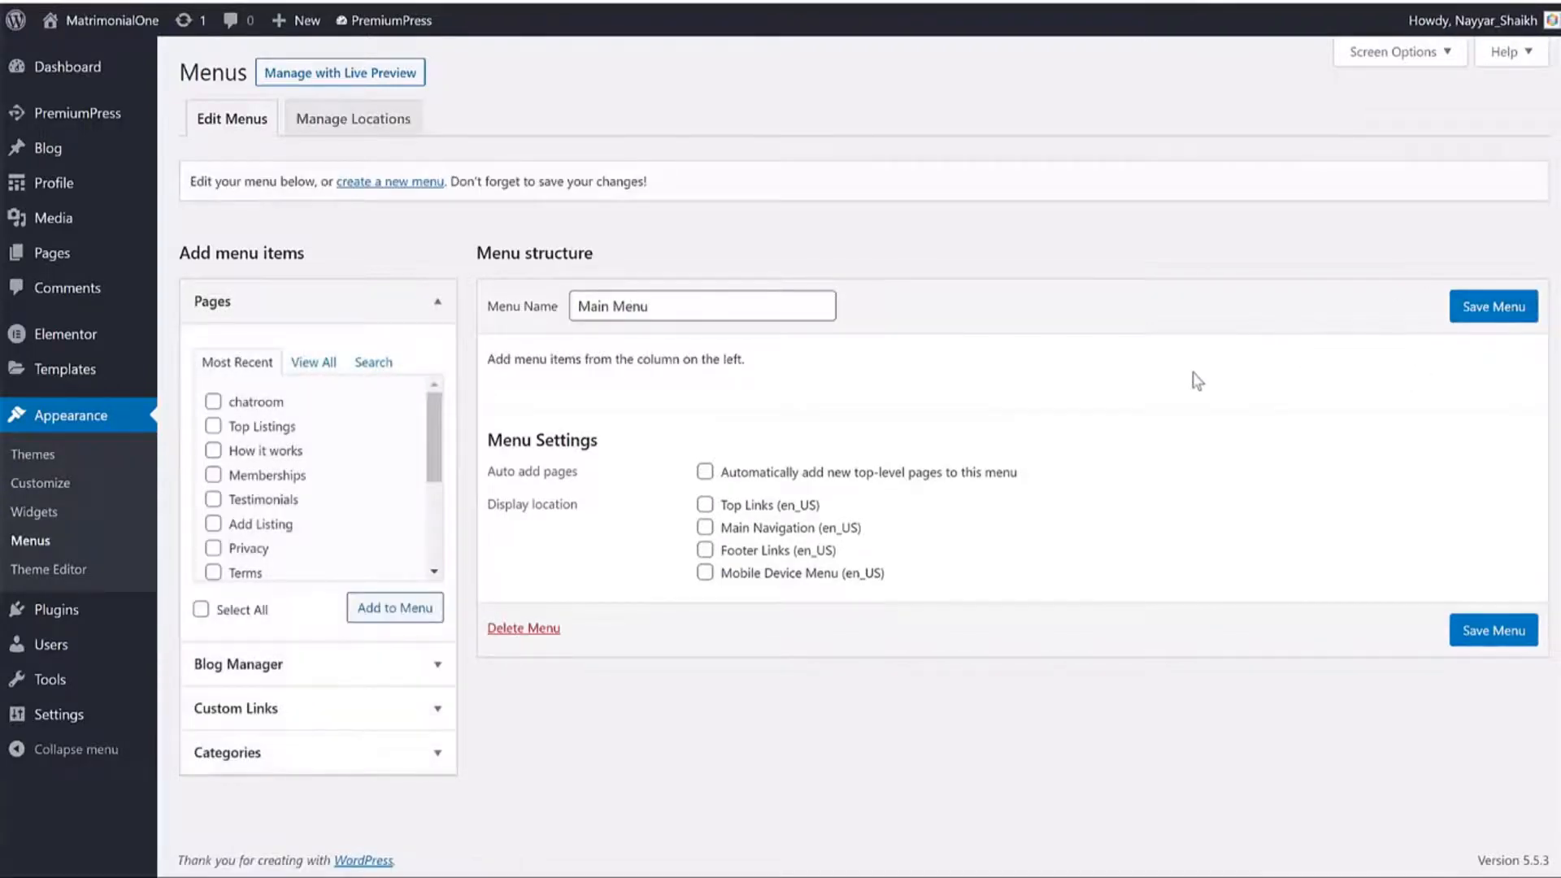
Add the Home, Blog, chatroom and Contact pages to Main Menu, leaving About Us out.
{"action": "left_click", "coordinate": [313, 362]}
{"action": "left_click", "coordinate": [246, 402]}
{"action": "left_click", "coordinate": [252, 426]}
{"action": "left_click", "coordinate": [254, 450]}
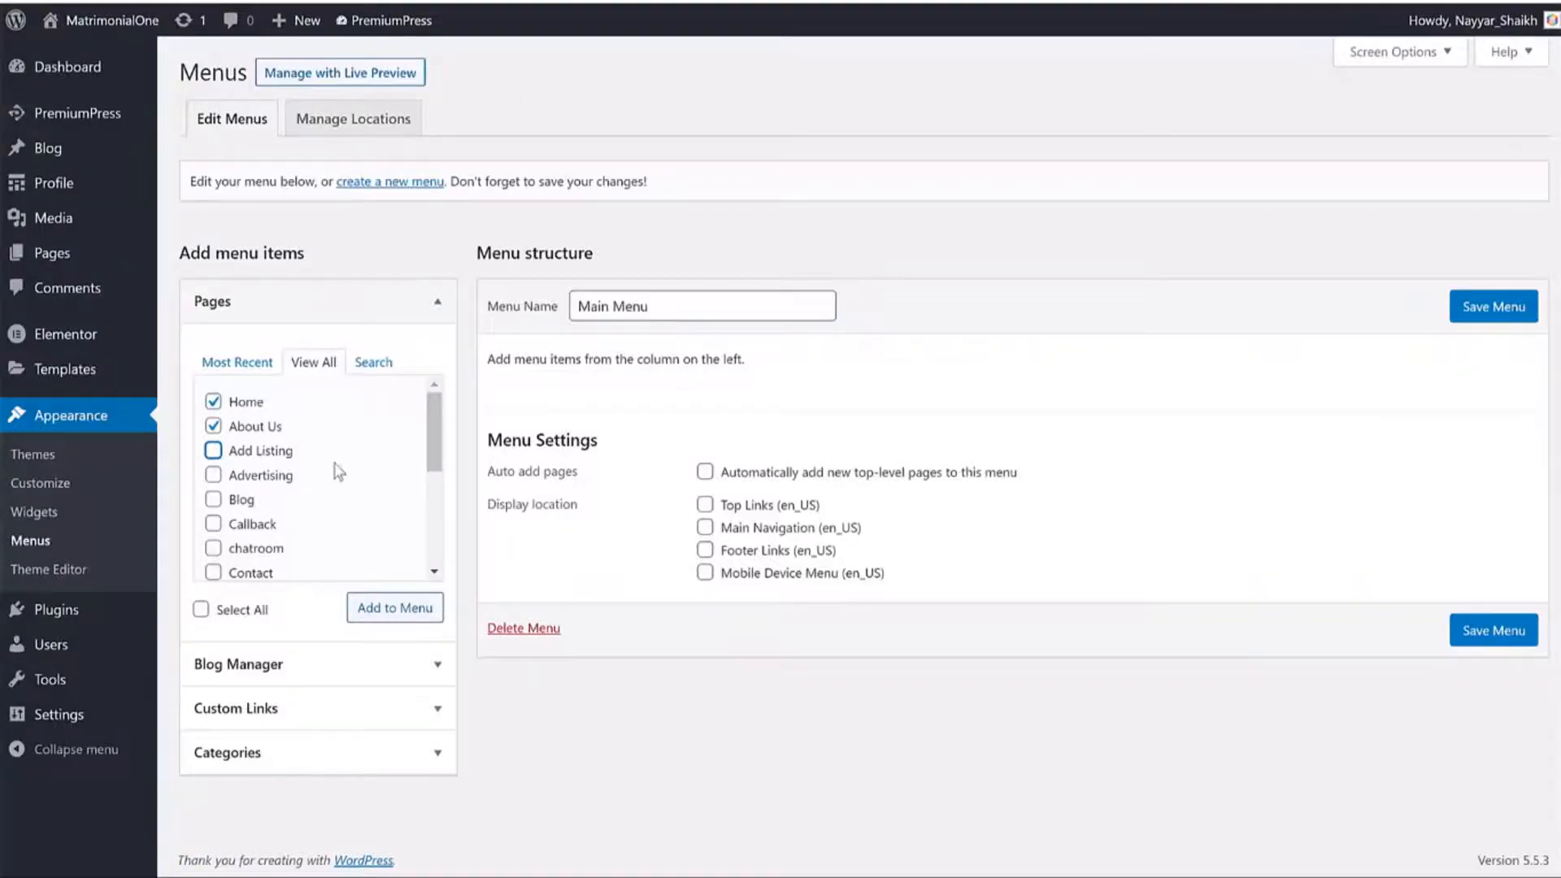
{"action": "left_click", "coordinate": [339, 476]}
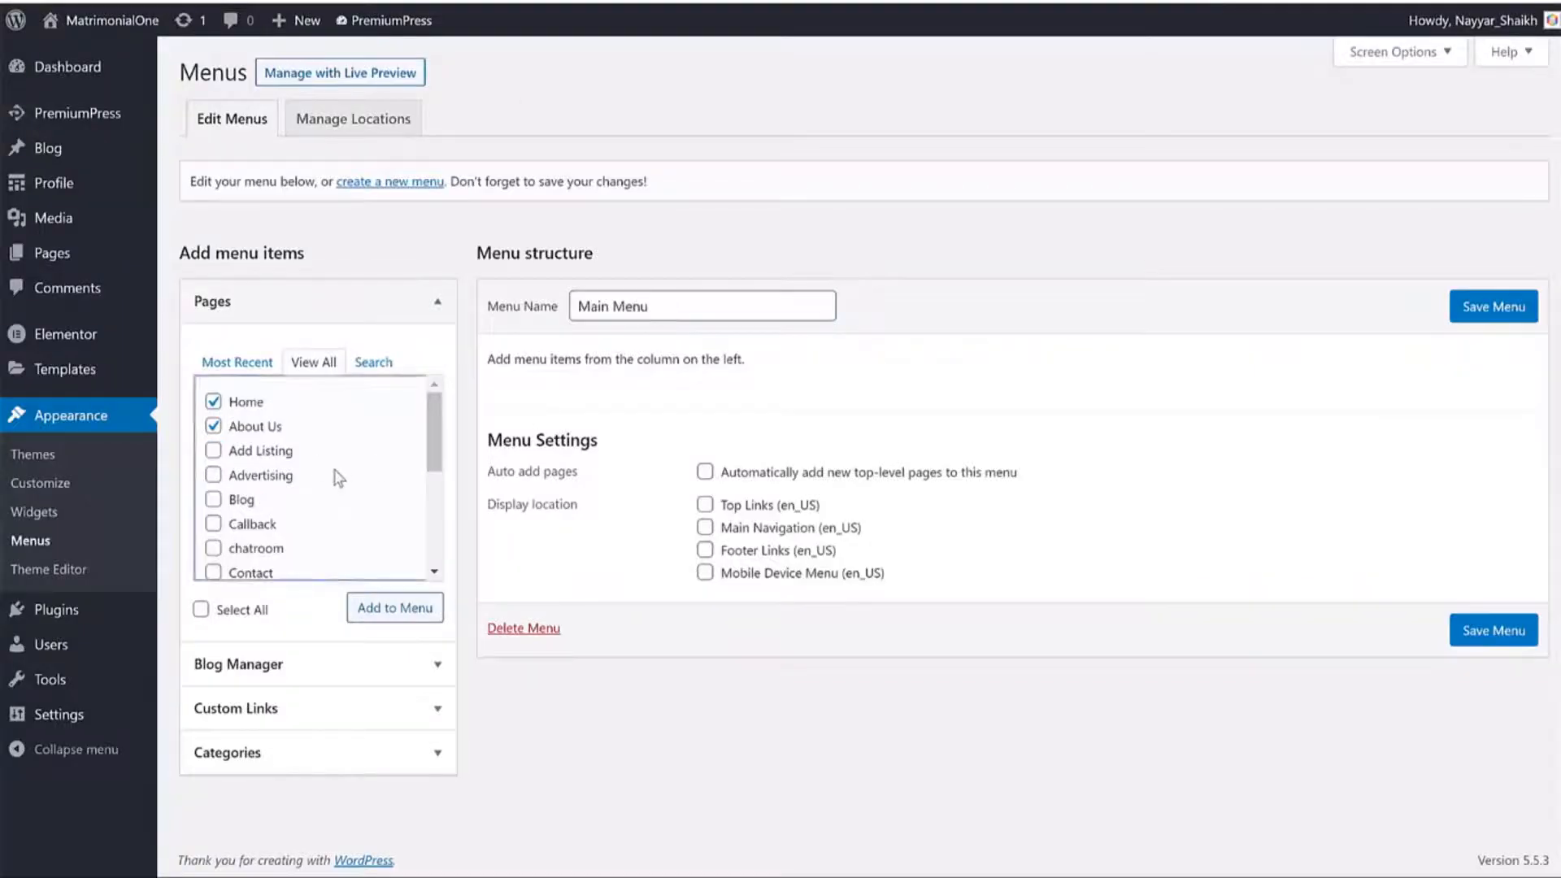
{"action": "left_click", "coordinate": [213, 499]}
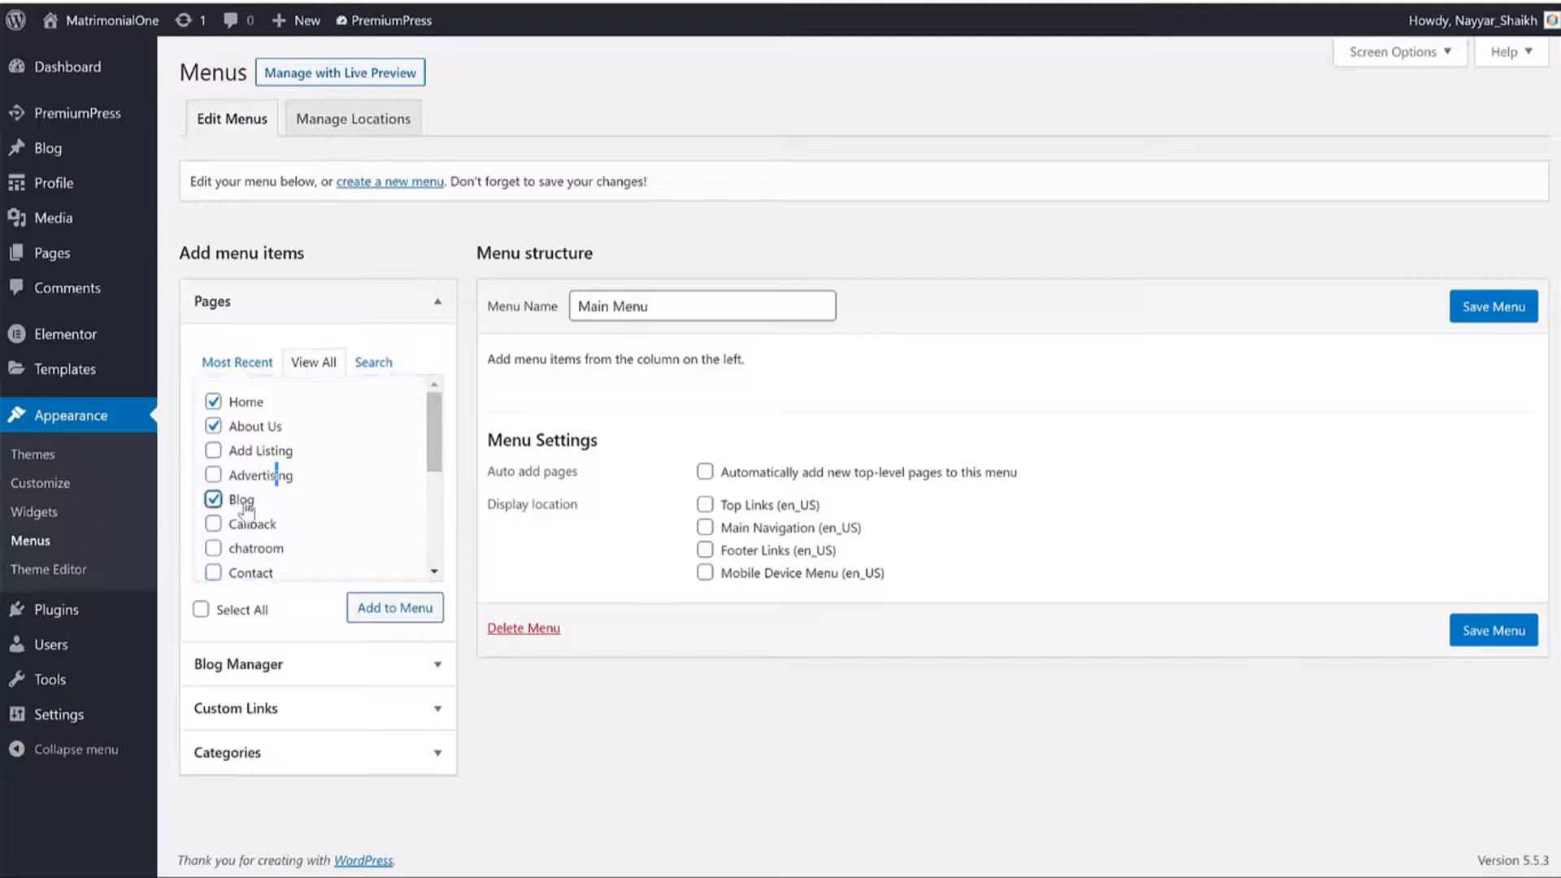
{"action": "scroll", "coordinate": [242, 488], "scroll_direction": "down", "scroll_amount": 1}
{"action": "left_click", "coordinate": [213, 444]}
{"action": "left_click", "coordinate": [239, 475]}
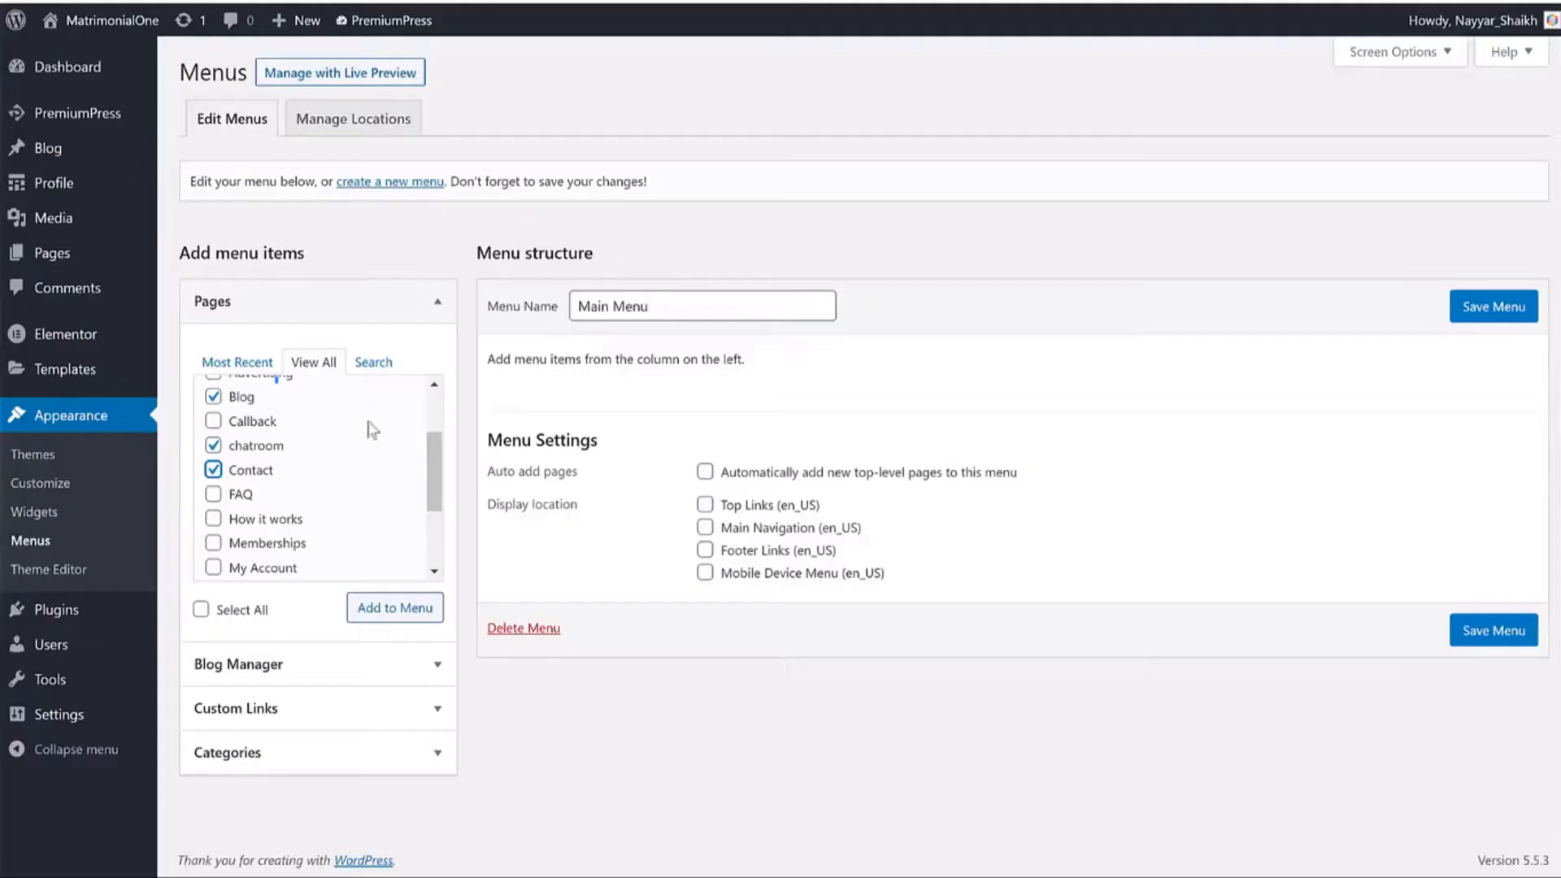
{"action": "scroll", "coordinate": [366, 428], "scroll_direction": "up", "scroll_amount": 1}
{"action": "left_click", "coordinate": [214, 428]}
{"action": "scroll", "coordinate": [279, 392], "scroll_direction": "down", "scroll_amount": 5}
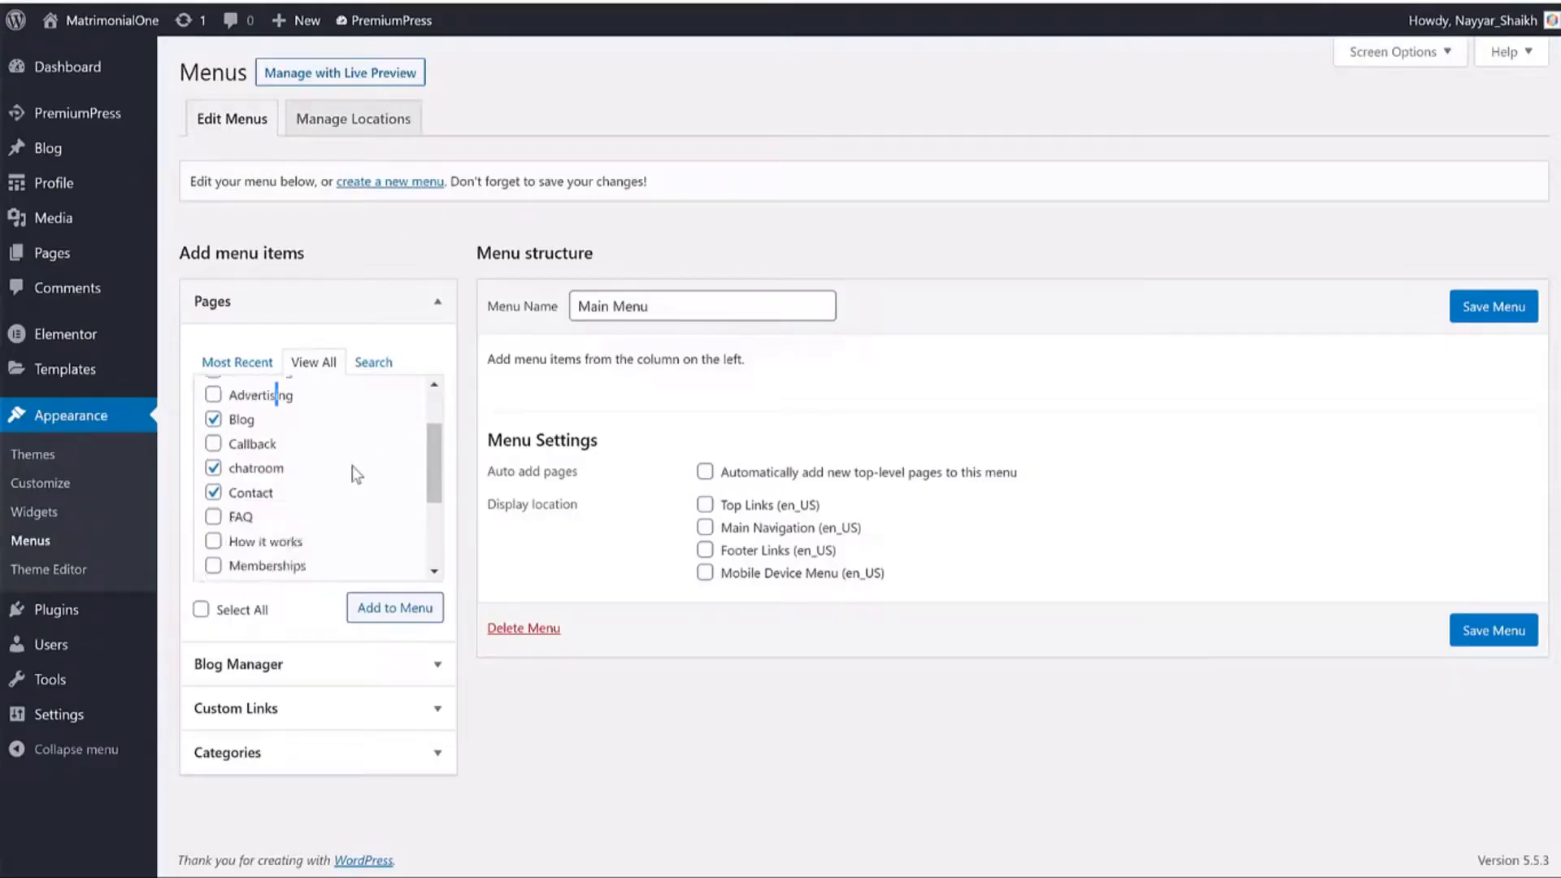
{"action": "scroll", "coordinate": [339, 479], "scroll_direction": "down", "scroll_amount": 1}
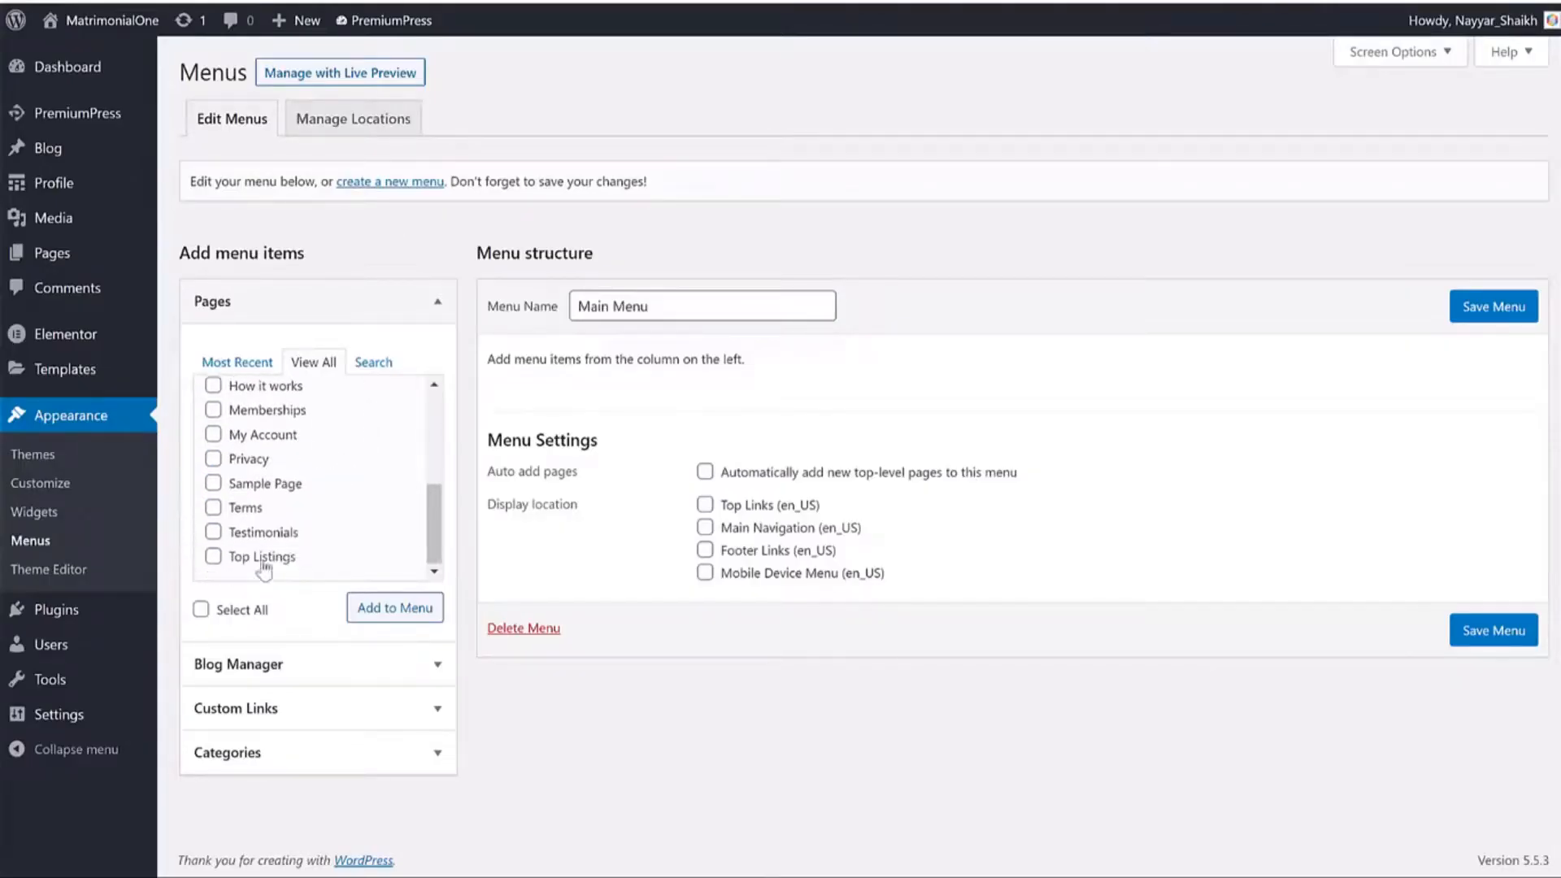
{"action": "left_click", "coordinate": [397, 609]}
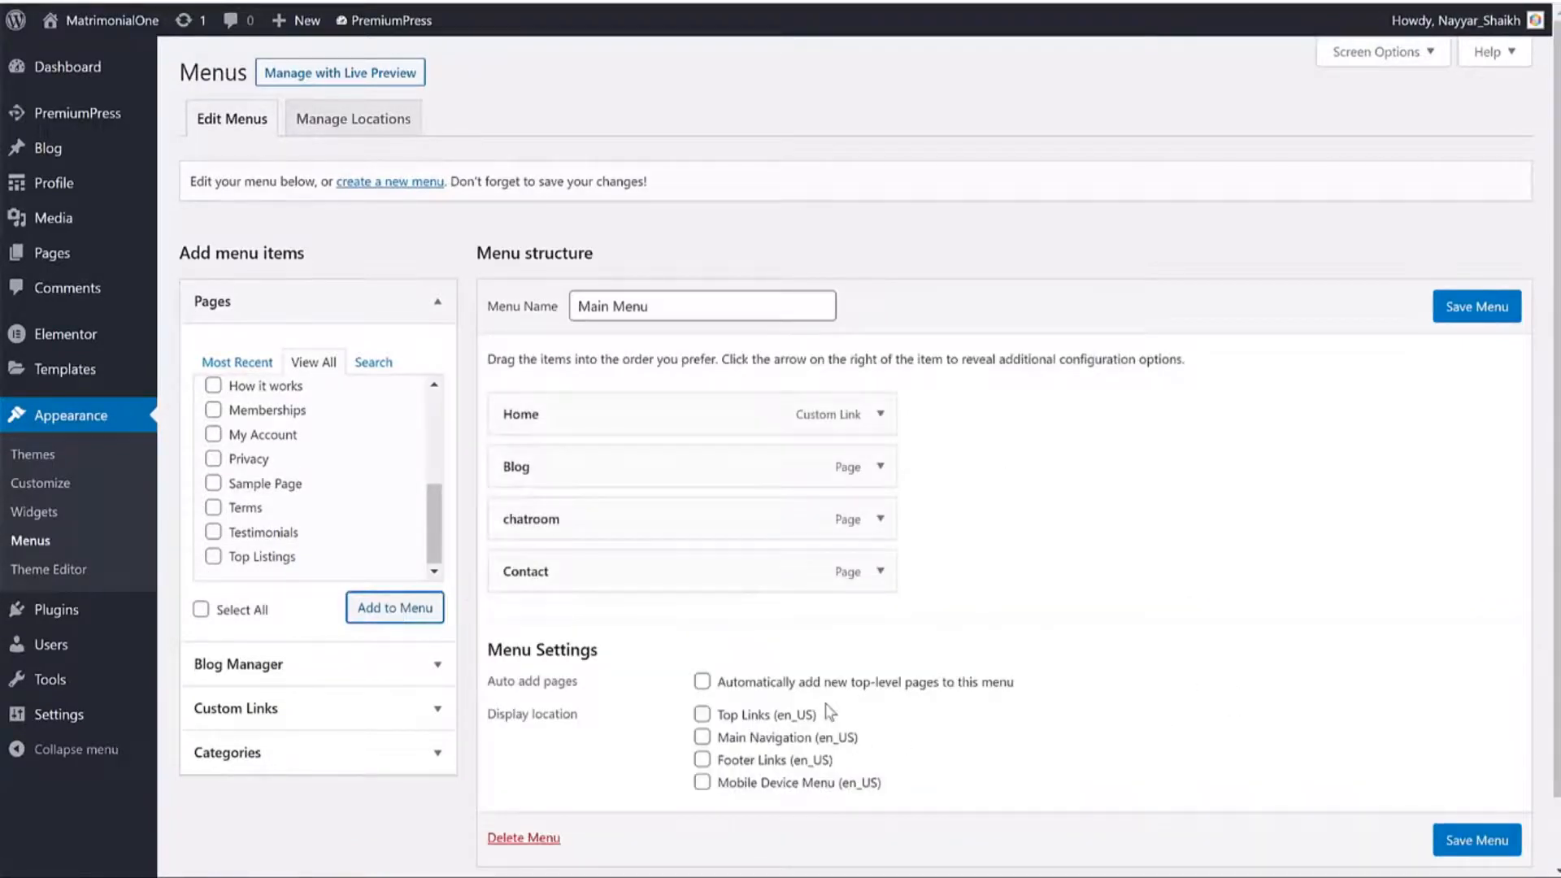
Assign Main Menu to Main Navigation, save it, and copy the search page URL.
{"action": "left_click", "coordinate": [701, 738]}
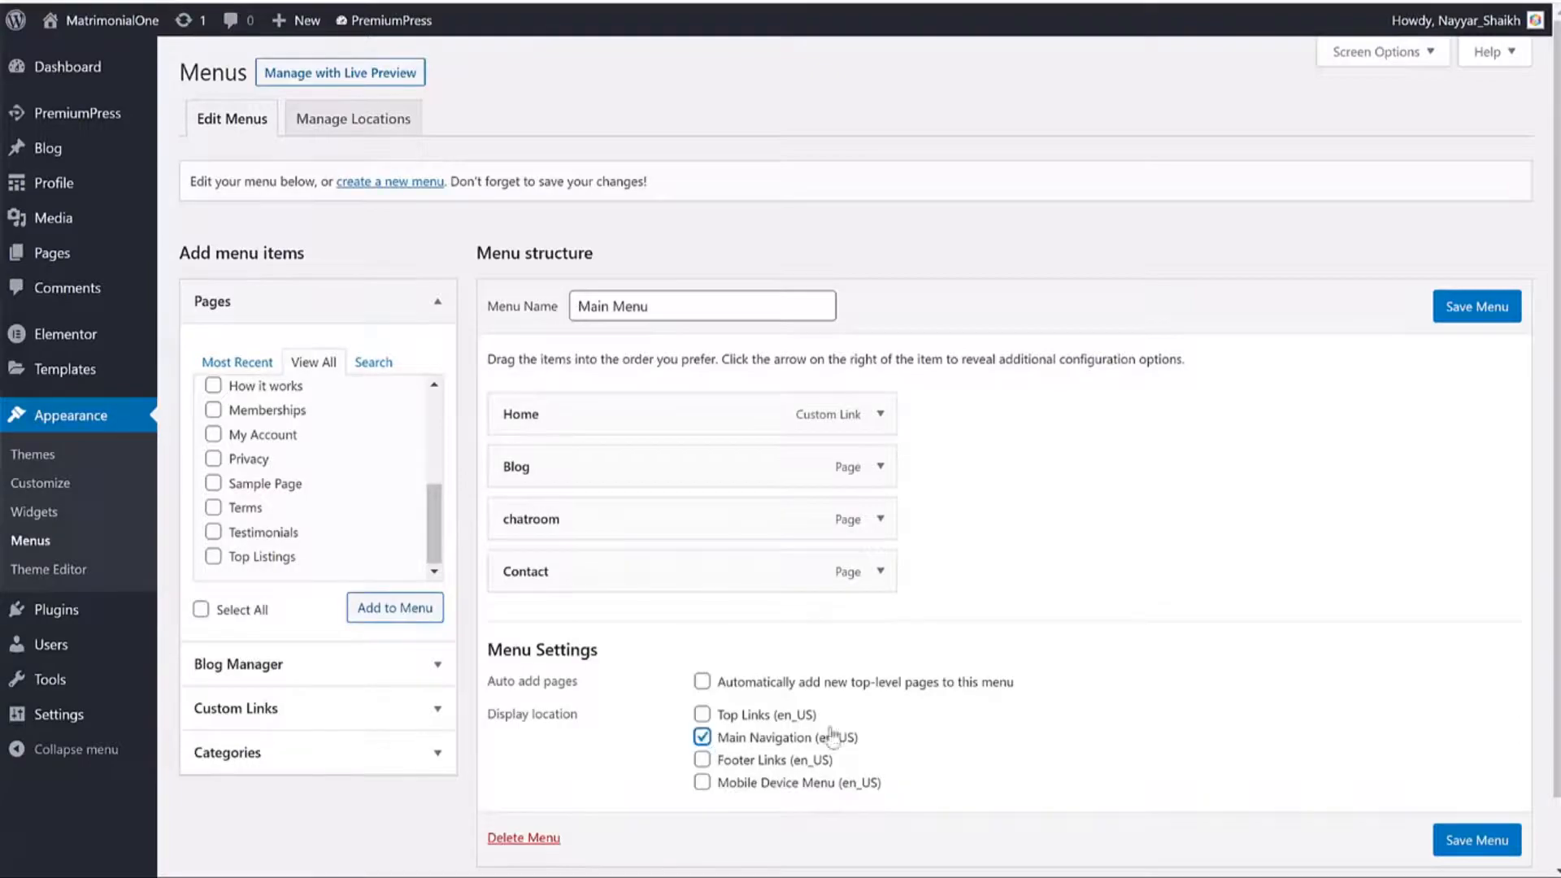
{"action": "left_click", "coordinate": [1508, 828]}
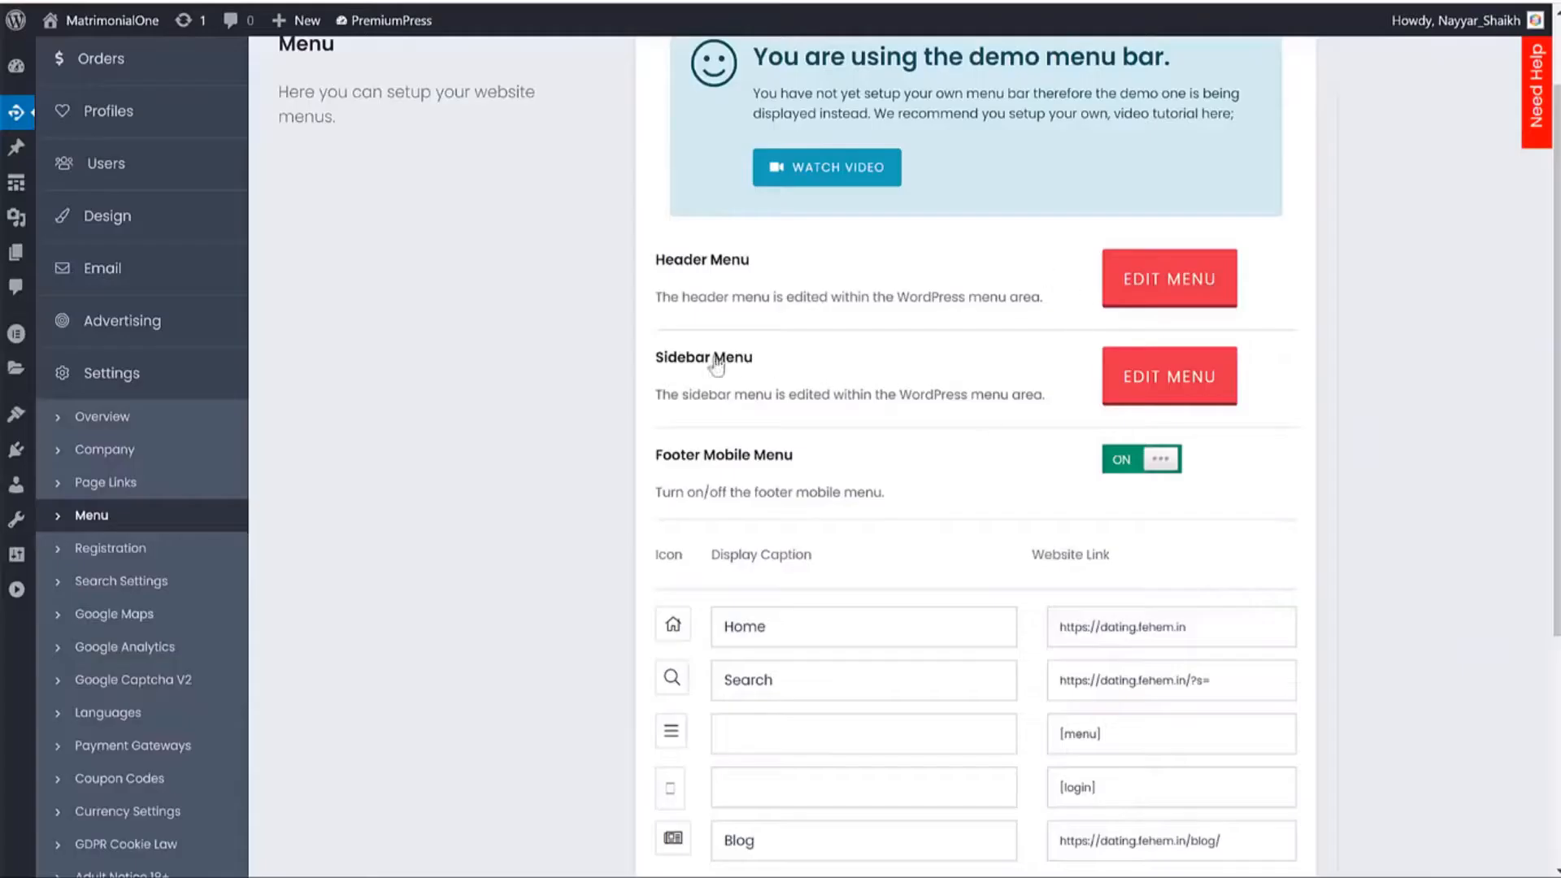
{"action": "triple_click", "coordinate": [717, 366]}
{"action": "scroll", "coordinate": [902, 421], "scroll_direction": "down", "scroll_amount": 4}
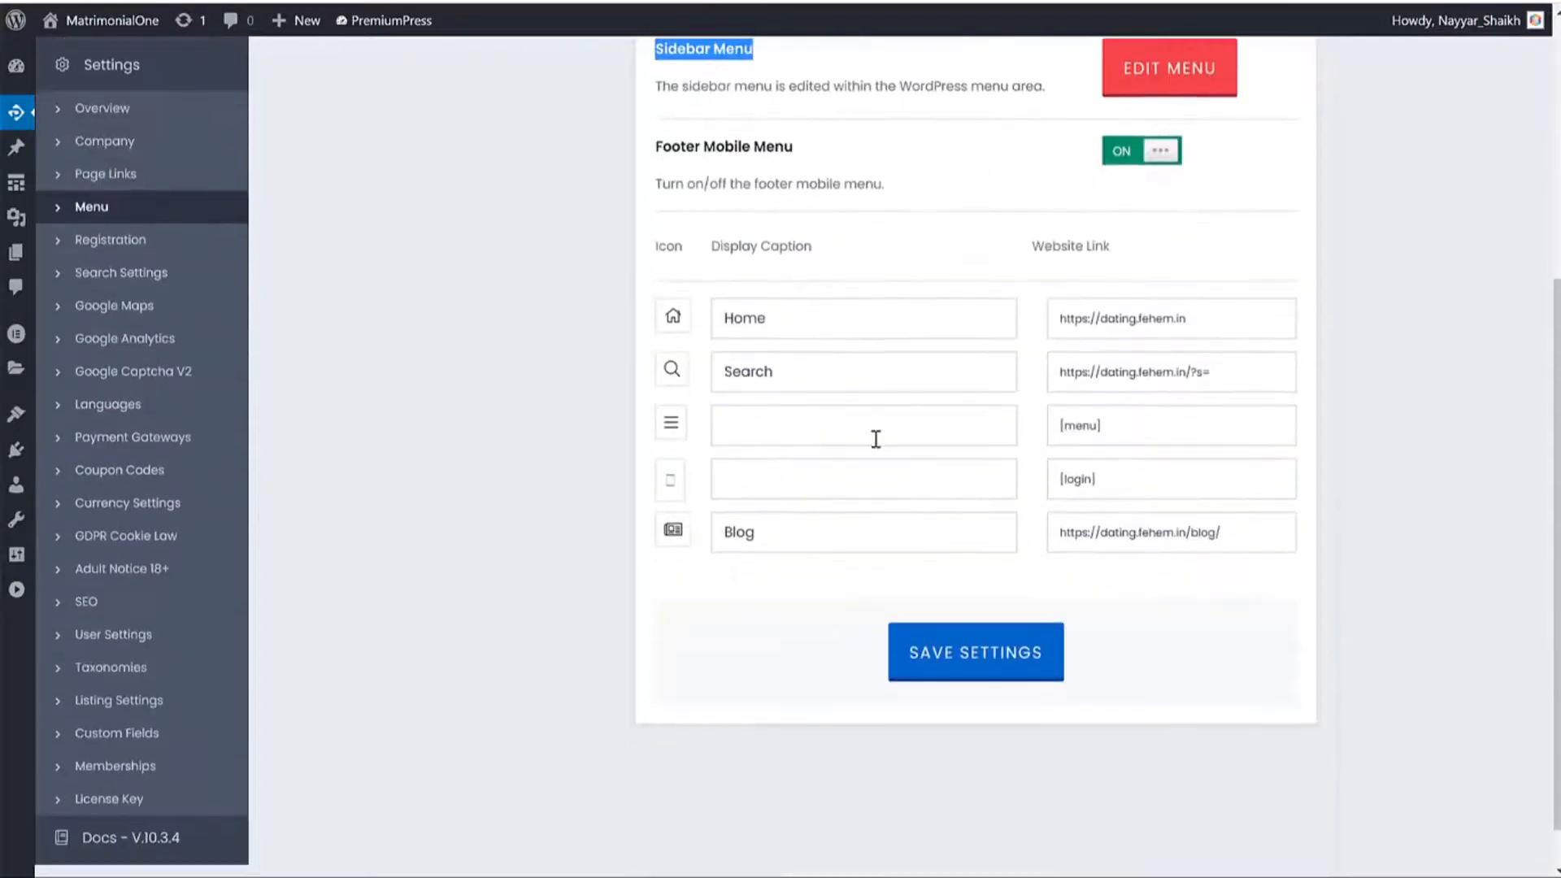
{"action": "scroll", "coordinate": [878, 404], "scroll_direction": "up", "scroll_amount": 5}
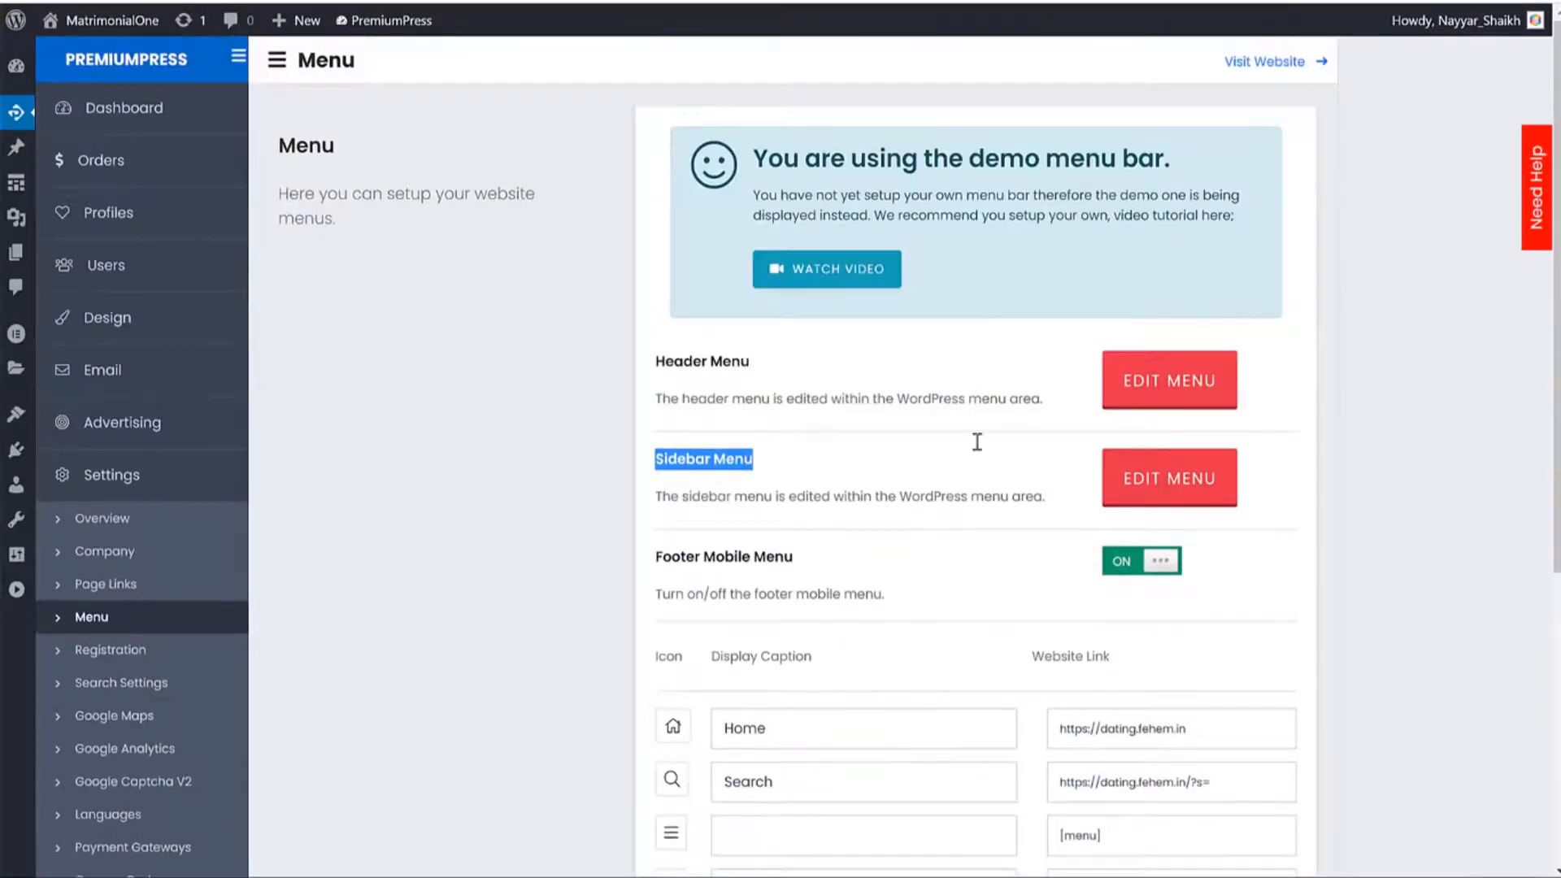
{"action": "scroll", "coordinate": [1235, 729], "scroll_direction": "down", "scroll_amount": 2}
{"action": "left_click", "coordinate": [1226, 578]}
{"action": "triple_click", "coordinate": [1234, 581]}
{"action": "key", "text": "ctrl+c"}
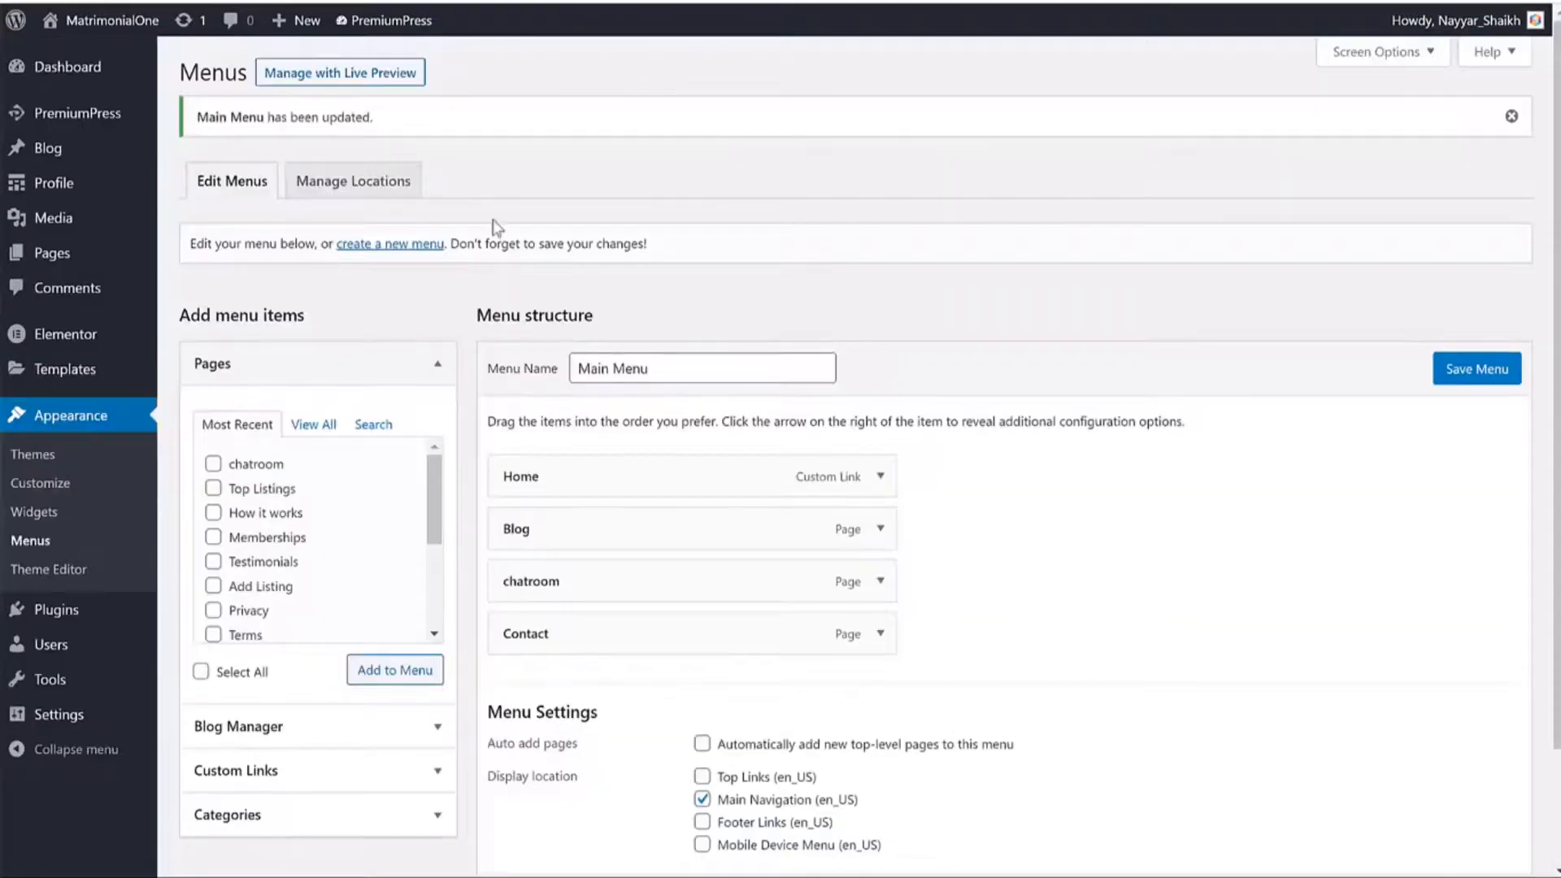
Add a 'Search' custom link with that URL directly below Home, save the menu, and reload the site.
{"action": "left_click", "coordinate": [315, 770]}
{"action": "left_click", "coordinate": [333, 518]}
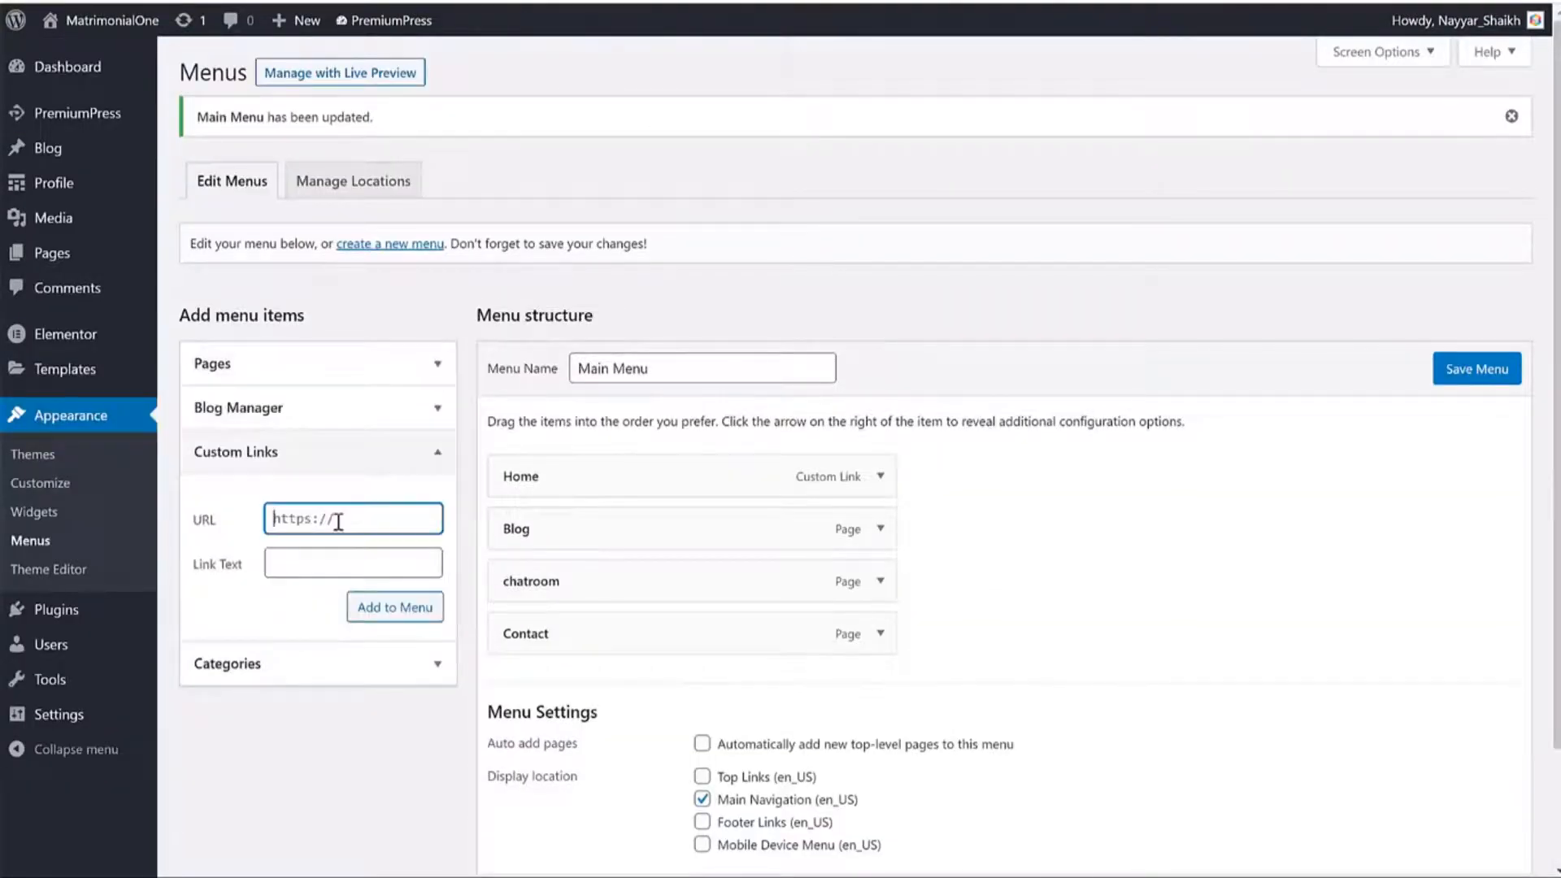
{"action": "key", "text": "ctrl+v"}
{"action": "left_click", "coordinate": [342, 561]}
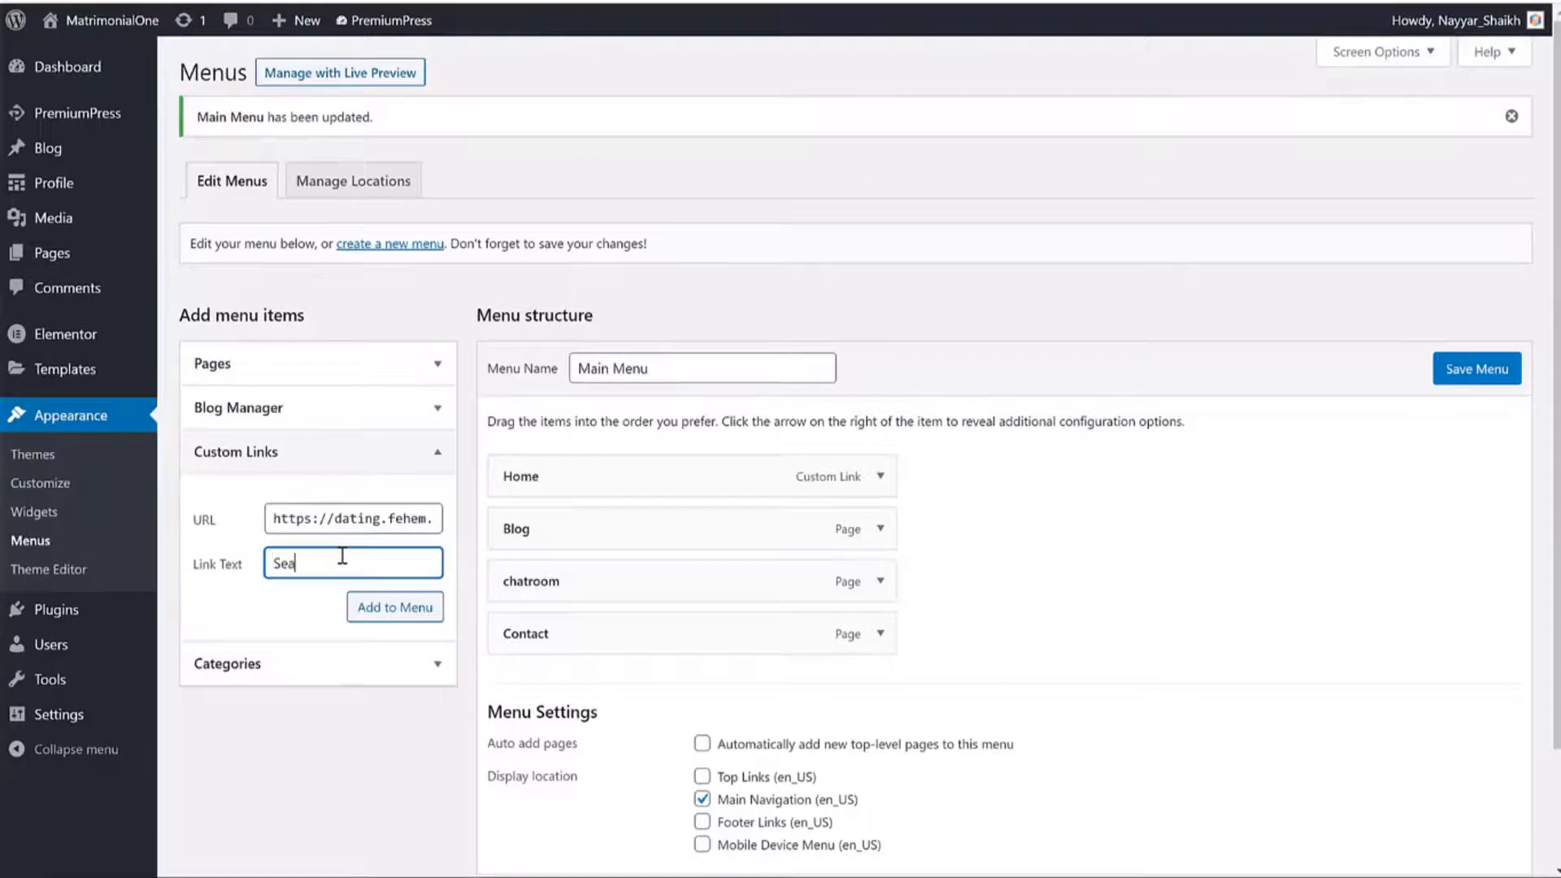
{"action": "left_click", "coordinate": [375, 617]}
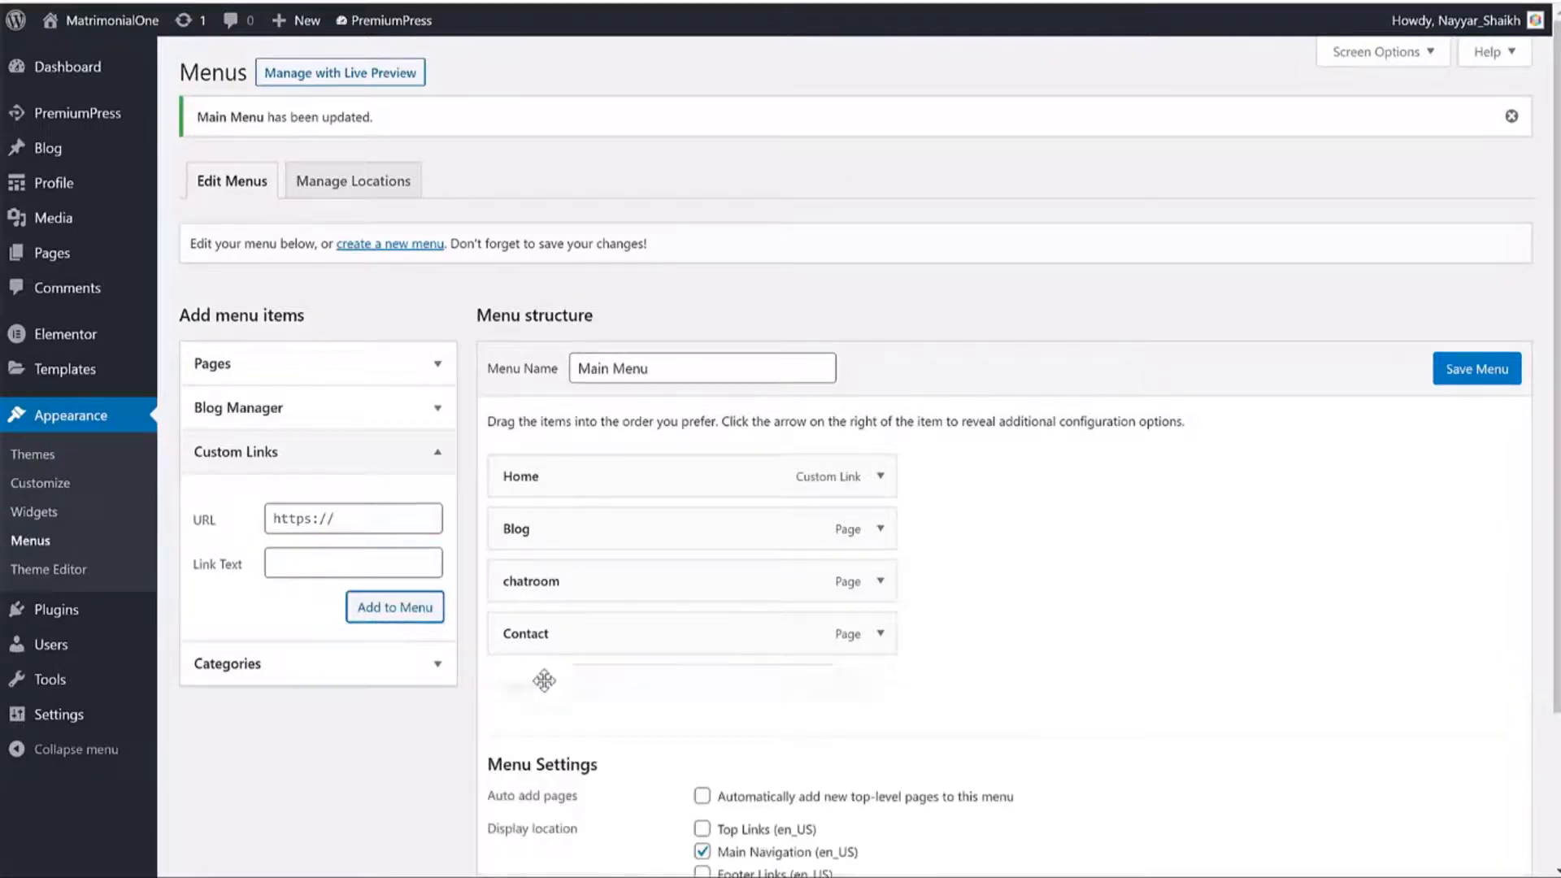
{"action": "left_click_drag", "start_coordinate": [536, 686], "coordinate": [565, 532]}
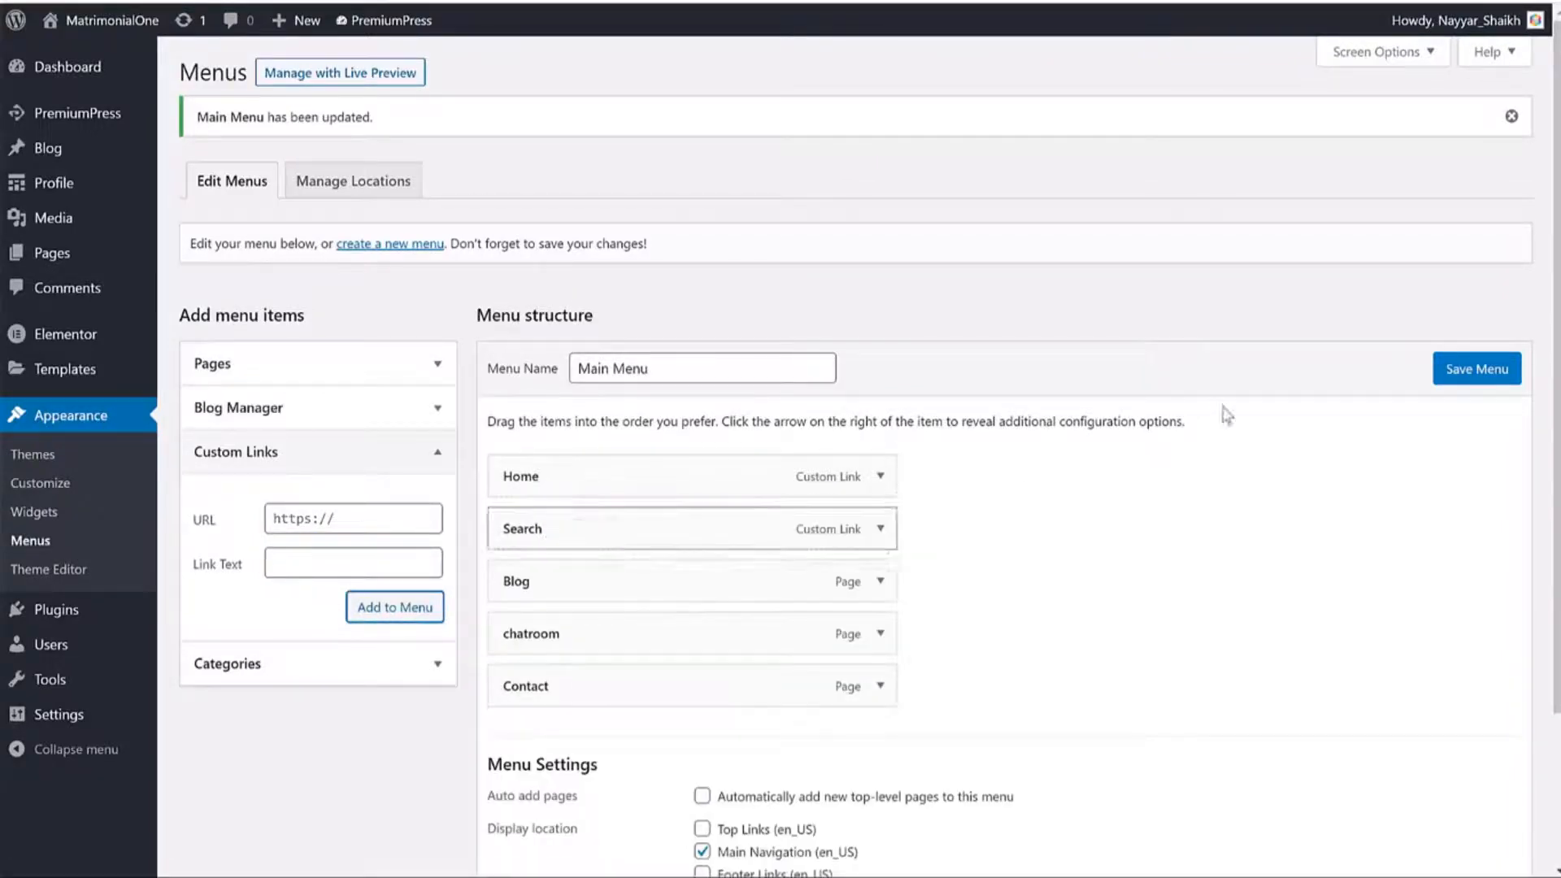
{"action": "left_click", "coordinate": [1467, 373]}
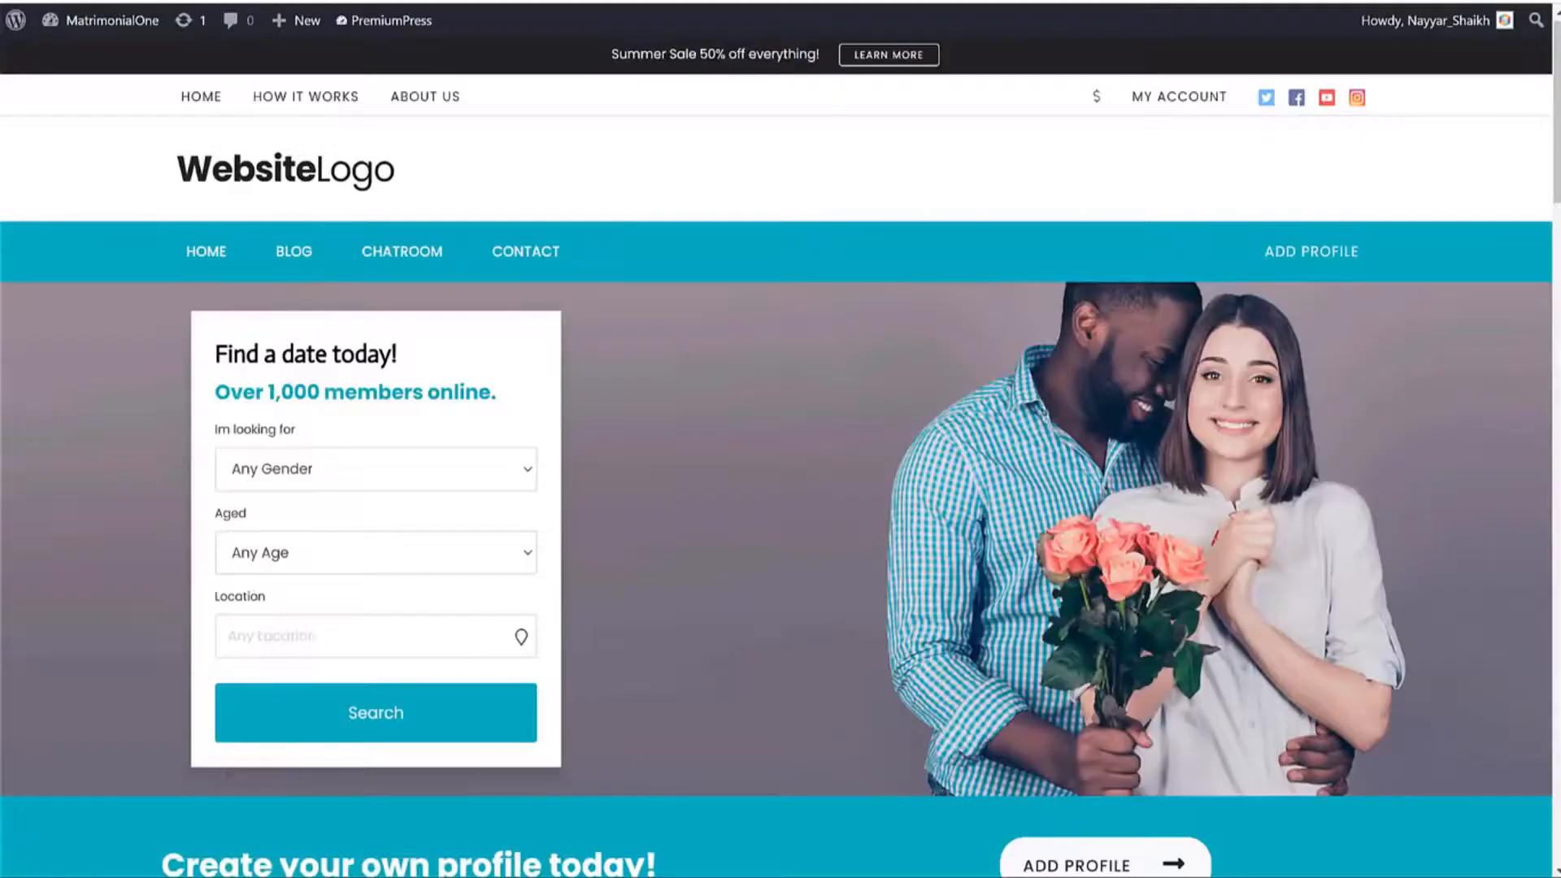
{"action": "key", "text": "F5"}
Open the member search page from the site menu and scroll through its filters and profile cards.
{"action": "left_click", "coordinate": [358, 20]}
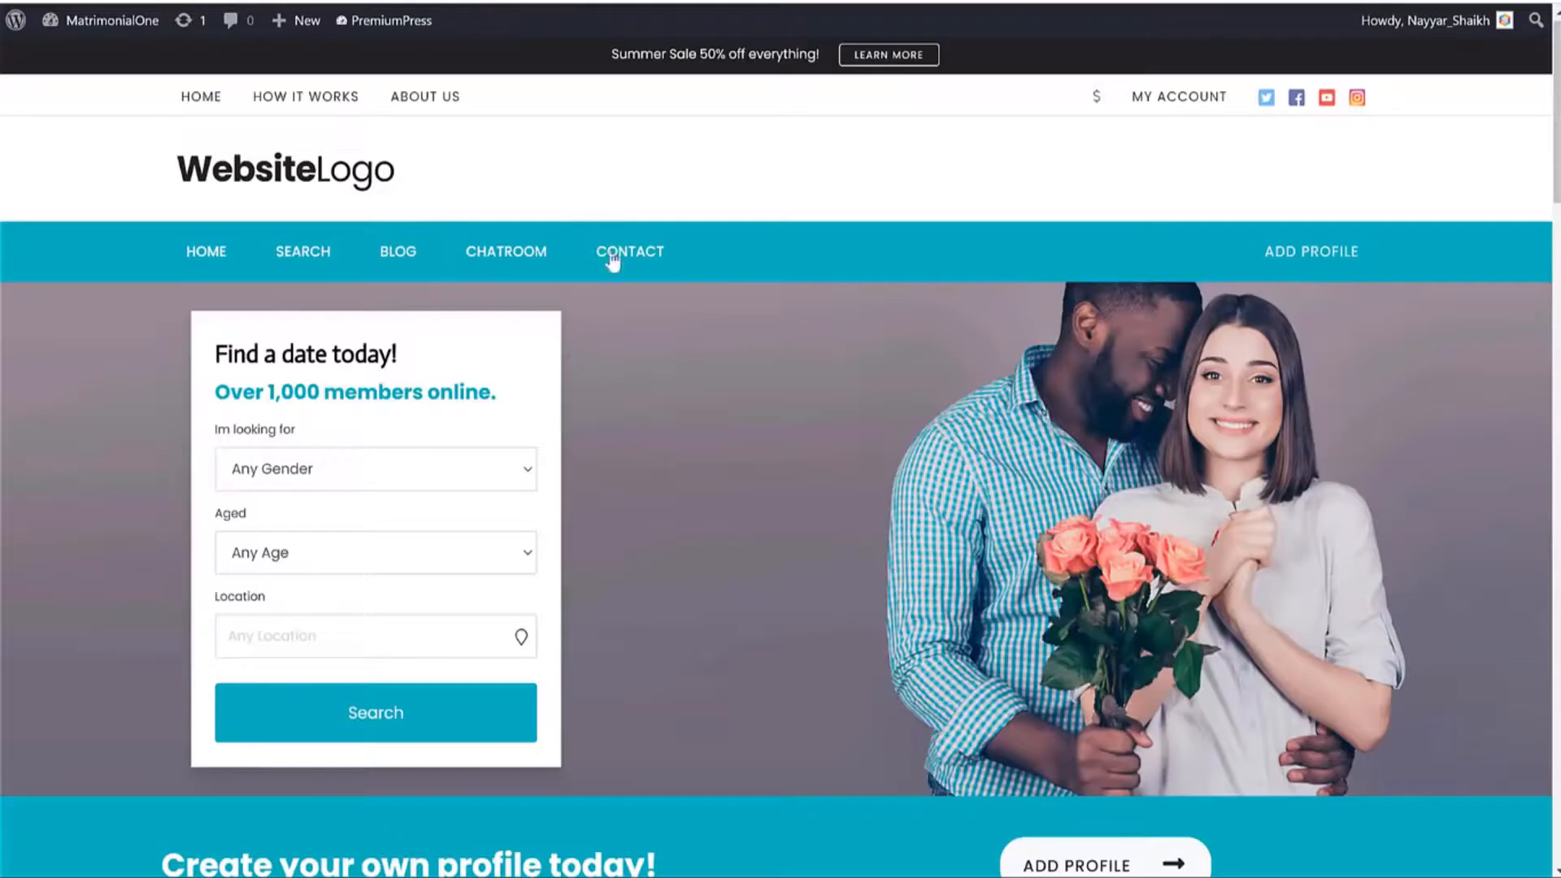
{"action": "left_click", "coordinate": [308, 249]}
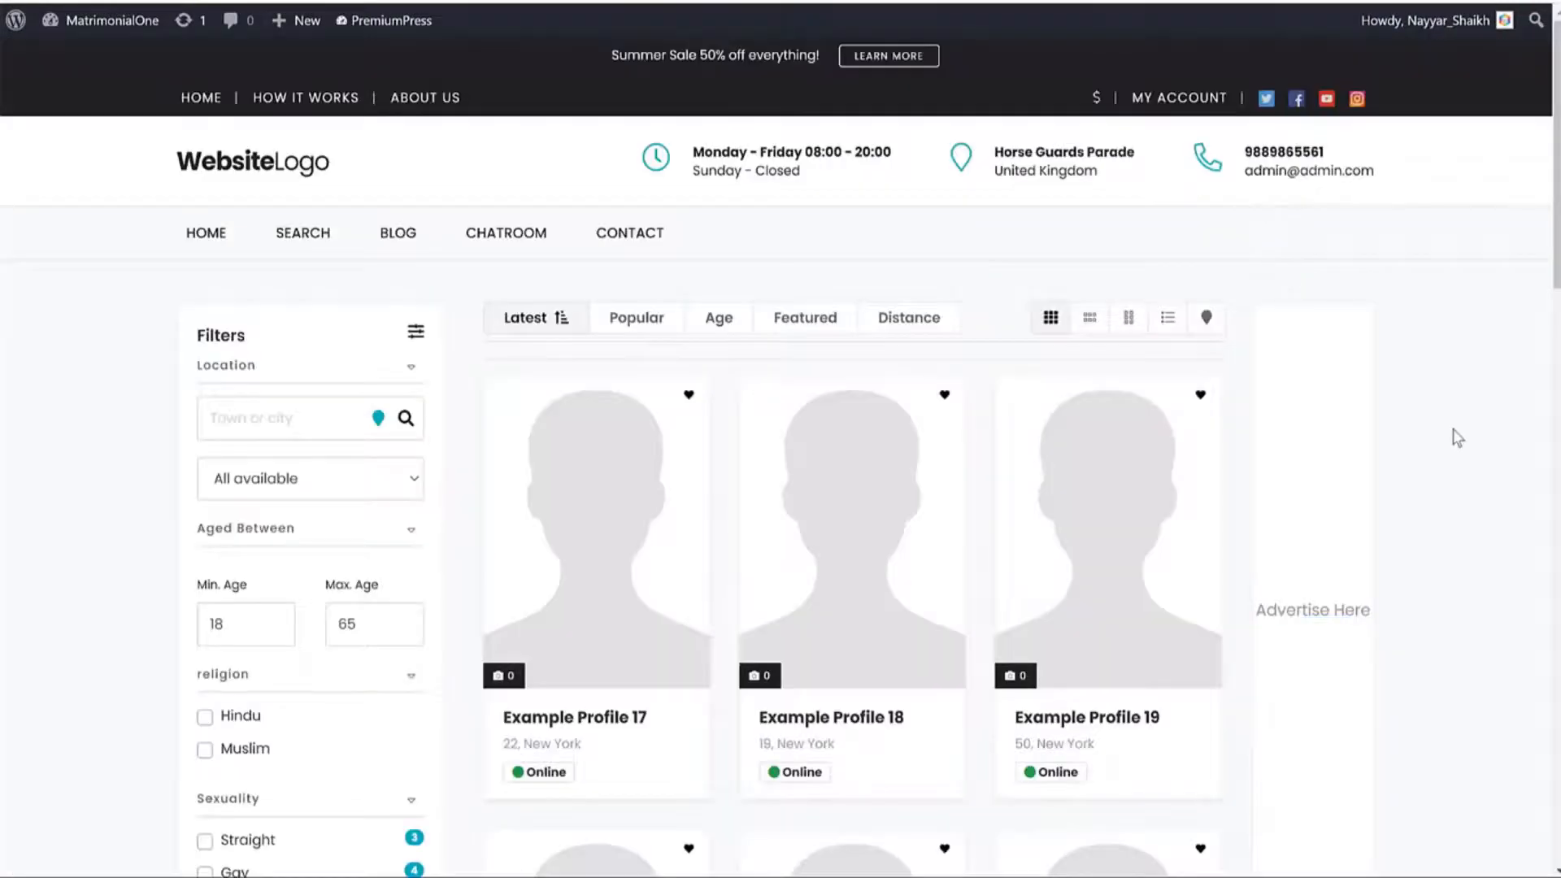
{"action": "scroll", "coordinate": [1454, 431], "scroll_direction": "down", "scroll_amount": 6}
{"action": "scroll", "coordinate": [1453, 436], "scroll_direction": "down", "scroll_amount": 5}
{"action": "scroll", "coordinate": [707, 523], "scroll_direction": "up", "scroll_amount": 12}
{"action": "scroll", "coordinate": [1406, 382], "scroll_direction": "down", "scroll_amount": 3}
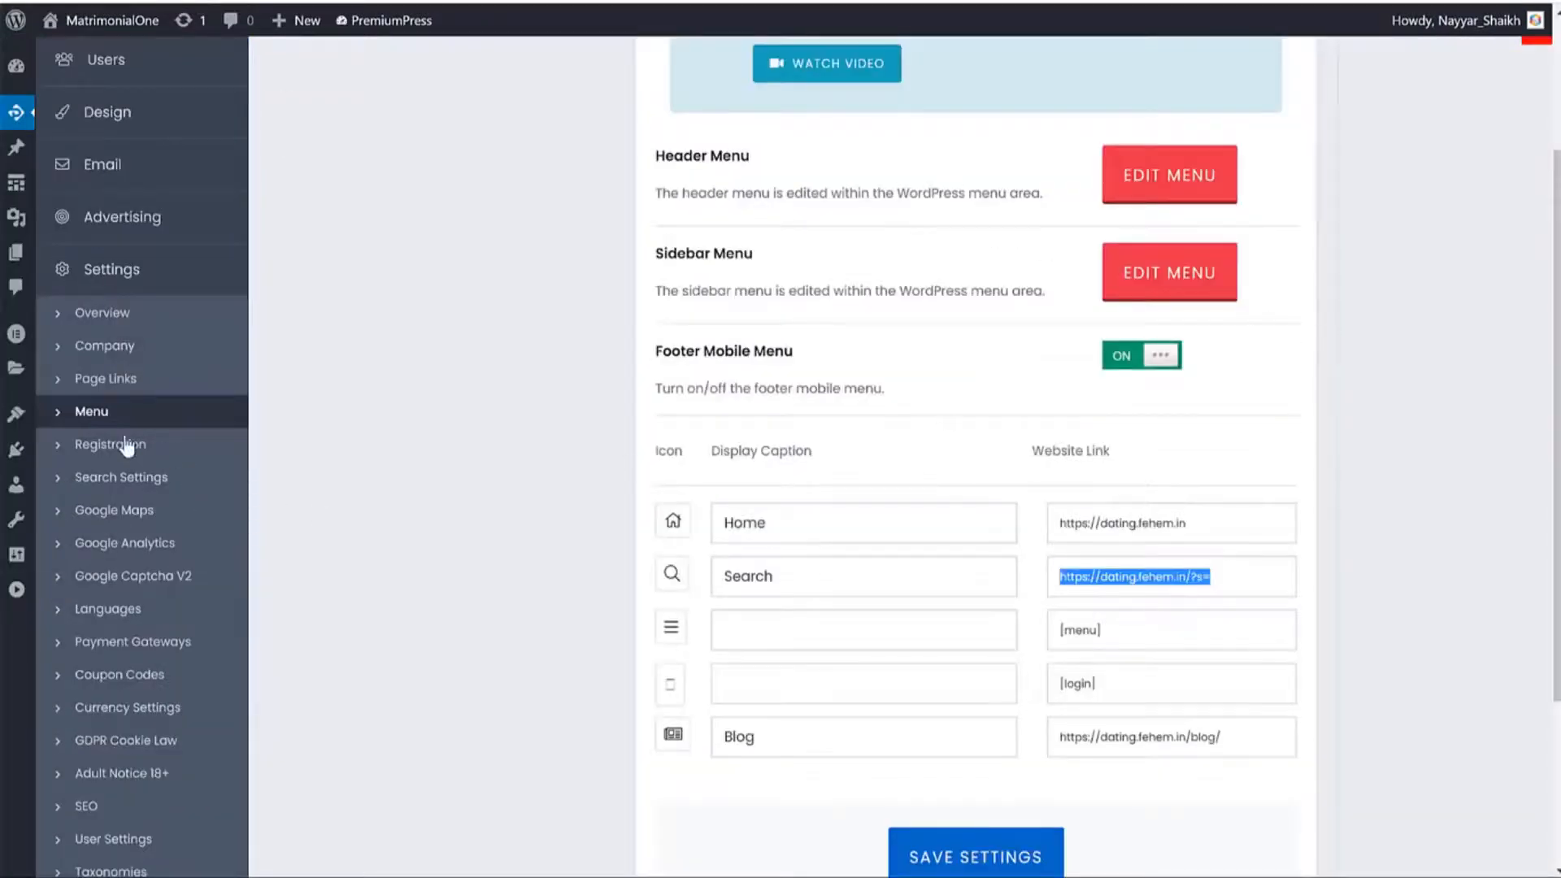
Review the PremiumPress Registration settings.
{"action": "left_click", "coordinate": [126, 445]}
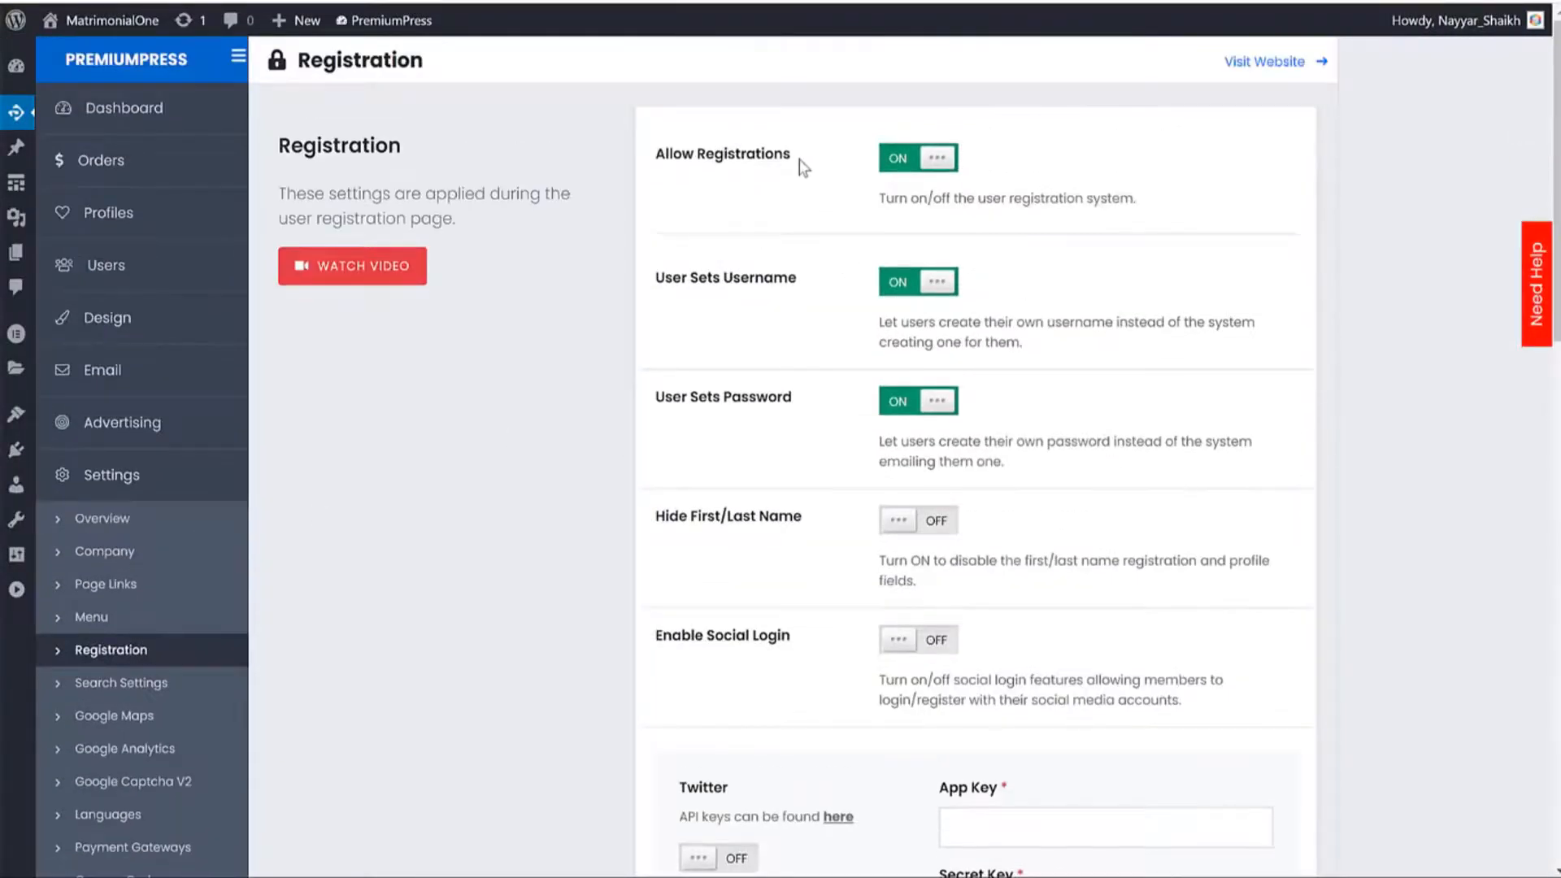
{"action": "left_click_drag", "start_coordinate": [787, 281], "coordinate": [681, 284]}
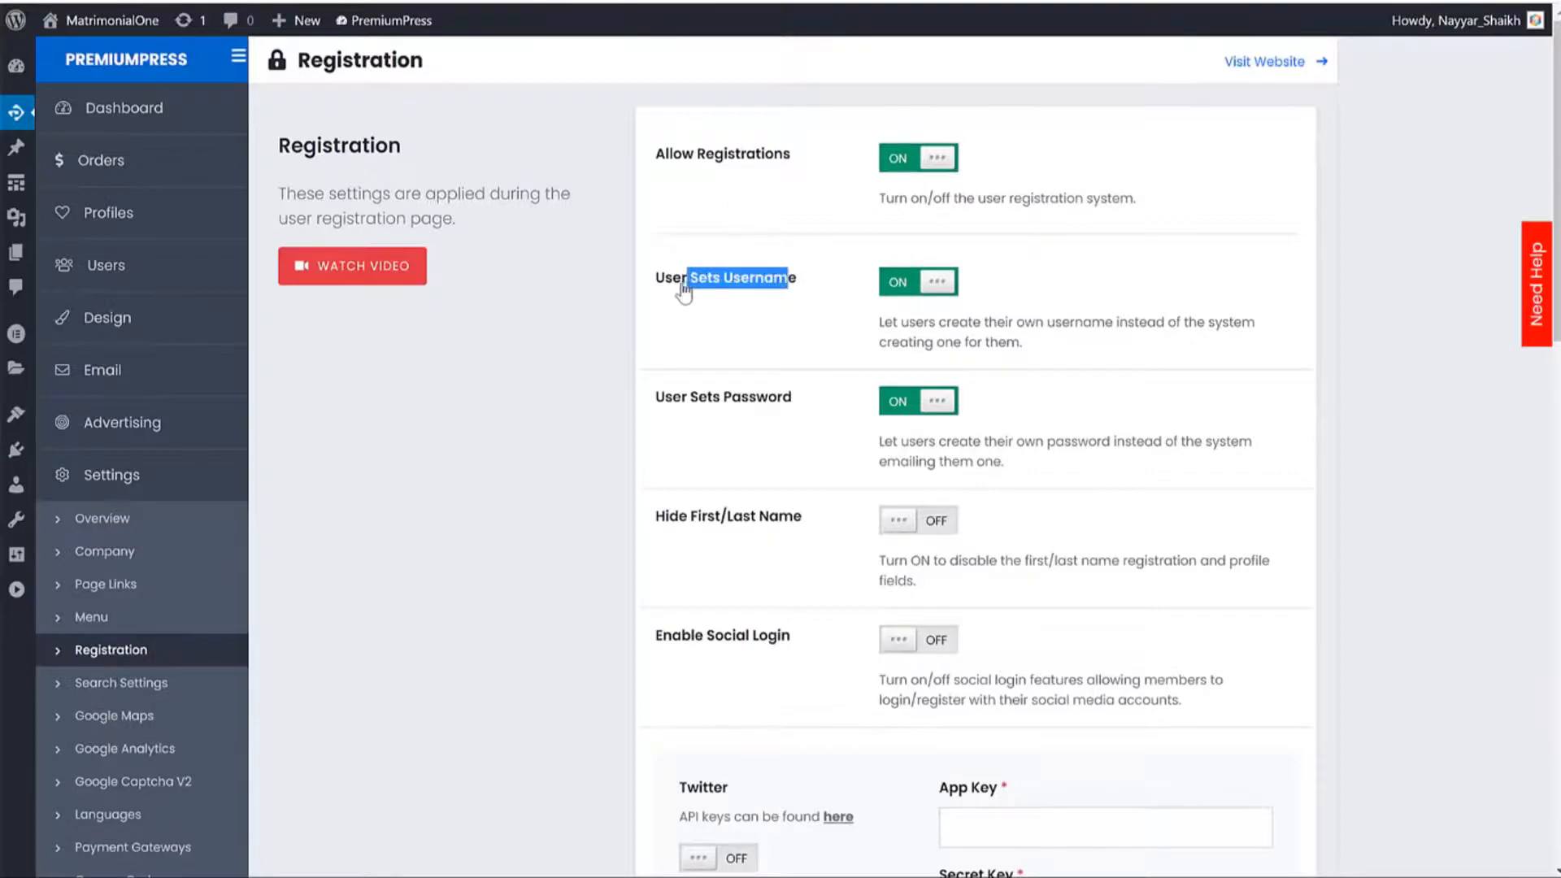
{"action": "scroll", "coordinate": [784, 382], "scroll_direction": "down", "scroll_amount": 1}
{"action": "scroll", "coordinate": [785, 384], "scroll_direction": "down", "scroll_amount": 7}
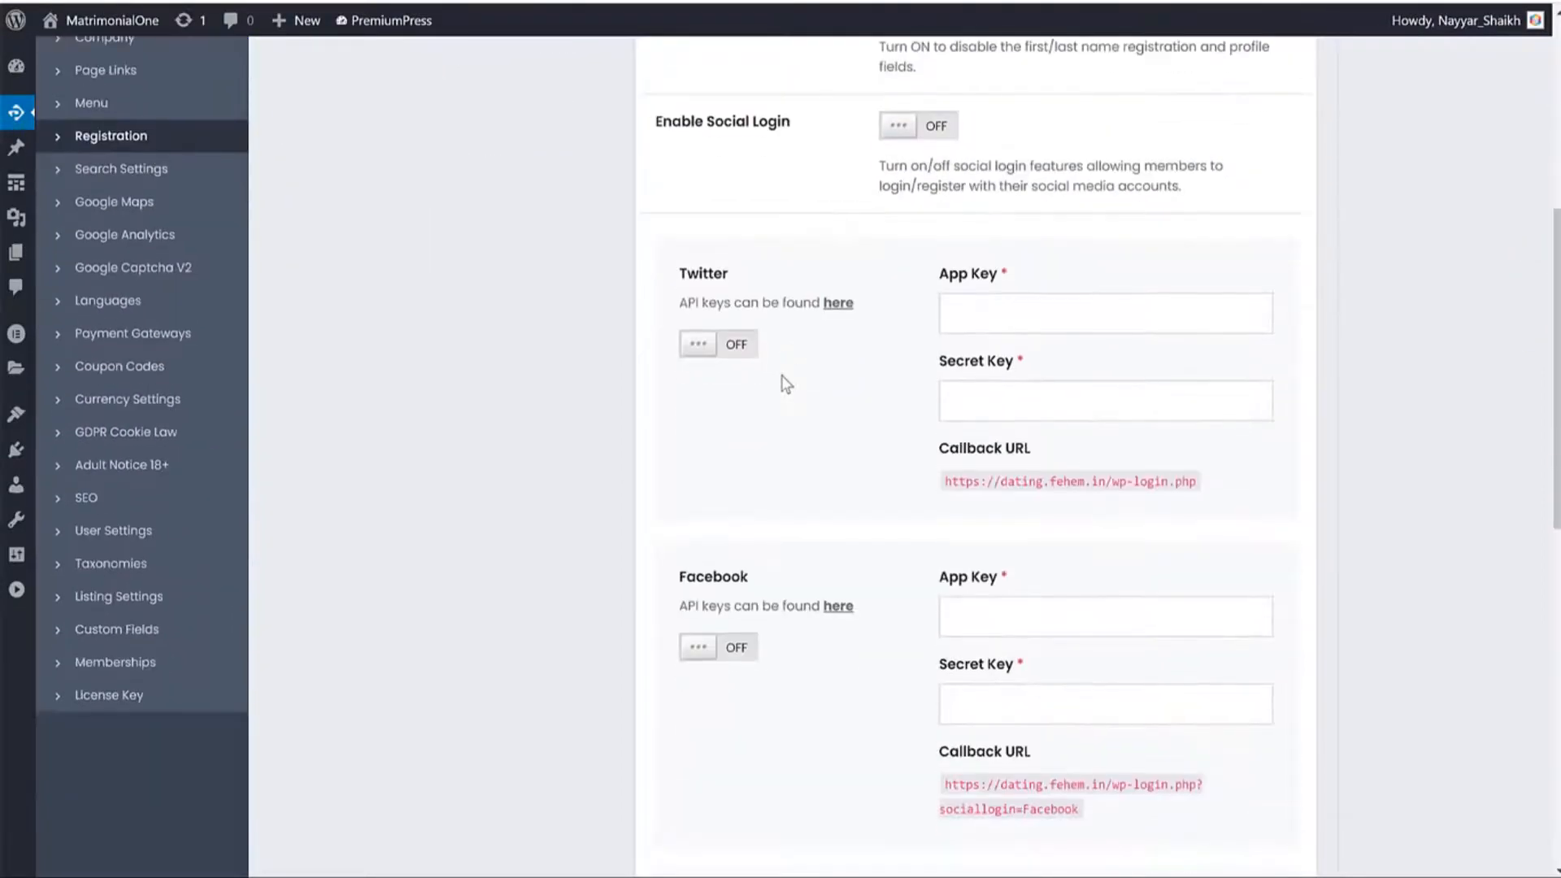
{"action": "scroll", "coordinate": [334, 411], "scroll_direction": "up", "scroll_amount": 4}
Open Search Settings and scroll through the search-page filter toggles.
{"action": "left_click", "coordinate": [191, 281]}
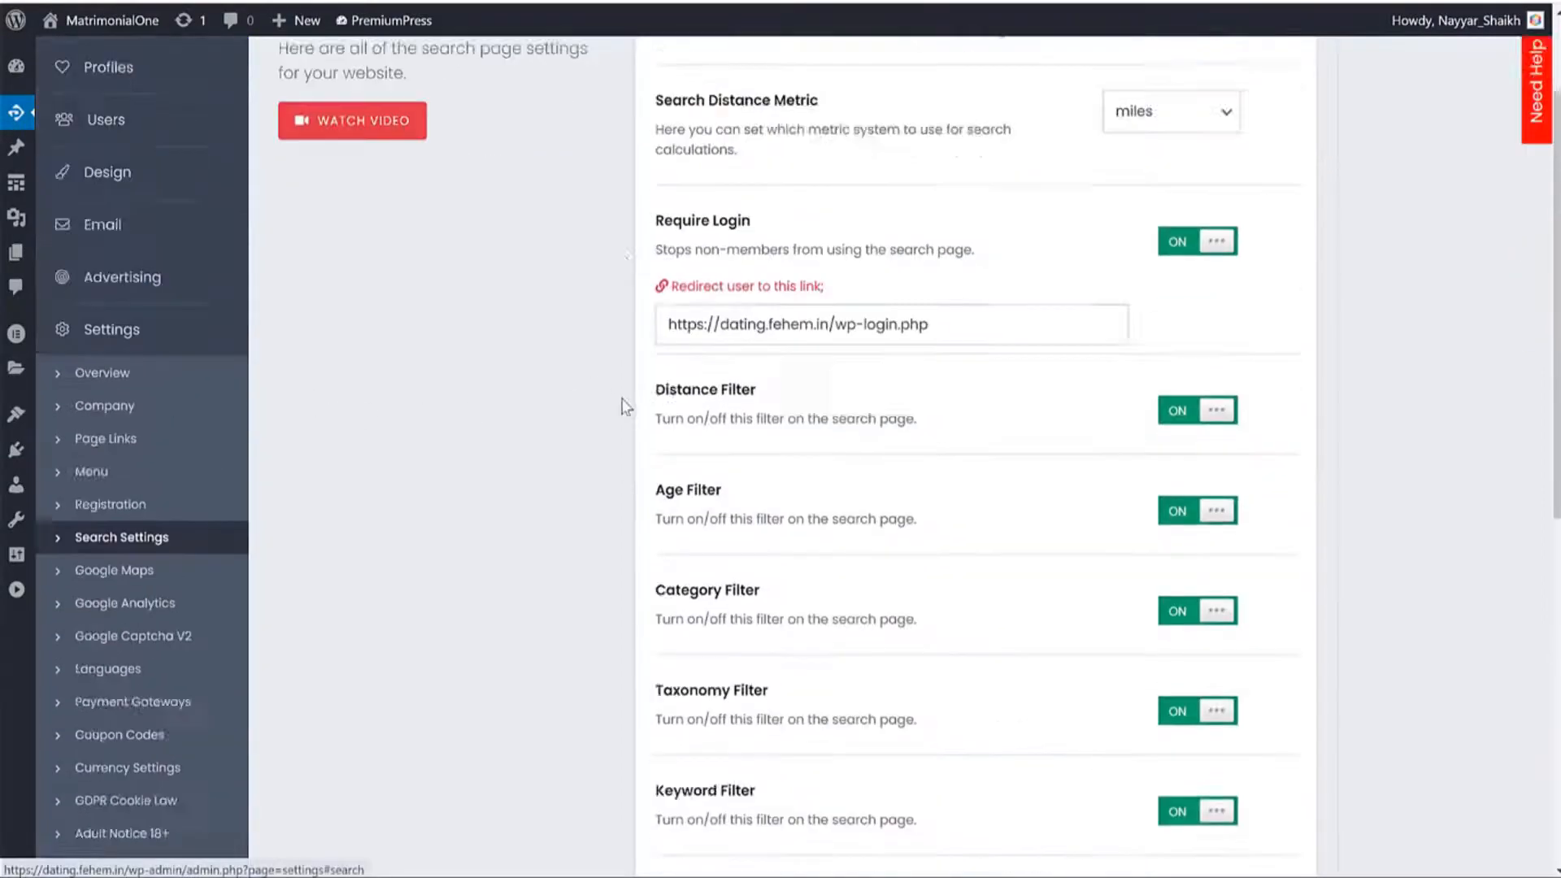
{"action": "scroll", "coordinate": [1336, 292], "scroll_direction": "down", "scroll_amount": 10}
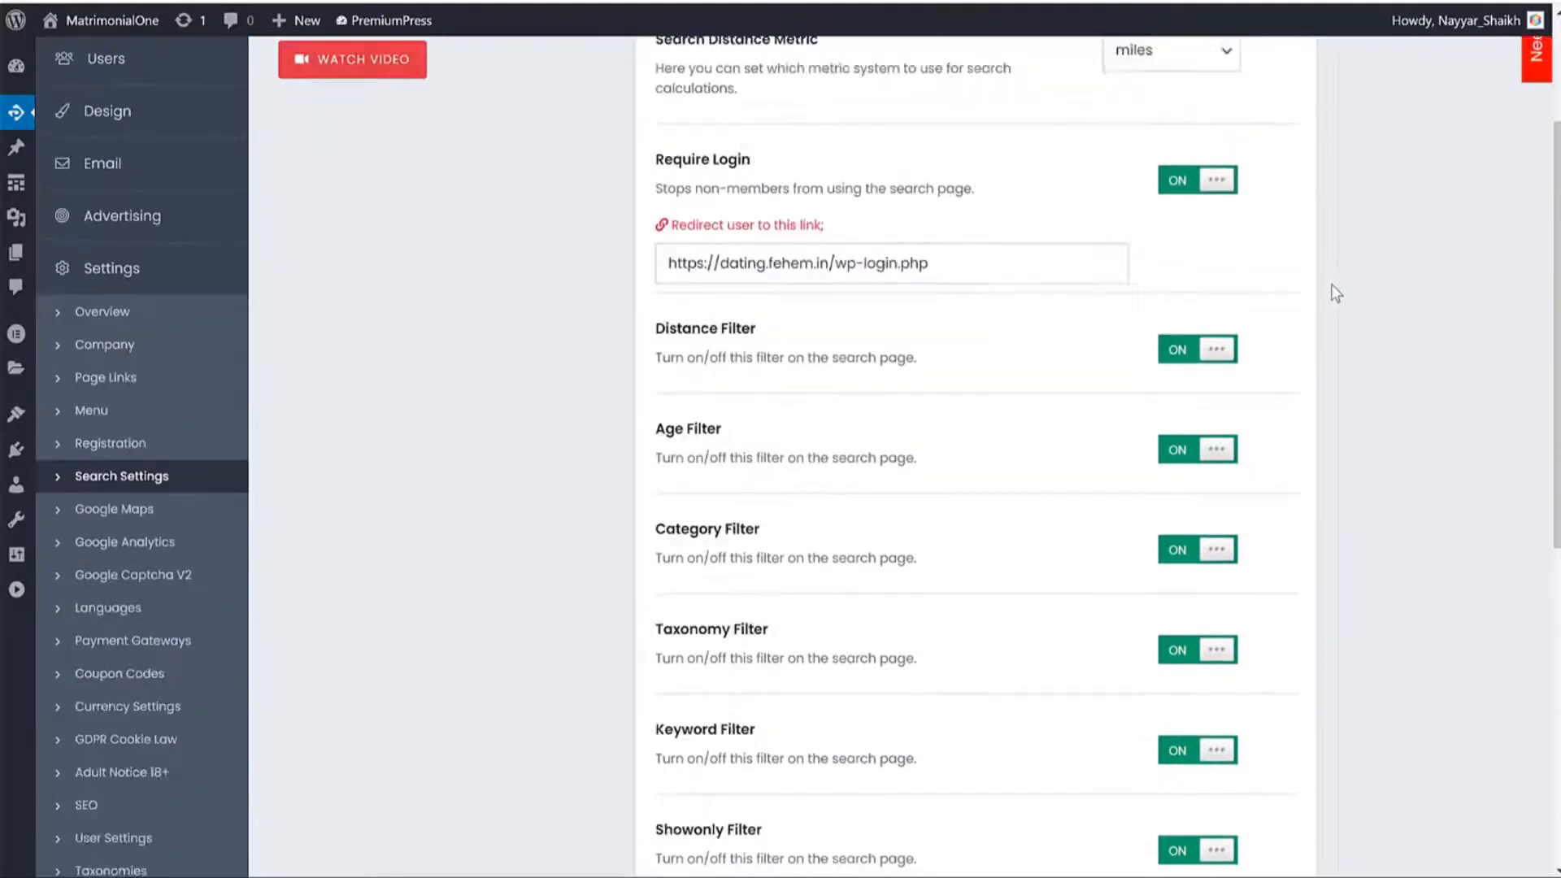
{"action": "scroll", "coordinate": [1333, 283], "scroll_direction": "up", "scroll_amount": 7}
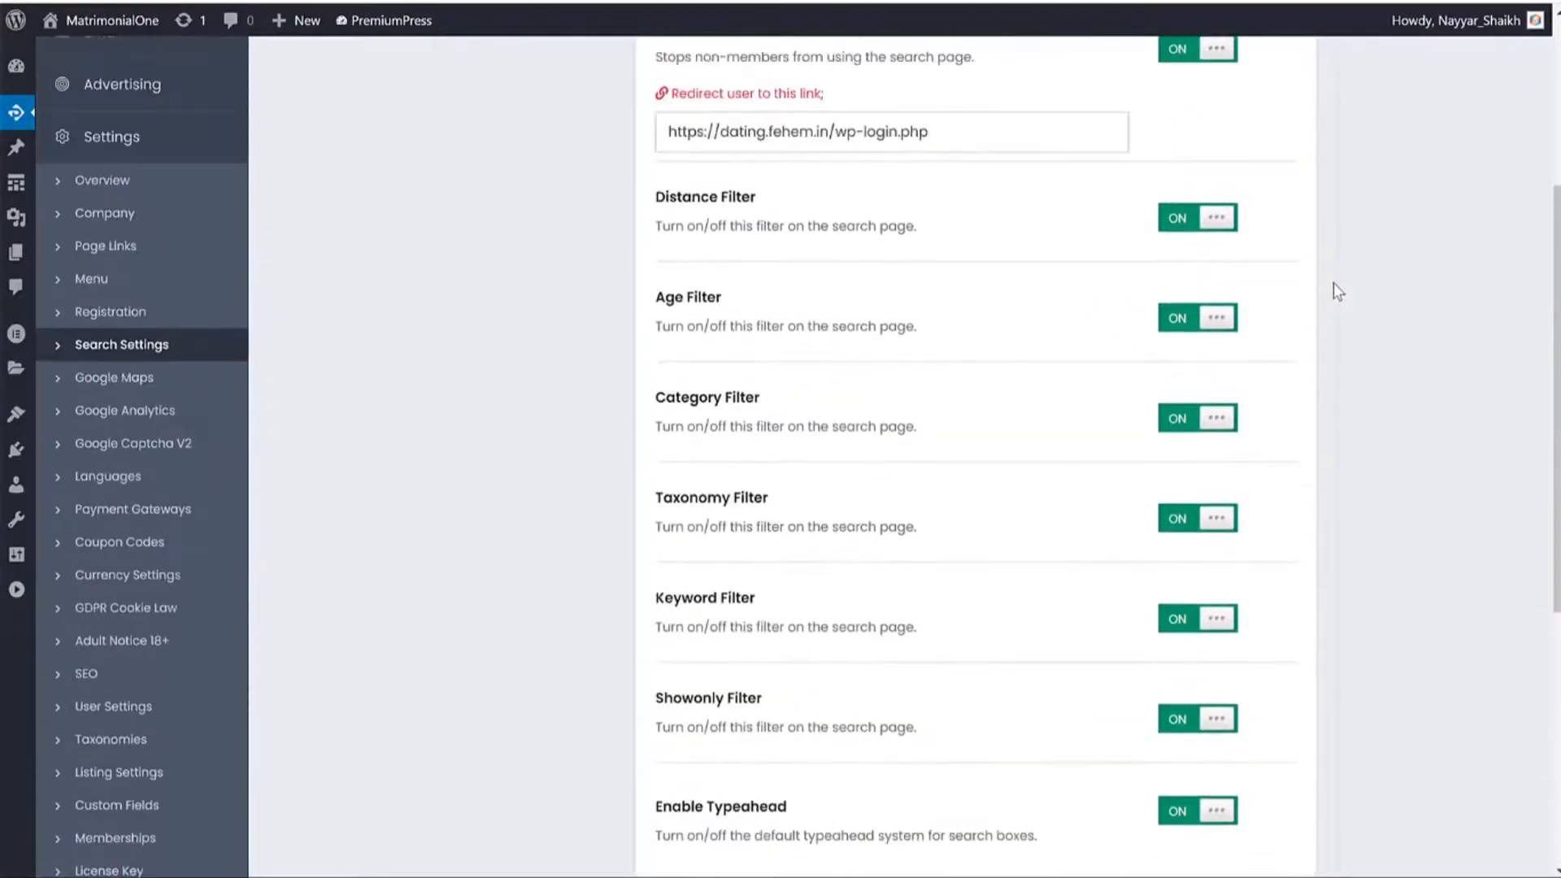
{"action": "scroll", "coordinate": [800, 355], "scroll_direction": "down", "scroll_amount": 2}
{"action": "scroll", "coordinate": [801, 355], "scroll_direction": "down", "scroll_amount": 5}
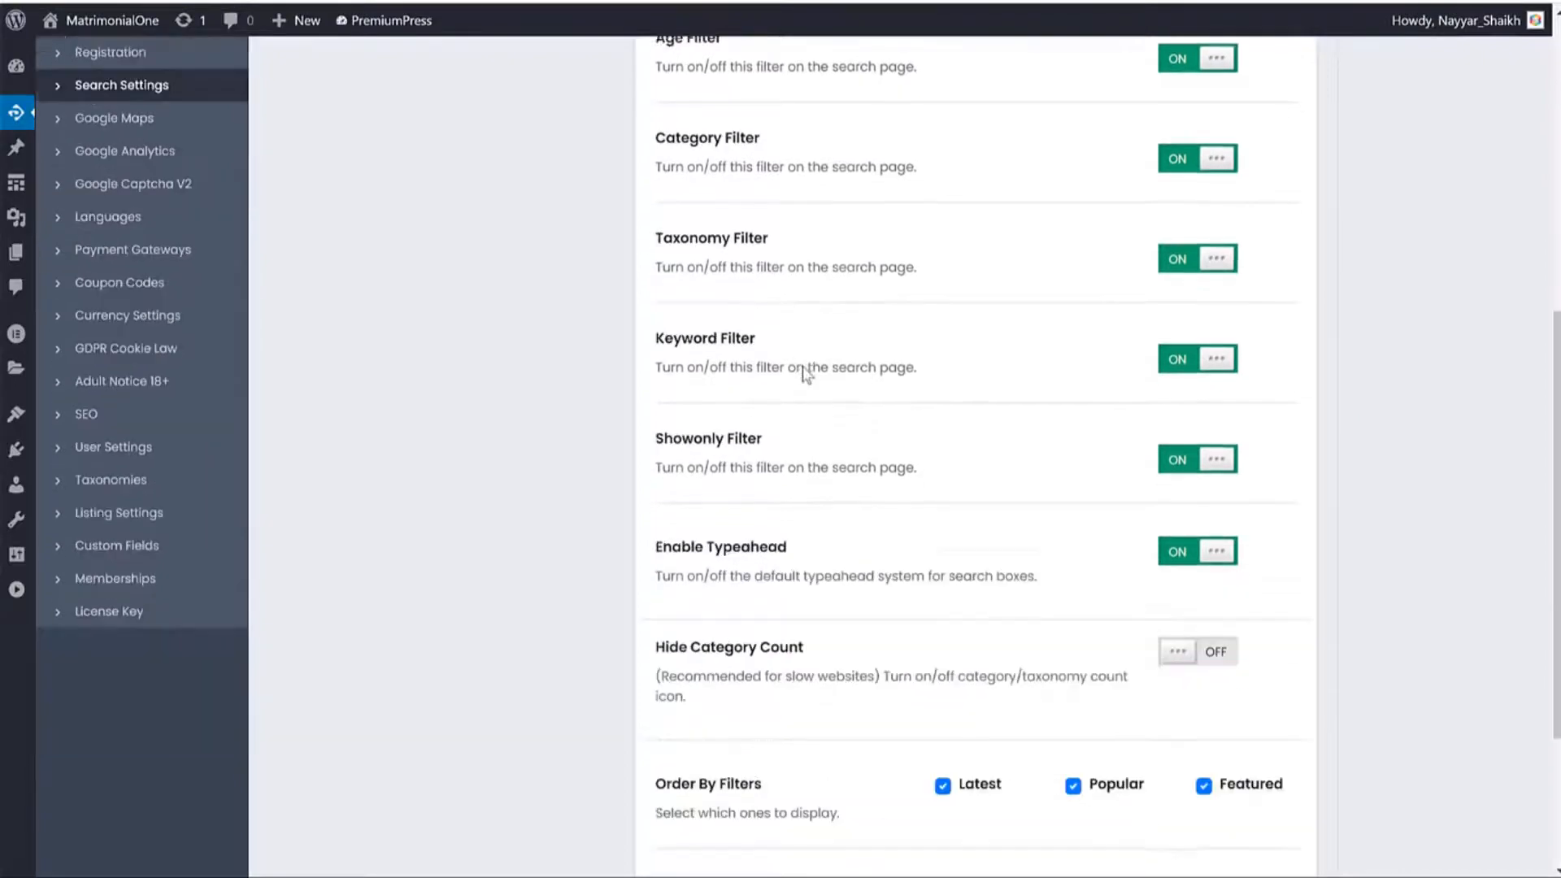
{"action": "scroll", "coordinate": [953, 409], "scroll_direction": "up", "scroll_amount": 5}
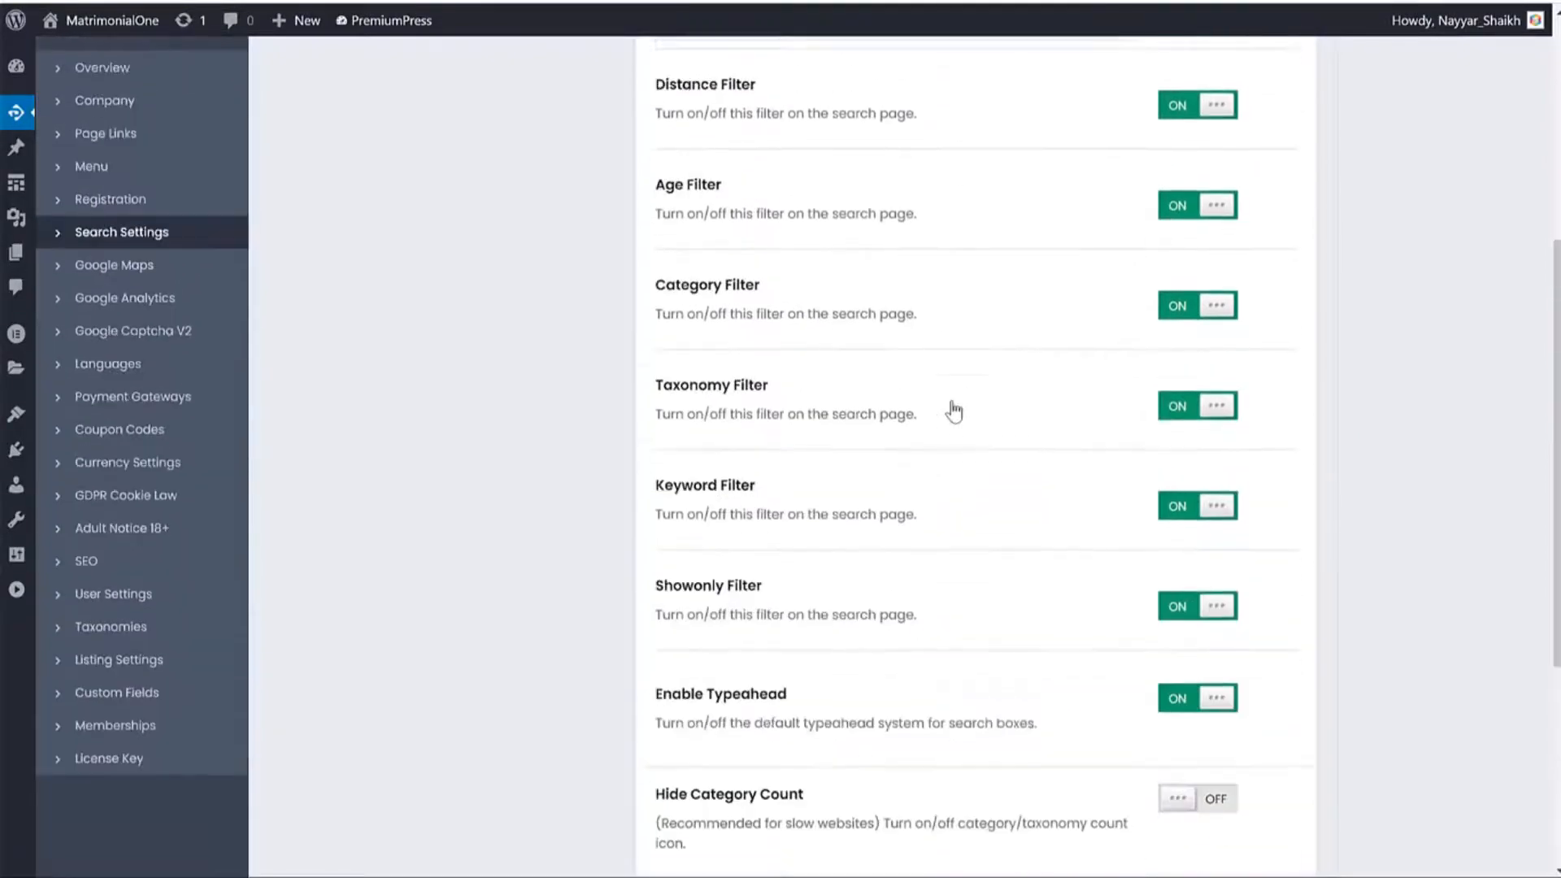
{"action": "scroll", "coordinate": [963, 400], "scroll_direction": "down", "scroll_amount": 2}
{"action": "scroll", "coordinate": [824, 413], "scroll_direction": "up", "scroll_amount": 2}
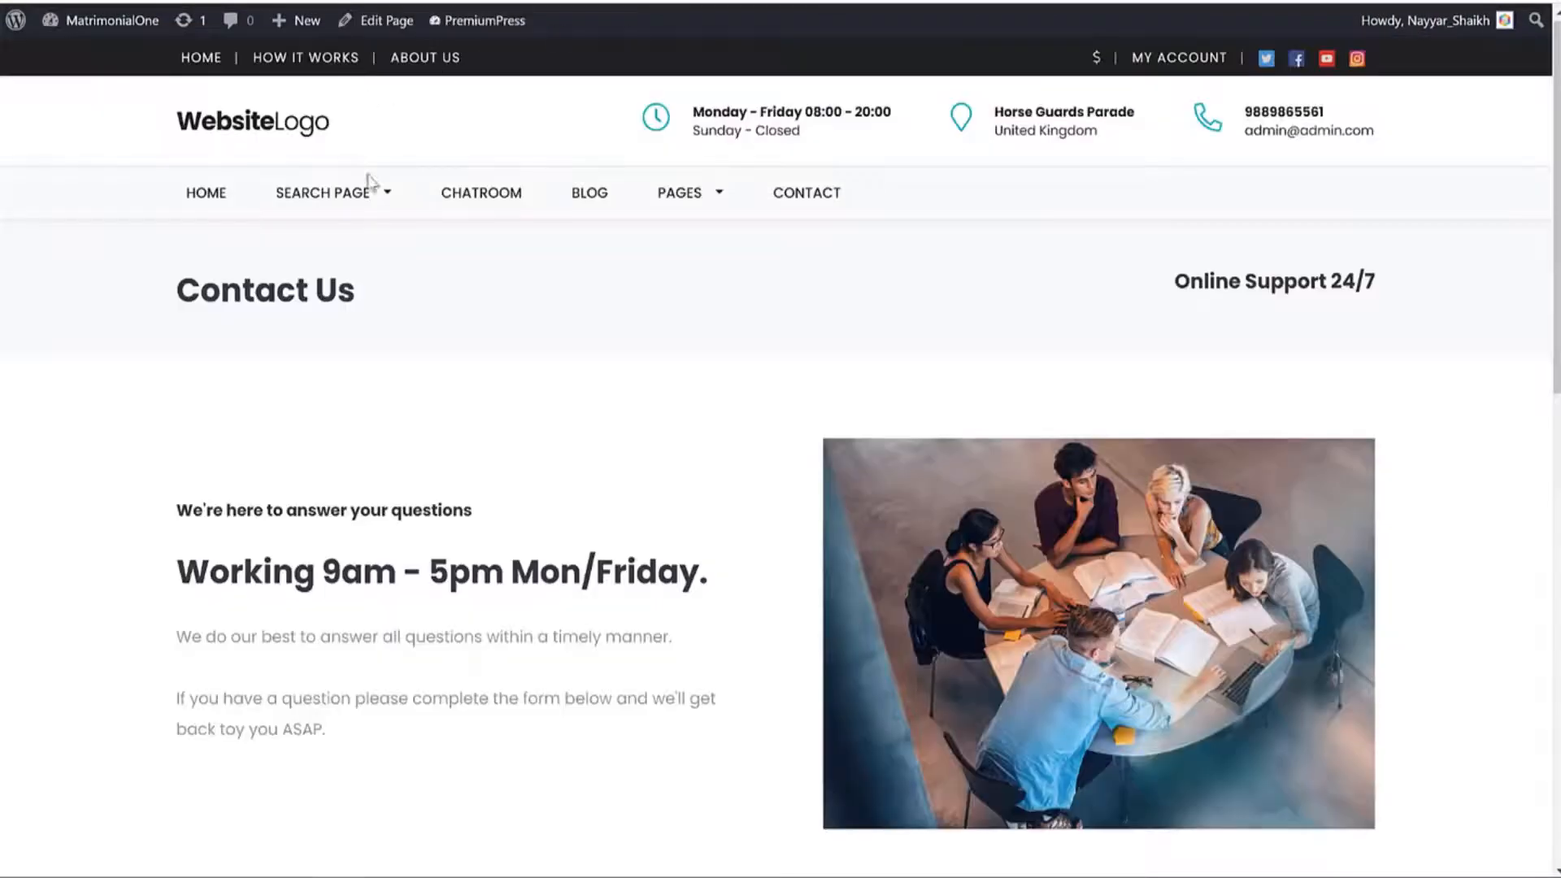
Compare with the live member search results page on the front end.
{"action": "mouse_move", "coordinate": [370, 183]}
{"action": "left_click", "coordinate": [352, 285]}
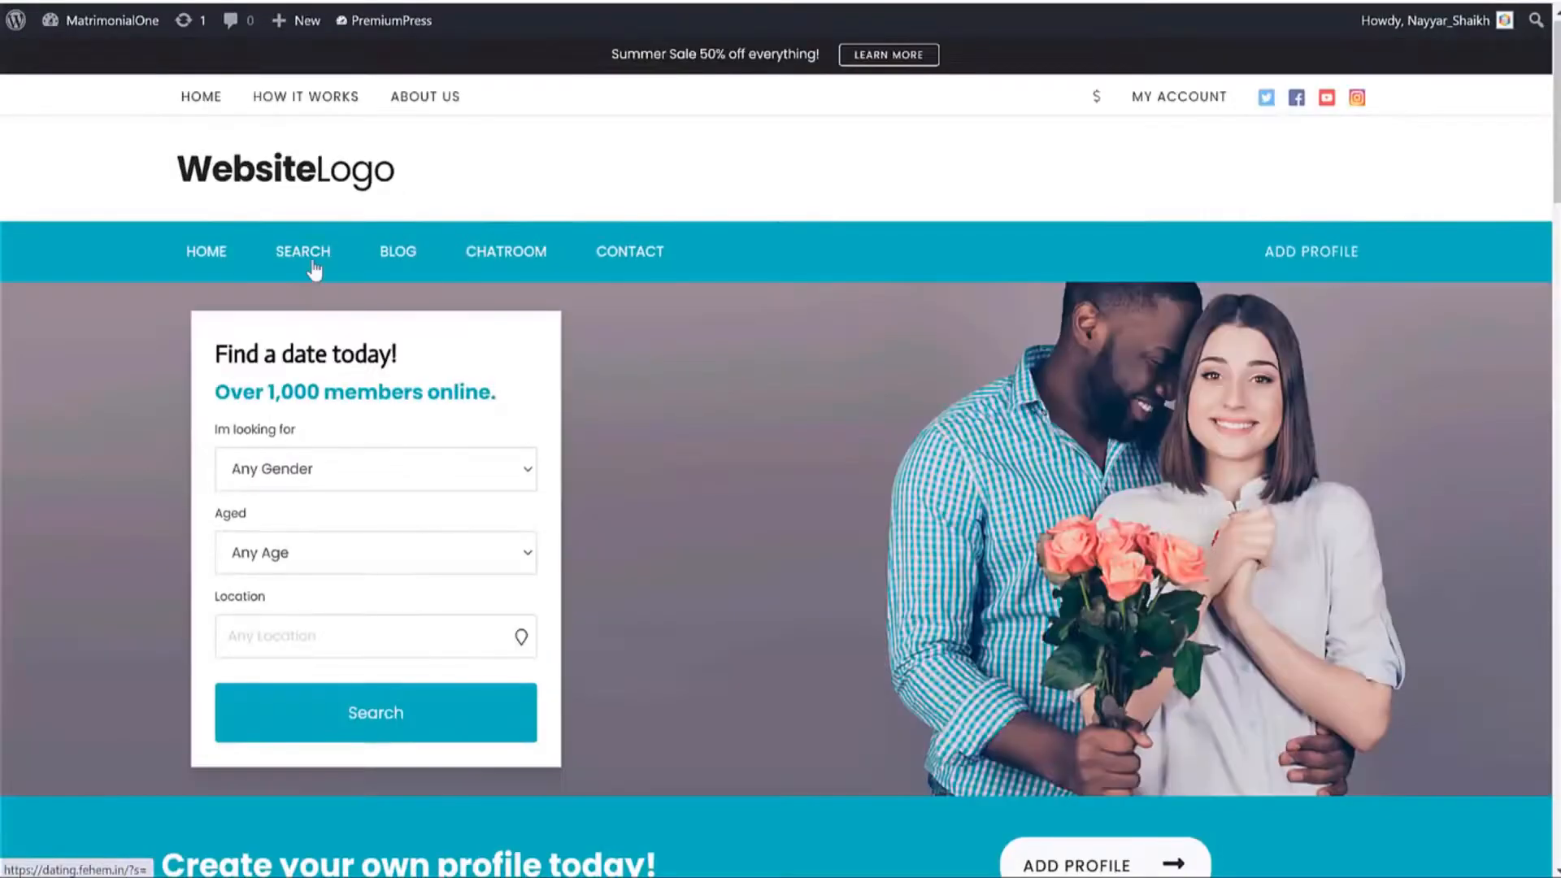
{"action": "left_click", "coordinate": [311, 258]}
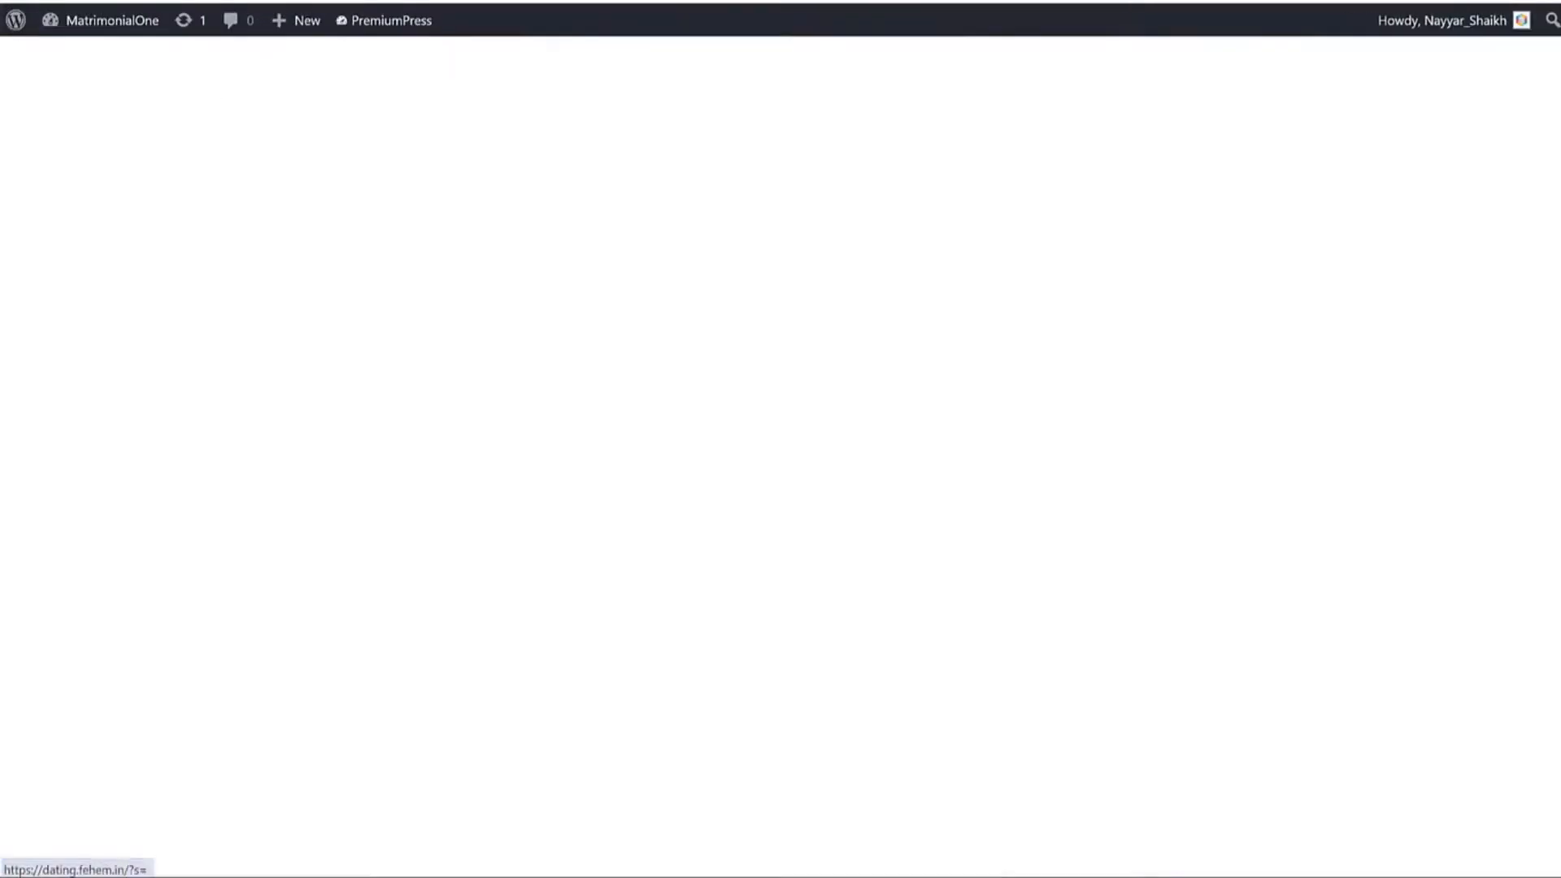
{"action": "scroll", "coordinate": [315, 402], "scroll_direction": "down", "scroll_amount": 4}
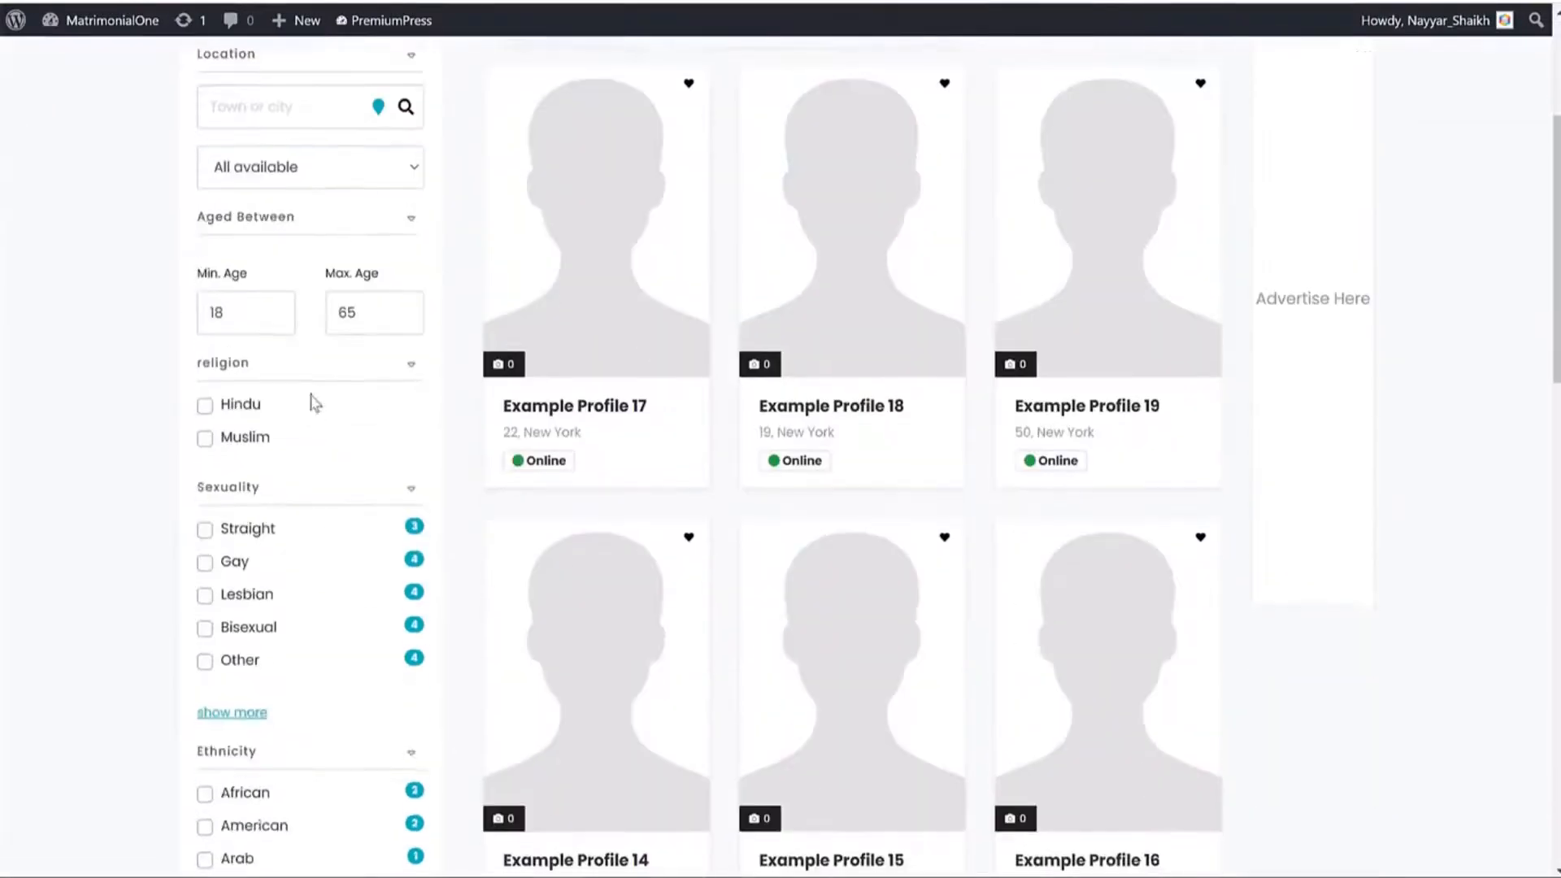
{"action": "scroll", "coordinate": [310, 247], "scroll_direction": "down", "scroll_amount": 10}
{"action": "scroll", "coordinate": [296, 401], "scroll_direction": "up", "scroll_amount": 5}
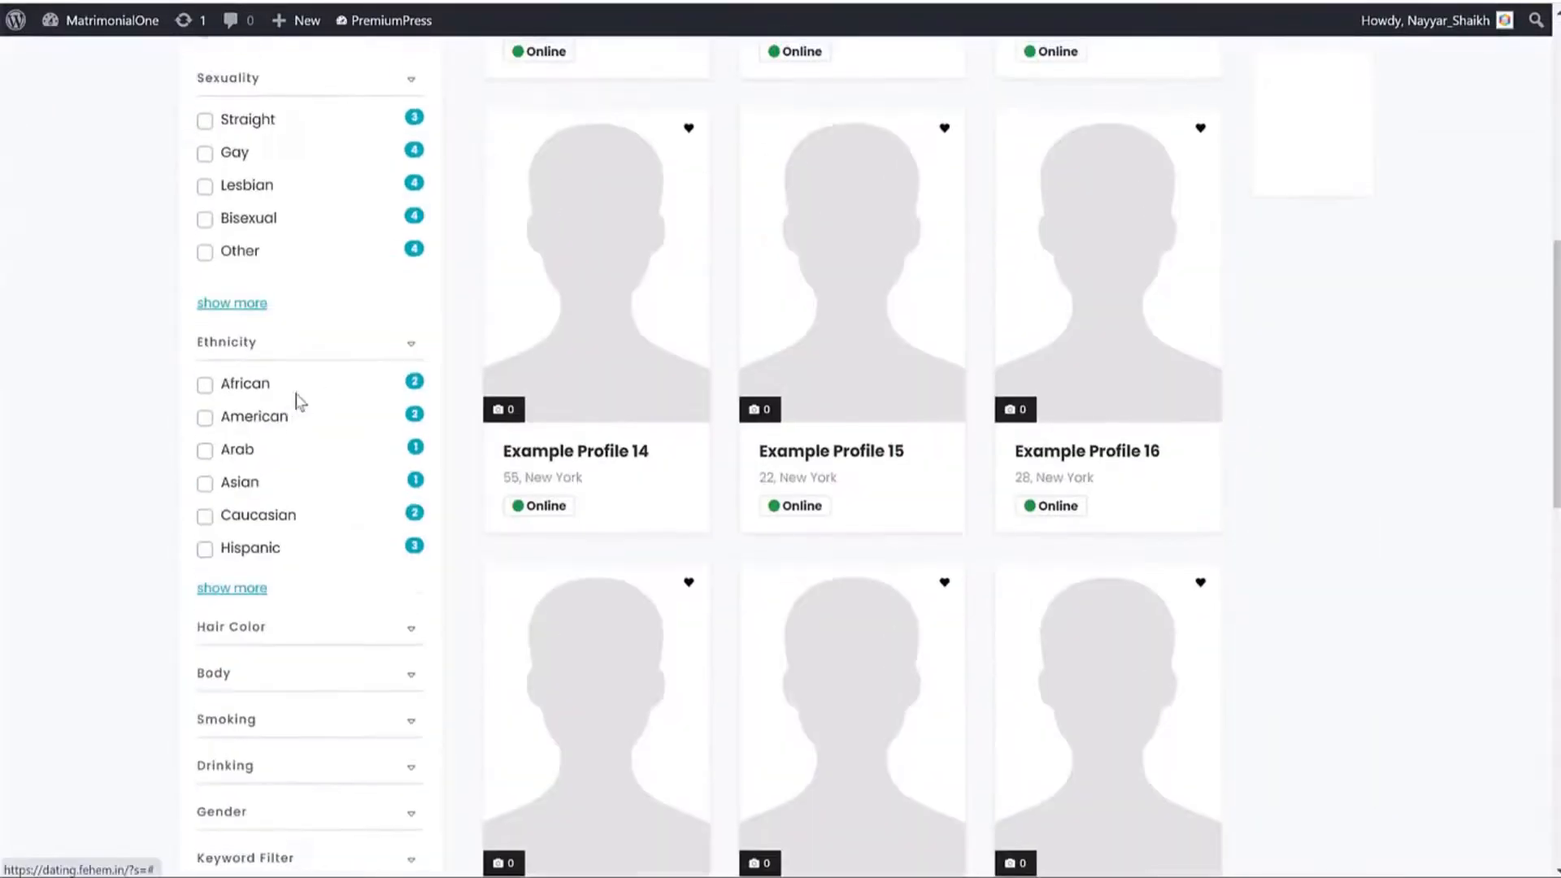
{"action": "scroll", "coordinate": [301, 401], "scroll_direction": "up", "scroll_amount": 5}
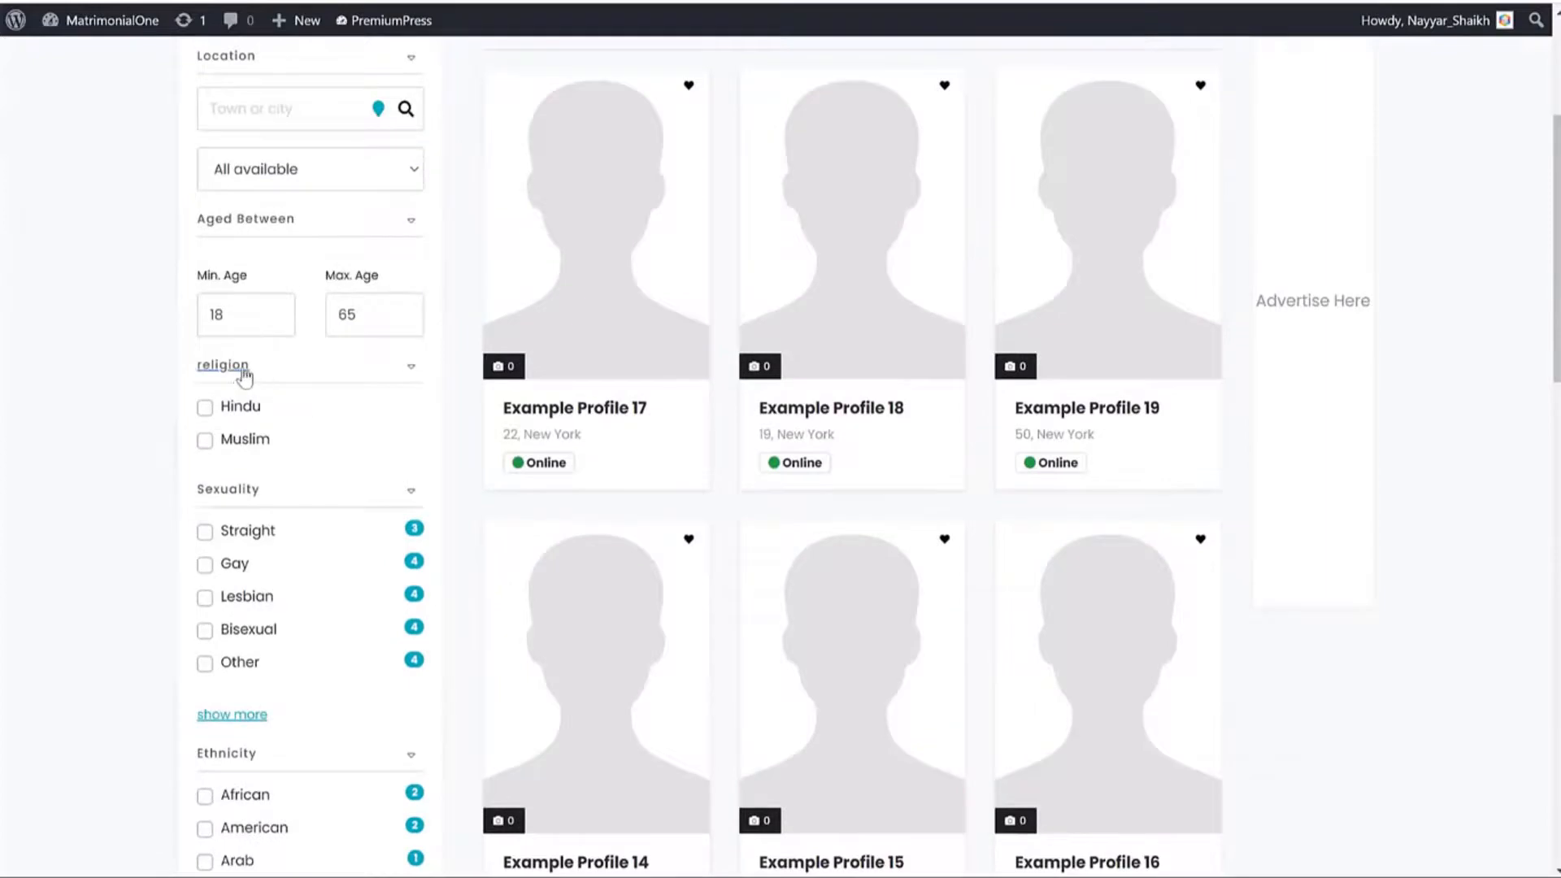
In Search Settings, enable Order By filters for popularity, age and featured profiles.
{"action": "left_click", "coordinate": [222, 365]}
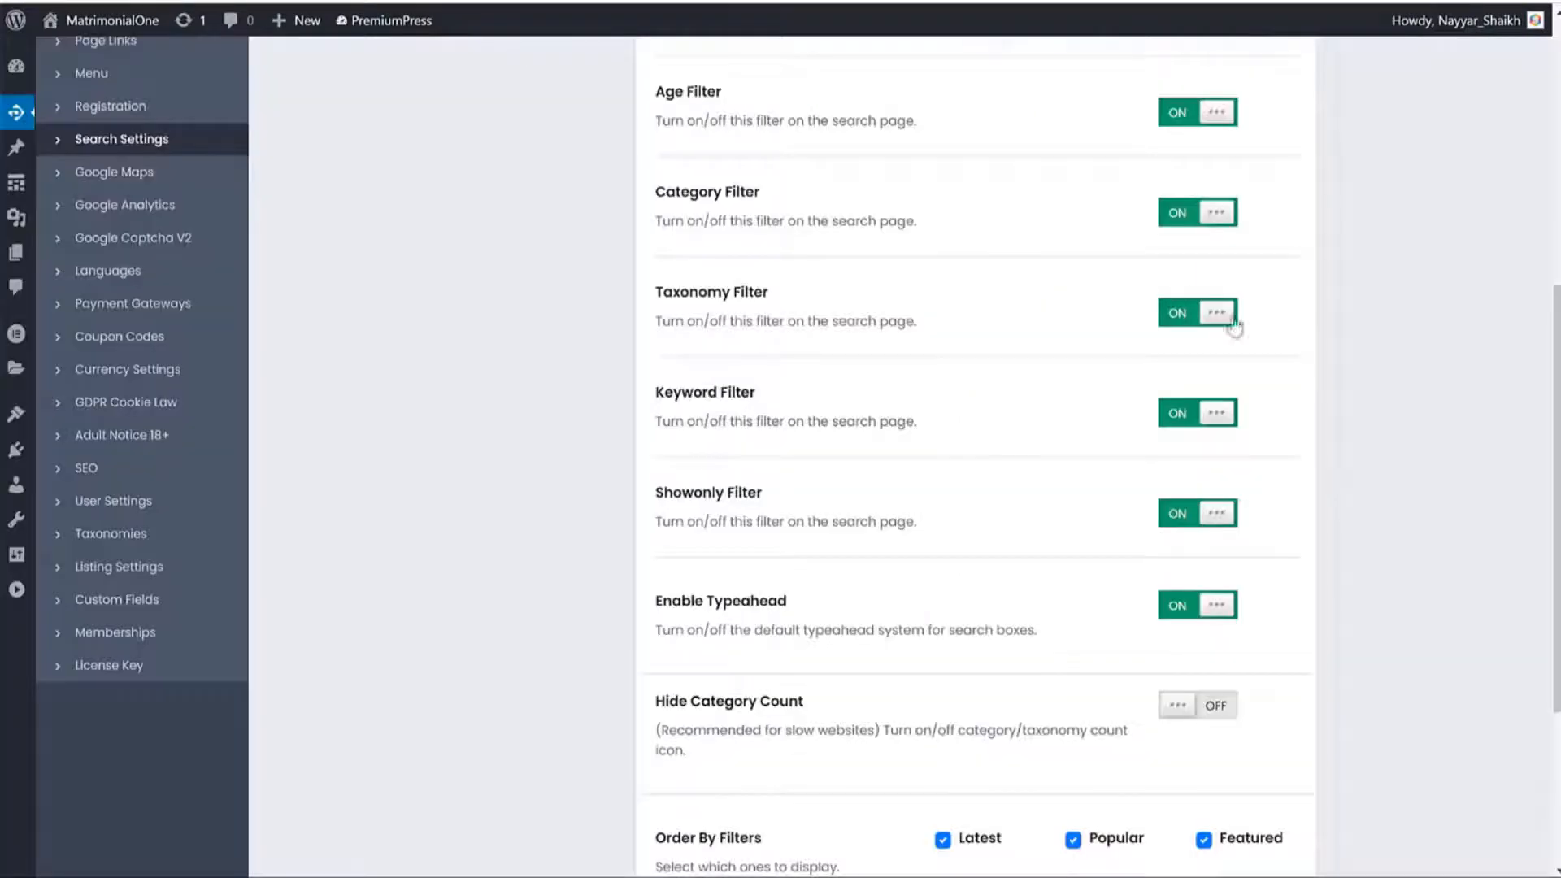
{"action": "scroll", "coordinate": [1298, 322], "scroll_direction": "down", "scroll_amount": 3}
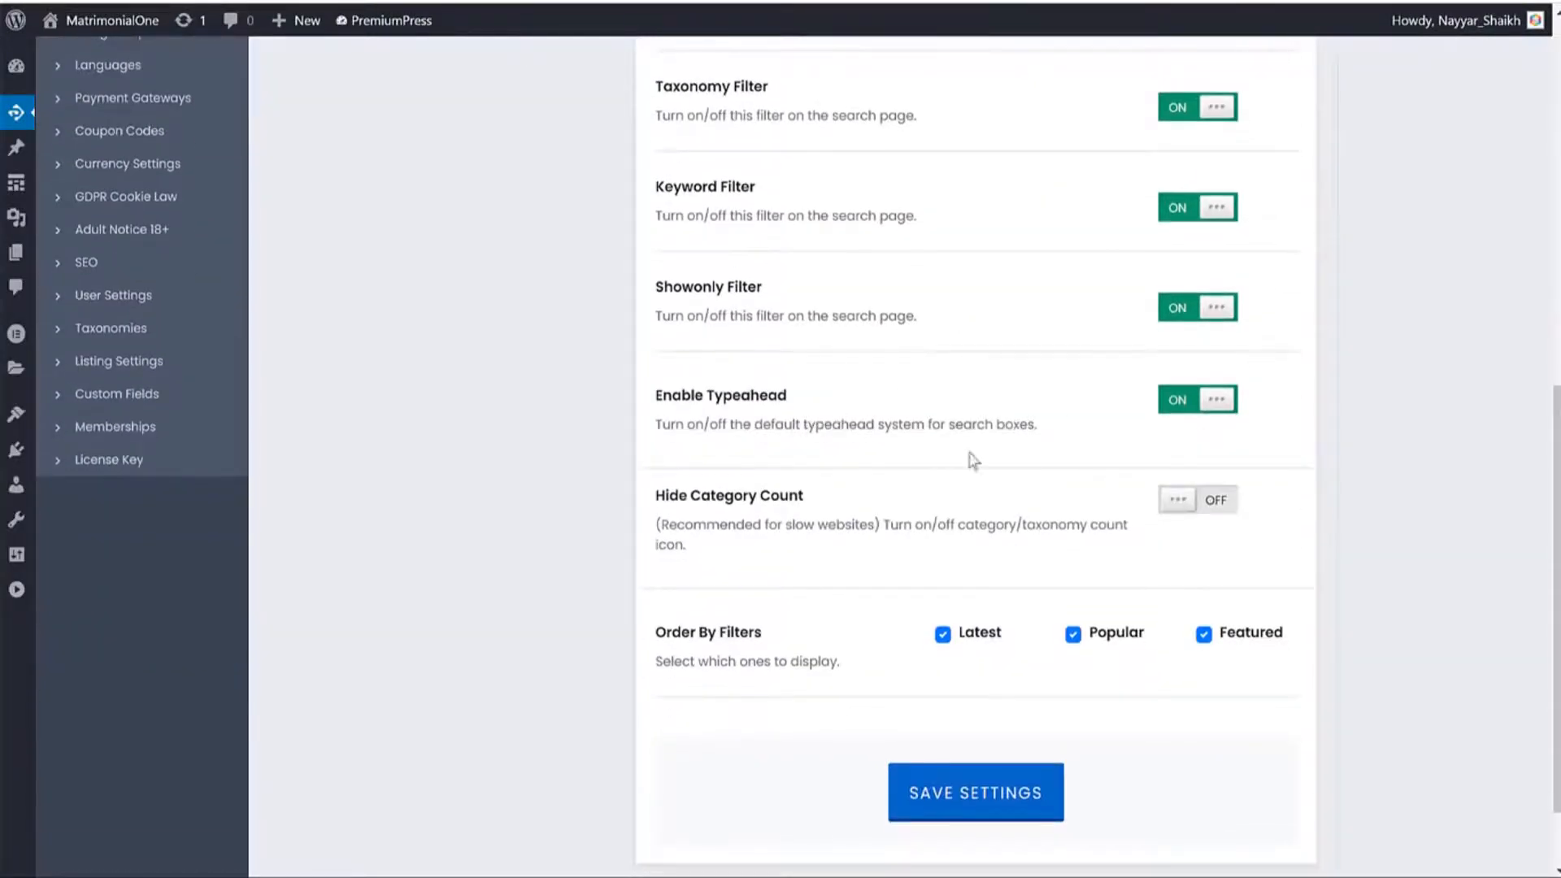
{"action": "scroll", "coordinate": [907, 407], "scroll_direction": "up", "scroll_amount": 3}
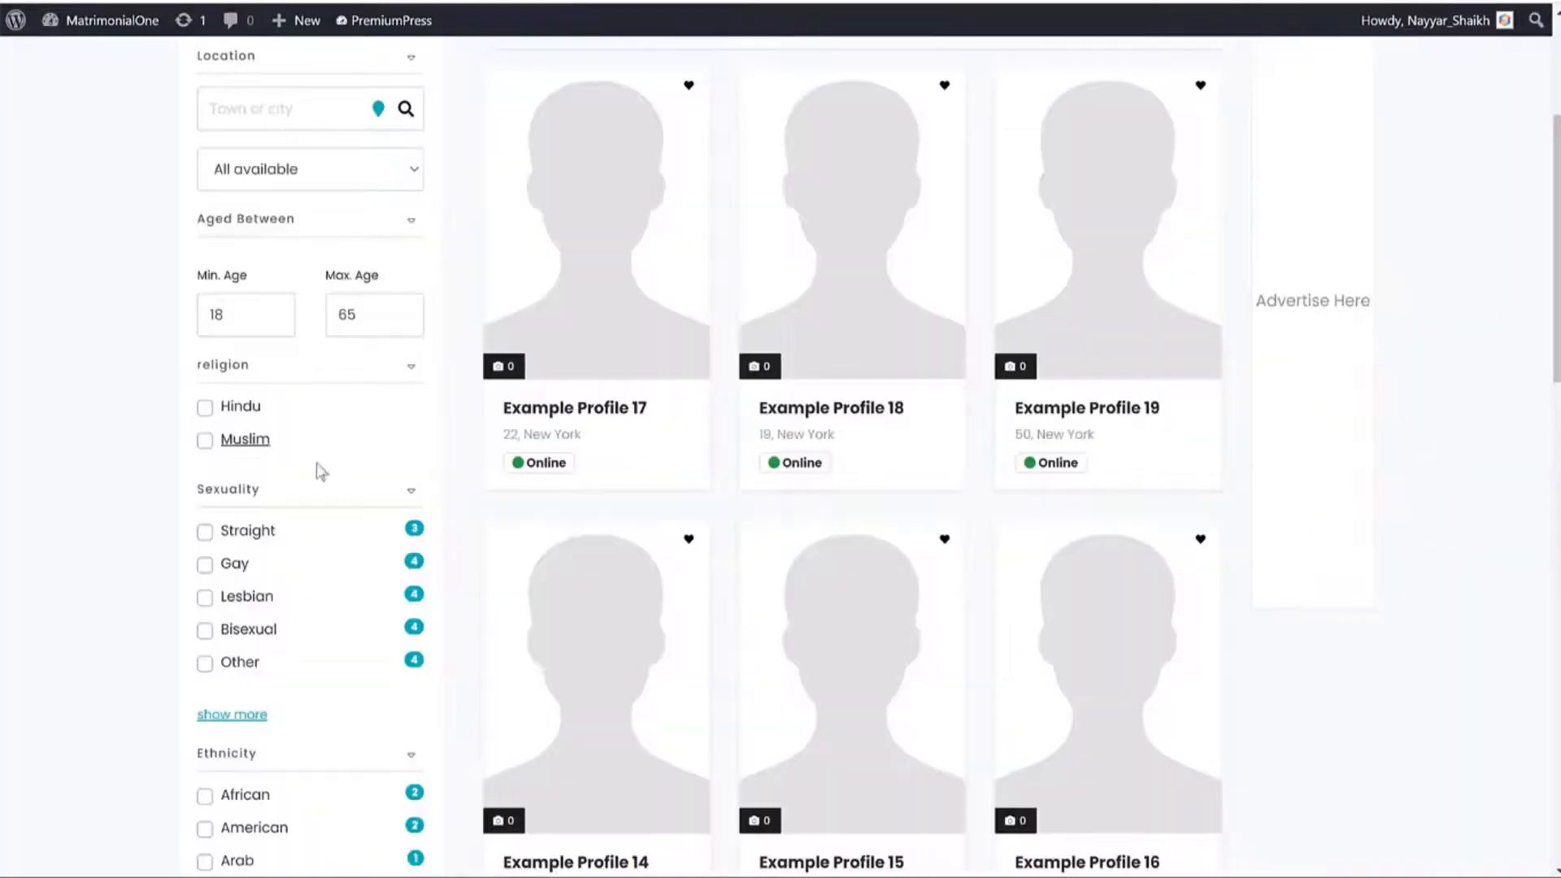
{"action": "scroll", "coordinate": [318, 471], "scroll_direction": "down", "scroll_amount": 8}
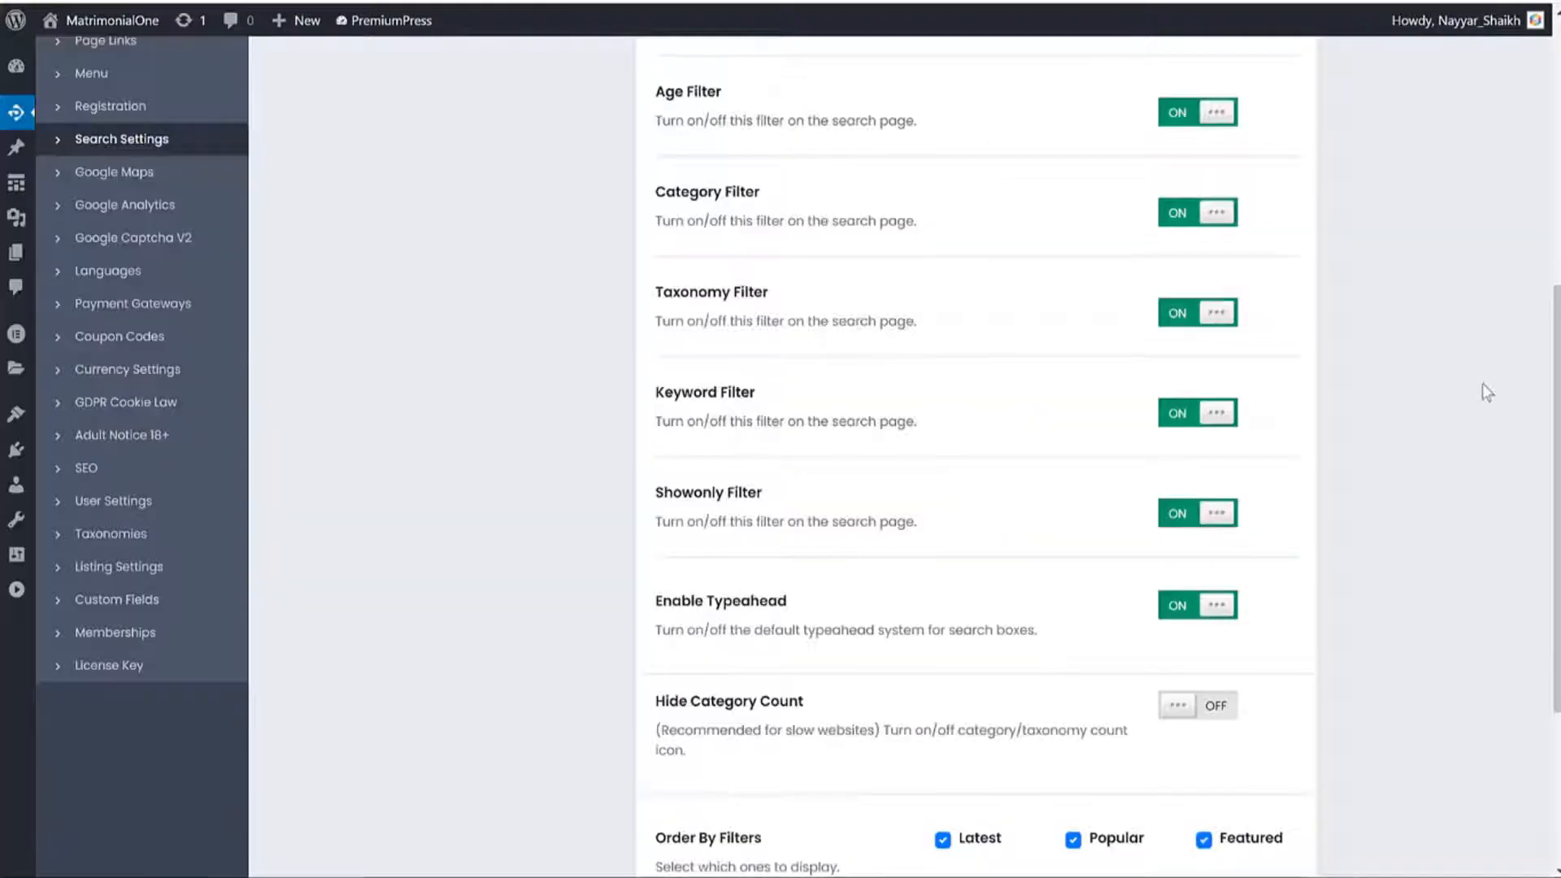
{"action": "scroll", "coordinate": [1482, 386], "scroll_direction": "up", "scroll_amount": 1}
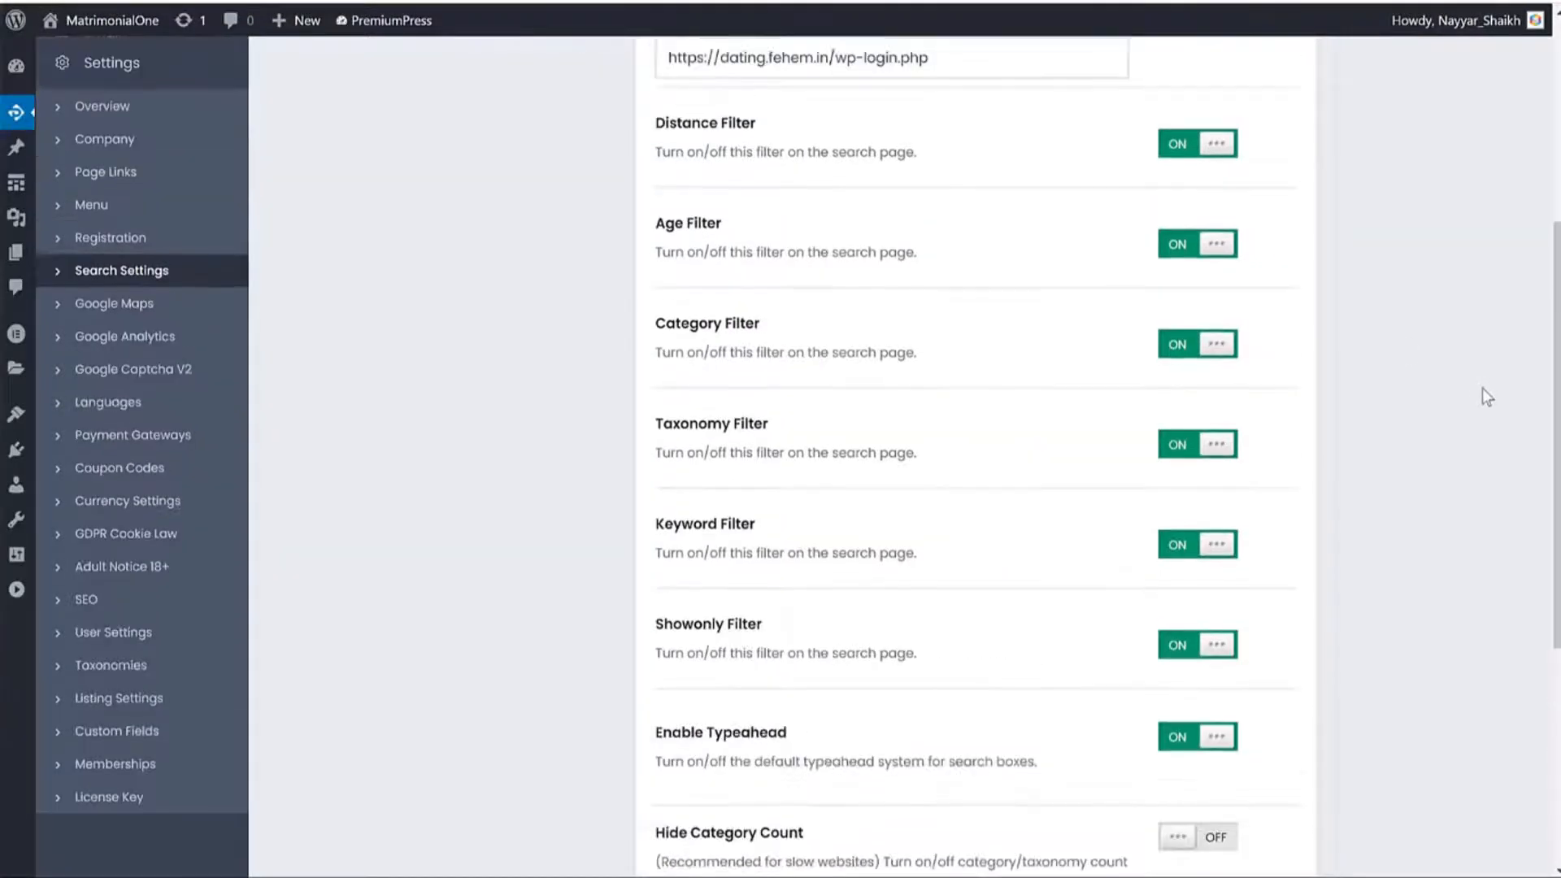
{"action": "scroll", "coordinate": [1482, 388], "scroll_direction": "up", "scroll_amount": 1}
{"action": "scroll", "coordinate": [1229, 520], "scroll_direction": "down", "scroll_amount": 2}
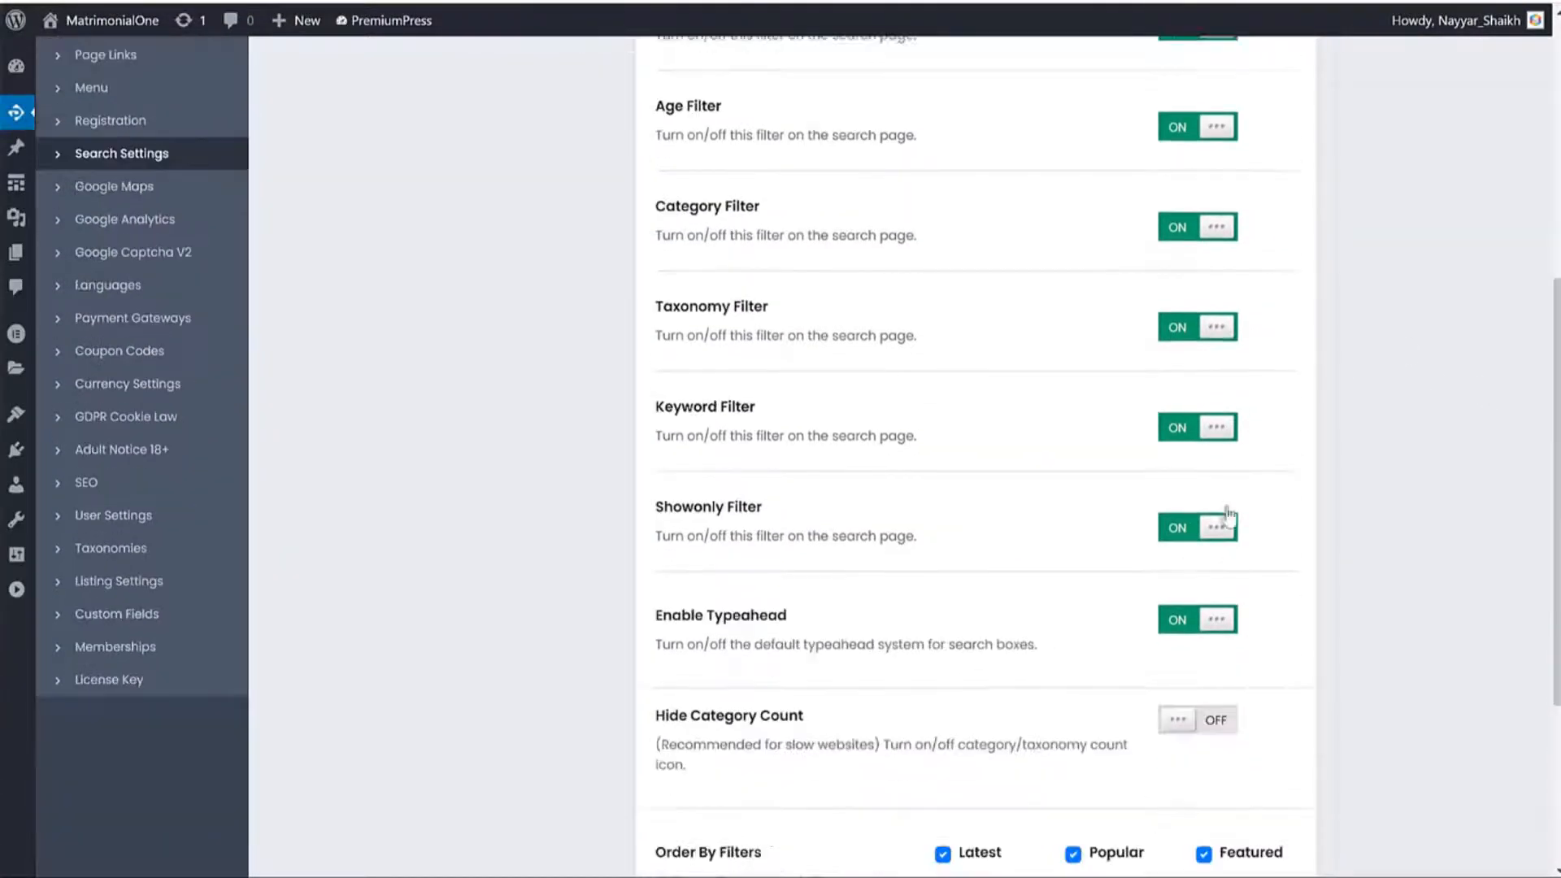
{"action": "scroll", "coordinate": [1301, 543], "scroll_direction": "down", "scroll_amount": 3}
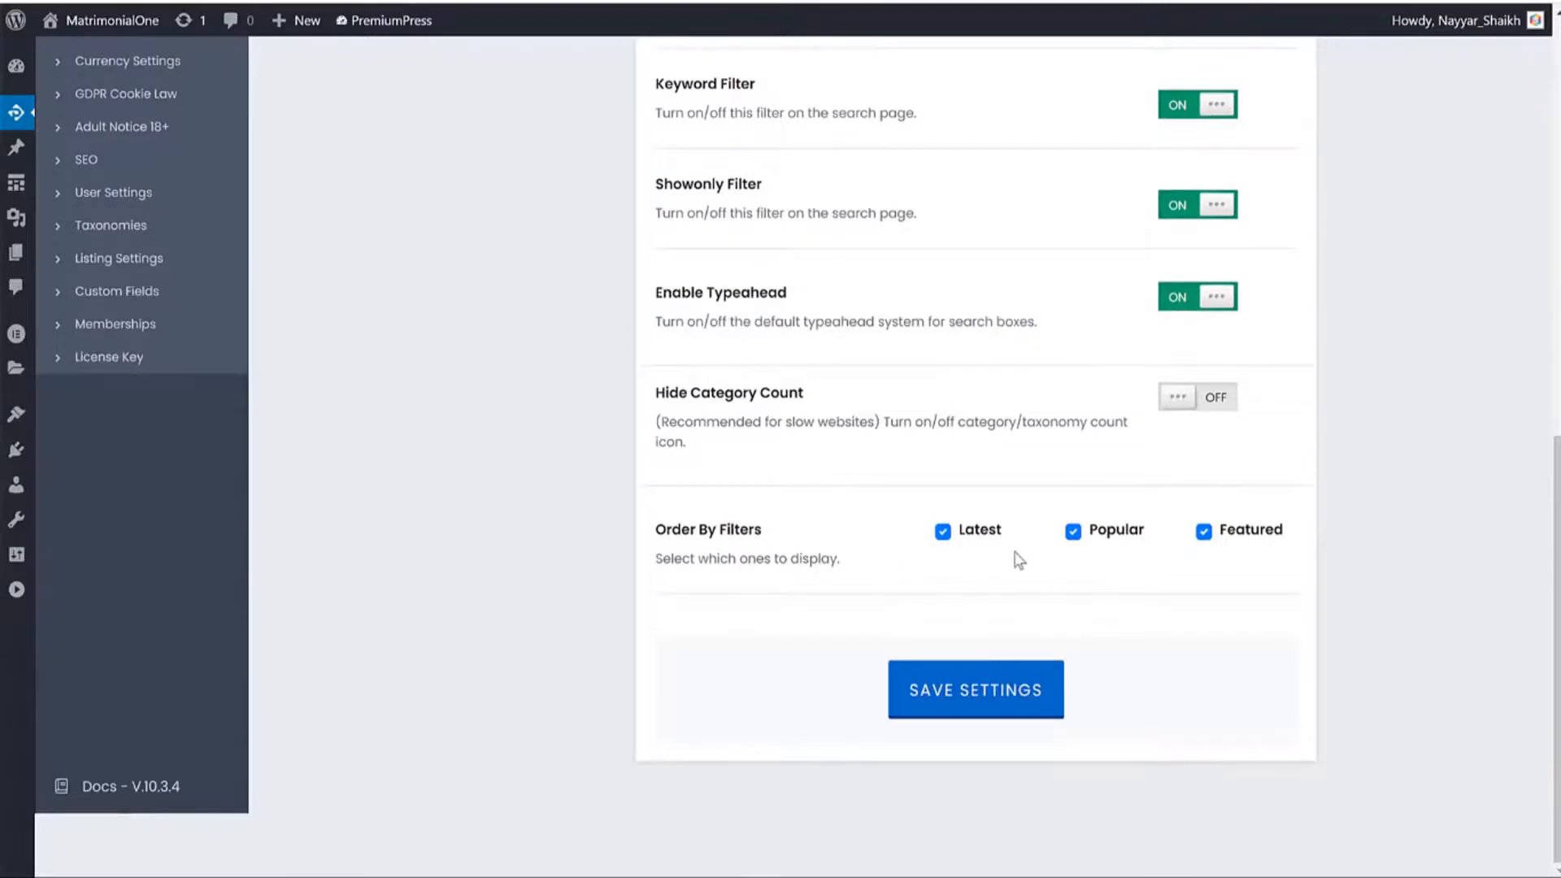
{"action": "left_click_drag", "start_coordinate": [763, 532], "coordinate": [655, 532]}
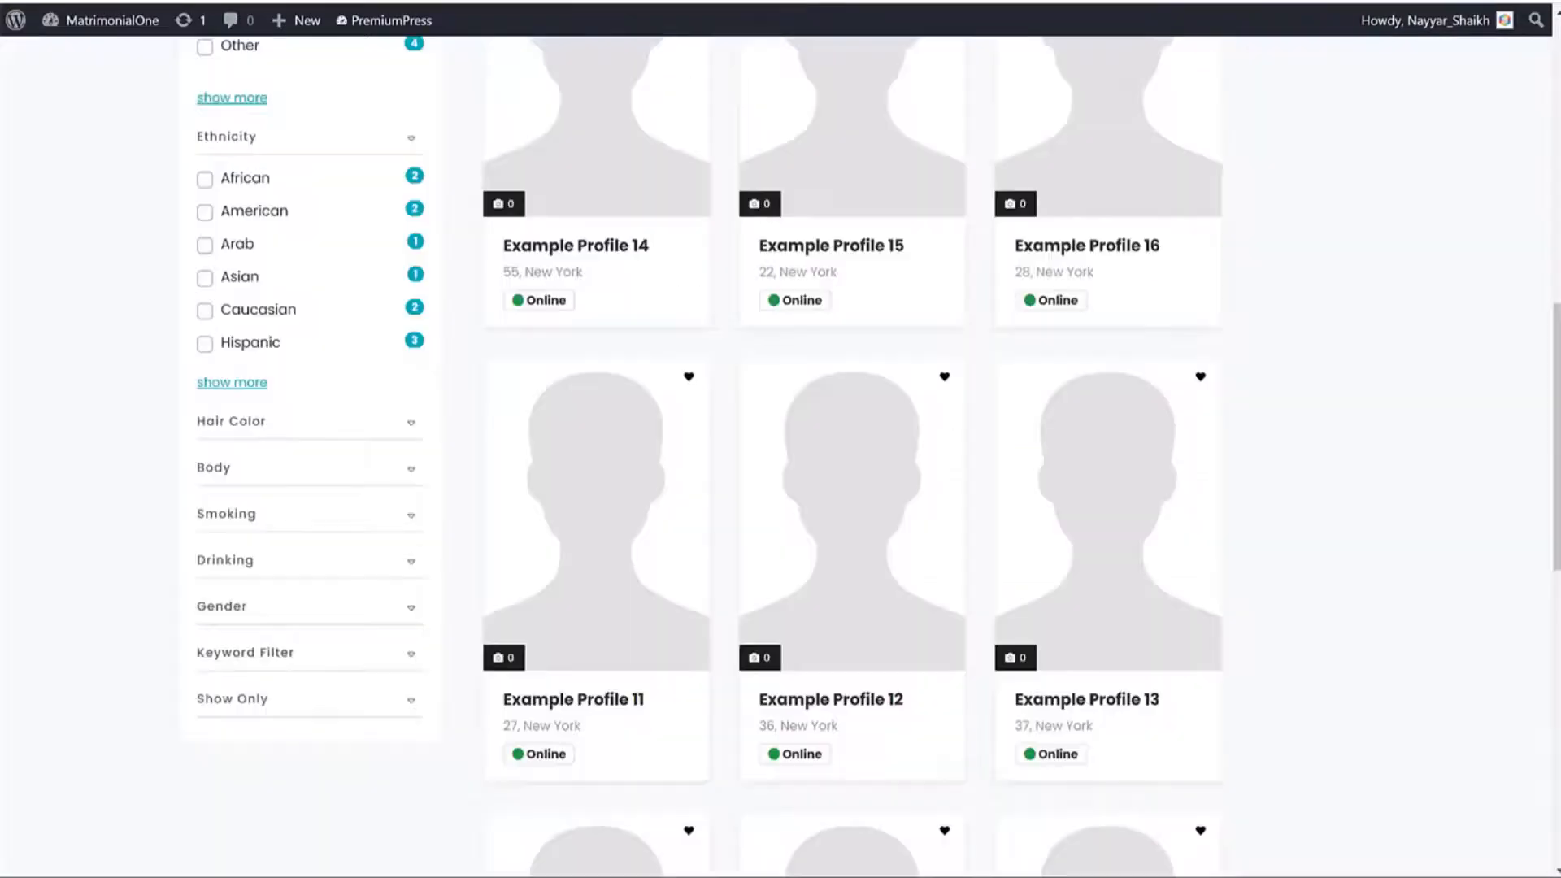
{"action": "scroll", "coordinate": [808, 323], "scroll_direction": "up", "scroll_amount": 10}
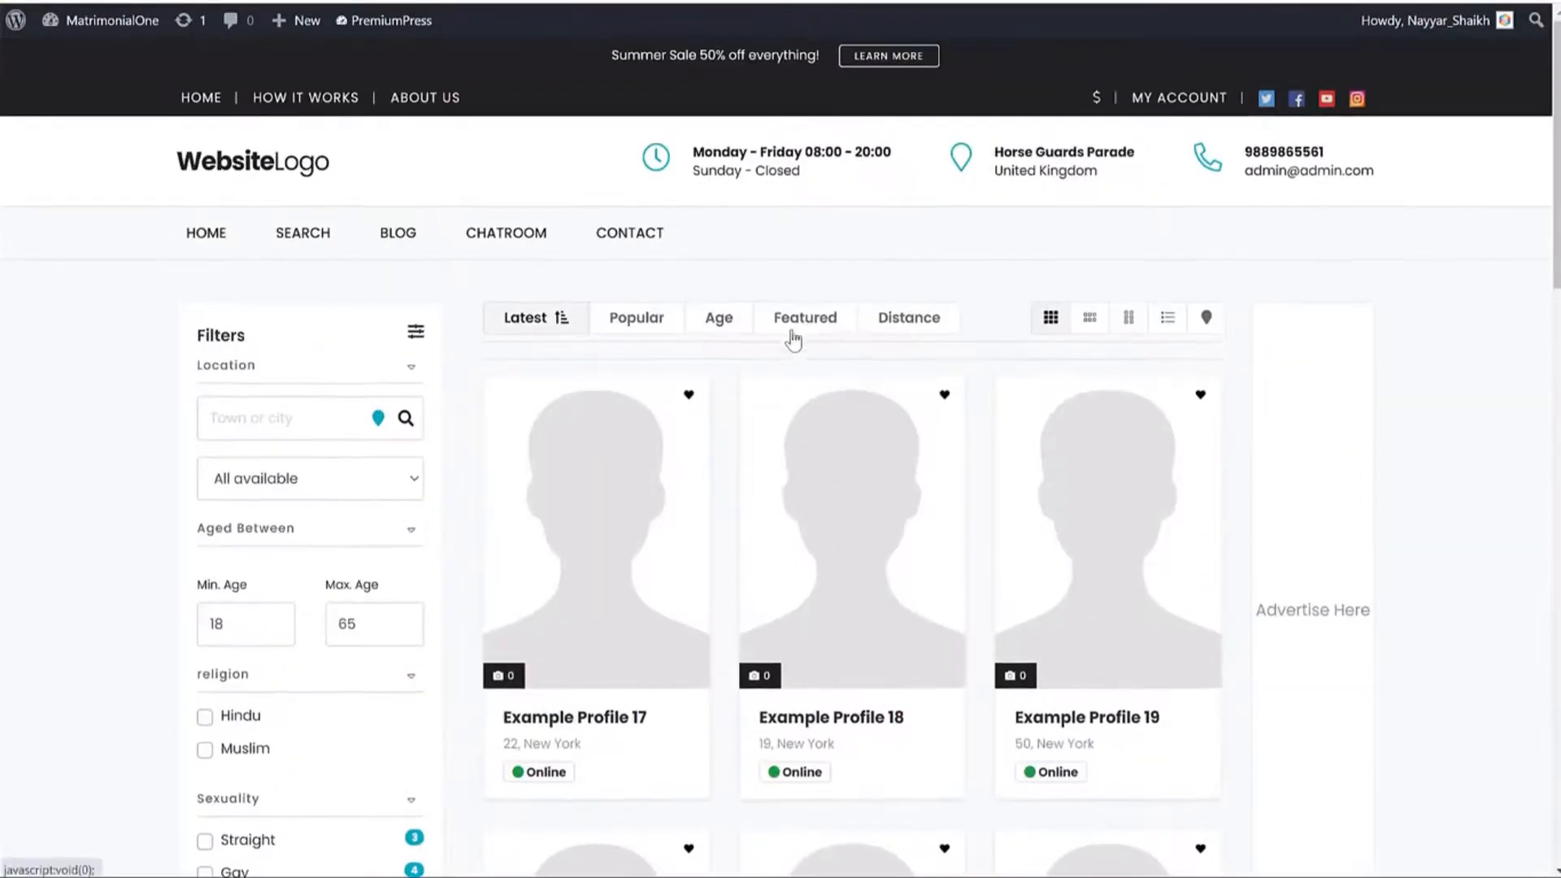
{"action": "left_click", "coordinate": [624, 325]}
{"action": "left_click", "coordinate": [721, 325]}
{"action": "left_click", "coordinate": [806, 322]}
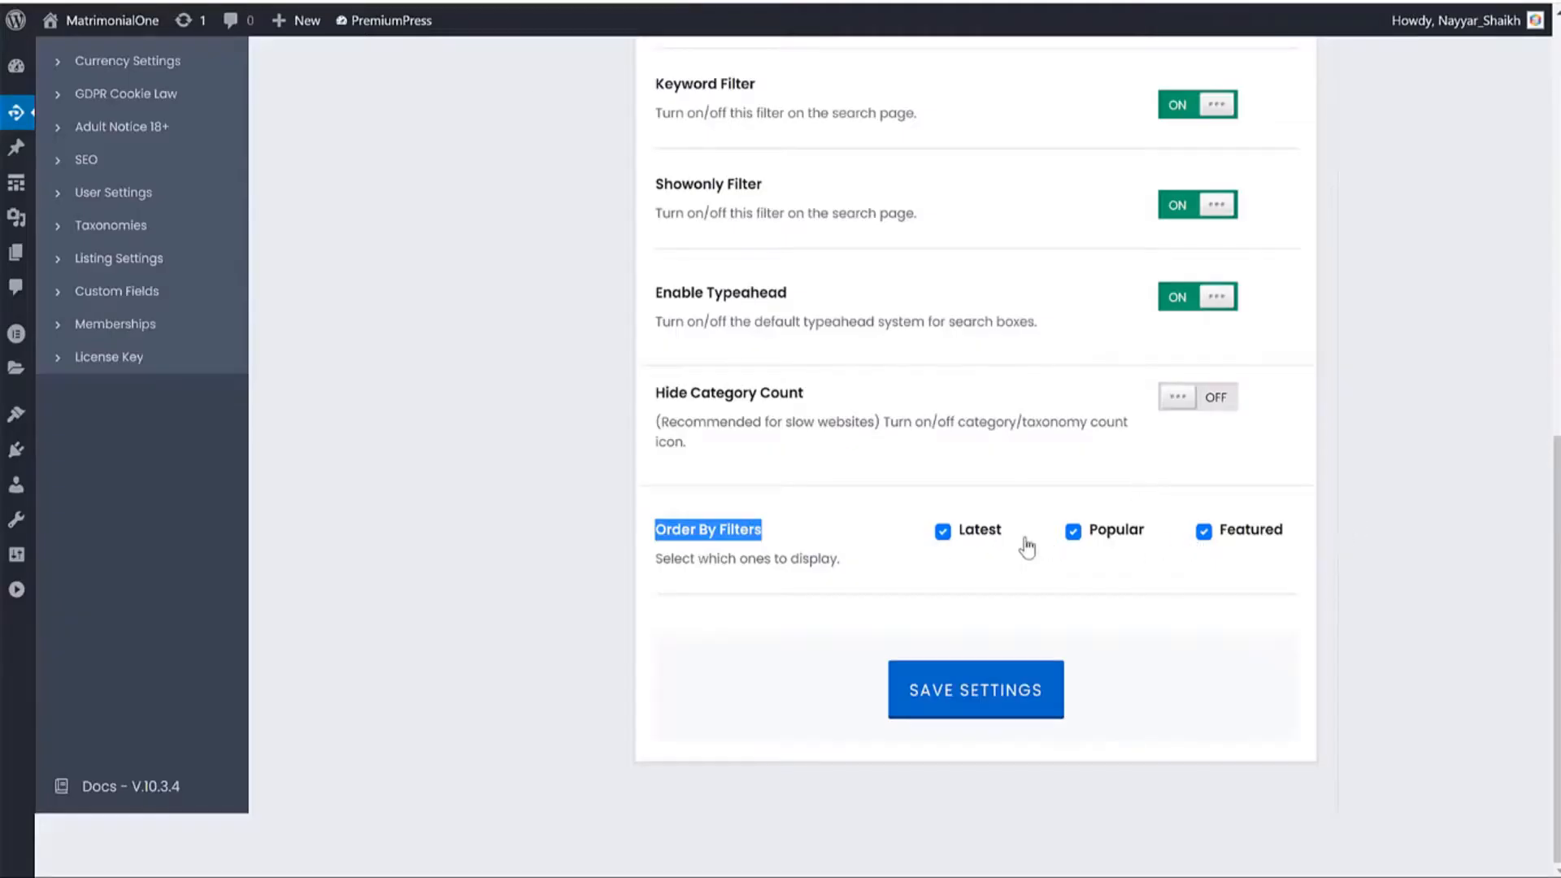
{"action": "scroll", "coordinate": [1096, 553], "scroll_direction": "up", "scroll_amount": 8}
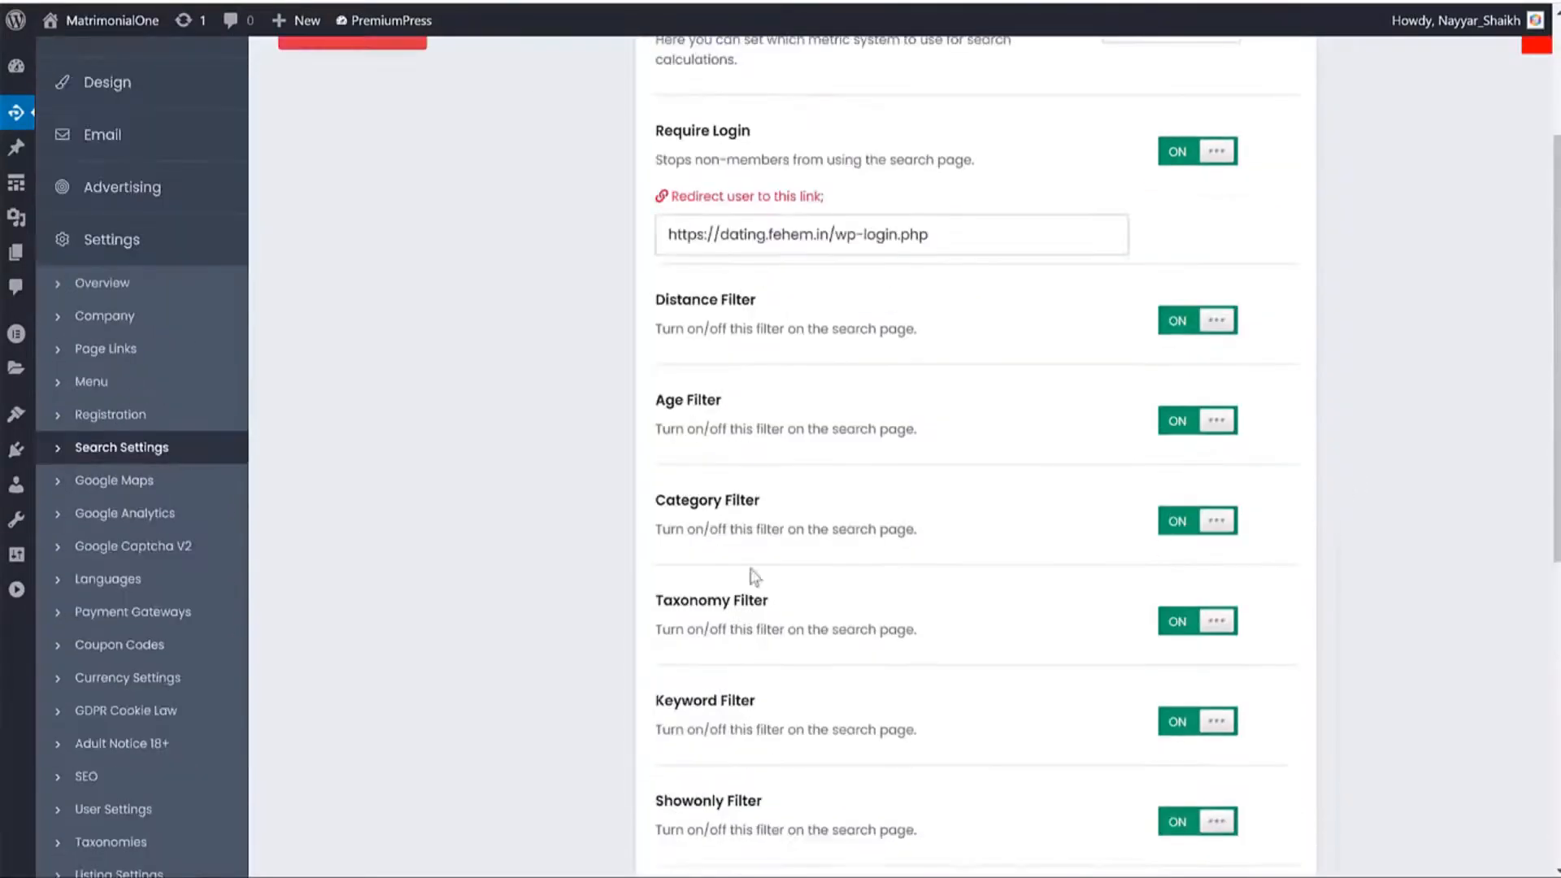
{"action": "left_click", "coordinate": [135, 481]}
View an example member profile, then go to the PremiumPress Payment Gateways settings.
{"action": "scroll", "coordinate": [987, 401], "scroll_direction": "up", "scroll_amount": 3}
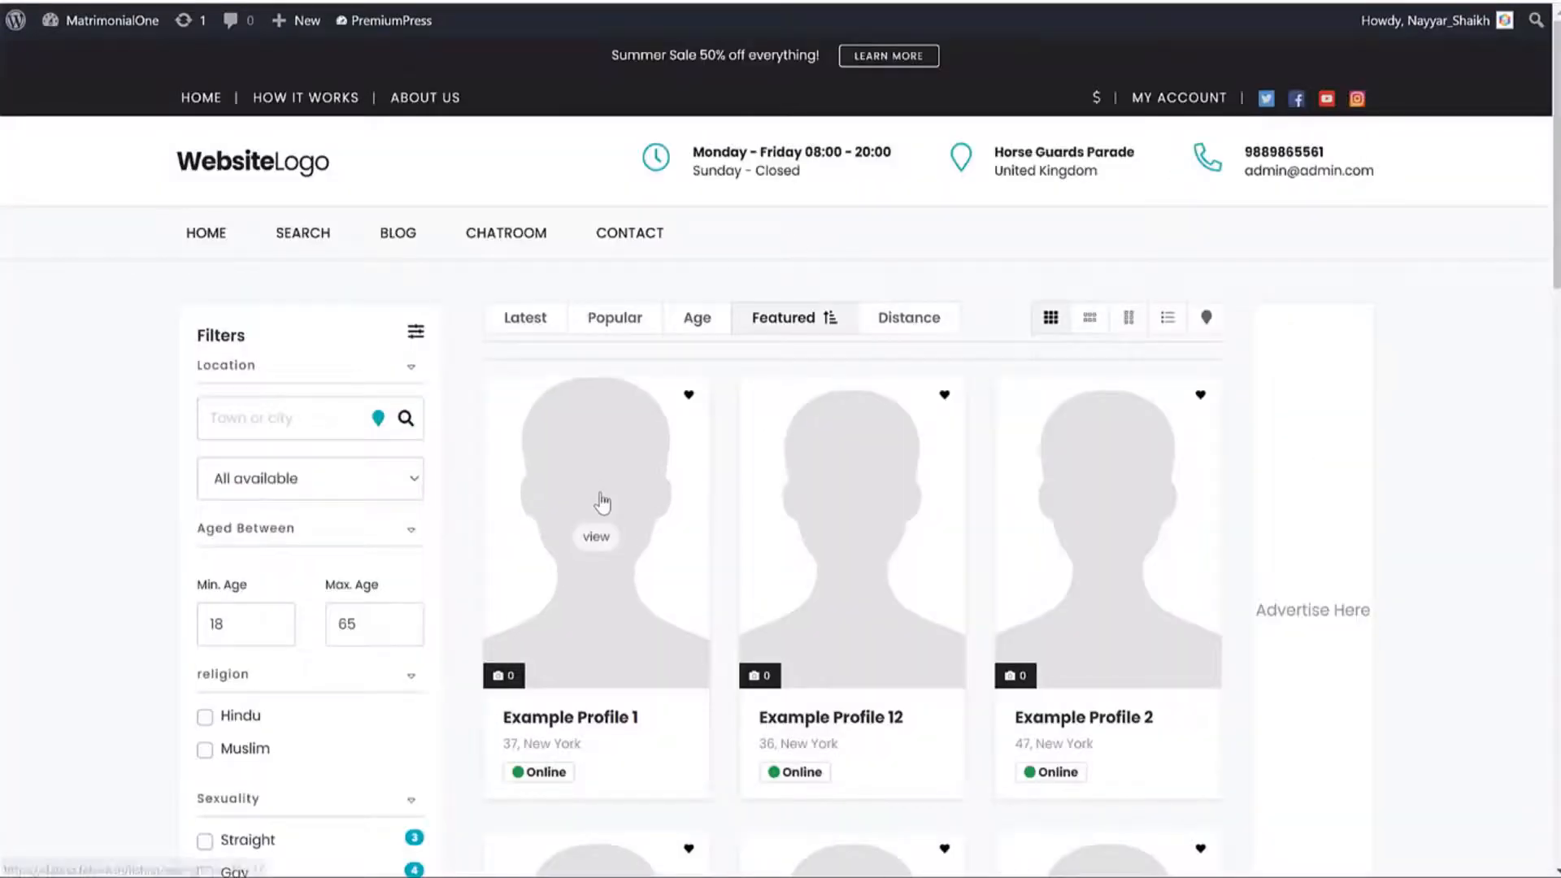
{"action": "left_click", "coordinate": [599, 505]}
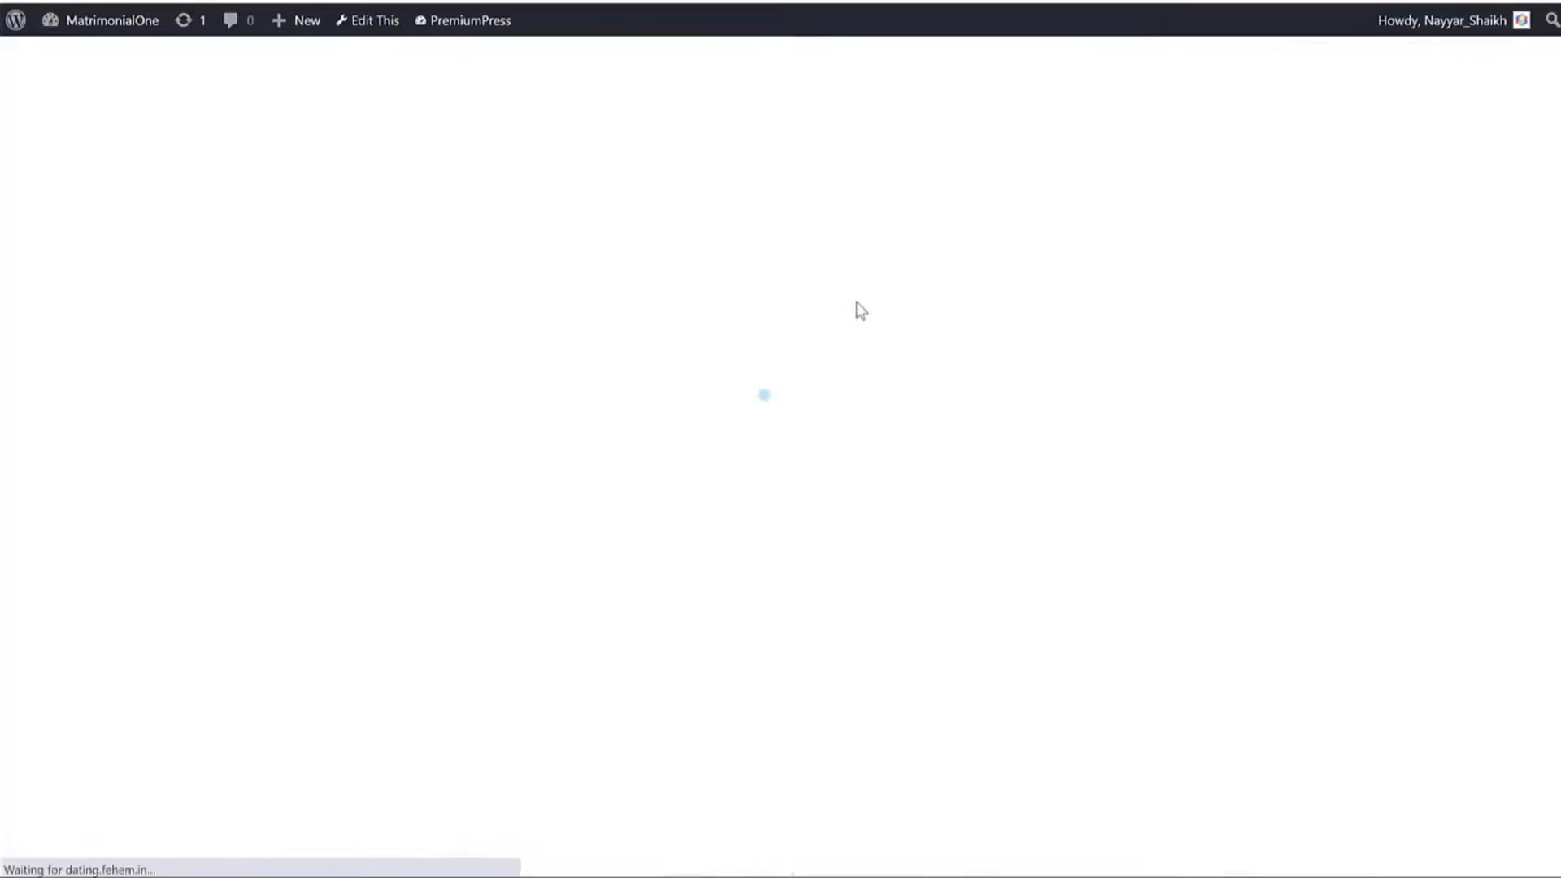
{"action": "scroll", "coordinate": [1073, 379], "scroll_direction": "down", "scroll_amount": 10}
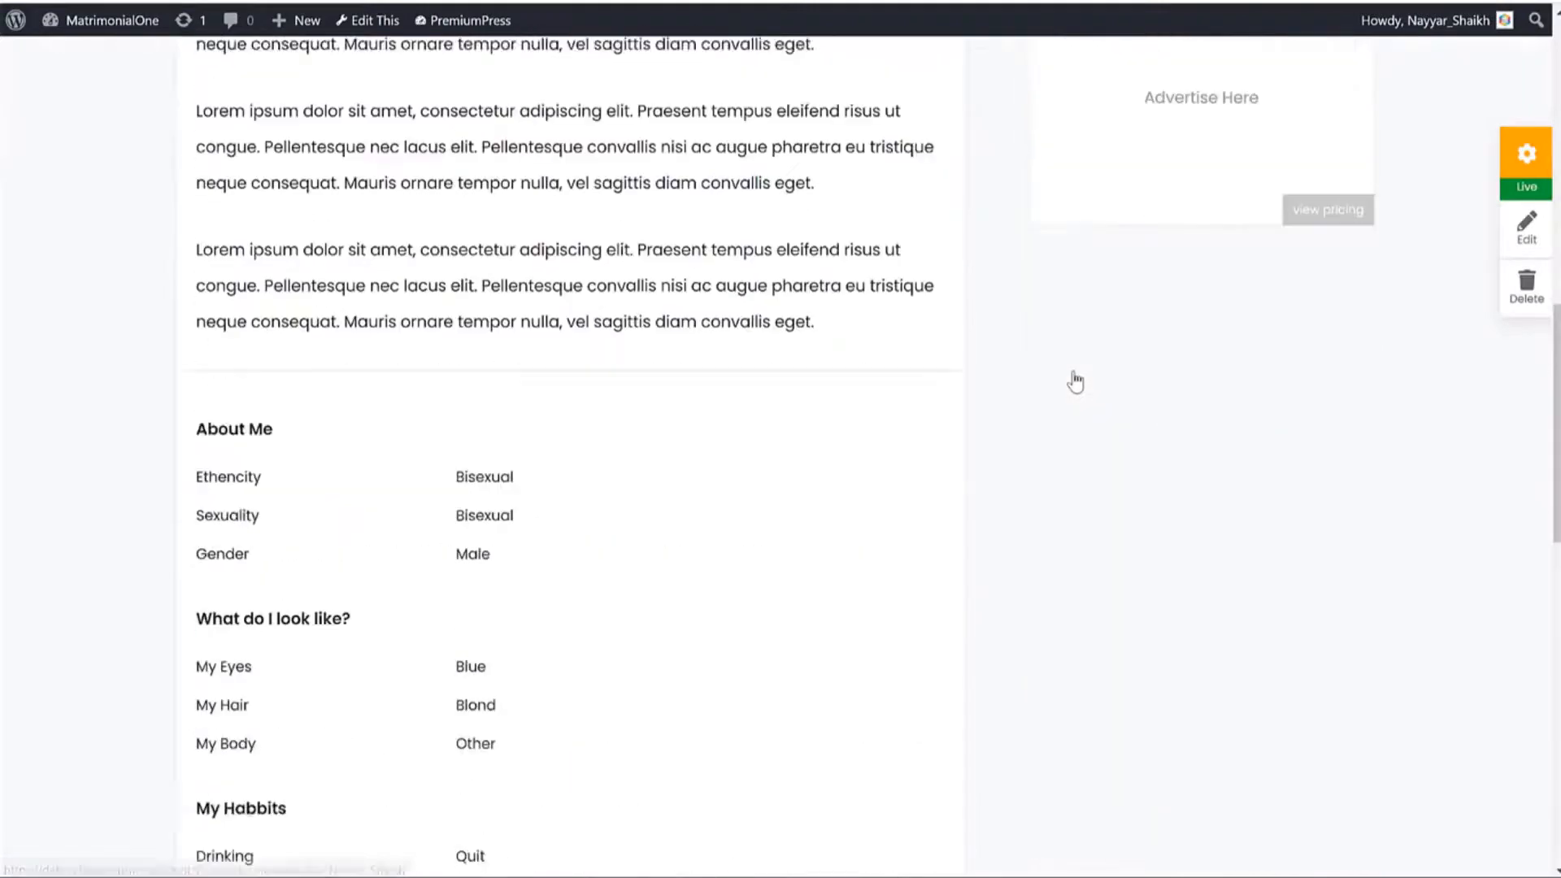
{"action": "scroll", "coordinate": [1075, 380], "scroll_direction": "down", "scroll_amount": 12}
{"action": "scroll", "coordinate": [1076, 380], "scroll_direction": "up", "scroll_amount": 7}
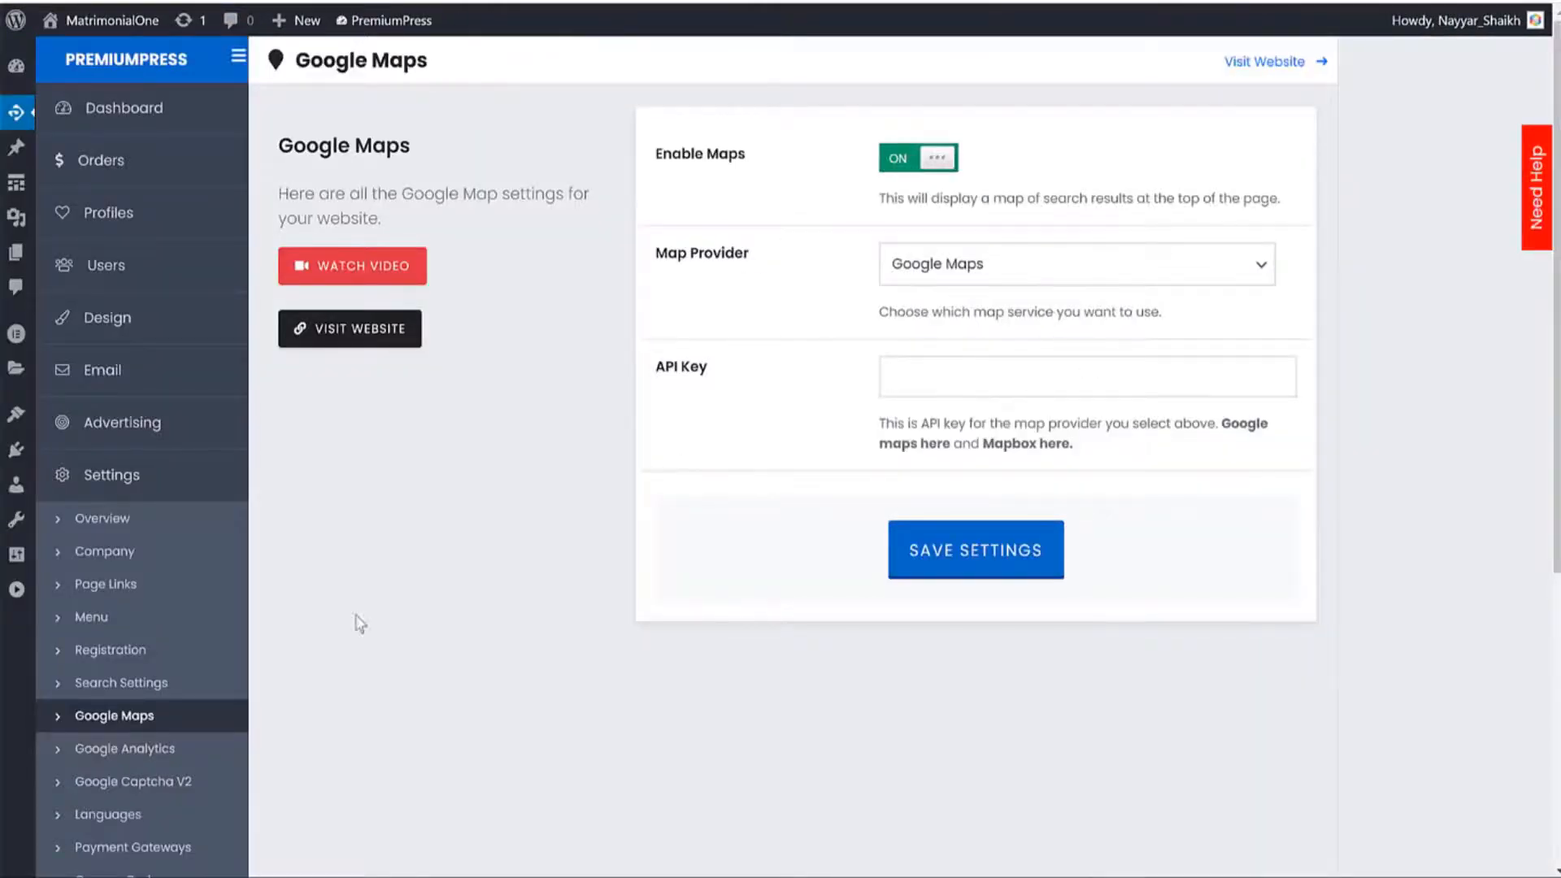
{"action": "scroll", "coordinate": [1202, 383], "scroll_direction": "down", "scroll_amount": 4}
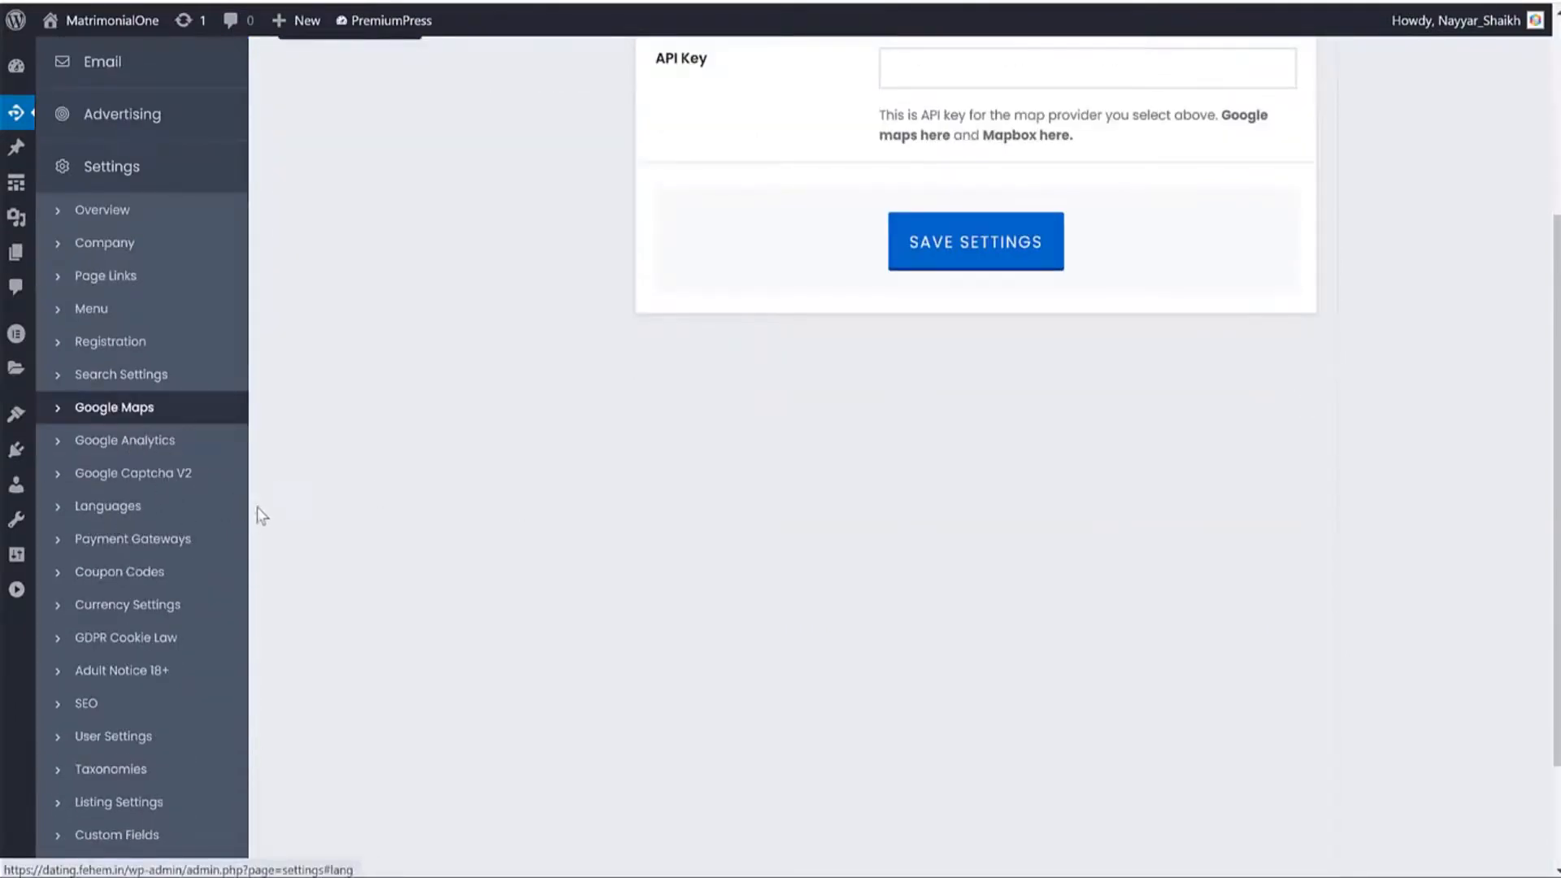
{"action": "scroll", "coordinate": [233, 506], "scroll_direction": "down", "scroll_amount": 1}
{"action": "left_click", "coordinate": [161, 447]}
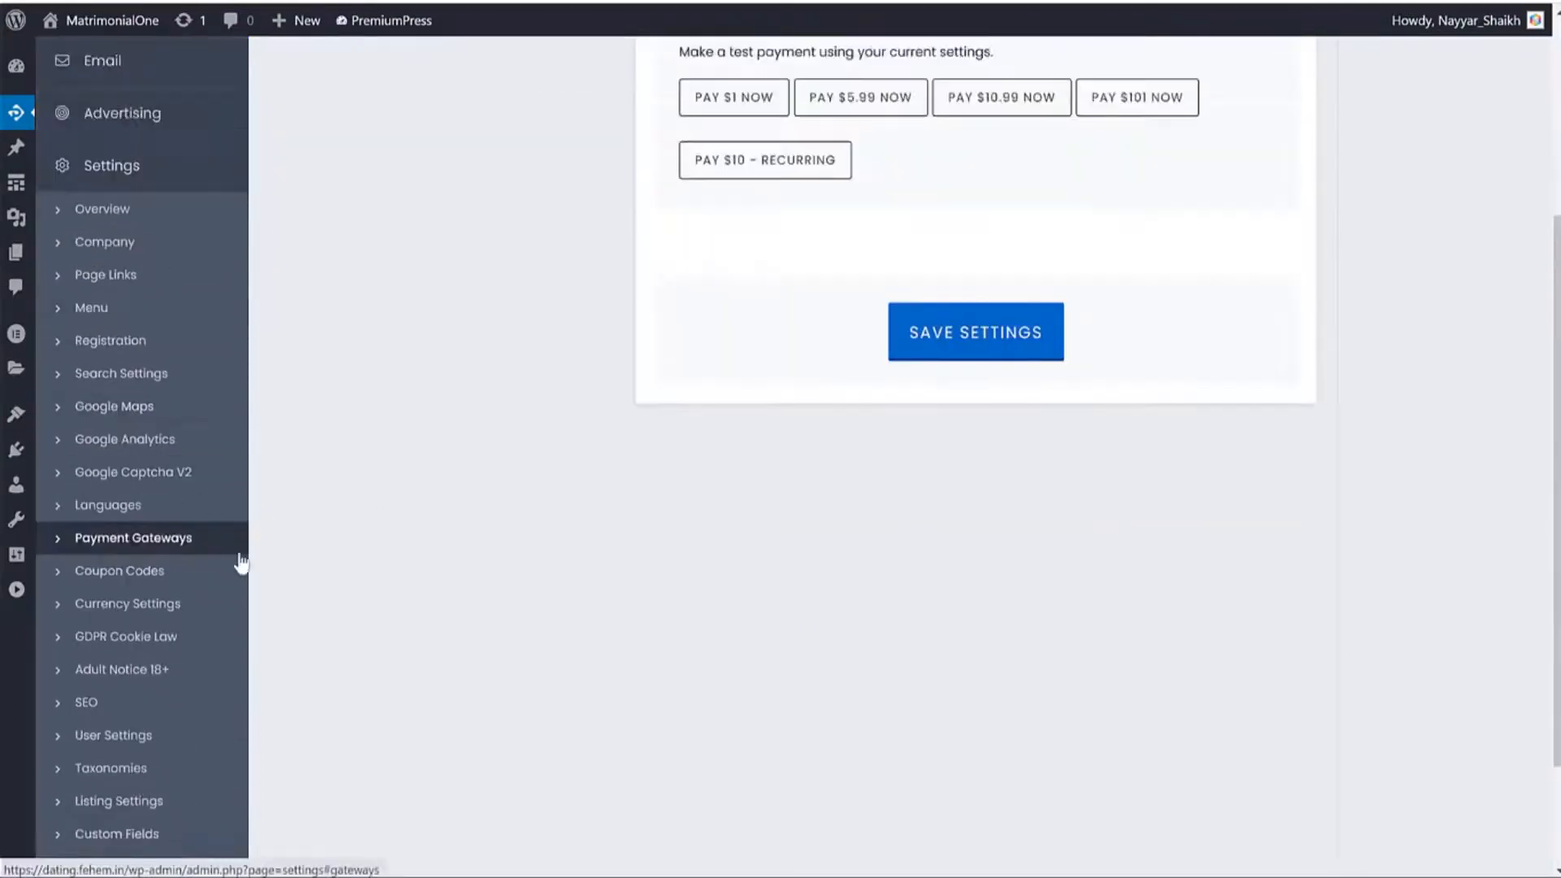
{"action": "scroll", "coordinate": [452, 543], "scroll_direction": "up", "scroll_amount": 4}
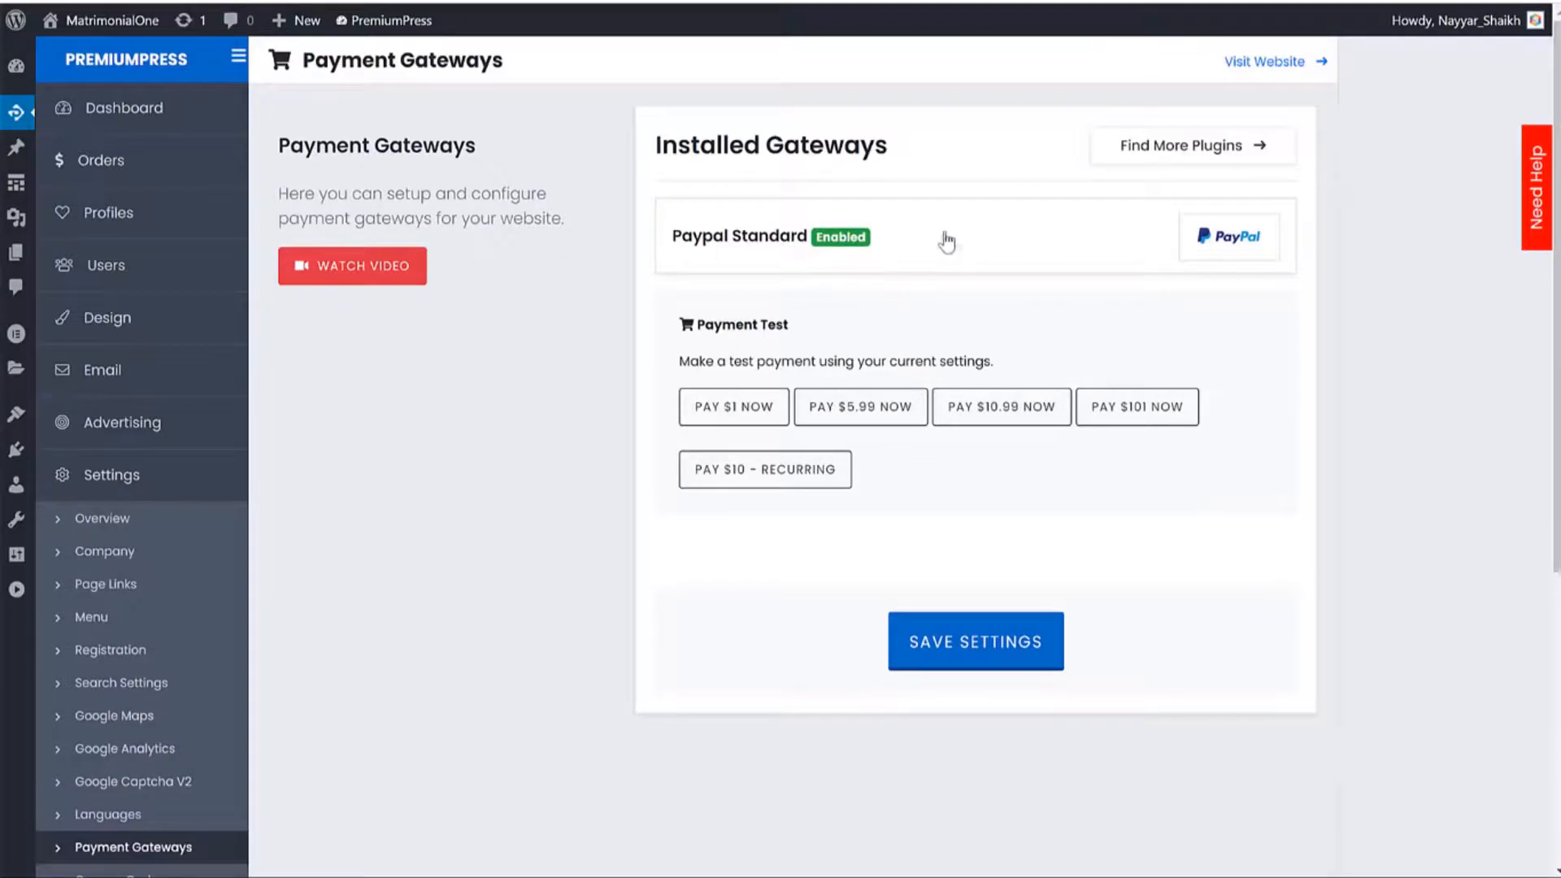
Give PayPal Standard the owner's PayPal e-mail, sandbox 'No (my website is live)', USD, recurring Yes, and save.
{"action": "left_click", "coordinate": [873, 241]}
{"action": "scroll", "coordinate": [1179, 431], "scroll_direction": "down", "scroll_amount": 3}
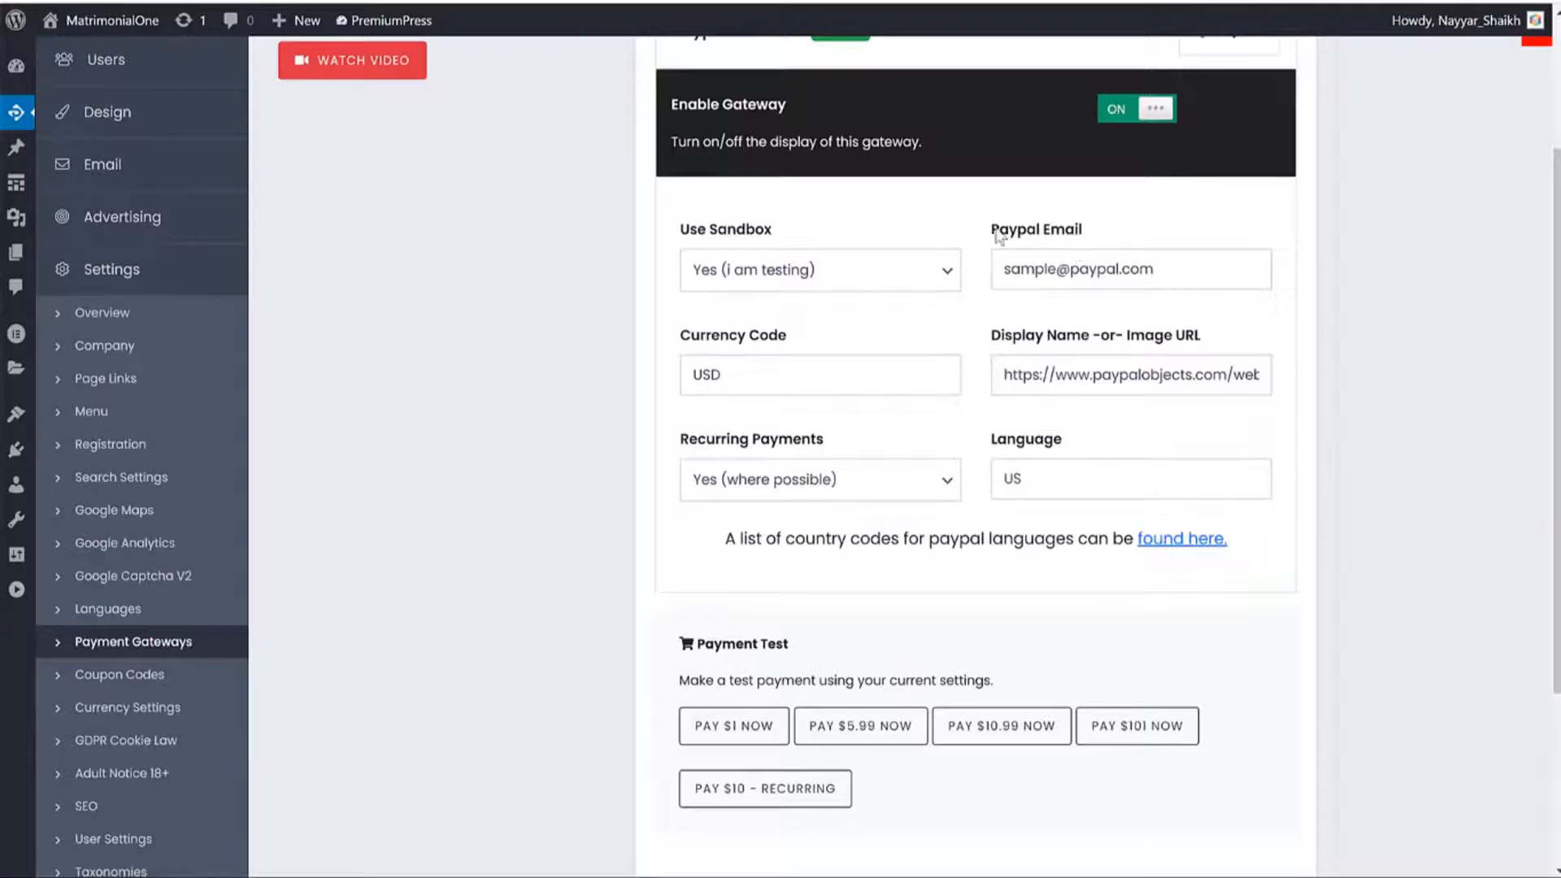
{"action": "left_click_drag", "start_coordinate": [998, 235], "coordinate": [1161, 255]}
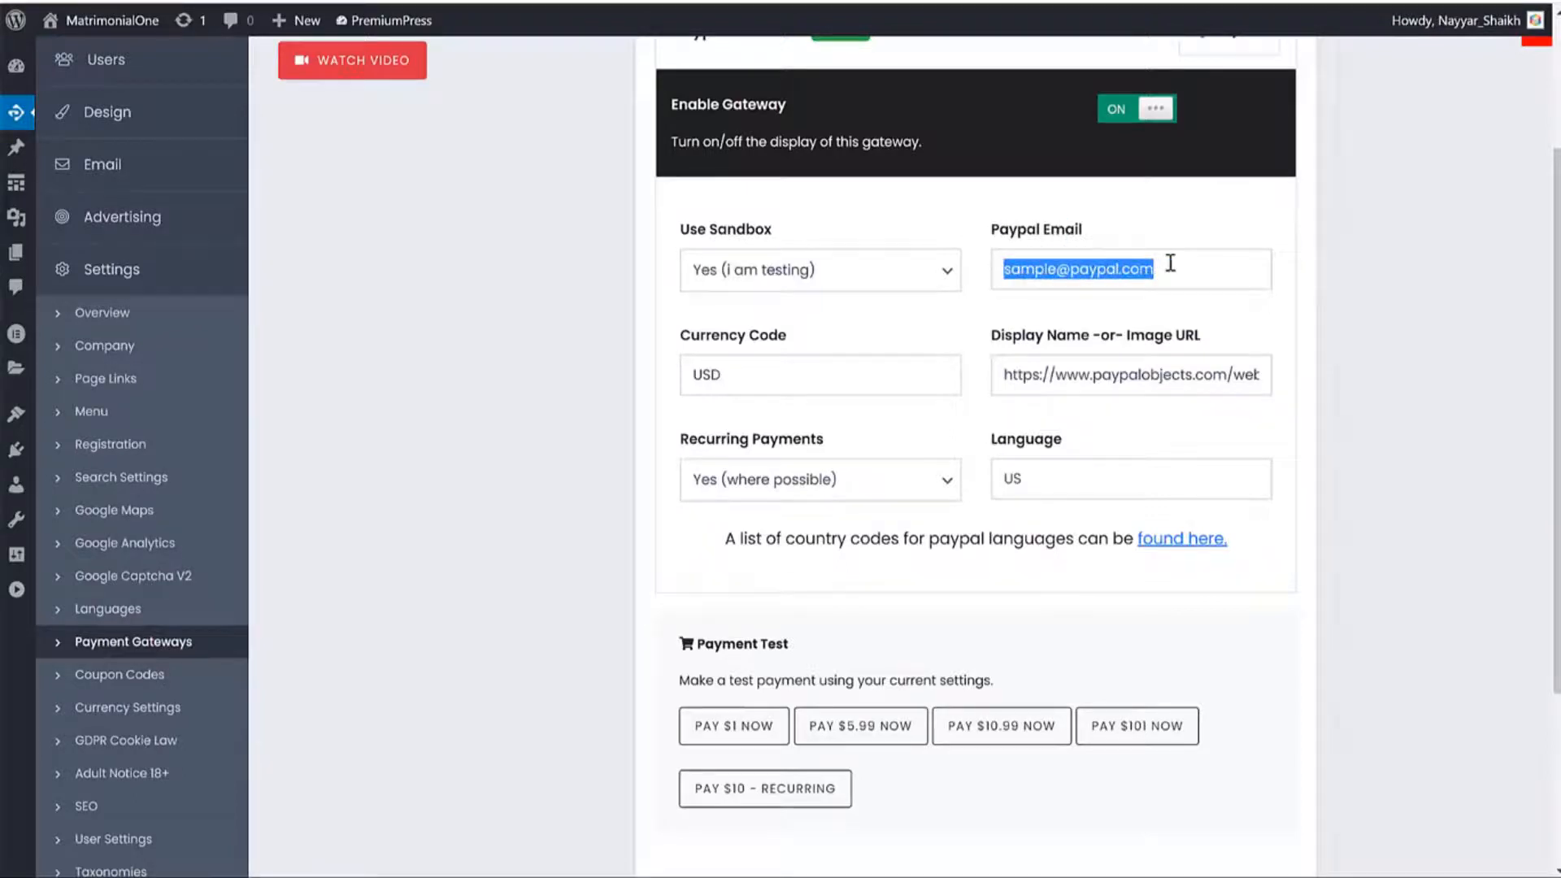
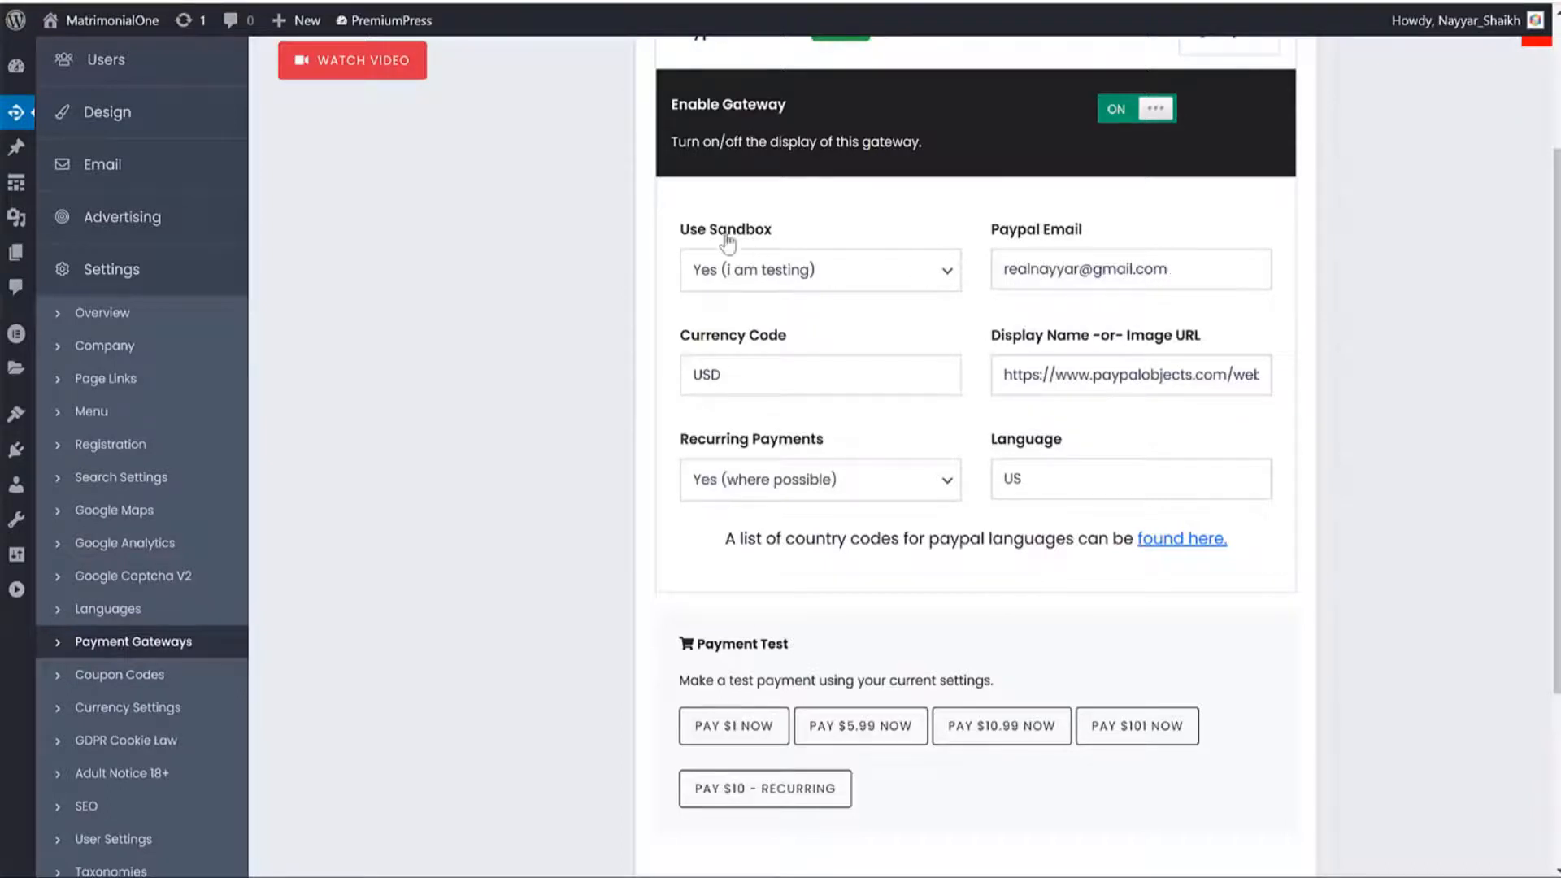
{"action": "left_click", "coordinate": [809, 277]}
{"action": "left_click", "coordinate": [772, 326]}
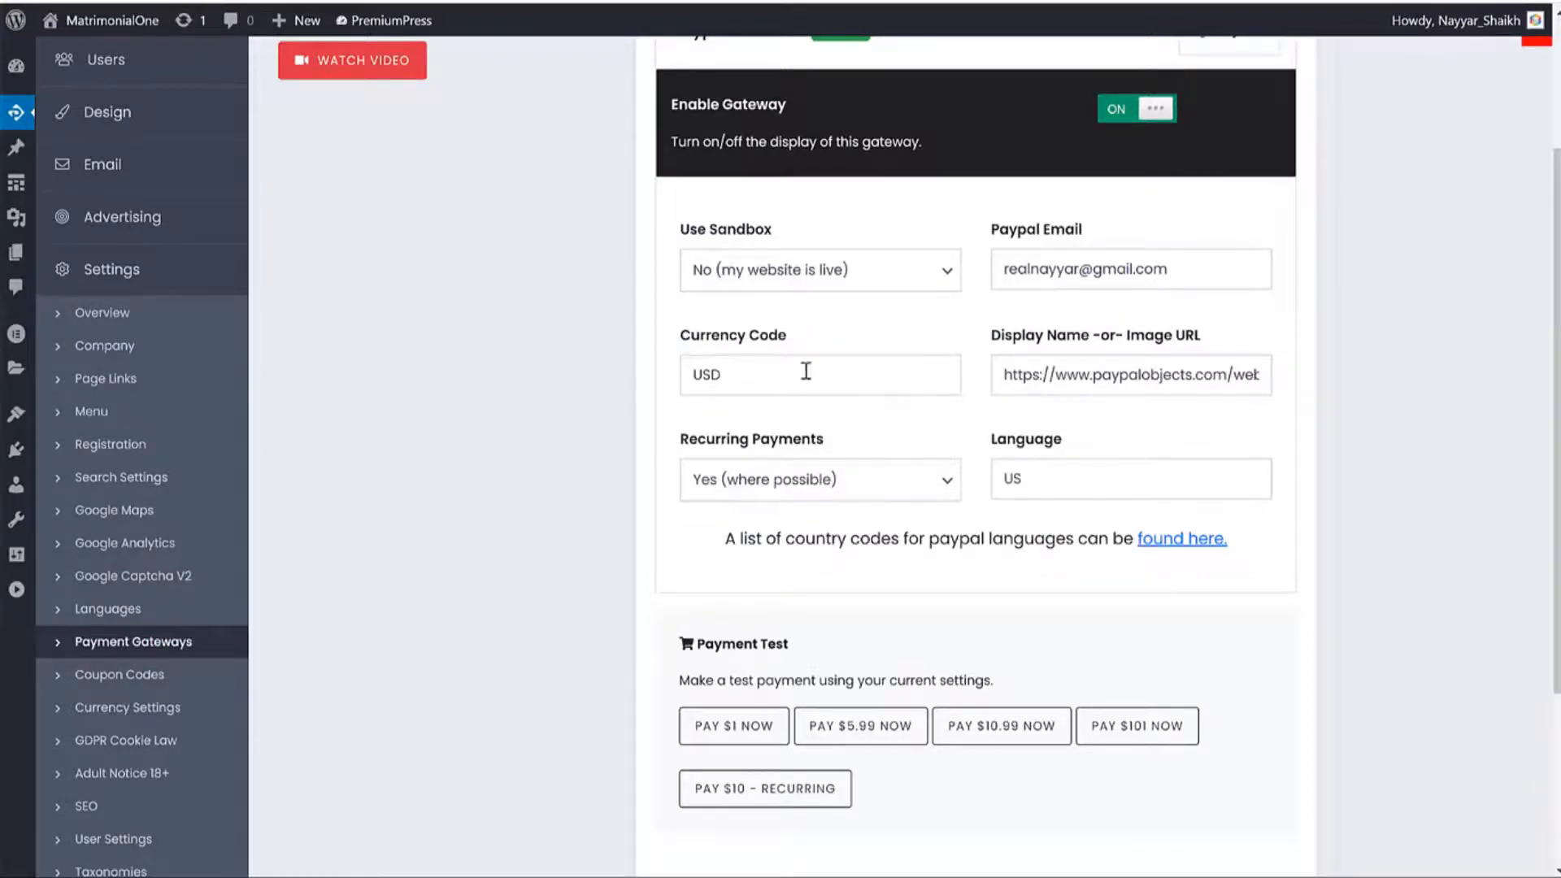
{"action": "double_click", "coordinate": [707, 376]}
{"action": "left_click", "coordinate": [831, 496]}
{"action": "left_click", "coordinate": [1404, 429]}
{"action": "scroll", "coordinate": [1400, 425], "scroll_direction": "down", "scroll_amount": 3}
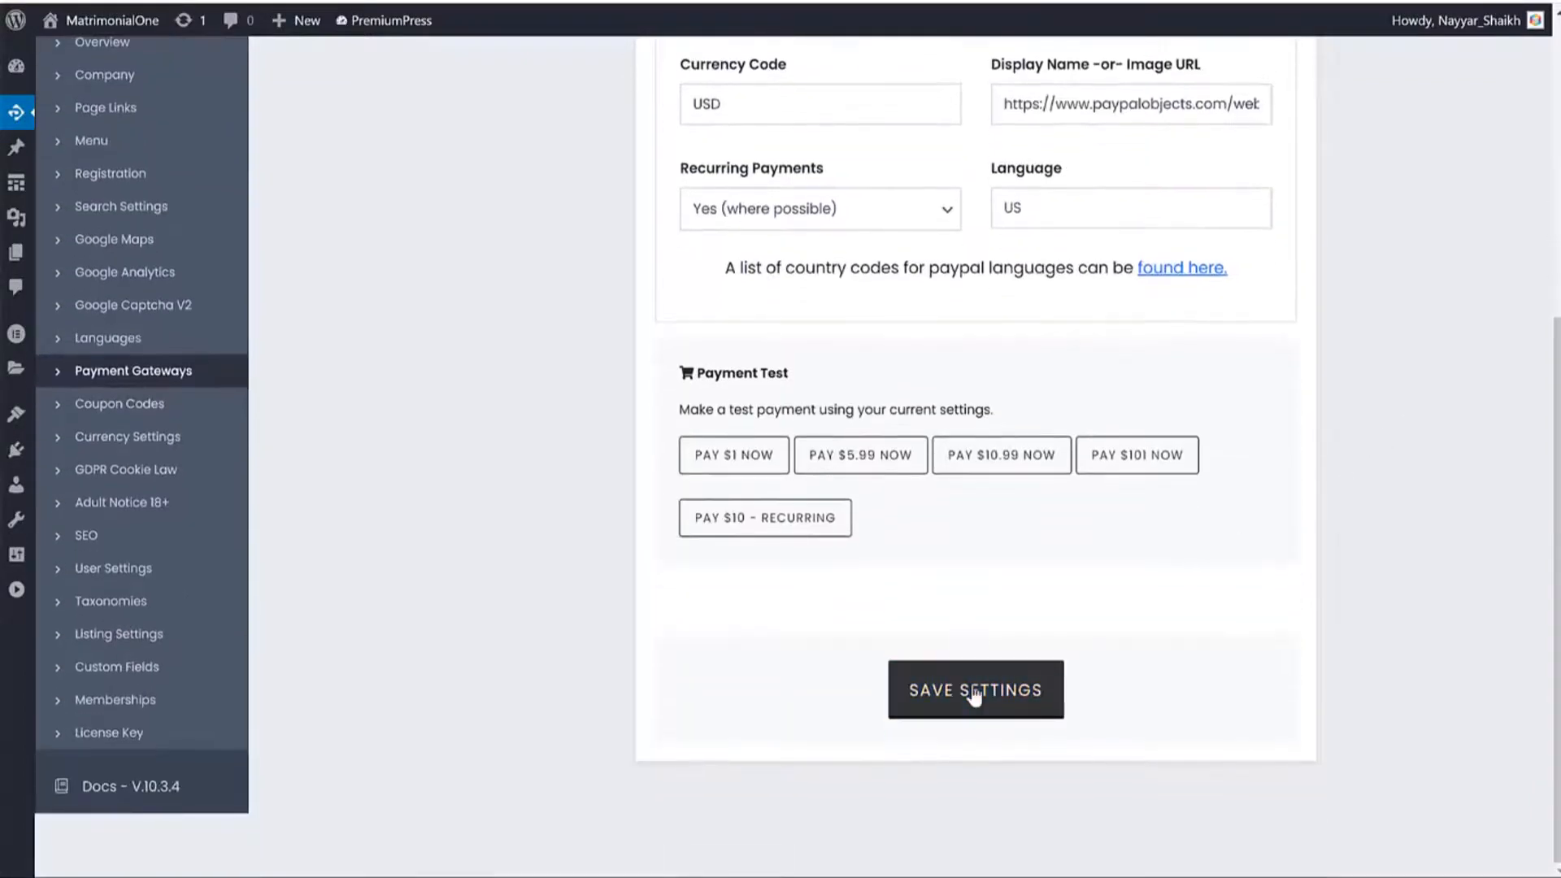
{"action": "left_click", "coordinate": [974, 691]}
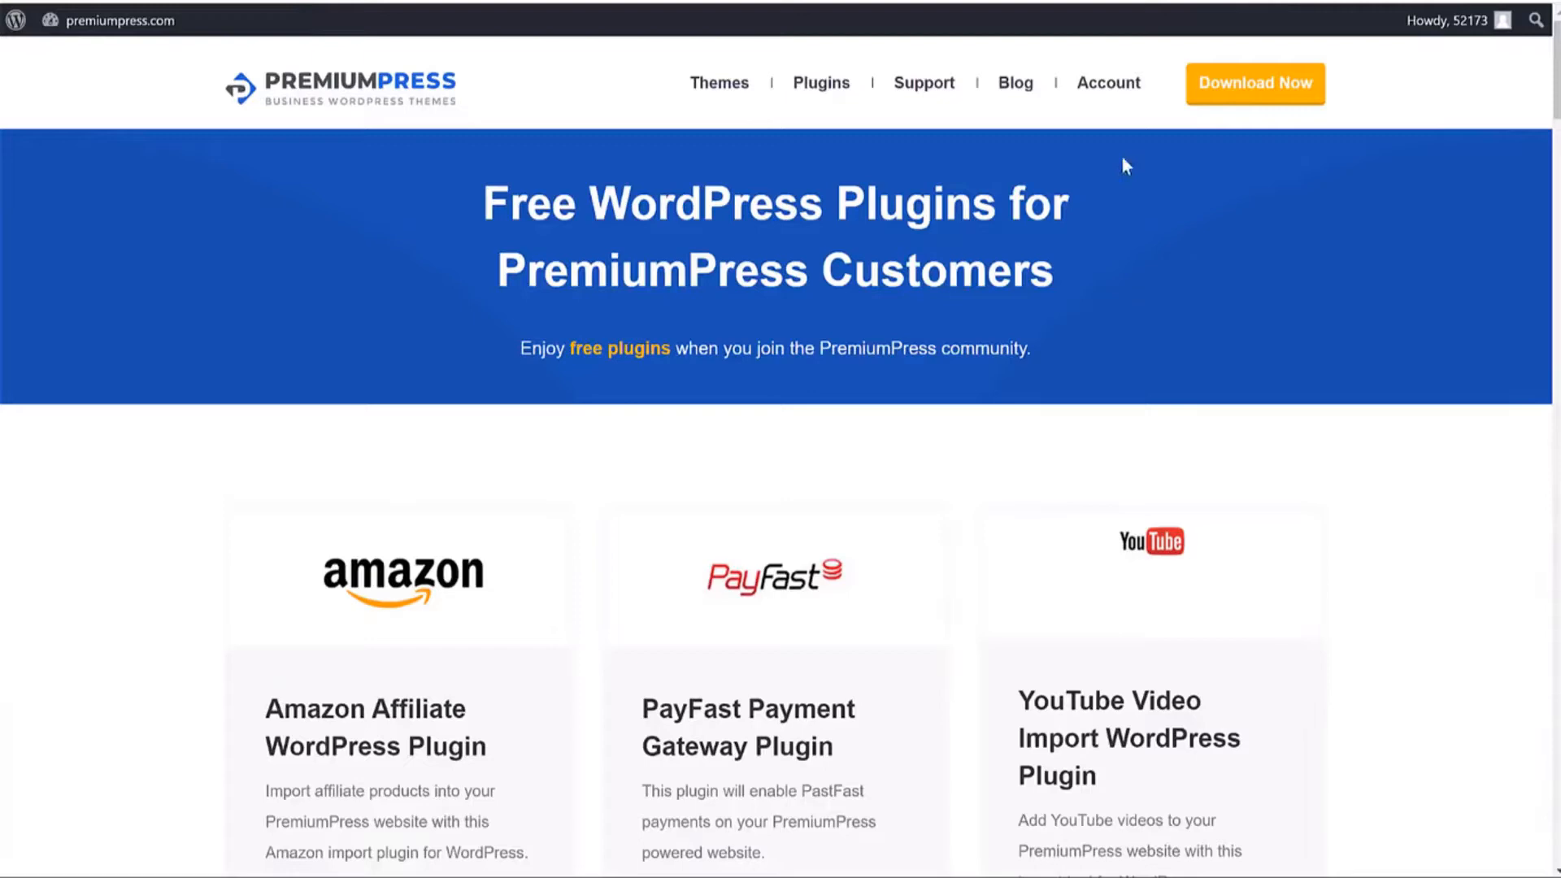
Download the free Stripe WordPress Plugin zip from its PremiumPress.com page and return to the admin tab.
{"action": "scroll", "coordinate": [1357, 303], "scroll_direction": "down", "scroll_amount": 15}
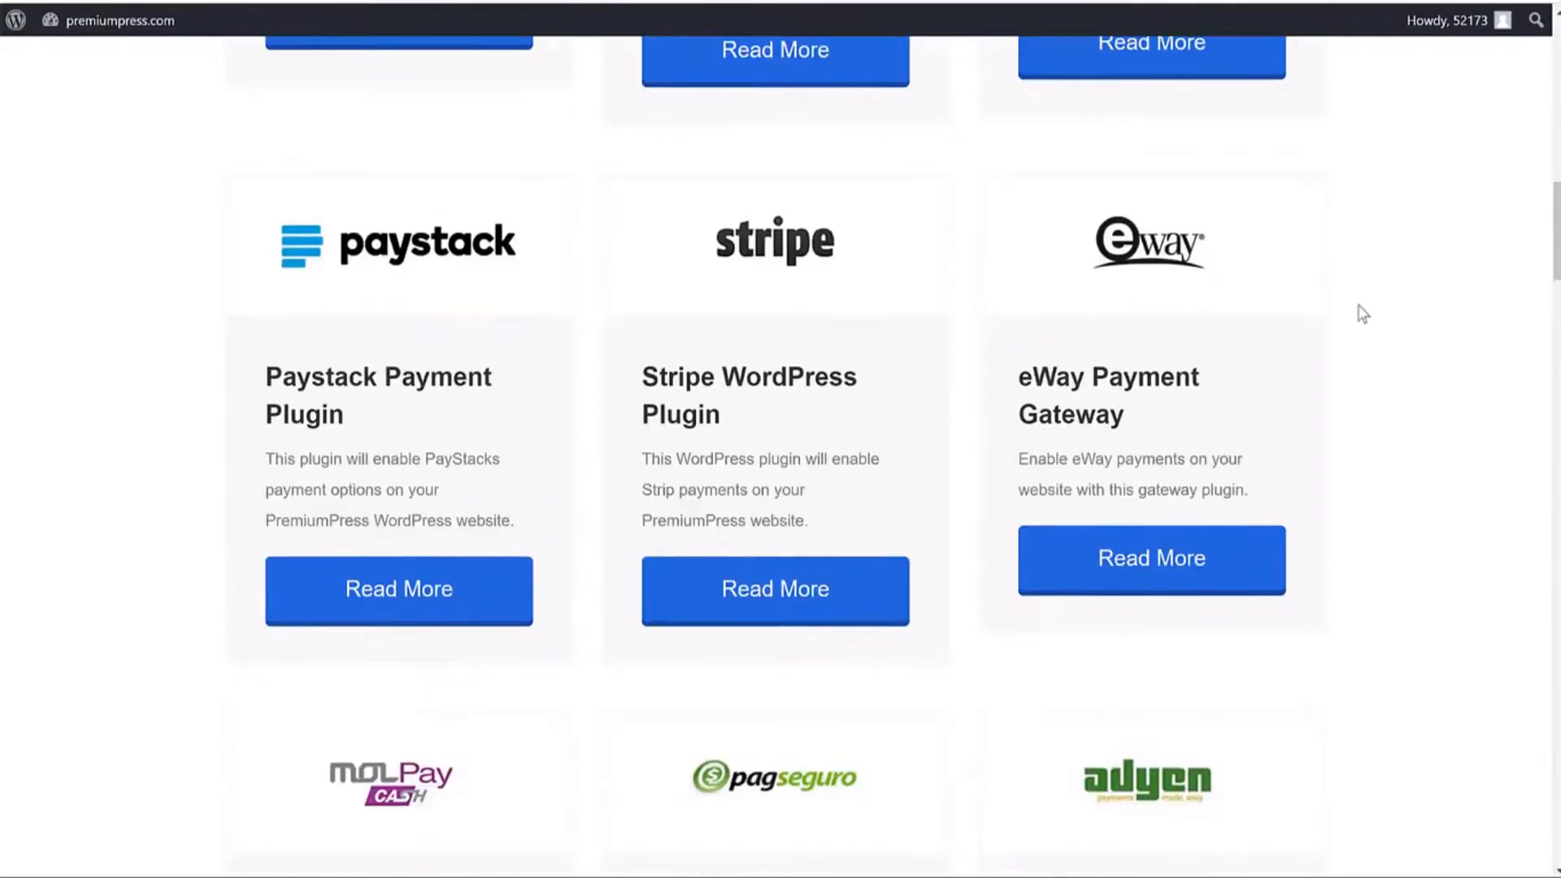
{"action": "left_click", "coordinate": [782, 596]}
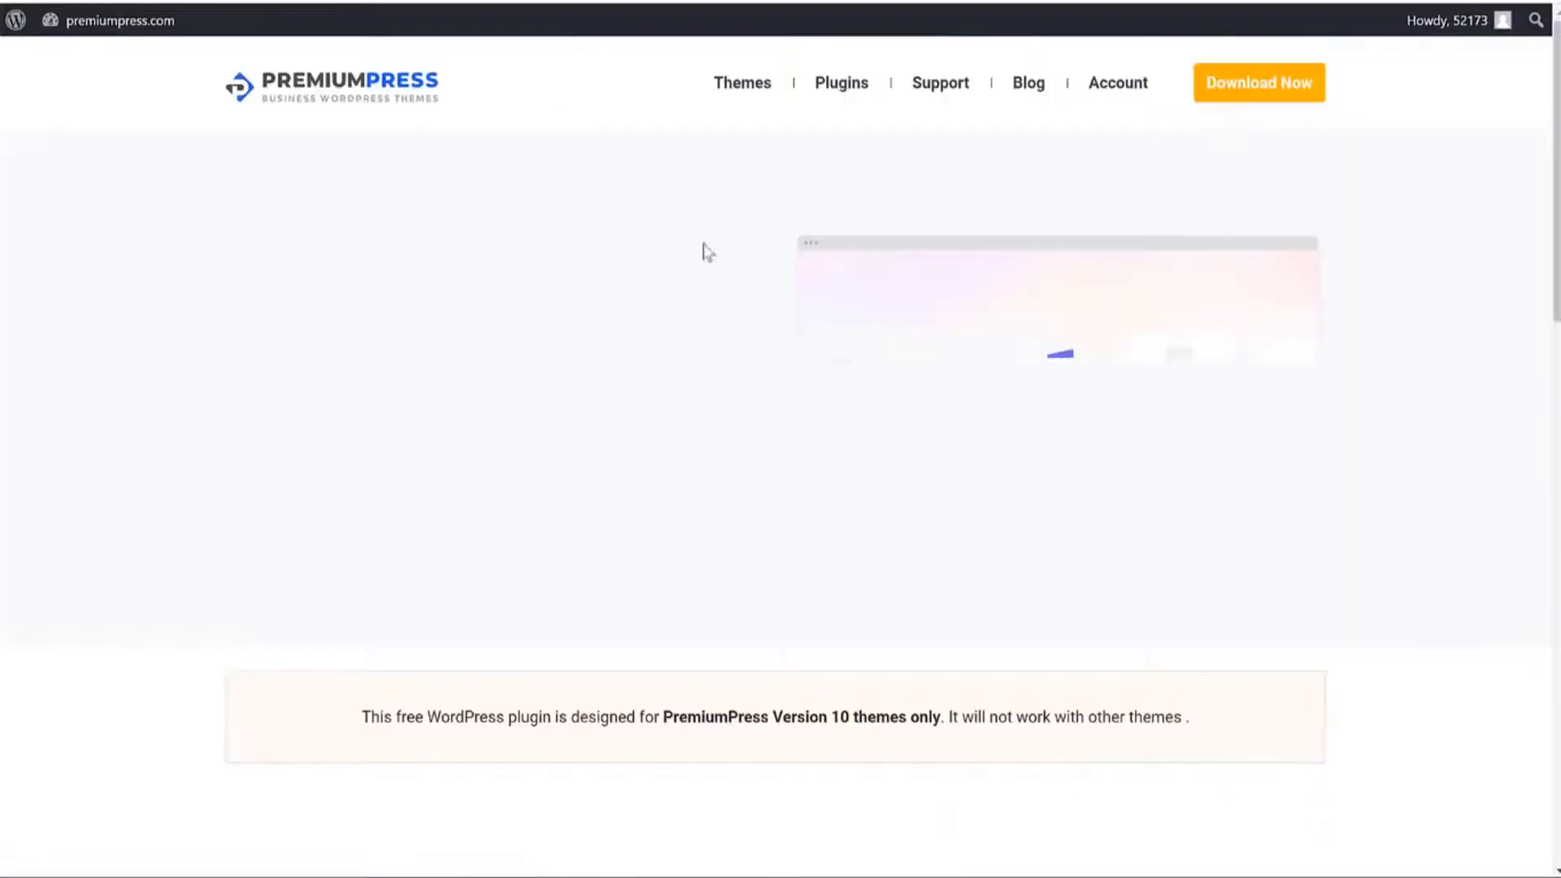
{"action": "scroll", "coordinate": [934, 356], "scroll_direction": "down", "scroll_amount": 4}
{"action": "left_click", "coordinate": [355, 303]}
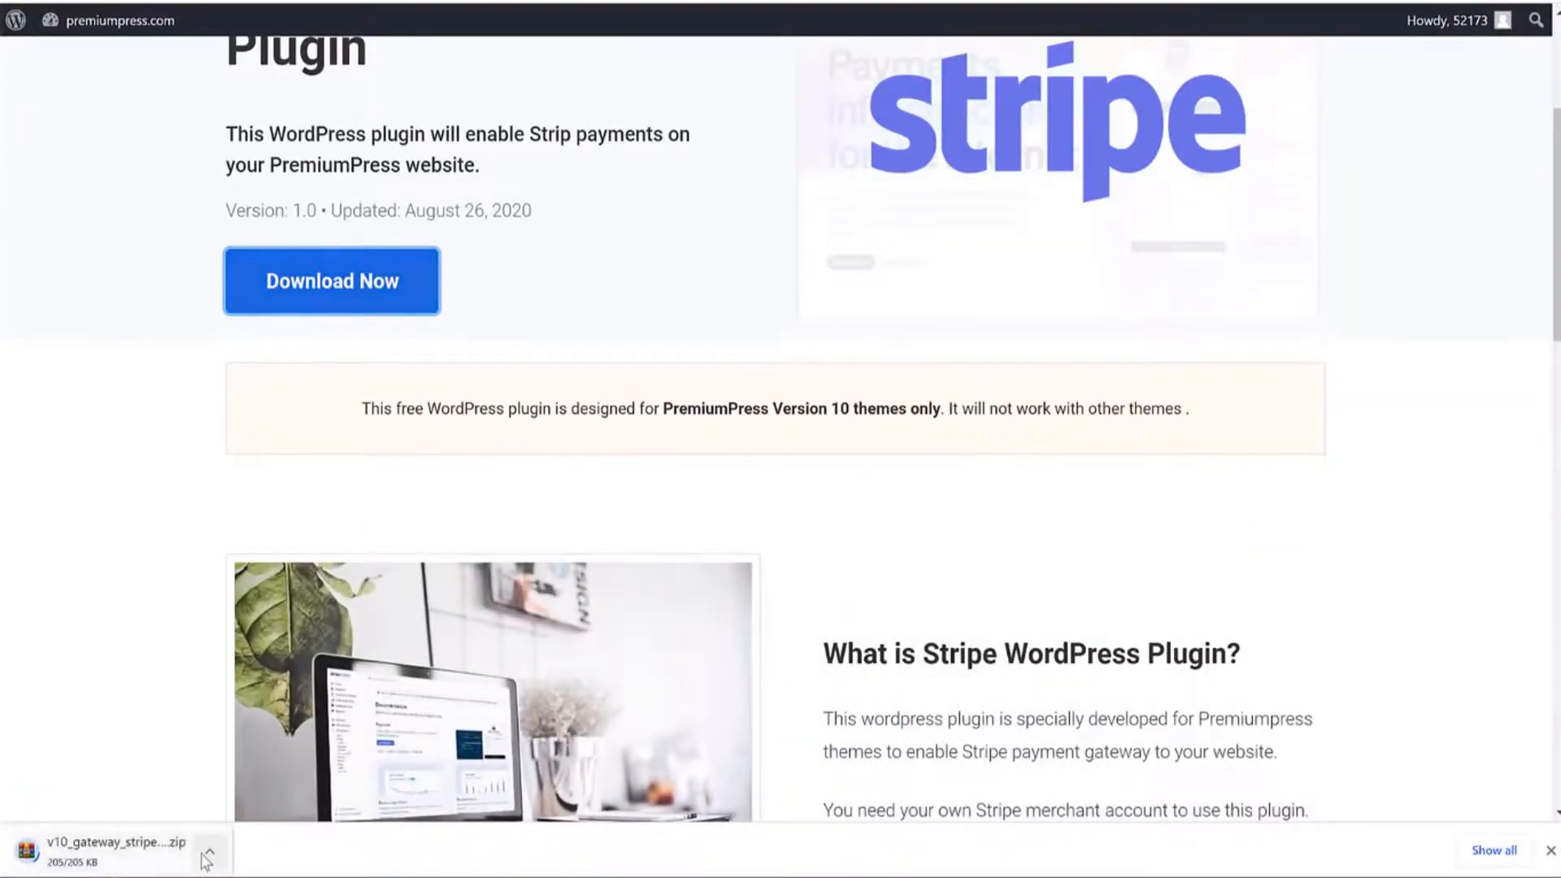
{"action": "left_click", "coordinate": [650, 2]}
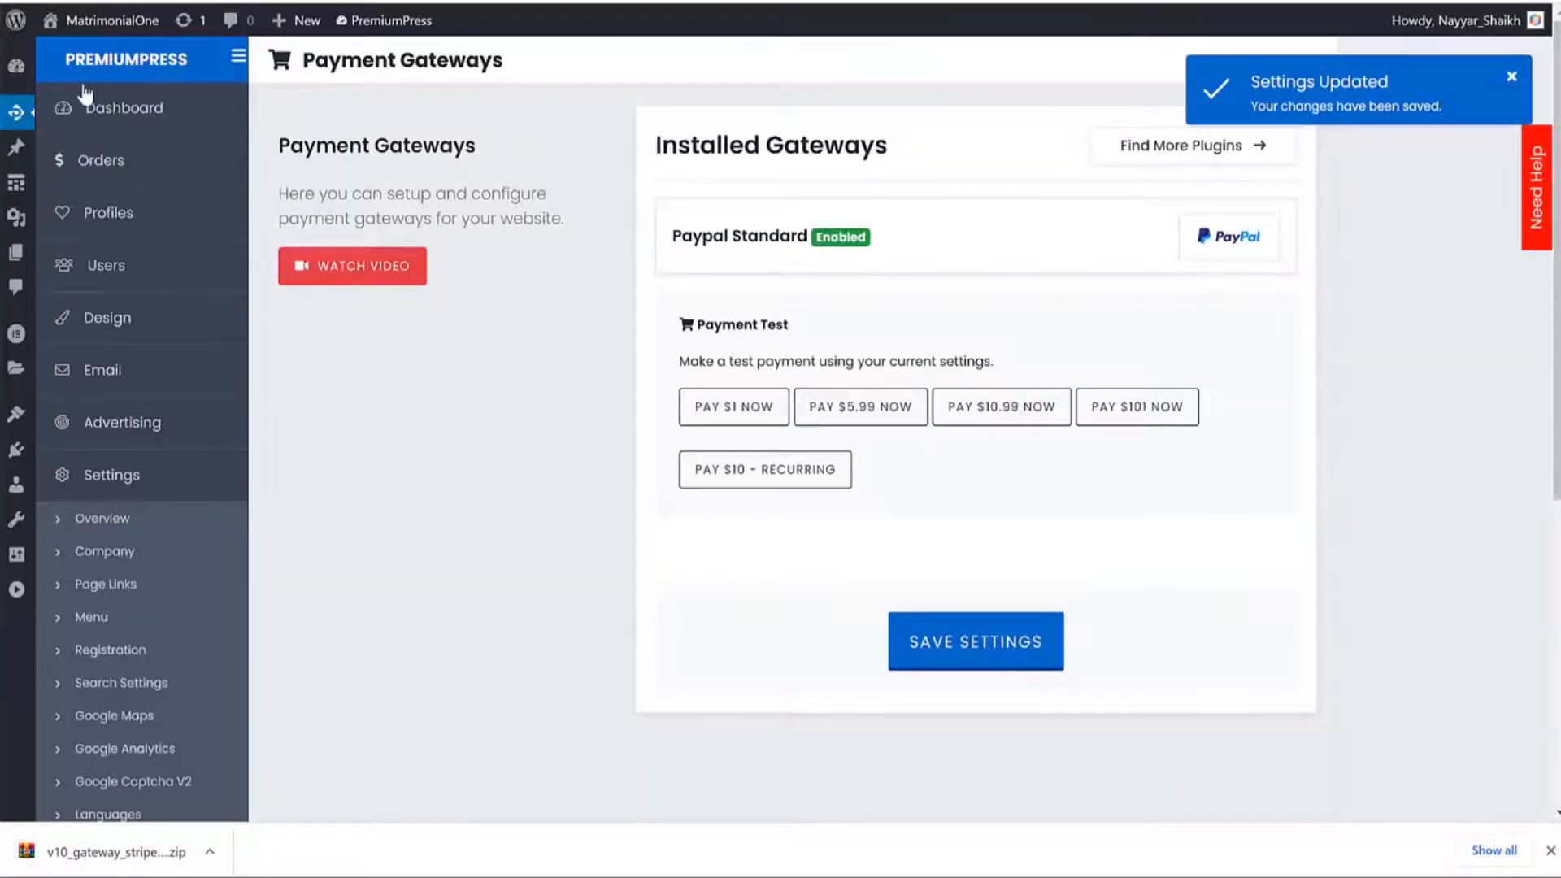
Upload v10_gateway_stripe (1).zip from Downloads as a new plugin, install it, and activate it.
{"action": "mouse_move", "coordinate": [17, 65]}
{"action": "left_click", "coordinate": [48, 99]}
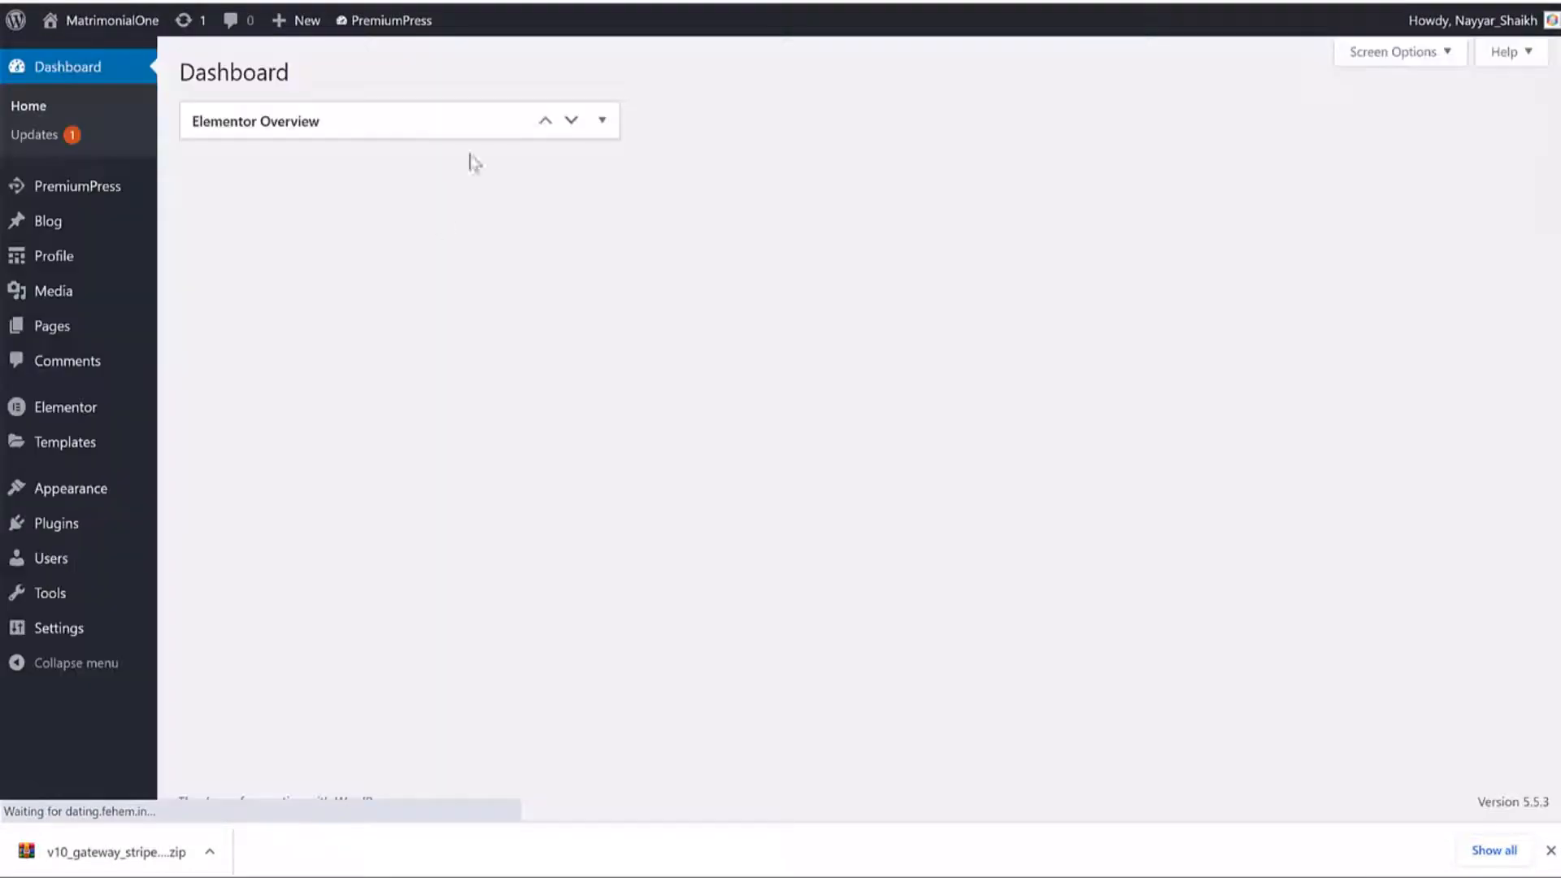
{"action": "mouse_move", "coordinate": [90, 543]}
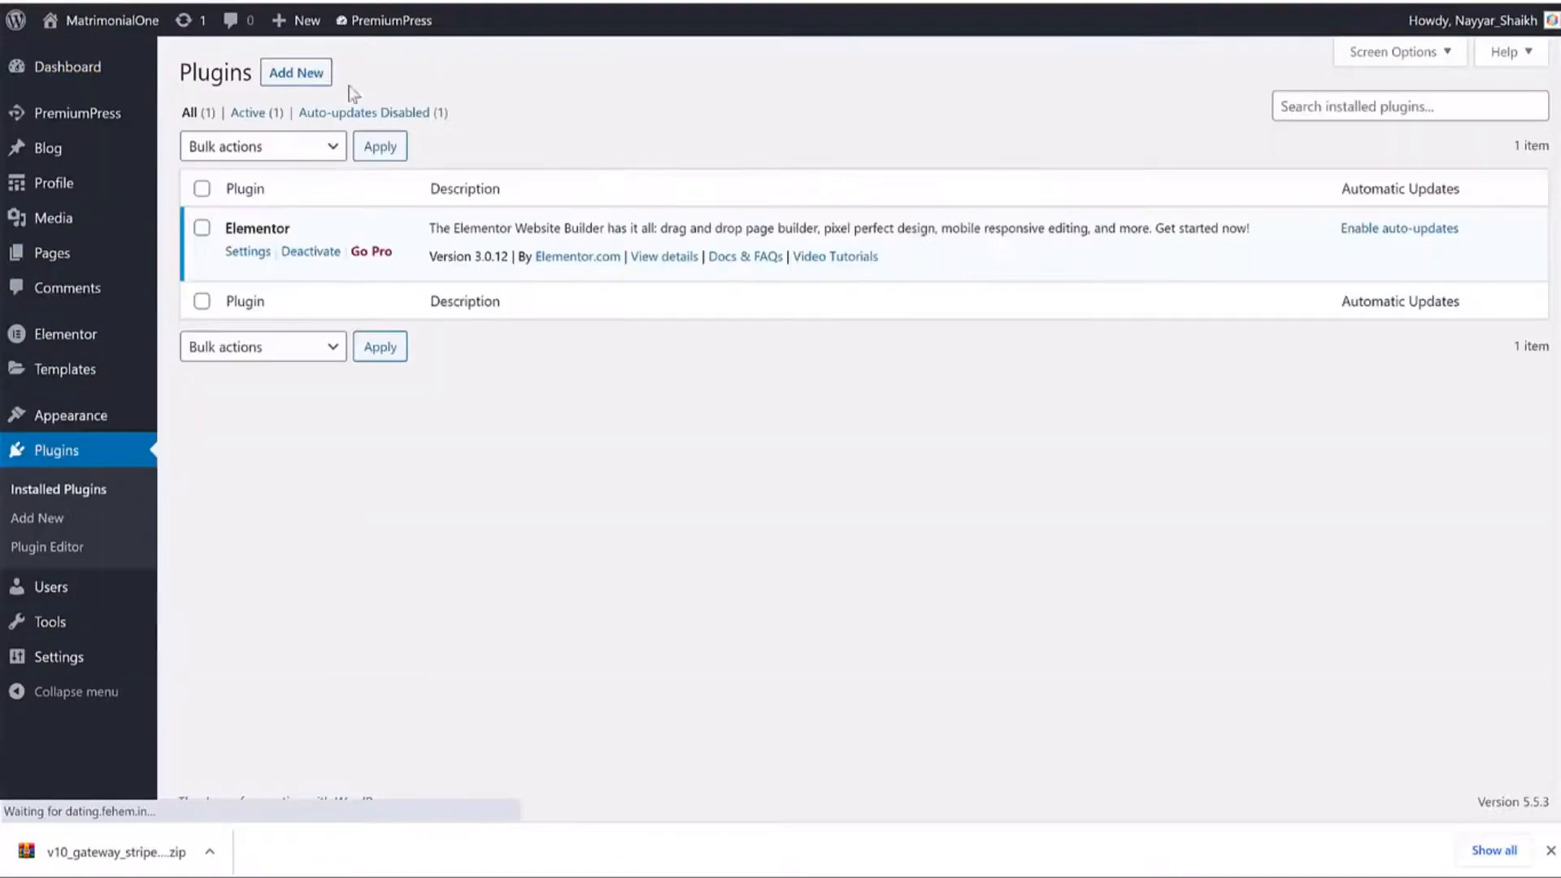
{"action": "left_click", "coordinate": [295, 70]}
{"action": "left_click", "coordinate": [380, 79]}
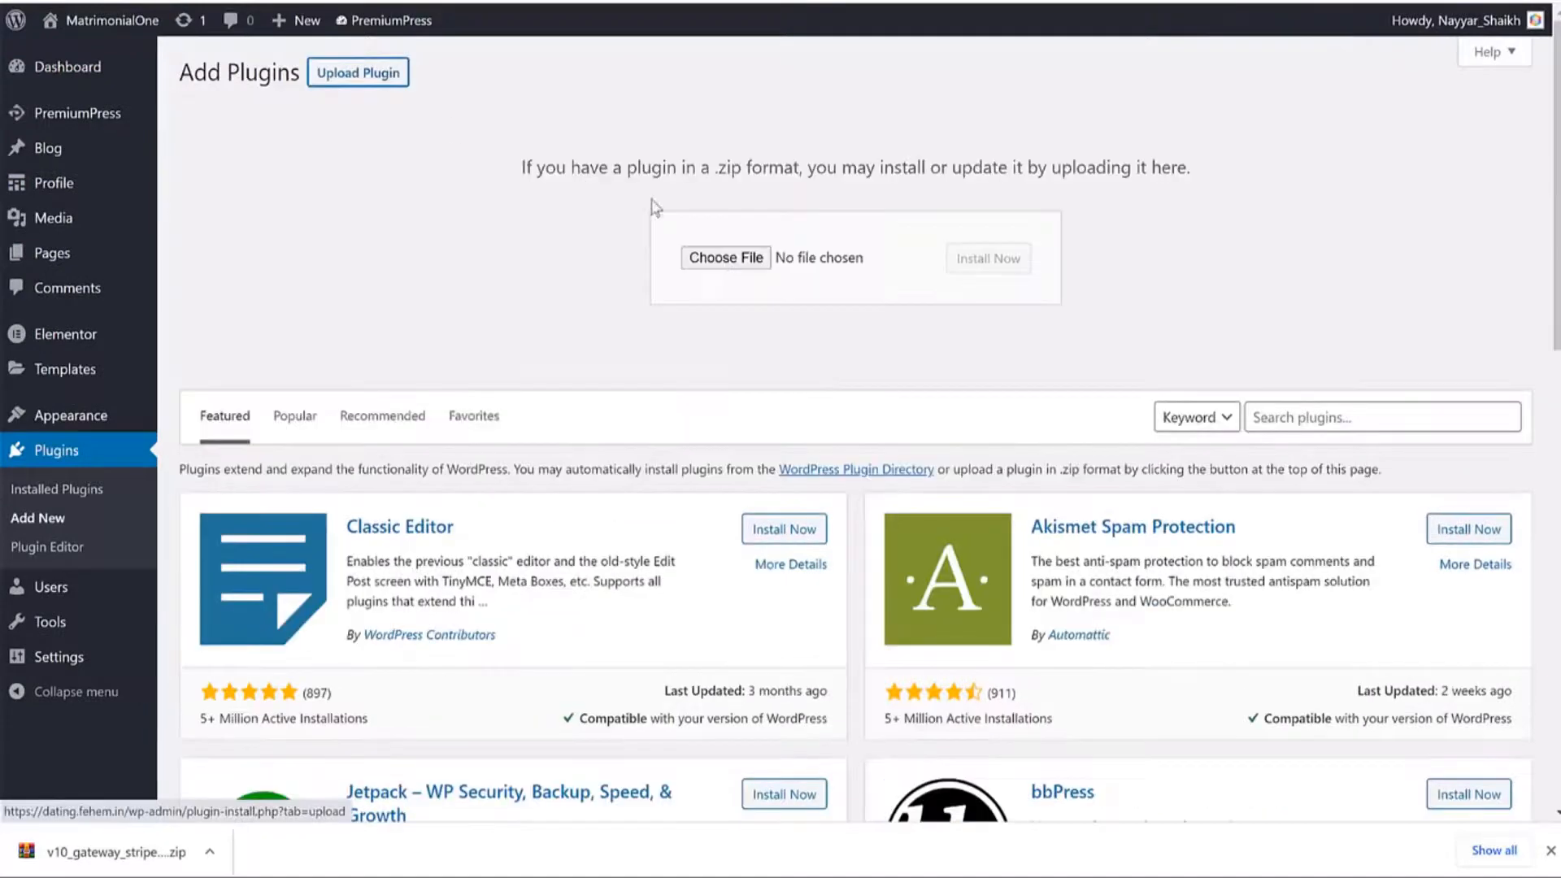
{"action": "left_click", "coordinate": [732, 258]}
{"action": "scroll", "coordinate": [77, 81], "scroll_direction": "up", "scroll_amount": 1}
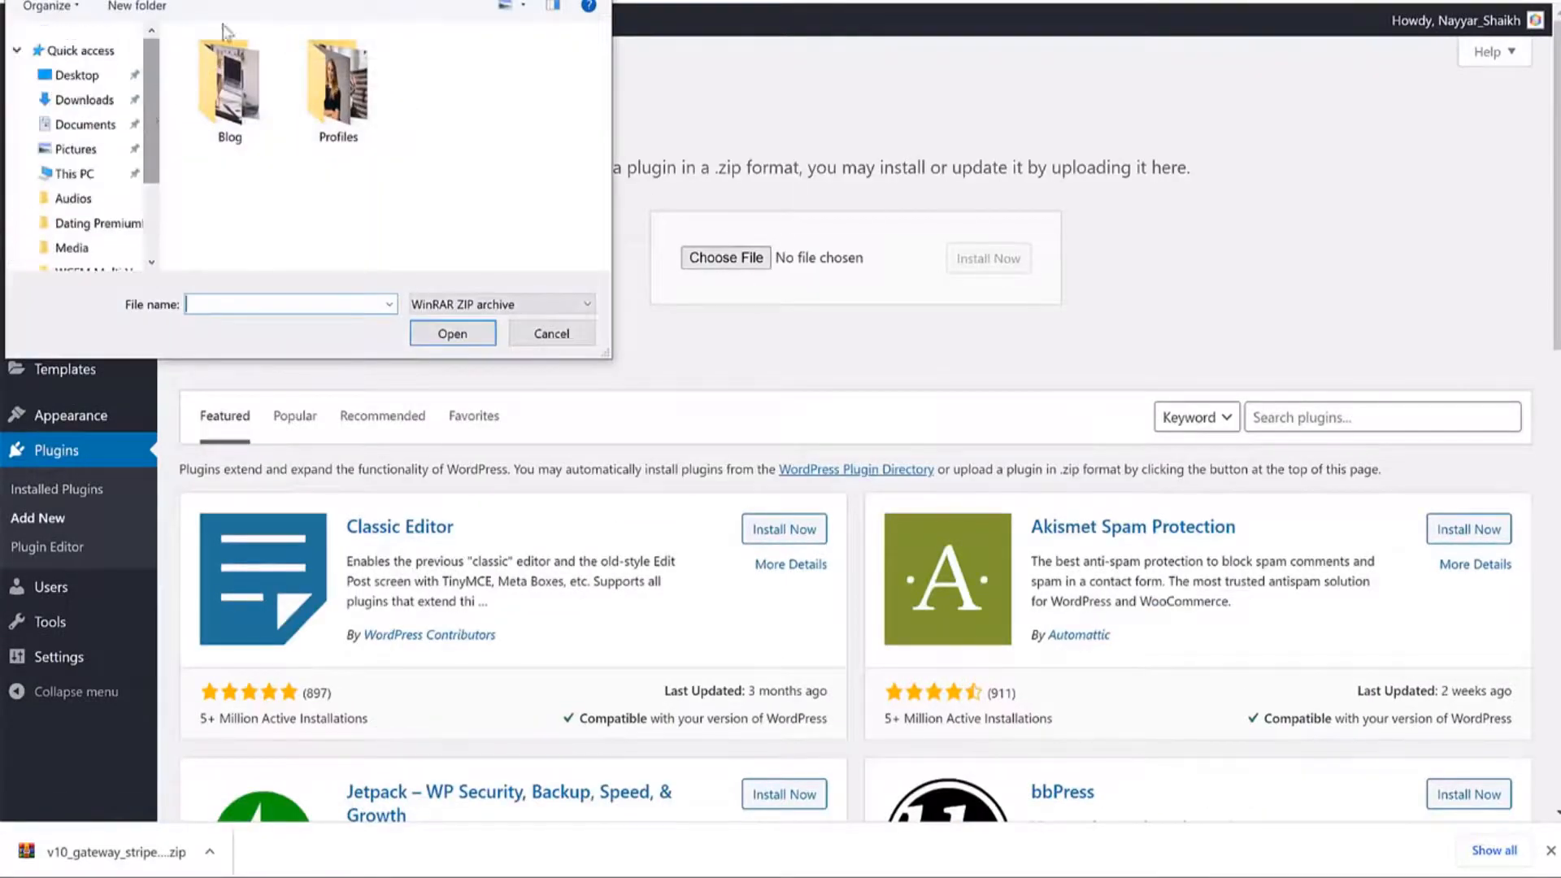
{"action": "left_click", "coordinate": [81, 100]}
{"action": "left_click", "coordinate": [228, 104]}
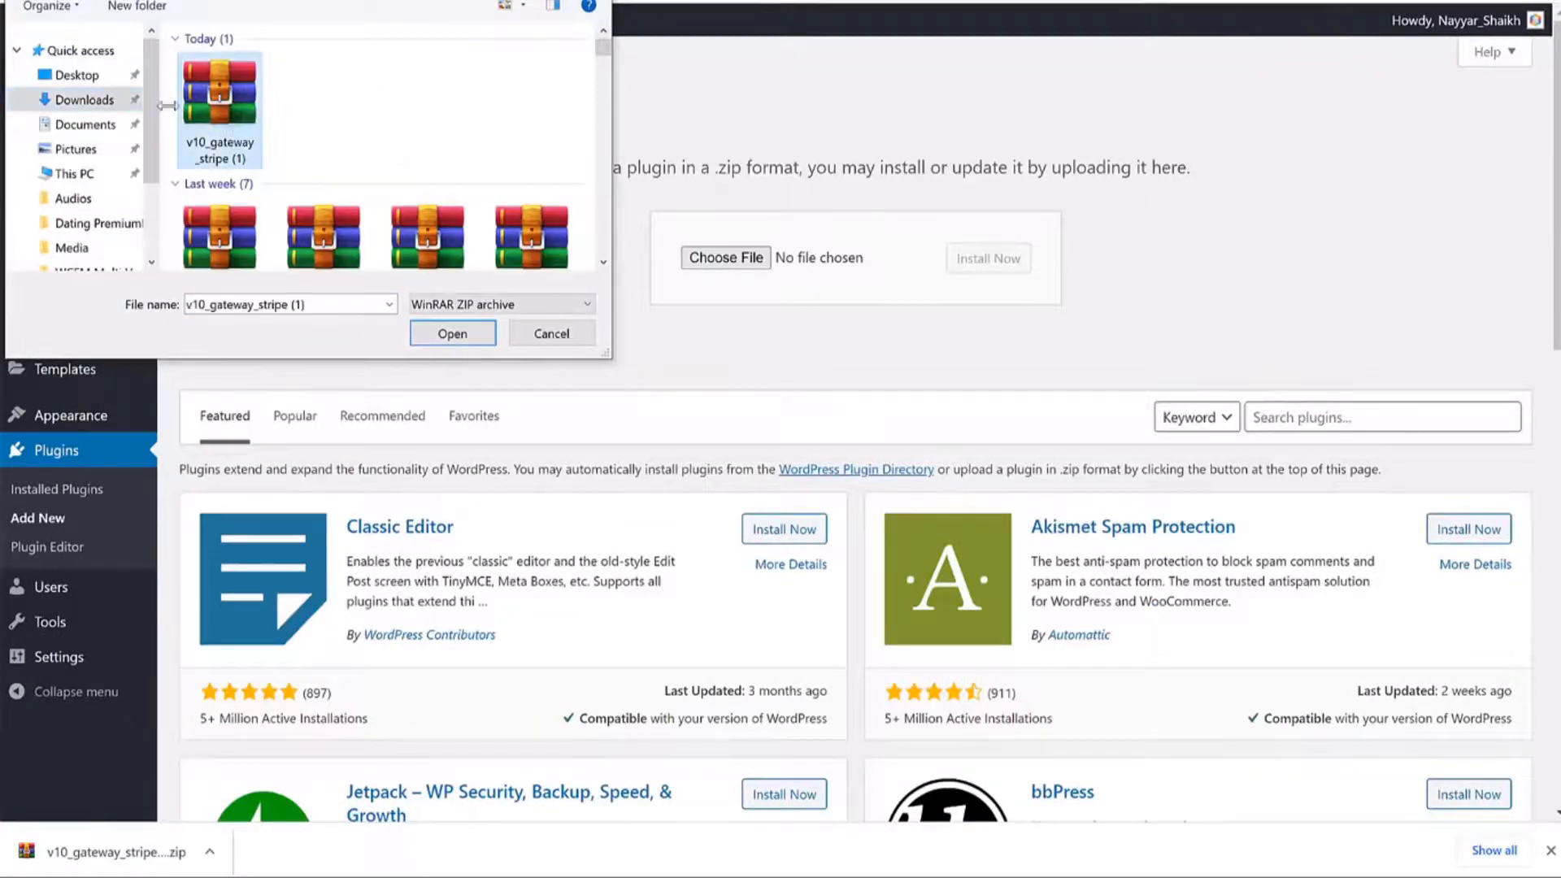
{"action": "left_click", "coordinate": [453, 335]}
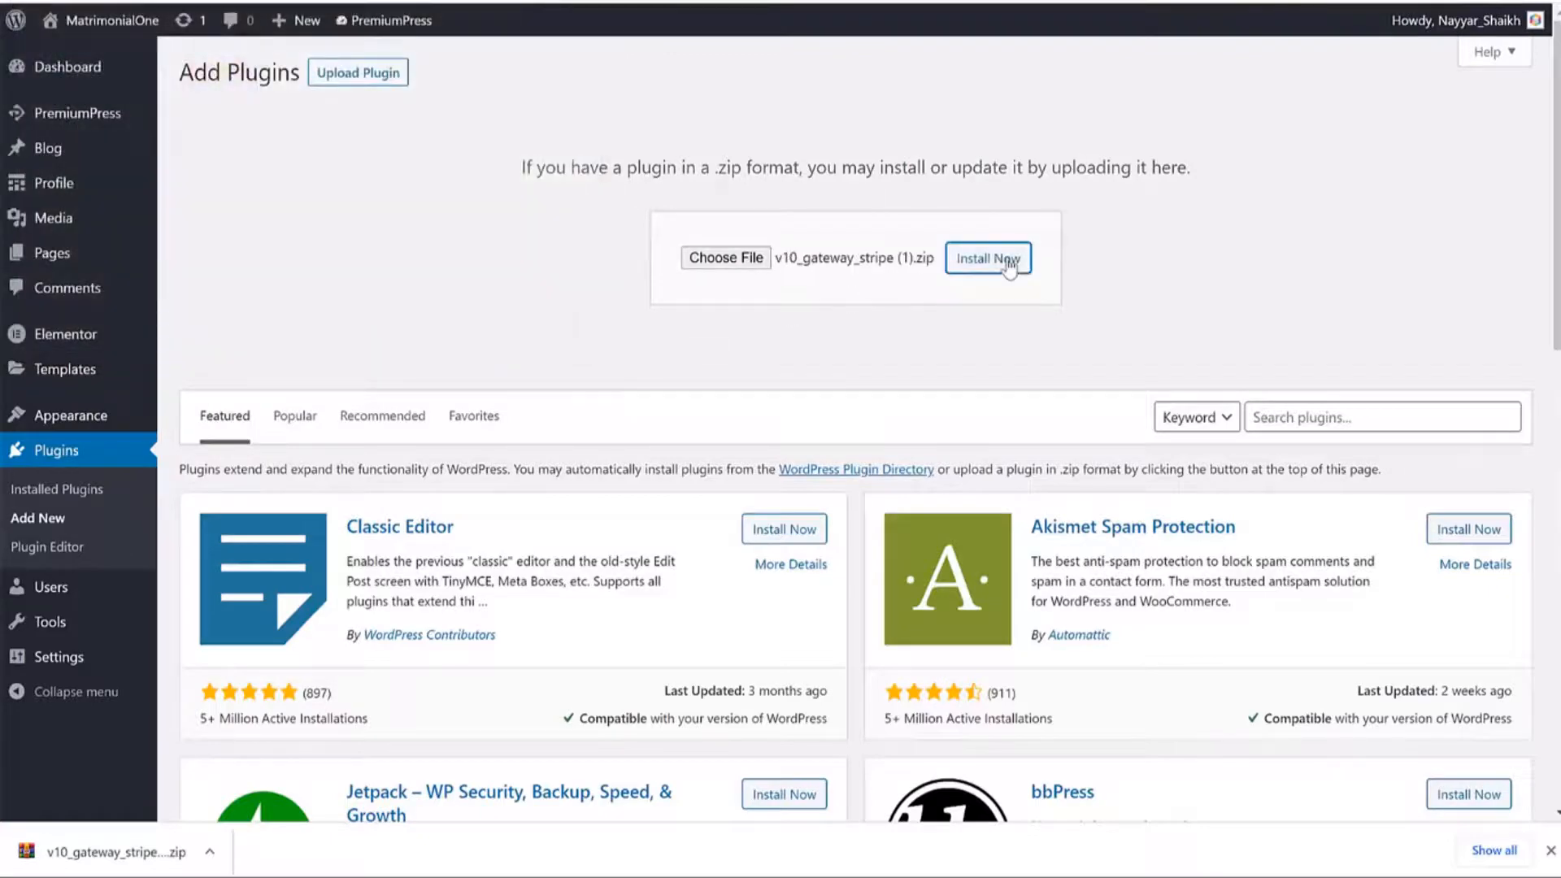
{"action": "left_click", "coordinate": [1550, 850]}
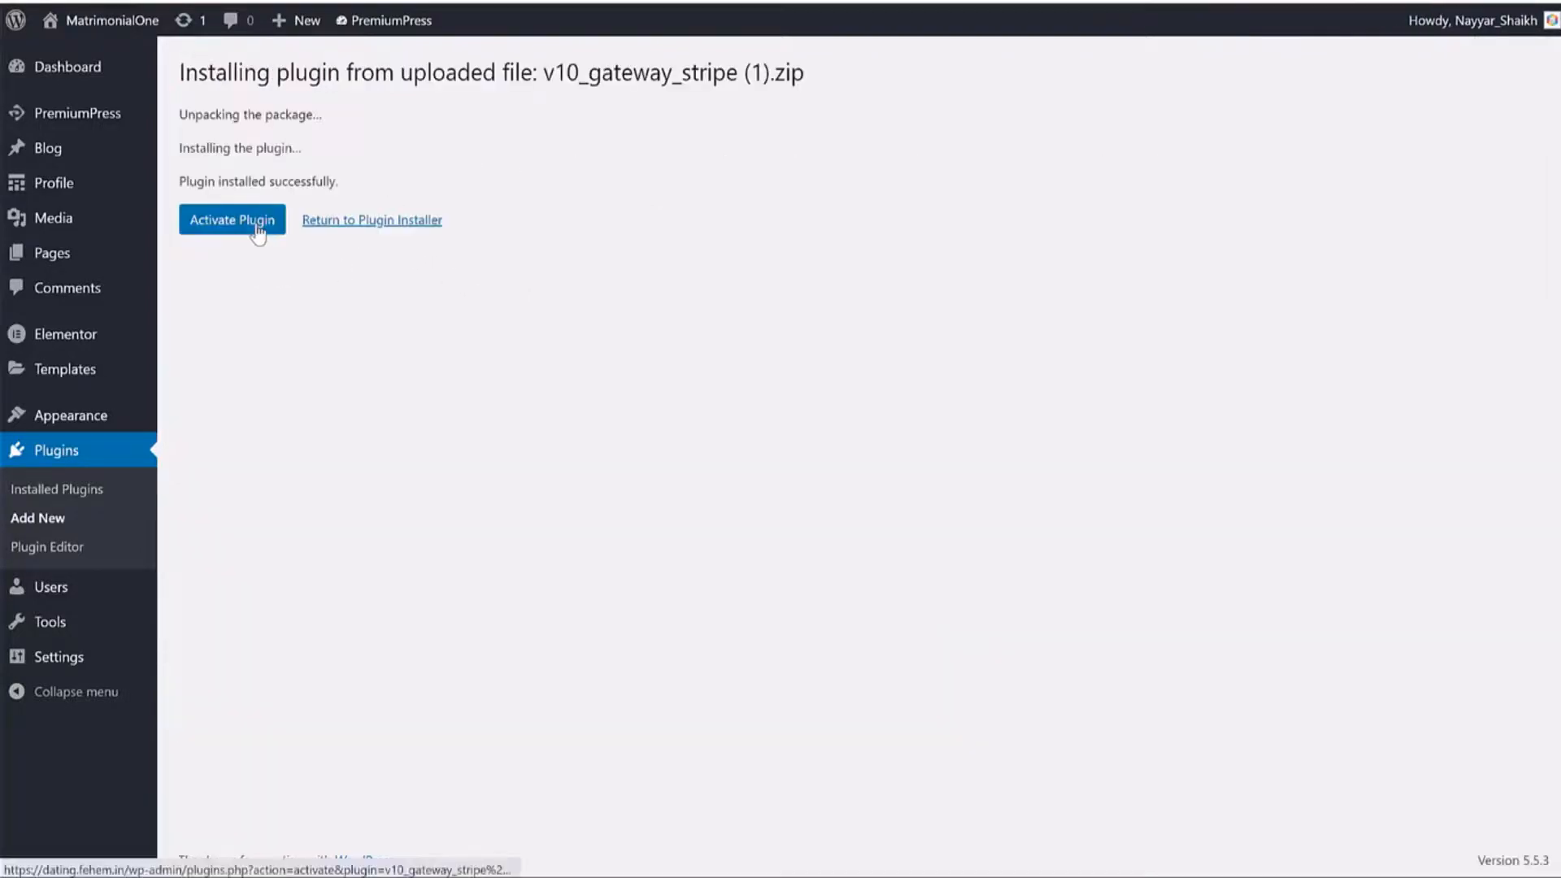
{"action": "left_click", "coordinate": [257, 230]}
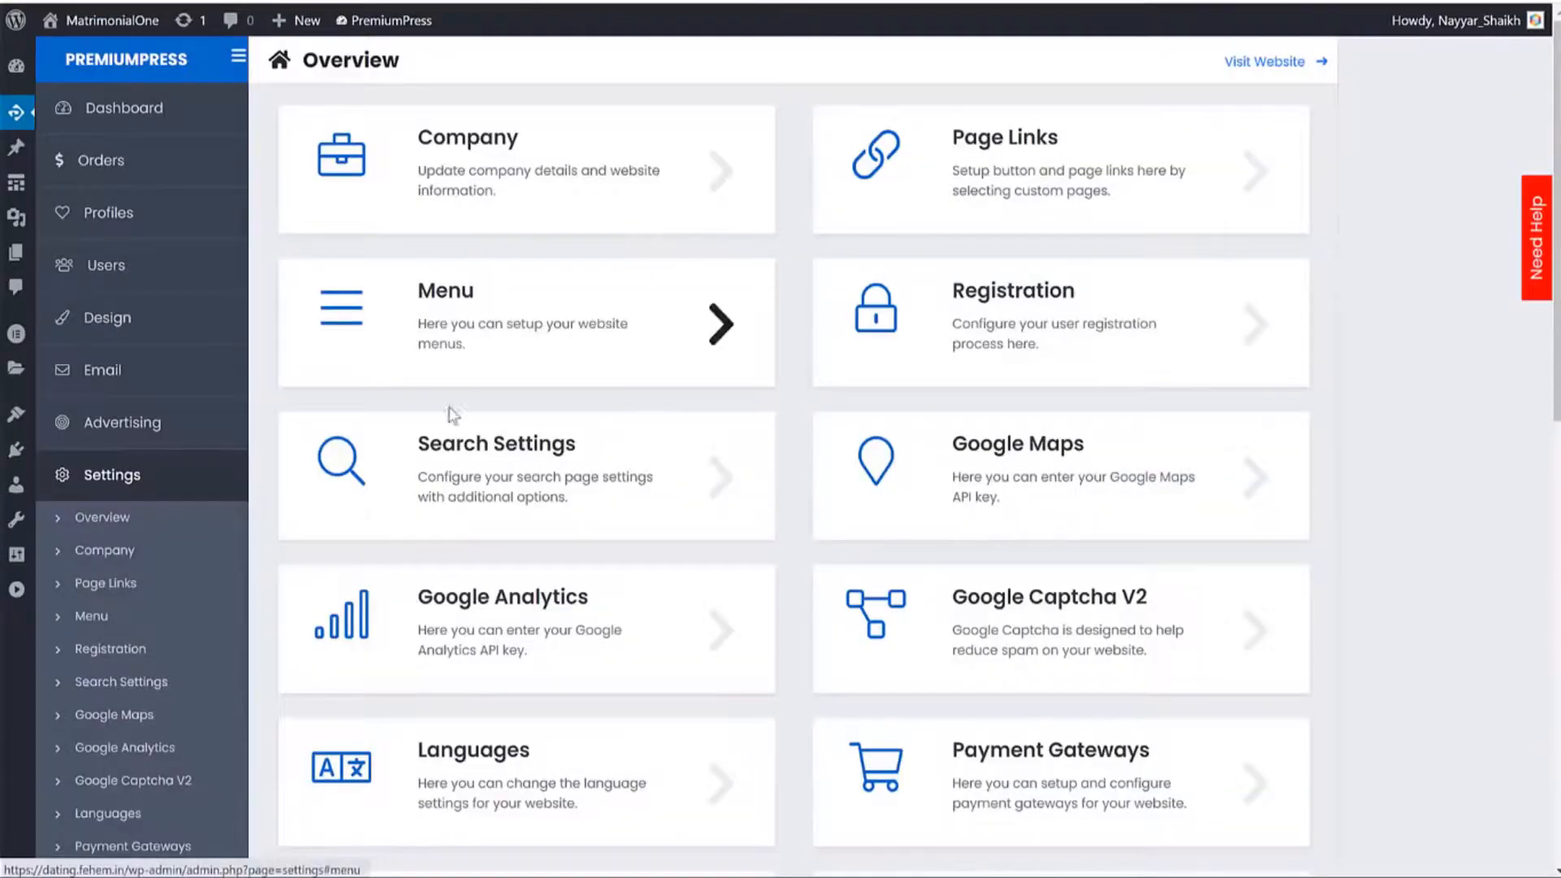
Expand Stripe under Payment Gateways, switch Enable Gateway on, and replace GBP with USD.
{"action": "scroll", "coordinate": [446, 412], "scroll_direction": "down", "scroll_amount": 4}
{"action": "left_click", "coordinate": [151, 538]}
{"action": "scroll", "coordinate": [691, 522], "scroll_direction": "up", "scroll_amount": 4}
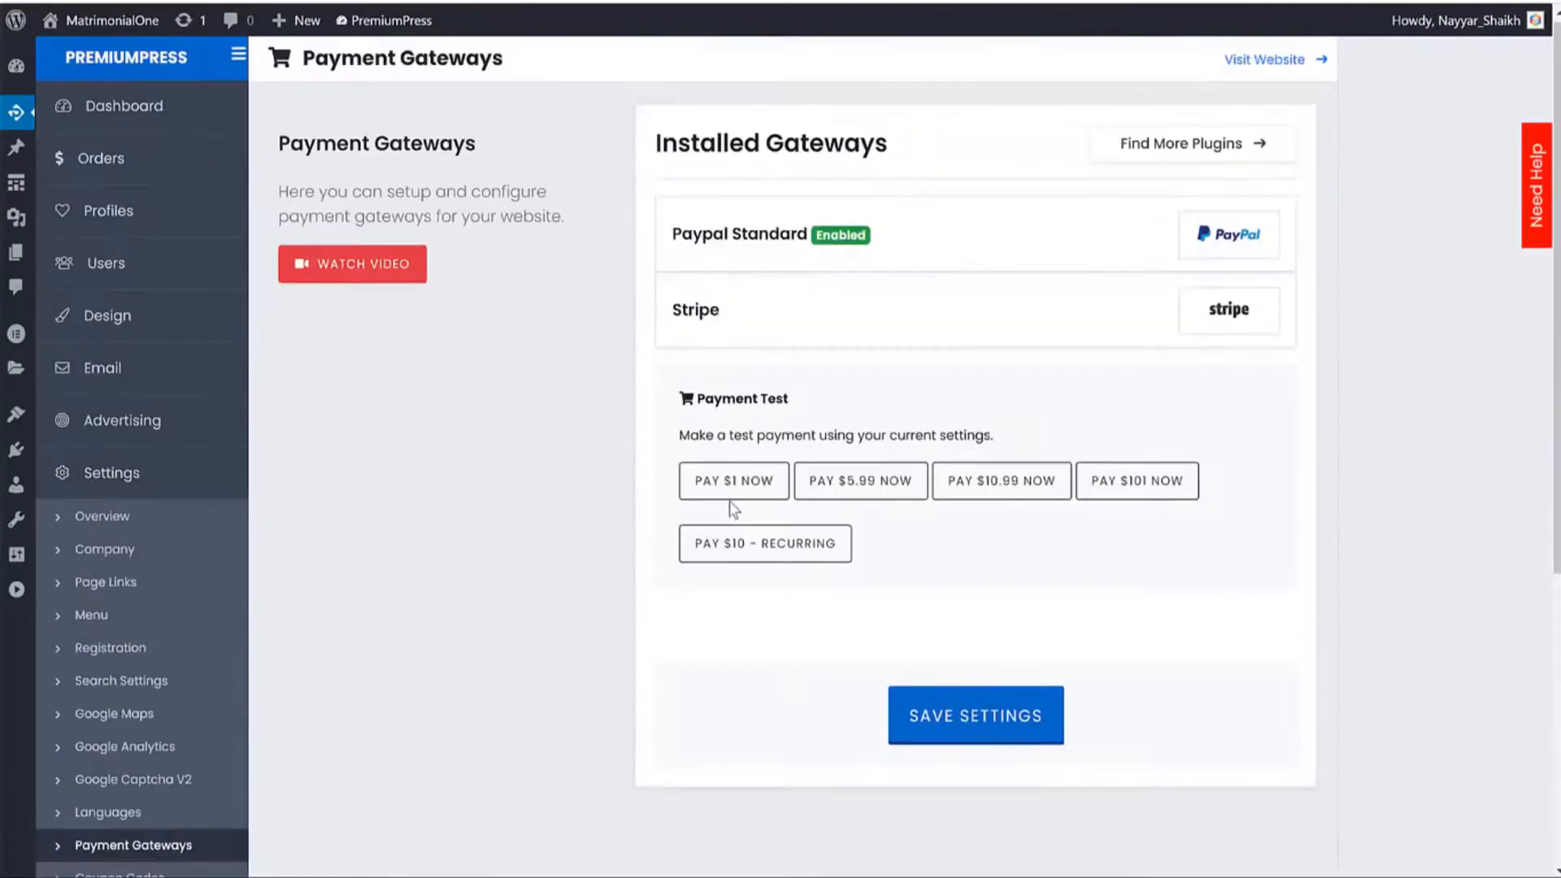
{"action": "left_click", "coordinate": [759, 326]}
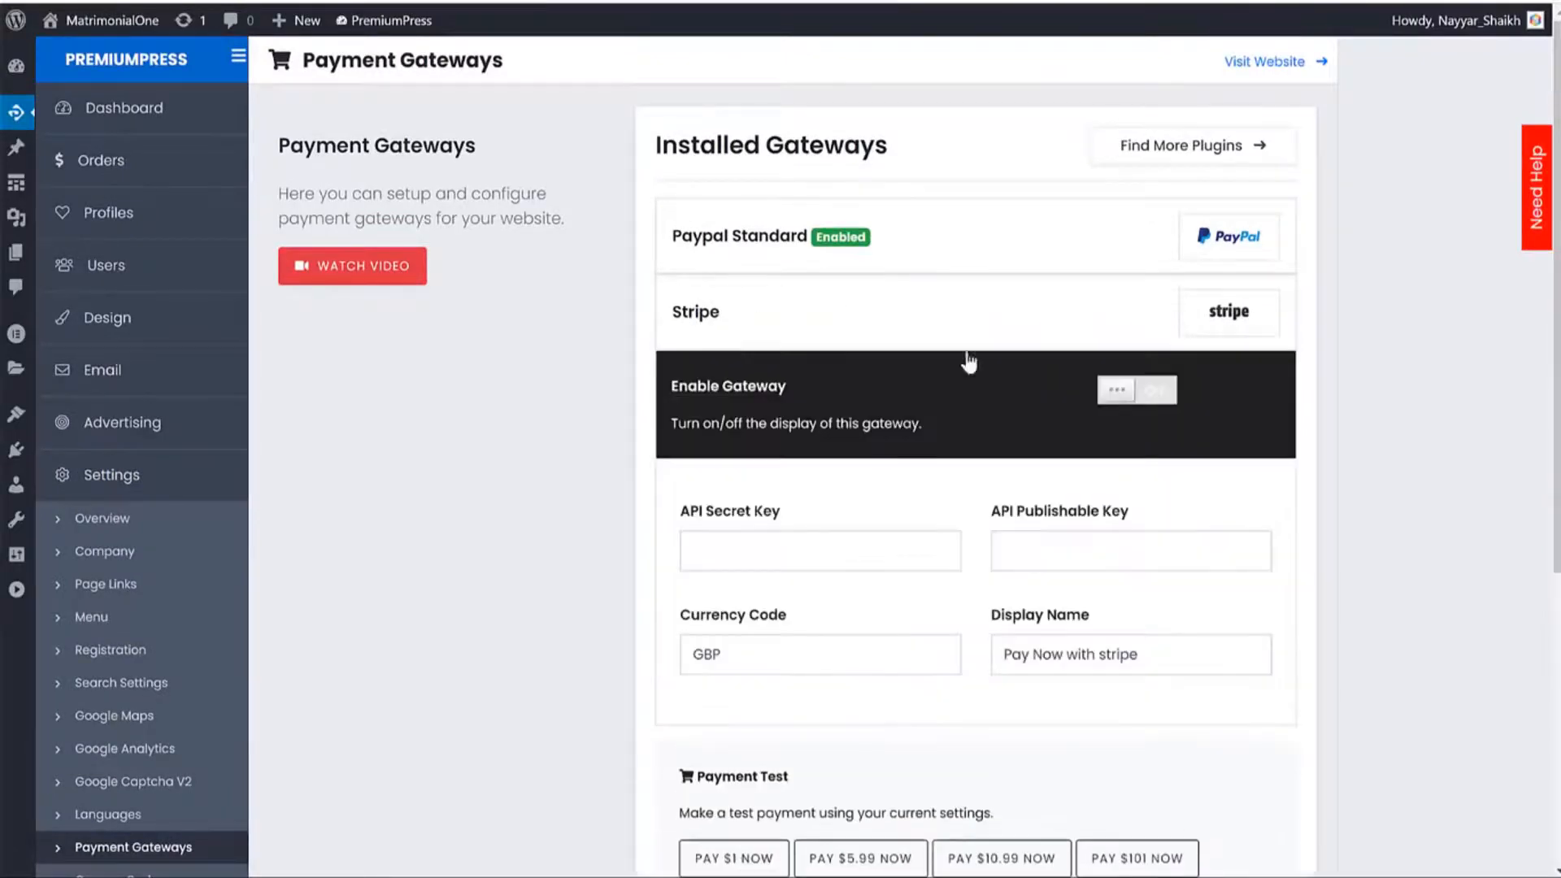
{"action": "scroll", "coordinate": [976, 406], "scroll_direction": "down", "scroll_amount": 3}
{"action": "scroll", "coordinate": [1193, 313], "scroll_direction": "up", "scroll_amount": 3}
{"action": "left_click", "coordinate": [1115, 392]}
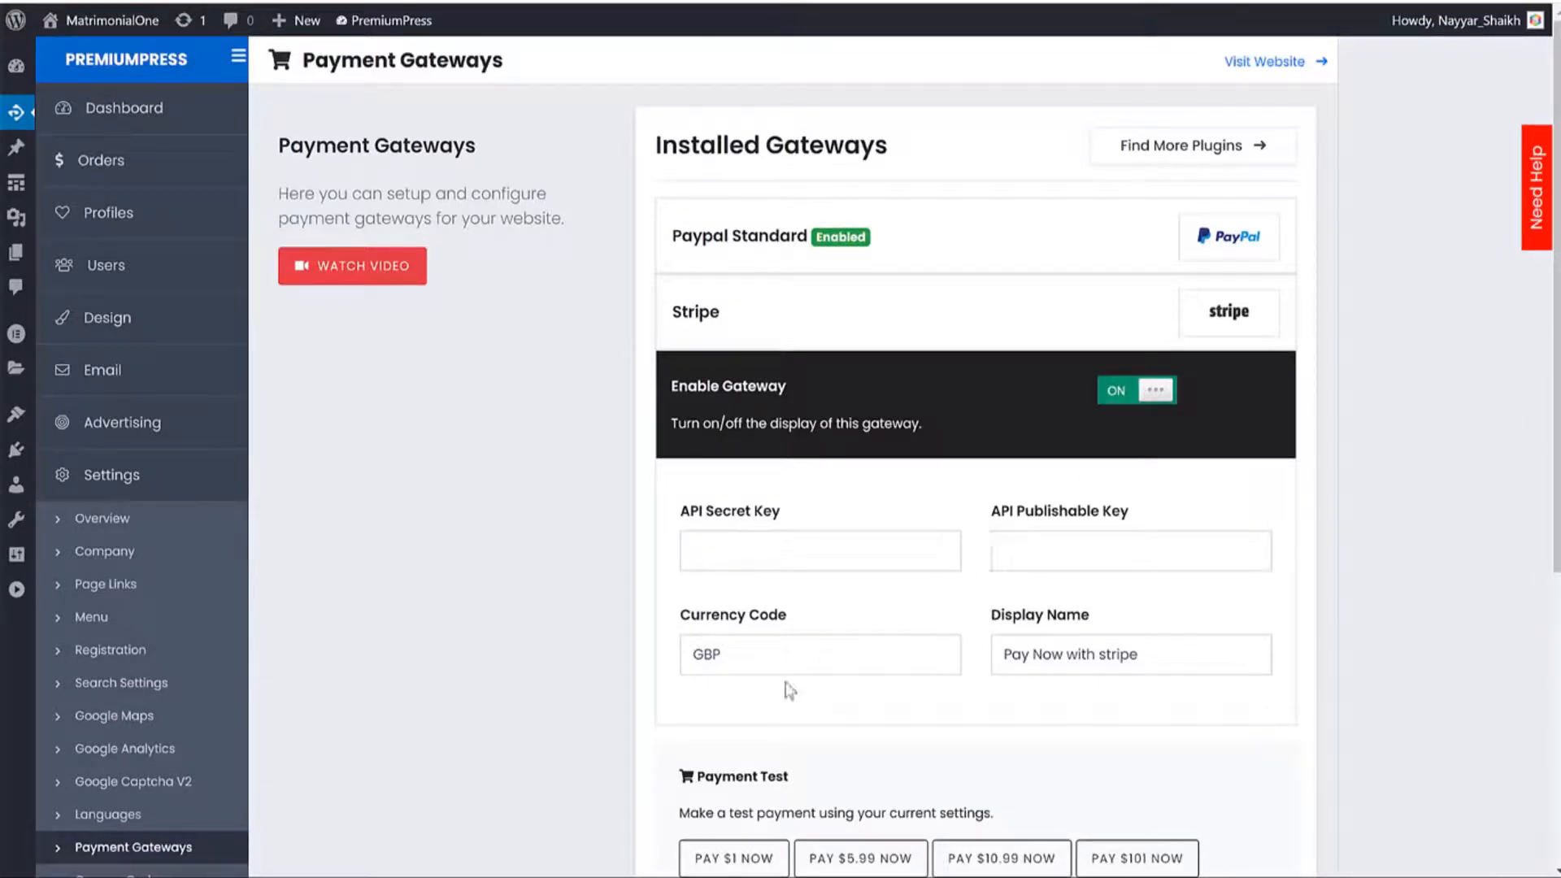
{"action": "double_click", "coordinate": [786, 652]}
{"action": "type", "text": "USD"}
{"action": "scroll", "coordinate": [854, 558], "scroll_direction": "down", "scroll_amount": 3}
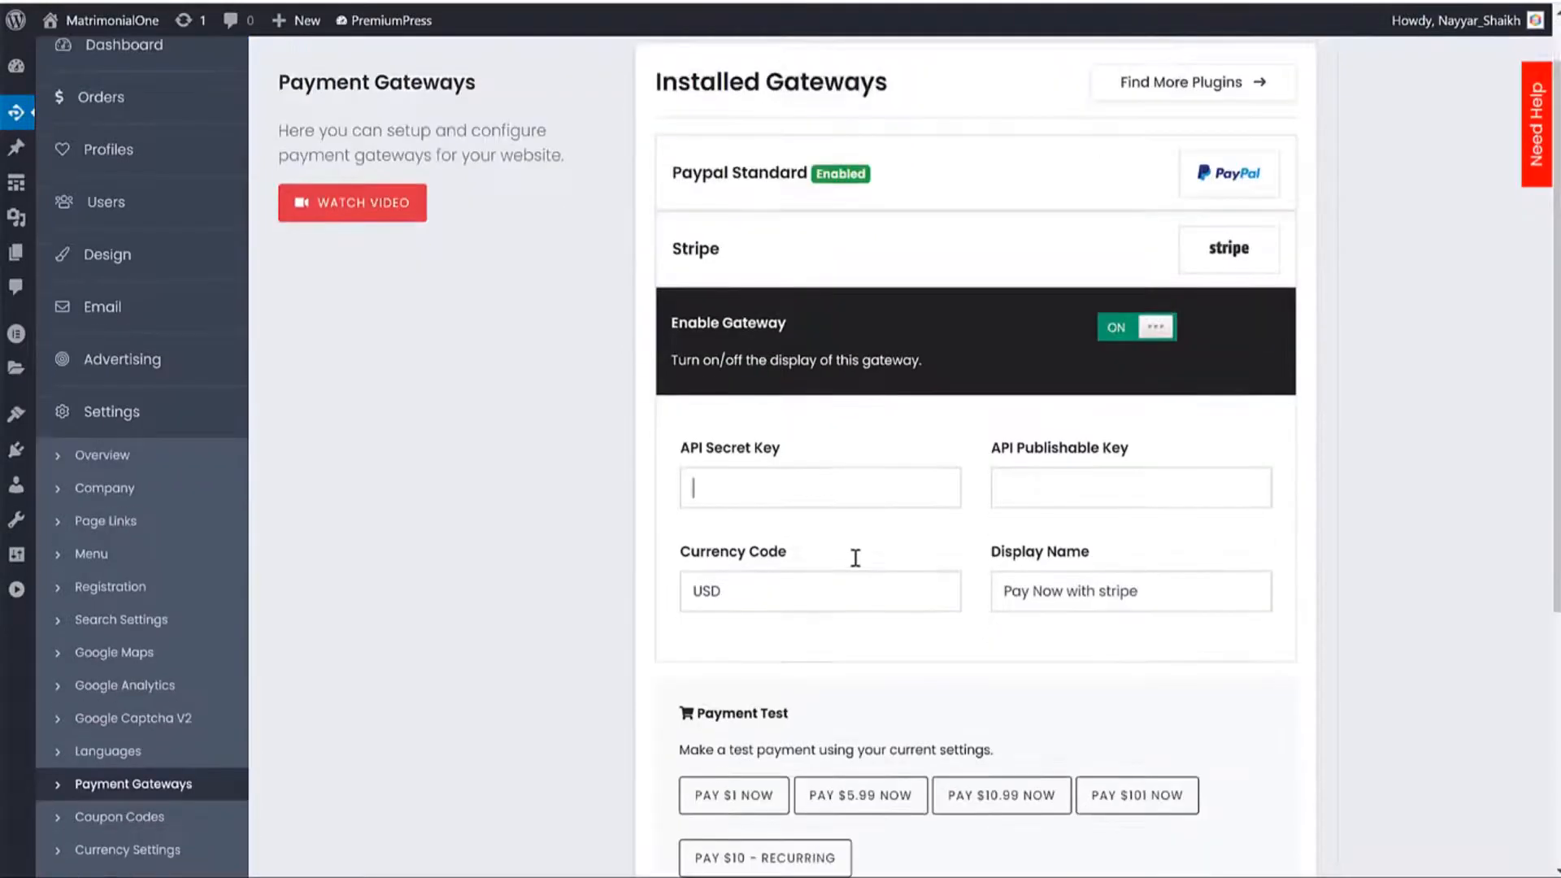
Copy Stripe's live publishable key into API Publishable Key and clear the misplaced key from API Secret Key.
{"action": "left_click_drag", "start_coordinate": [772, 307], "coordinate": [695, 313]}
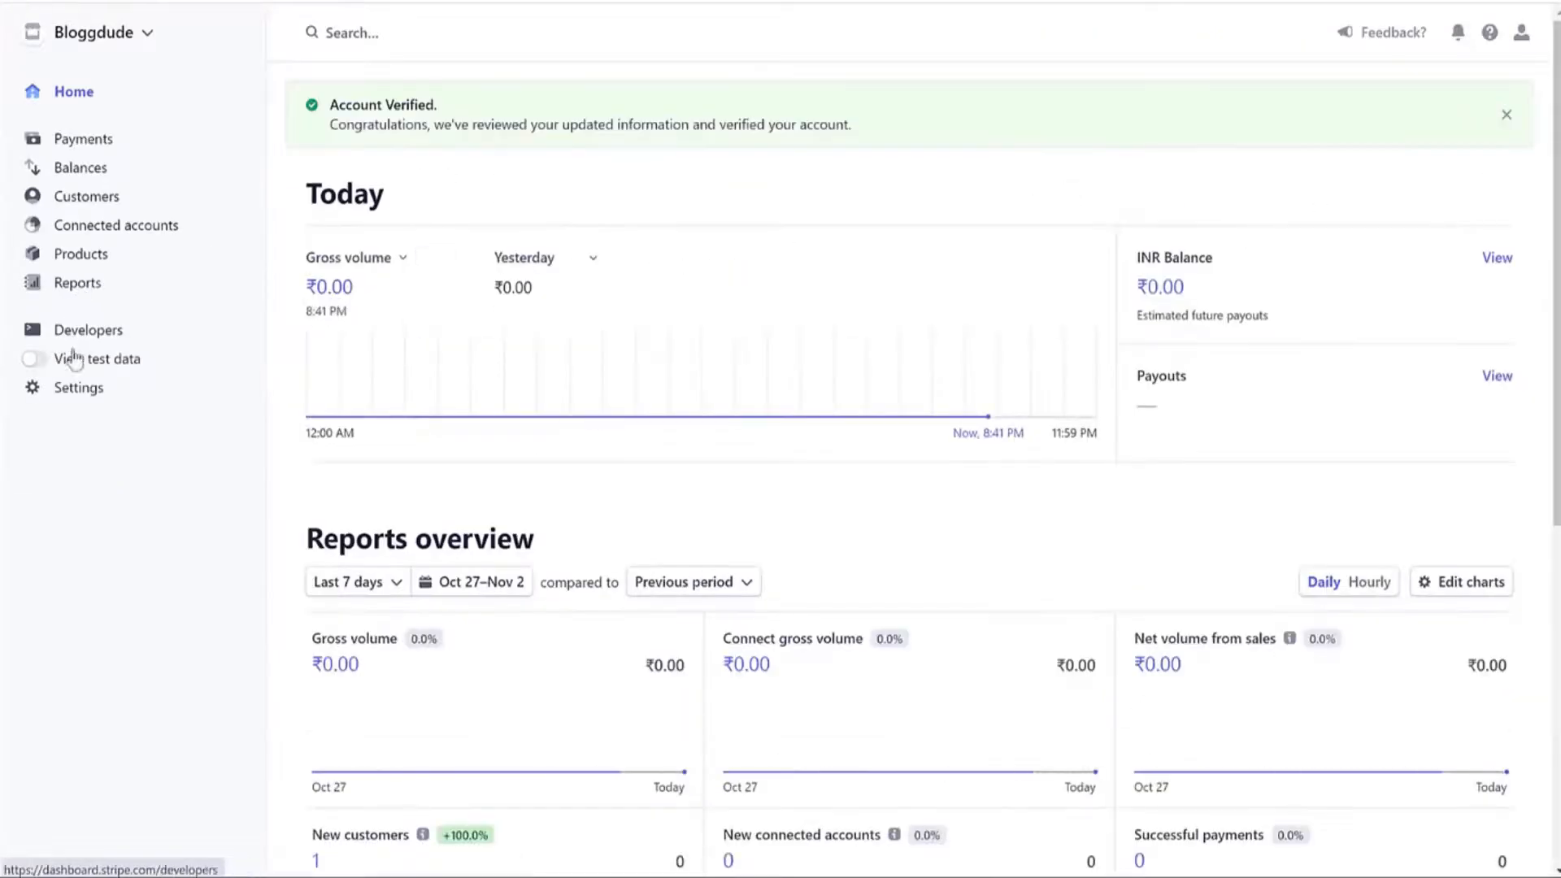
{"action": "left_click", "coordinate": [81, 330]}
{"action": "left_click", "coordinate": [91, 359]}
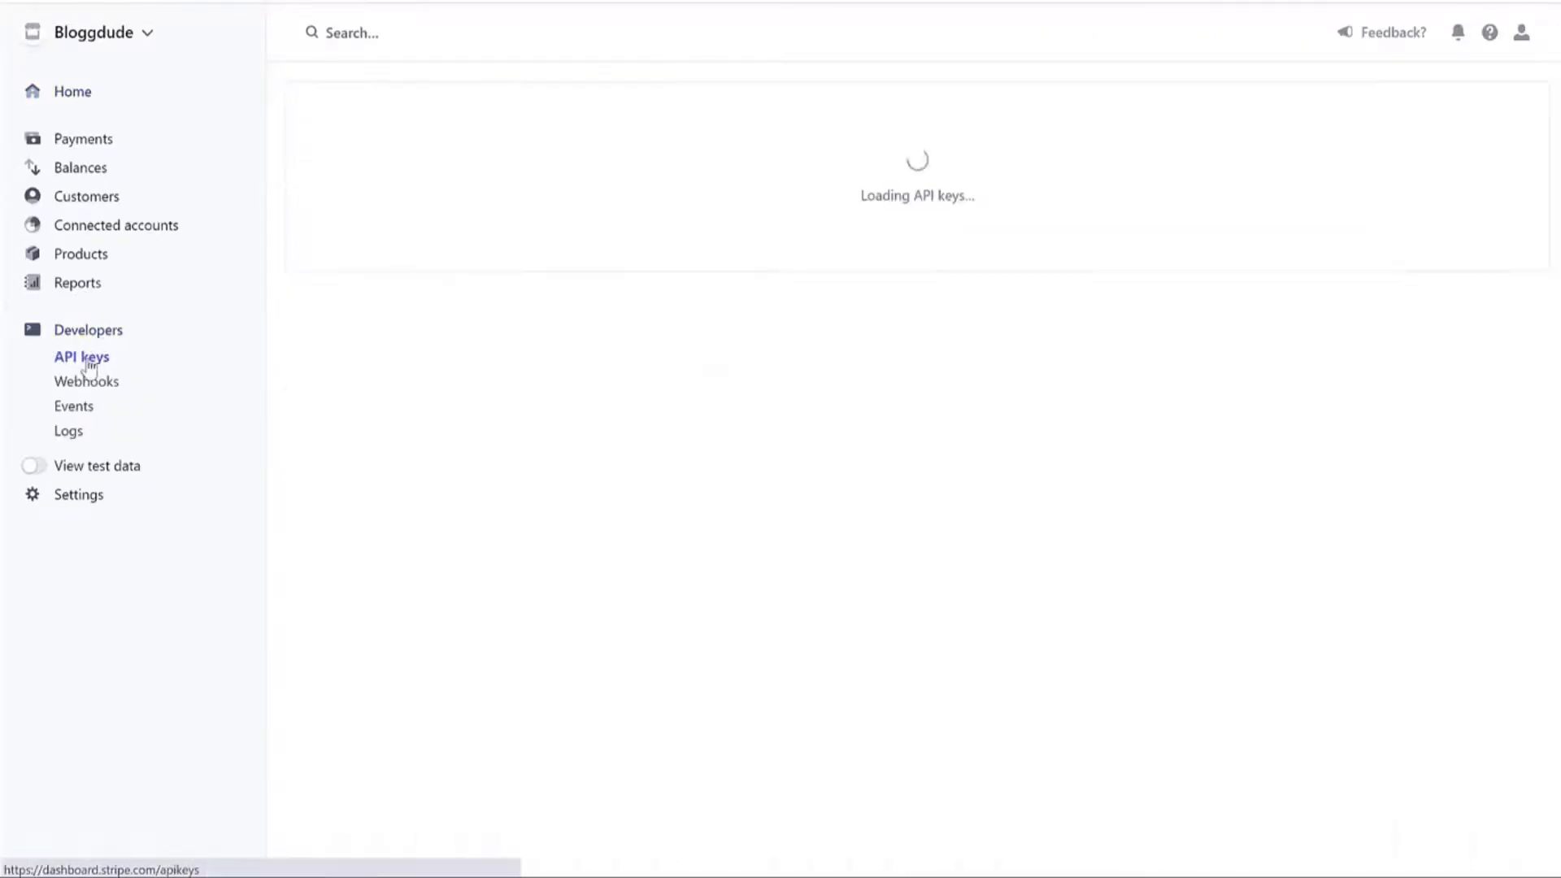
{"action": "left_click", "coordinate": [672, 358]}
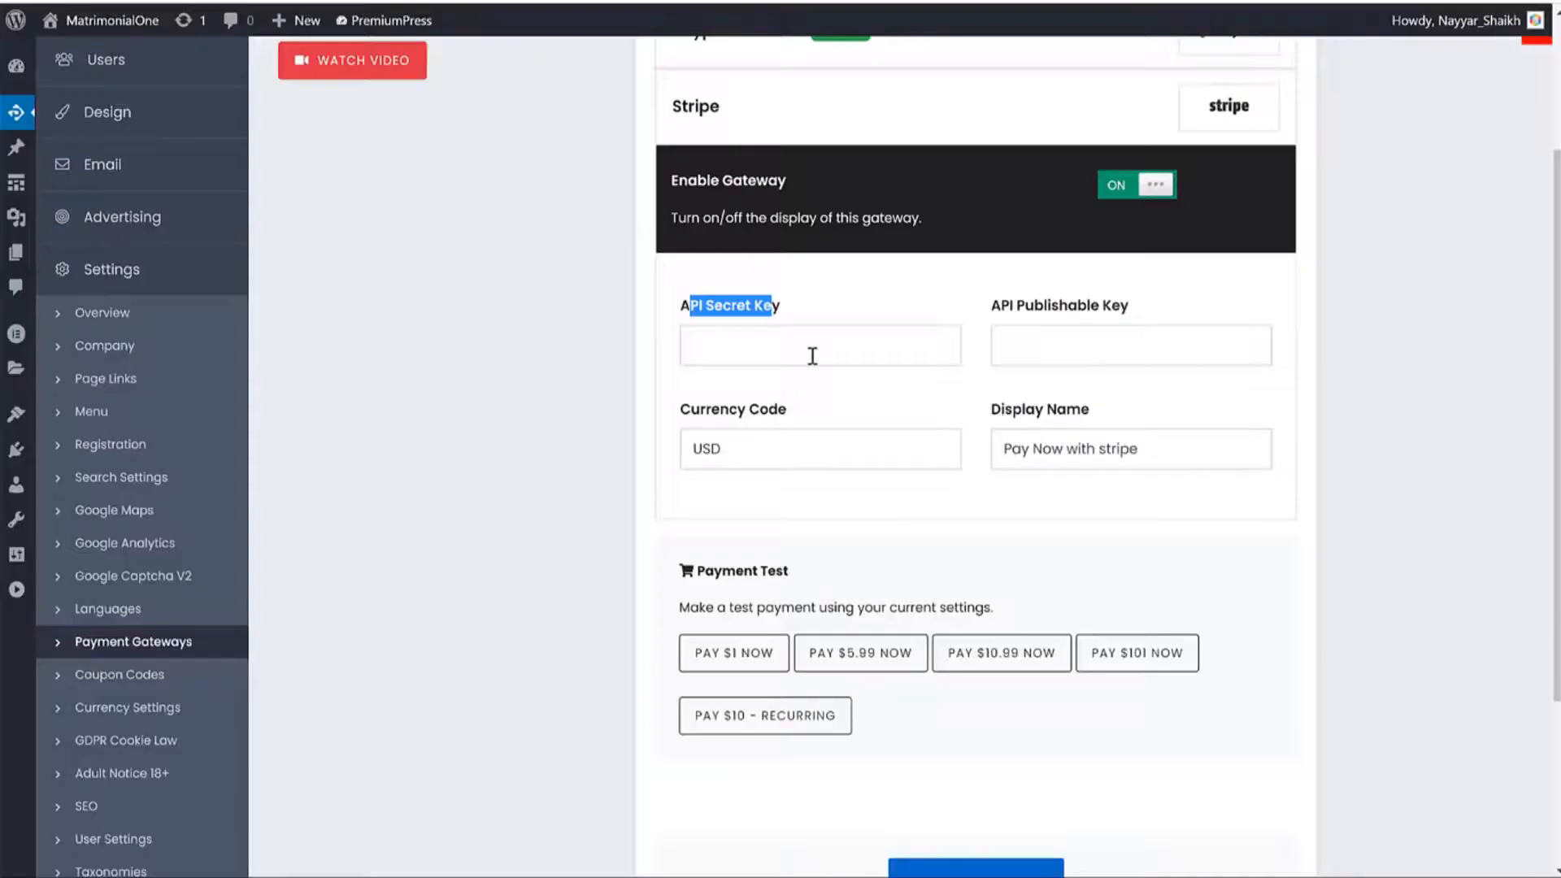
{"action": "left_click", "coordinate": [808, 351]}
{"action": "key", "text": "ctrl+v"}
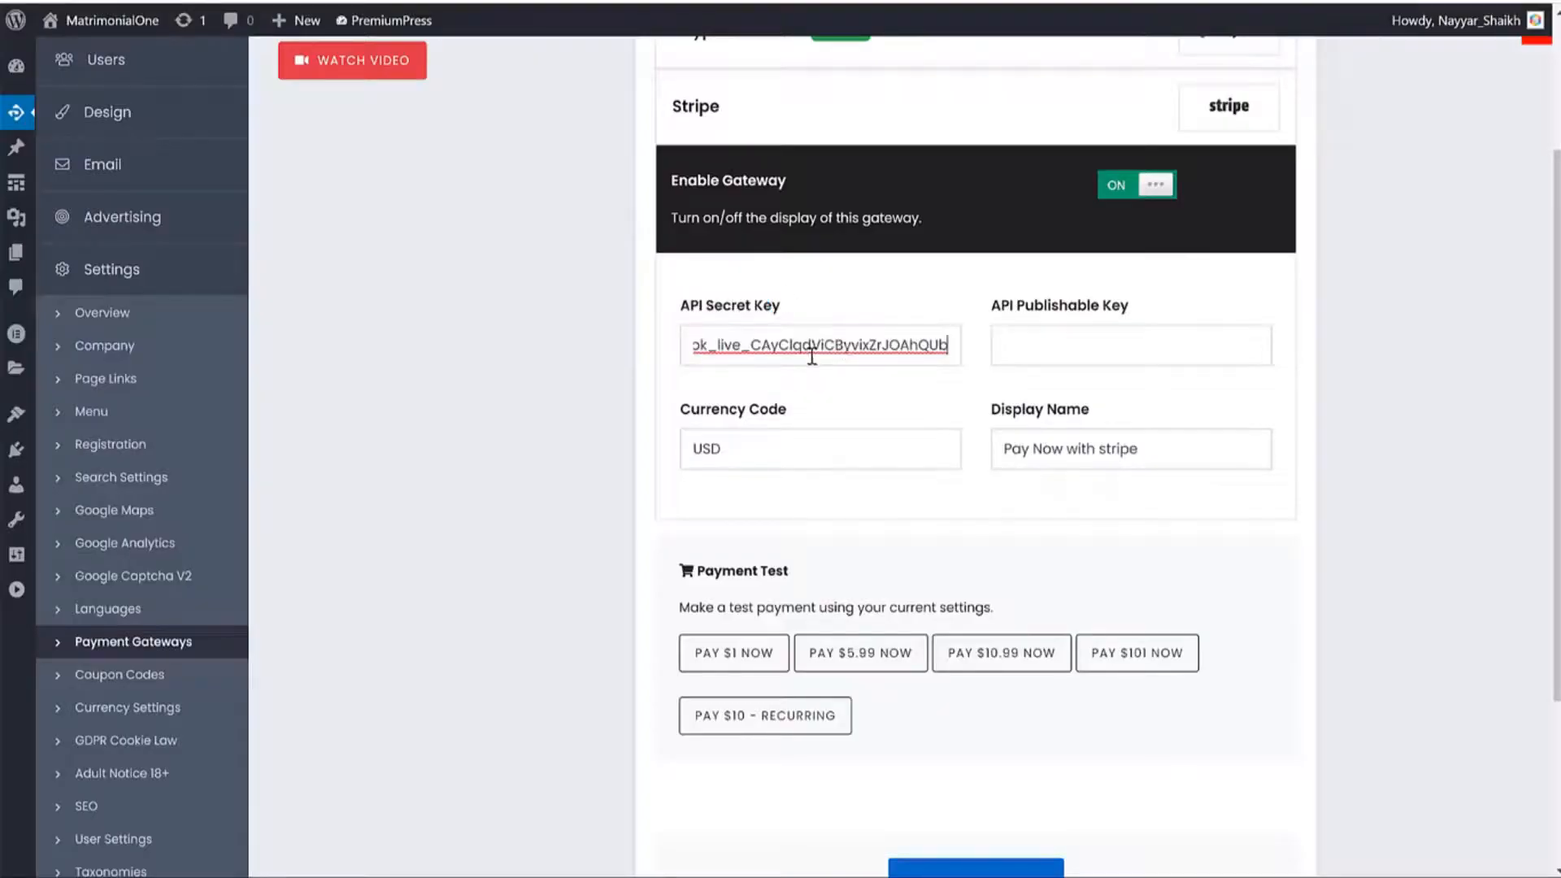
{"action": "left_click", "coordinate": [1100, 343]}
{"action": "key", "text": "ctrl+v"}
{"action": "left_click", "coordinate": [899, 349]}
{"action": "key", "text": "ctrl+a"}
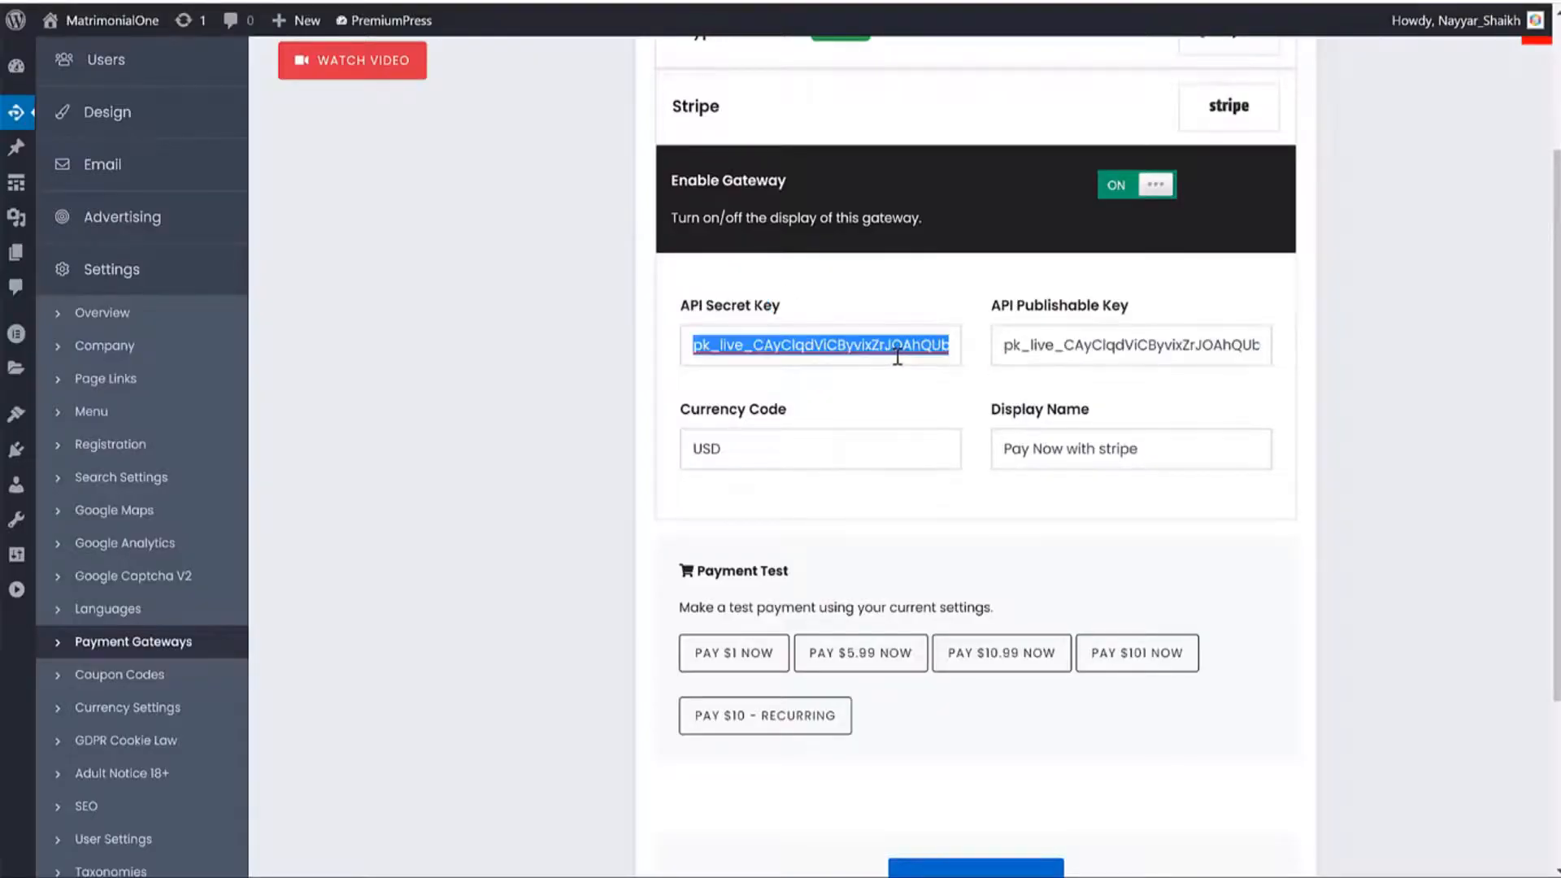
{"action": "key", "text": "BackSpace"}
{"action": "left_click", "coordinate": [1108, 333]}
{"action": "key", "text": "ctrl+a"}
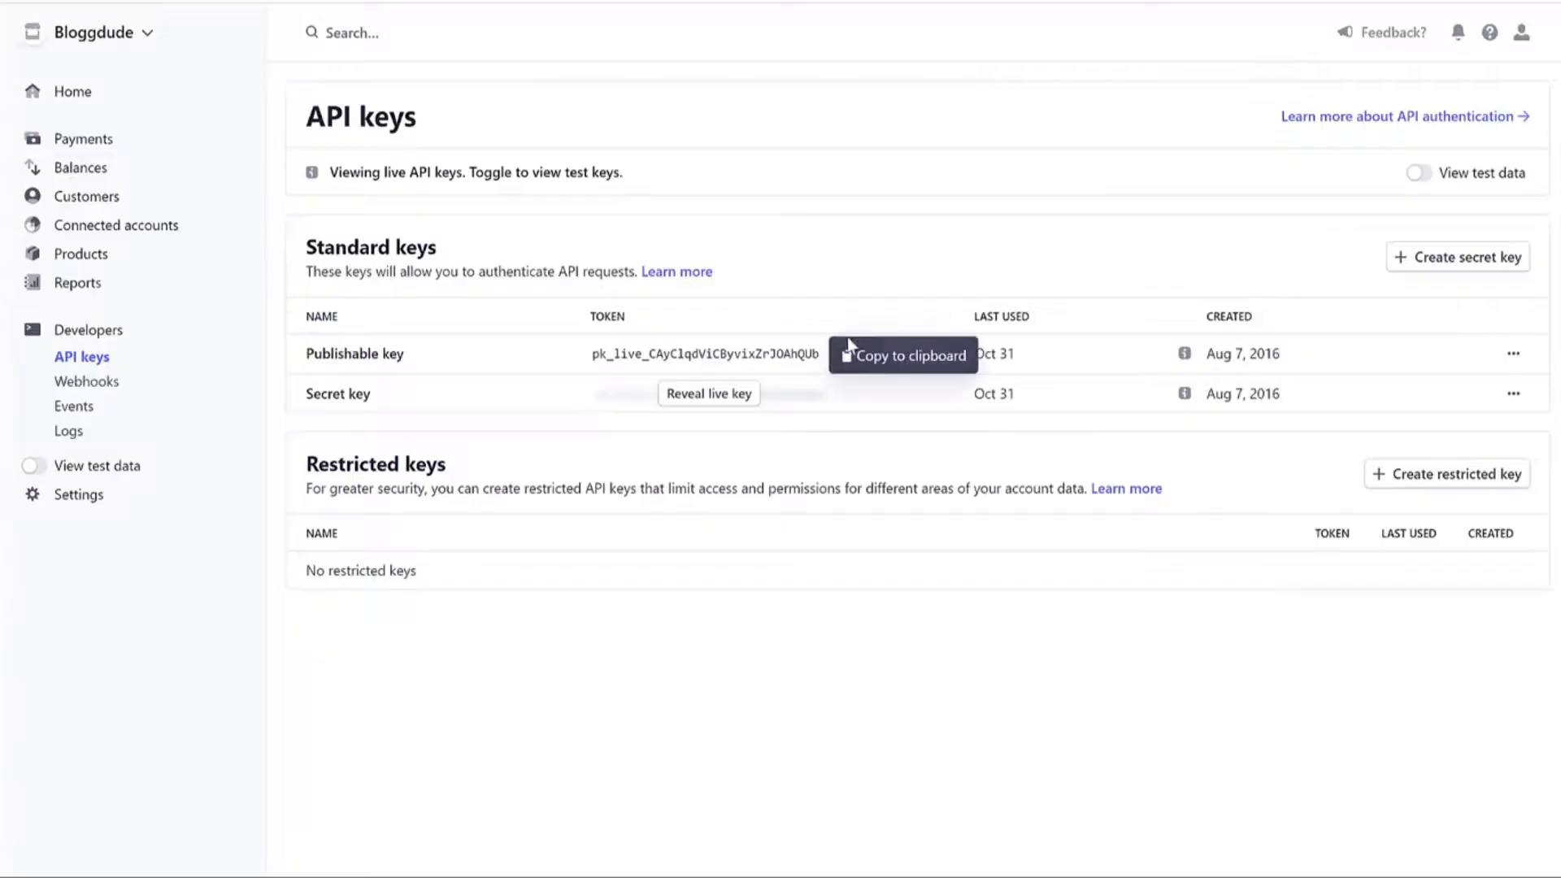
Paste the revealed live secret key into API Secret Key and save the Stripe gateway settings.
{"action": "left_click", "coordinate": [681, 396]}
{"action": "left_click", "coordinate": [705, 399]}
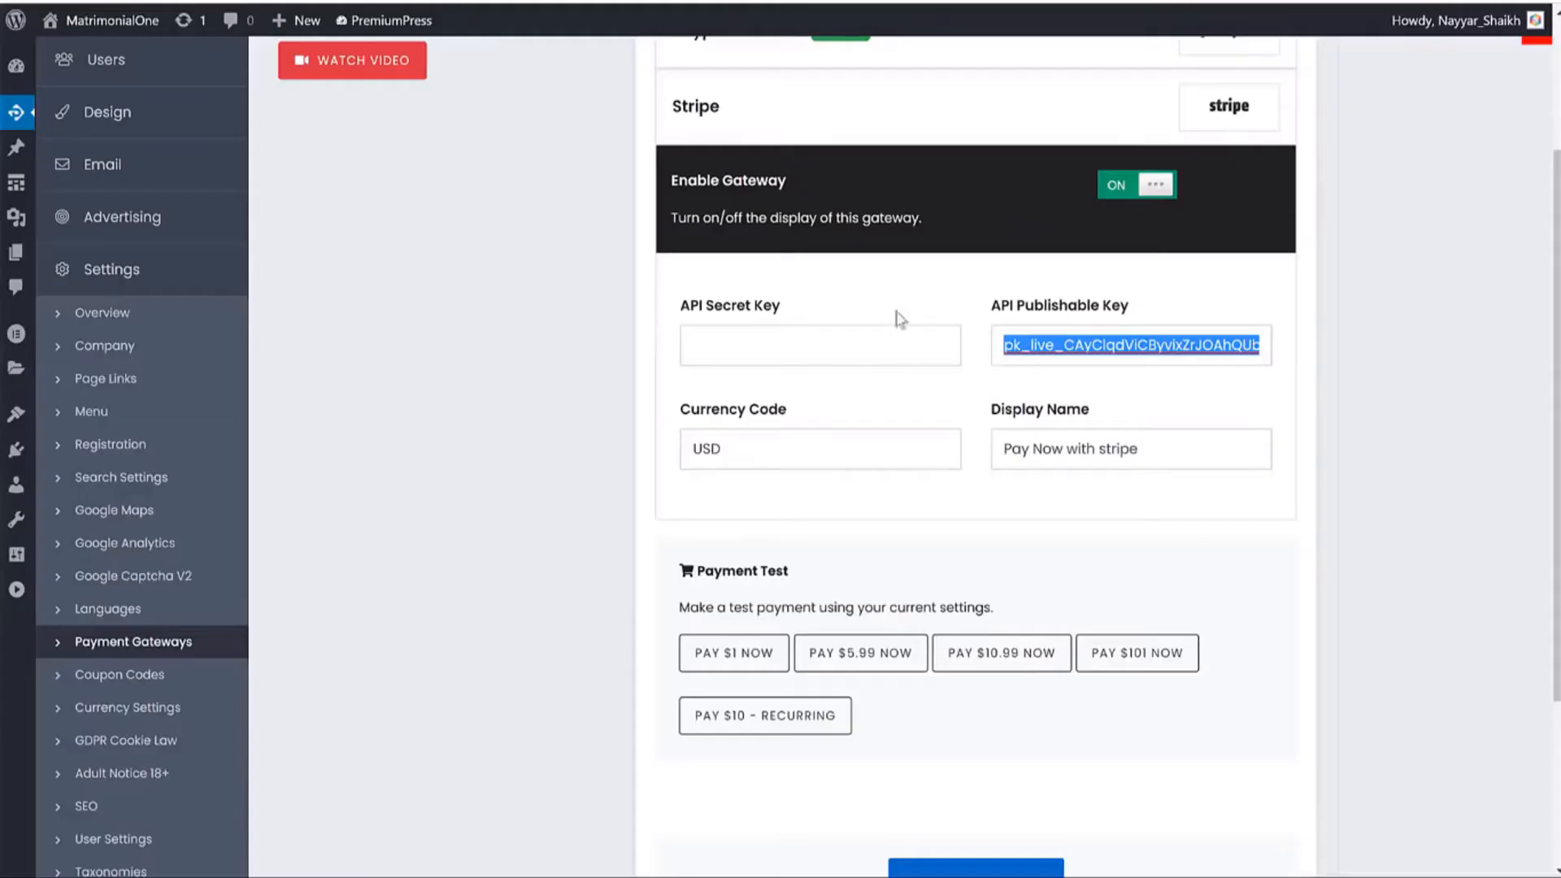
{"action": "left_click", "coordinate": [812, 350]}
{"action": "key", "text": "ctrl+v"}
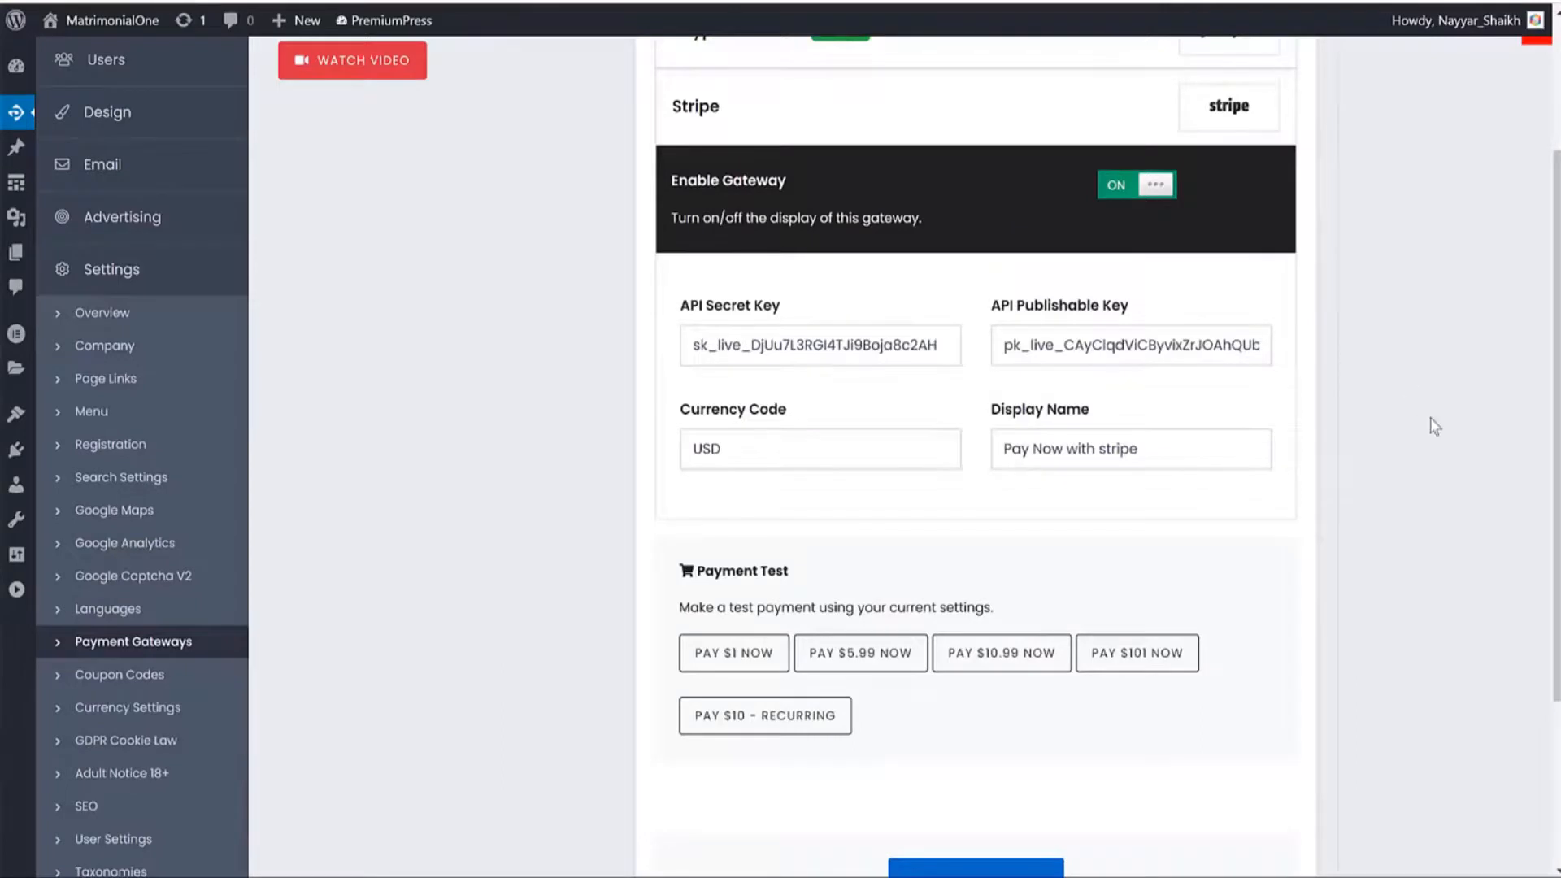
{"action": "scroll", "coordinate": [1431, 427], "scroll_direction": "down", "scroll_amount": 3}
{"action": "left_click", "coordinate": [996, 729]}
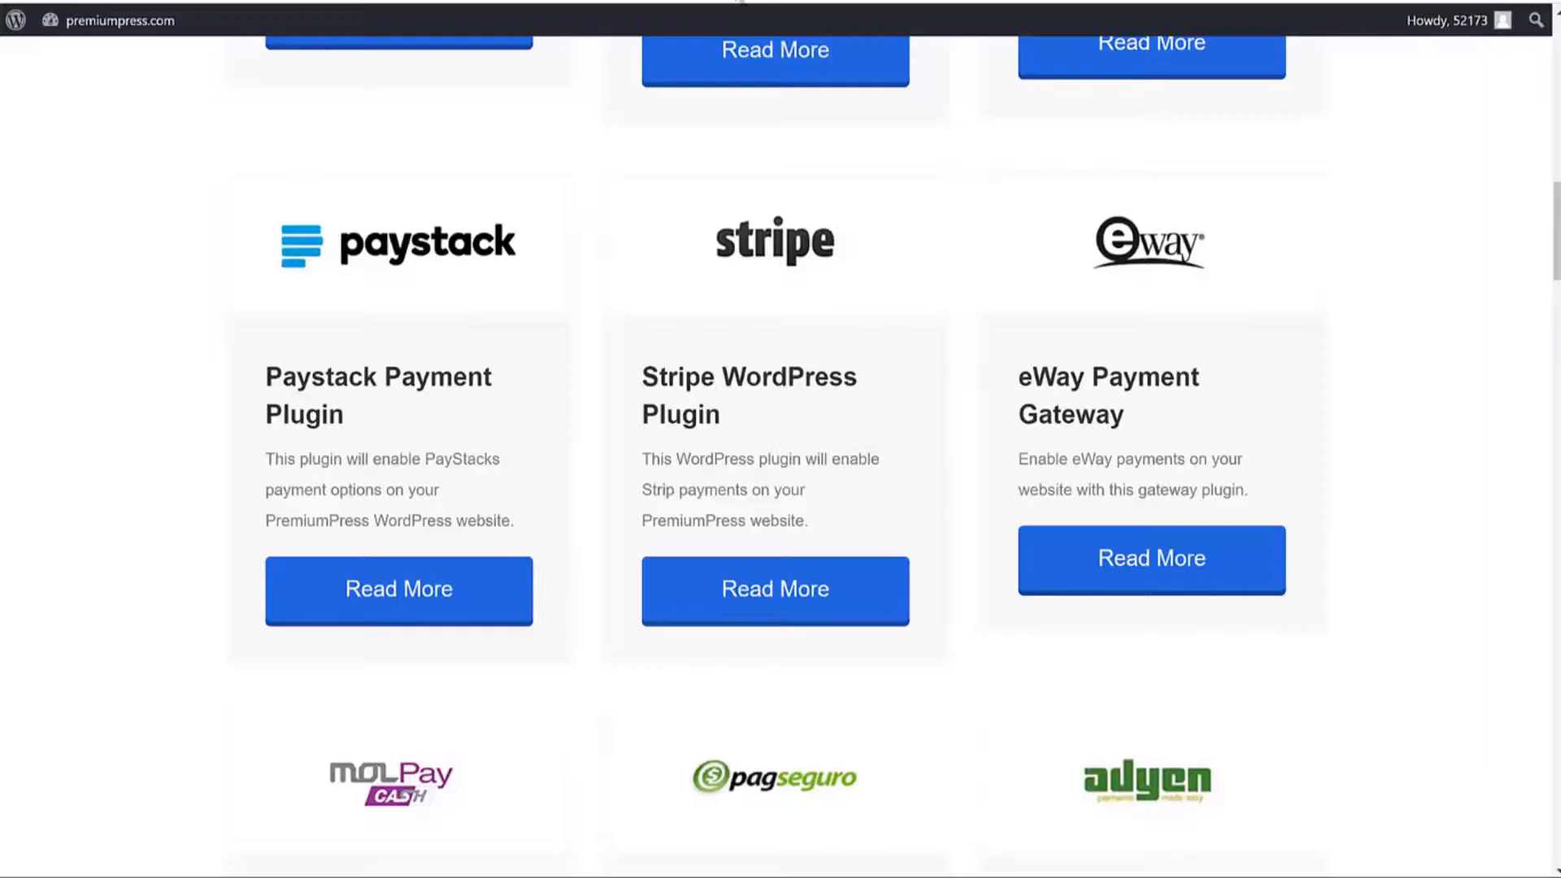
{"action": "scroll", "coordinate": [1057, 317], "scroll_direction": "up", "scroll_amount": 10}
{"action": "scroll", "coordinate": [1106, 346], "scroll_direction": "down", "scroll_amount": 5}
{"action": "scroll", "coordinate": [1106, 346], "scroll_direction": "down", "scroll_amount": 20}
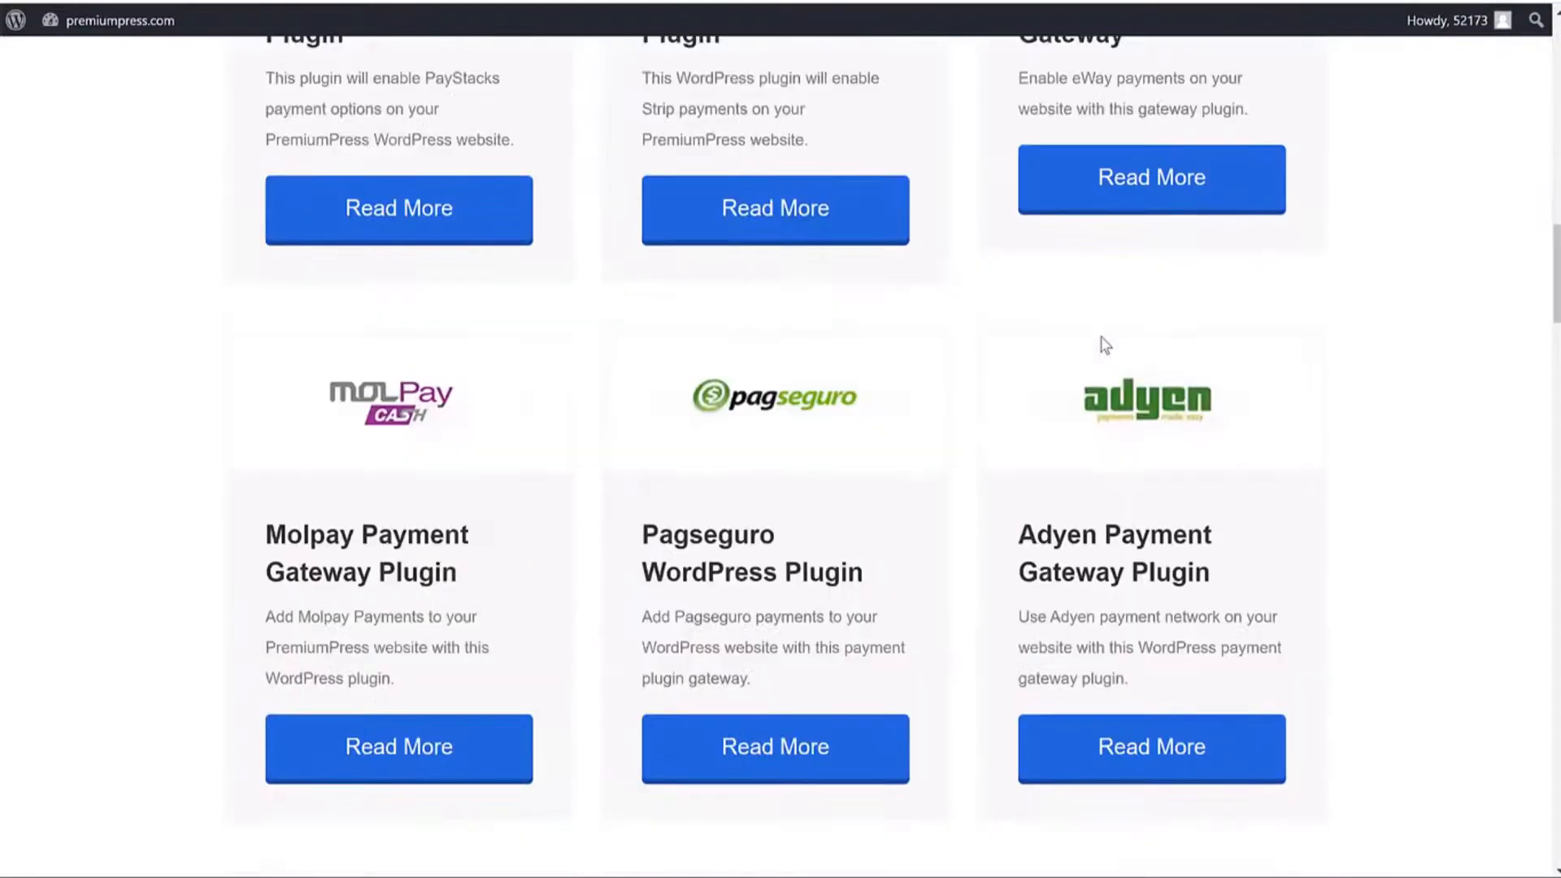
{"action": "scroll", "coordinate": [716, 320], "scroll_direction": "up", "scroll_amount": 5}
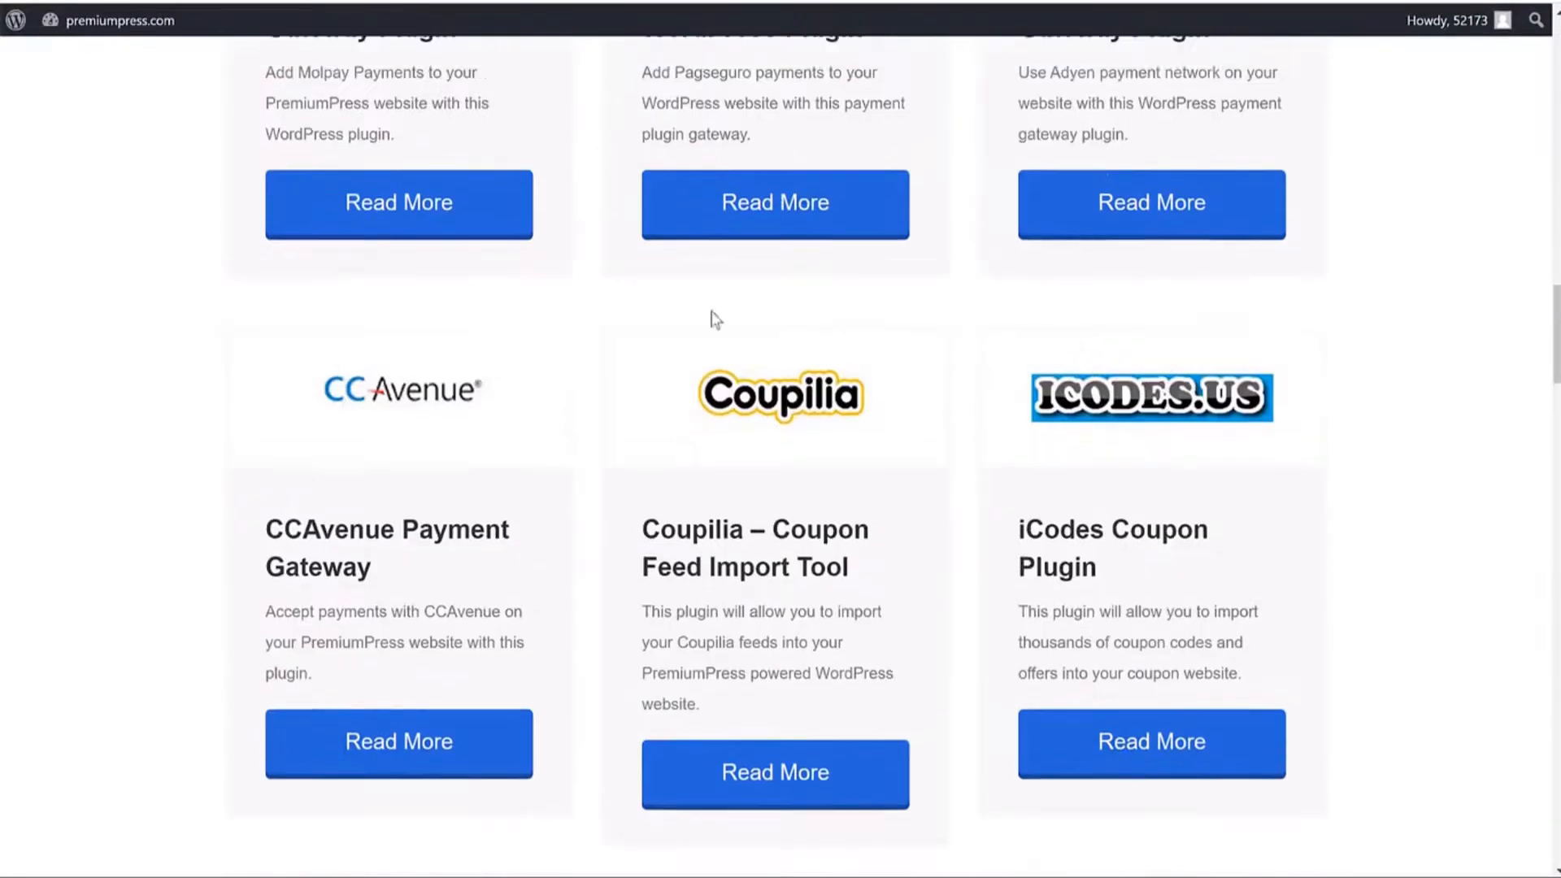
{"action": "scroll", "coordinate": [442, 404], "scroll_direction": "up", "scroll_amount": 1}
{"action": "scroll", "coordinate": [401, 443], "scroll_direction": "down", "scroll_amount": 8}
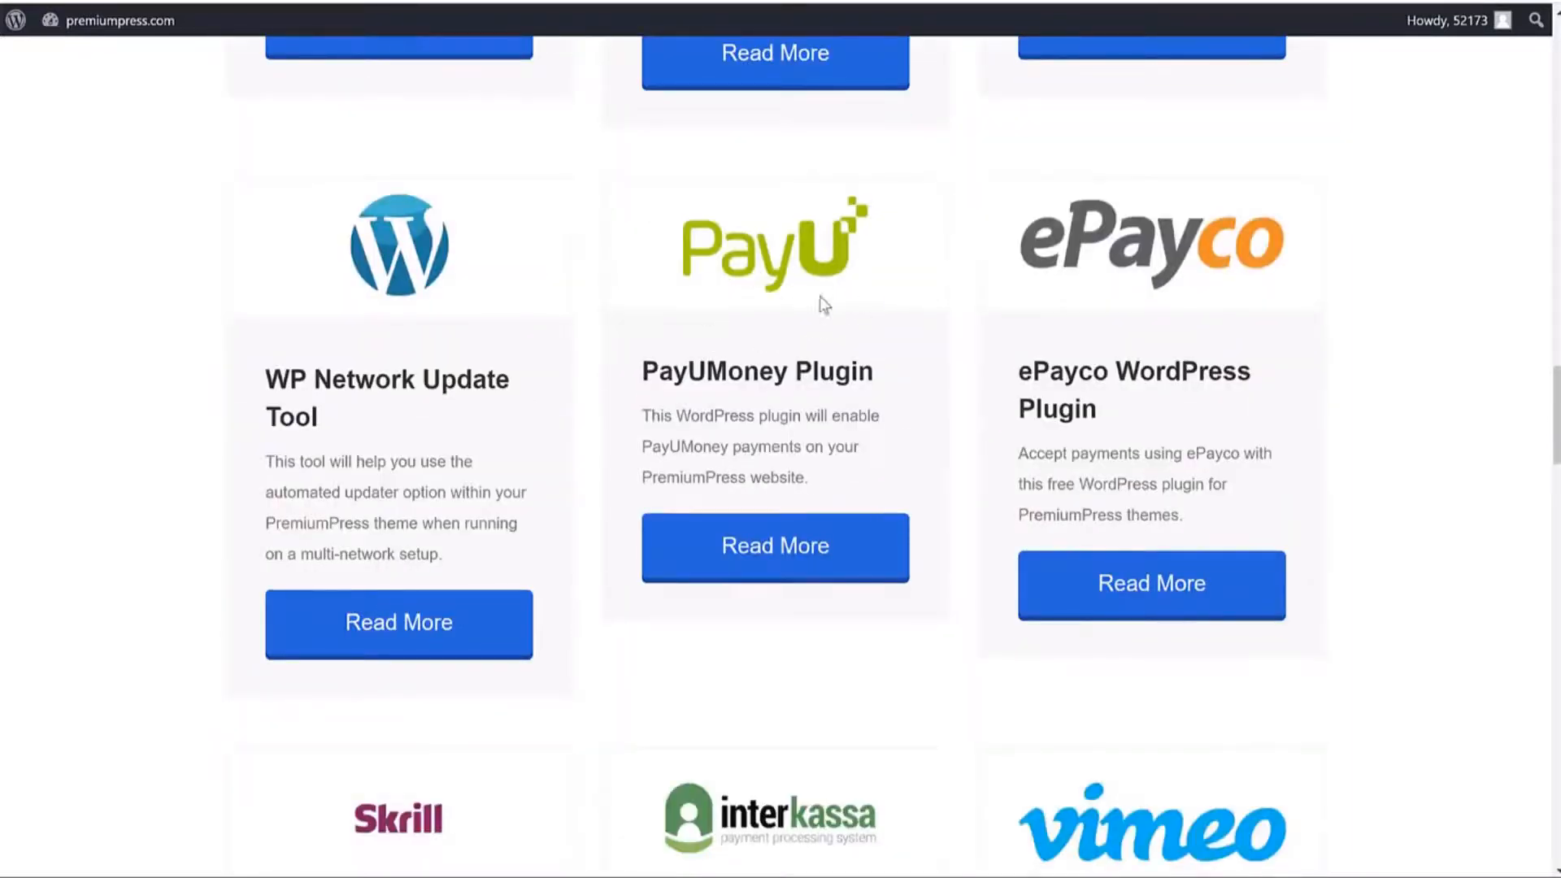
{"action": "scroll", "coordinate": [811, 336], "scroll_direction": "down", "scroll_amount": 8}
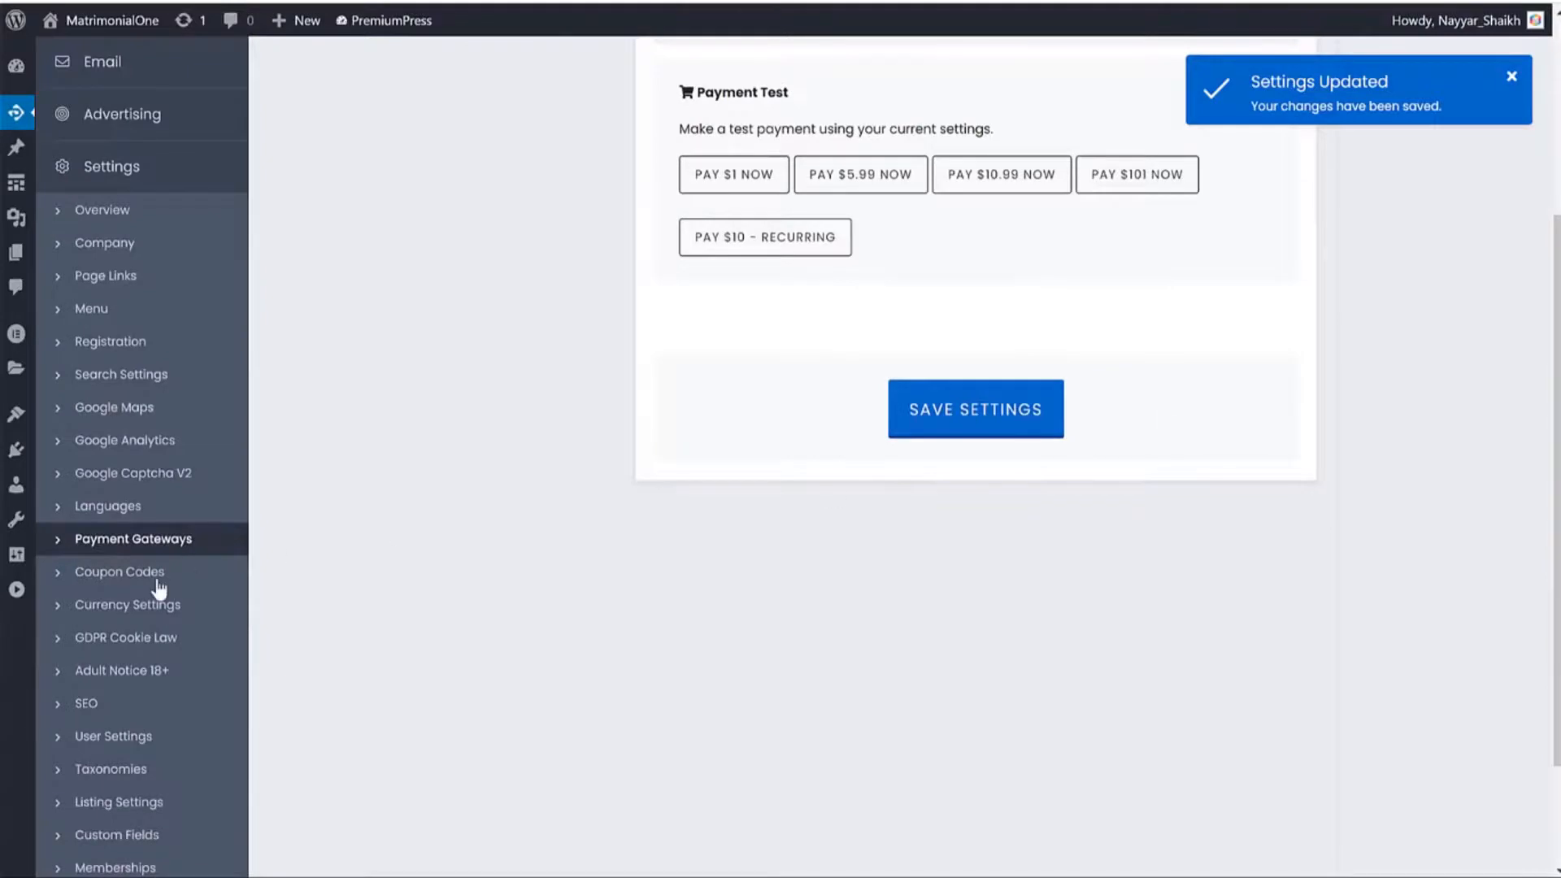
Enable discount codes in Coupon Codes settings and save.
{"action": "left_click", "coordinate": [71, 577]}
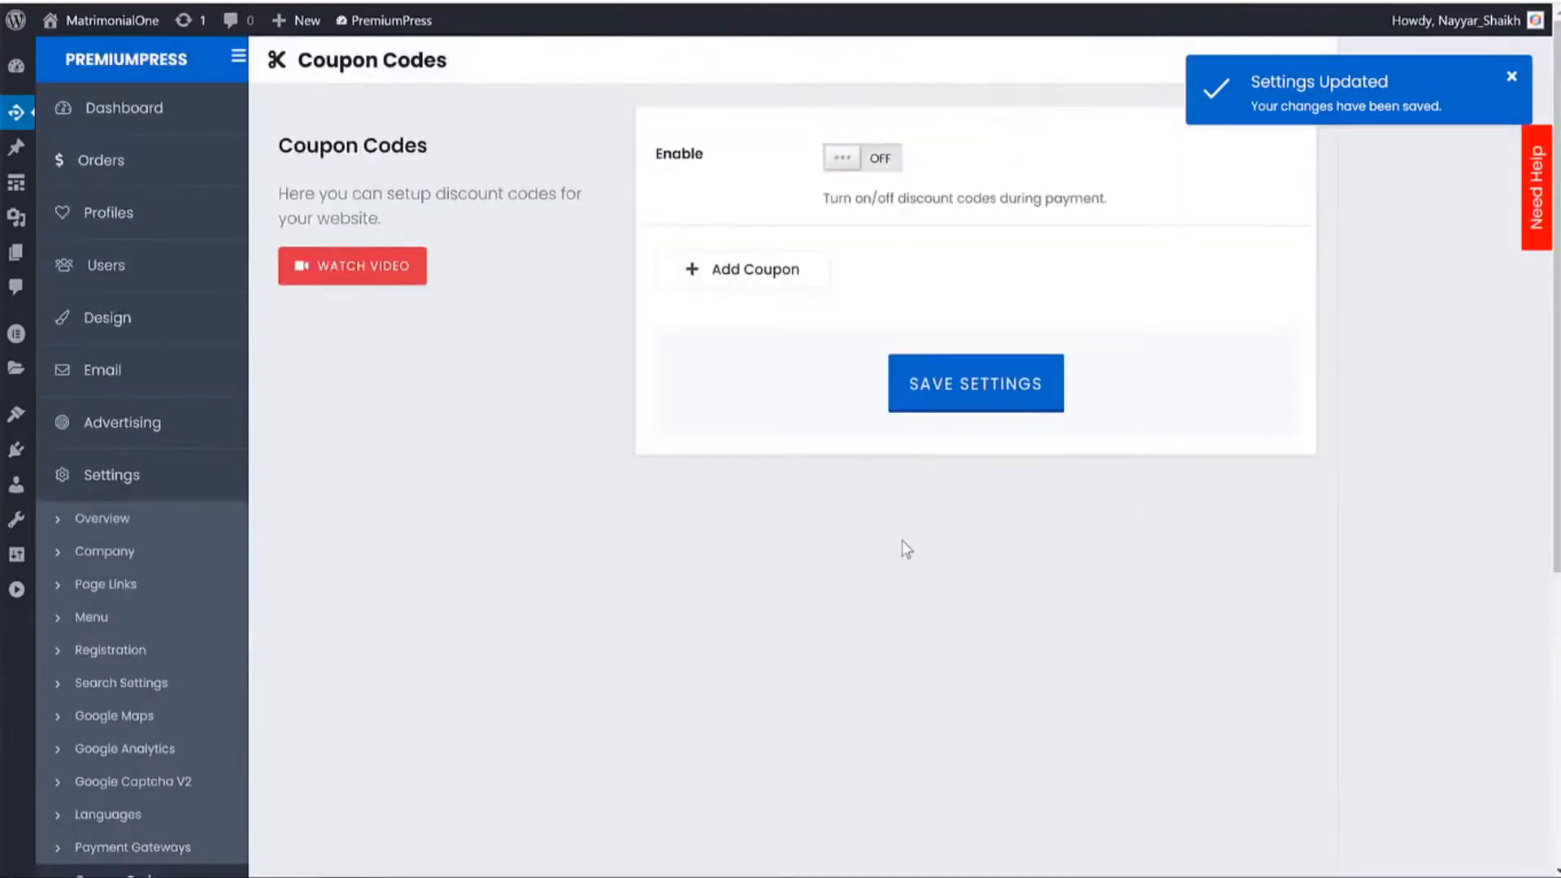
{"action": "left_click", "coordinate": [837, 159]}
{"action": "left_click", "coordinate": [945, 388]}
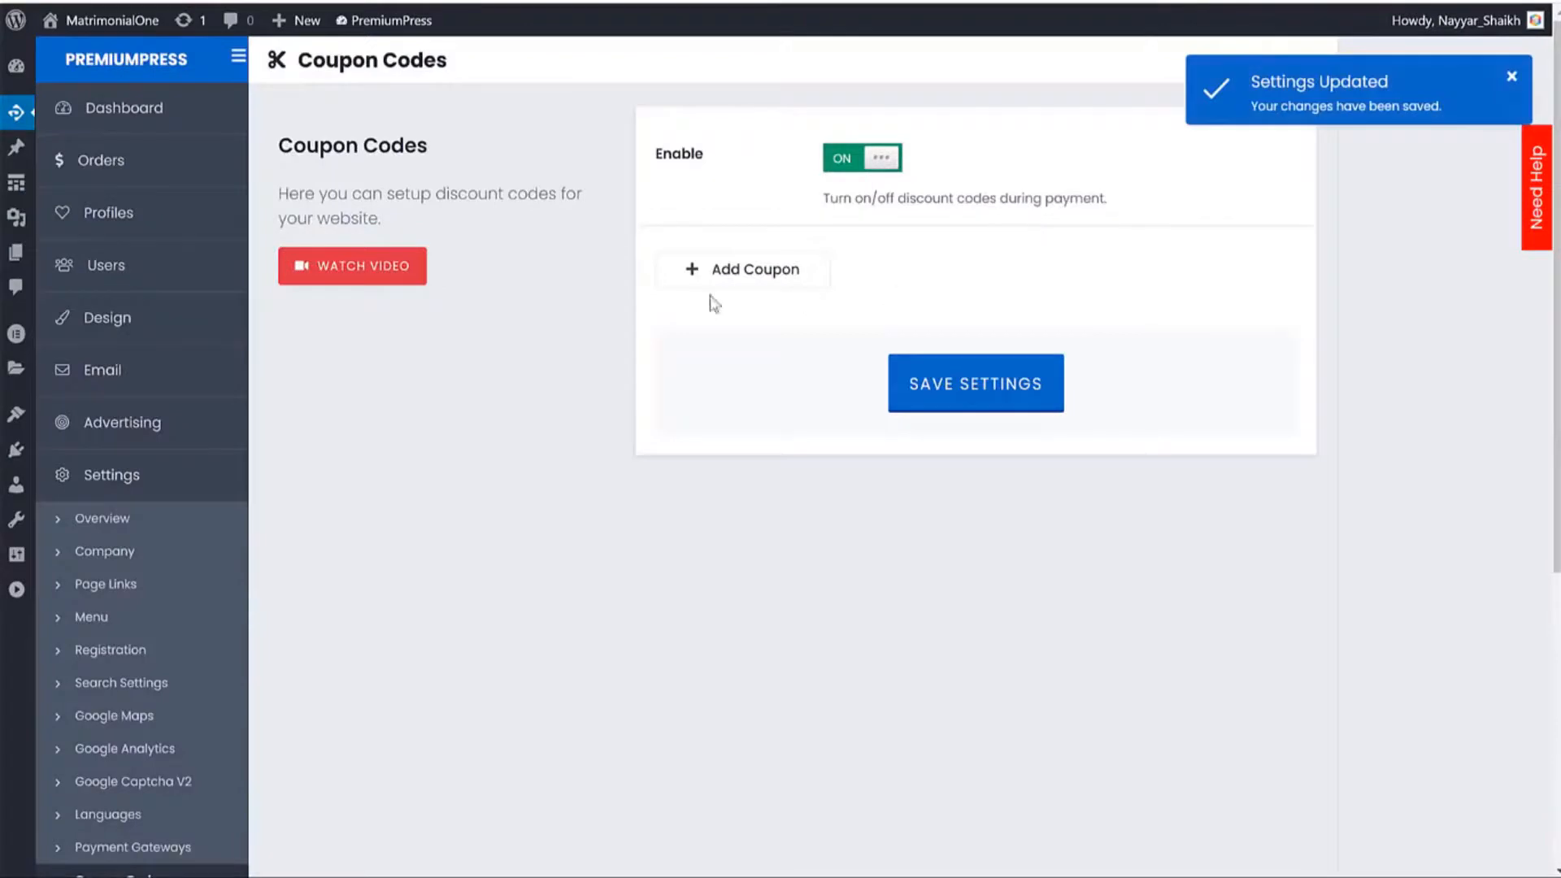
Add coupon FEHEM10 with a 10 percent discount and save it.
{"action": "left_click", "coordinate": [708, 271]}
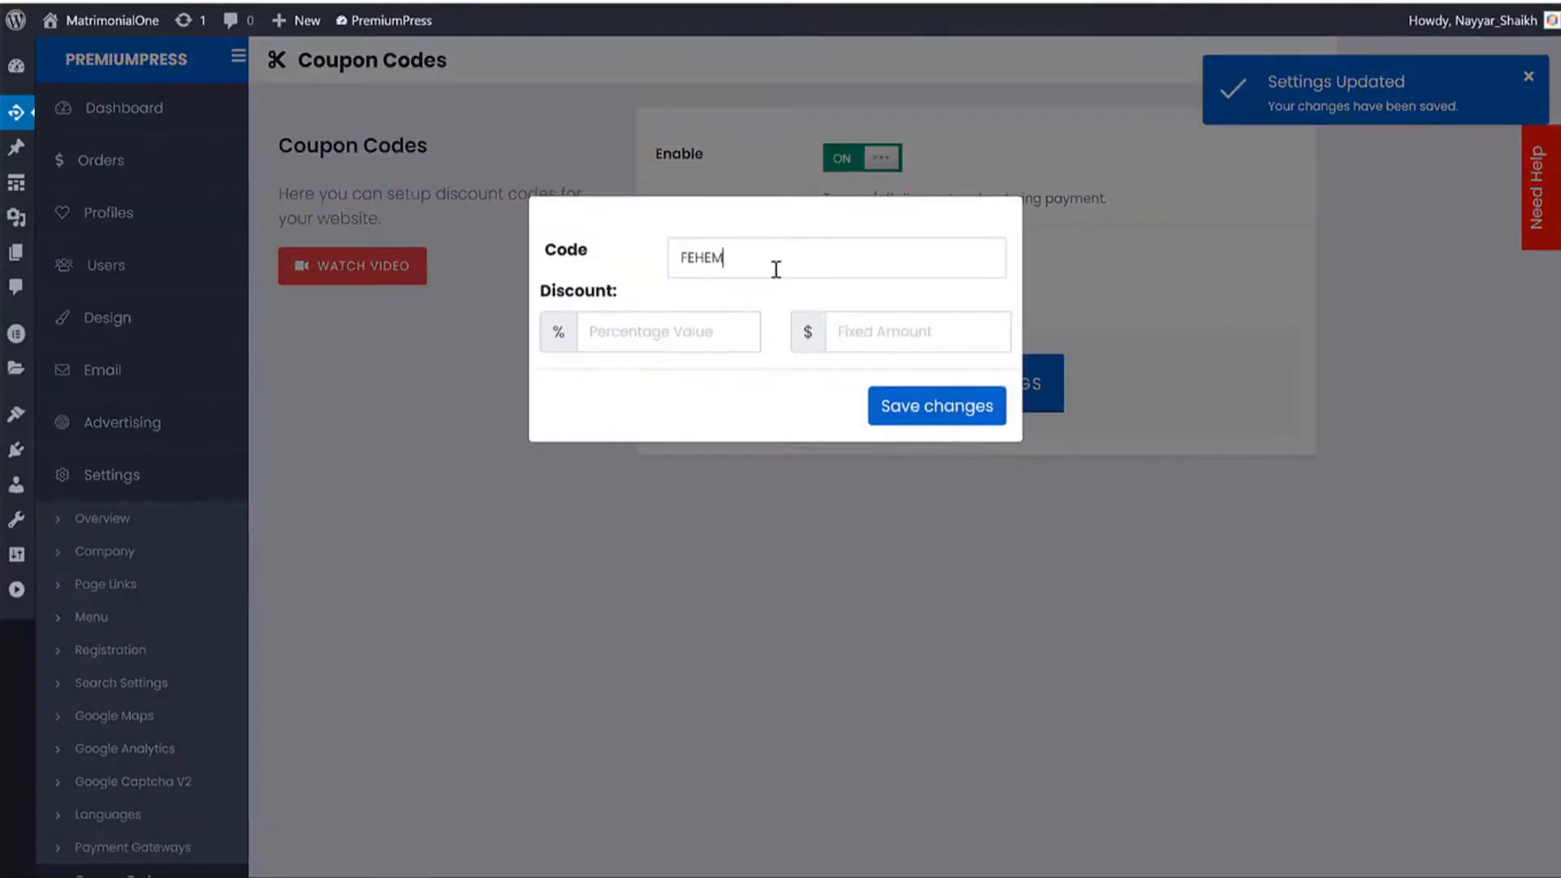
{"action": "key", "text": "Tab"}
{"action": "type", "text": "1"}
{"action": "left_click", "coordinate": [934, 417]}
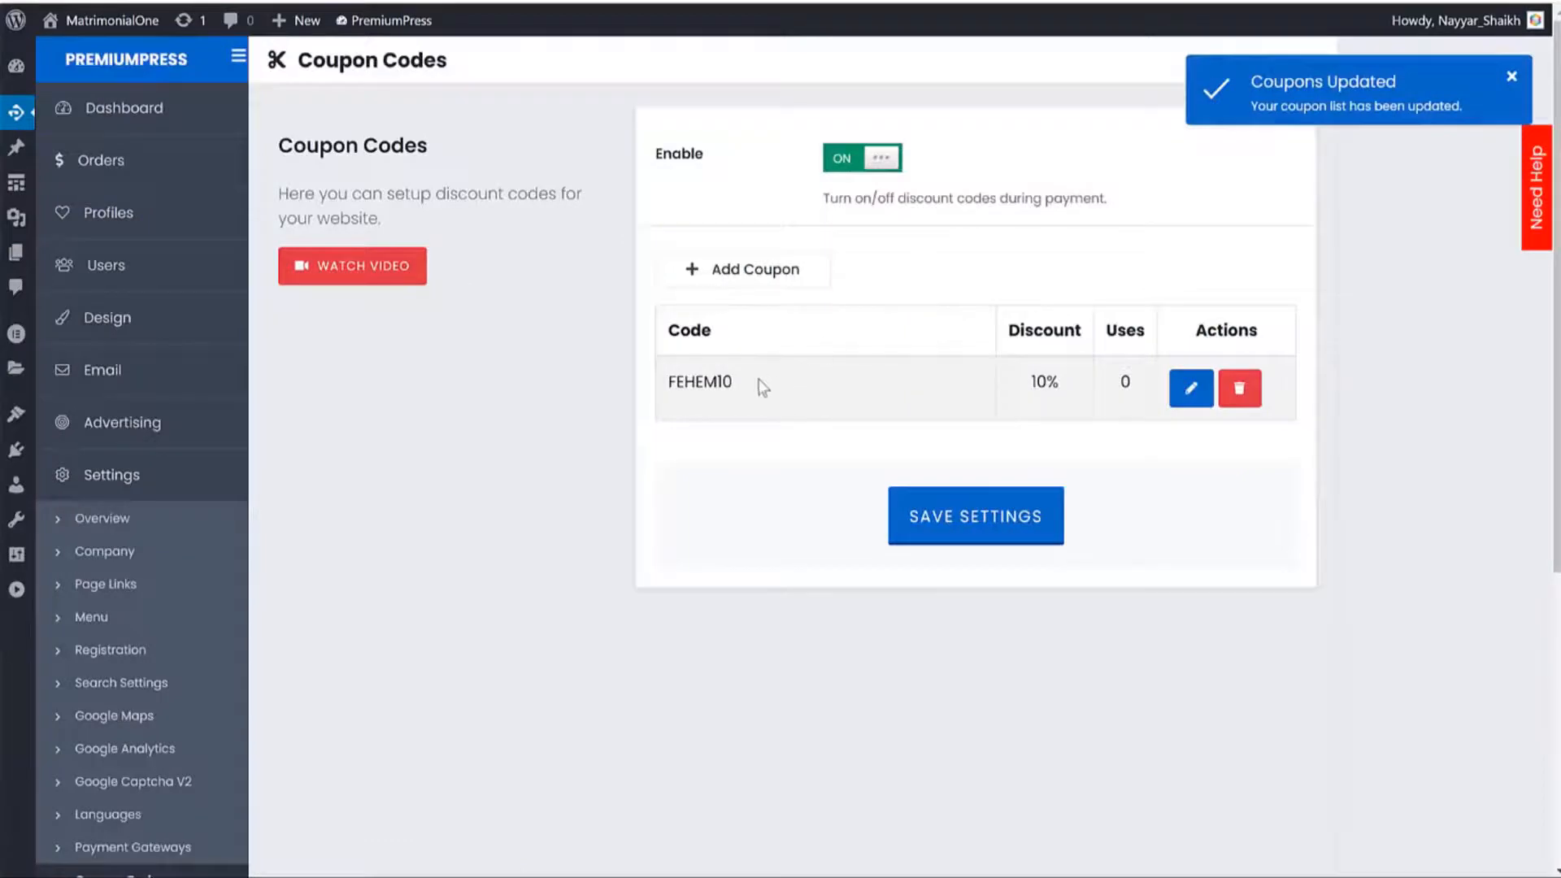
{"action": "left_click_drag", "start_coordinate": [762, 387], "coordinate": [658, 387]}
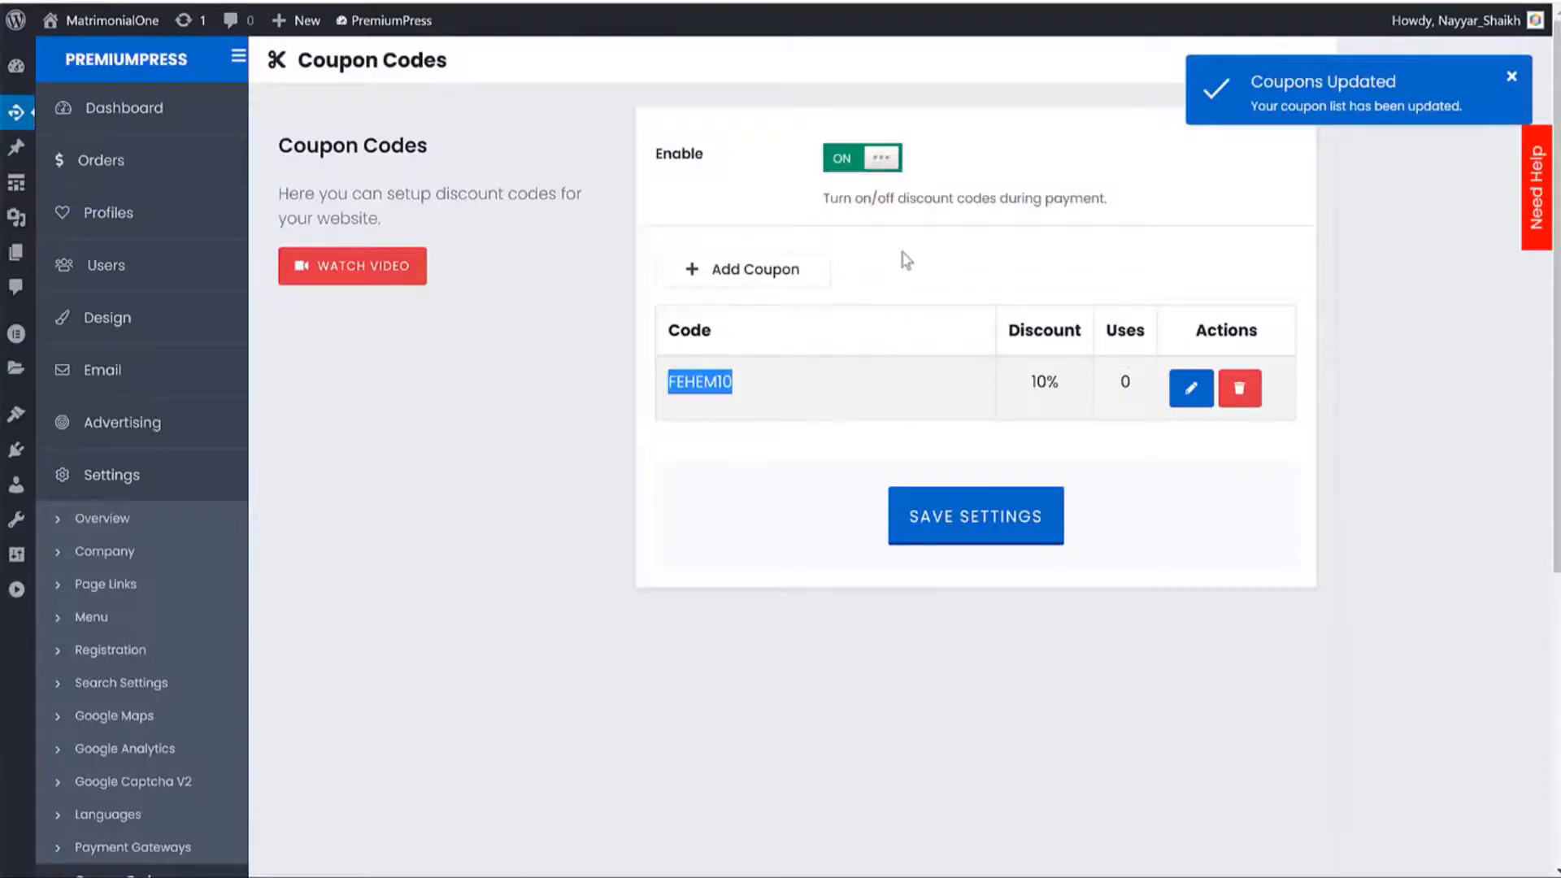
{"action": "scroll", "coordinate": [822, 485], "scroll_direction": "down", "scroll_amount": 6}
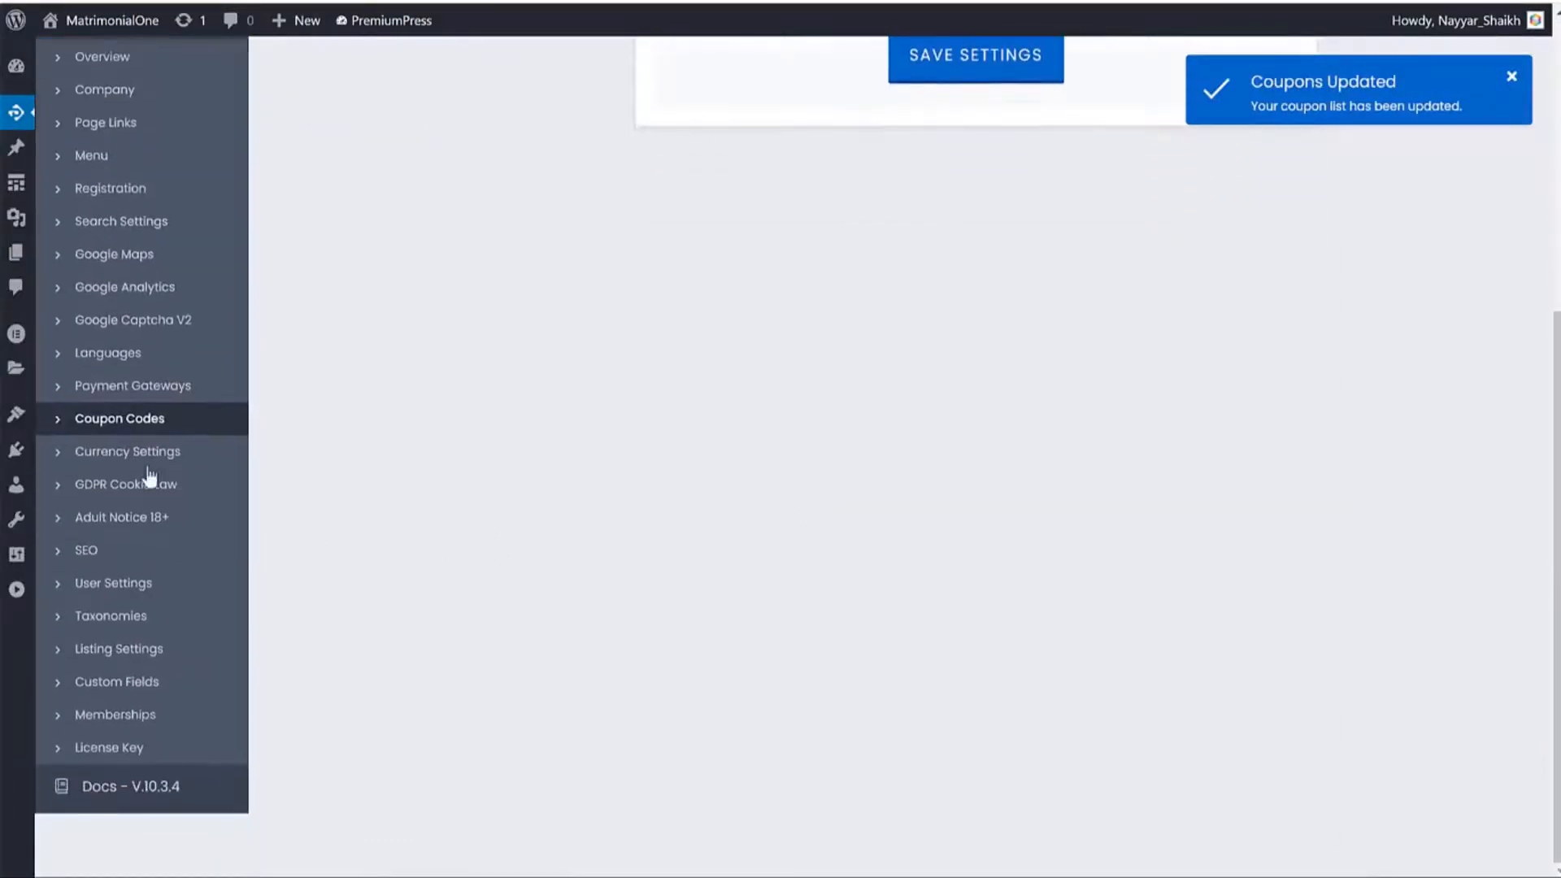
Open Currency Settings and scroll through the exchange rates.
{"action": "left_click", "coordinate": [101, 452]}
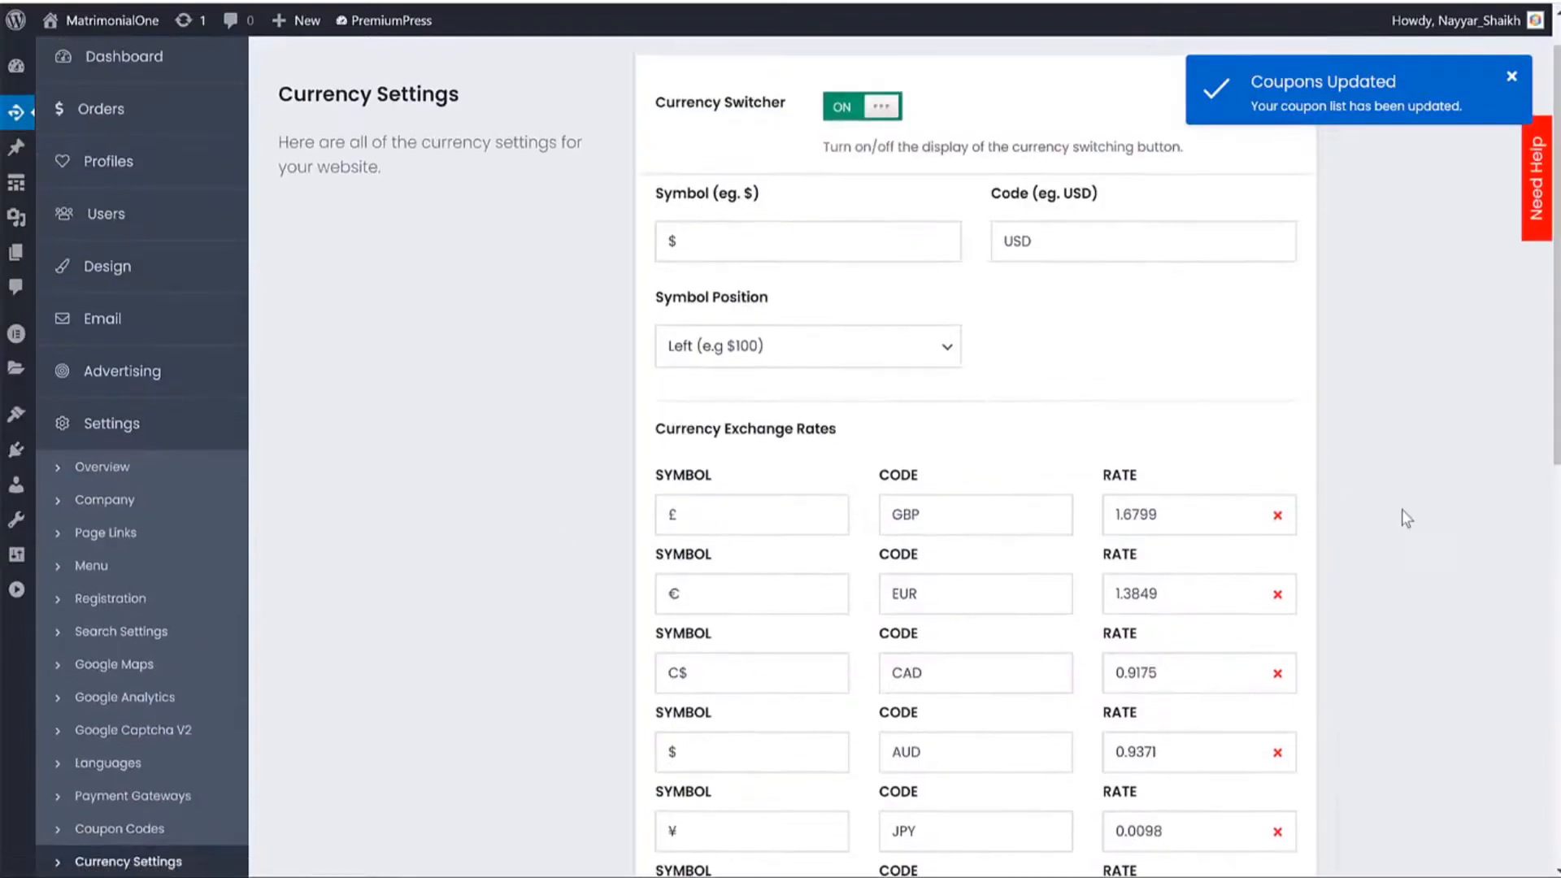
{"action": "scroll", "coordinate": [1406, 518], "scroll_direction": "down", "scroll_amount": 10}
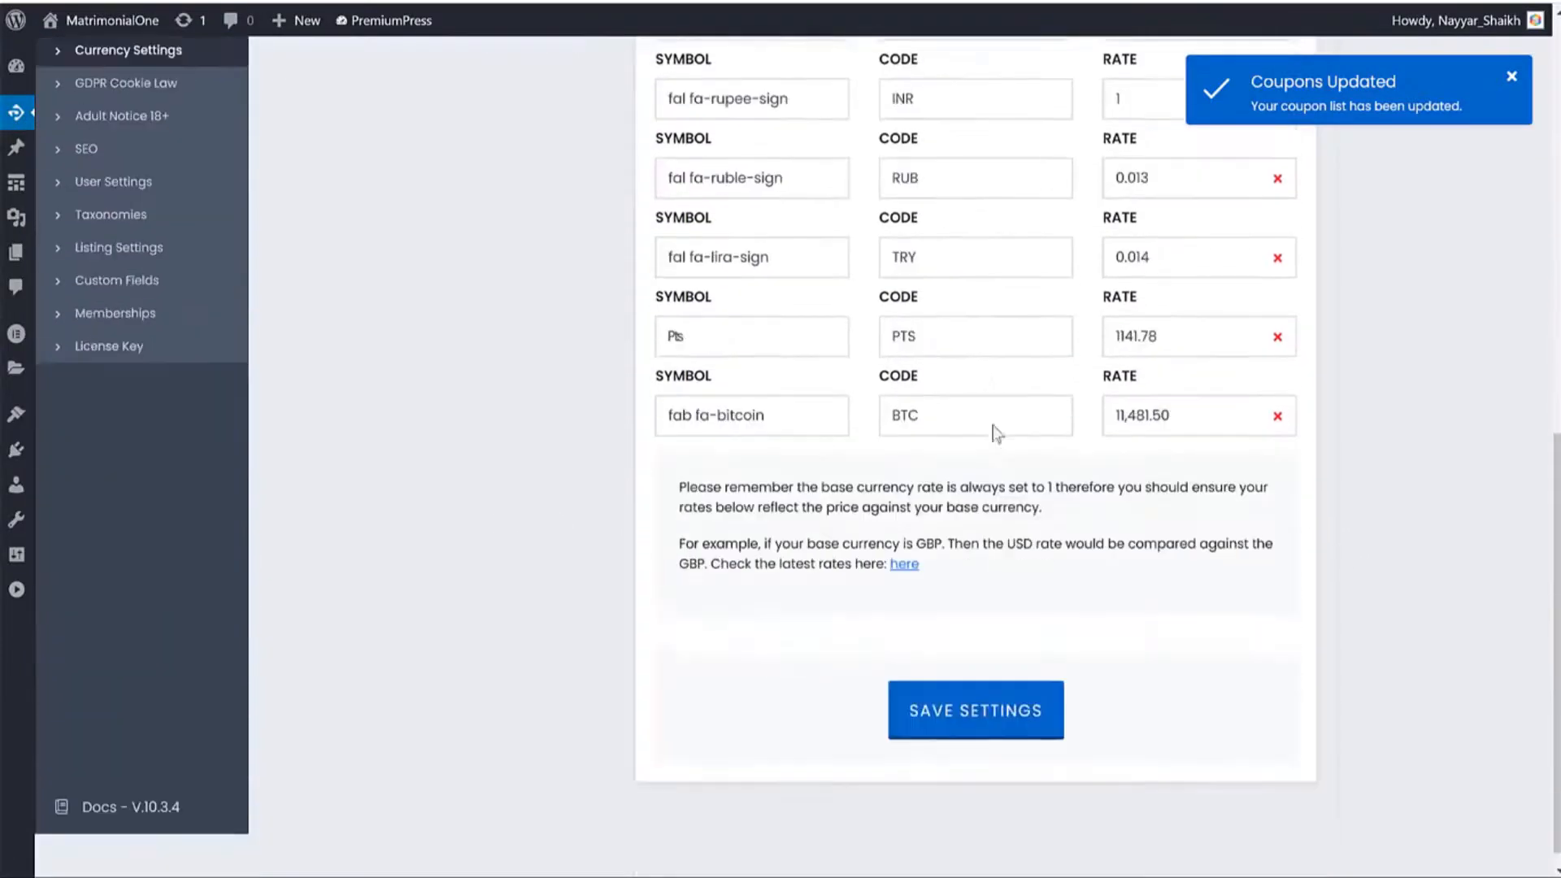
{"action": "scroll", "coordinate": [996, 434], "scroll_direction": "up", "scroll_amount": 10}
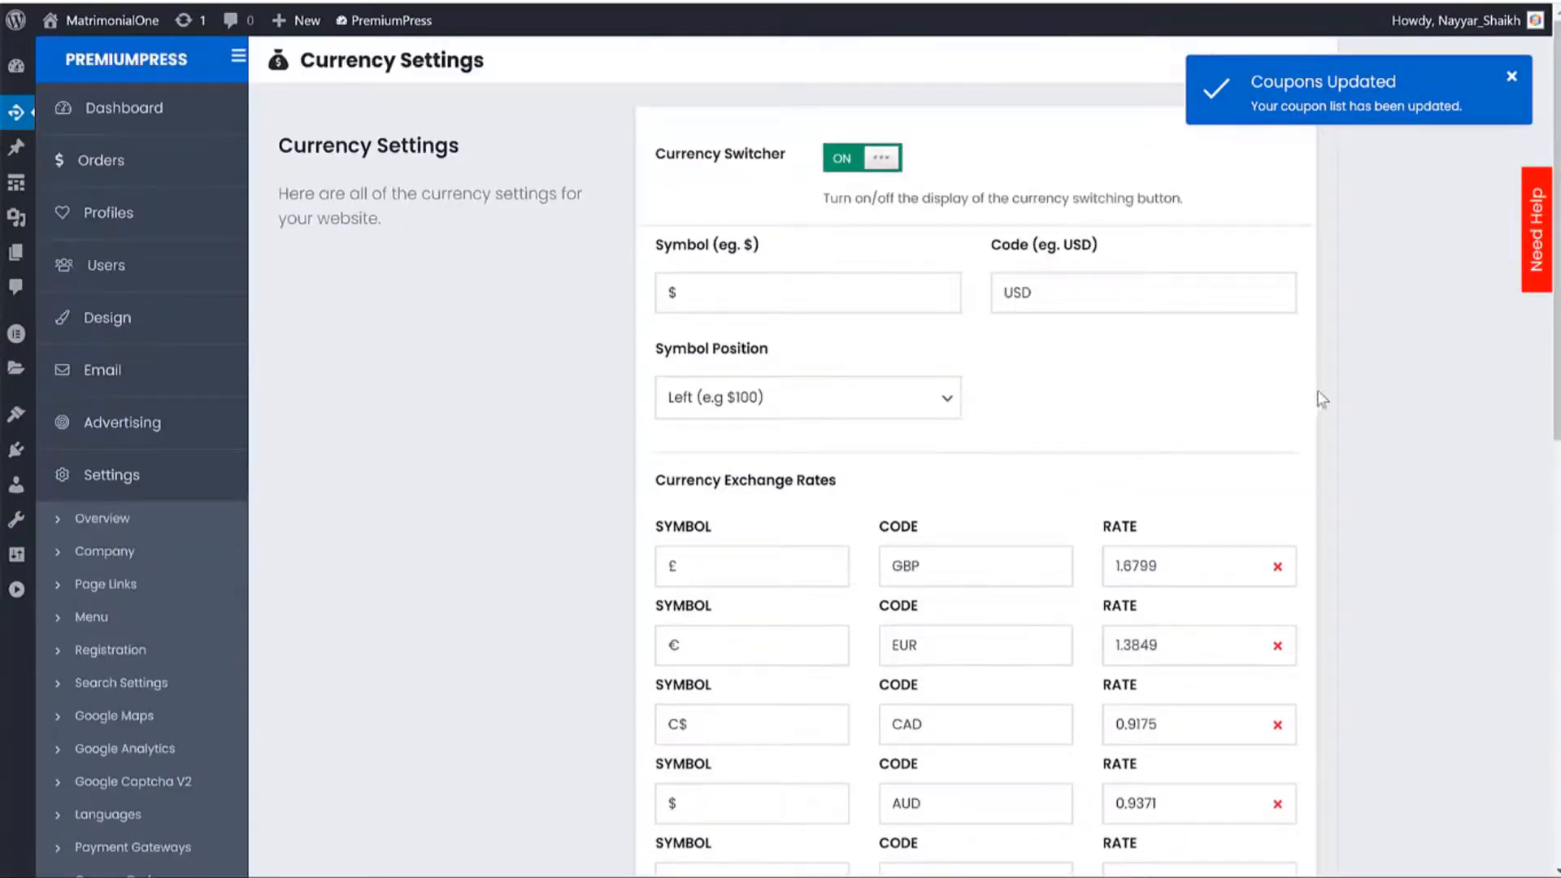
{"action": "scroll", "coordinate": [1328, 408], "scroll_direction": "down", "scroll_amount": 3}
{"action": "scroll", "coordinate": [1299, 377], "scroll_direction": "down", "scroll_amount": 1}
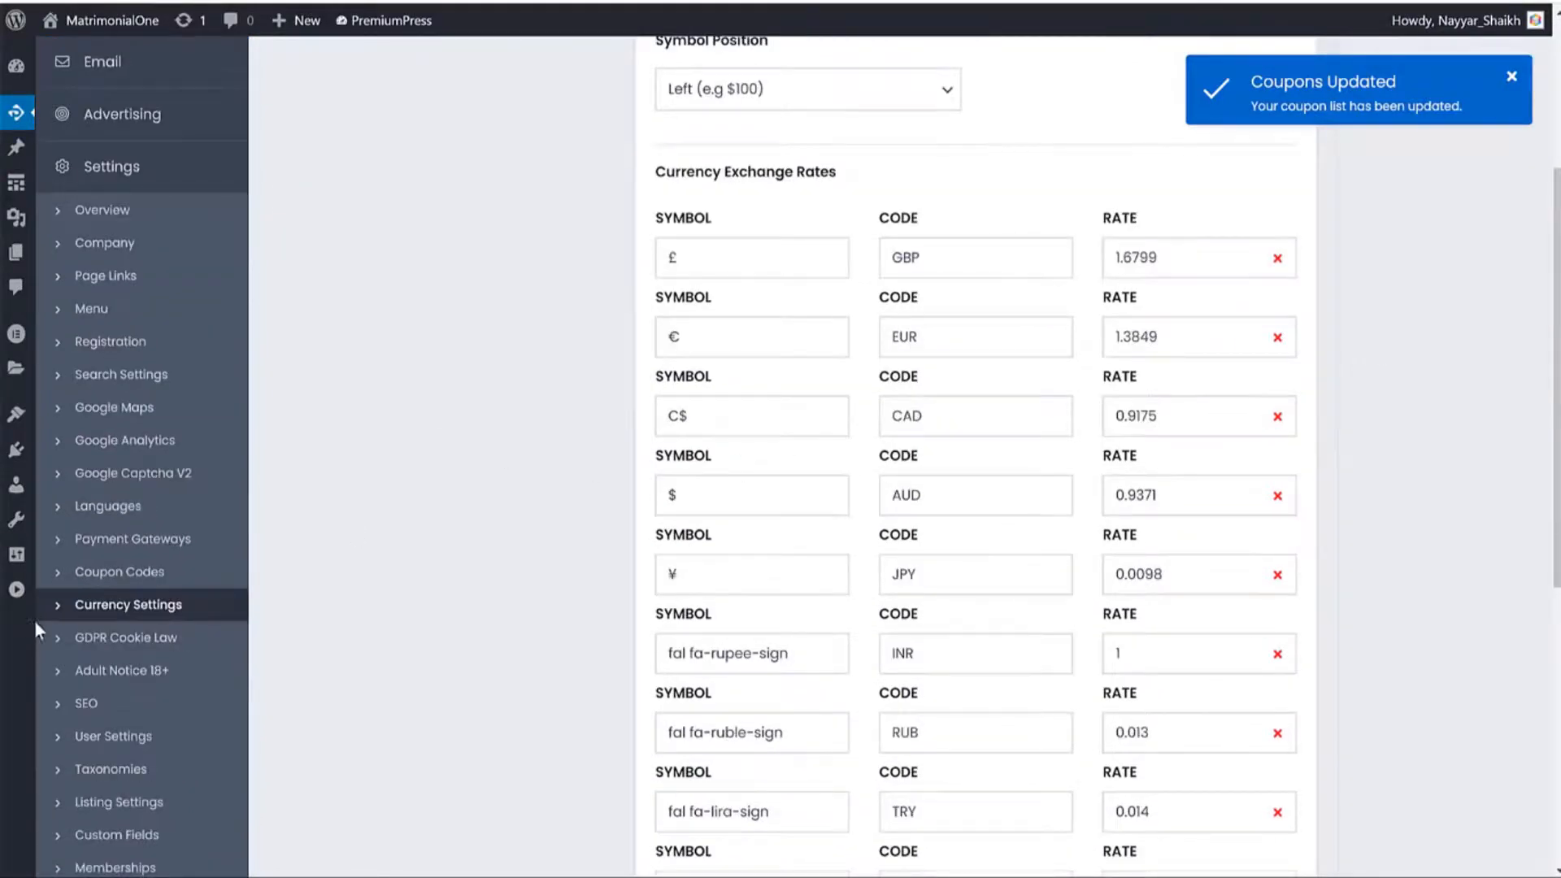
{"action": "scroll", "coordinate": [34, 621], "scroll_direction": "down", "scroll_amount": 2}
Bring up the GDPR Cookie Law settings with the accept-cookies footer option on.
{"action": "left_click", "coordinate": [134, 439]}
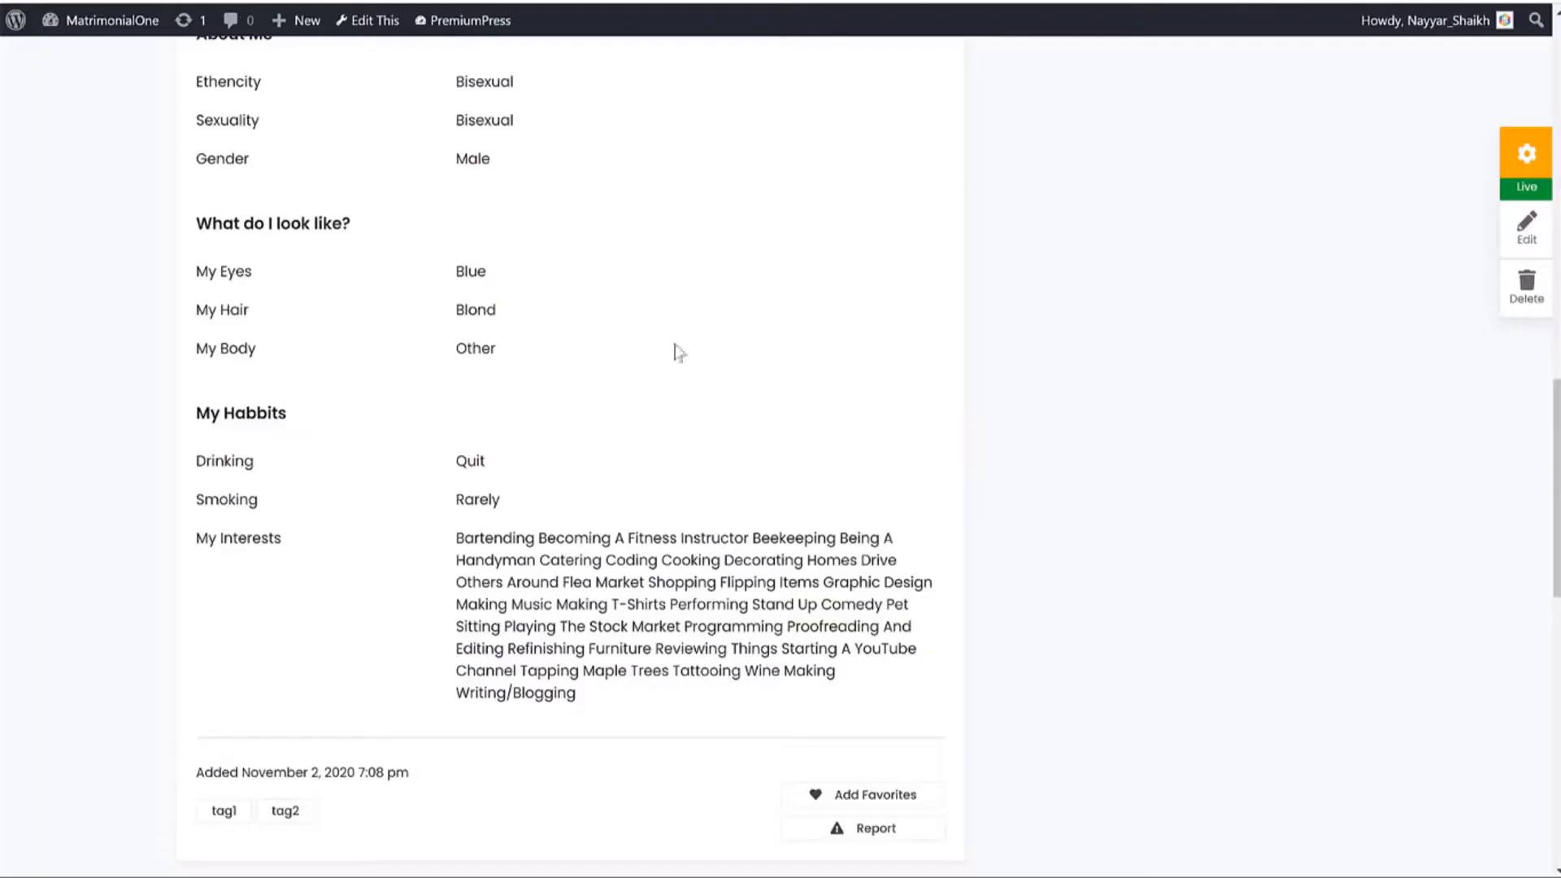
{"action": "scroll", "coordinate": [676, 349], "scroll_direction": "up", "scroll_amount": 5}
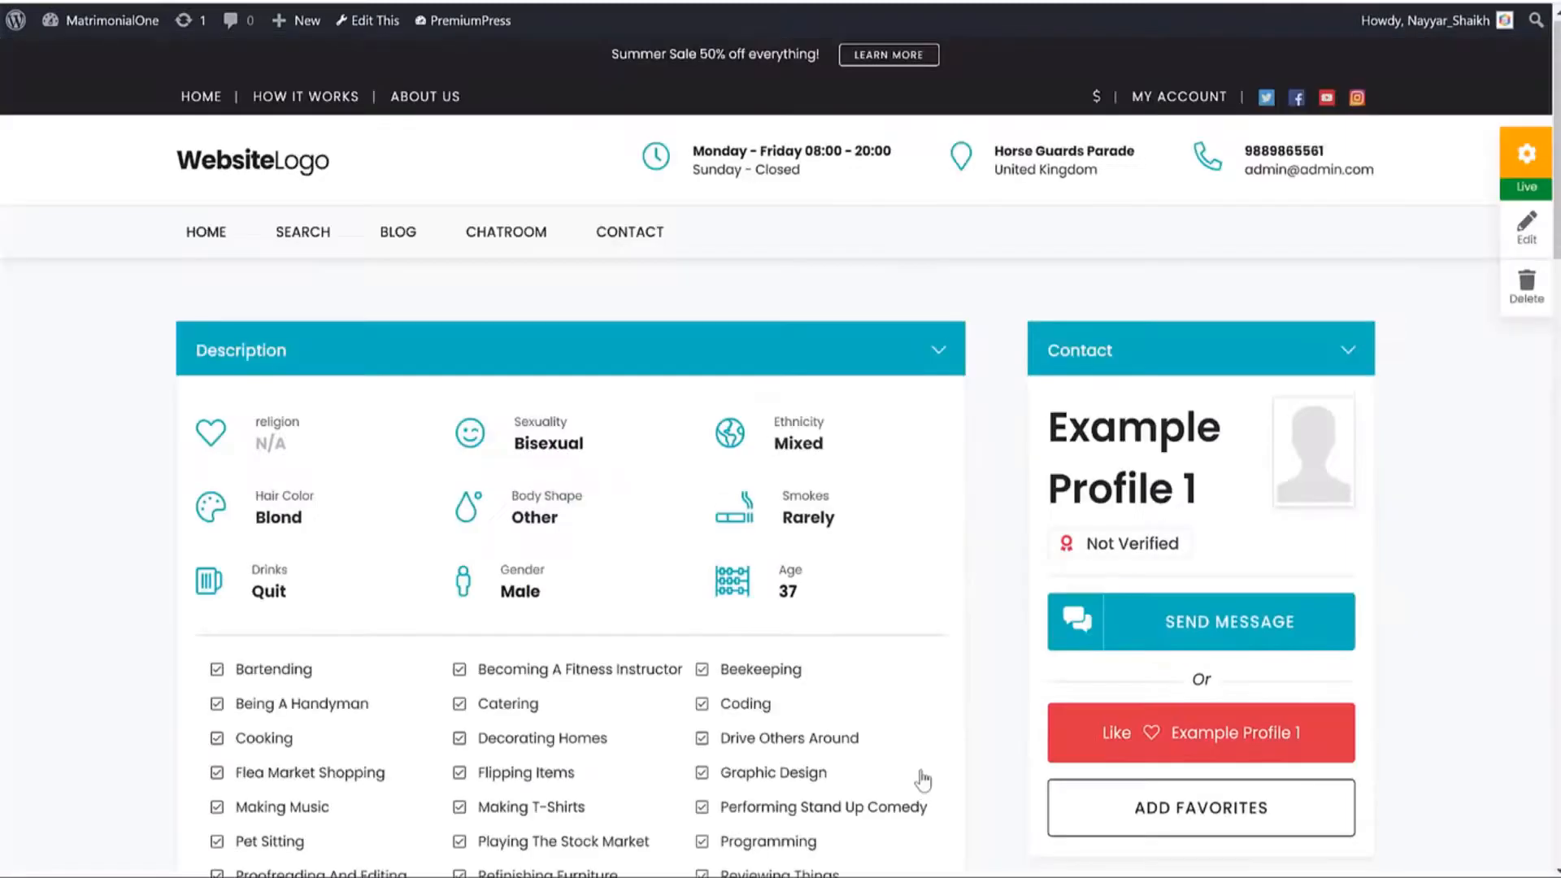
{"action": "scroll", "coordinate": [1132, 736], "scroll_direction": "down", "scroll_amount": 9}
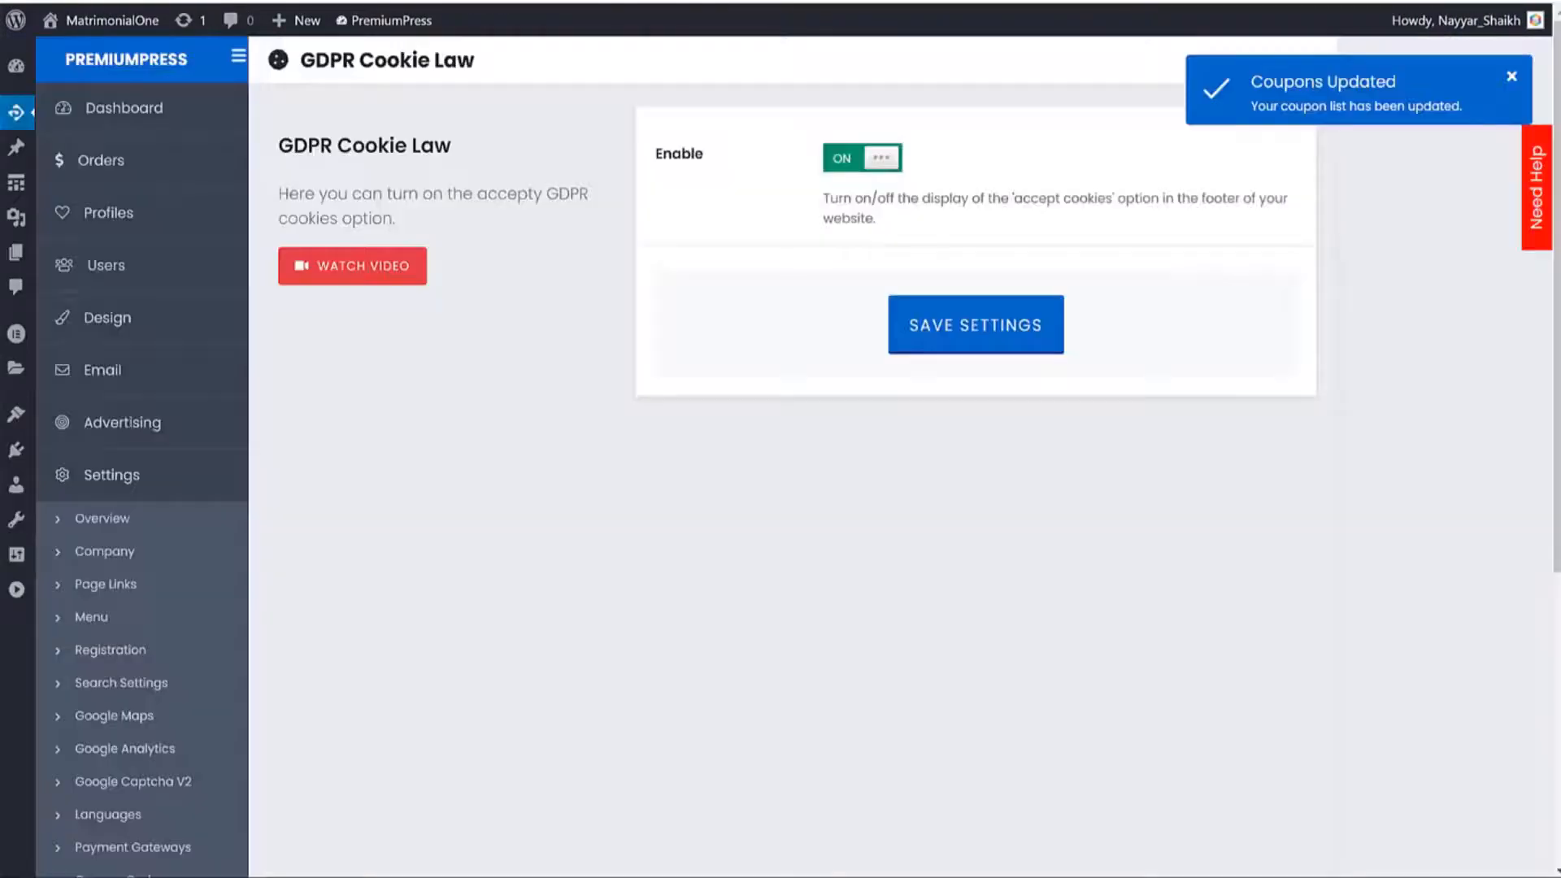
Switch on the Adult Notice 18+ content notice and save it.
{"action": "scroll", "coordinate": [349, 675], "scroll_direction": "down", "scroll_amount": 4}
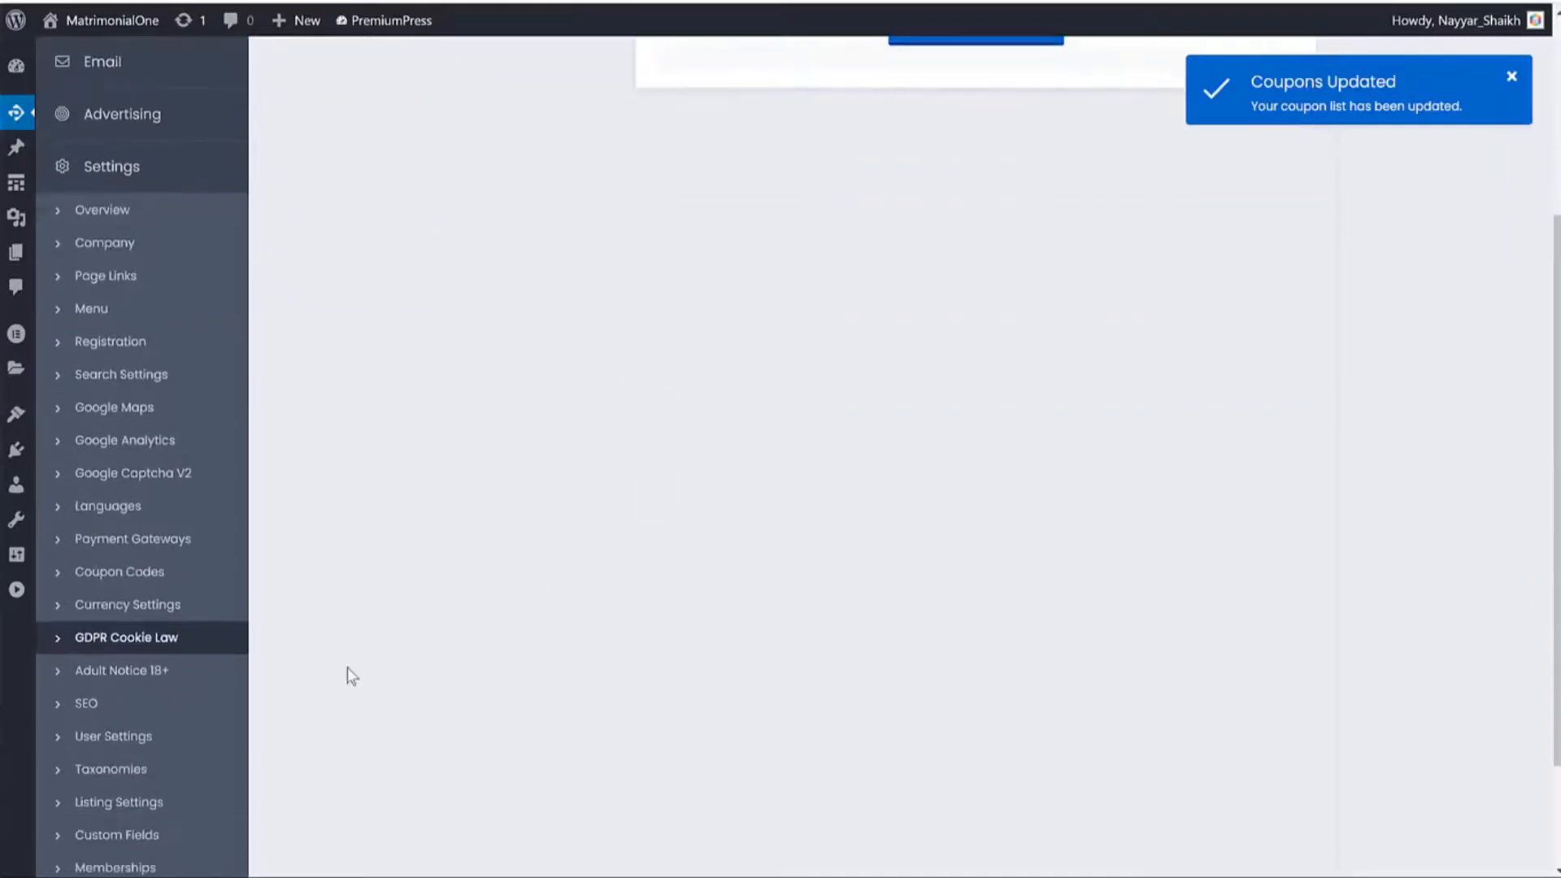
{"action": "left_click", "coordinate": [139, 675]}
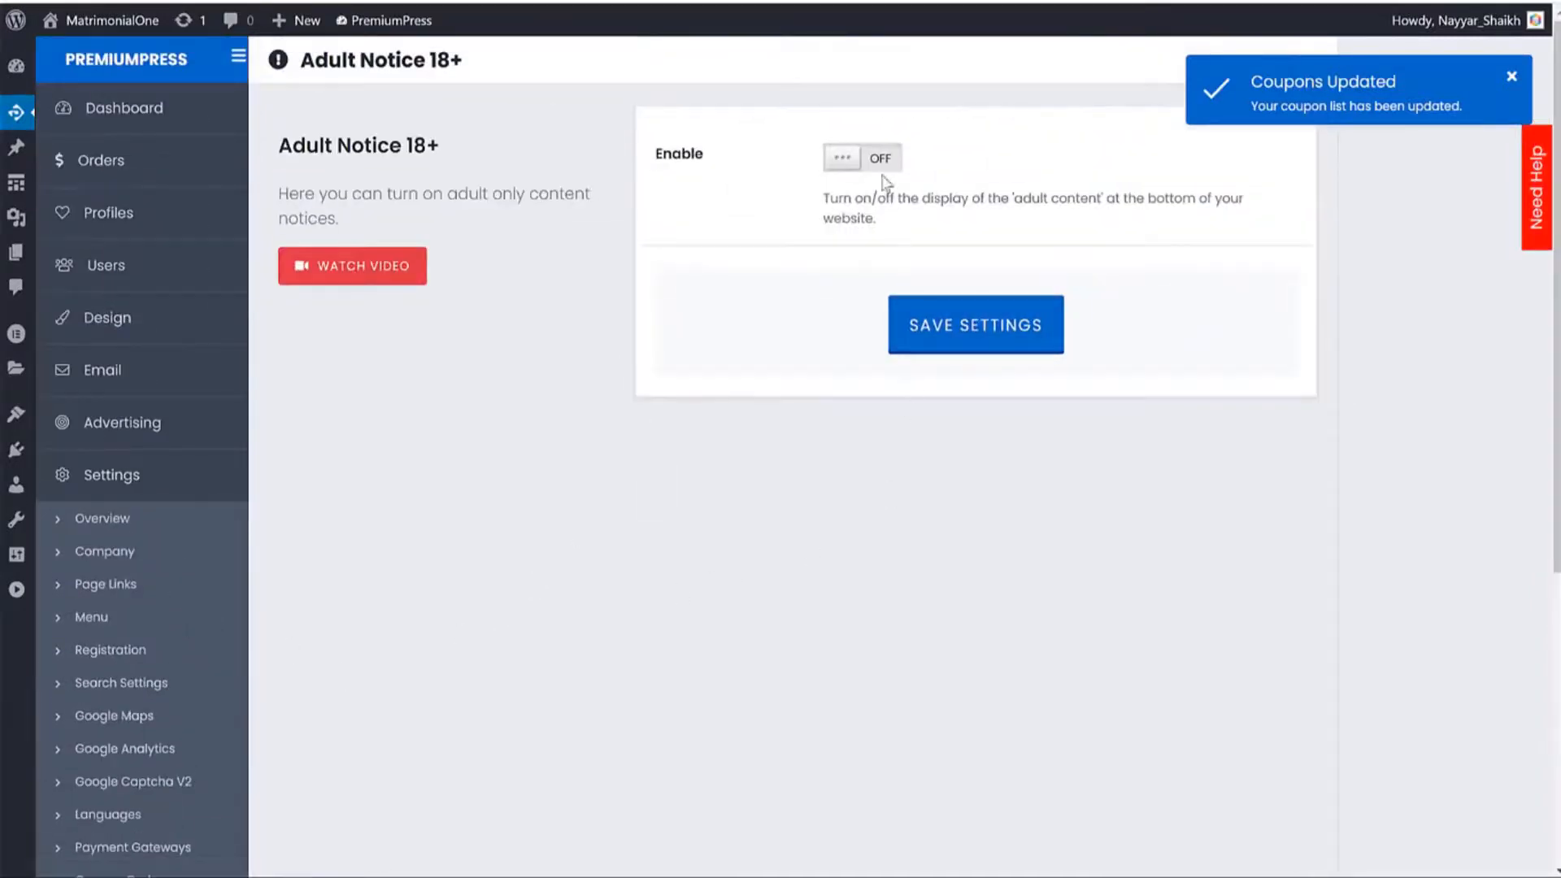
{"action": "left_click", "coordinate": [866, 173]}
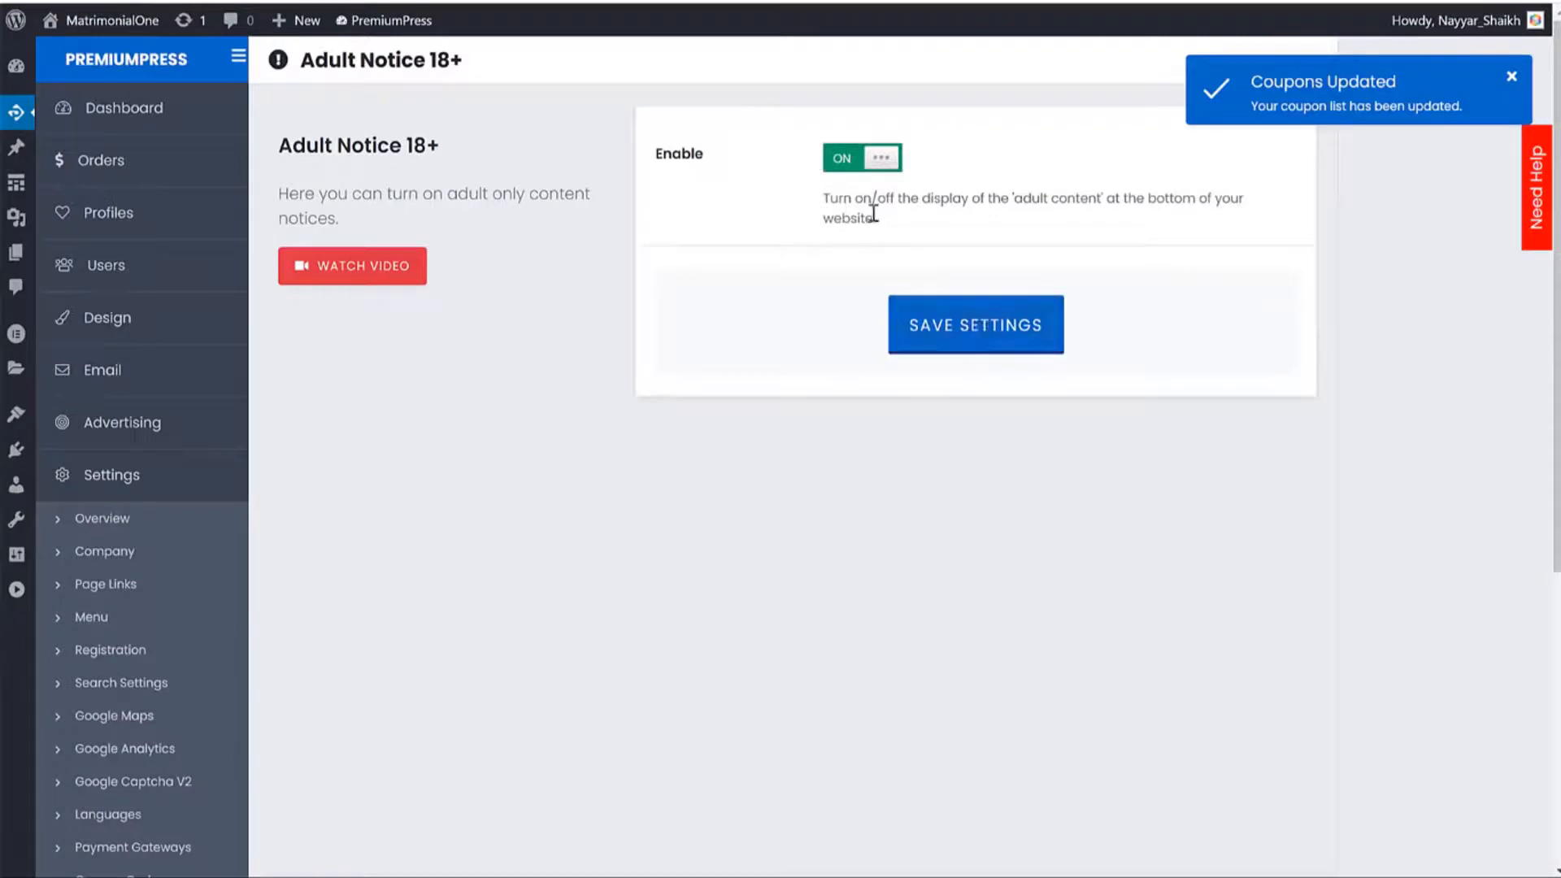
{"action": "left_click", "coordinate": [954, 333]}
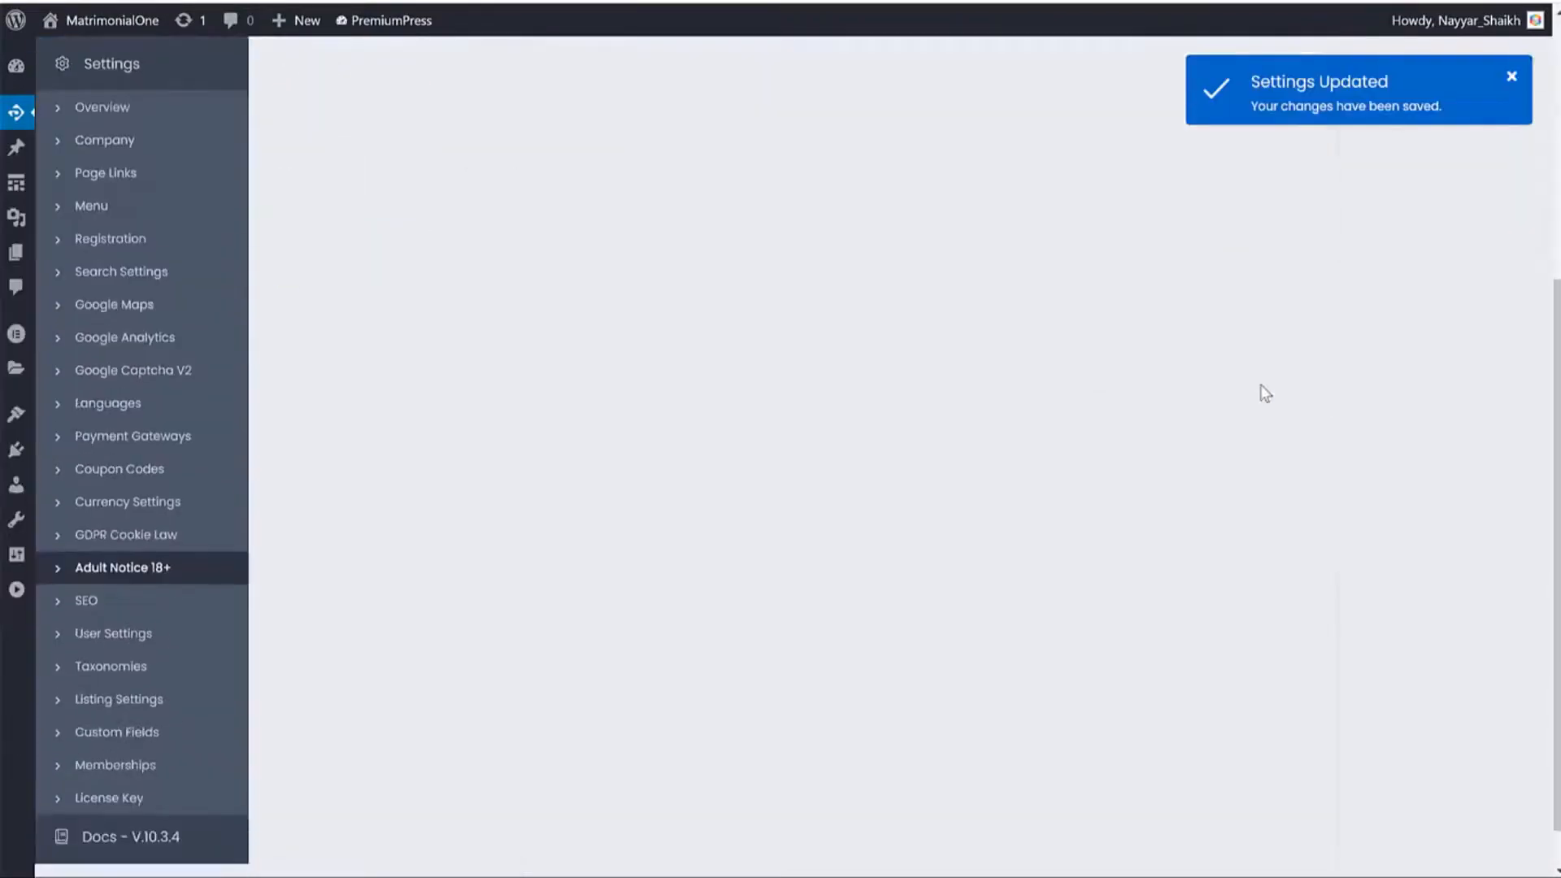
Toggle the built-in SEO tools on and back off, leaving them disabled.
{"action": "left_click", "coordinate": [59, 601]}
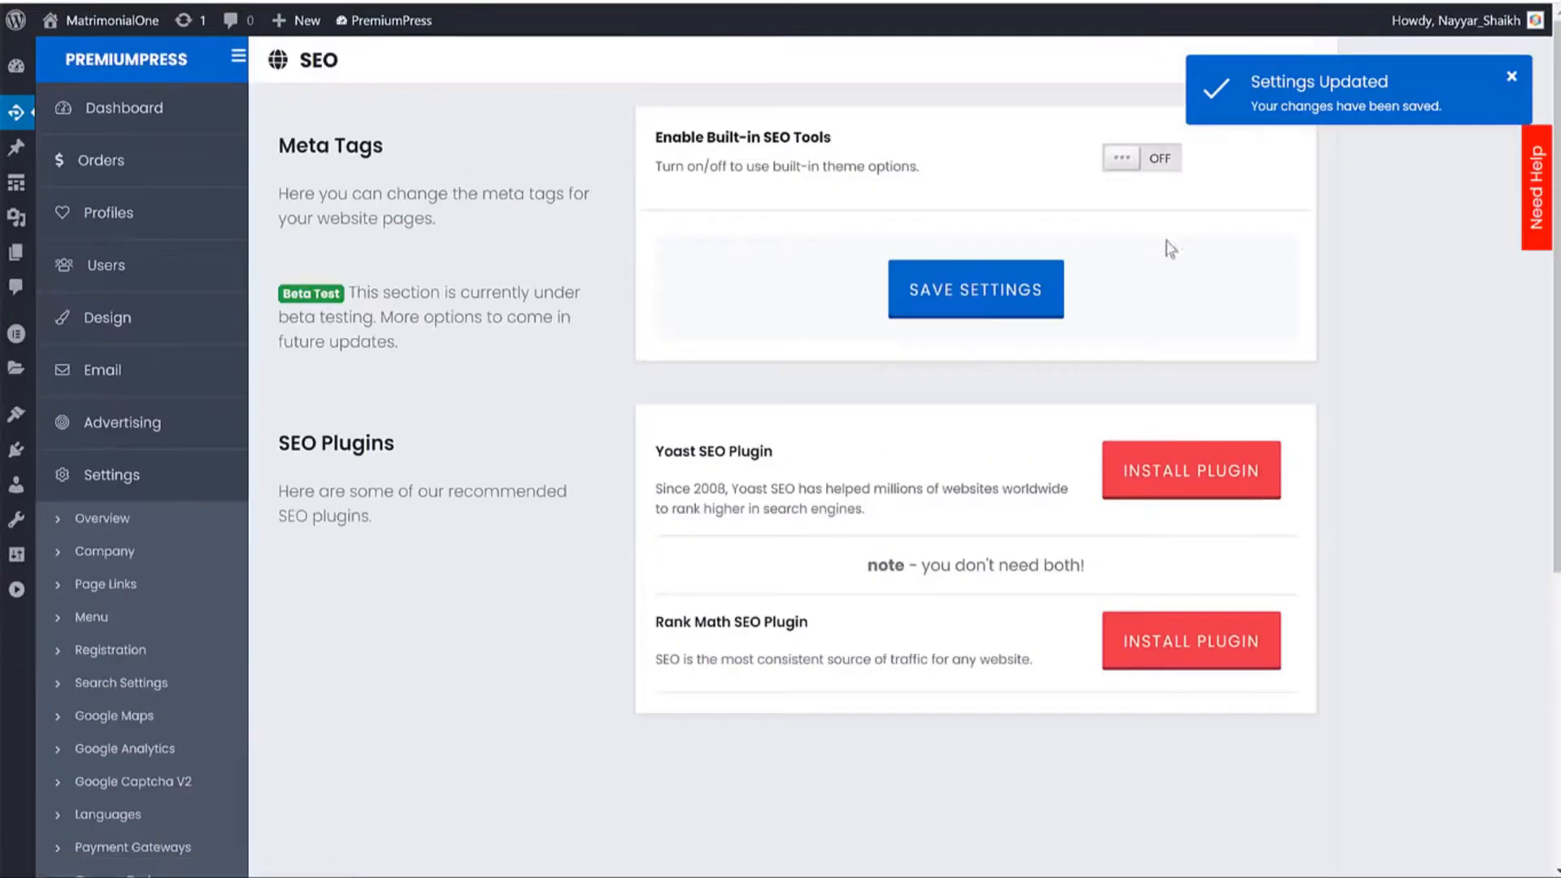
{"action": "left_click", "coordinate": [1155, 171]}
{"action": "left_click", "coordinate": [1151, 173]}
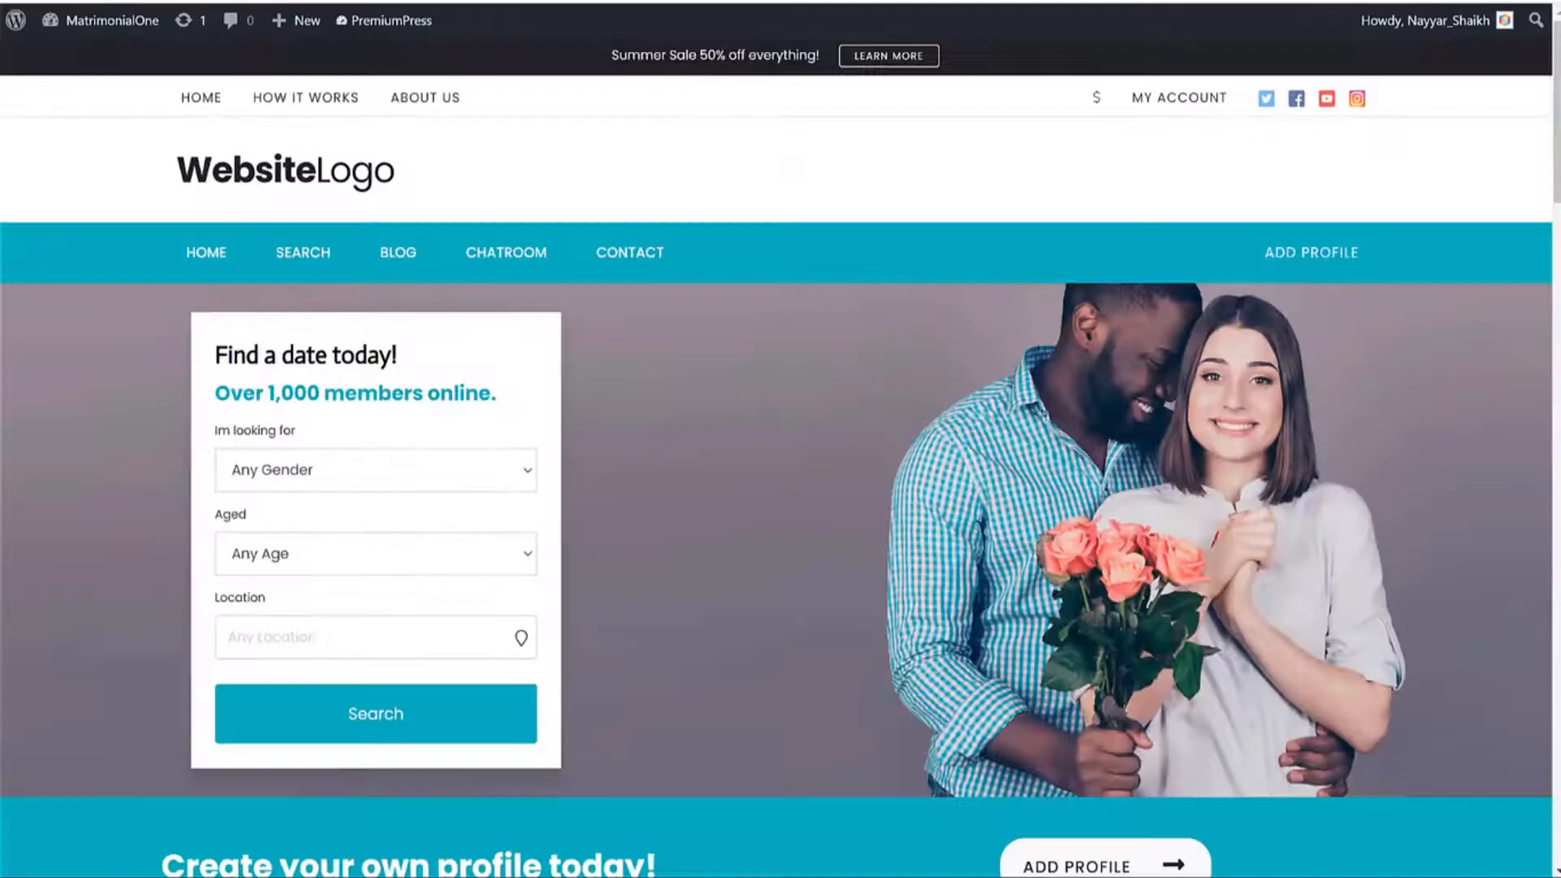
{"action": "scroll", "coordinate": [846, 456], "scroll_direction": "down", "scroll_amount": 10}
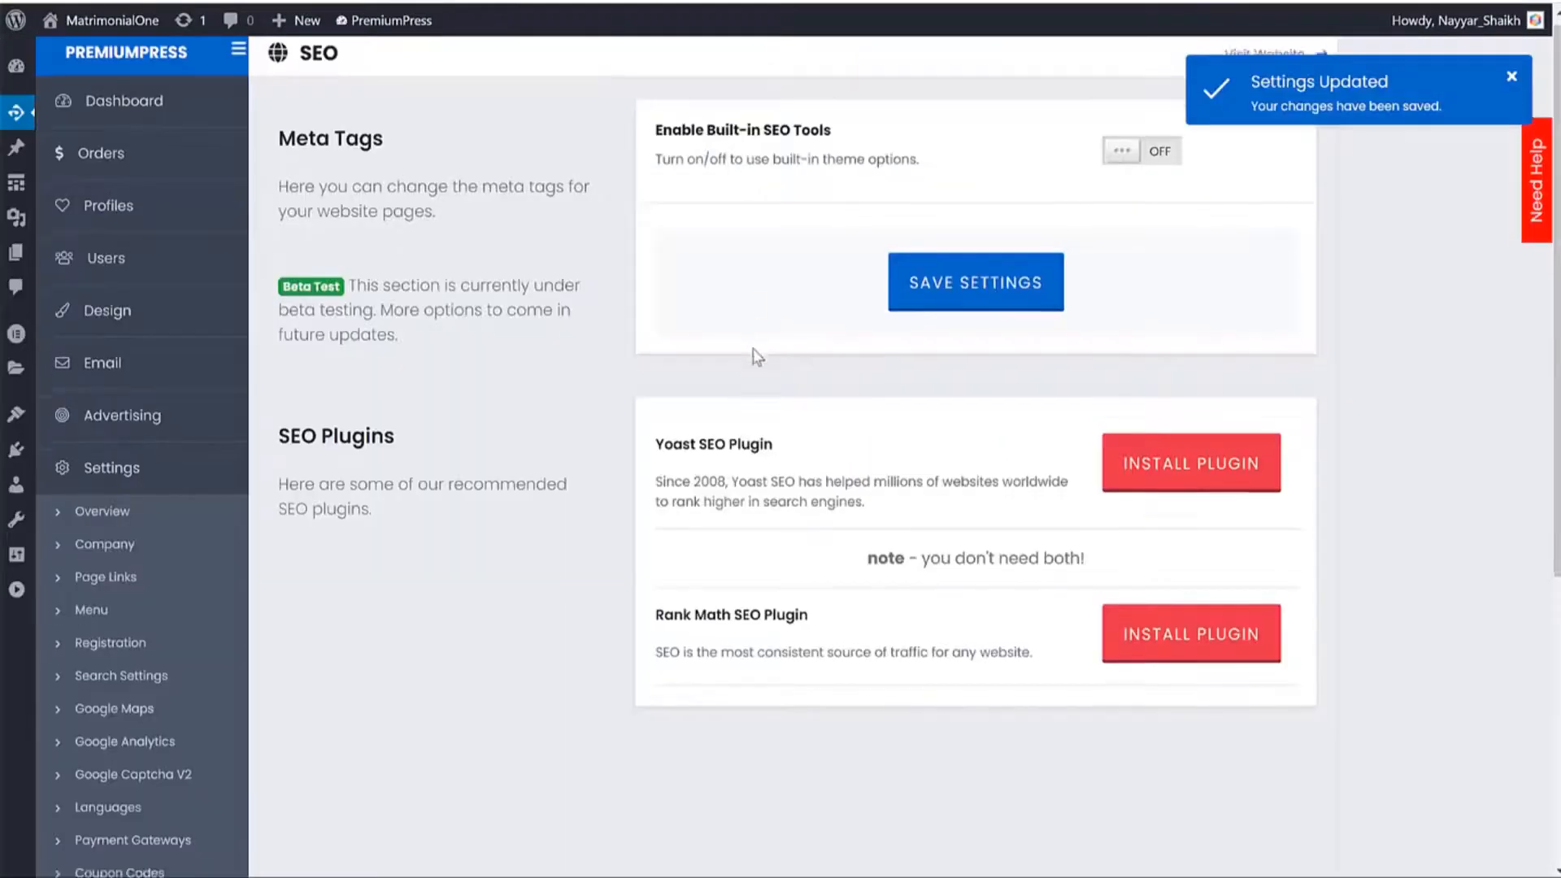
{"action": "scroll", "coordinate": [749, 349], "scroll_direction": "down", "scroll_amount": 5}
{"action": "left_click", "coordinate": [154, 736]}
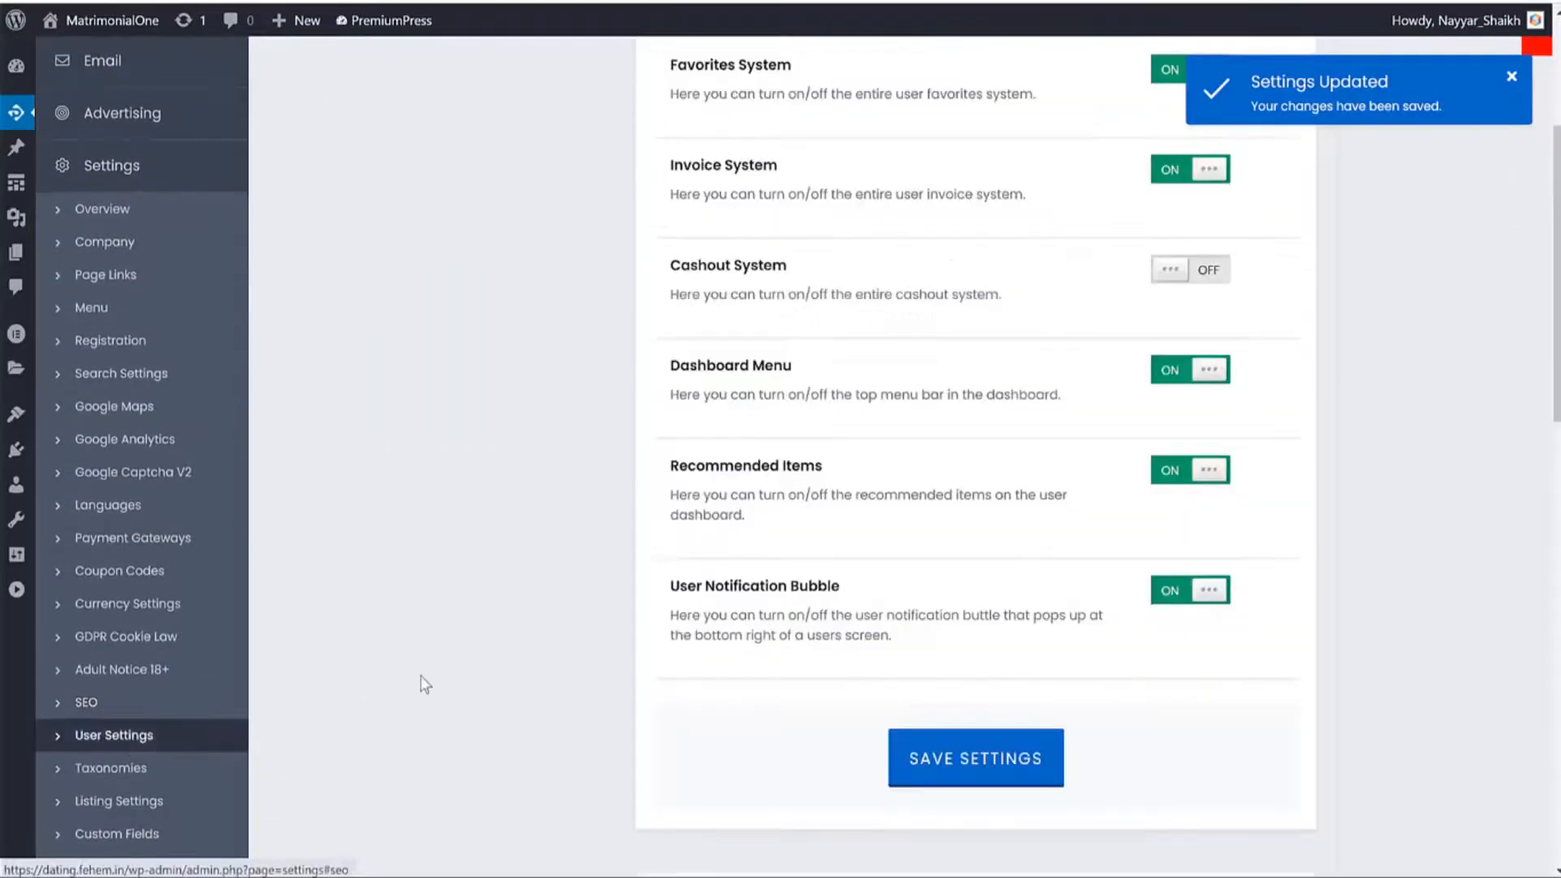
Review the Message System and Favorites System options in User Settings.
{"action": "scroll", "coordinate": [423, 682], "scroll_direction": "up", "scroll_amount": 4}
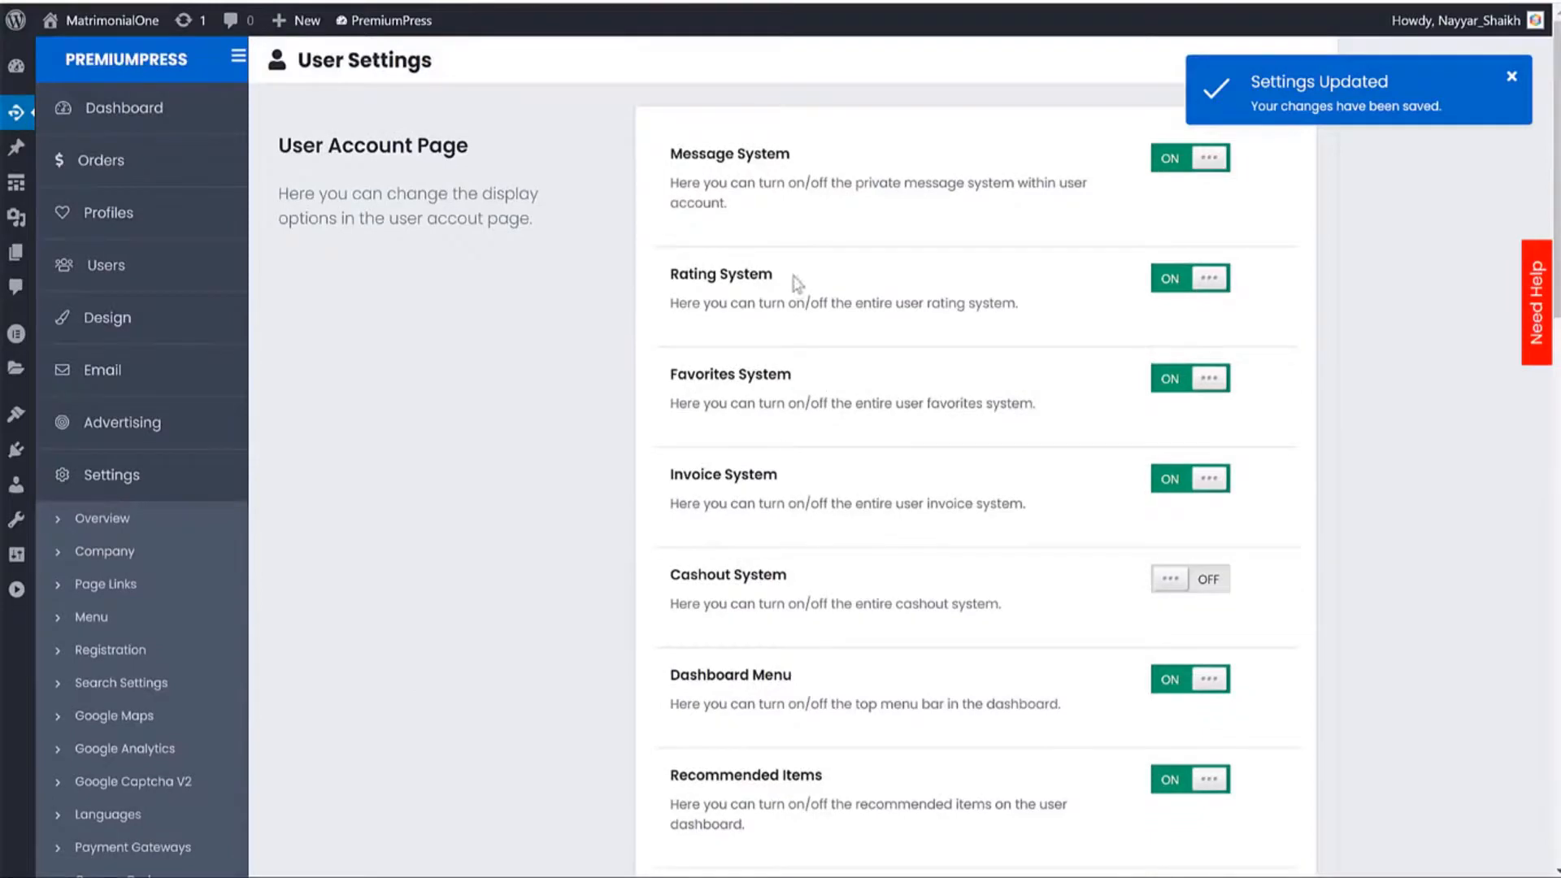
{"action": "left_click_drag", "start_coordinate": [672, 157], "coordinate": [788, 156]}
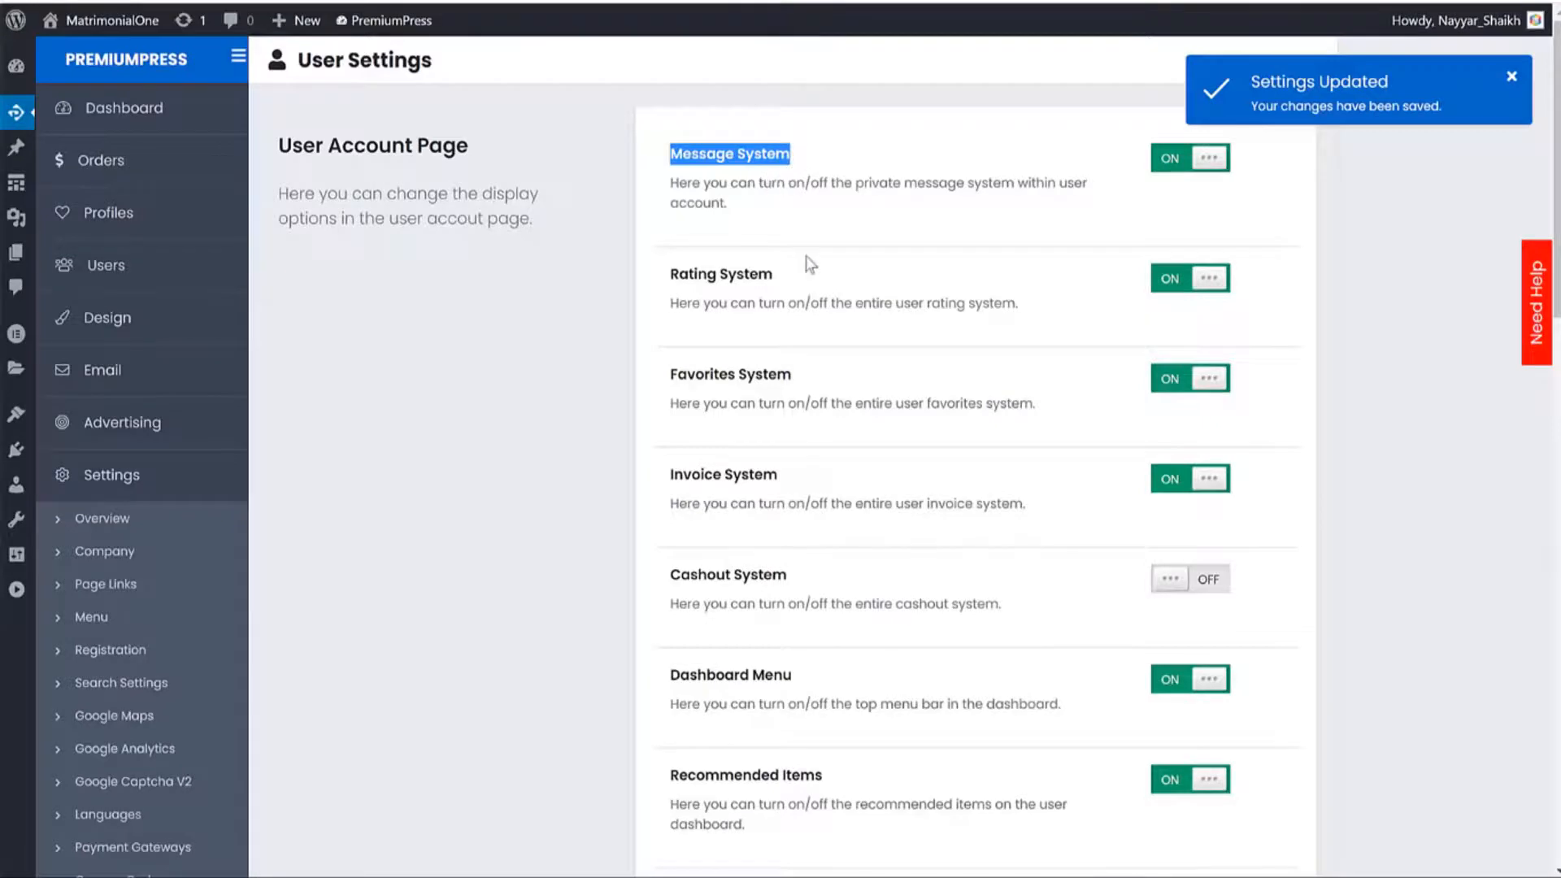
{"action": "scroll", "coordinate": [808, 261], "scroll_direction": "down", "scroll_amount": 3}
{"action": "left_click_drag", "start_coordinate": [677, 76], "coordinate": [759, 66]}
{"action": "scroll", "coordinate": [805, 130], "scroll_direction": "up", "scroll_amount": 1}
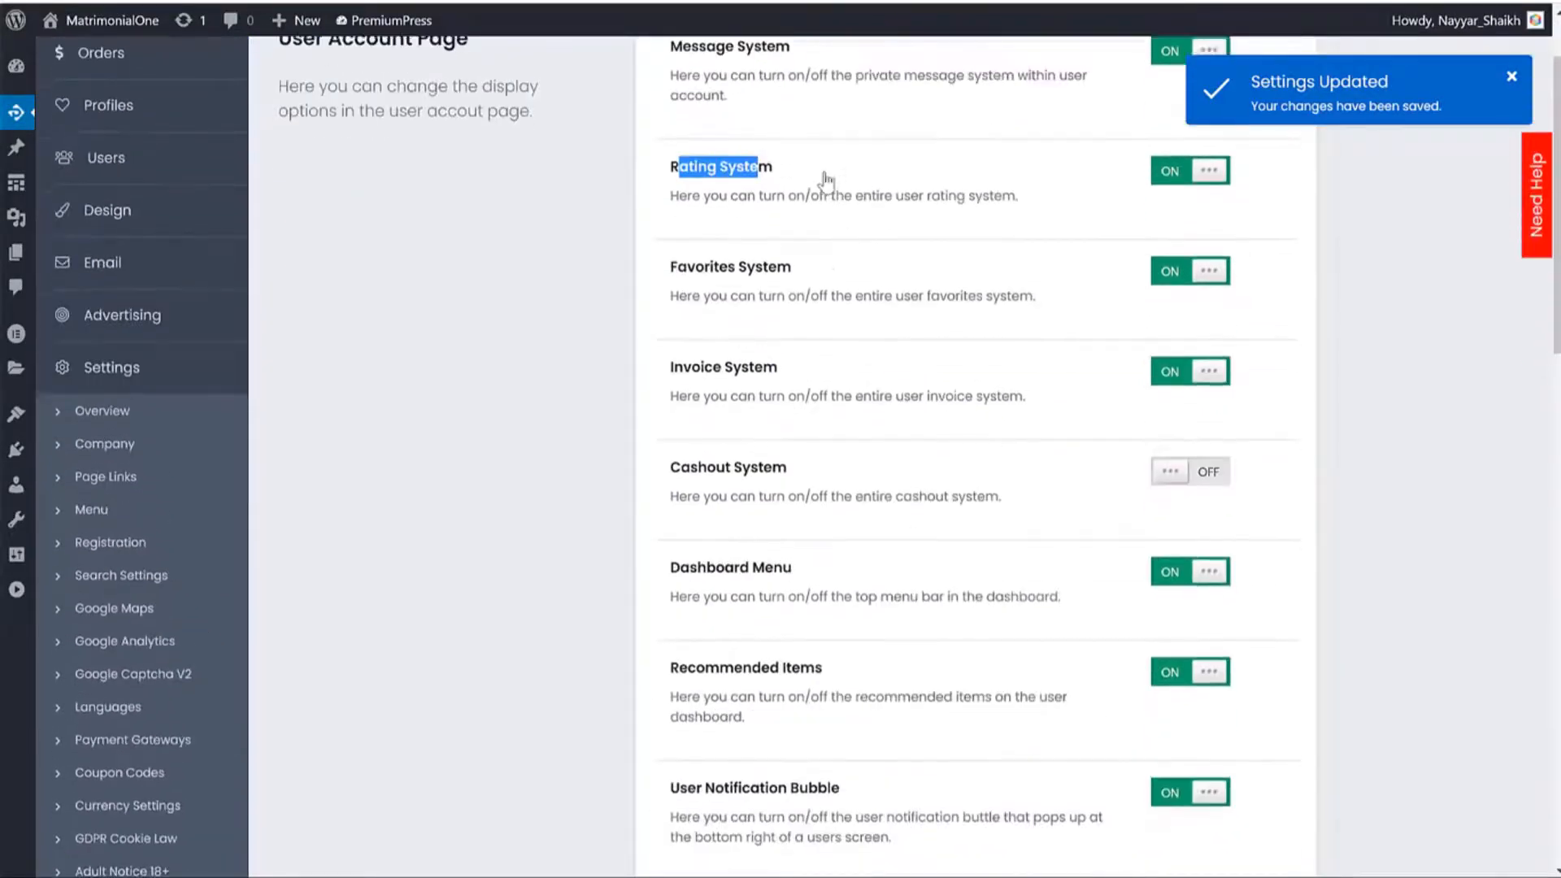
{"action": "left_click_drag", "start_coordinate": [794, 276], "coordinate": [670, 281]}
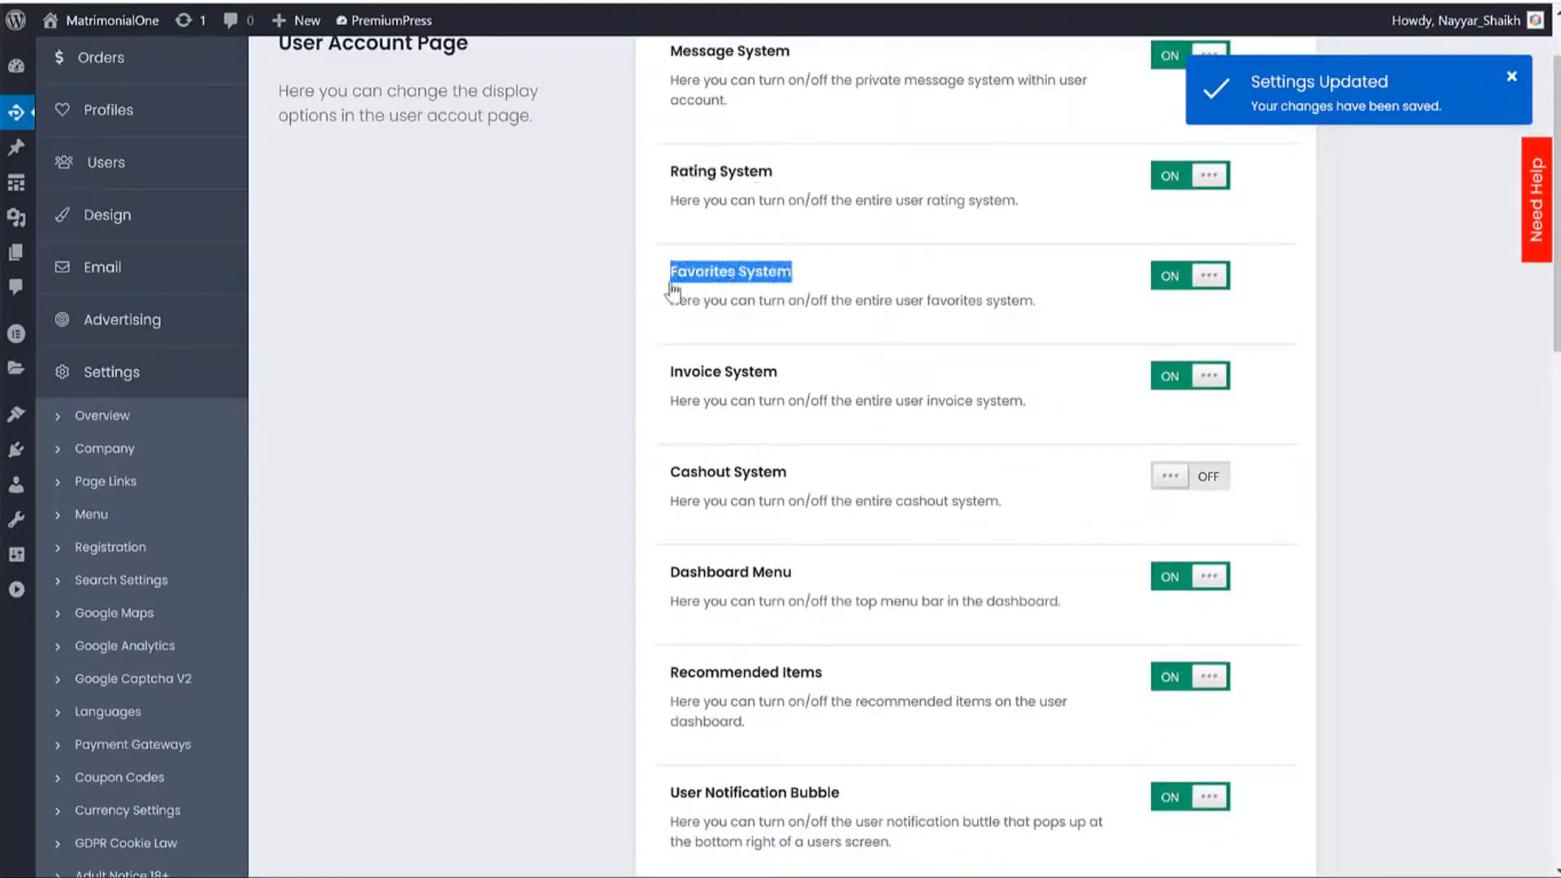
{"action": "scroll", "coordinate": [924, 348], "scroll_direction": "down", "scroll_amount": 2}
{"action": "left_click_drag", "start_coordinate": [669, 167], "coordinate": [805, 182]}
{"action": "scroll", "coordinate": [869, 254], "scroll_direction": "down", "scroll_amount": 1}
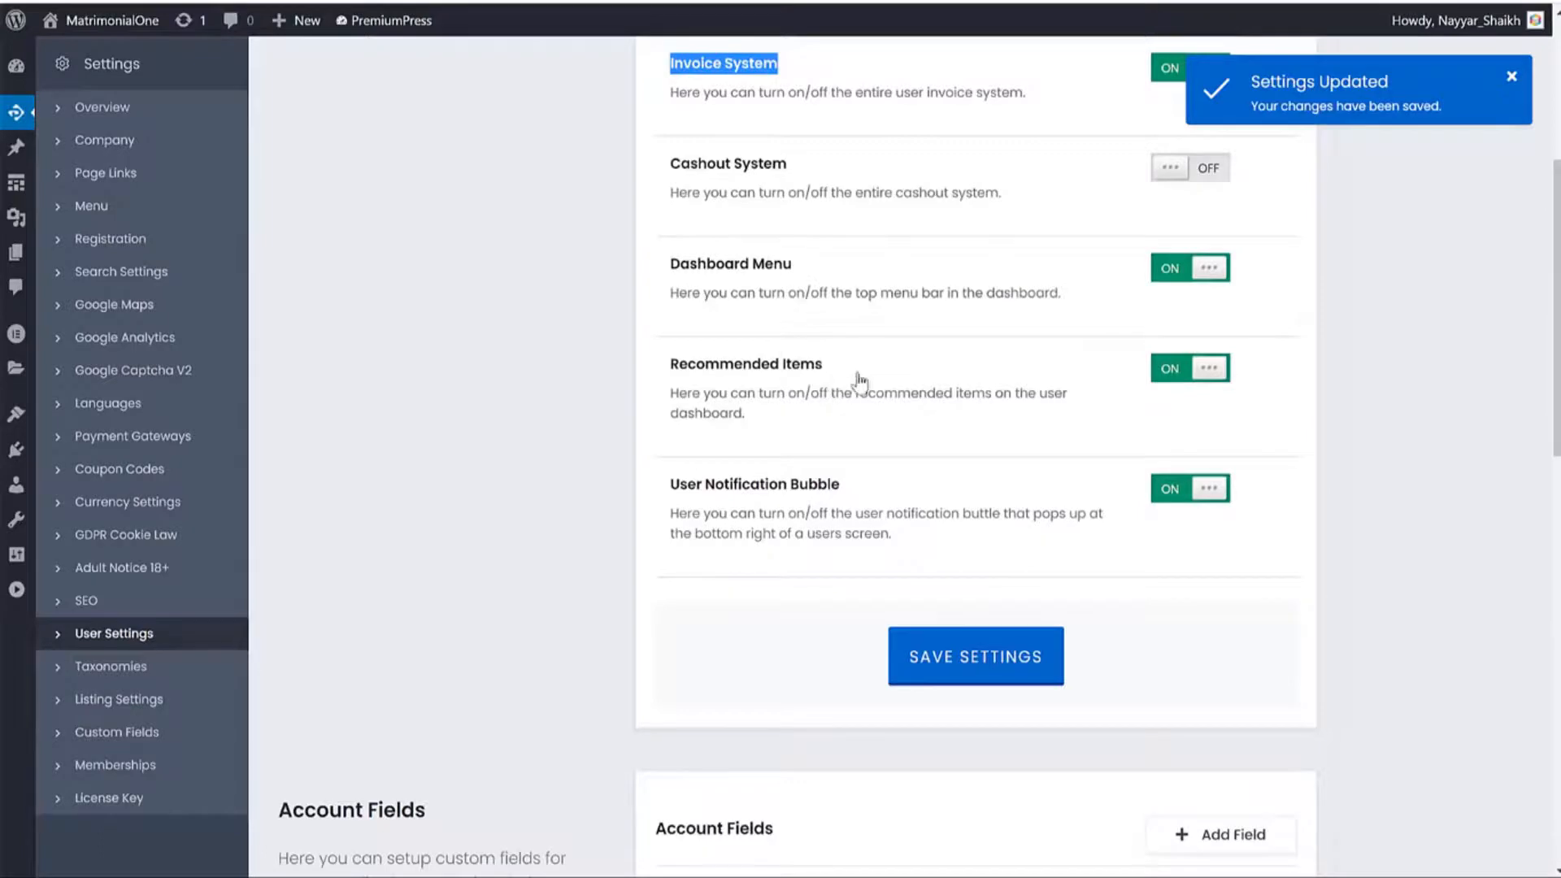
{"action": "scroll", "coordinate": [838, 396], "scroll_direction": "down", "scroll_amount": 5}
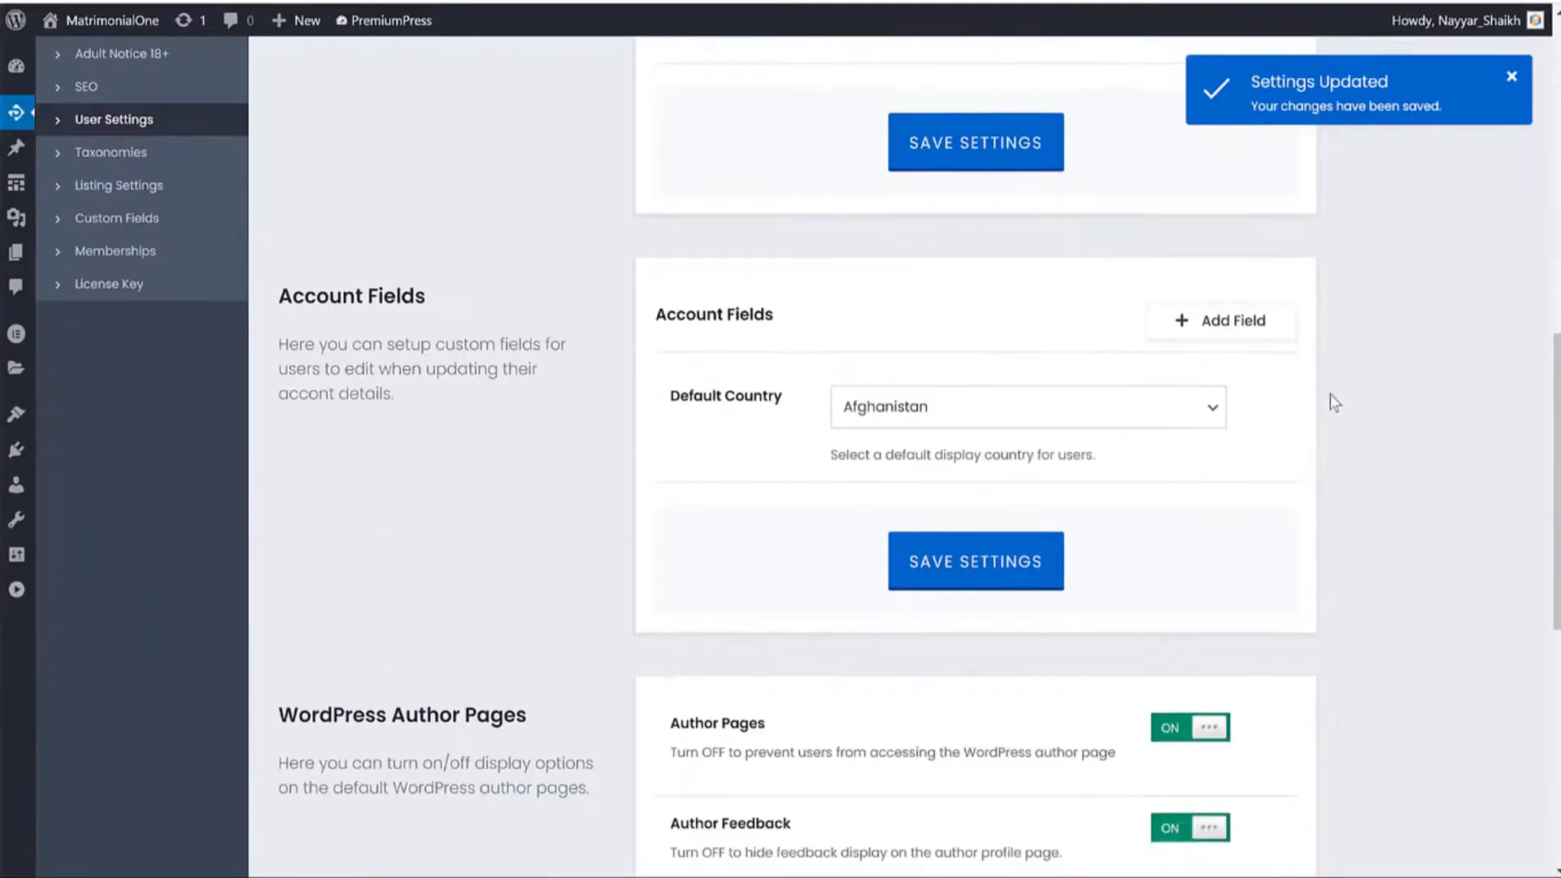
{"action": "scroll", "coordinate": [1366, 407], "scroll_direction": "down", "scroll_amount": 3}
{"action": "scroll", "coordinate": [1005, 449], "scroll_direction": "up", "scroll_amount": 4}
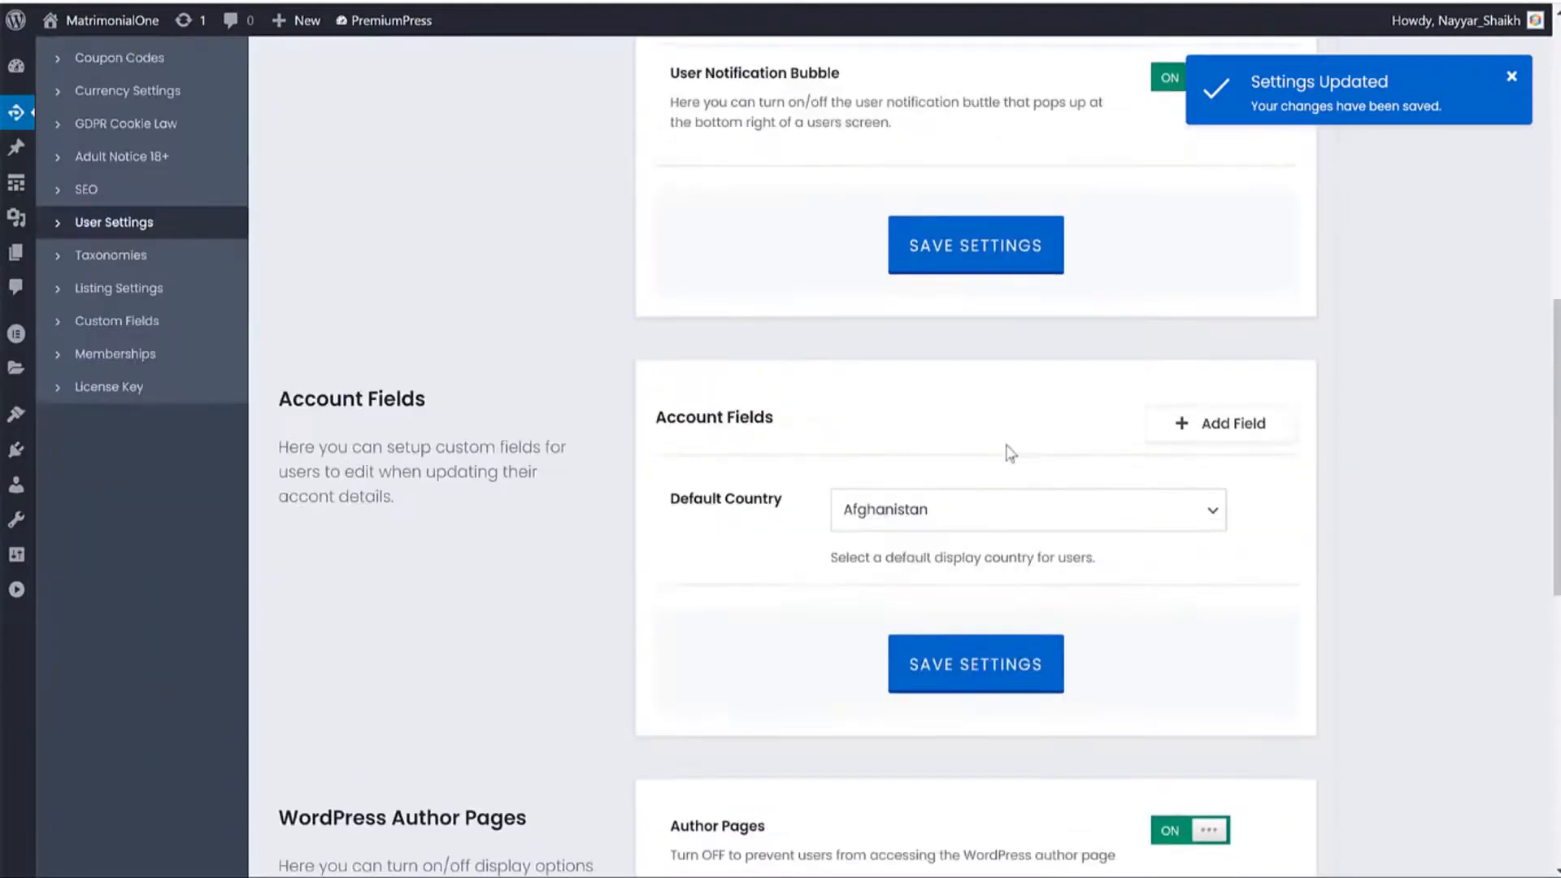
Choose India as the Default Country and save the user settings.
{"action": "left_click", "coordinate": [972, 508]}
{"action": "left_click", "coordinate": [1442, 501]}
{"action": "left_click", "coordinate": [992, 516]}
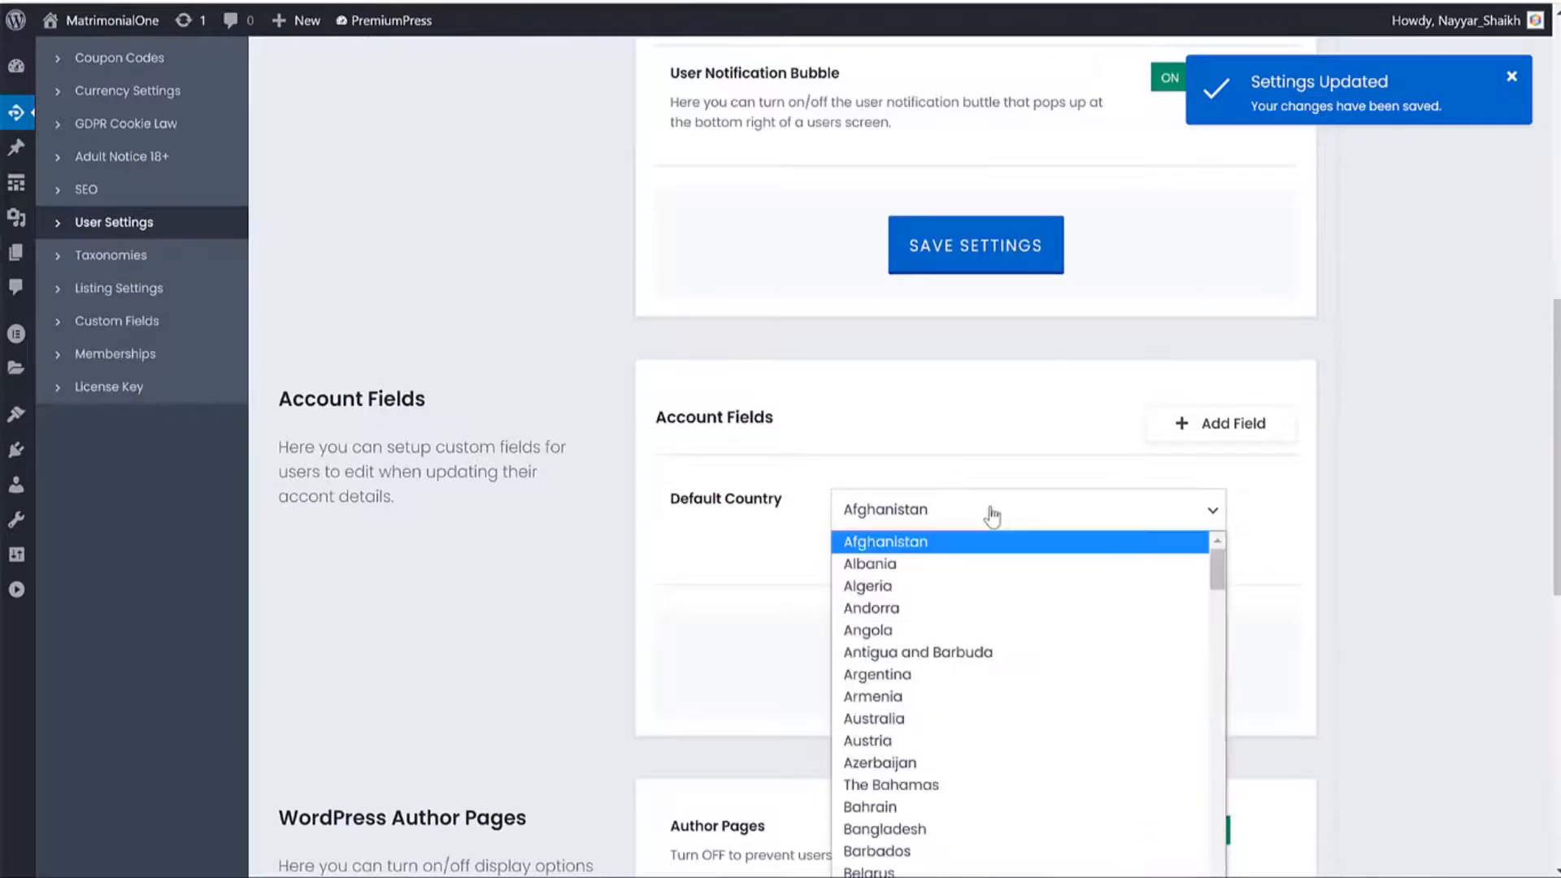
{"action": "type", "text": "in"}
{"action": "key", "text": "Return"}
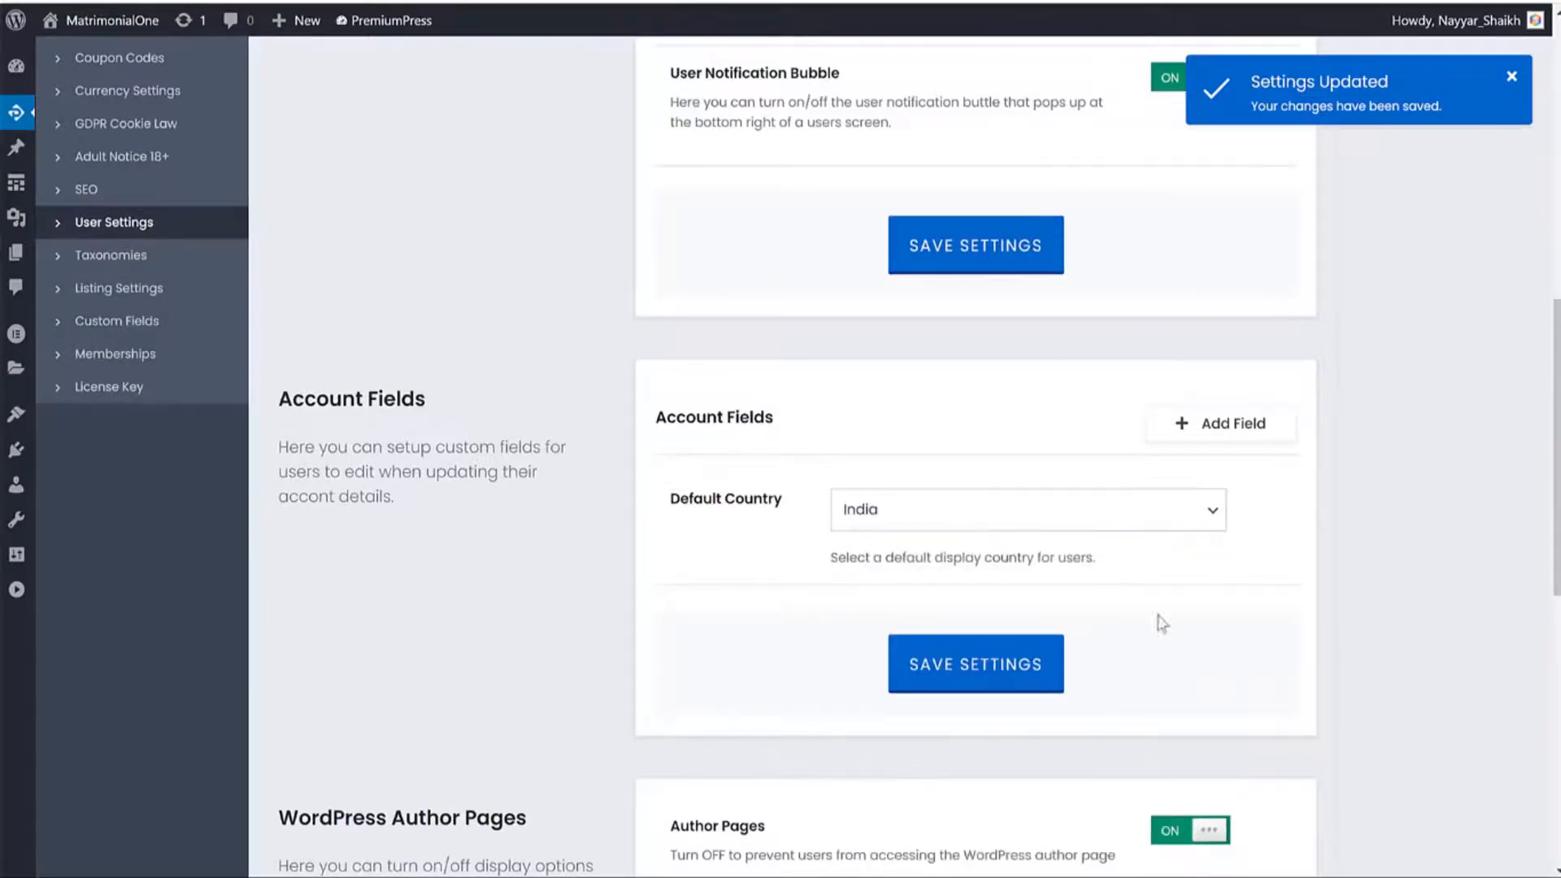
{"action": "left_click", "coordinate": [1015, 675]}
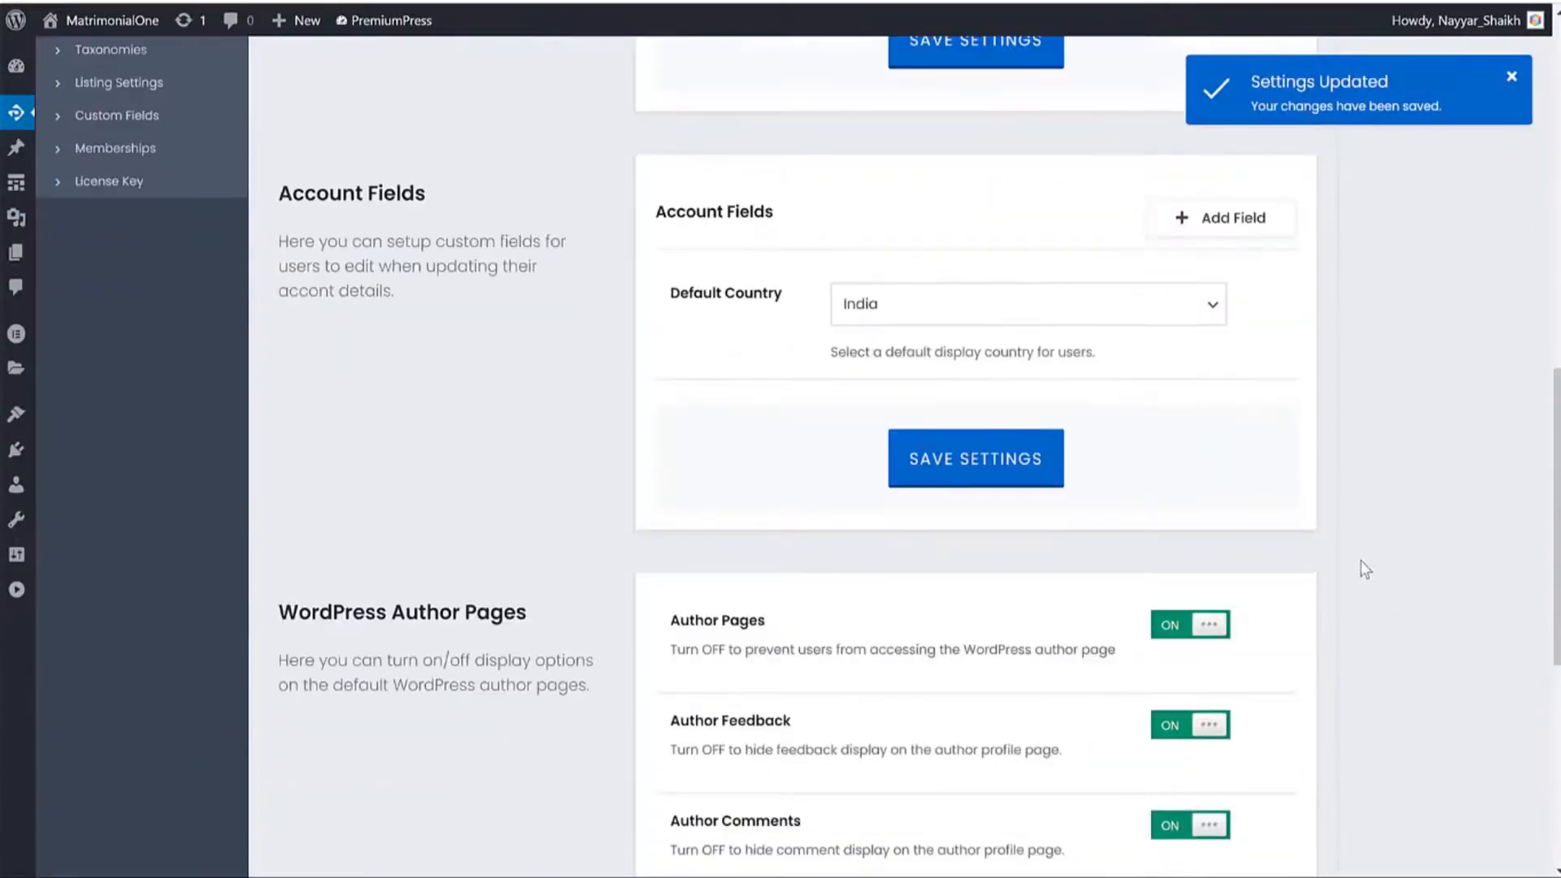
{"action": "scroll", "coordinate": [1374, 544], "scroll_direction": "down", "scroll_amount": 5}
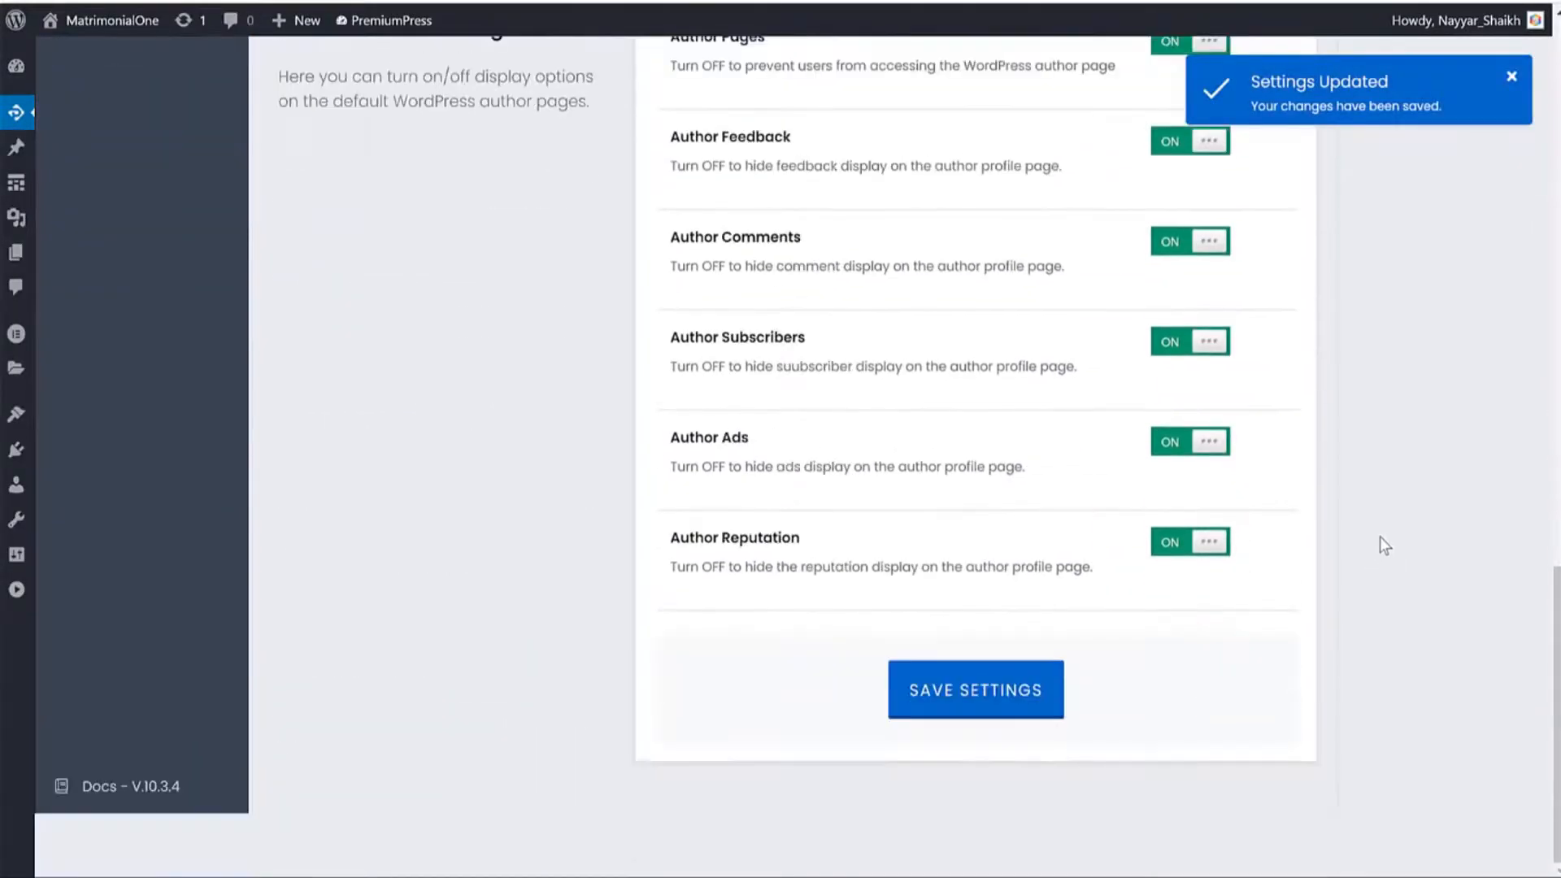
{"action": "scroll", "coordinate": [1379, 536], "scroll_direction": "up", "scroll_amount": 6}
{"action": "scroll", "coordinate": [1383, 435], "scroll_direction": "up", "scroll_amount": 5}
Look over the Taxonomies settings page.
{"action": "left_click", "coordinate": [125, 597]}
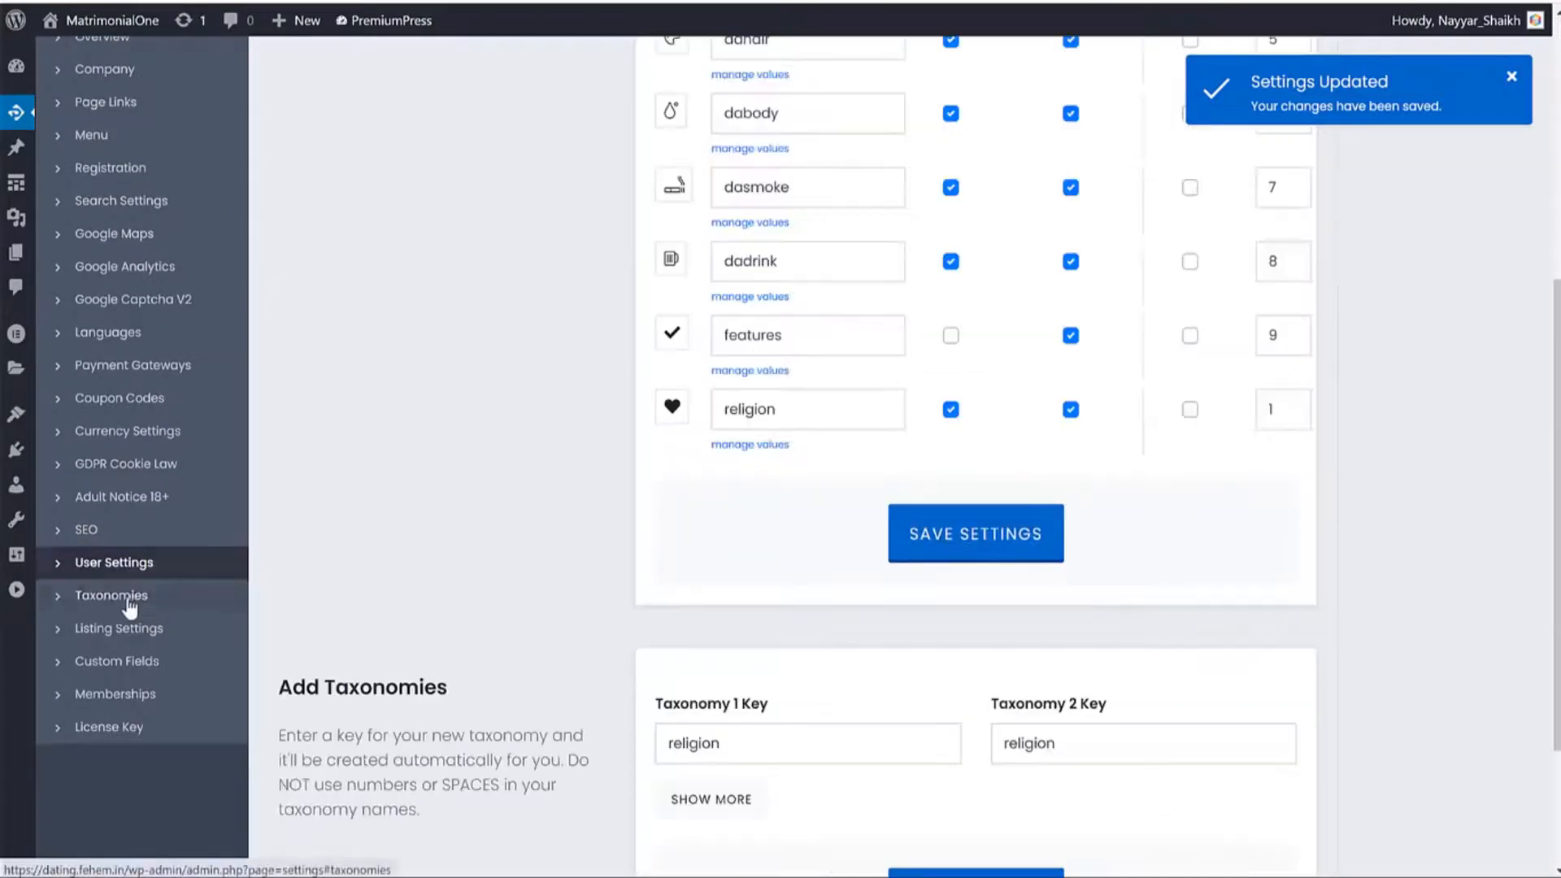
{"action": "scroll", "coordinate": [1404, 439], "scroll_direction": "down", "scroll_amount": 2}
{"action": "scroll", "coordinate": [1404, 439], "scroll_direction": "up", "scroll_amount": 8}
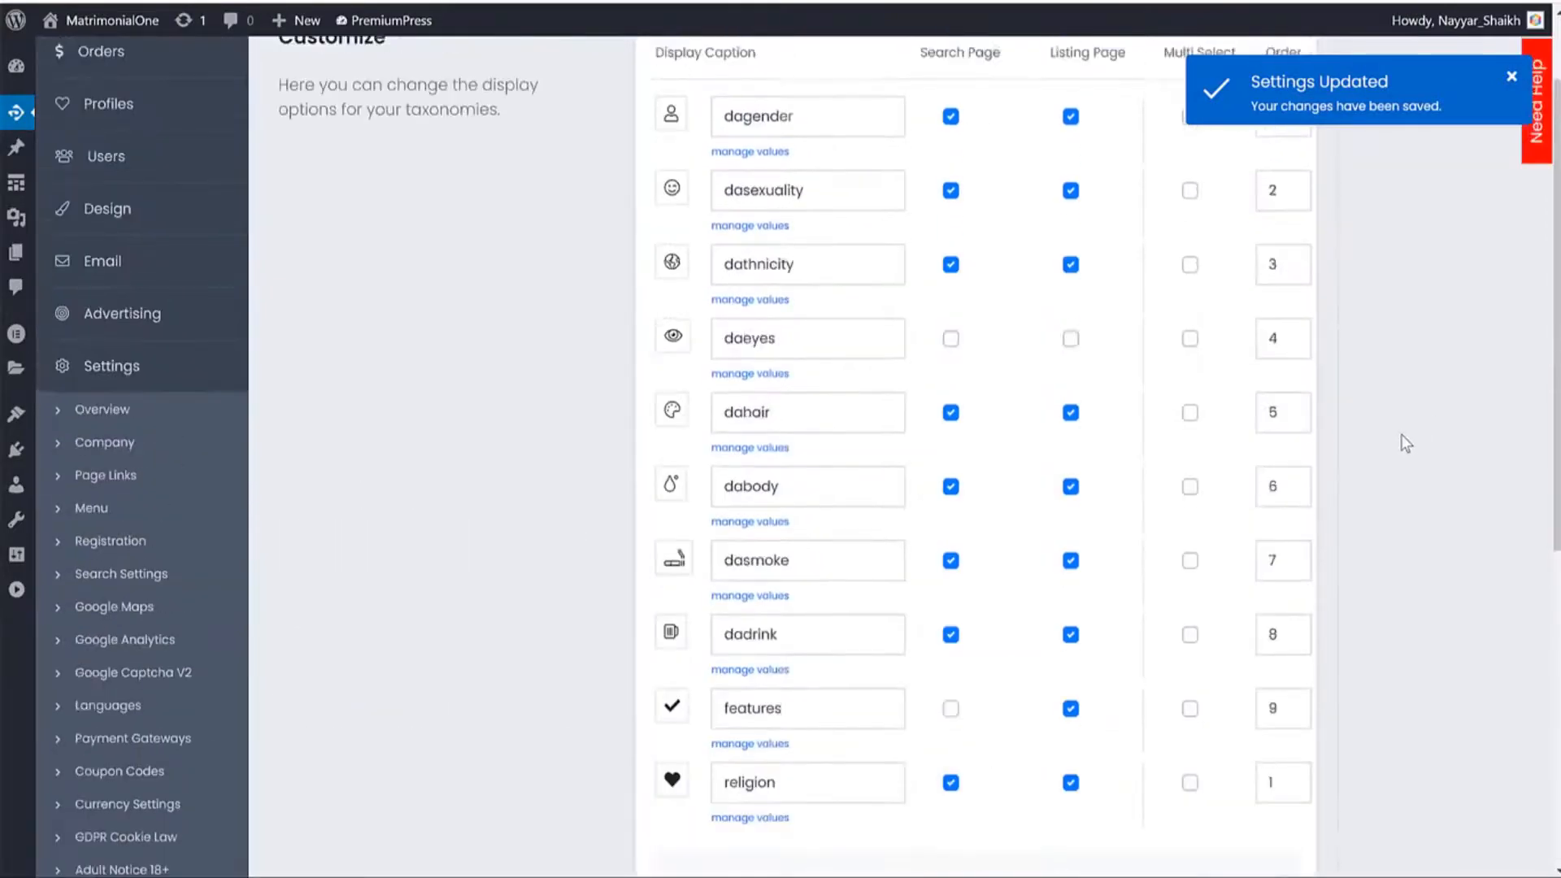
{"action": "scroll", "coordinate": [1363, 370], "scroll_direction": "down", "scroll_amount": 8}
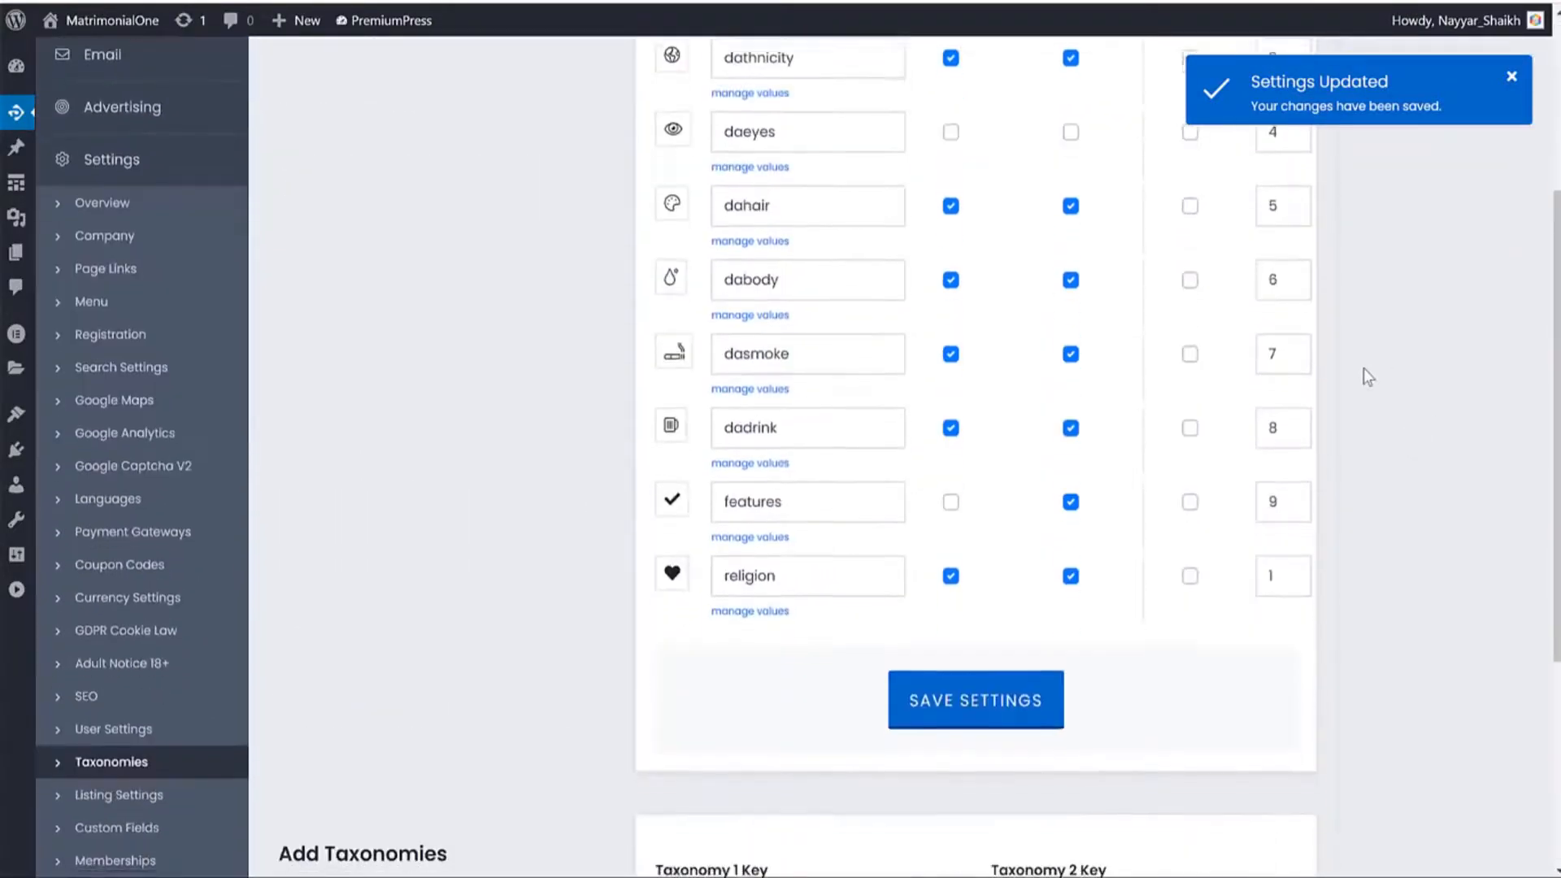
Open Listing Settings and review the login-before-viewing requirement.
{"action": "left_click", "coordinate": [118, 421]}
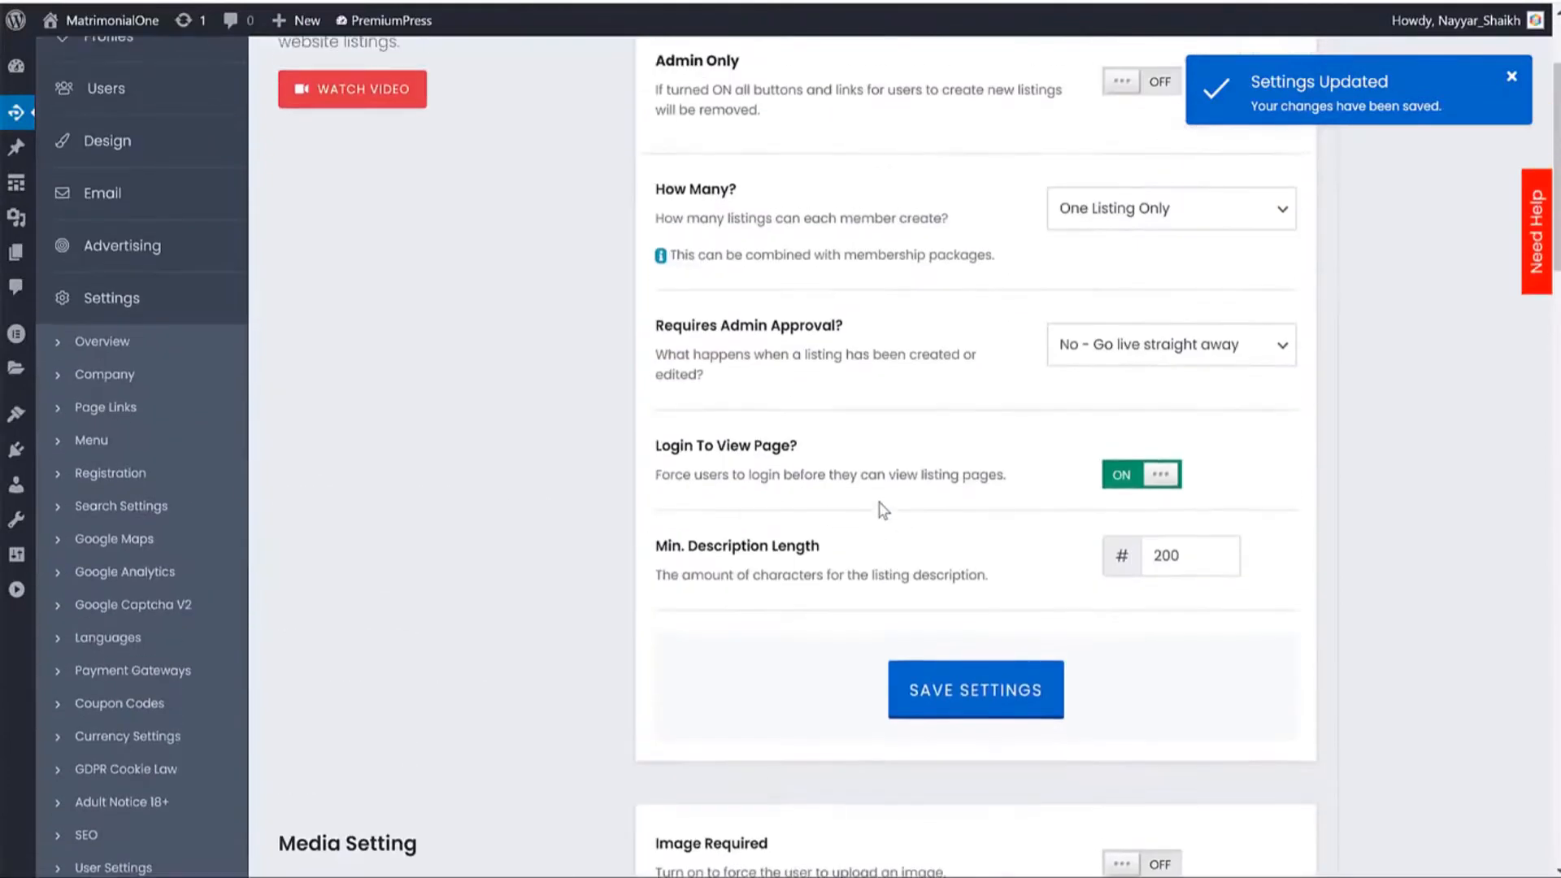
{"action": "scroll", "coordinate": [1160, 404], "scroll_direction": "down", "scroll_amount": 18}
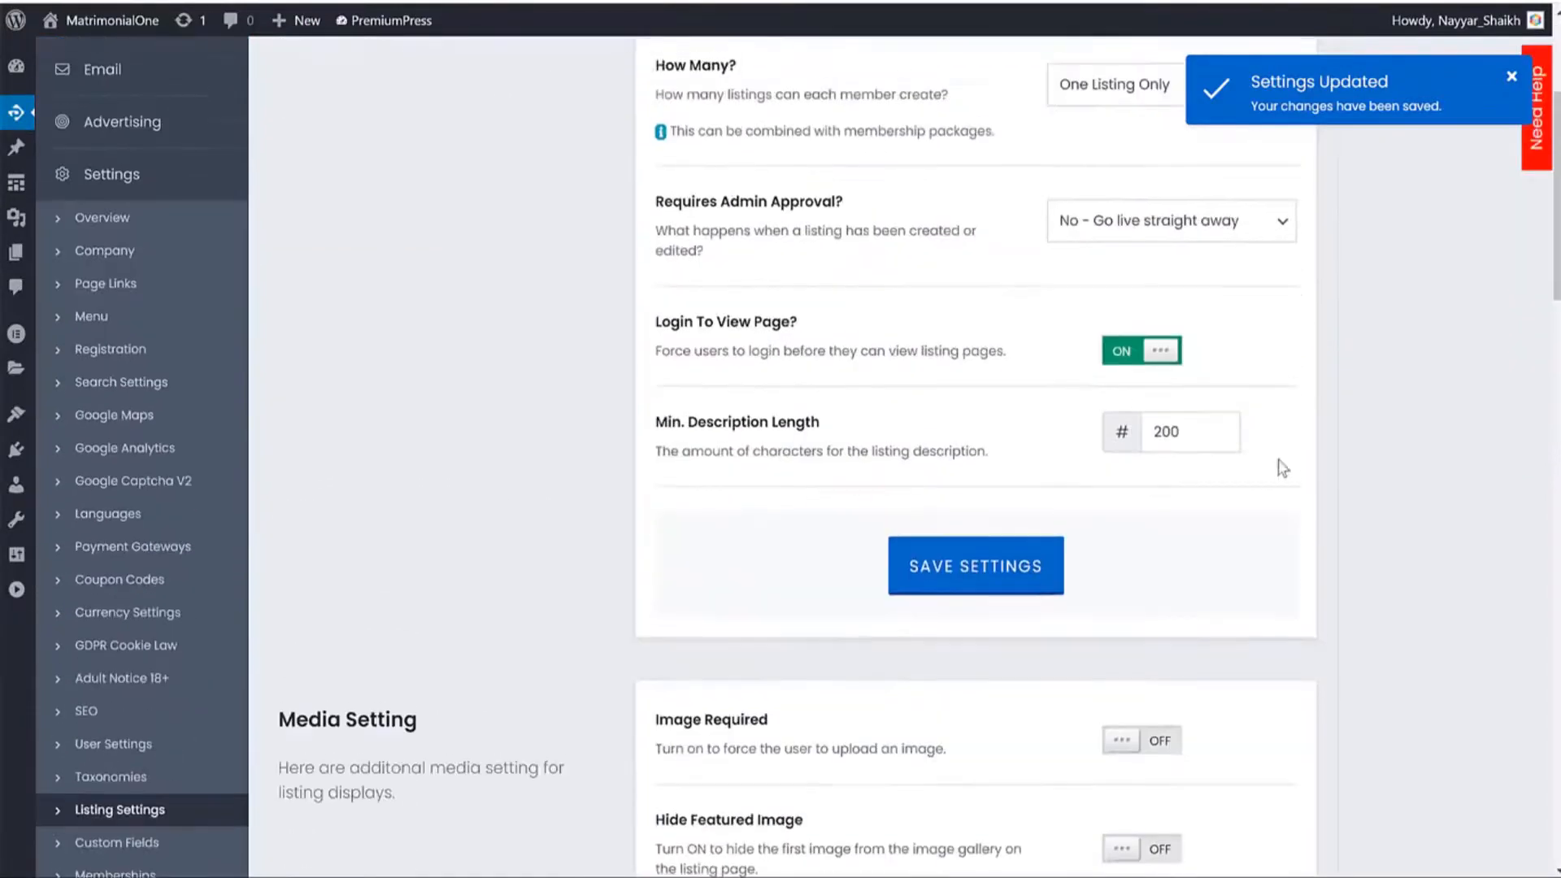
{"action": "scroll", "coordinate": [773, 243], "scroll_direction": "down", "scroll_amount": 3}
{"action": "scroll", "coordinate": [840, 304], "scroll_direction": "up", "scroll_amount": 10}
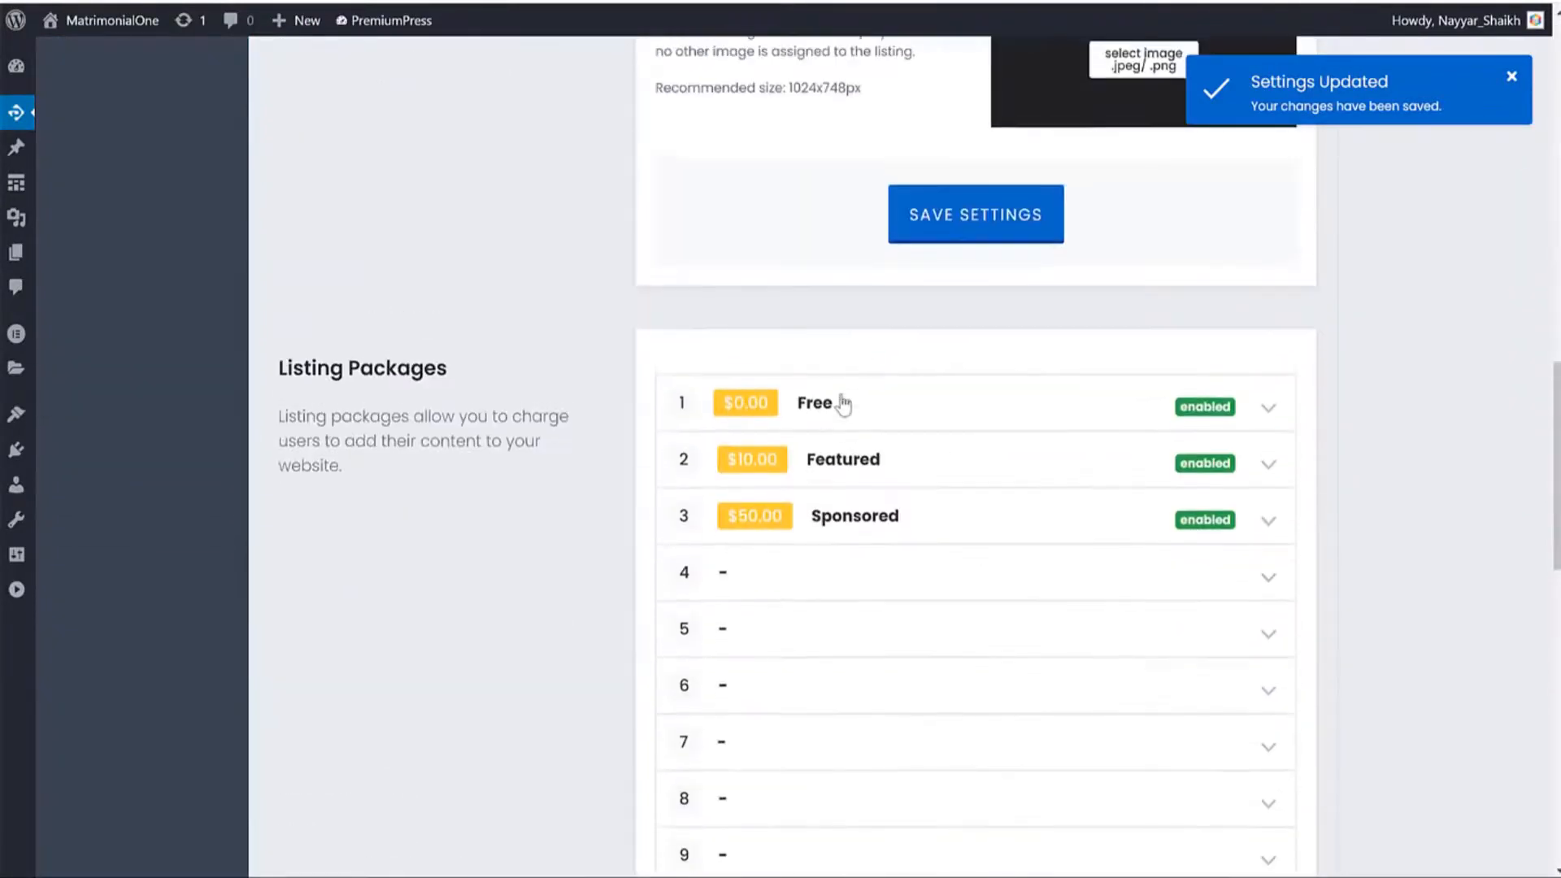
{"action": "scroll", "coordinate": [1003, 459], "scroll_direction": "up", "scroll_amount": 10}
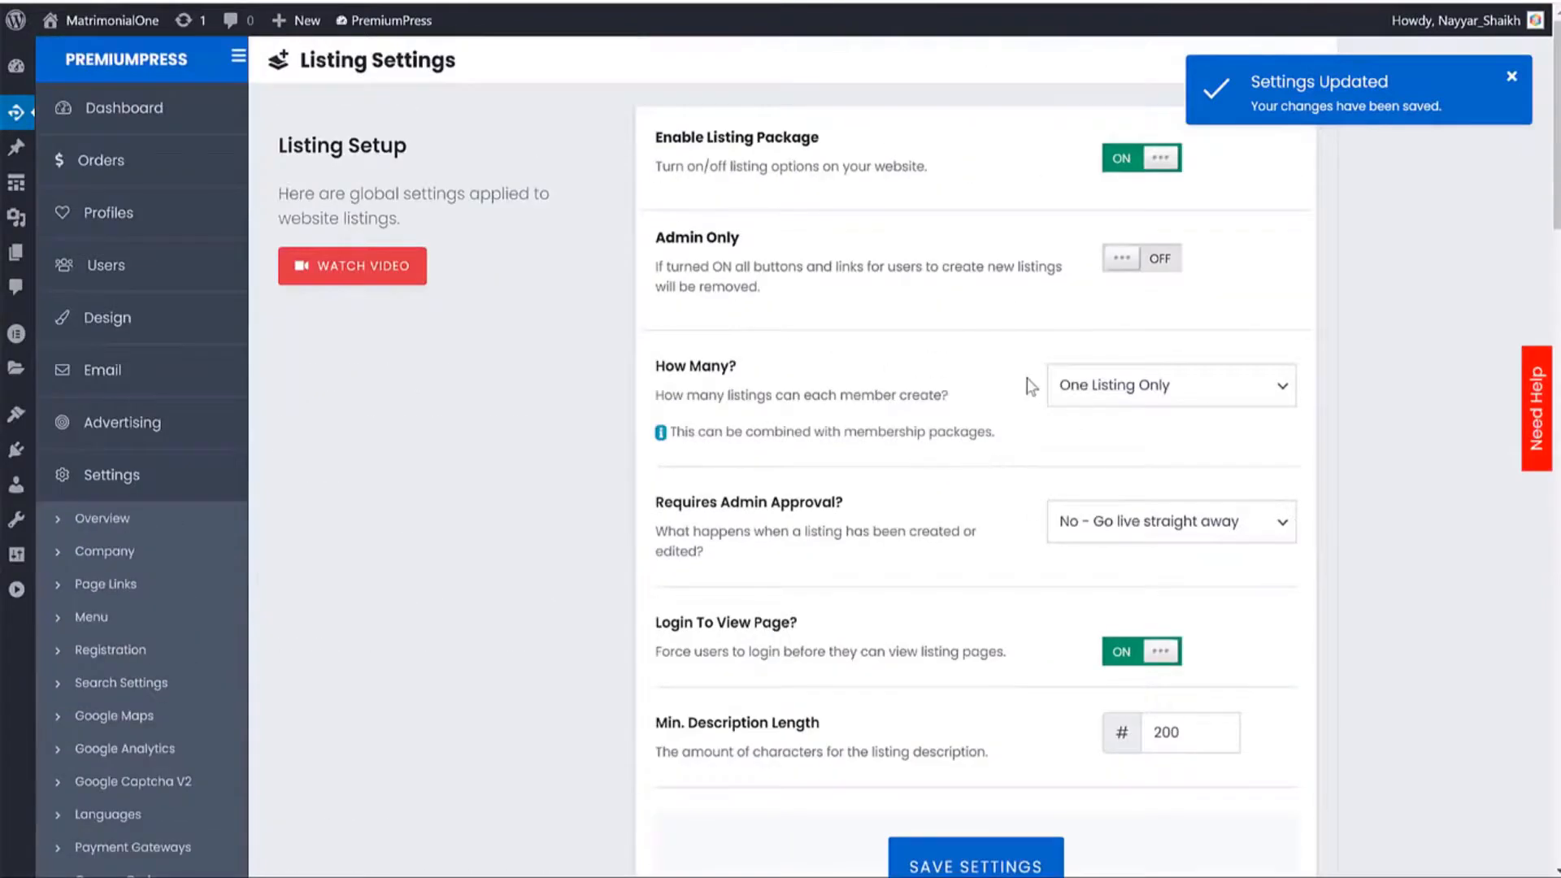
{"action": "scroll", "coordinate": [1185, 432], "scroll_direction": "down", "scroll_amount": 4}
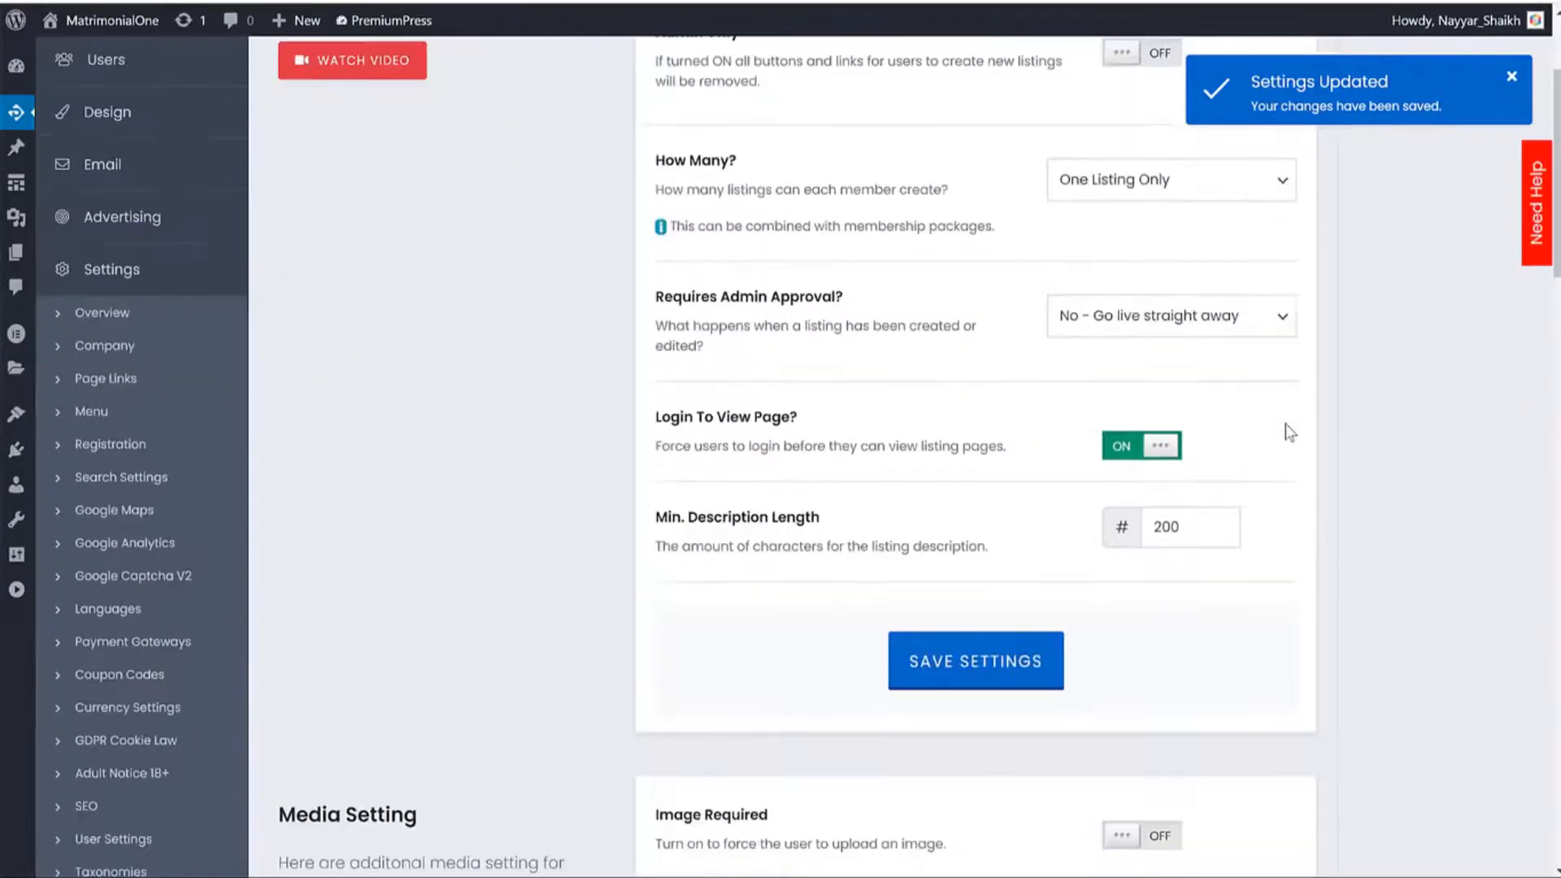
{"action": "left_click_drag", "start_coordinate": [750, 344], "coordinate": [945, 341]}
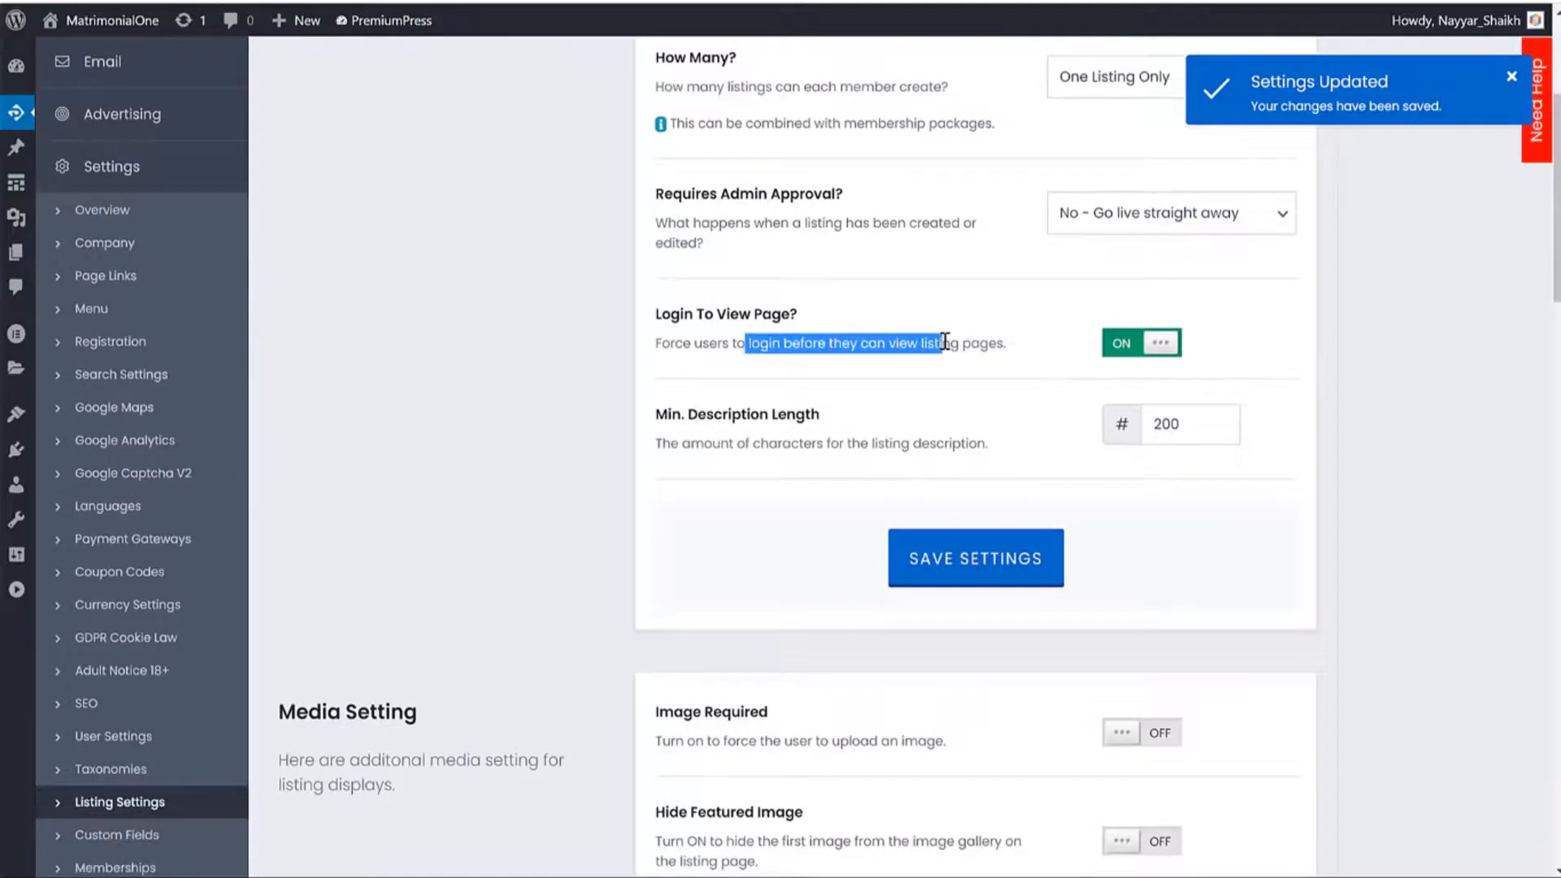
Review the Image Required setting and scroll down to the Free, Featured and Sponsored packages.
{"action": "scroll", "coordinate": [1334, 325], "scroll_direction": "down", "scroll_amount": 1}
{"action": "scroll", "coordinate": [1330, 275], "scroll_direction": "up", "scroll_amount": 1}
{"action": "scroll", "coordinate": [1330, 274], "scroll_direction": "down", "scroll_amount": 6}
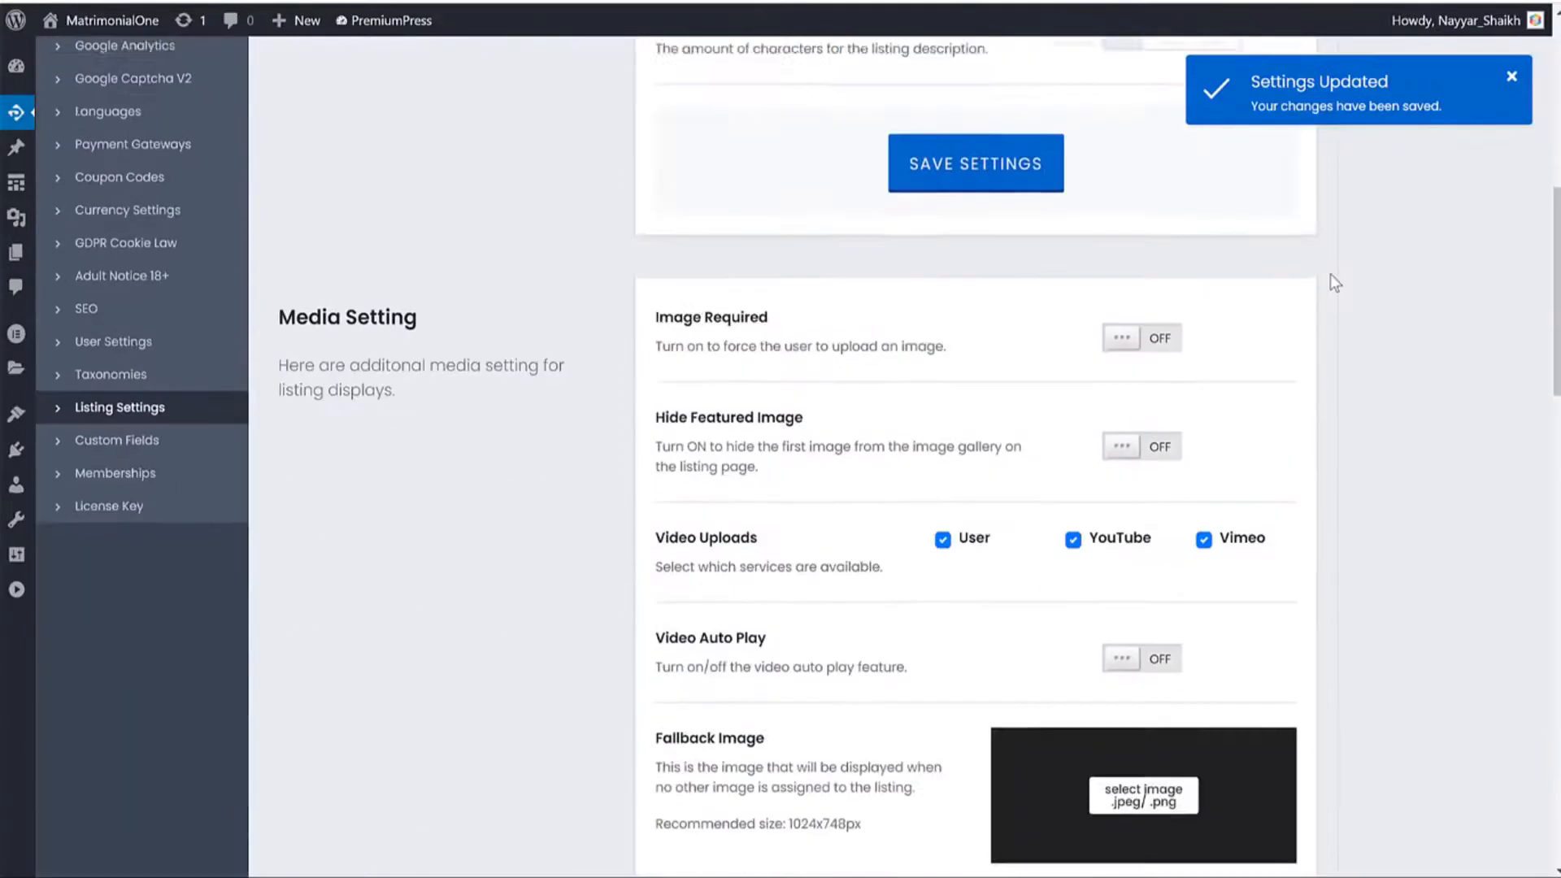
{"action": "scroll", "coordinate": [1330, 260], "scroll_direction": "up", "scroll_amount": 1}
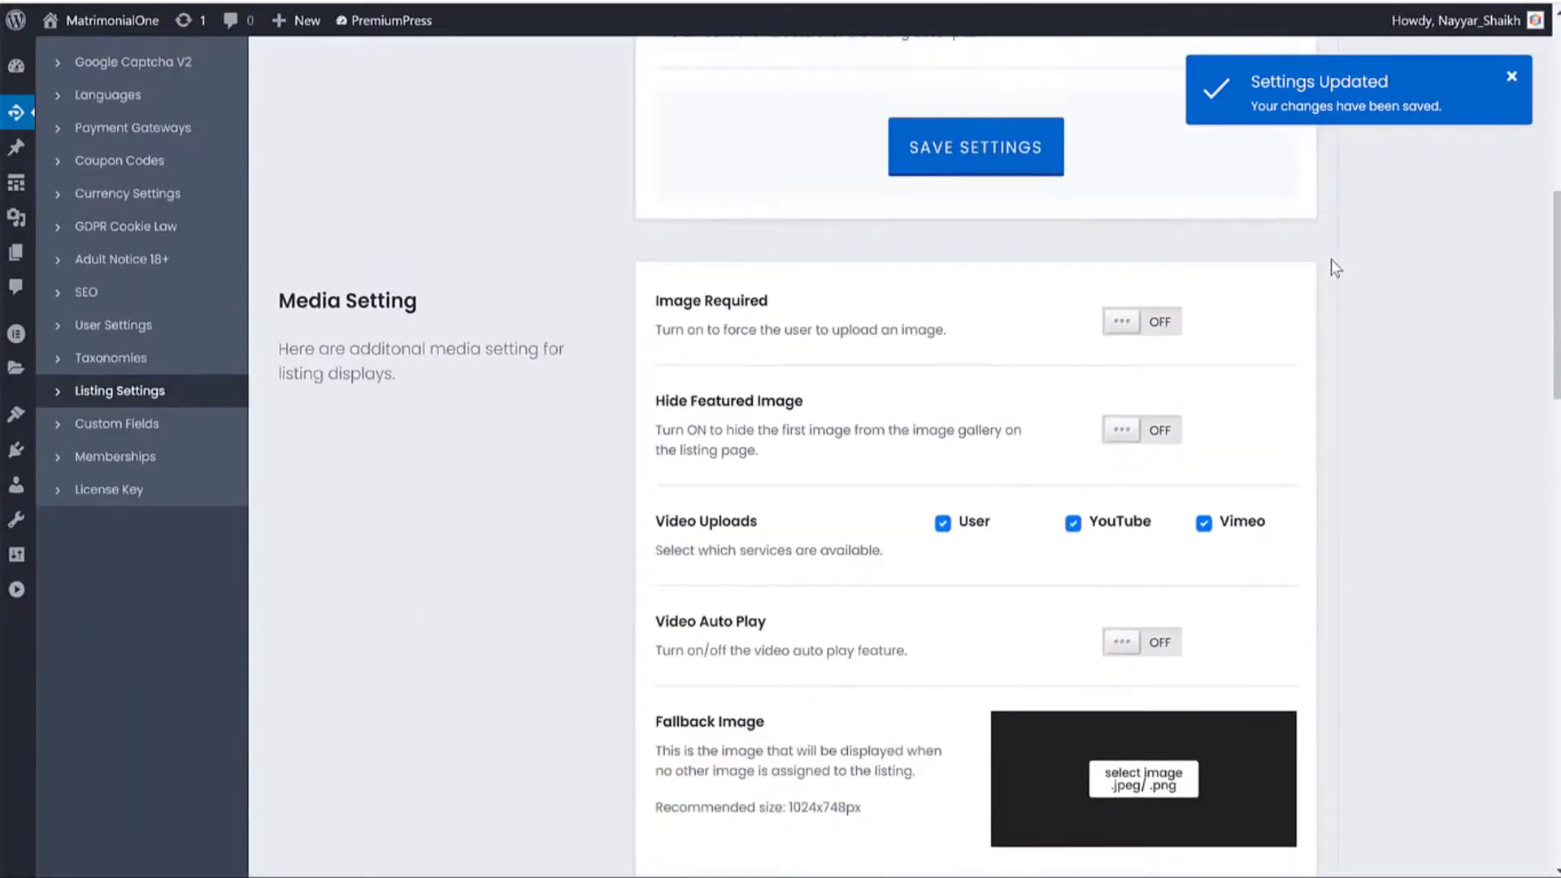
{"action": "scroll", "coordinate": [1330, 260], "scroll_direction": "down", "scroll_amount": 1}
{"action": "left_click_drag", "start_coordinate": [657, 198], "coordinate": [951, 202]}
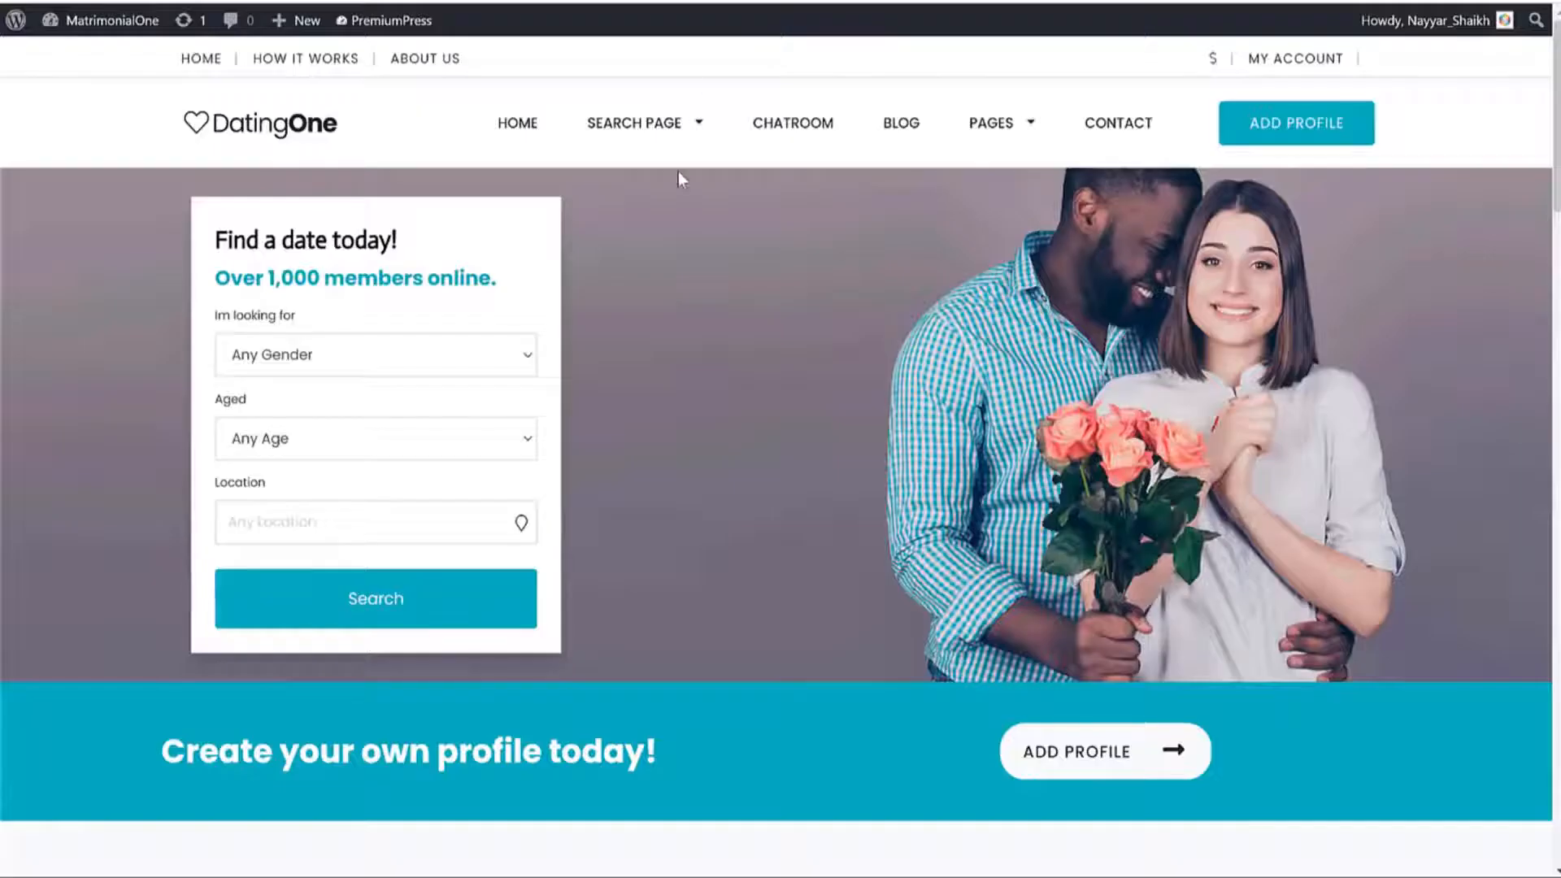
{"action": "scroll", "coordinate": [681, 174], "scroll_direction": "down", "scroll_amount": 10}
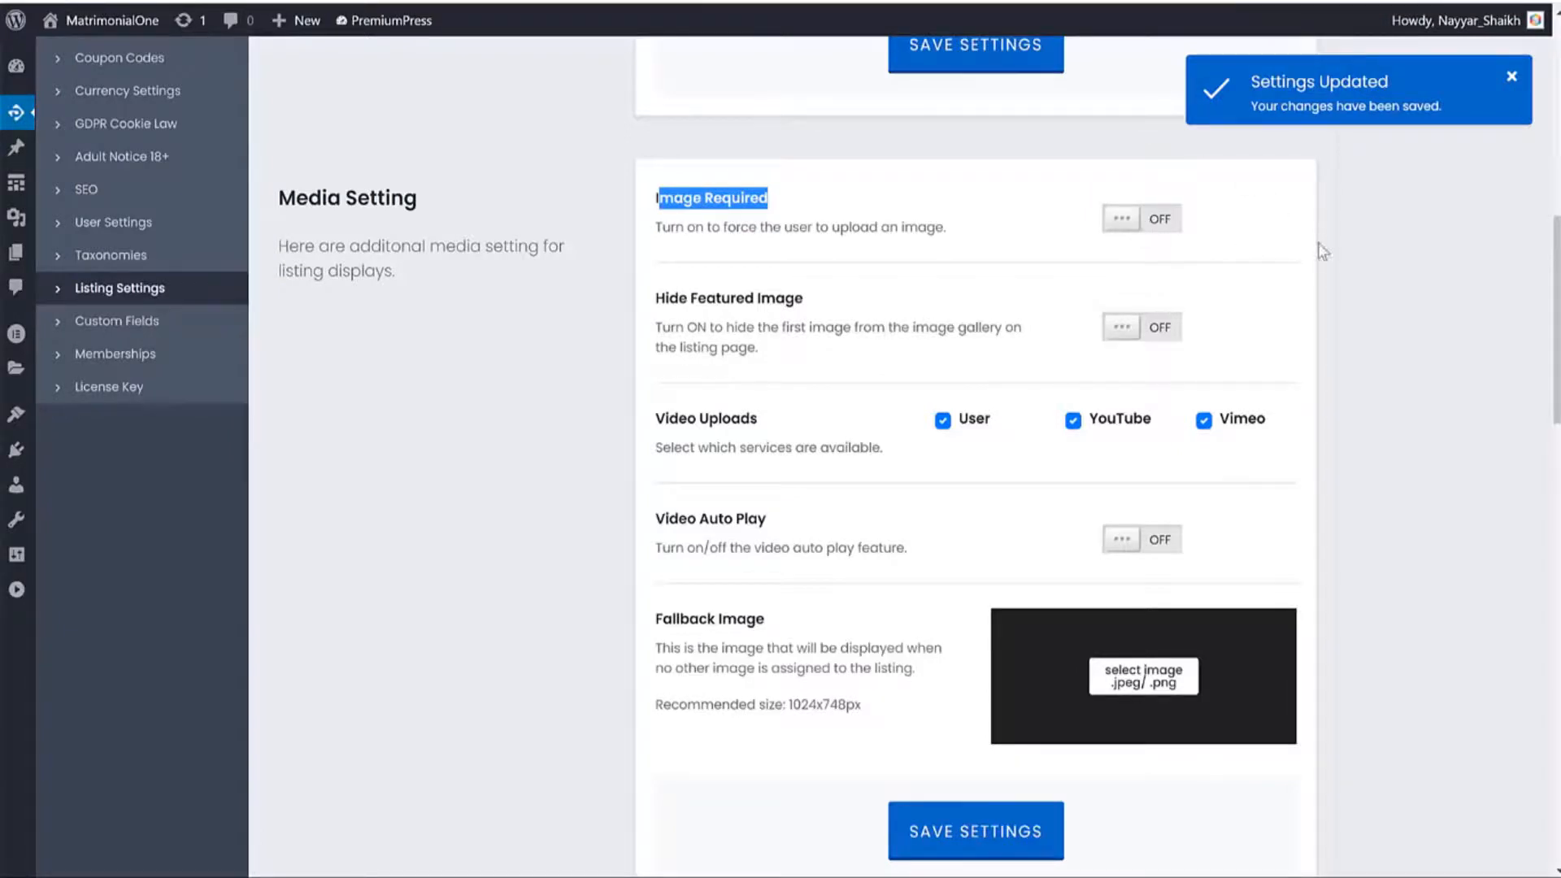
{"action": "scroll", "coordinate": [1369, 344], "scroll_direction": "down", "scroll_amount": 1}
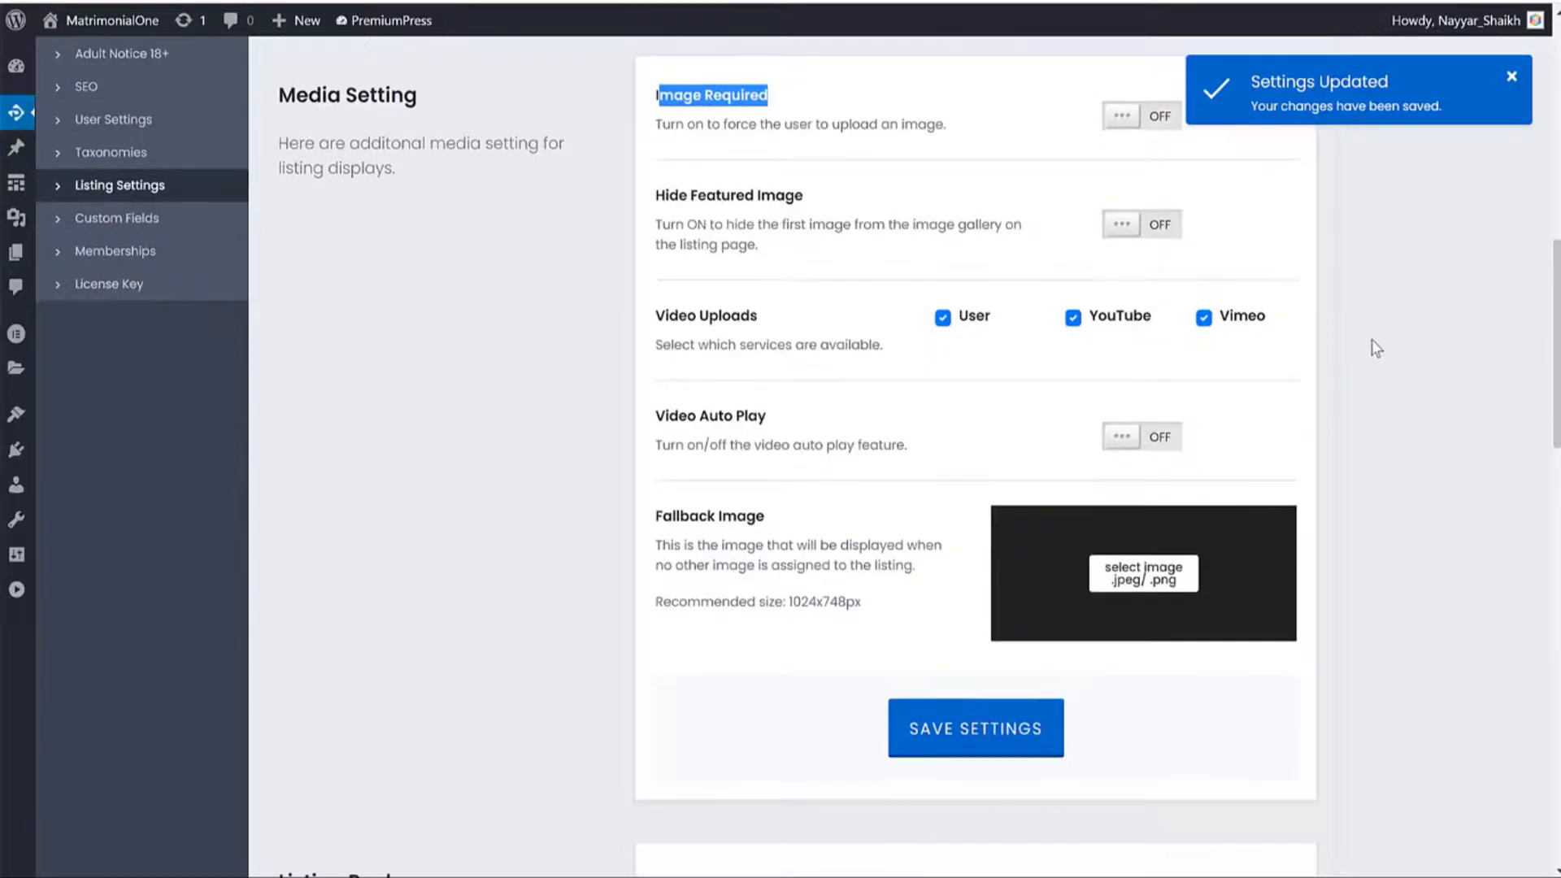
{"action": "scroll", "coordinate": [1373, 339], "scroll_direction": "down", "scroll_amount": 1}
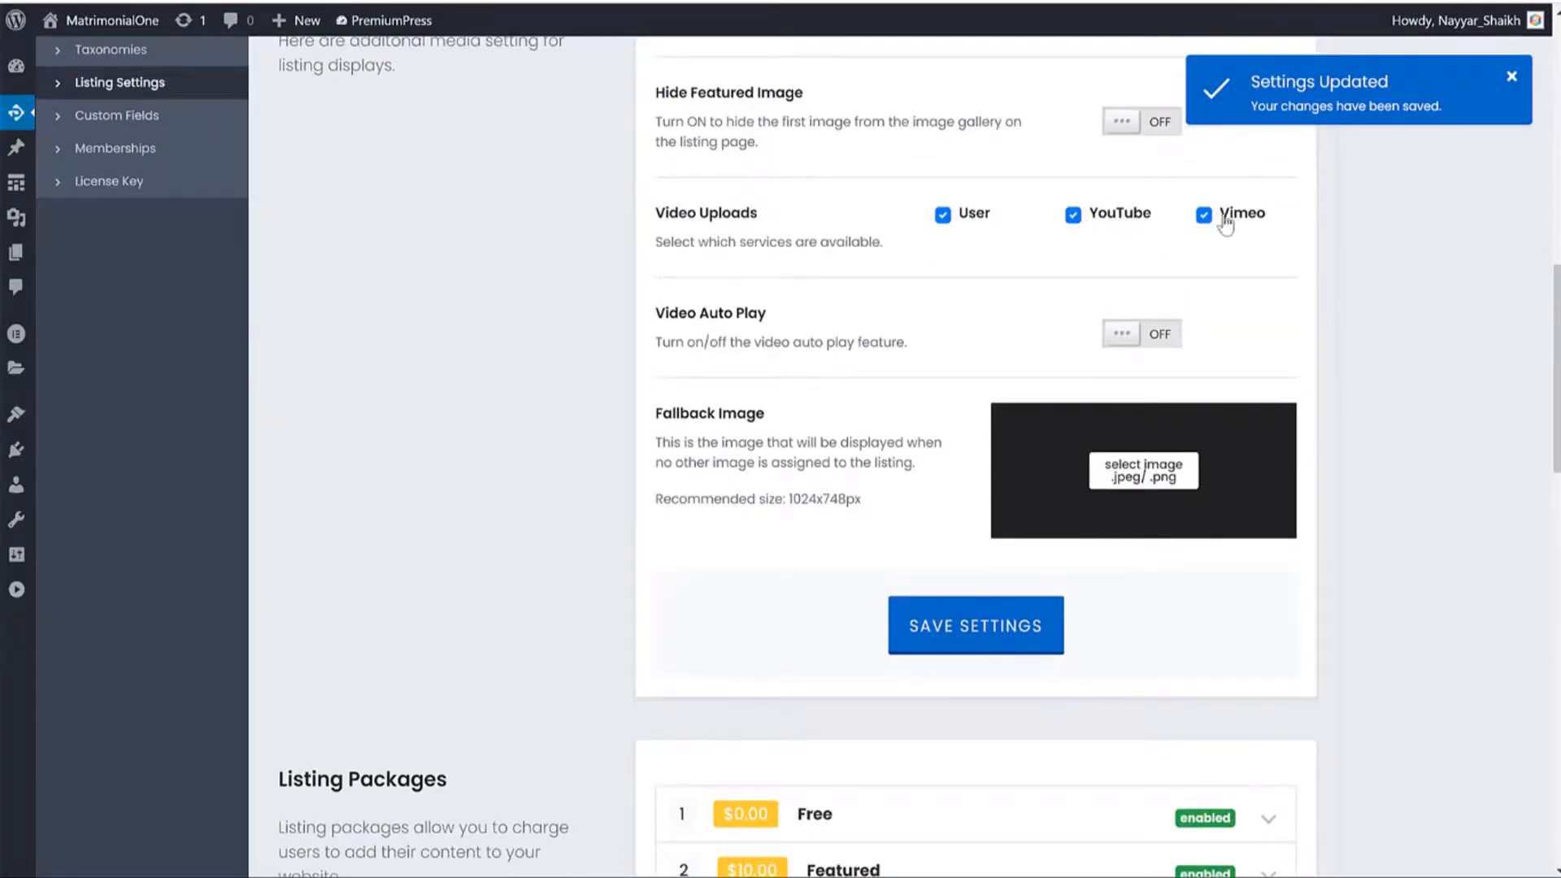
{"action": "scroll", "coordinate": [1436, 255], "scroll_direction": "down", "scroll_amount": 5}
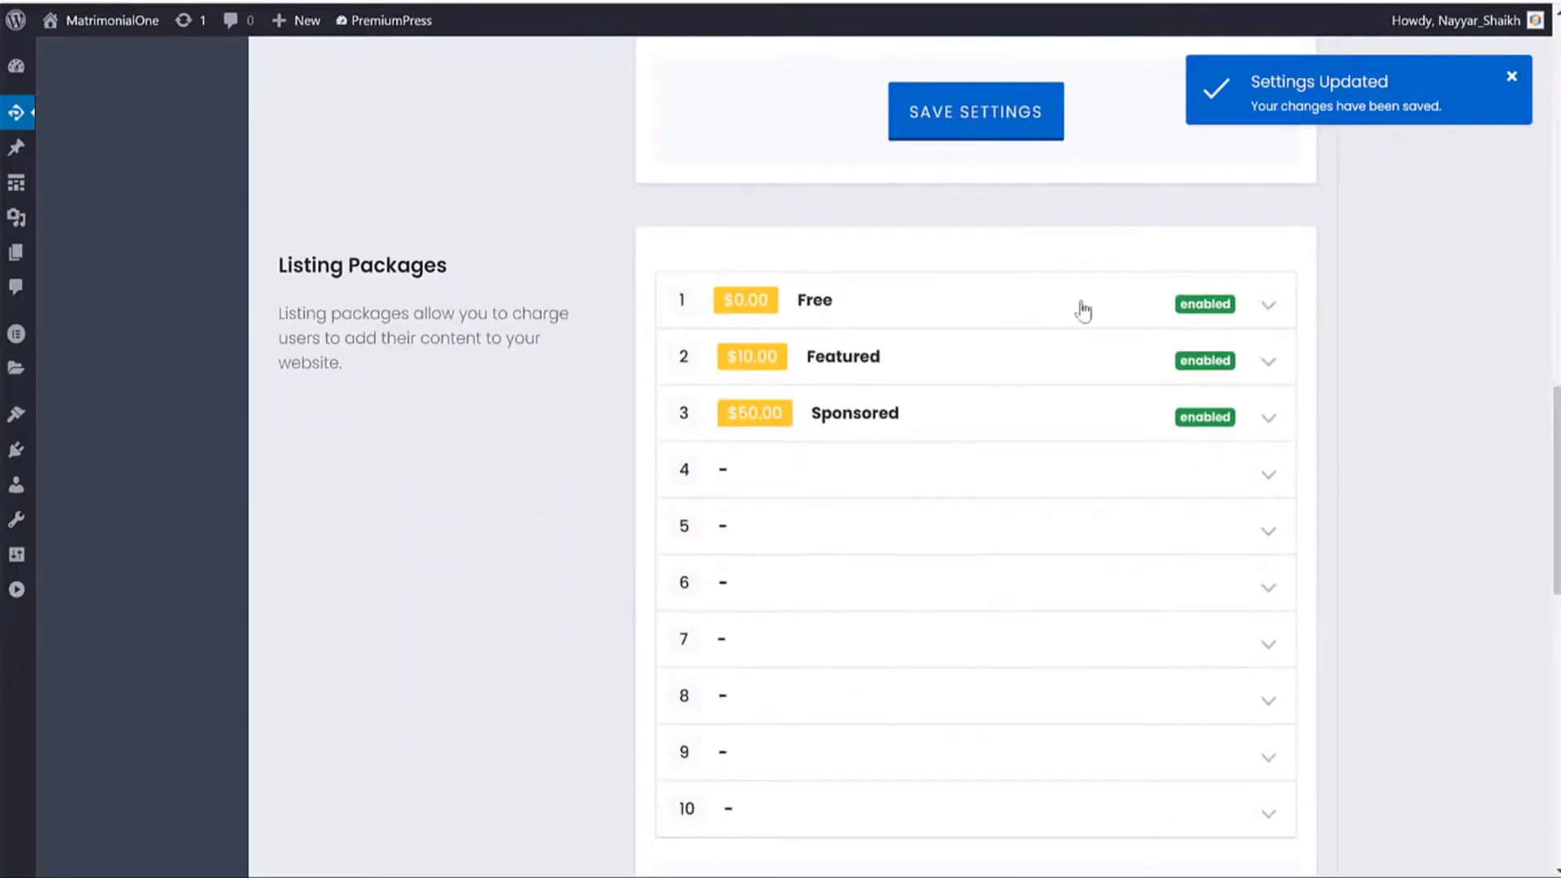
Expand the Free listing package and review its name and 0 price.
{"action": "left_click", "coordinate": [837, 306]}
{"action": "scroll", "coordinate": [1191, 354], "scroll_direction": "down", "scroll_amount": 3}
{"action": "scroll", "coordinate": [1192, 350], "scroll_direction": "down", "scroll_amount": 7}
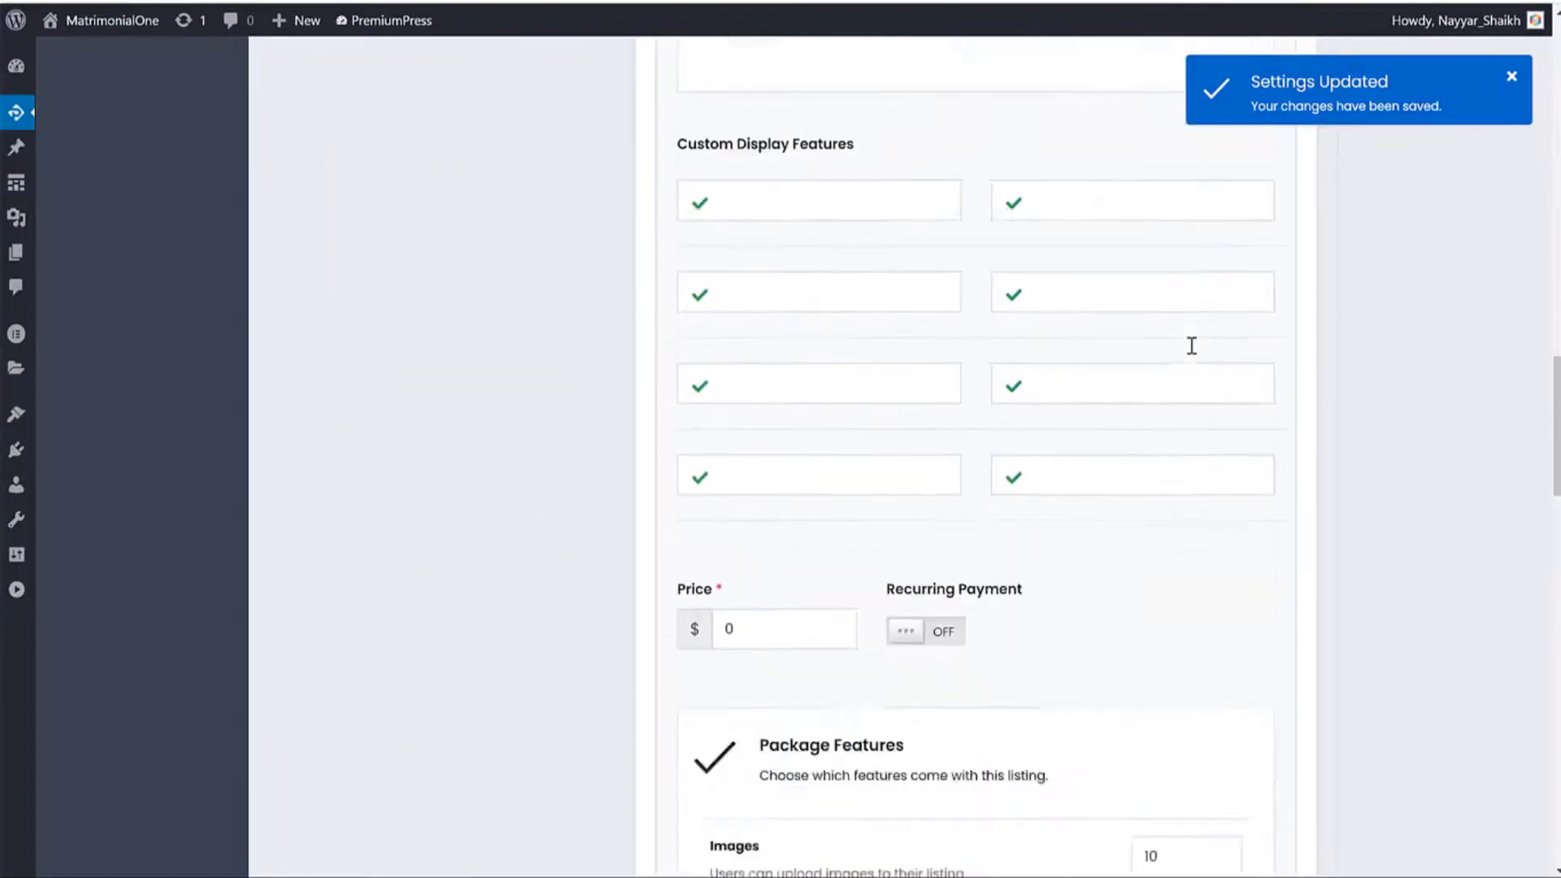
{"action": "scroll", "coordinate": [992, 524], "scroll_direction": "up", "scroll_amount": 8}
{"action": "scroll", "coordinate": [992, 522], "scroll_direction": "down", "scroll_amount": 1}
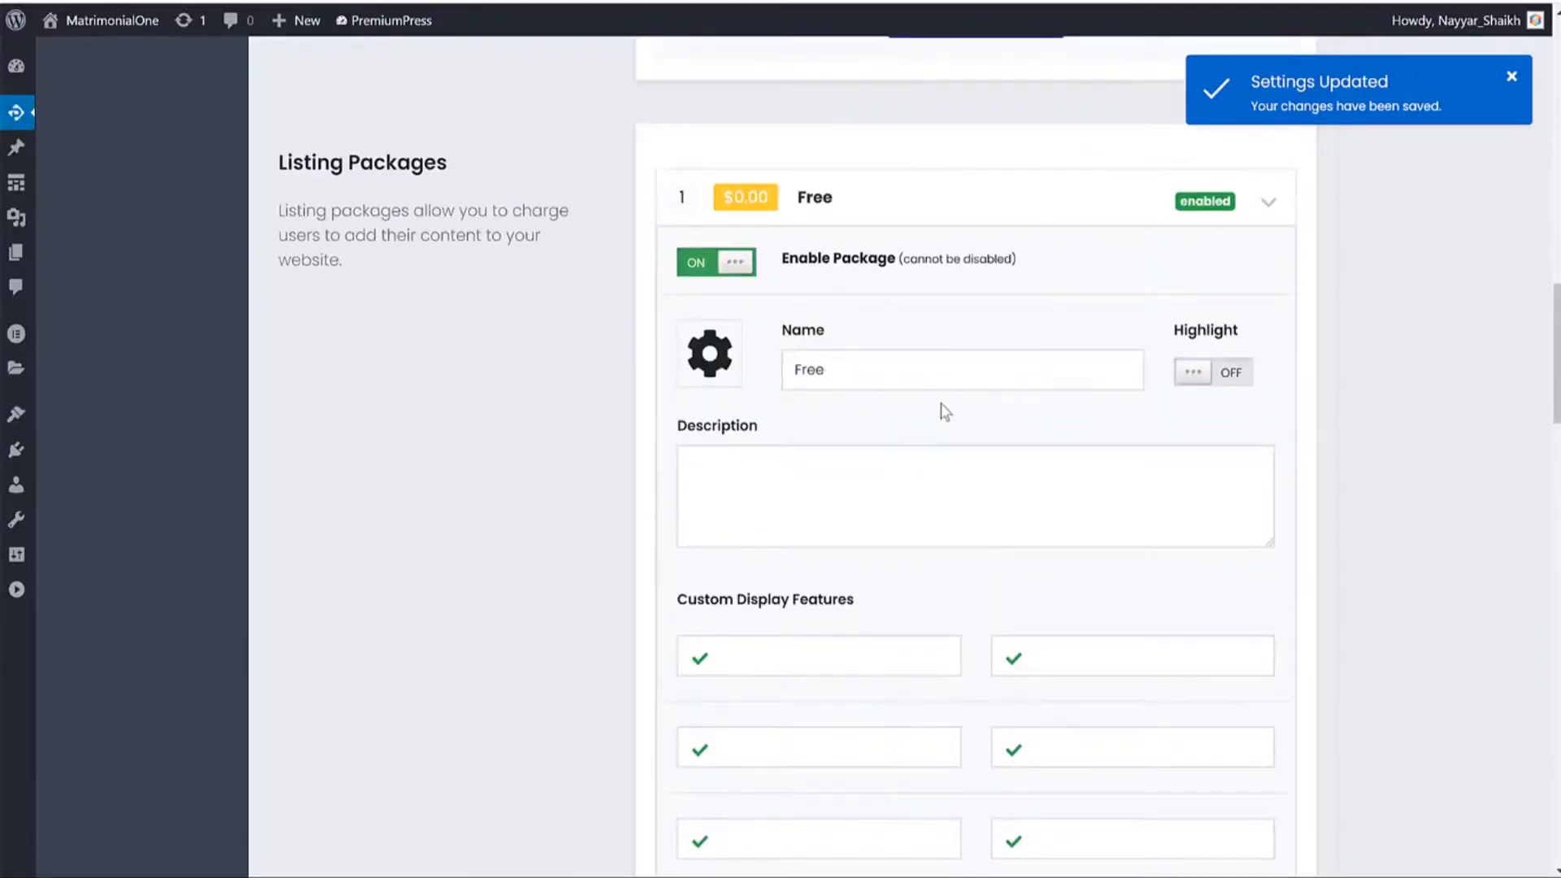
{"action": "left_click_drag", "start_coordinate": [897, 374], "coordinate": [641, 394]}
{"action": "scroll", "coordinate": [875, 359], "scroll_direction": "down", "scroll_amount": 9}
{"action": "left_click_drag", "start_coordinate": [742, 377], "coordinate": [612, 374]}
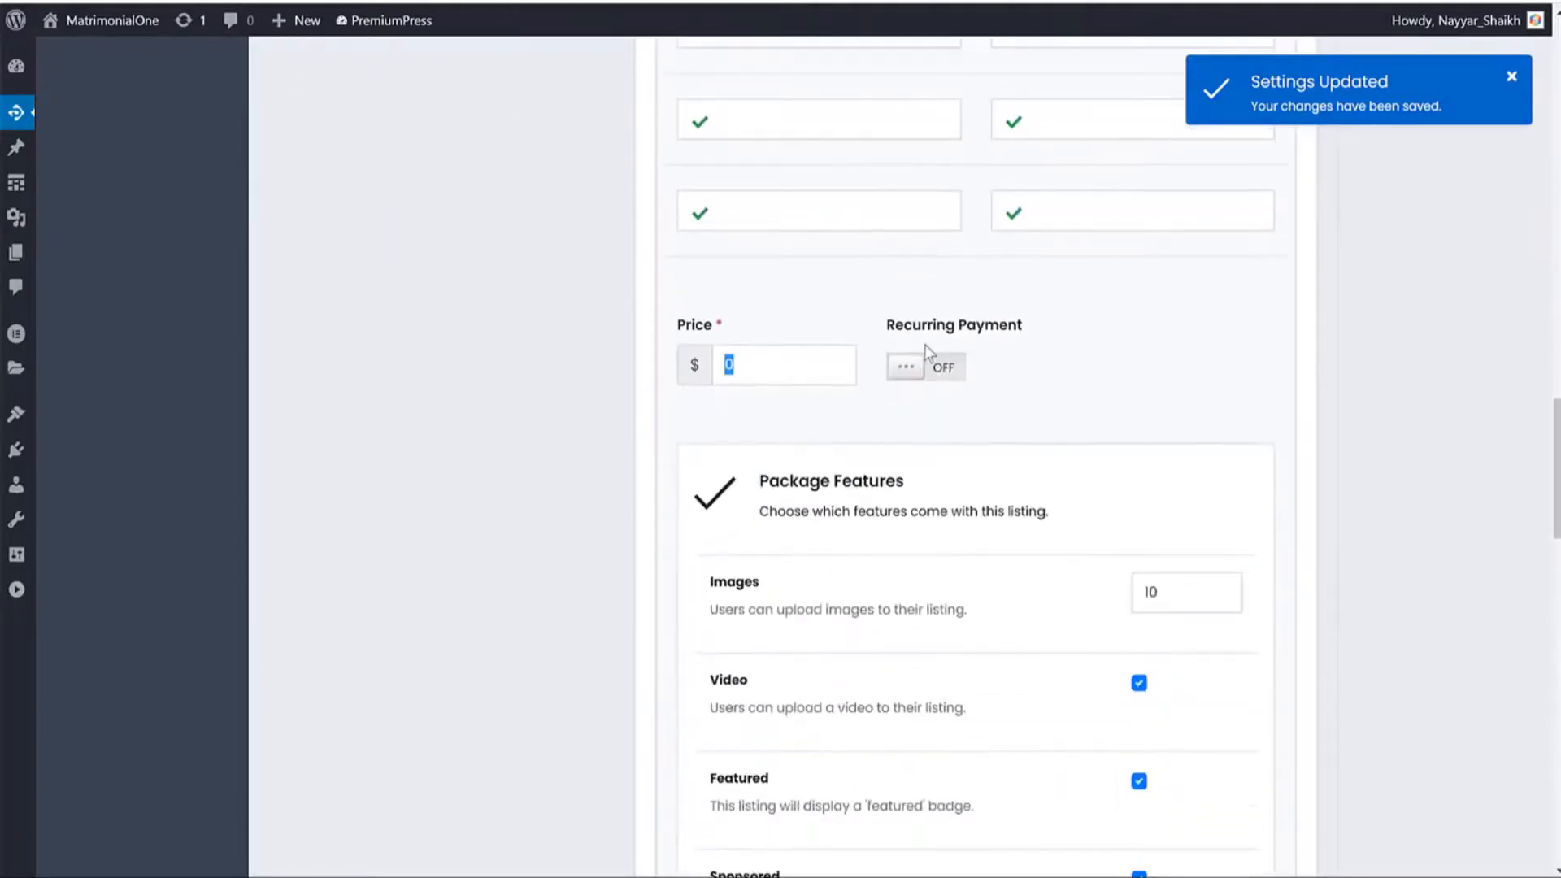
{"action": "scroll", "coordinate": [1300, 333], "scroll_direction": "up", "scroll_amount": 8}
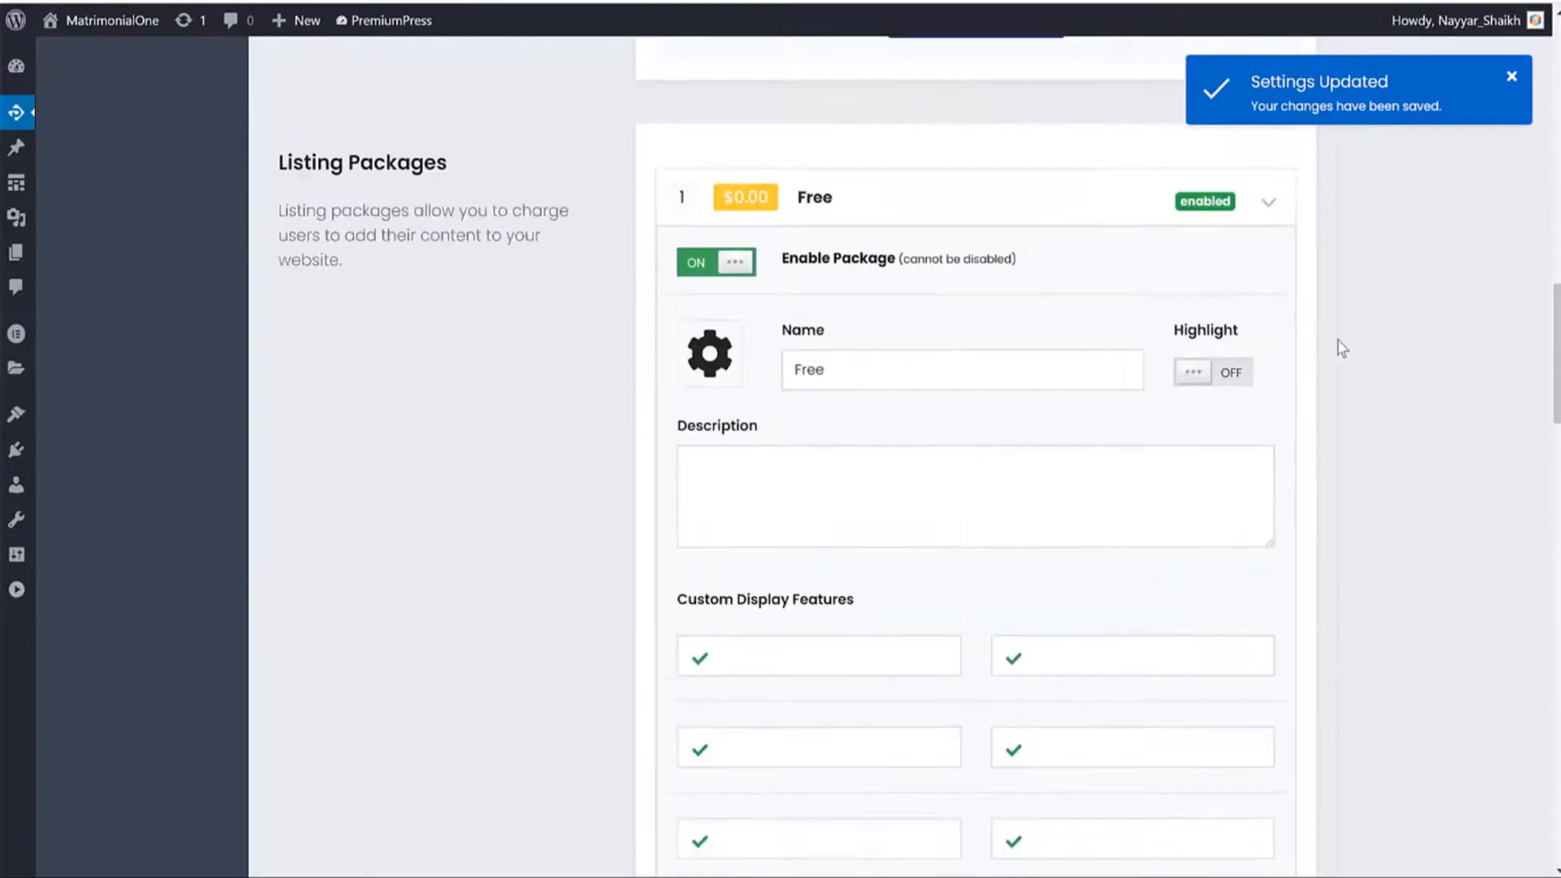
{"action": "scroll", "coordinate": [978, 352], "scroll_direction": "down", "scroll_amount": 3}
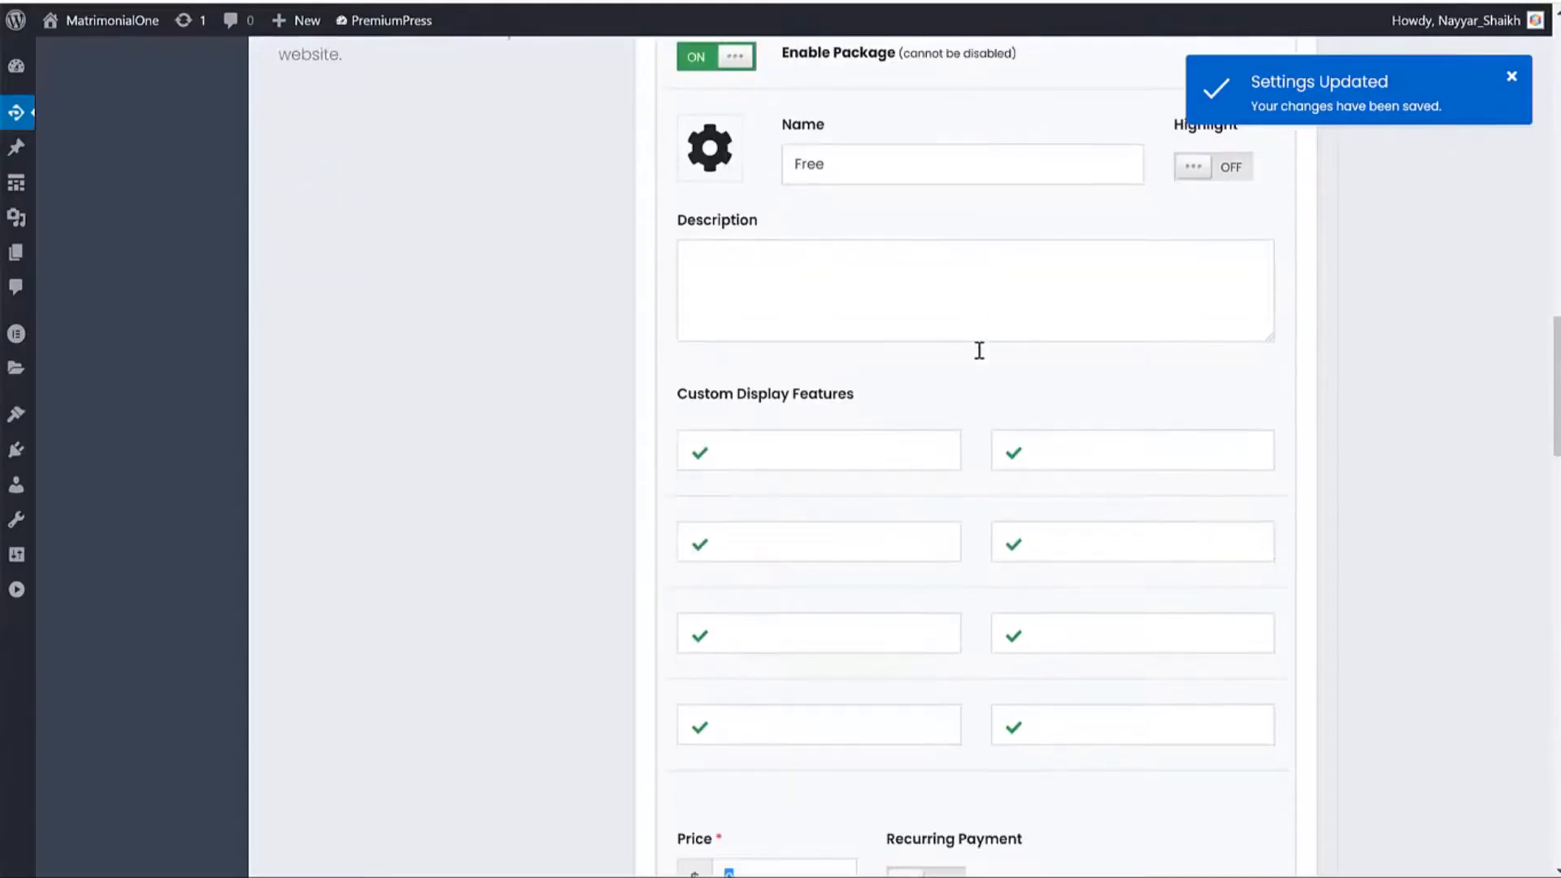
{"action": "scroll", "coordinate": [1335, 411], "scroll_direction": "down", "scroll_amount": 13}
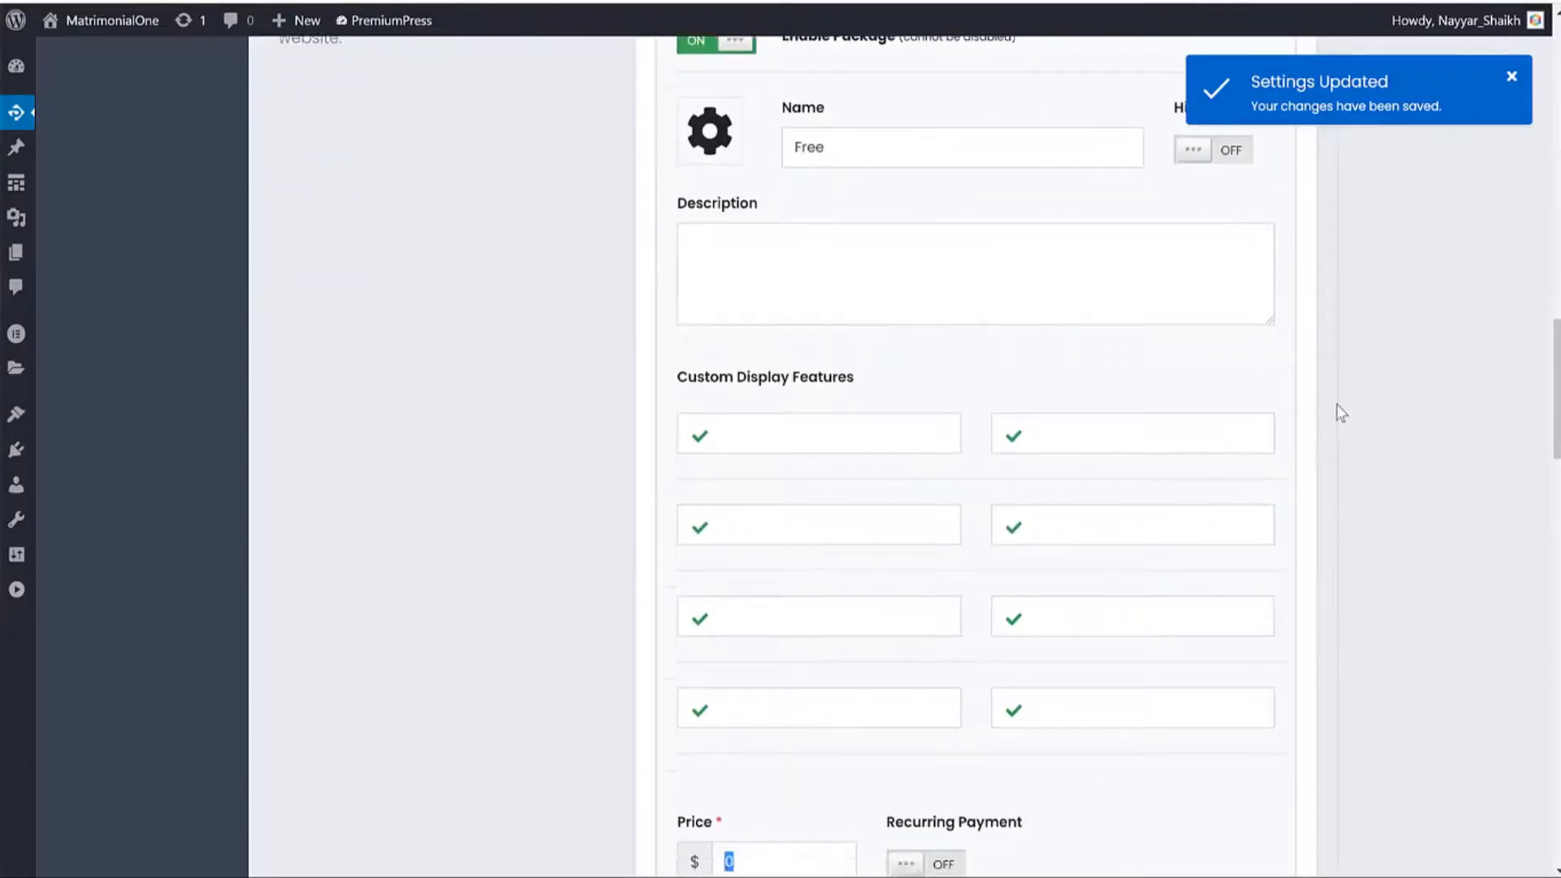
{"action": "scroll", "coordinate": [1337, 407], "scroll_direction": "up", "scroll_amount": 3}
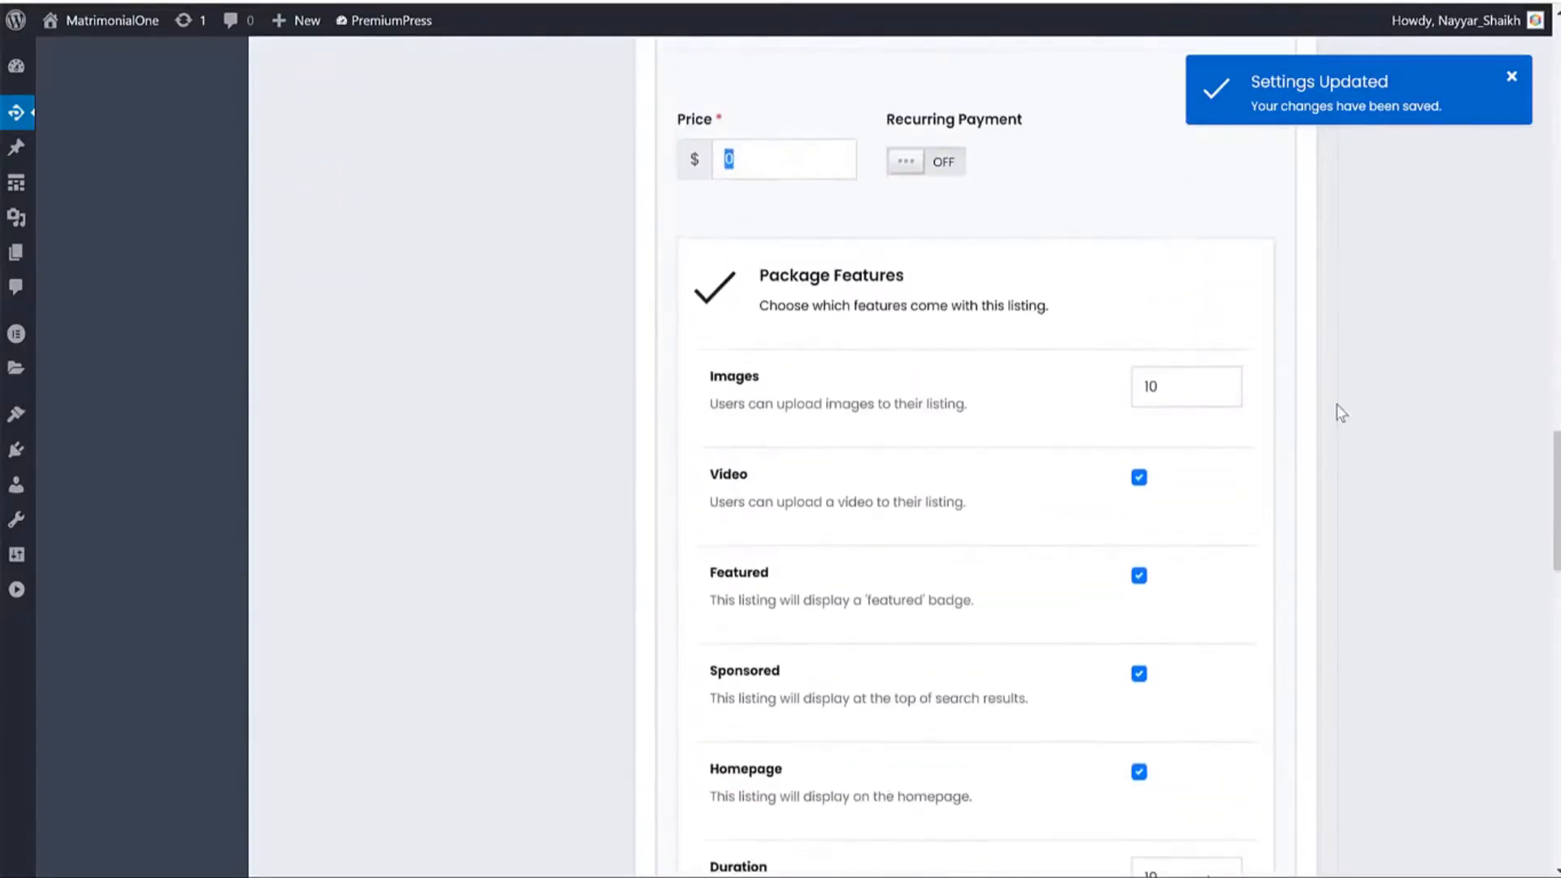
{"action": "scroll", "coordinate": [1337, 403], "scroll_direction": "down", "scroll_amount": 2}
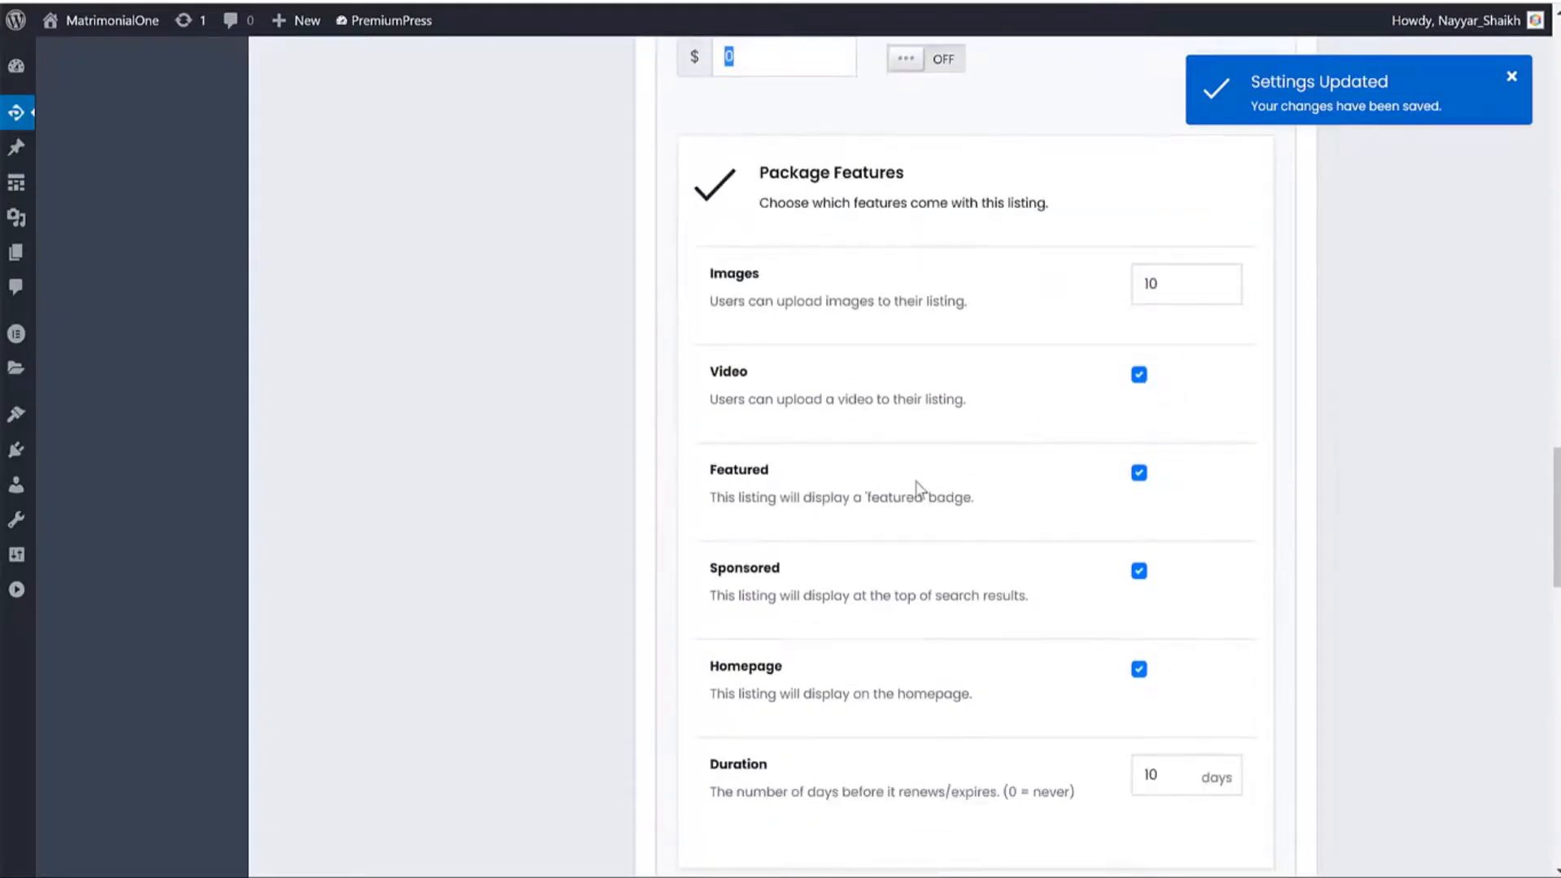
{"action": "scroll", "coordinate": [918, 488], "scroll_direction": "down", "scroll_amount": 3}
Remove Featured, Sponsored and Homepage placement from the Free package.
{"action": "left_click", "coordinate": [1141, 270]}
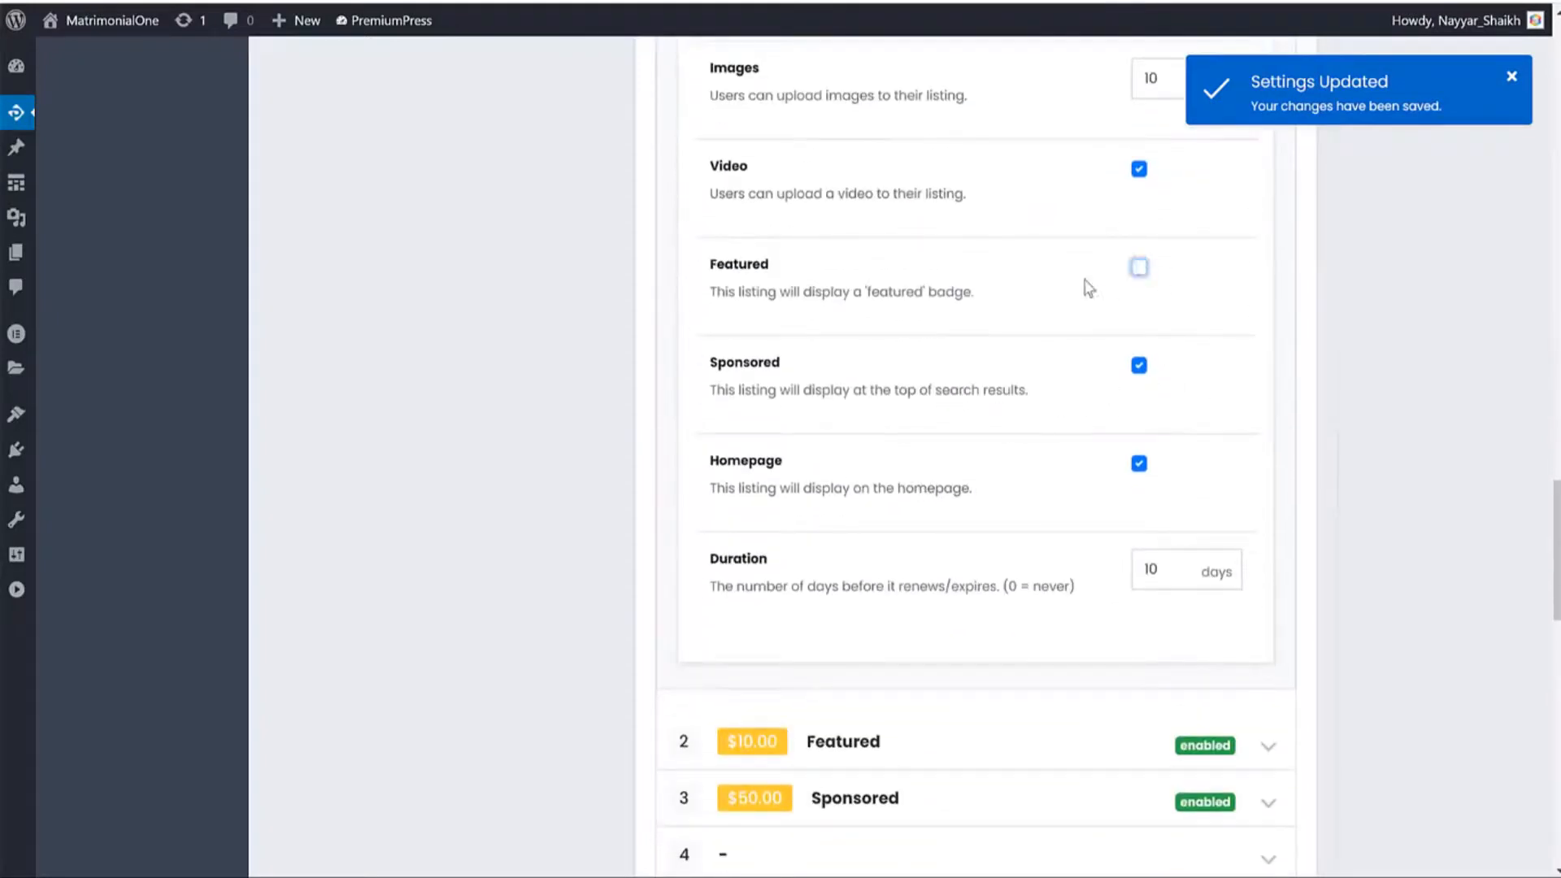
{"action": "left_click_drag", "start_coordinate": [798, 285], "coordinate": [693, 260]}
{"action": "left_click", "coordinate": [822, 287]}
{"action": "left_click", "coordinate": [1139, 365]}
{"action": "left_click_drag", "start_coordinate": [996, 391], "coordinate": [701, 366]}
{"action": "left_click", "coordinate": [1119, 428]}
{"action": "left_click_drag", "start_coordinate": [766, 488], "coordinate": [978, 492]}
{"action": "left_click", "coordinate": [1139, 464]}
Set the Free package Duration to 365 days.
{"action": "left_click_drag", "start_coordinate": [1180, 577], "coordinate": [1038, 583]}
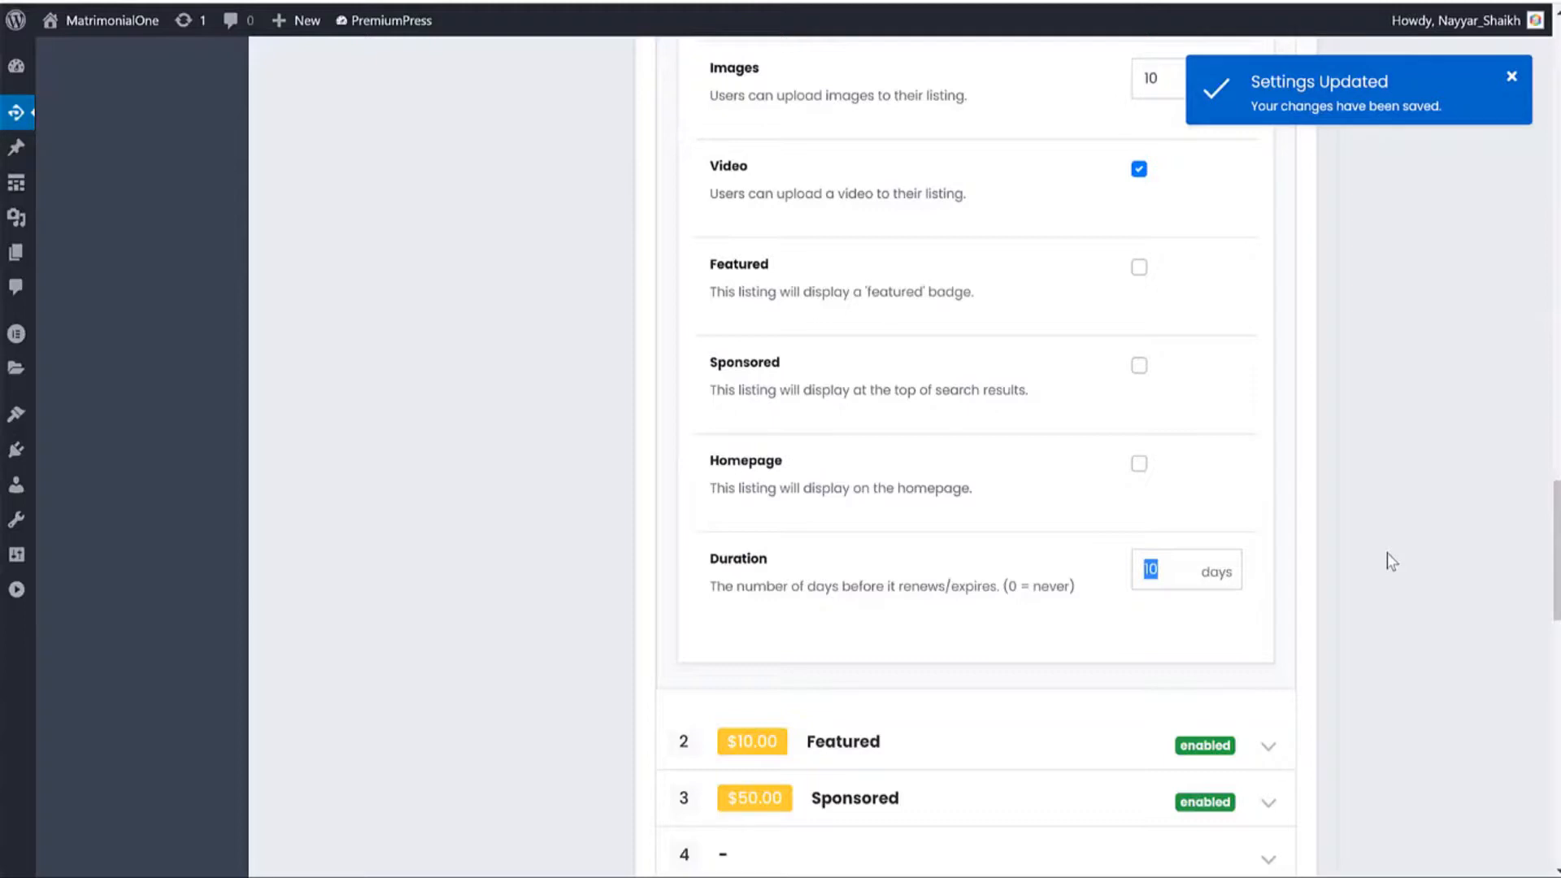
{"action": "type", "text": "0"}
{"action": "left_click_drag", "start_coordinate": [1219, 573], "coordinate": [1067, 579]}
{"action": "type", "text": "365"}
Fill the first display feature line with 'Upload upto 10 images'.
{"action": "scroll", "coordinate": [1254, 569], "scroll_direction": "up", "scroll_amount": 6}
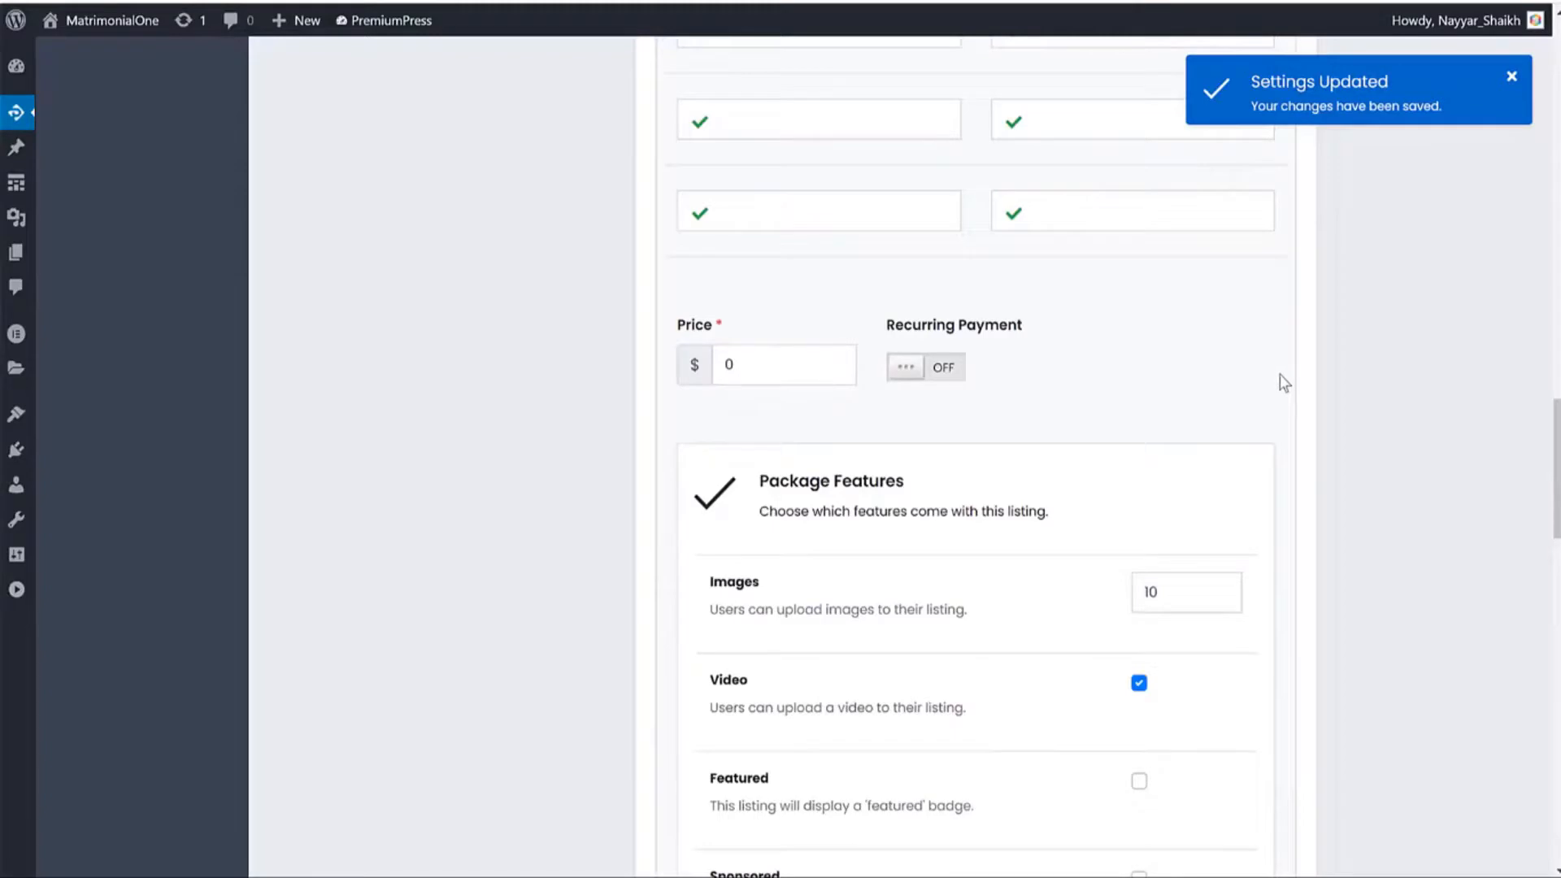
{"action": "scroll", "coordinate": [1284, 391], "scroll_direction": "down", "scroll_amount": 5}
{"action": "scroll", "coordinate": [1296, 438], "scroll_direction": "down", "scroll_amount": 9}
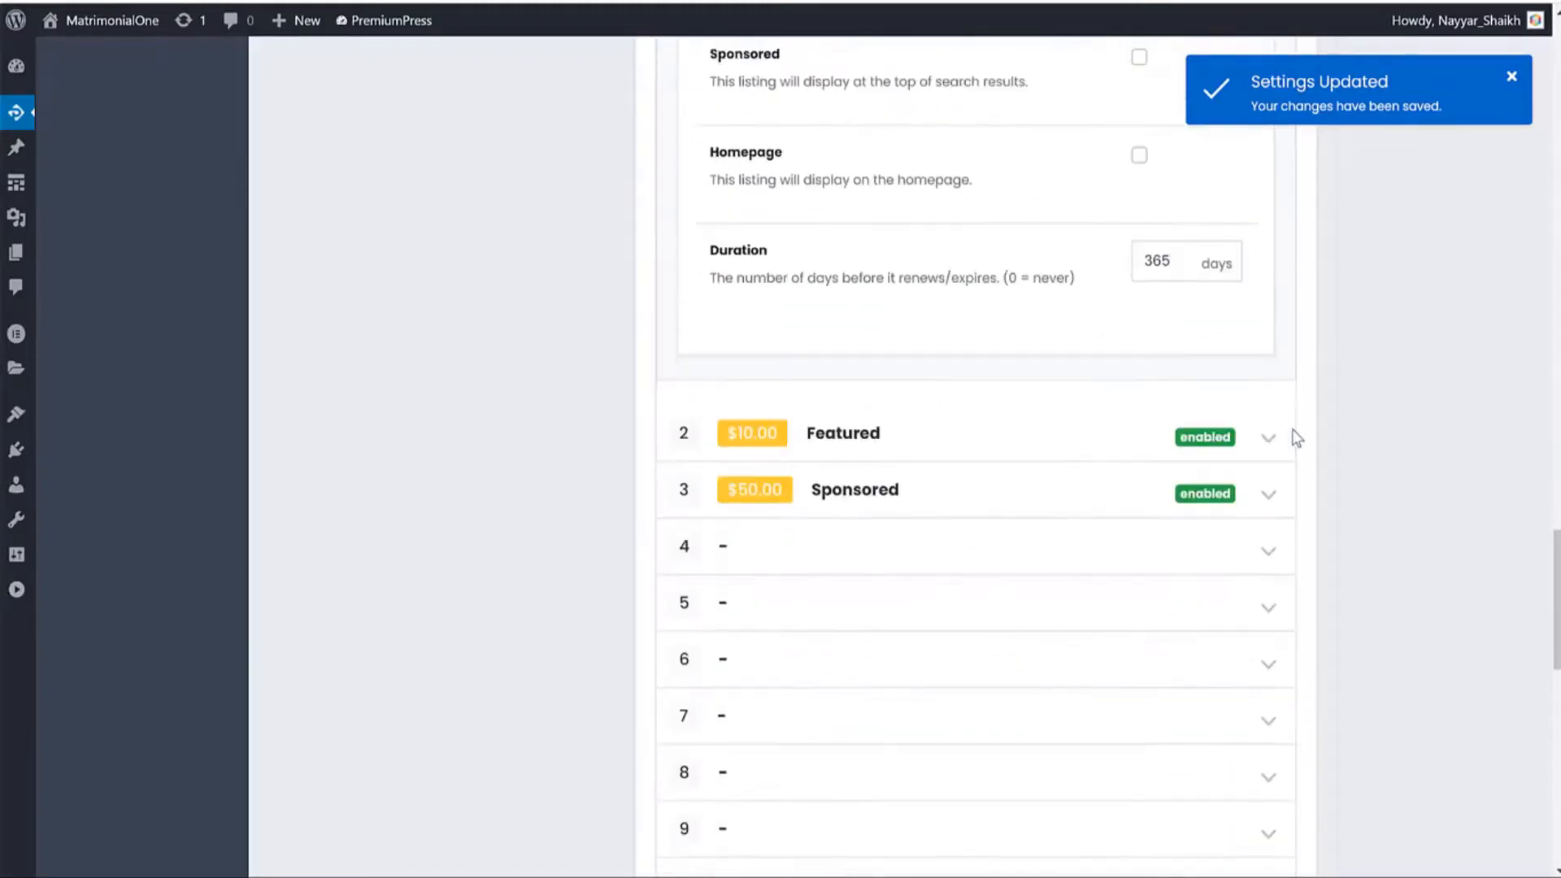
{"action": "scroll", "coordinate": [1295, 439], "scroll_direction": "up", "scroll_amount": 14}
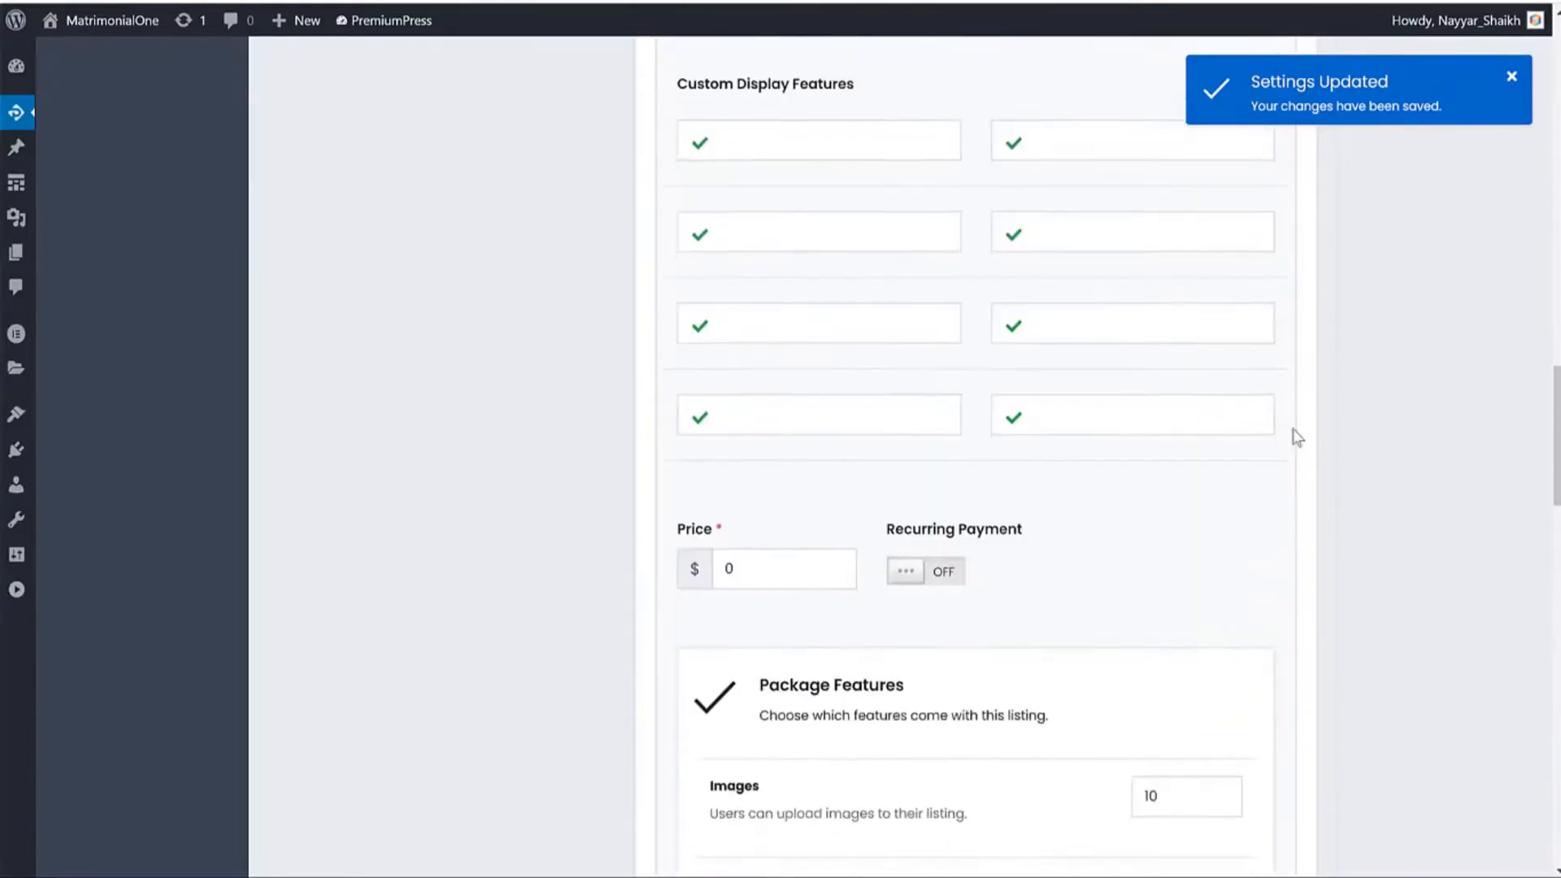
{"action": "scroll", "coordinate": [1295, 439], "scroll_direction": "down", "scroll_amount": 6}
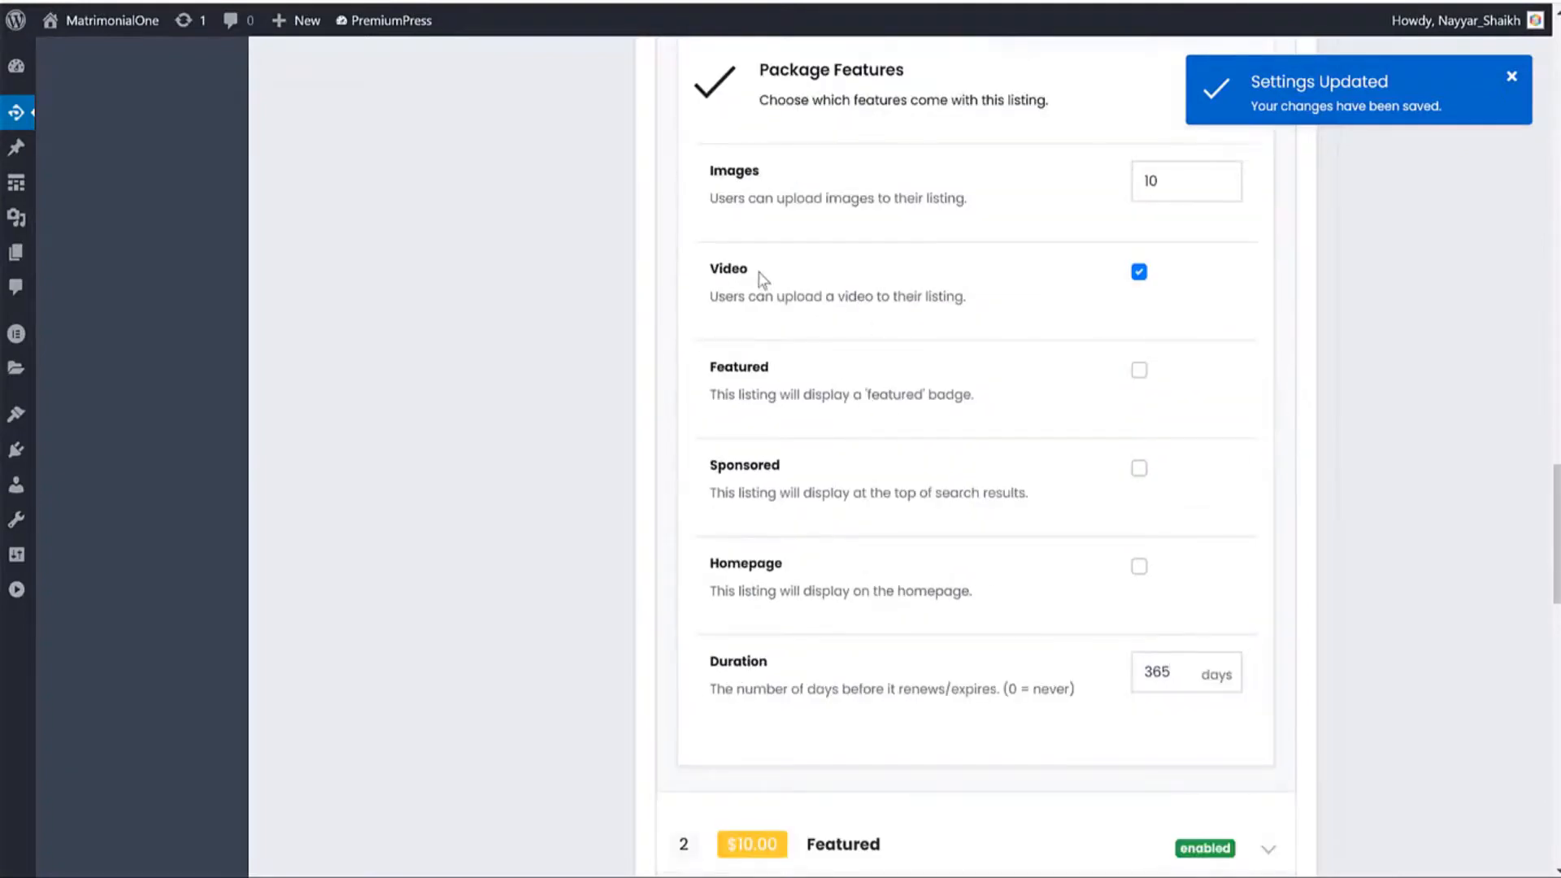
{"action": "scroll", "coordinate": [793, 276], "scroll_direction": "up", "scroll_amount": 1}
{"action": "left_click_drag", "start_coordinate": [764, 274], "coordinate": [721, 279]}
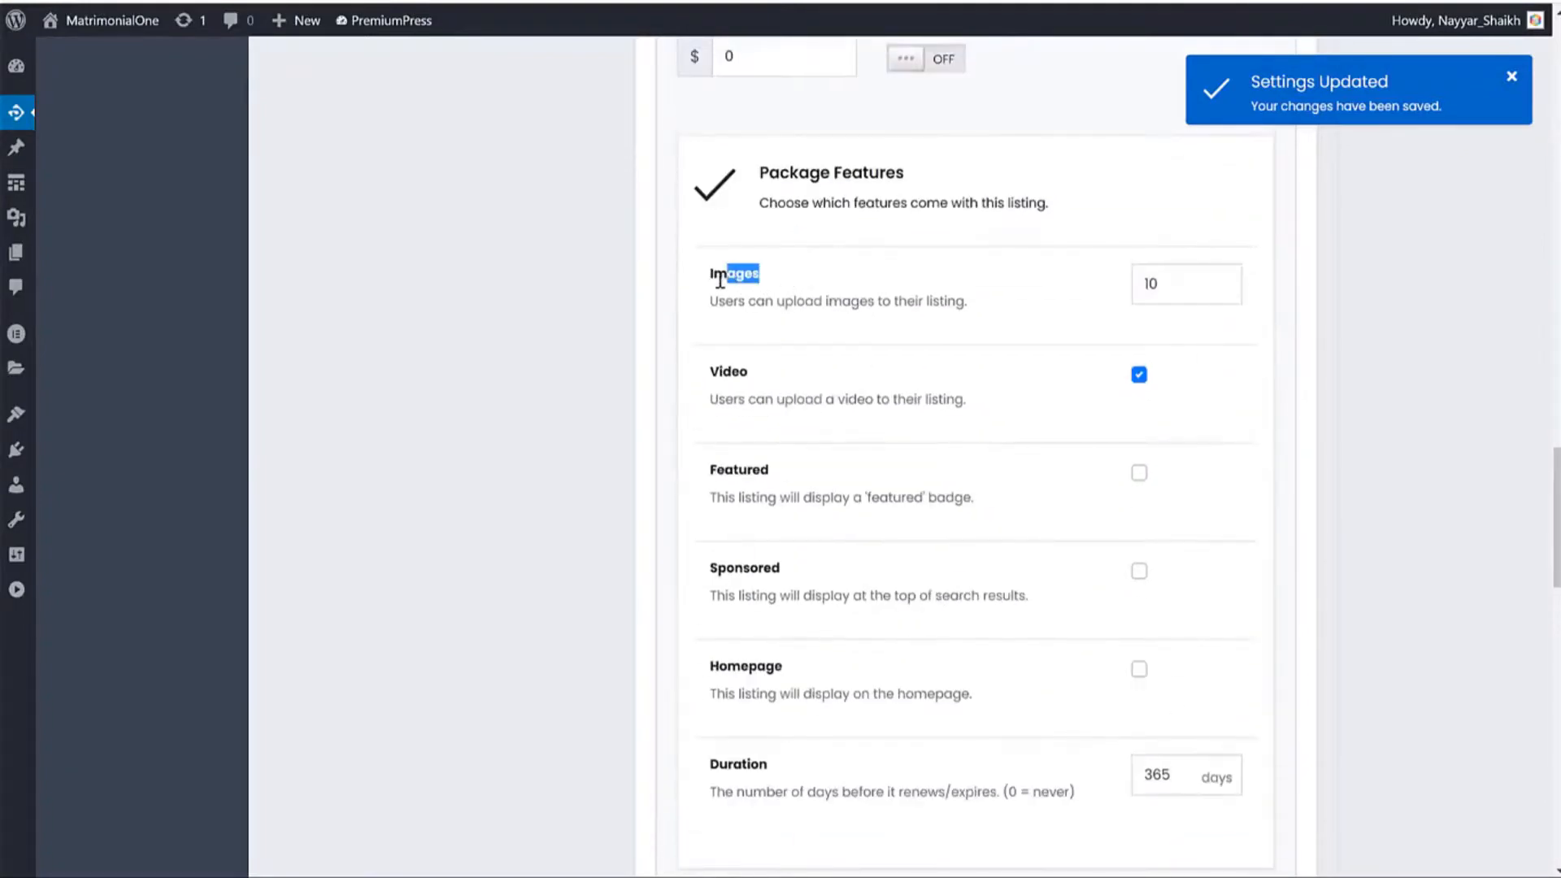
{"action": "triple_click", "coordinate": [820, 299]}
{"action": "key", "text": "ctrl+c"}
{"action": "scroll", "coordinate": [894, 366], "scroll_direction": "up", "scroll_amount": 9}
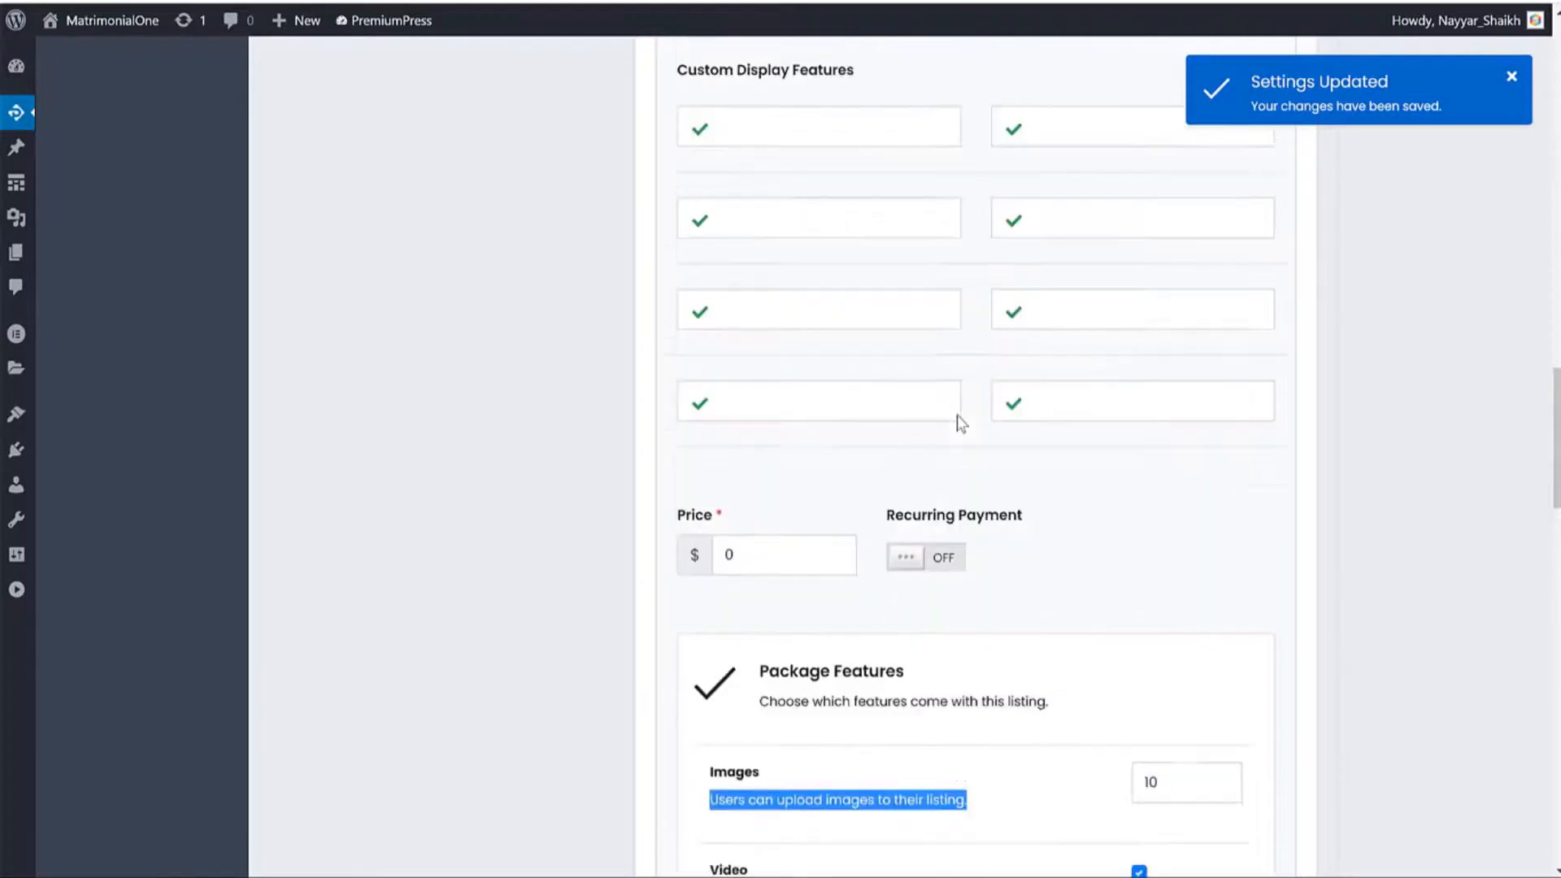
{"action": "left_click", "coordinate": [826, 557]}
{"action": "key", "text": "ctrl+v"}
{"action": "scroll", "coordinate": [871, 523], "scroll_direction": "down", "scroll_amount": 3}
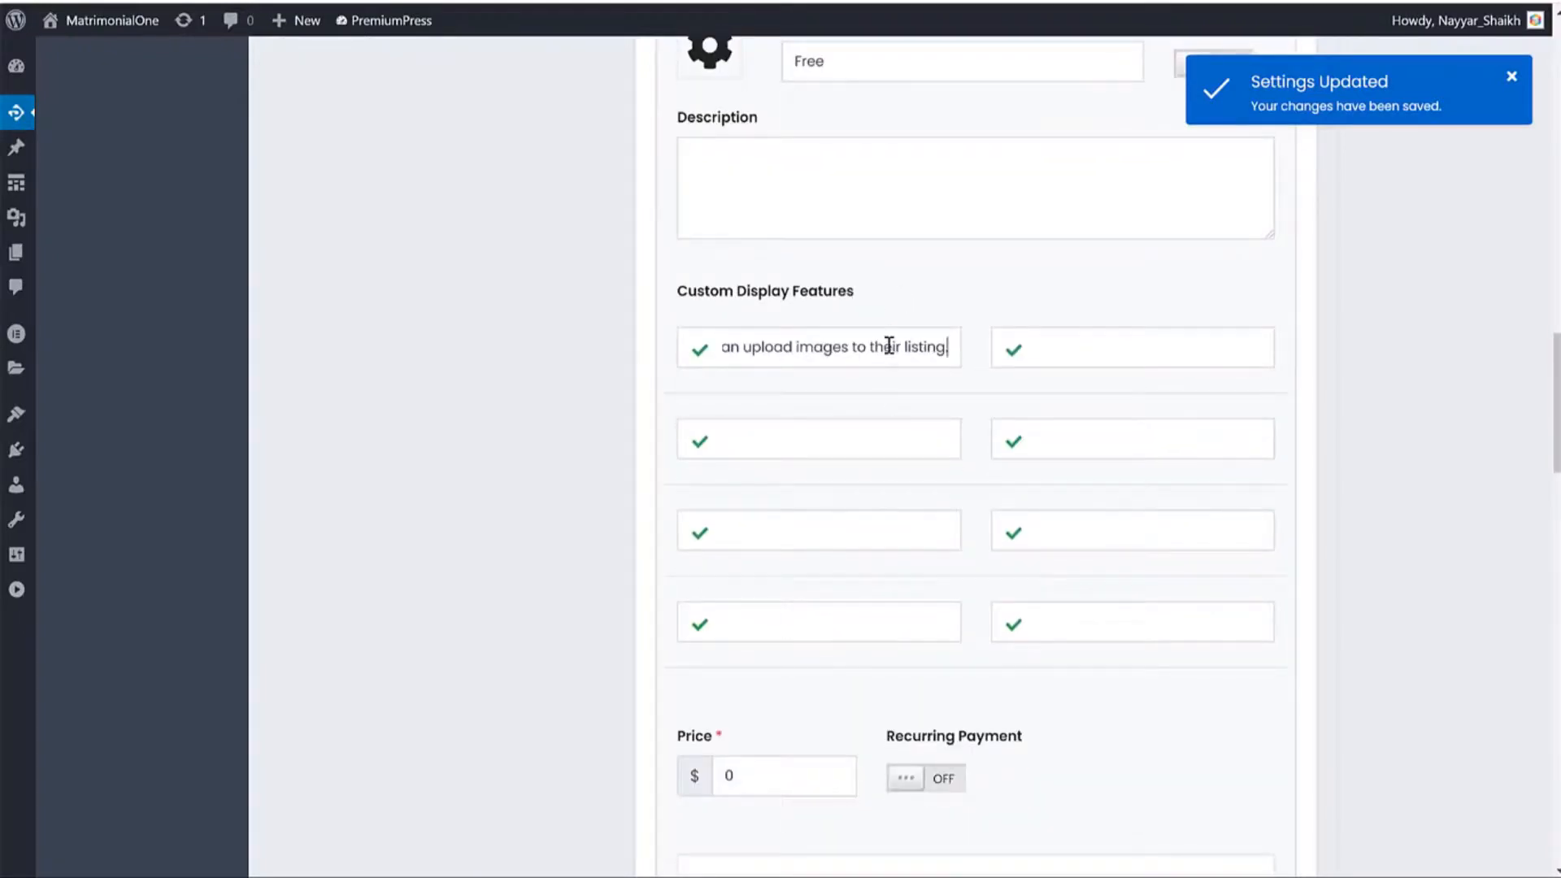
{"action": "key", "text": "ctrl+s"}
{"action": "key", "text": "Escape"}
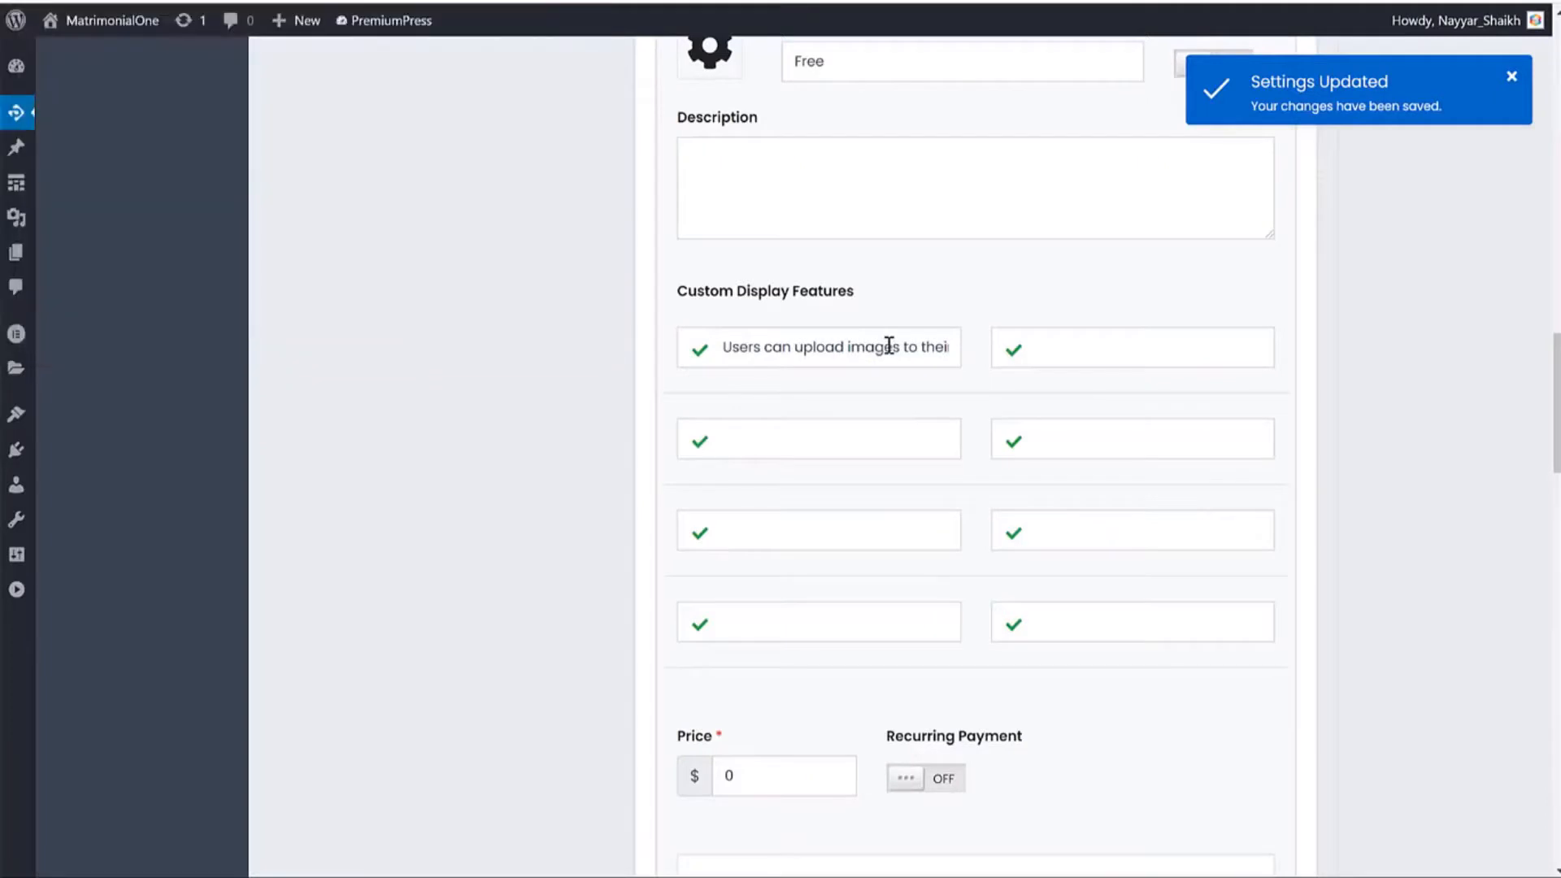
{"action": "key", "text": "ctrl+a"}
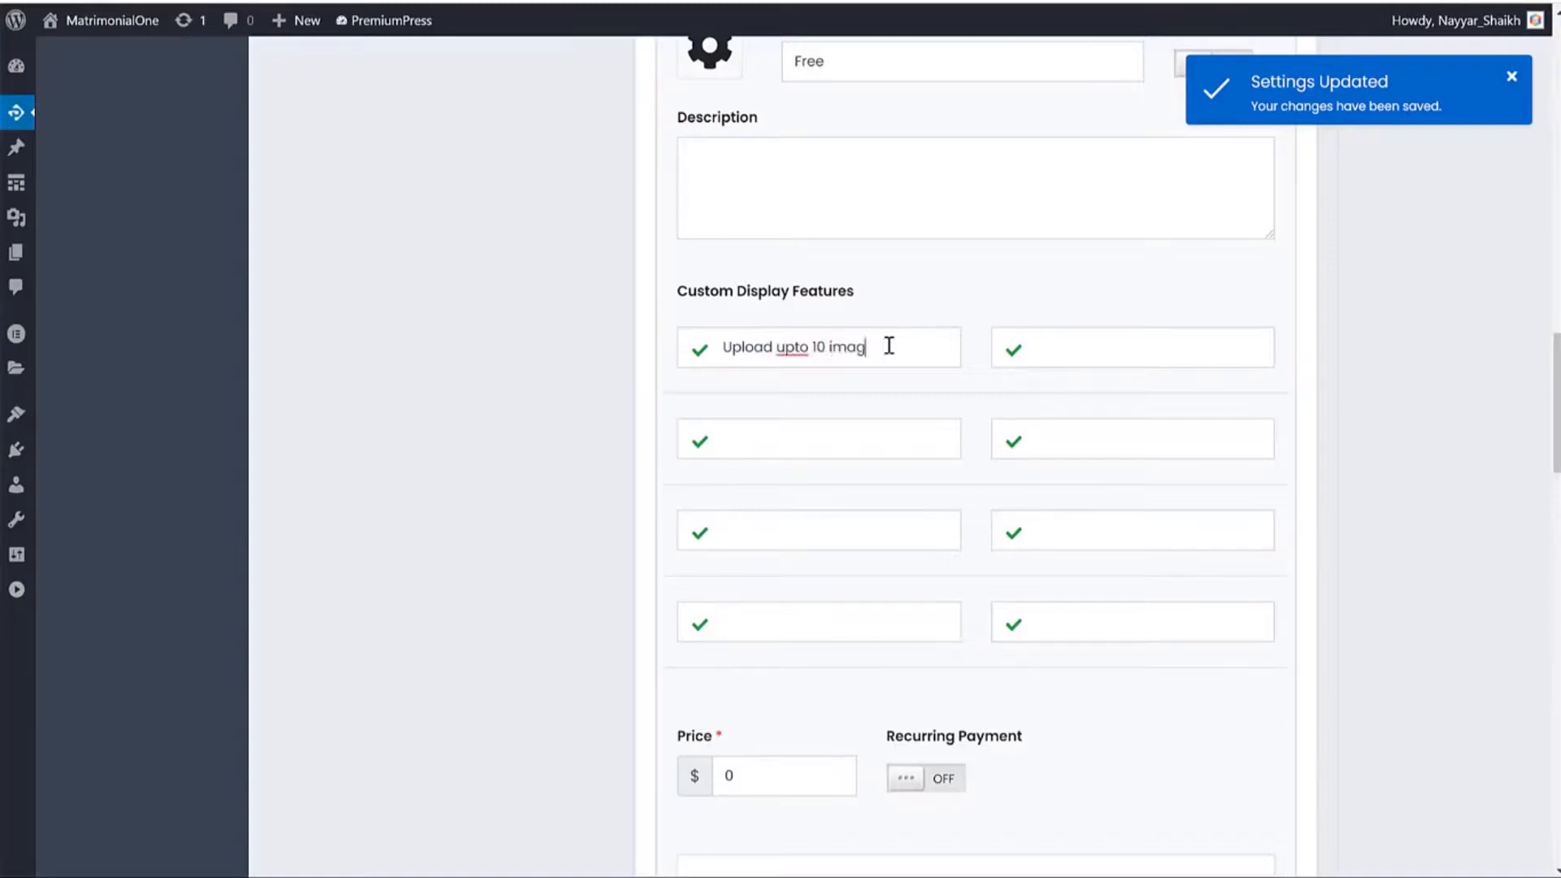
Mark the second feature line as not included and enter 'Listing will not be featured'.
{"action": "left_click", "coordinate": [1013, 351]}
{"action": "scroll", "coordinate": [1338, 407], "scroll_direction": "down", "scroll_amount": 9}
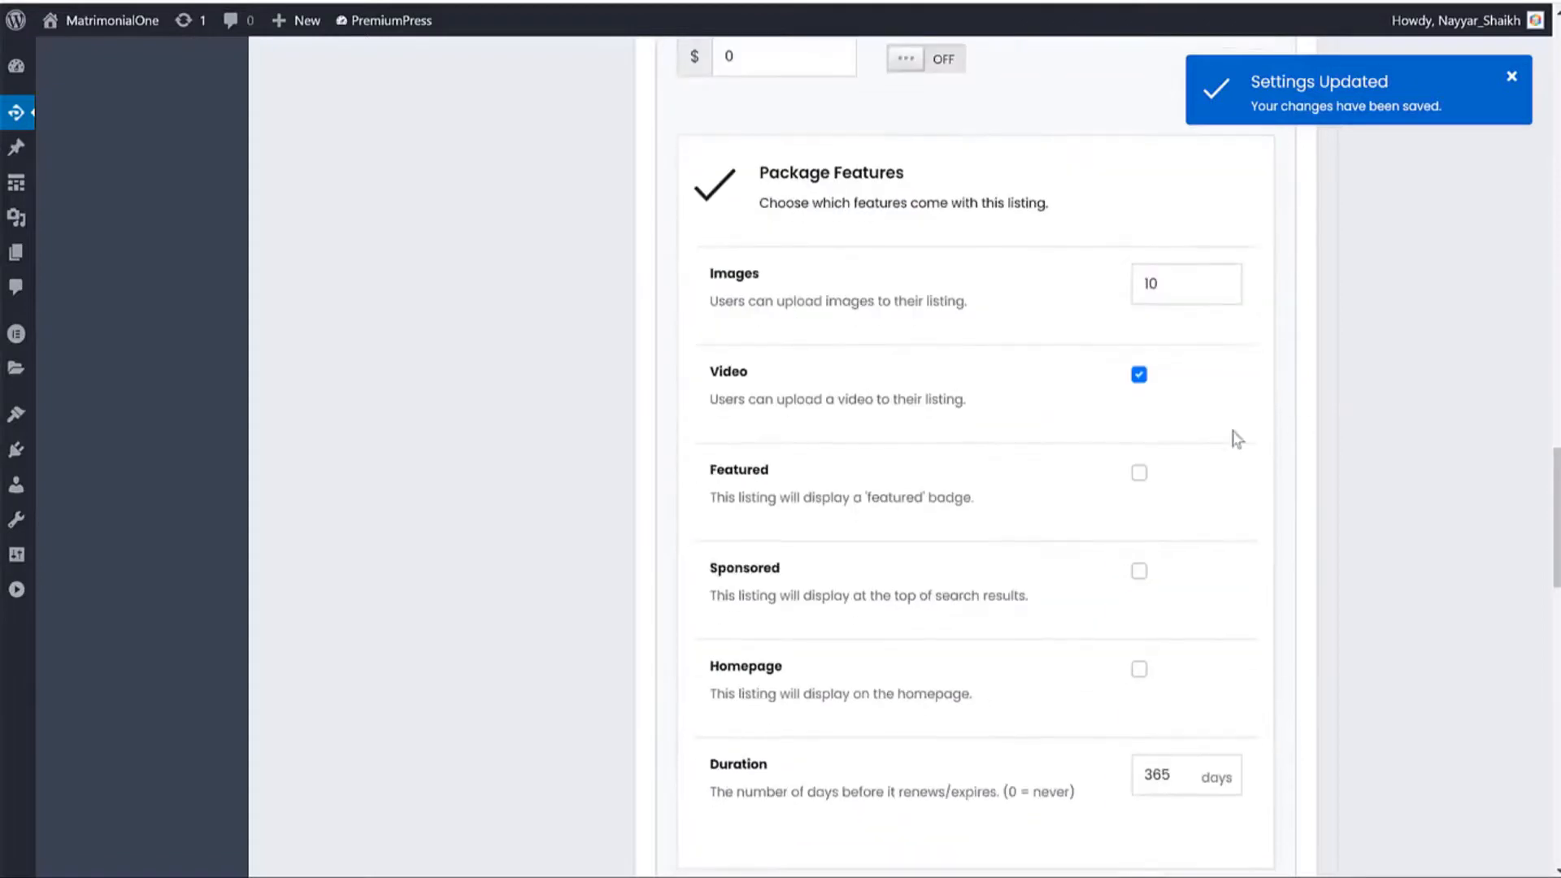
{"action": "scroll", "coordinate": [1073, 387], "scroll_direction": "up", "scroll_amount": 10}
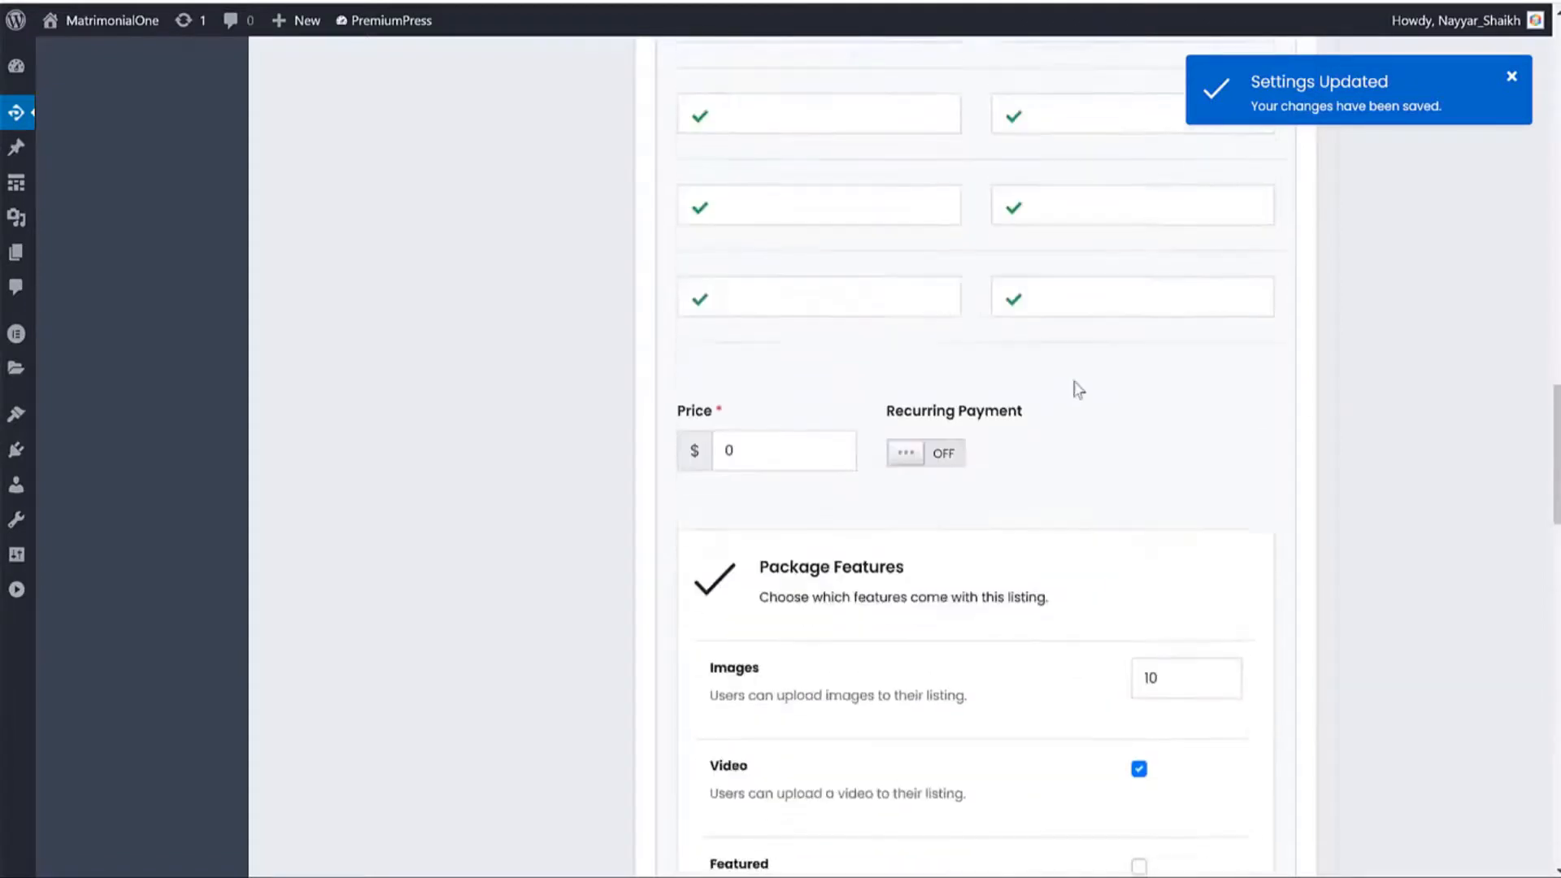
{"action": "left_click", "coordinate": [1078, 448]}
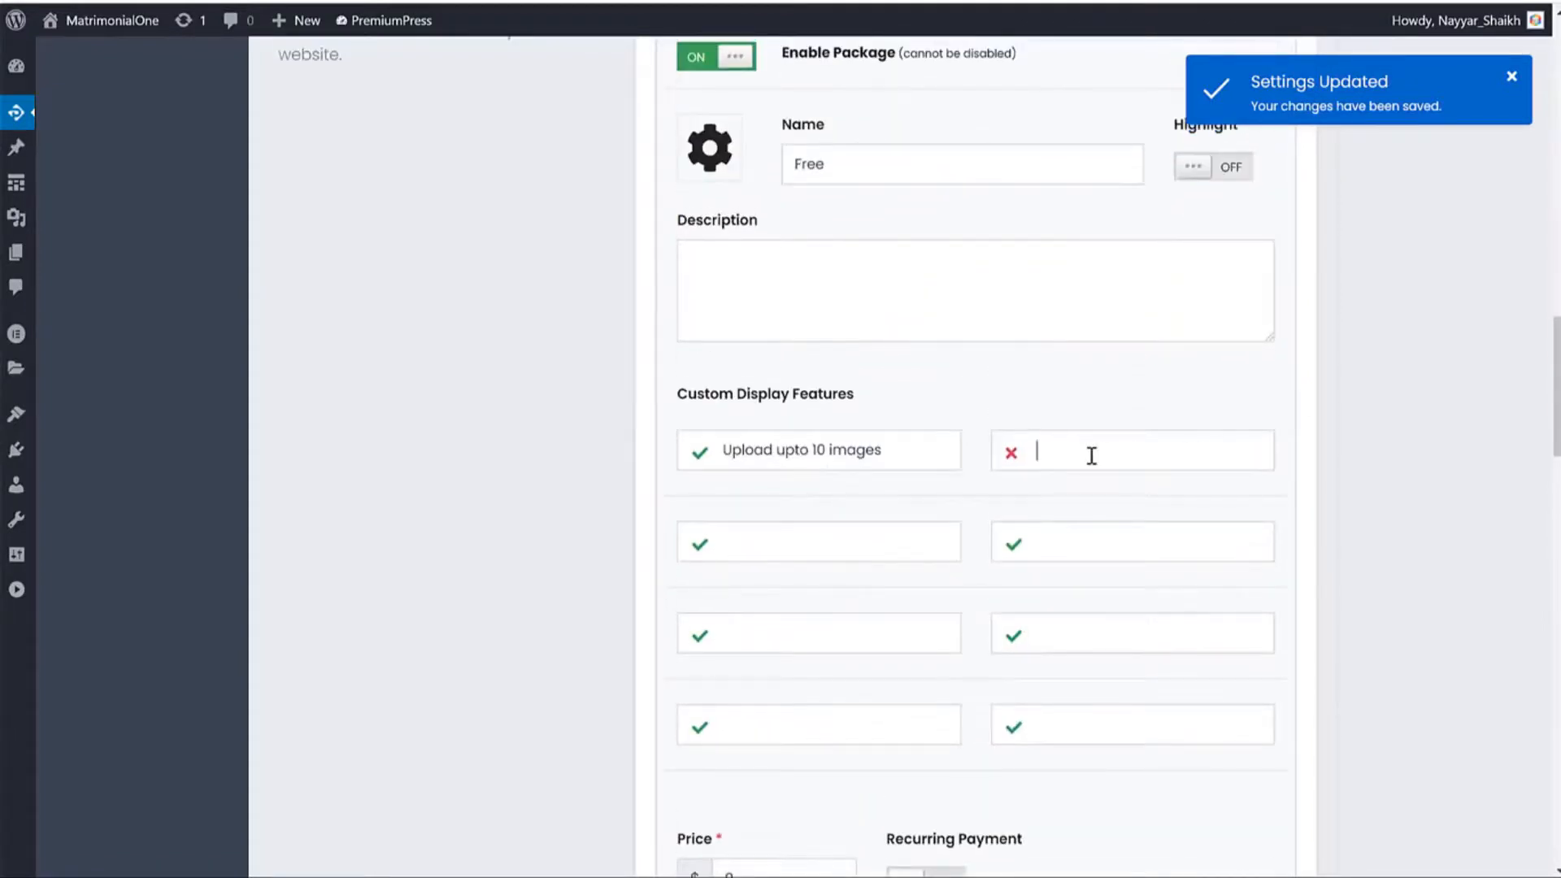
{"action": "type", "text": "Listing will not be featured"}
{"action": "scroll", "coordinate": [1306, 453], "scroll_direction": "down", "scroll_amount": 16}
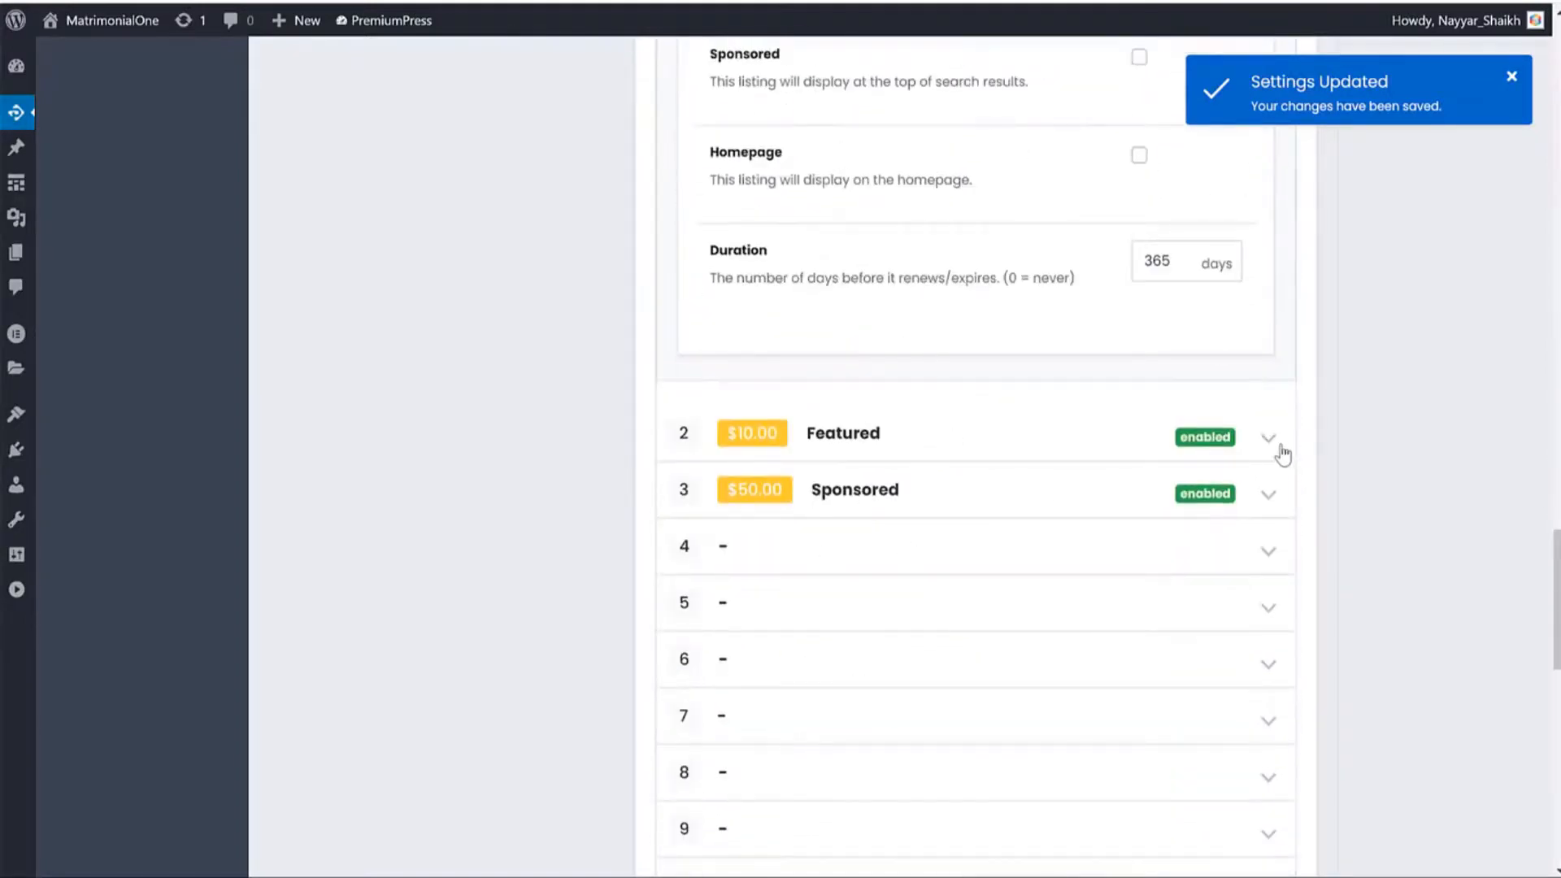
Turn Highlight on for the Featured package and untick its Sponsored top-of-search feature.
{"action": "left_click", "coordinate": [1279, 449]}
{"action": "scroll", "coordinate": [1211, 415], "scroll_direction": "down", "scroll_amount": 4}
{"action": "left_click", "coordinate": [948, 289]}
{"action": "key", "text": "ctrl+a"}
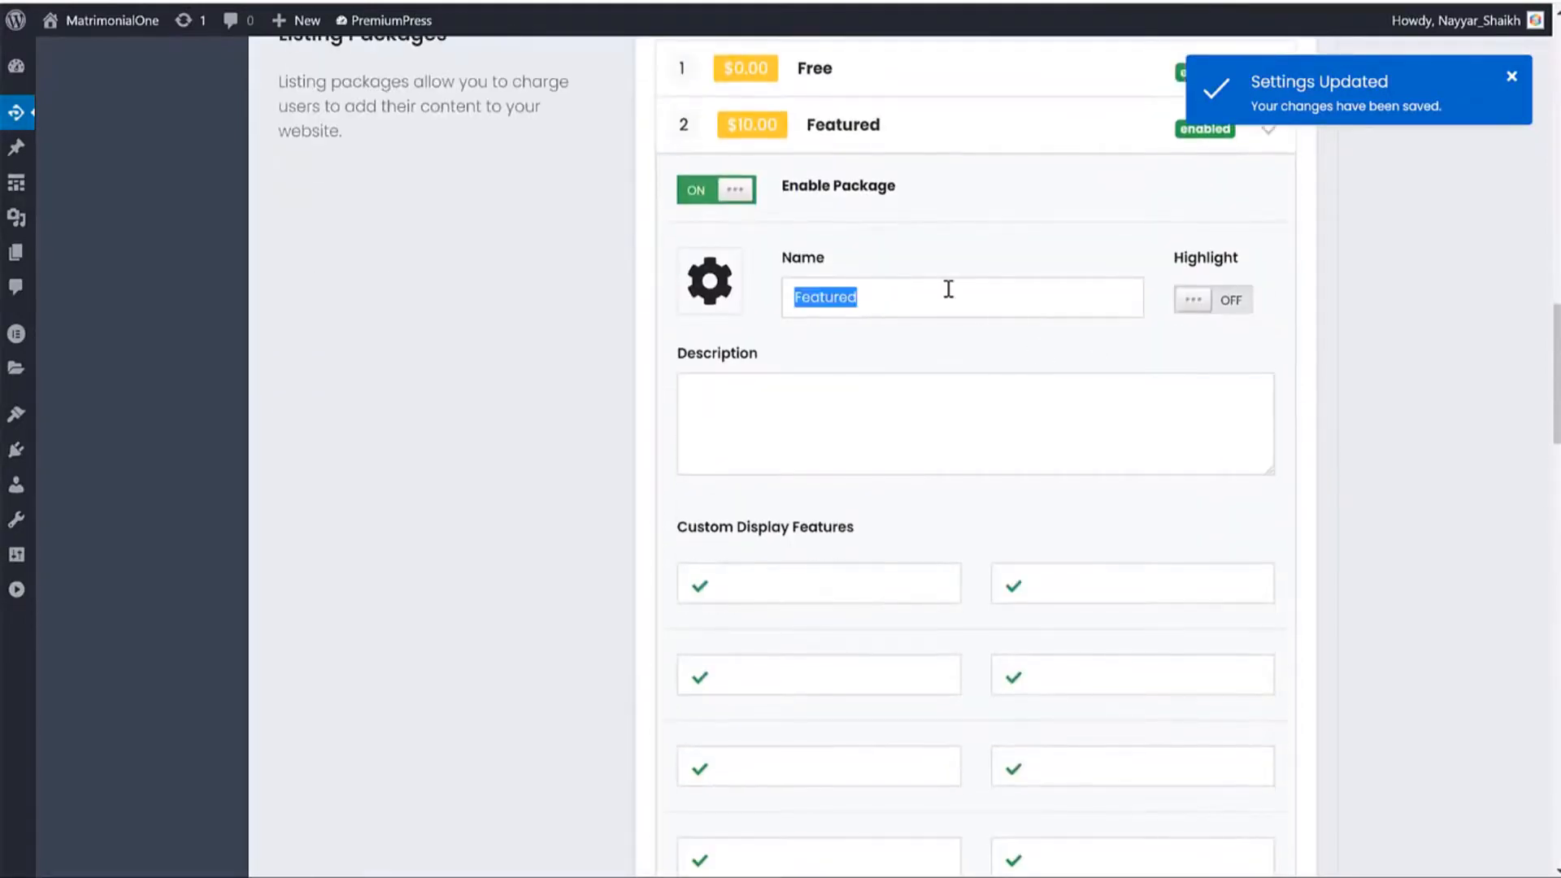
{"action": "left_click", "coordinate": [1206, 318]}
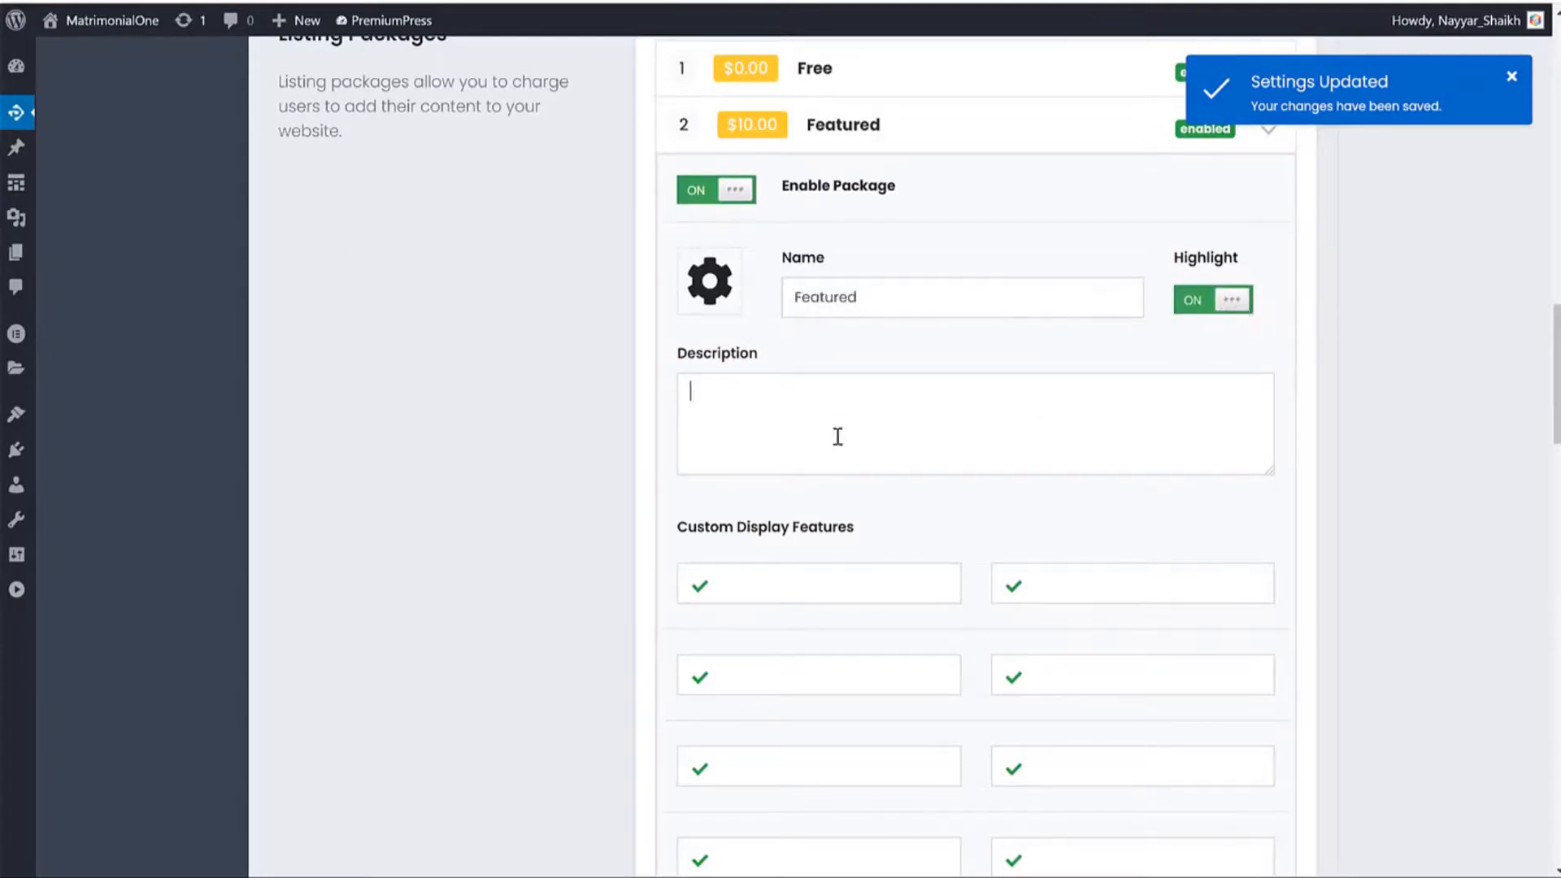
{"action": "left_click", "coordinate": [950, 433]}
{"action": "scroll", "coordinate": [949, 433], "scroll_direction": "down", "scroll_amount": 3}
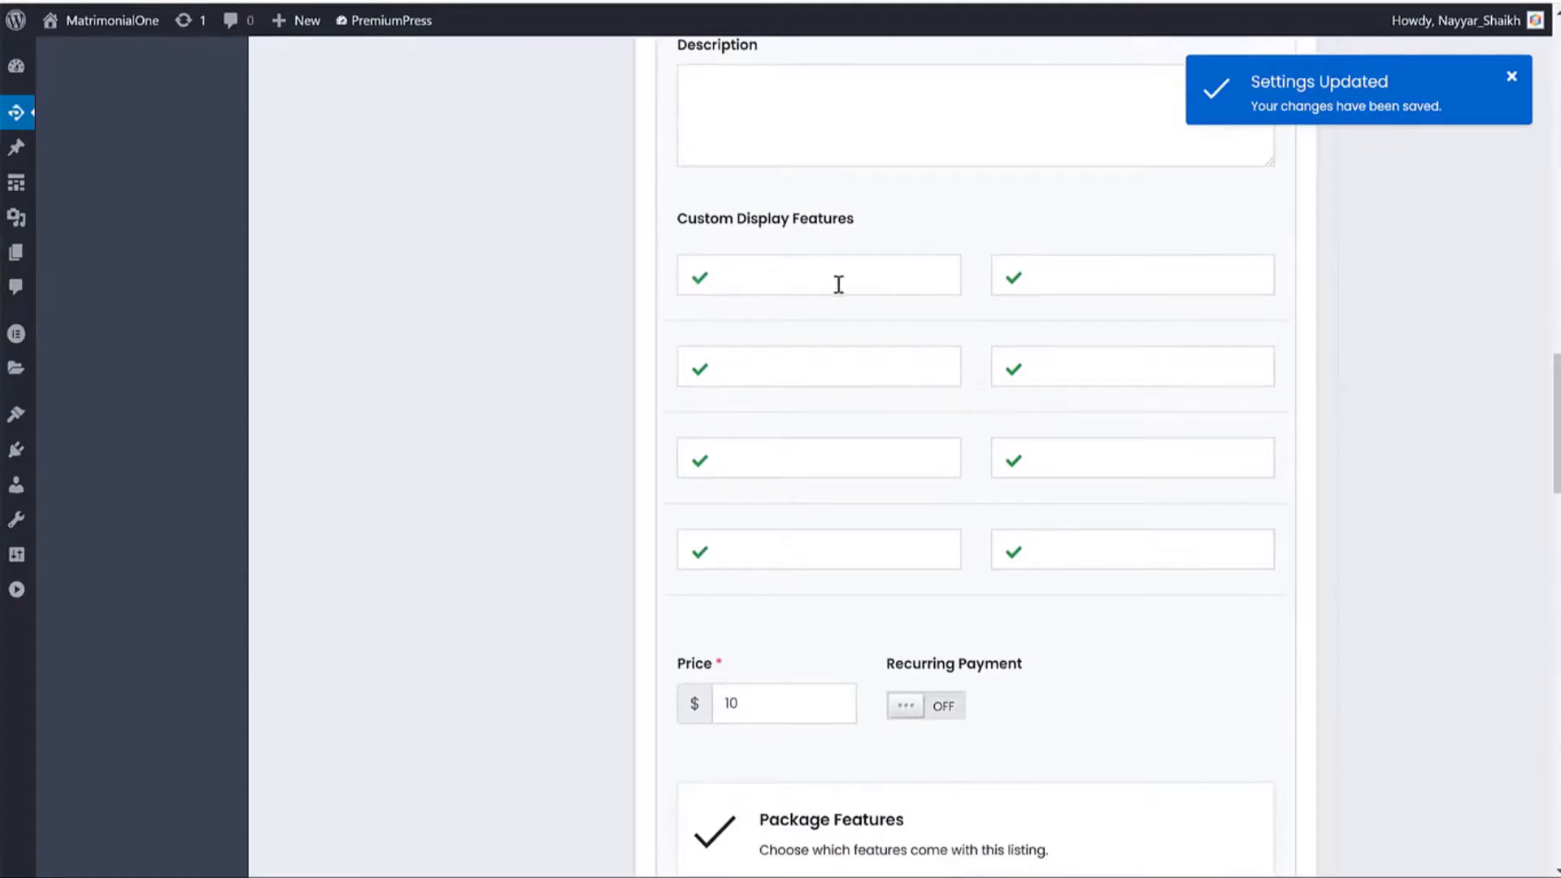
{"action": "left_click", "coordinate": [698, 462]}
{"action": "scroll", "coordinate": [1152, 487], "scroll_direction": "down", "scroll_amount": 7}
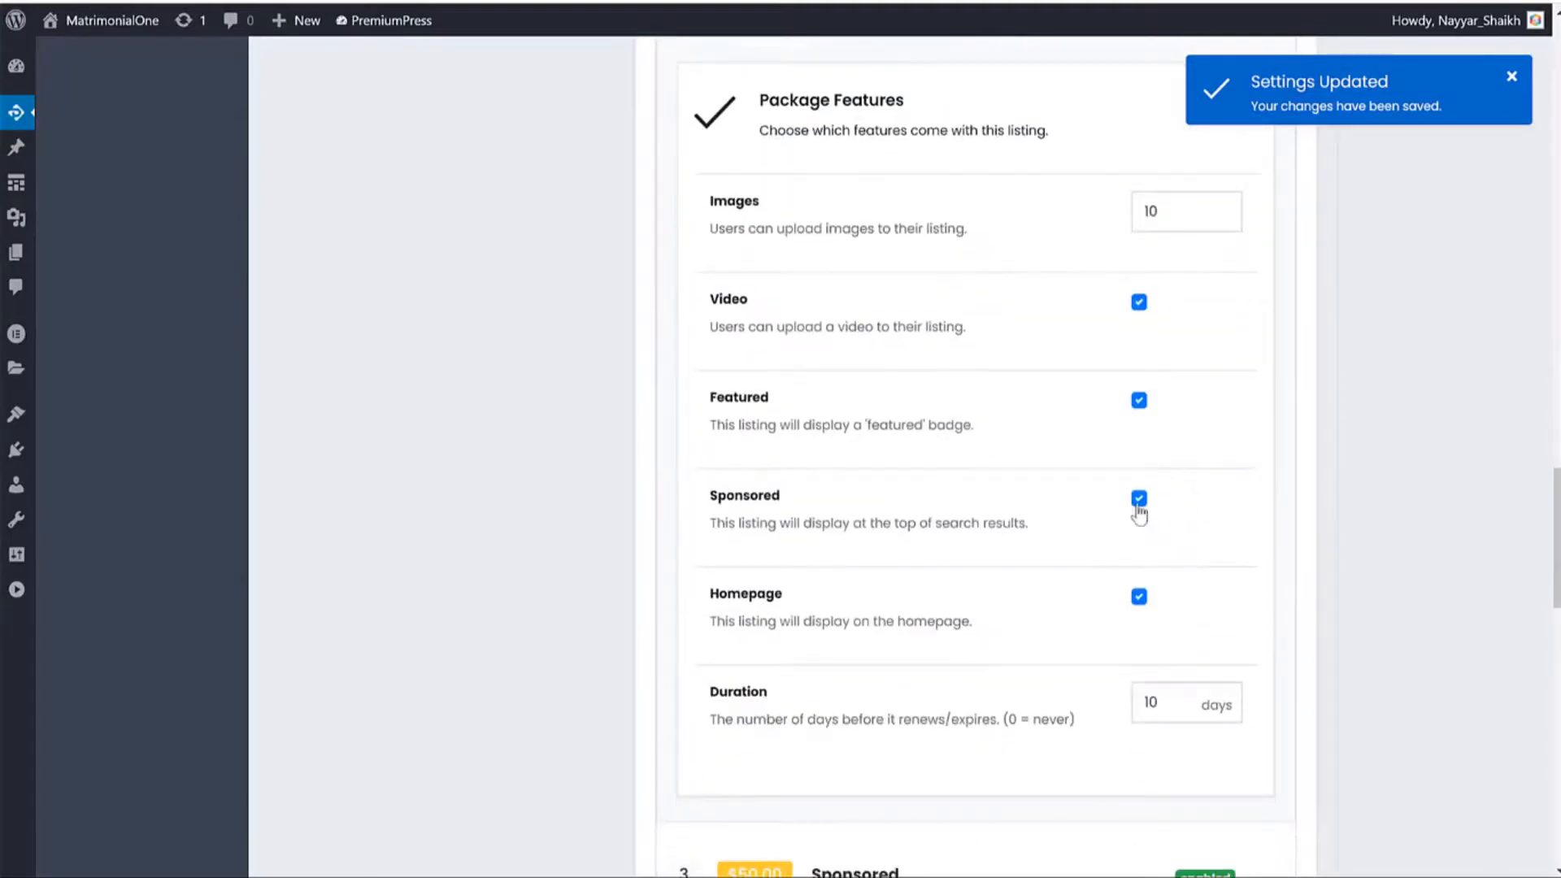
{"action": "left_click", "coordinate": [1140, 500]}
{"action": "scroll", "coordinate": [1293, 508], "scroll_direction": "down", "scroll_amount": 5}
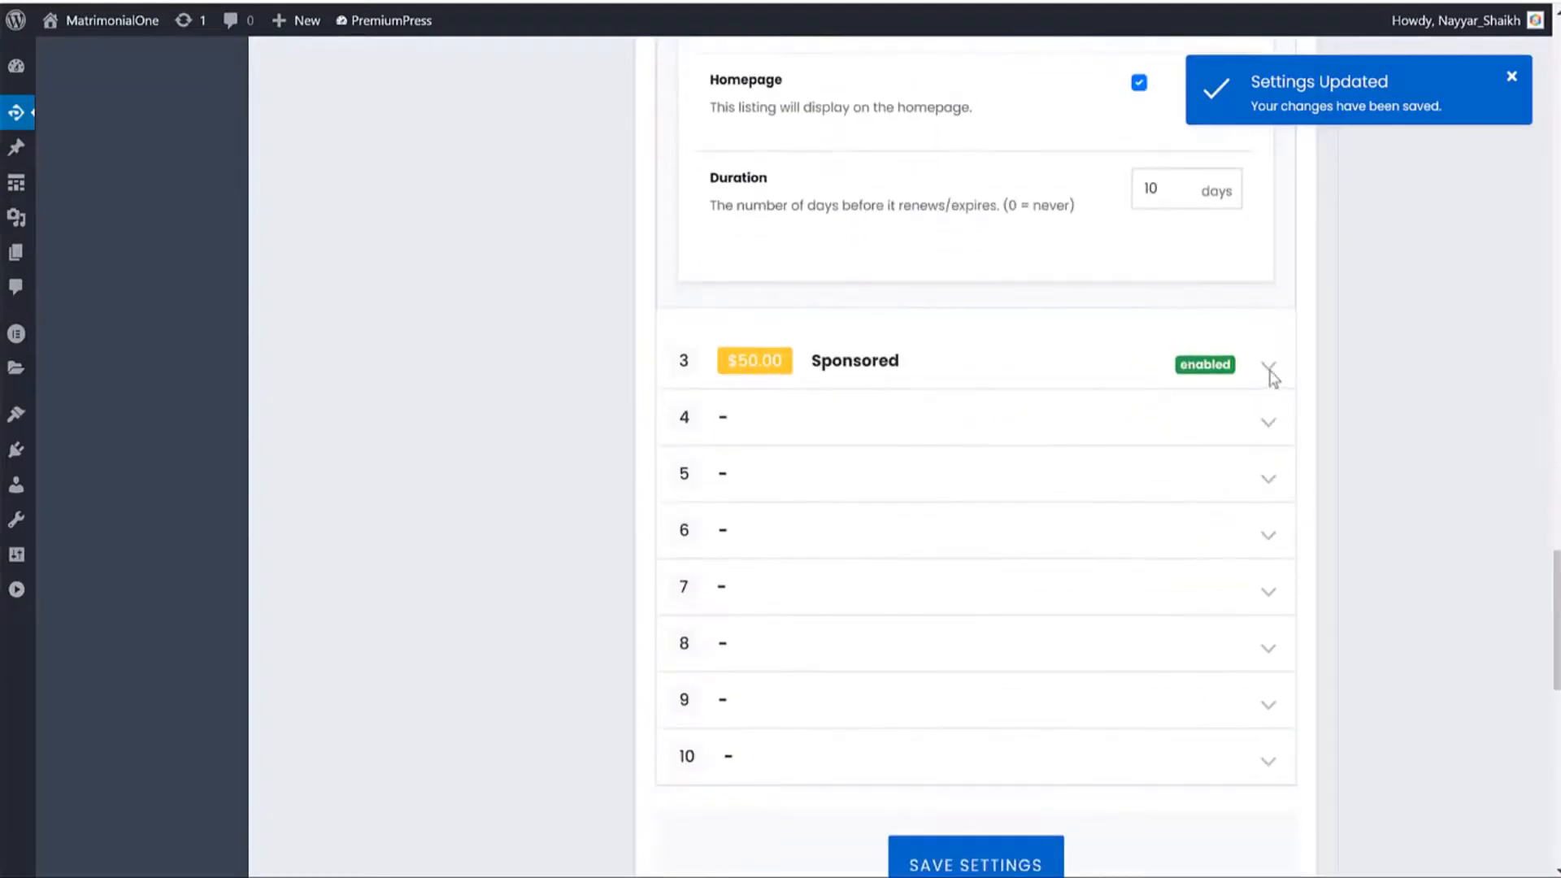
Set the Sponsored package duration to 0 so it never expires, and save the package settings.
{"action": "left_click", "coordinate": [871, 368]}
{"action": "scroll", "coordinate": [895, 390], "scroll_direction": "down", "scroll_amount": 2}
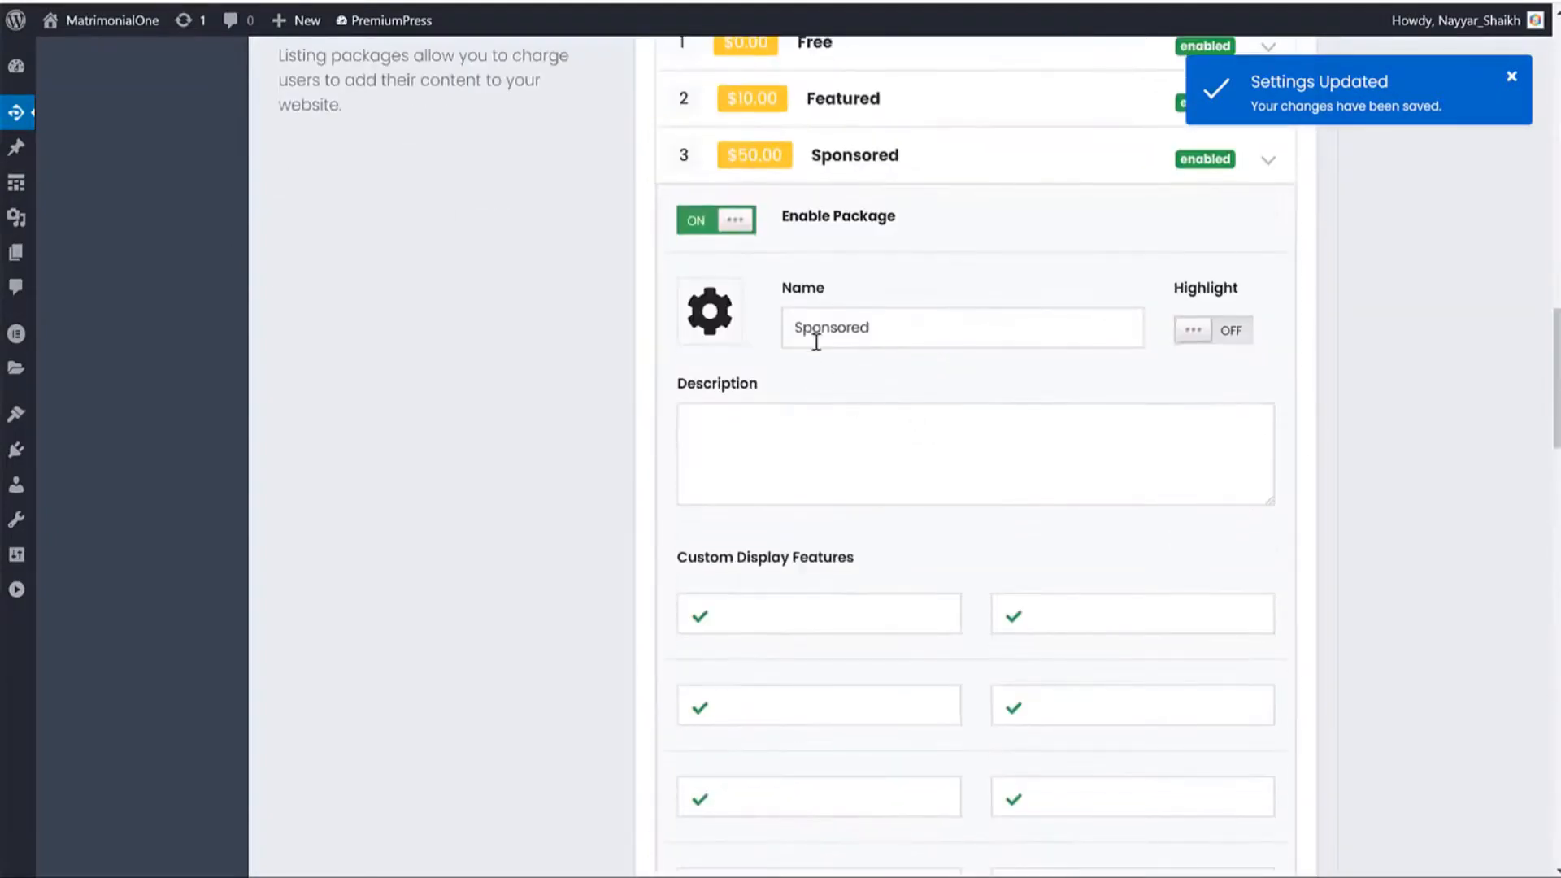
{"action": "scroll", "coordinate": [1063, 452], "scroll_direction": "down", "scroll_amount": 6}
{"action": "double_click", "coordinate": [754, 422]}
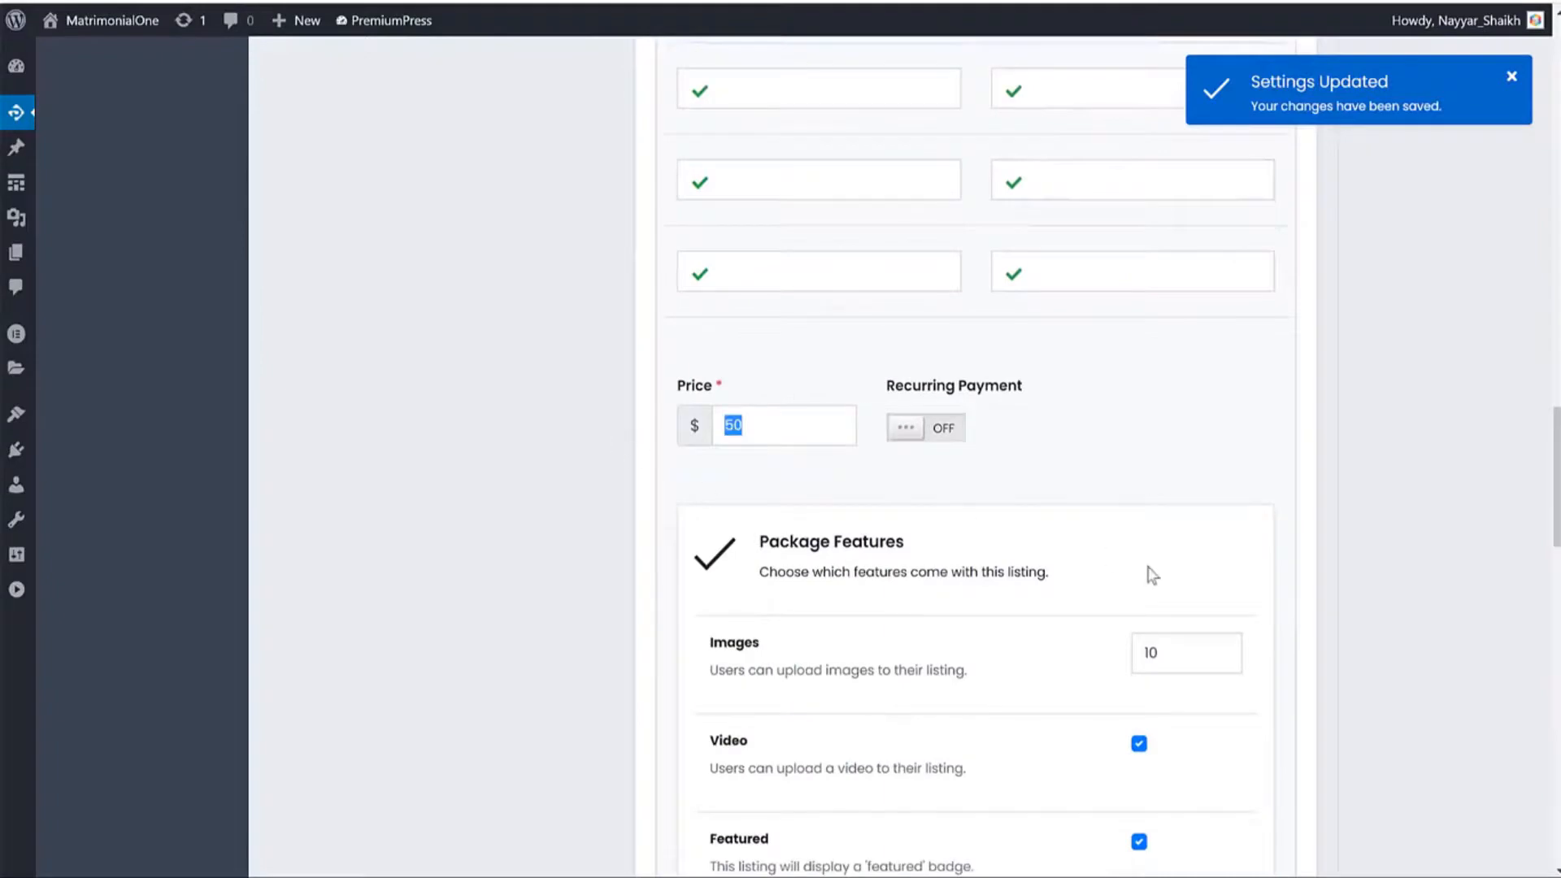
{"action": "scroll", "coordinate": [1152, 575], "scroll_direction": "down", "scroll_amount": 4}
{"action": "scroll", "coordinate": [1272, 602], "scroll_direction": "down", "scroll_amount": 2}
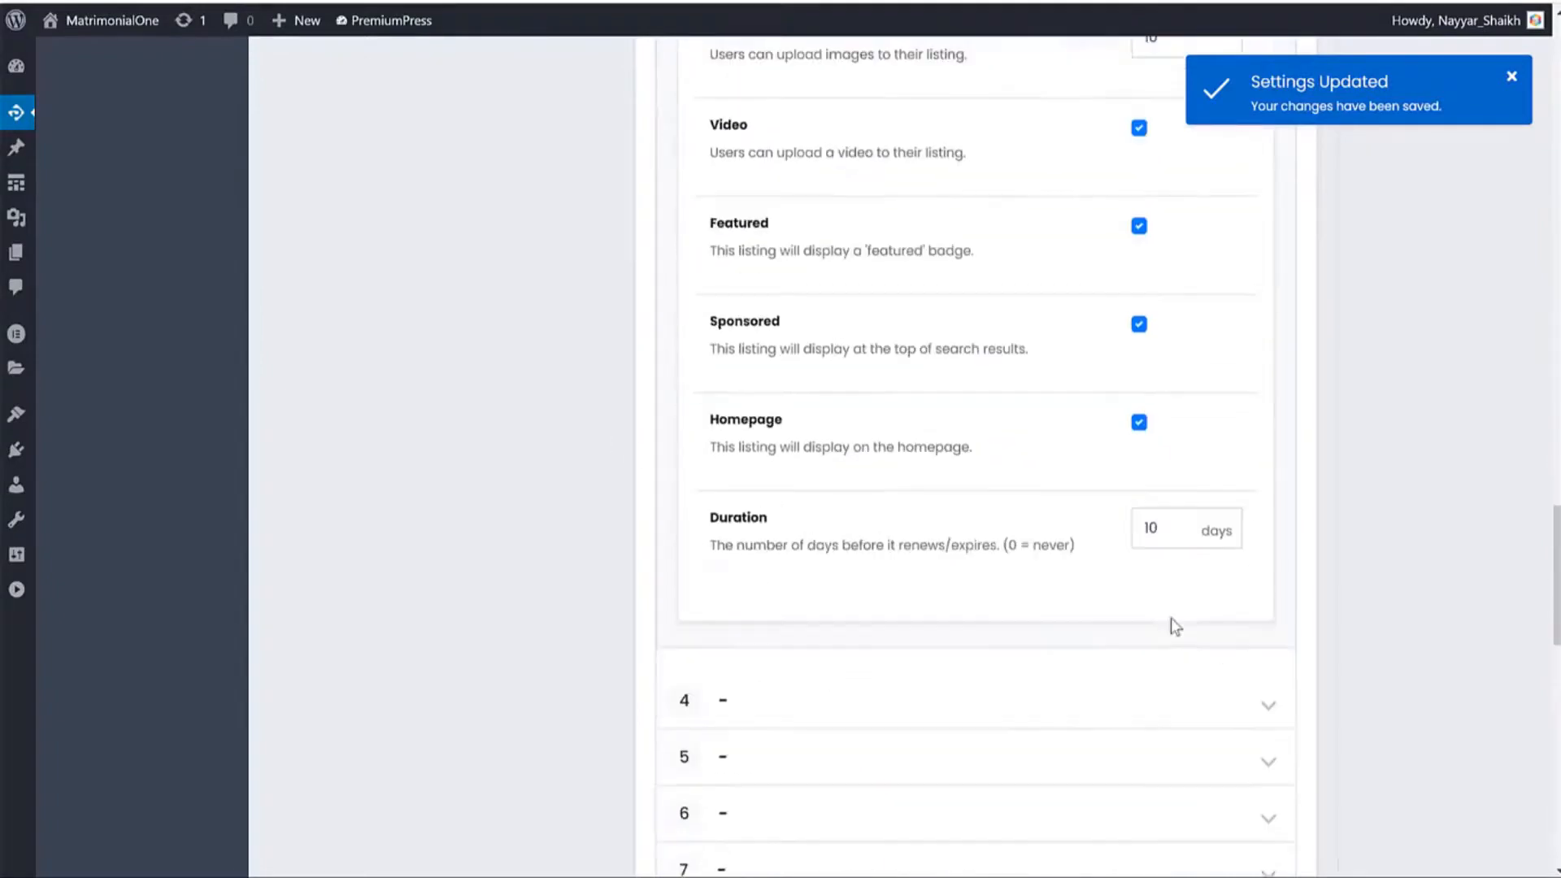
{"action": "double_click", "coordinate": [1138, 530]}
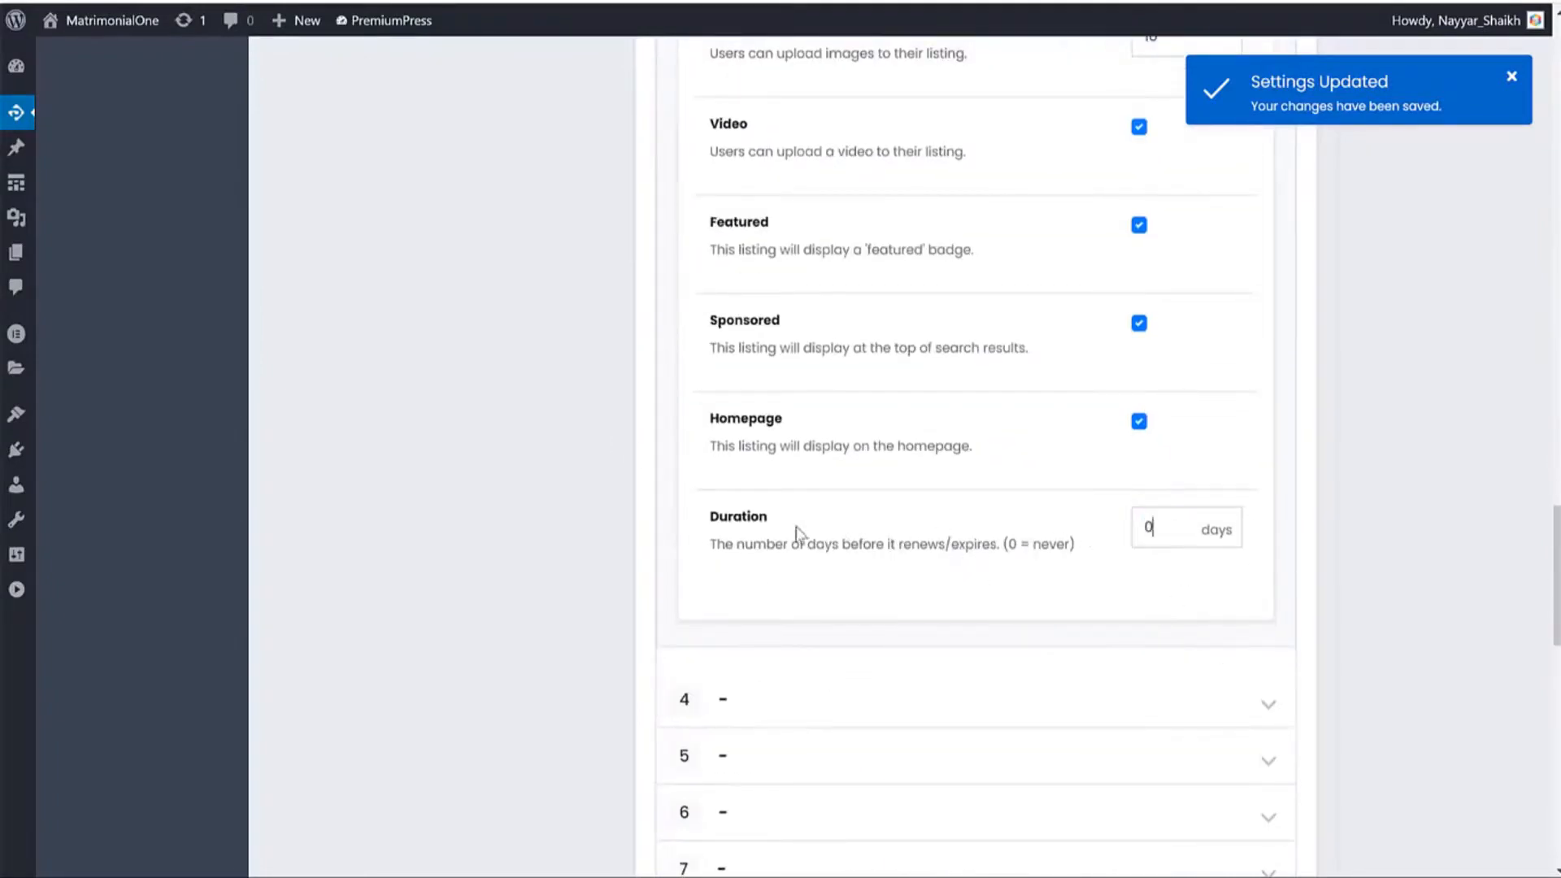
{"action": "scroll", "coordinate": [1330, 533], "scroll_direction": "down", "scroll_amount": 5}
{"action": "scroll", "coordinate": [1330, 534], "scroll_direction": "up", "scroll_amount": 4}
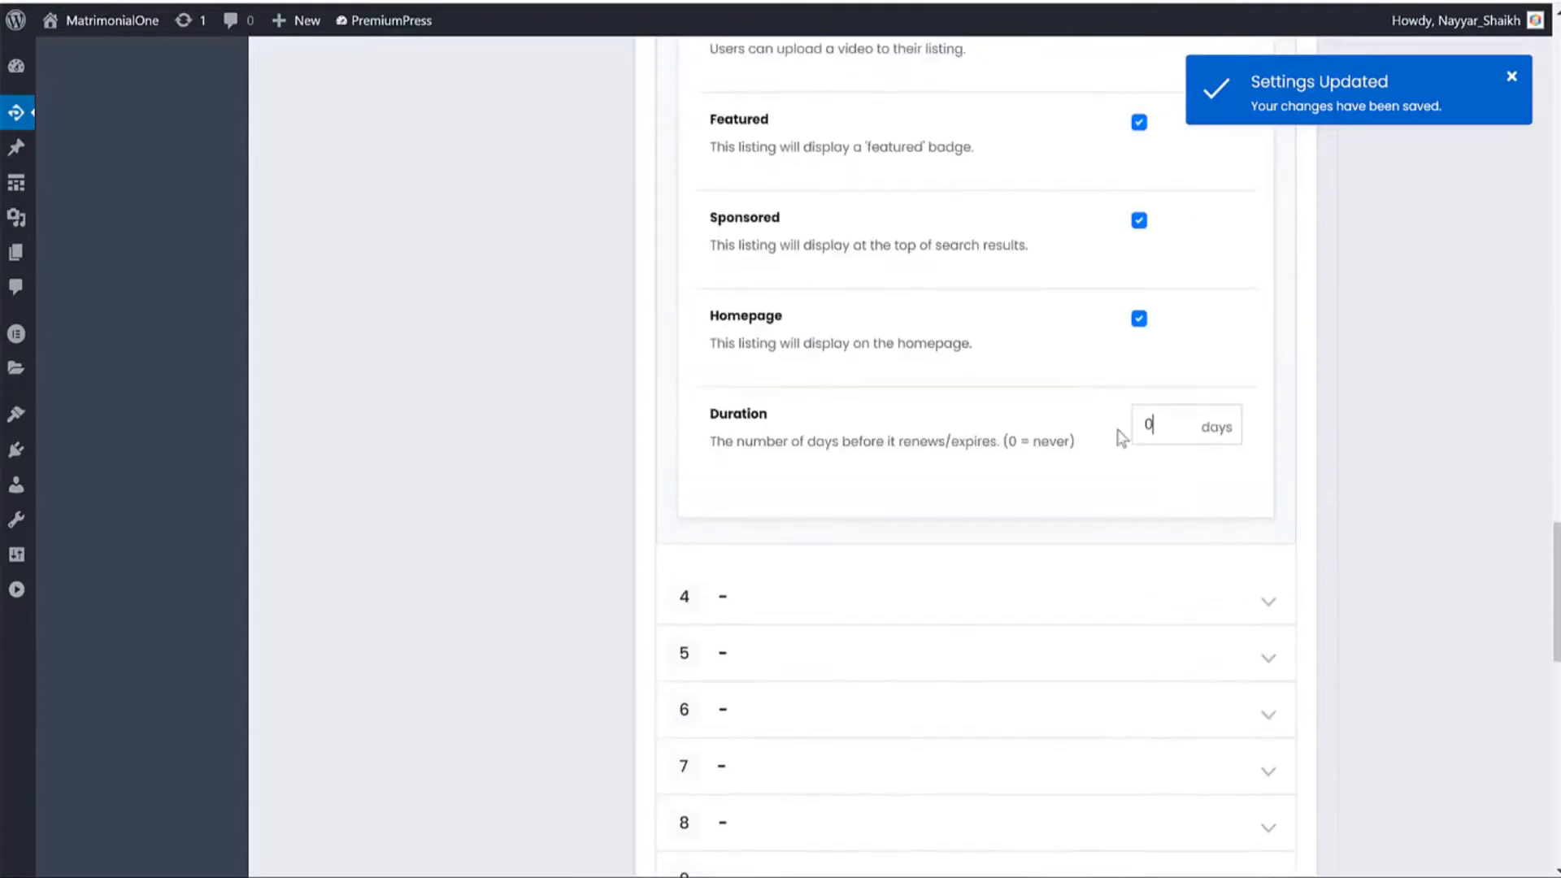
{"action": "scroll", "coordinate": [1119, 425], "scroll_direction": "down", "scroll_amount": 4}
{"action": "left_click", "coordinate": [986, 648]}
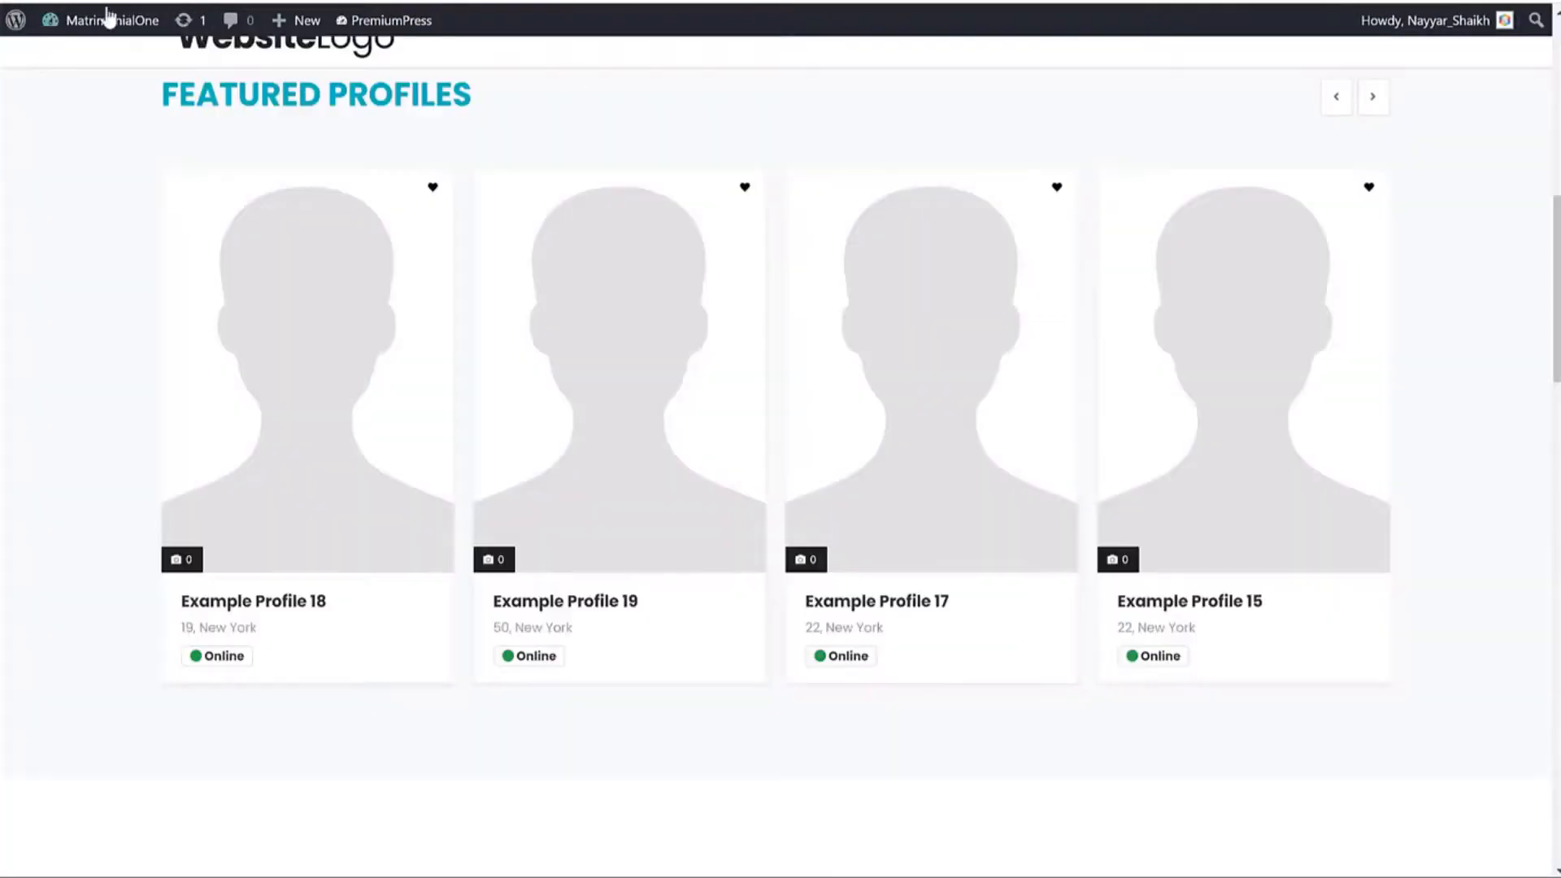
Go to the site's home page and bring up the Pricing Plans through ADD PROFILE.
{"action": "scroll", "coordinate": [230, 276], "scroll_direction": "up", "scroll_amount": 10}
{"action": "left_click", "coordinate": [244, 173]}
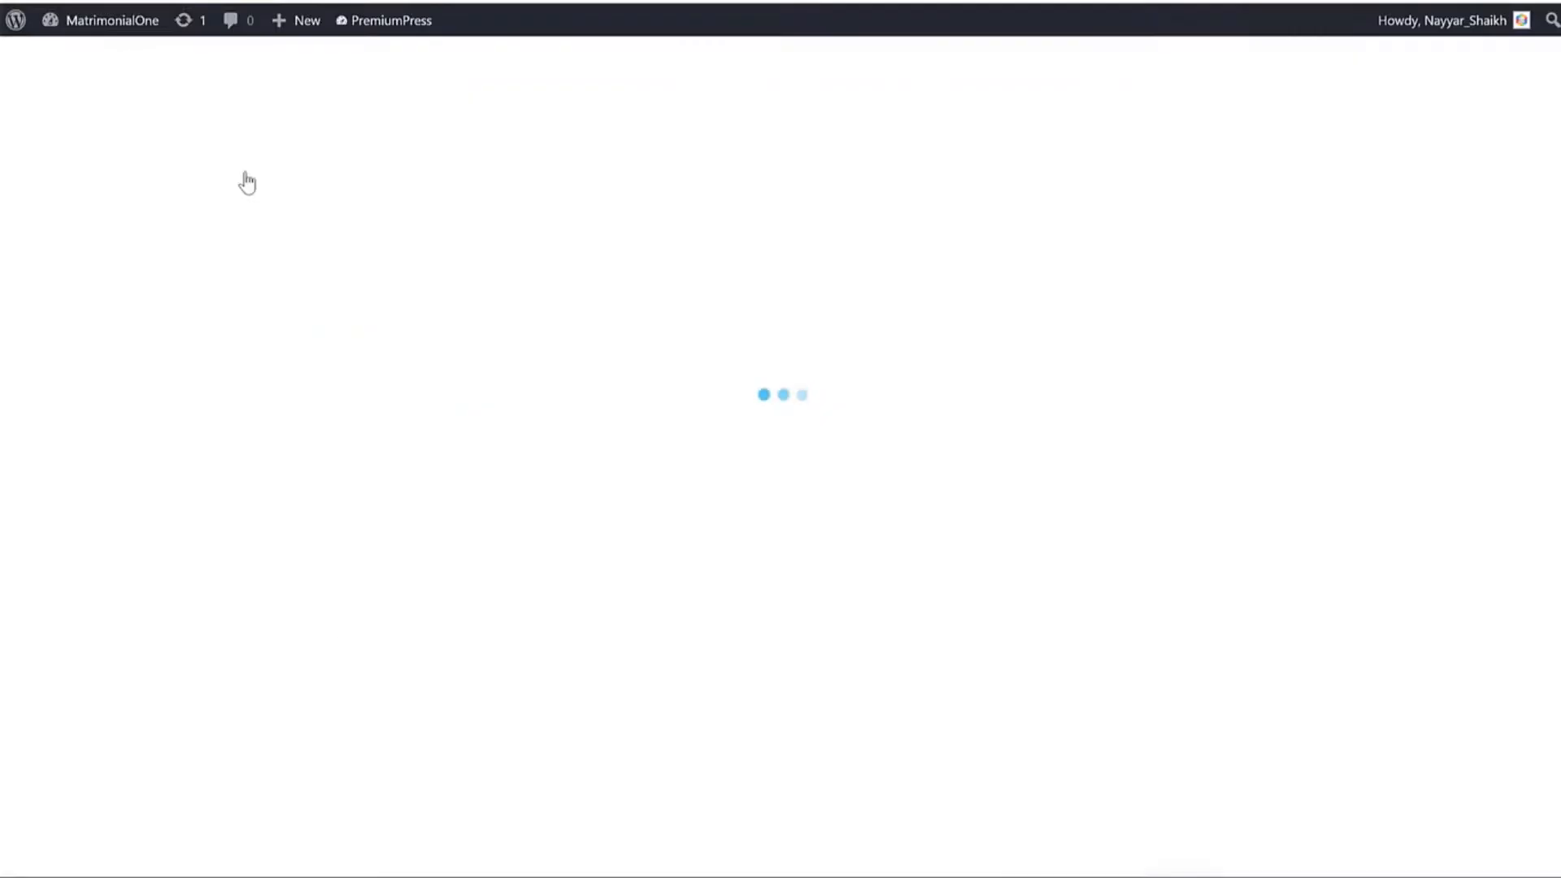
{"action": "left_click", "coordinate": [1311, 266]}
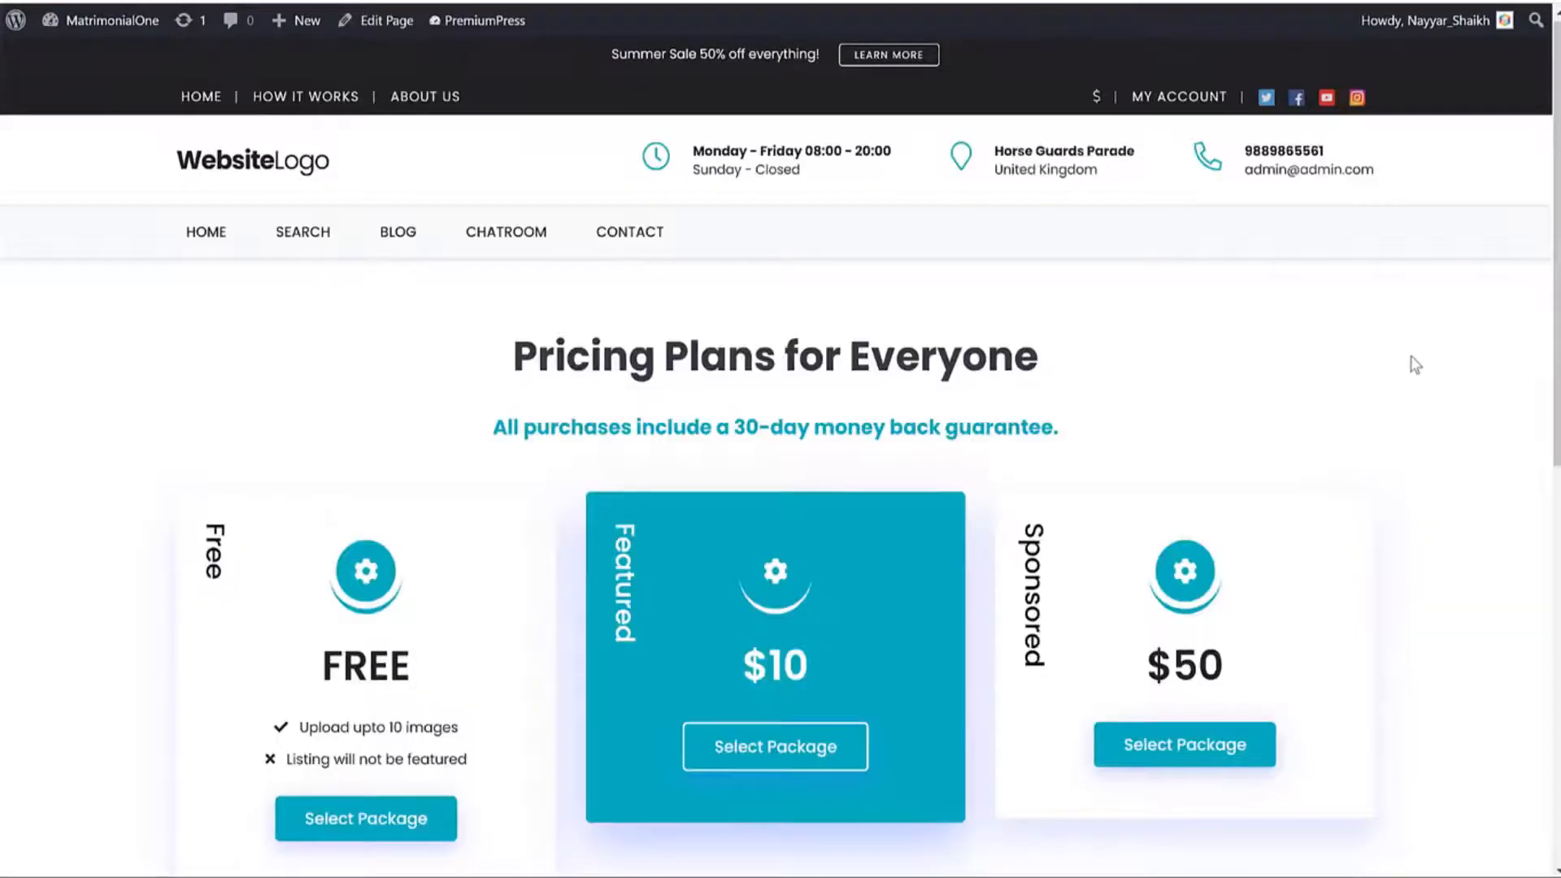
{"action": "scroll", "coordinate": [1411, 363], "scroll_direction": "down", "scroll_amount": 3}
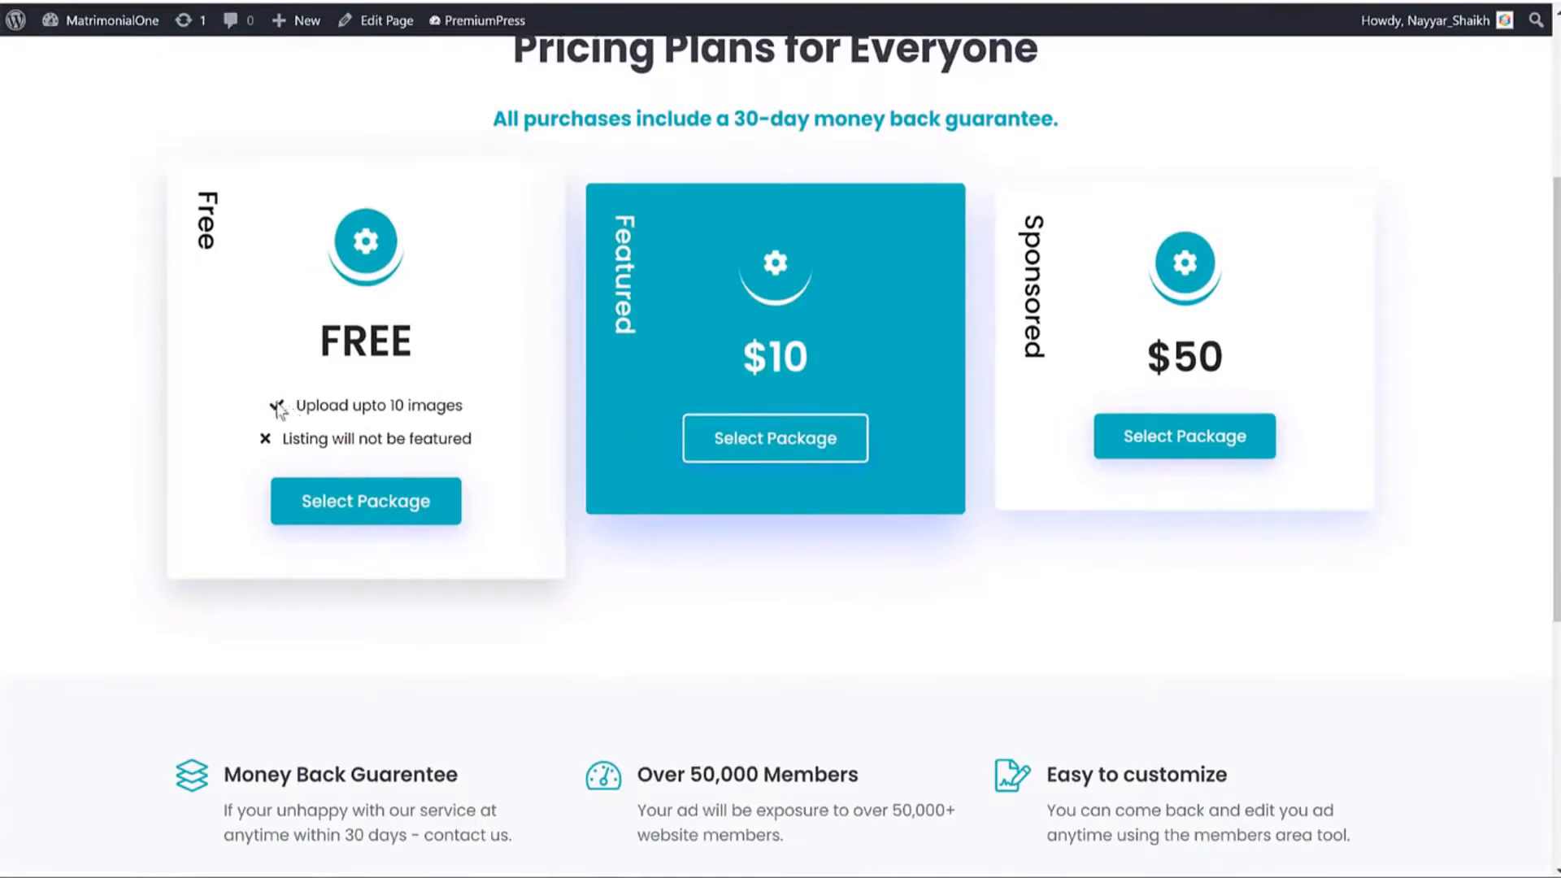
Highlight the Free plan's 'Upload upto 10 images' and 'Listing will not be featured' lines.
{"action": "left_click_drag", "start_coordinate": [276, 409], "coordinate": [505, 407]}
{"action": "left_click", "coordinate": [210, 432]}
{"action": "left_click_drag", "start_coordinate": [281, 443], "coordinate": [484, 439]}
{"action": "left_click", "coordinate": [484, 439]}
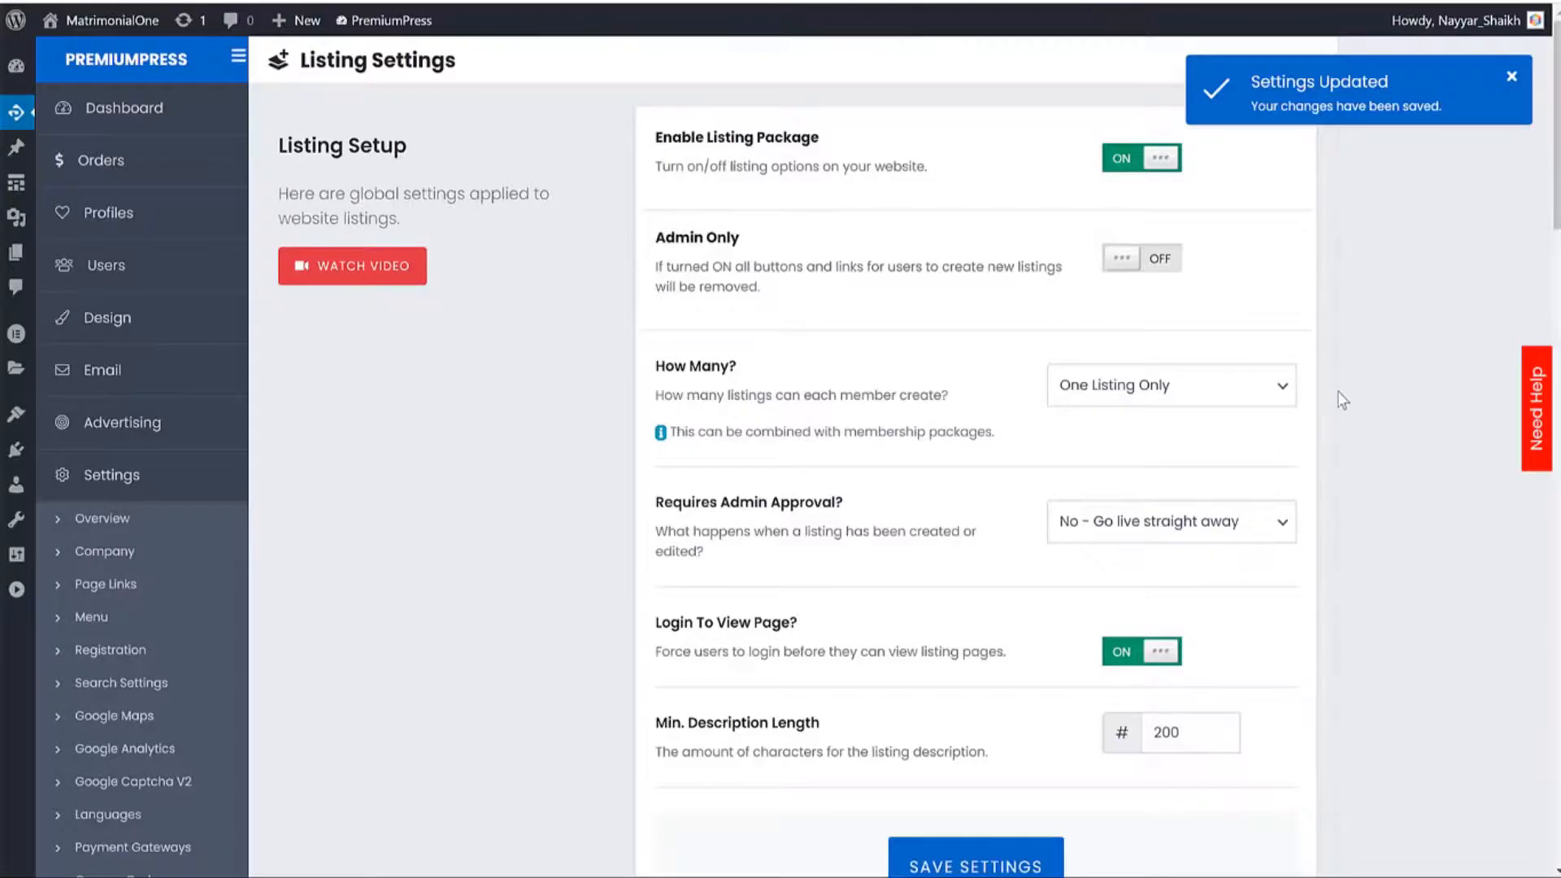
Open the PremiumPress Custom Fields settings page.
{"action": "scroll", "coordinate": [1343, 400], "scroll_direction": "down", "scroll_amount": 8}
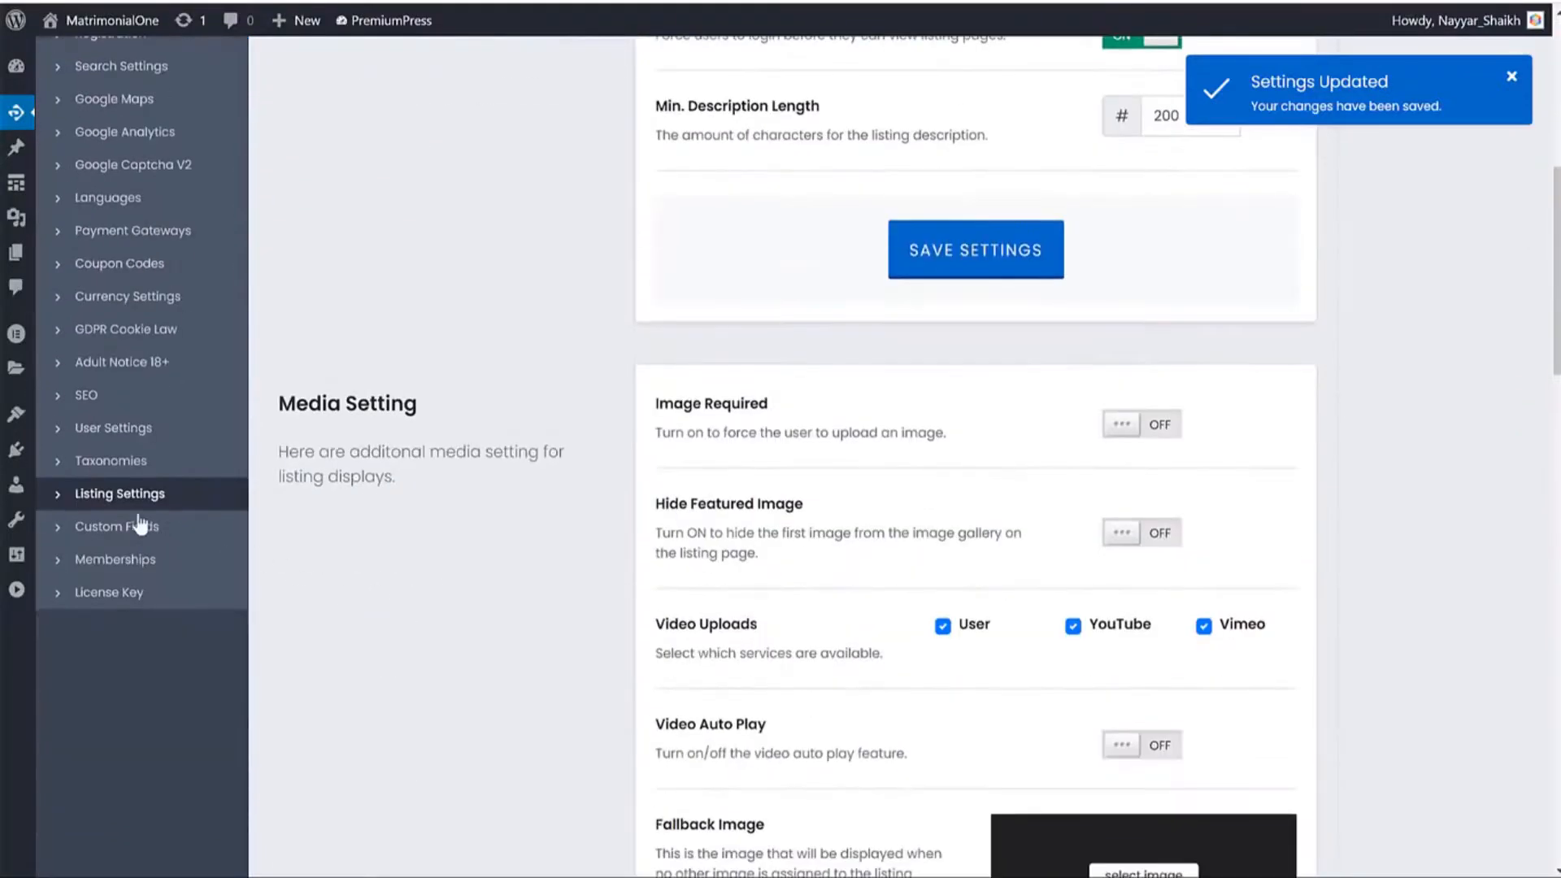
{"action": "left_click", "coordinate": [140, 524]}
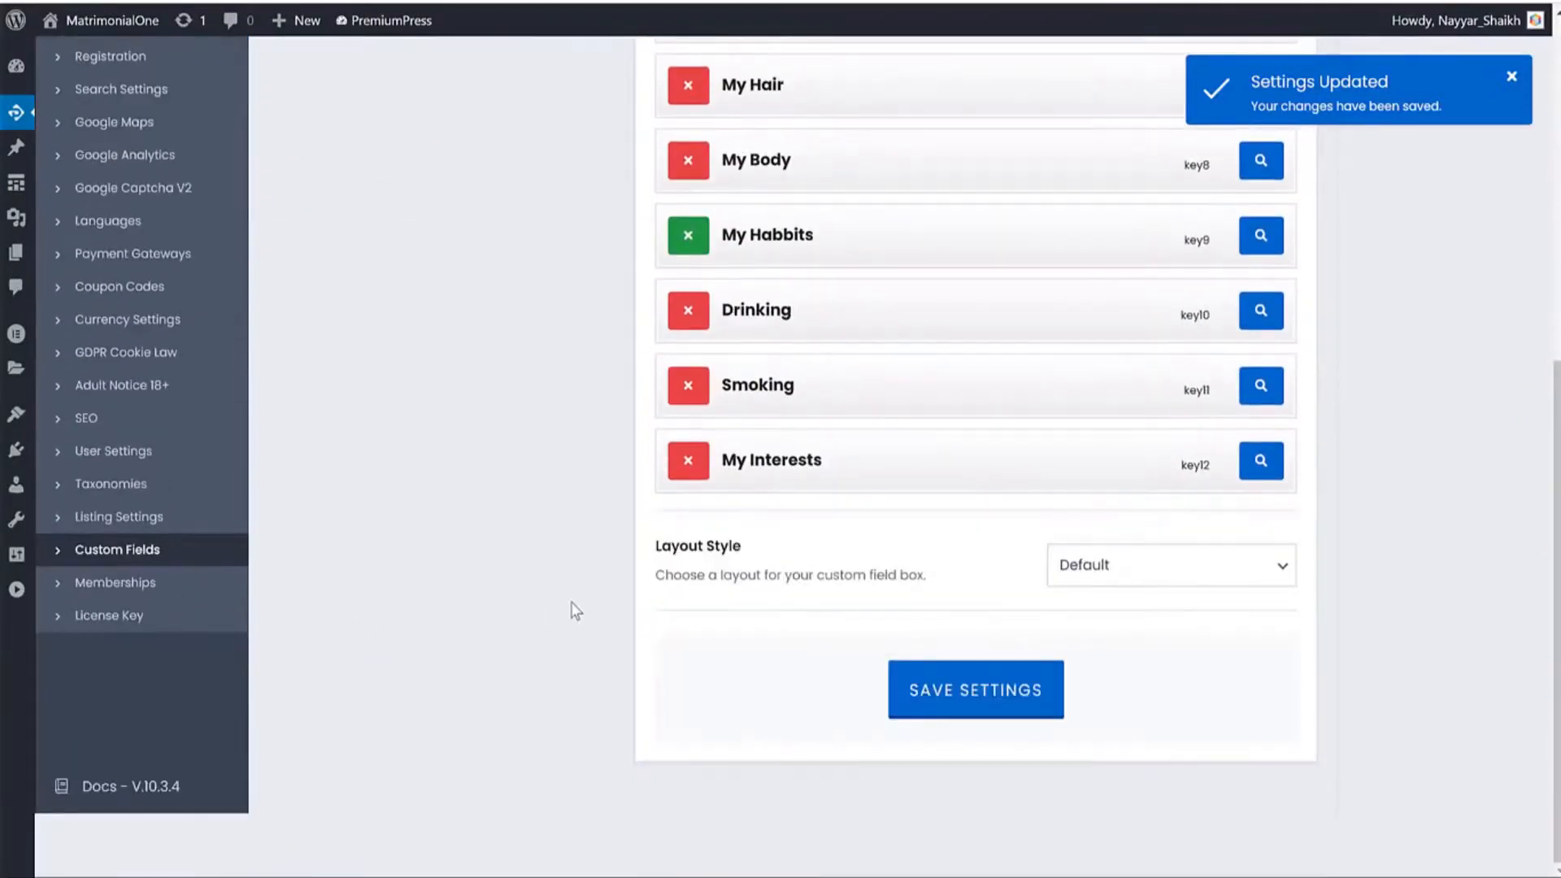
{"action": "scroll", "coordinate": [577, 606], "scroll_direction": "up", "scroll_amount": 8}
{"action": "scroll", "coordinate": [598, 594], "scroll_direction": "down", "scroll_amount": 5}
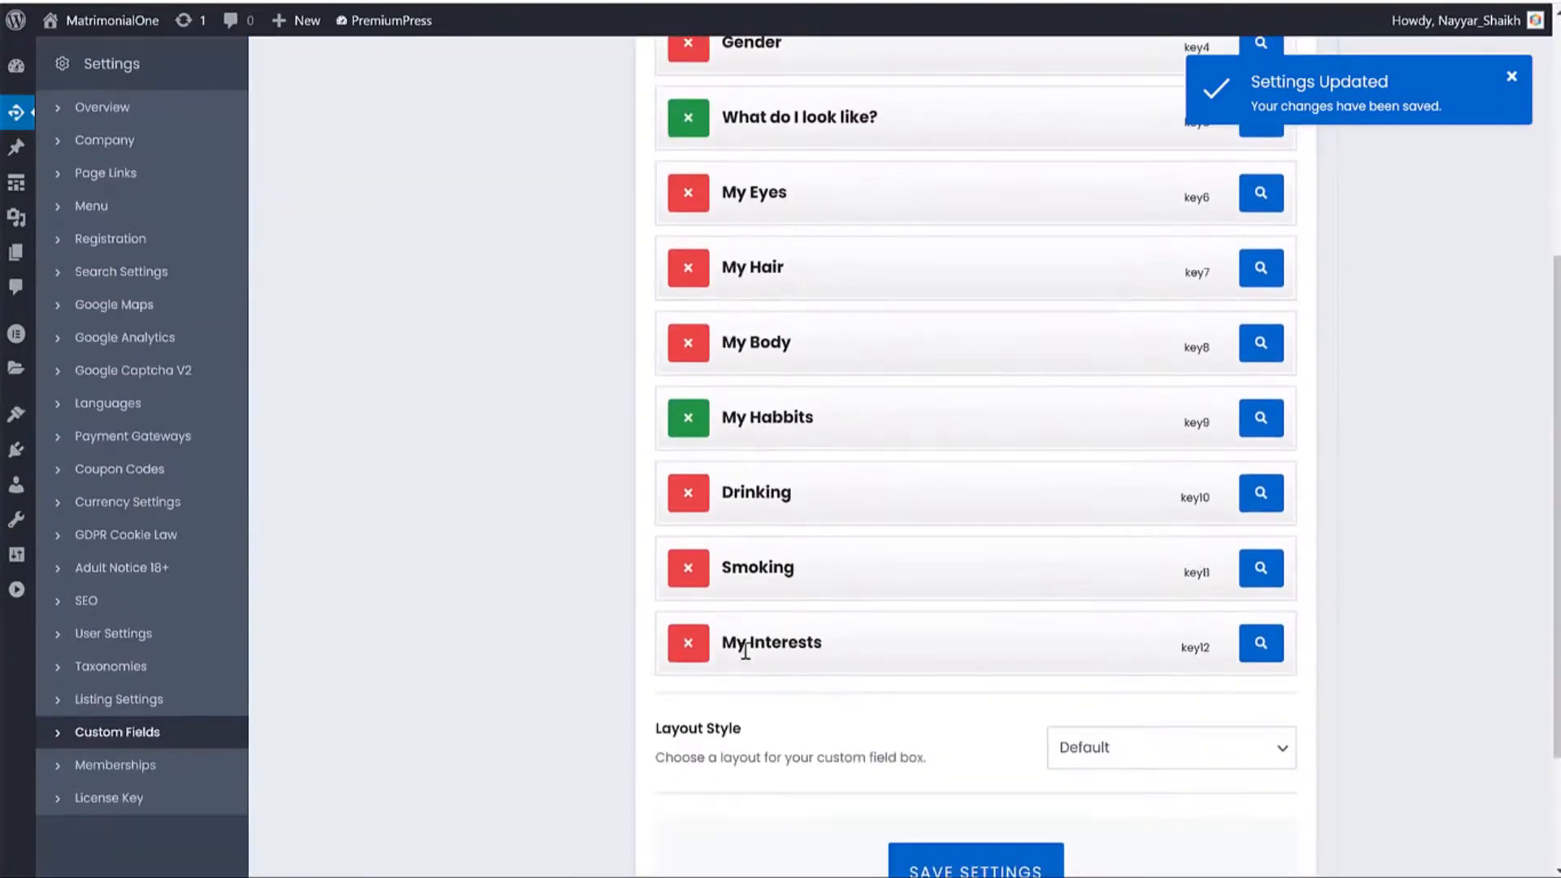
{"action": "scroll", "coordinate": [748, 658], "scroll_direction": "up", "scroll_amount": 5}
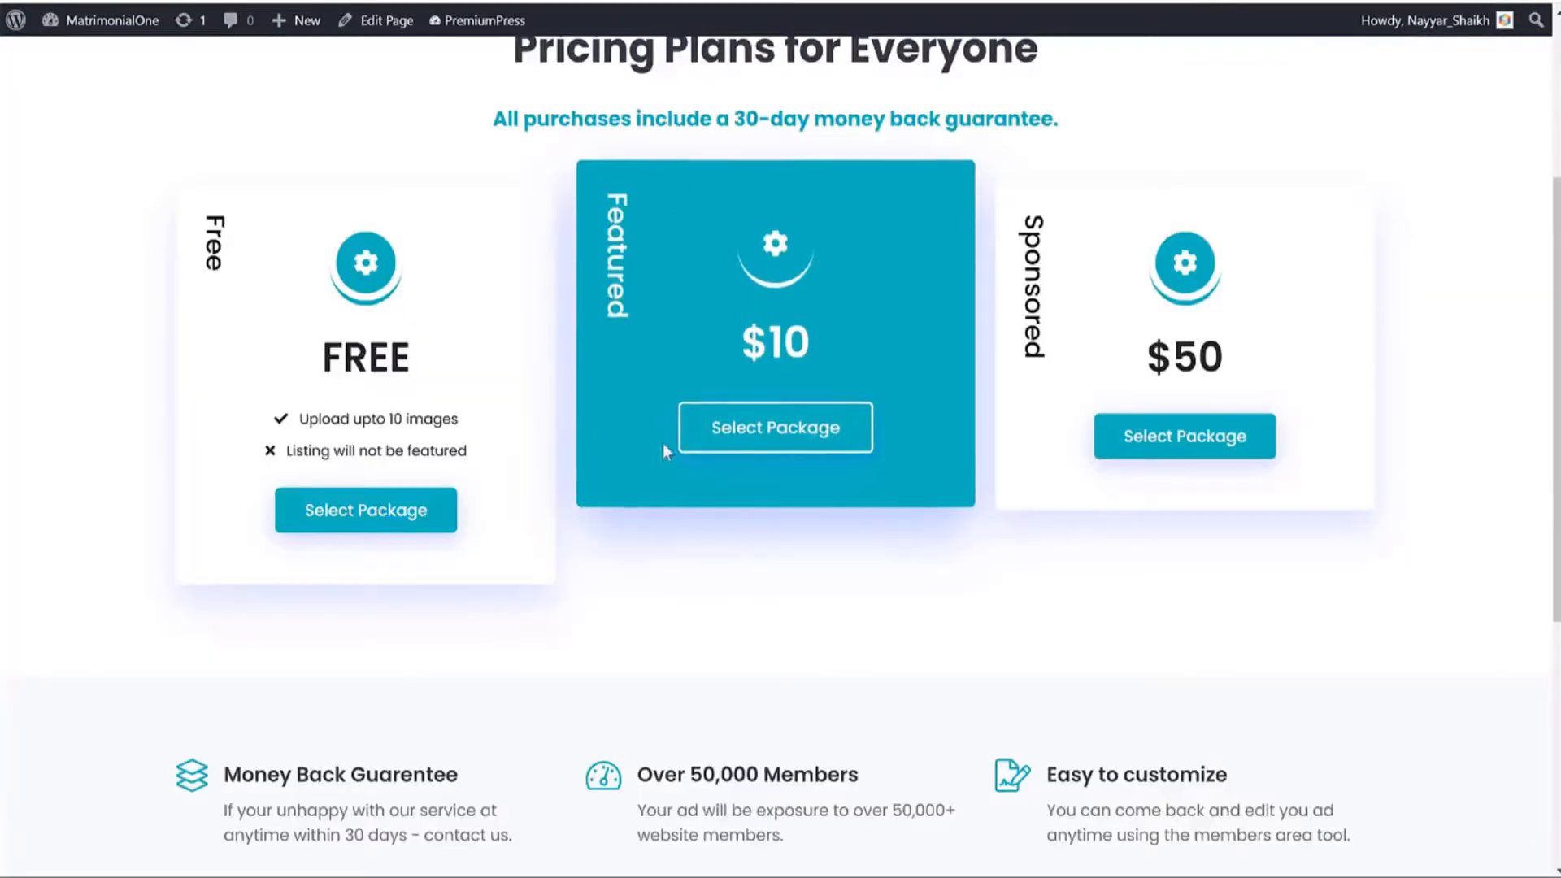
{"action": "scroll", "coordinate": [704, 455], "scroll_direction": "up", "scroll_amount": 4}
View Example Profile 19 and highlight its About Me heading and Ethencity, Sexuality and Gender rows.
{"action": "left_click", "coordinate": [268, 148]}
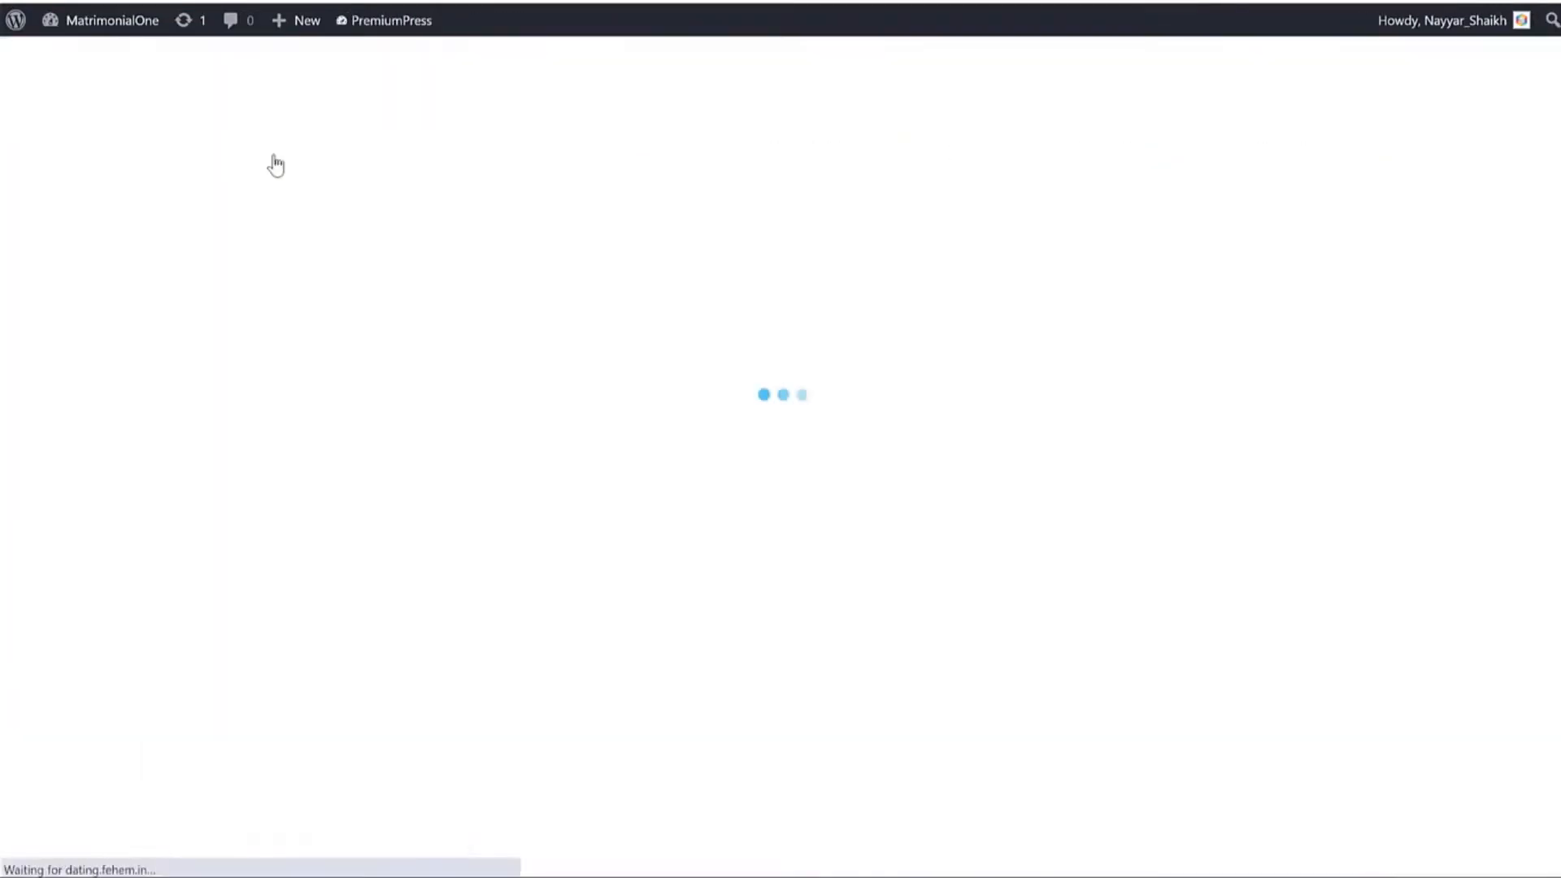
{"action": "scroll", "coordinate": [837, 366], "scroll_direction": "down", "scroll_amount": 10}
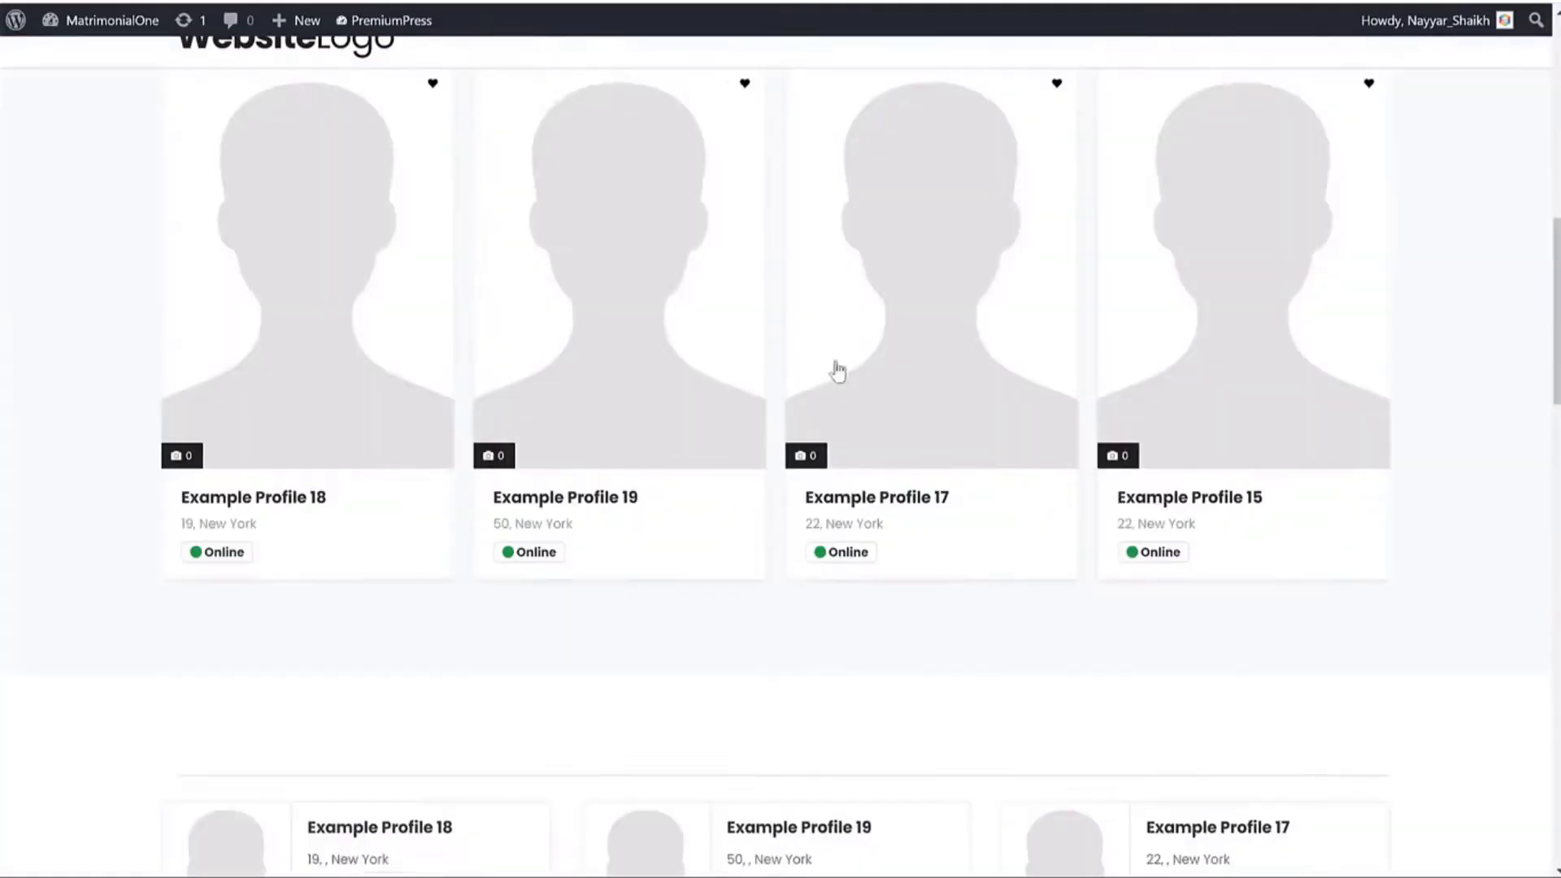
{"action": "left_click", "coordinate": [680, 300]}
{"action": "scroll", "coordinate": [916, 247], "scroll_direction": "down", "scroll_amount": 15}
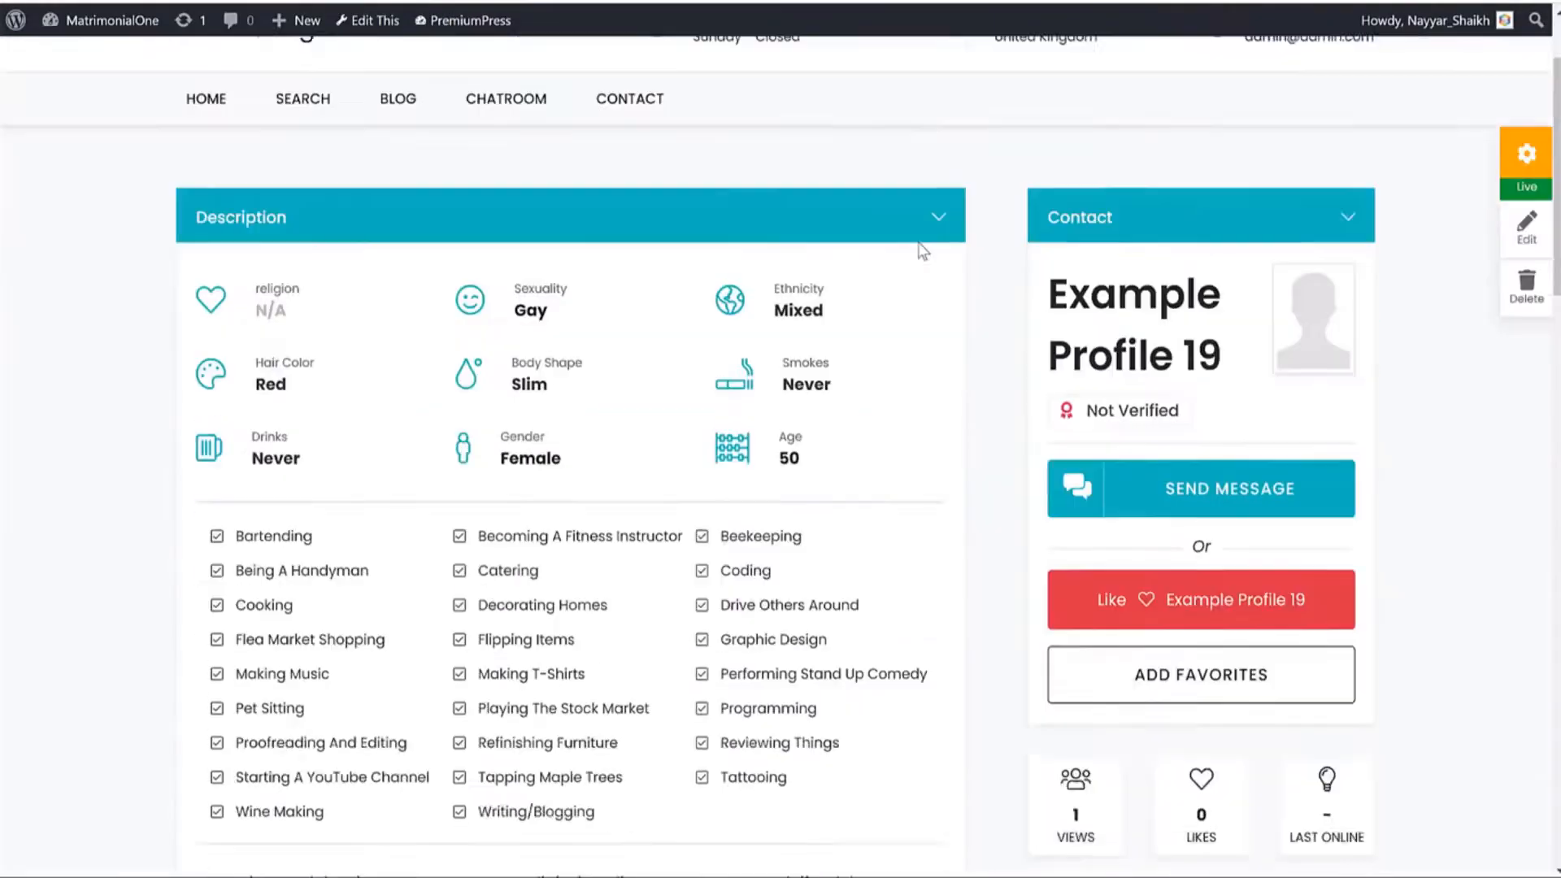
{"action": "scroll", "coordinate": [929, 244], "scroll_direction": "down", "scroll_amount": 3}
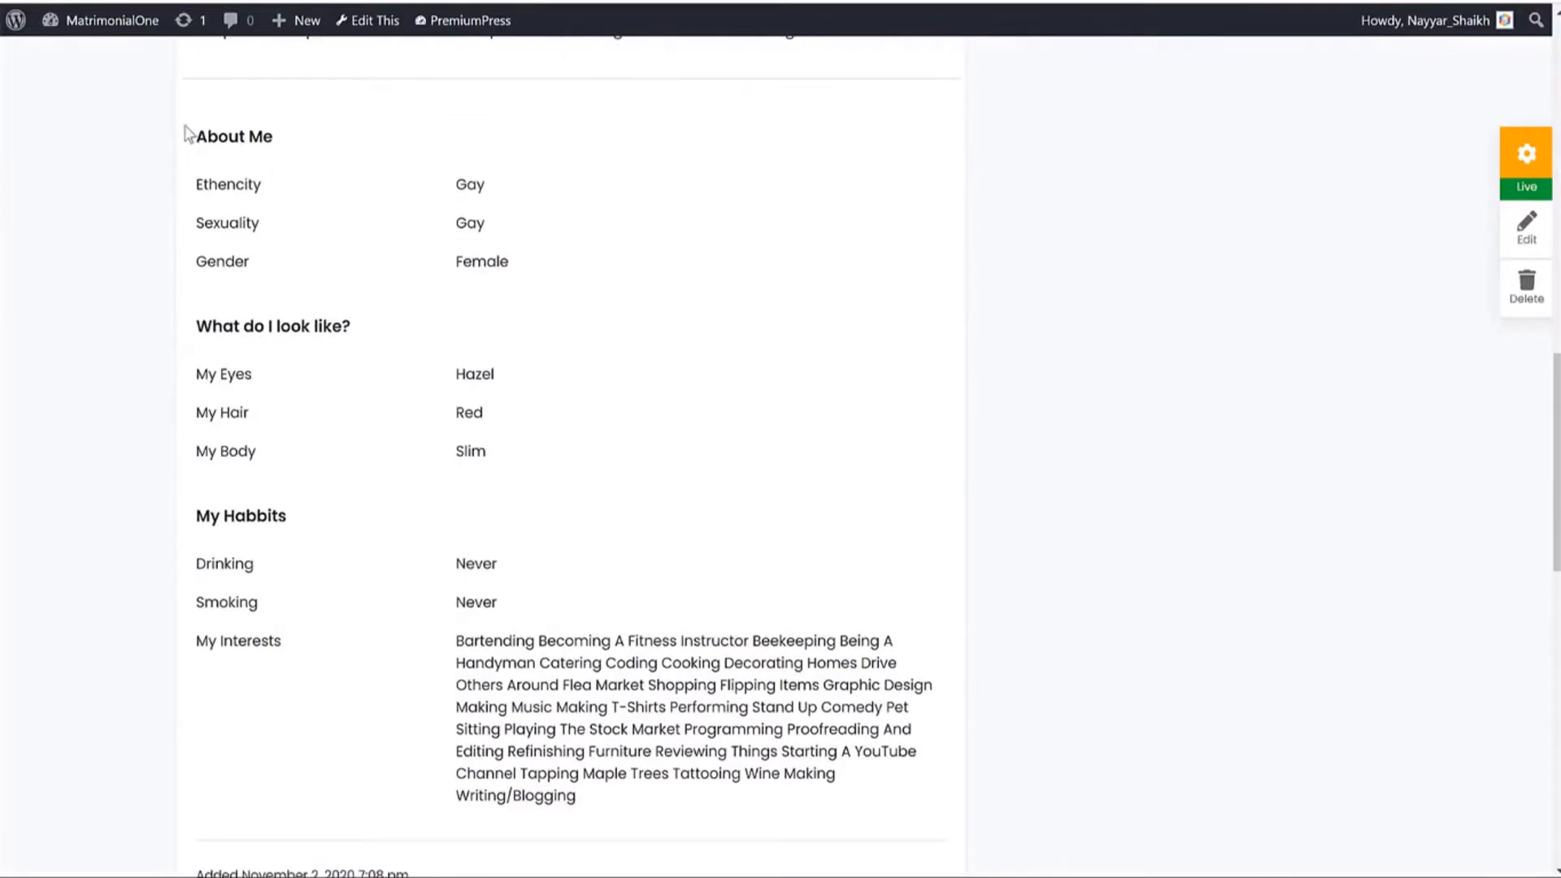
{"action": "left_click_drag", "start_coordinate": [185, 133], "coordinate": [731, 642]}
{"action": "left_click", "coordinate": [723, 626]}
{"action": "left_click_drag", "start_coordinate": [195, 133], "coordinate": [287, 134]}
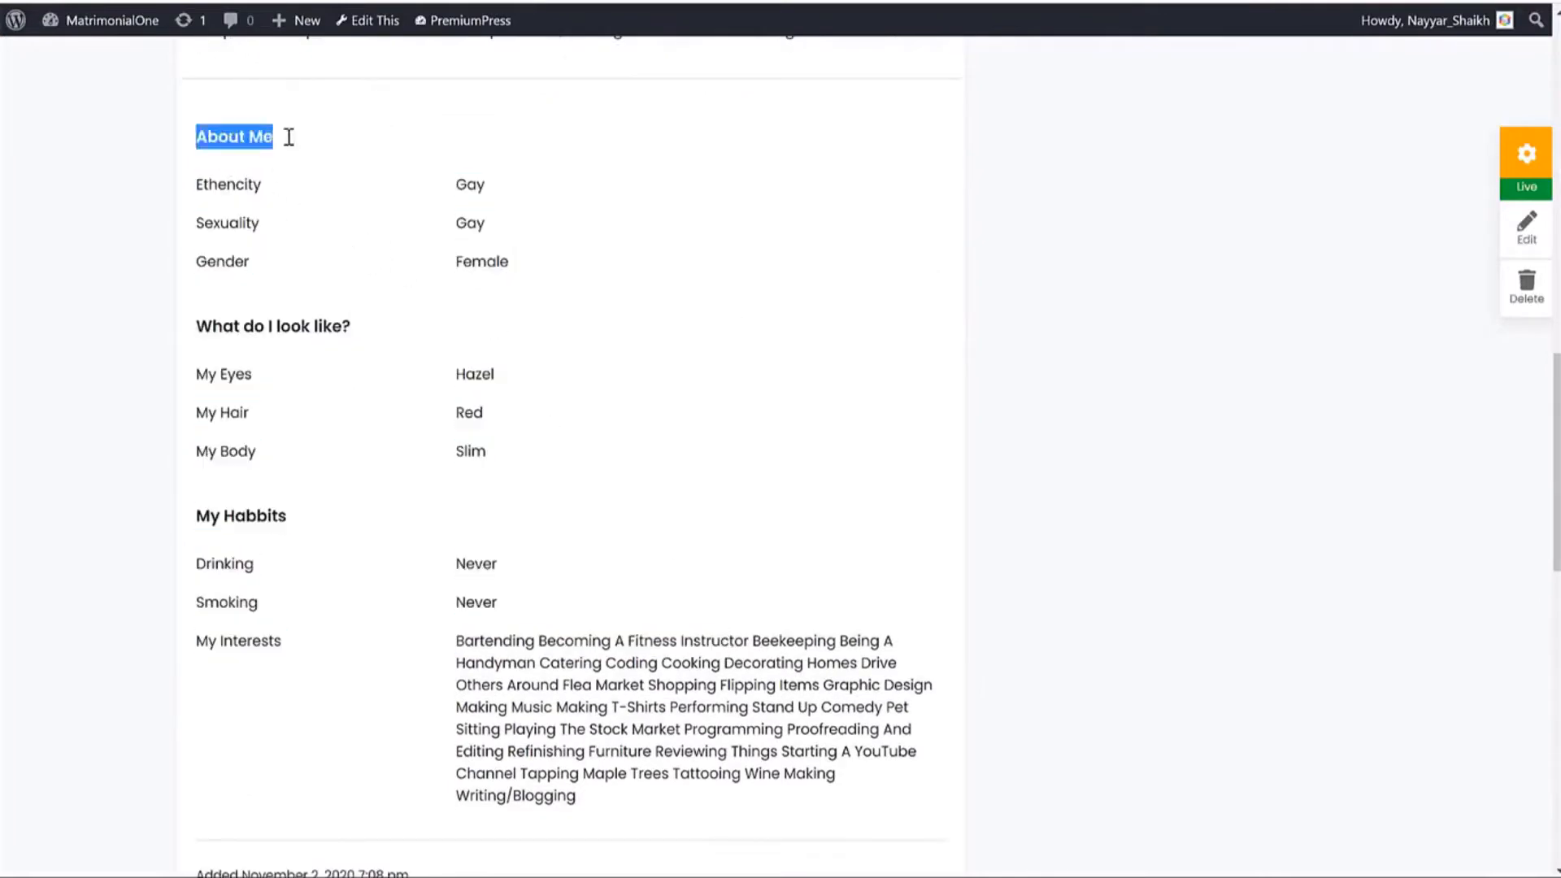
{"action": "left_click", "coordinate": [213, 213]}
{"action": "left_click_drag", "start_coordinate": [197, 186], "coordinate": [272, 261]}
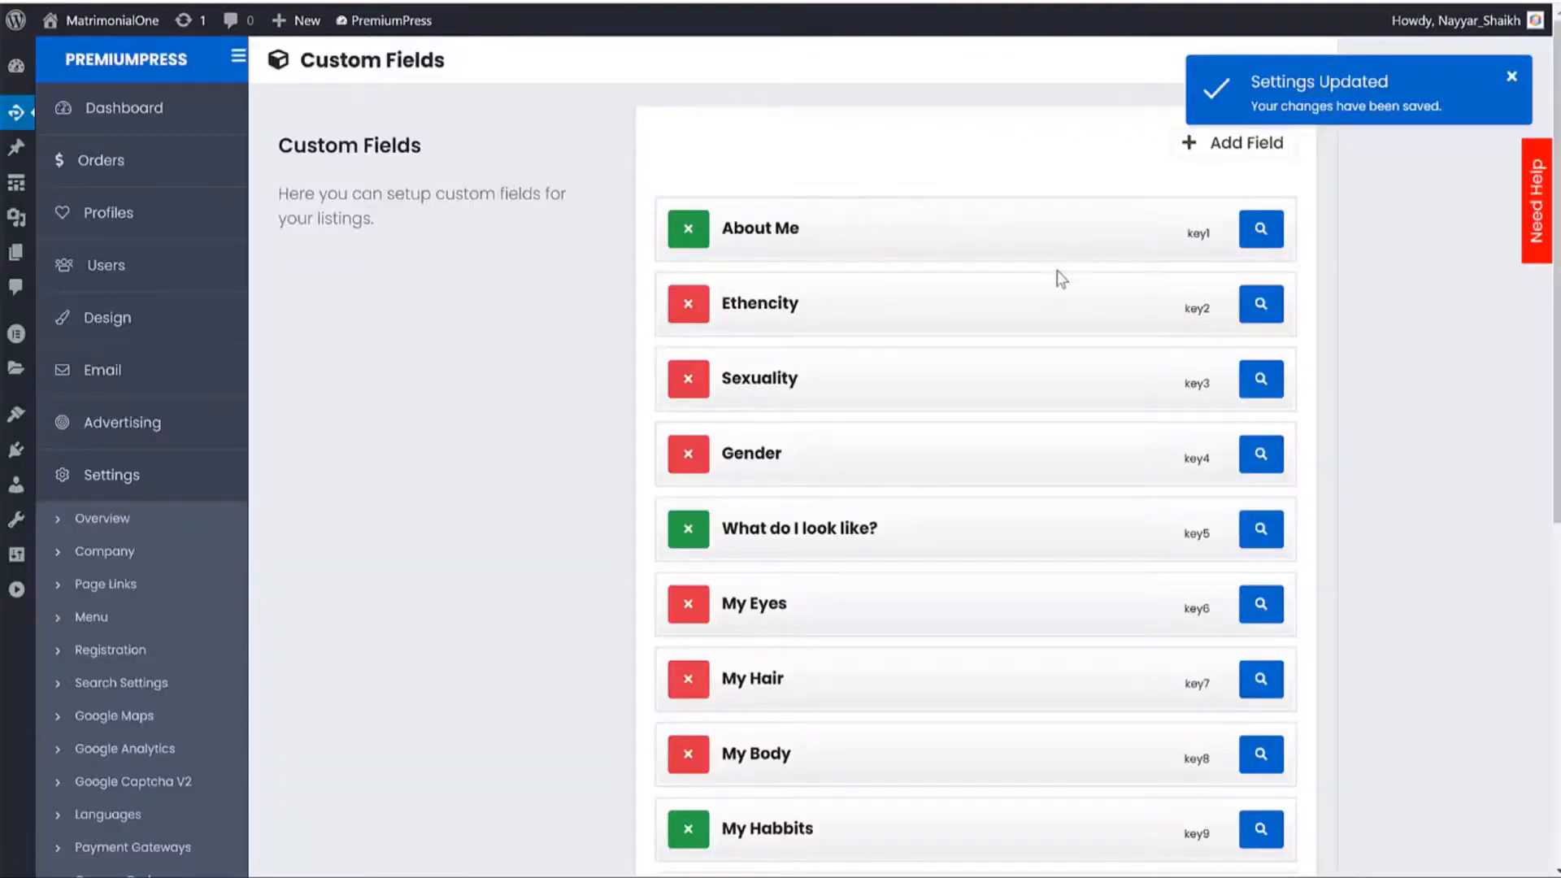
Try moving the Ethencity field and switch Layout Style to Style 1, then back to Default.
{"action": "scroll", "coordinate": [813, 227], "scroll_direction": "down", "scroll_amount": 1}
{"action": "left_click_drag", "start_coordinate": [720, 200], "coordinate": [772, 200]}
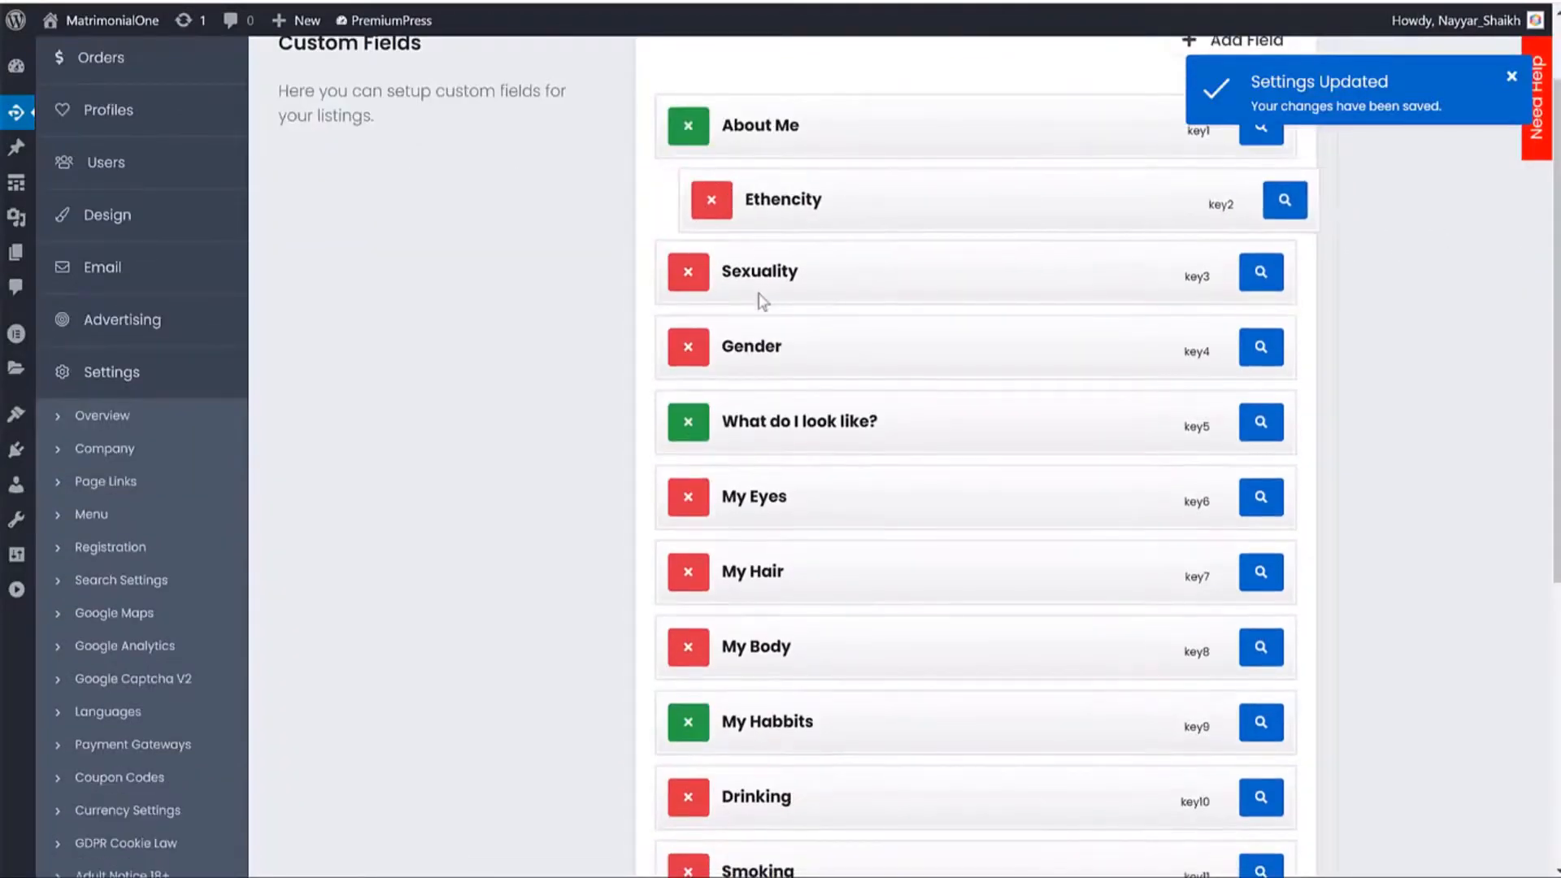
{"action": "scroll", "coordinate": [968, 362], "scroll_direction": "down", "scroll_amount": 5}
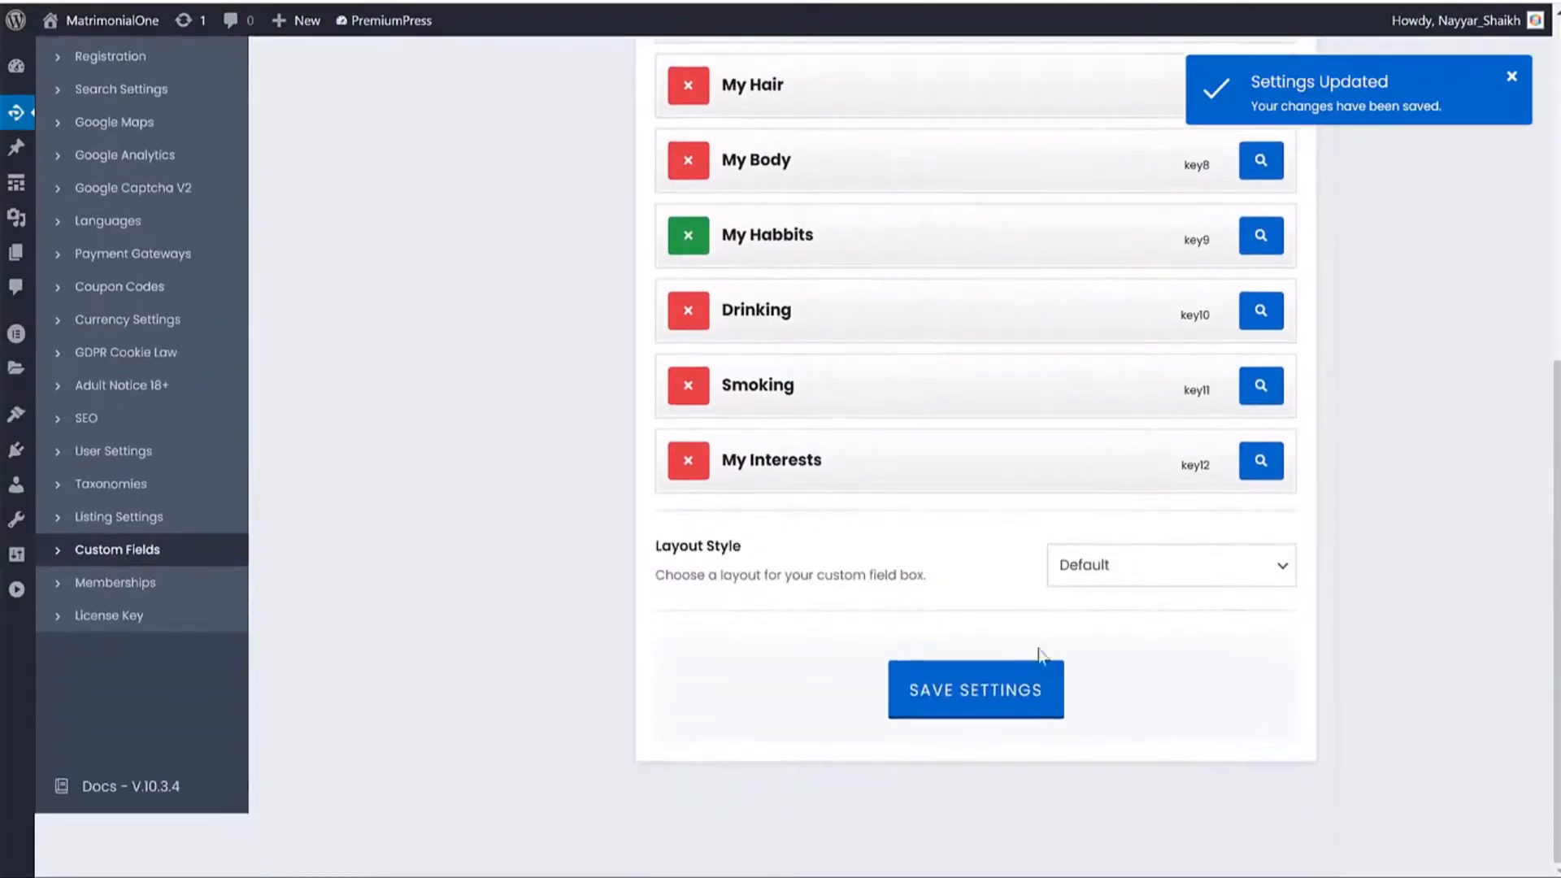
{"action": "scroll", "coordinate": [1098, 569], "scroll_direction": "up", "scroll_amount": 3}
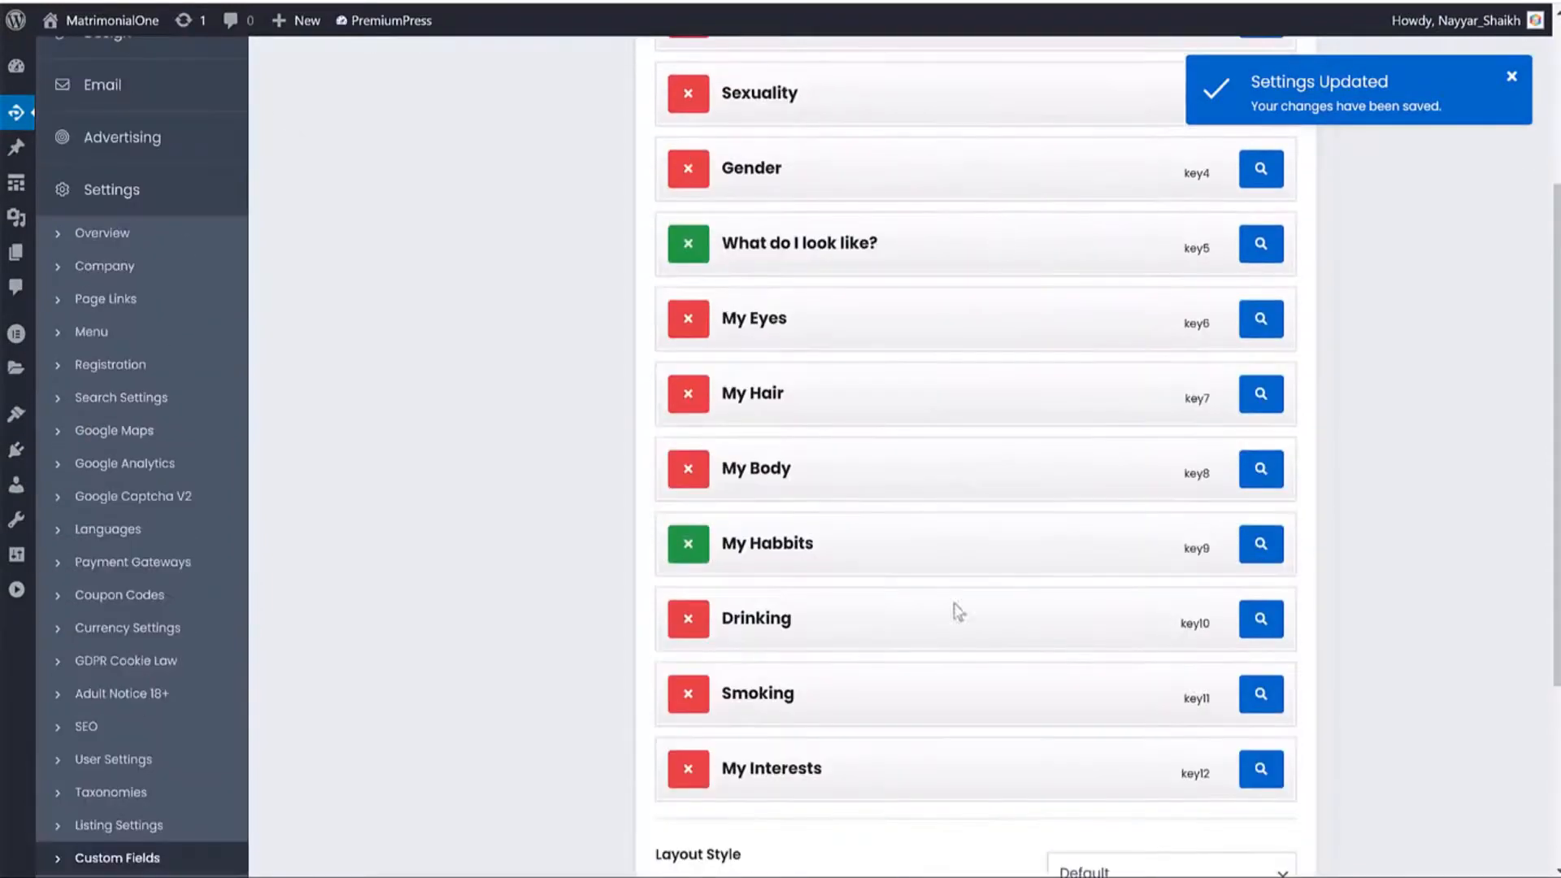
{"action": "scroll", "coordinate": [1024, 520], "scroll_direction": "down", "scroll_amount": 3}
{"action": "left_click", "coordinate": [1125, 583]}
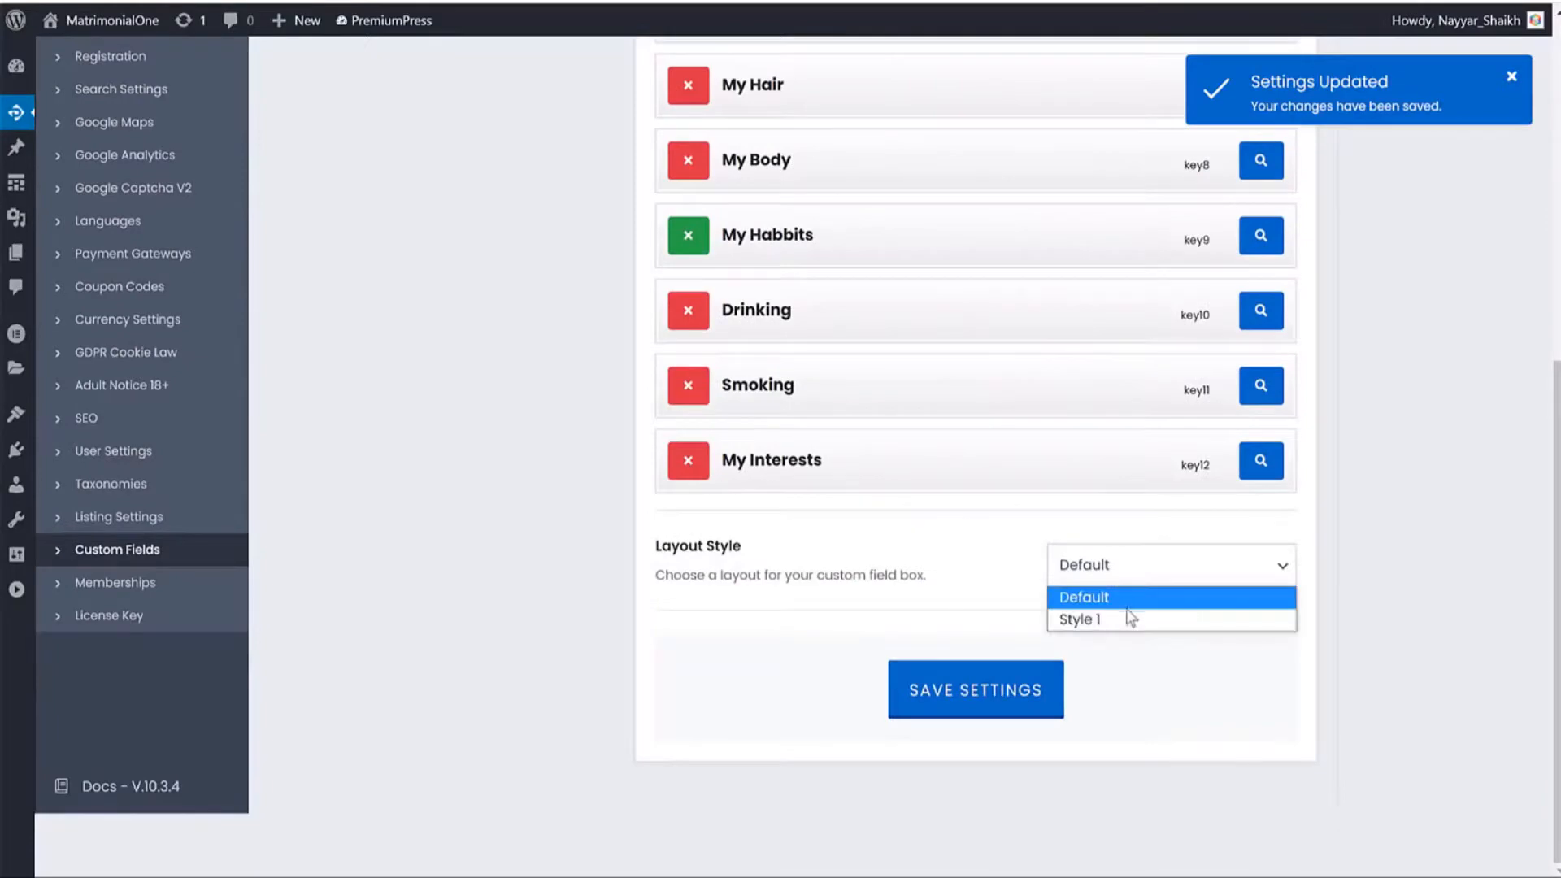
{"action": "left_click", "coordinate": [1130, 620]}
{"action": "left_click", "coordinate": [1122, 586]}
{"action": "left_click", "coordinate": [1089, 597]}
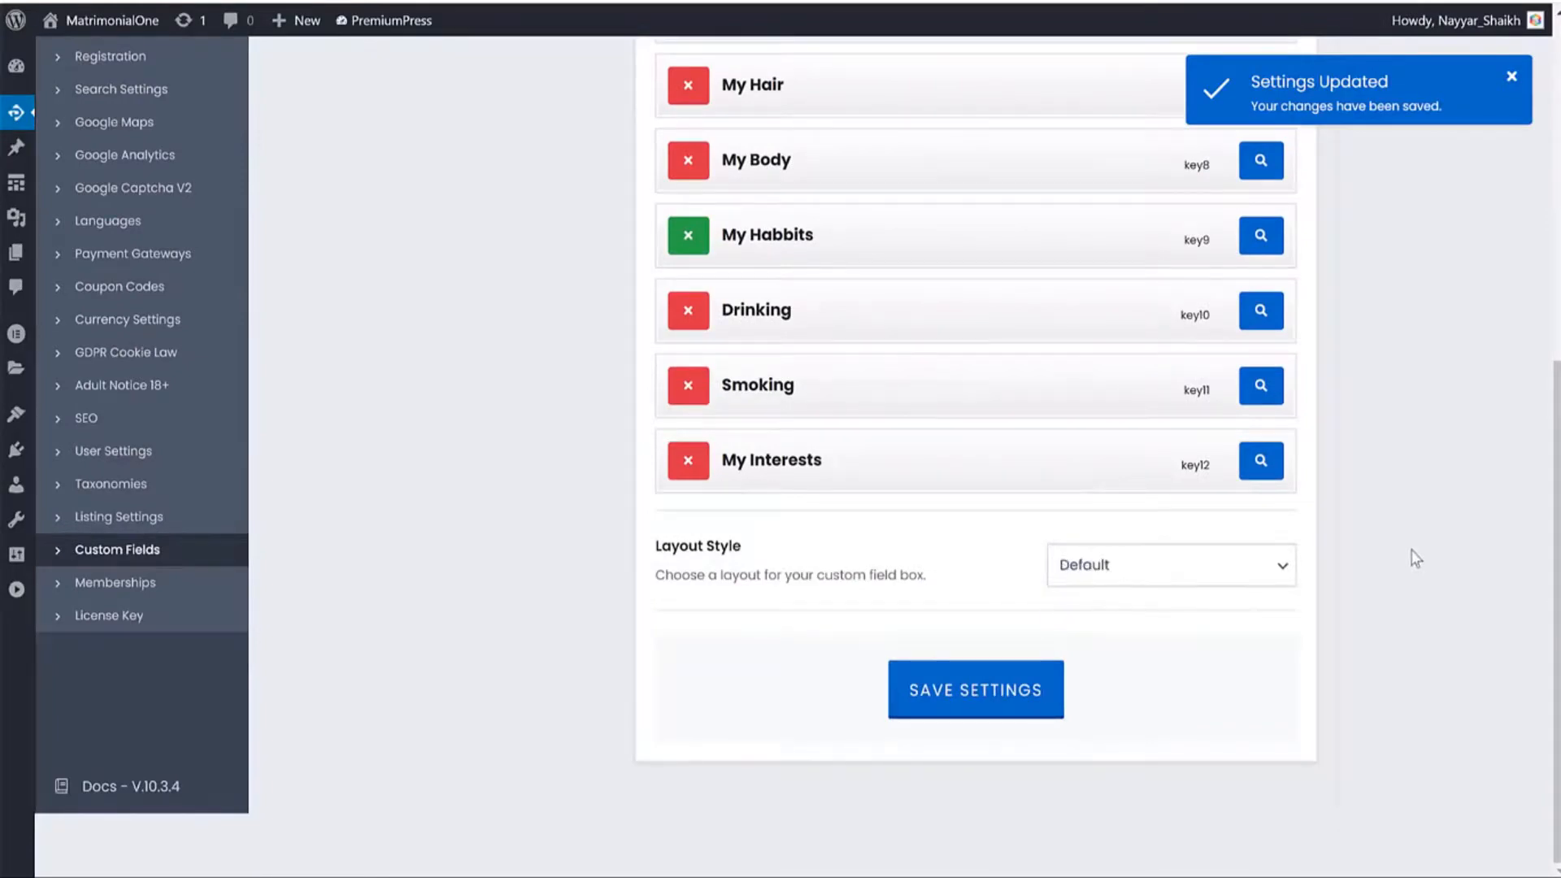
Highlight the profile's About Me text through interests, then go to the Memberships settings.
{"action": "scroll", "coordinate": [1414, 553], "scroll_direction": "up", "scroll_amount": 7}
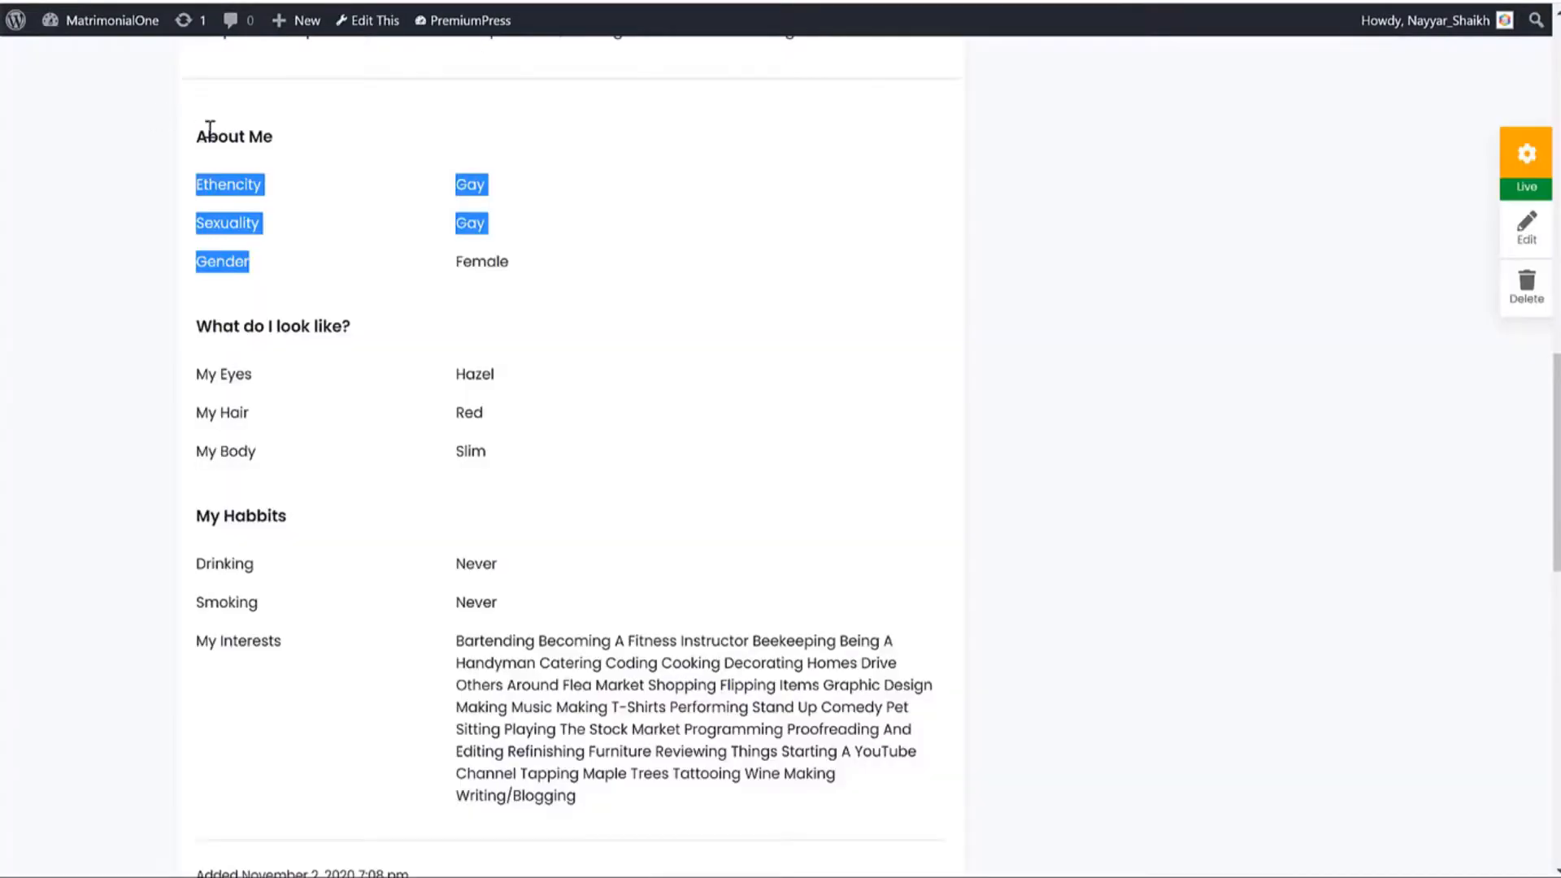
{"action": "left_click_drag", "start_coordinate": [204, 134], "coordinate": [768, 663]}
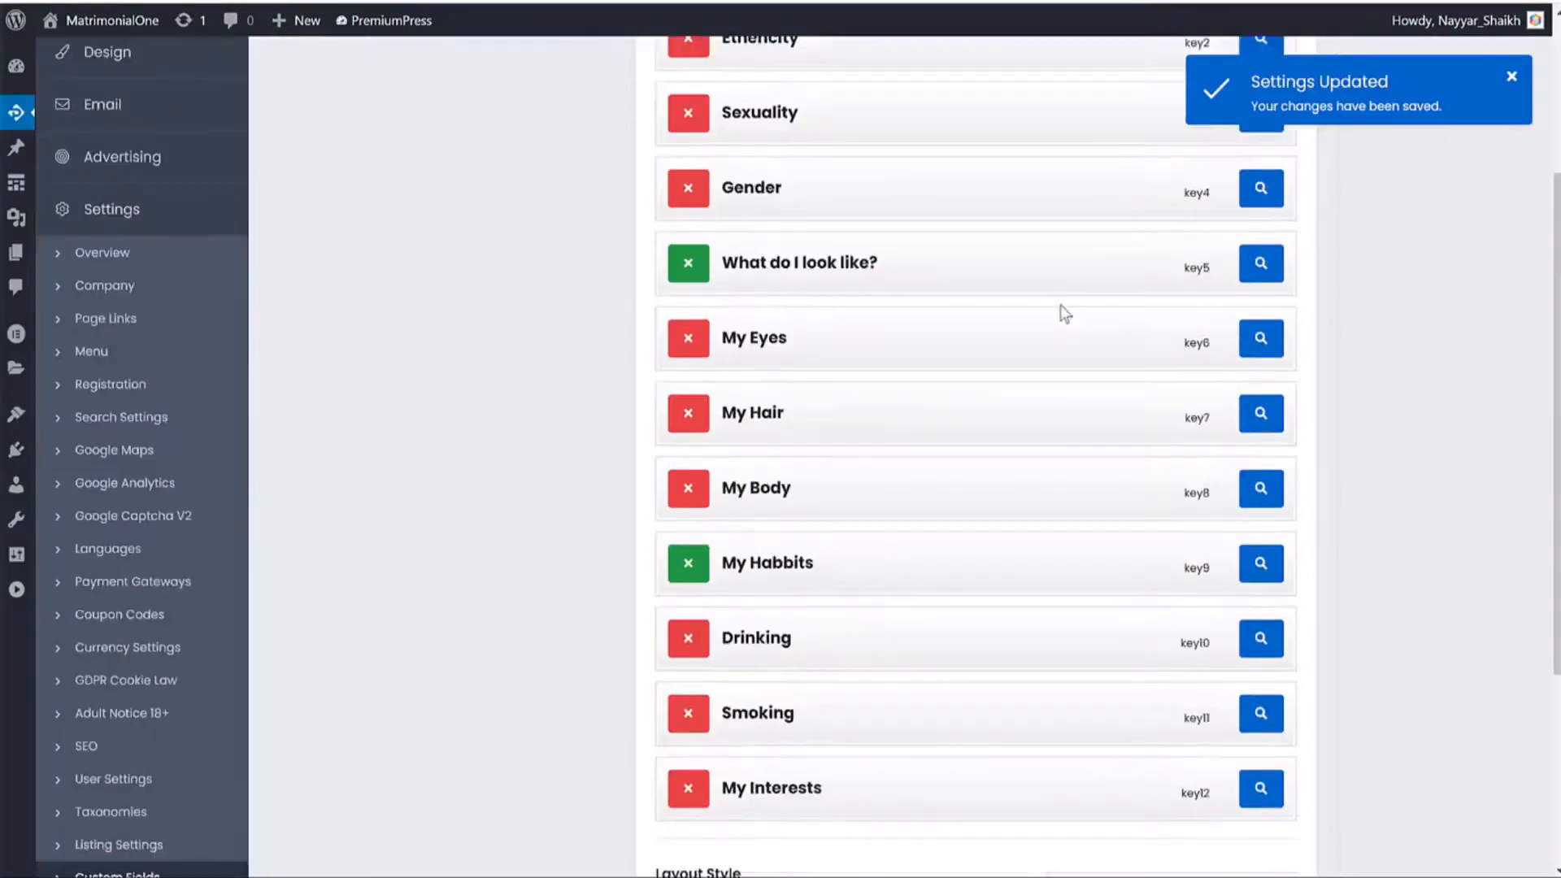
{"action": "left_click", "coordinate": [154, 655]}
{"action": "scroll", "coordinate": [797, 550], "scroll_direction": "up", "scroll_amount": 5}
{"action": "scroll", "coordinate": [826, 523], "scroll_direction": "up", "scroll_amount": 1}
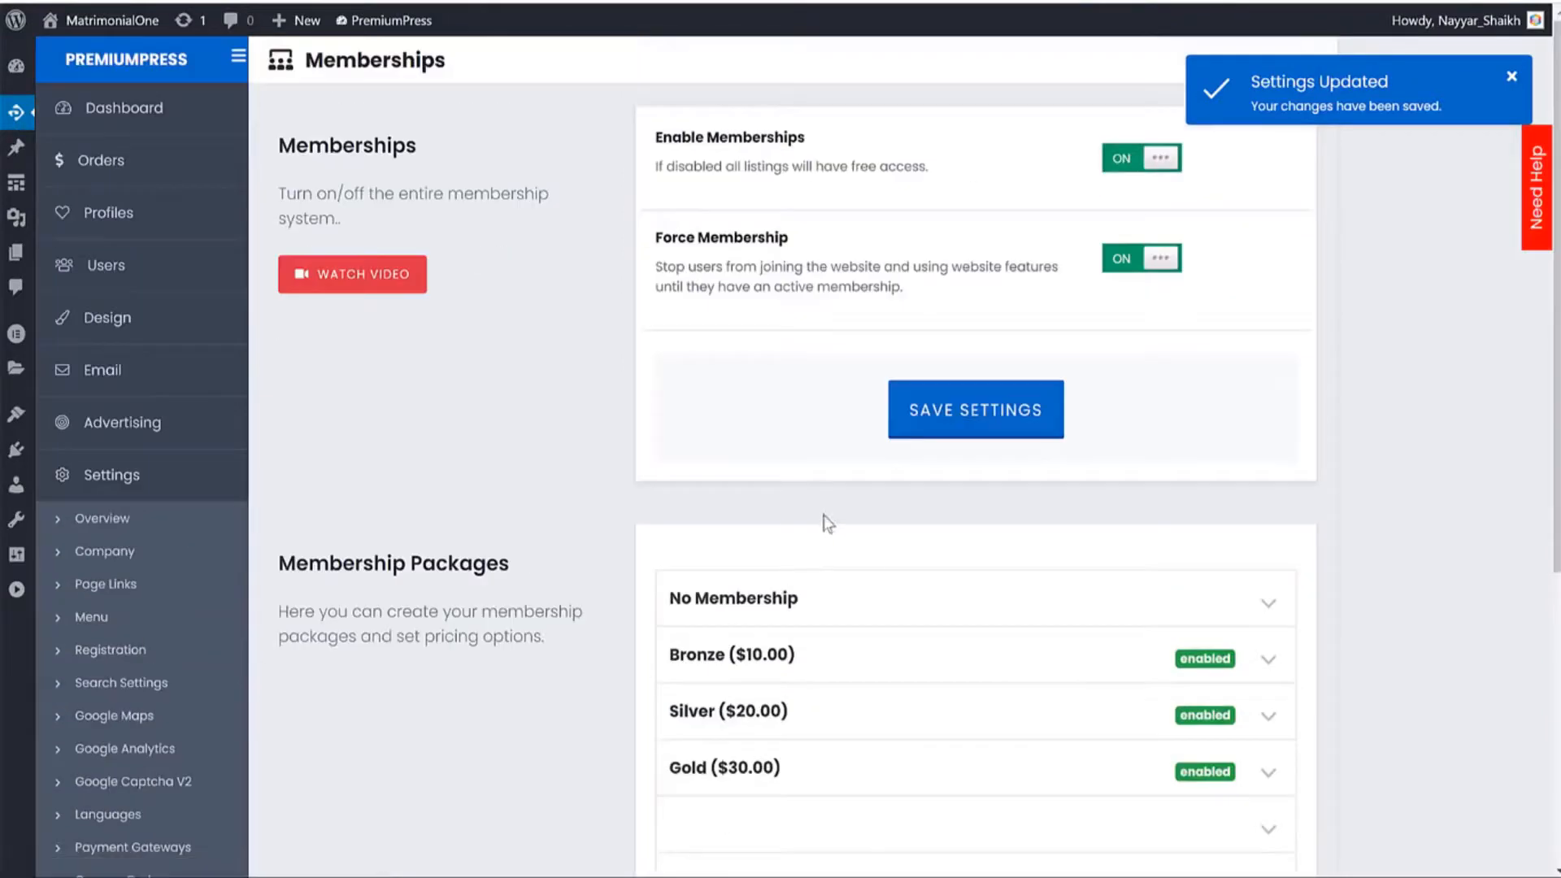
Expand the Bronze package and mark its first right-hand display feature as excluded.
{"action": "scroll", "coordinate": [944, 334], "scroll_direction": "down", "scroll_amount": 3}
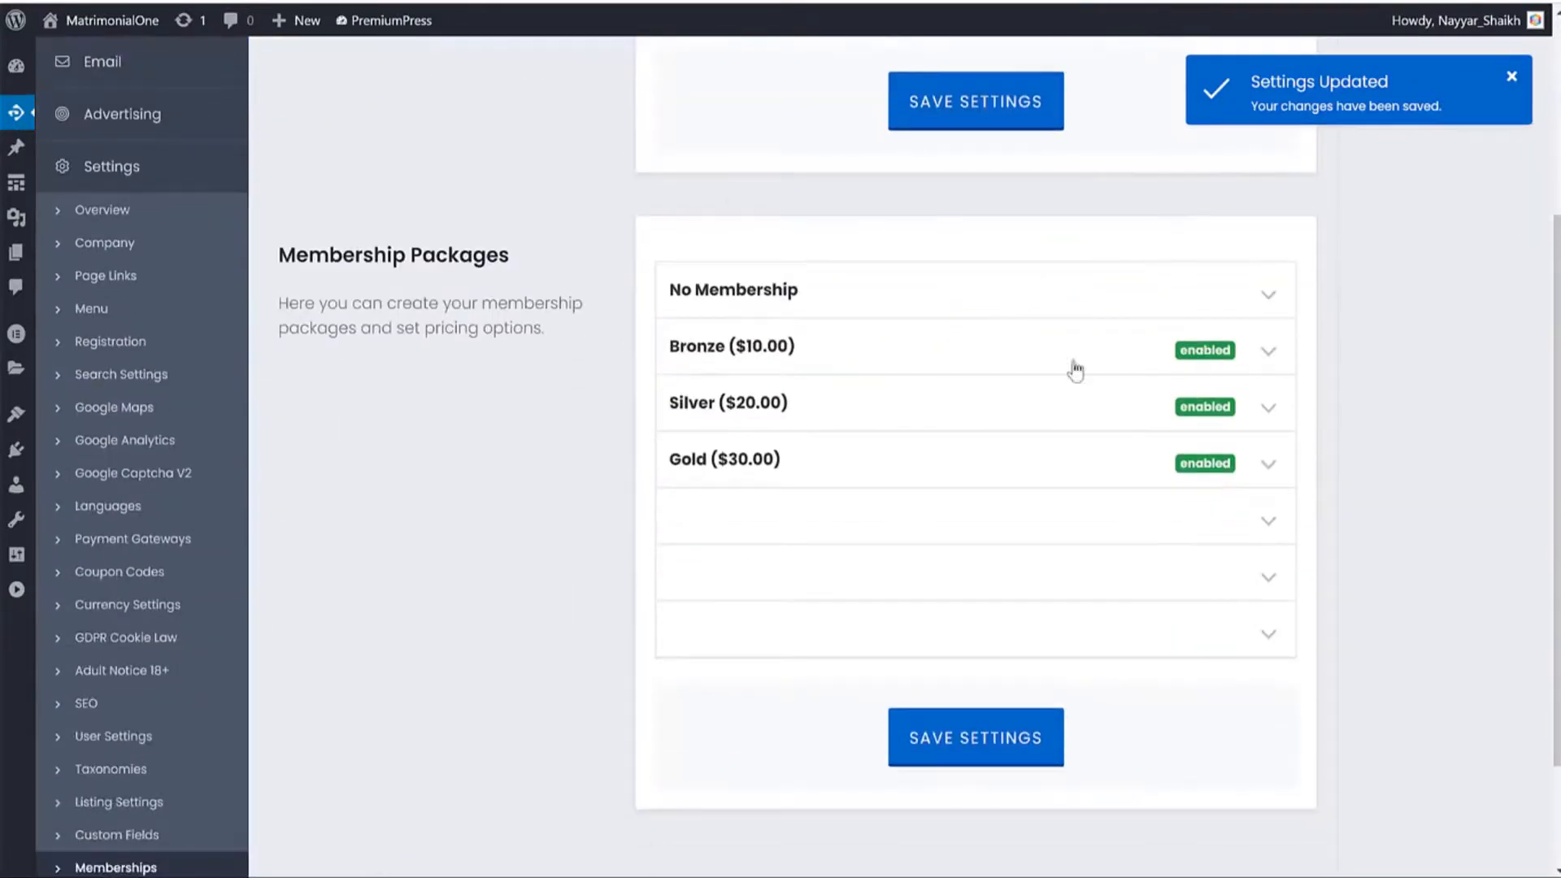
{"action": "left_click", "coordinate": [791, 348]}
{"action": "scroll", "coordinate": [976, 352], "scroll_direction": "down", "scroll_amount": 4}
{"action": "scroll", "coordinate": [962, 338], "scroll_direction": "up", "scroll_amount": 3}
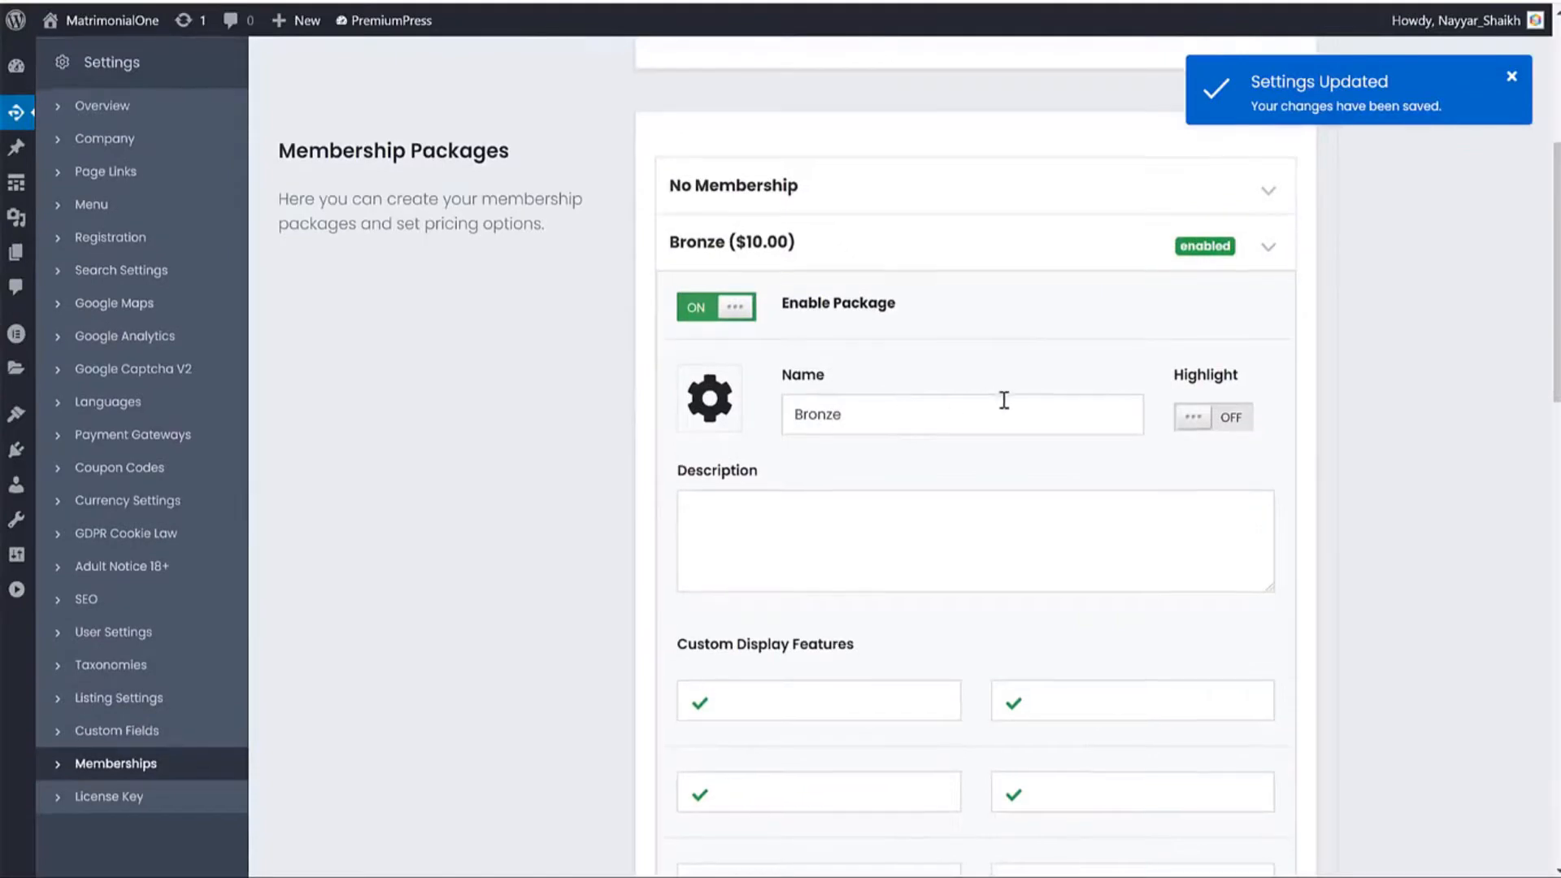
{"action": "scroll", "coordinate": [1003, 406], "scroll_direction": "down", "scroll_amount": 7}
{"action": "left_click_drag", "start_coordinate": [794, 504], "coordinate": [679, 521]}
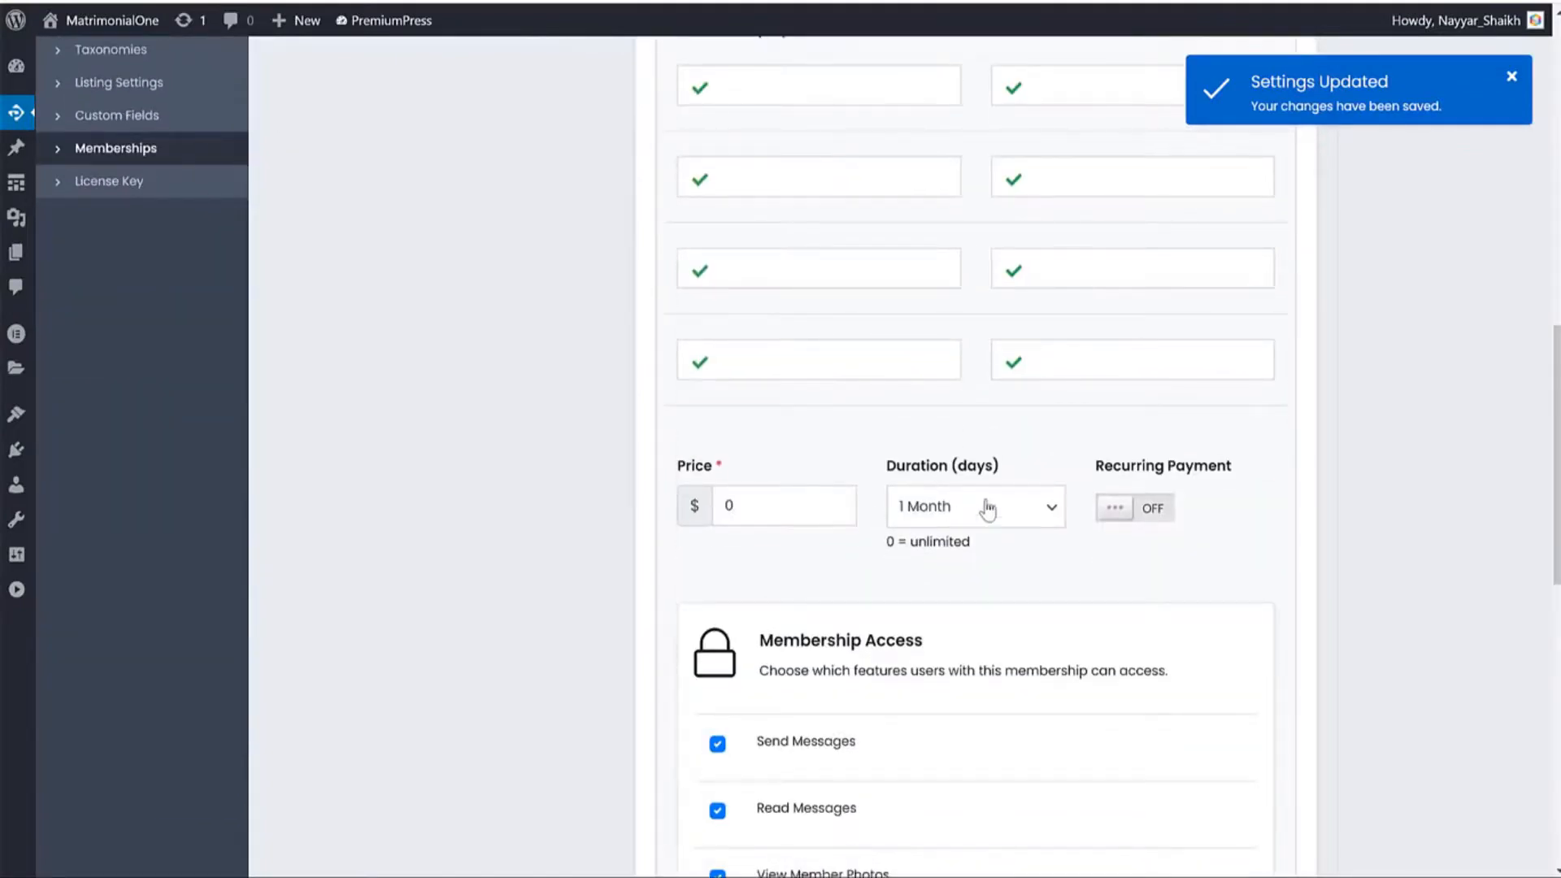
{"action": "scroll", "coordinate": [988, 508], "scroll_direction": "up", "scroll_amount": 5}
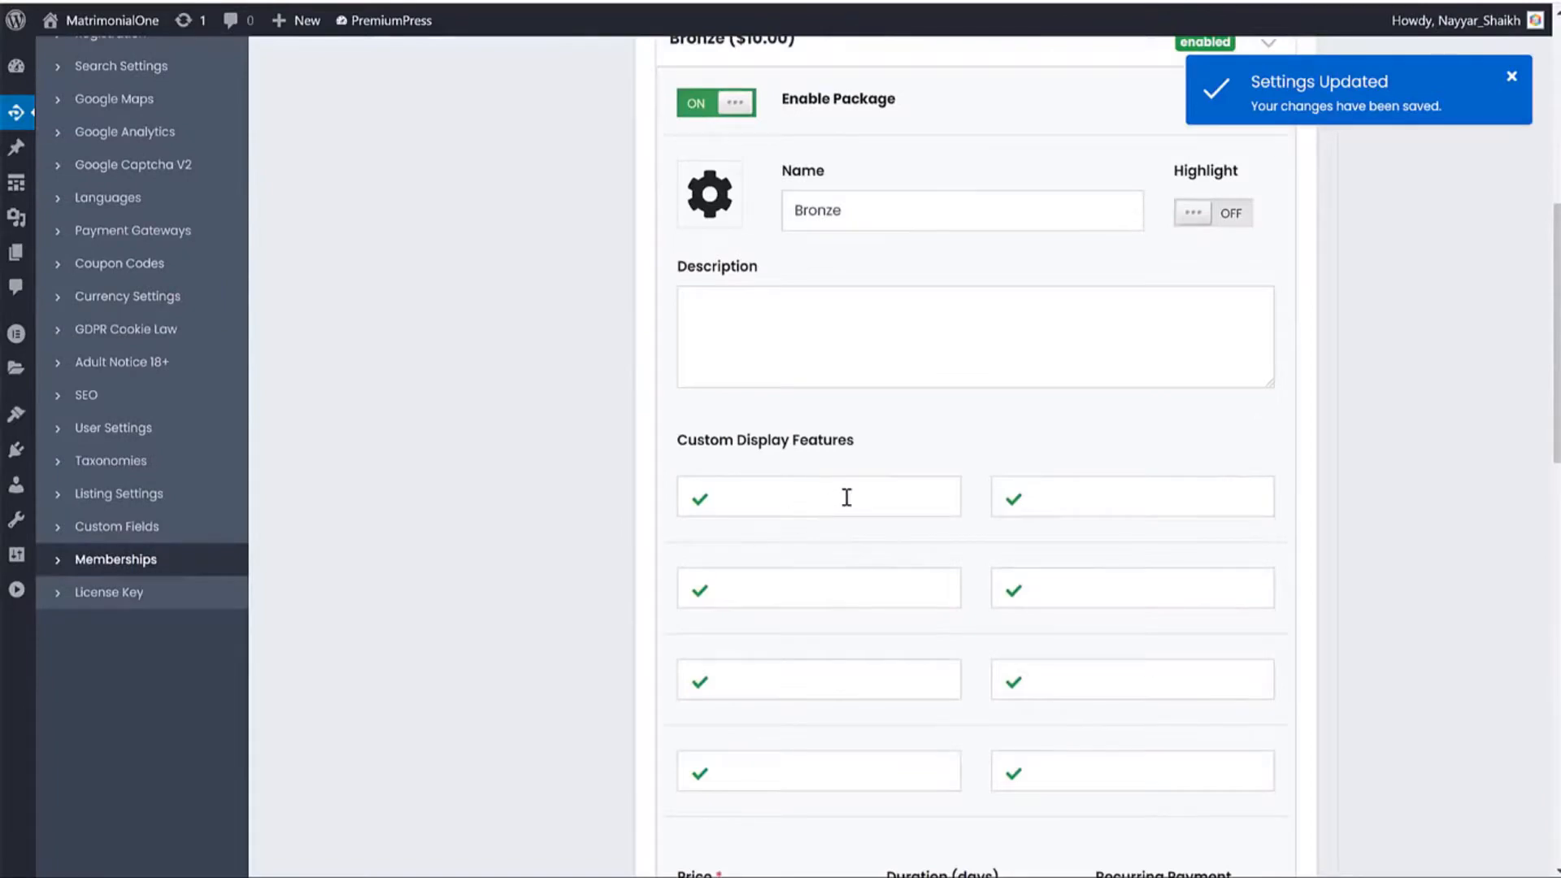
{"action": "left_click", "coordinate": [1011, 504]}
{"action": "scroll", "coordinate": [1427, 515], "scroll_direction": "down", "scroll_amount": 9}
{"action": "scroll", "coordinate": [864, 481], "scroll_direction": "up", "scroll_amount": 5}
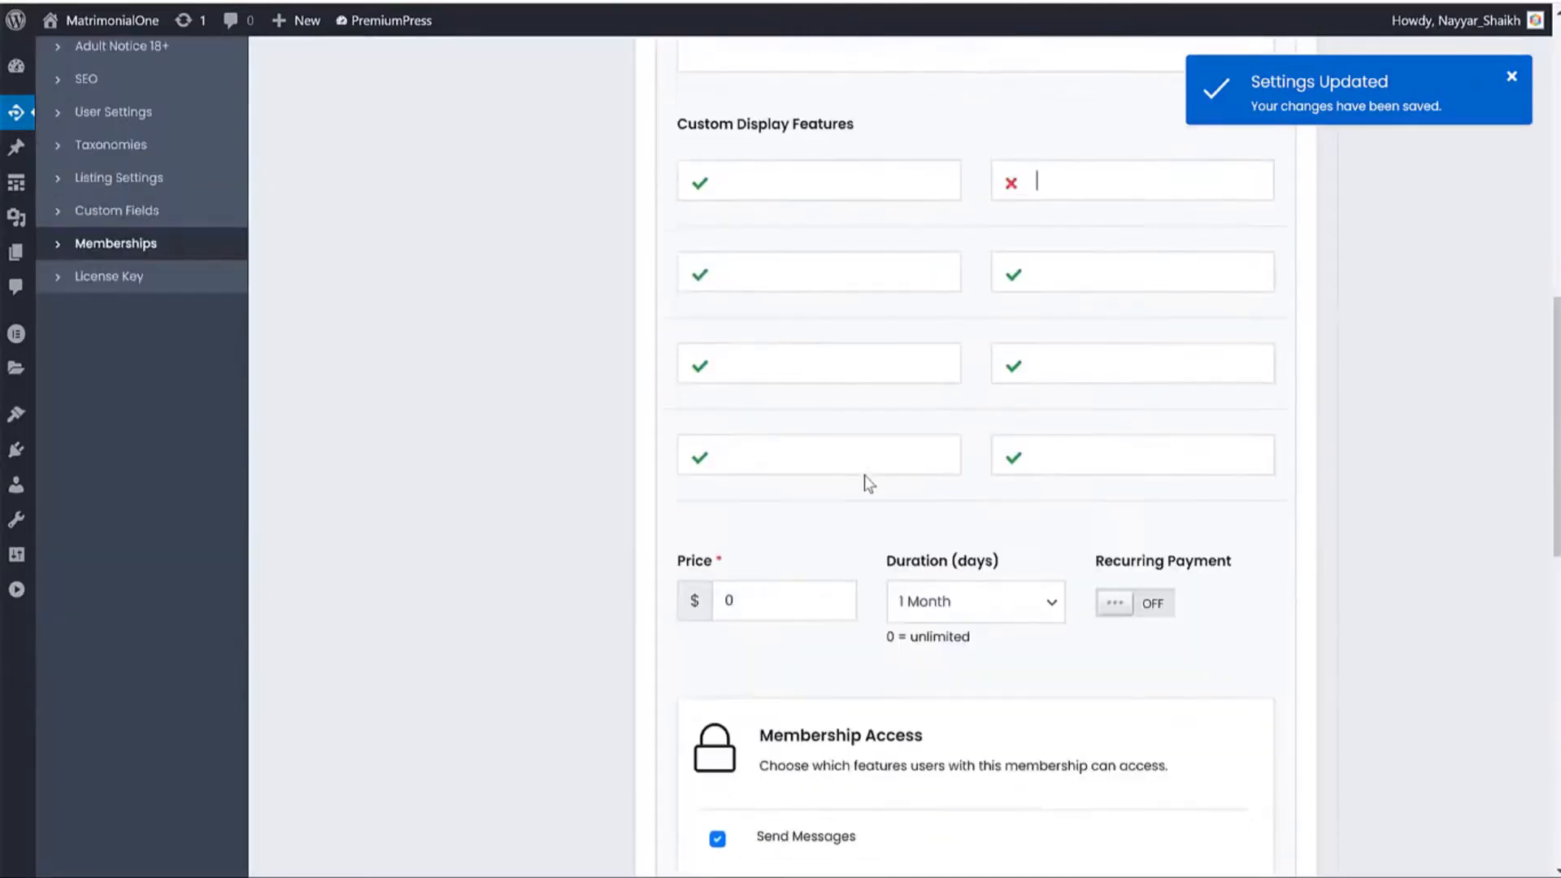
{"action": "scroll", "coordinate": [826, 500], "scroll_direction": "down", "scroll_amount": 5}
{"action": "scroll", "coordinate": [914, 497], "scroll_direction": "down", "scroll_amount": 3}
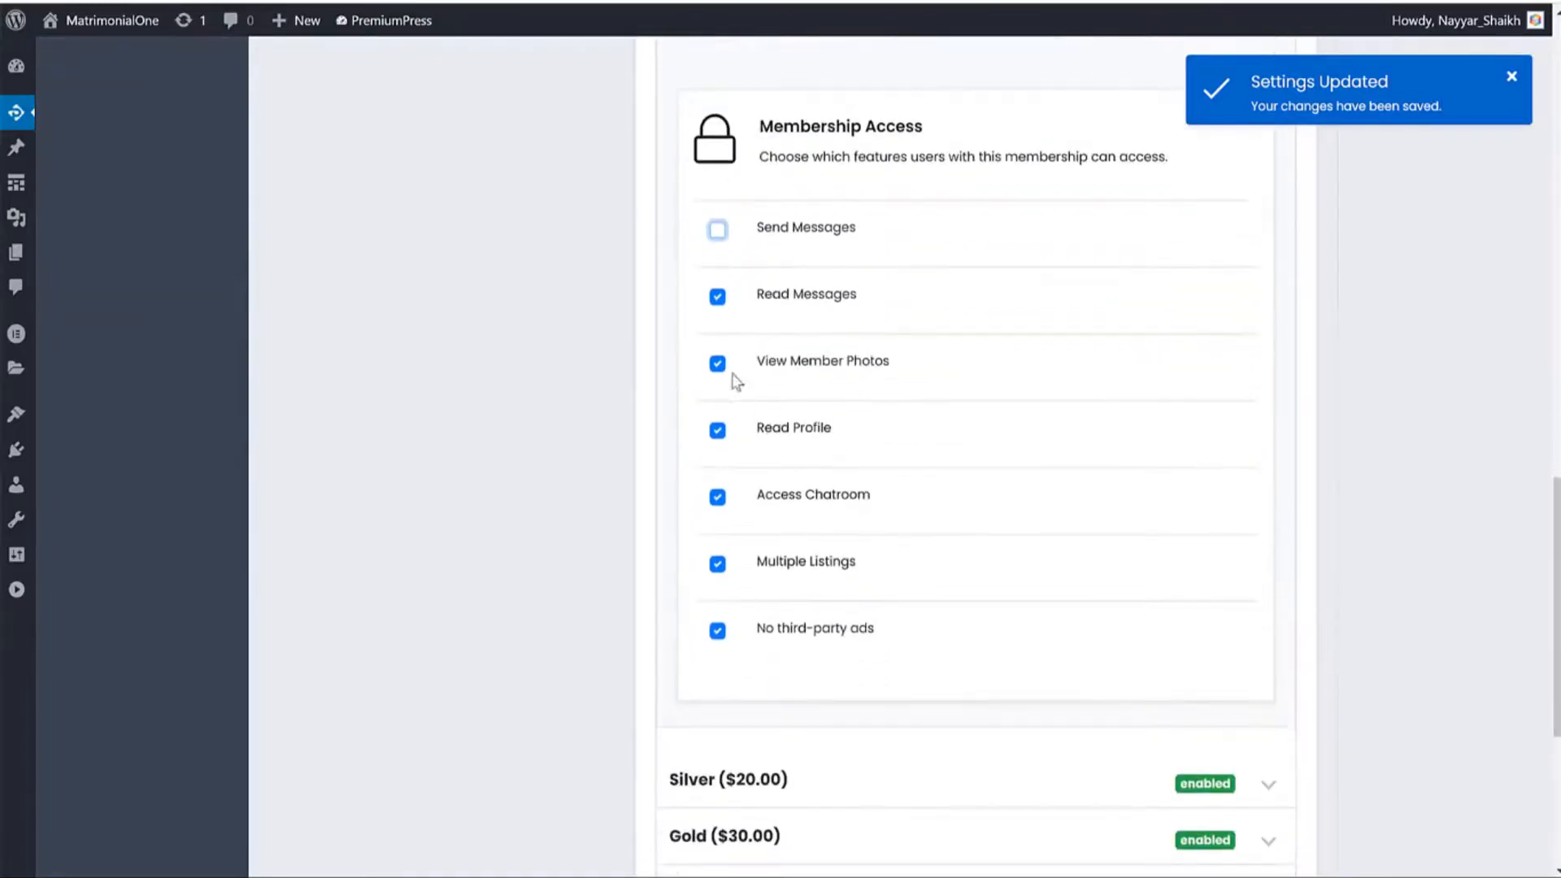
Untick Read Messages, View Member Photos, Access Chatroom, Multiple Listings and No third-party ads for Bronze.
{"action": "left_click", "coordinate": [717, 296]}
{"action": "left_click", "coordinate": [717, 364]}
{"action": "left_click_drag", "start_coordinate": [820, 379], "coordinate": [933, 368]}
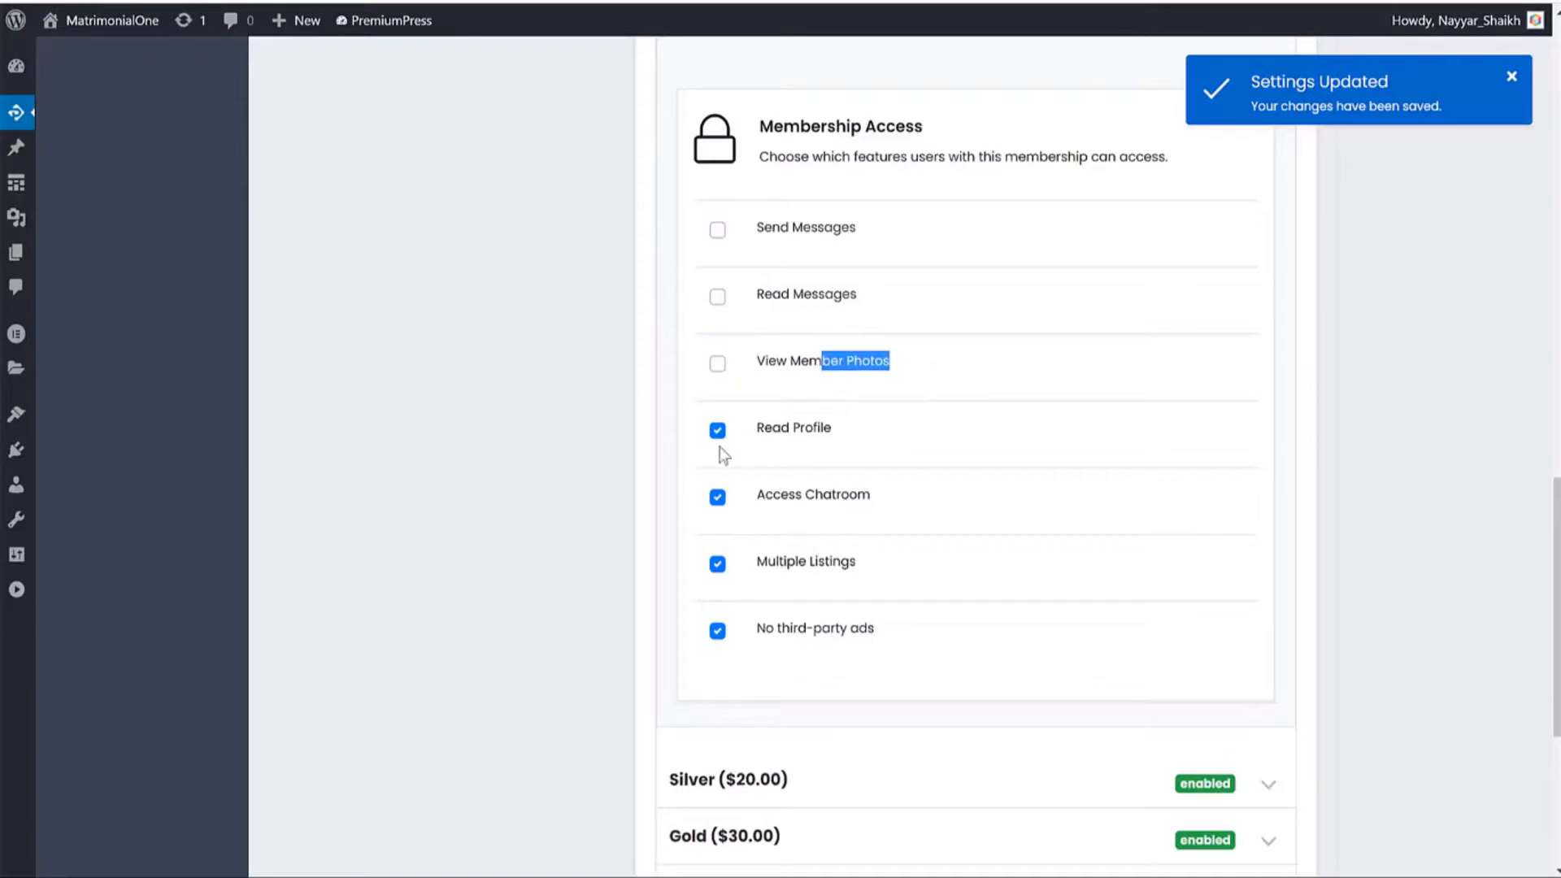
{"action": "left_click", "coordinate": [719, 497]}
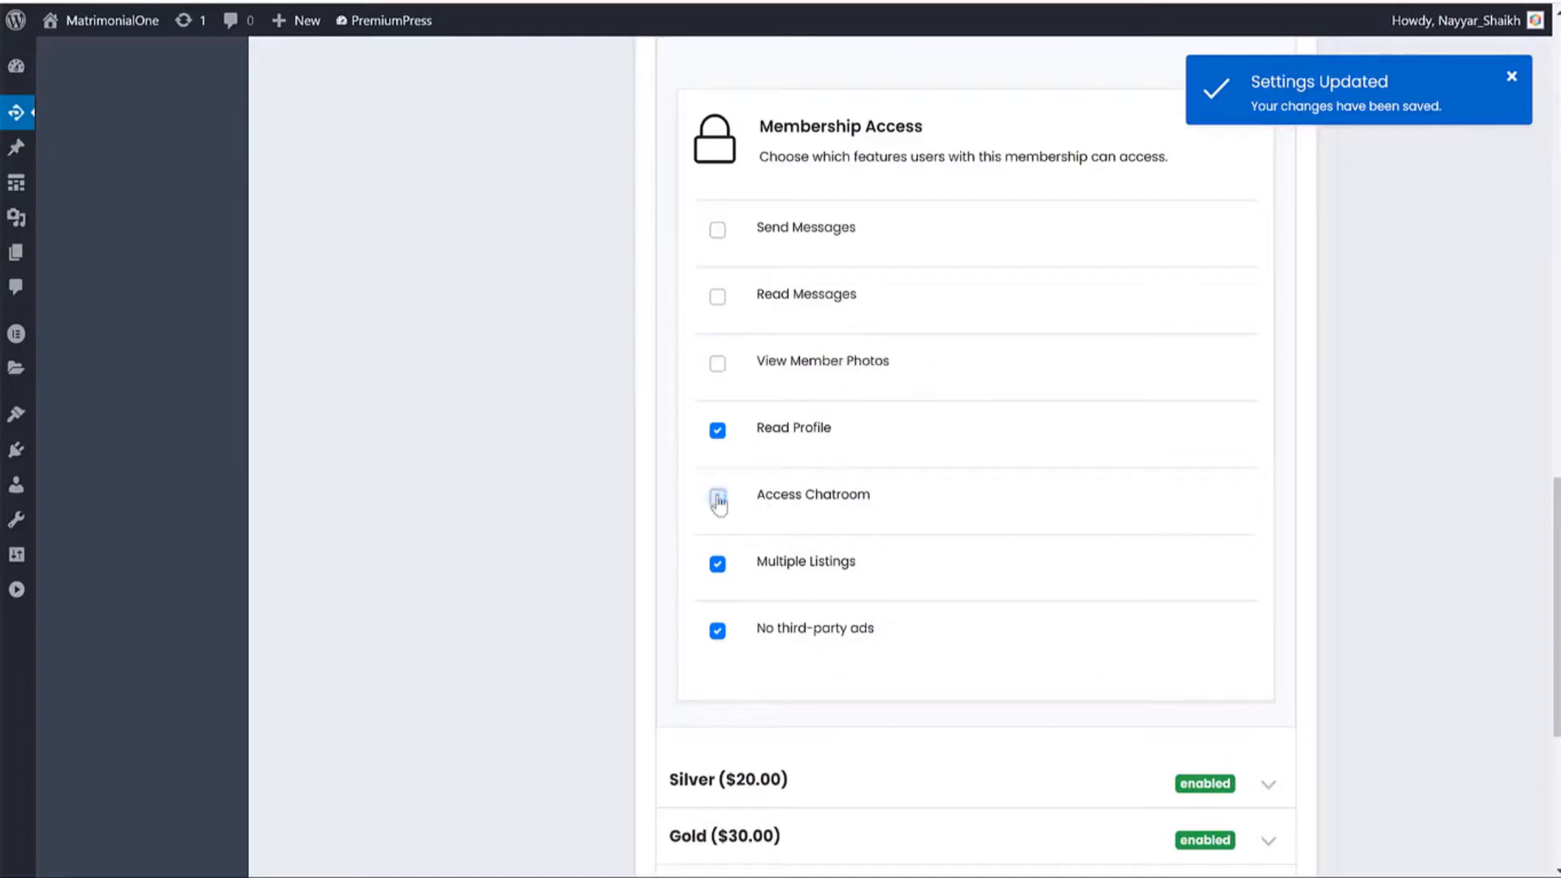
{"action": "left_click", "coordinate": [720, 634]}
{"action": "left_click", "coordinate": [721, 566]}
{"action": "left_click", "coordinate": [721, 630]}
Fill Bronze's first three display features with Read Profile, Send Messages and Read Messages, marking the third excluded.
{"action": "scroll", "coordinate": [803, 617], "scroll_direction": "up", "scroll_amount": 3}
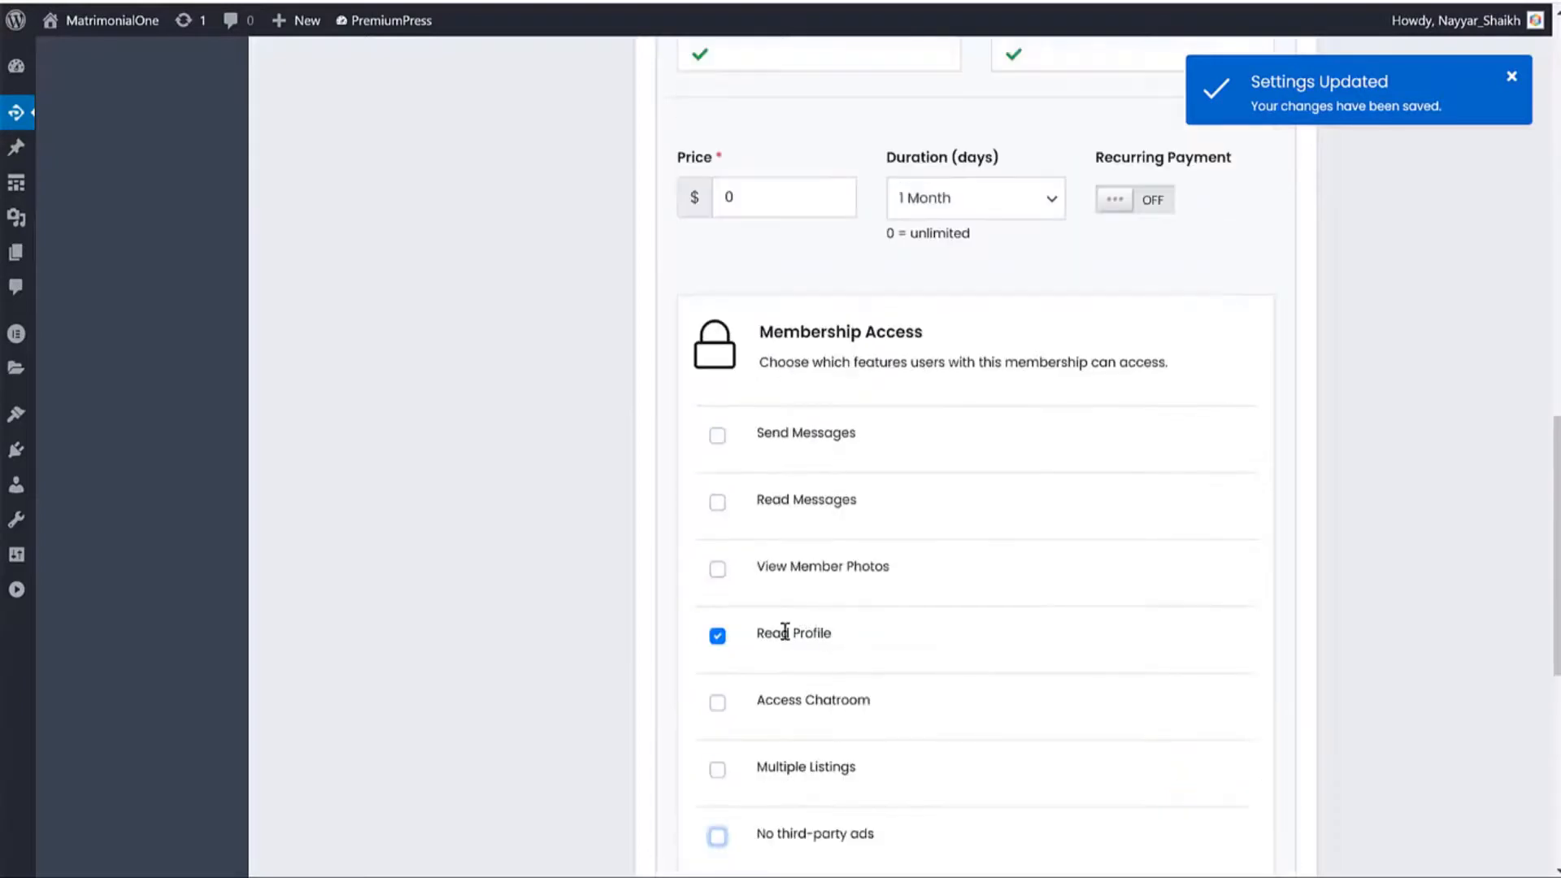
{"action": "triple_click", "coordinate": [784, 632]}
{"action": "key", "text": "ctrl+c"}
{"action": "scroll", "coordinate": [837, 635], "scroll_direction": "up", "scroll_amount": 6}
{"action": "left_click", "coordinate": [833, 297]}
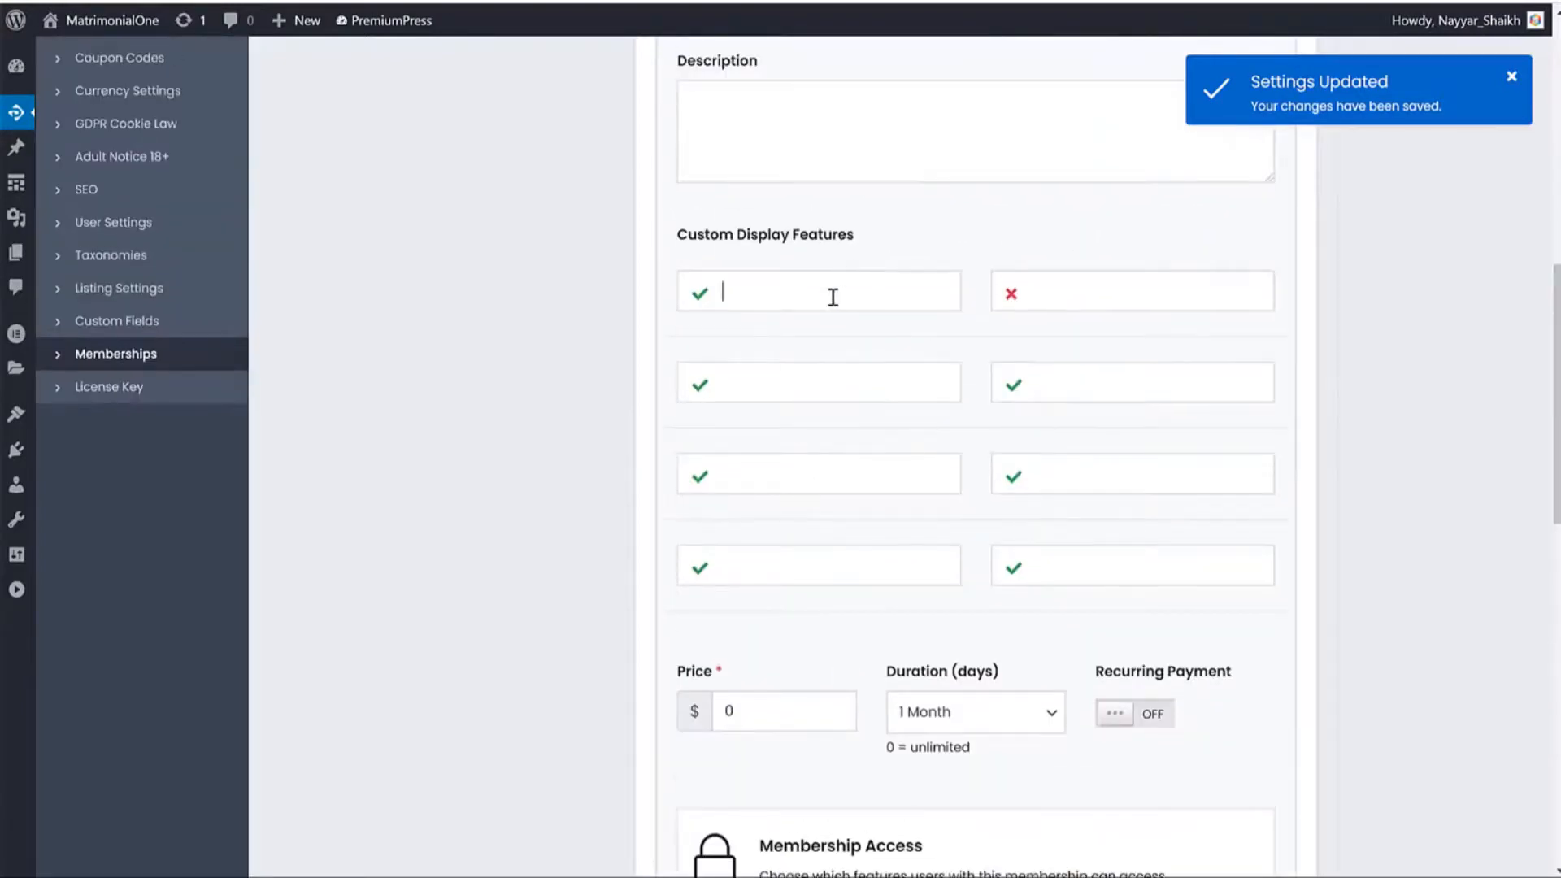
{"action": "key", "text": "ctrl+v"}
{"action": "scroll", "coordinate": [1005, 527], "scroll_direction": "down", "scroll_amount": 5}
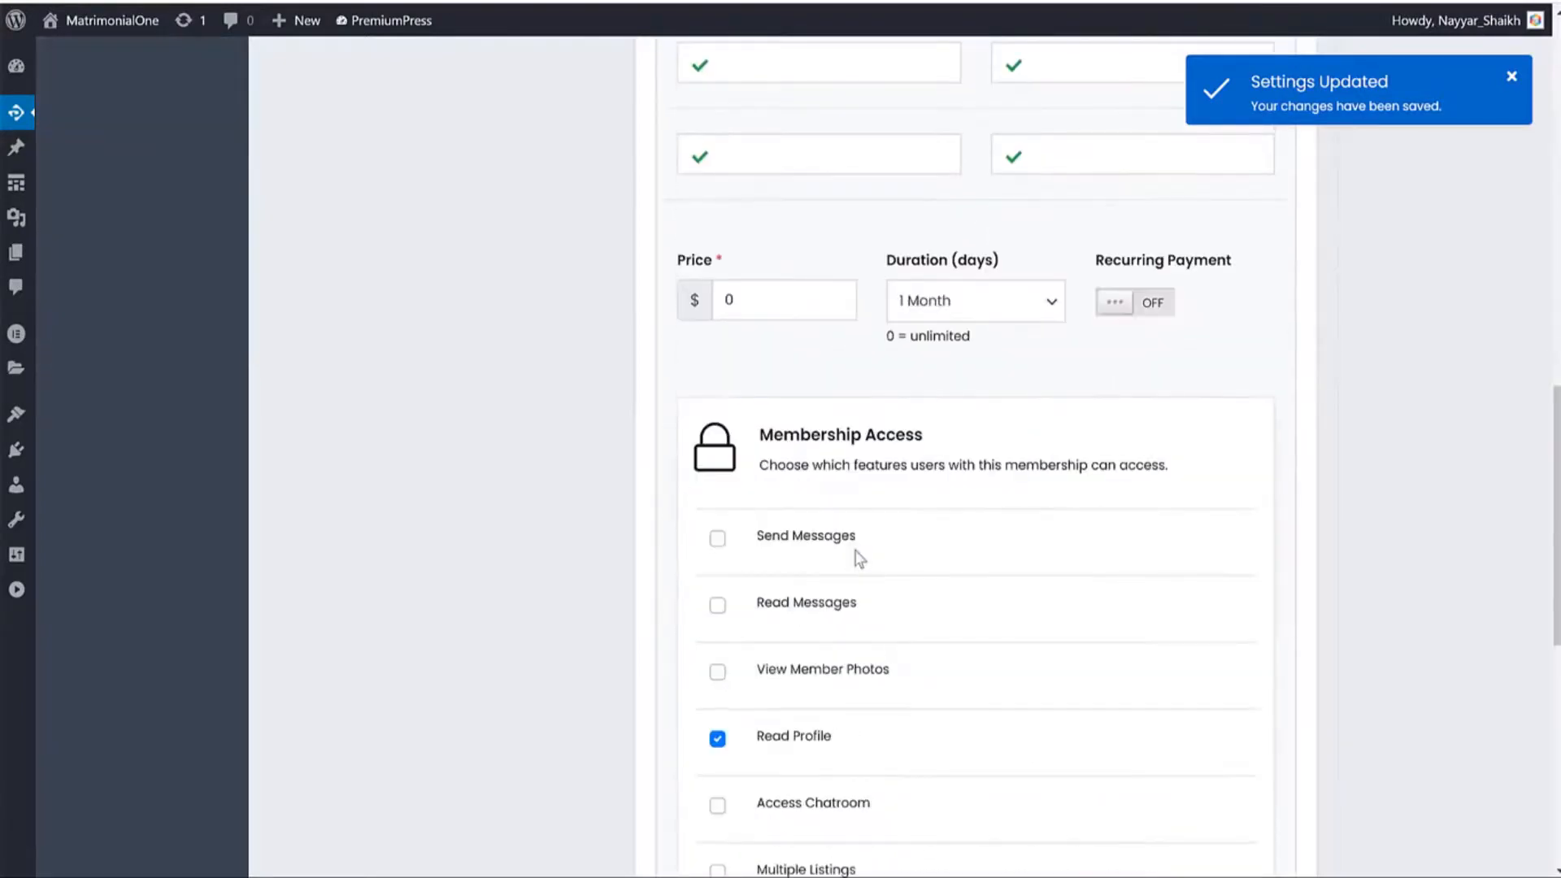
{"action": "left_click_drag", "start_coordinate": [855, 546], "coordinate": [723, 540]}
{"action": "key", "text": "ctrl+c"}
{"action": "scroll", "coordinate": [935, 540], "scroll_direction": "up", "scroll_amount": 5}
{"action": "left_click", "coordinate": [1086, 301]}
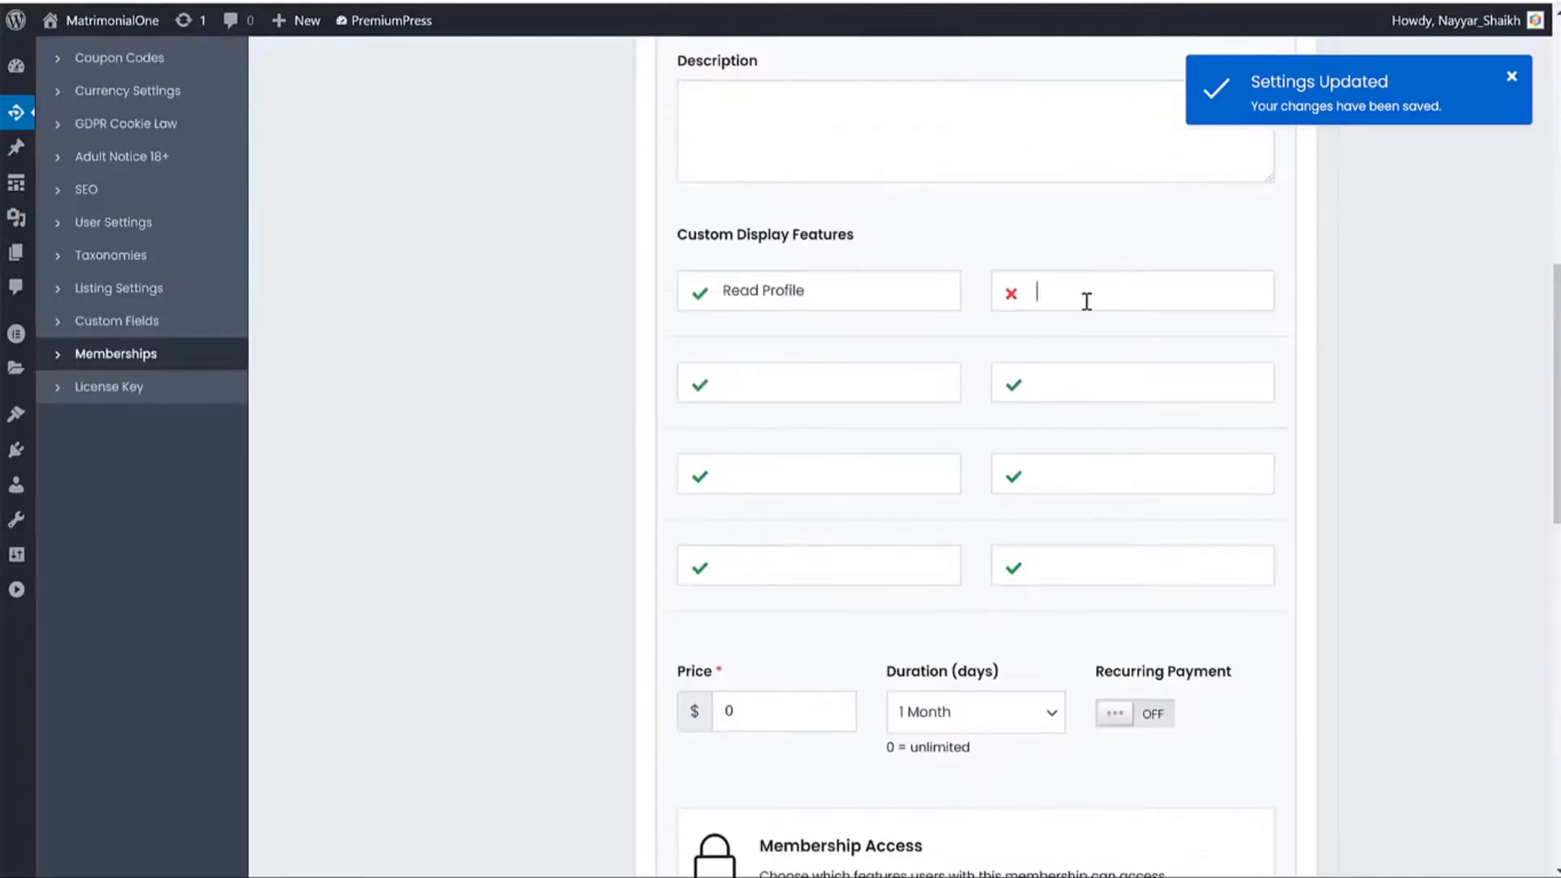
{"action": "key", "text": "ctrl+v"}
{"action": "left_click", "coordinate": [693, 392]}
{"action": "scroll", "coordinate": [894, 569], "scroll_direction": "down", "scroll_amount": 5}
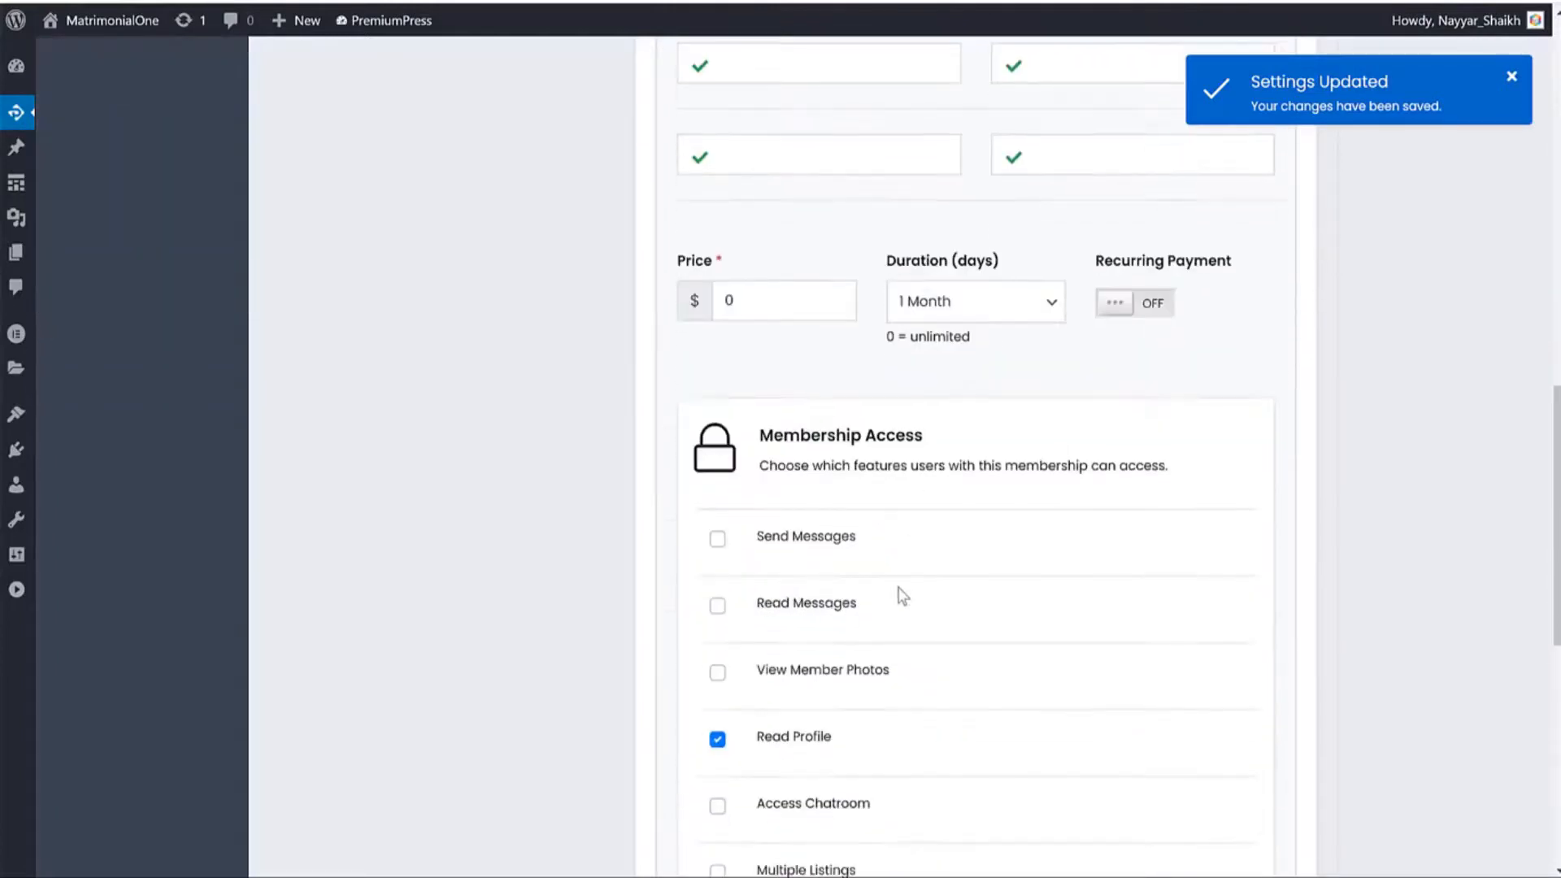
{"action": "left_click_drag", "start_coordinate": [857, 604], "coordinate": [764, 605]}
{"action": "key", "text": "ctrl+c"}
{"action": "scroll", "coordinate": [805, 531], "scroll_direction": "up", "scroll_amount": 5}
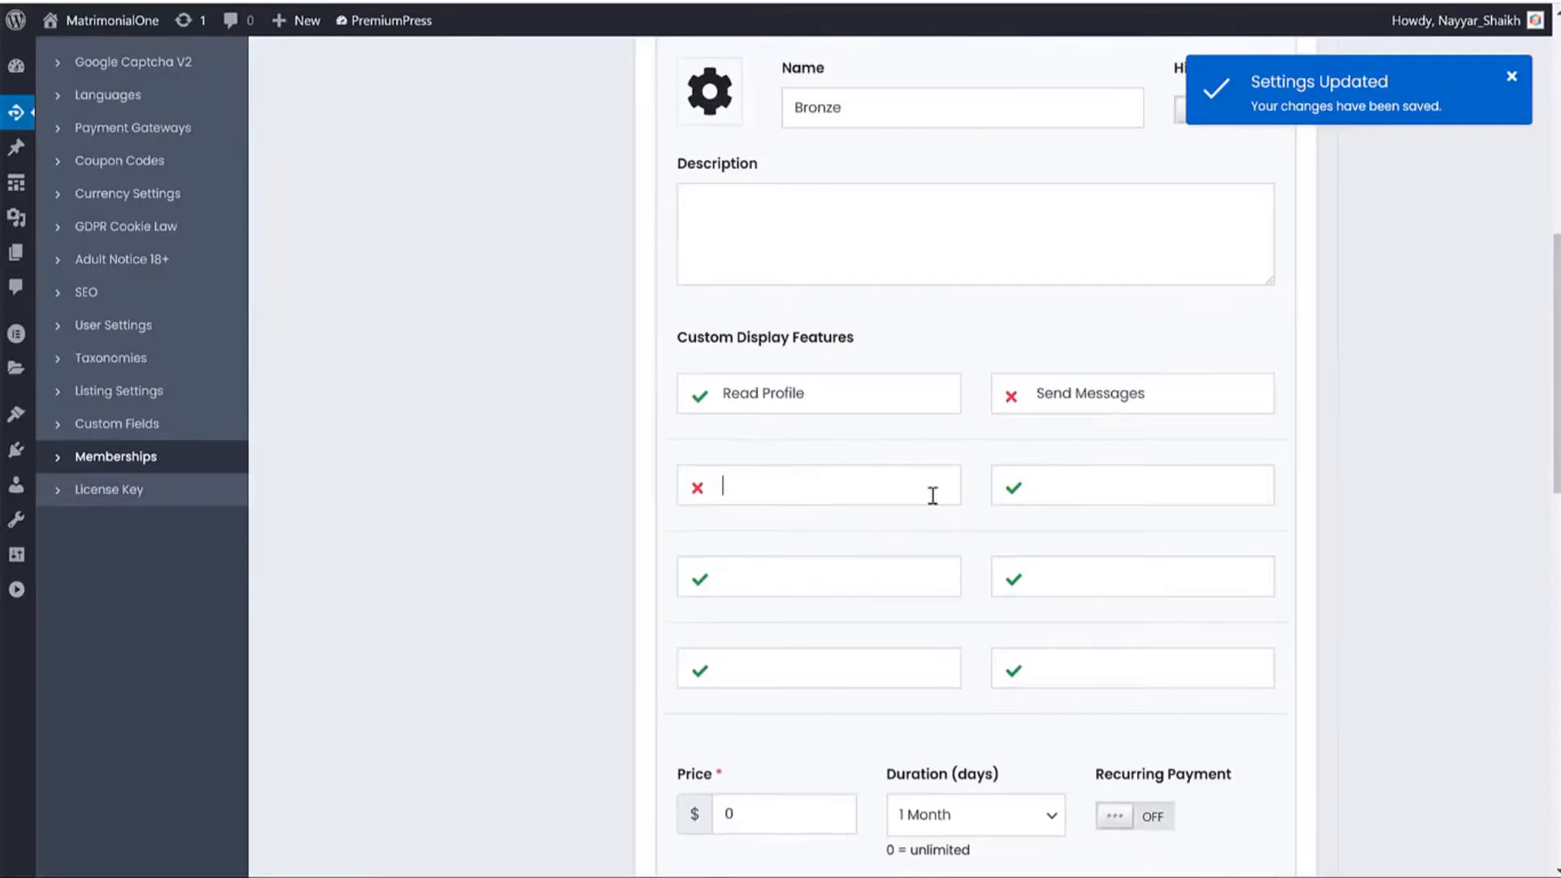
{"action": "key", "text": "ctrl+v"}
Add View Member Photos and Access Chatroom as excluded Bronze display features.
{"action": "scroll", "coordinate": [951, 569], "scroll_direction": "down", "scroll_amount": 5}
{"action": "scroll", "coordinate": [882, 718], "scroll_direction": "down", "scroll_amount": 1}
{"action": "left_click_drag", "start_coordinate": [894, 669], "coordinate": [766, 664]}
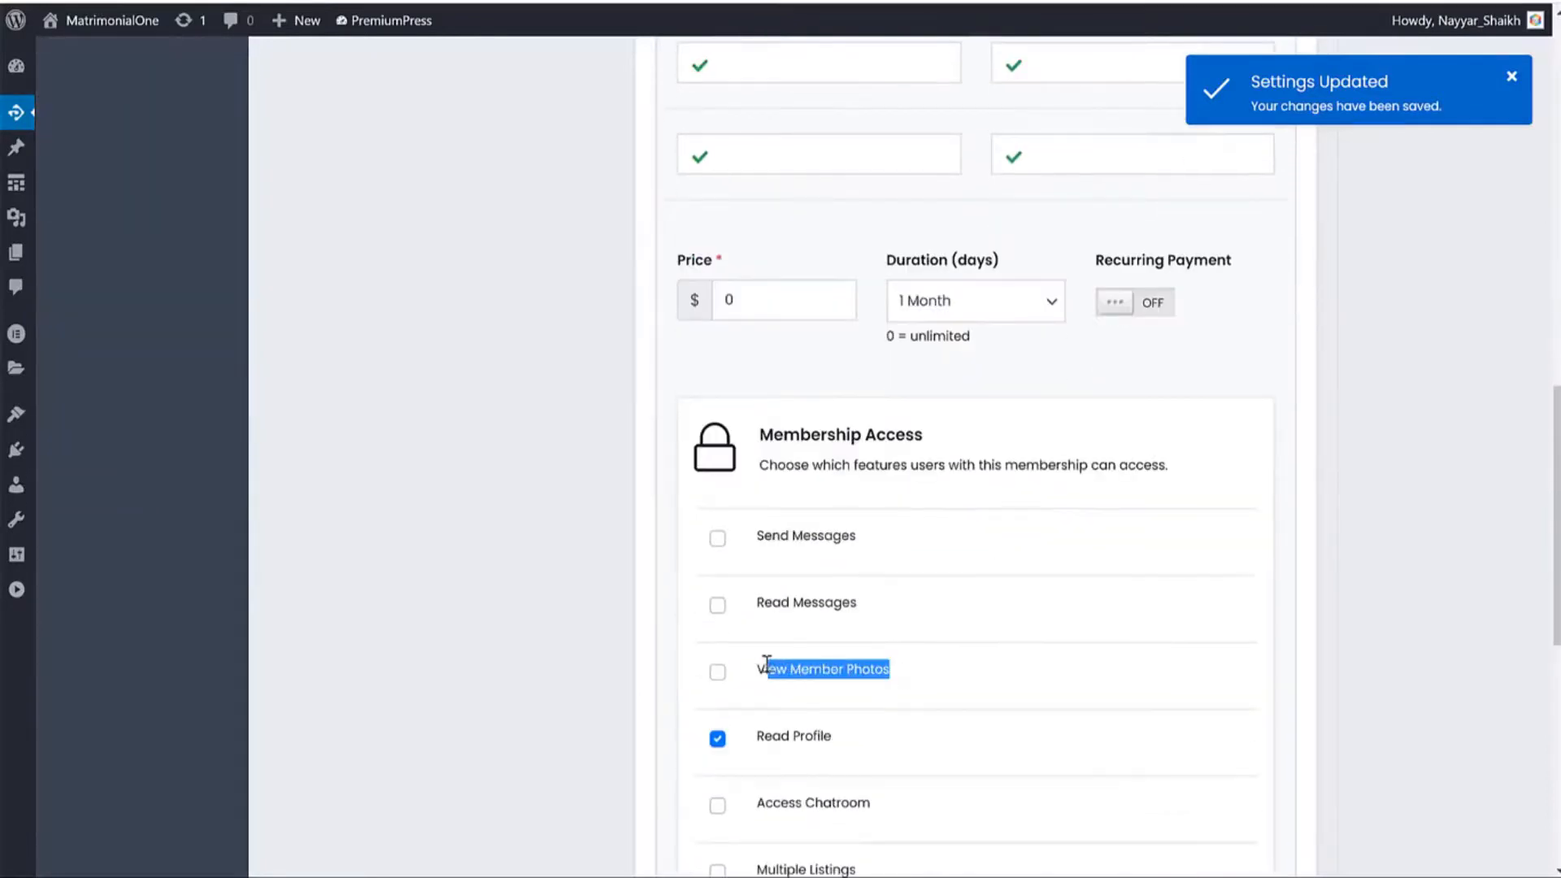
{"action": "key", "text": "ctrl+c"}
{"action": "scroll", "coordinate": [1010, 627], "scroll_direction": "up", "scroll_amount": 5}
{"action": "left_click", "coordinate": [1057, 383]}
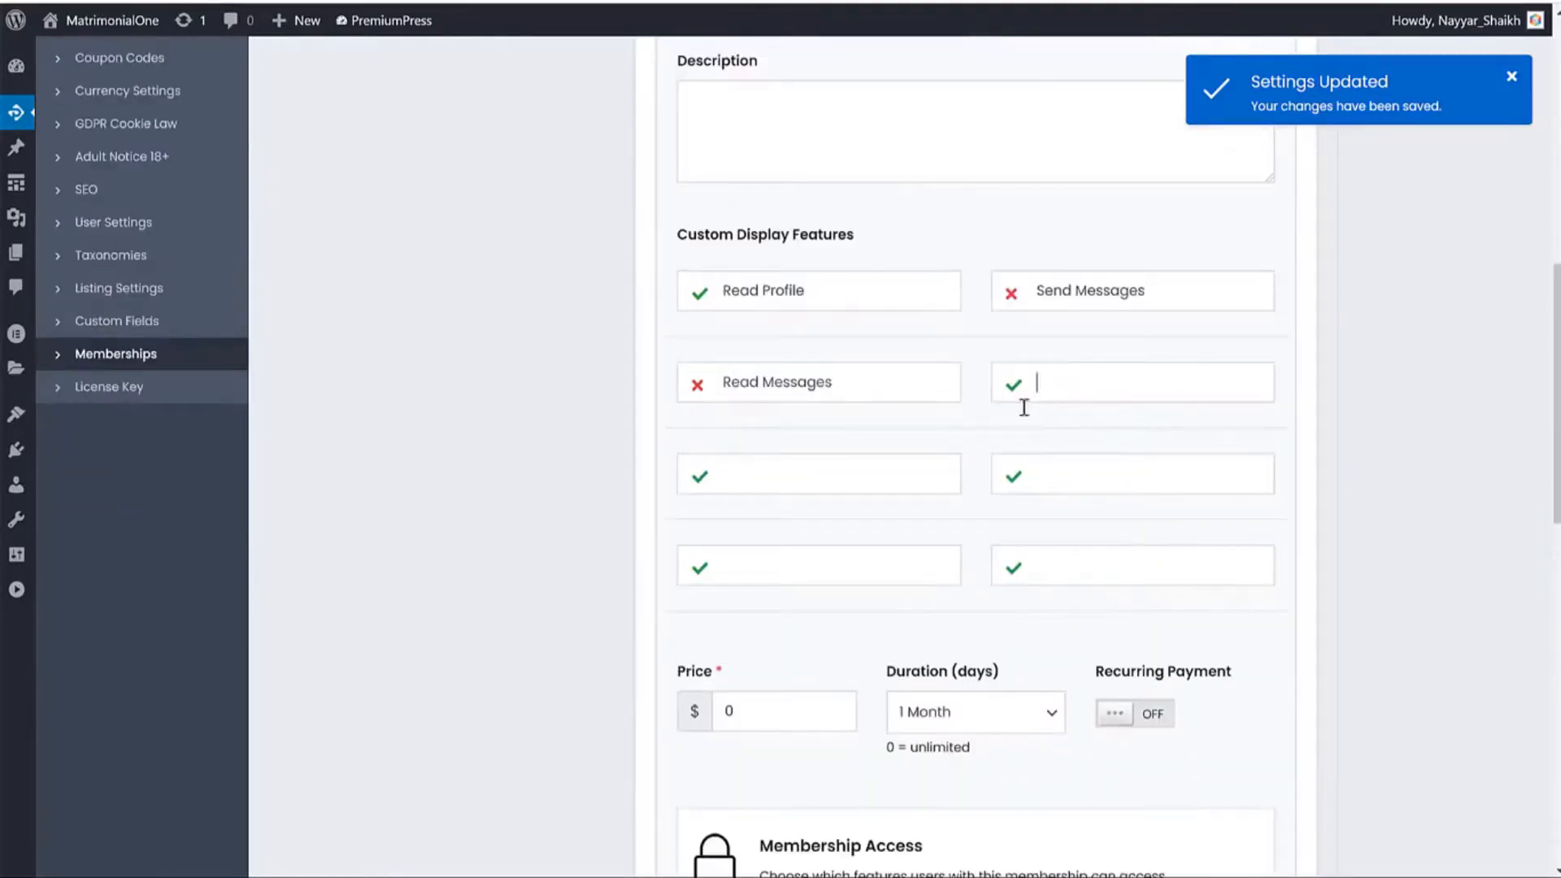
{"action": "key", "text": "ctrl+v"}
{"action": "scroll", "coordinate": [927, 558], "scroll_direction": "down", "scroll_amount": 7}
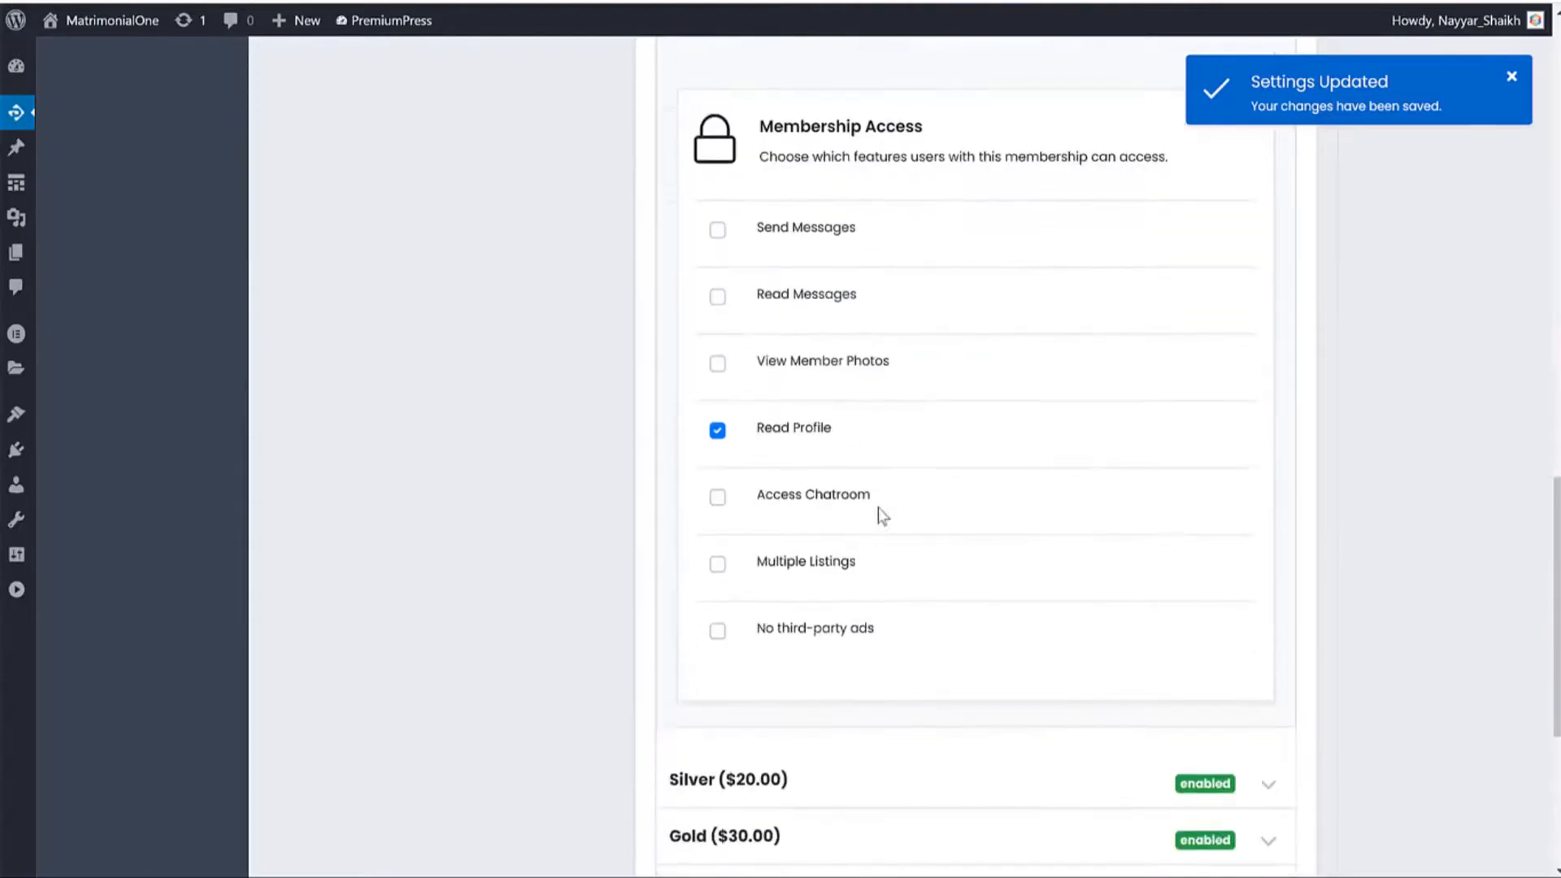
{"action": "left_click_drag", "start_coordinate": [881, 516], "coordinate": [759, 502]}
{"action": "scroll", "coordinate": [902, 533], "scroll_direction": "up", "scroll_amount": 6}
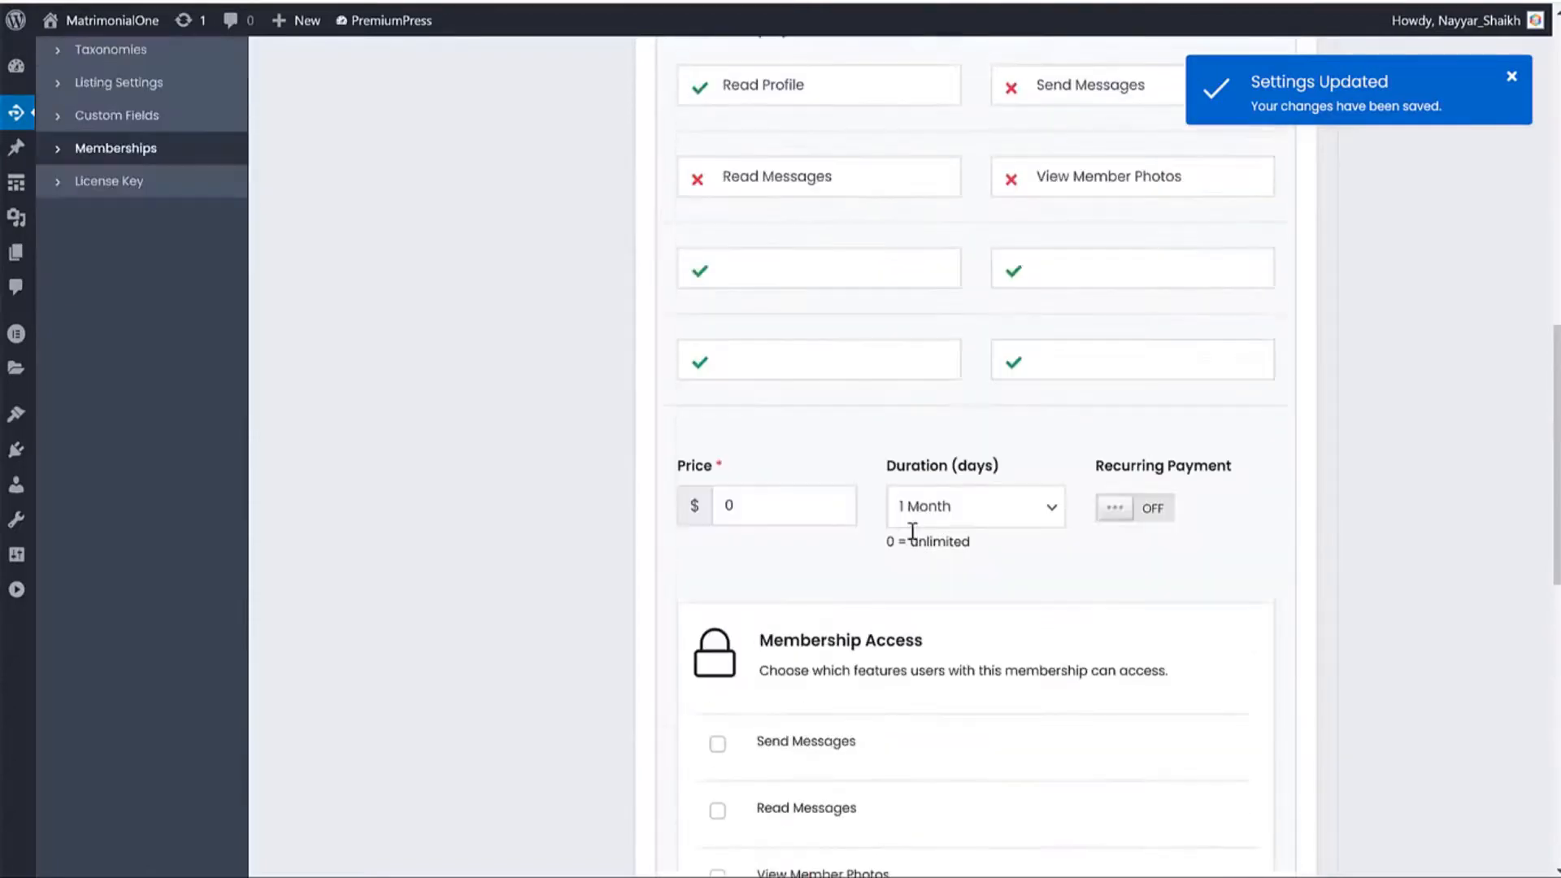
{"action": "left_click", "coordinate": [837, 282]}
{"action": "key", "text": "ctrl+v"}
Add Multiple Listings and No third-party ads as excluded Bronze display features.
{"action": "scroll", "coordinate": [894, 366], "scroll_direction": "down", "scroll_amount": 7}
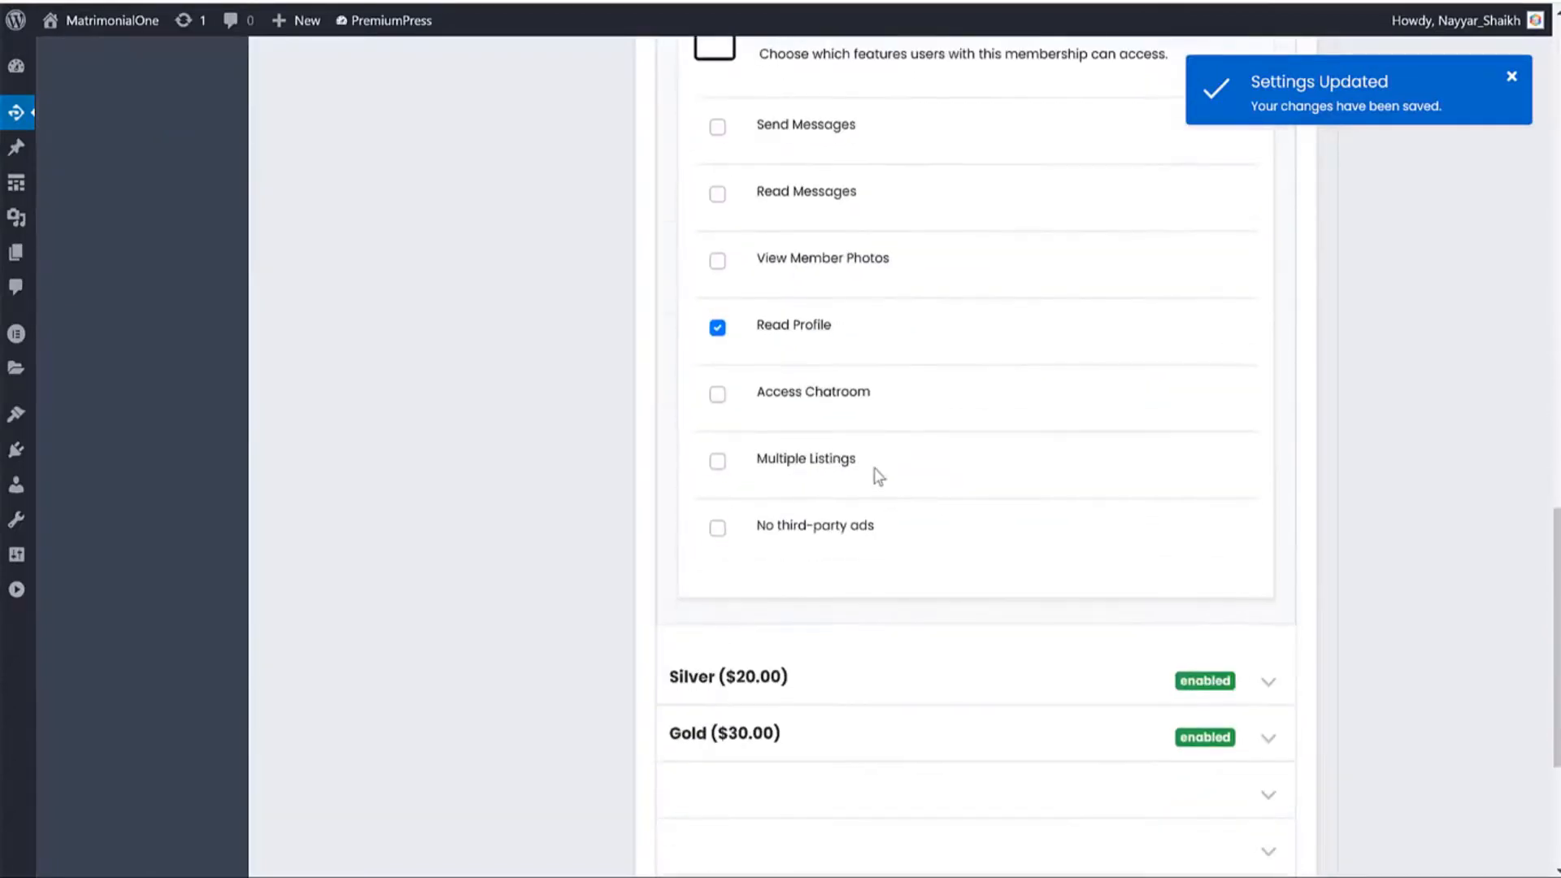
{"action": "left_click_drag", "start_coordinate": [878, 477], "coordinate": [769, 467]}
{"action": "key", "text": "ctrl+c"}
{"action": "scroll", "coordinate": [935, 496], "scroll_direction": "up", "scroll_amount": 10}
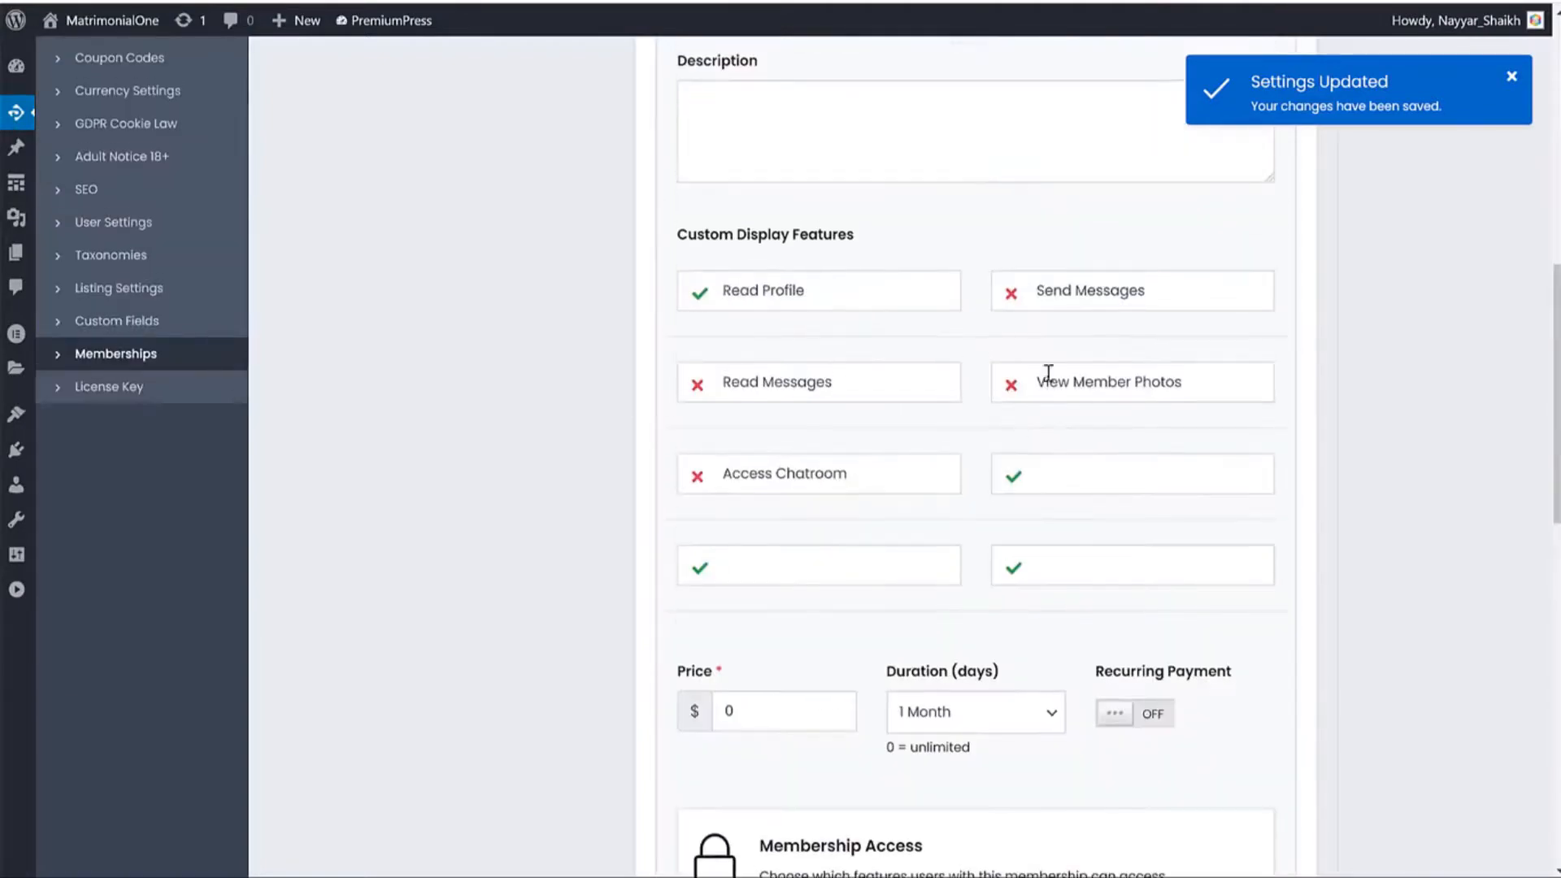
{"action": "left_click", "coordinate": [1070, 477]}
{"action": "key", "text": "ctrl+v"}
{"action": "scroll", "coordinate": [1088, 486], "scroll_direction": "down", "scroll_amount": 10}
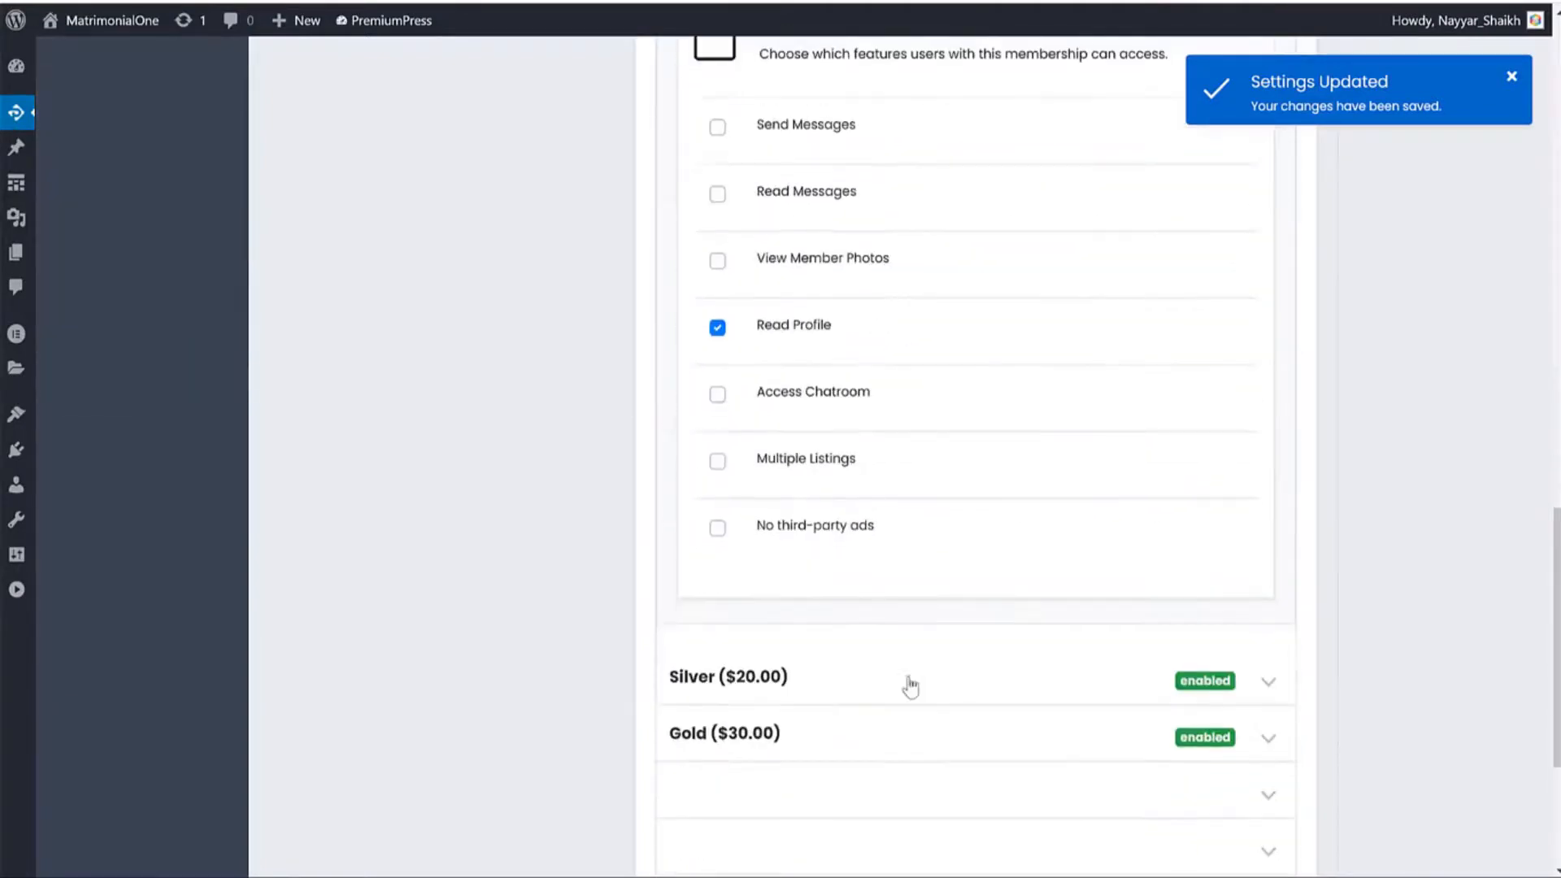
{"action": "left_click_drag", "start_coordinate": [875, 530], "coordinate": [758, 536]}
{"action": "scroll", "coordinate": [935, 590], "scroll_direction": "up", "scroll_amount": 10}
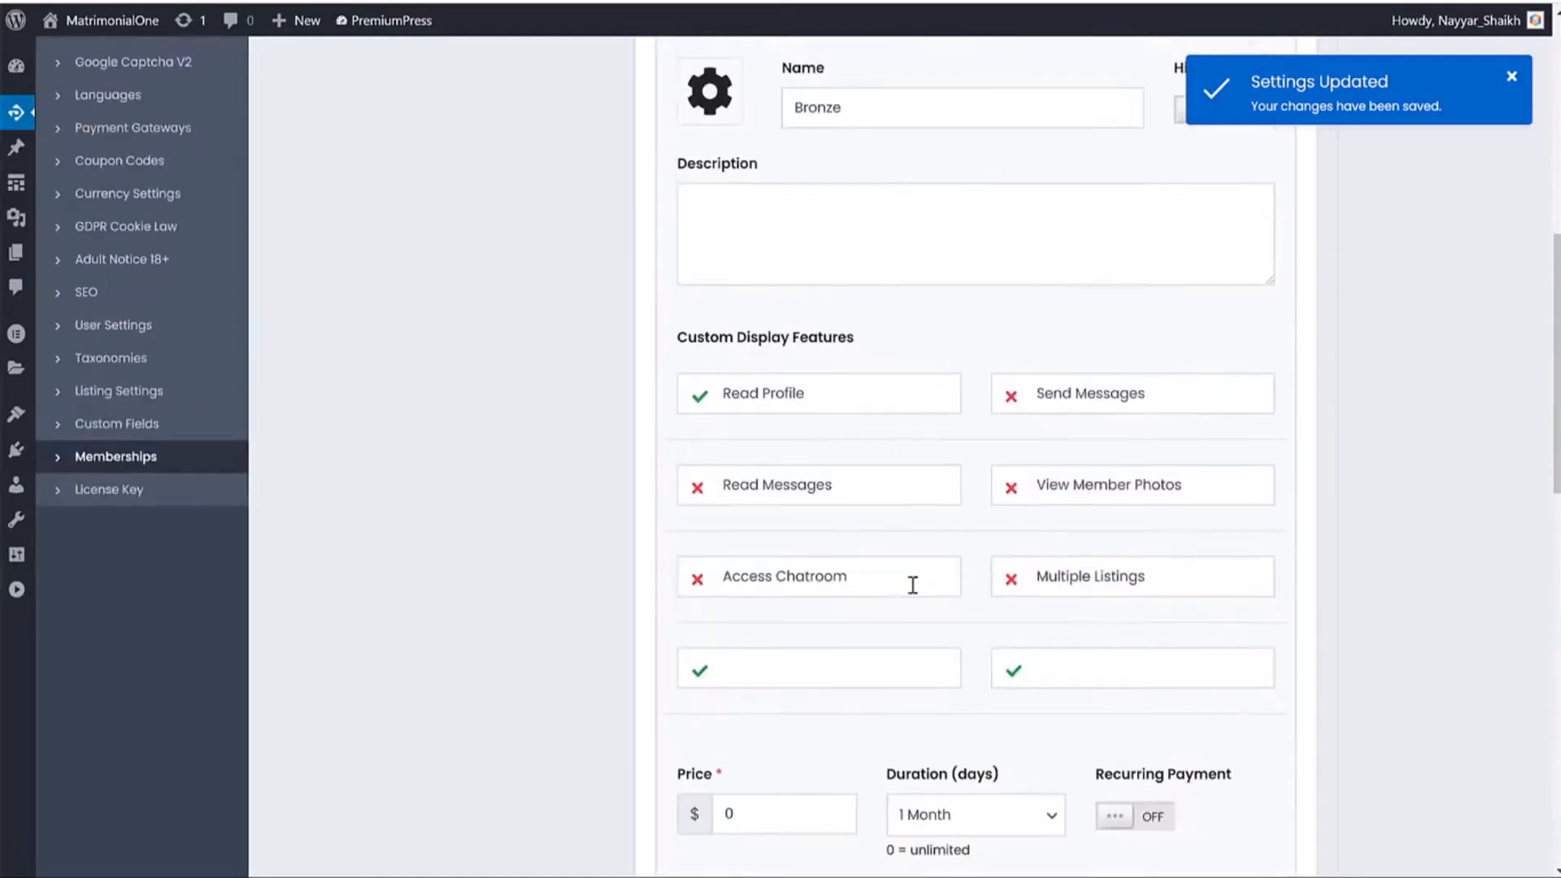
{"action": "left_click", "coordinate": [838, 657]}
{"action": "key", "text": "ctrl+v"}
Remove Access Chatroom from the Silver package, check Gold, and save the membership settings.
{"action": "scroll", "coordinate": [1319, 583], "scroll_direction": "down", "scroll_amount": 9}
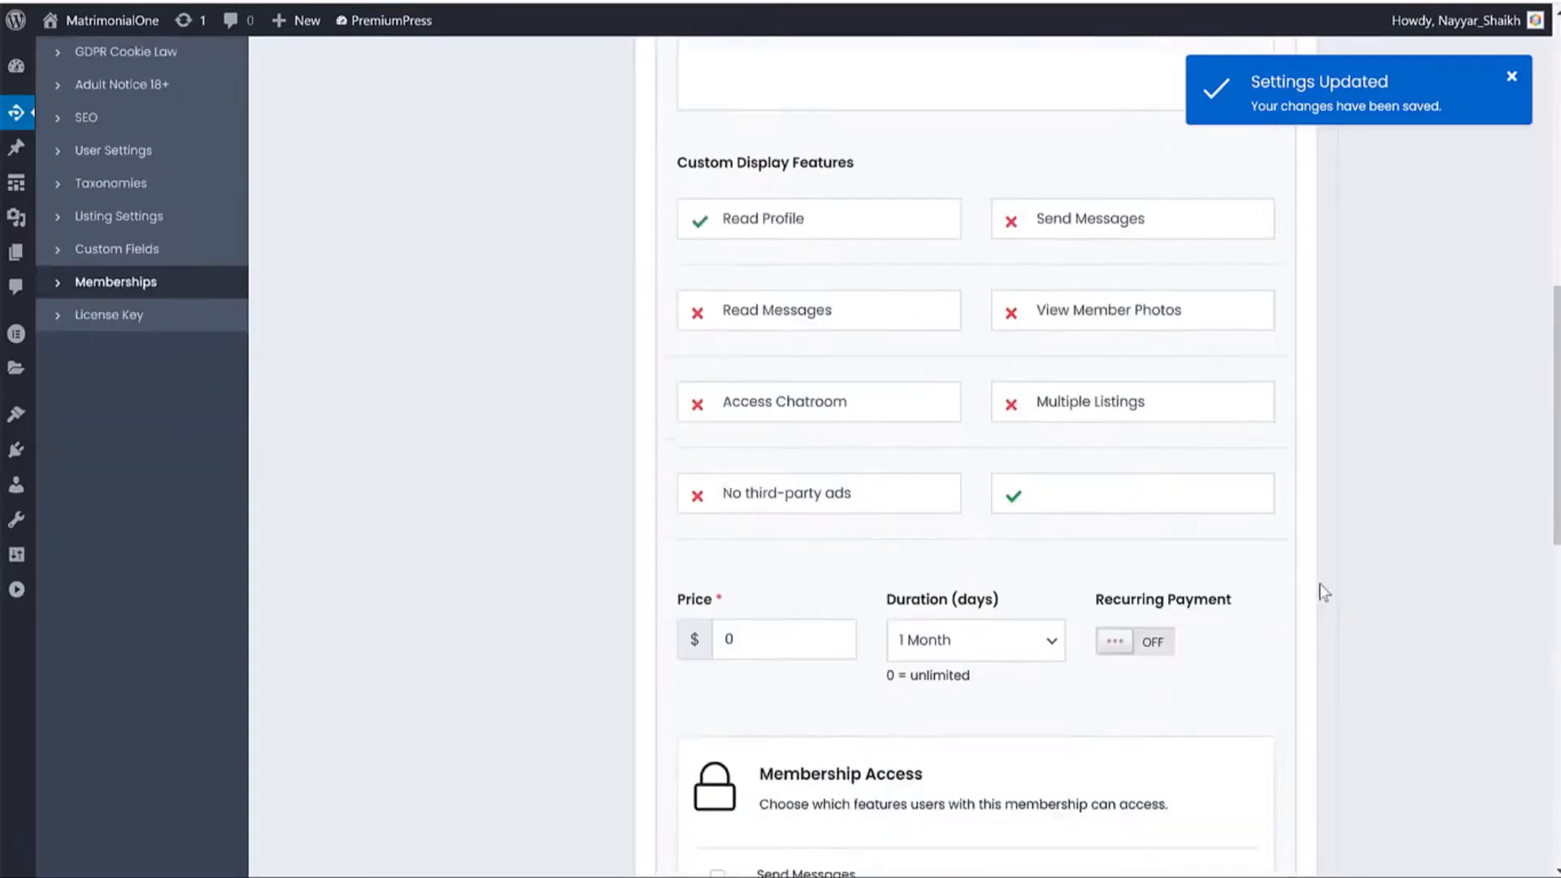
{"action": "scroll", "coordinate": [1402, 544], "scroll_direction": "down", "scroll_amount": 6}
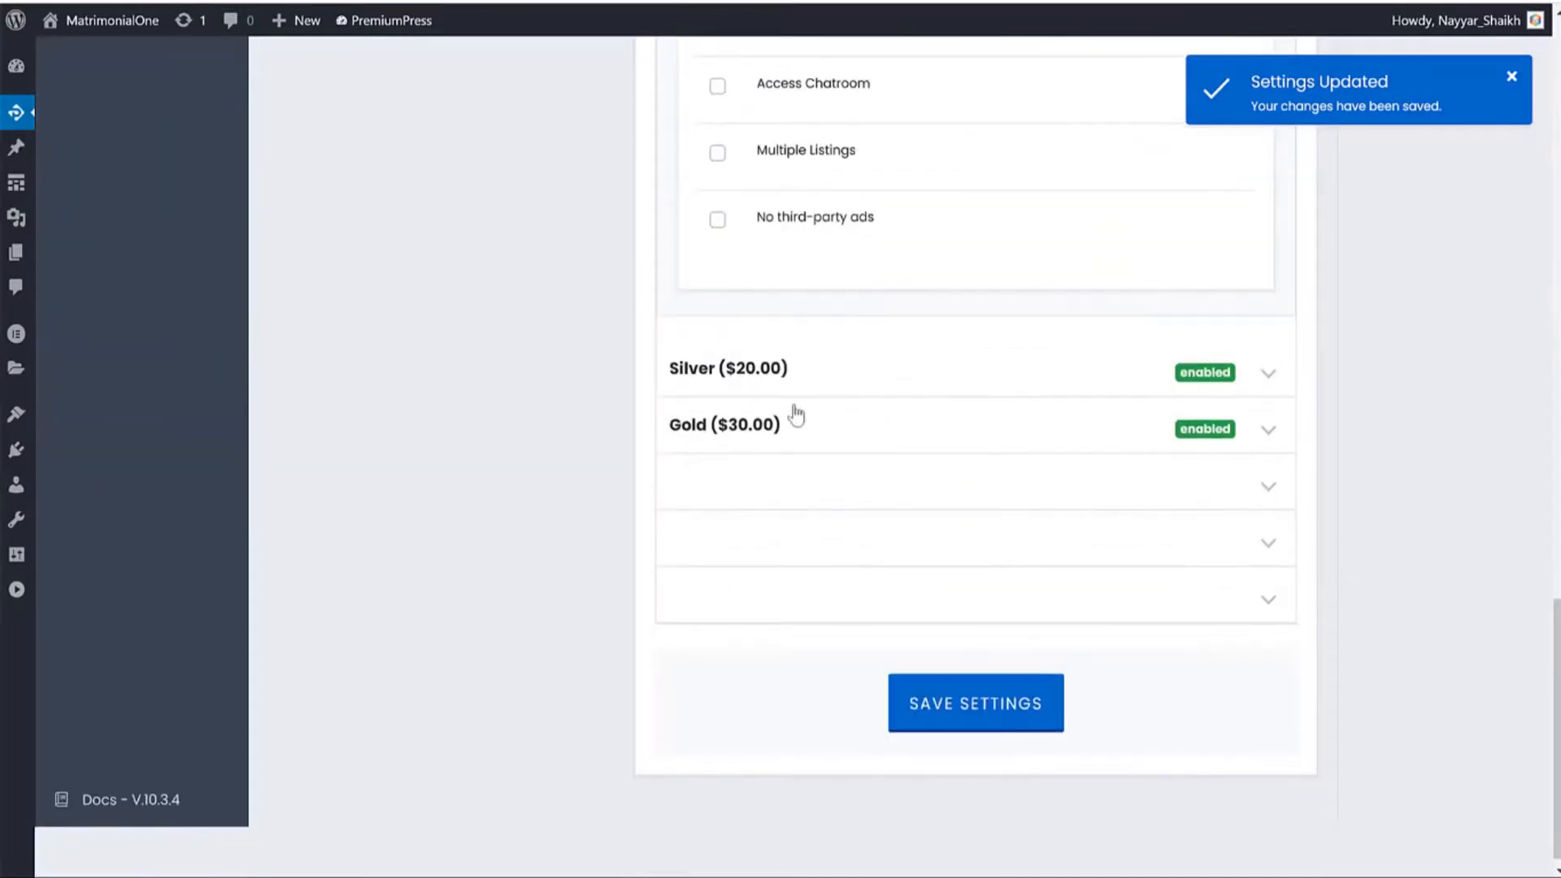
{"action": "left_click", "coordinate": [701, 378]}
{"action": "scroll", "coordinate": [1091, 439], "scroll_direction": "down", "scroll_amount": 14}
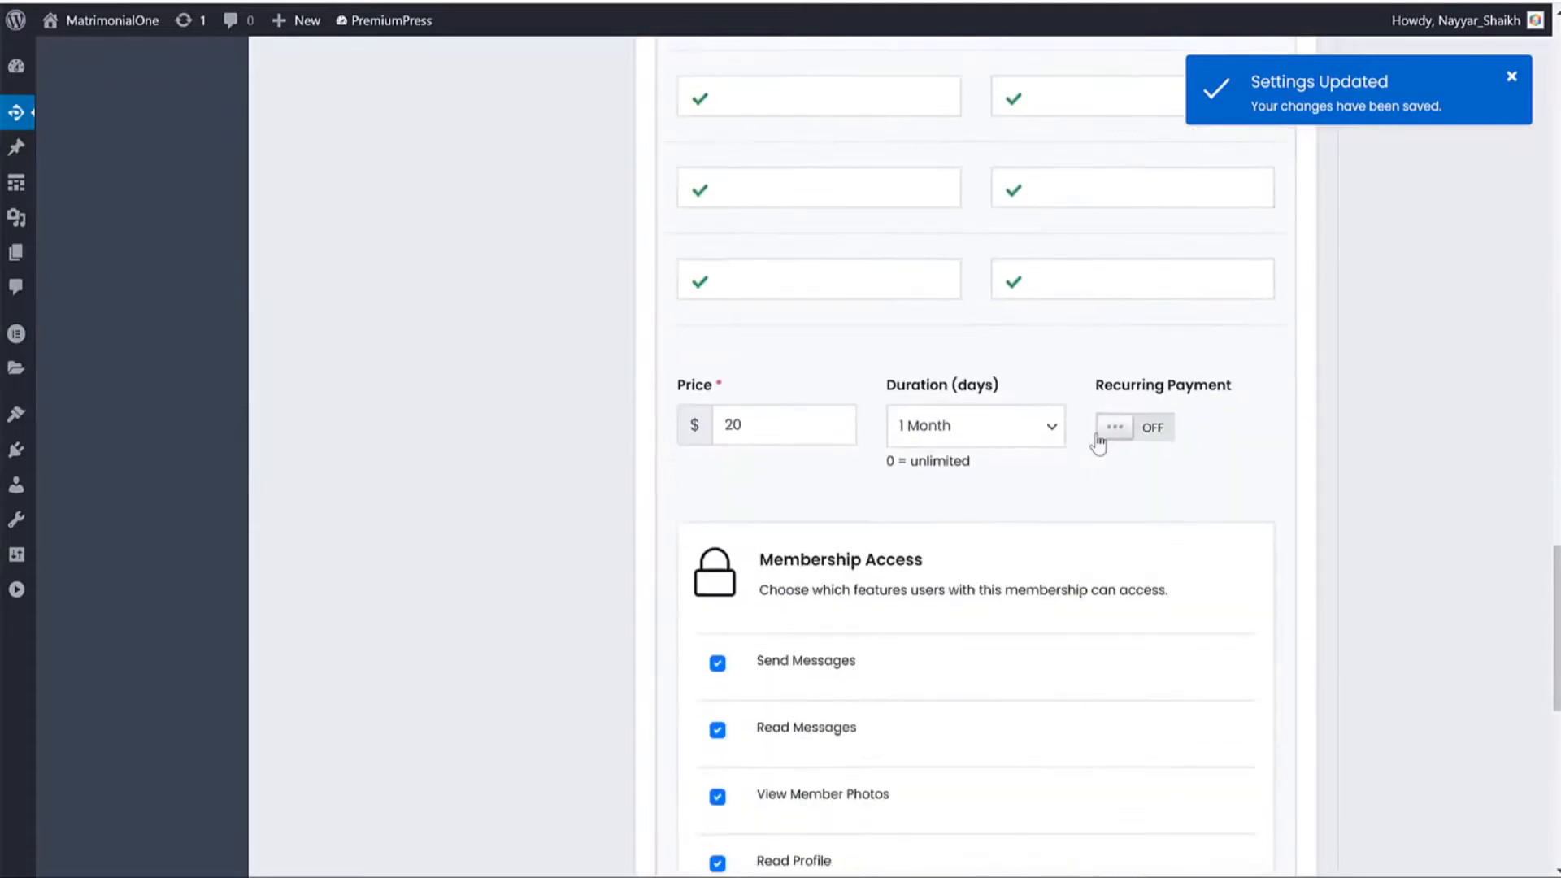
{"action": "scroll", "coordinate": [978, 439], "scroll_direction": "down", "scroll_amount": 1}
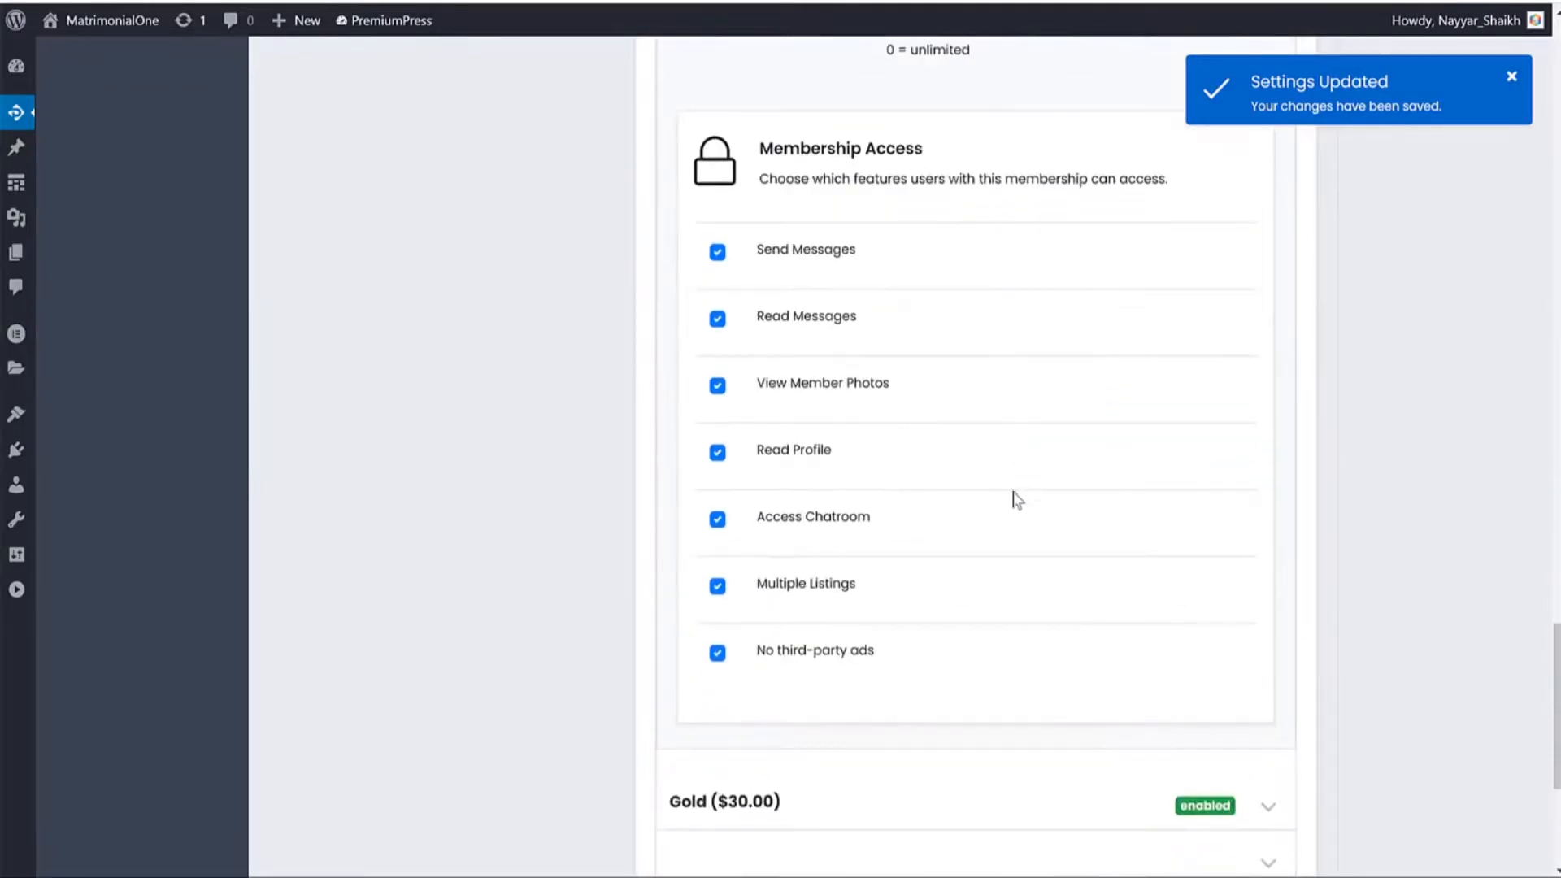
{"action": "left_click", "coordinate": [721, 524]}
{"action": "scroll", "coordinate": [1098, 415], "scroll_direction": "down", "scroll_amount": 4}
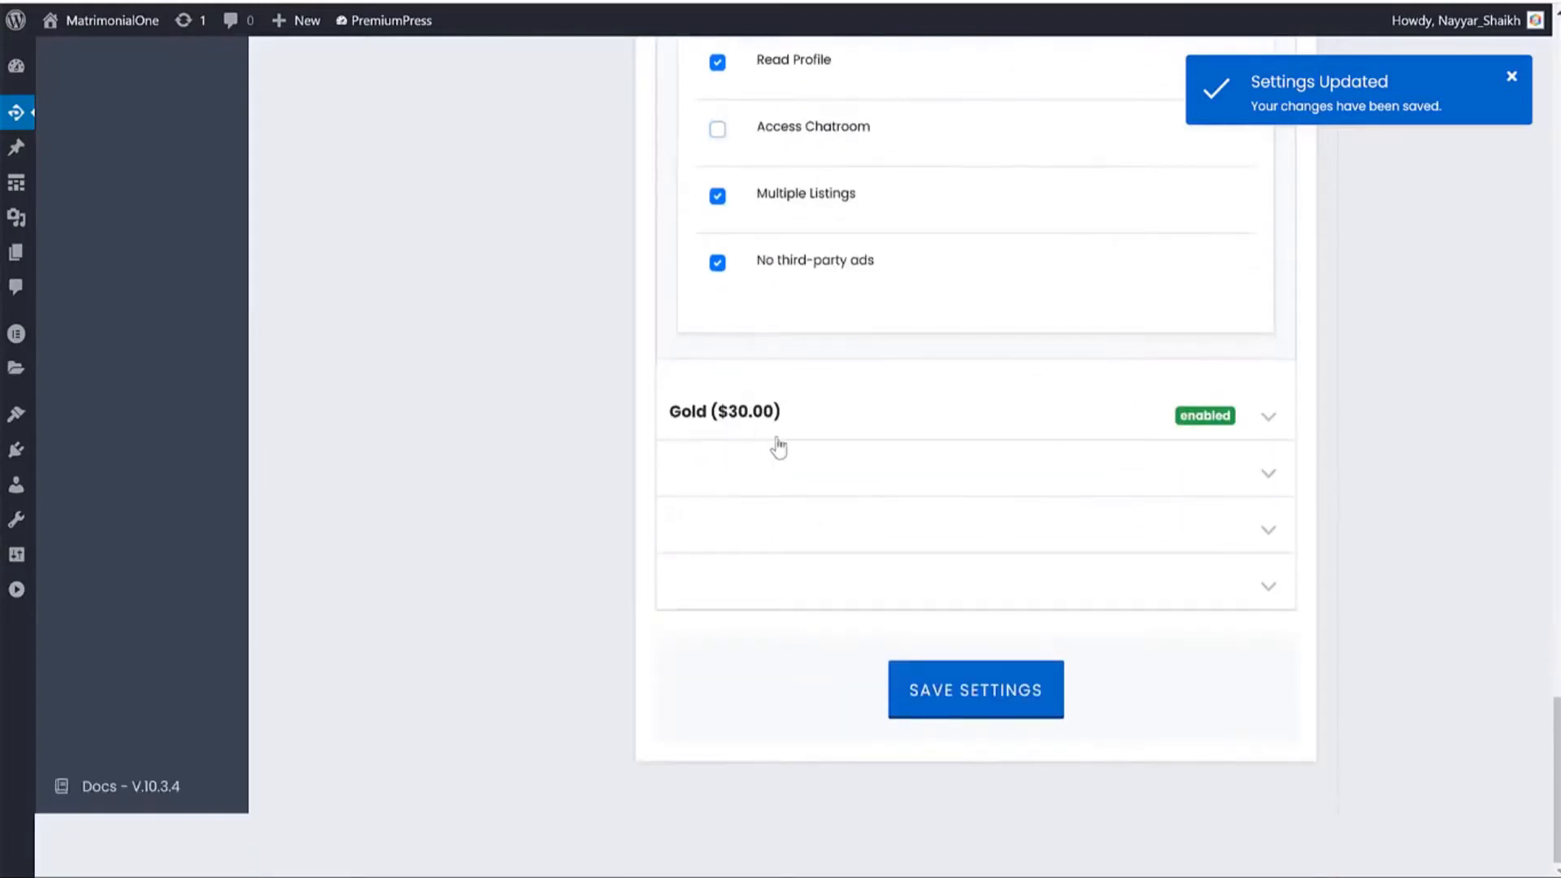
{"action": "left_click", "coordinate": [777, 442]}
{"action": "scroll", "coordinate": [914, 584], "scroll_direction": "down", "scroll_amount": 4}
{"action": "scroll", "coordinate": [1077, 634], "scroll_direction": "down", "scroll_amount": 8}
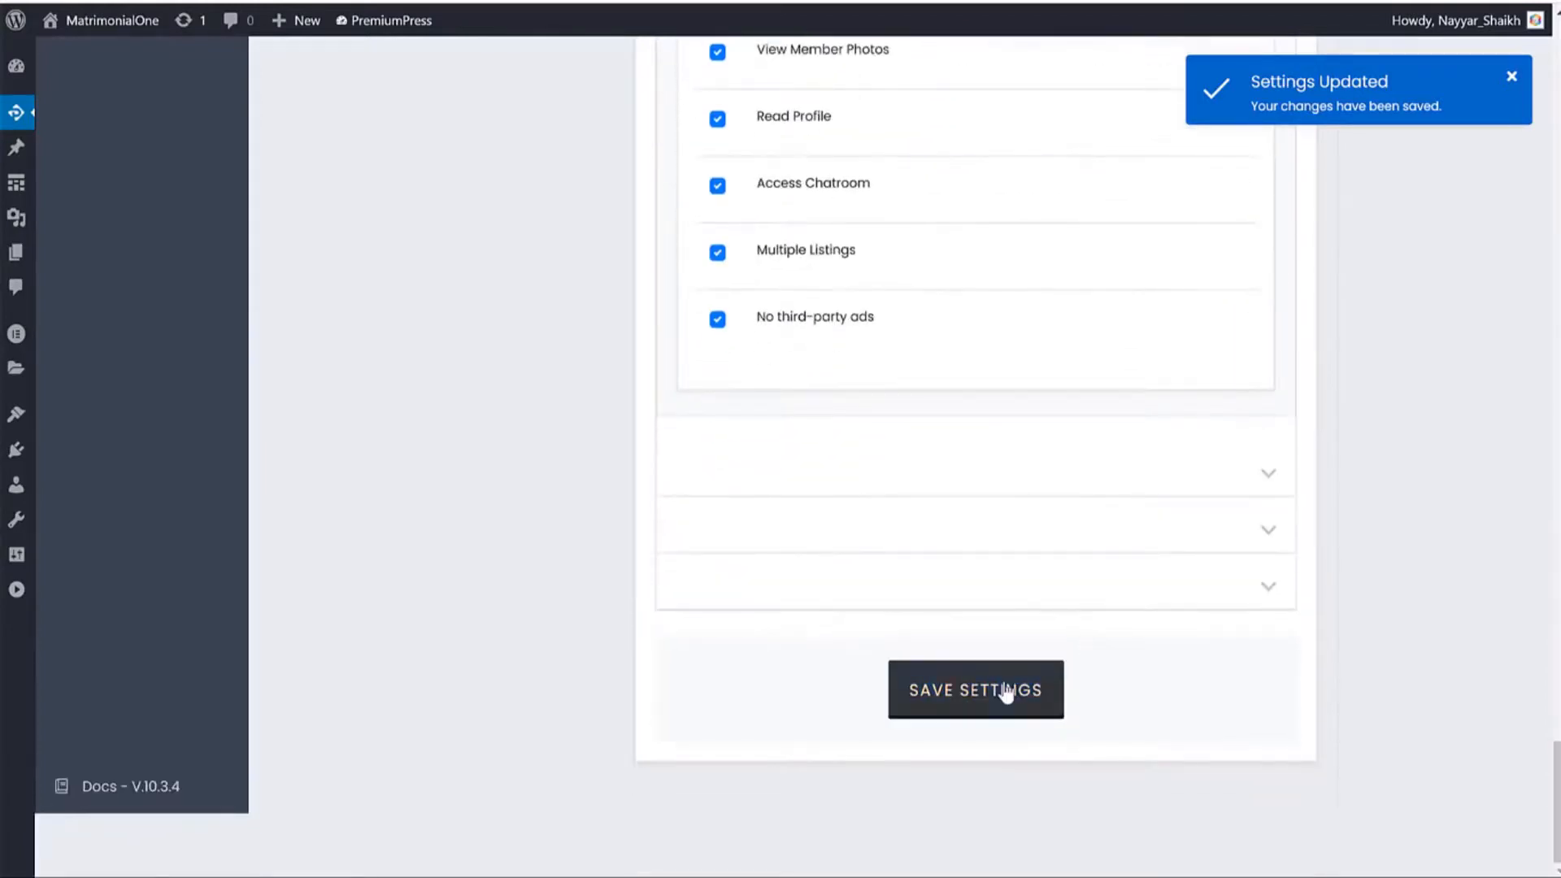
{"action": "left_click", "coordinate": [1006, 690]}
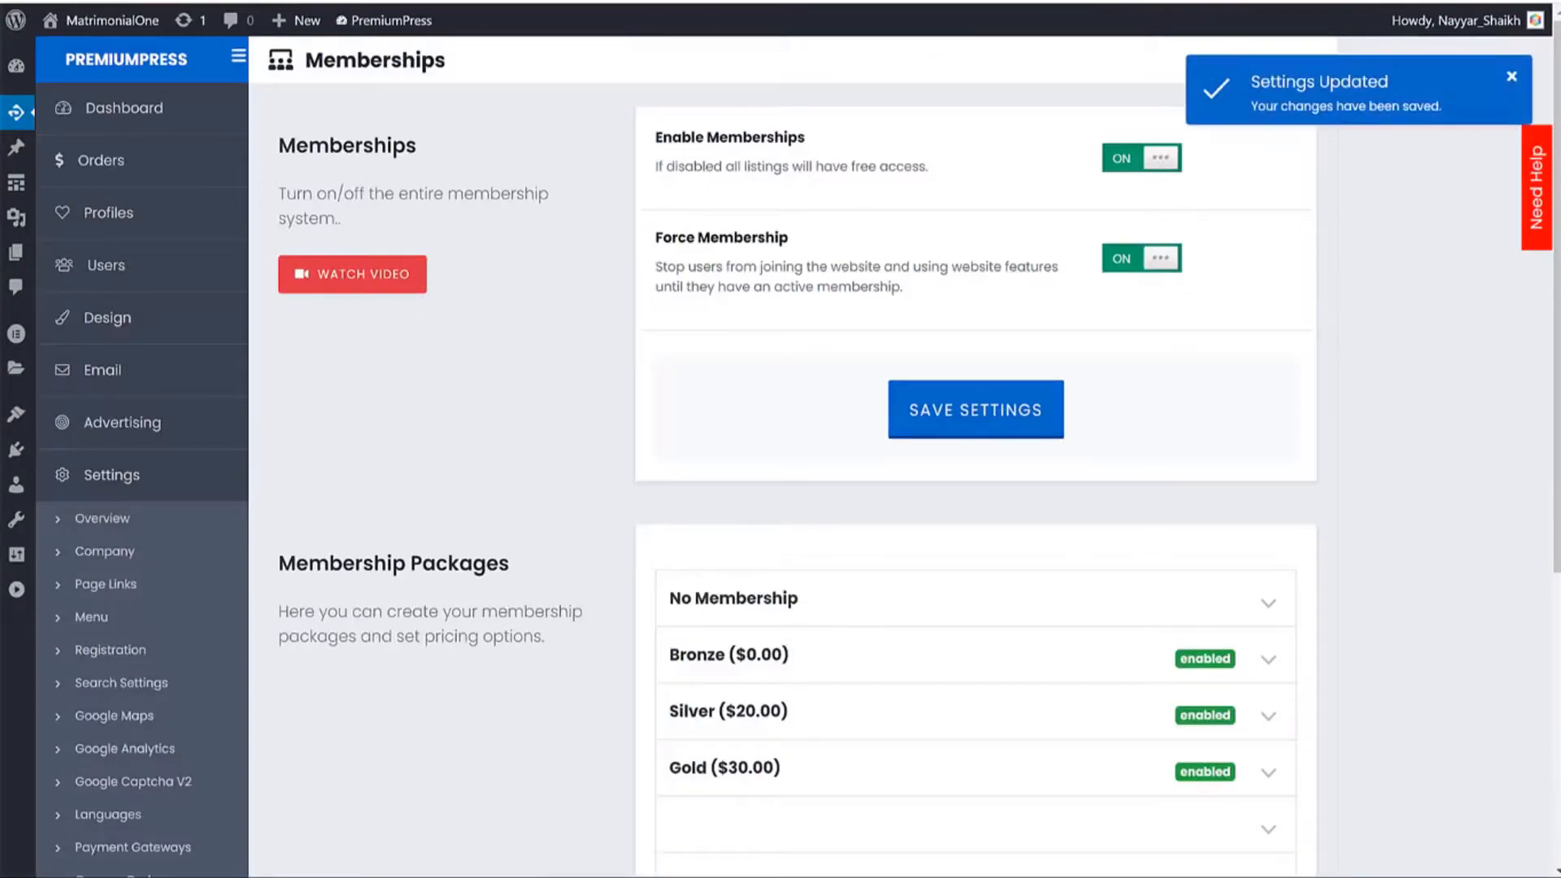
Open a private browsing window and load the dating.fehem.in site.
{"action": "left_click", "coordinate": [1529, 4]}
{"action": "left_click", "coordinate": [1437, 57]}
{"action": "type", "text": "No third-party ads"}
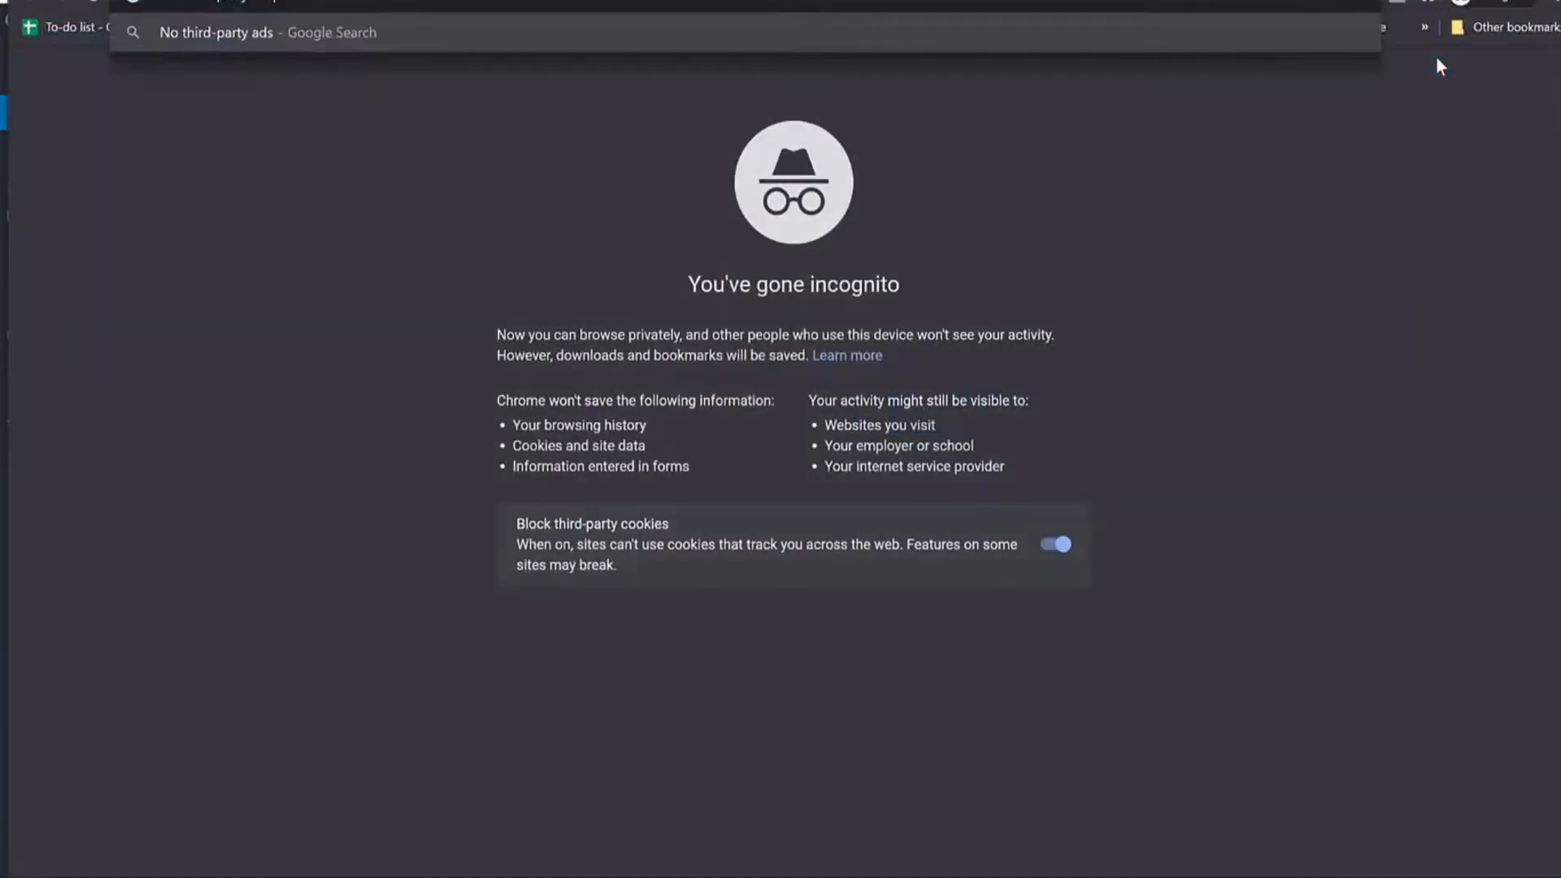
{"action": "key", "text": "ctrl+a"}
{"action": "type", "text": "dat"}
{"action": "key", "text": "Return"}
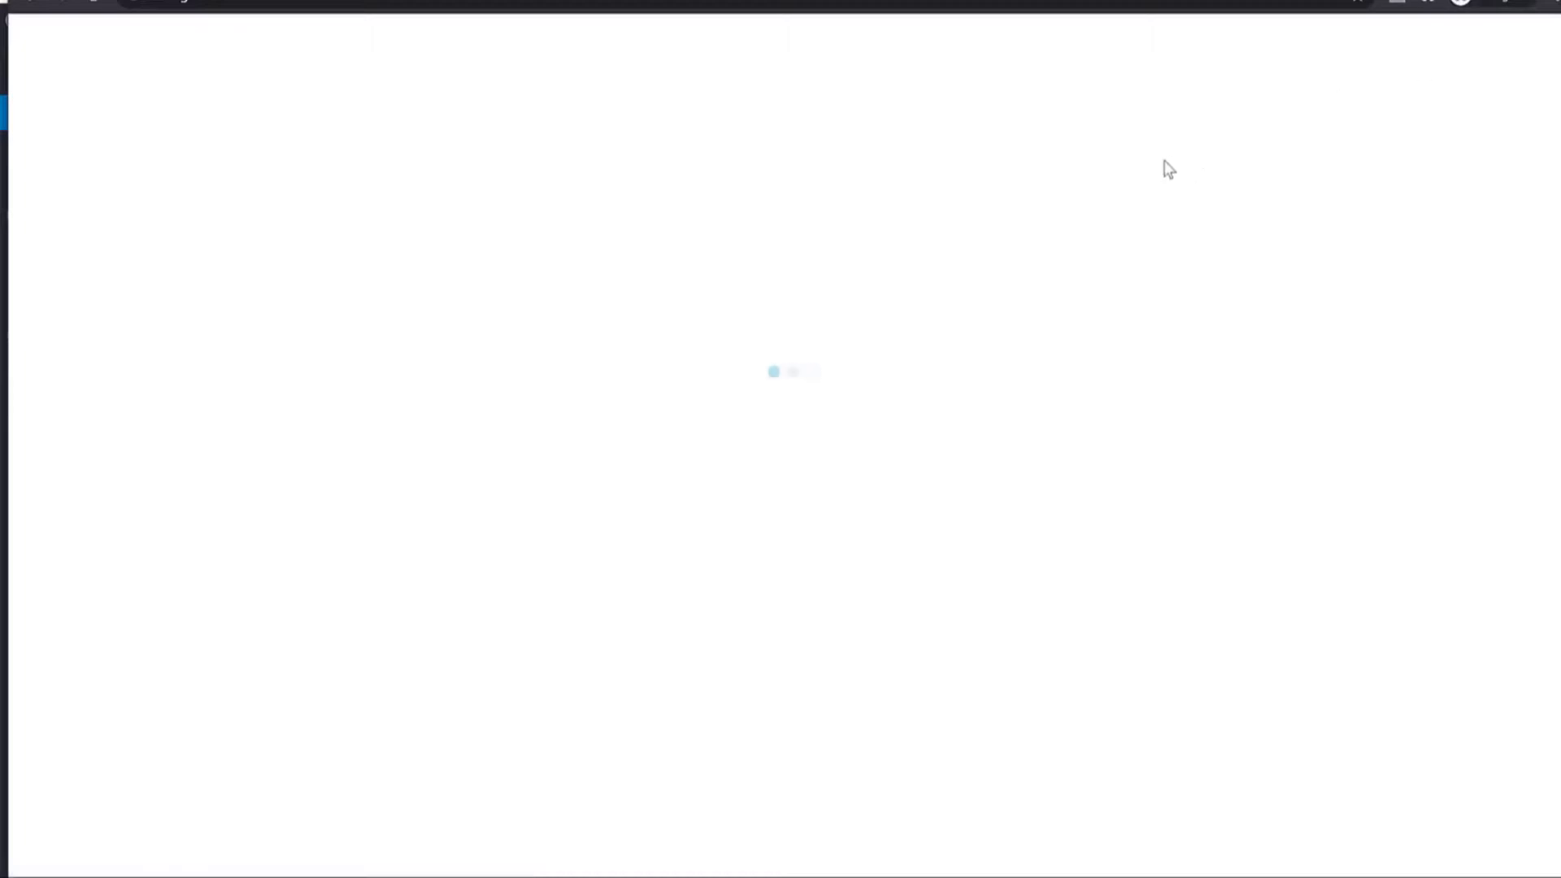
From a member profile, go to registration, select the Gold package, then close the New Member popup.
{"action": "scroll", "coordinate": [1182, 244], "scroll_direction": "down", "scroll_amount": 12}
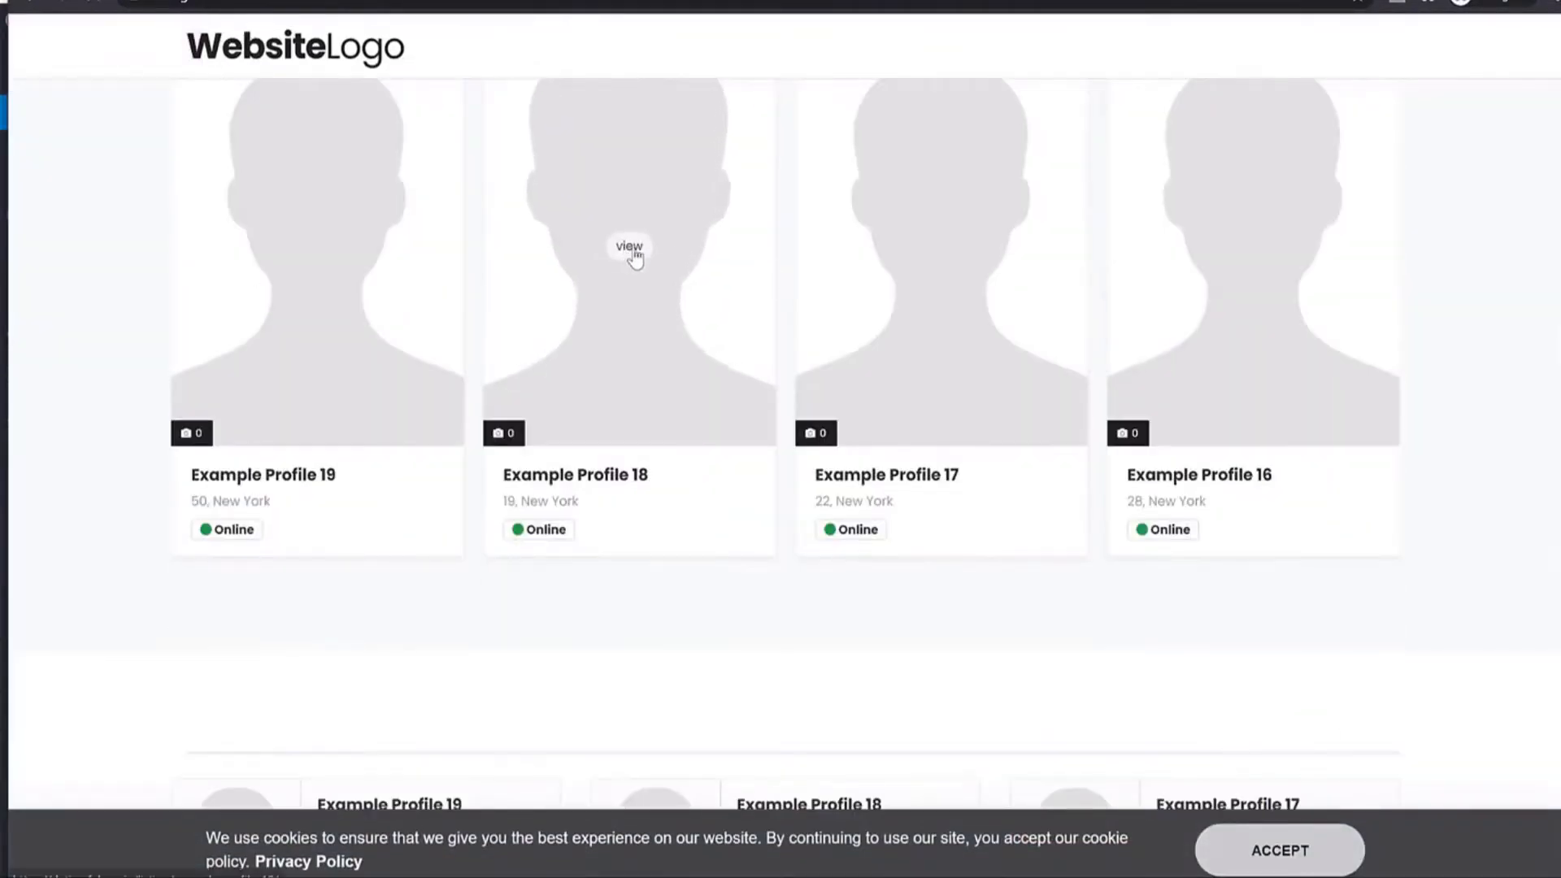
{"action": "left_click", "coordinate": [831, 220]}
{"action": "scroll", "coordinate": [1033, 236], "scroll_direction": "down", "scroll_amount": 4}
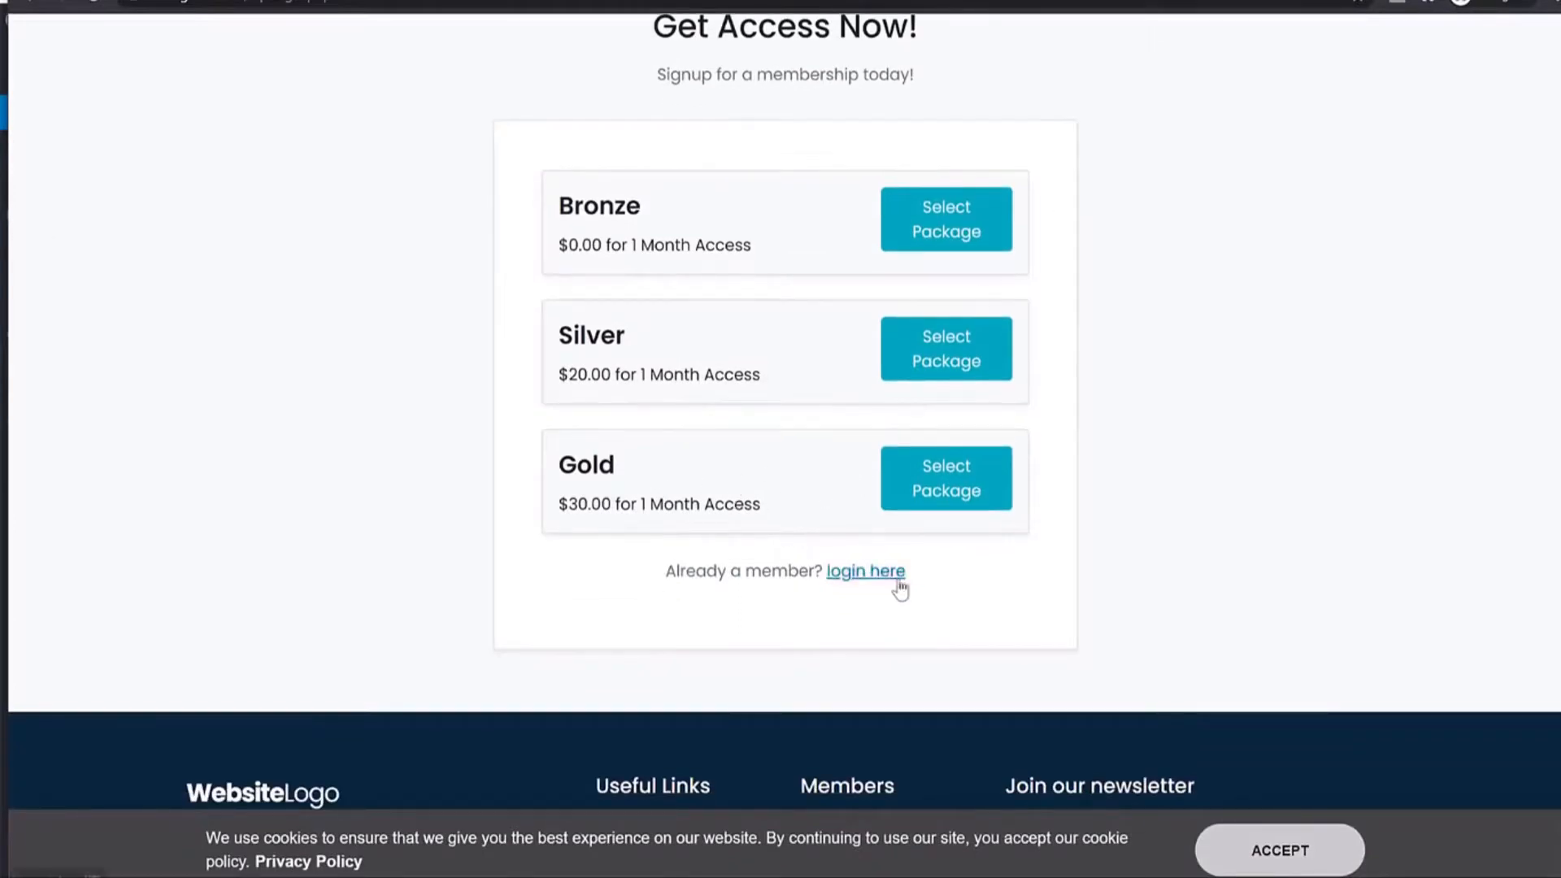
{"action": "scroll", "coordinate": [899, 584], "scroll_direction": "up", "scroll_amount": 4}
{"action": "left_click", "coordinate": [1202, 78]}
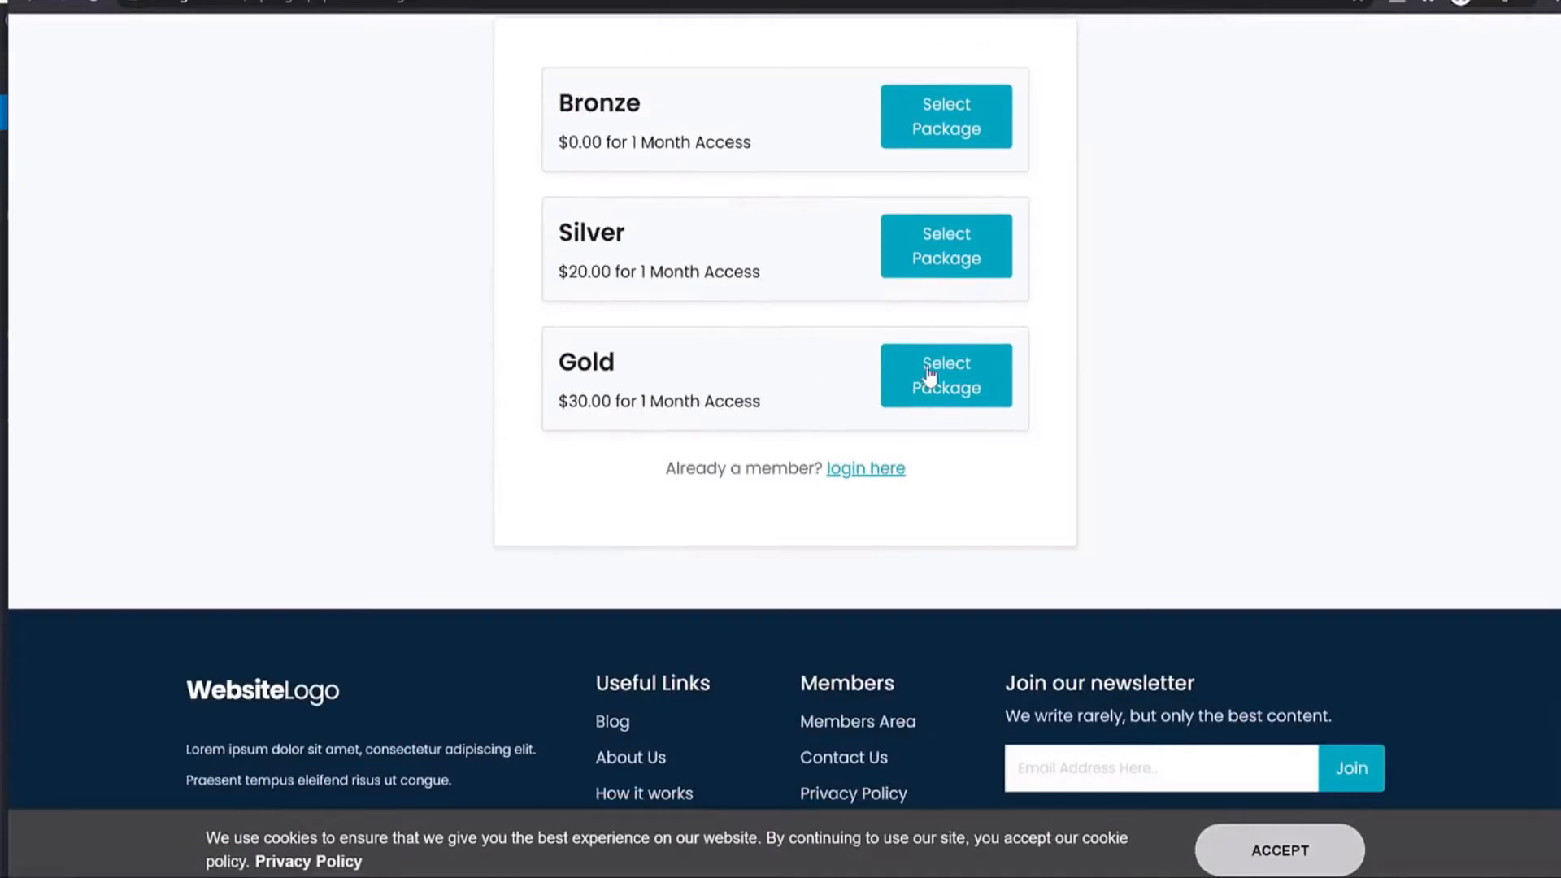
{"action": "left_click", "coordinate": [966, 394]}
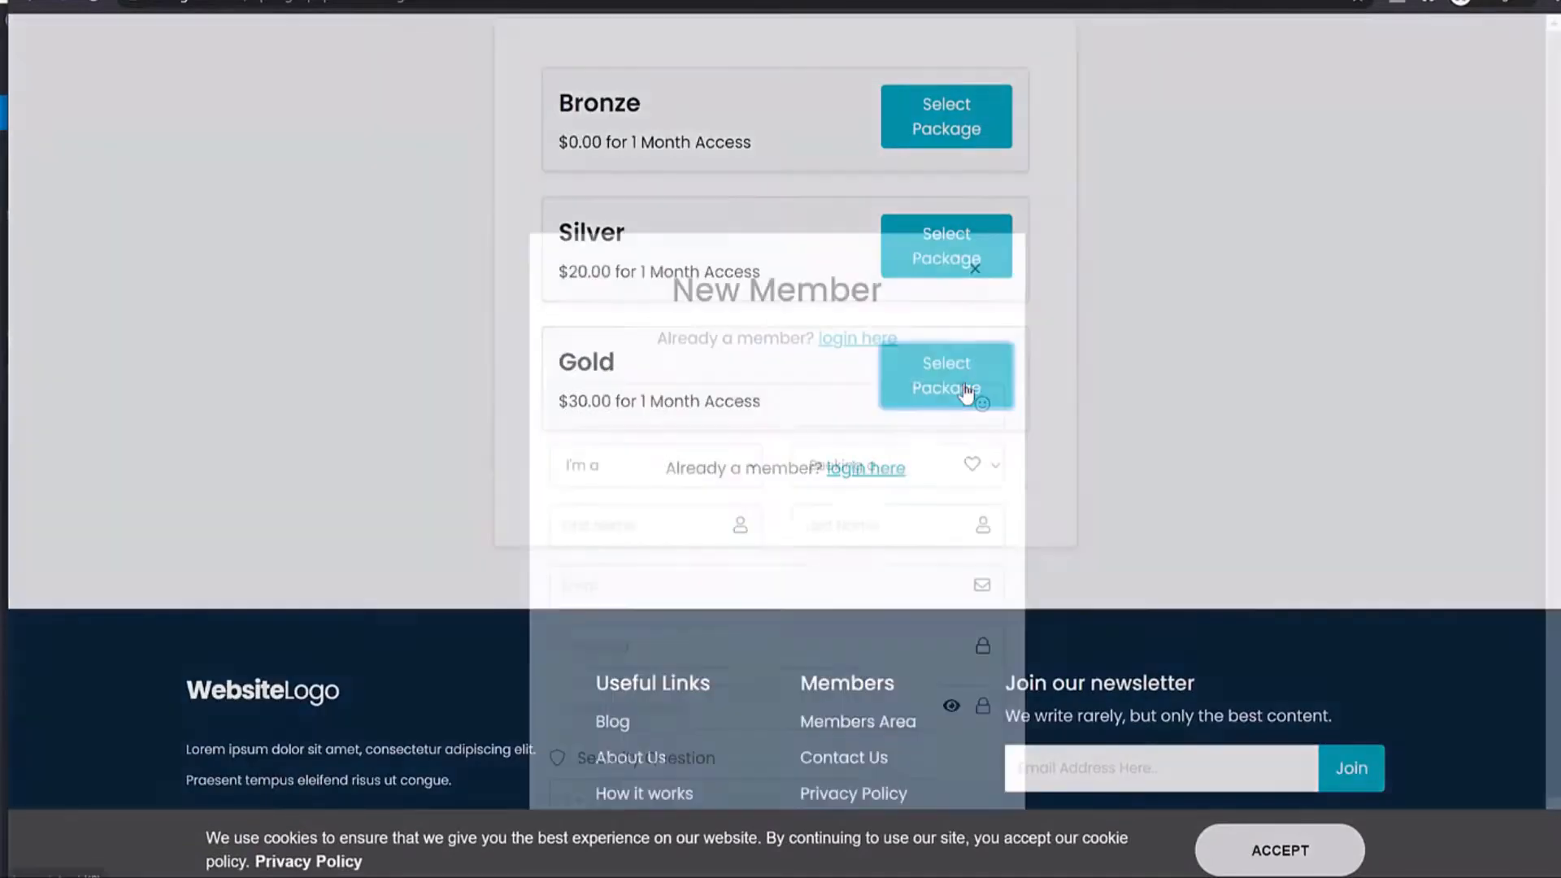
{"action": "left_click", "coordinate": [1151, 226]}
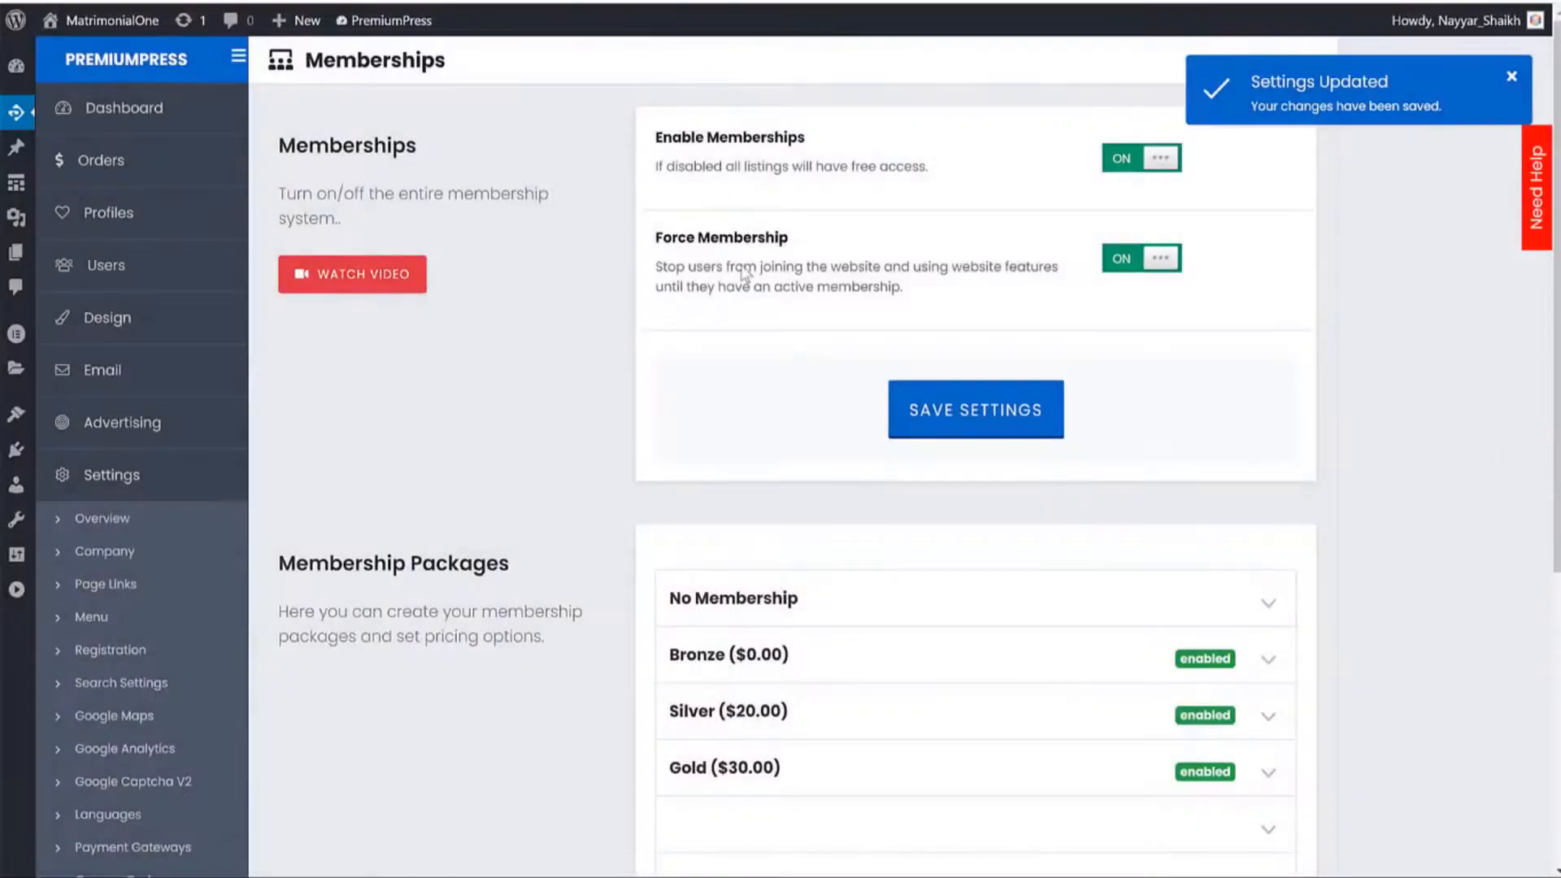
Open the logged-in member's MY ACCOUNT dashboard.
{"action": "scroll", "coordinate": [195, 793], "scroll_direction": "down", "scroll_amount": 5}
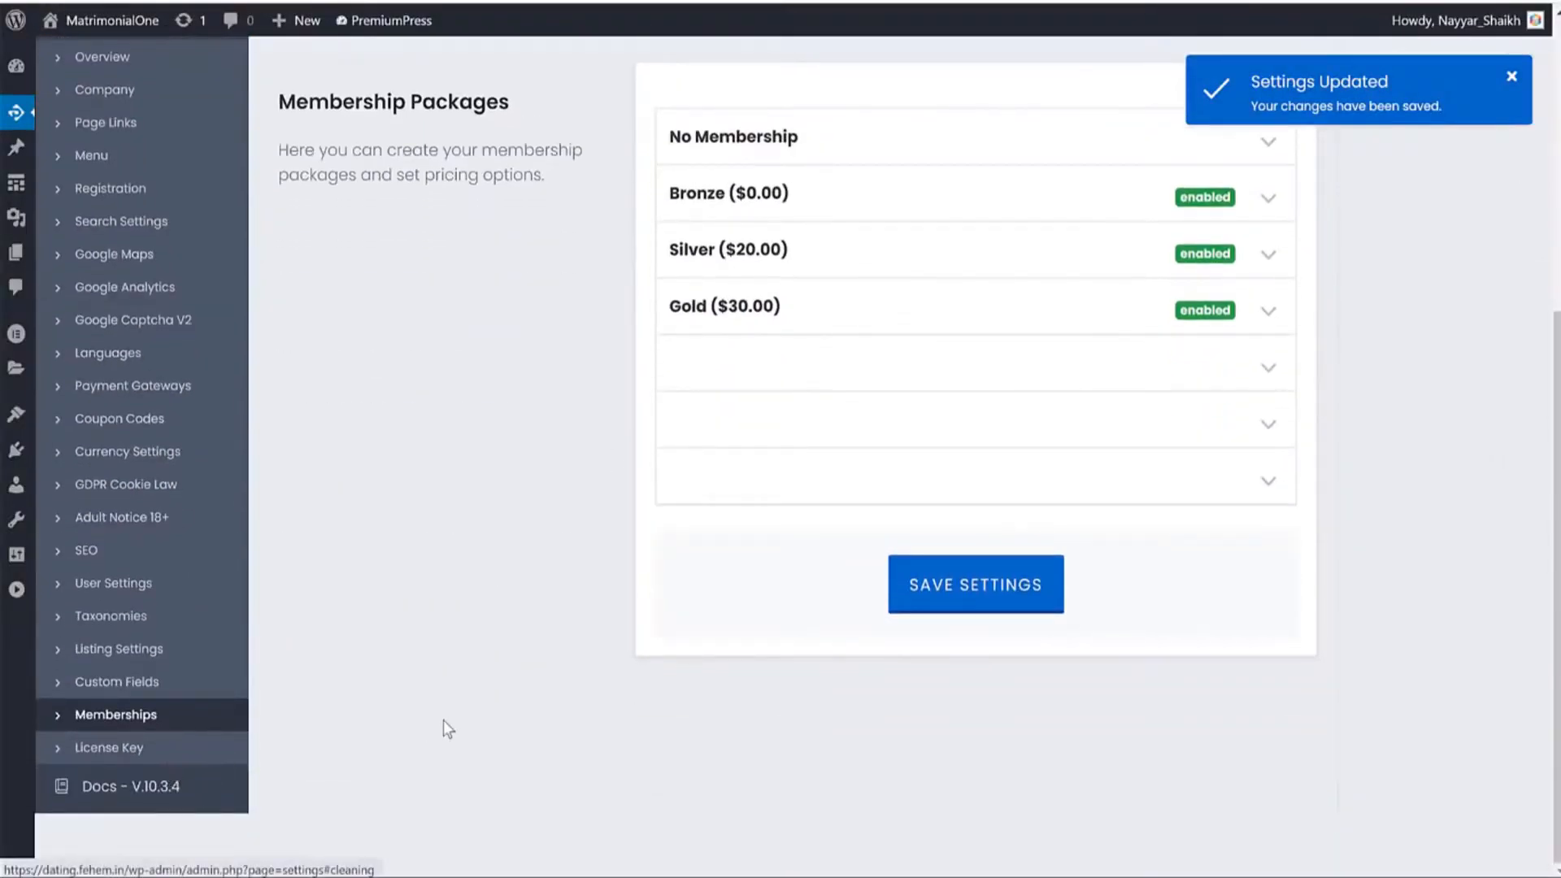
{"action": "scroll", "coordinate": [430, 733], "scroll_direction": "up", "scroll_amount": 5}
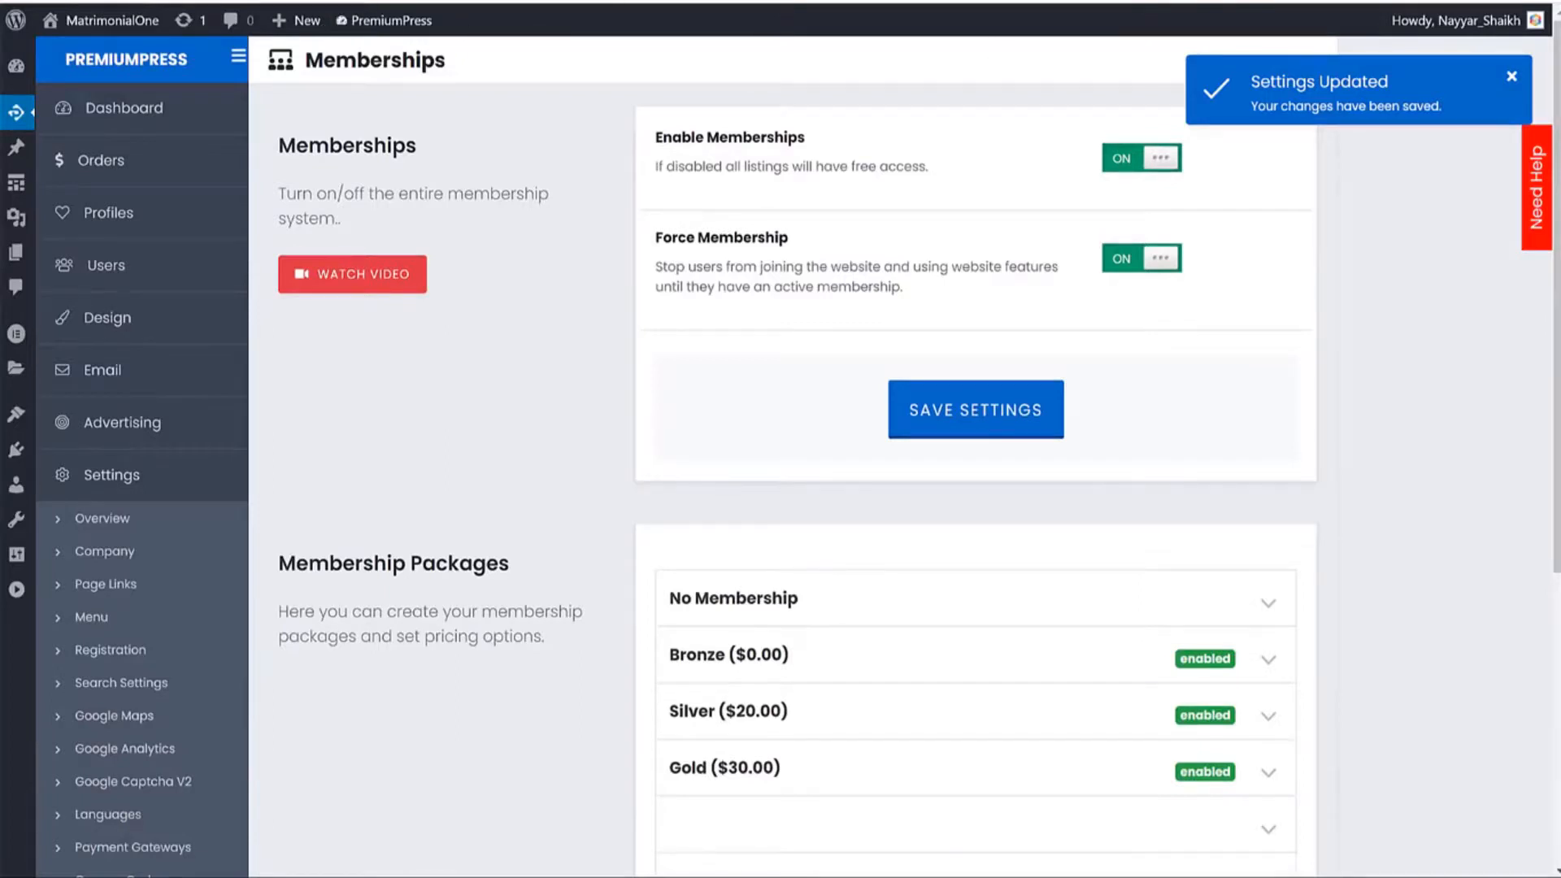
{"action": "left_click", "coordinate": [1550, 4]}
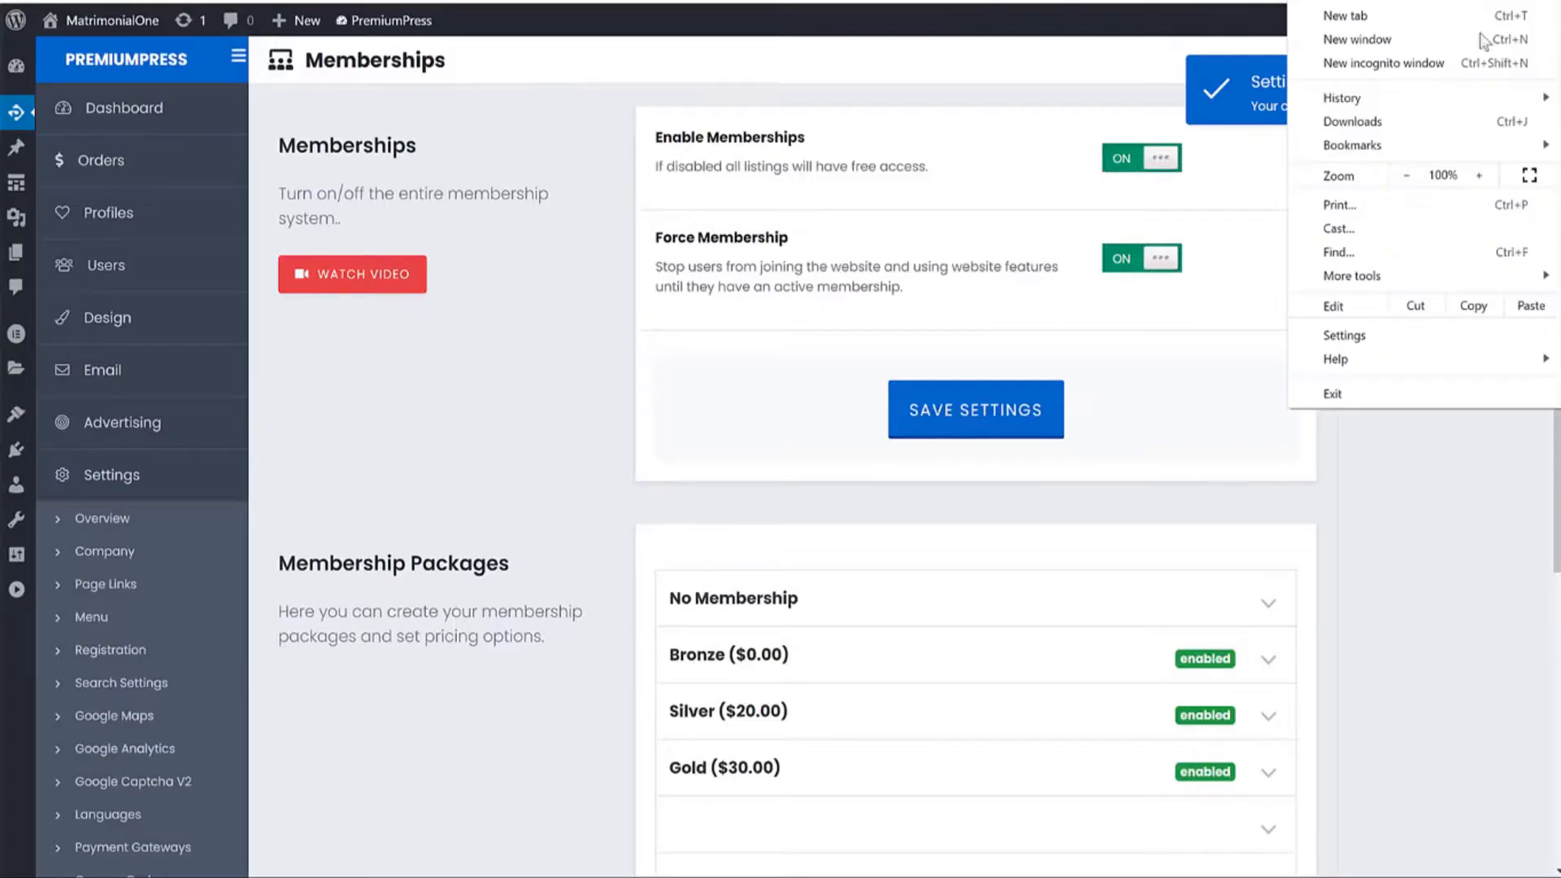
{"action": "left_click", "coordinate": [484, 181]}
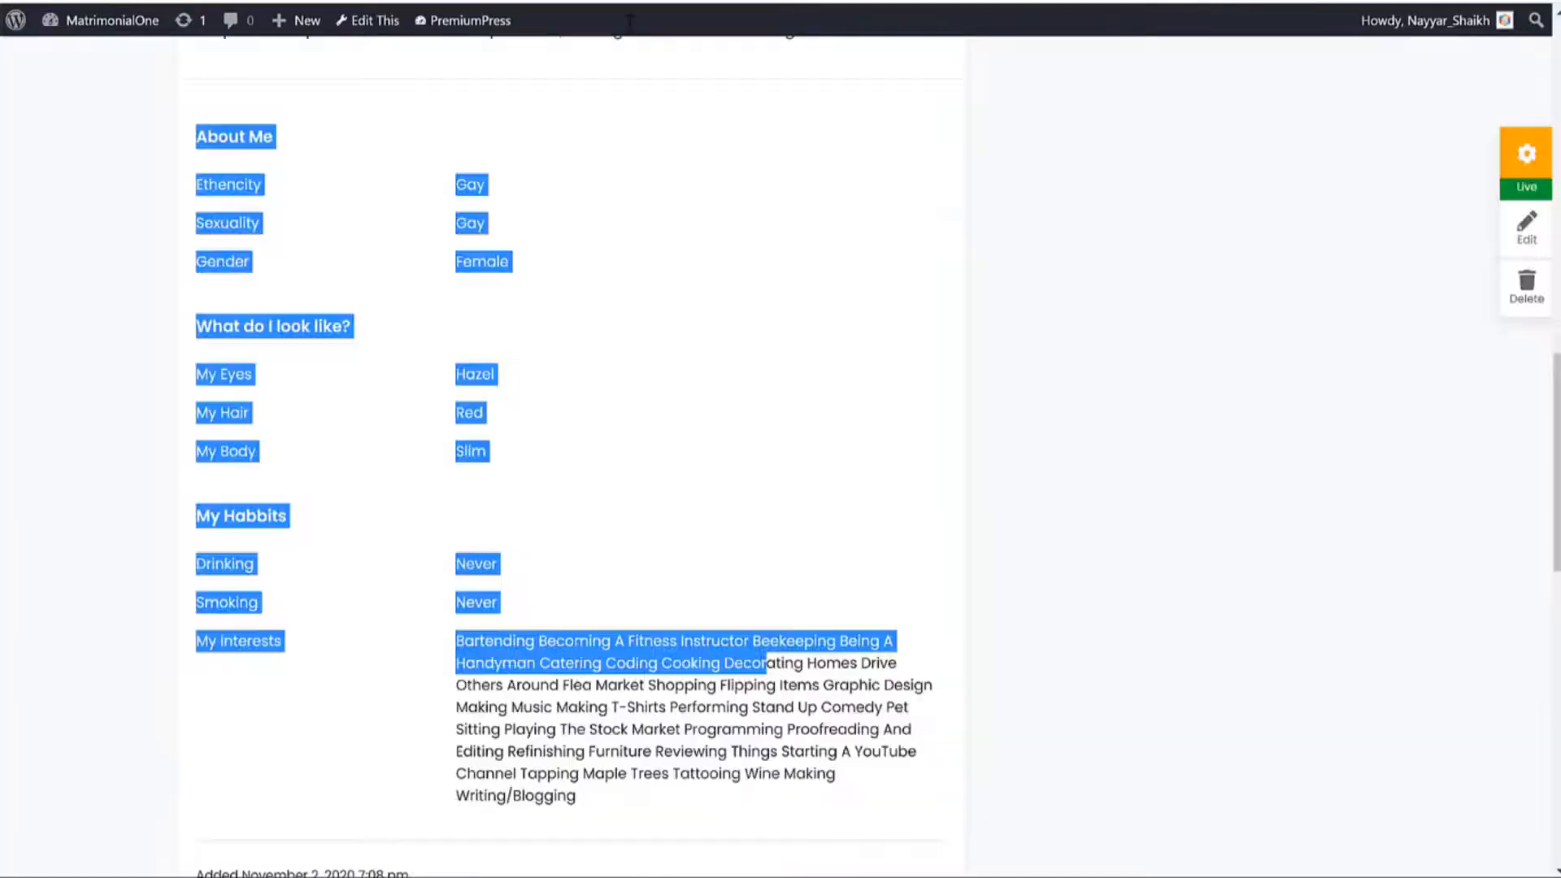
{"action": "scroll", "coordinate": [1266, 401], "scroll_direction": "up", "scroll_amount": 15}
{"action": "left_click", "coordinate": [1168, 98]}
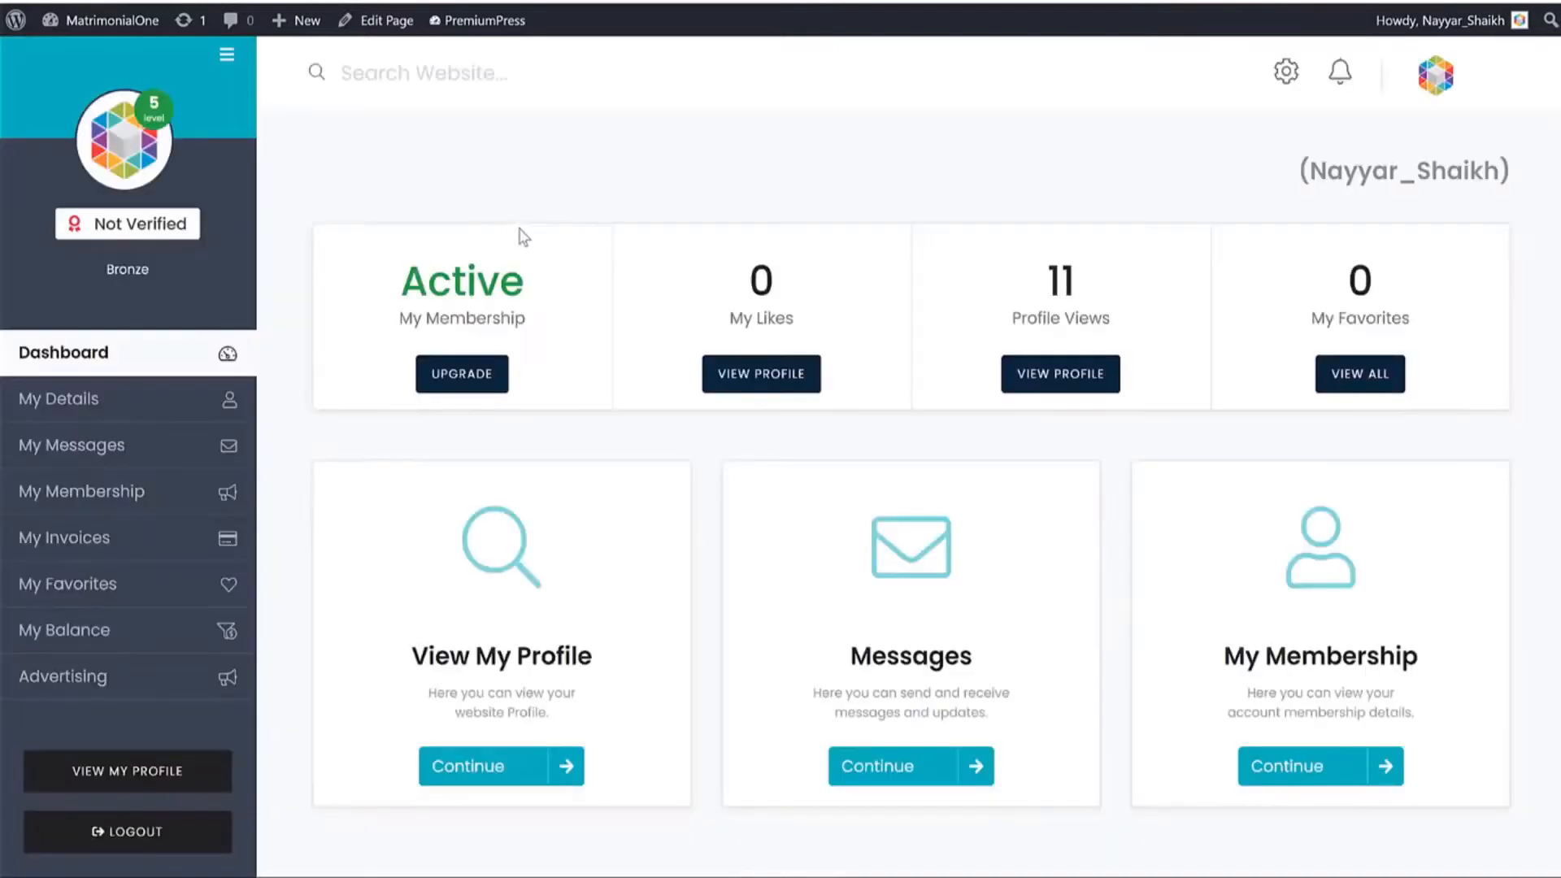
{"action": "scroll", "coordinate": [748, 304], "scroll_direction": "down", "scroll_amount": 5}
{"action": "scroll", "coordinate": [755, 313], "scroll_direction": "up", "scroll_amount": 5}
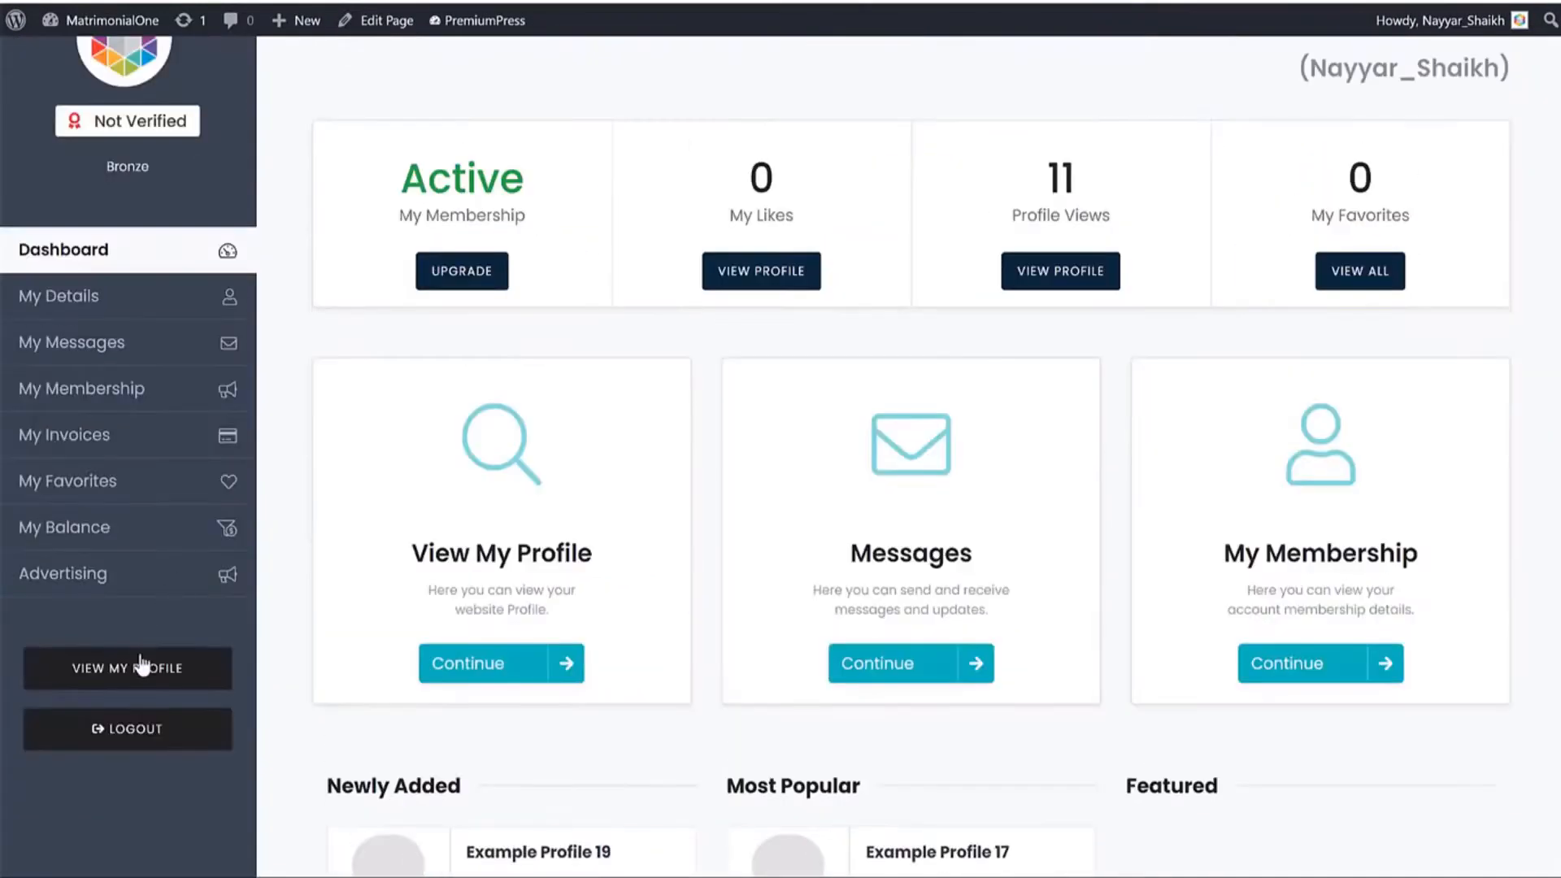
View the member's public profile, Example Profile 1, then open a new incognito window.
{"action": "left_click", "coordinate": [138, 667]}
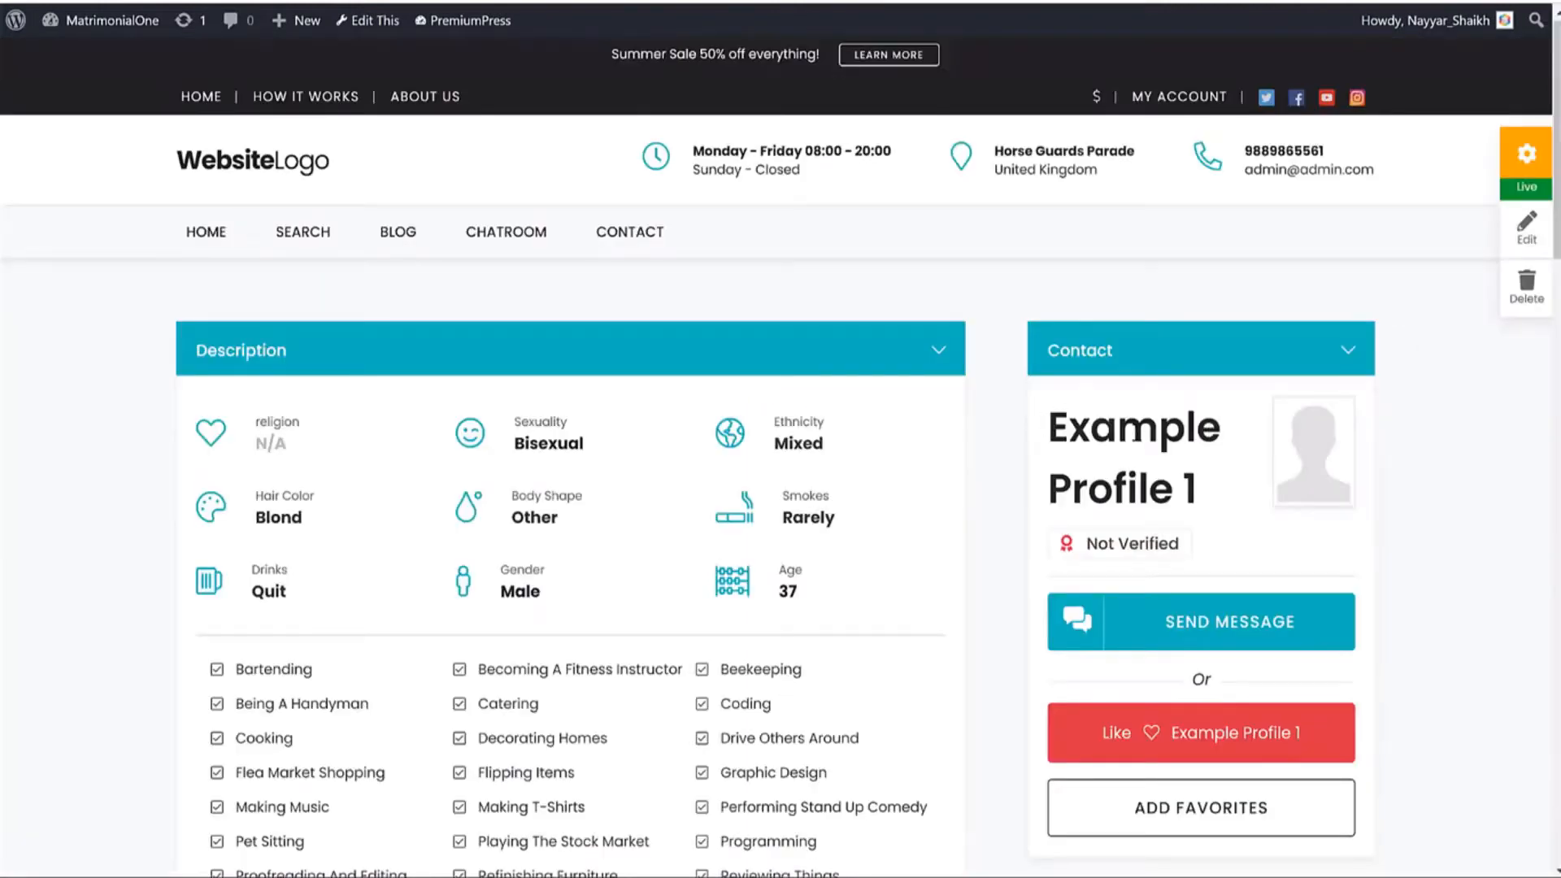
{"action": "triple_click", "coordinate": [1232, 502]}
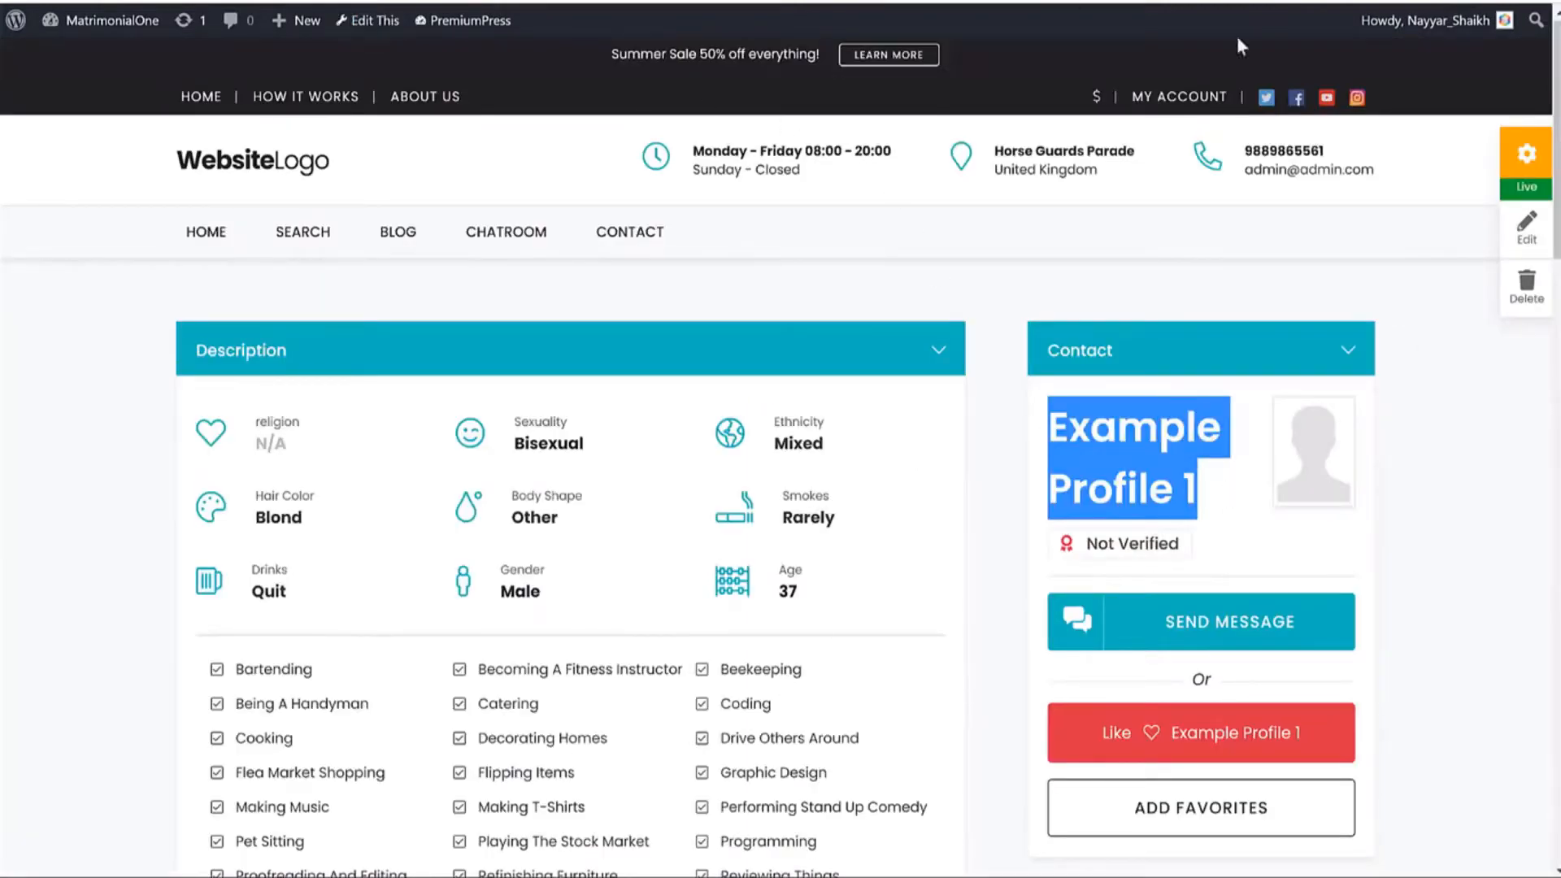
{"action": "left_click", "coordinate": [1544, 2]}
{"action": "left_click", "coordinate": [1382, 62]}
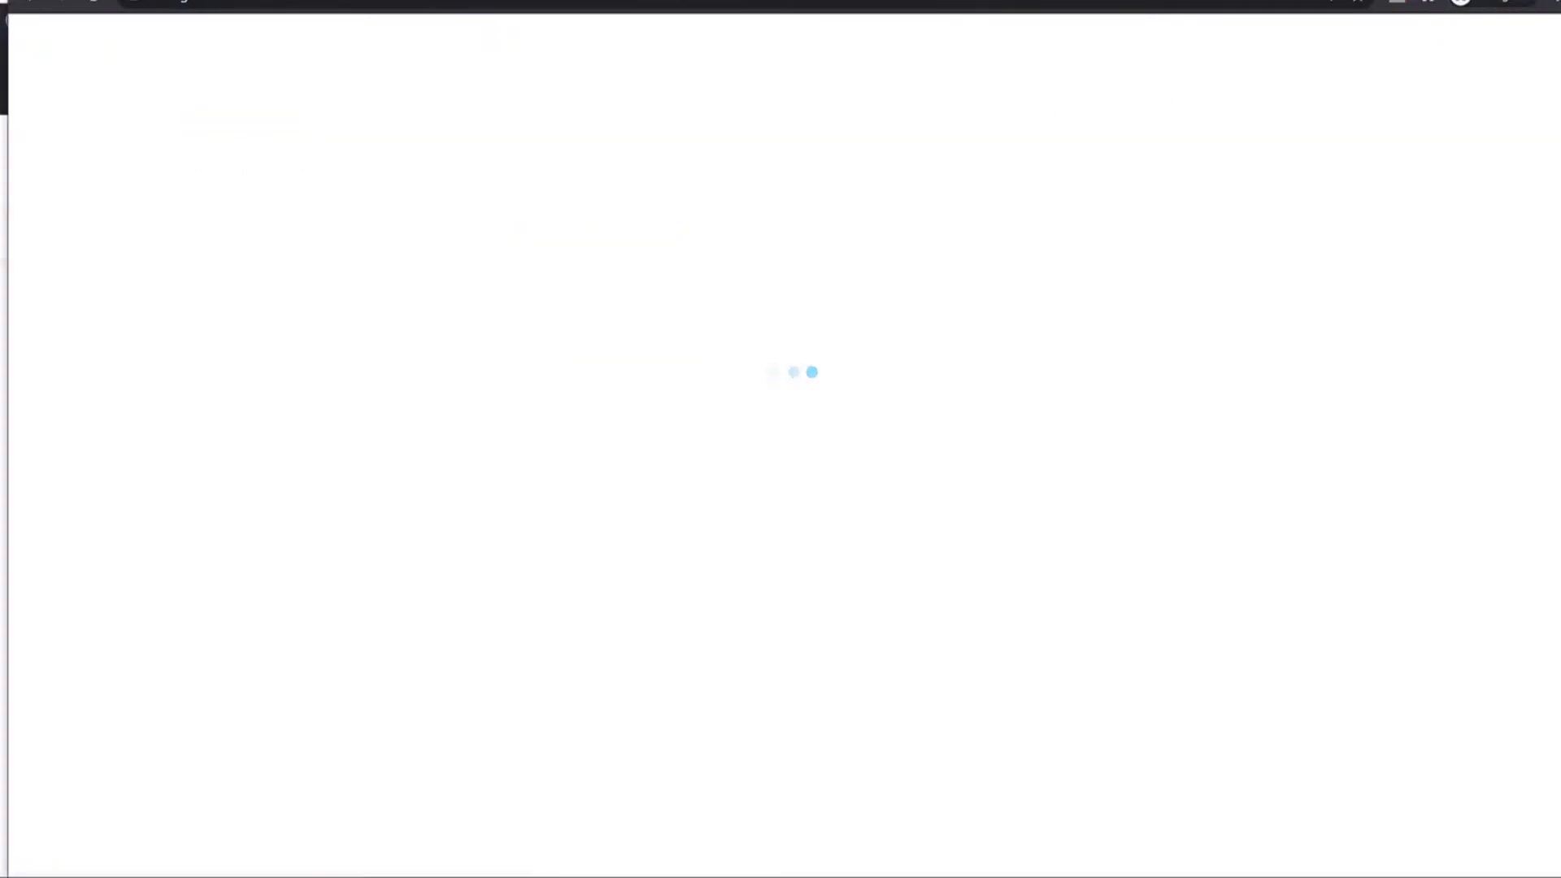
As a guest, try Example Profile 16, the chatroom and registration, reaching the Get Access Now packages page.
{"action": "scroll", "coordinate": [1294, 315], "scroll_direction": "down", "scroll_amount": 10}
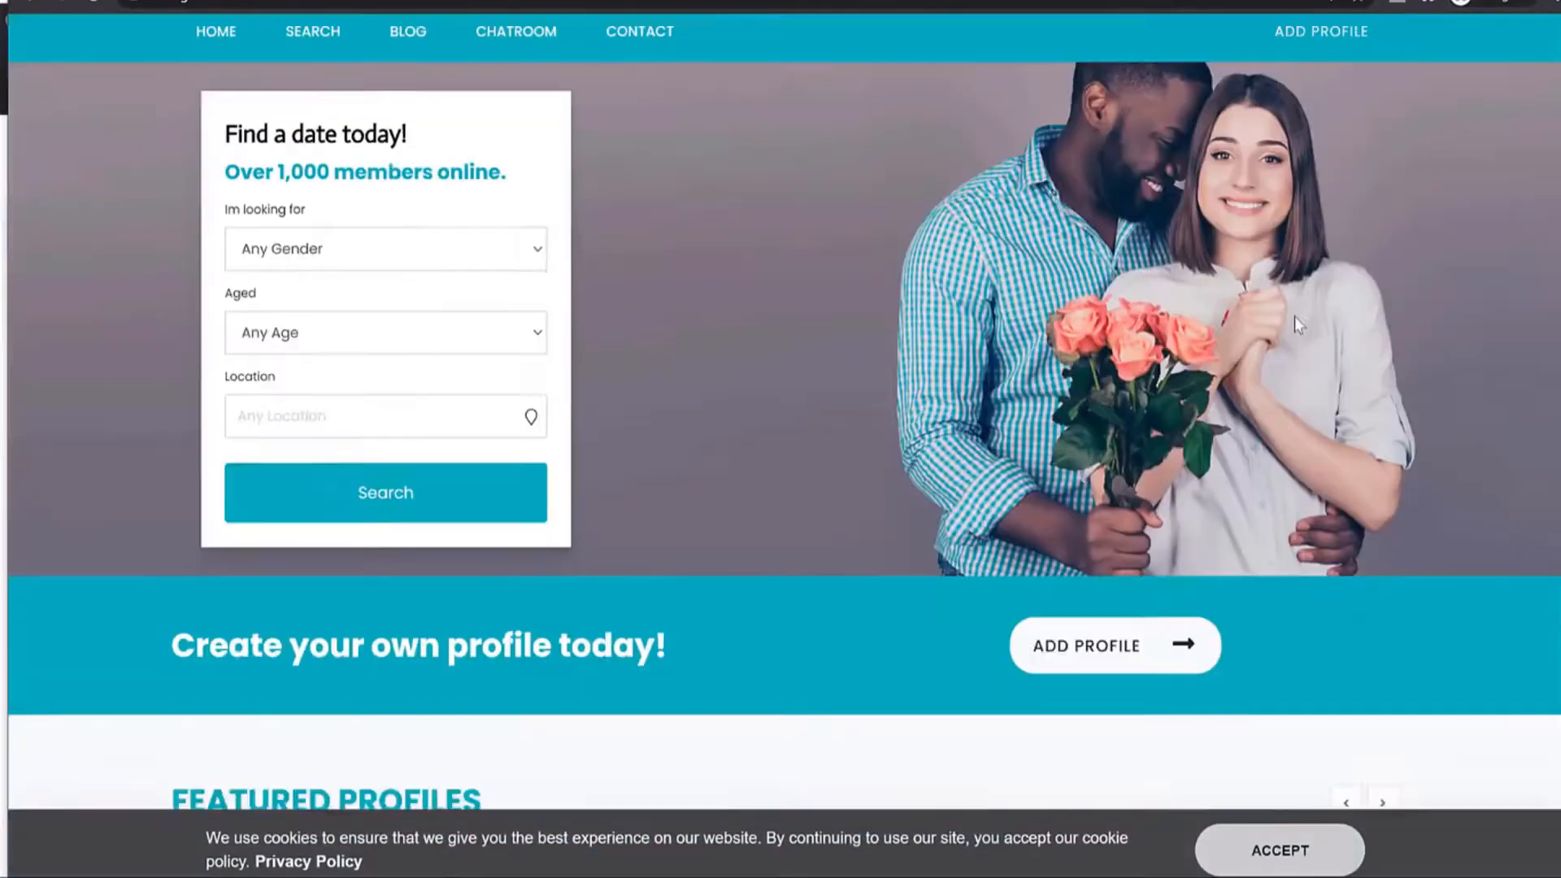
{"action": "left_click", "coordinate": [640, 261]}
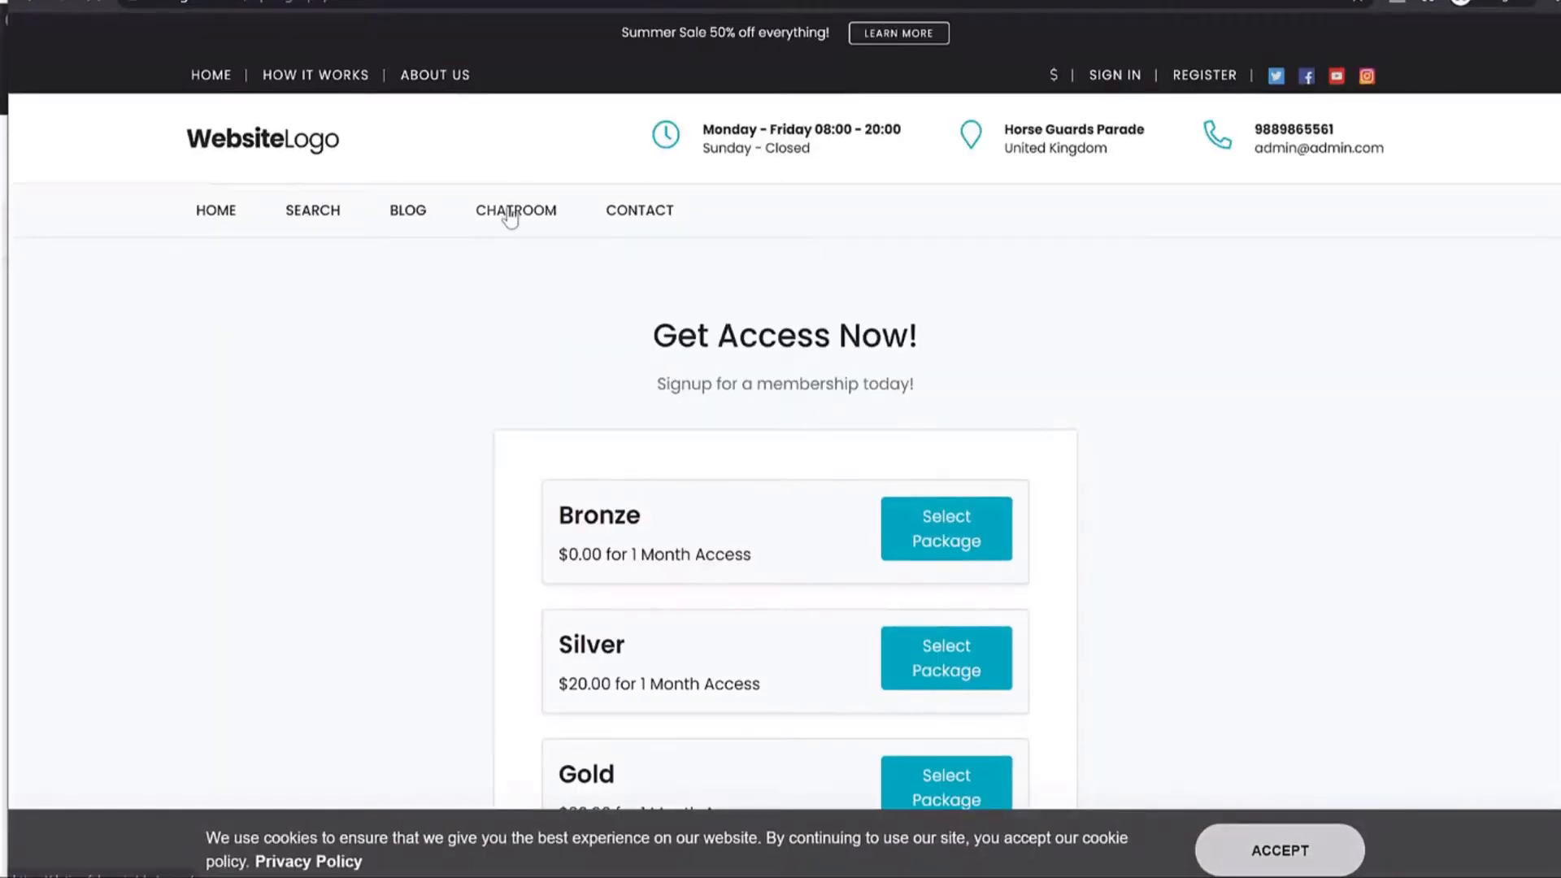
{"action": "left_click", "coordinate": [510, 215]}
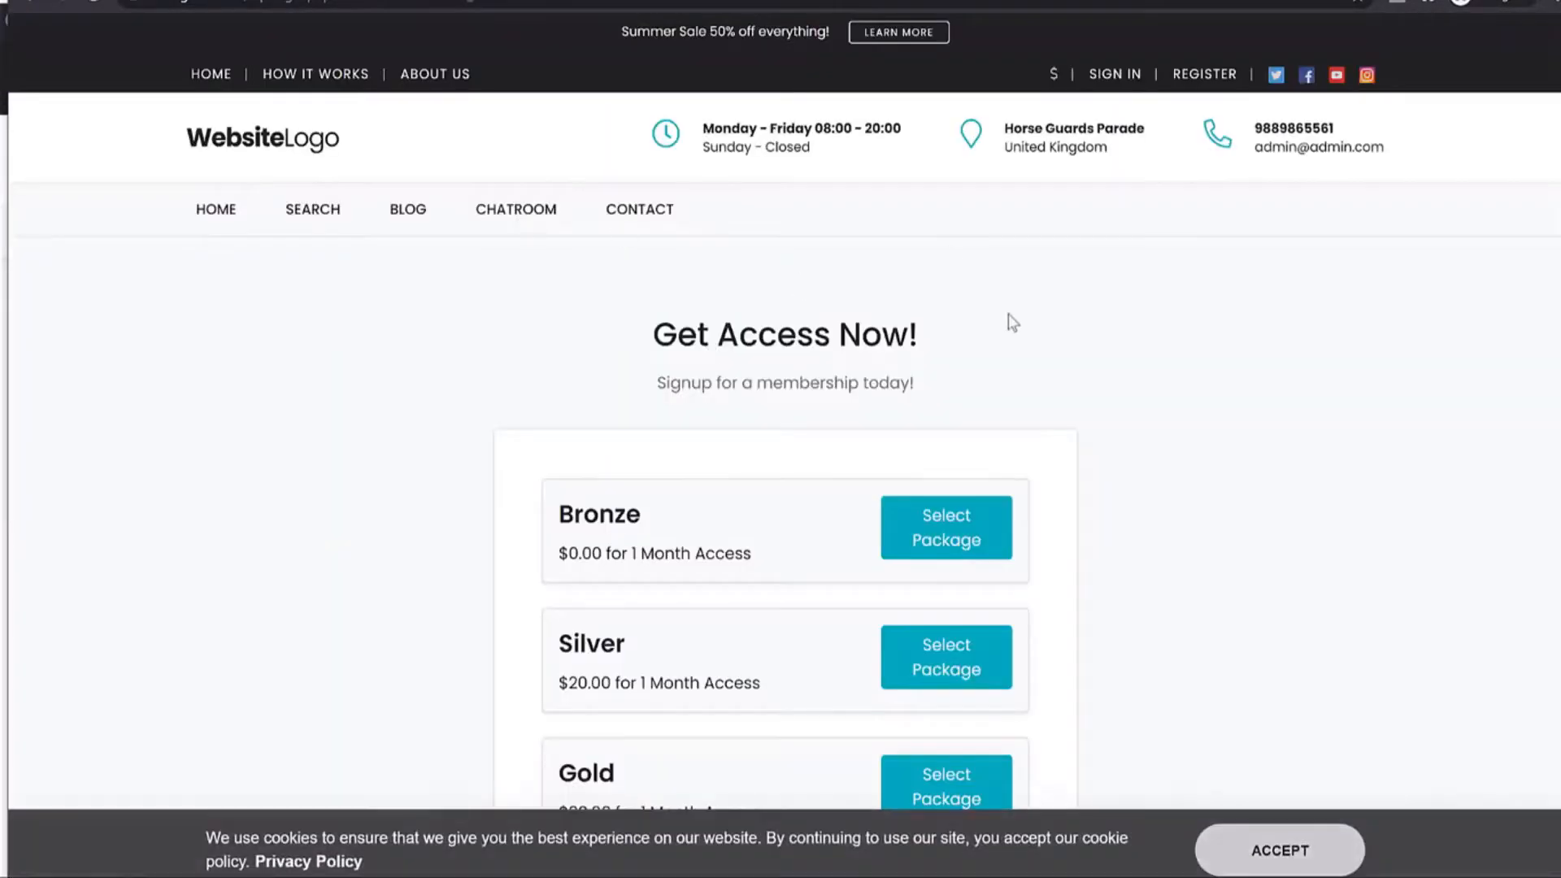
{"action": "left_click", "coordinate": [1183, 74]}
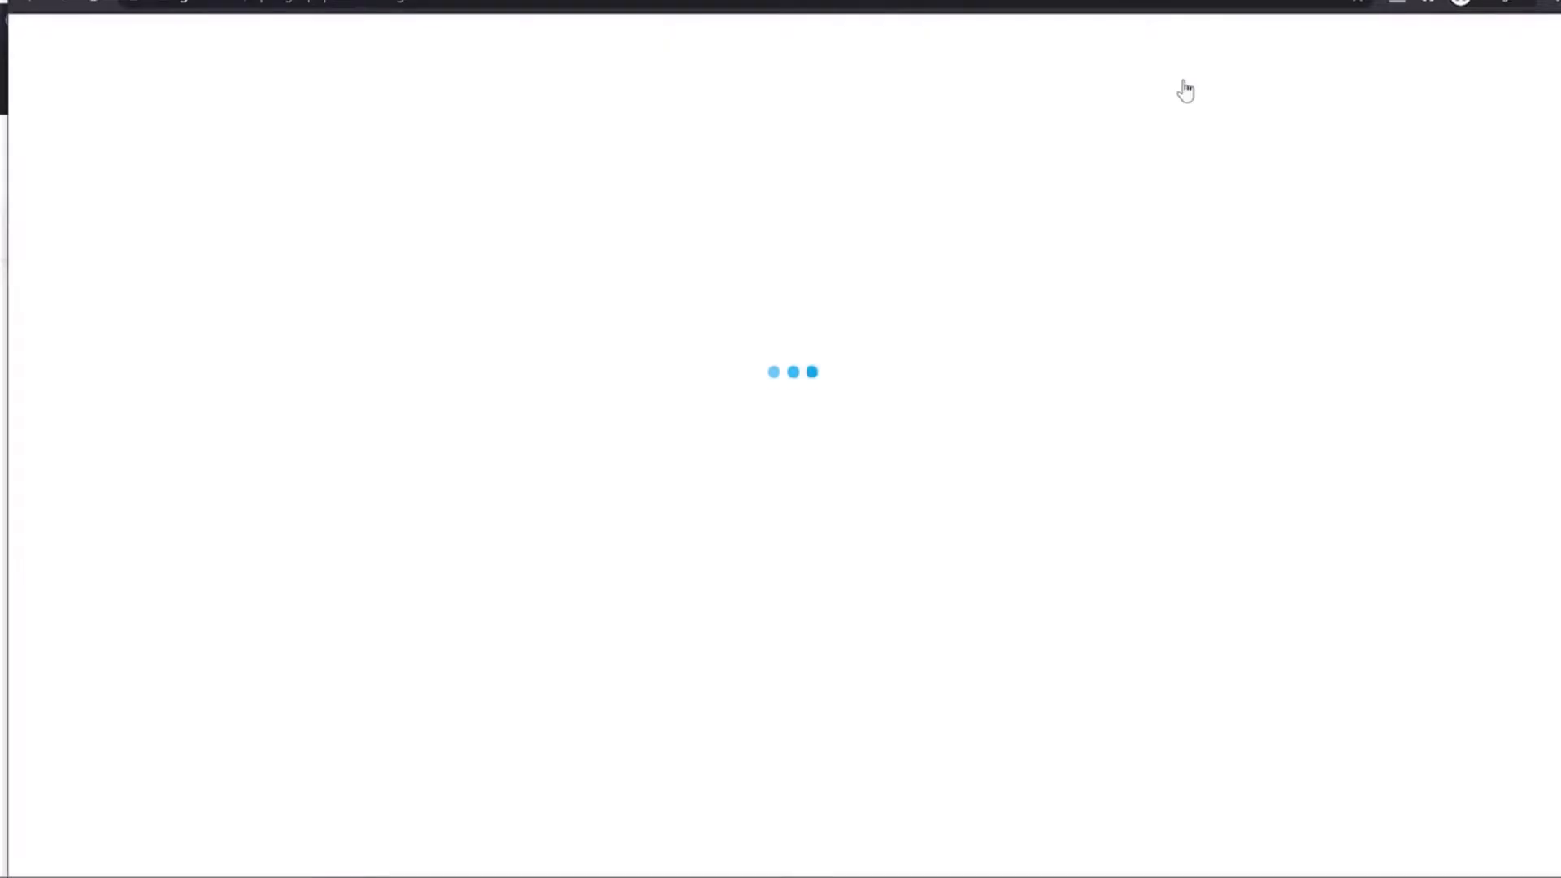
{"action": "scroll", "coordinate": [620, 485], "scroll_direction": "down", "scroll_amount": 4}
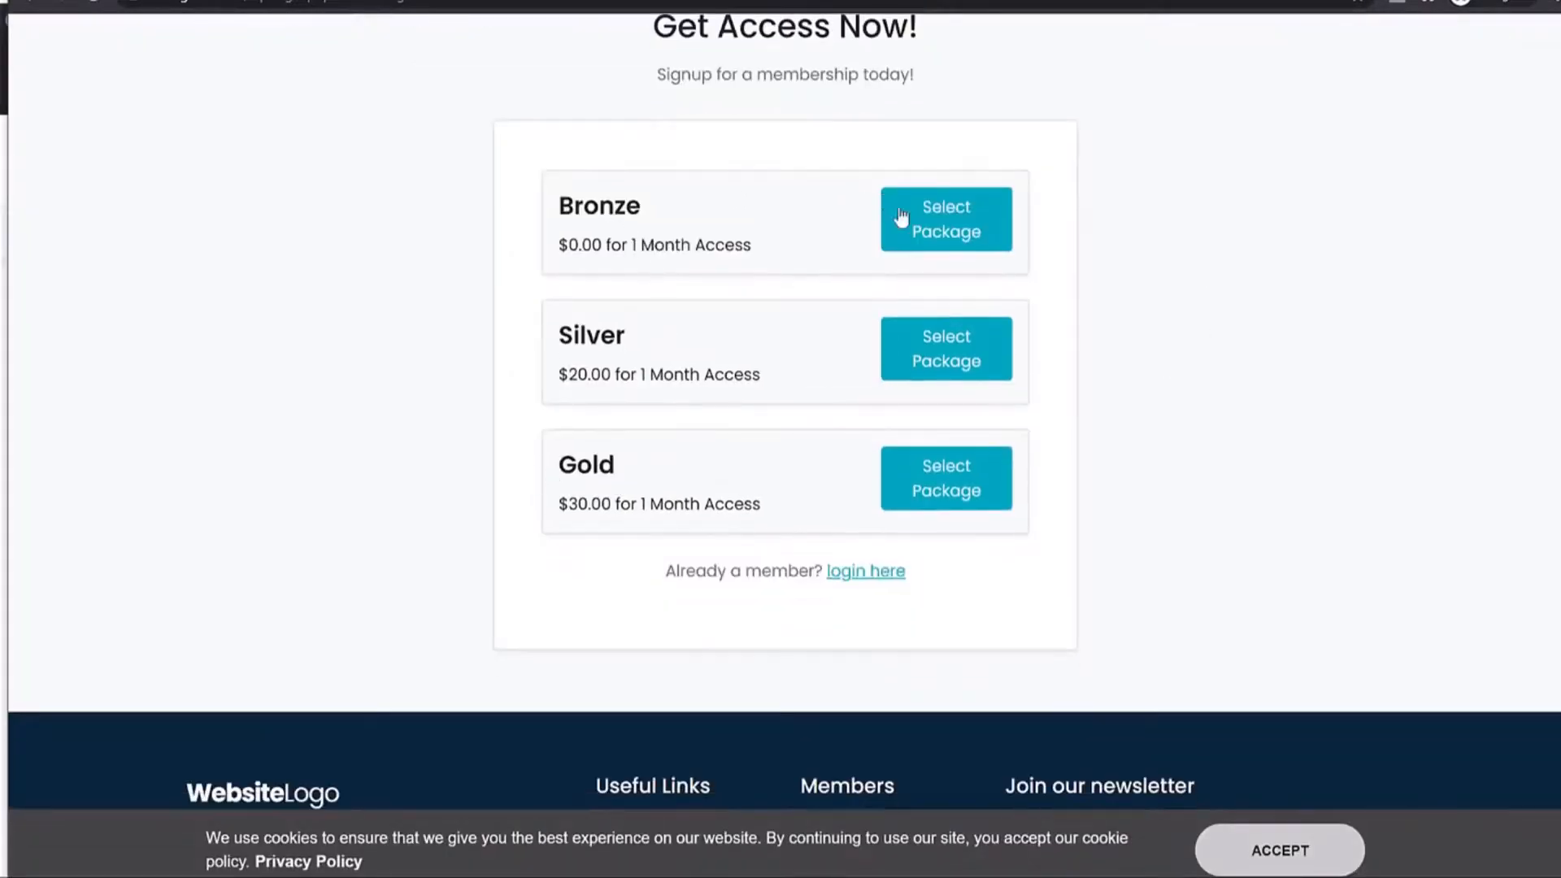
{"action": "left_click_drag", "start_coordinate": [642, 216], "coordinate": [549, 207]}
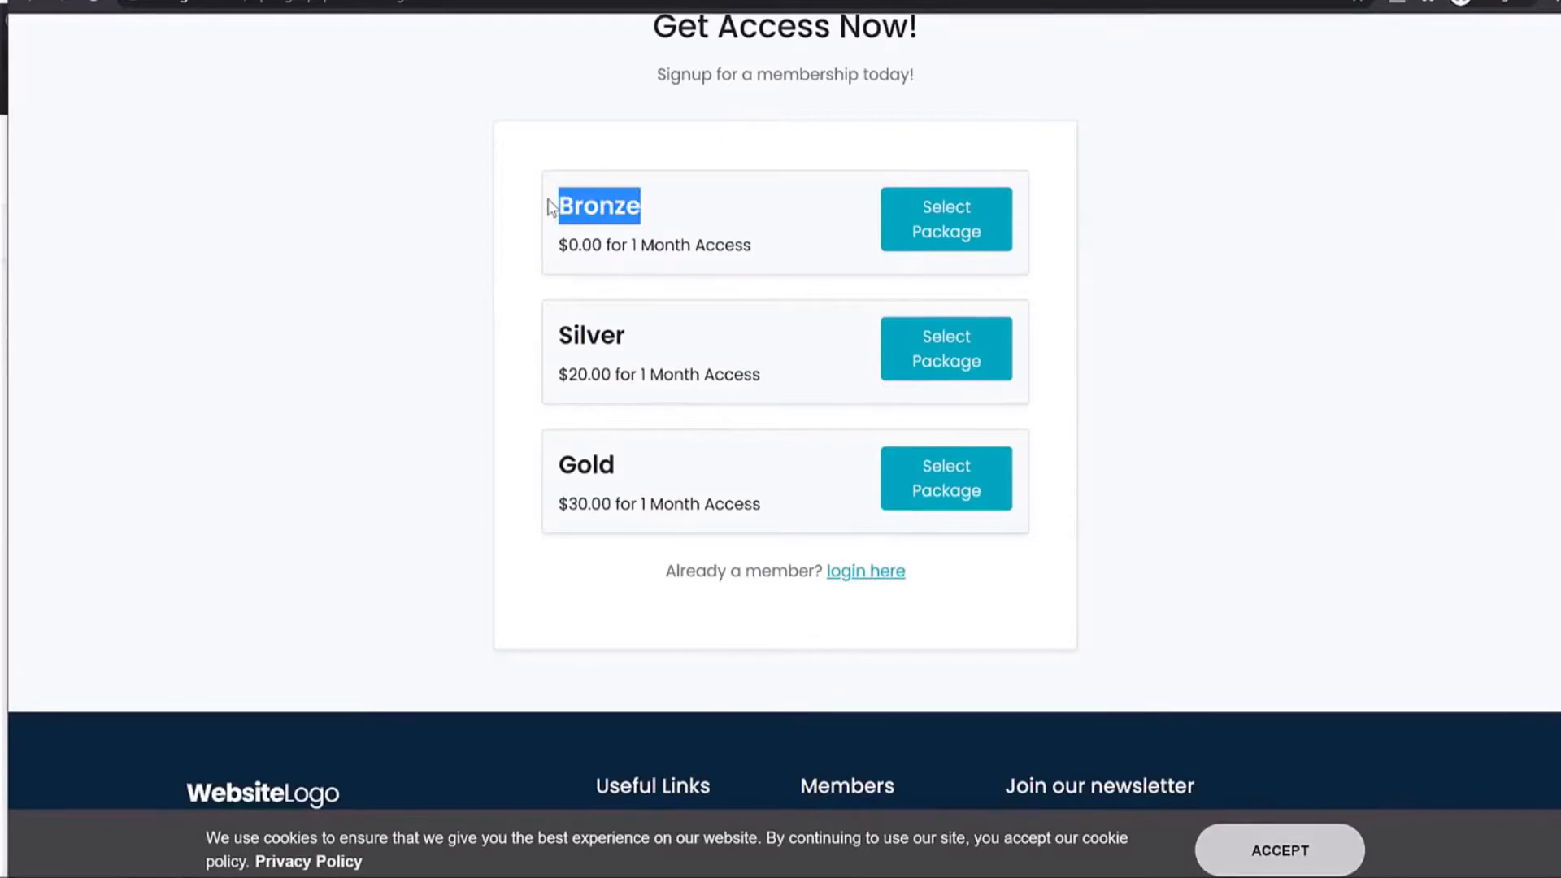
{"action": "left_click", "coordinate": [731, 247]}
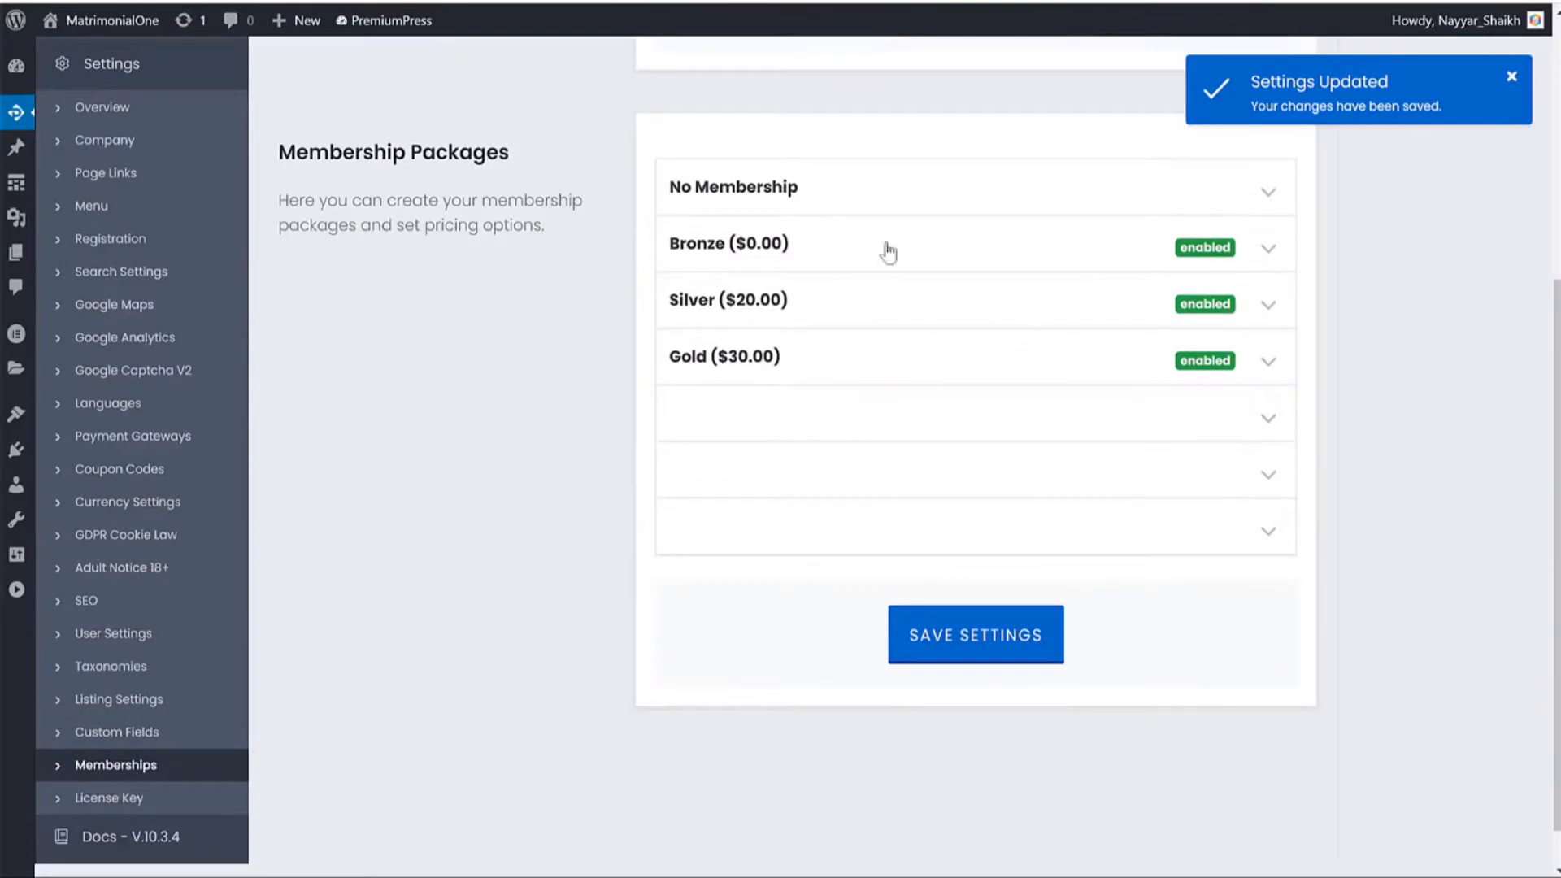
Give Bronze send/read messages, view photos, chatroom, multiple listings and no-ads access, then save.
{"action": "left_click", "coordinate": [739, 244]}
{"action": "scroll", "coordinate": [1220, 425], "scroll_direction": "down", "scroll_amount": 10}
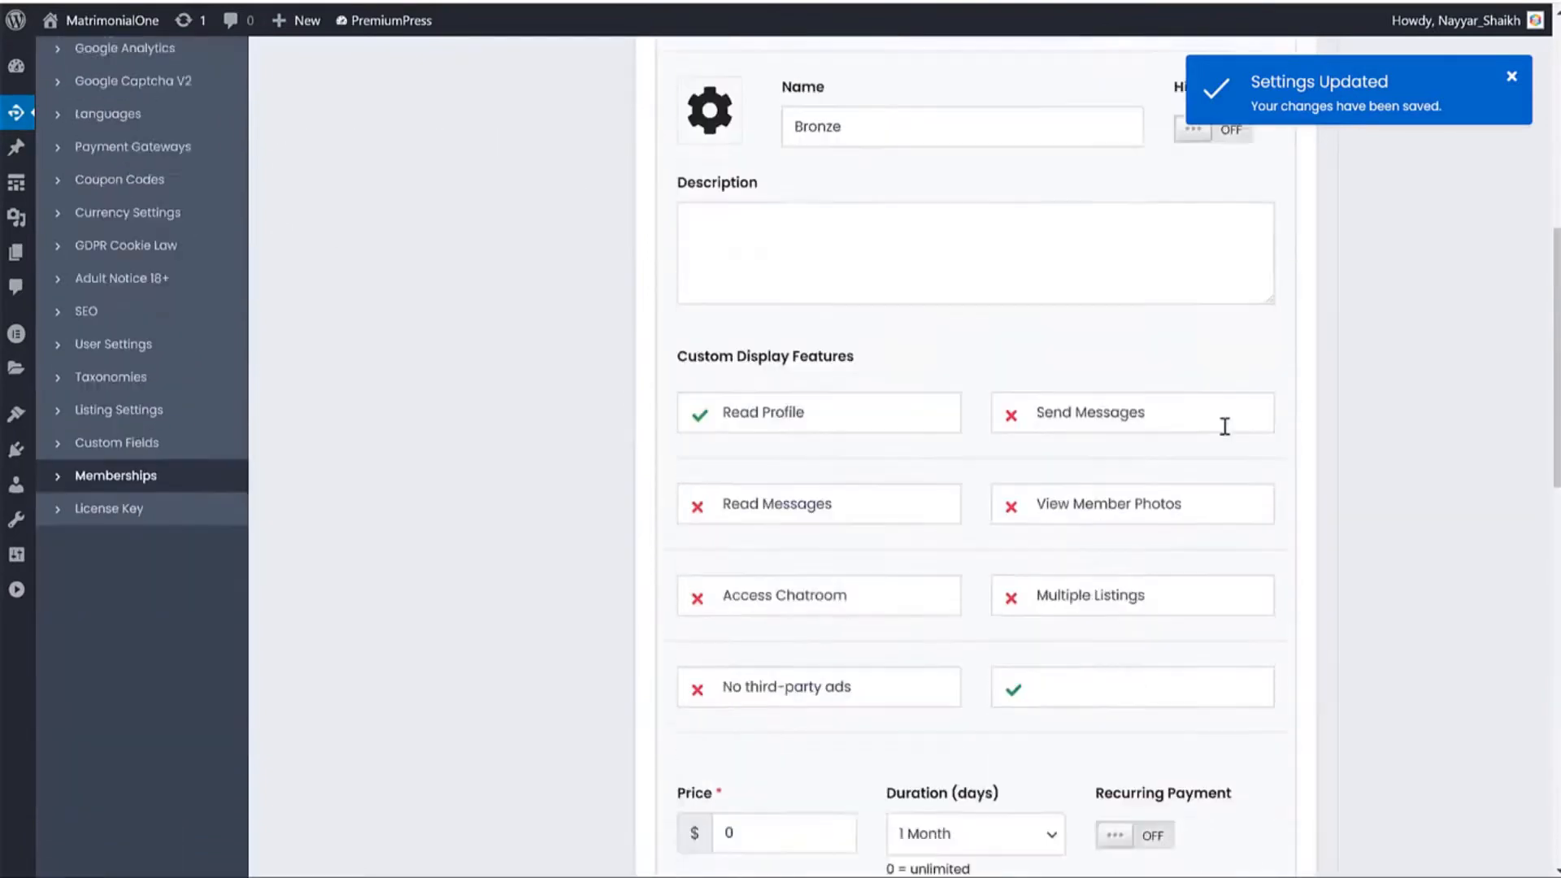
{"action": "left_click", "coordinate": [717, 435]}
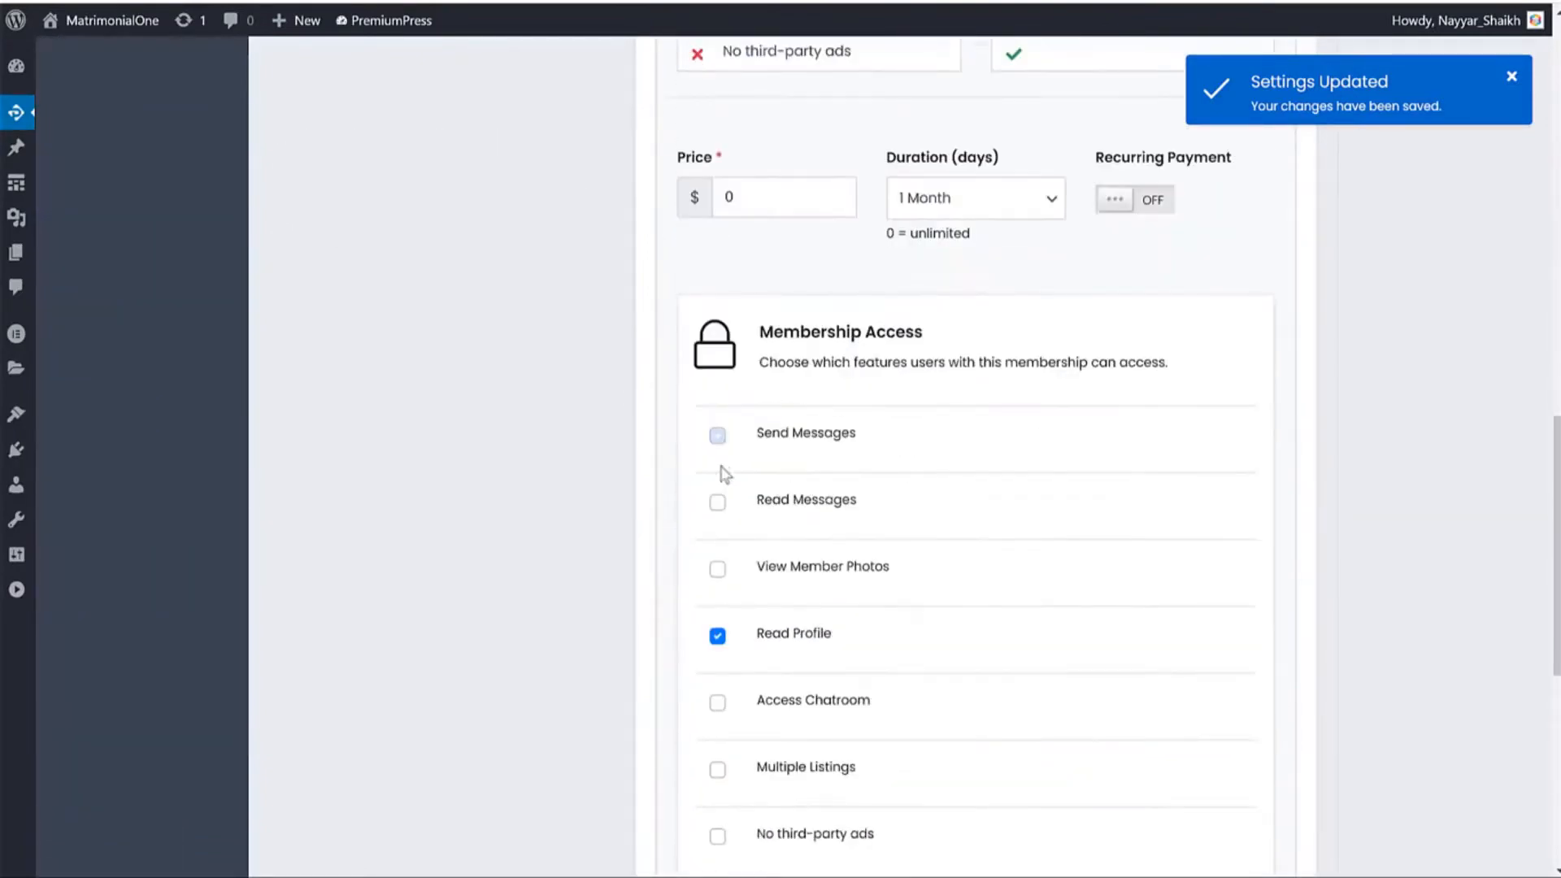
{"action": "left_click", "coordinate": [717, 501]}
{"action": "left_click", "coordinate": [717, 568]}
{"action": "scroll", "coordinate": [732, 492], "scroll_direction": "down", "scroll_amount": 3}
{"action": "left_click", "coordinate": [717, 496]}
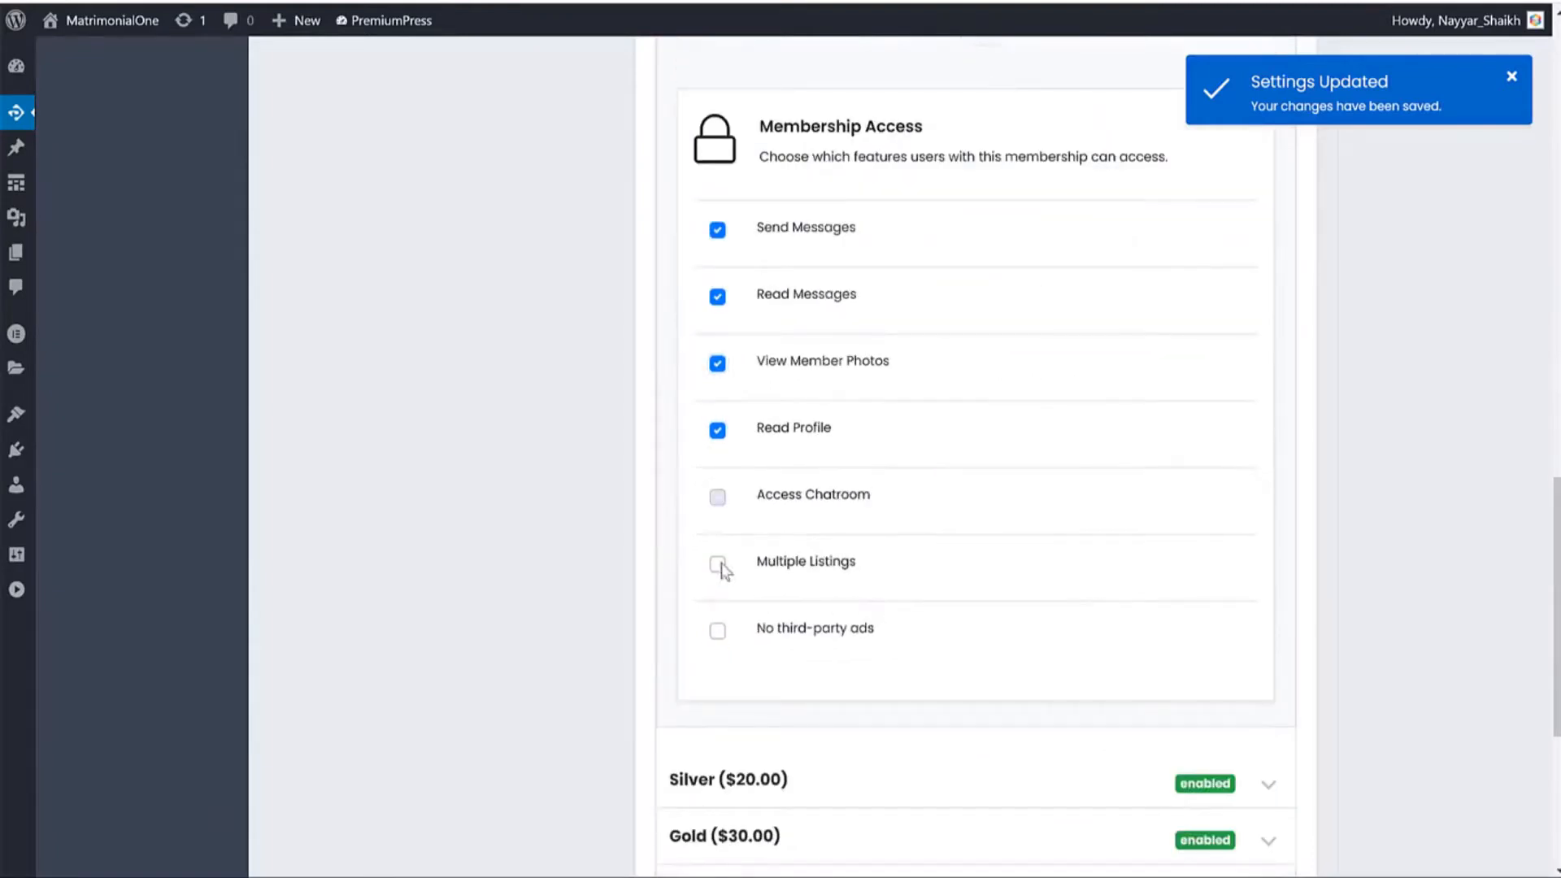
{"action": "left_click", "coordinate": [717, 564]}
{"action": "left_click", "coordinate": [717, 630]}
{"action": "scroll", "coordinate": [1055, 620], "scroll_direction": "down", "scroll_amount": 5}
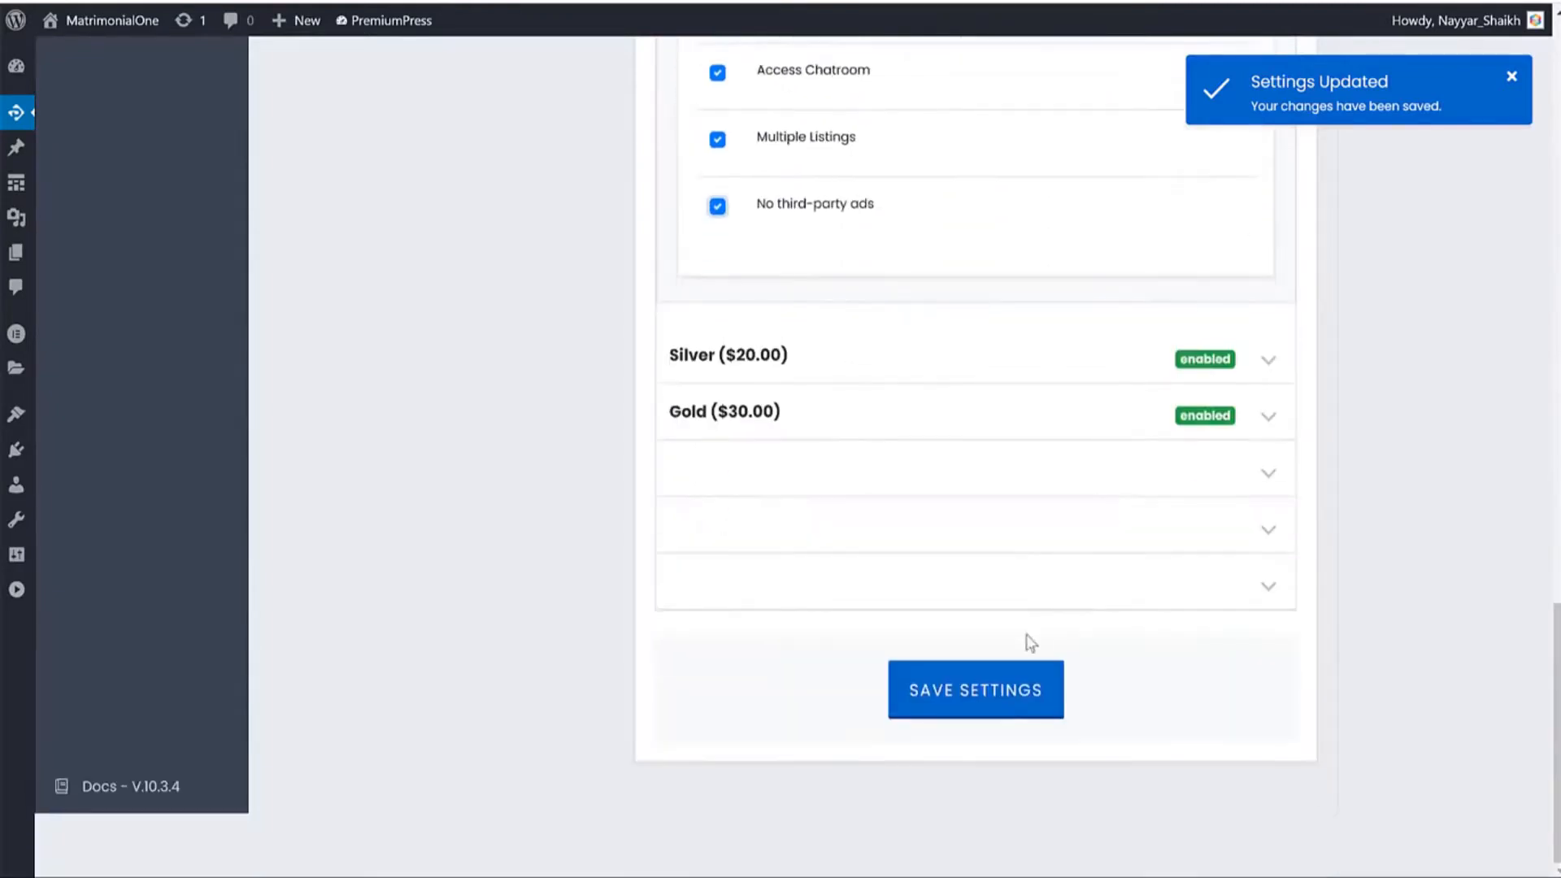
{"action": "left_click", "coordinate": [1004, 690]}
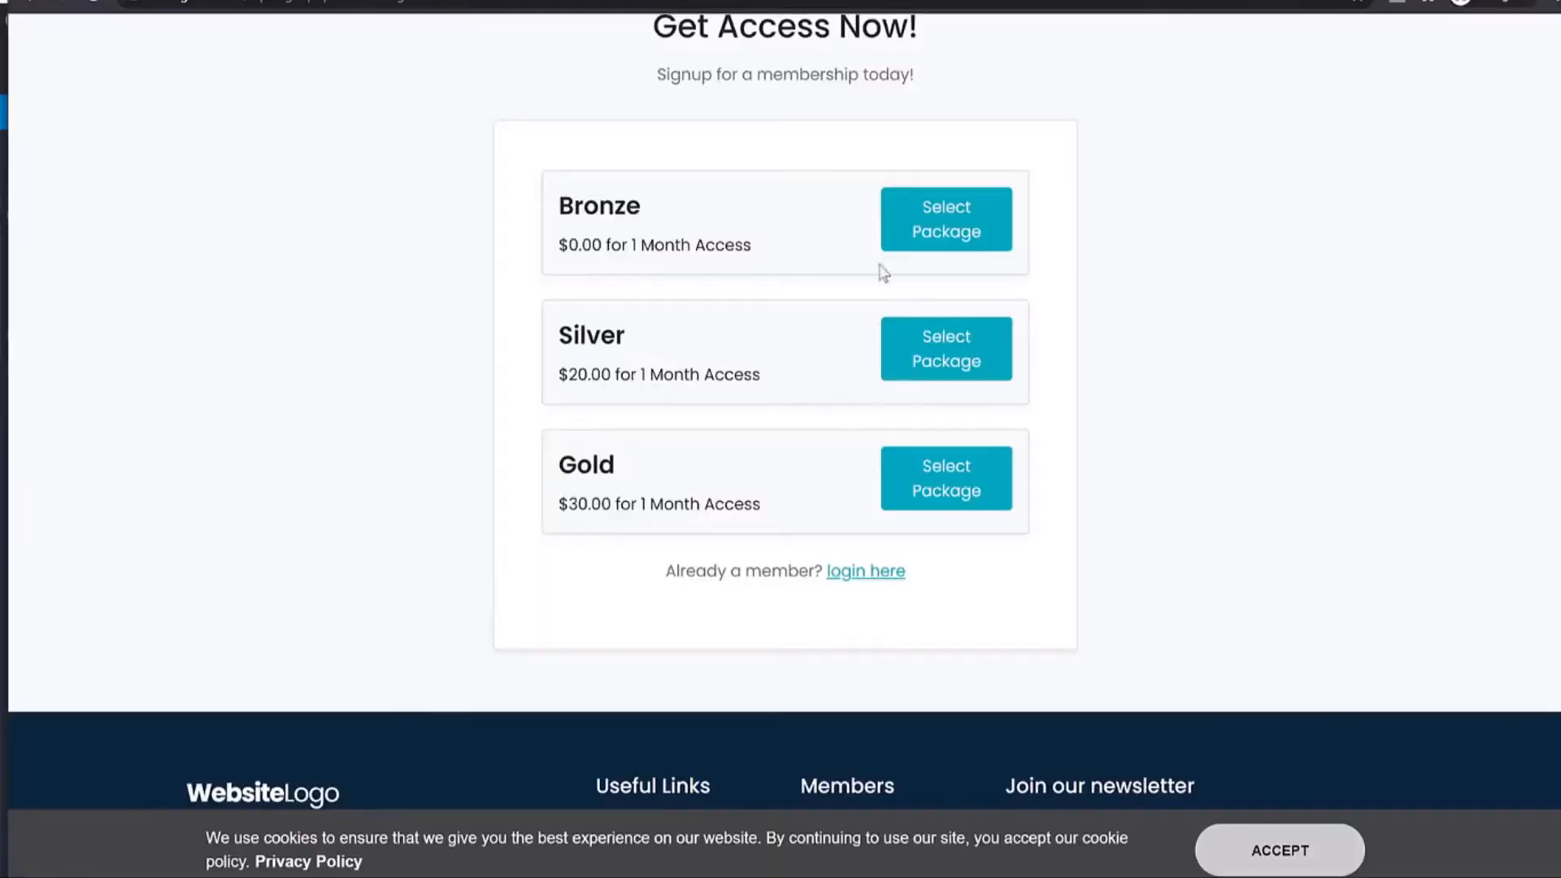
Select the Bronze package, enter a username, and set I'm a Male seeking a Female.
{"action": "left_click", "coordinate": [880, 262]}
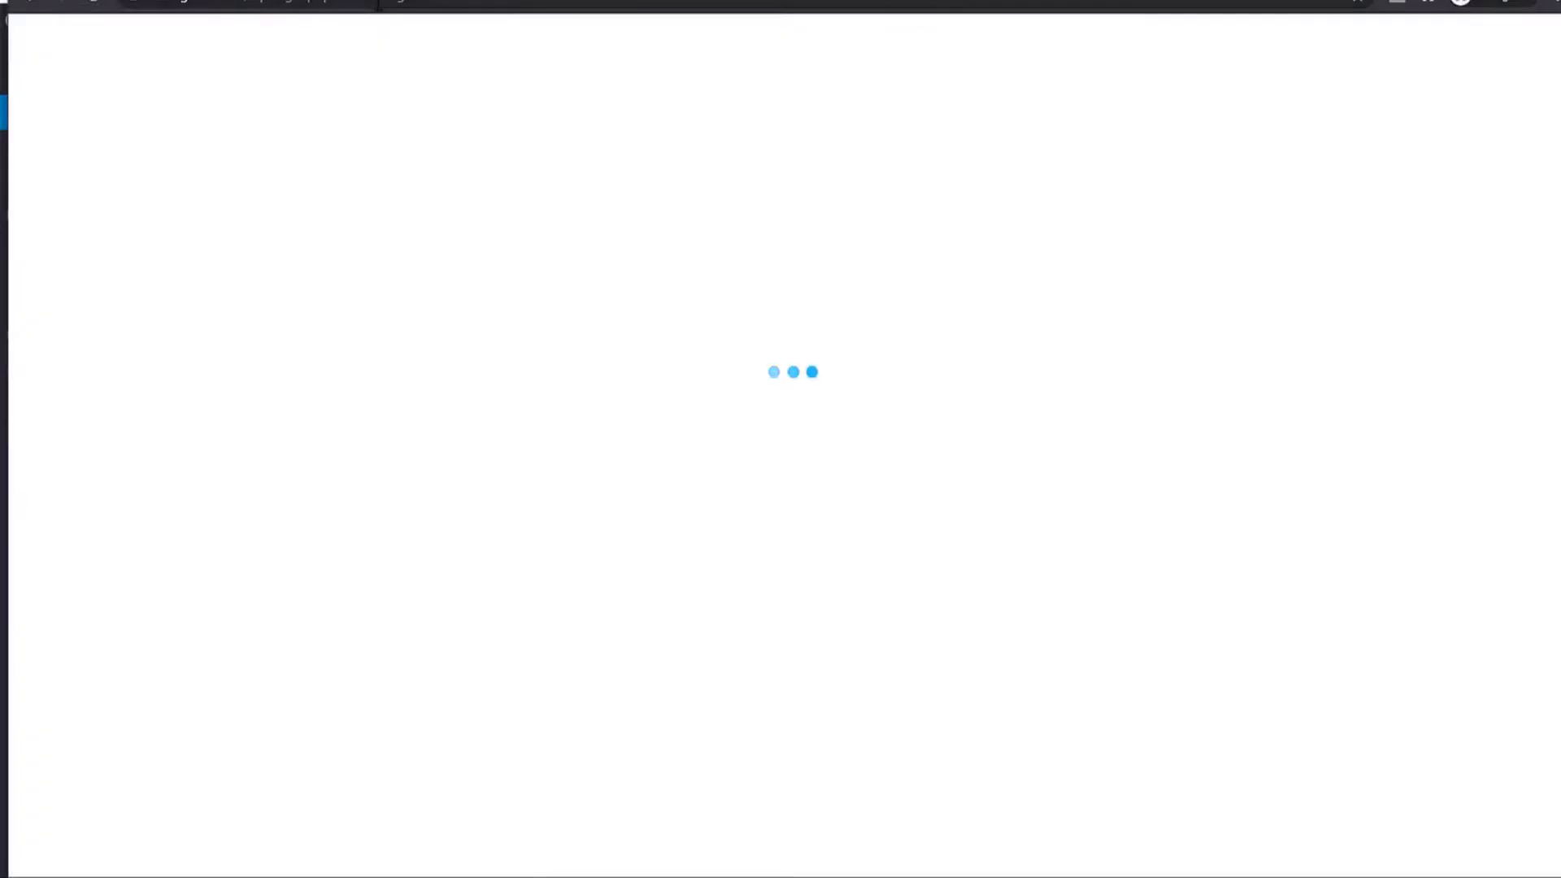
{"action": "left_click", "coordinate": [946, 533]}
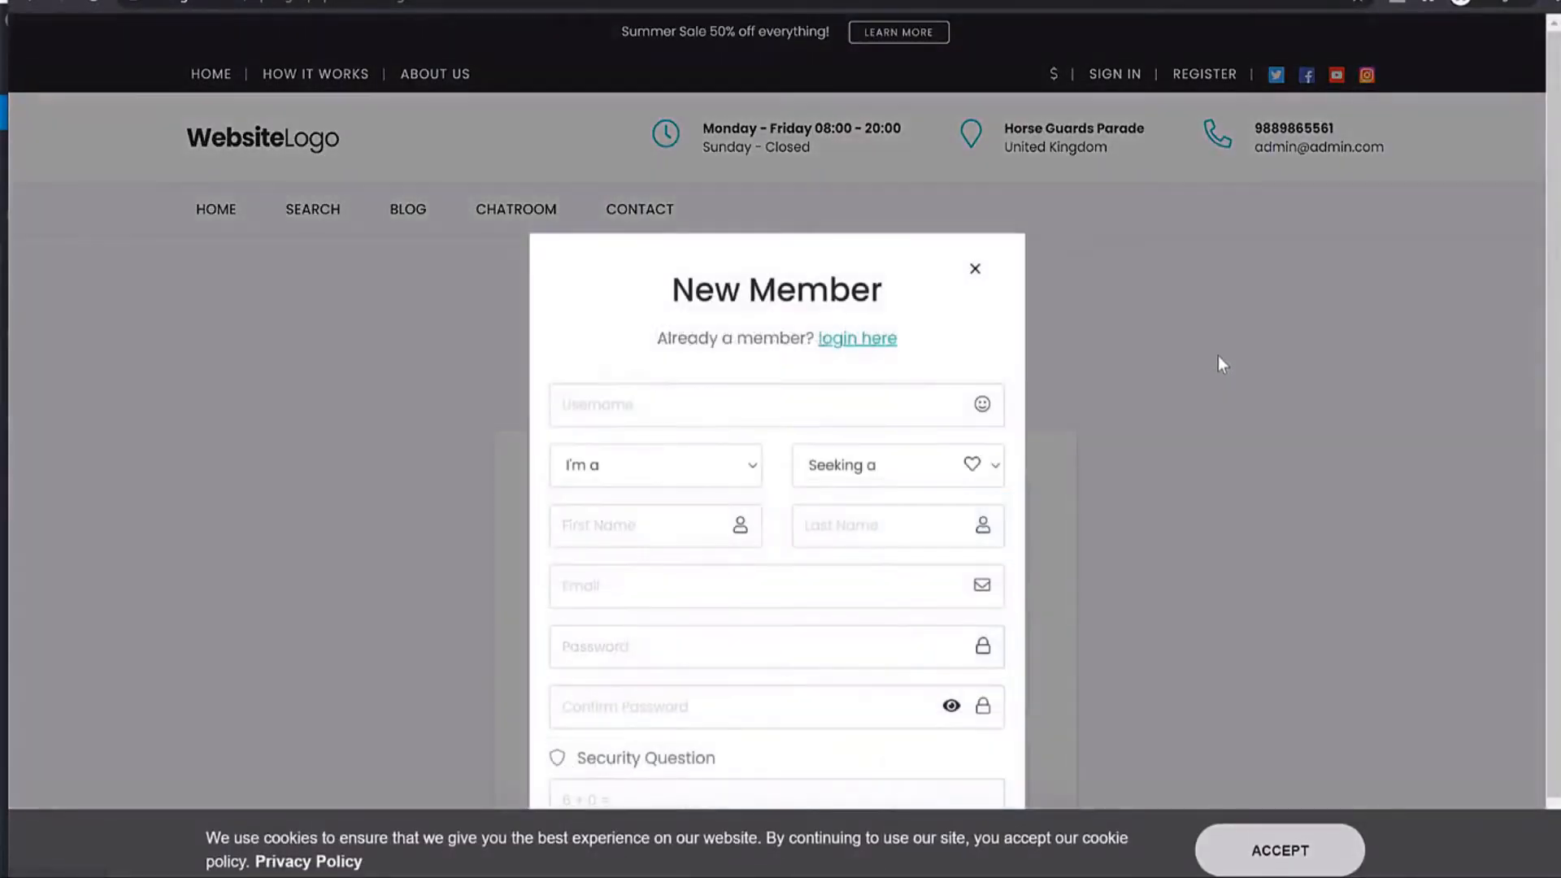
{"action": "left_click", "coordinate": [675, 321]}
{"action": "type", "text": "nayya"}
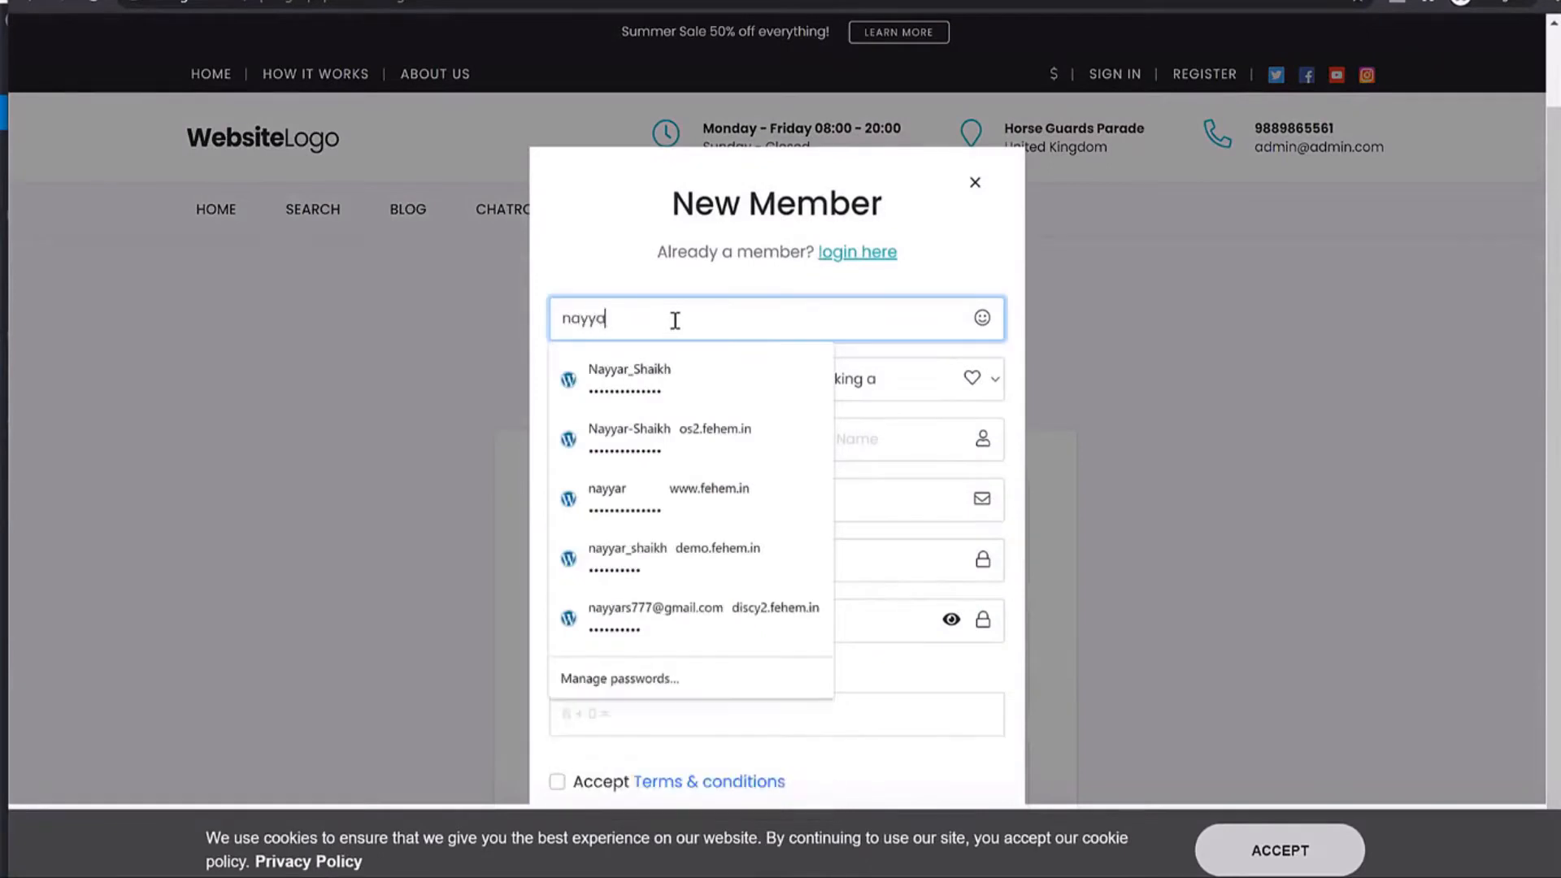
{"action": "type", "text": "rs777"}
{"action": "key", "text": "Tab"}
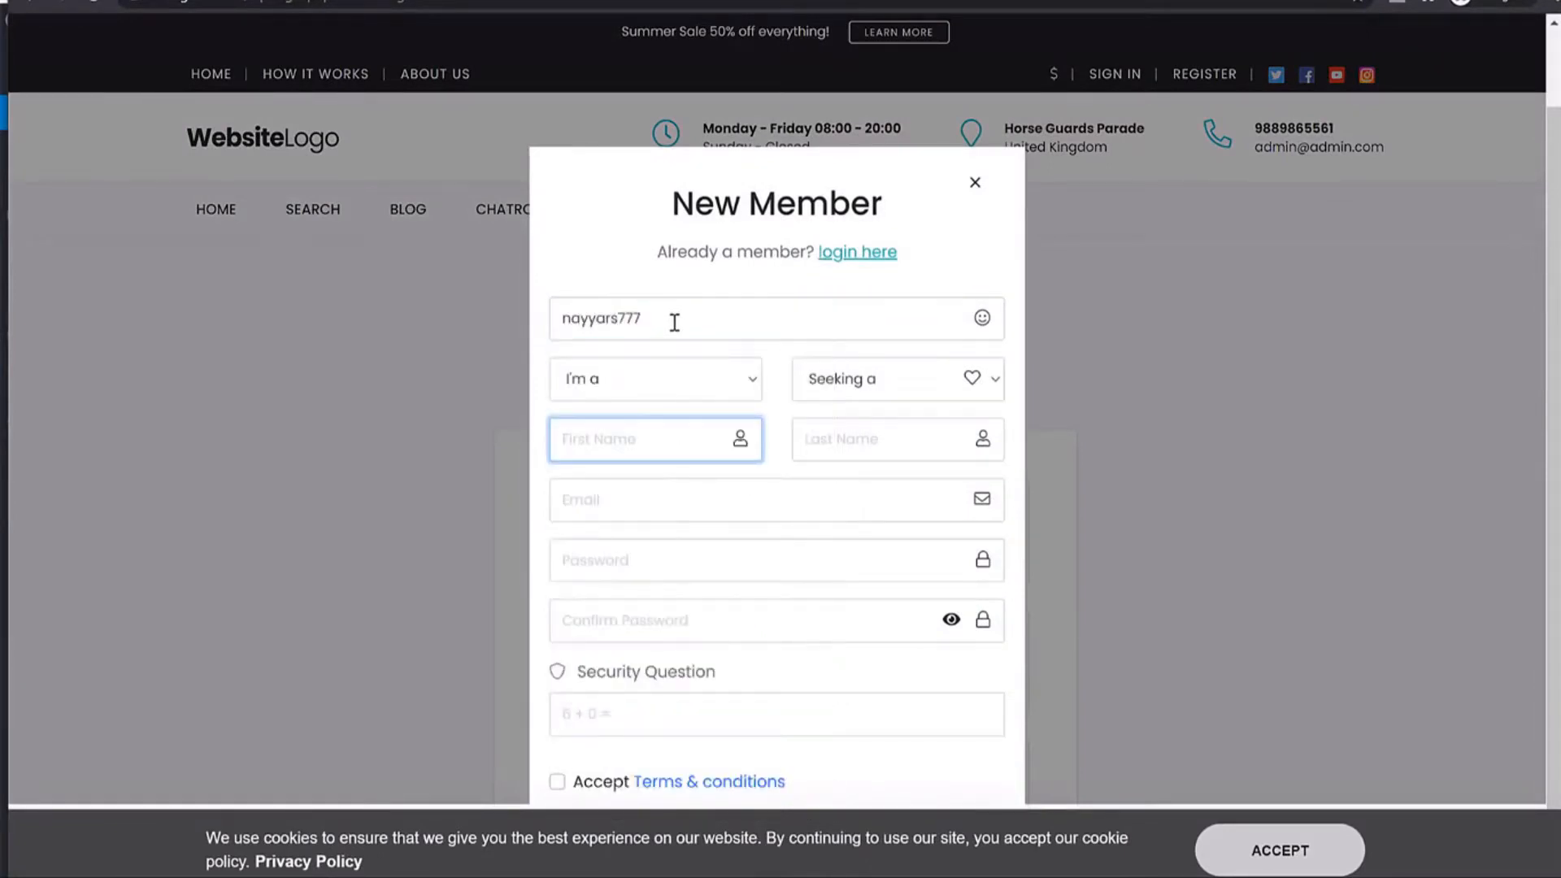
{"action": "left_click", "coordinate": [709, 381]}
{"action": "left_click", "coordinate": [650, 429]}
{"action": "left_click", "coordinate": [885, 379]}
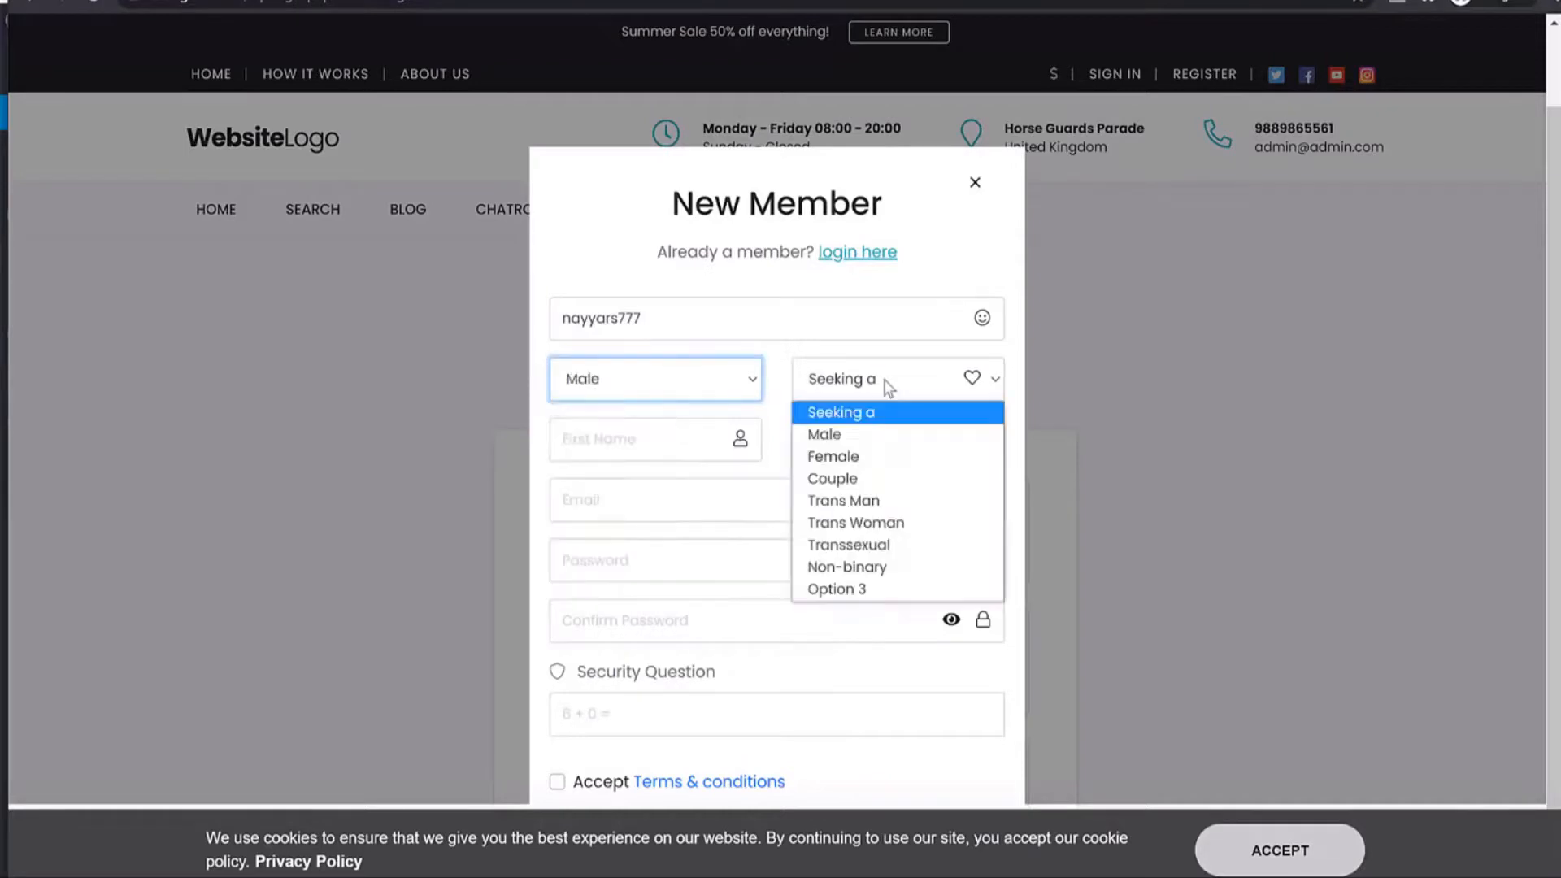
{"action": "left_click", "coordinate": [878, 458]}
Fill in first and last name, e-mail and password, answer the security question and accept the terms.
{"action": "key", "text": "Tab"}
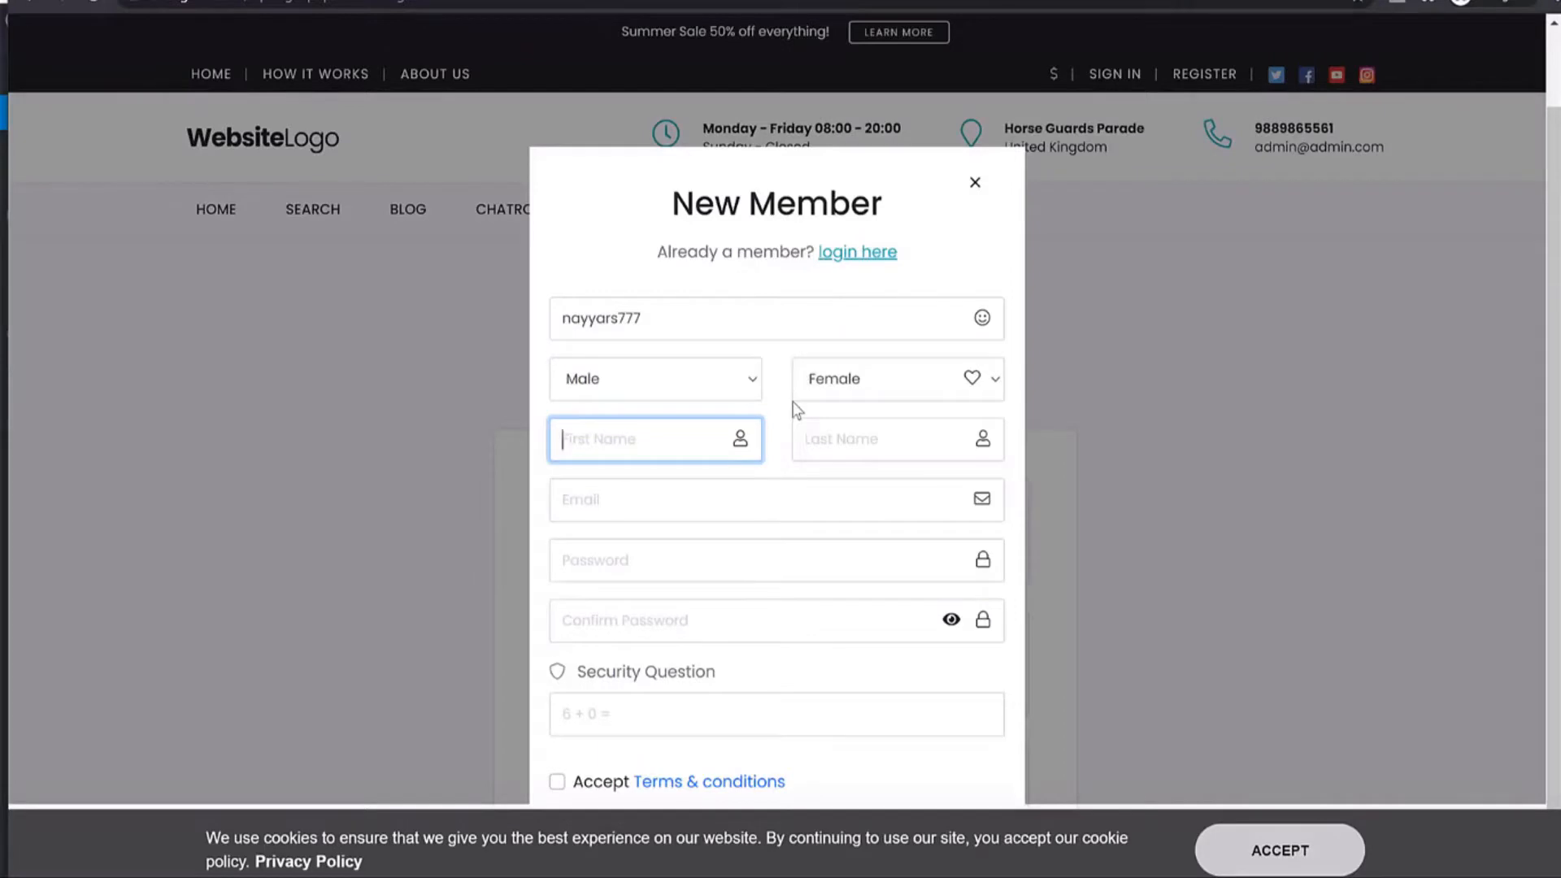
{"action": "type", "text": "John"}
{"action": "key", "text": "Tab"}
{"action": "type", "text": "Doe"}
{"action": "key", "text": "Tab"}
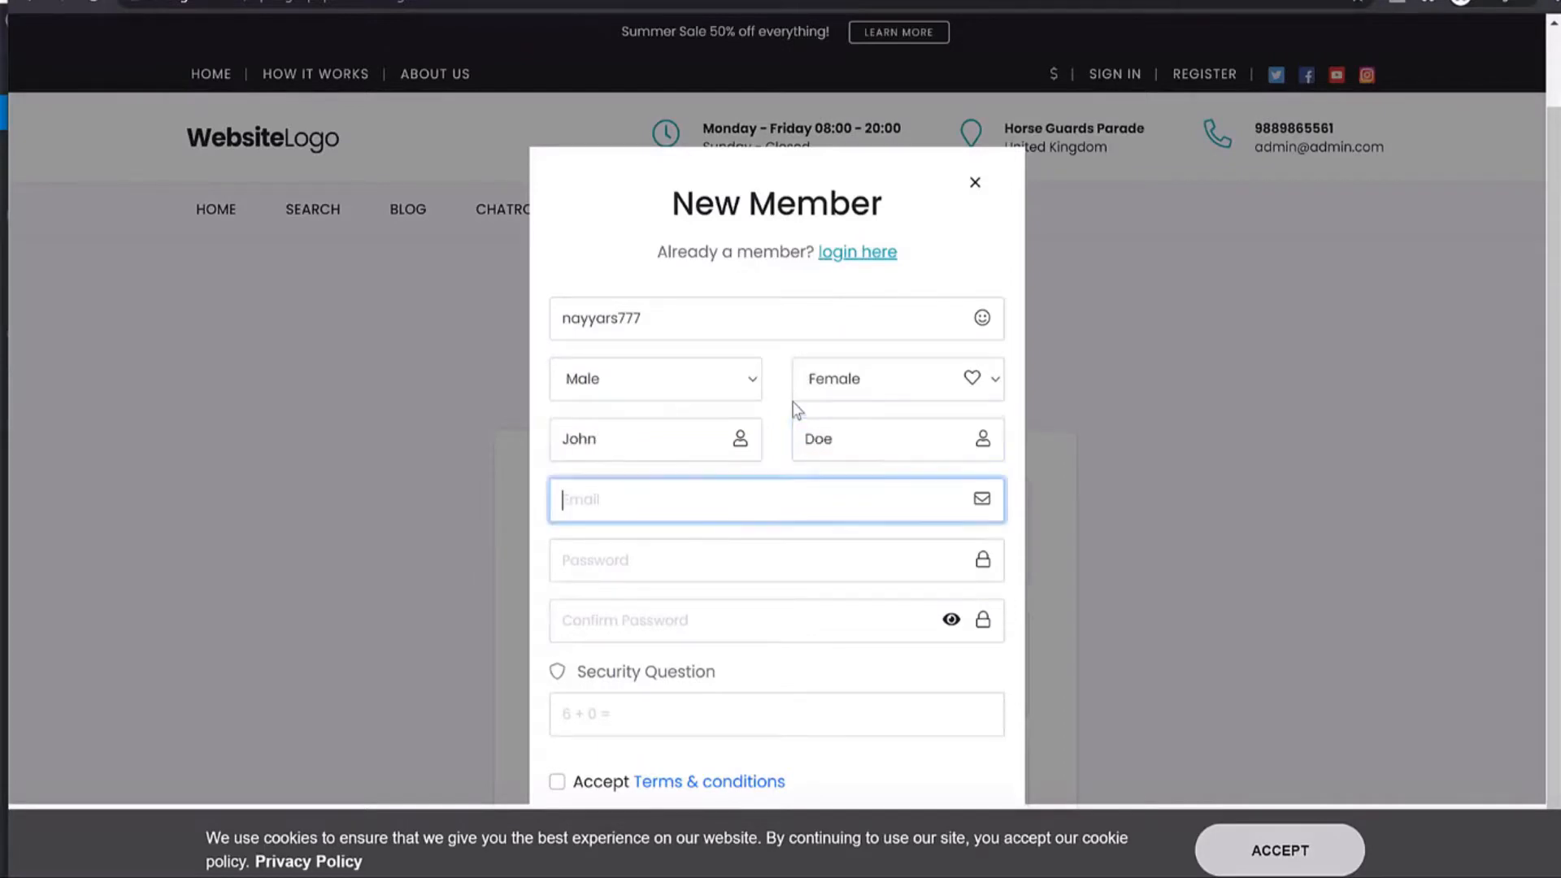
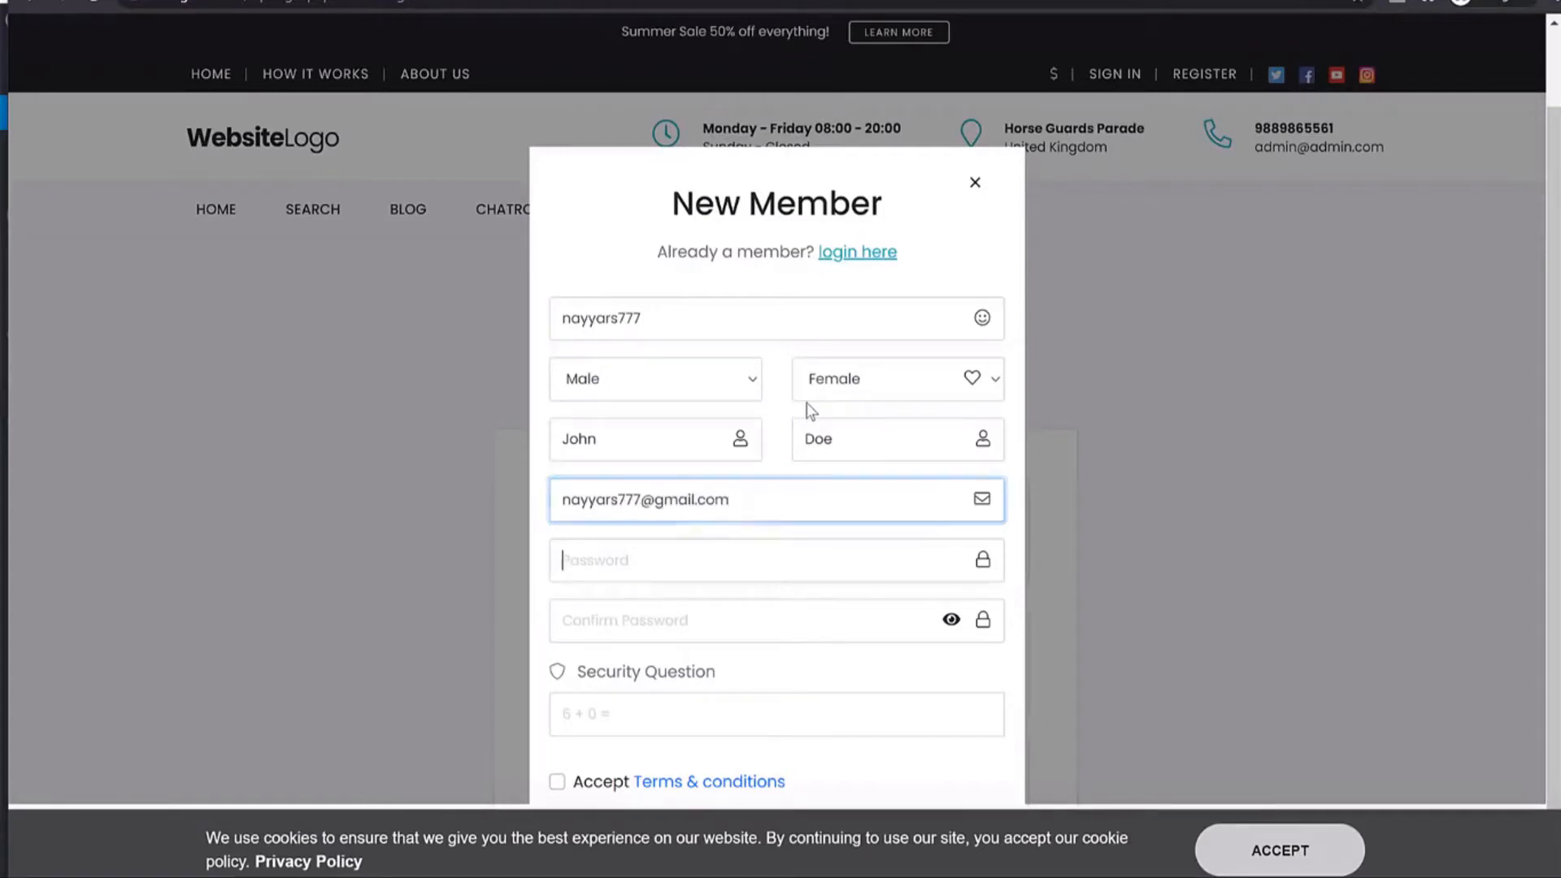
{"action": "key", "text": "Tab"}
{"action": "type", "text": "1234"}
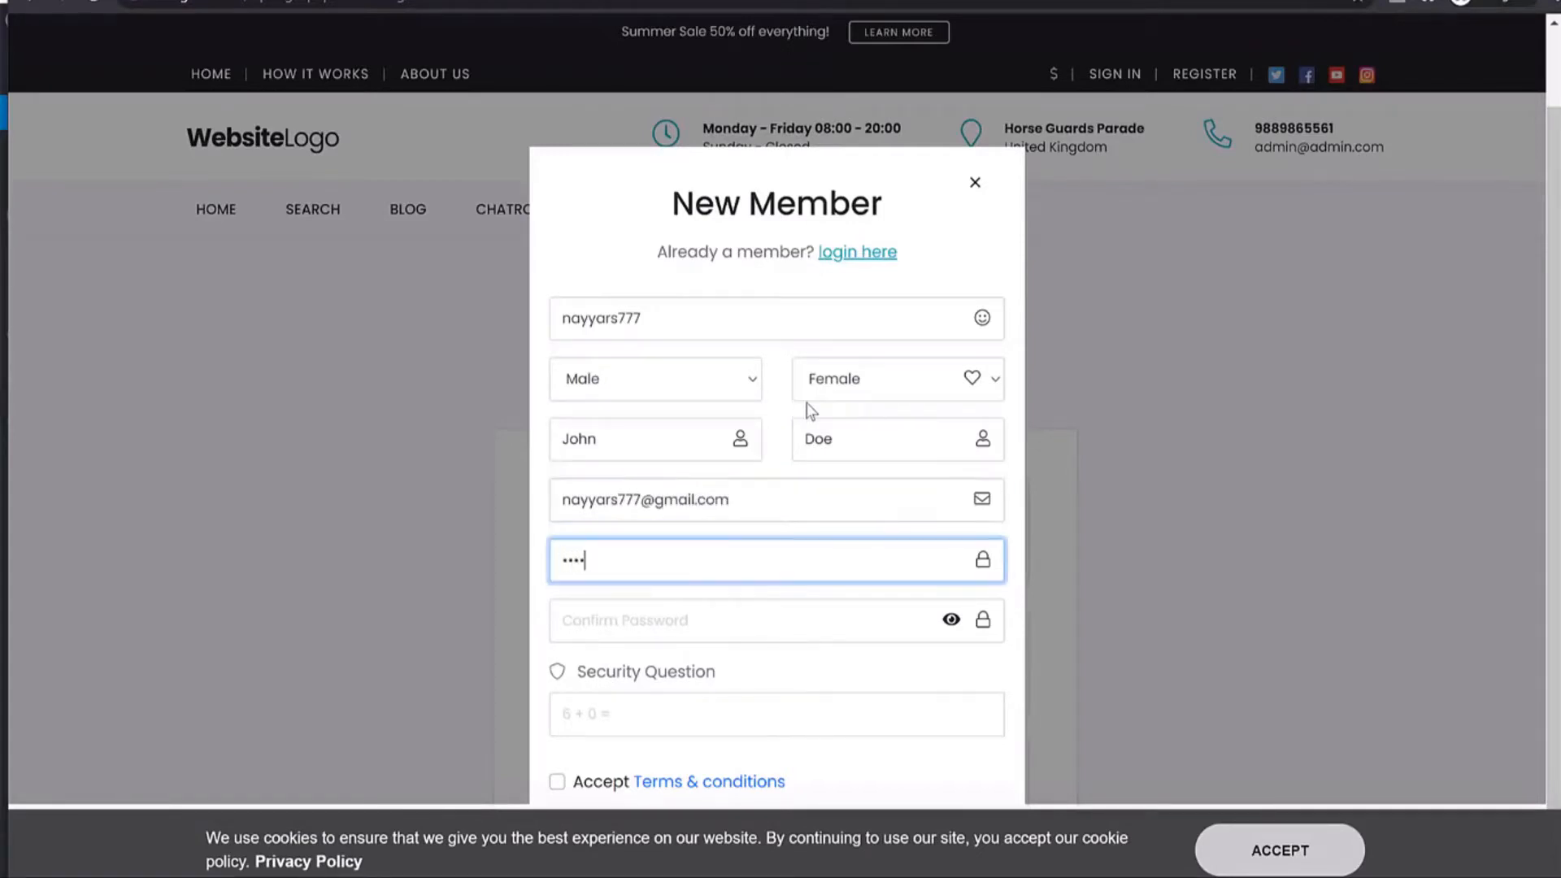
{"action": "key", "text": "Tab"}
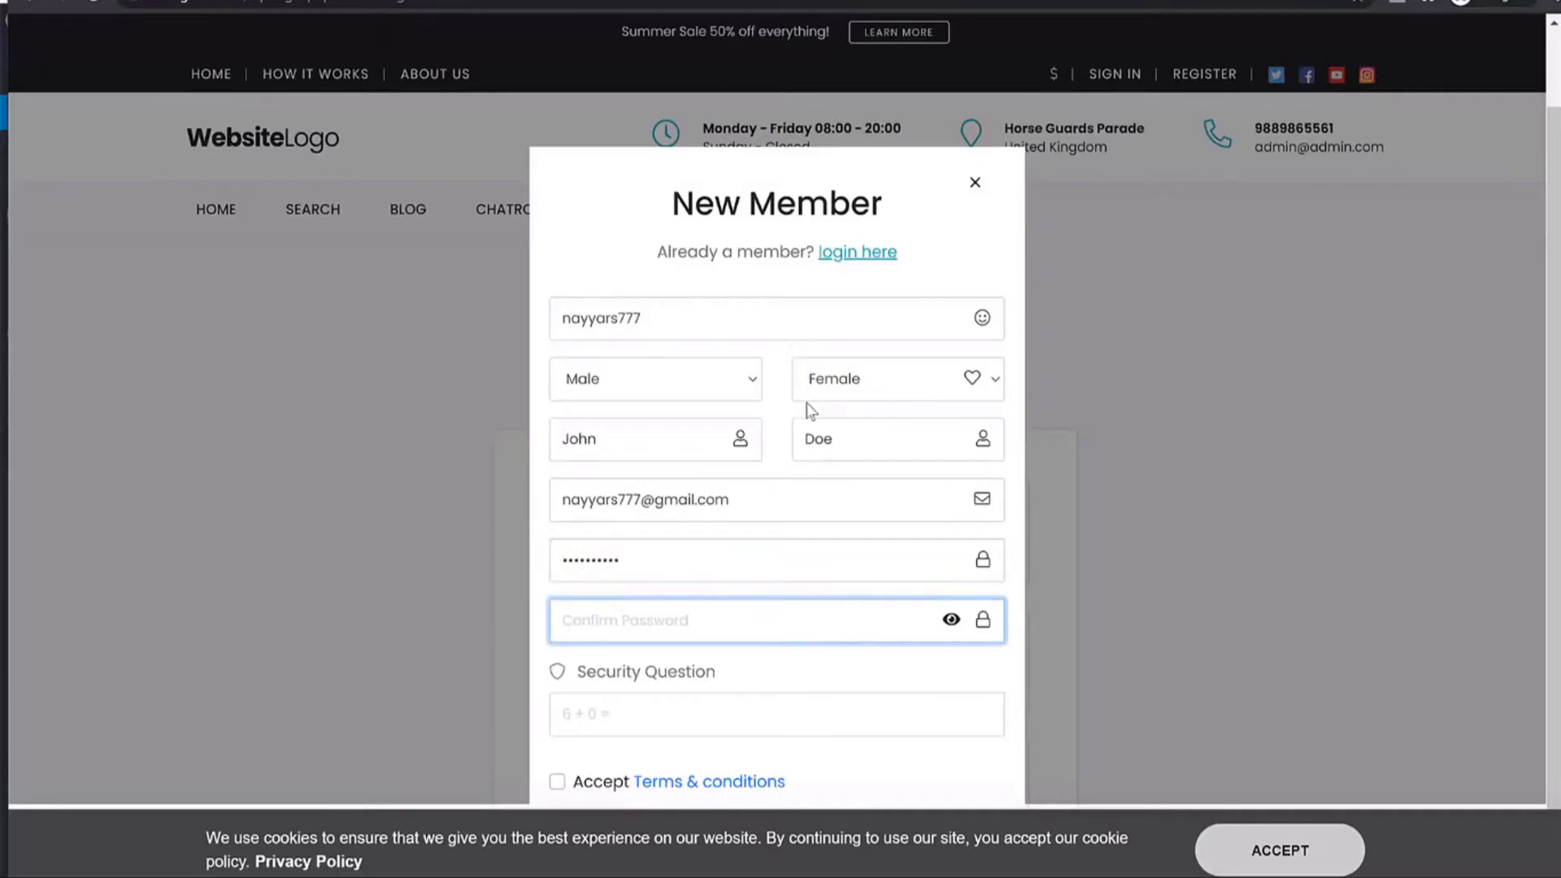
{"action": "type", "text": "10"}
{"action": "scroll", "coordinate": [626, 585], "scroll_direction": "down", "scroll_amount": 5}
{"action": "left_click", "coordinate": [619, 717]}
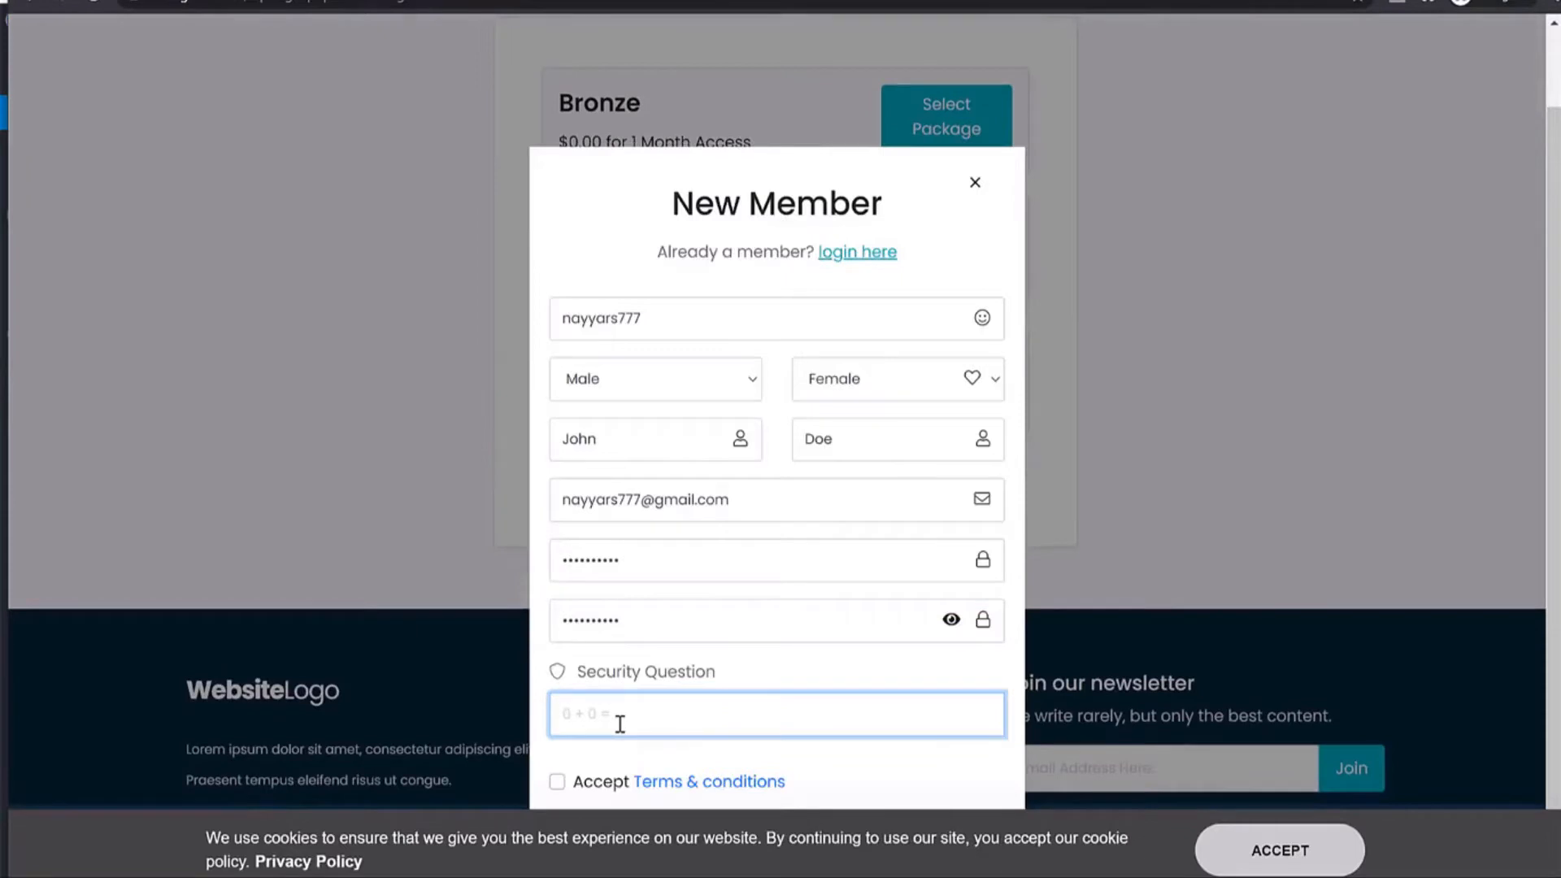
{"action": "left_click", "coordinate": [594, 787]}
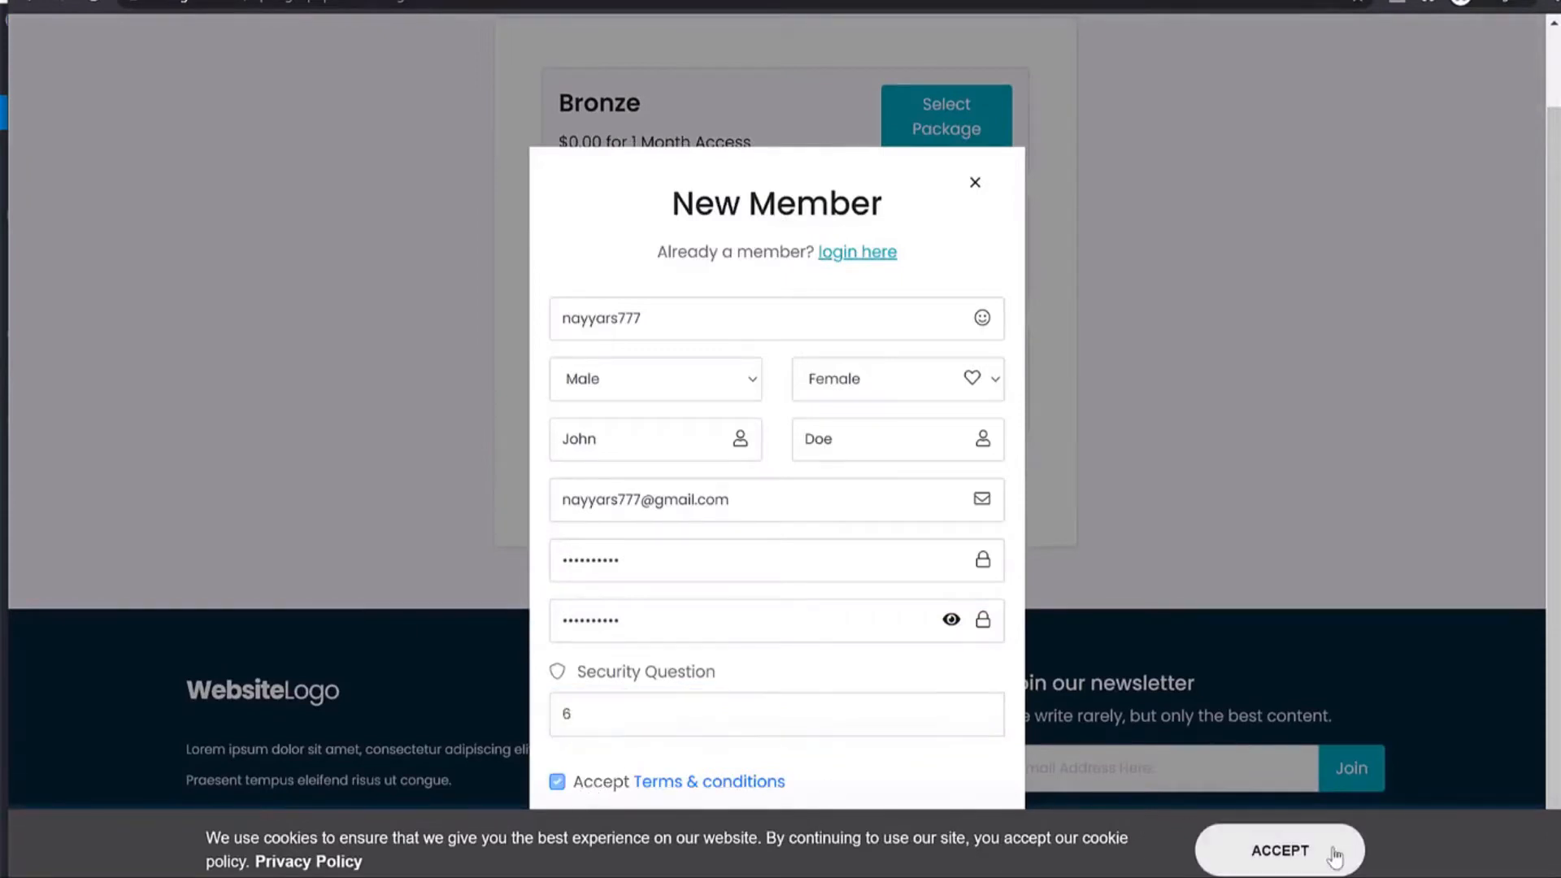
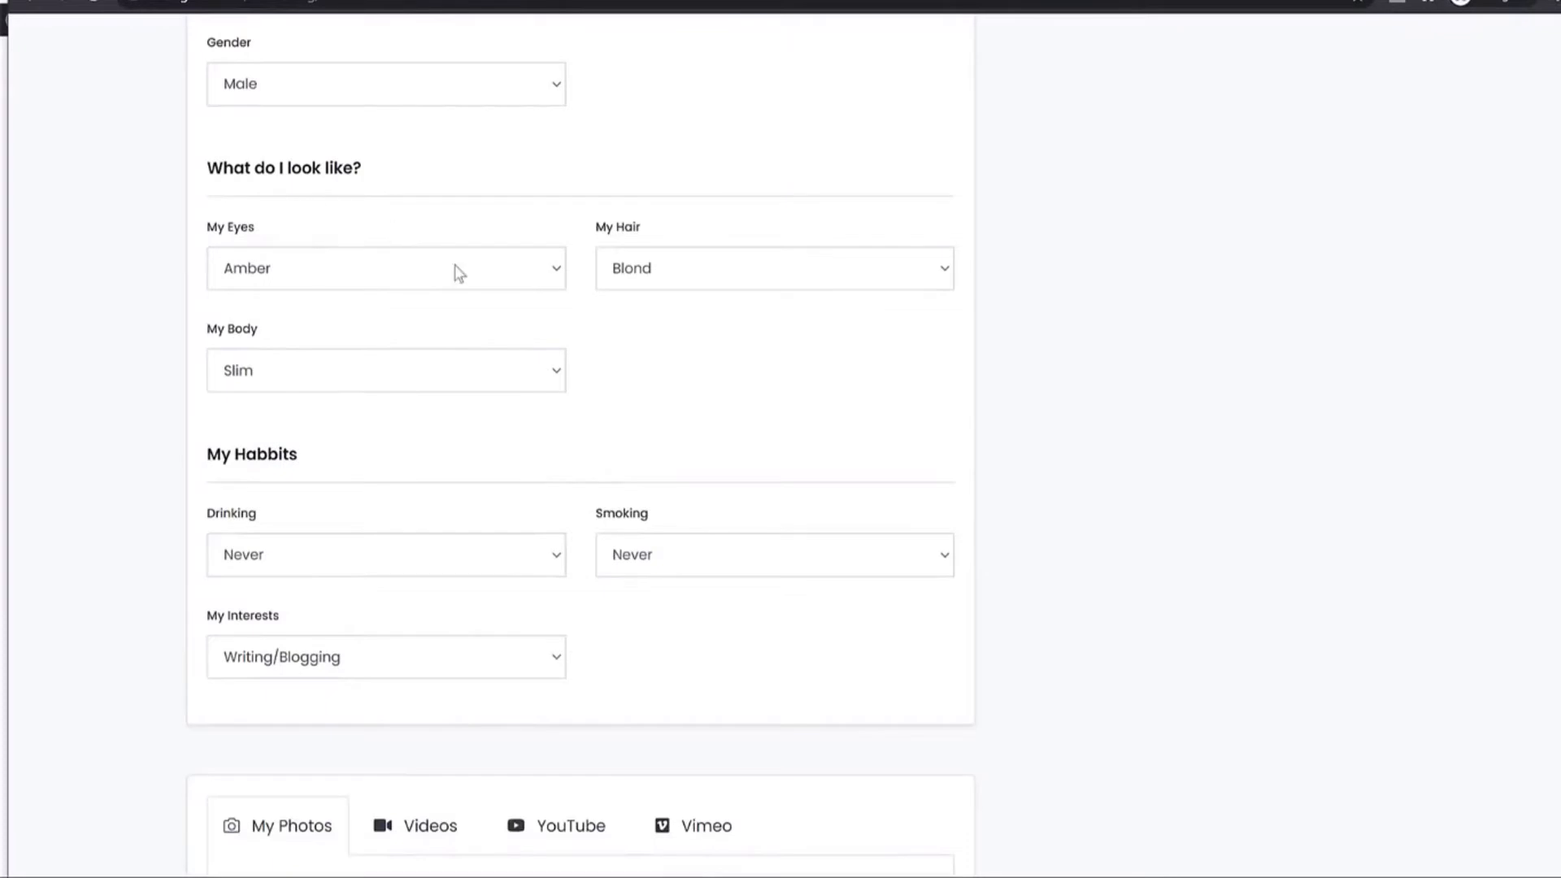
Keep the body type as Slim and open the My Photos file browser.
{"action": "left_click", "coordinate": [371, 375]}
{"action": "left_click", "coordinate": [690, 453]}
{"action": "scroll", "coordinate": [776, 584], "scroll_direction": "down", "scroll_amount": 5}
{"action": "left_click", "coordinate": [921, 492]}
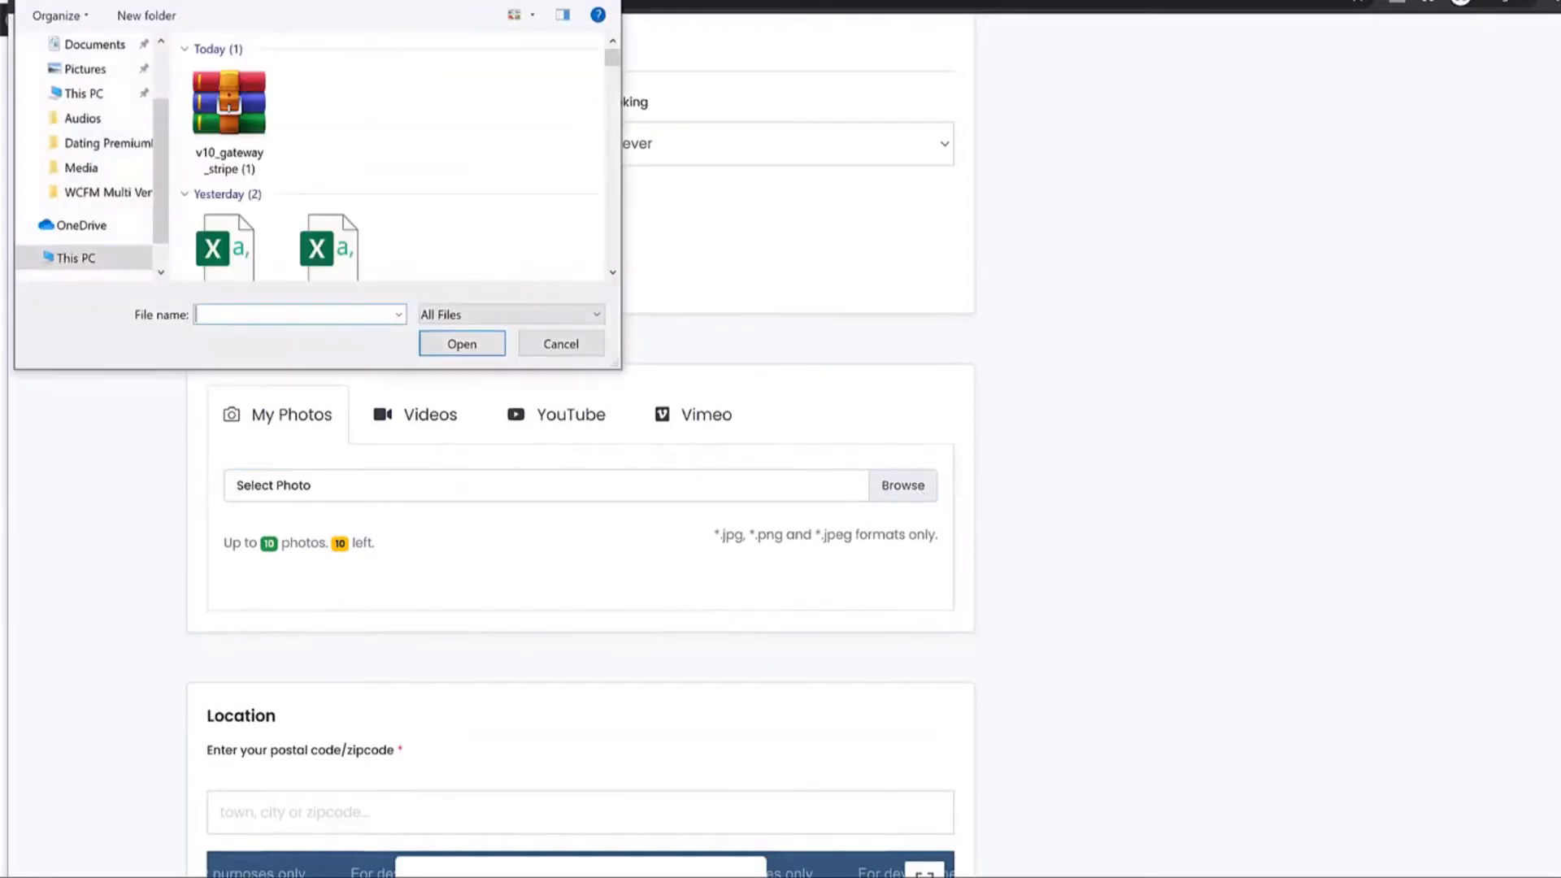
Upload the man-in-red portrait from Media > Profiles as the first profile photo.
{"action": "left_click", "coordinate": [90, 168]}
{"action": "double_click", "coordinate": [252, 106]}
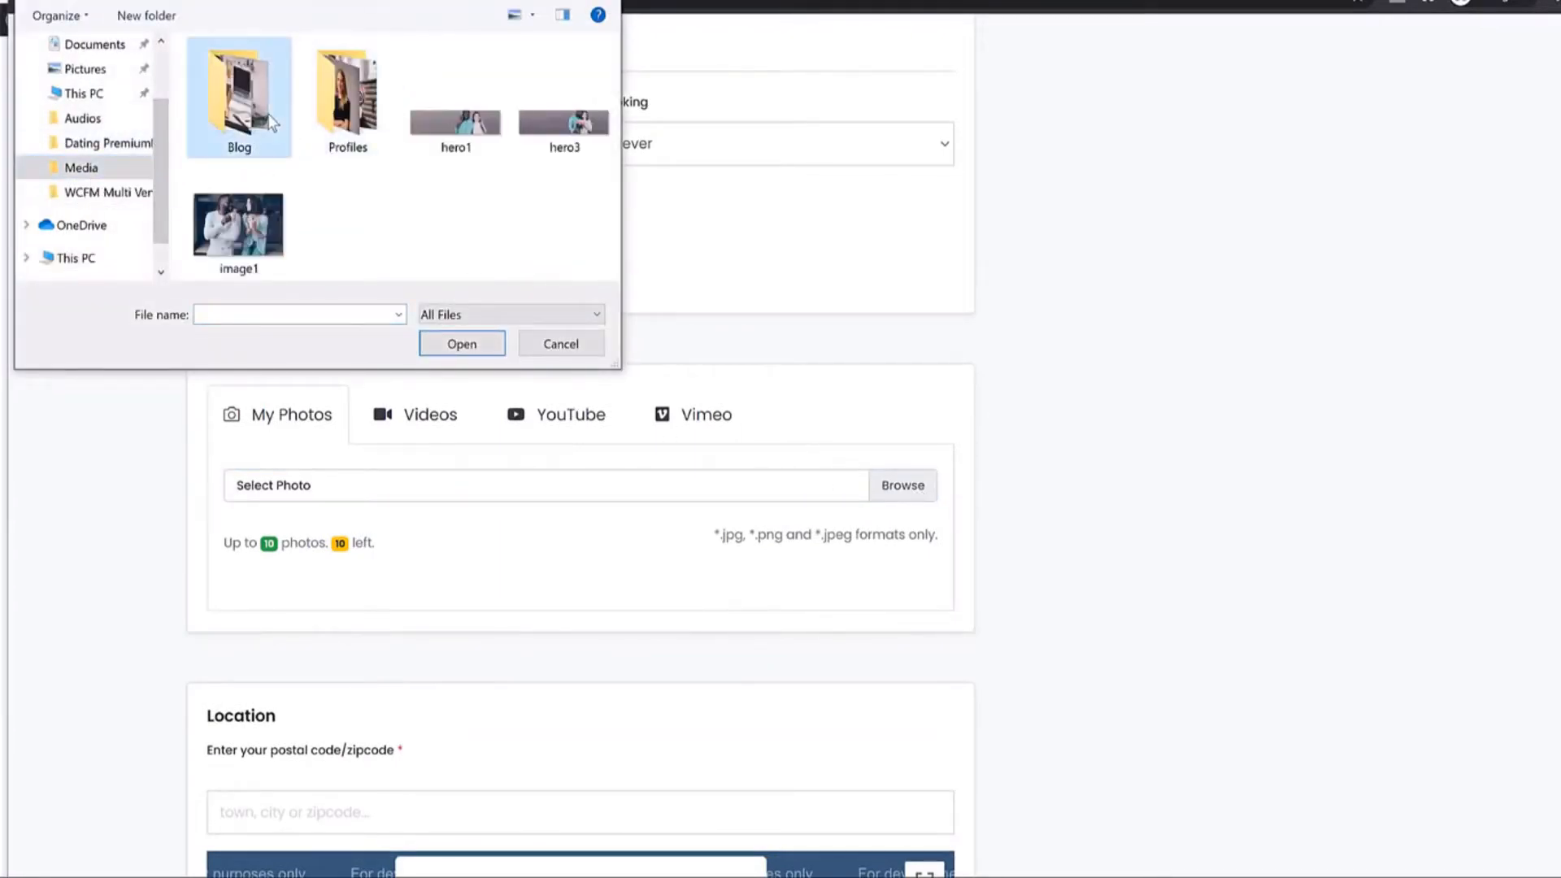
{"action": "key", "text": "alt+Left"}
{"action": "double_click", "coordinate": [330, 103]}
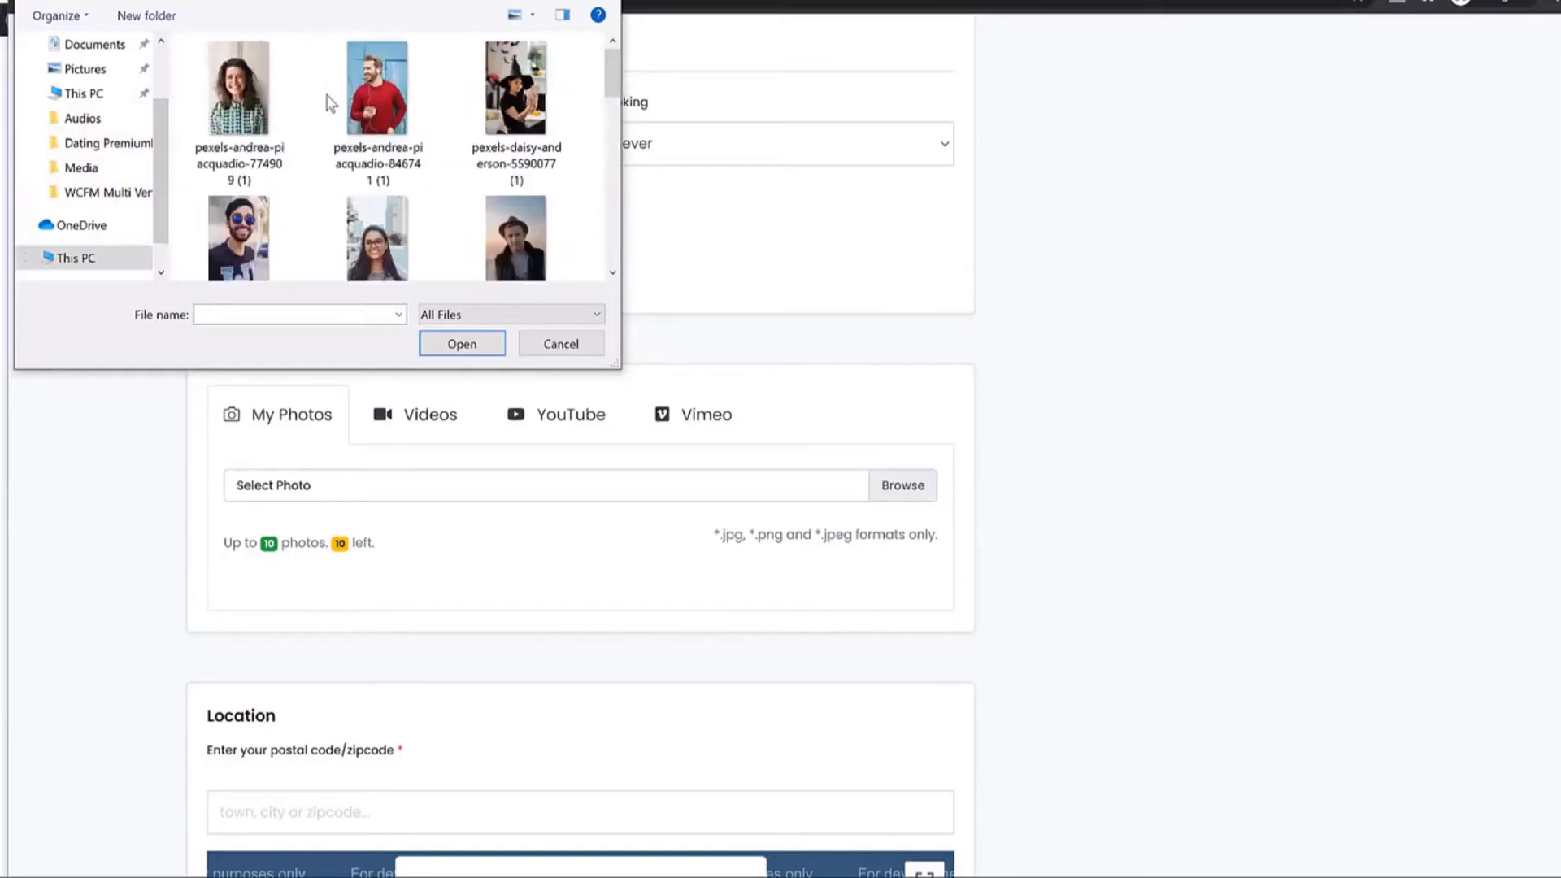
{"action": "left_click", "coordinate": [427, 101]}
{"action": "scroll", "coordinate": [465, 218], "scroll_direction": "down", "scroll_amount": 5}
{"action": "scroll", "coordinate": [465, 218], "scroll_direction": "up", "scroll_amount": 5}
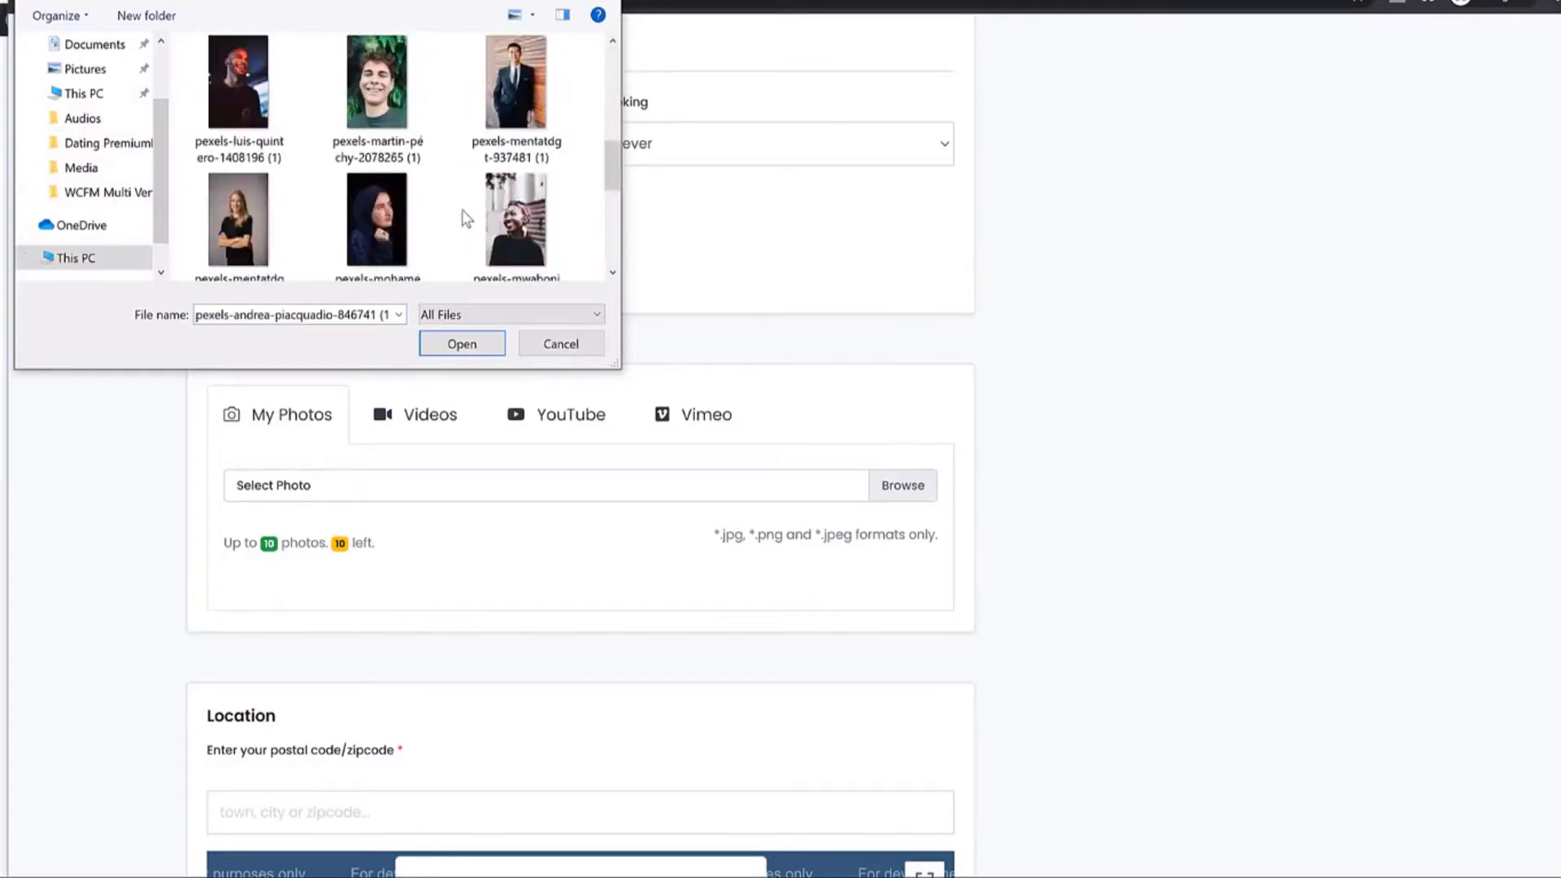
{"action": "left_click", "coordinate": [461, 344]}
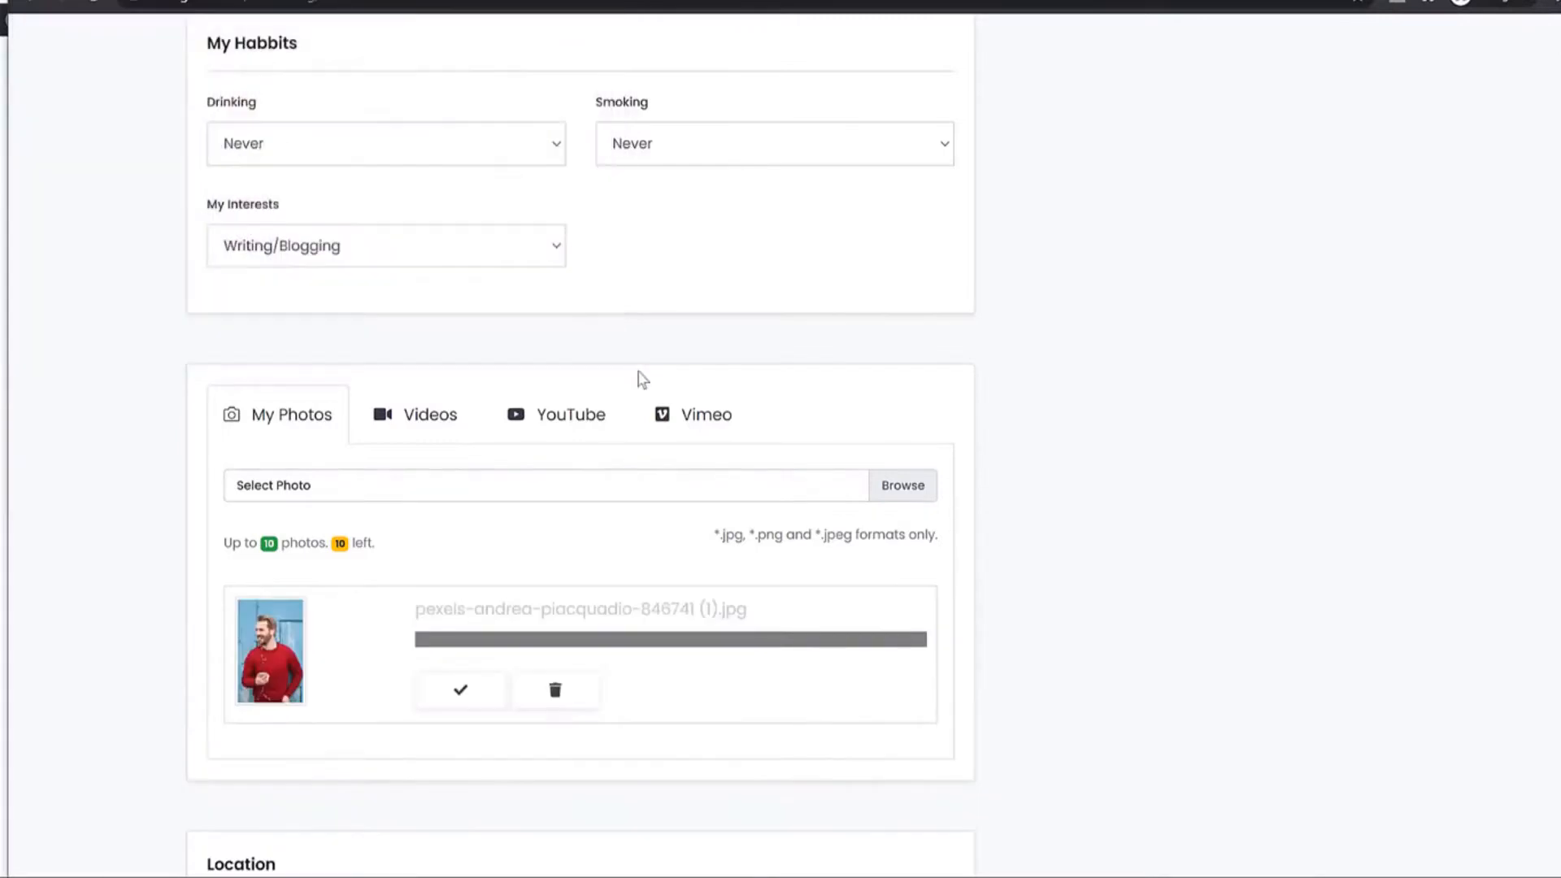
Upload four more portraits together to the profile's My Photos.
{"action": "scroll", "coordinate": [968, 488], "scroll_direction": "down", "scroll_amount": 3}
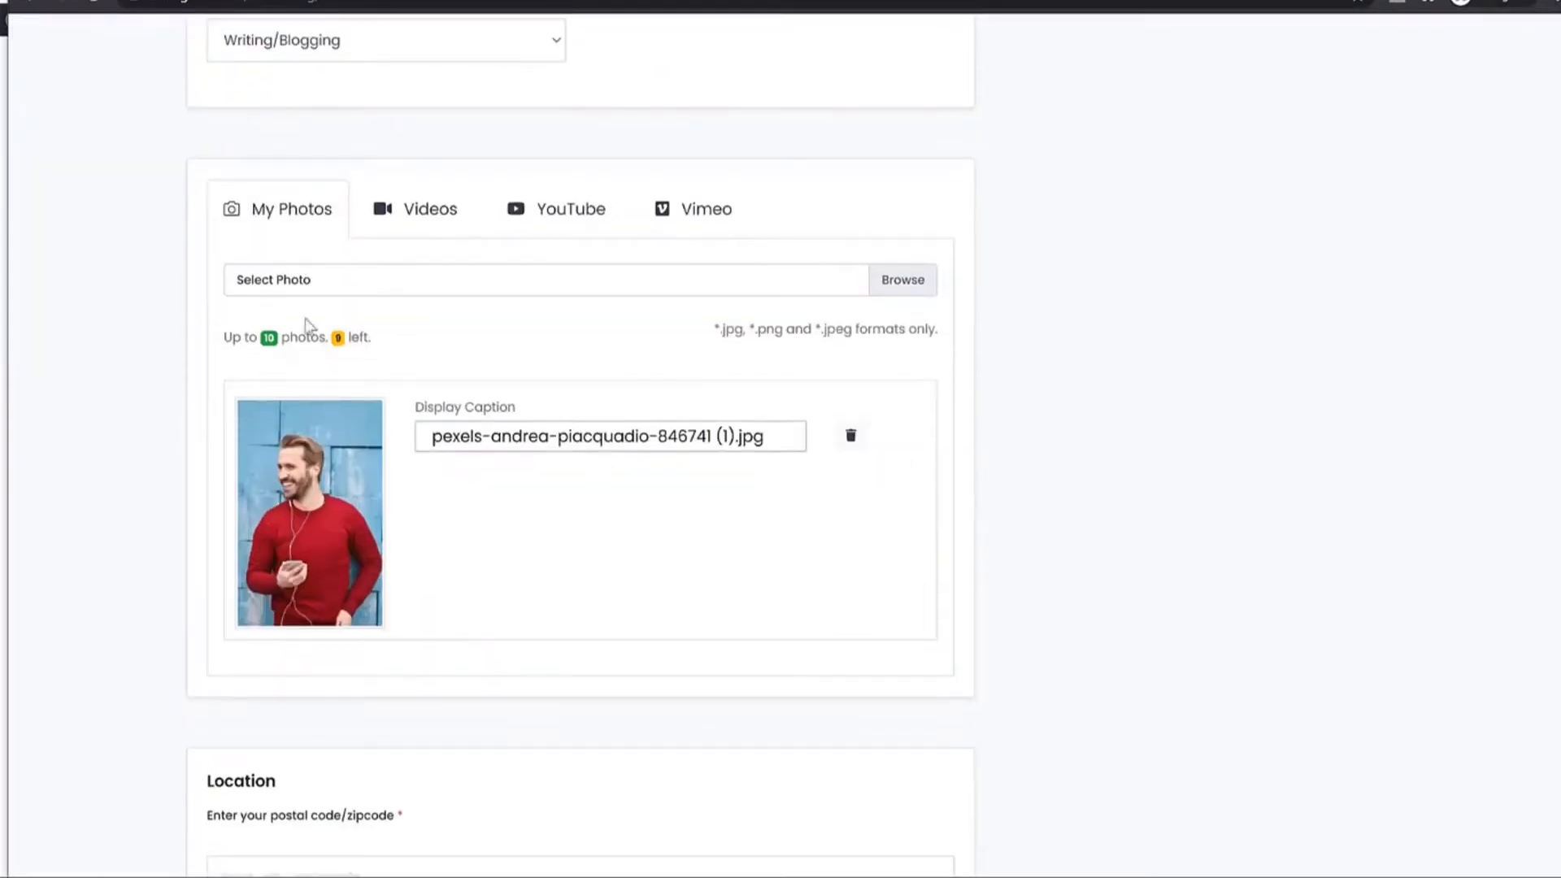
{"action": "left_click", "coordinate": [343, 286]}
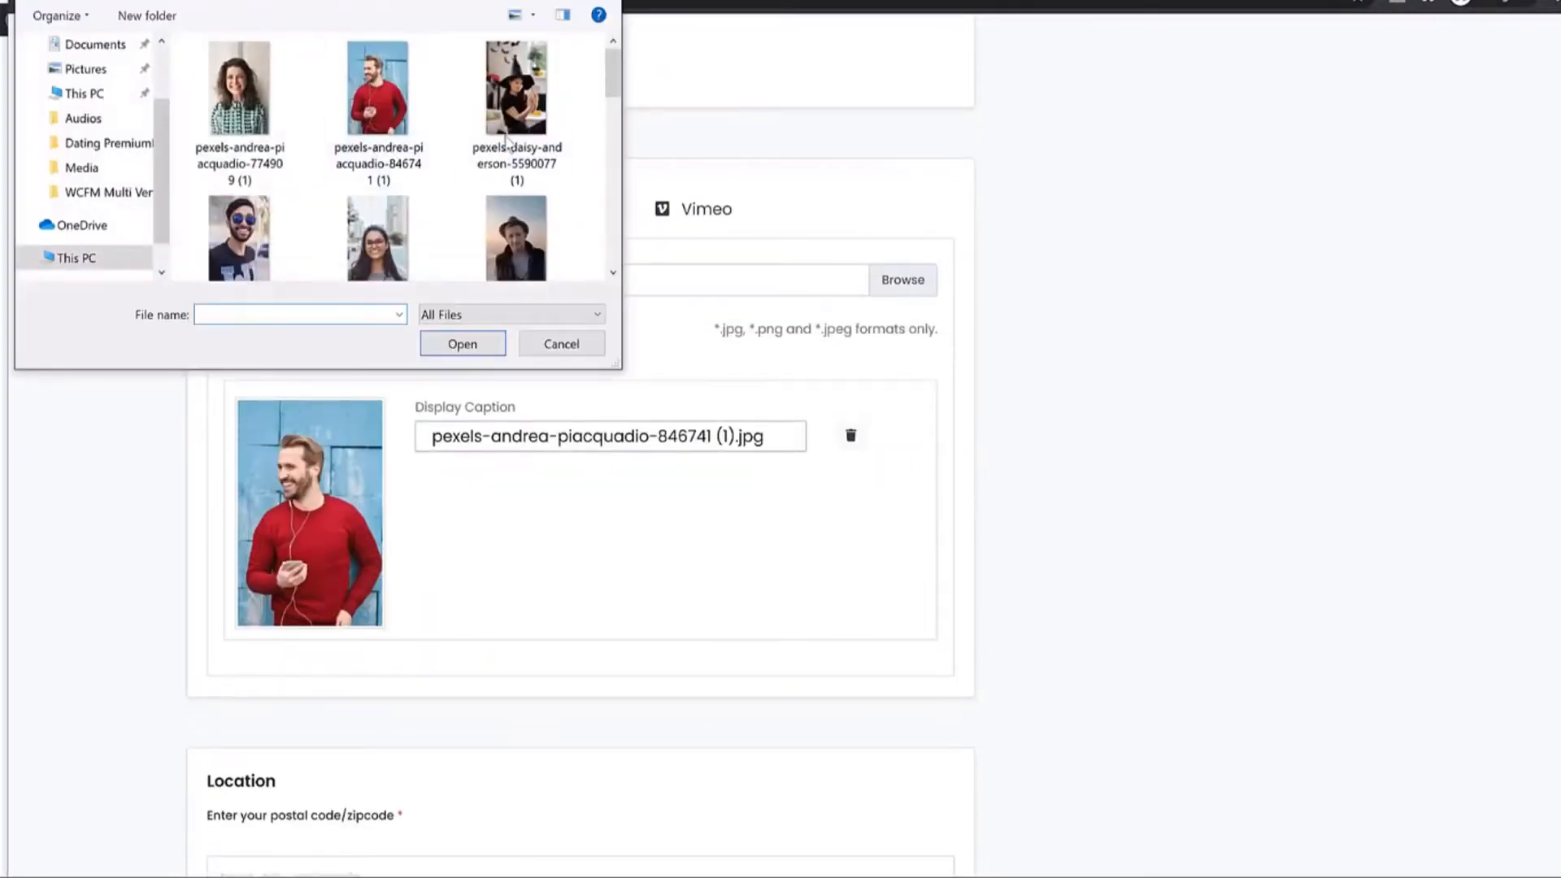
{"action": "left_click", "coordinate": [506, 140]}
{"action": "scroll", "coordinate": [512, 163], "scroll_direction": "down", "scroll_amount": 1}
{"action": "left_click", "coordinate": [516, 183], "text": "ctrl"}
{"action": "left_click", "coordinate": [239, 183], "text": "ctrl"}
{"action": "left_click", "coordinate": [378, 183], "text": "ctrl"}
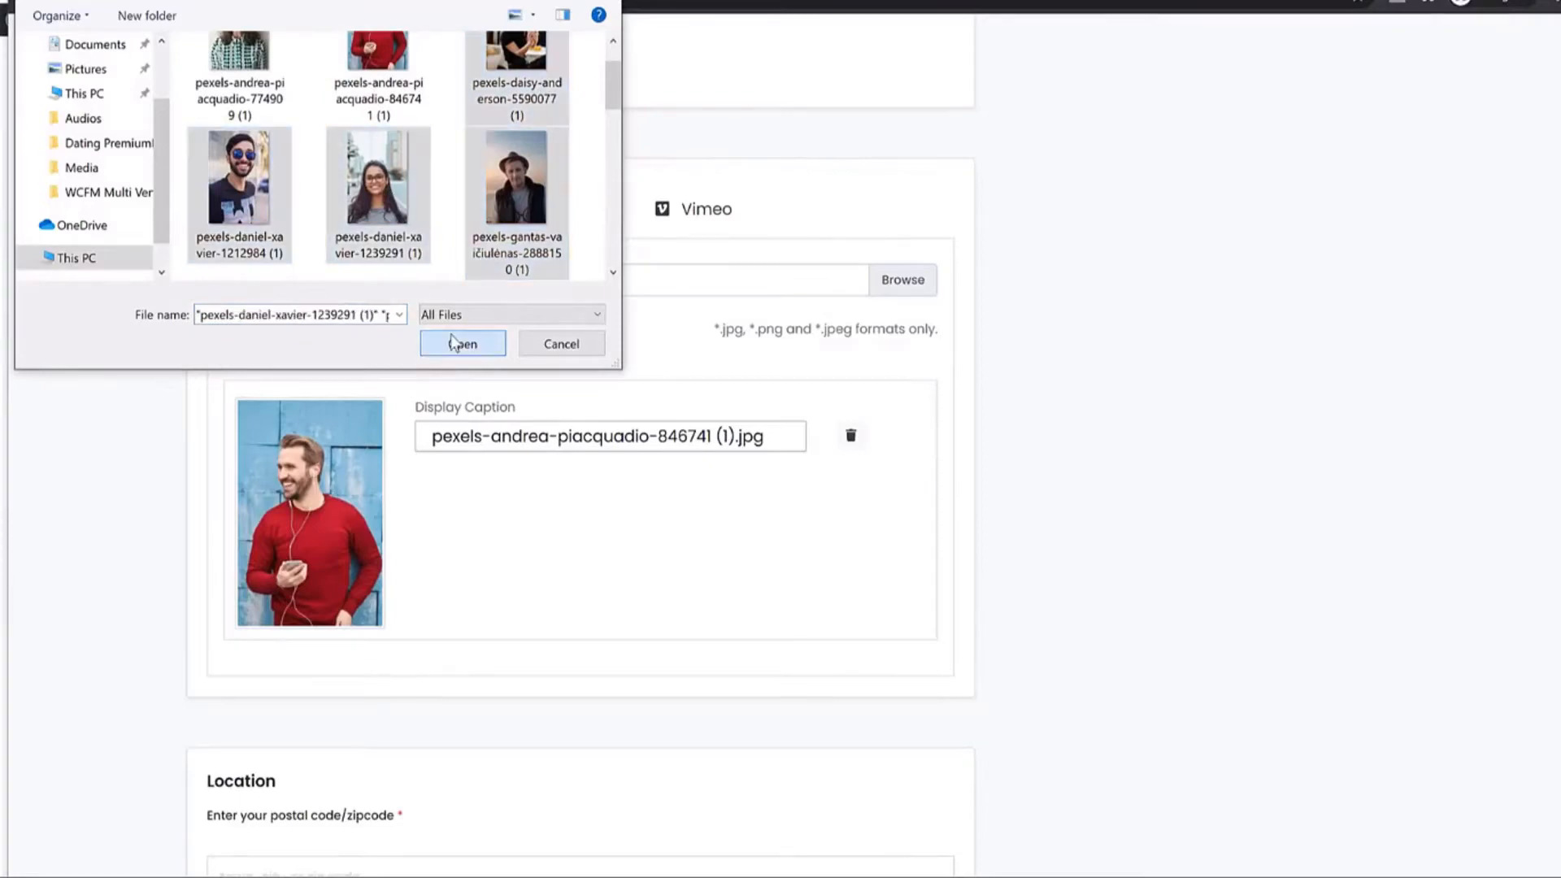
{"action": "left_click", "coordinate": [460, 344]}
Put the cursor in the location postcode field.
{"action": "scroll", "coordinate": [1061, 459], "scroll_direction": "down", "scroll_amount": 5}
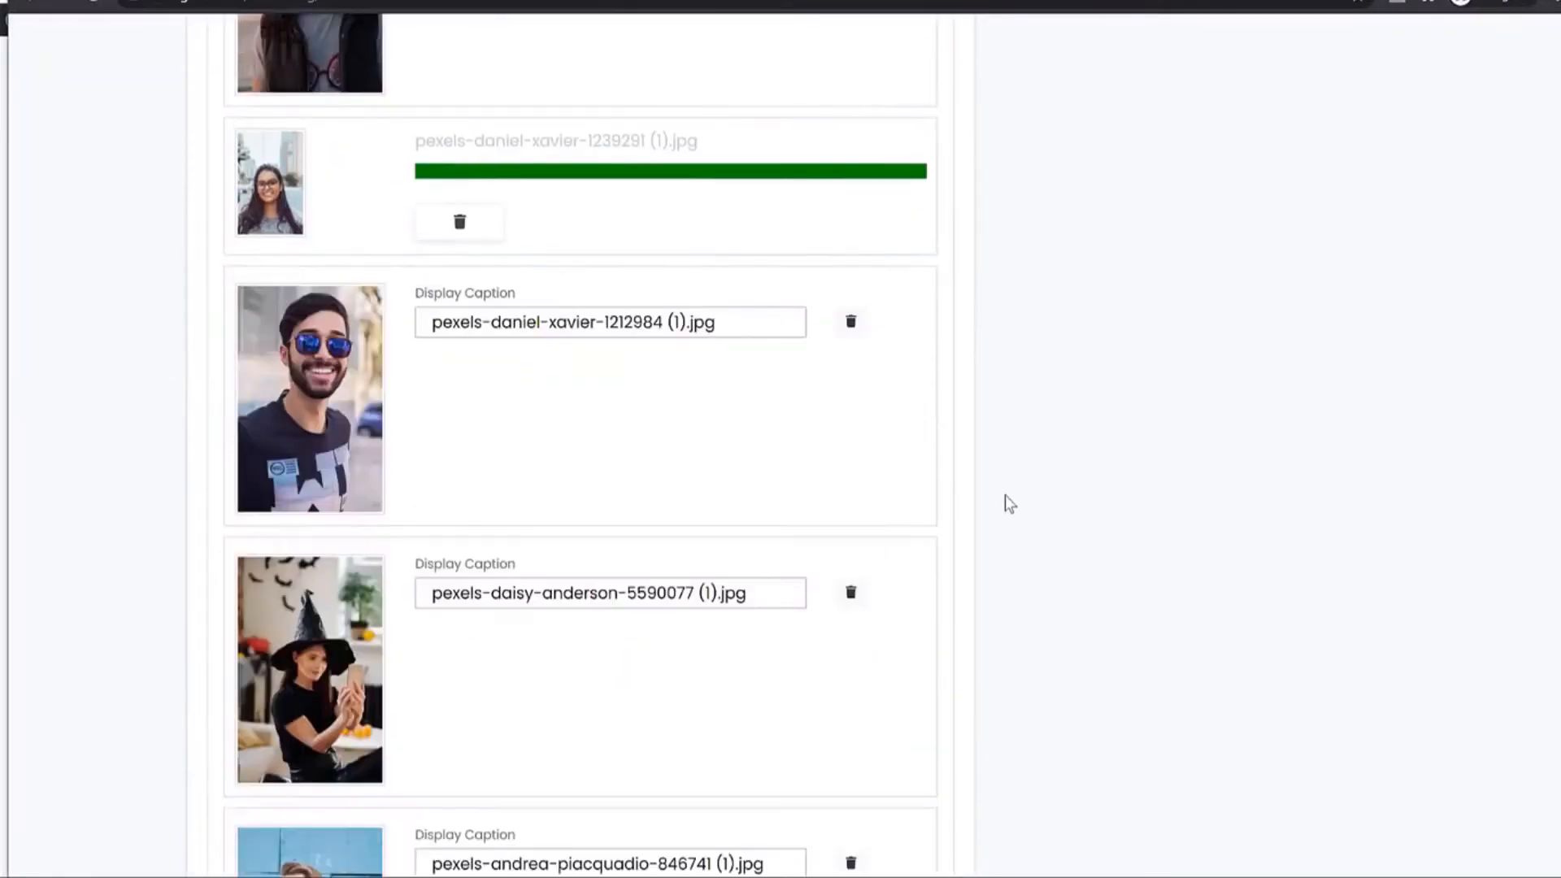
{"action": "scroll", "coordinate": [1010, 504], "scroll_direction": "up", "scroll_amount": 5}
{"action": "scroll", "coordinate": [1010, 504], "scroll_direction": "down", "scroll_amount": 20}
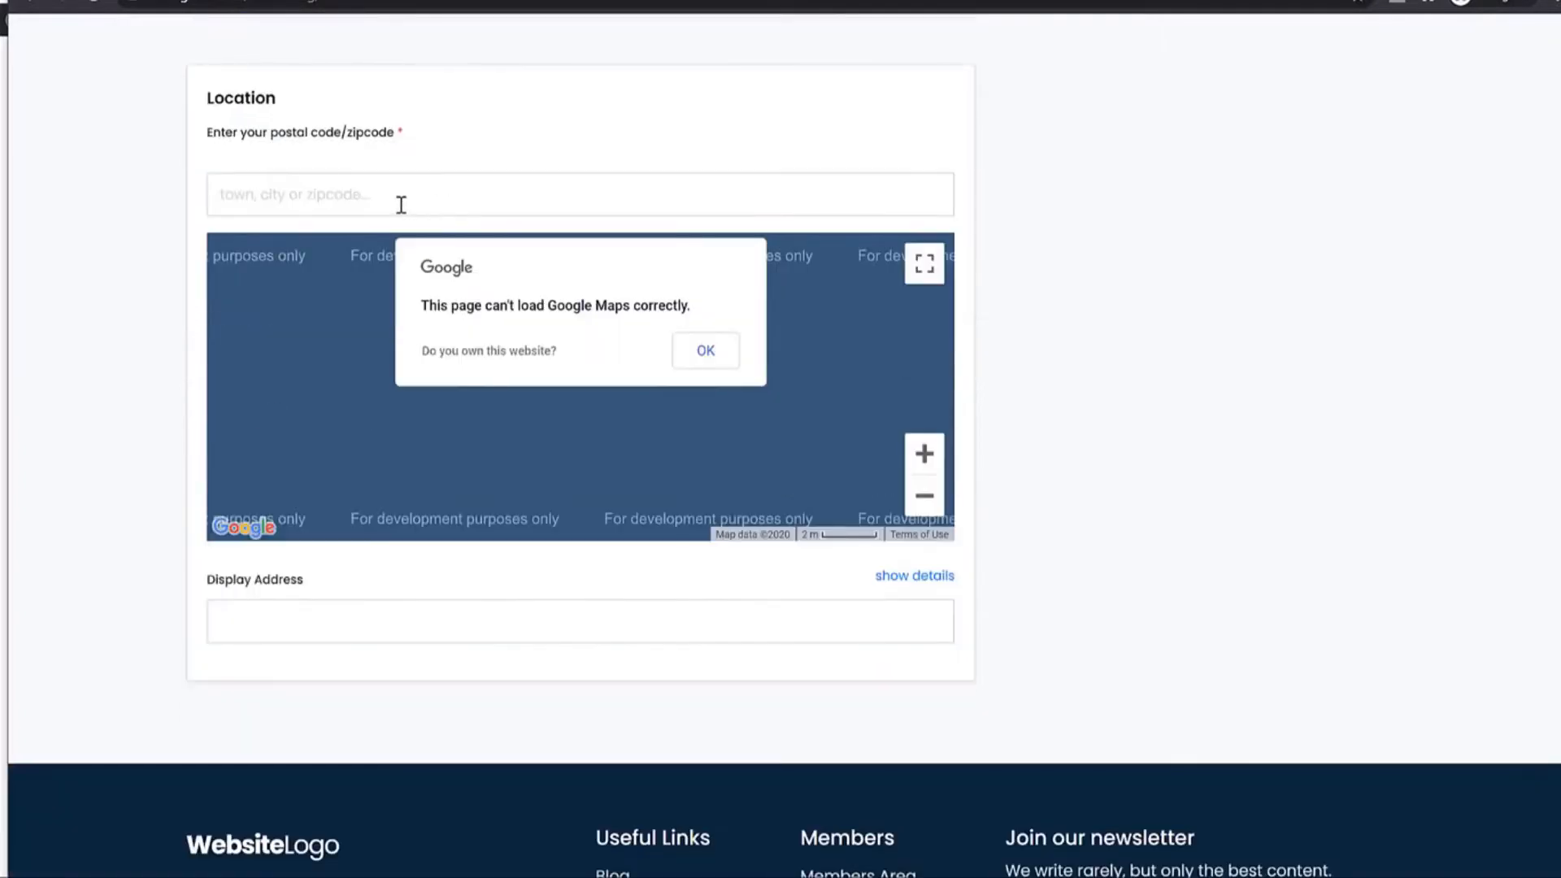
{"action": "left_click", "coordinate": [430, 204]}
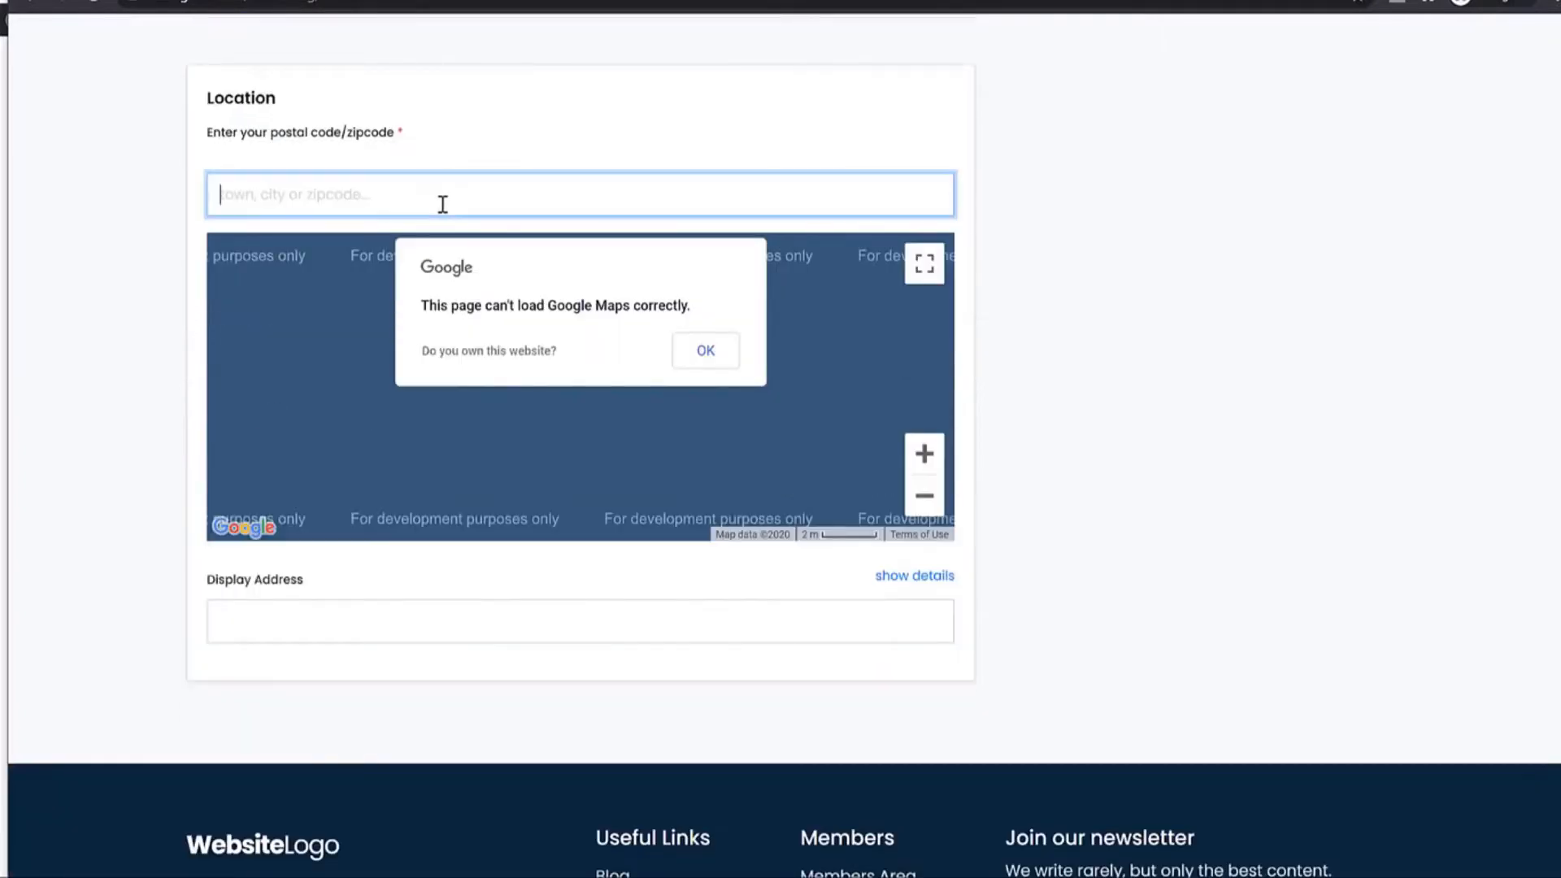
{"action": "scroll", "coordinate": [840, 344], "scroll_direction": "up", "scroll_amount": 20}
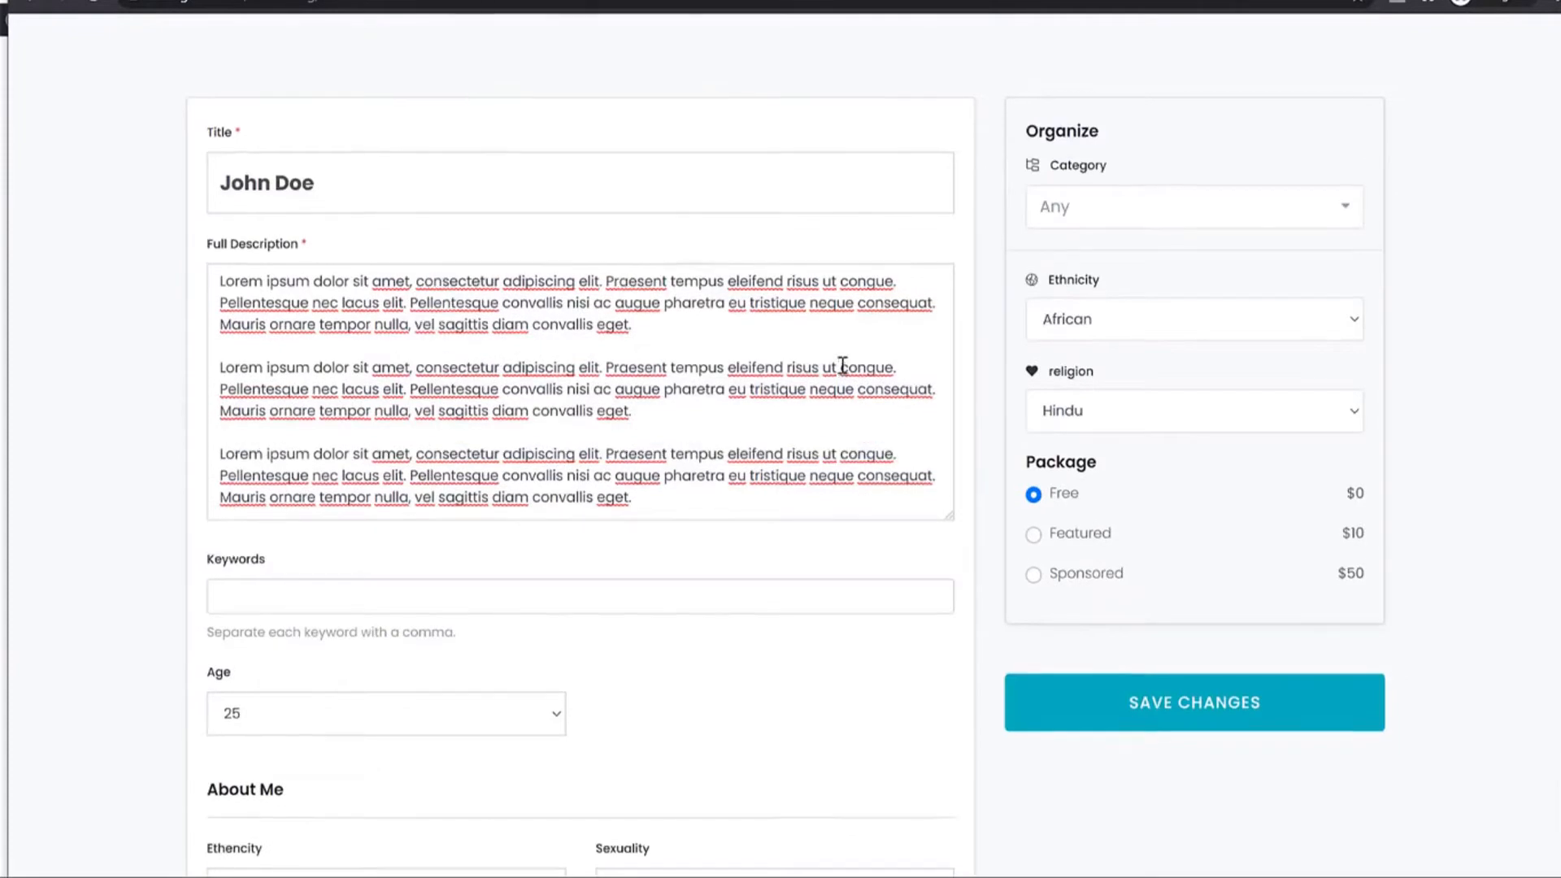
Set the listing category to Programming and the ethnicity to Asian.
{"action": "scroll", "coordinate": [941, 360], "scroll_direction": "up", "scroll_amount": 2}
{"action": "left_click", "coordinate": [1109, 317]}
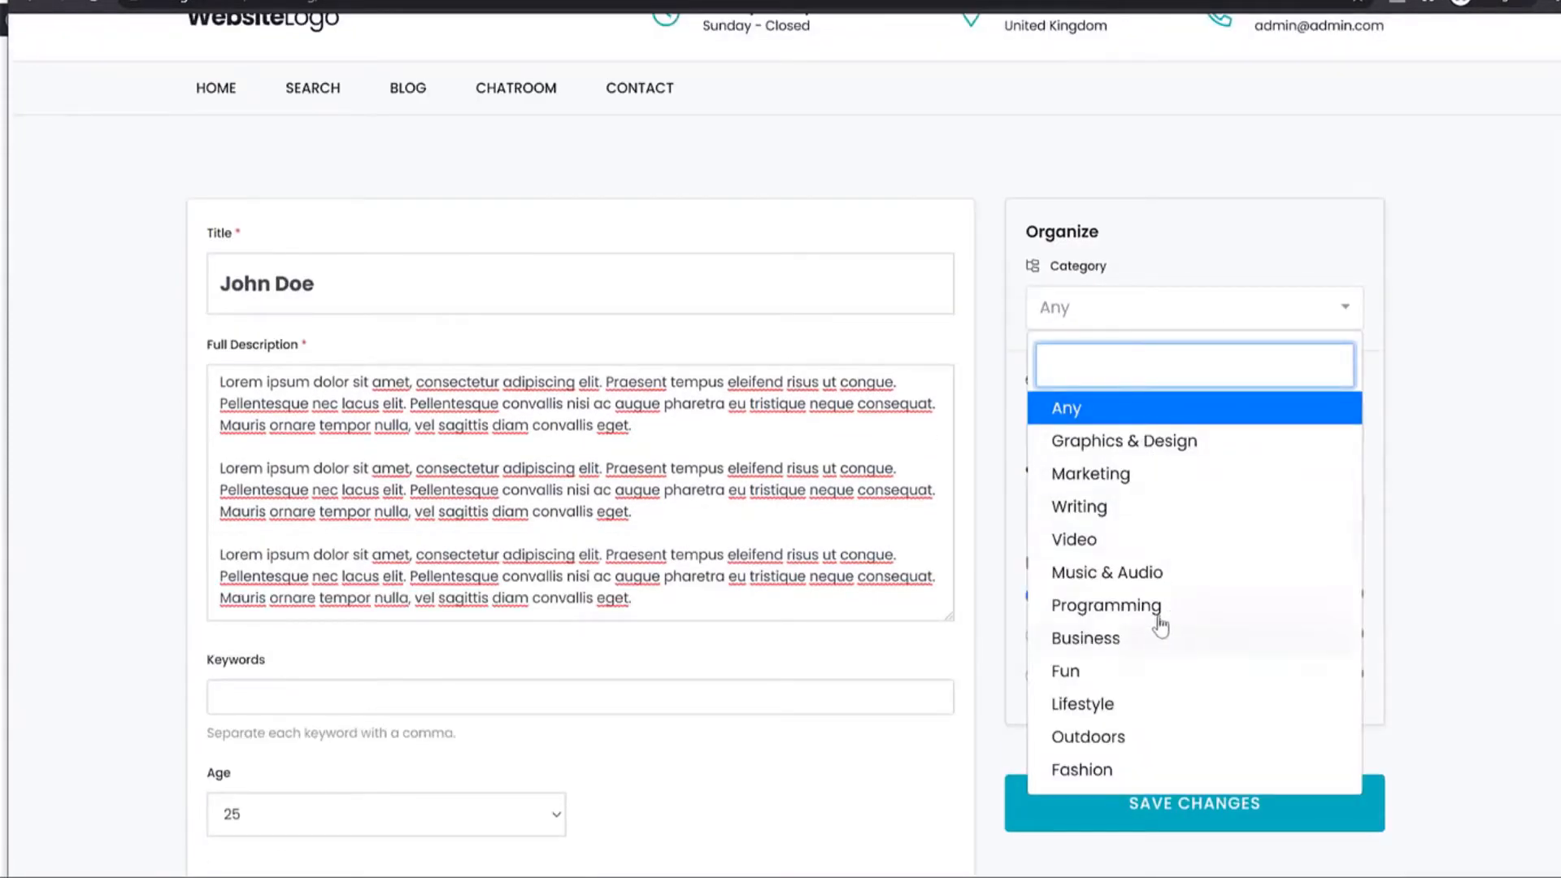
{"action": "left_click", "coordinate": [1134, 608]}
{"action": "left_click", "coordinate": [1168, 424]}
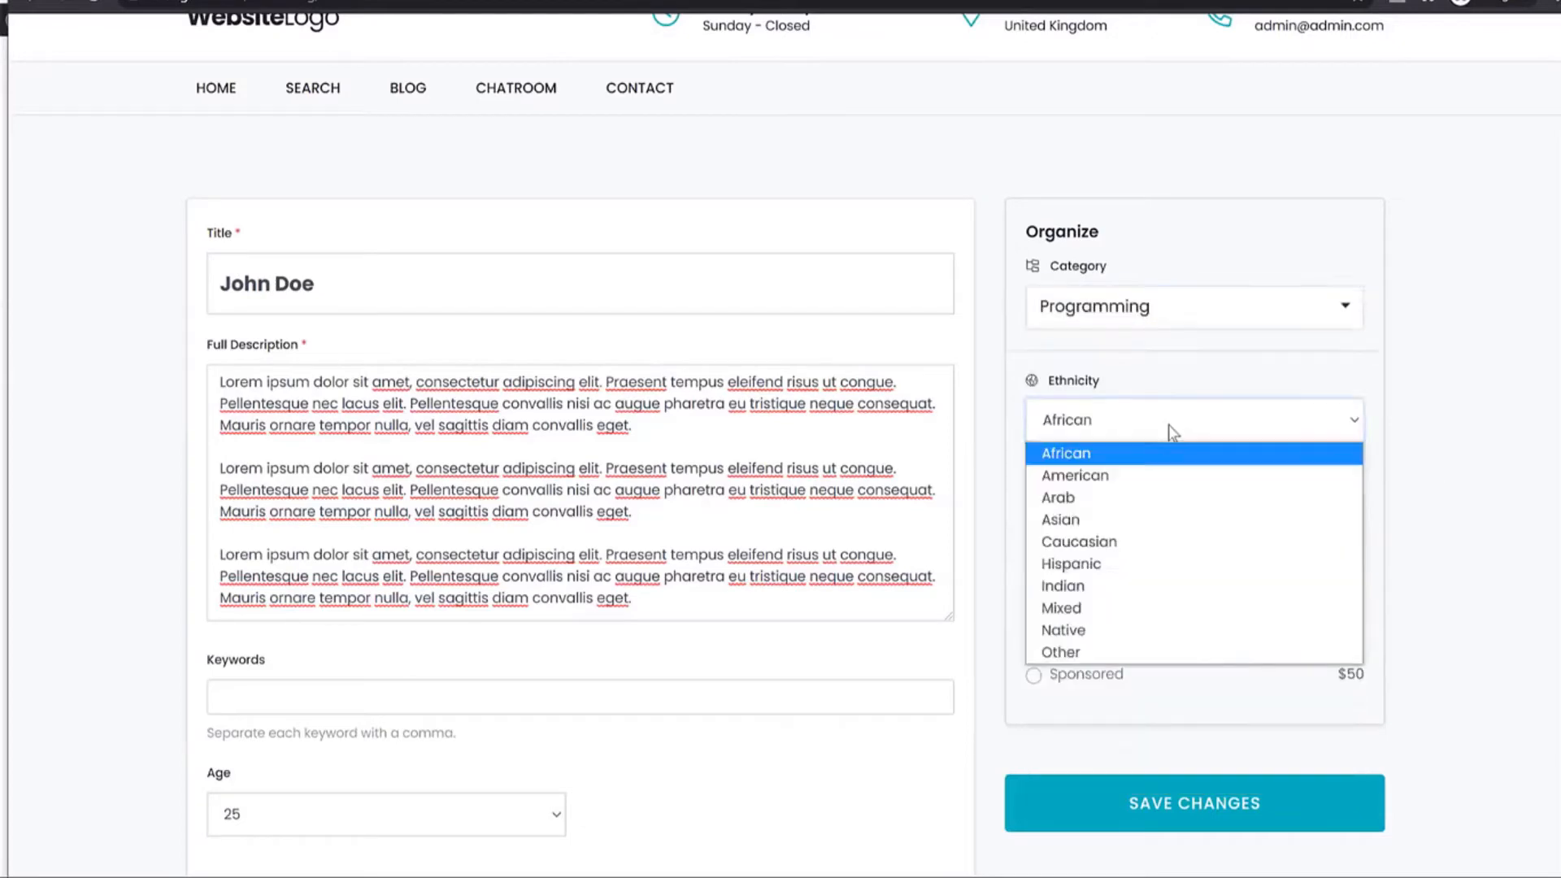
{"action": "left_click", "coordinate": [1109, 519]}
{"action": "scroll", "coordinate": [1126, 325], "scroll_direction": "down", "scroll_amount": 3}
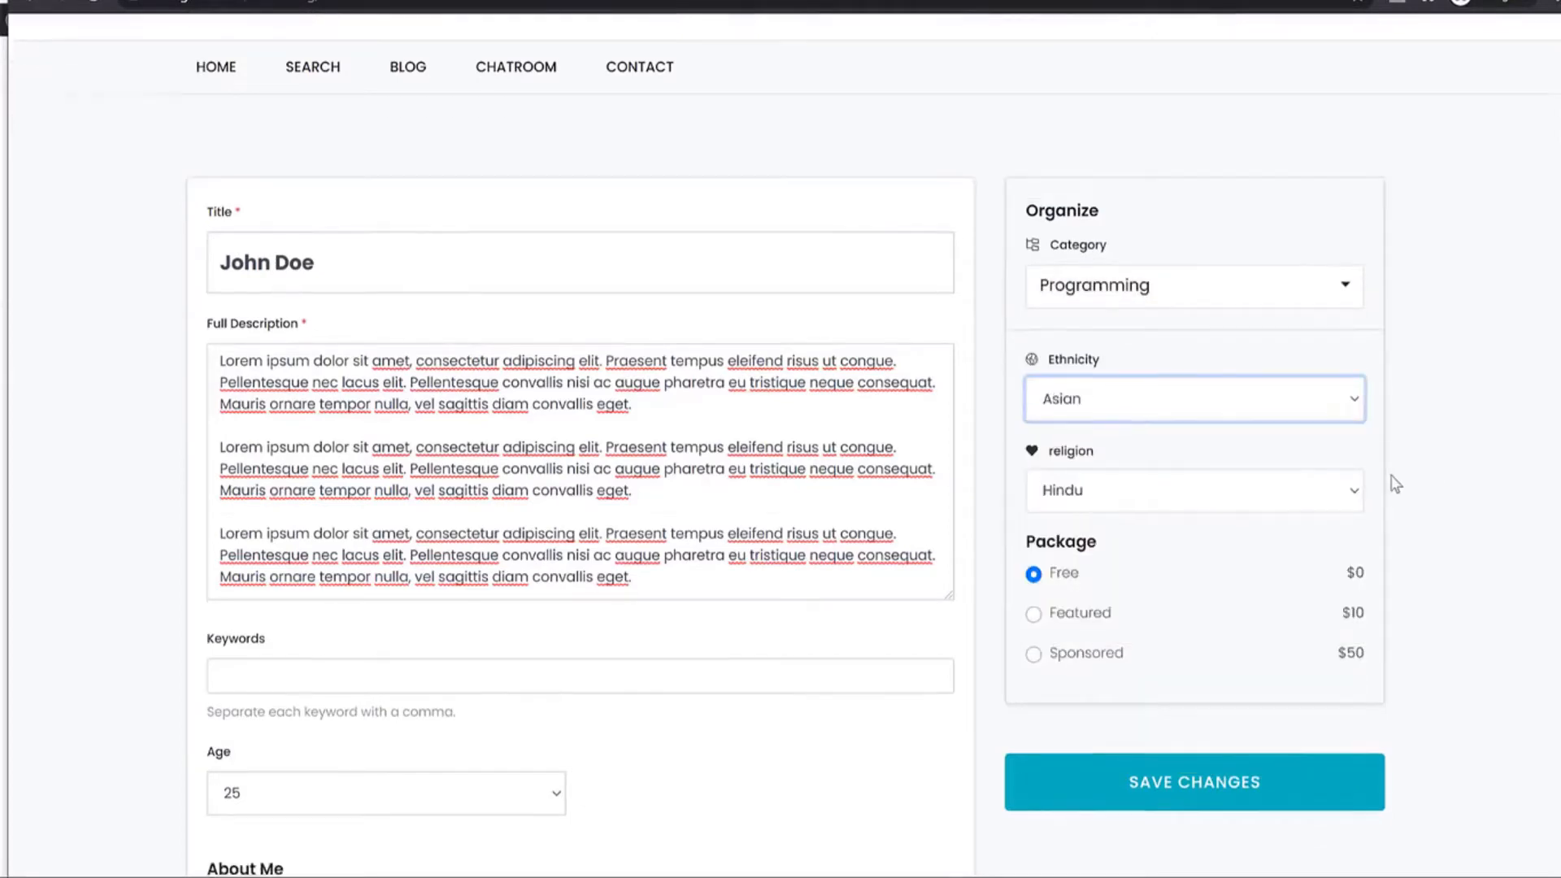
Set the religion to Hindu and select the Free package.
{"action": "left_click", "coordinate": [1116, 322]}
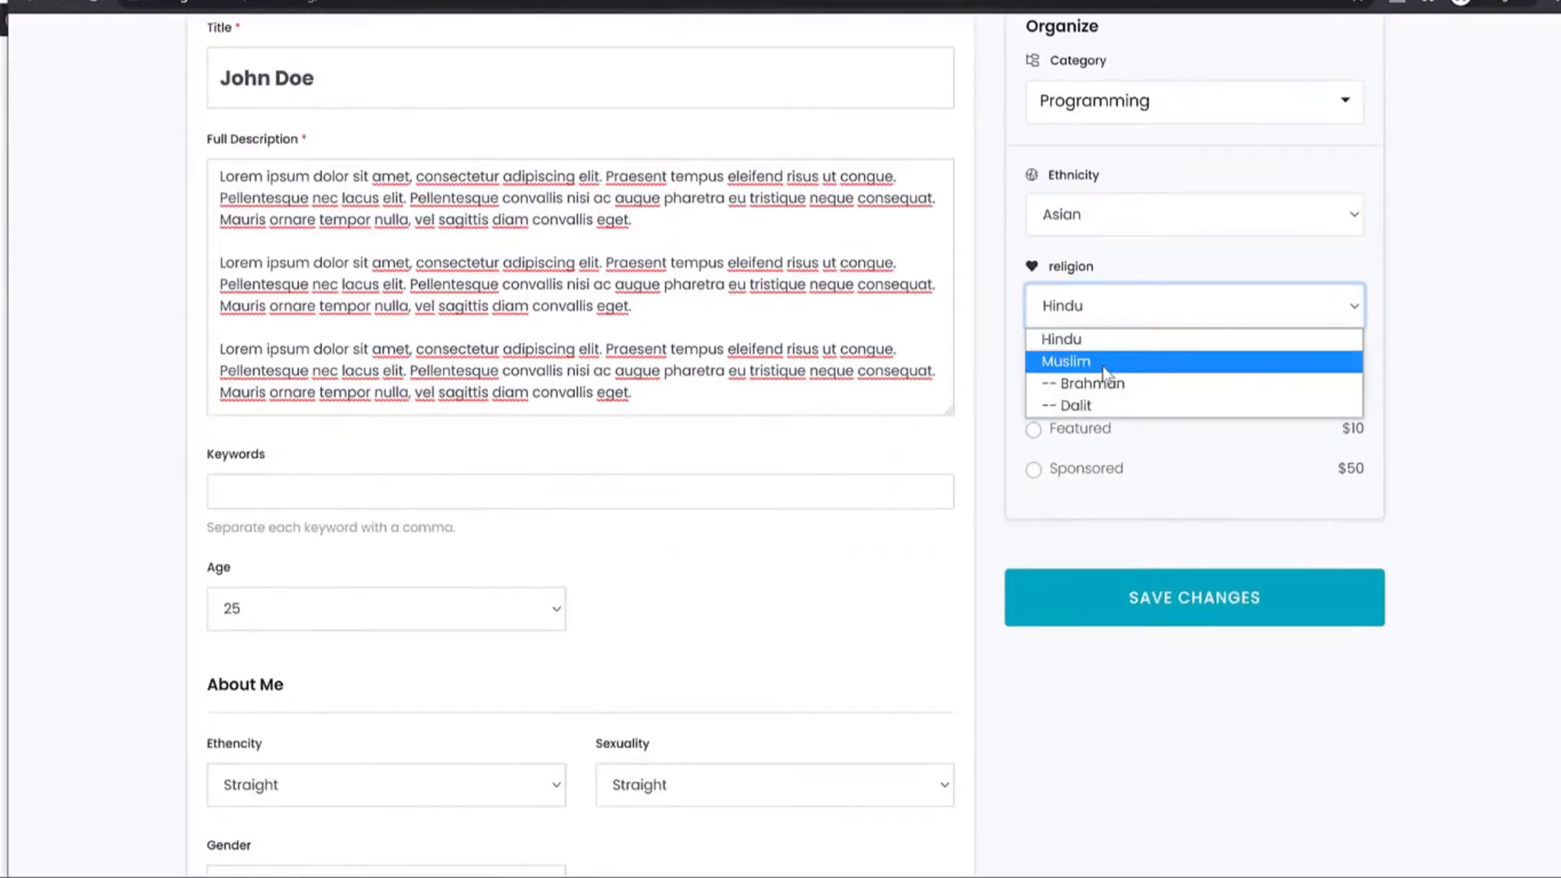
{"action": "left_click", "coordinate": [1114, 365]}
{"action": "left_click", "coordinate": [1121, 314]}
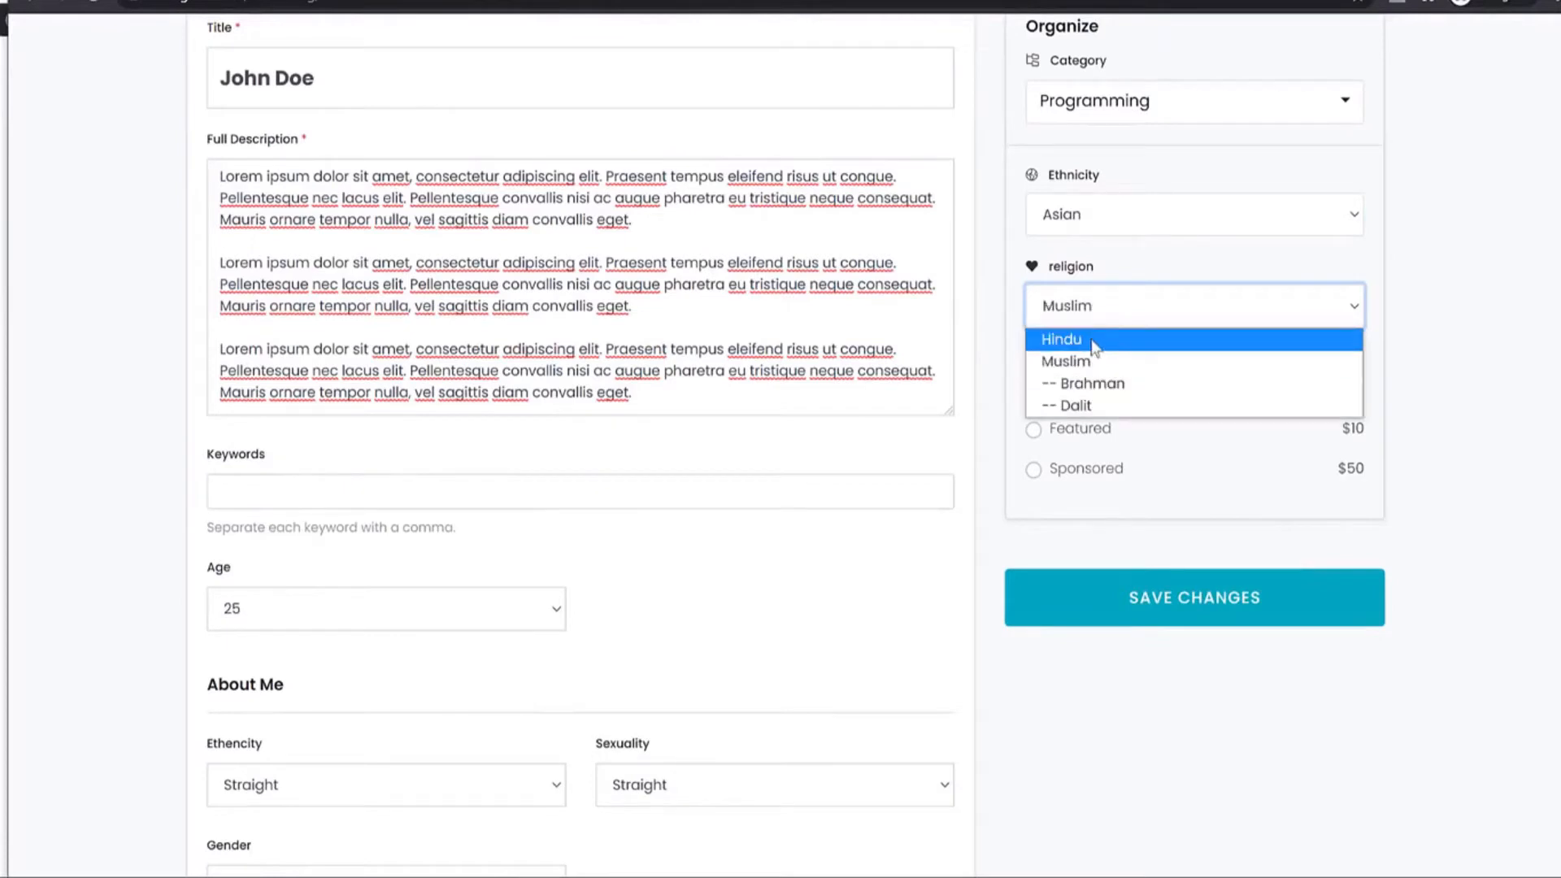
{"action": "left_click", "coordinate": [1142, 343]}
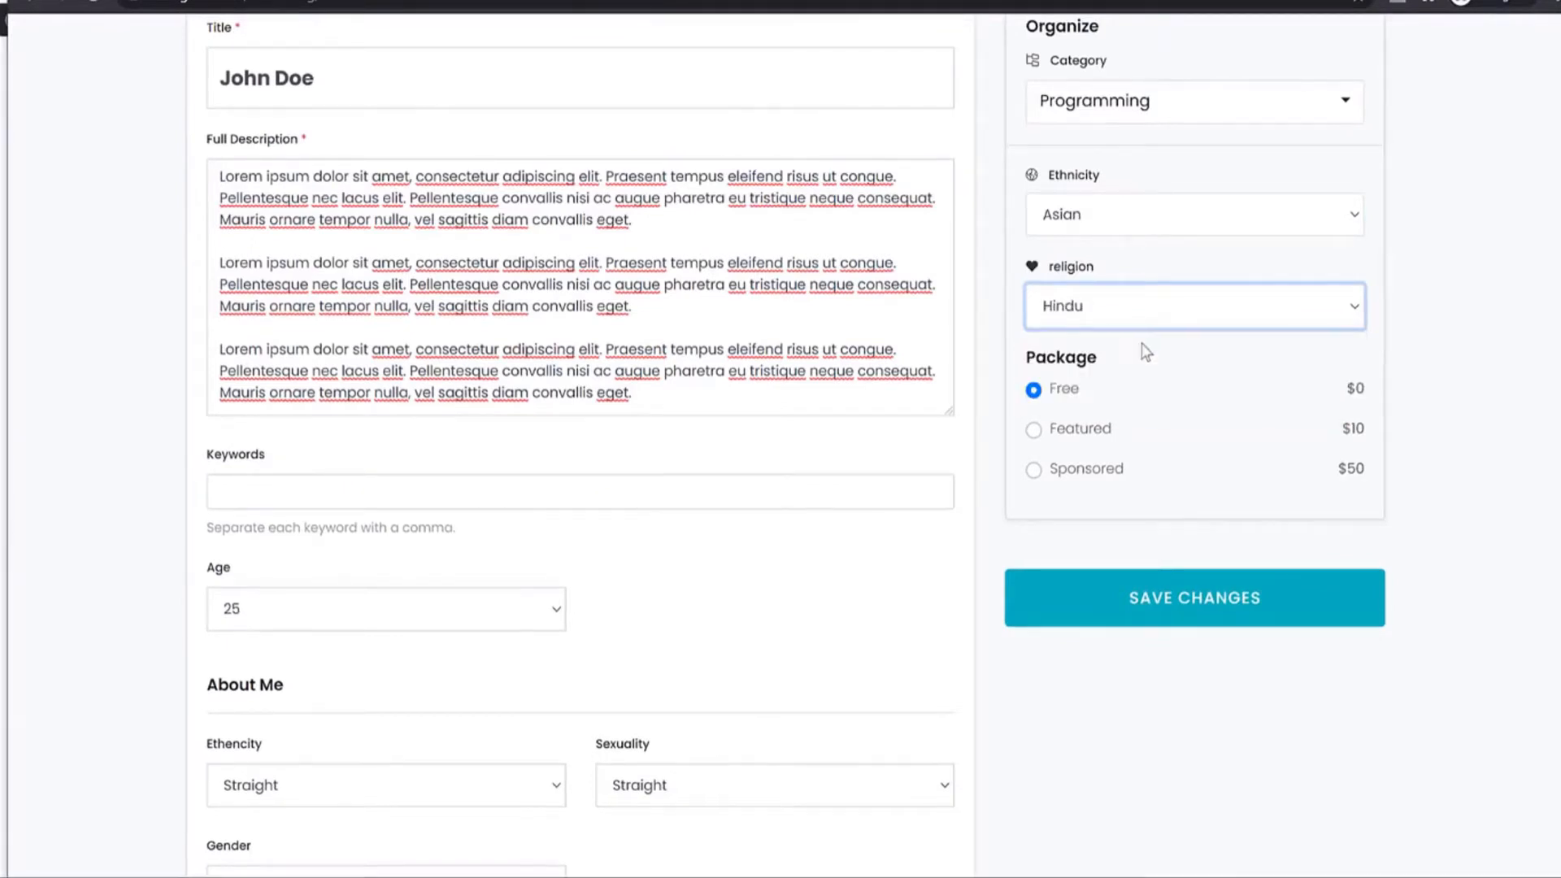
{"action": "left_click", "coordinate": [1064, 471]}
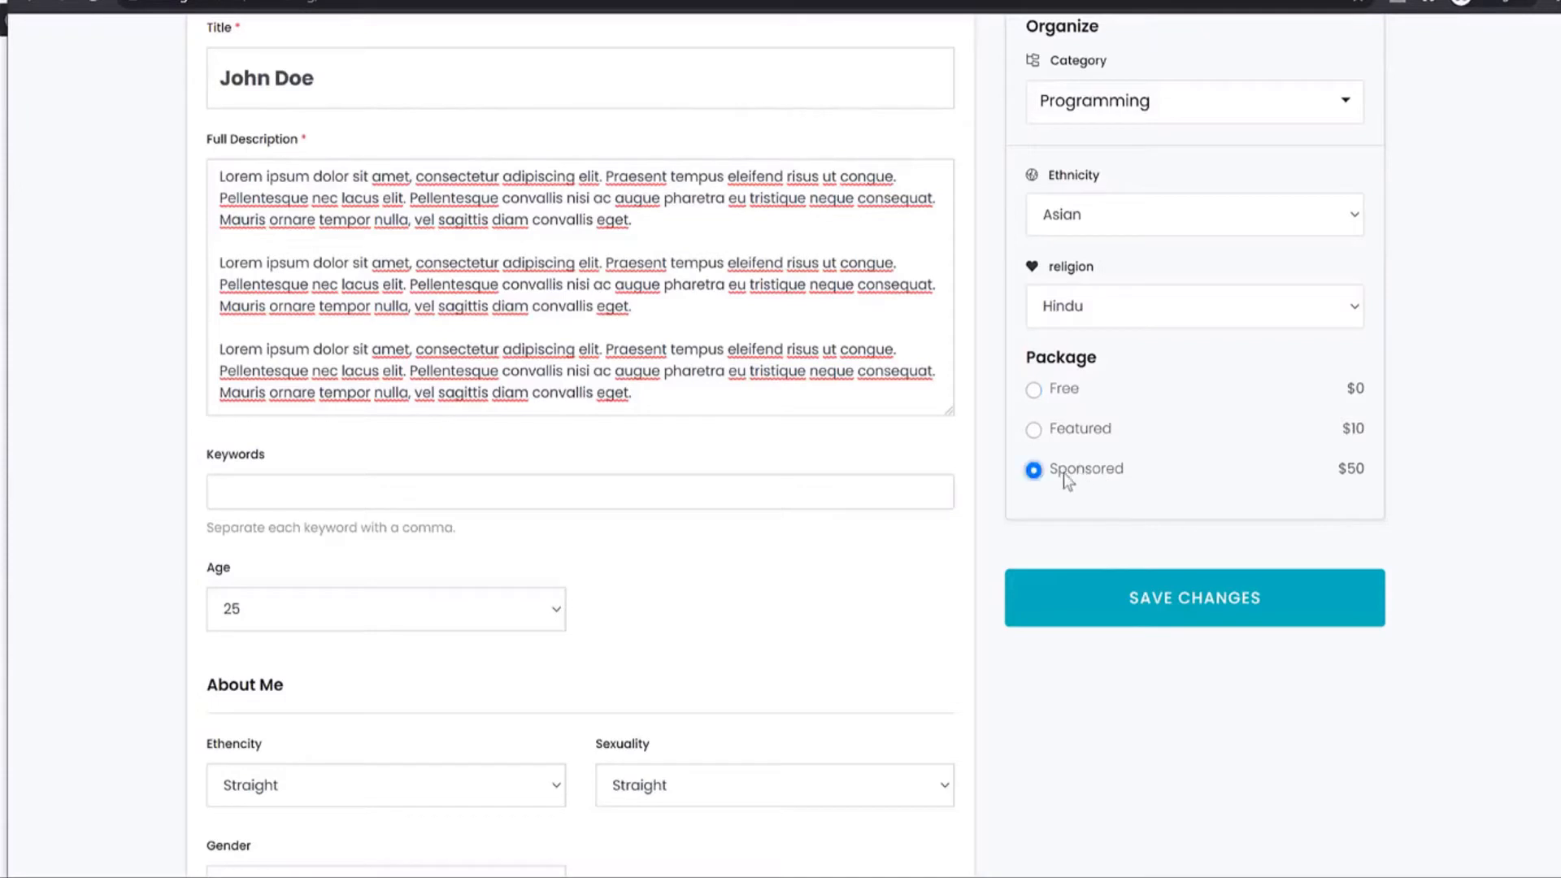
{"action": "left_click", "coordinate": [1094, 435]}
{"action": "left_click", "coordinate": [1059, 394]}
Change My Interests from Writing/Blogging to Performing Stand Up Comedy.
{"action": "scroll", "coordinate": [1396, 443], "scroll_direction": "down", "scroll_amount": 10}
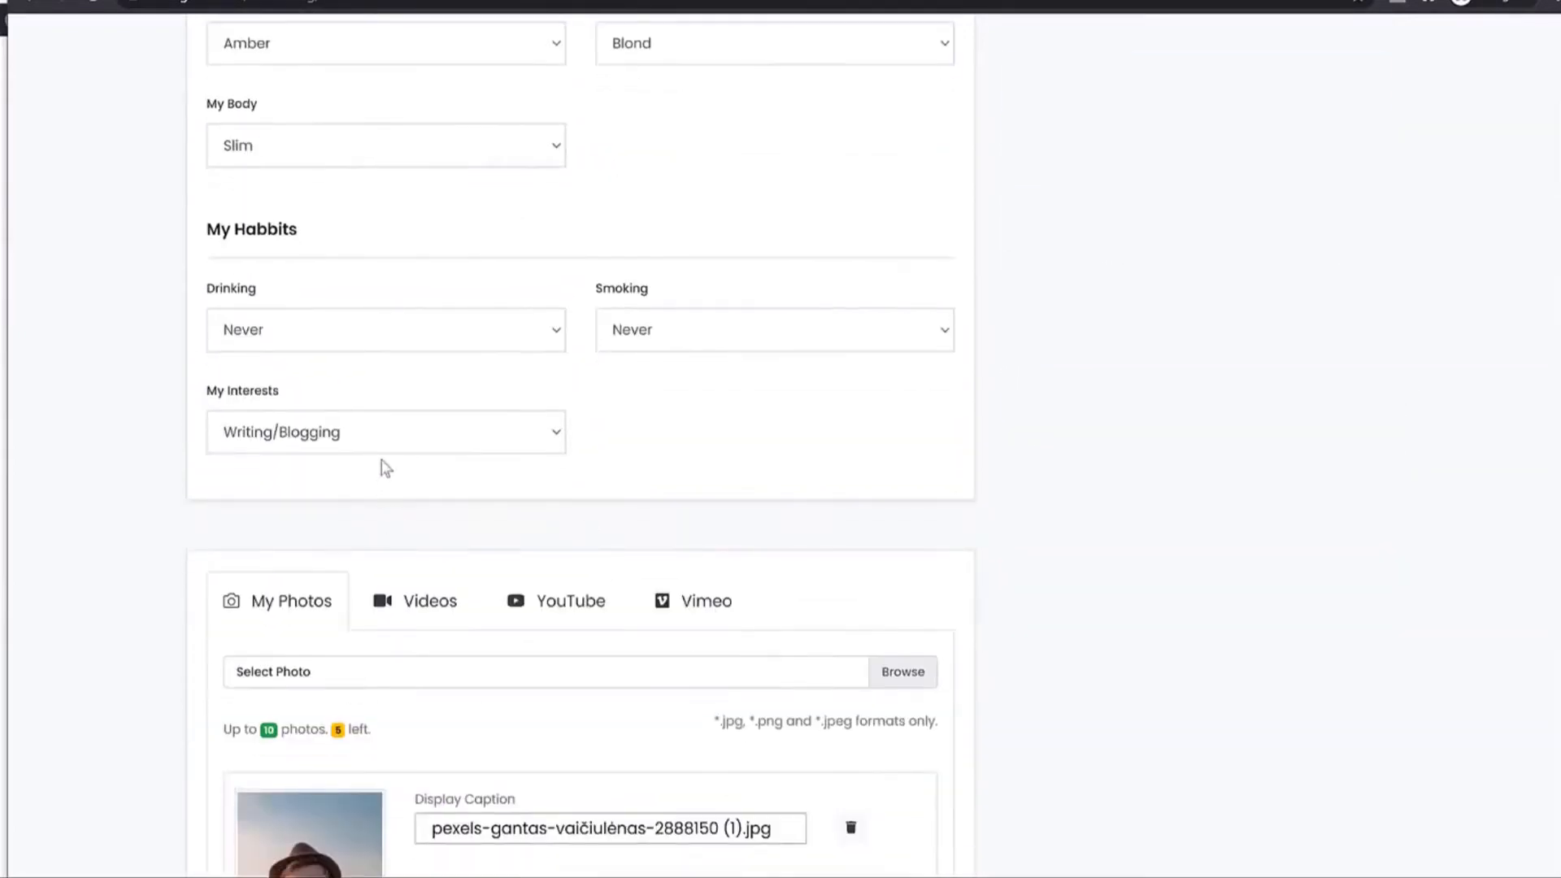
{"action": "left_click", "coordinate": [387, 446]}
{"action": "scroll", "coordinate": [391, 494], "scroll_direction": "down", "scroll_amount": 2}
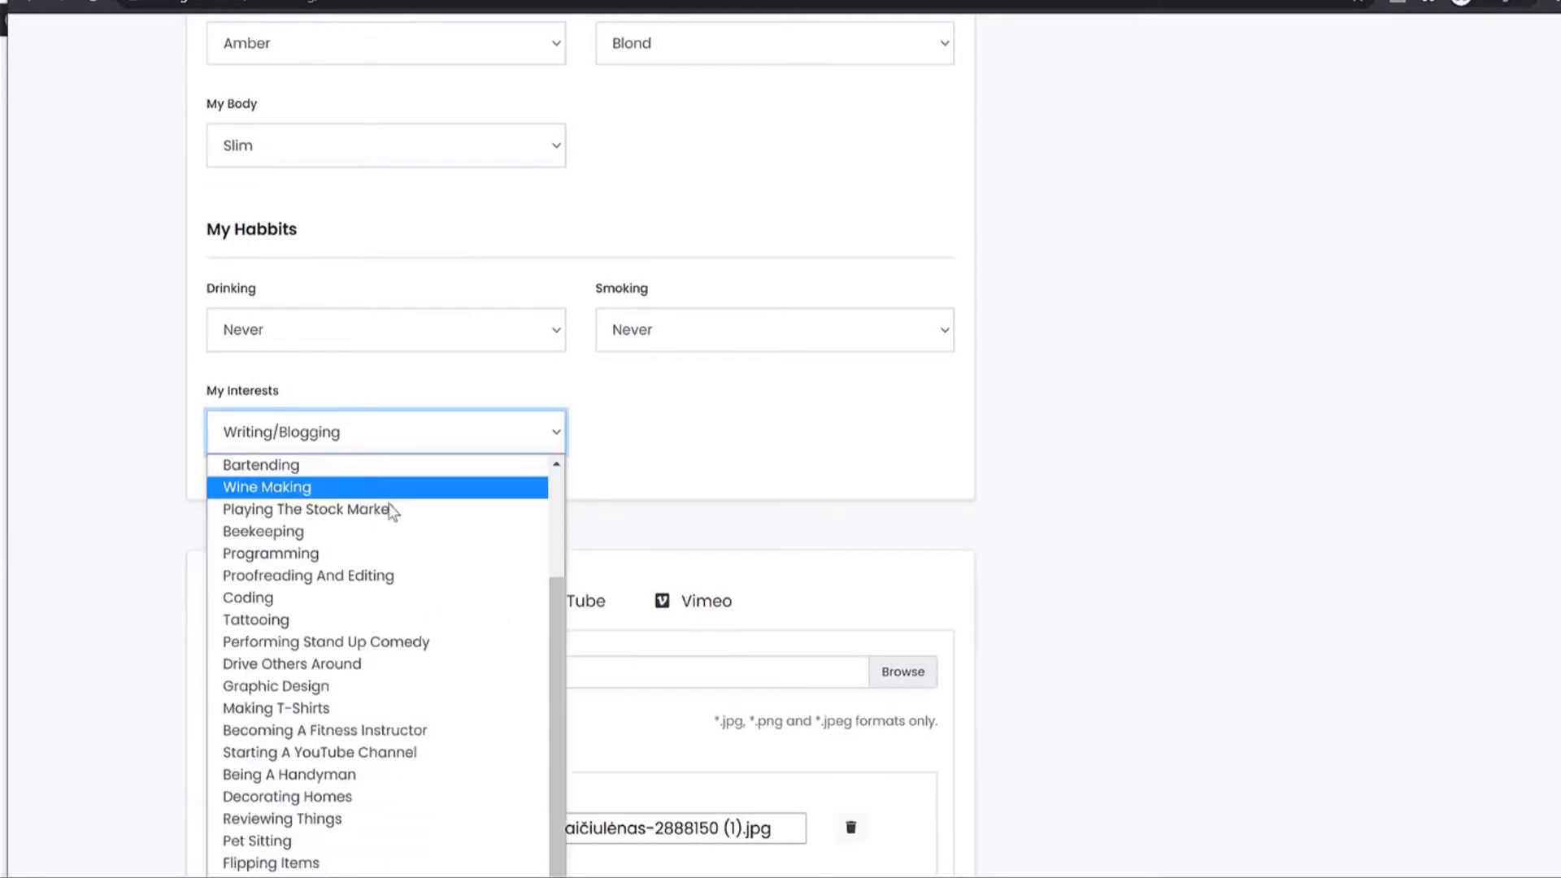
{"action": "key", "text": "Escape"}
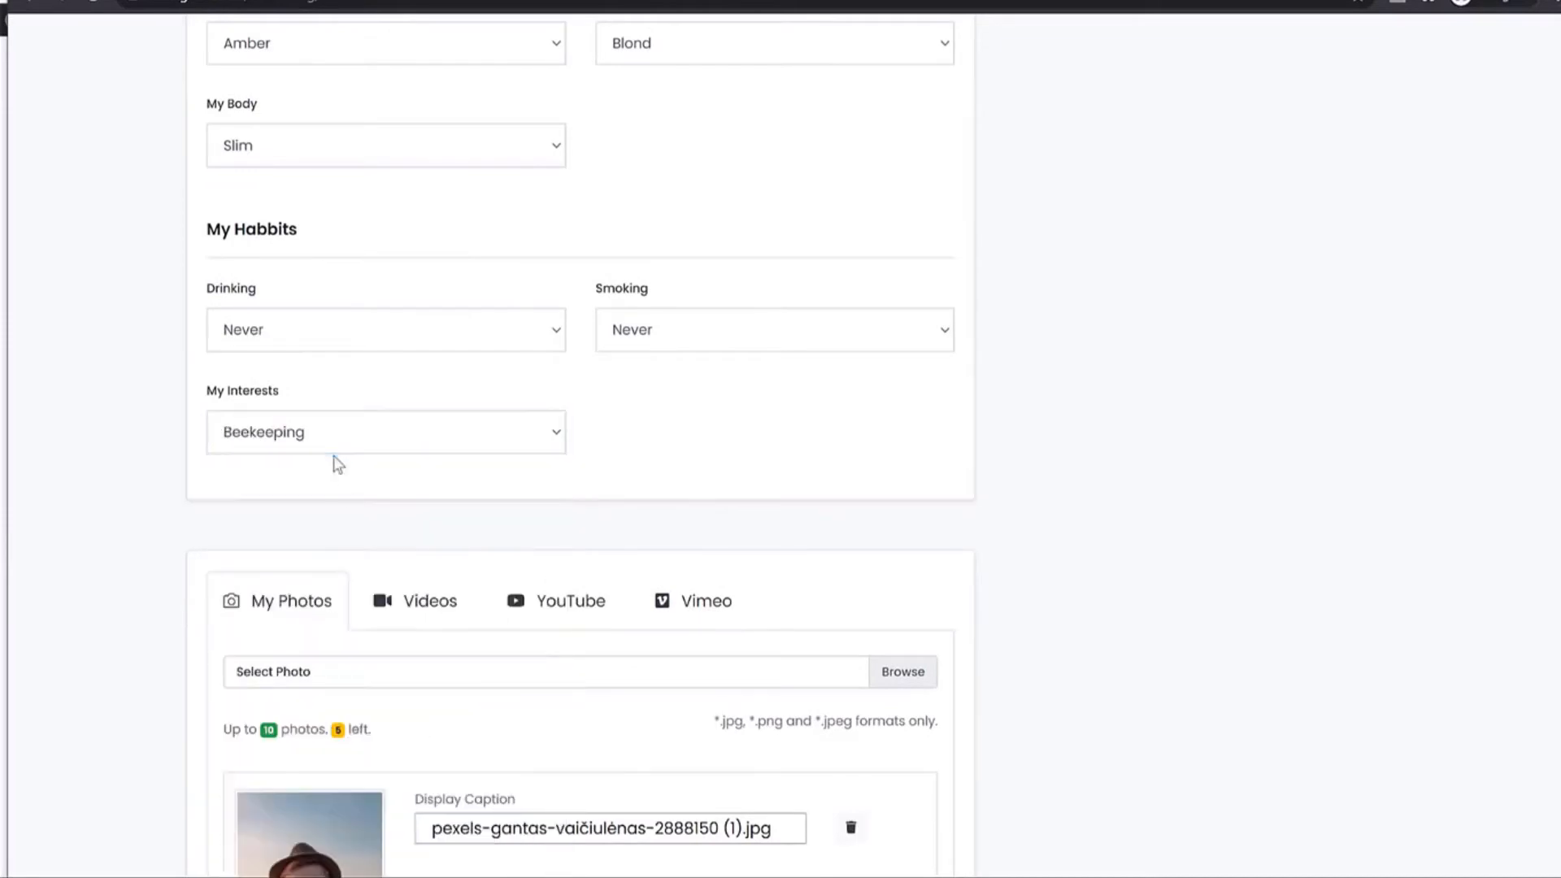
{"action": "left_click", "coordinate": [334, 451]}
{"action": "scroll", "coordinate": [331, 637], "scroll_direction": "down", "scroll_amount": 2}
{"action": "left_click", "coordinate": [358, 640]}
{"action": "left_click", "coordinate": [1215, 121]}
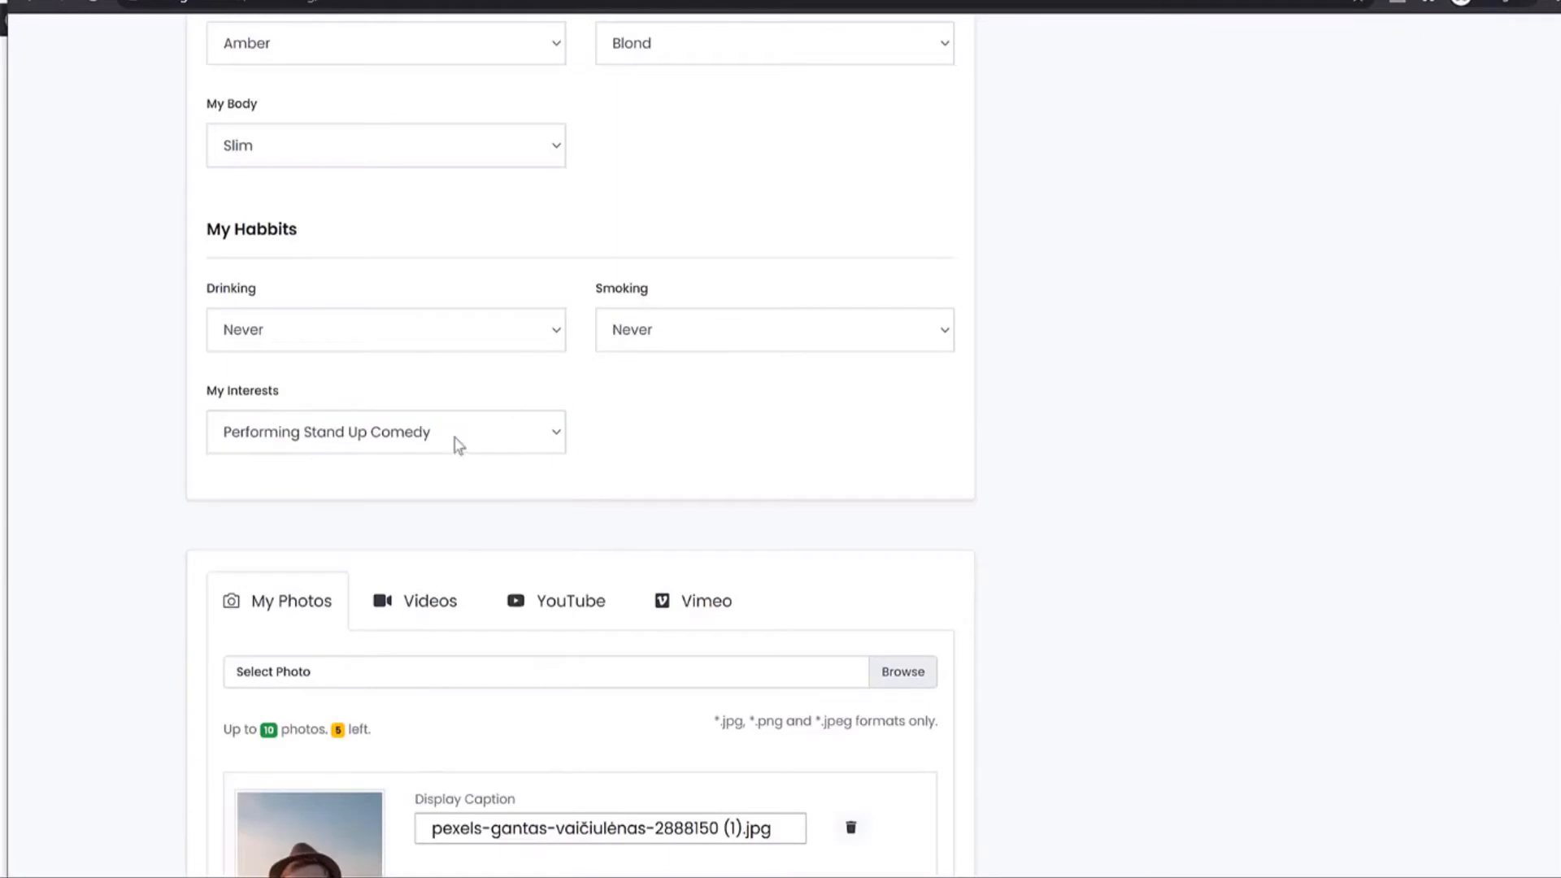
{"action": "left_click", "coordinate": [436, 433]}
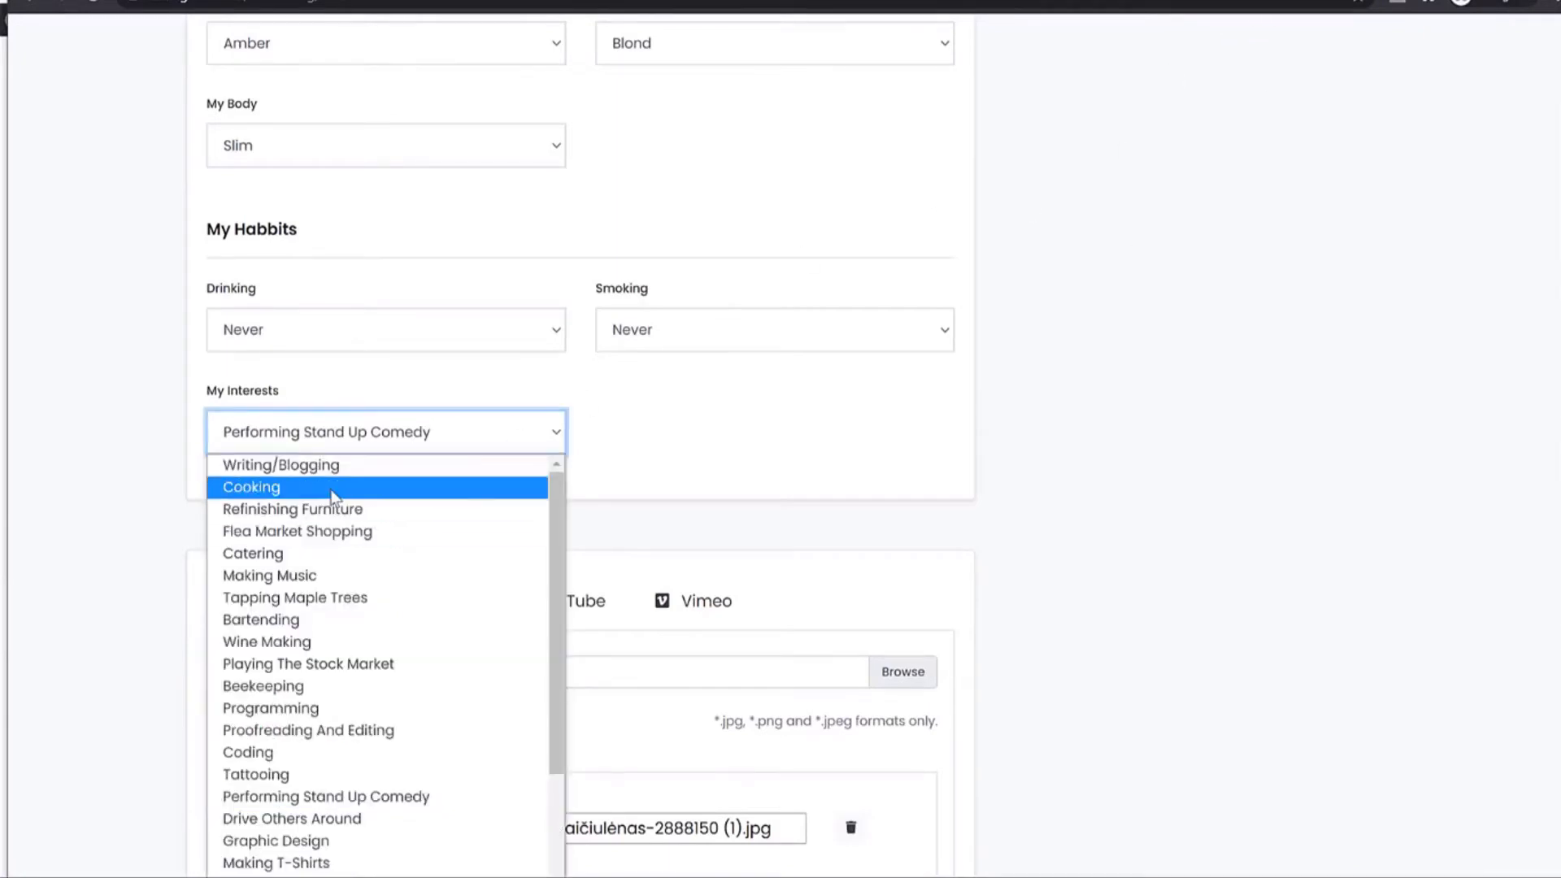
{"action": "scroll", "coordinate": [334, 497], "scroll_direction": "down", "scroll_amount": 2}
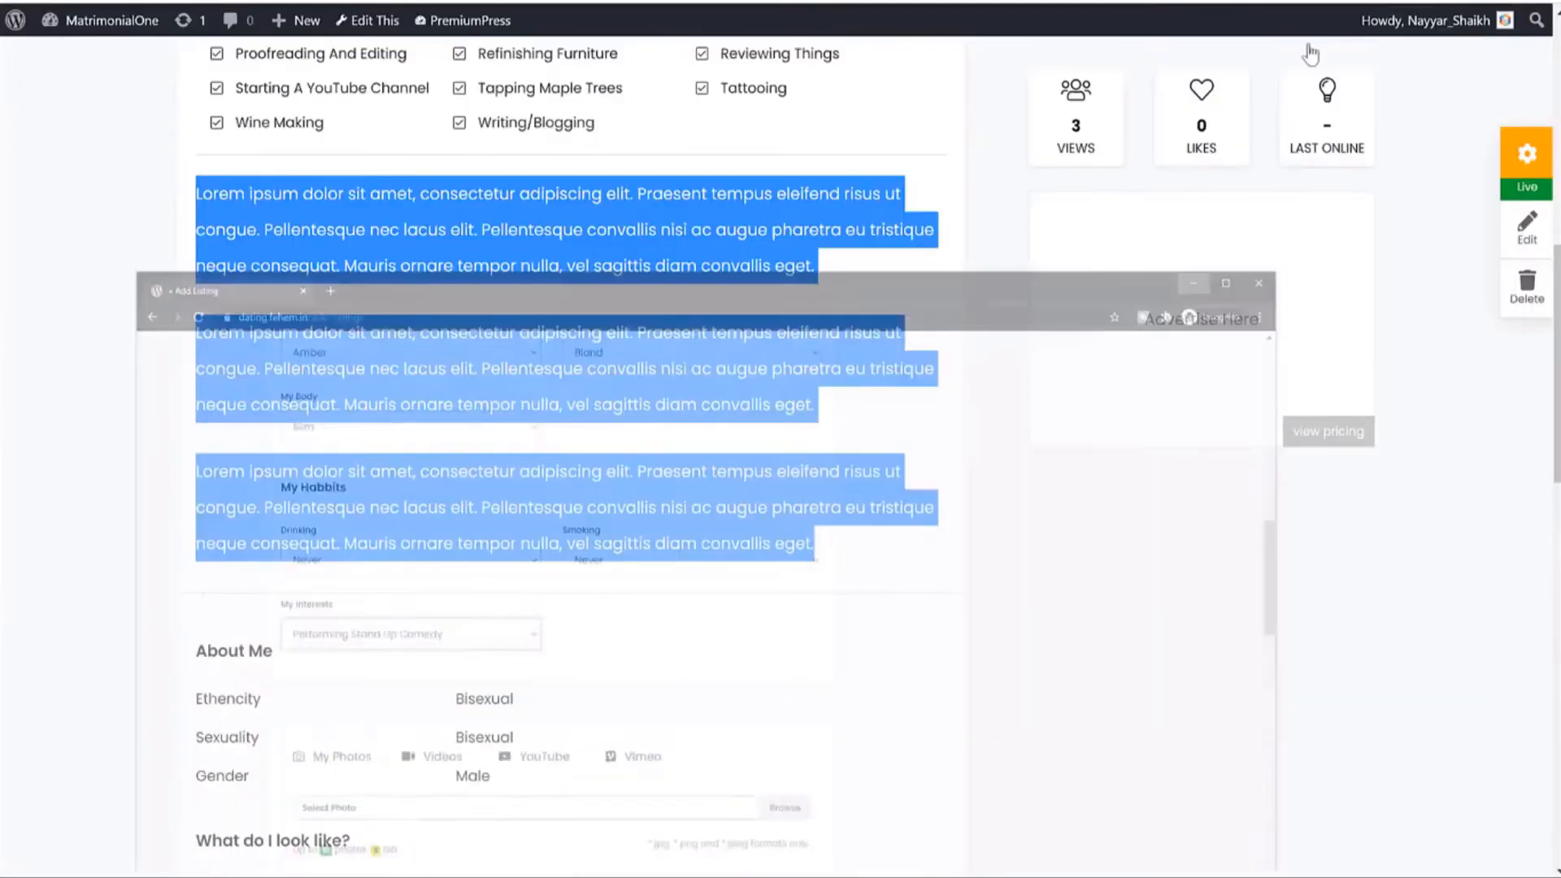
Enable Multi Select for the features taxonomy and save the taxonomy settings.
{"action": "left_click", "coordinate": [794, 242]}
{"action": "scroll", "coordinate": [488, 406], "scroll_direction": "up", "scroll_amount": 5}
{"action": "left_click_drag", "start_coordinate": [203, 269], "coordinate": [772, 562]}
{"action": "left_click", "coordinate": [772, 562]}
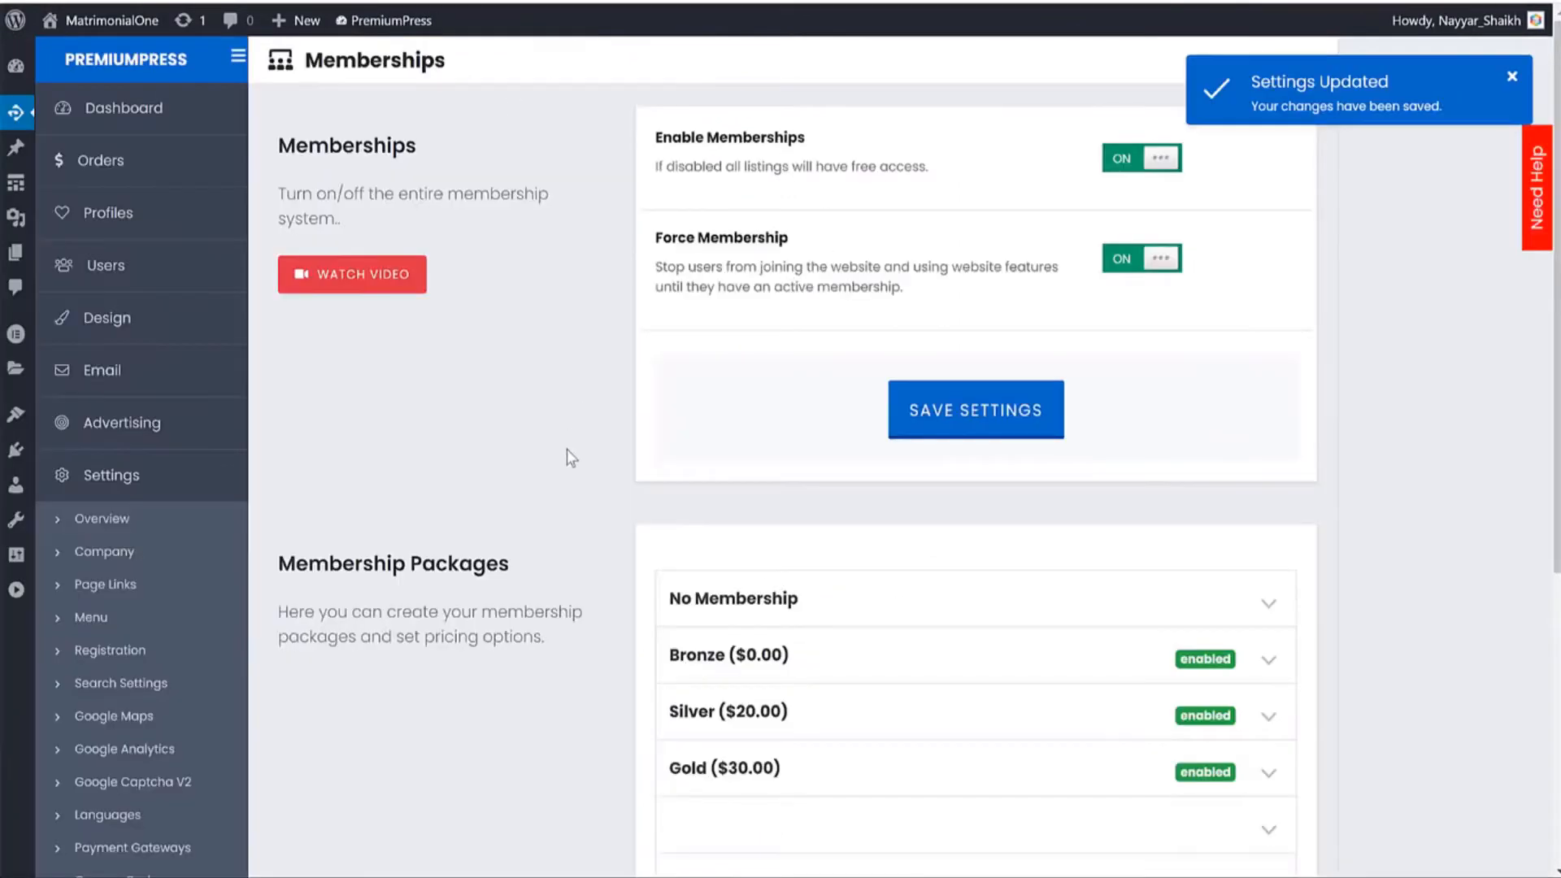
{"action": "scroll", "coordinate": [567, 451], "scroll_direction": "down", "scroll_amount": 5}
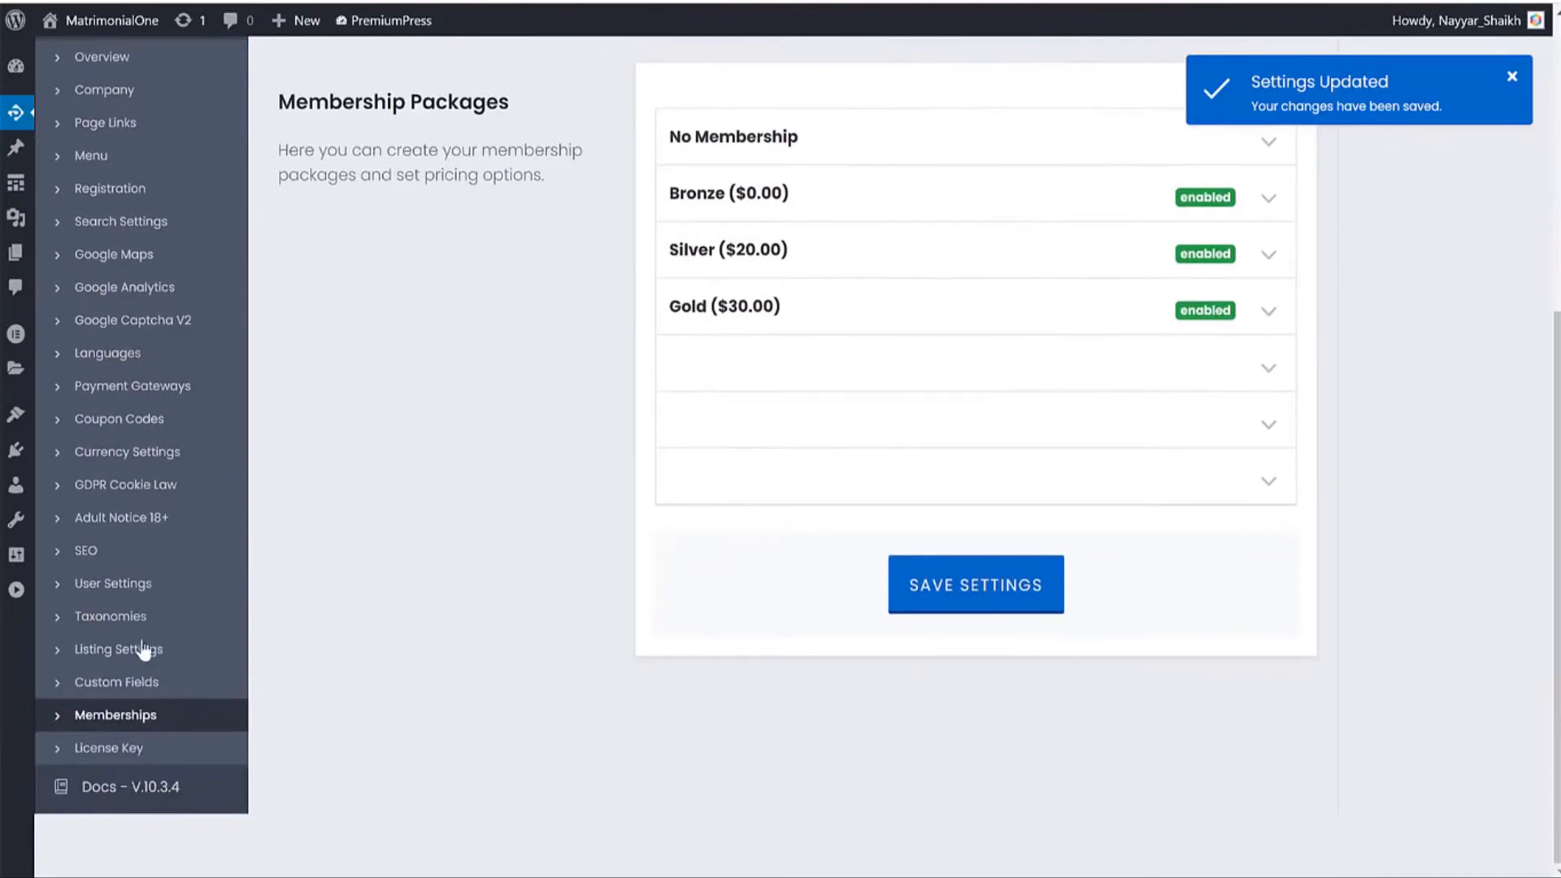
{"action": "left_click", "coordinate": [138, 626]}
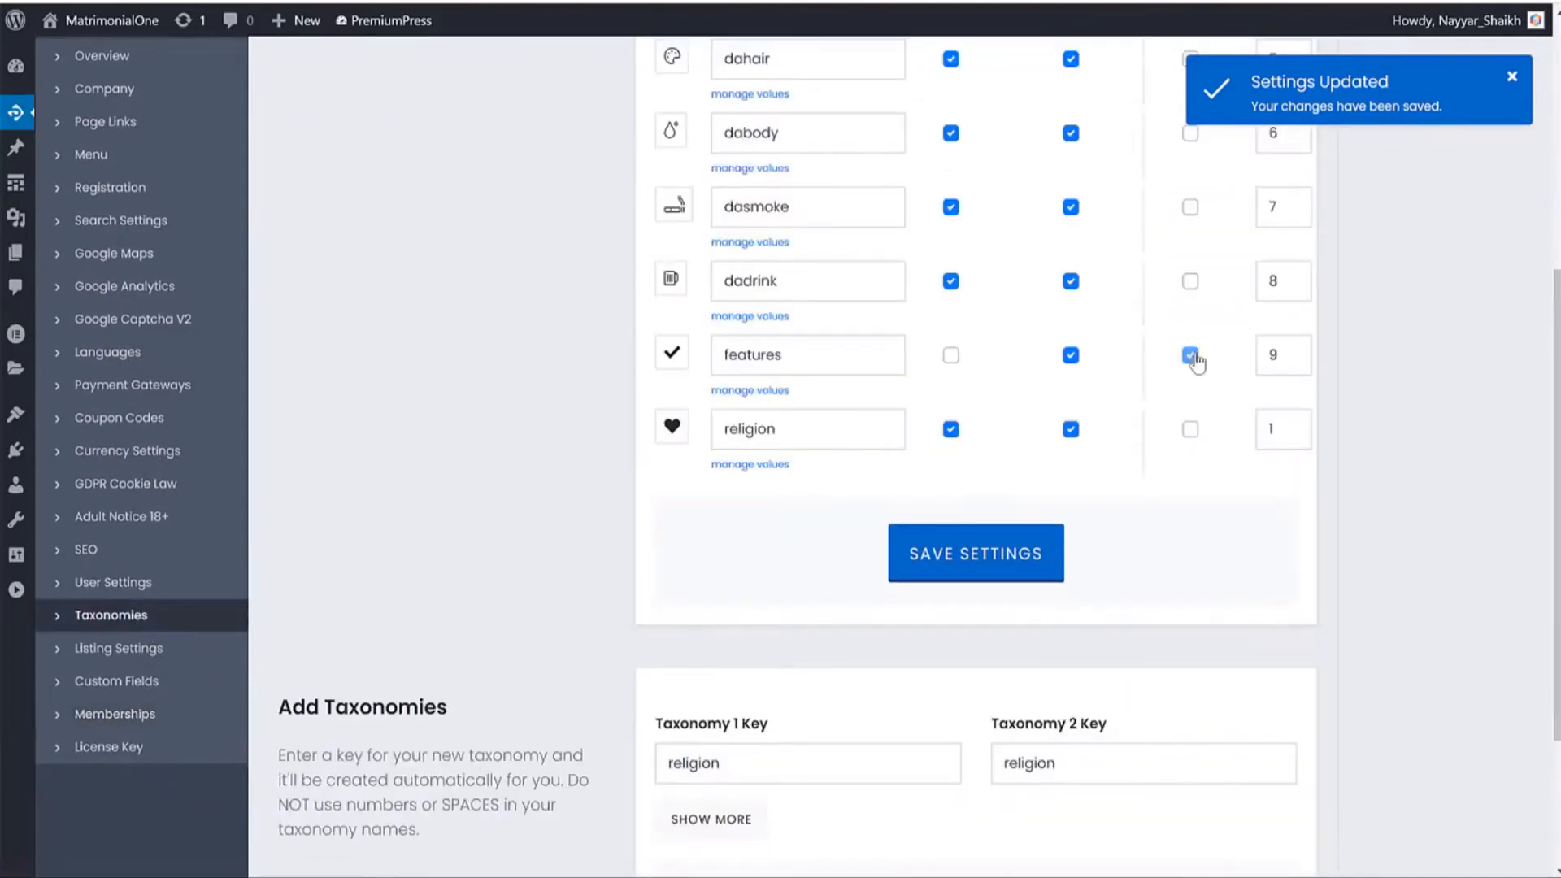
{"action": "scroll", "coordinate": [1195, 360], "scroll_direction": "up", "scroll_amount": 6}
{"action": "left_click_drag", "start_coordinate": [1165, 160], "coordinate": [1226, 156]}
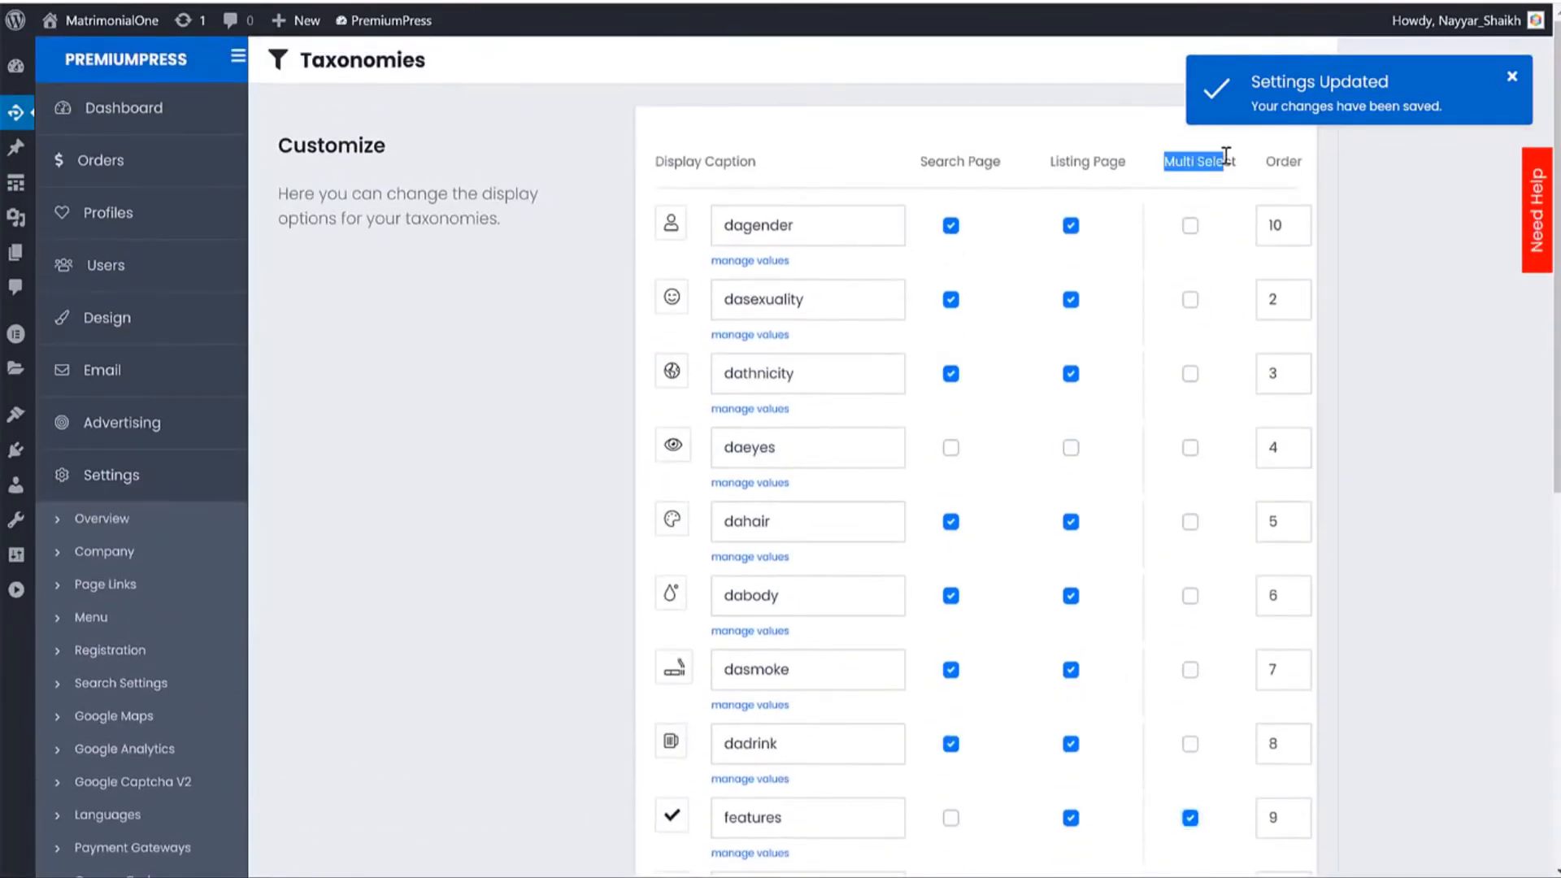
{"action": "scroll", "coordinate": [1010, 721], "scroll_direction": "down", "scroll_amount": 6}
{"action": "left_click", "coordinate": [959, 527]}
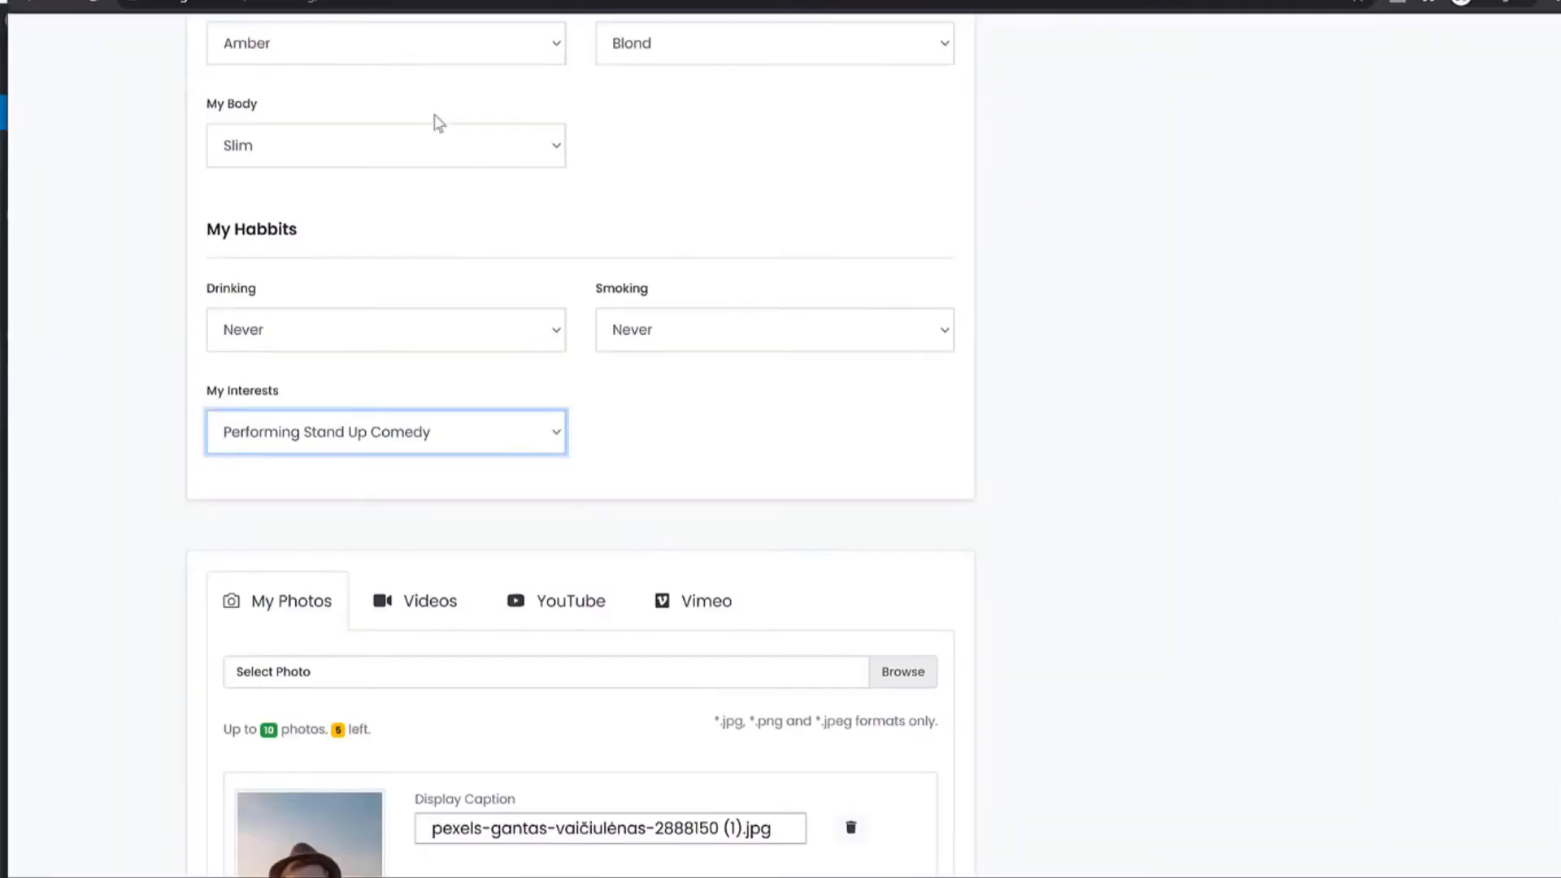
Reload the page and choose the Free package to get a fresh profile form.
{"action": "scroll", "coordinate": [746, 334], "scroll_direction": "up", "scroll_amount": 15}
{"action": "left_click", "coordinate": [614, 443]}
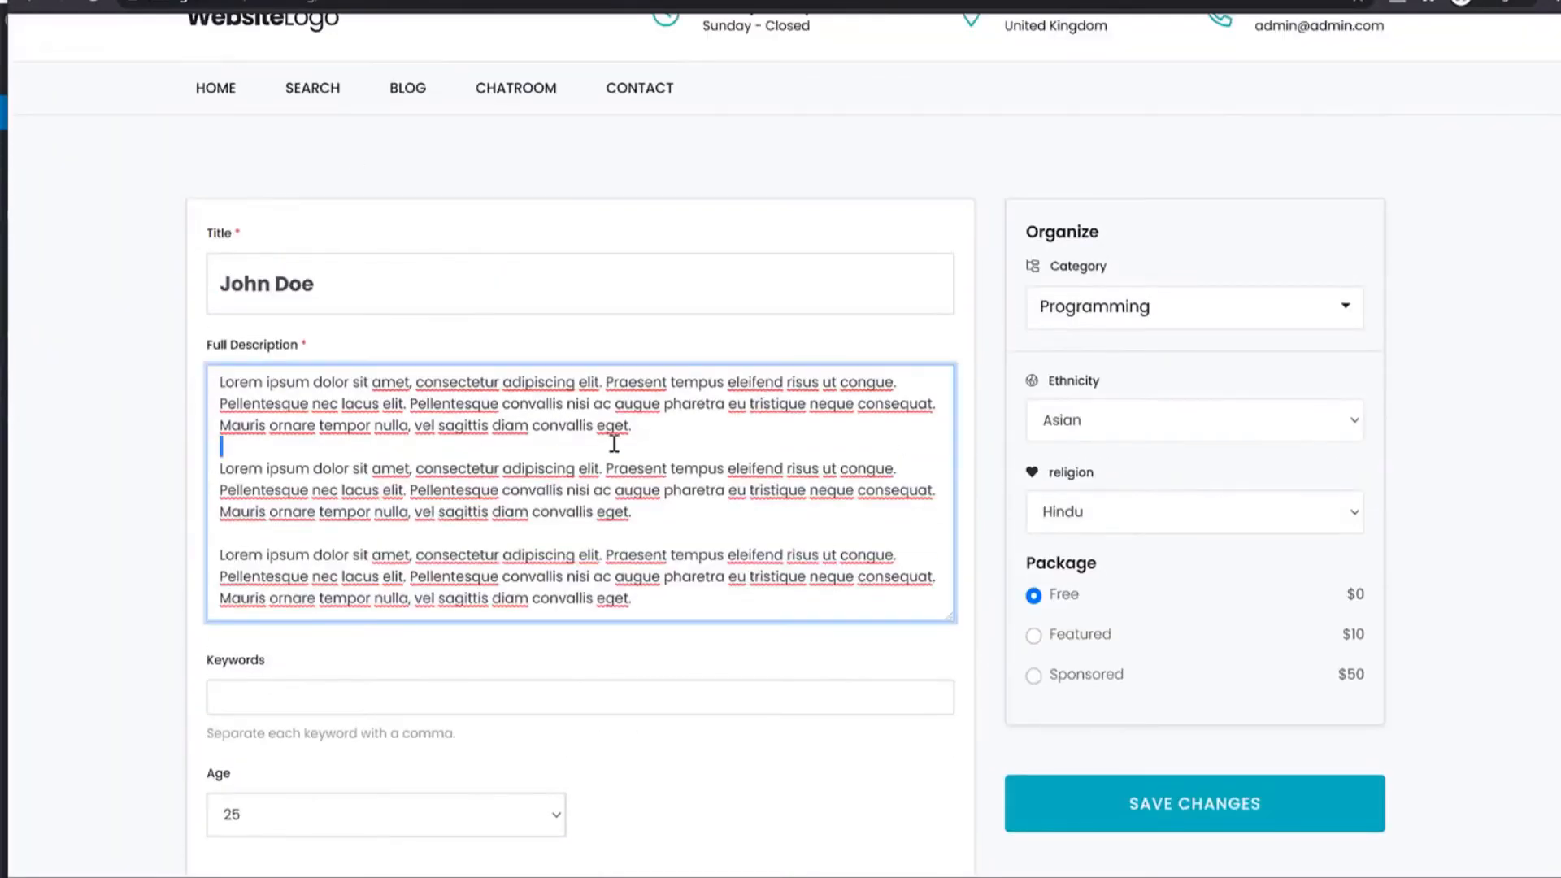
{"action": "left_click", "coordinate": [96, 2]}
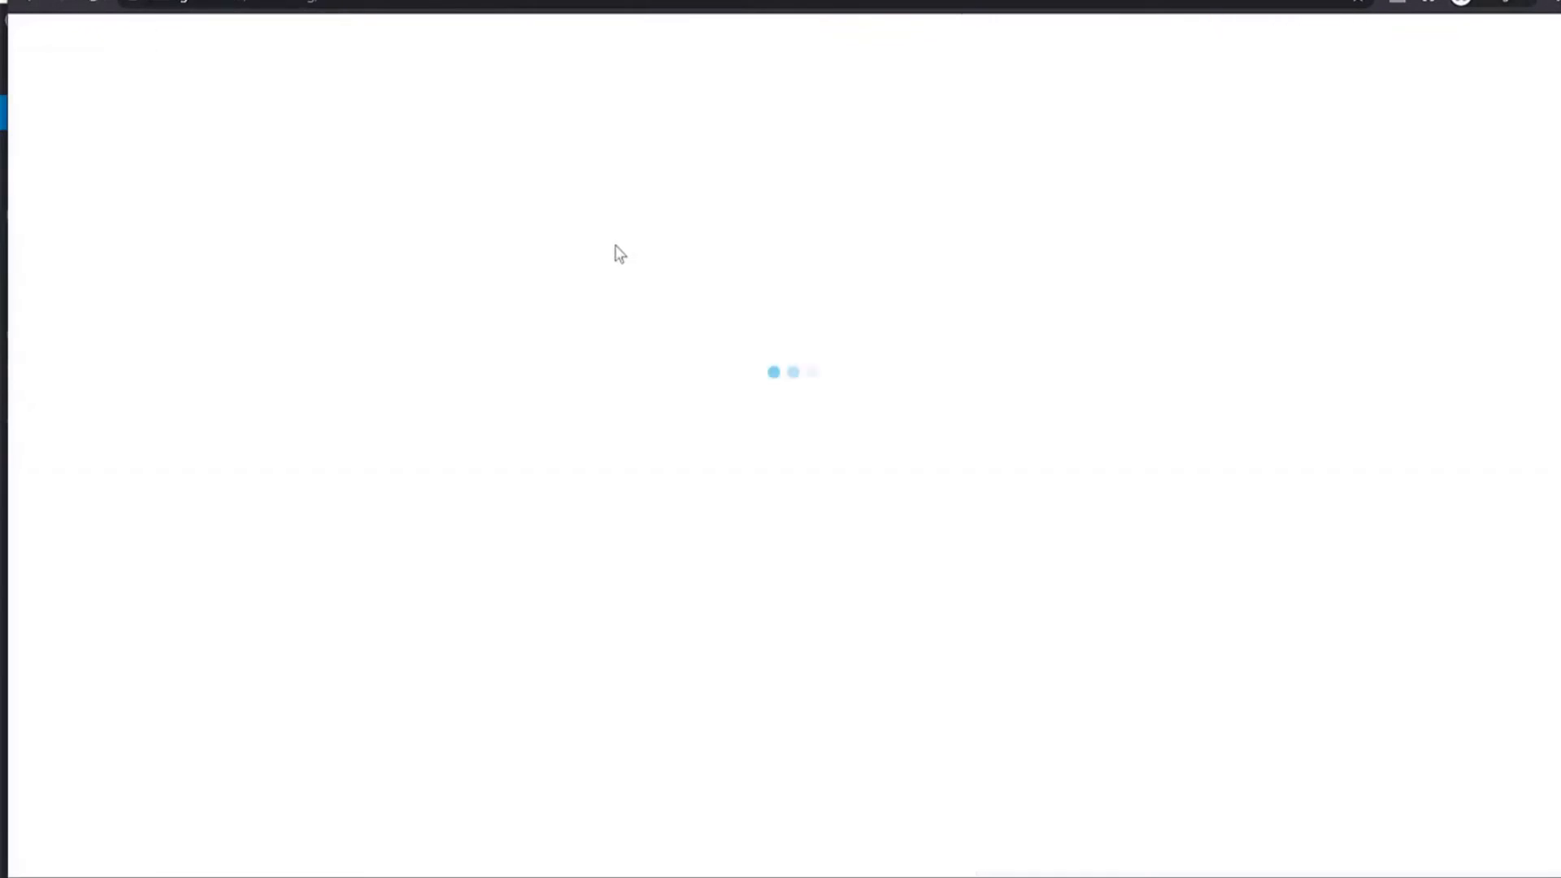
{"action": "left_click", "coordinate": [413, 795]}
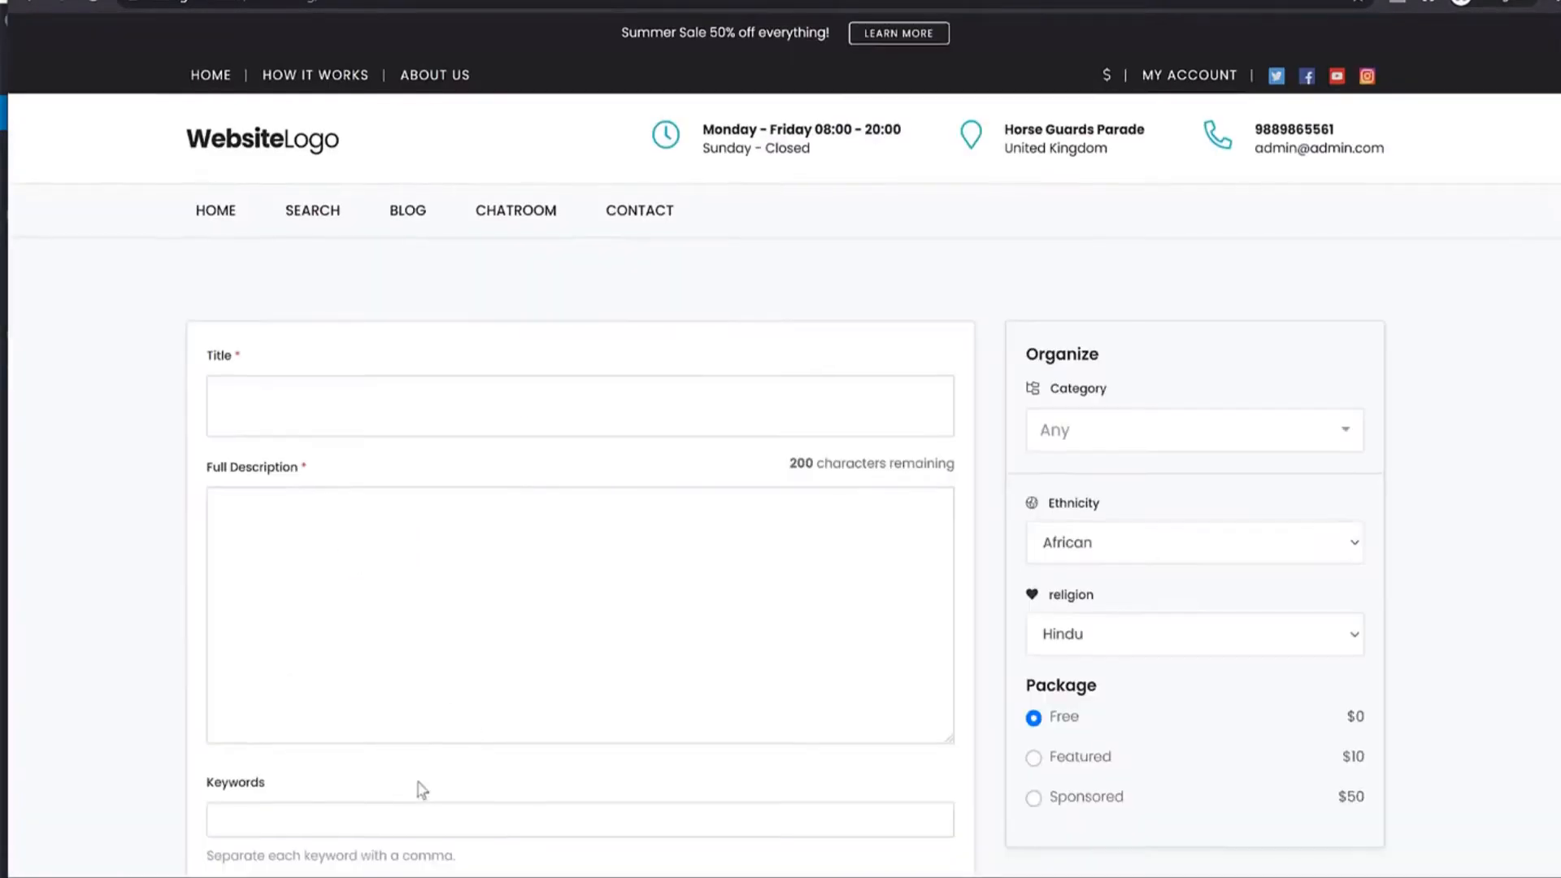
Tick Catering, Tapping Maple Trees, Bartending, Wine Making and Making Music as interests.
{"action": "scroll", "coordinate": [729, 618], "scroll_direction": "down", "scroll_amount": 5}
{"action": "scroll", "coordinate": [729, 618], "scroll_direction": "down", "scroll_amount": 9}
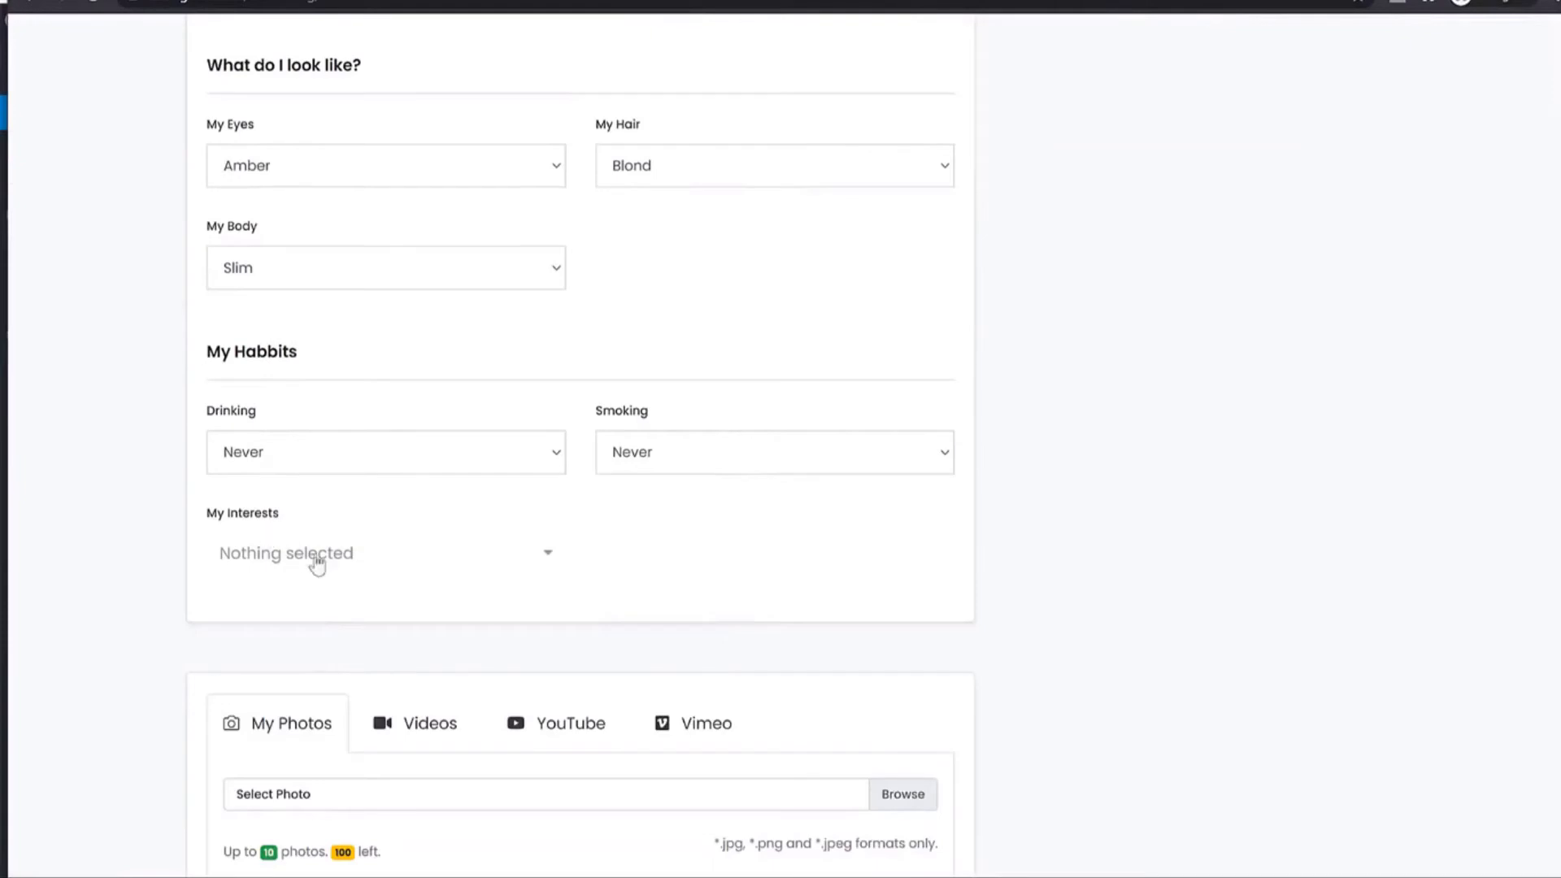
{"action": "left_click", "coordinate": [317, 561]}
{"action": "left_click", "coordinate": [357, 340]}
{"action": "left_click", "coordinate": [350, 407]}
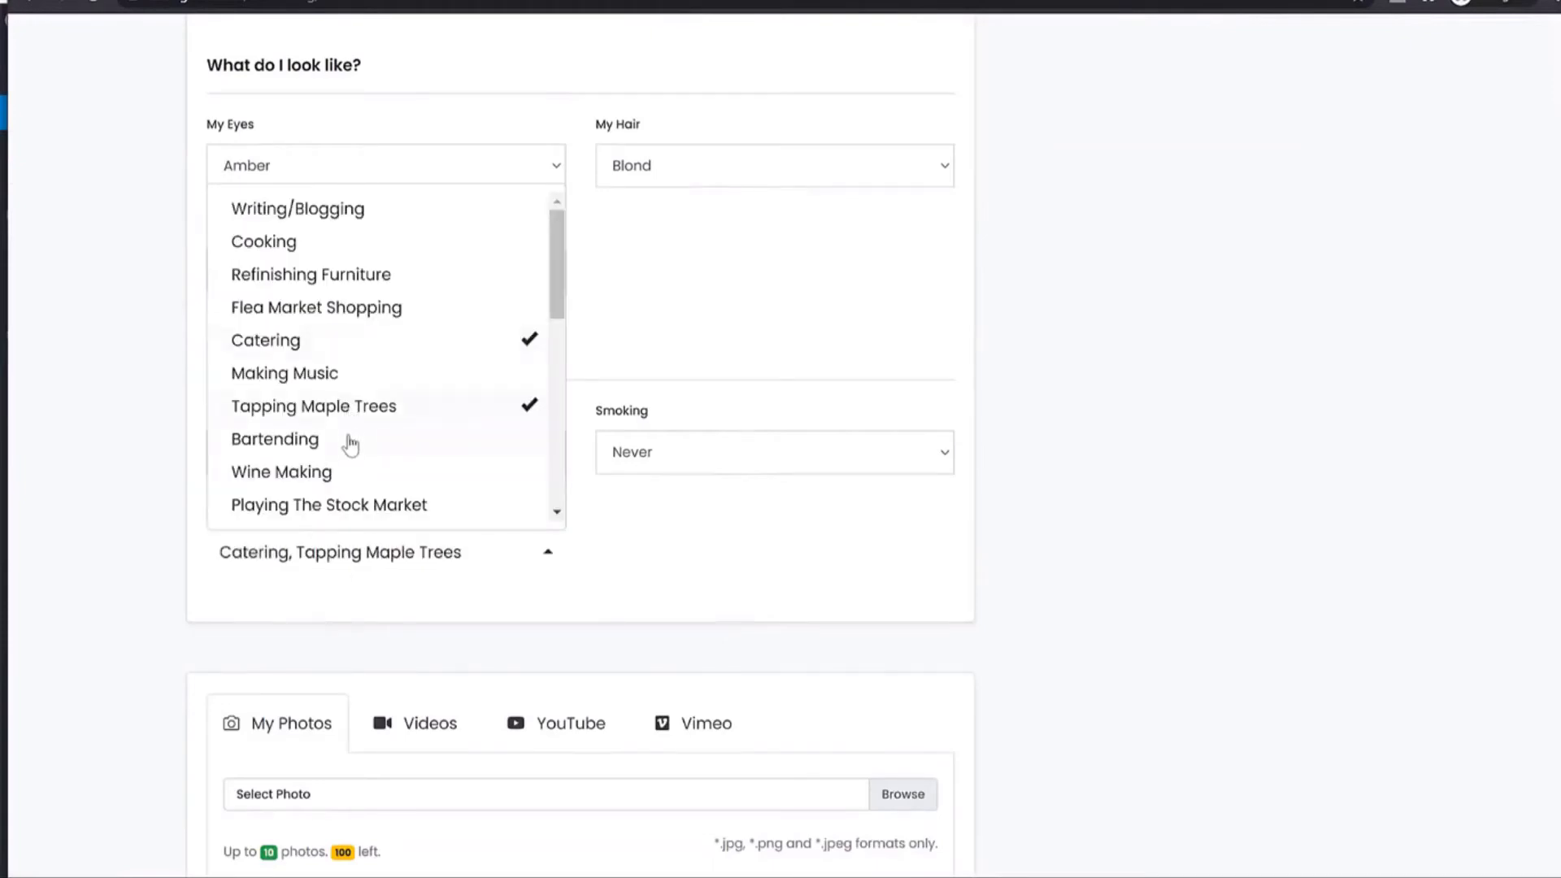
{"action": "left_click", "coordinate": [350, 440]}
{"action": "left_click", "coordinate": [352, 488]}
{"action": "left_click", "coordinate": [368, 376]}
{"action": "left_click", "coordinate": [426, 579]}
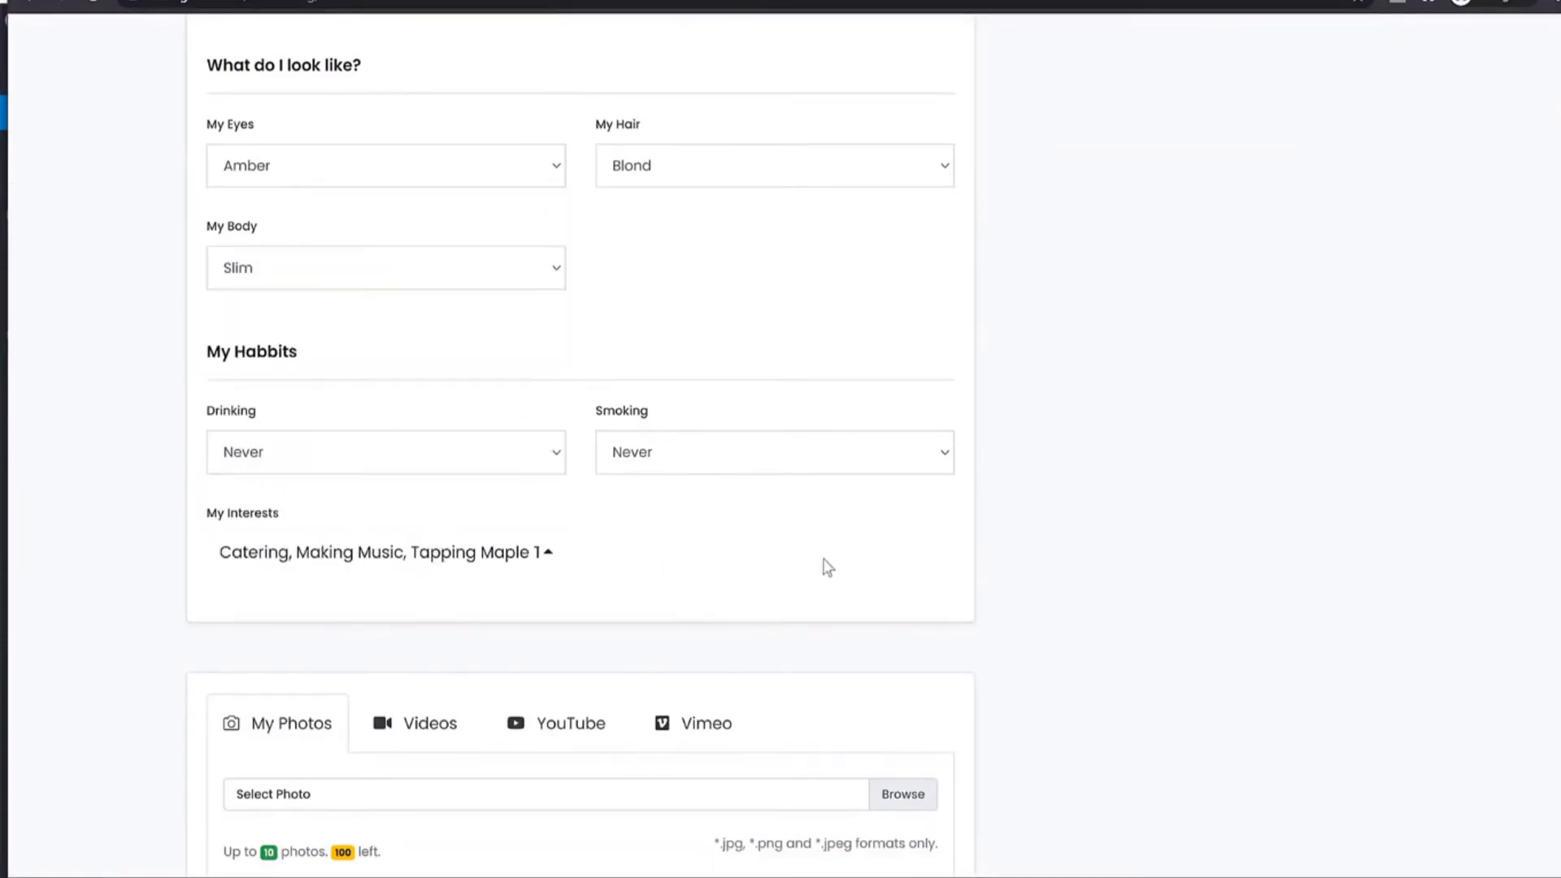
Enter the profile title and paste Lorem ipsum text into Full Description.
{"action": "scroll", "coordinate": [826, 567], "scroll_direction": "up", "scroll_amount": 10}
{"action": "scroll", "coordinate": [1139, 181], "scroll_direction": "up", "scroll_amount": 3}
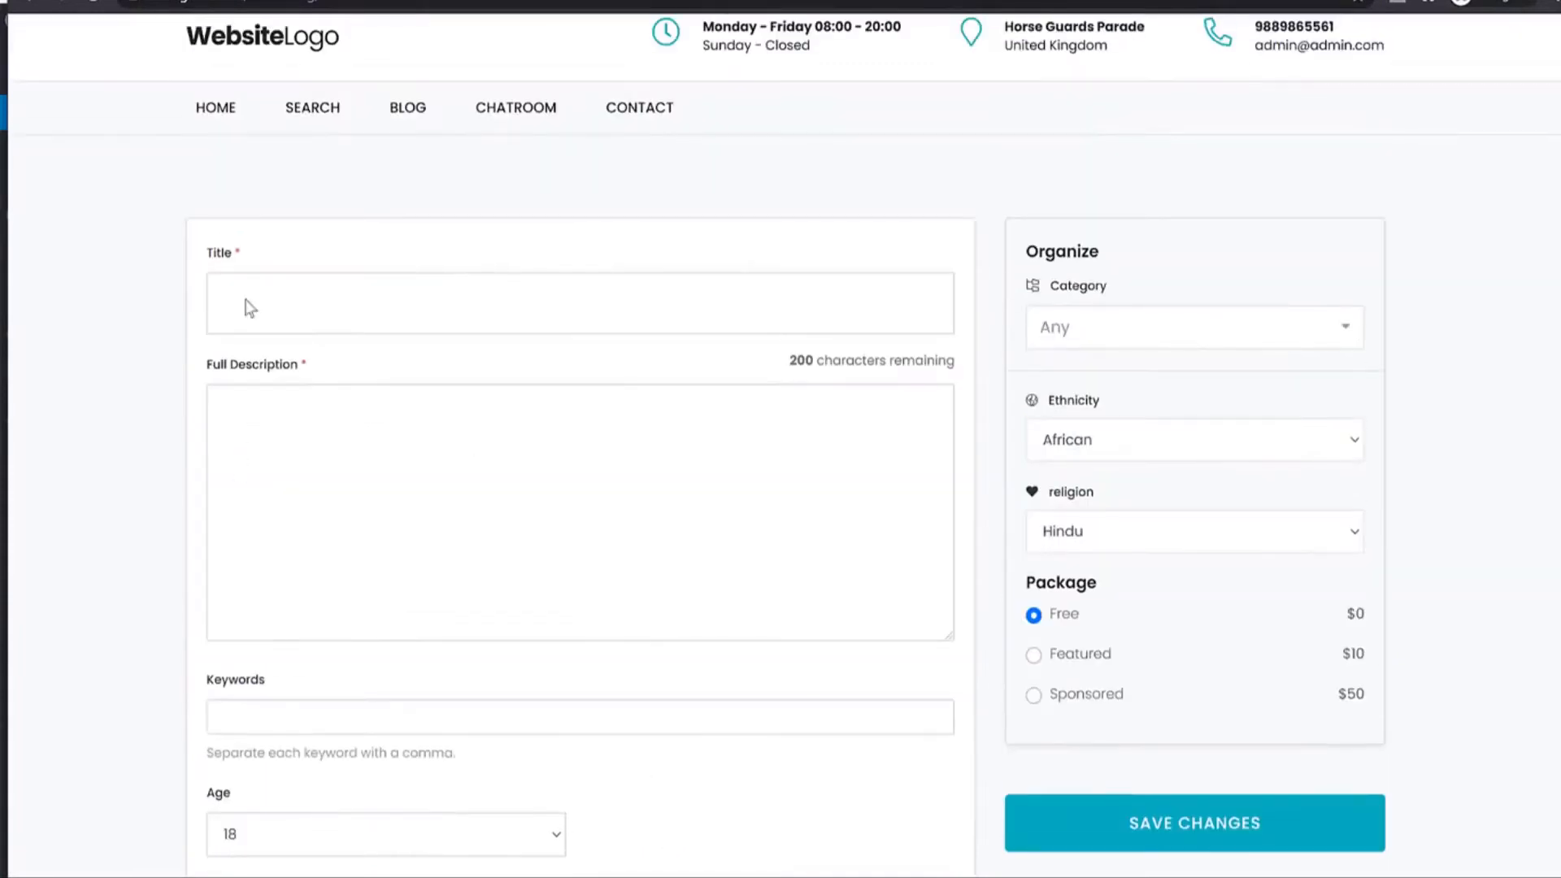
{"action": "left_click", "coordinate": [250, 291]}
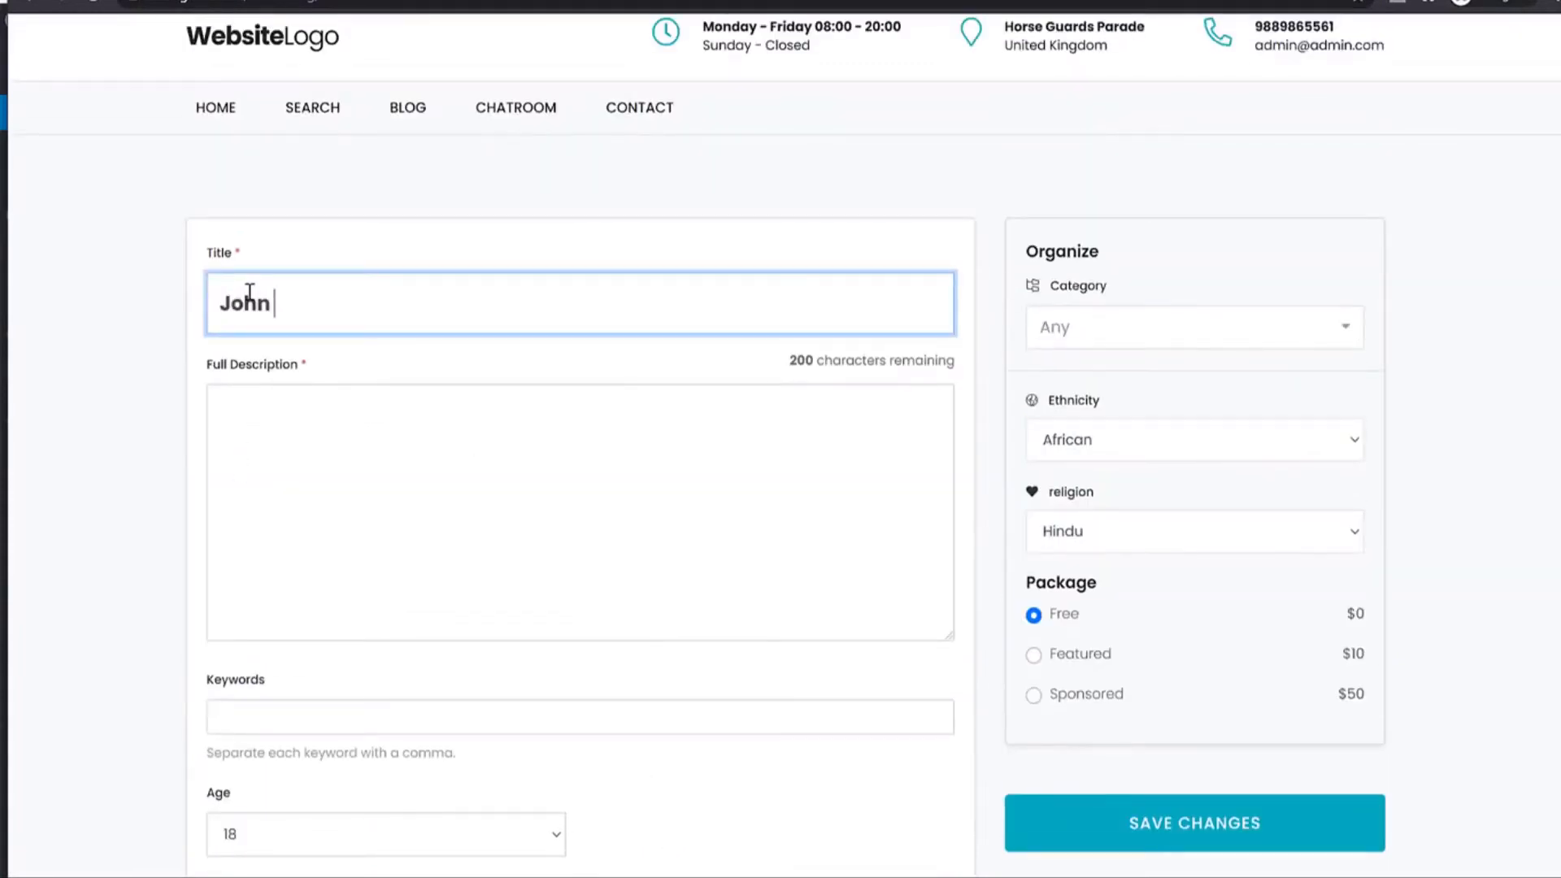
{"action": "key", "text": "Tab"}
{"action": "type", "text": "Lorem ipsum dolor sit amet, consectetur adipiscing elit. Praesent tempus eleifend risus ut congue. Pellentesque nec lacus elit. Pellentesque convallis nisl ac augue pharetra eu tristique neque consequat. Mauris ornare tempor nulla, vel sagittis diam convallis eget.  Lorem ipsum dolor sit amet, consectetur adipiscing elit. Praesent tempus eleifend risus ut congue. Pellentesque nec lacus elit. Pellentesque convallis nisl ac augue pharetra eu tristique neque consequat. Mauris ornare tempor nulla, vel sagittis diam convallis eget."}
{"action": "scroll", "coordinate": [471, 456], "scroll_direction": "down", "scroll_amount": 7}
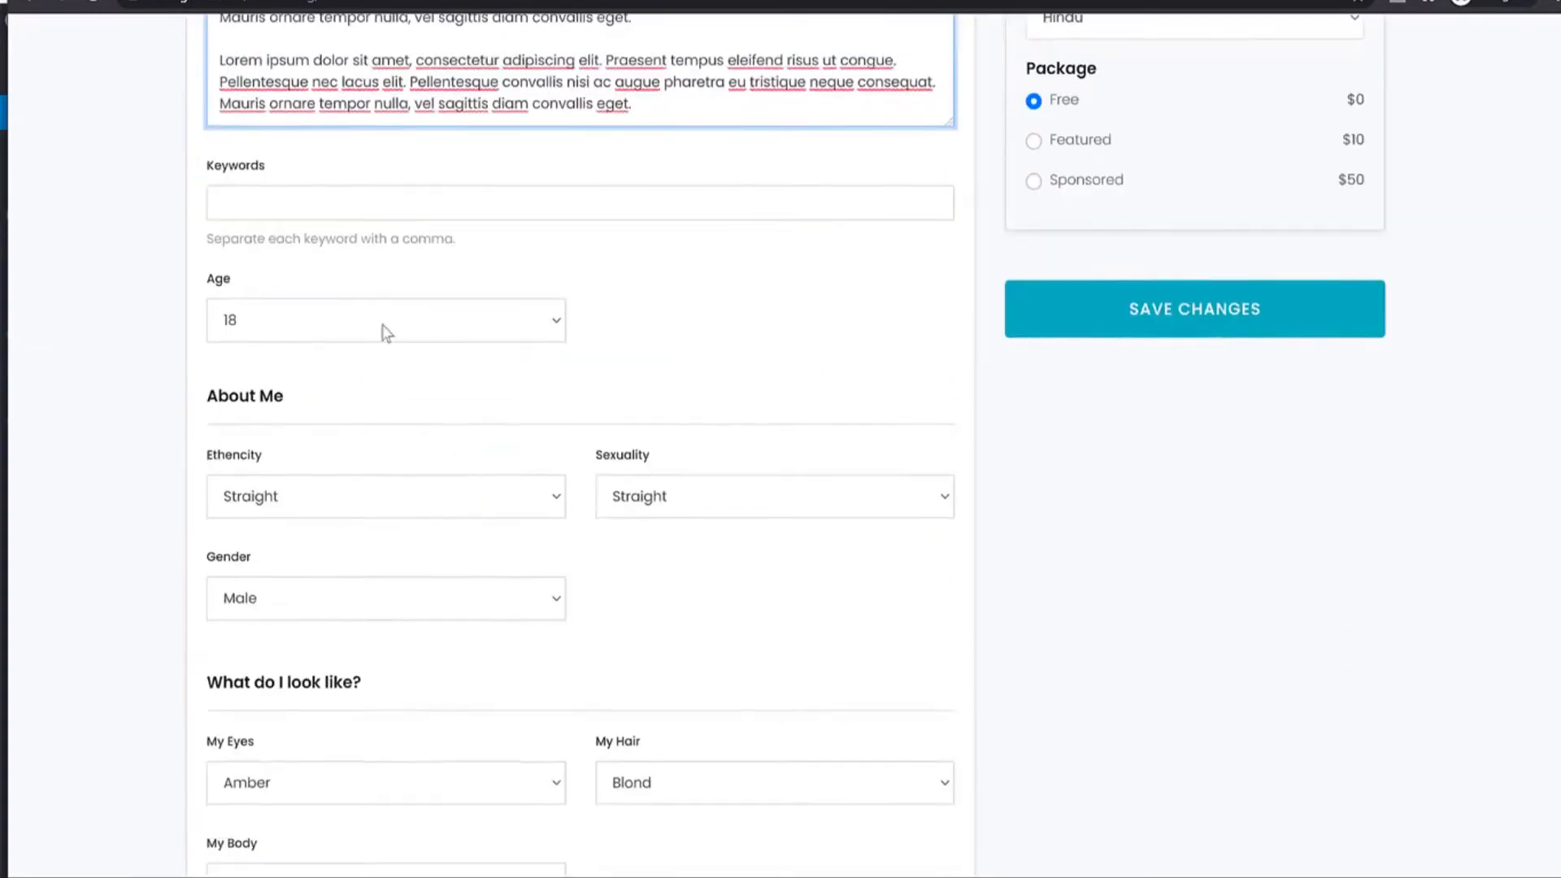
{"action": "scroll", "coordinate": [572, 370], "scroll_direction": "down", "scroll_amount": 4}
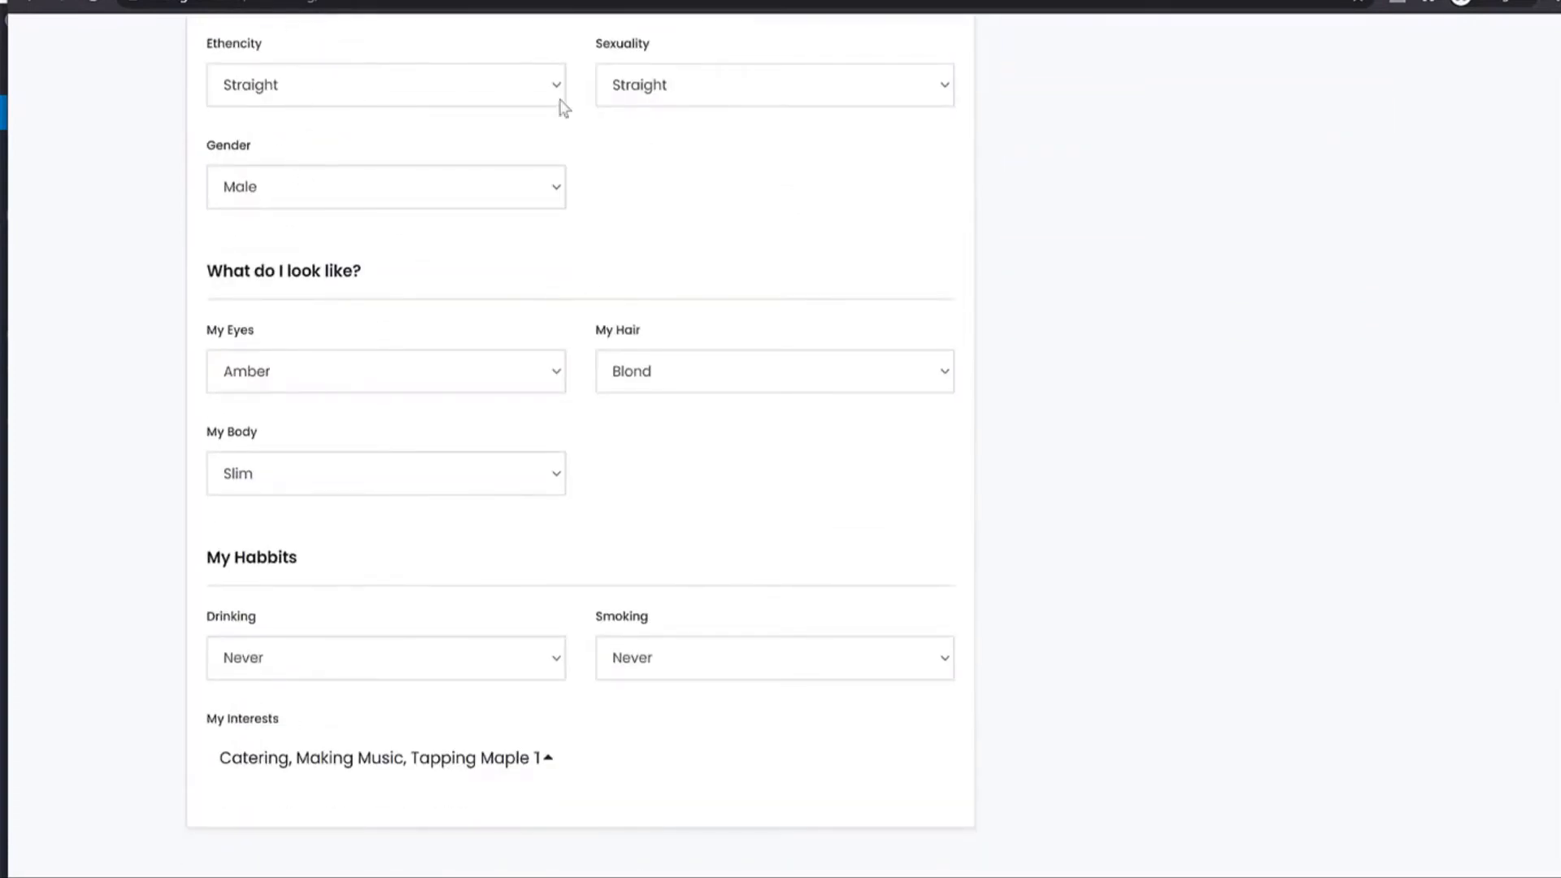
Upload six selected portrait photos to the profile at once.
{"action": "scroll", "coordinate": [889, 306], "scroll_direction": "down", "scroll_amount": 10}
{"action": "left_click", "coordinate": [891, 180]}
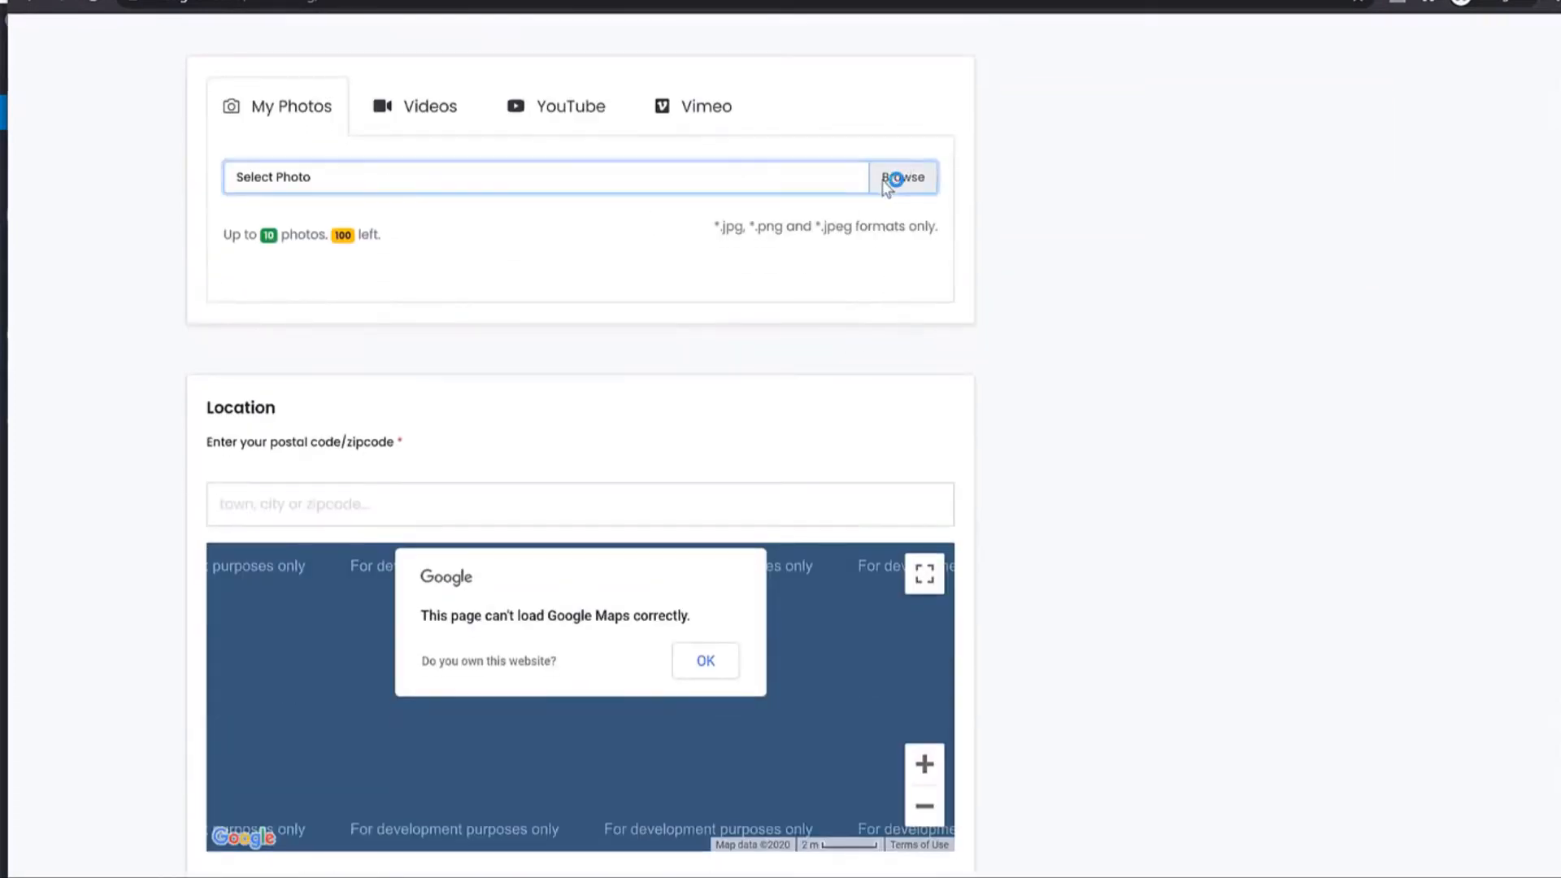
{"action": "left_click", "coordinate": [248, 122]}
{"action": "left_click", "coordinate": [351, 96]}
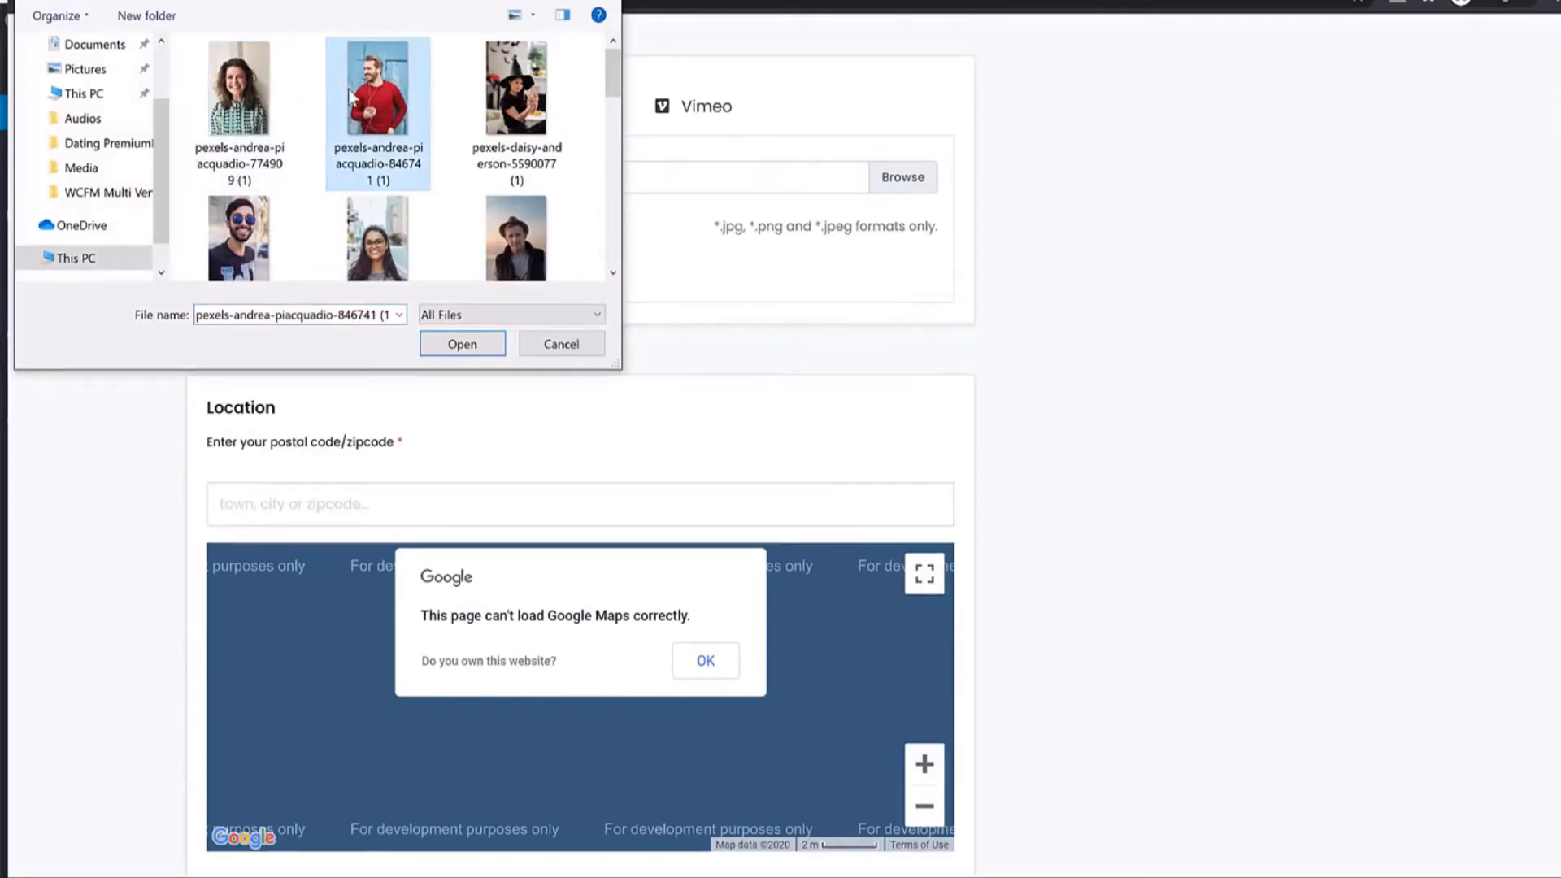
{"action": "left_click", "coordinate": [517, 90], "text": "ctrl"}
{"action": "left_click", "coordinate": [516, 238], "text": "ctrl"}
{"action": "left_click", "coordinate": [238, 179], "text": "ctrl"}
{"action": "left_click", "coordinate": [404, 182], "text": "ctrl"}
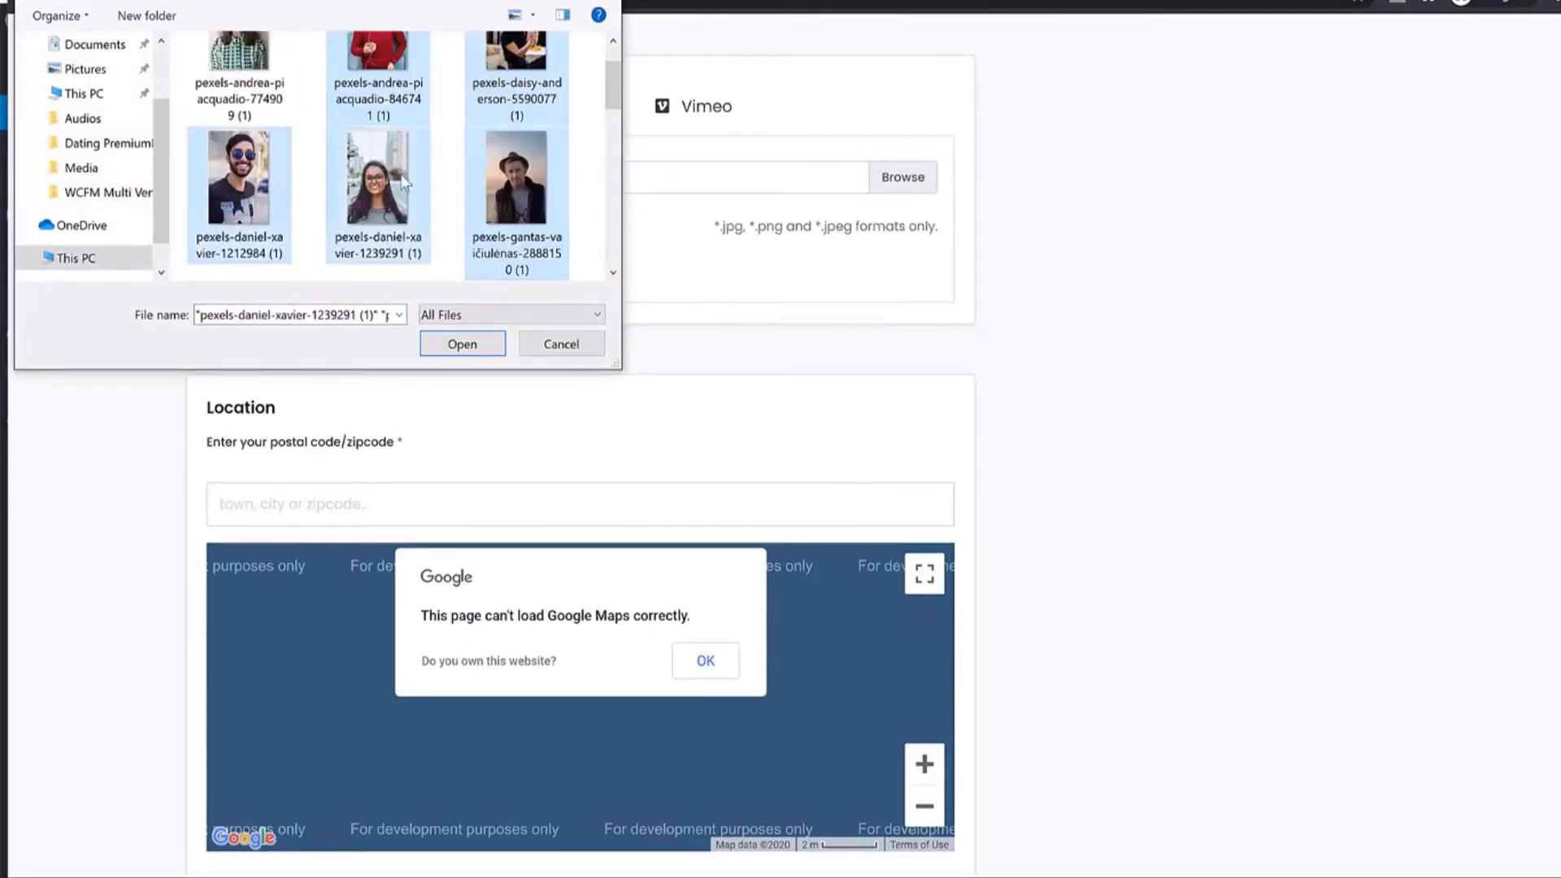
{"action": "left_click", "coordinate": [461, 343]}
Set category Writing, ethnicity Asian and religion Muslim, then save the profile.
{"action": "scroll", "coordinate": [1282, 423], "scroll_direction": "down", "scroll_amount": 6}
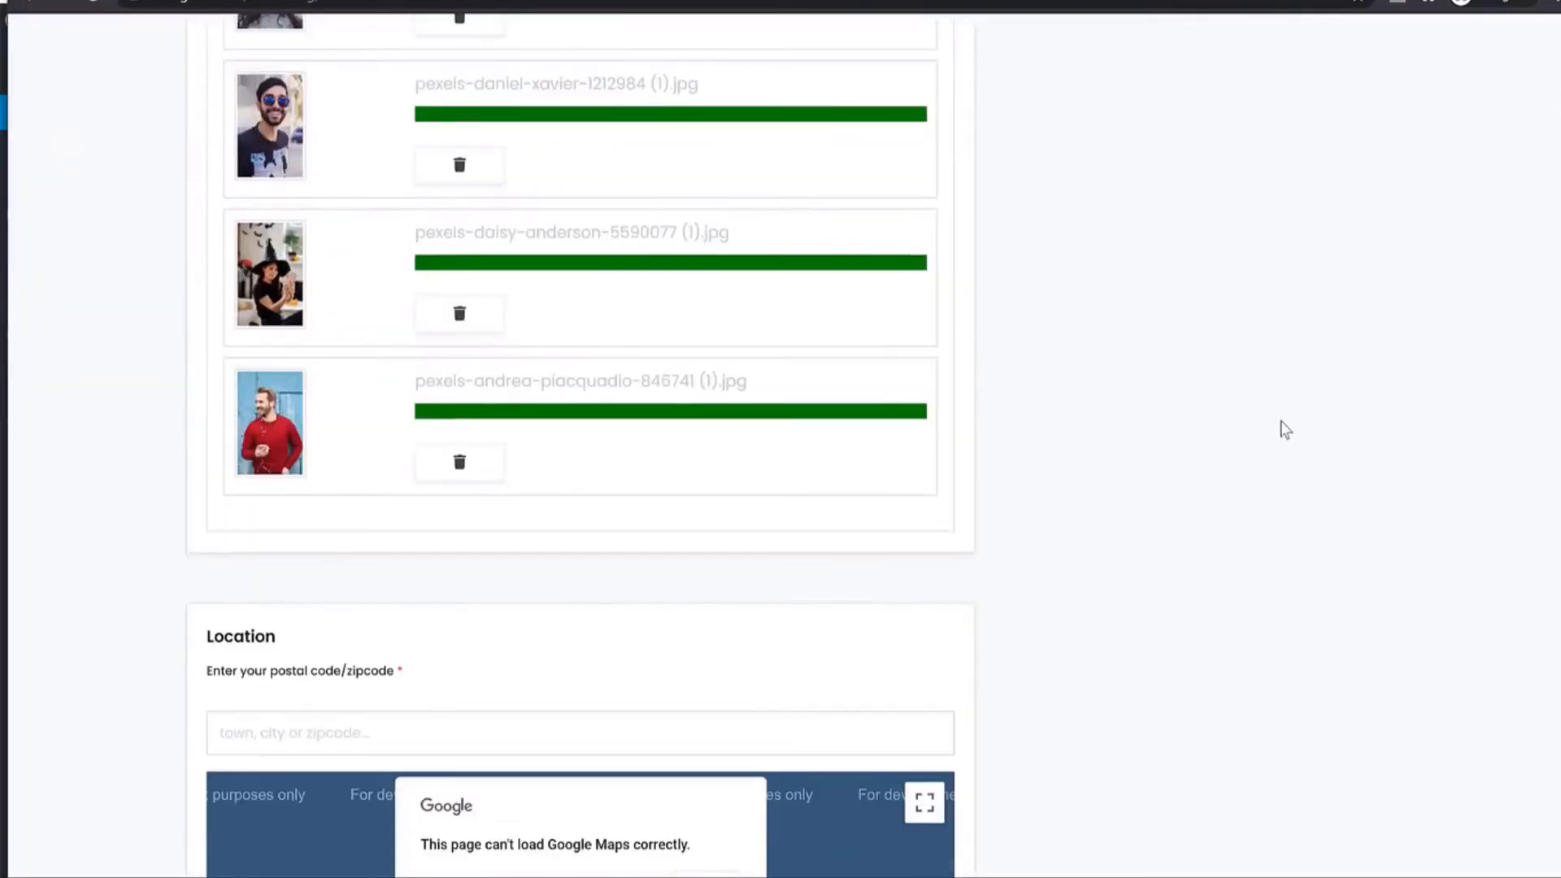
{"action": "scroll", "coordinate": [506, 464], "scroll_direction": "up", "scroll_amount": 4}
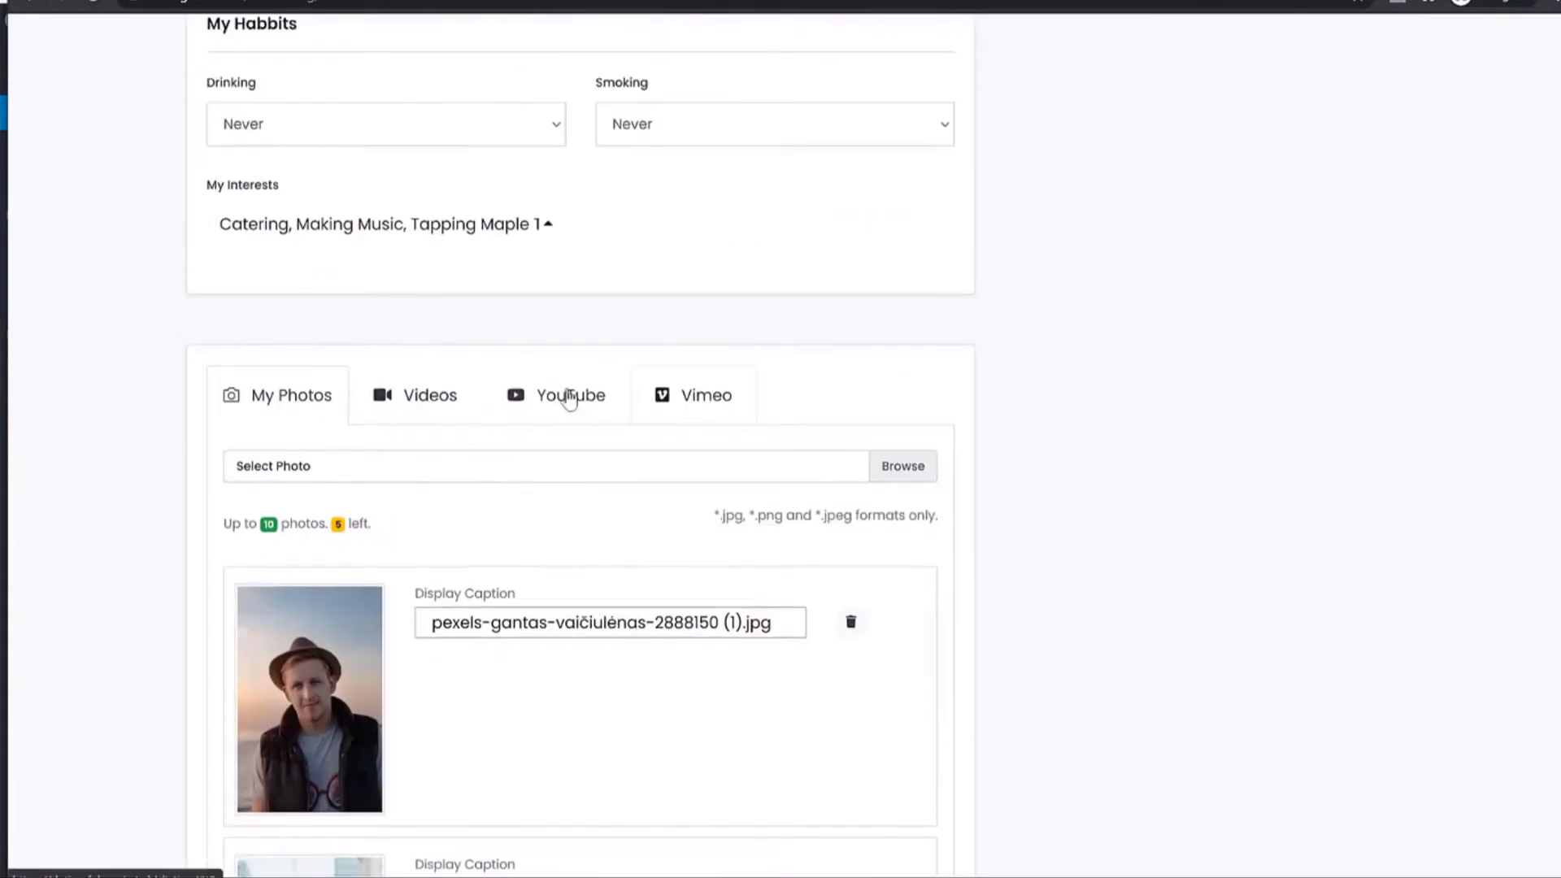
{"action": "scroll", "coordinate": [833, 397], "scroll_direction": "up", "scroll_amount": 15}
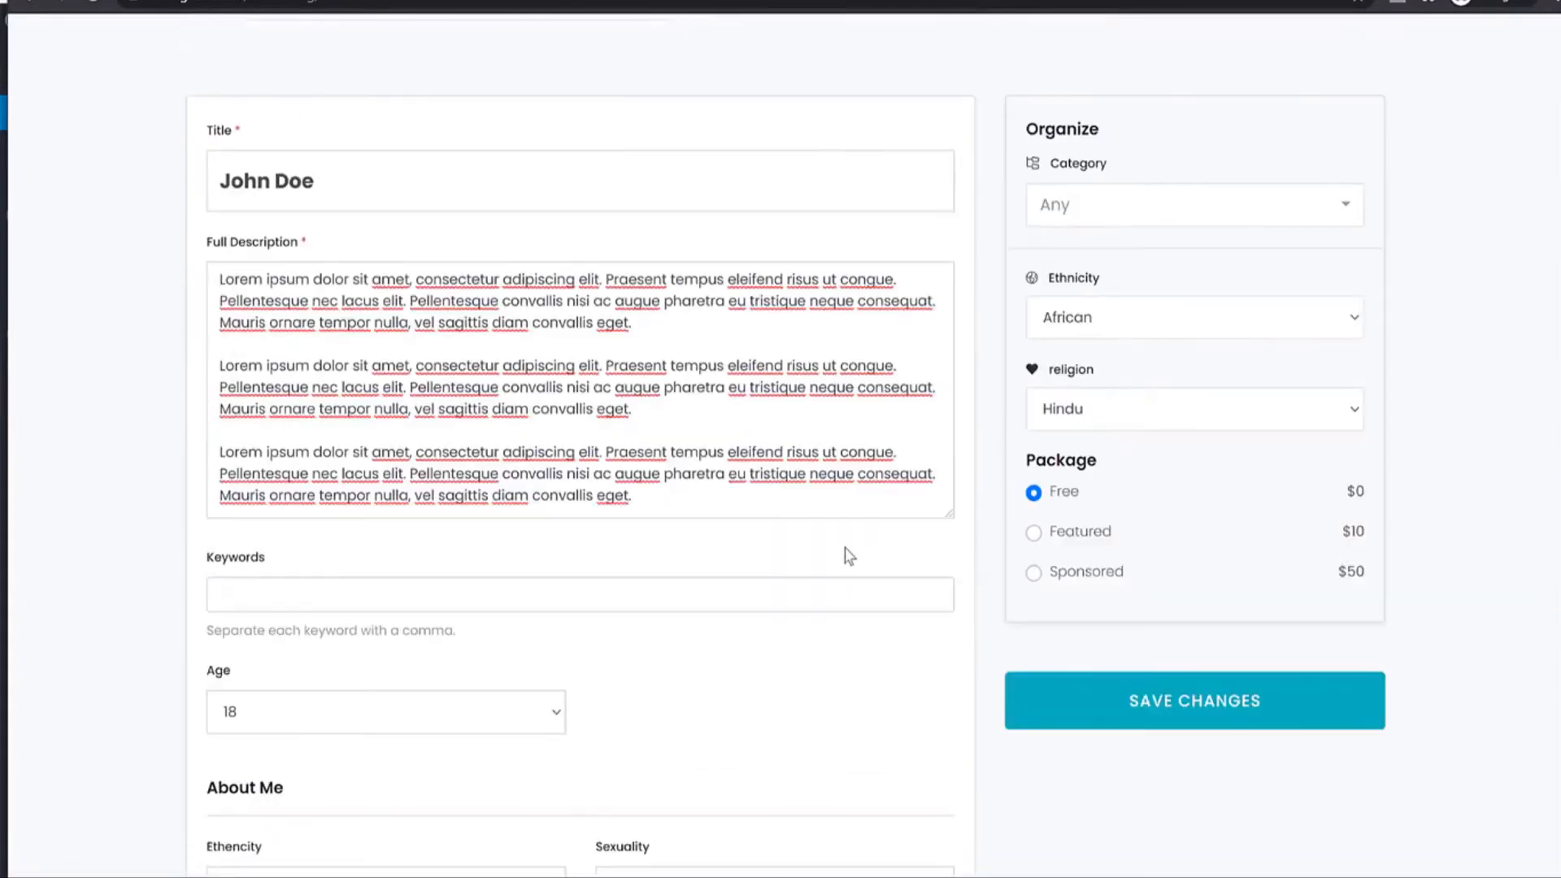
{"action": "left_click", "coordinate": [1086, 207]}
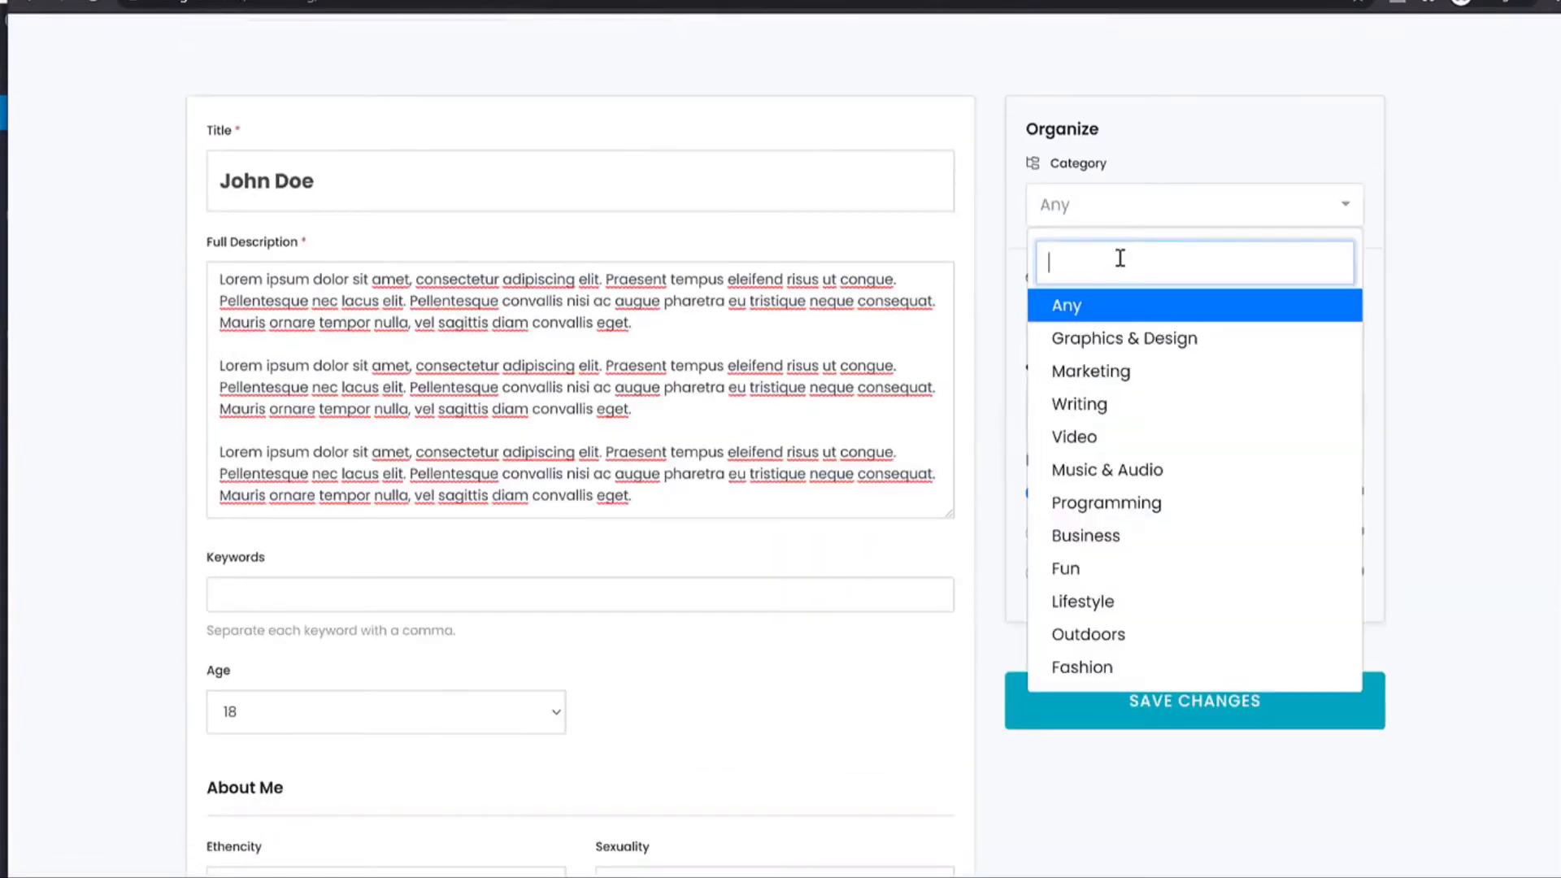
{"action": "left_click", "coordinate": [1124, 409]}
{"action": "left_click", "coordinate": [1115, 325]}
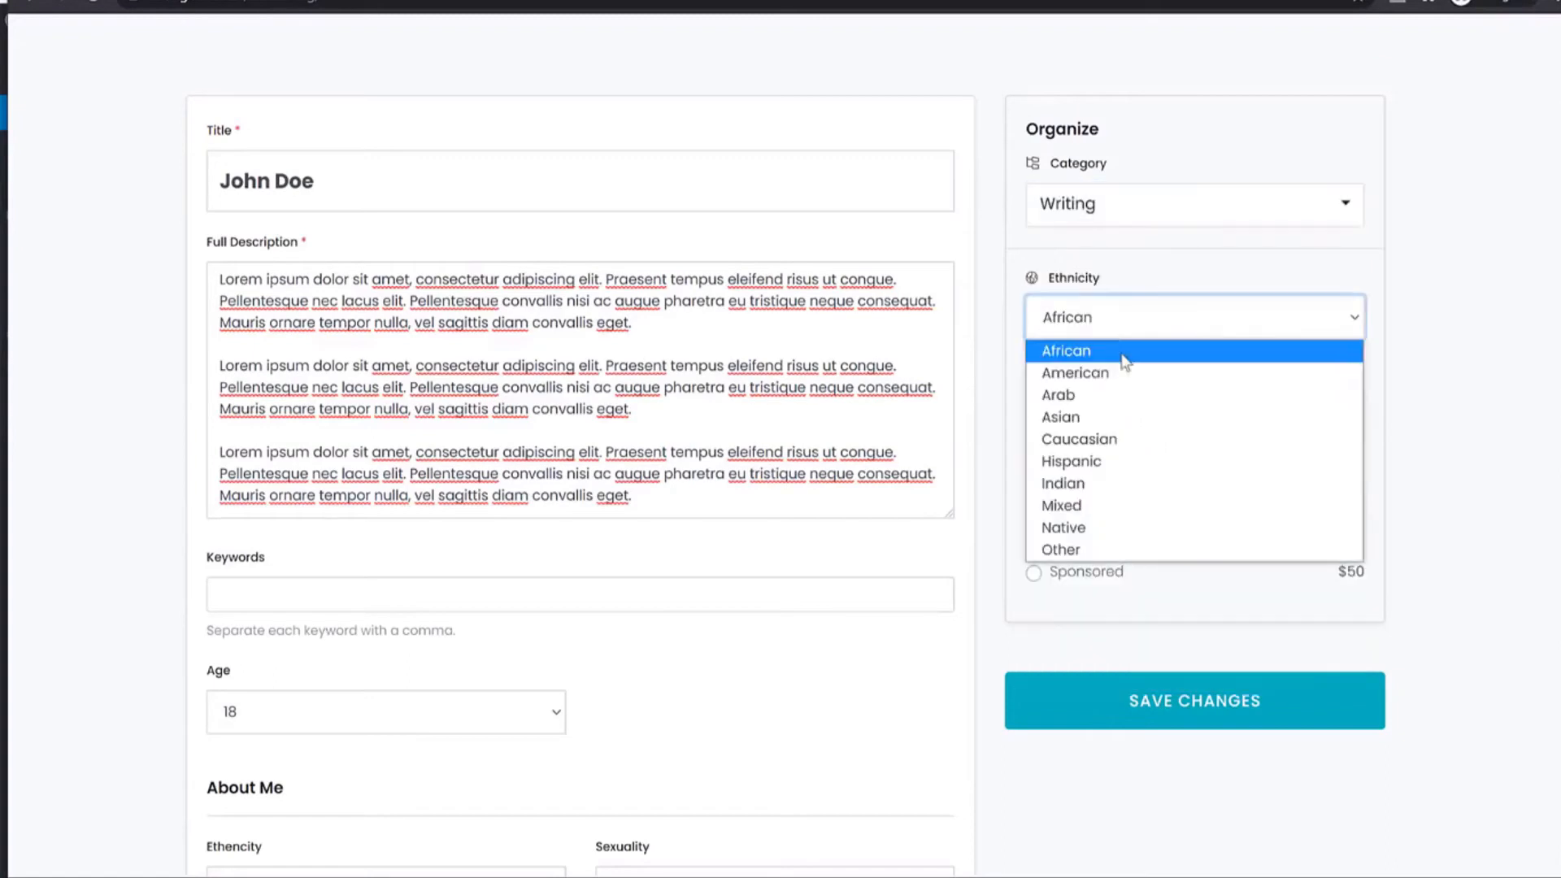
{"action": "left_click", "coordinate": [1125, 413]}
{"action": "left_click", "coordinate": [1106, 423]}
{"action": "left_click", "coordinate": [1103, 461]}
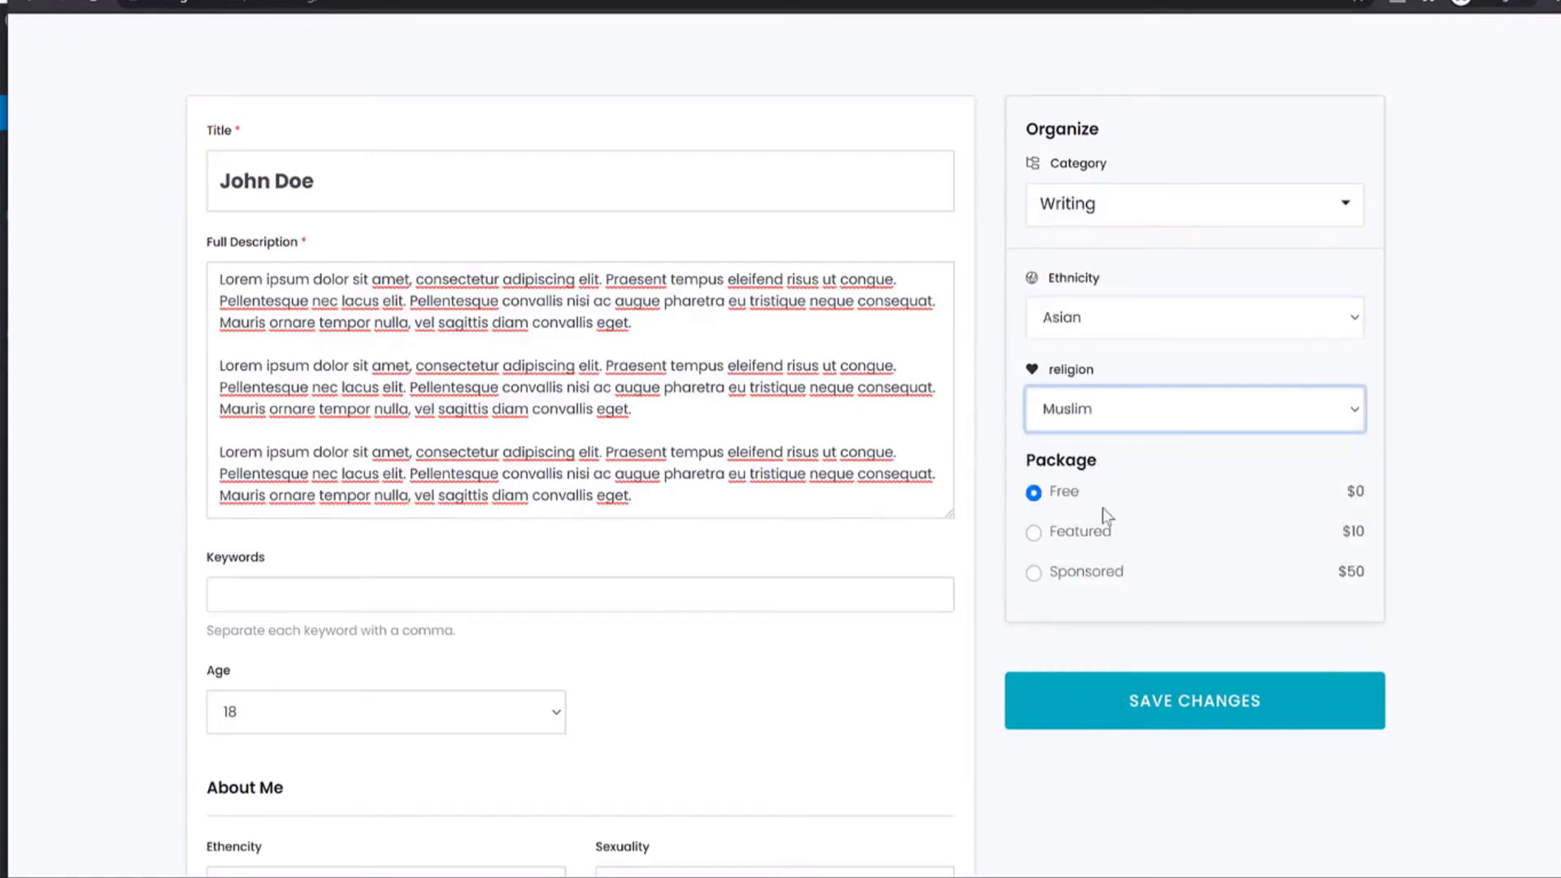
{"action": "left_click", "coordinate": [1176, 704]}
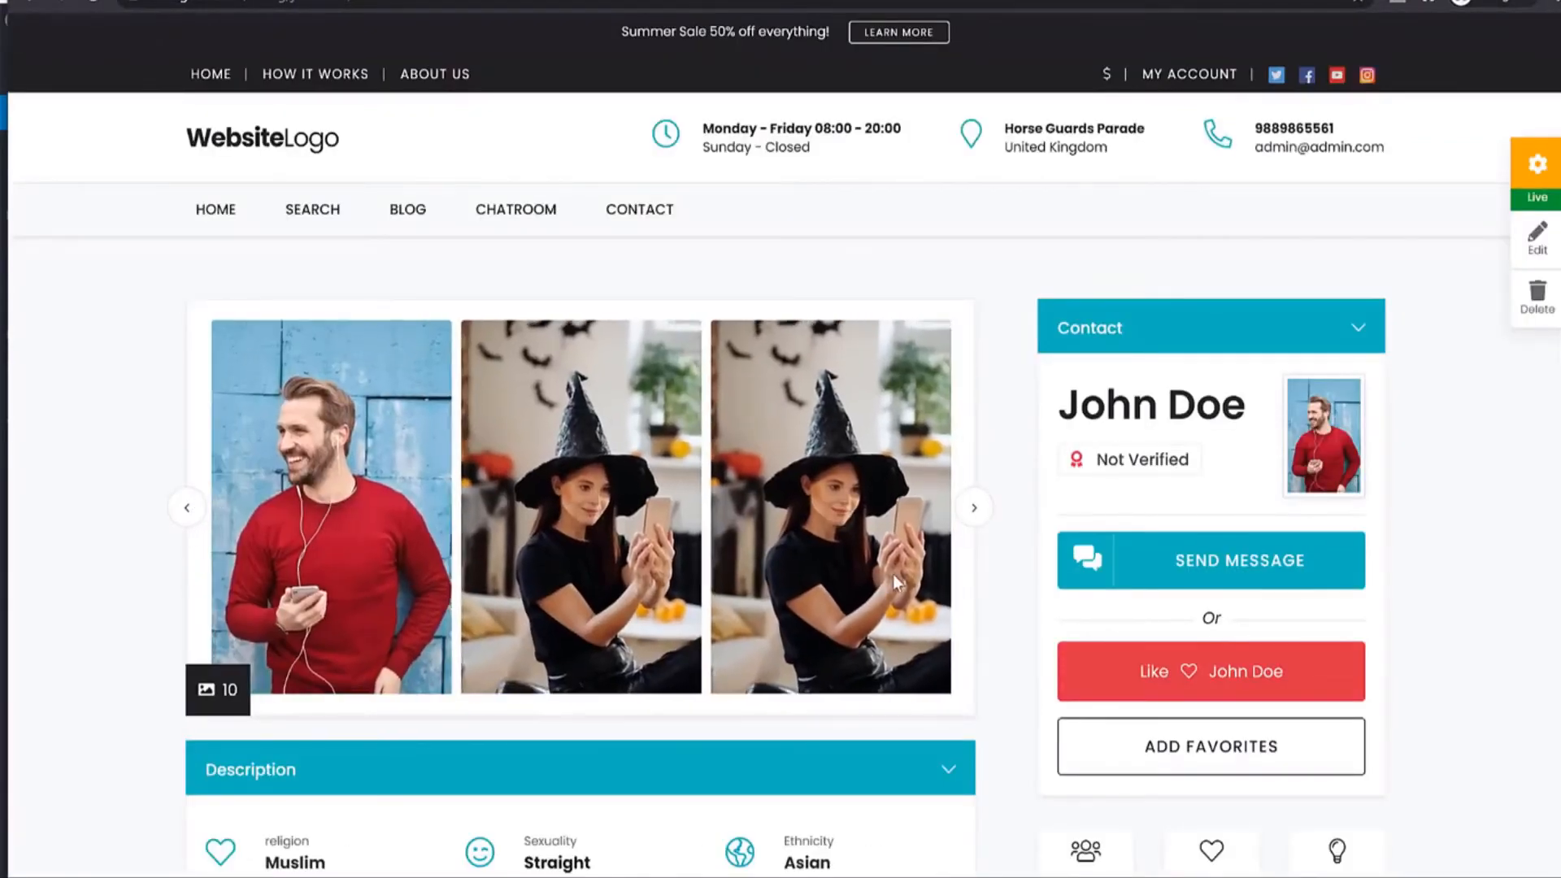
Open the member search page, where John Doe is listed first.
{"action": "scroll", "coordinate": [894, 574], "scroll_direction": "down", "scroll_amount": 8}
{"action": "scroll", "coordinate": [911, 573], "scroll_direction": "up", "scroll_amount": 5}
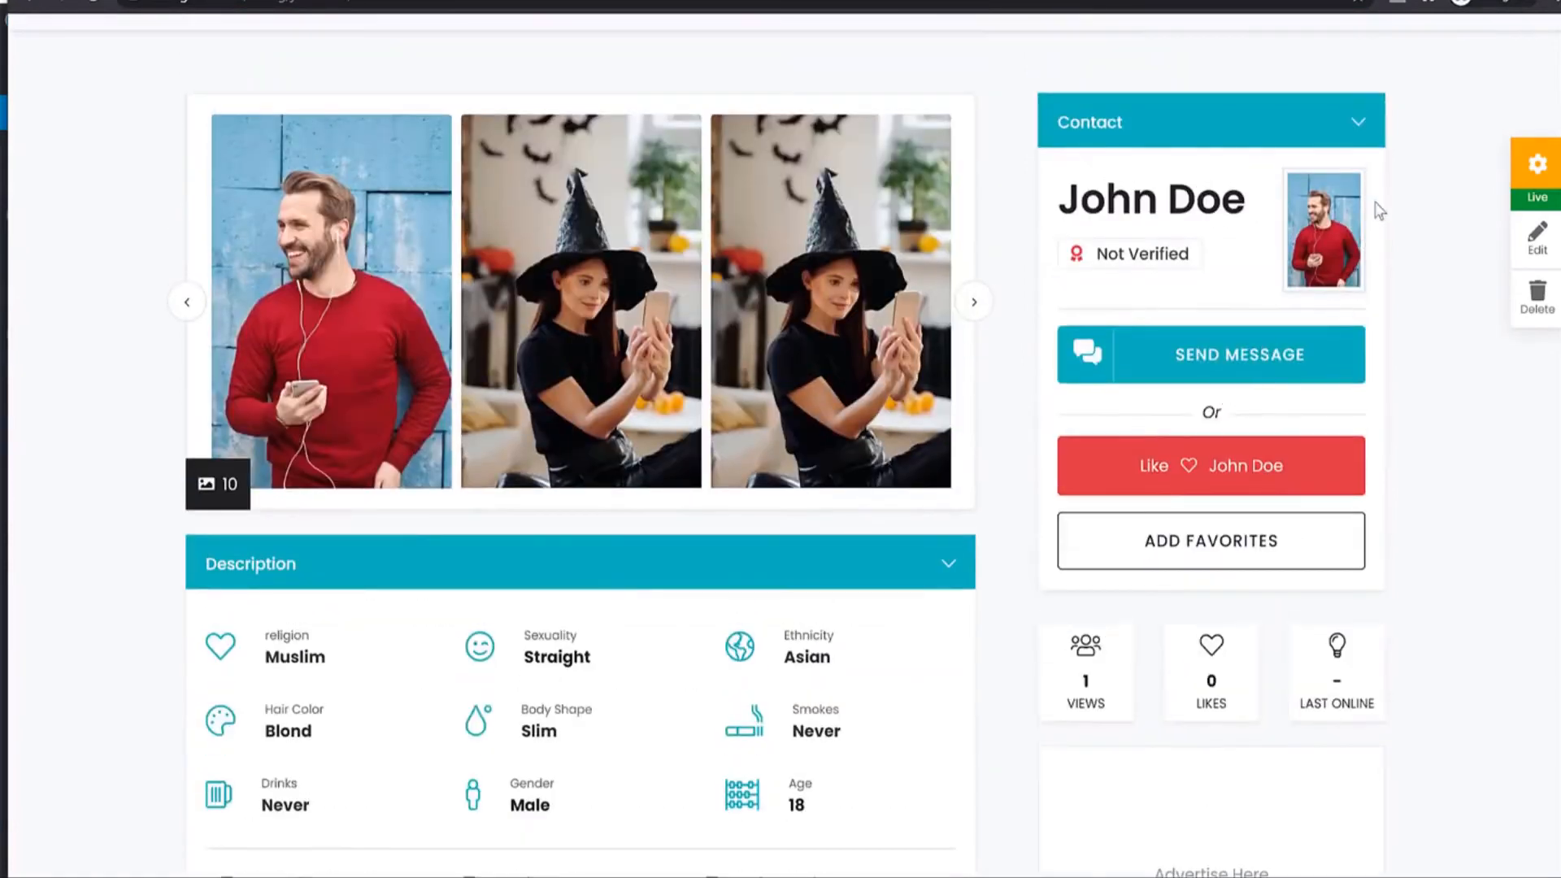
{"action": "scroll", "coordinate": [1385, 236], "scroll_direction": "up", "scroll_amount": 3}
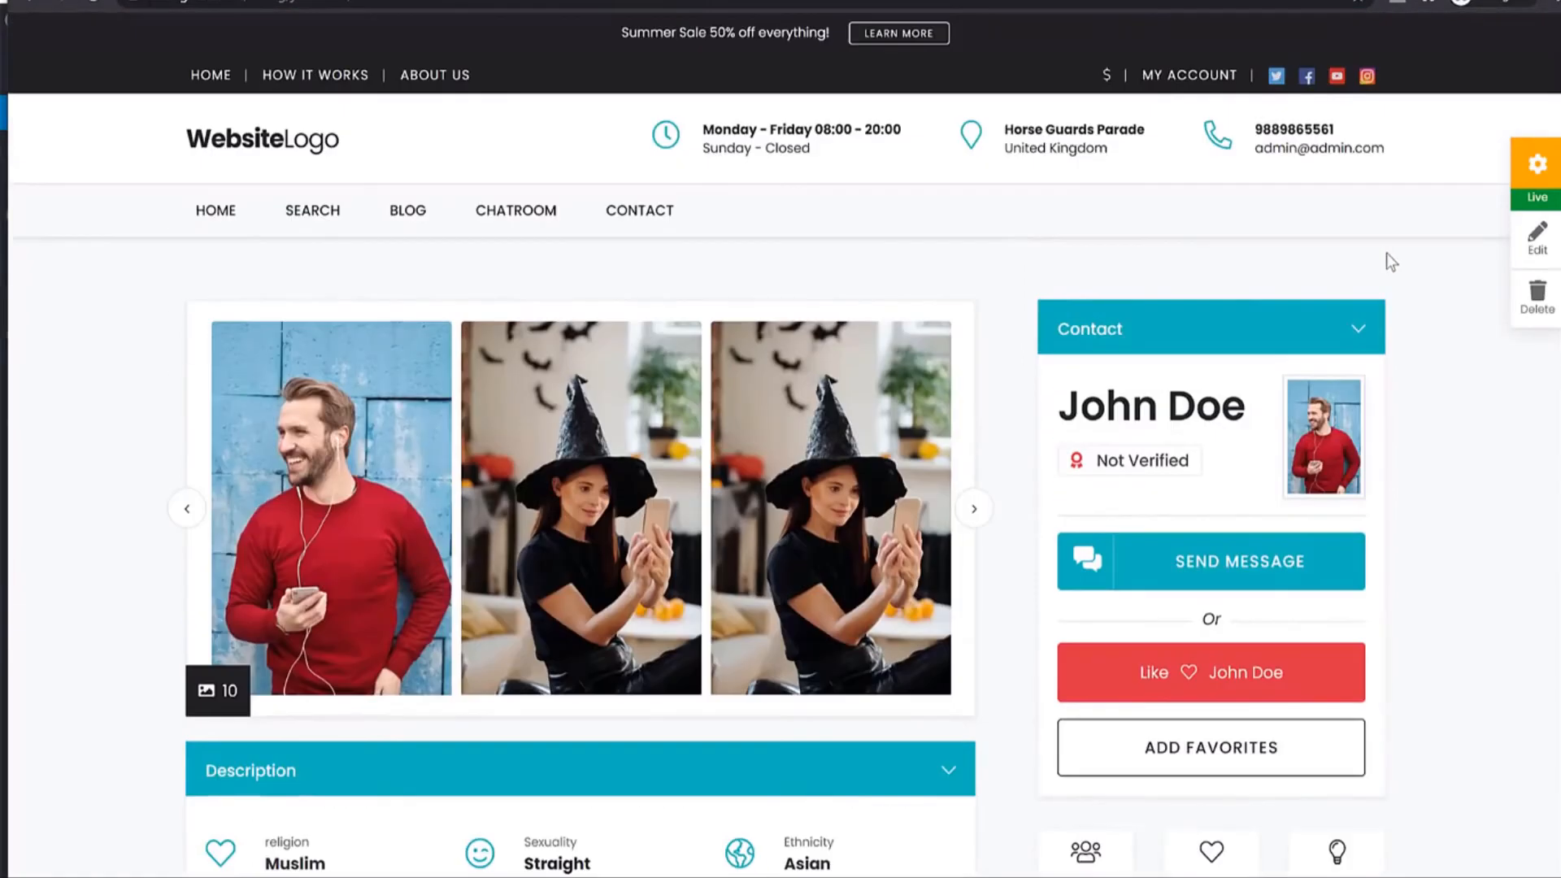
{"action": "left_click", "coordinate": [313, 213]}
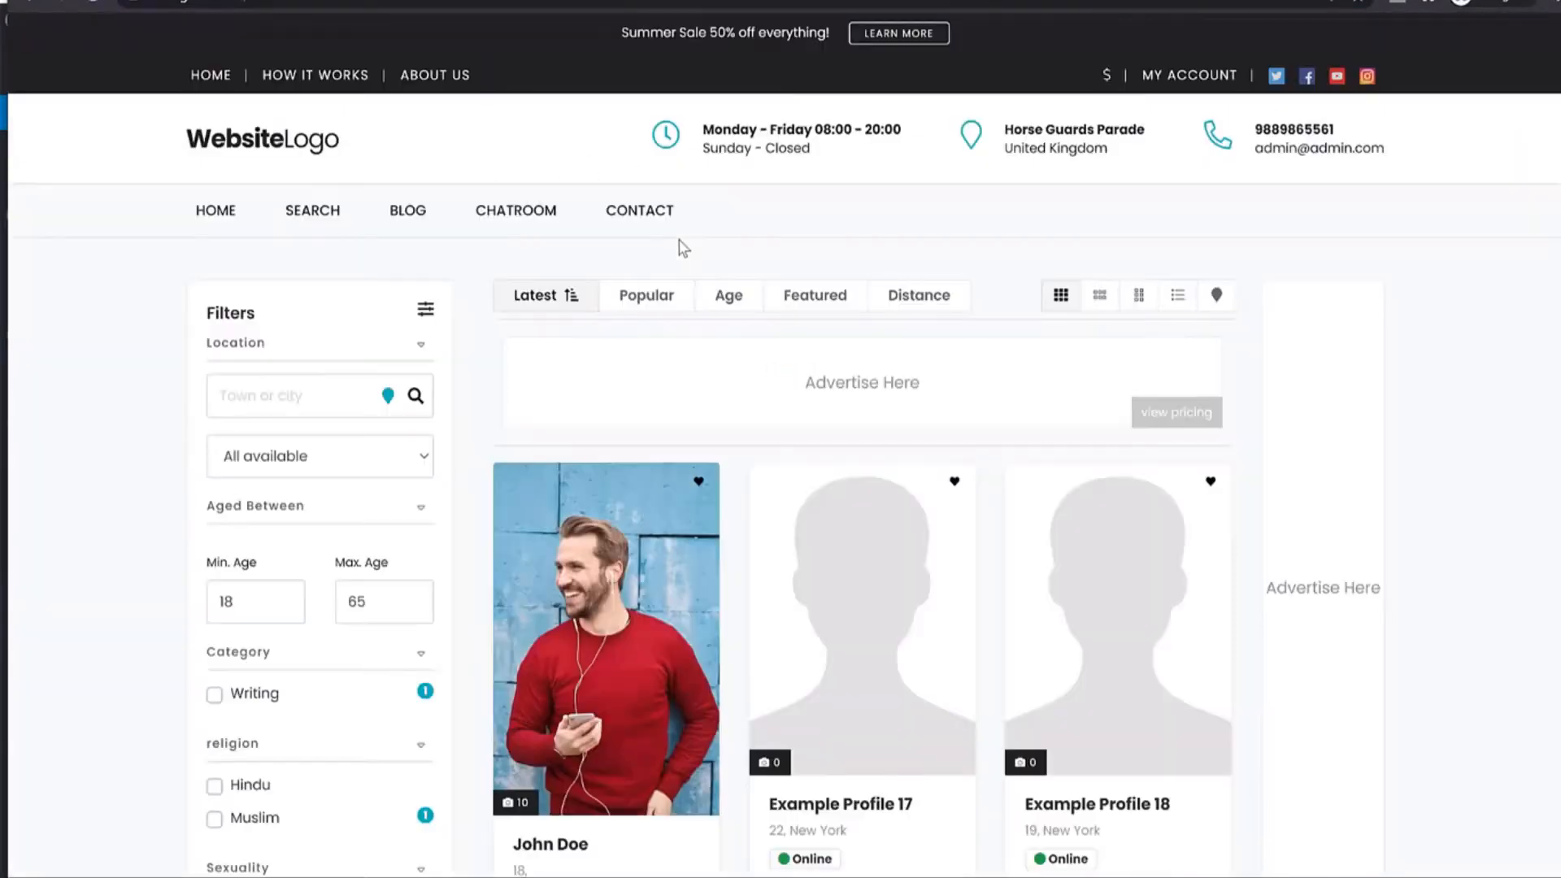
Browse to the second page of results and open Example Profile 1.
{"action": "scroll", "coordinate": [861, 331], "scroll_direction": "down", "scroll_amount": 4}
{"action": "scroll", "coordinate": [877, 327], "scroll_direction": "up", "scroll_amount": 4}
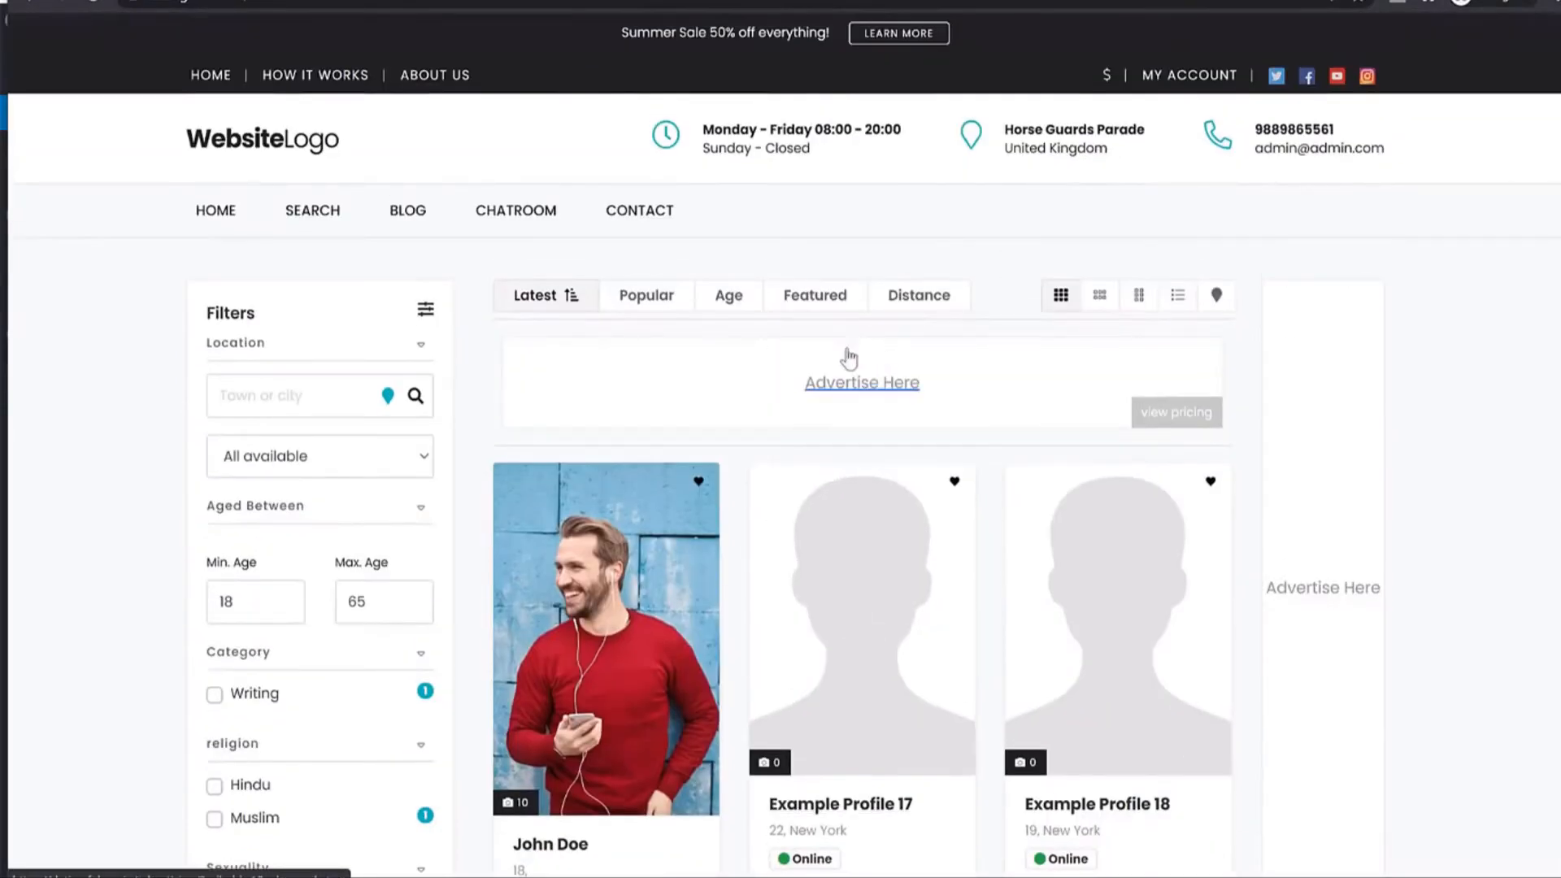
{"action": "scroll", "coordinate": [1350, 496], "scroll_direction": "down", "scroll_amount": 5}
{"action": "scroll", "coordinate": [1220, 479], "scroll_direction": "up", "scroll_amount": 5}
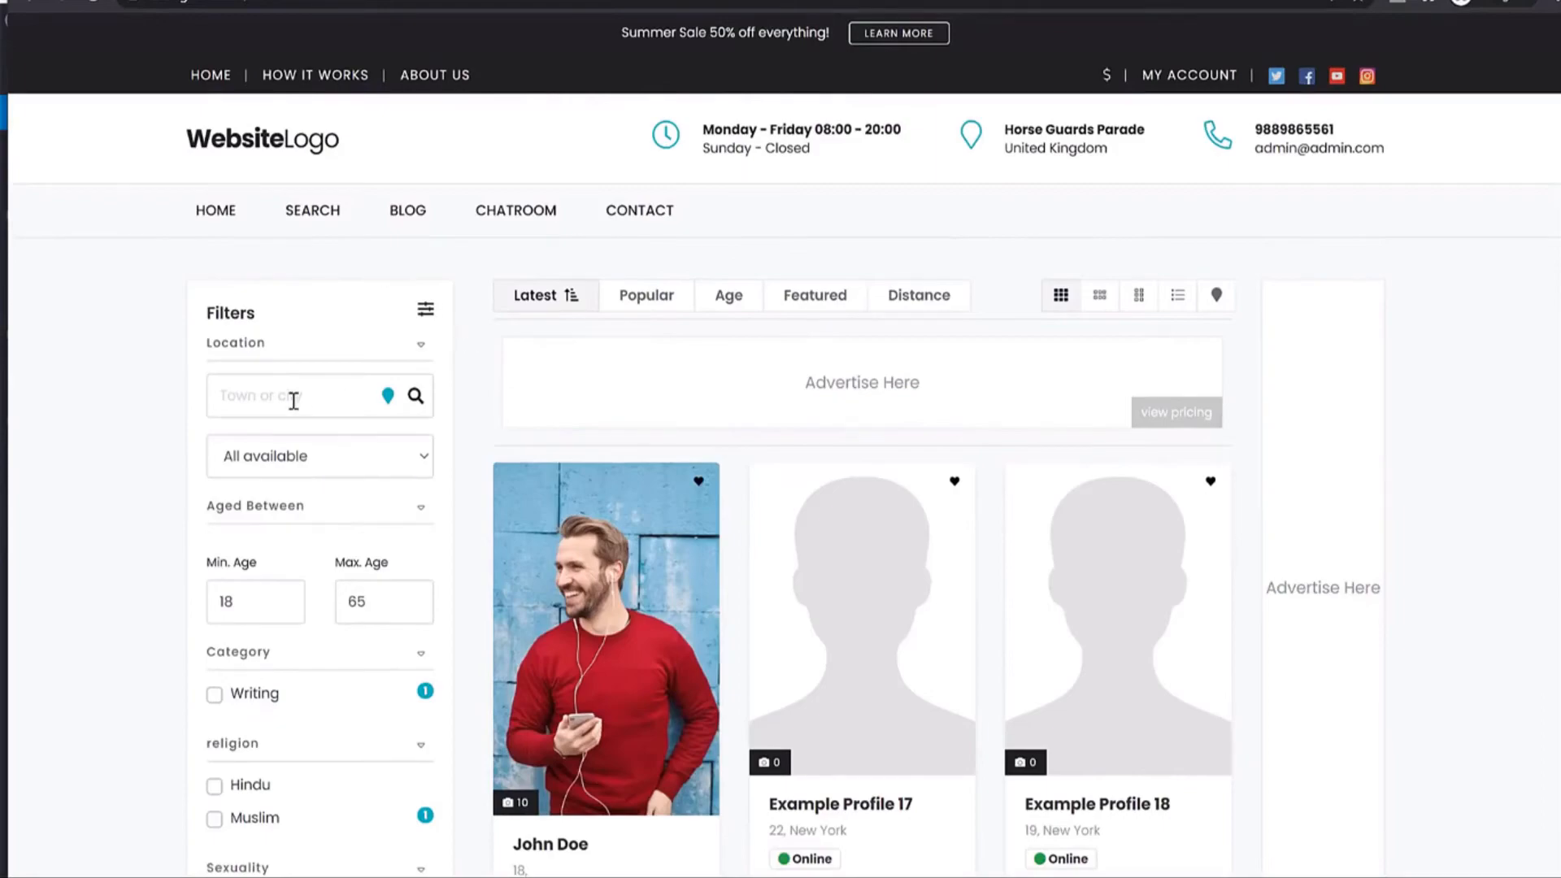
{"action": "scroll", "coordinate": [447, 426], "scroll_direction": "down", "scroll_amount": 13}
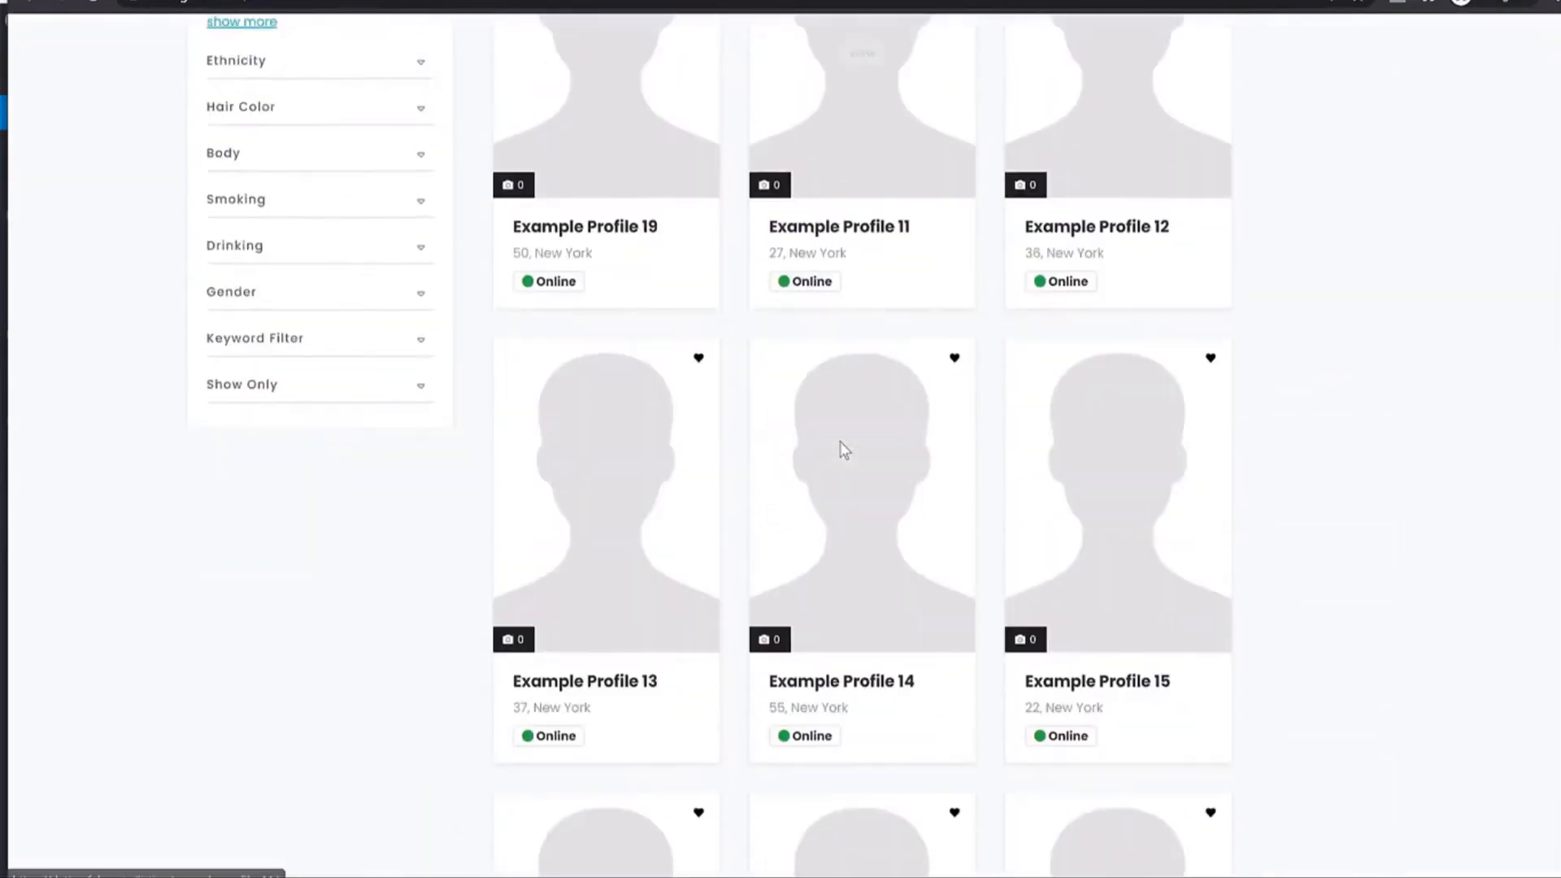
{"action": "scroll", "coordinate": [845, 445], "scroll_direction": "down", "scroll_amount": 10}
{"action": "left_click", "coordinate": [860, 531]}
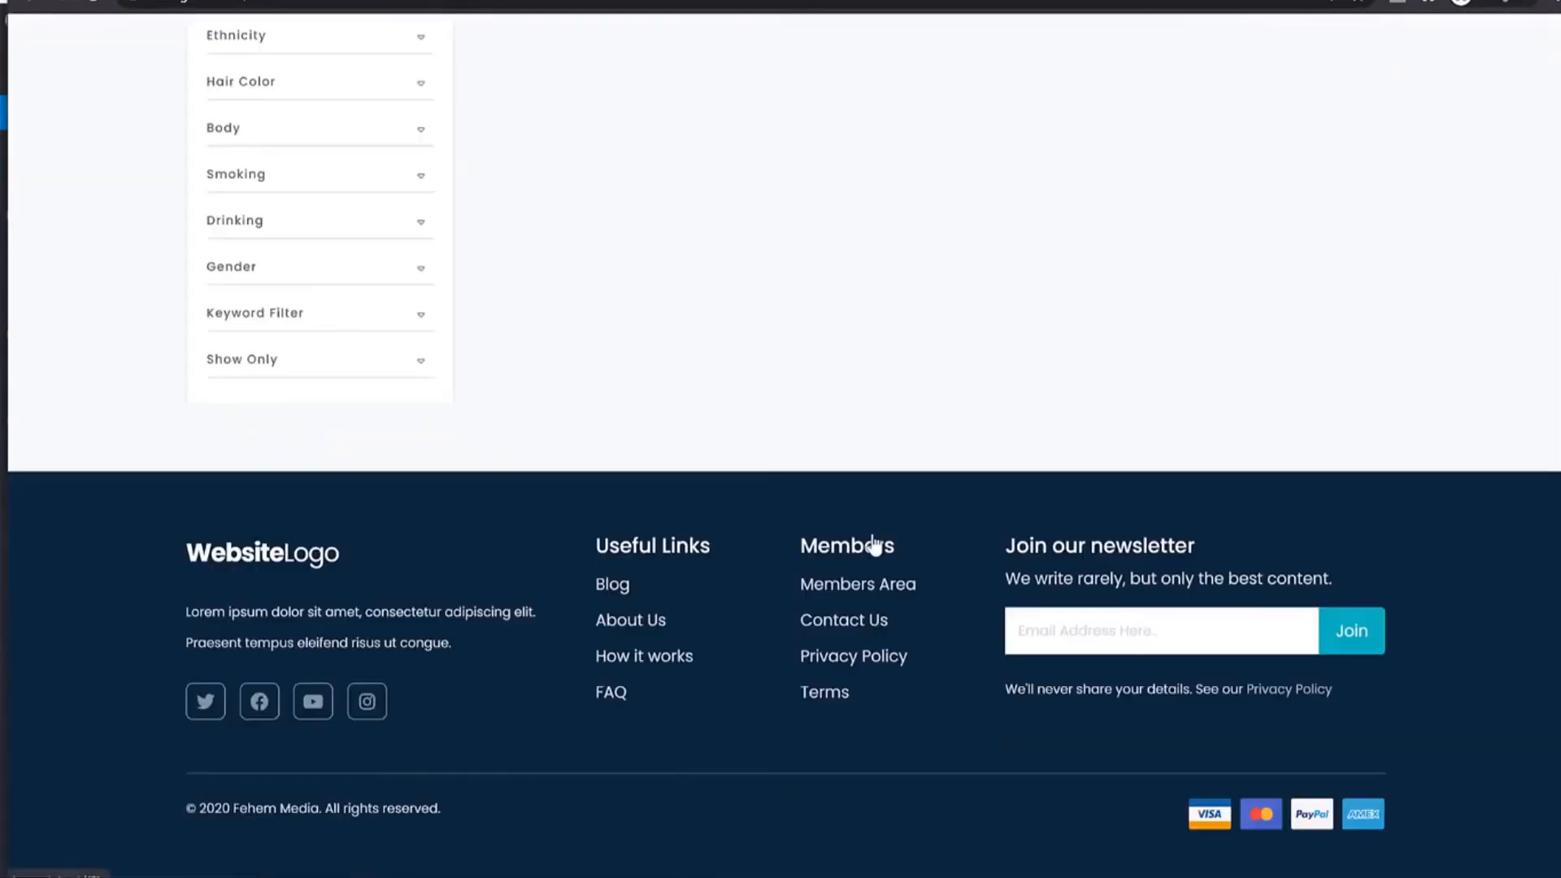
{"action": "scroll", "coordinate": [1387, 481], "scroll_direction": "down", "scroll_amount": 6}
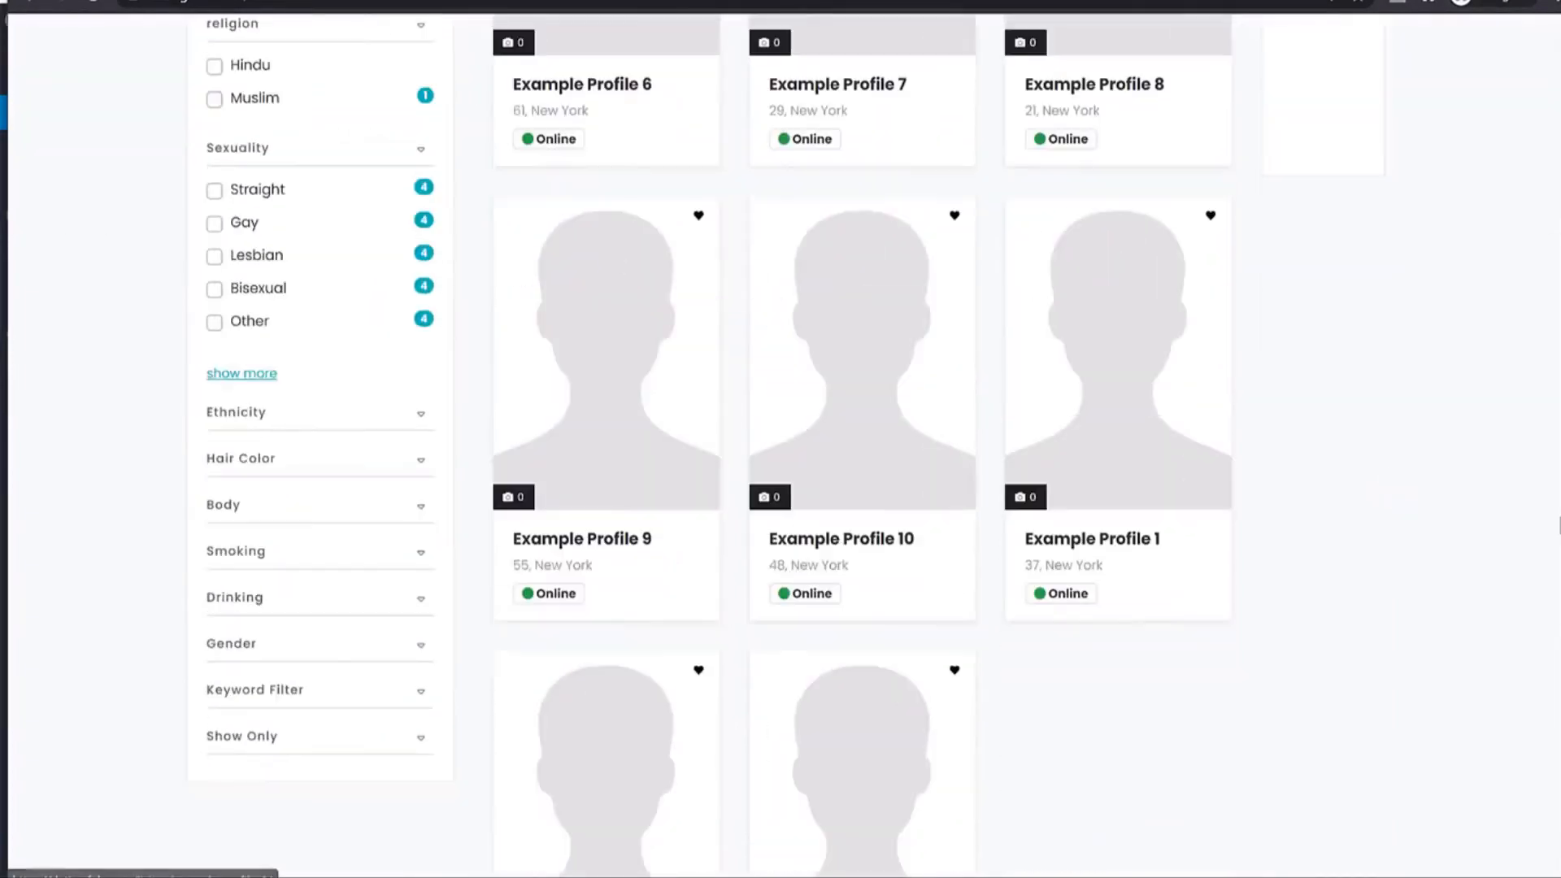
{"action": "left_click", "coordinate": [1135, 550]}
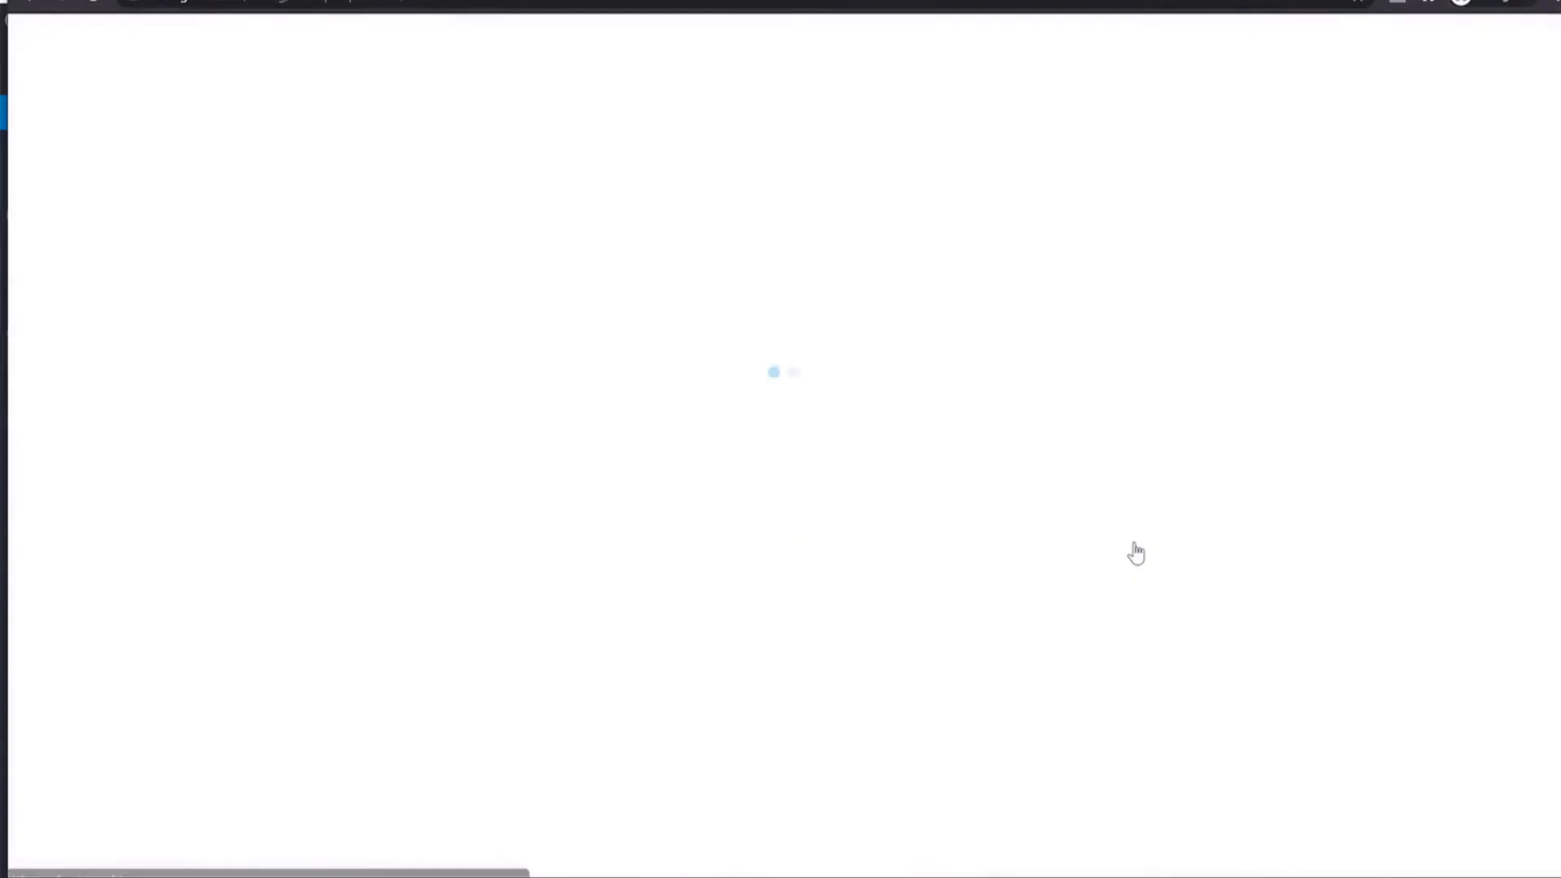
Send the message 'Hi' to Example Profile 1.
{"action": "scroll", "coordinate": [1300, 463], "scroll_direction": "down", "scroll_amount": 3}
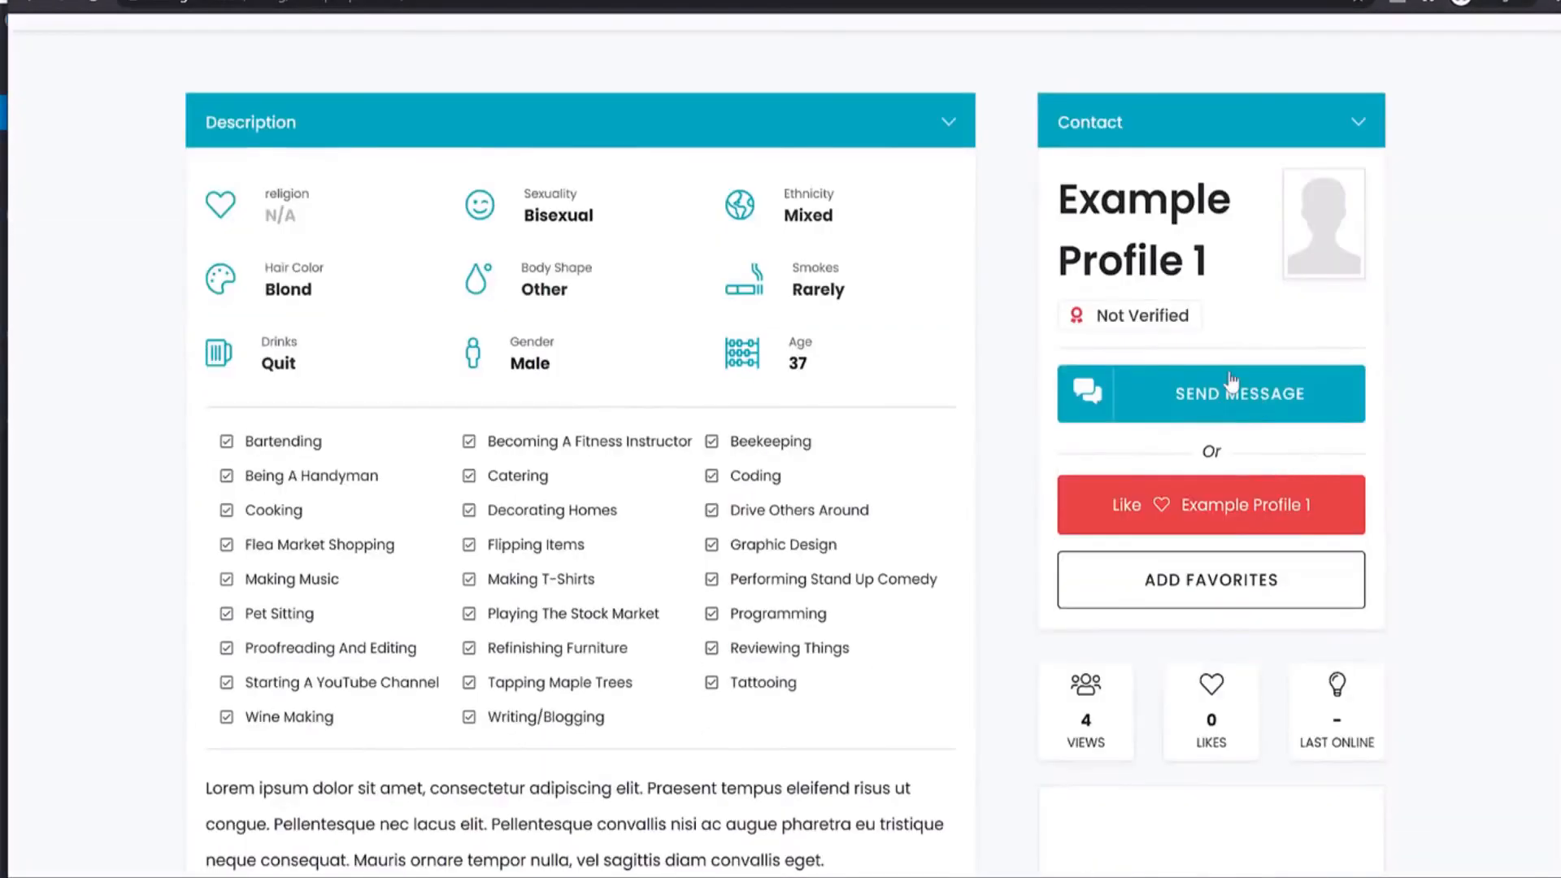
{"action": "left_click", "coordinate": [1268, 380]}
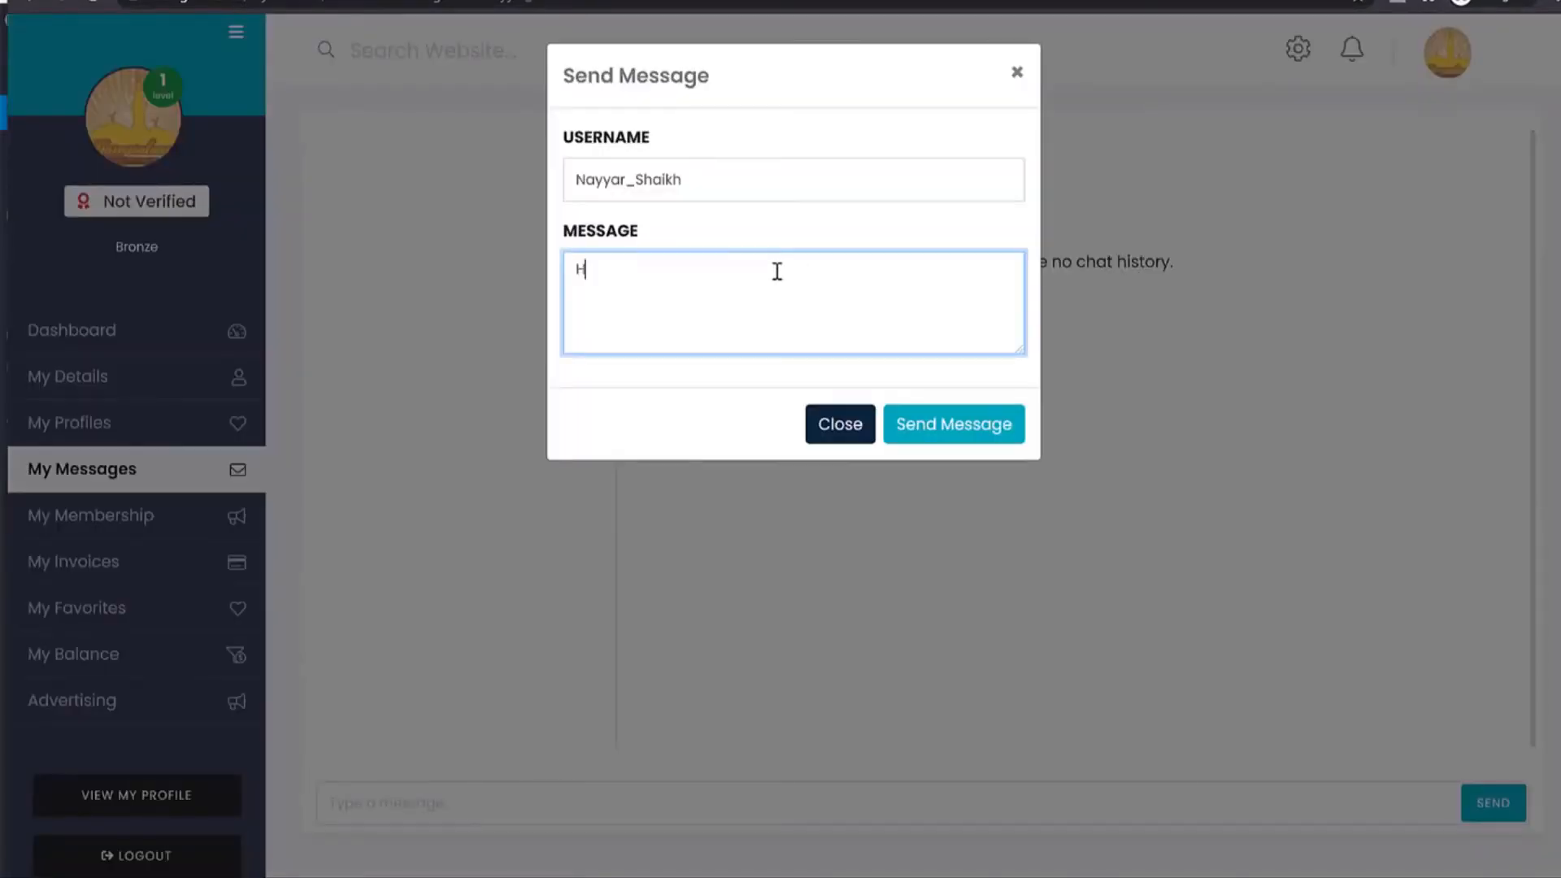
{"action": "left_click", "coordinate": [970, 422]}
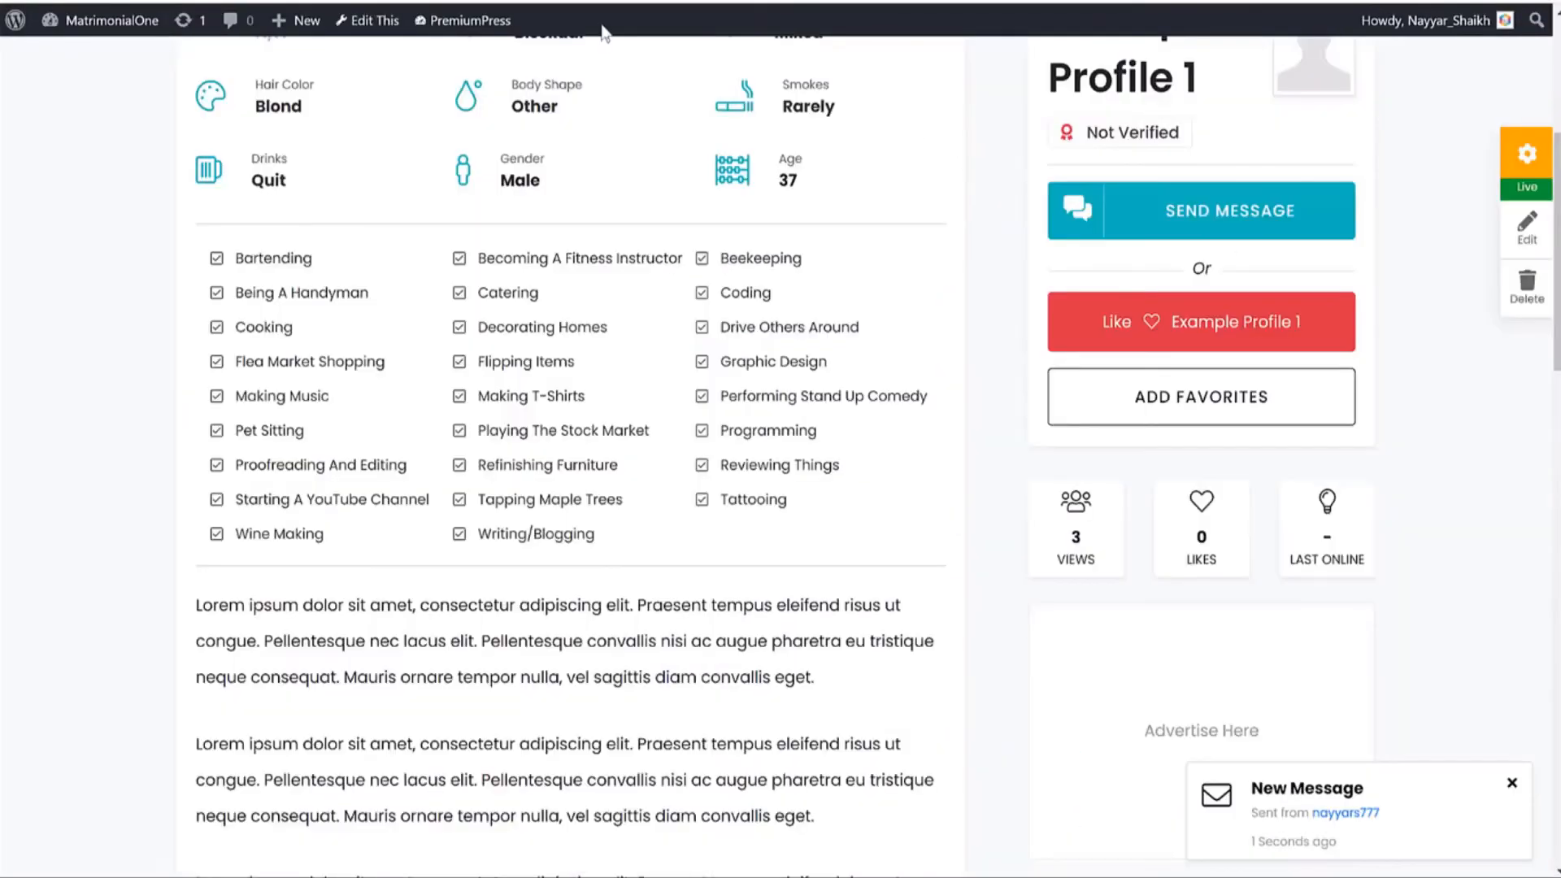
From My Account's messages conversation, reply 'Hello' in the chat.
{"action": "scroll", "coordinate": [639, 358], "scroll_direction": "up", "scroll_amount": 3}
{"action": "left_click", "coordinate": [1185, 97]}
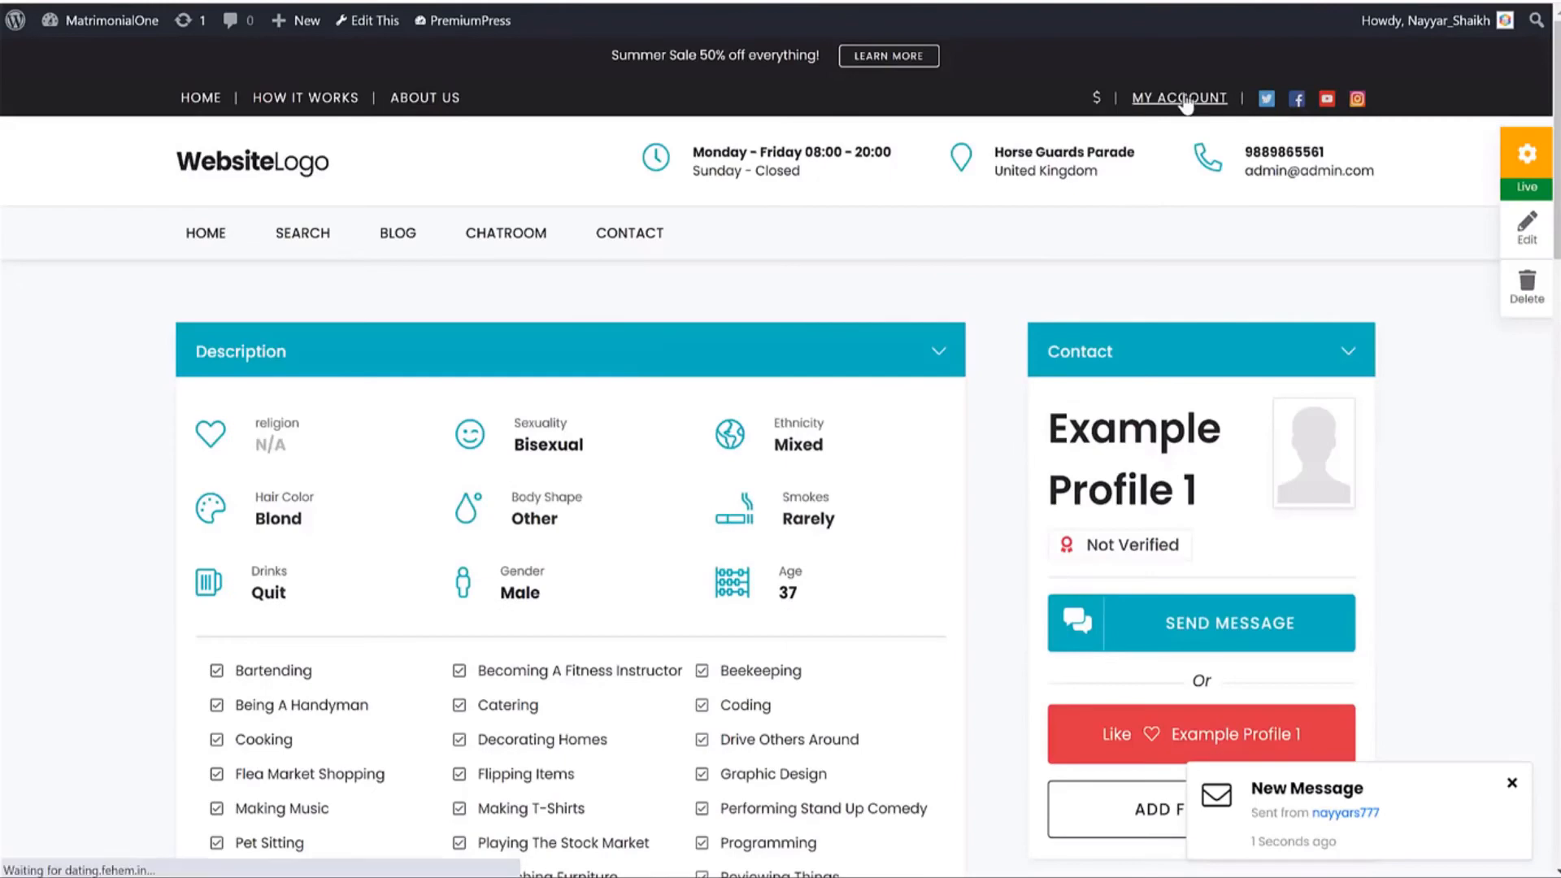
{"action": "left_click_drag", "start_coordinate": [851, 668], "coordinate": [976, 663]}
{"action": "left_click", "coordinate": [916, 787]}
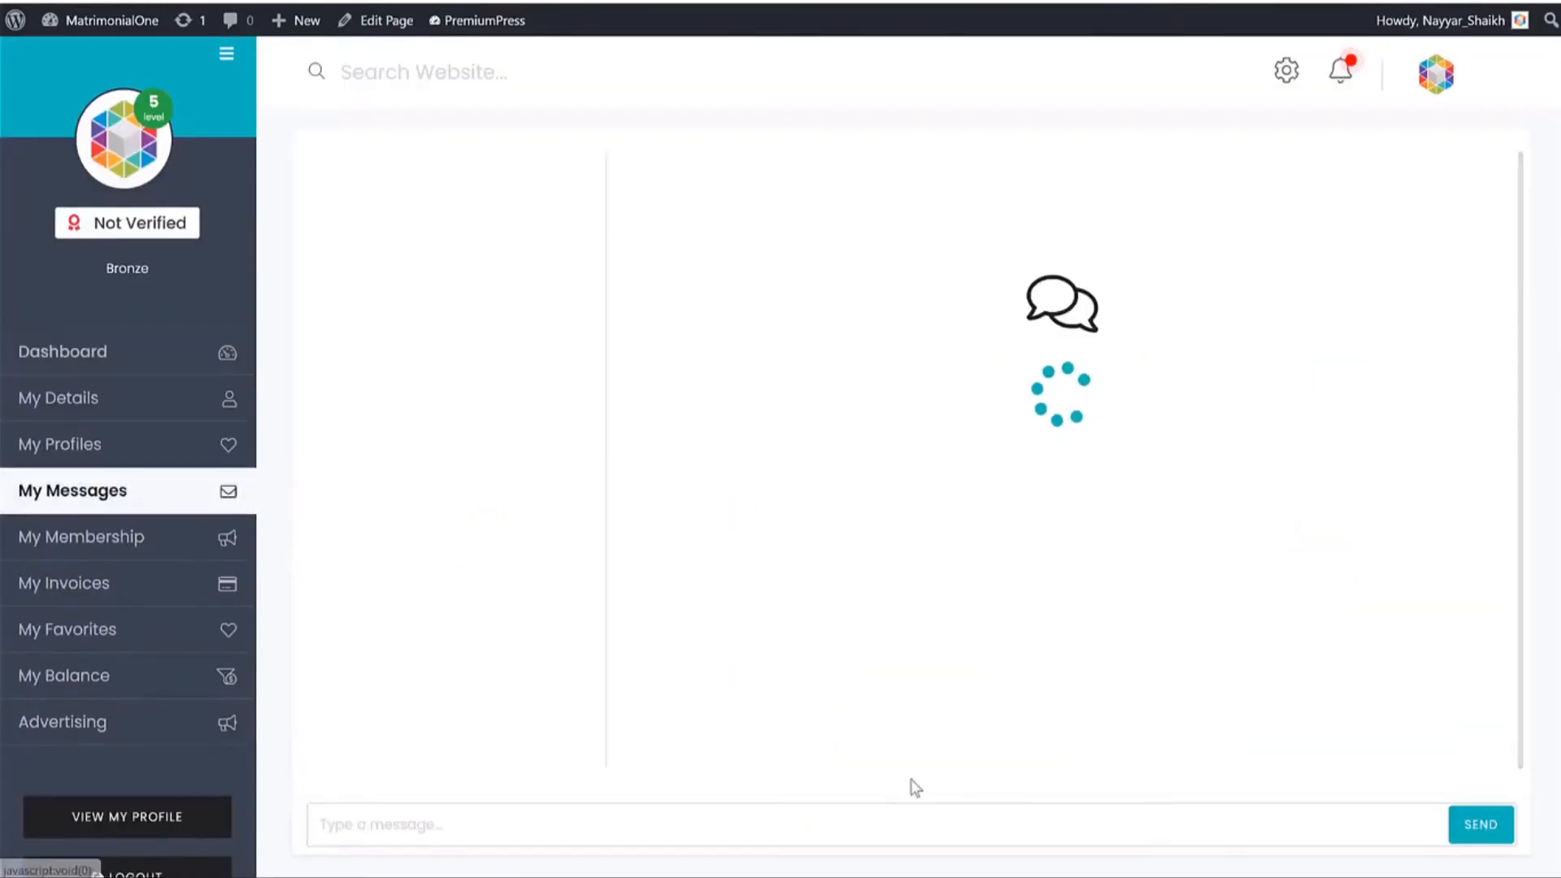
{"action": "scroll", "coordinate": [880, 762], "scroll_direction": "down", "scroll_amount": 2}
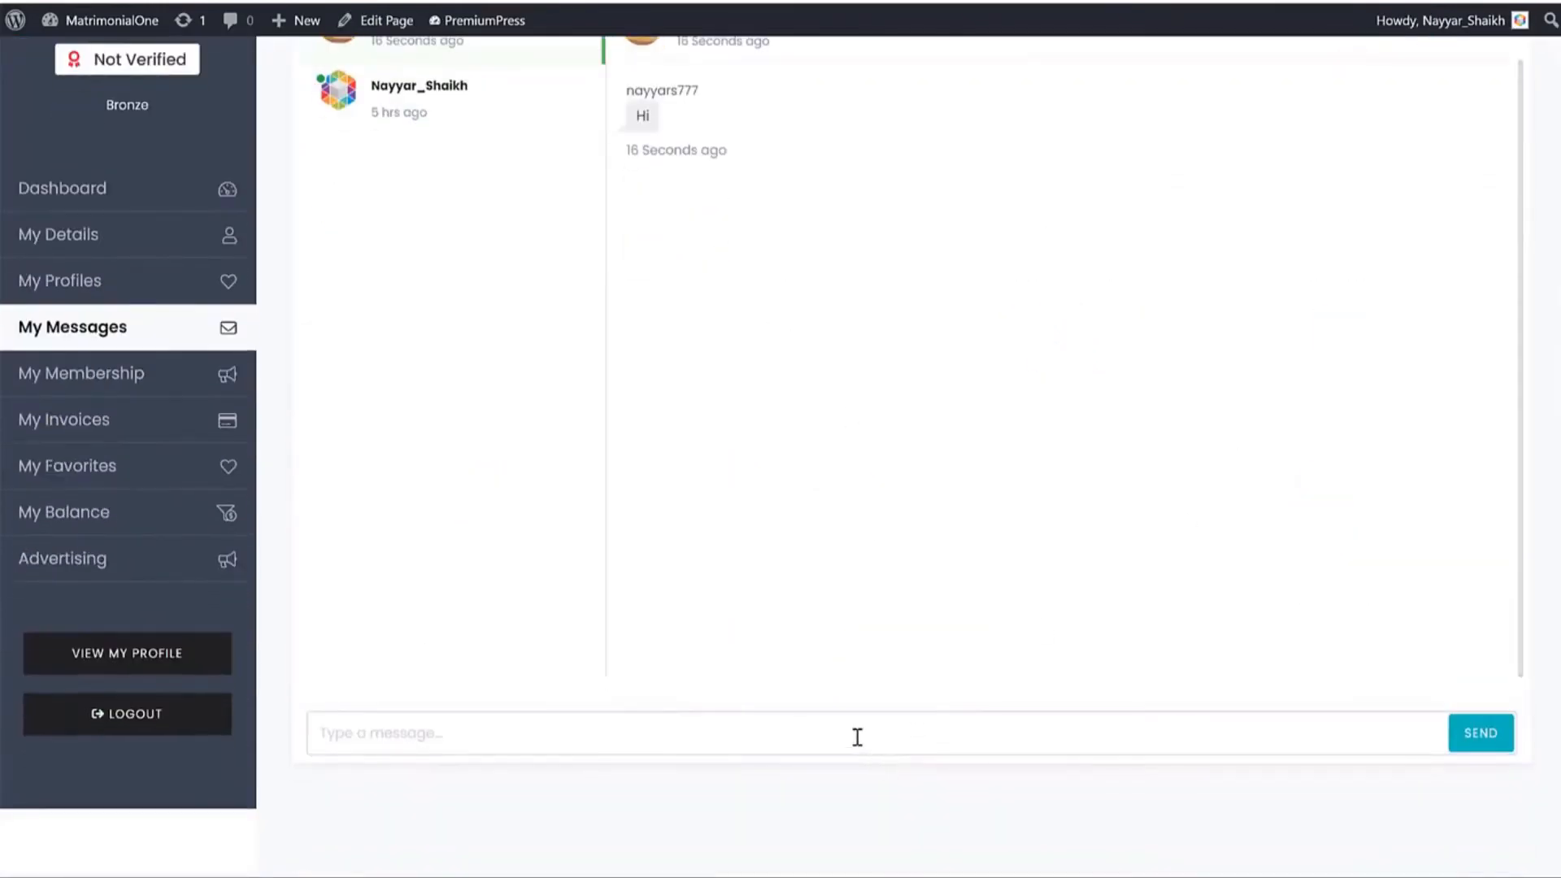
{"action": "left_click", "coordinate": [855, 735]}
{"action": "type", "text": "Heloo"}
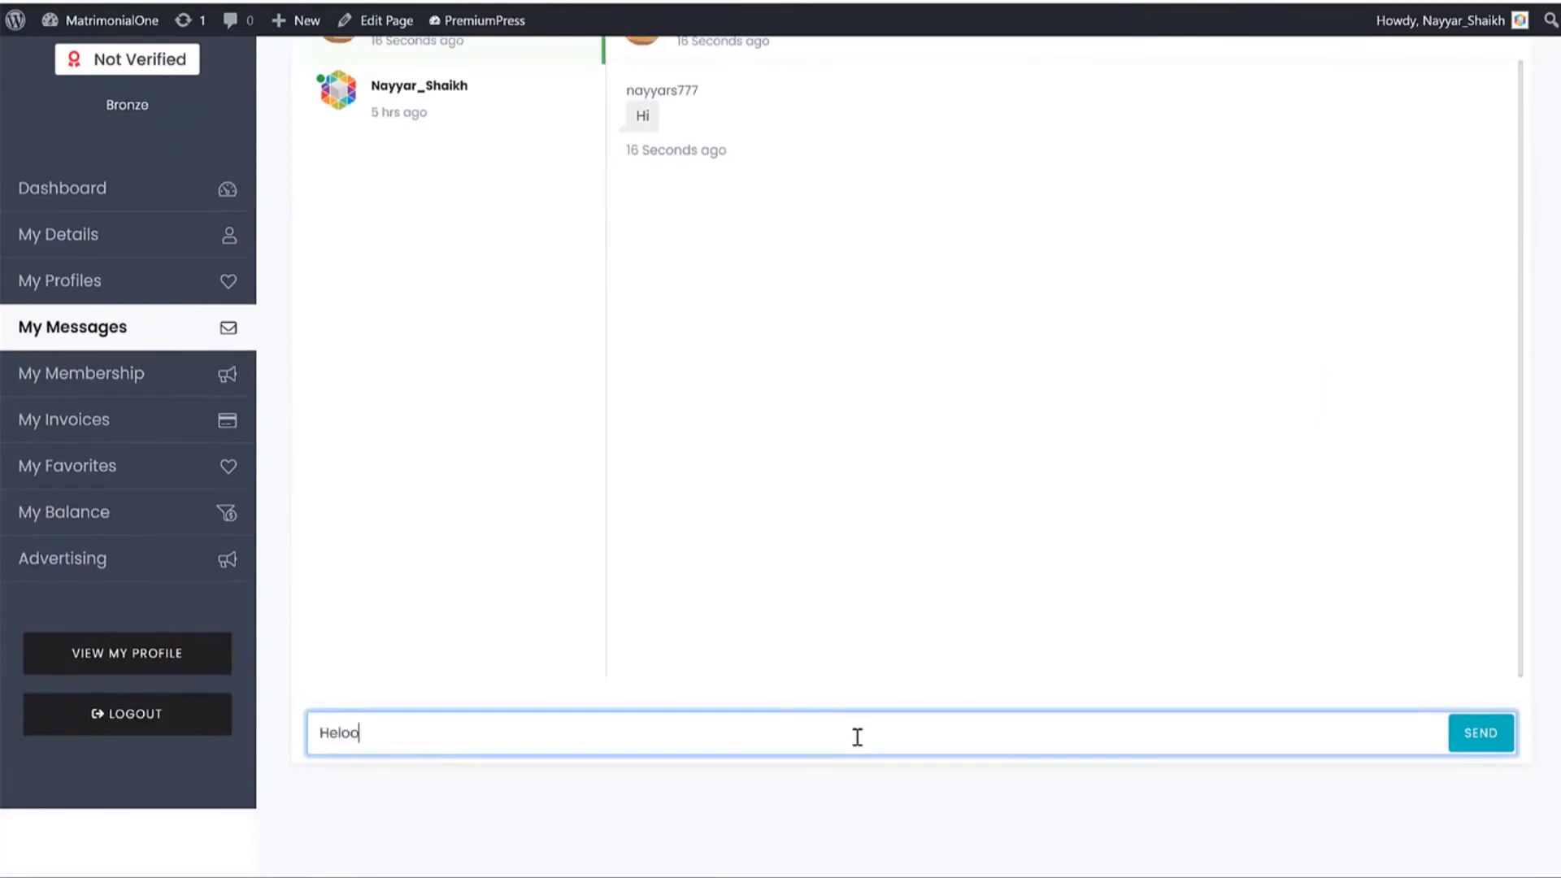
{"action": "type", "text": "H"}
{"action": "left_click", "coordinate": [1503, 736]}
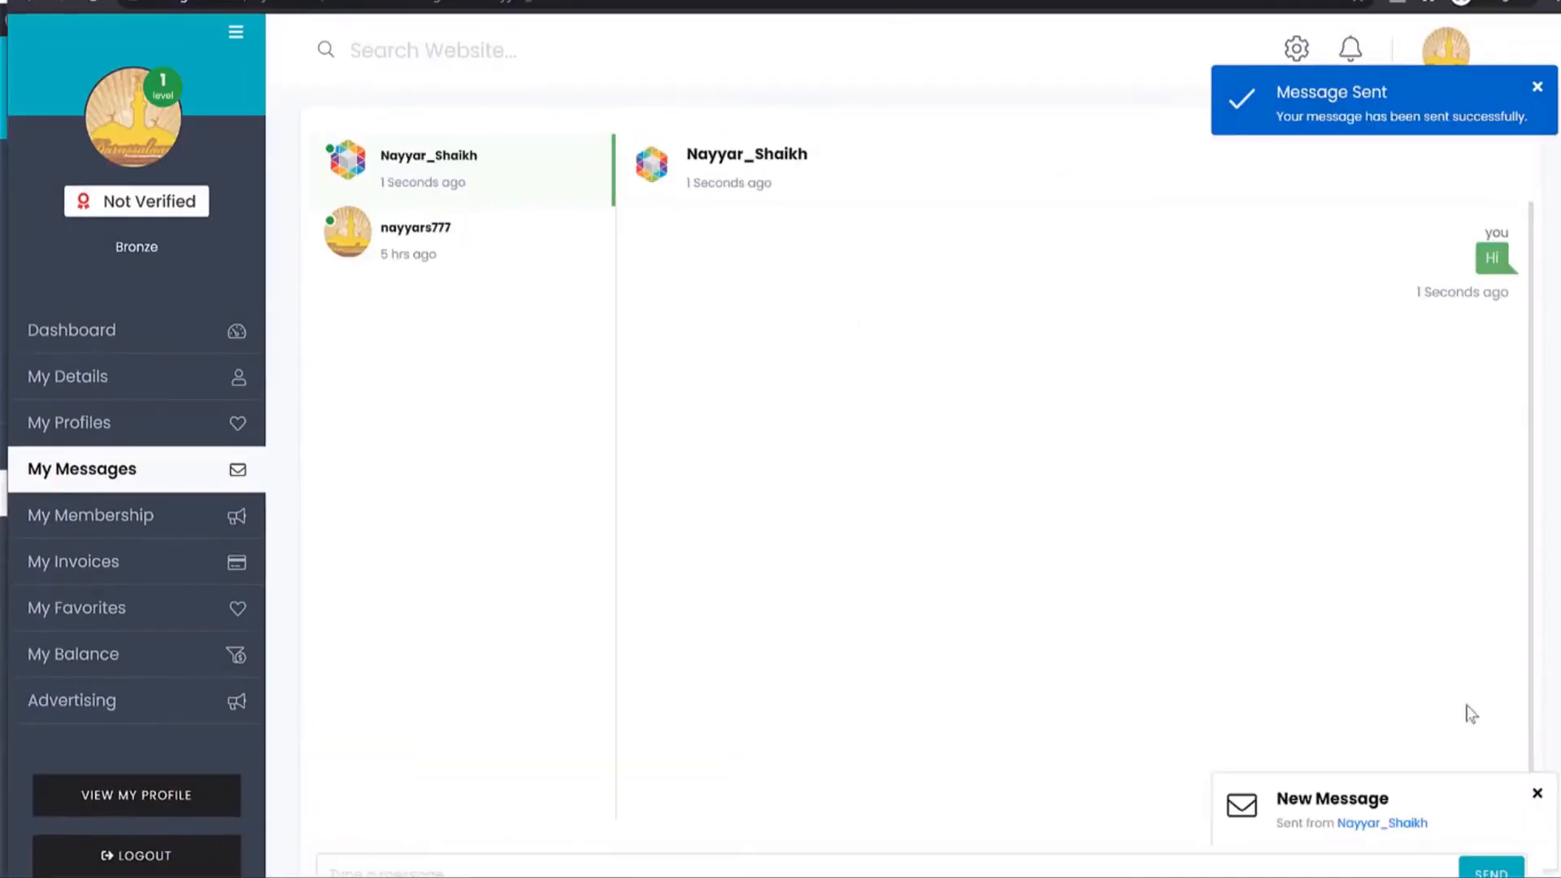
Dismiss the new-message notification, refresh messages, and open the Advertising page.
{"action": "scroll", "coordinate": [1450, 822], "scroll_direction": "down", "scroll_amount": 2}
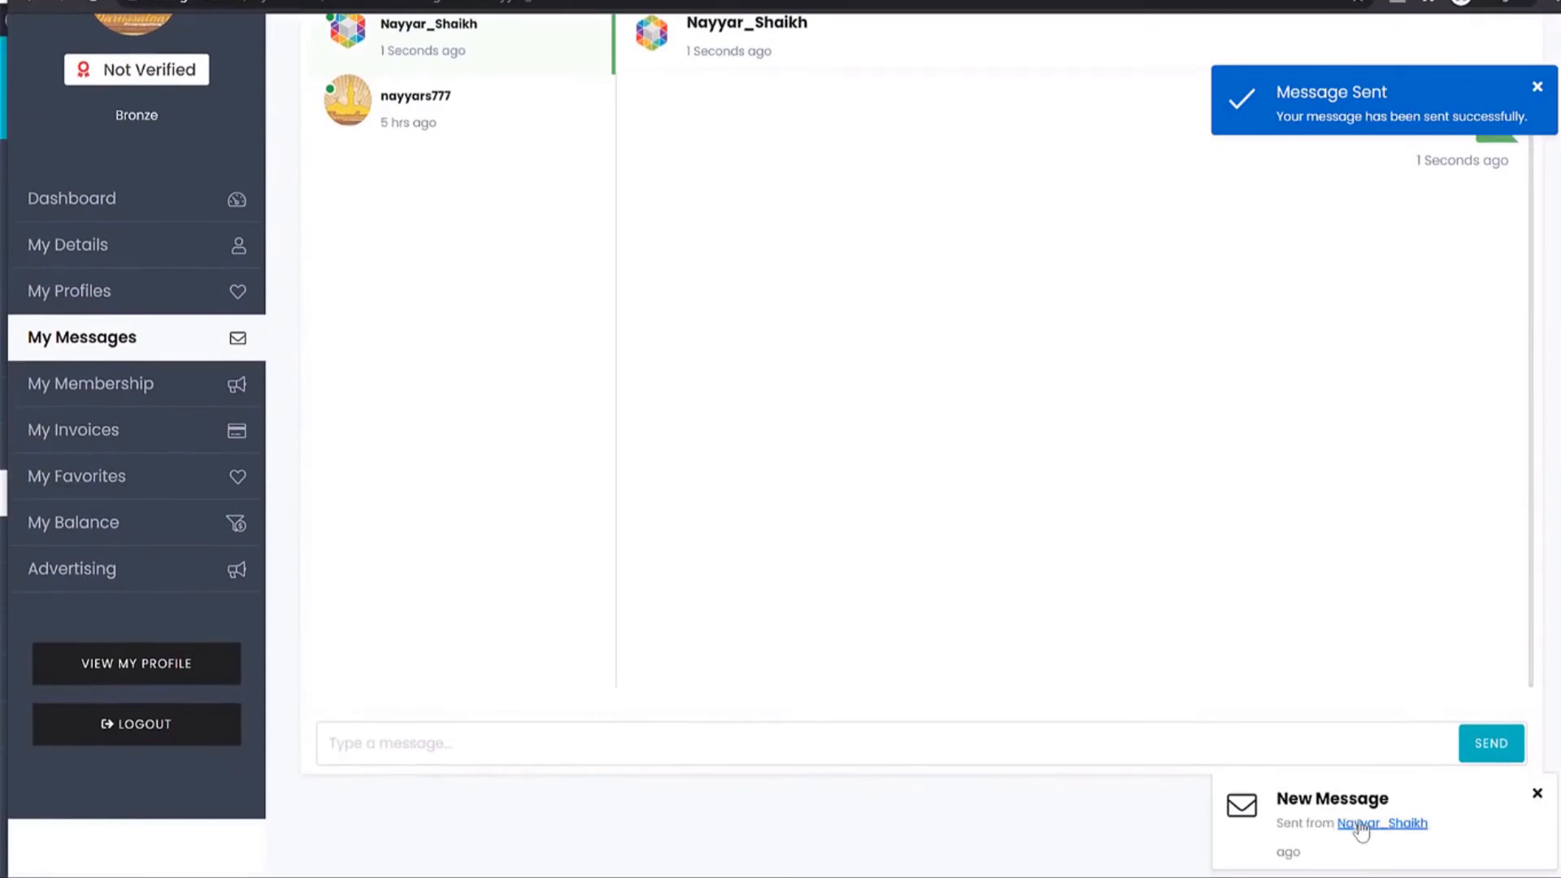
{"action": "left_click", "coordinate": [1536, 794]}
{"action": "left_click", "coordinate": [160, 342]}
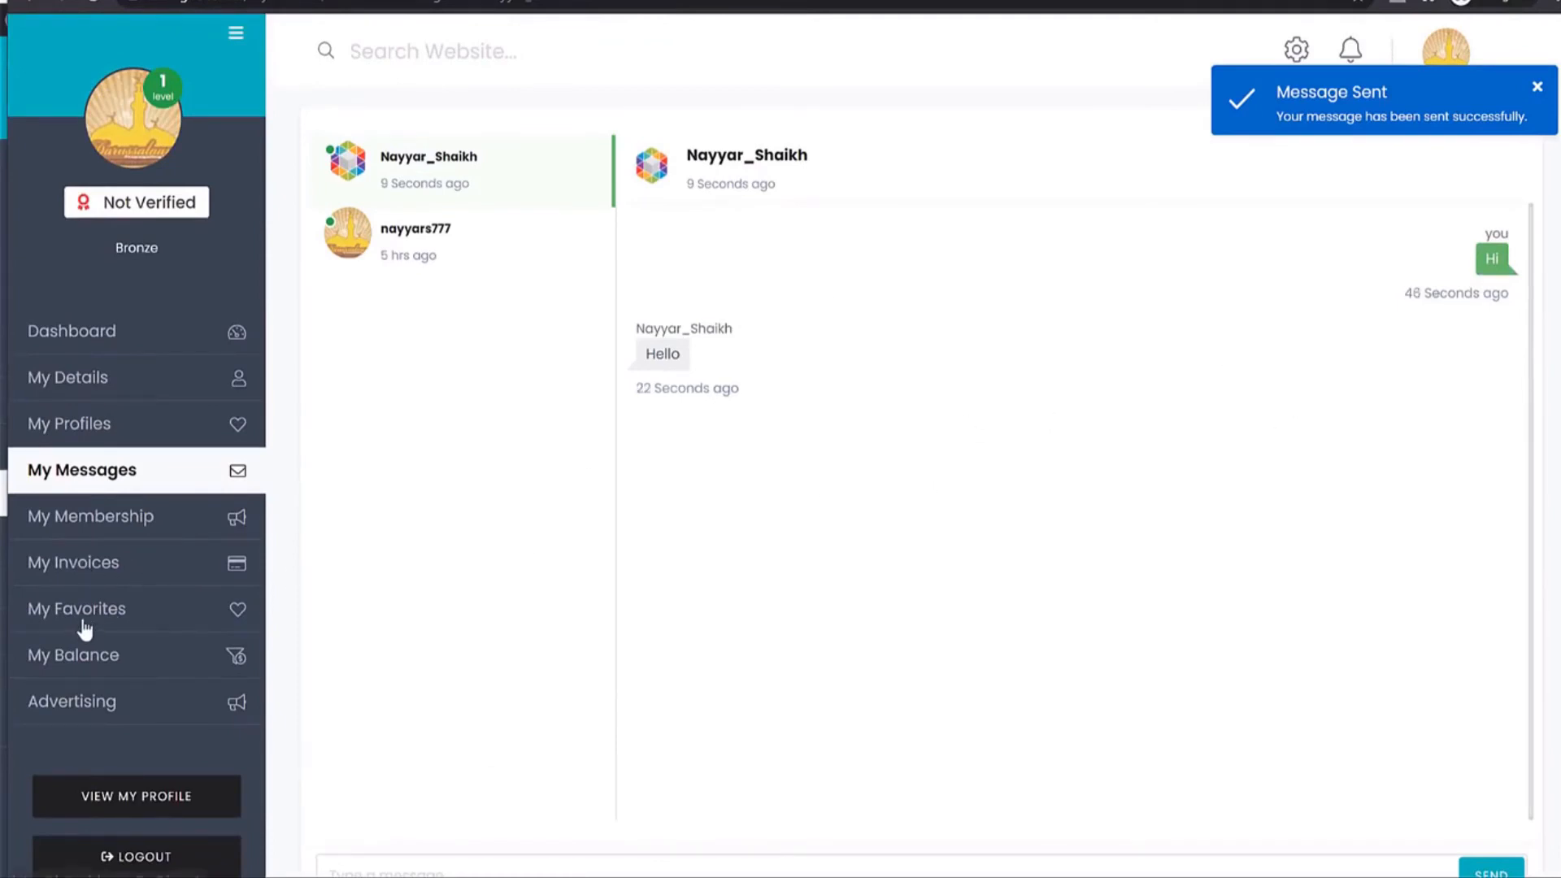
{"action": "left_click", "coordinate": [129, 697]}
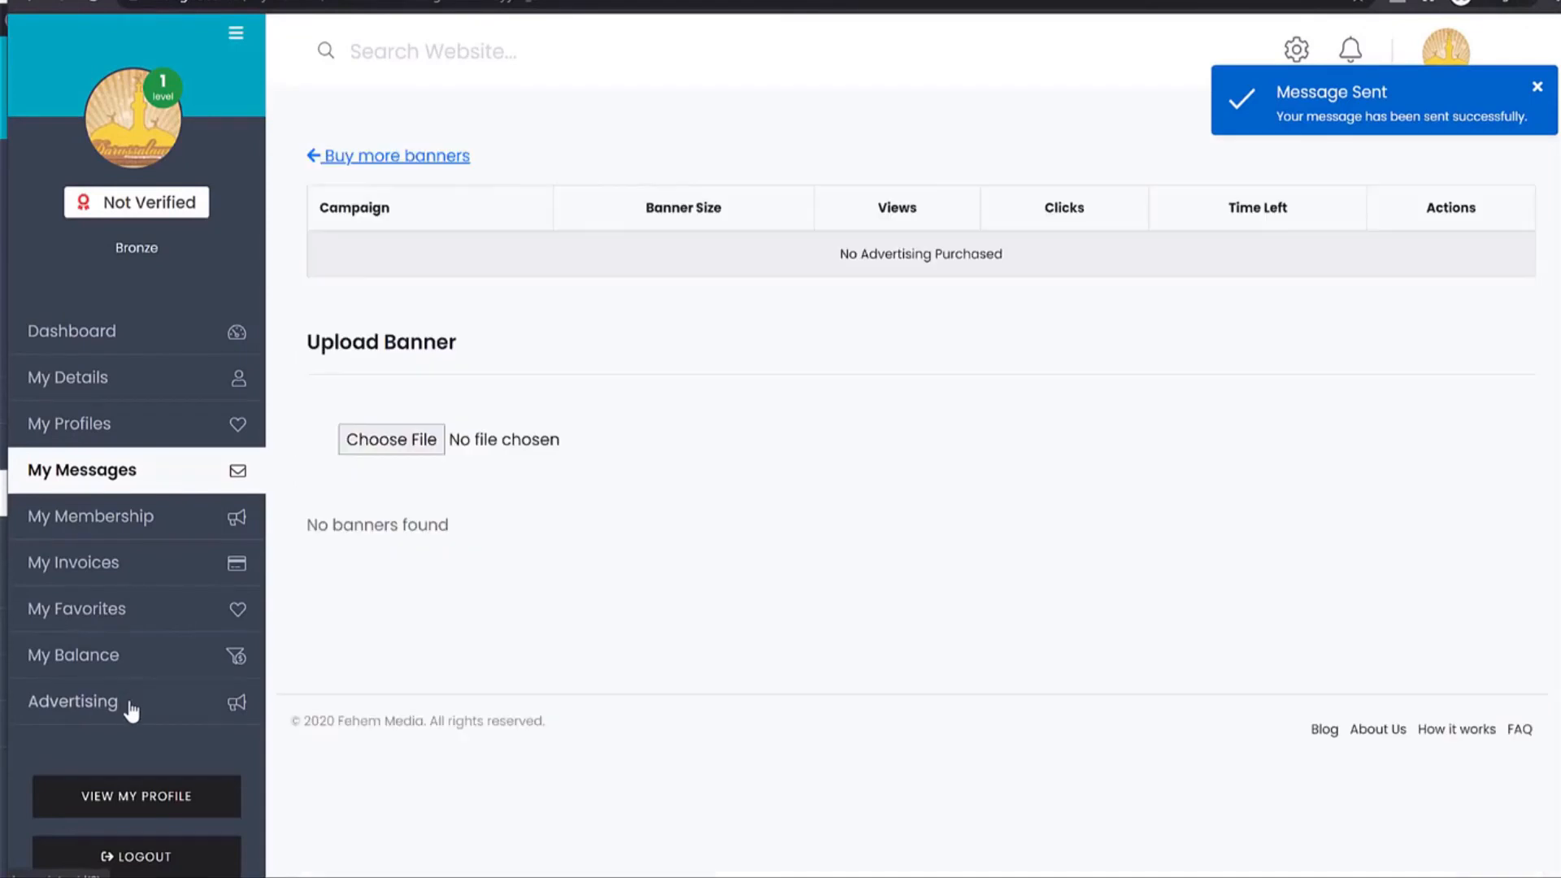
View the member's own public John Doe profile page.
{"action": "scroll", "coordinate": [206, 676], "scroll_direction": "down", "scroll_amount": 1}
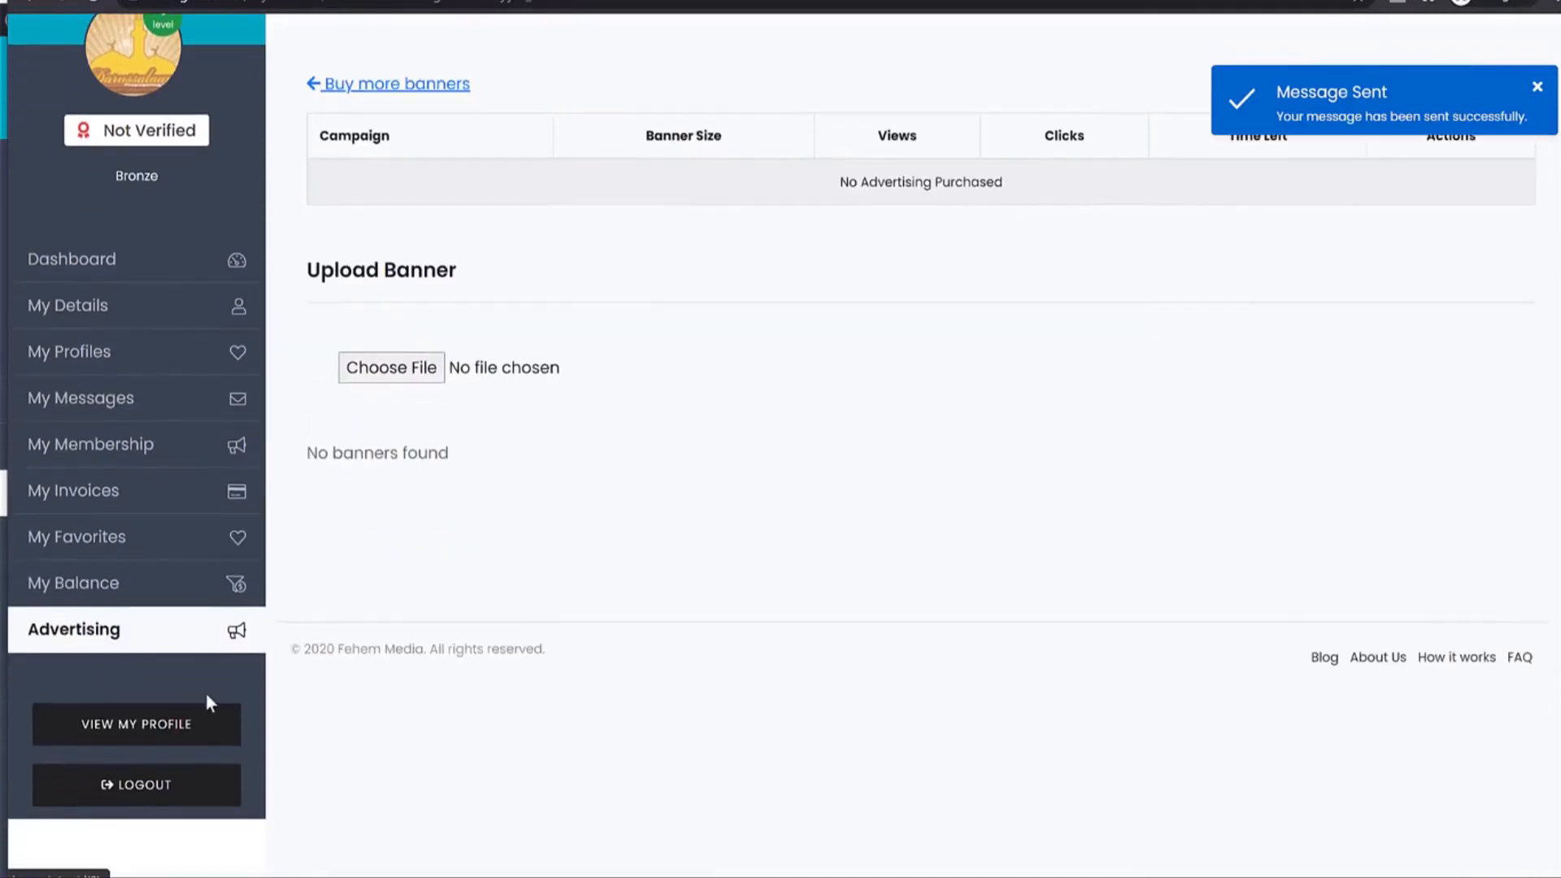
{"action": "left_click", "coordinate": [180, 740]}
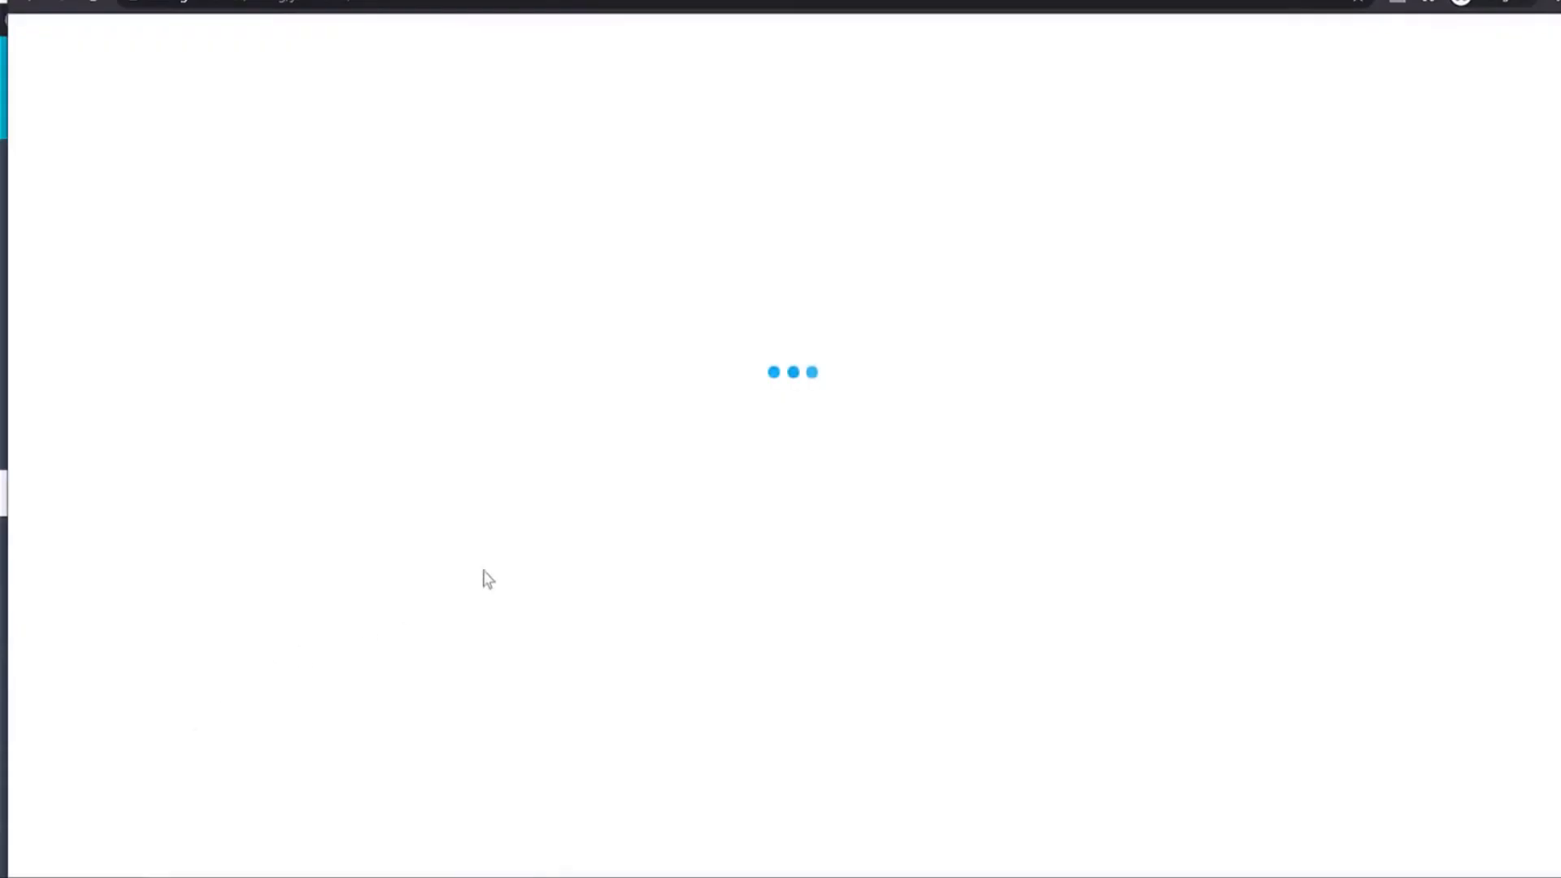
{"action": "scroll", "coordinate": [1357, 458], "scroll_direction": "down", "scroll_amount": 5}
{"action": "scroll", "coordinate": [1357, 458], "scroll_direction": "down", "scroll_amount": 3}
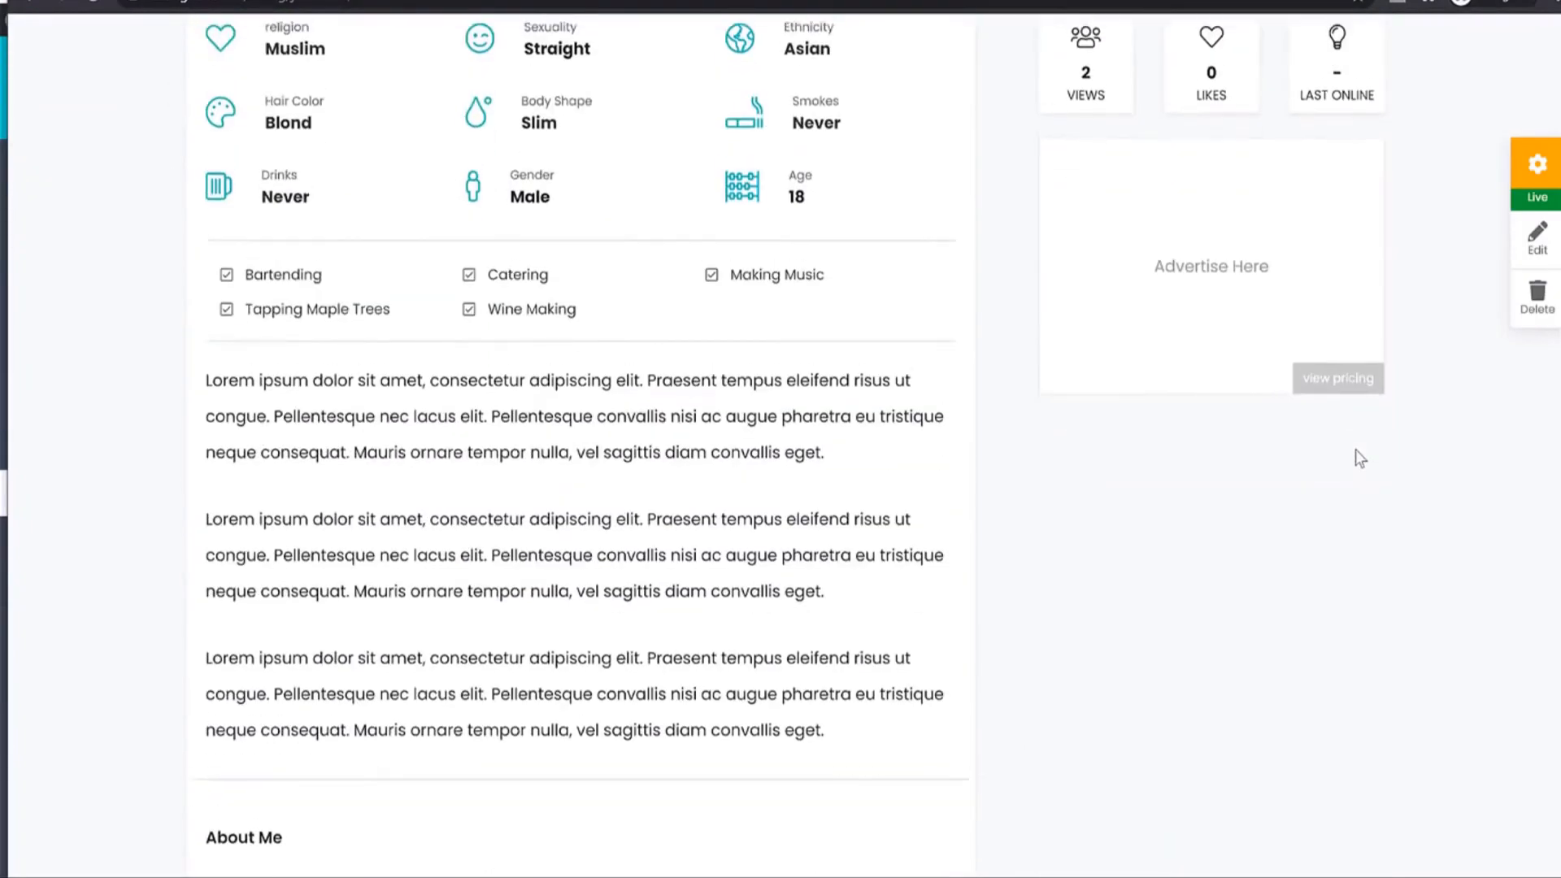
{"action": "scroll", "coordinate": [615, 428], "scroll_direction": "up", "scroll_amount": 8}
{"action": "scroll", "coordinate": [1163, 334], "scroll_direction": "down", "scroll_amount": 3}
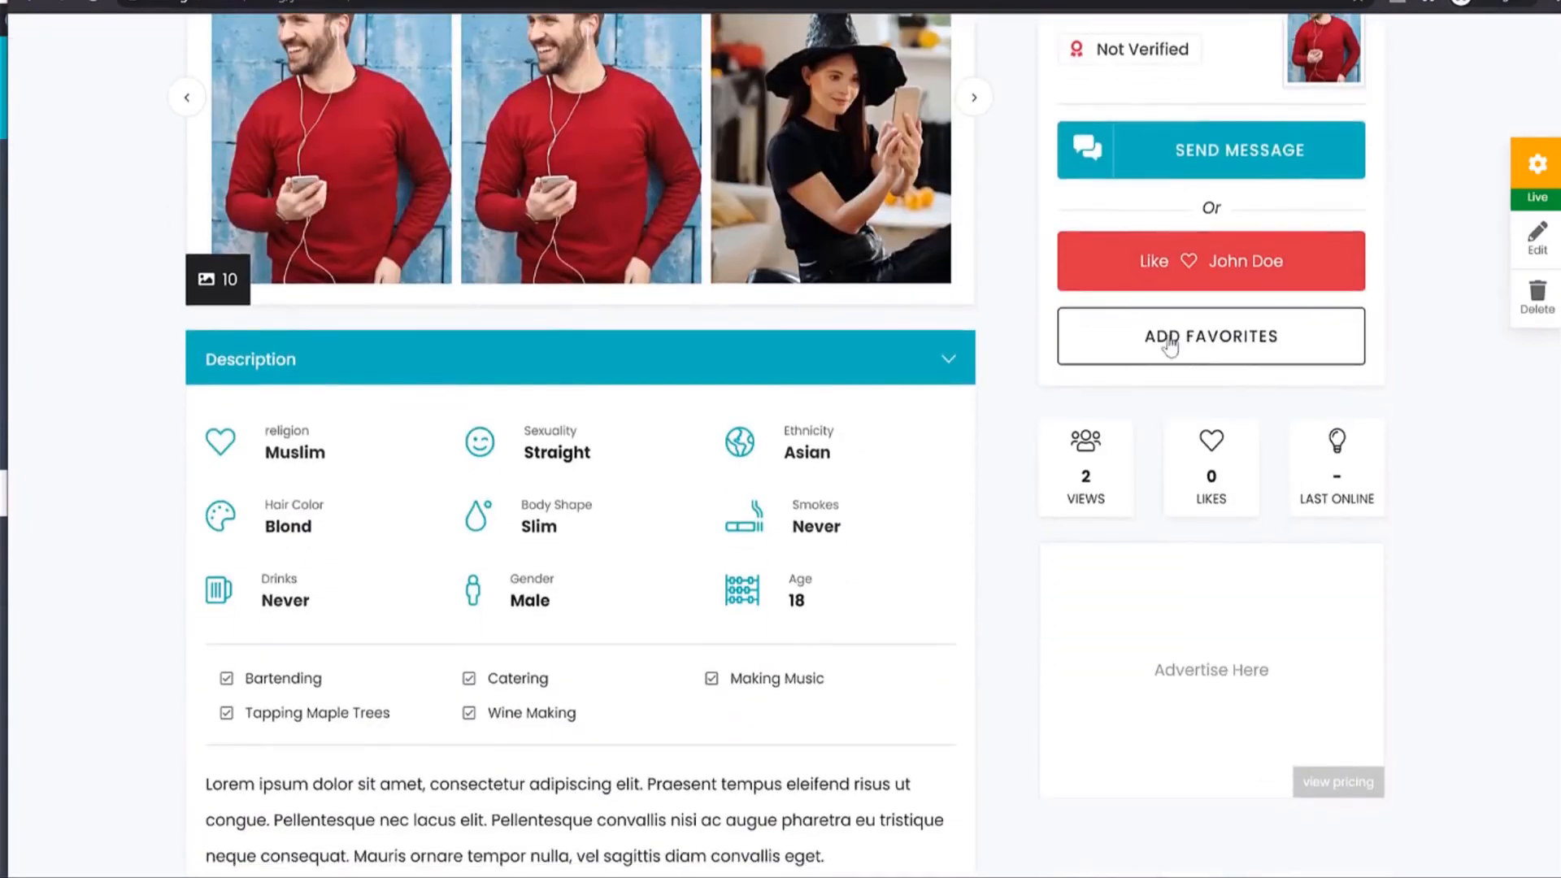
{"action": "scroll", "coordinate": [1390, 430], "scroll_direction": "down", "scroll_amount": 5}
{"action": "scroll", "coordinate": [1284, 398], "scroll_direction": "up", "scroll_amount": 10}
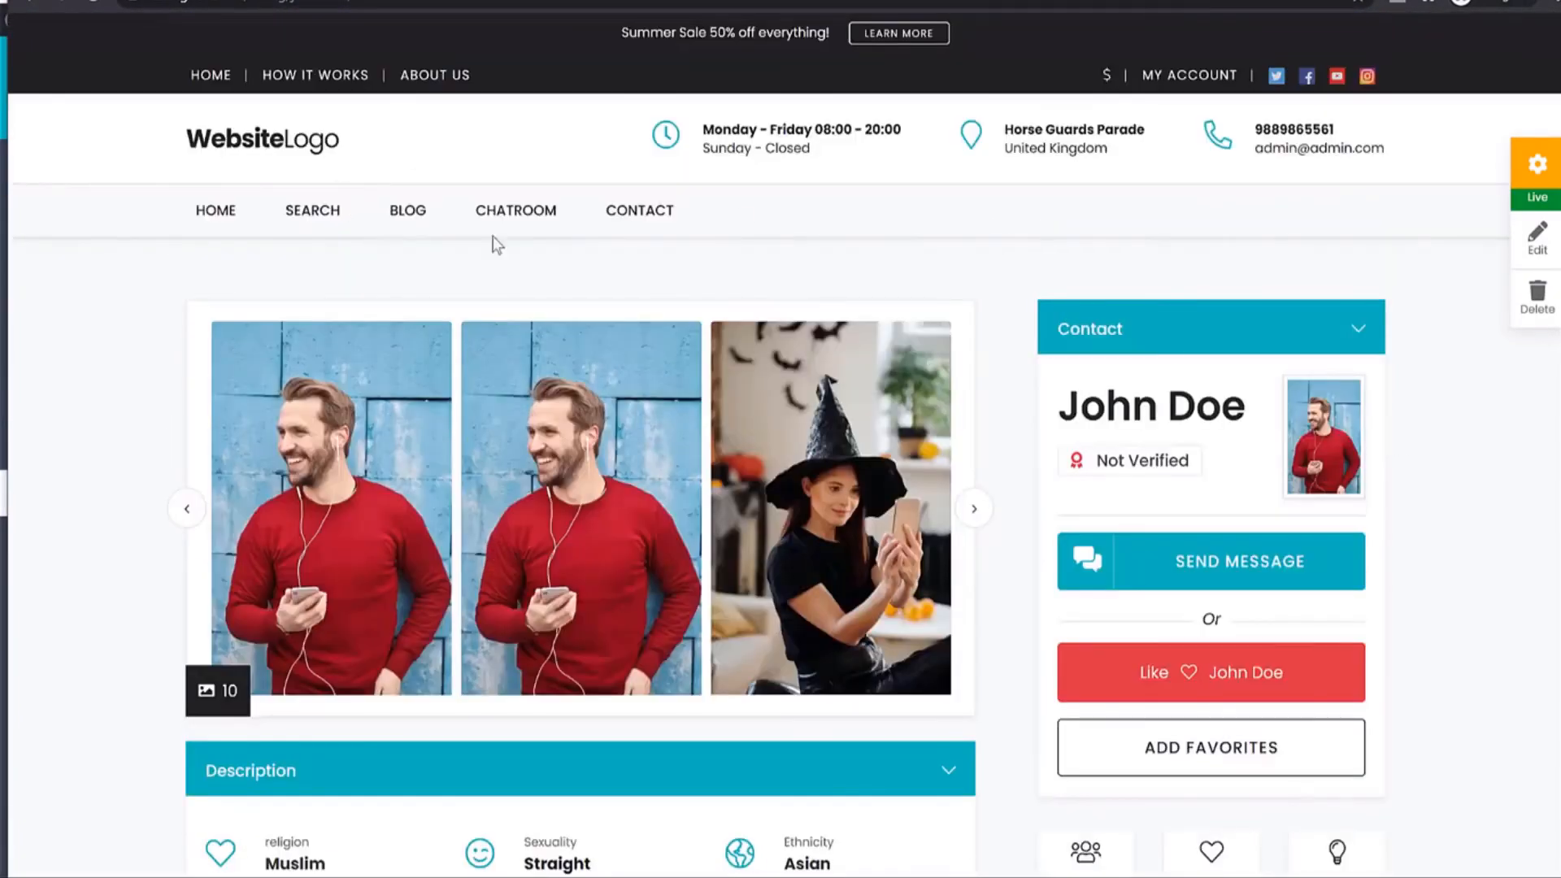
Visit the Chatroom, then return to the home page via the site logo.
{"action": "left_click", "coordinate": [551, 210]}
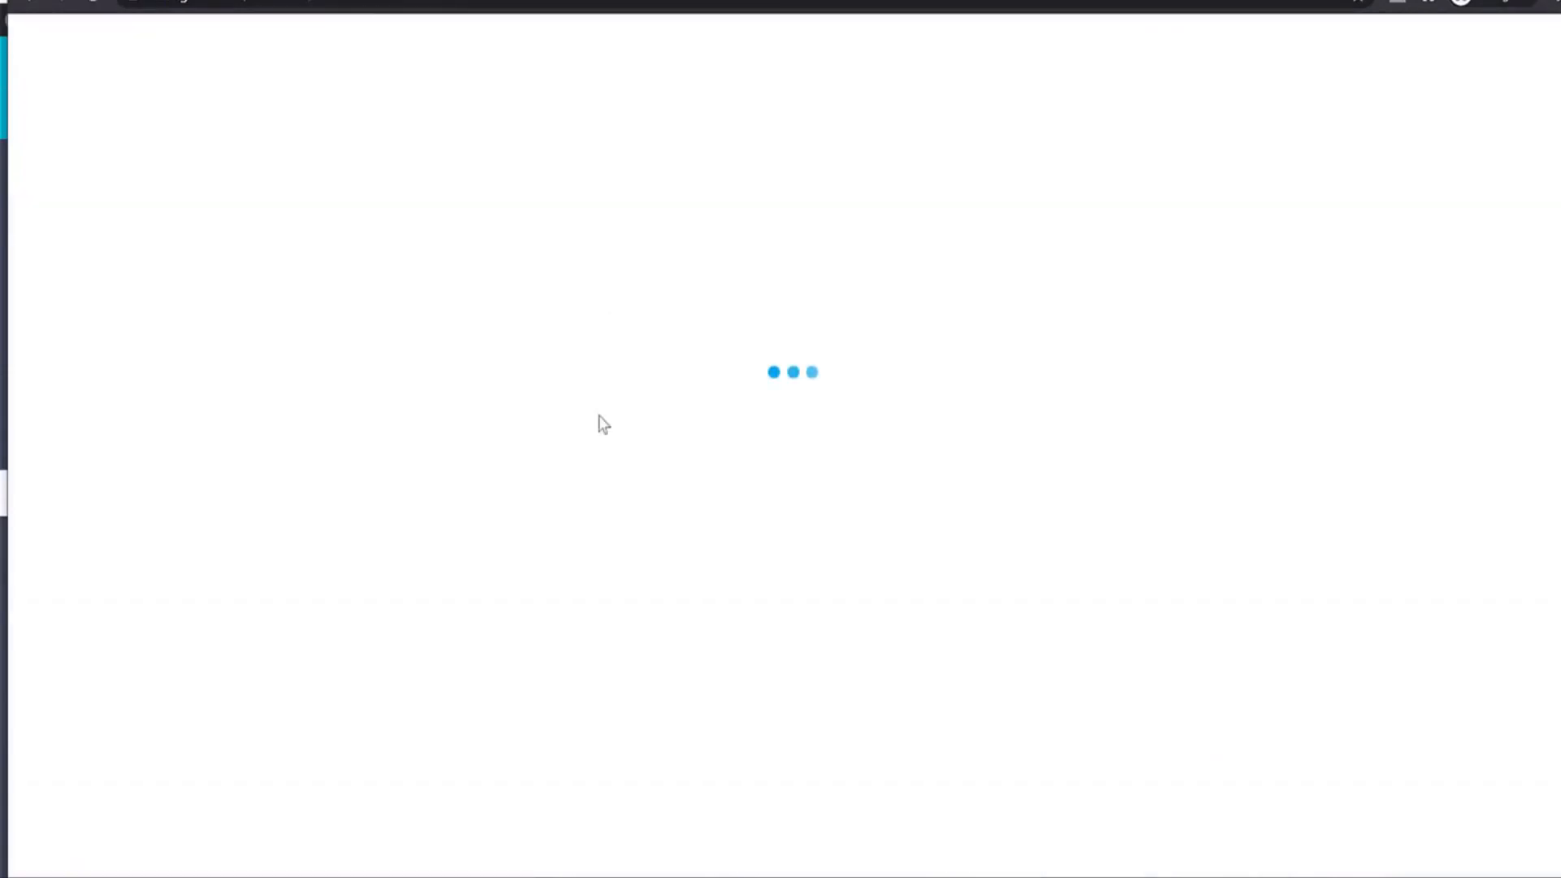
{"action": "scroll", "coordinate": [731, 564], "scroll_direction": "down", "scroll_amount": 5}
{"action": "scroll", "coordinate": [680, 587], "scroll_direction": "up", "scroll_amount": 5}
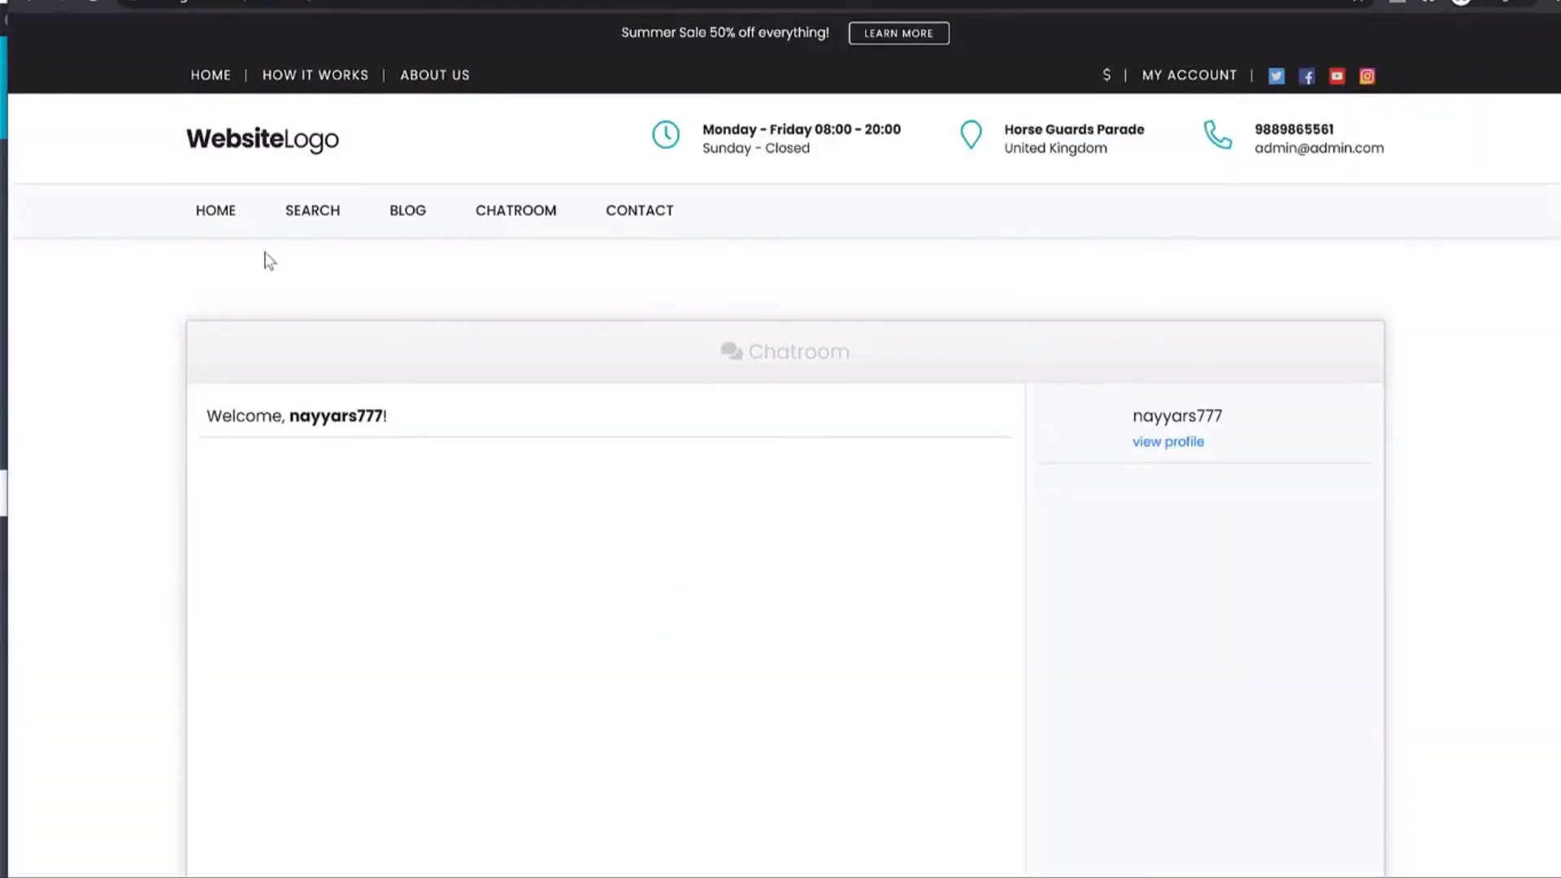
{"action": "left_click", "coordinate": [245, 157]}
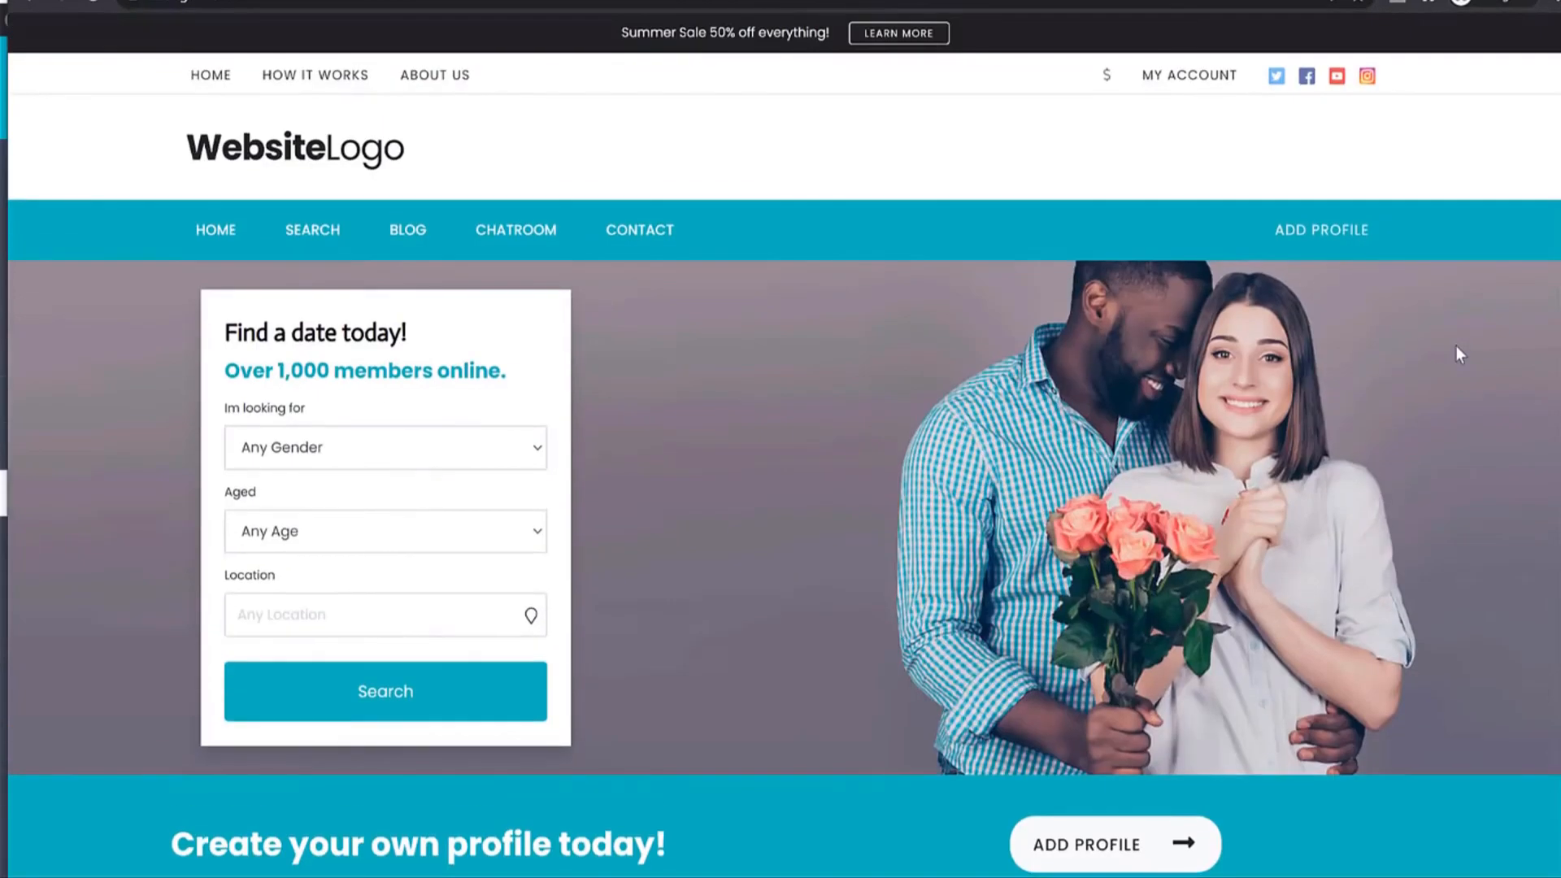